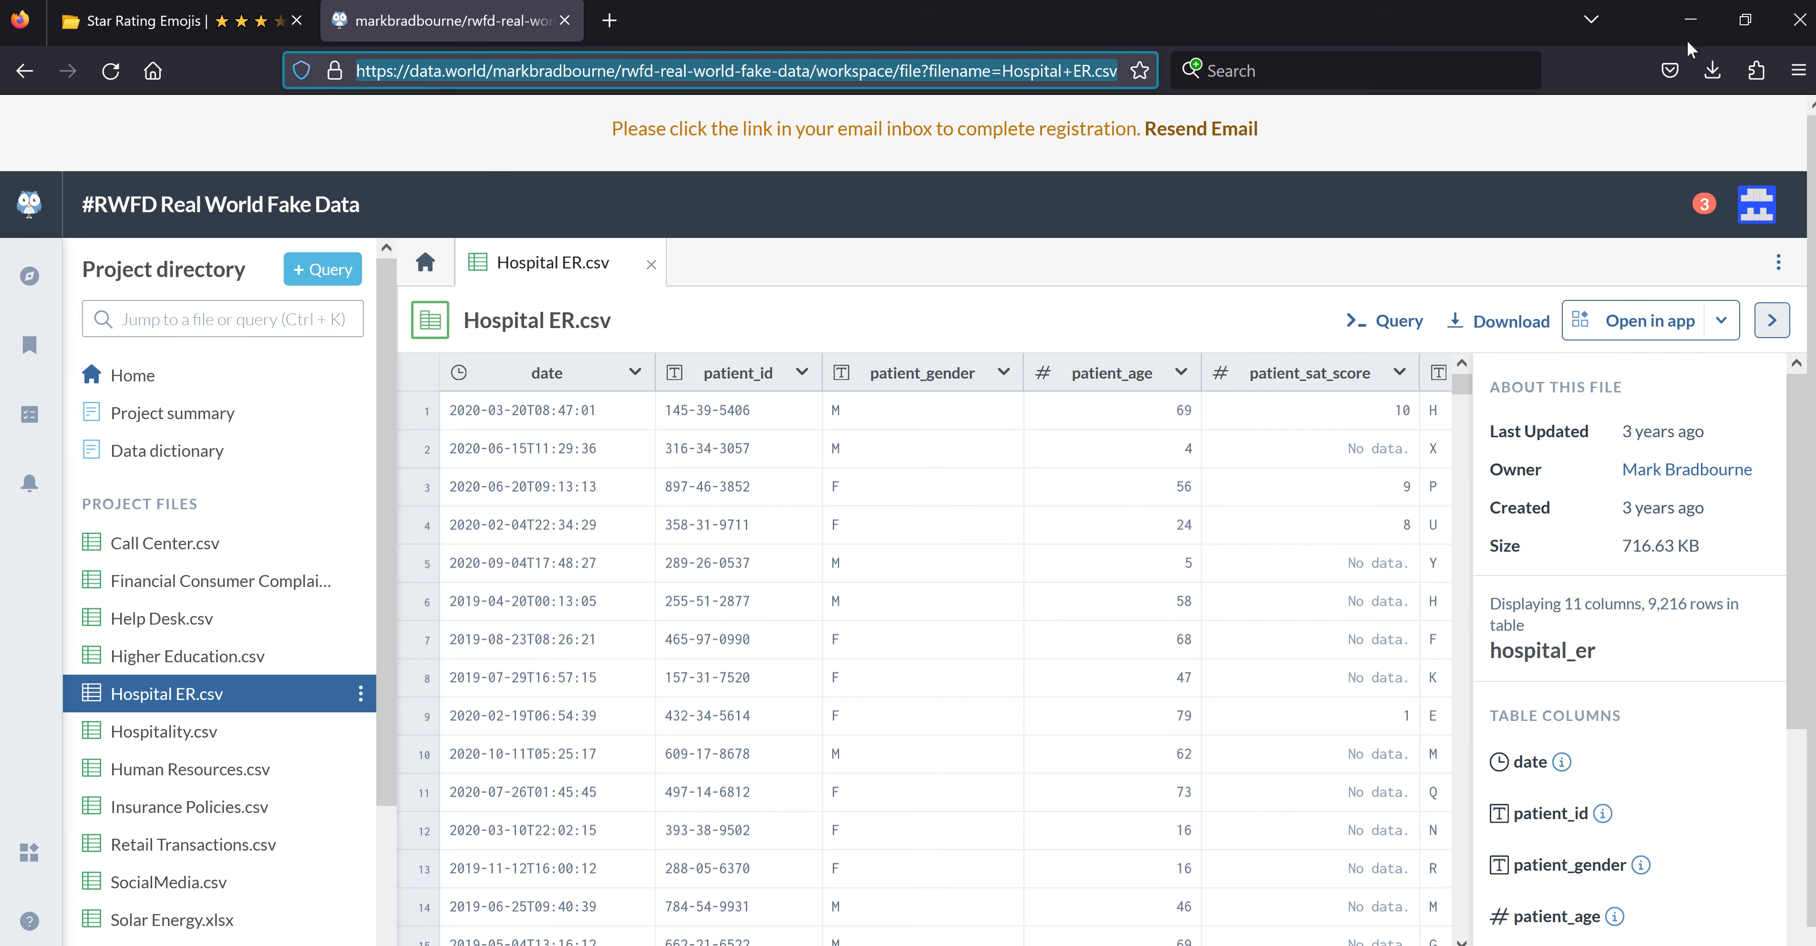
- Switch to the Hospital ER report in Power BI Desktop and examine the dashboard's patient, wait time and satisfaction KPI trends
left_click(1691, 19)
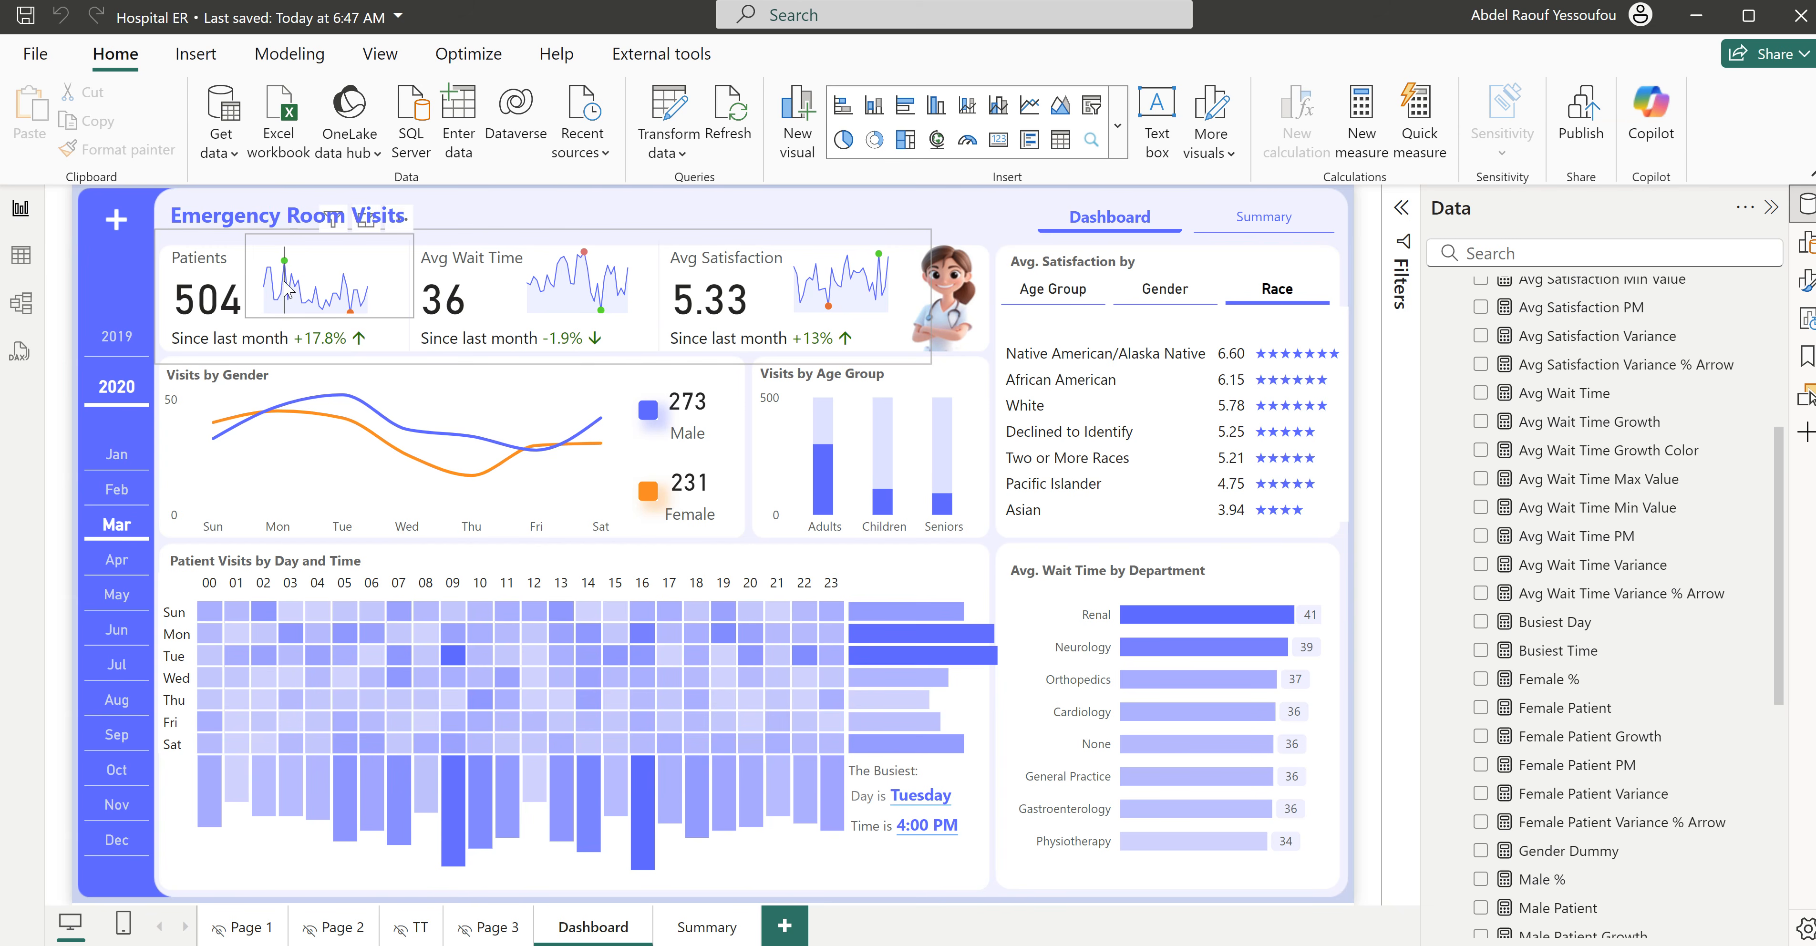
mouse_move(285, 264)
mouse_move(351, 312)
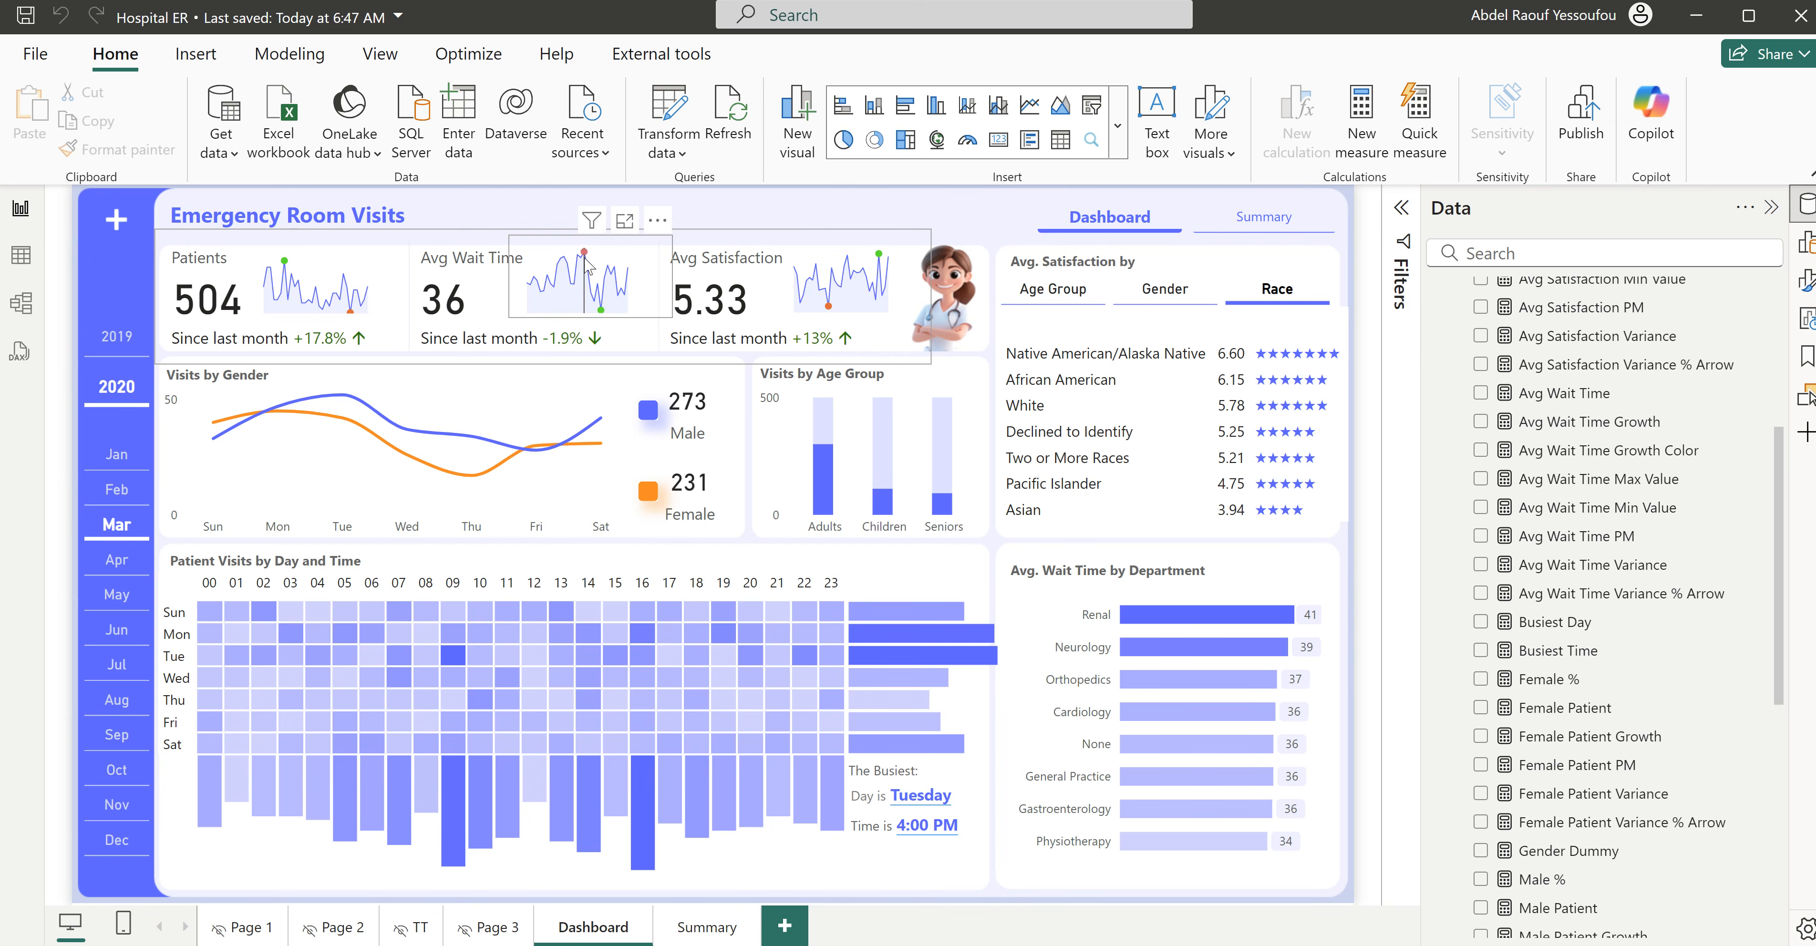
mouse_move(587, 261)
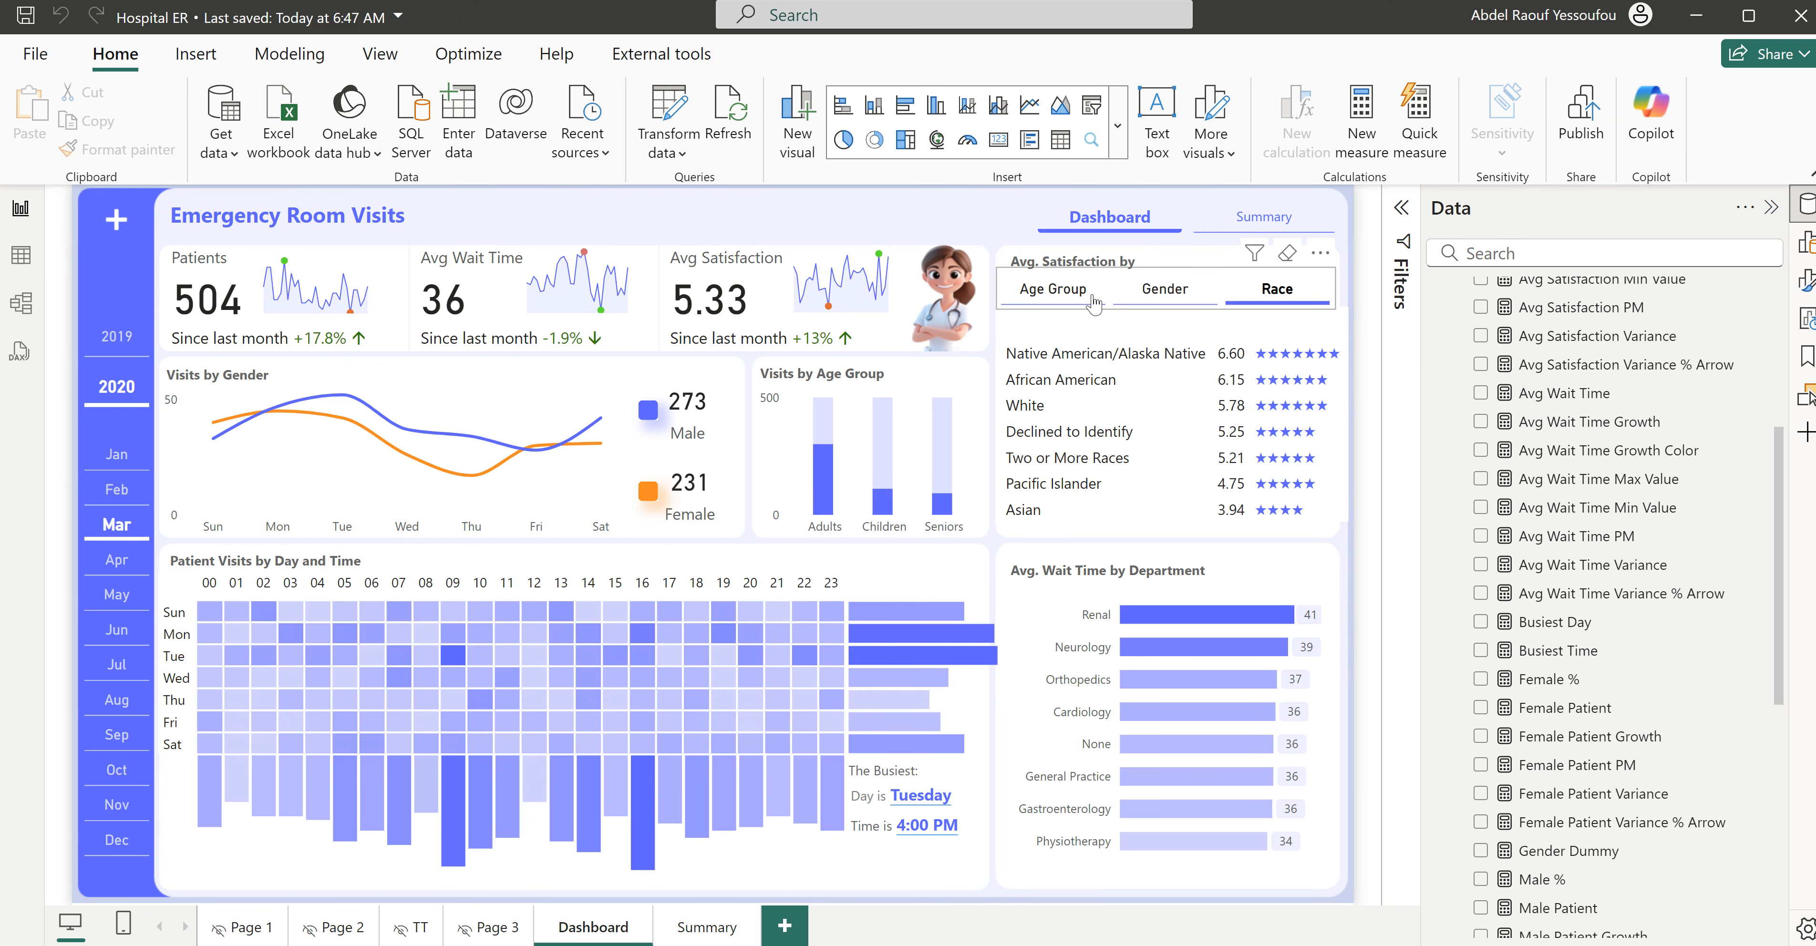
- View the dashboard's average satisfaction by age group, by gender and by race
left_click(1153, 304)
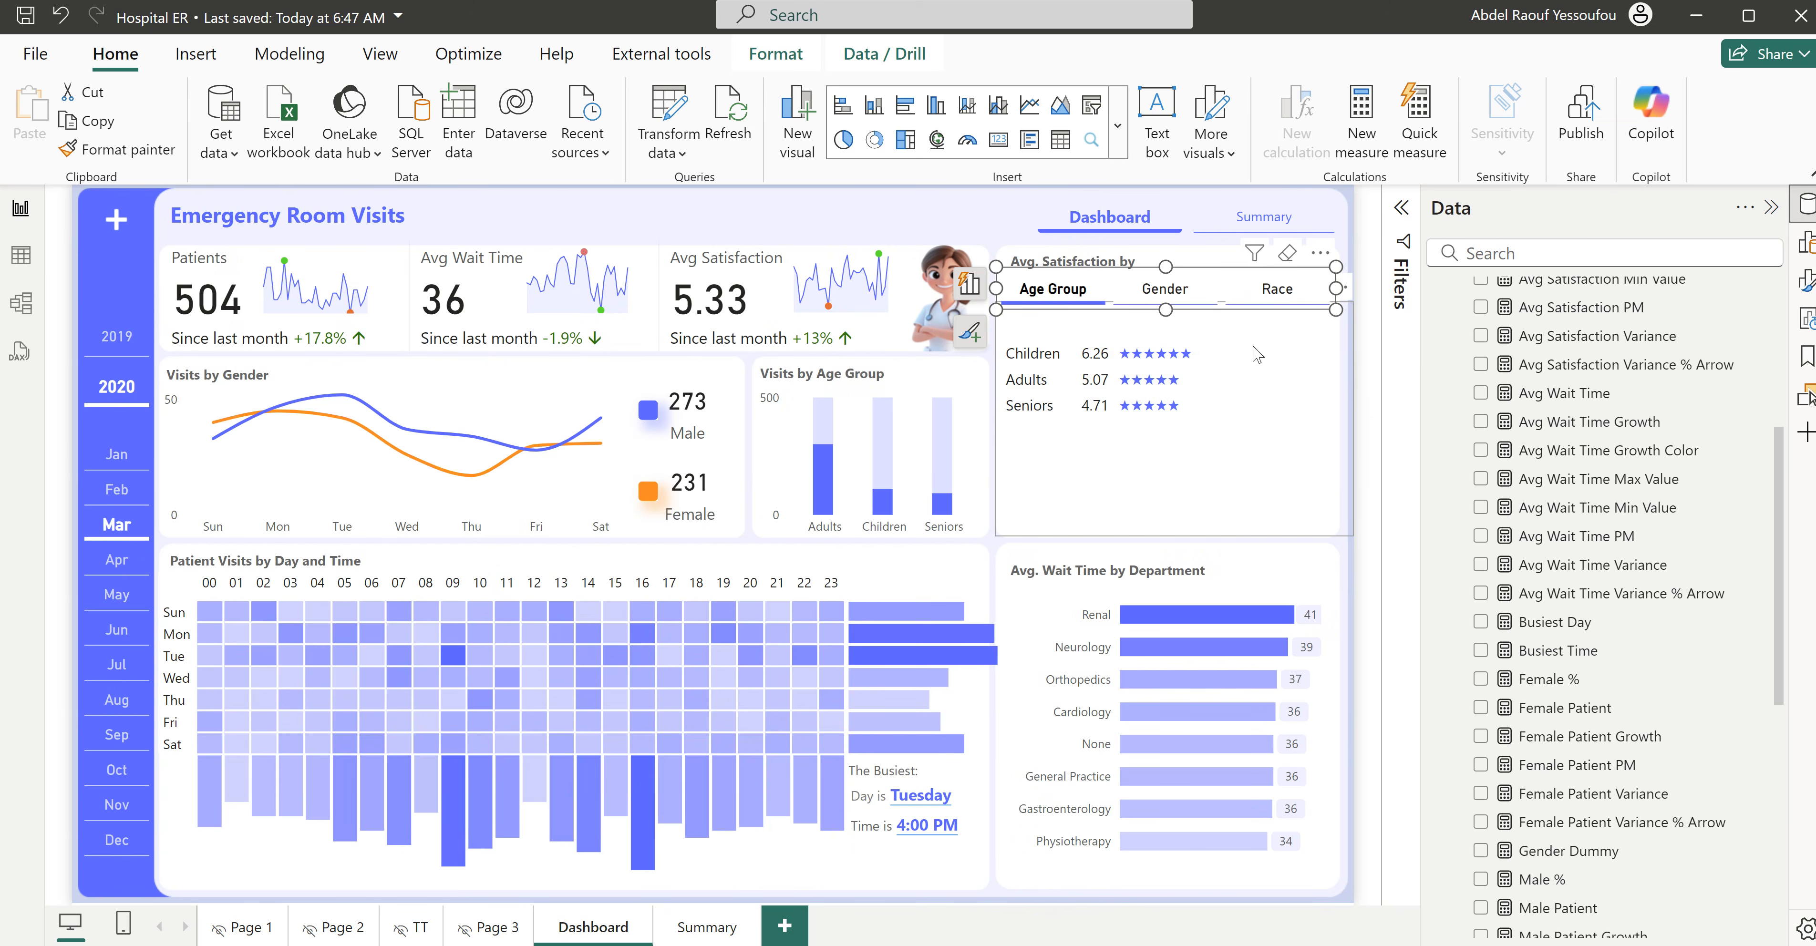
left_click(1179, 301)
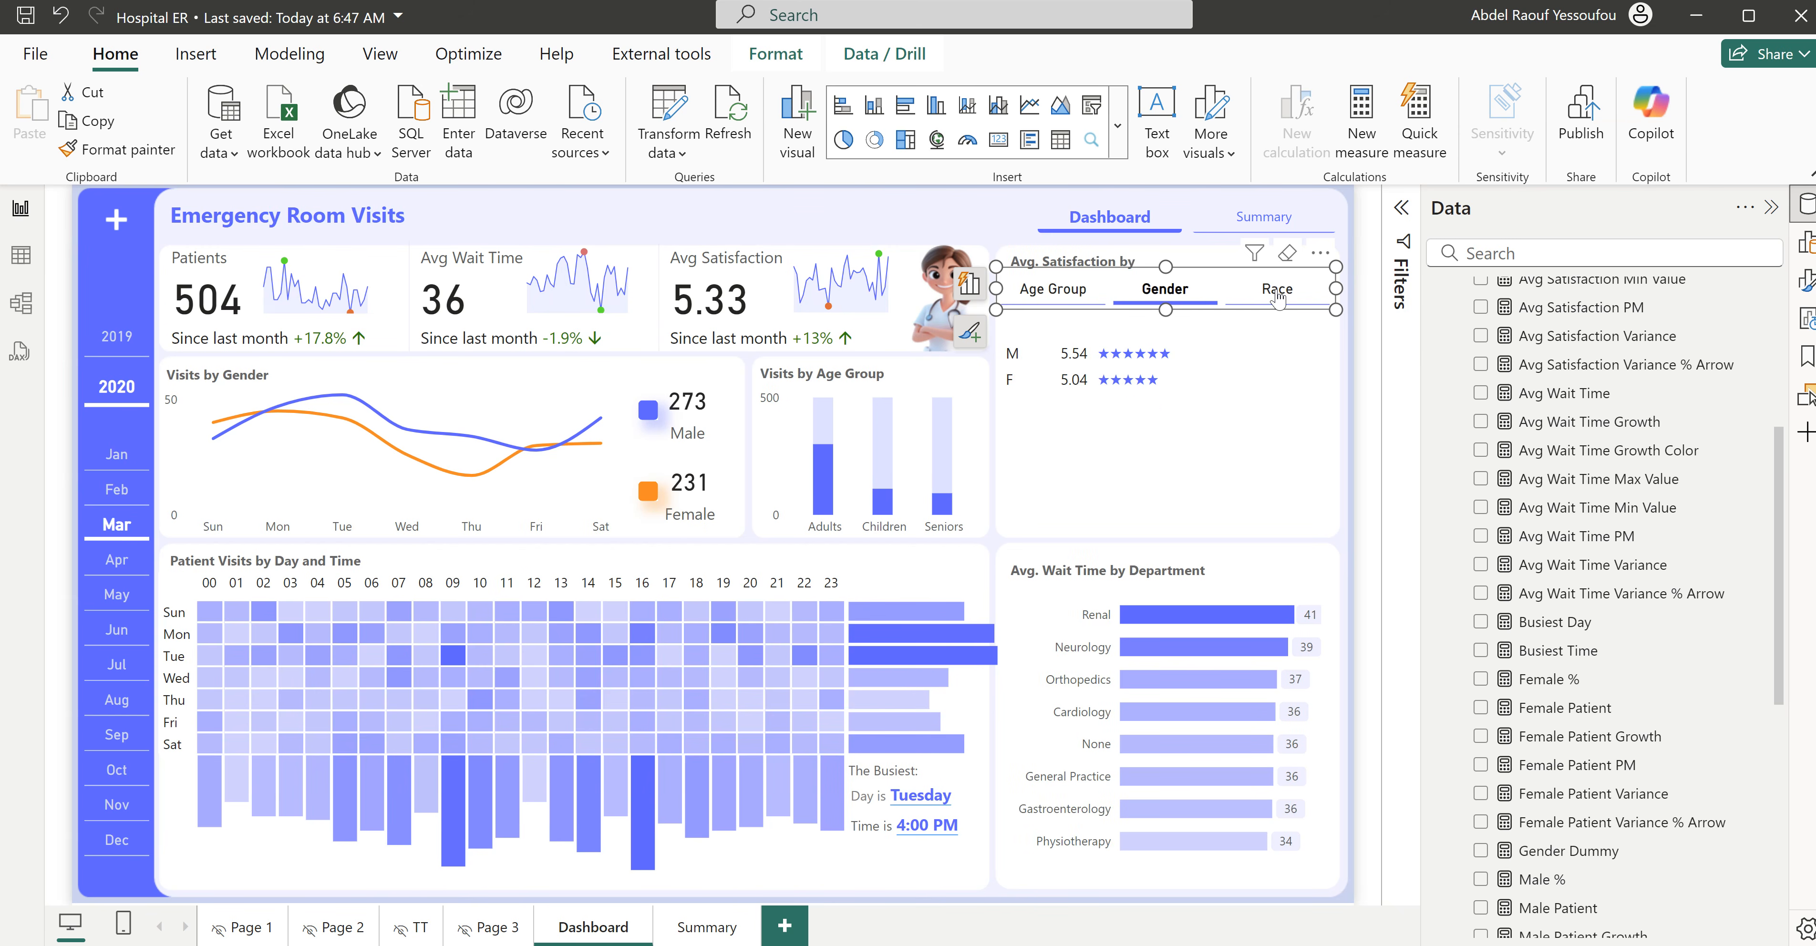
left_click(1277, 297)
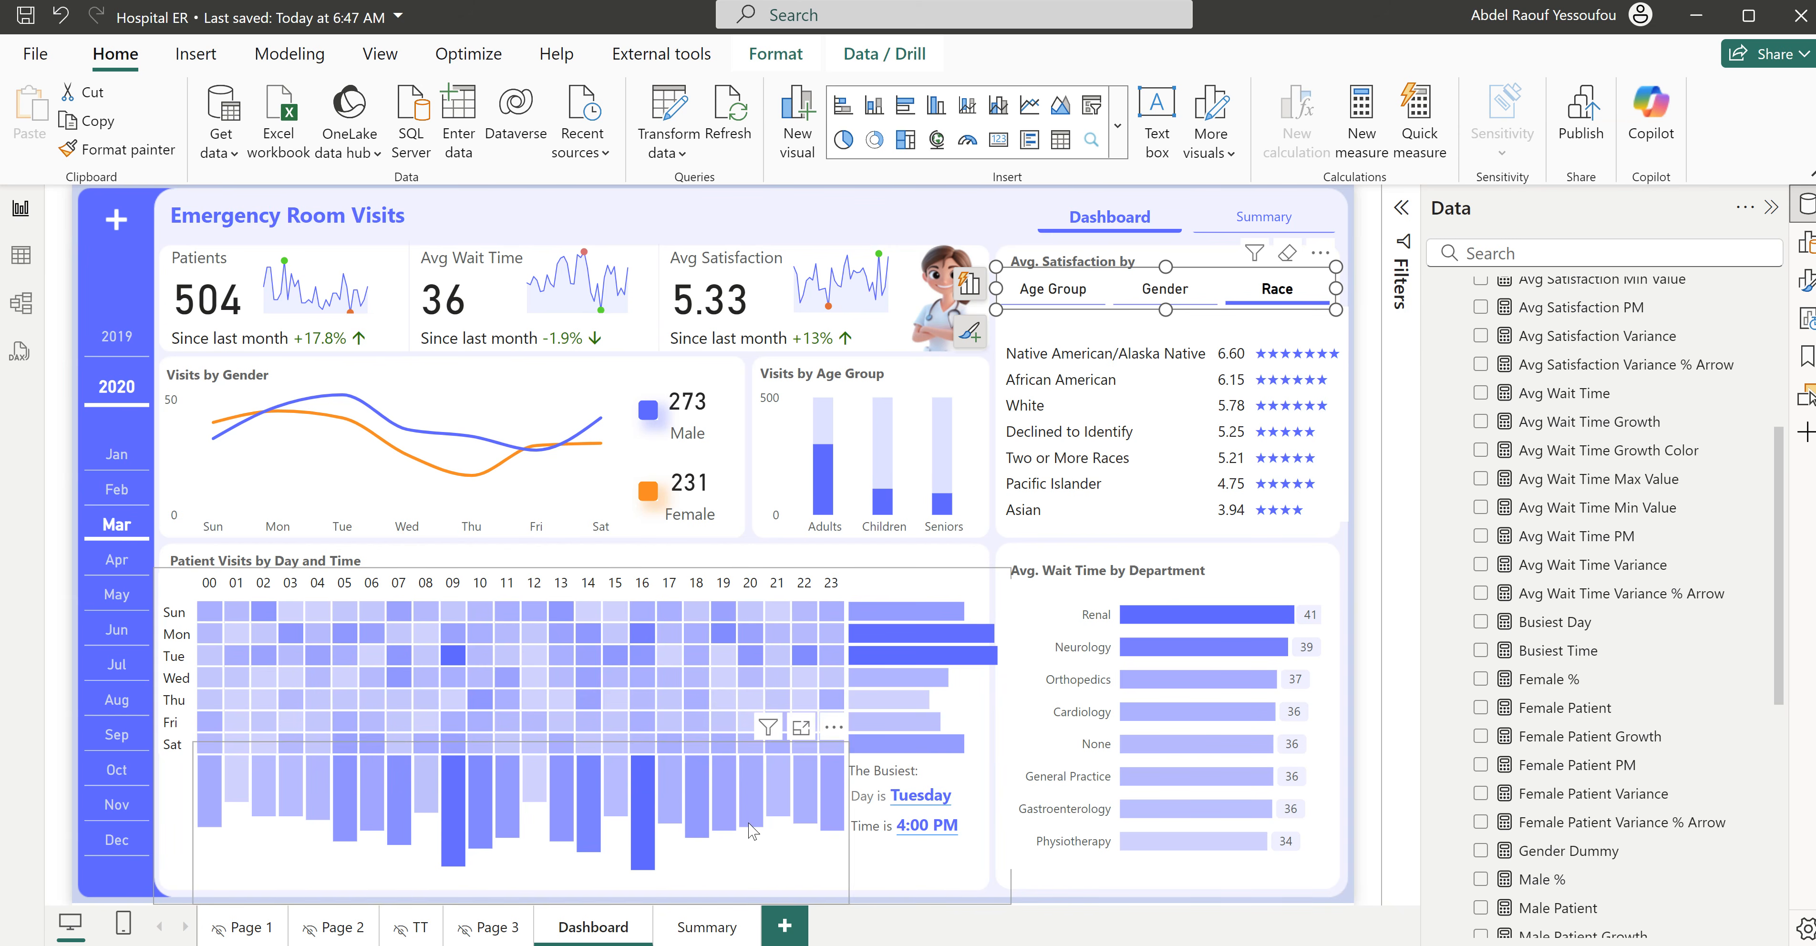
- View the Summary page with its patient records table and text search
left_click(708, 928)
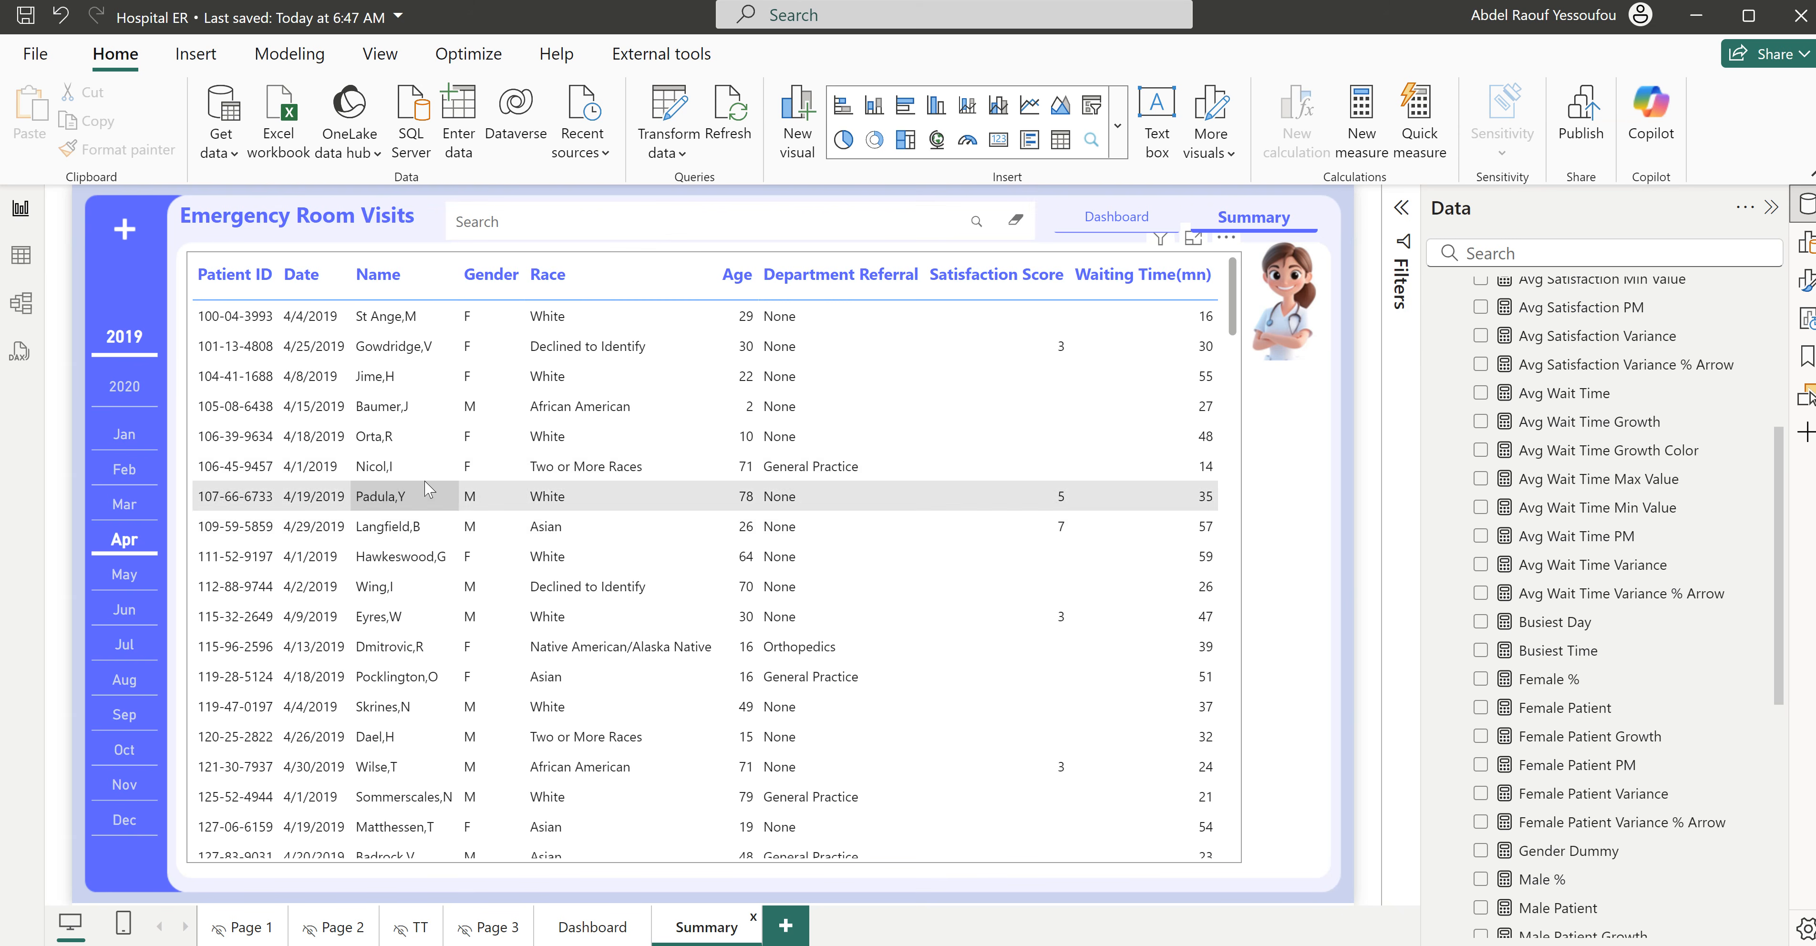
left_click(564, 224)
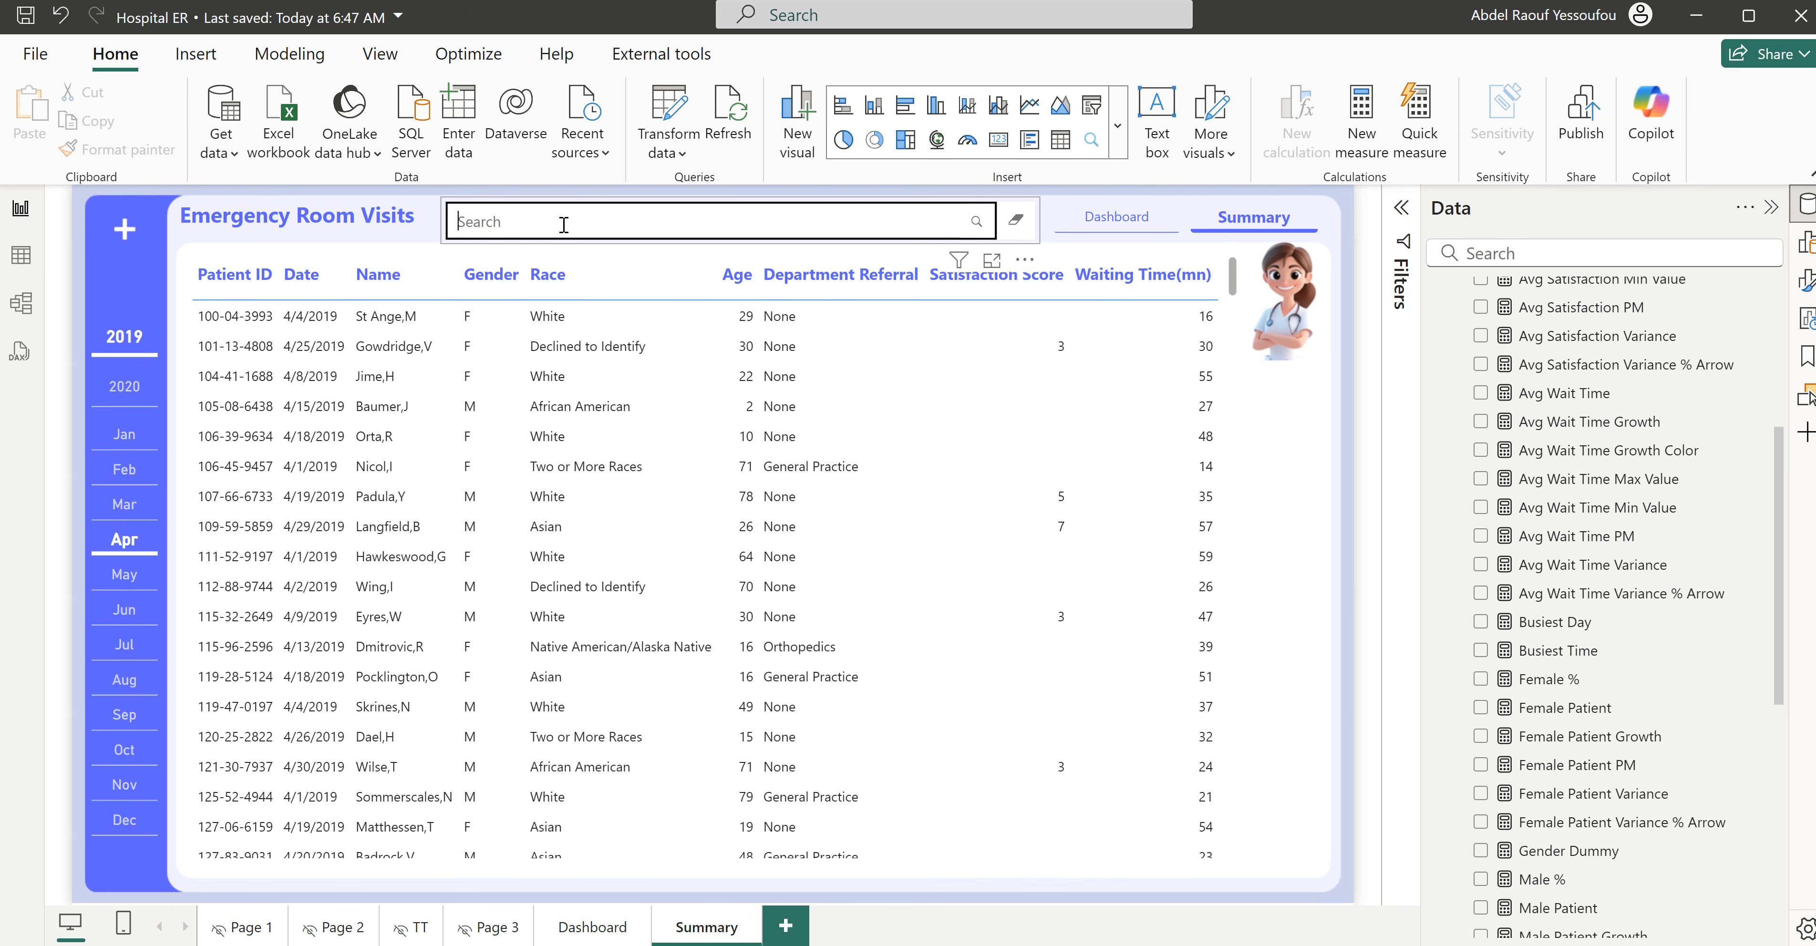
left_click(1291, 435)
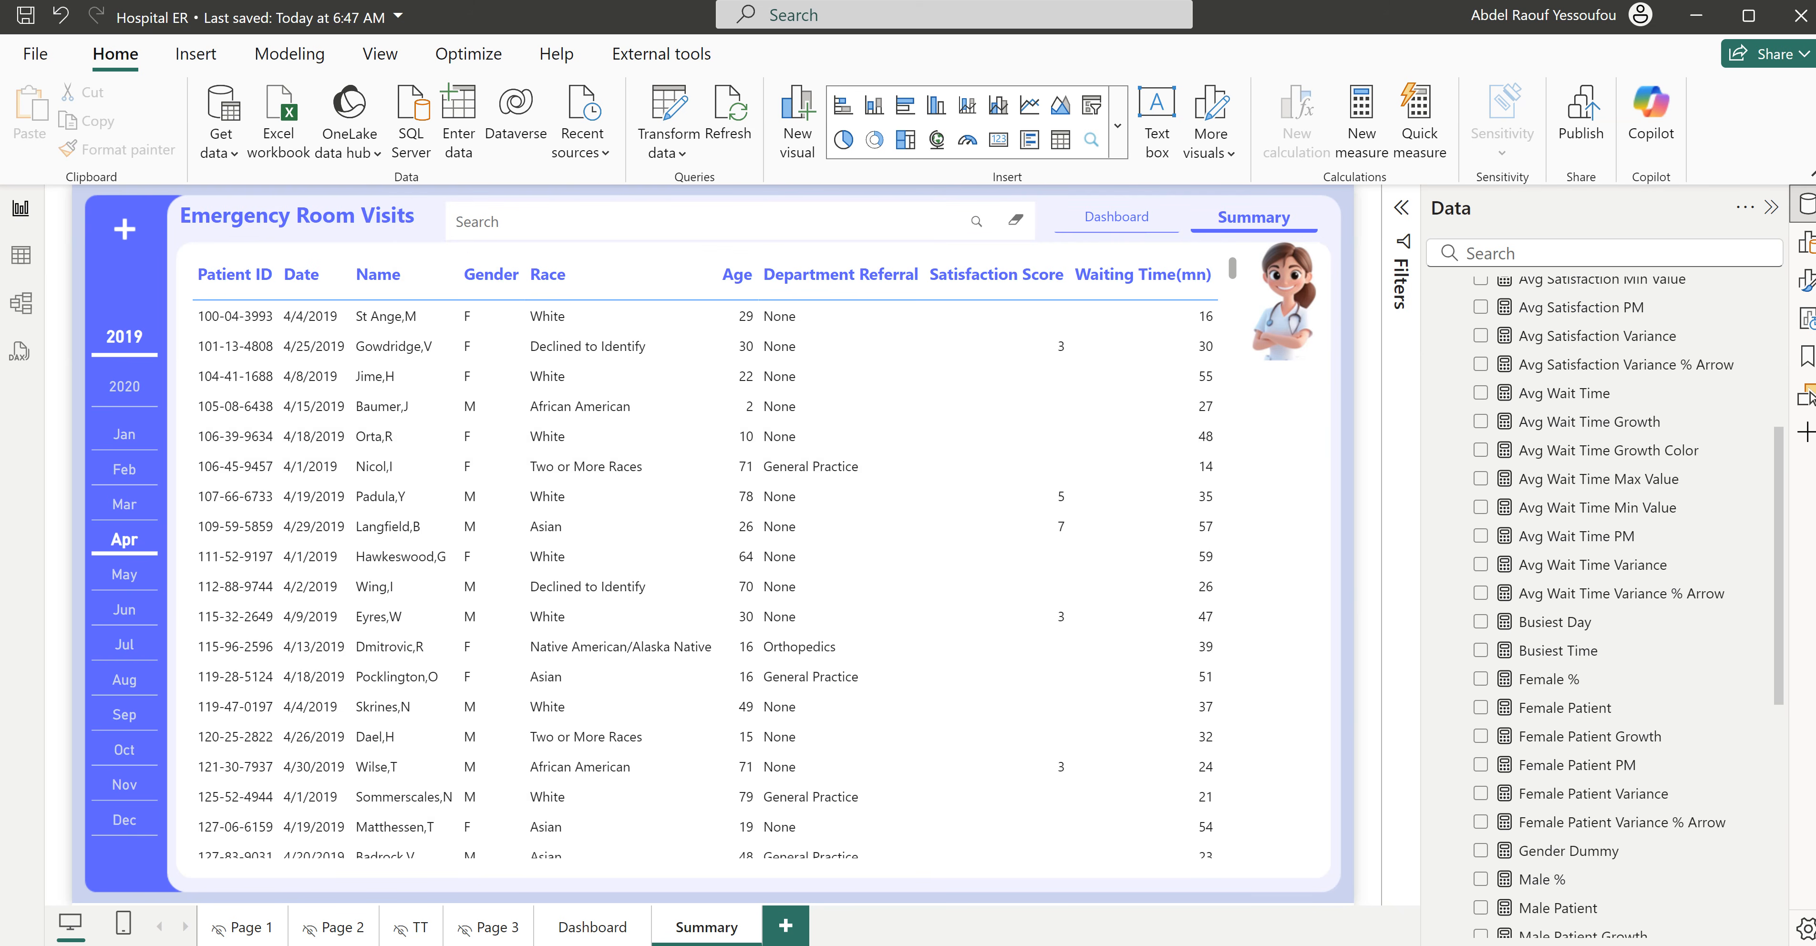
- Switch to the blank untitled report and collapse its formatting options
mouse_move(1185, 943)
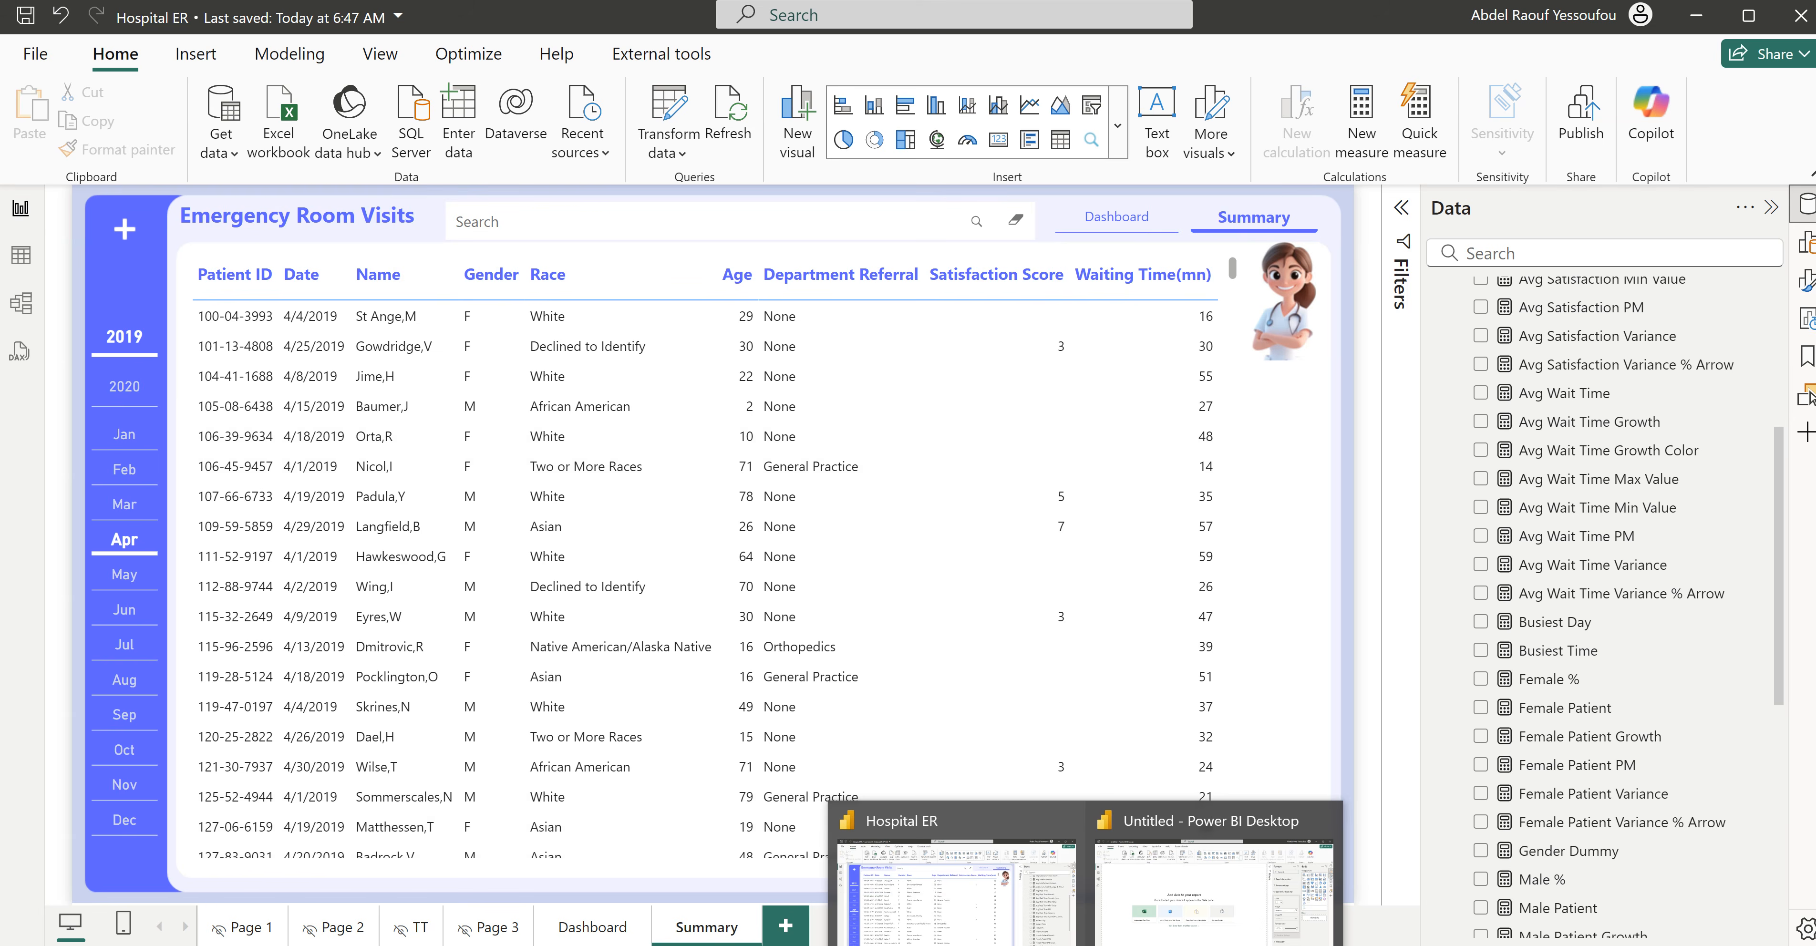
left_click(1210, 884)
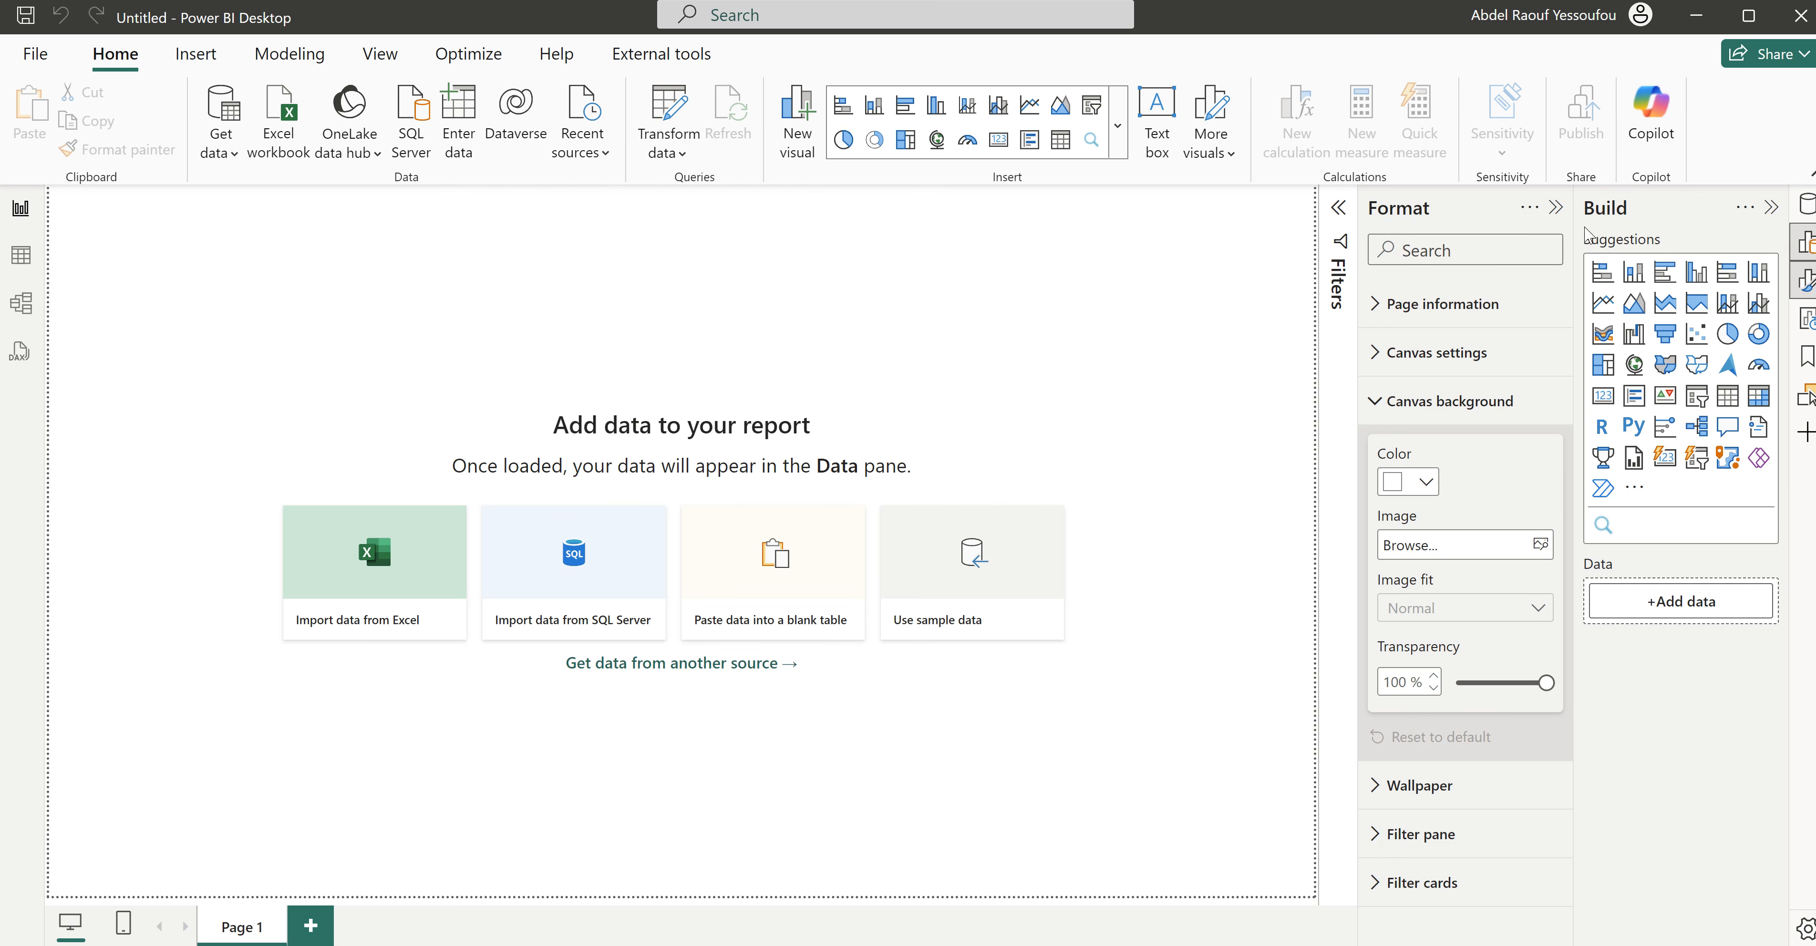
left_click(1556, 207)
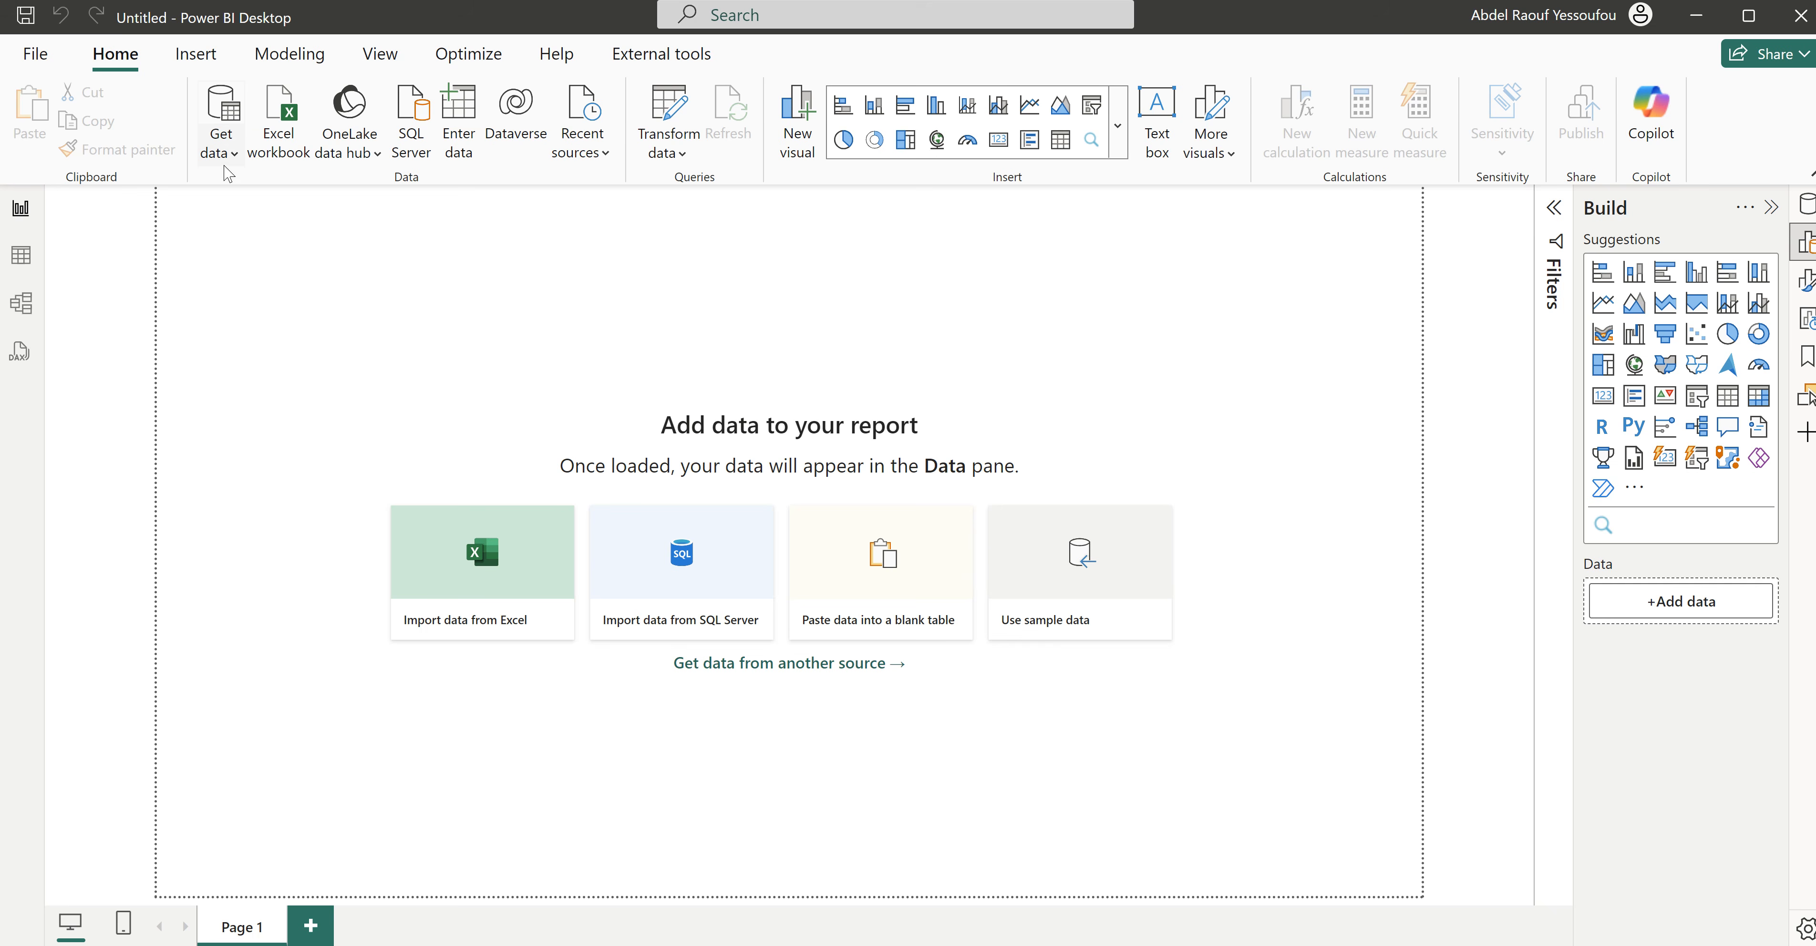
- Import Hospital ER.csv as a Text/CSV source and open it for transformation in Power Query Editor
left_click(230, 156)
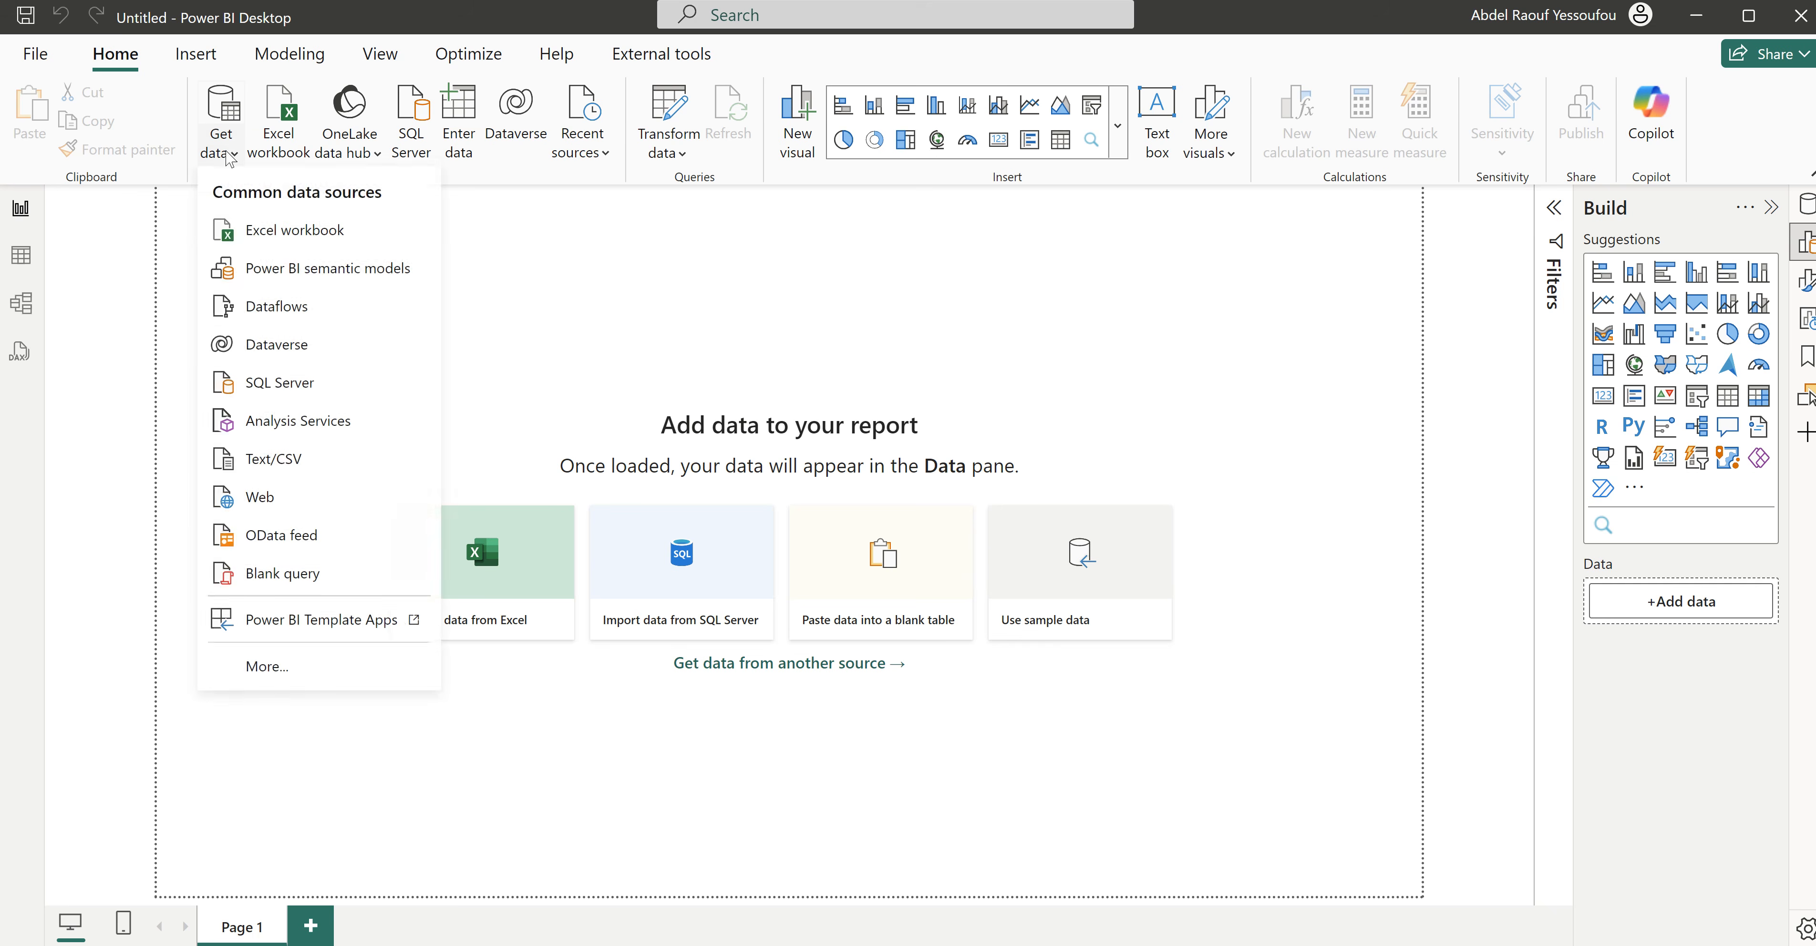
left_click(279, 468)
double_click(289, 169)
left_click(289, 167)
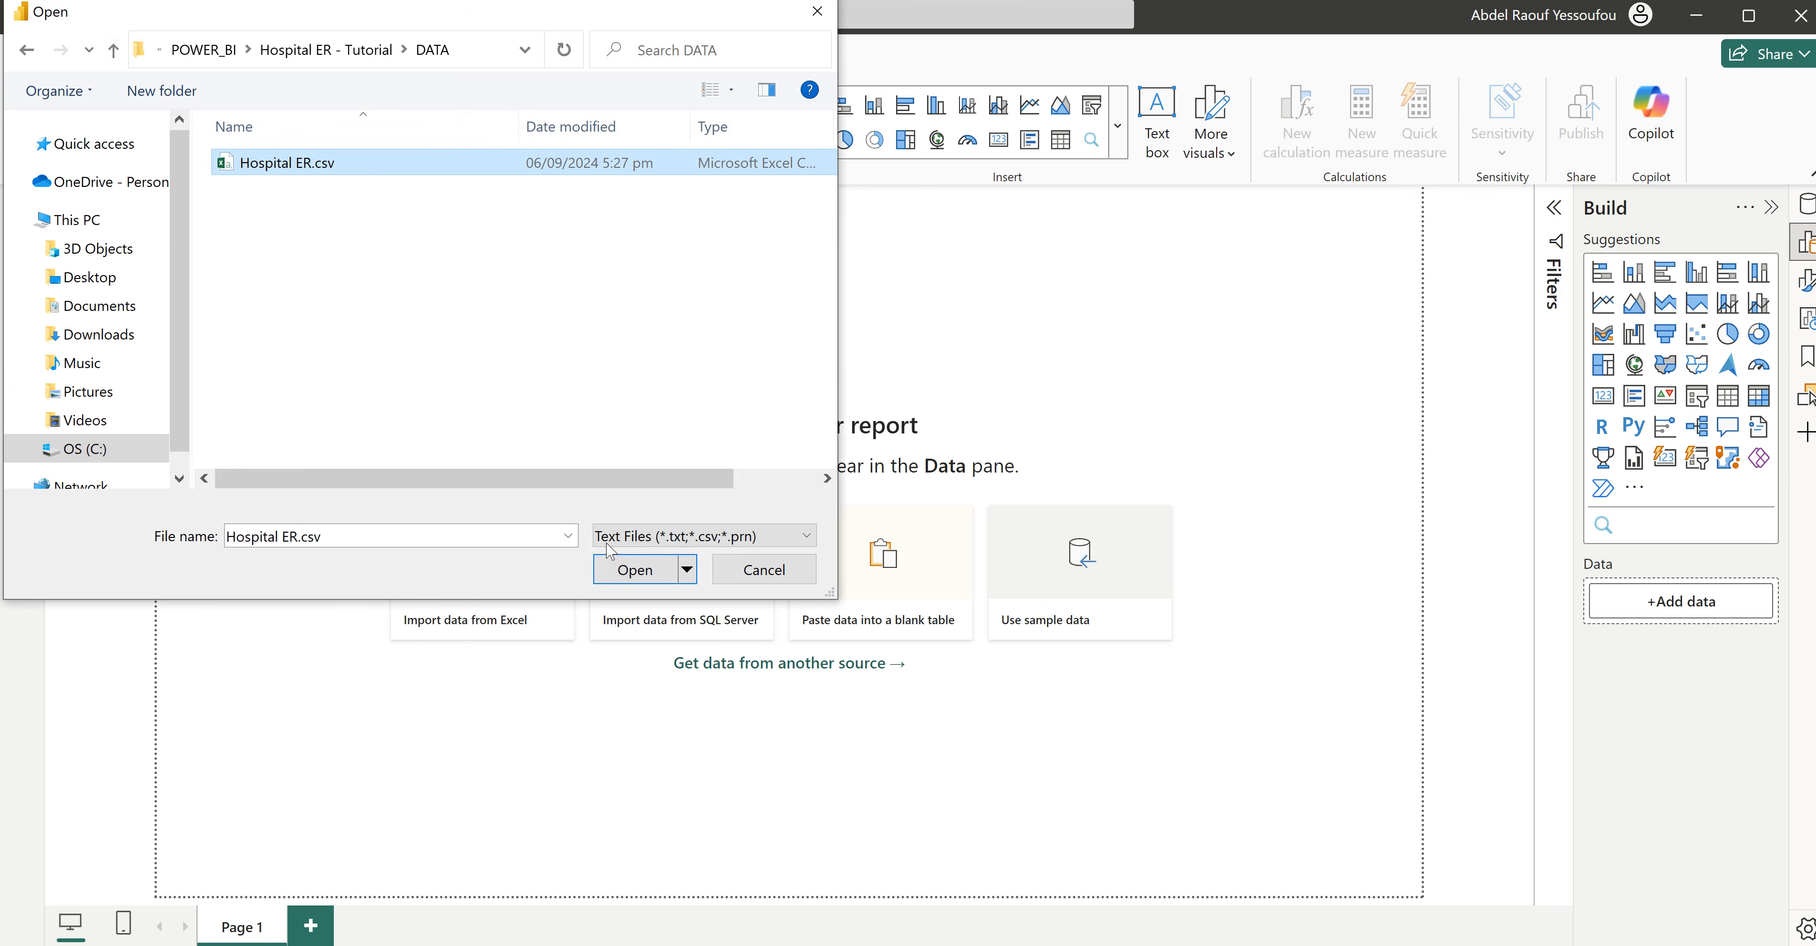
left_click(633, 572)
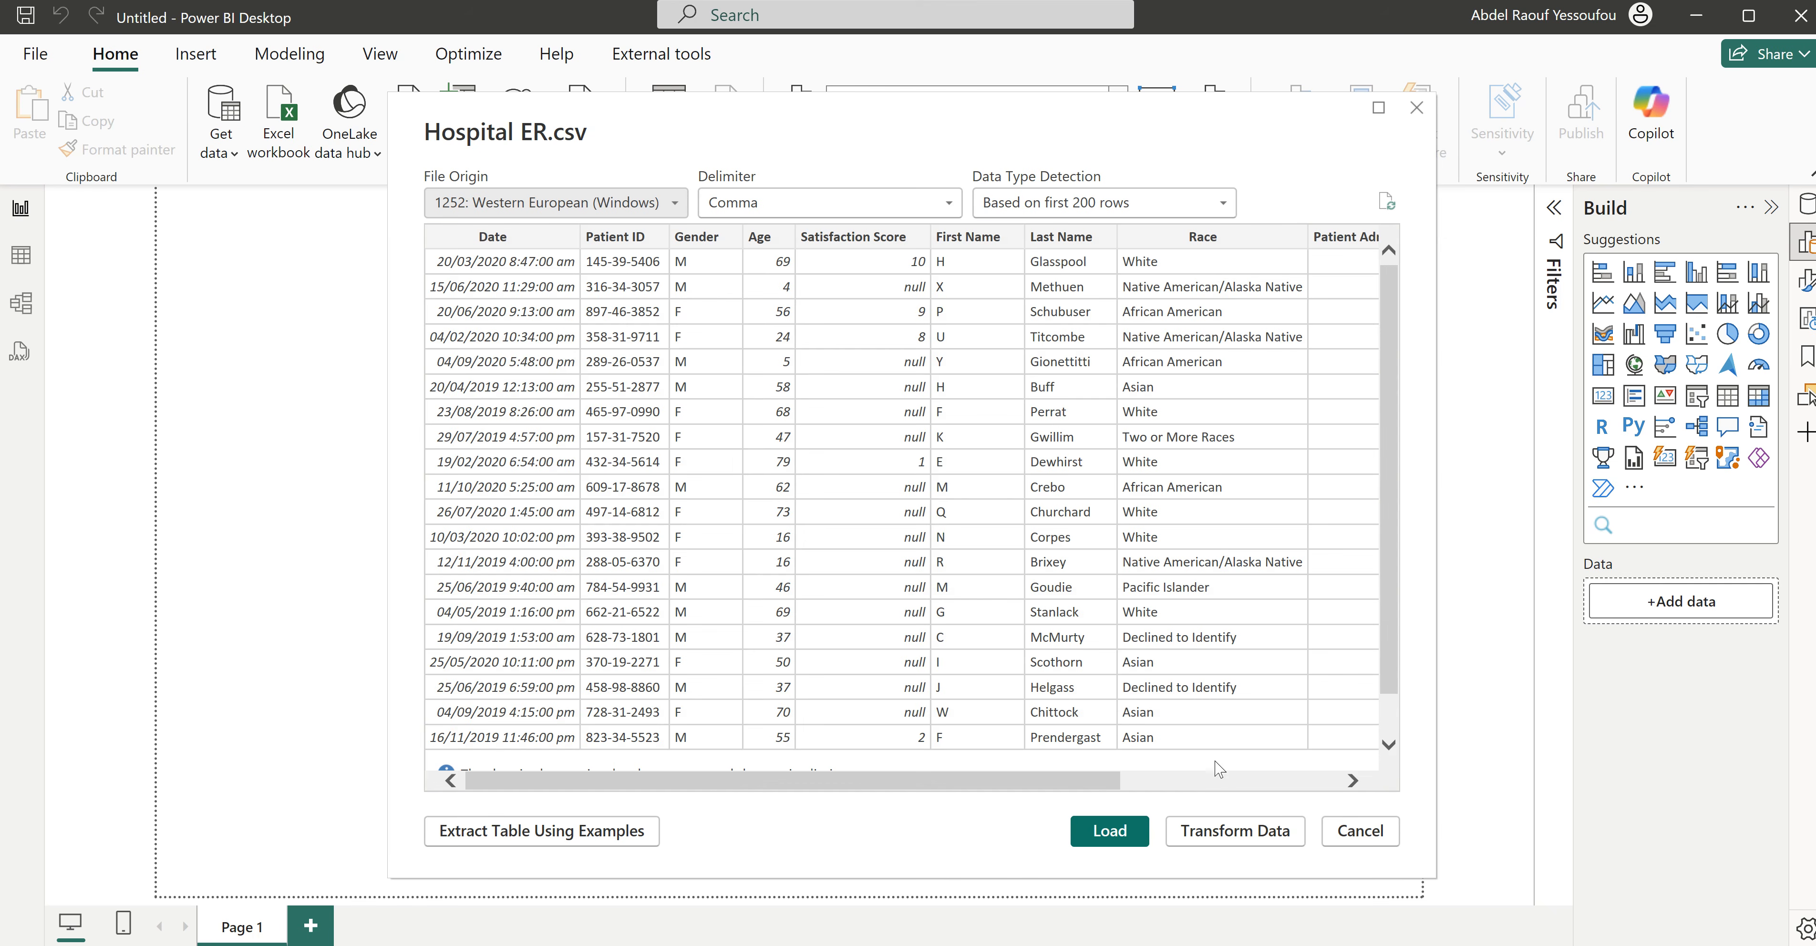
left_click(1254, 834)
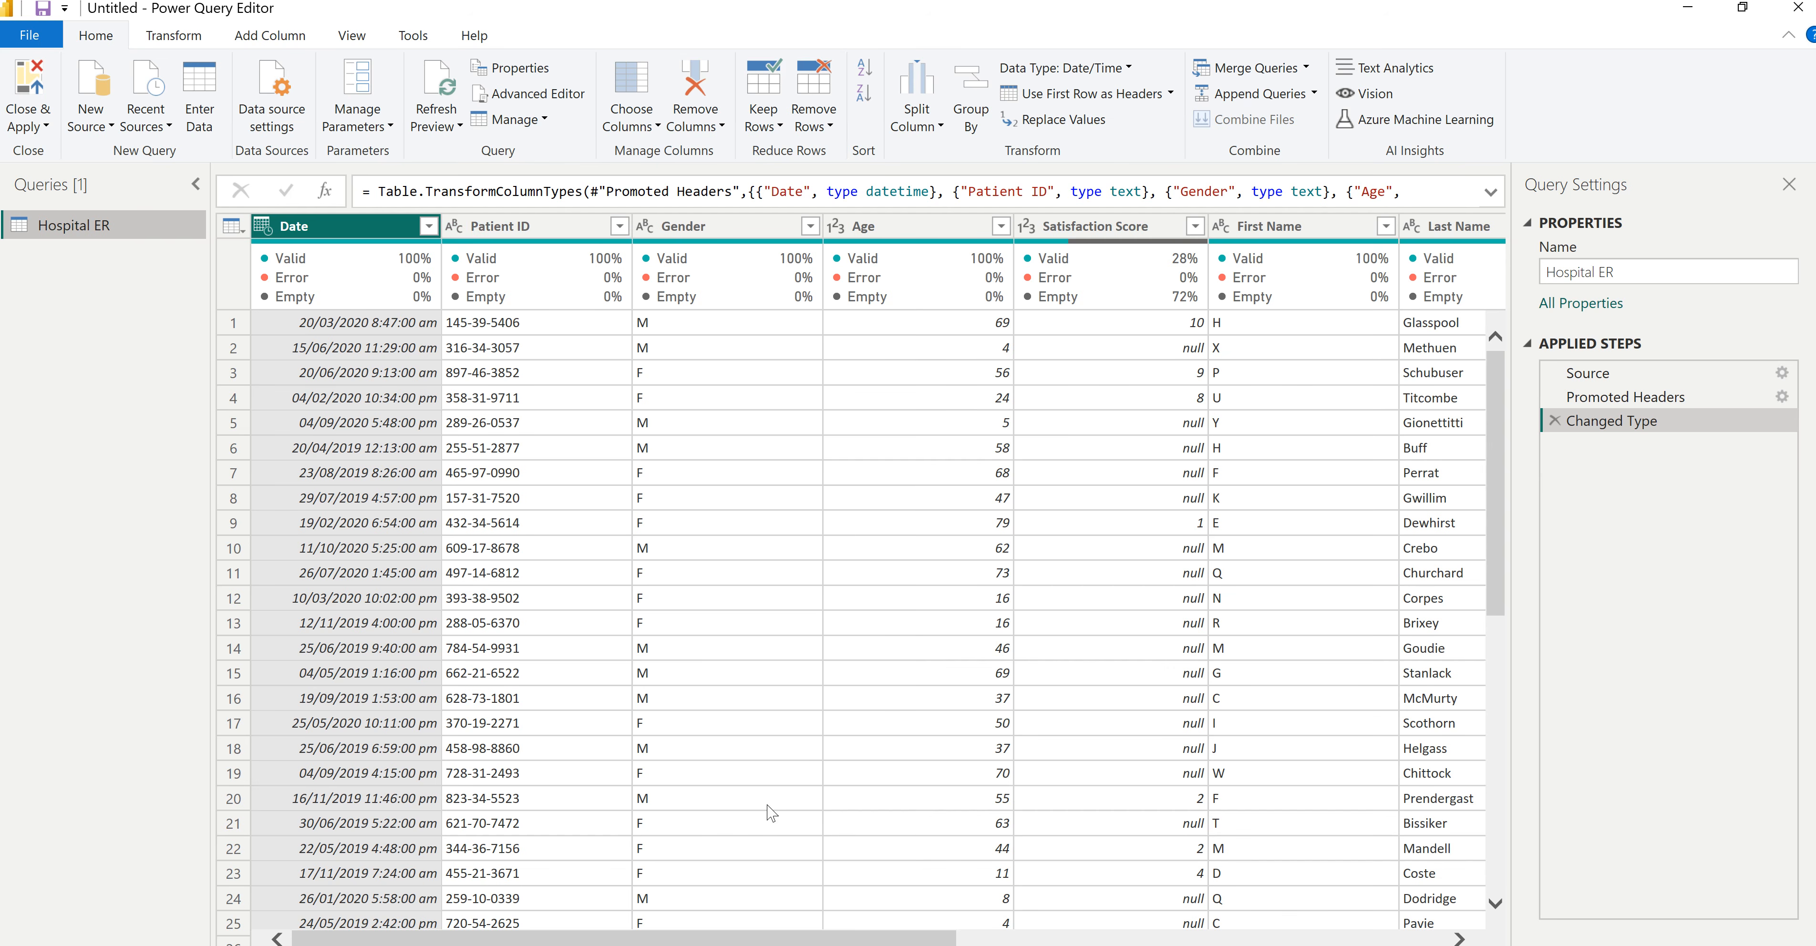
- Check the Hospital ER.csv source page in the browser, return to Power Query Editor and look over the imported columns
key("alt+Tab")
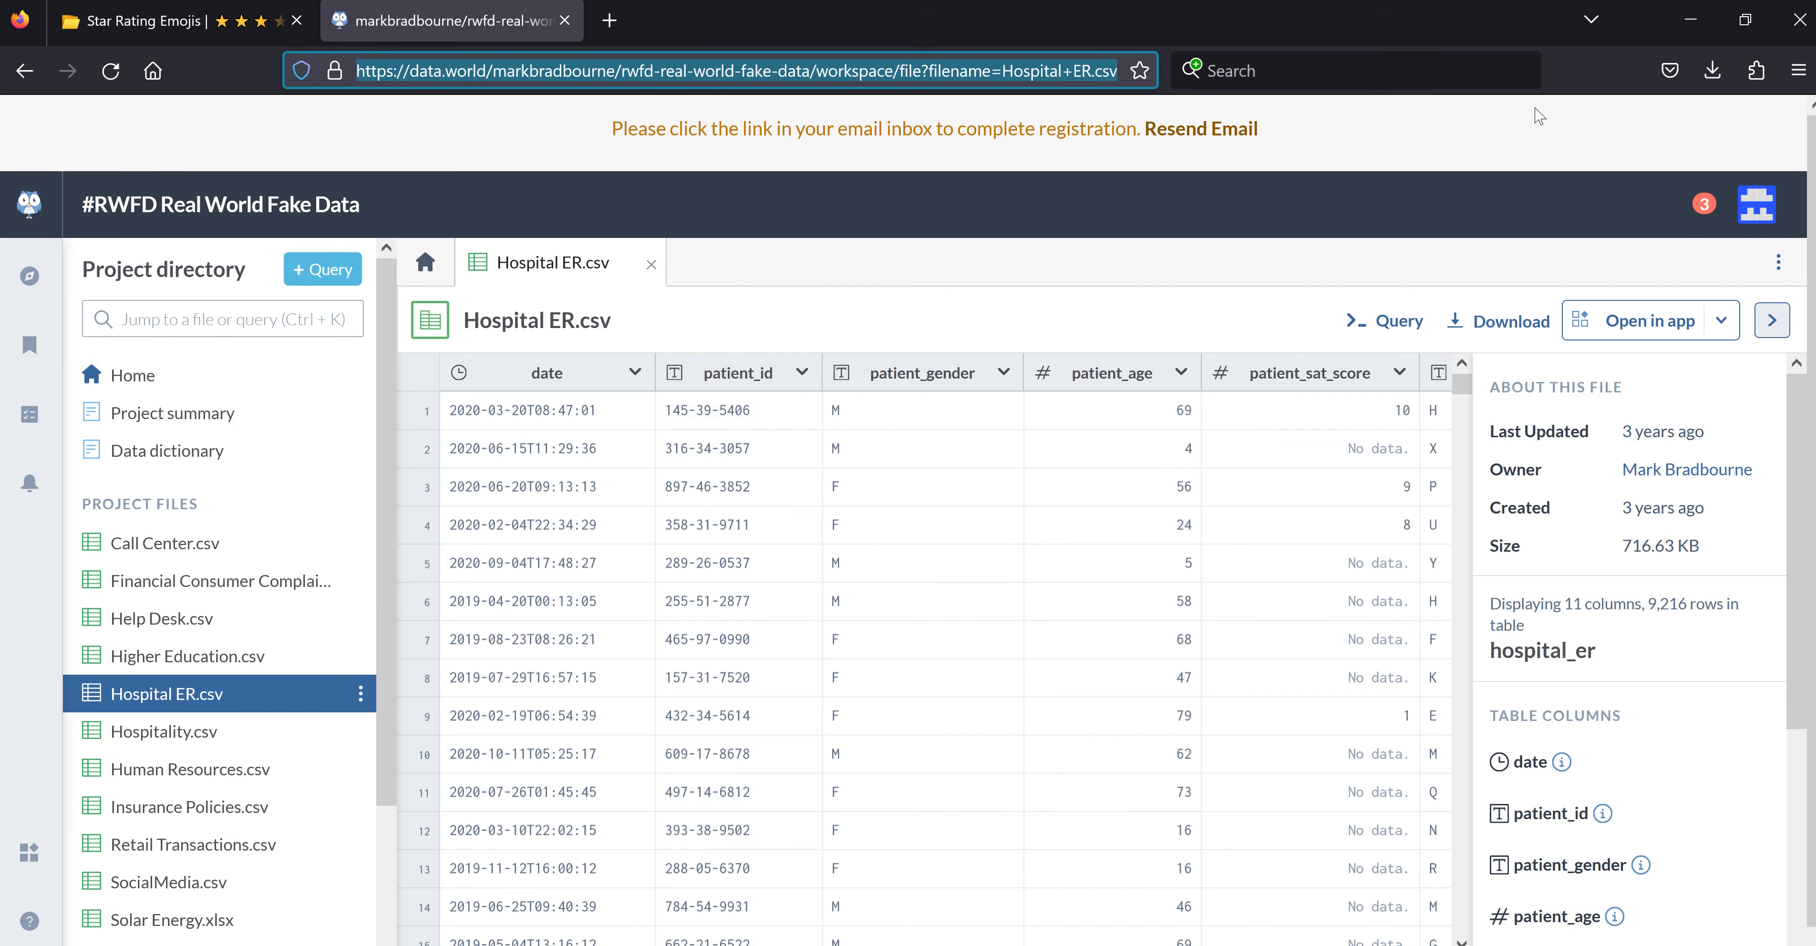
left_click(1689, 21)
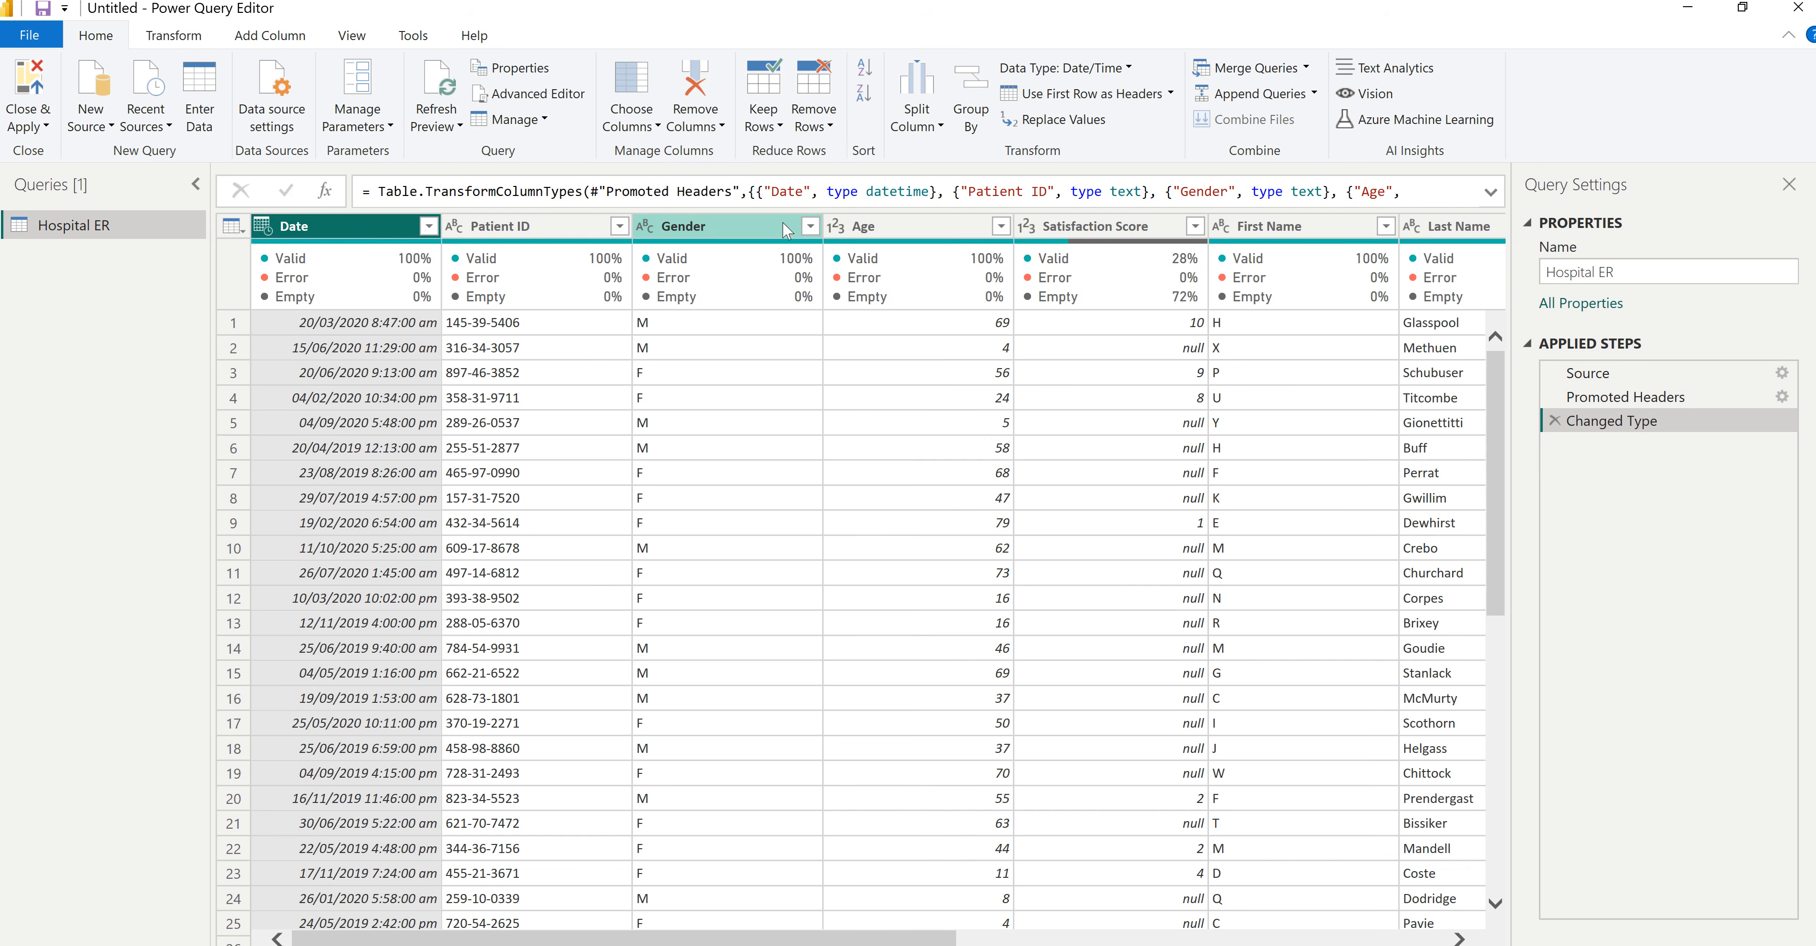
mouse_move(941, 936)
left_mouse_down()
mouse_move(1205, 937)
mouse_move(937, 936)
left_mouse_up()
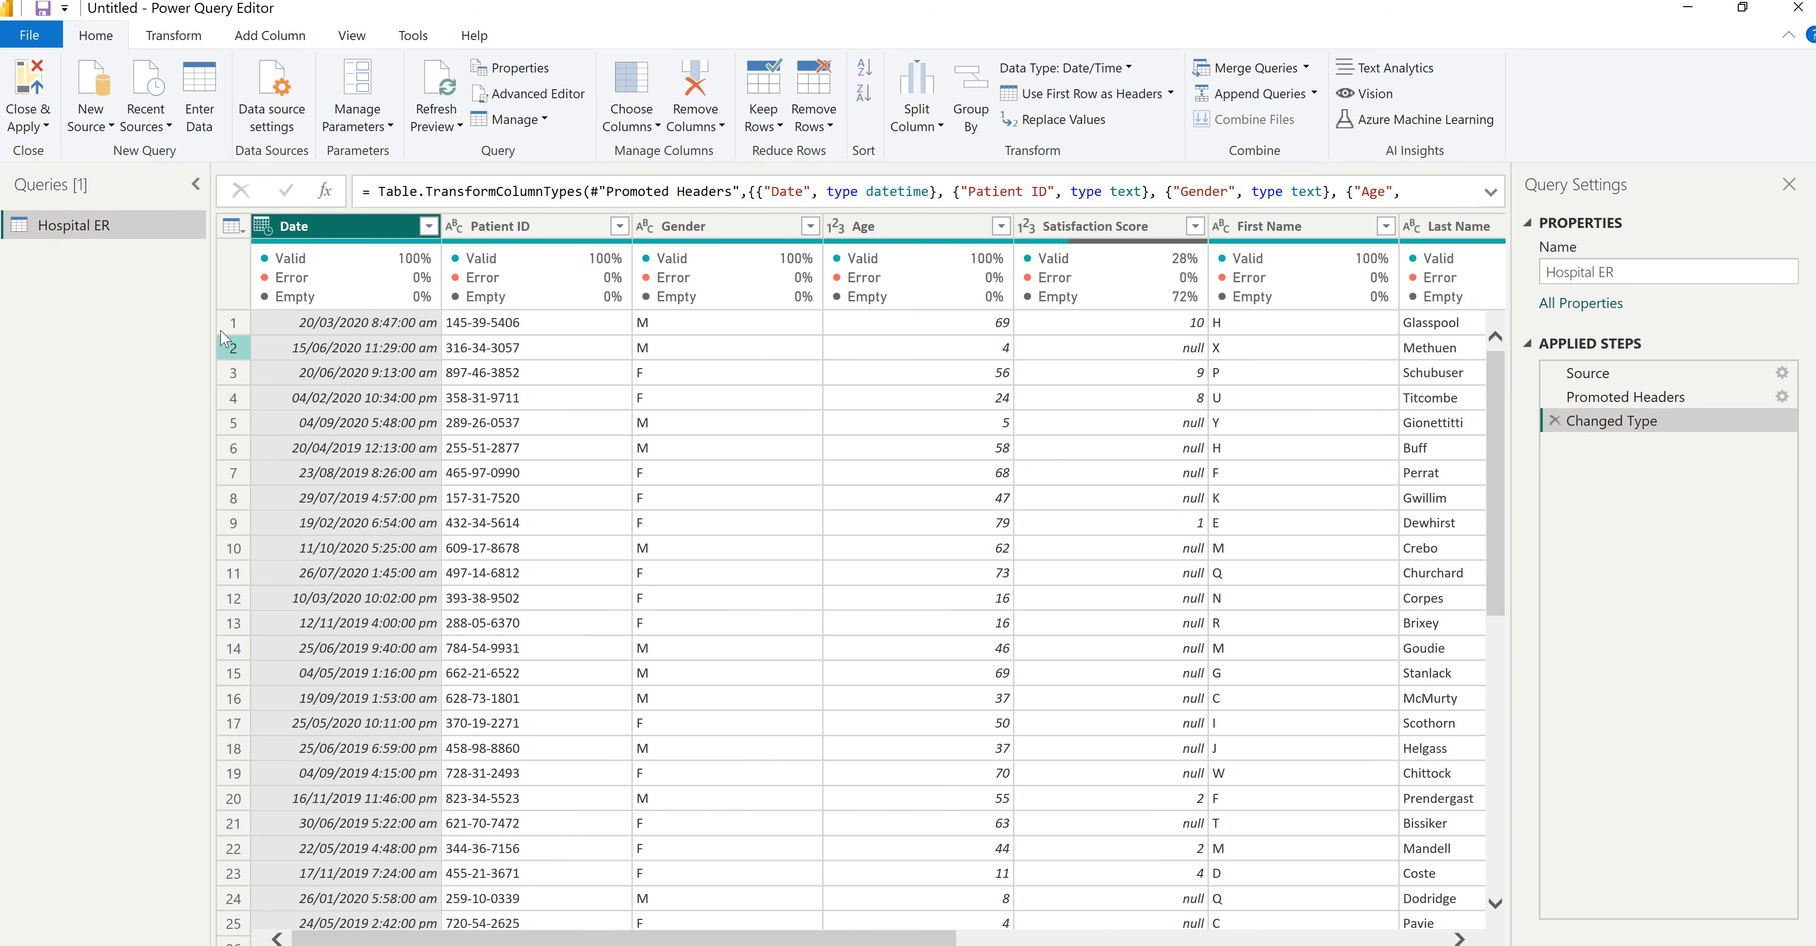
- Add a date-only column extracted from the Date column of the Hospital ER query
left_click(329, 222)
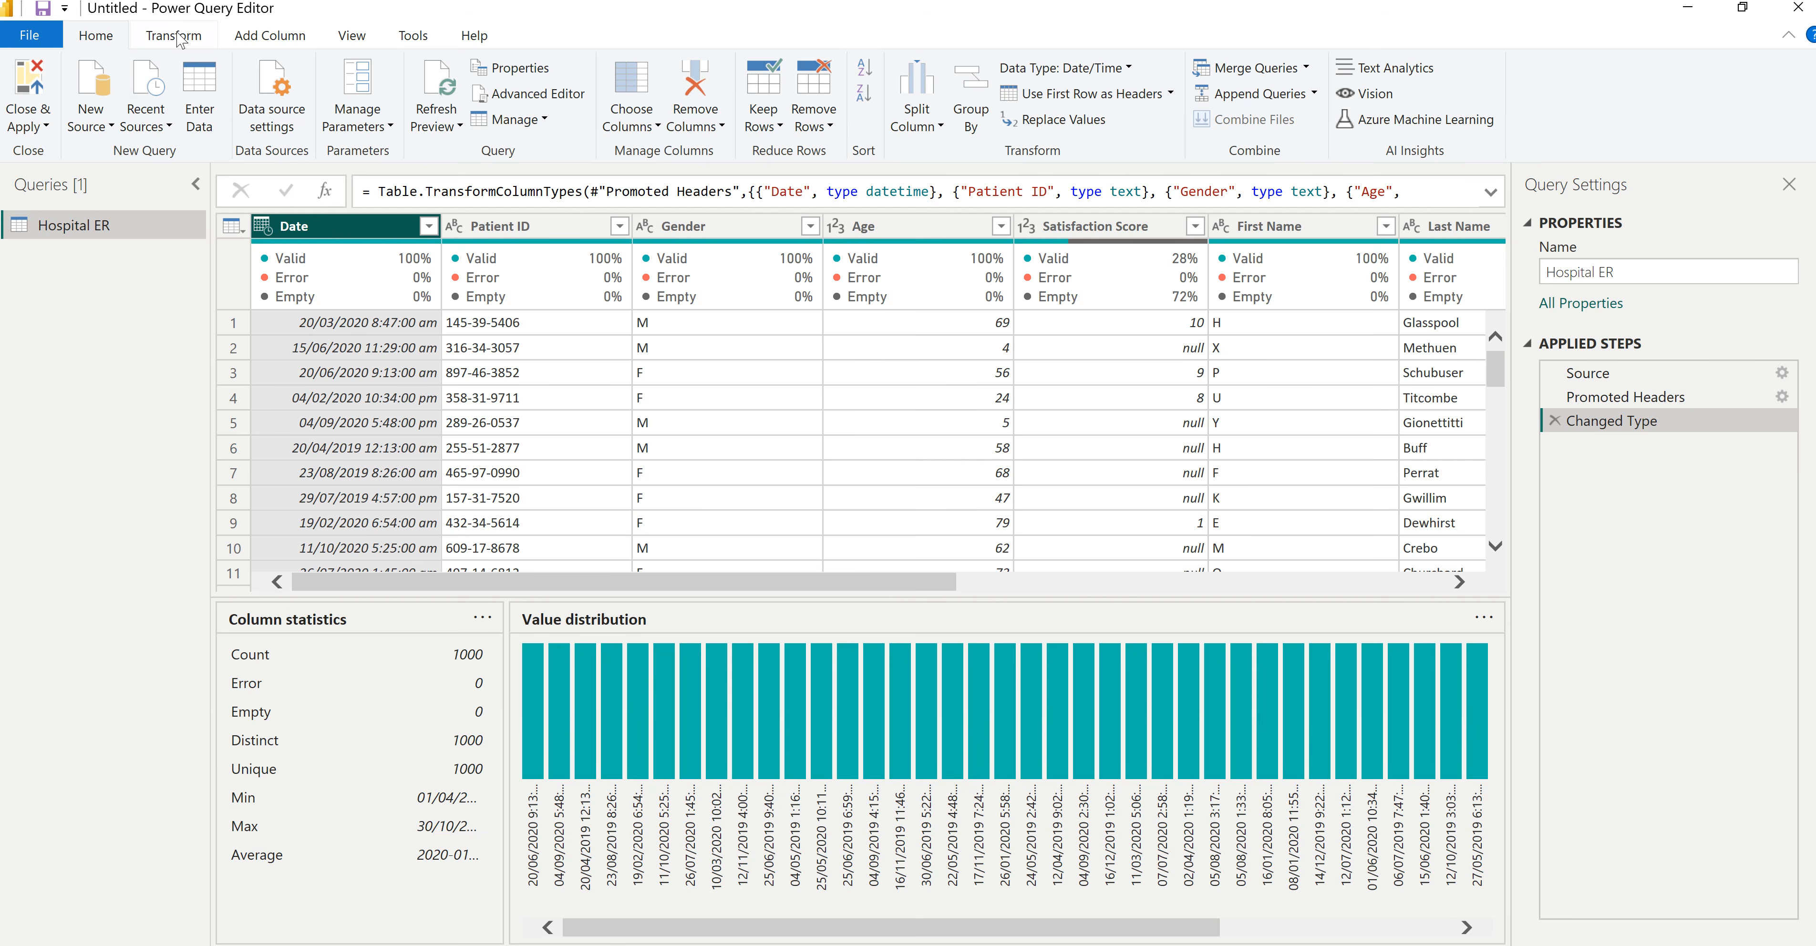
left_click(276, 39)
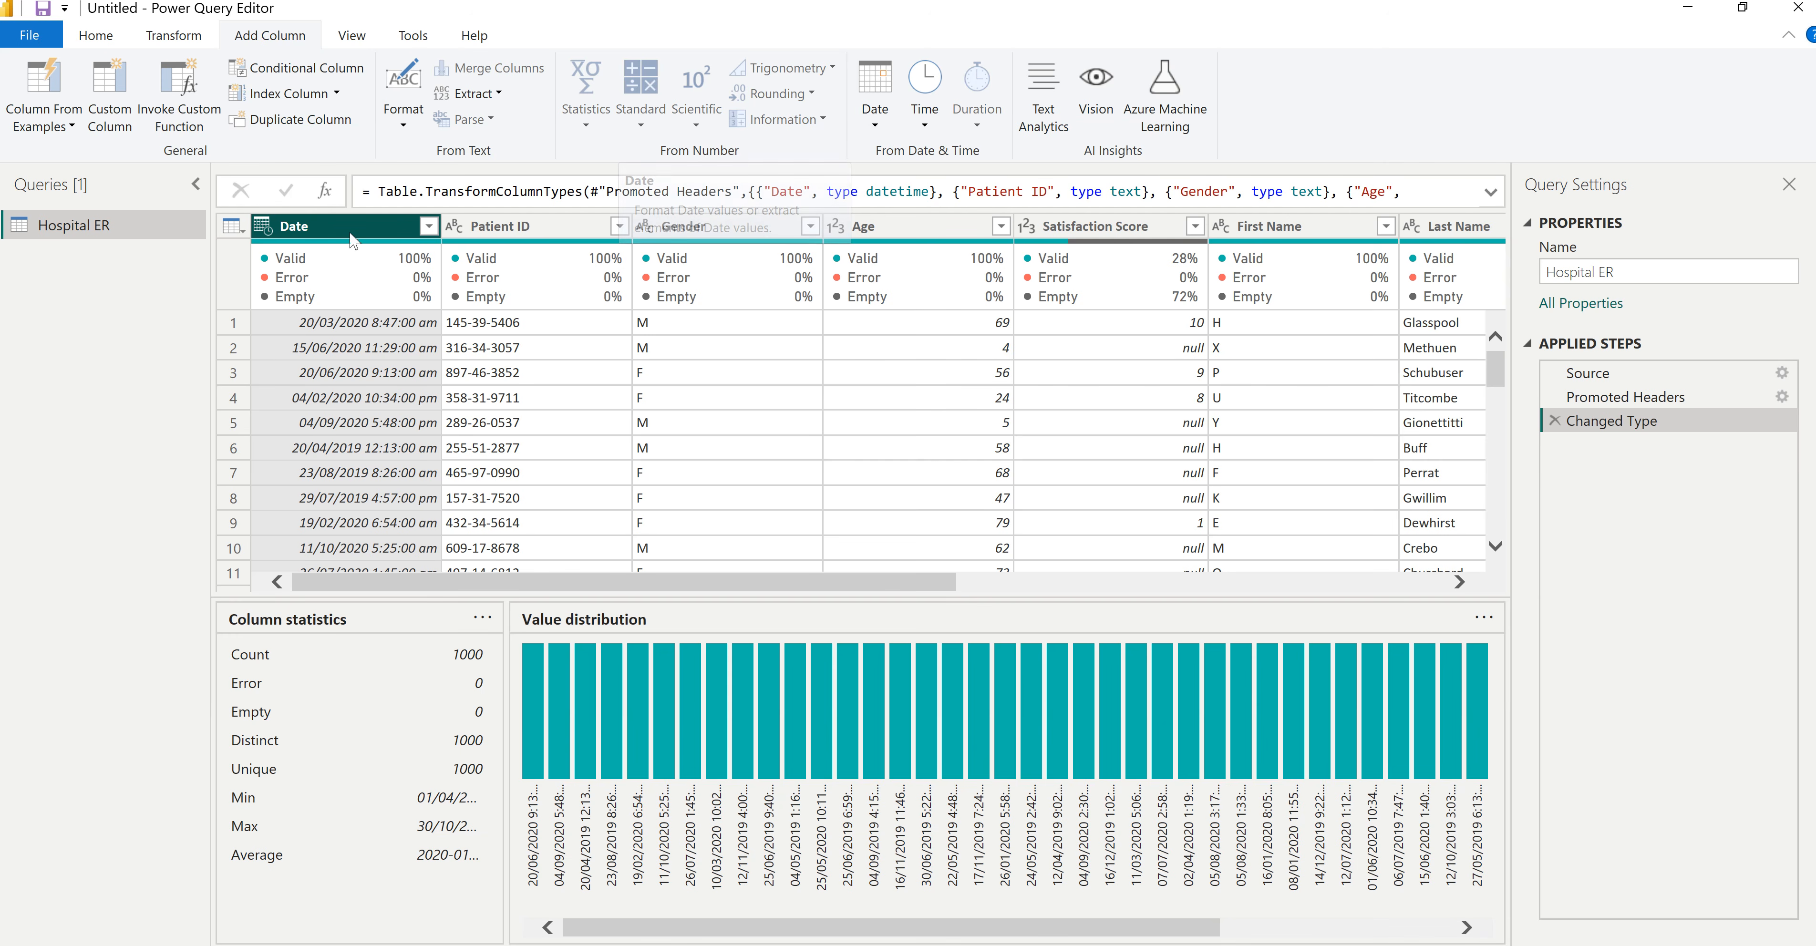
left_click(875, 123)
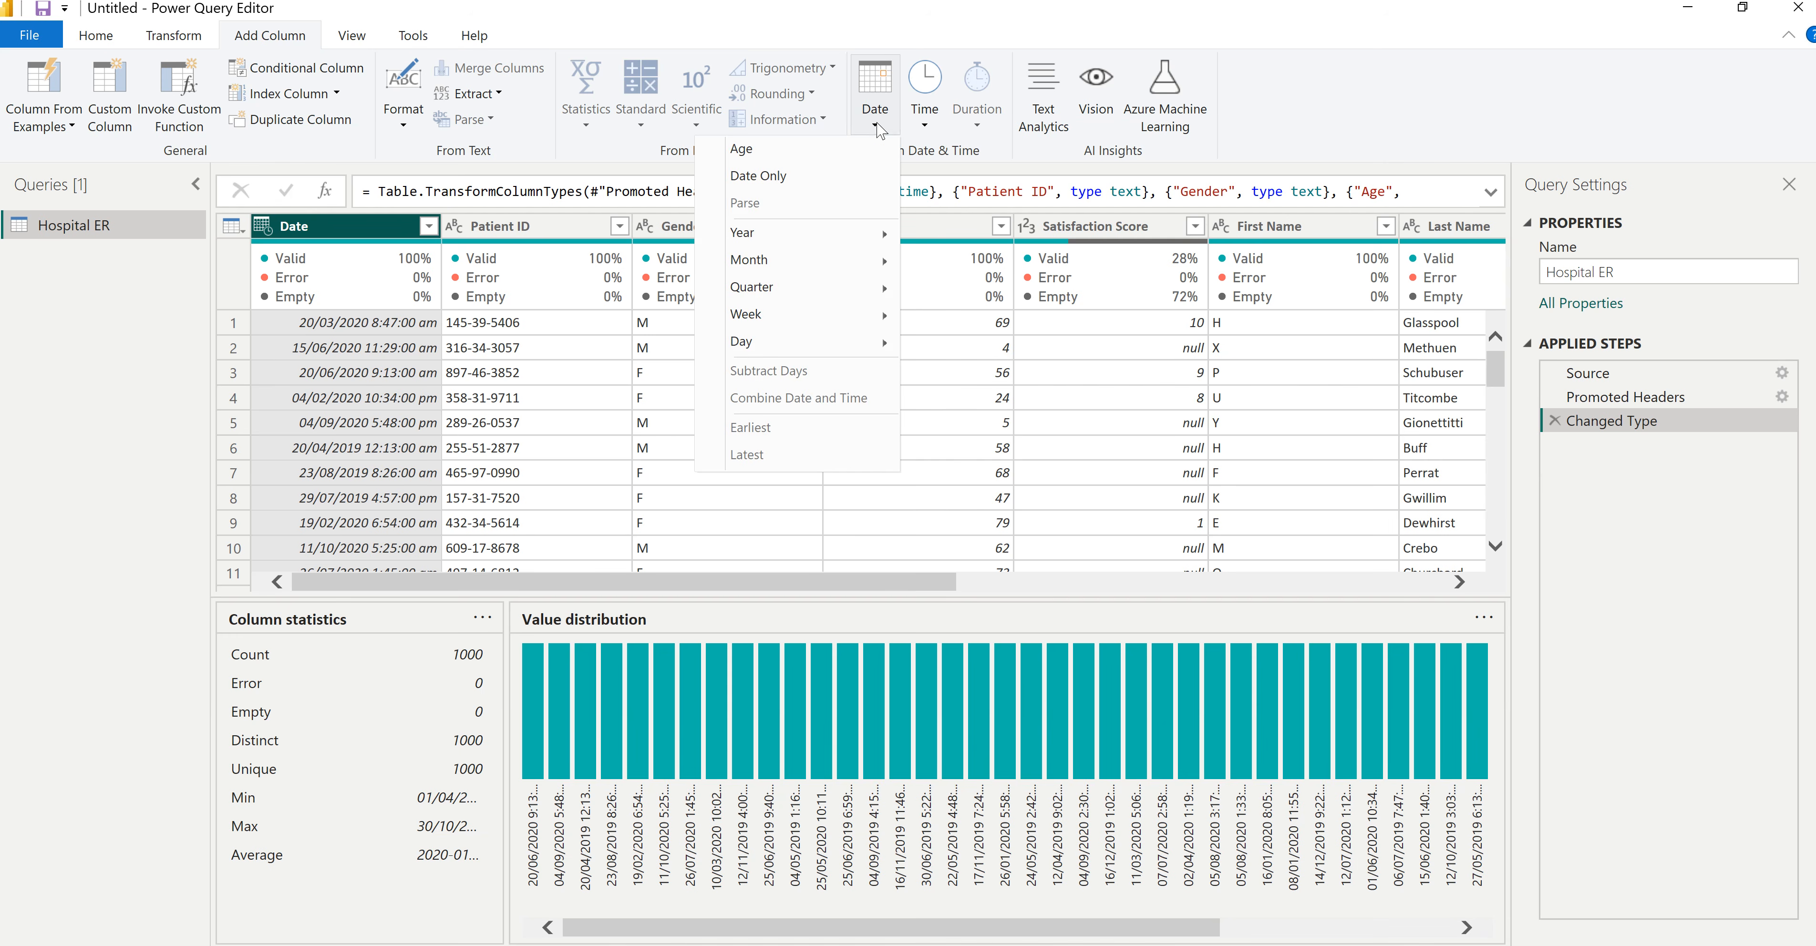
left_click(794, 181)
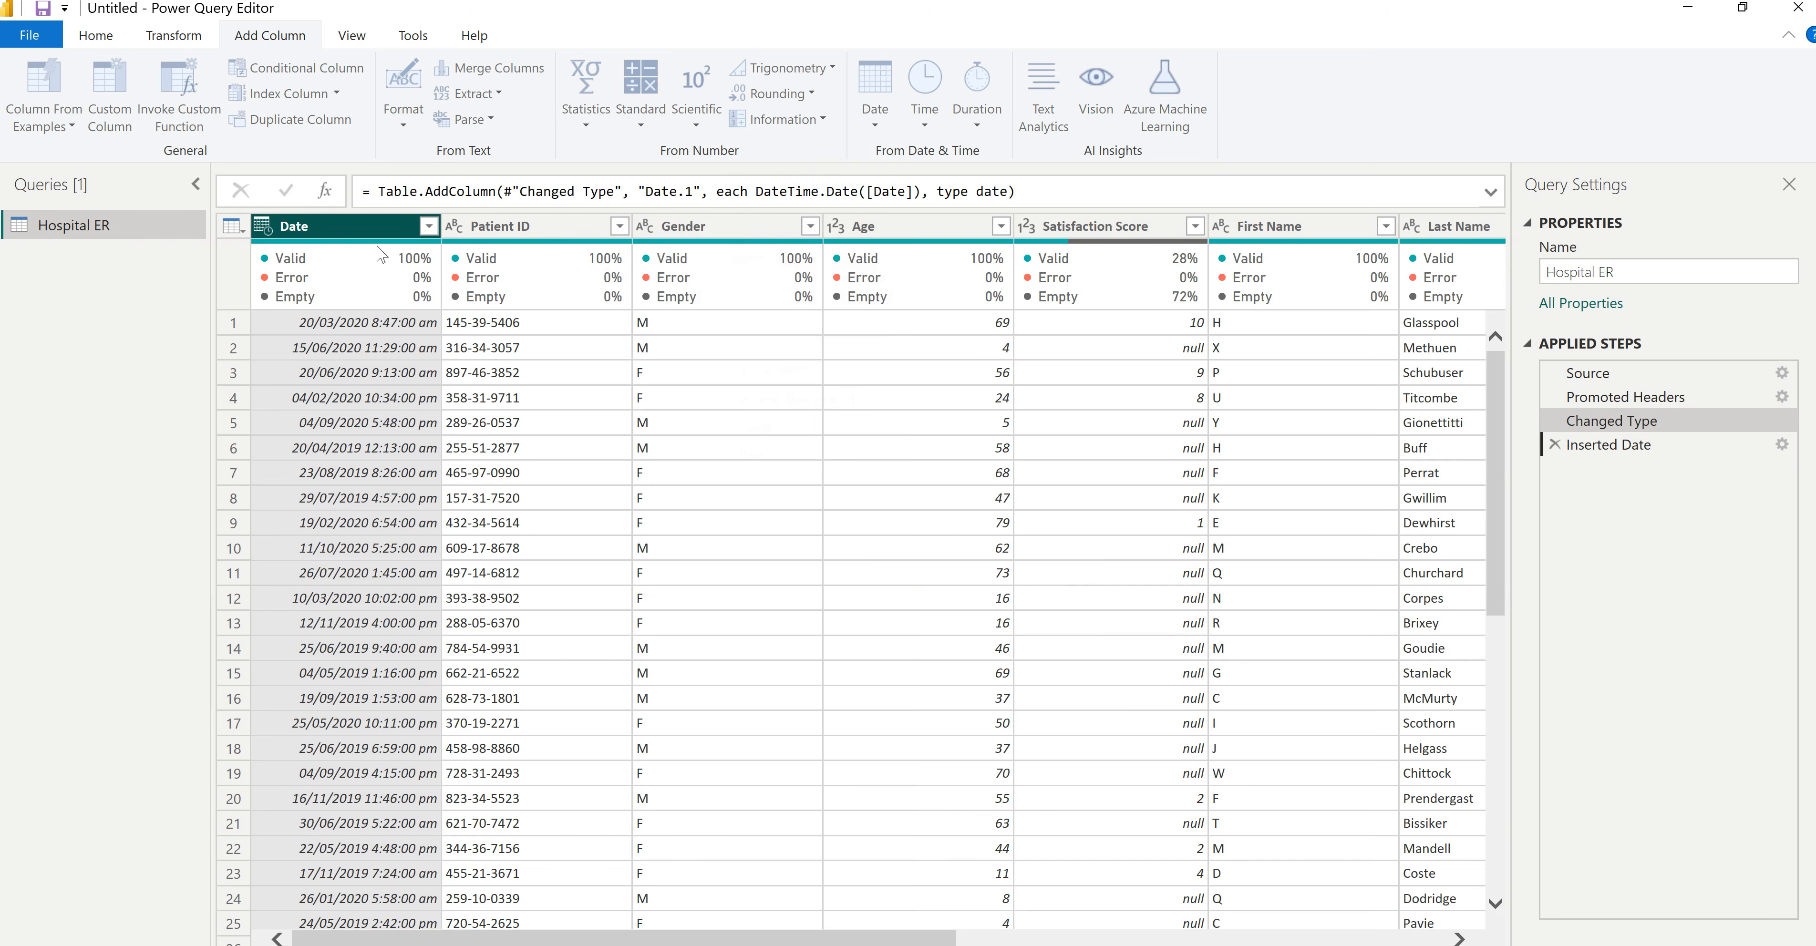
- Rename the original Date column to Date Time and add a time-only column extracted from it
left_click_drag(870, 943, 325, 943)
left_click(326, 229)
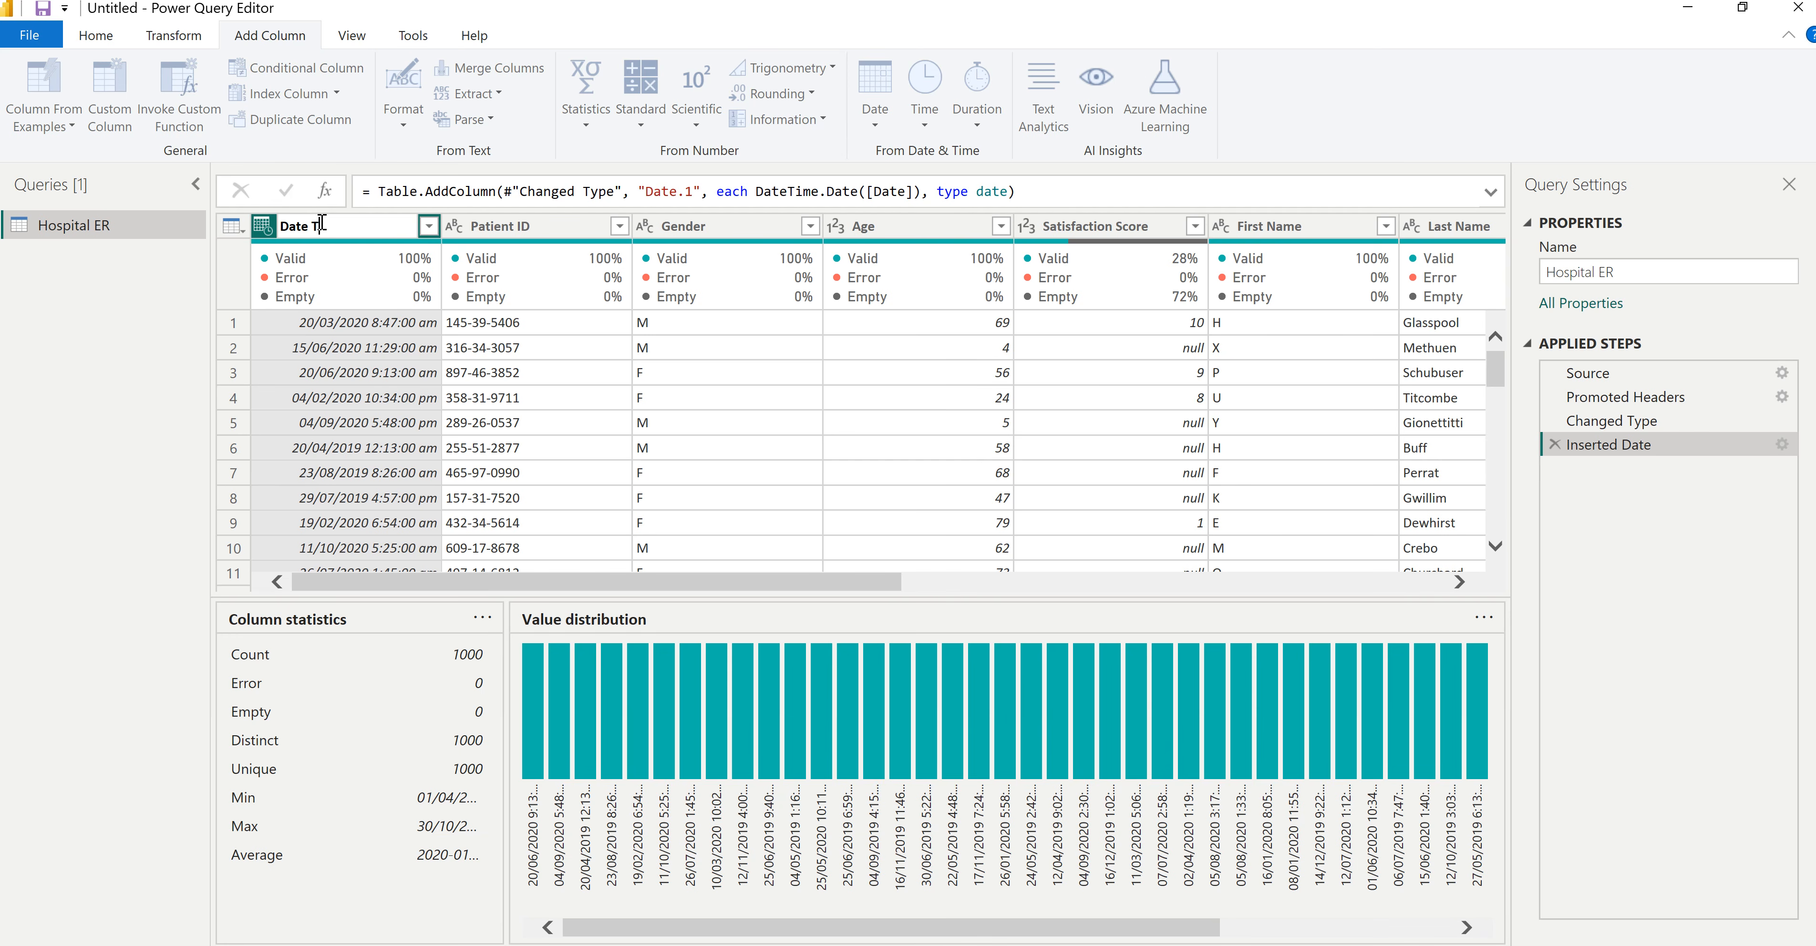
key("Return")
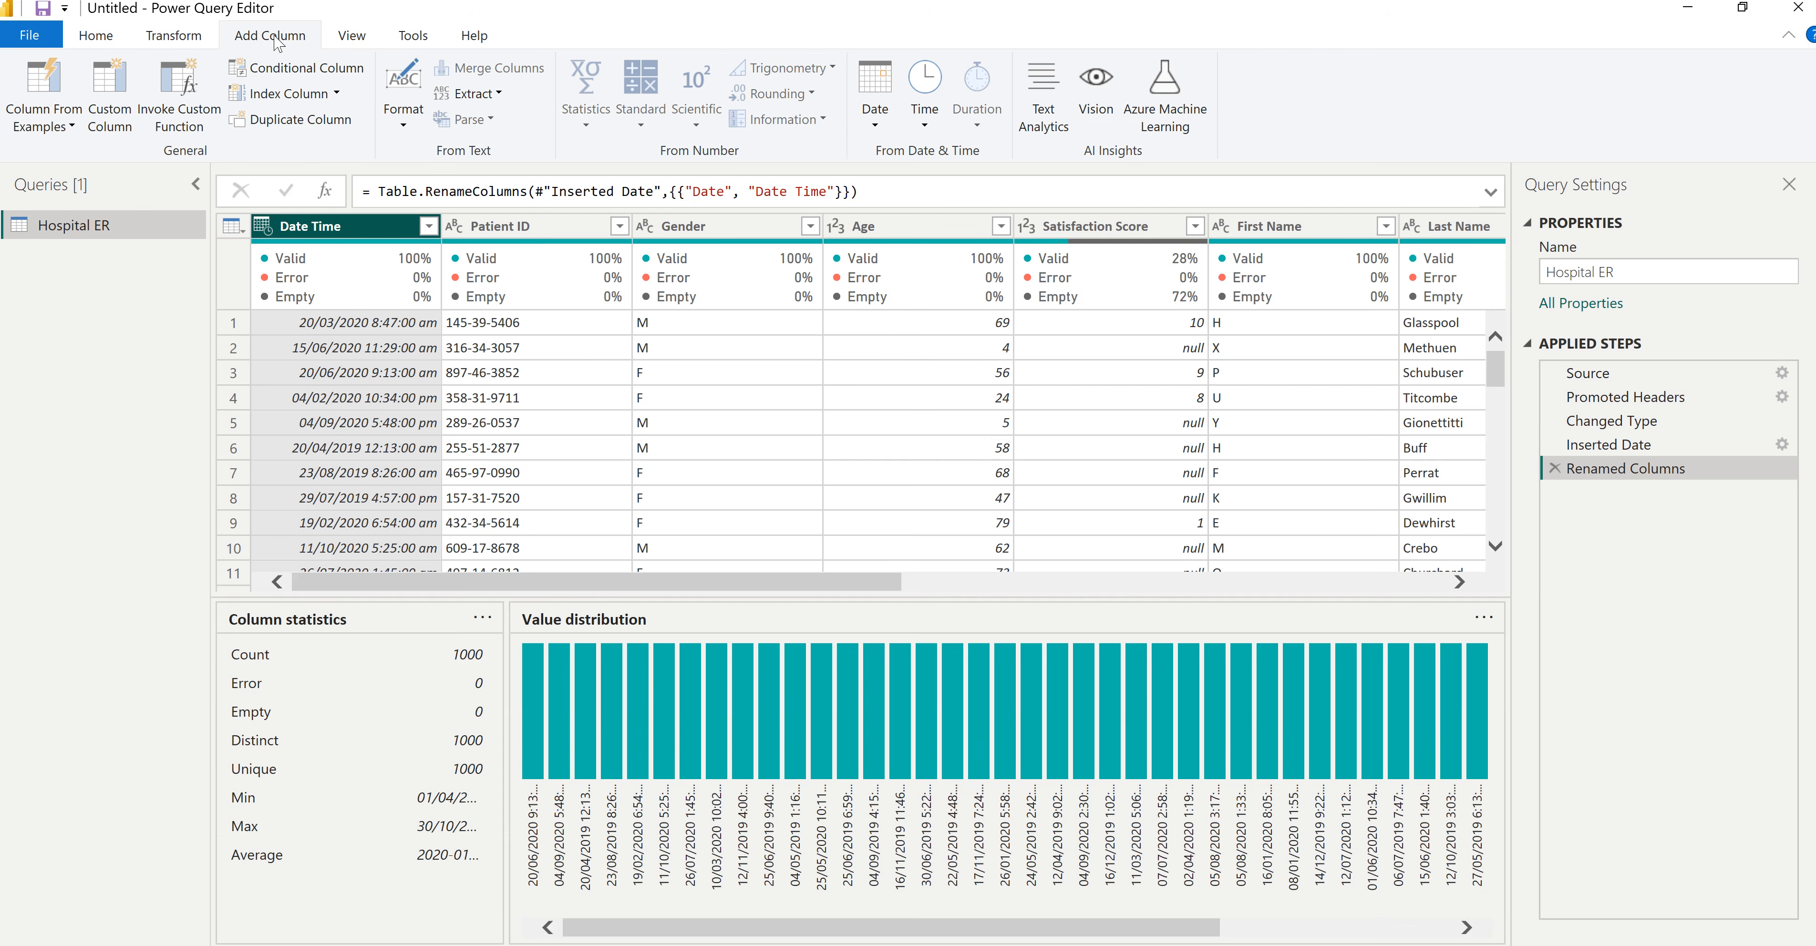
left_click(925, 127)
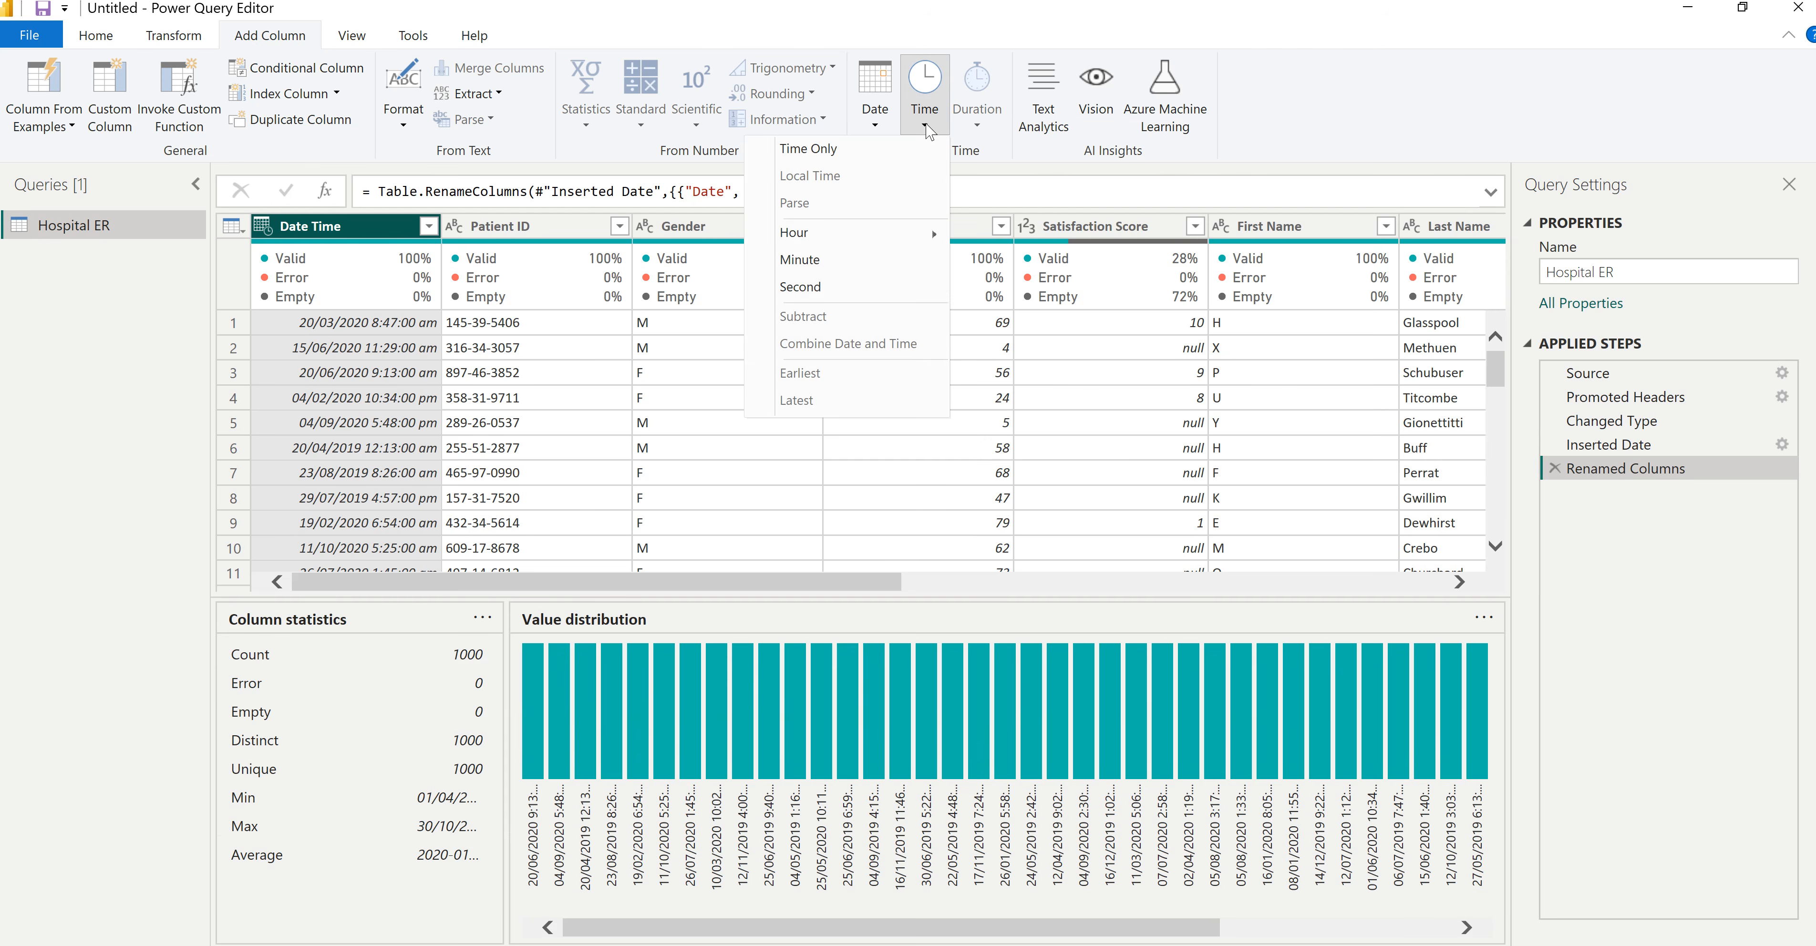
left_click(861, 149)
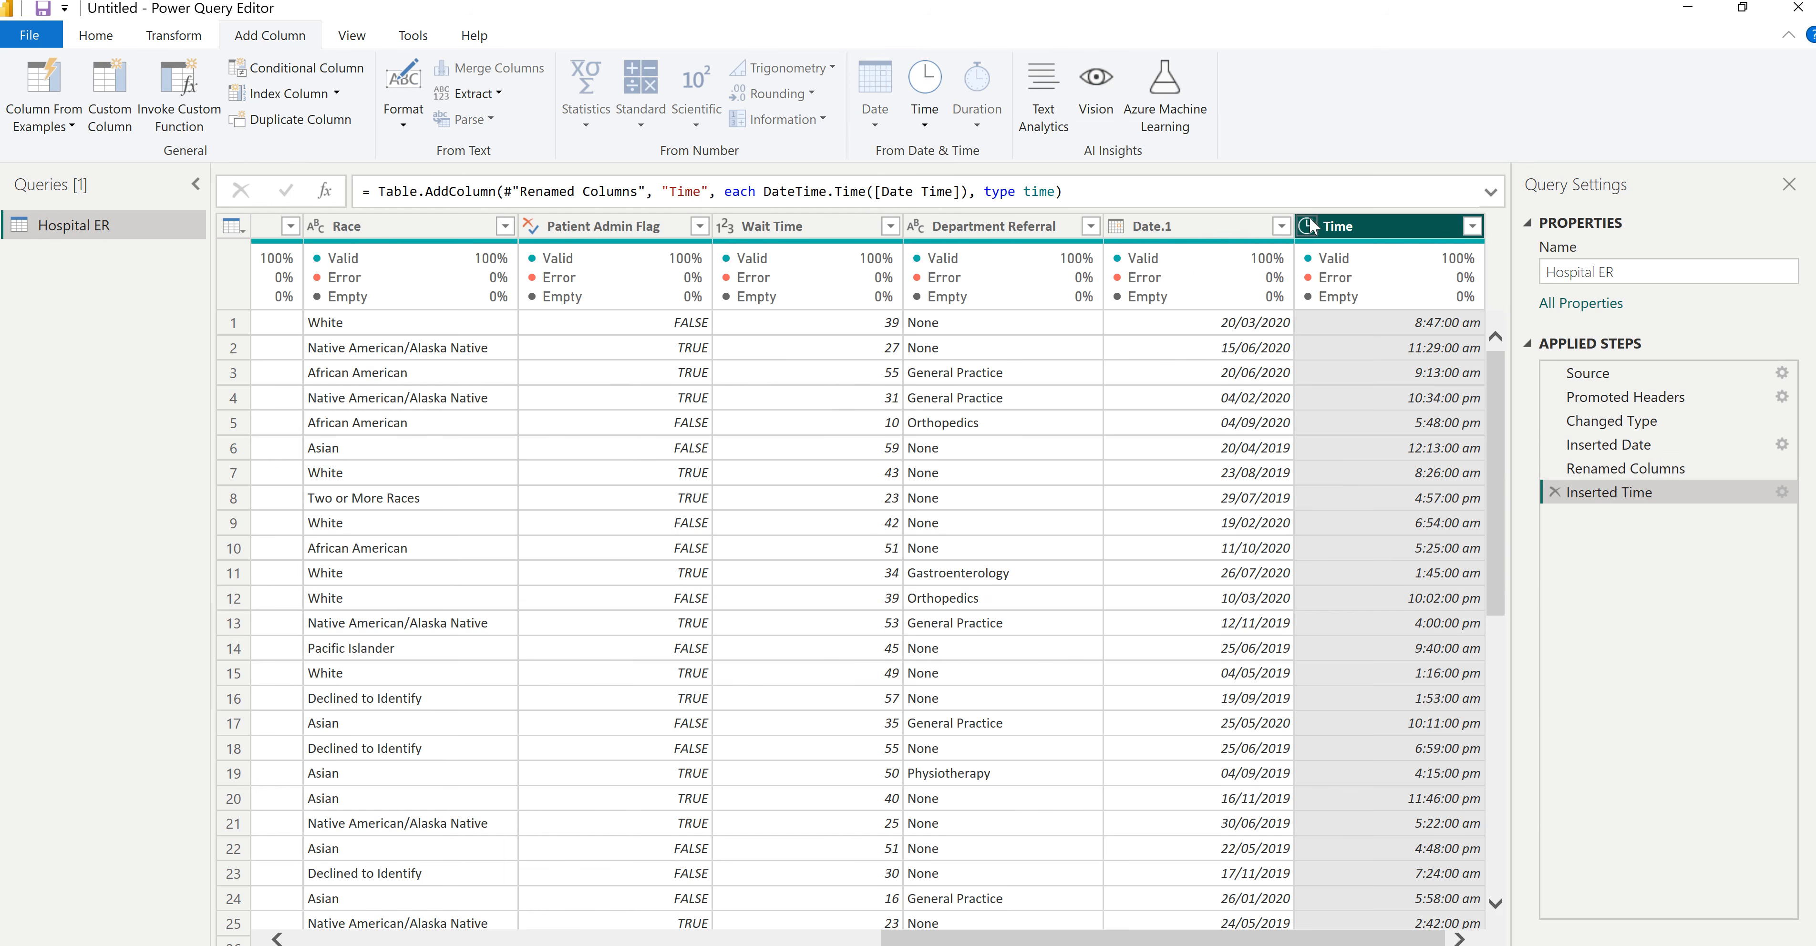
- Rename the Date.1 column to Date
left_click(1212, 225)
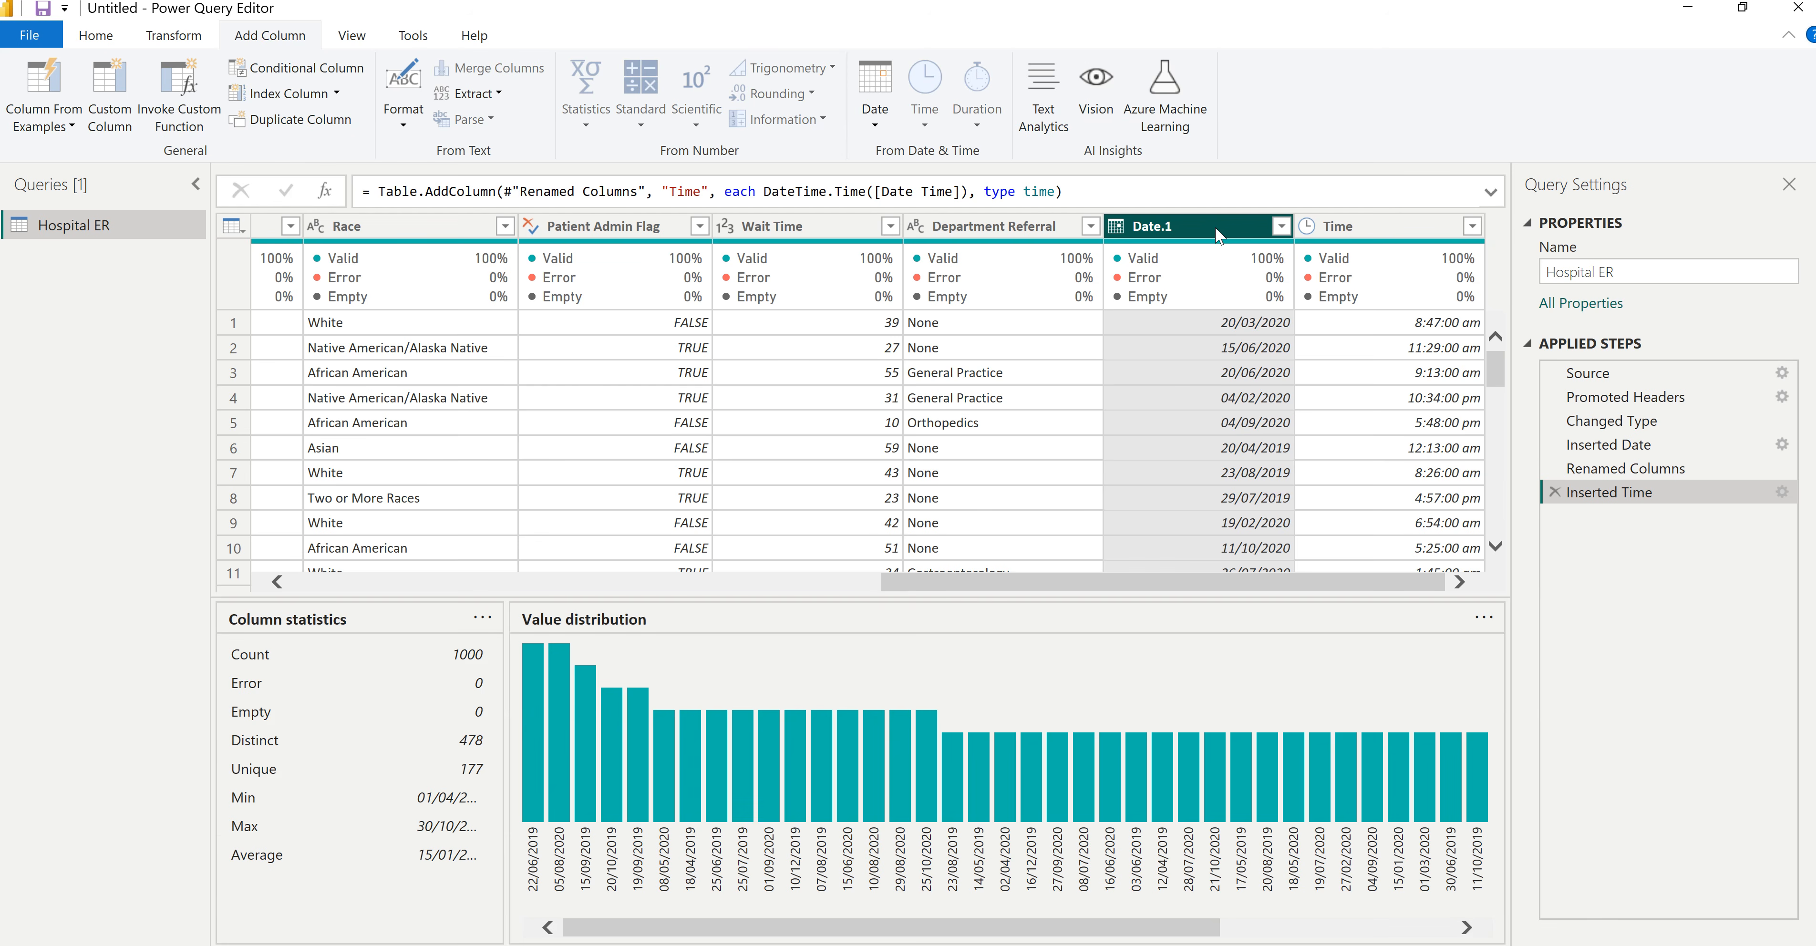
double_click(1214, 225)
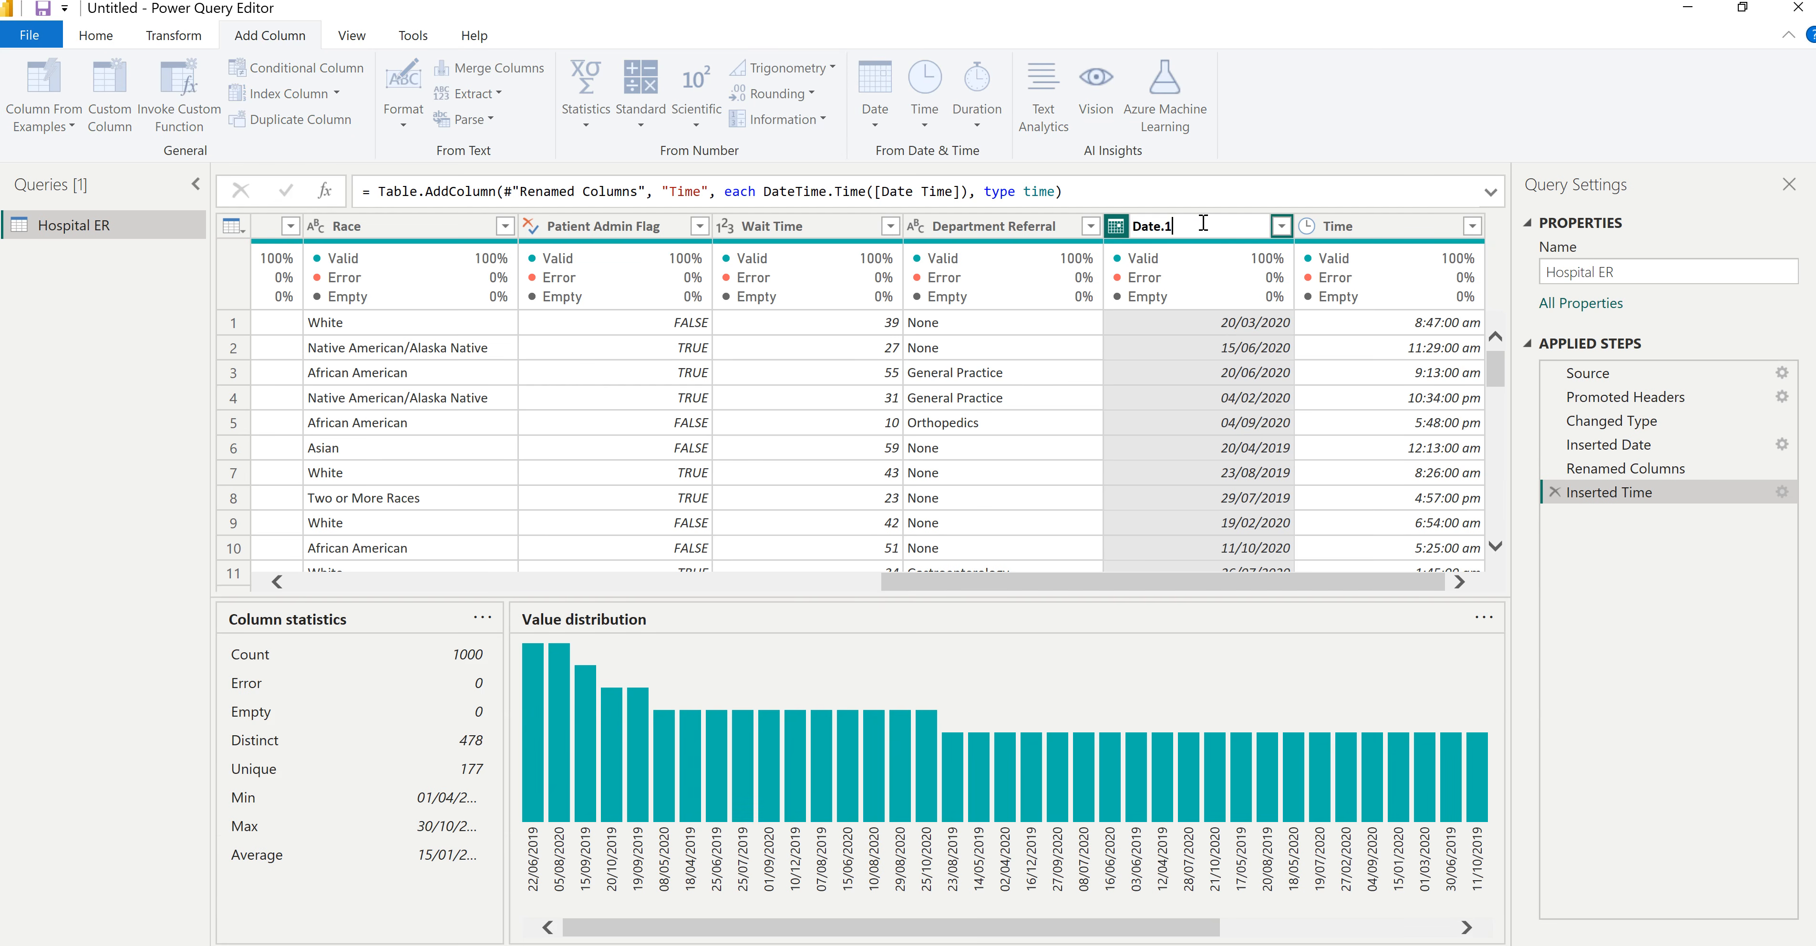
type("Date")
key("Return")
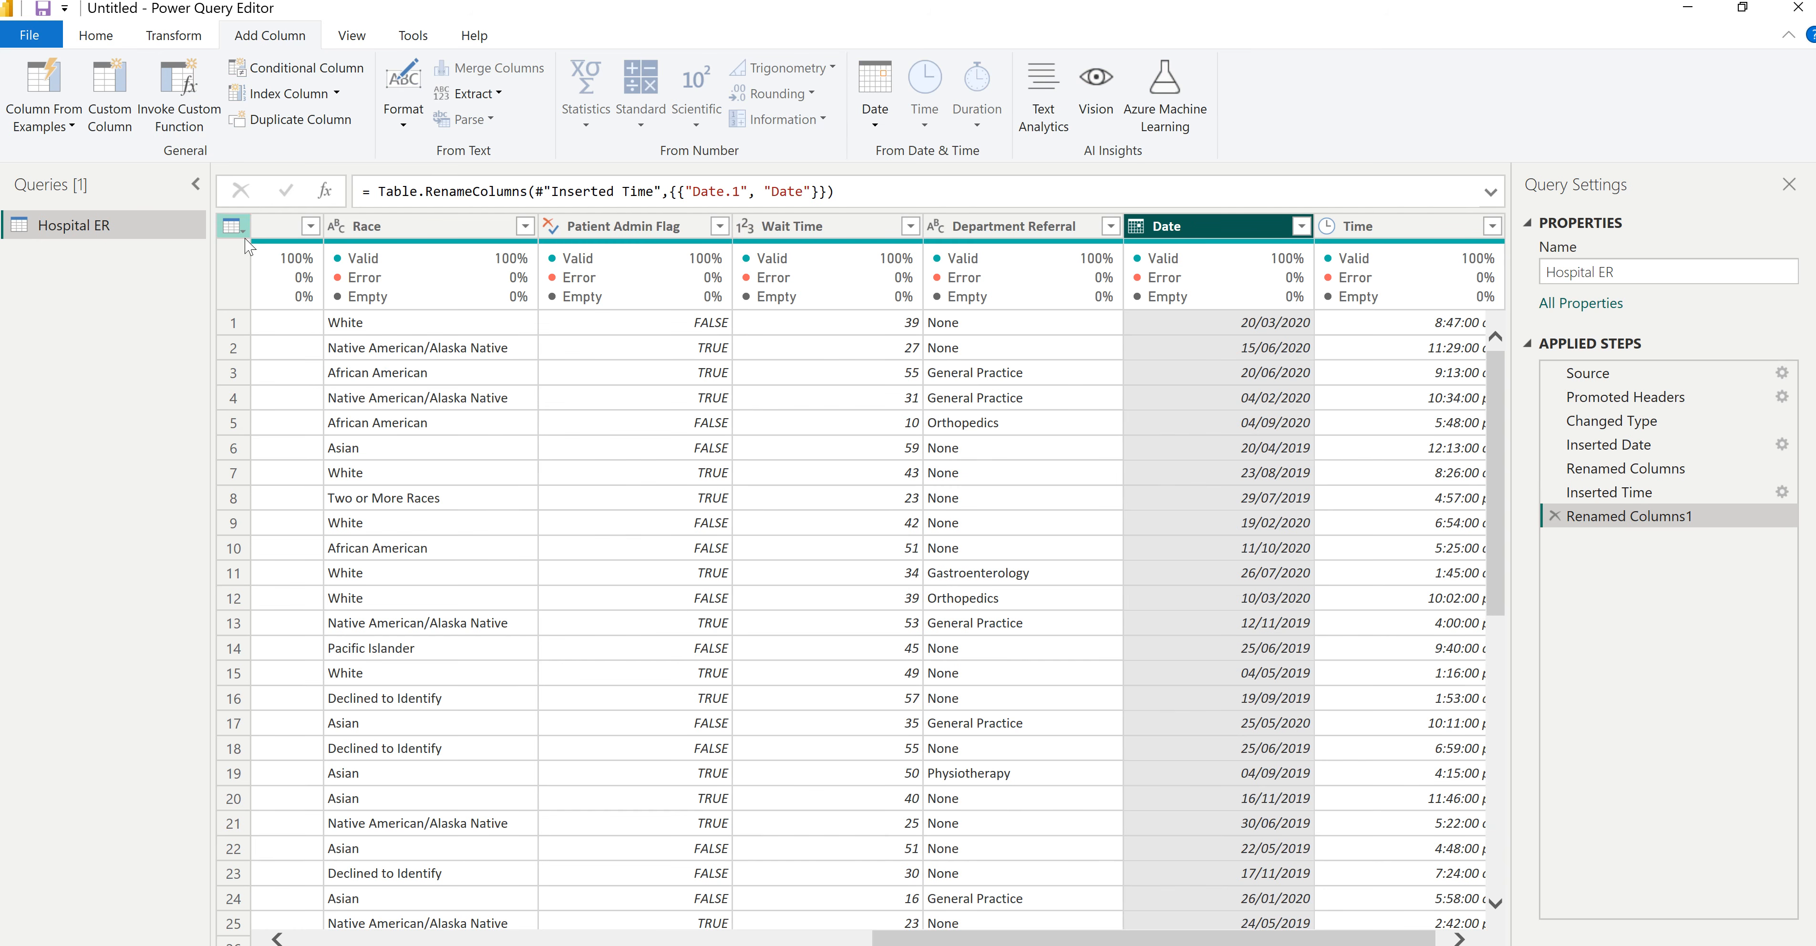
- Close the query editor with the changes applied and display the loaded Hospital ER data in Table view
left_click_drag(1123, 940, 775, 922)
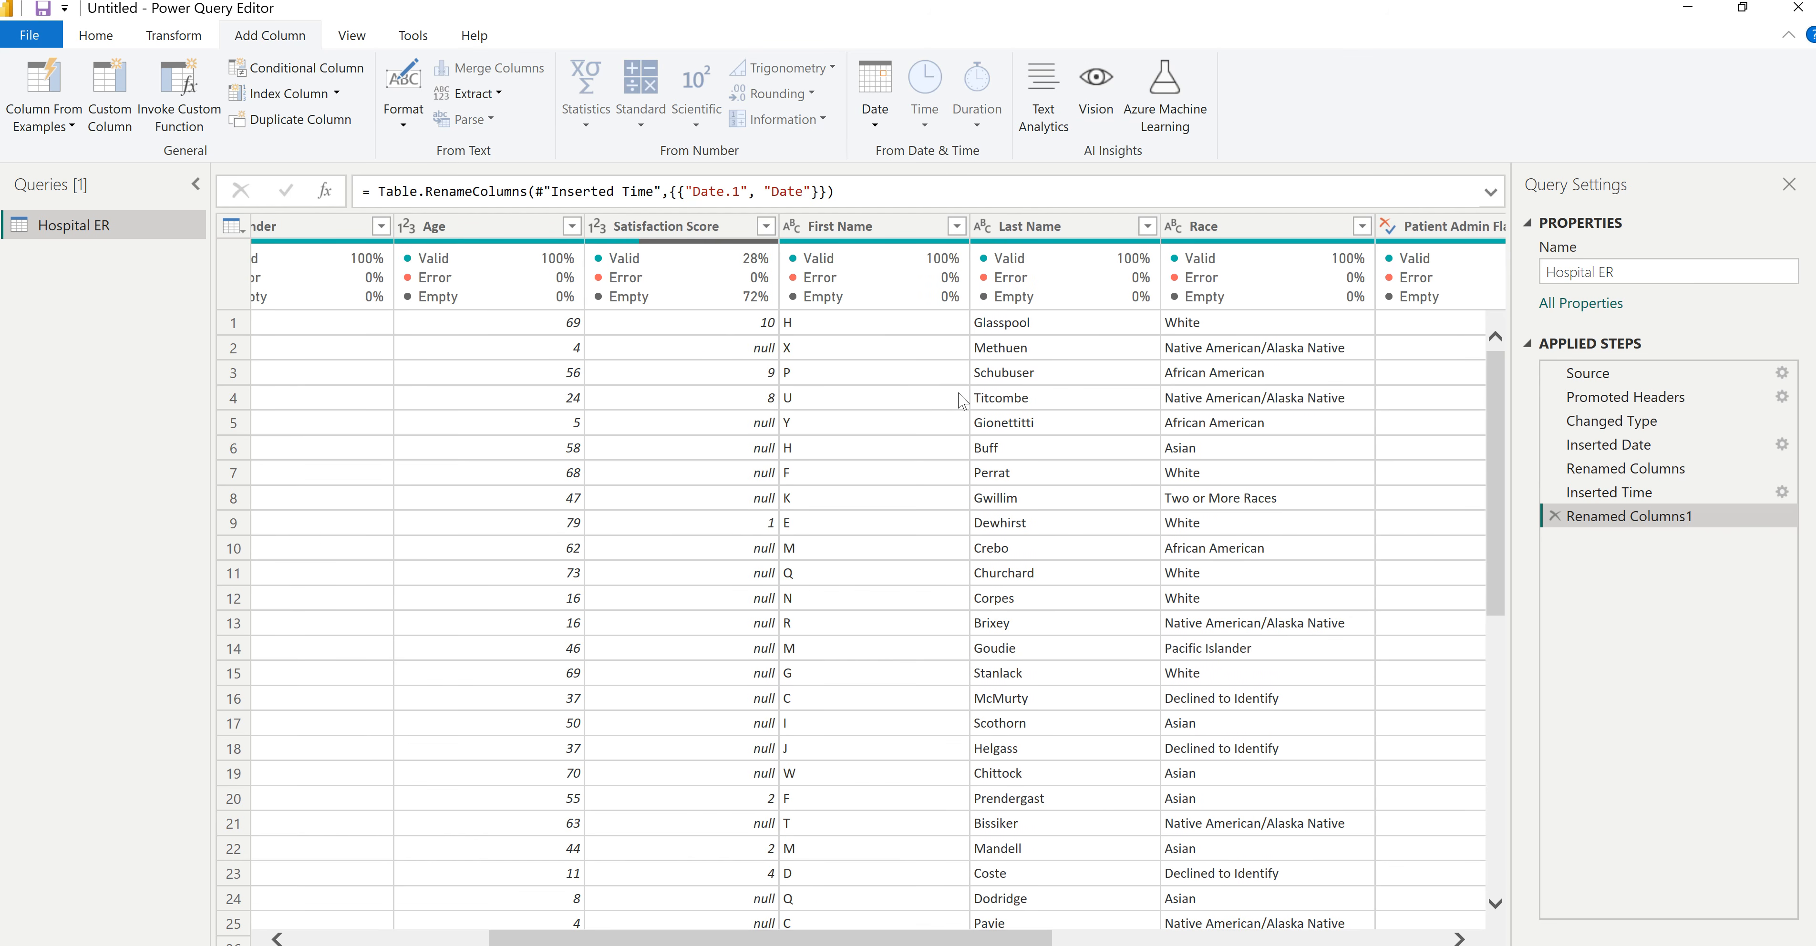
left_click_drag(1023, 938, 823, 937)
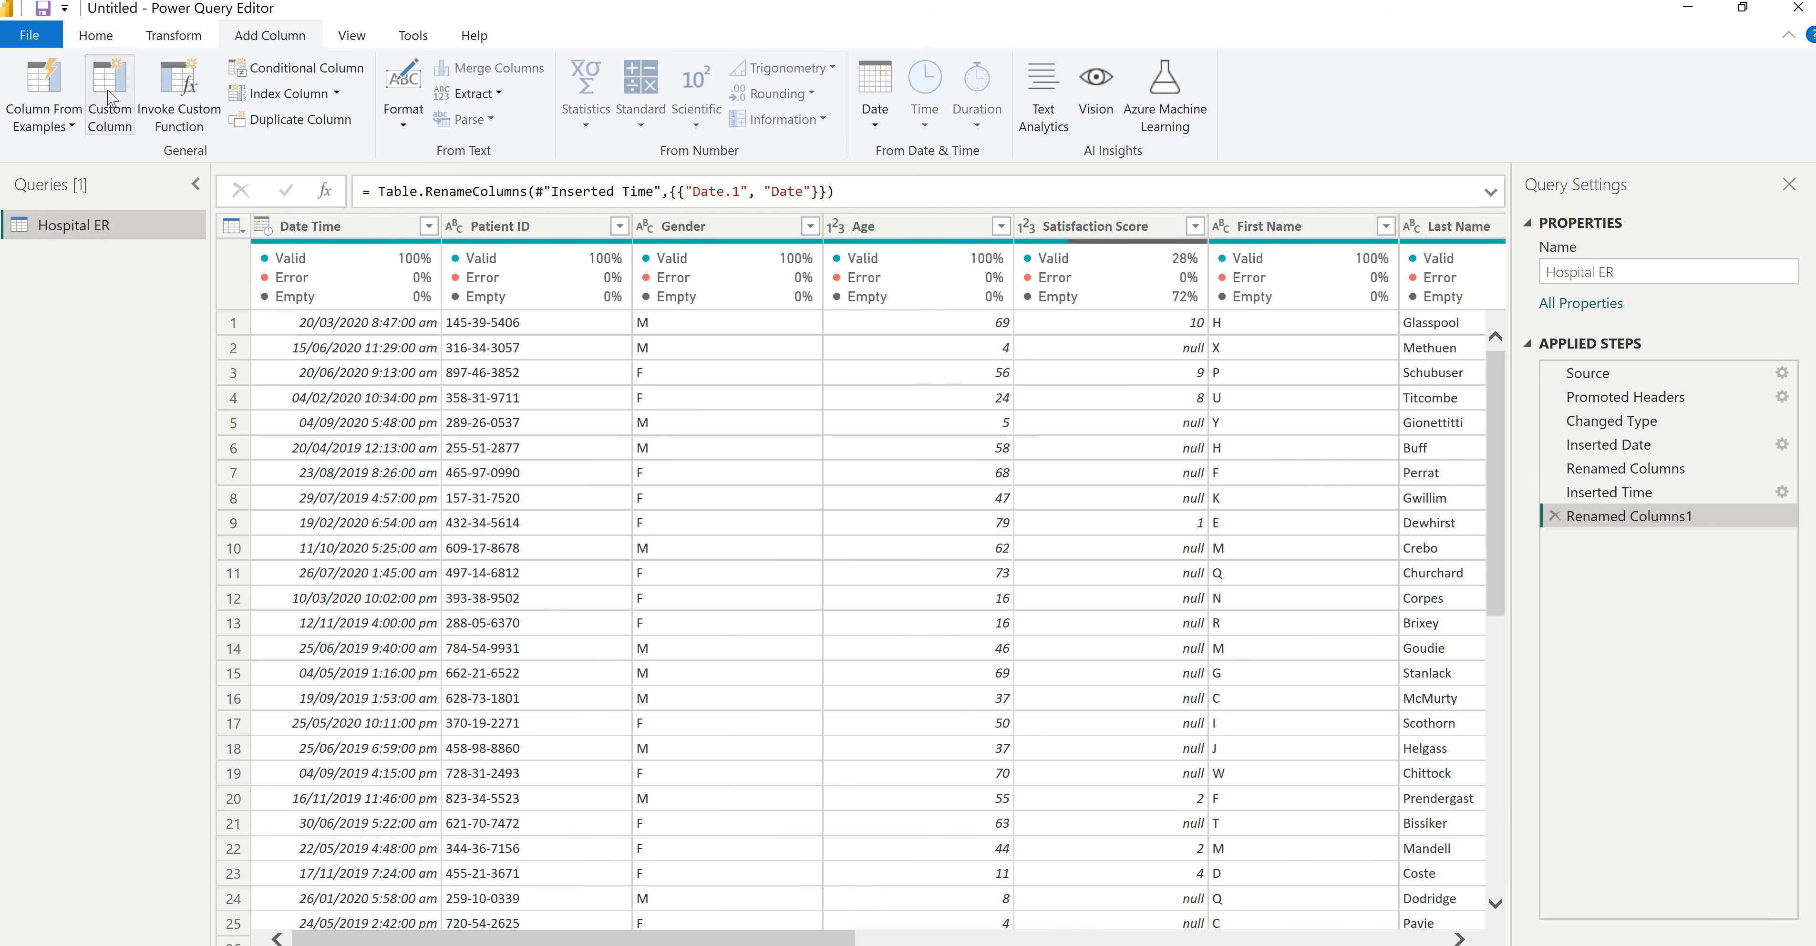
left_click(95, 35)
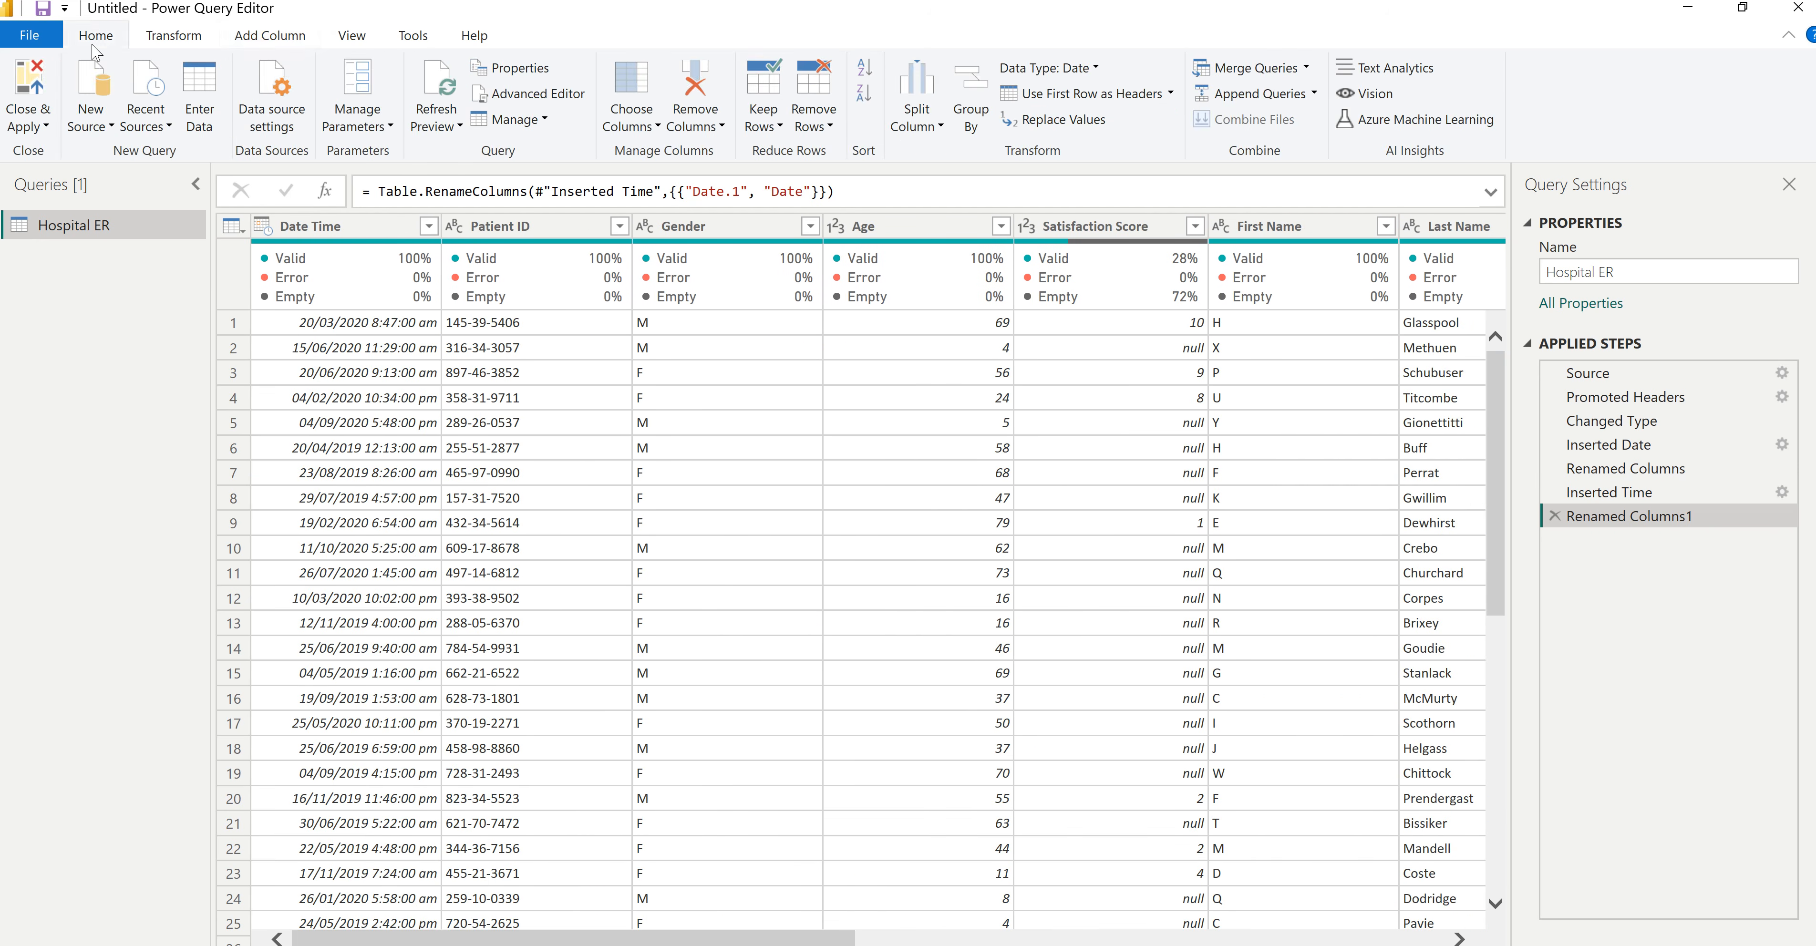
left_click(35, 85)
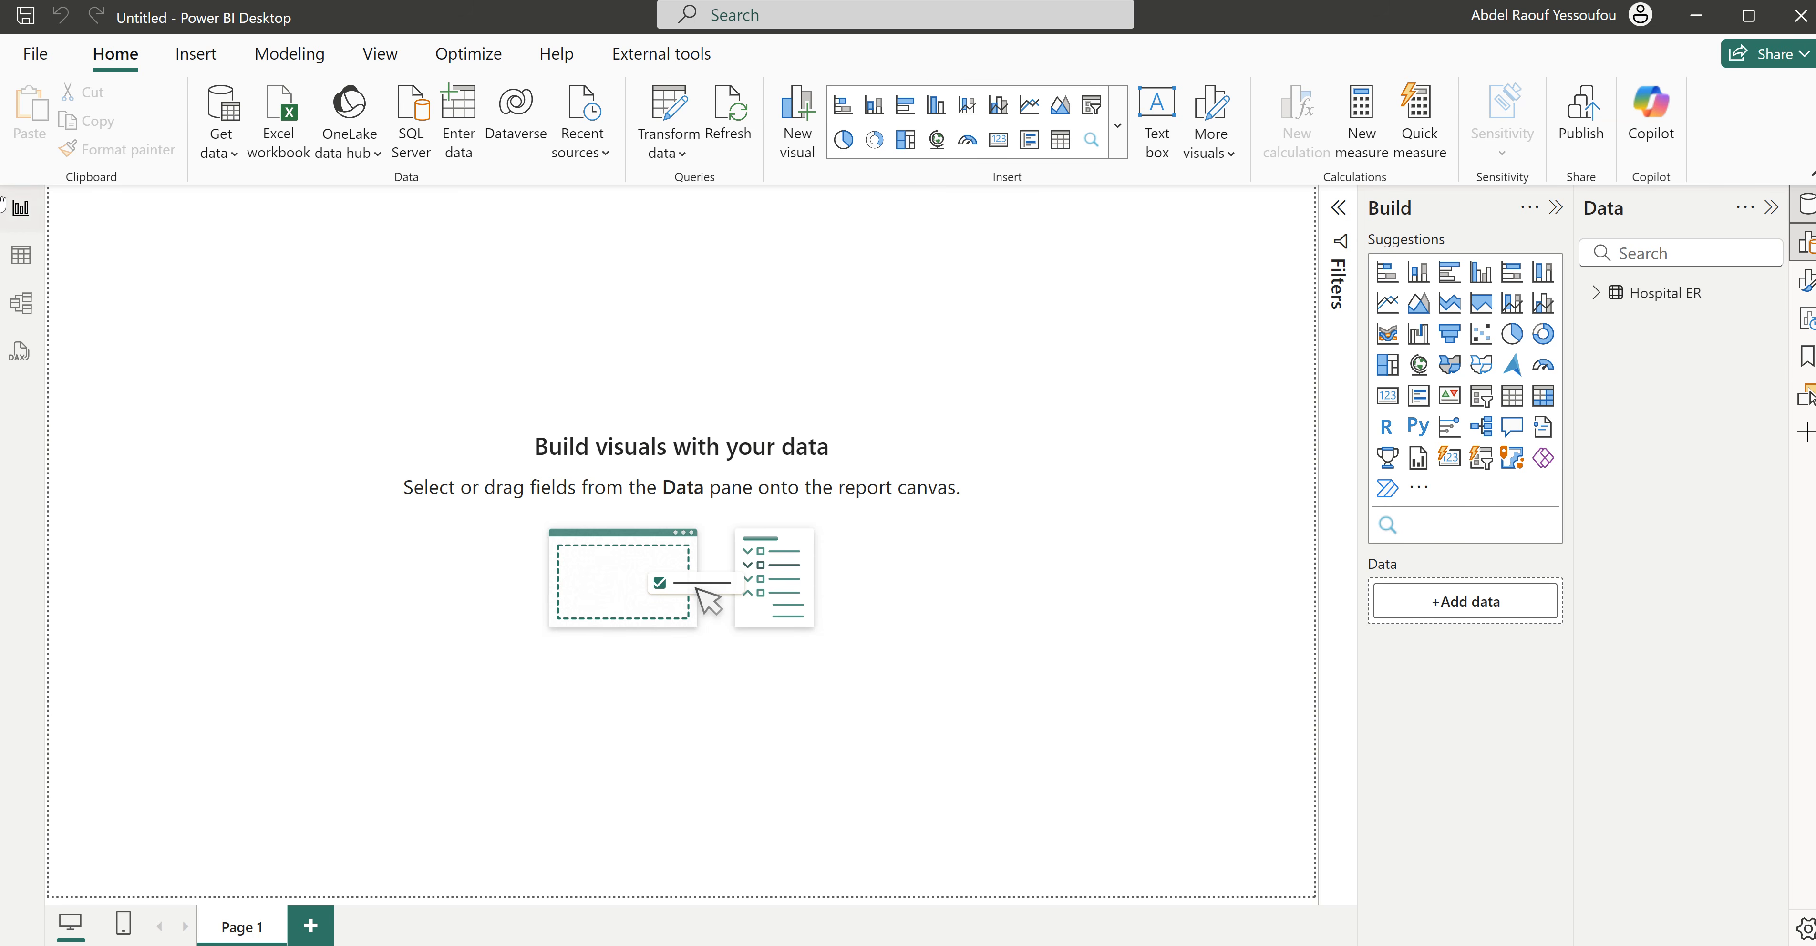
left_click(20, 259)
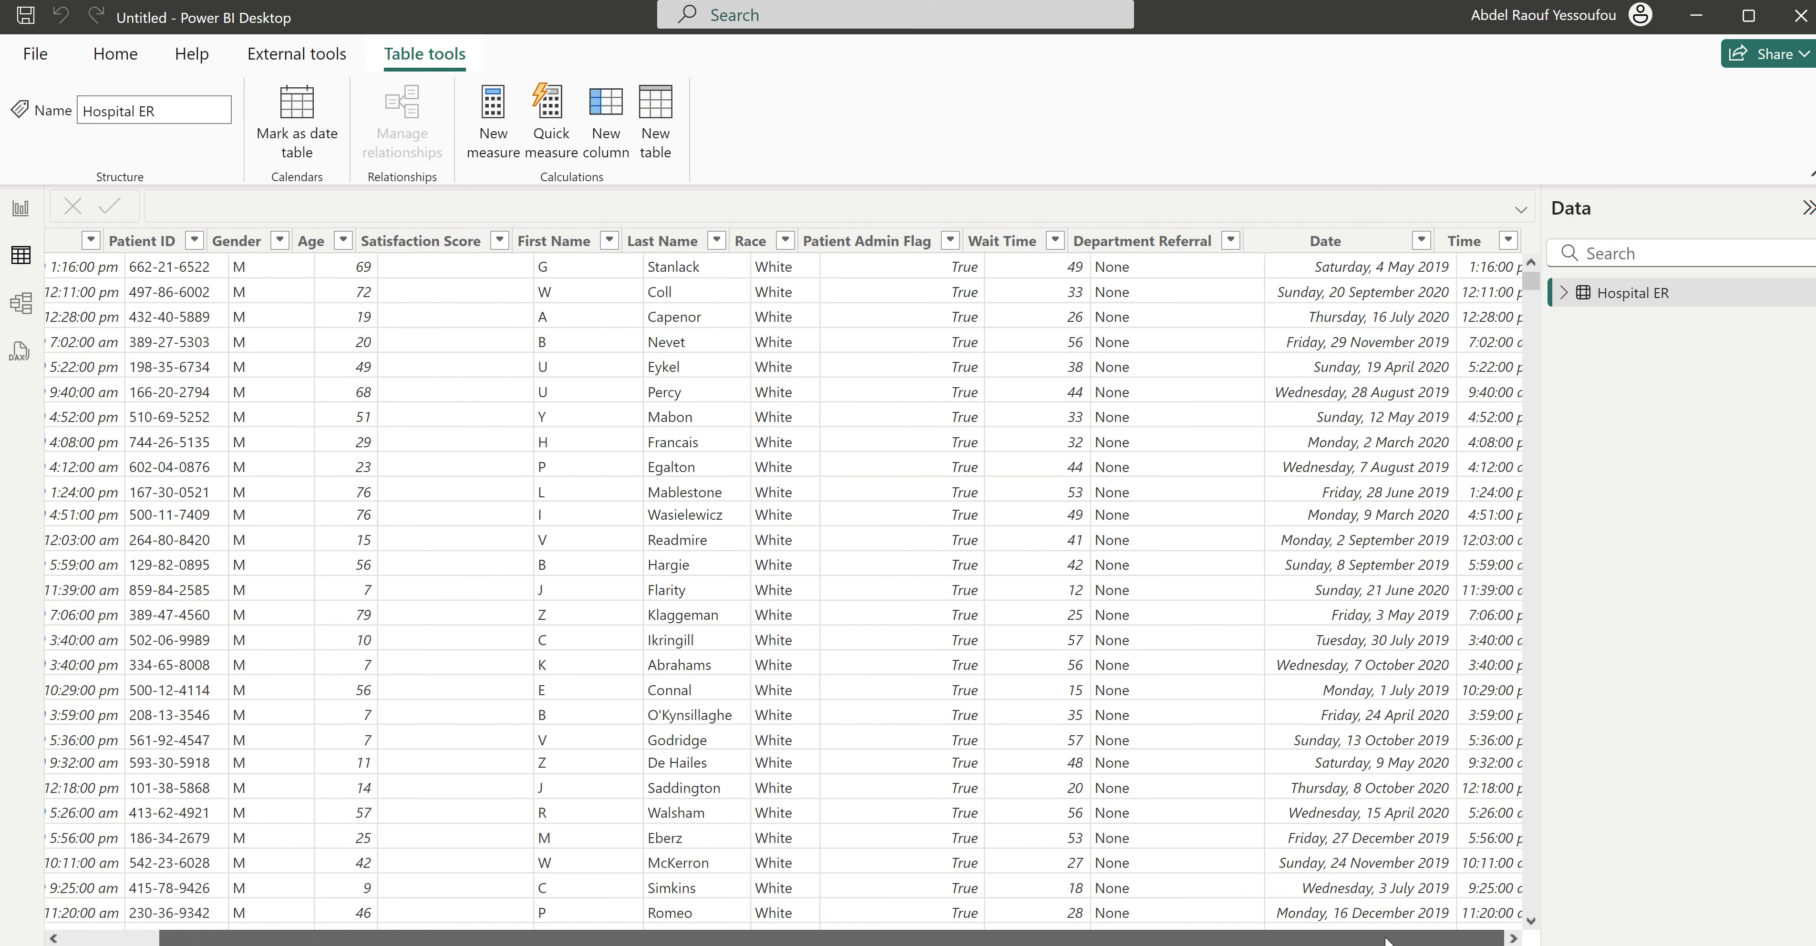
- Switch to the finished Hospital ER report to view its Summary page, and return to the untitled report
left_click(21, 209)
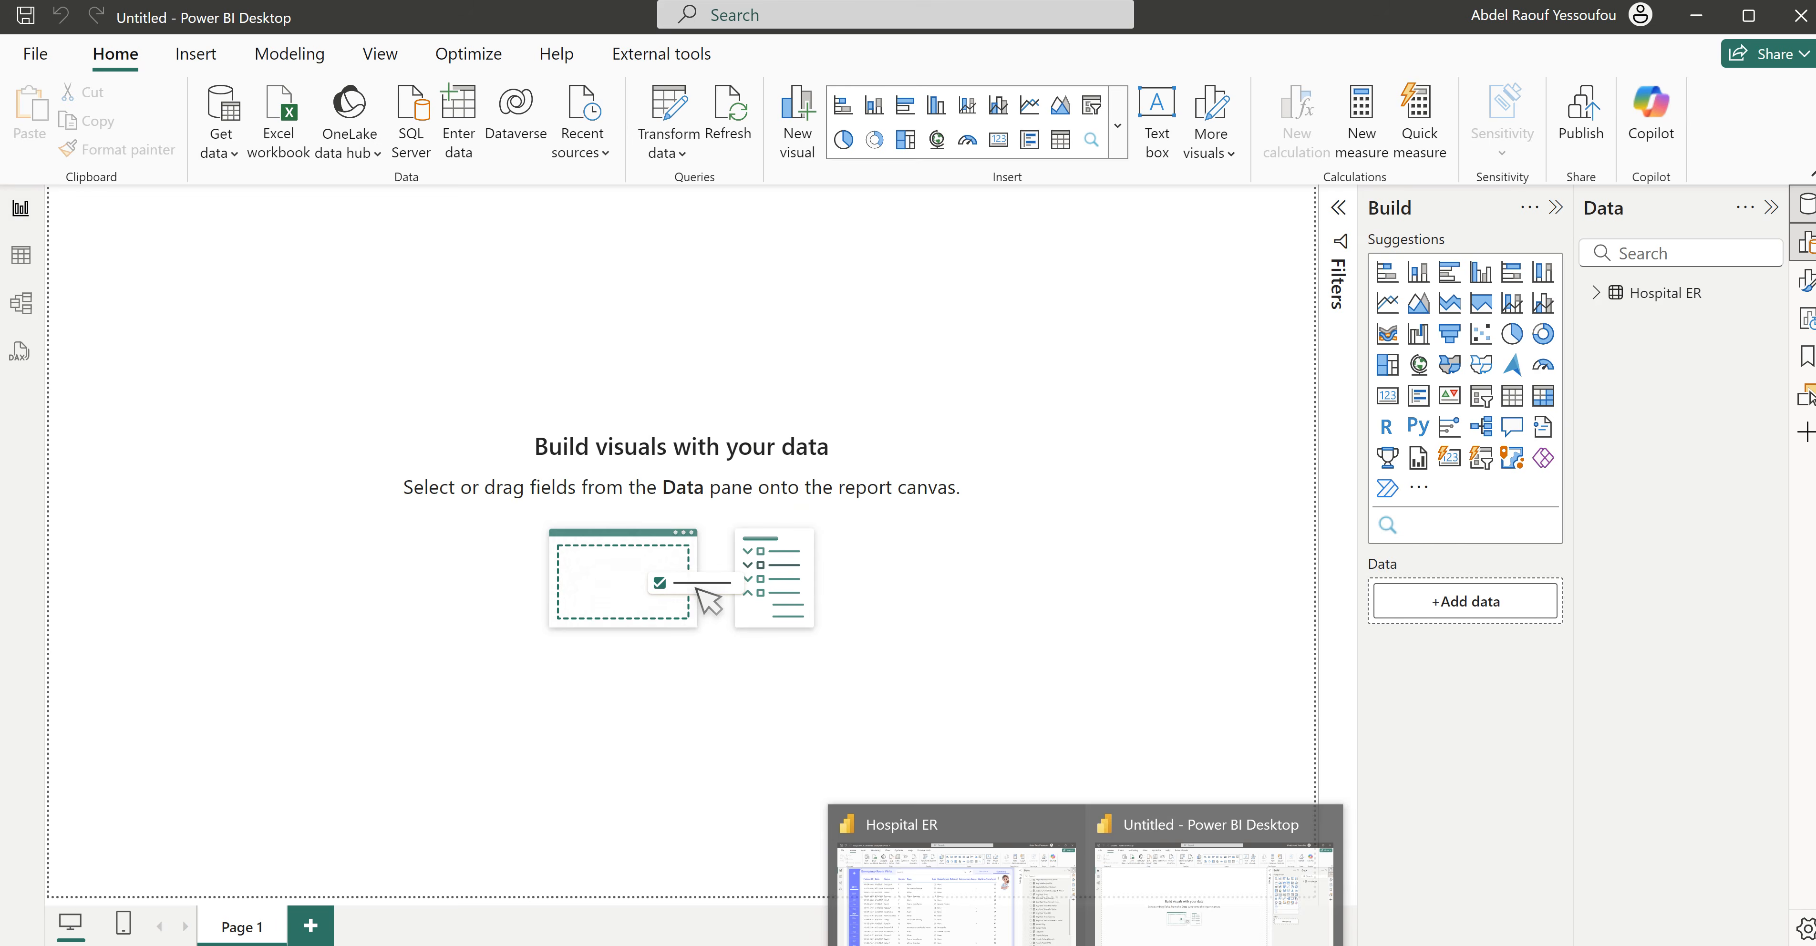
left_click(952, 881)
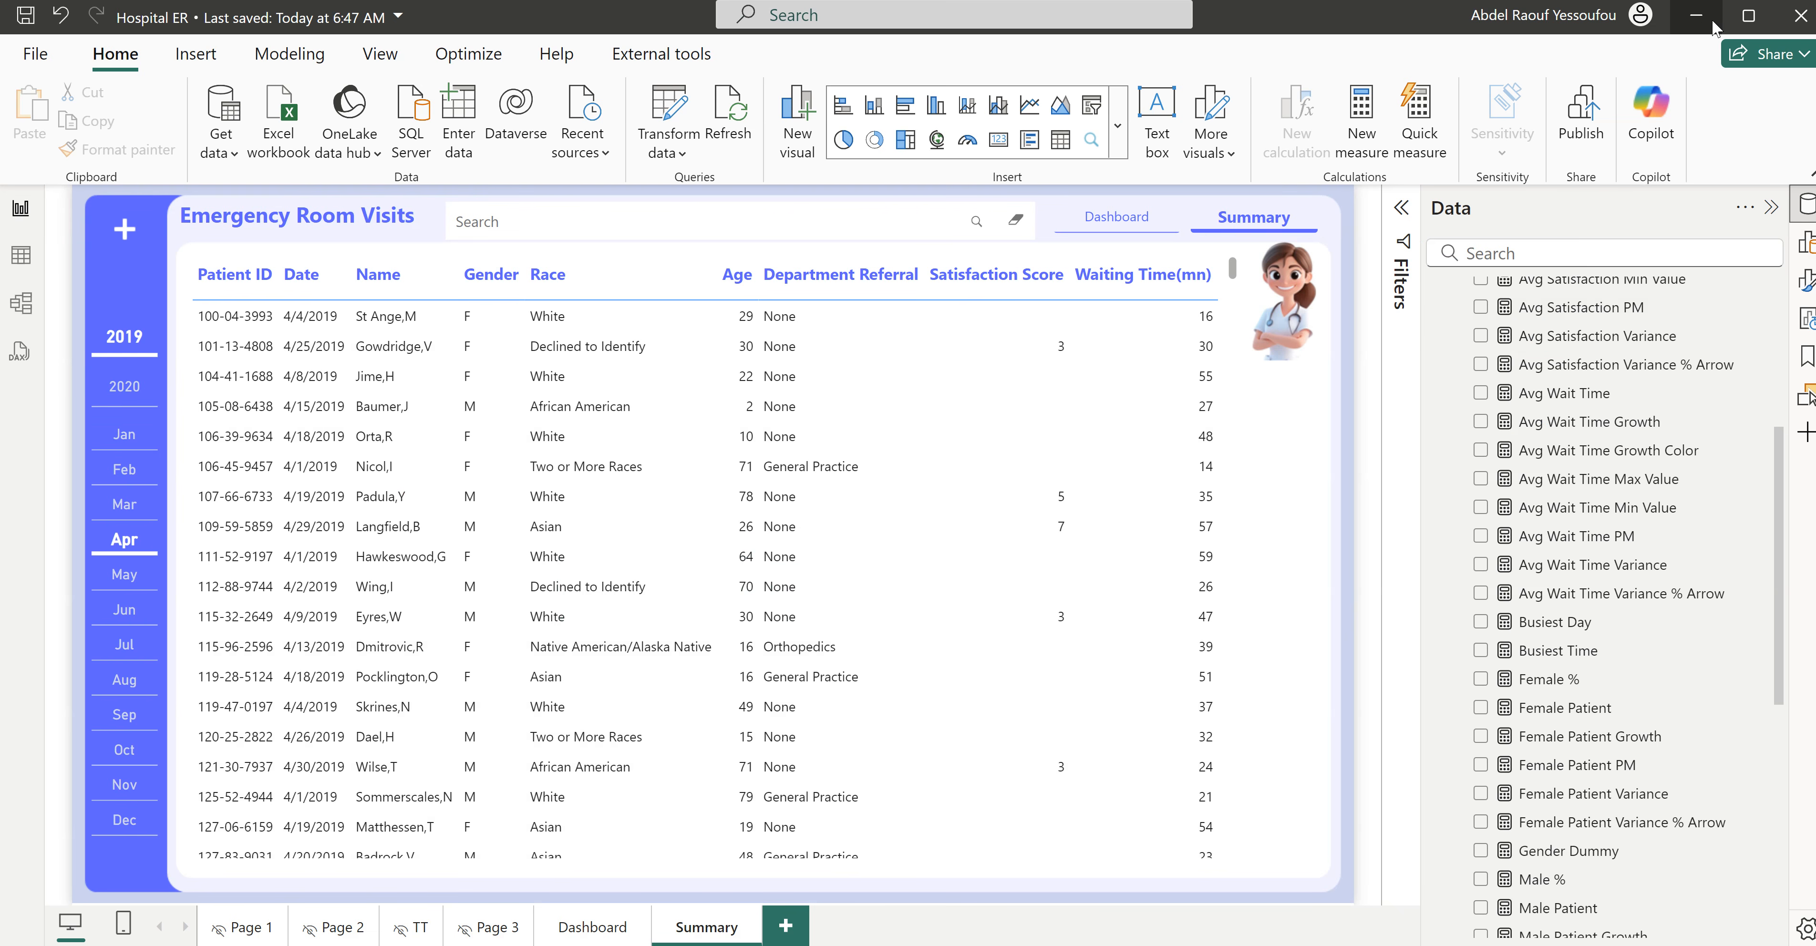
left_click(1697, 25)
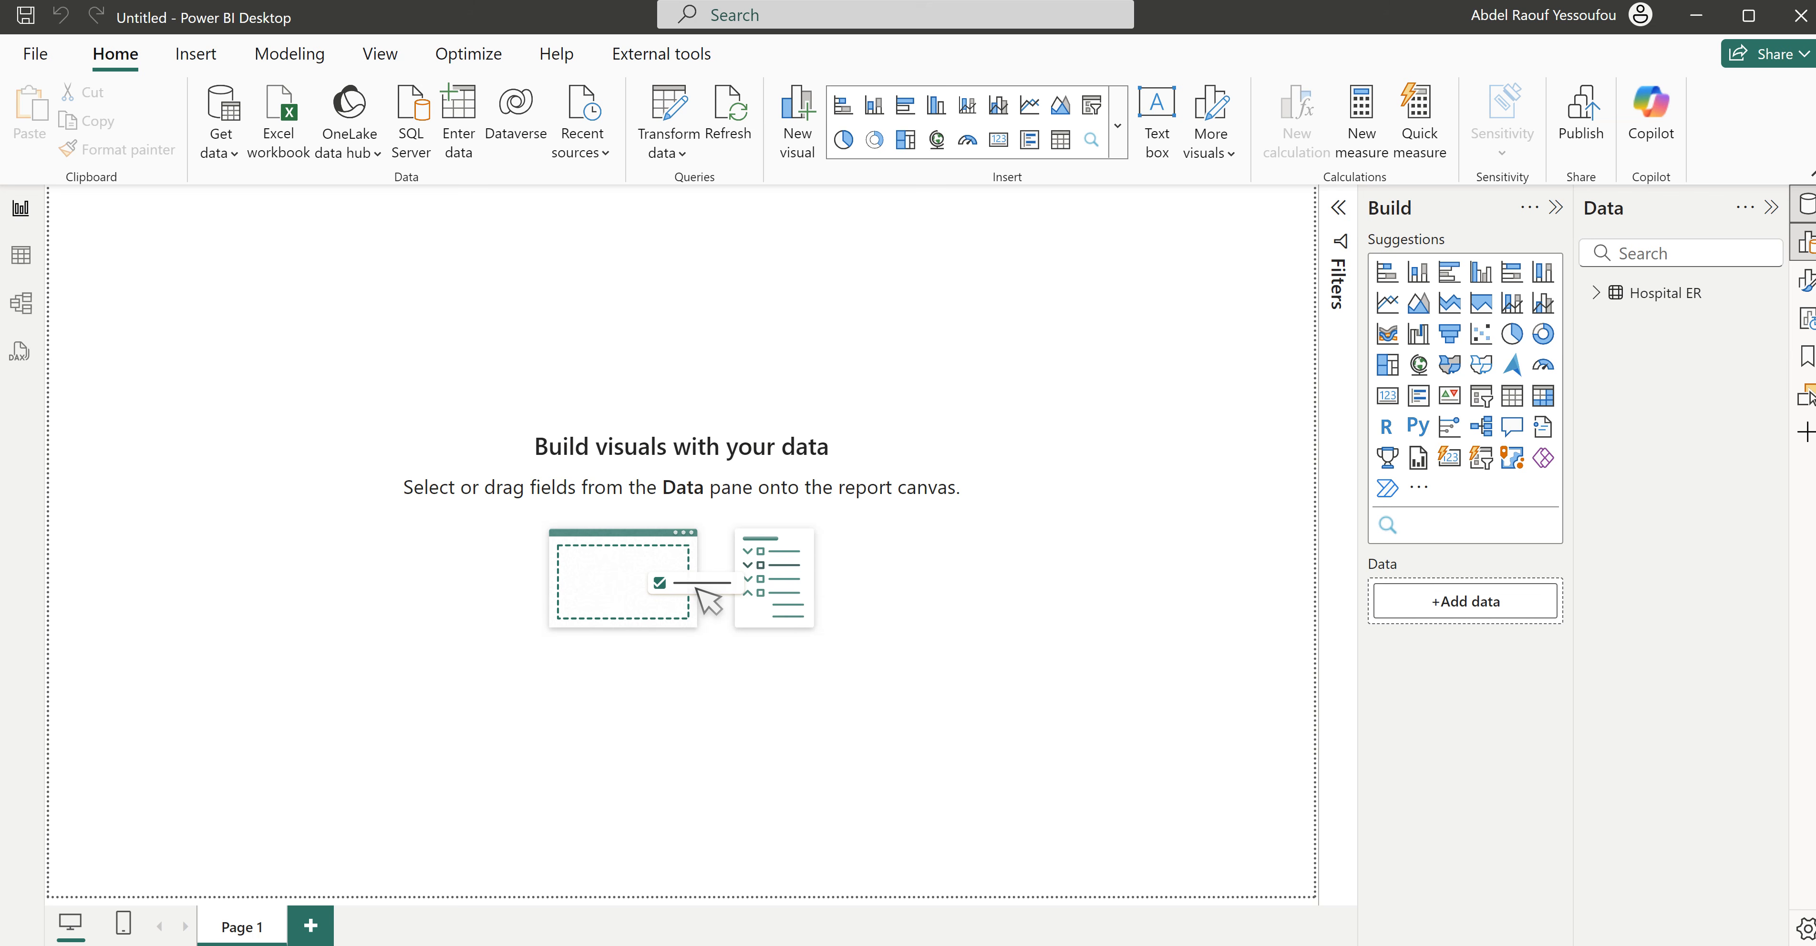
- Create a calculated Calendar table using ADDCOLUMNS over CALENDARAUTO() with Year, Month, Monthnum, Day, Weekday, Weeknum, Qtr and WeekType columns, with the Day line indented
left_click(21, 256)
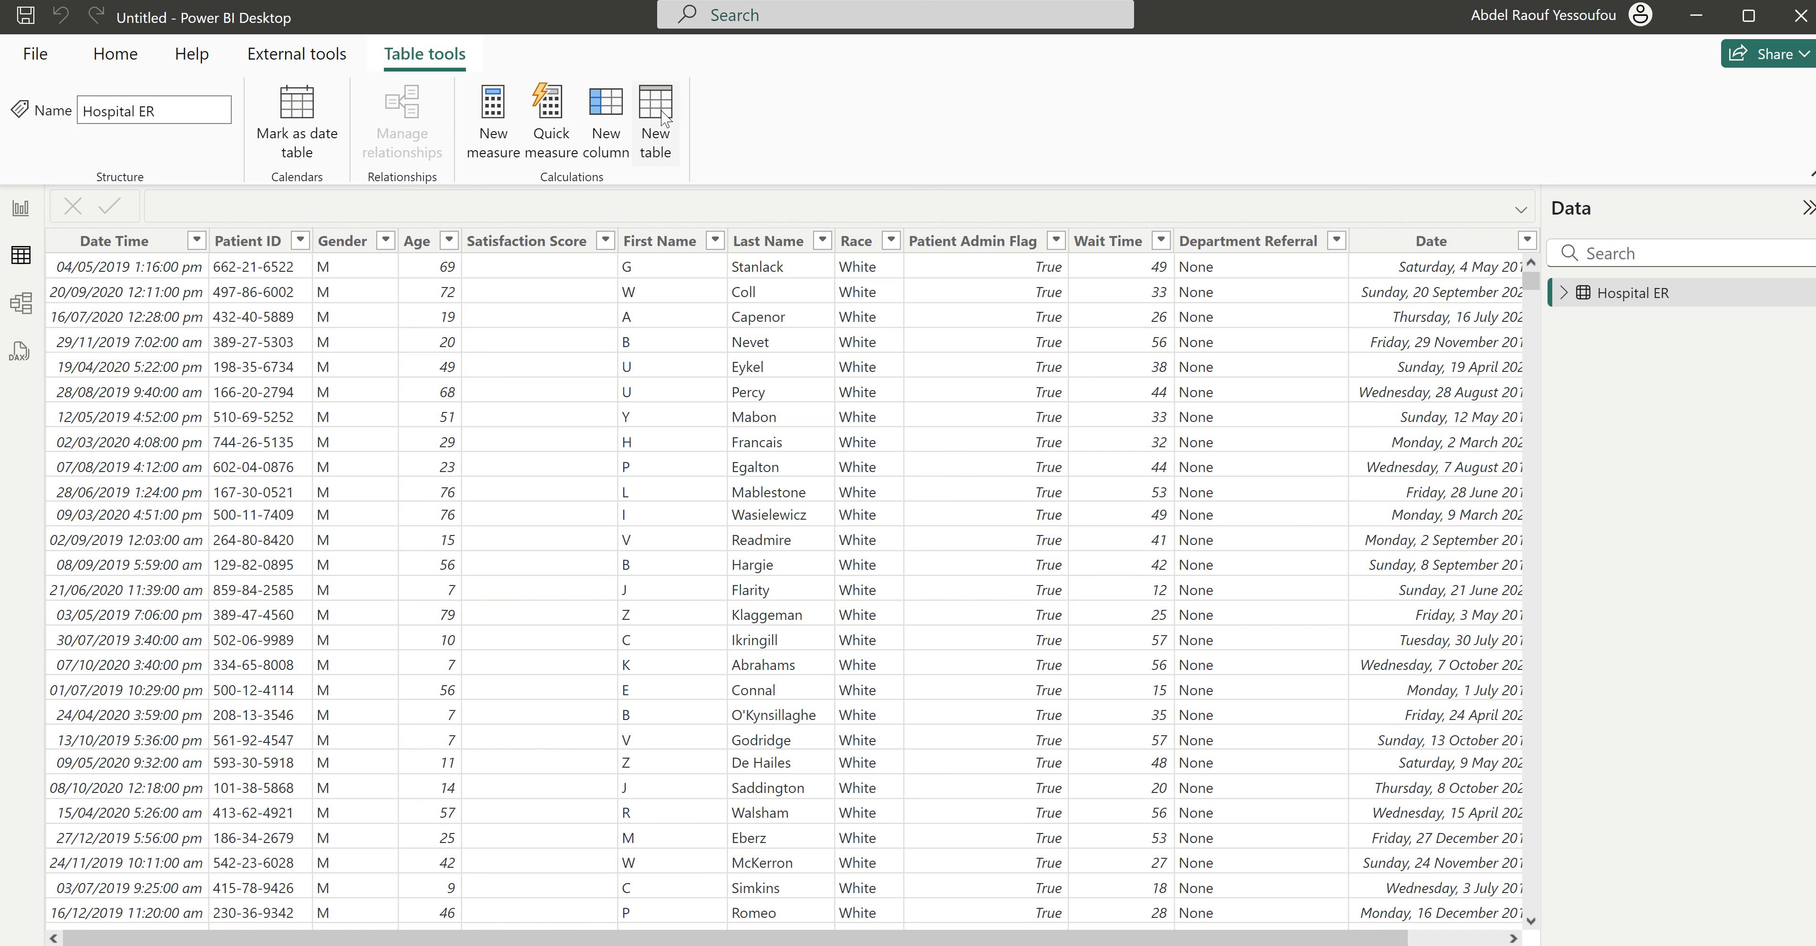
left_click(655, 113)
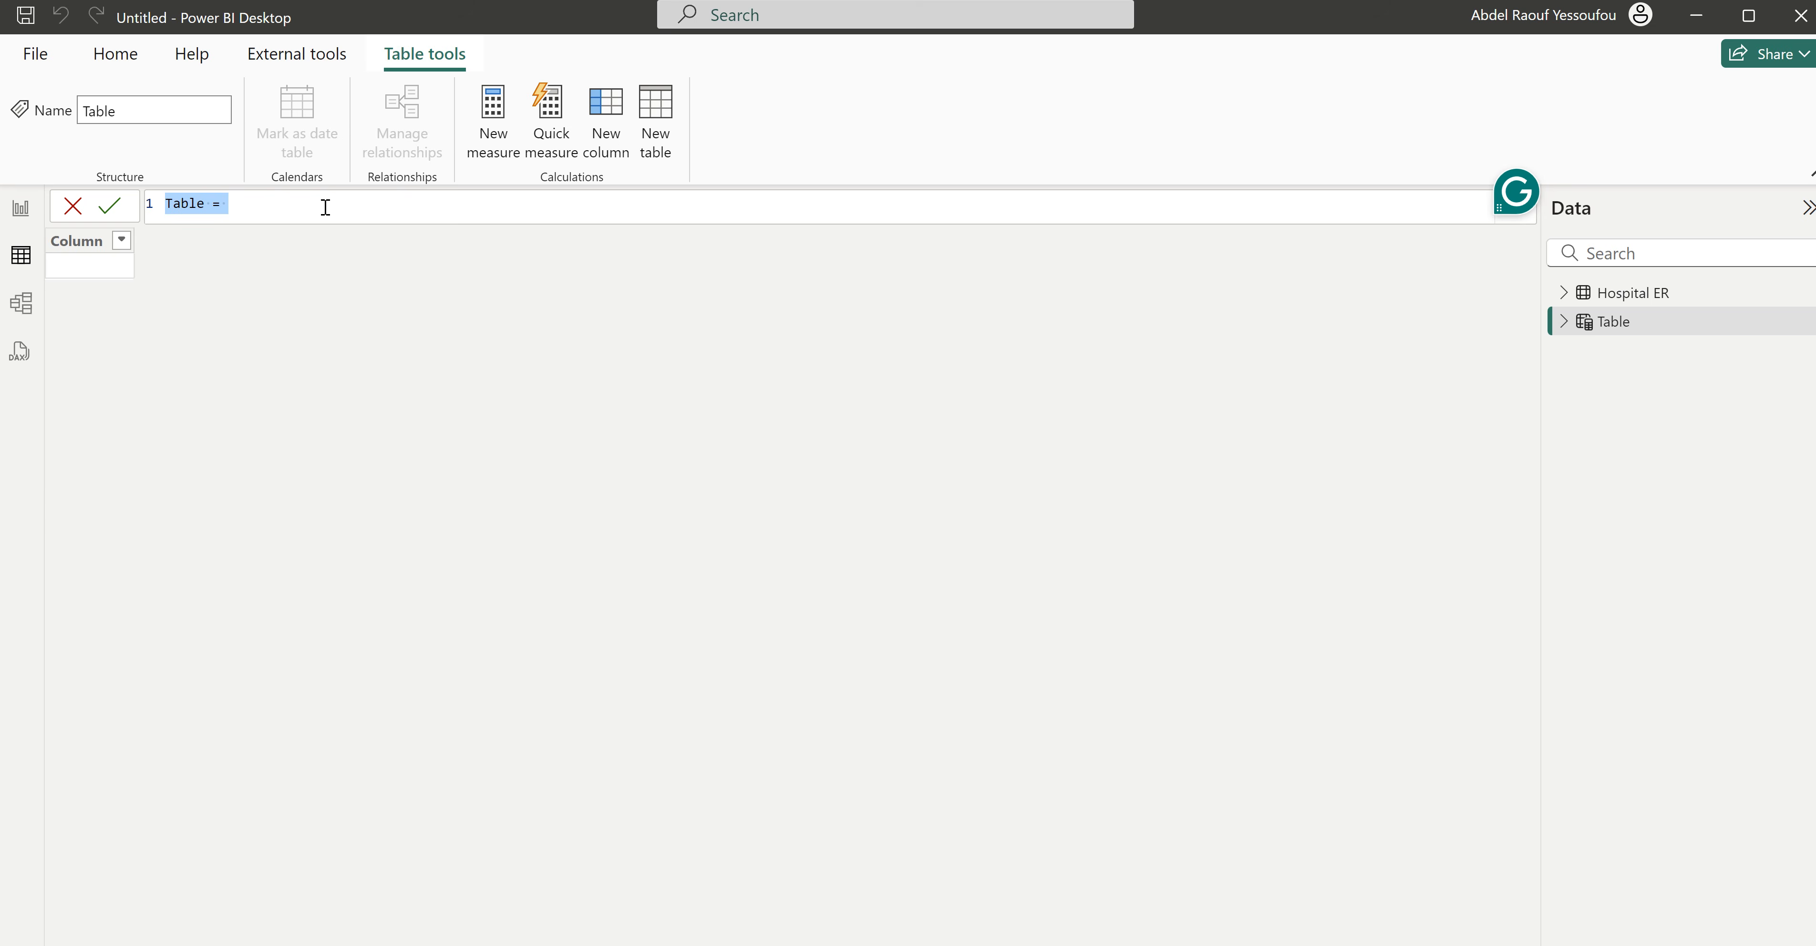
type("Calendar =     ADDCOLUMNS(         CALENDARAUTO(),         \"Year\", YEAR([Date]),         \"Month\", FORMAT([Date],\"mmm\"),         \"Monthnum\", MONTH([Date]), \"Day\", DAY([Date]),         \"Weekday\", FORMAT([Date], \"ddd\"),         \"Weeknum\", WEEKDAY([Date]),         \"Qtr\", \"Q-\" & FORMAT([Date], \"Q\"),         \"WeekType\", IF(WEEKDAY([Date])=1 || WEEKDAY([Date]) = 7 , \"Weekend\", \"Weekday\")     )")
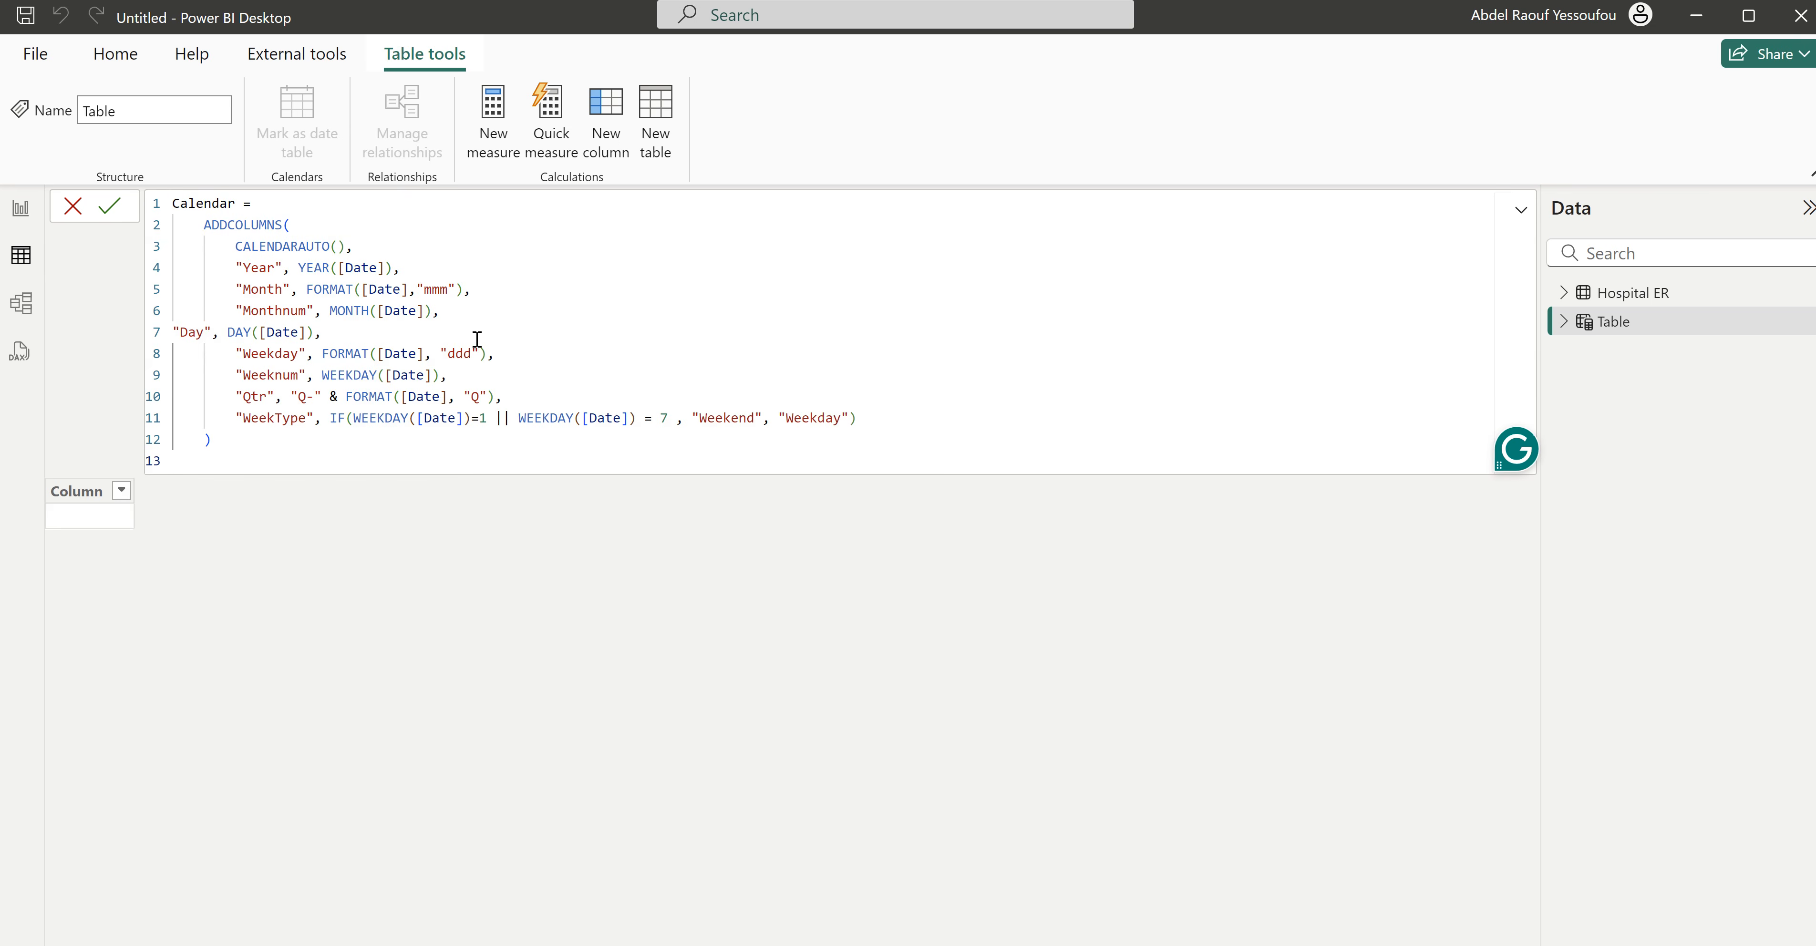
left_click(174, 332)
key("Tab")
key("Tab")
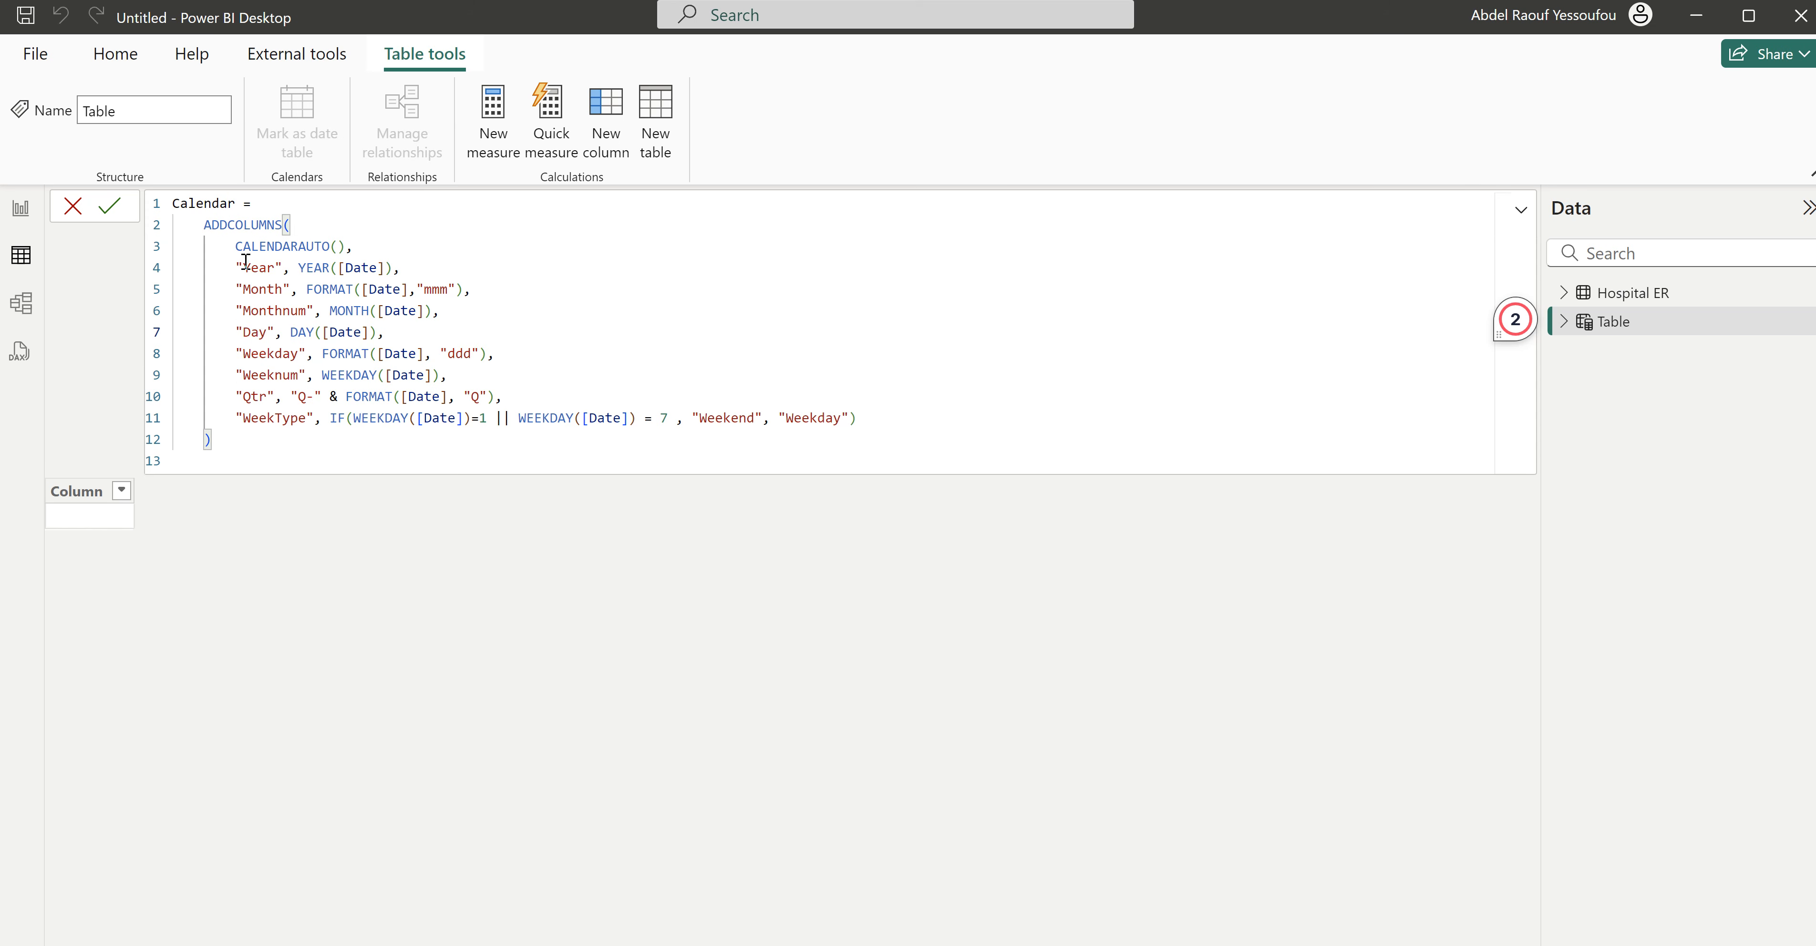
left_click_drag(373, 248, 235, 246)
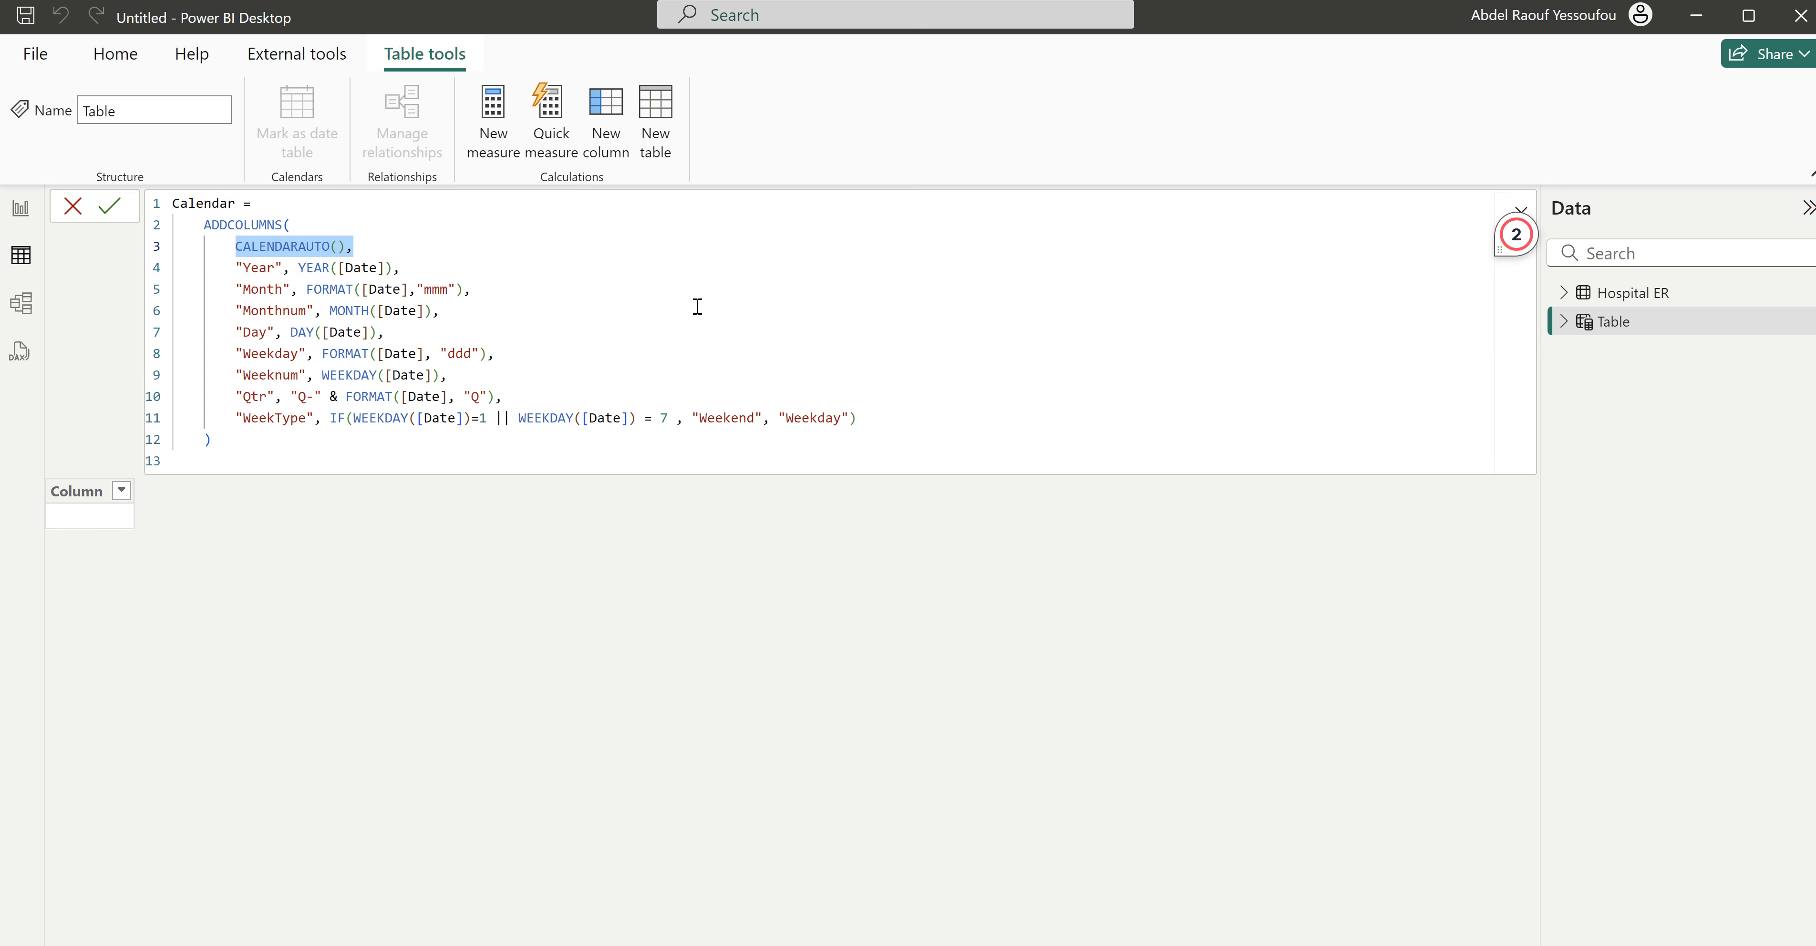
left_click_drag(415, 269, 233, 266)
left_click_drag(472, 289, 236, 289)
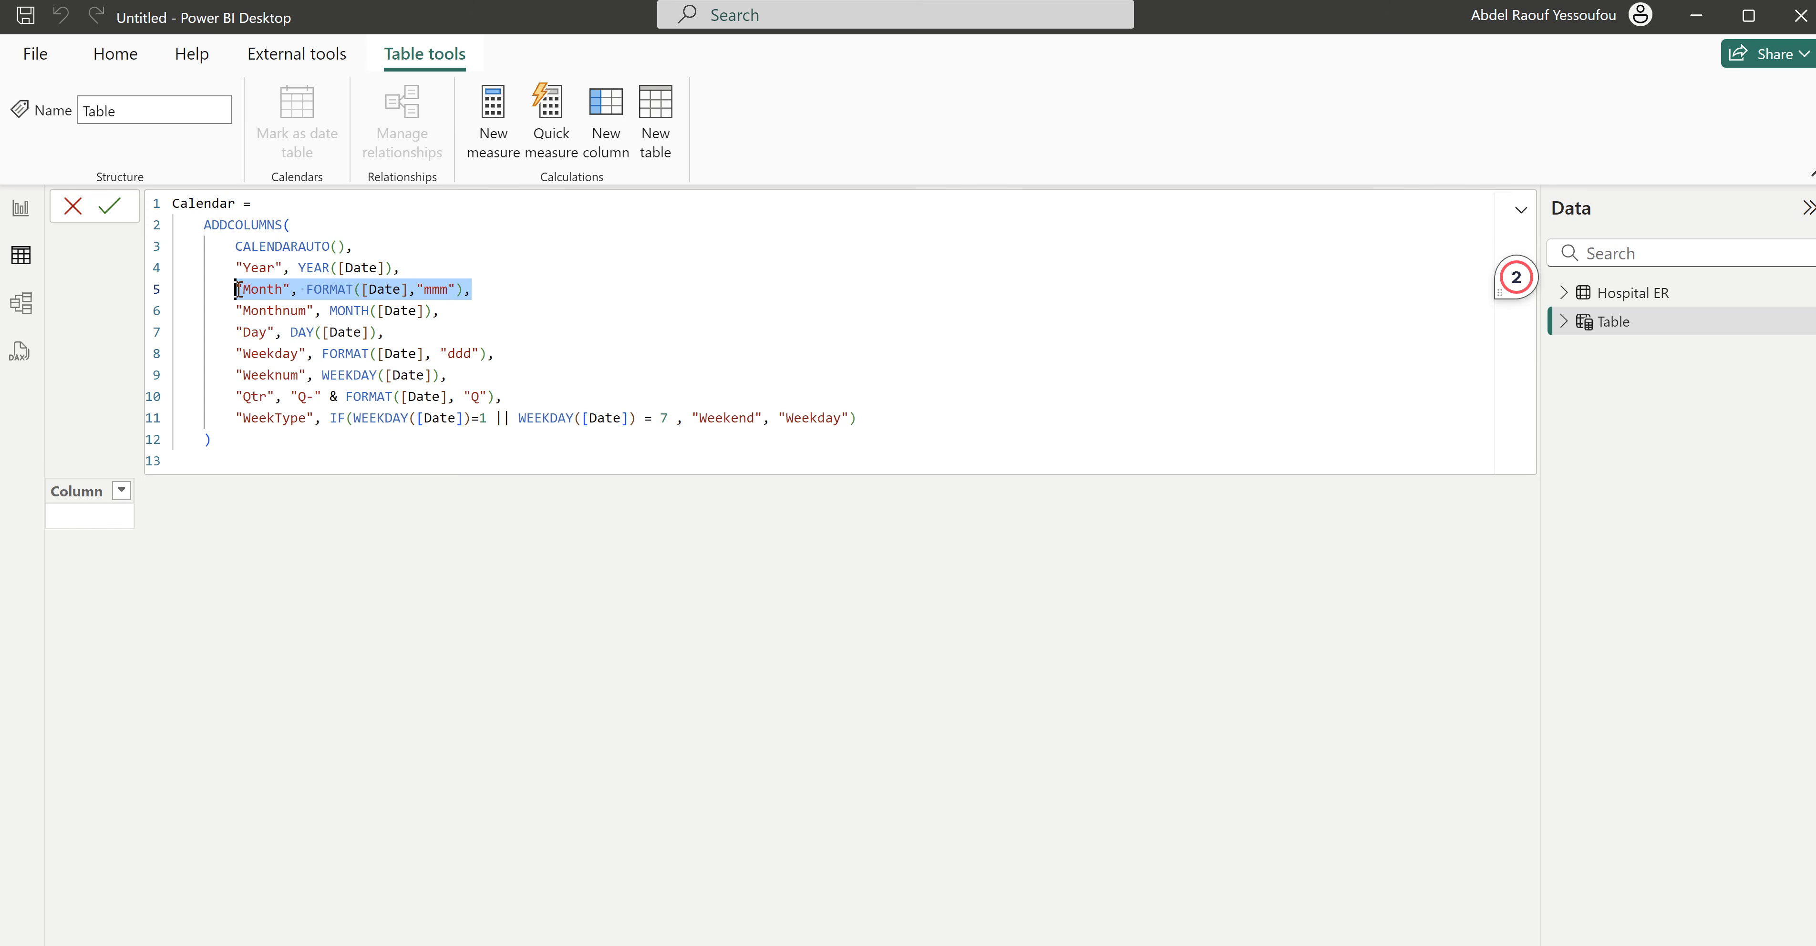
left_click(447, 290)
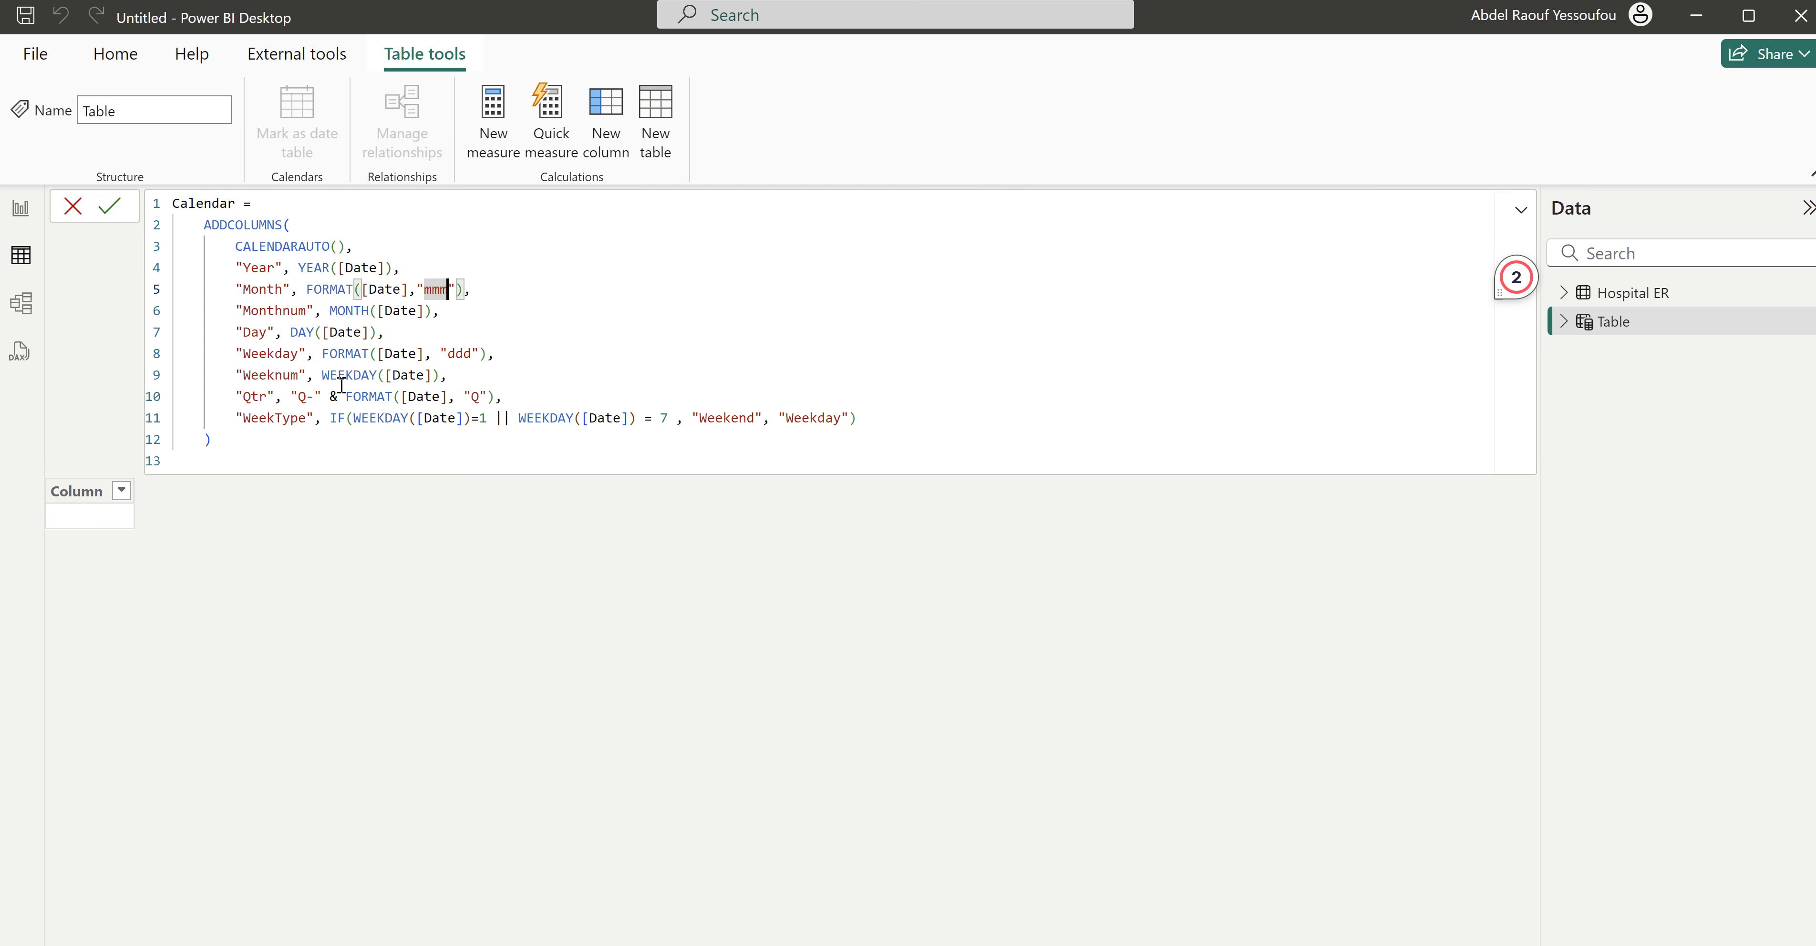
key("Return")
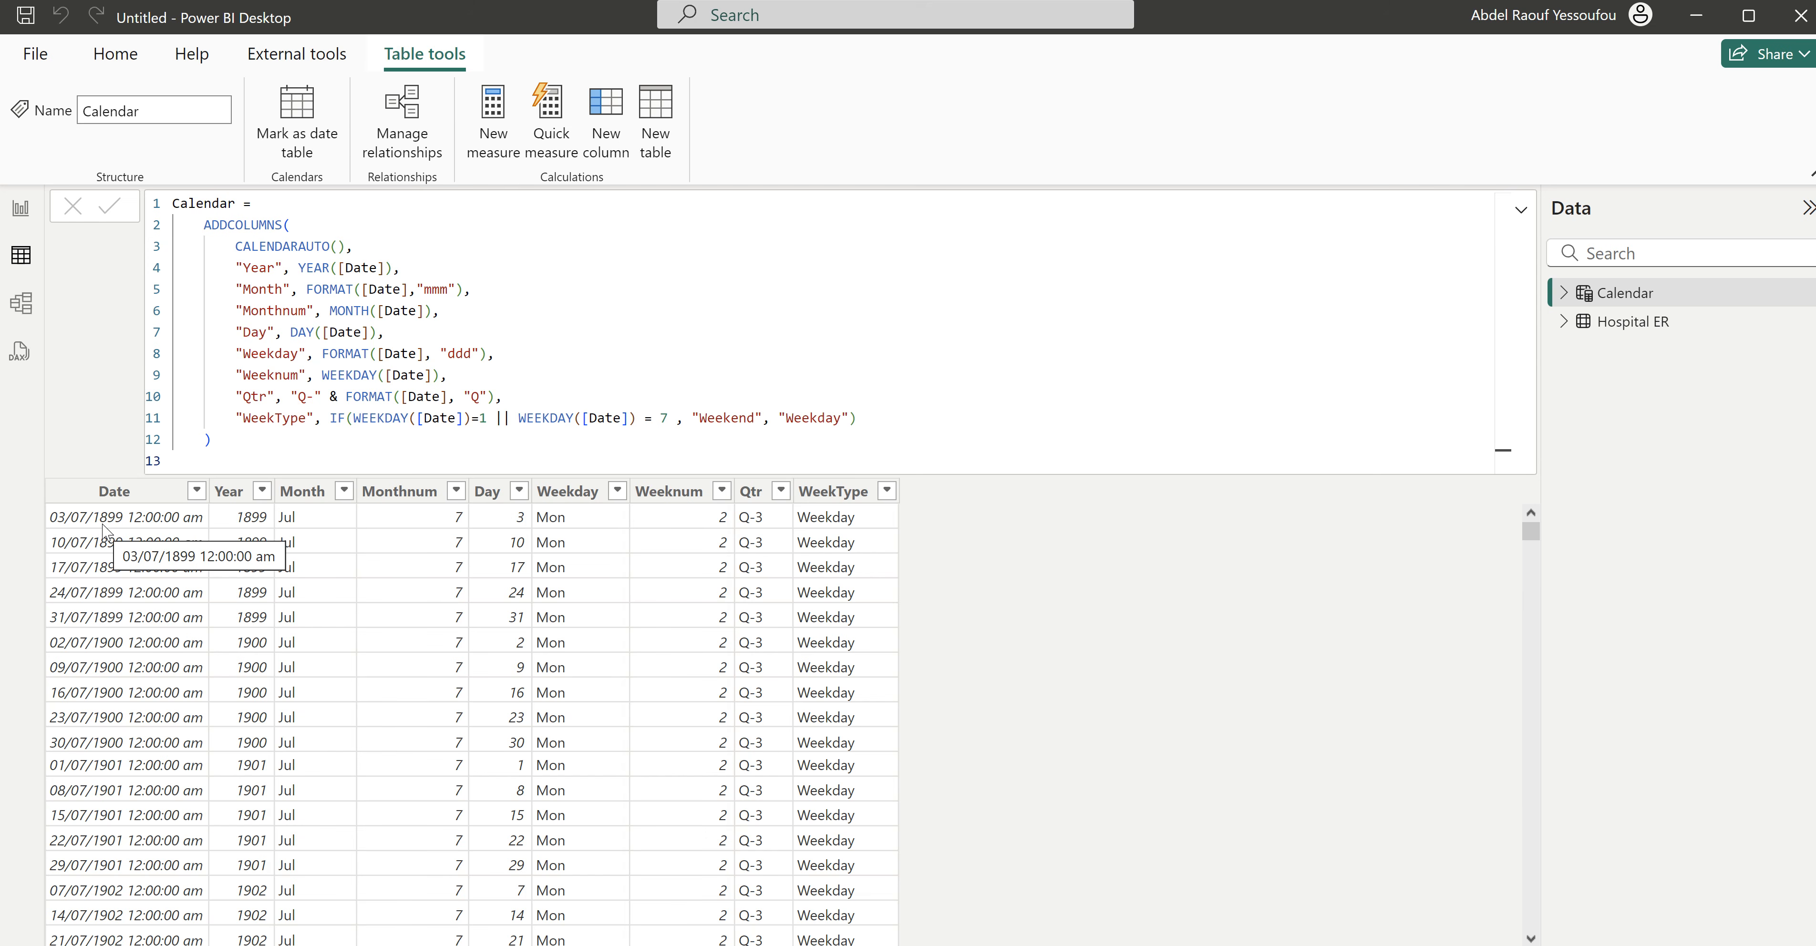
- Replace the Calendar table's formula with the version that filters CALENDARAUTO() between MinYear and MaxYear and includes Quarter Number and Quarter columns
scroll(151, 743, "down", 20)
scroll(151, 743, "down", 20)
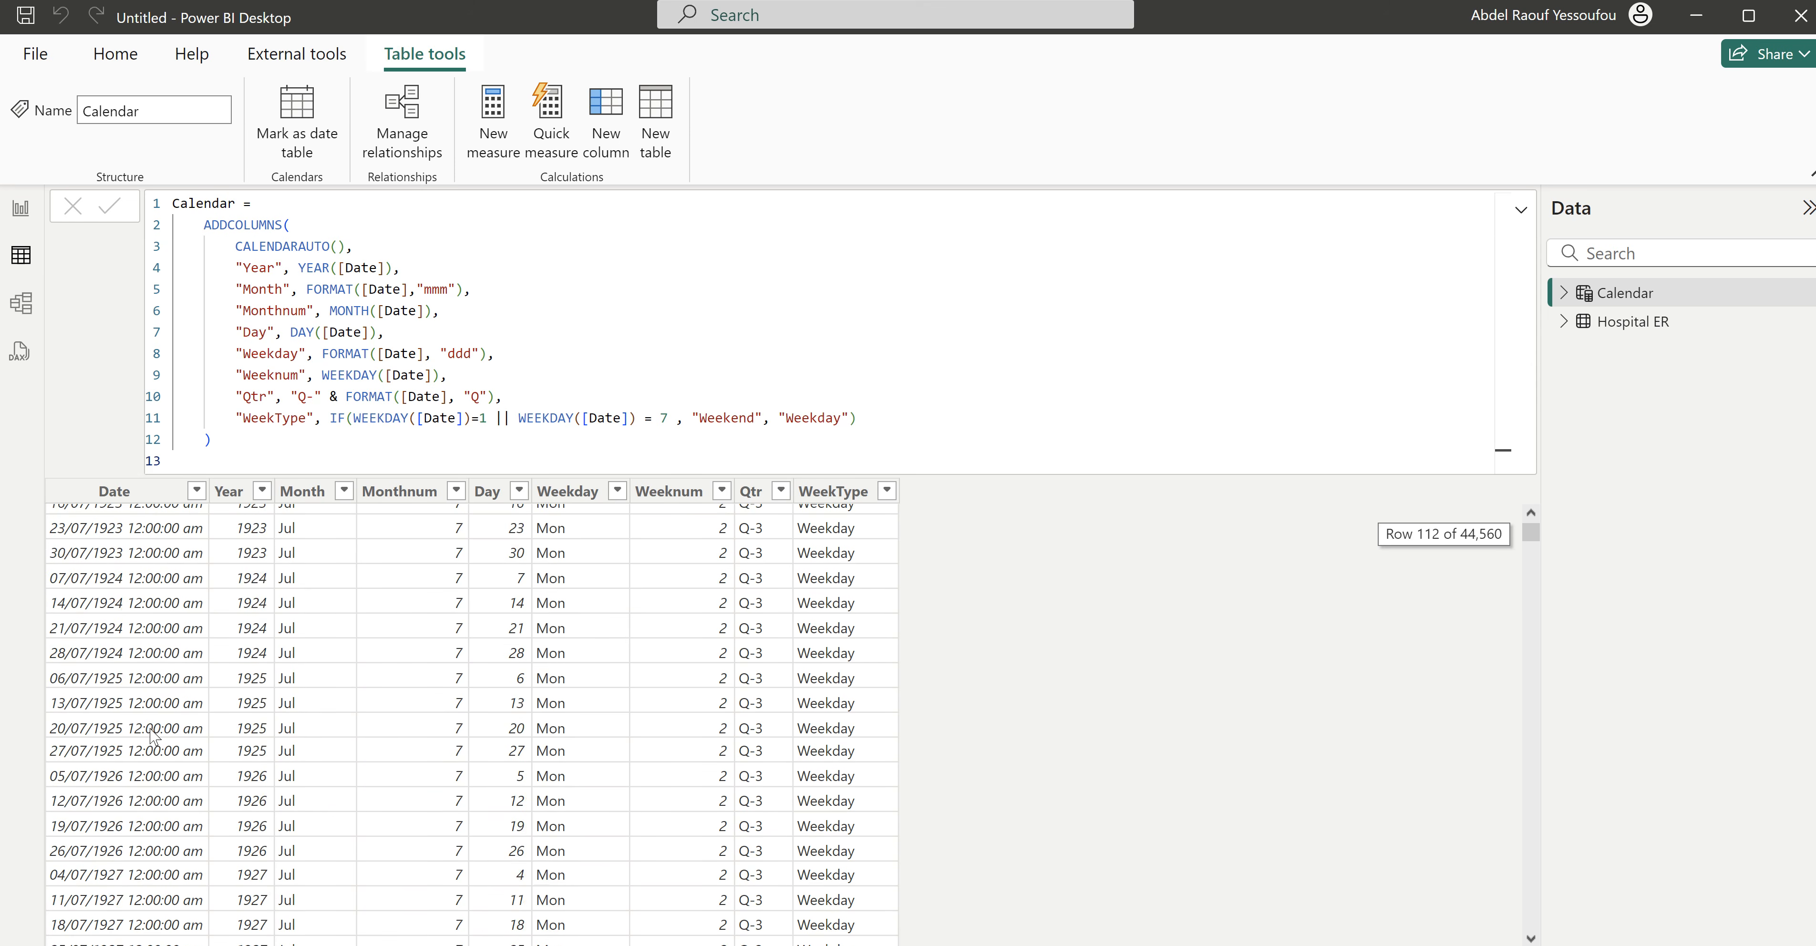
mouse_move(1537, 534)
left_mouse_down()
mouse_move(1531, 910)
mouse_move(1532, 534)
left_mouse_up()
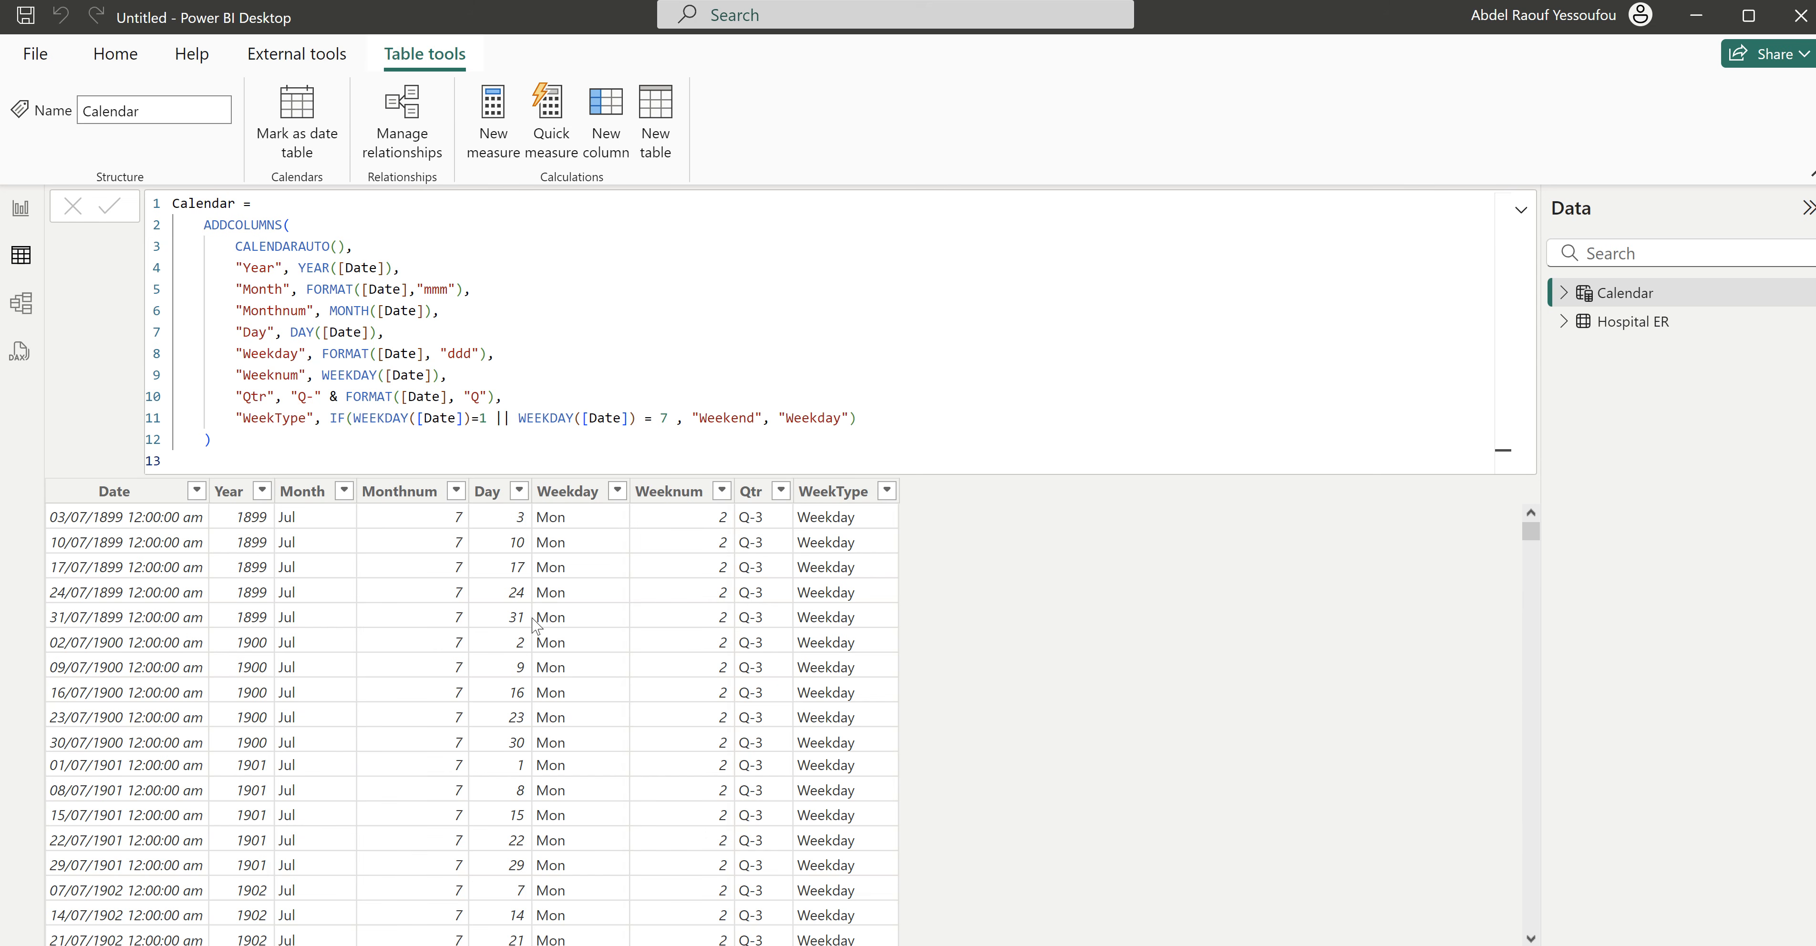
left_click_drag(194, 450, 157, 209)
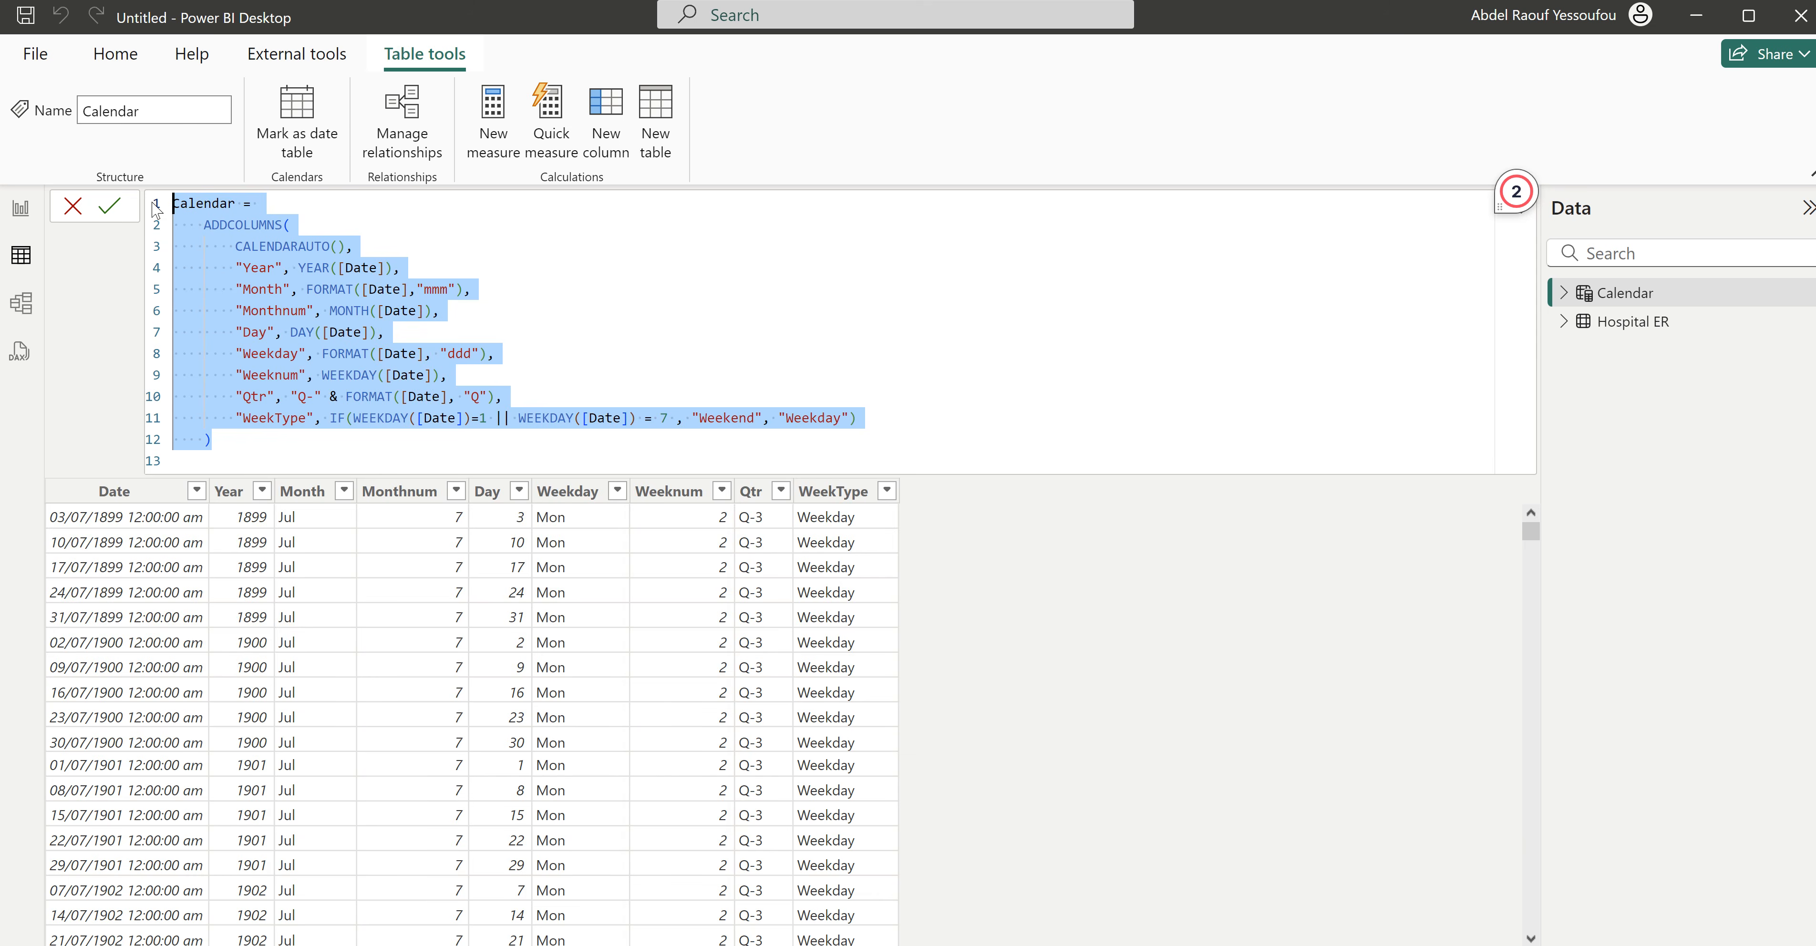
type("Calendar =     VAR MinYear = YEAR(MIN(visits[Admitted Date]))     VAR MaxYear = YEAR(MAX(visits[Admitted Date]))  RETURN     ADDCOLUMNS(         FILTER(             CALENDARAUTO(),             YEAR([Date]) >= MinYear && YEAR([Date]) <= MaxYear         ),         \"Year\", YEAR([Date]),         \"Quarter Number\", INT(FORMAT([Date],\"q\")),         \"Quarter\", \"Q\" & INT(FORMAT([Date],\"q\")),         \"Month\", FORMAT([Date],\"mmm\"), \"Day\", DAY([Date]),         \"Monthnum\", MONTH([Date]),         \"Weekday\", FORMAT([Date], \"ddd\"),         \"Weeknum\", WEEKDAY([Date])     )")
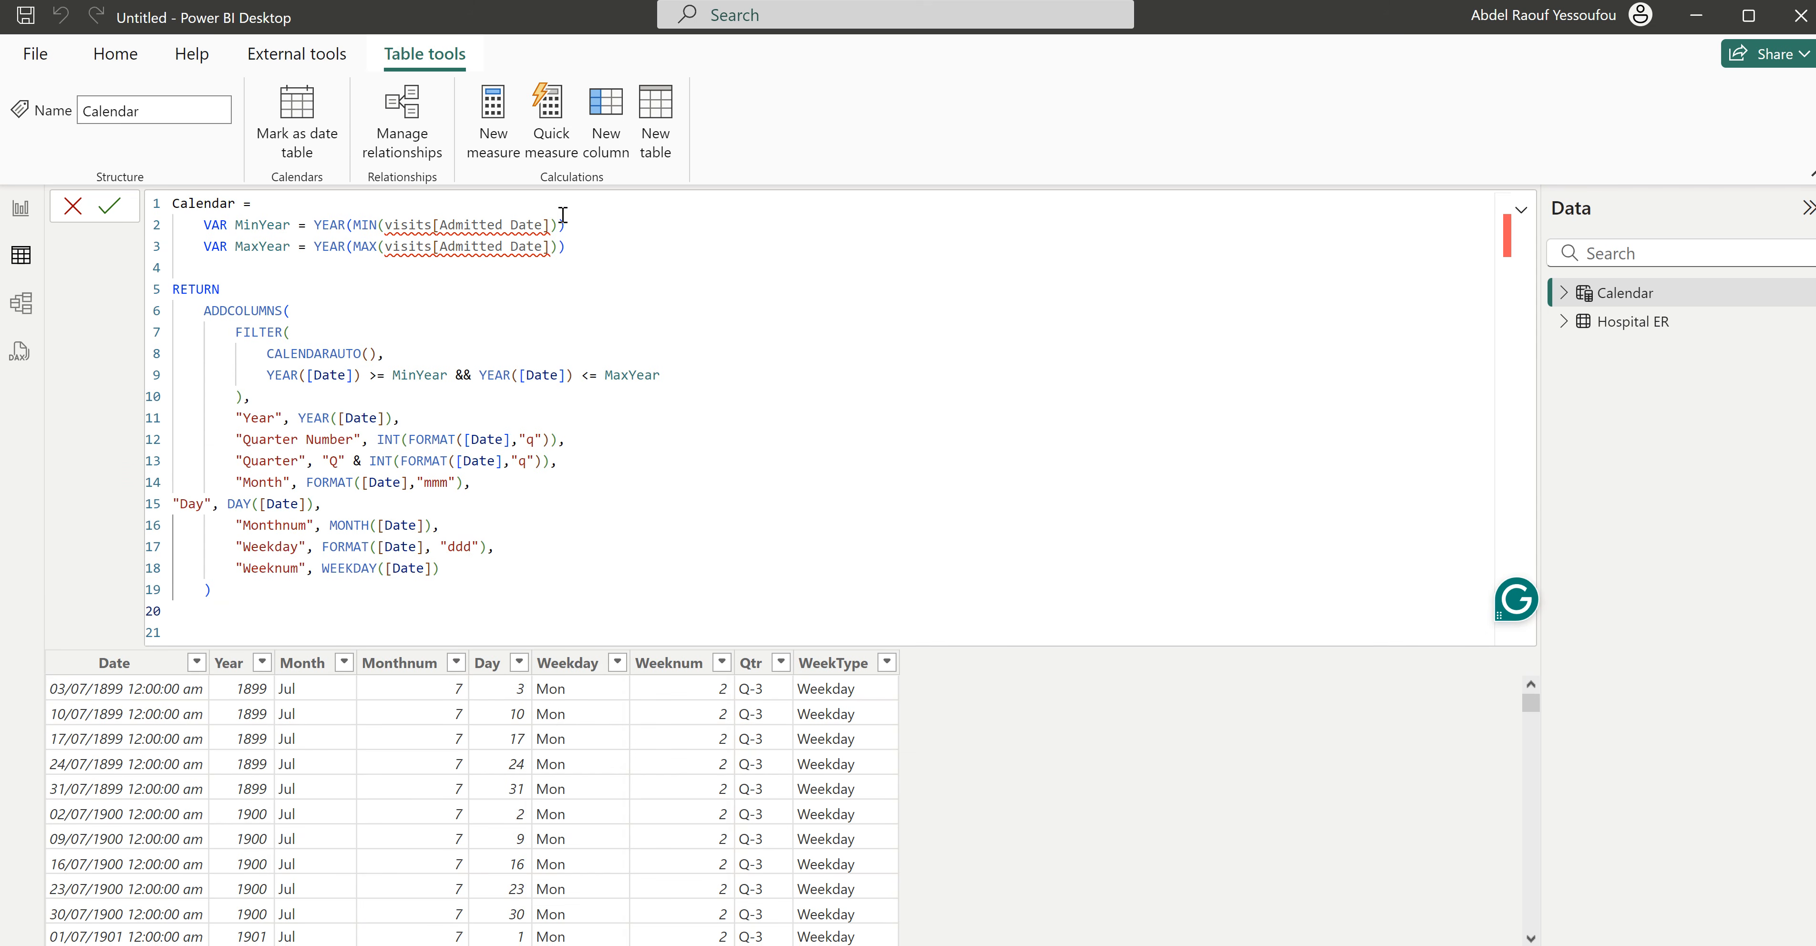
- Set the MinYear variable in the Calendar formula to YEAR(MIN('Hospital ER'[Date]))
left_click_drag(550, 224, 385, 225)
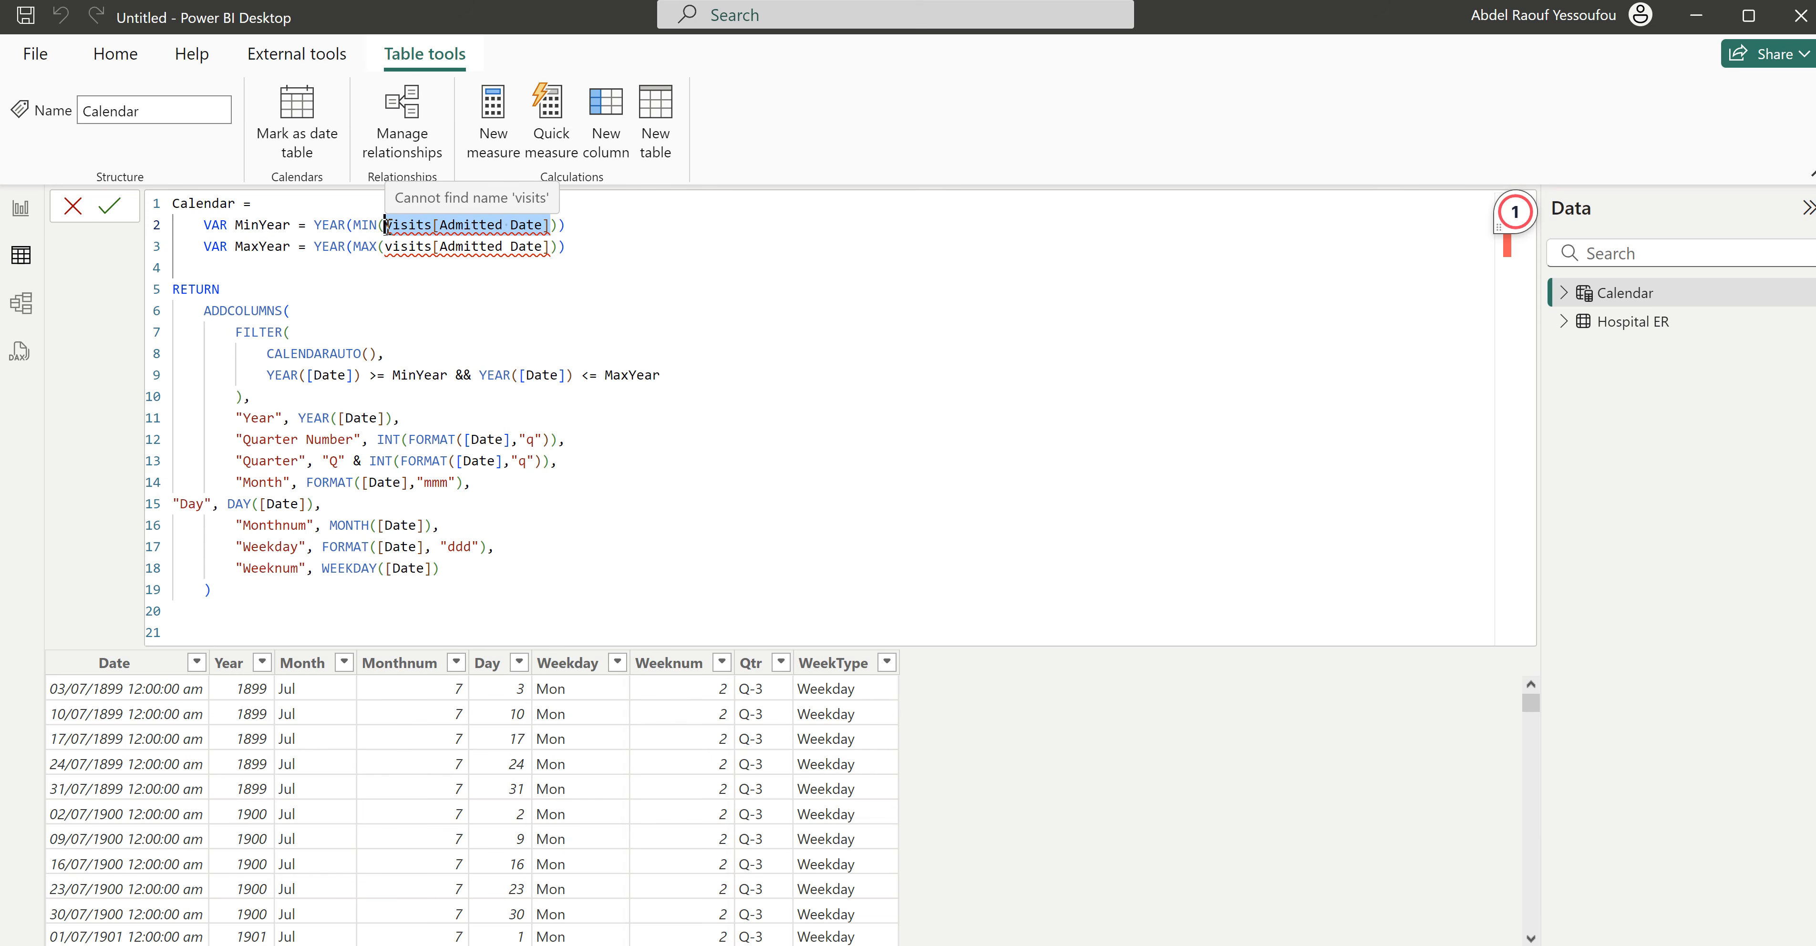
type("Hospital")
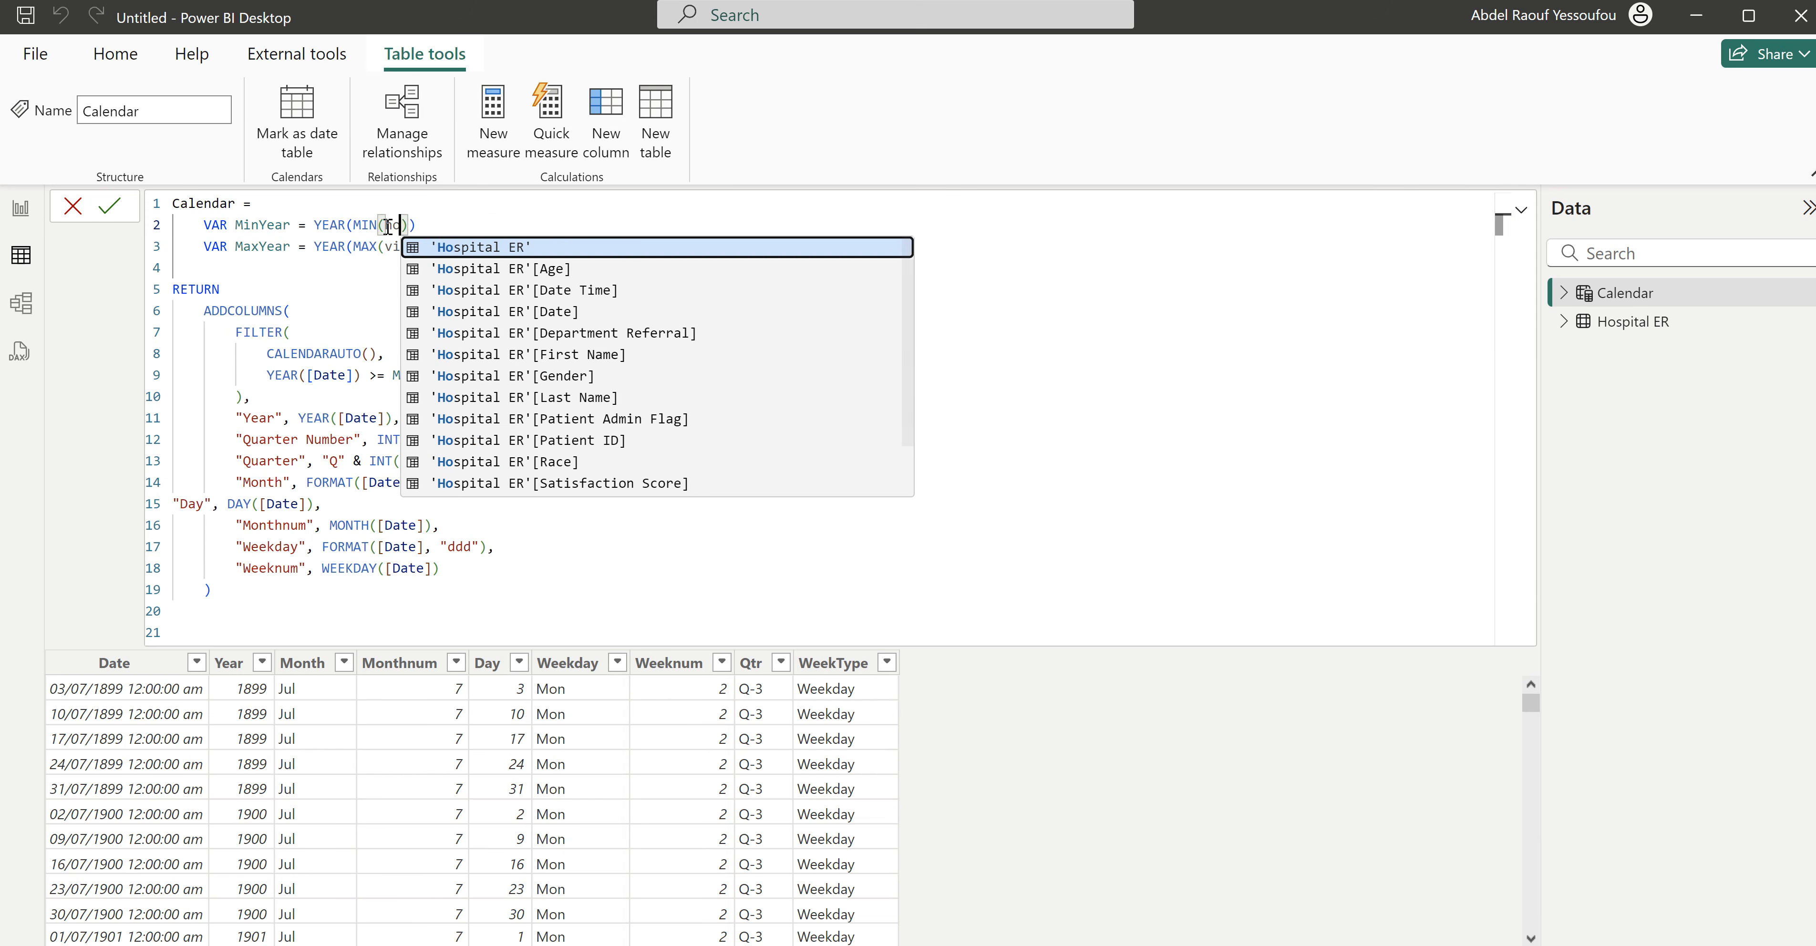
key("Tab")
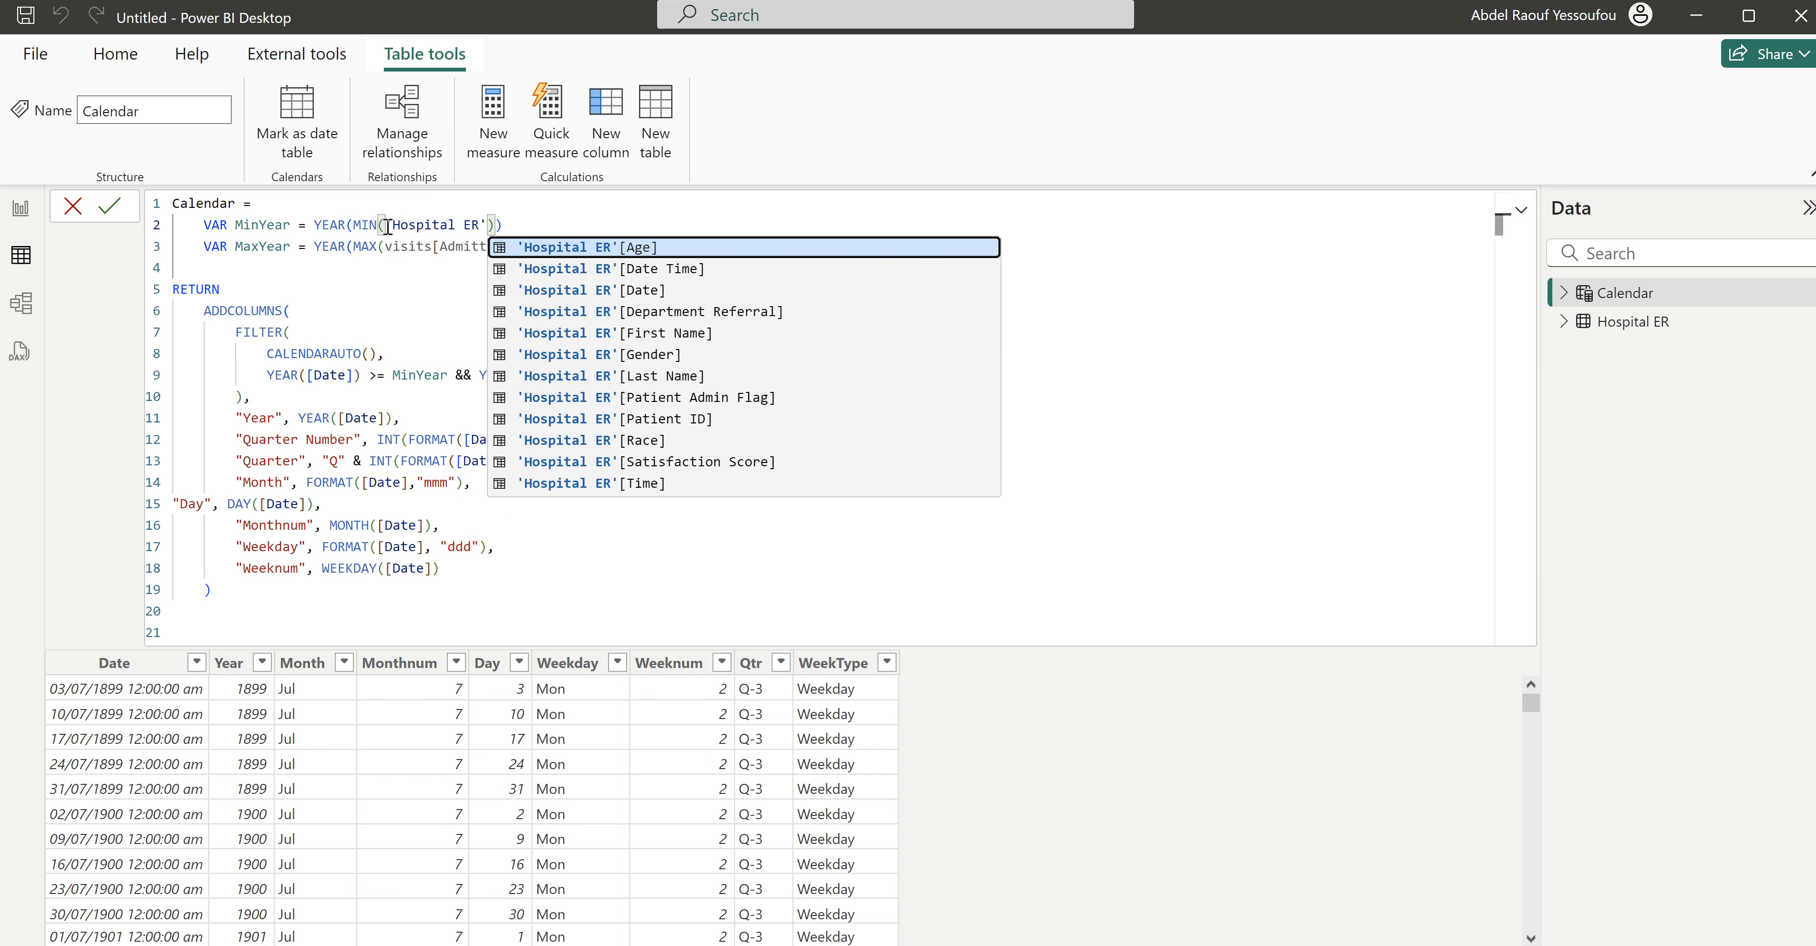
key("Down")
key("Down")
key("Tab")
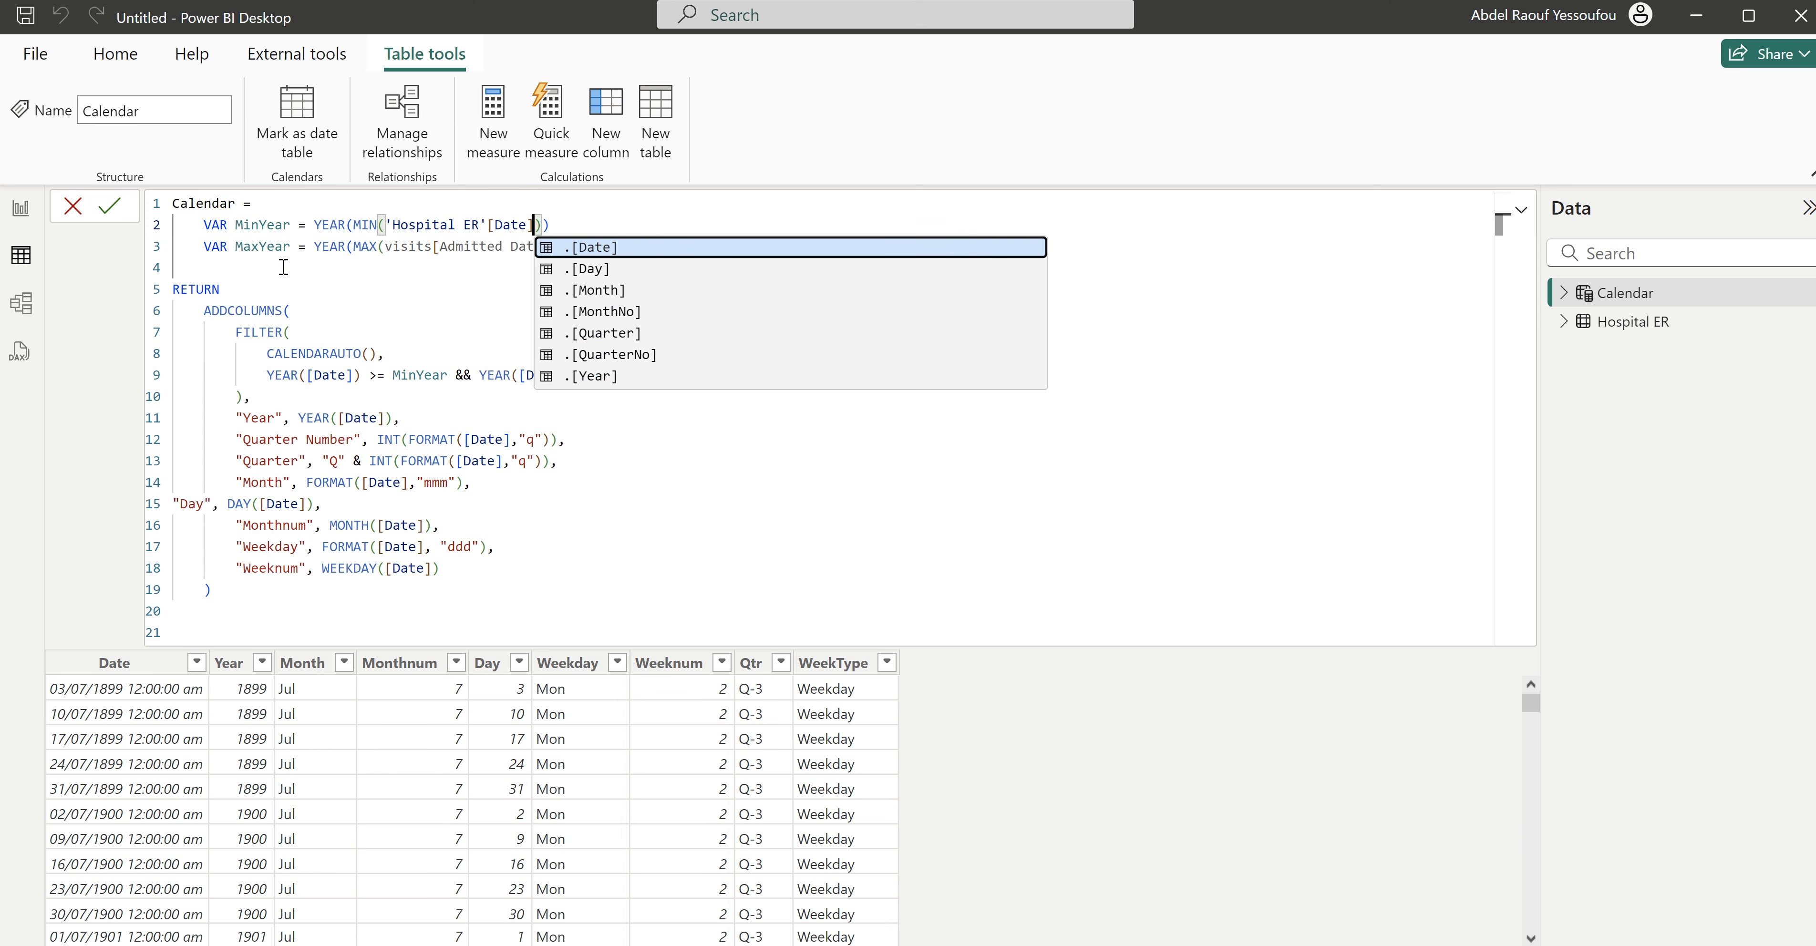
- Set the MaxYear variable in the Calendar formula to YEAR(MAX('Hospital ER'[Date]))
left_click(406, 243)
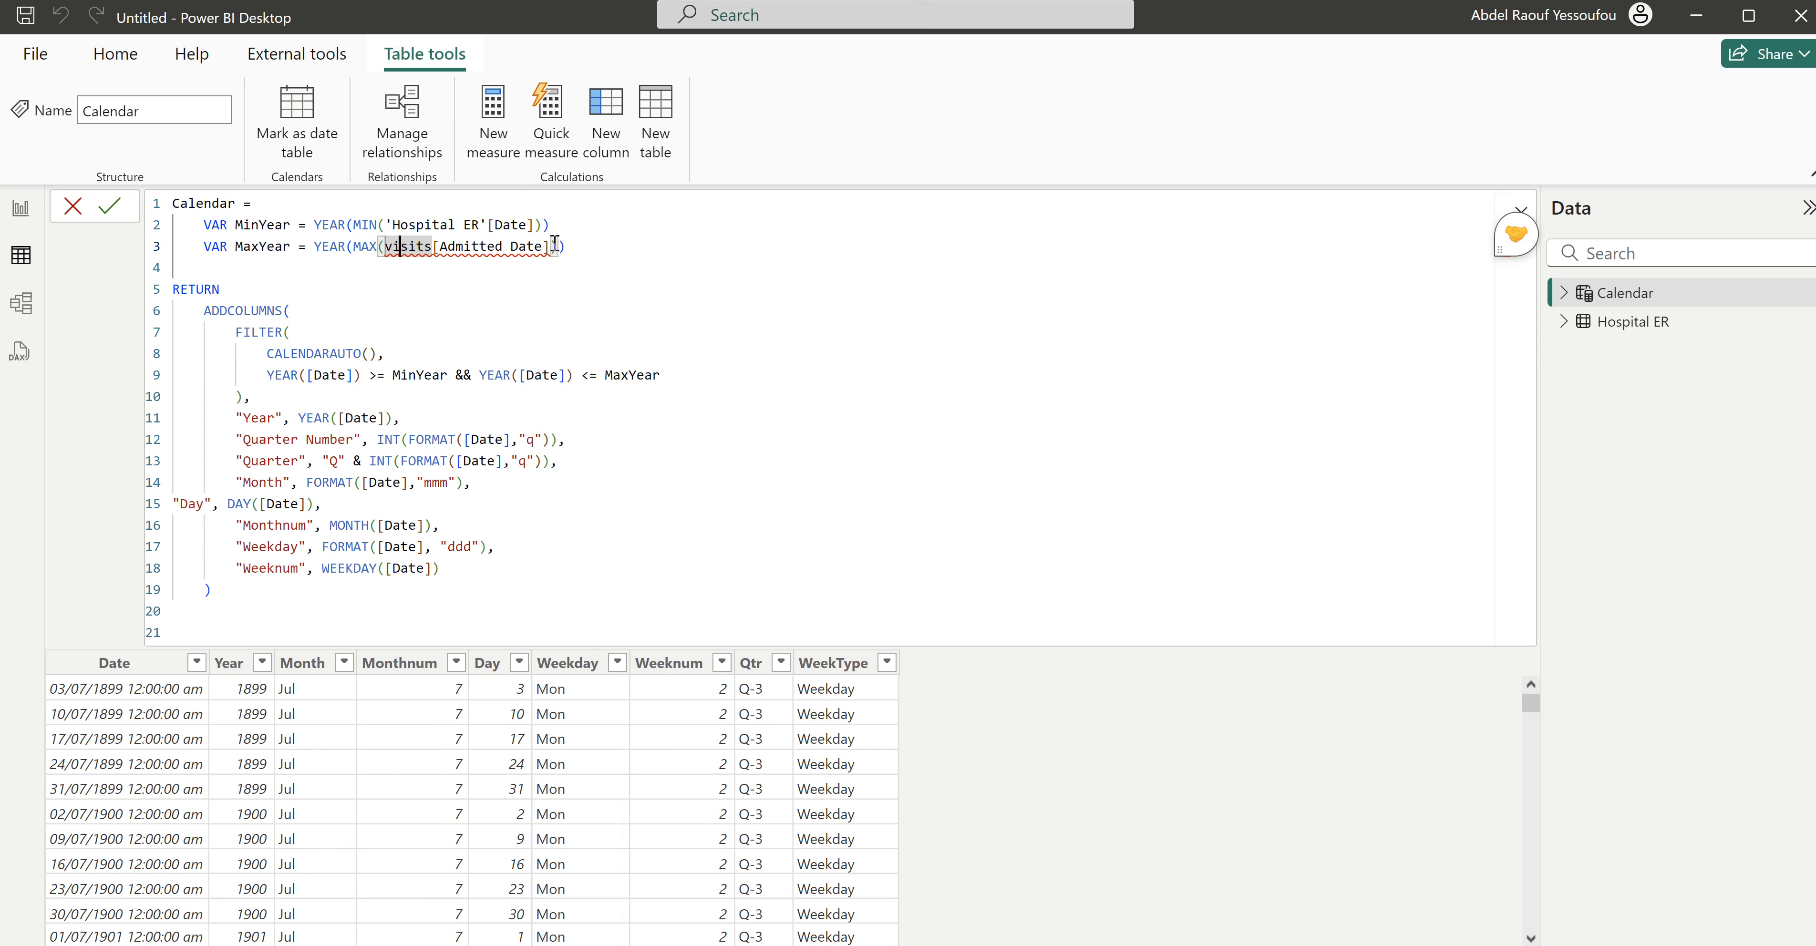
left_click_drag(548, 245, 395, 245)
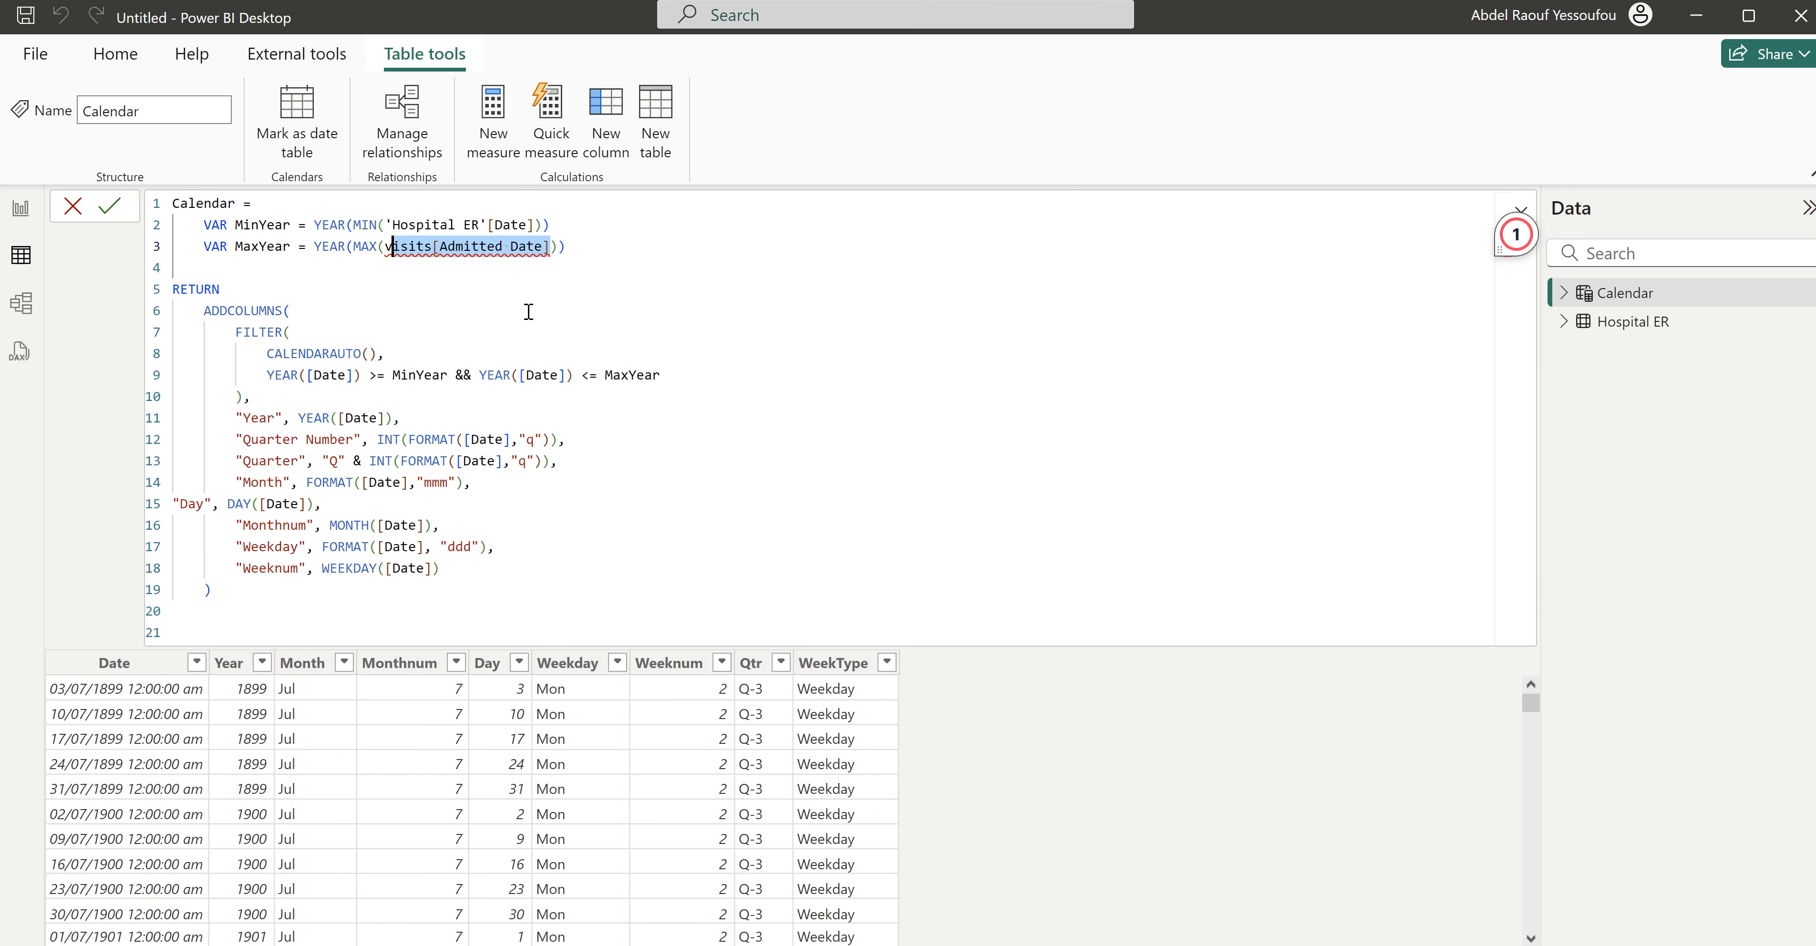
key("BackSpace")
key("BackSpace")
type("ho")
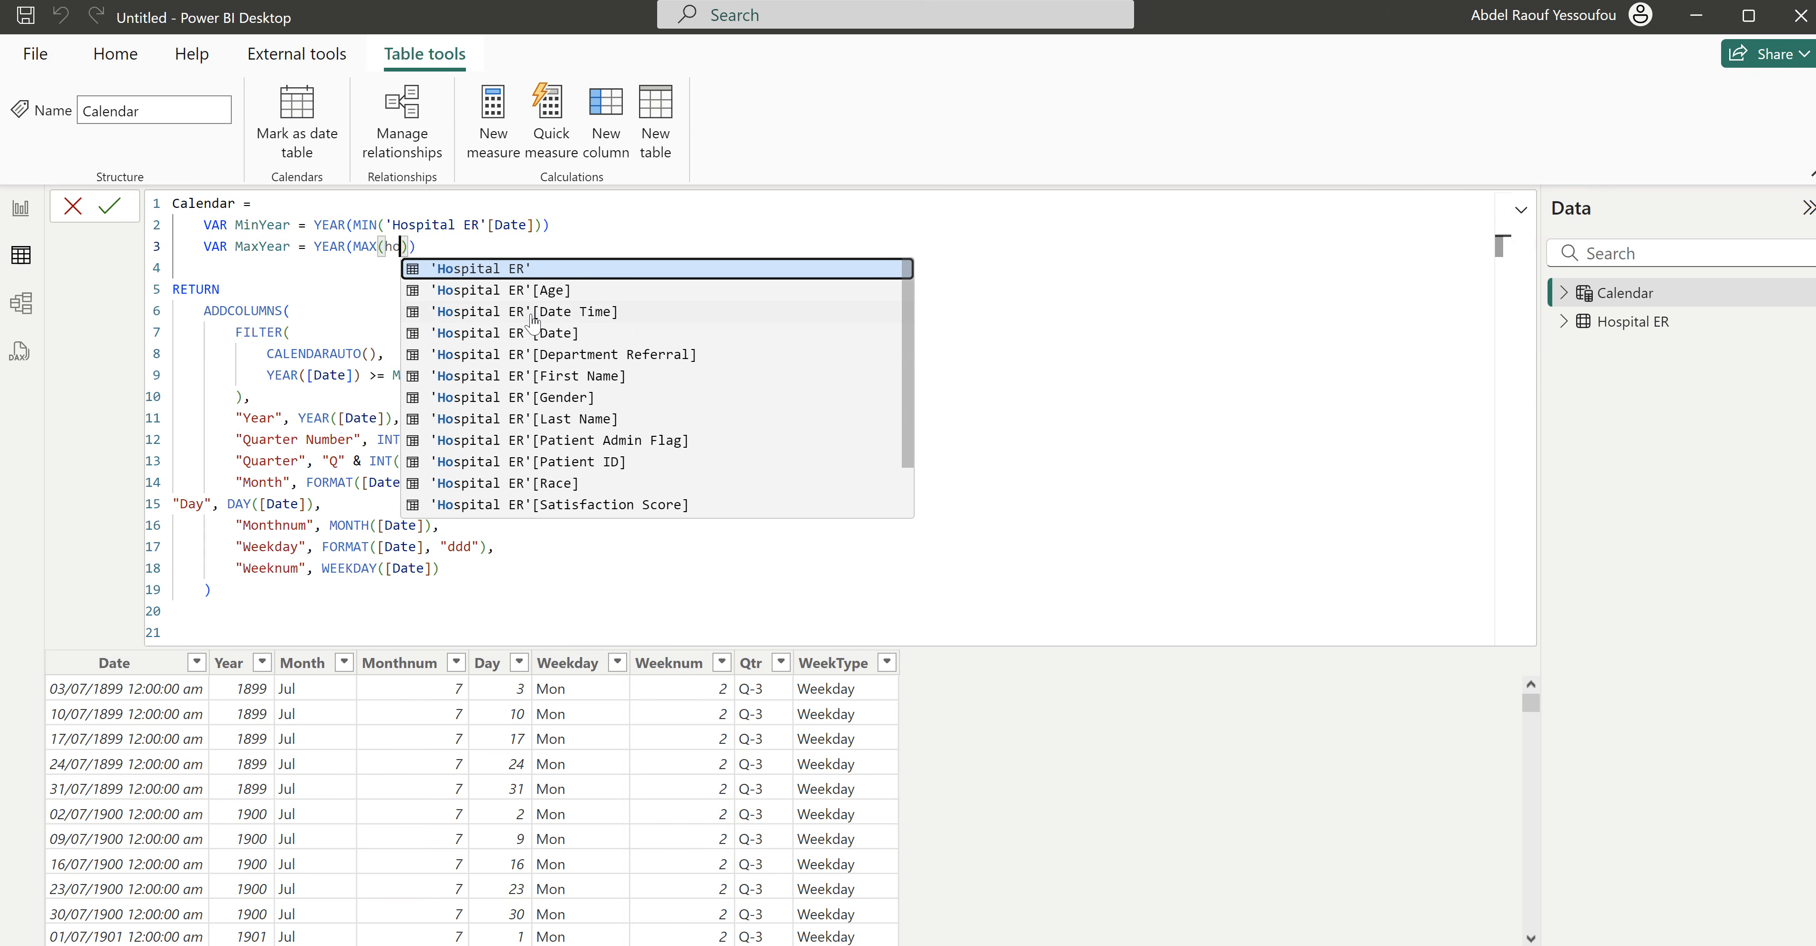
left_click(568, 337)
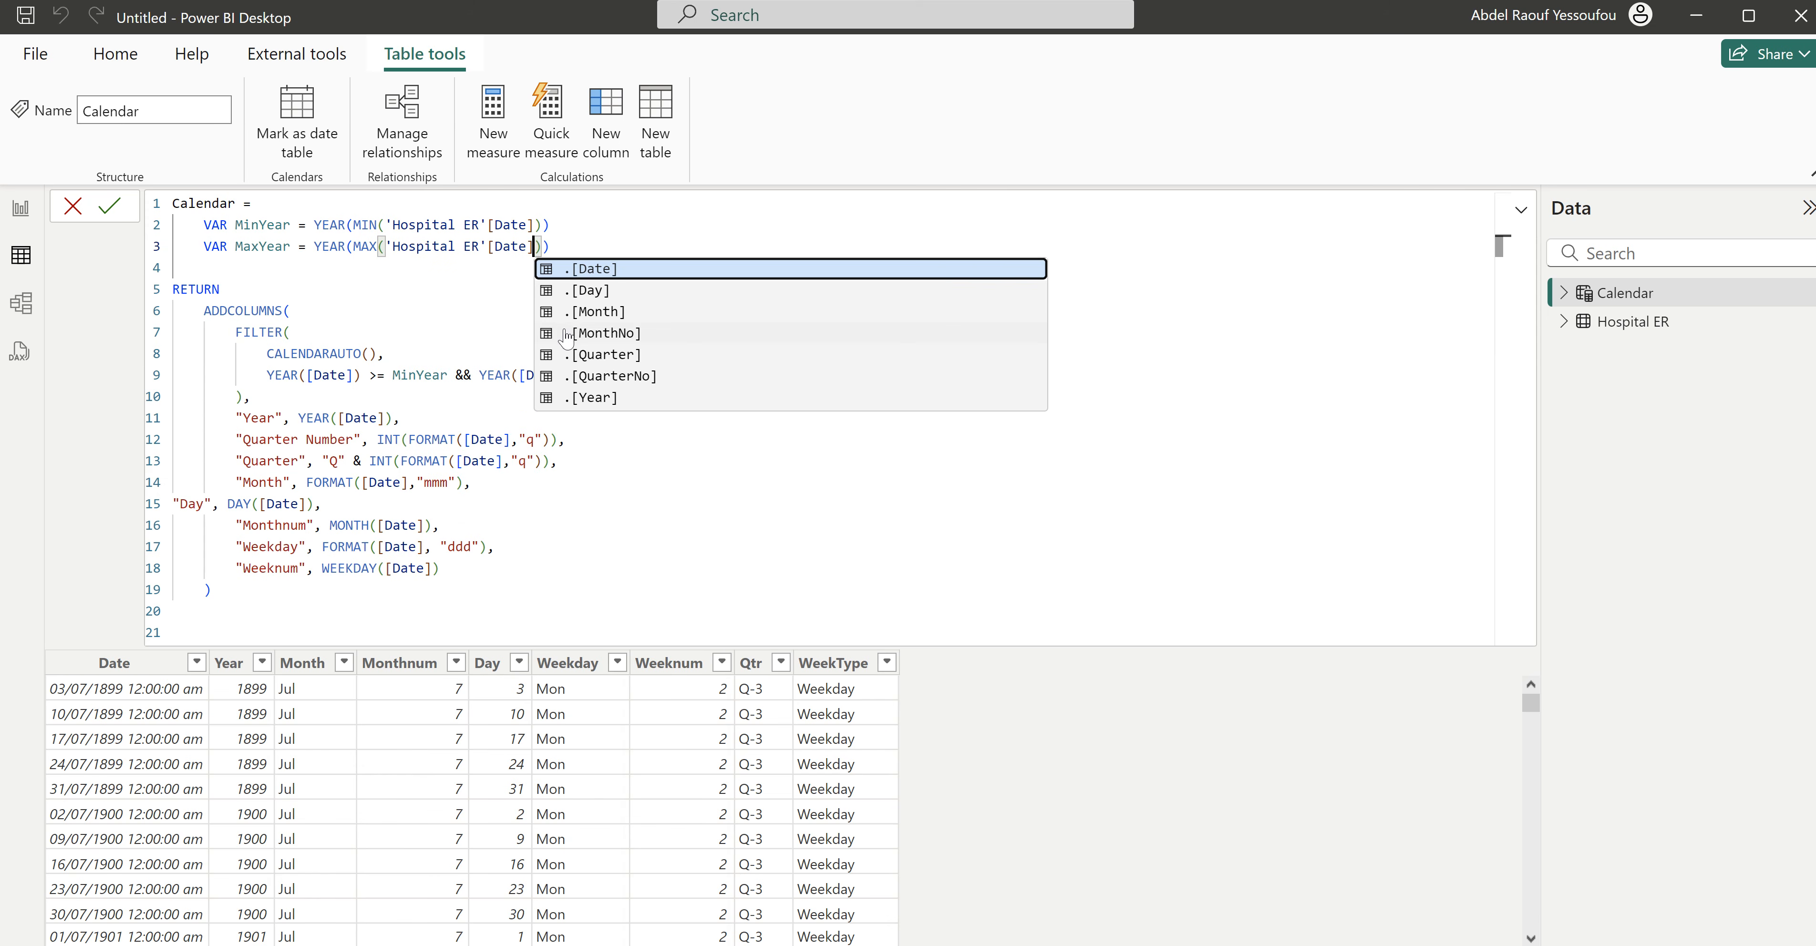
left_click(591, 224)
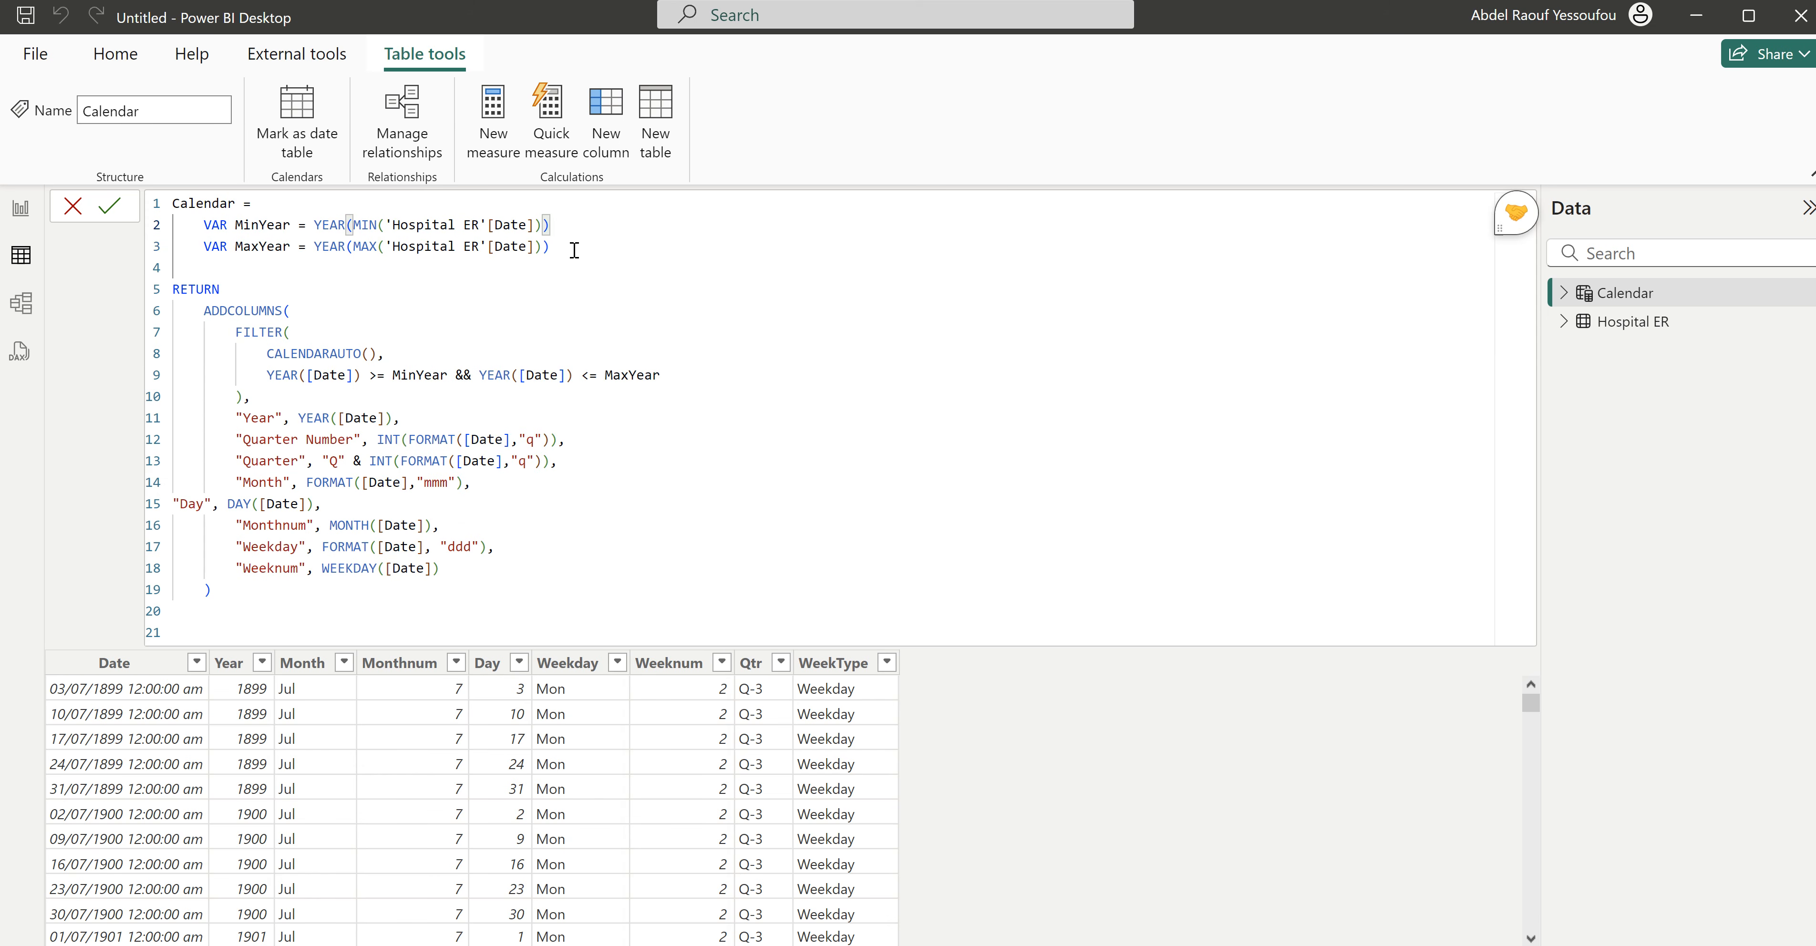
left_click_drag(572, 245, 173, 224)
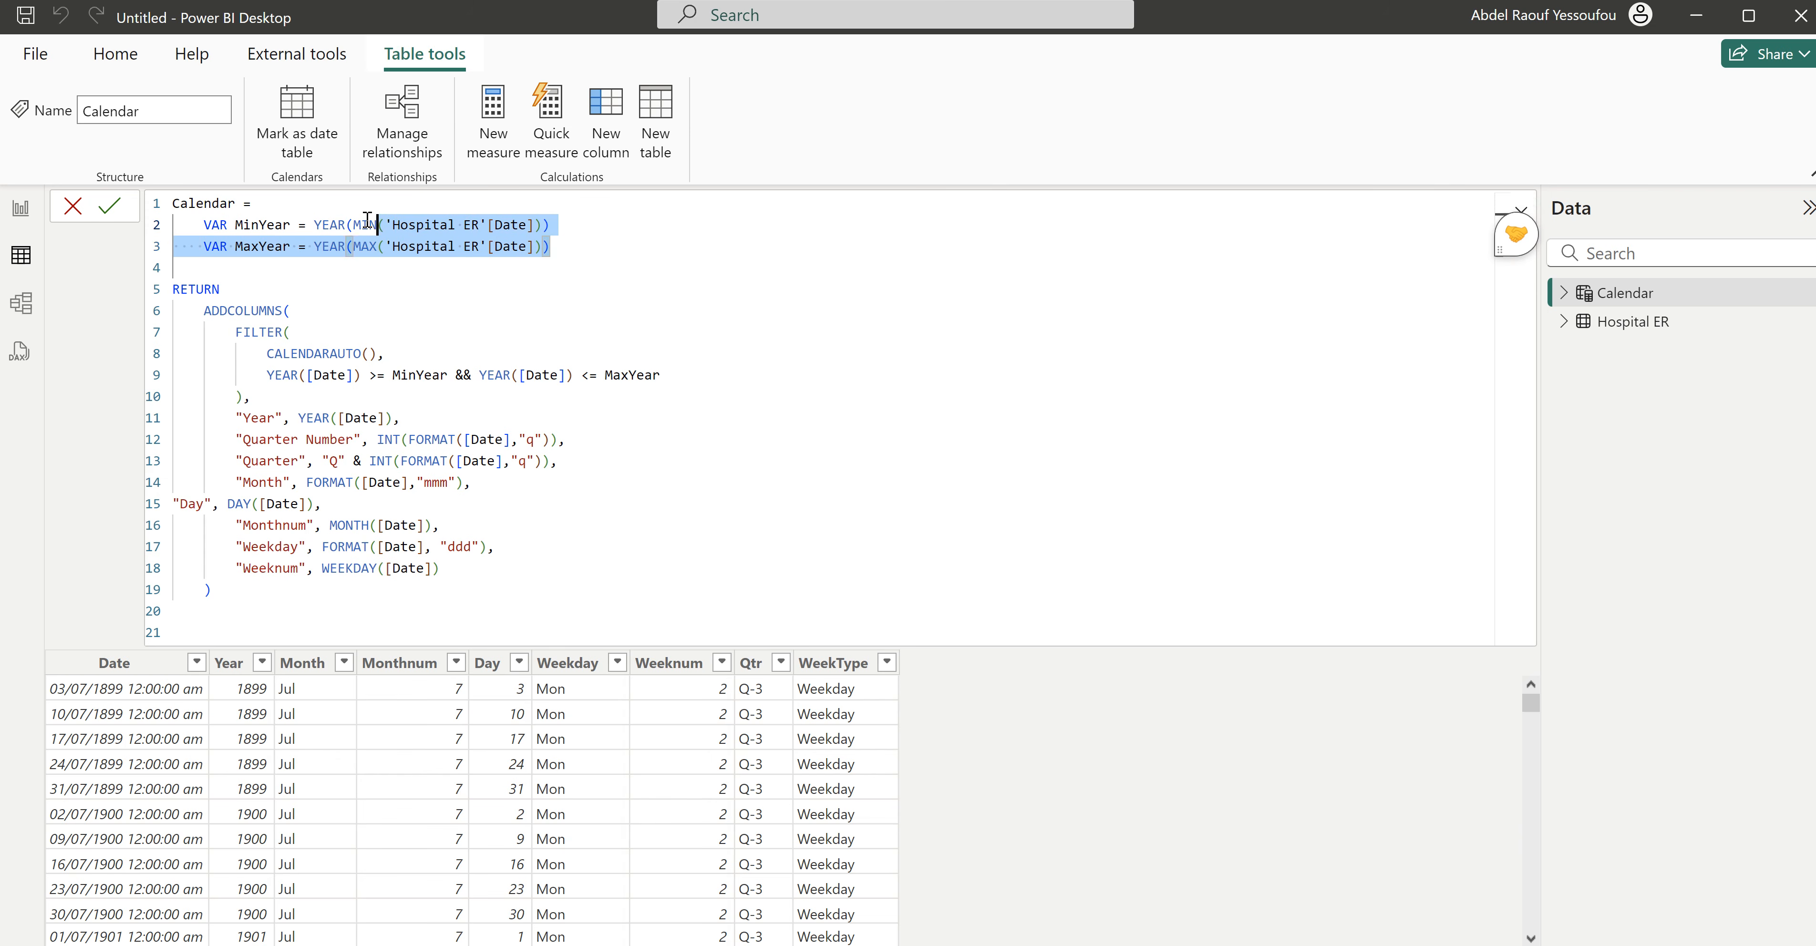
left_click(478, 224)
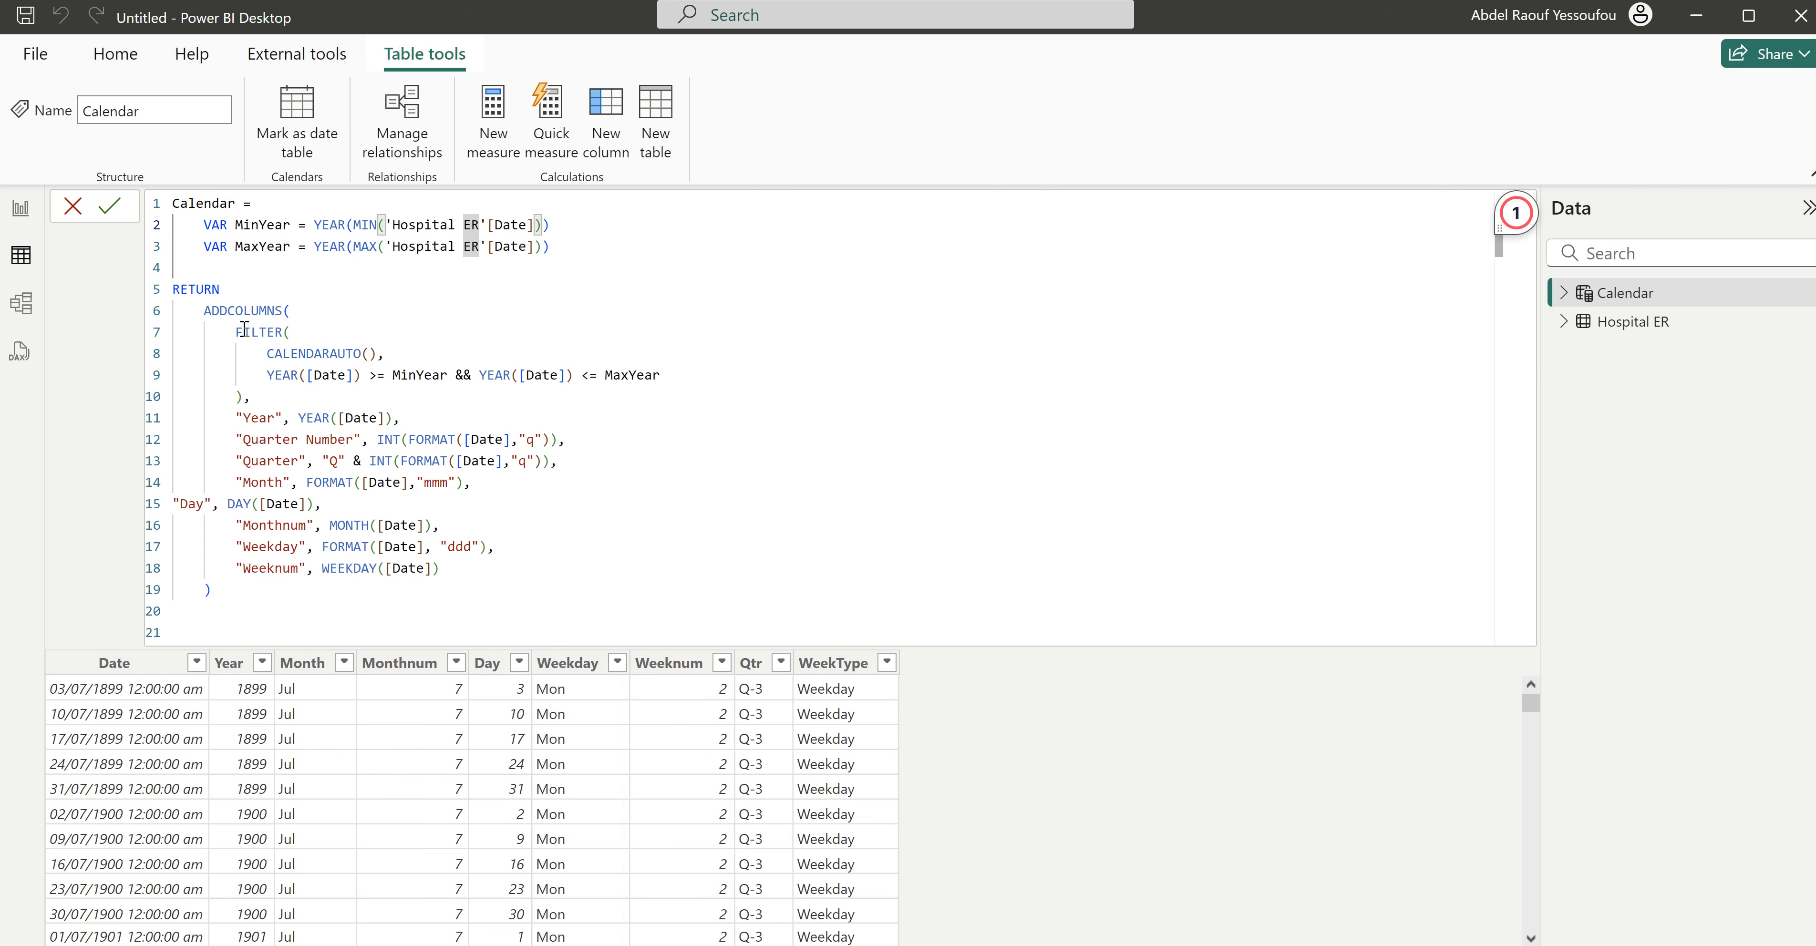
- Indent the "Day" line to match the other column definitions and commit the revised Calendar table formula
left_click(177, 504)
key("Tab")
key("Tab")
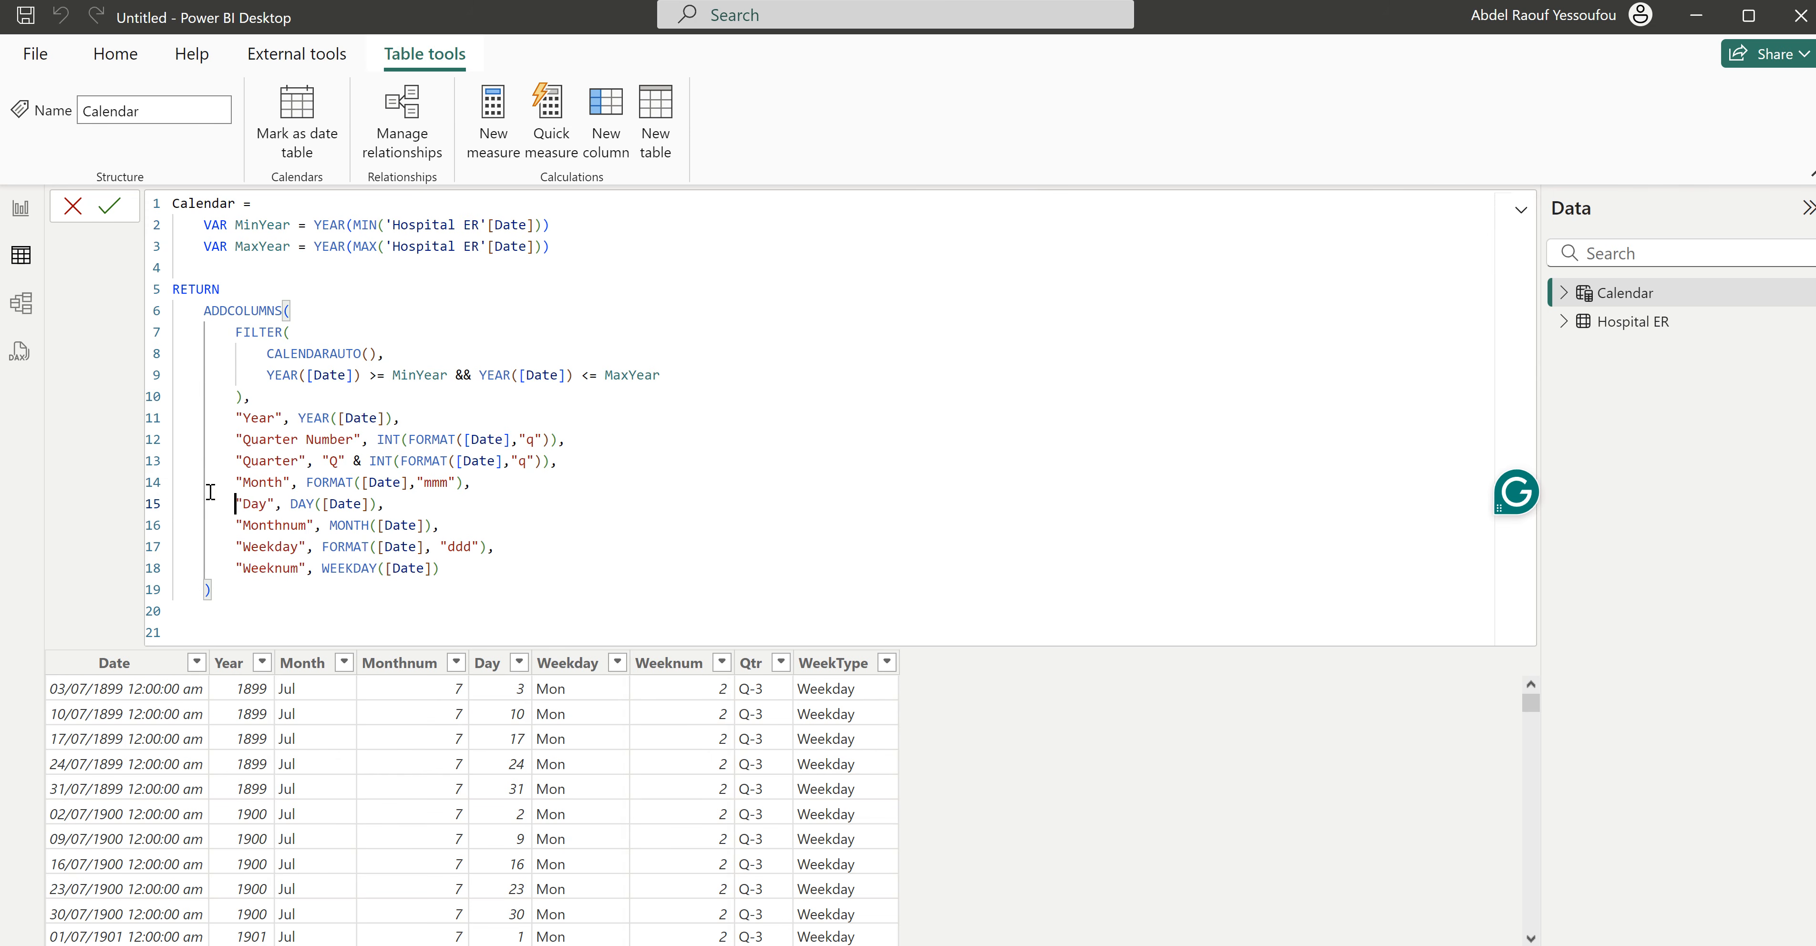
left_click(283, 338)
left_click_drag(415, 354, 266, 352)
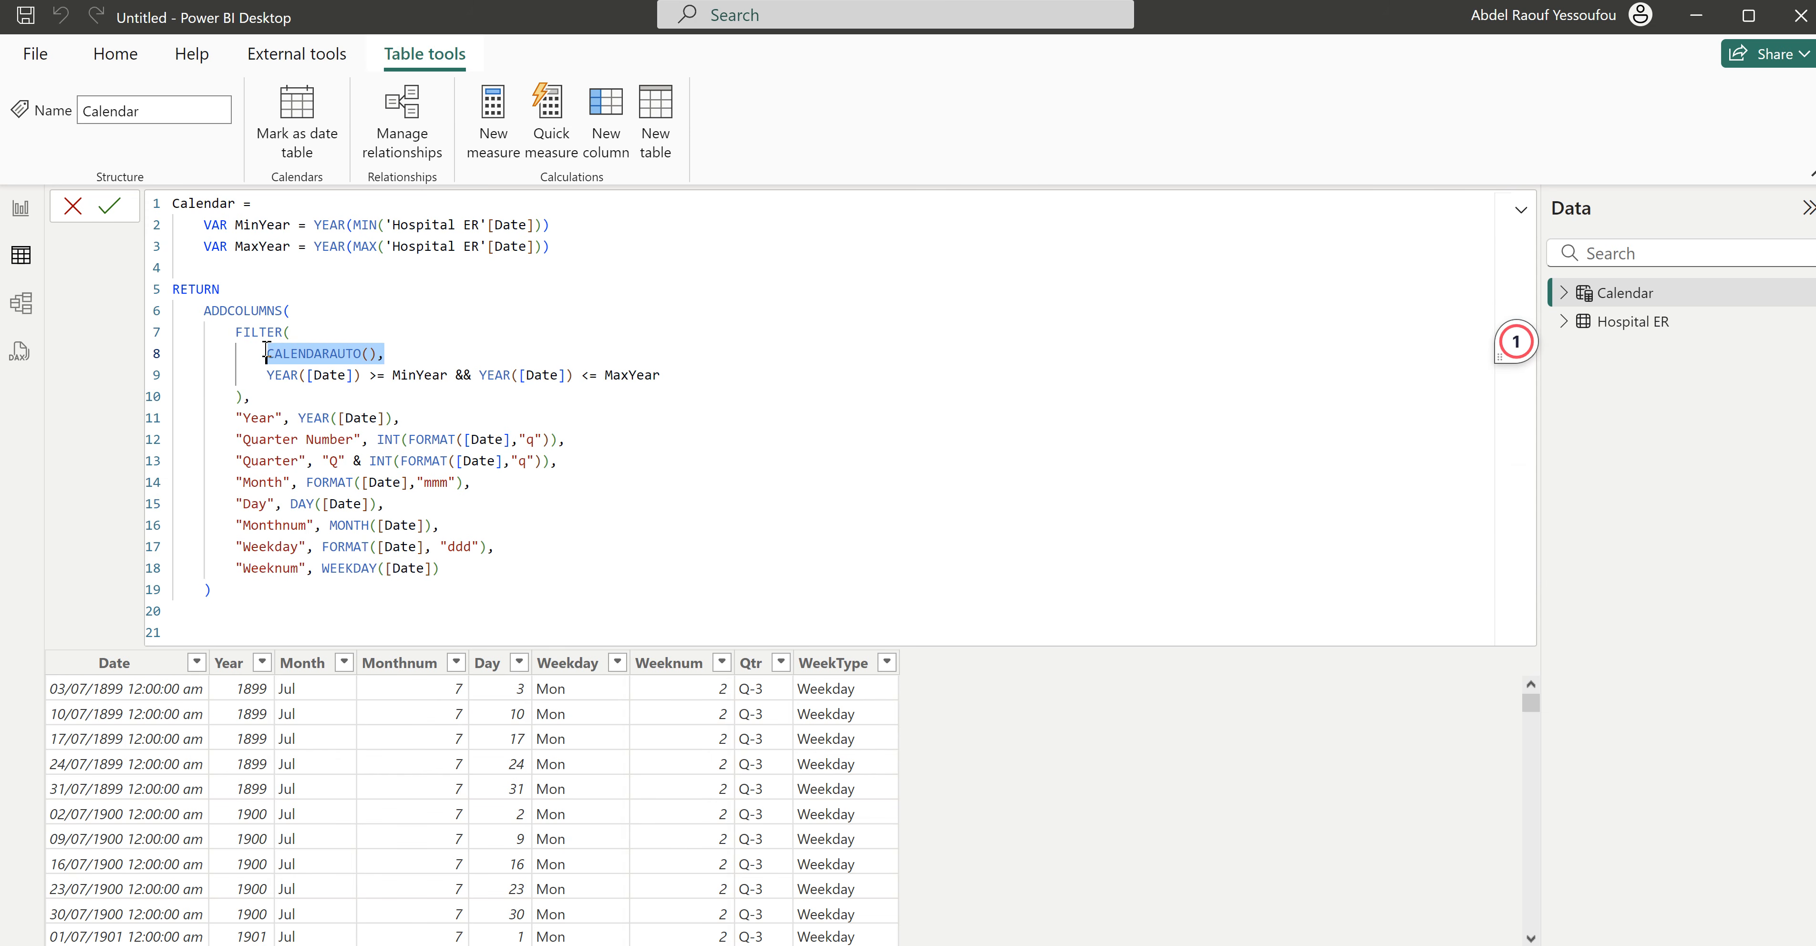
left_click(419, 374)
left_click(636, 375)
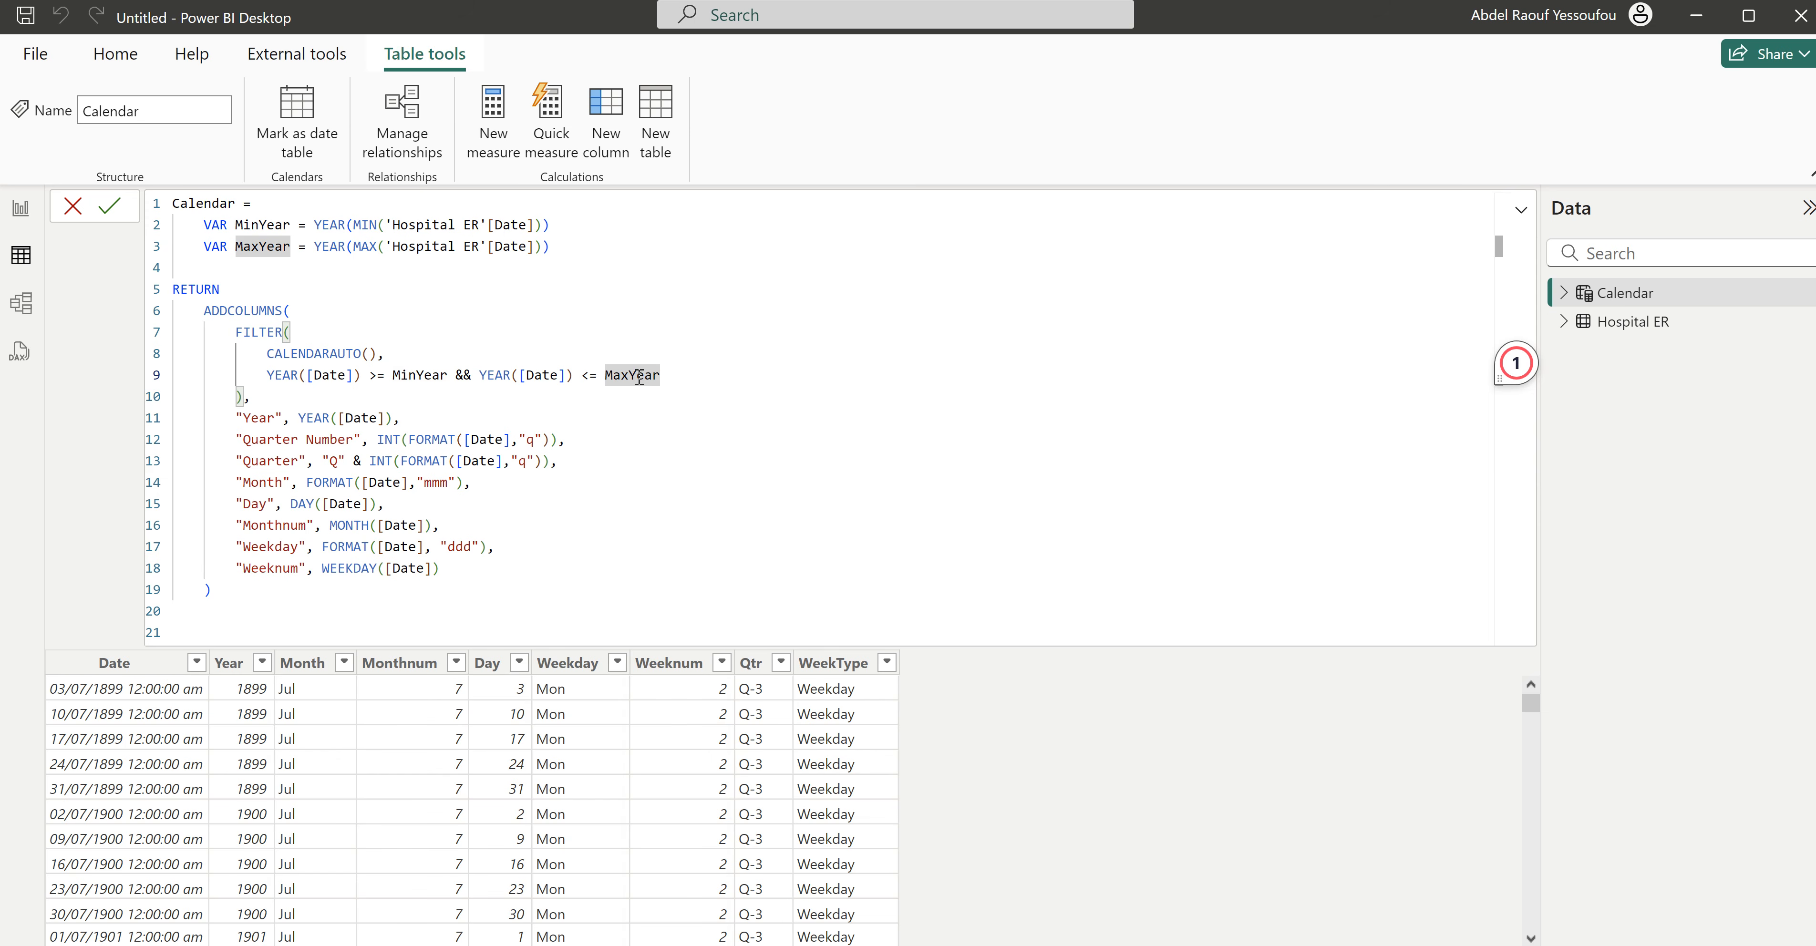
left_click_drag(401, 419, 251, 420)
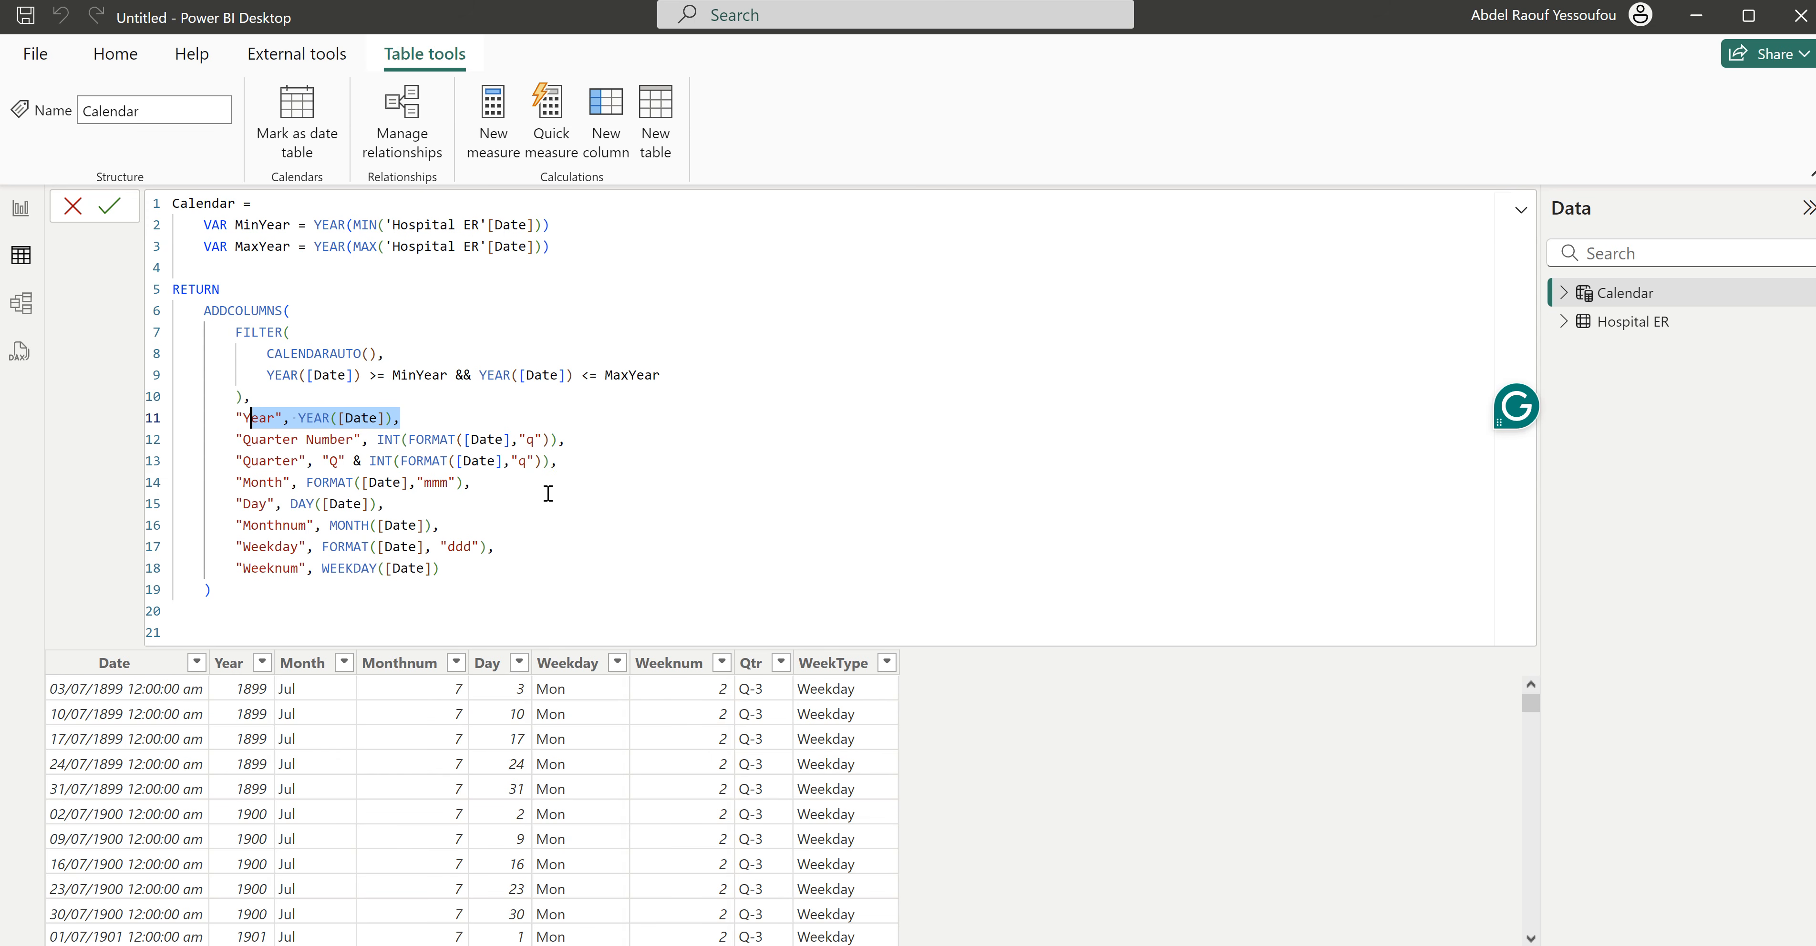
left_click(470, 568)
key("Return")
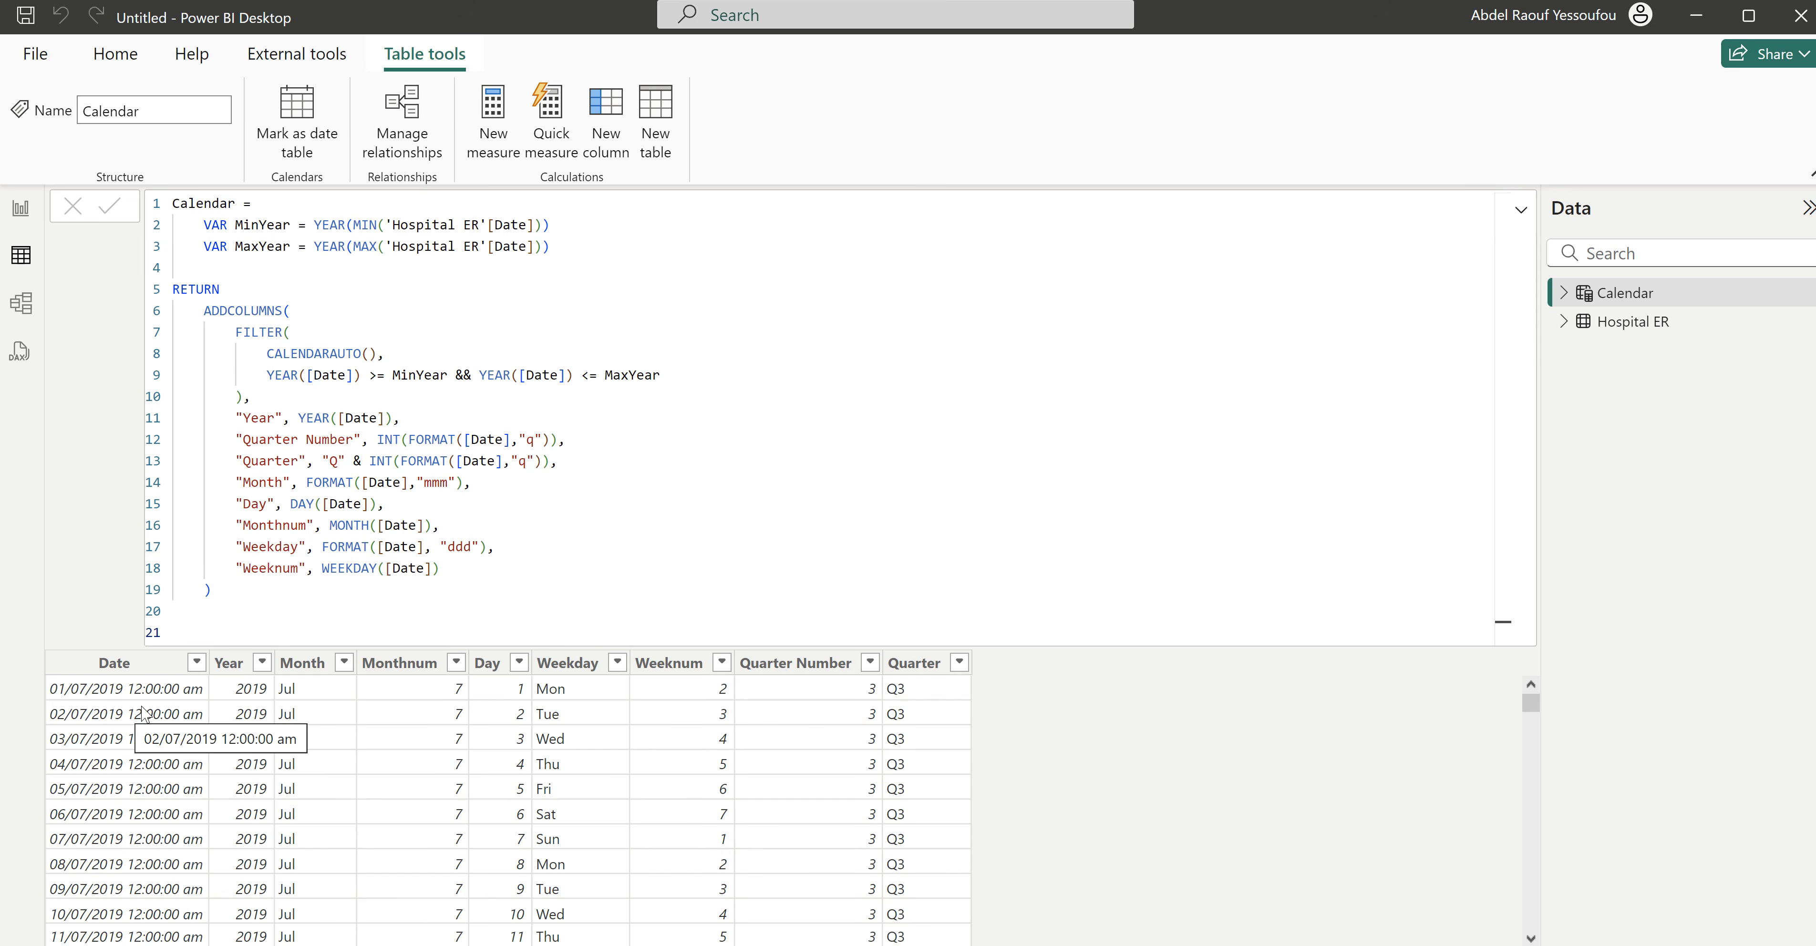
mouse_move(1530, 701)
left_mouse_down()
mouse_move(1546, 903)
mouse_move(1544, 705)
left_mouse_up()
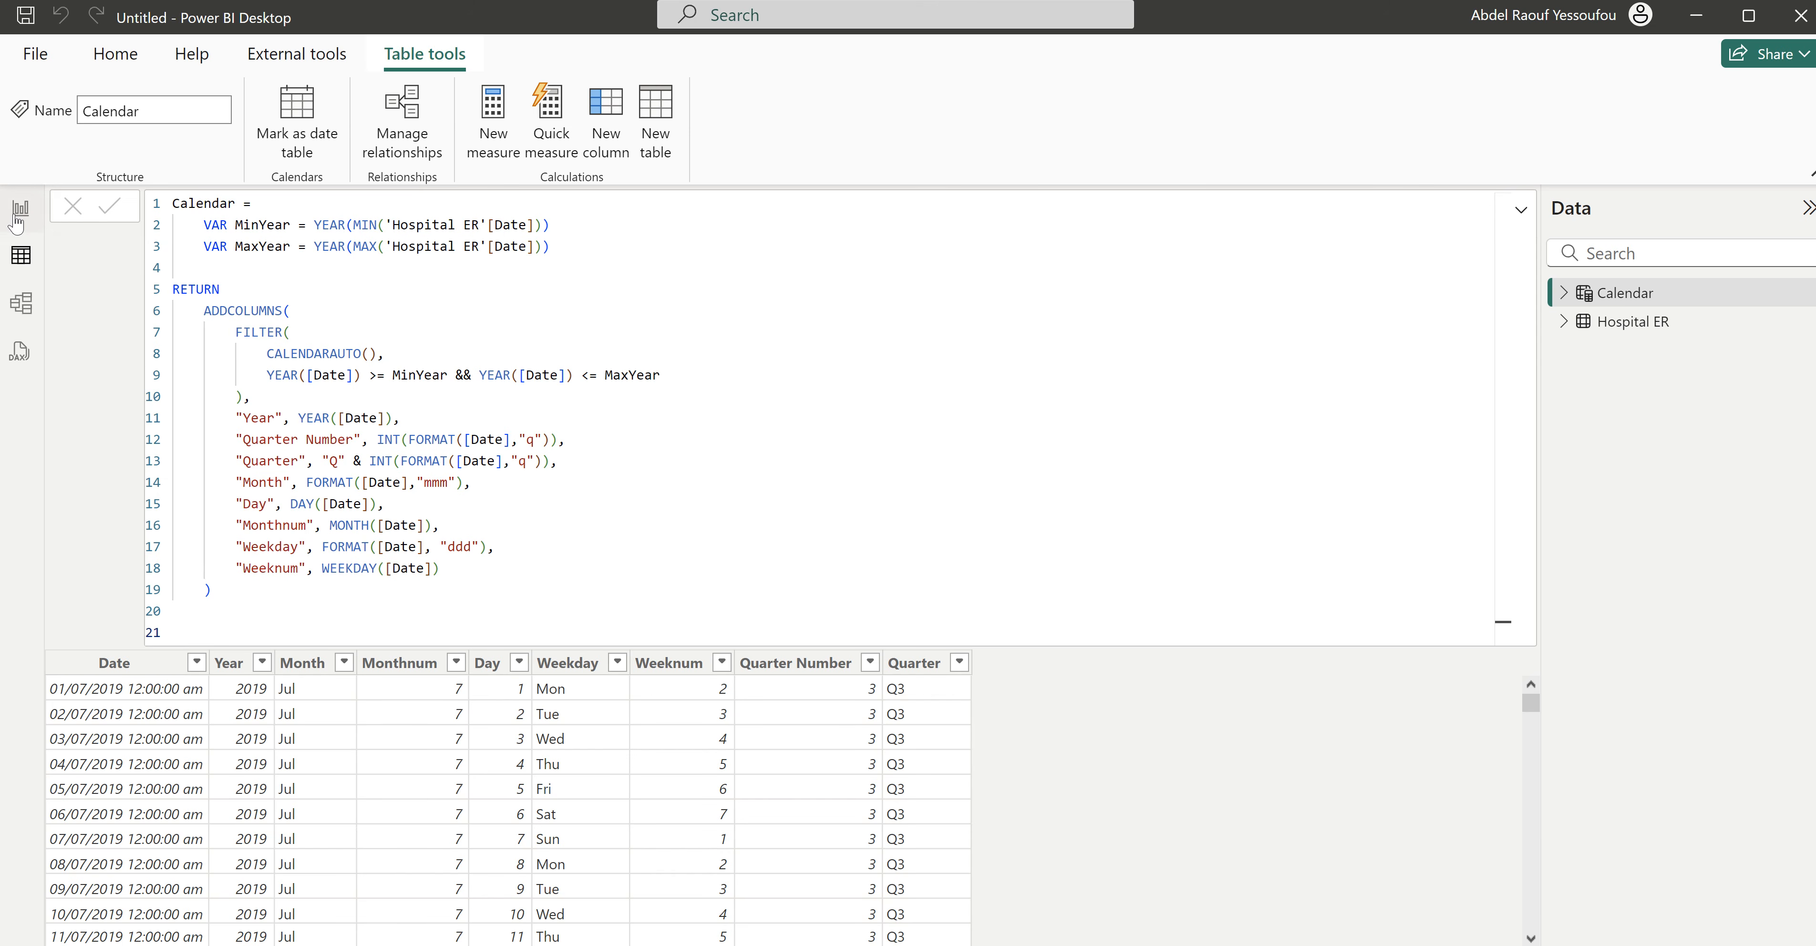
- In Model view, create an active many-to-one relationship between the Date columns of Hospital ER and Calendar, with single cross-filter direction
left_click(22, 304)
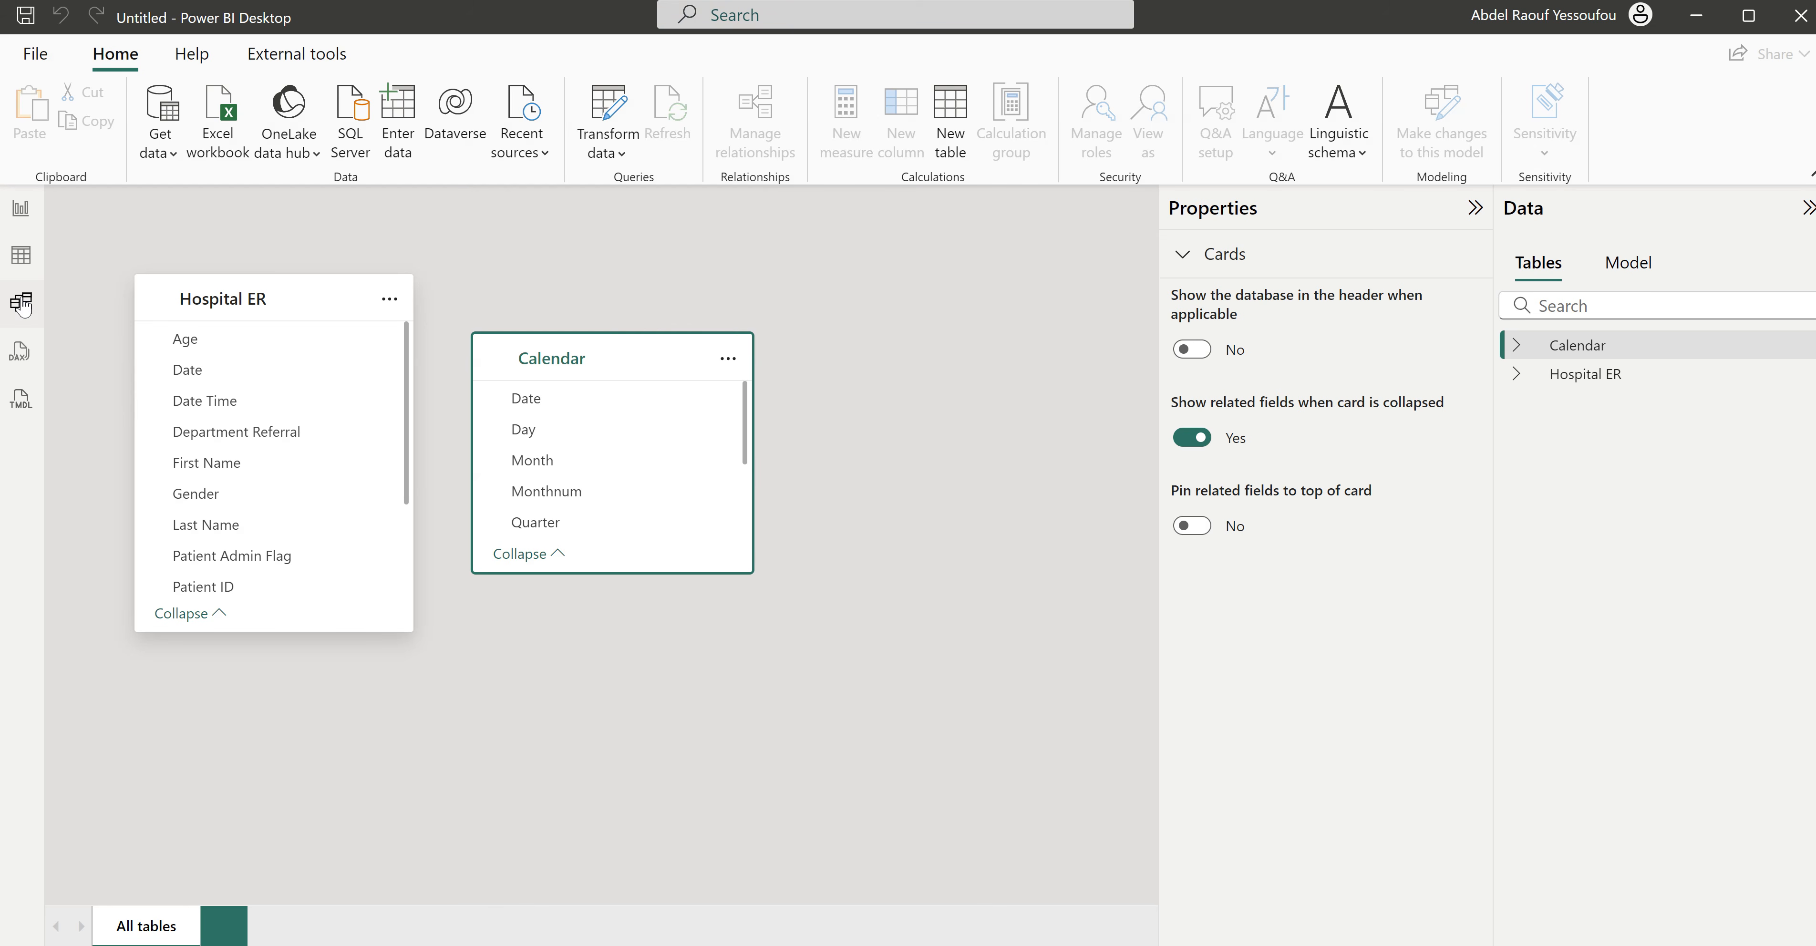
left_click_drag(590, 362, 263, 380)
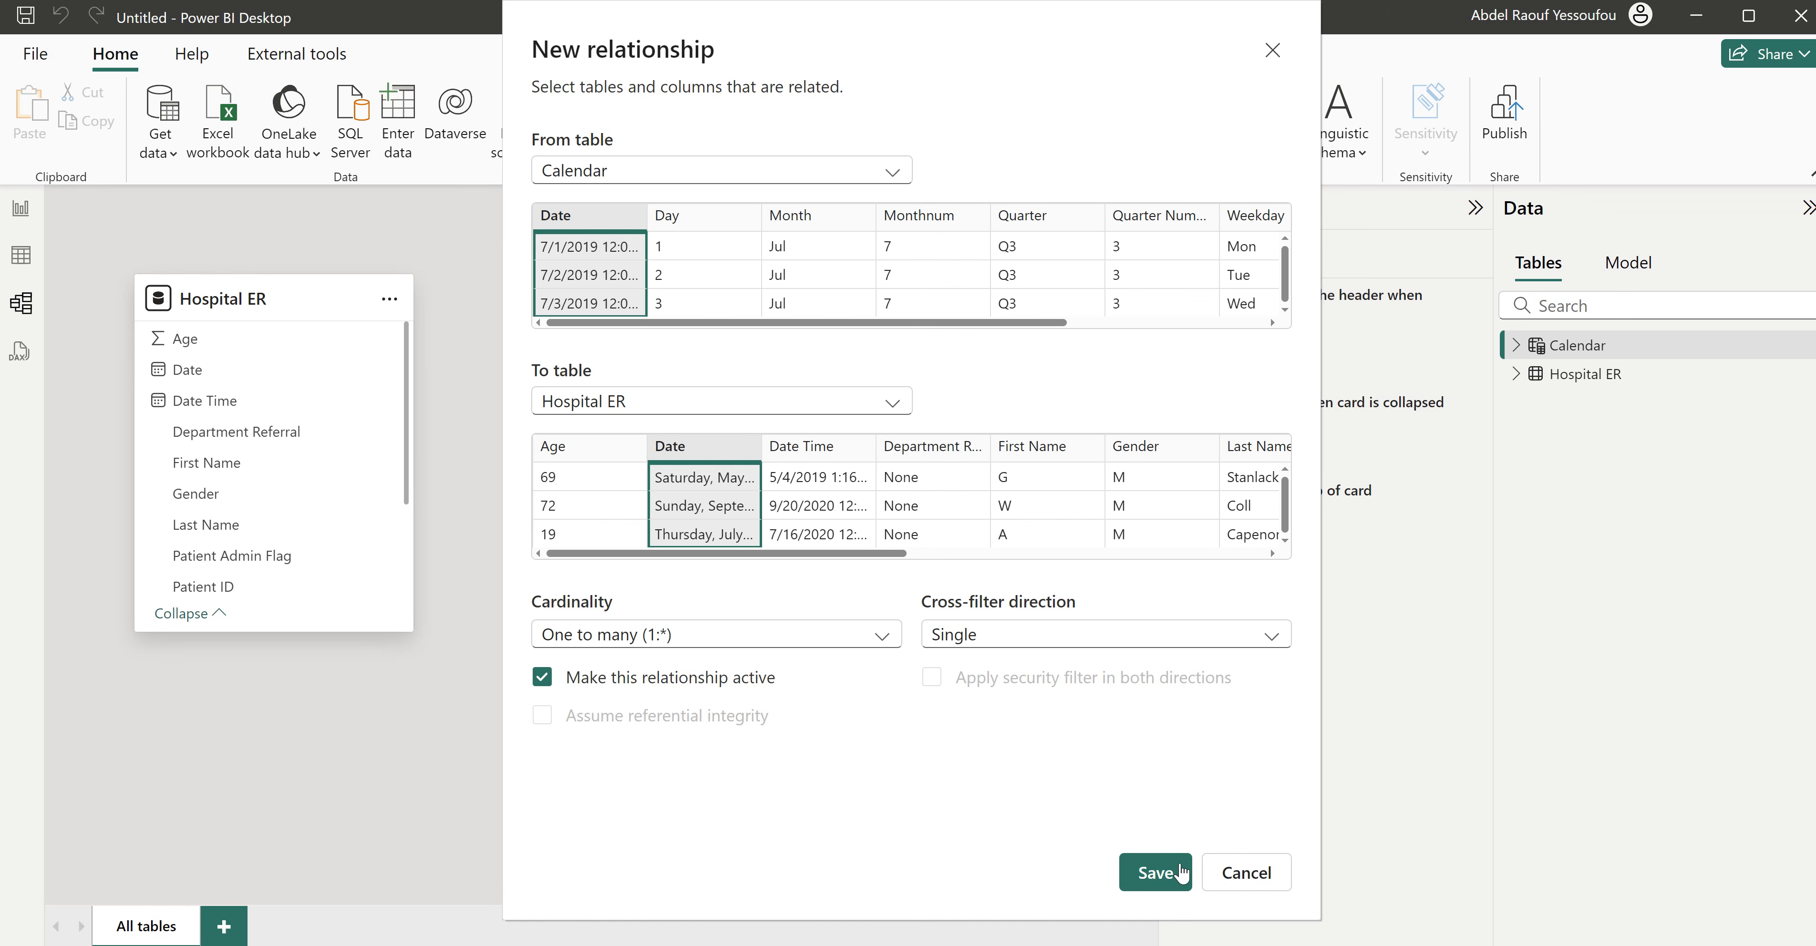
left_click(1181, 873)
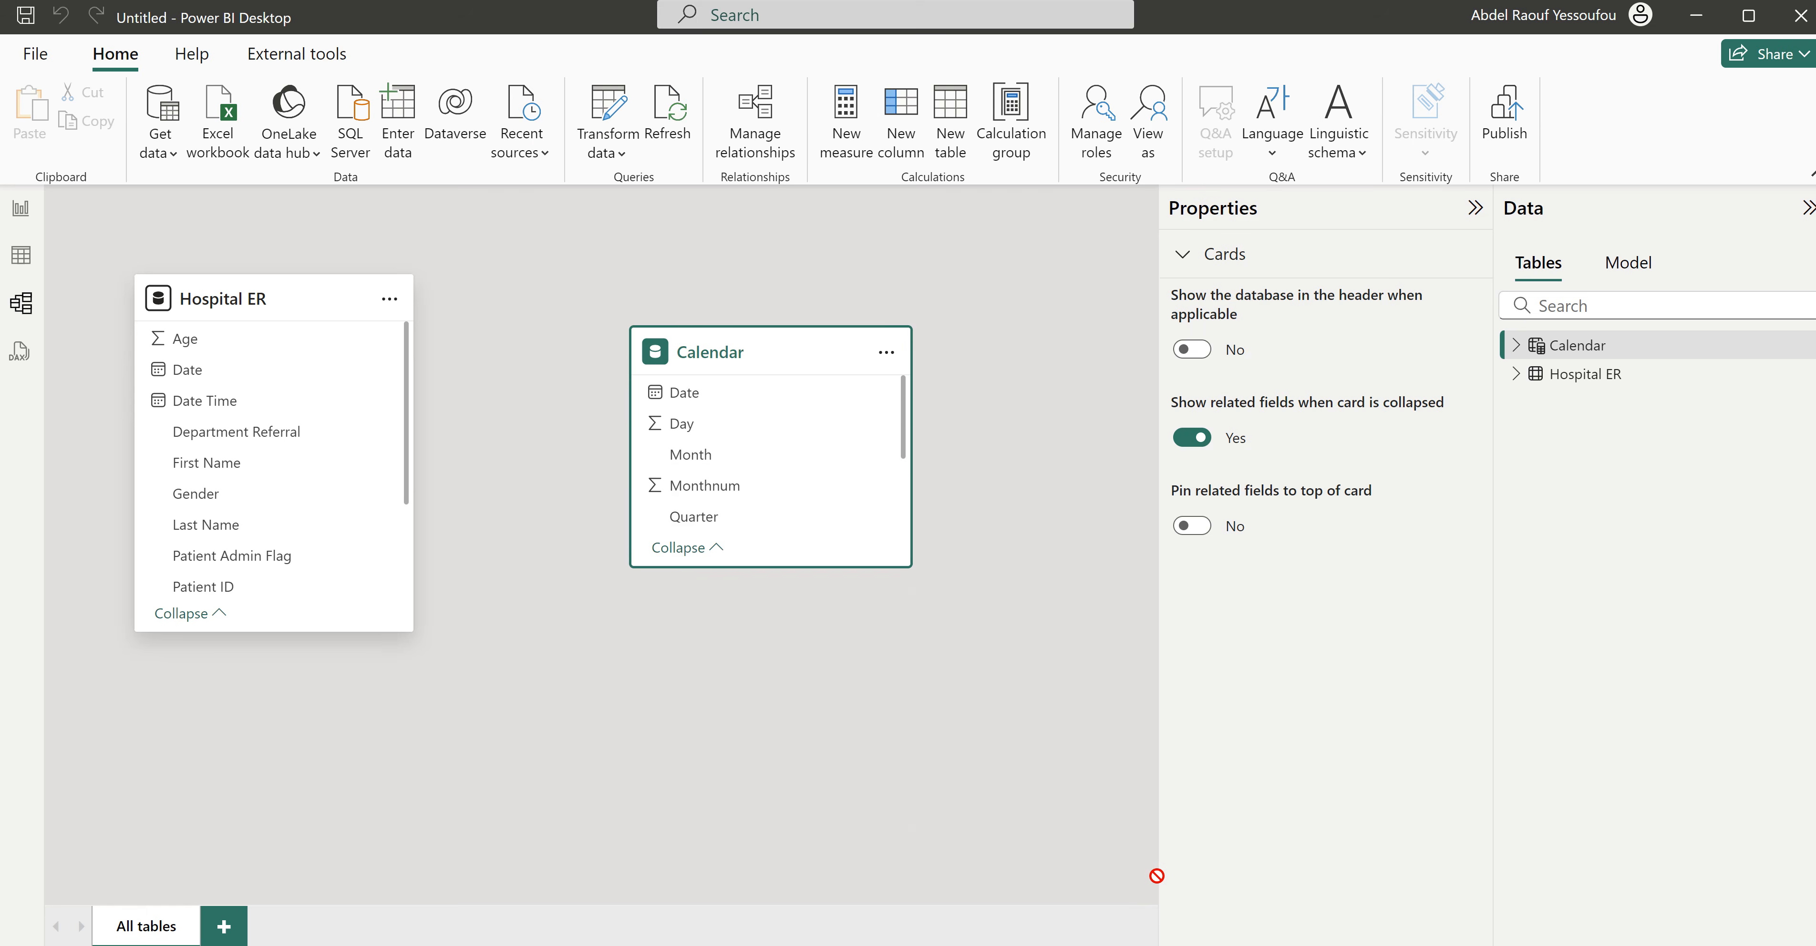
- Collapse the Properties pane, then switch to Report view with the Build pane closed
left_click(1476, 211)
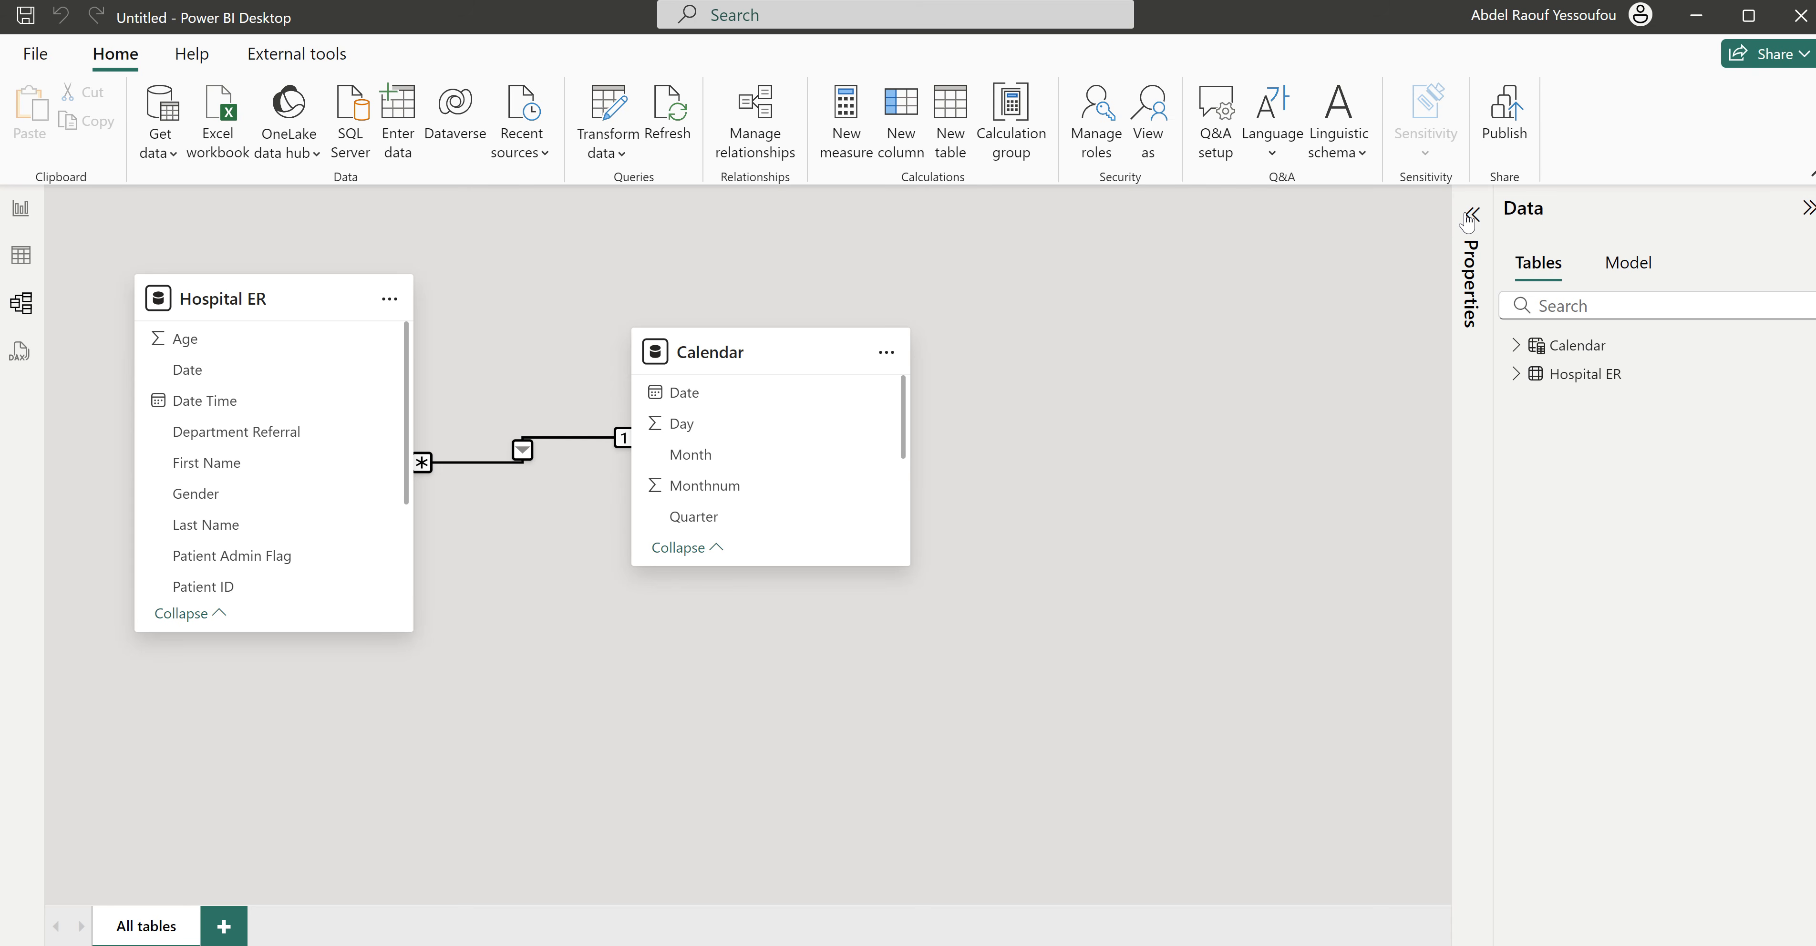
left_click(20, 209)
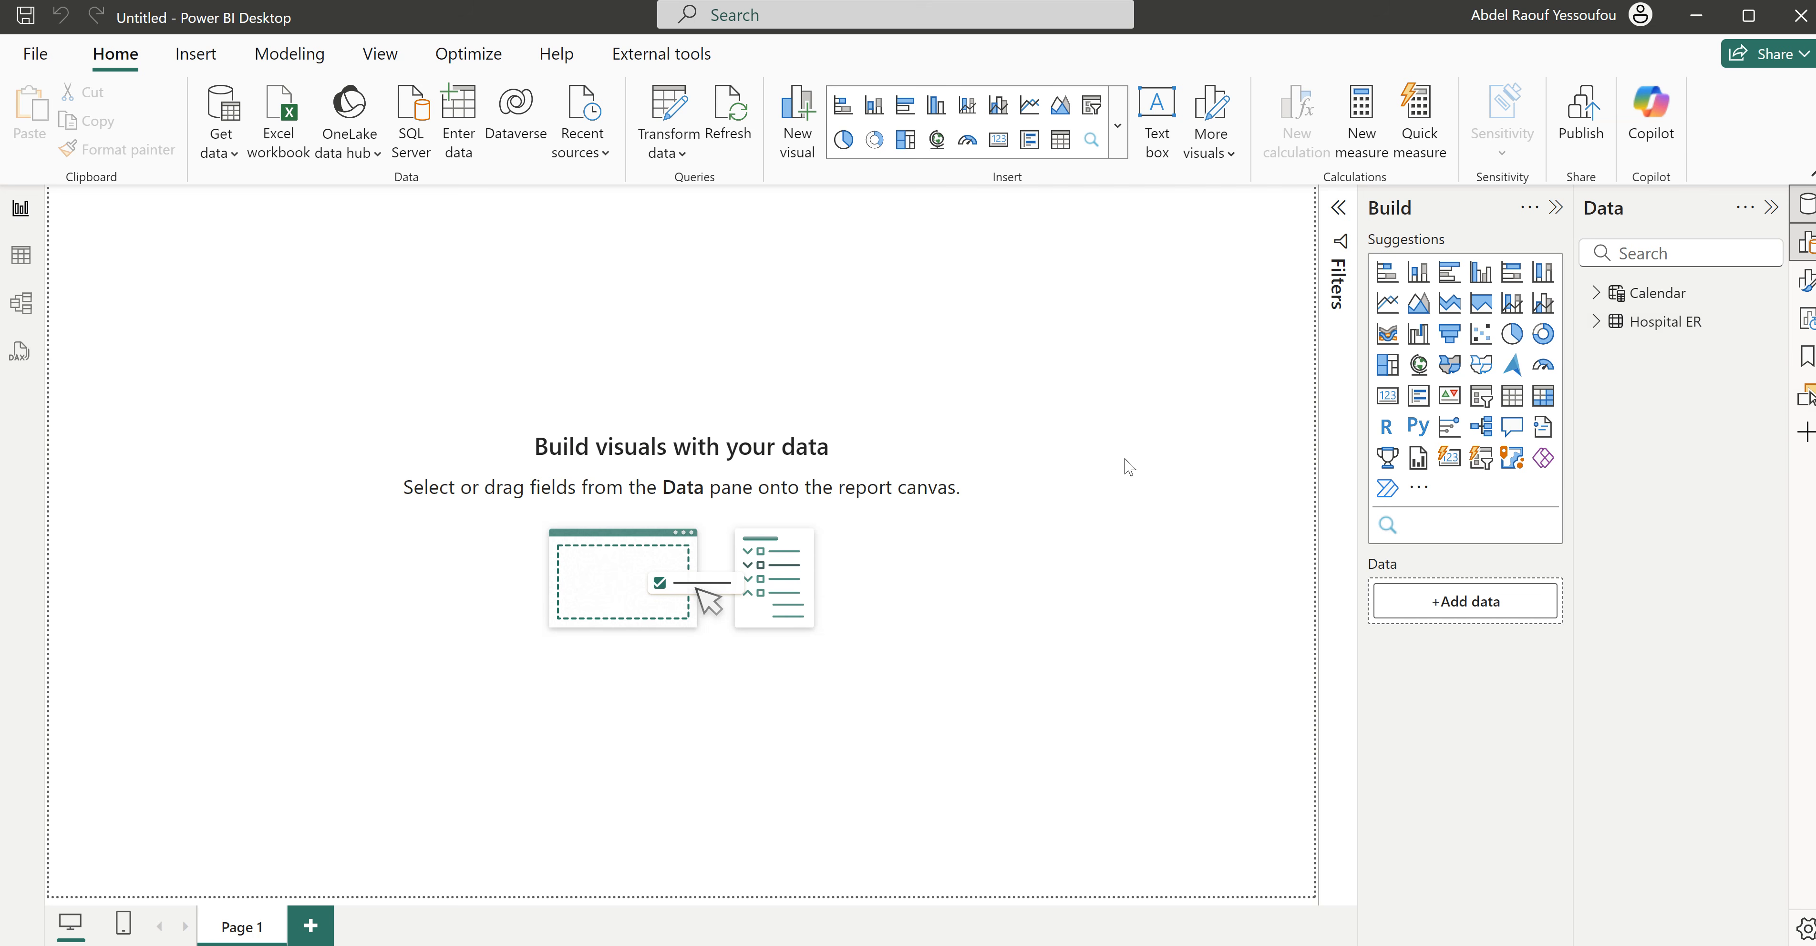
left_click(1556, 209)
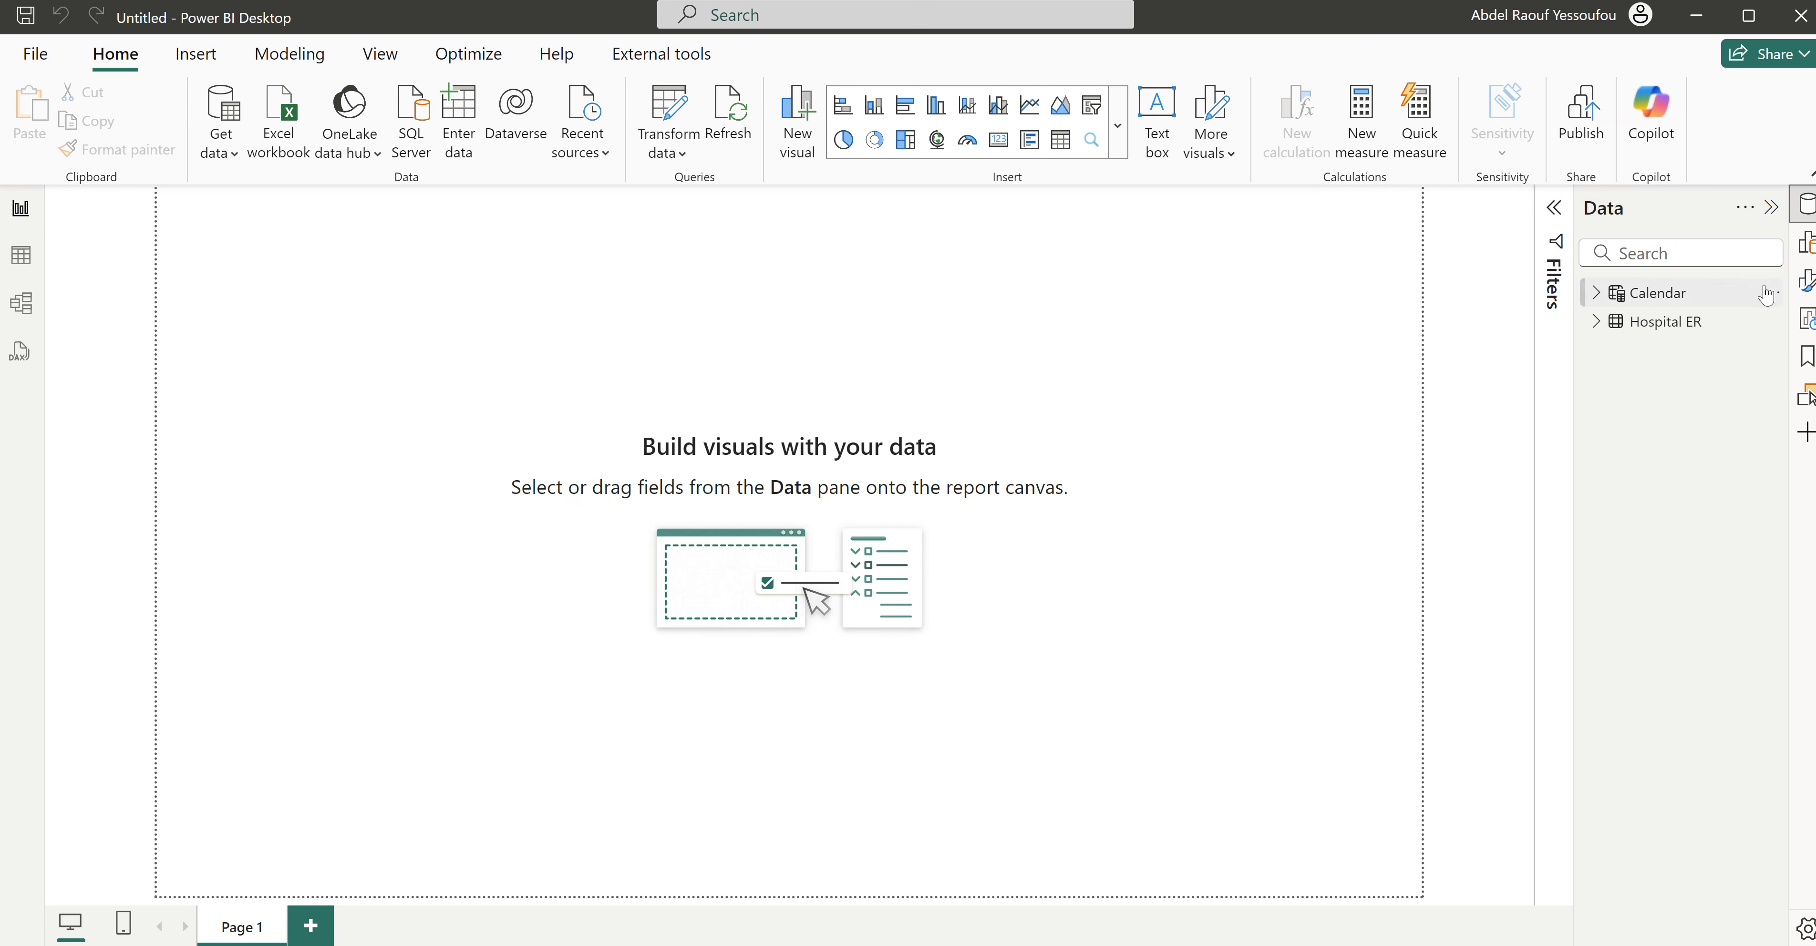
- Set the page's canvas background to Hospital ER.png from the Images & Icons folder, with 0% transparency
left_click(1806, 282)
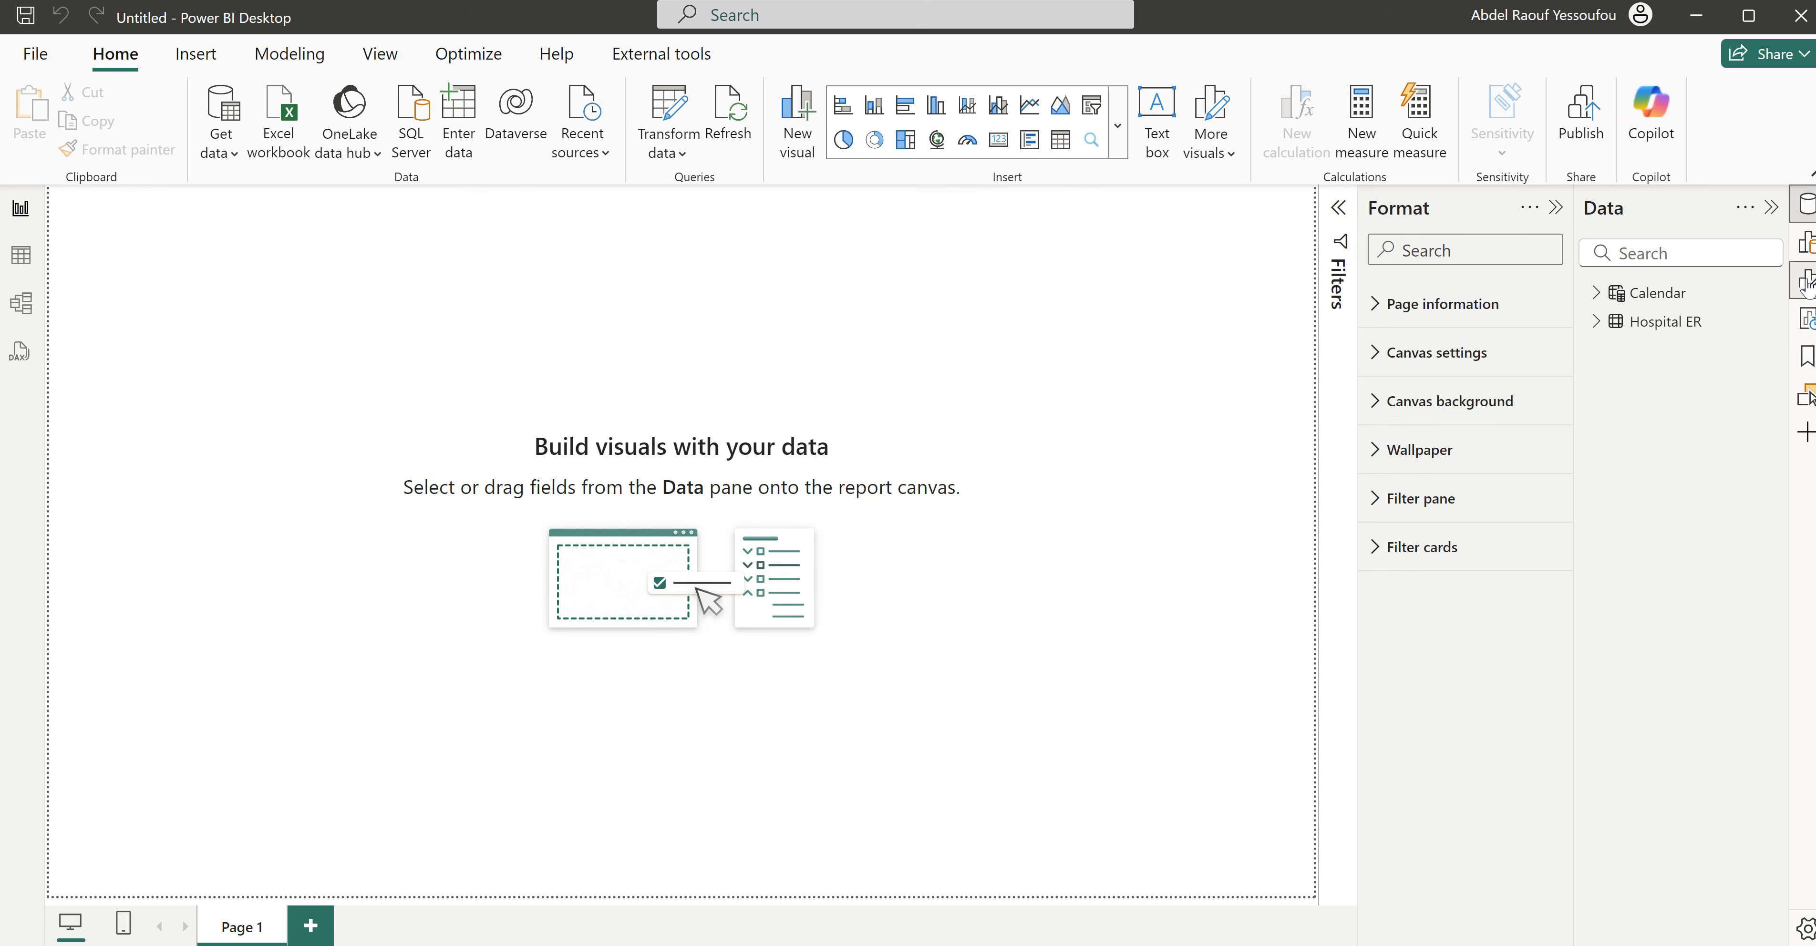
left_click(1438, 401)
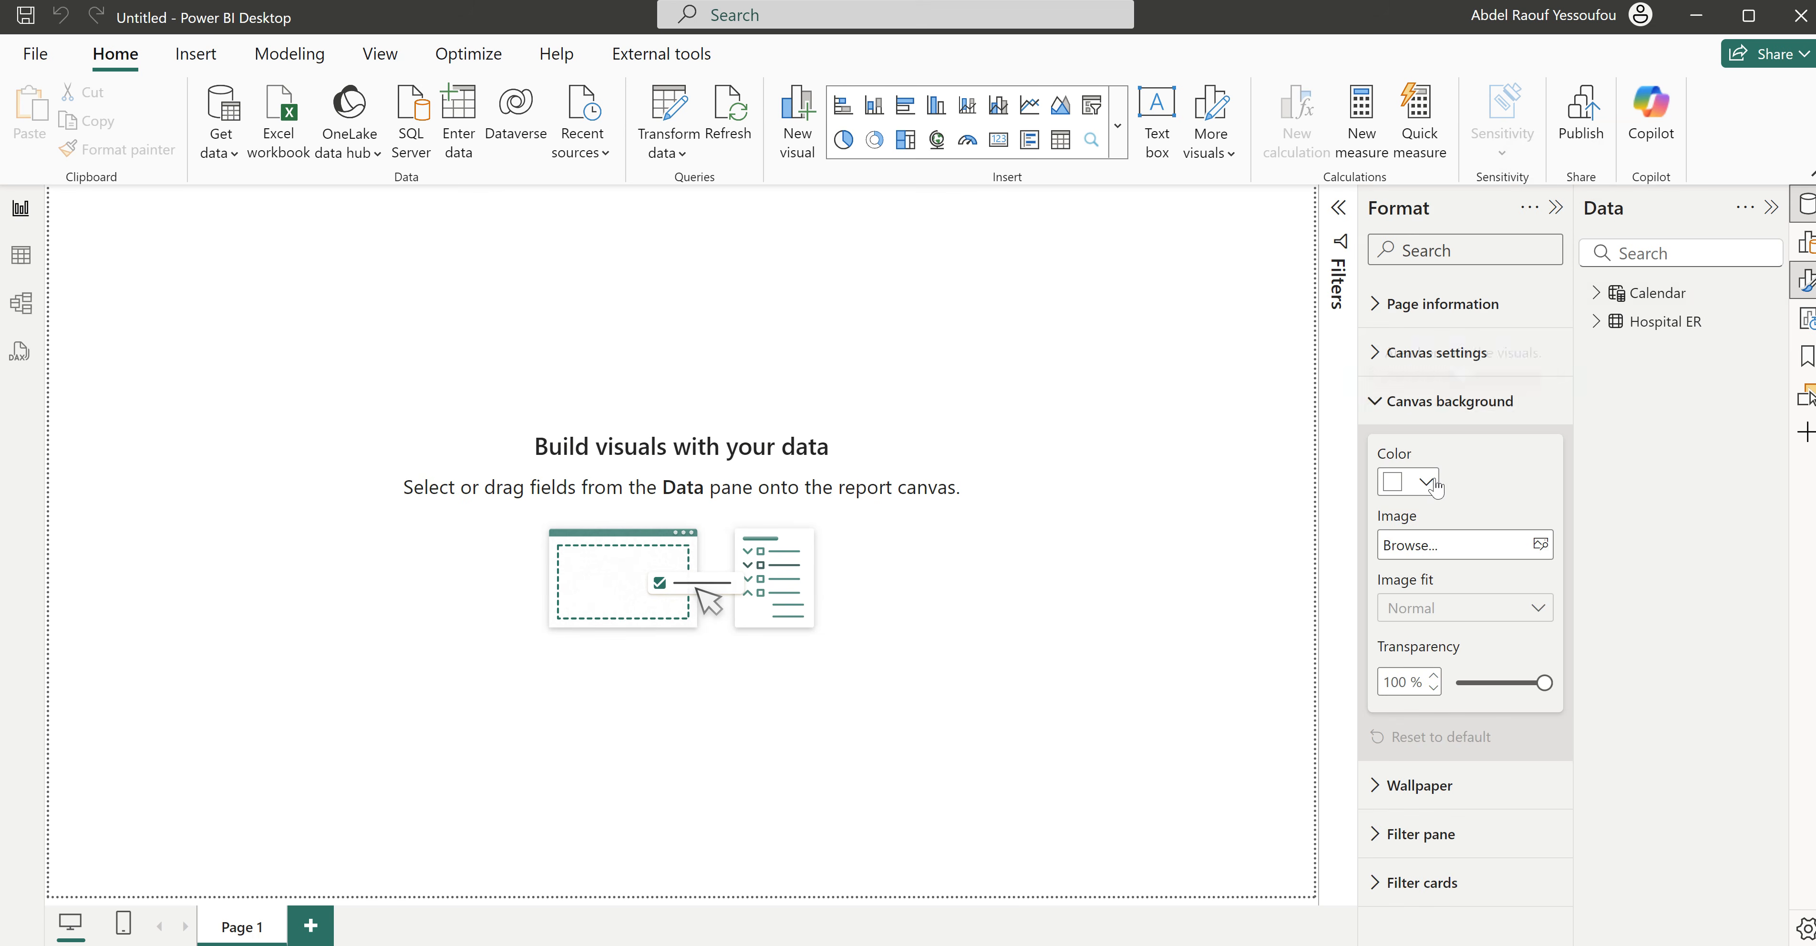
left_click(1540, 544)
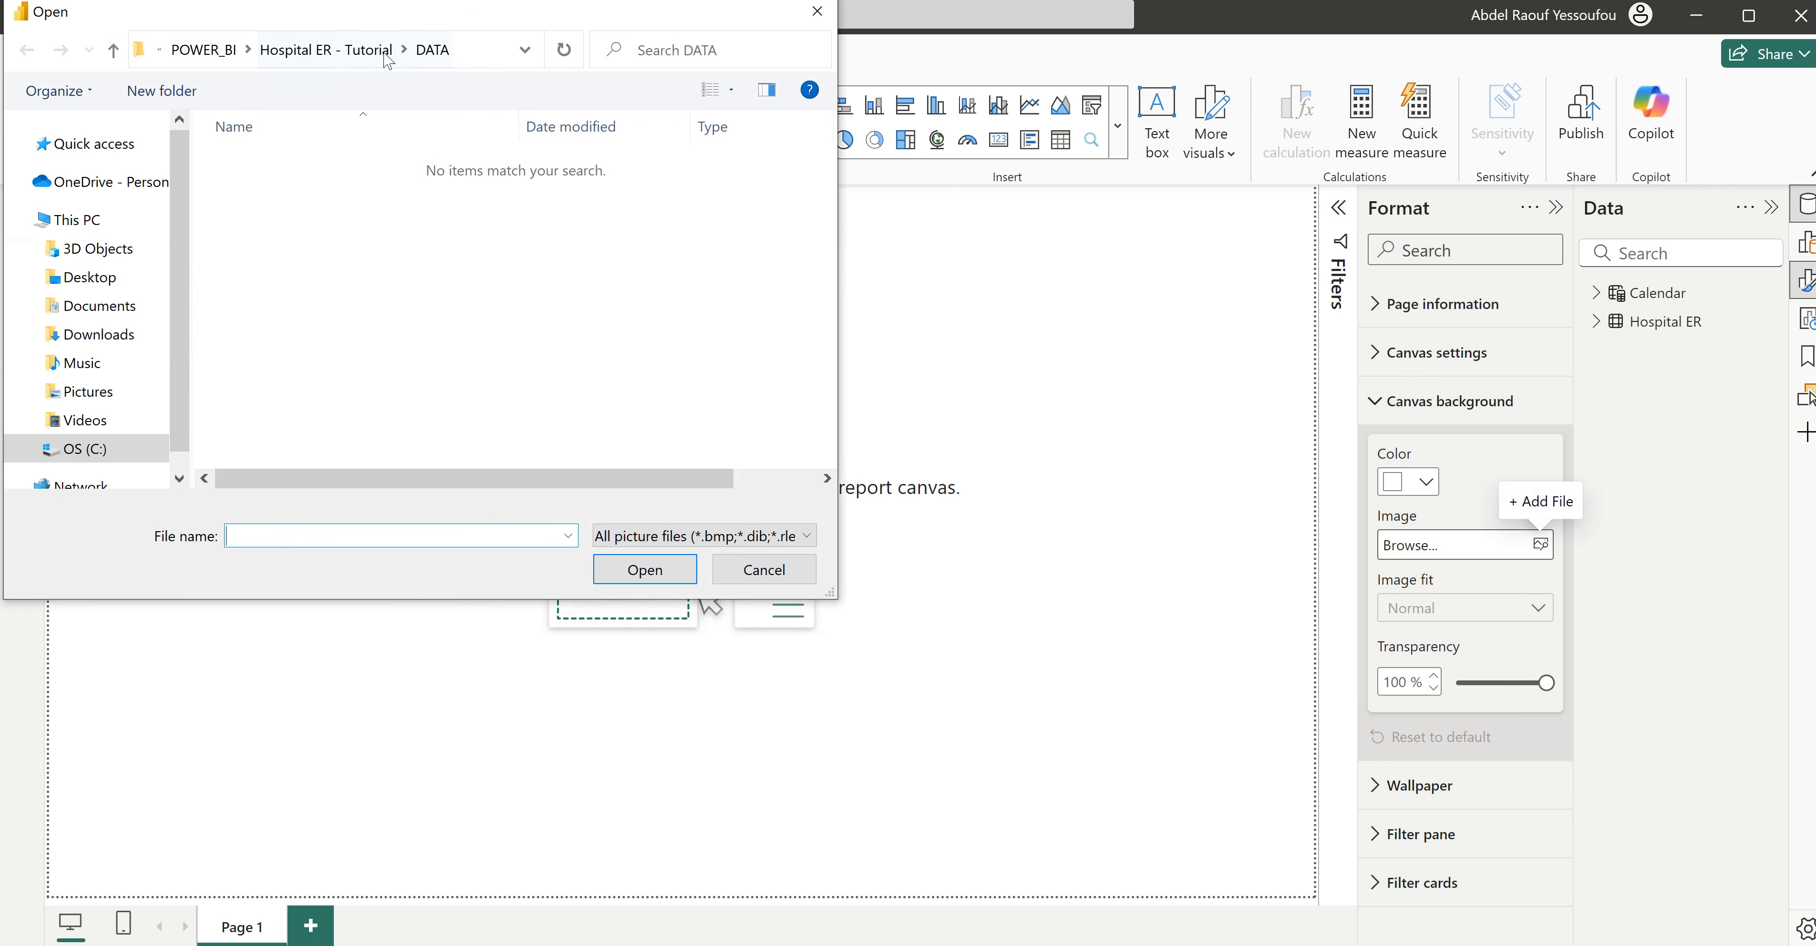
left_click(339, 68)
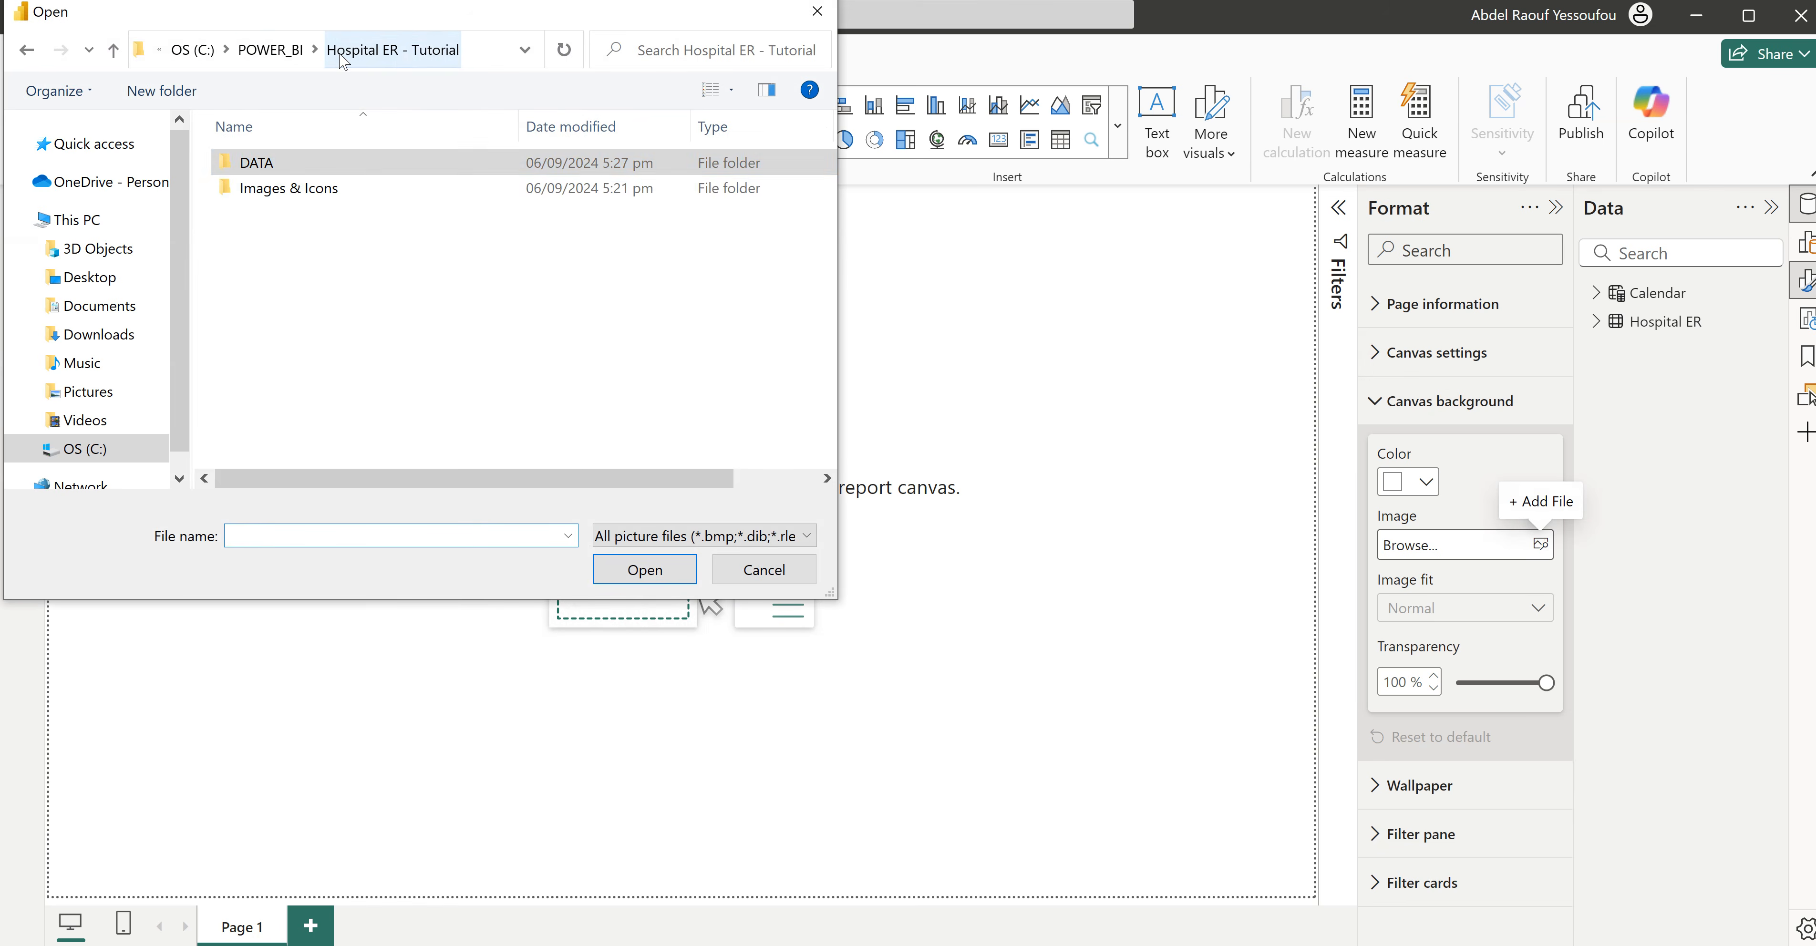
left_click(301, 193)
double_click(301, 190)
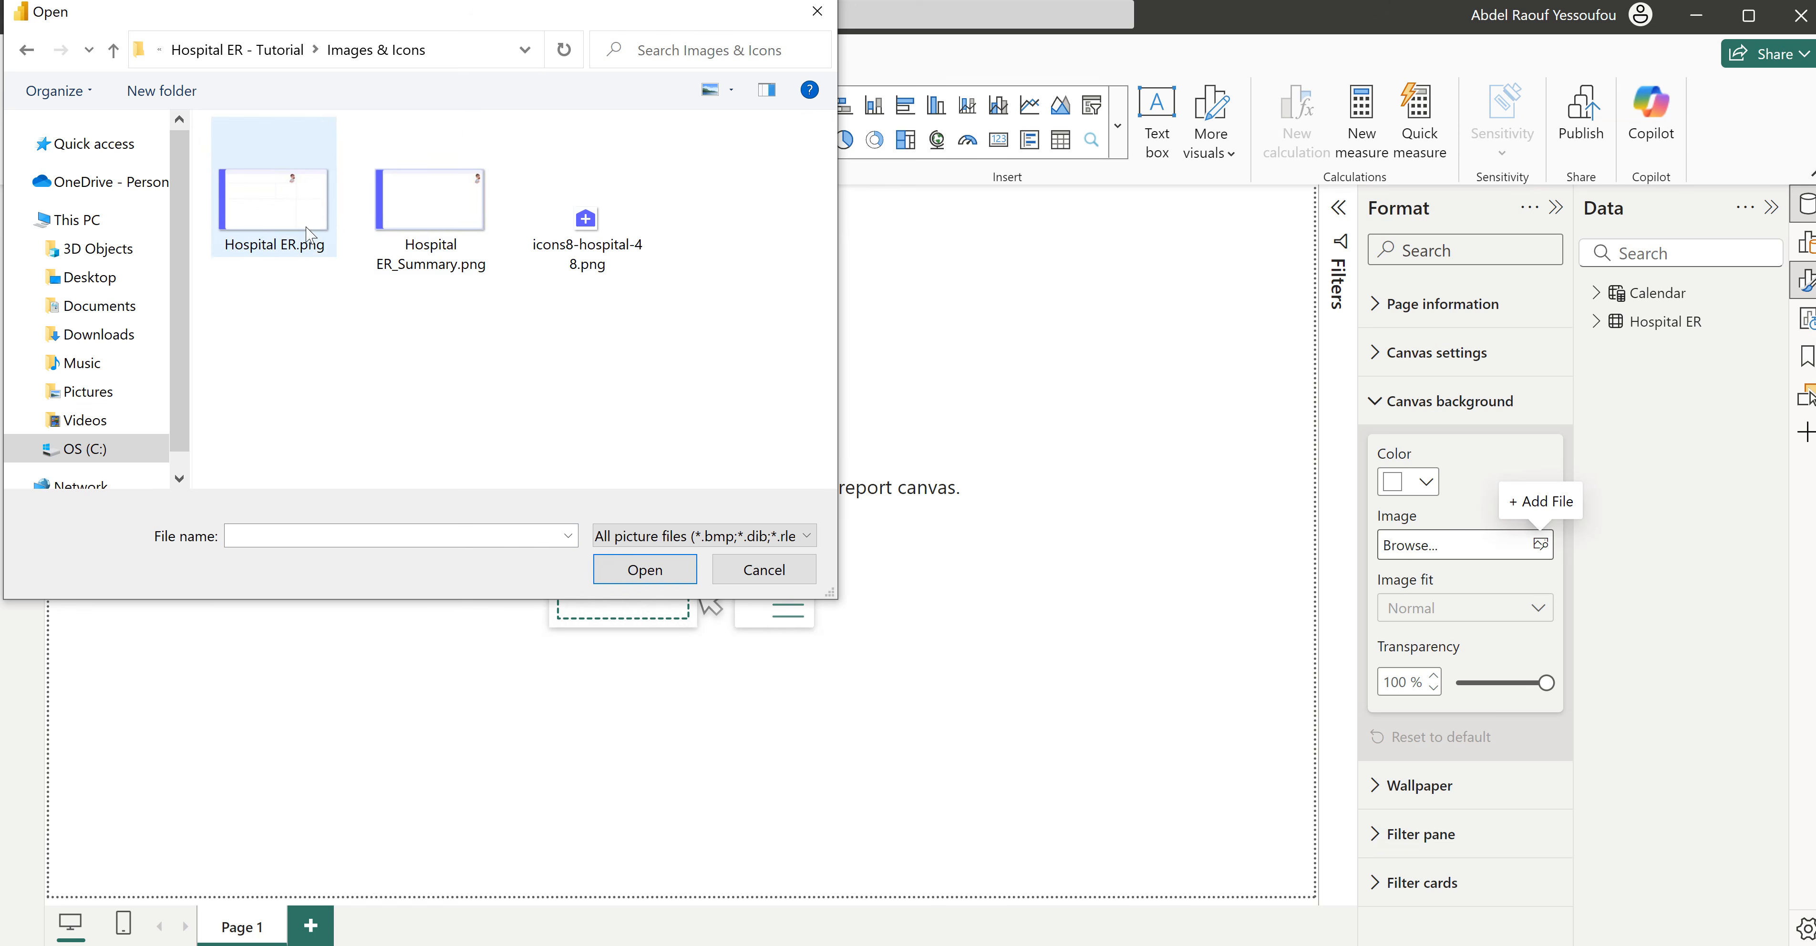
left_click(301, 222)
left_click(645, 570)
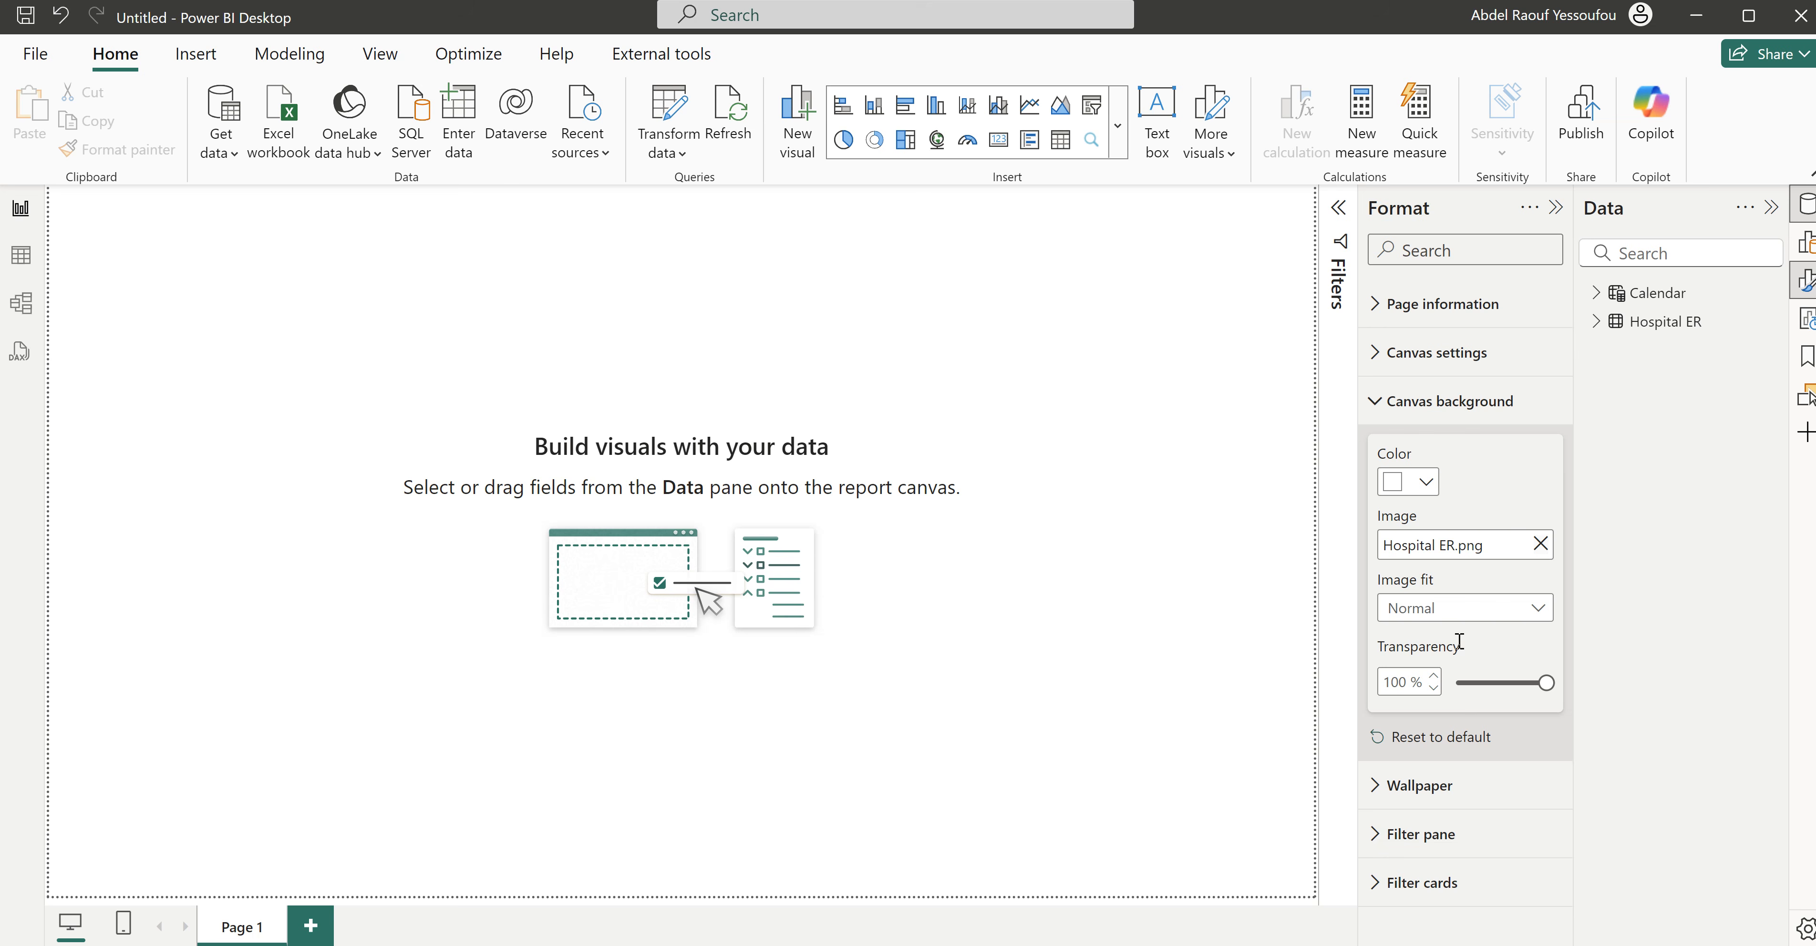
left_click_drag(1544, 683, 1452, 684)
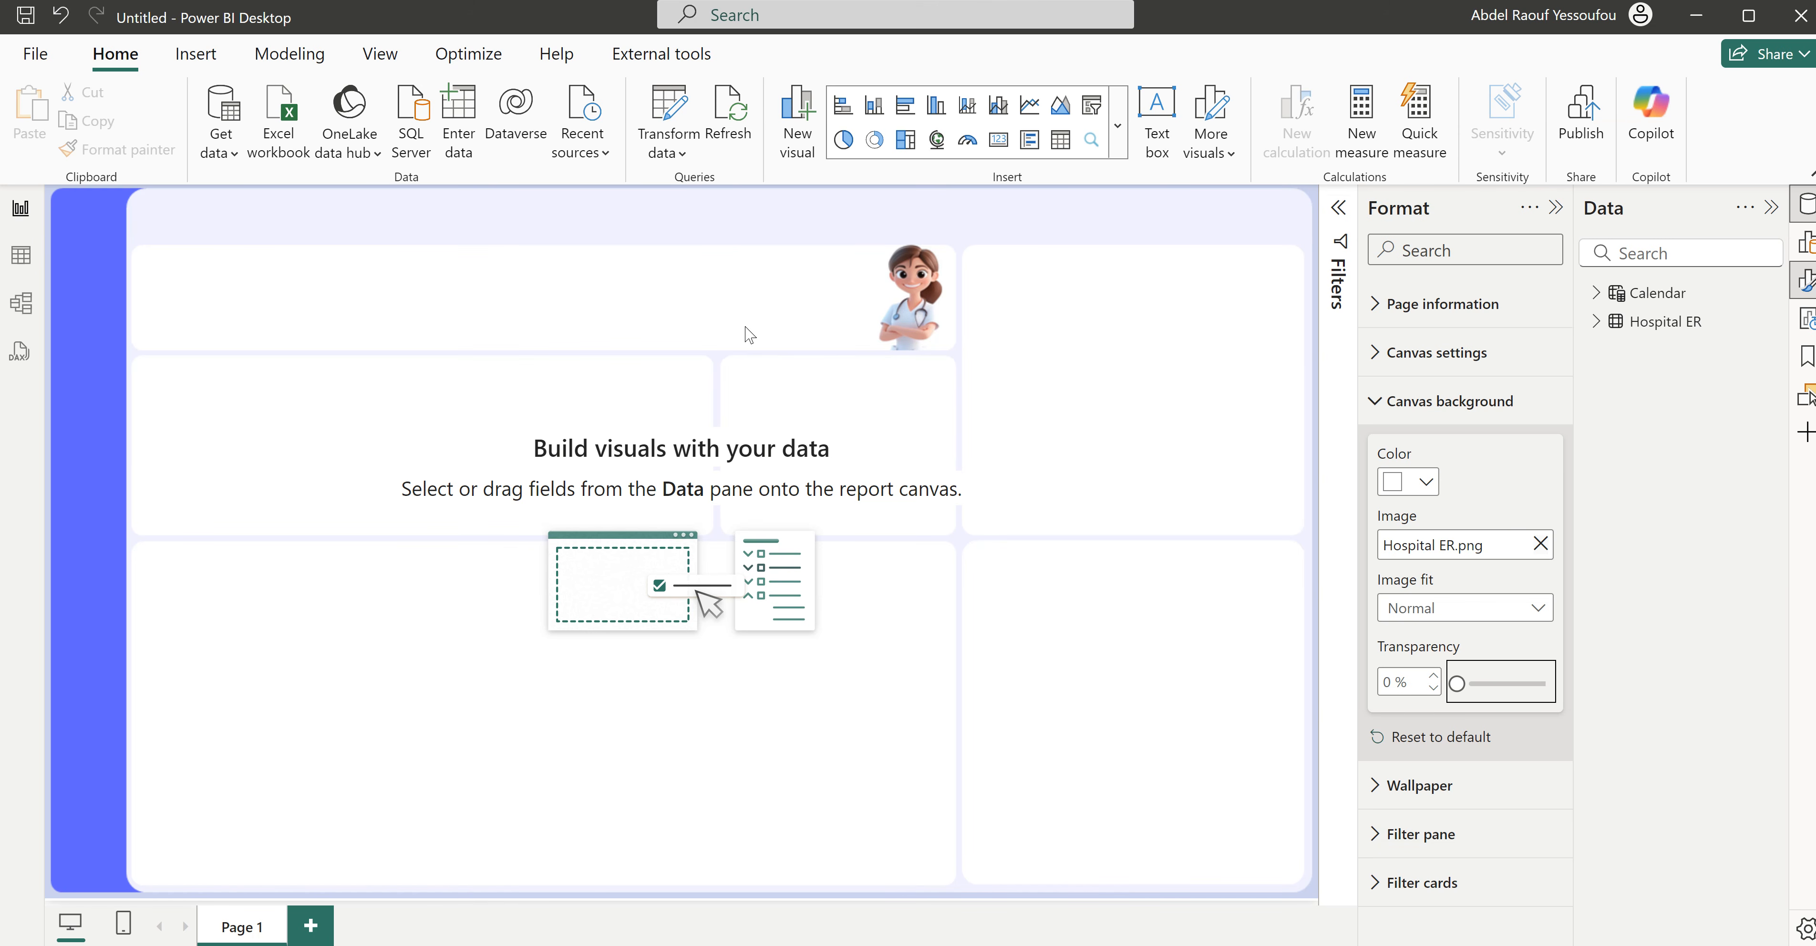
left_click(1413, 408)
- Insert a new-style slicer on the page using the Year field from the Calendar table
left_click(1117, 134)
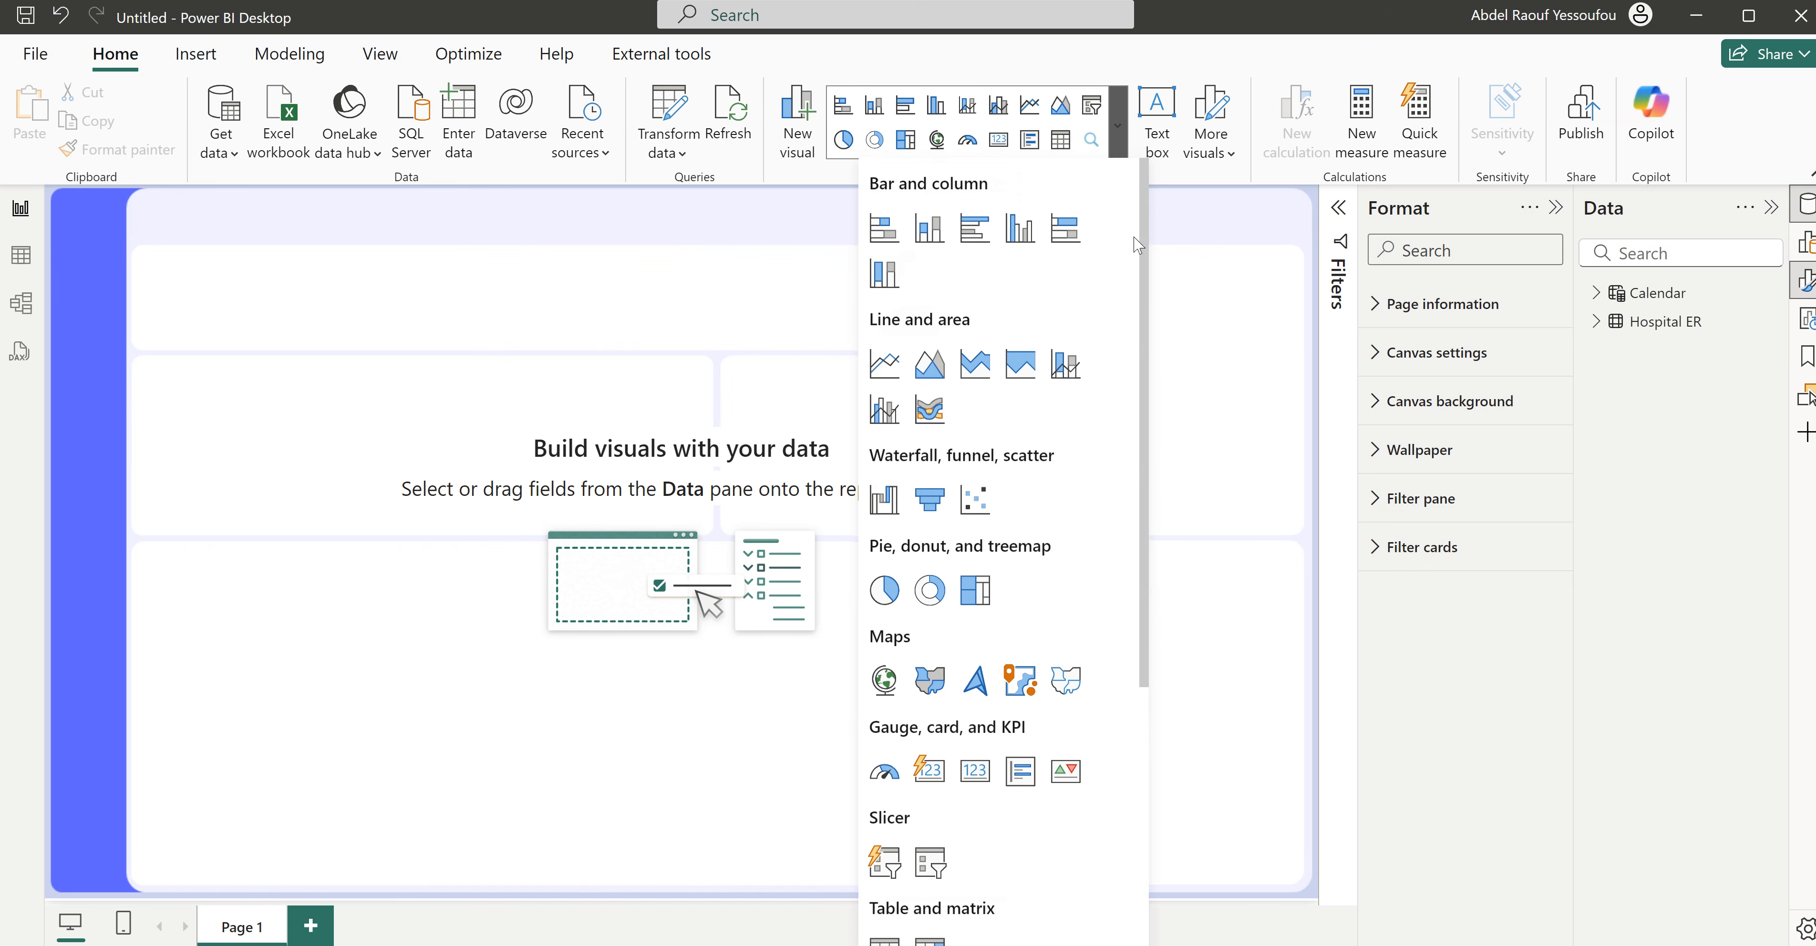
left_click_drag(1142, 342, 1179, 613)
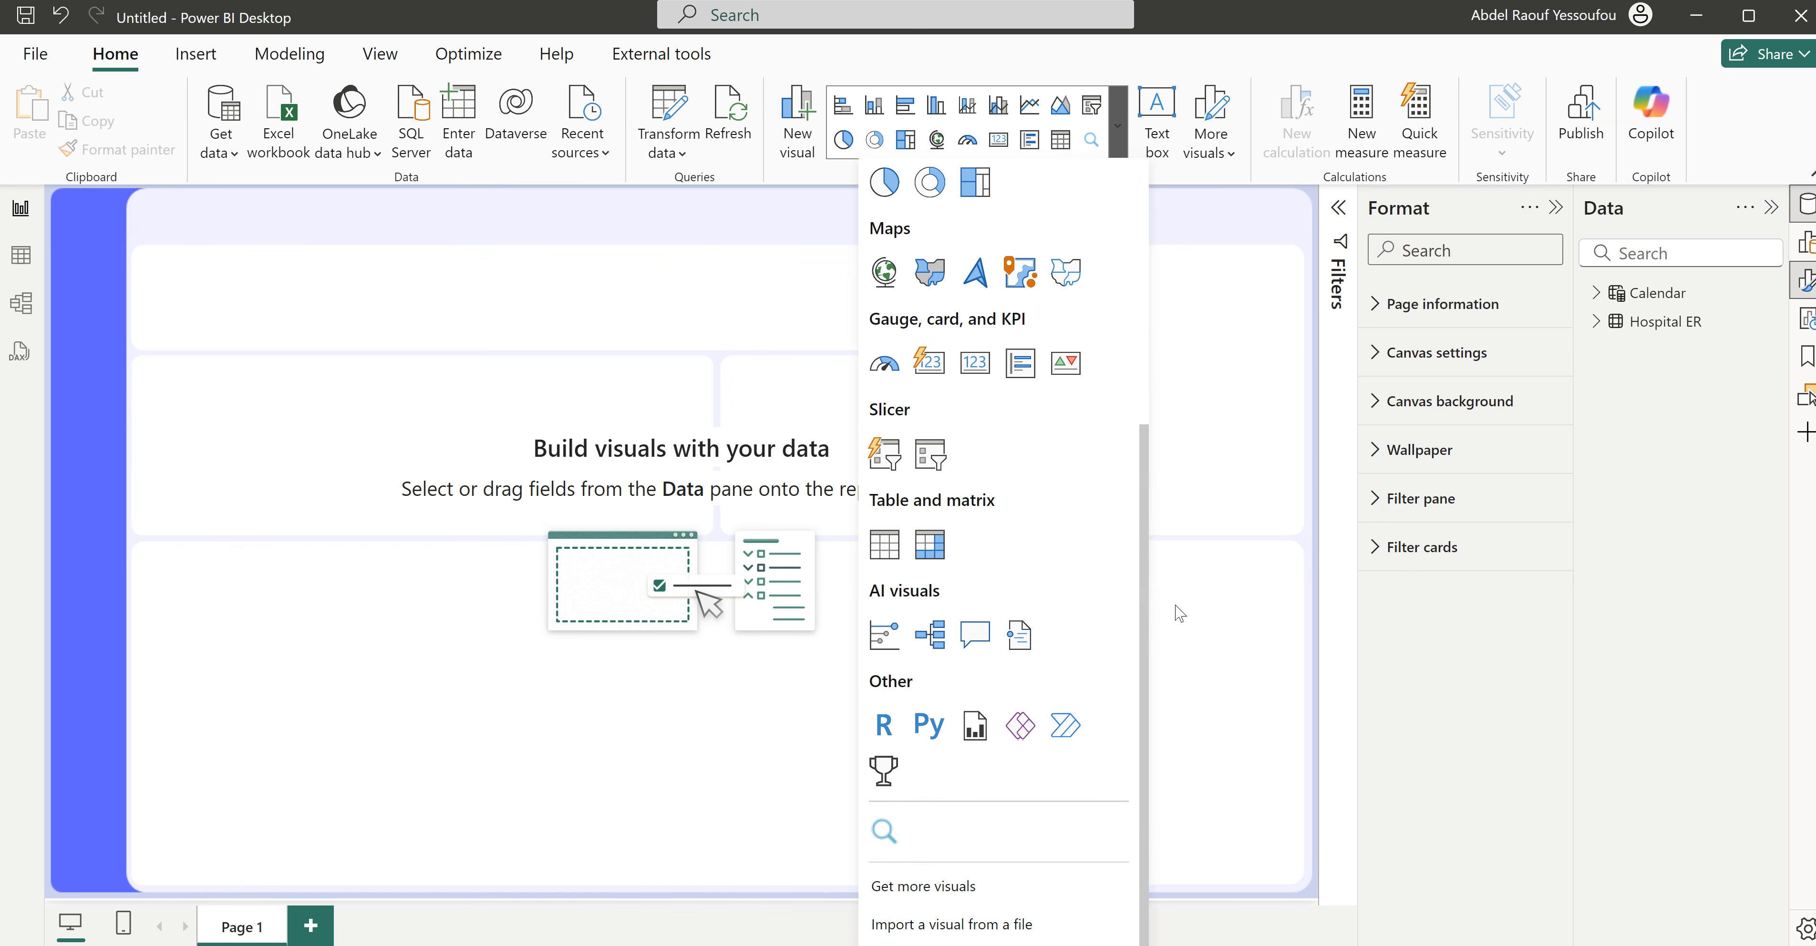
left_click(890, 458)
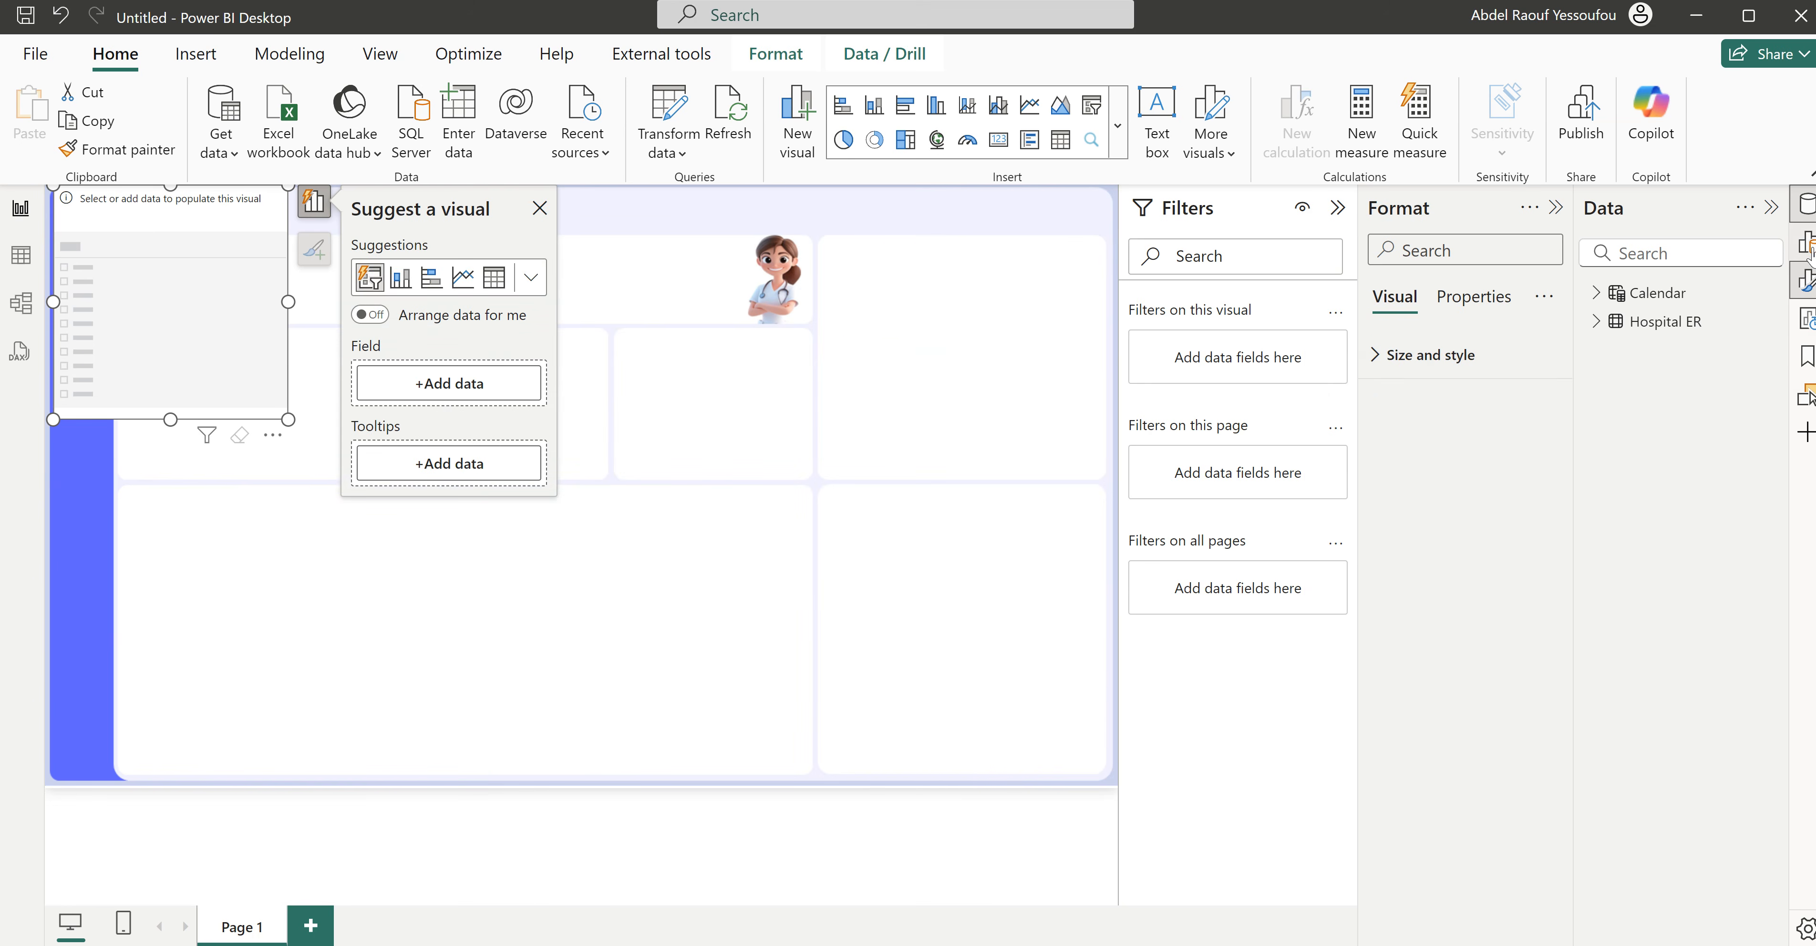
left_click(1598, 293)
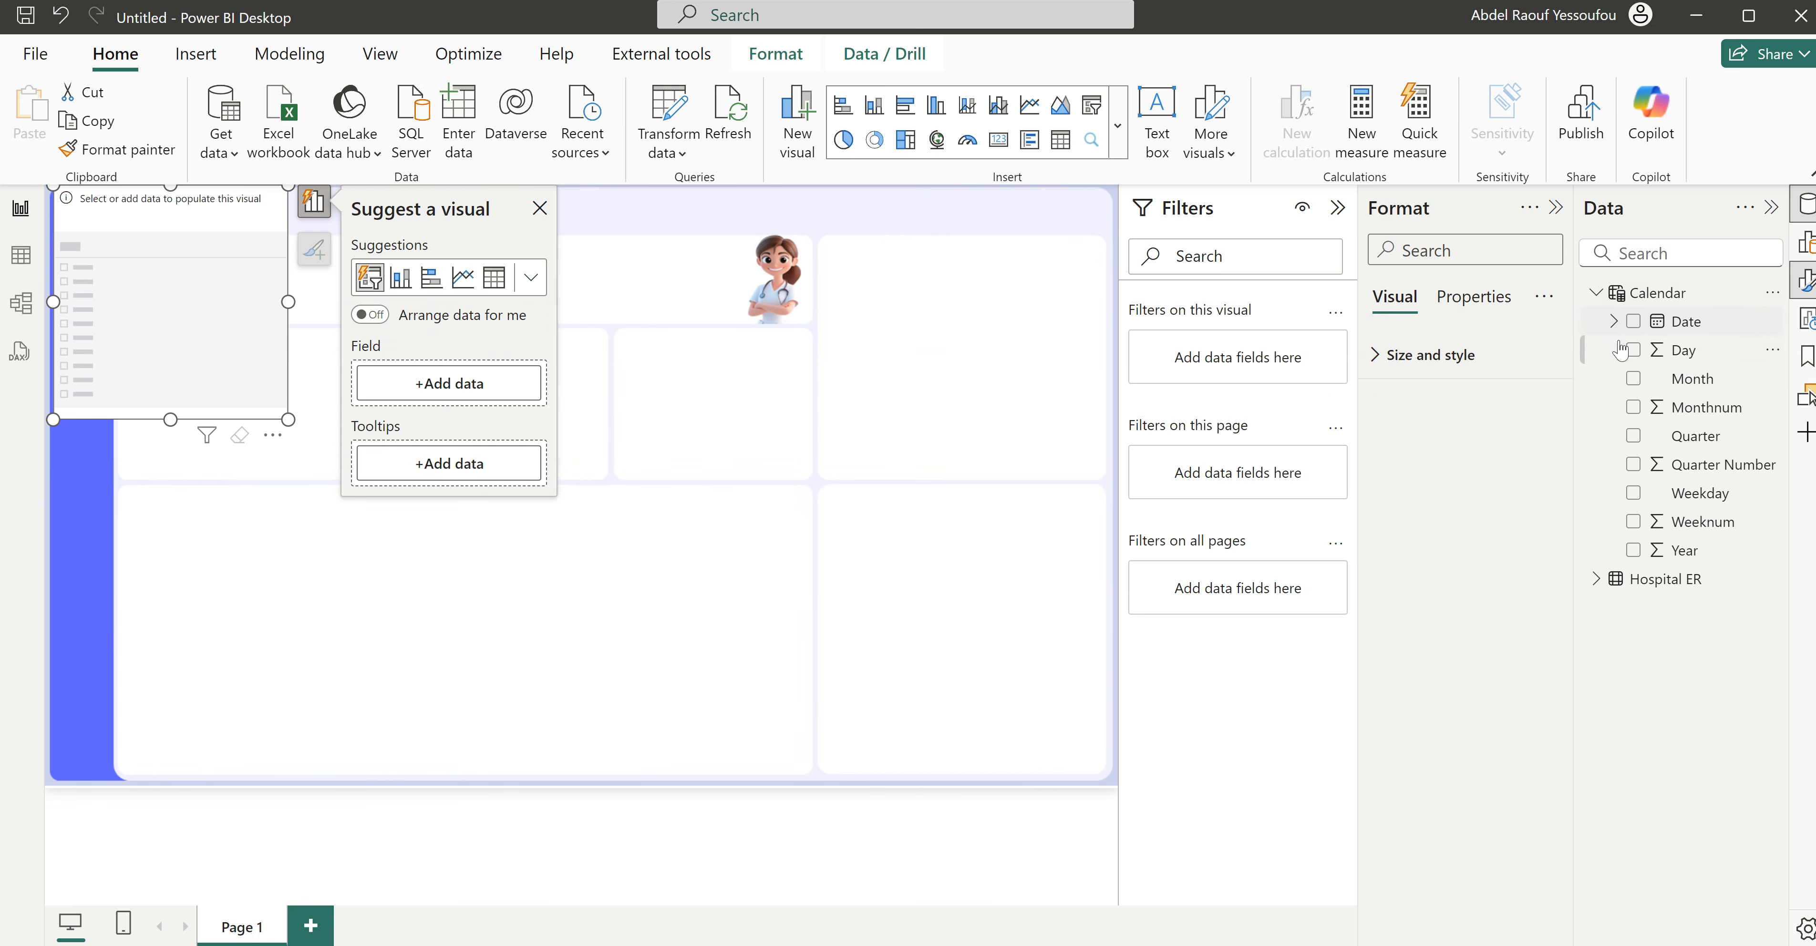
left_click(1634, 550)
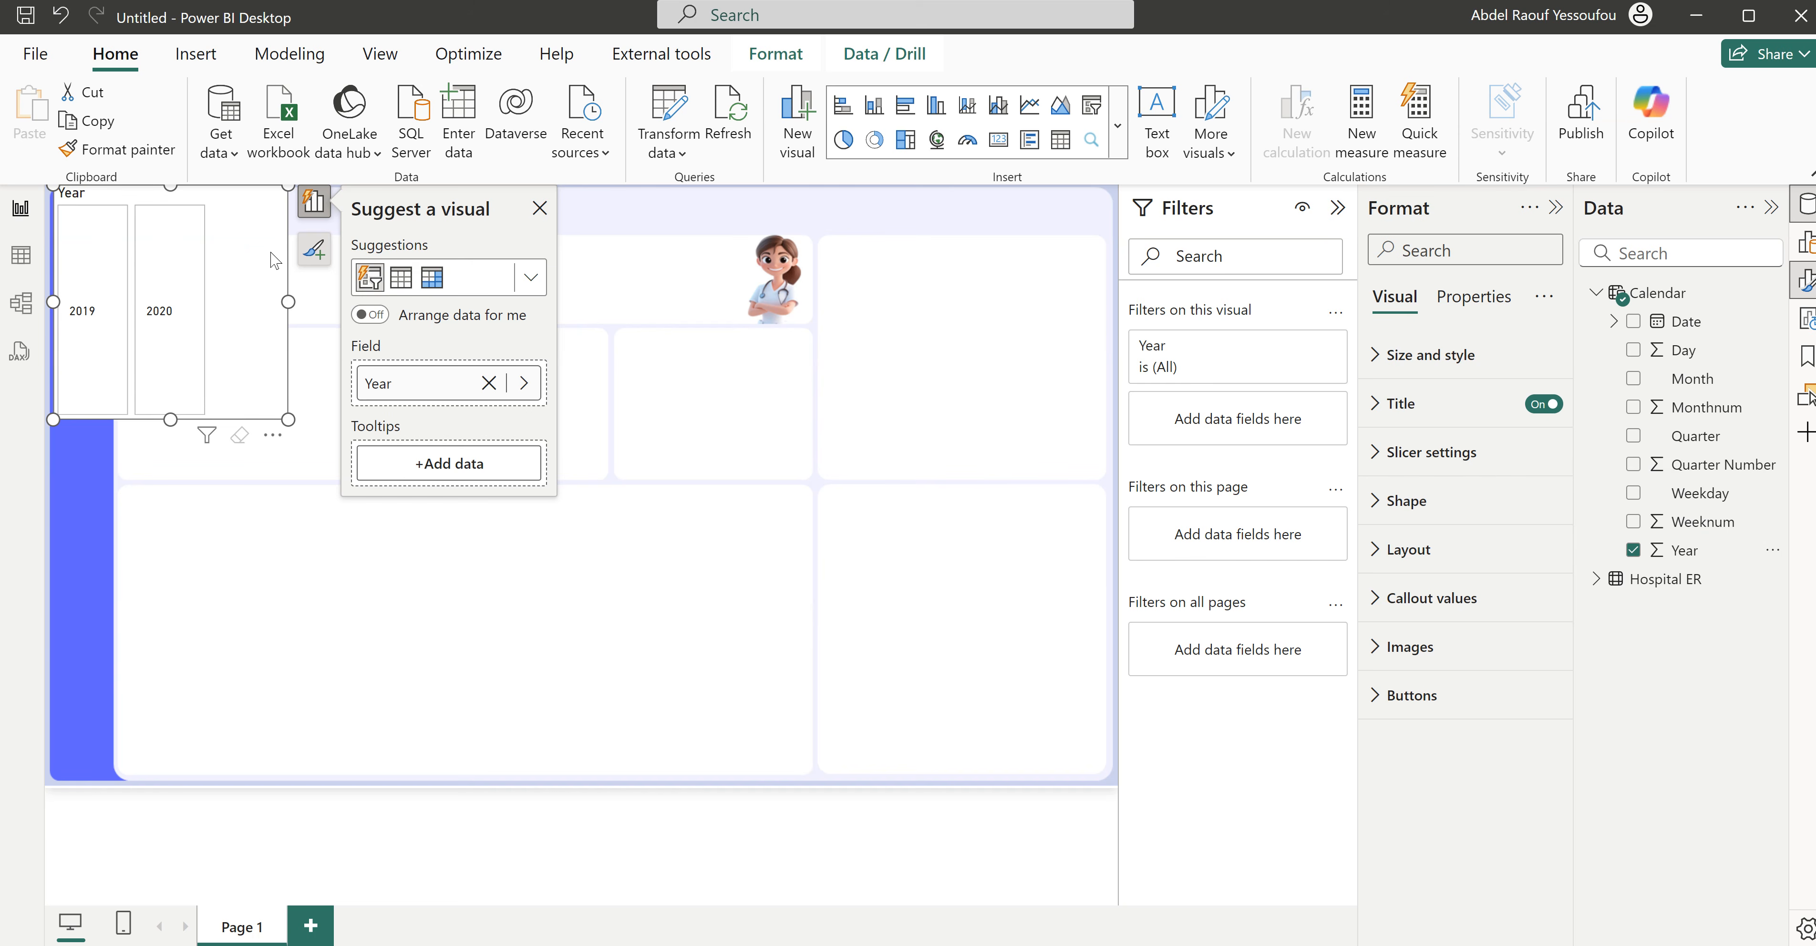
- Arrange the Year slicer's buttons in a single column and turn off its title
left_click(1420, 559)
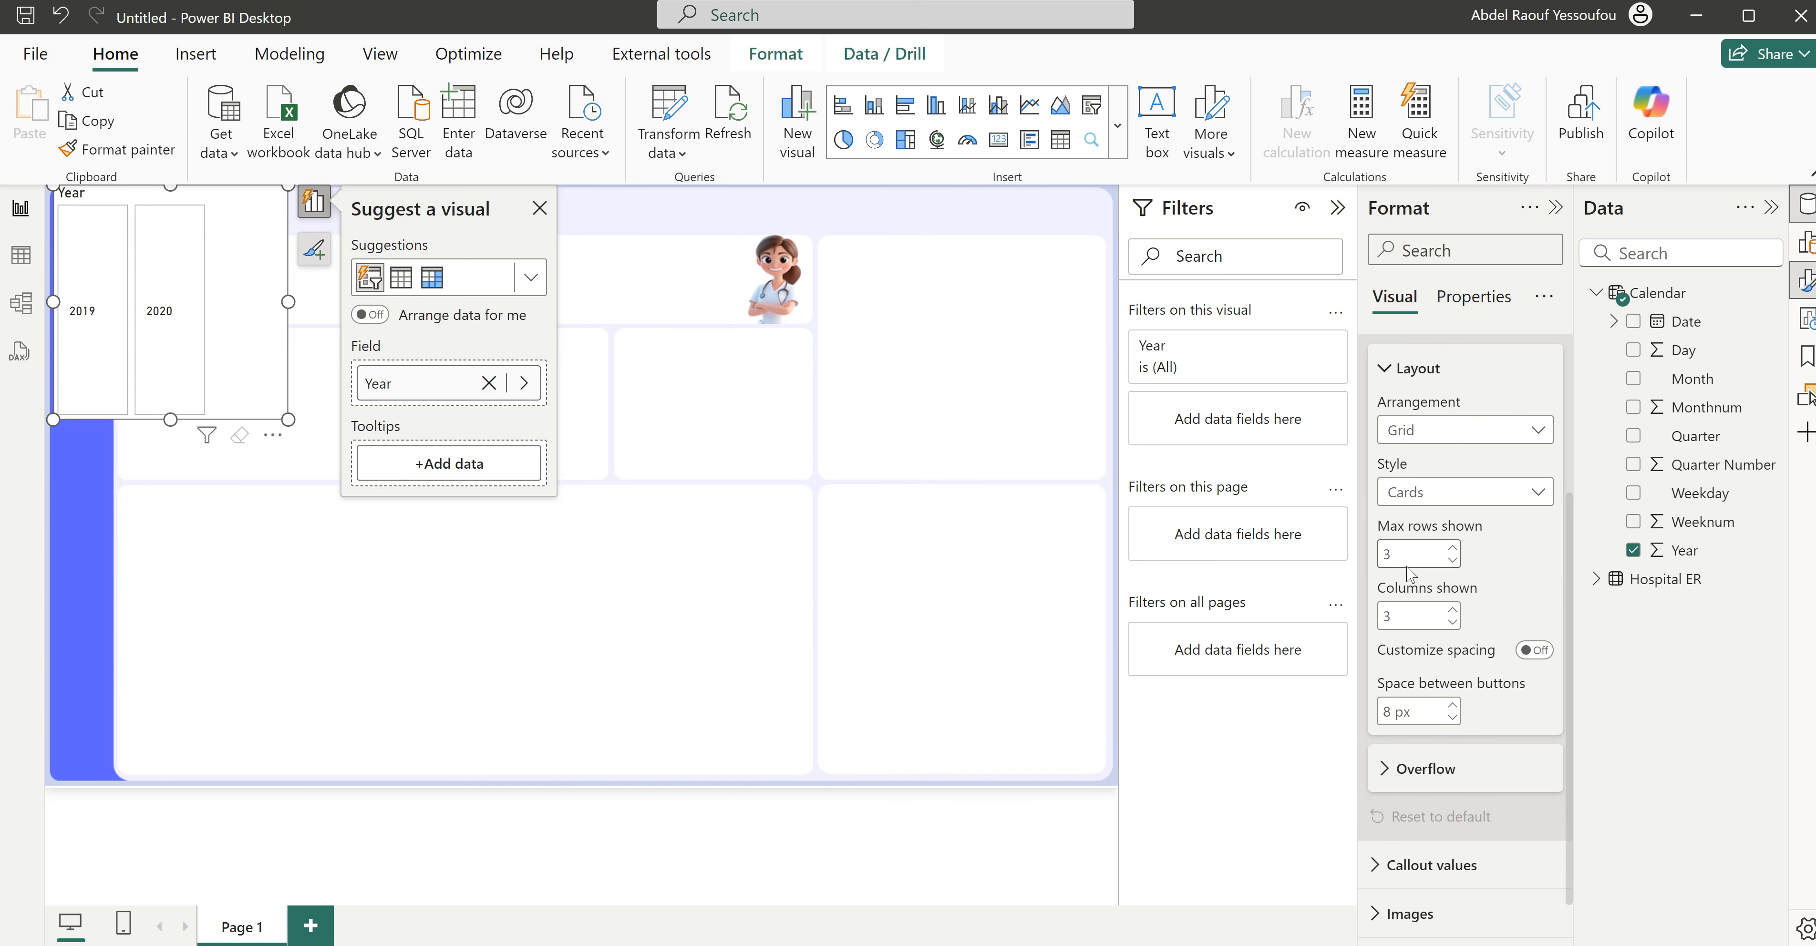
left_click(1464, 429)
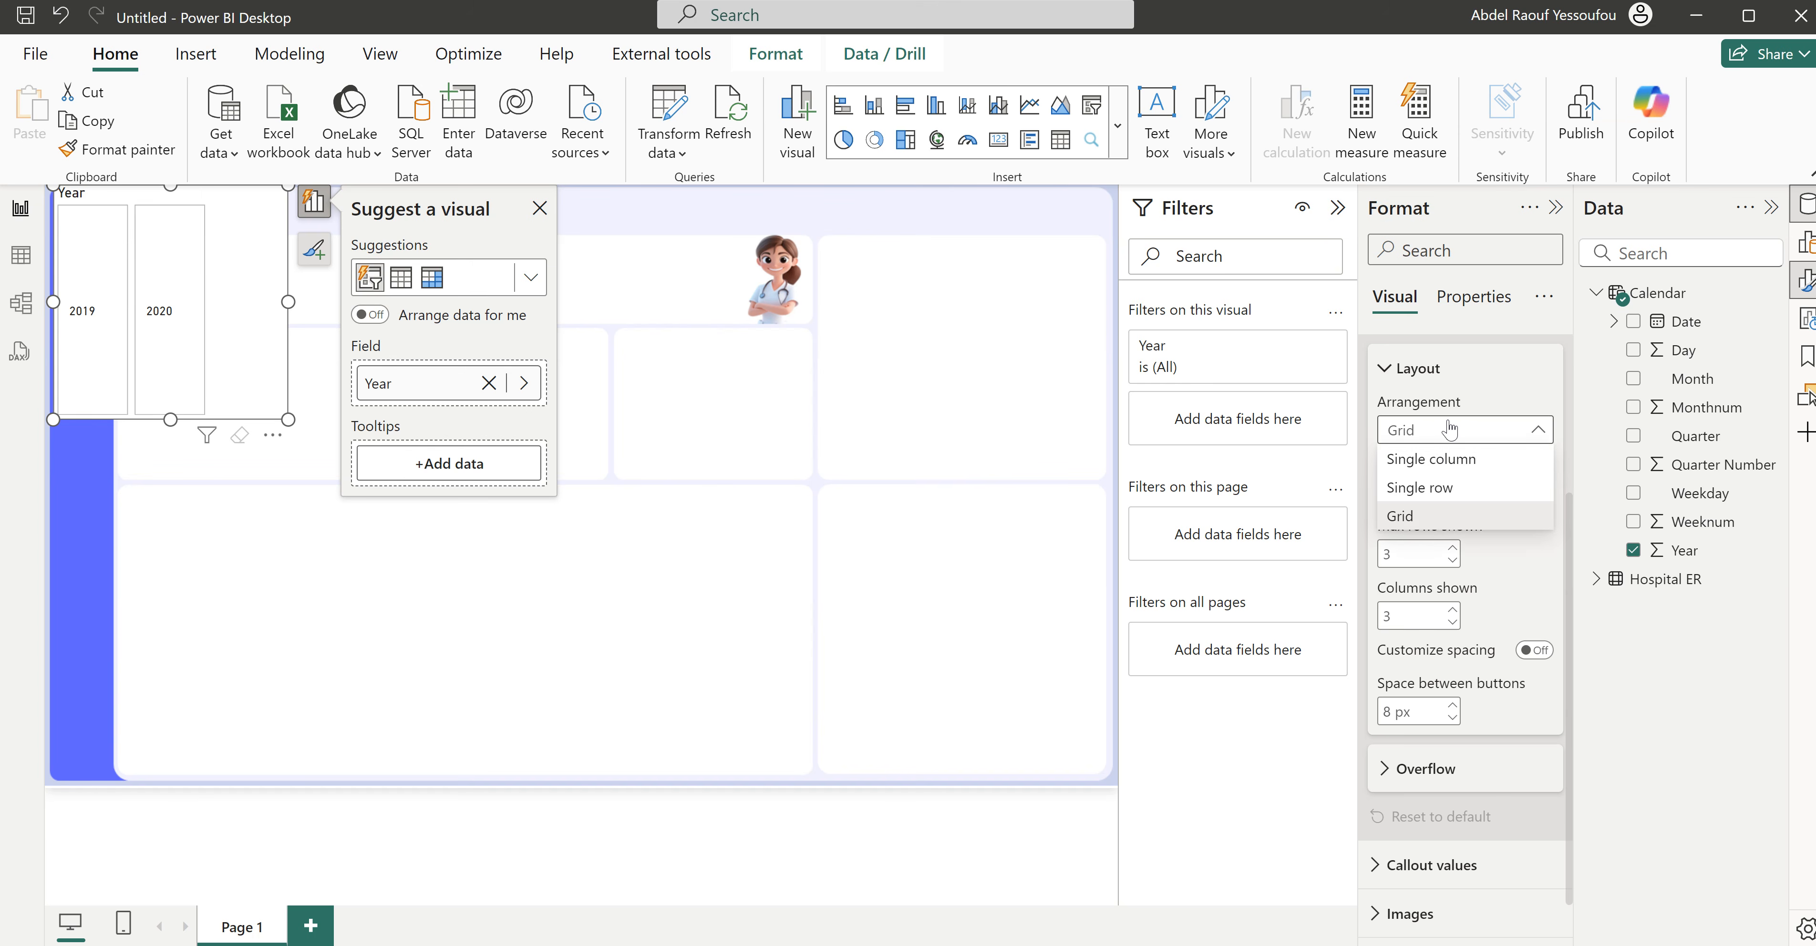
left_click(1449, 459)
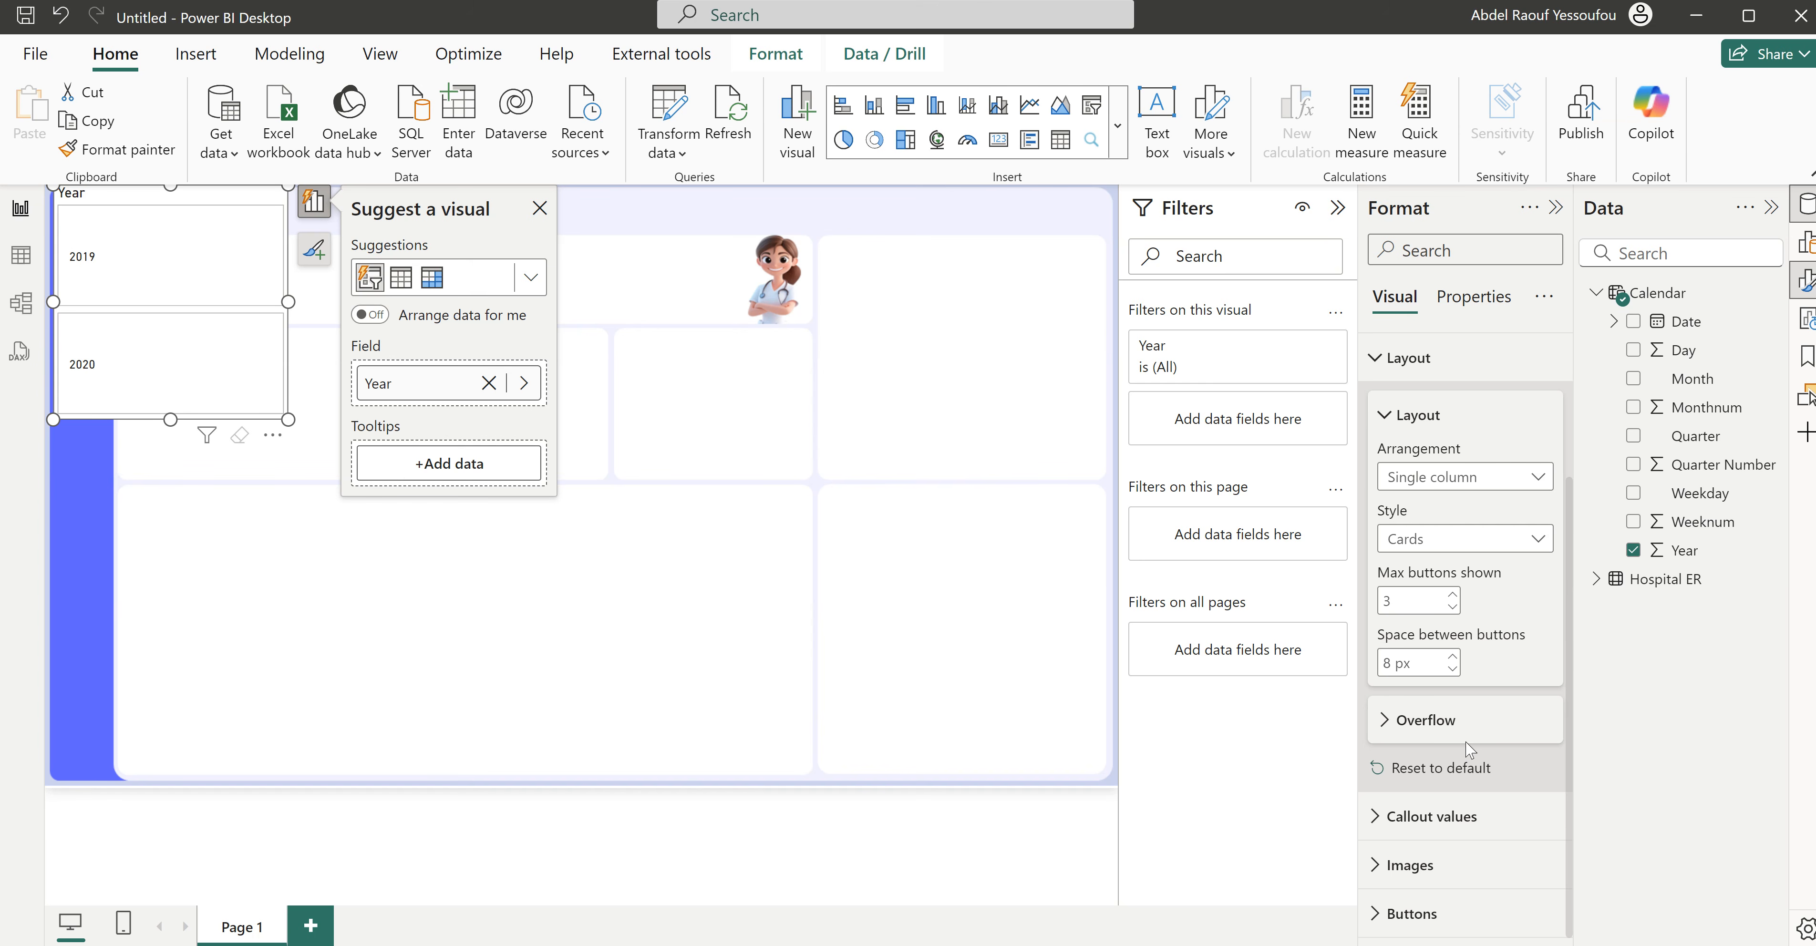
scroll(1468, 749, "up", 3)
left_click(1541, 404)
left_click(1407, 554)
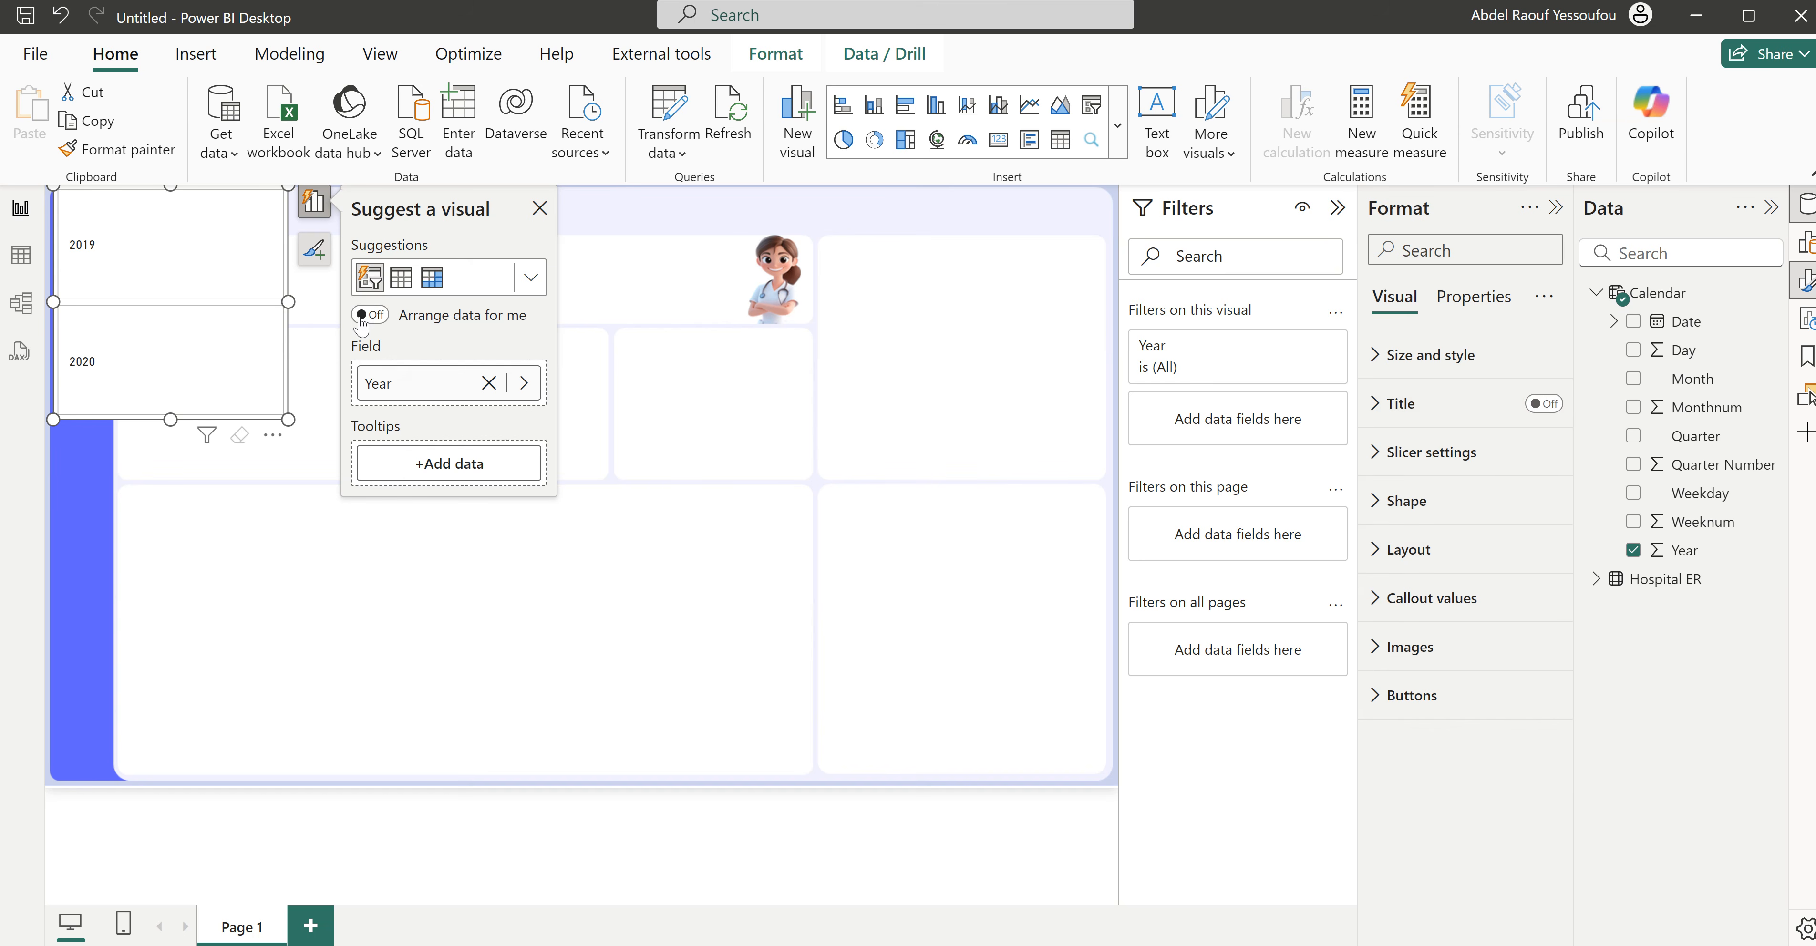
- Shrink the Year slicer to about 71 wide by 110 high and place it near the top of the page's blue sidebar
left_click_drag(288, 302, 144, 302)
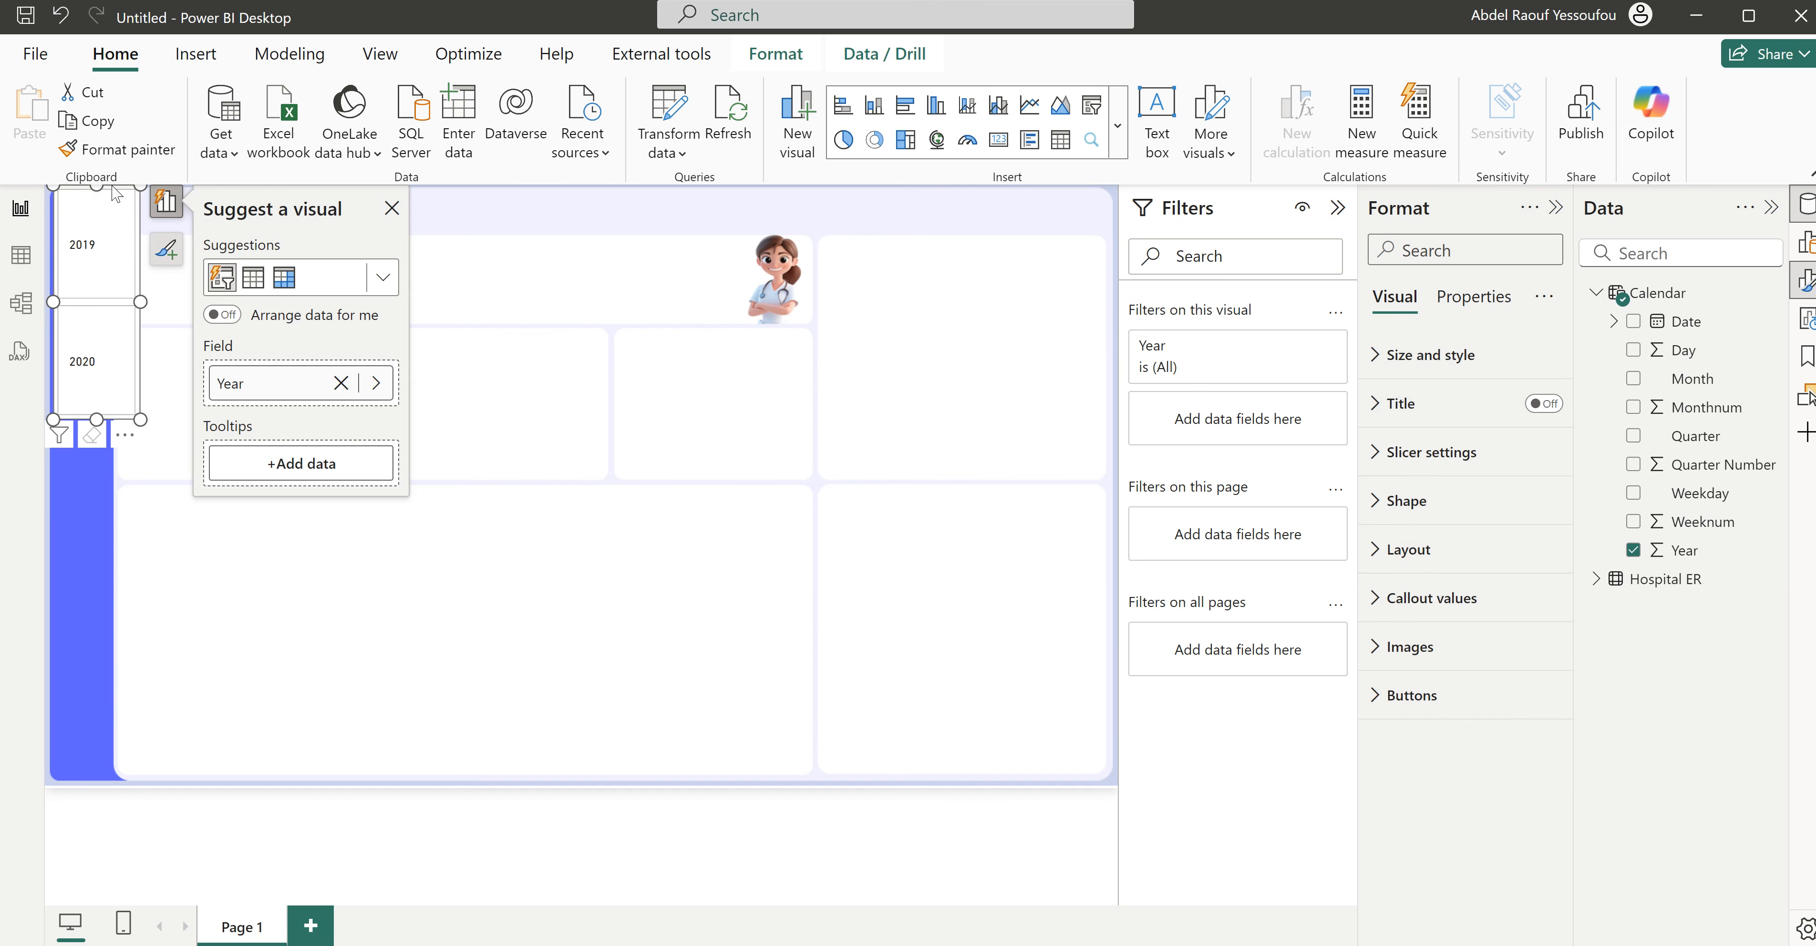
left_click_drag(97, 186, 59, 289)
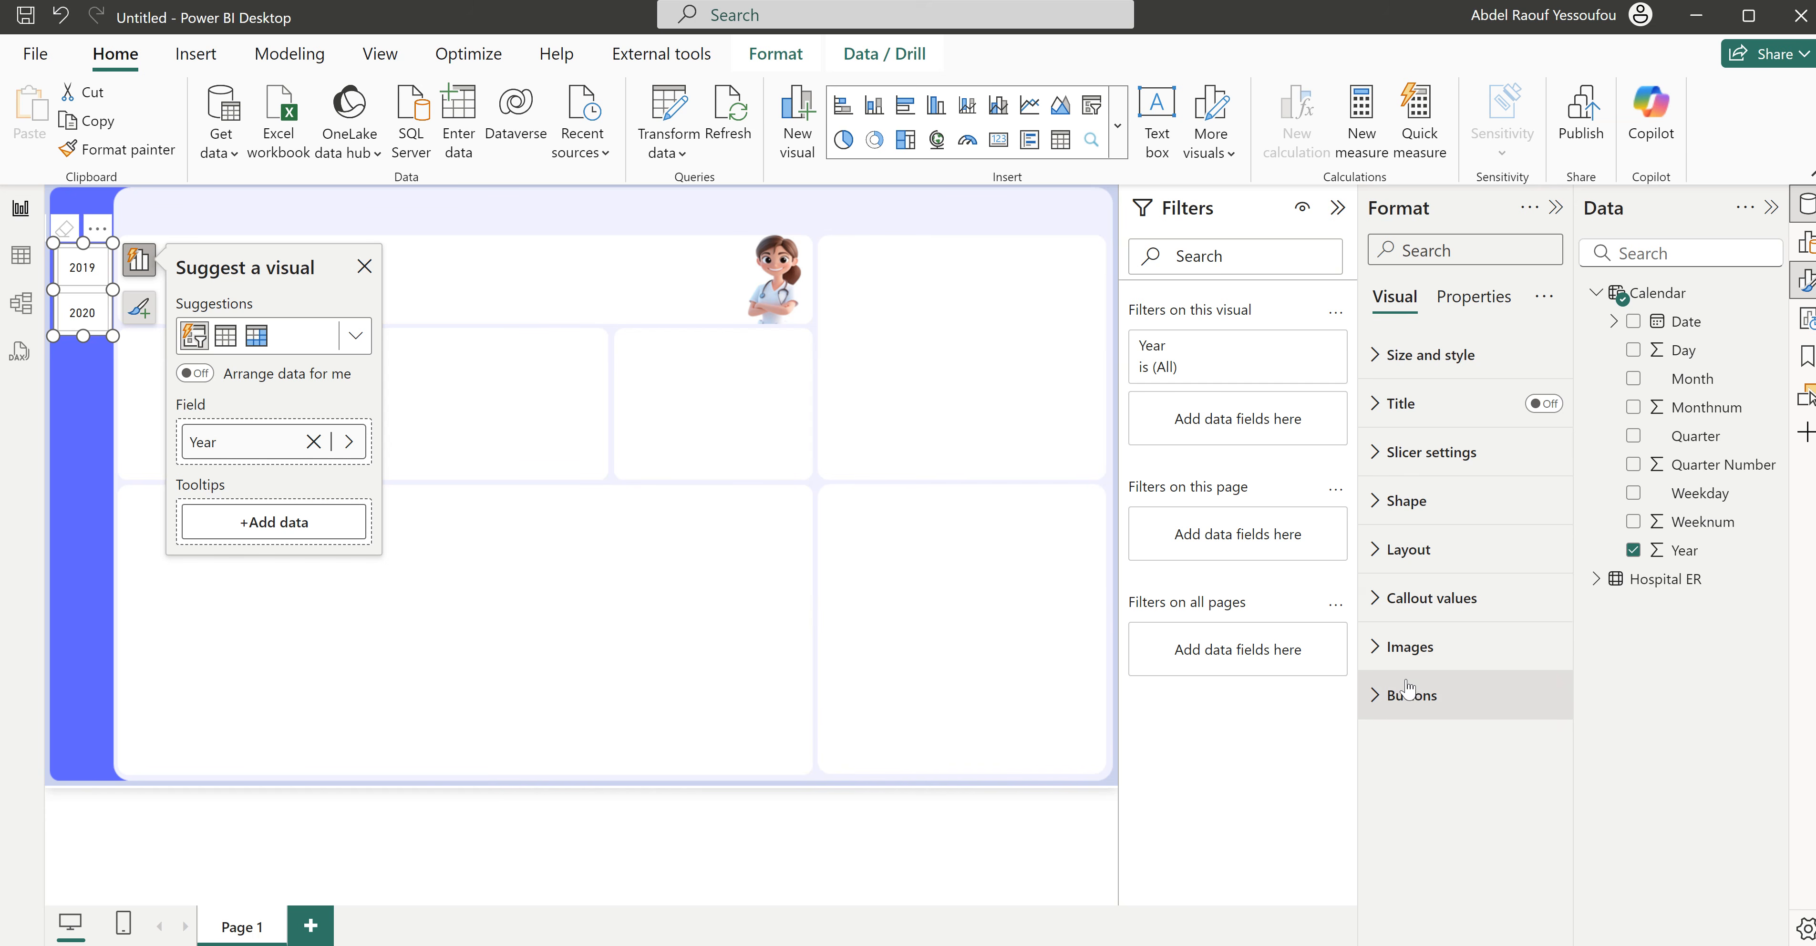
left_click(1441, 354)
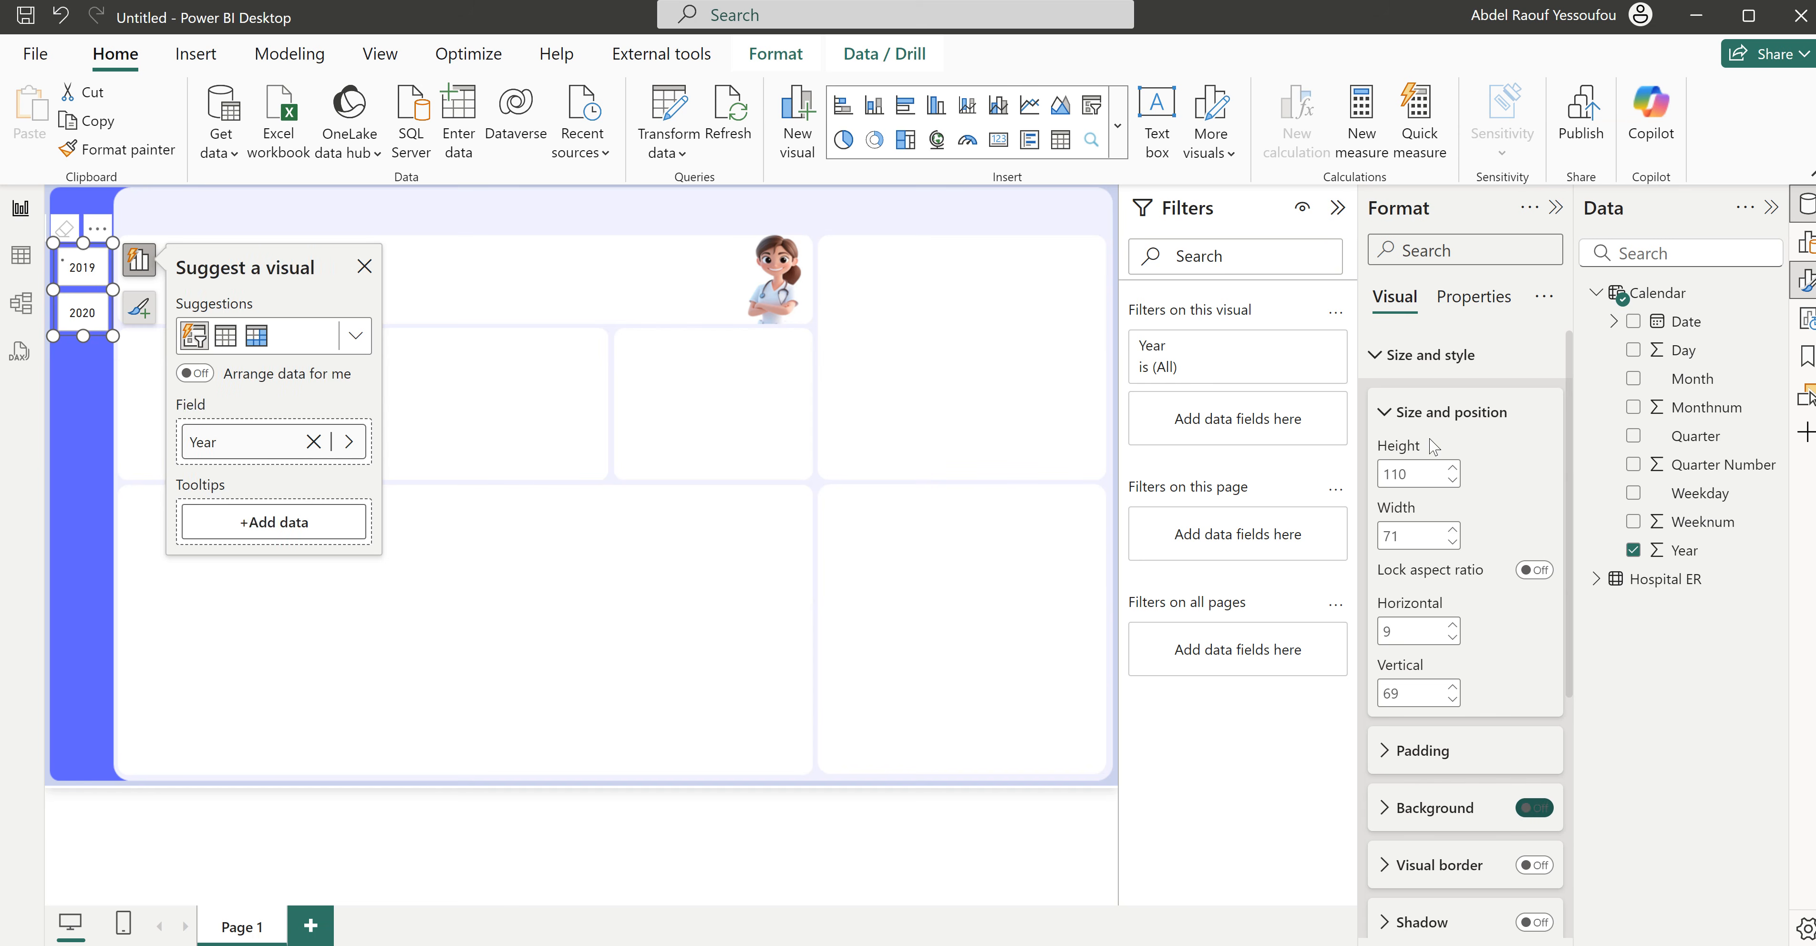
left_click(1419, 356)
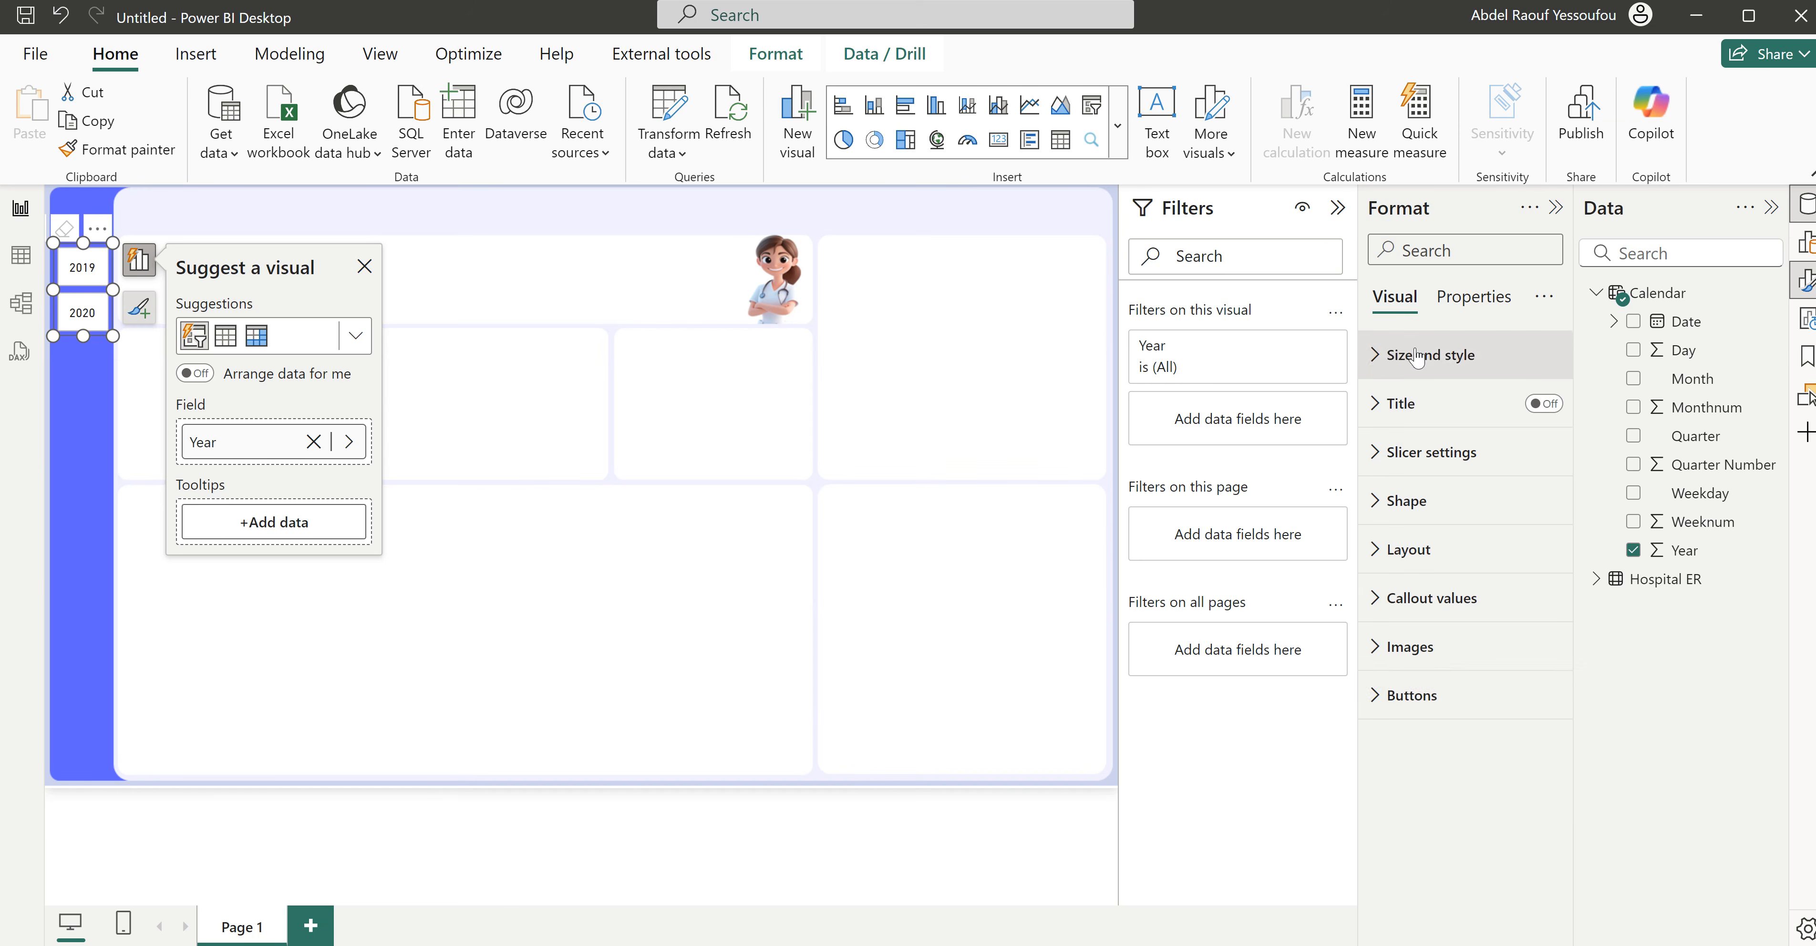
- Turn off the border and fill of the Year slicer's buttons for the Default state
left_click(1428, 695)
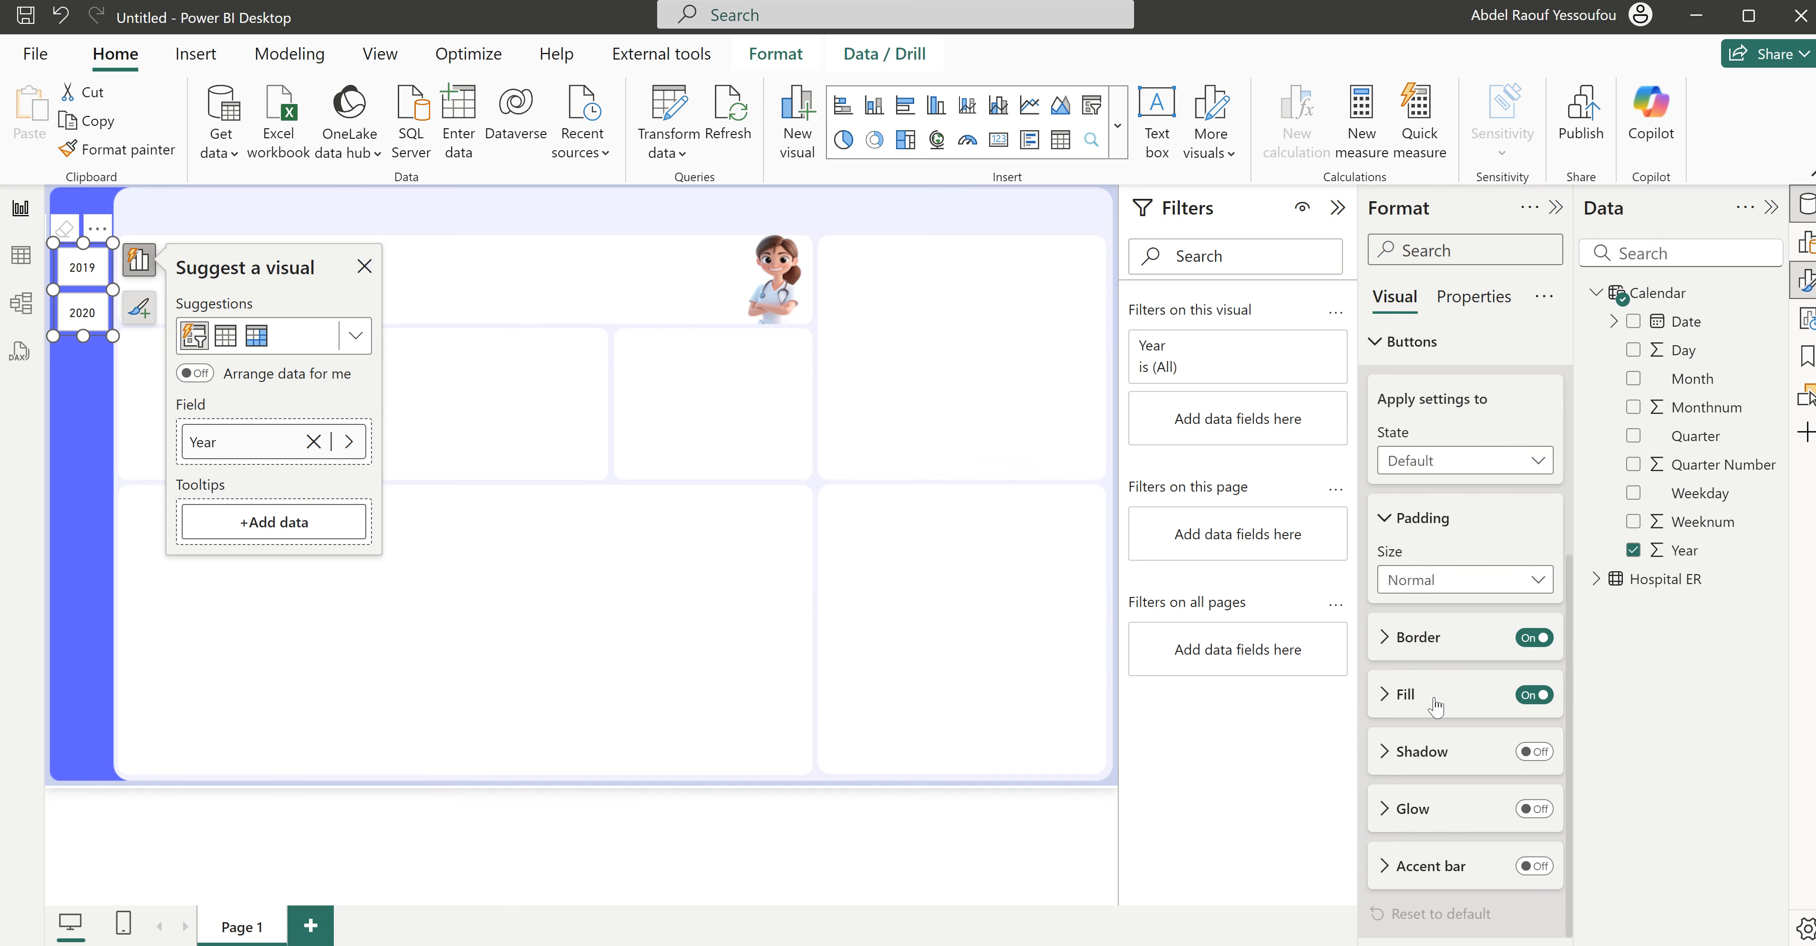
left_click(1530, 639)
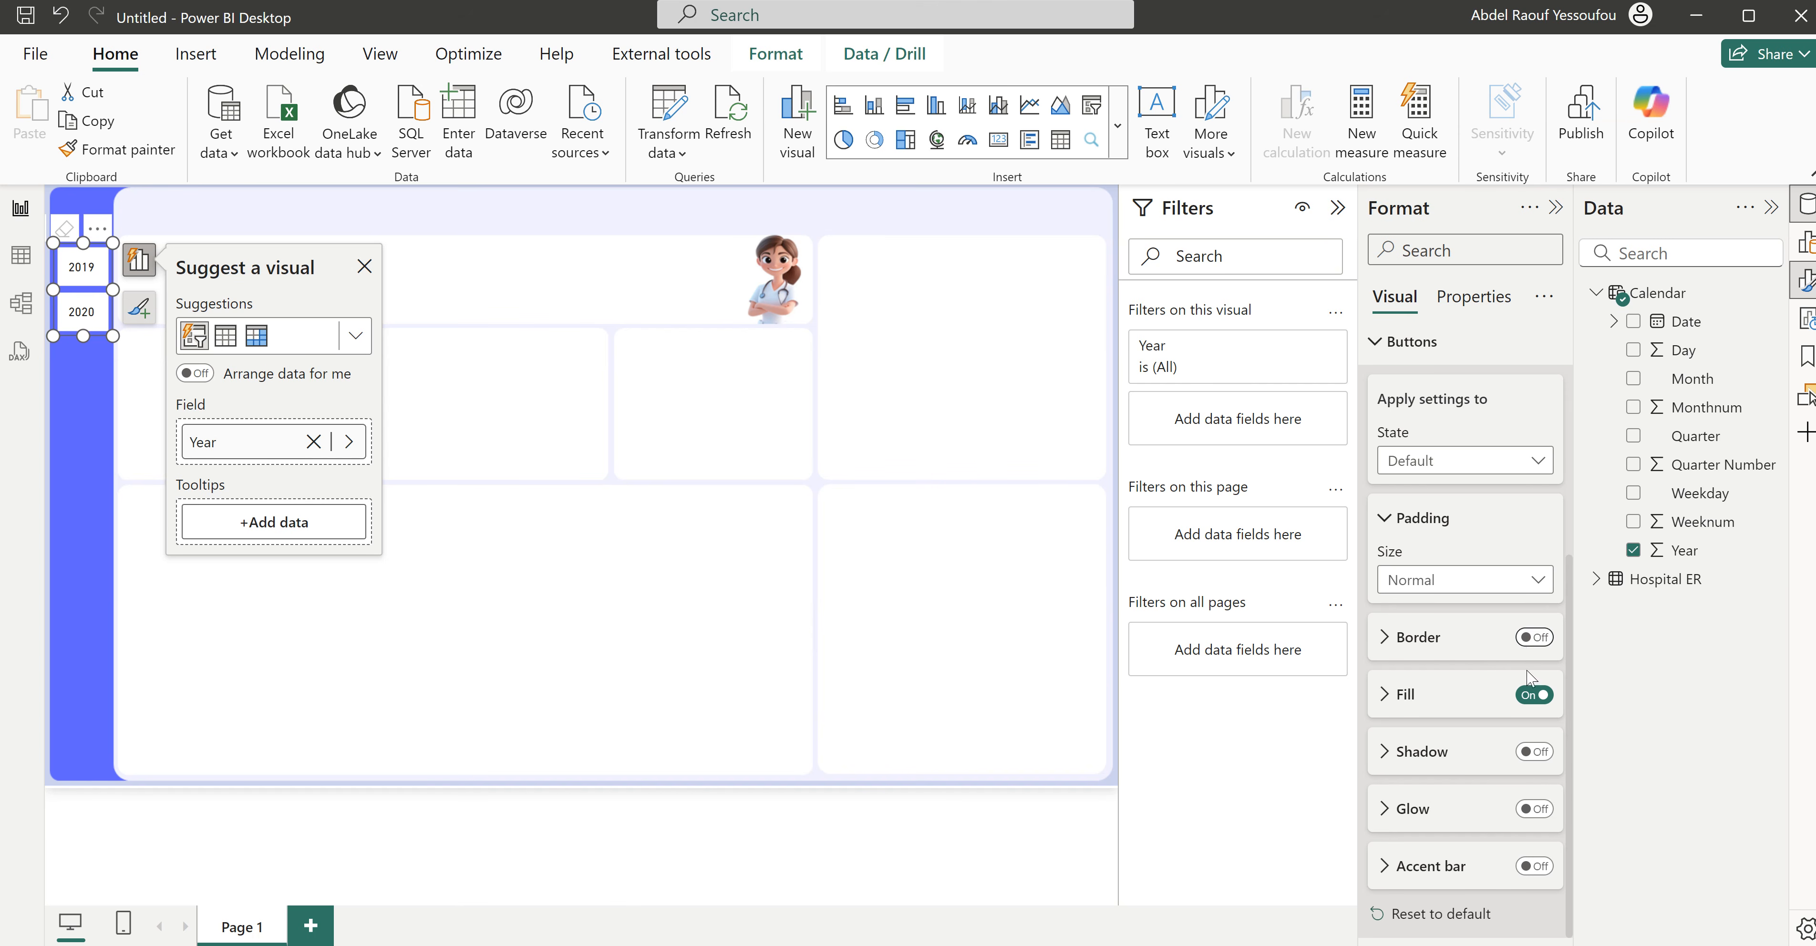
left_click(1530, 697)
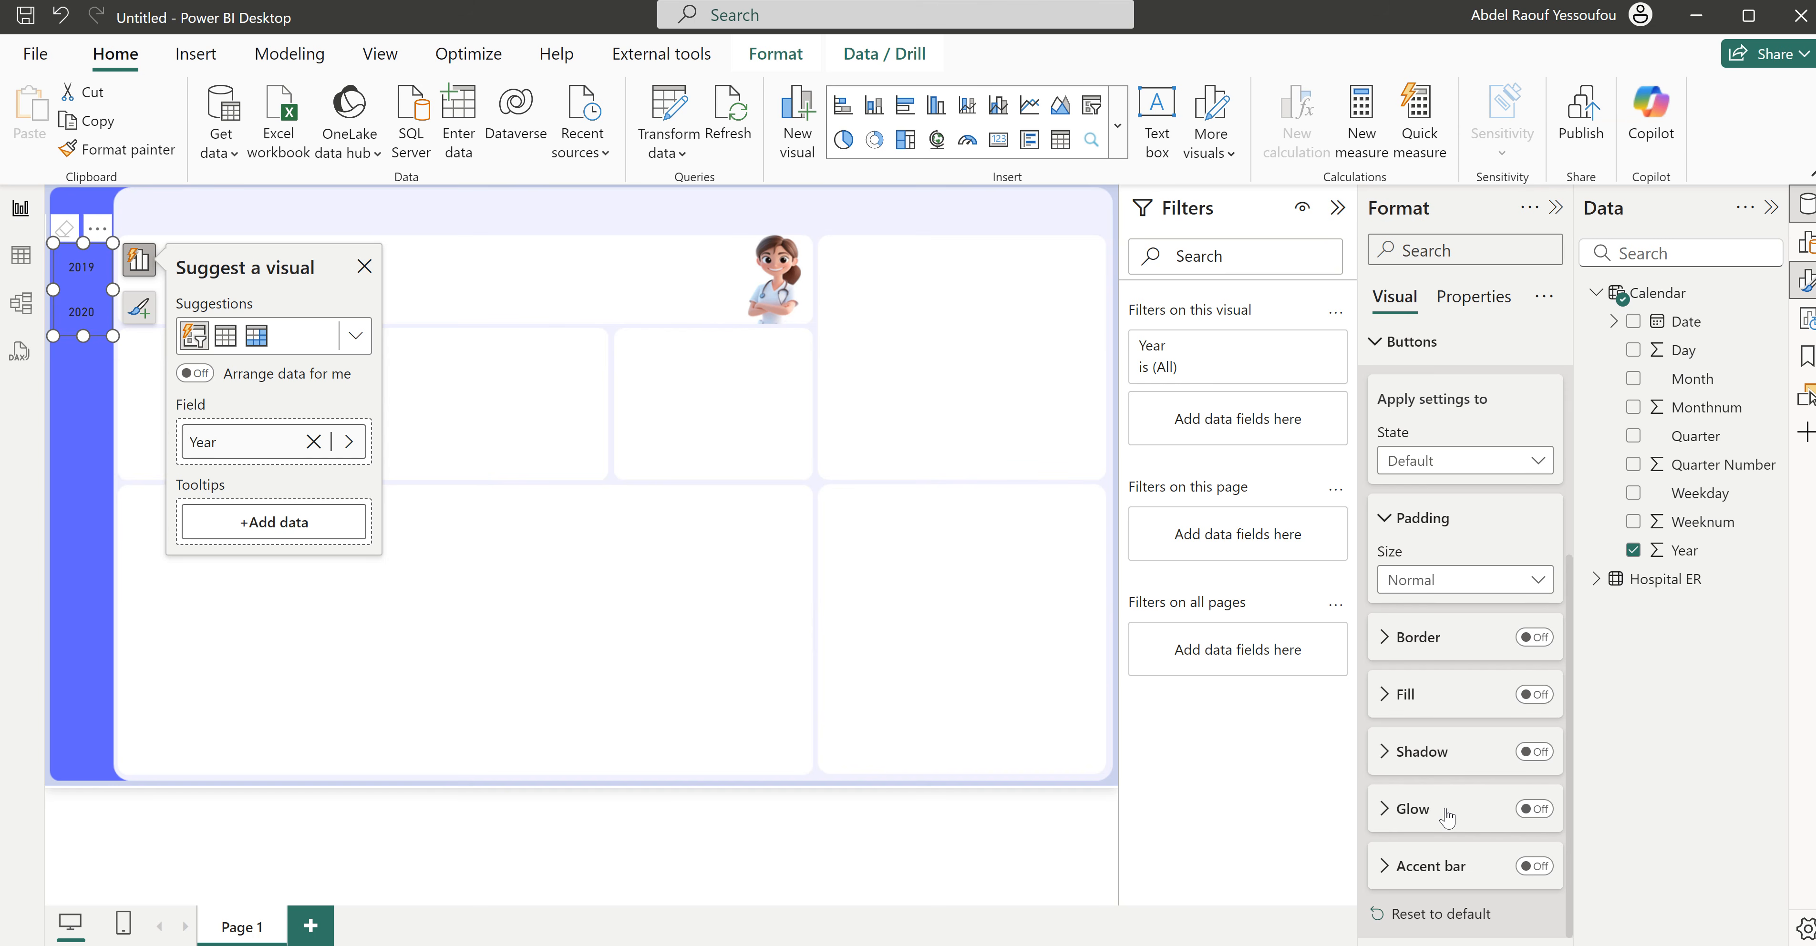
scroll(1443, 810, "up", 5)
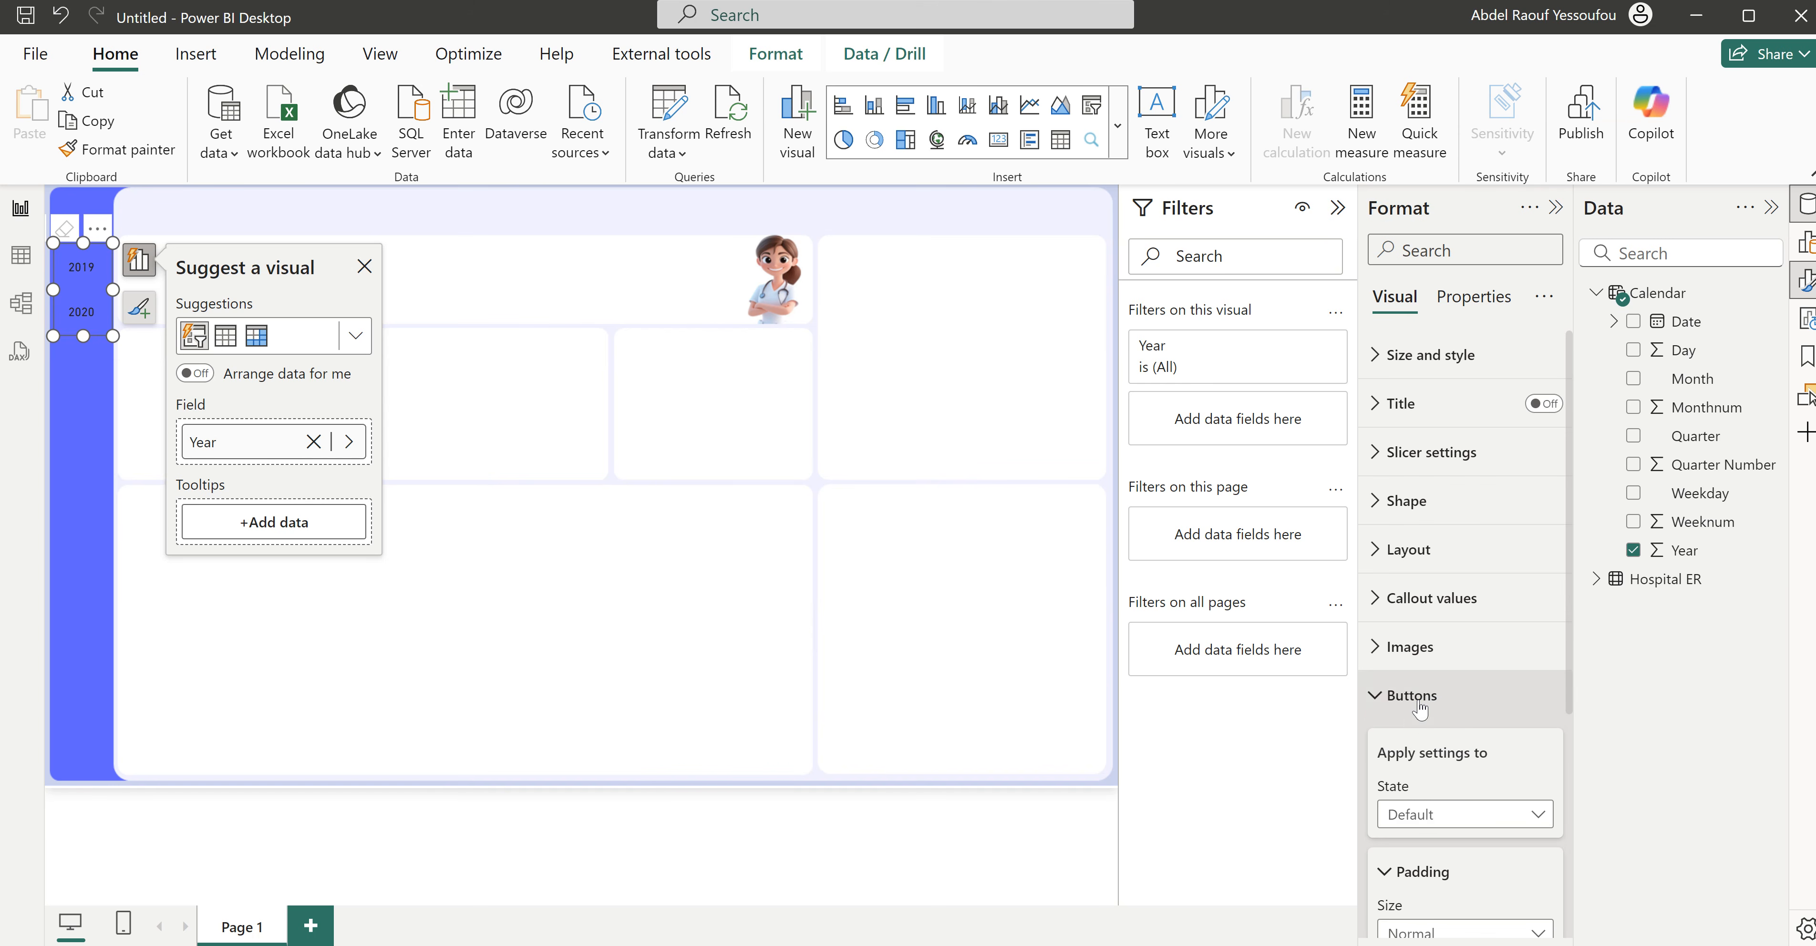
left_click(1419, 705)
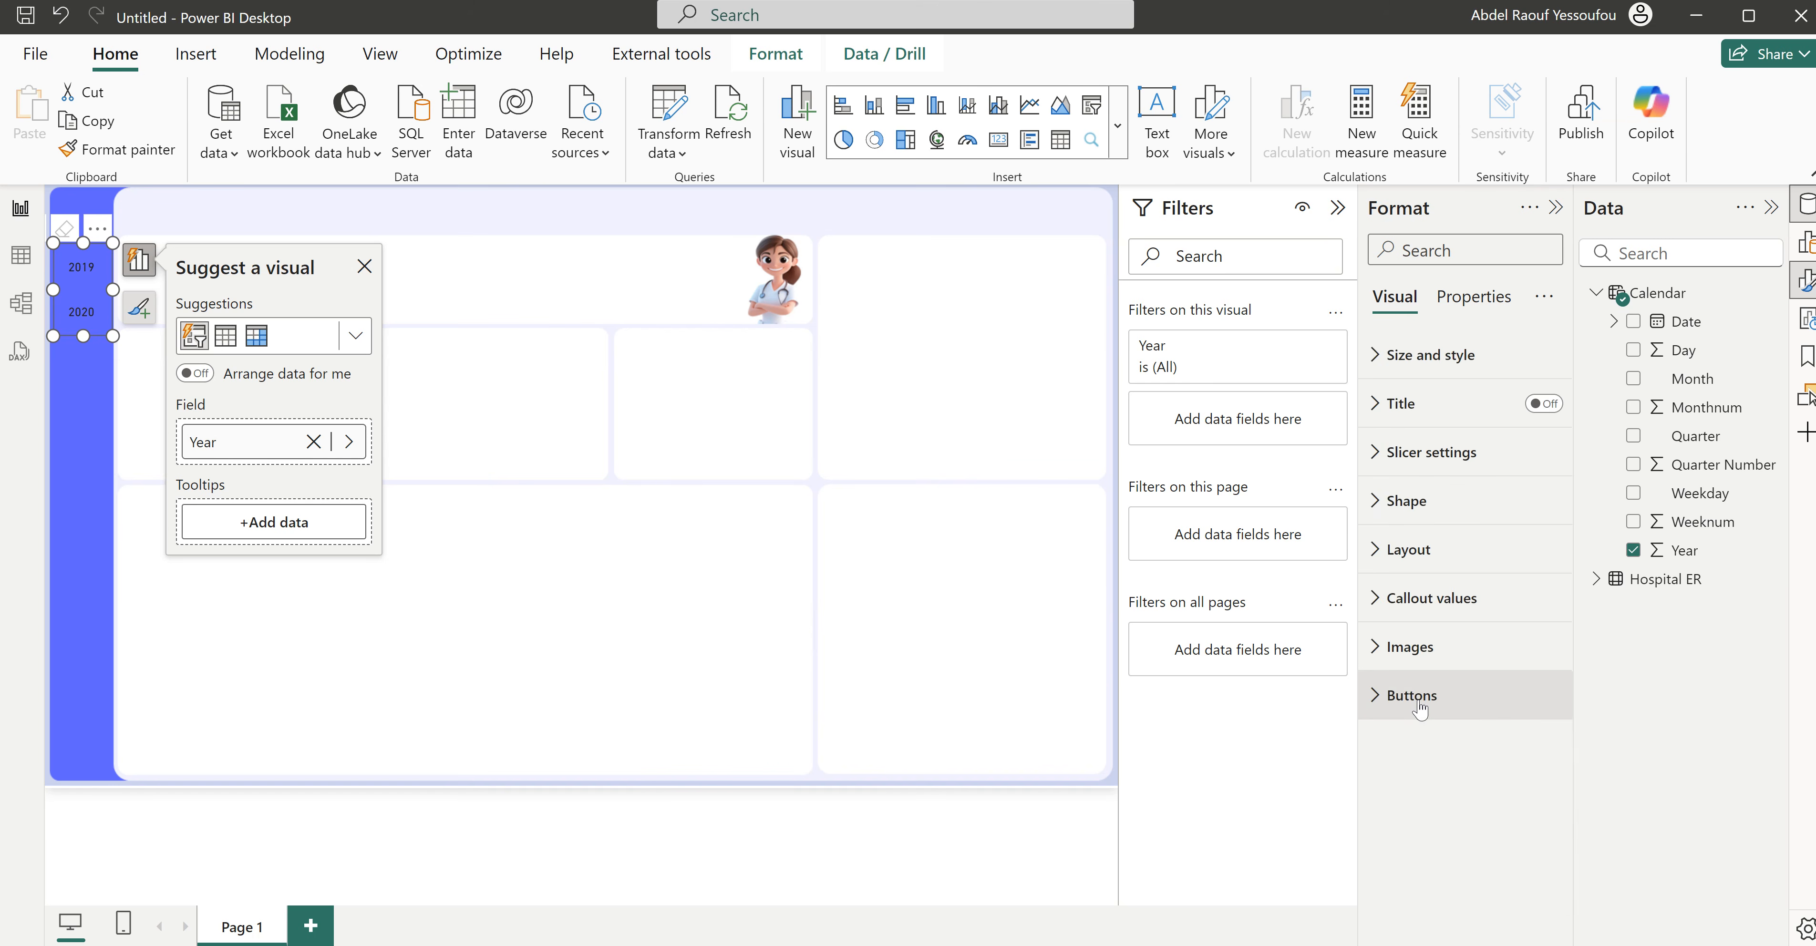
- Set the Year slicer's callout value color to white for the Default state
left_click(1415, 616)
scroll(1452, 656, "down", 5)
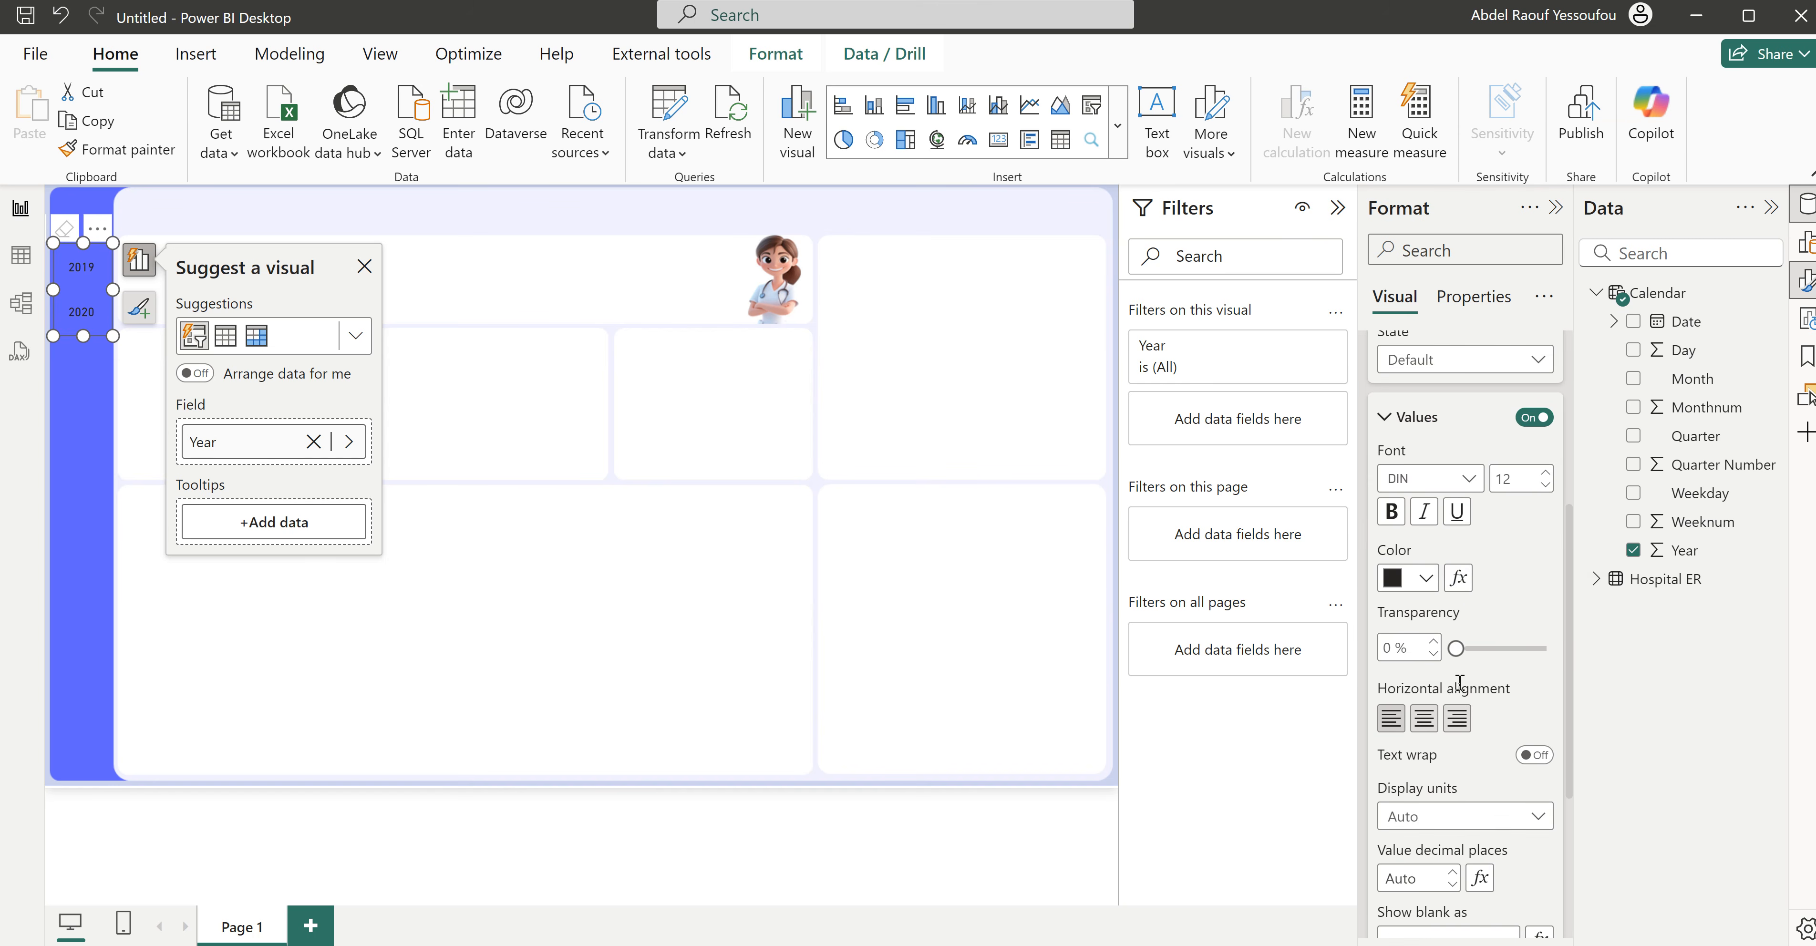
left_click(1425, 578)
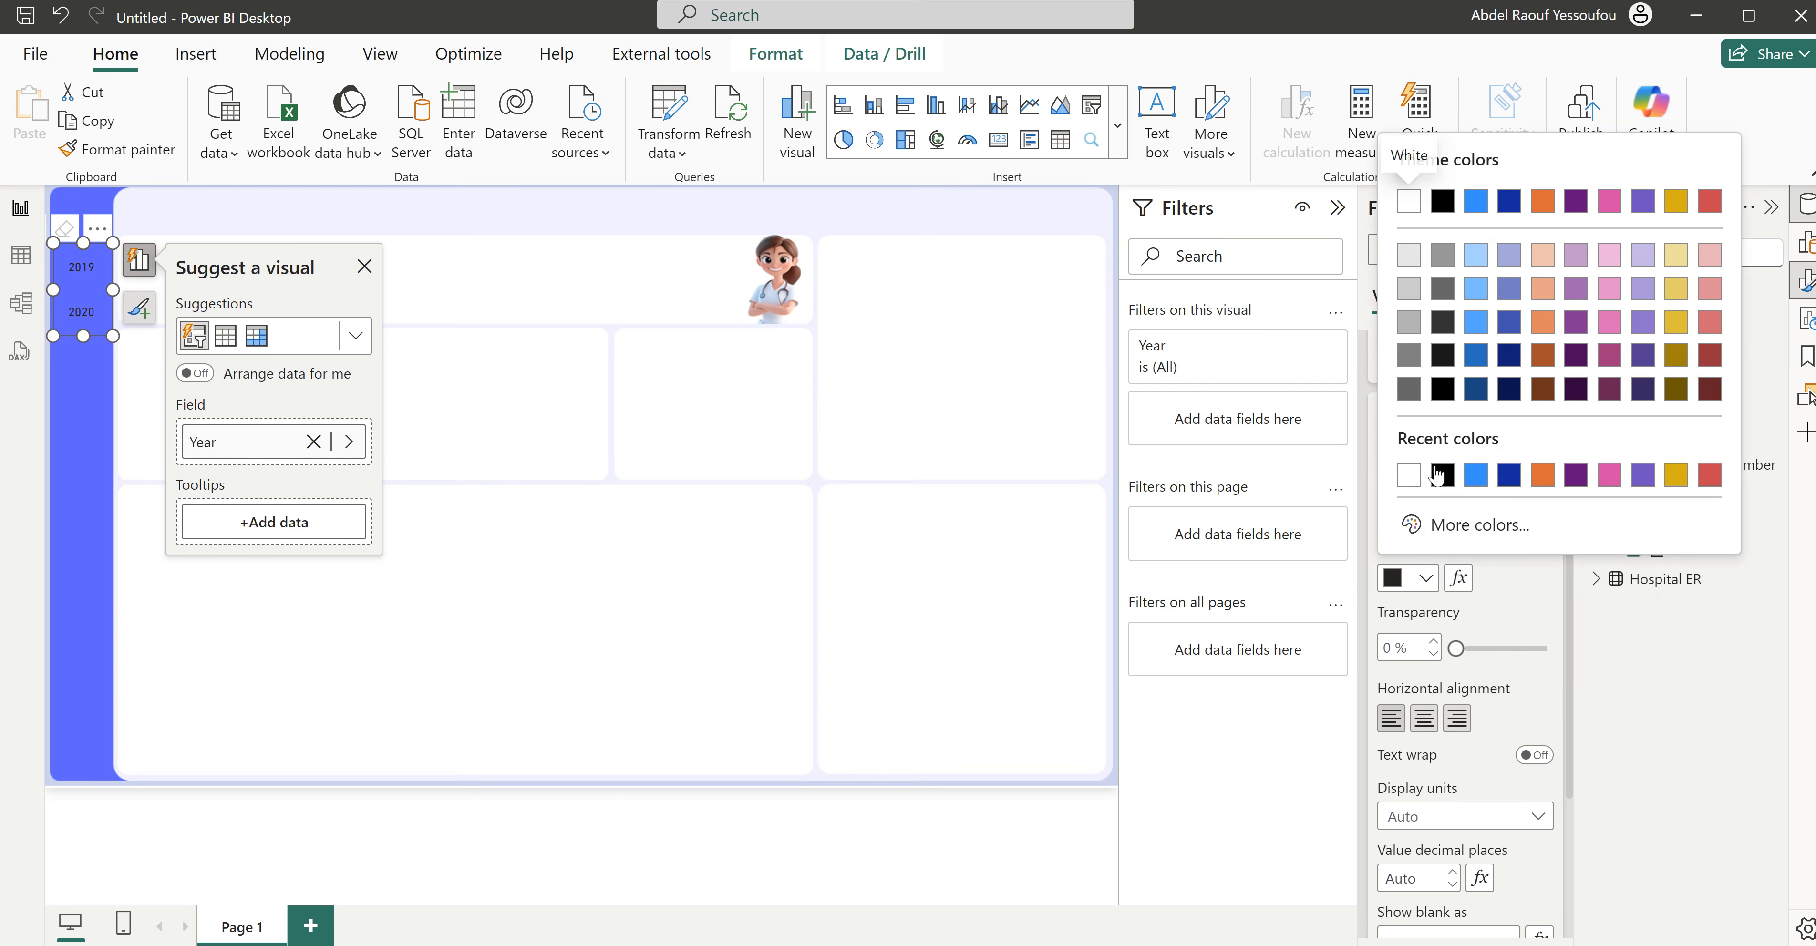
left_click(1407, 478)
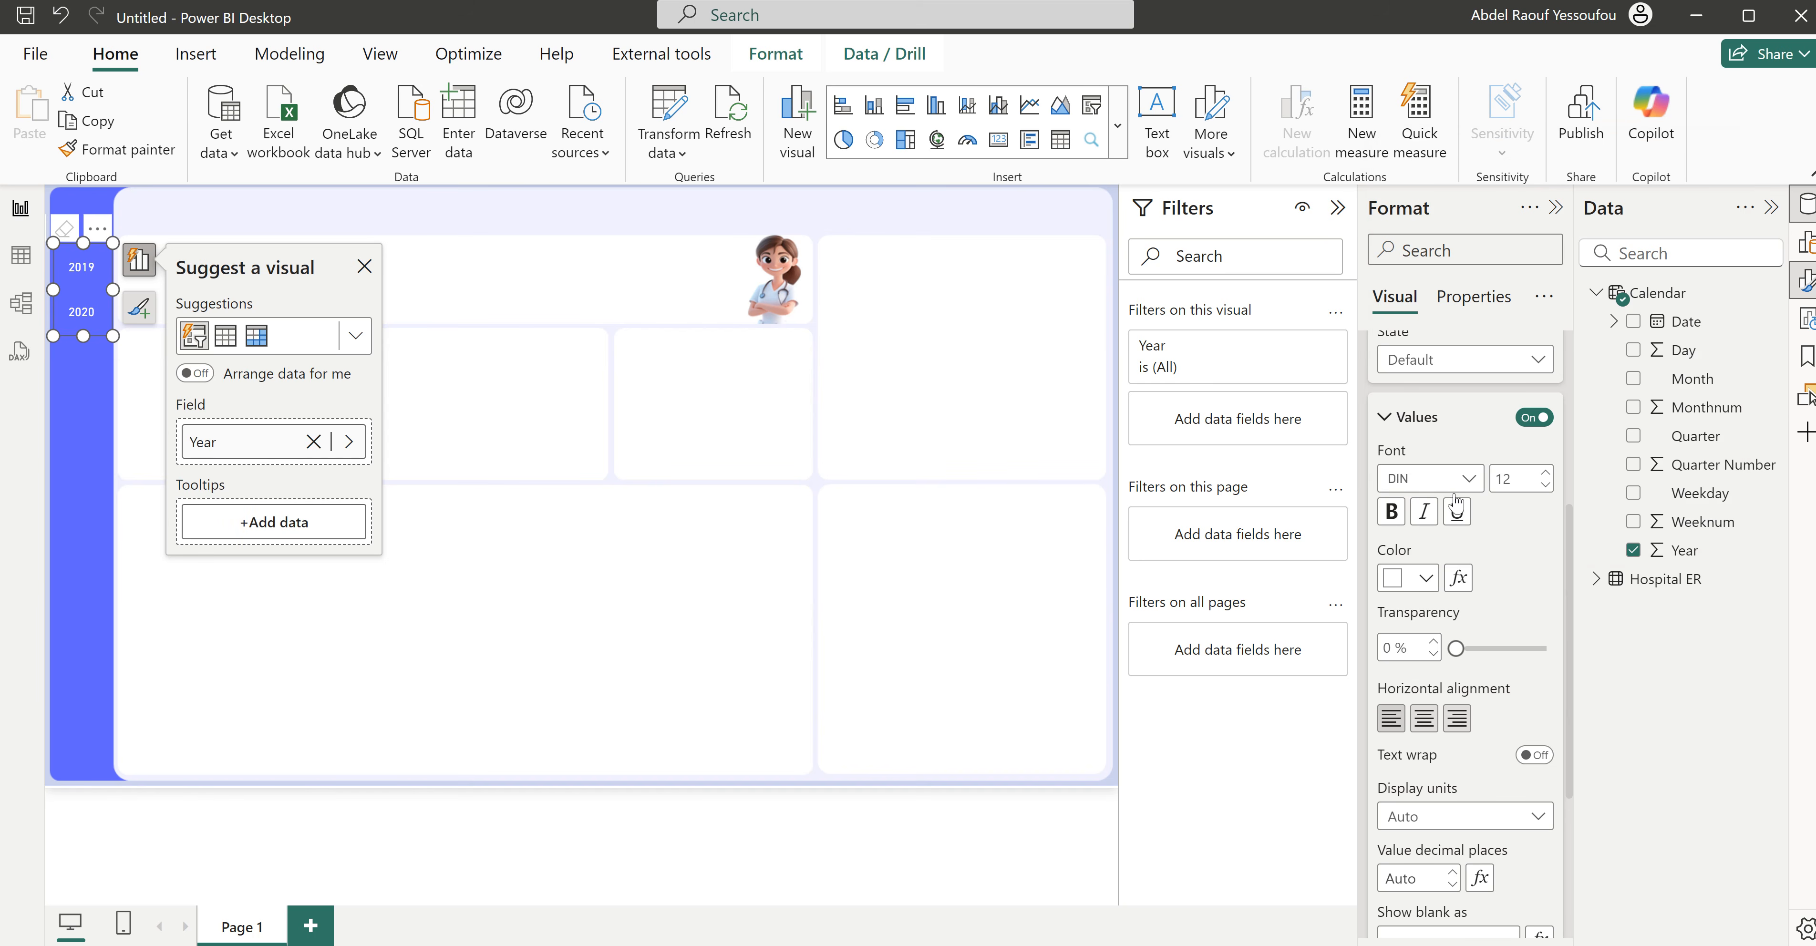
- For the Selected state, make the Year slicer's callout values bold with font size 14
scroll(1452, 578, "up", 3)
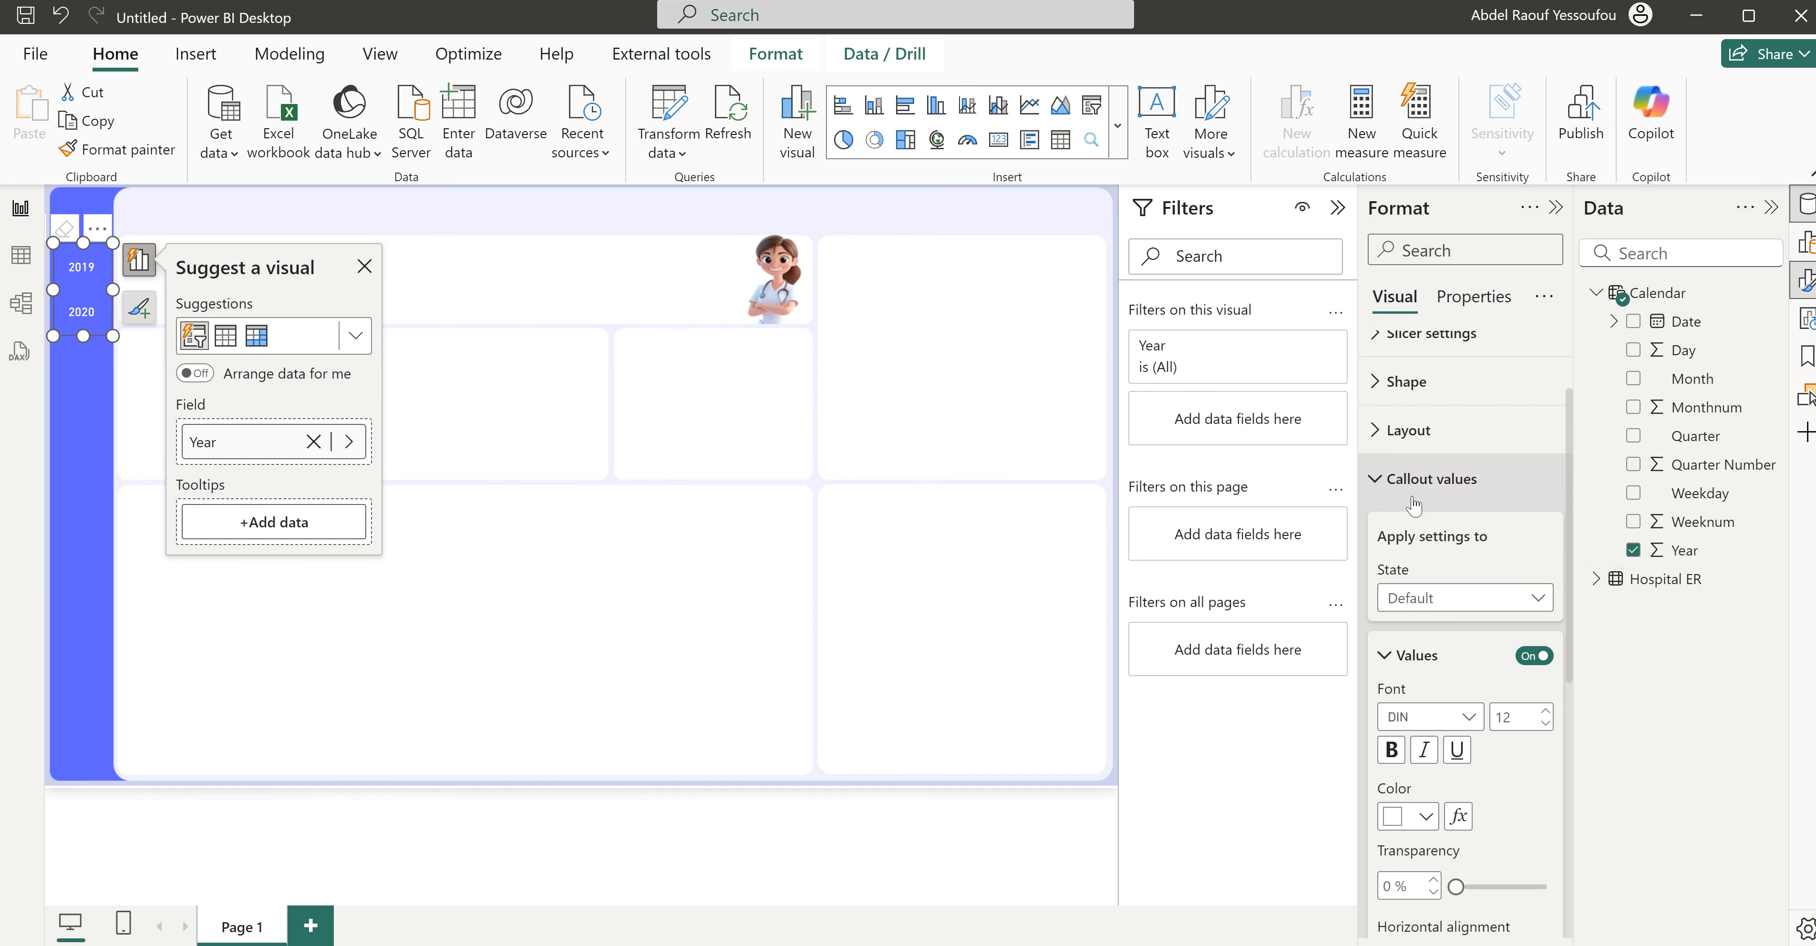
left_click(1440, 604)
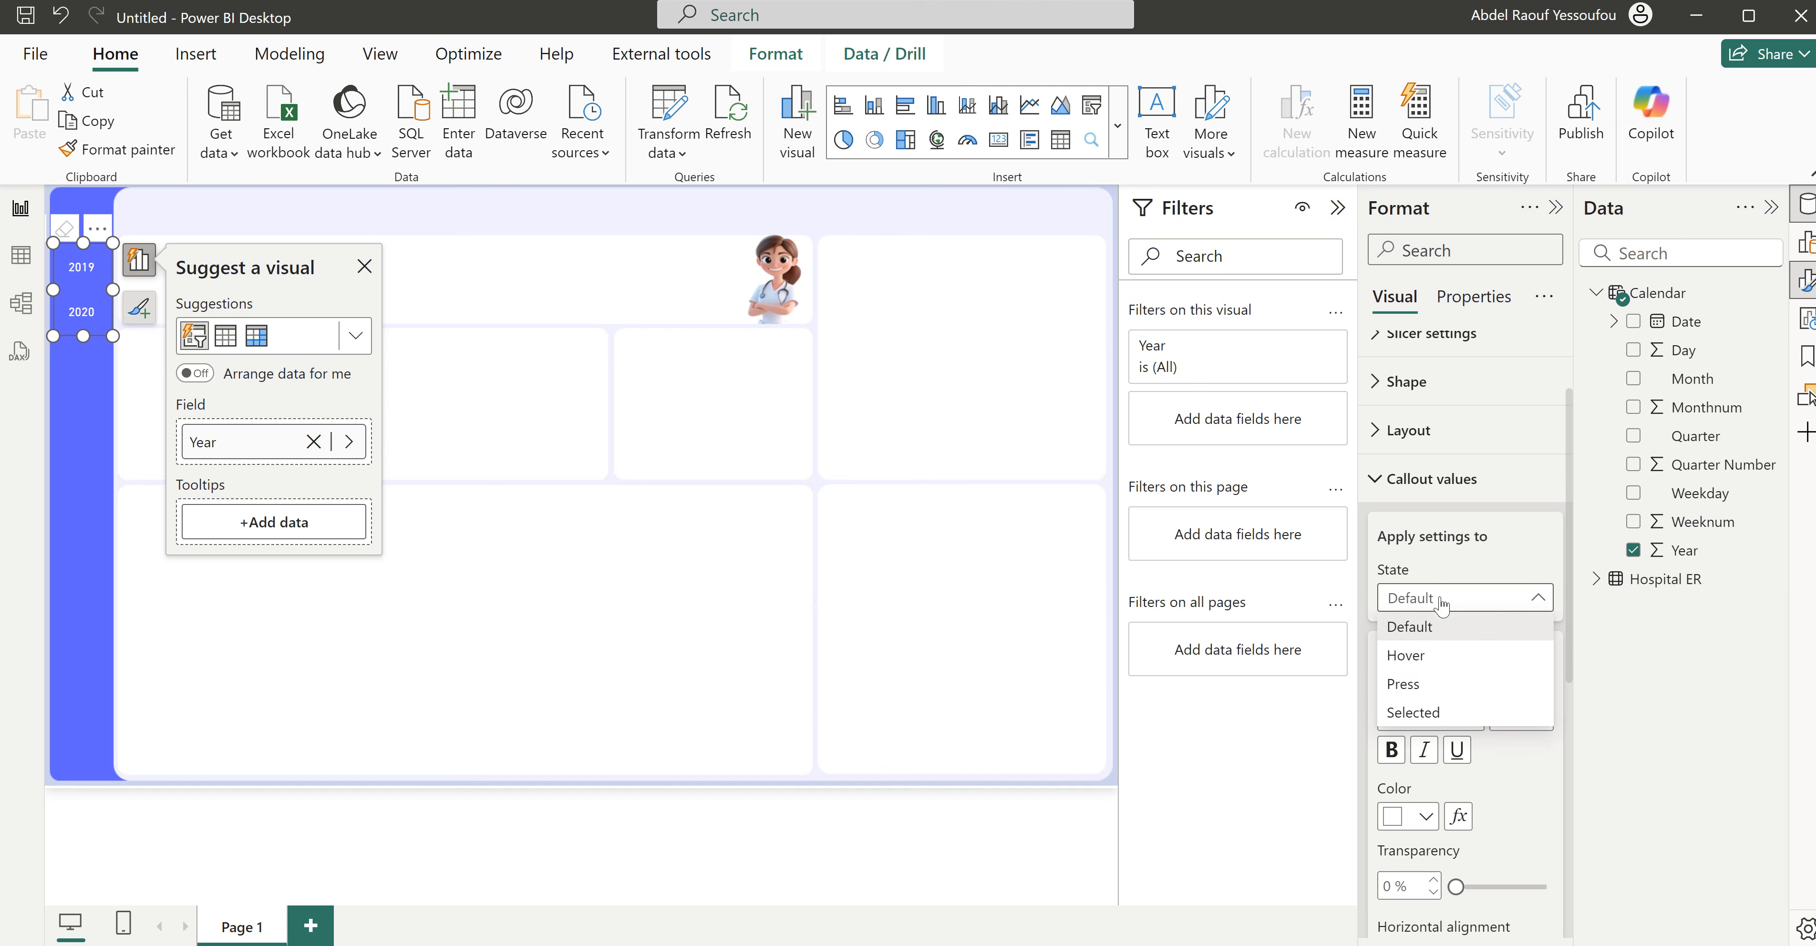
left_click(1413, 712)
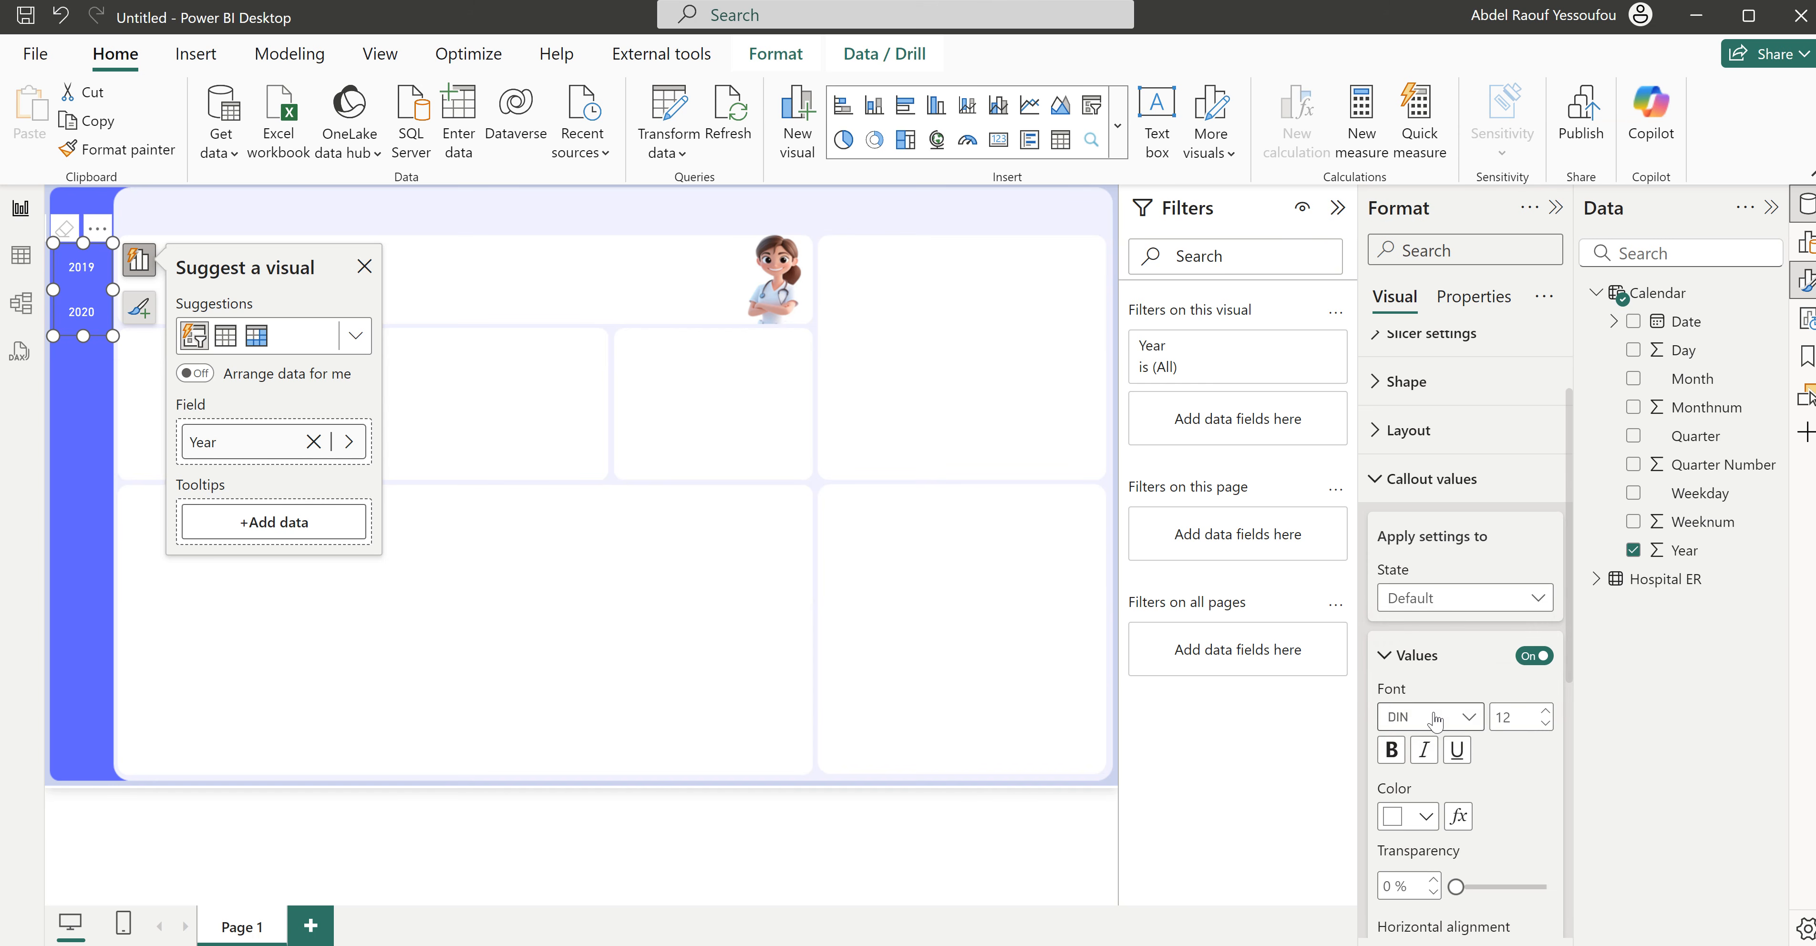
scroll(1516, 790, "down", 2)
left_click(1383, 634)
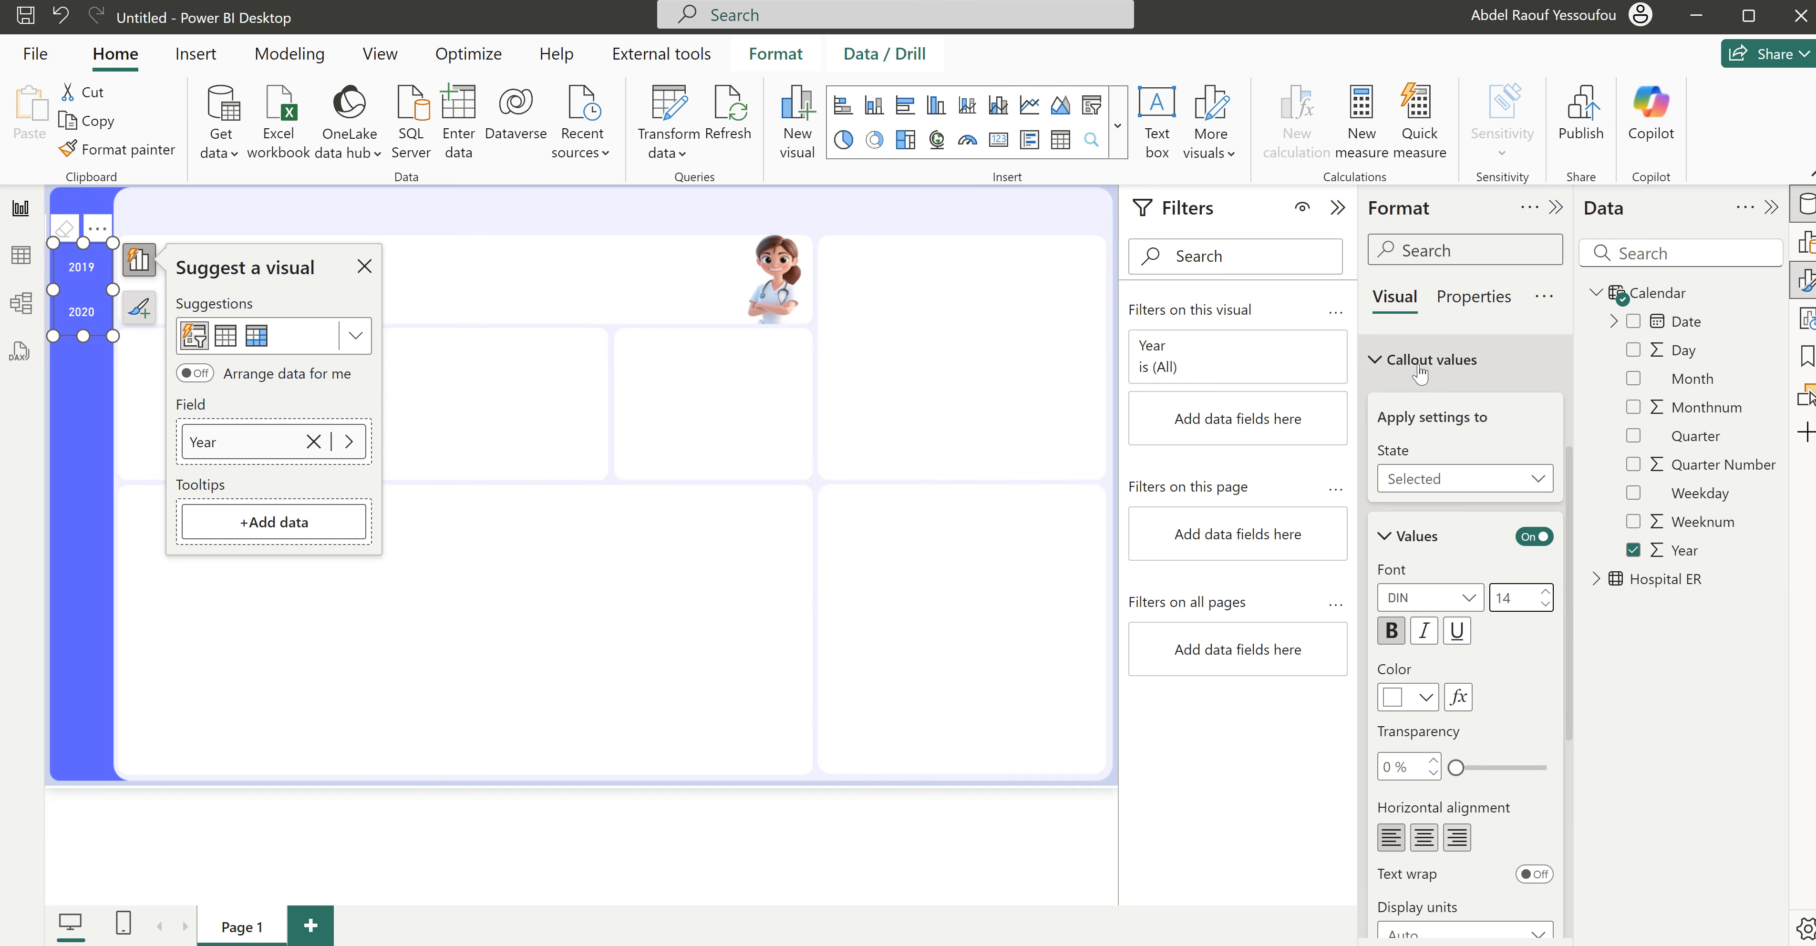
- Choose 2019 in the Year slicer and add a white accent bar along the bottom of its buttons for the Default state
left_click(76, 280)
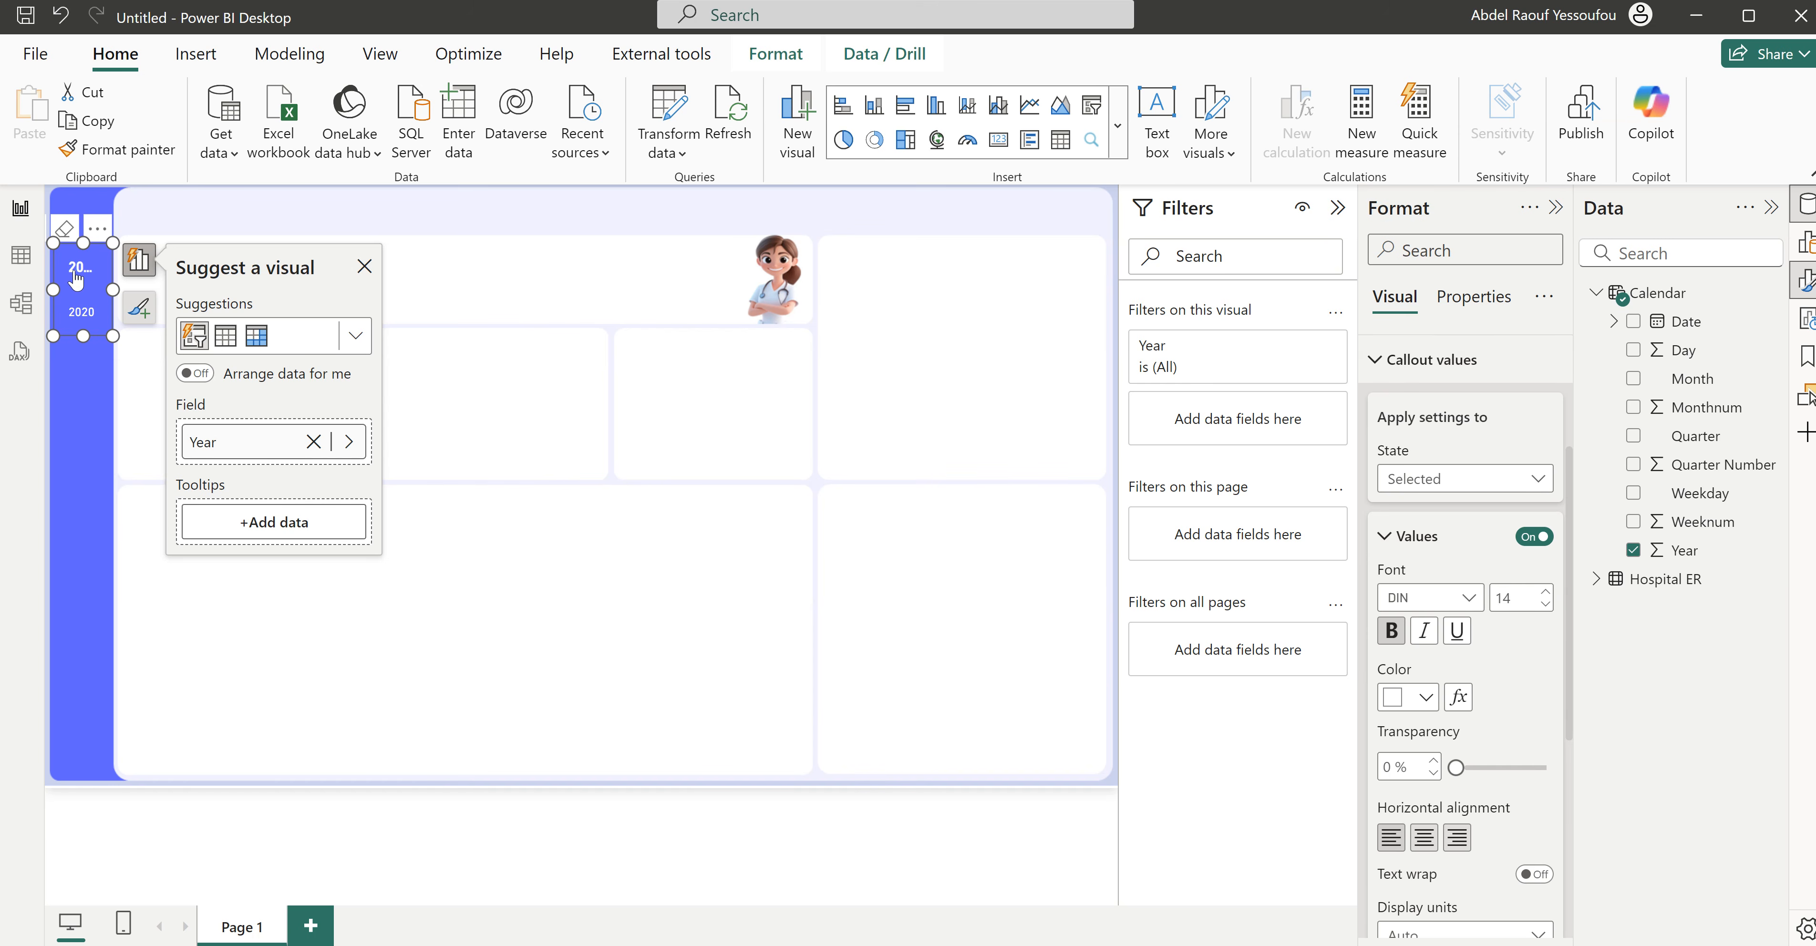
left_click(1442, 373)
left_click(1402, 696)
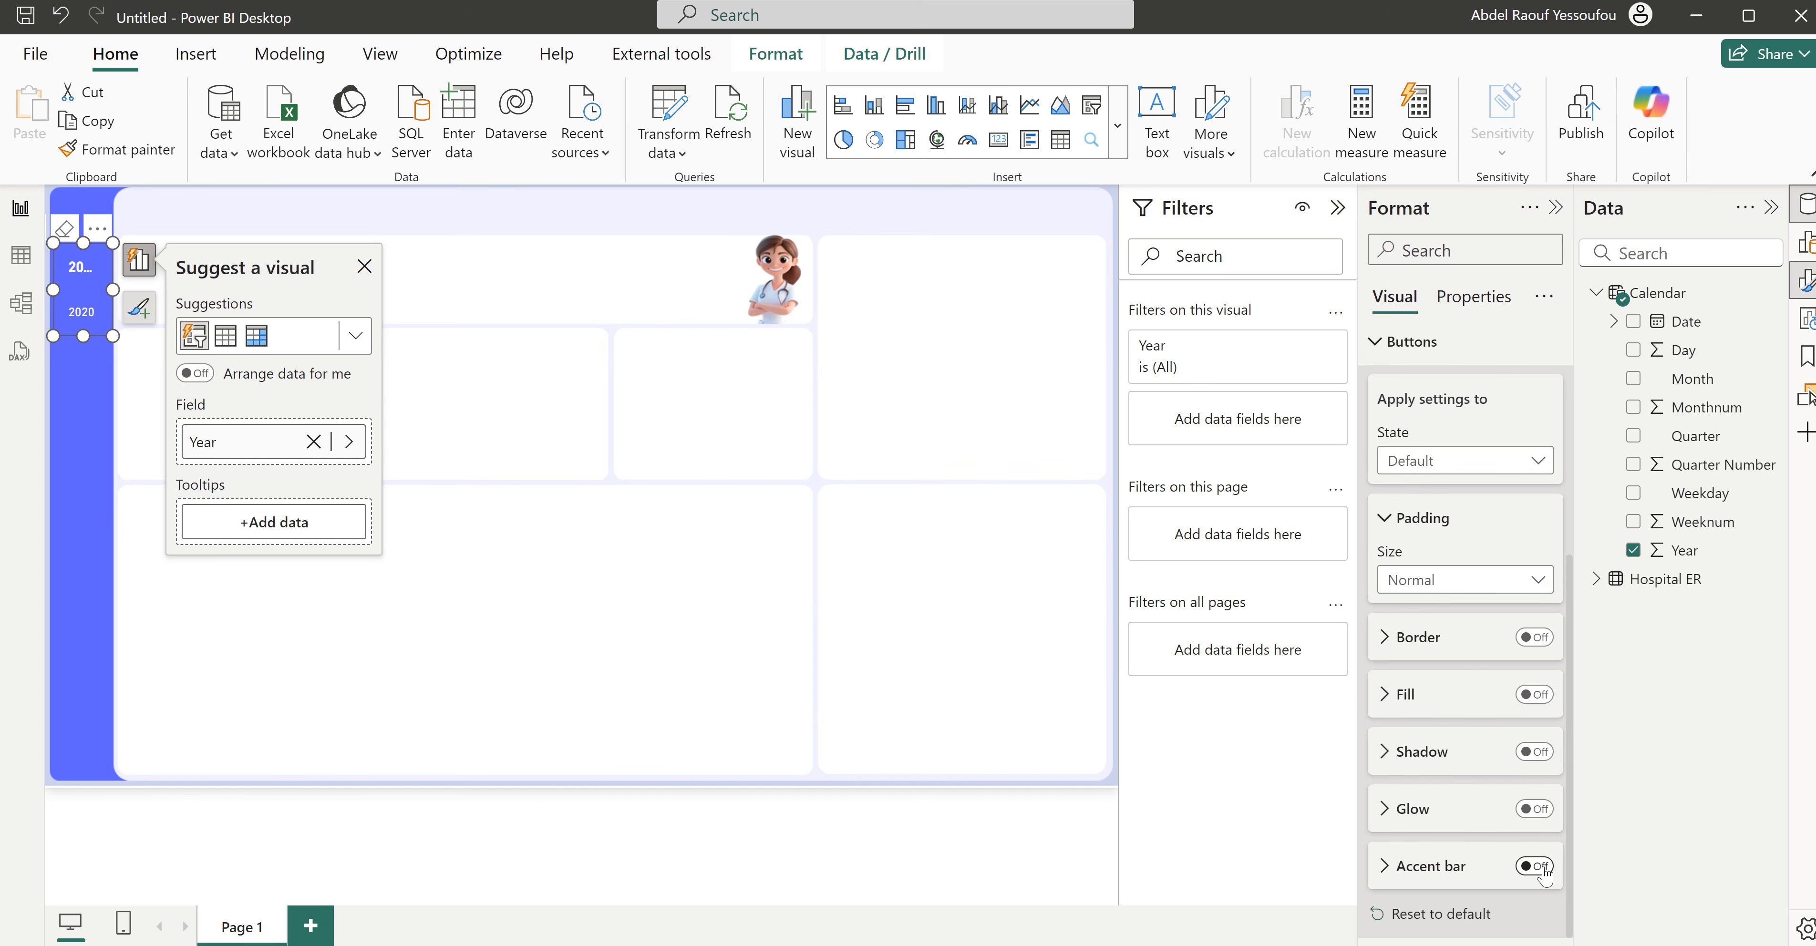
left_click(1535, 867)
left_click(1460, 872)
scroll(1461, 871, "down", 4)
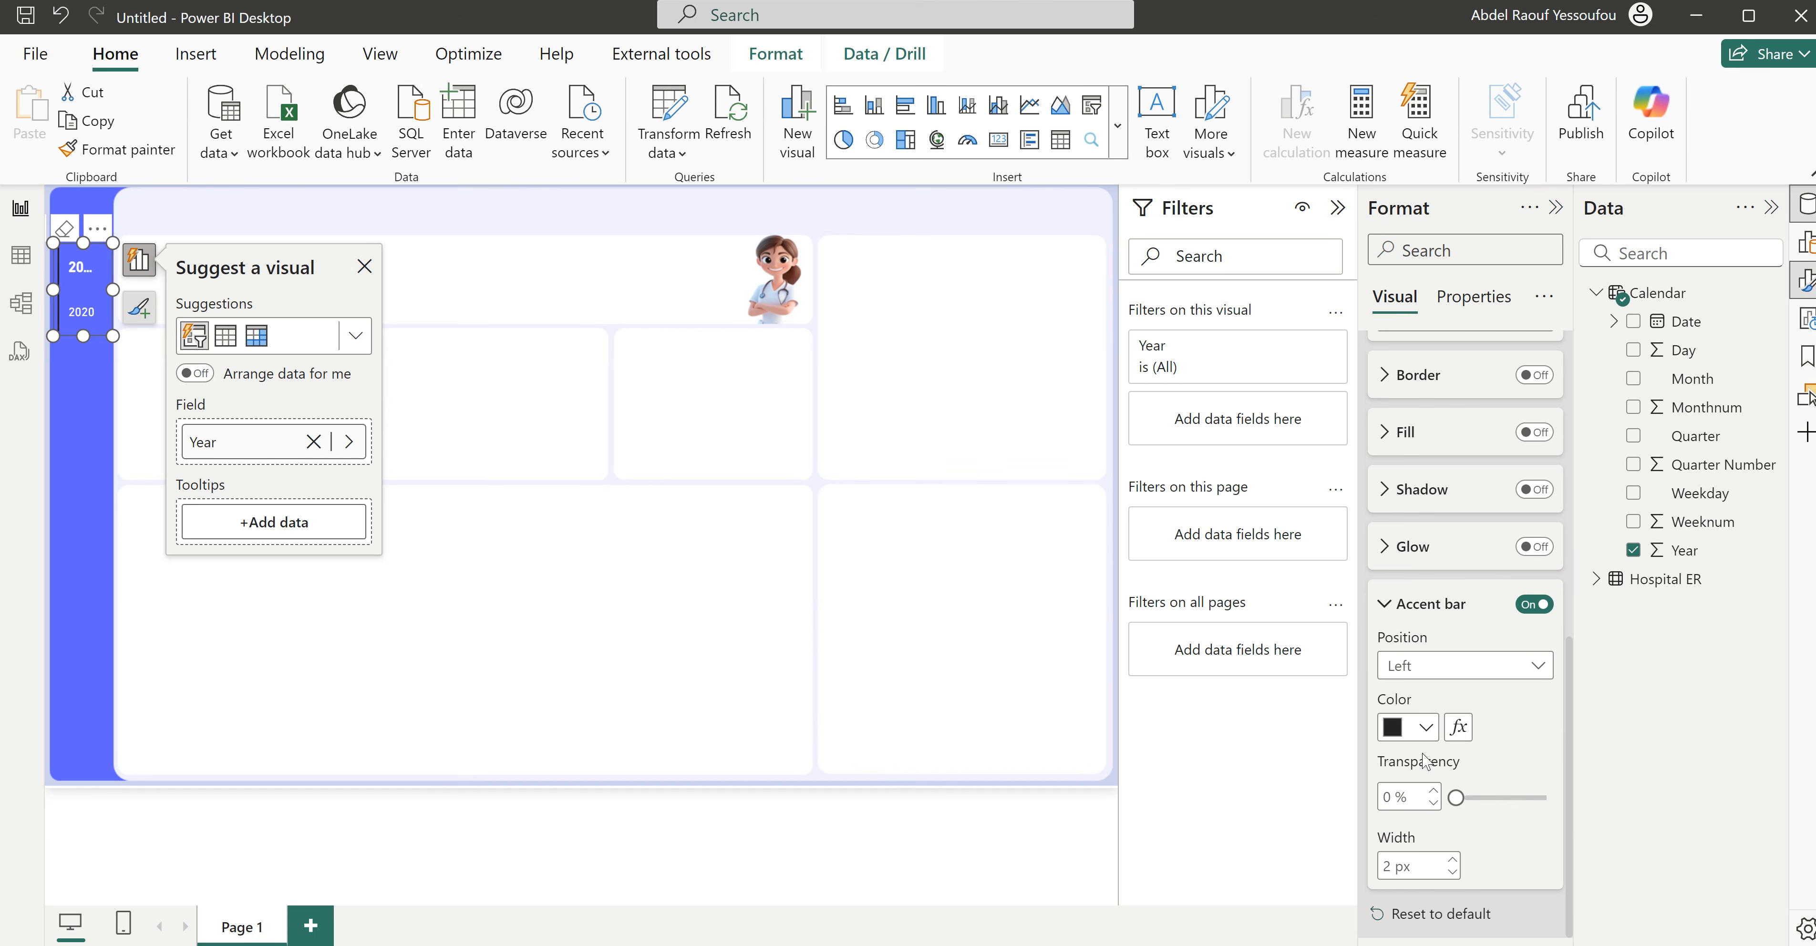
left_click(1436, 670)
left_click(1427, 753)
left_click(1424, 728)
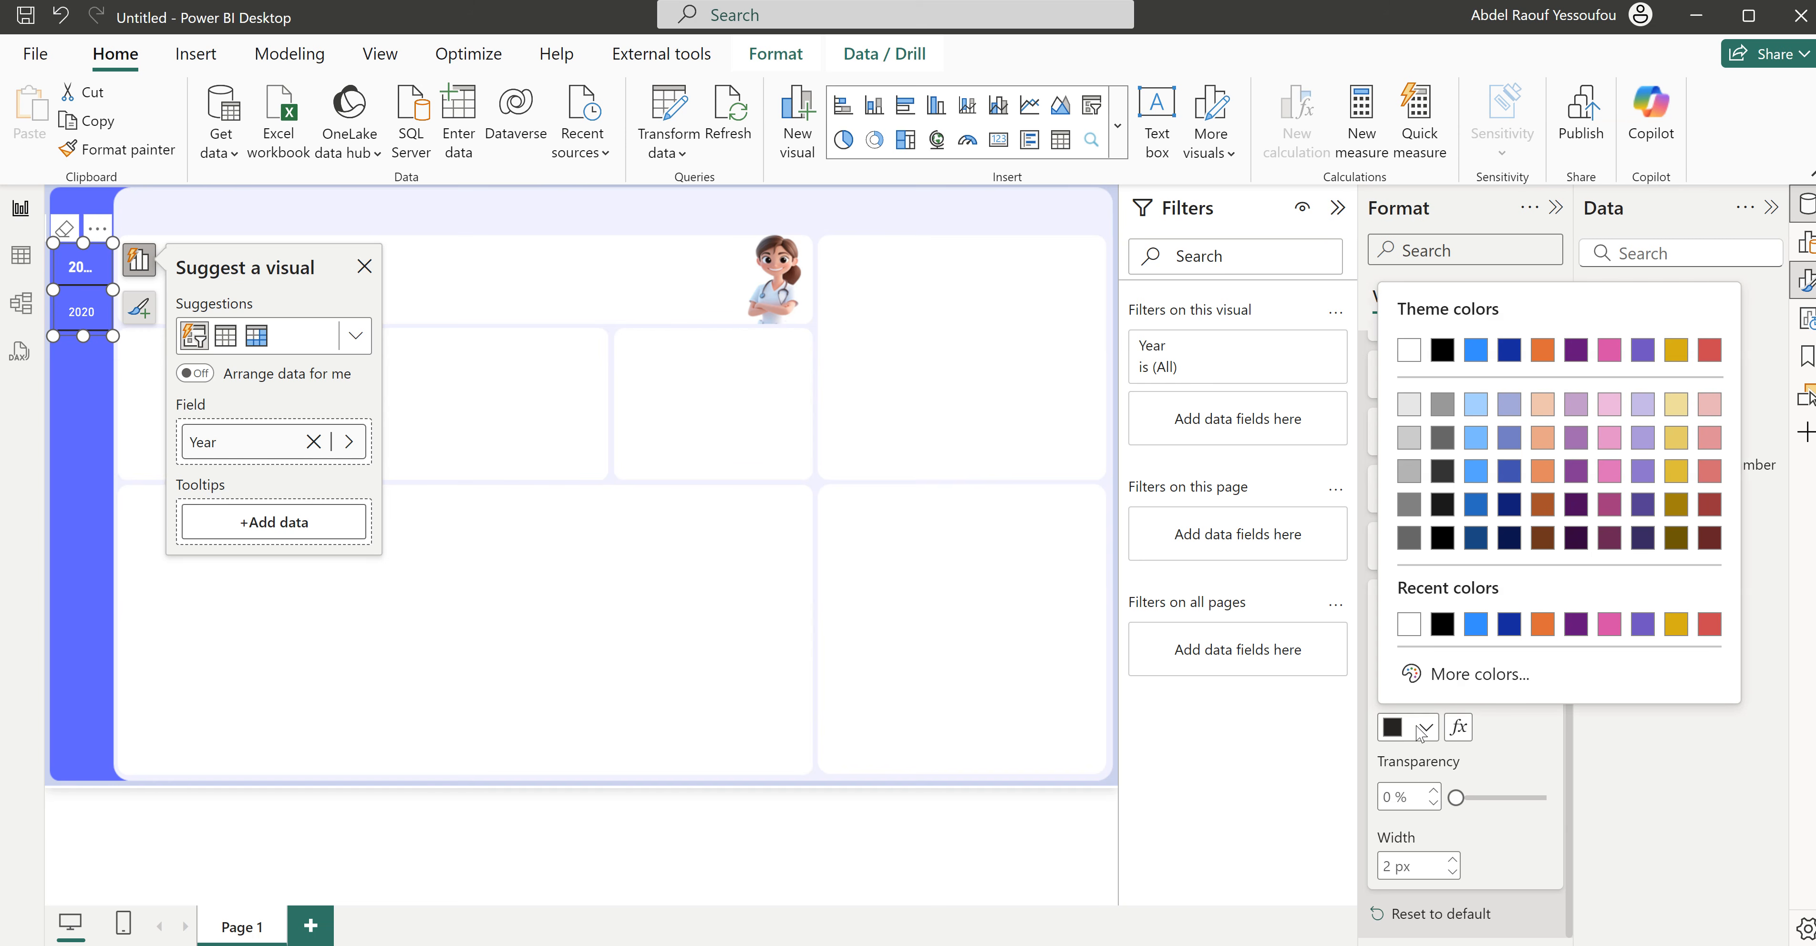
left_click(1410, 625)
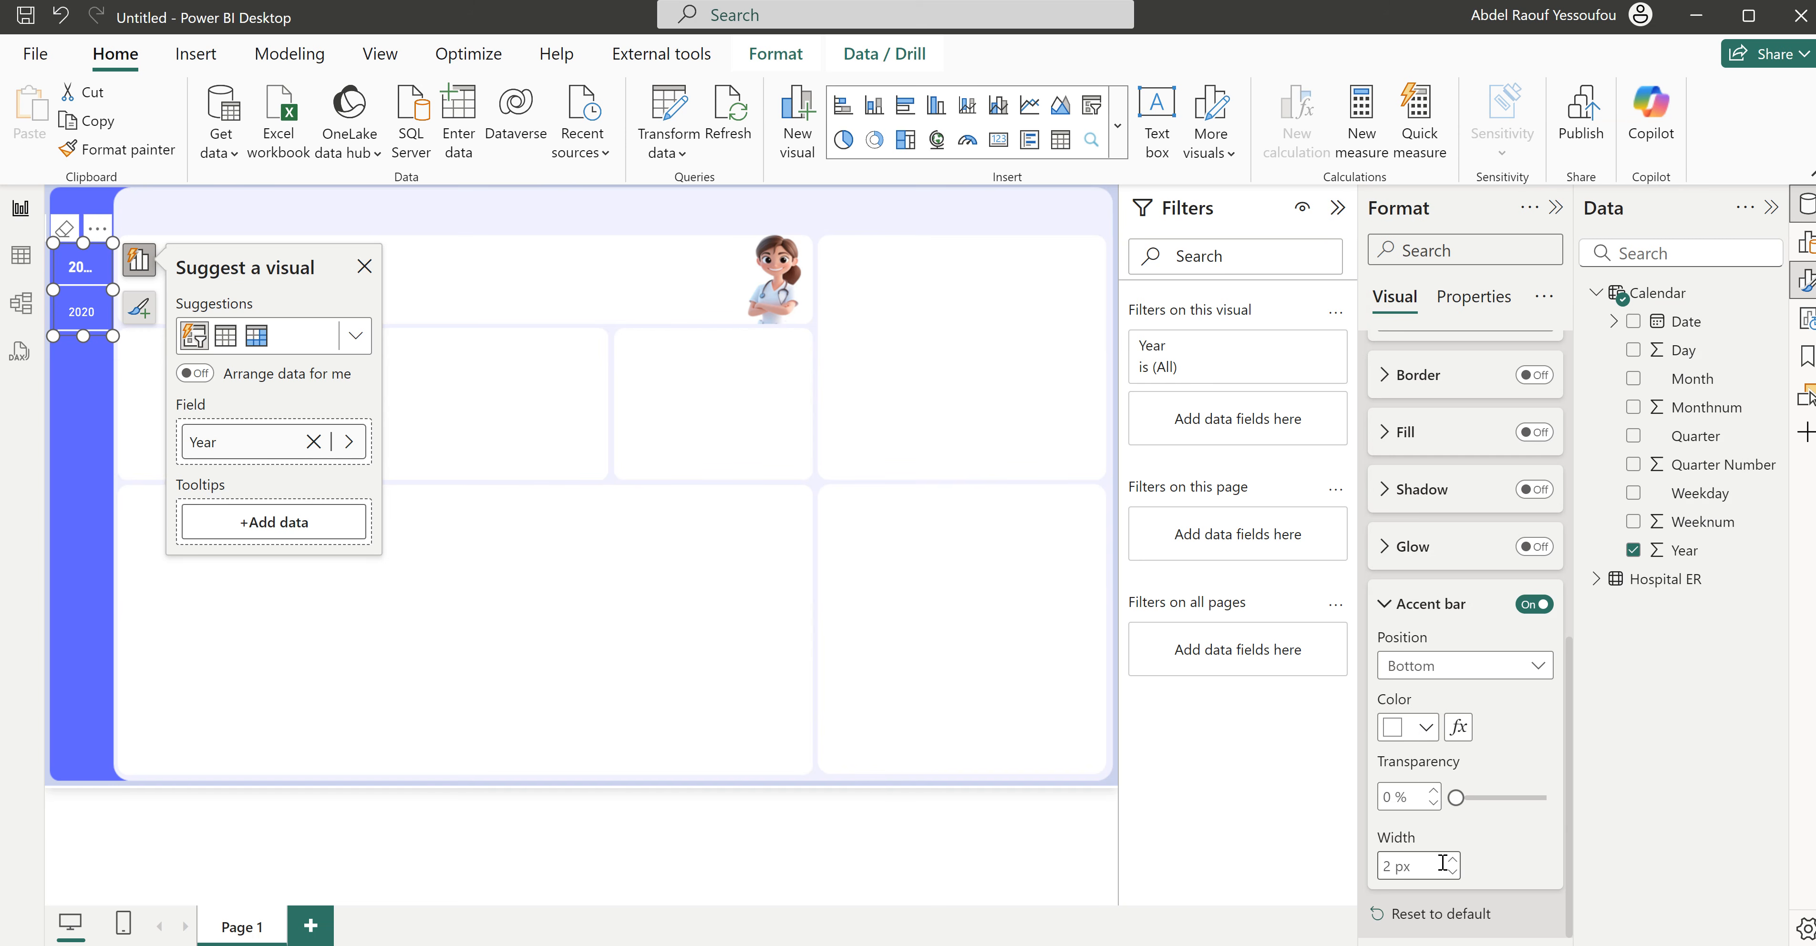
- For the Selected state, set the Year slicer buttons' accent bar width to 4 px
scroll(1415, 688, "up", 5)
scroll(1415, 687, "down", 5)
scroll(1456, 874, "up", 5)
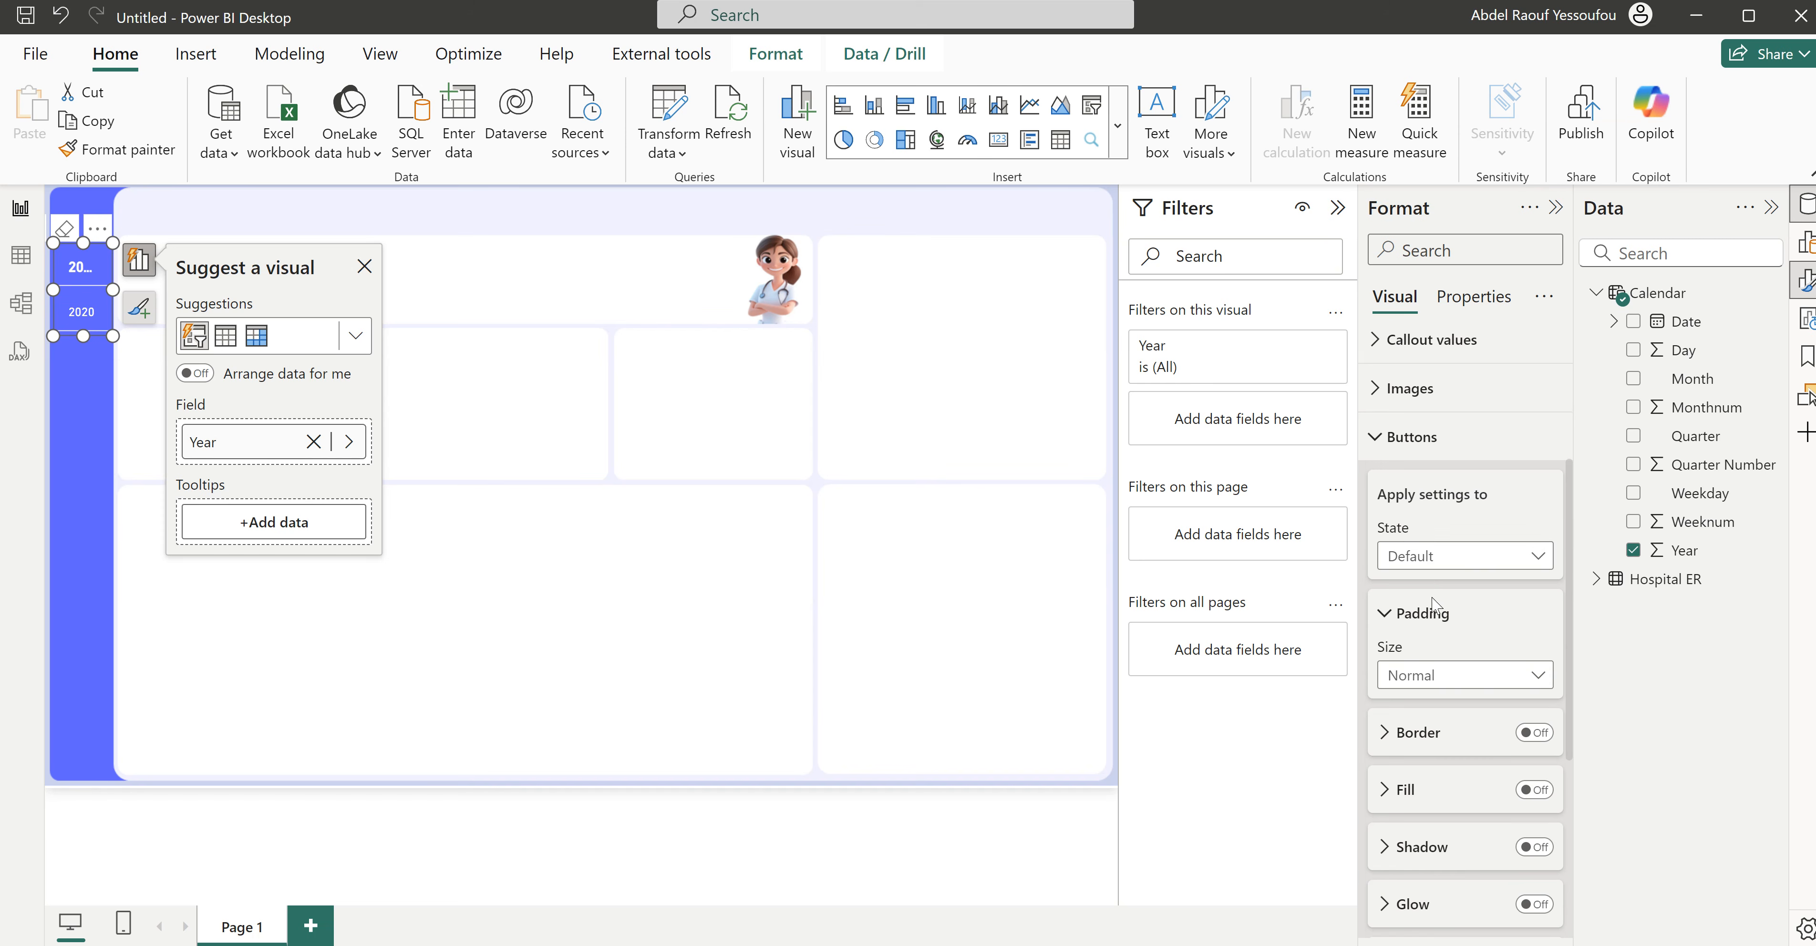
left_click(1447, 564)
scroll(1451, 702, "down", 5)
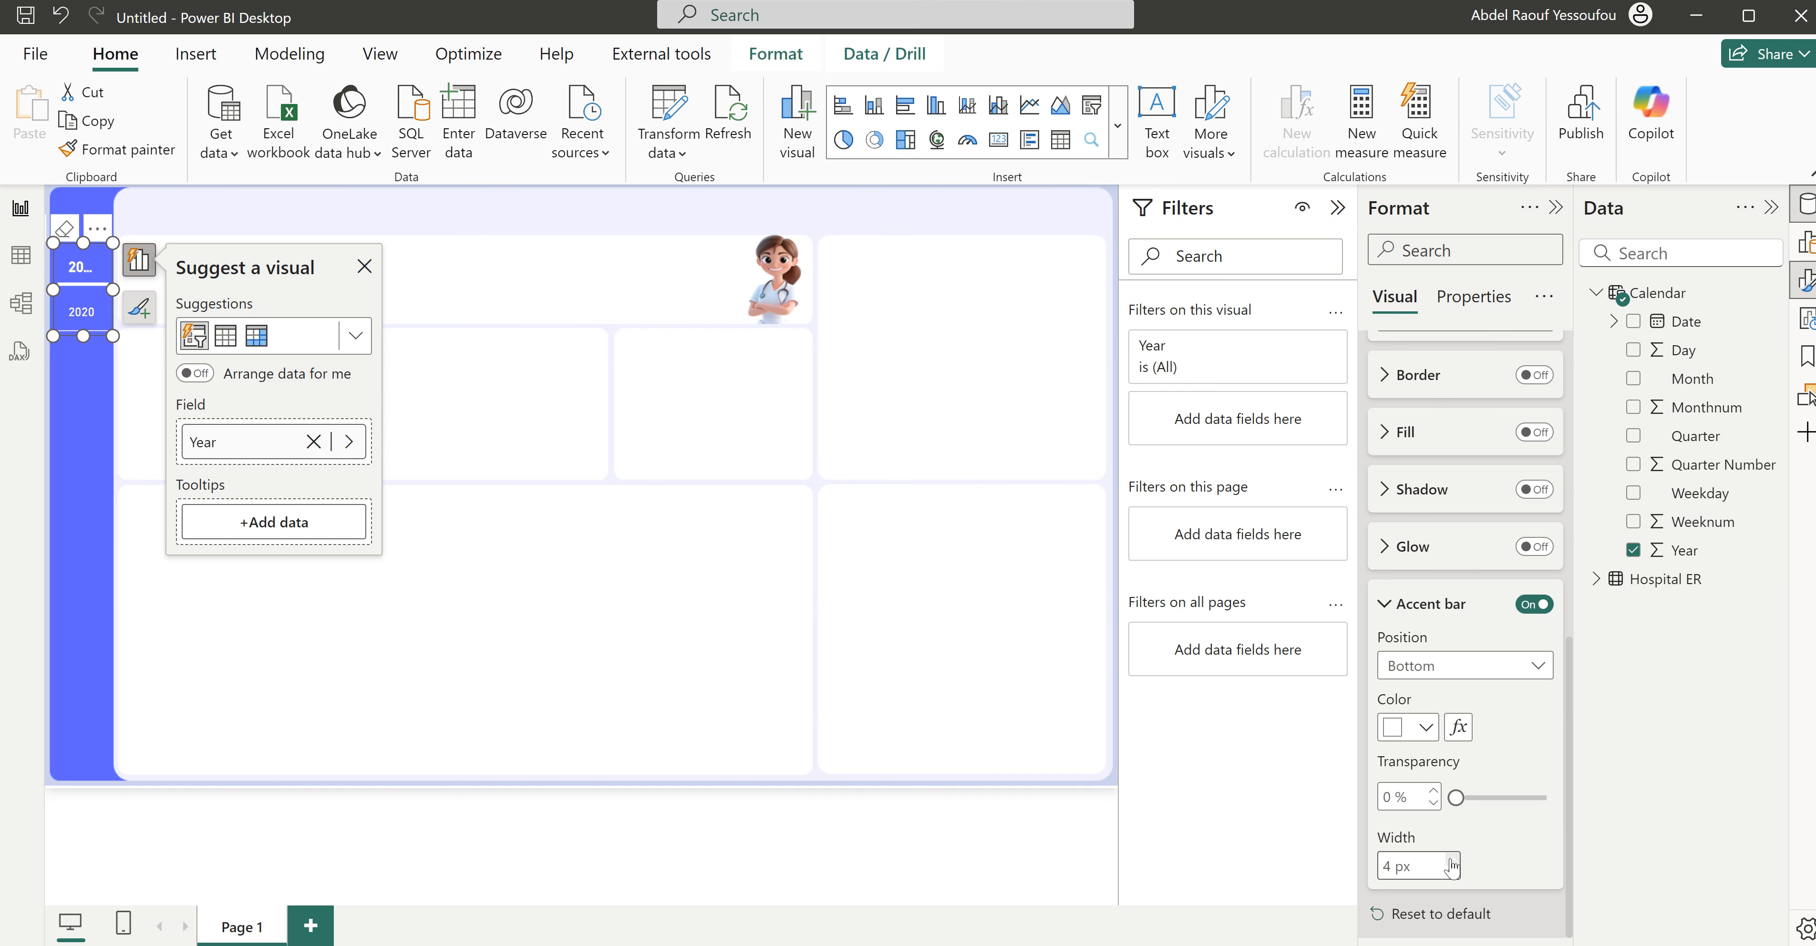
- Widen the Year slicer slightly toward the page's outer edge and nudge it right so it lines up with the blue sidebar
left_click_drag(47, 290, 21, 304)
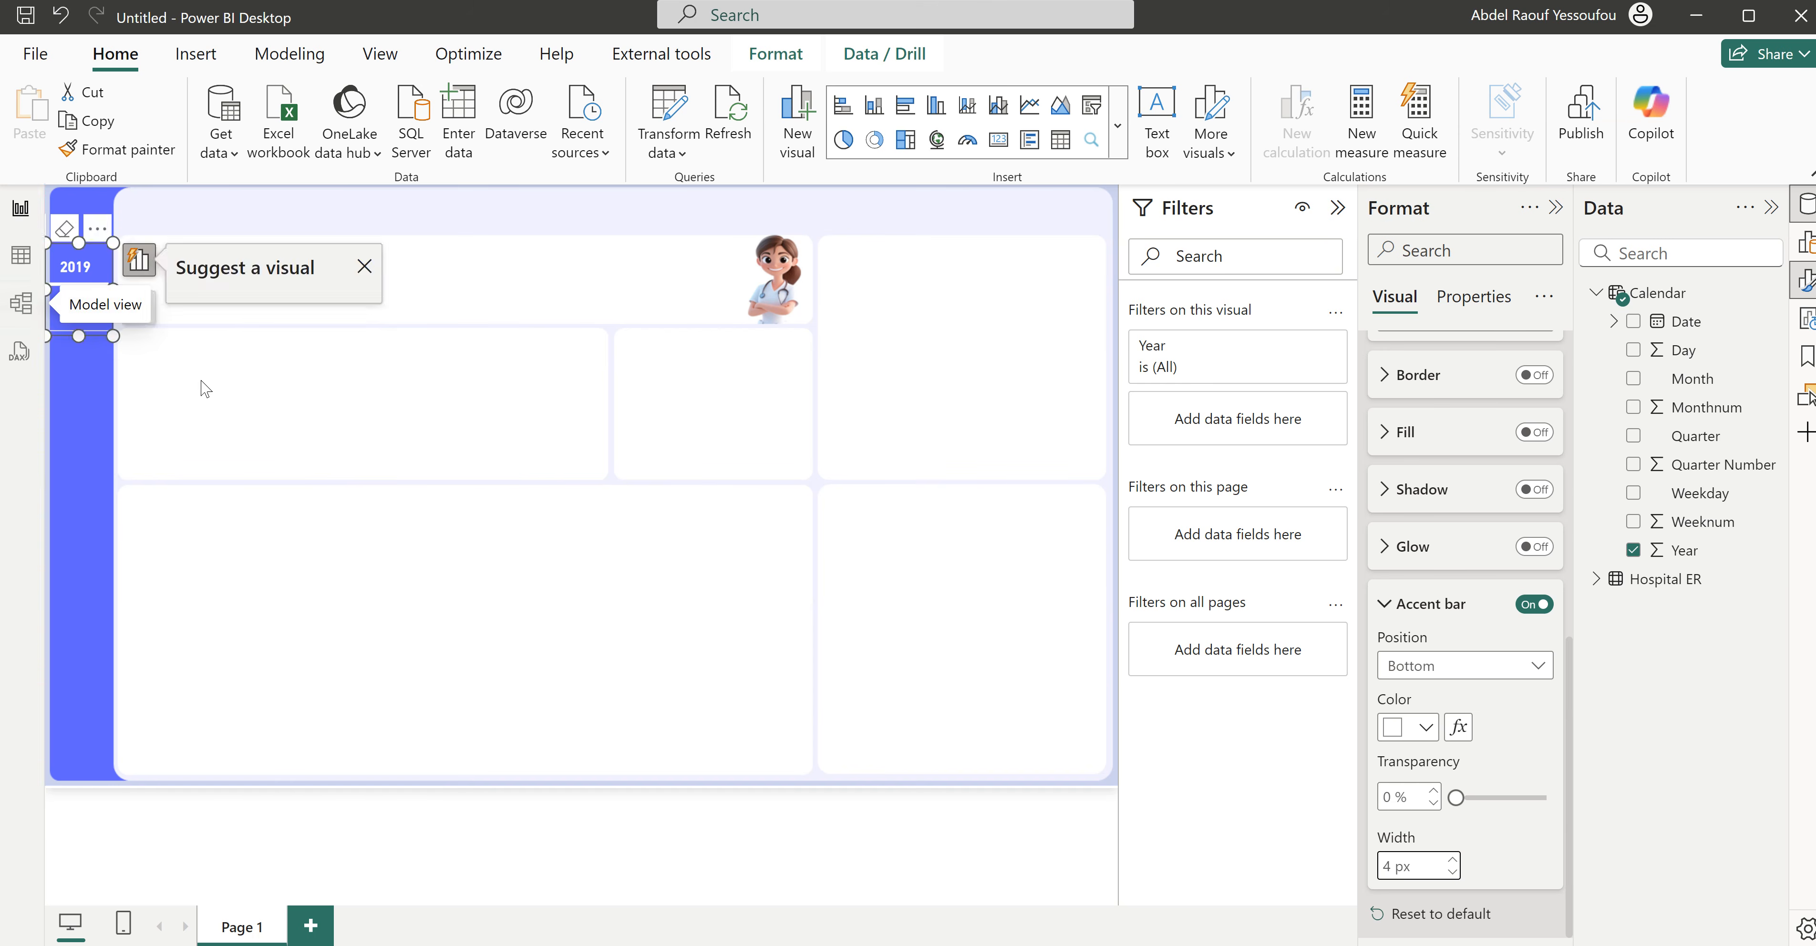
left_click(127, 410)
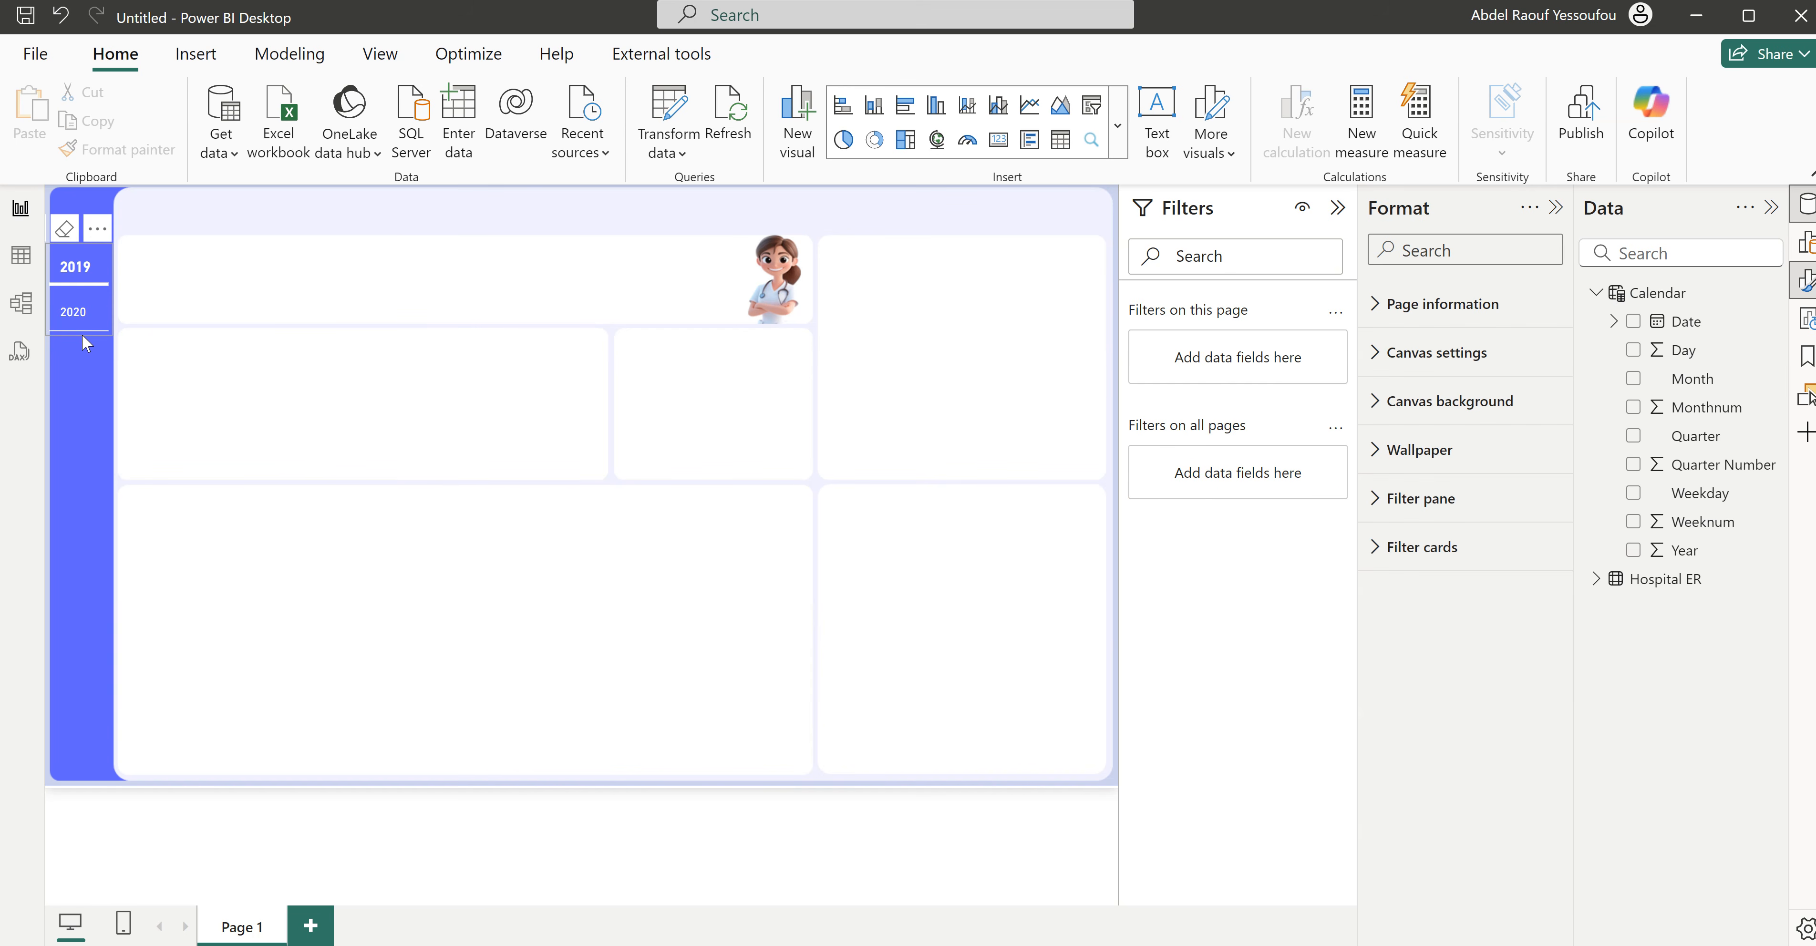
left_click(83, 342)
key("Right")
key("Right")
key("Right")
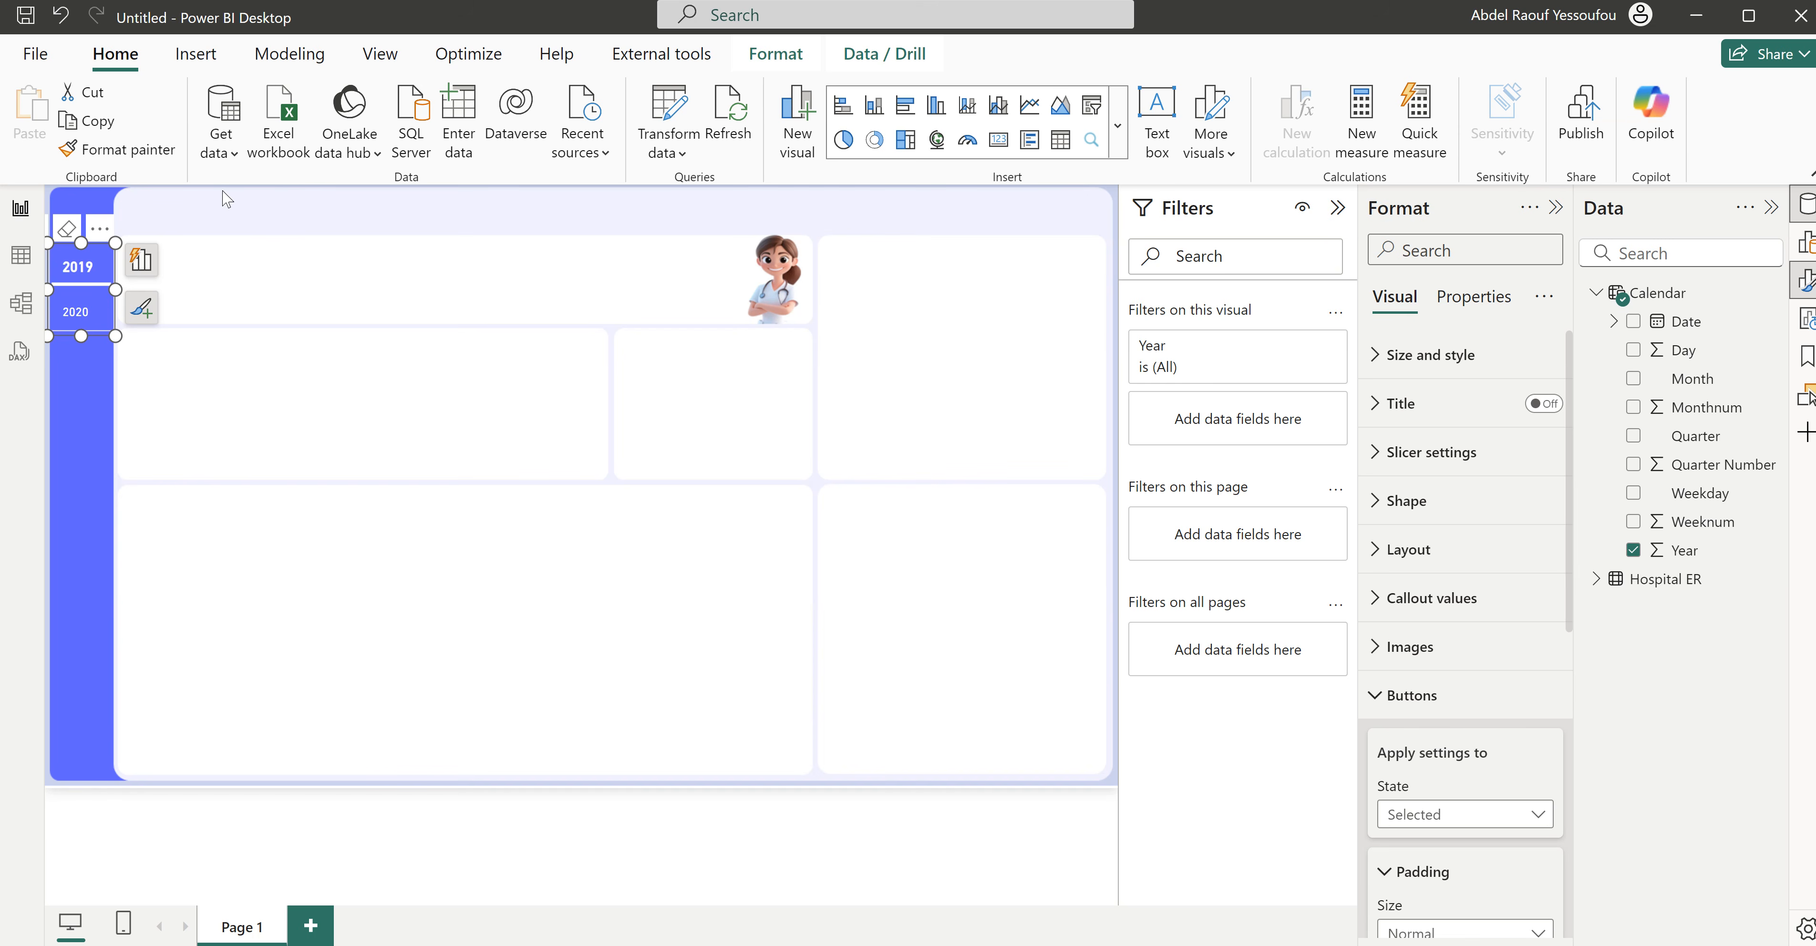
left_click(275, 214)
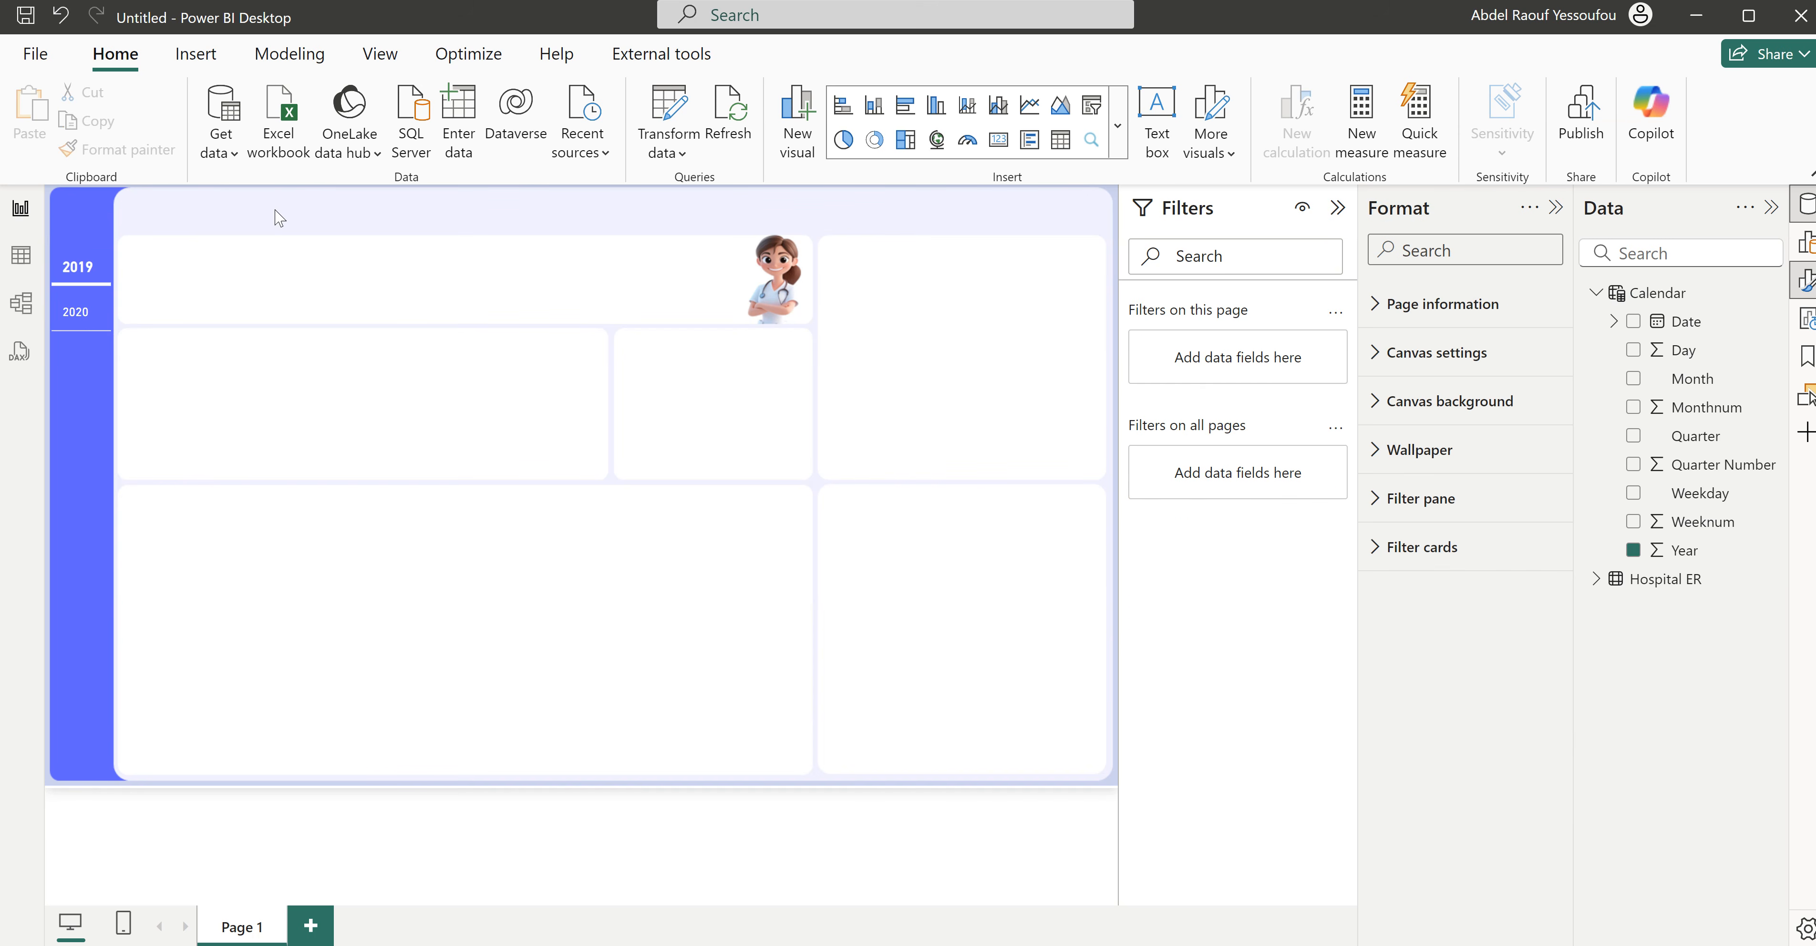
- Turn on Force selection for the Year slicer
left_click(91, 332)
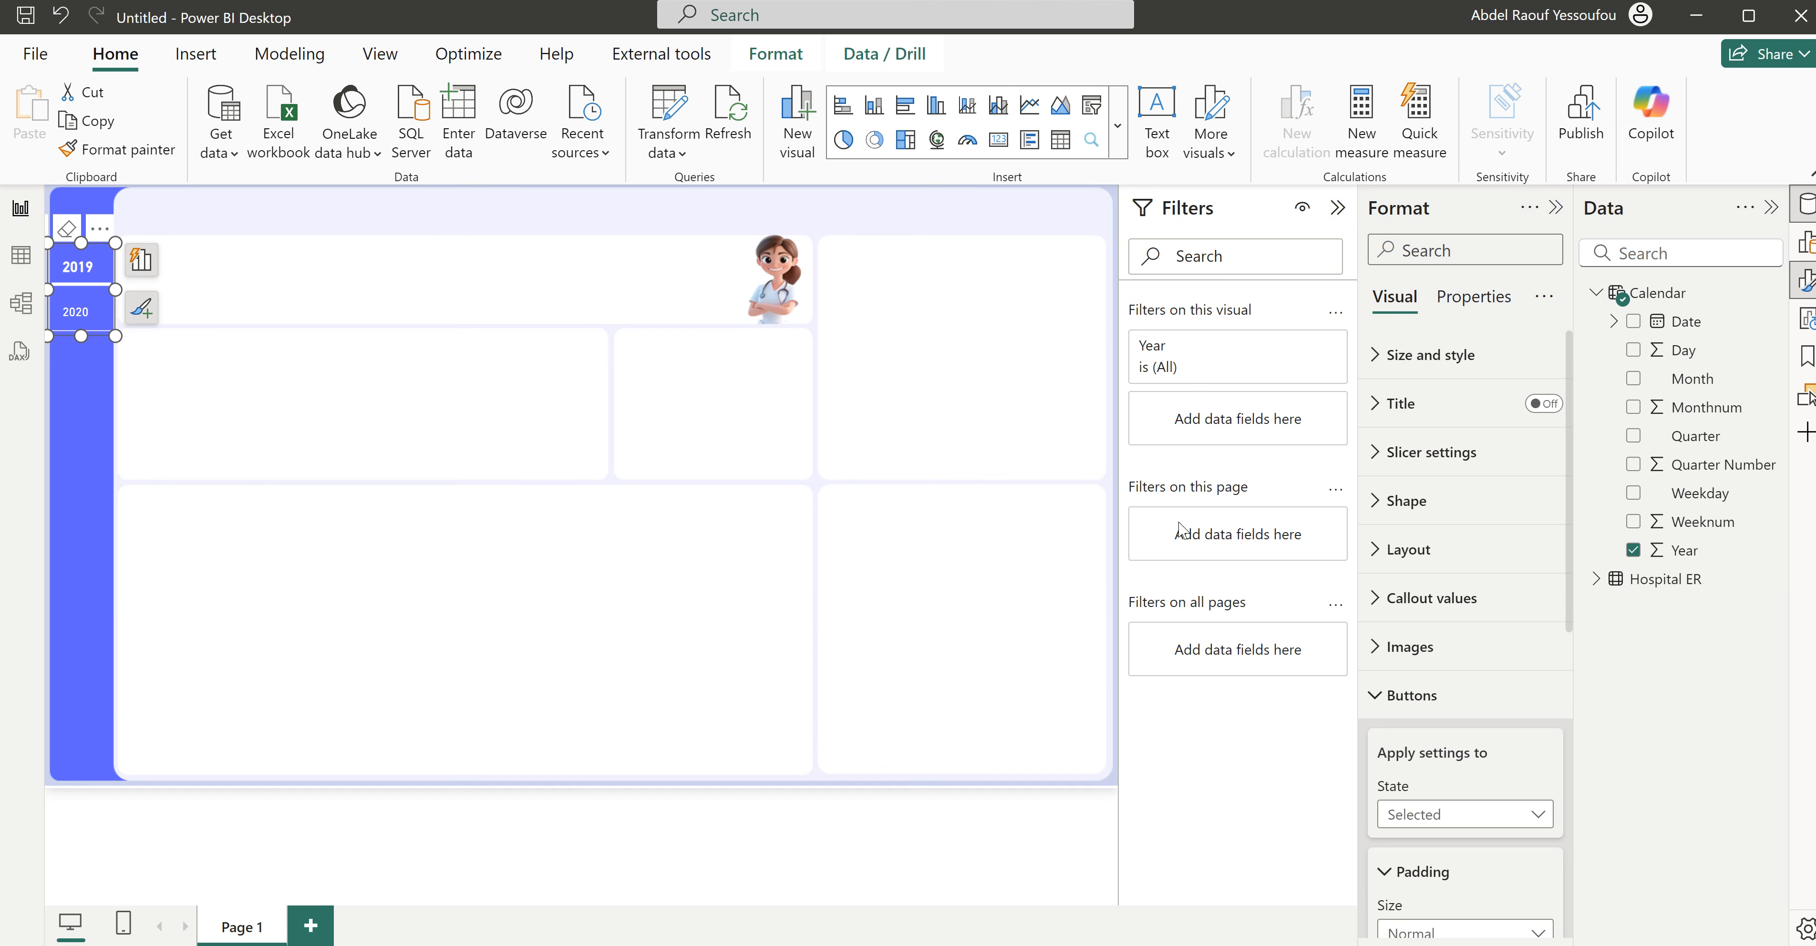
left_click(1425, 455)
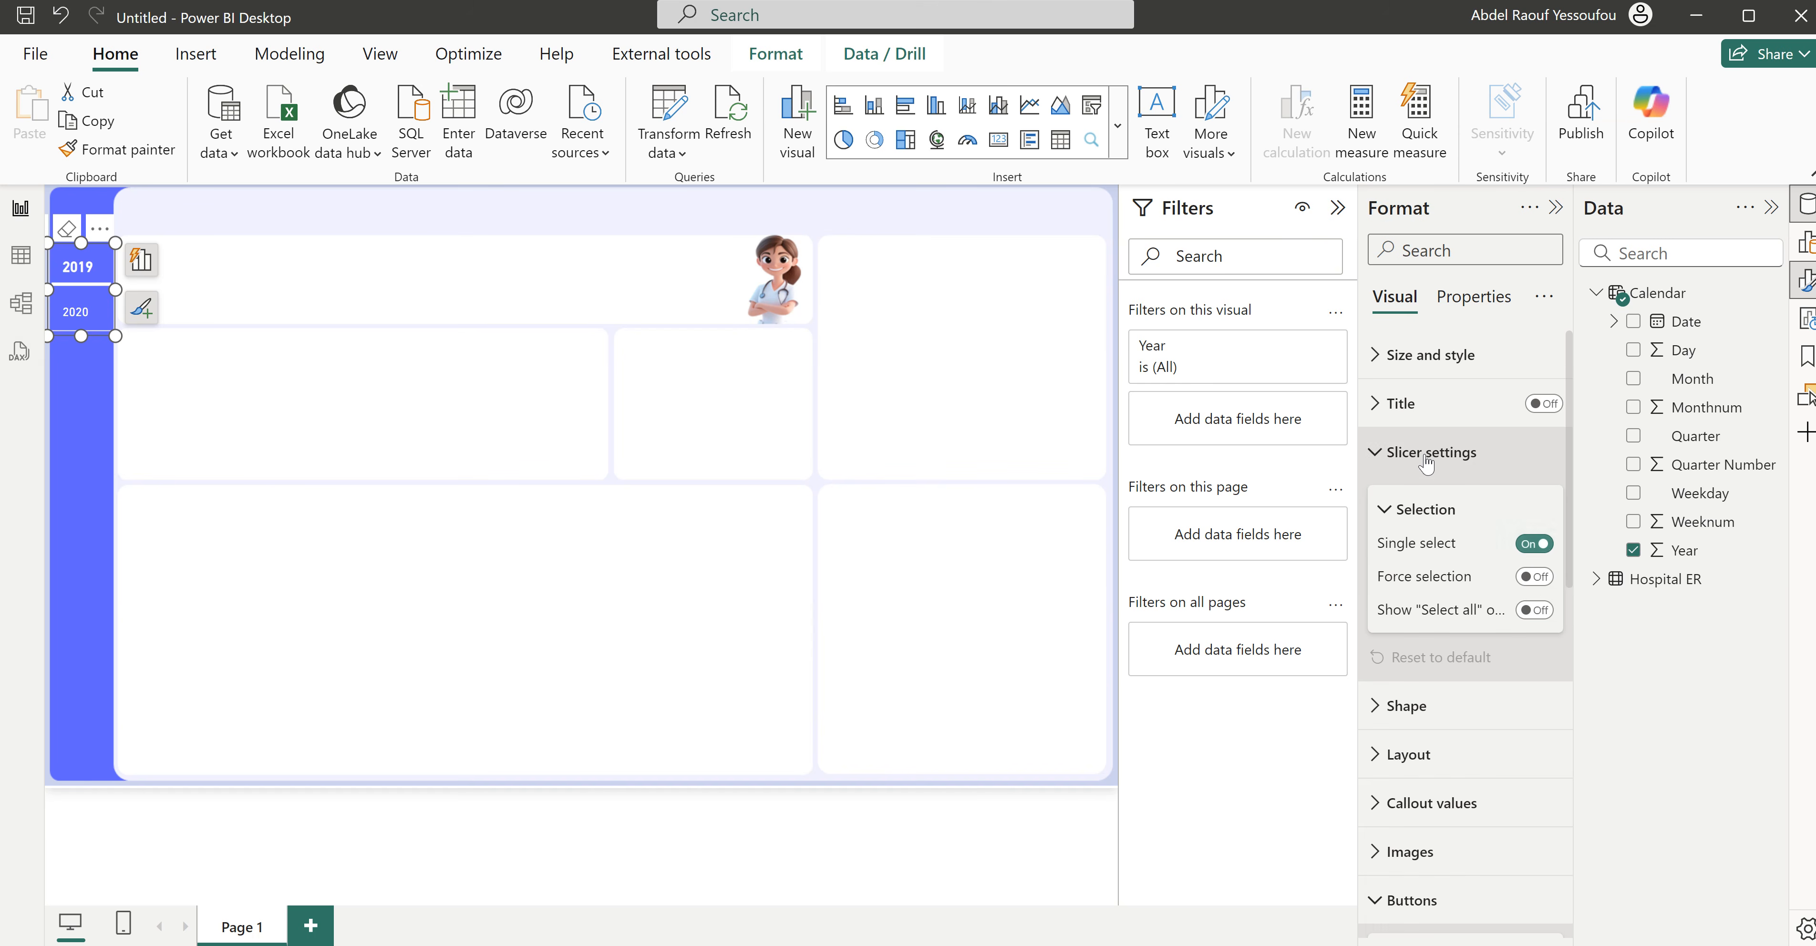
left_click(1537, 578)
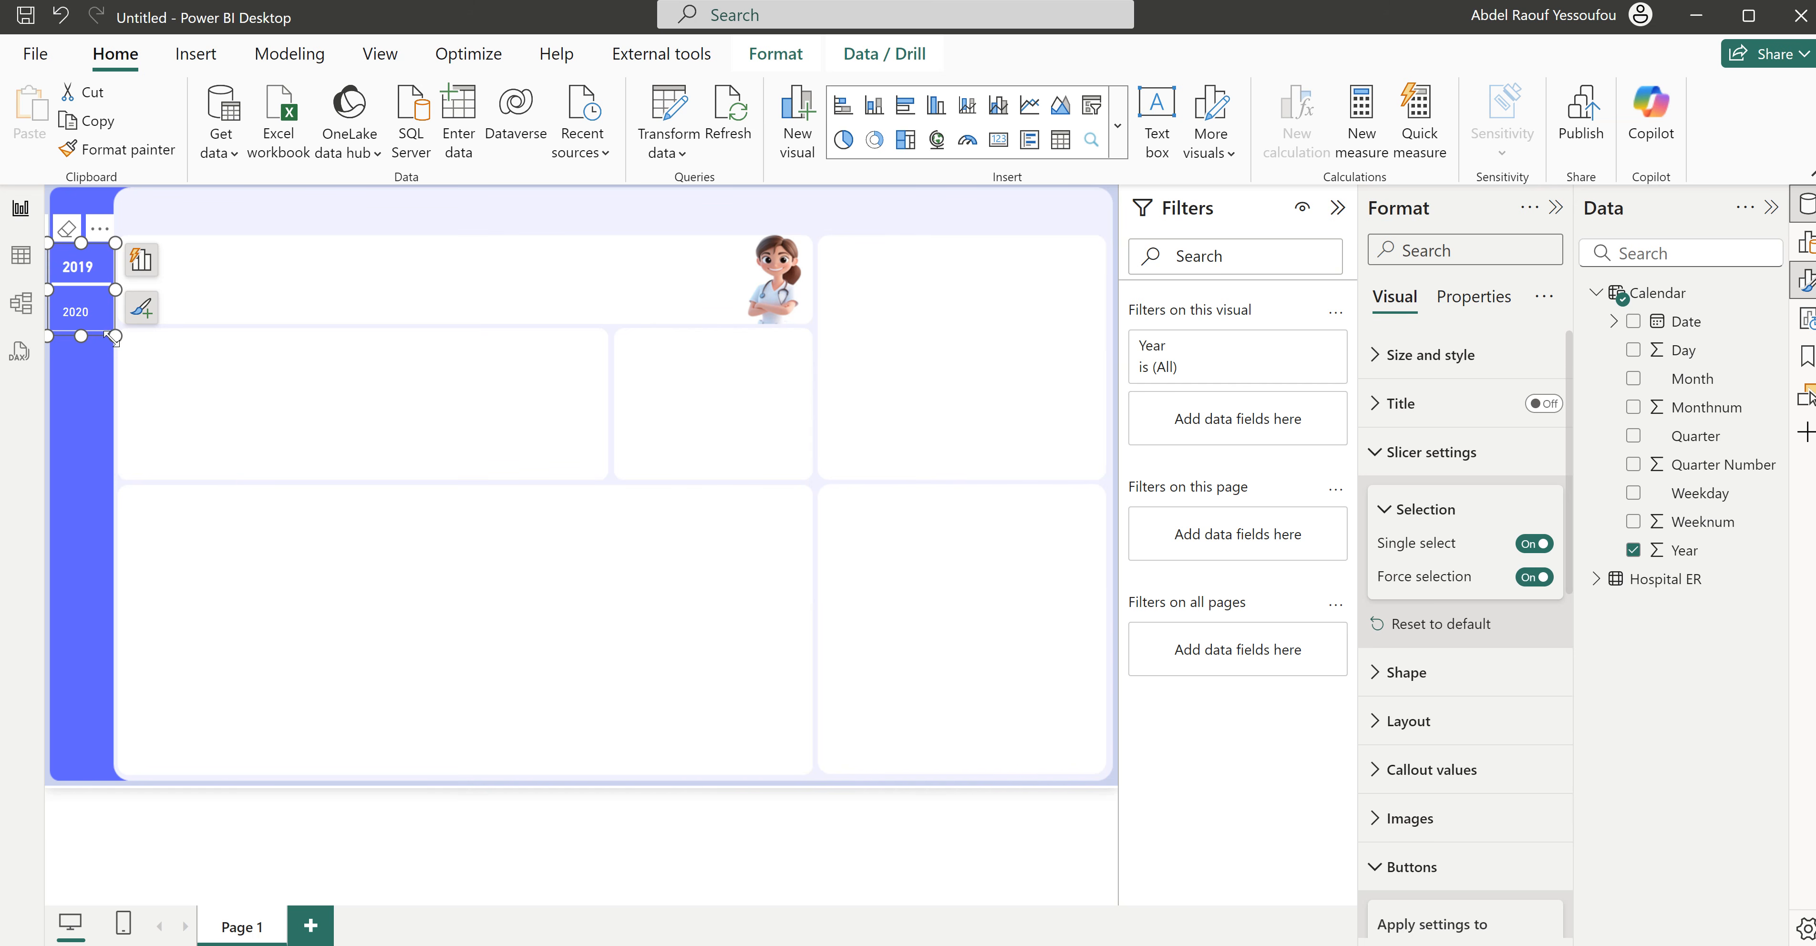
- Duplicate the Year slicer and place the copy below the original in the blue sidebar
key("ctrl+c")
left_click(341, 402)
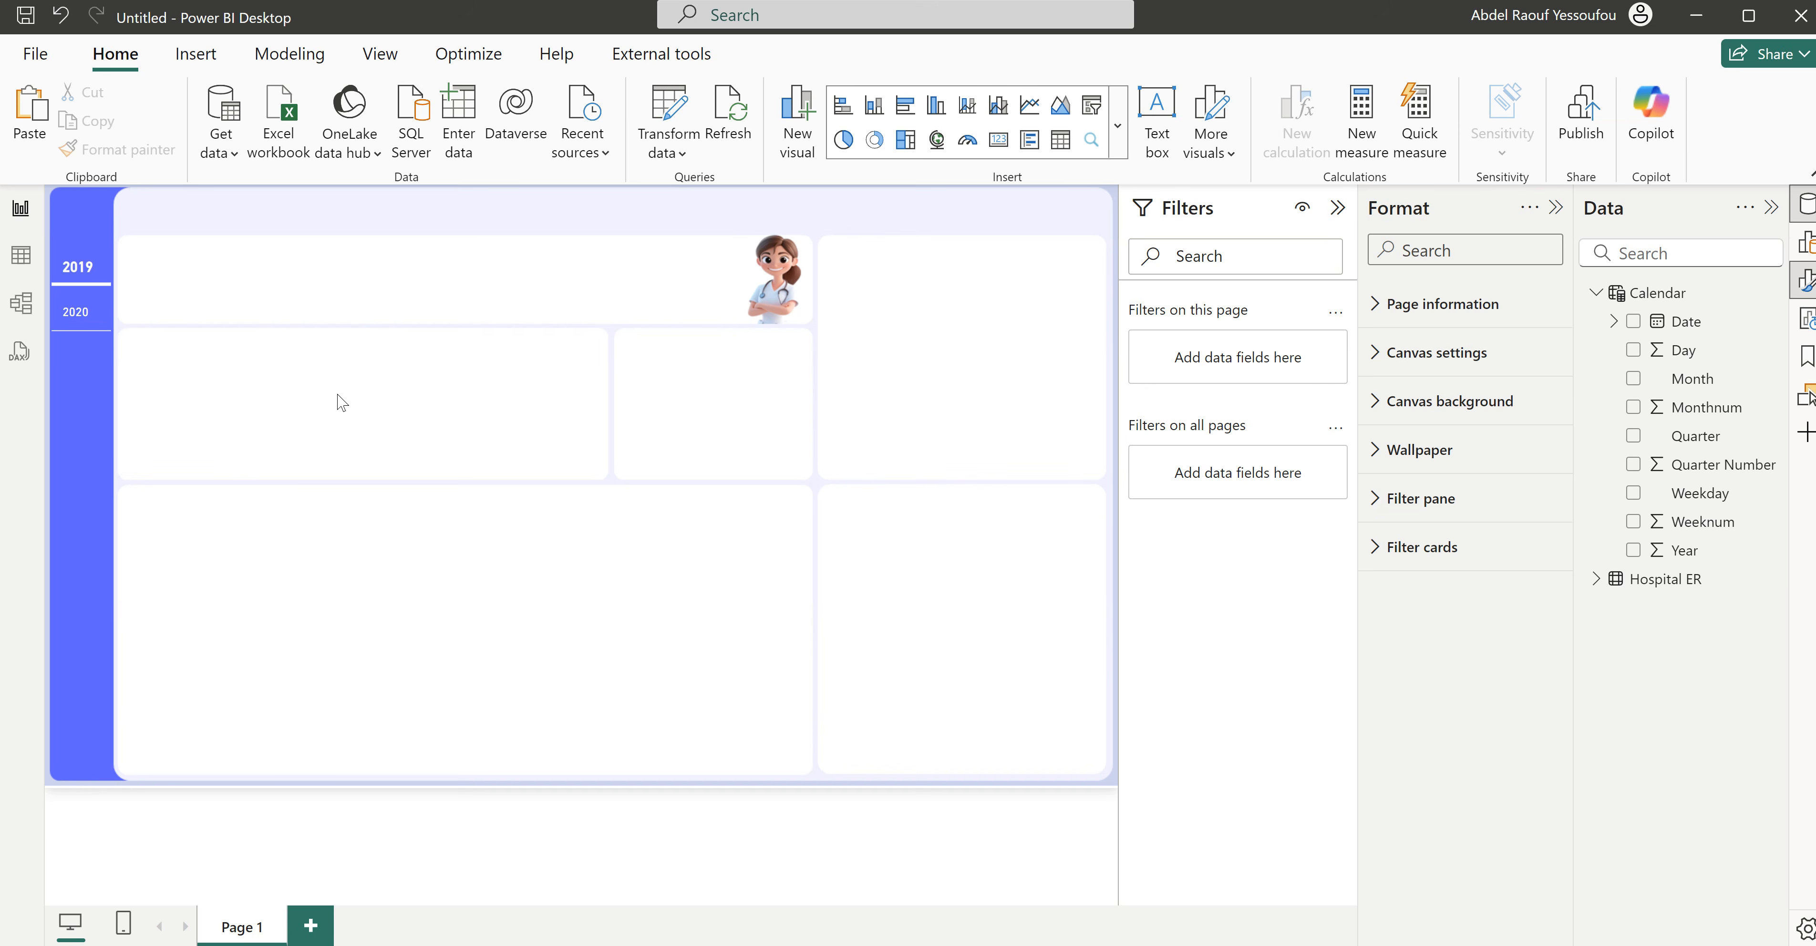
key("ctrl+v")
left_click_drag(109, 248, 123, 431)
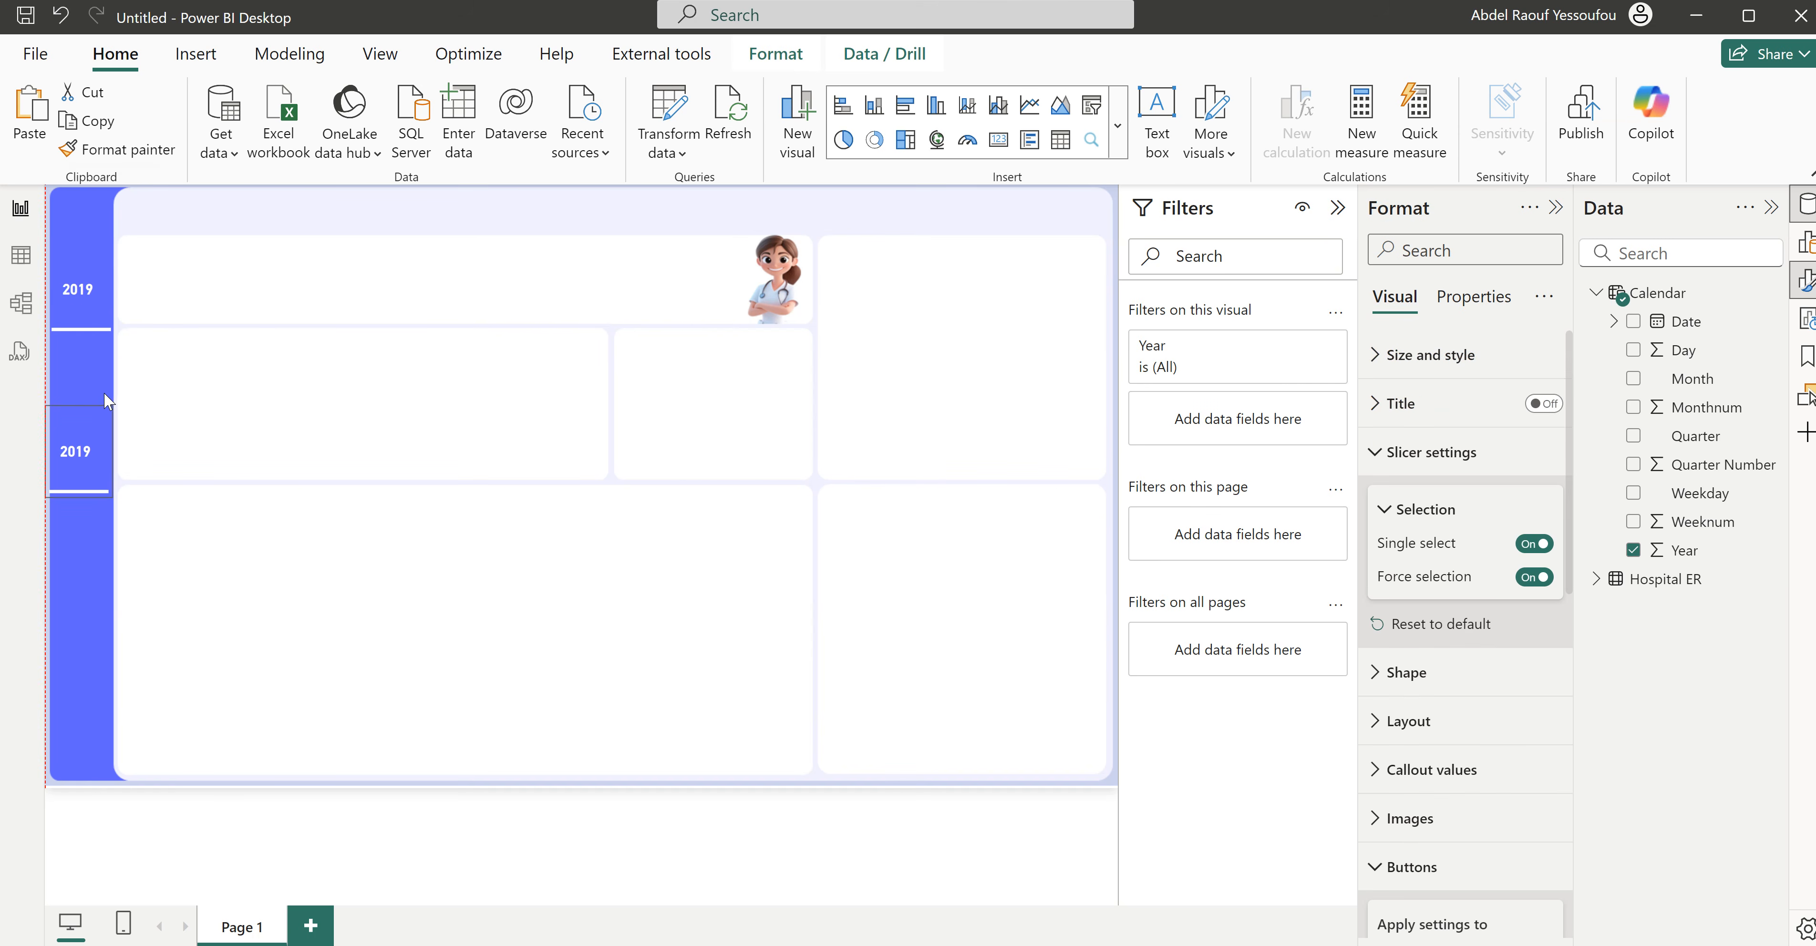
- Replace the copied slicer's Year field with Month from the Calendar table and make the slicer taller
left_click(1634, 551)
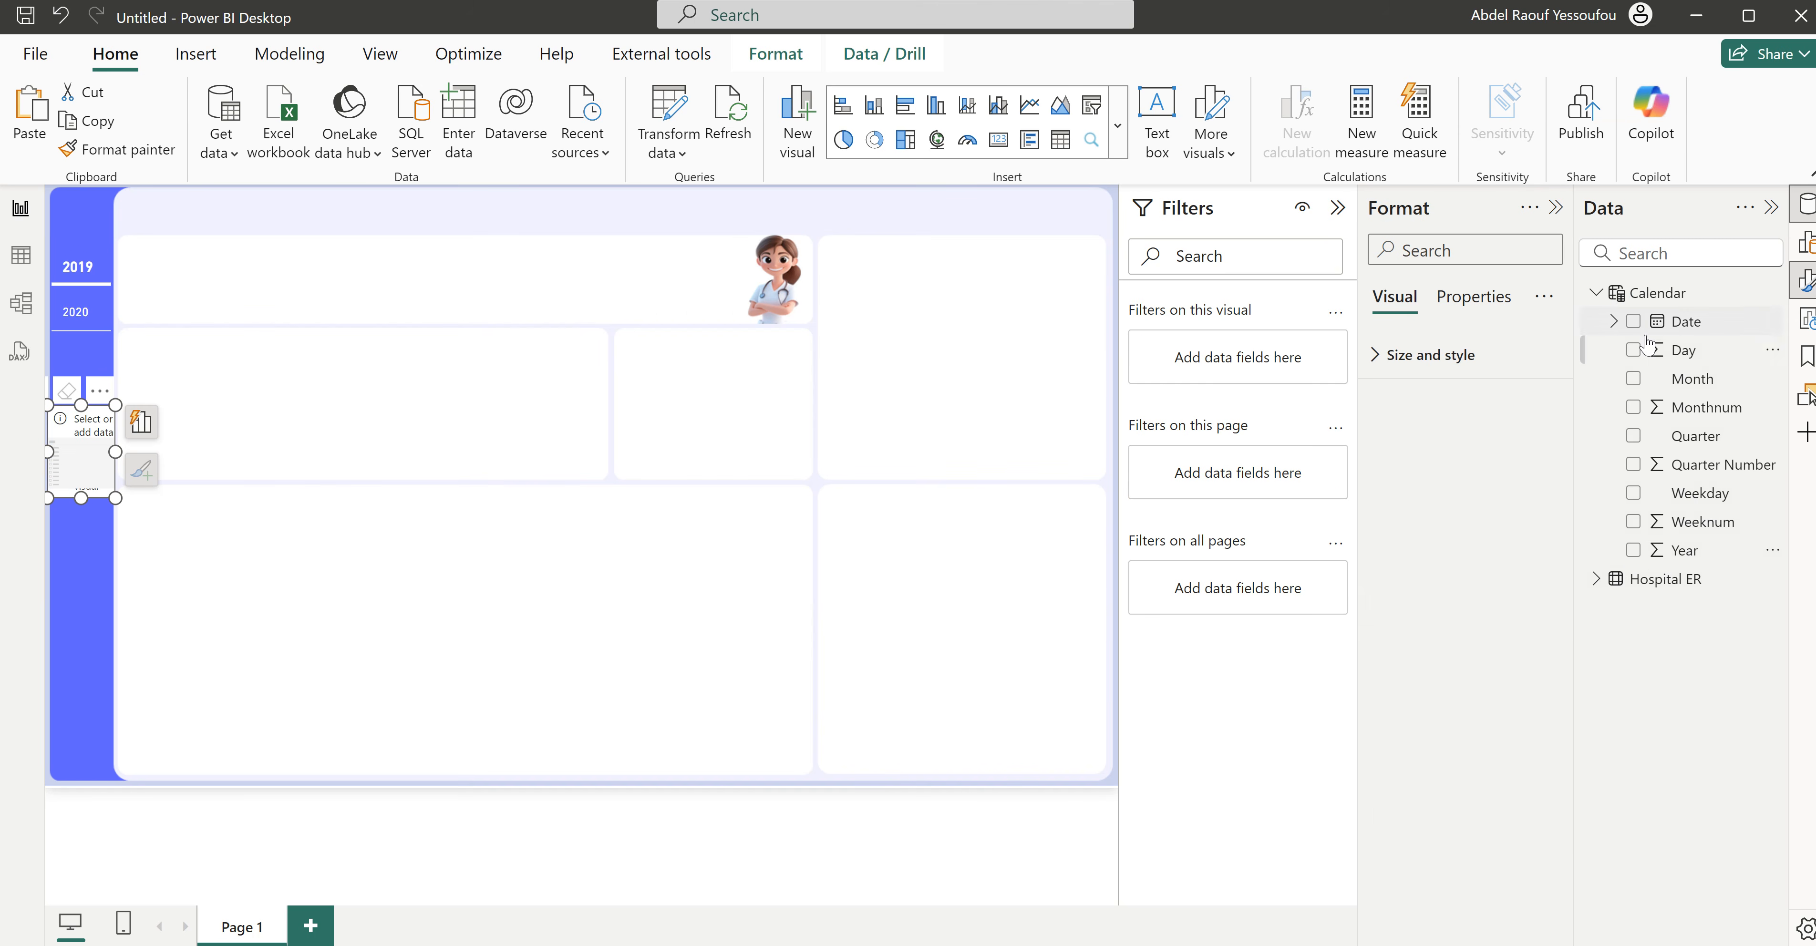
left_click(1635, 379)
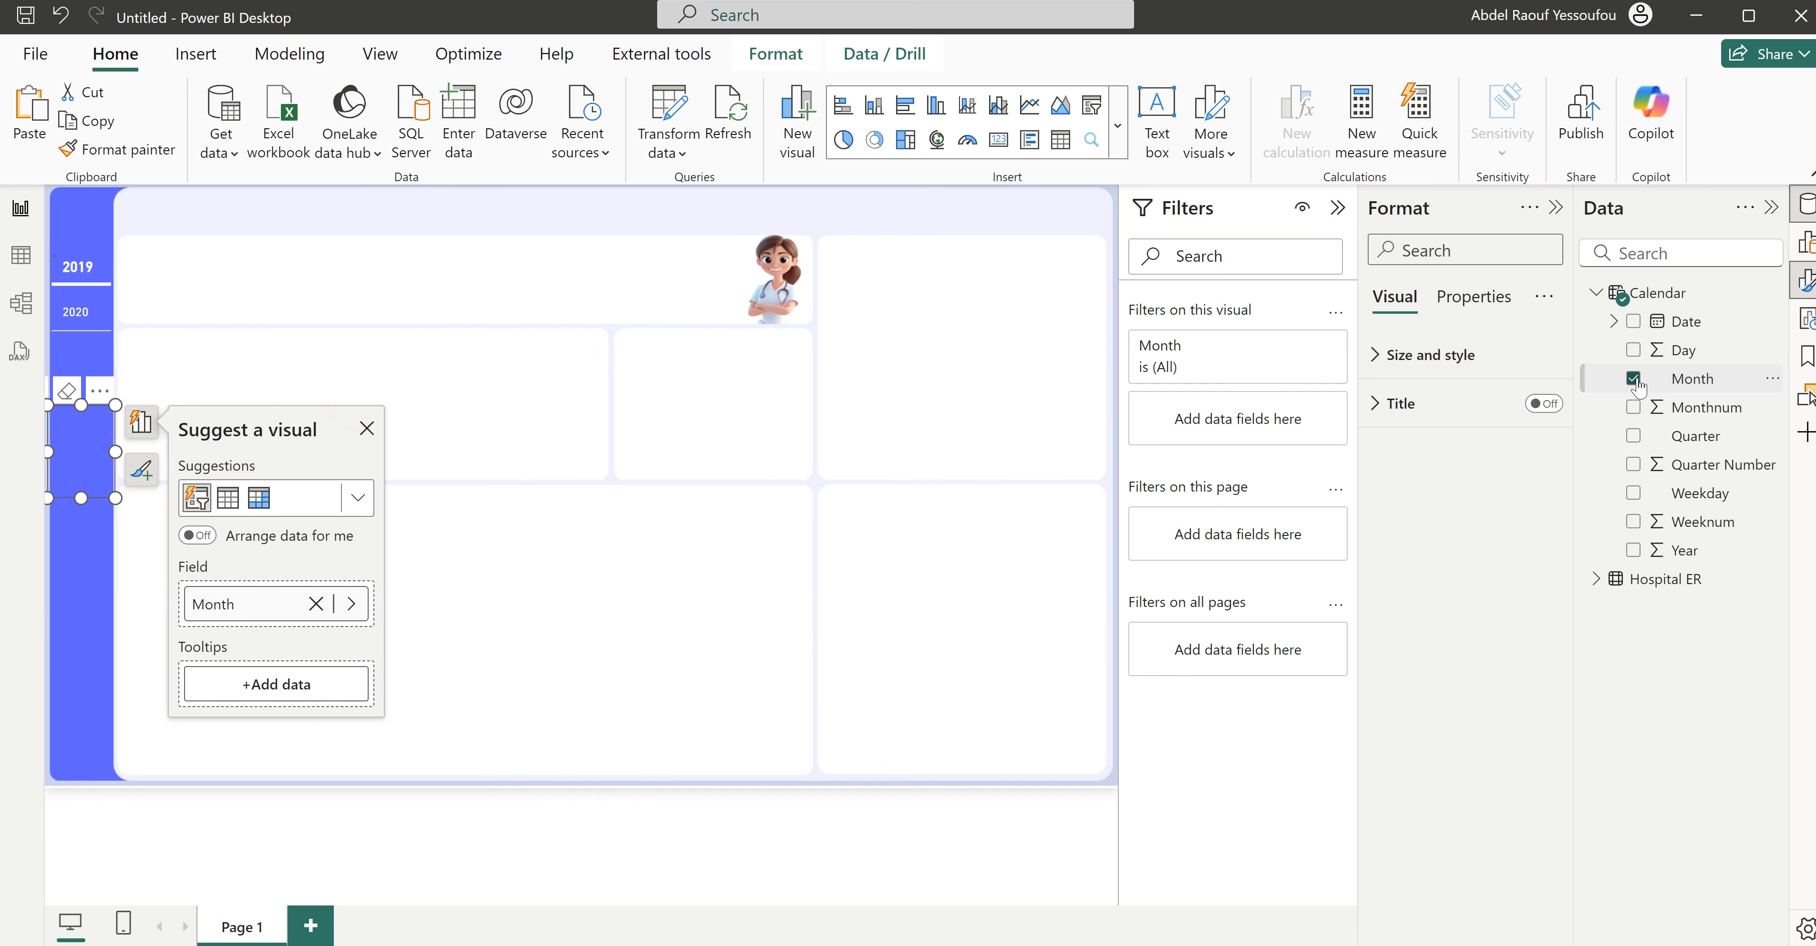
left_click_drag(81, 496, 85, 617)
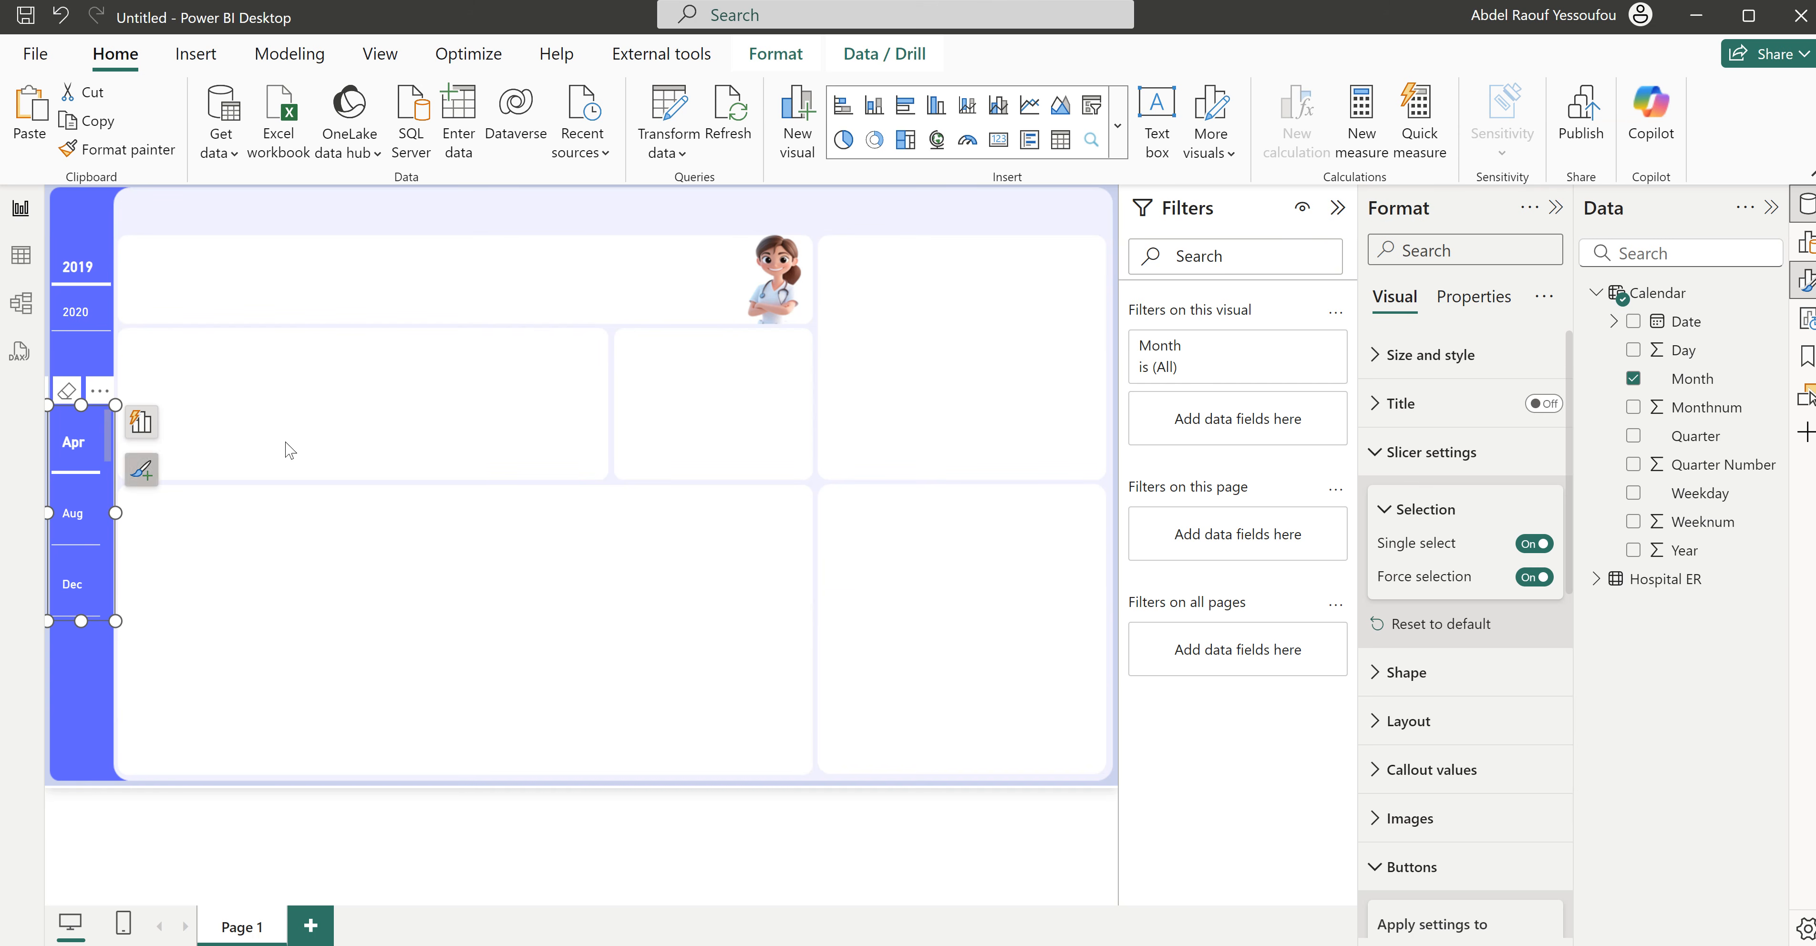
- Sort the Calendar table's Month column by Monthnum and close the formula editor without changes
left_click(1707, 385)
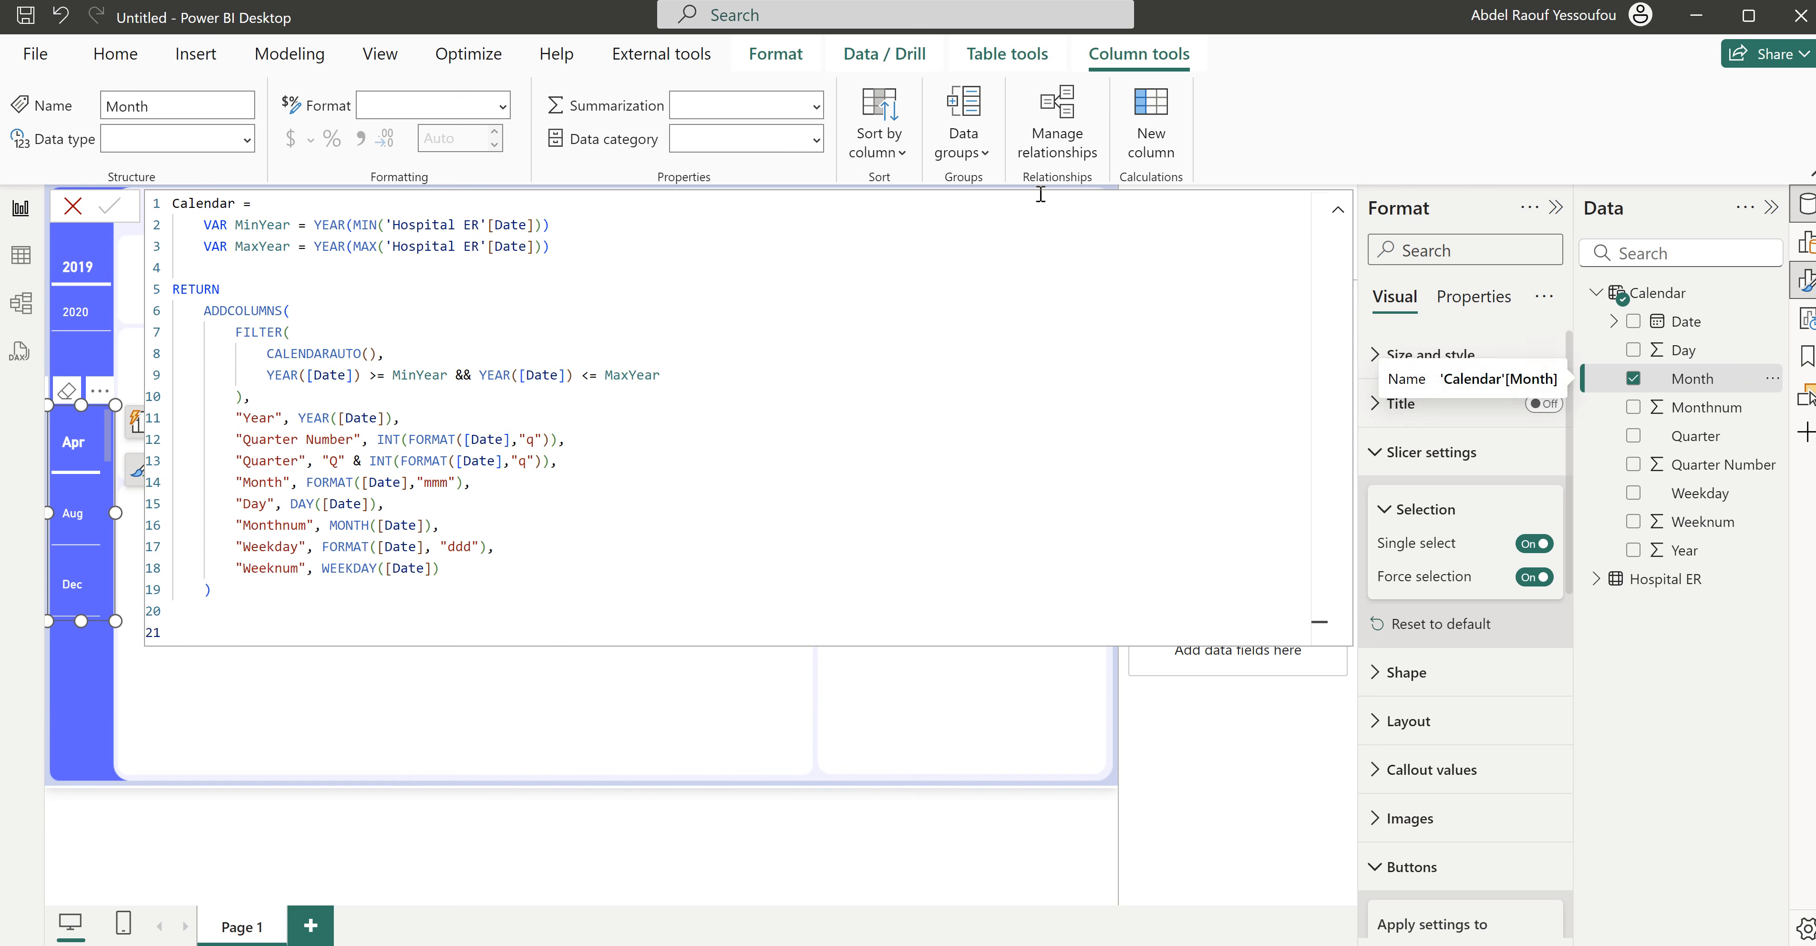
left_click(881, 152)
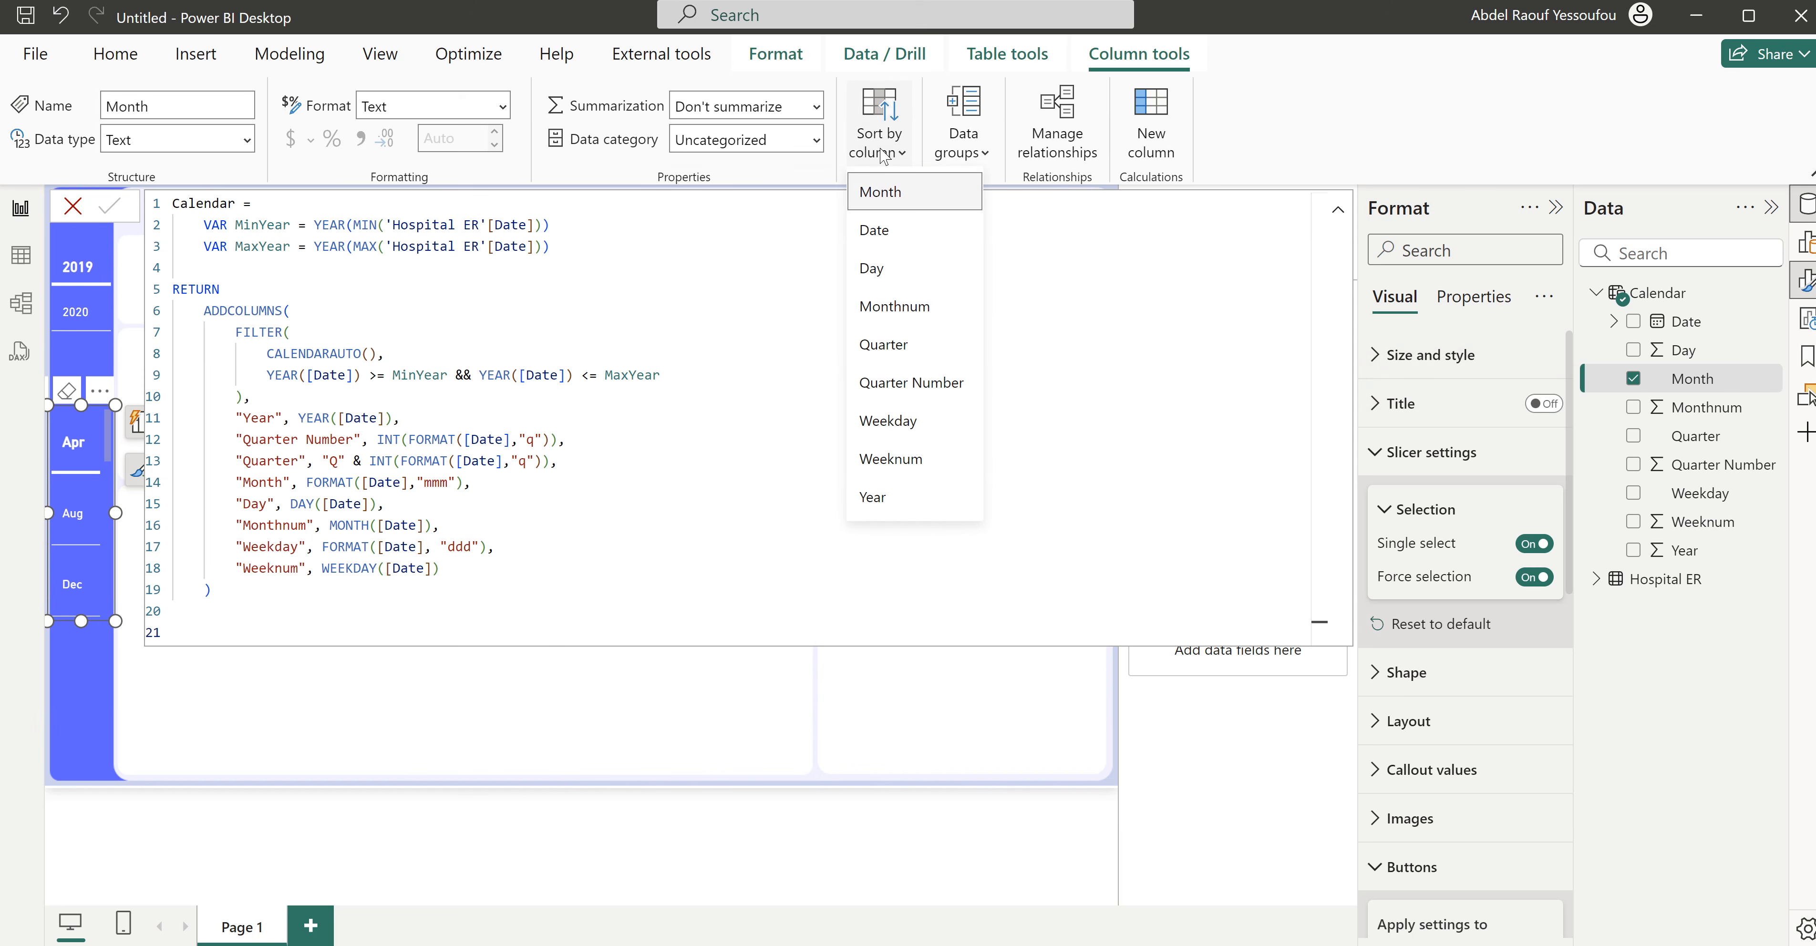
left_click(896, 315)
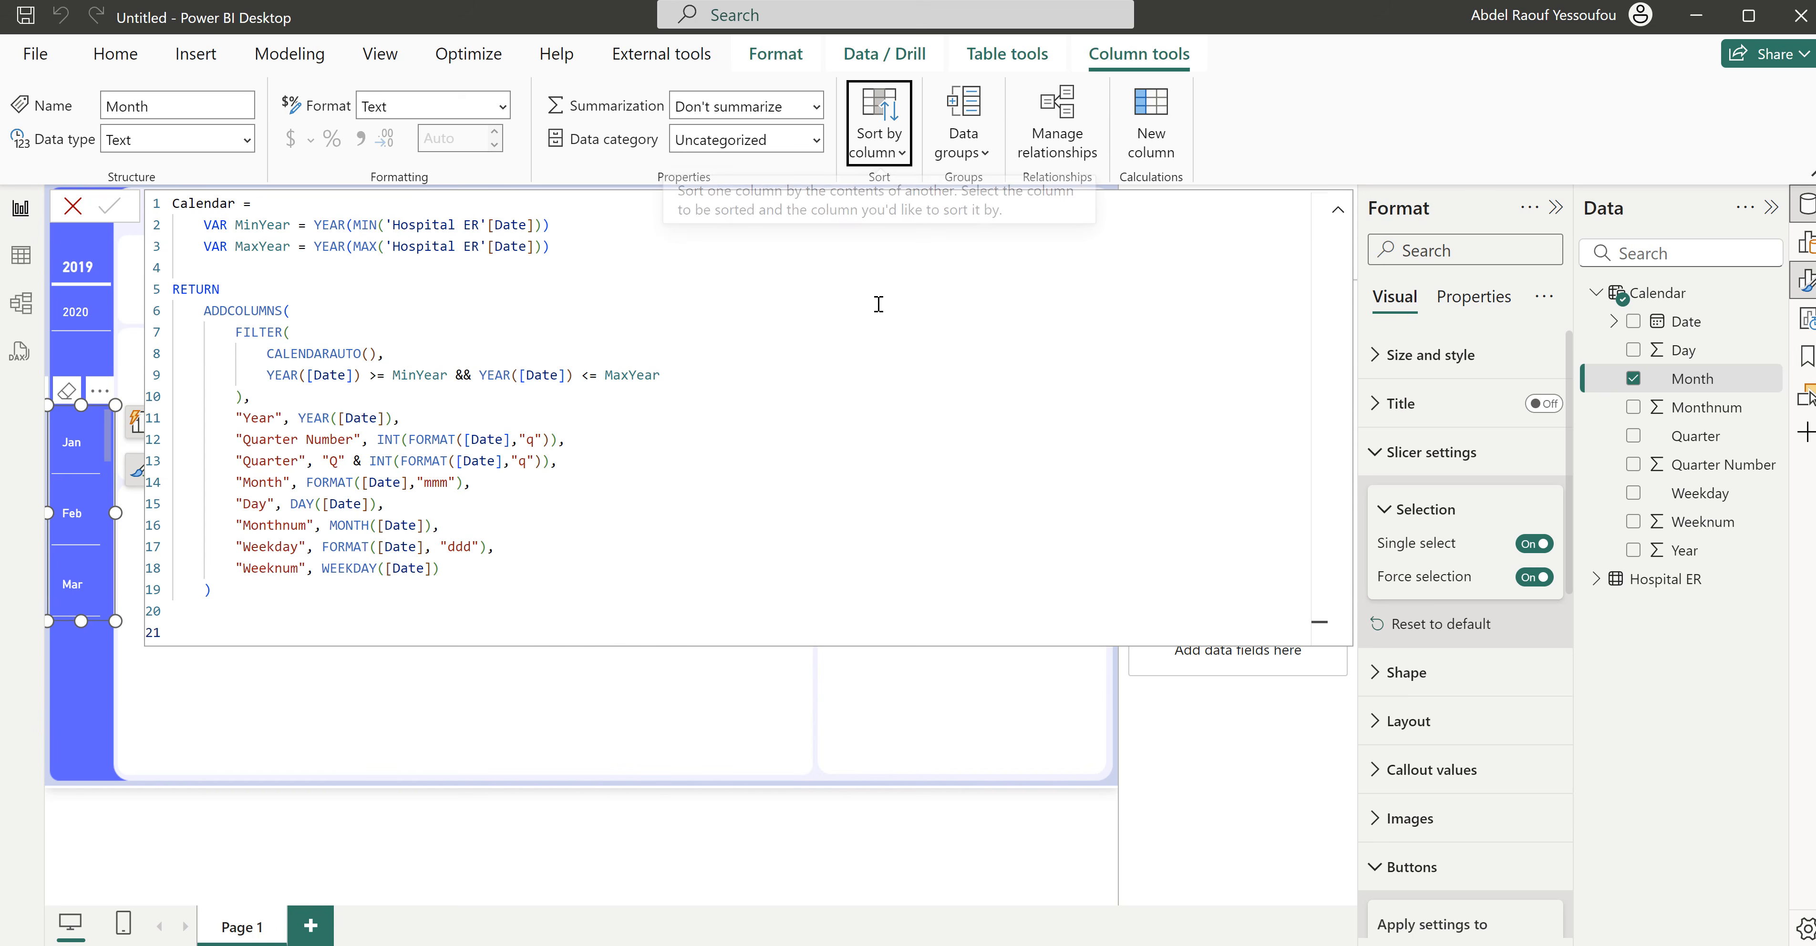
left_click(75, 212)
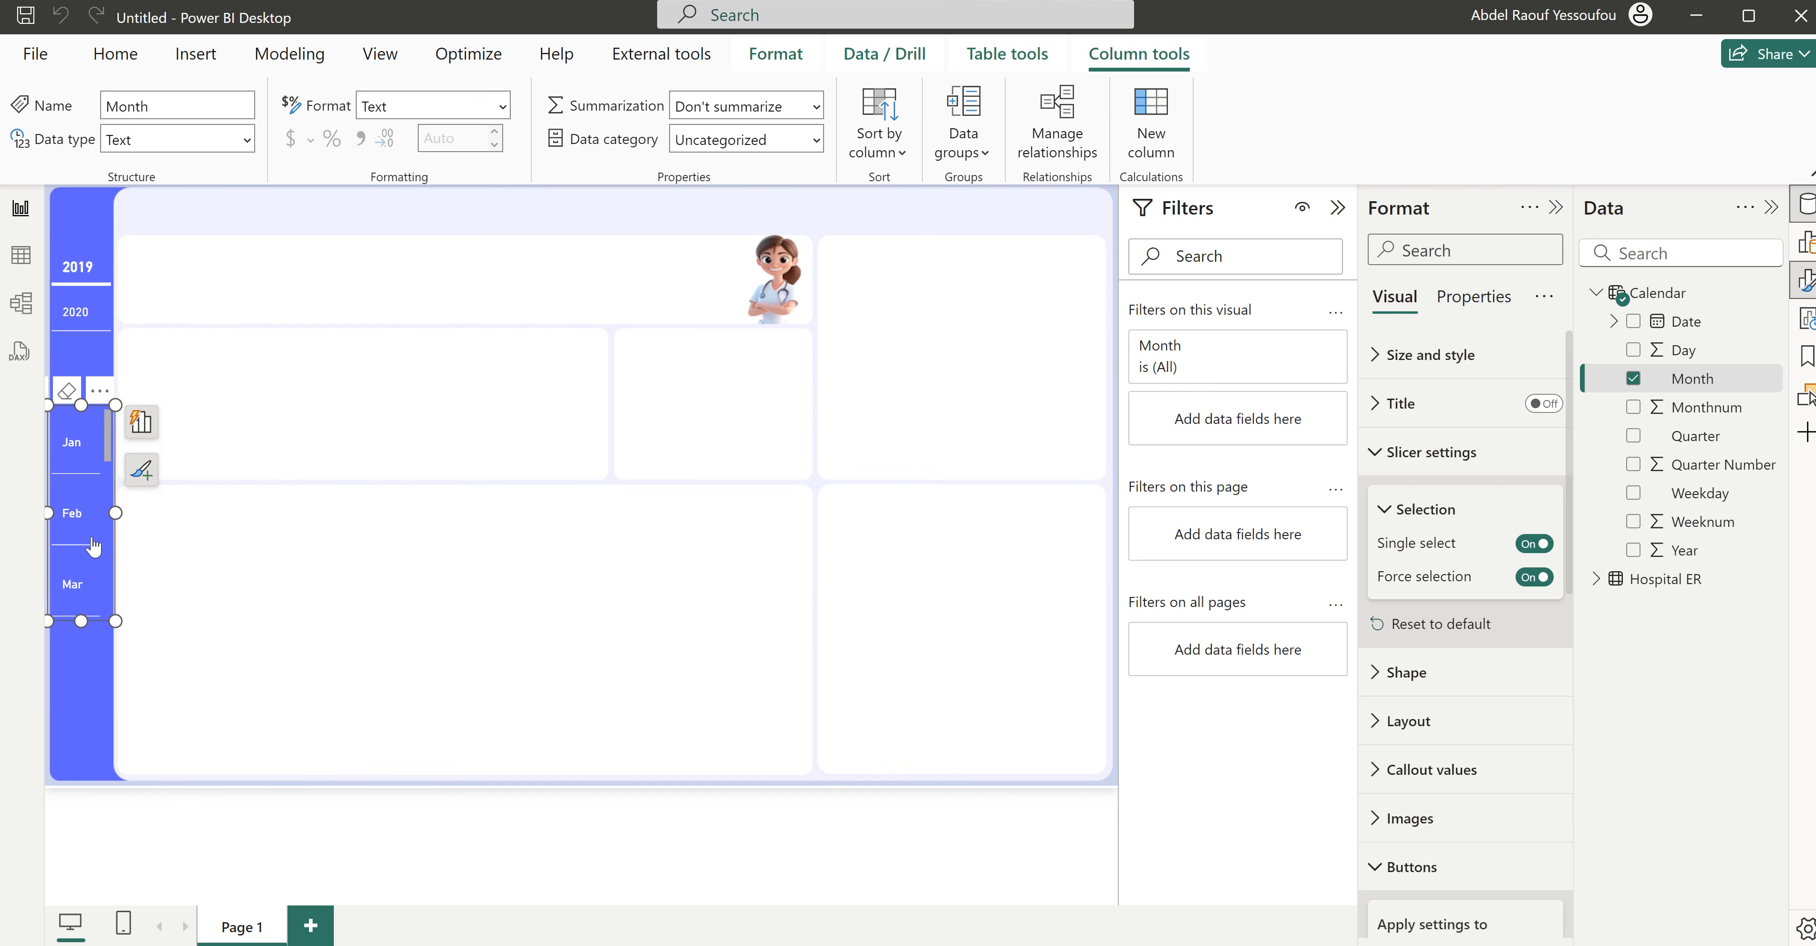
- Set the Month slicer's max buttons shown to 12 and stretch it to fill the sidebar below the Year slicer
left_click(1434, 467)
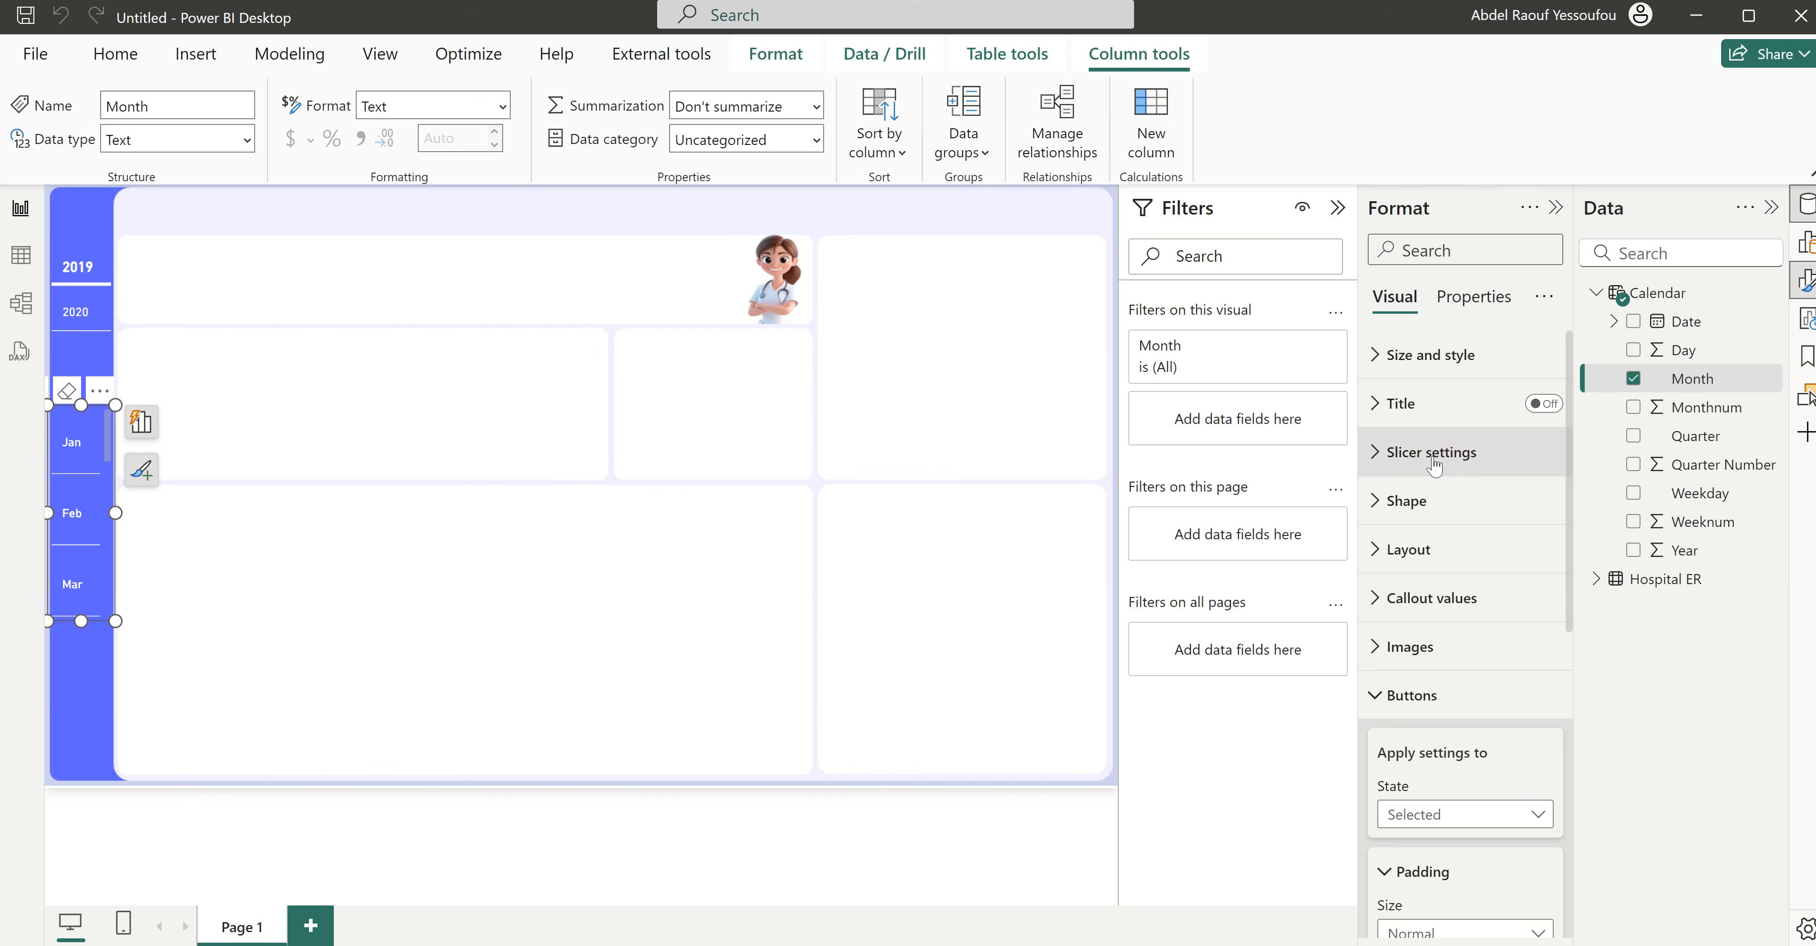
left_click(1433, 550)
scroll(1428, 642, "down", 3)
left_click(1403, 554)
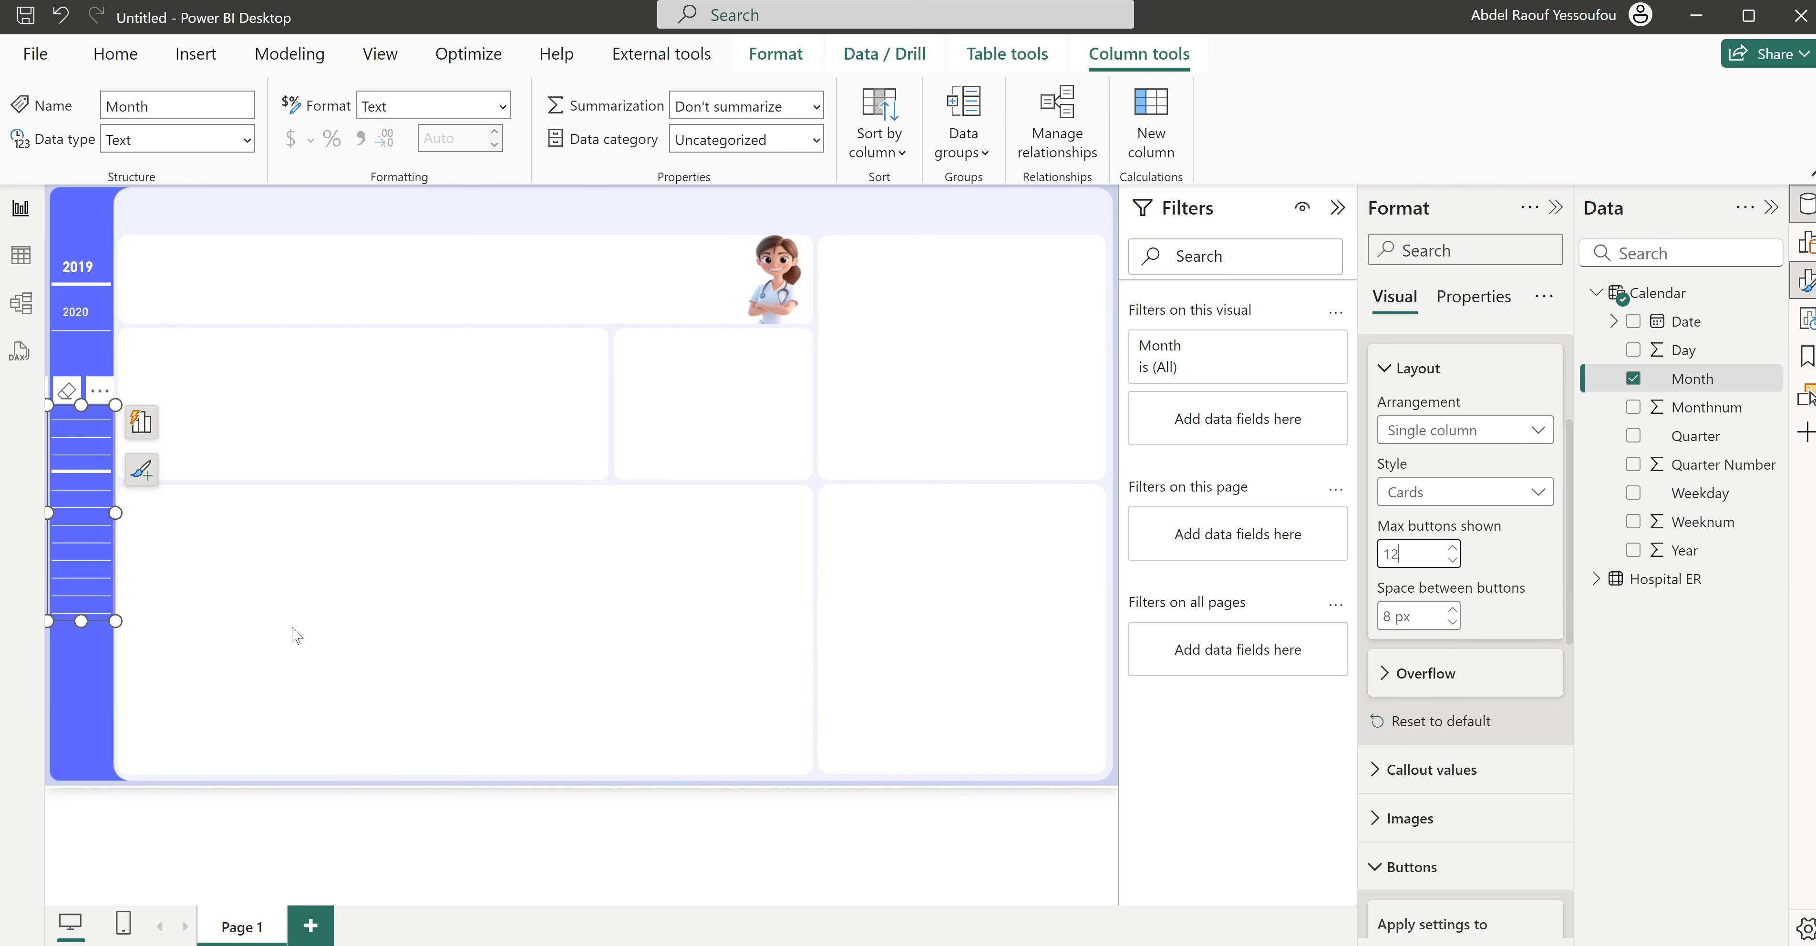
left_click_drag(82, 622, 73, 769)
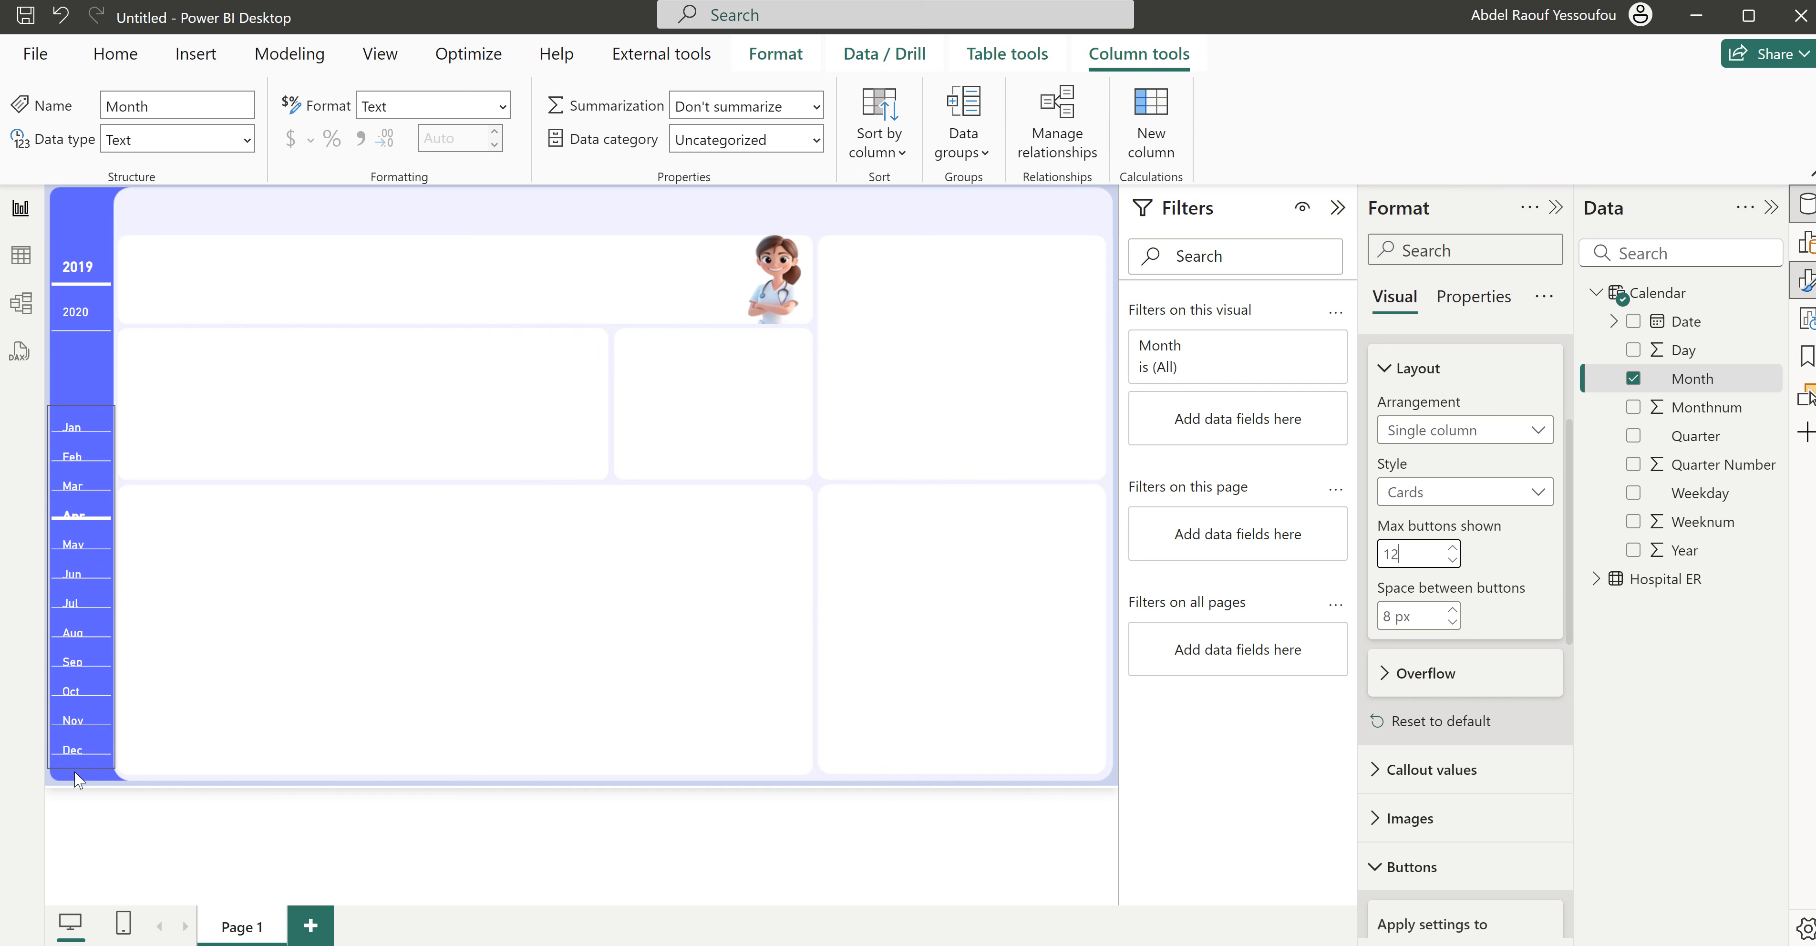
left_click_drag(78, 405, 80, 351)
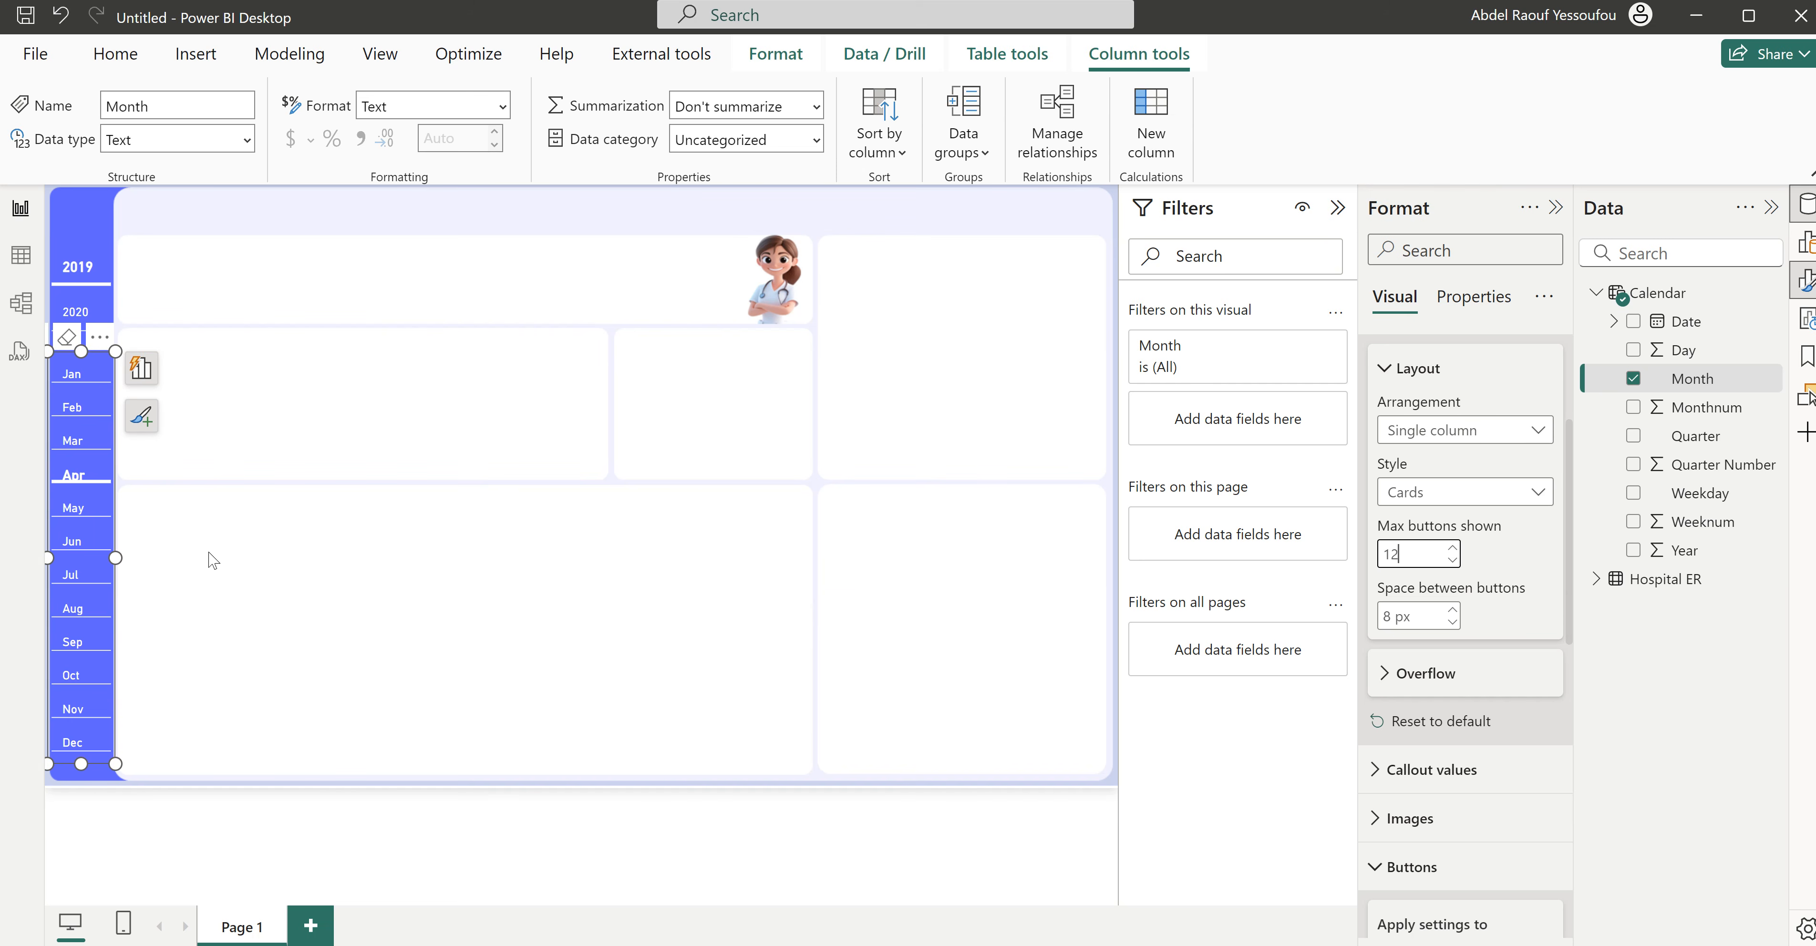
- Set the space between the Month slicer's buttons to 2 px
left_click(1399, 554)
left_click(1453, 622)
left_click(1452, 622)
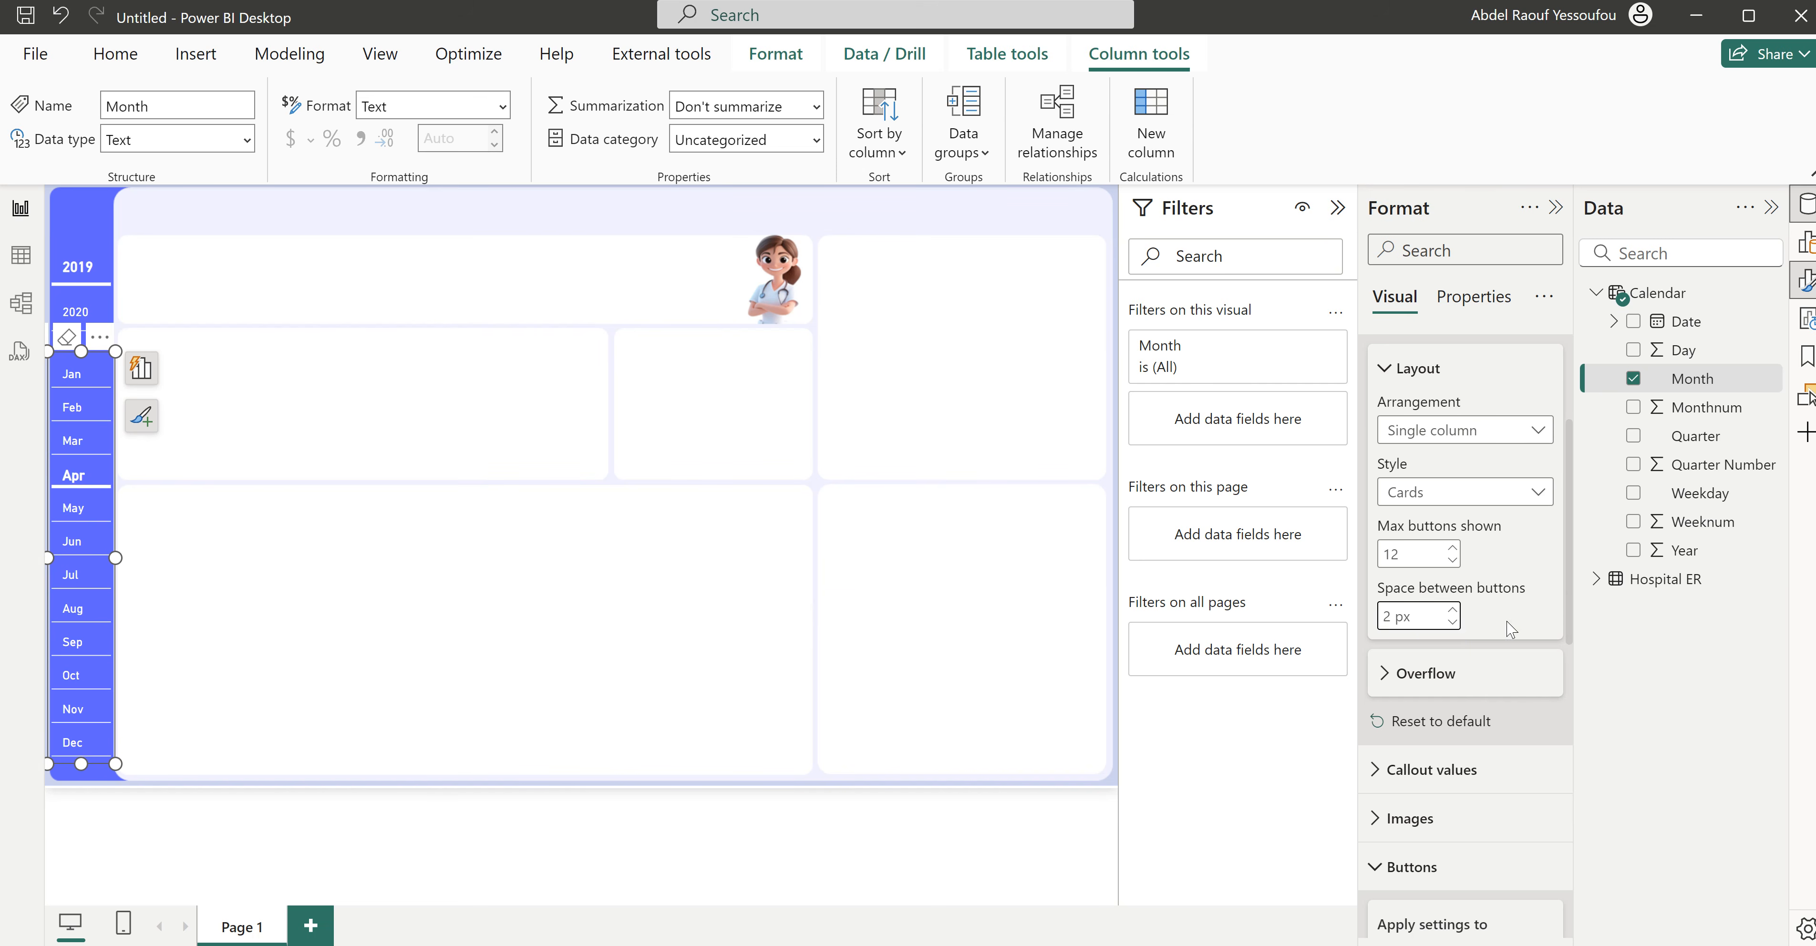
scroll(1410, 554, "up", 3)
left_click(1410, 554)
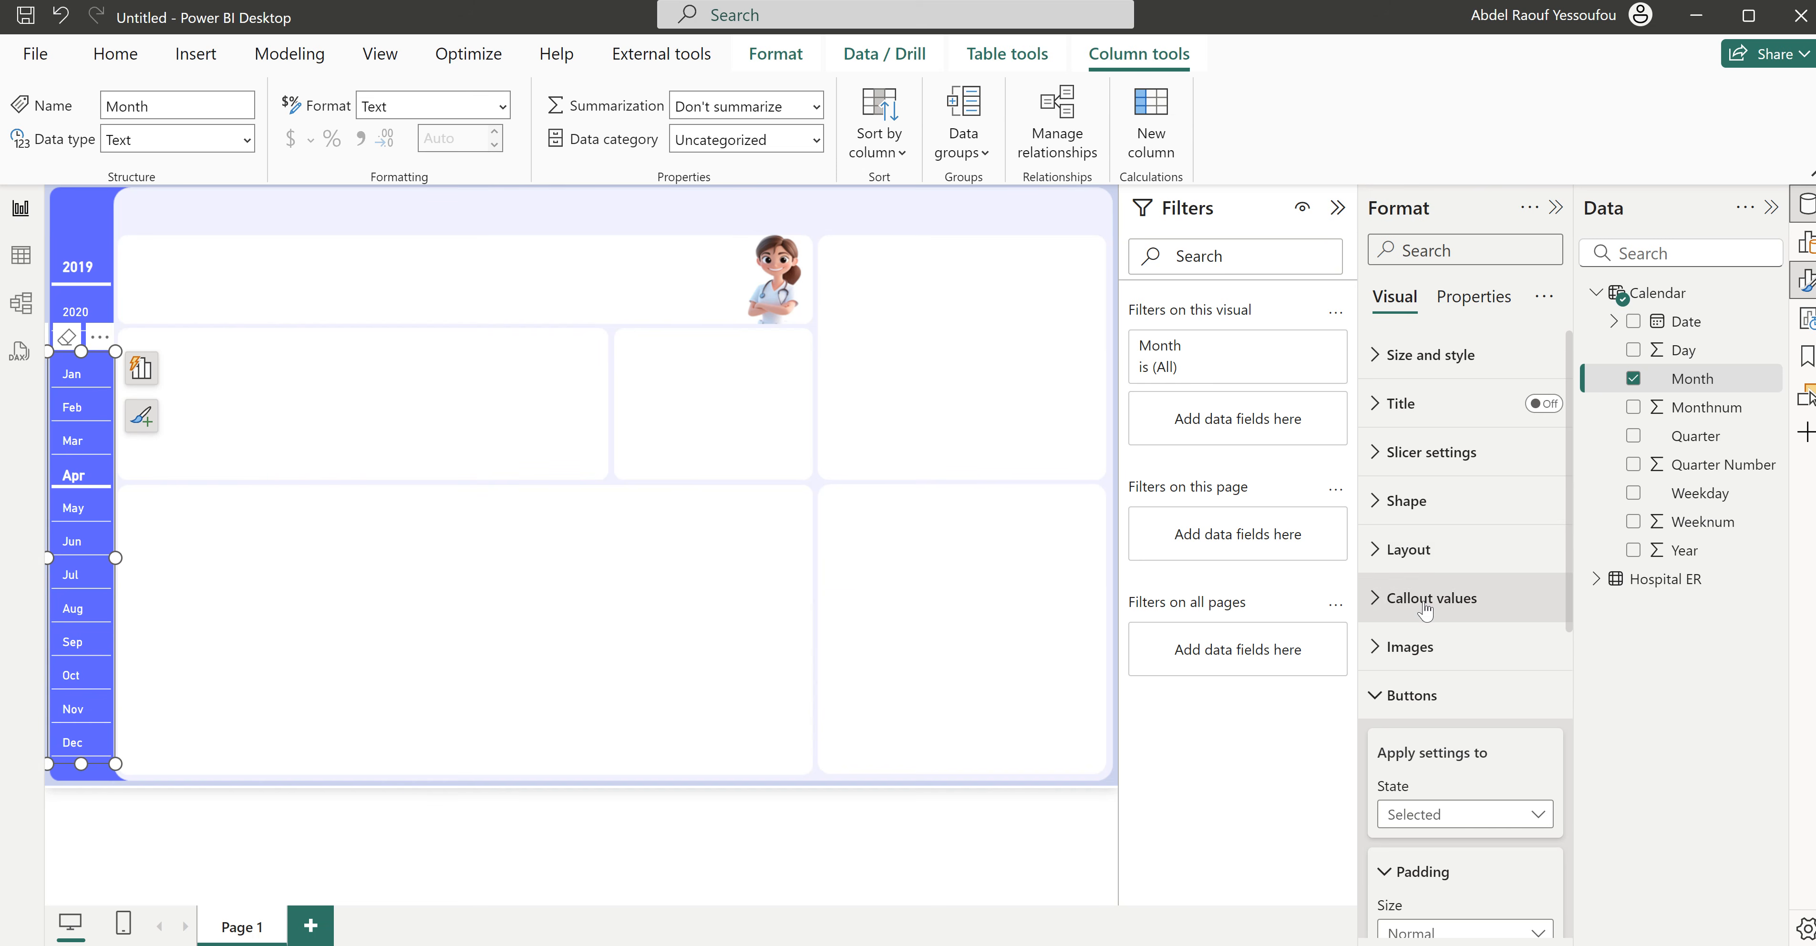
- Center the Month slicer's callout values horizontally for the Default state
left_click(1417, 691)
left_click(1452, 607)
left_click(1534, 774)
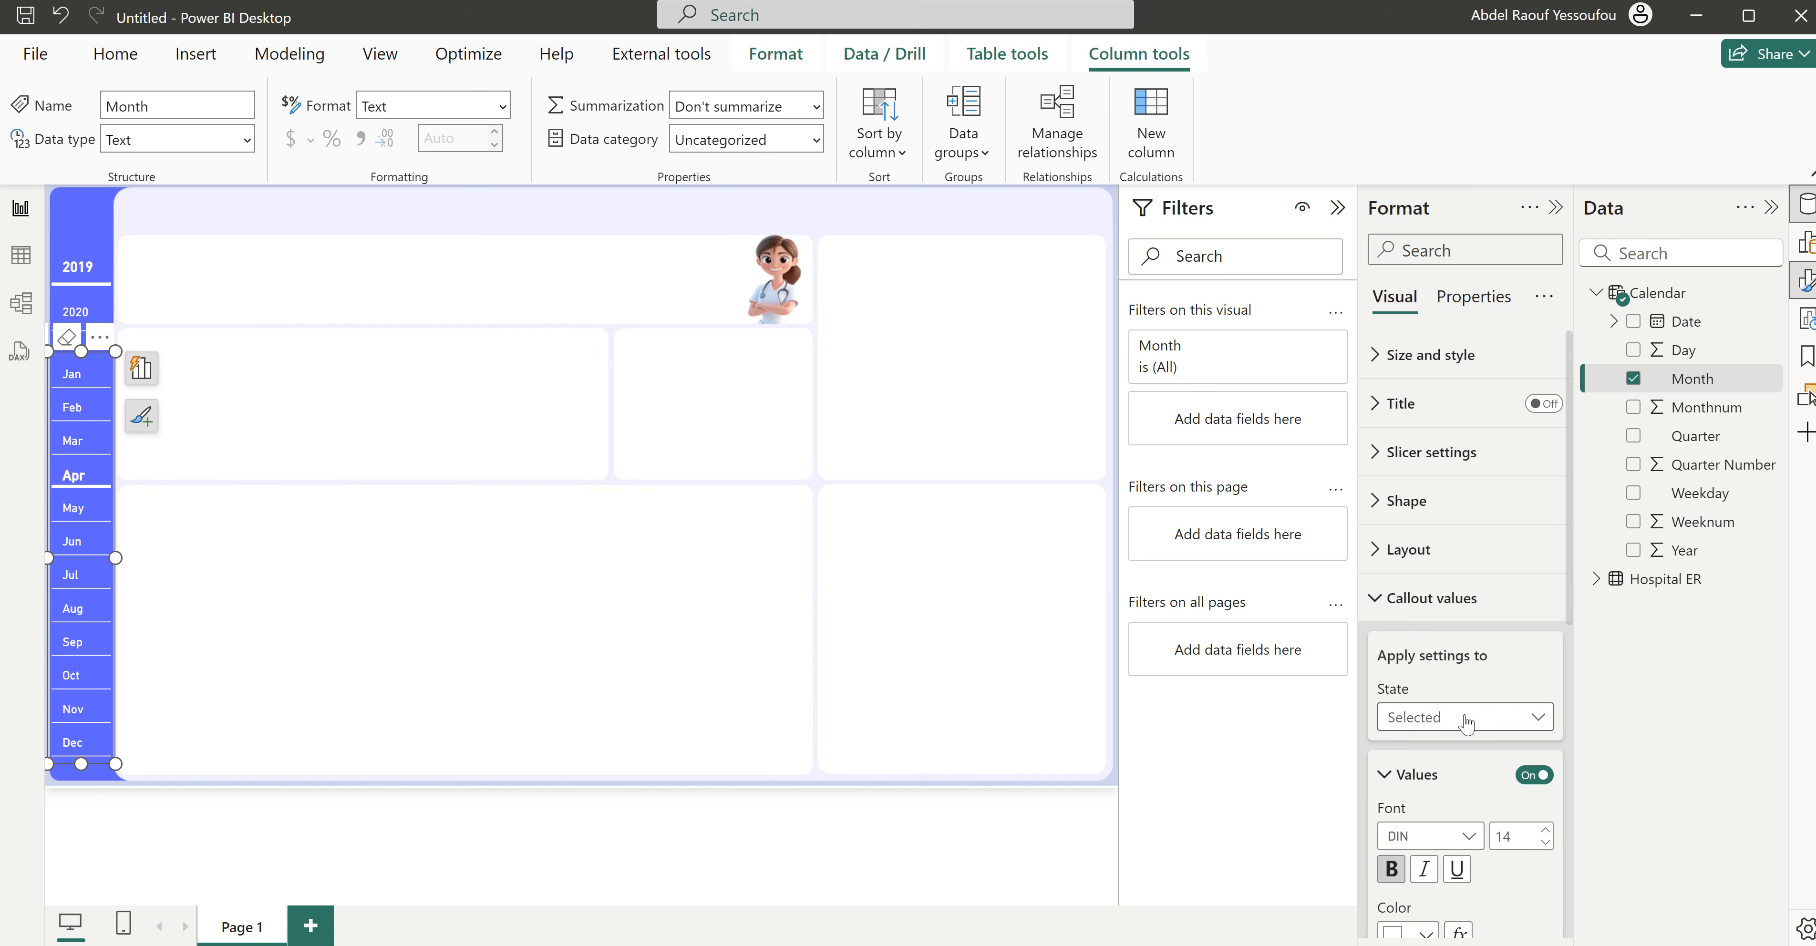
left_click(1465, 717)
key("Escape")
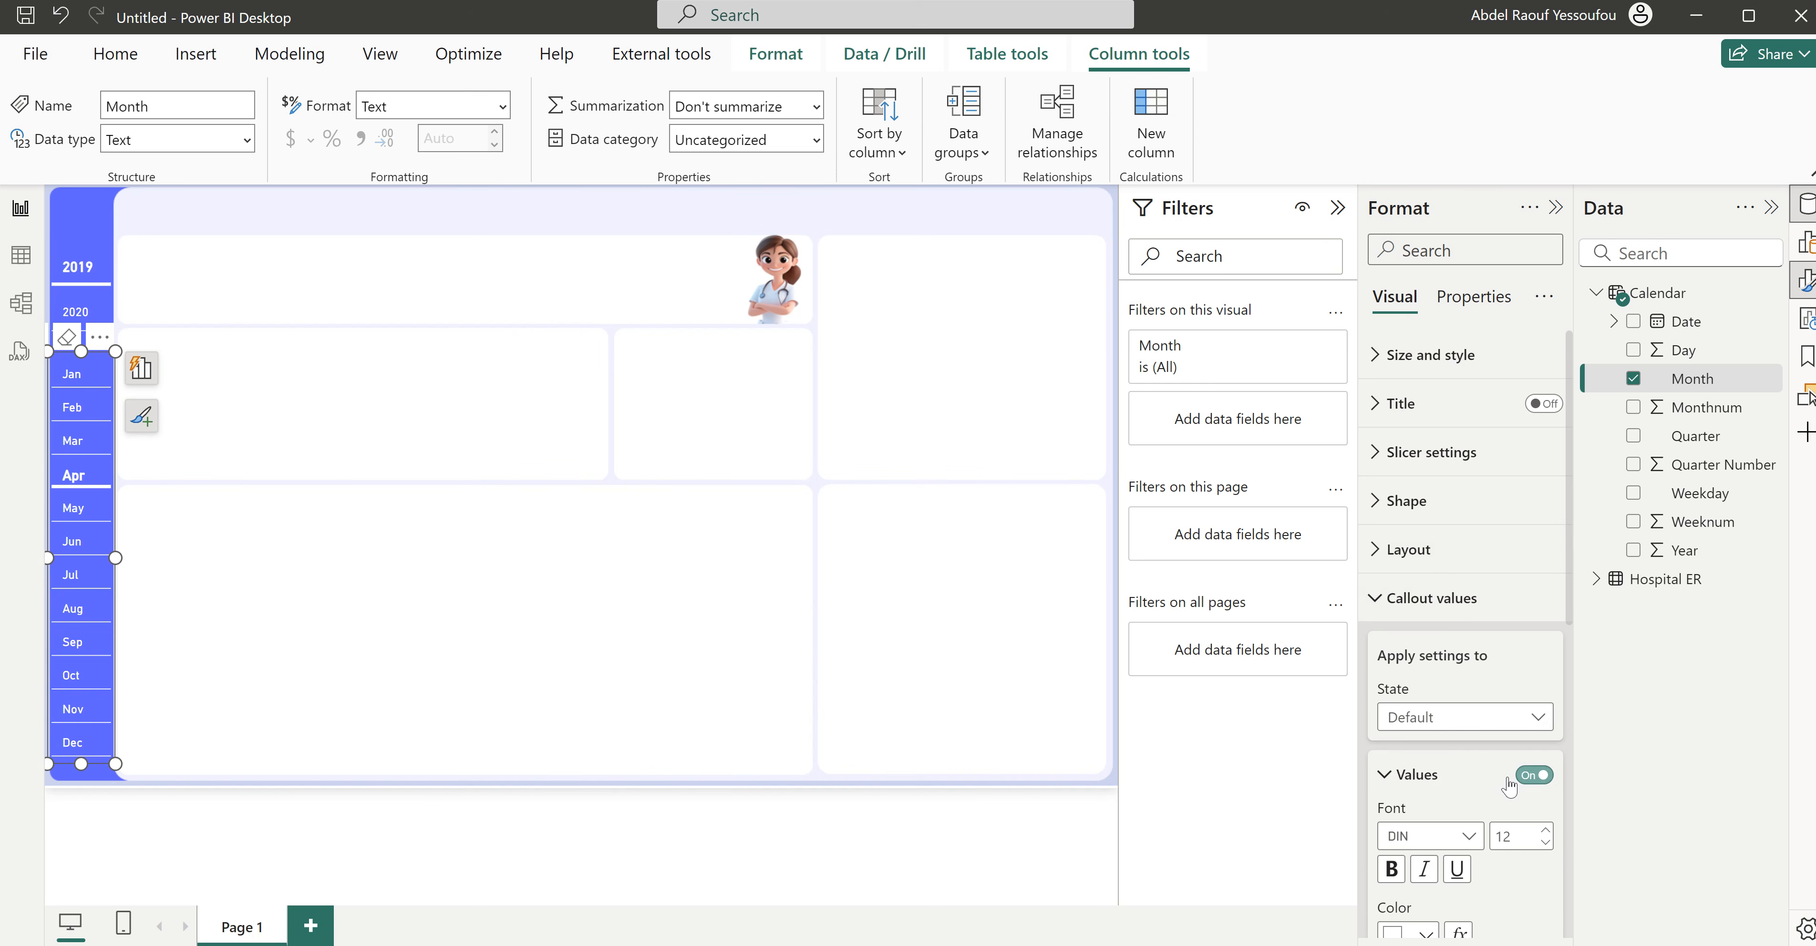
scroll(1509, 783, "down", 5)
left_click(1424, 722)
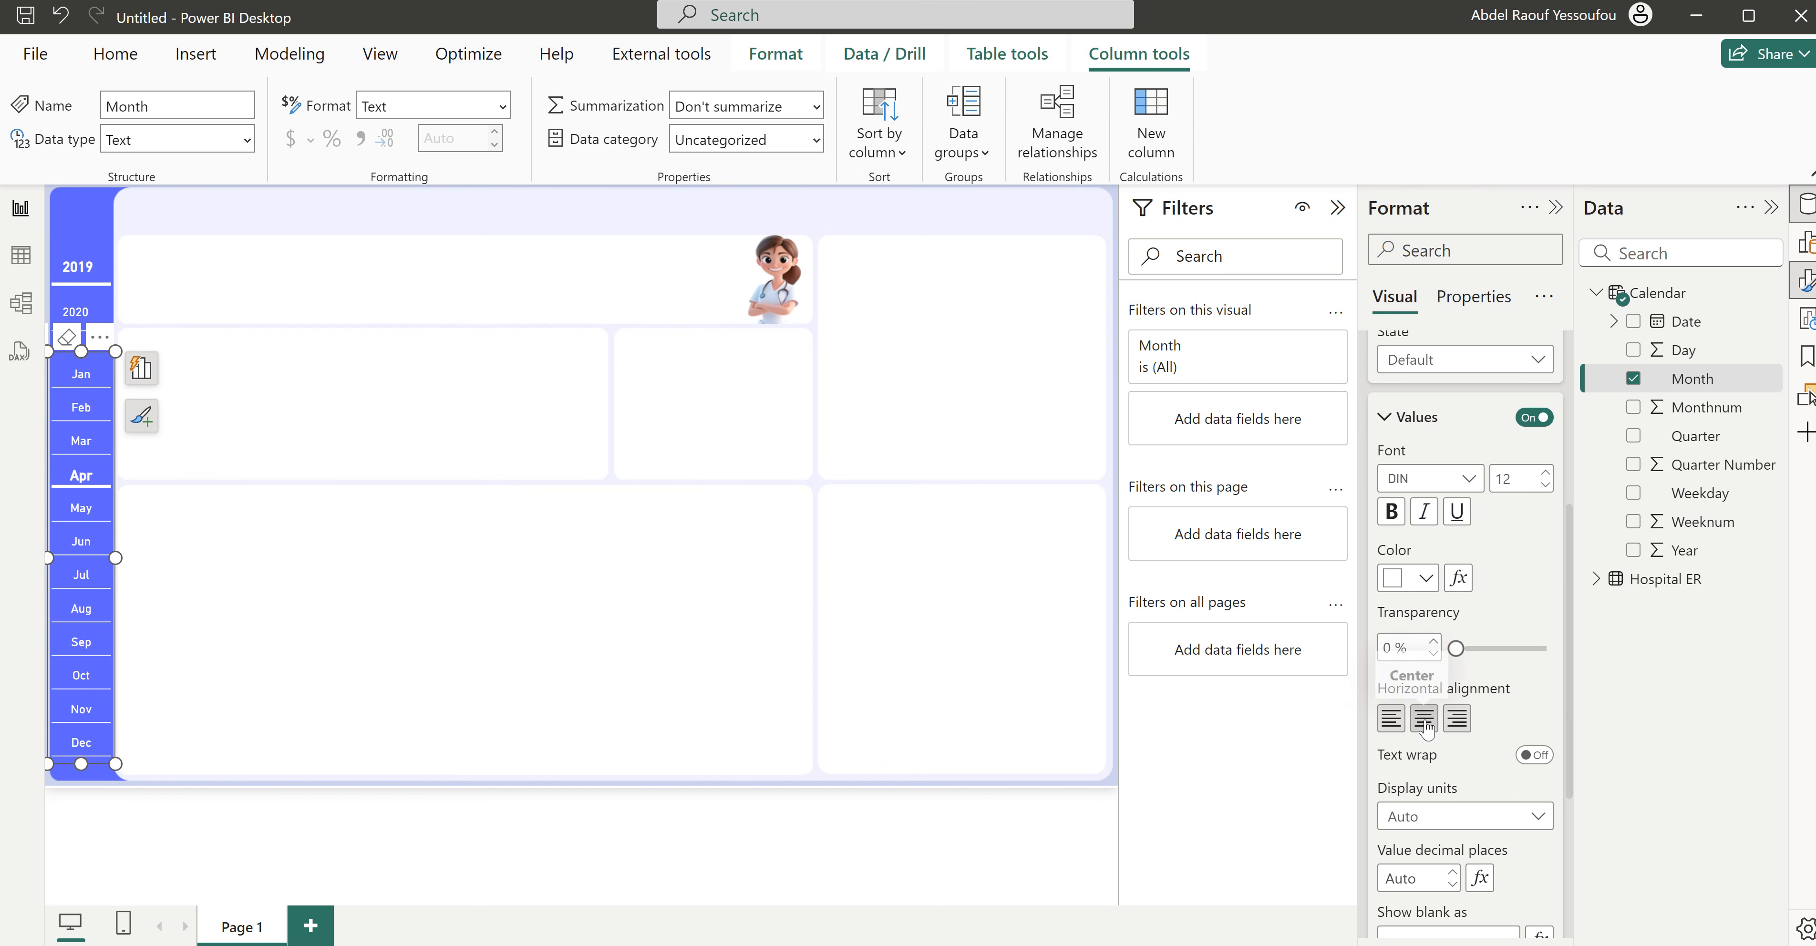
- Center the Year slicer's callout values horizontally and deselect the slicer
left_click(111, 254)
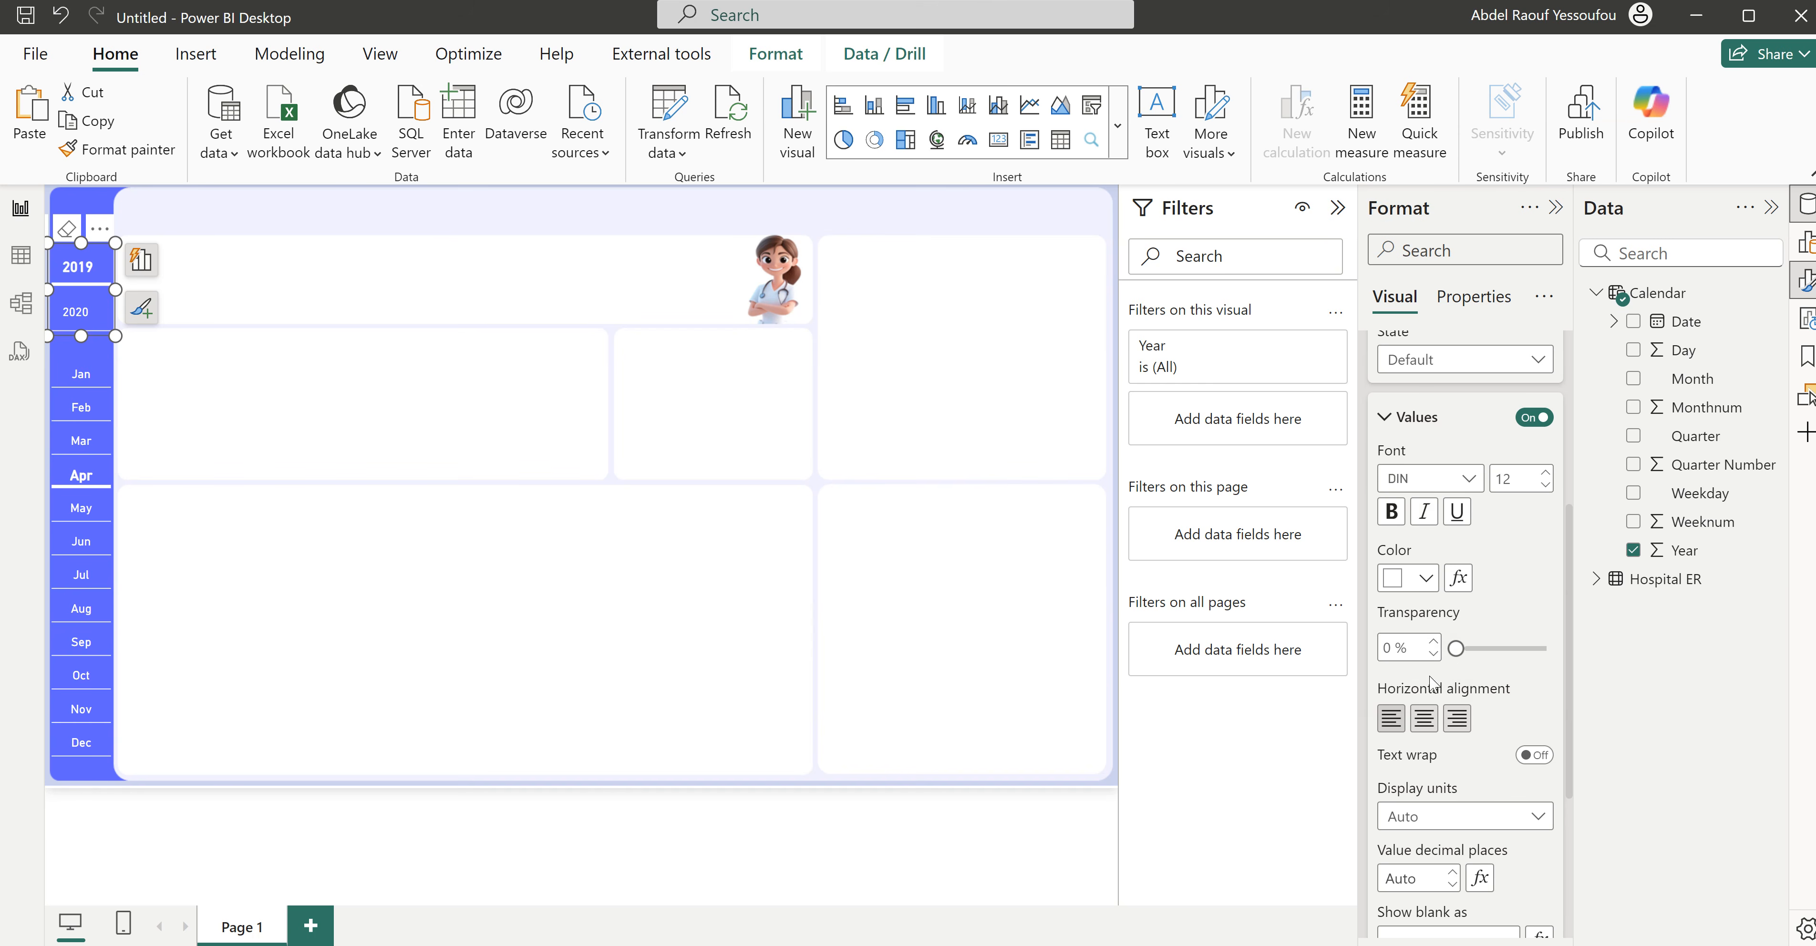
left_click(1425, 721)
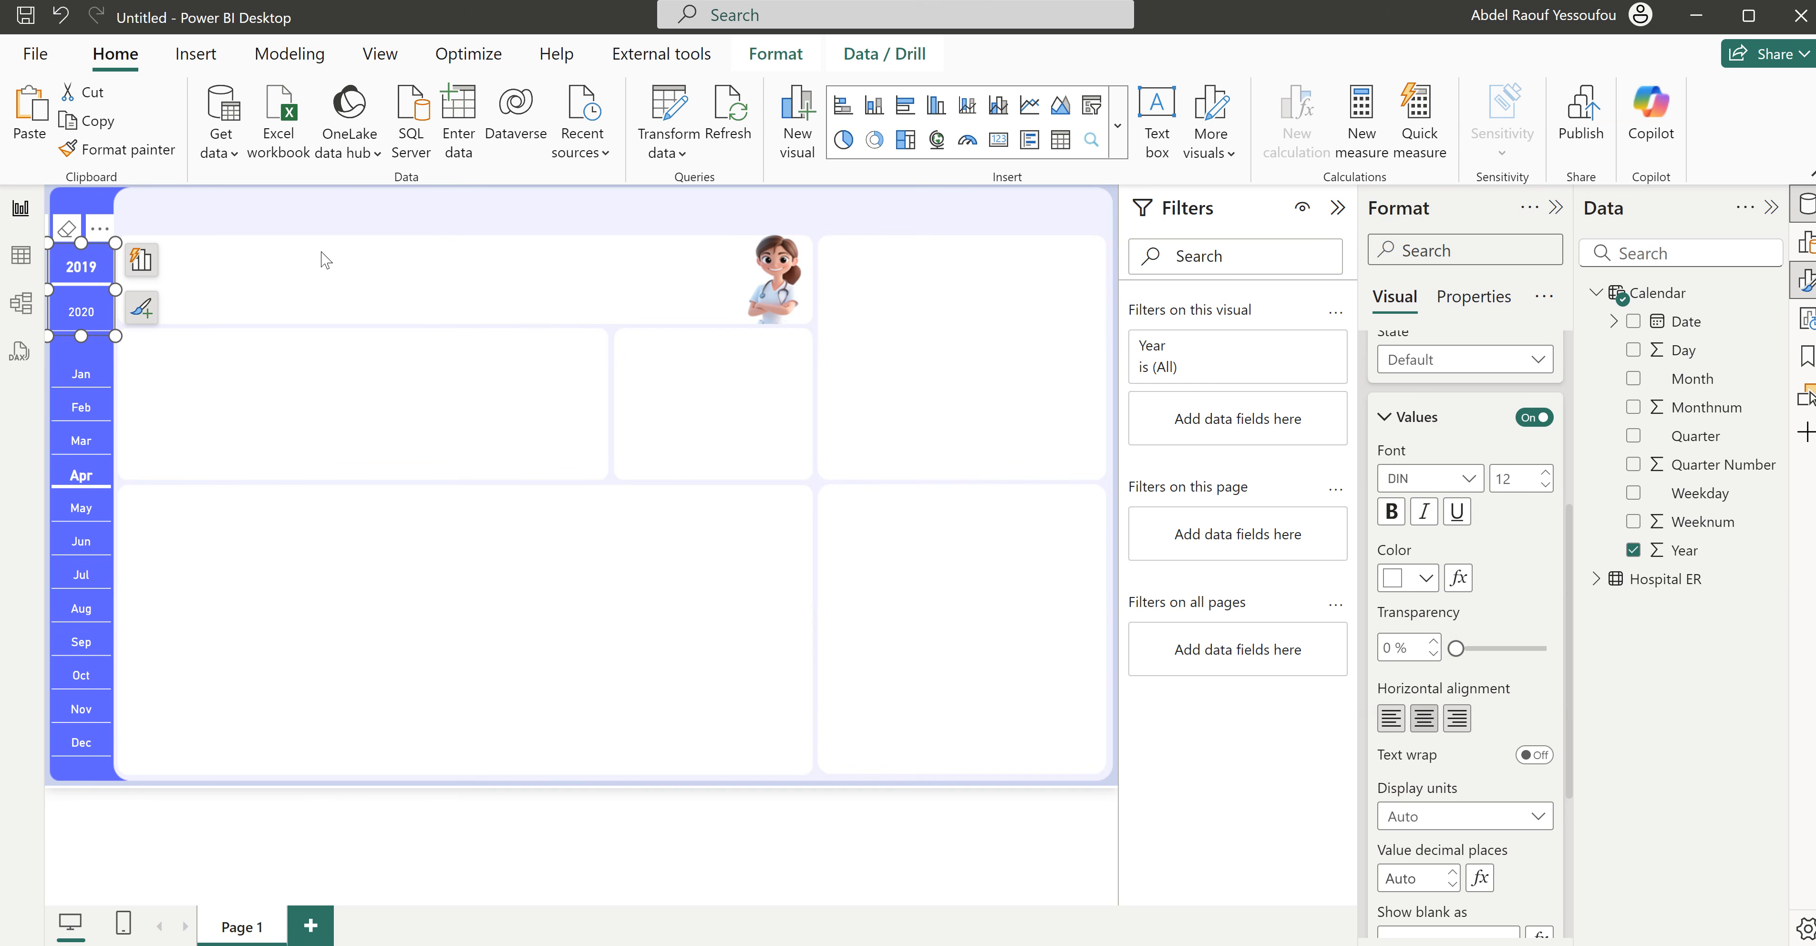
left_click(357, 224)
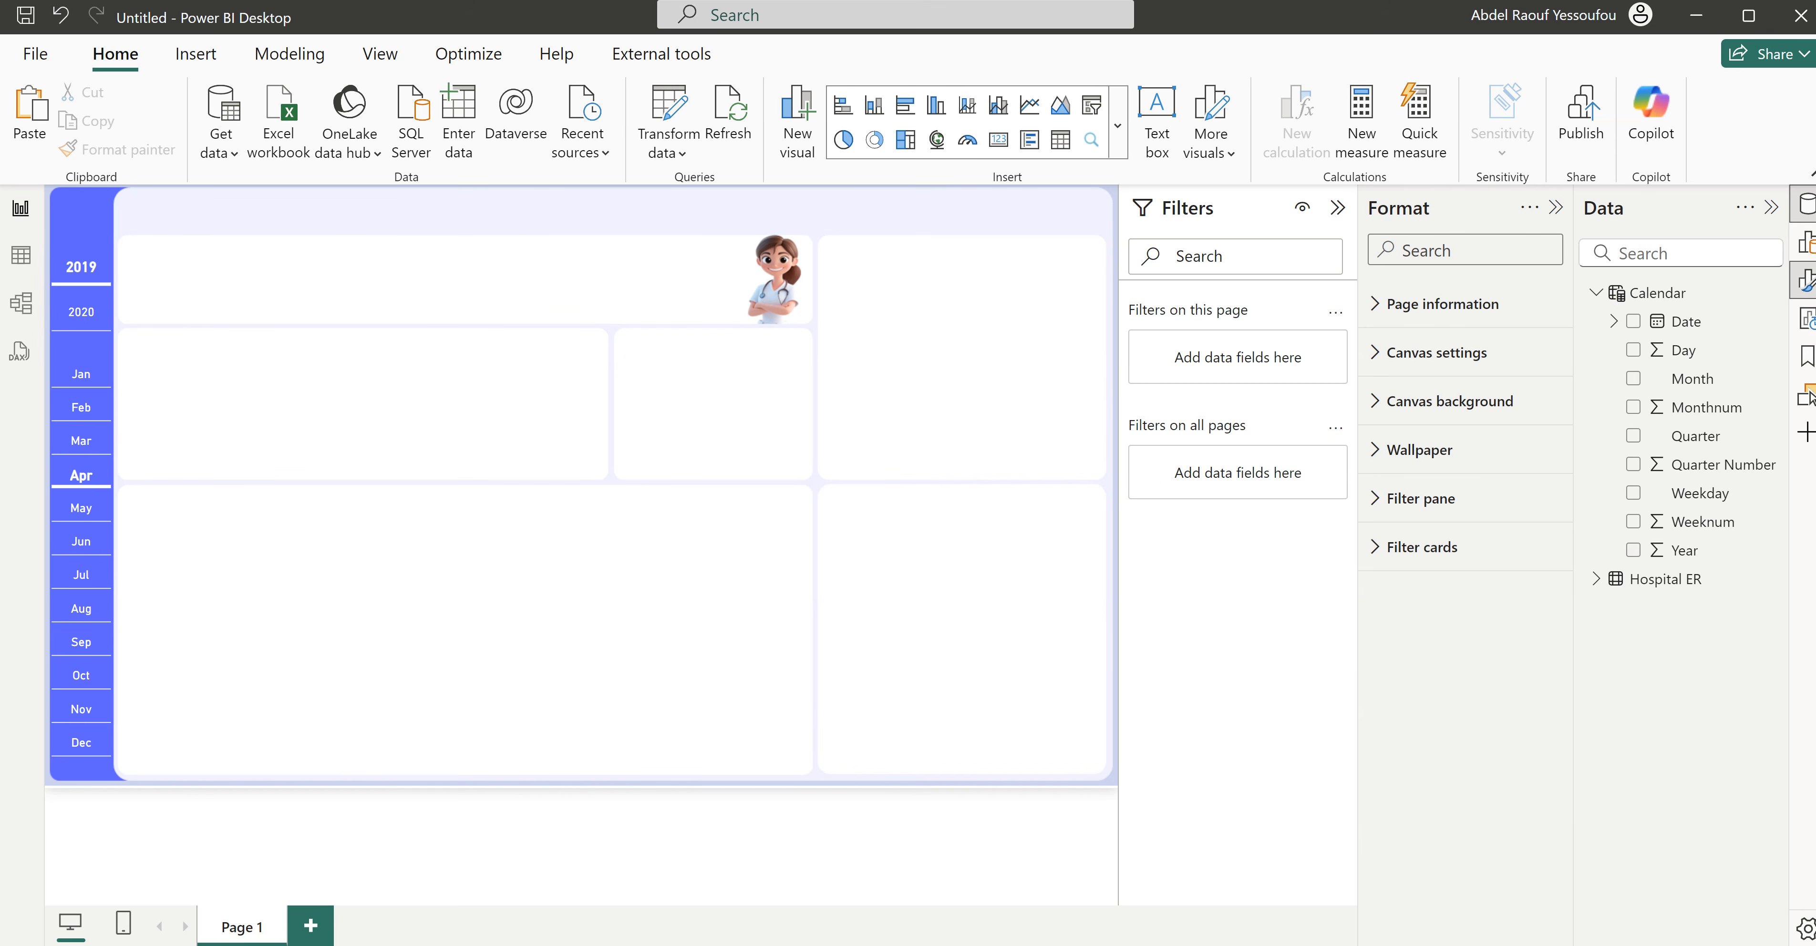
- Switch to the Hospital ER report, review its finished Dashboard page, and return to the untitled report
mouse_move(1086, 945)
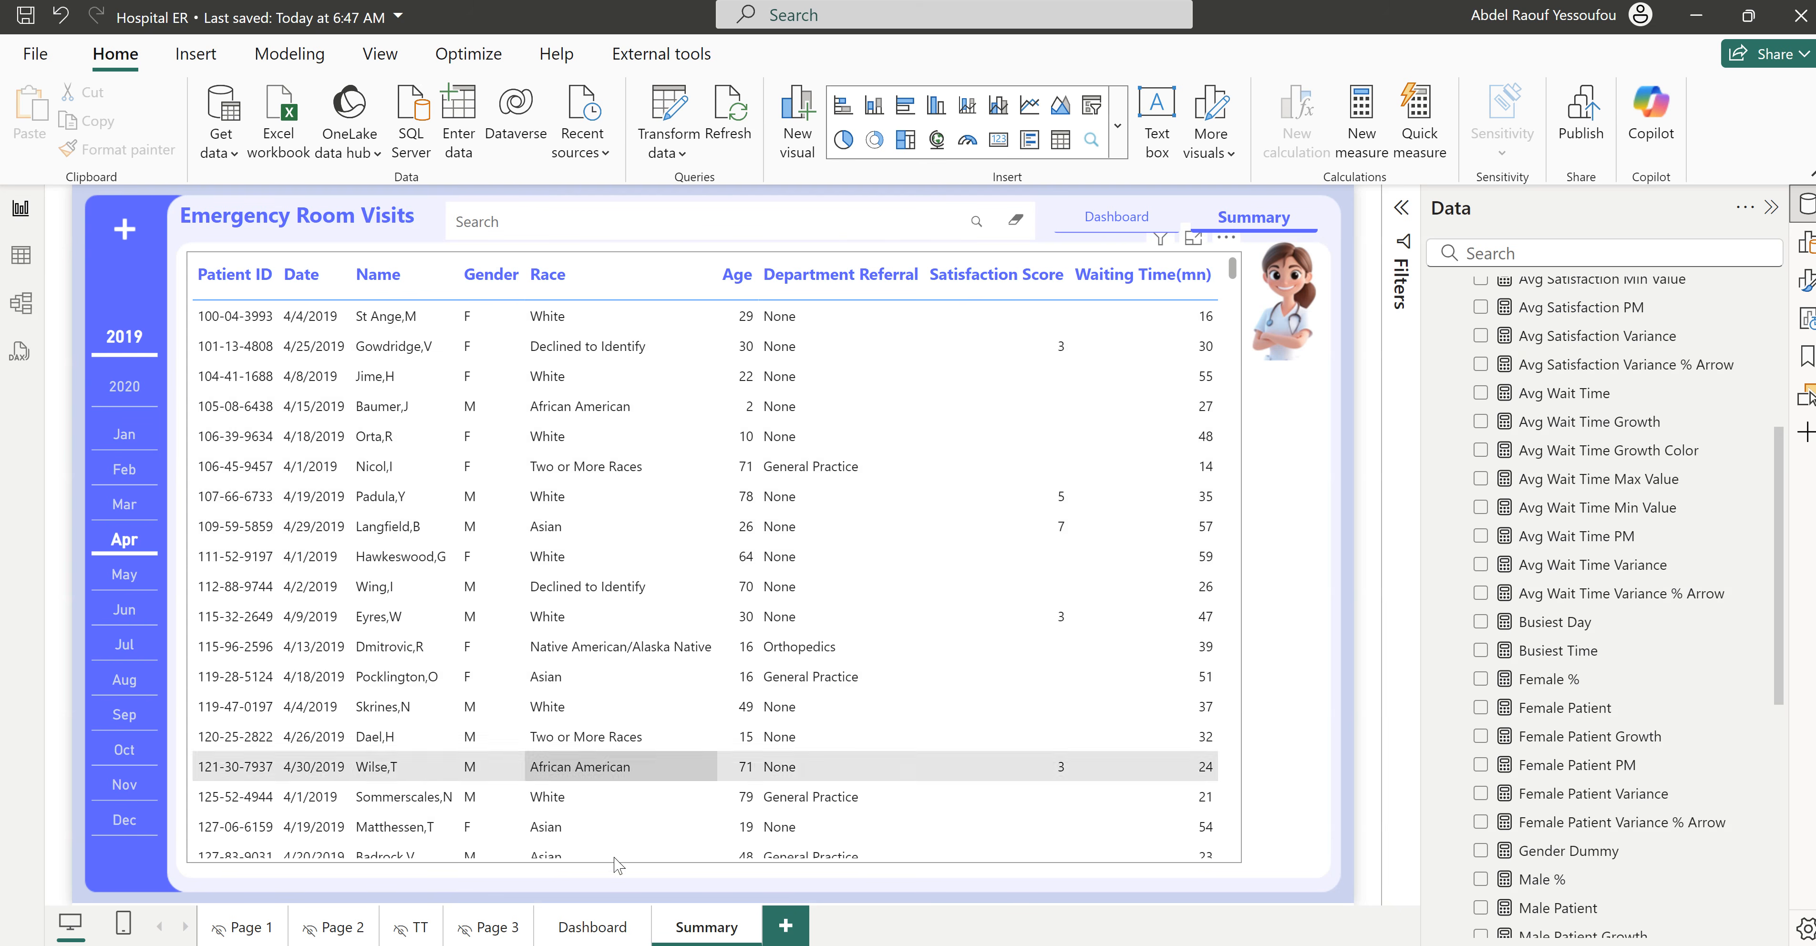
left_click(589, 935)
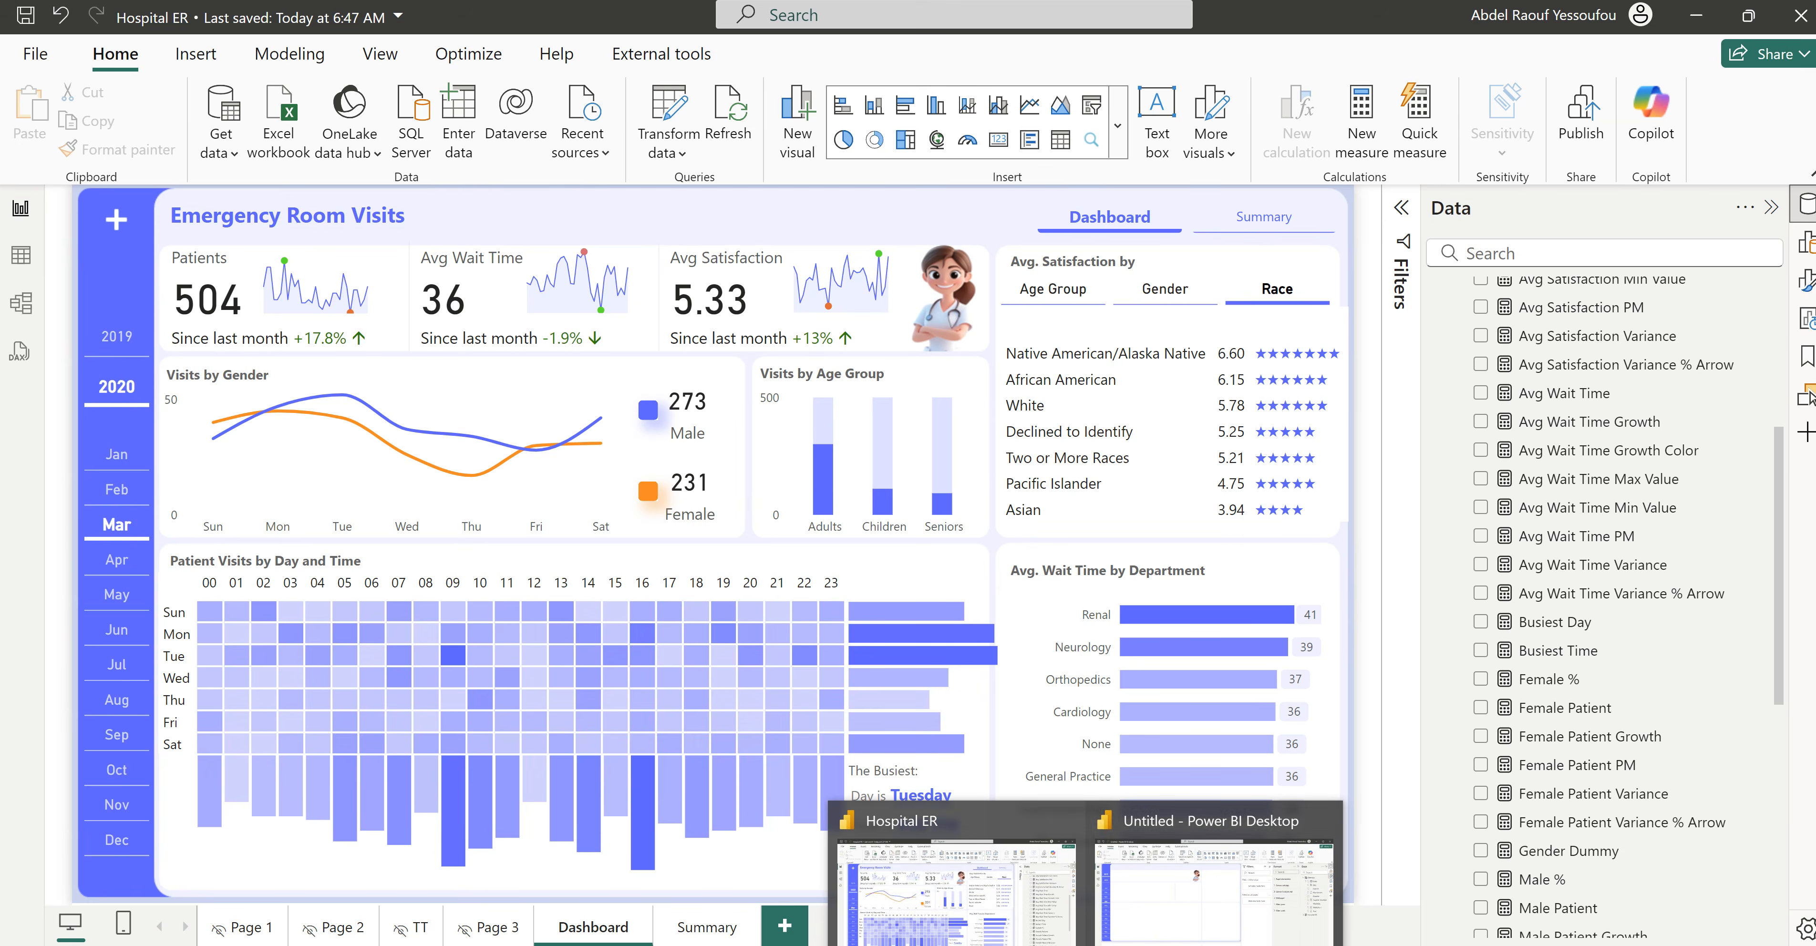
left_click(1163, 932)
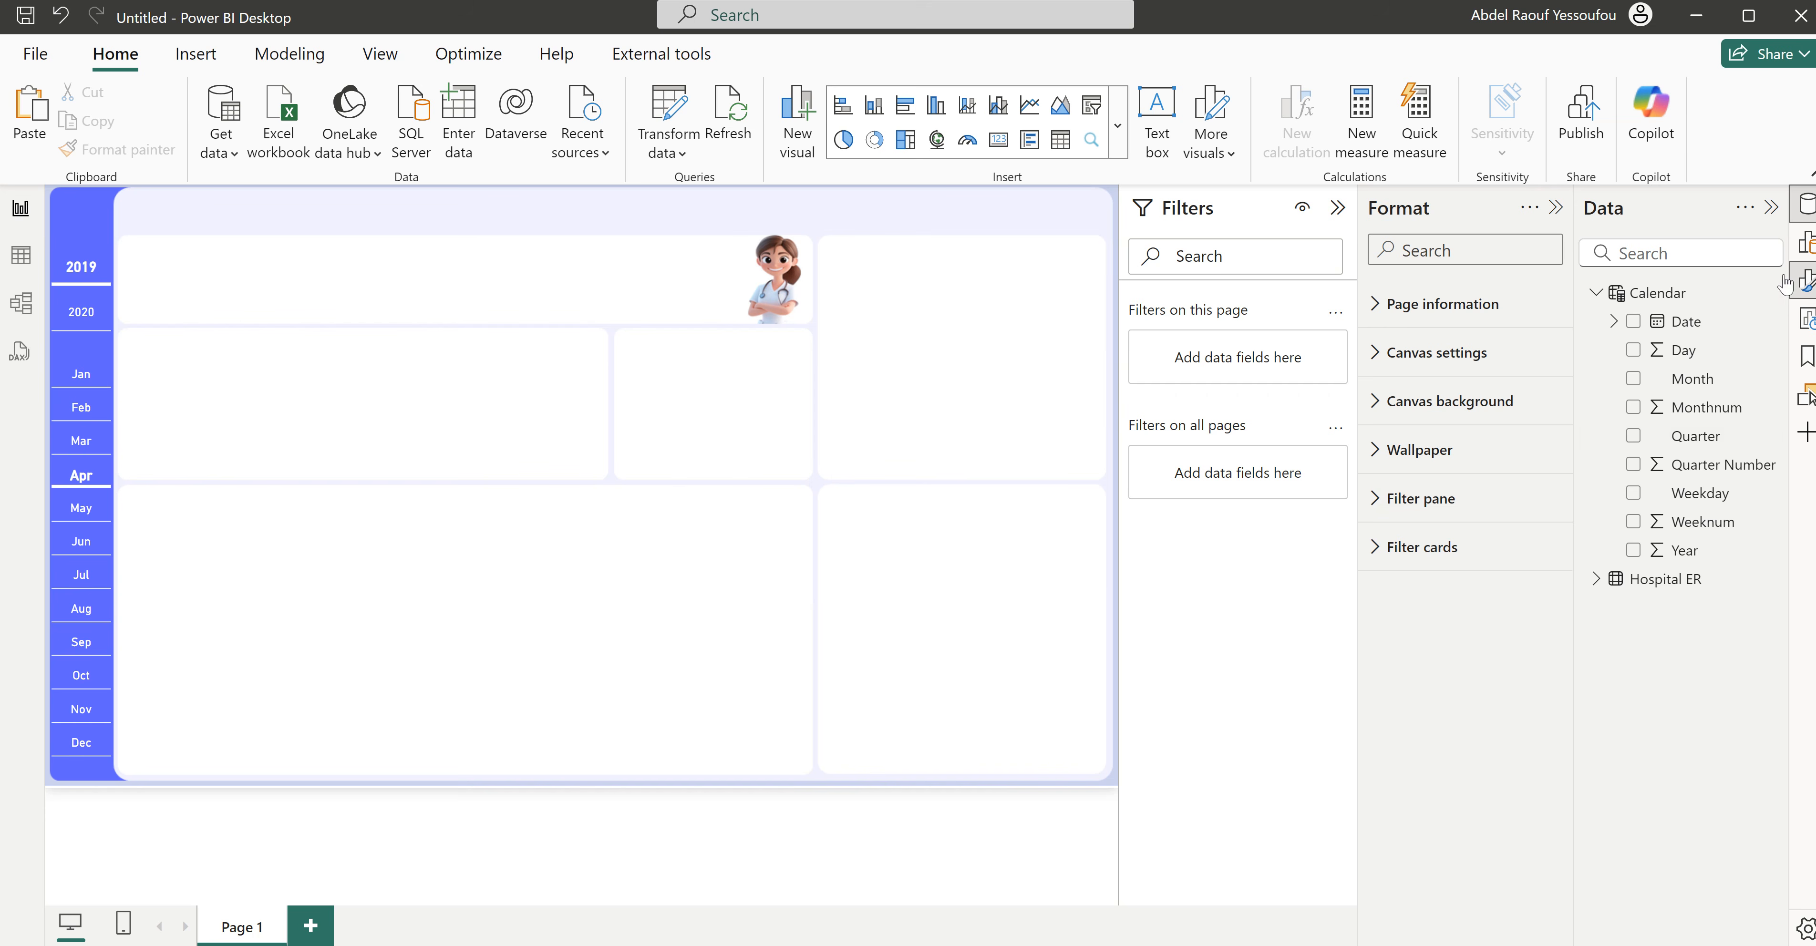
- Collapse the Calendar table and load a new blank table named All Measures
left_click(1598, 294)
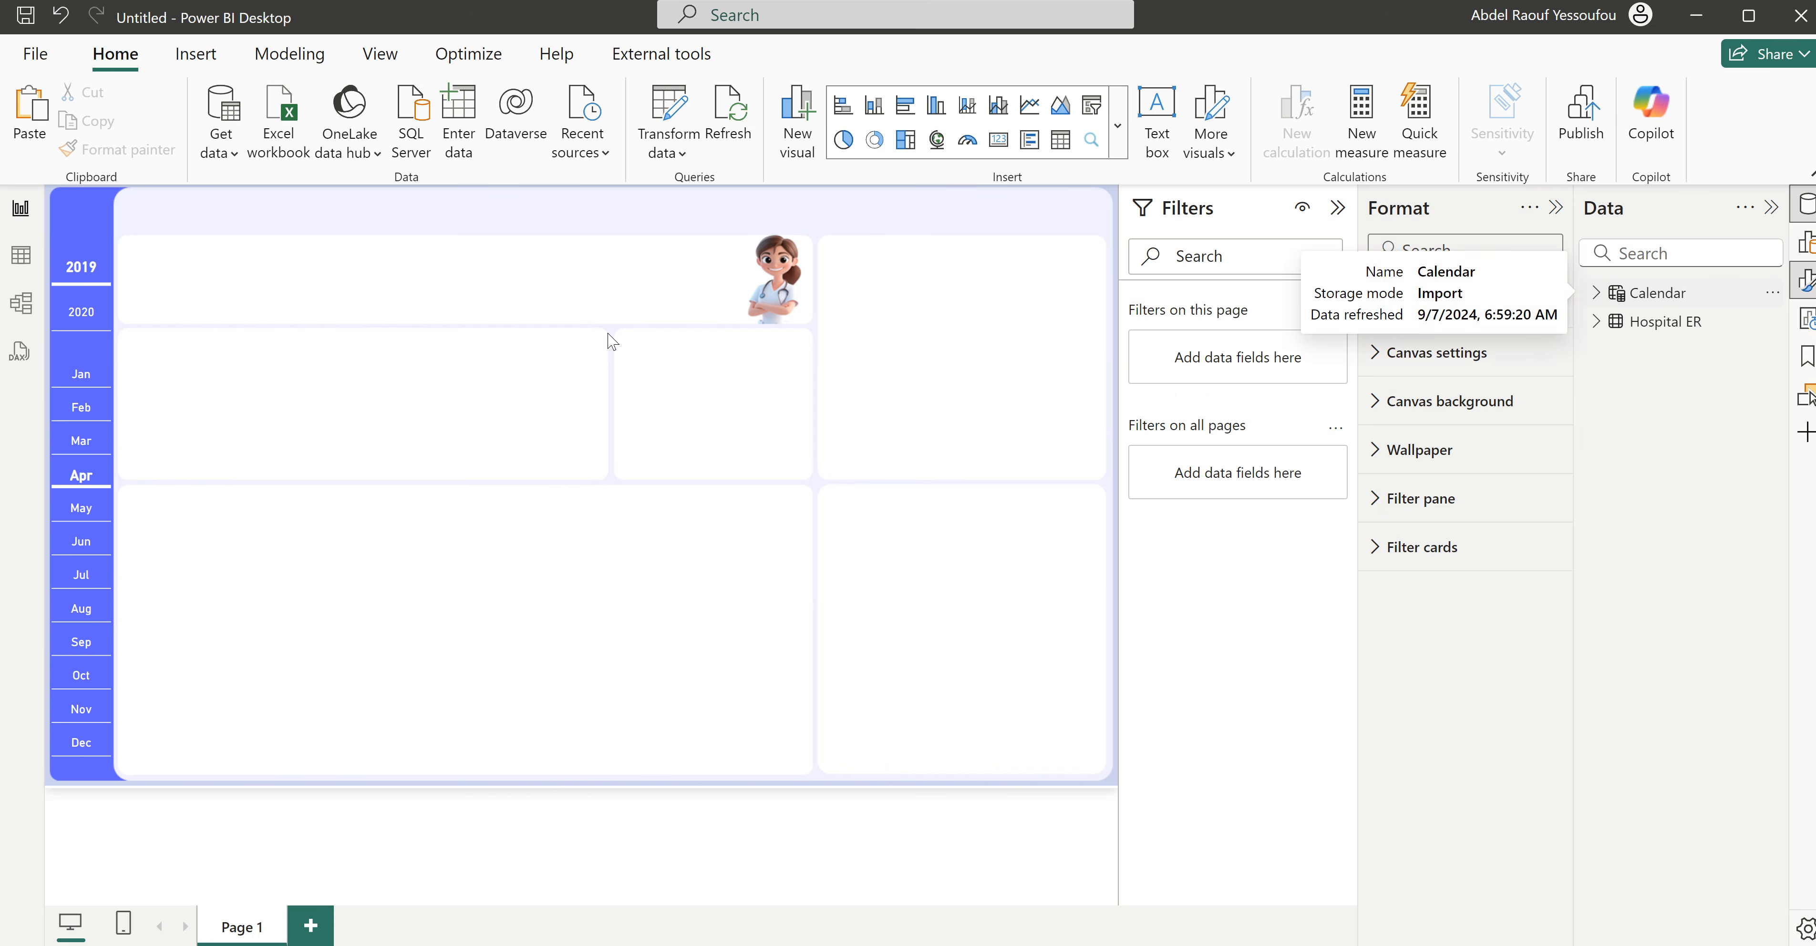
left_click(466, 124)
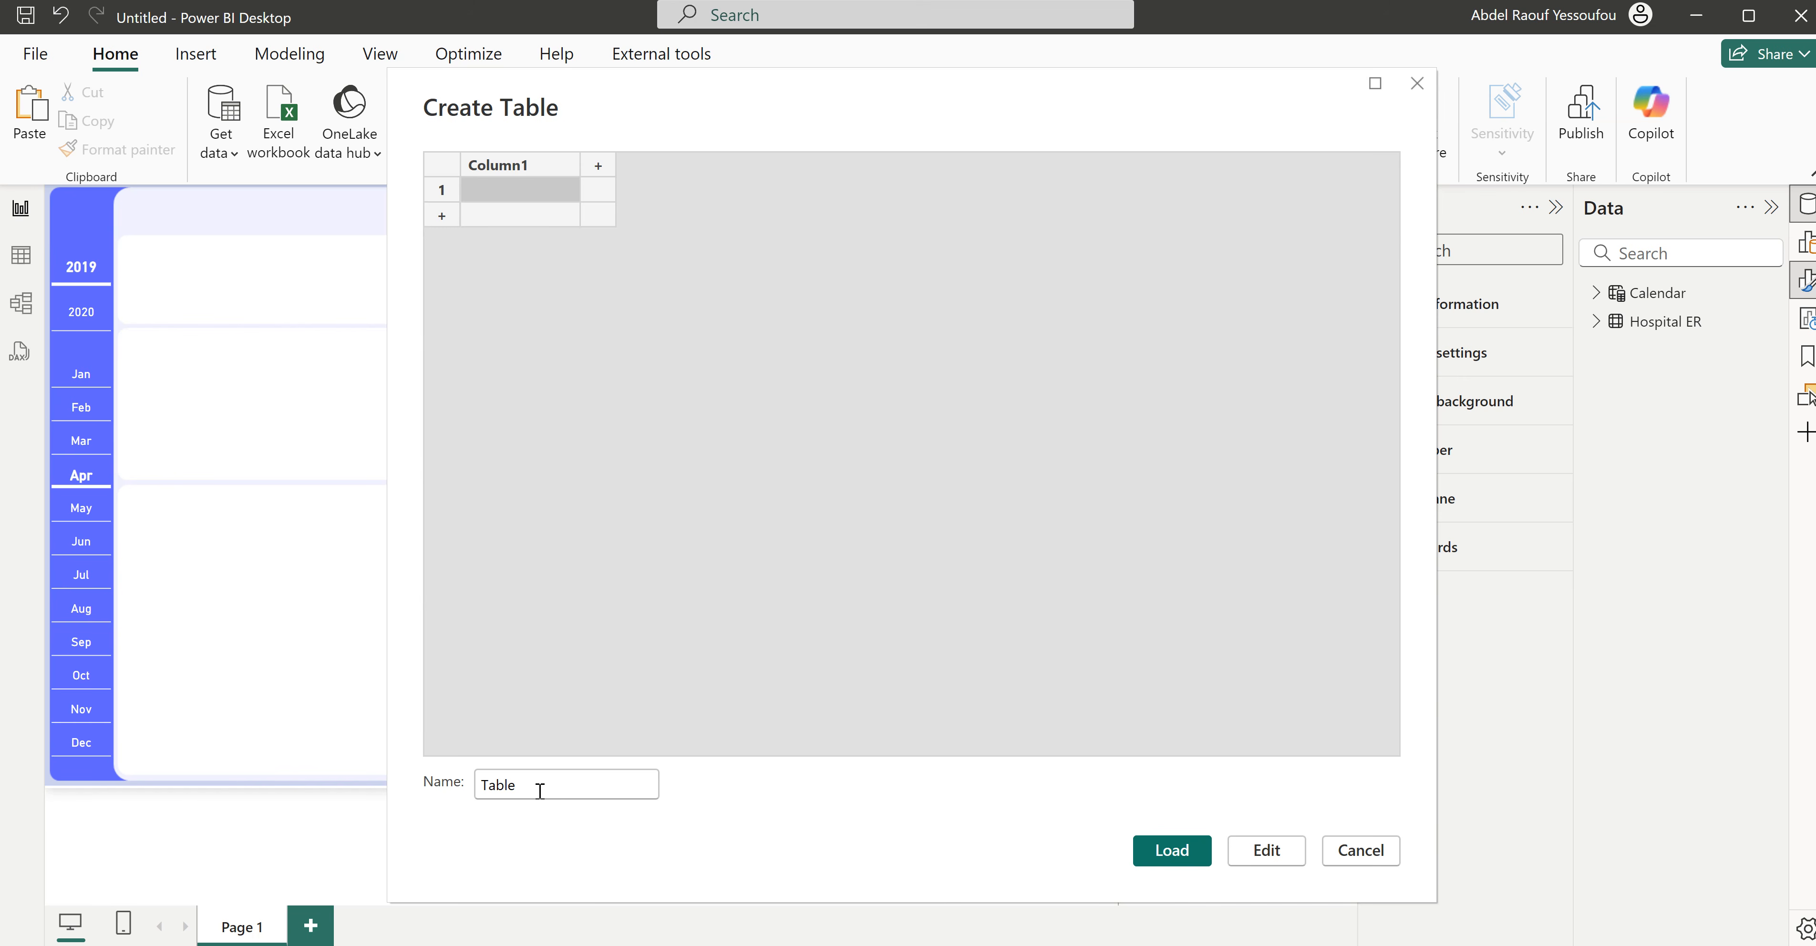
left_click_drag(540, 786, 460, 795)
type("All Measures")
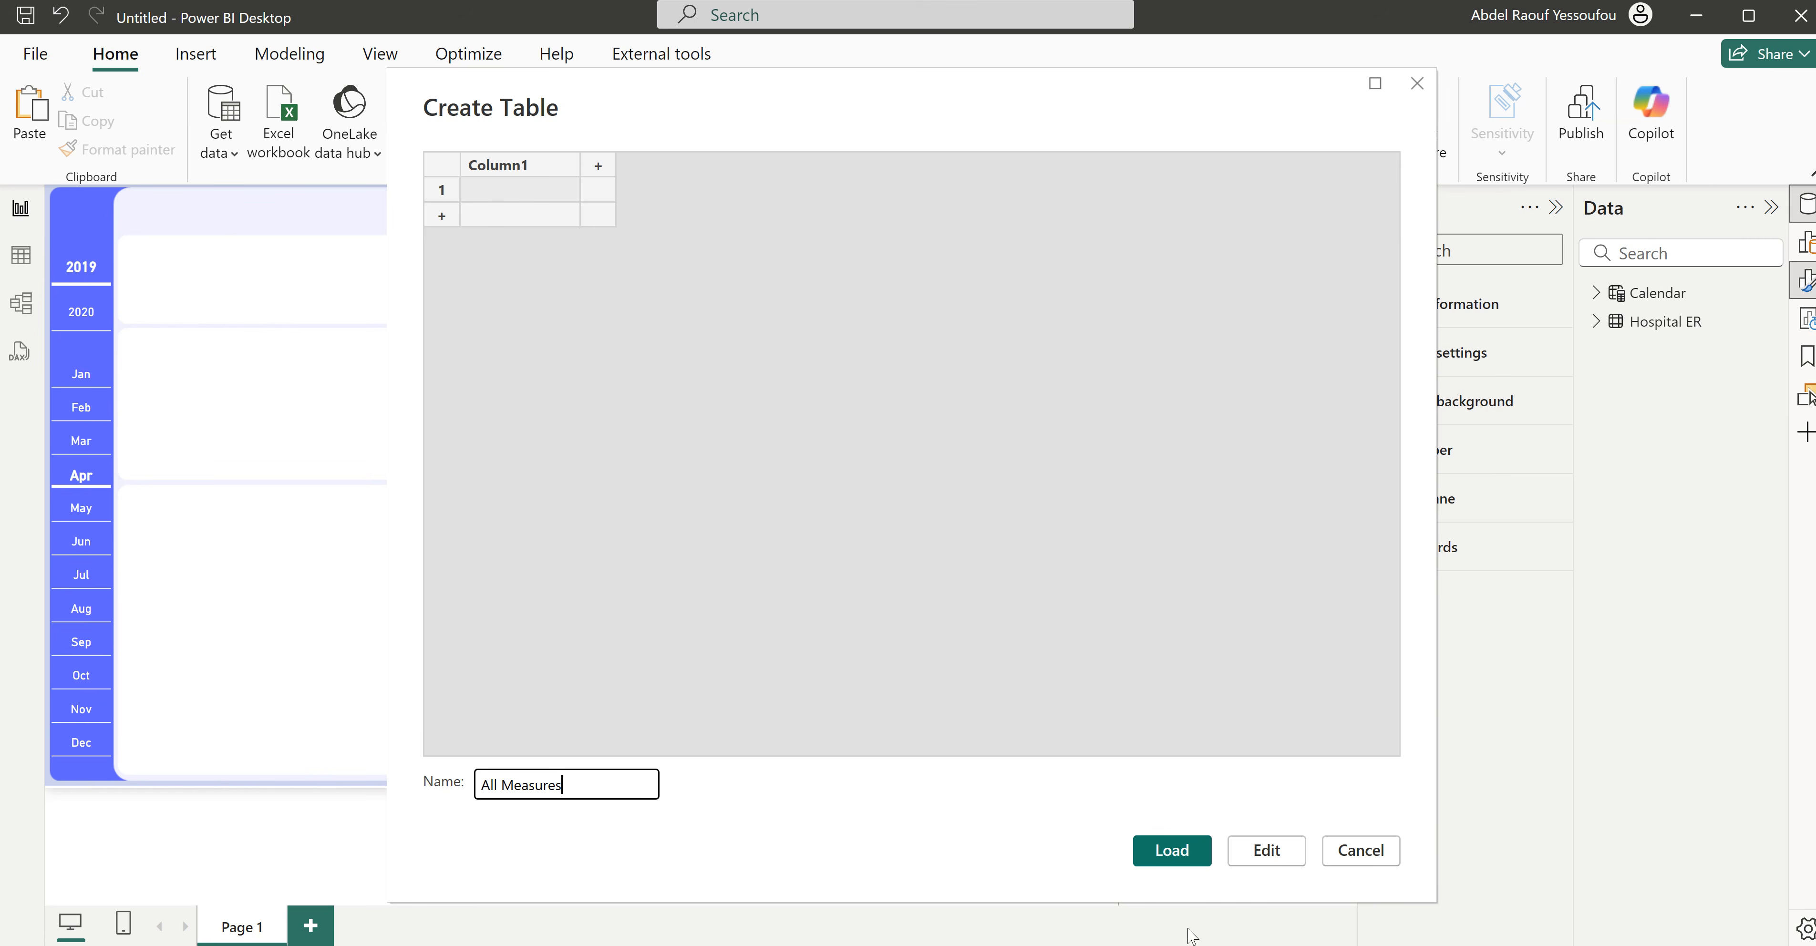
left_click(1170, 852)
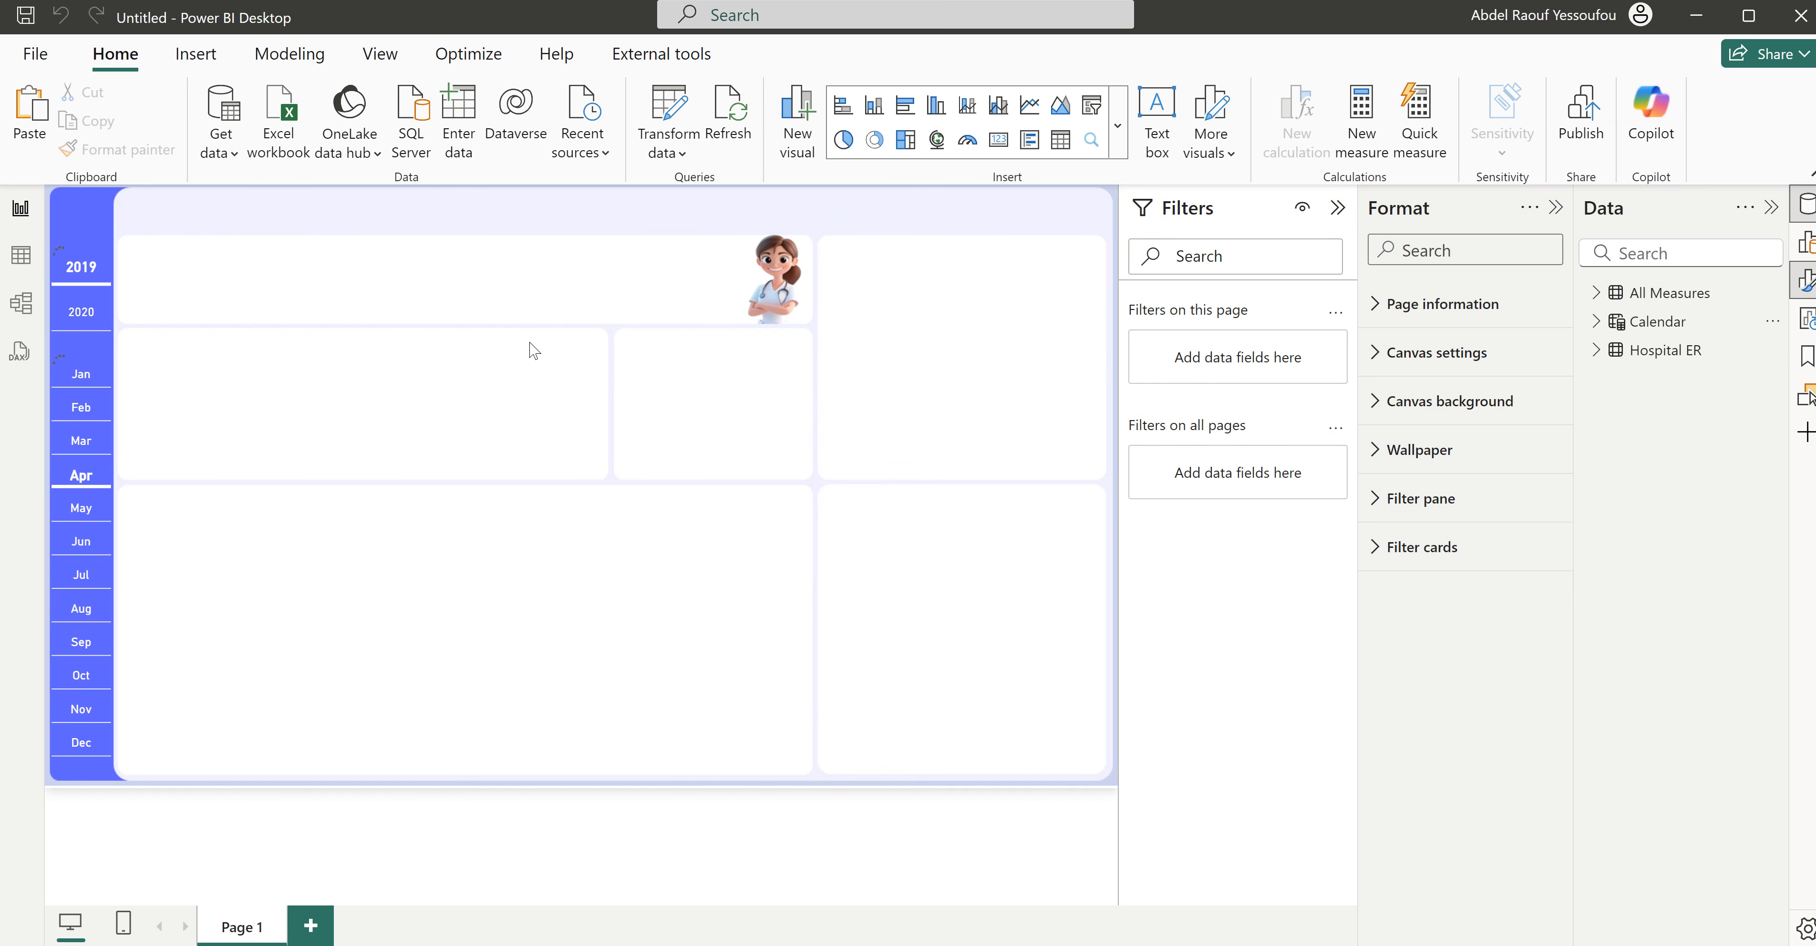
- Start a new measure named Patients Visits in the All Measures table
left_click(1598, 295)
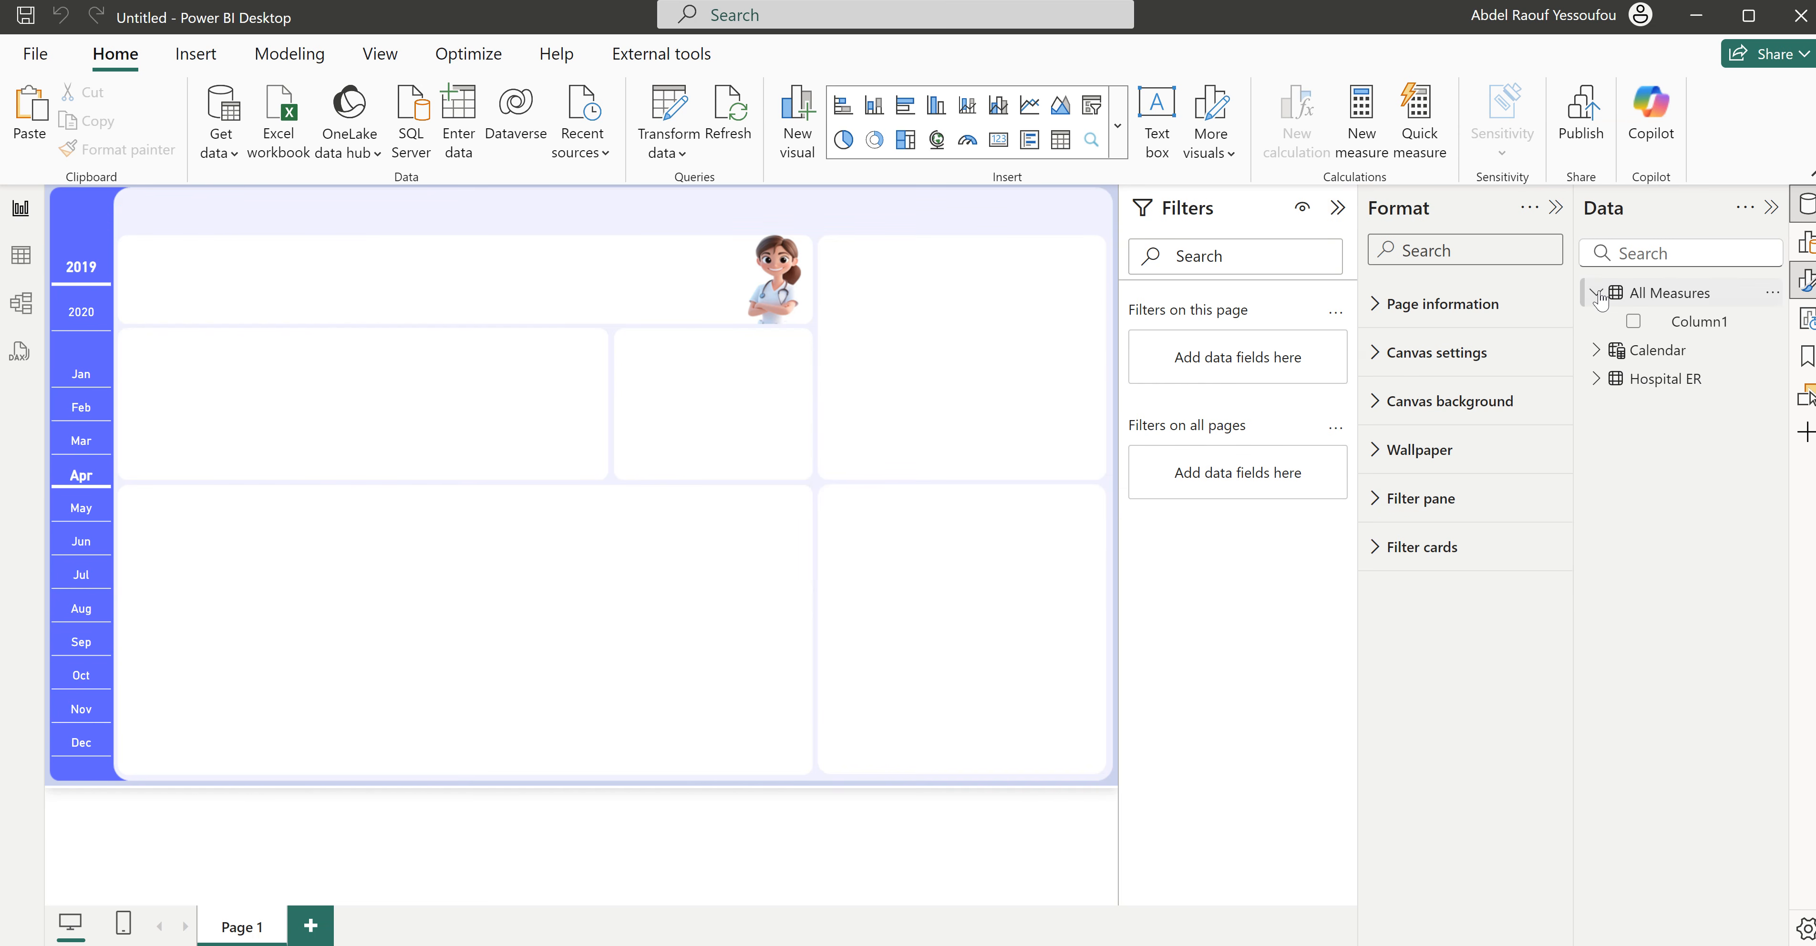
right_click(1671, 296)
left_click(1525, 342)
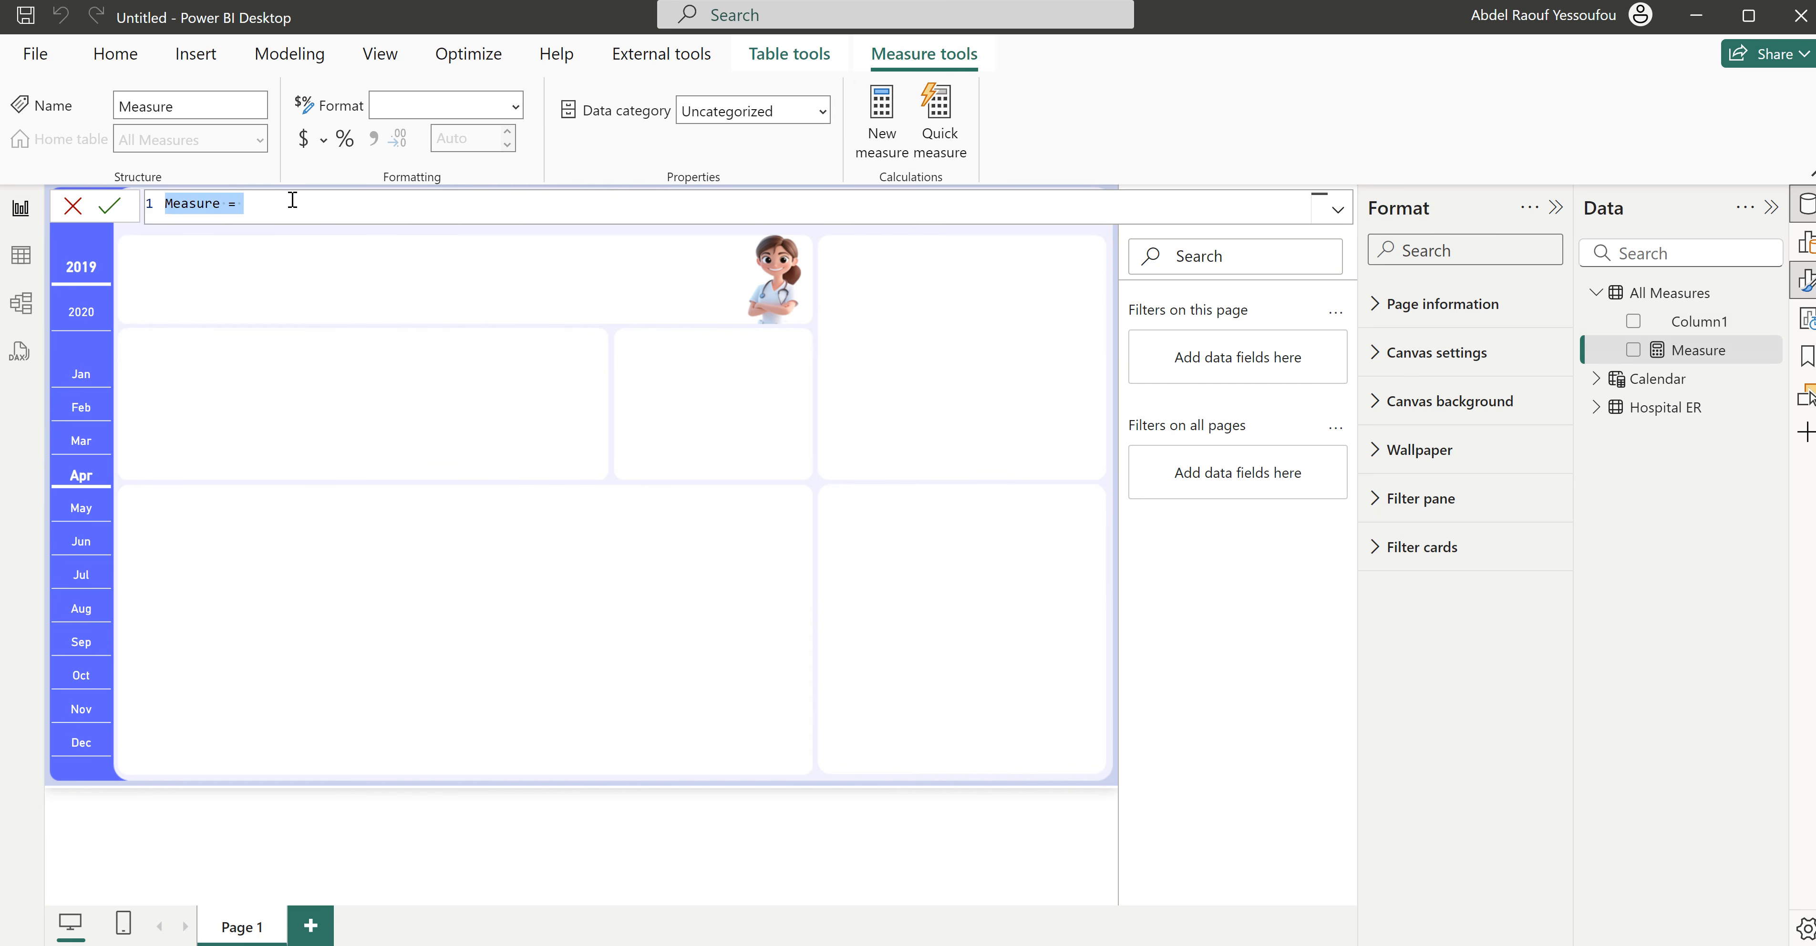
type("Patients")
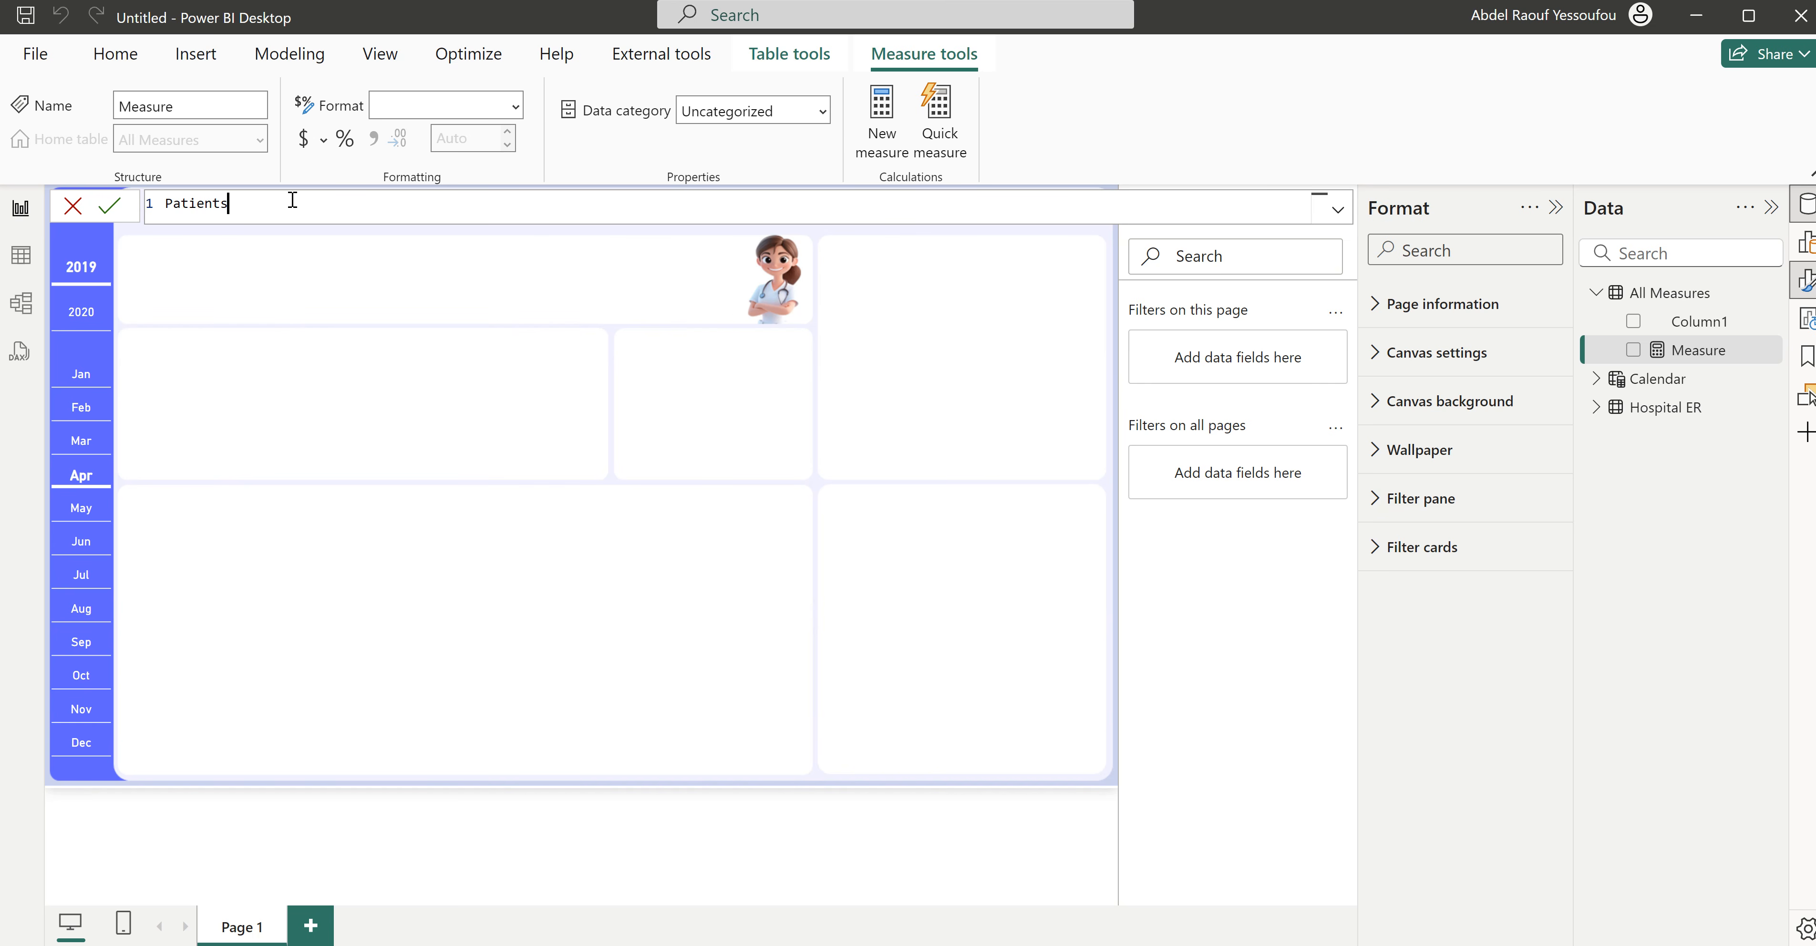
type(" Visits =")
key("shift+Return")
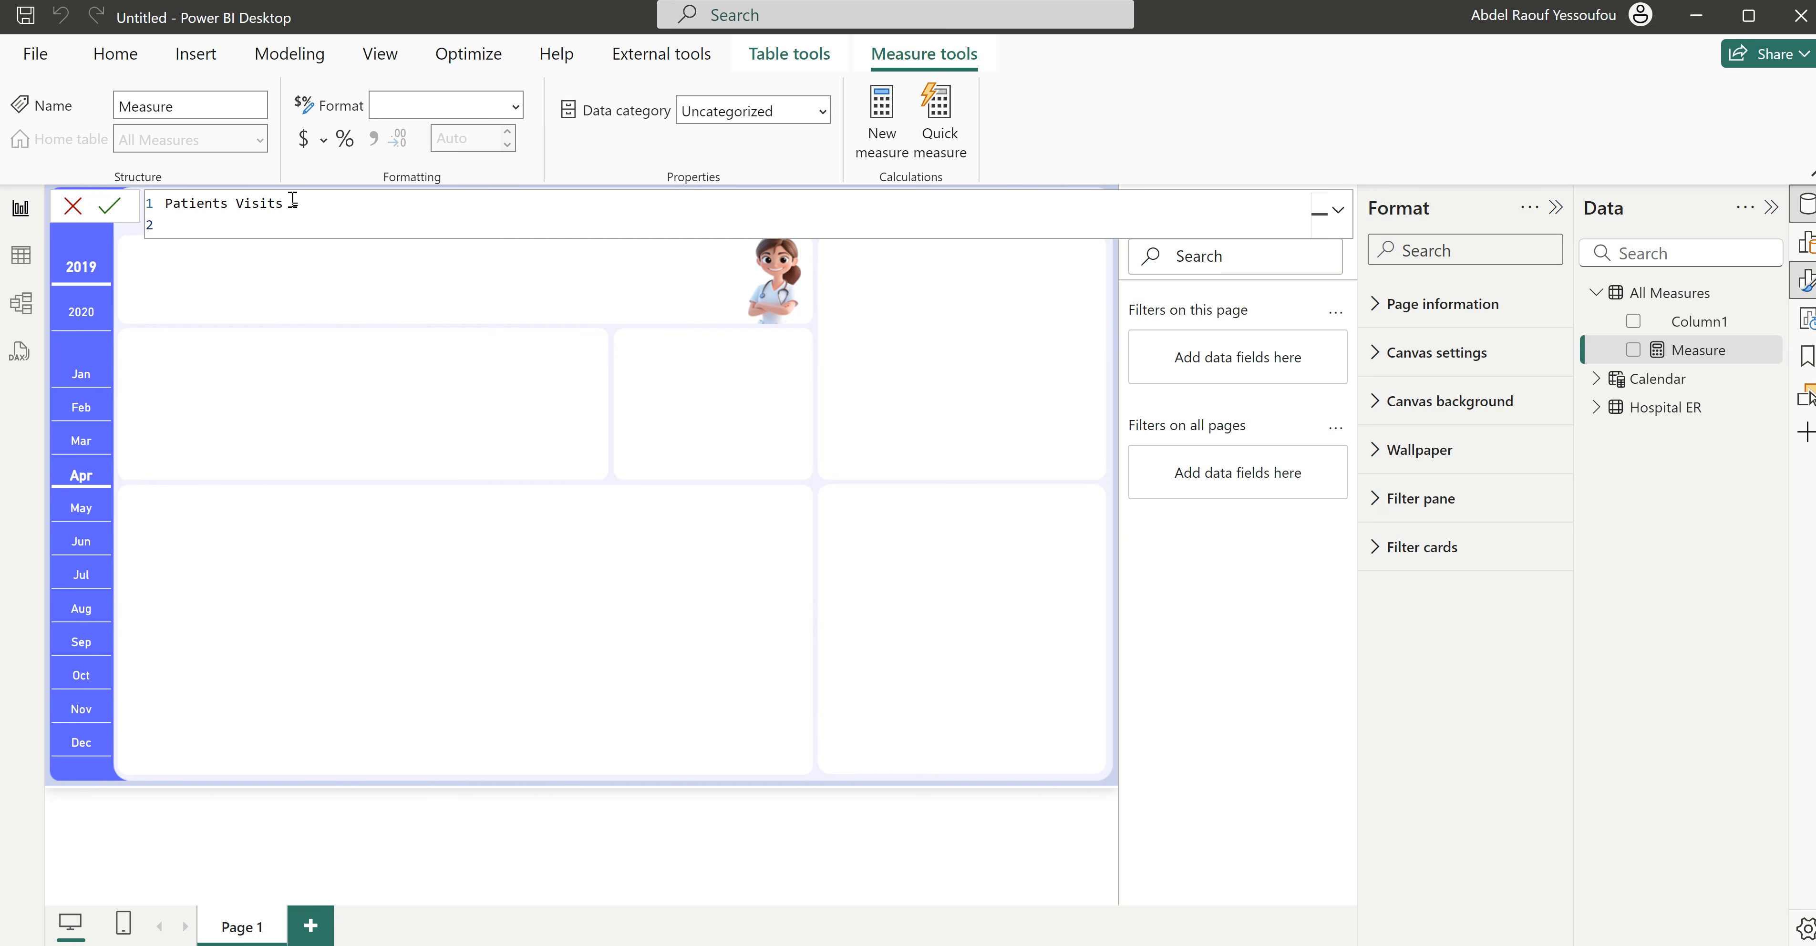
- Define the Patients Visits measure as COUNTROWS('Hospital ER') and commit it
key("Tab")
type("coun")
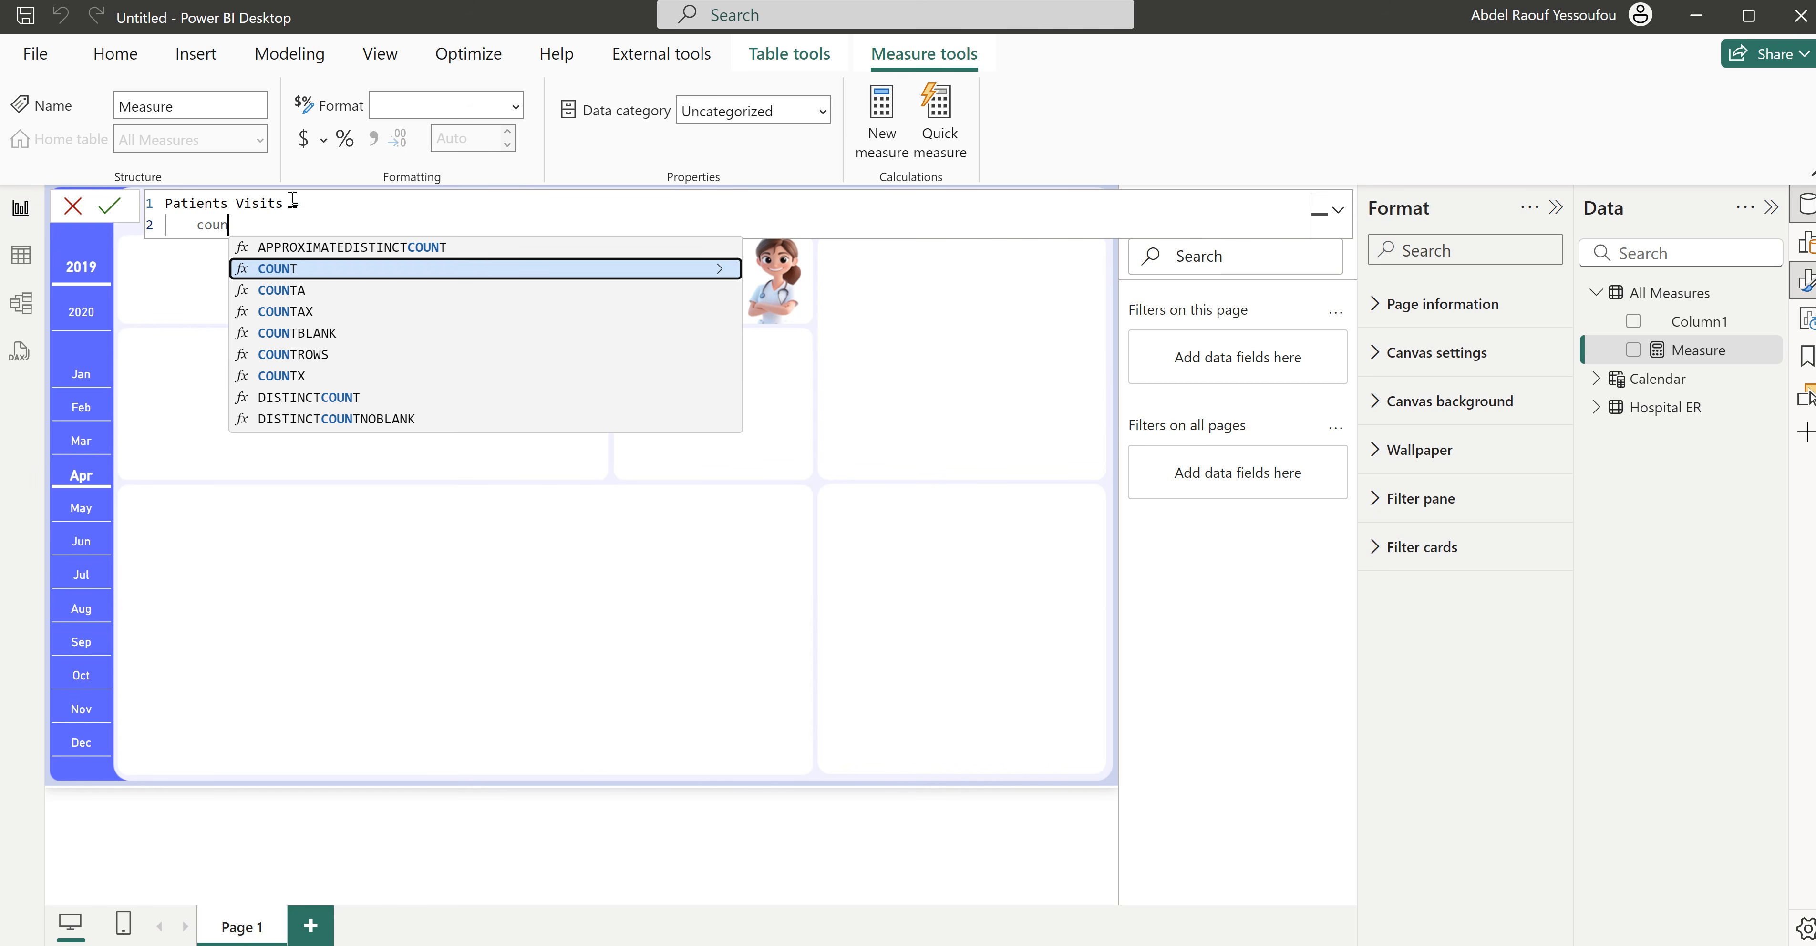
key("Down")
key("Down")
key("Down")
key("Down")
key("Tab")
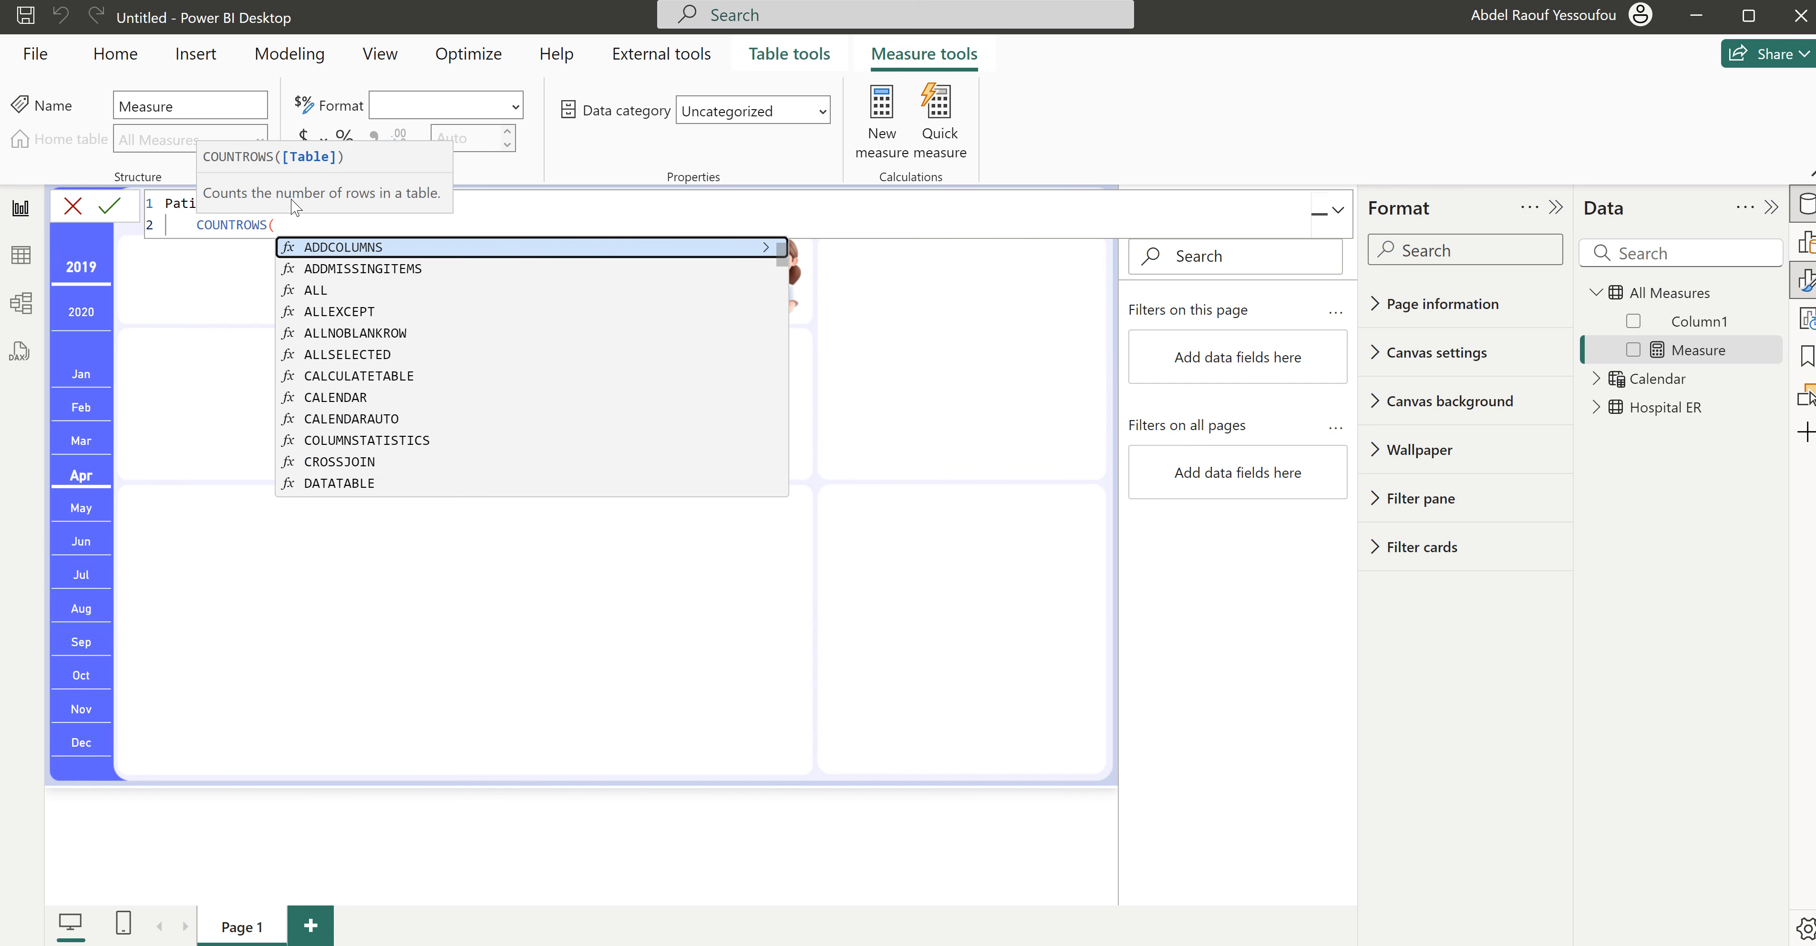
type("hos")
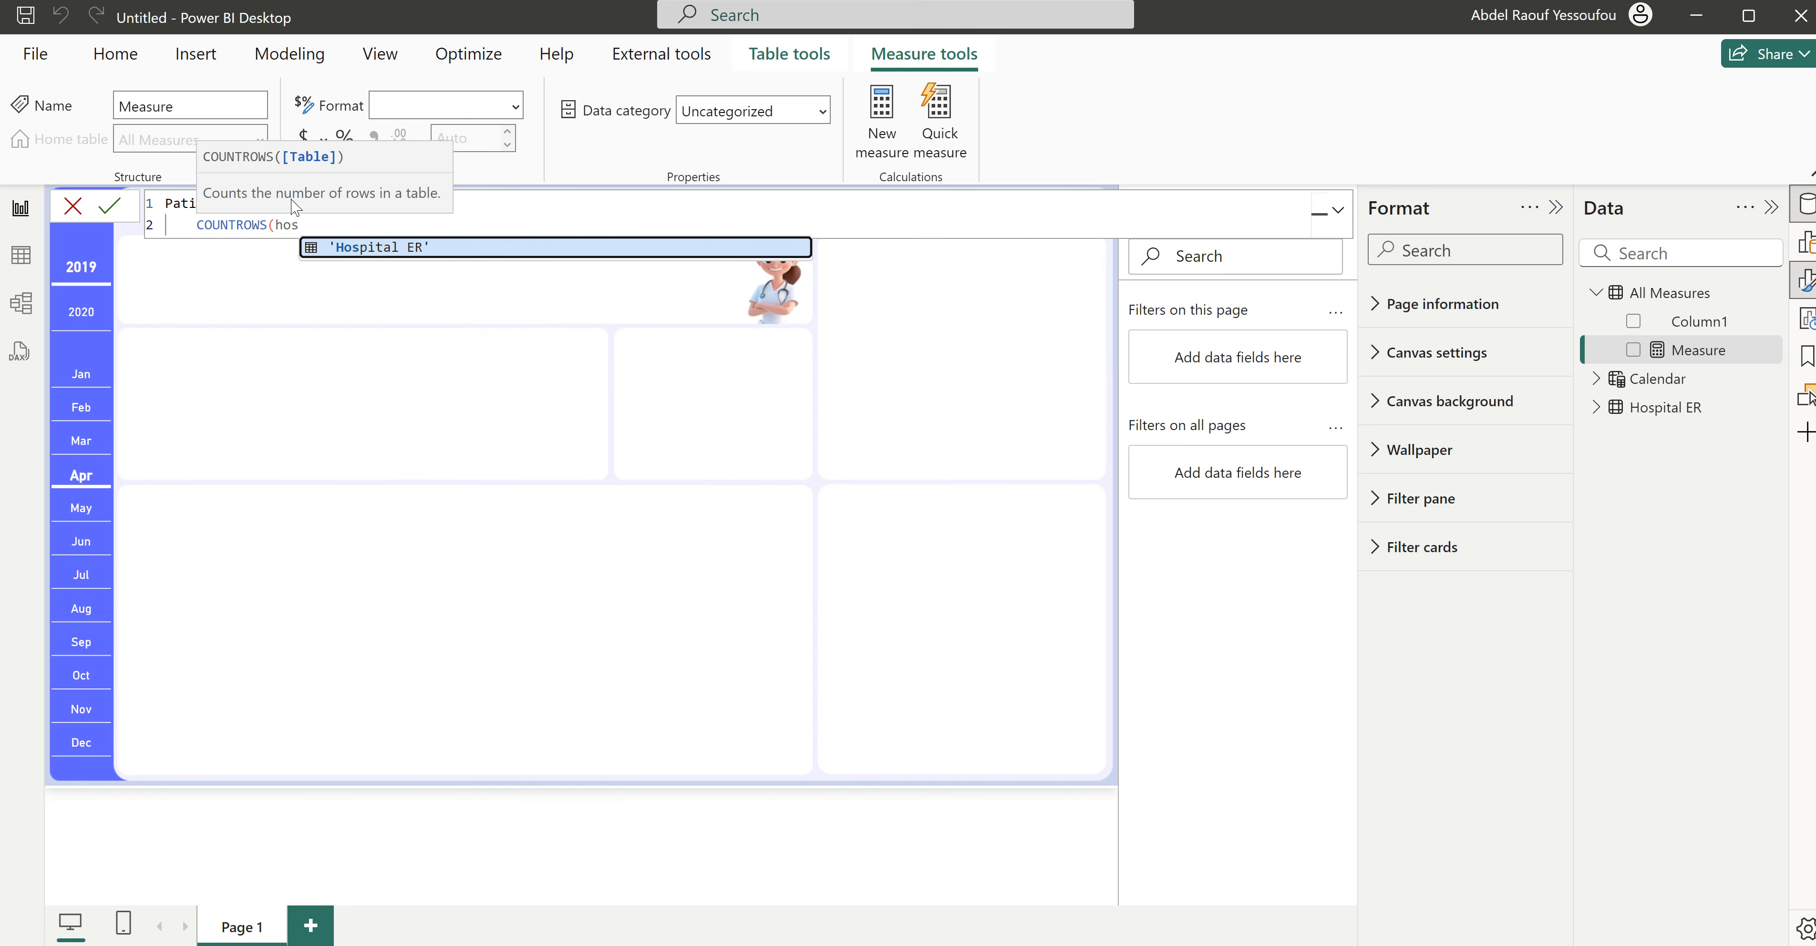
key("Tab")
type(")")
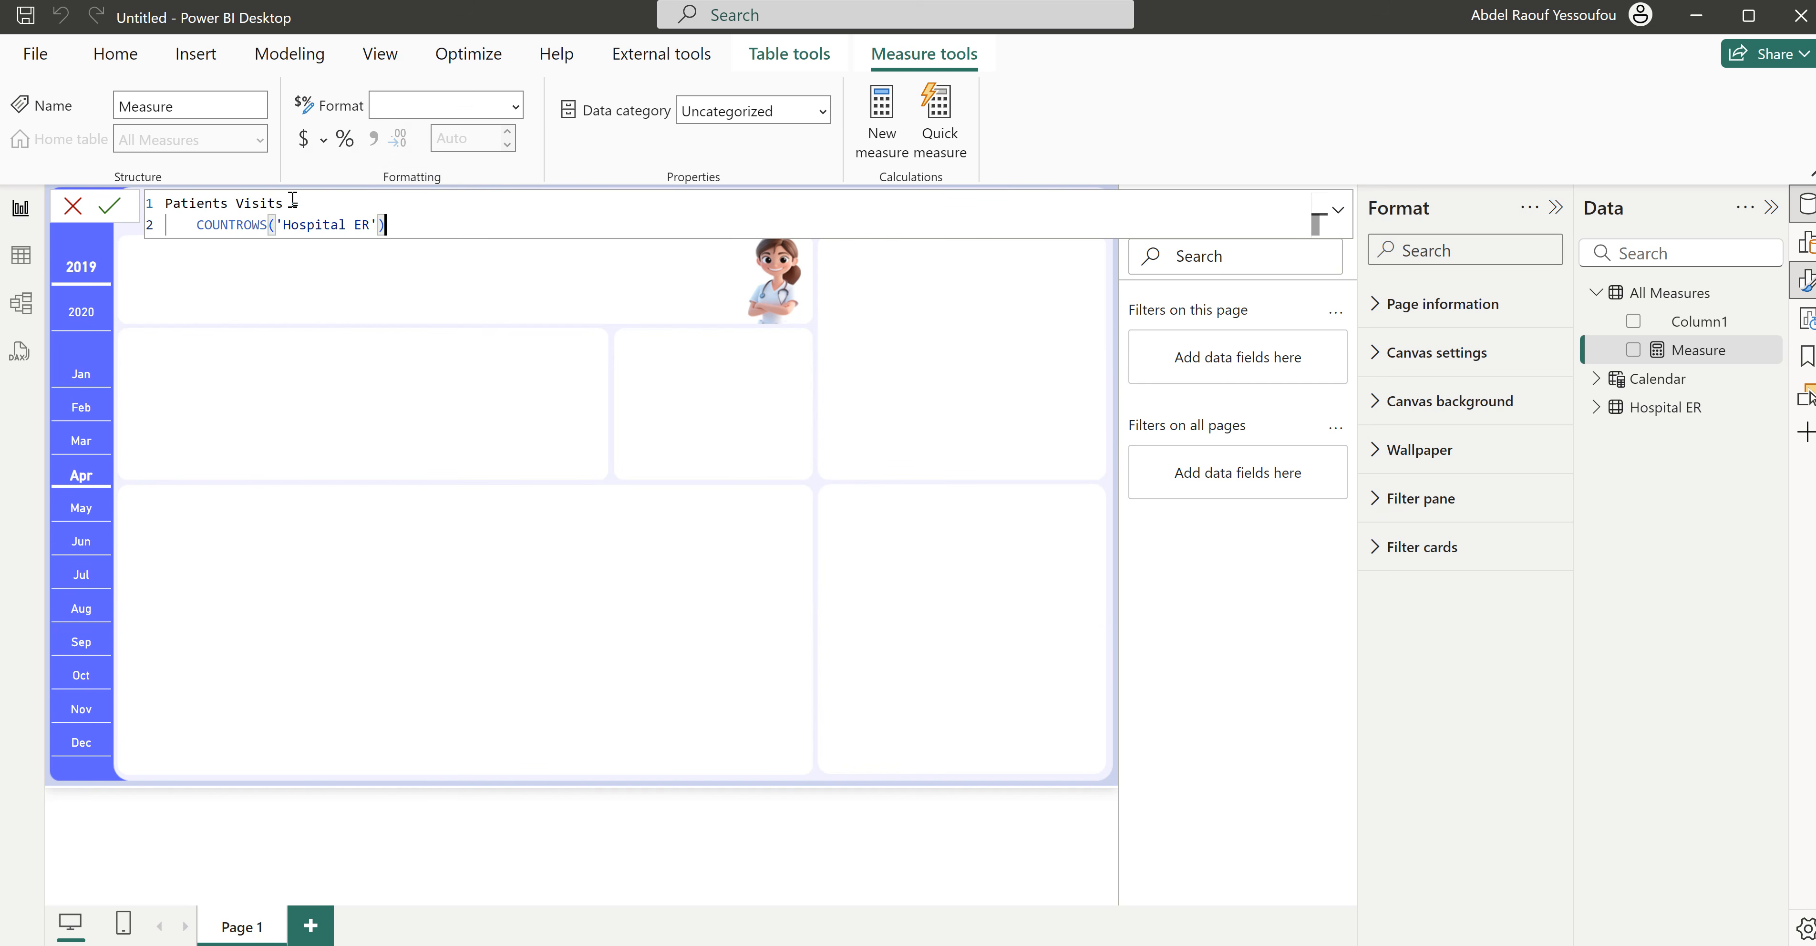
key("Return")
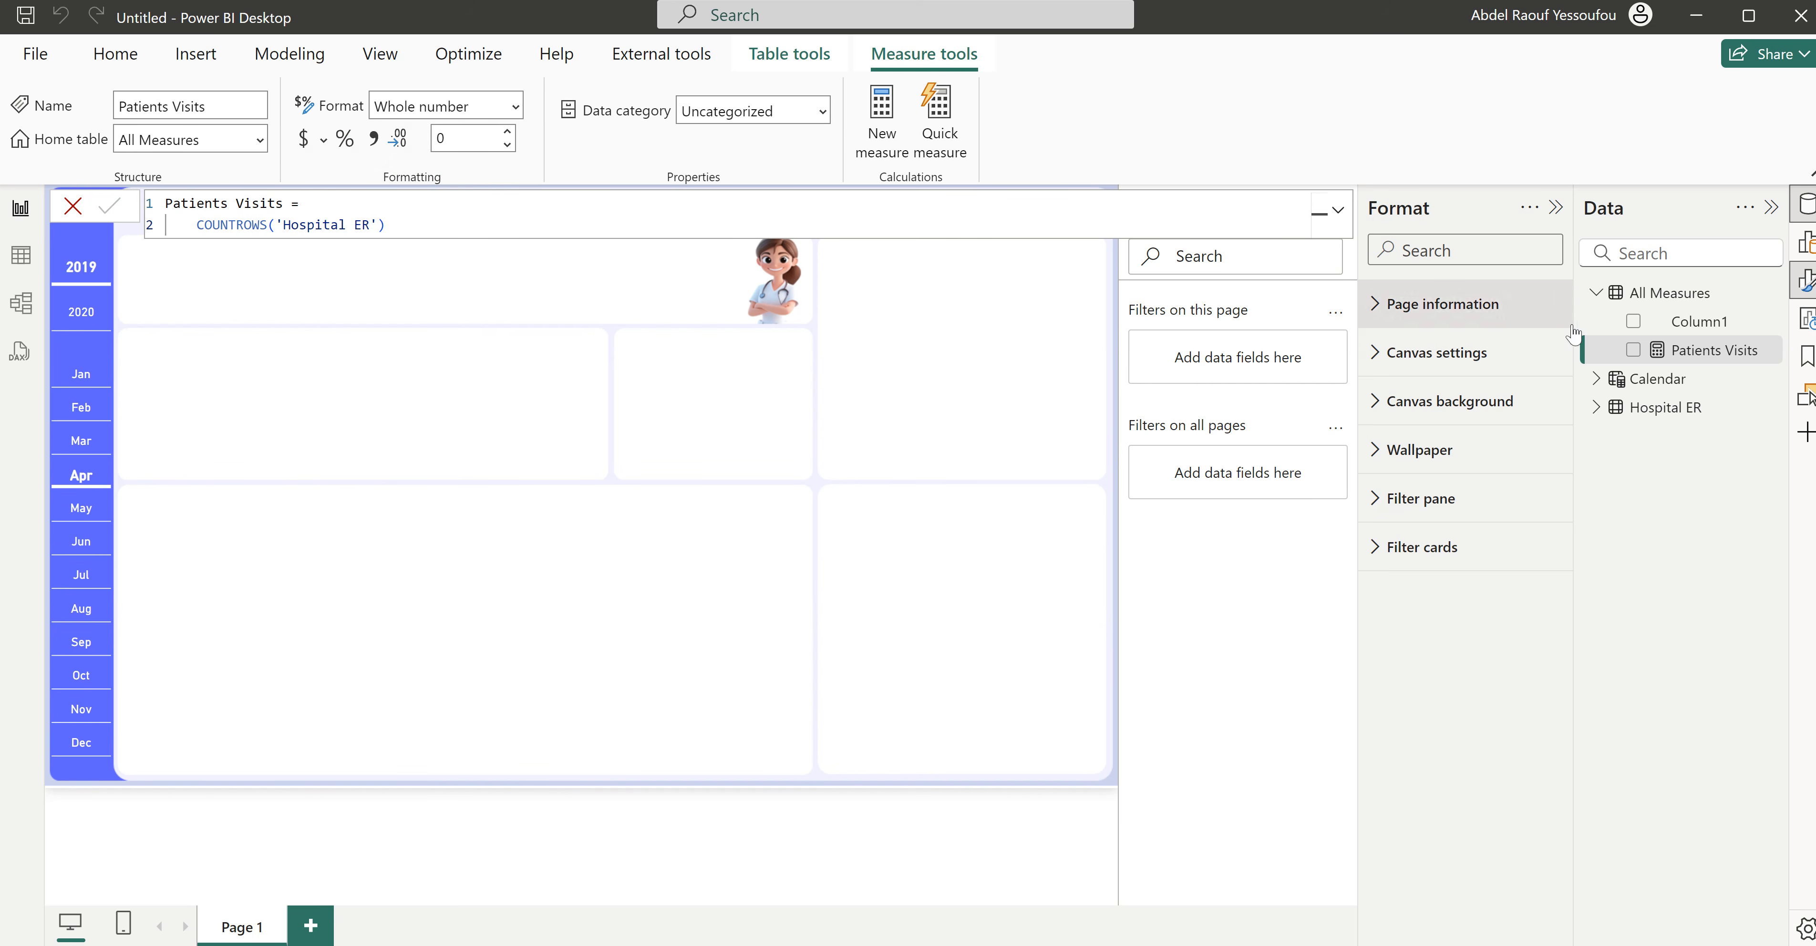
- Create an Avg Wait Time measure in All Measures with the formula AVERAGE('Hospital ER'[Wait Time])
right_click(1659, 294)
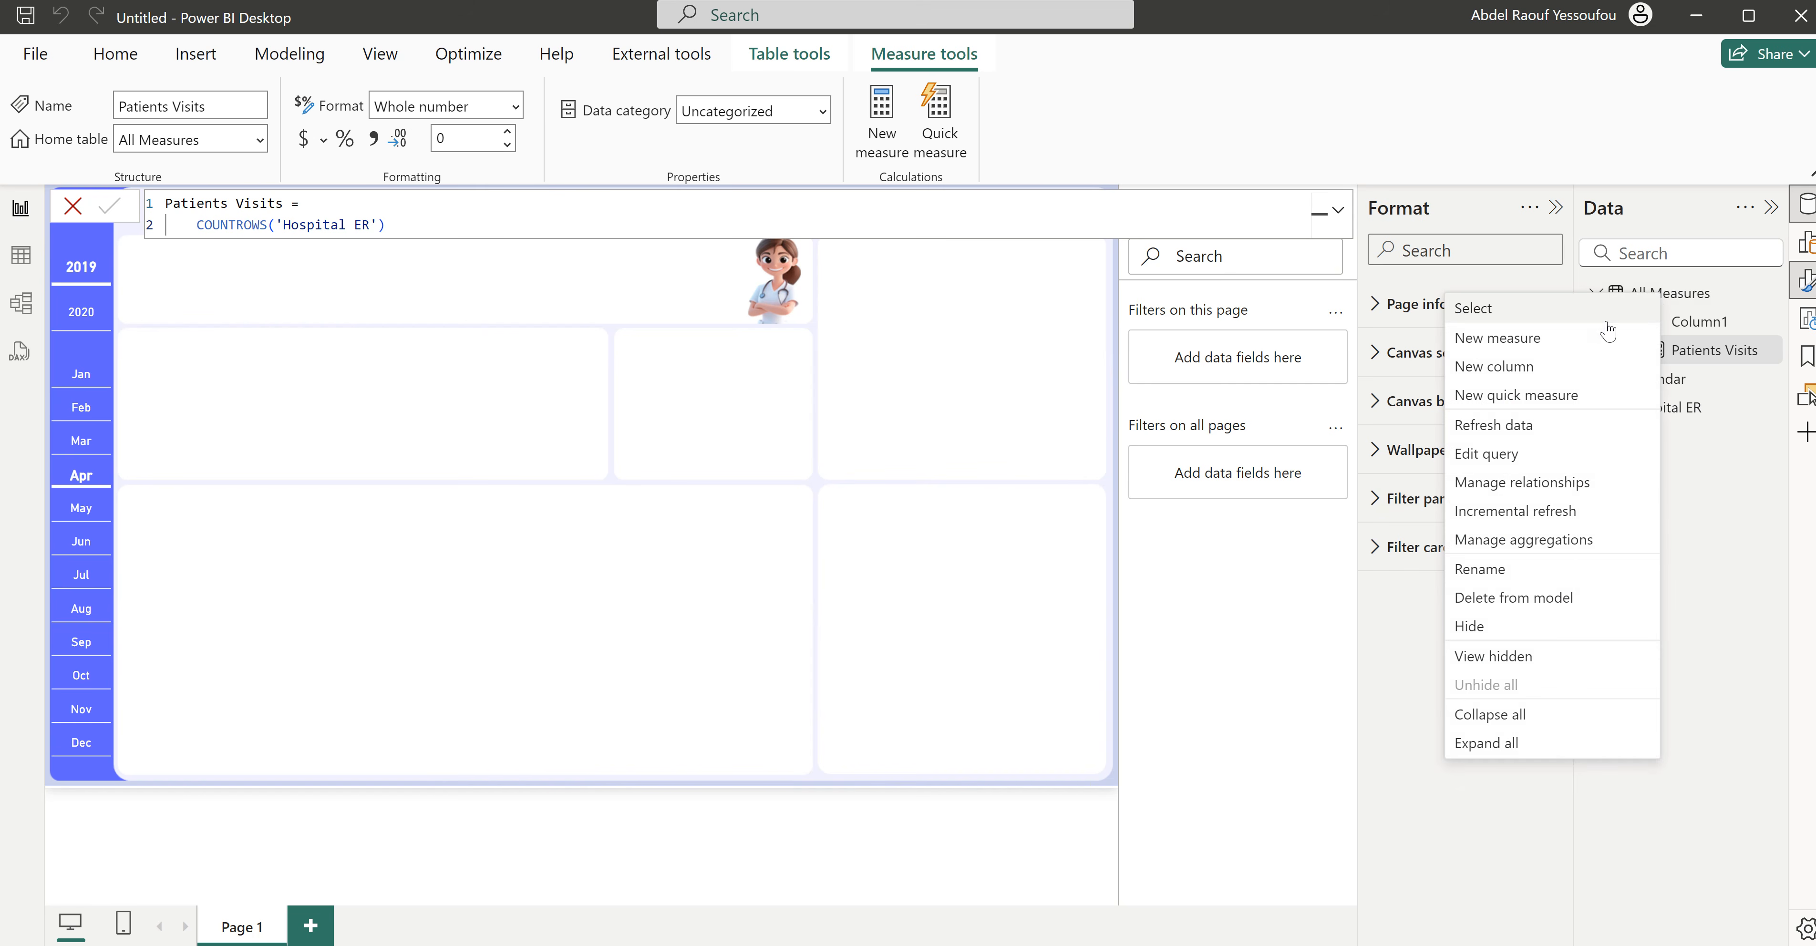
left_click(1534, 341)
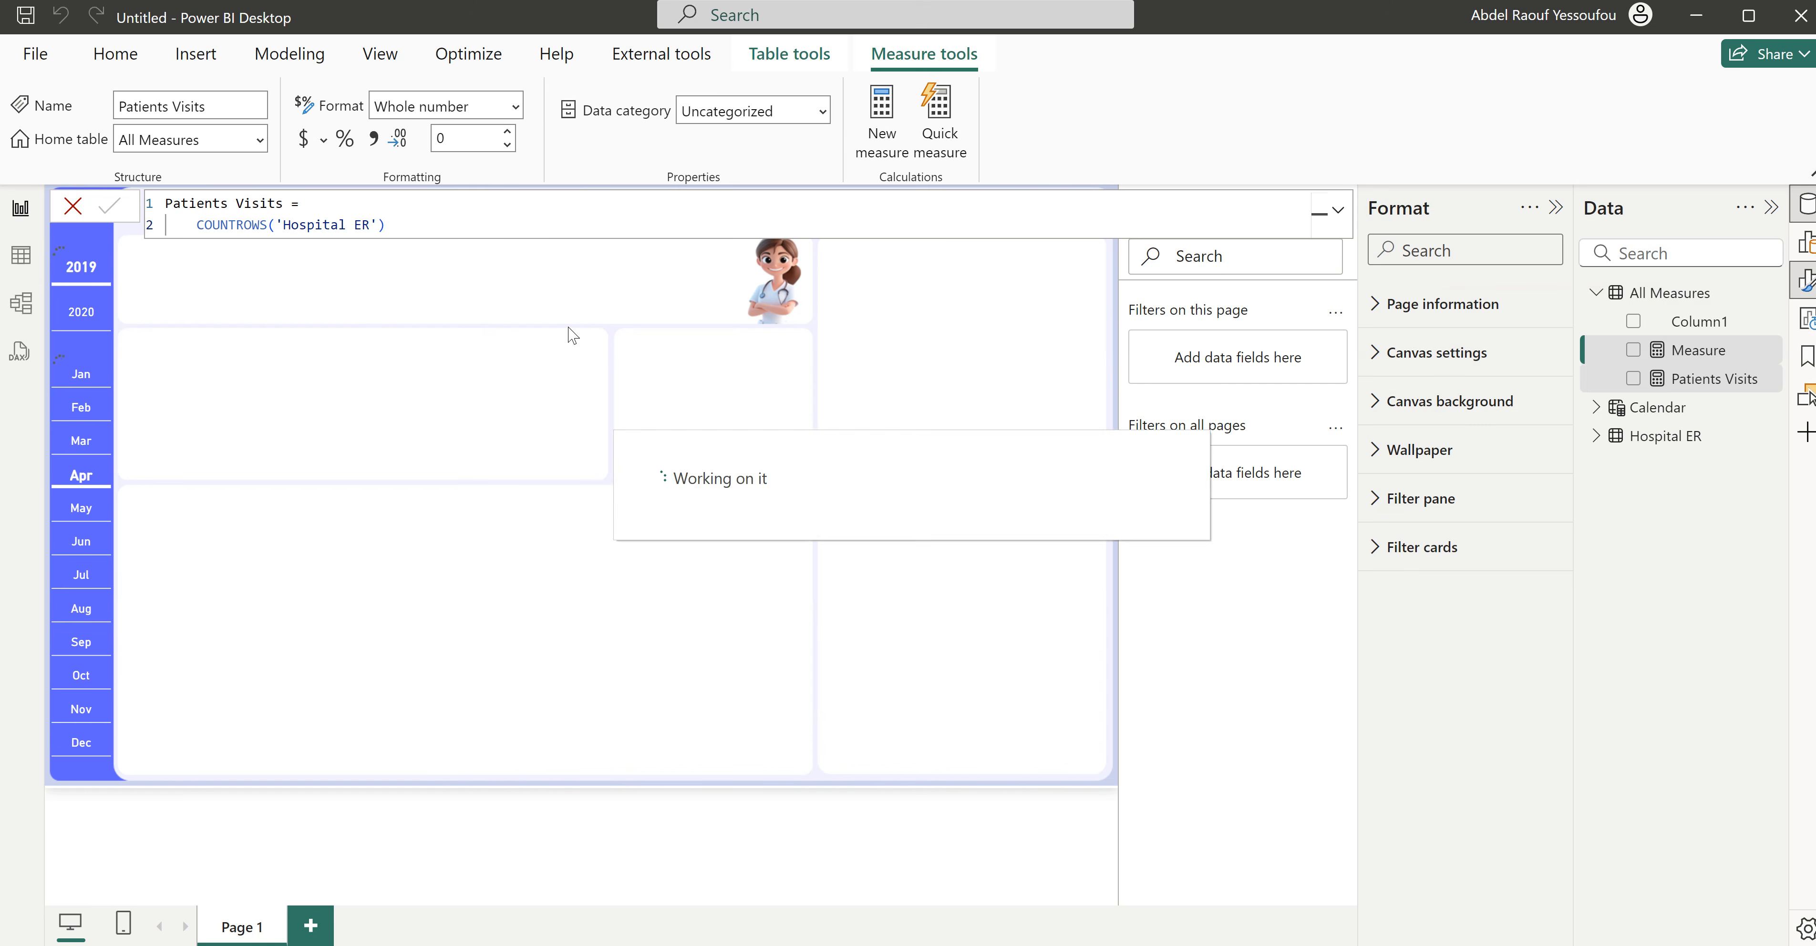
type("Av")
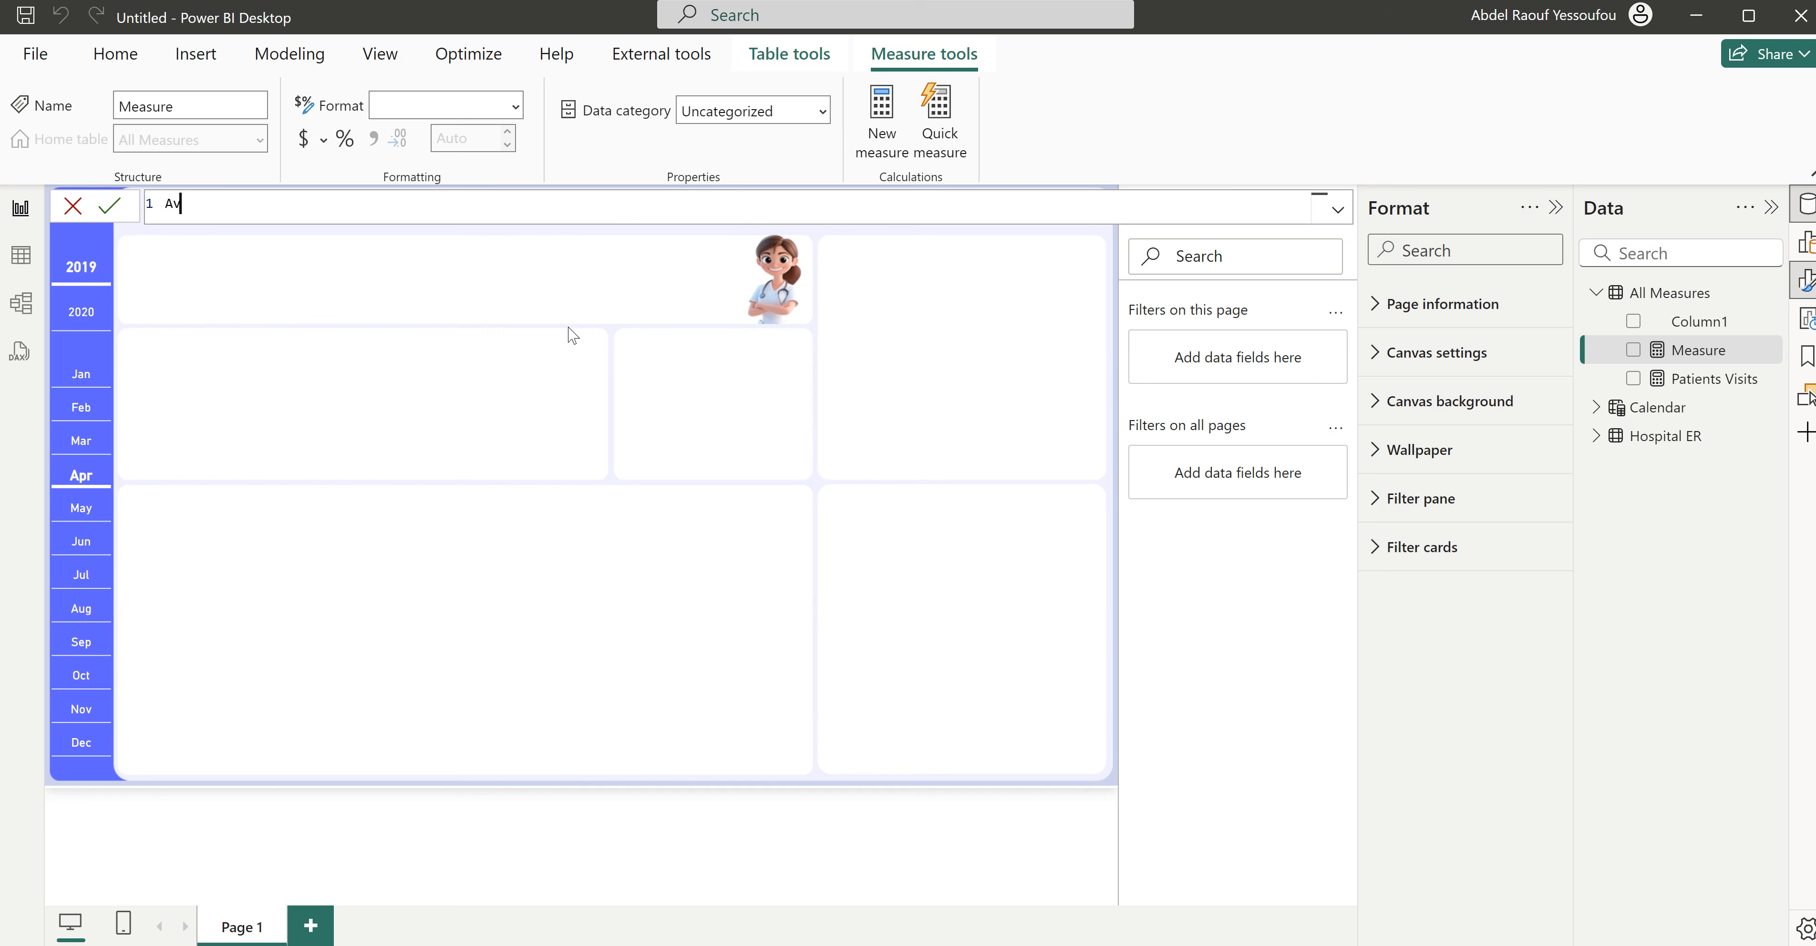
type("g Wait Time =")
key("shift+Return")
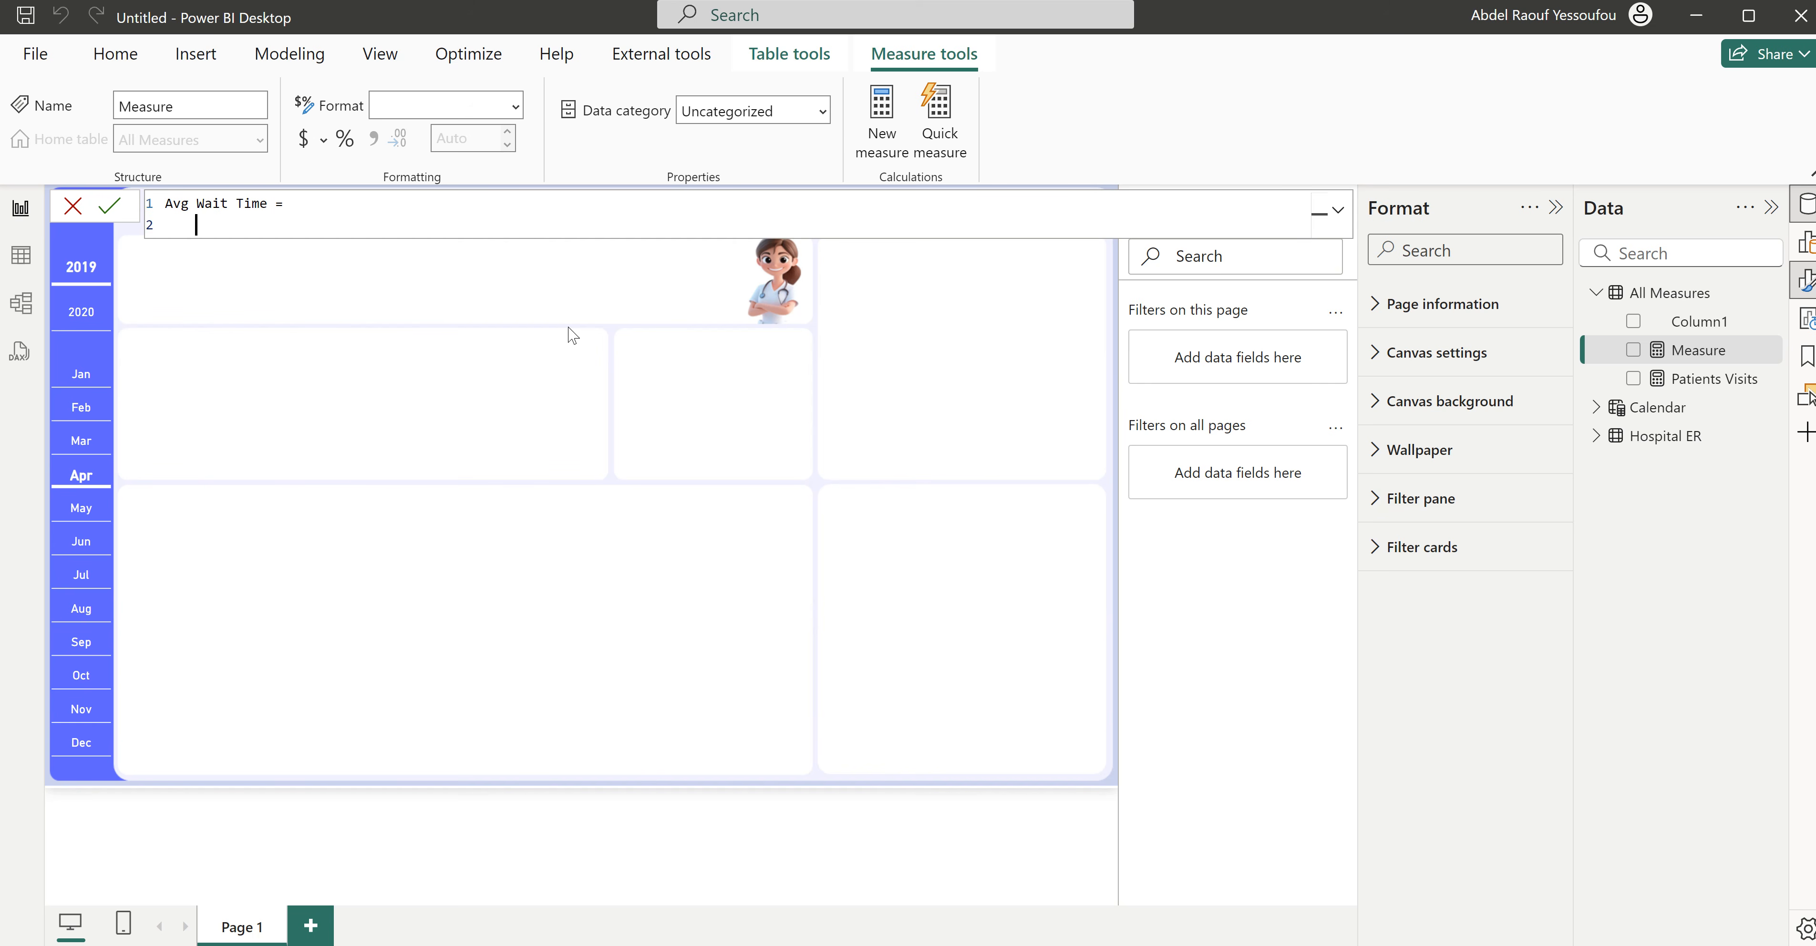
type("aver")
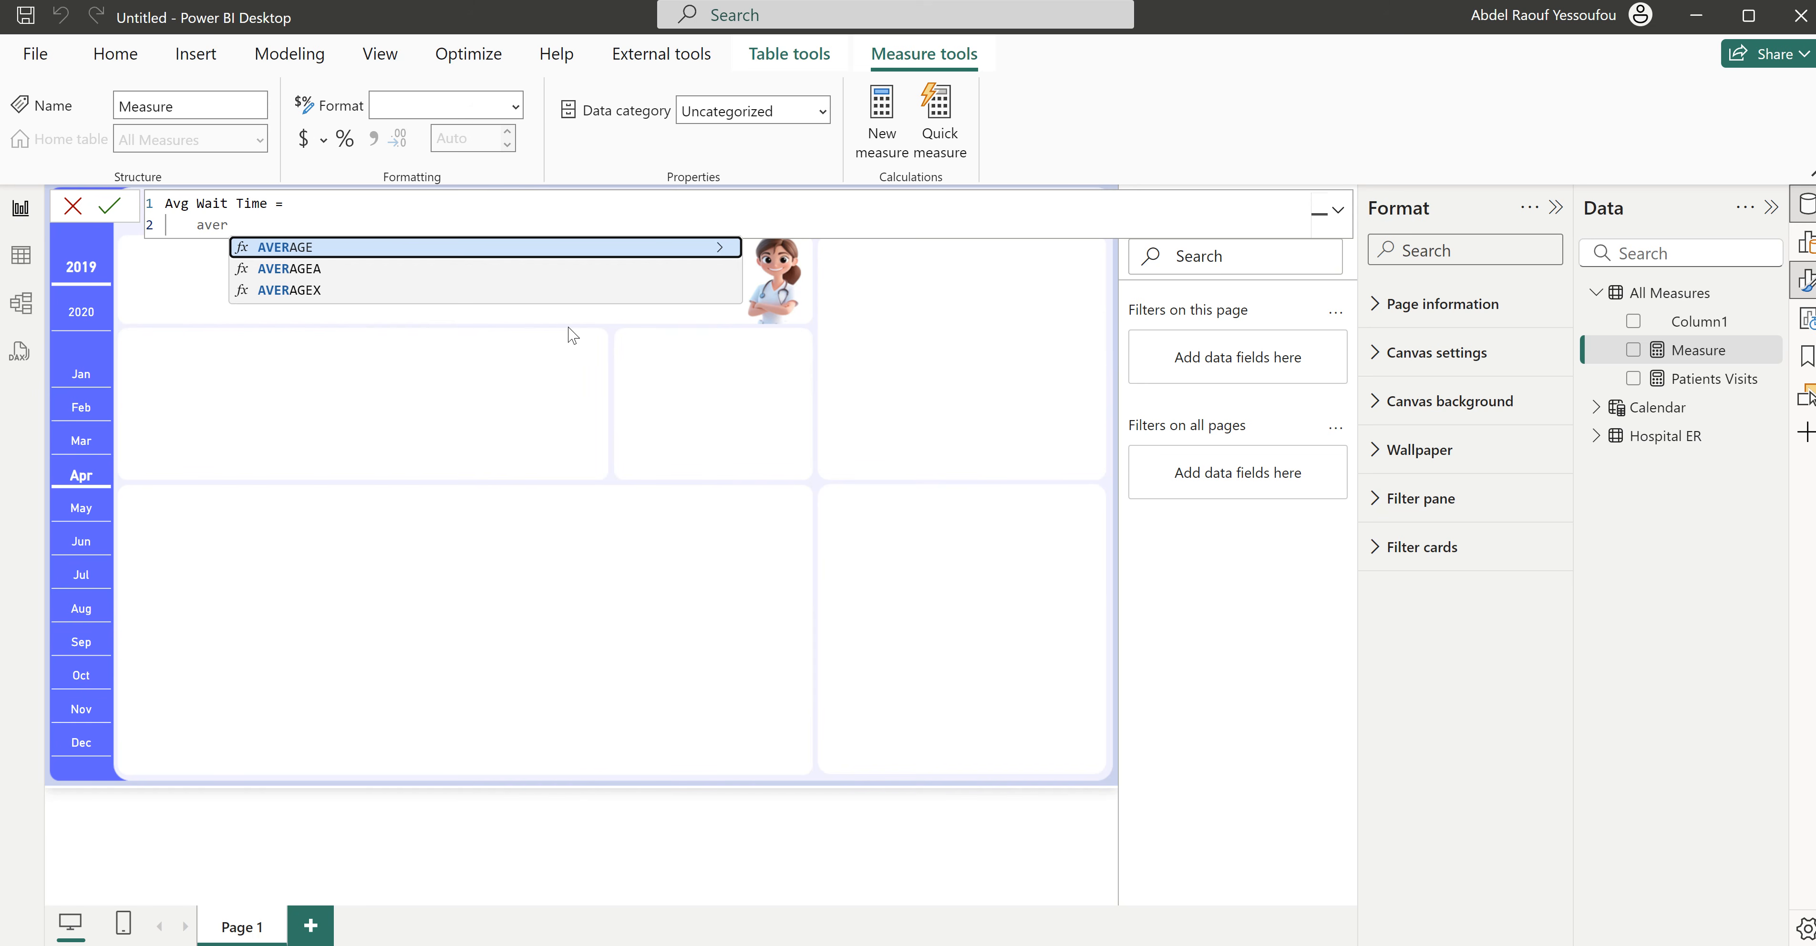
key("Tab")
type("wait")
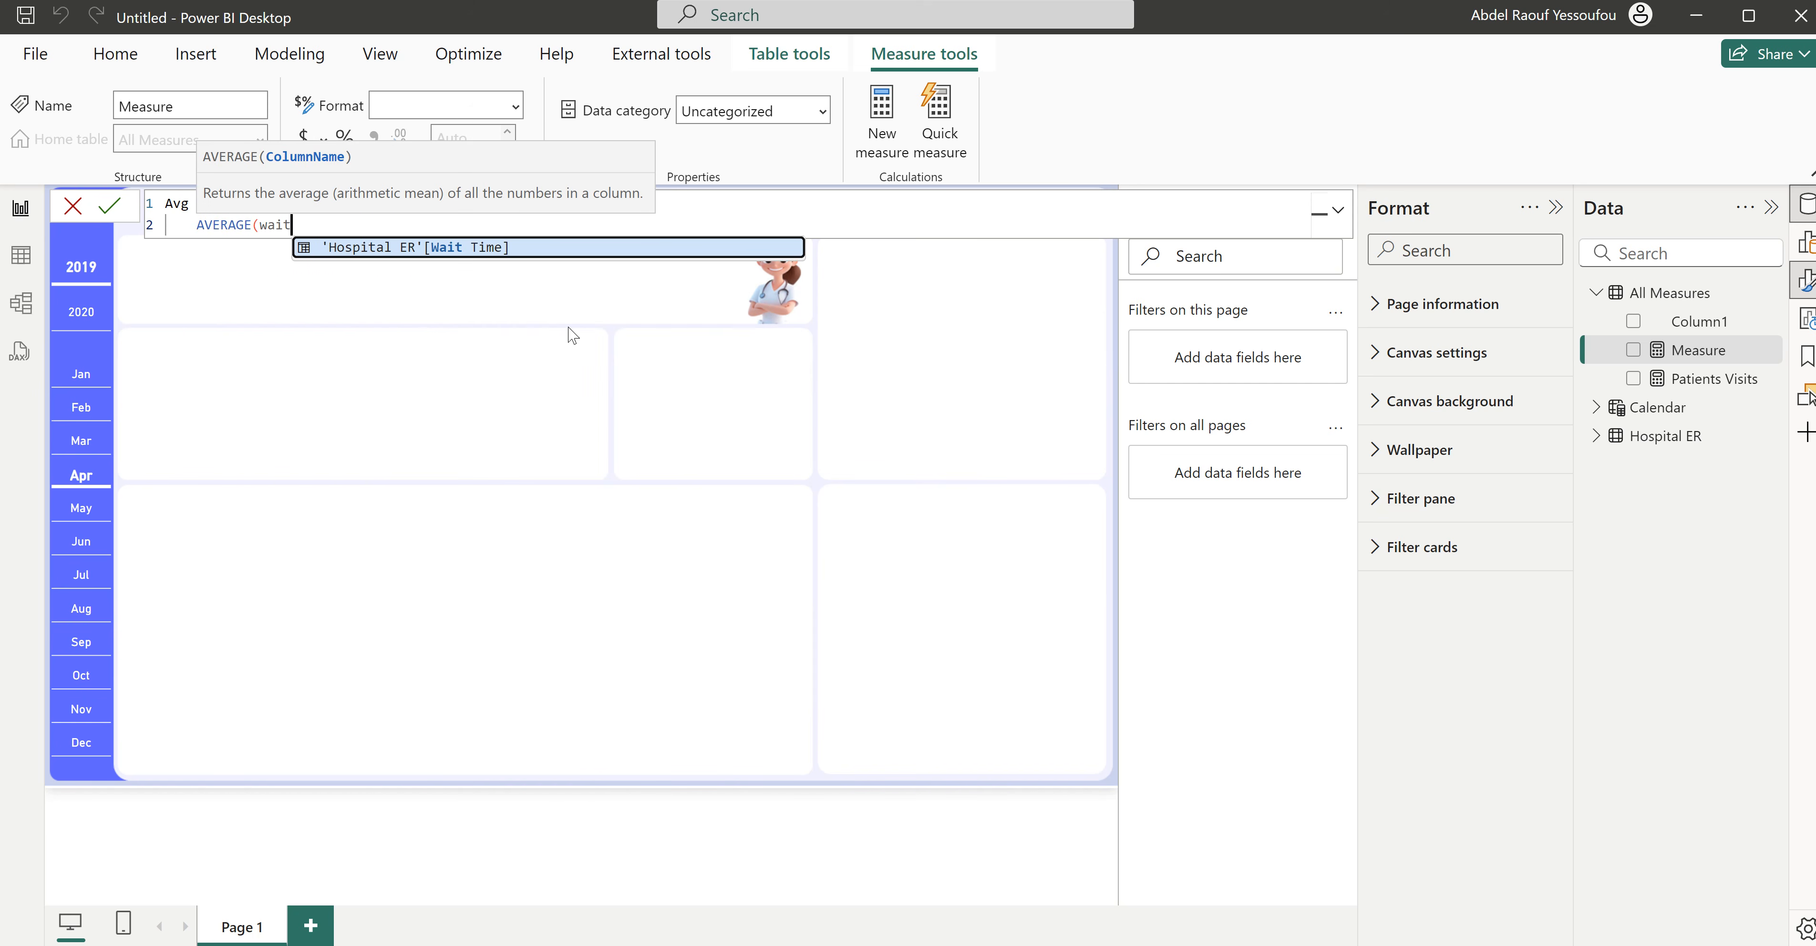
key("Tab")
type(")")
key("Return")
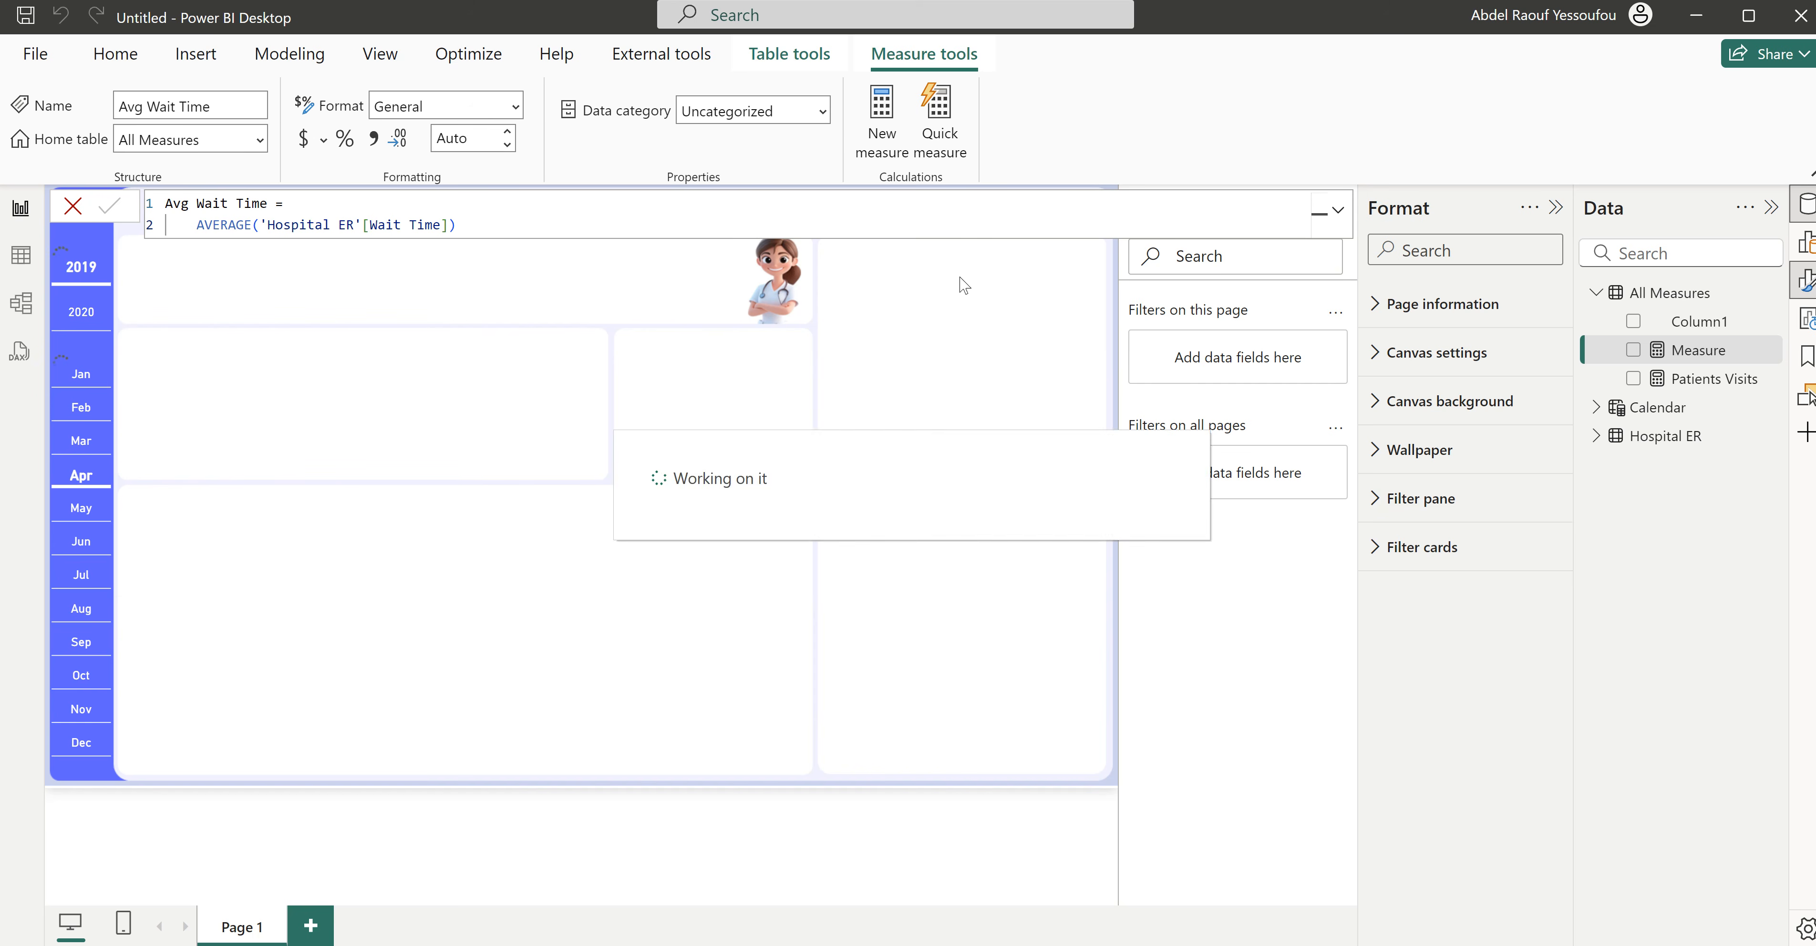
- Create an Avg Satisfaction Score measure in All Measures with the formula AVERAGE('Hospital ER'[Satisfaction Score])
right_click(1657, 295)
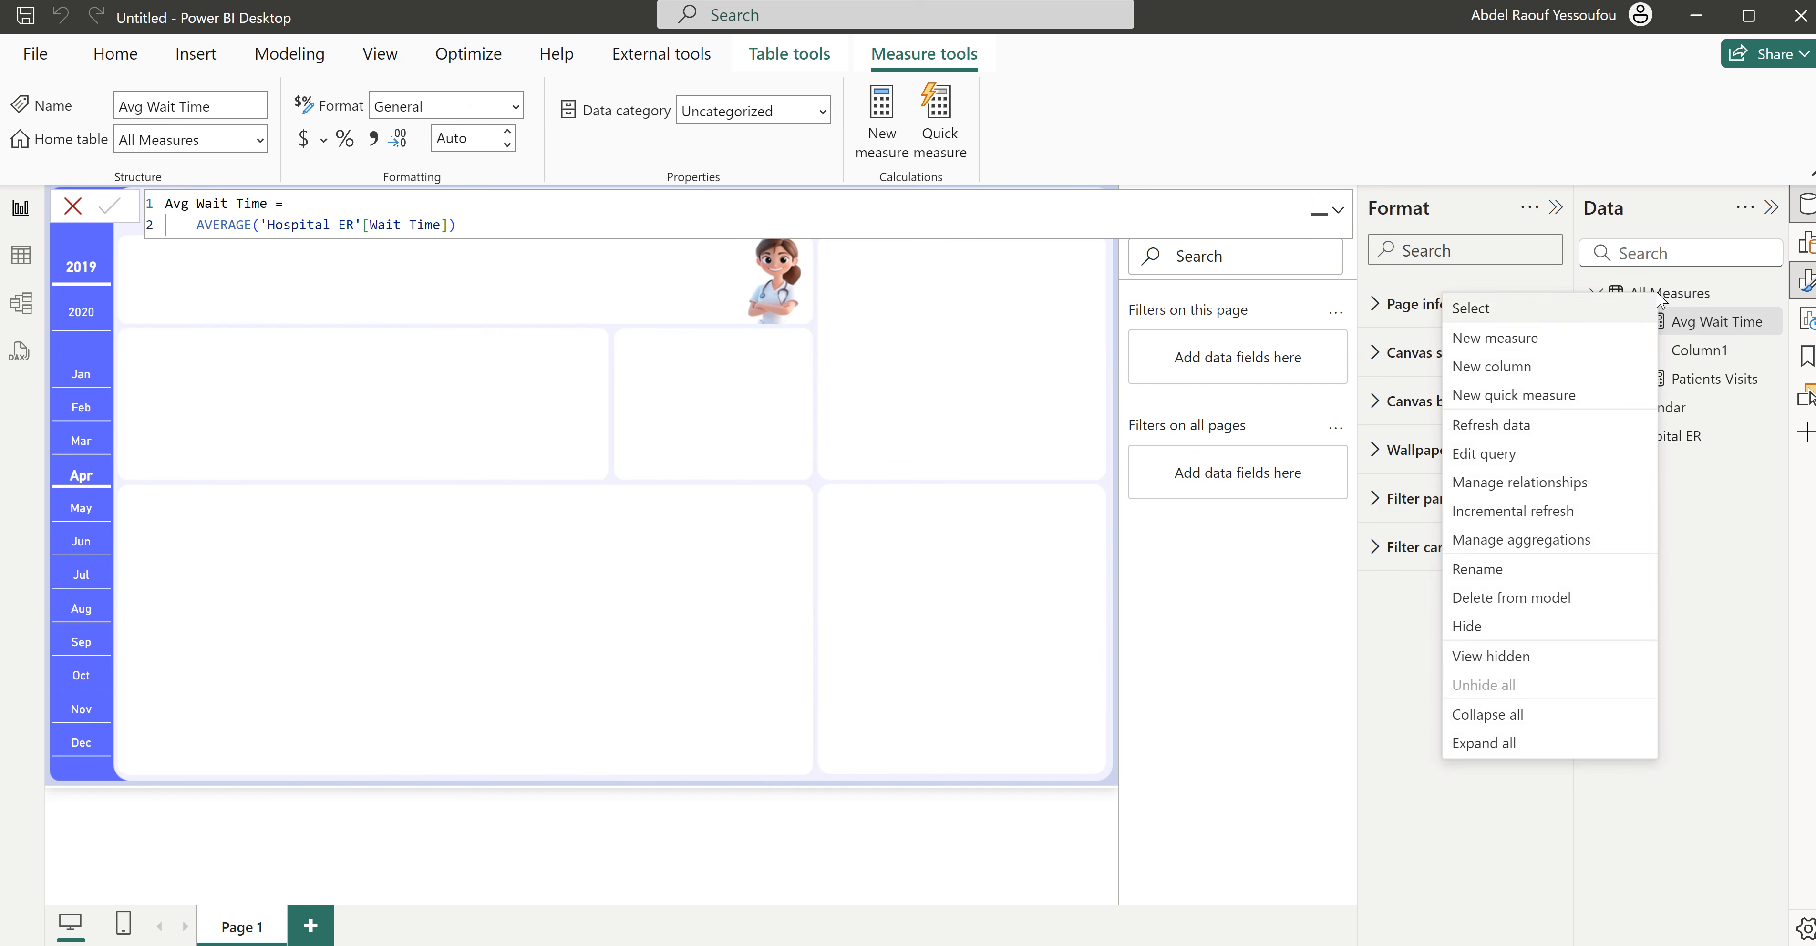
left_click(1543, 342)
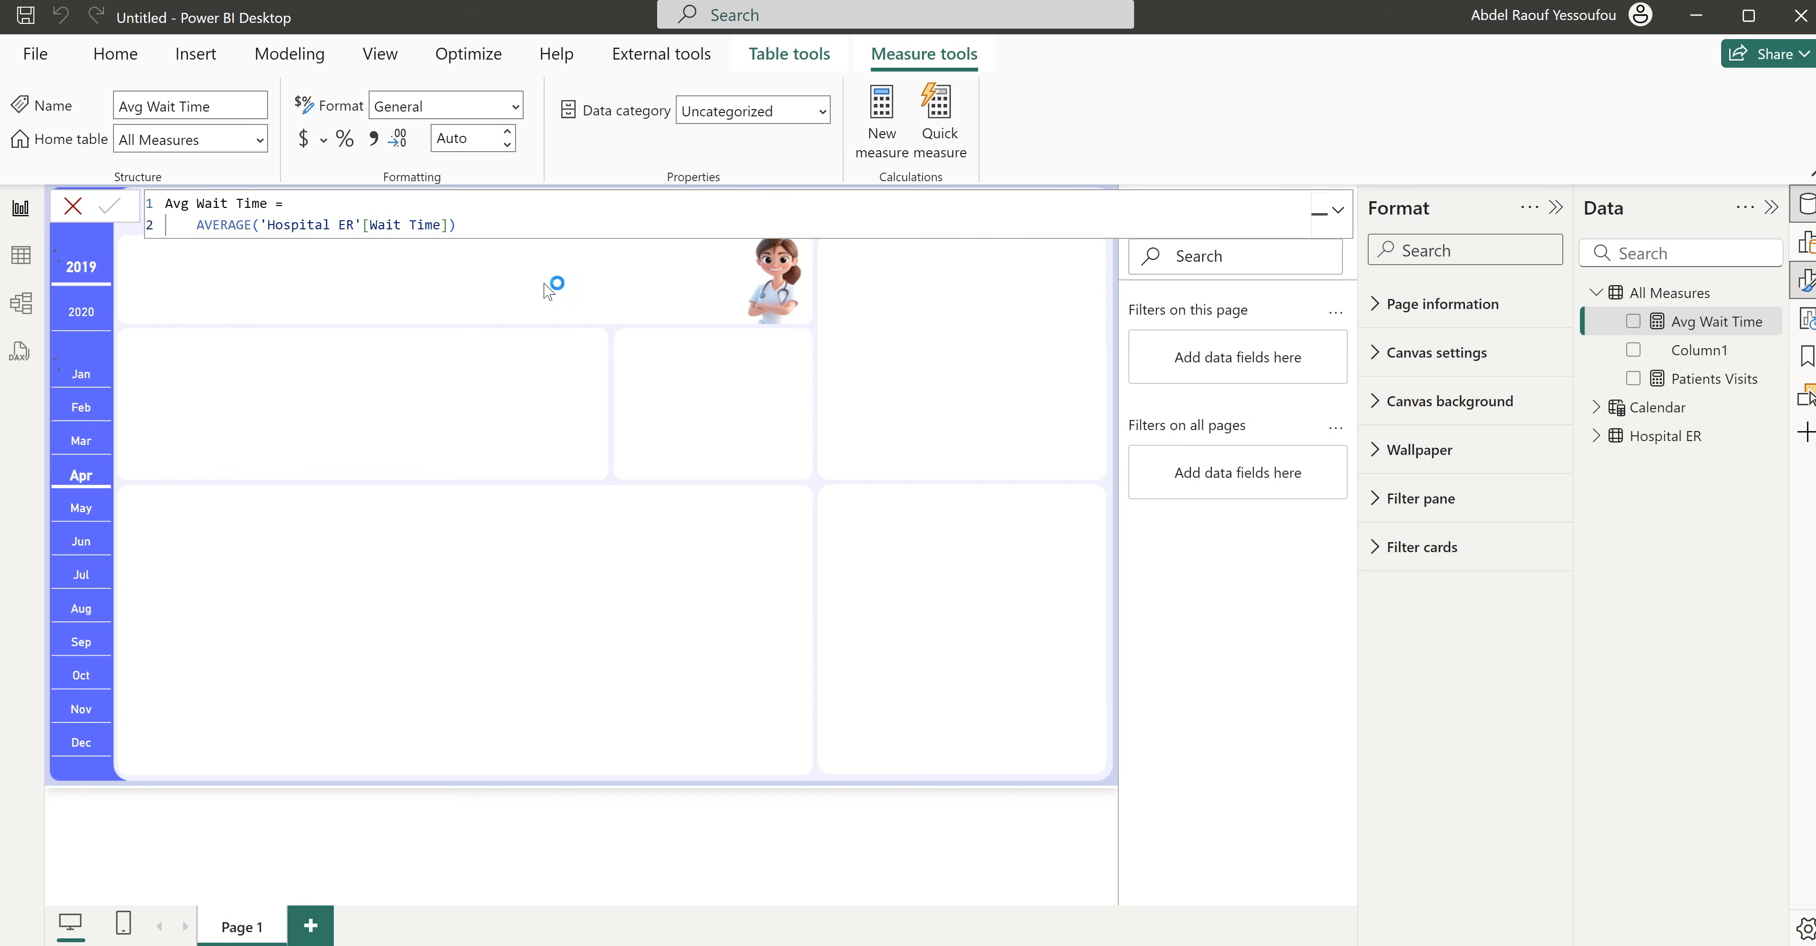
type("Avg Sat")
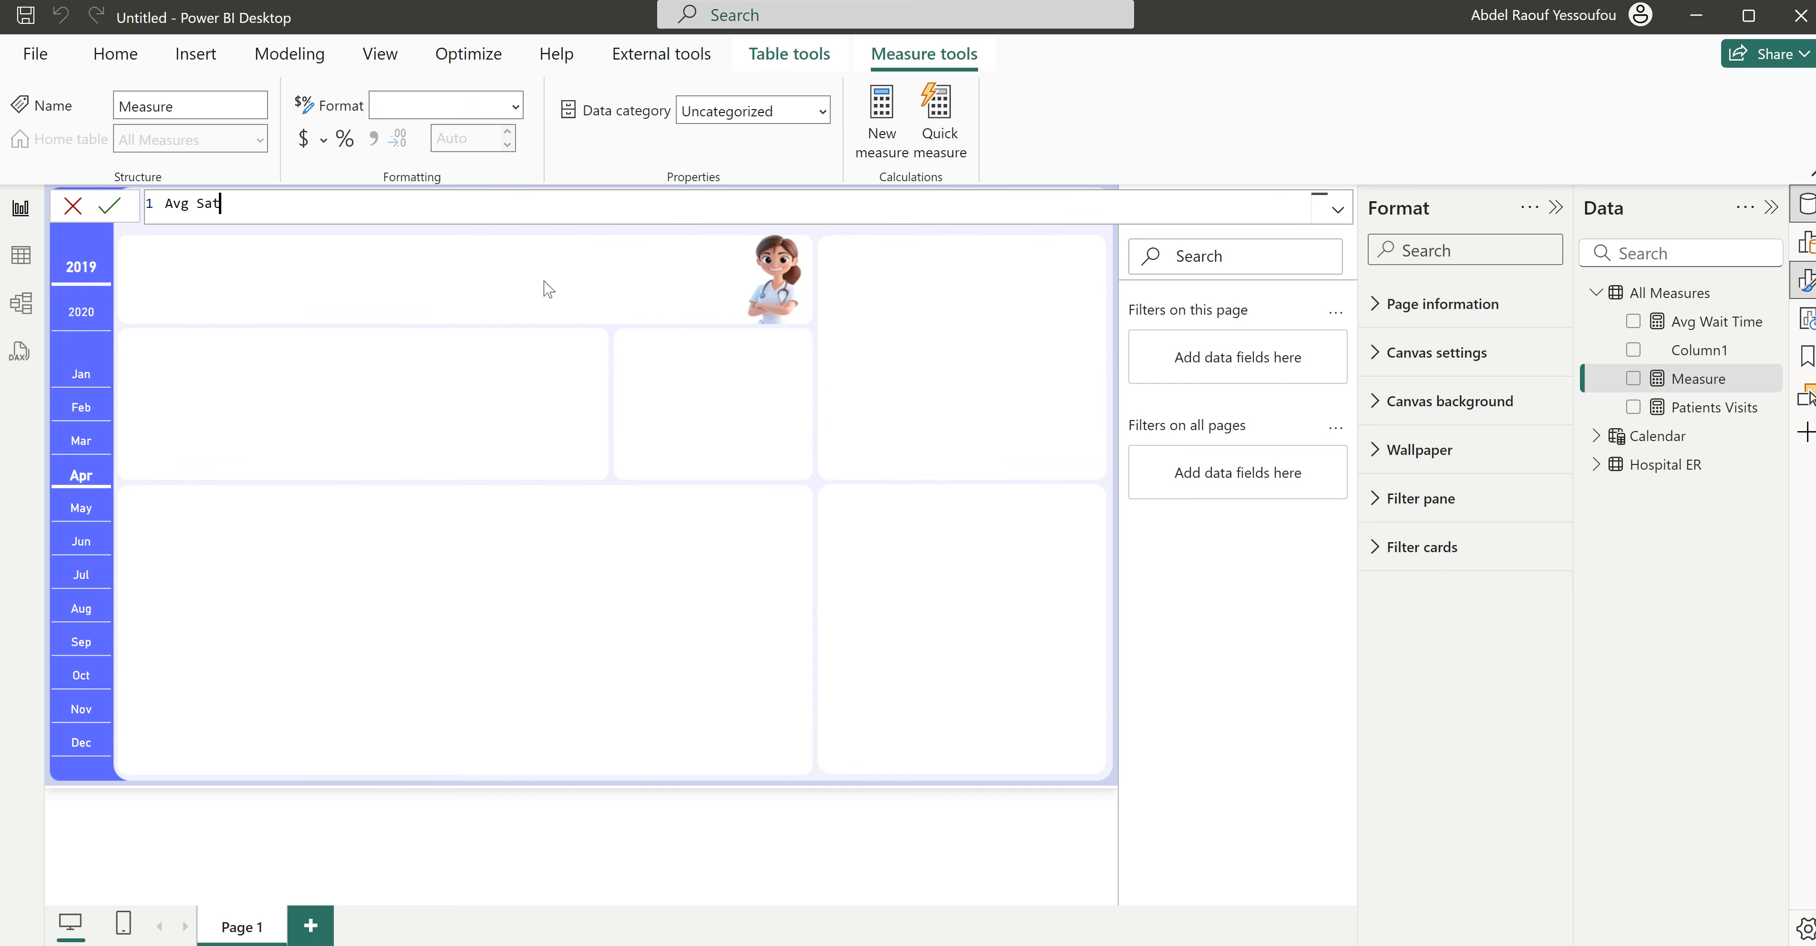
type("isfaction Score =")
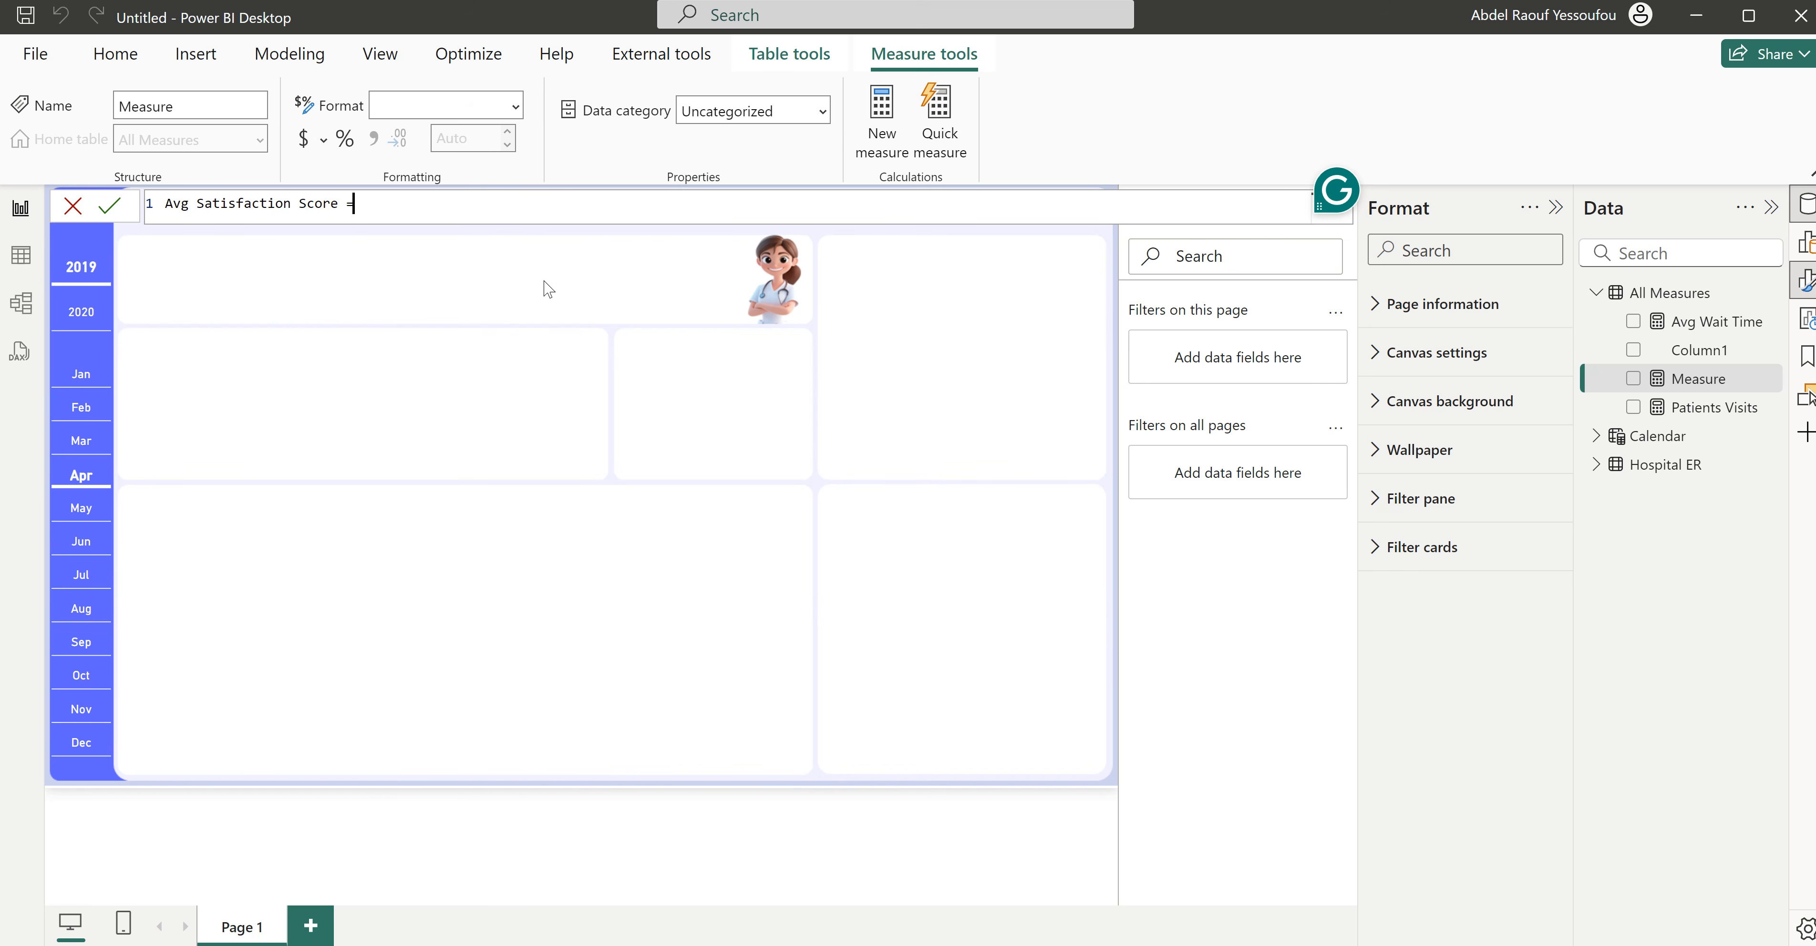
key("shift+Return")
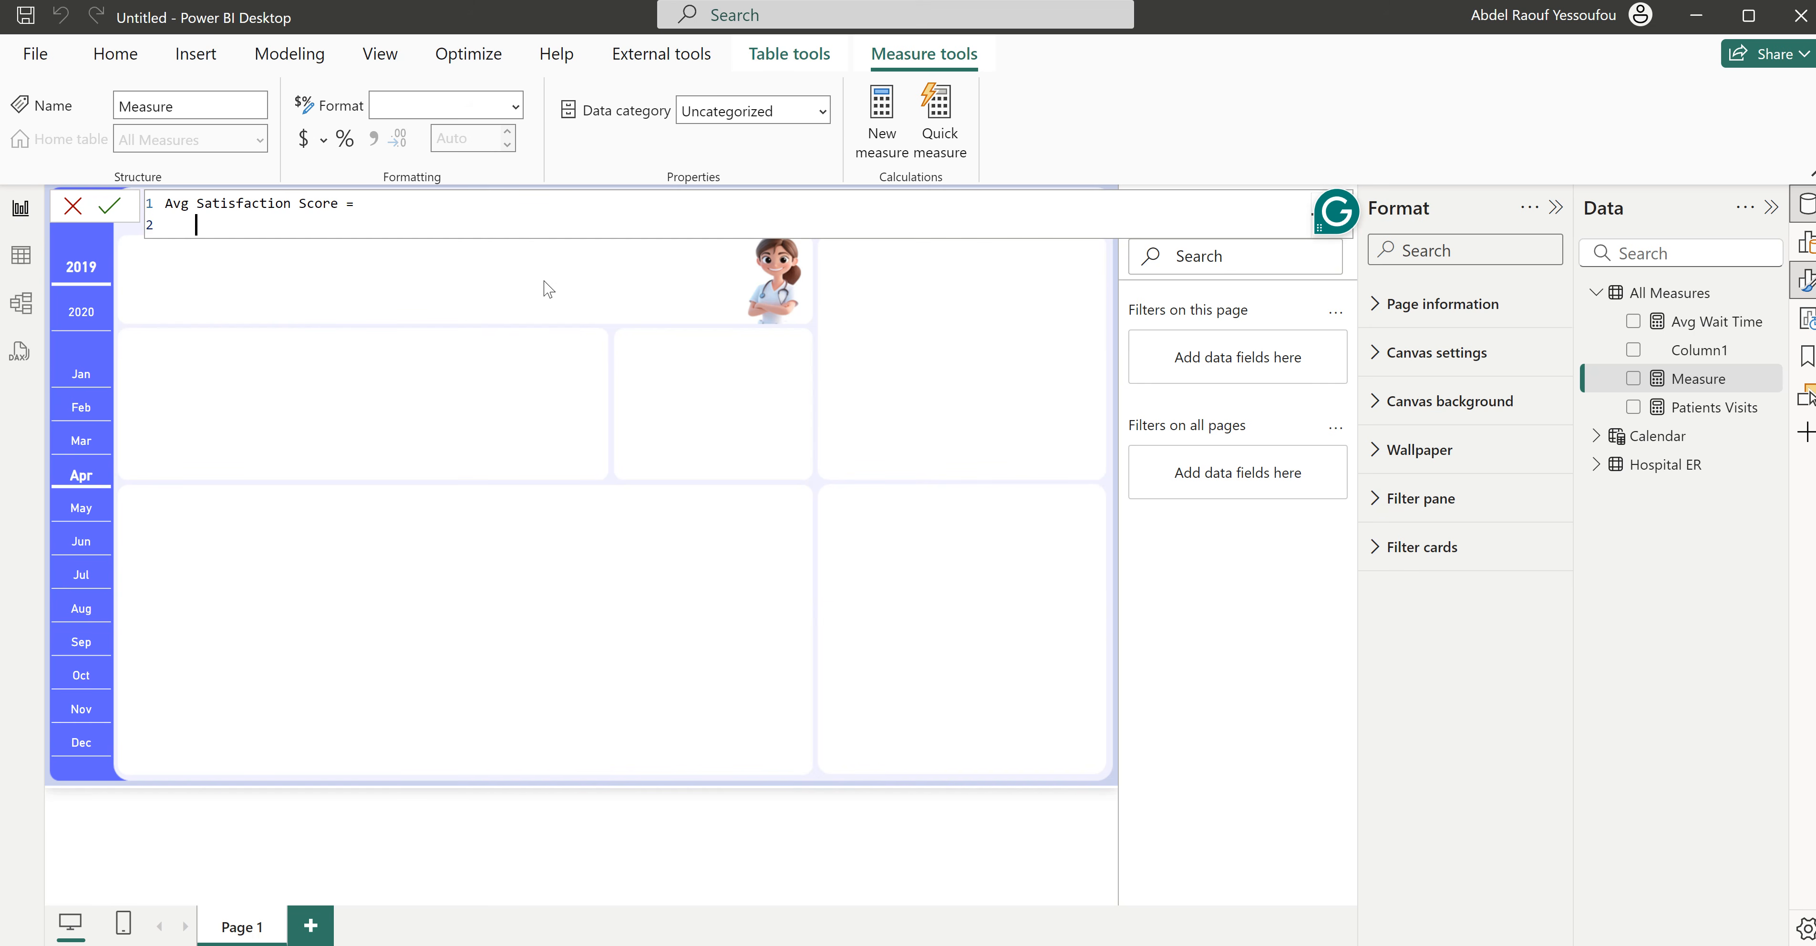
type("aver")
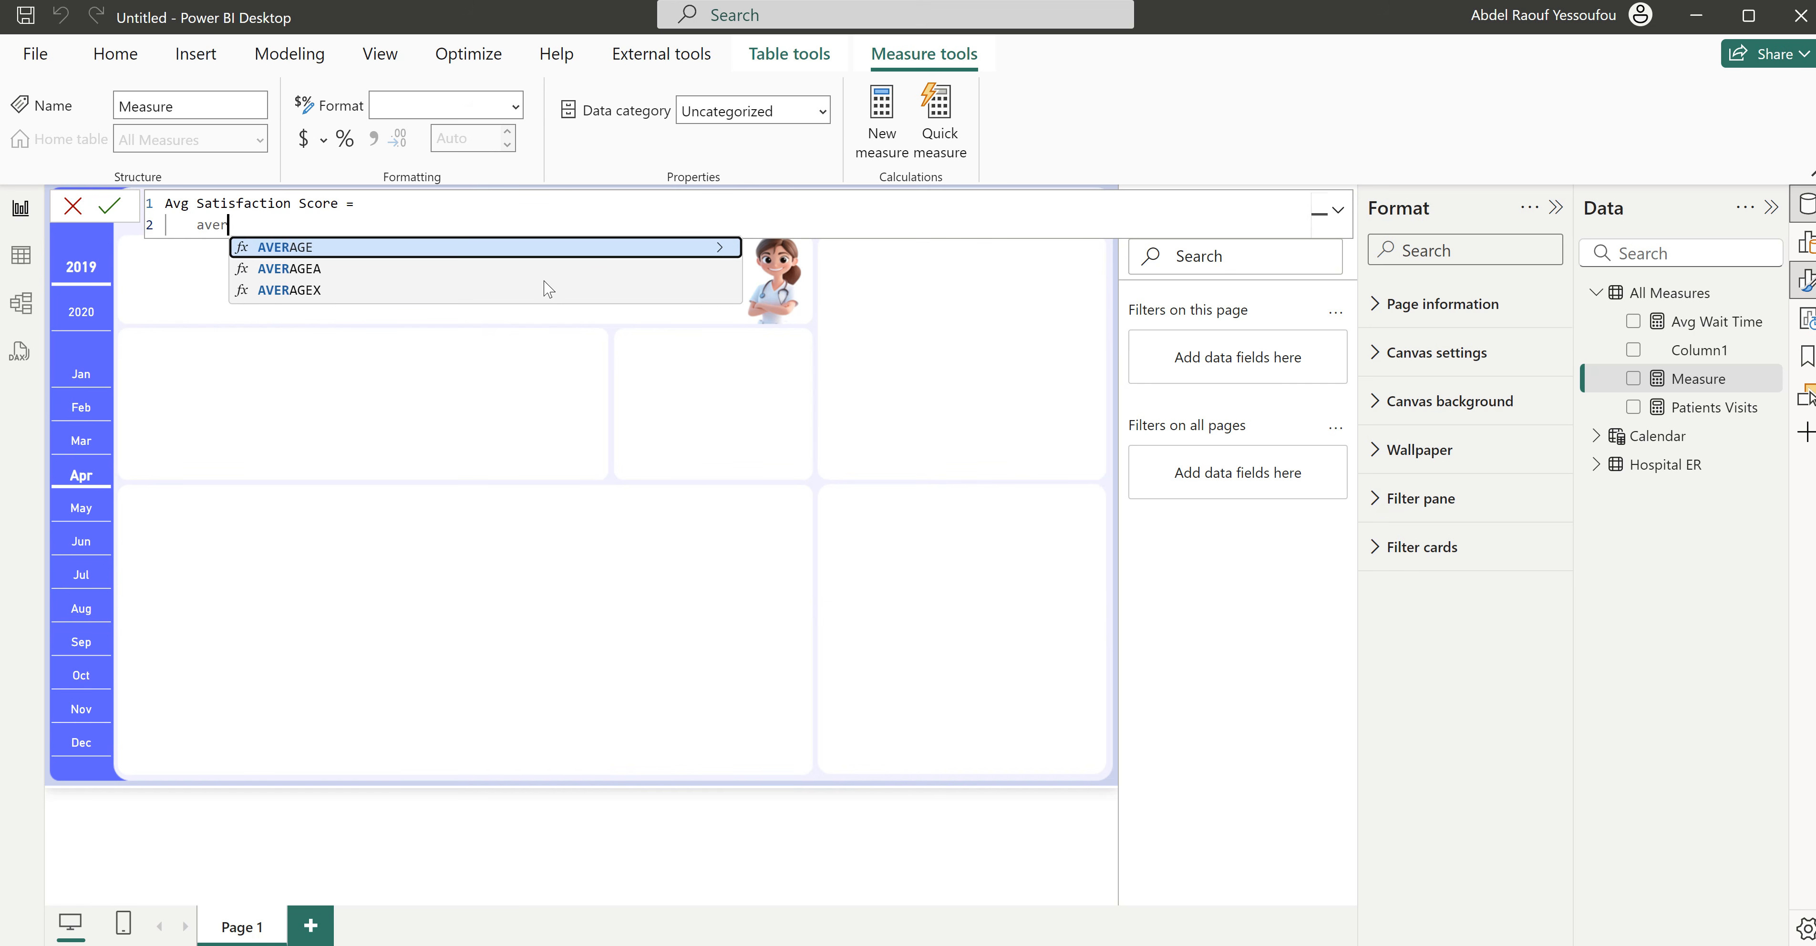
key("Tab")
type("sat")
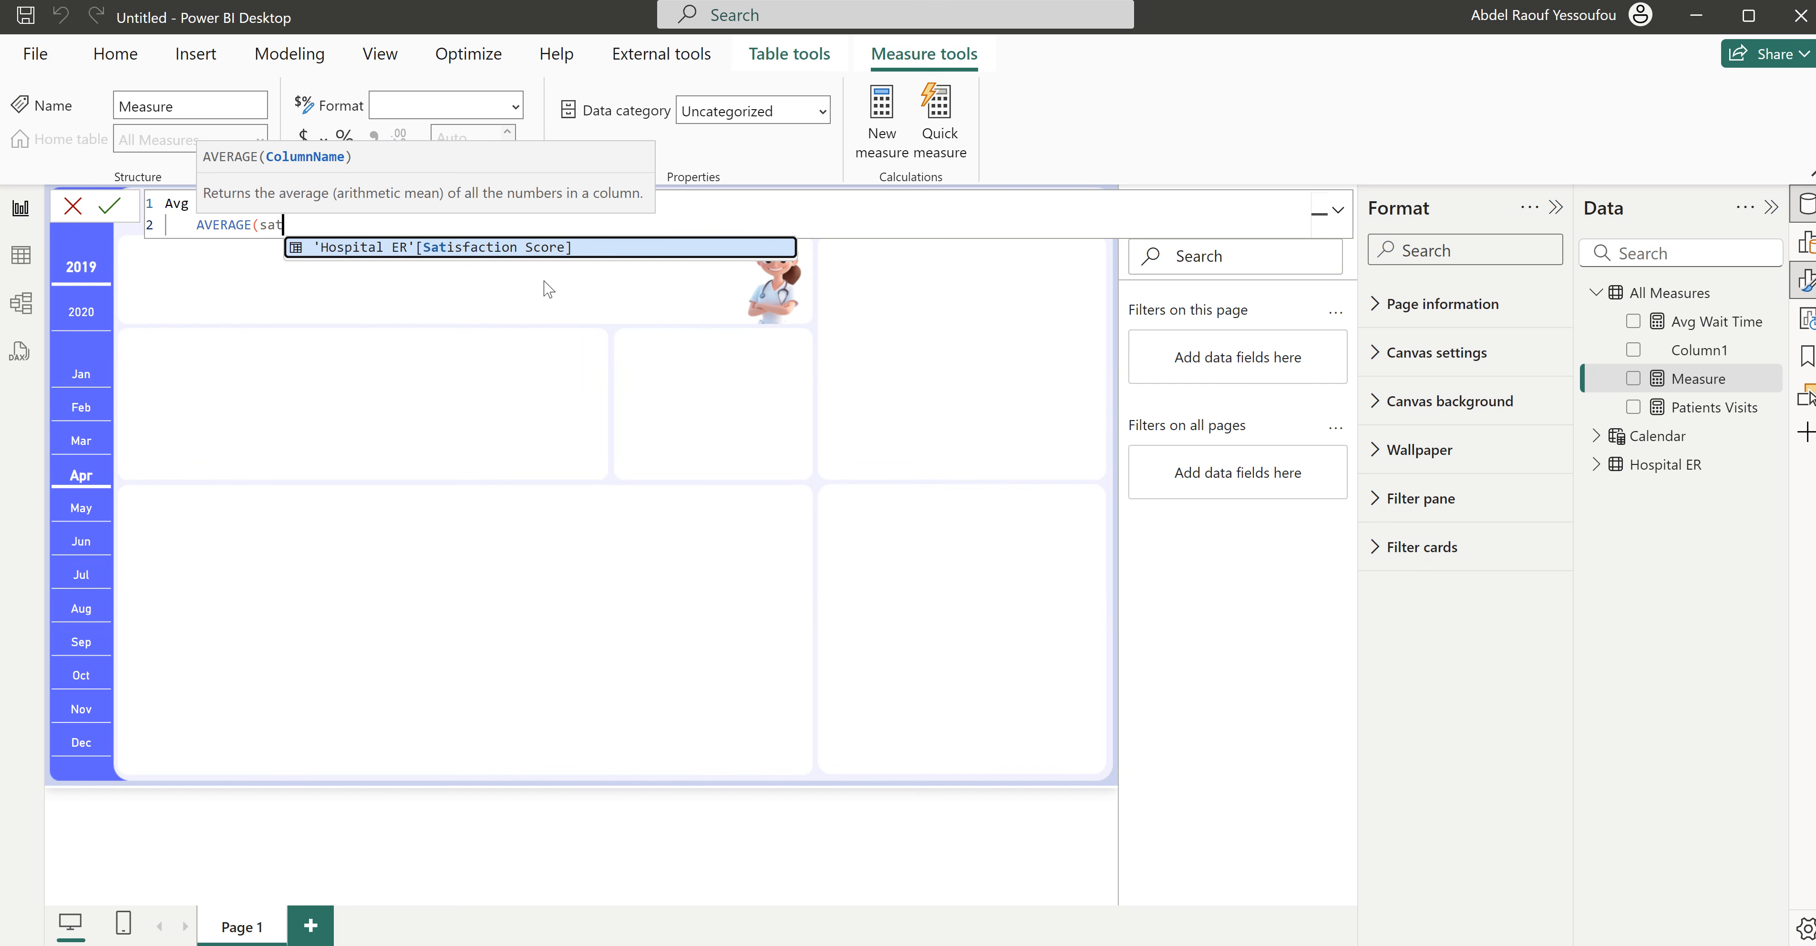
key("Tab")
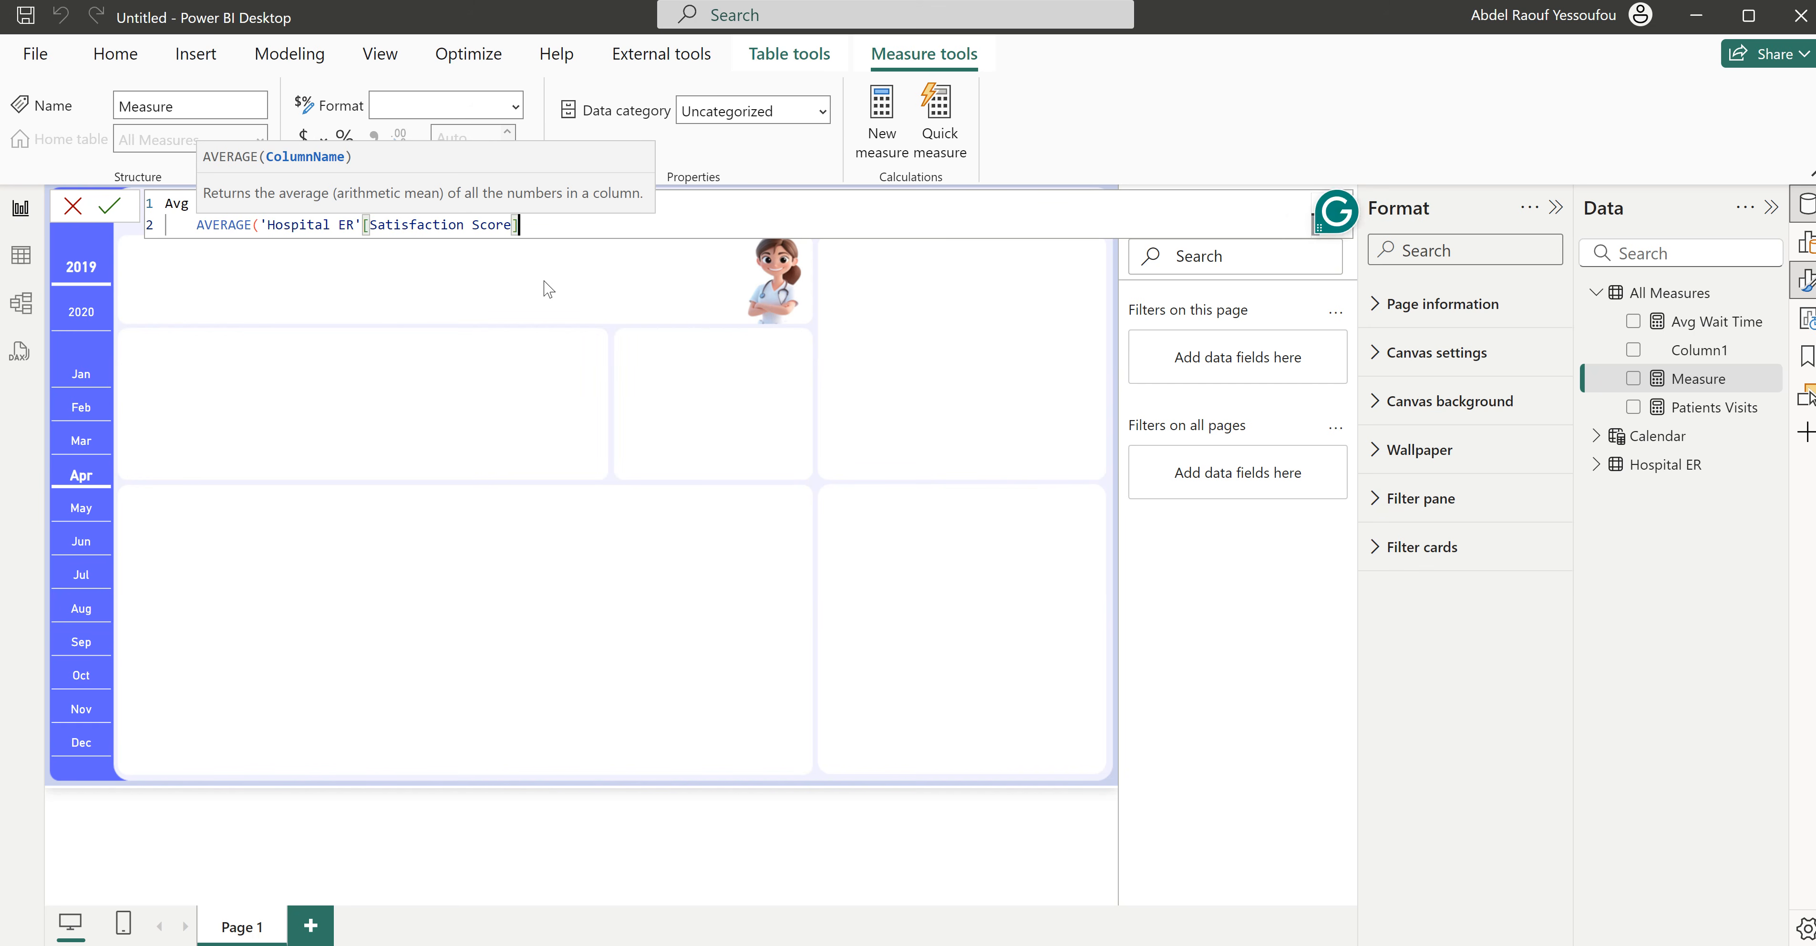
type(")")
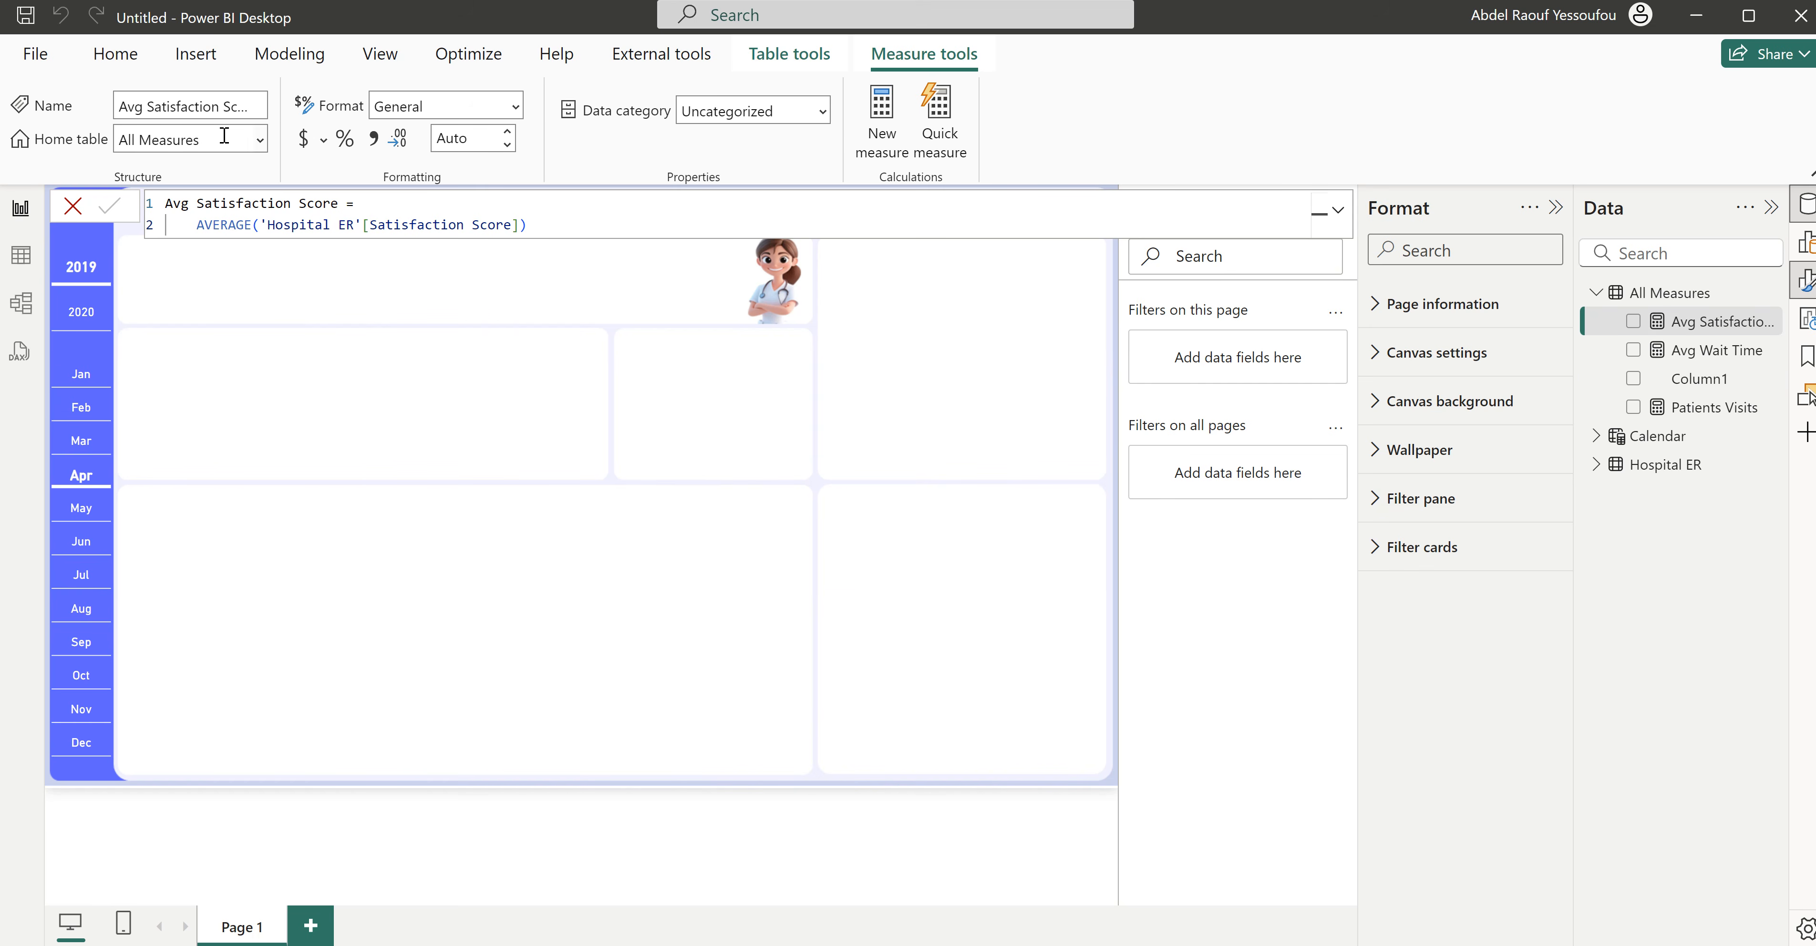
- Insert an empty Card (new) visual on the report page
left_click(135, 67)
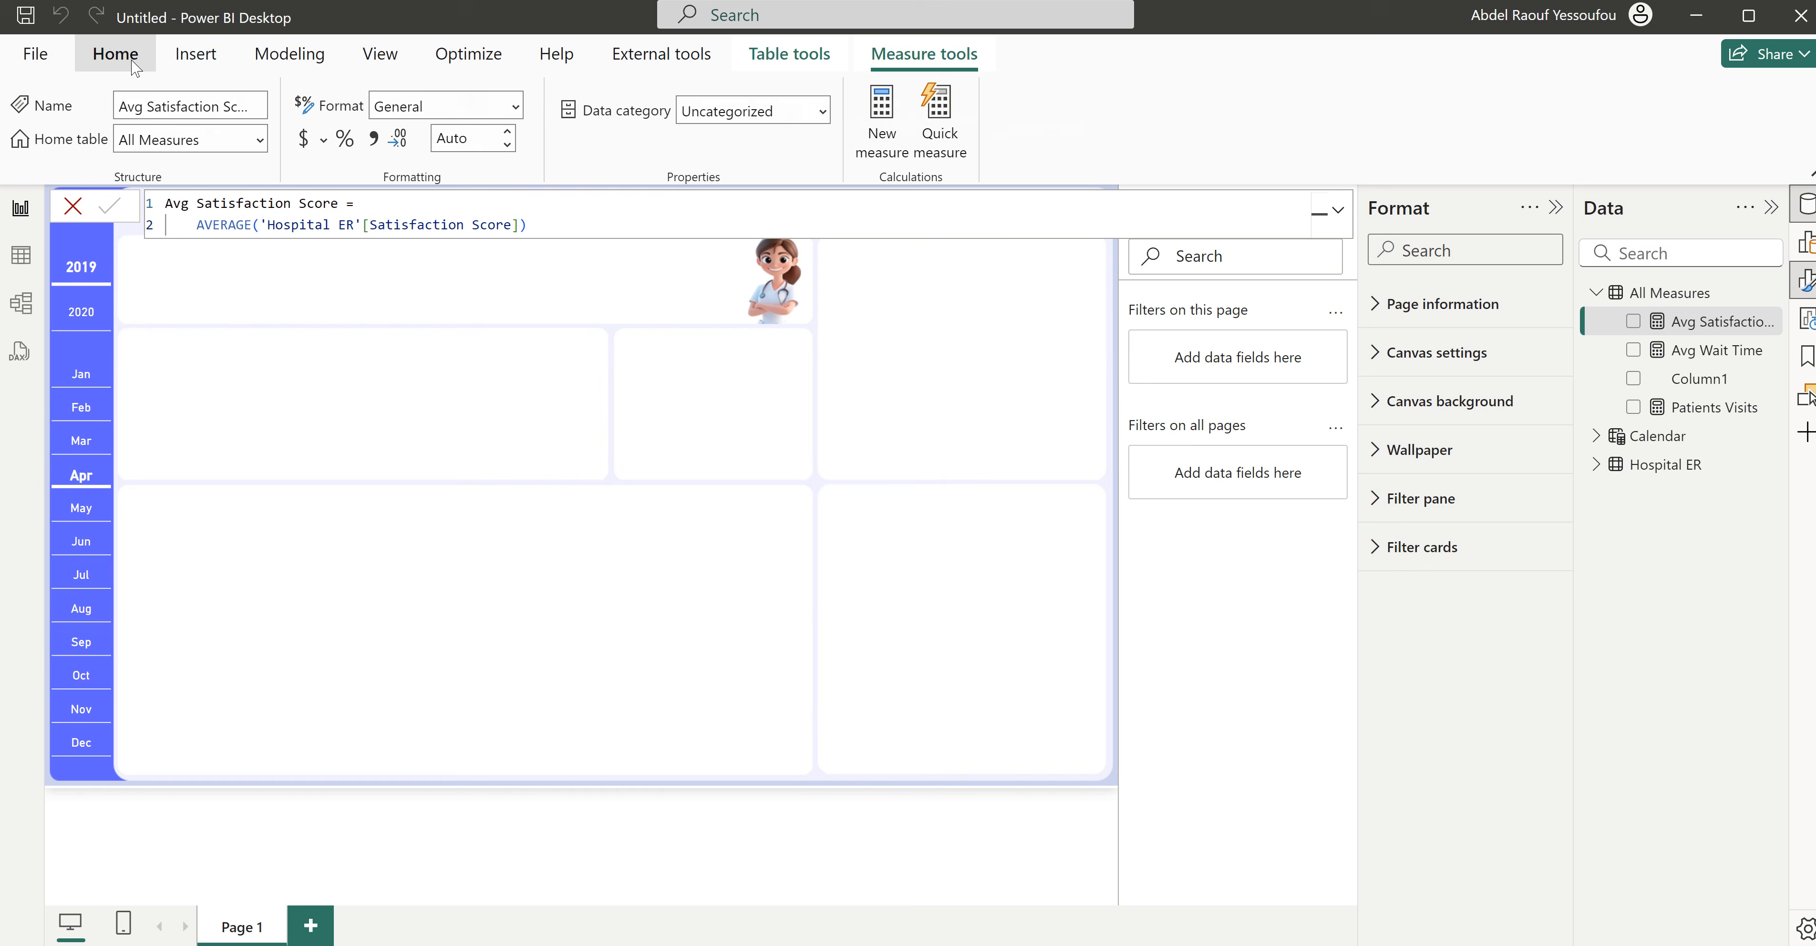
left_click(1119, 145)
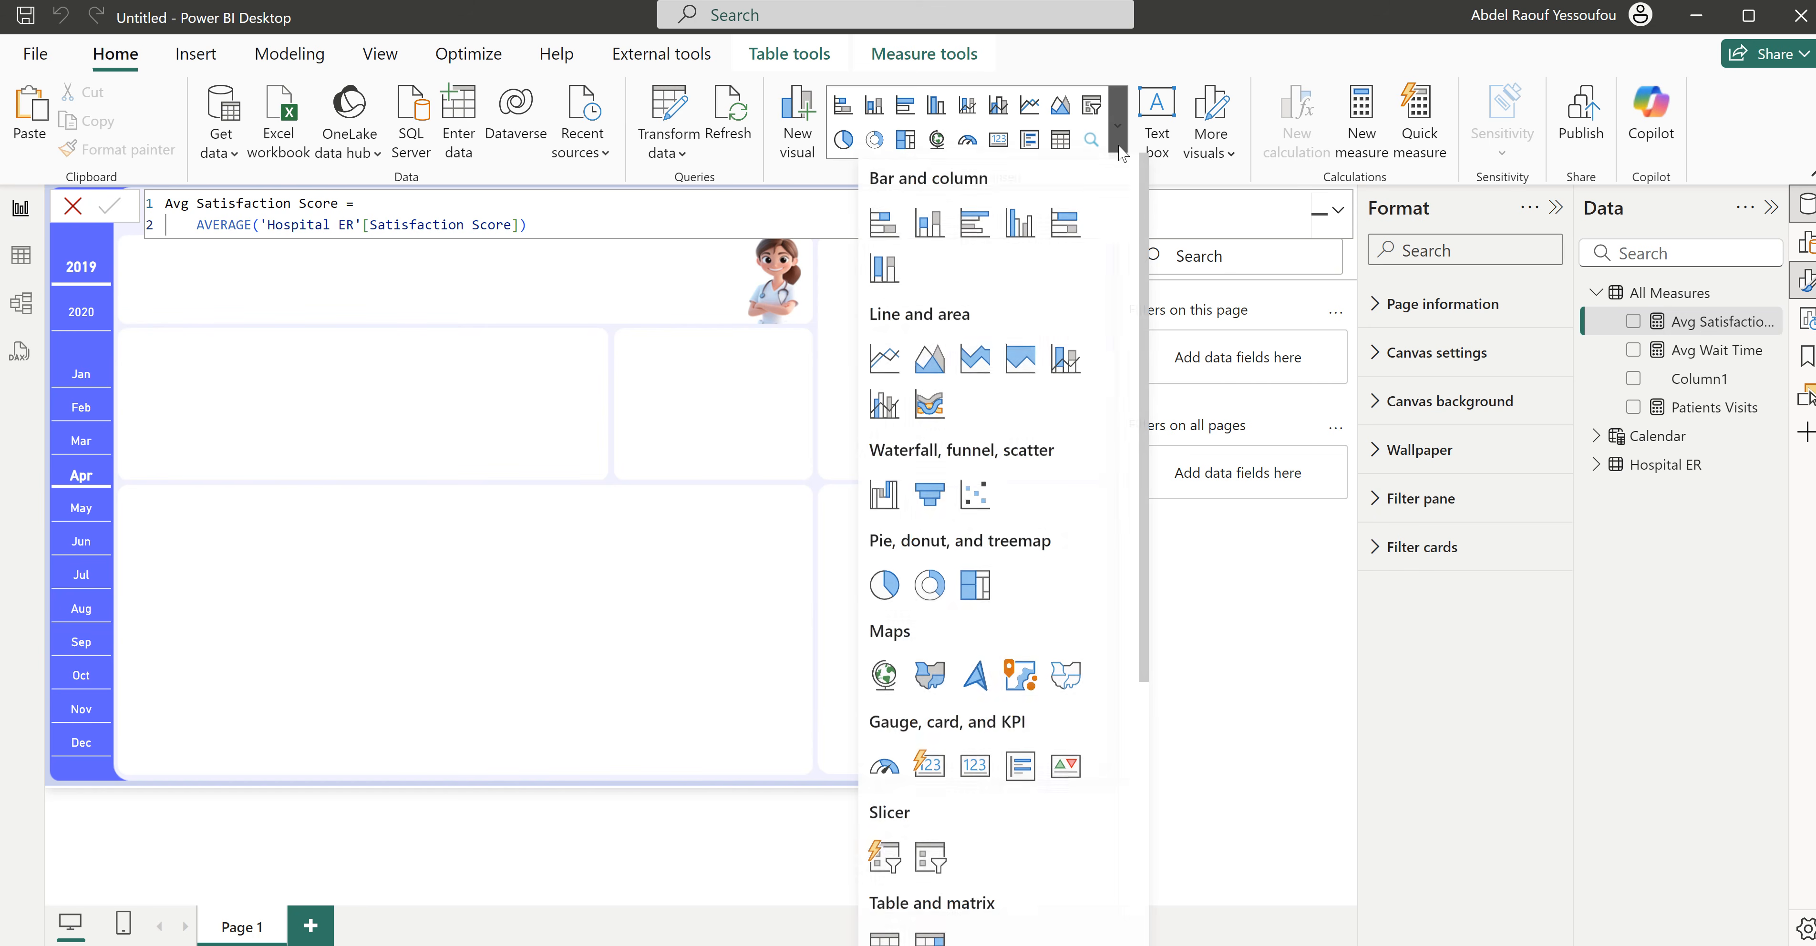
left_click(928, 771)
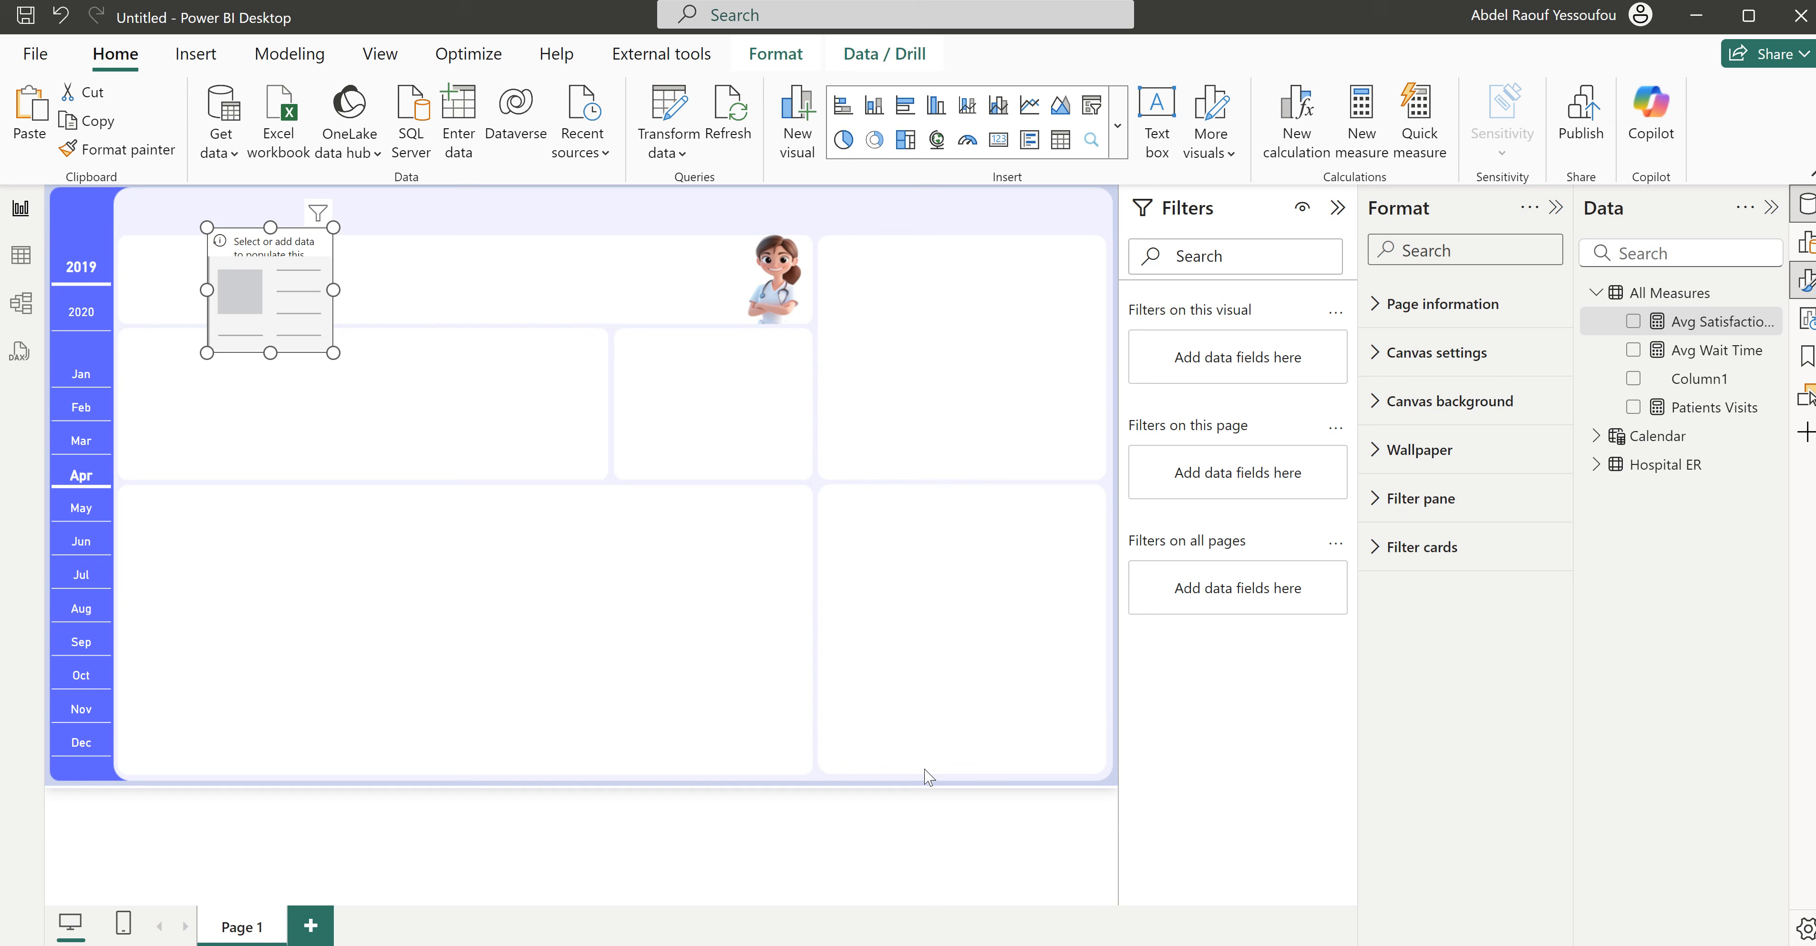
- Place the empty card at the sidebar's edge under the header band and add Patients Visits, Avg Wait Time and Avg Satisfaction Score
left_click_drag(272, 311, 173, 333)
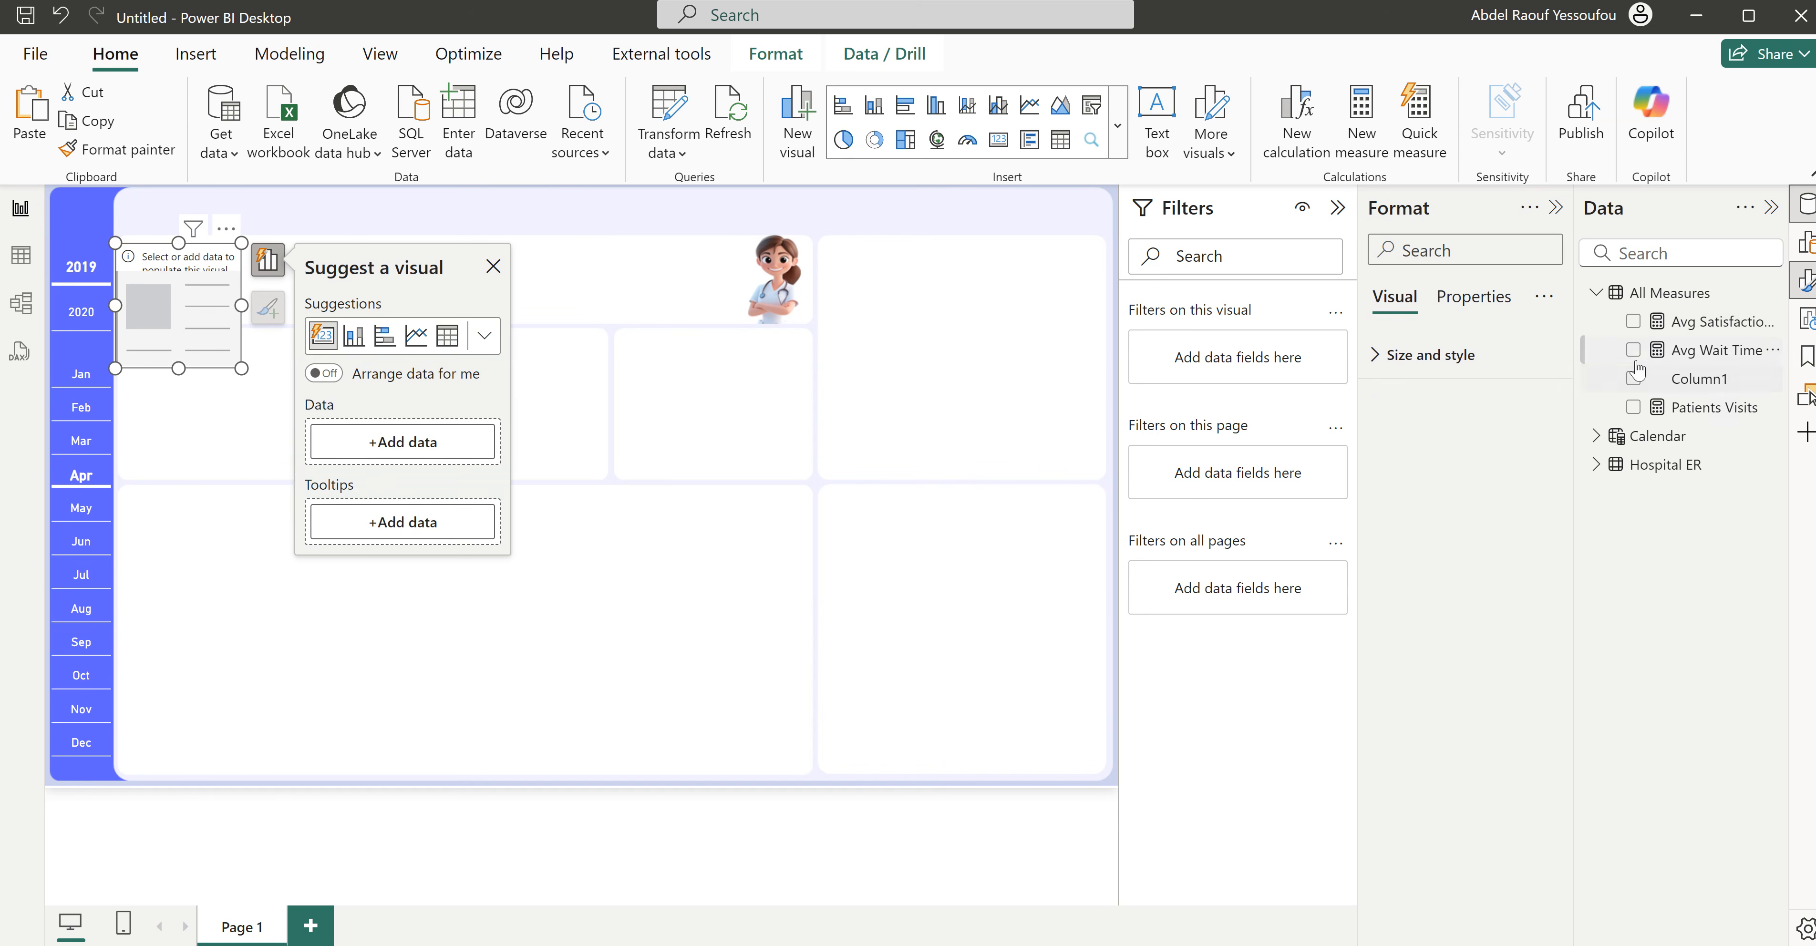
left_click(1633, 408)
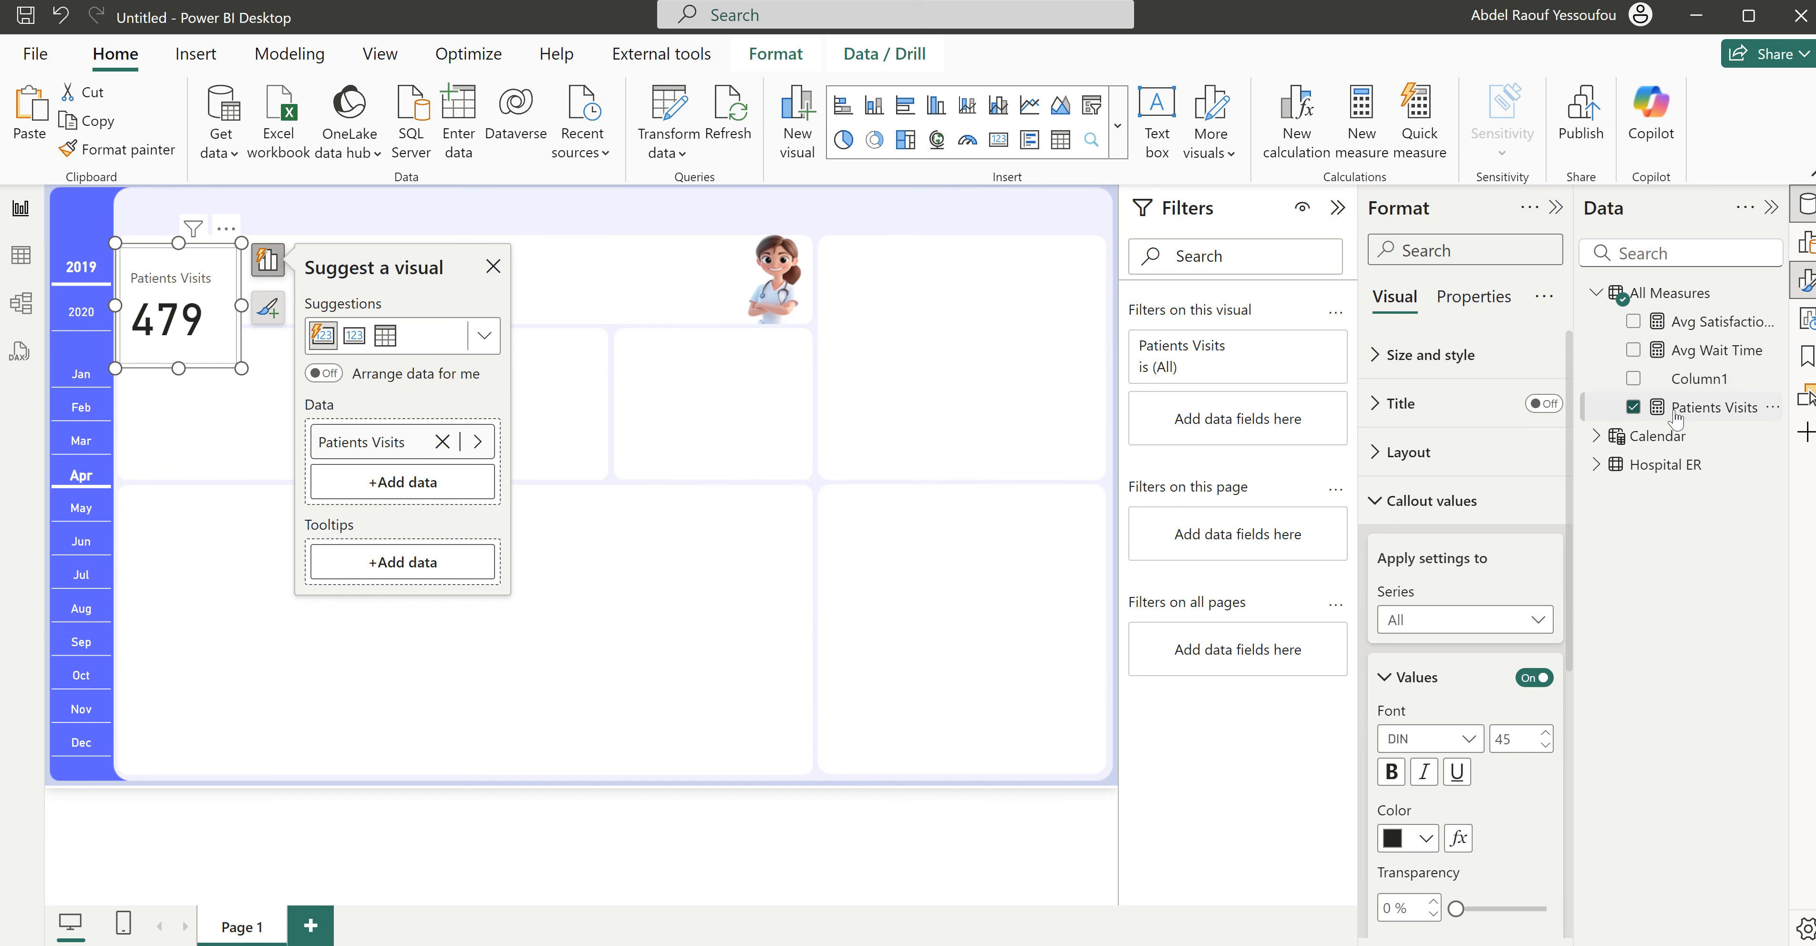
left_click(1633, 350)
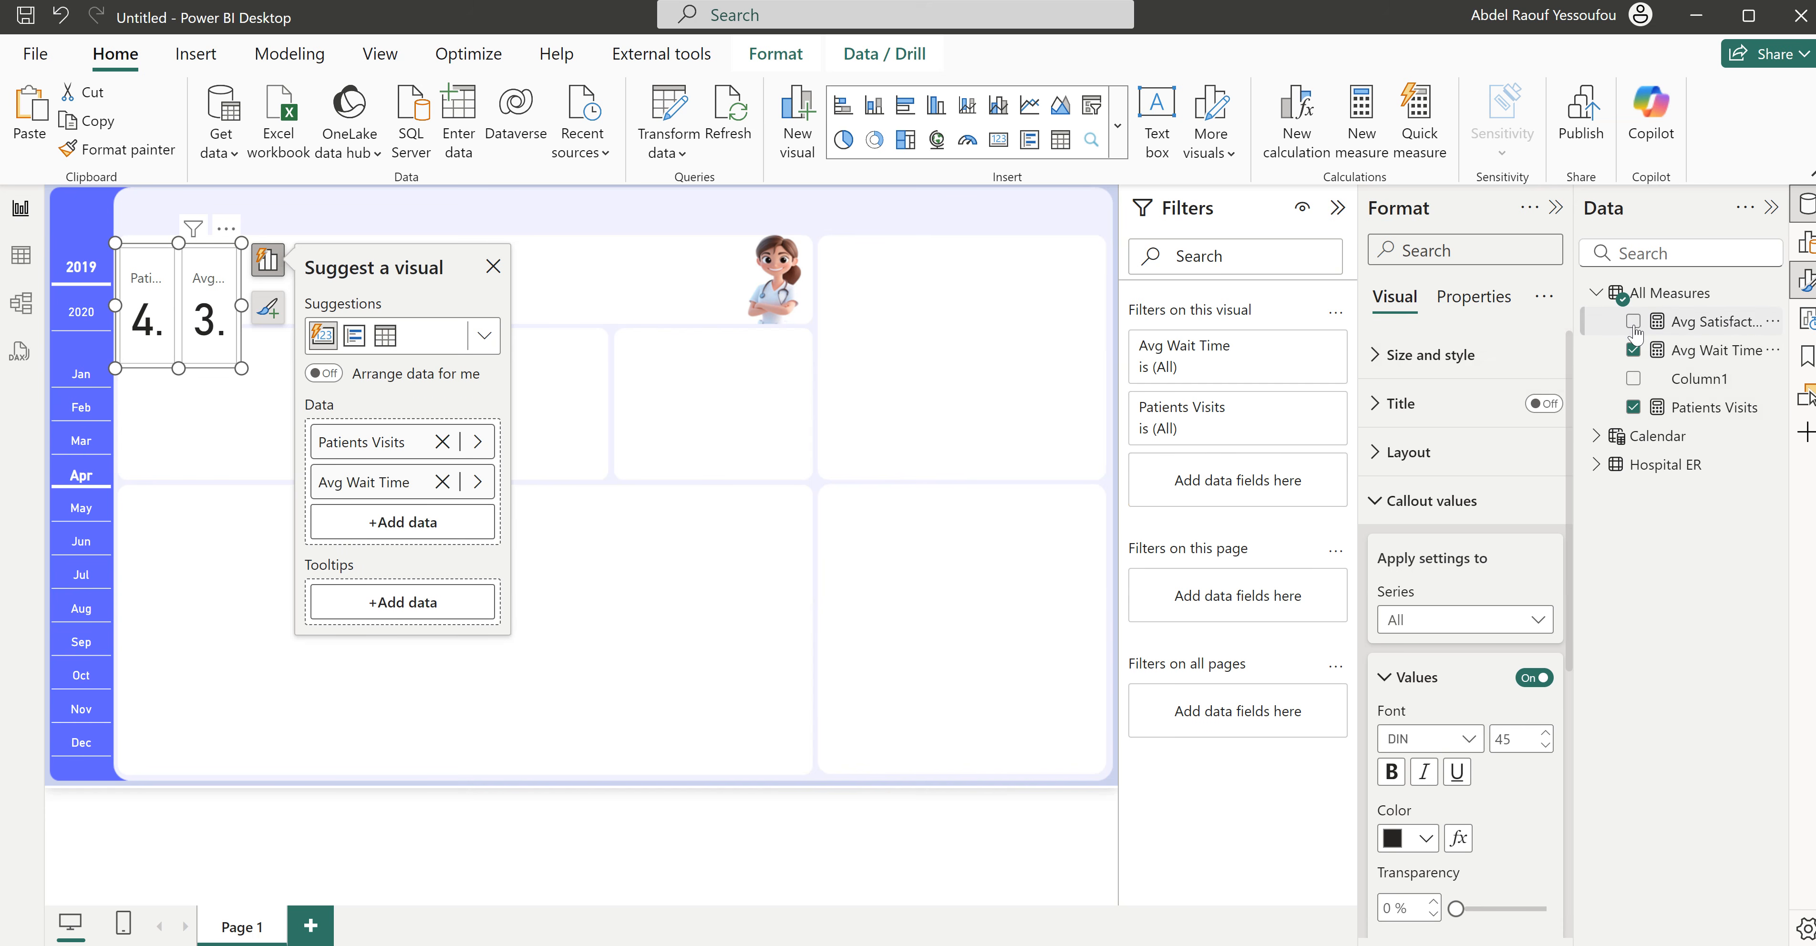
left_click(1634, 323)
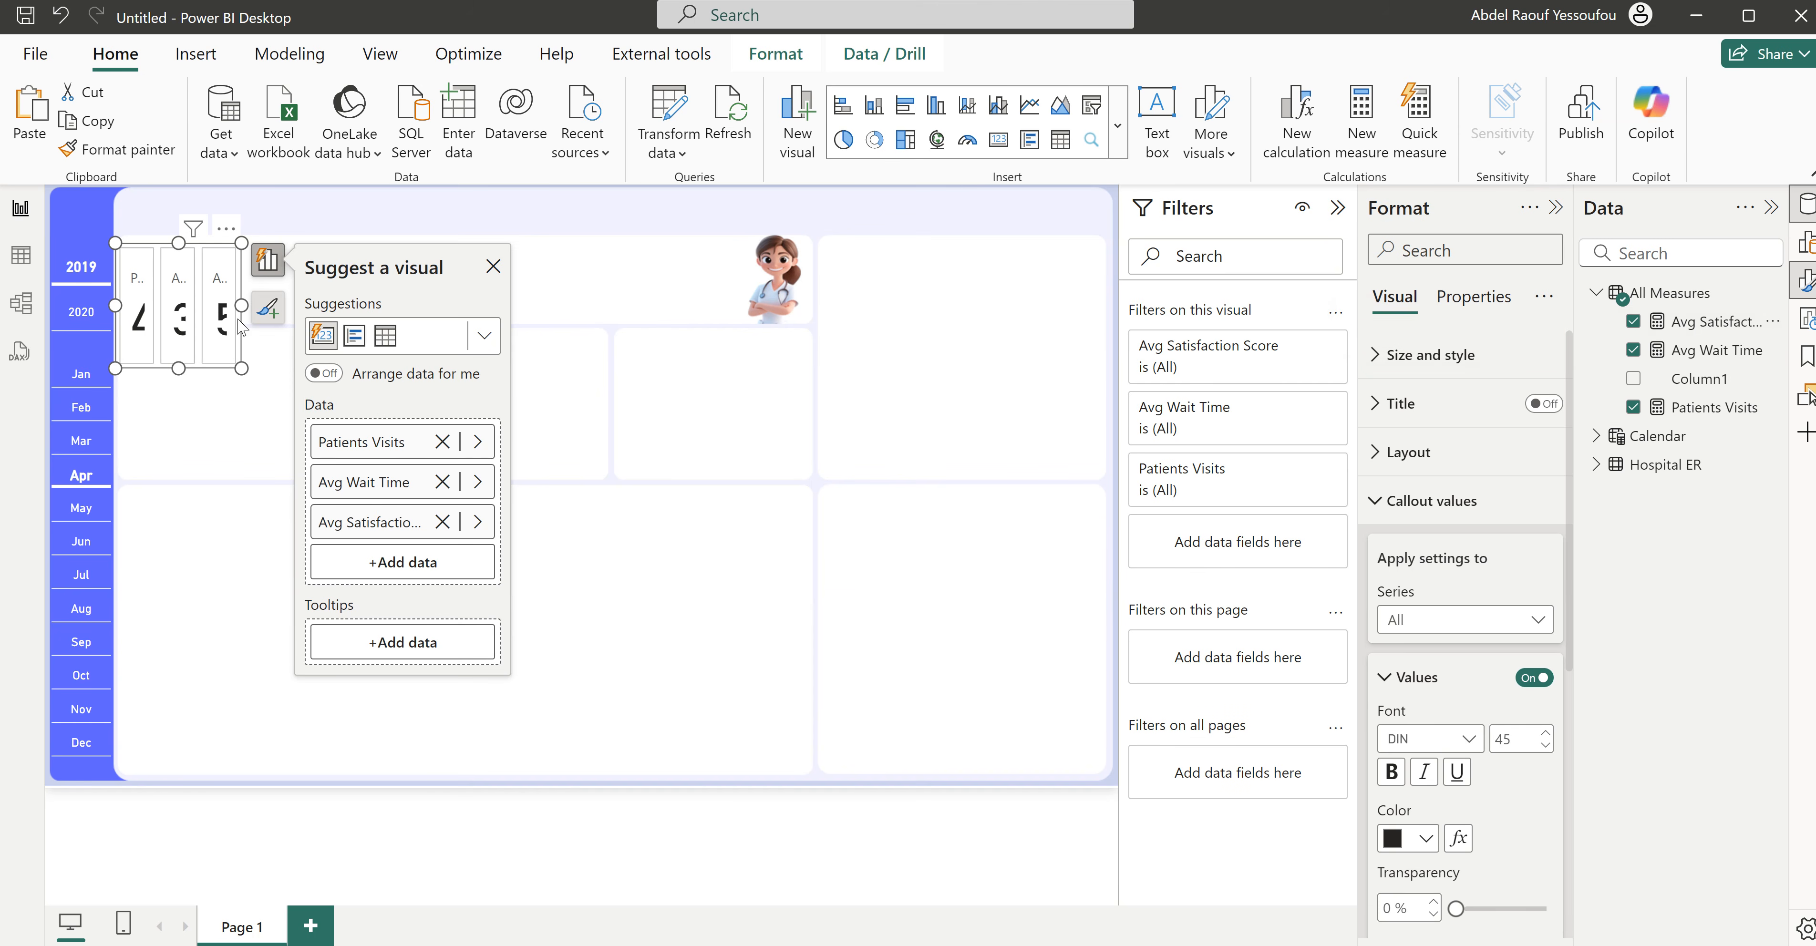
- Widen the card visual so its three KPIs span the strip up to the nurse illustration without covering it
left_click_drag(241, 305, 808, 291)
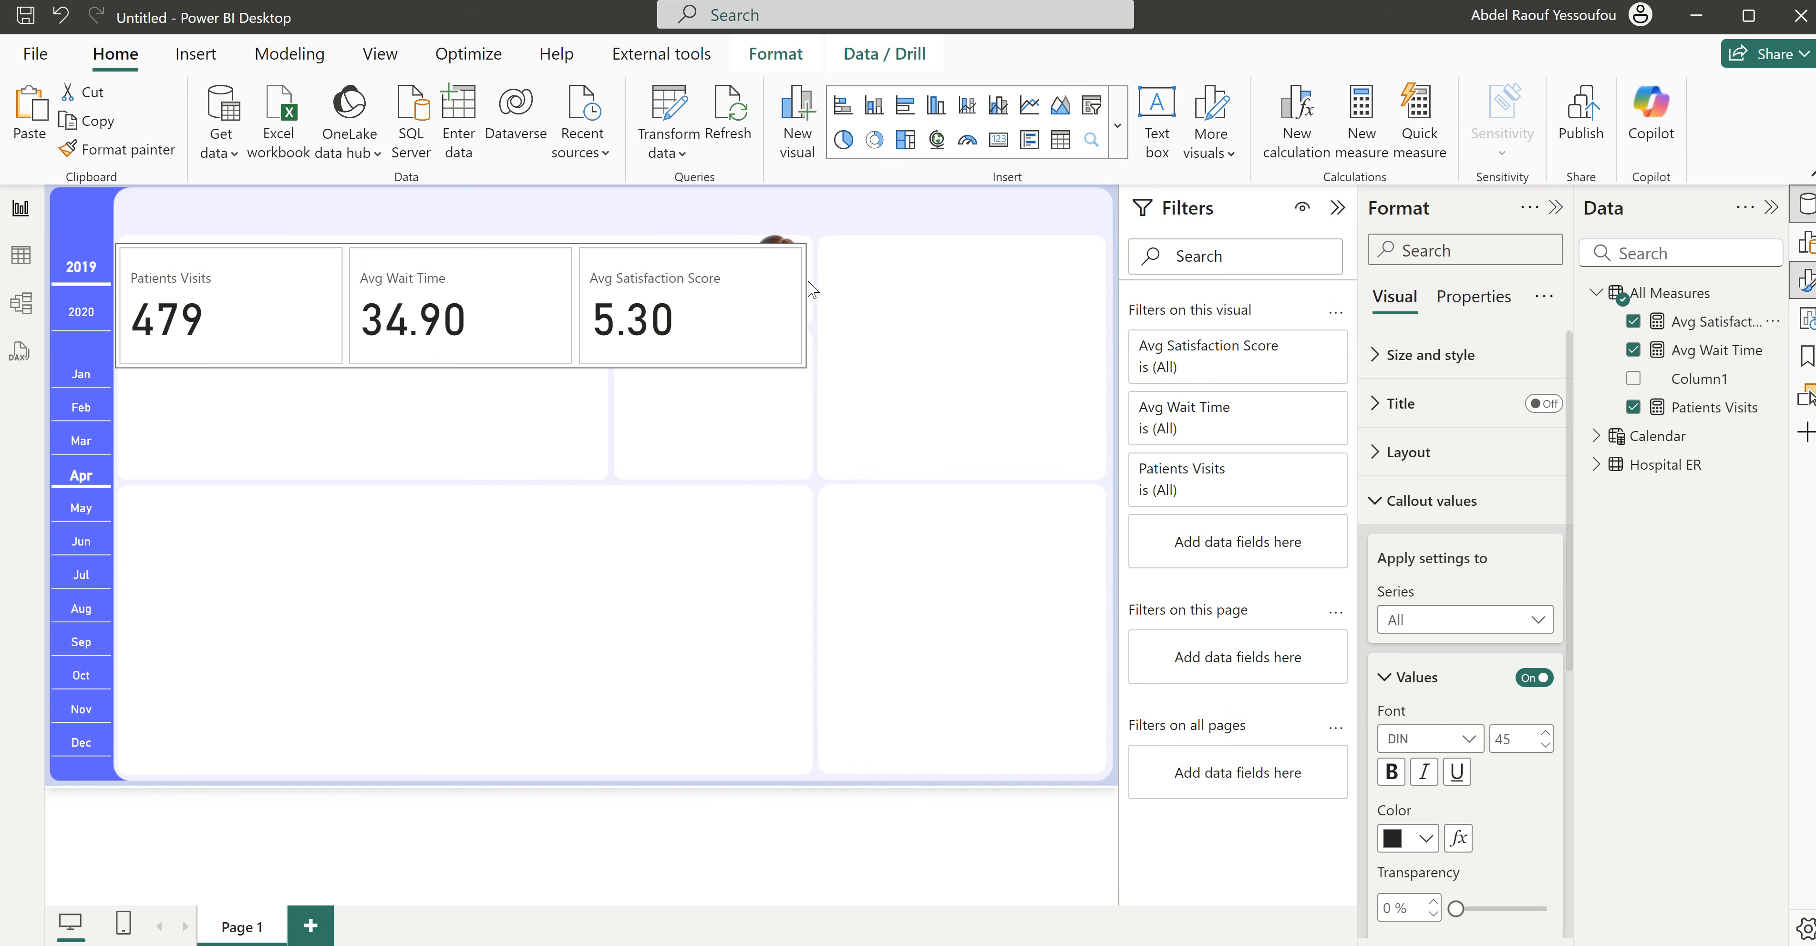
left_click(812, 314)
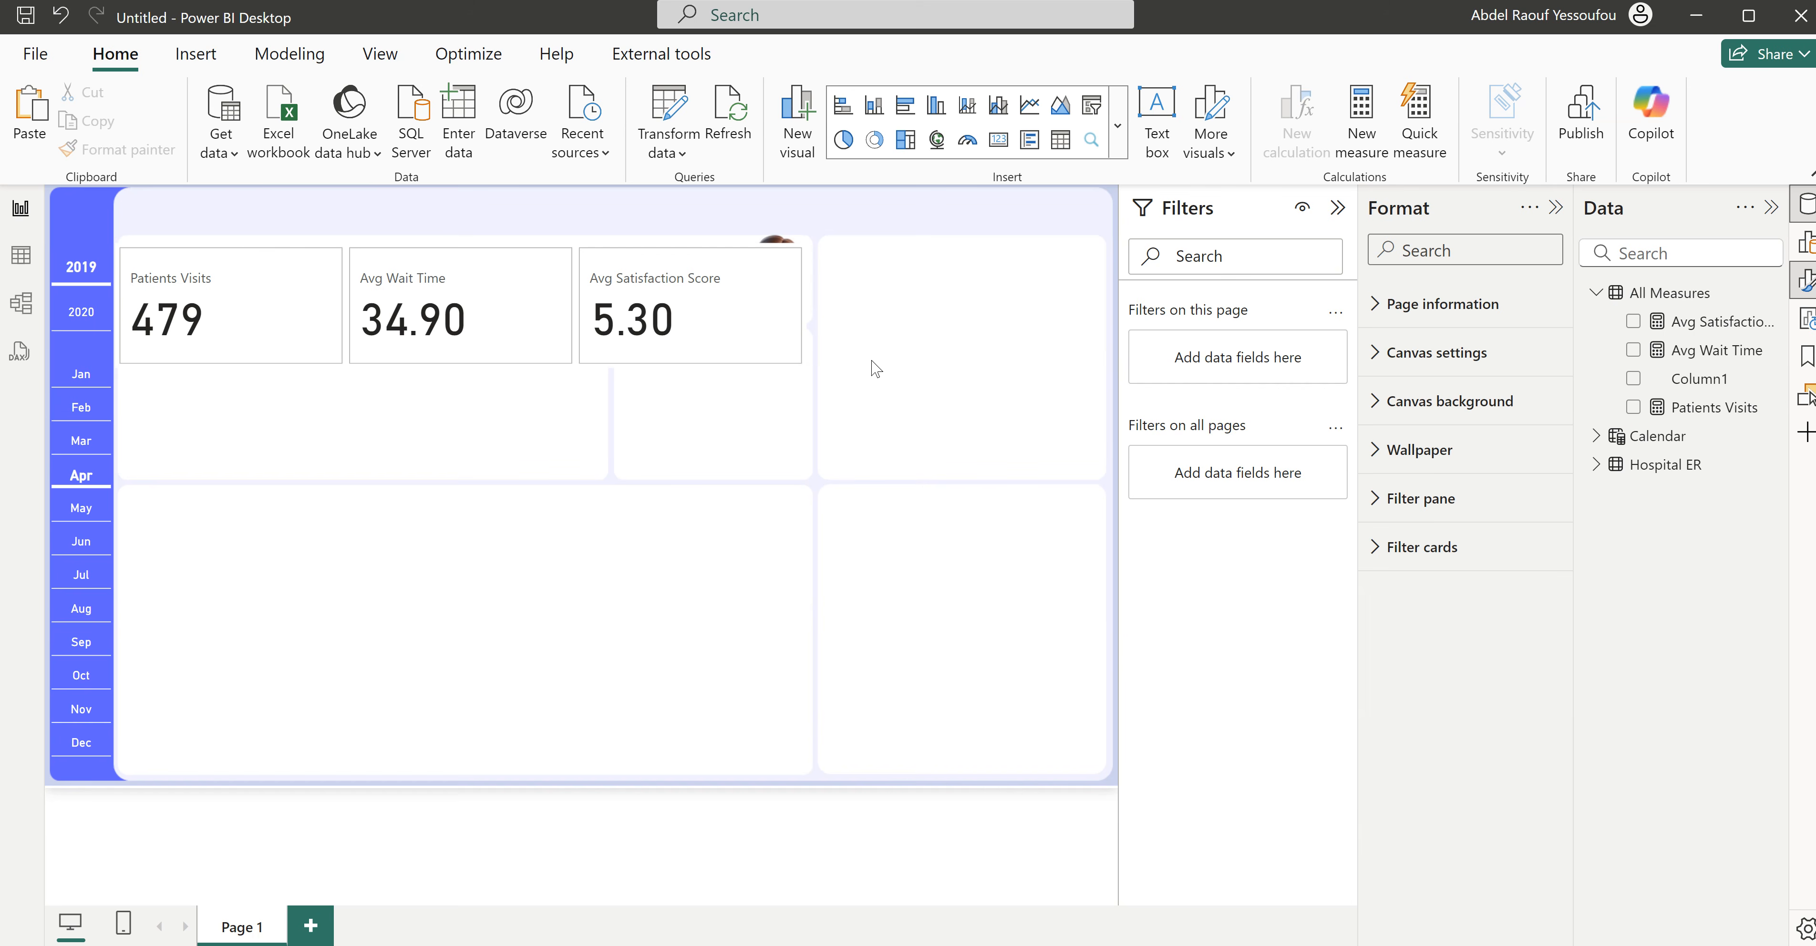
left_click(805, 318)
left_click_drag(805, 317, 733, 315)
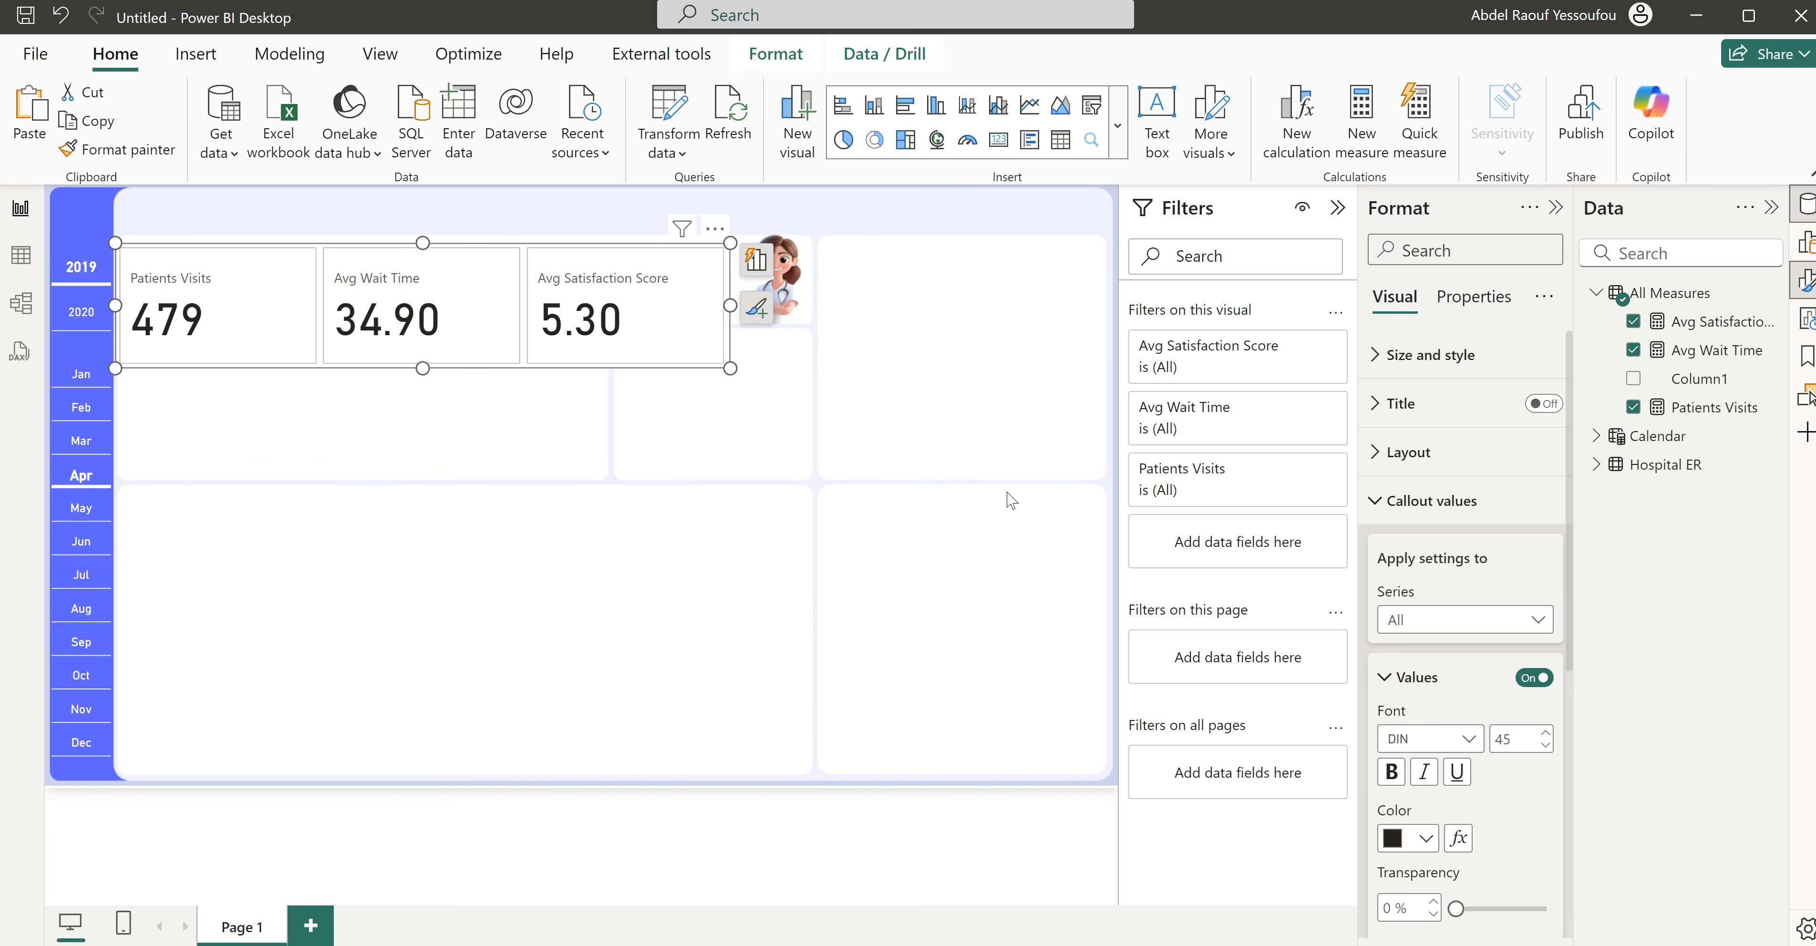
- Switch to the finished Hospital ER report, examine the KPI cards' comparison with last month, and return to the untitled report
mouse_move(1086, 944)
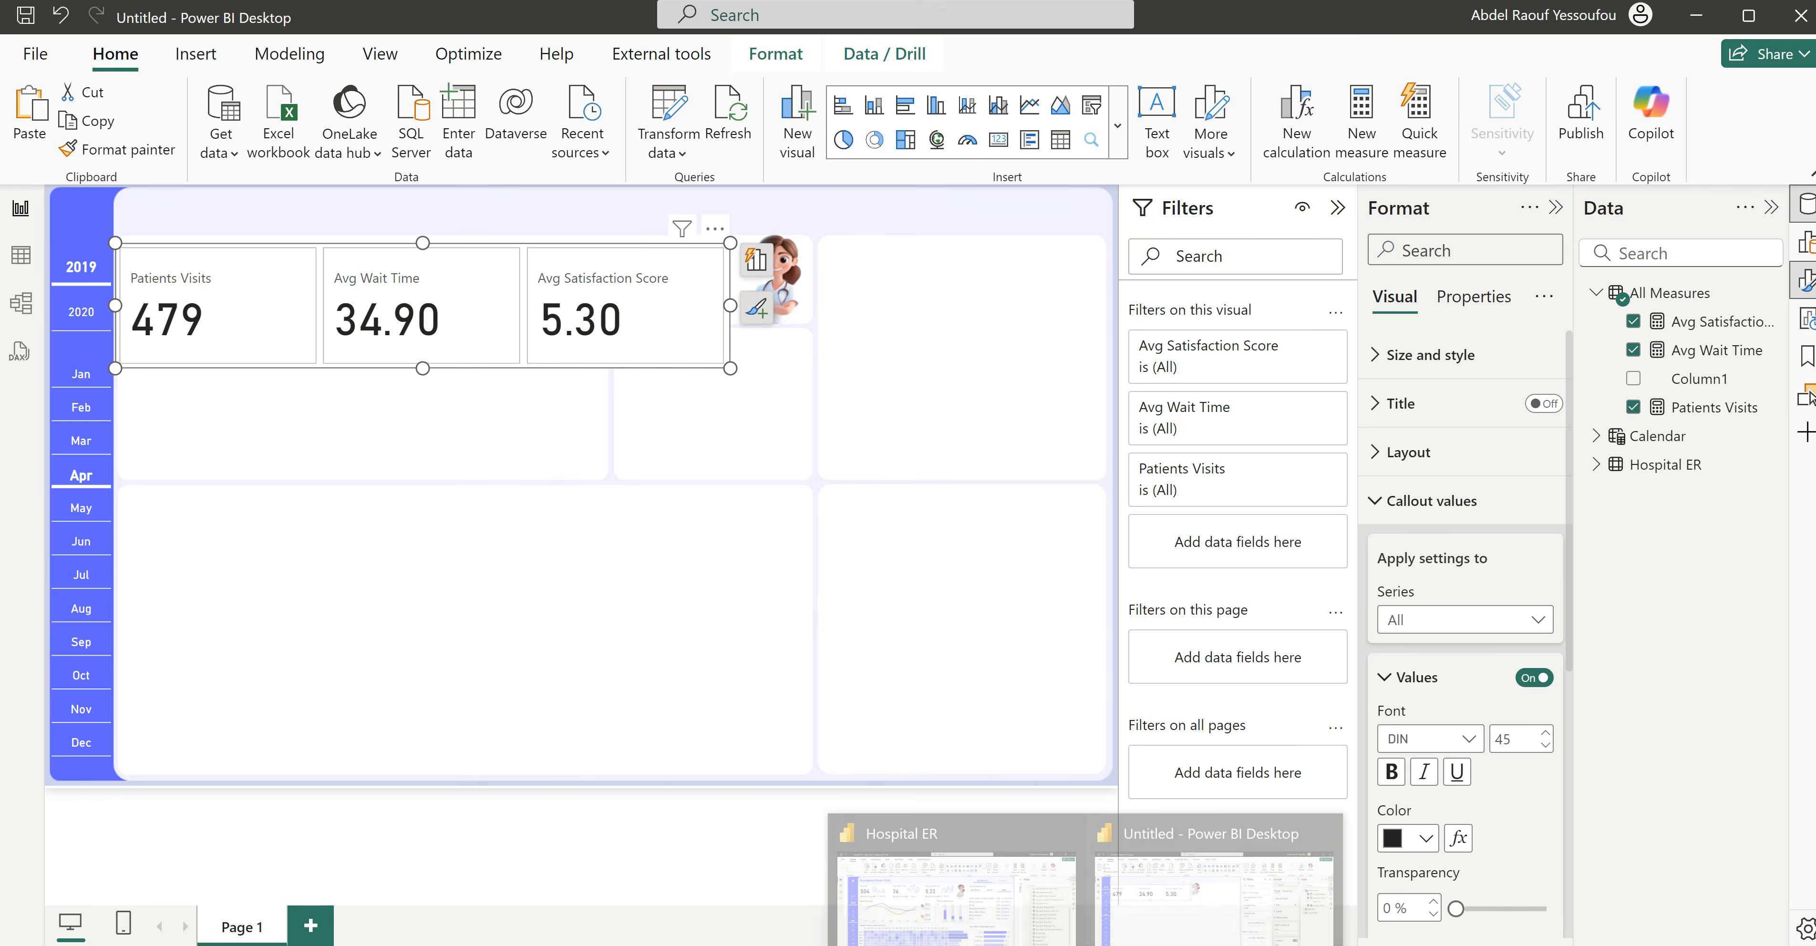
left_click(977, 858)
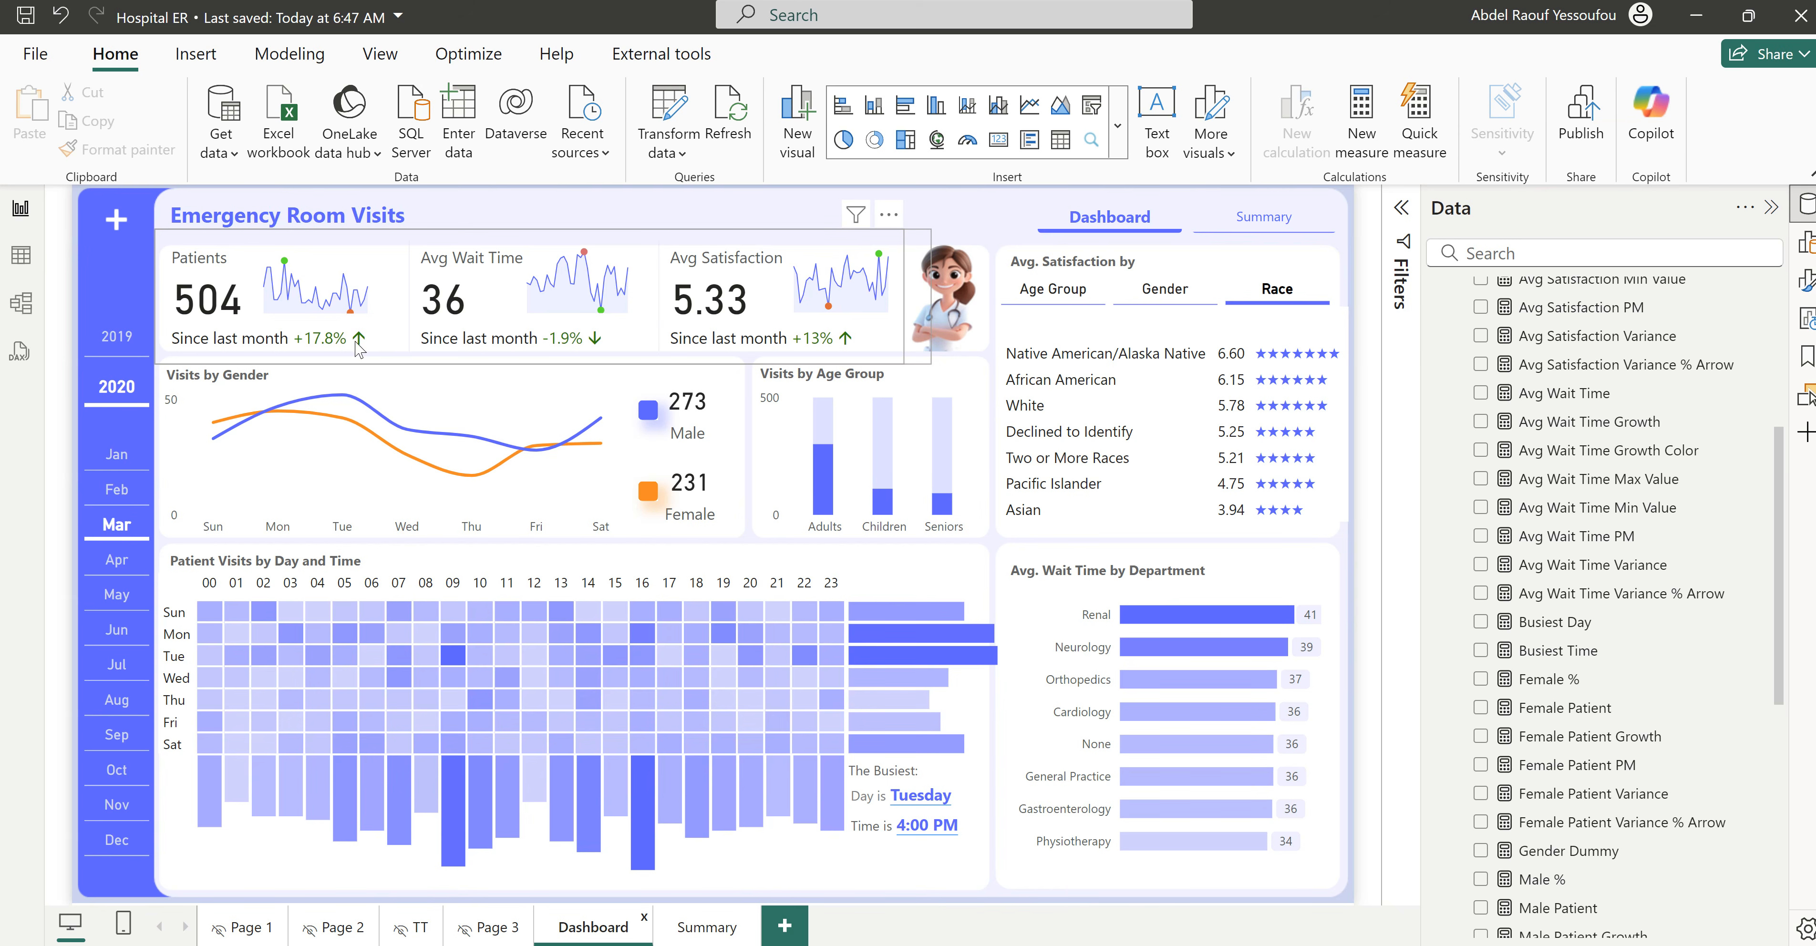
mouse_move(1086, 945)
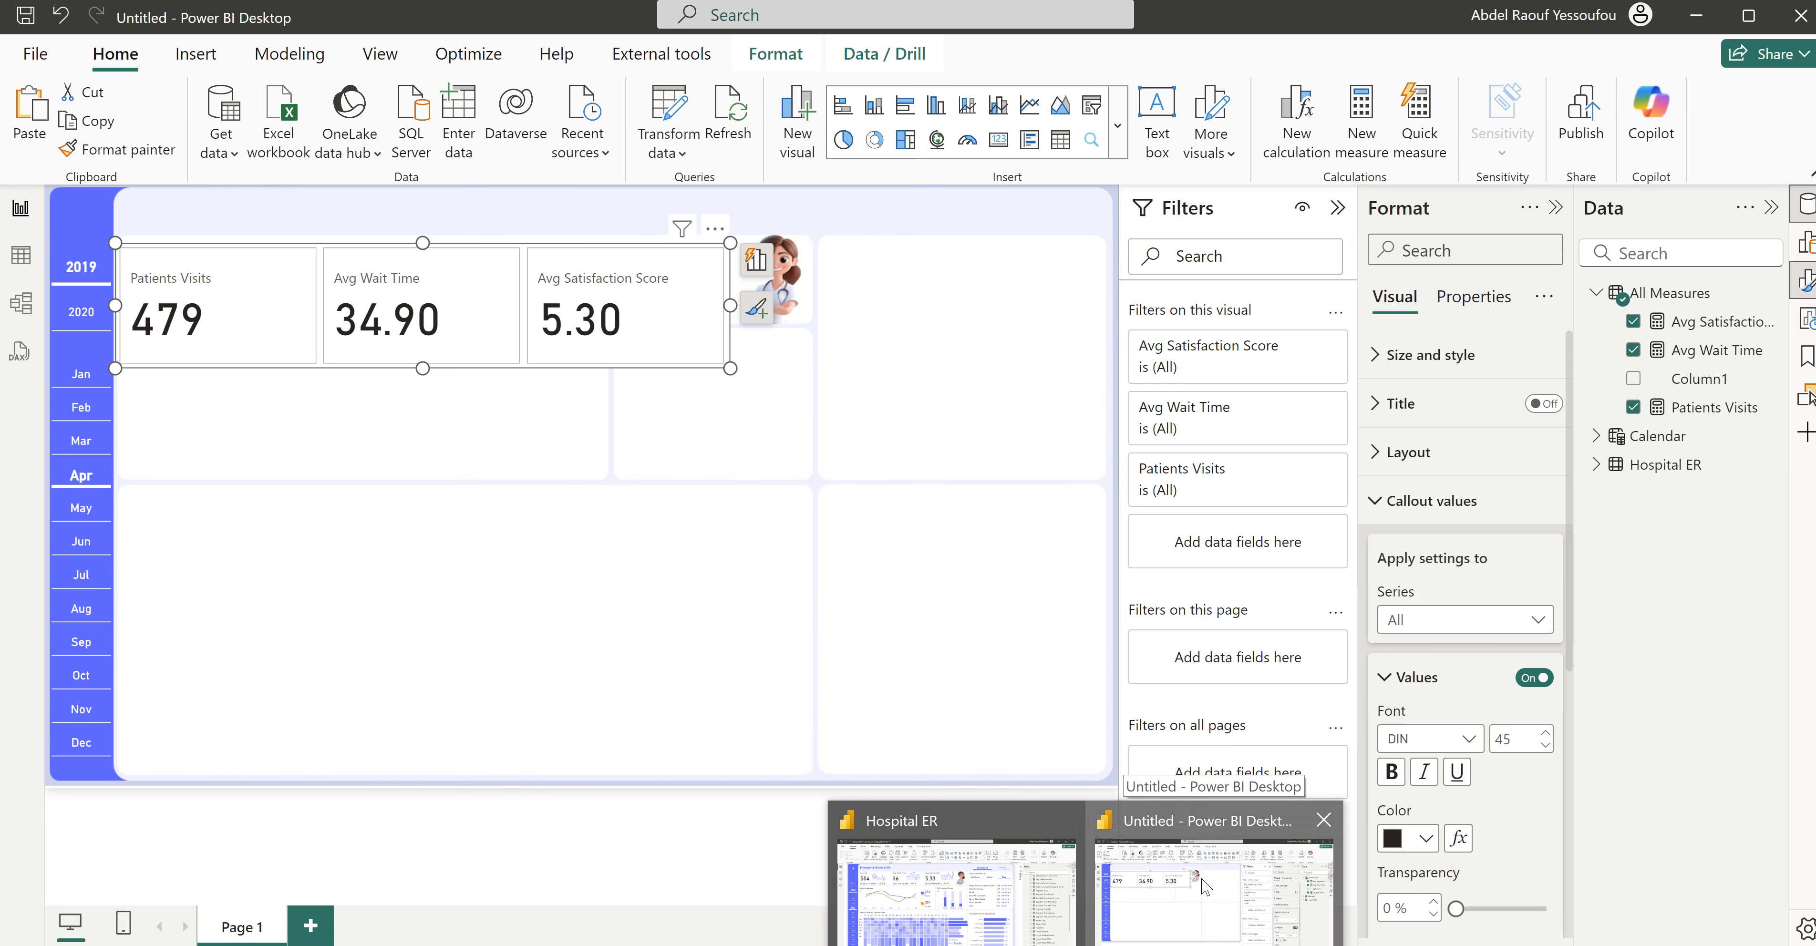
left_click(1204, 888)
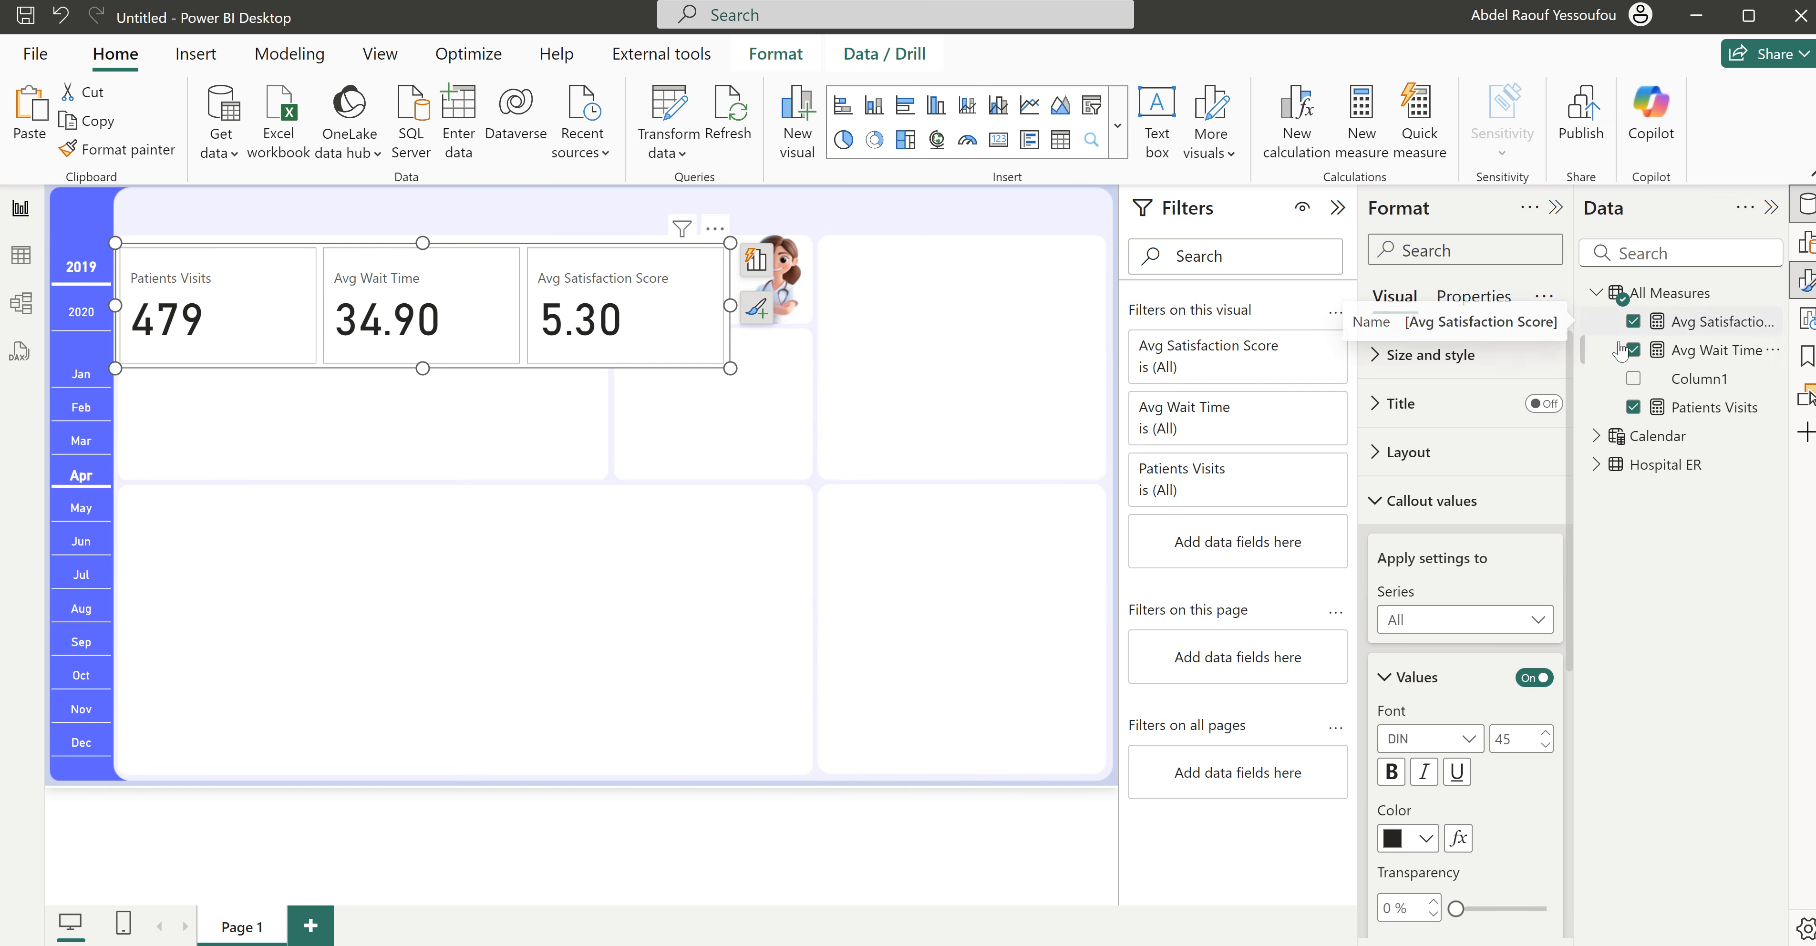
- Create a Patients Visits PM measure in All Measures and begin its formula with CALCULATE on [Patients Visits]
right_click(1670, 299)
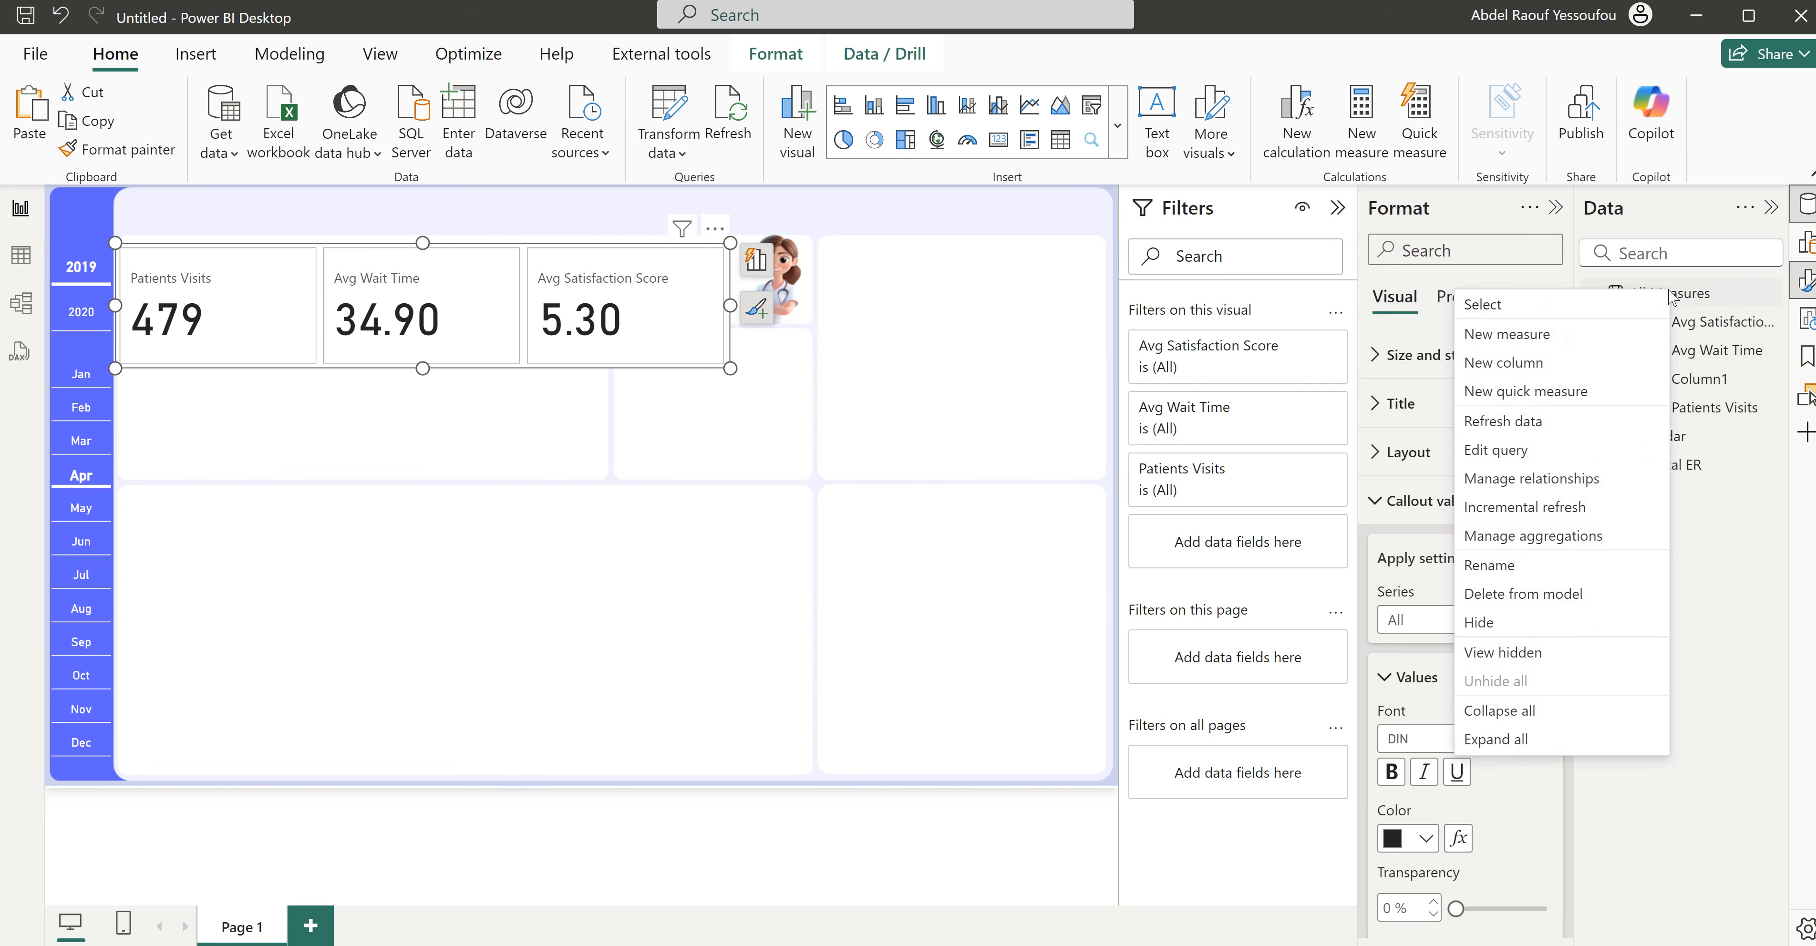
left_click(1537, 346)
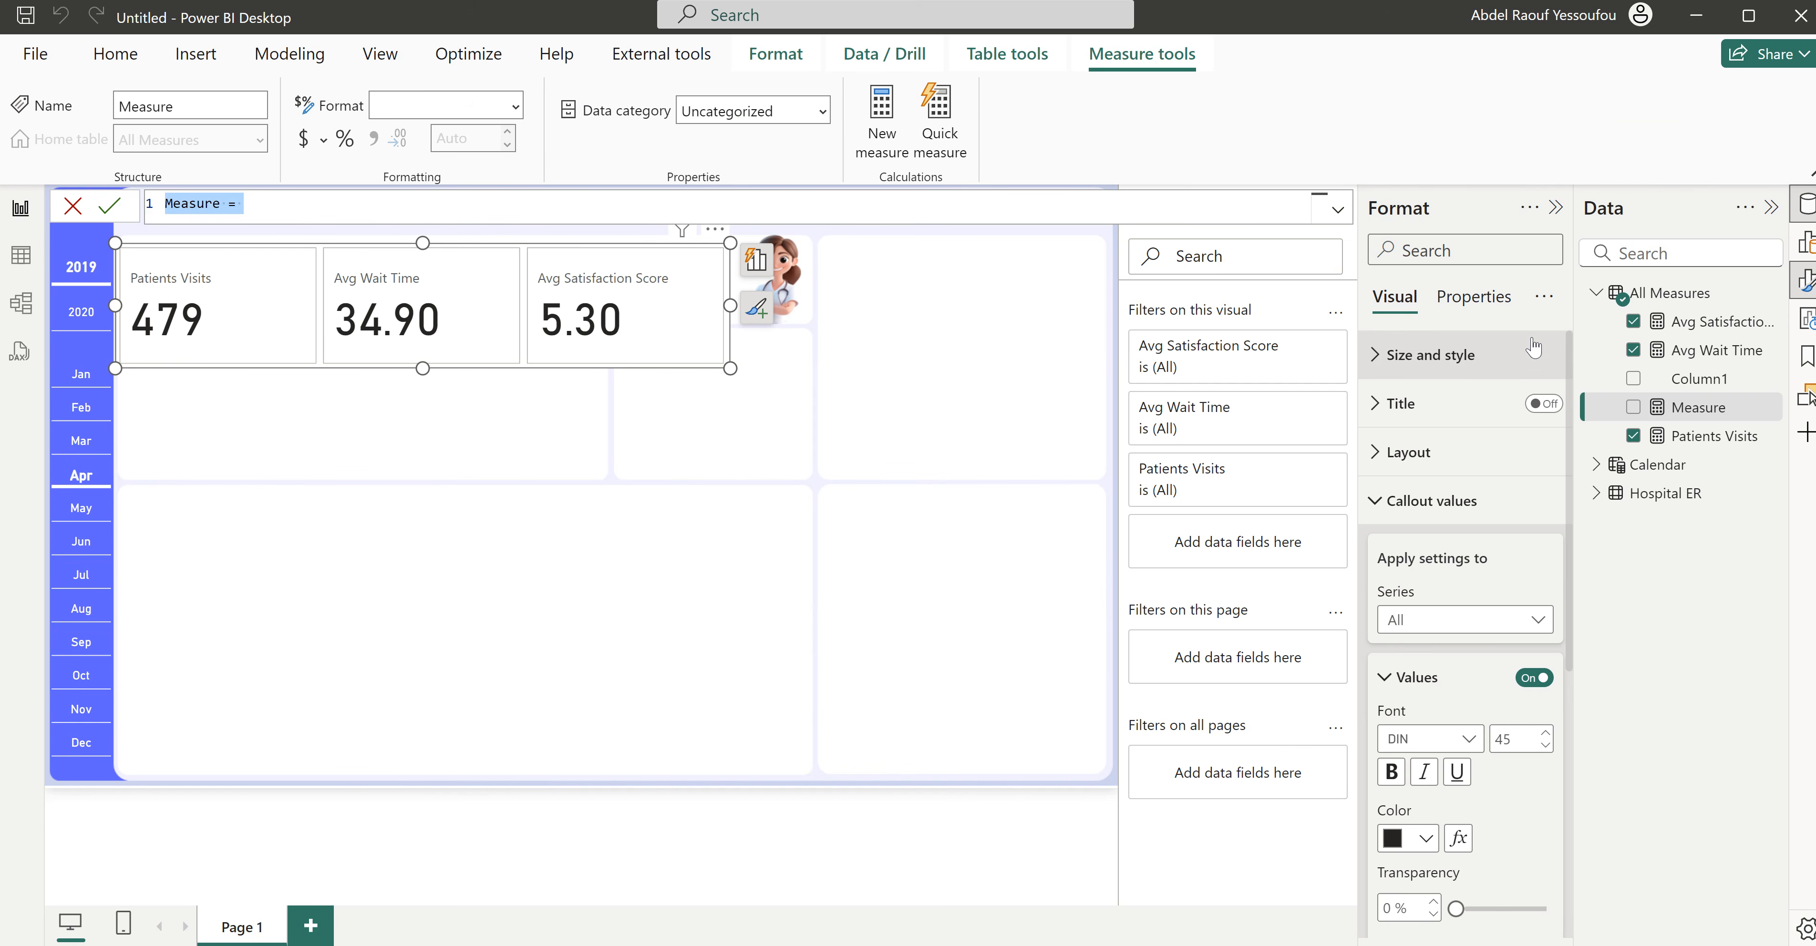
type("Patients")
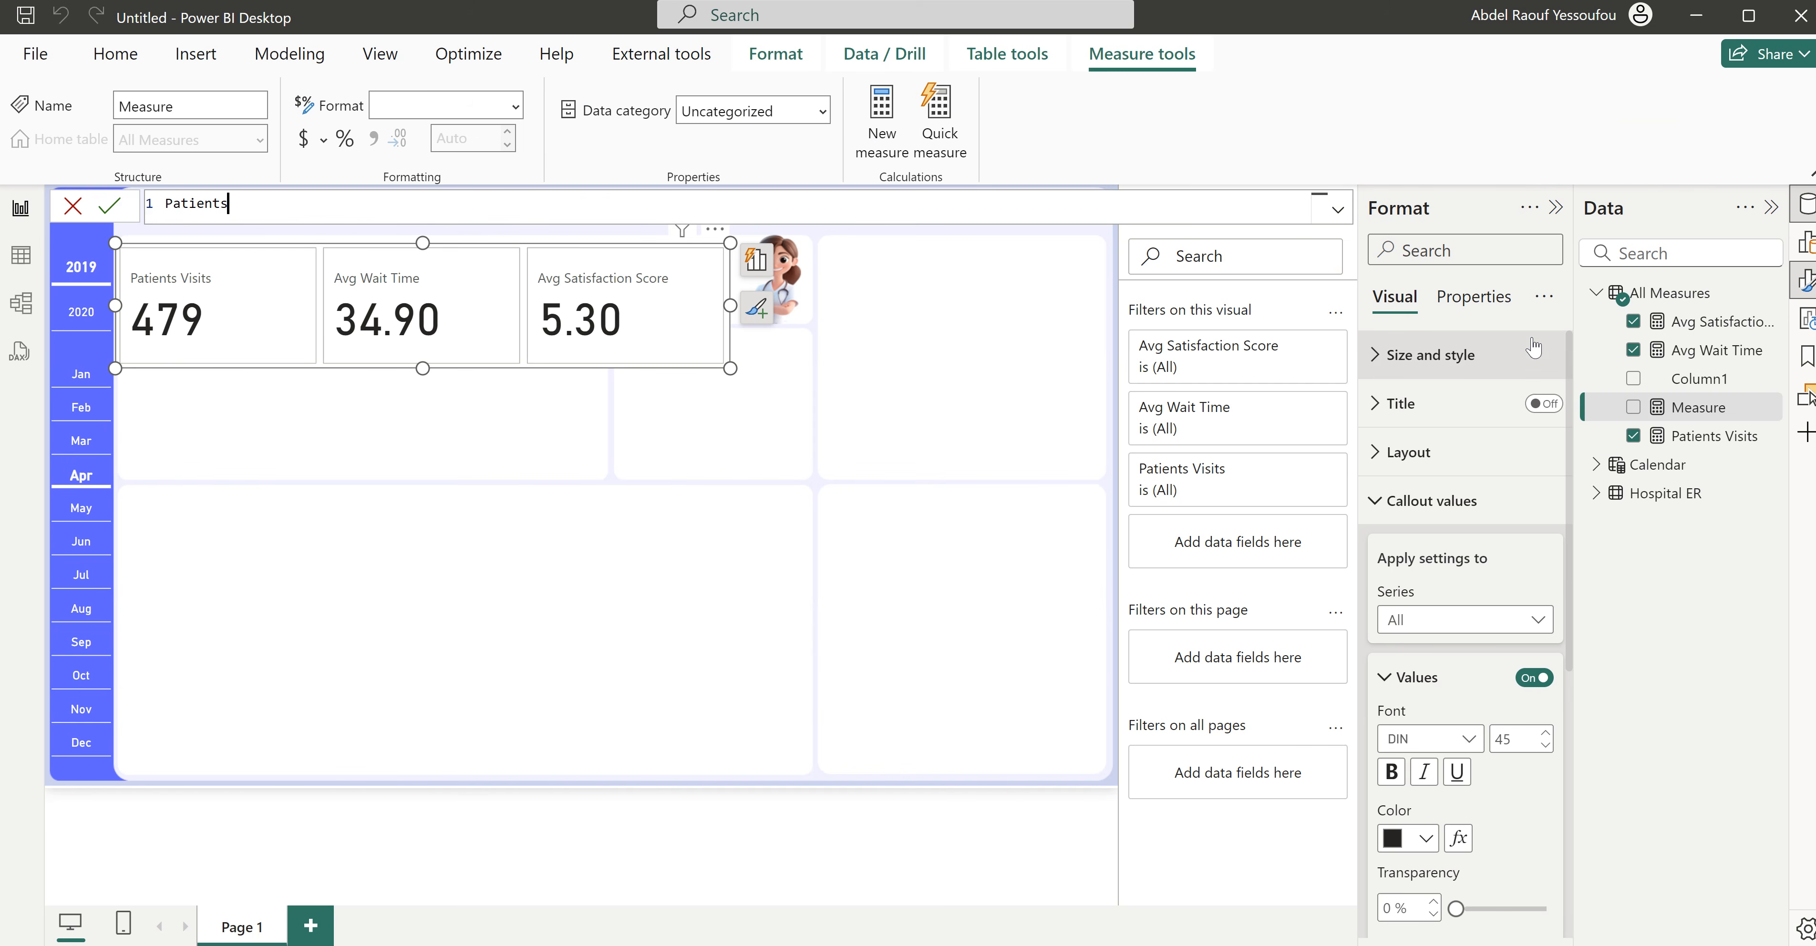
type(" Visits PM =")
key("shift+Return")
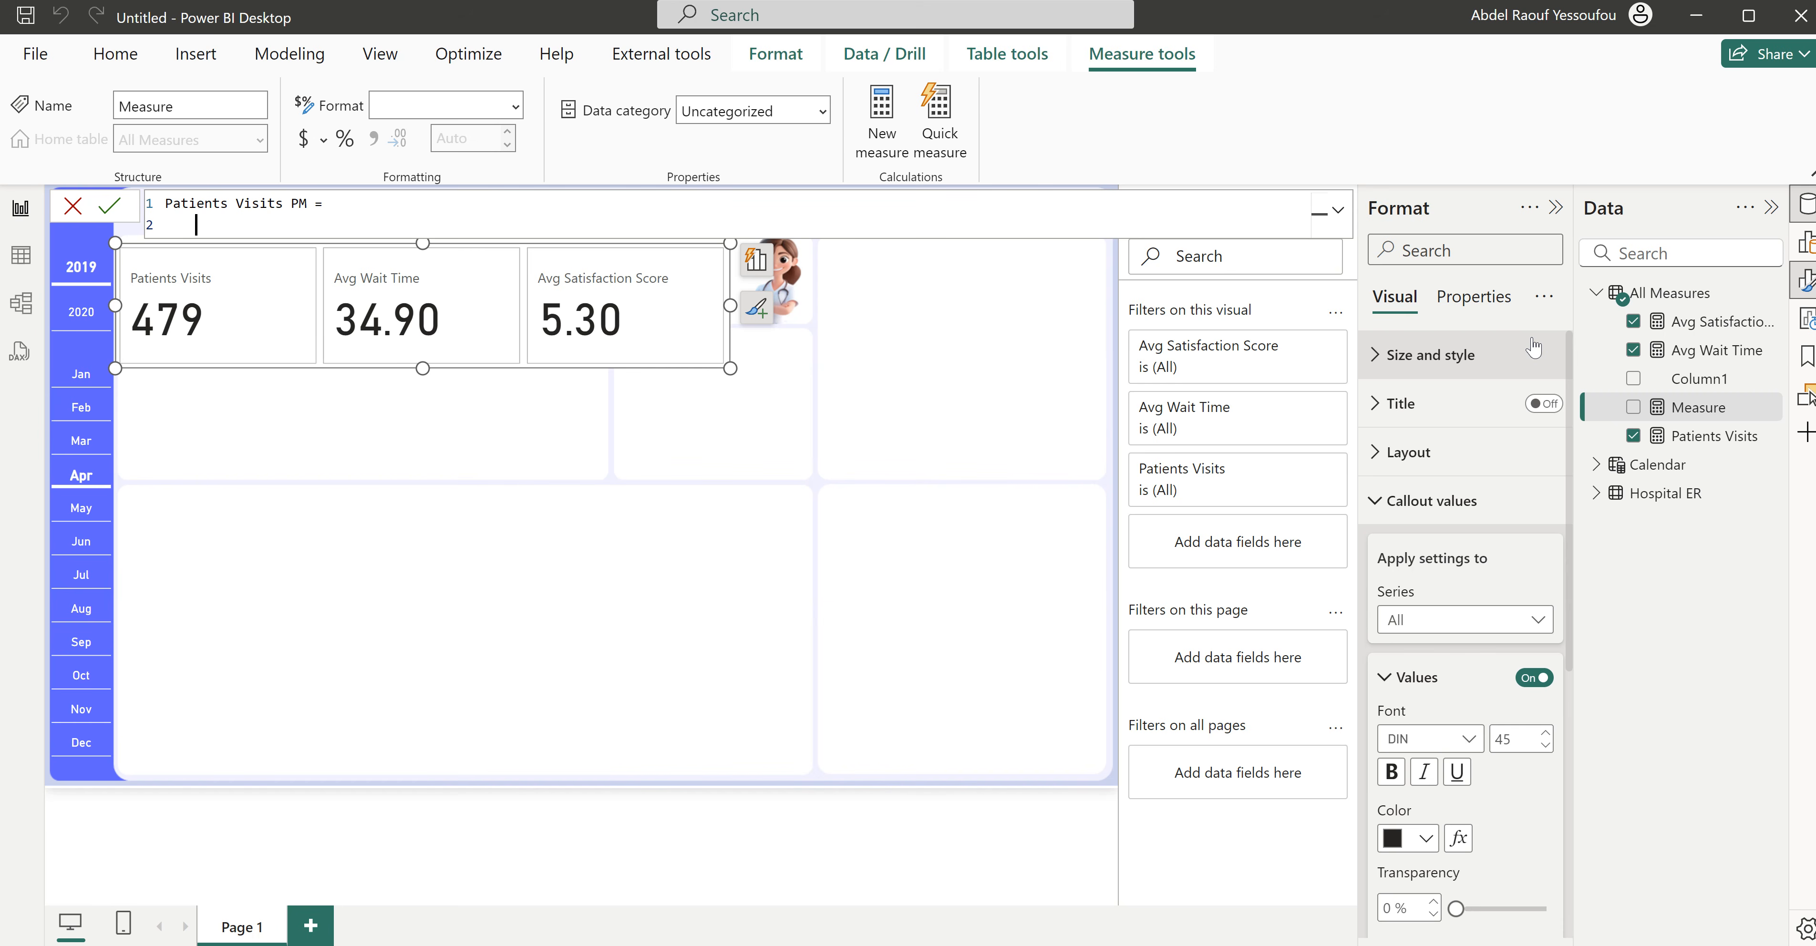
type("CALCULATE(")
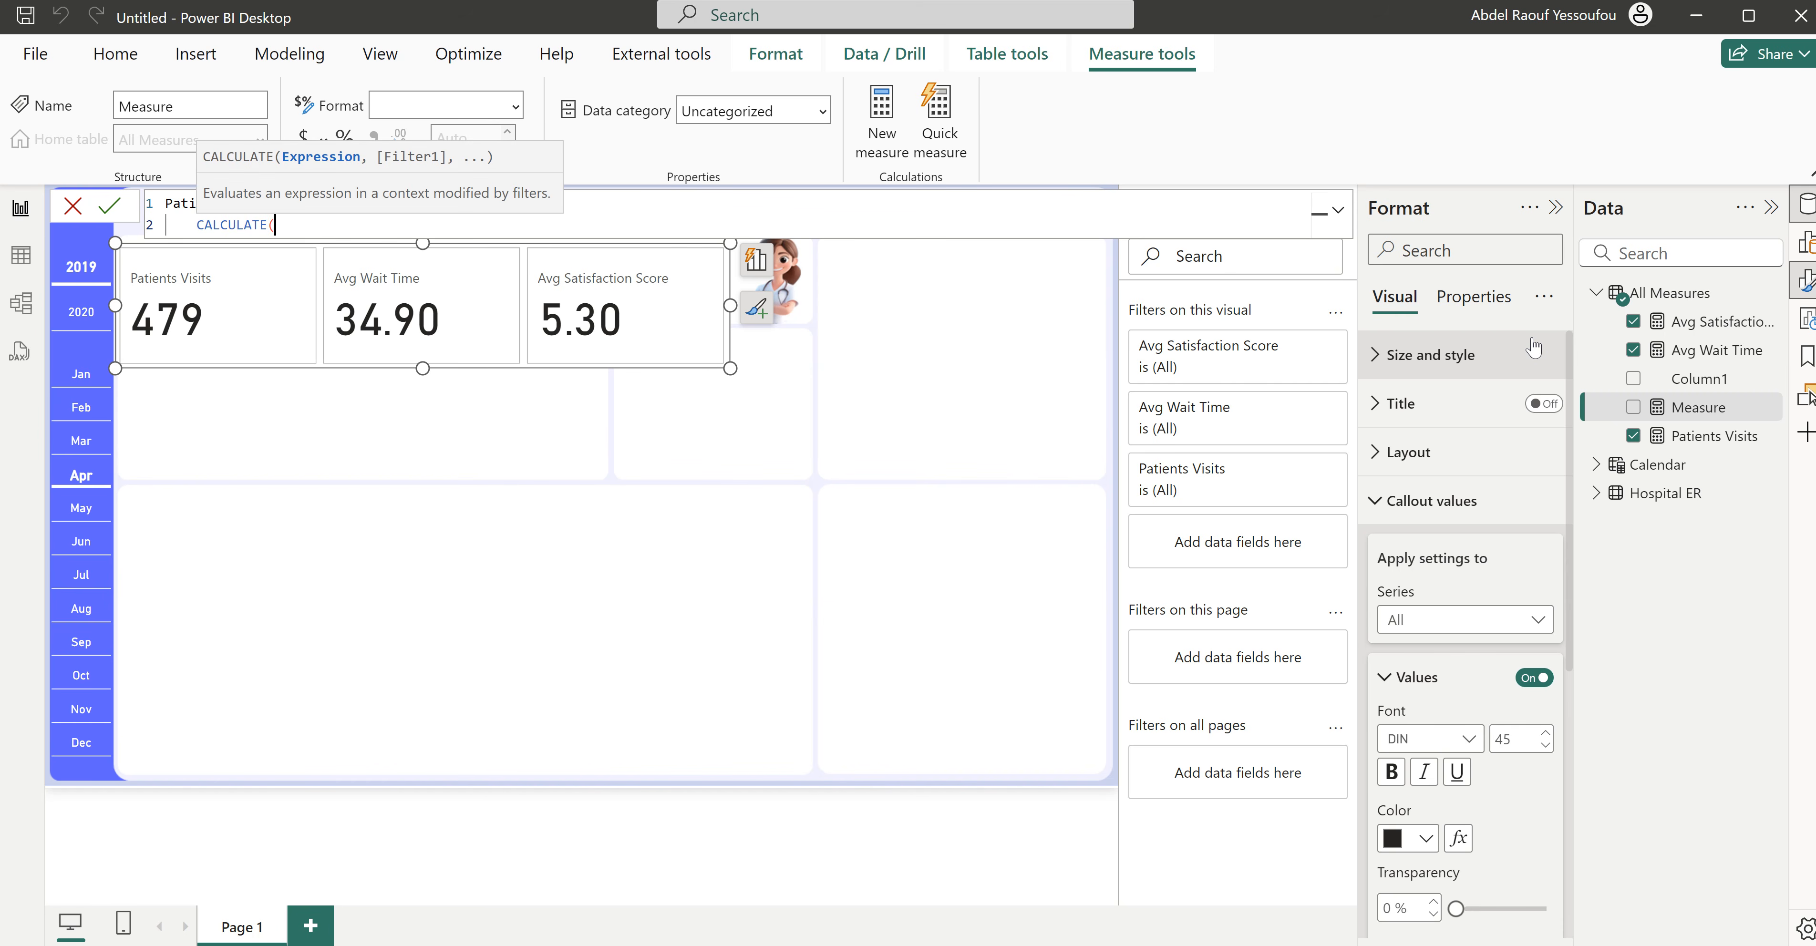
key("shift+Return")
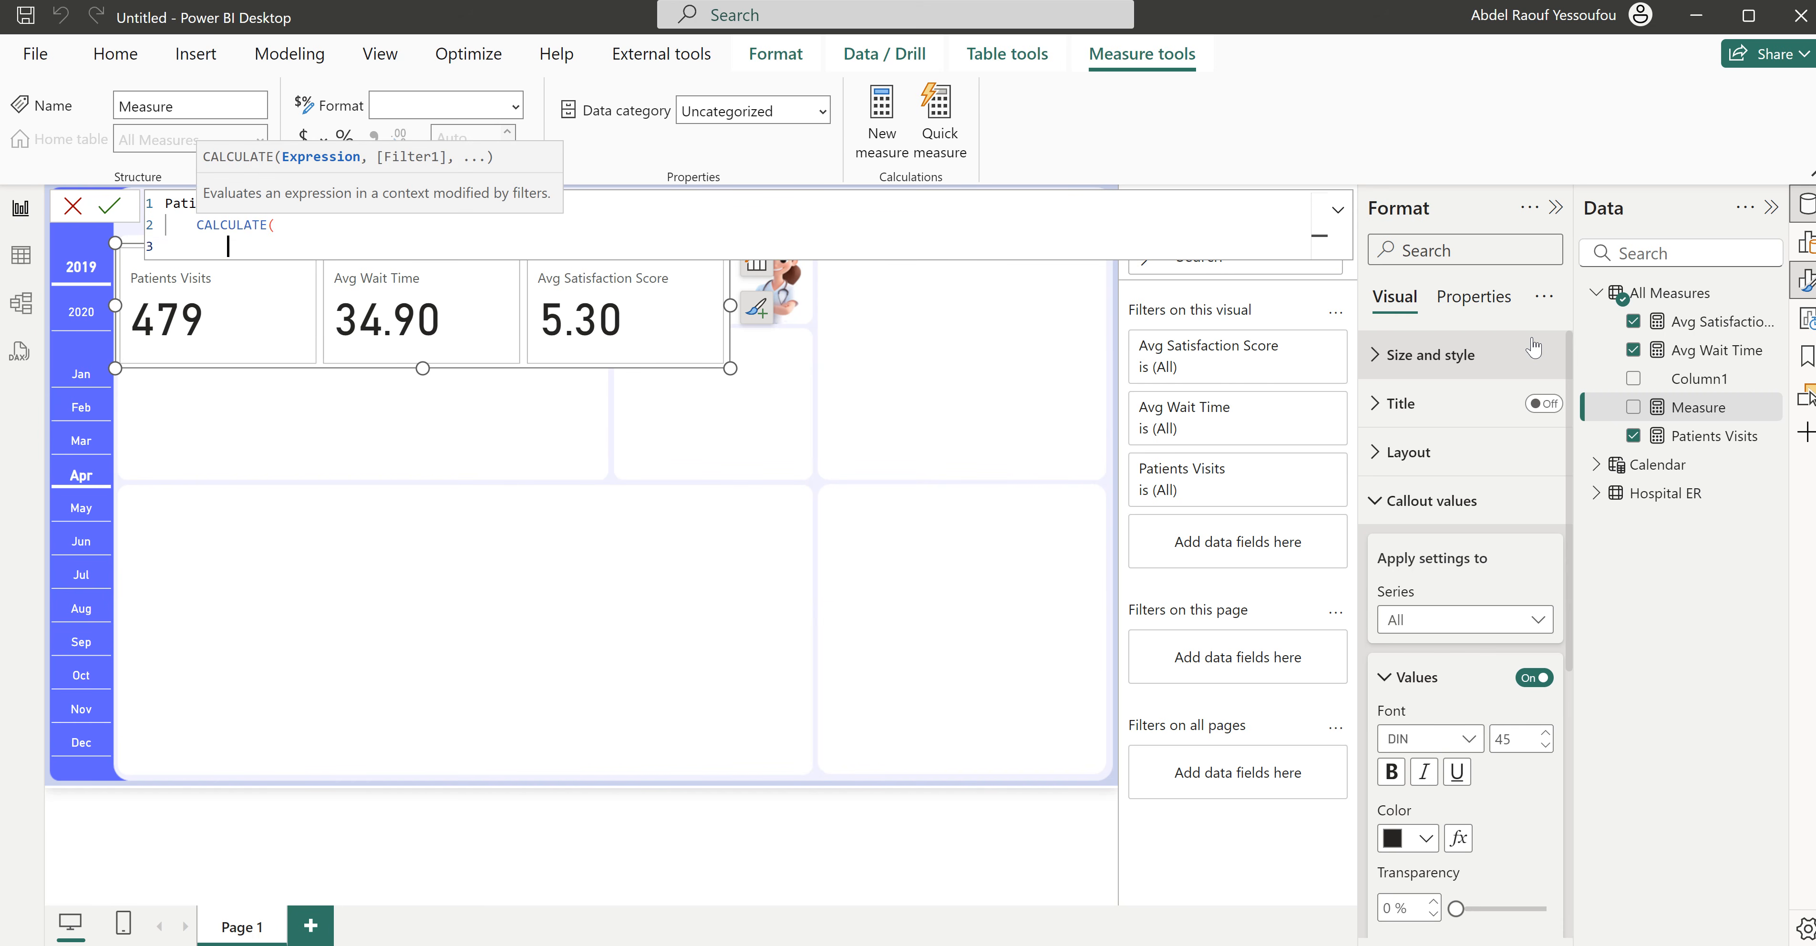
type("[Patients Visits]")
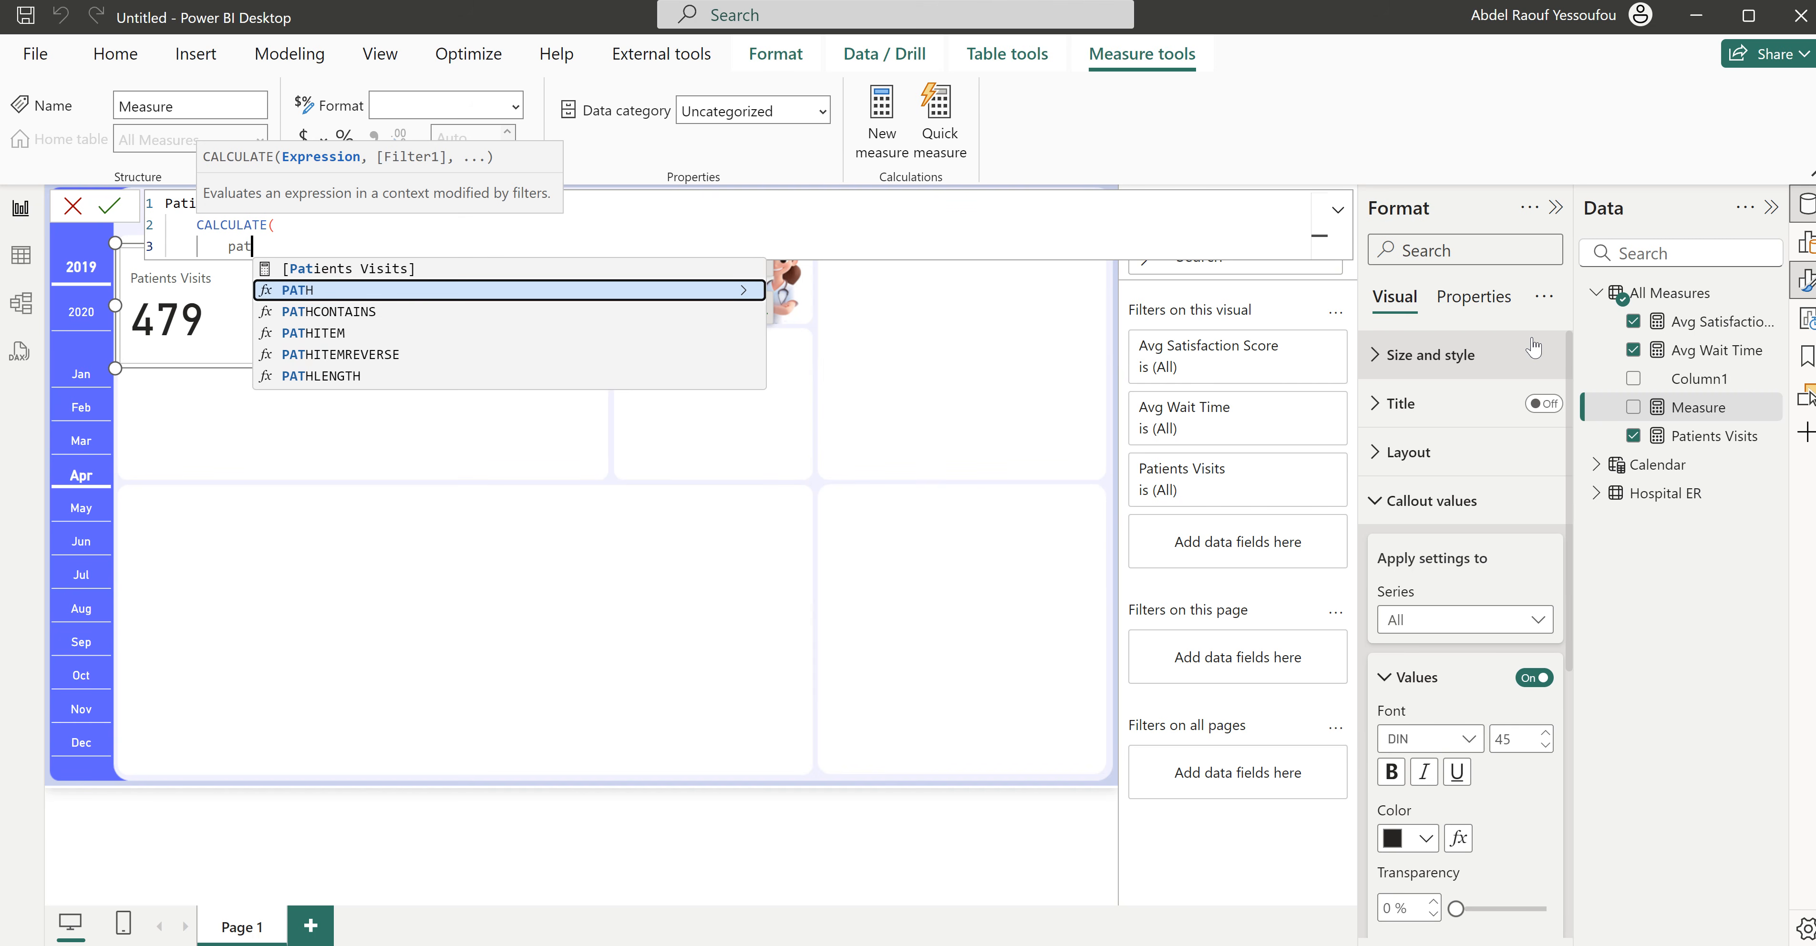
type(",")
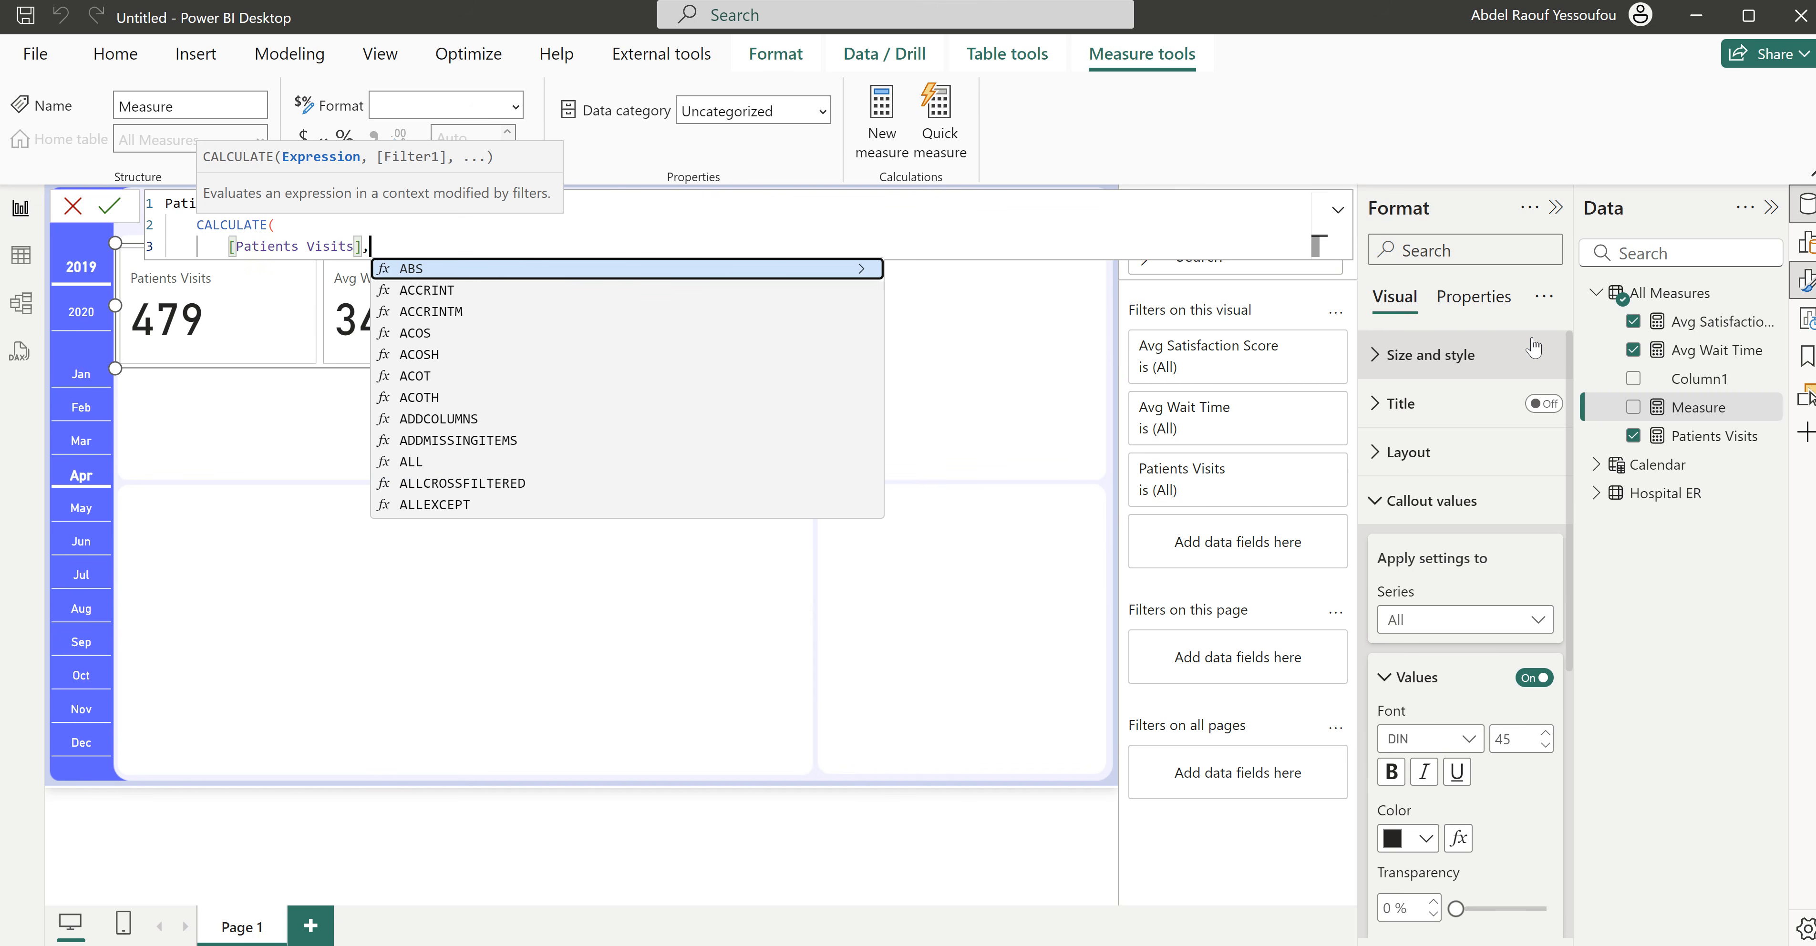
key("shift+Return")
- Complete the Patients Visits PM formula with the filter PREVIOUSMONTH('Calendar'[Date]) and commit it
type("previ")
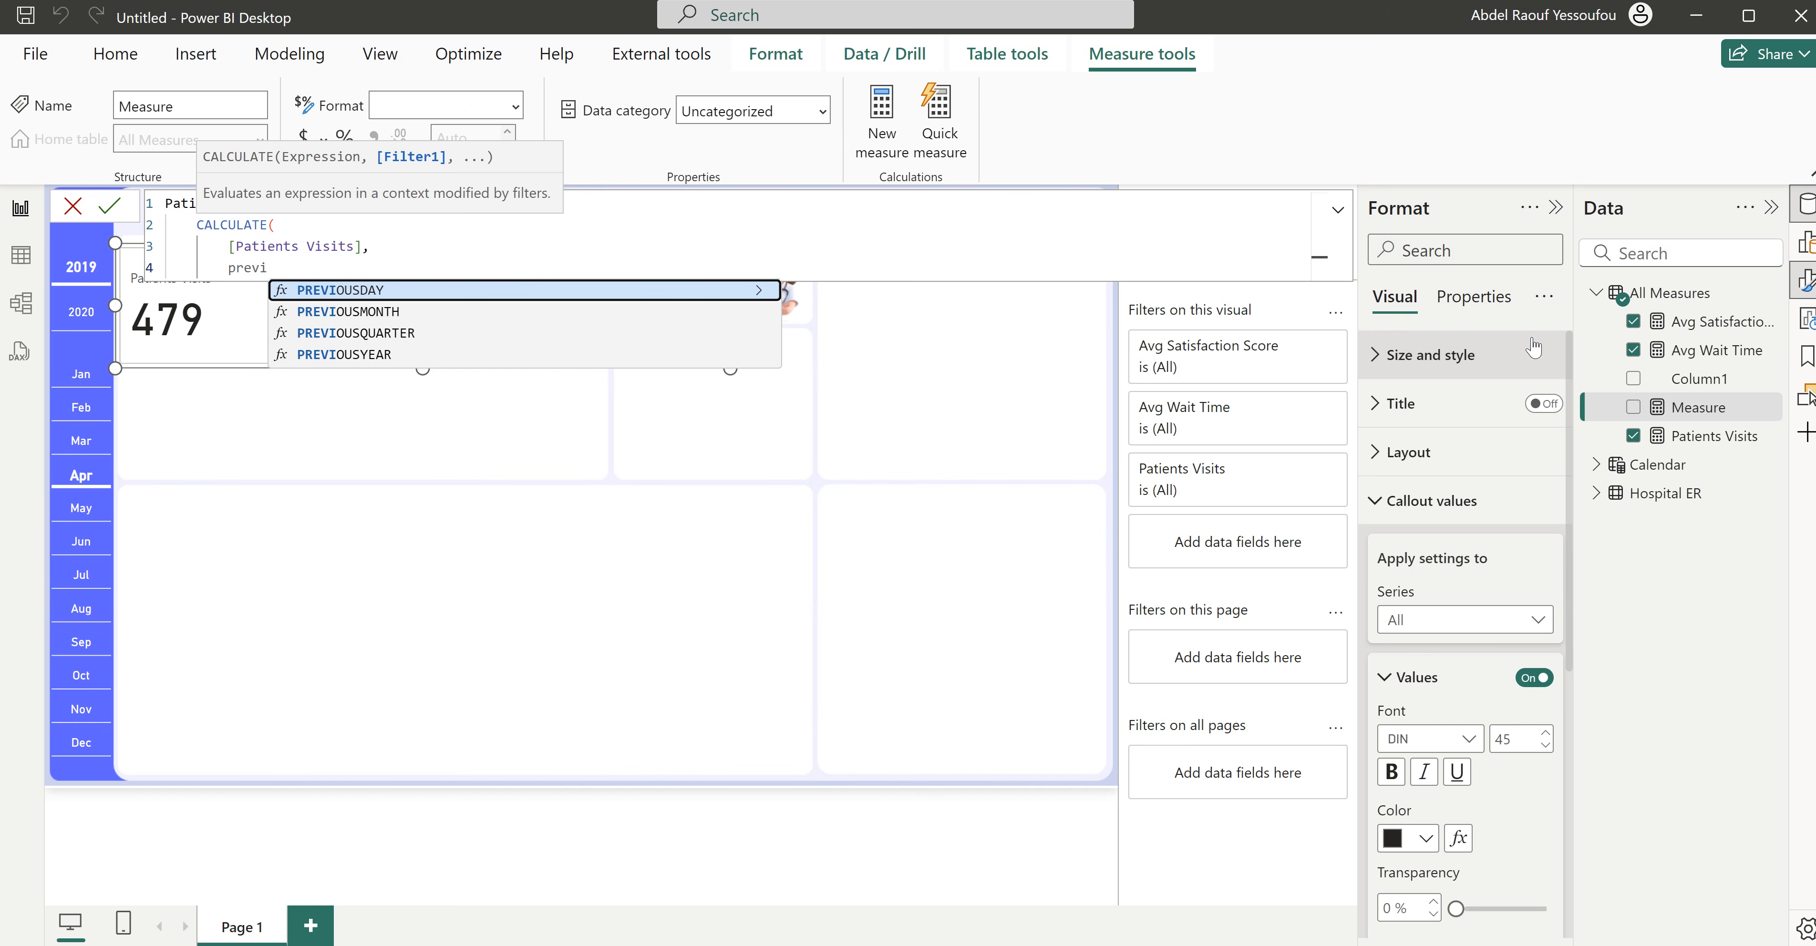
key("Down")
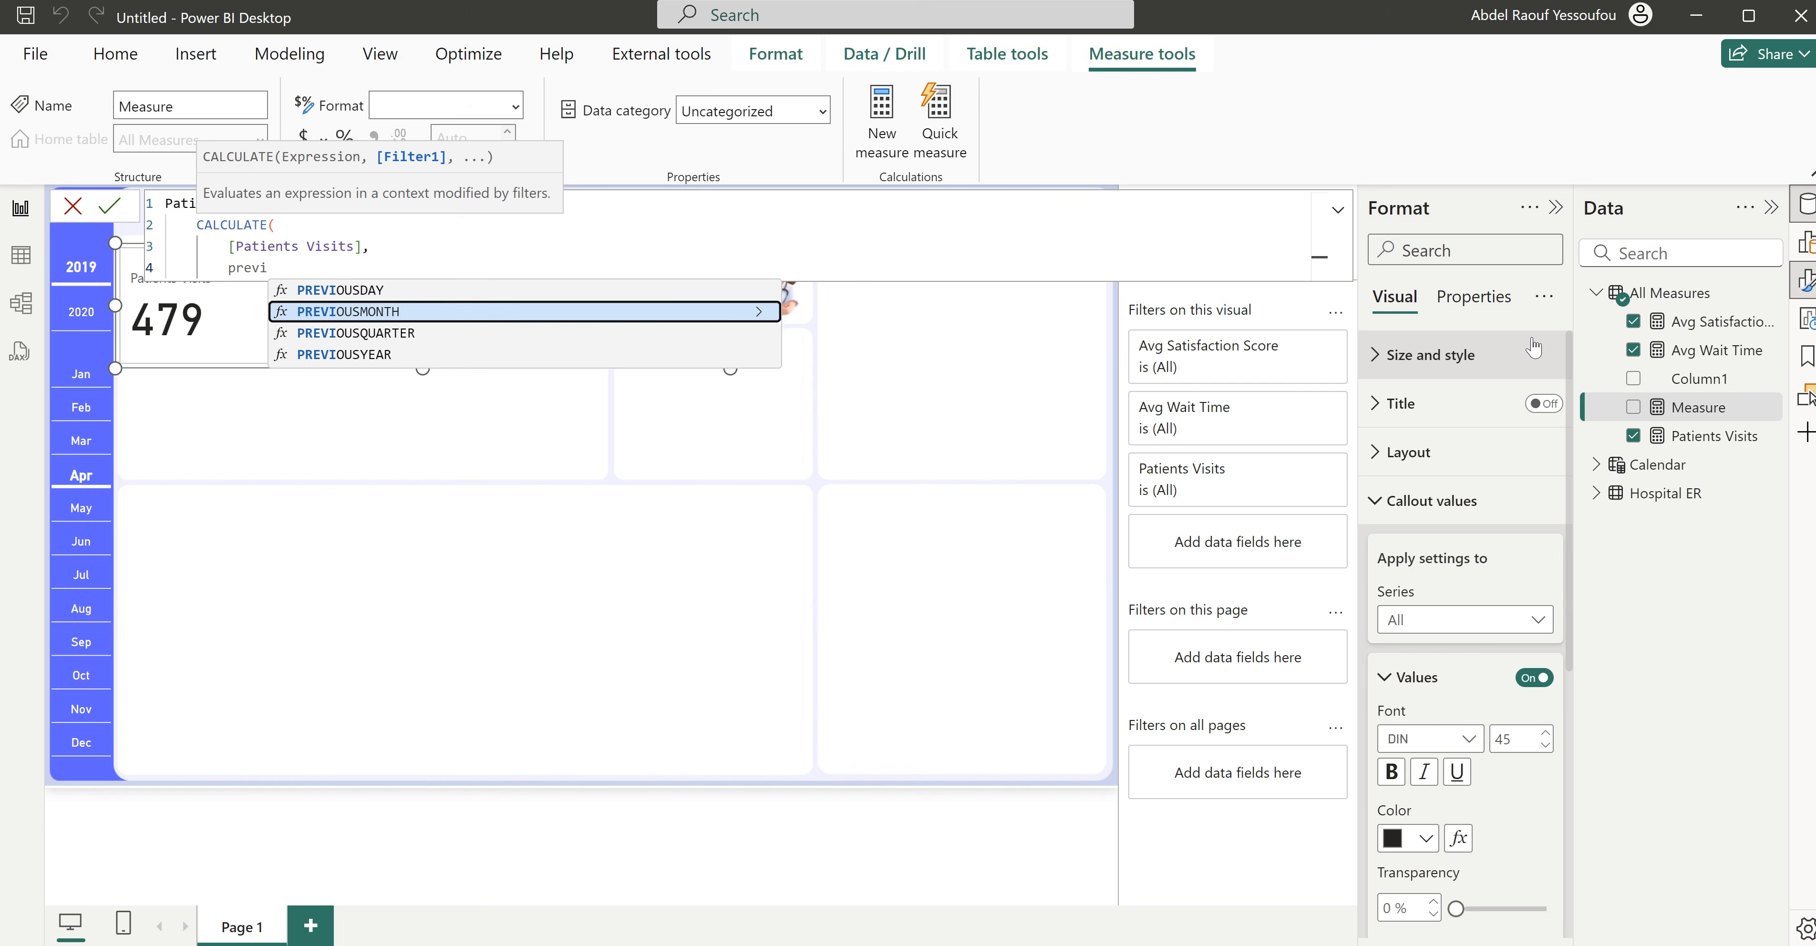
key("Tab")
type("calen")
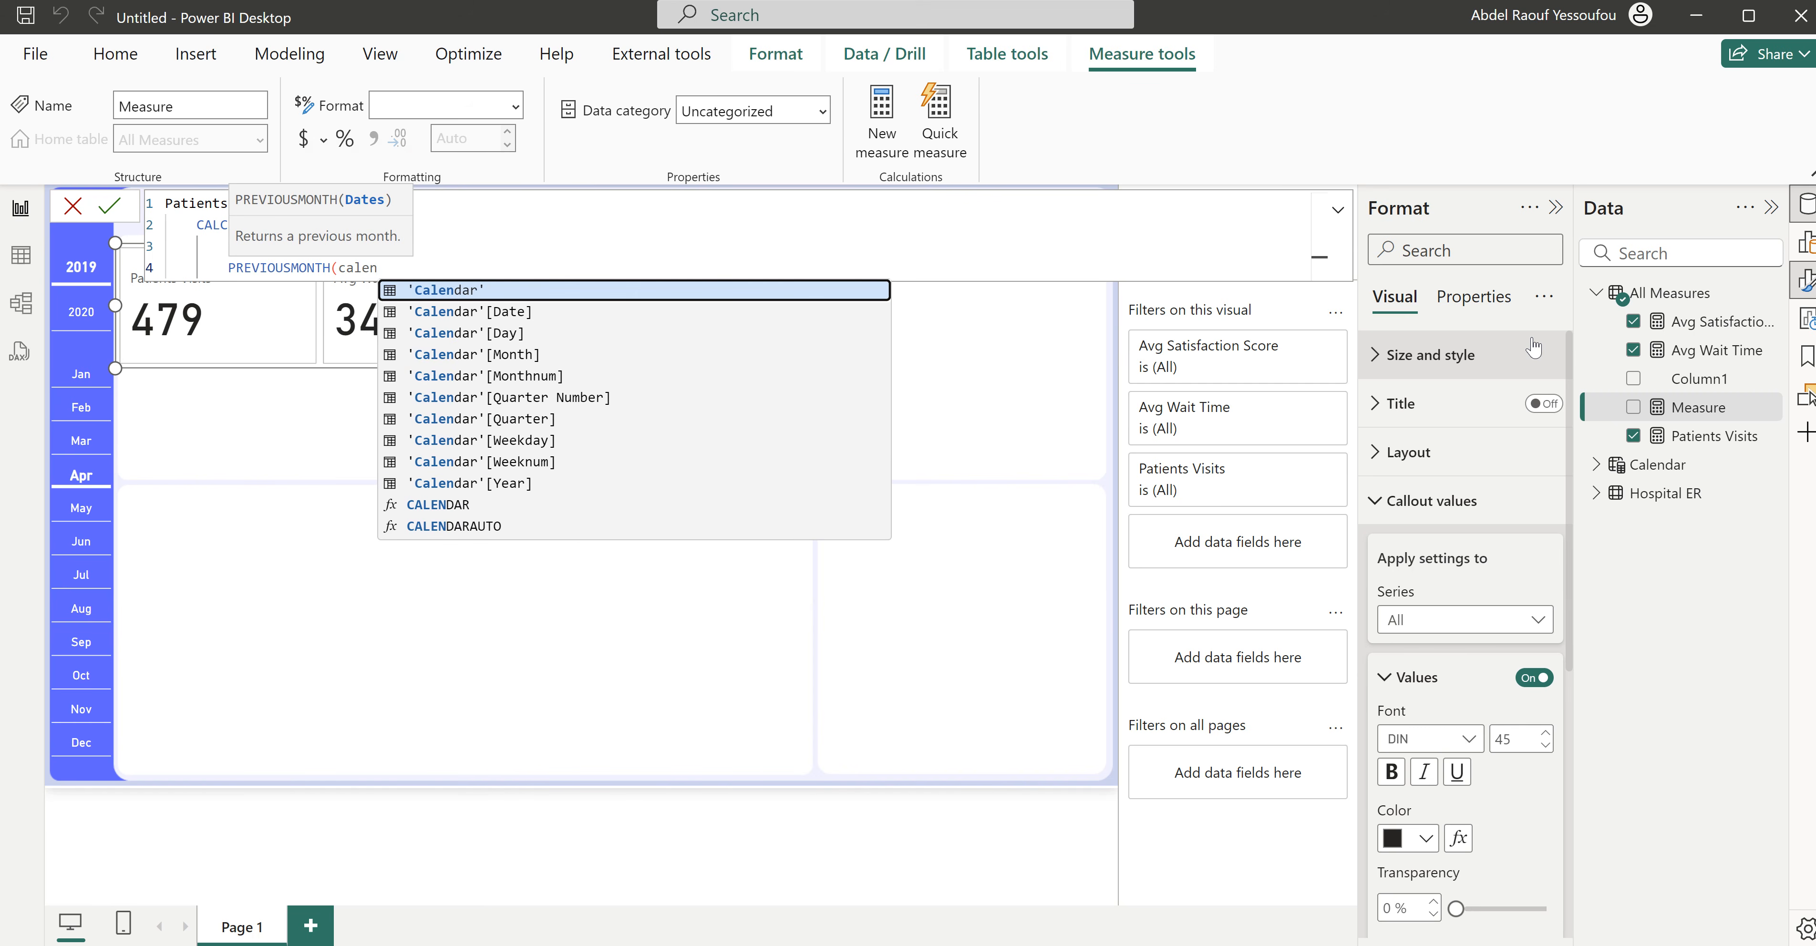
key("Down")
key("Tab")
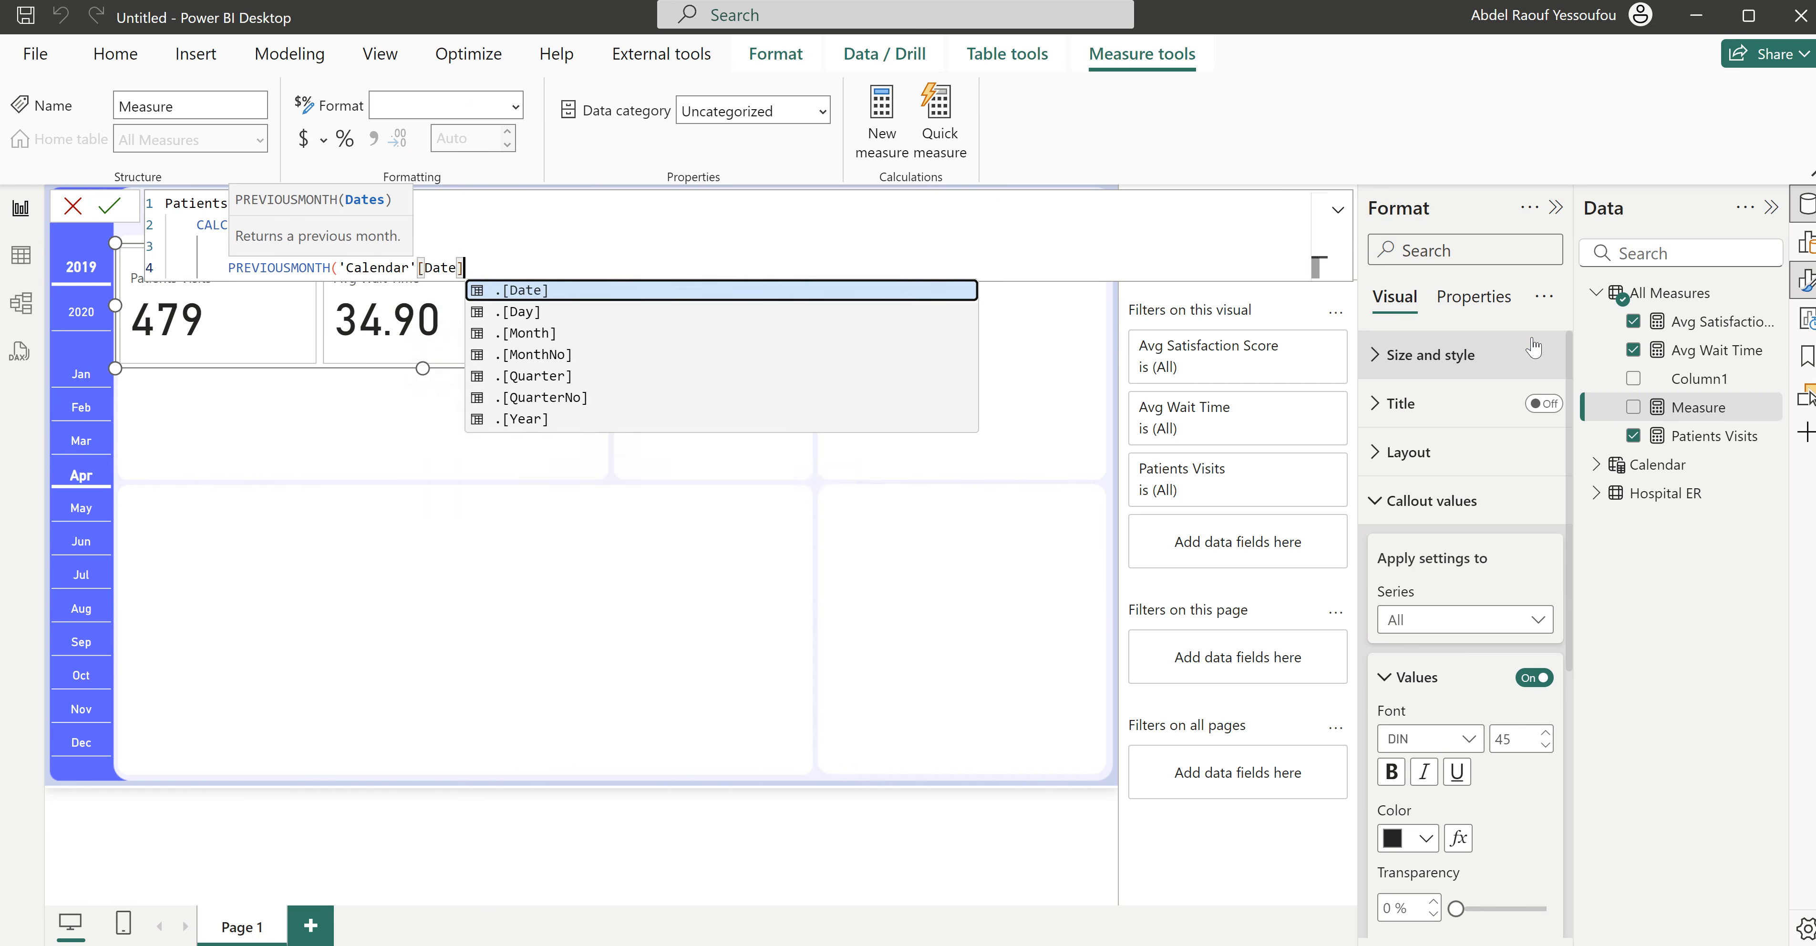
type(")")
key("shift+Return")
type(")")
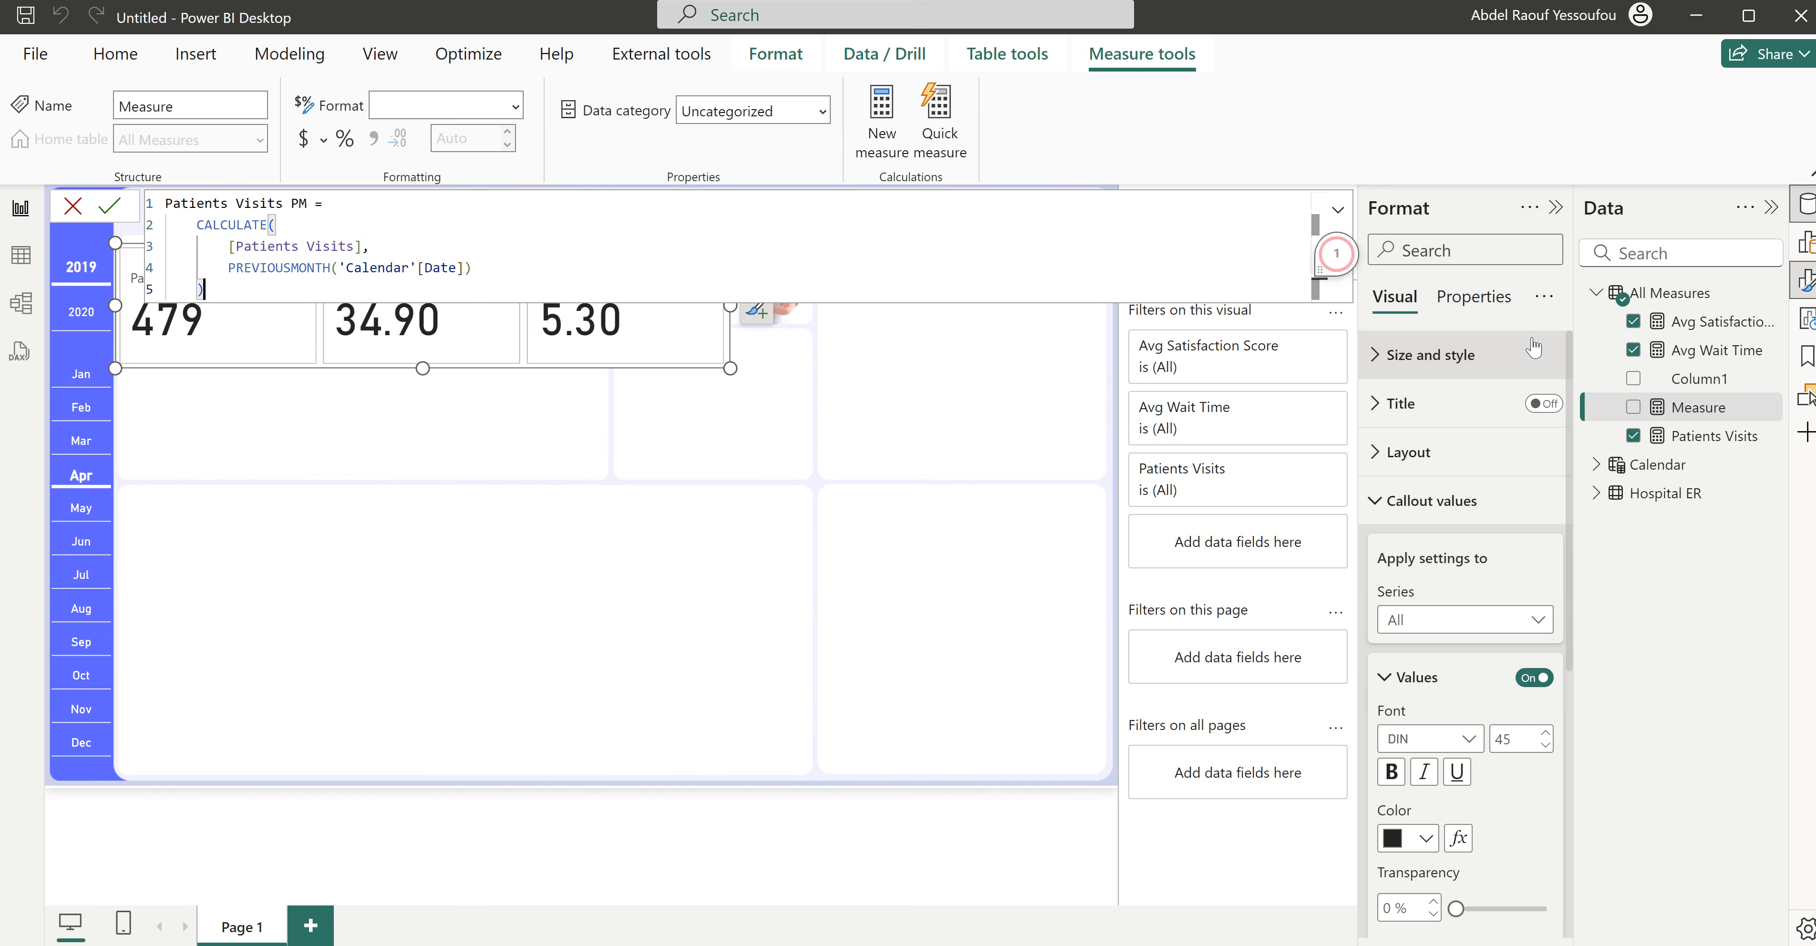
key("Return")
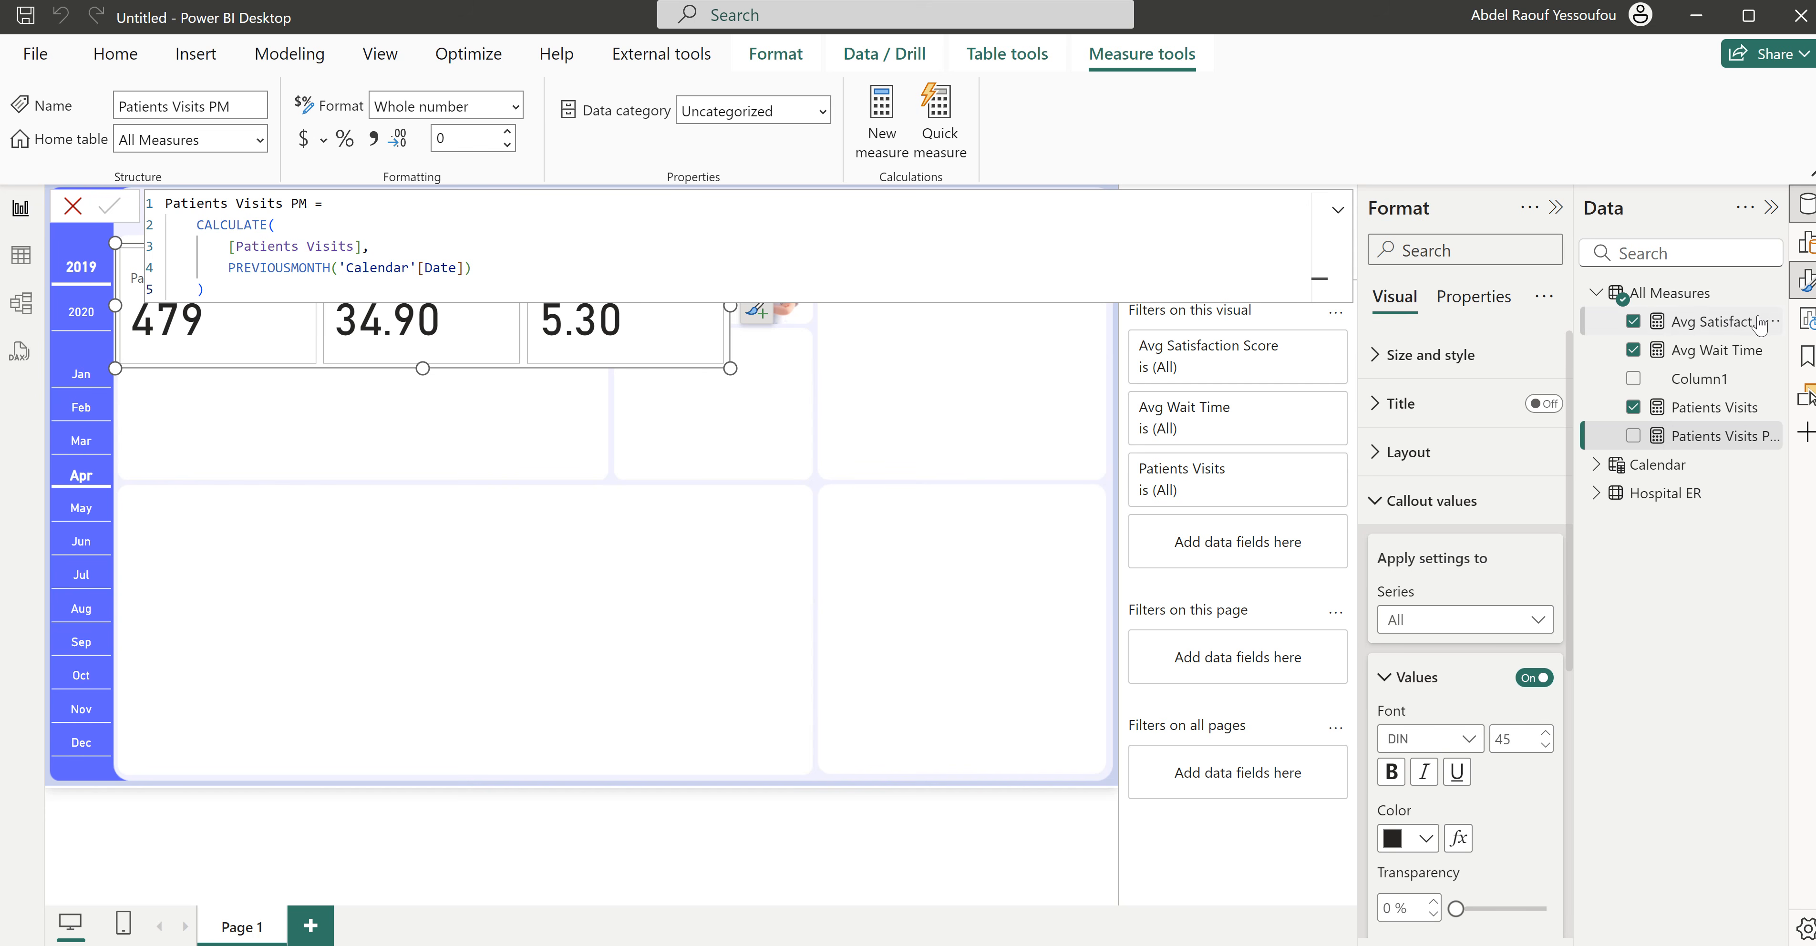
- Add a new measure to All Measures and name it Patients Visits Variance
left_click(890, 121)
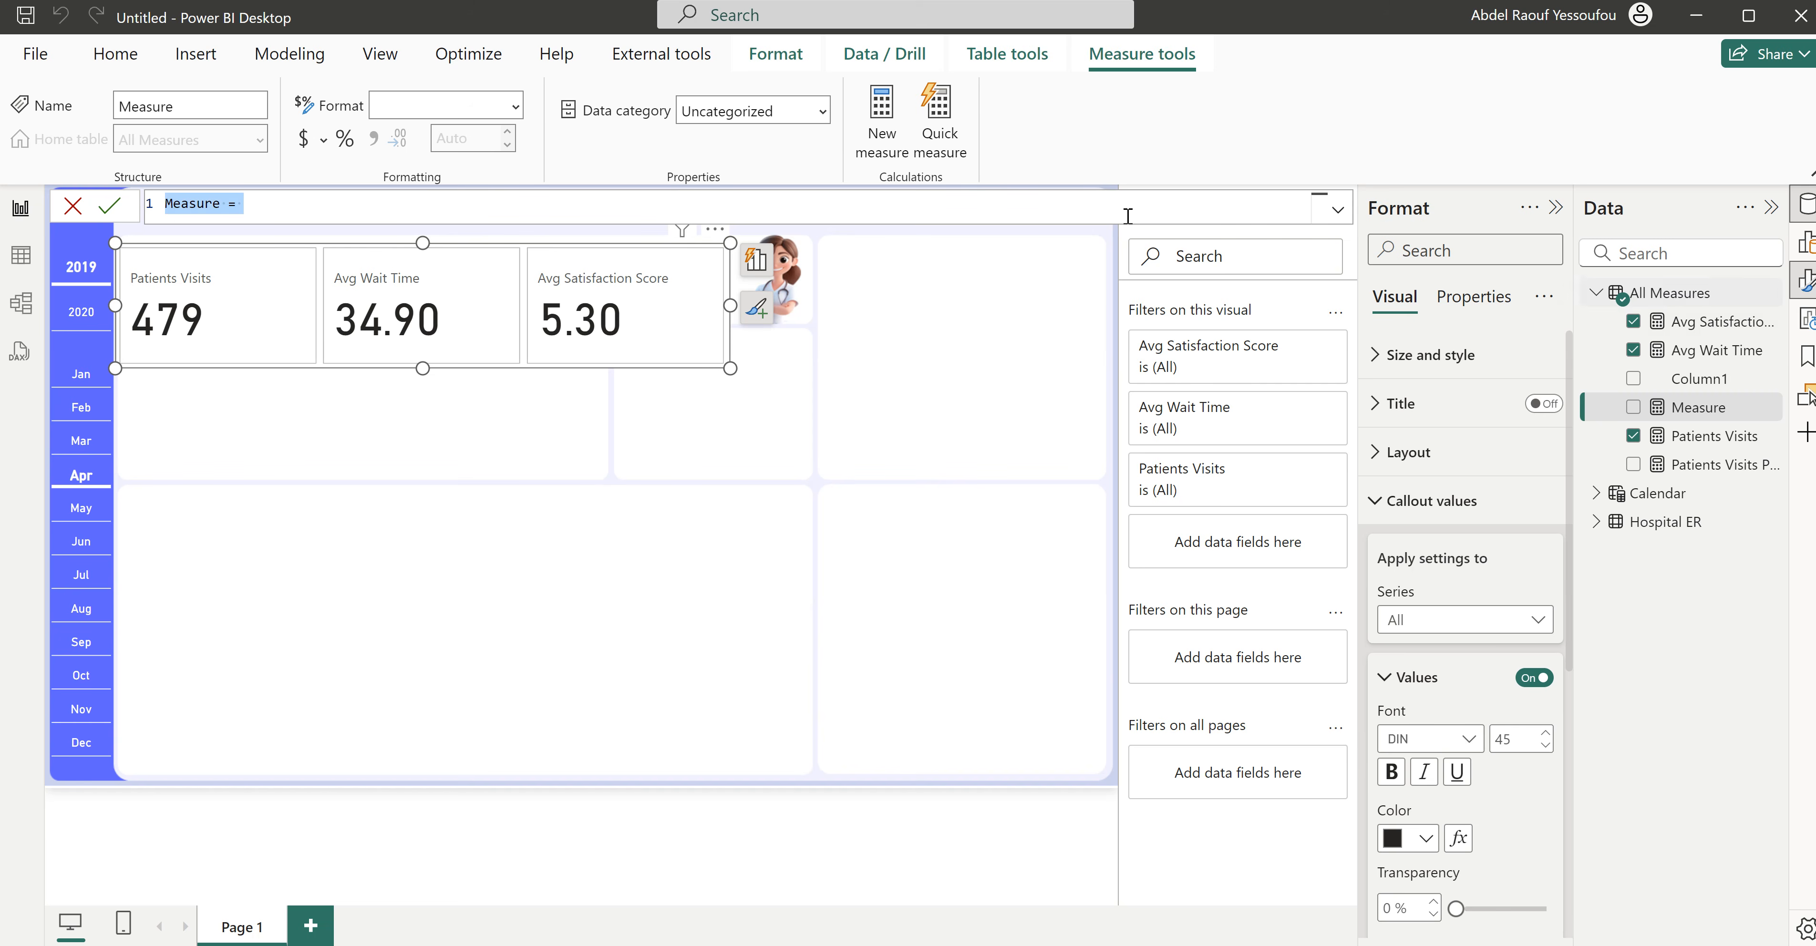
type("Patients Visits ")
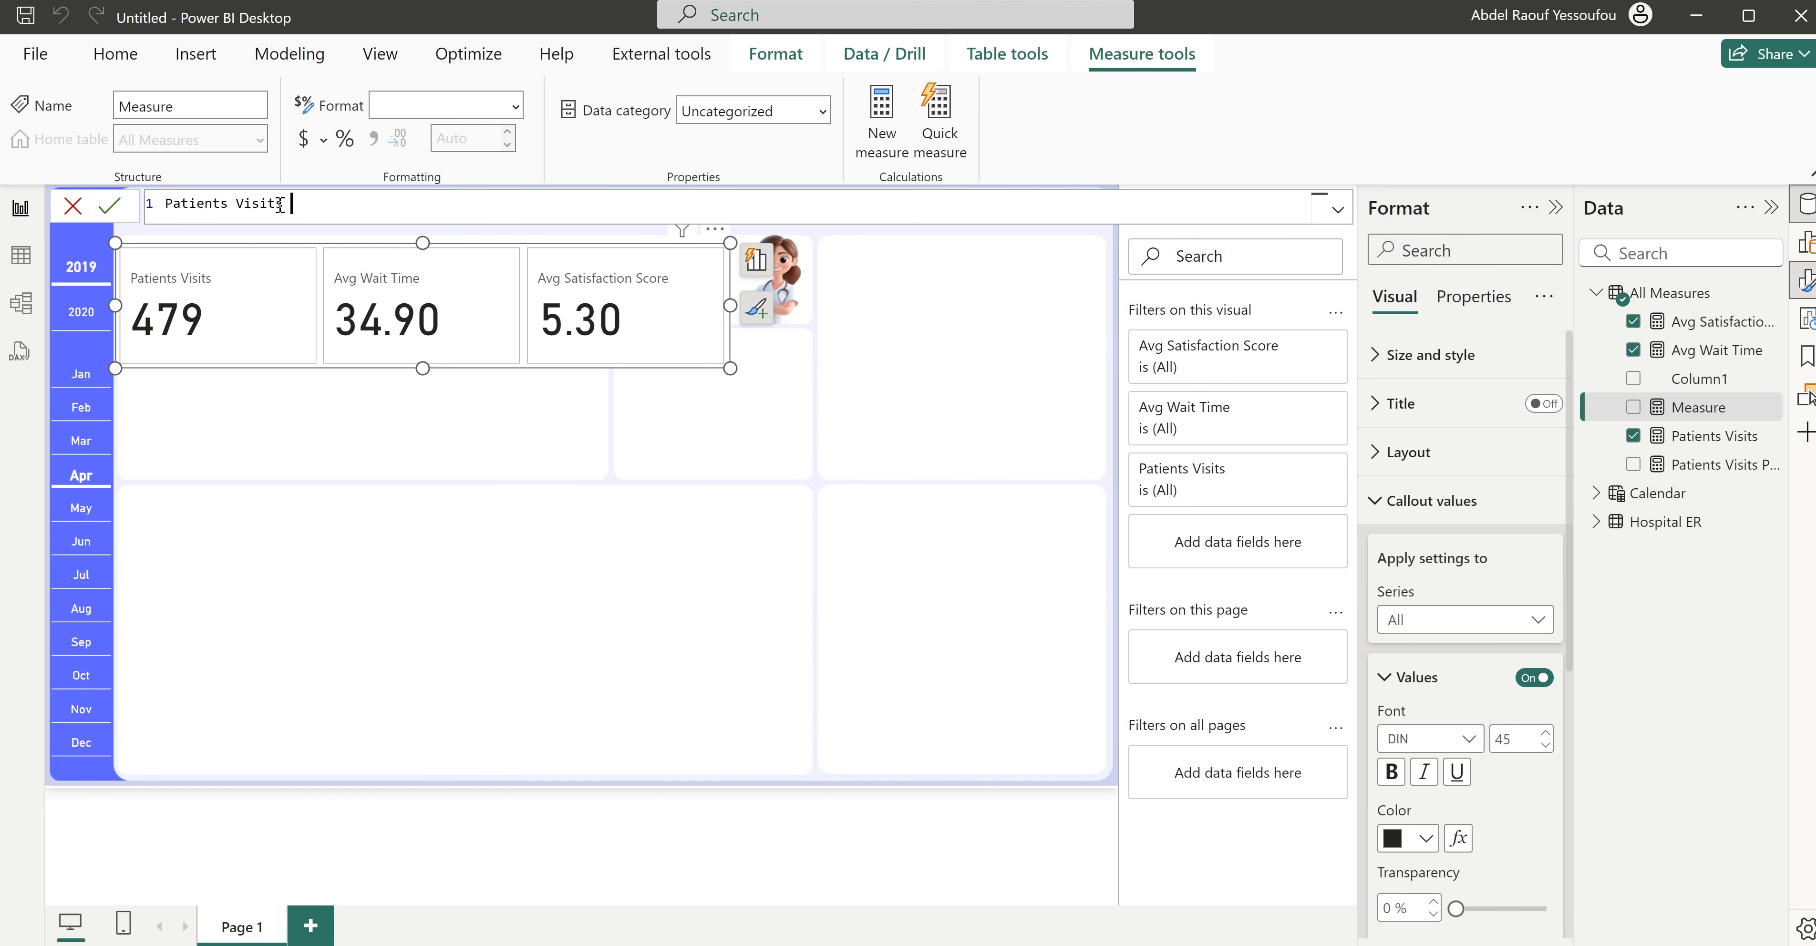
type("Variance =")
key("shift+Return")
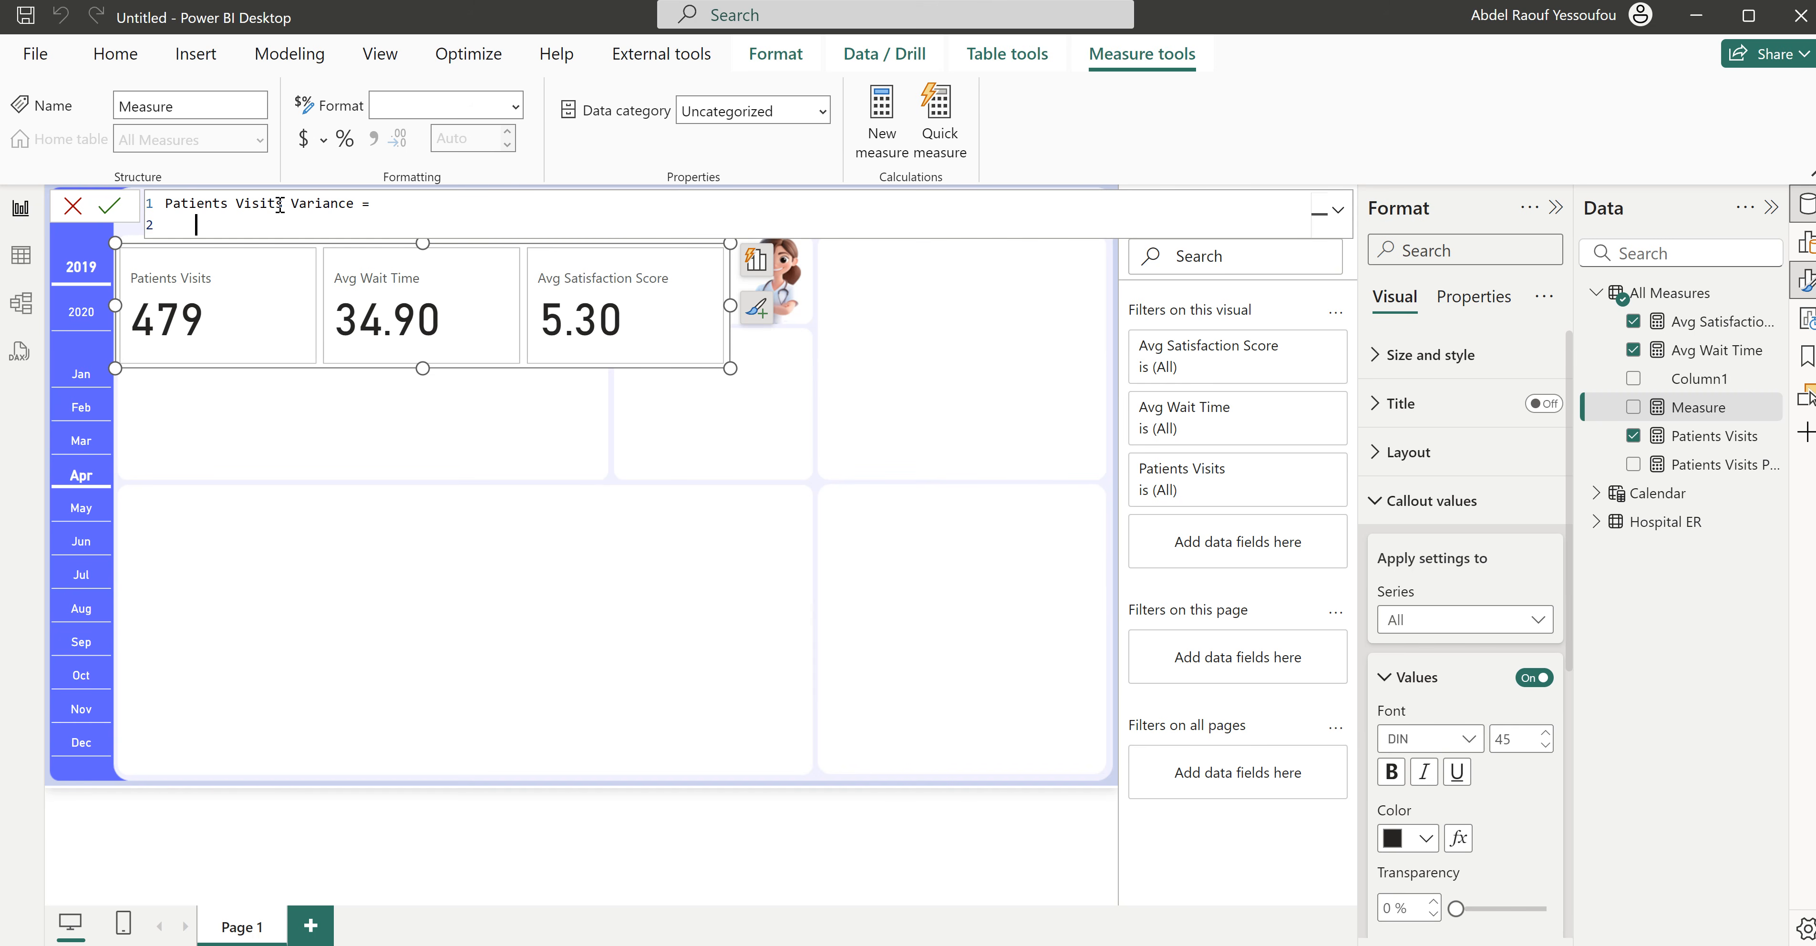
- Define Patients Visits Variance as [Patients Visits] - [Patients Visits PM] and commit it
type("pat")
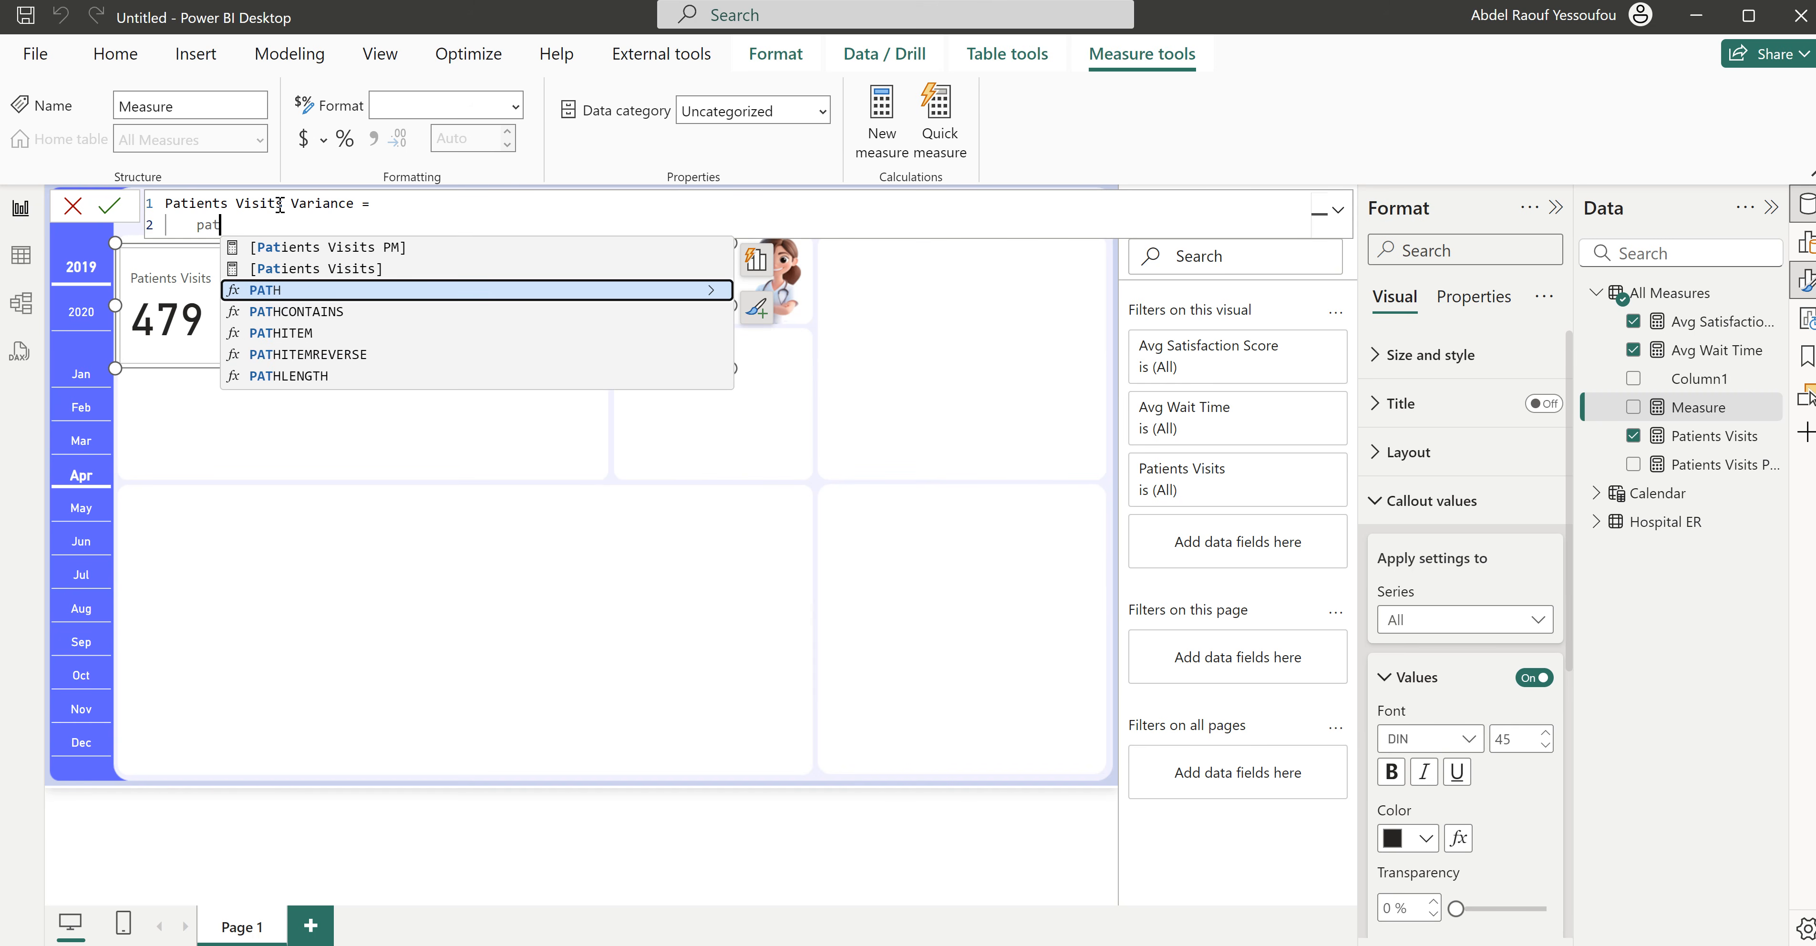
key("Up")
key("Tab")
type("- ")
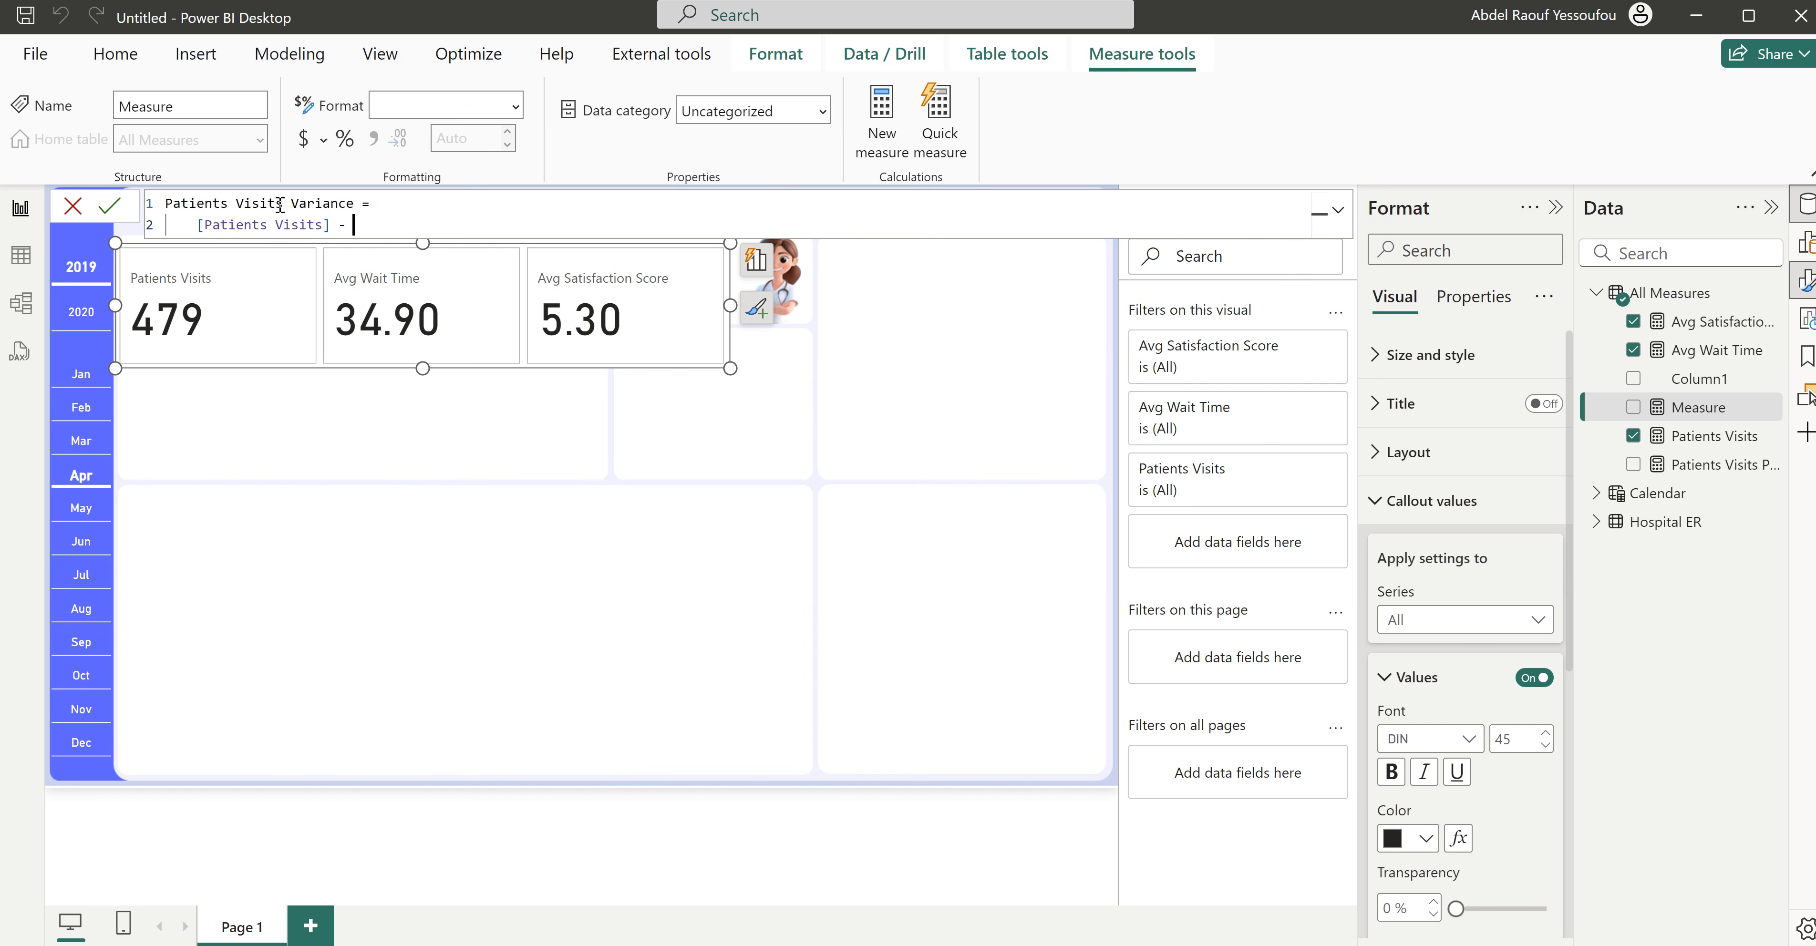
type("pat")
key("Up")
key("Up")
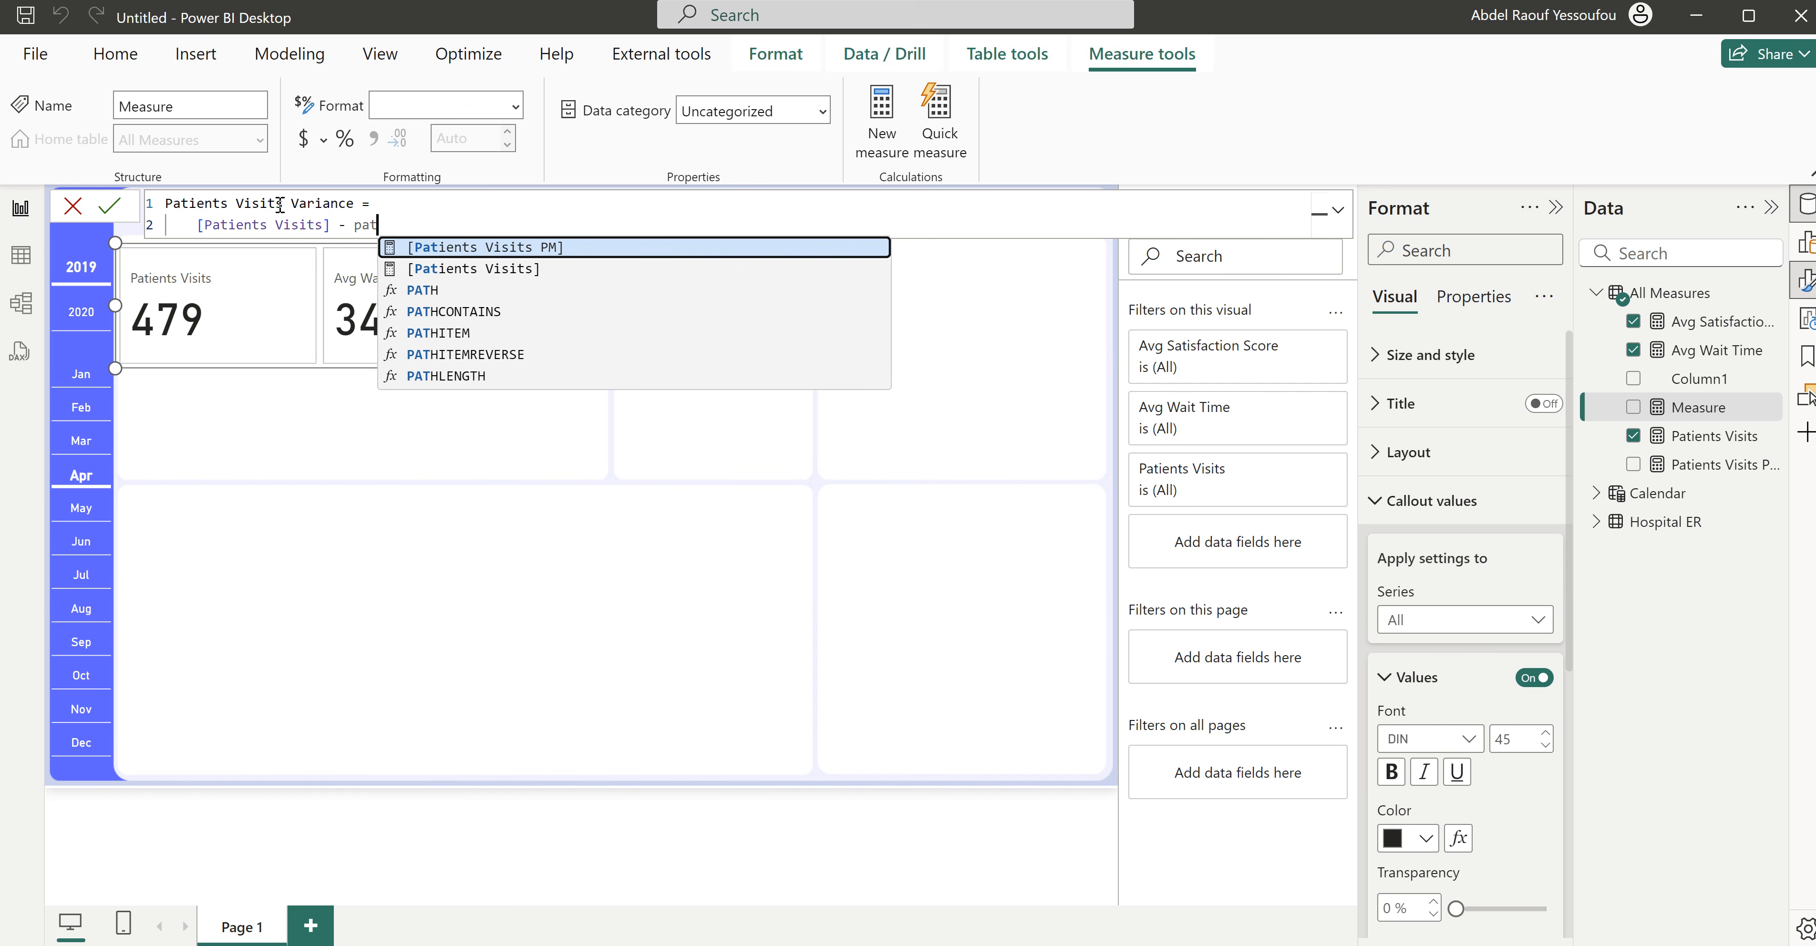
key("Tab")
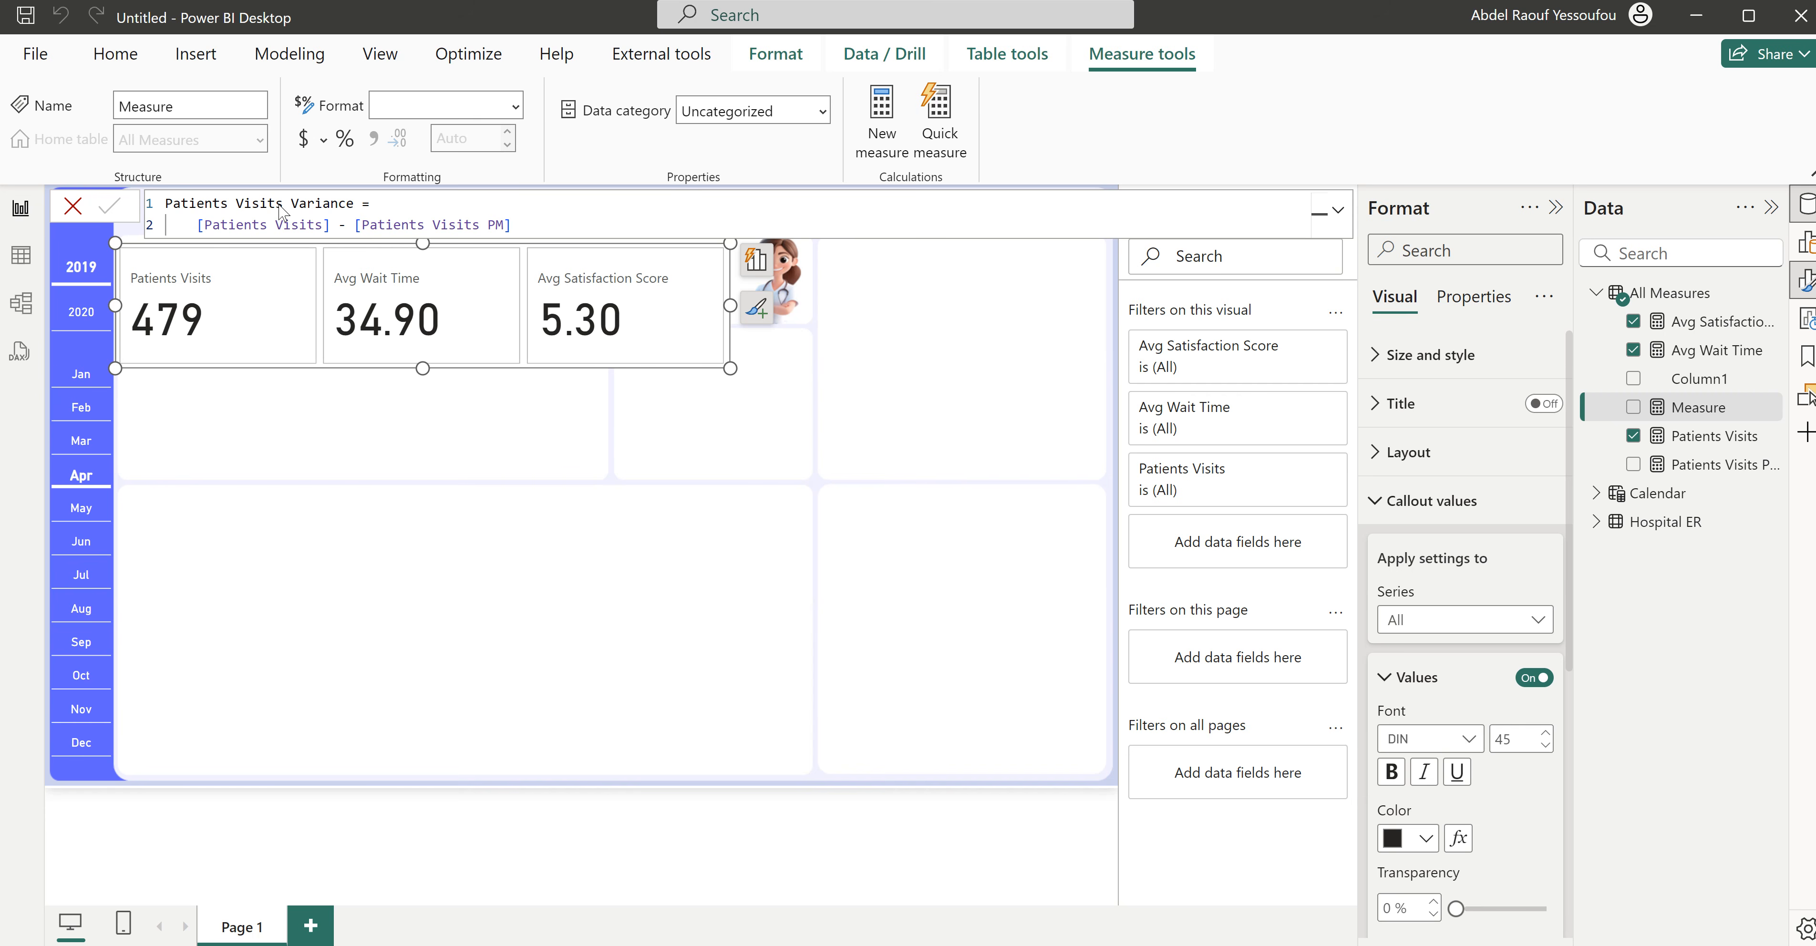
key("Return")
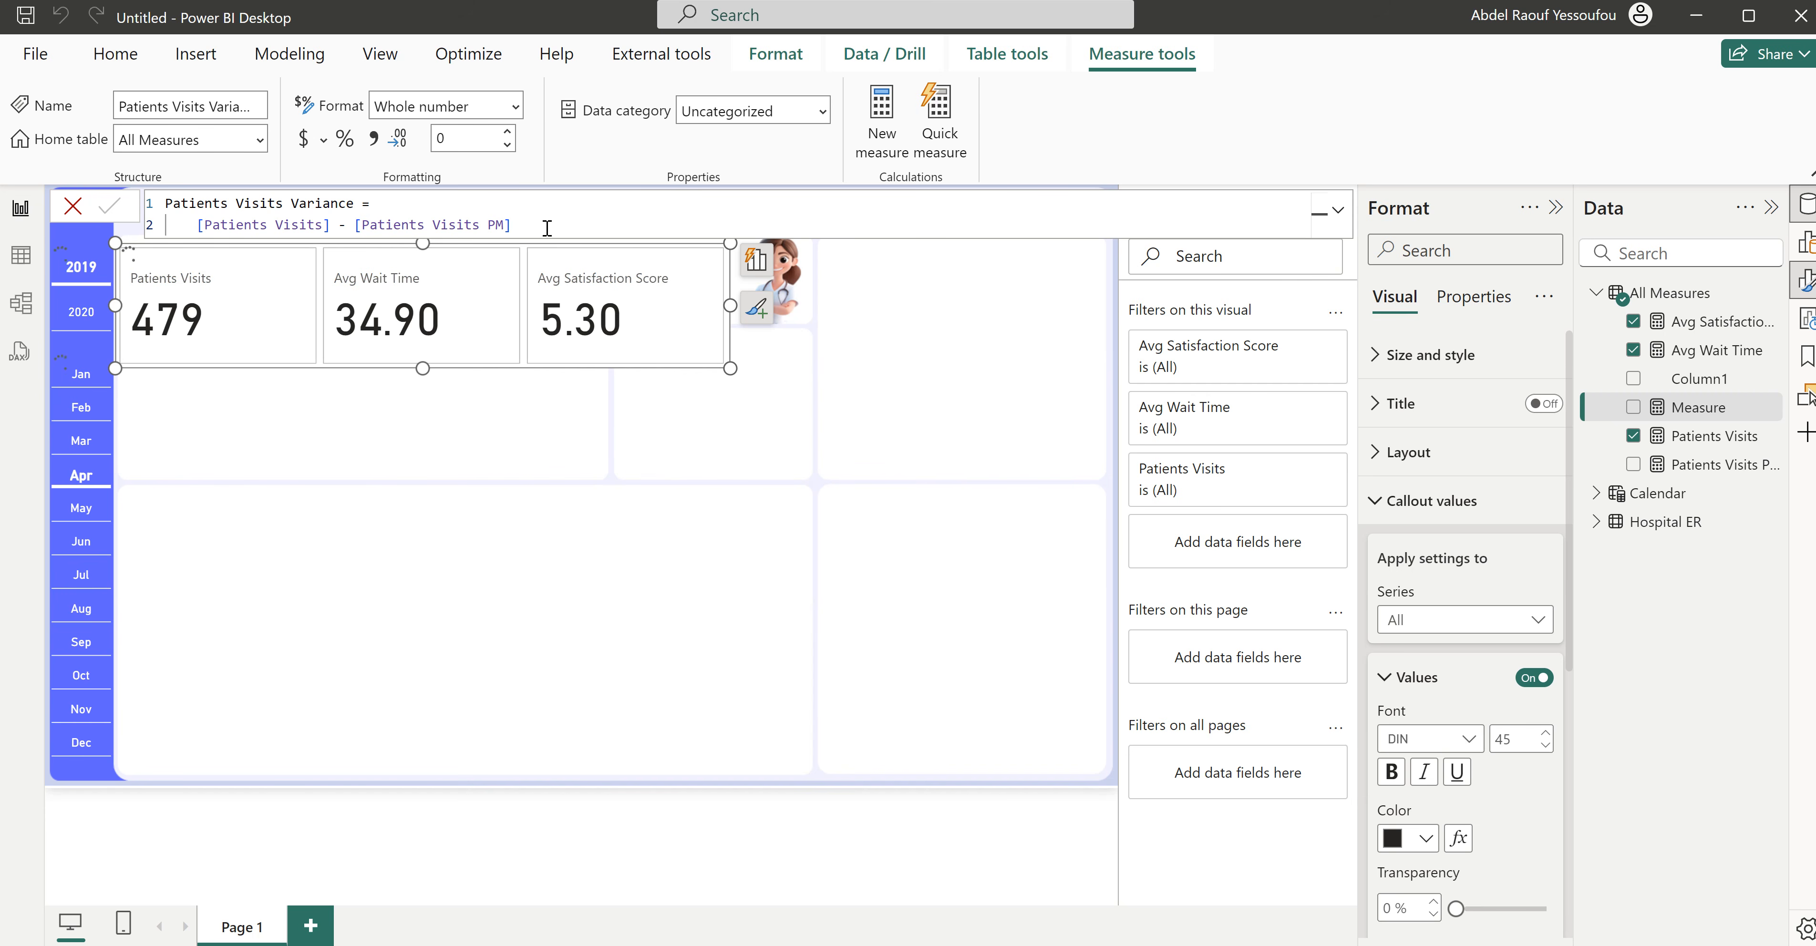
- Add a new measure to All Measures and name it Patients Visits Growth
left_click(889, 130)
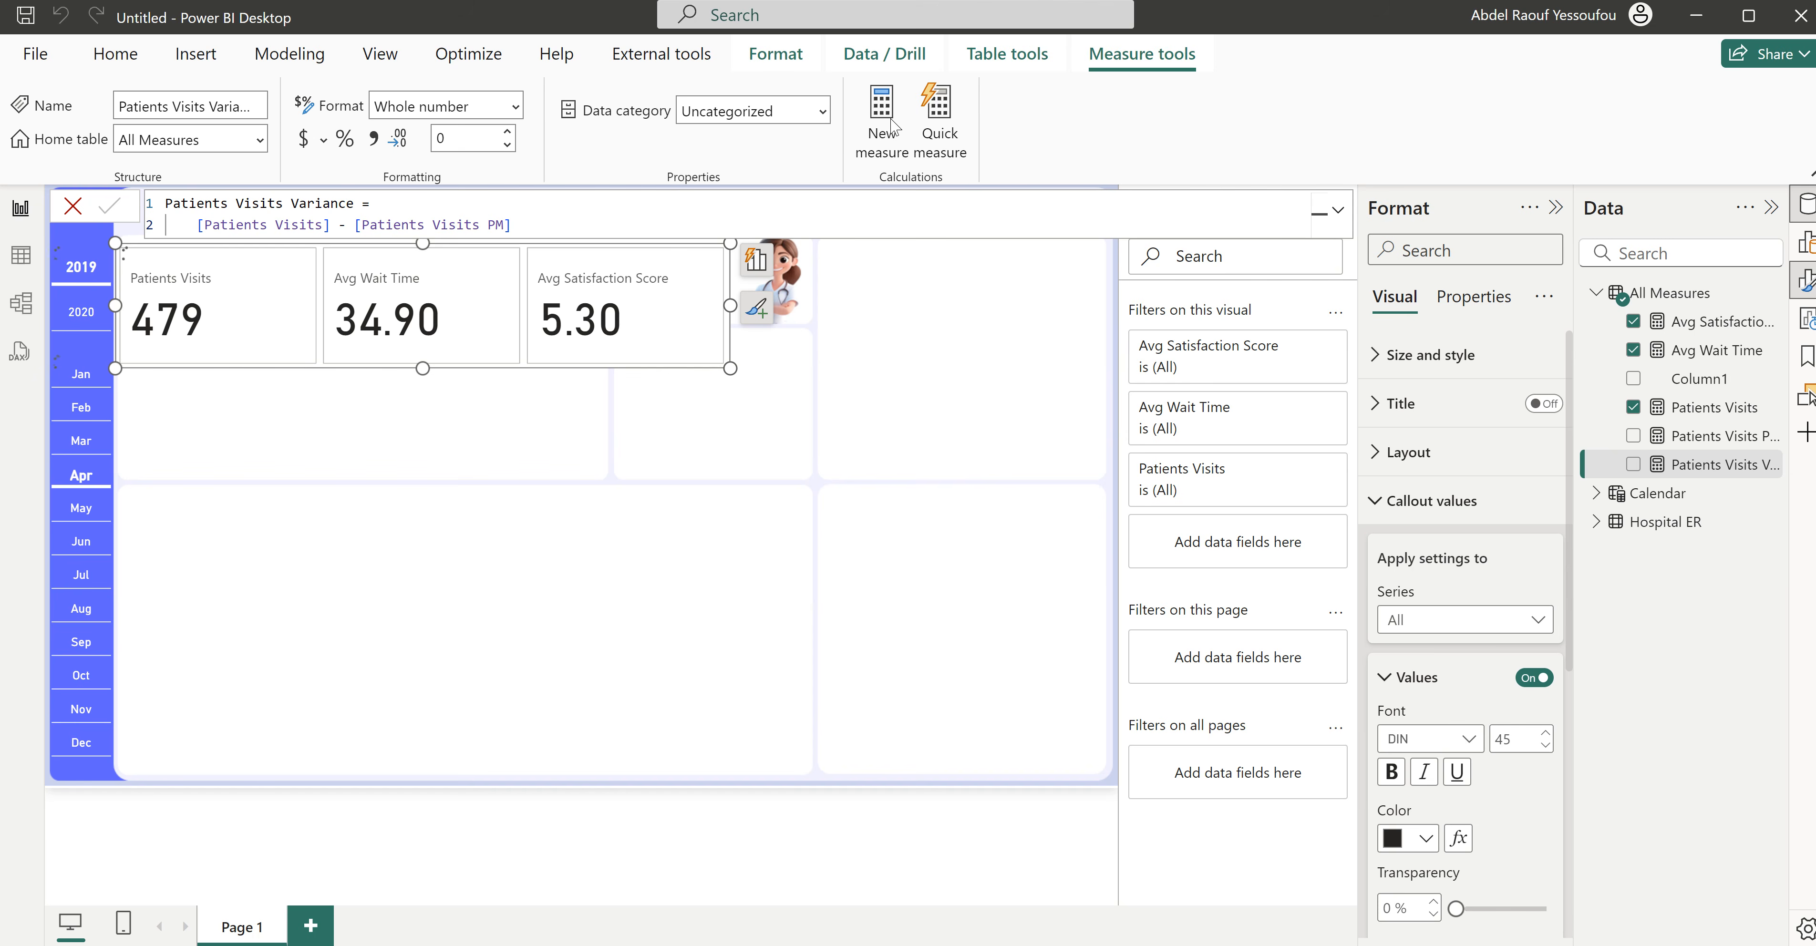
type("P")
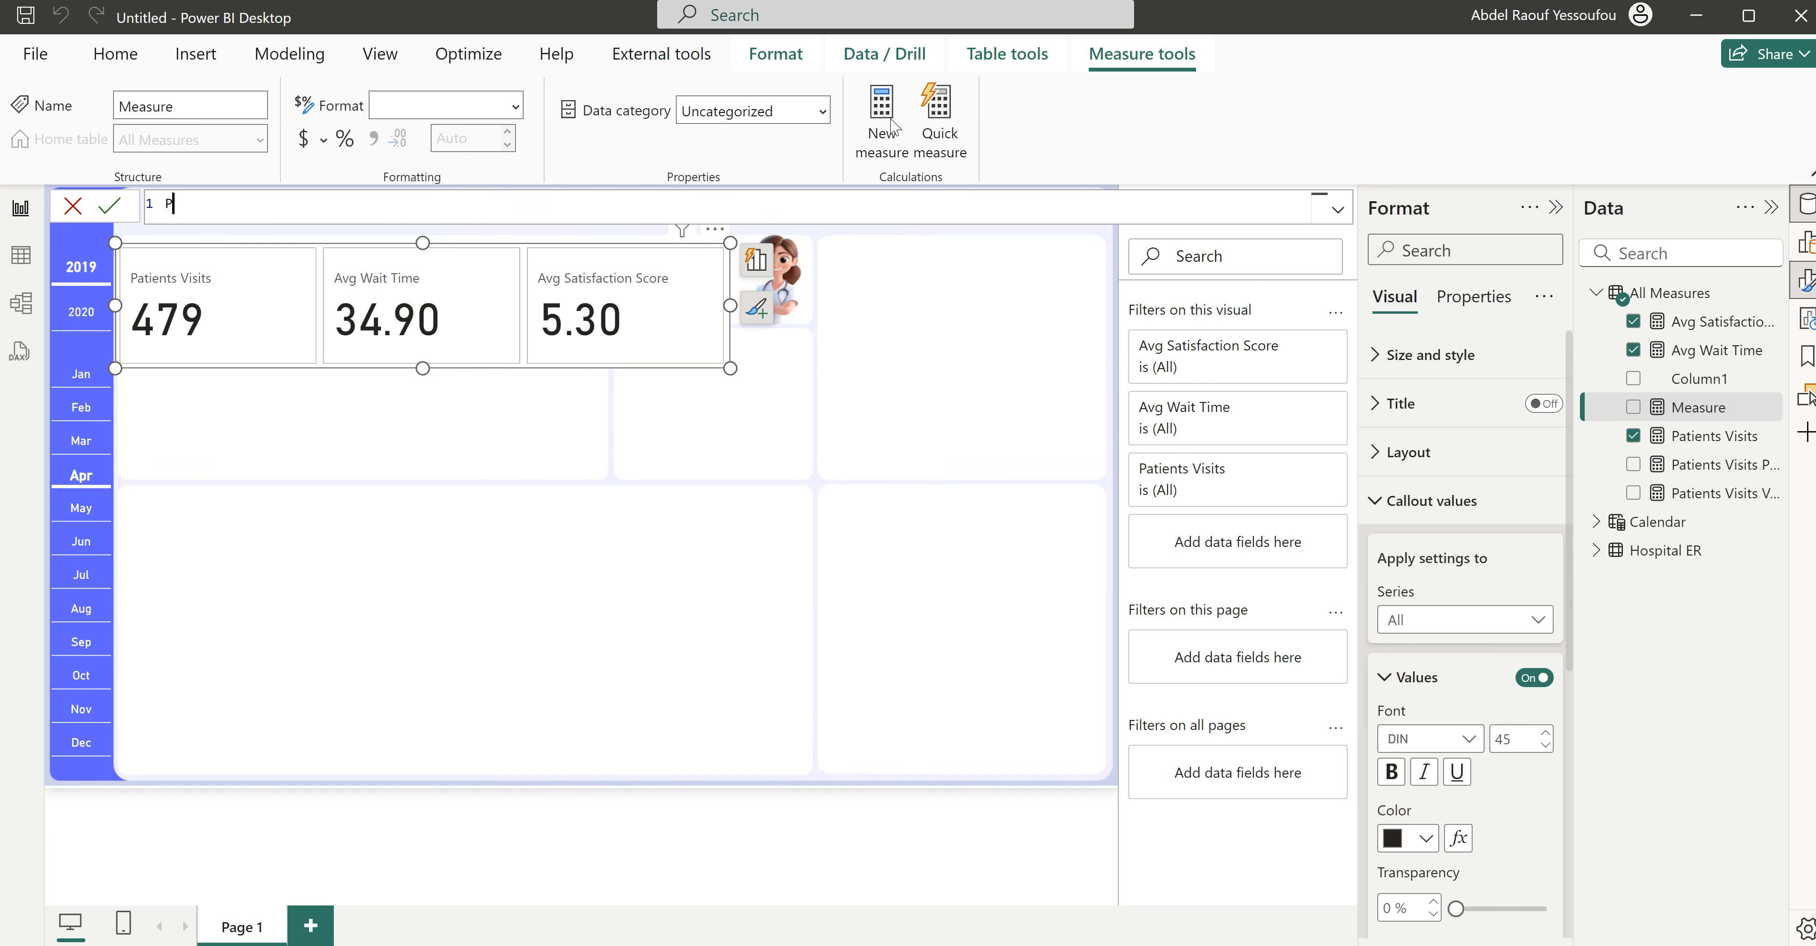
type("tients")
key("BackSpace")
key("BackSpace")
key("BackSpace")
key("BackSpace")
key("BackSpace")
key("BackSpace")
type("atients Visists")
key("BackSpace")
key("BackSpace")
key("BackSpace")
key("BackSpace")
type("its Growth =")
- Begin the Patients Visits Growth formula with DIVIDE, using [Patients Visits Variance] as the numerator
key("shift+Return")
type("DIVIDE(")
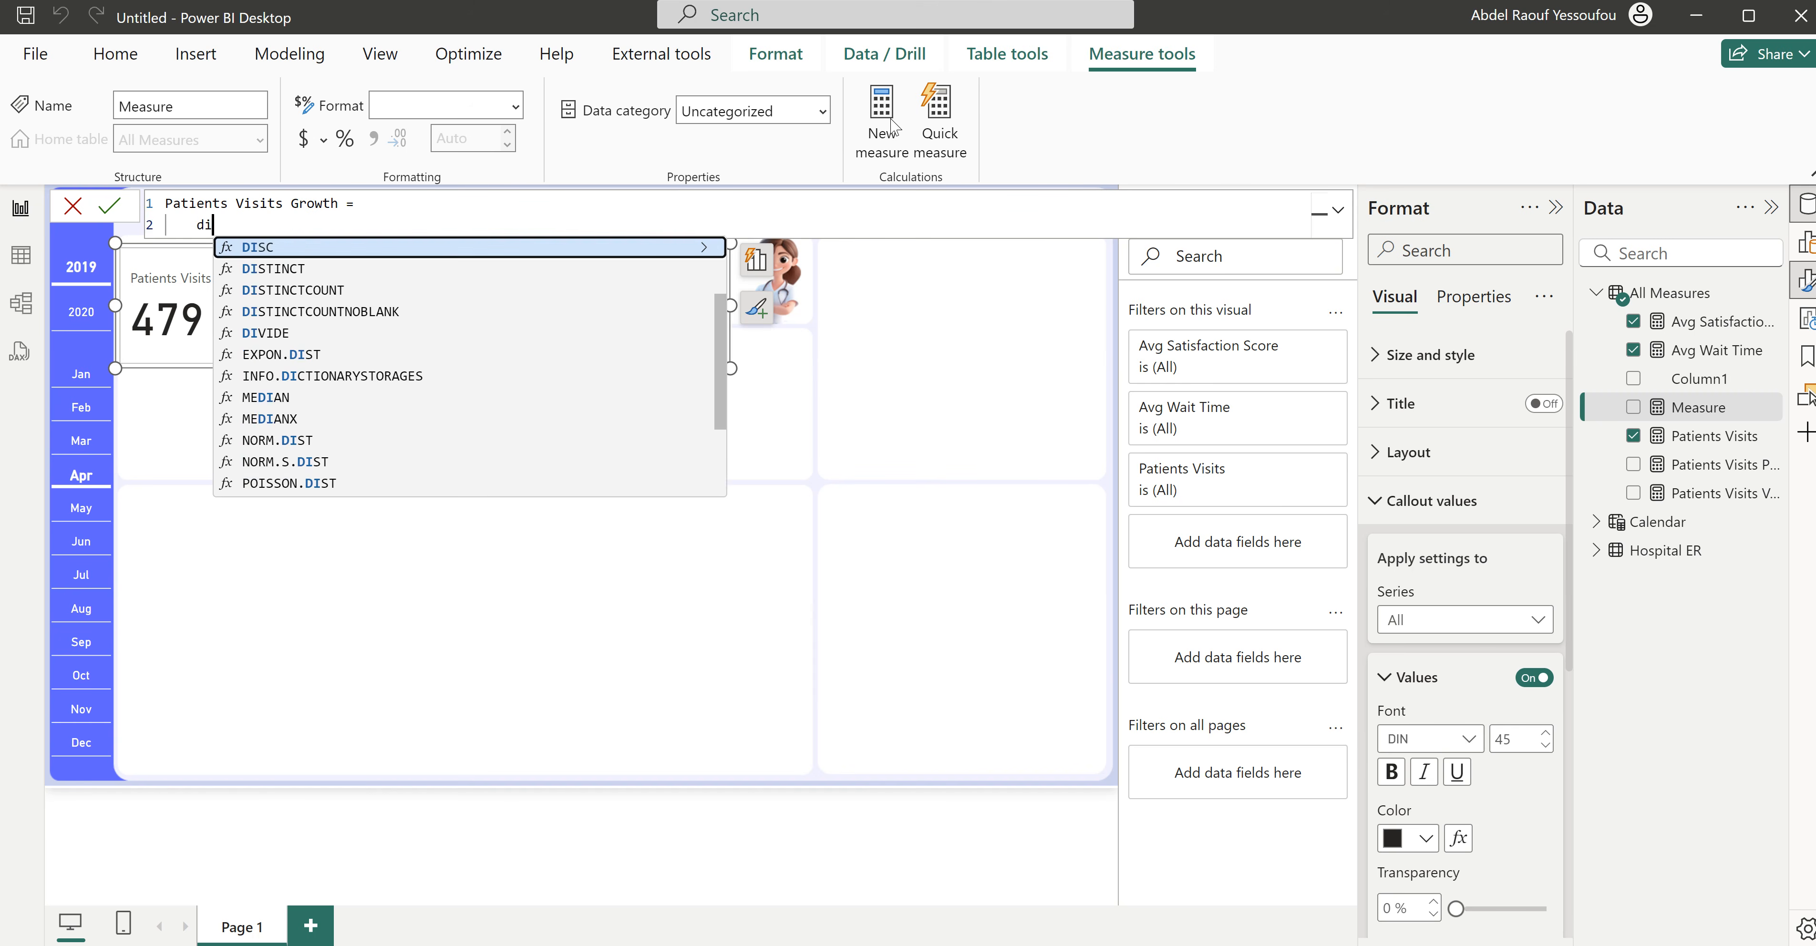
key("shift+Return")
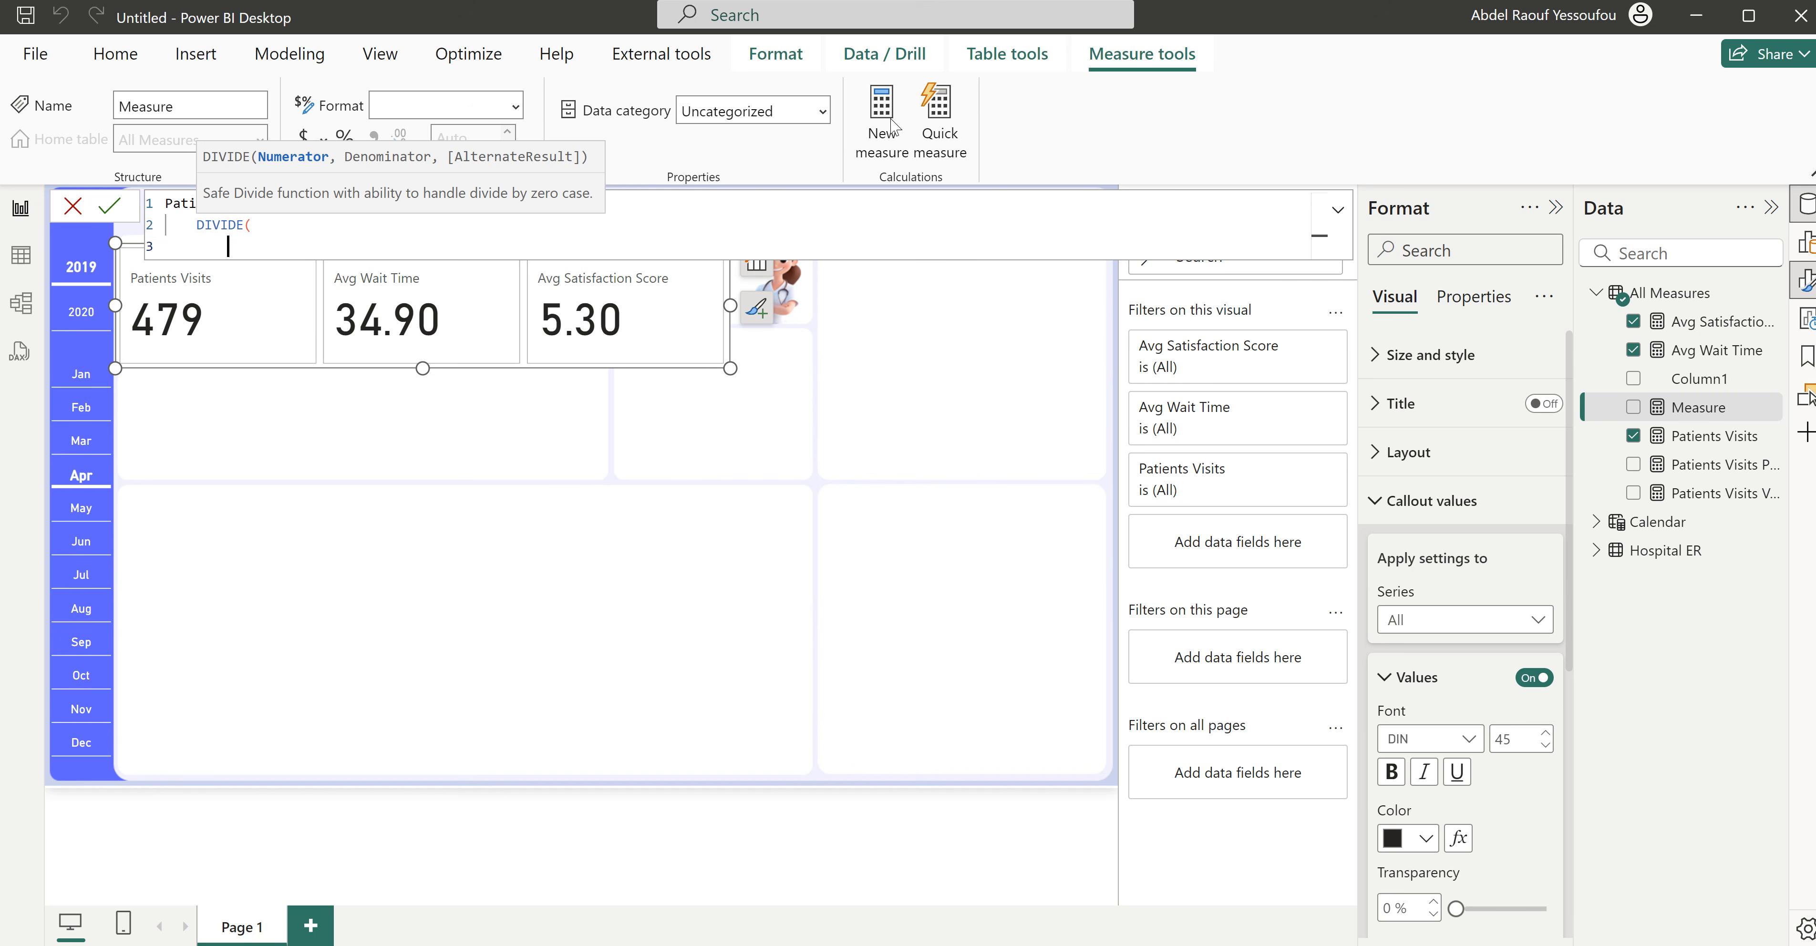
type("pati")
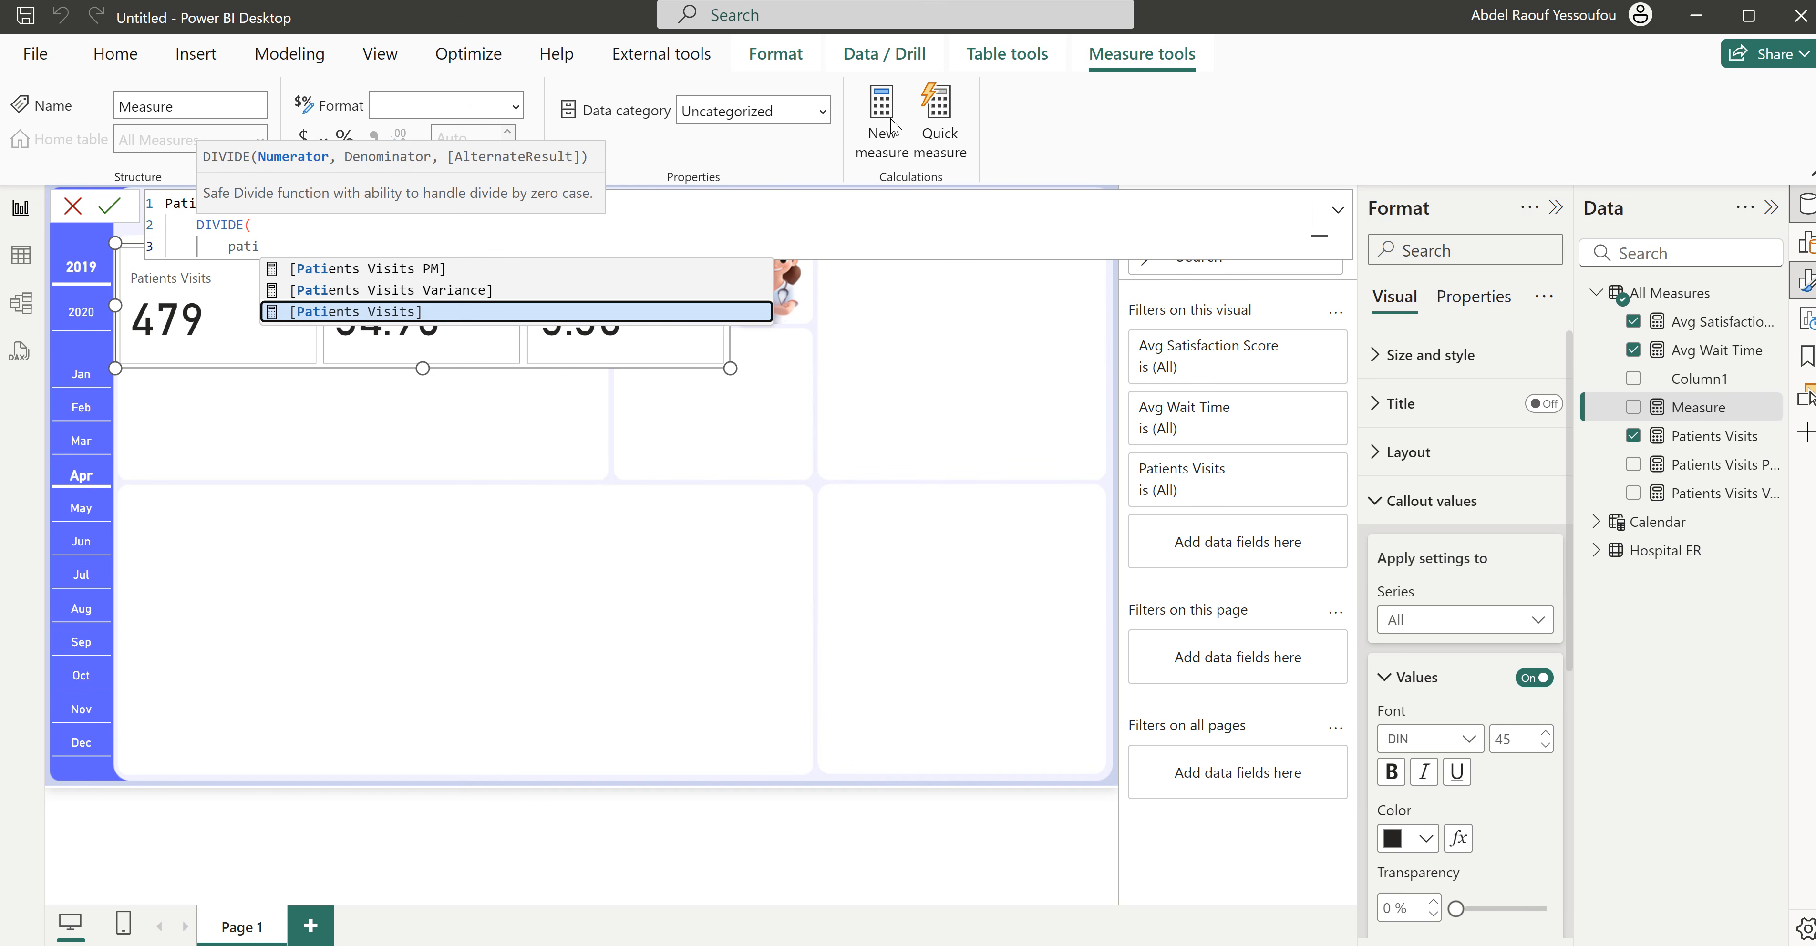
key("Up")
key("Tab")
type(",")
key("shift+Return")
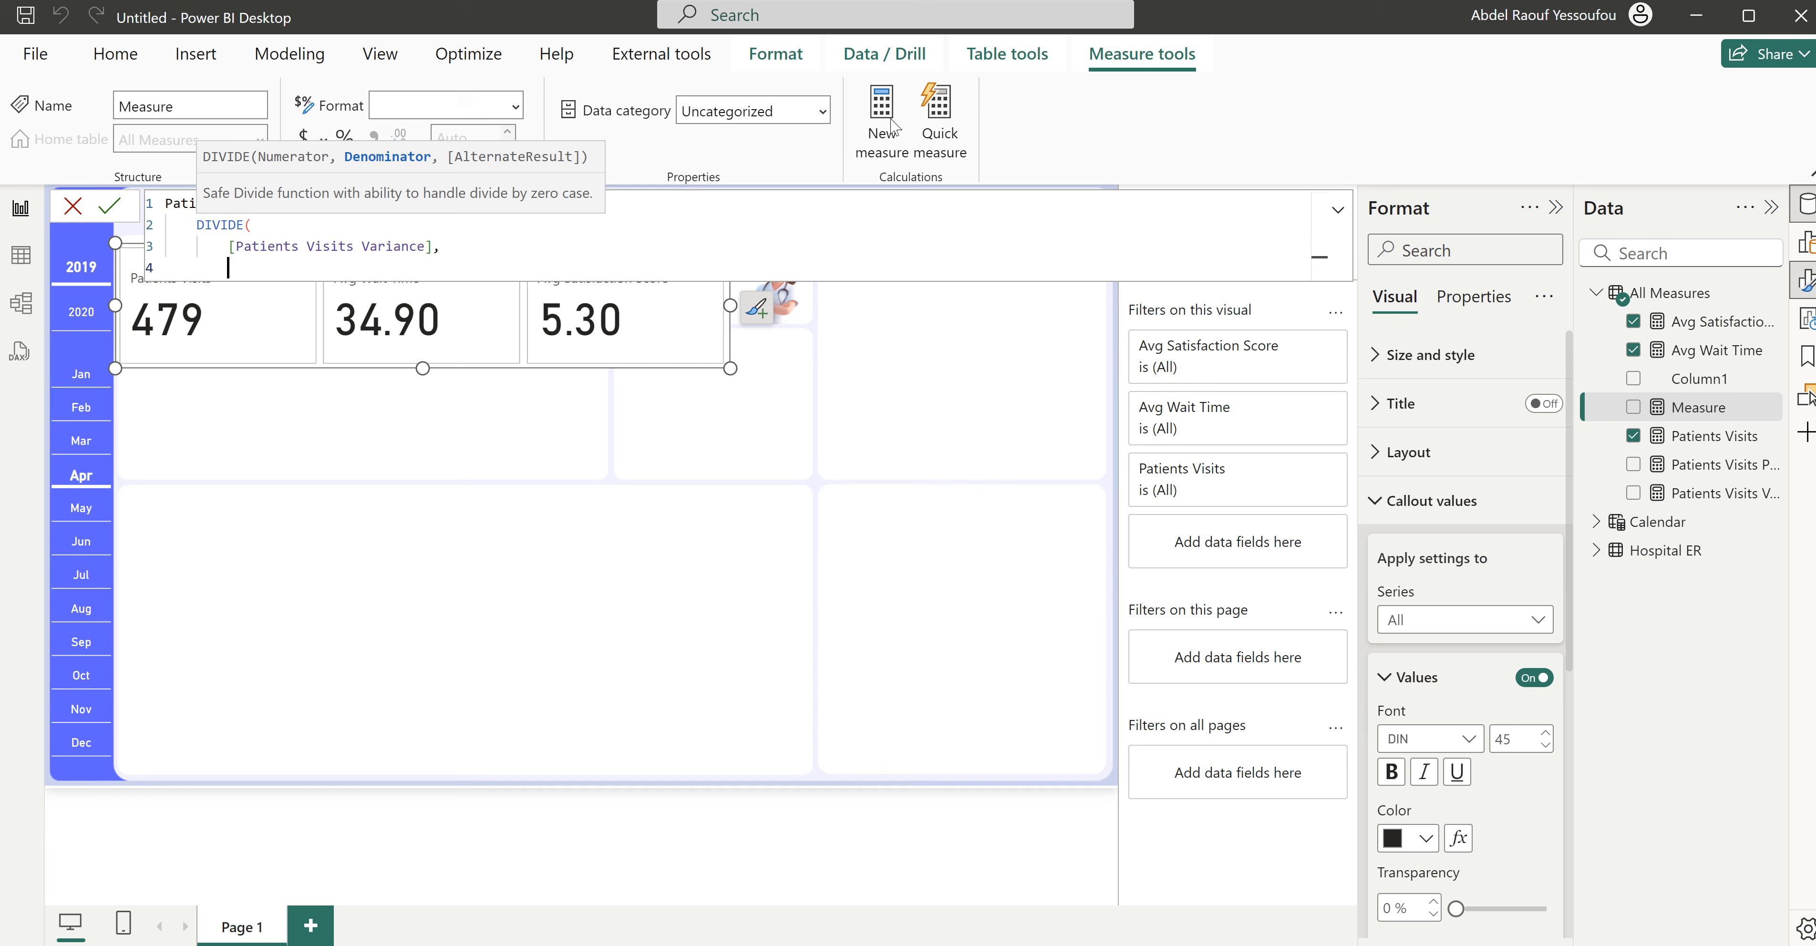
- Set [Patients Visits PM] as the denominator of the Patients Visits Growth formula, close the DIVIDE function and commit it
type("patie")
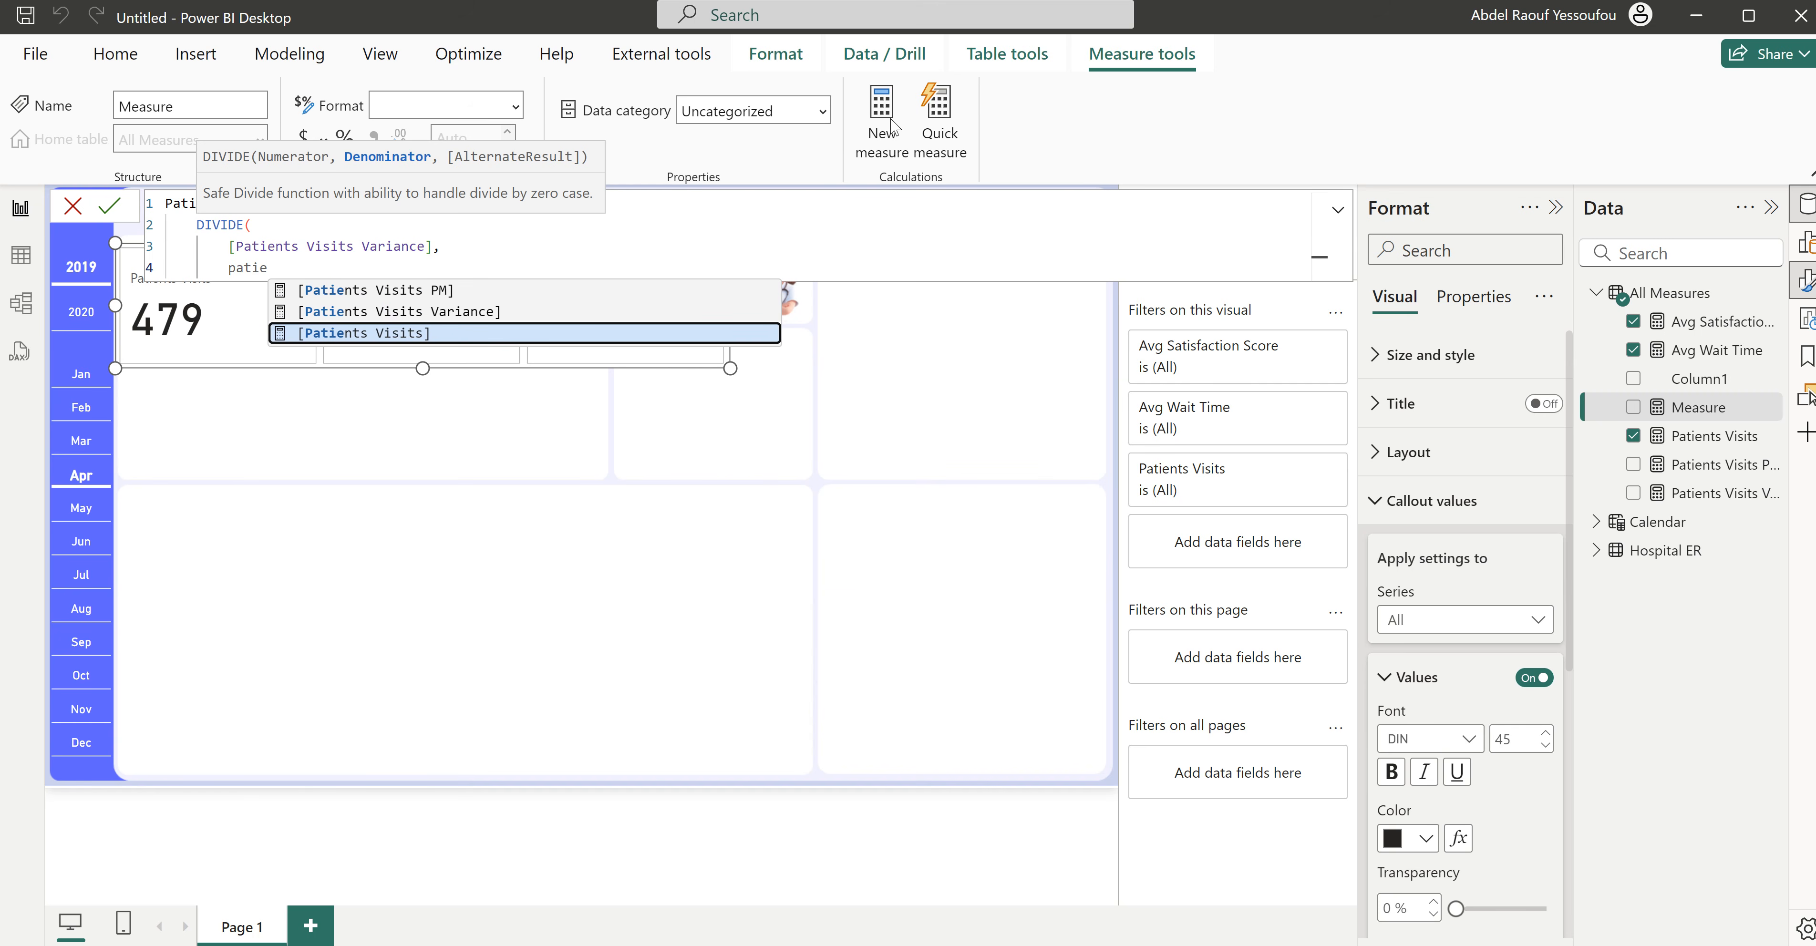
key("Up")
key("Up")
key("Tab")
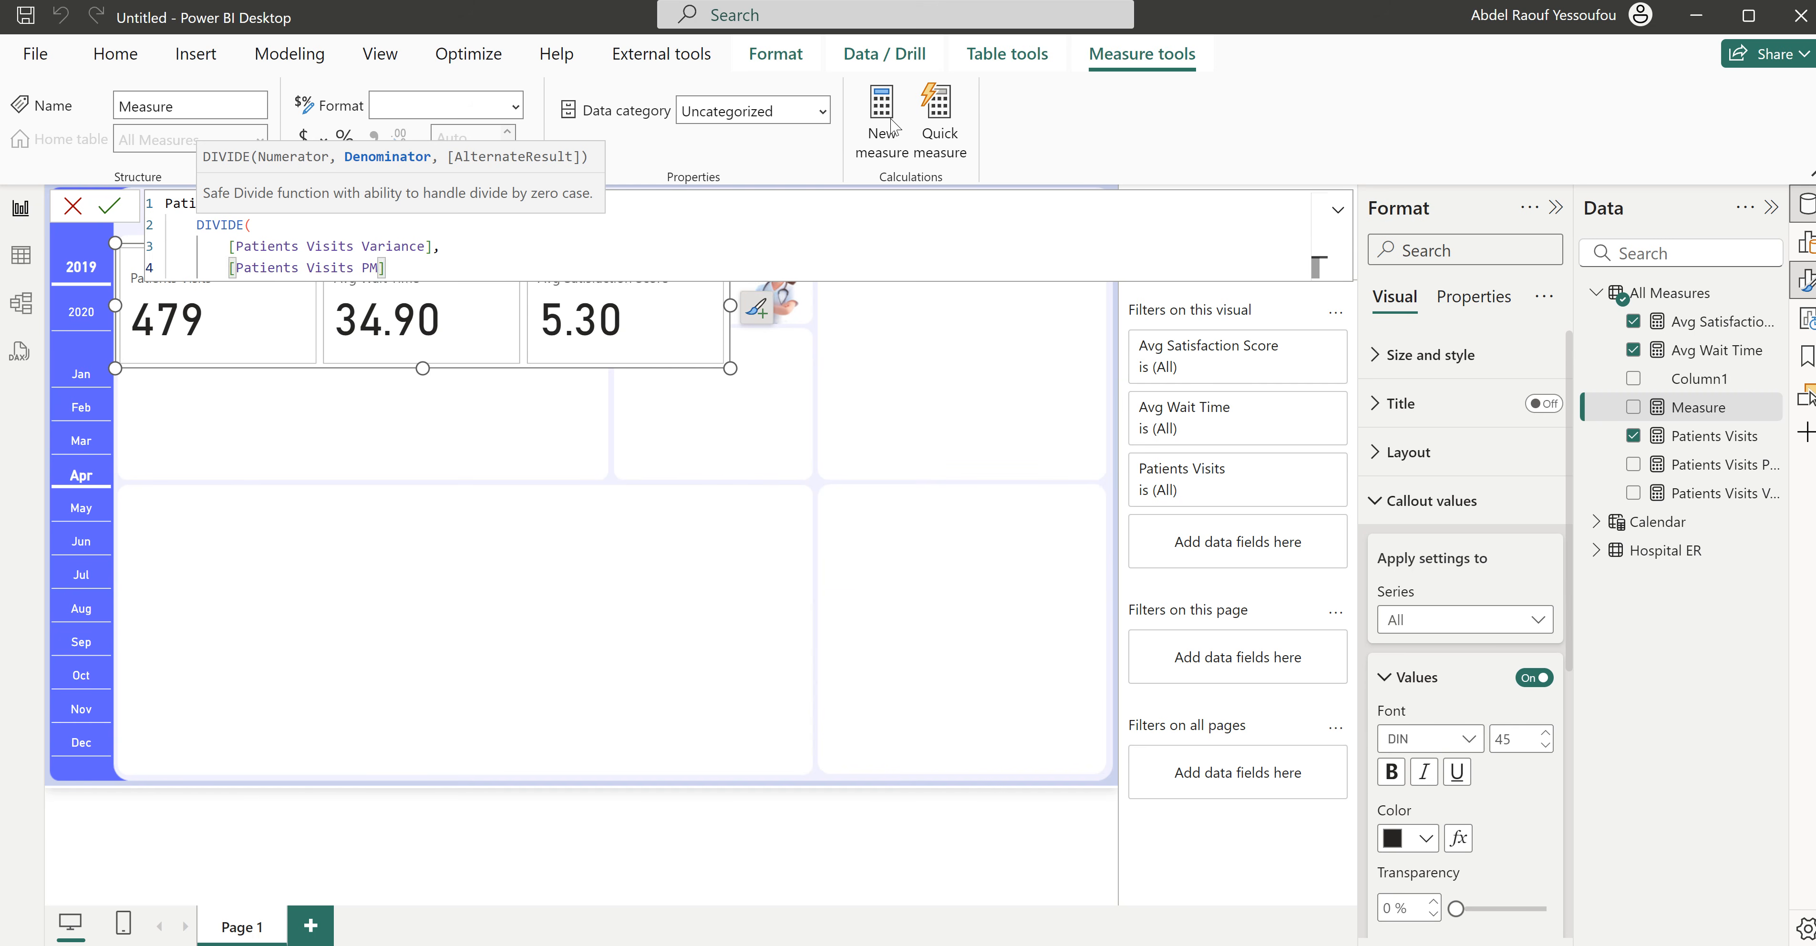
key("shift+Return")
type(")")
key("Return")
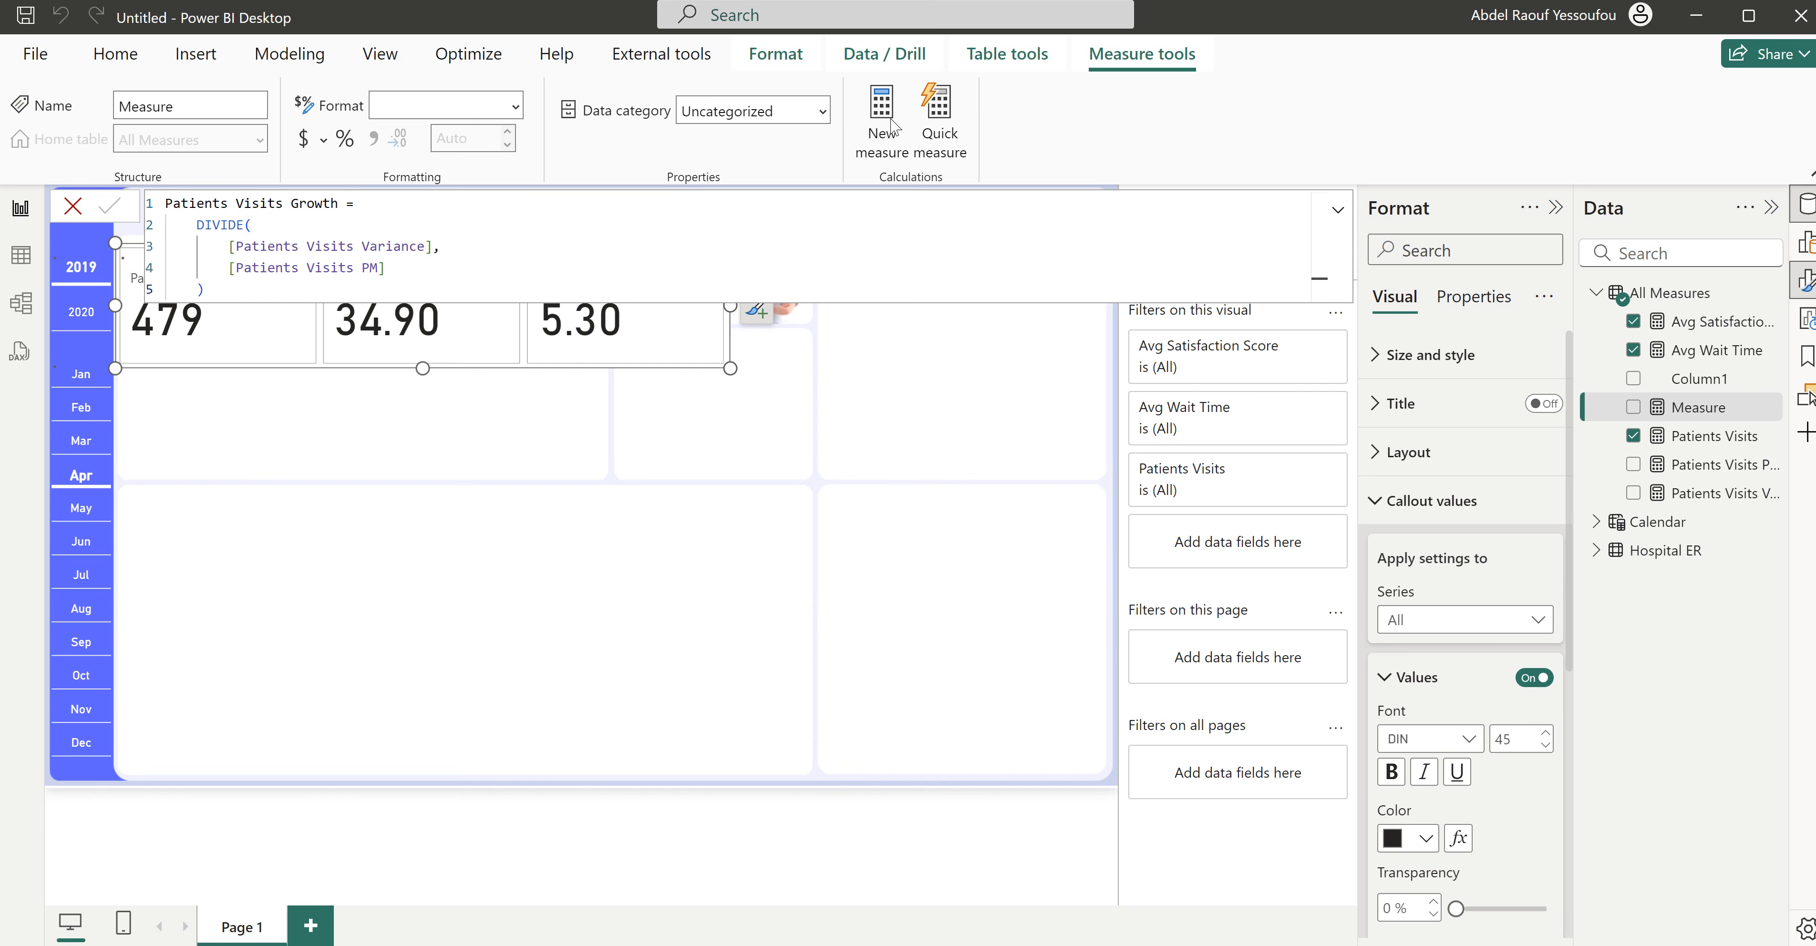
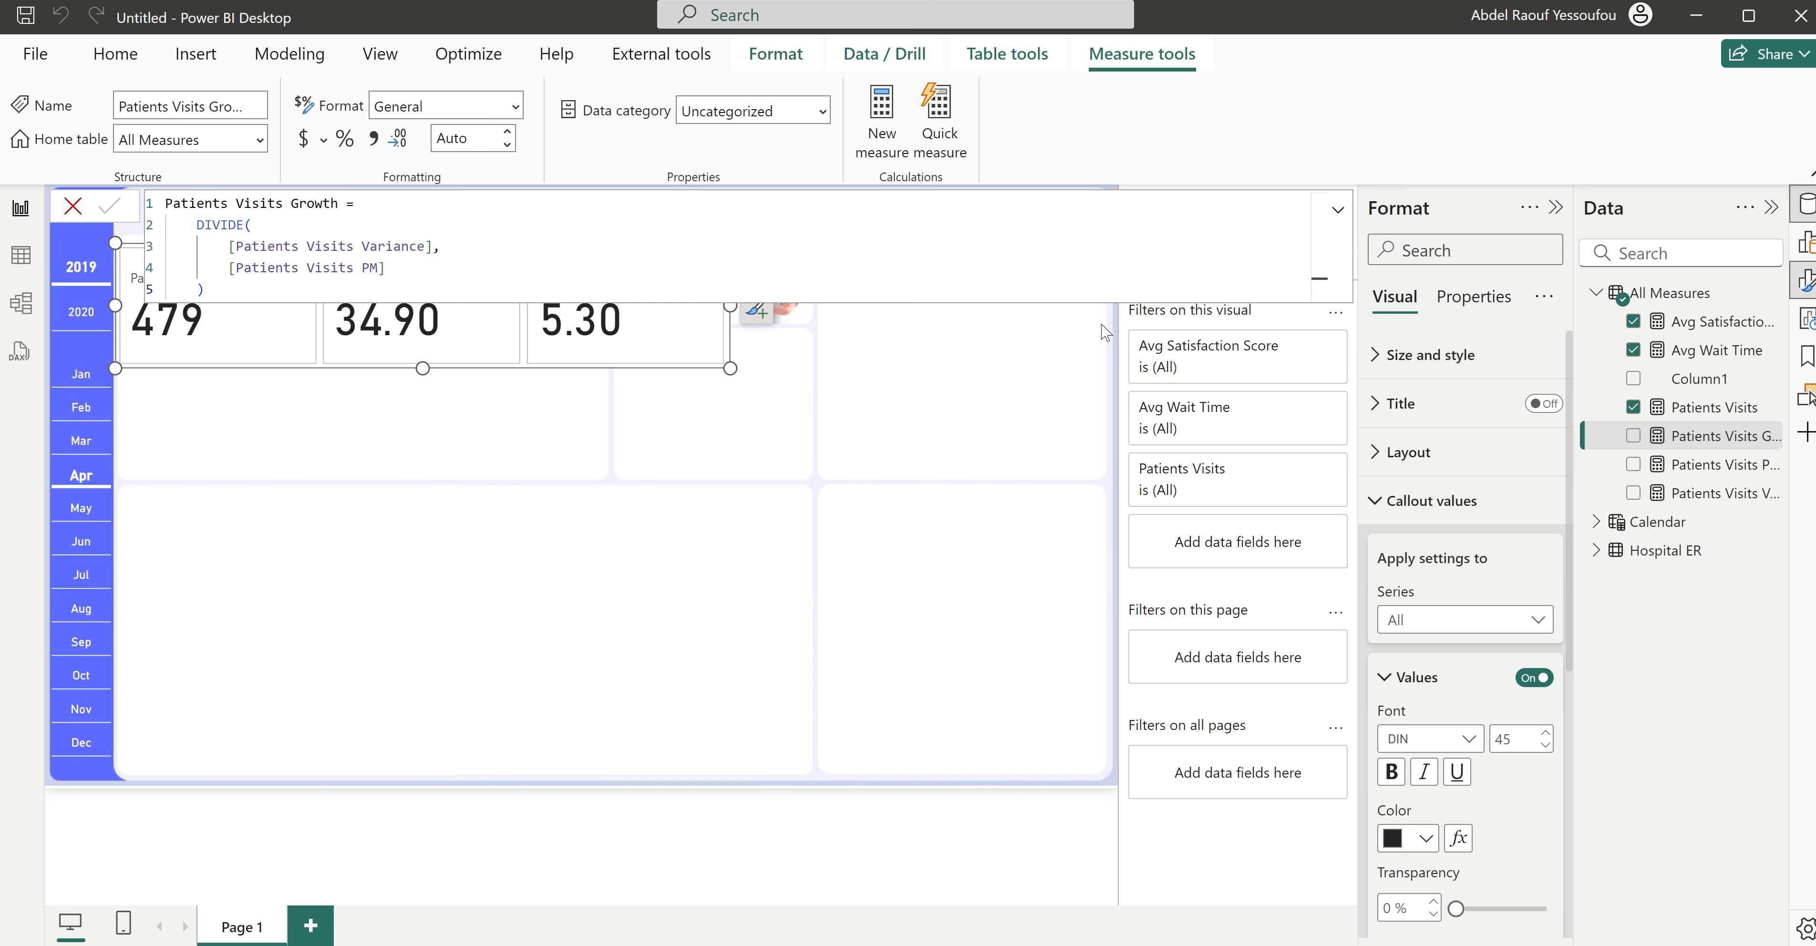
- Switch to the finished Hospital ER report to check its KPI growth arrows, and return to the untitled report
mouse_move(995, 938)
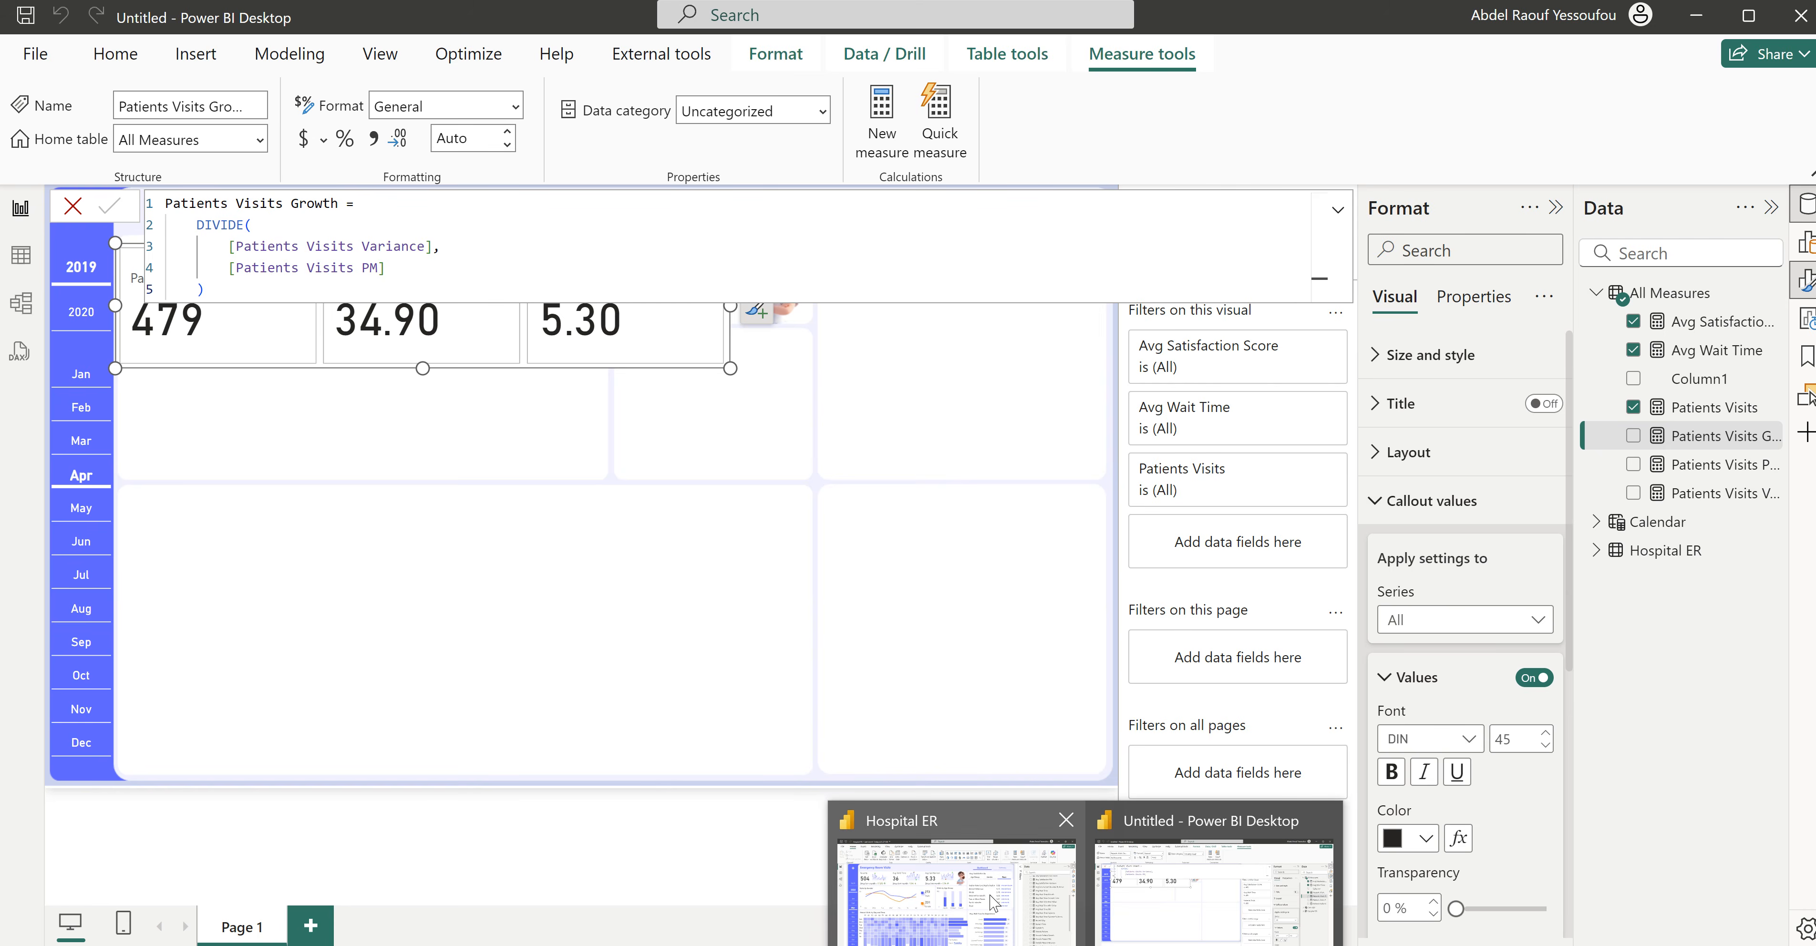
left_click(994, 904)
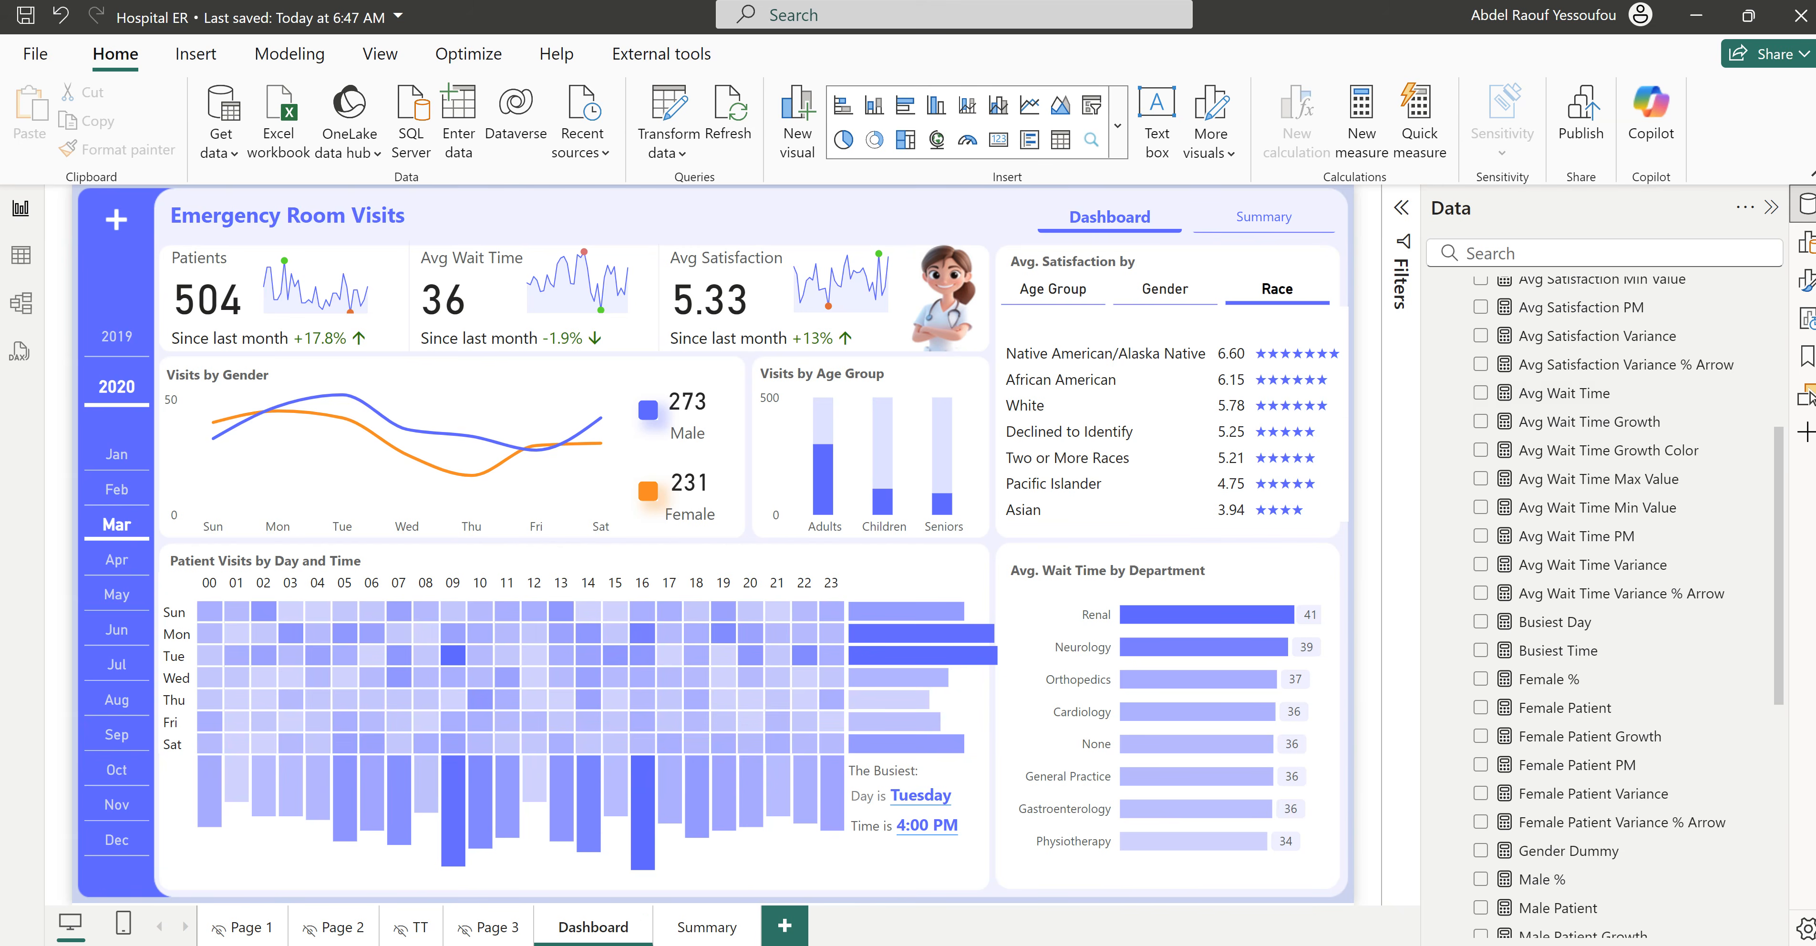
left_click(1169, 916)
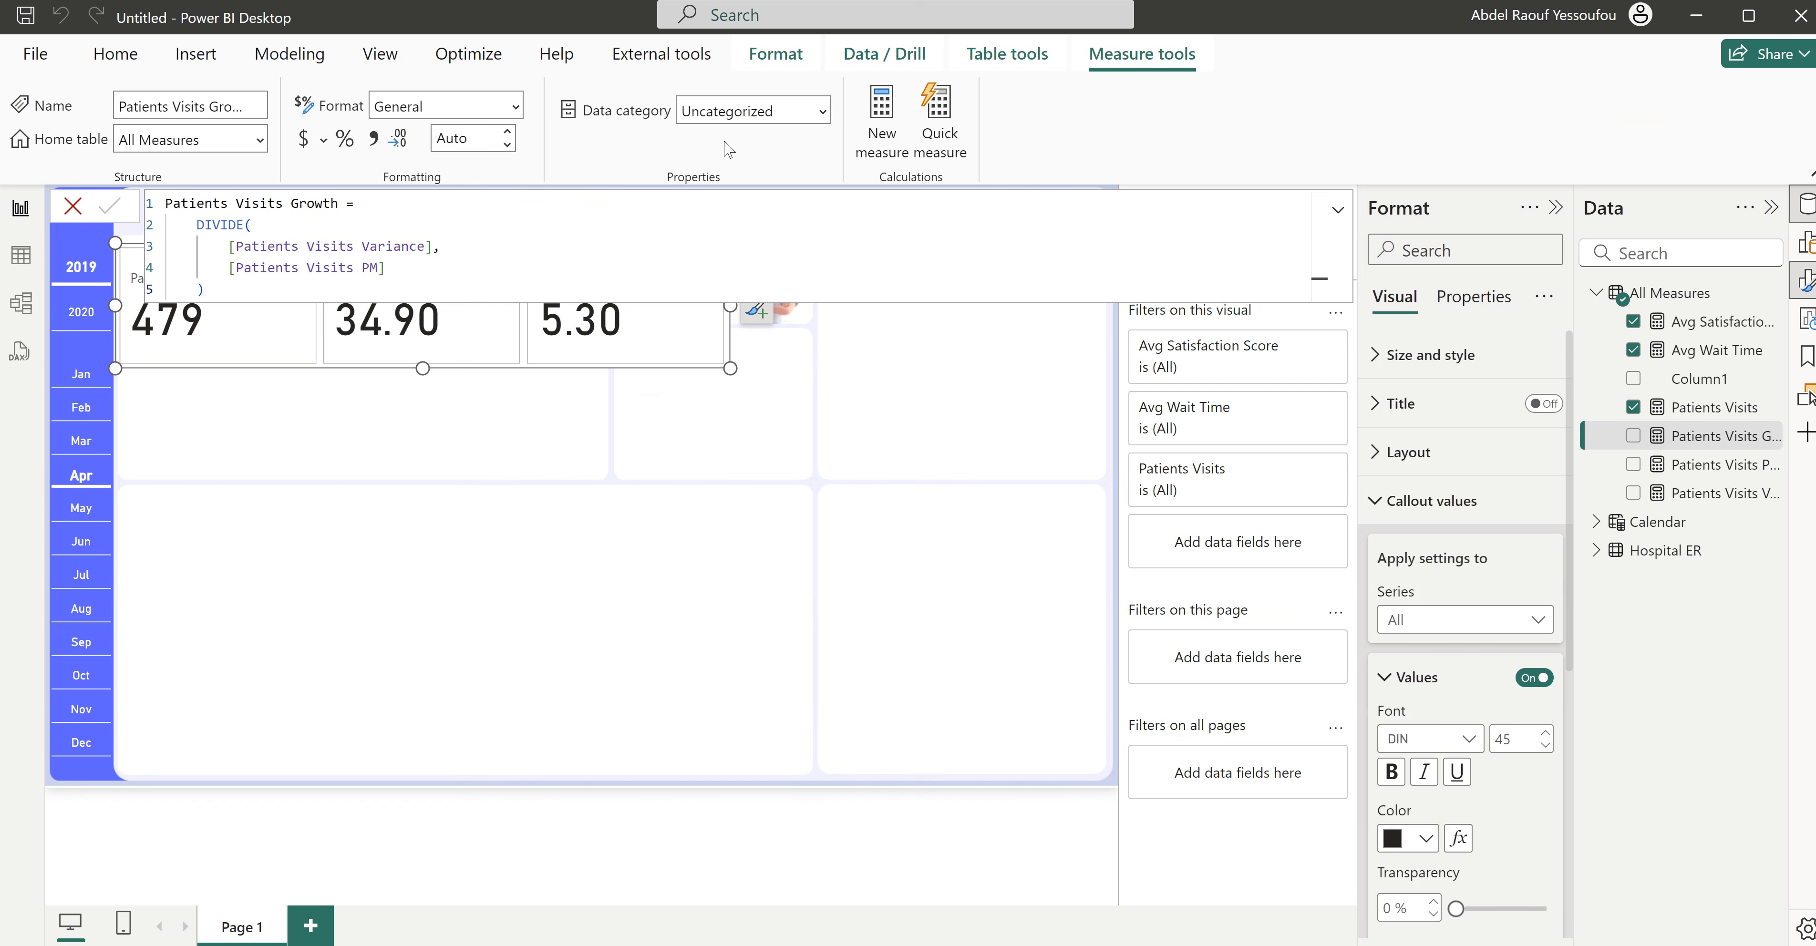
- Add a new measure to All Measures and name it Patients Visits Growth with Arrow
left_click(880, 117)
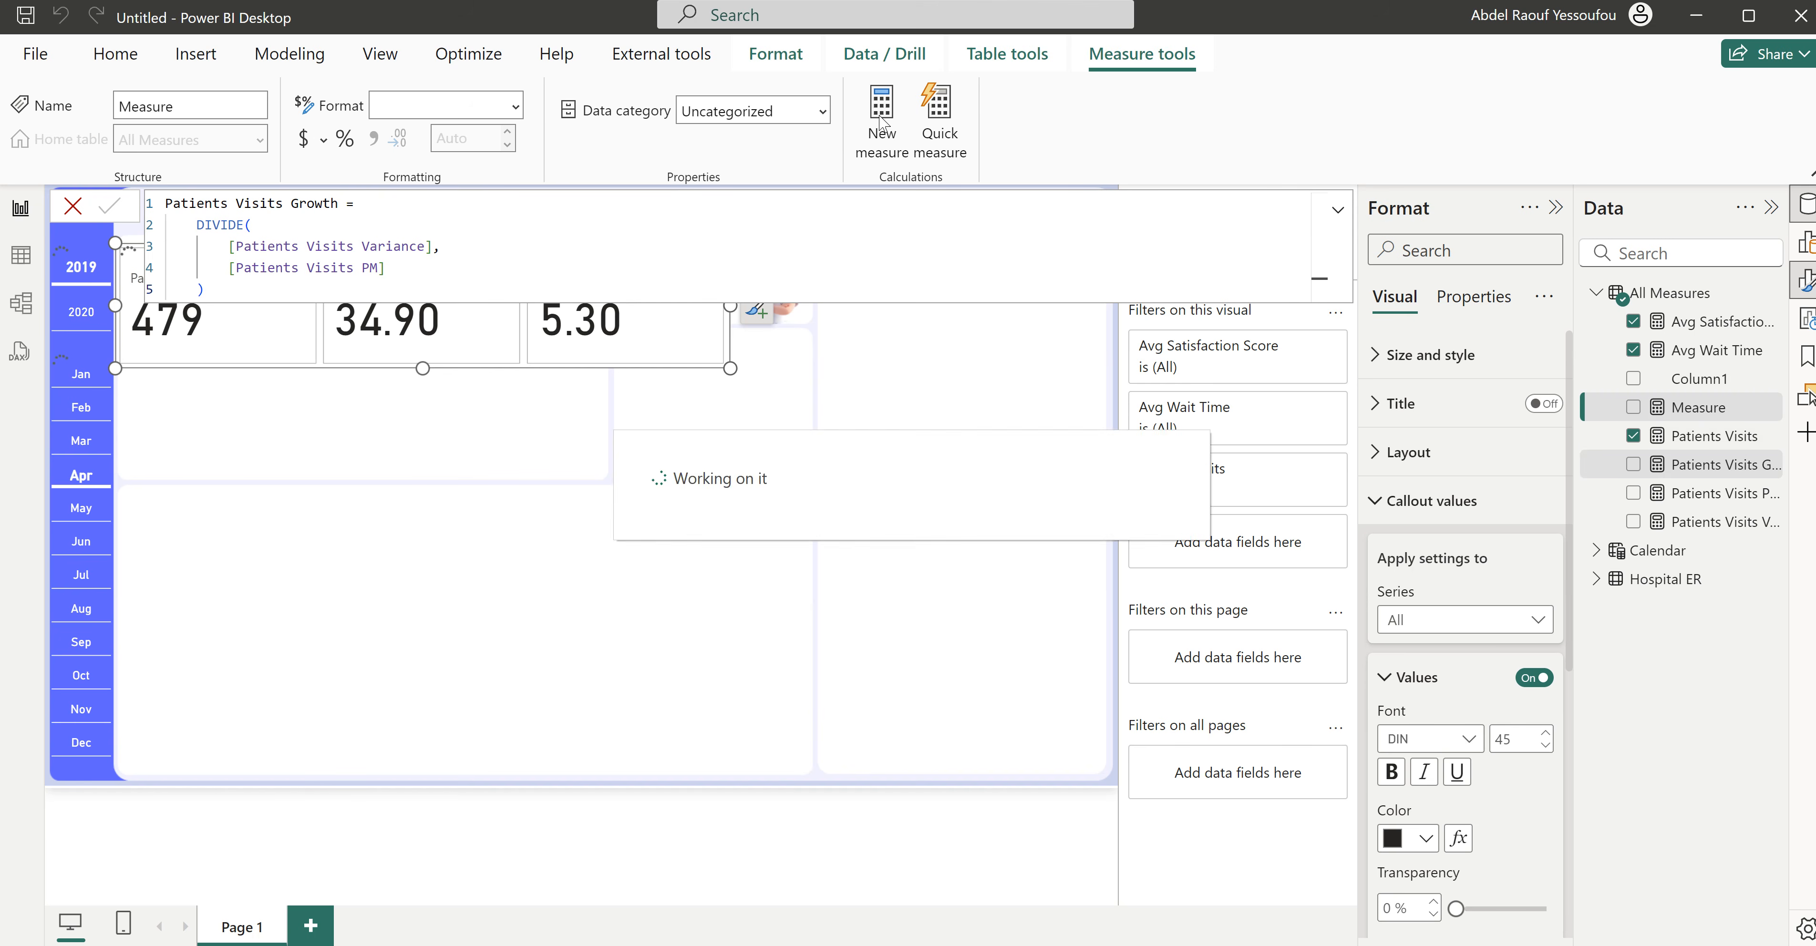
type("Patients Visits Growth wit")
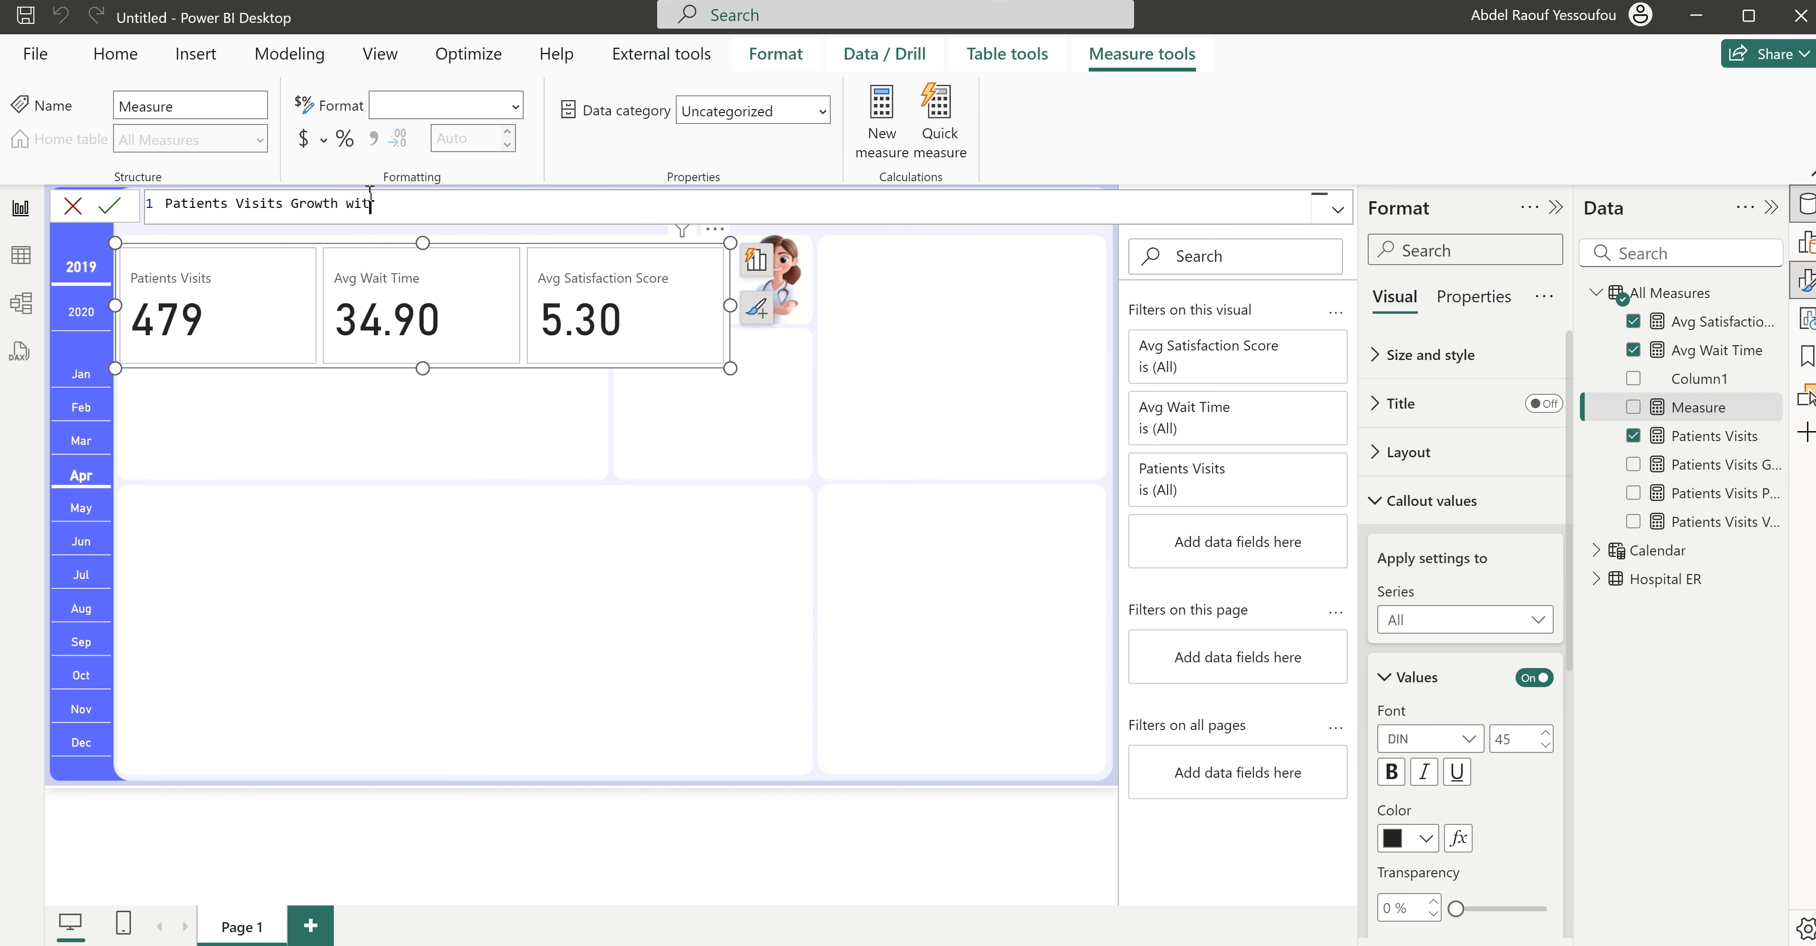
type("h Arrow =")
key("shift+Return")
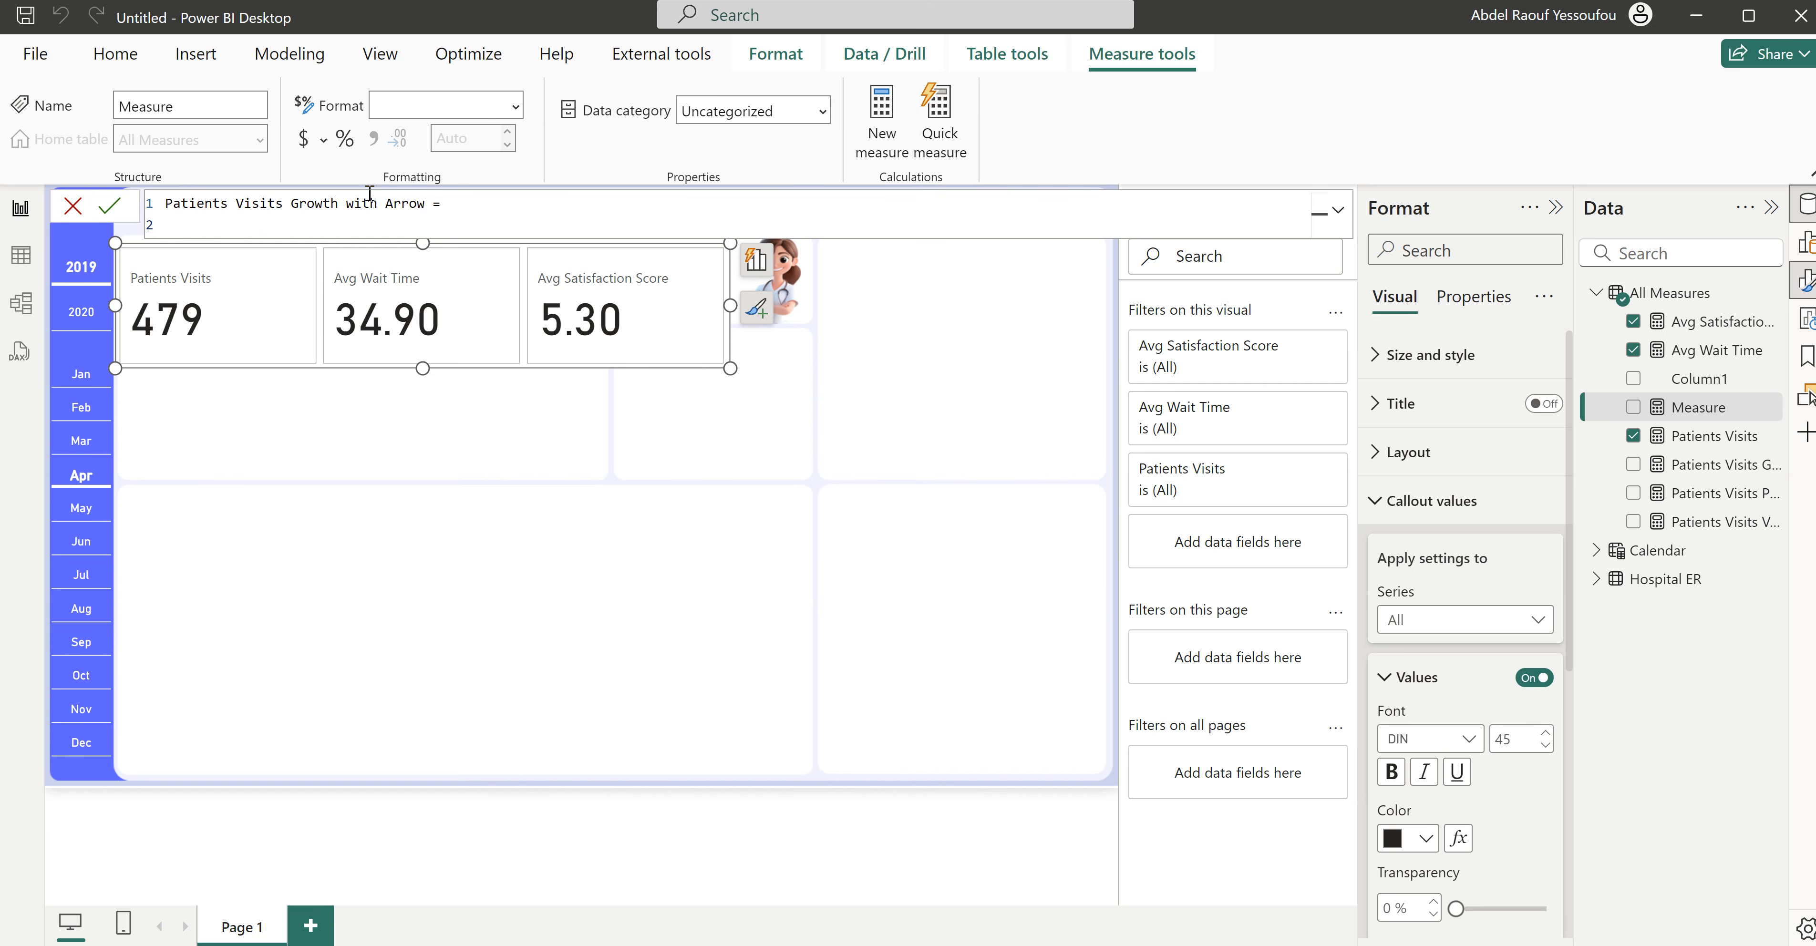
- Begin the formula with an IF function whose condition is ISBLANK([Patients Visits])
type("IF(")
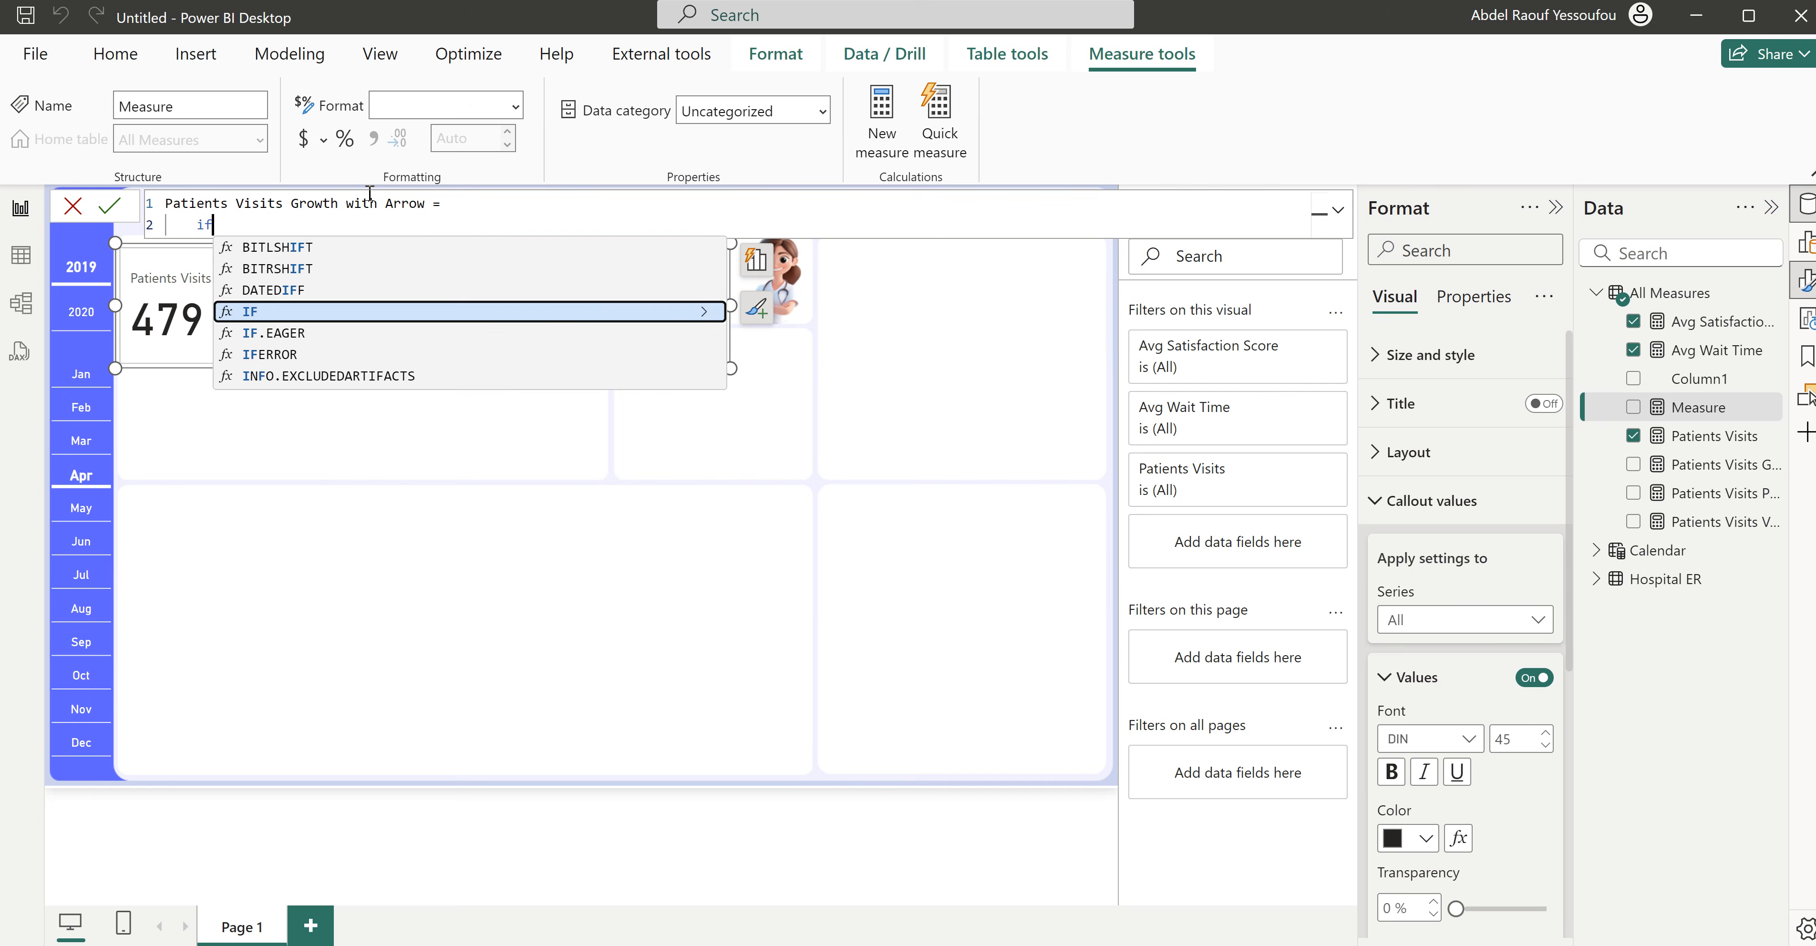
key("shift+Return")
type("isbla")
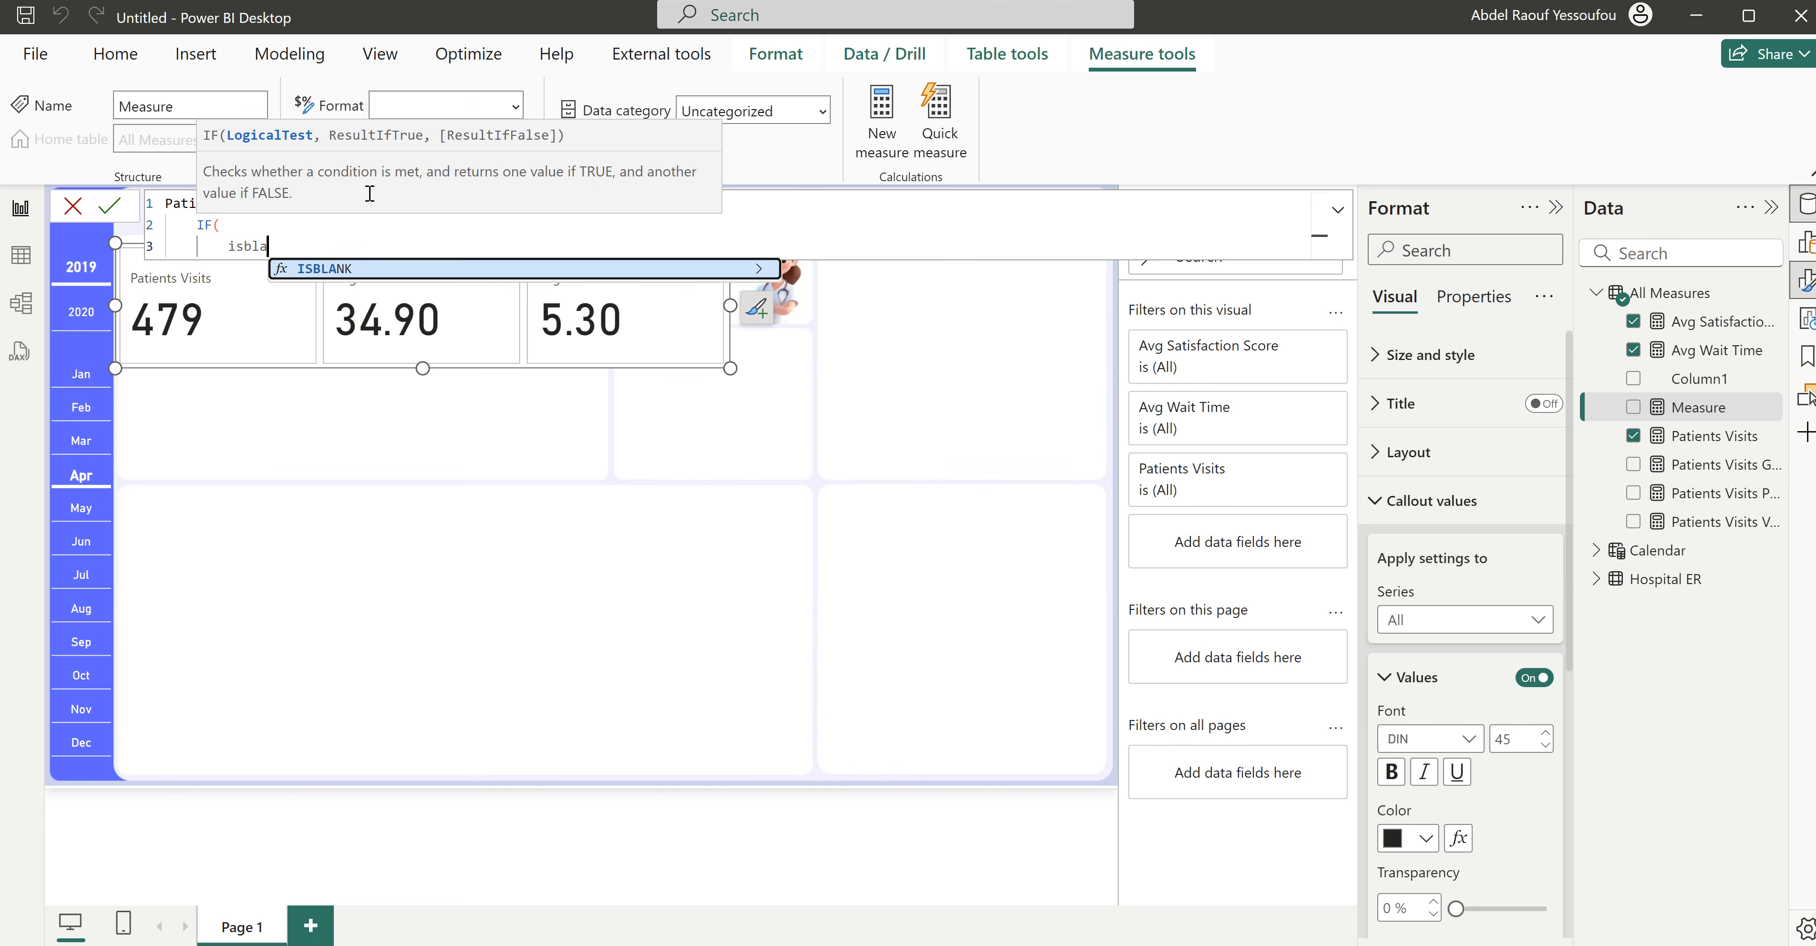
key("Tab")
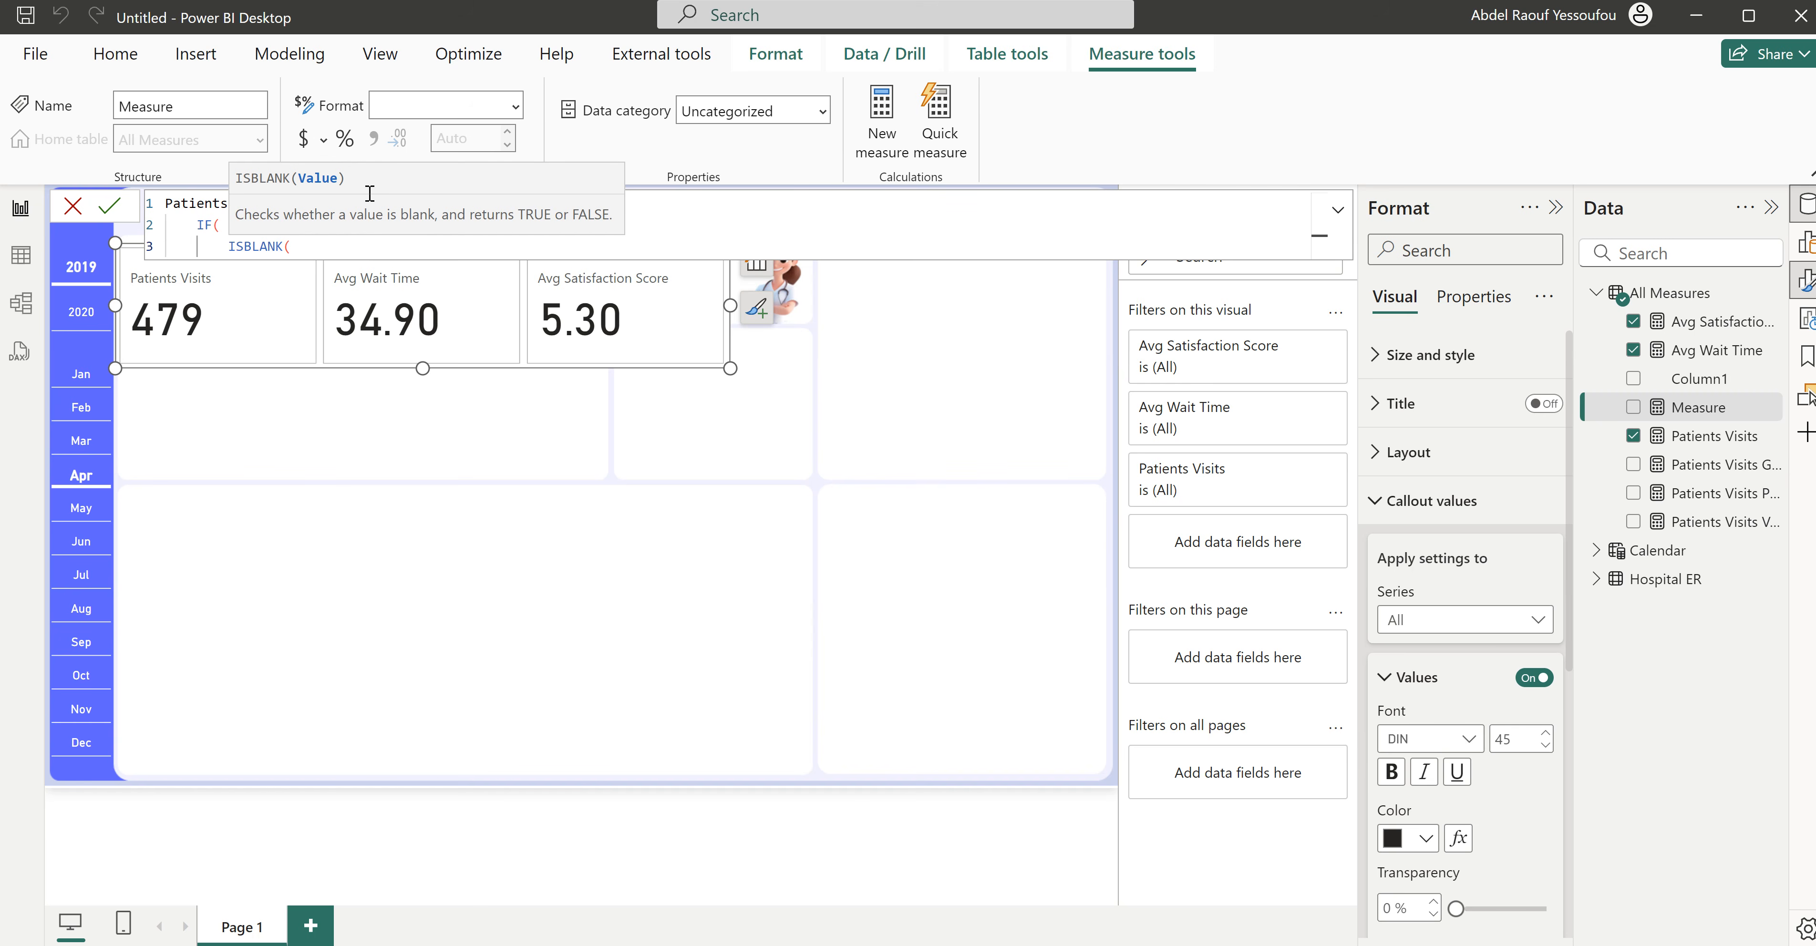
type("pati")
key("Tab")
type("),")
key("Return")
- Set the IF function's true result to BLANK() and start a new line for the false result
type("bla")
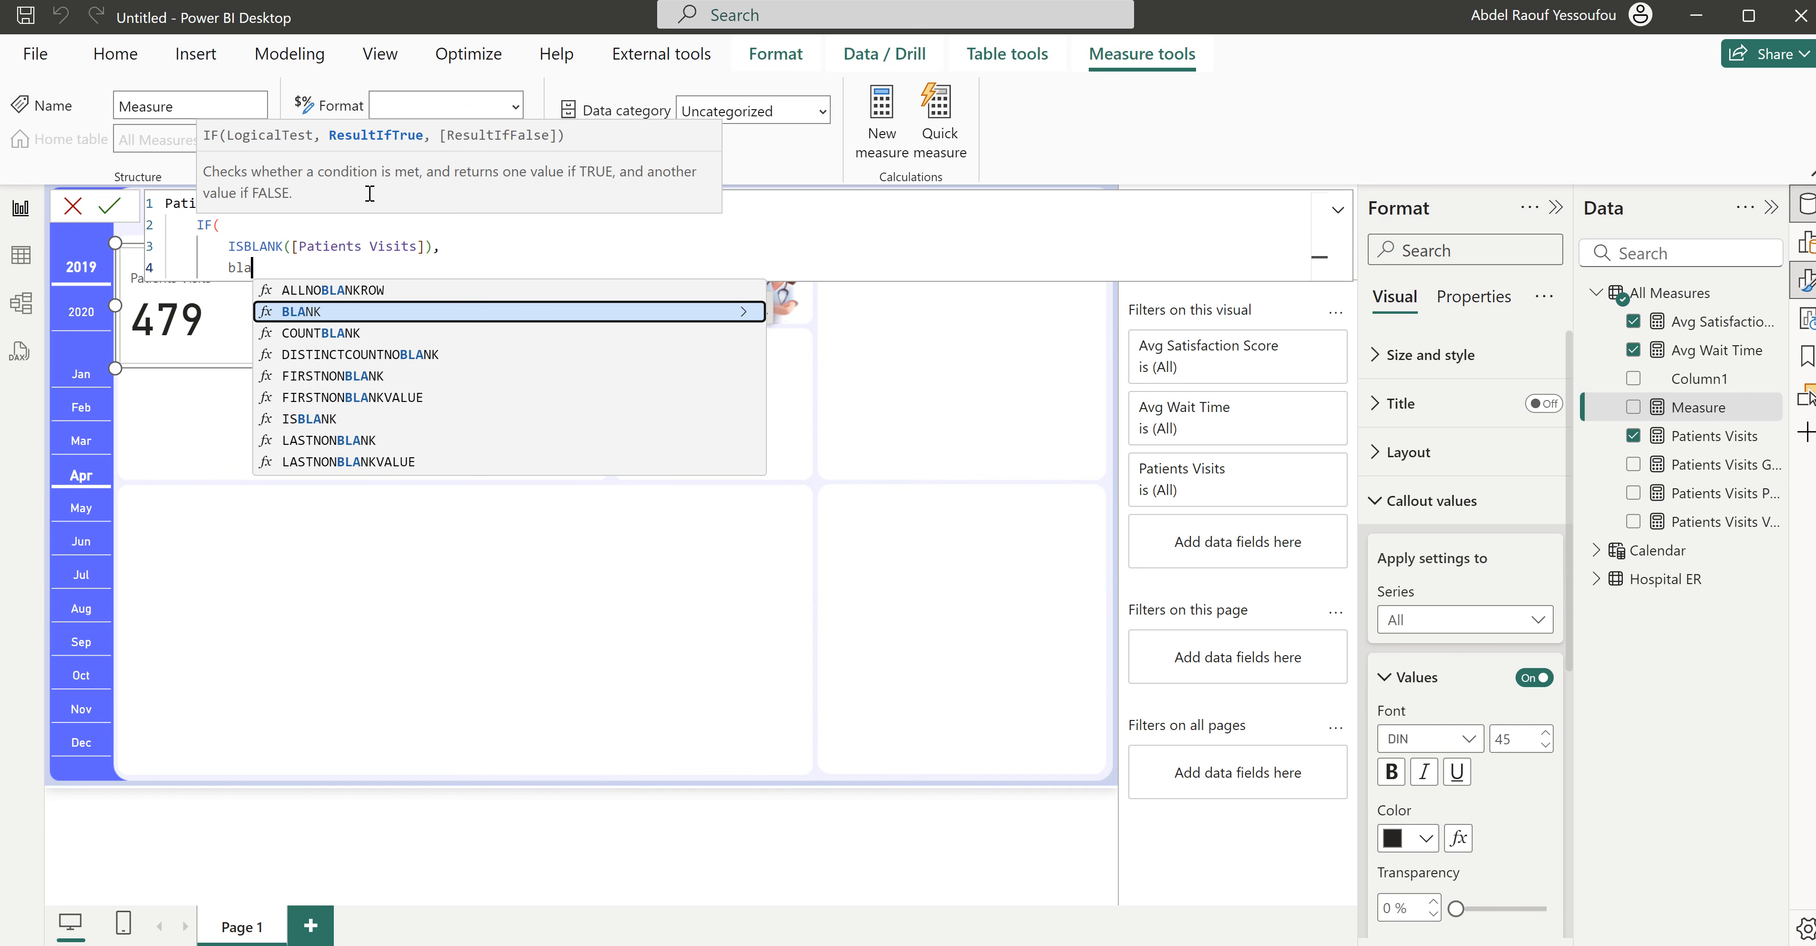
key("Tab")
type("),")
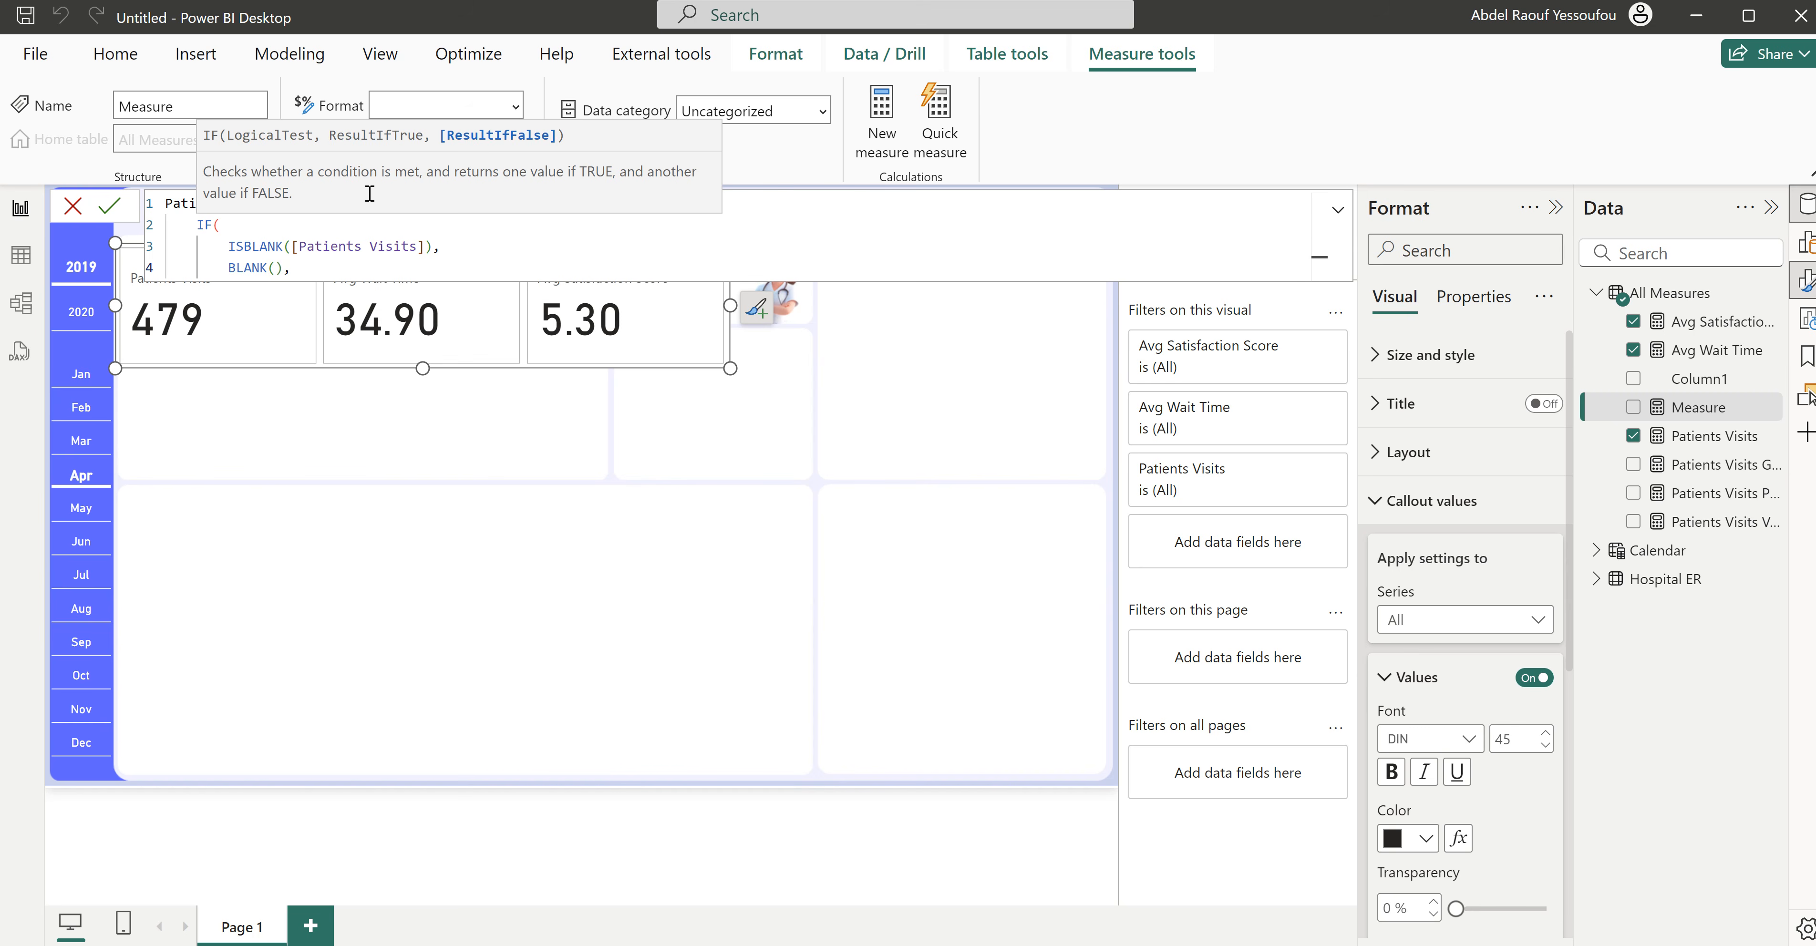
key("Return")
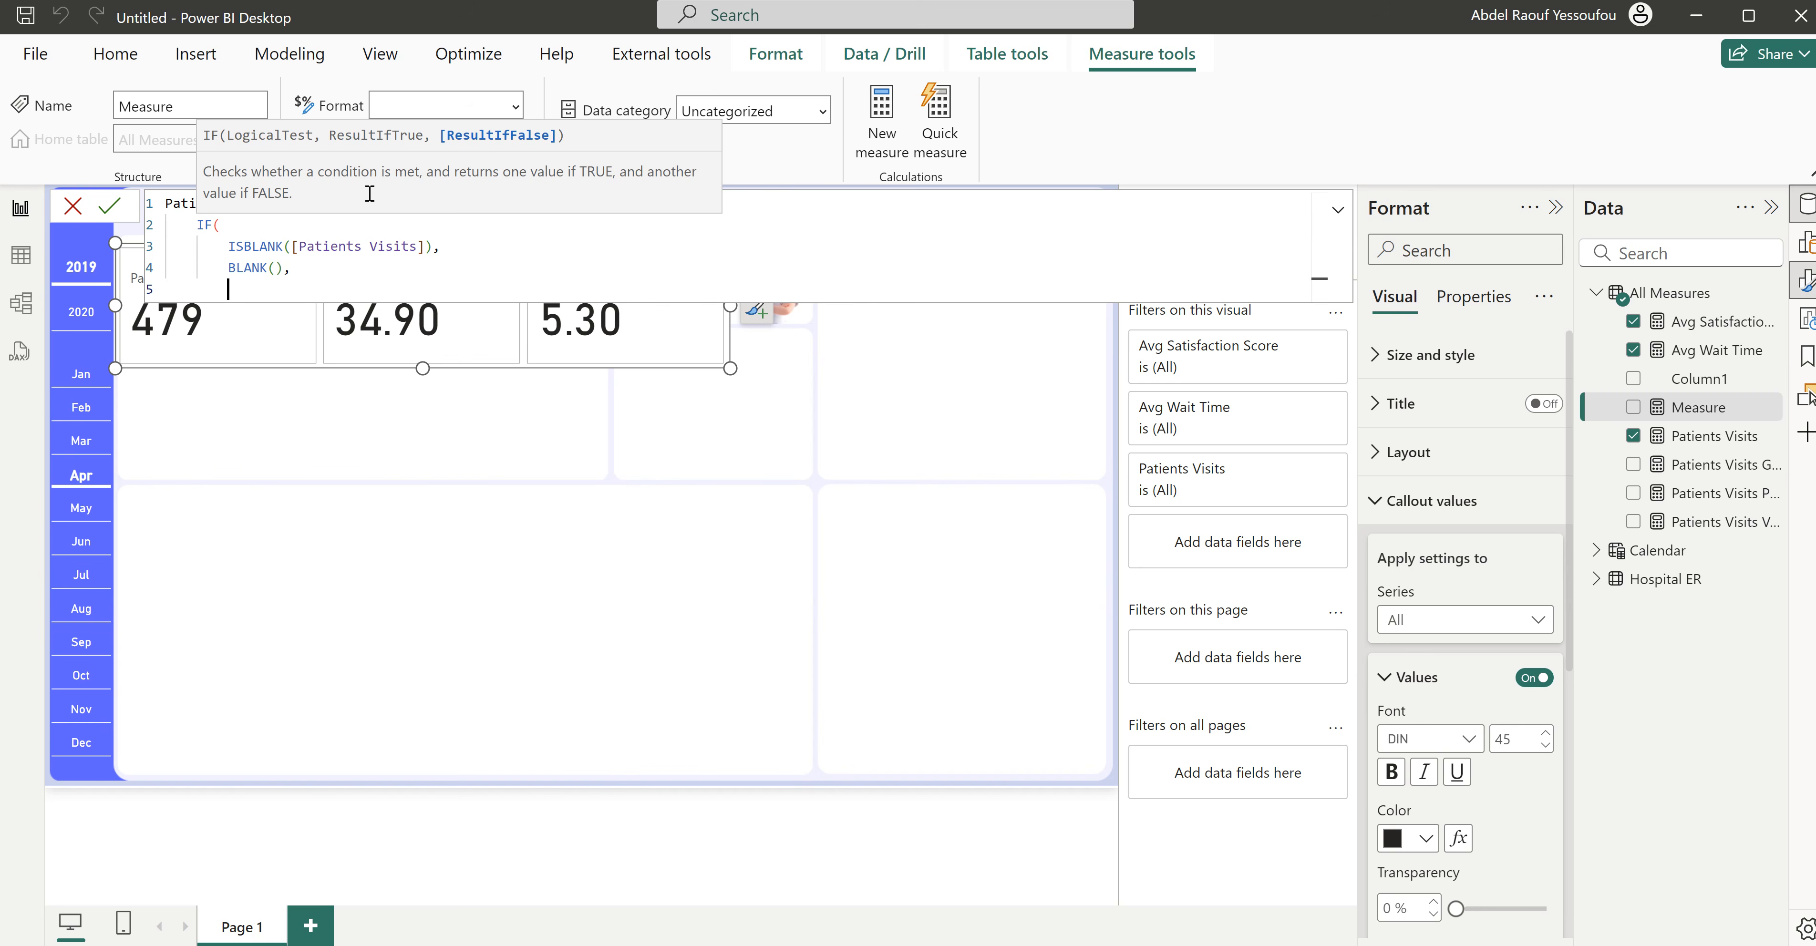
- Nest a second IF function as the false result, testing whether [Patients Visits Variance]>0
type("if")
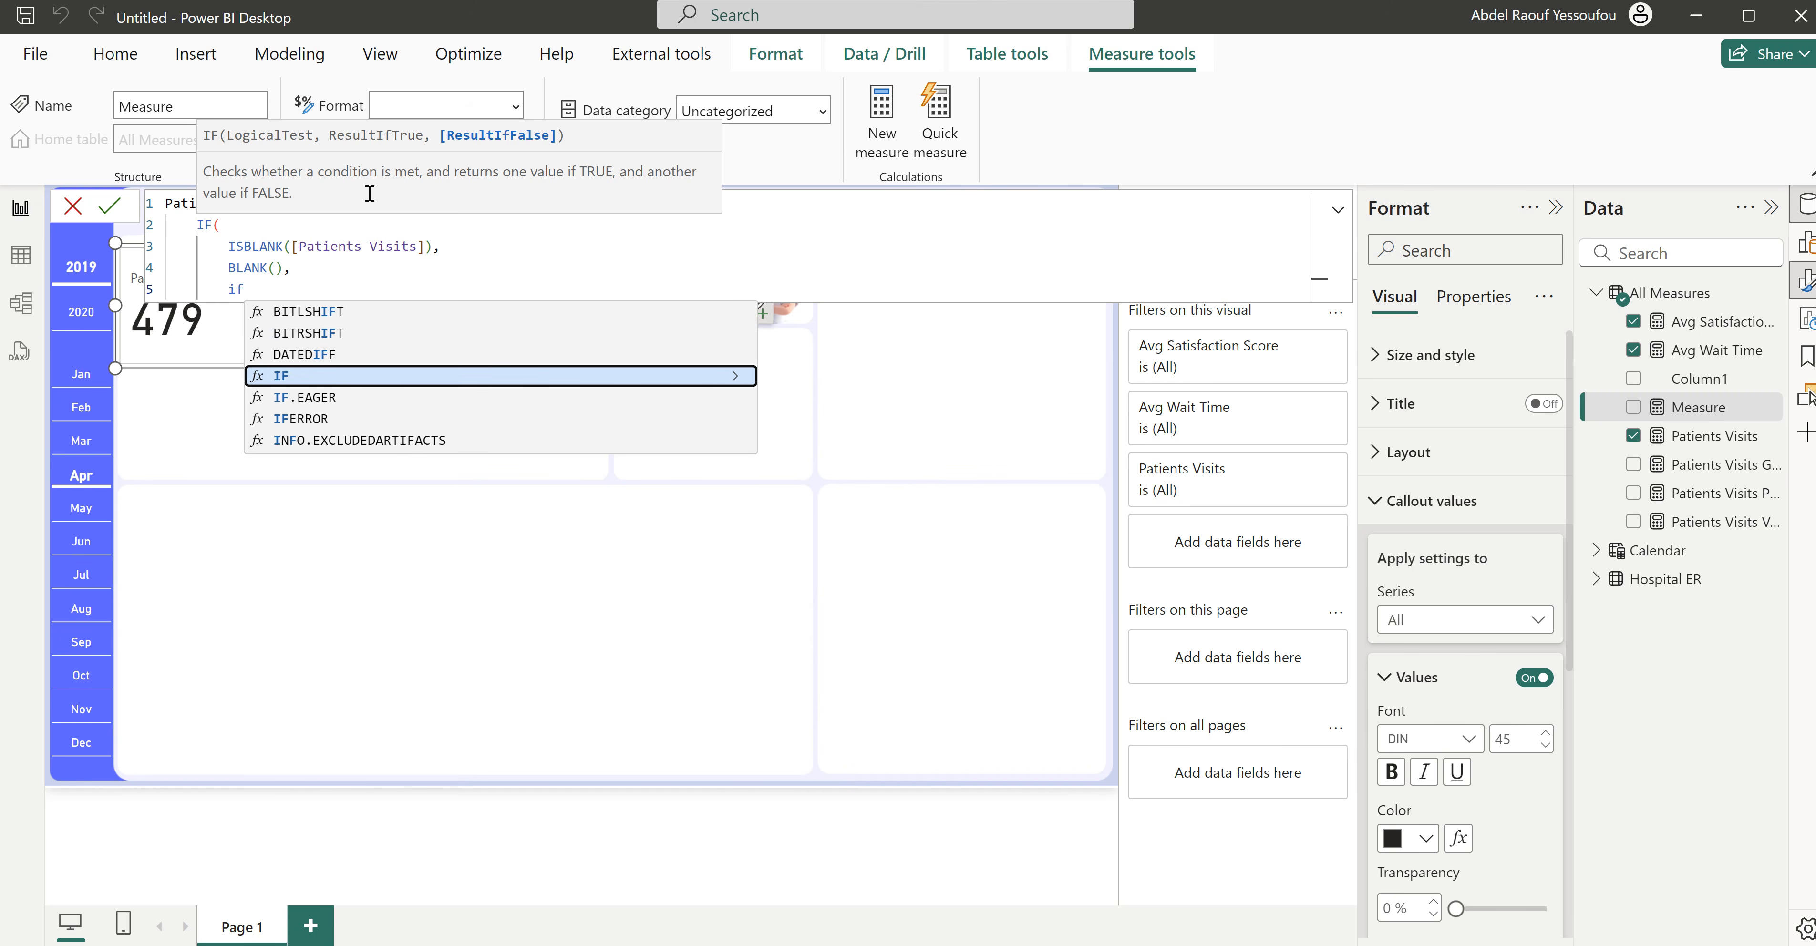
key("Tab")
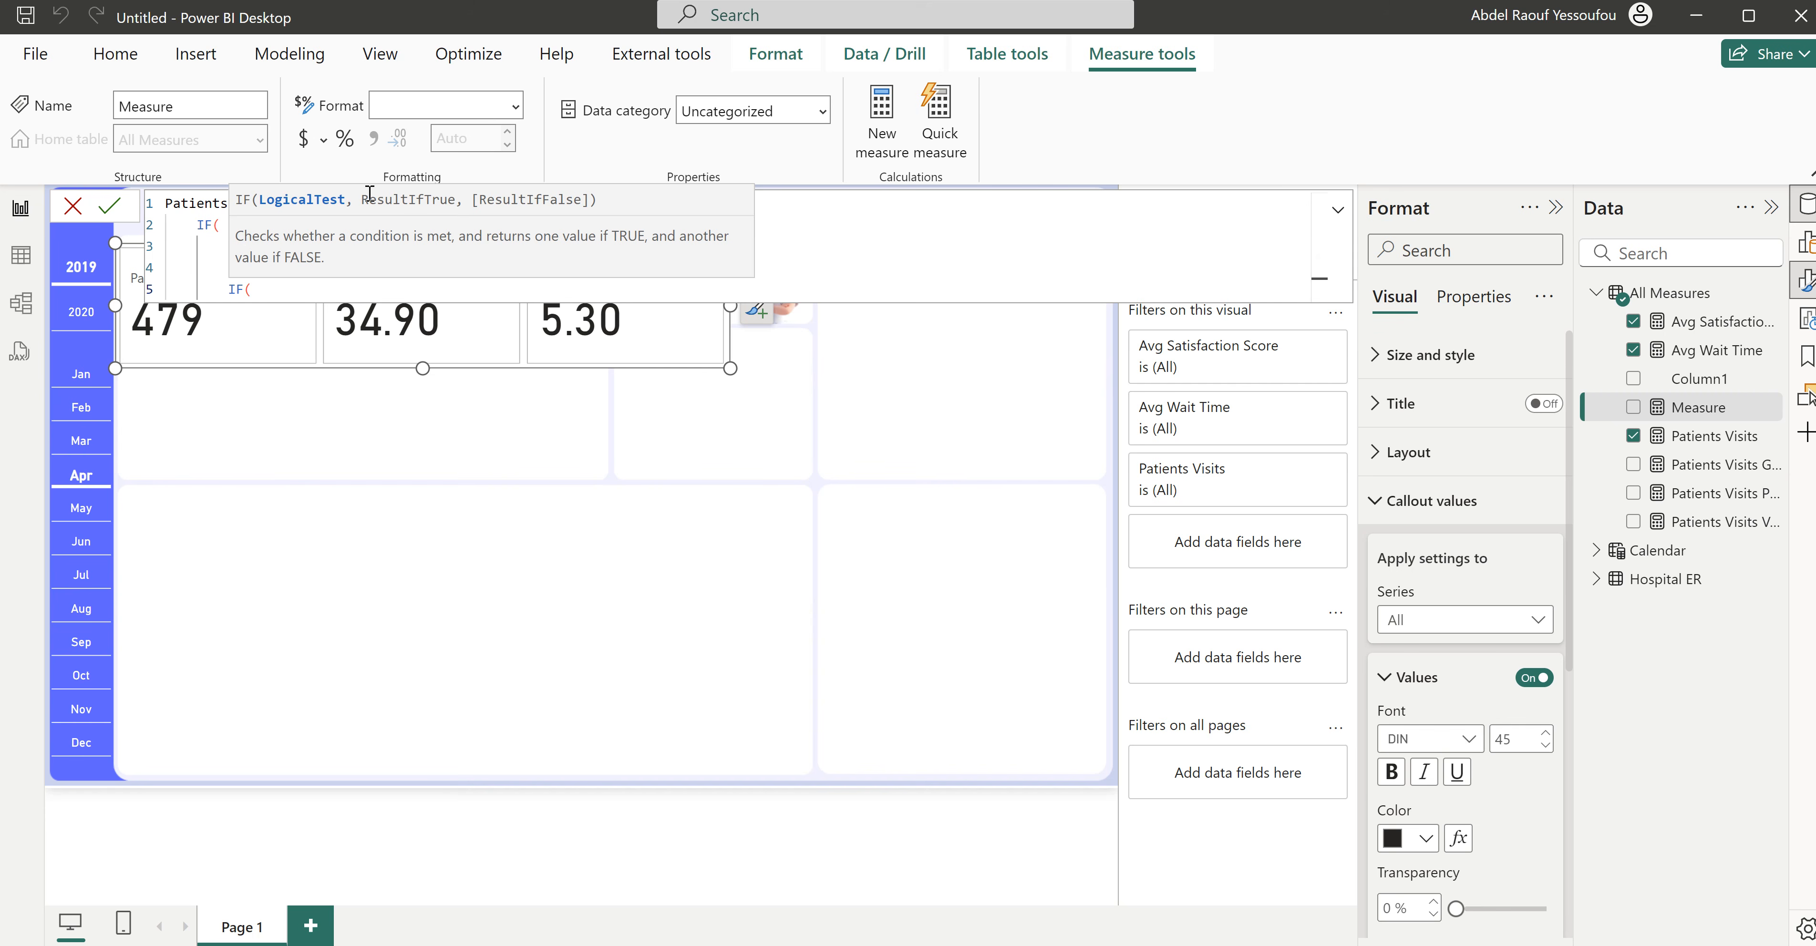
key("shift+Return")
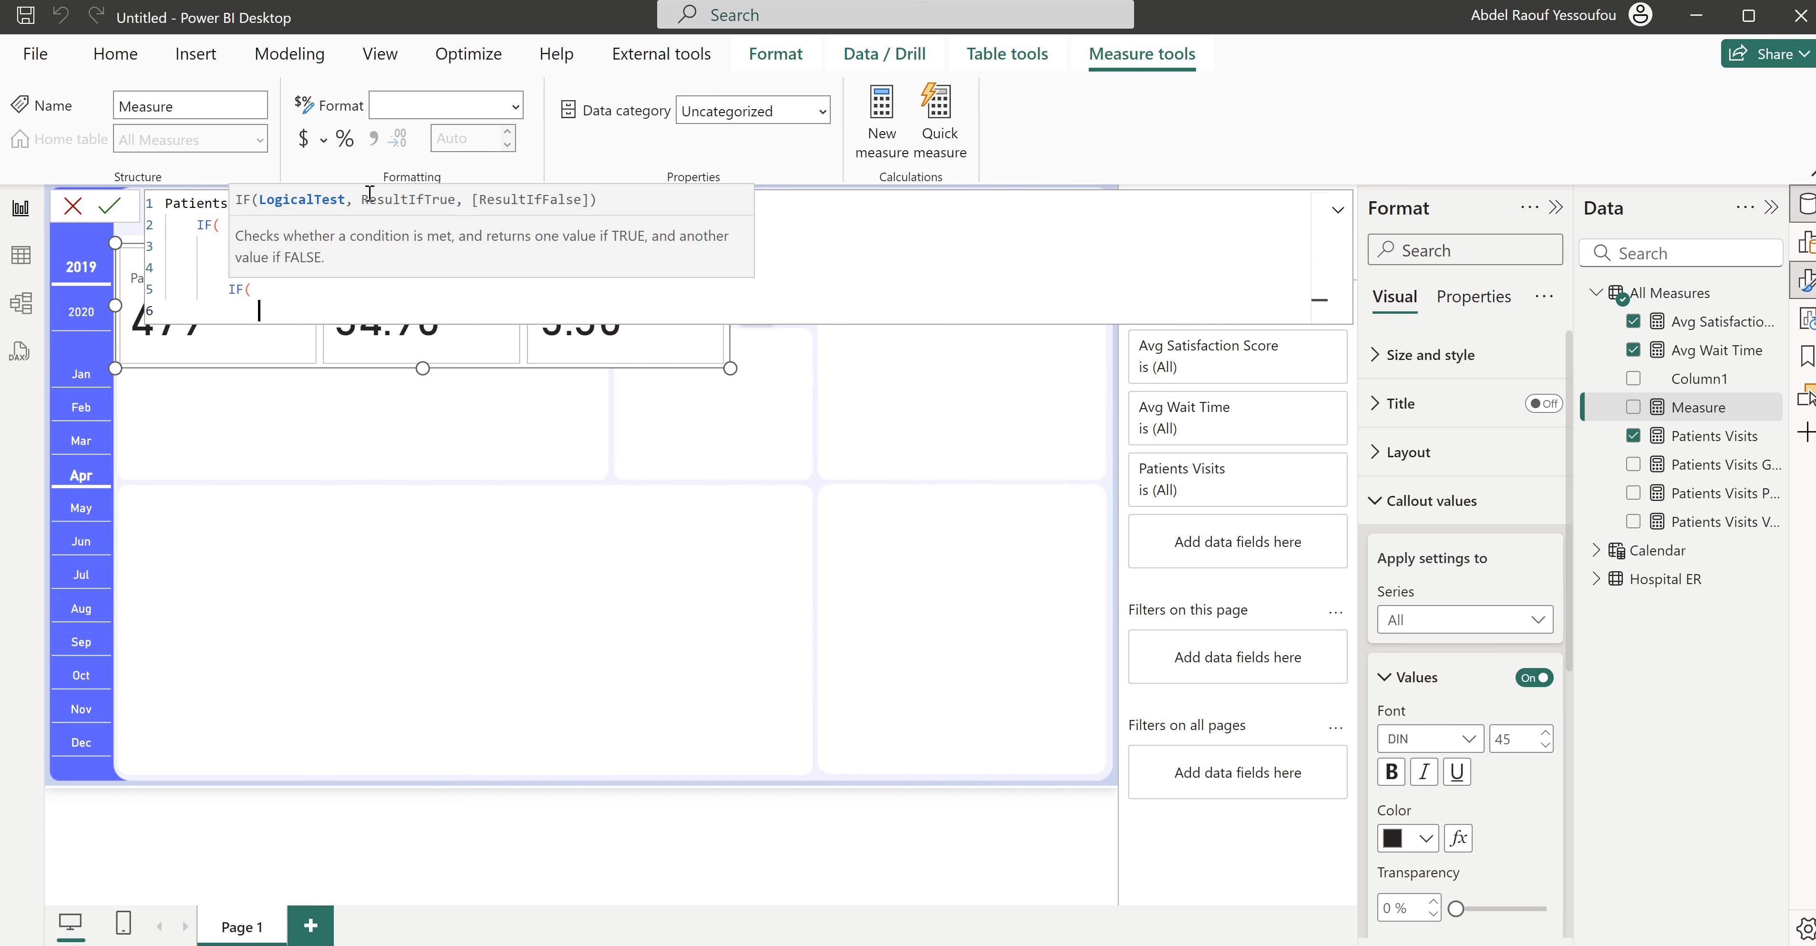
type("av")
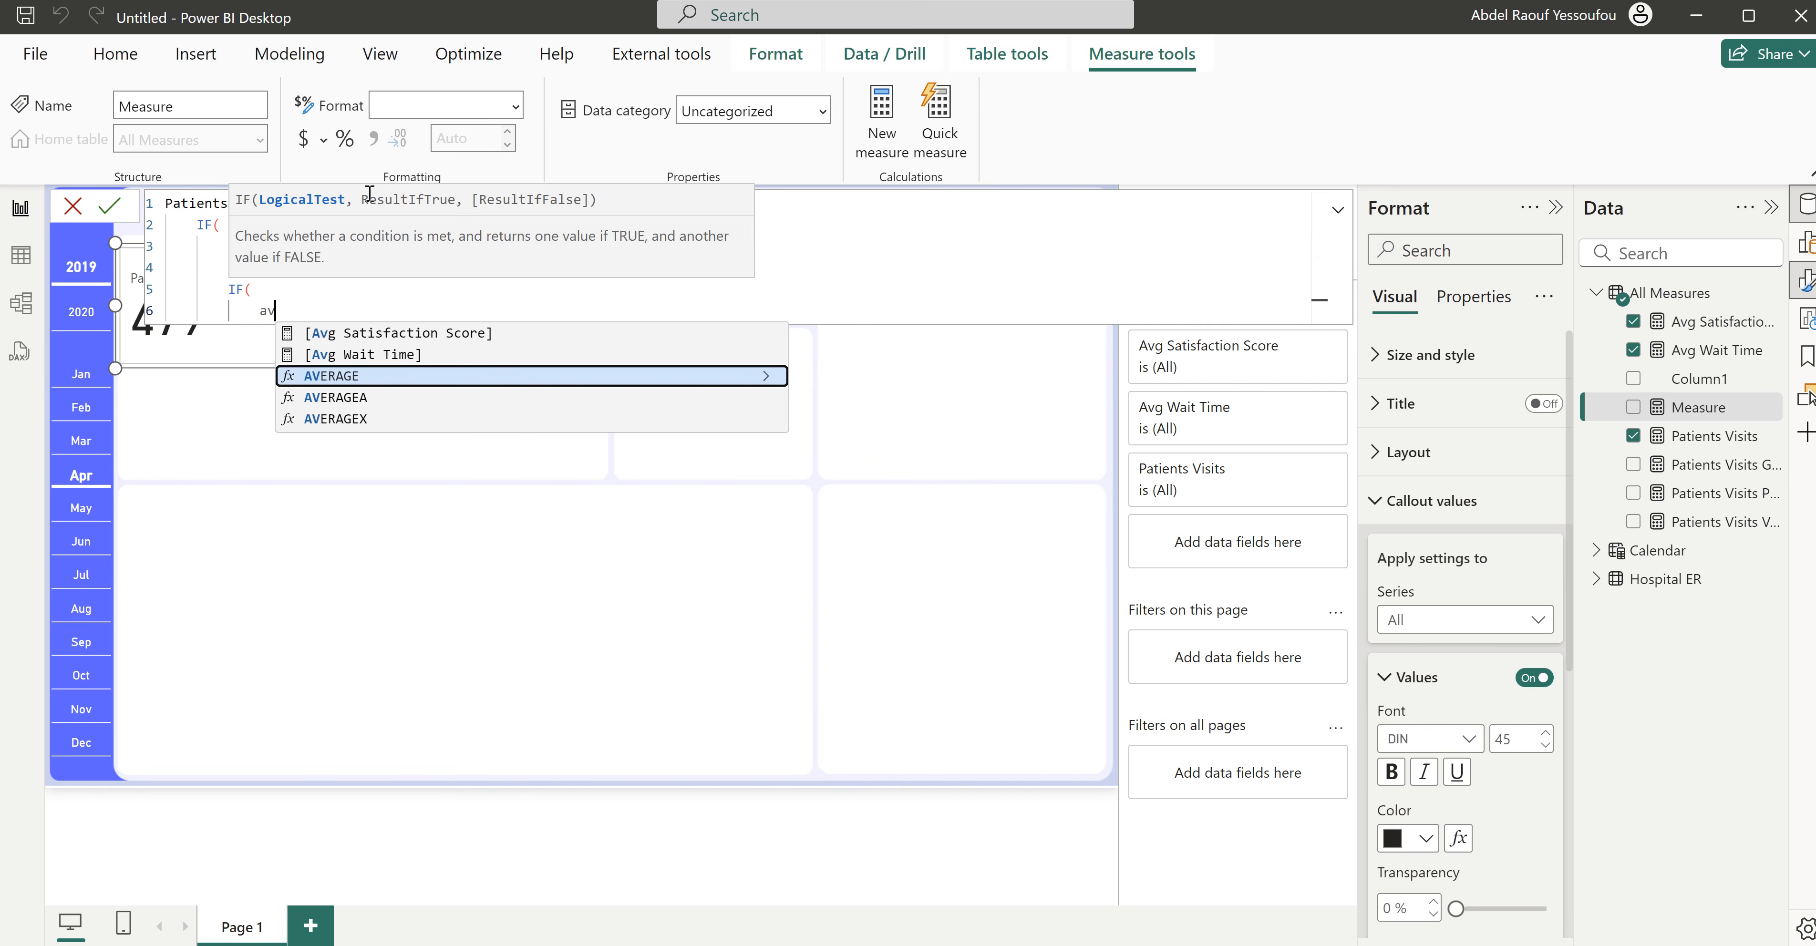
key("BackSpace")
key("BackSpace")
type("pati")
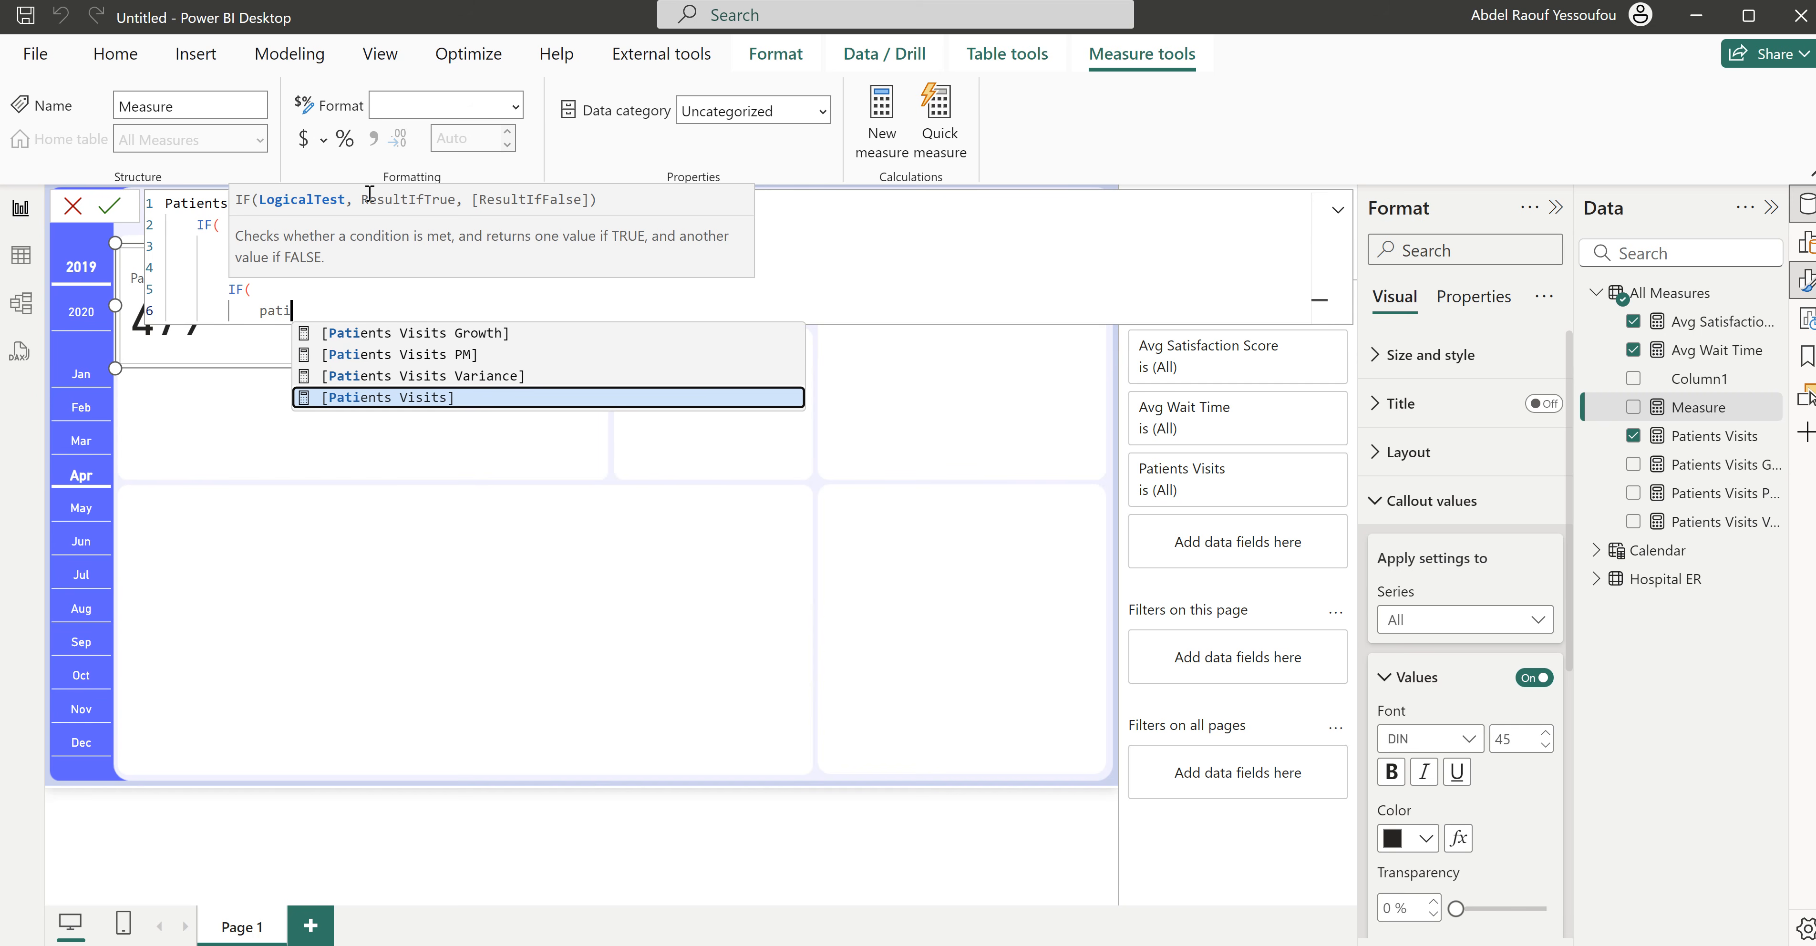
key("Up")
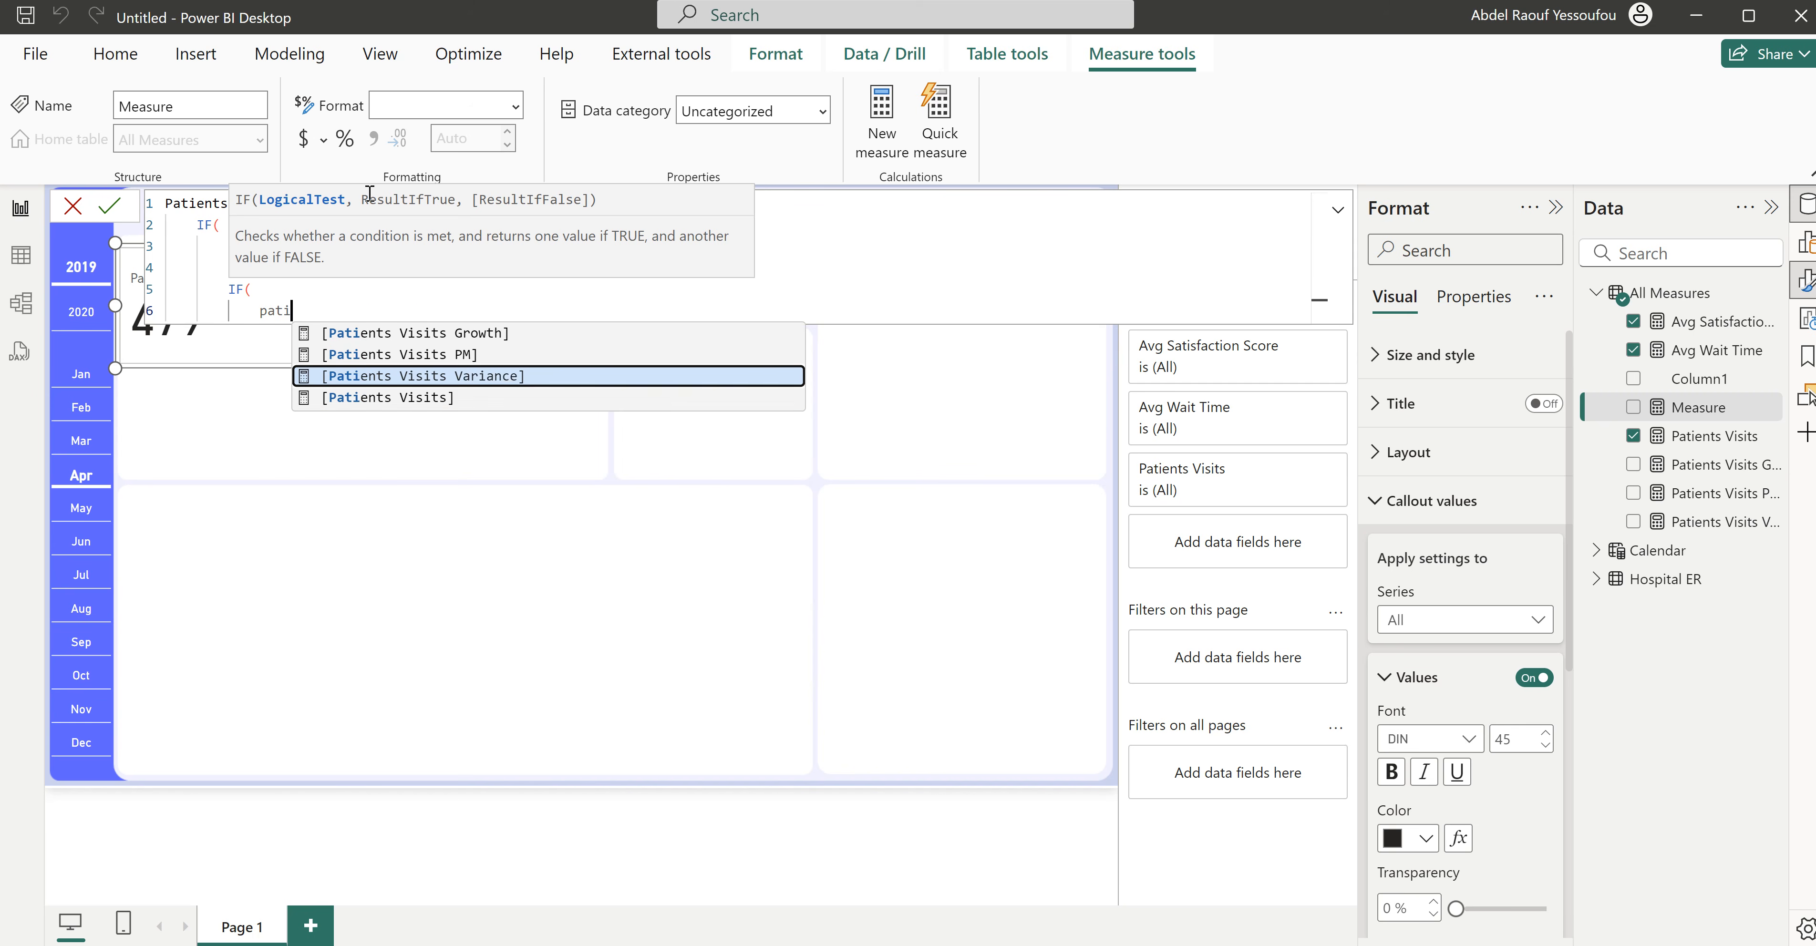
key("Tab")
type(">0,")
key("Return")
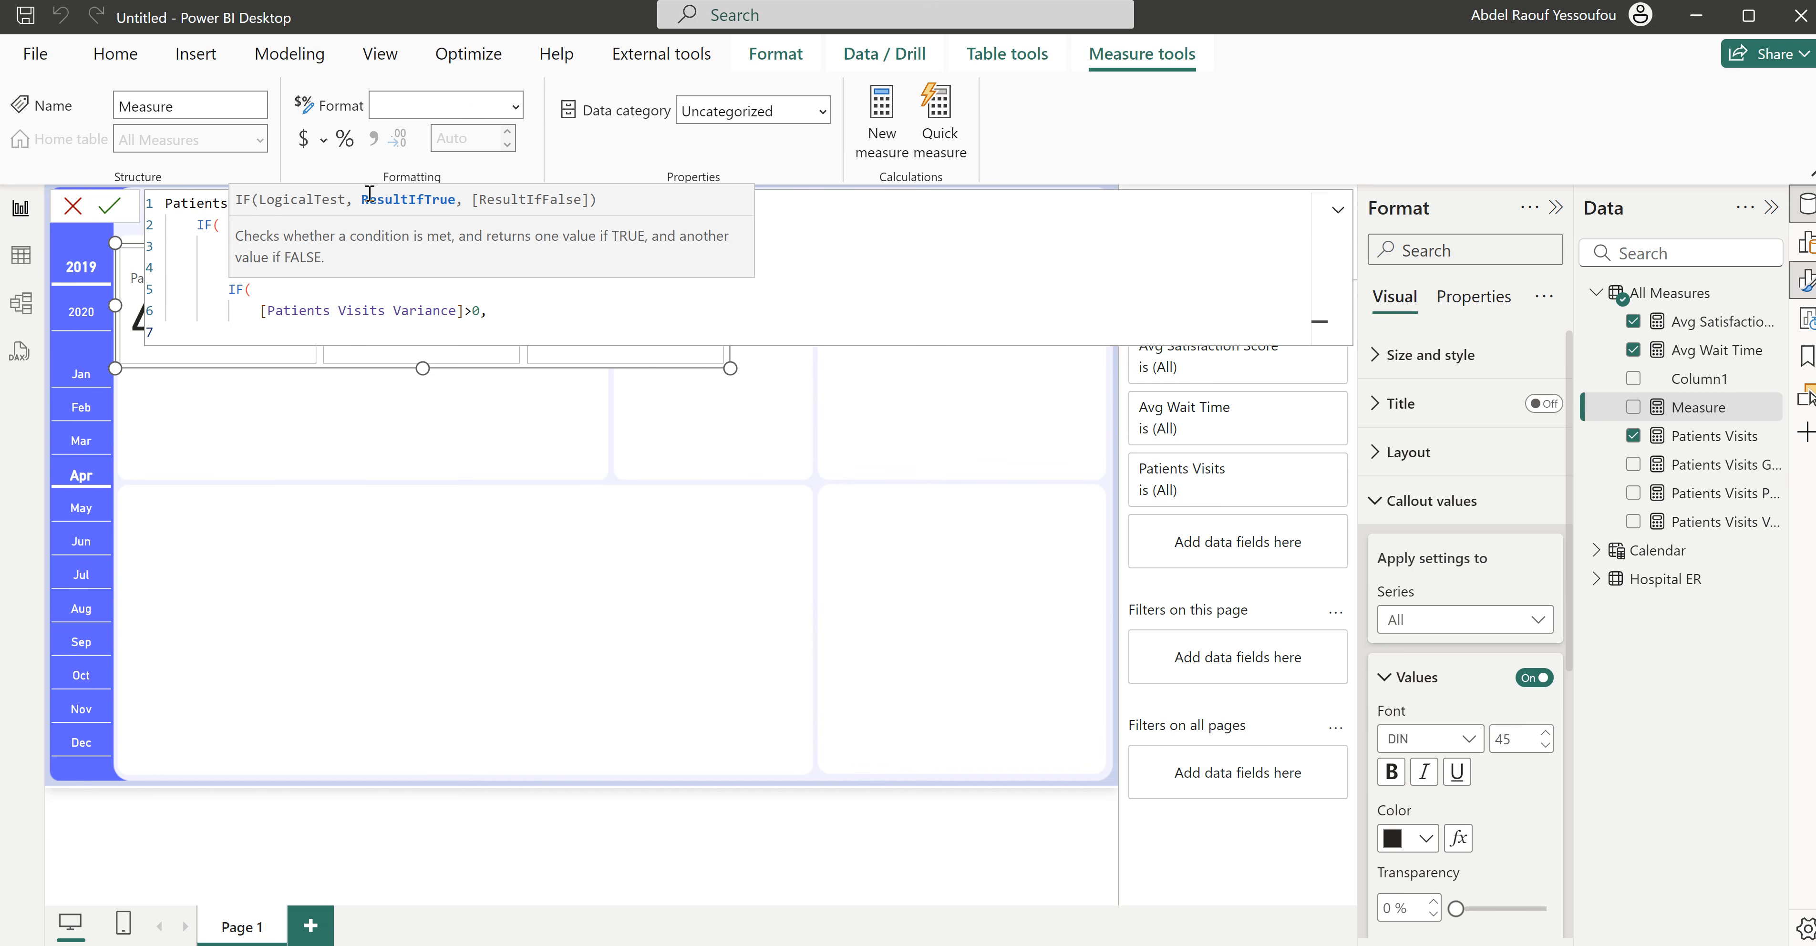
- Set the nested IF's true result to [Patients Visits Growth]*100 joined with the text "% "
type("pat")
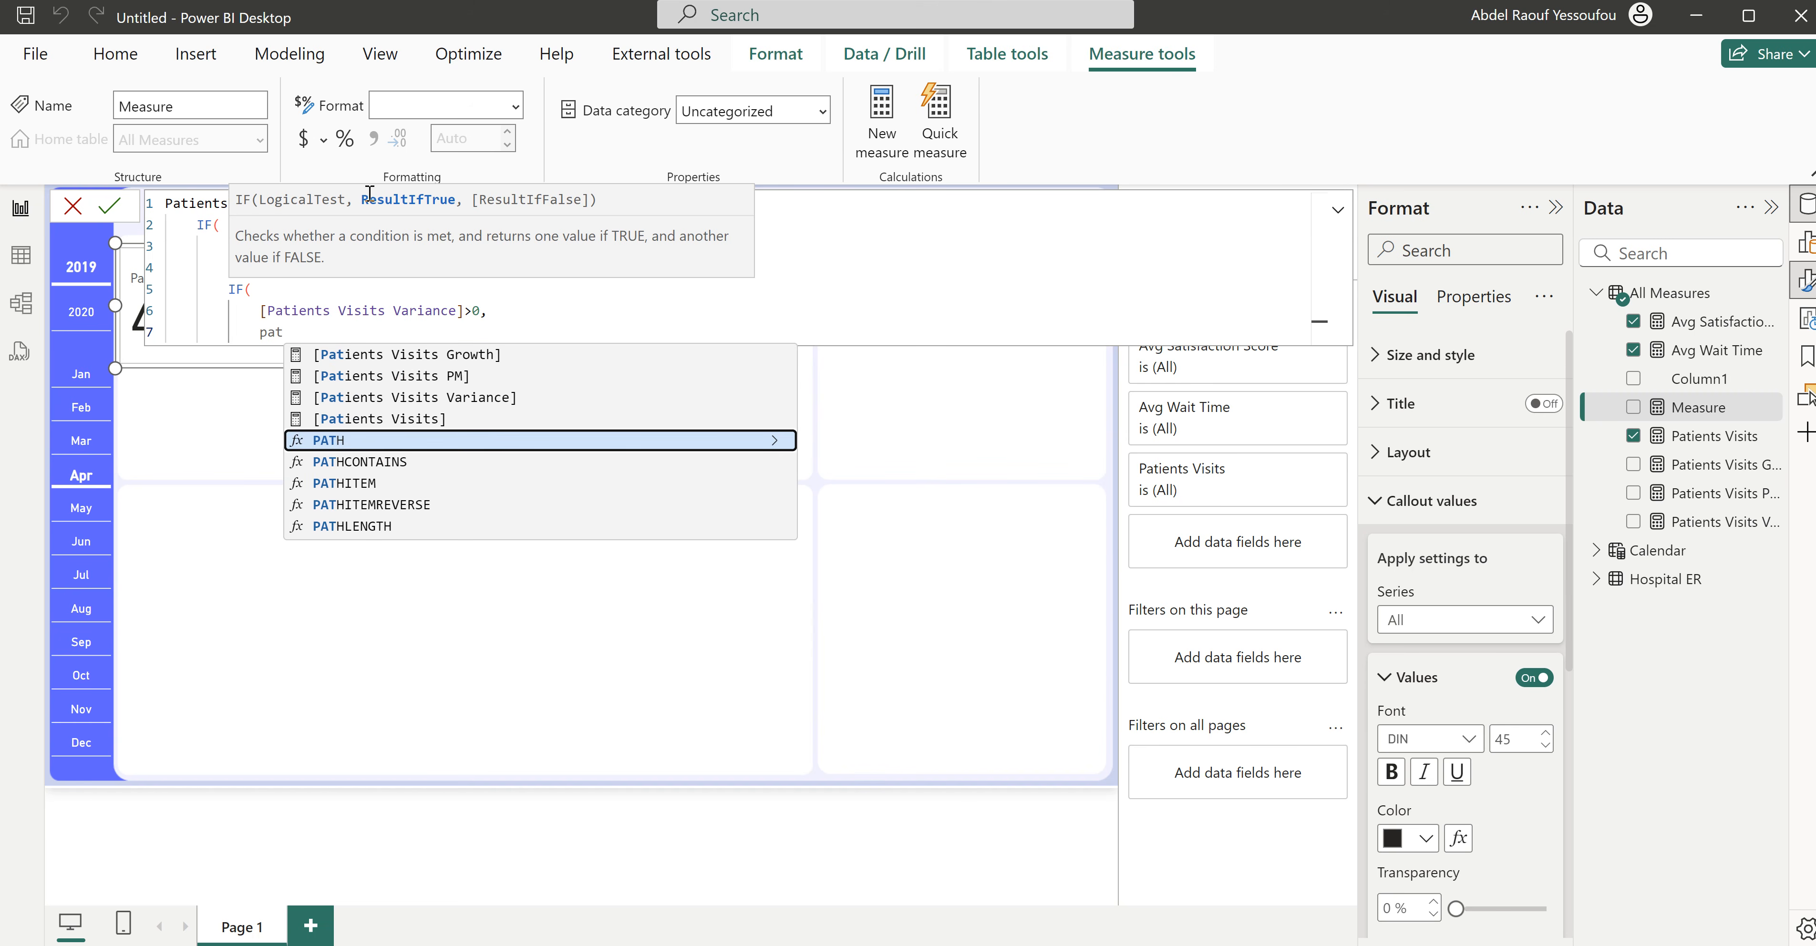
key("Up")
key("Up")
key("Up")
key("Up")
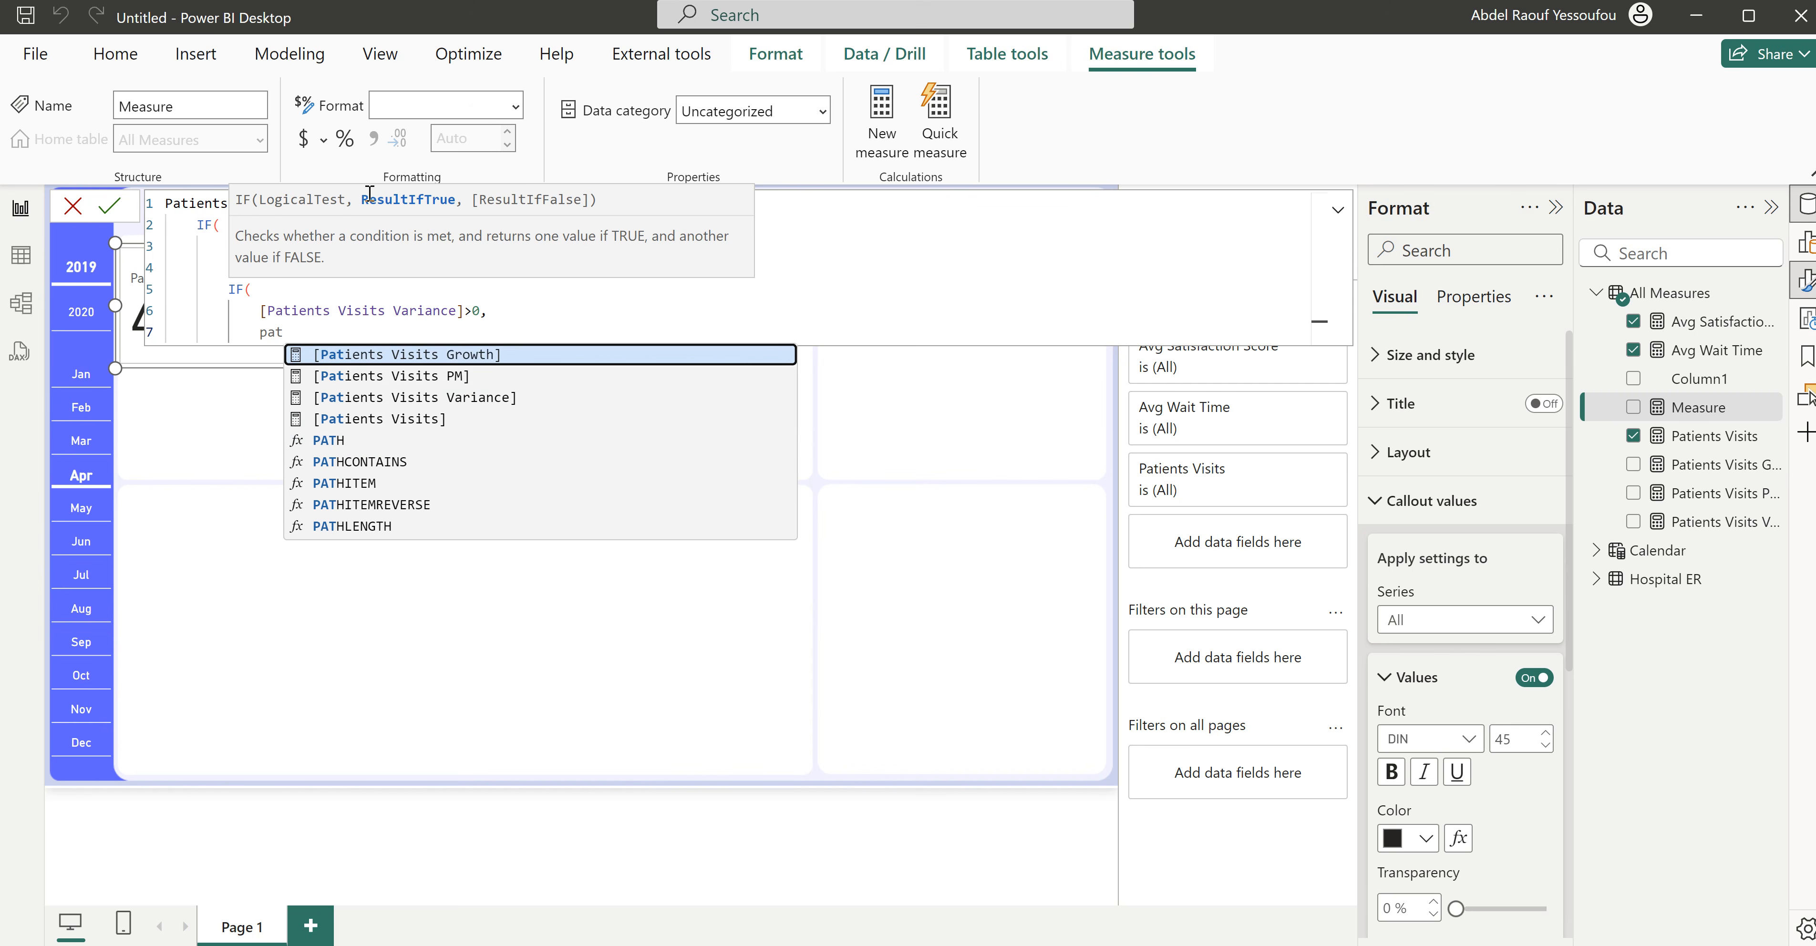
key("Tab")
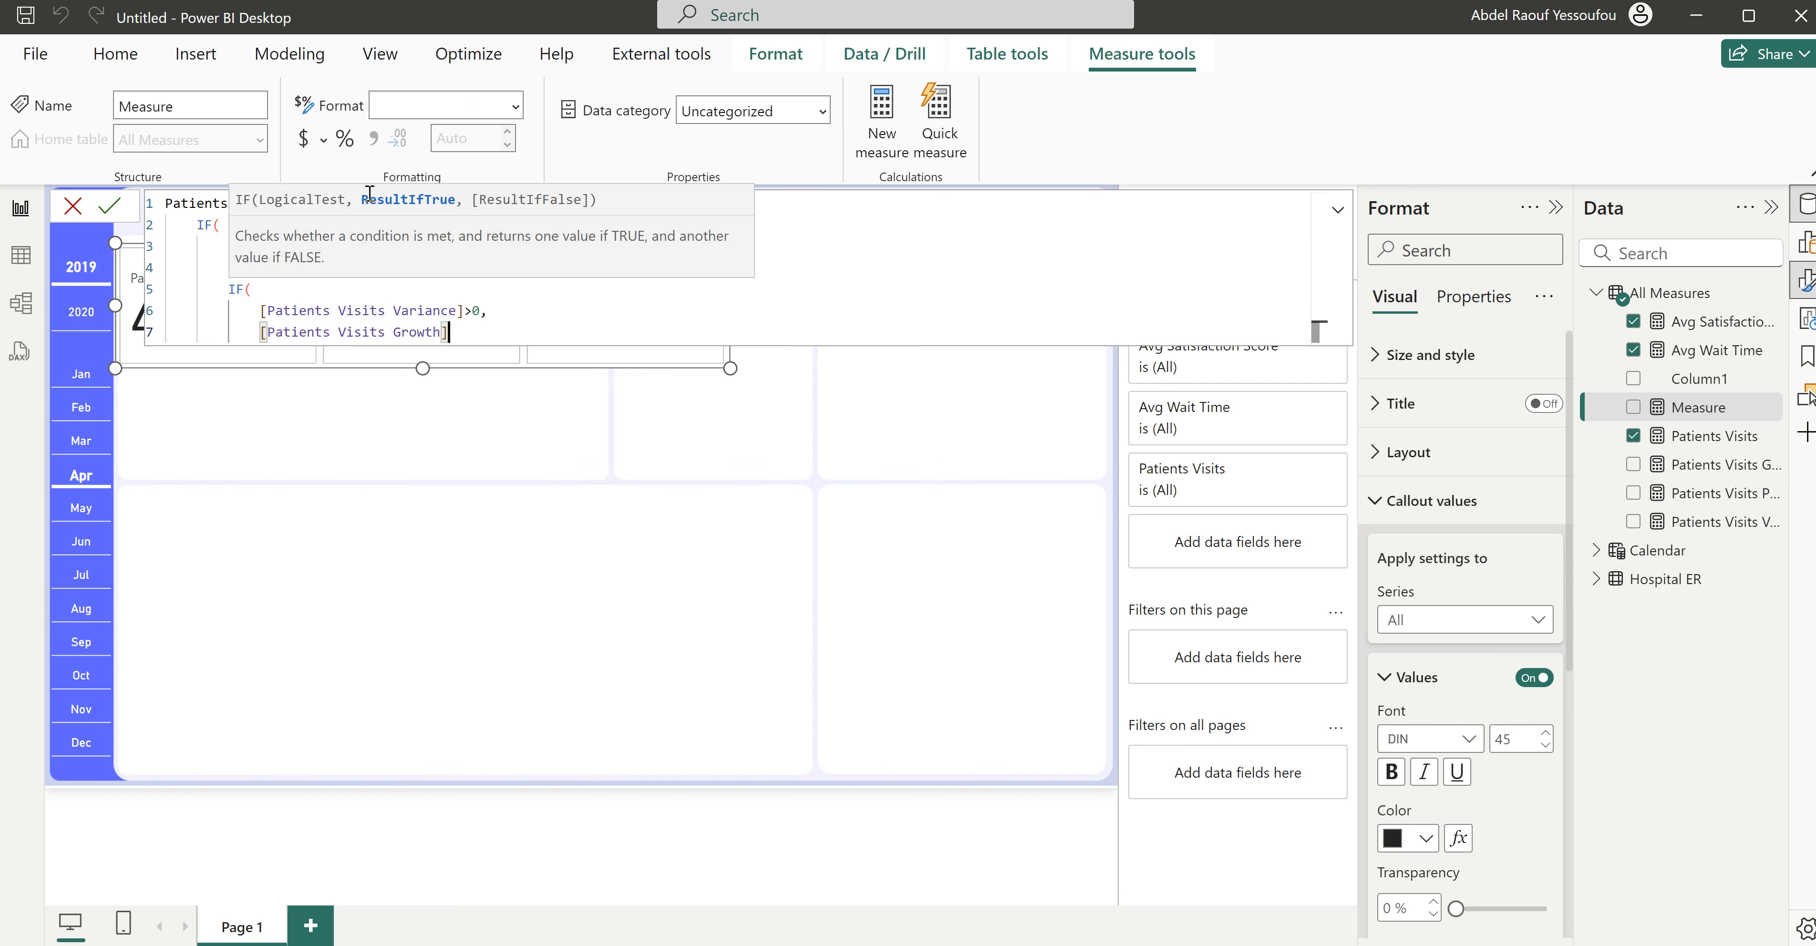
type("*100")
type(" & ")
type("\"\"")
type("%")
- Insert an up arrow symbol after the percent sign in the true result and change the variance comparison to >=0
key("super+period")
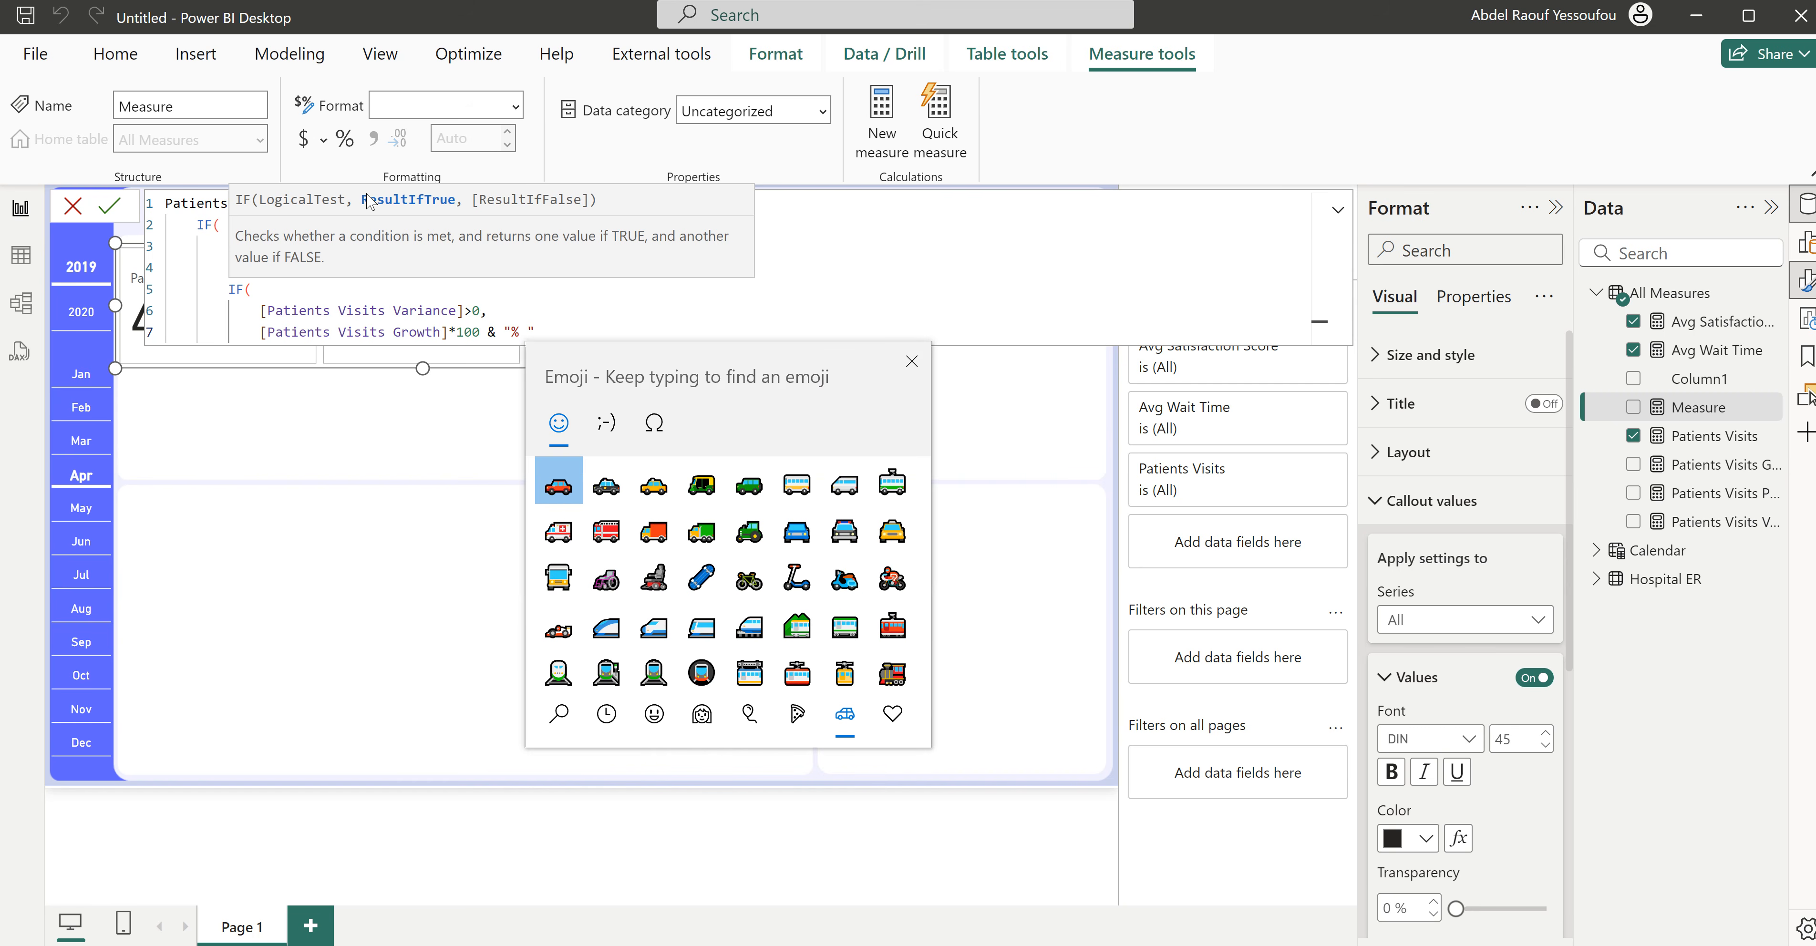
left_click(656, 432)
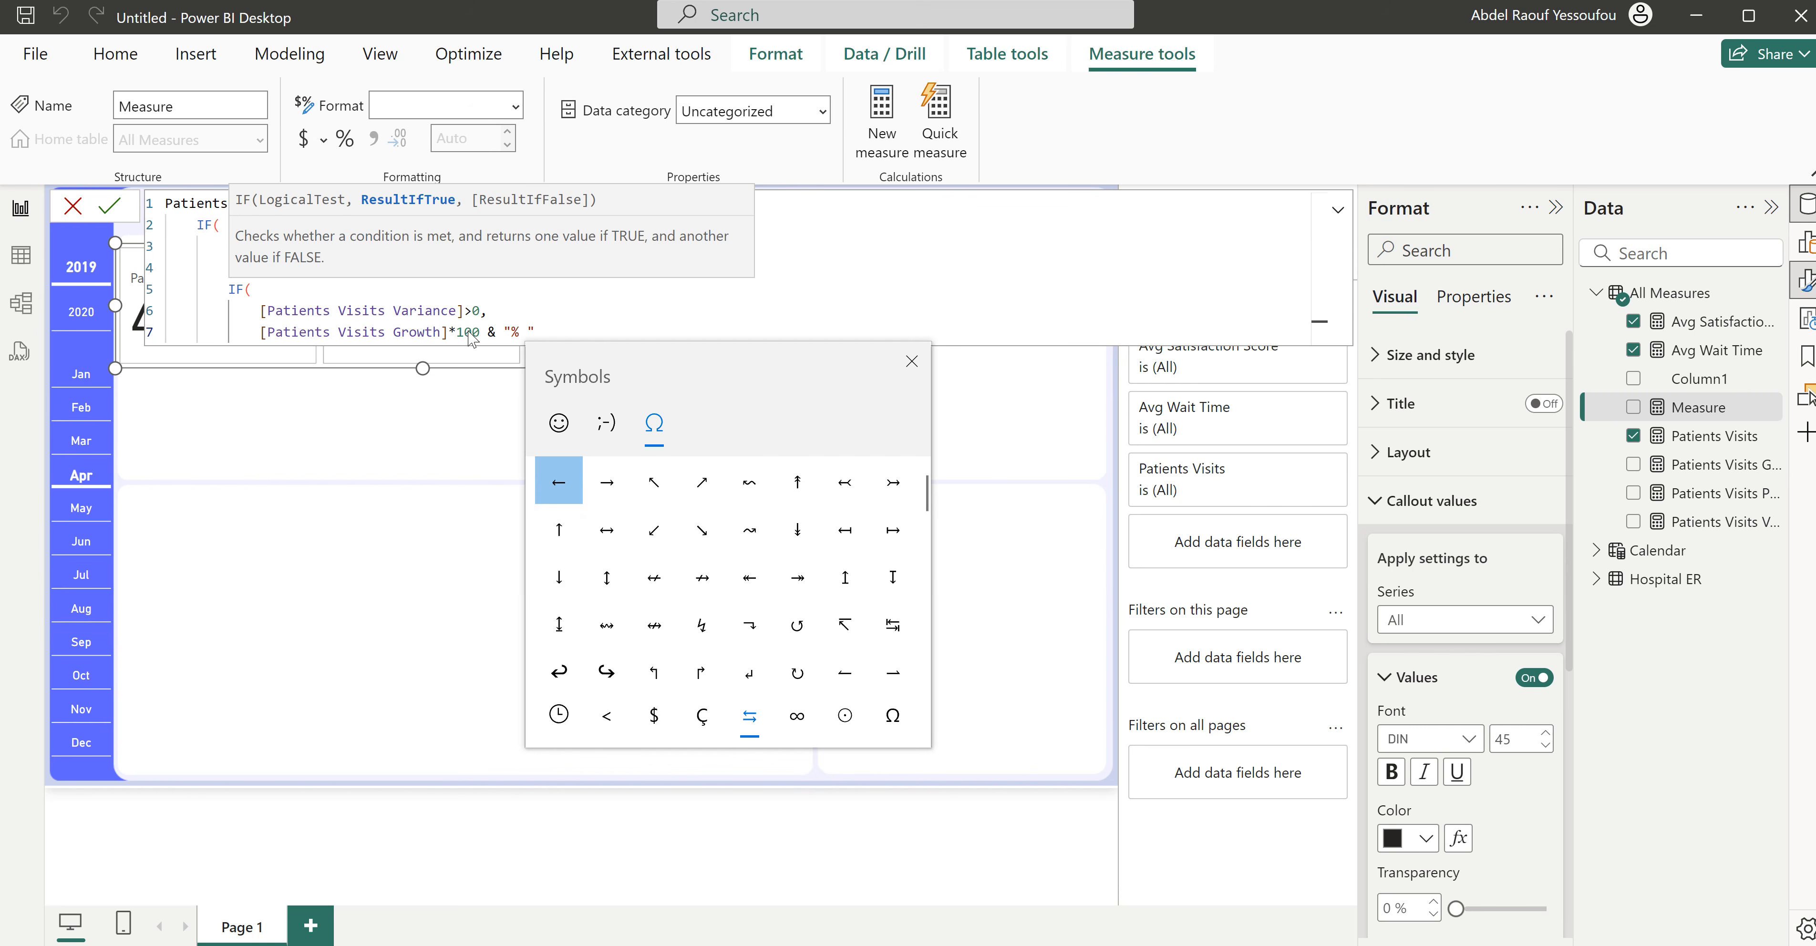
left_click(568, 534)
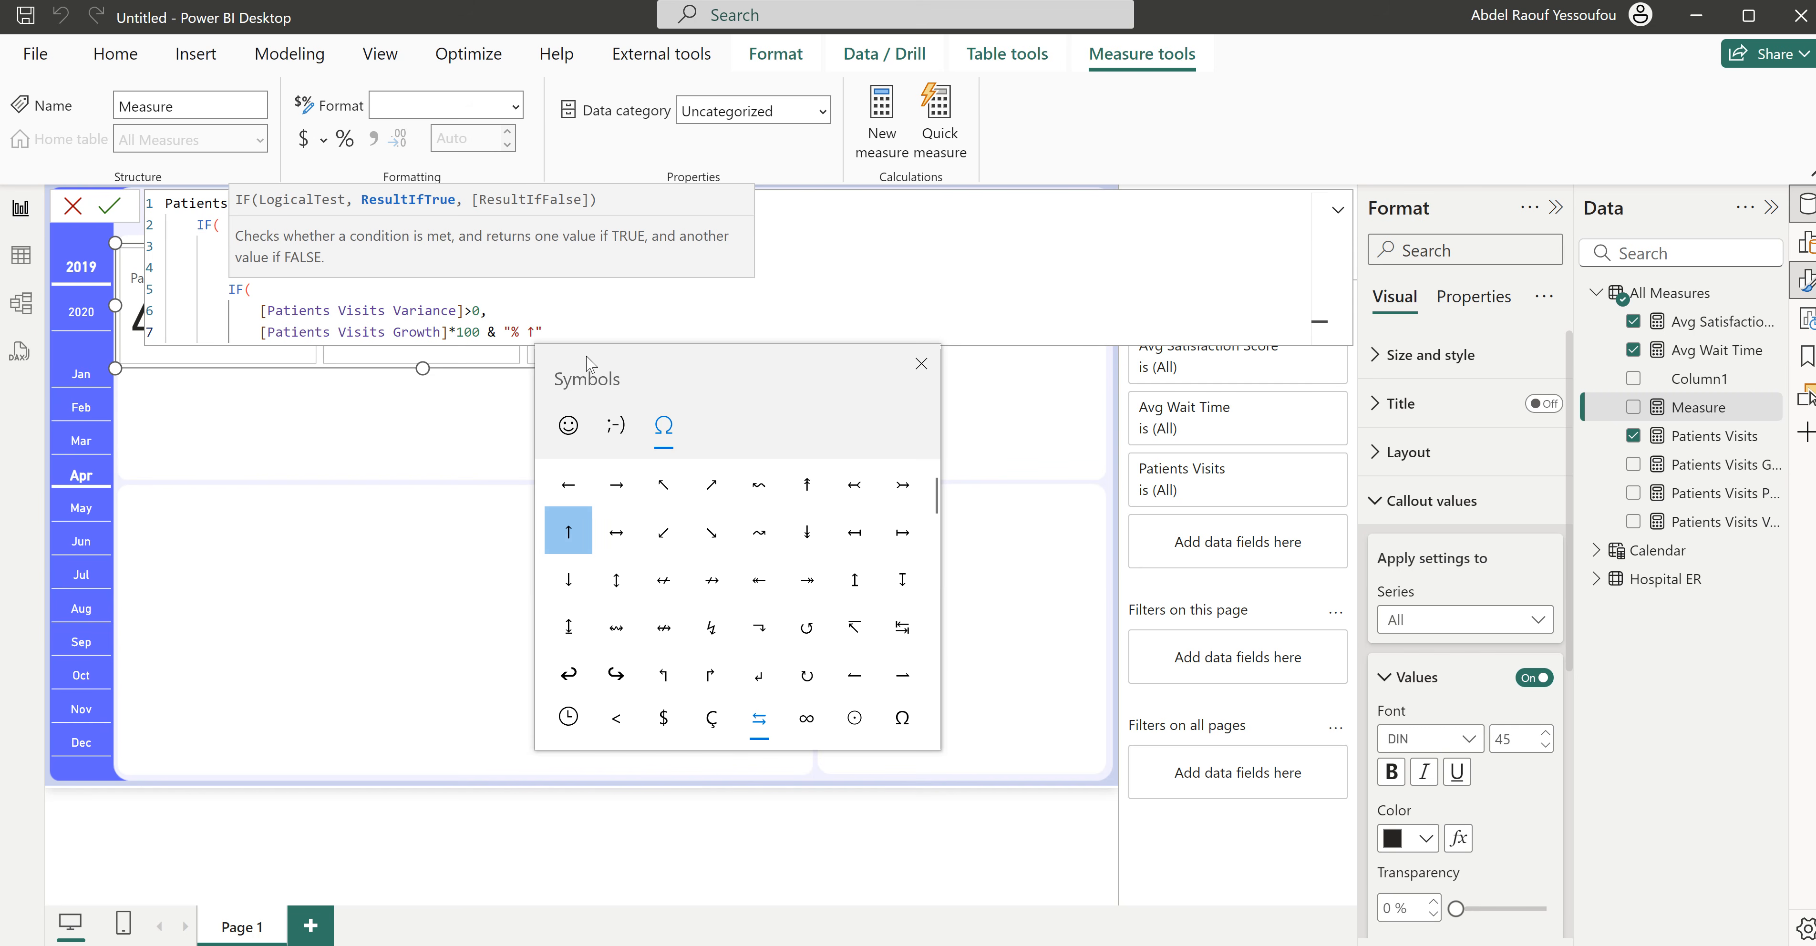
left_click(591, 324)
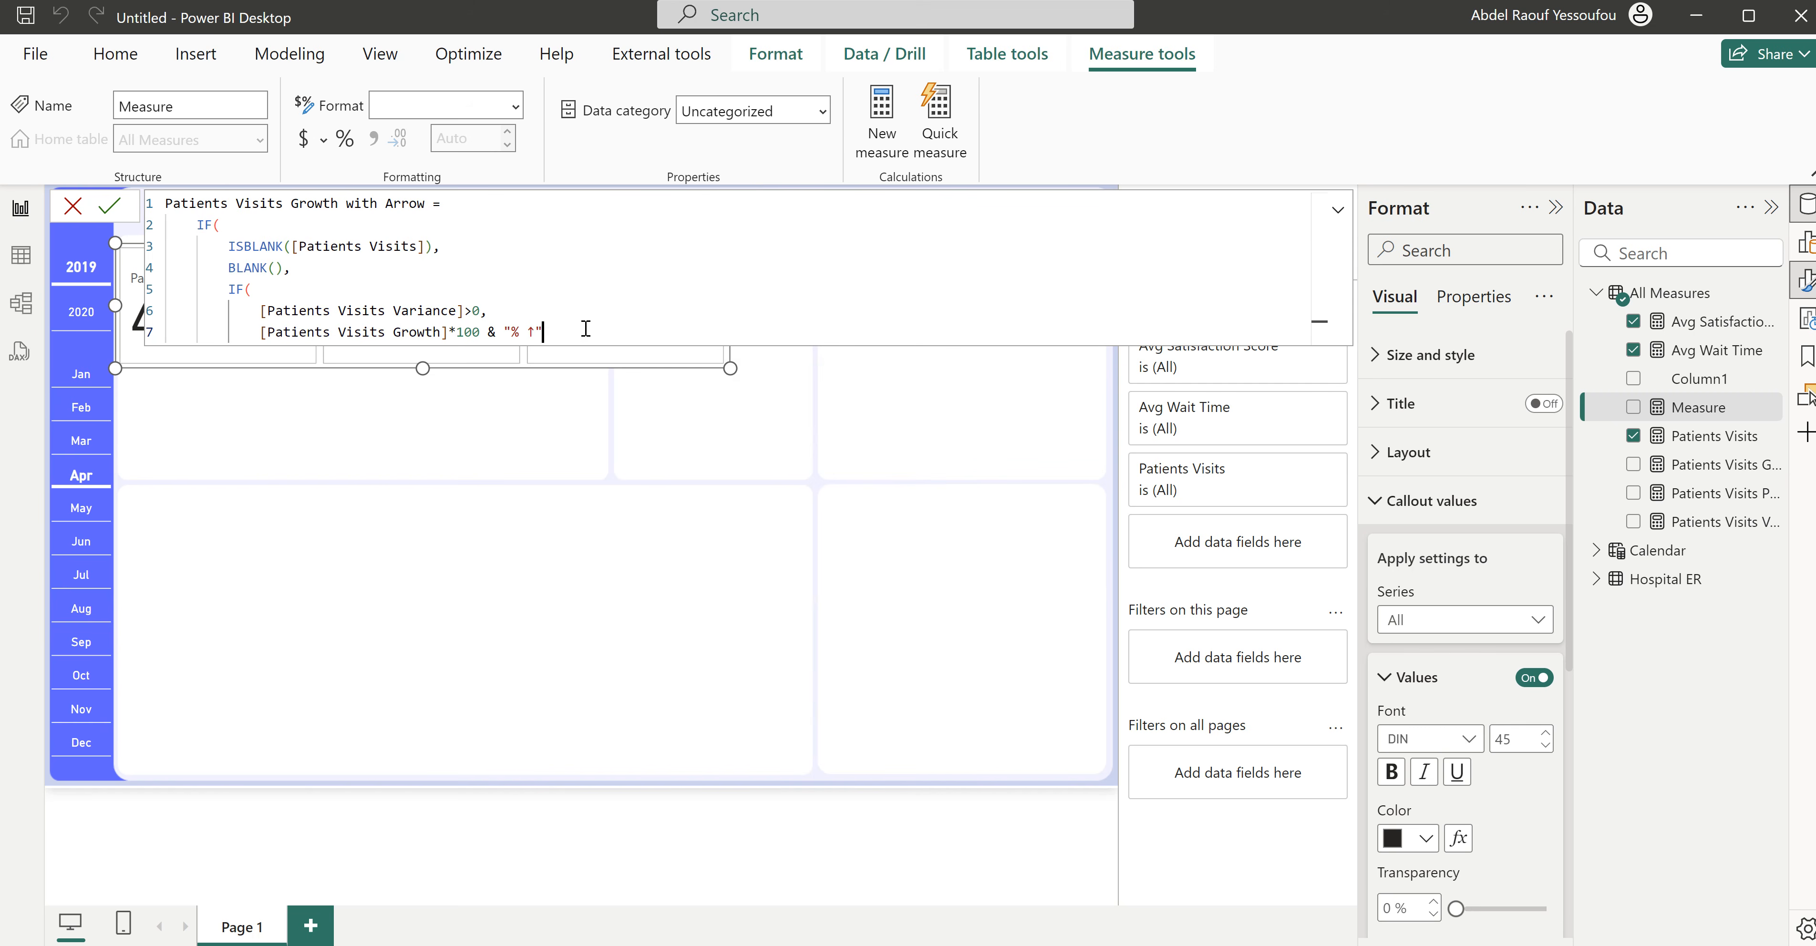
type(",")
key("Return")
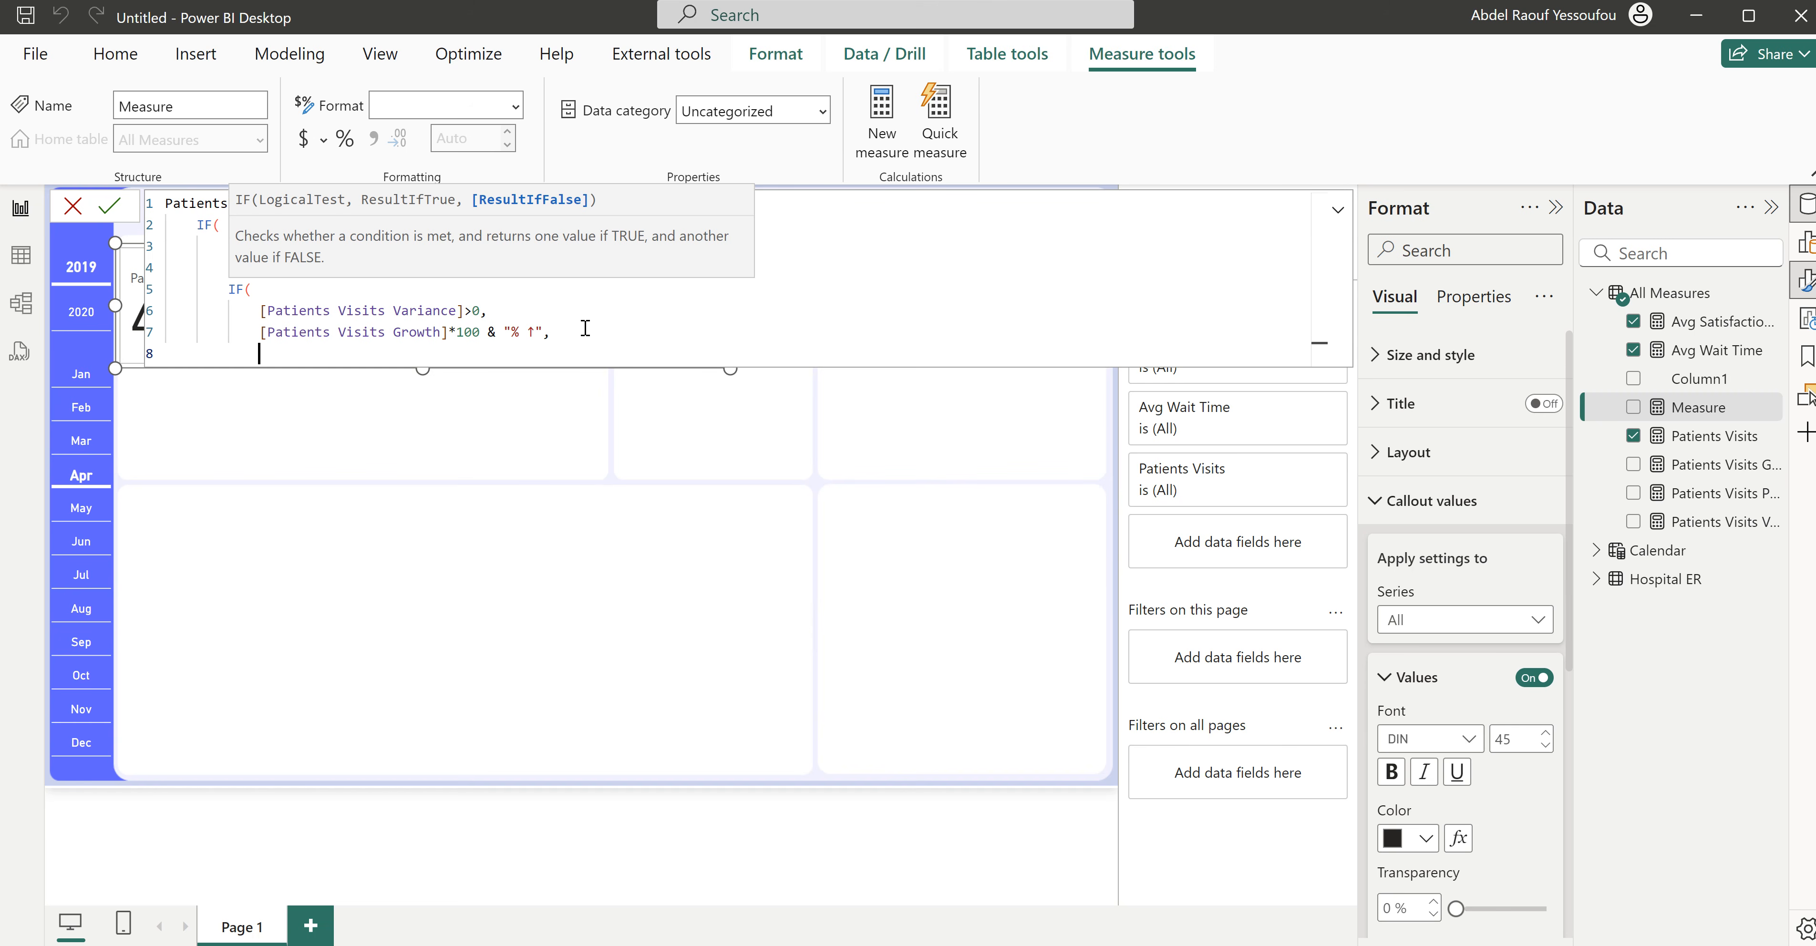
left_click(472, 311)
type("=")
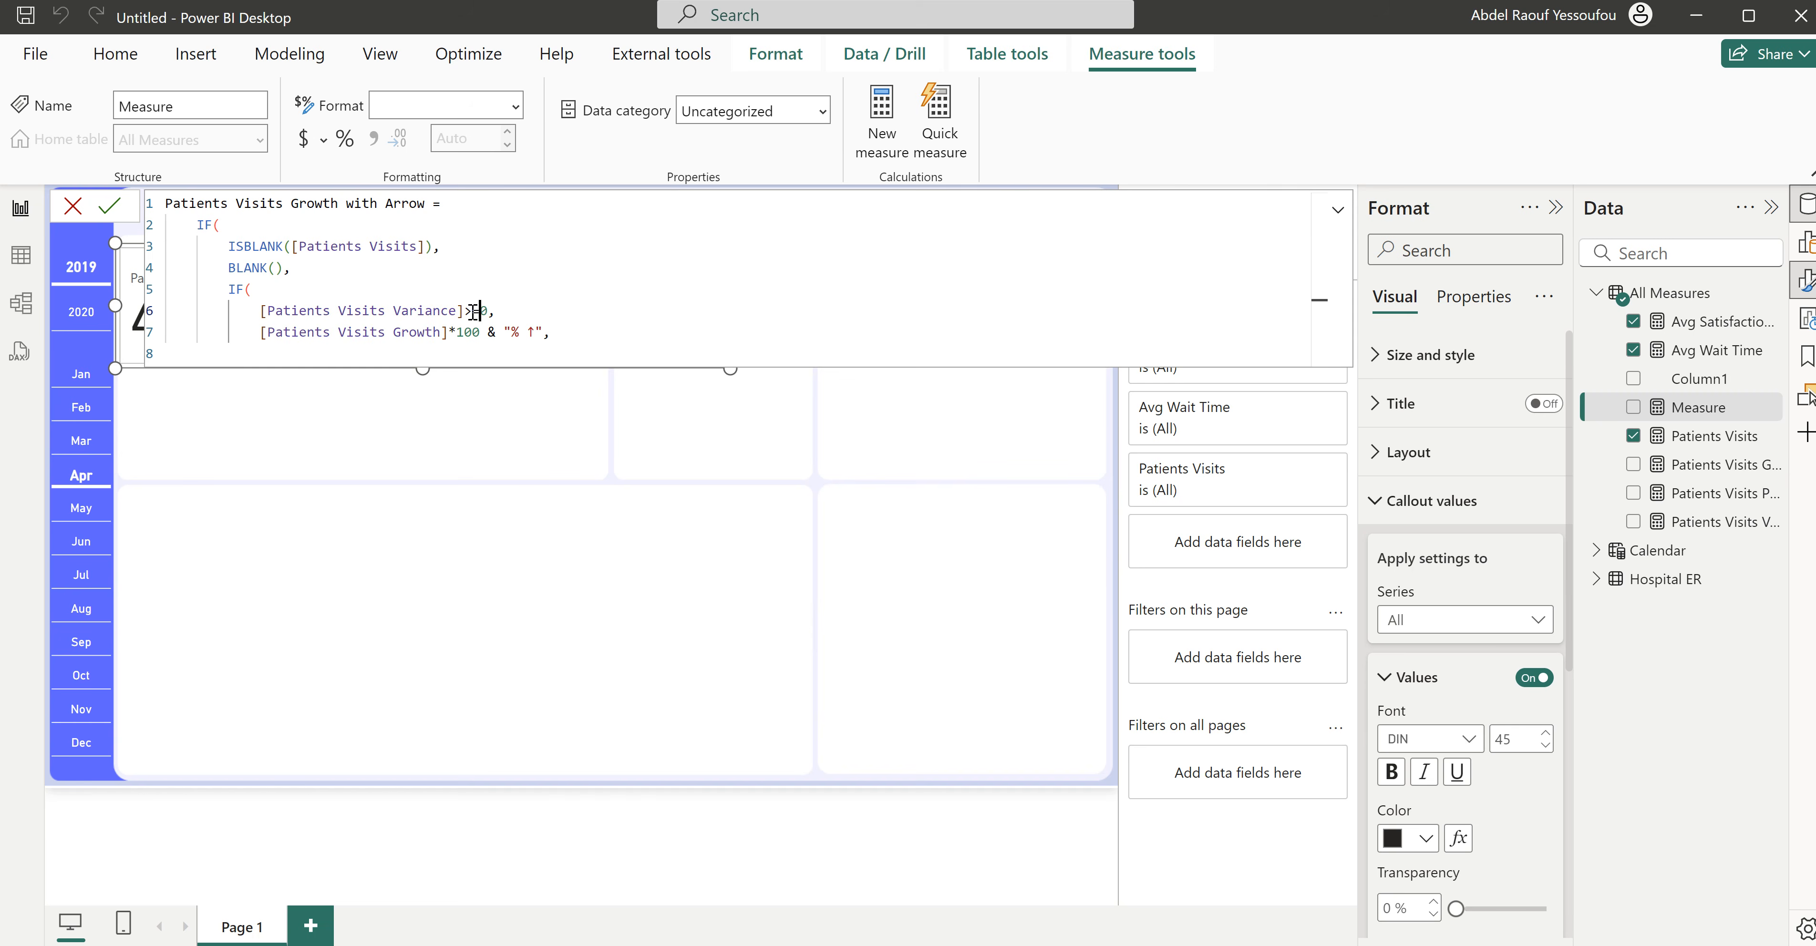
- Copy the true-result line below itself as the nested IF's false result and delete the up arrow from the copy
left_click(554, 331)
left_click_drag(554, 331, 258, 332)
key("ctrl+c")
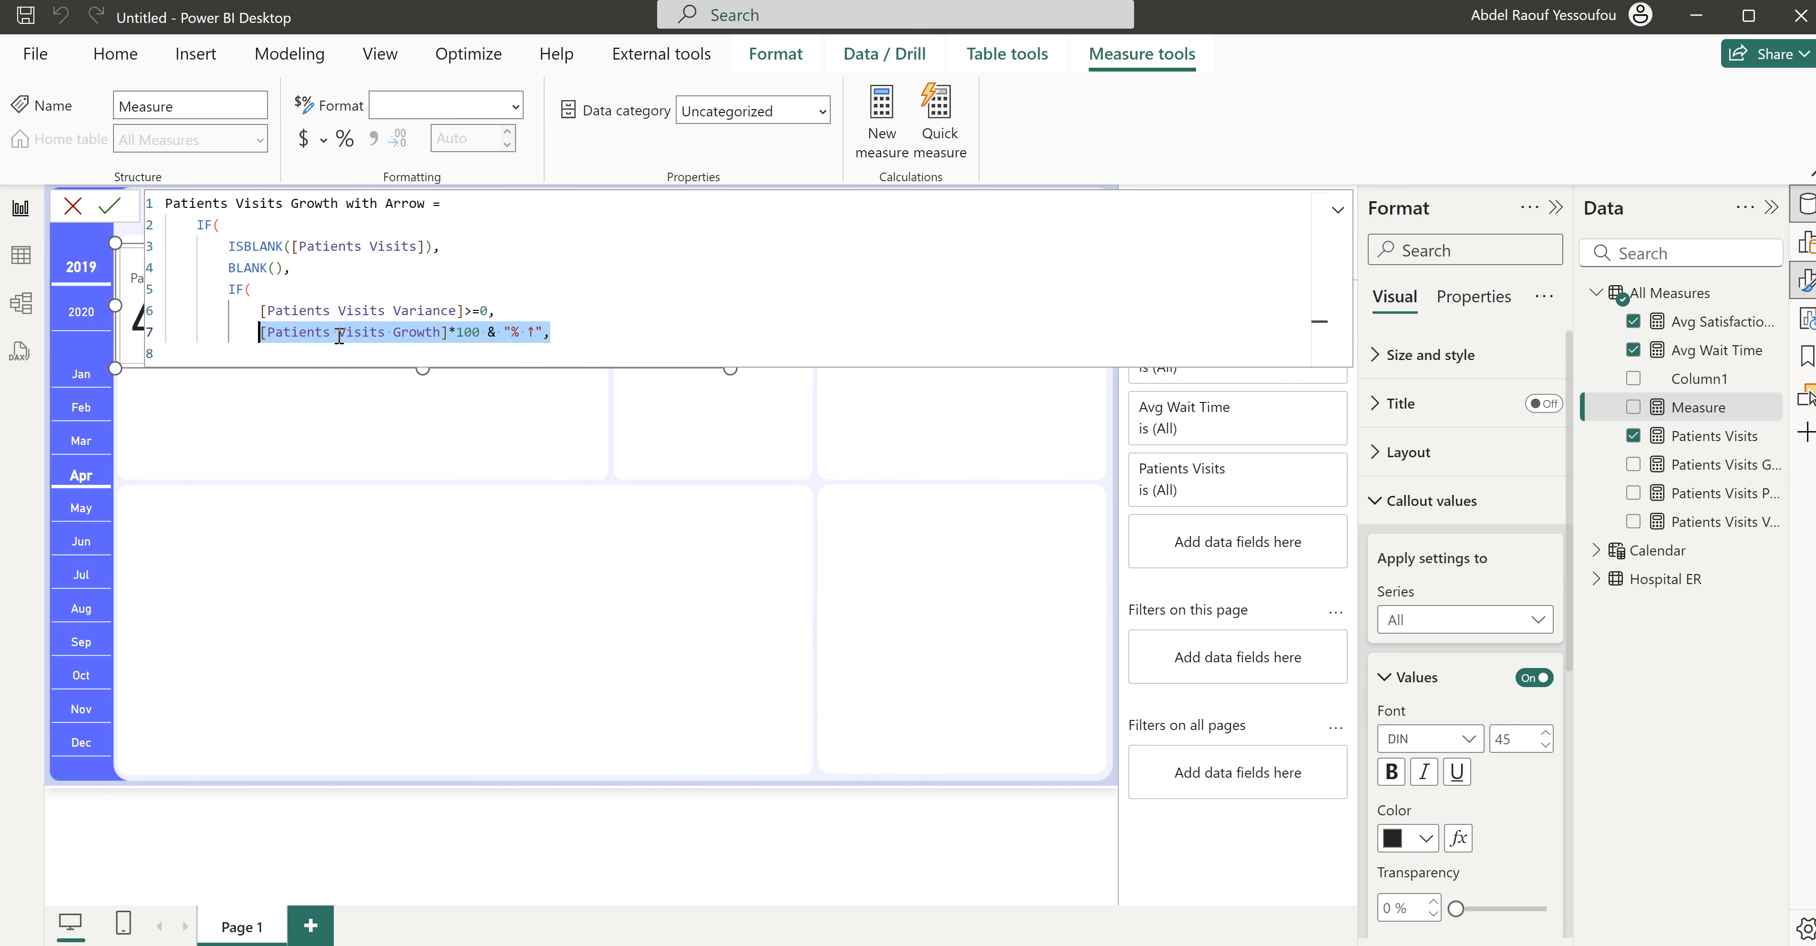
left_click(603, 339)
key("Return")
key("ctrl+v")
left_click(534, 354)
key("BackSpace")
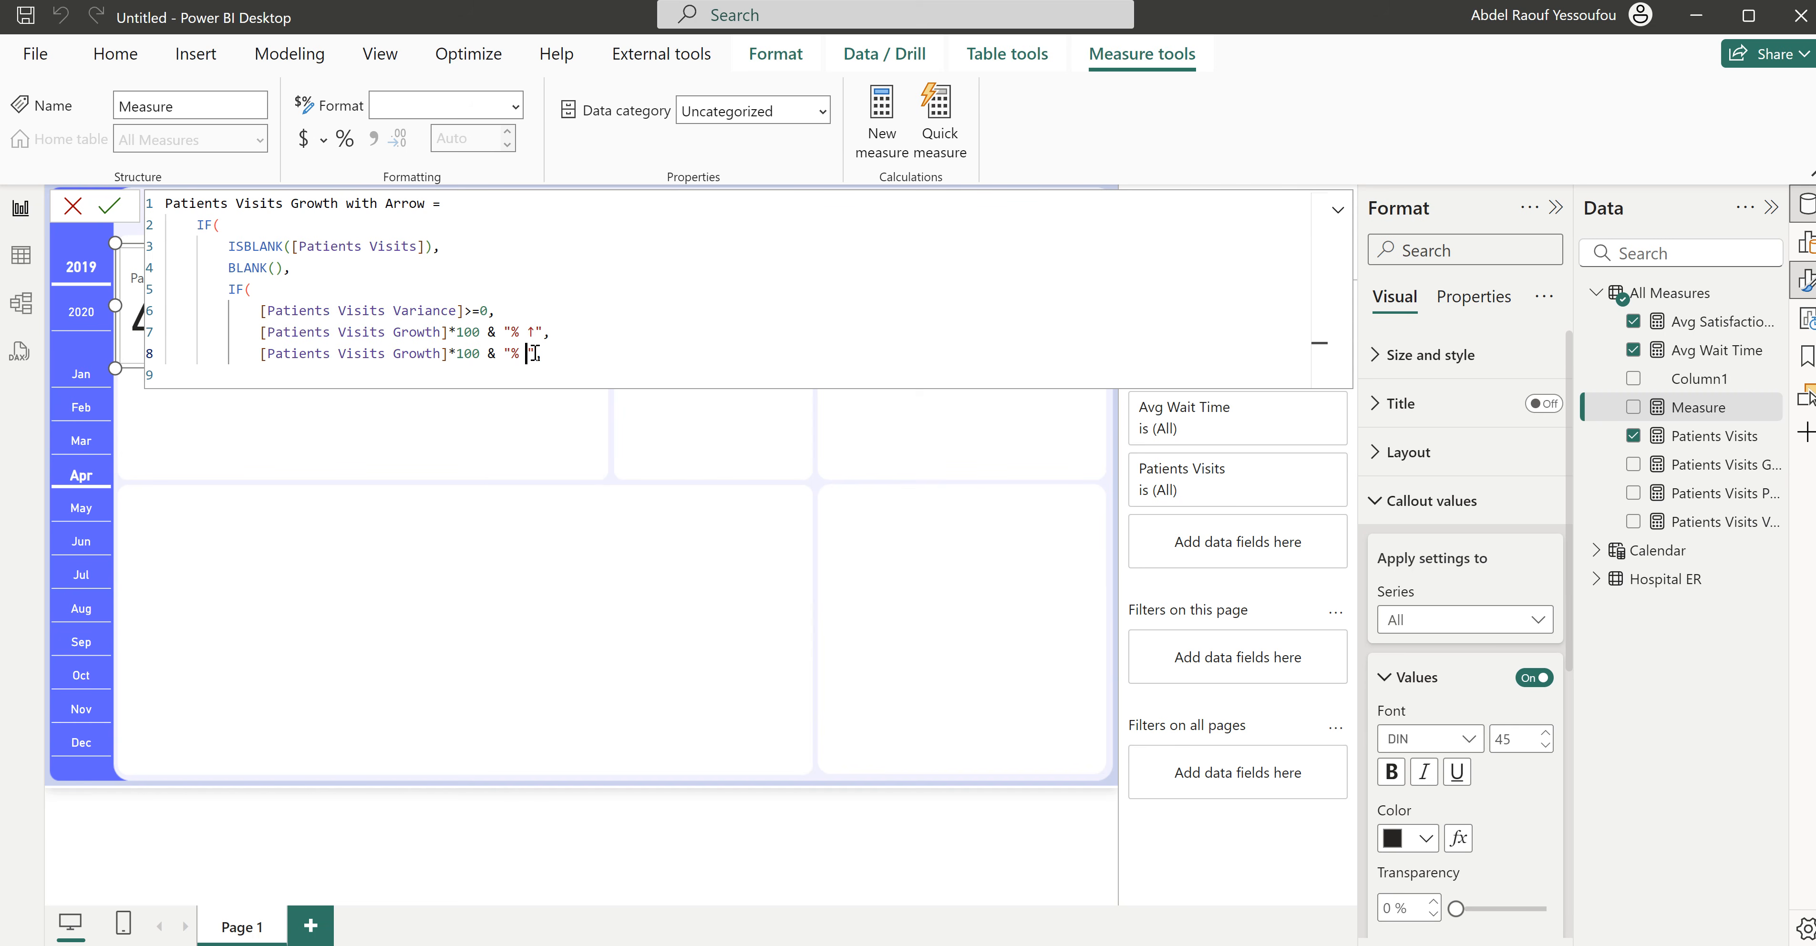
- Insert a down arrow symbol after the percent sign in the nested IF's false result
key("super+period")
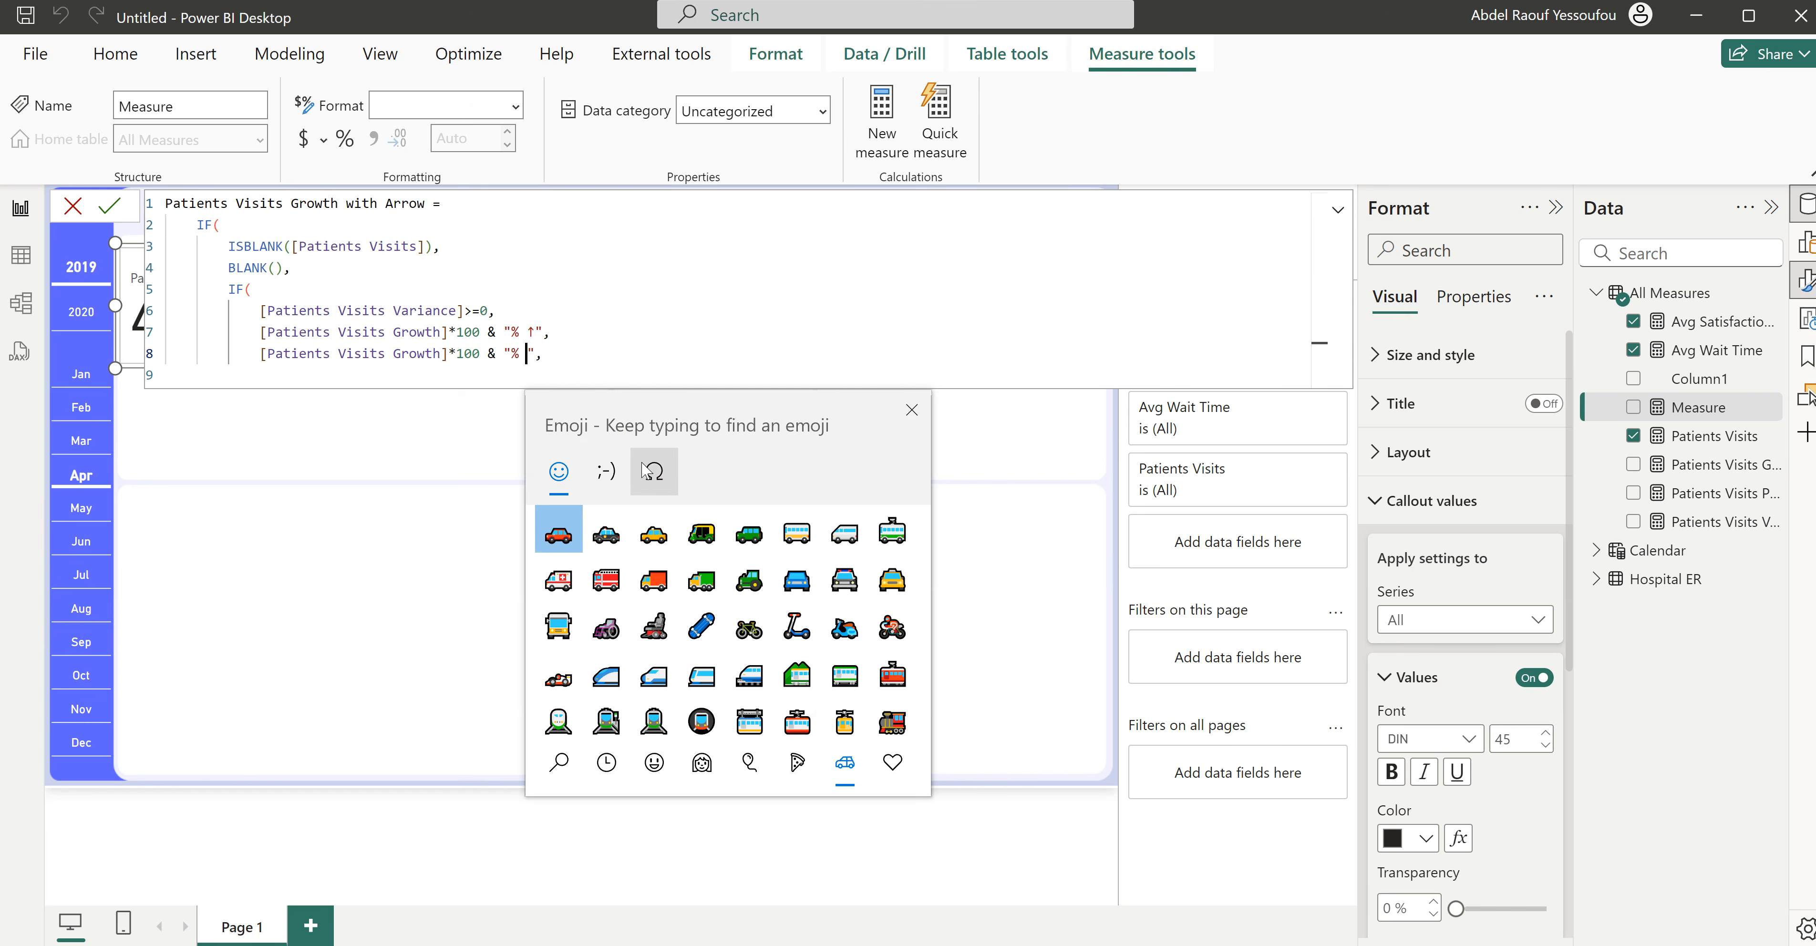
left_click(654, 471)
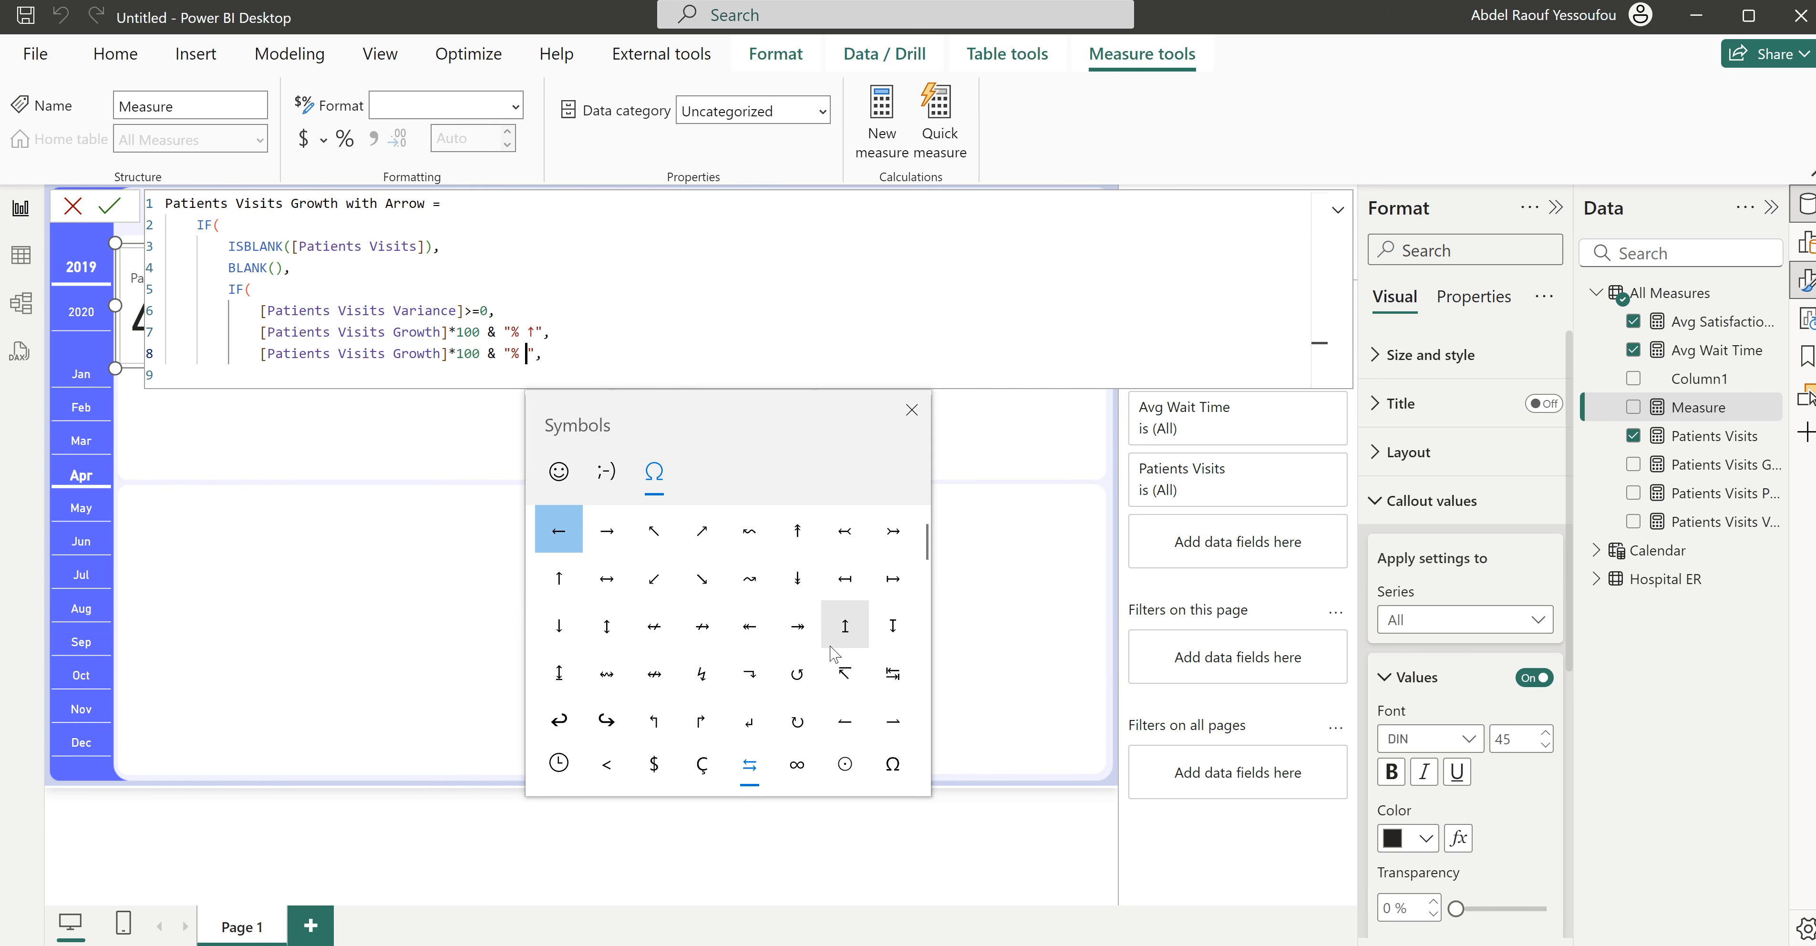
left_click(559, 626)
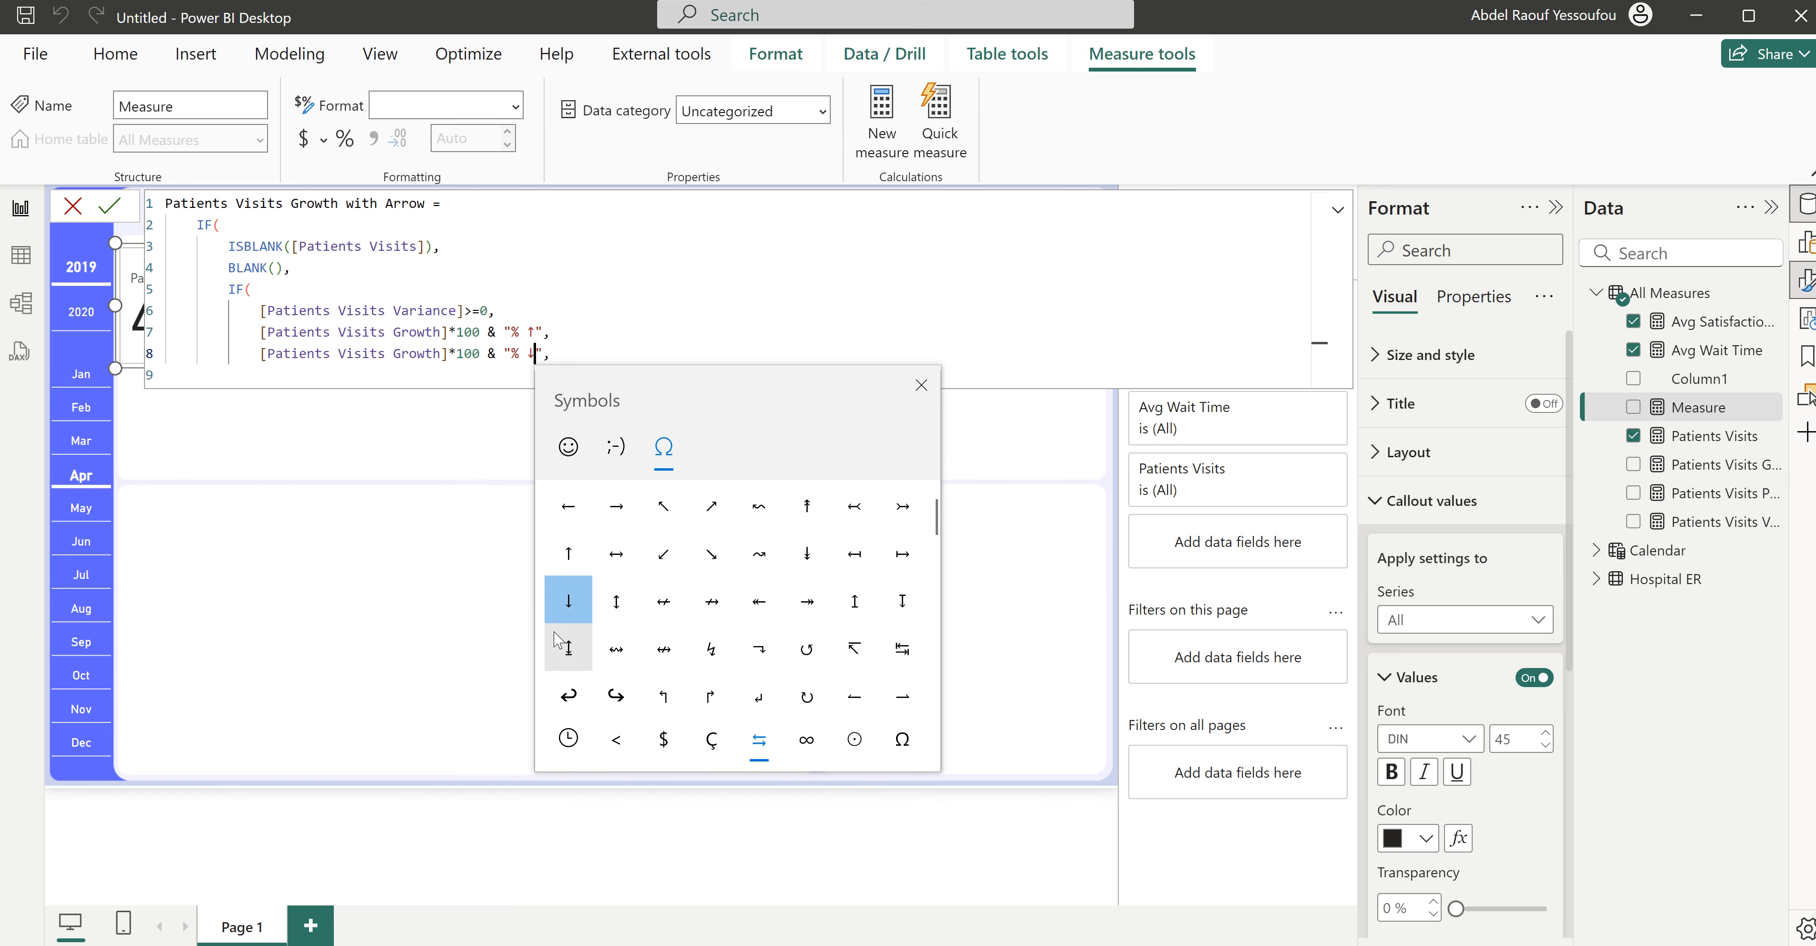
- Remove the trailing comma from the false result, close both IF functions on separate lines and commit the measure
left_click(567, 358)
key("BackSpace")
key("Return")
type(")")
key("Return")
key("BackSpace")
type(")")
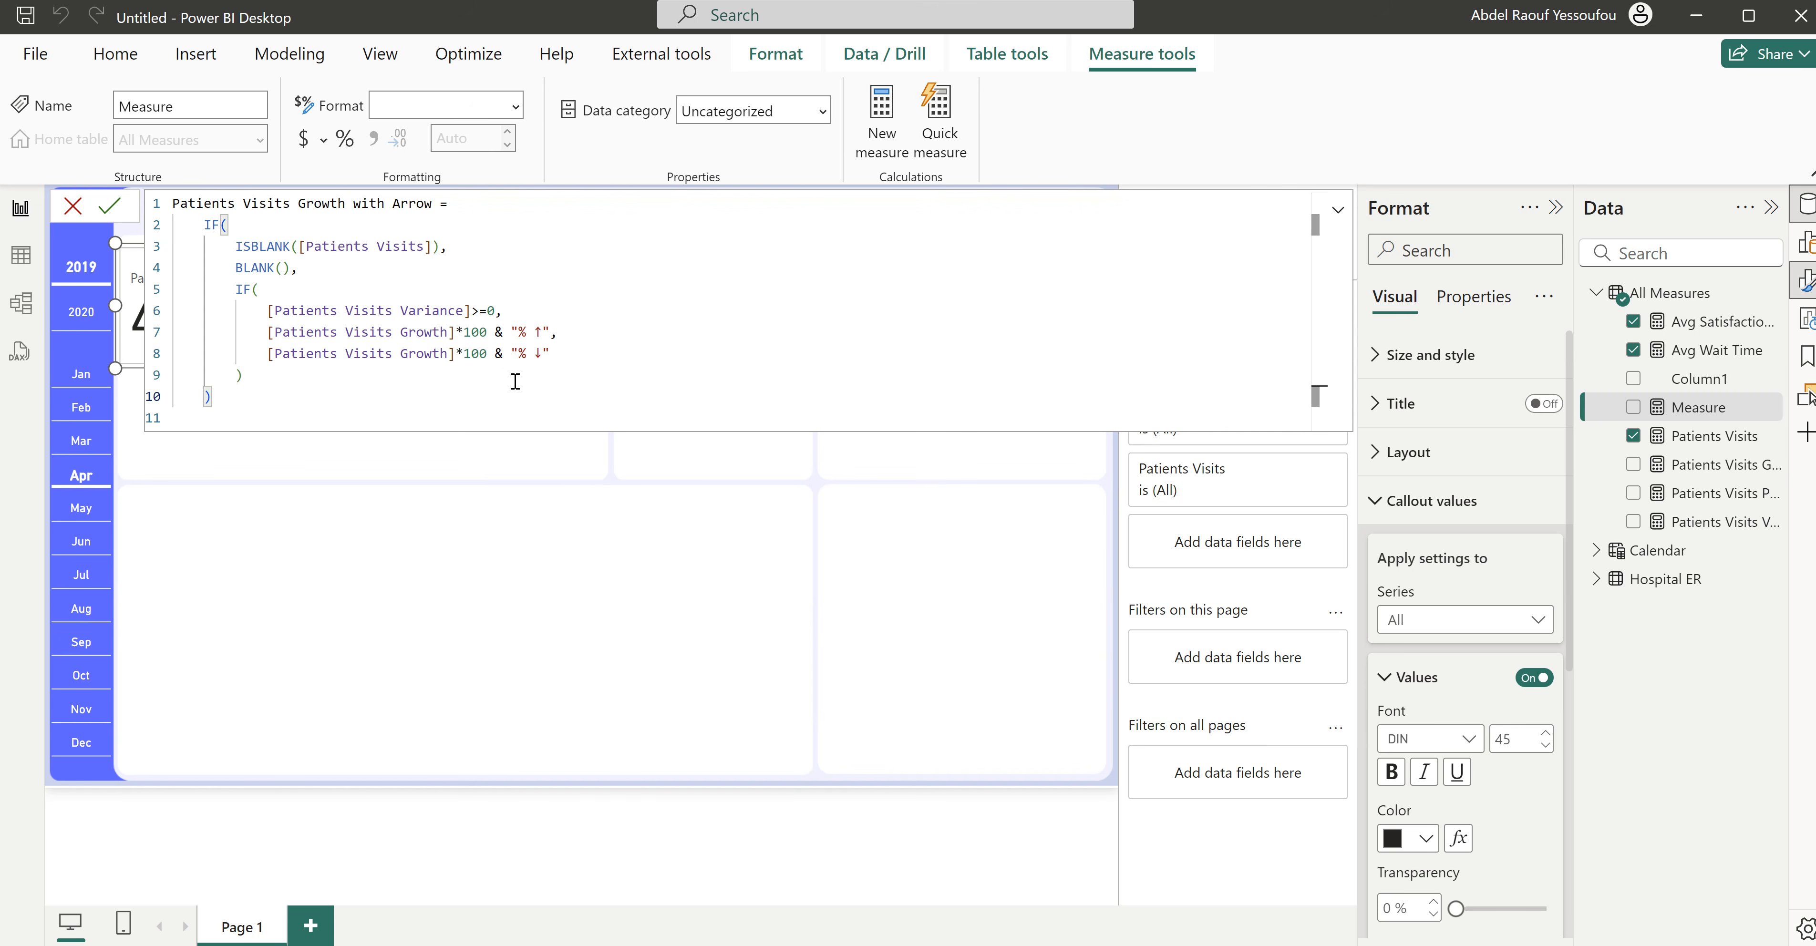
left_click(568, 282)
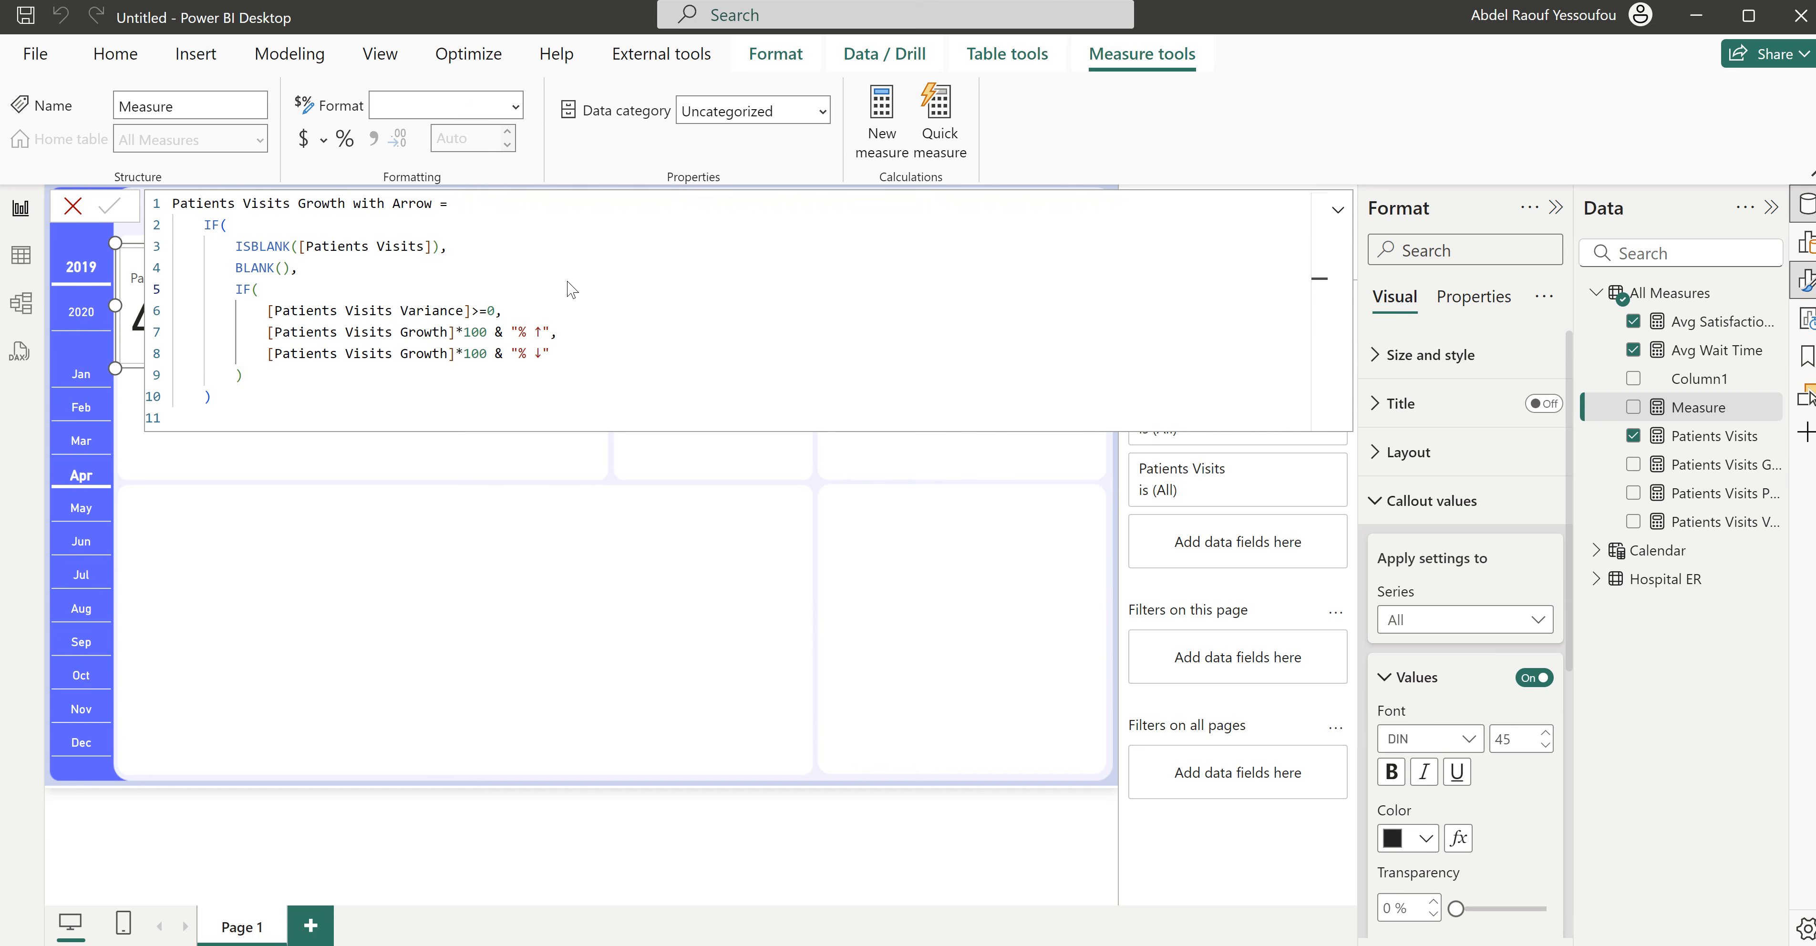
- Commit the Patients Visits Growth with Arrow measure, show it in a new card in the page's empty lower area and filter to May
key("Return")
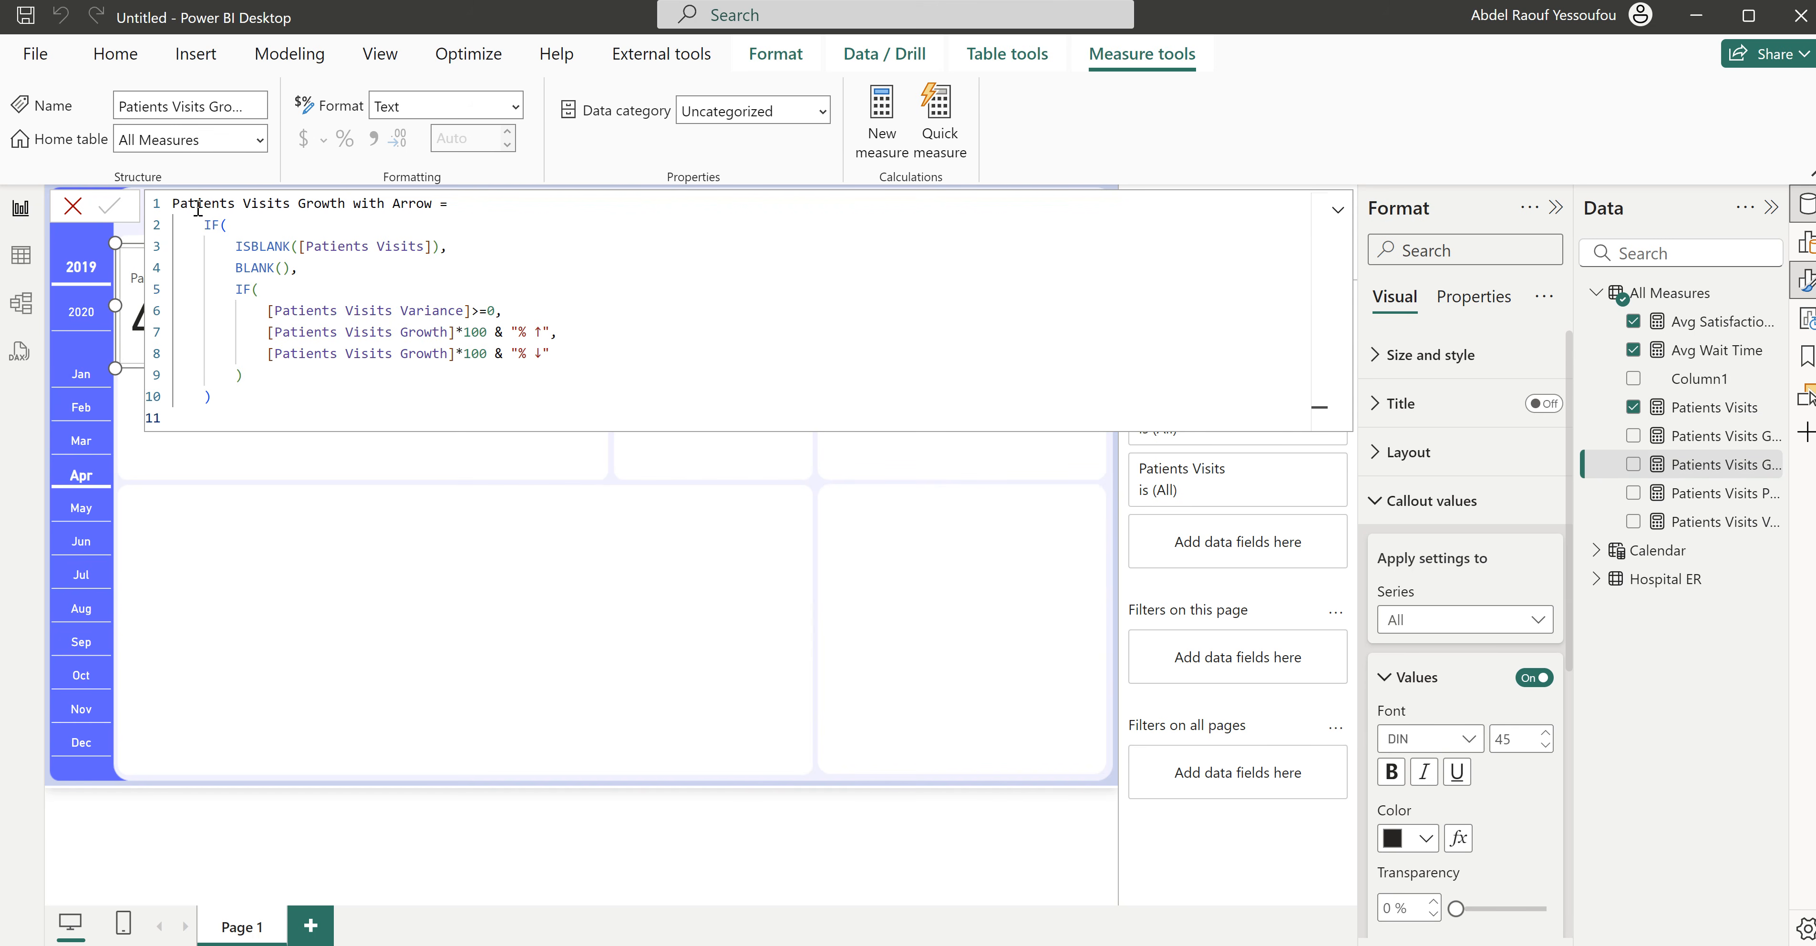
left_click(73, 212)
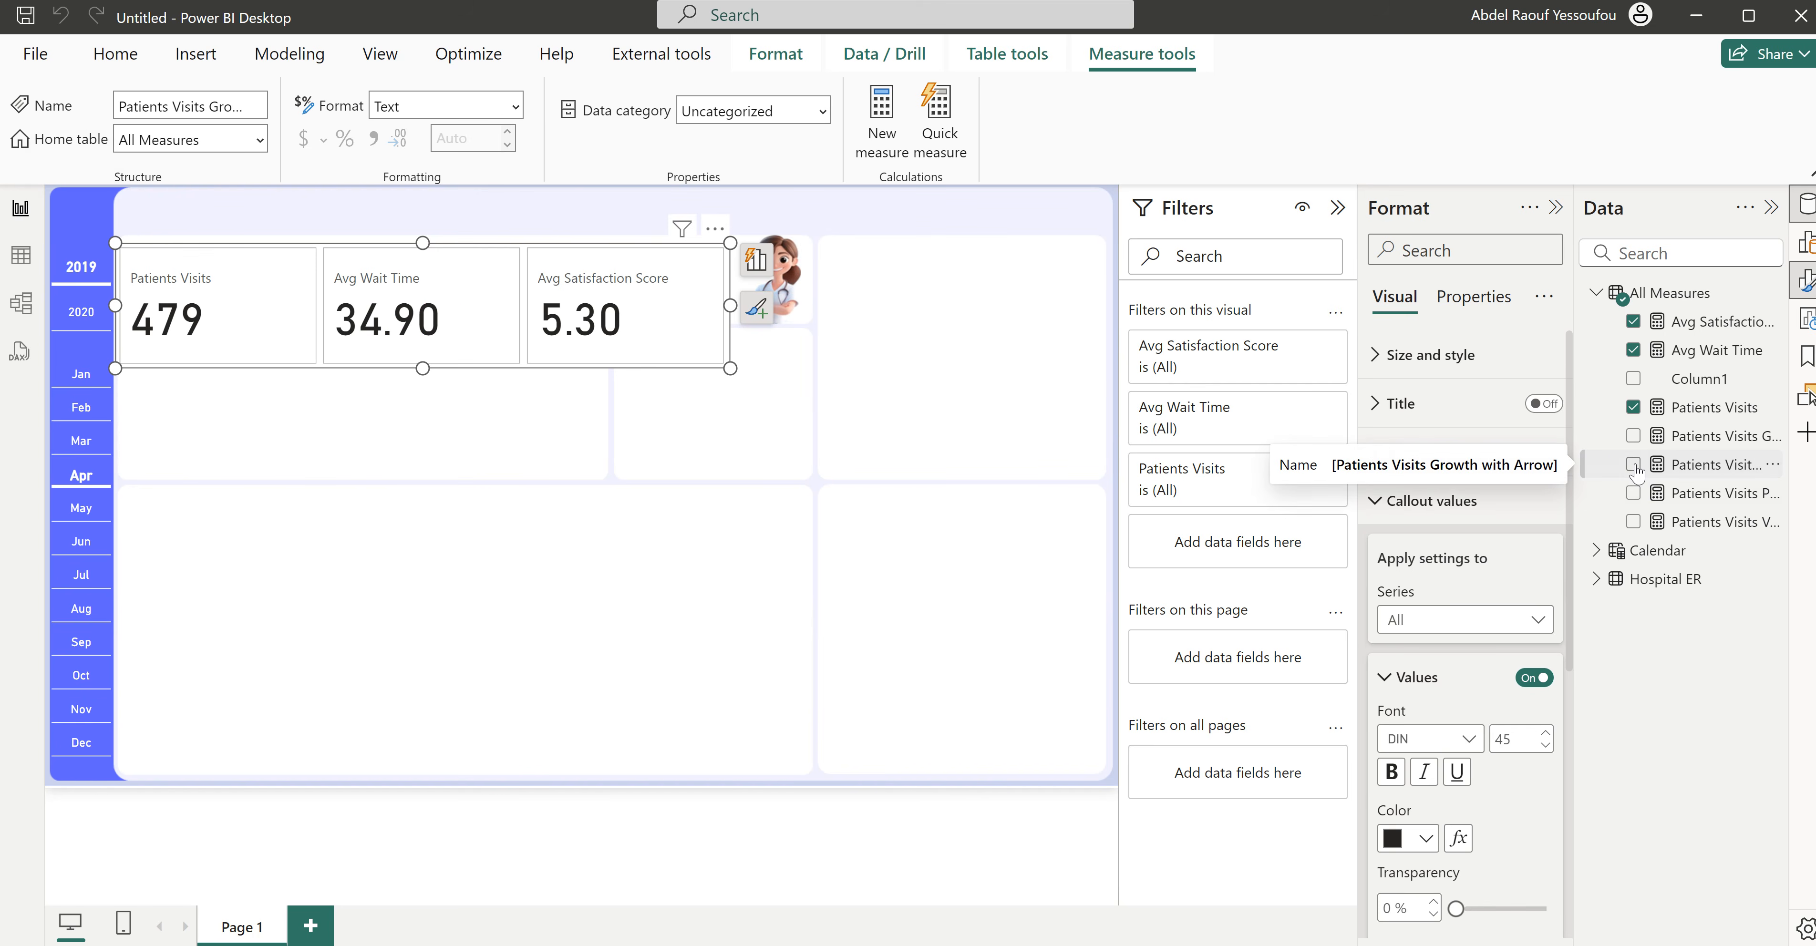
left_click(799, 467)
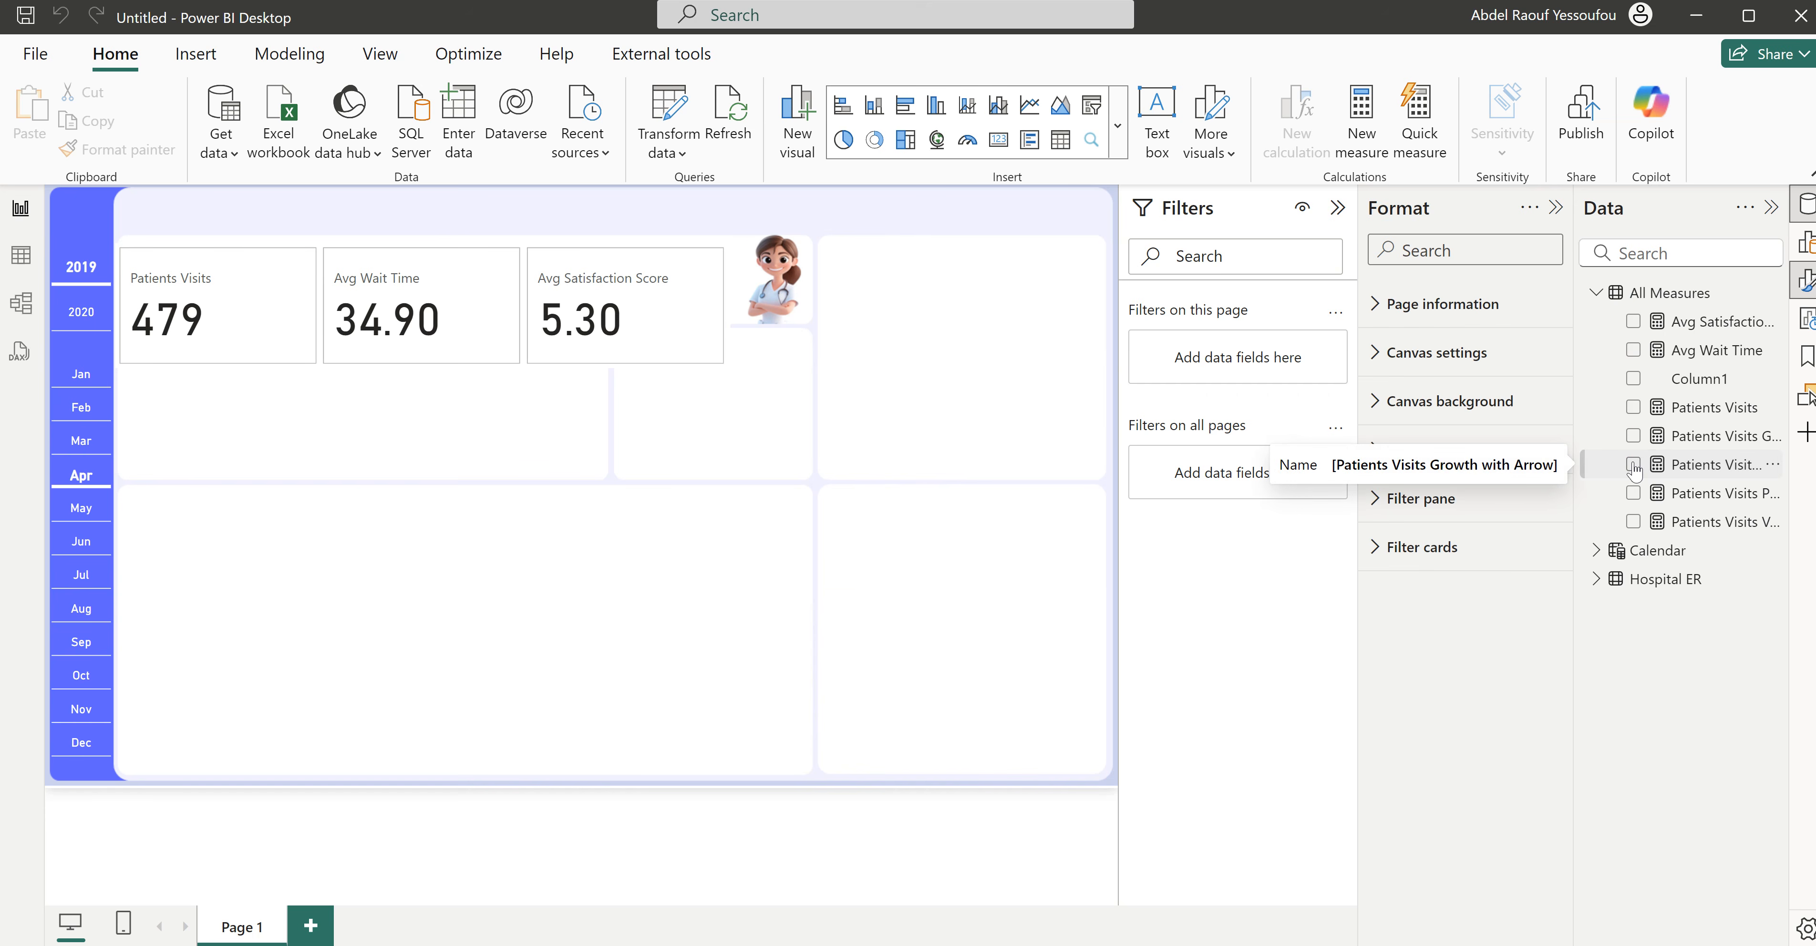
left_click(1634, 467)
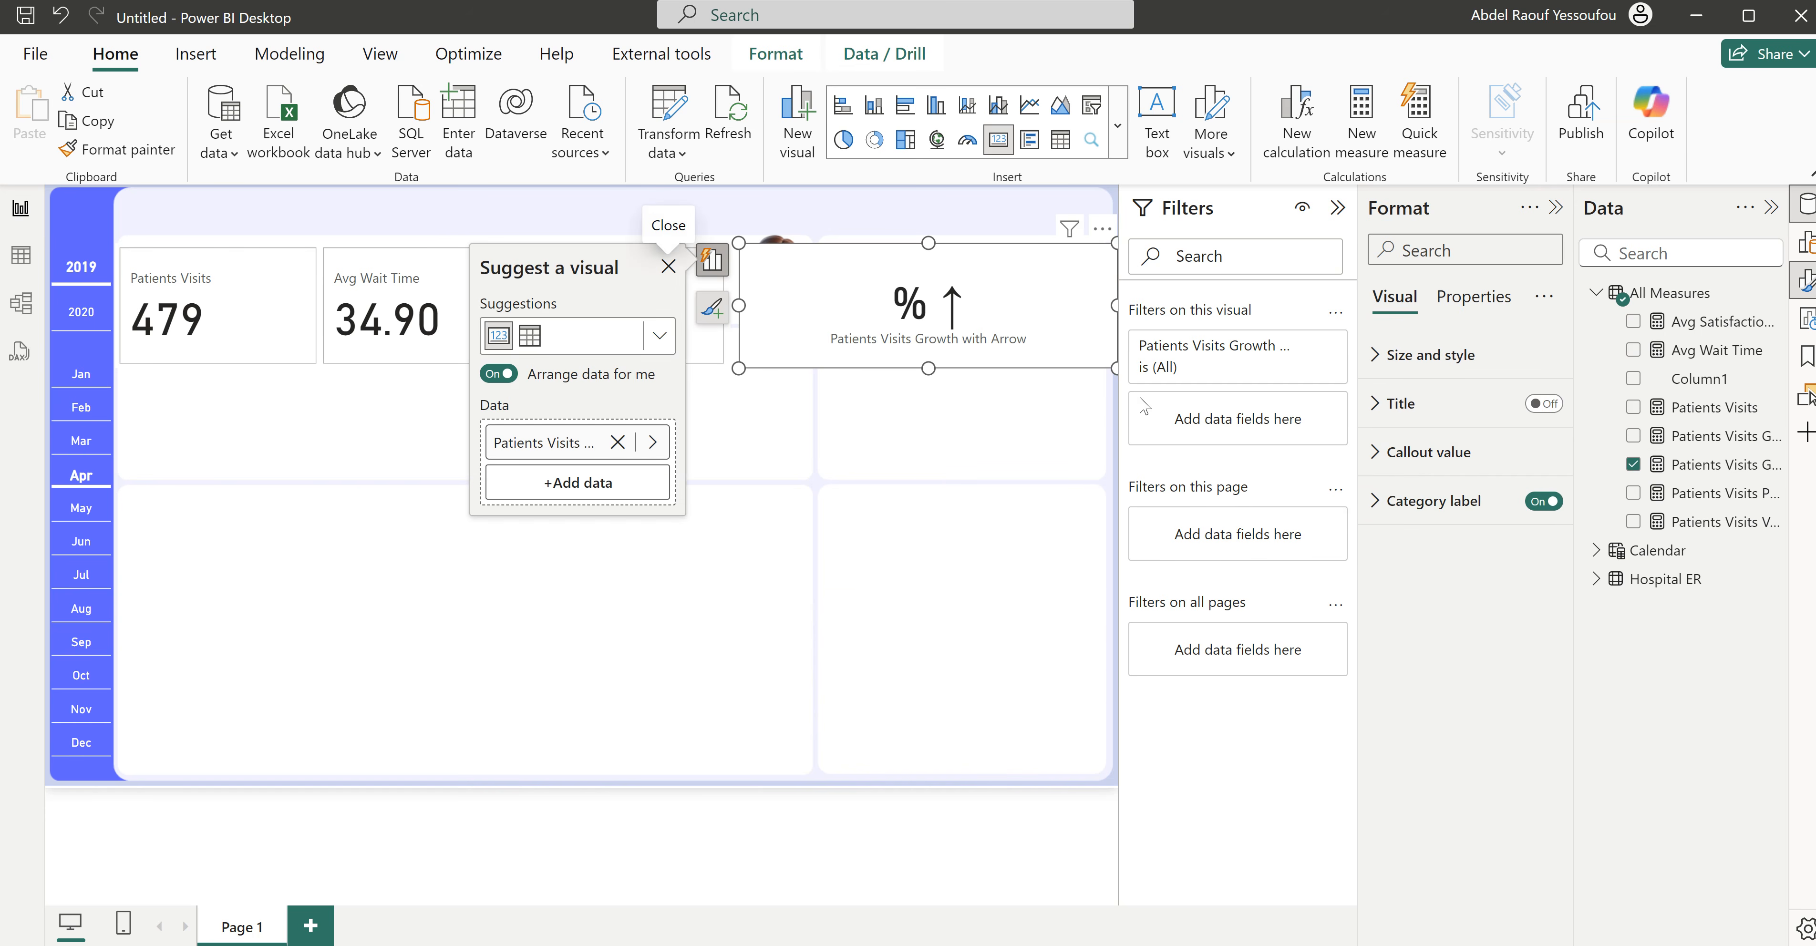
left_click_drag(849, 327, 606, 569)
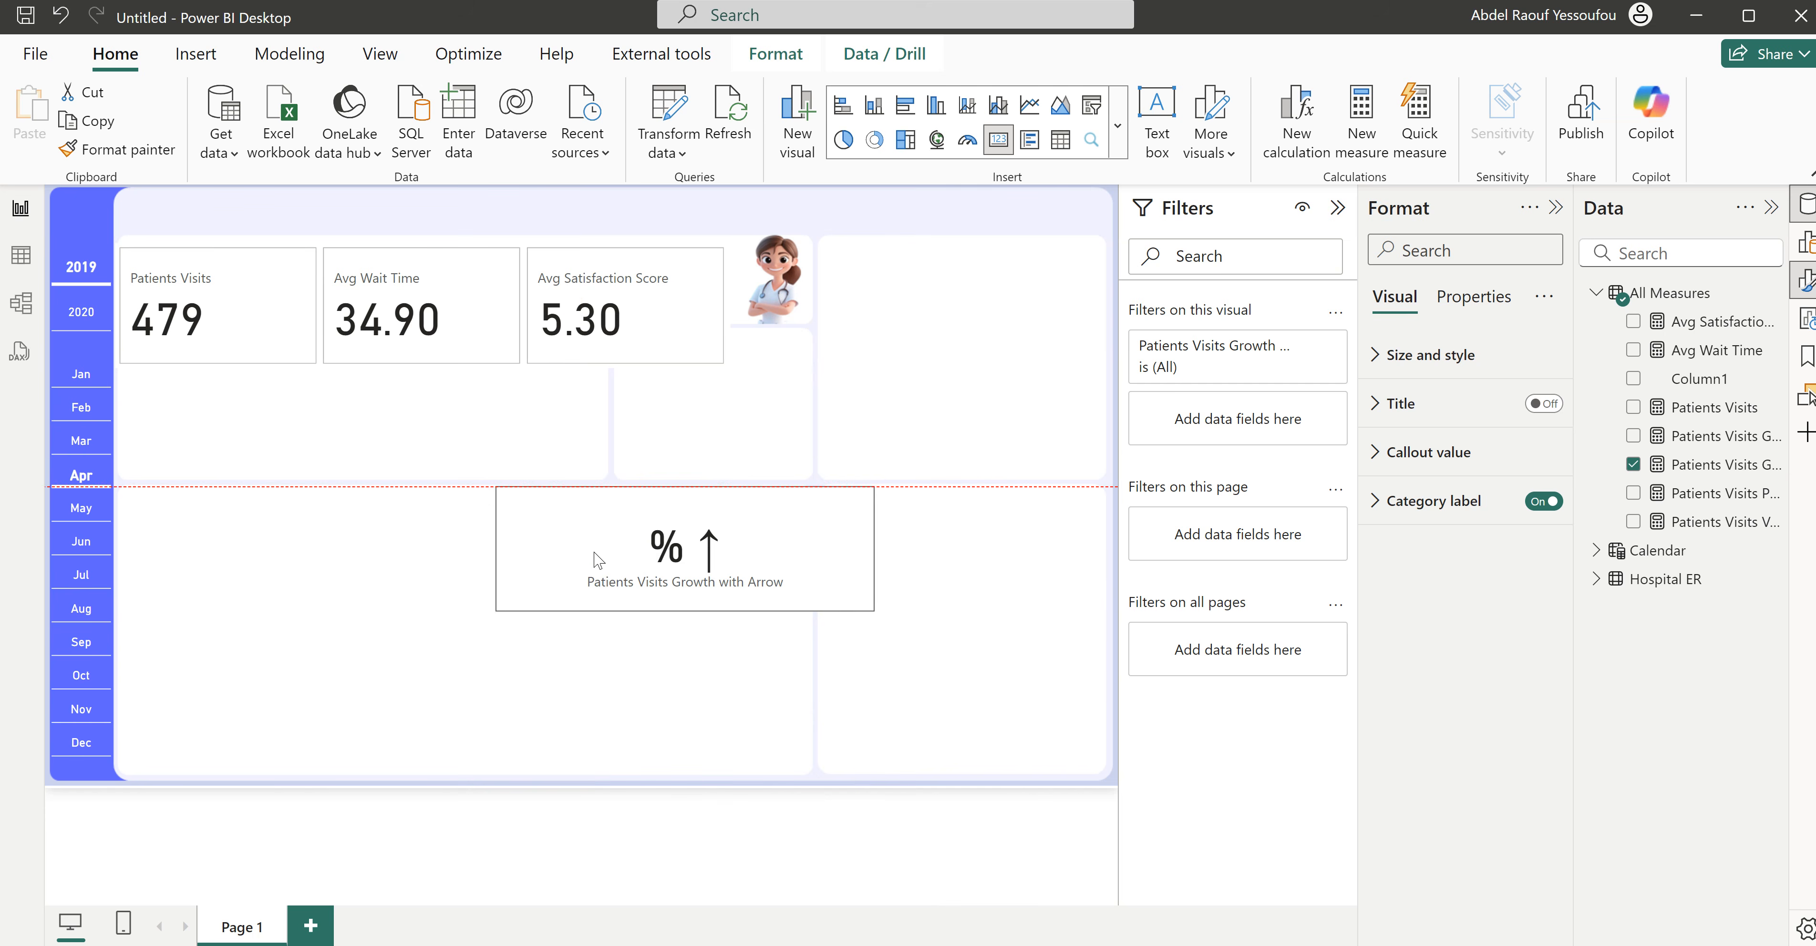
left_click(81, 525)
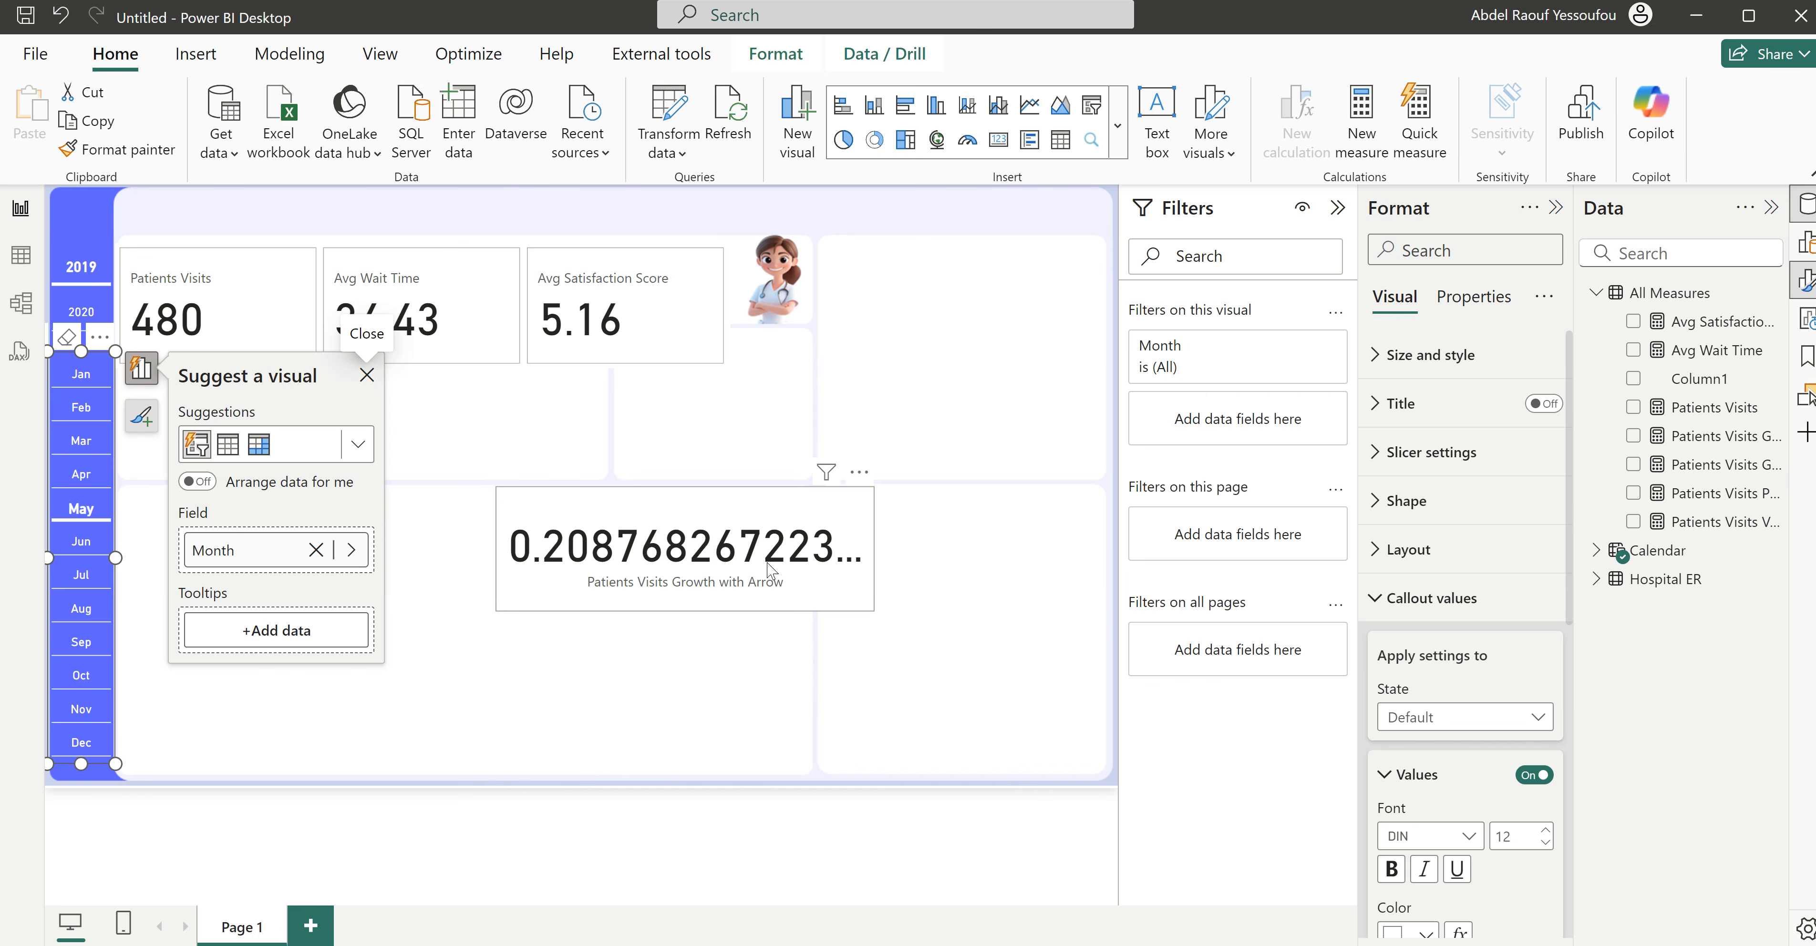
- Wrap the growth calculation in the arrow measure's up-arrow result in ROUND with 1 decimal digit
left_click(1702, 481)
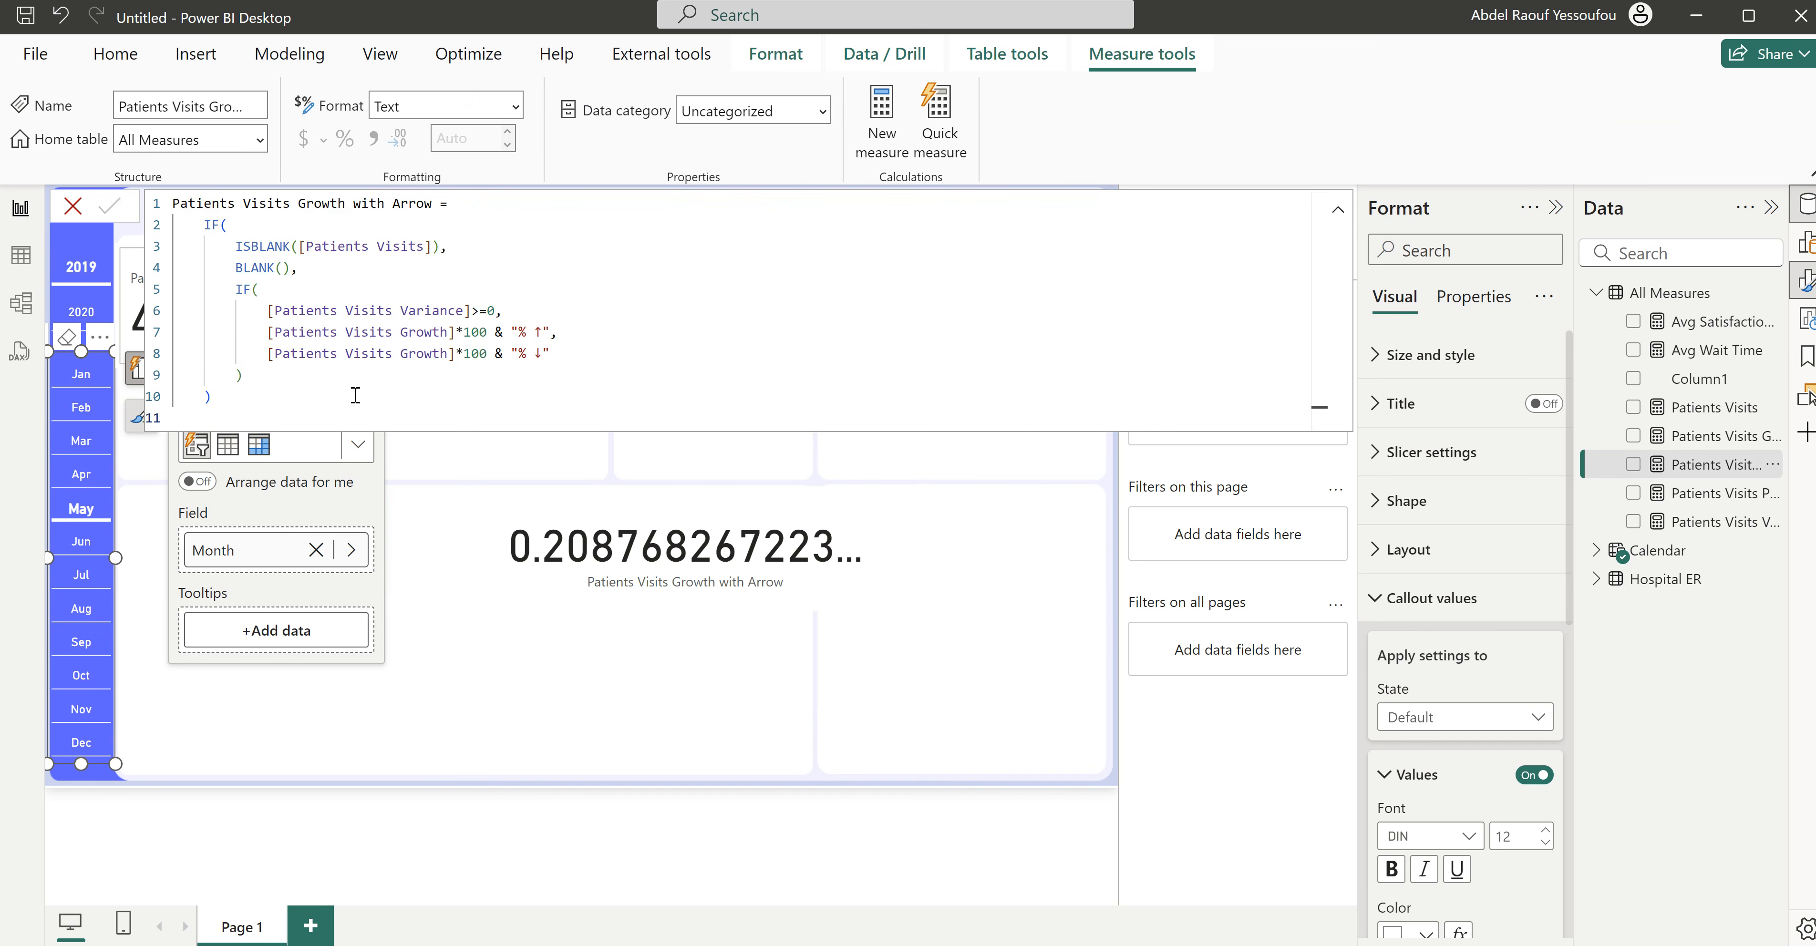
left_click(269, 332)
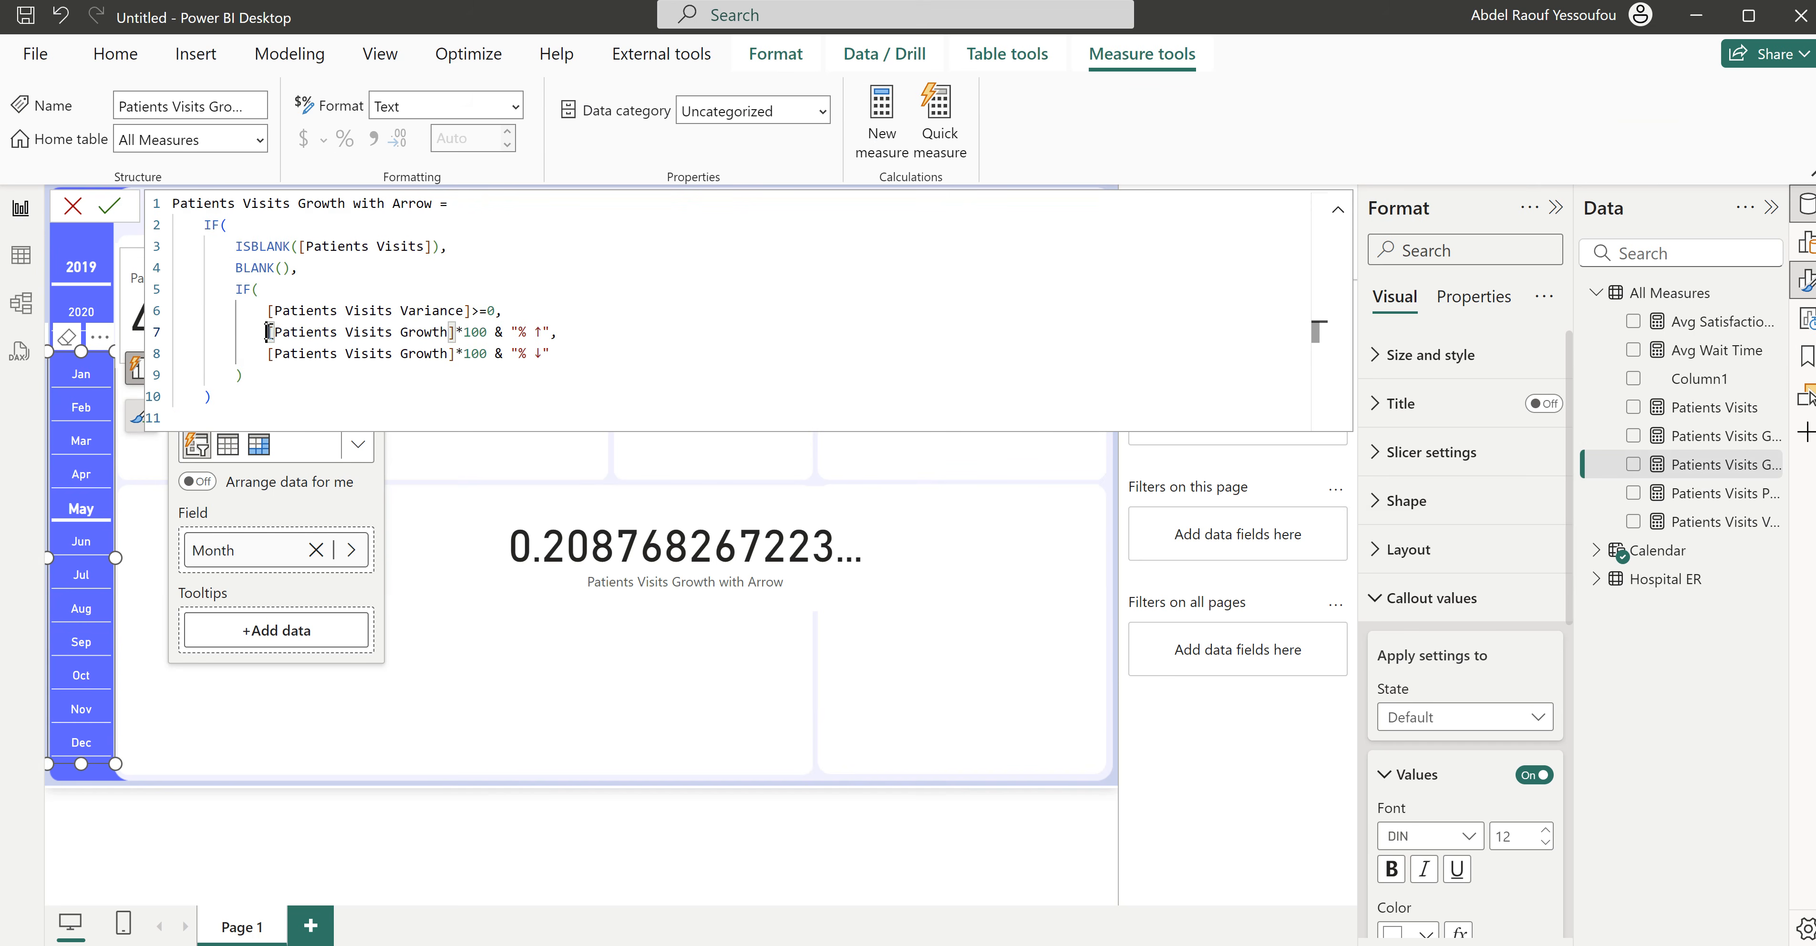
type("ROUND(")
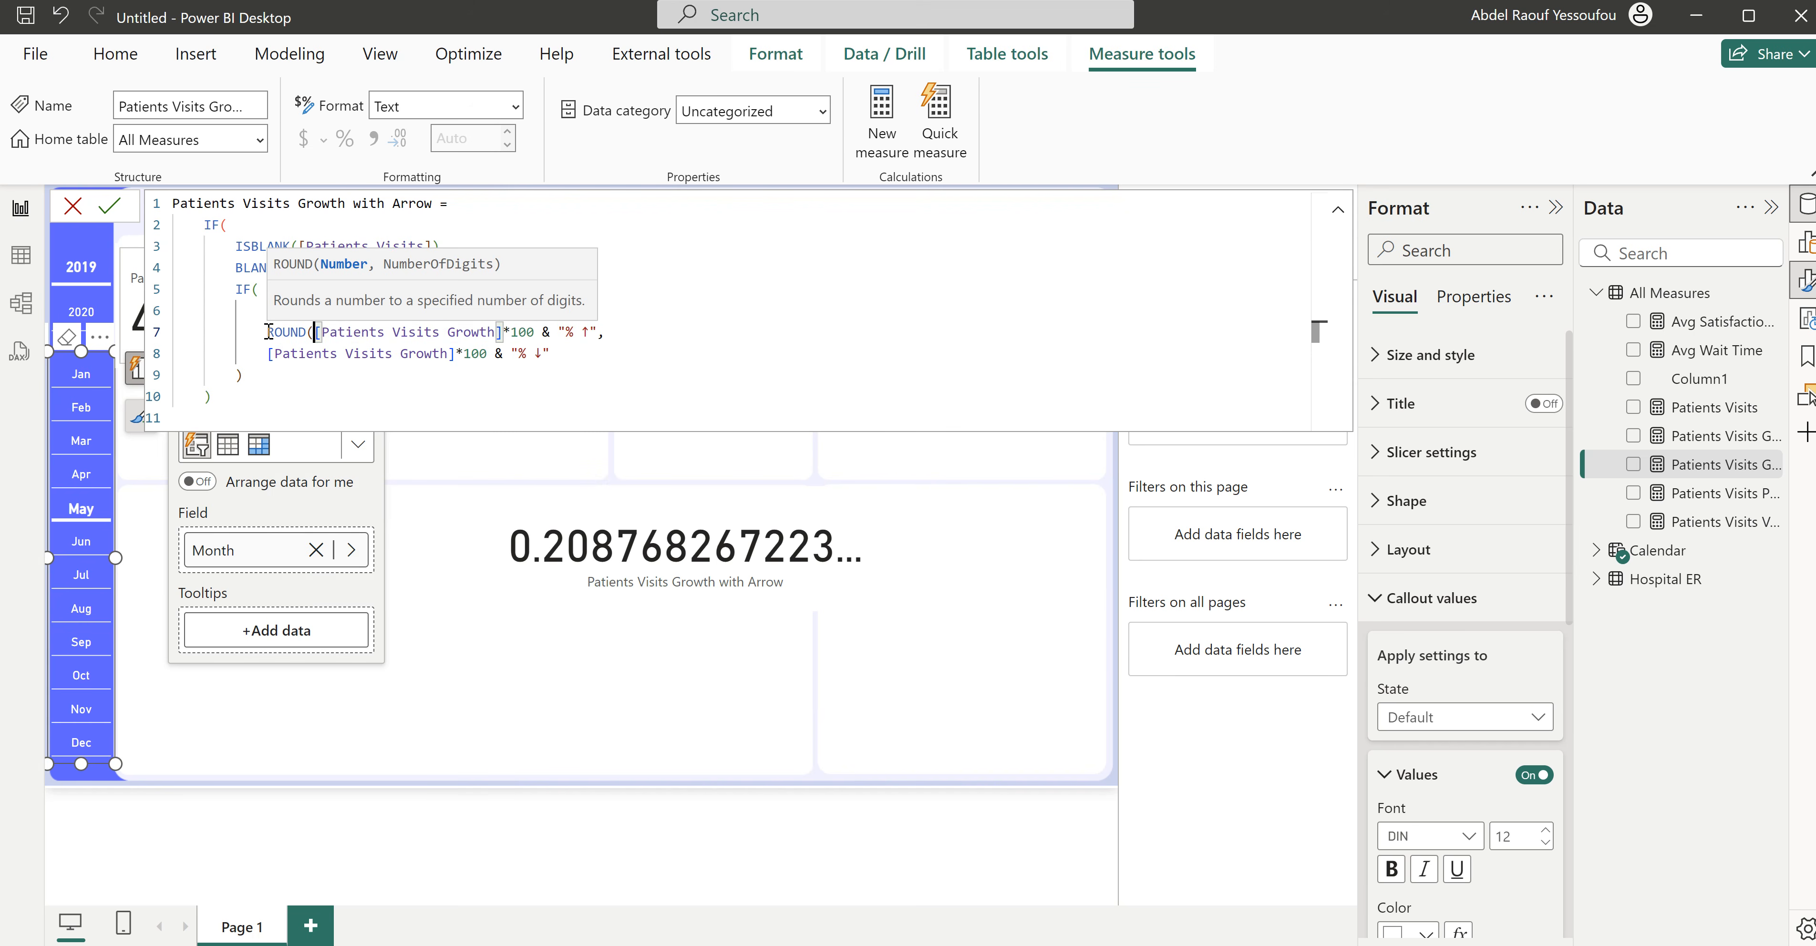
left_click(535, 328)
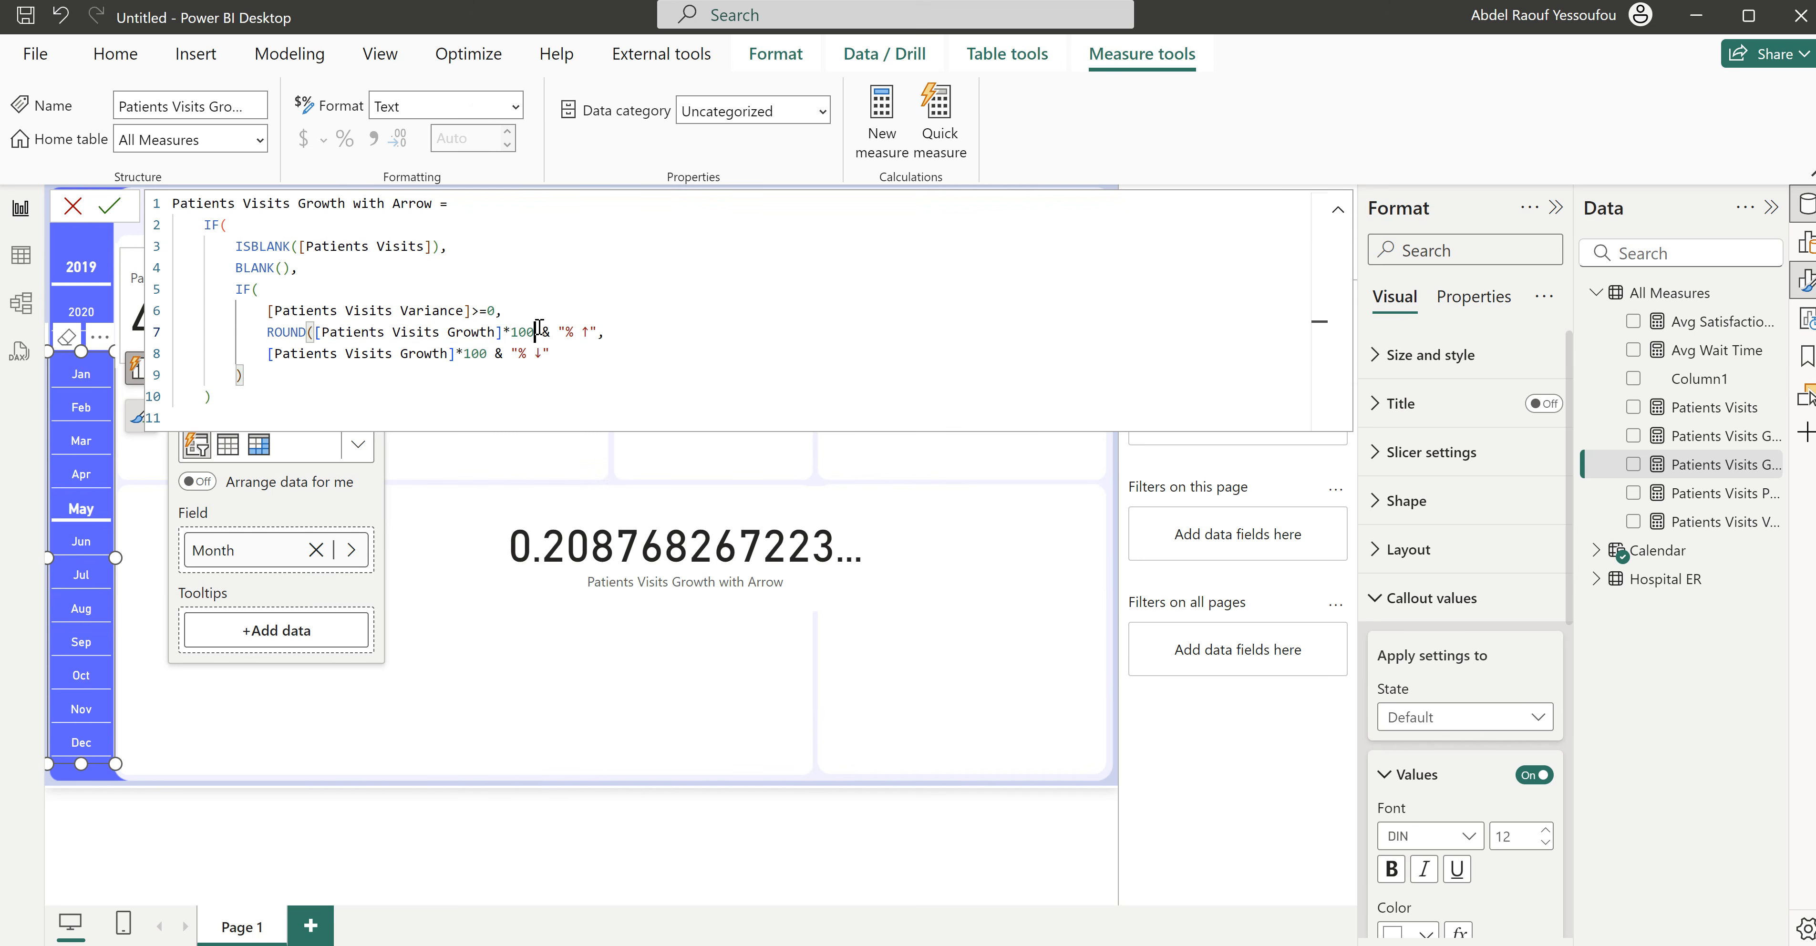
type(",1)")
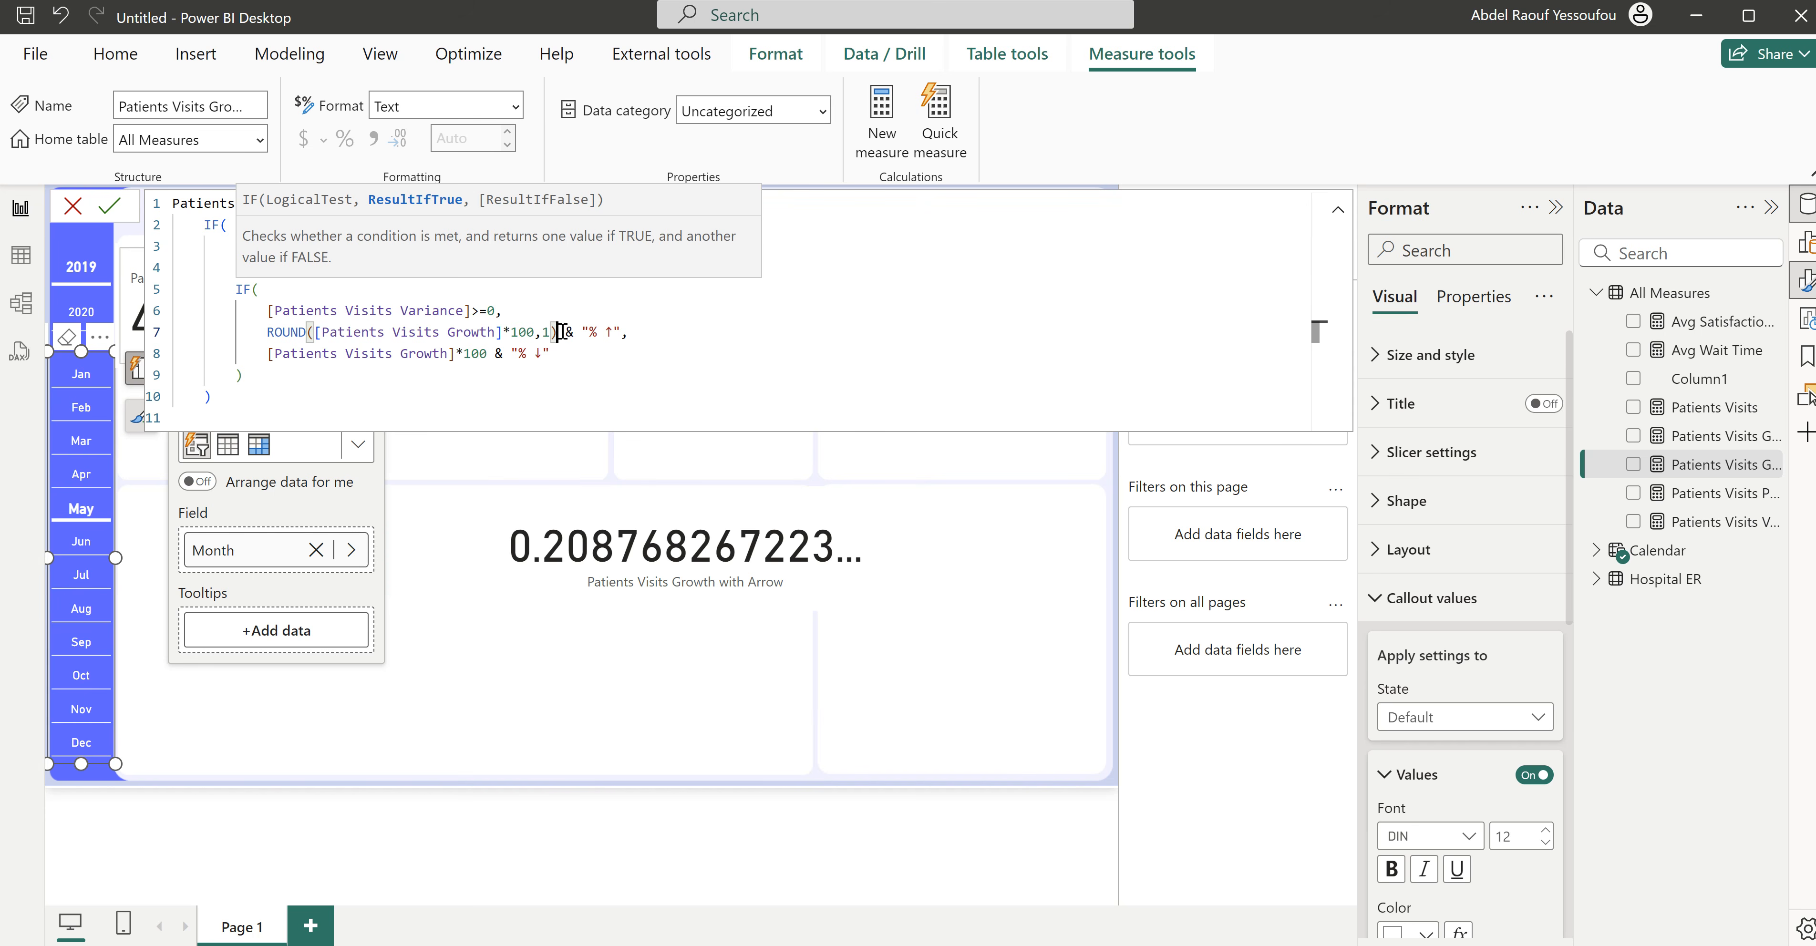
- Replace the growth calculation in the down-arrow result with the same ROUND expression and commit the measure
left_click_drag(554, 332, 266, 332)
key("ctrl+c")
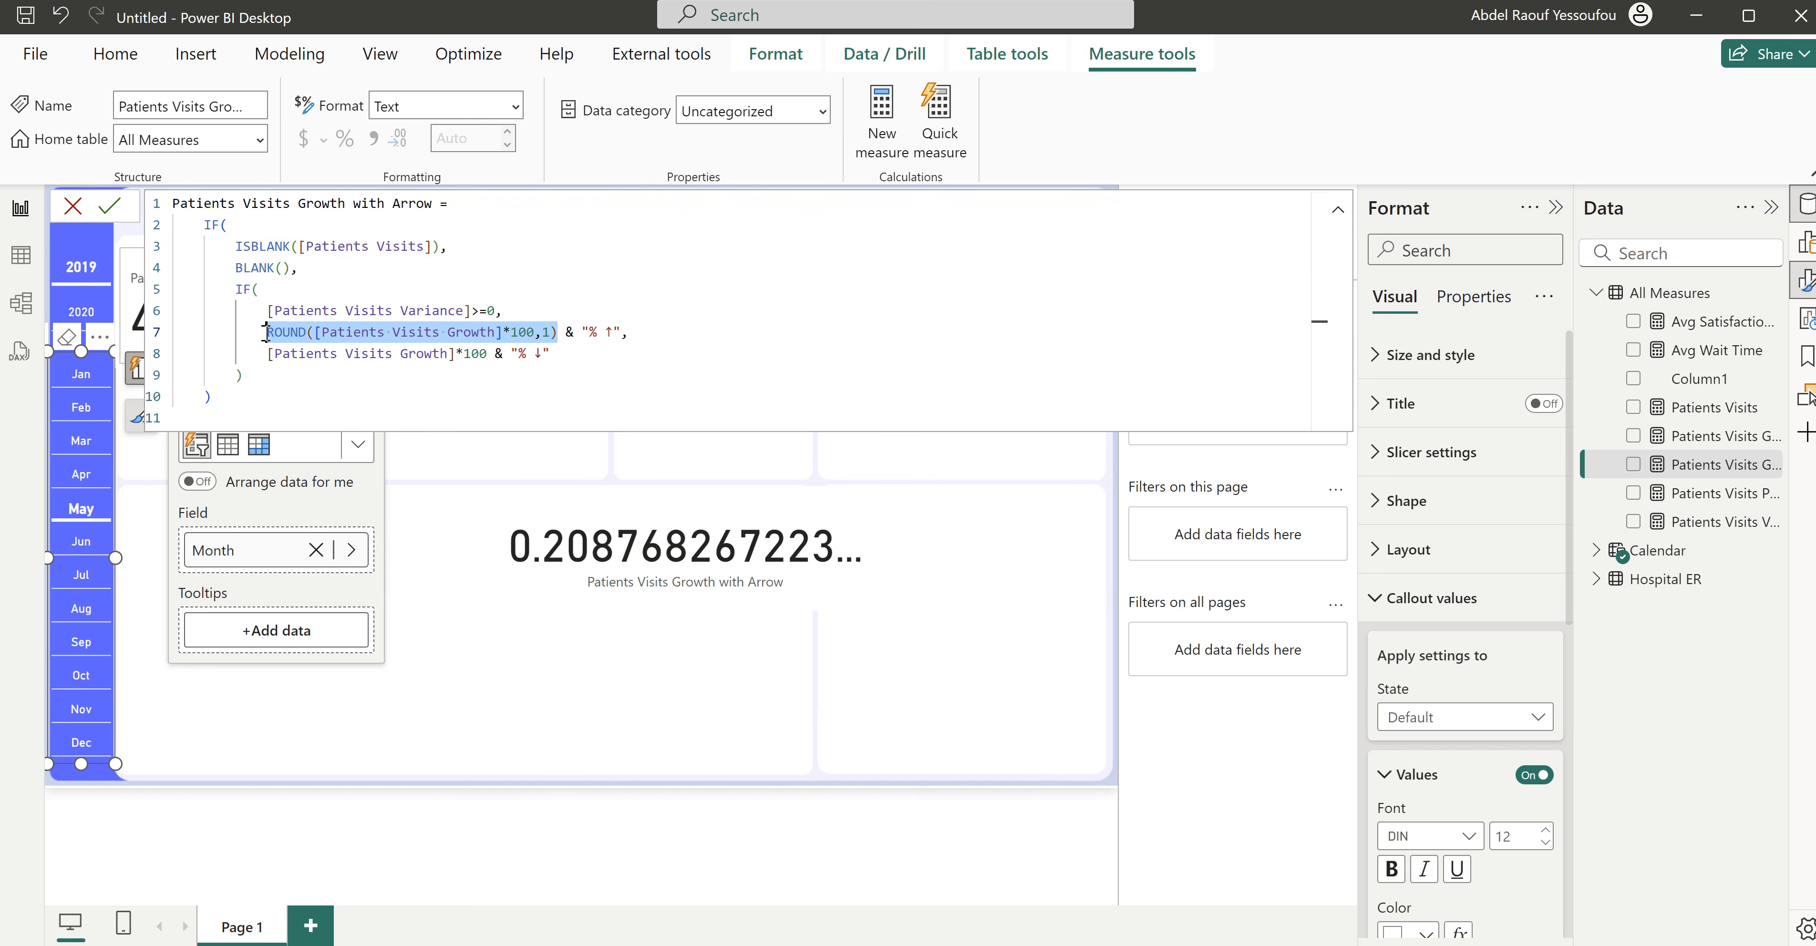
left_click_drag(486, 353, 268, 353)
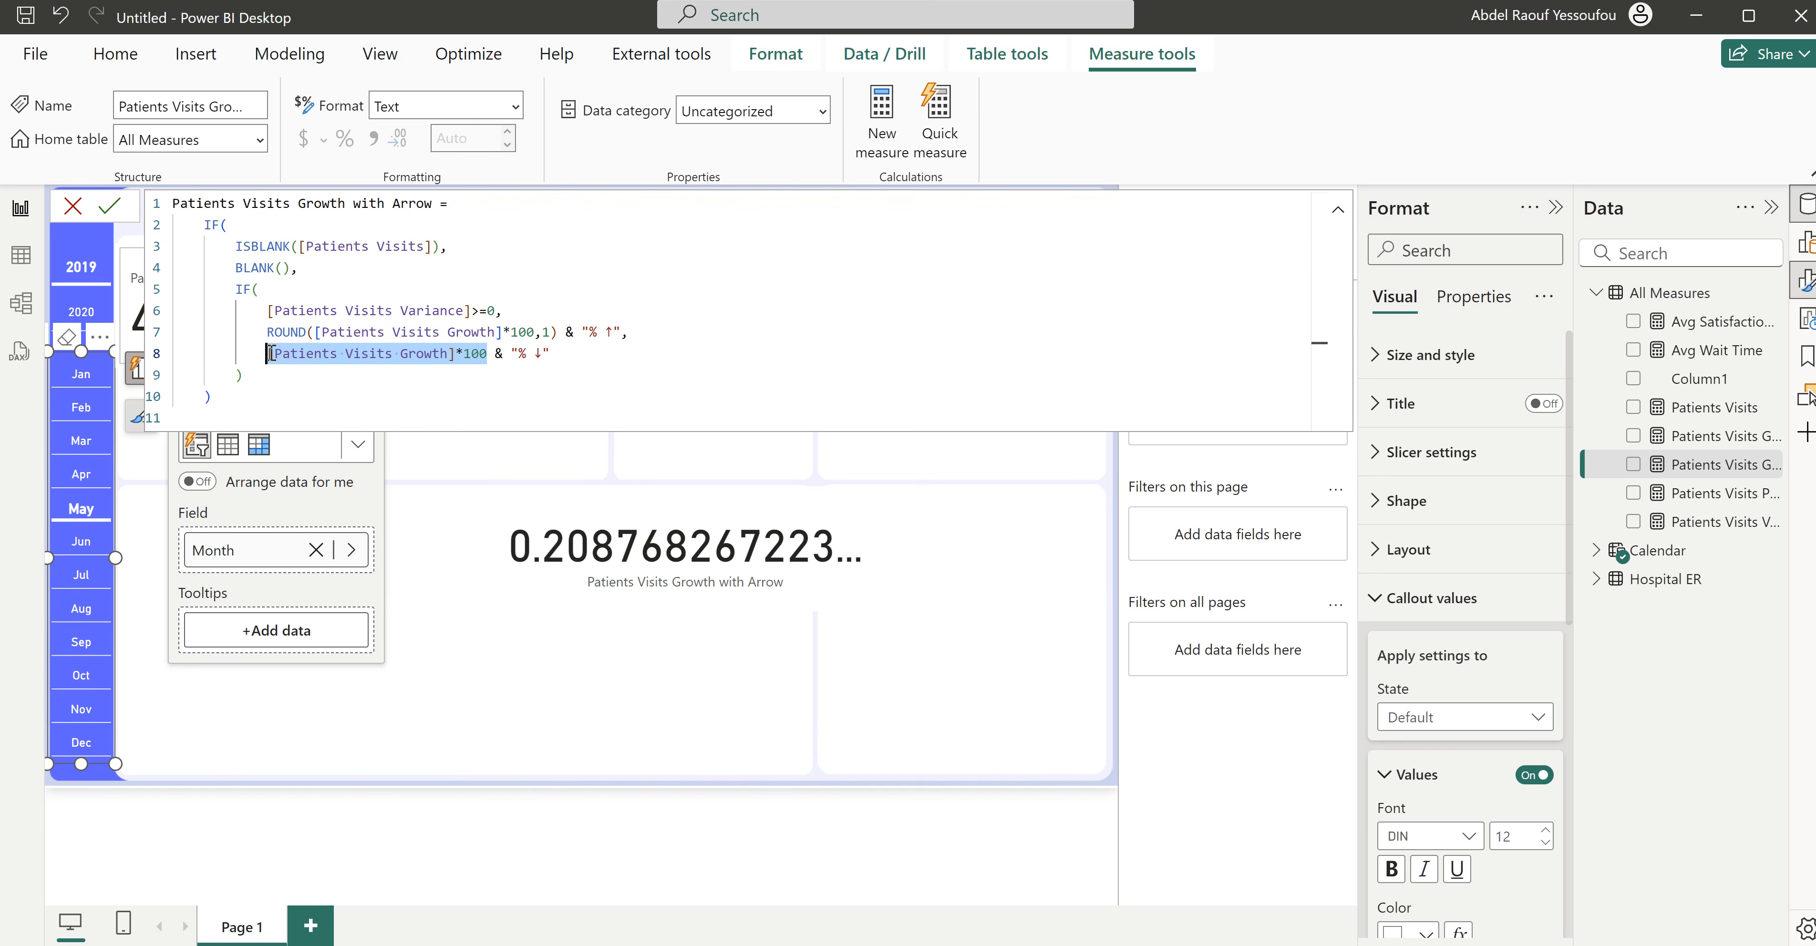
key("ctrl+v")
left_click(536, 306)
key("Return")
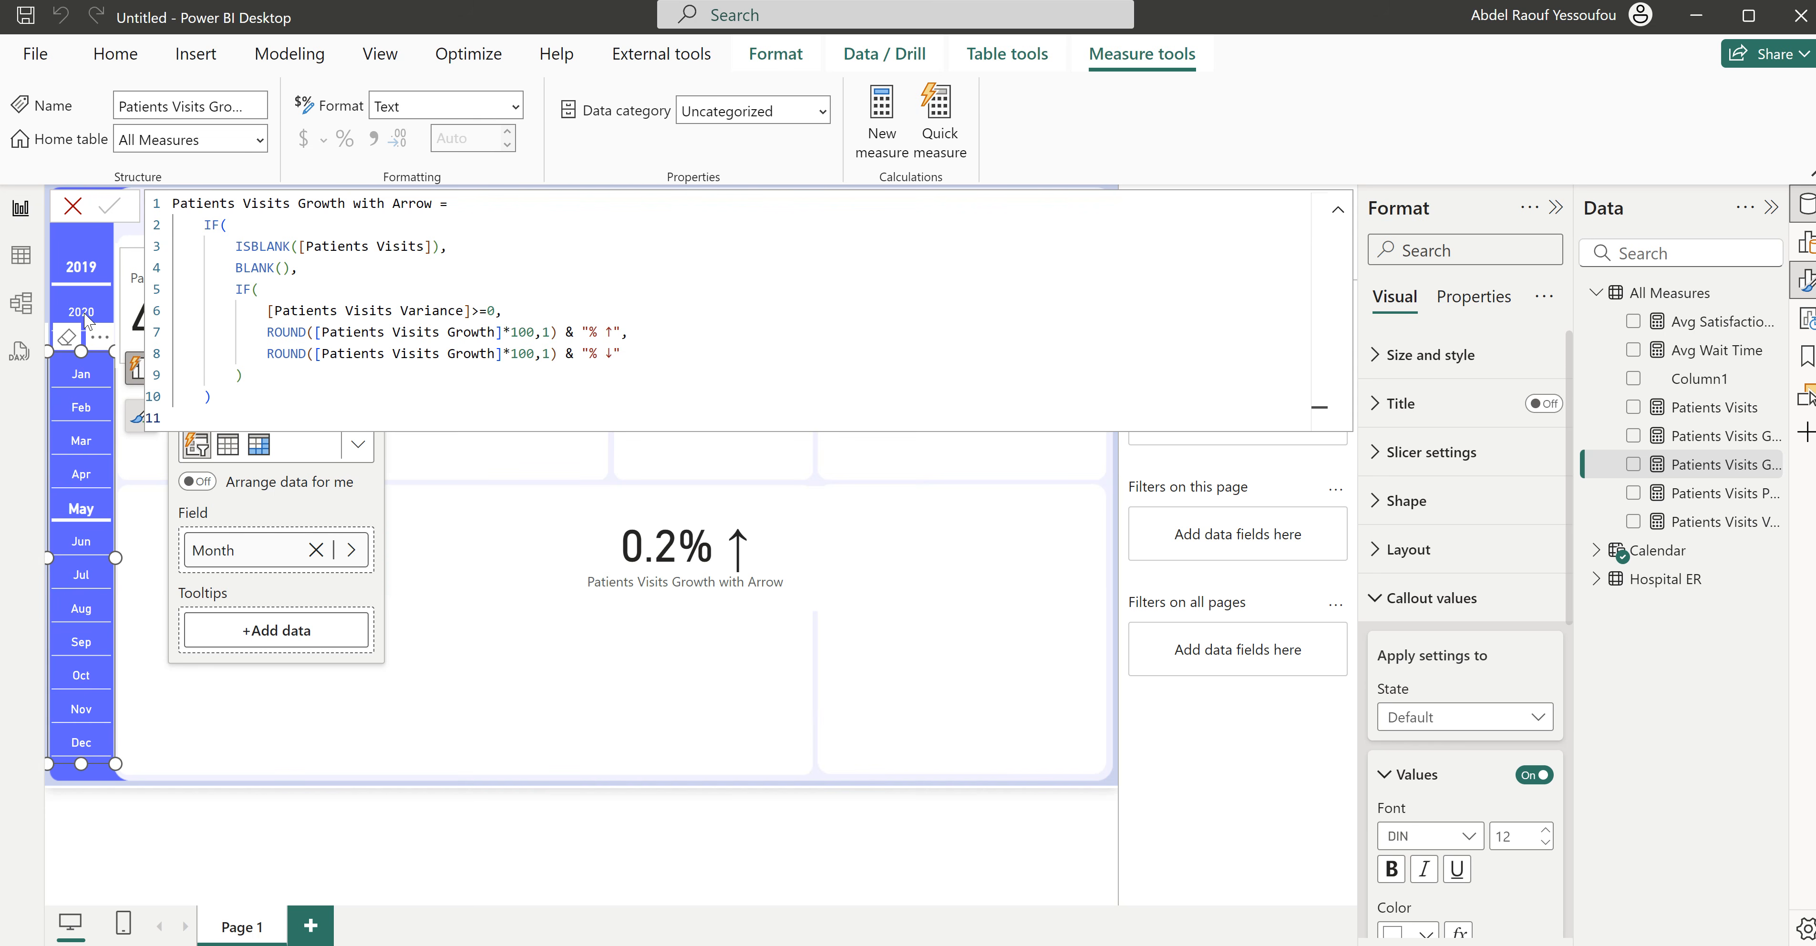
- Close the measure's formula and filter the report to March 2020
left_click(73, 206)
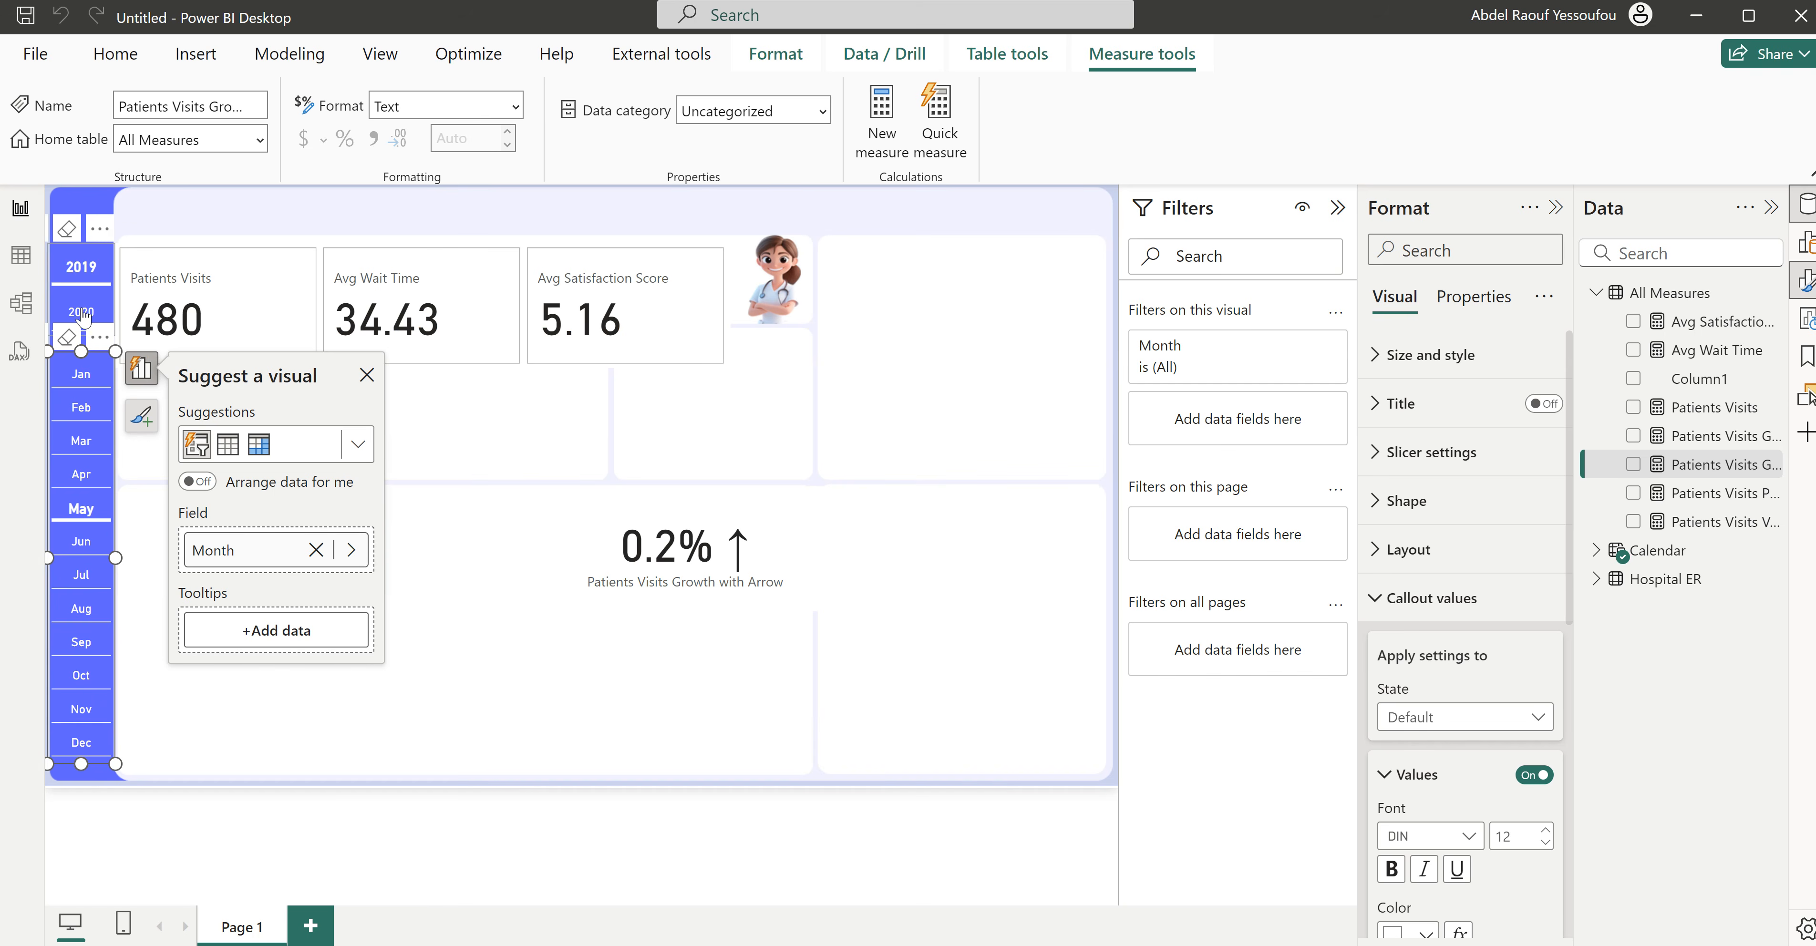
left_click(82, 312)
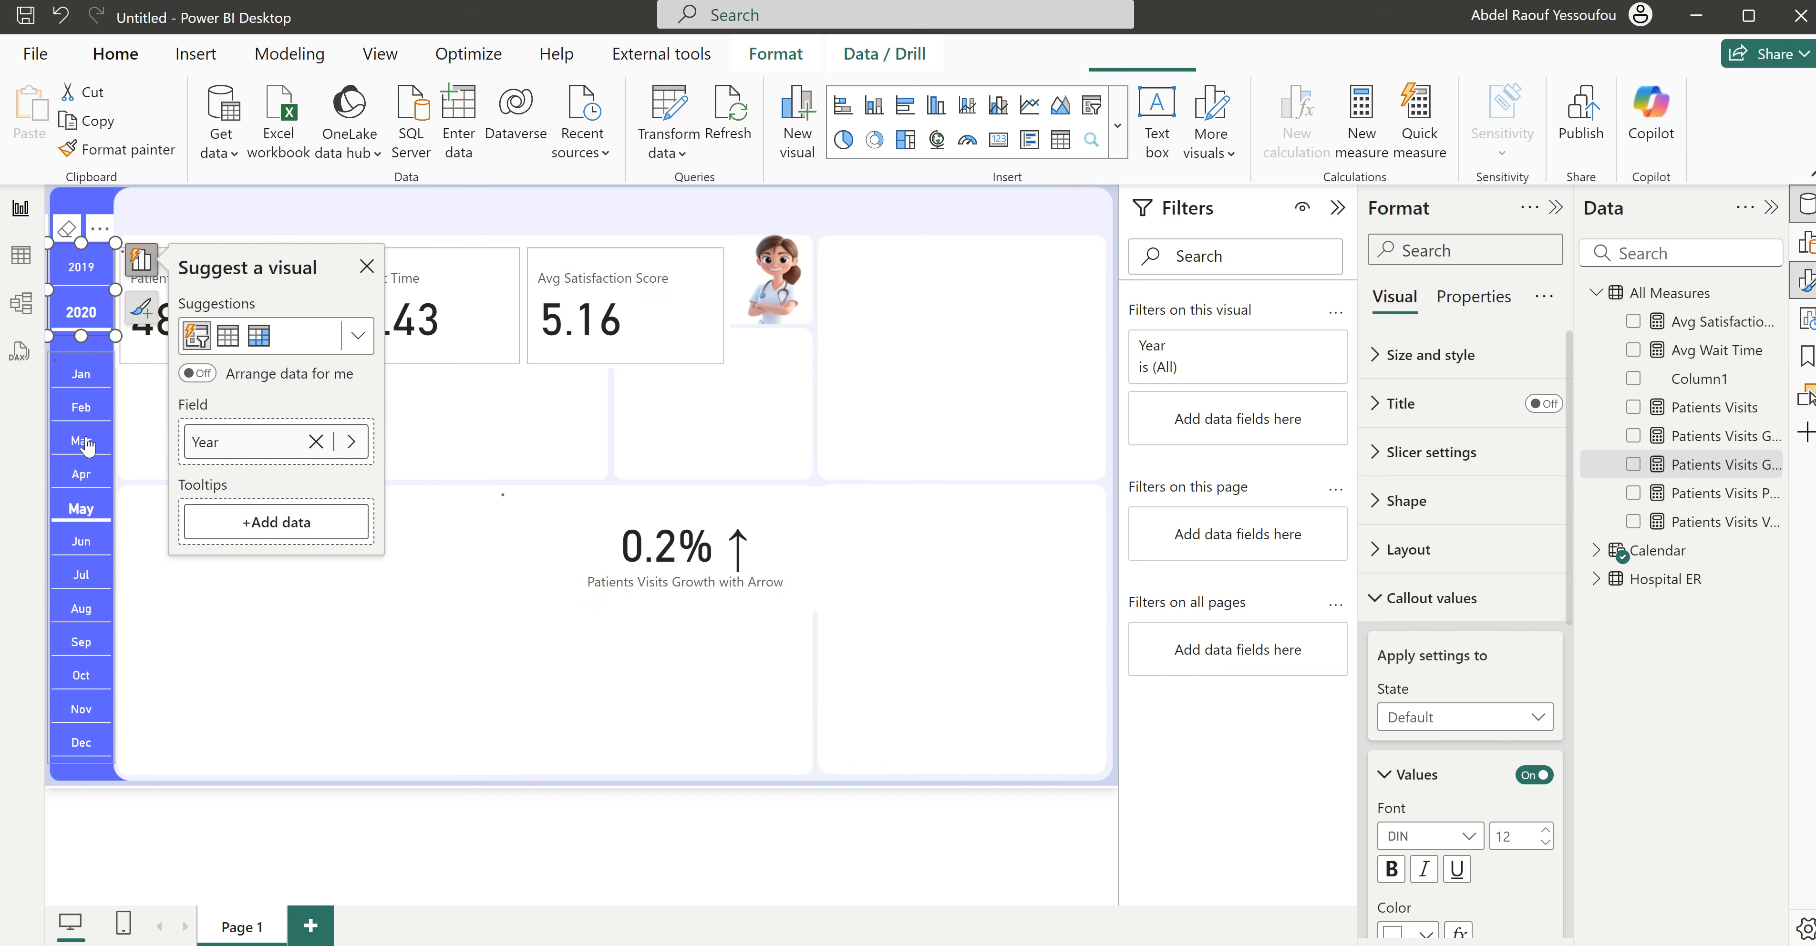
left_click(83, 442)
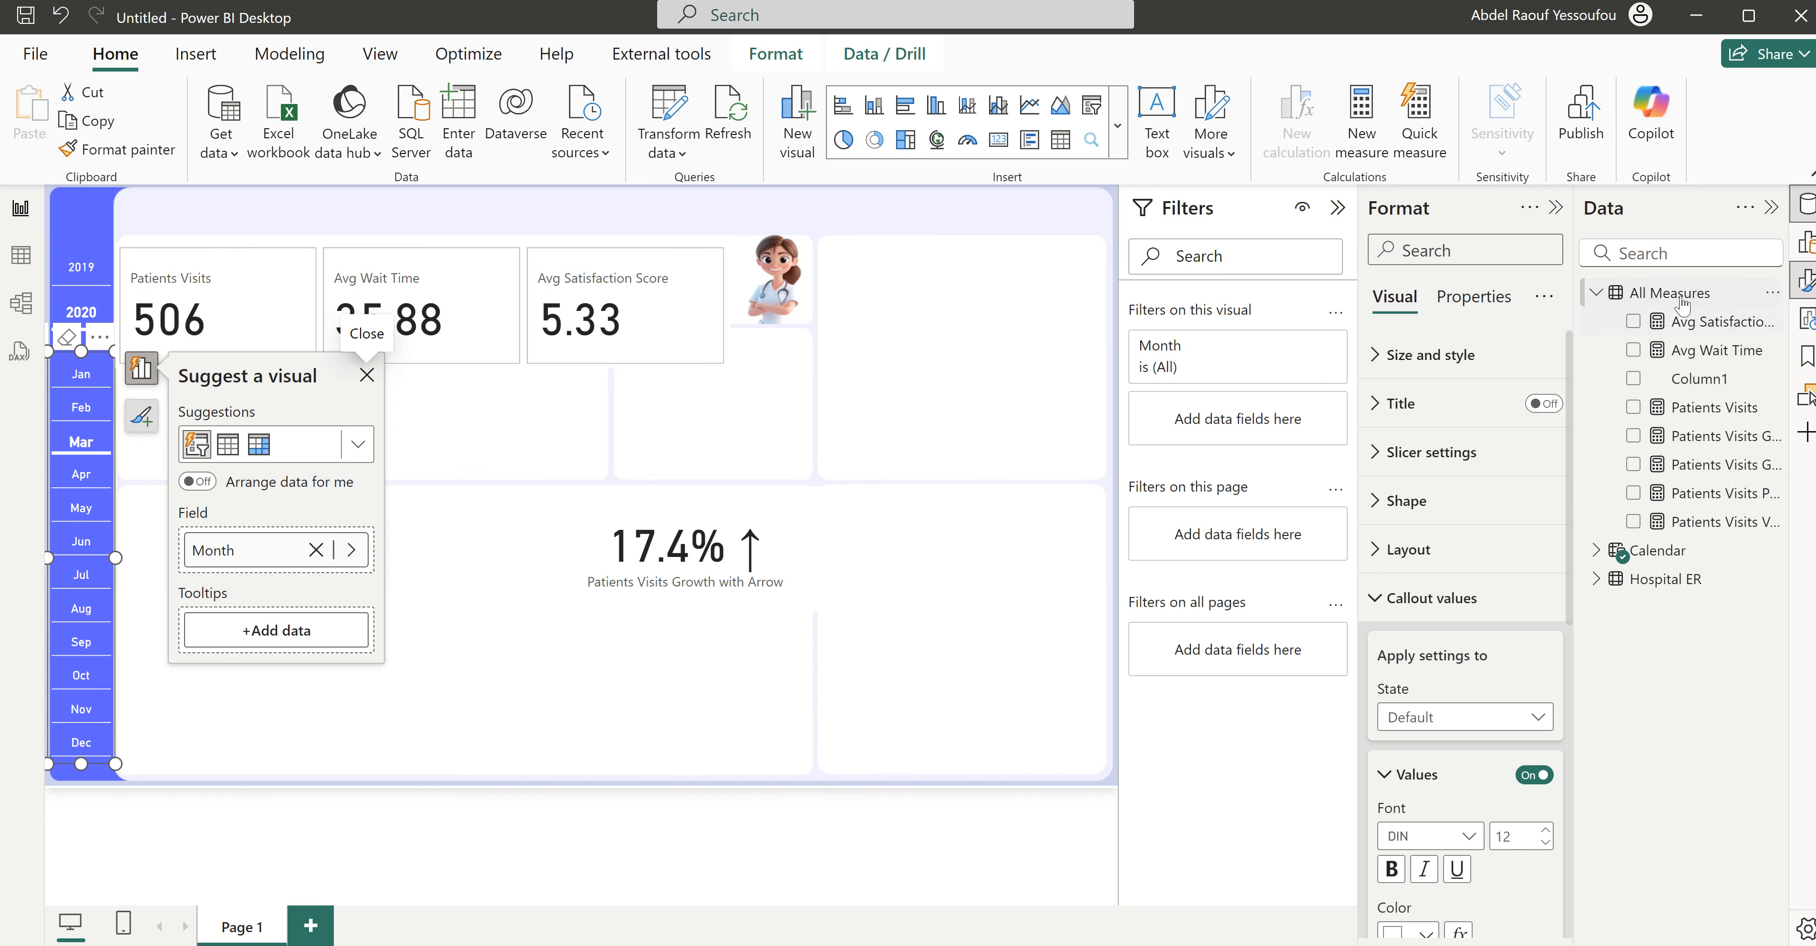
- Create a new measure in the All Measures table and name it Patients Visits Growth Color
right_click(1664, 293)
left_click(1492, 338)
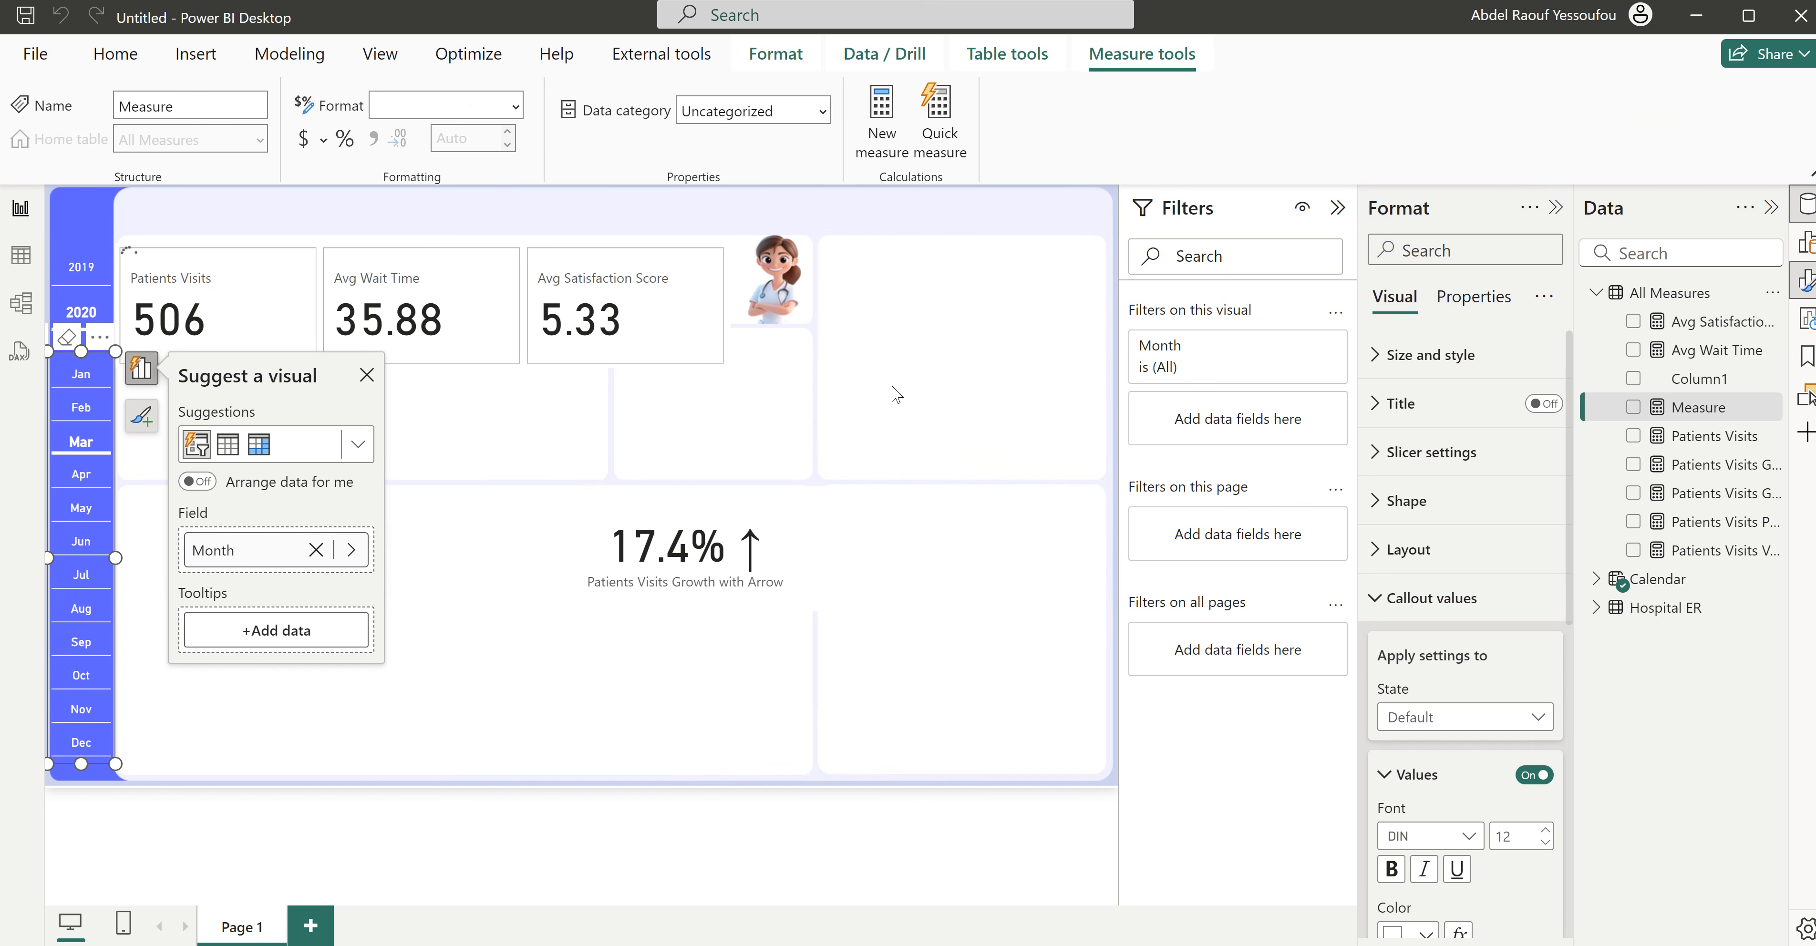
type("PATIENTS")
key("BackSpace")
key("BackSpace")
key("BackSpace")
key("BackSpace")
key("BackSpace")
key("BackSpace")
key("BackSpace")
key("BackSpace")
type("Patients")
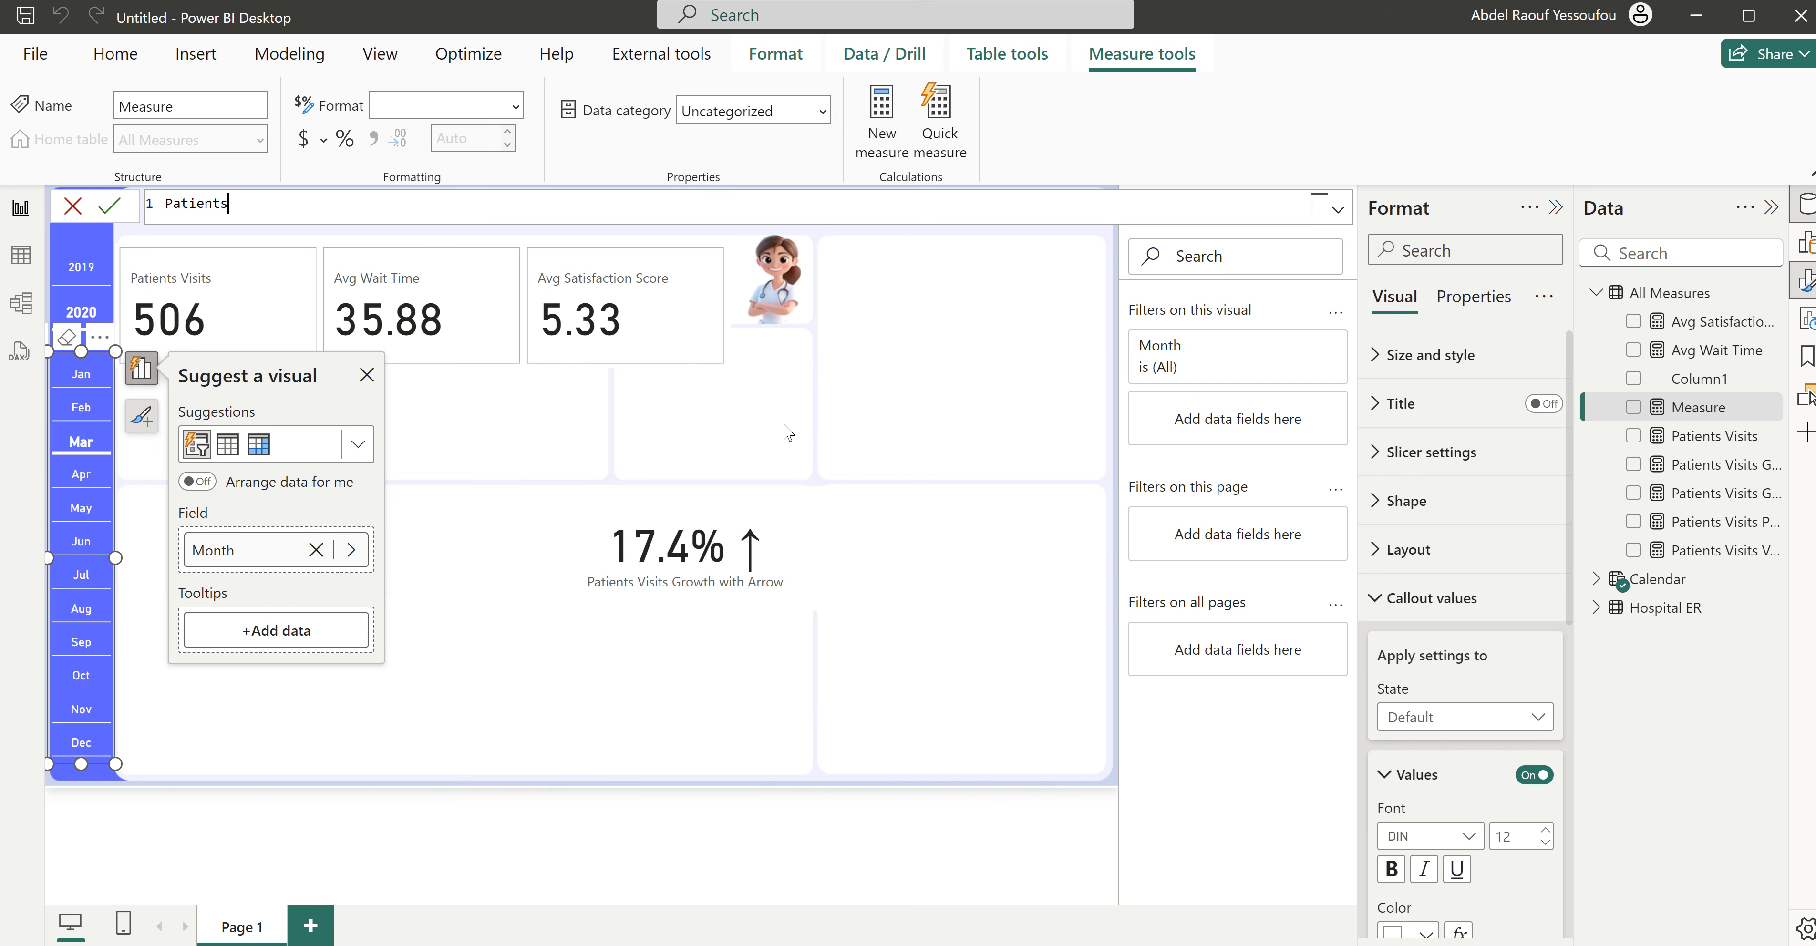
type(" Visits Growth Color =")
key("shift+Return")
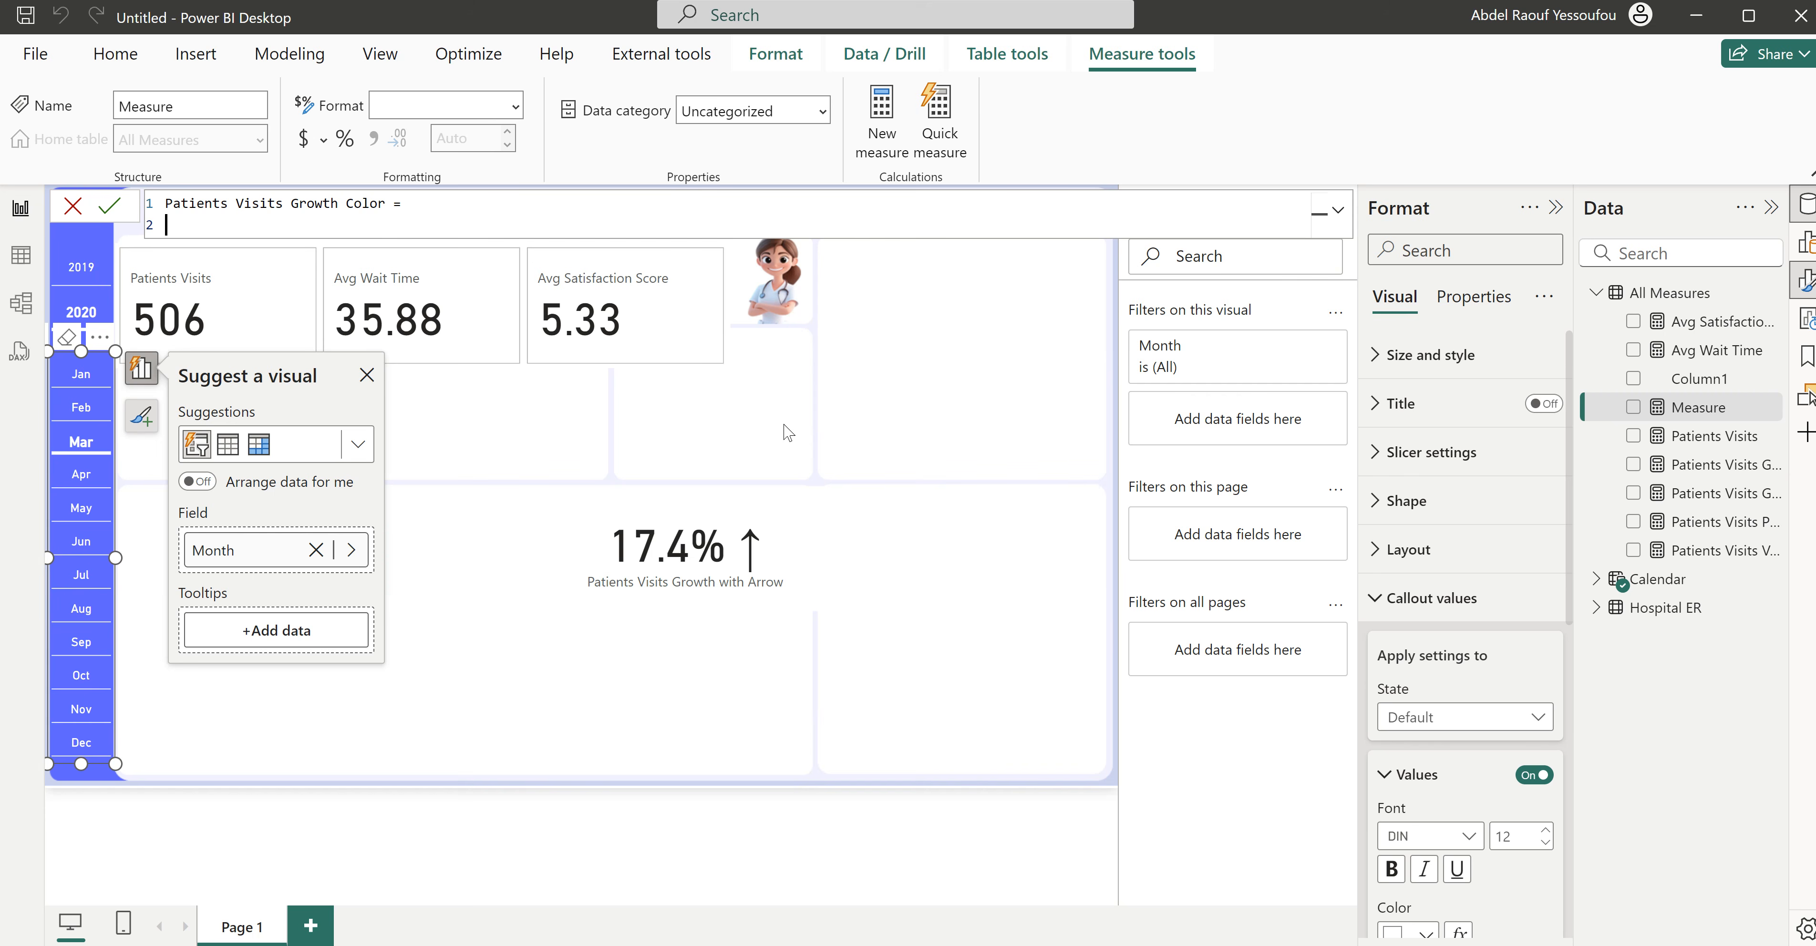
- Start an IF function in the color measure with the condition [Patients Visits Growth]>=0
key("Tab")
type("if")
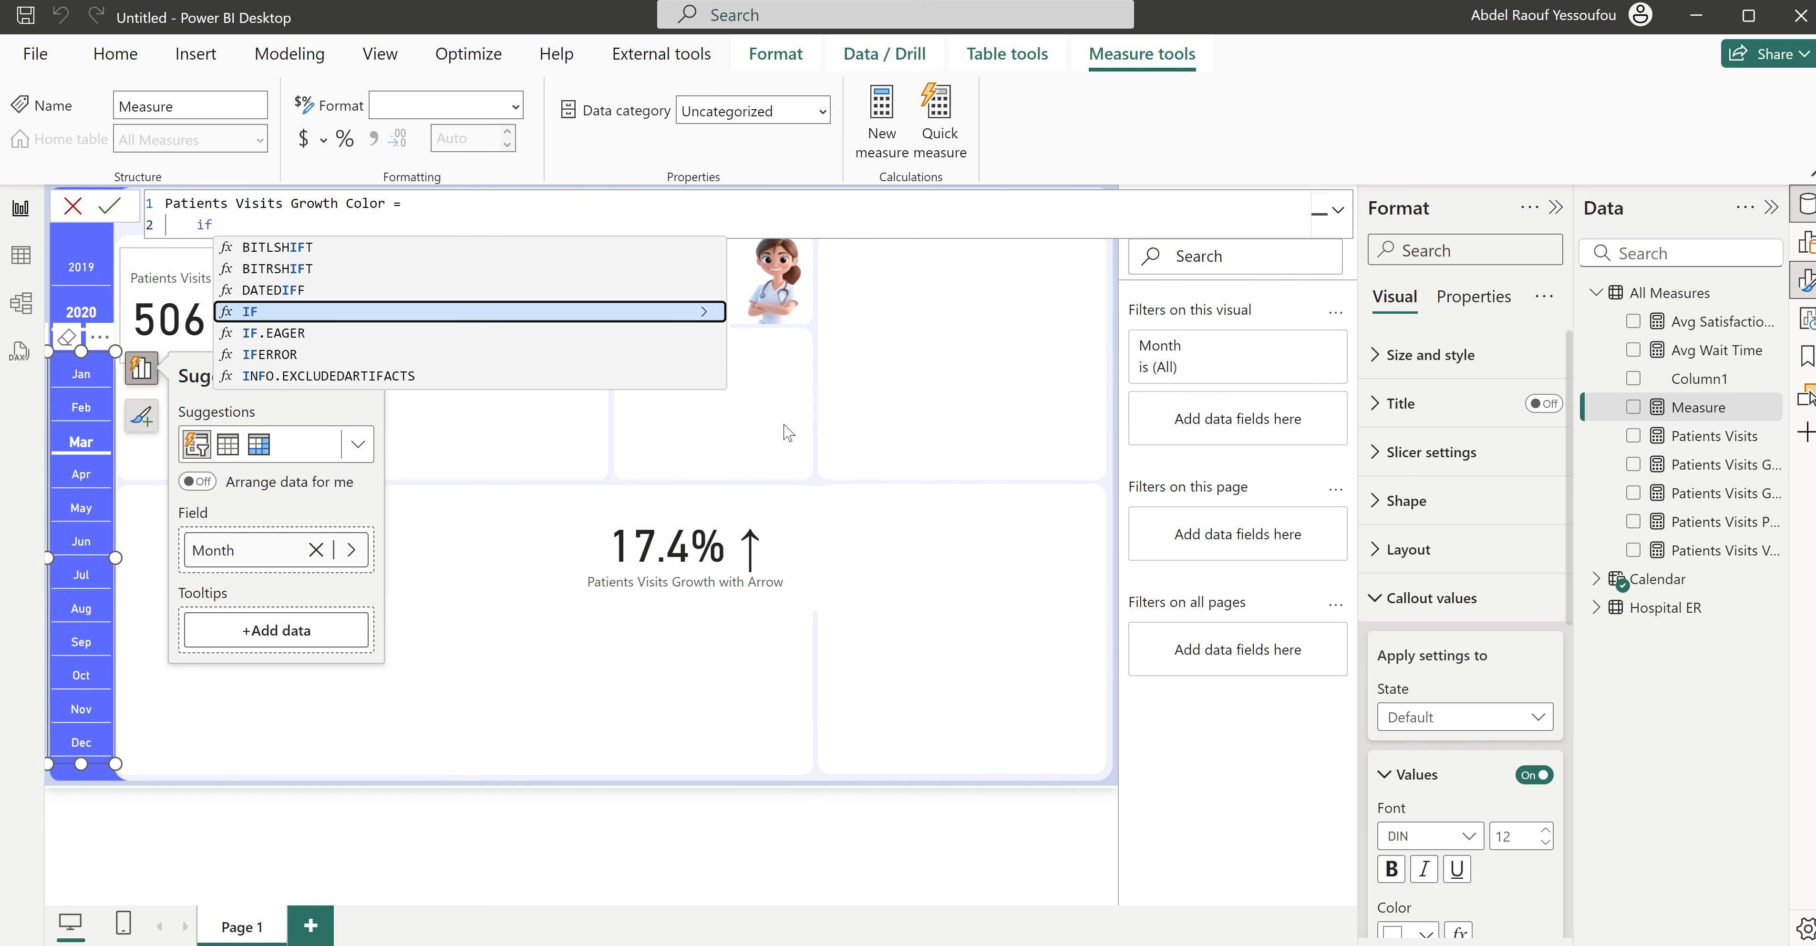
key("Tab")
key("shift+Return")
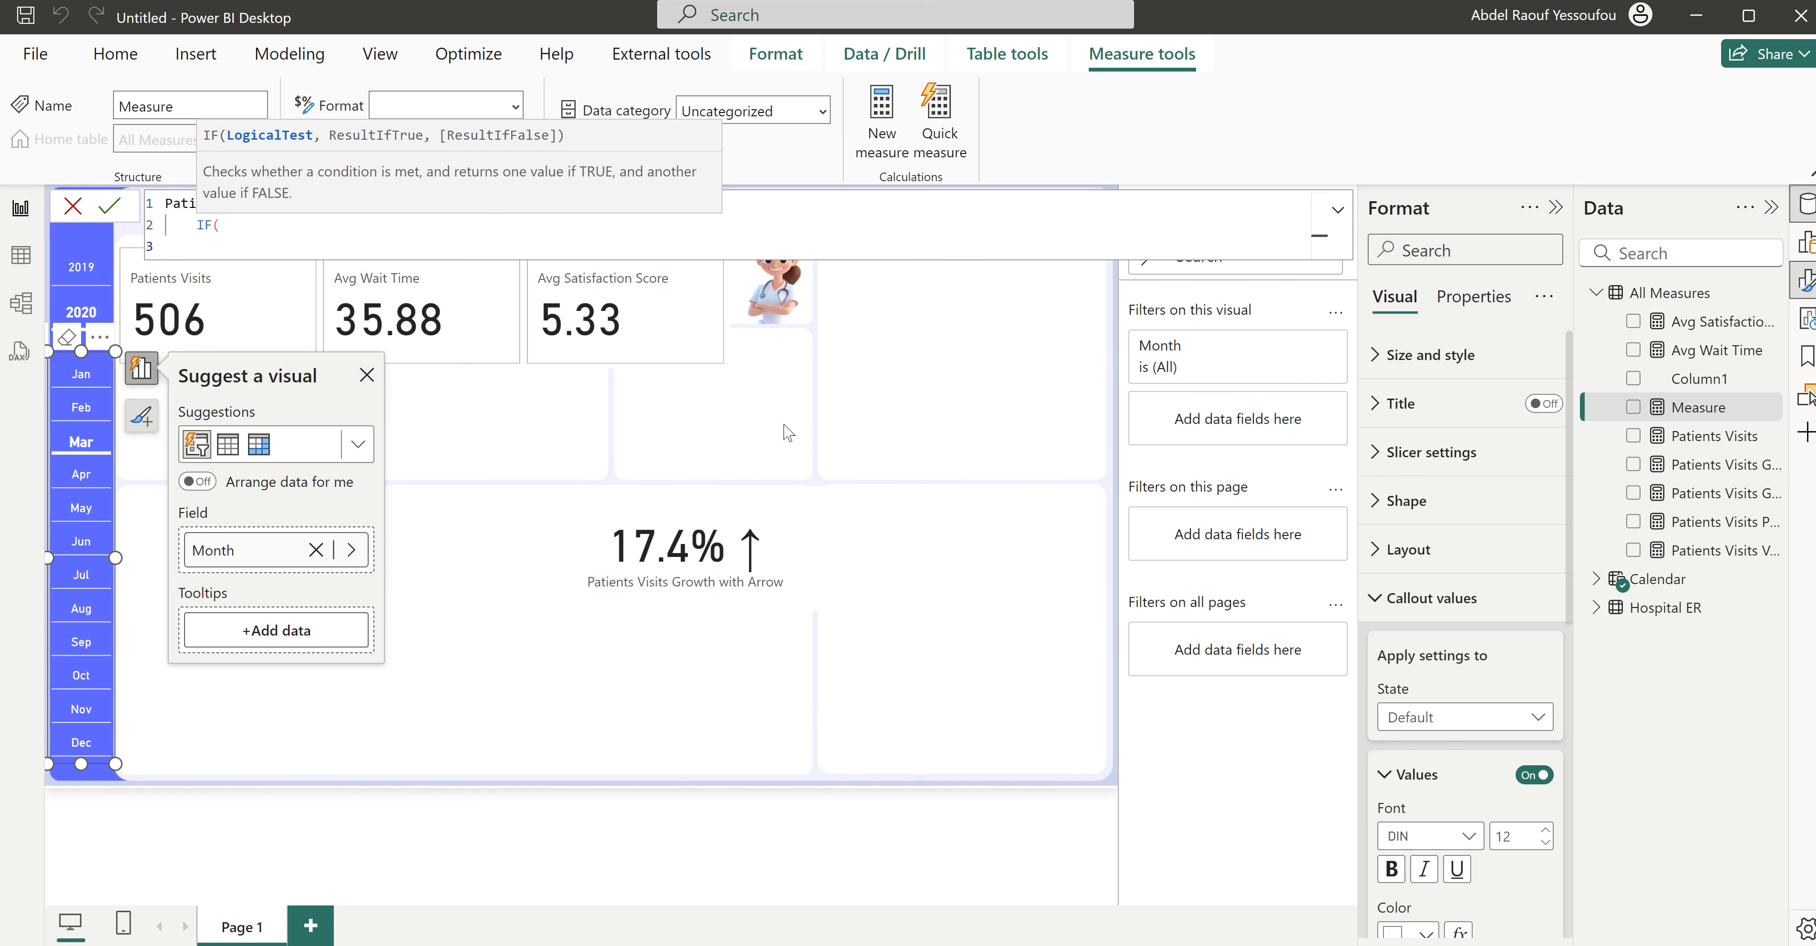
type("gro")
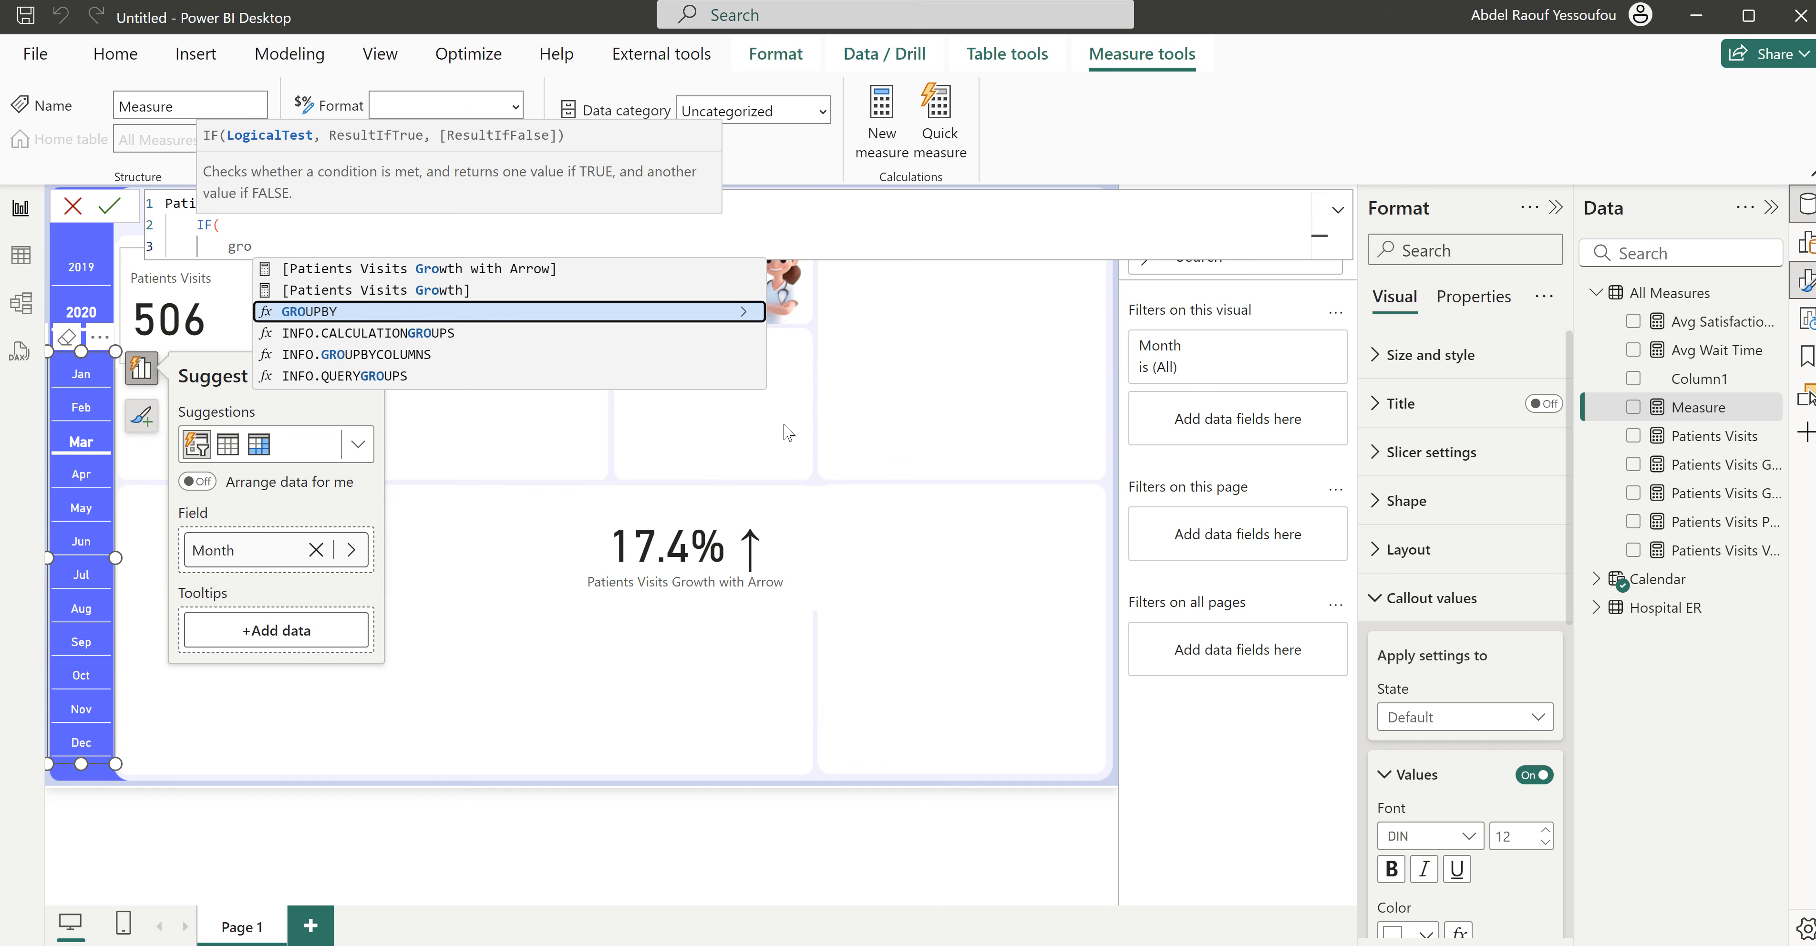
key("Up")
key("Tab")
type(">")
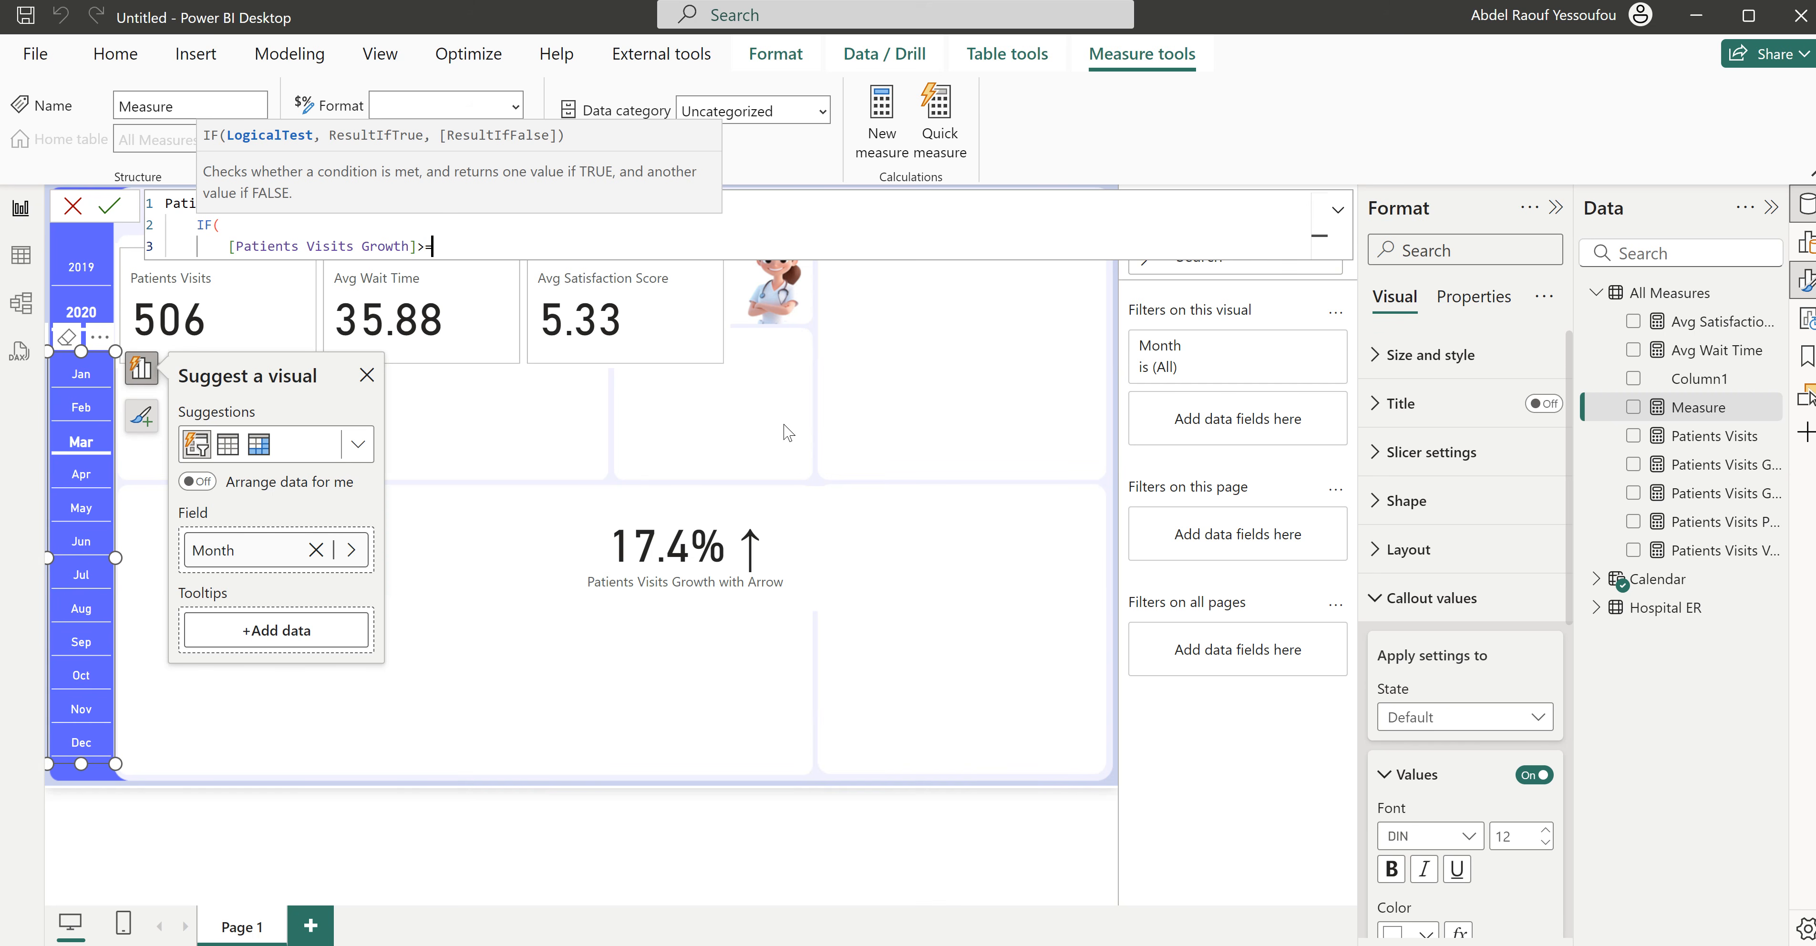
type("=0,")
key("shift+Return")
- Return "Green" when the condition is true and "Red" otherwise, close the IF function and commit the measure
type("\"Green")
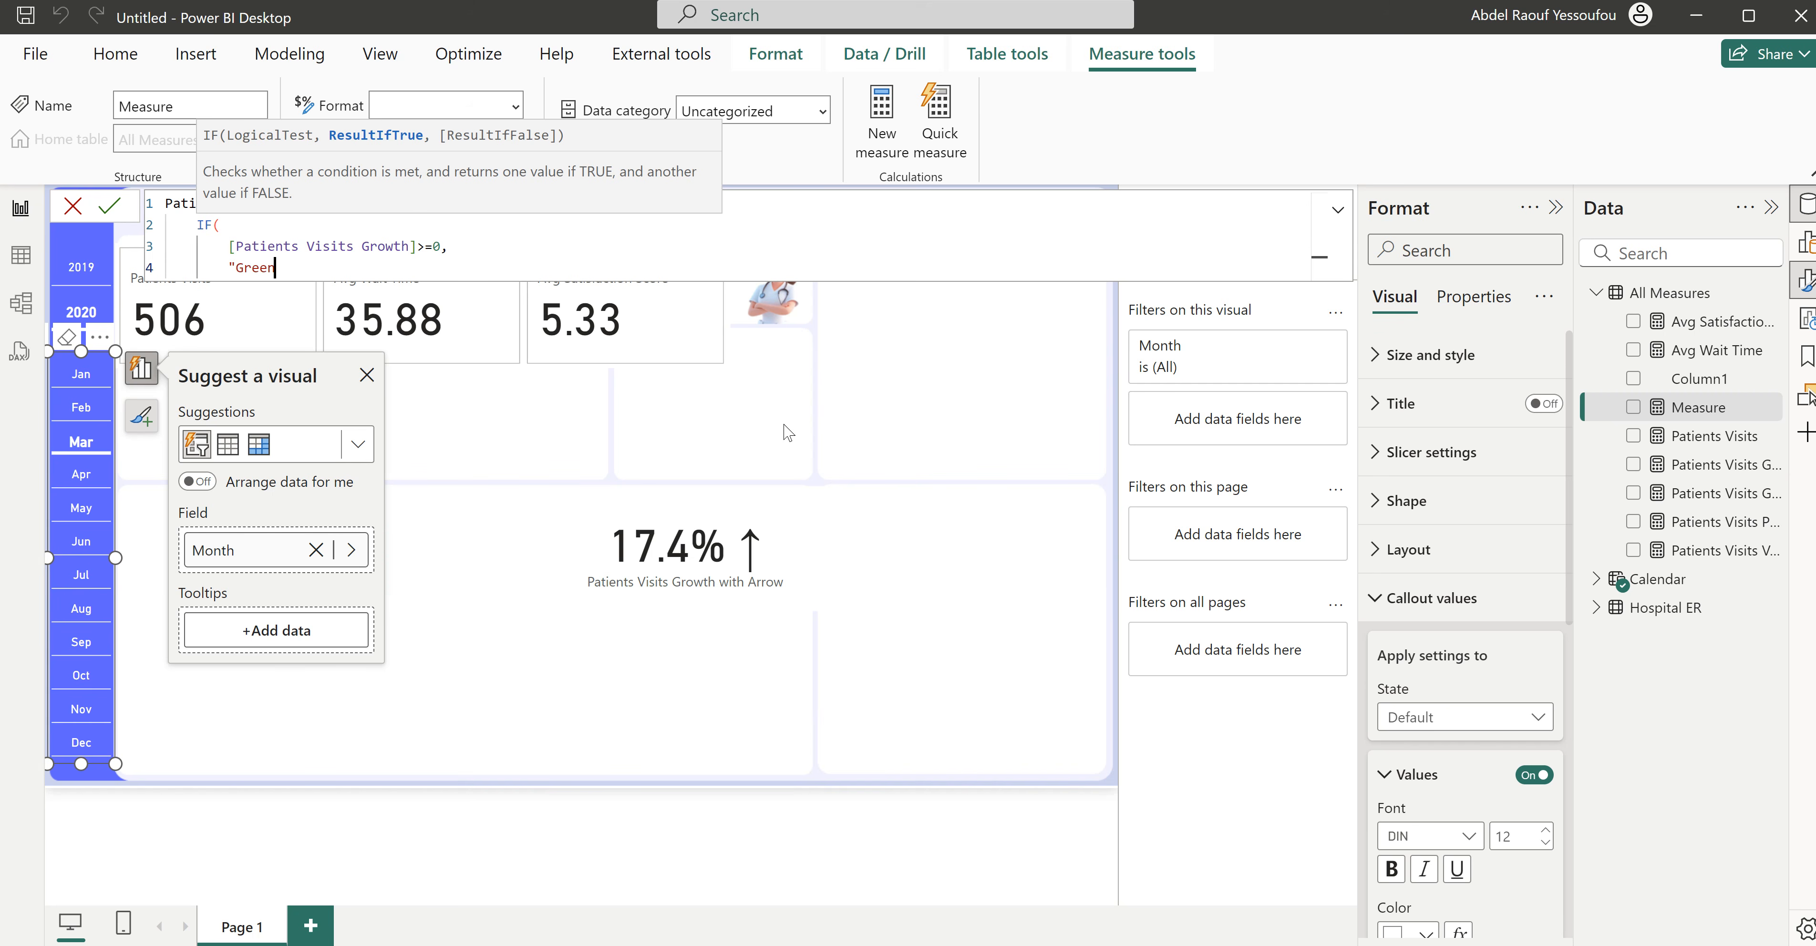
type("\",")
key("shift+Return")
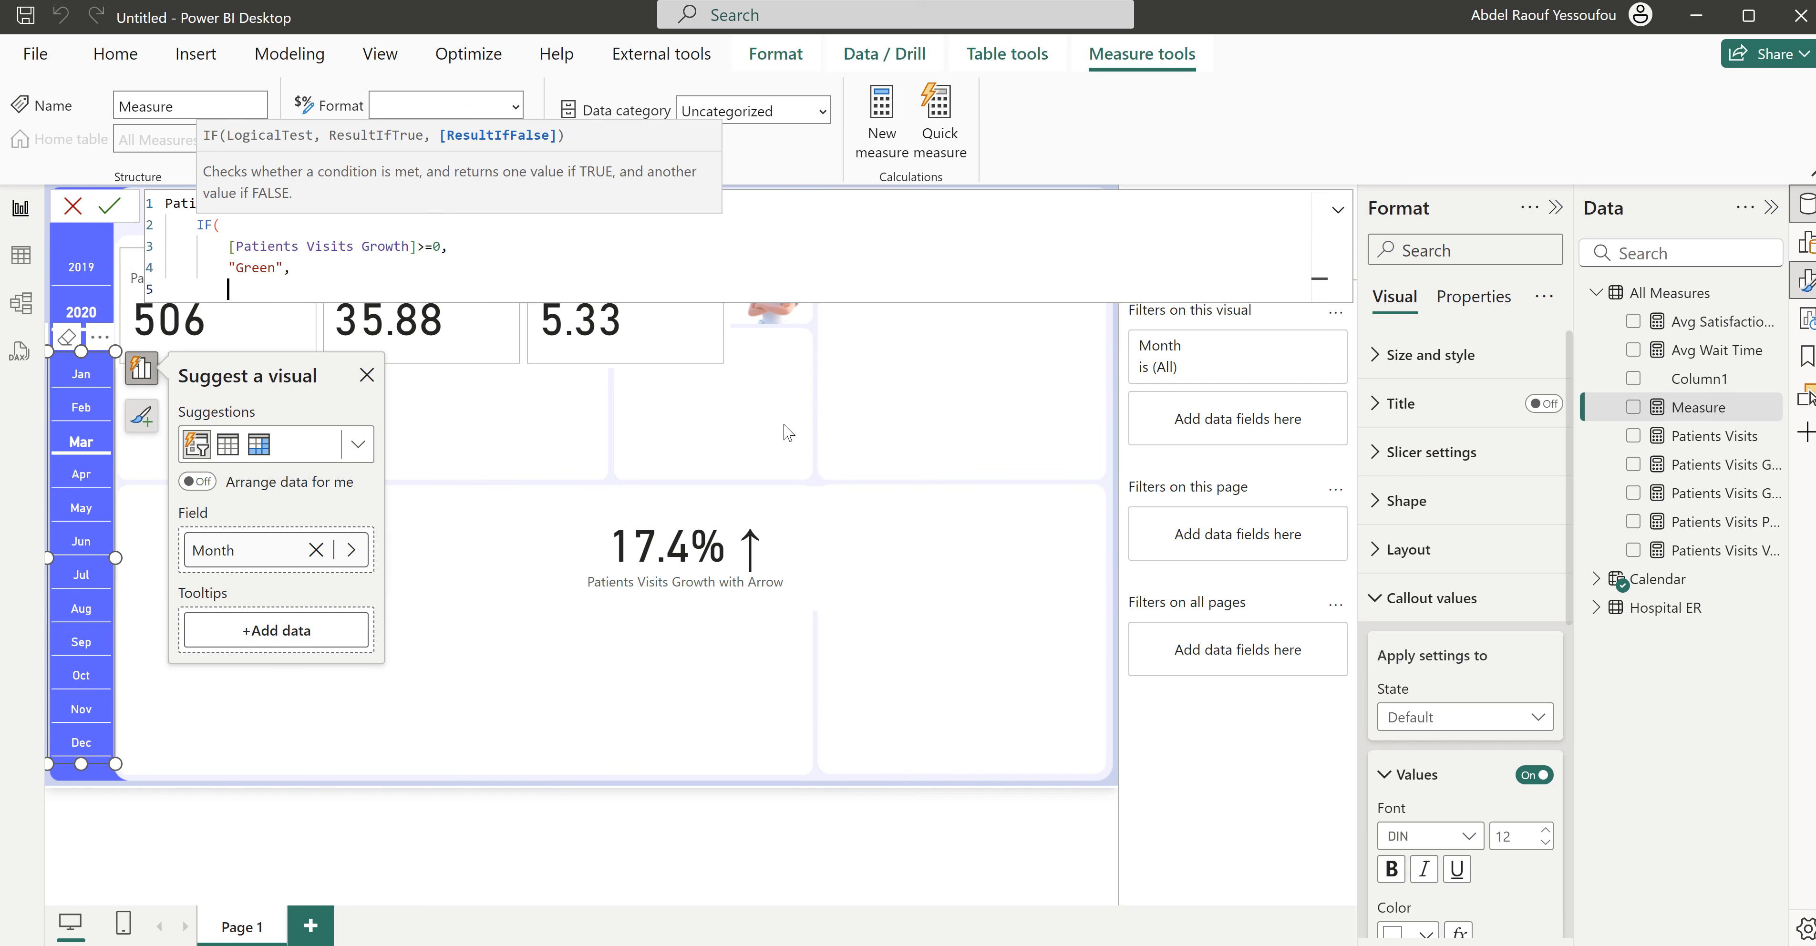
type("\"Red\"")
key("shift+Return")
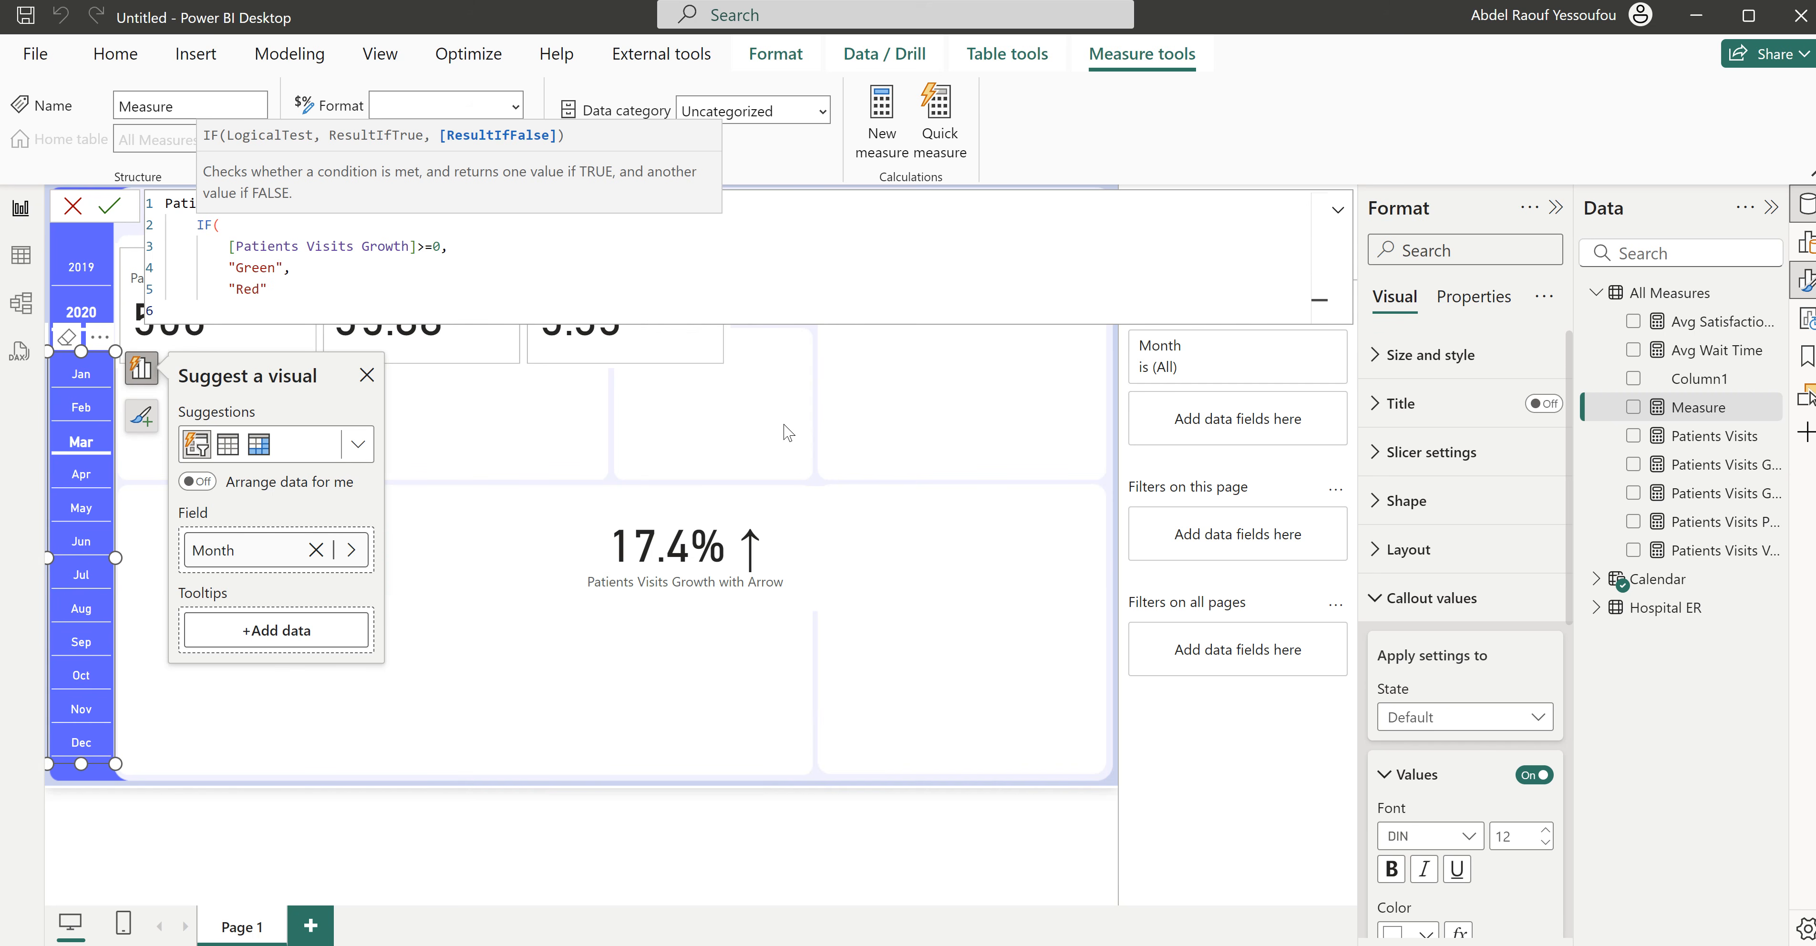
type(")")
key("Return")
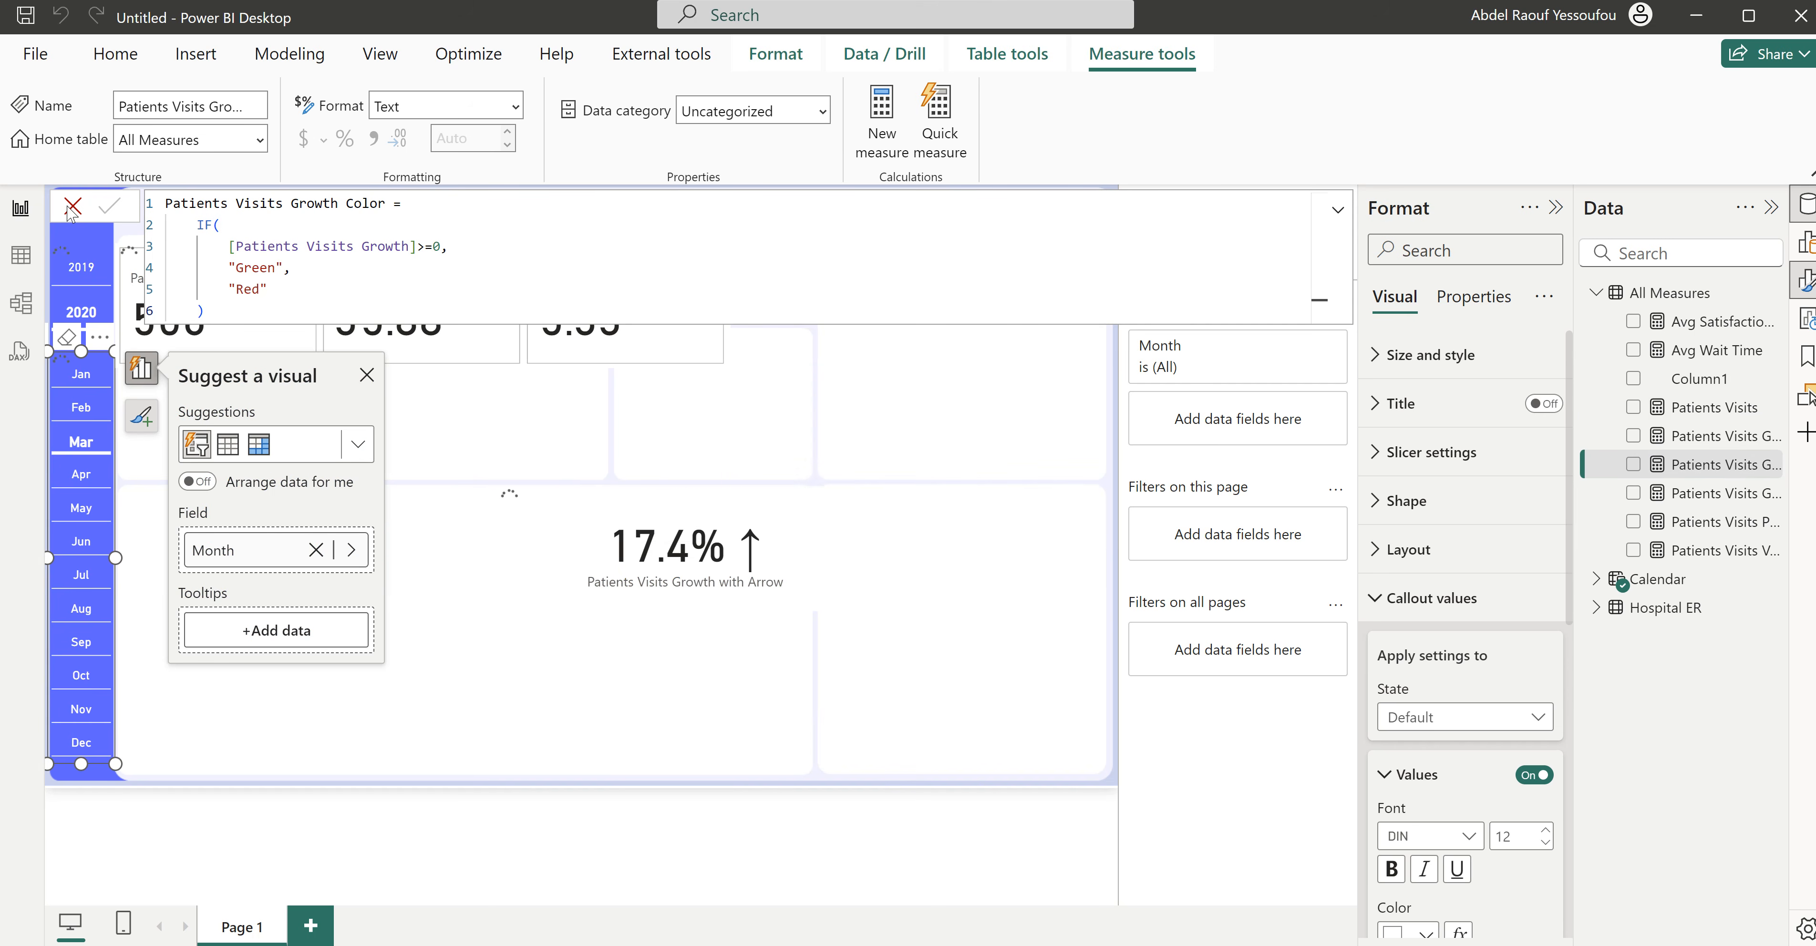
- Select the KPI card visual and open its reference label settings for the Patients Visits series
left_click(542, 418)
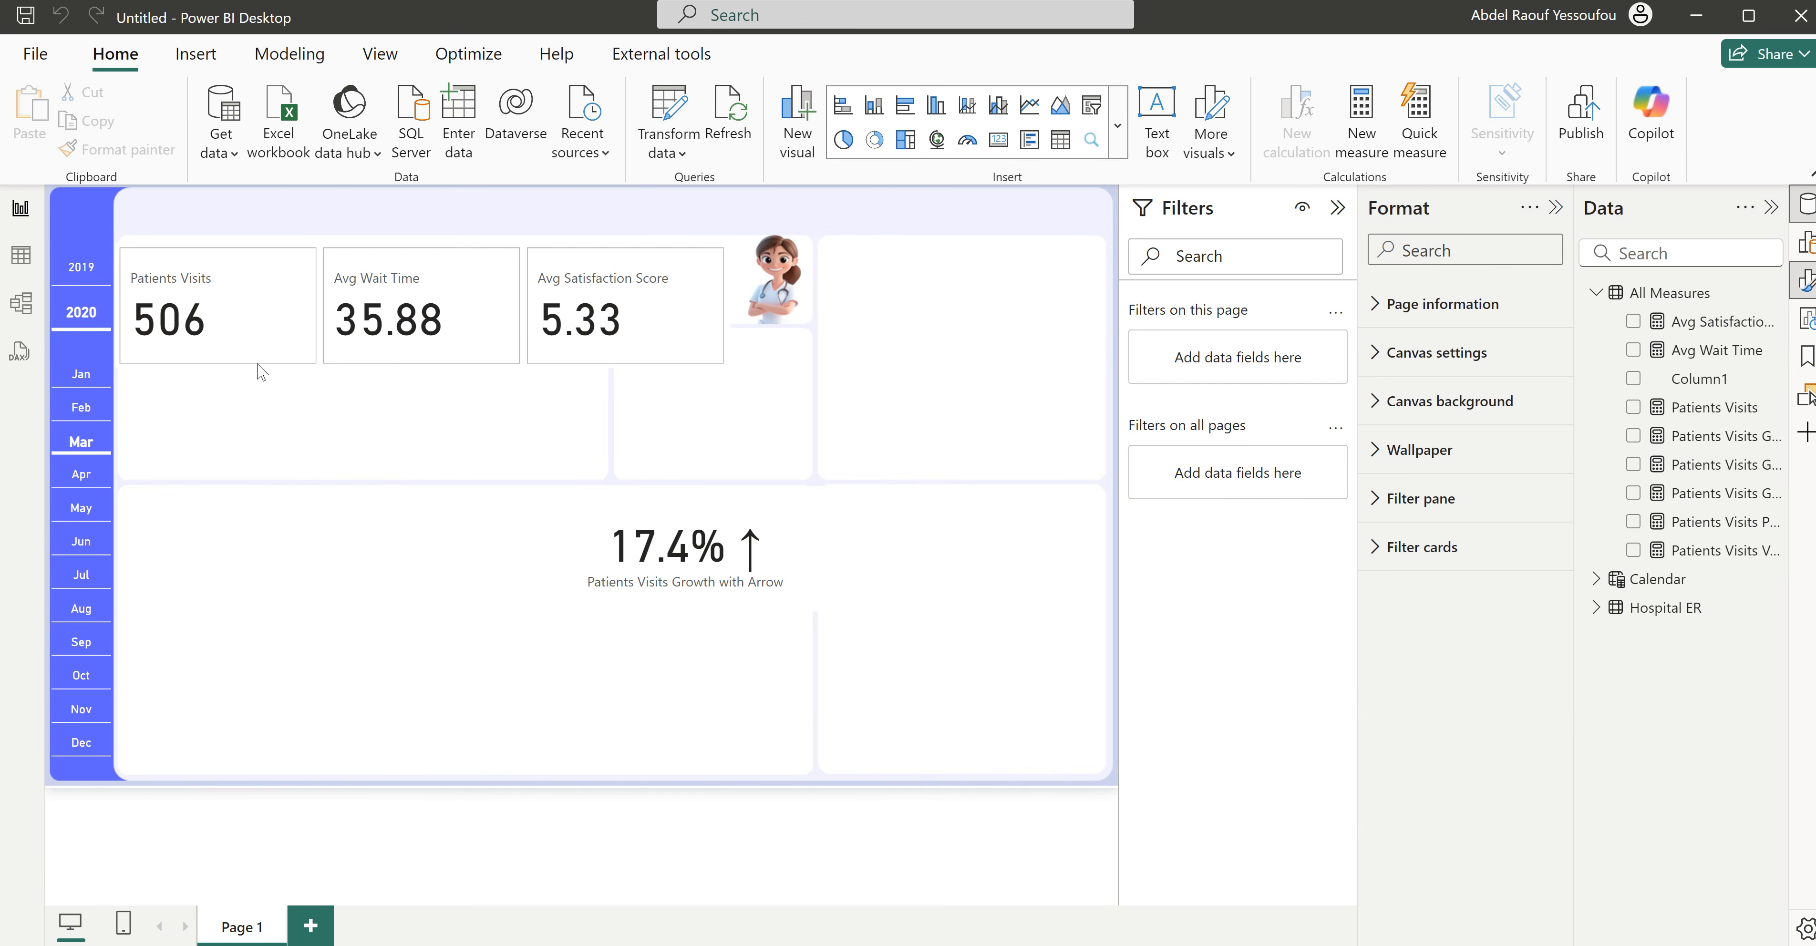
left_click(197, 299)
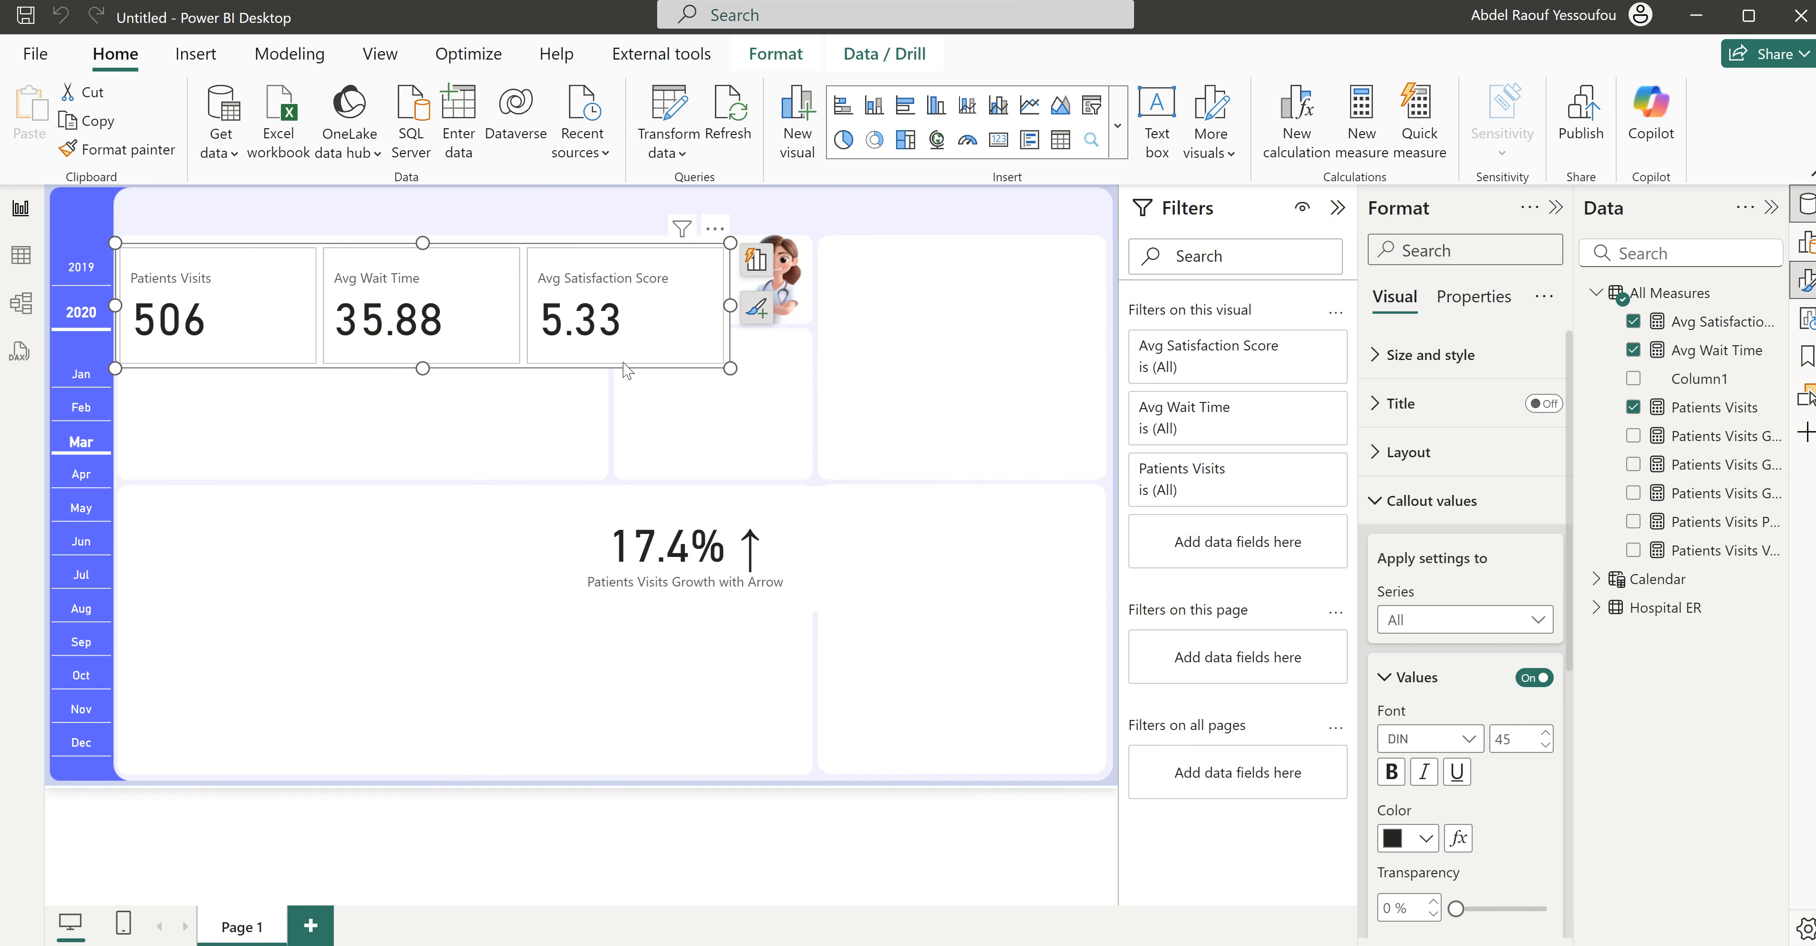
left_click(1428, 513)
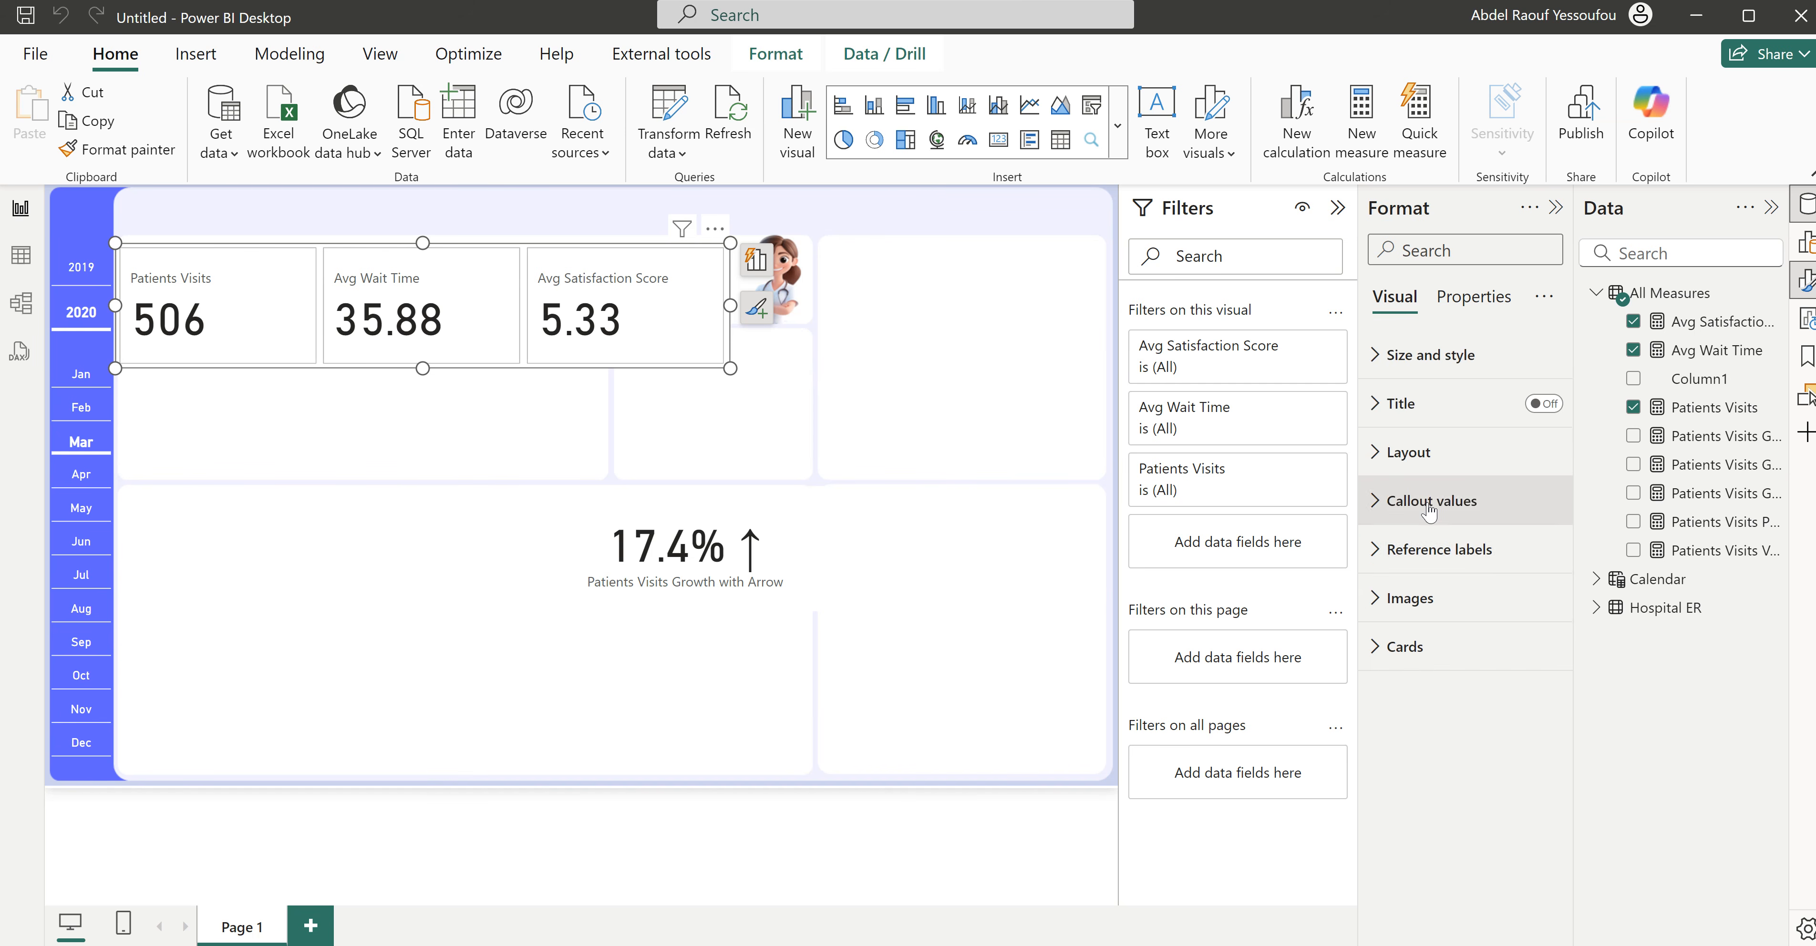
left_click(1435, 551)
scroll(1437, 562, "down", 4)
scroll(1436, 561, "up", 3)
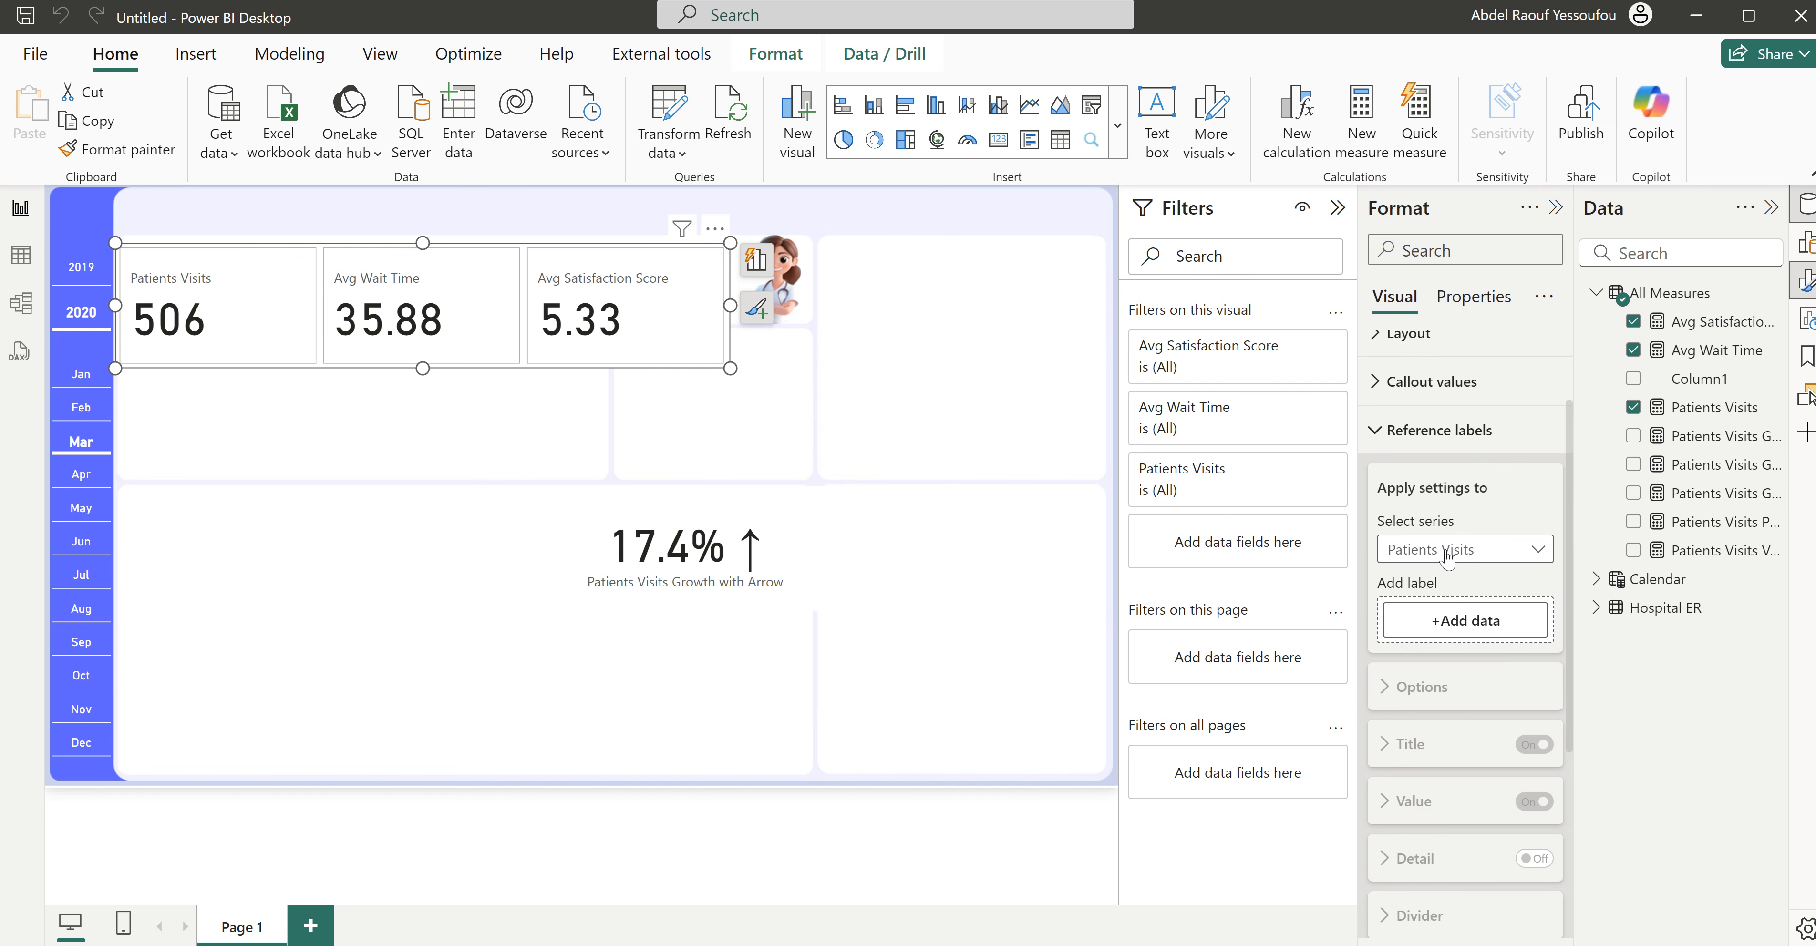
scroll(1448, 557, "down", 2)
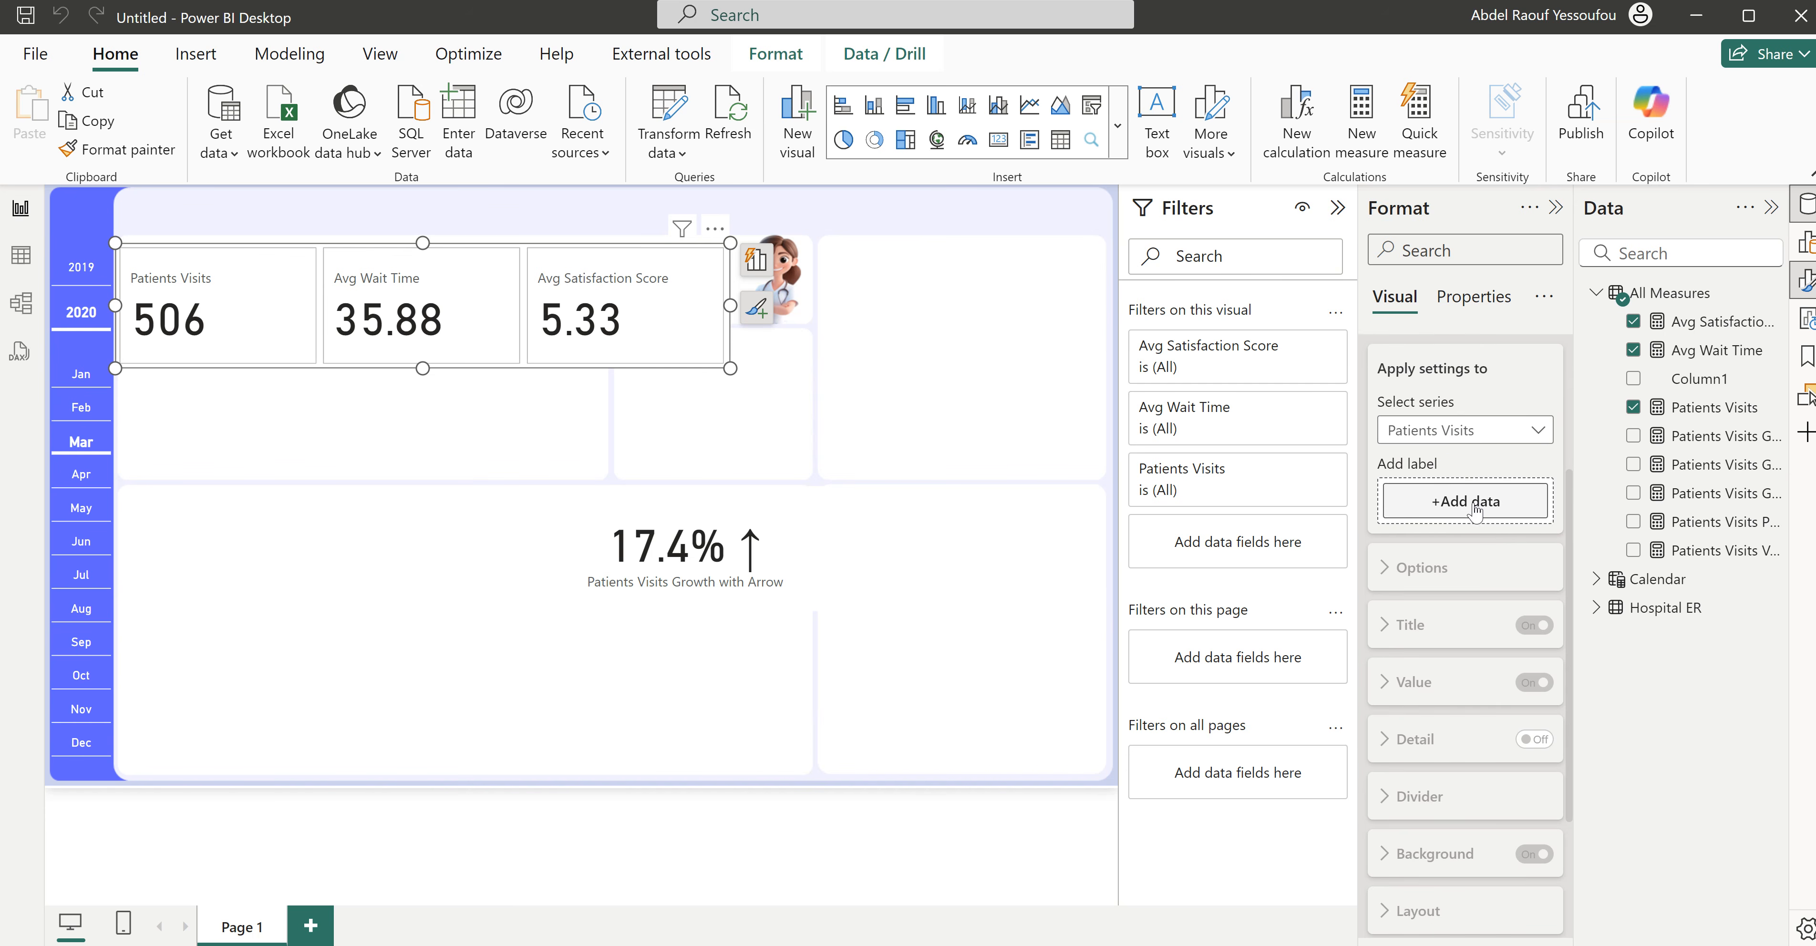
- Widen the data field list to fit the full measure names and collapse the filters area
left_click_drag(1573, 444, 1279, 395)
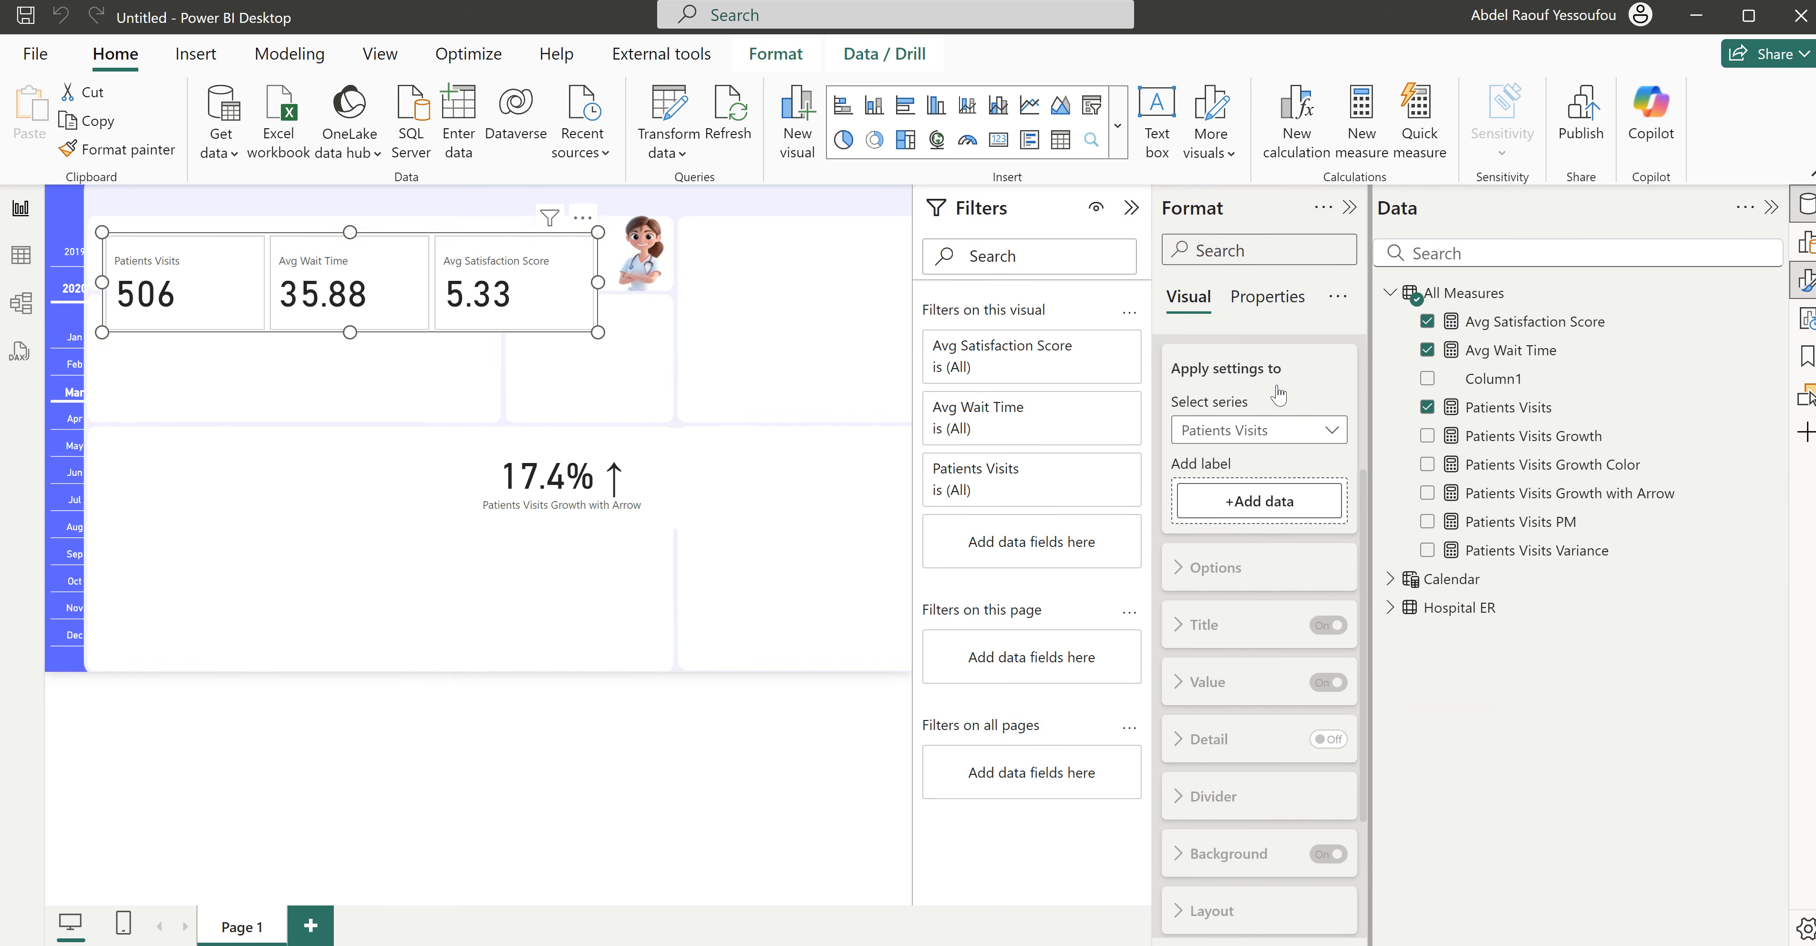
left_click(1131, 208)
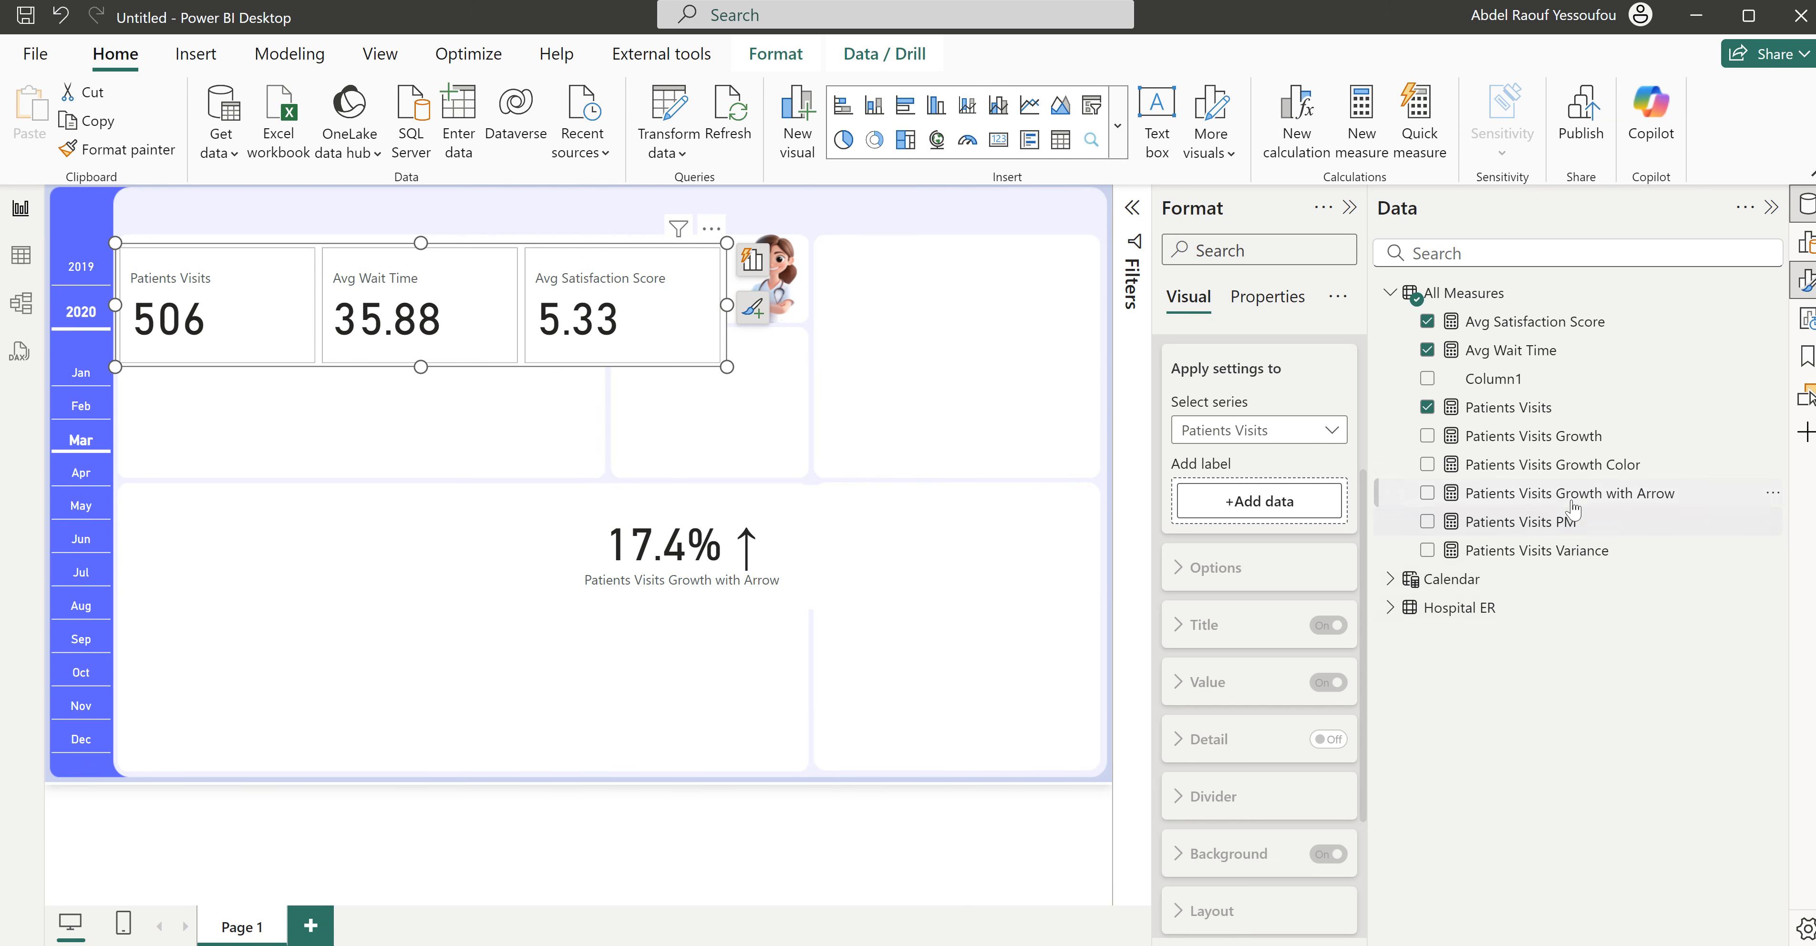
- Add Patients Visits Growth with Arrow as the reference label of the Patients Visits series and make the card visual slightly taller
left_click_drag(1523, 501, 1259, 502)
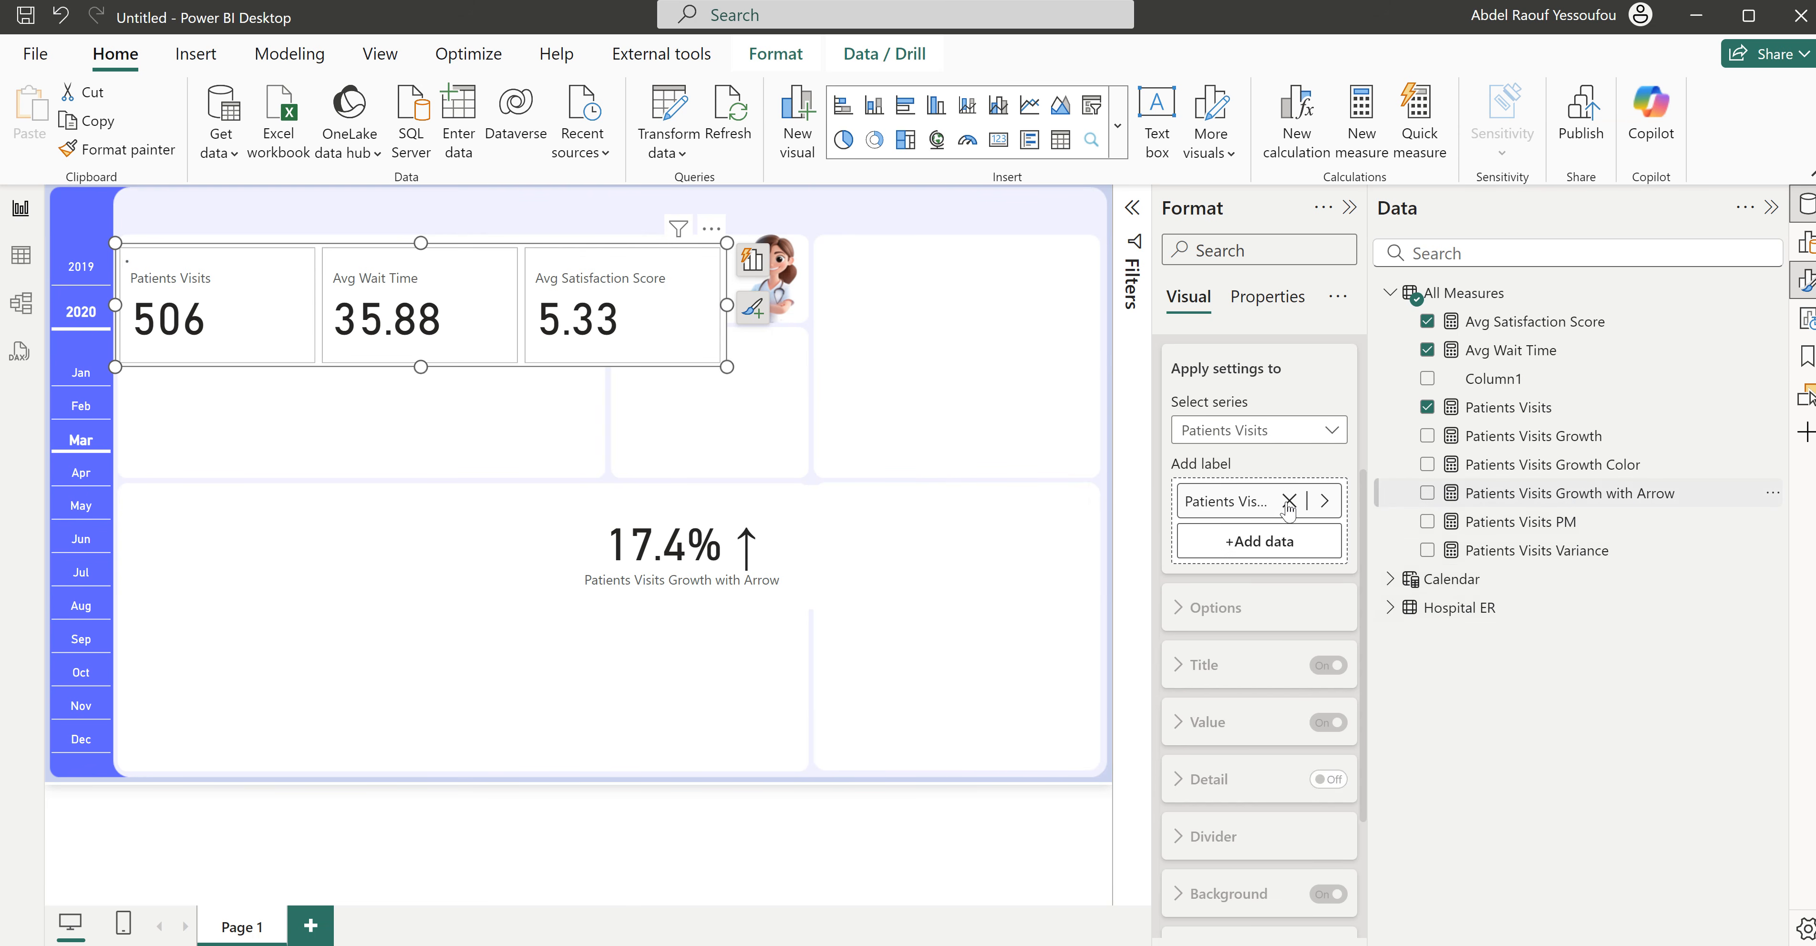
left_click_drag(421, 366, 421, 396)
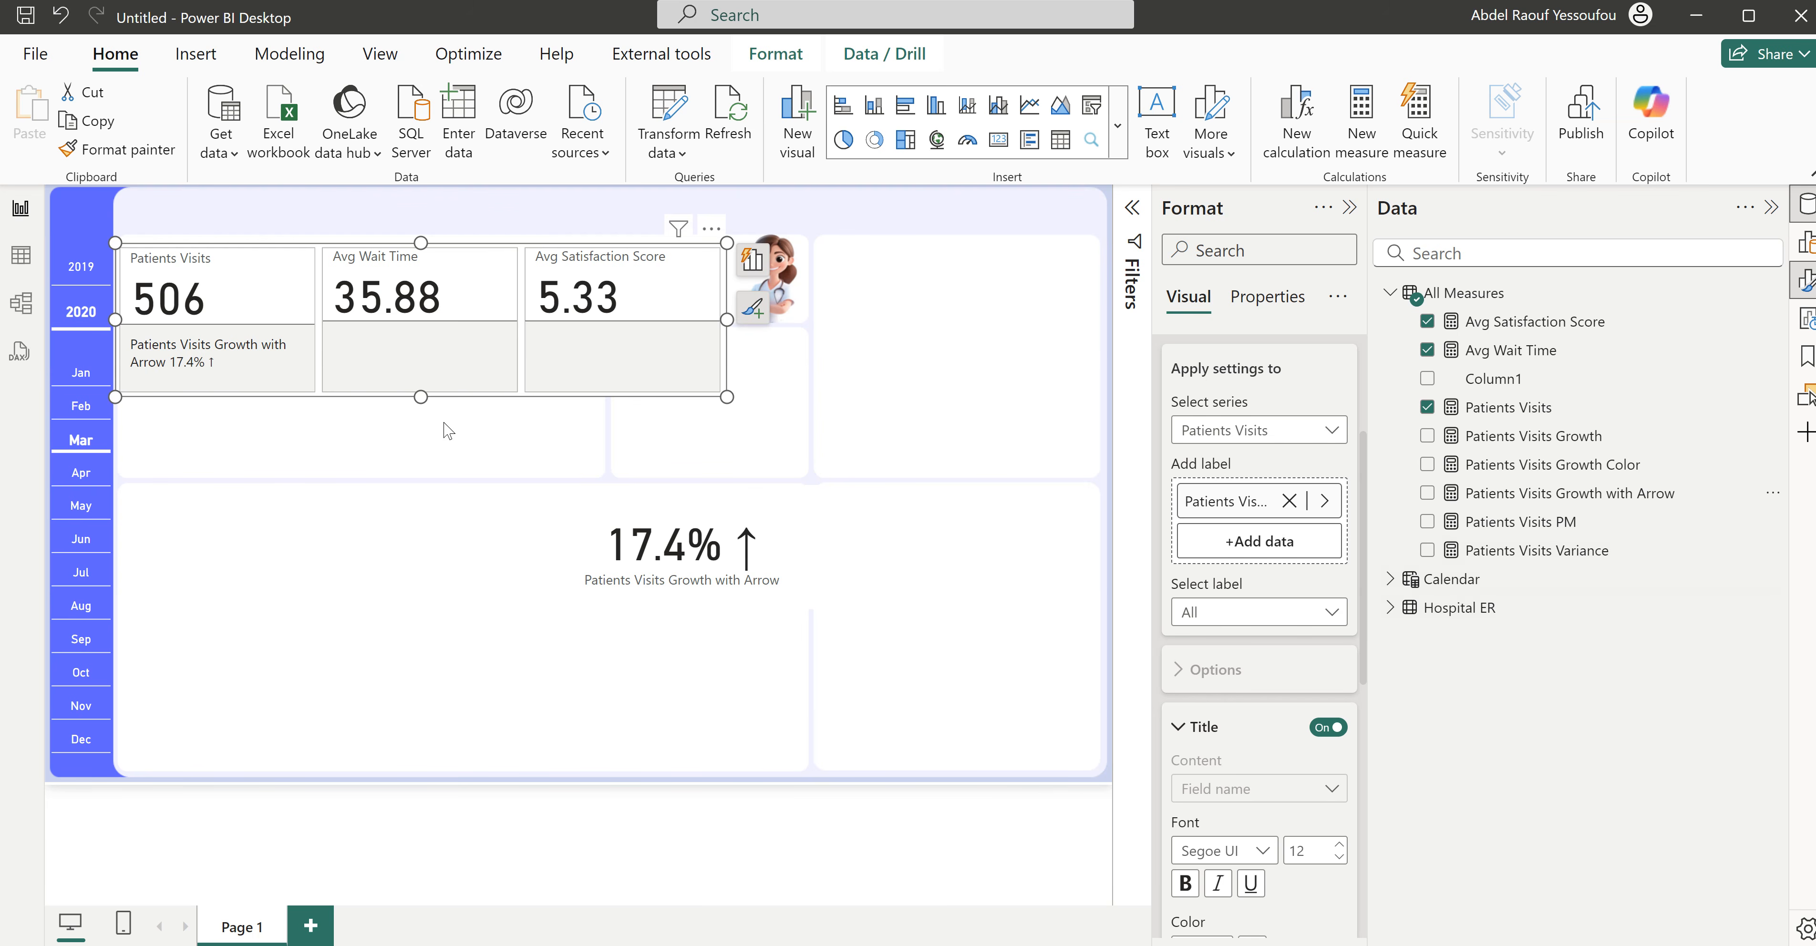
- Give the Patients Visits Growth with Arrow reference label a custom title reading "Since Last Month"
left_click(1235, 612)
left_click(1249, 670)
scroll(1241, 811, "down", 2)
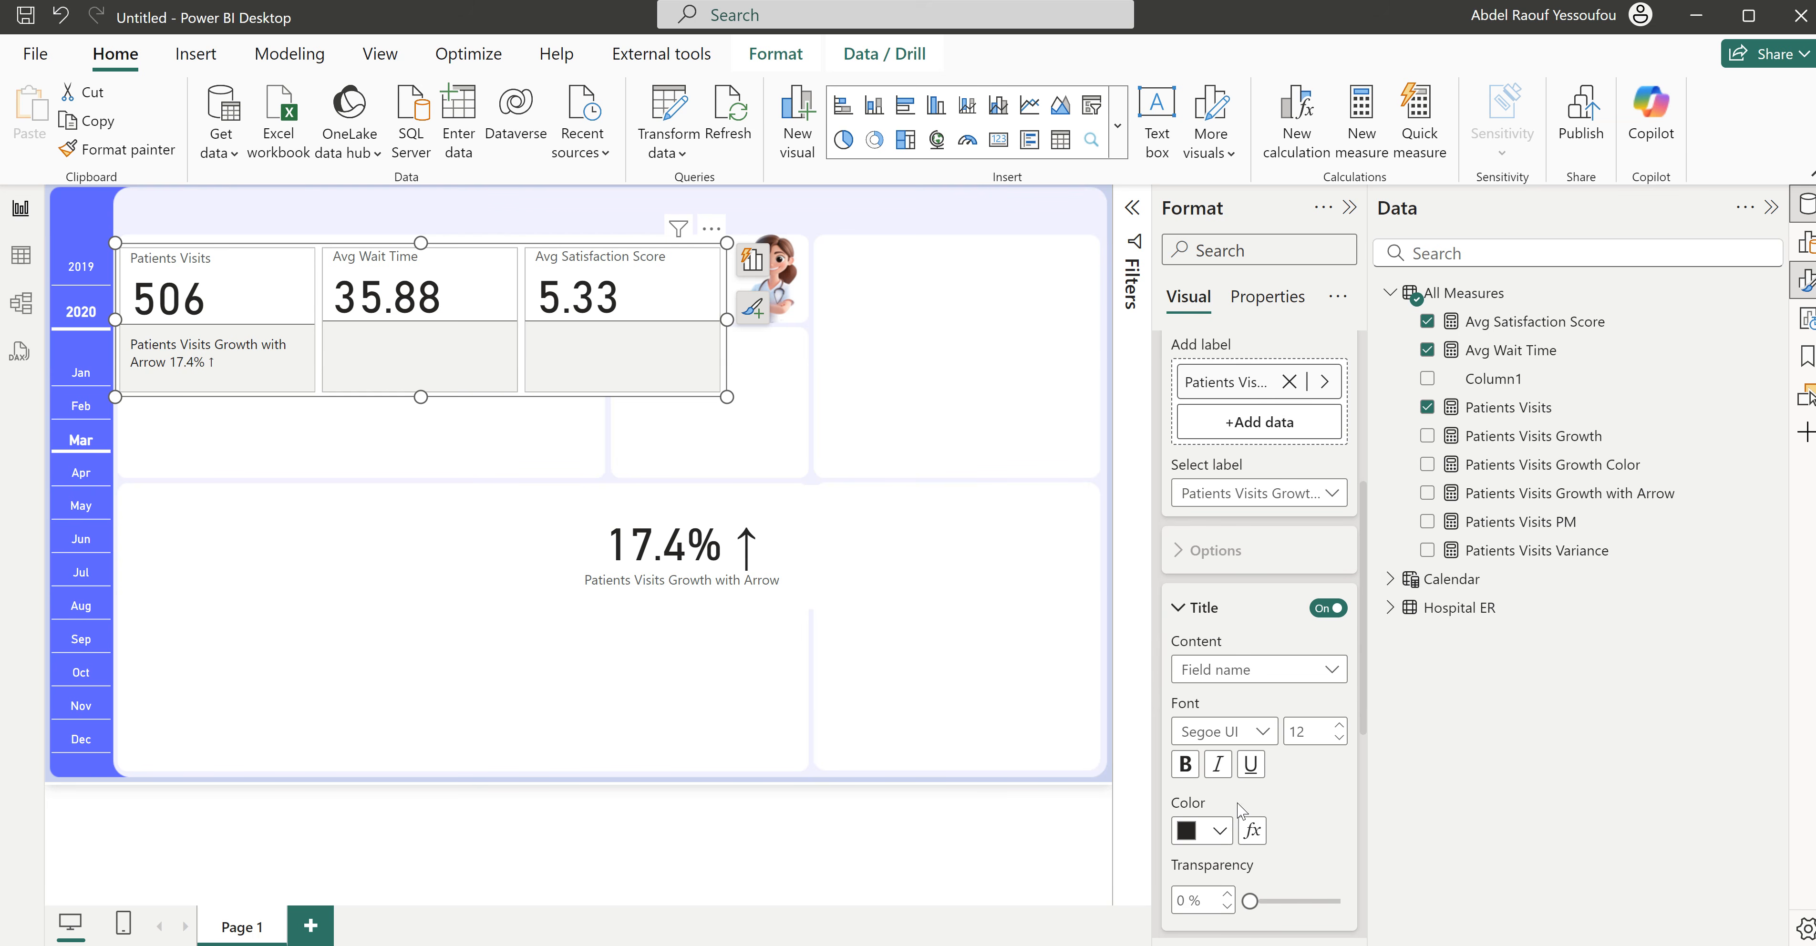
left_click(1226, 674)
left_click(1227, 705)
scroll(1199, 705, "down", 2)
left_click_drag(1177, 611, 1363, 612)
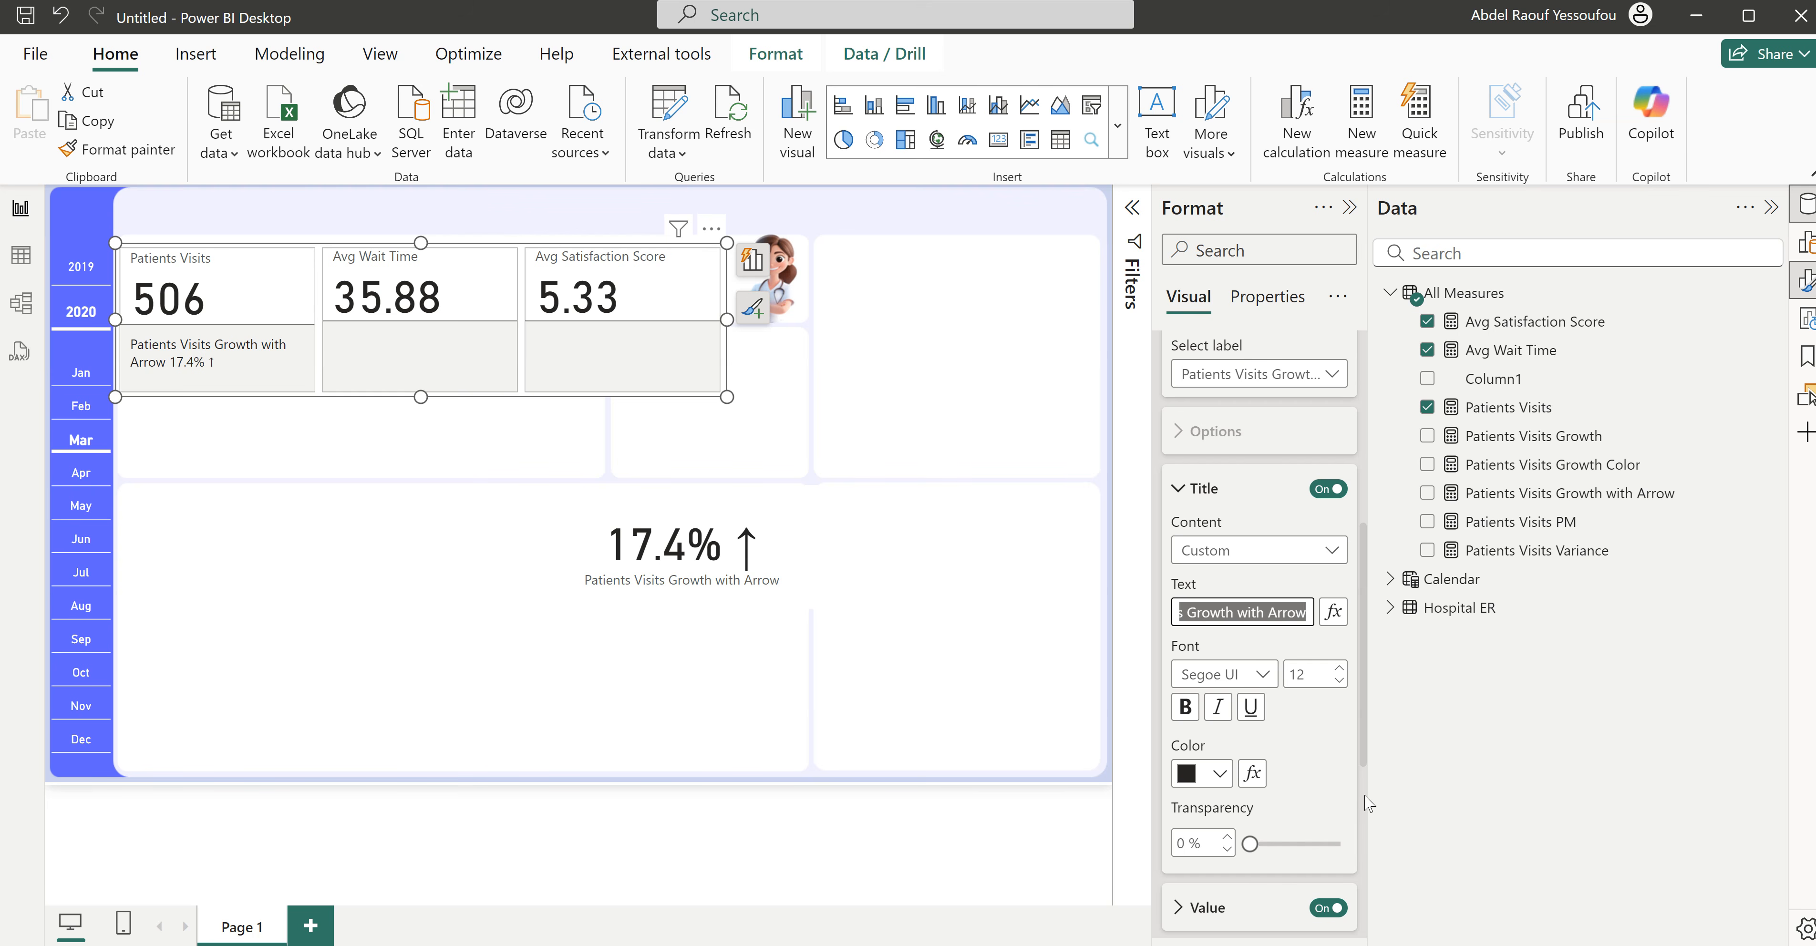
type("Since La")
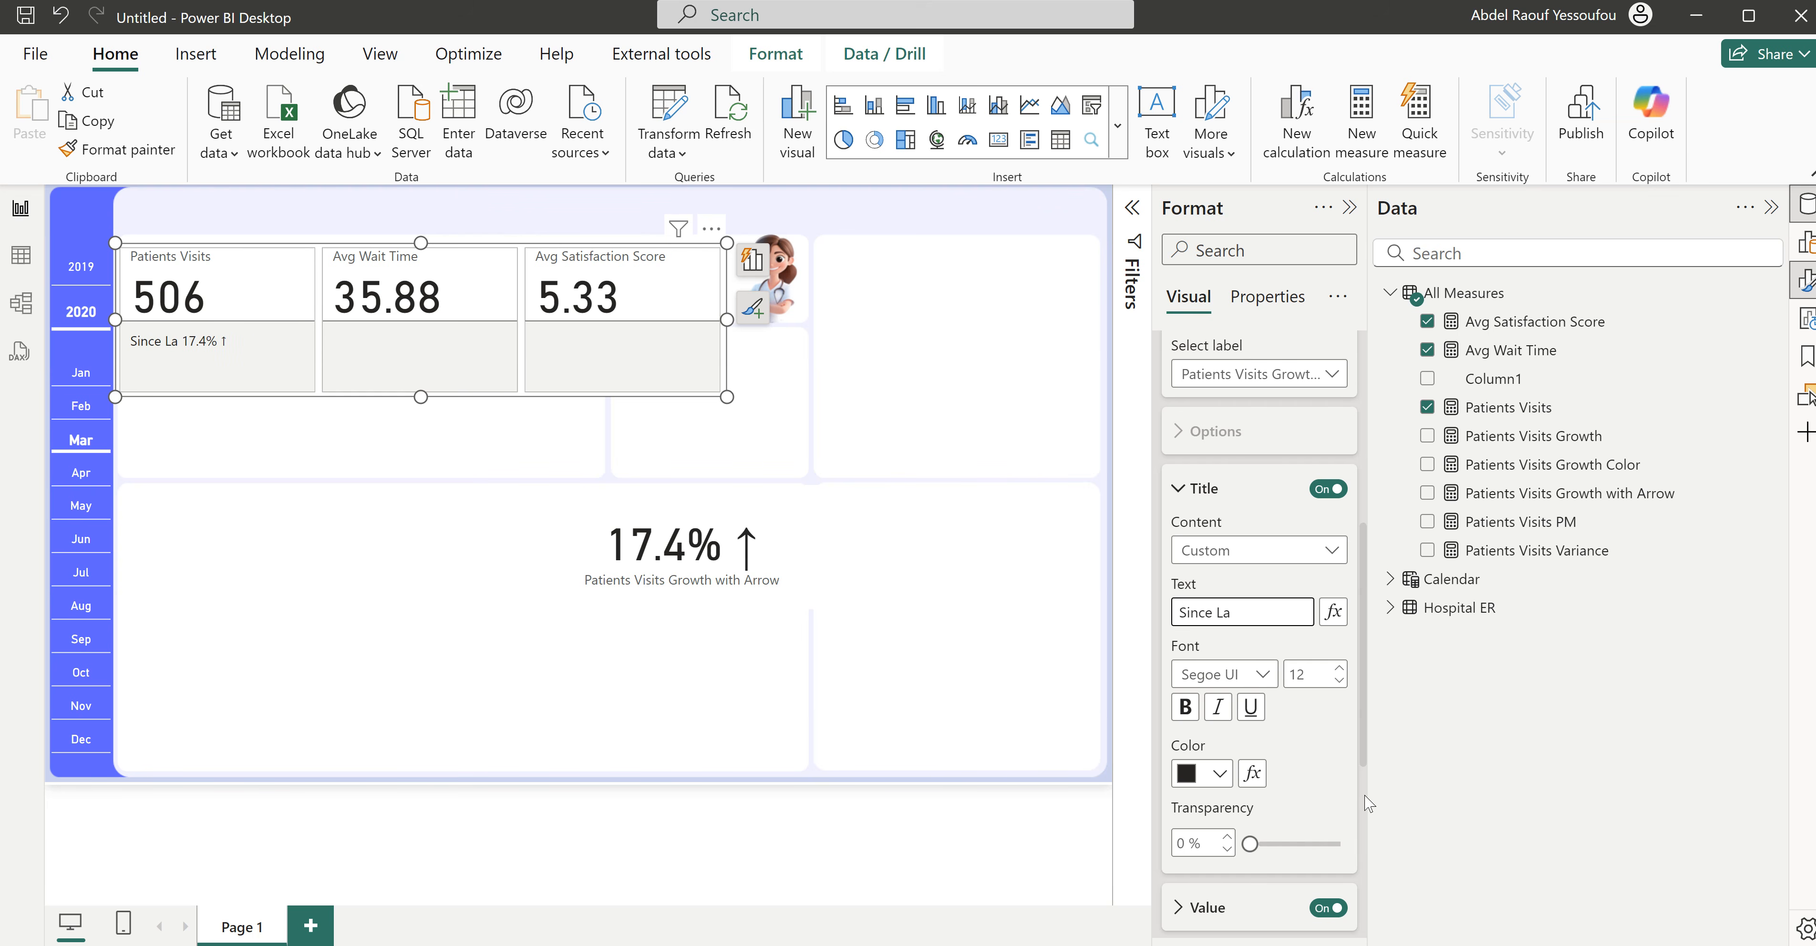
type("st Month")
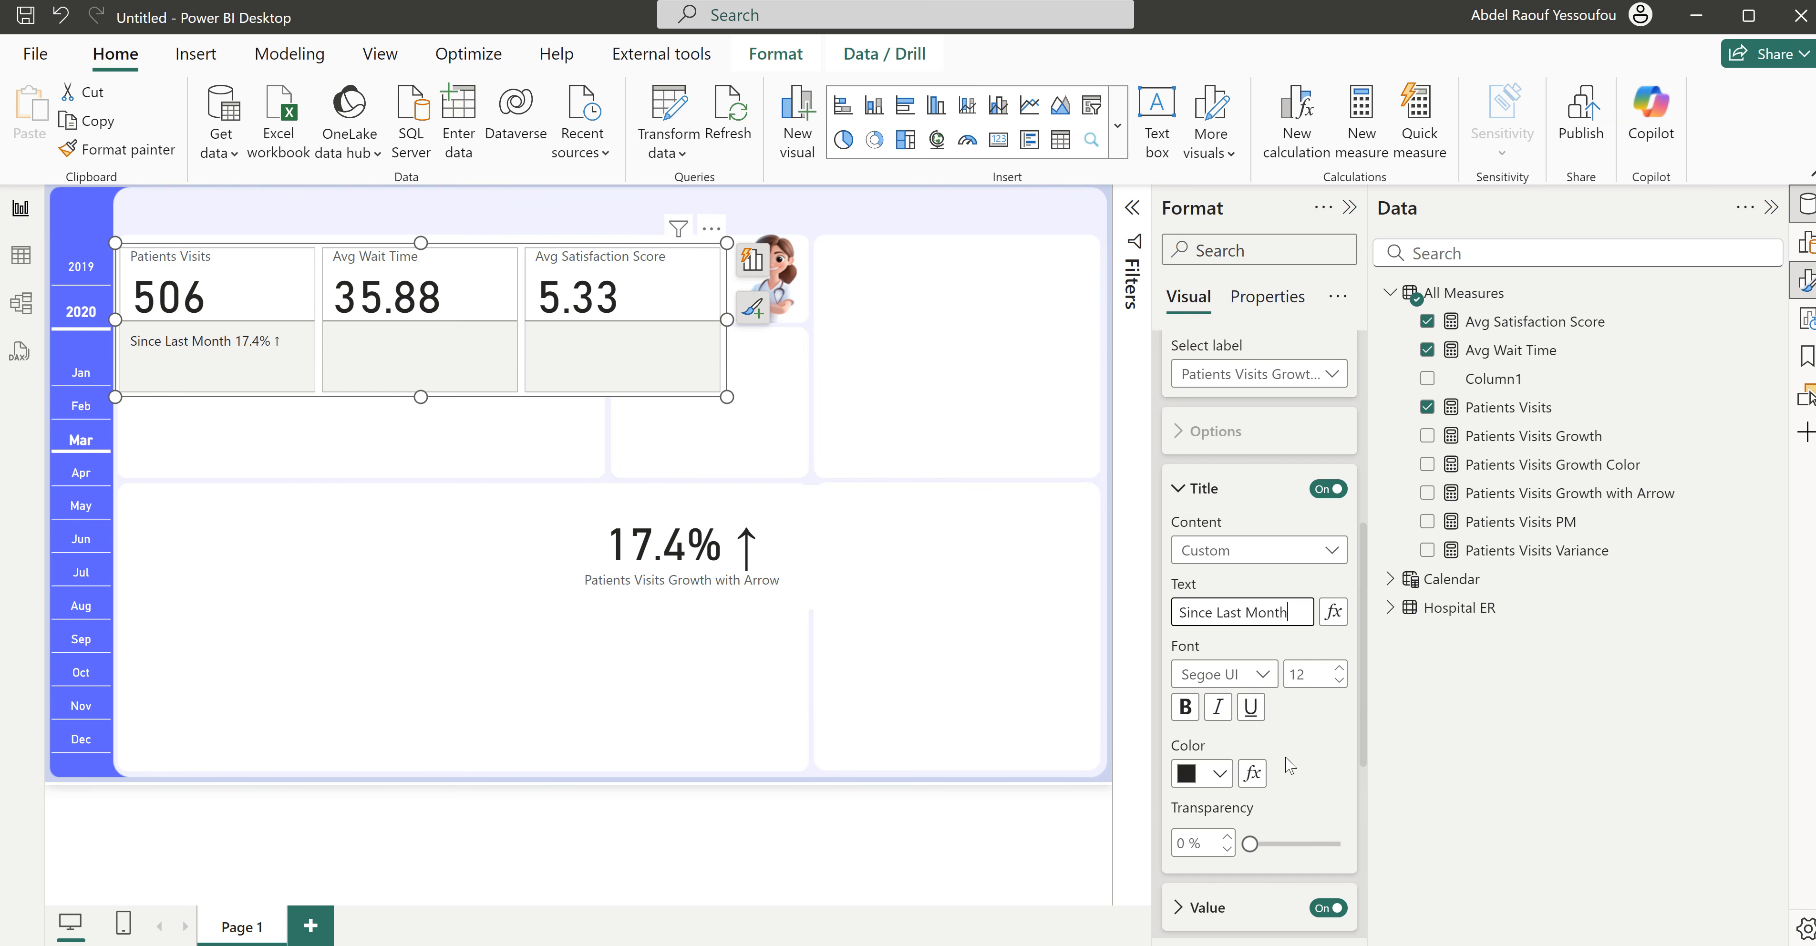
- Color the reference label's value conditionally by field value, based on the Patients Visits Growth Color measure
scroll(1289, 766, "down", 2)
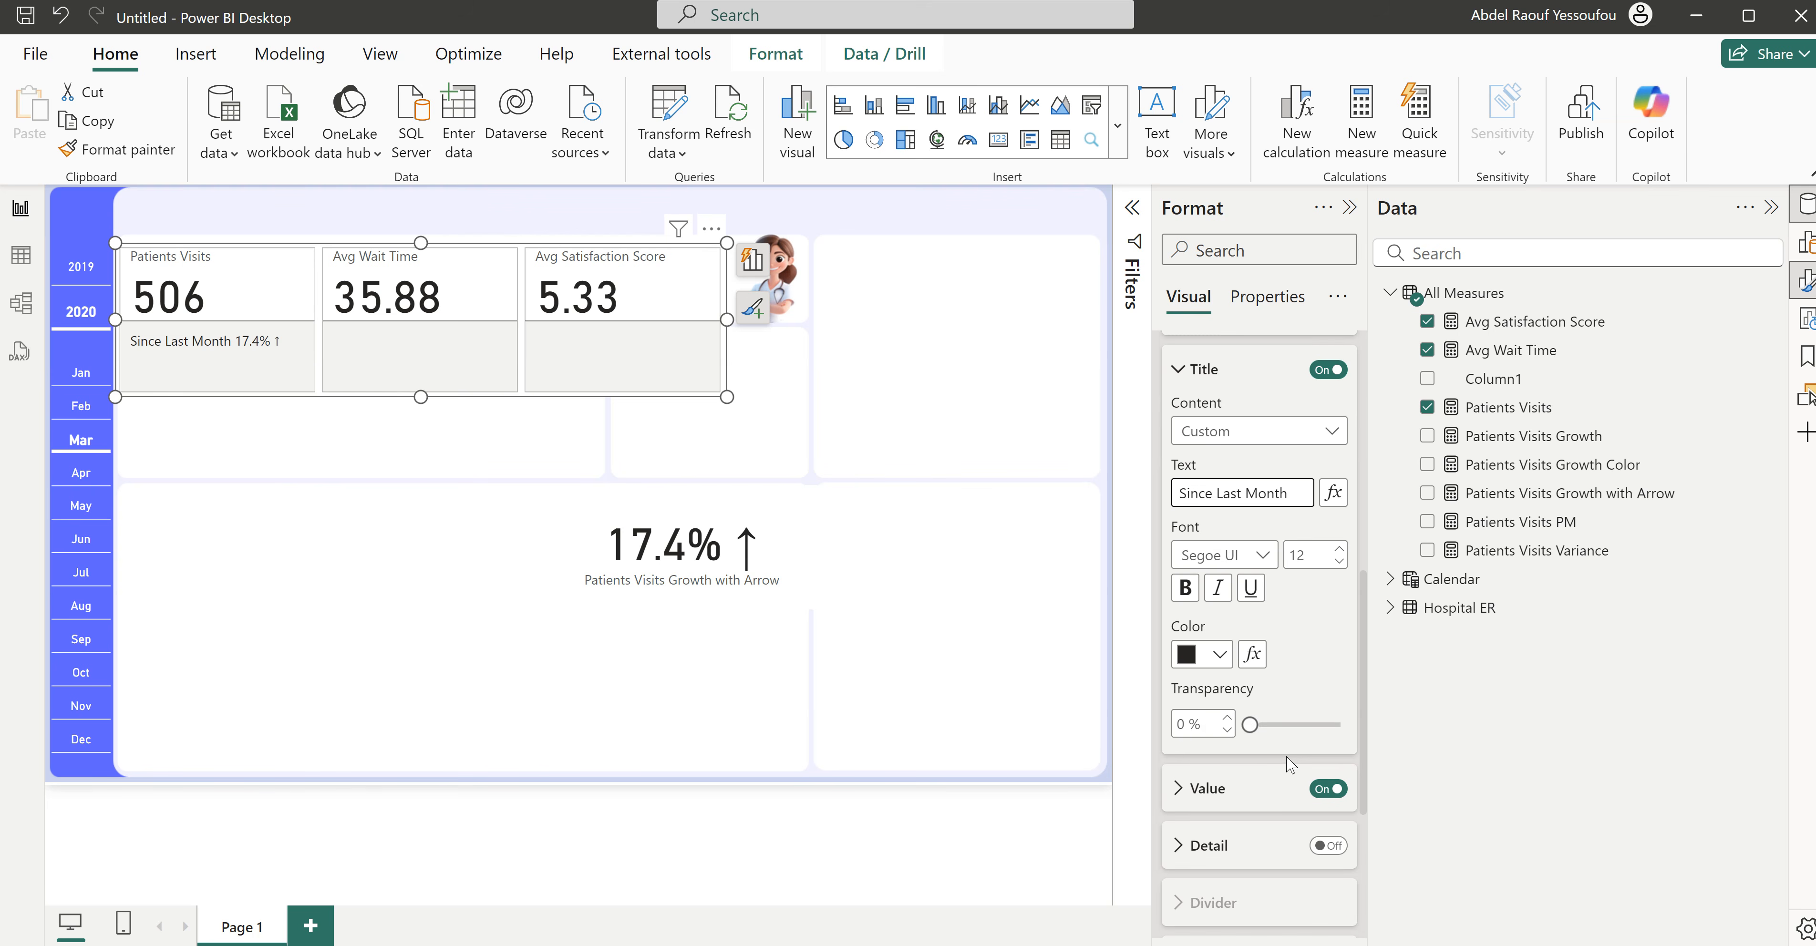
left_click(1225, 796)
scroll(1227, 791, "down", 6)
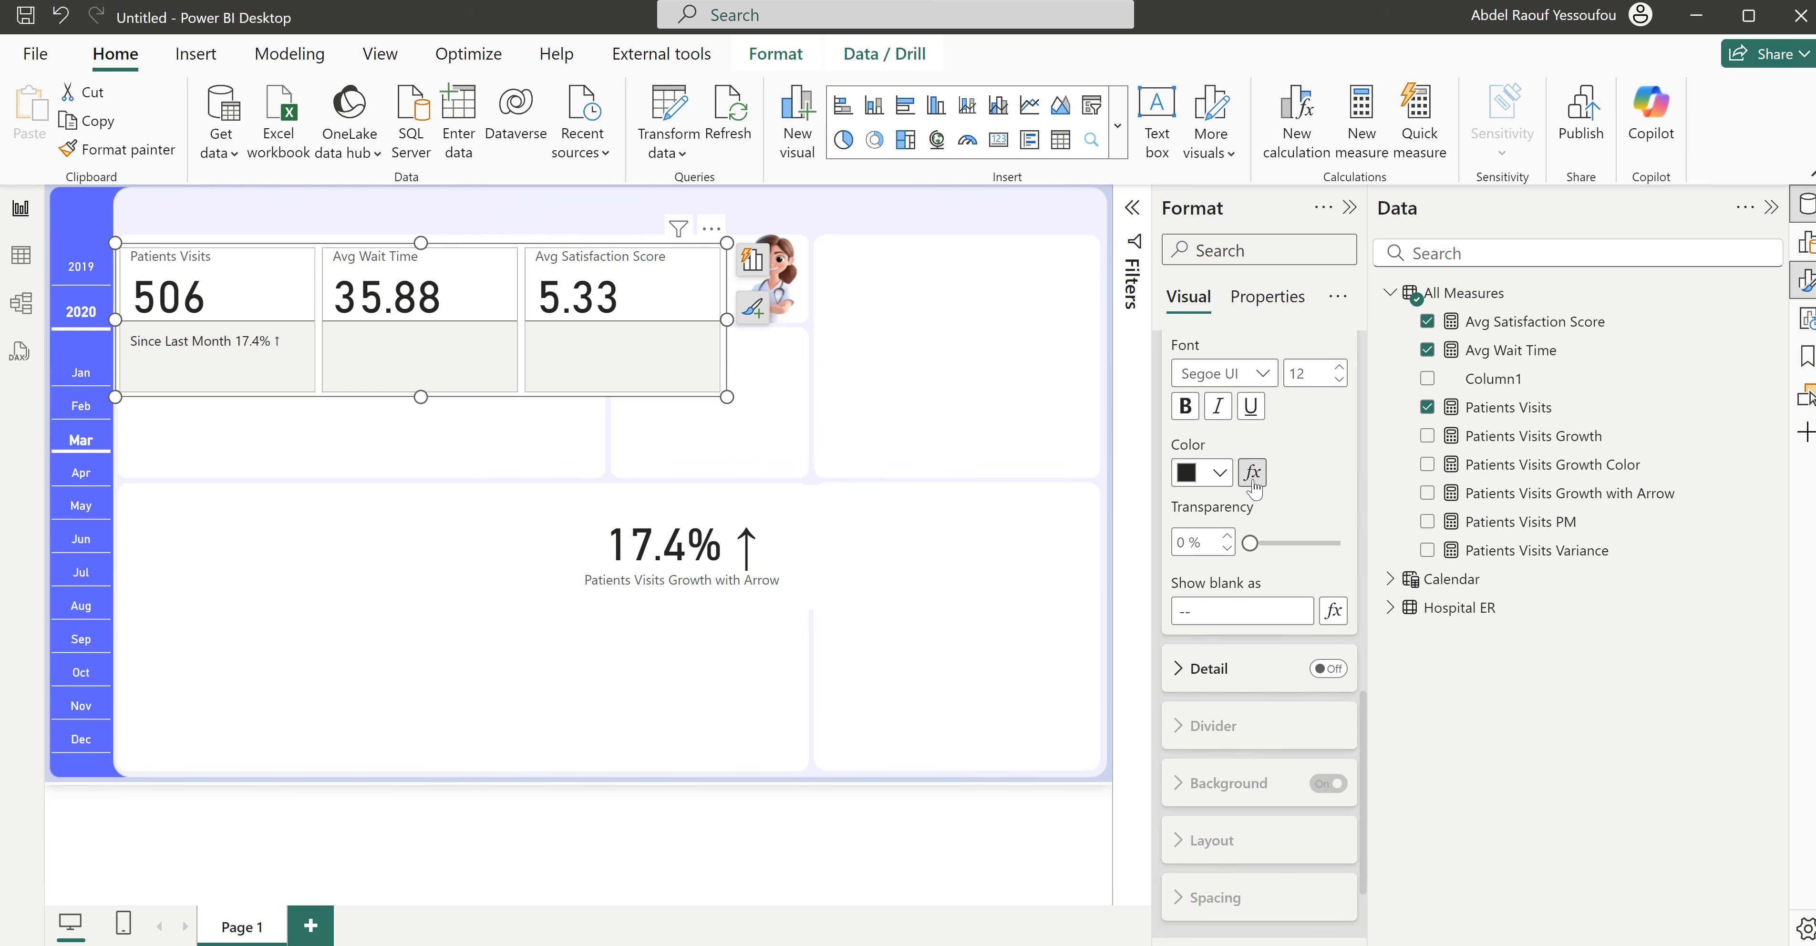
left_click(1252, 472)
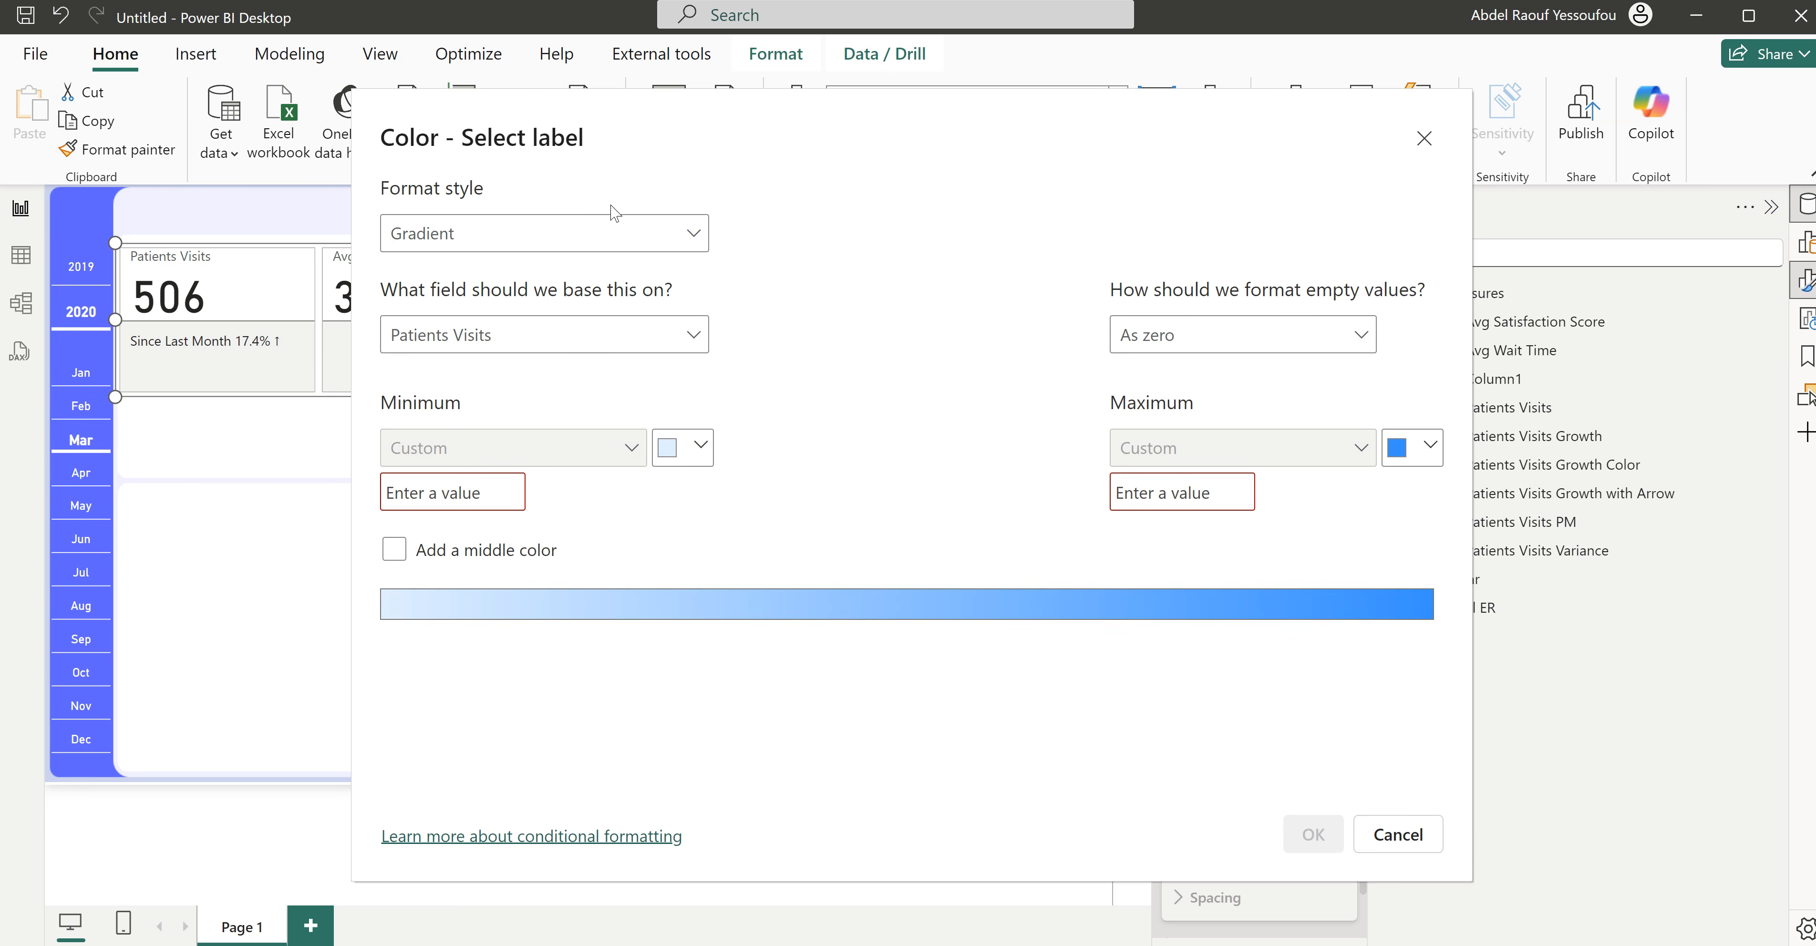
left_click(536, 234)
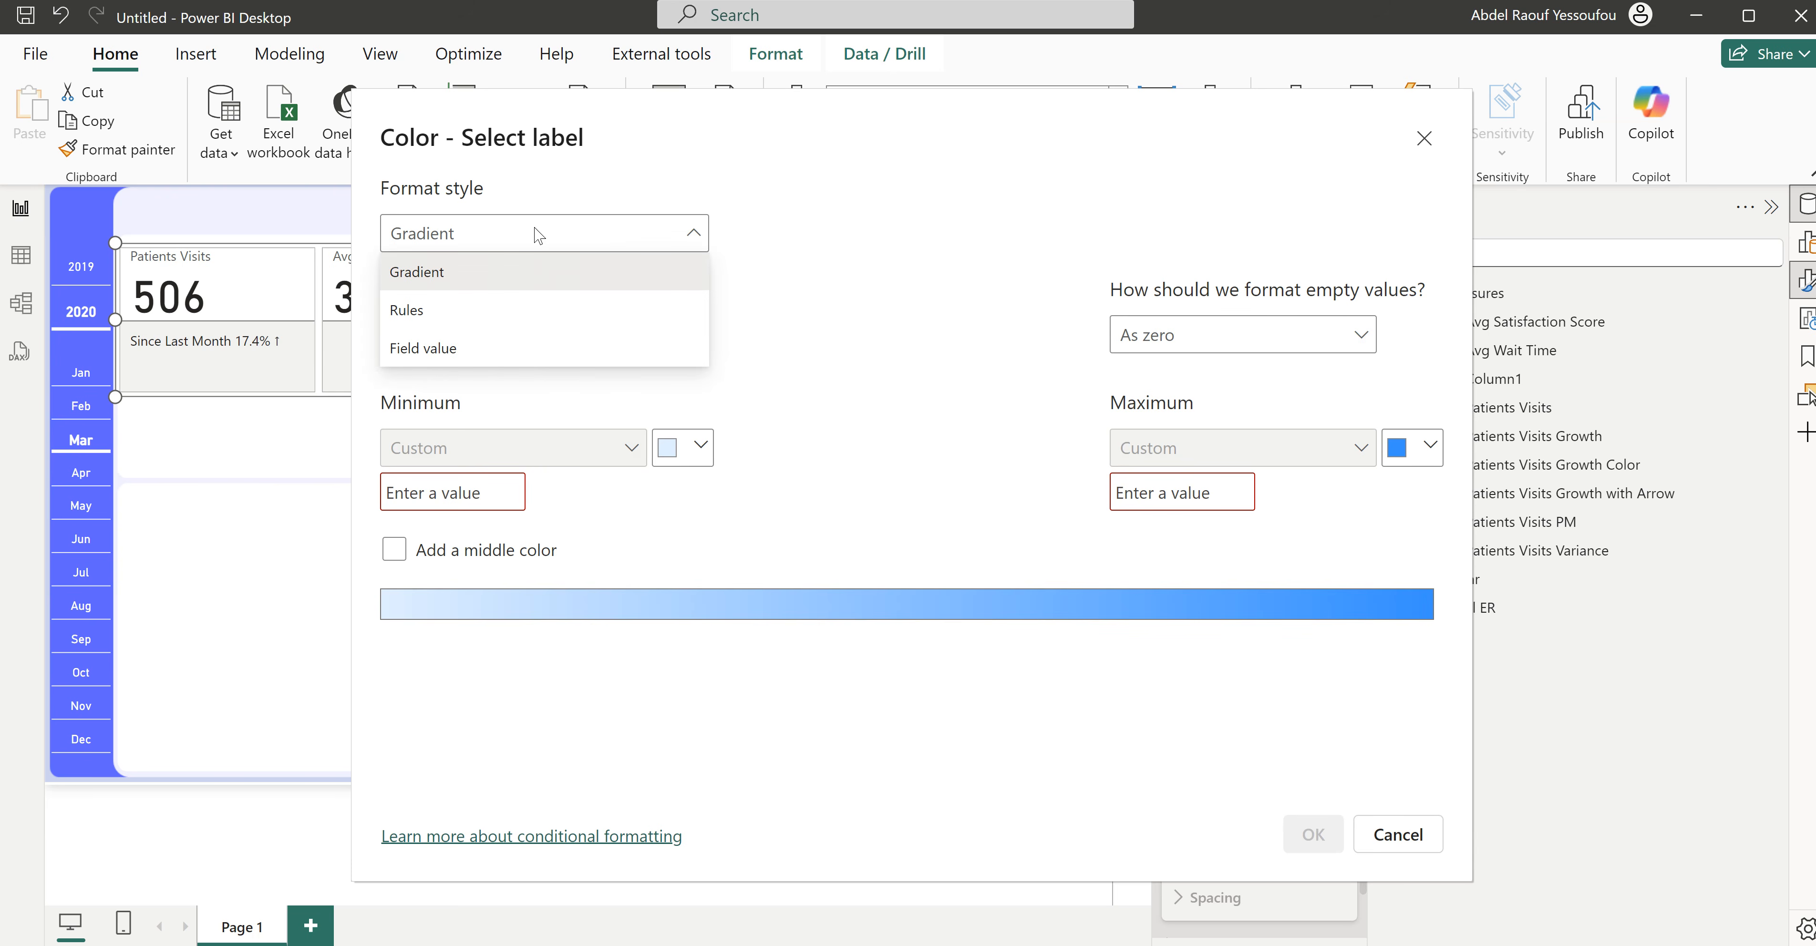
left_click(454, 347)
left_click(599, 329)
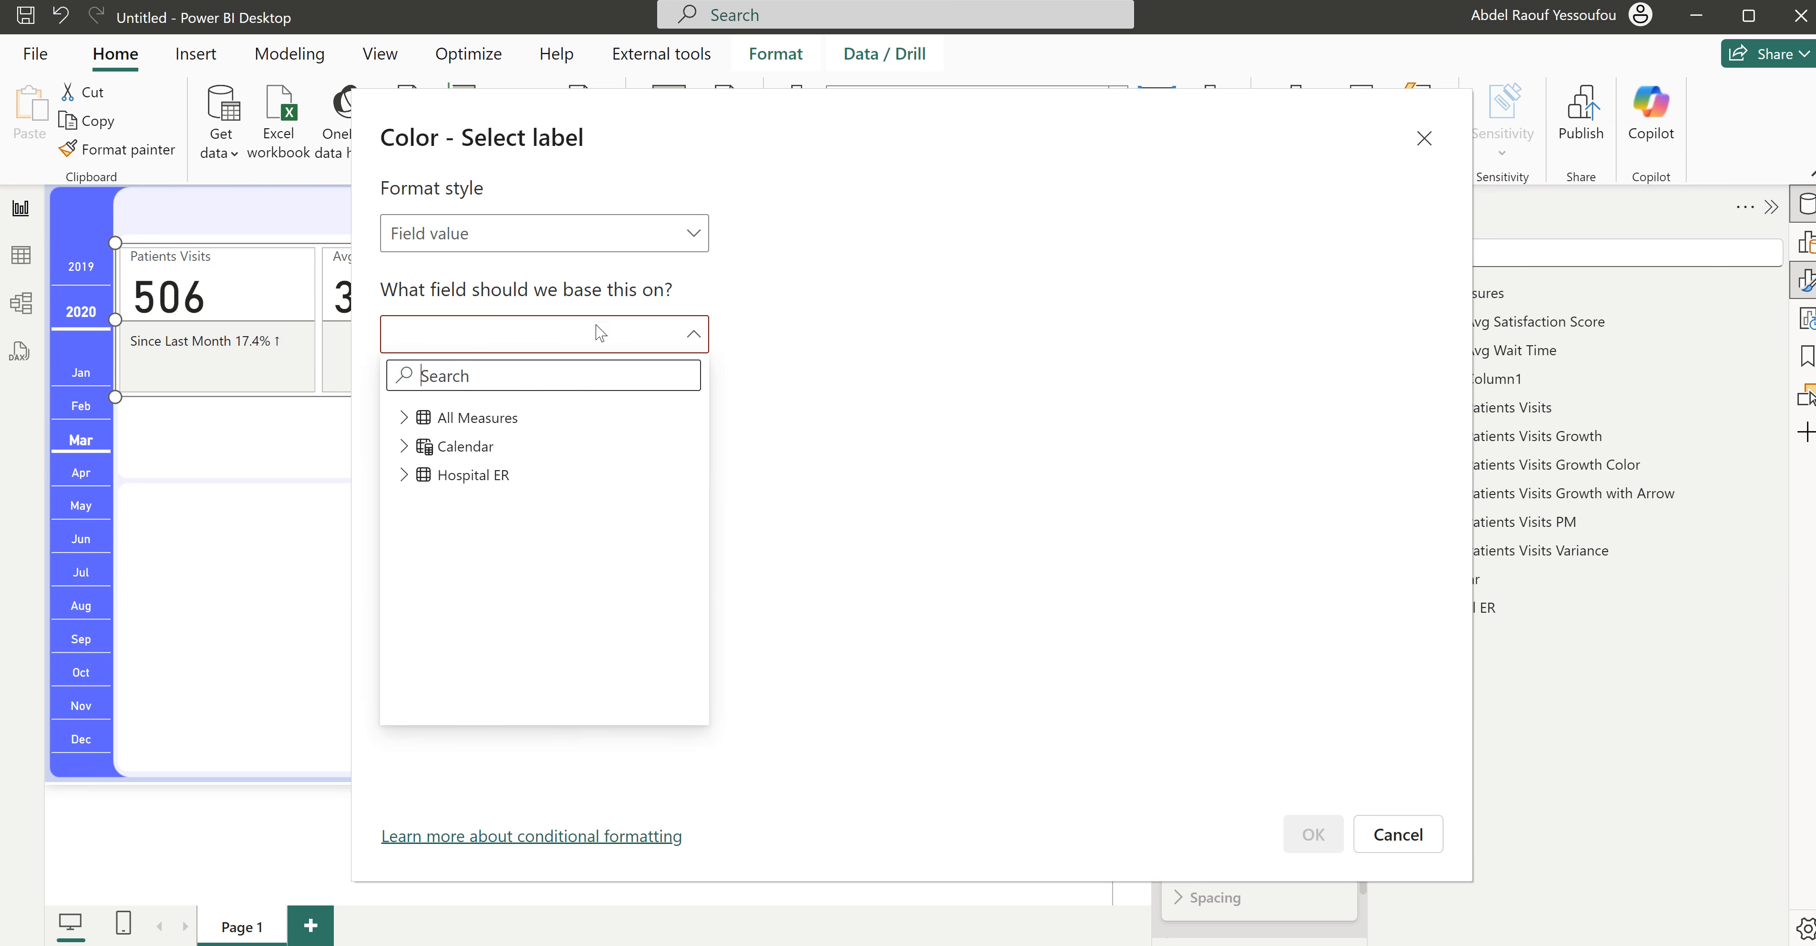
type("col")
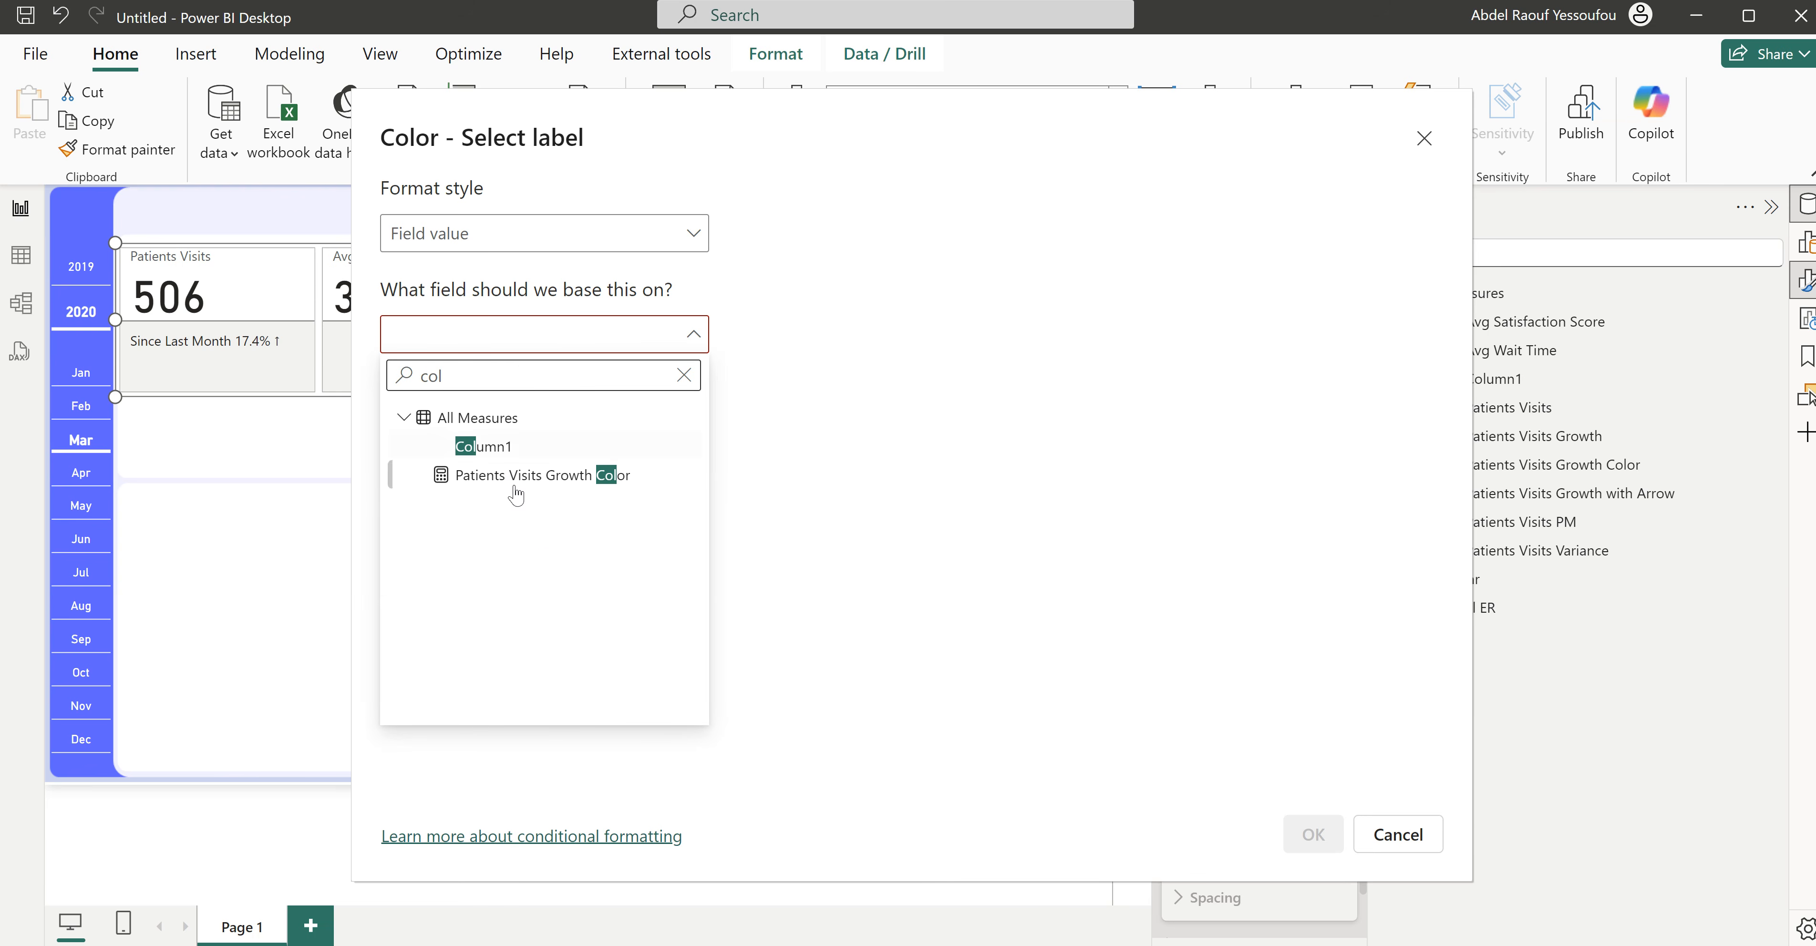
left_click(567, 476)
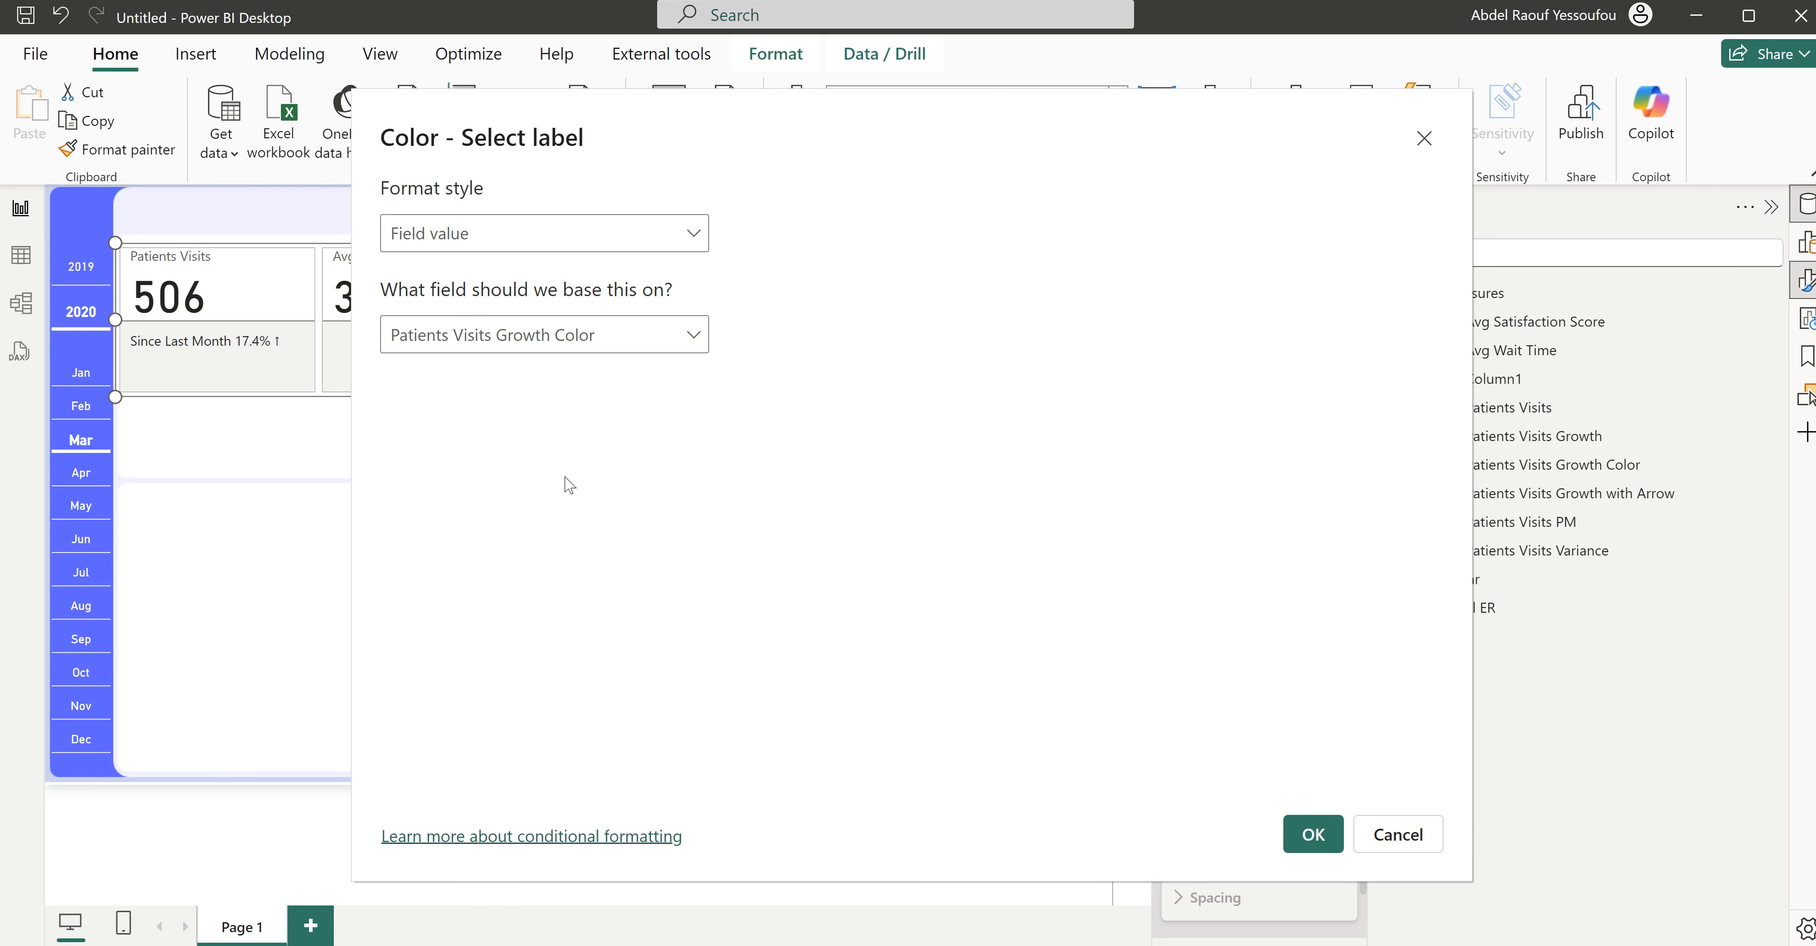
left_click(1312, 833)
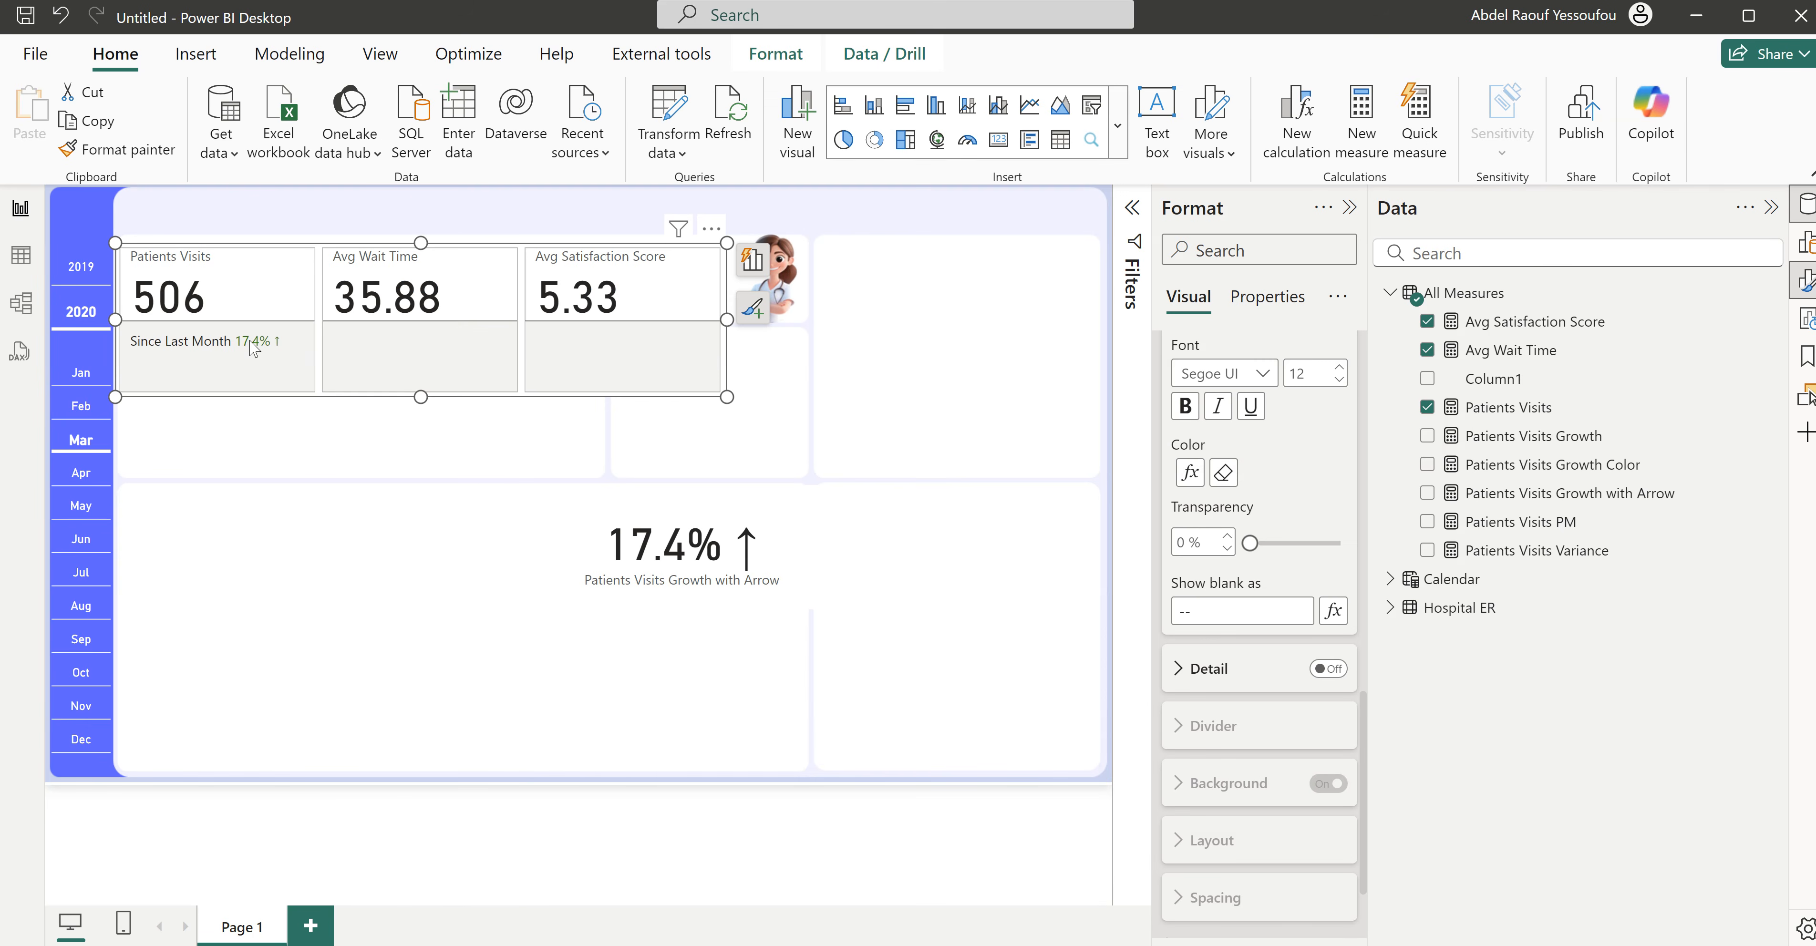
- Set the font size of the "Since Last Month" reference label title to 10
scroll(1276, 479, "up", 3)
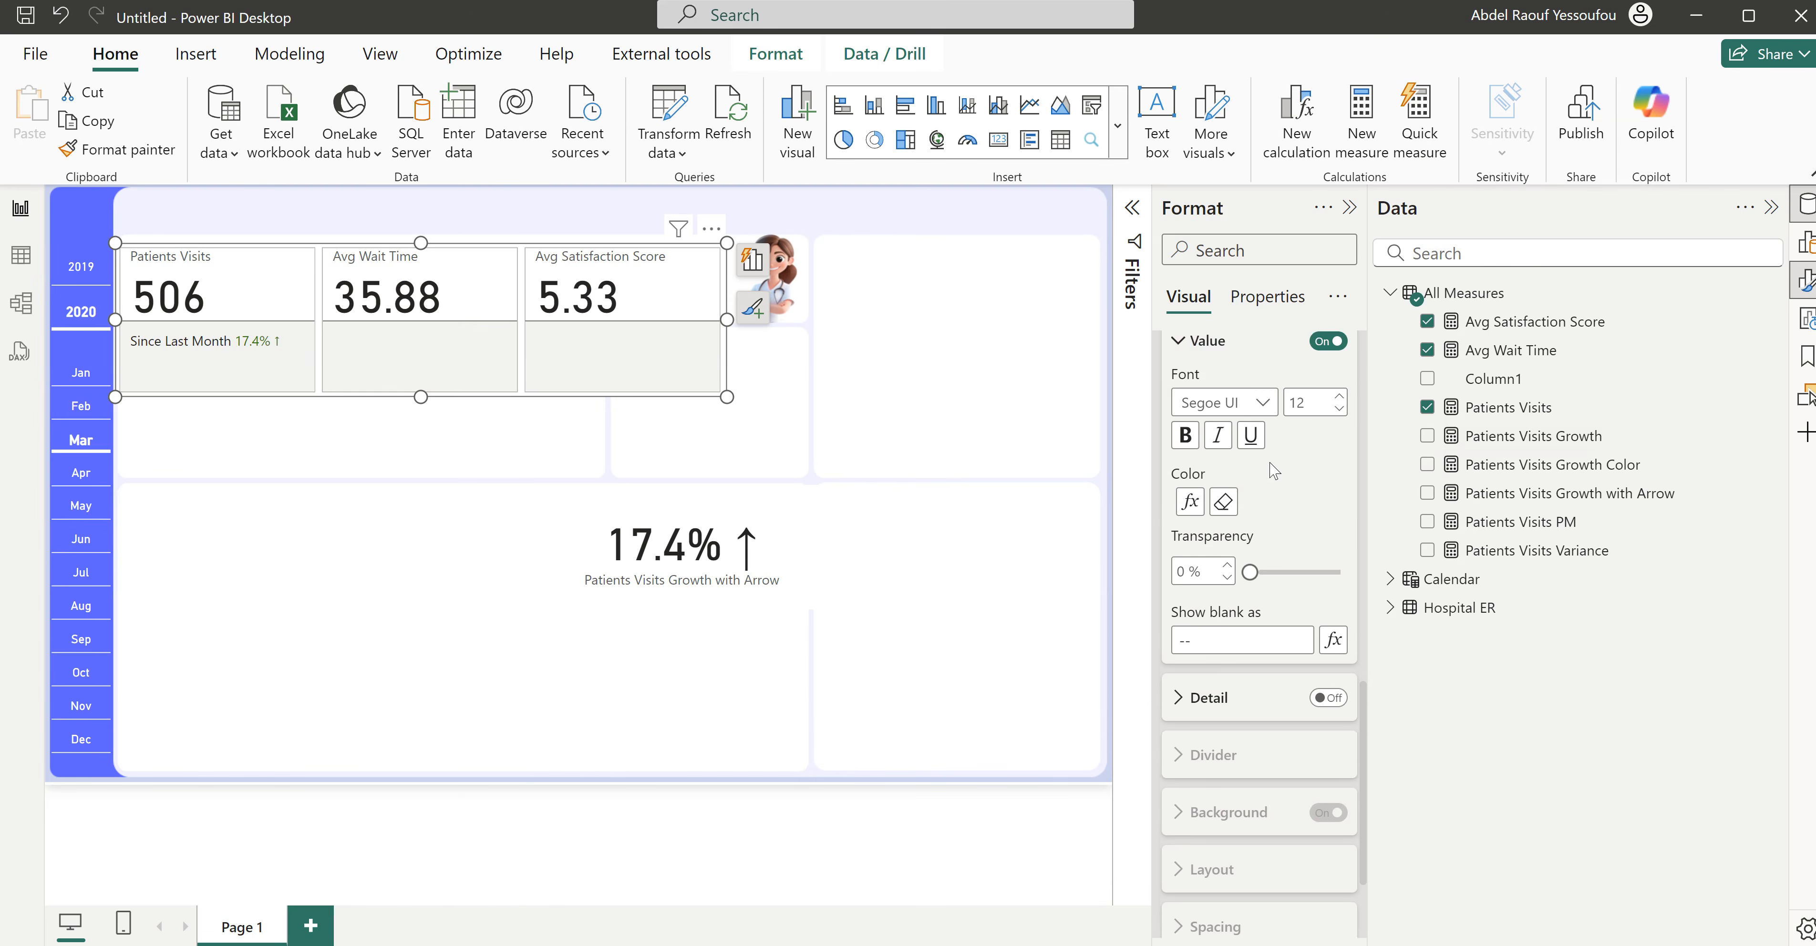
scroll(1276, 486, "up", 3)
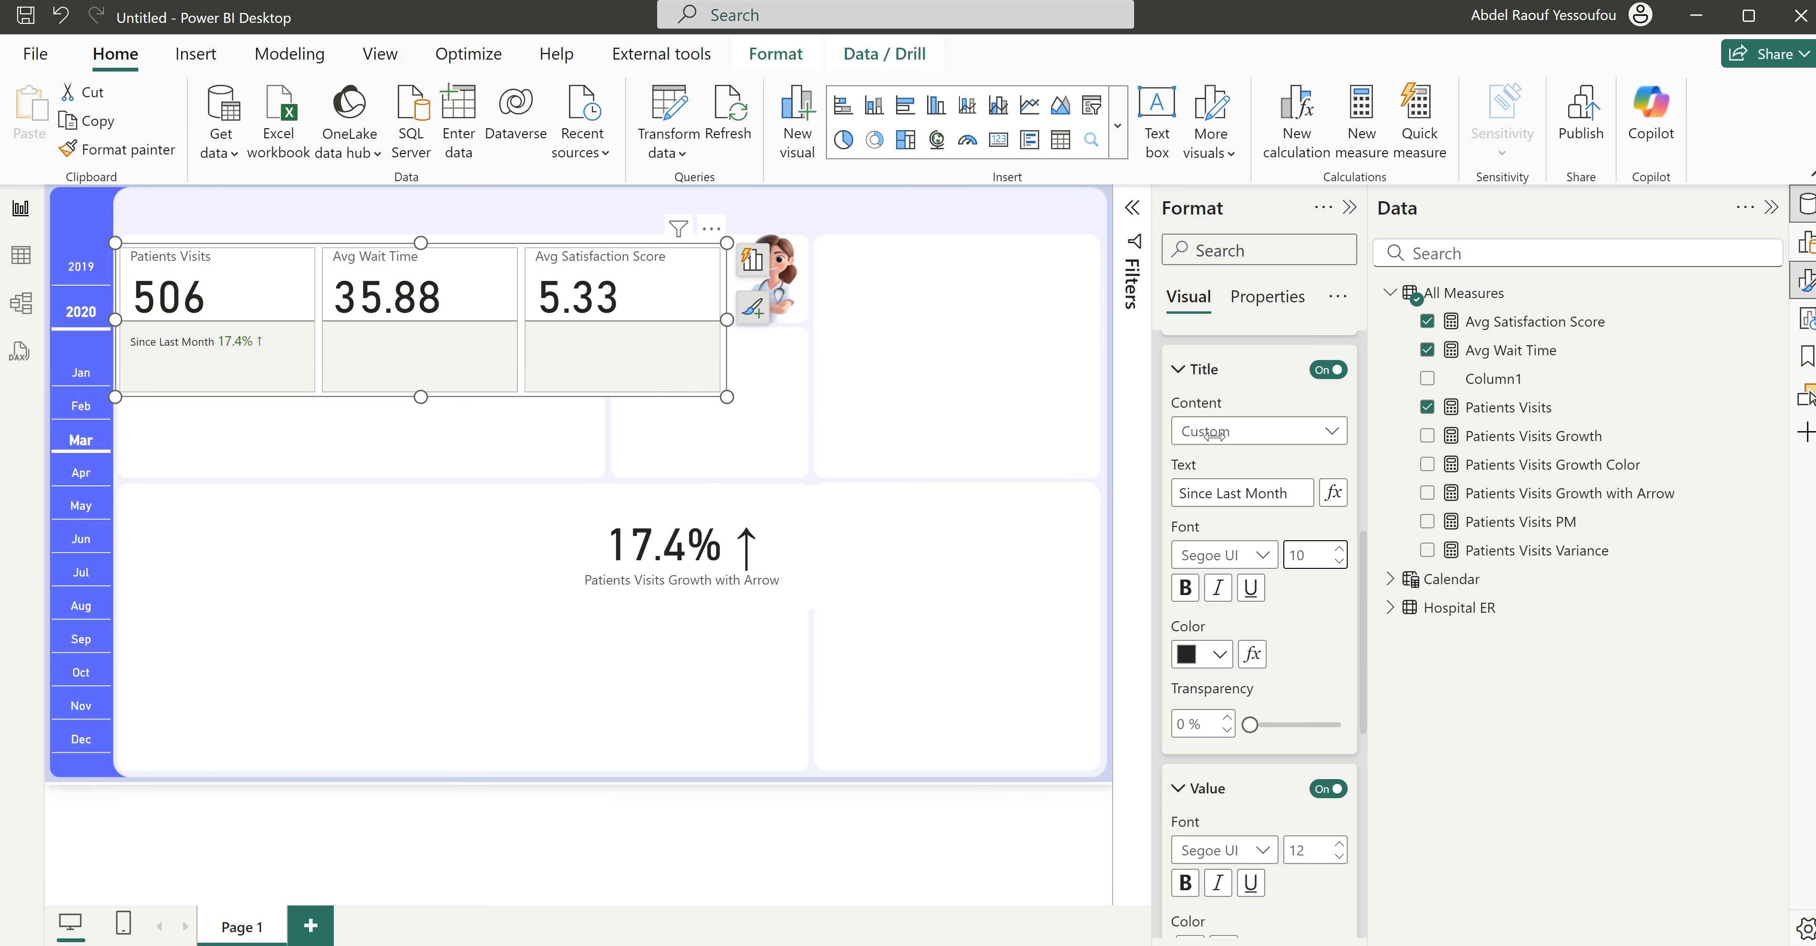
- Turn off the background of the whole card visual in its size and style settings
scroll(1205, 479, "up", 8)
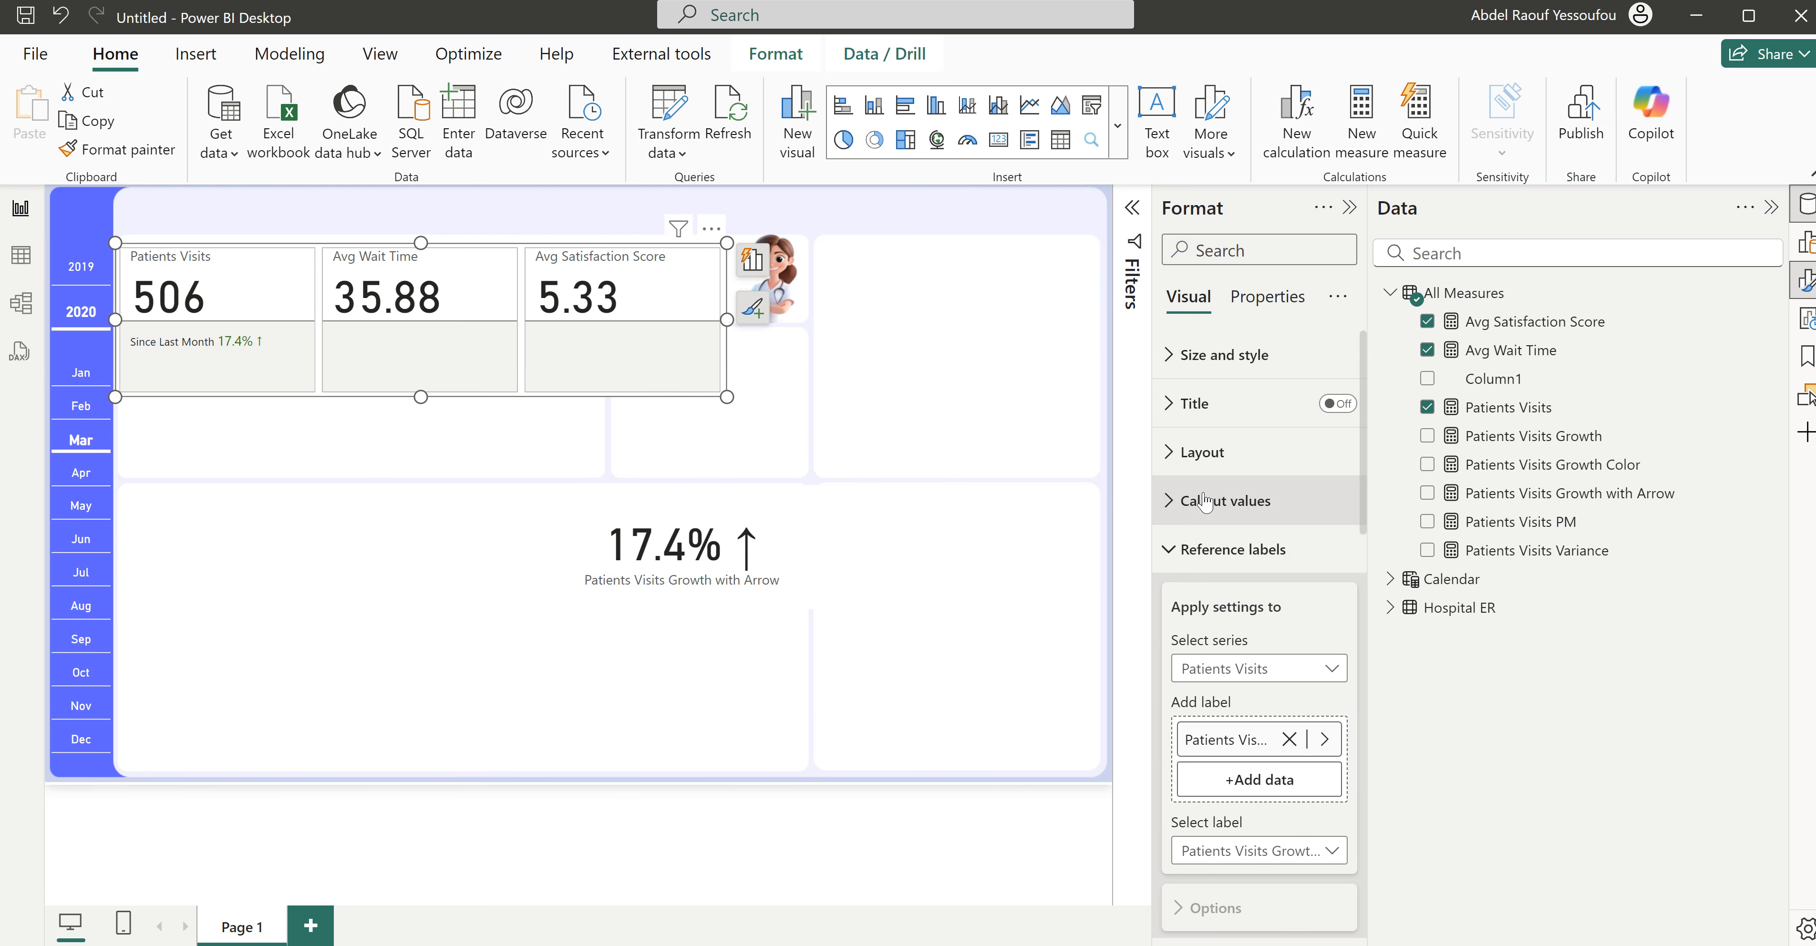
left_click(1213, 551)
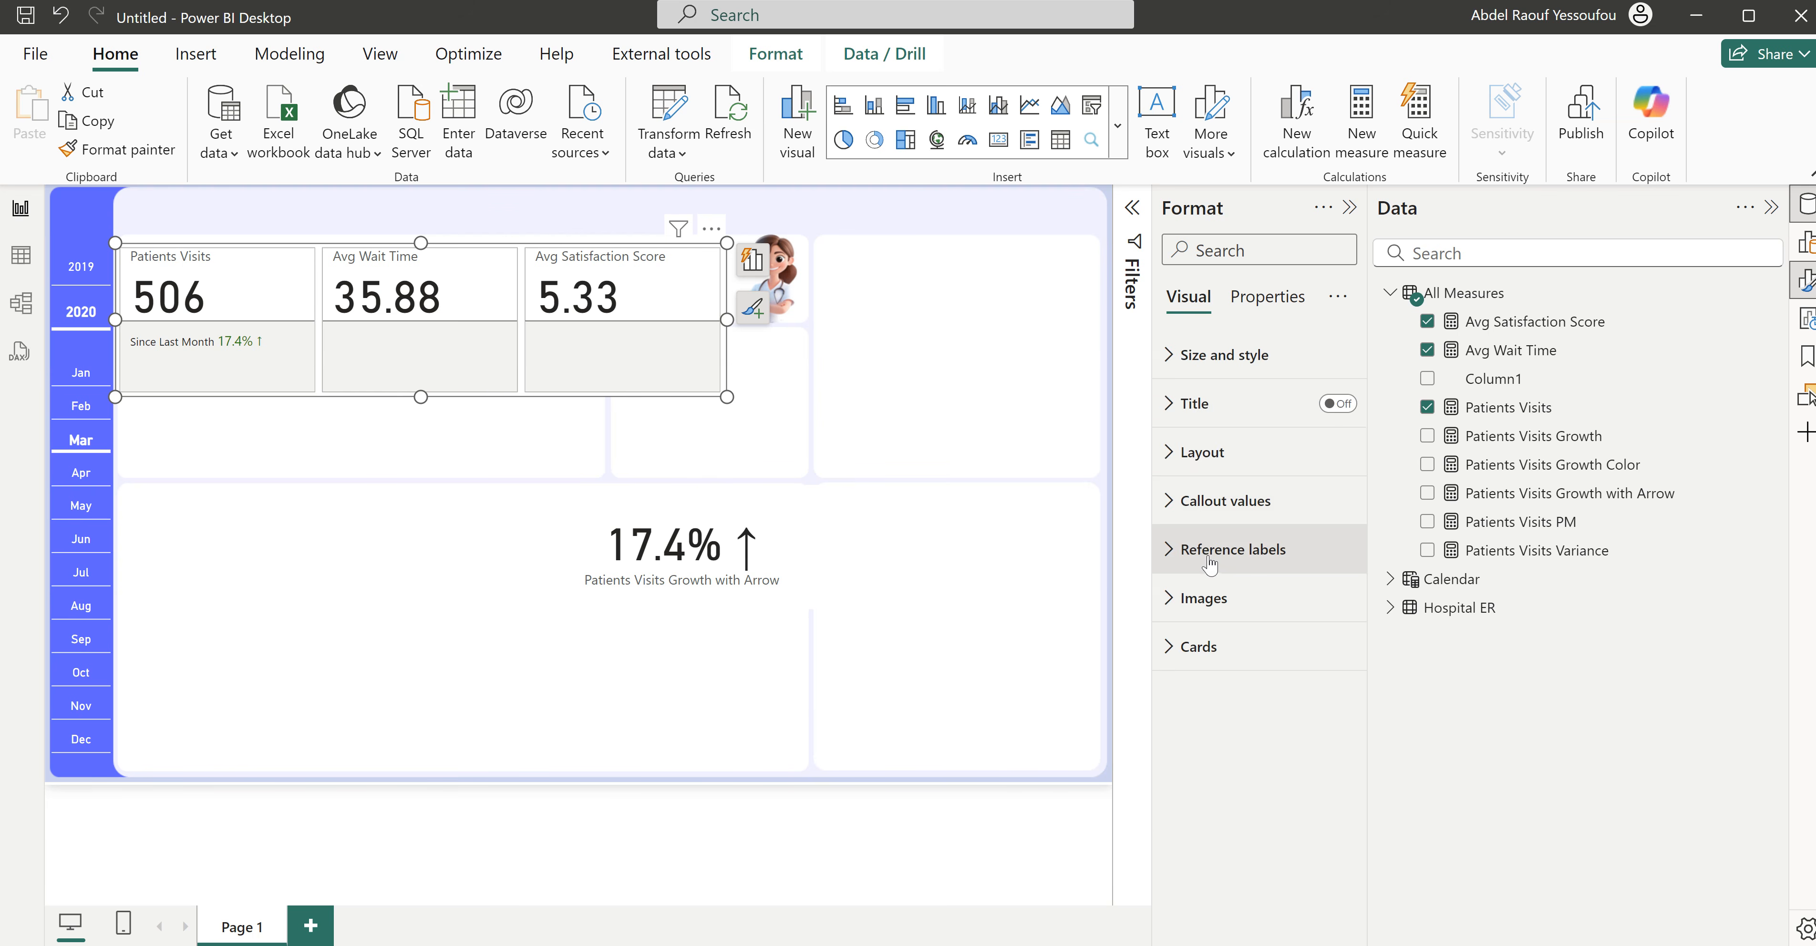
left_click(1230, 355)
left_click(1328, 807)
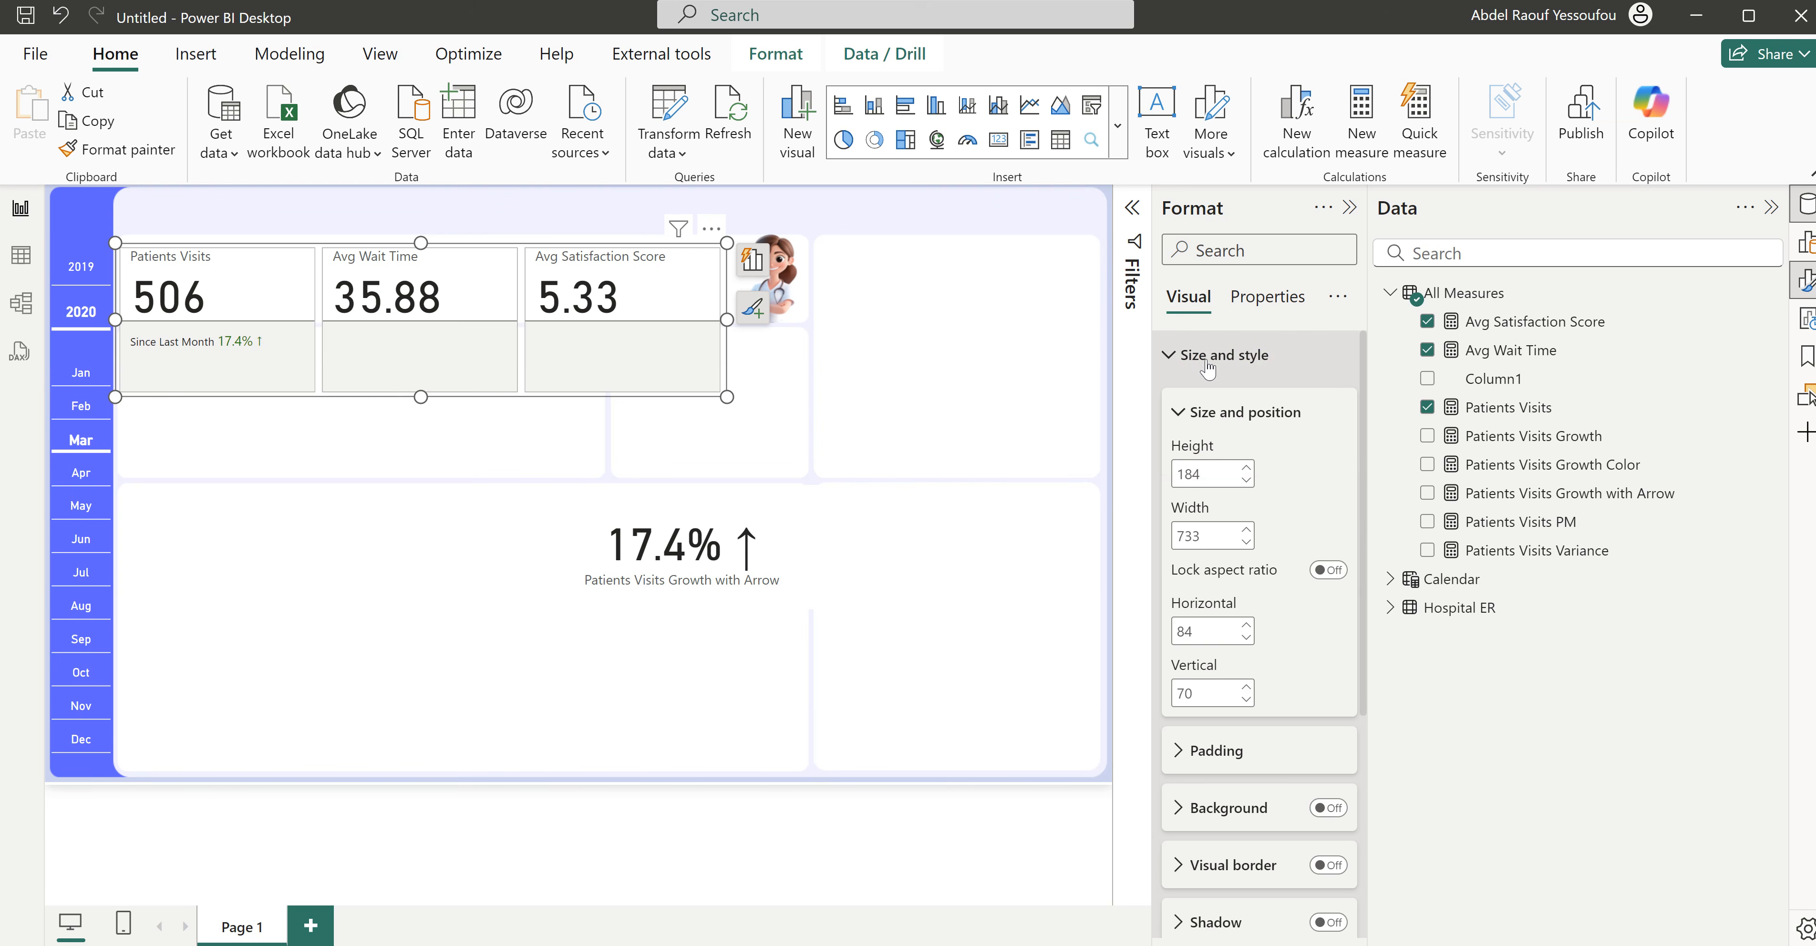
left_click(1227, 355)
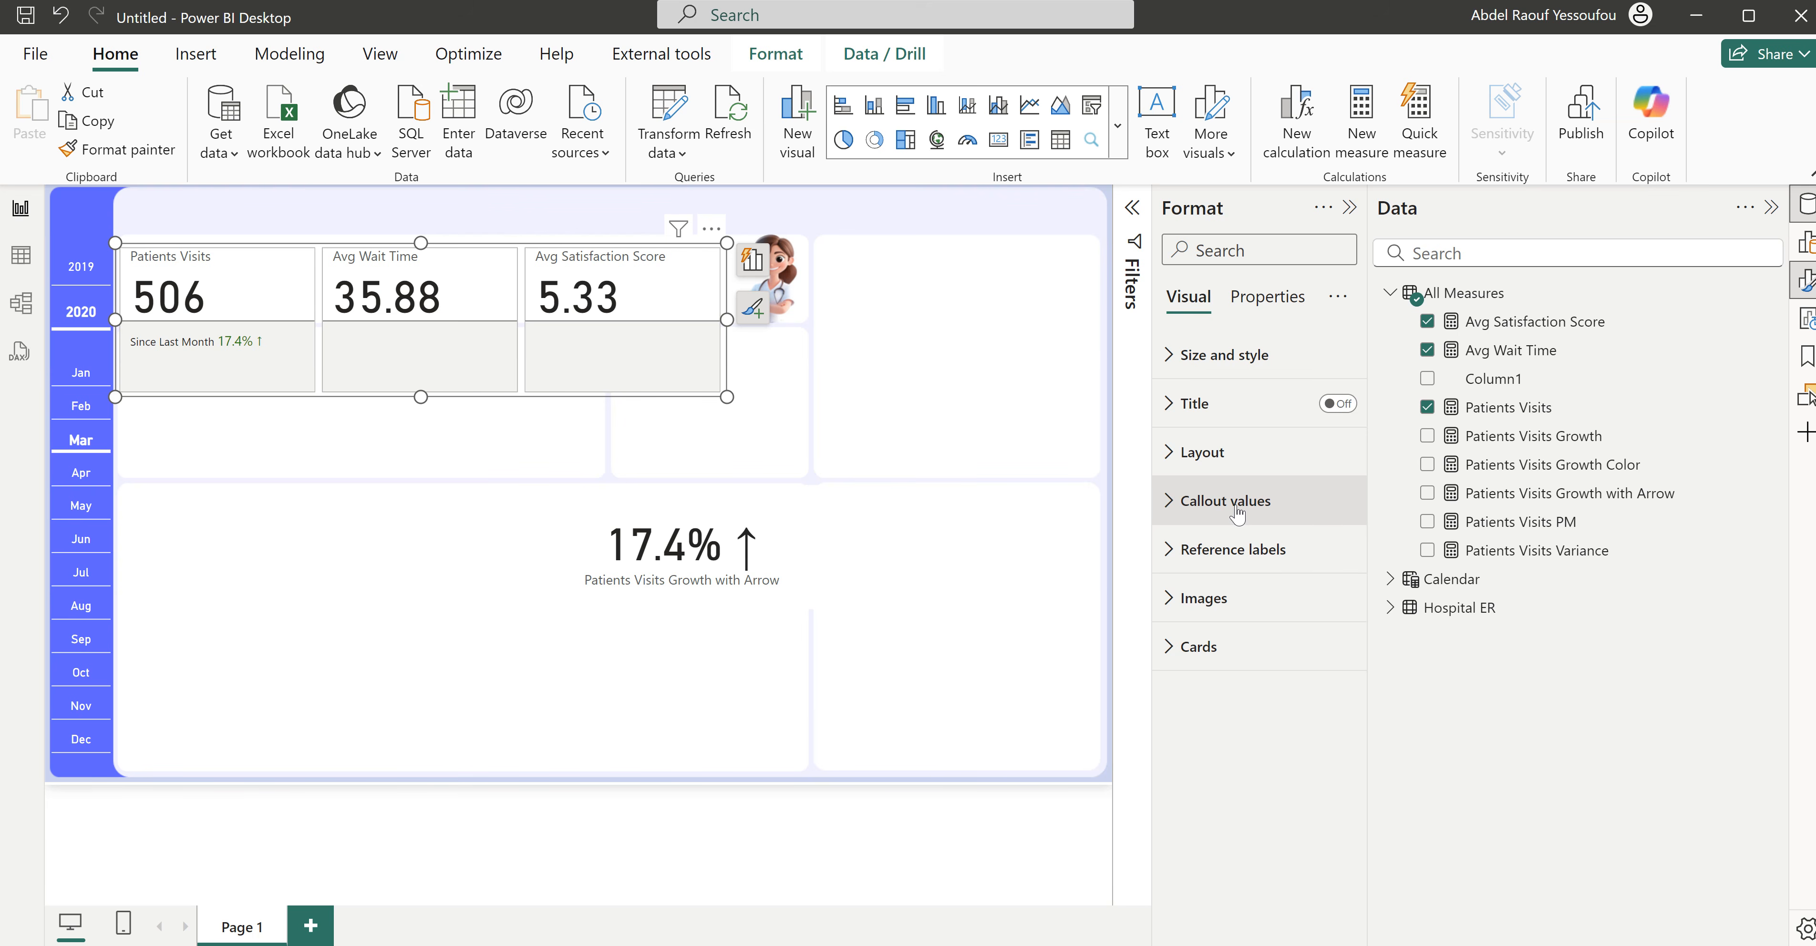
- Turn off the border and background of the individual cards for all series
left_click(1212, 646)
scroll(1213, 645, "down", 5)
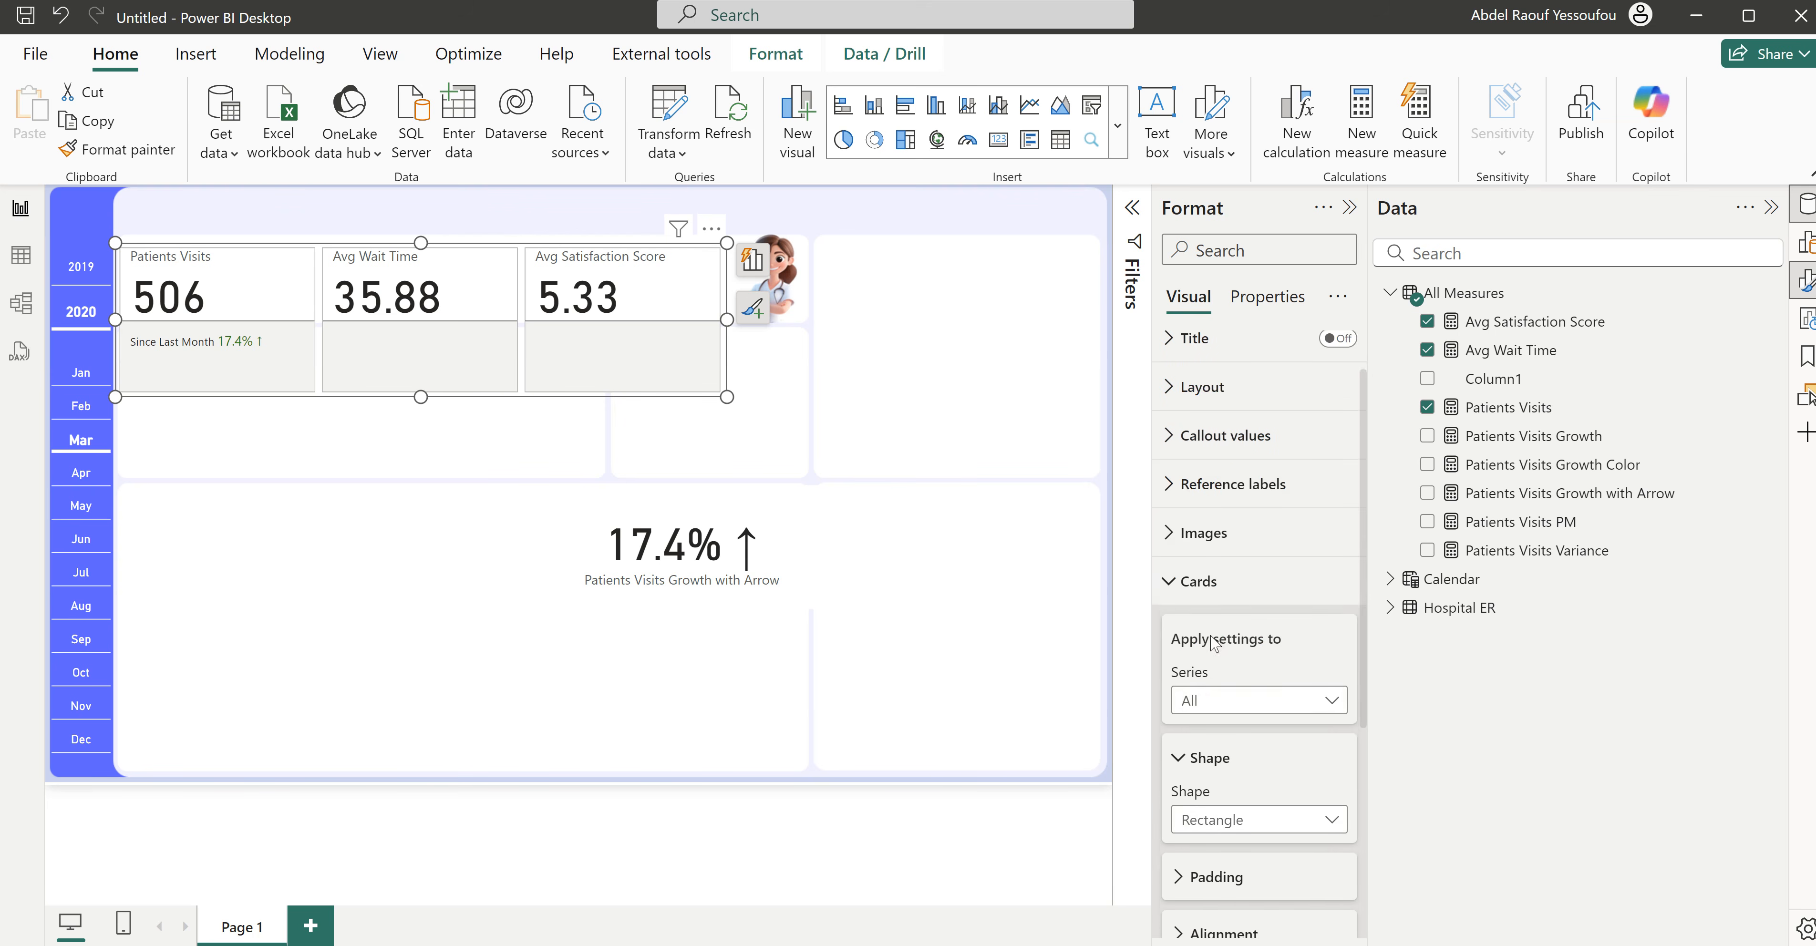
scroll(1213, 645, "down", 1)
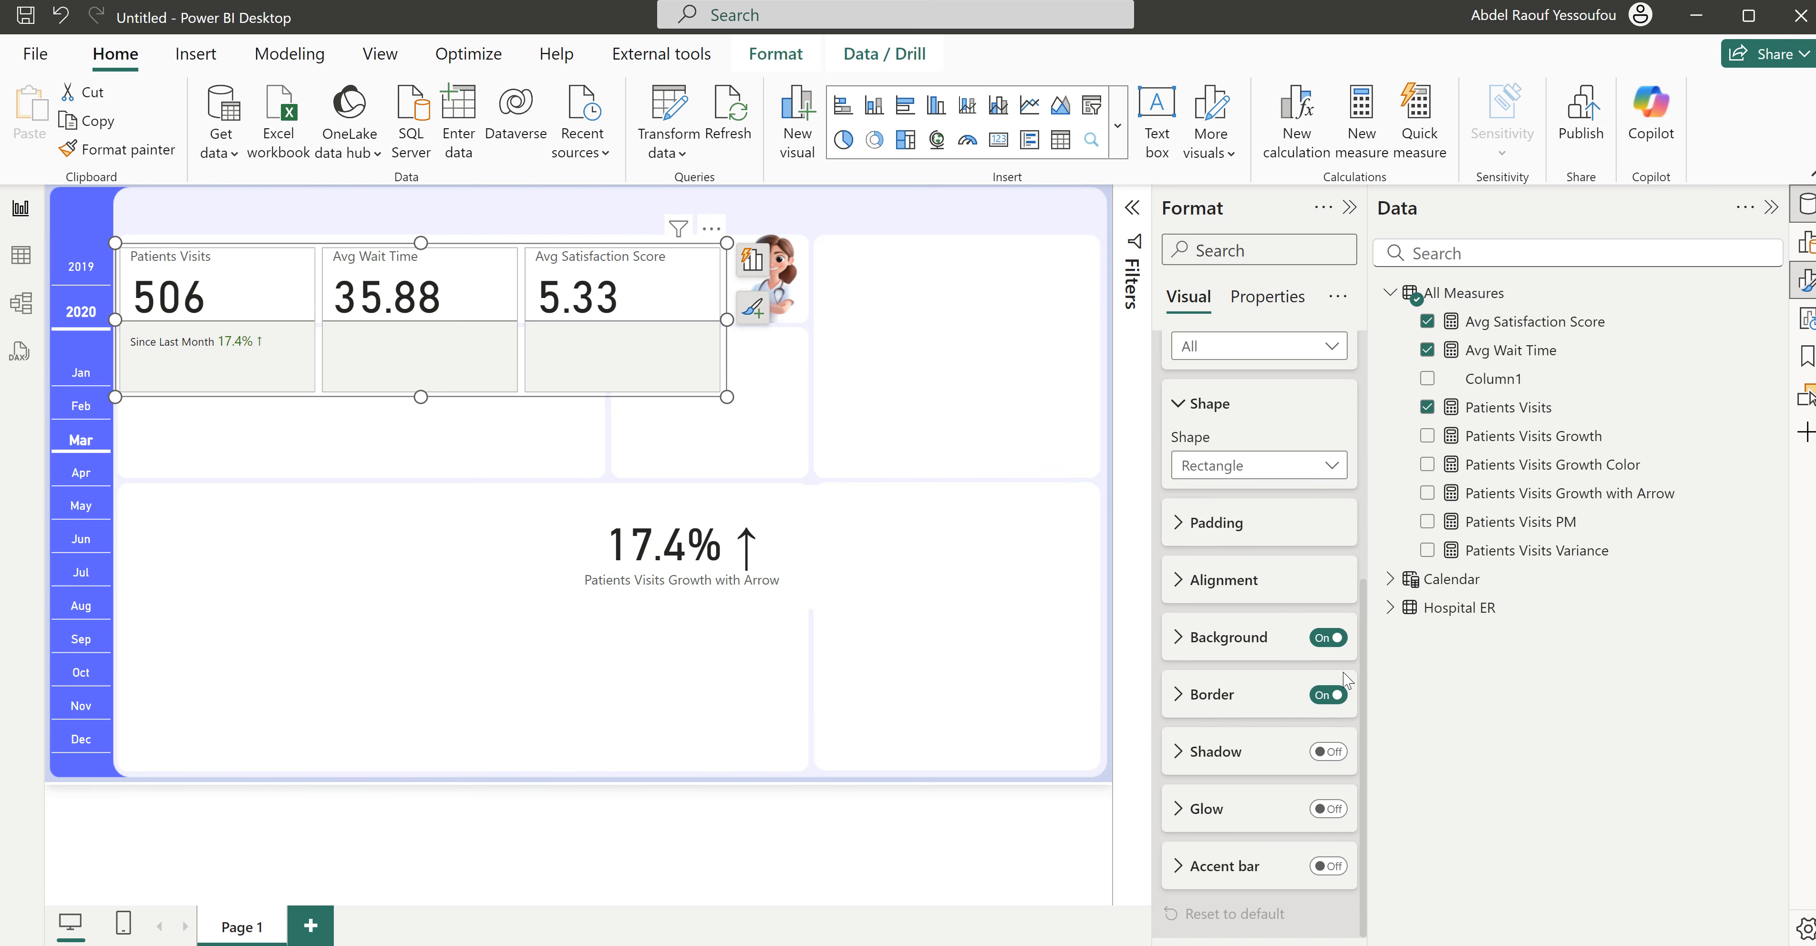
left_click(1321, 697)
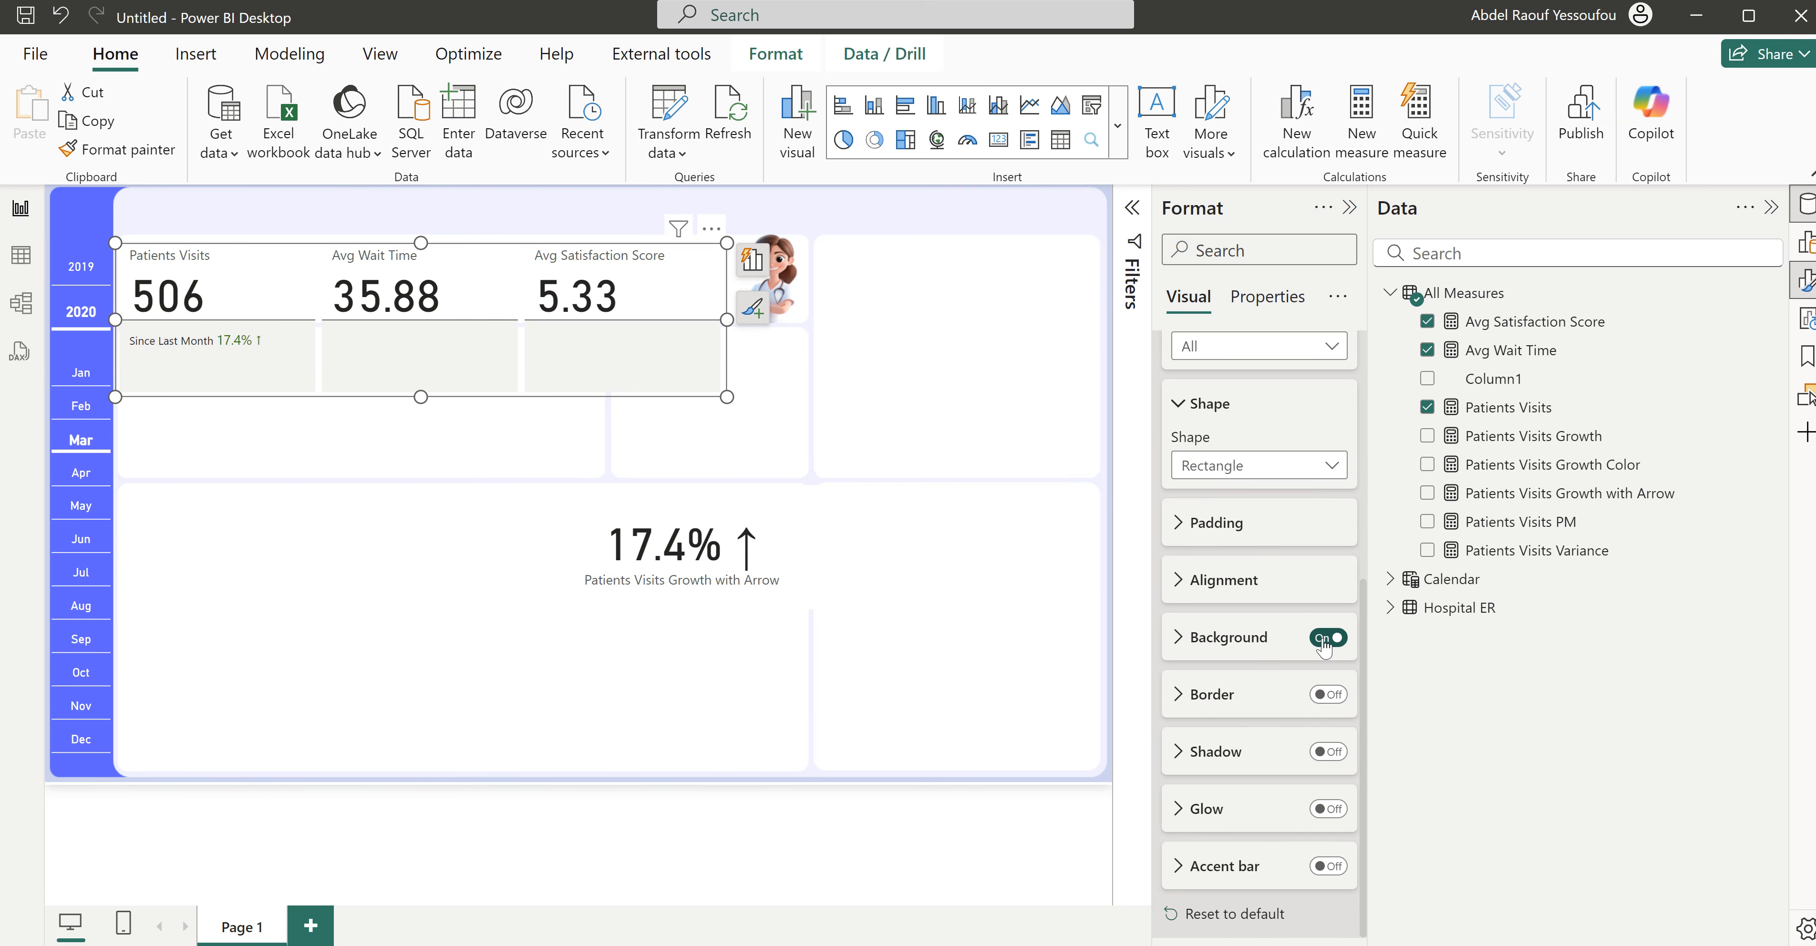
left_click(1323, 642)
- Turn on the accent bar for all cards and color it White, 10% darker
left_click(1334, 871)
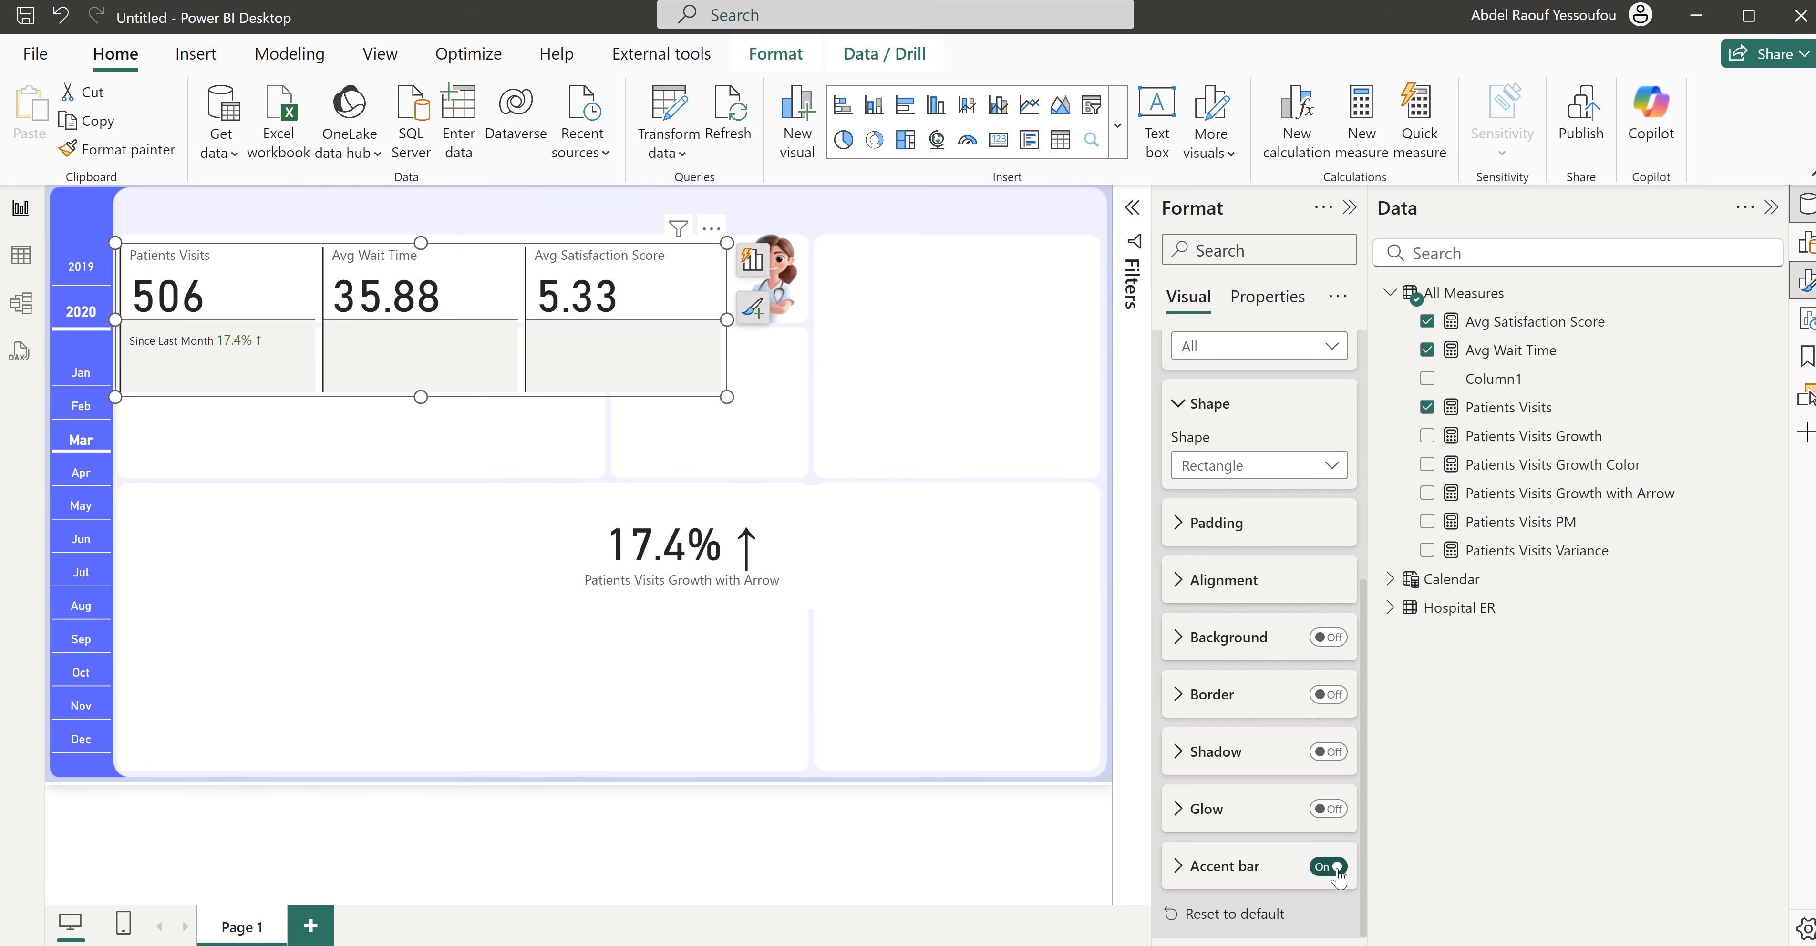
left_click(1223, 874)
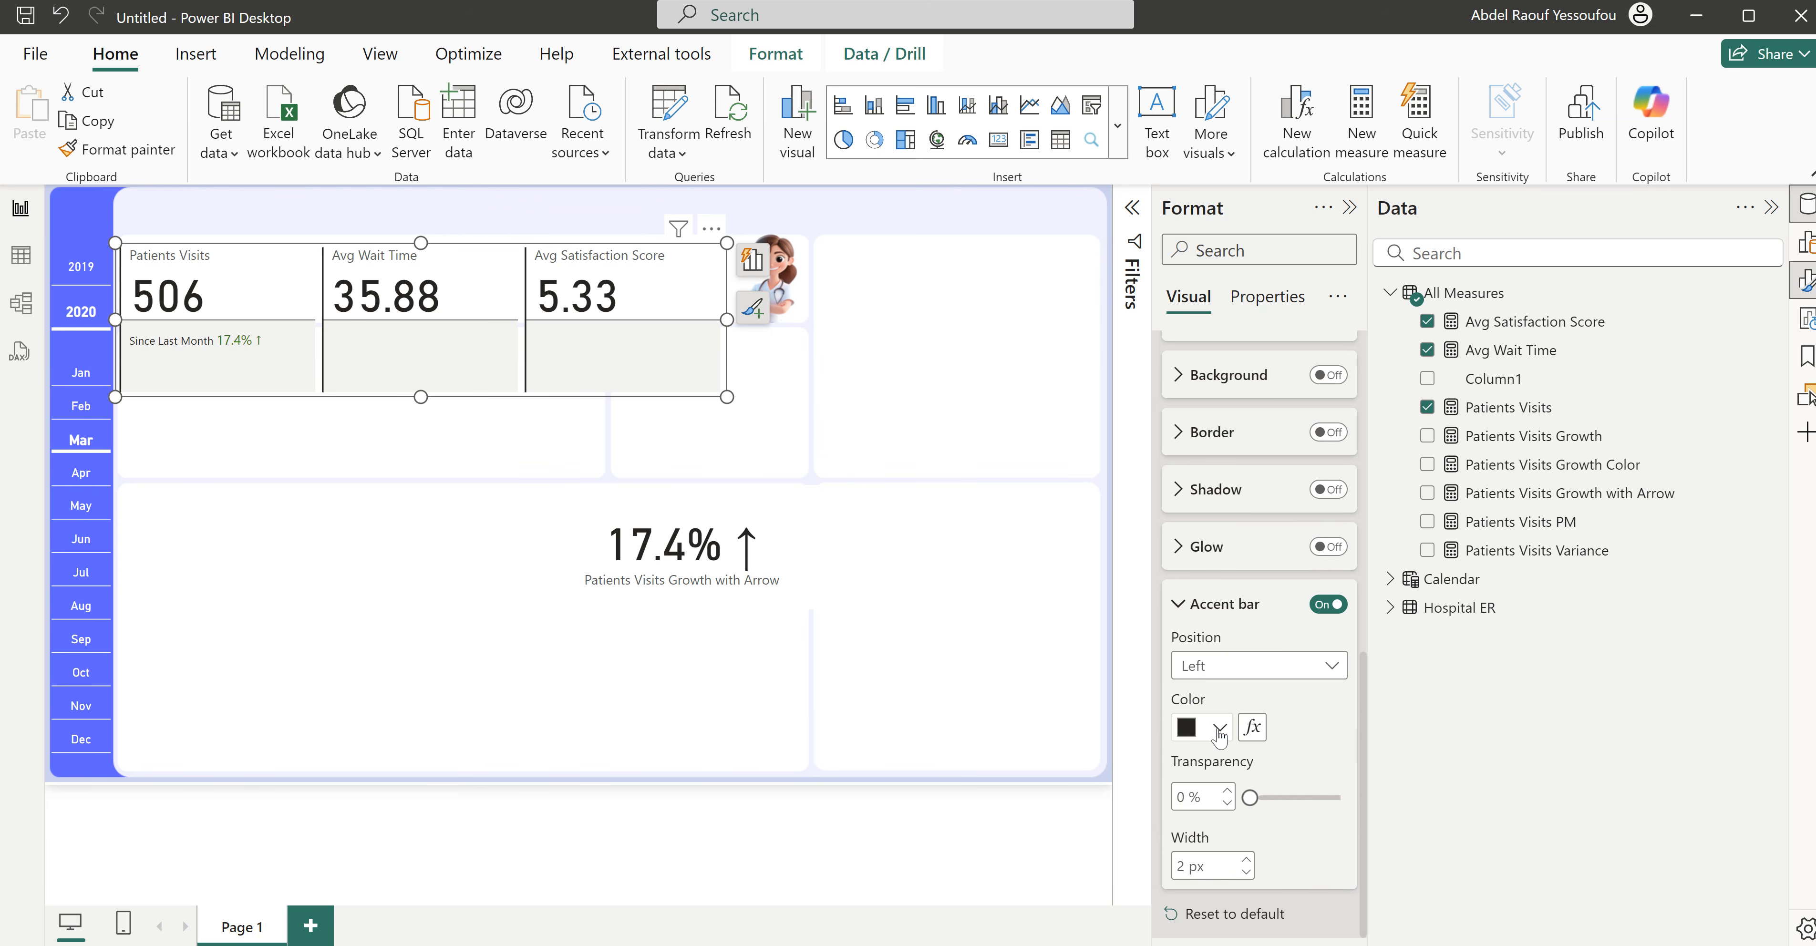
left_click(1219, 737)
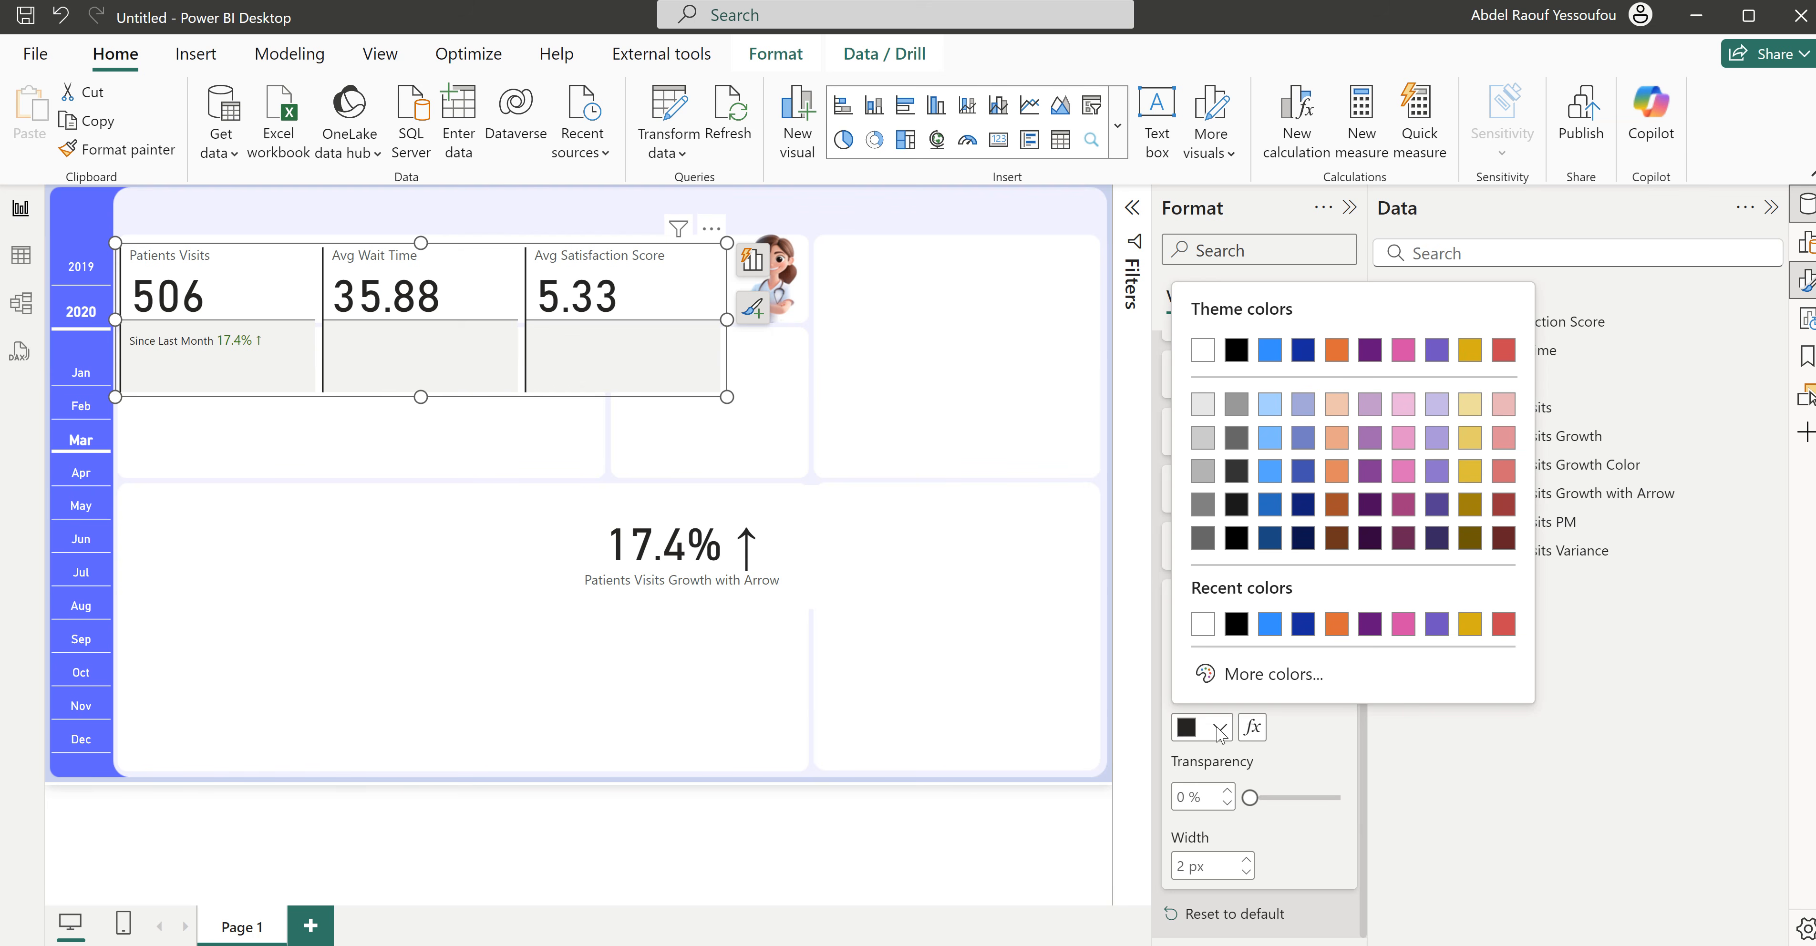
left_click(1202, 405)
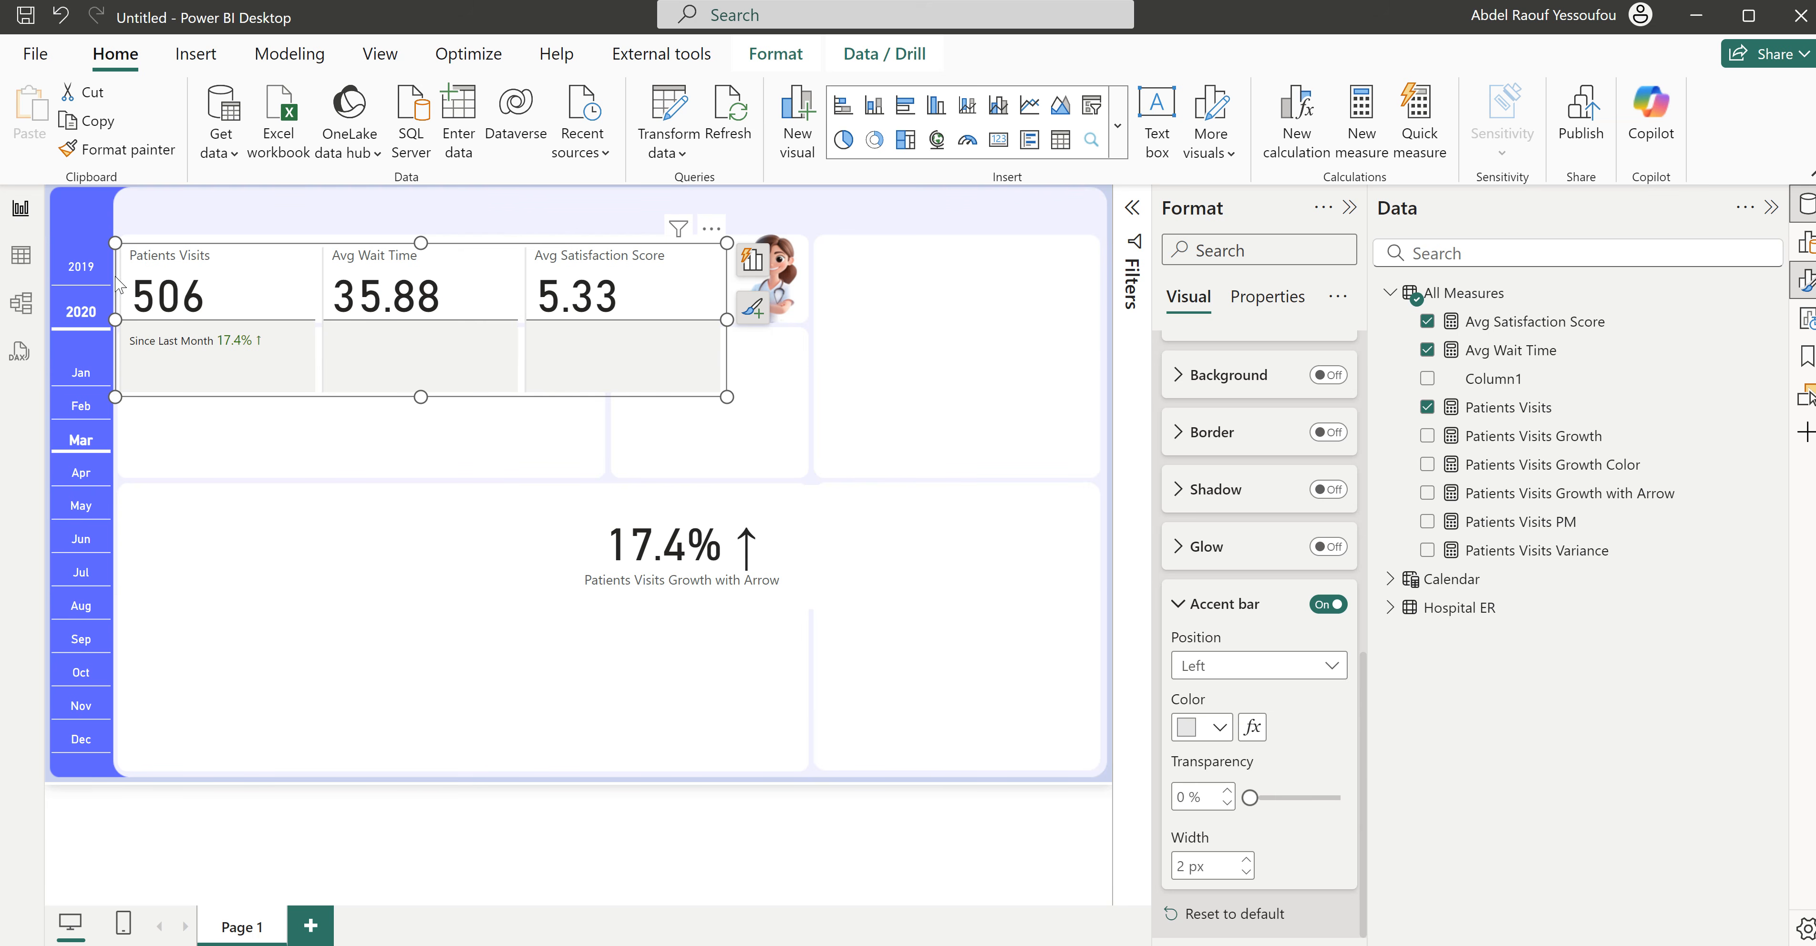
- Turn off the accent bar for the Patients Visits card only
scroll(1233, 695, "up", 10)
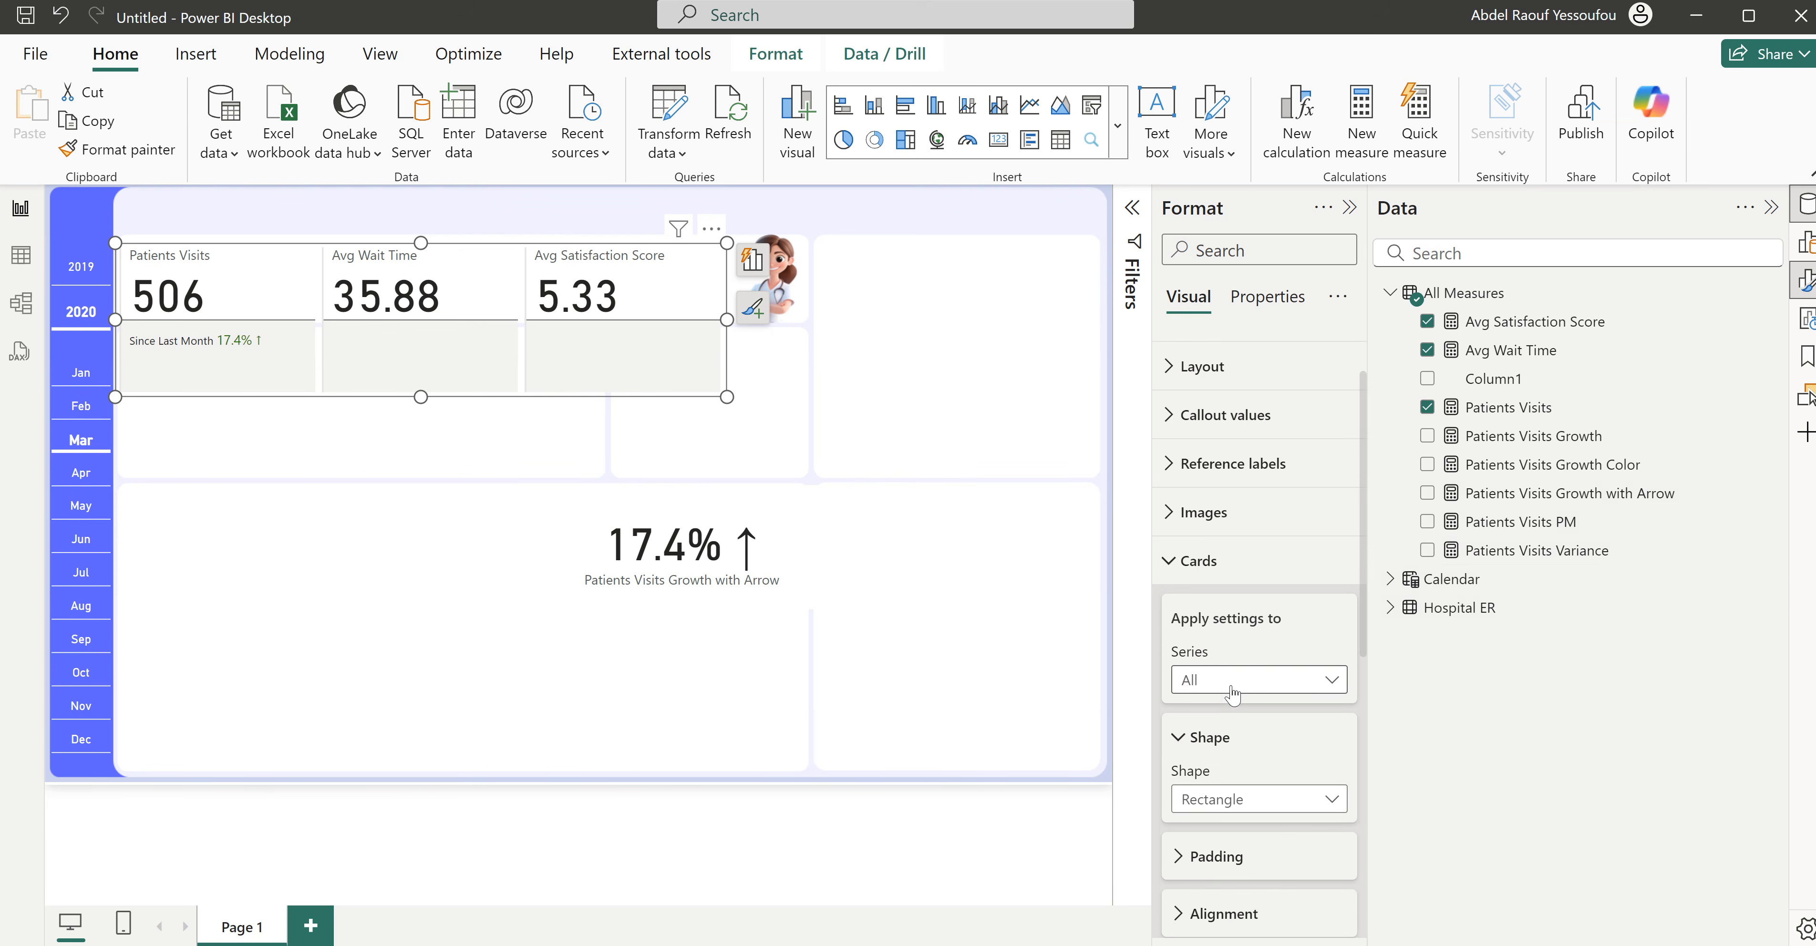
left_click(1231, 697)
left_click(1248, 733)
scroll(1261, 746, "down", 8)
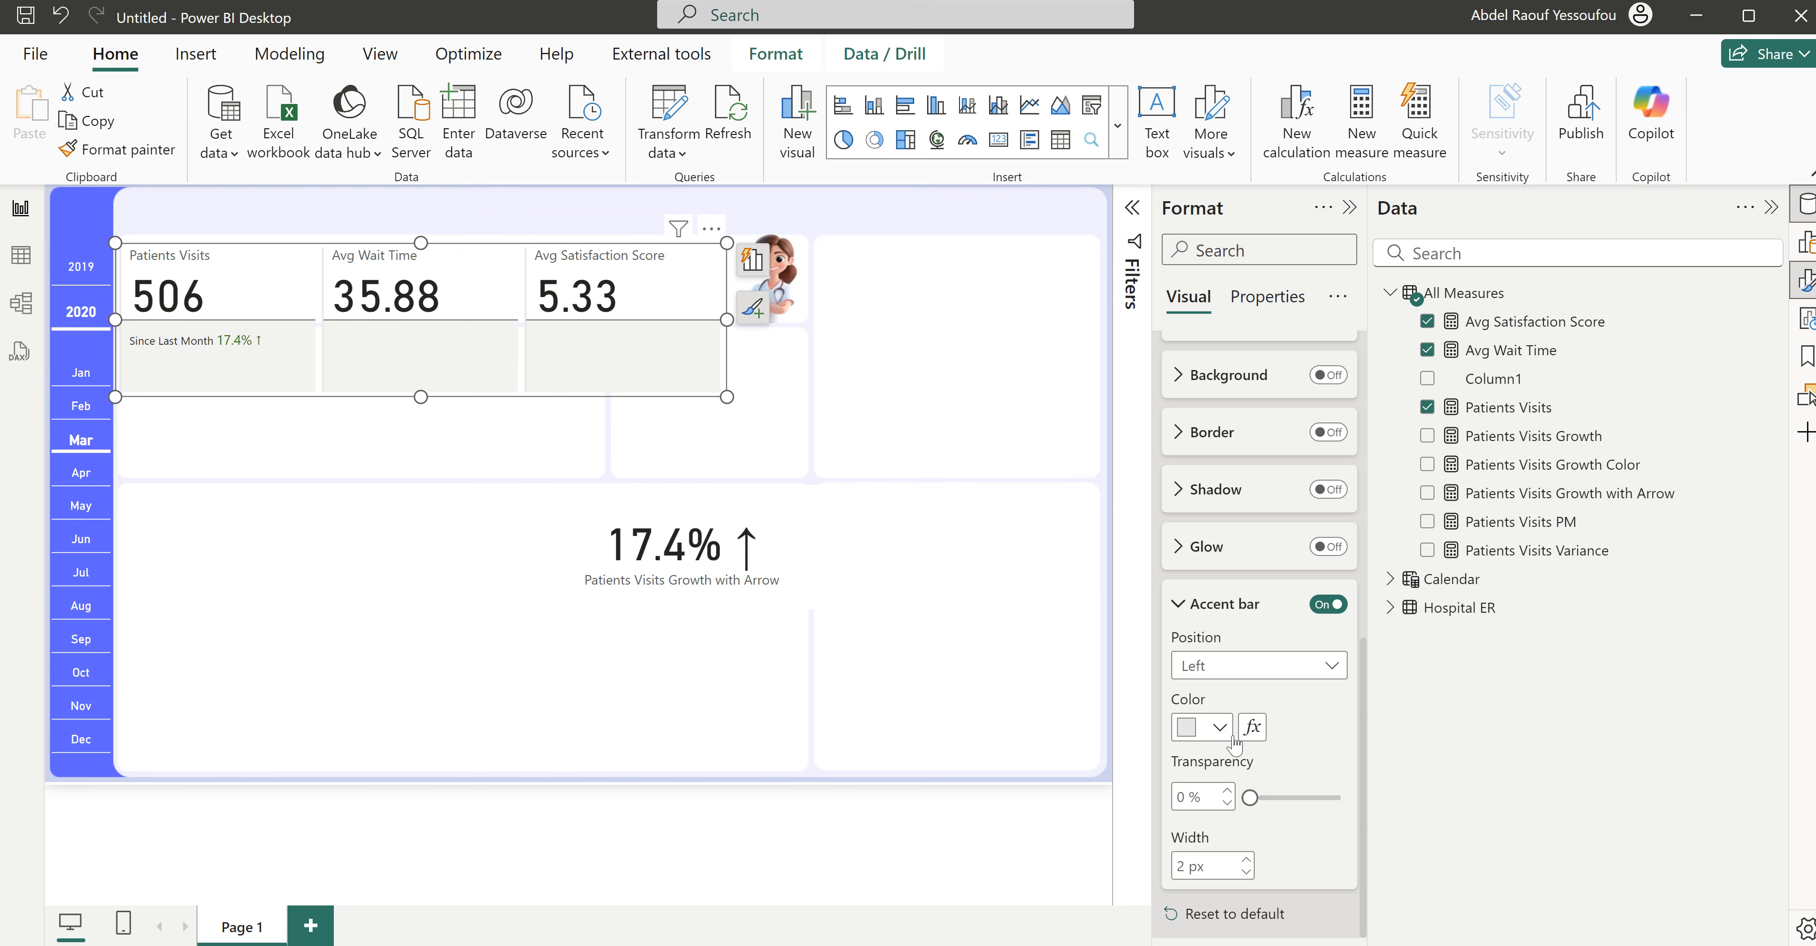
left_click(1317, 611)
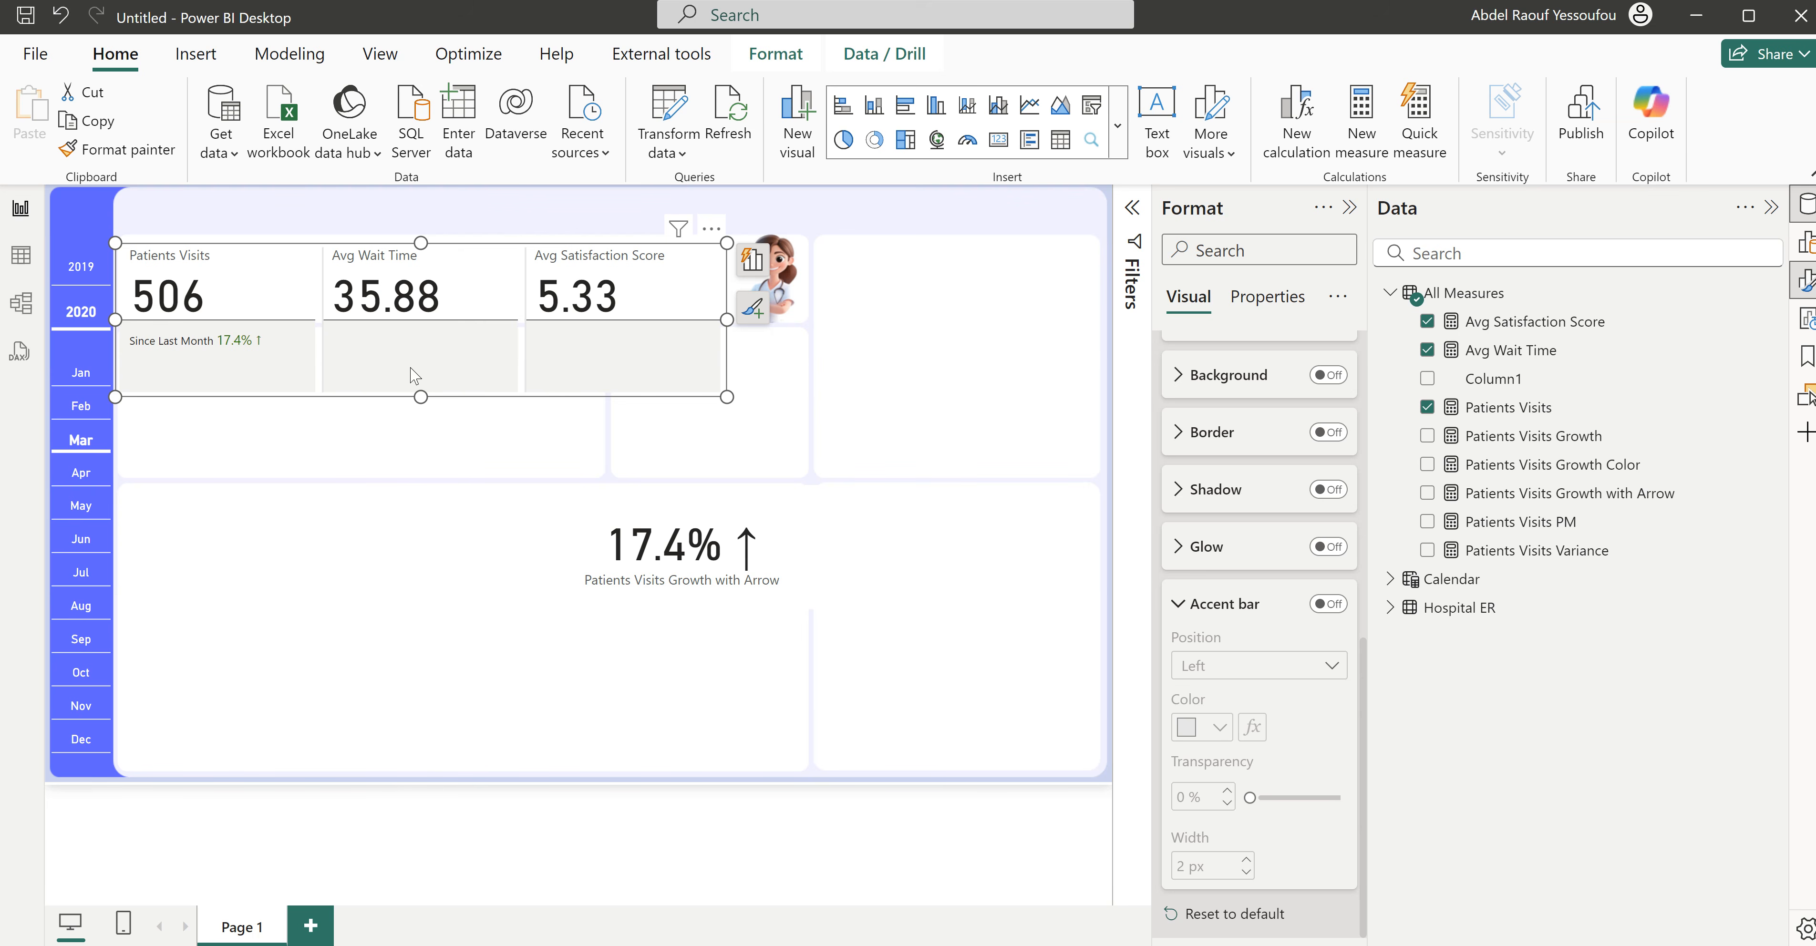
- Turn off the background and divider of the reference labels for all series
scroll(1283, 564, "up", 10)
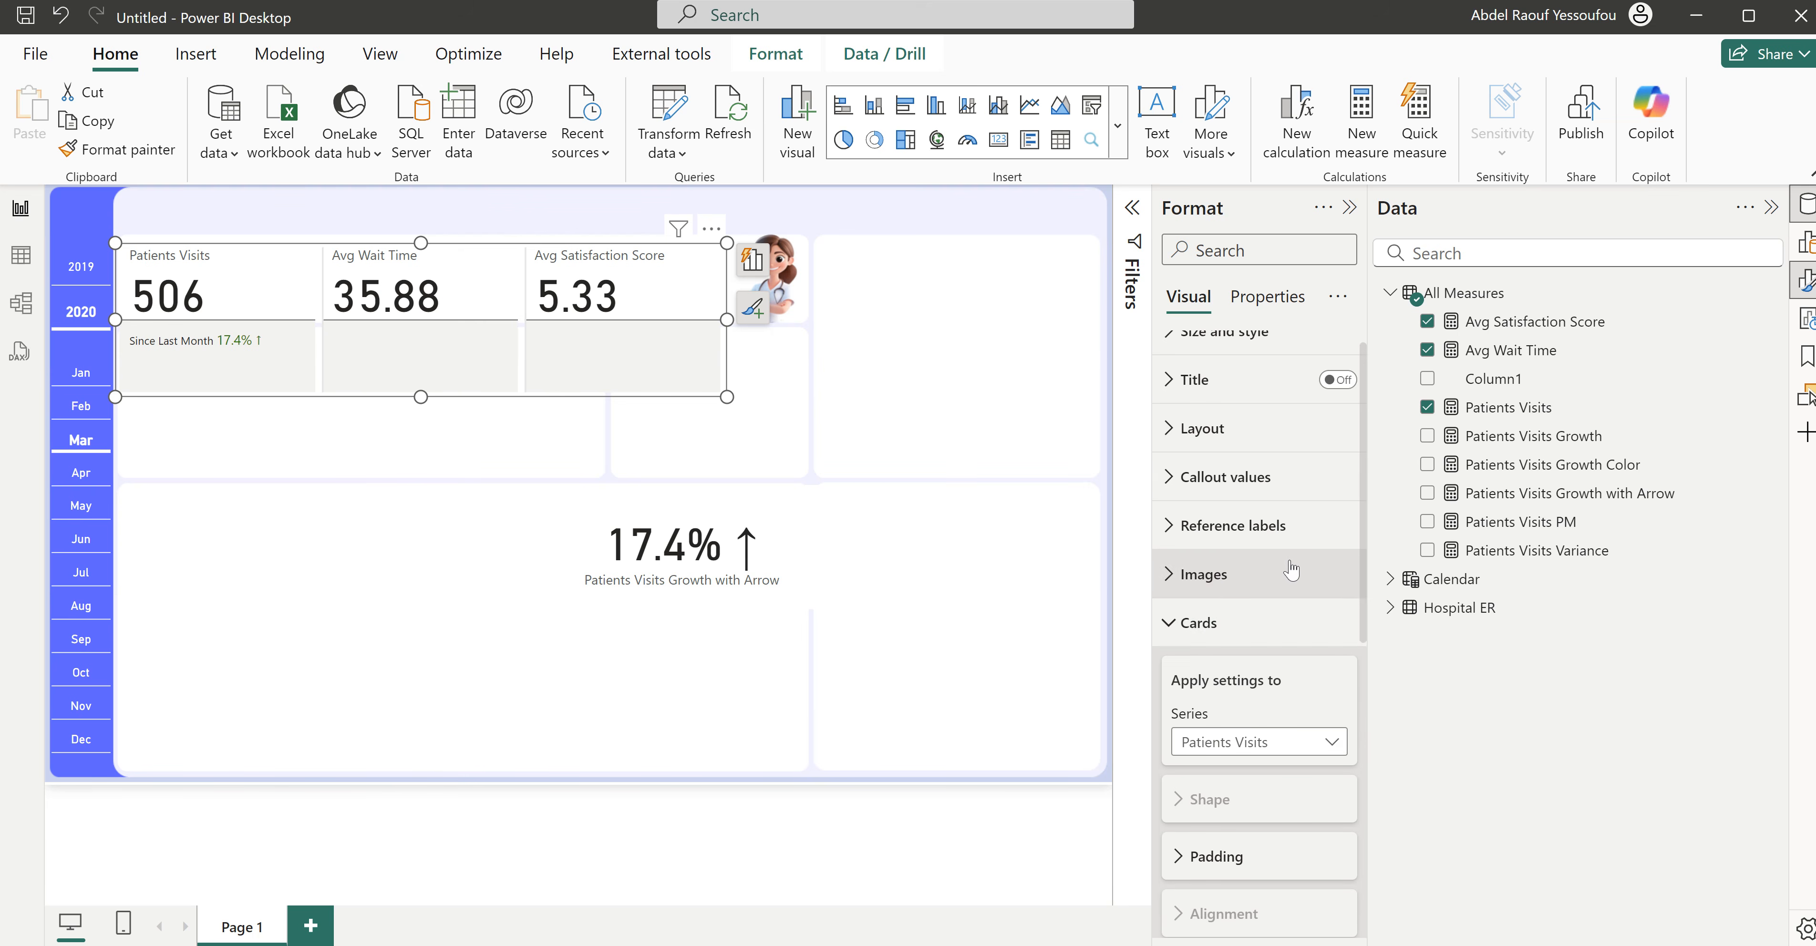
left_click(1209, 633)
left_click(1231, 572)
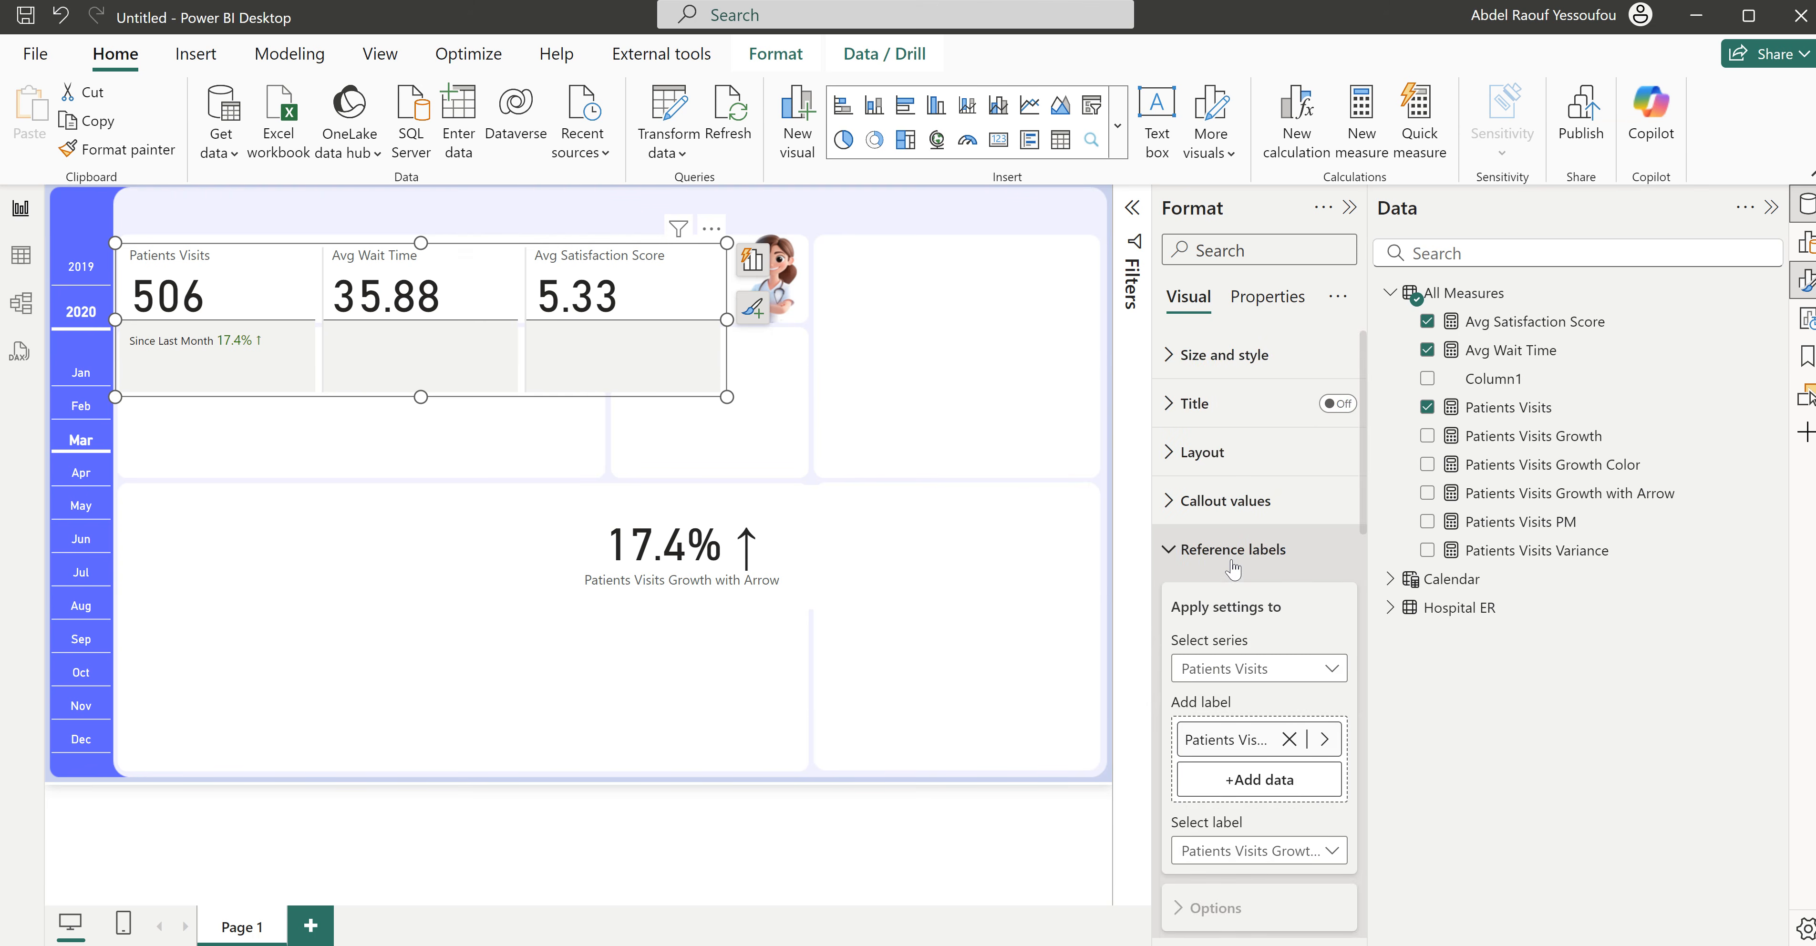
scroll(1233, 575, "up", 2)
left_click(1237, 557)
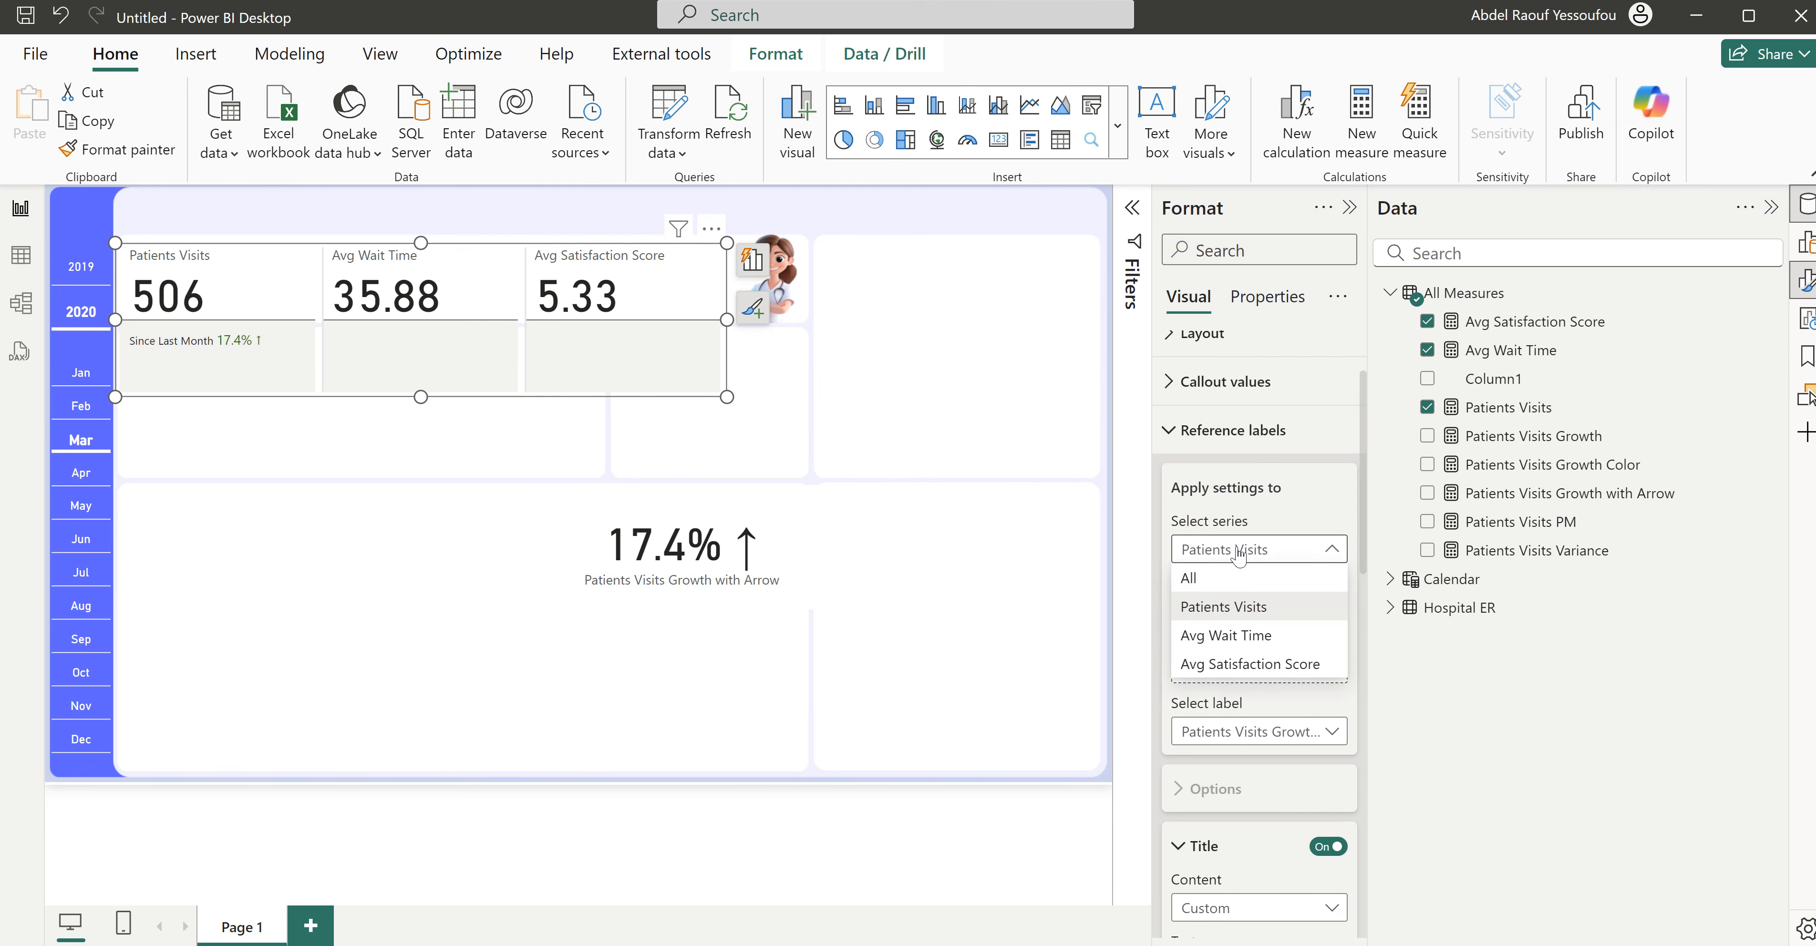
left_click(1220, 579)
scroll(1310, 670, "down", 5)
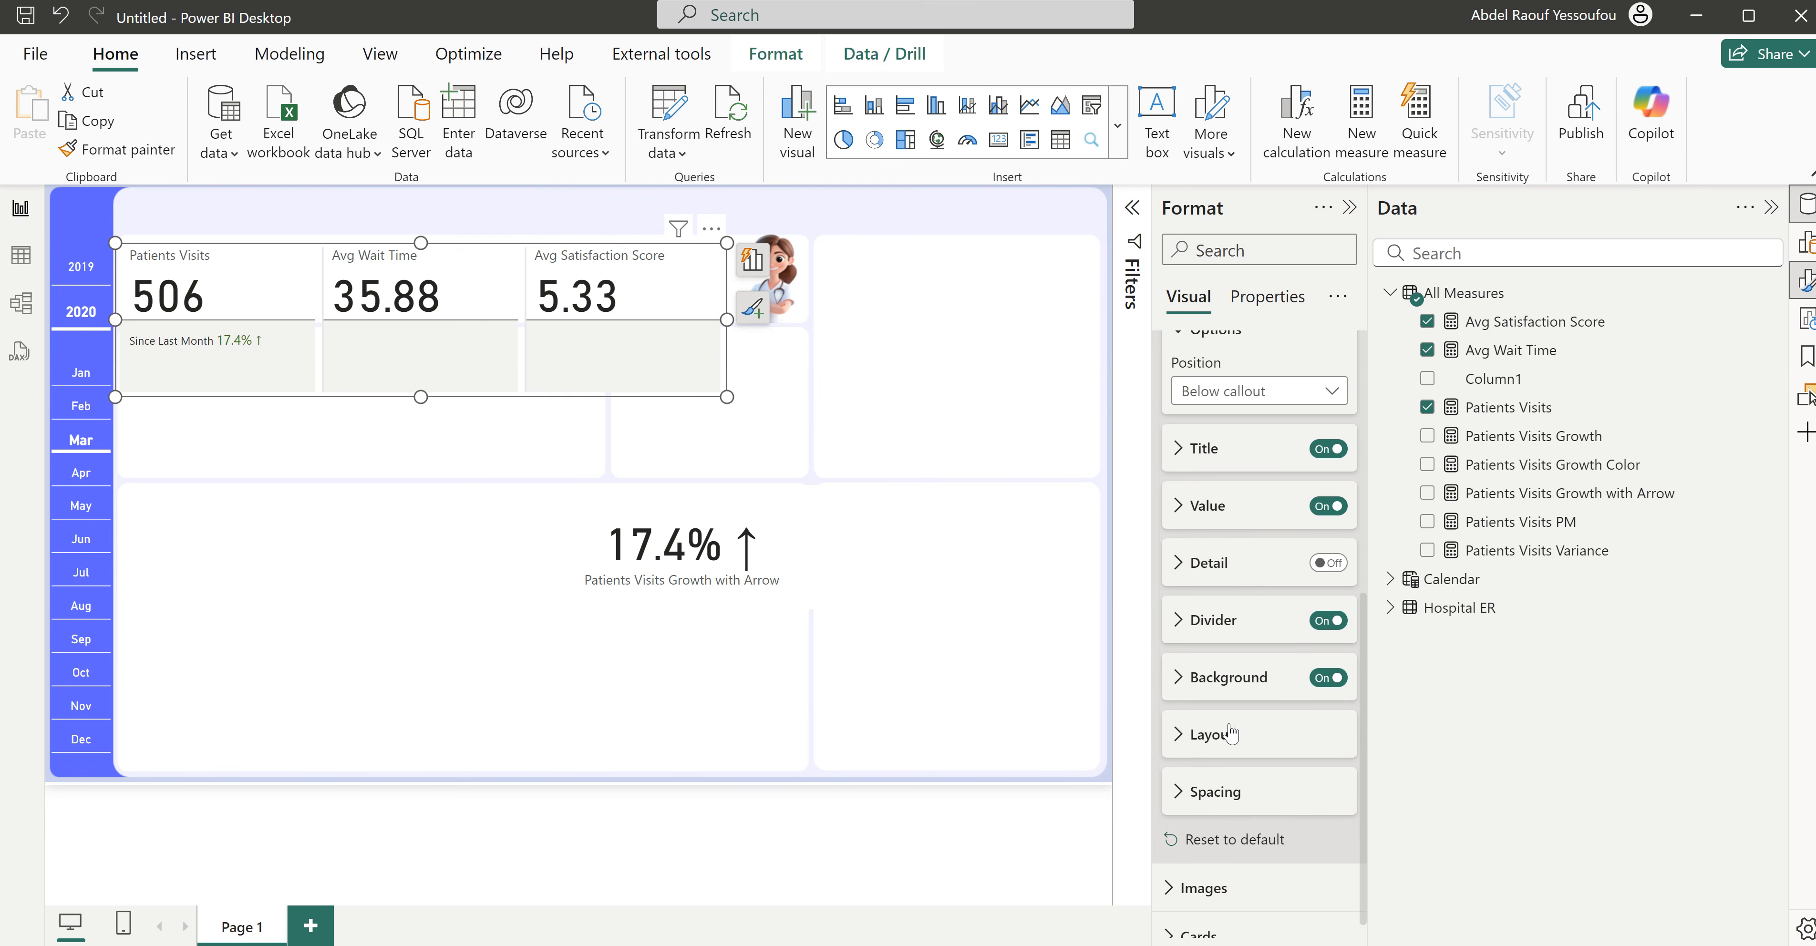
left_click(1313, 673)
left_click(1325, 624)
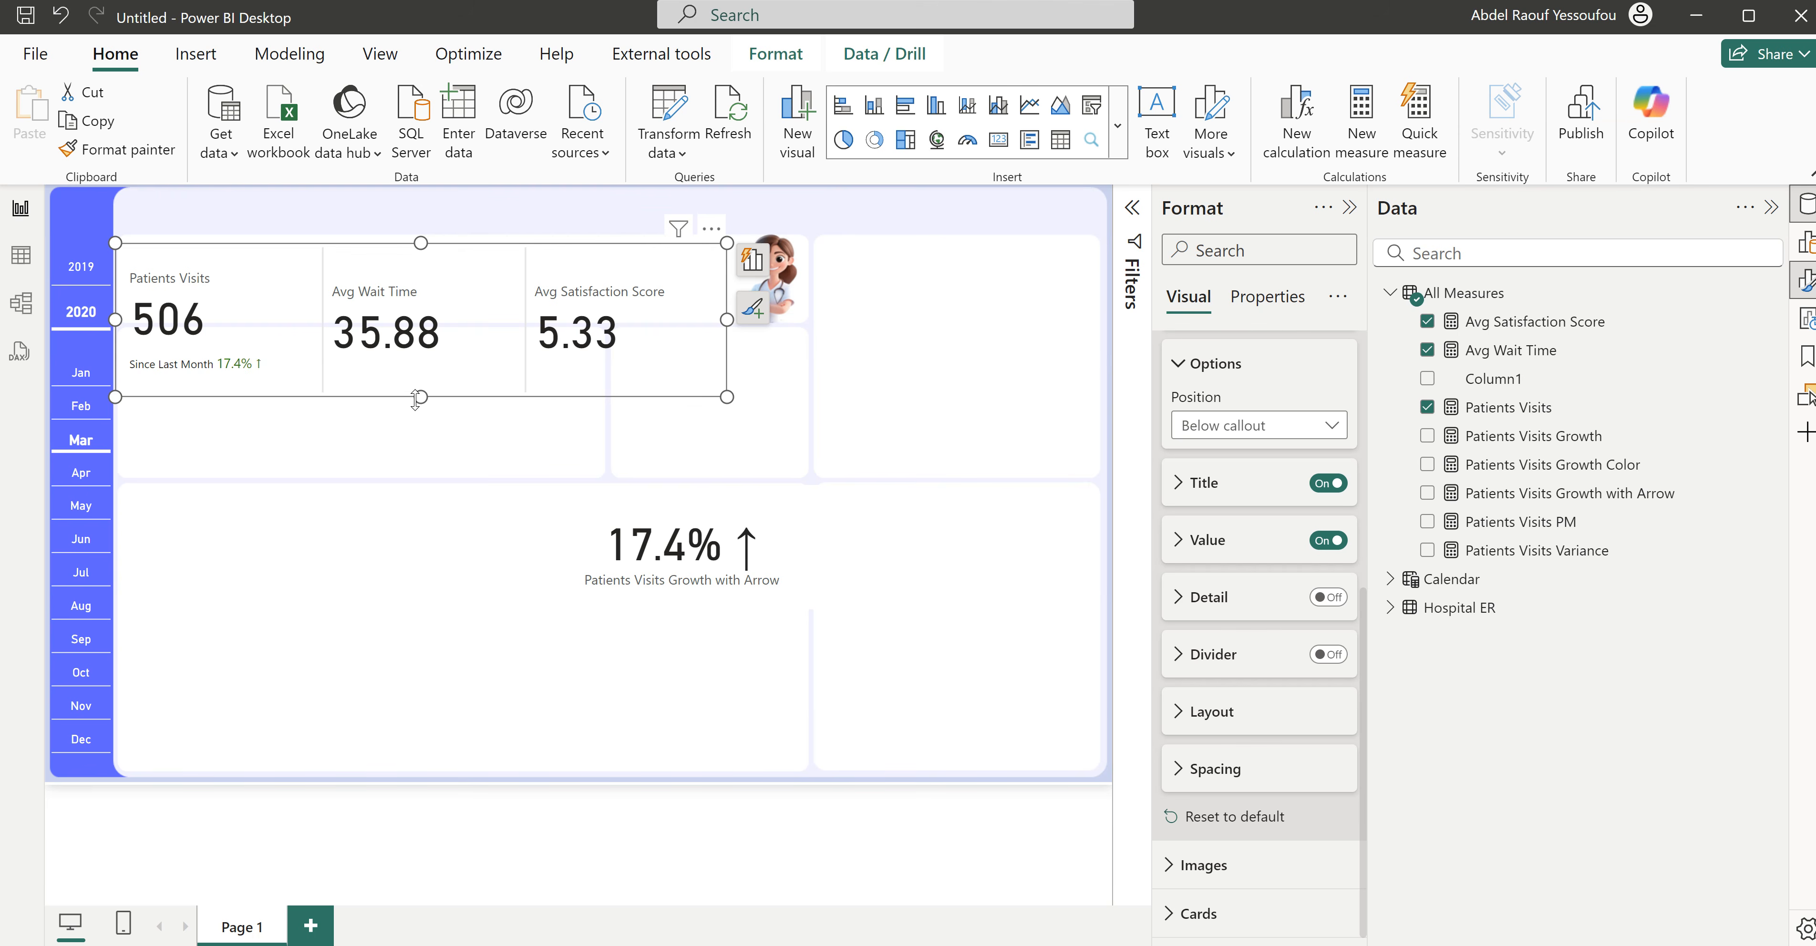
- Shorten the KPI card visual slightly and set the reference labels' outer padding to 2 px for all series
mouse_move(420, 392)
left_mouse_down()
mouse_move(441, 343)
mouse_move(426, 397)
left_mouse_up()
mouse_move(421, 396)
left_mouse_down()
mouse_move(447, 350)
mouse_move(423, 389)
left_mouse_up()
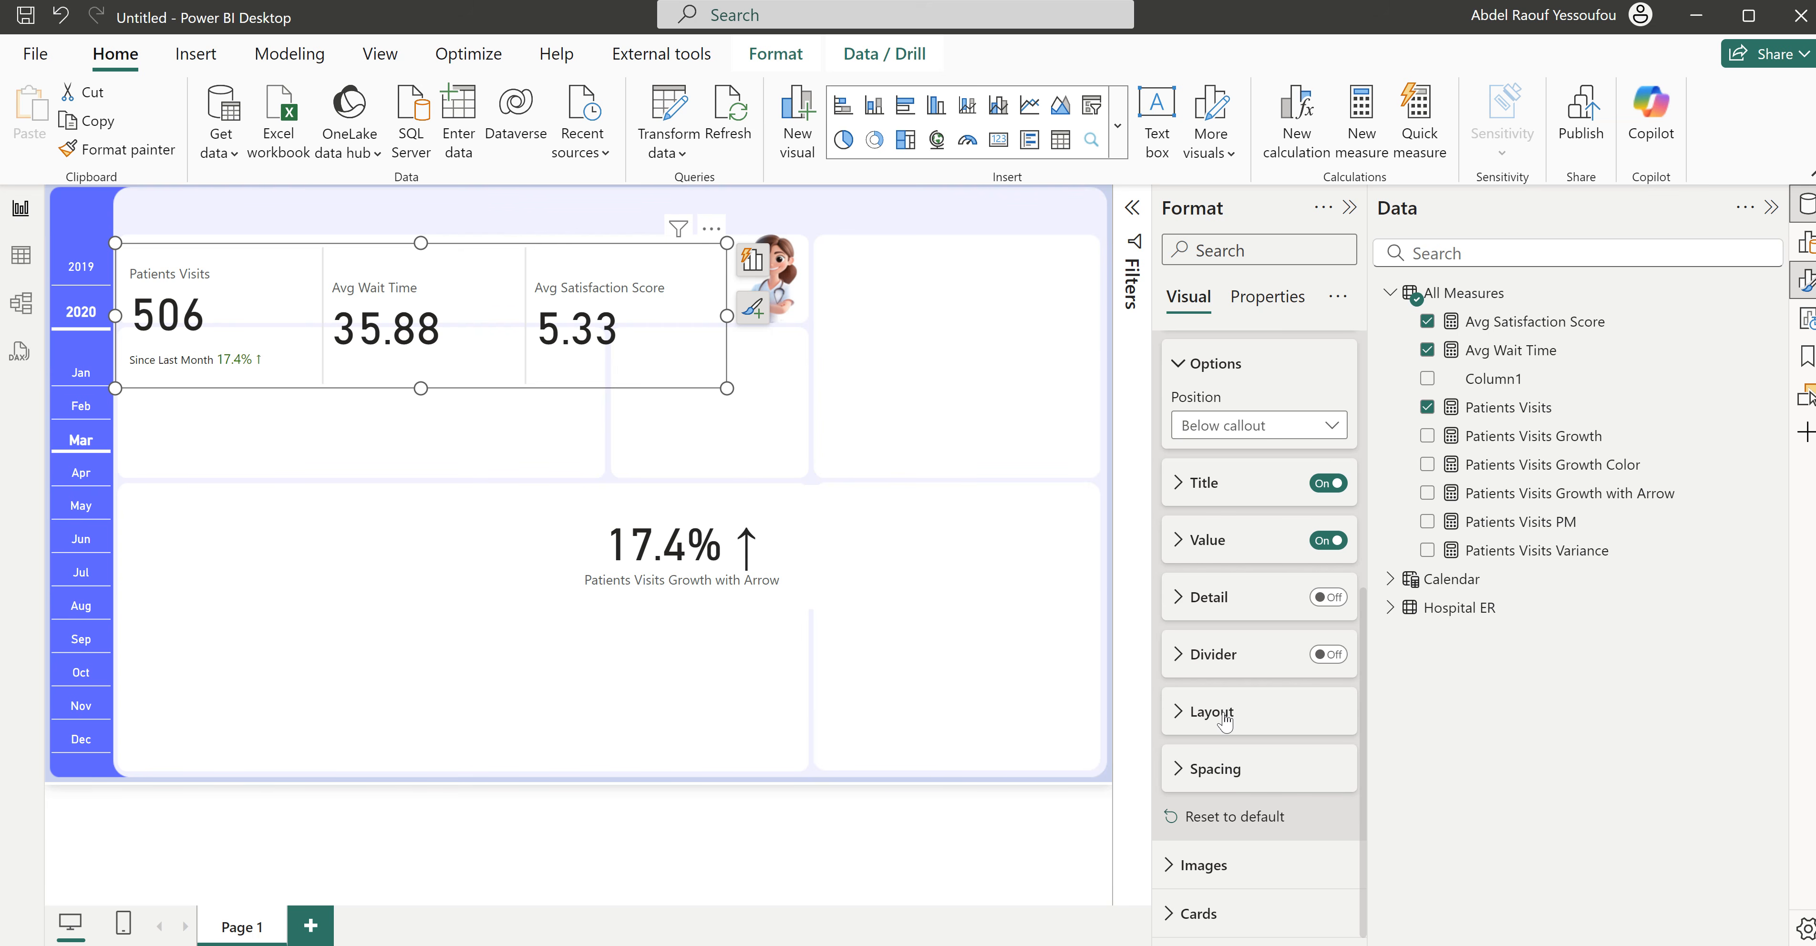
left_click(1223, 769)
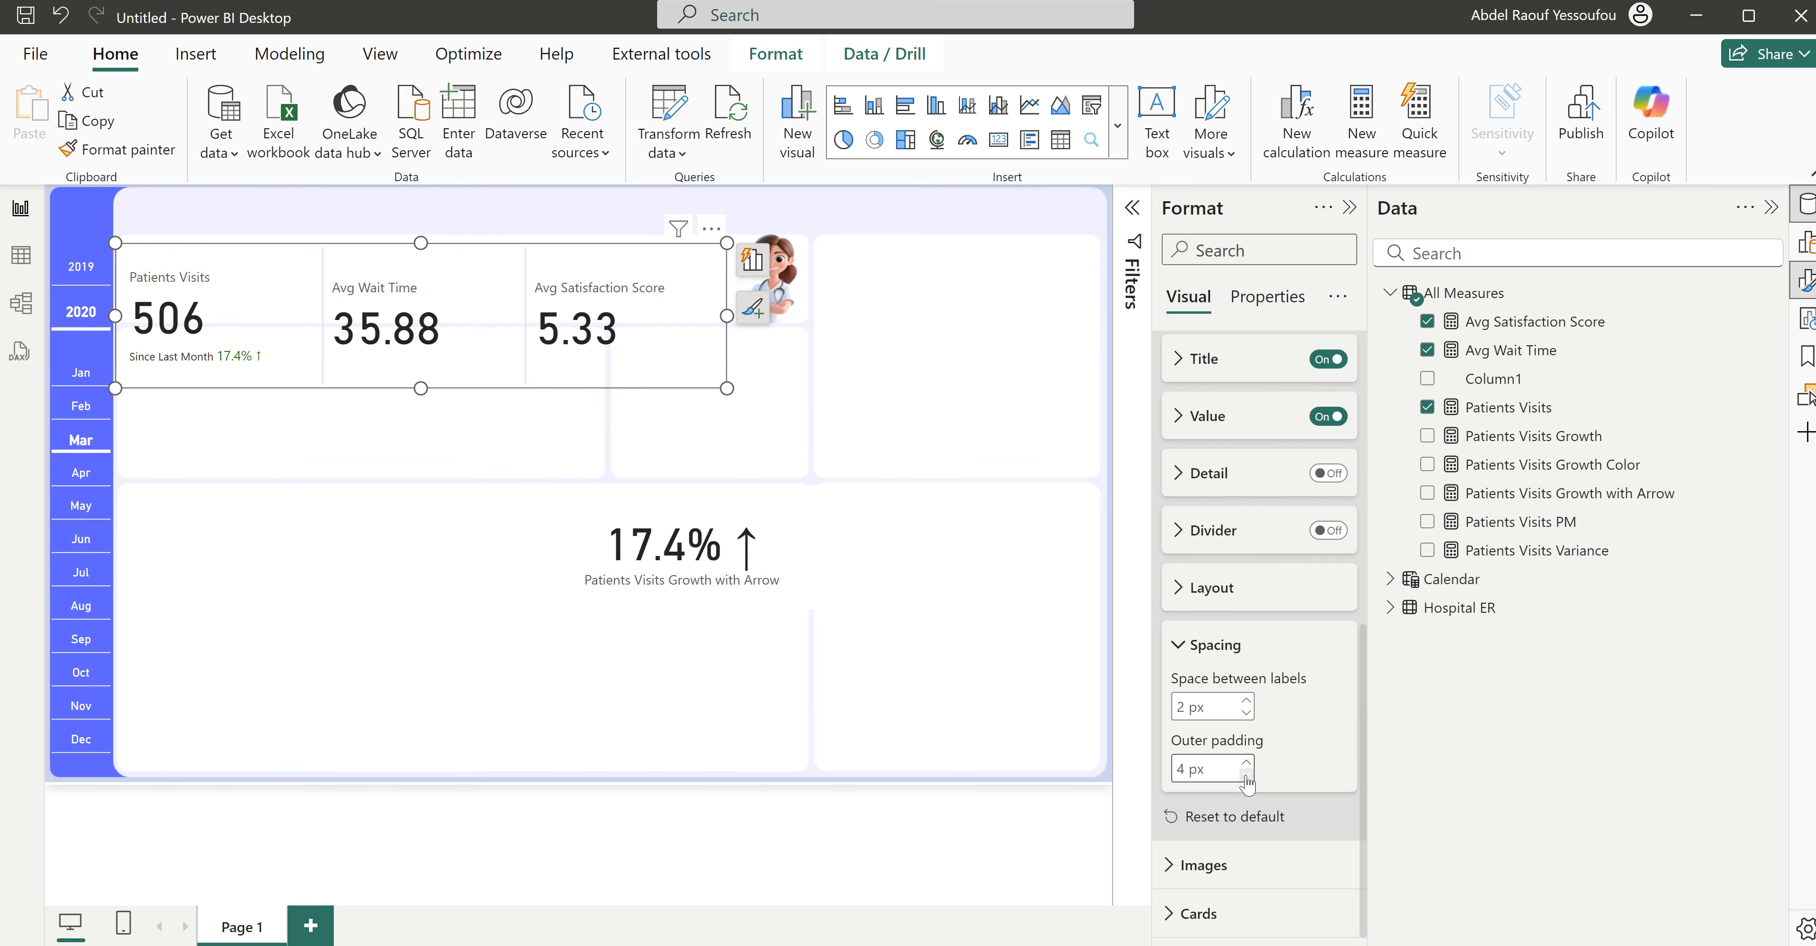
left_click(1245, 775)
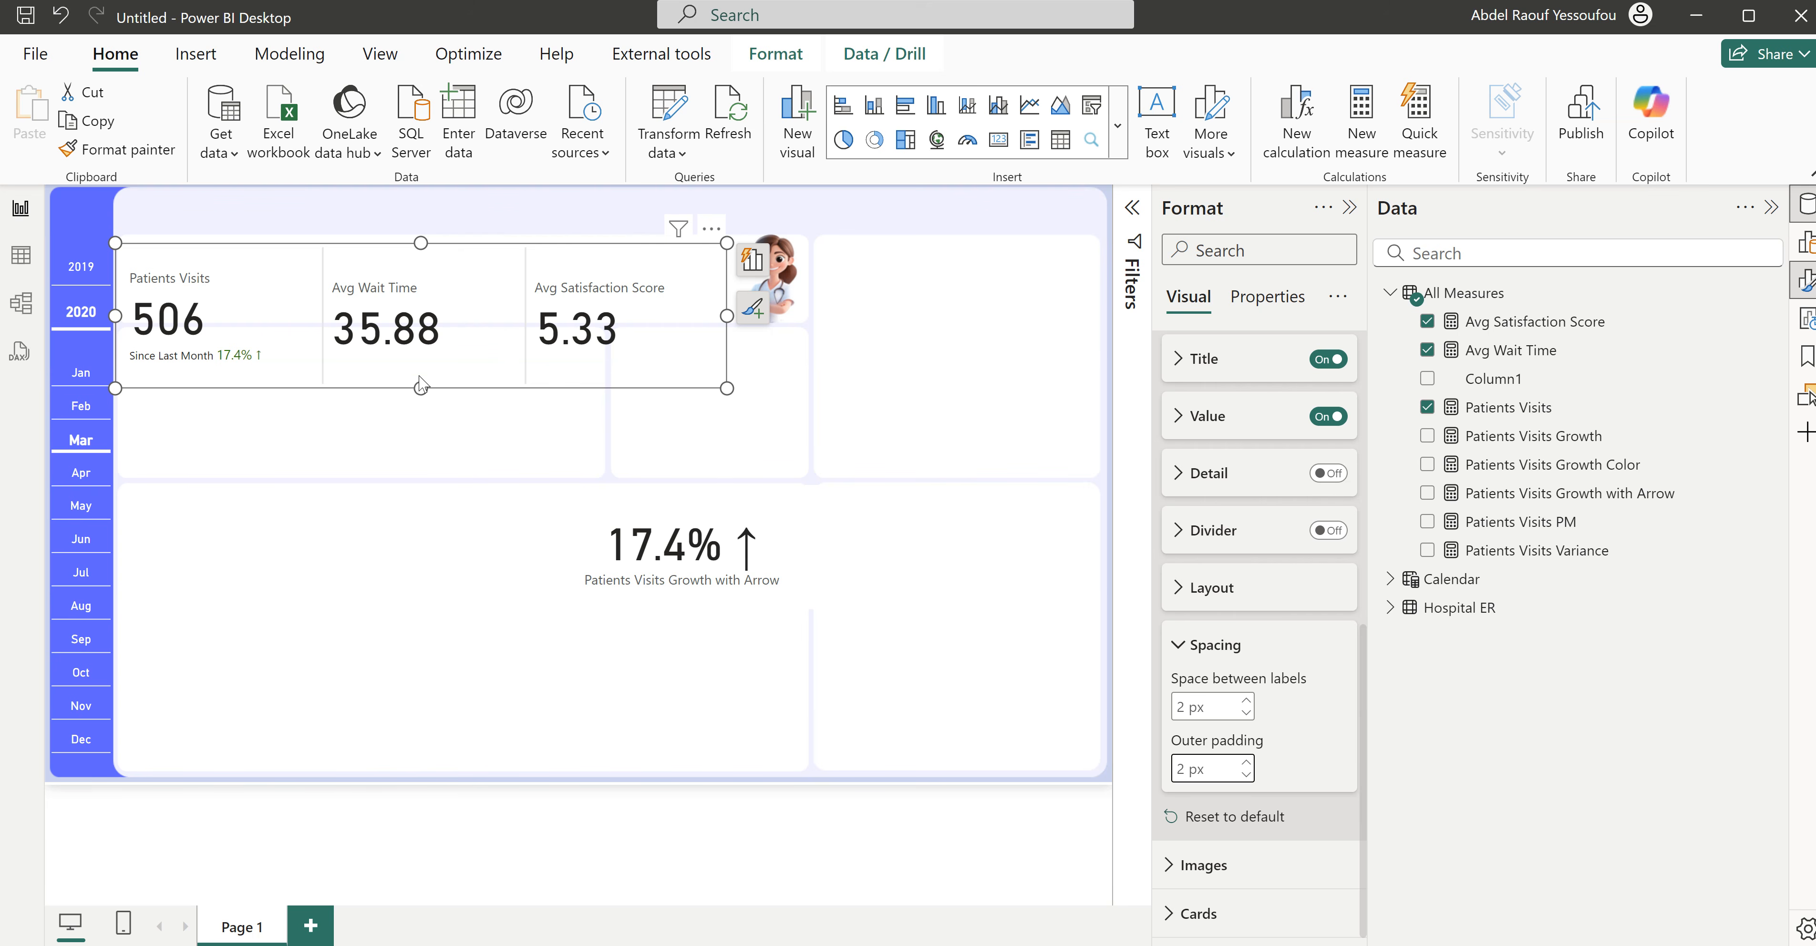
- Reduce the height of the KPI card visual further and move it up over the upper white panel
left_click_drag(421, 386, 423, 361)
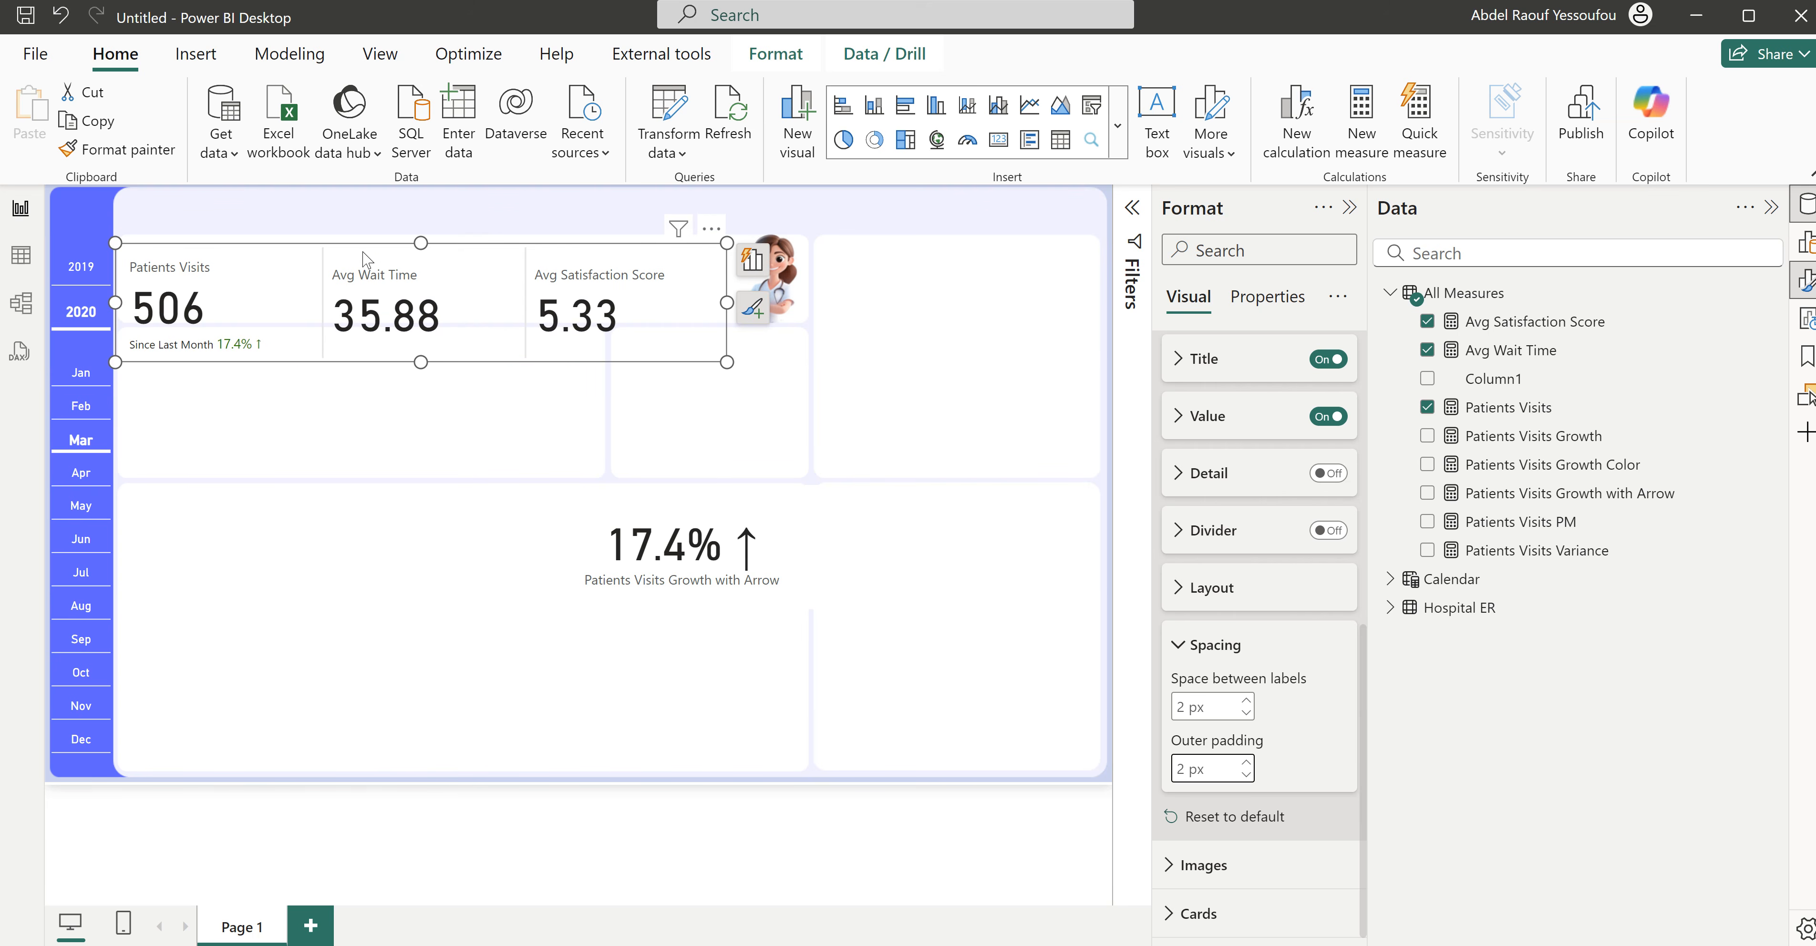
left_click_drag(707, 230, 707, 220)
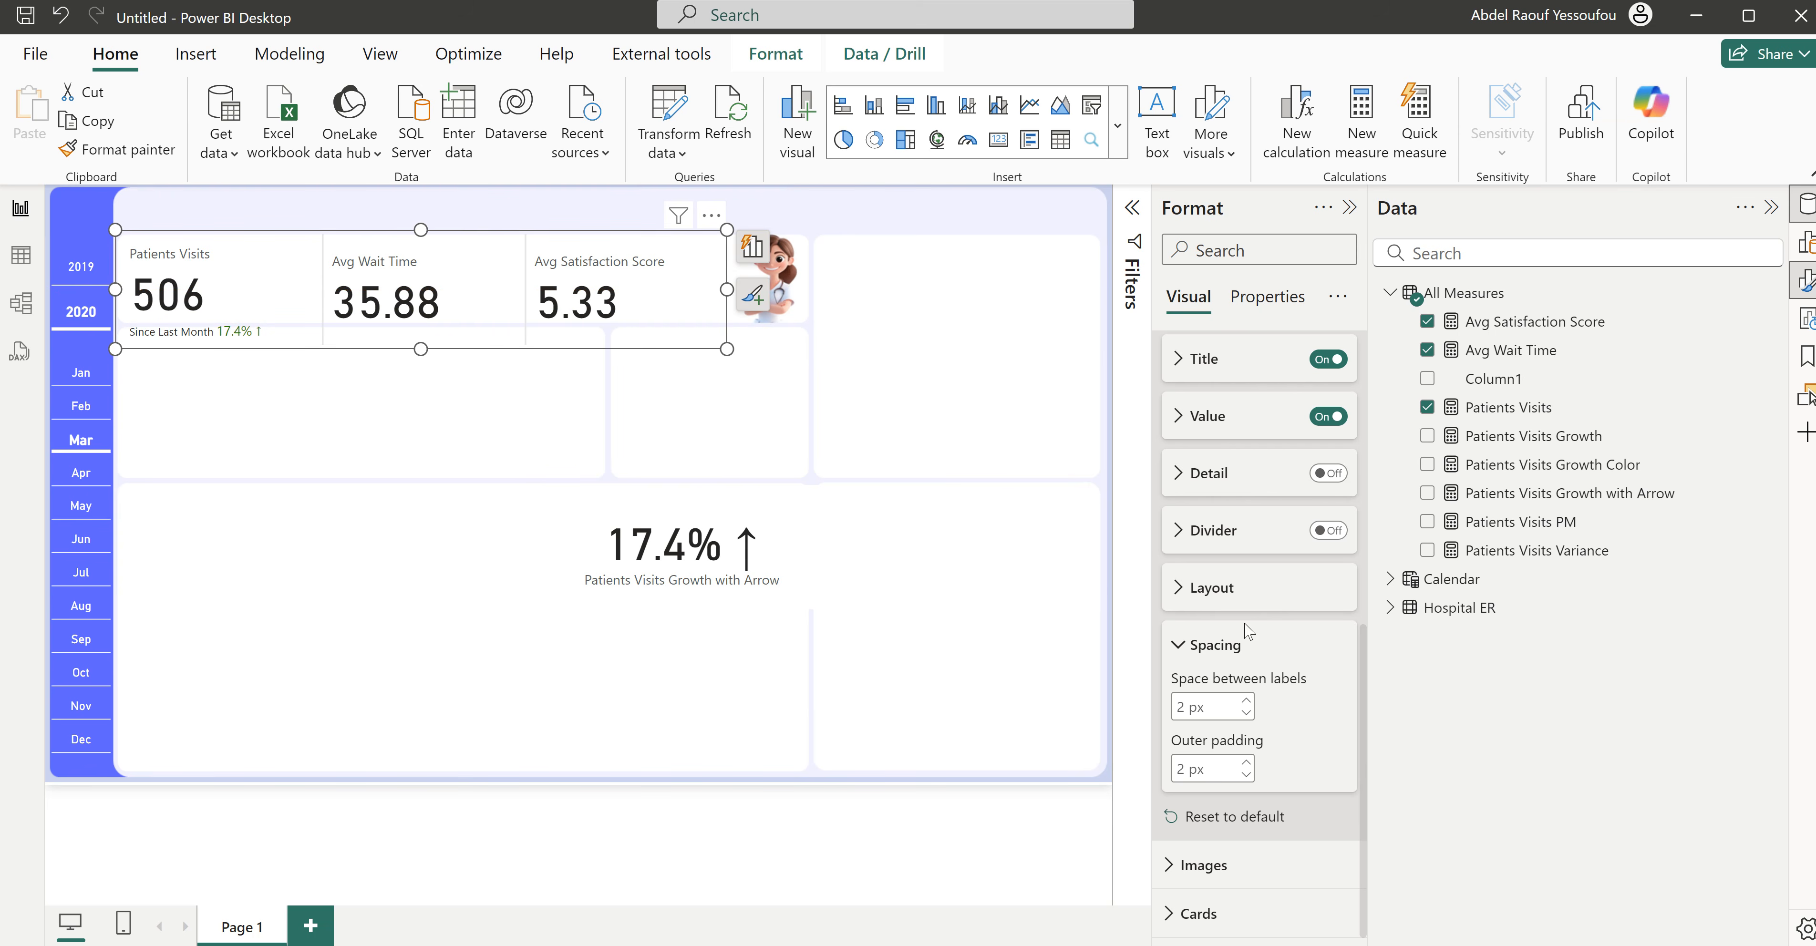
left_click(1239, 591)
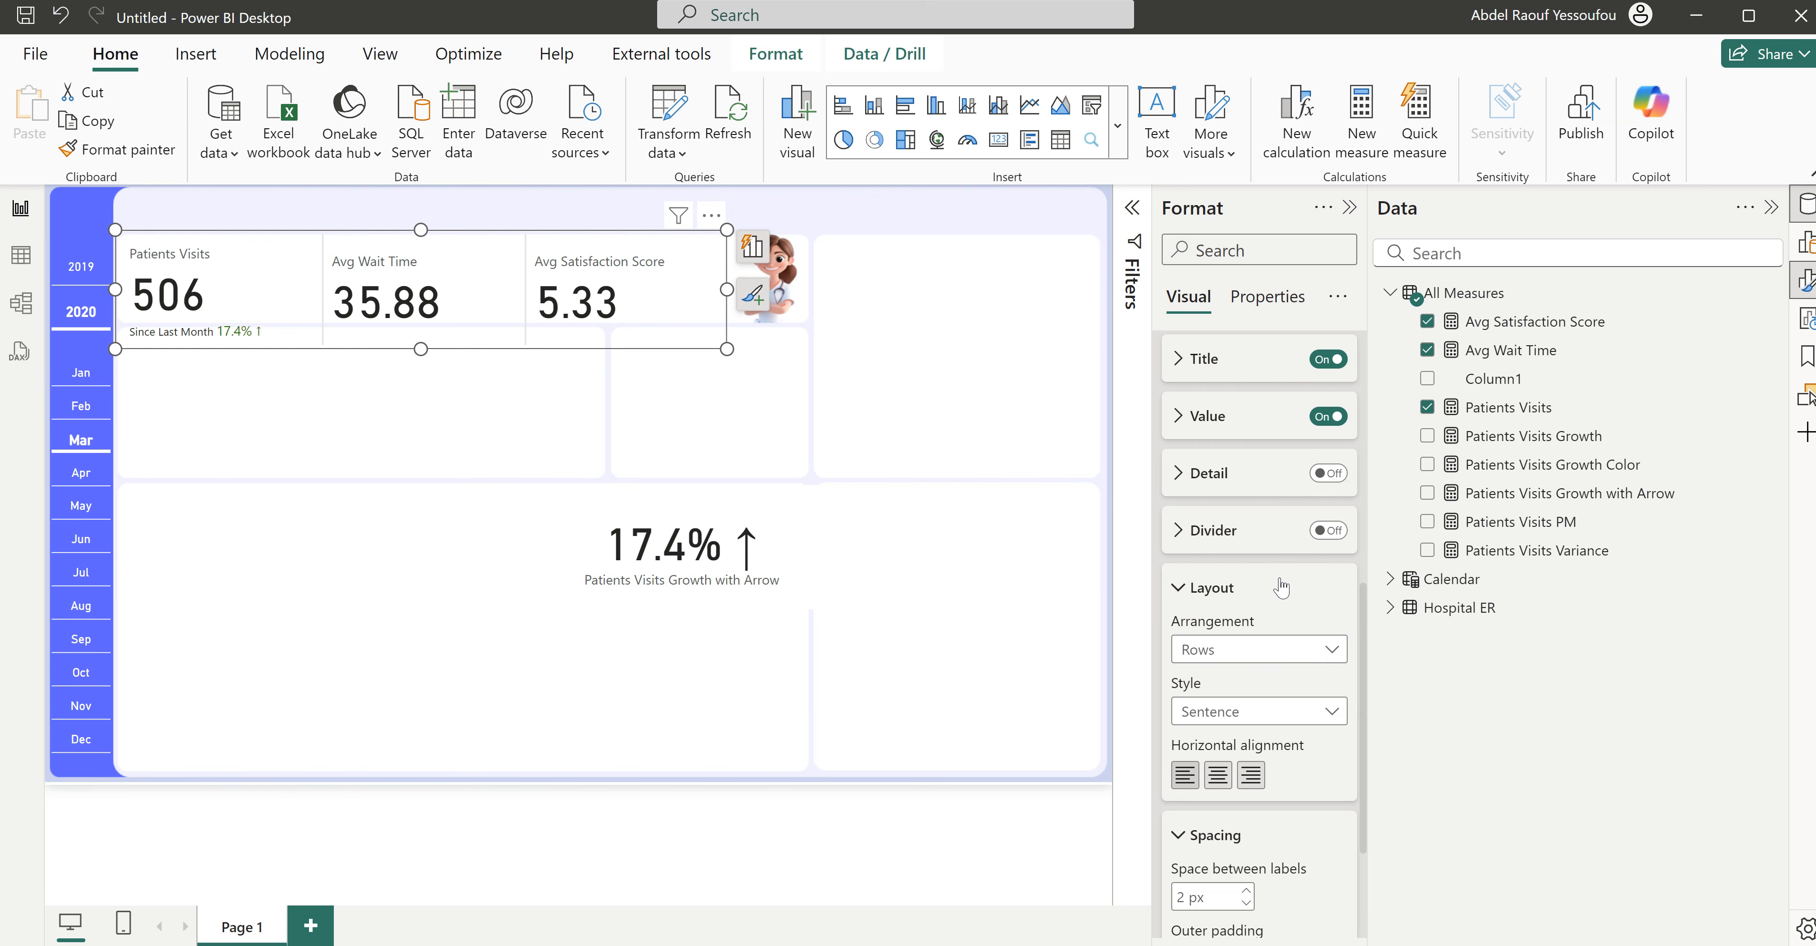
left_click_drag(442, 248, 408, 234)
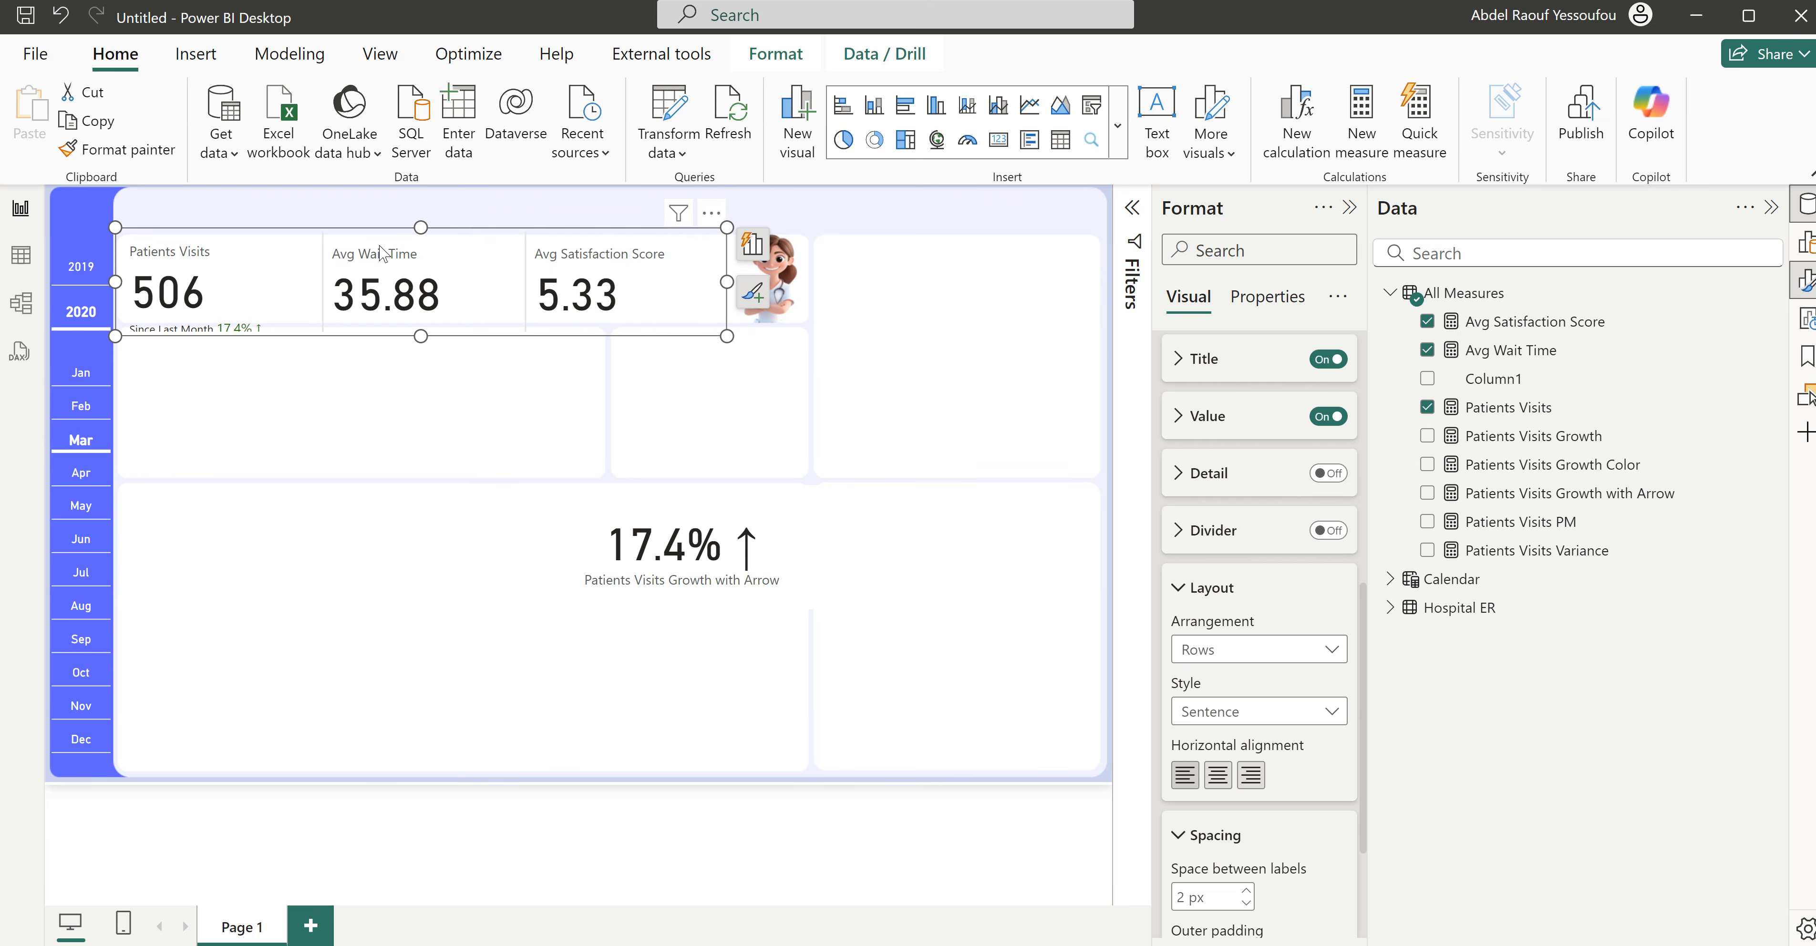
left_click(1193, 589)
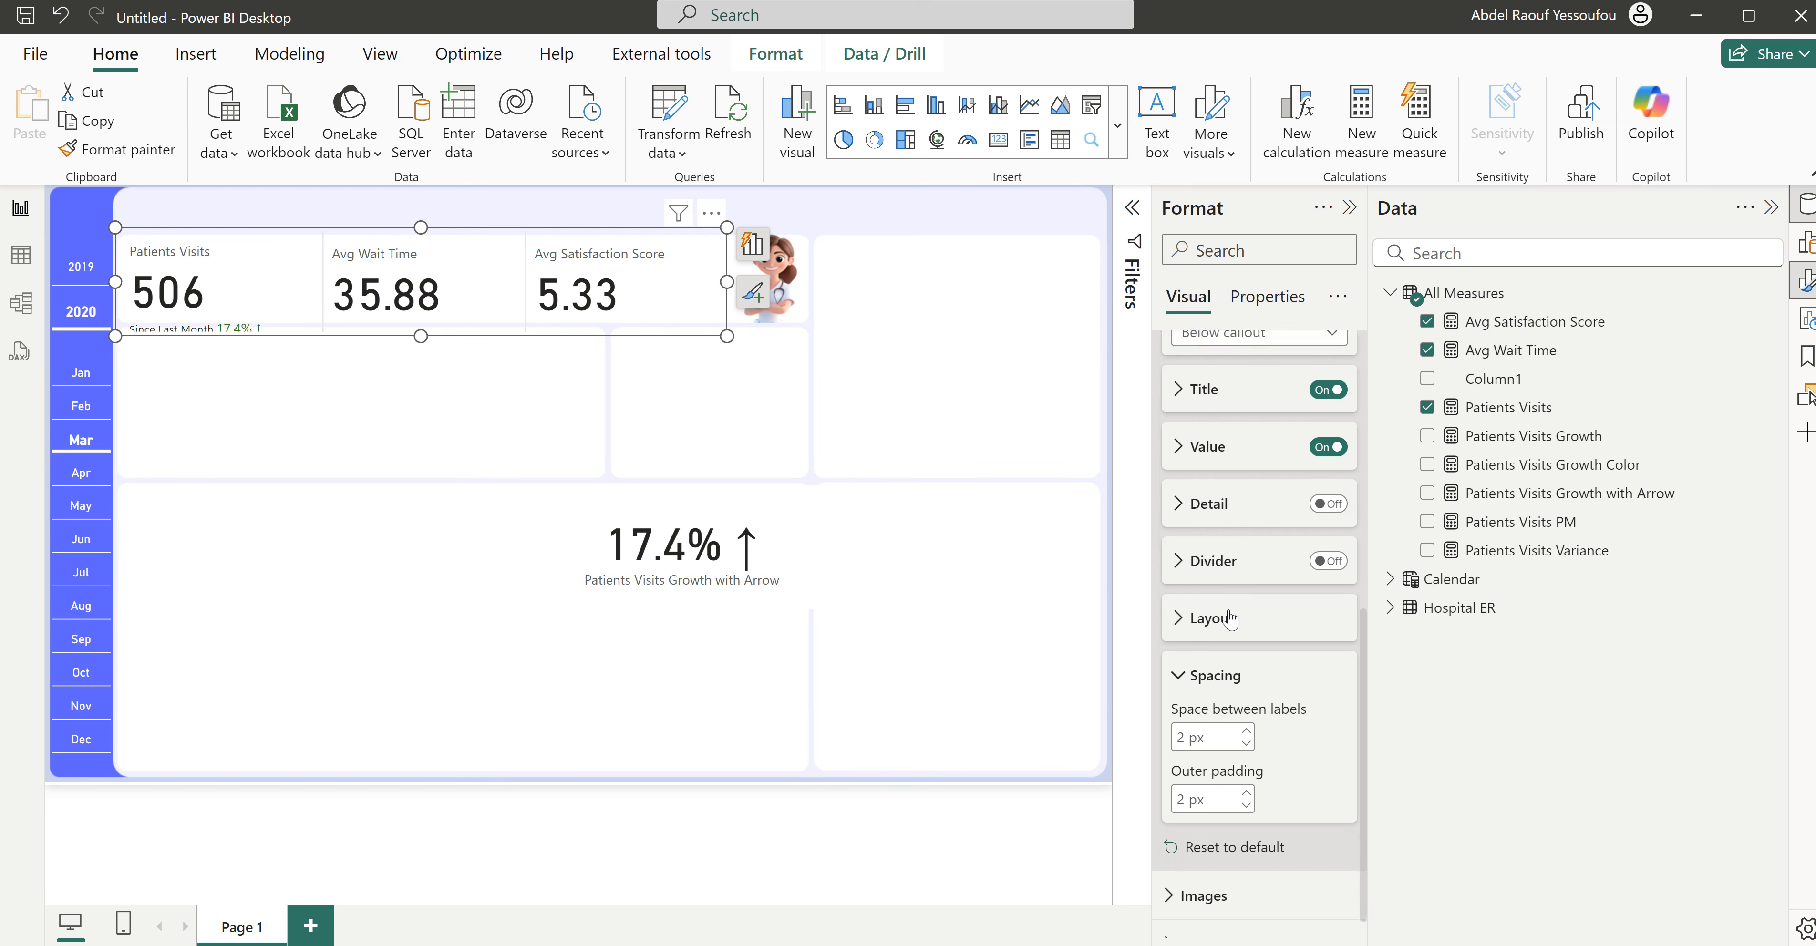
- Set the callout values' font size to 30 for all series
scroll(1230, 610, "up", 5)
scroll(1230, 610, "up", 2)
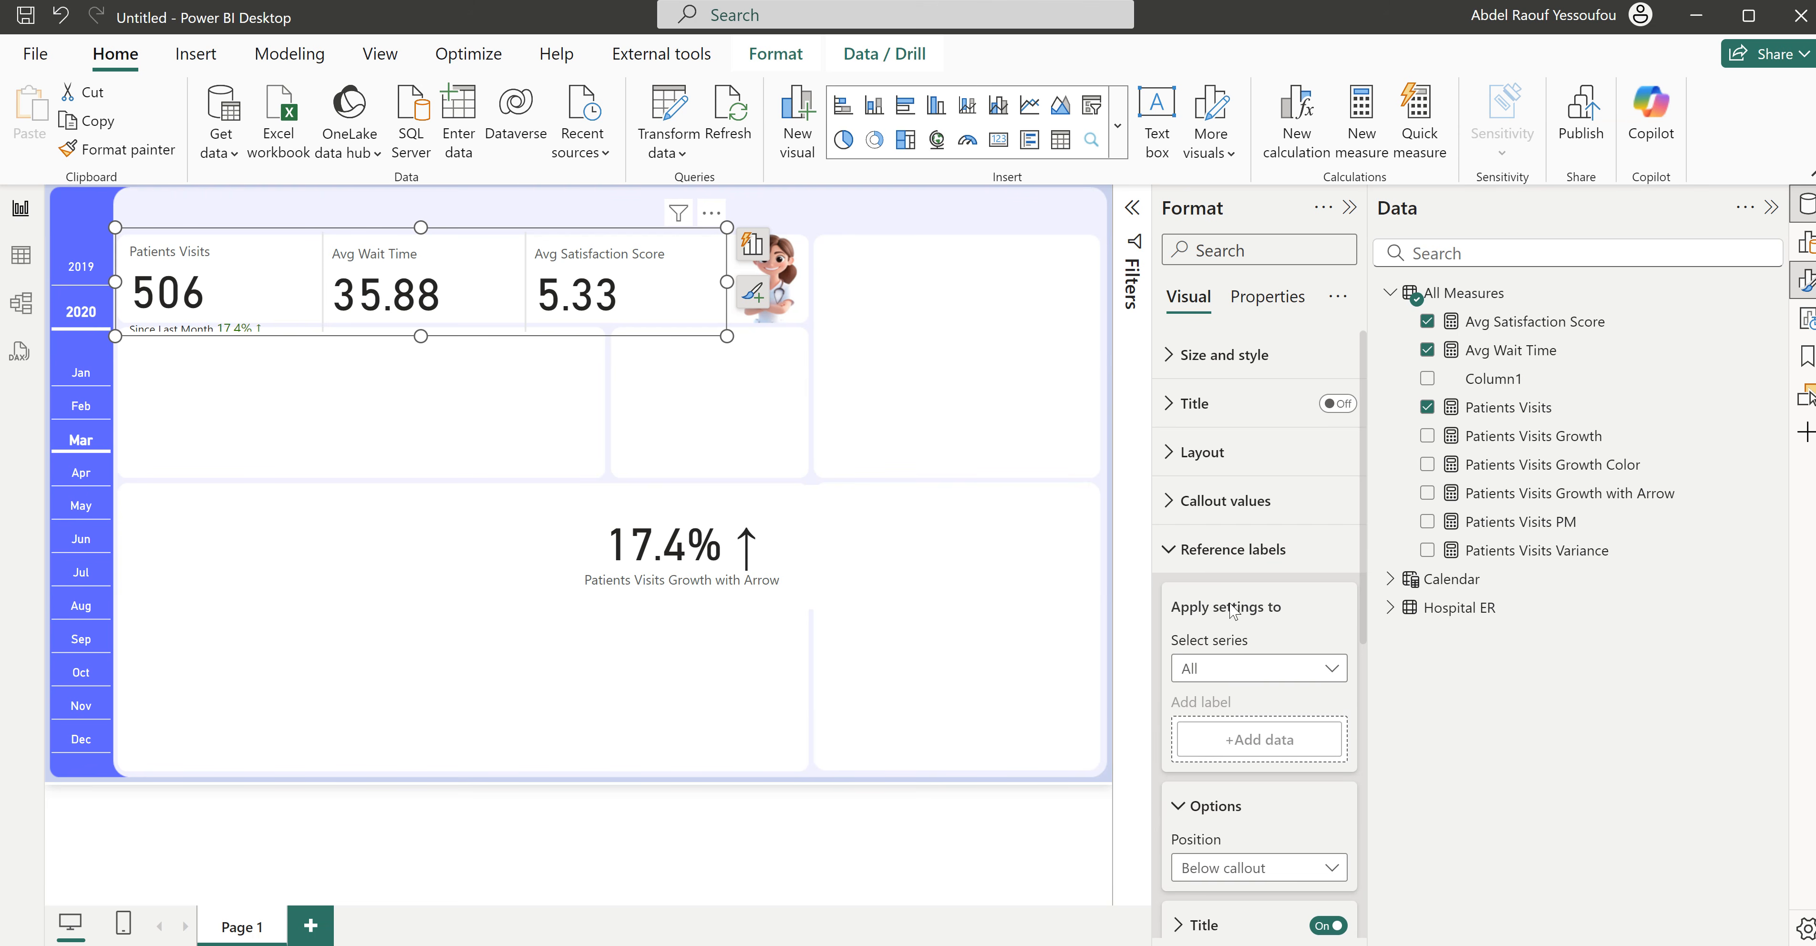
left_click(1223, 550)
left_click(1225, 521)
double_click(1311, 736)
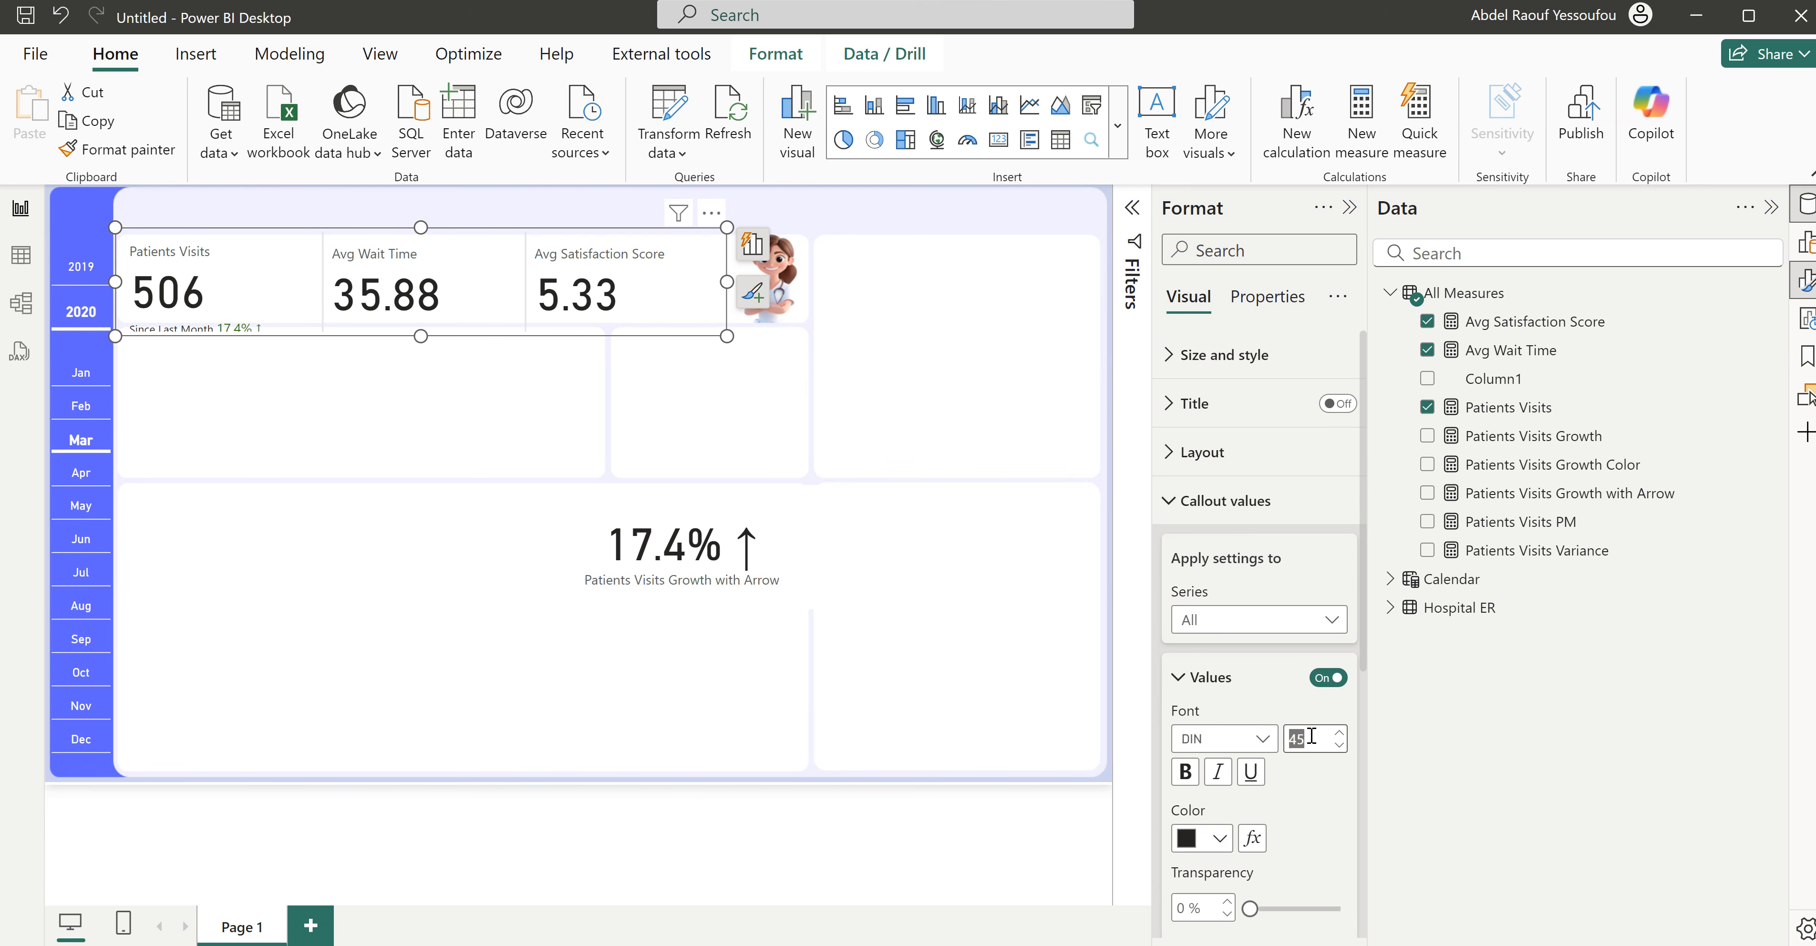
type("30")
key("Return")
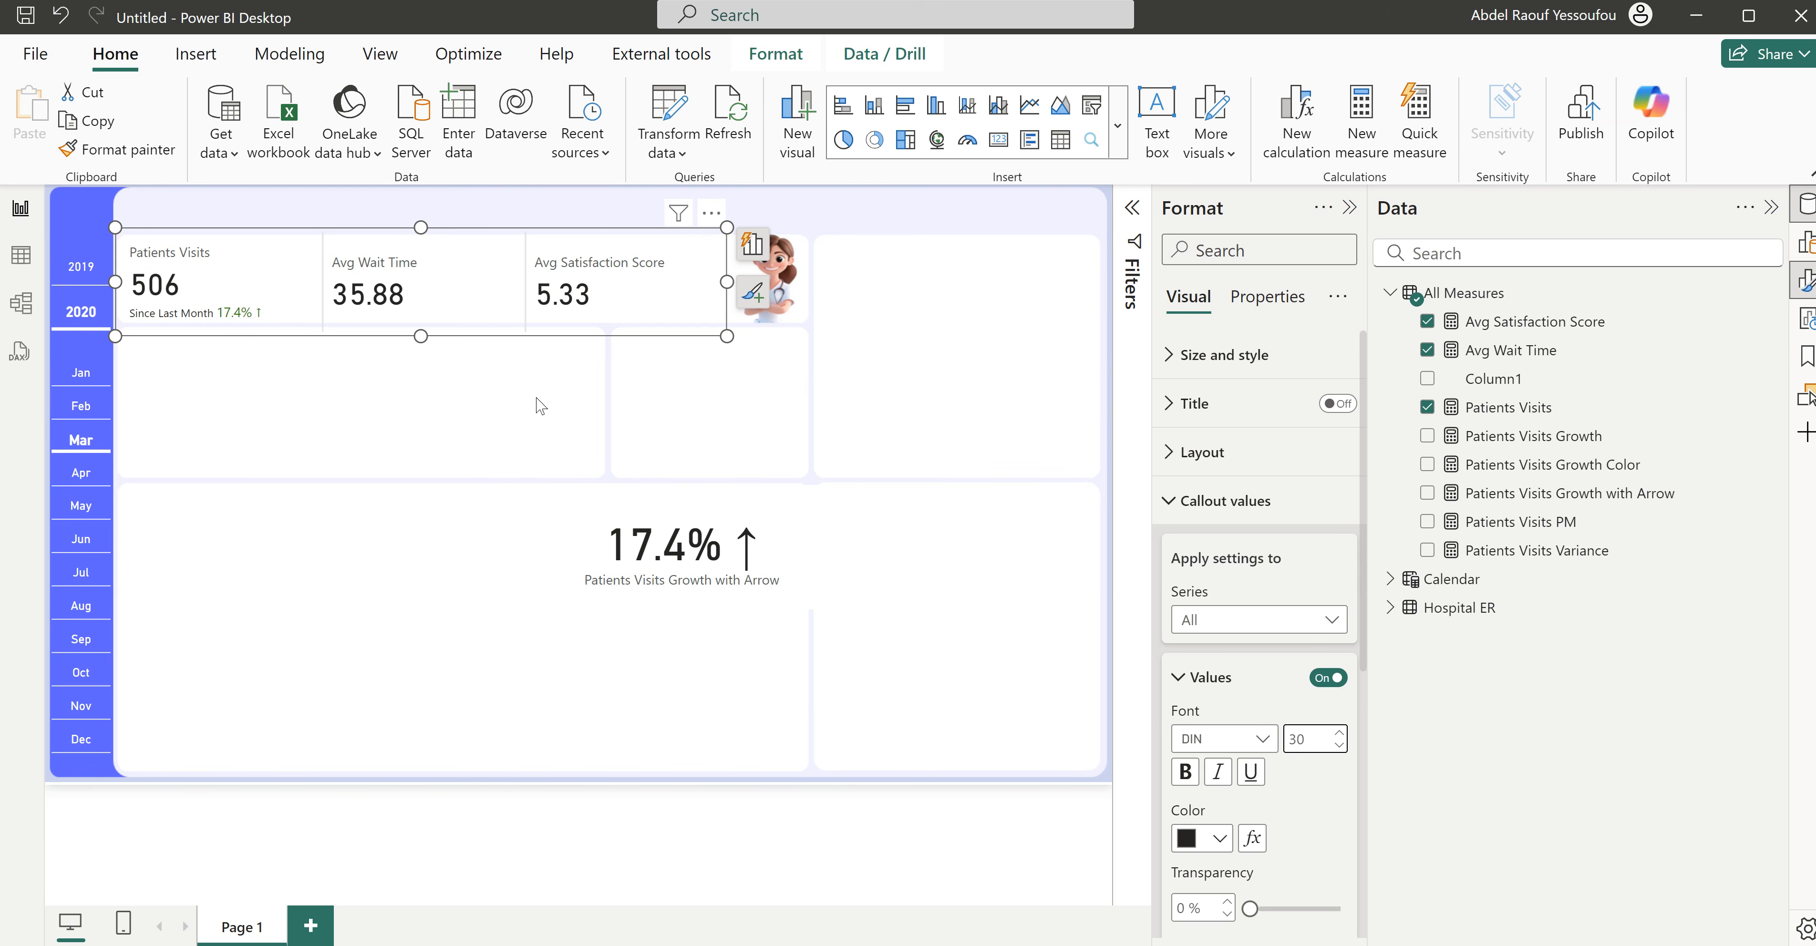
- Nudge the KPI card visual up and trim its upper edge so it fits the upper white panel
left_click(567, 390)
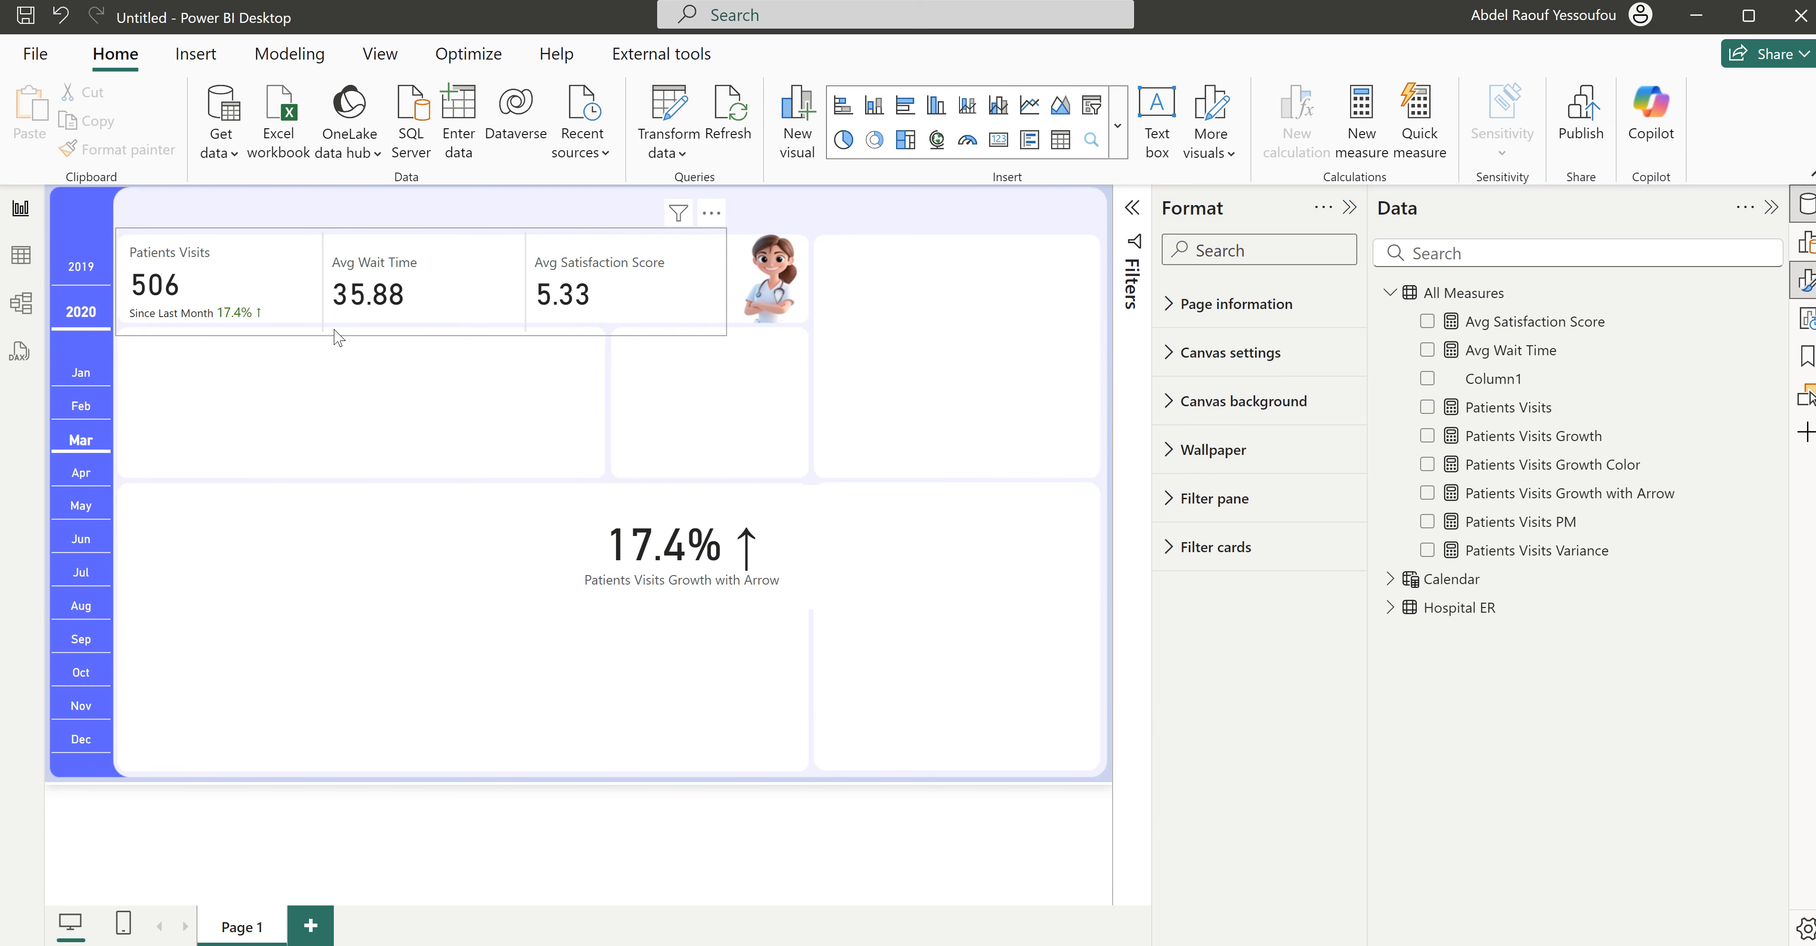
left_click(392, 348)
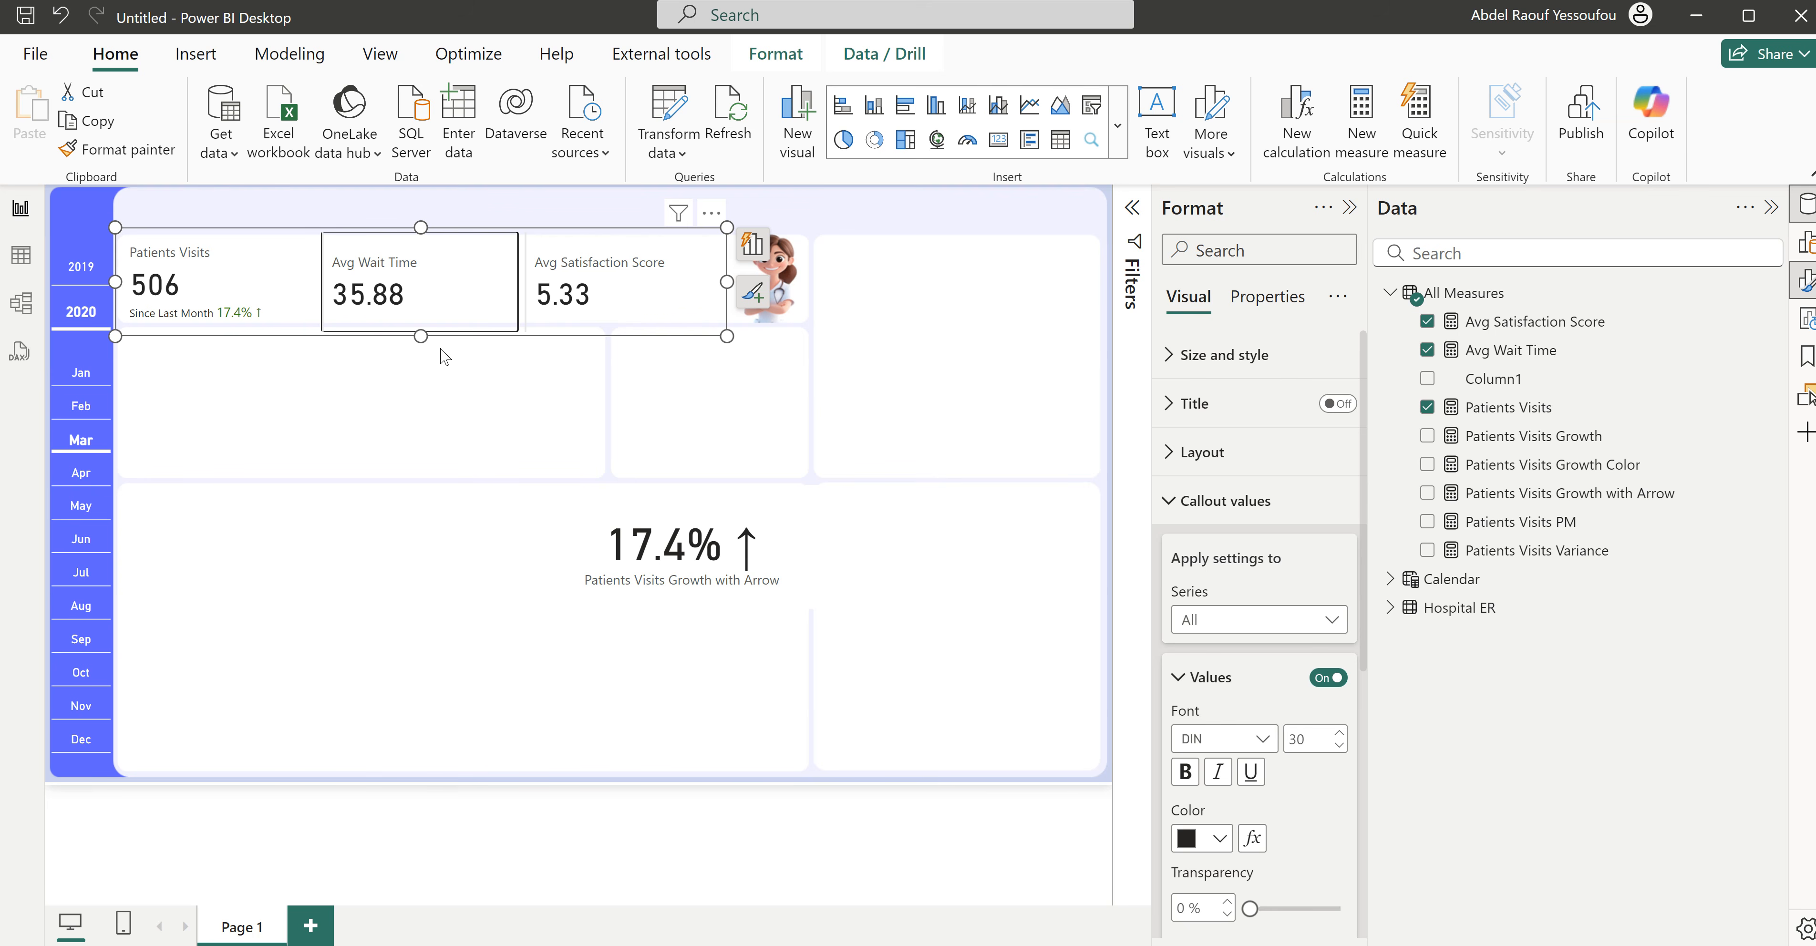
left_click(534, 337)
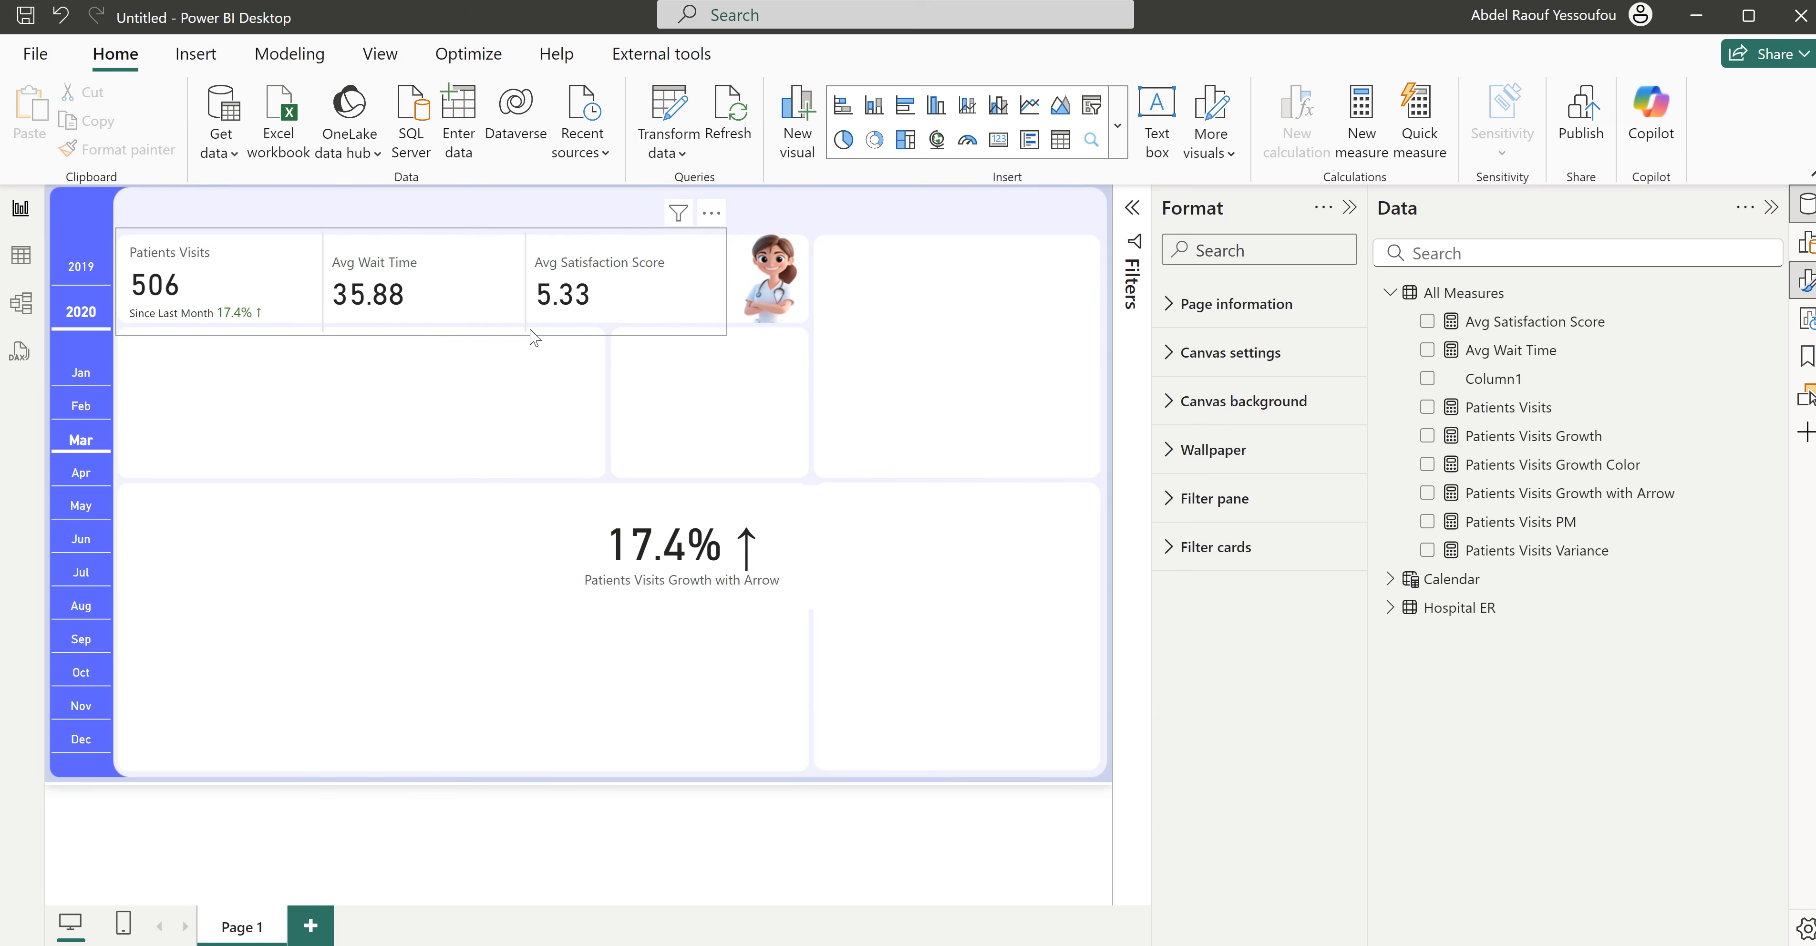
left_click(534, 338)
key("Up")
key("Up")
key("Up")
key("Up")
key("Up")
key("Up")
key("Up")
key("Up")
key("Up")
key("Up")
key("Down")
key("Down")
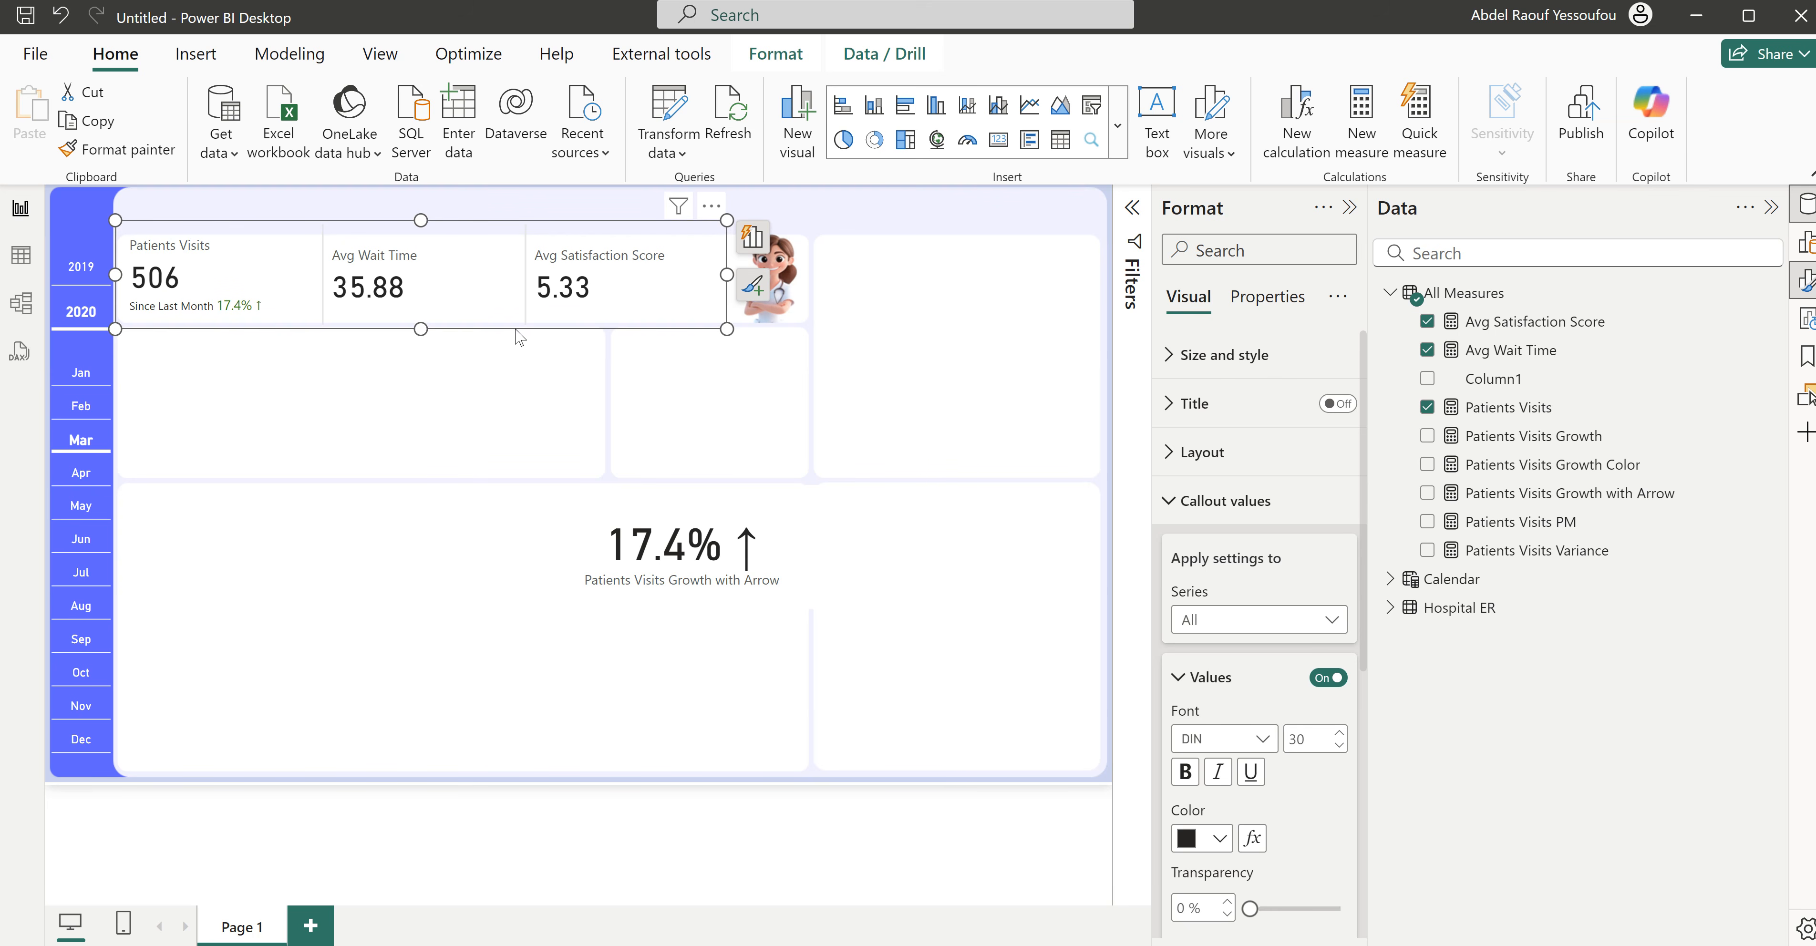
left_click_drag(421, 218, 424, 224)
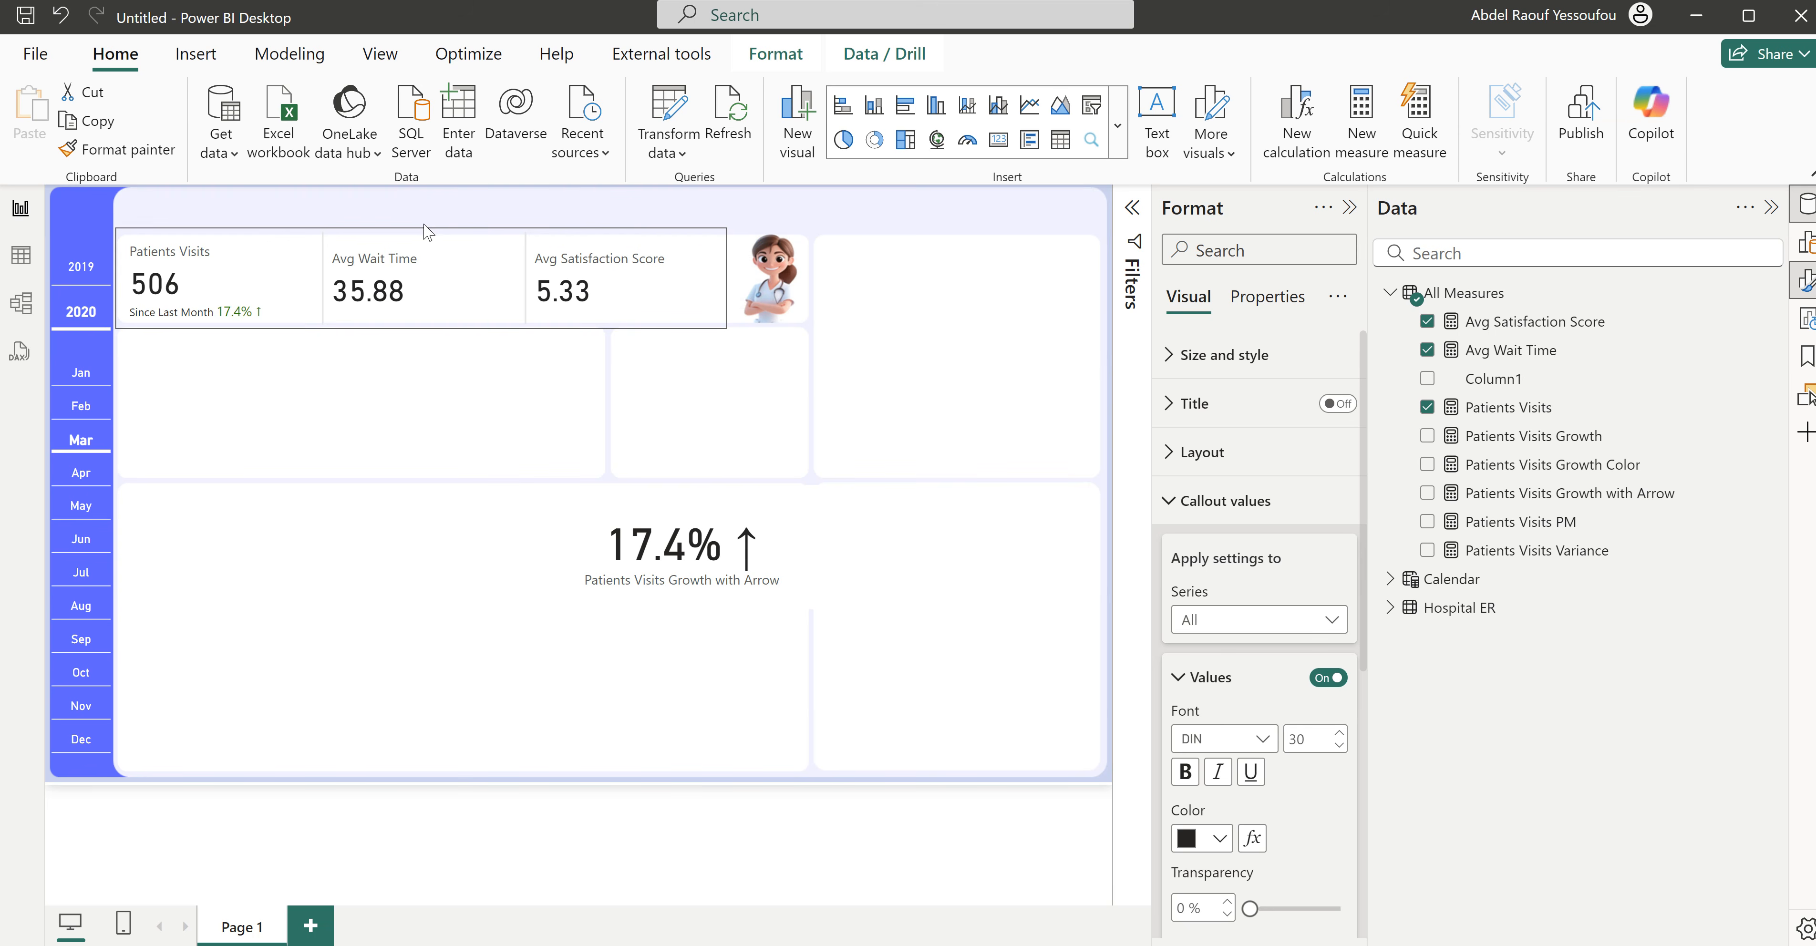
left_click(422, 227)
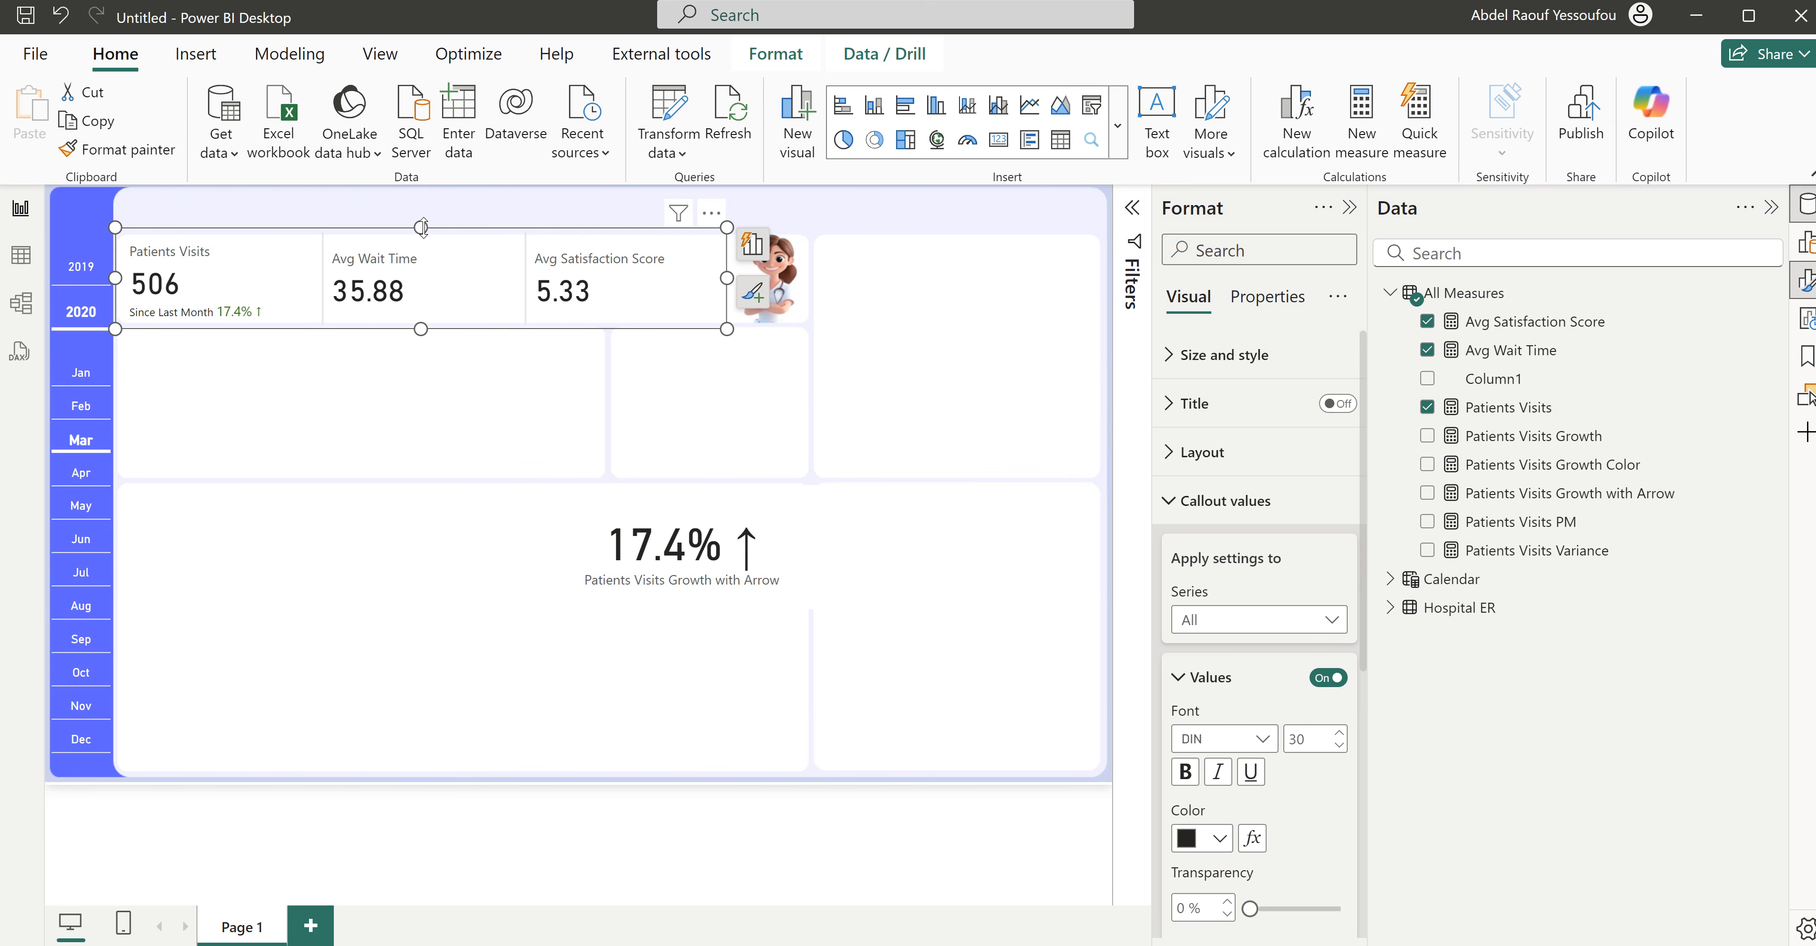
left_click(456, 379)
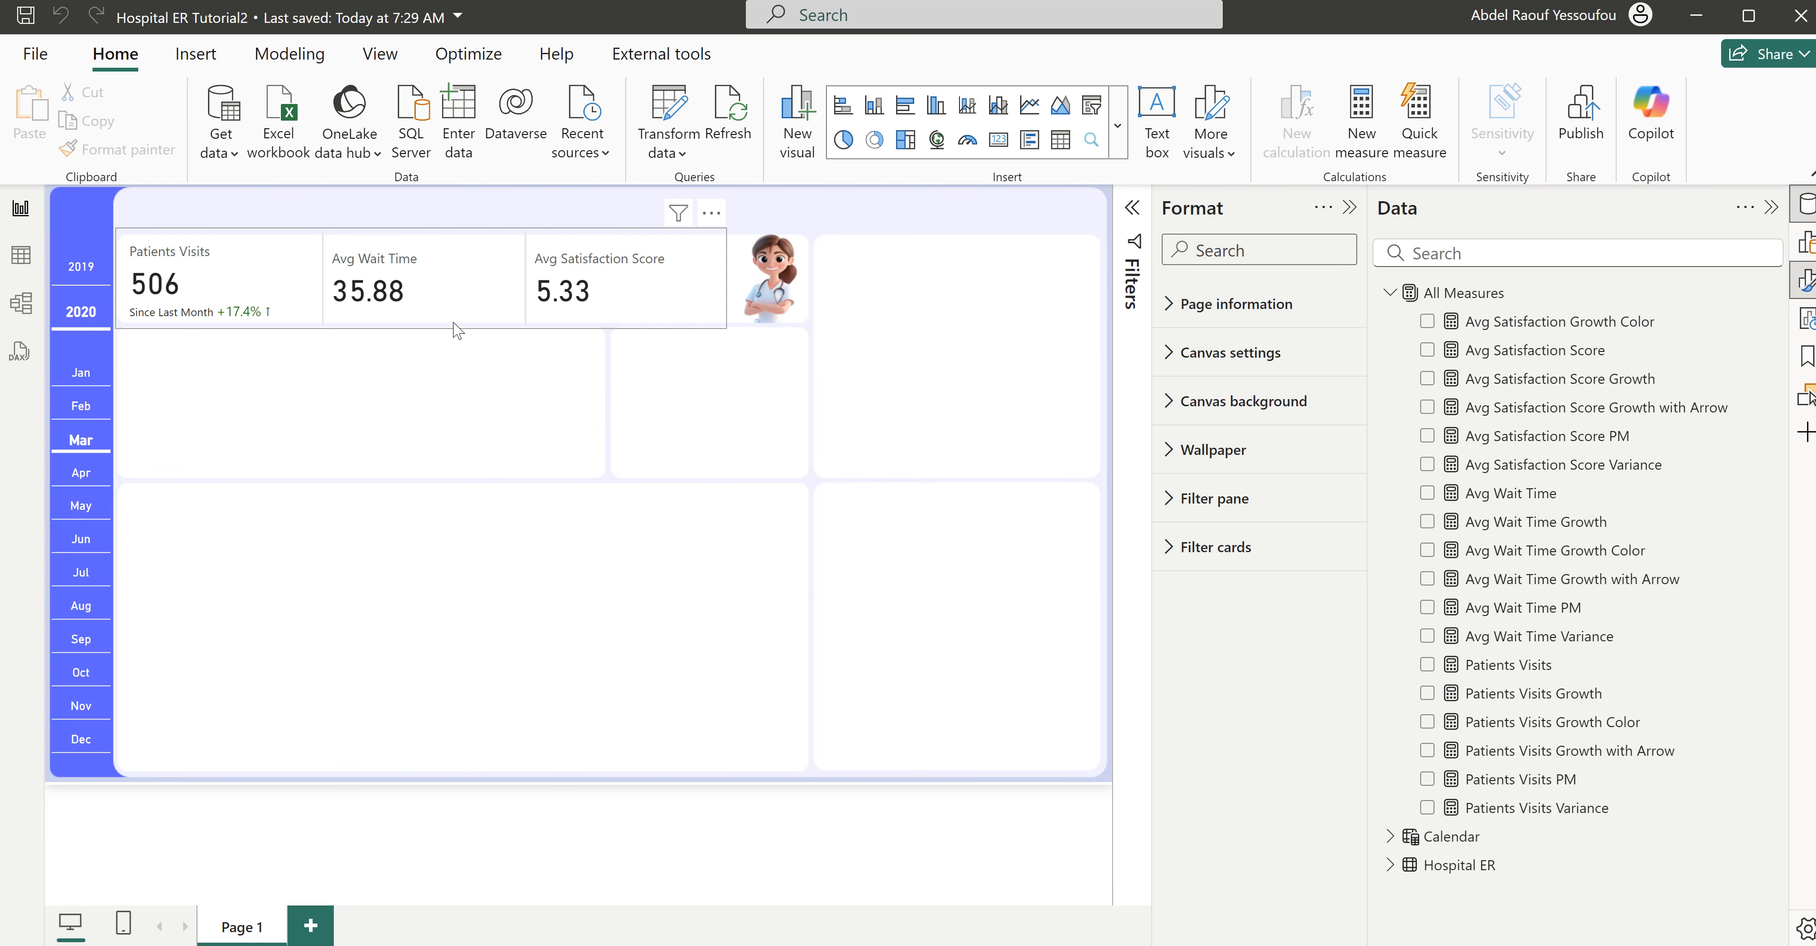
- Add the Avg Wait Time Growth with Arrow measure as the reference label of the Avg Wait Time card
left_click(415, 328)
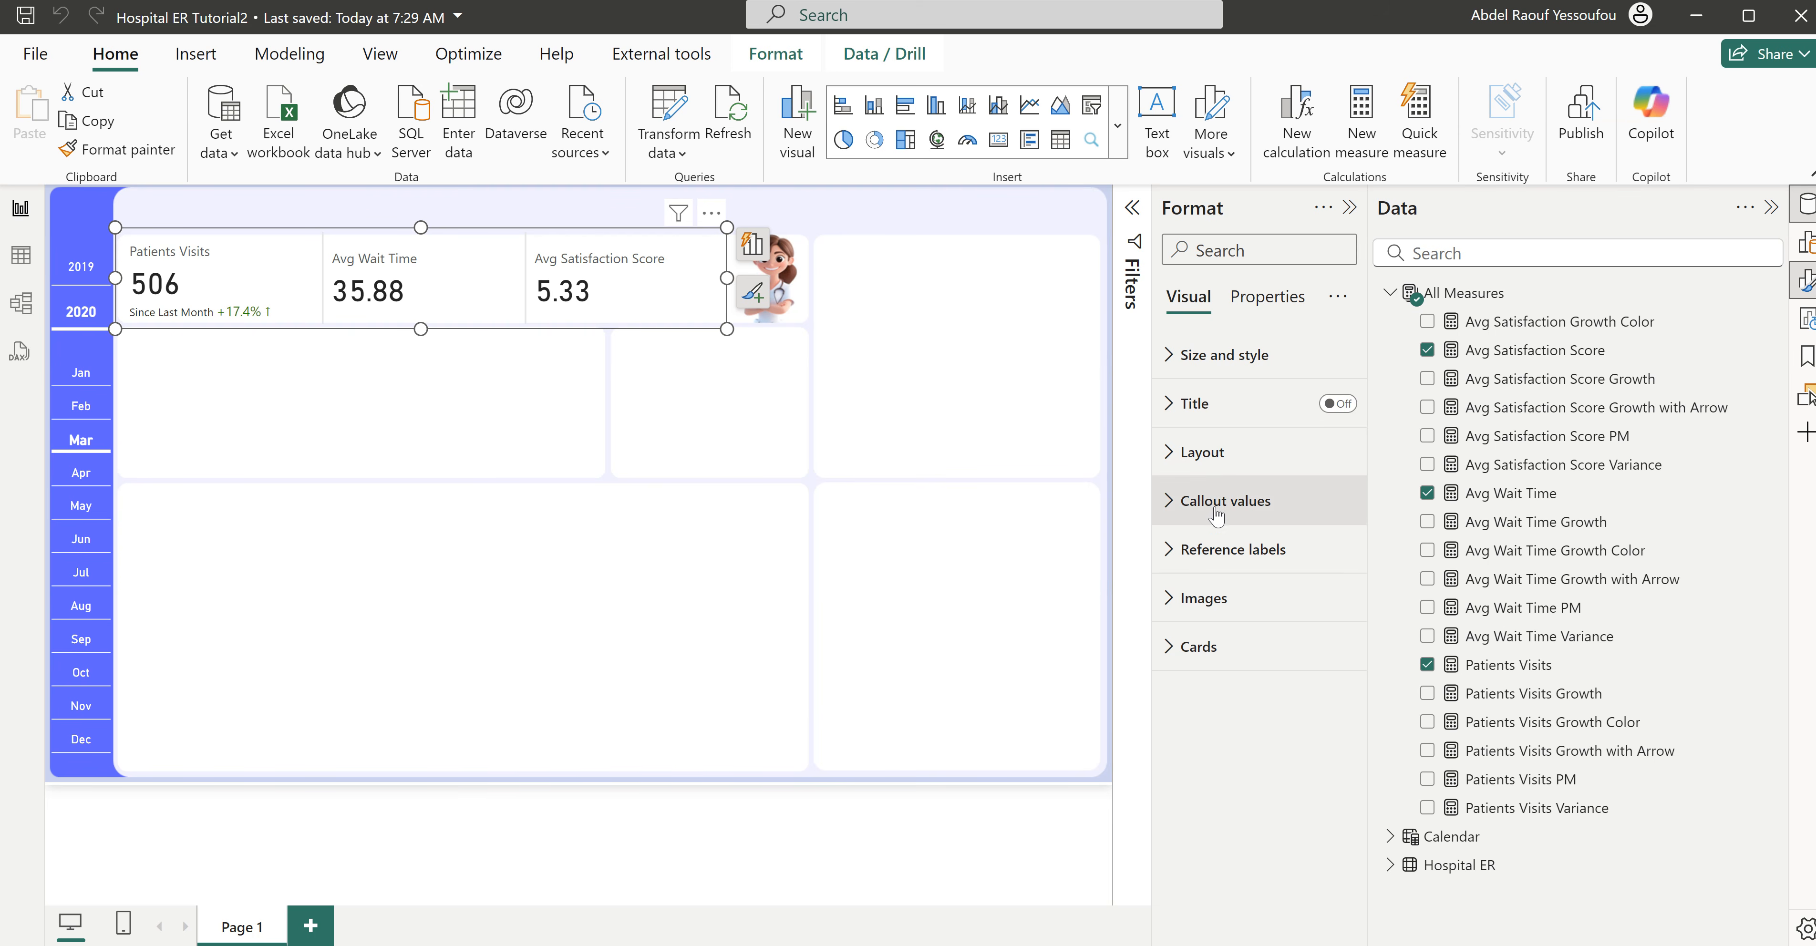
left_click(1221, 554)
scroll(1222, 555, "down", 3)
scroll(1248, 498, "up", 2)
left_click(1229, 555)
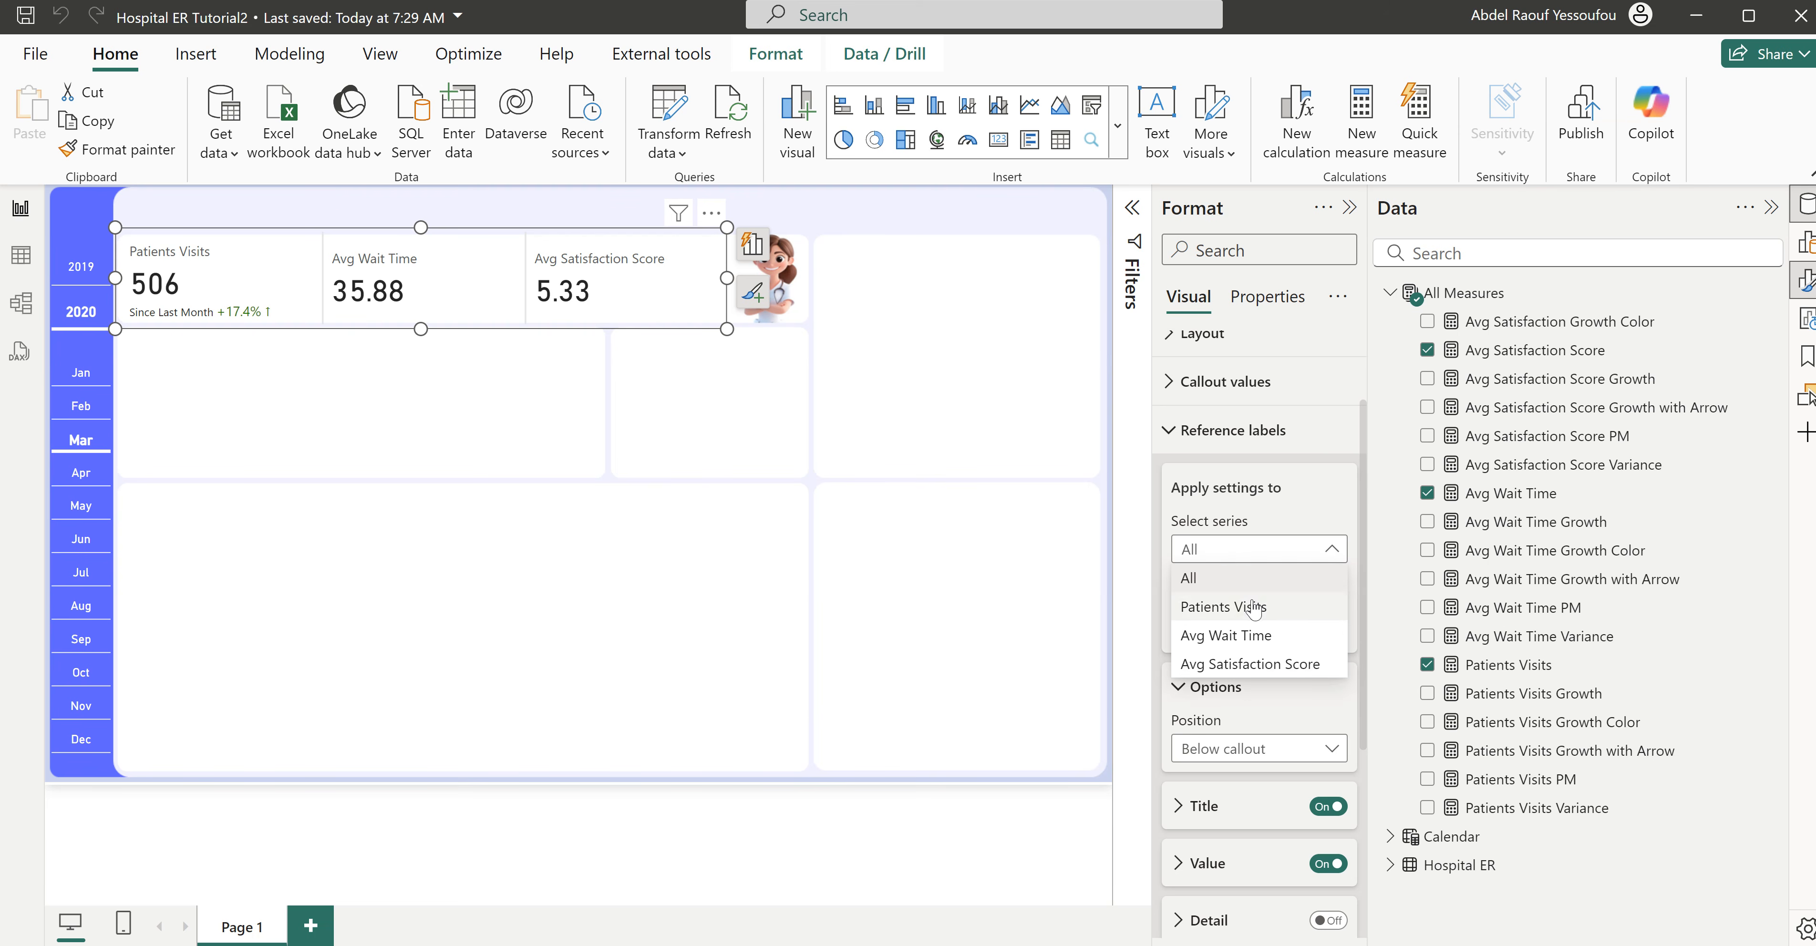
left_click(1249, 639)
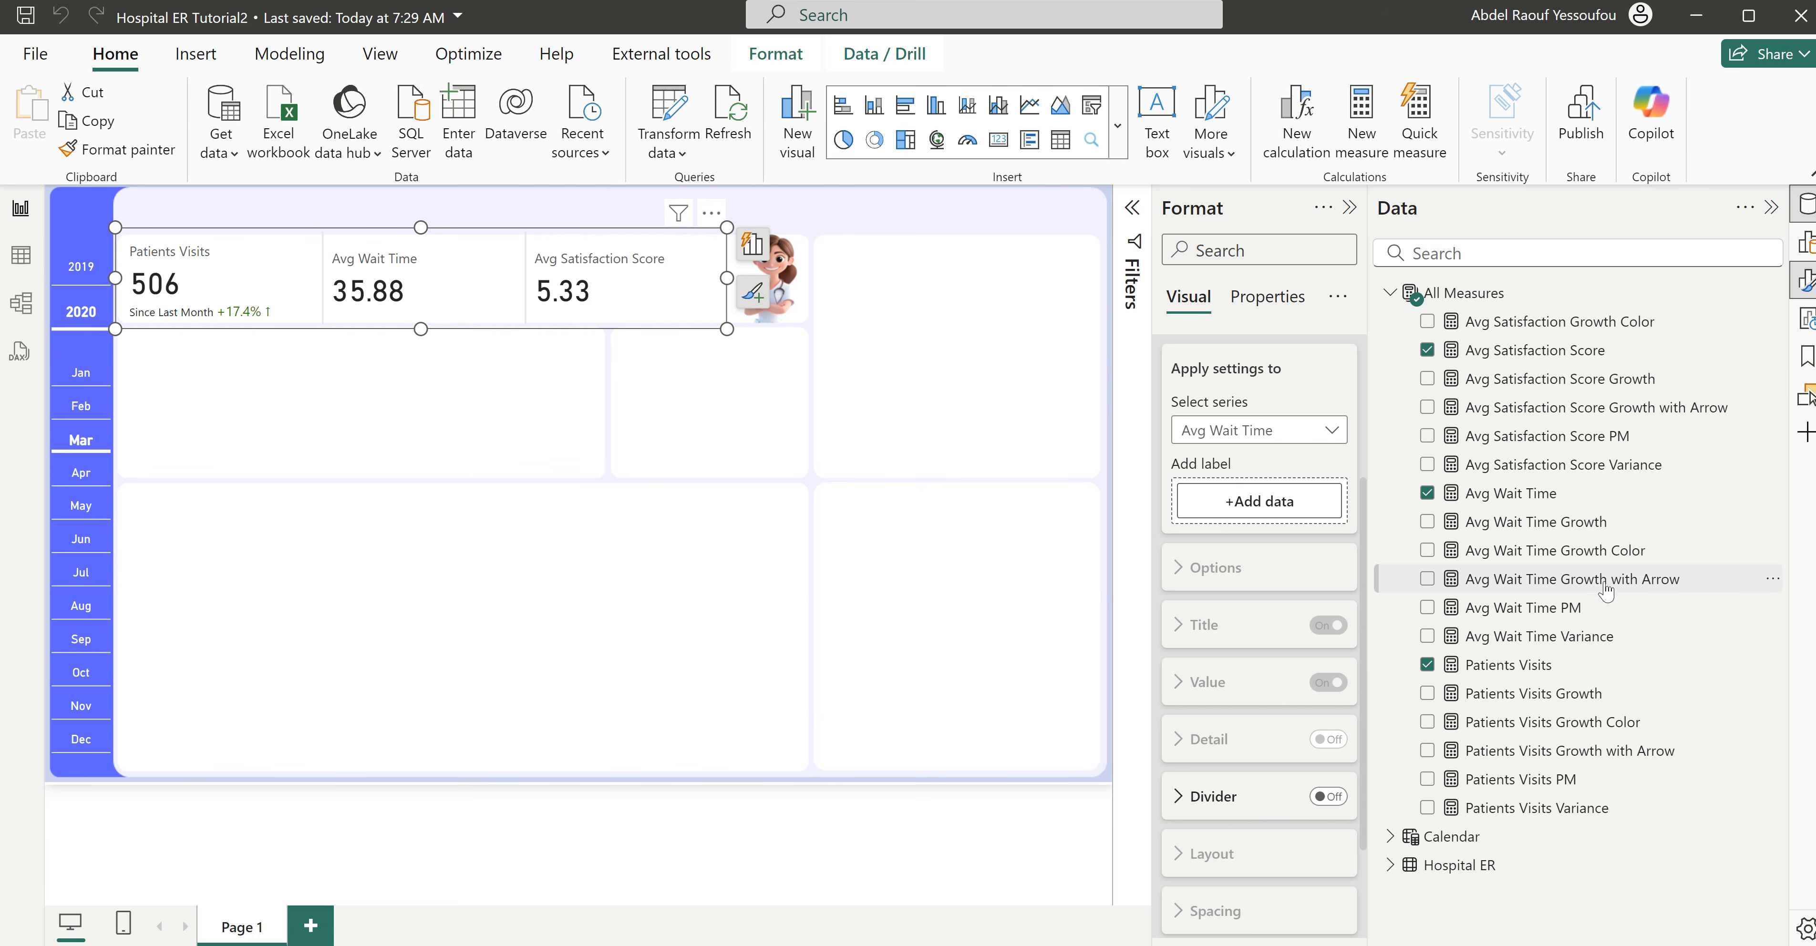
left_click_drag(1612, 589, 1298, 511)
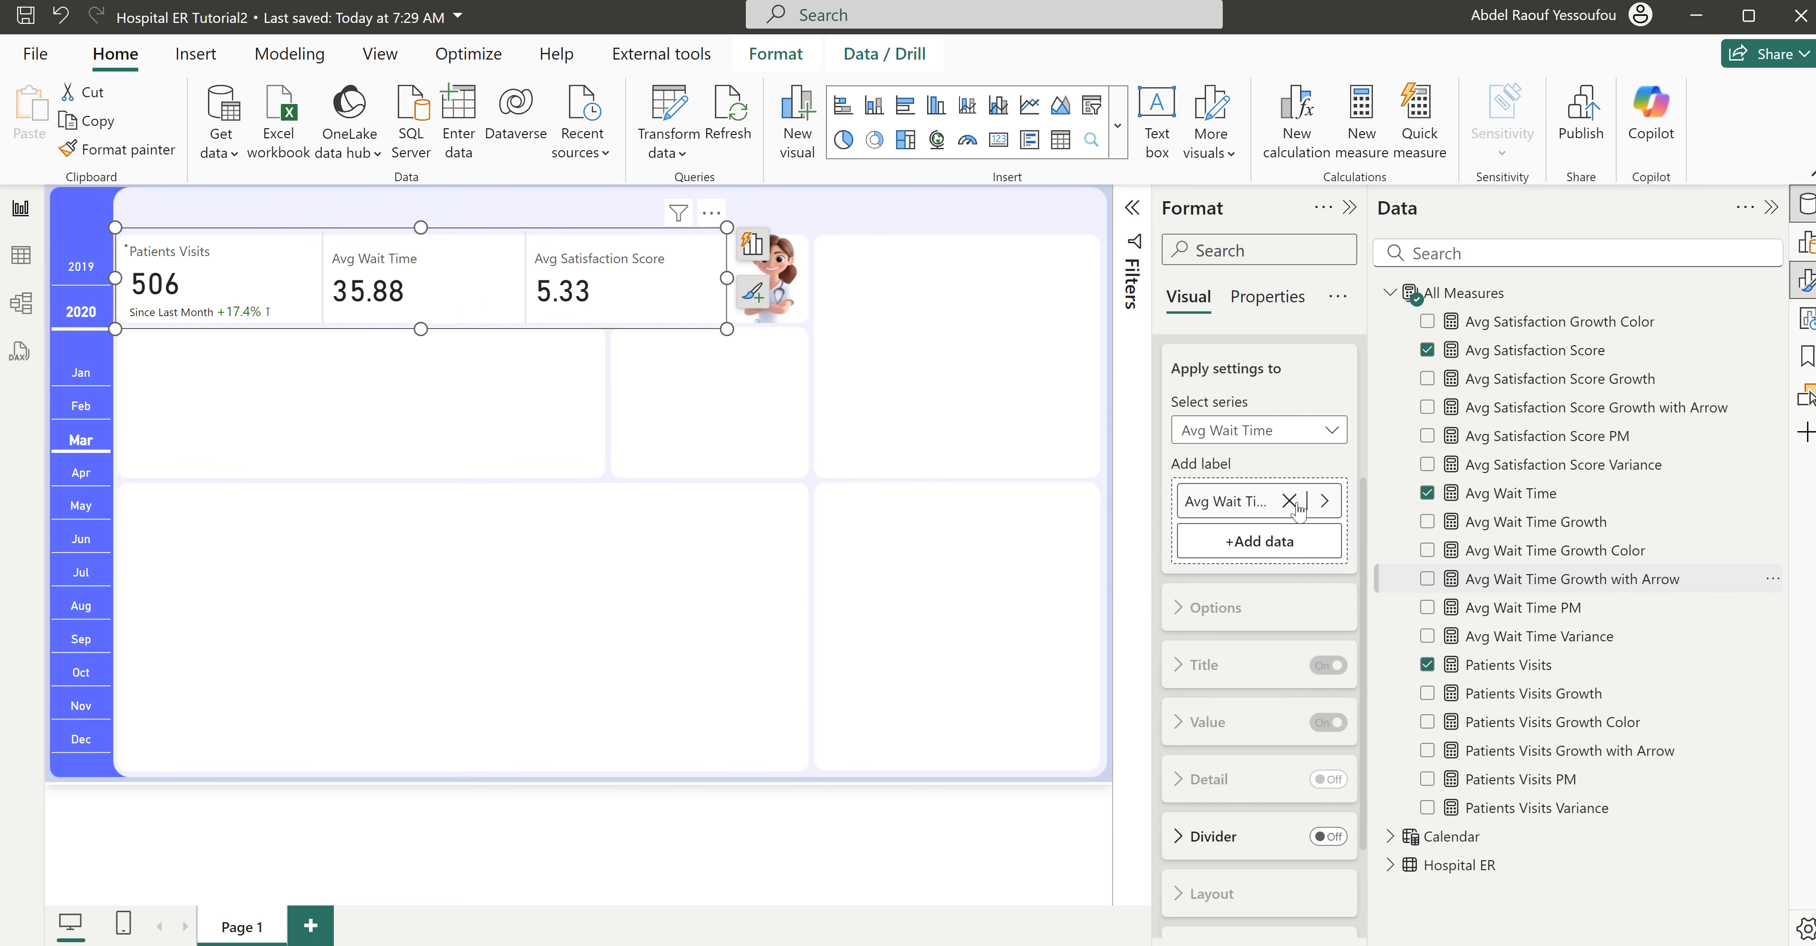
- Give the Avg Wait Time Growth with Arrow label a custom title reading "Since Last Month"
left_click(1241, 613)
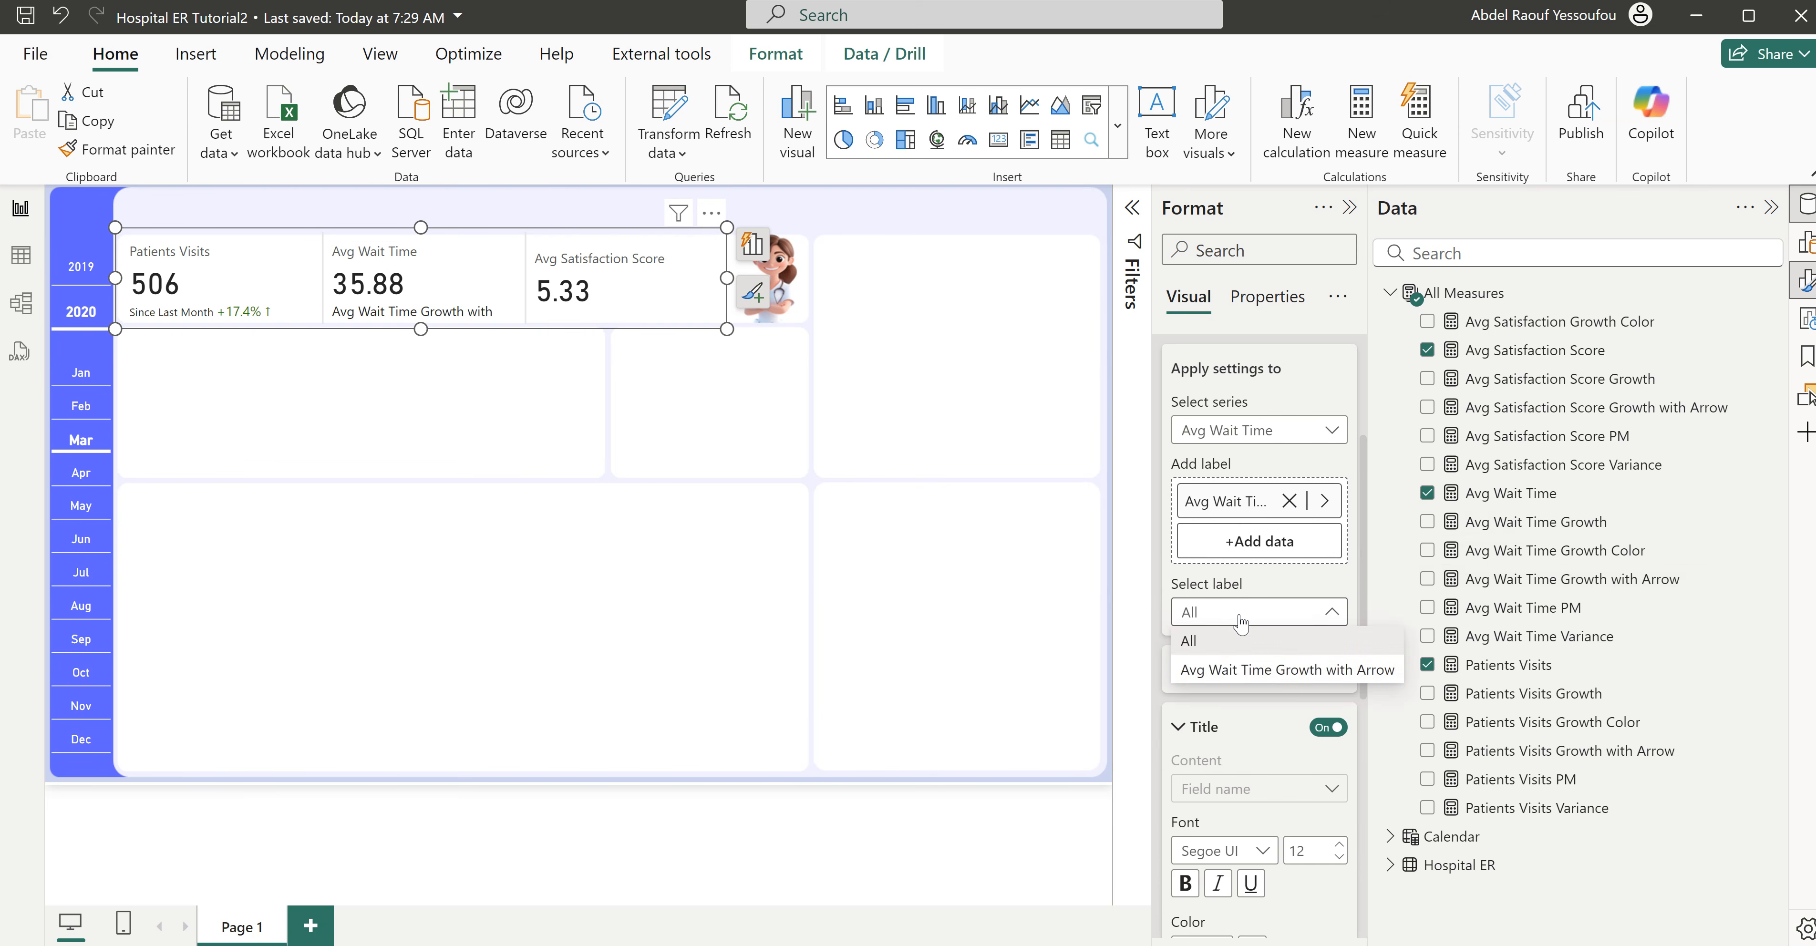
left_click(1241, 669)
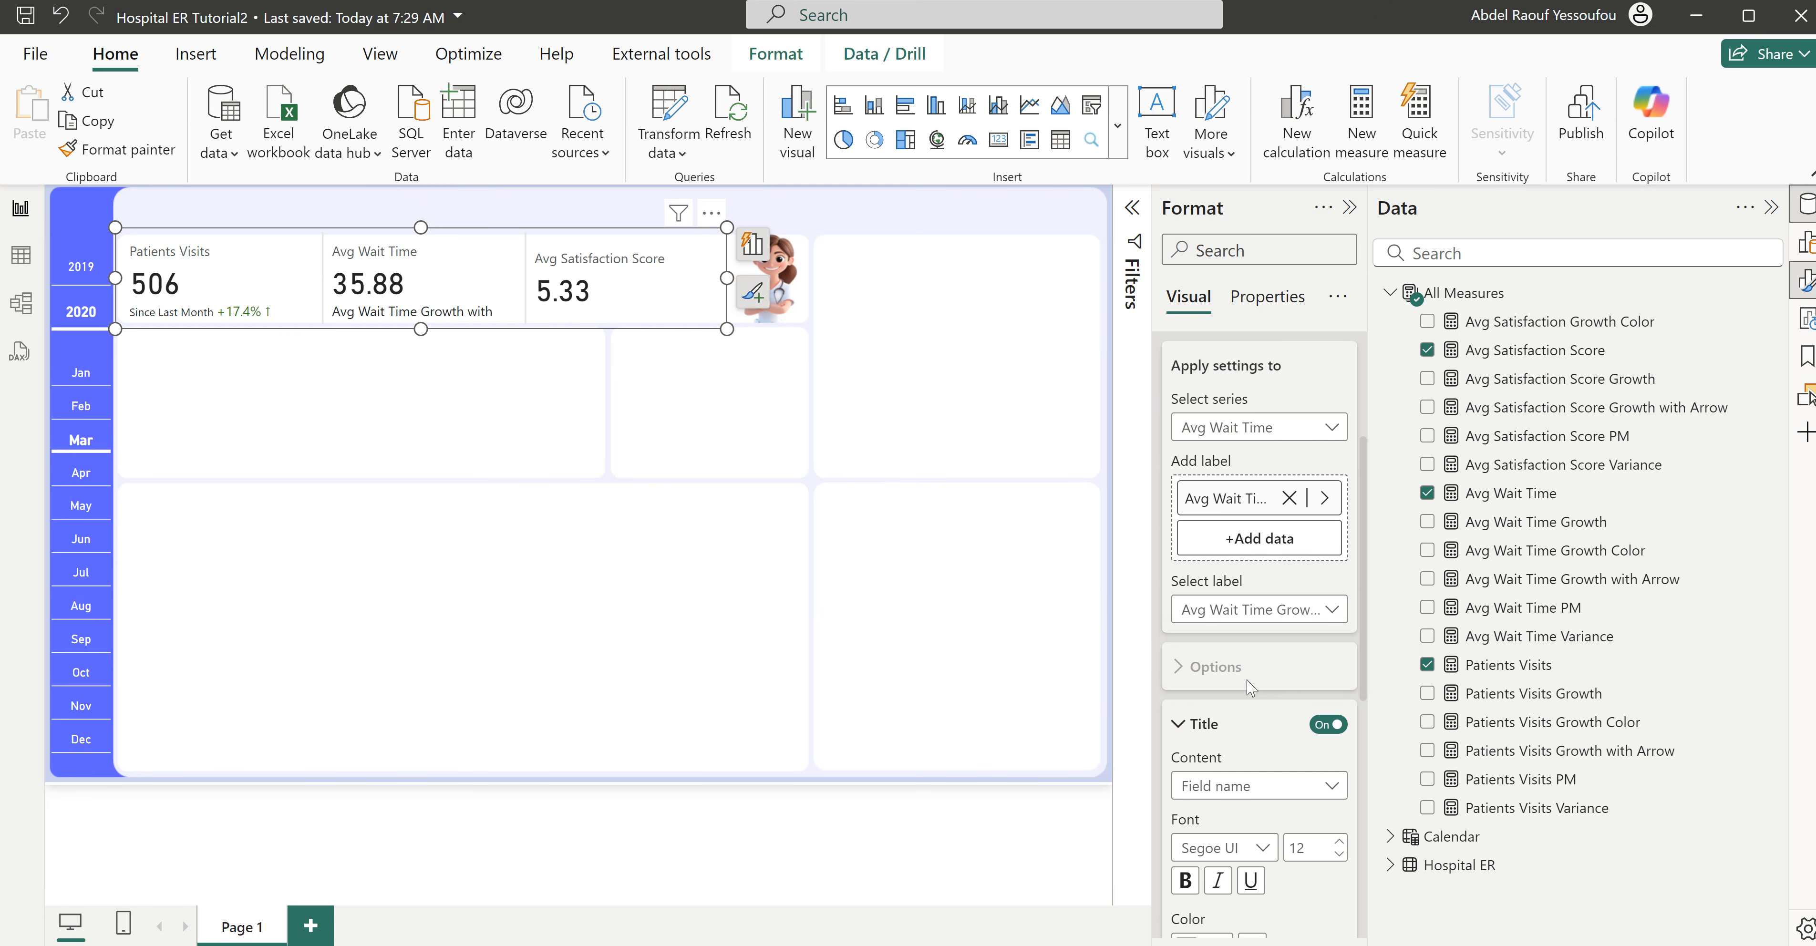
scroll(1248, 635, "down", 3)
left_click(1260, 551)
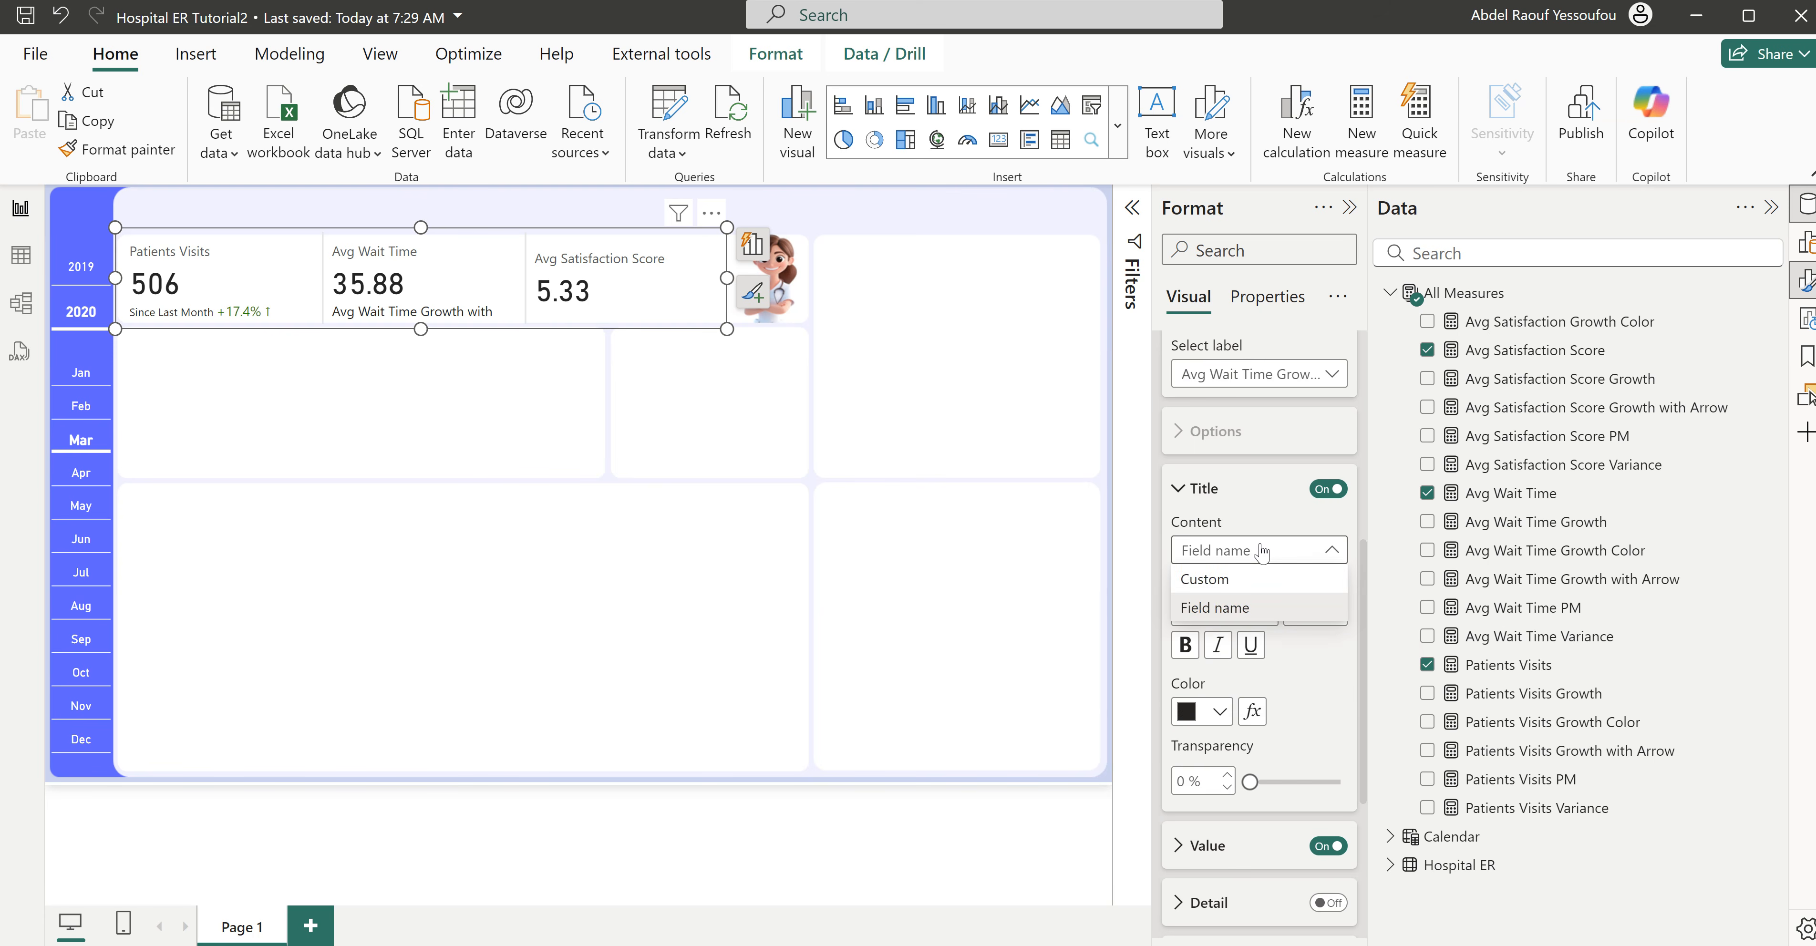
left_click(1235, 581)
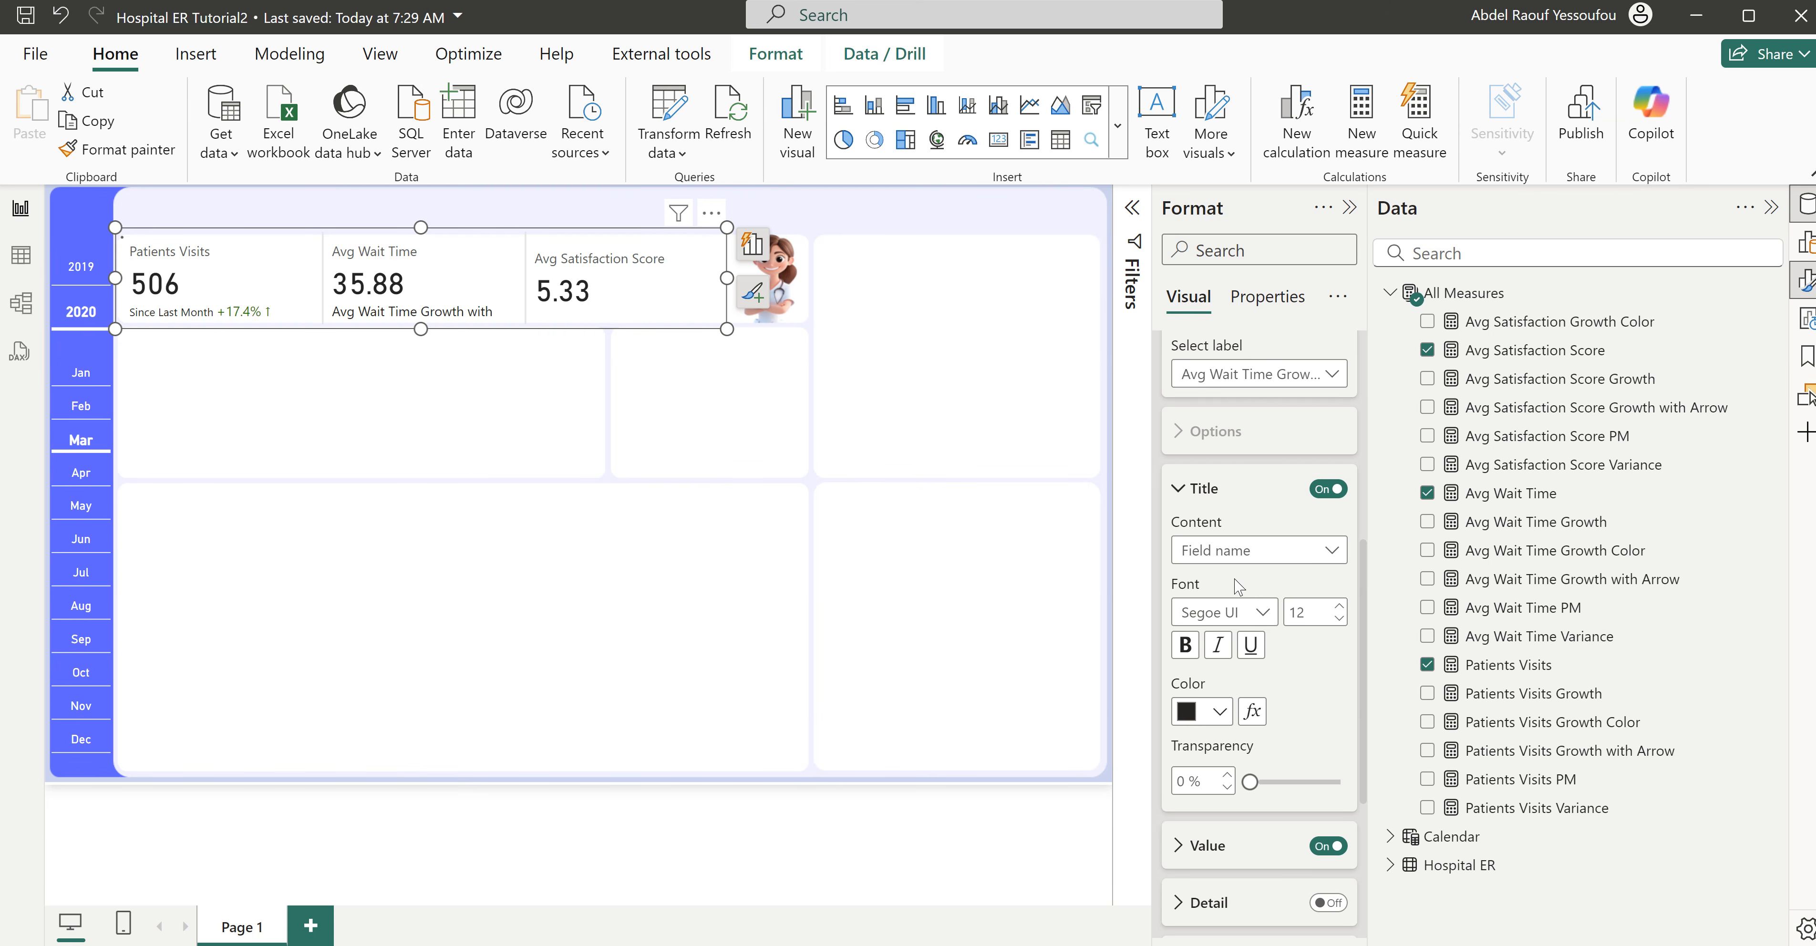
left_click(1210, 611)
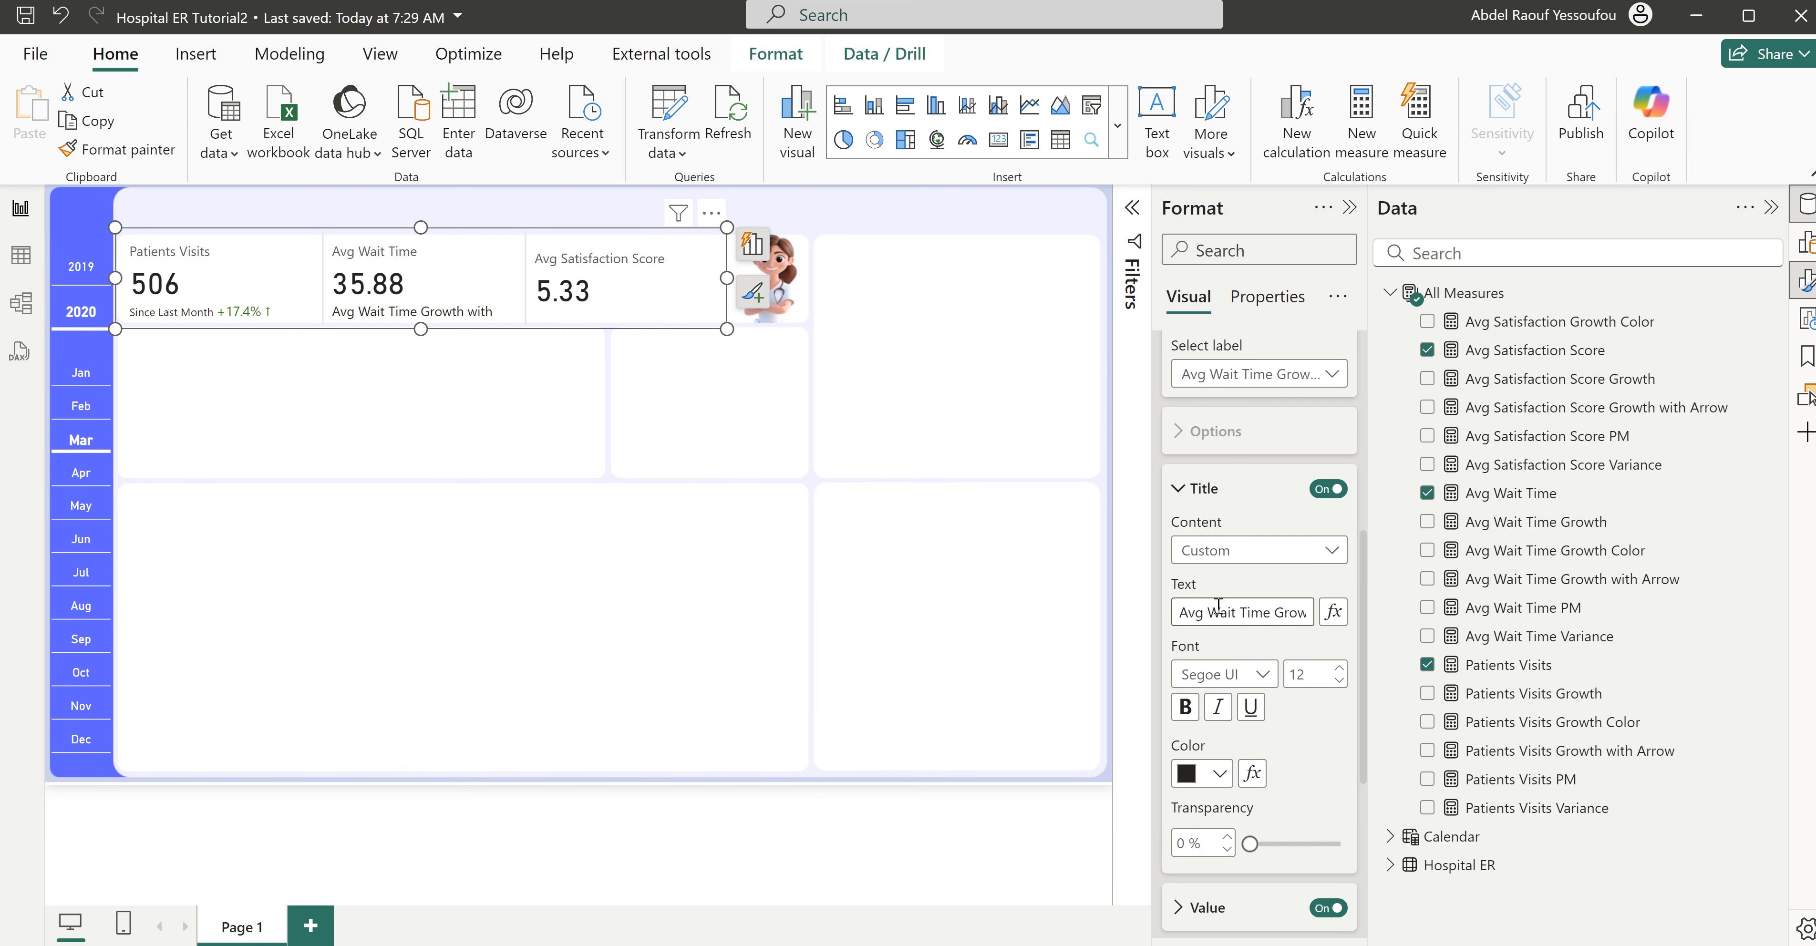
key("ctrl+a")
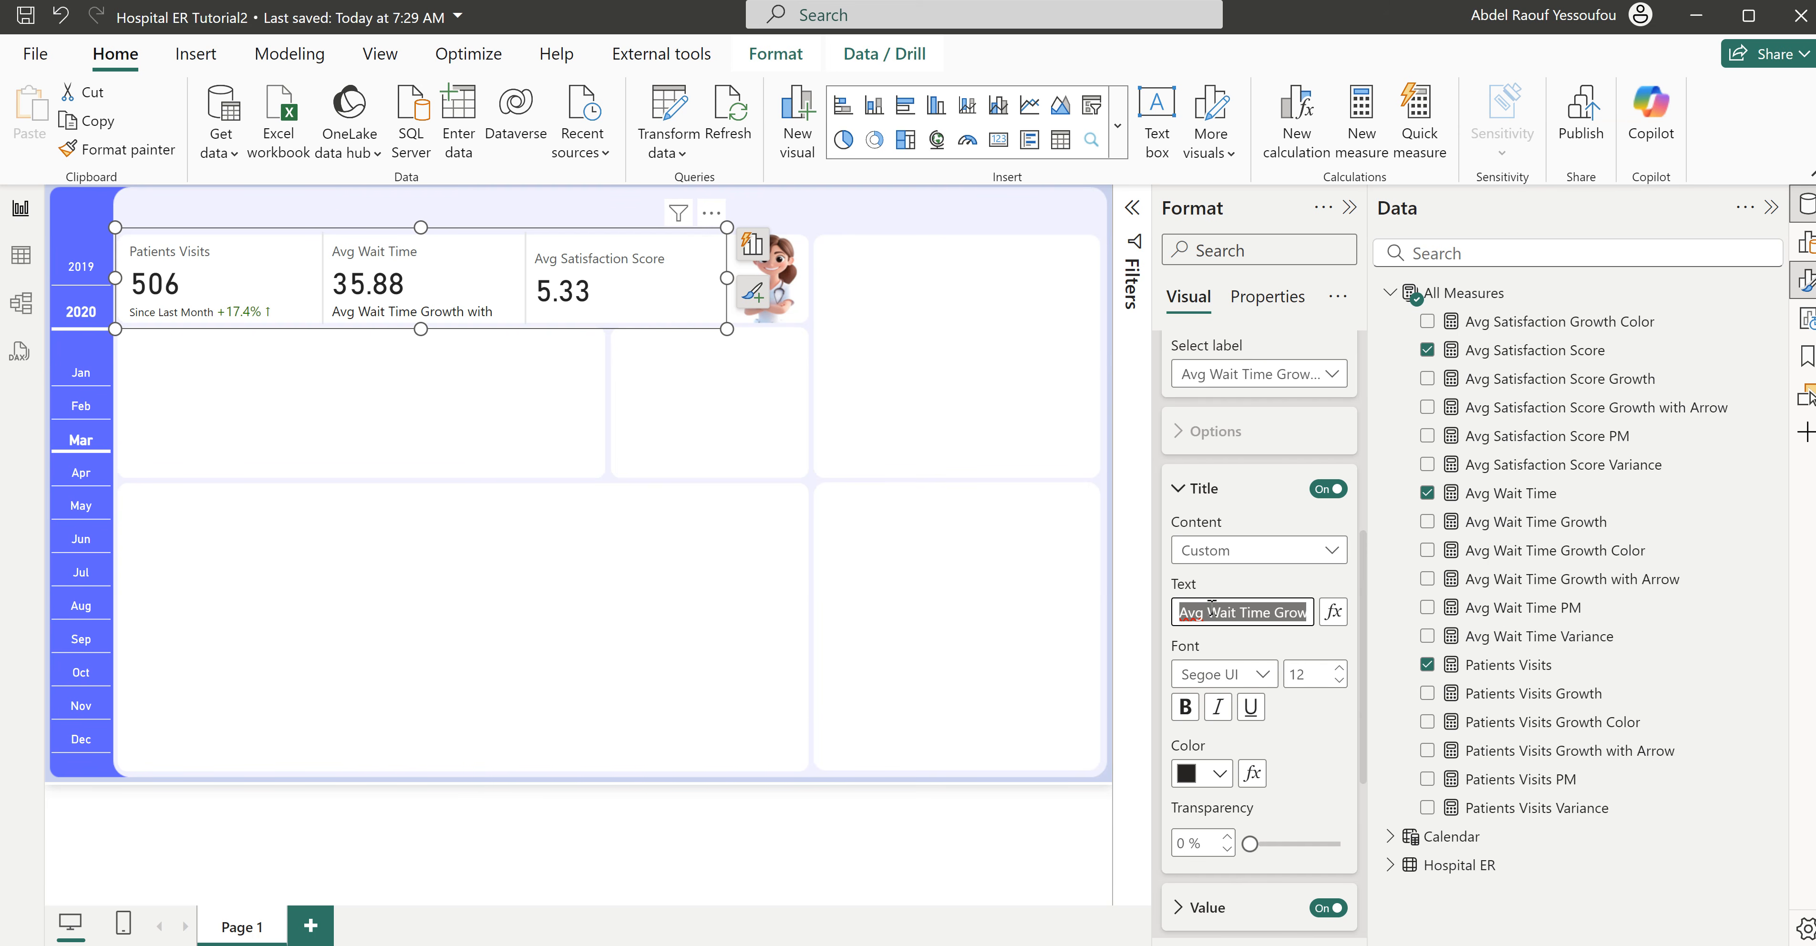
type("Since L")
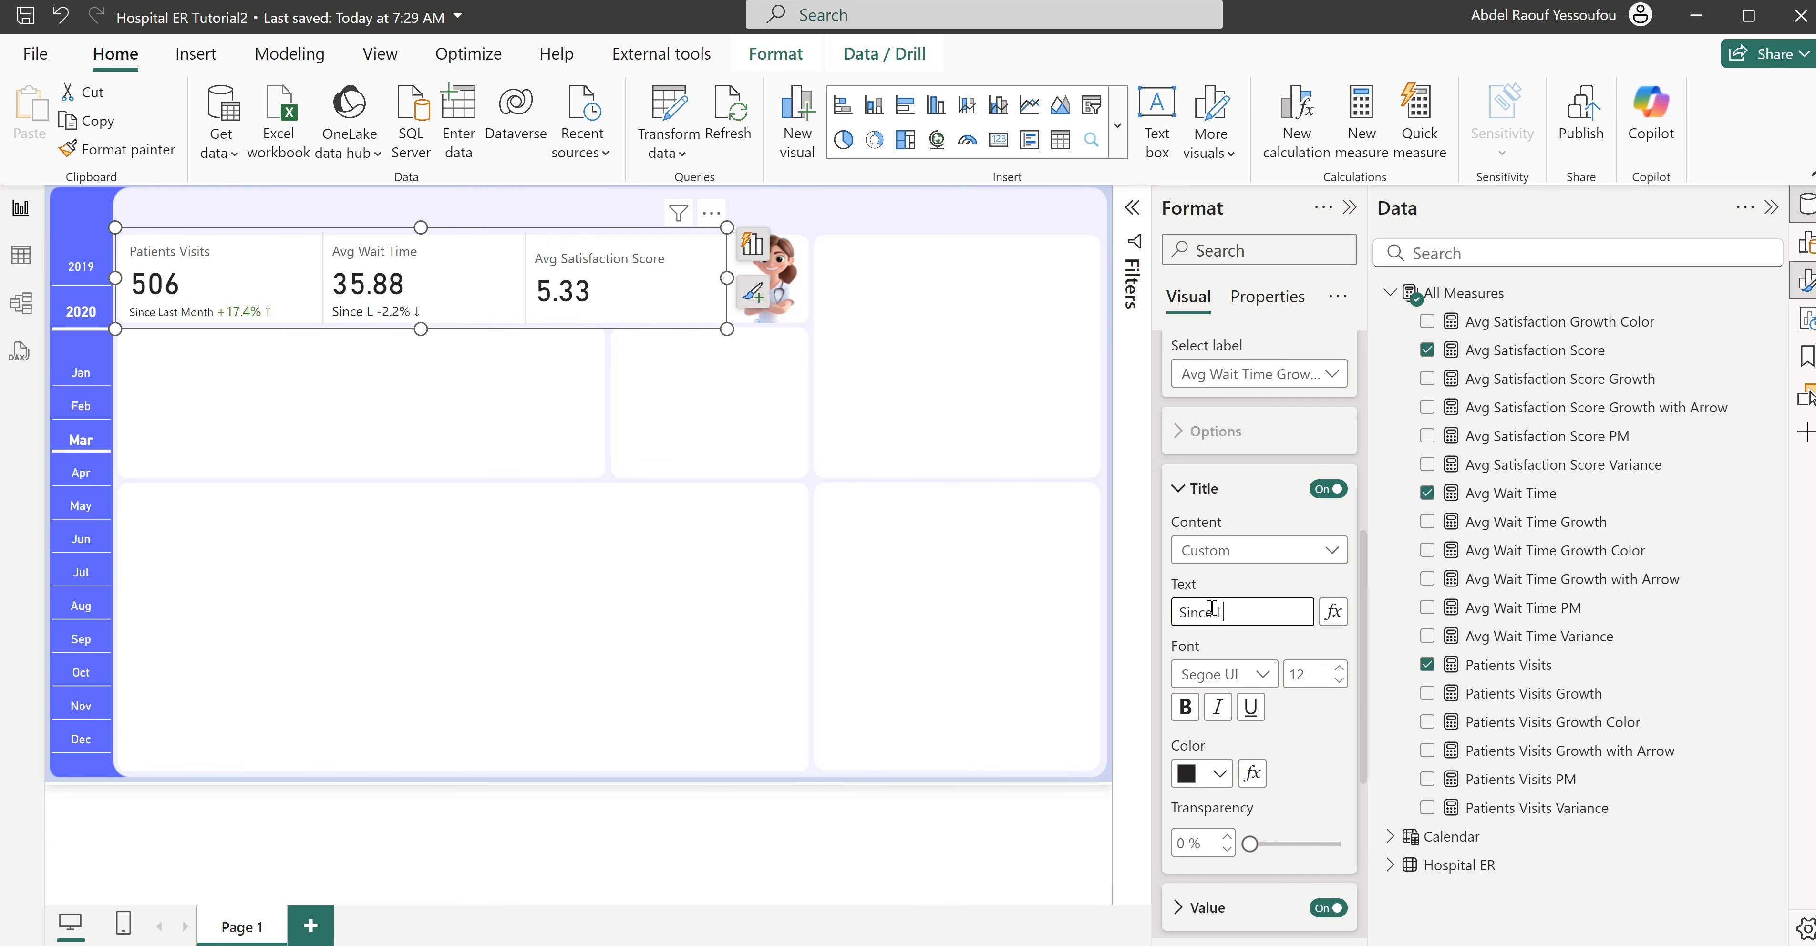
type("ast Month")
left_click(1308, 726)
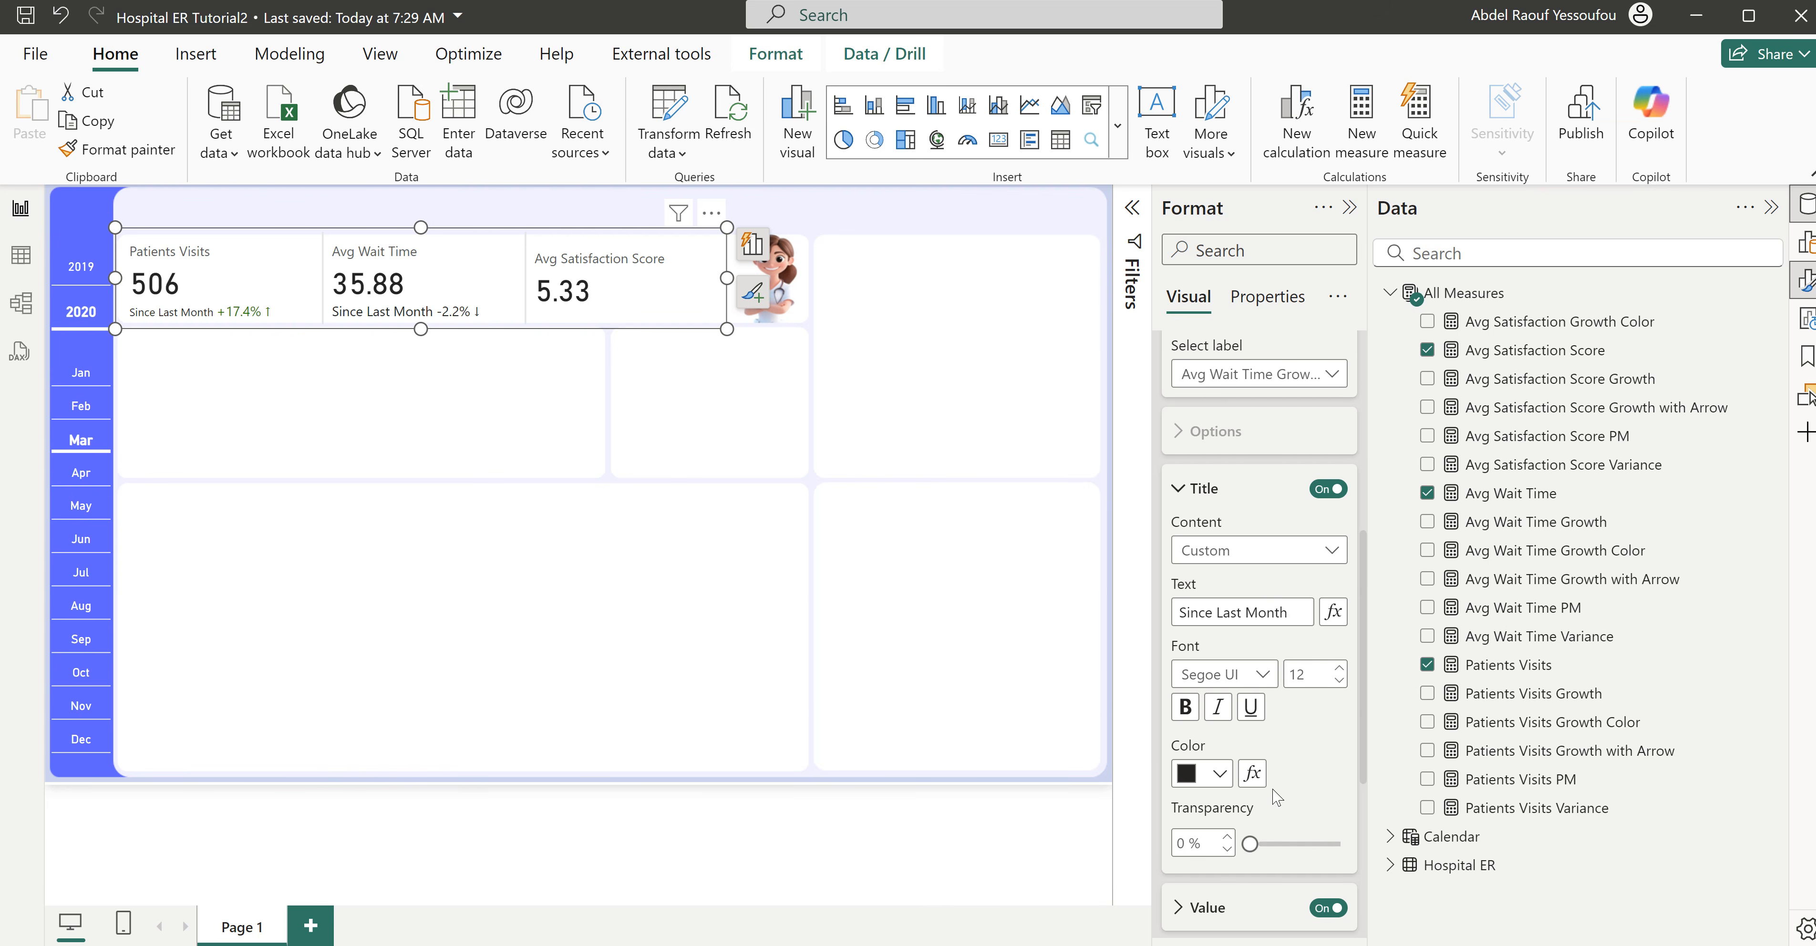
- Try coloring the Avg Wait Time label's title by the Avg Wait Time Growth Color field value, and clear that conditional formatting
left_click(1252, 775)
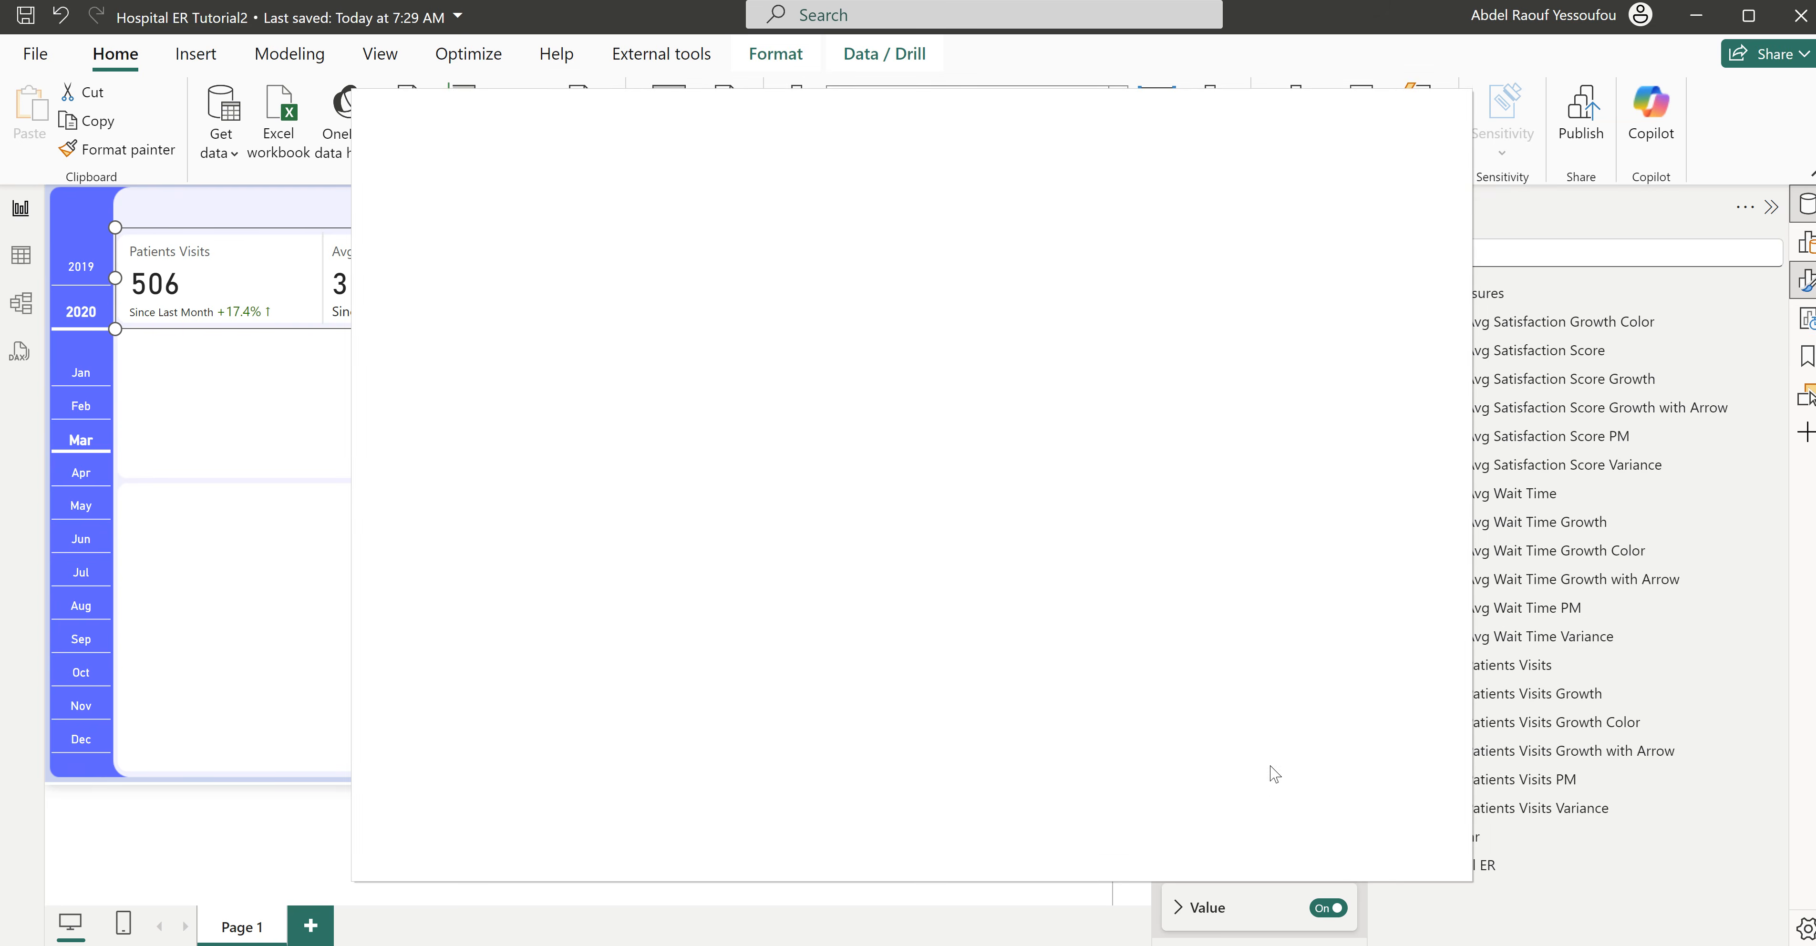
left_click(656, 239)
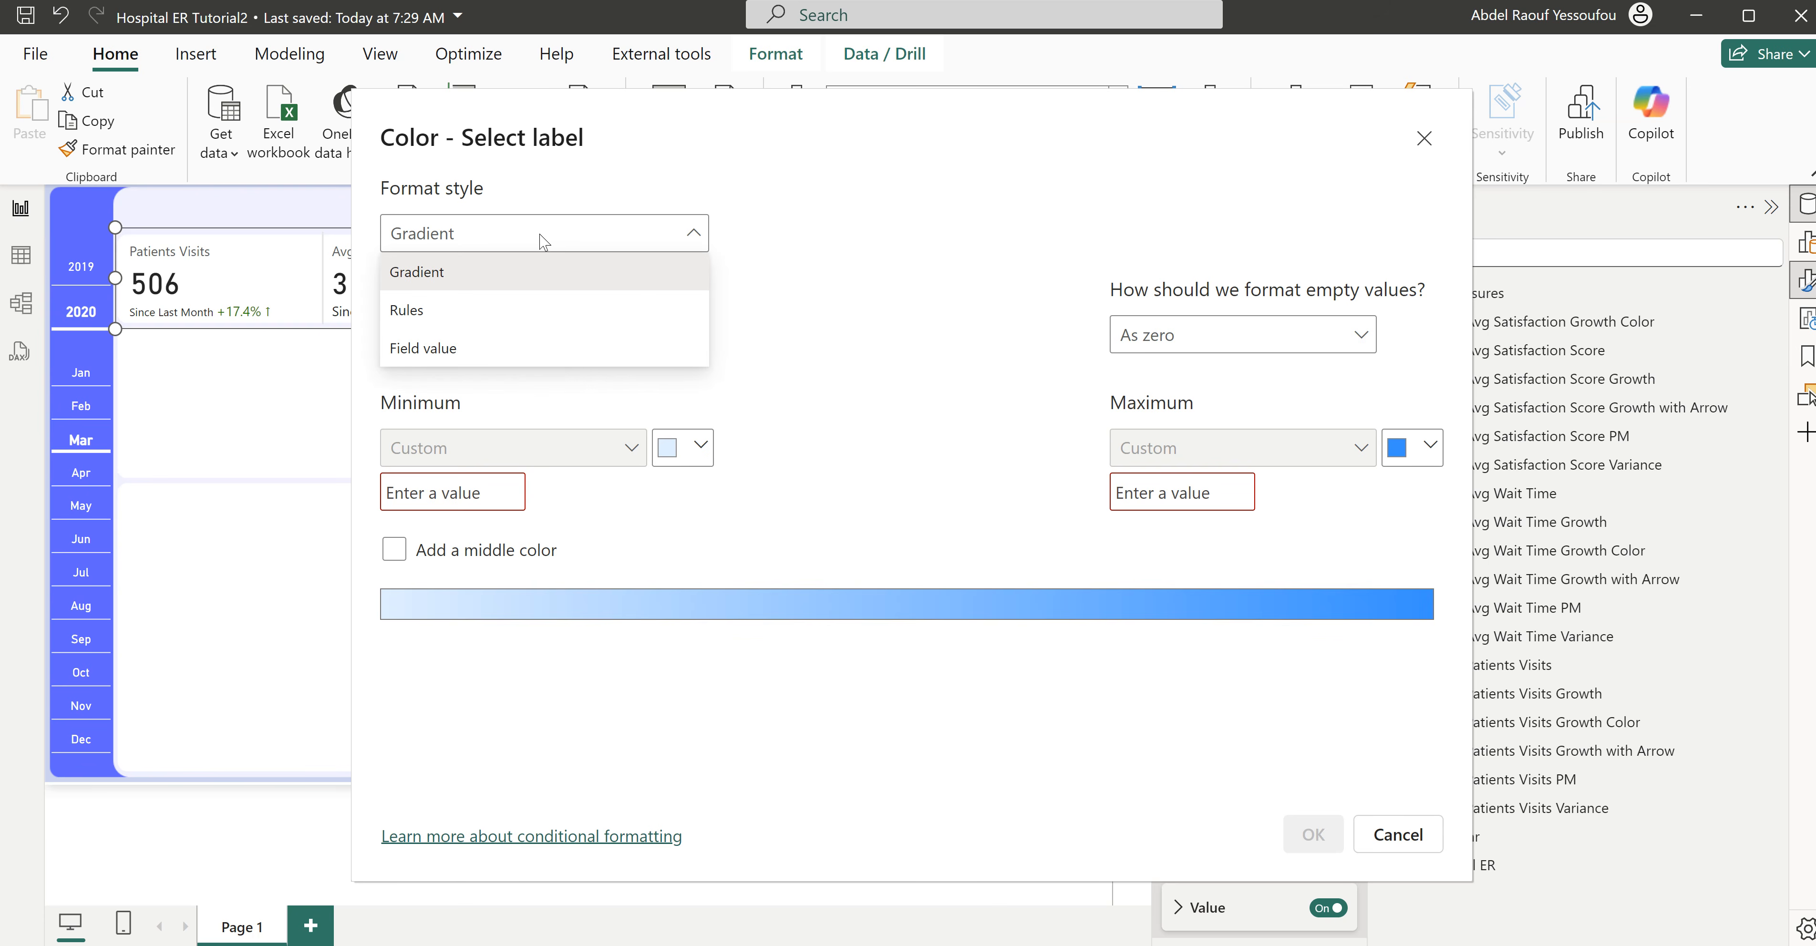
left_click(452, 349)
left_click(572, 349)
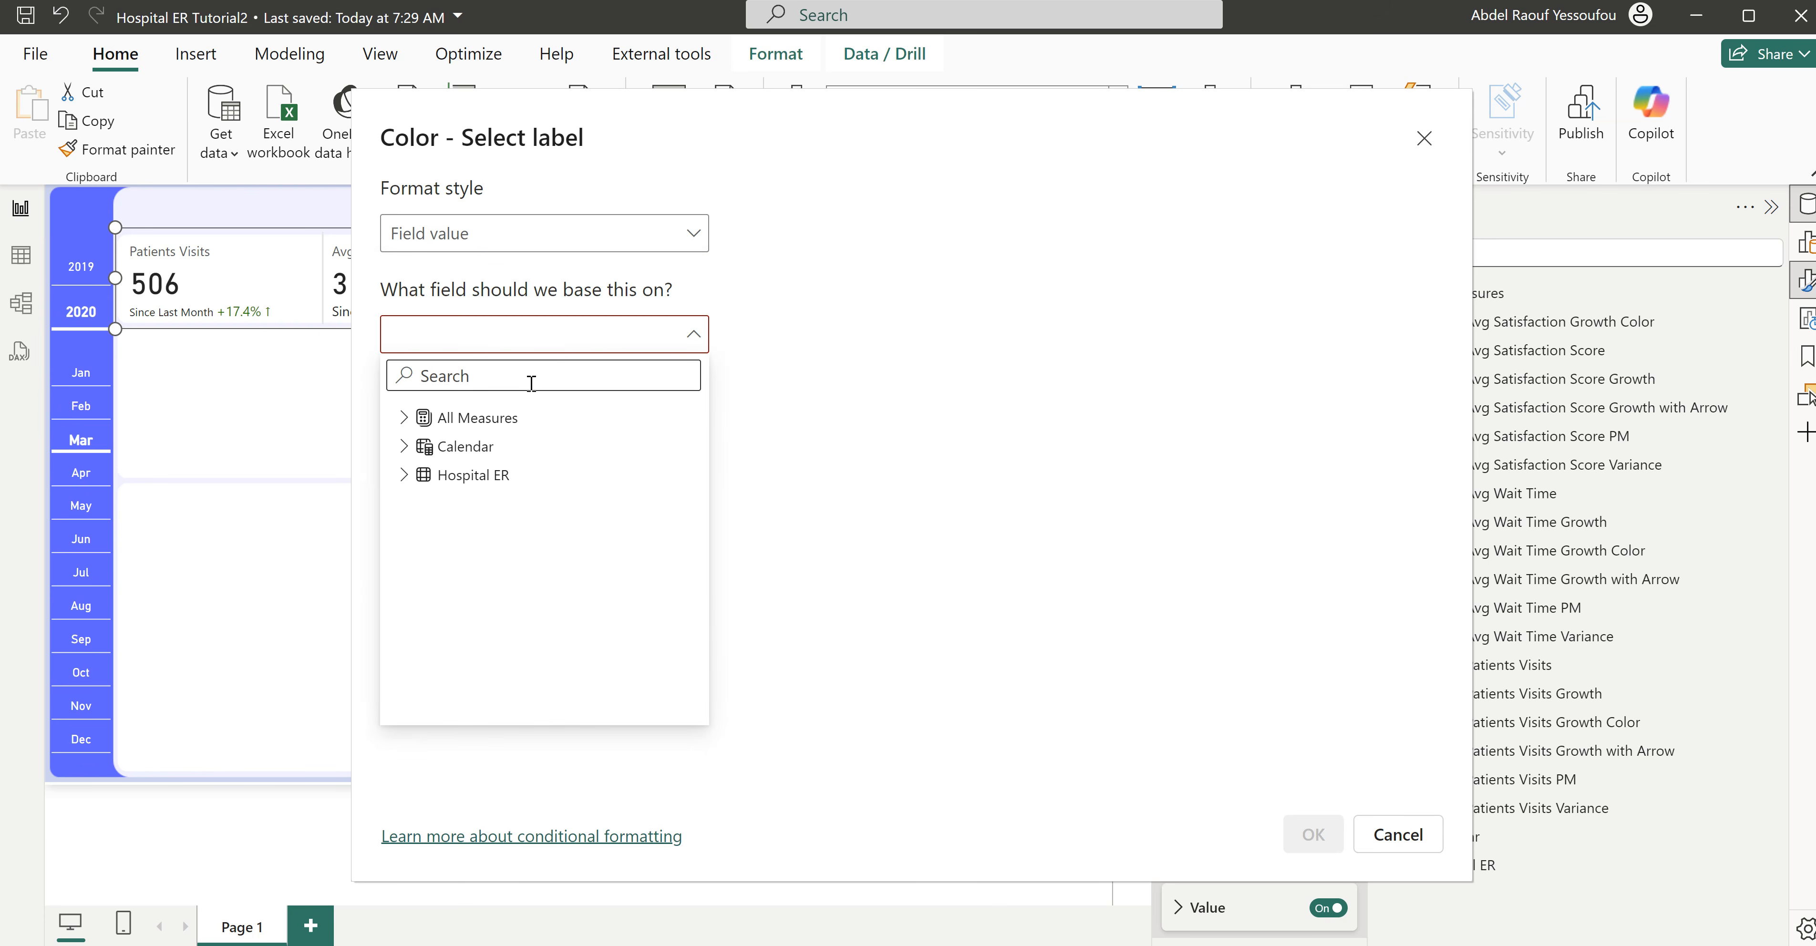
type("ag")
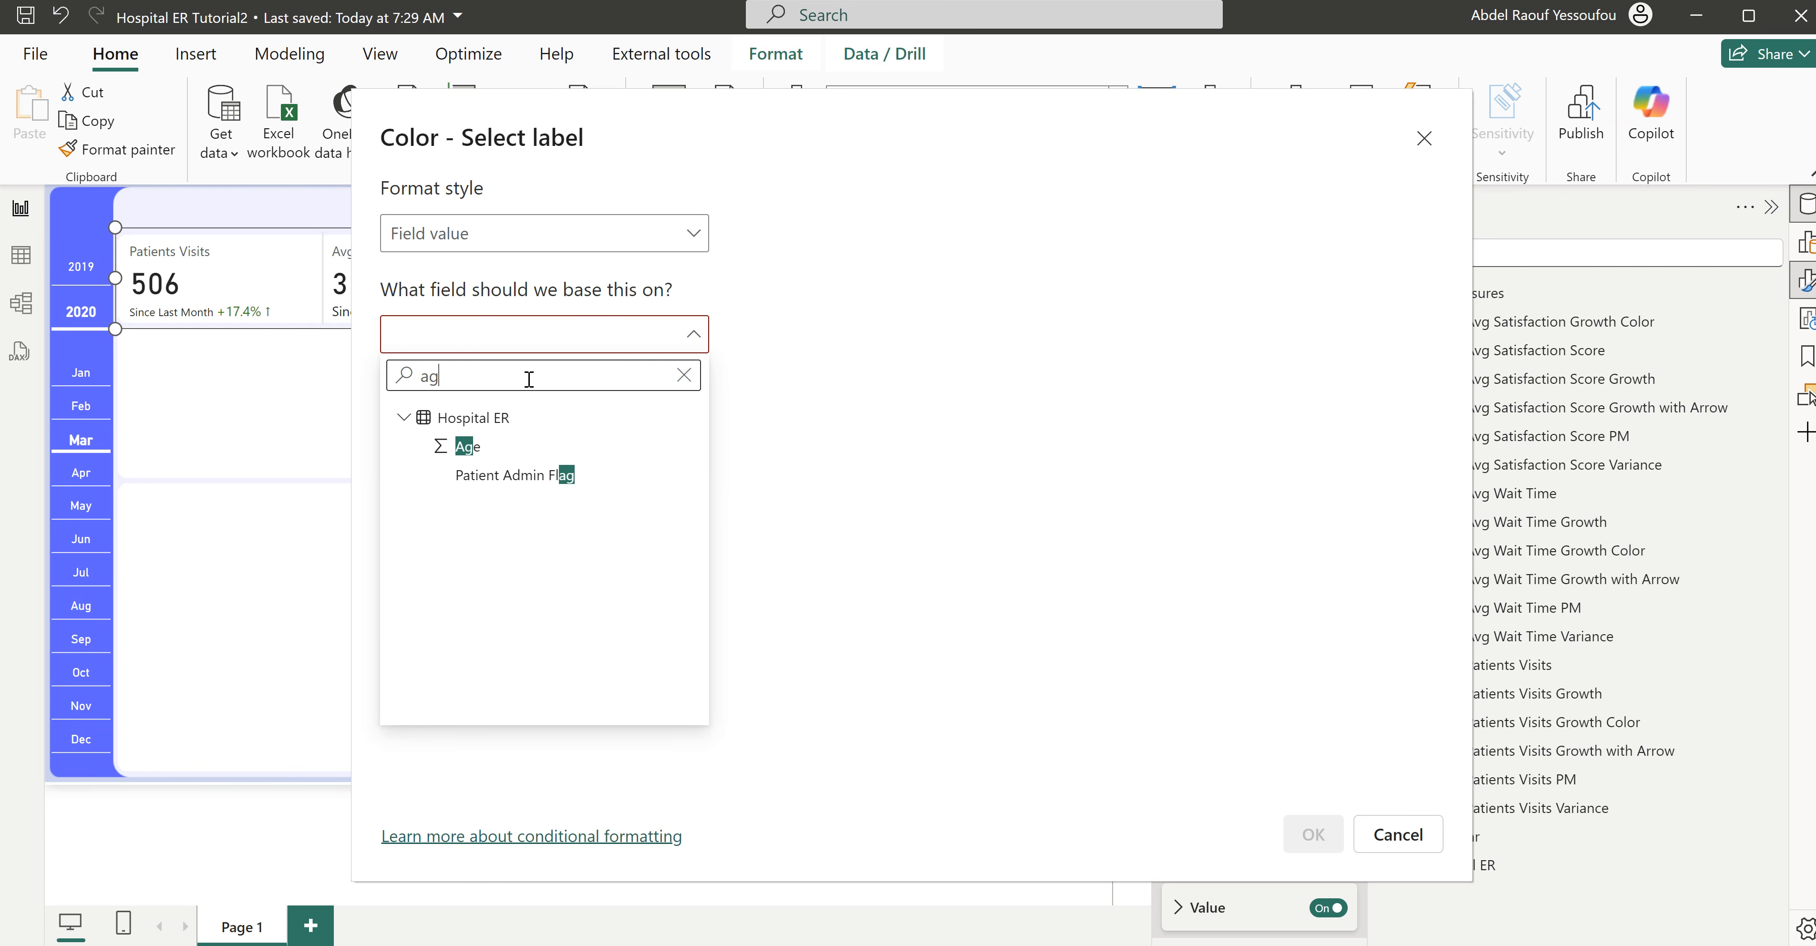
type("v")
key("BackSpace")
key("BackSpace")
key("BackSpace")
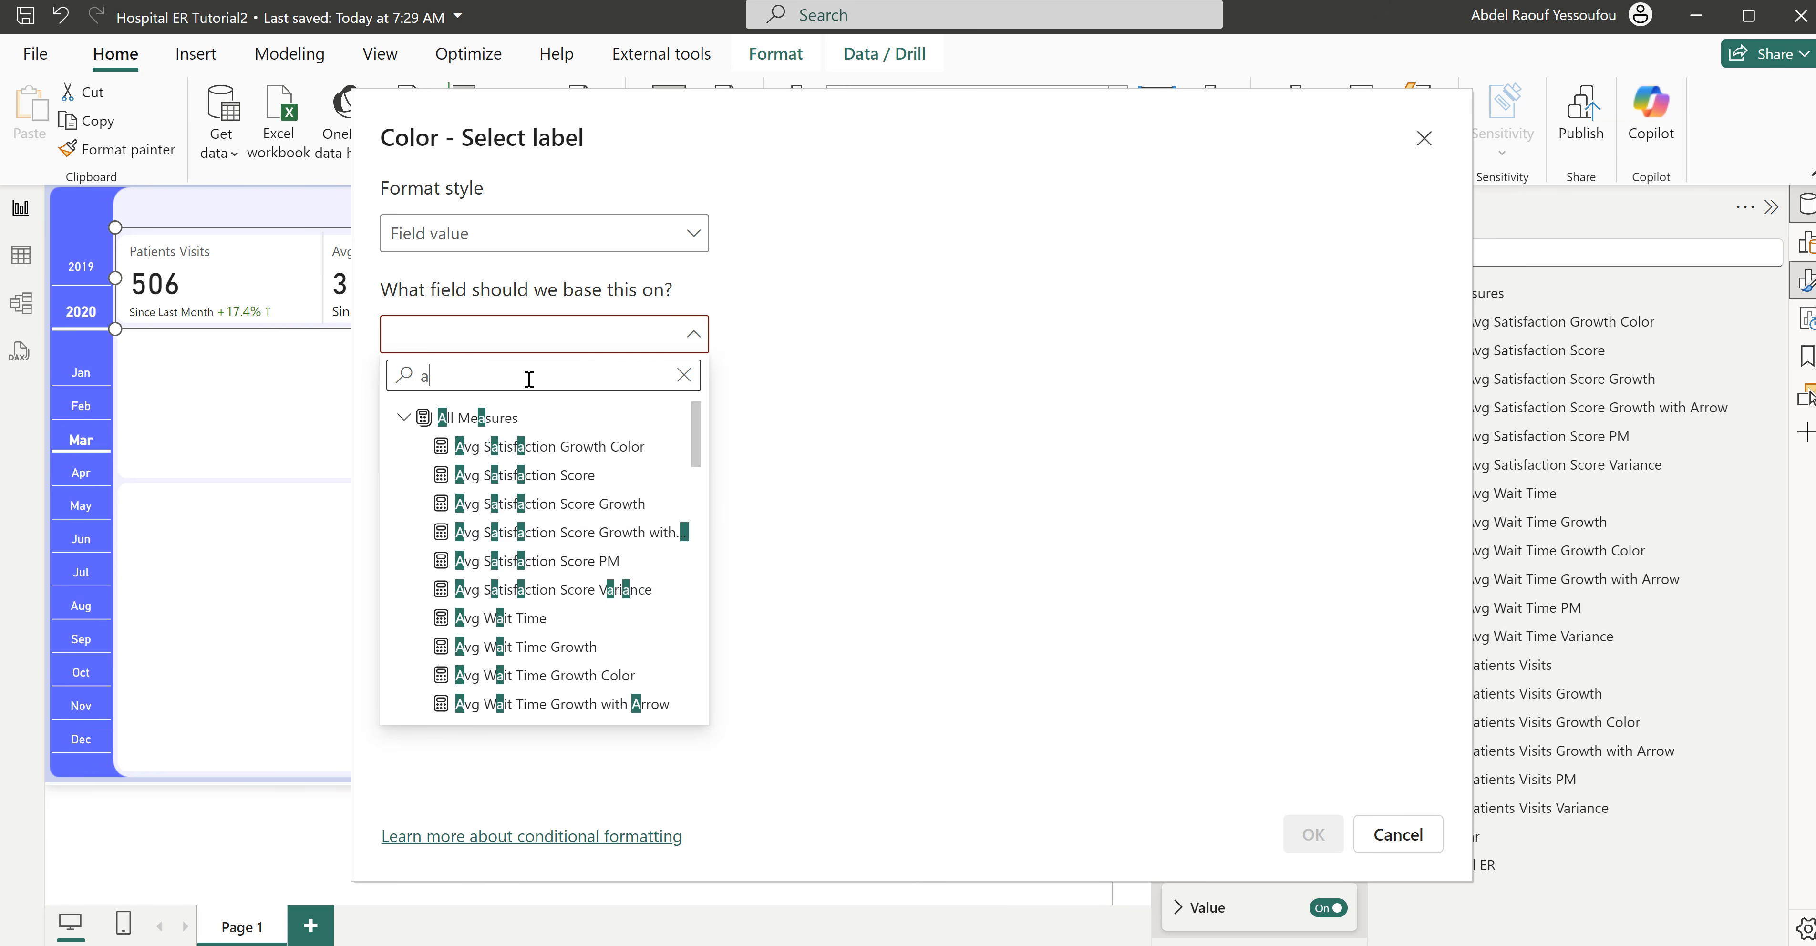
type("colo")
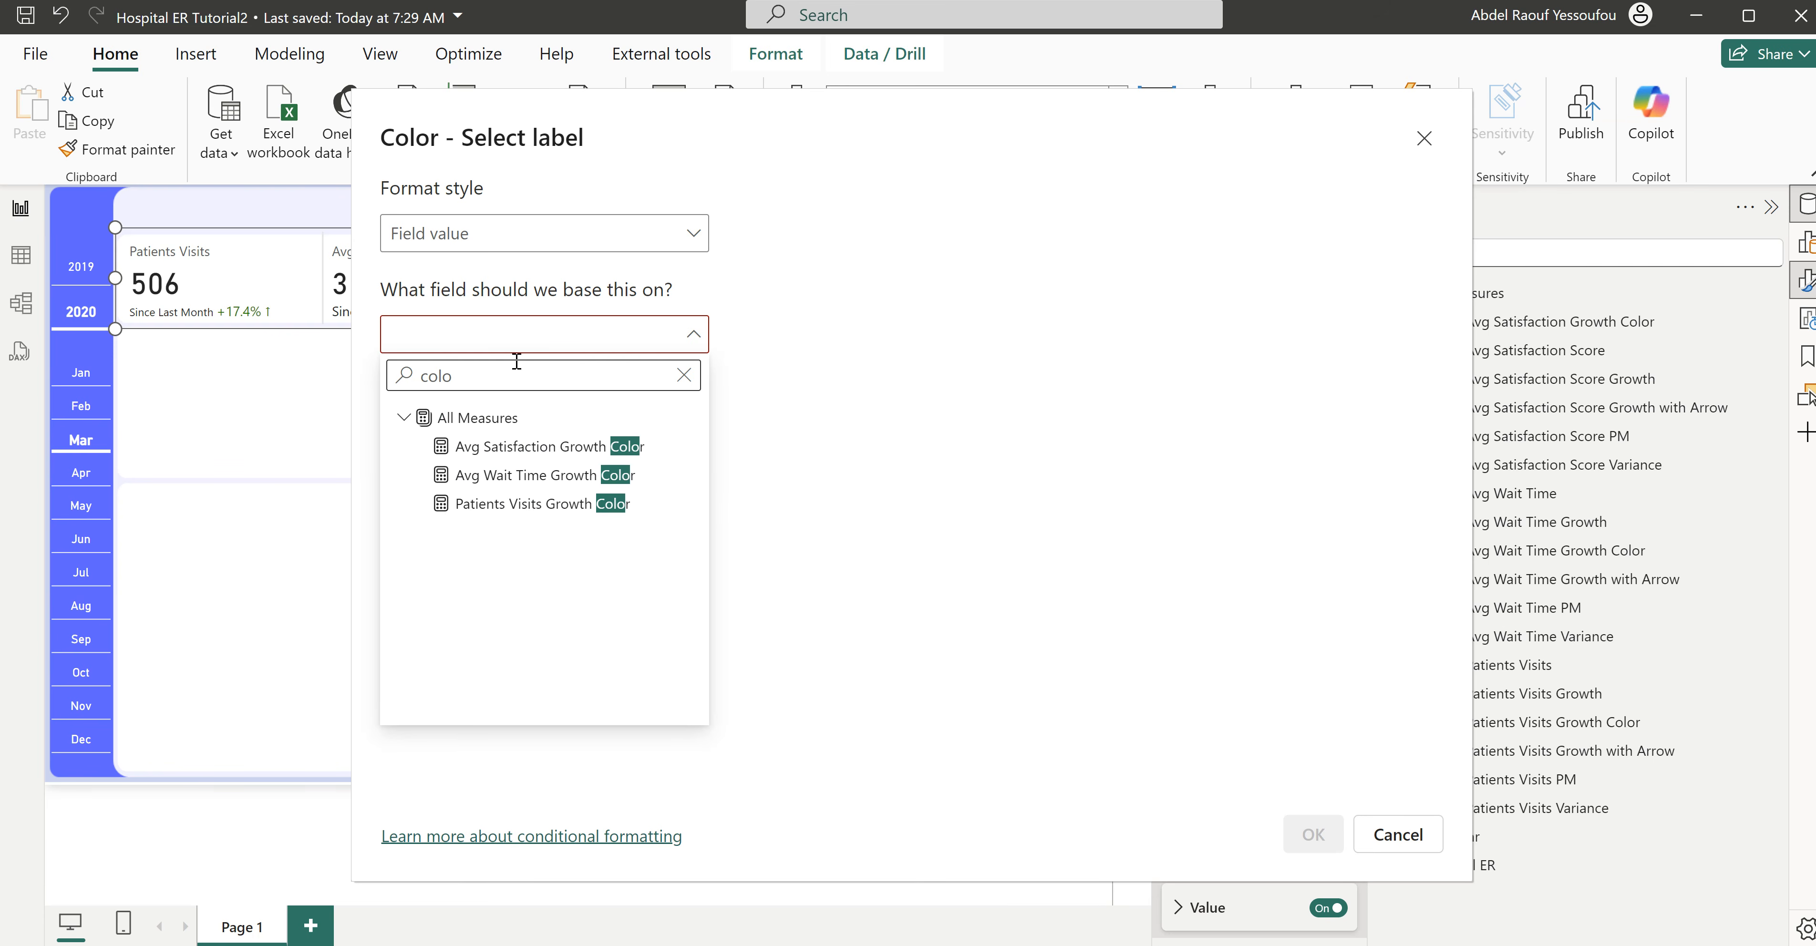
left_click(566, 475)
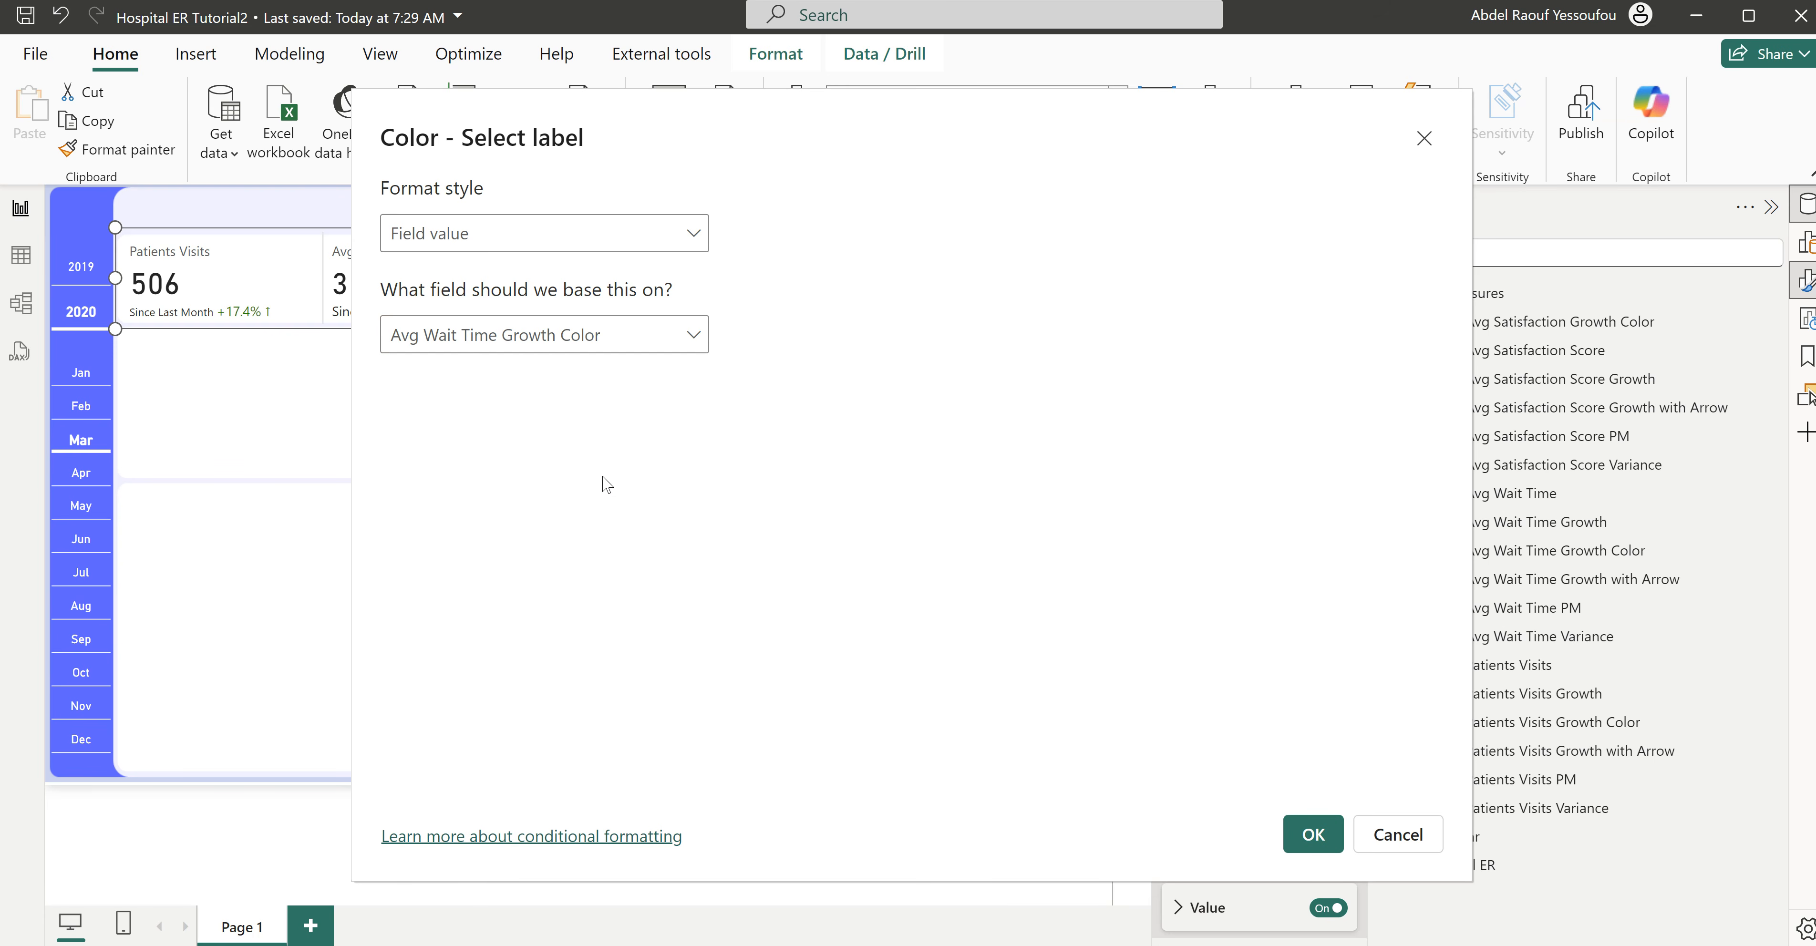
left_click(1313, 837)
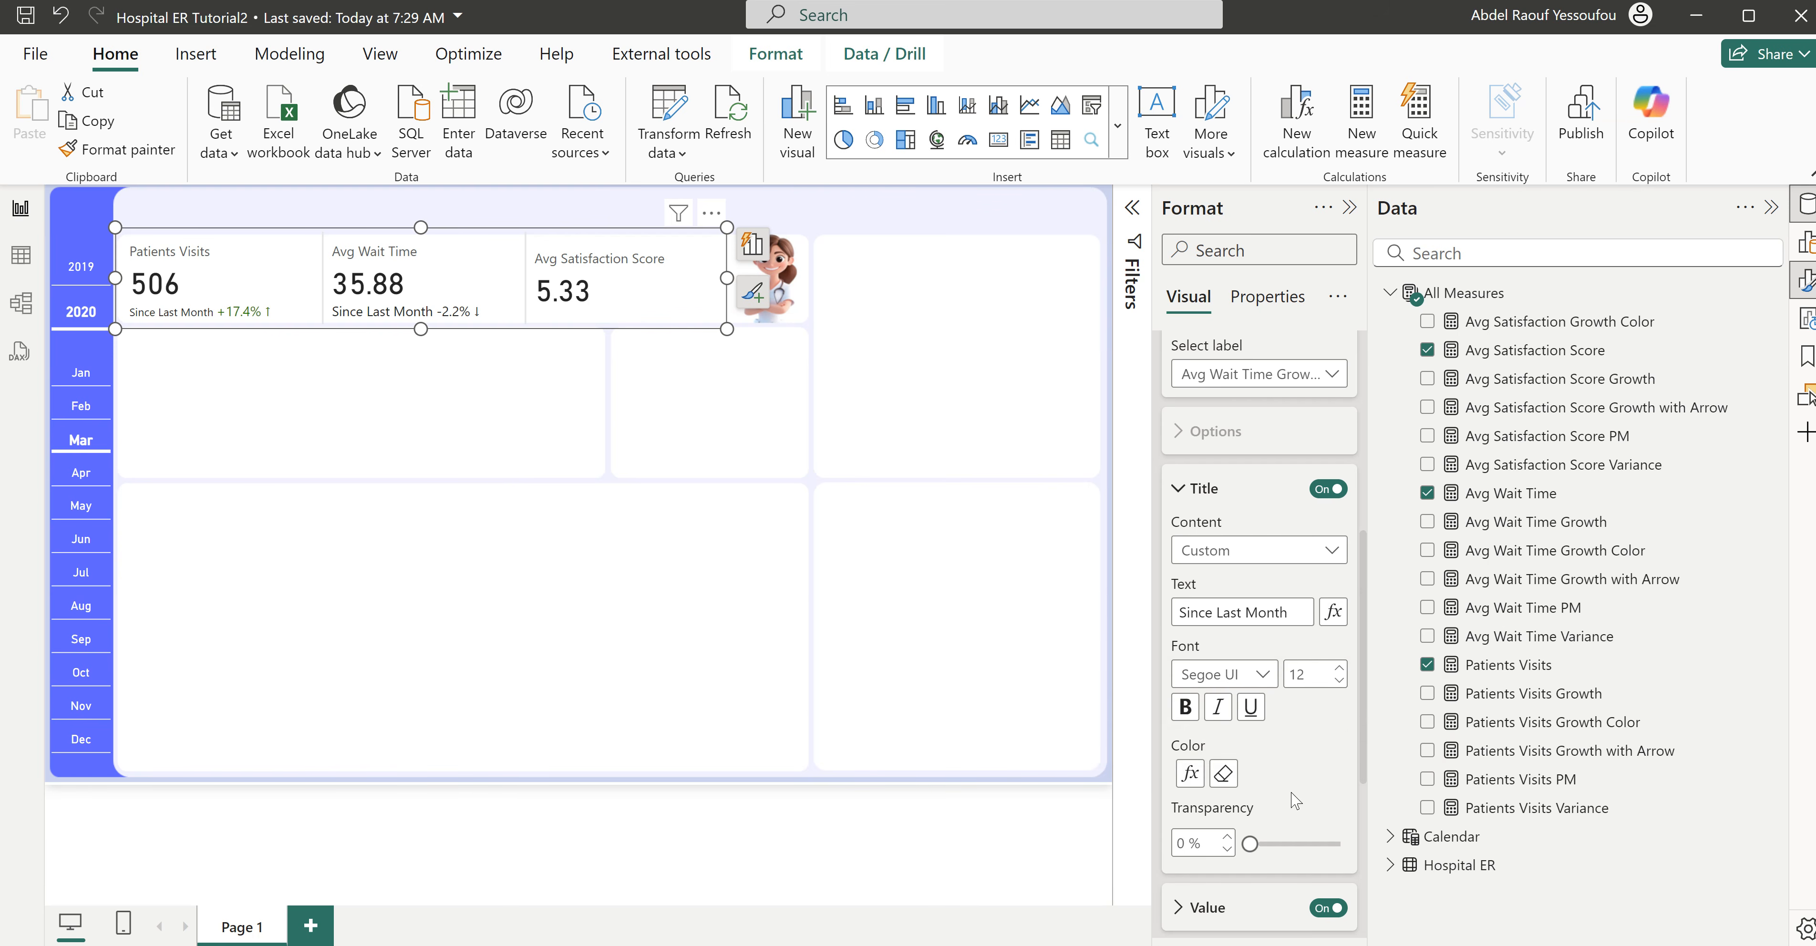
left_click(1223, 774)
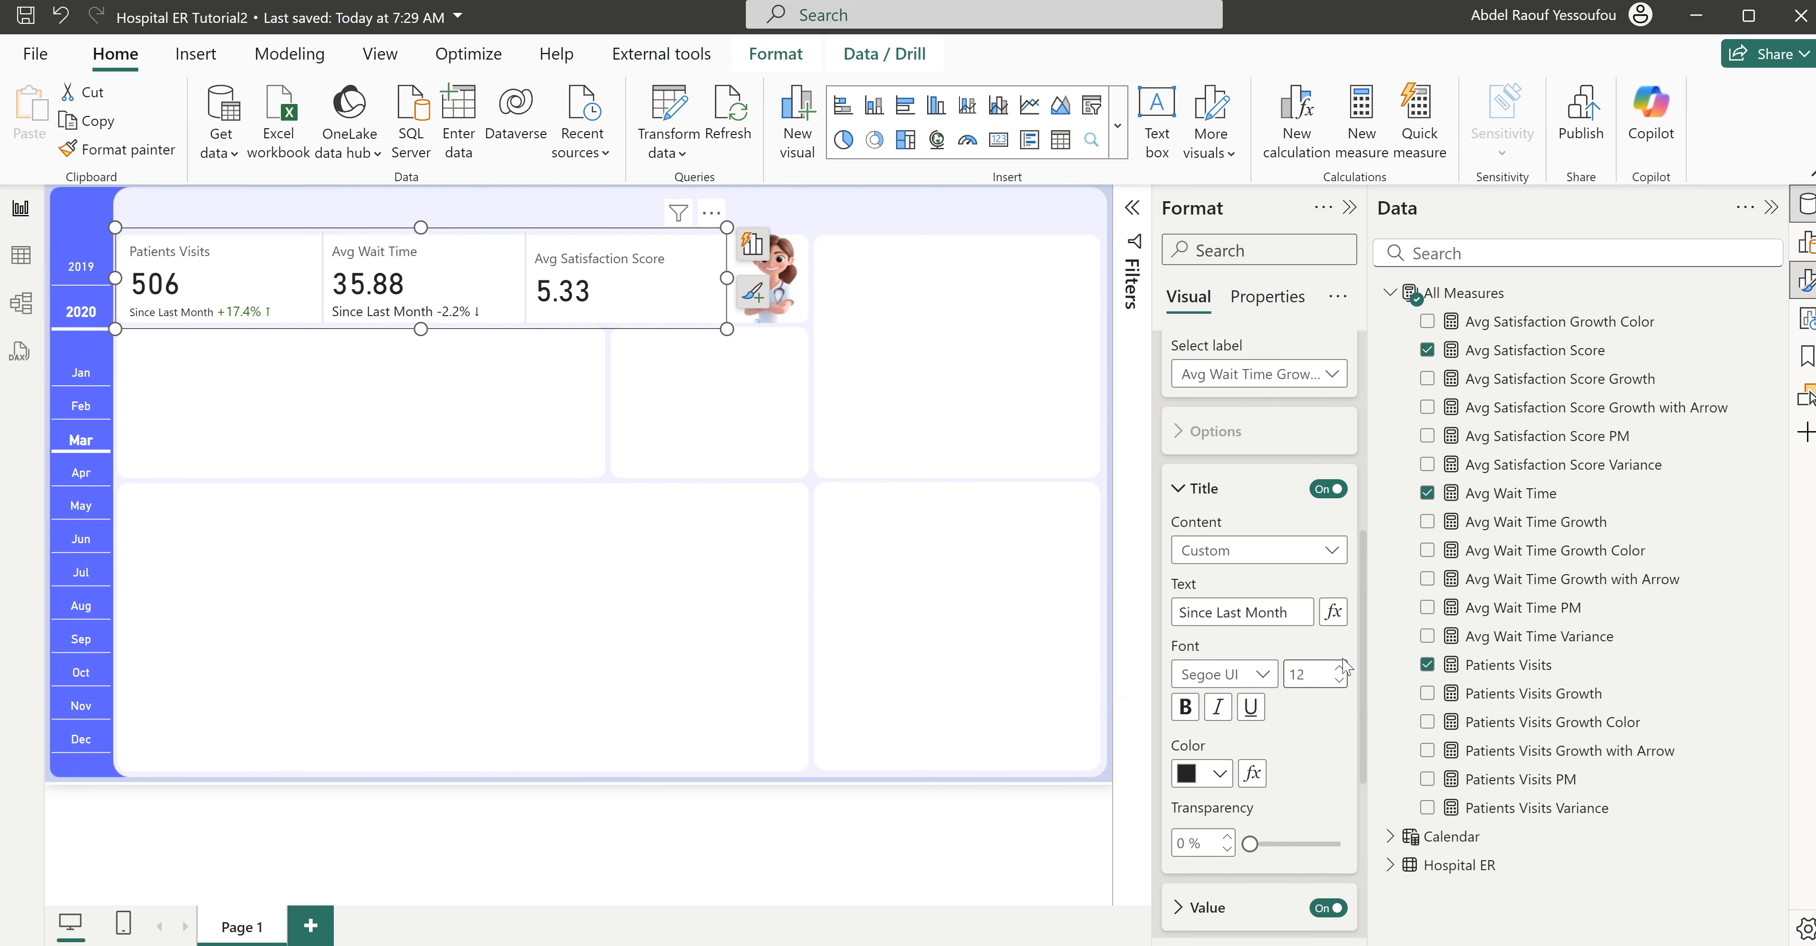
- Set the Avg Wait Time label title's font size to 10 and color the label's value by the Avg Wait Time Growth Color field value
scroll(1297, 732, "down", 3)
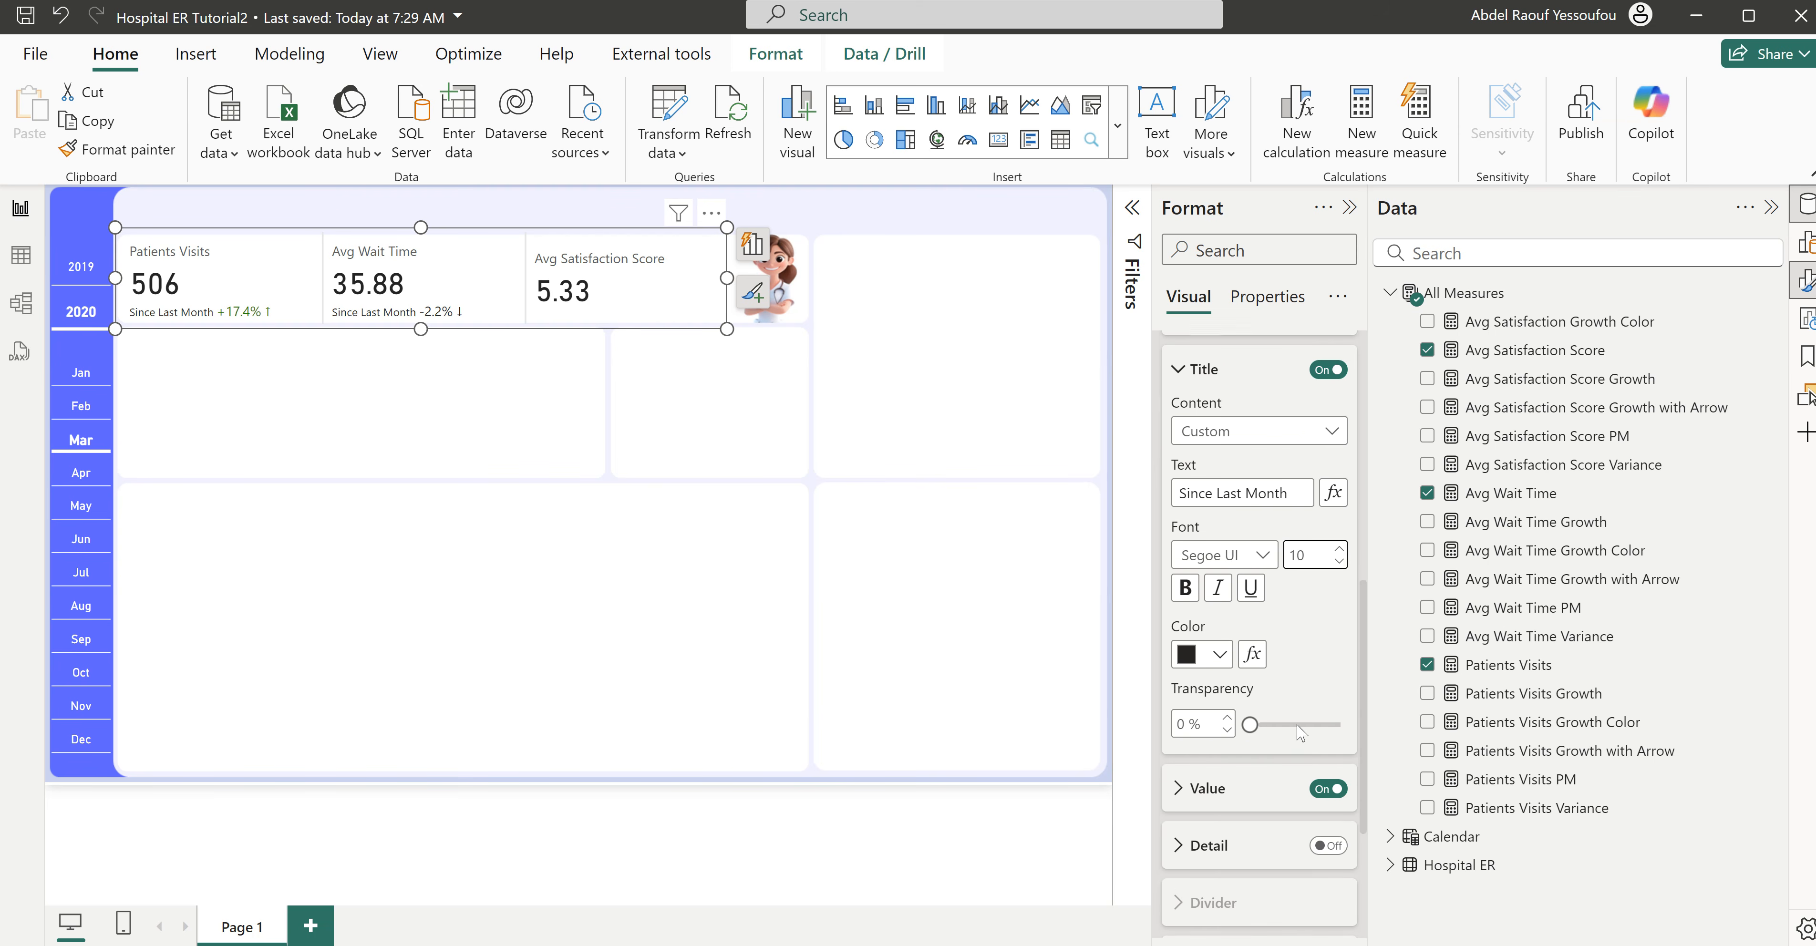
left_click(1216, 675)
scroll(1213, 681, "down", 3)
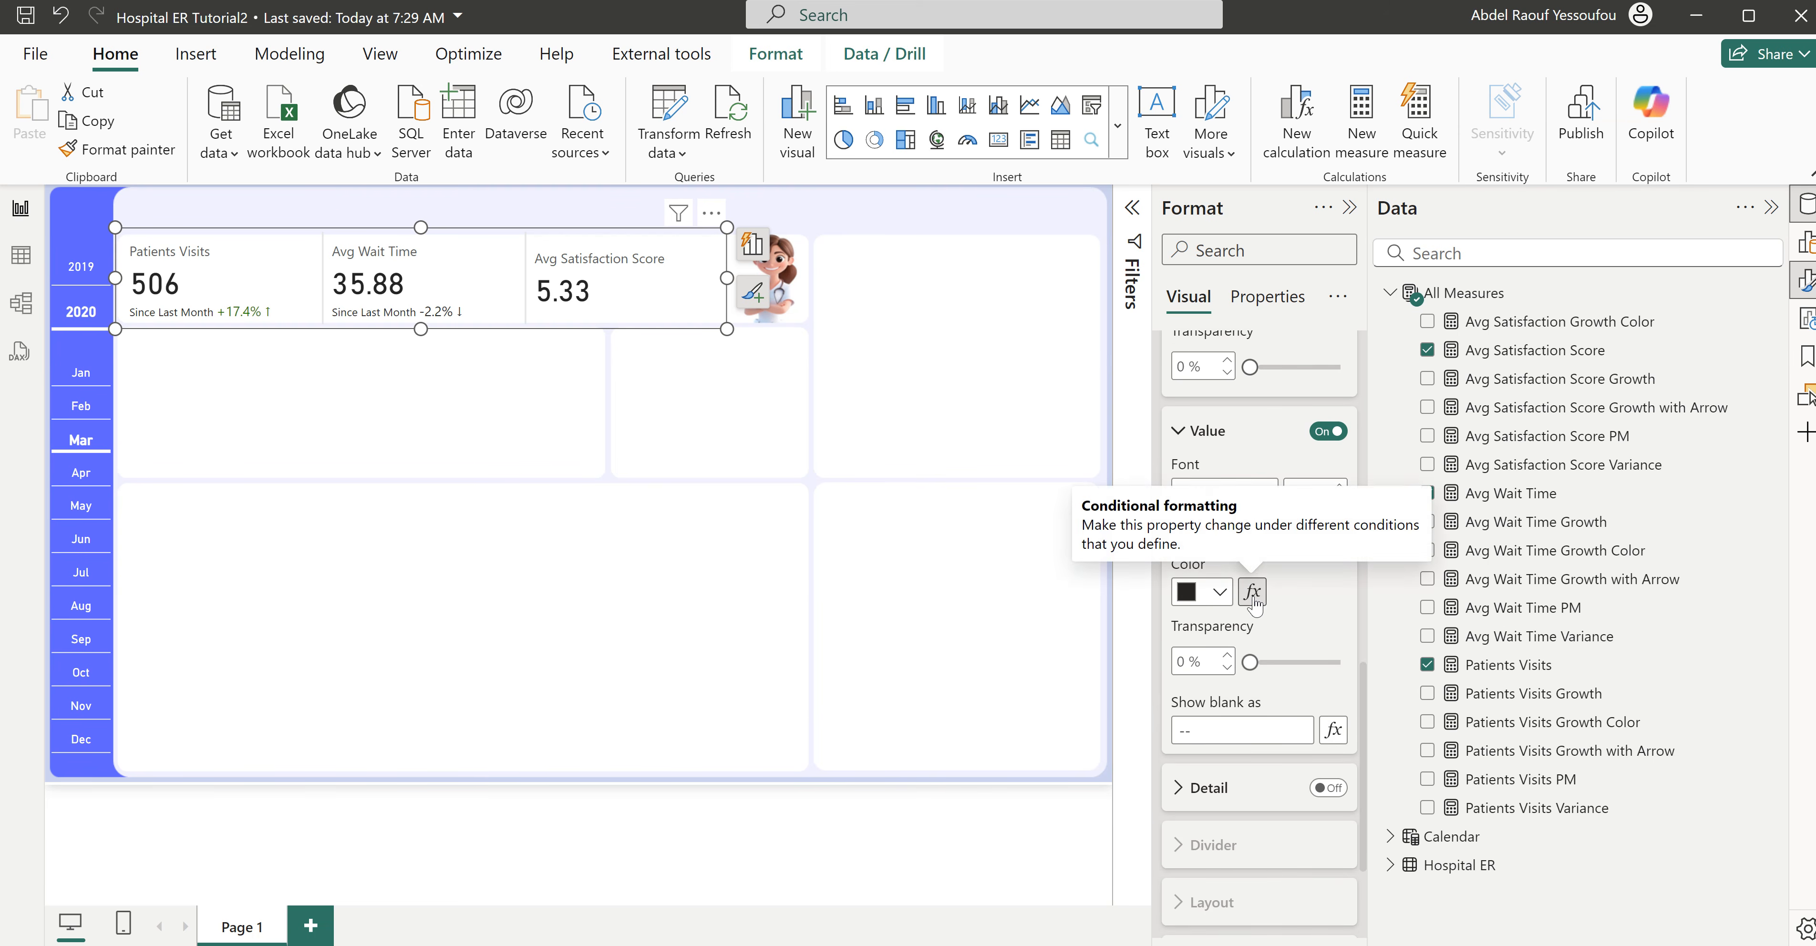
left_click(1252, 592)
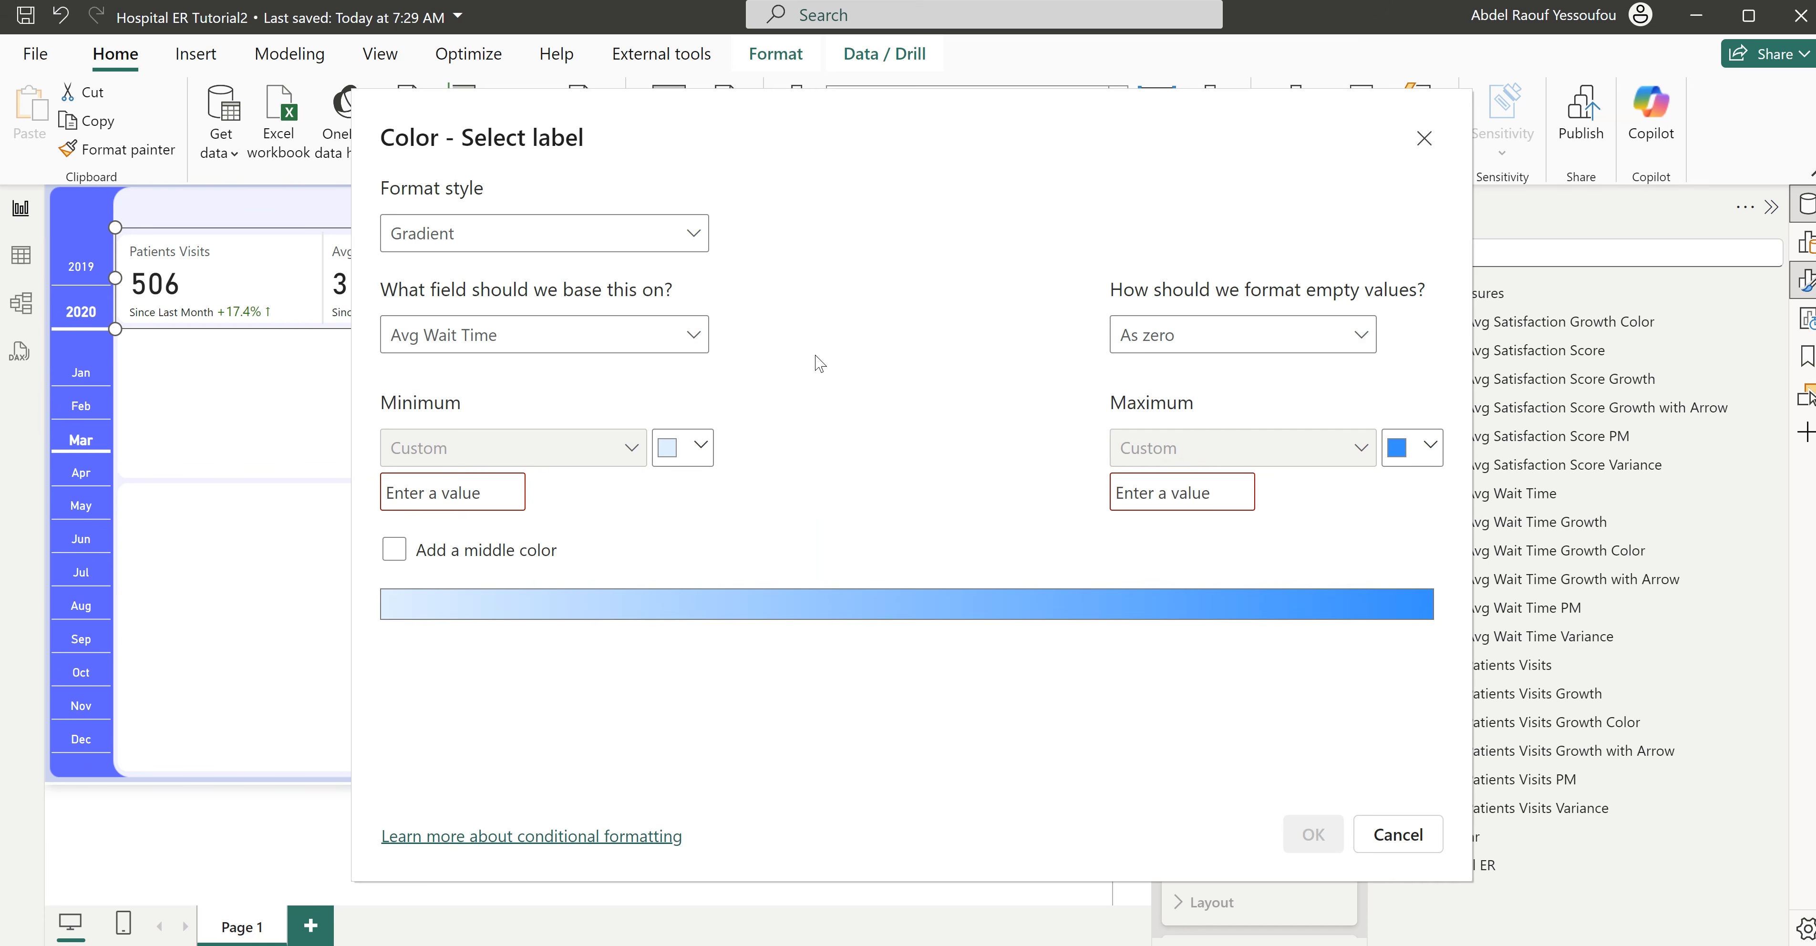
left_click(537, 242)
left_click(416, 346)
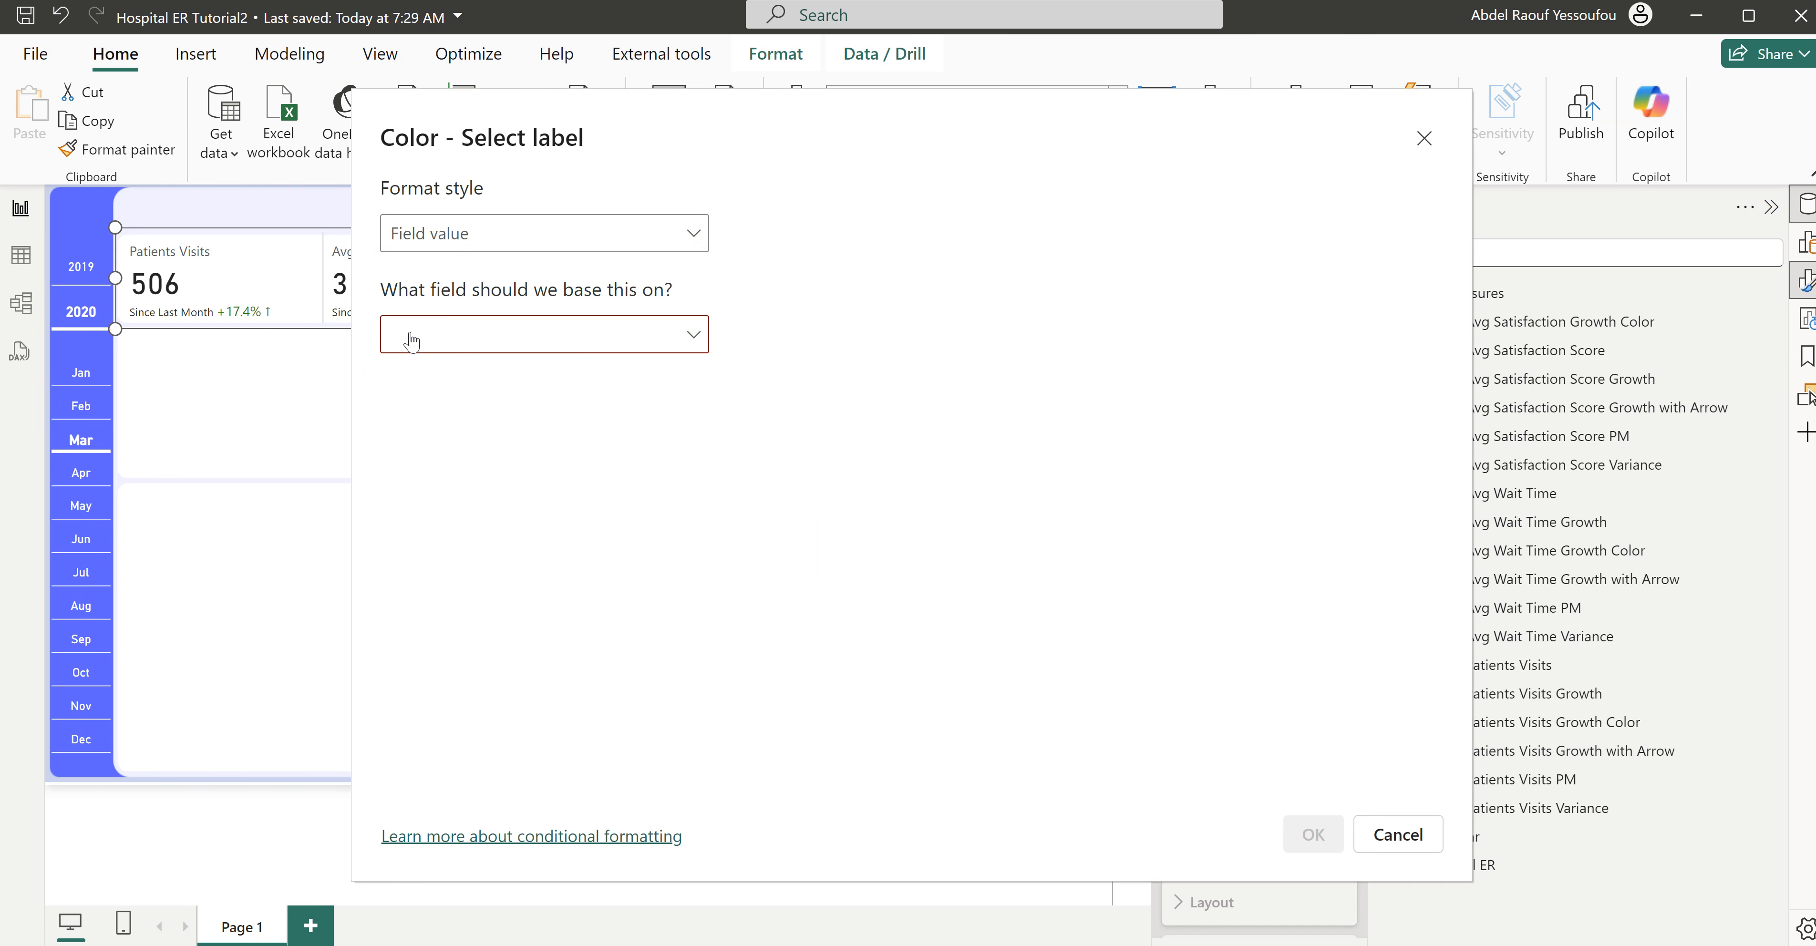
left_click(569, 352)
type("col")
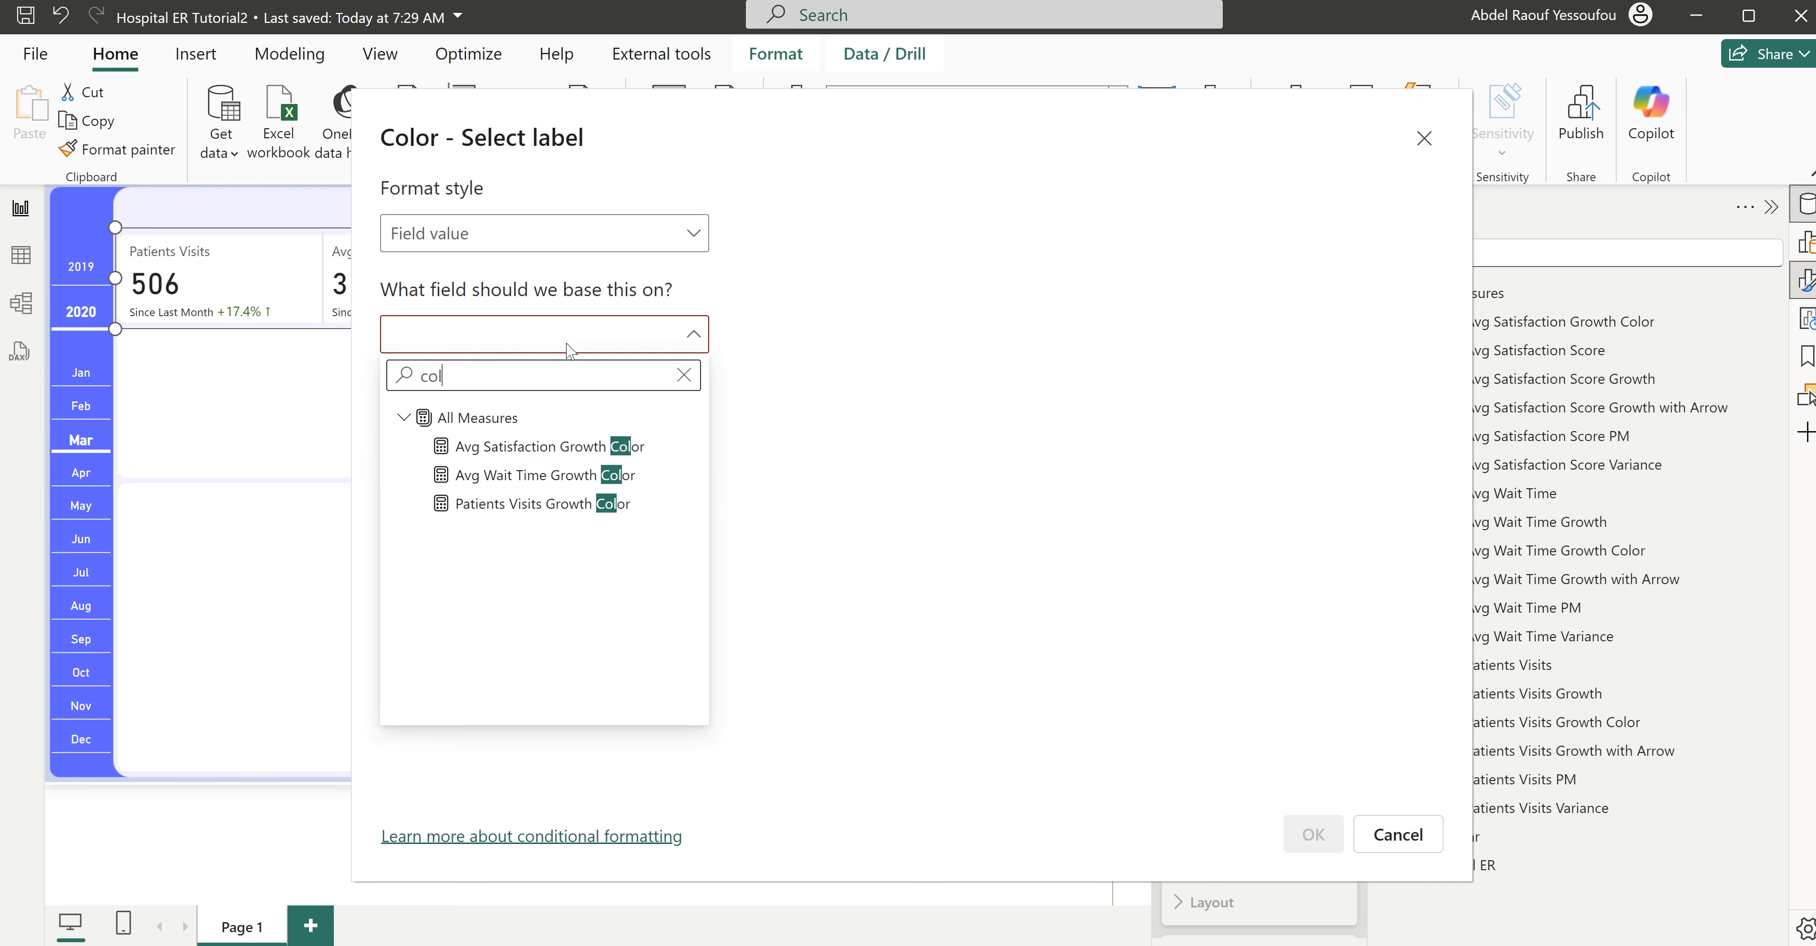
left_click(586, 476)
left_click(1313, 834)
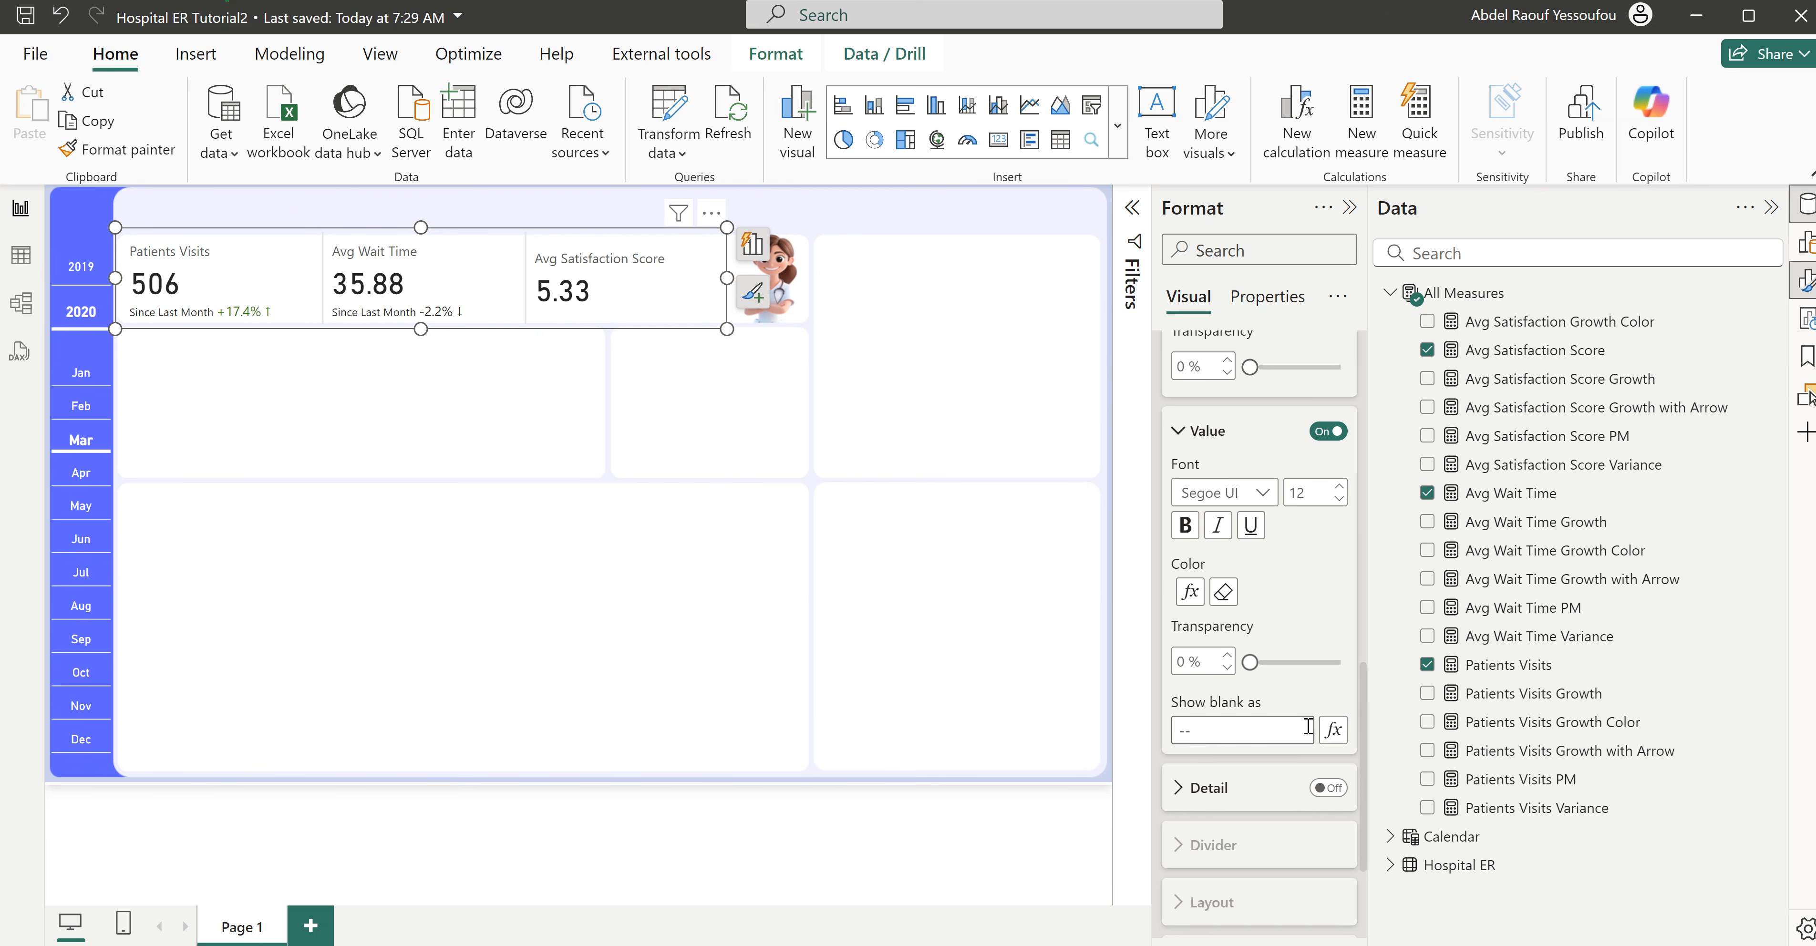
- Add the Avg Satisfaction Score Growth with Arrow measure as the reference label of the Avg Satisfaction Score card
scroll(1281, 722, "up", 5)
scroll(1282, 723, "up", 3)
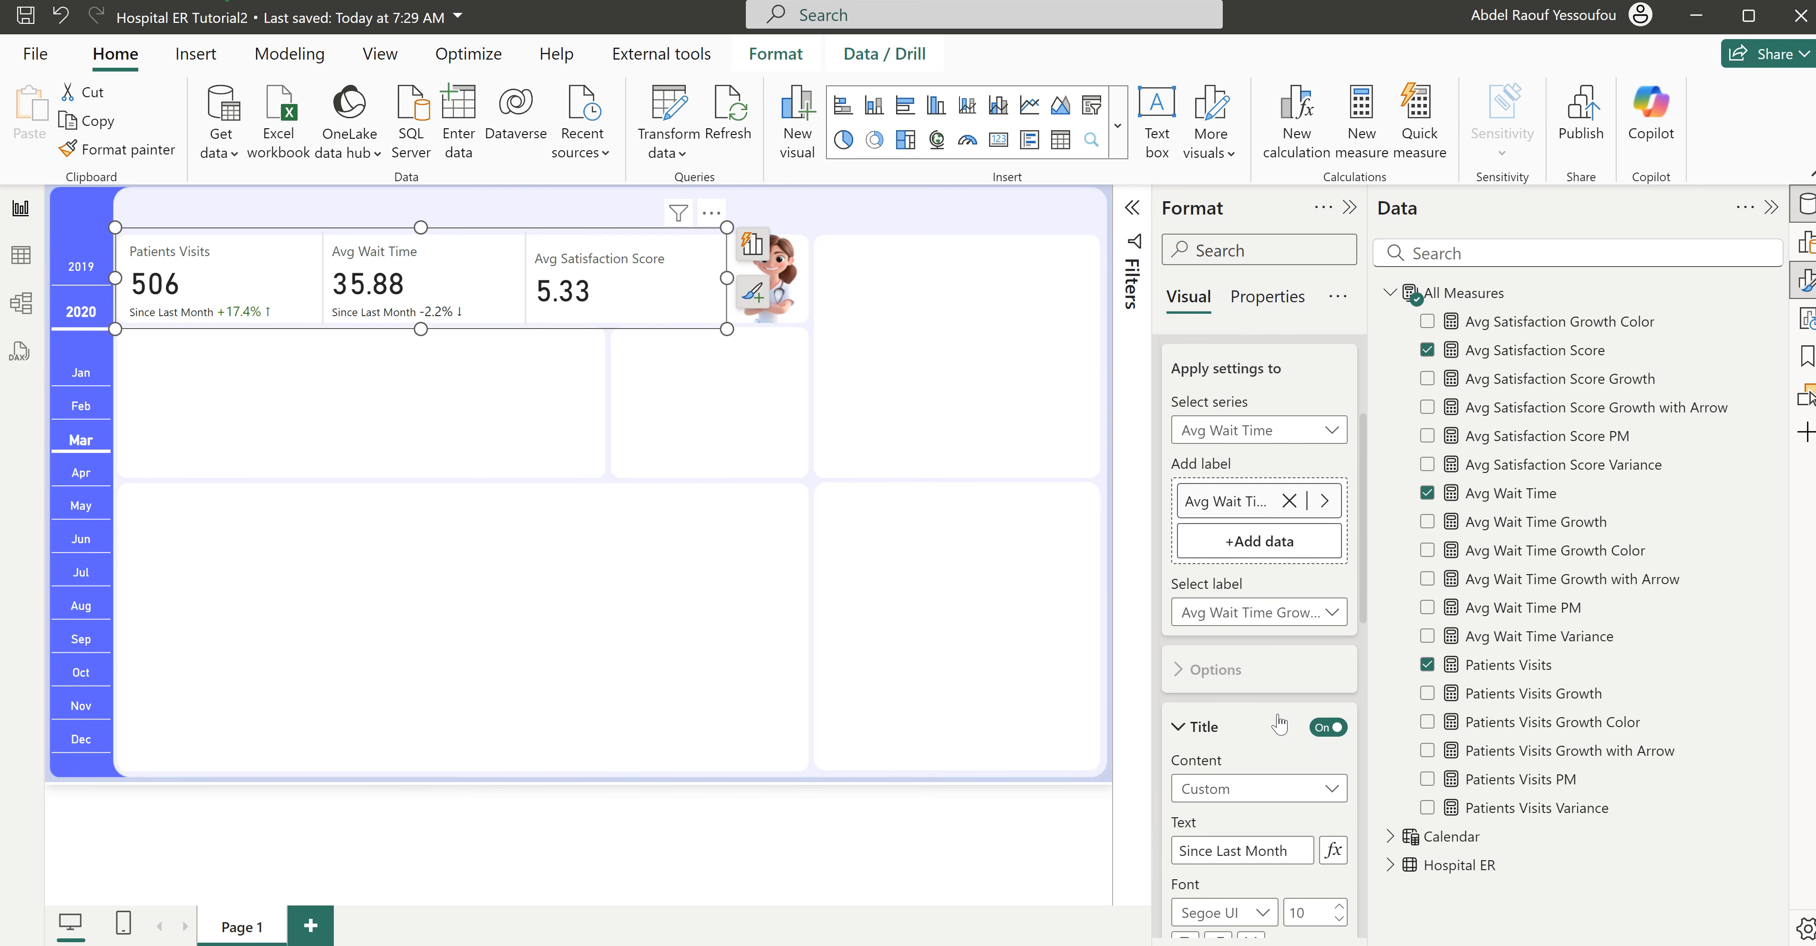
left_click(1269, 437)
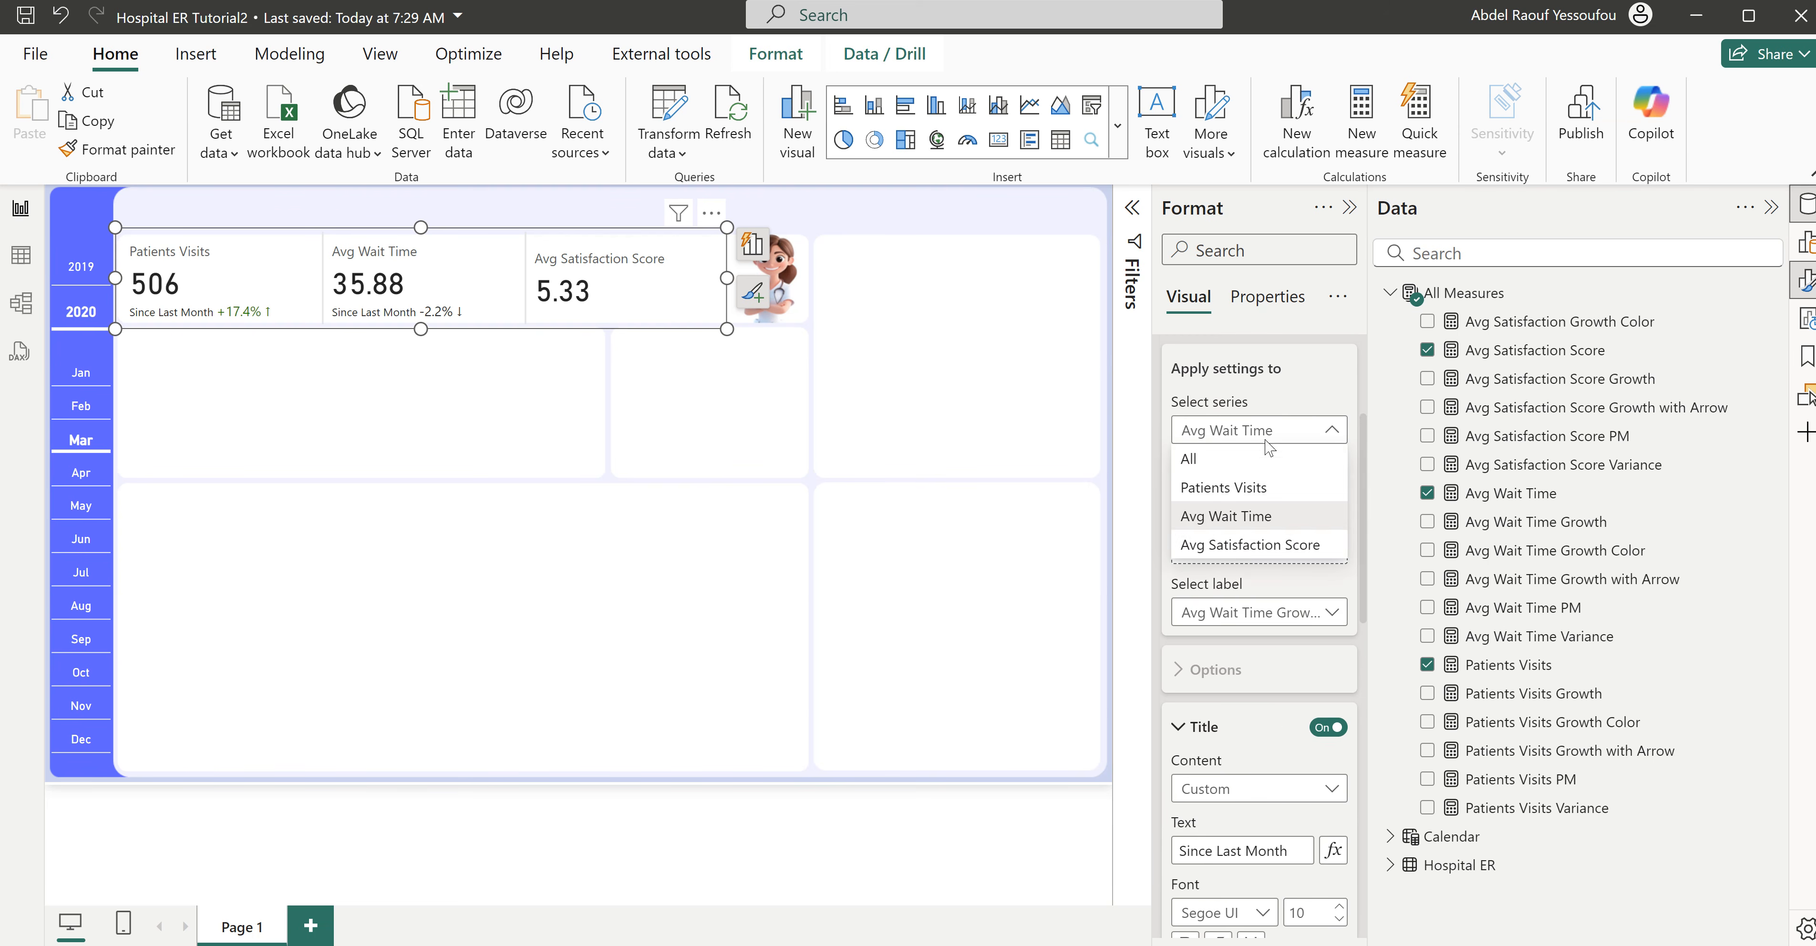
left_click(1228, 541)
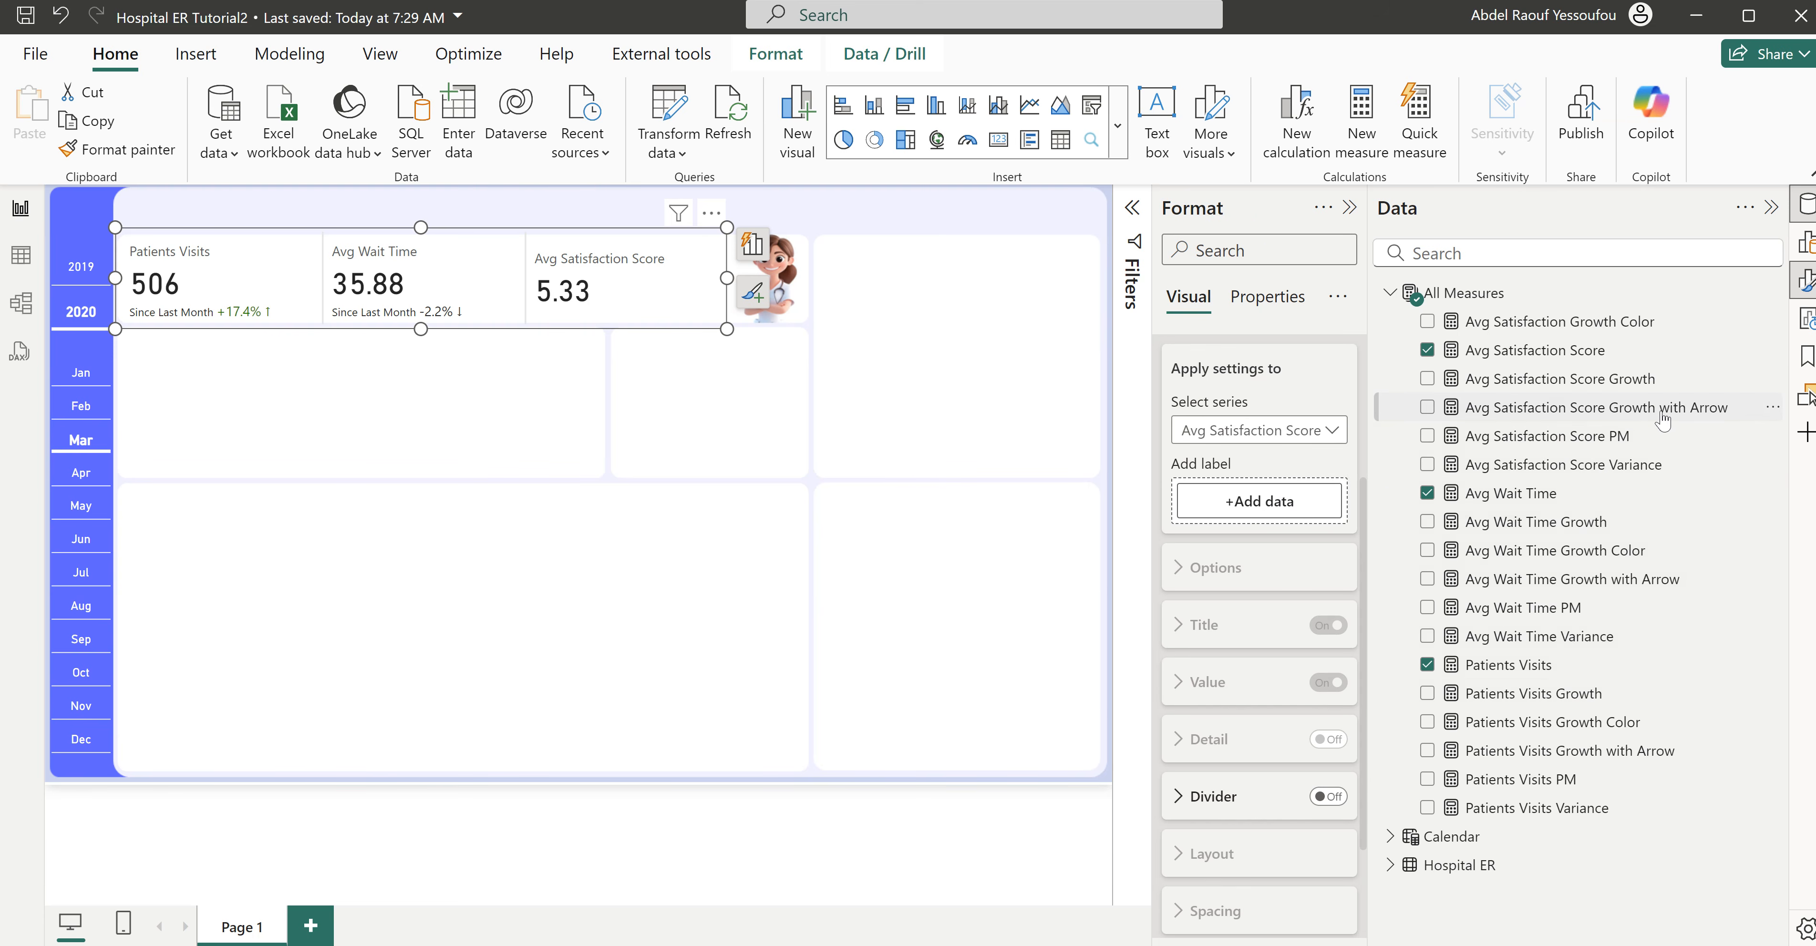
left_click_drag(1657, 415, 1320, 504)
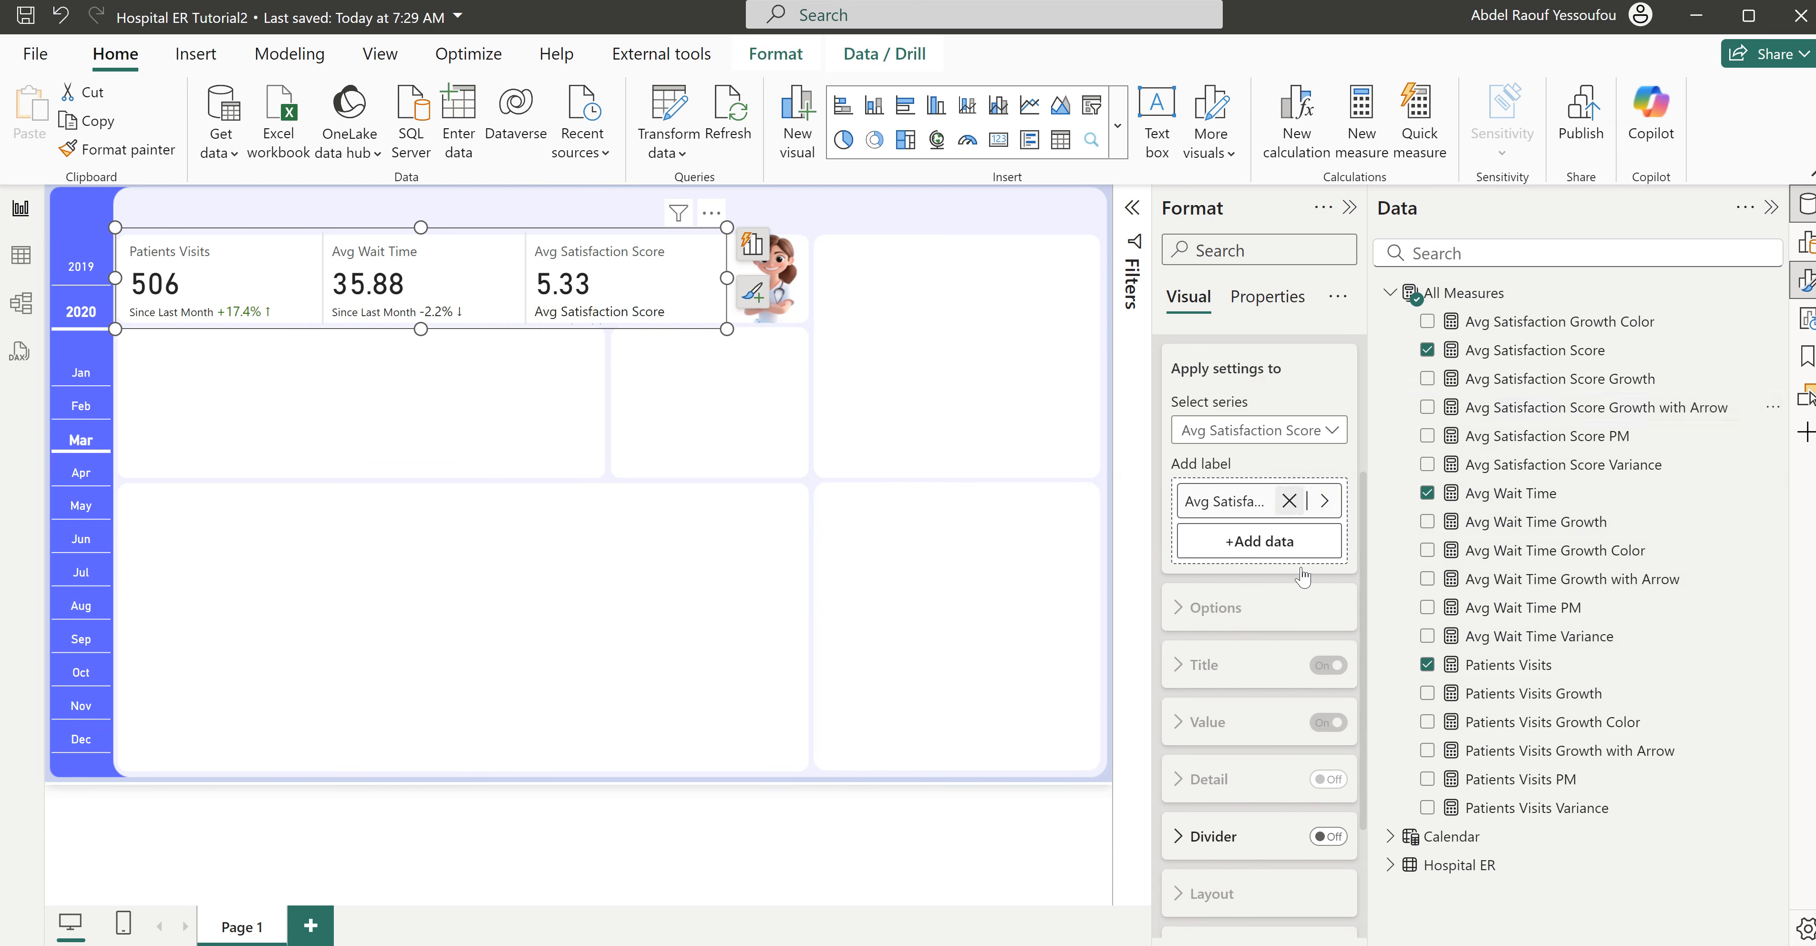
scroll(1281, 701, "down", 1)
left_click(1246, 493)
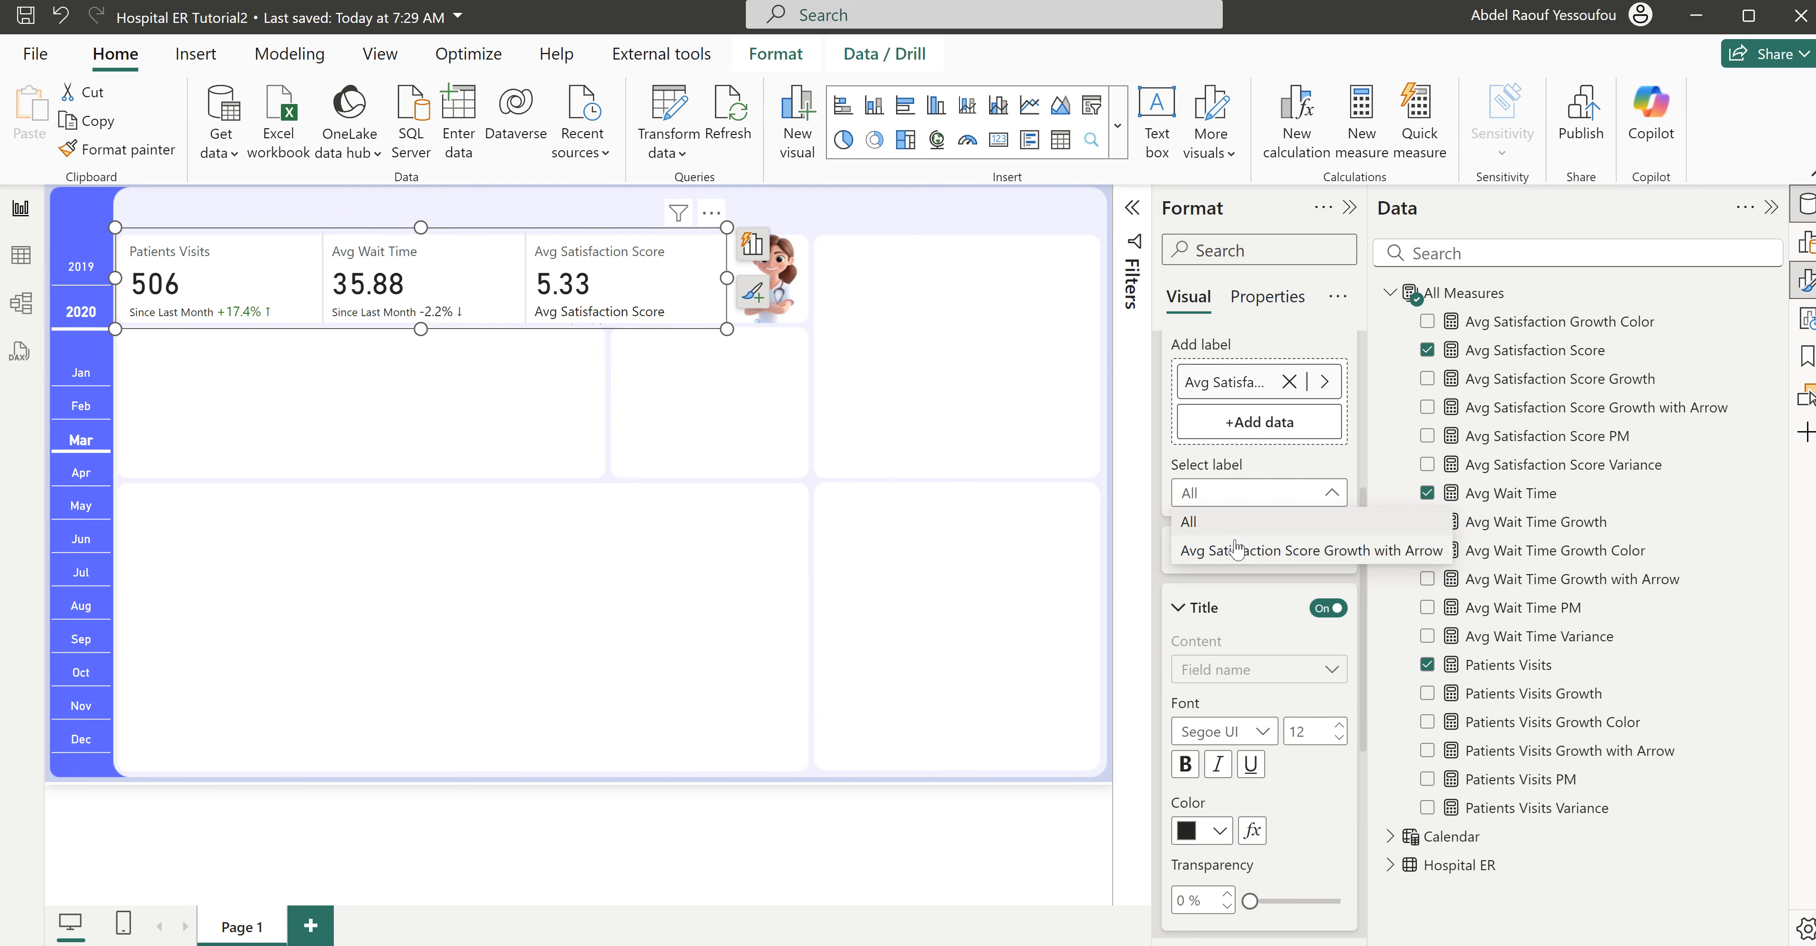
left_click(1244, 492)
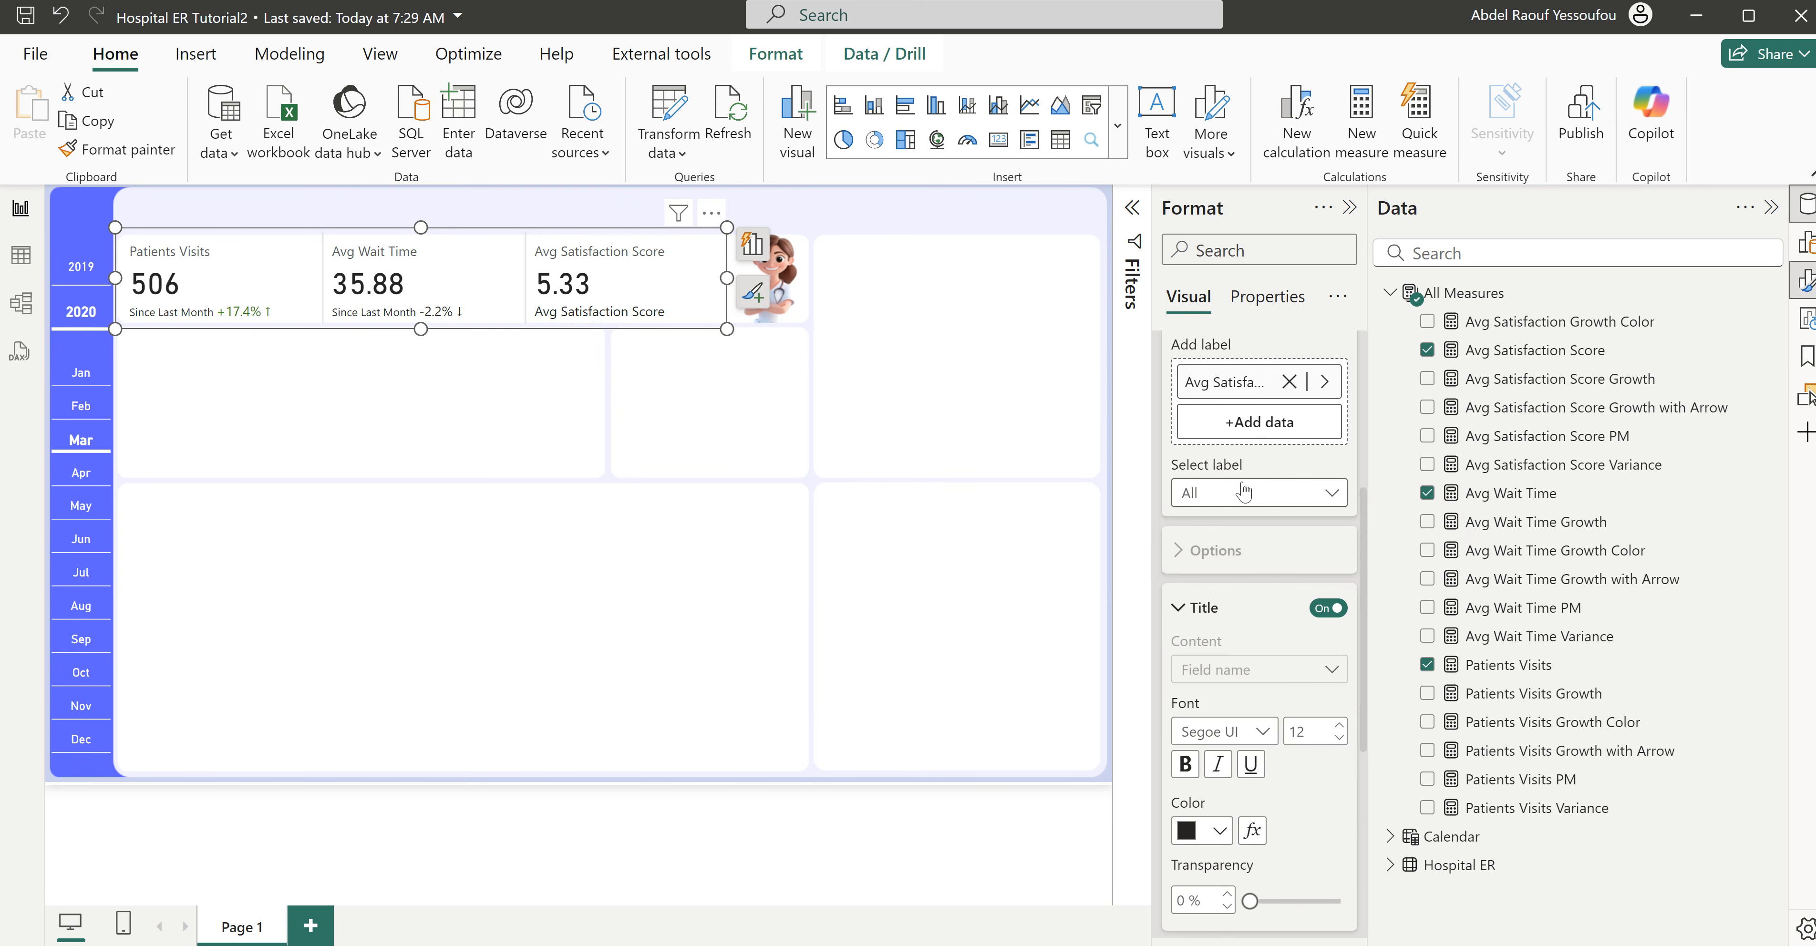
scroll(1262, 804, "down", 5)
scroll(1226, 637, "up", 2)
scroll(1248, 656, "down", 2)
scroll(1265, 679, "up", 5)
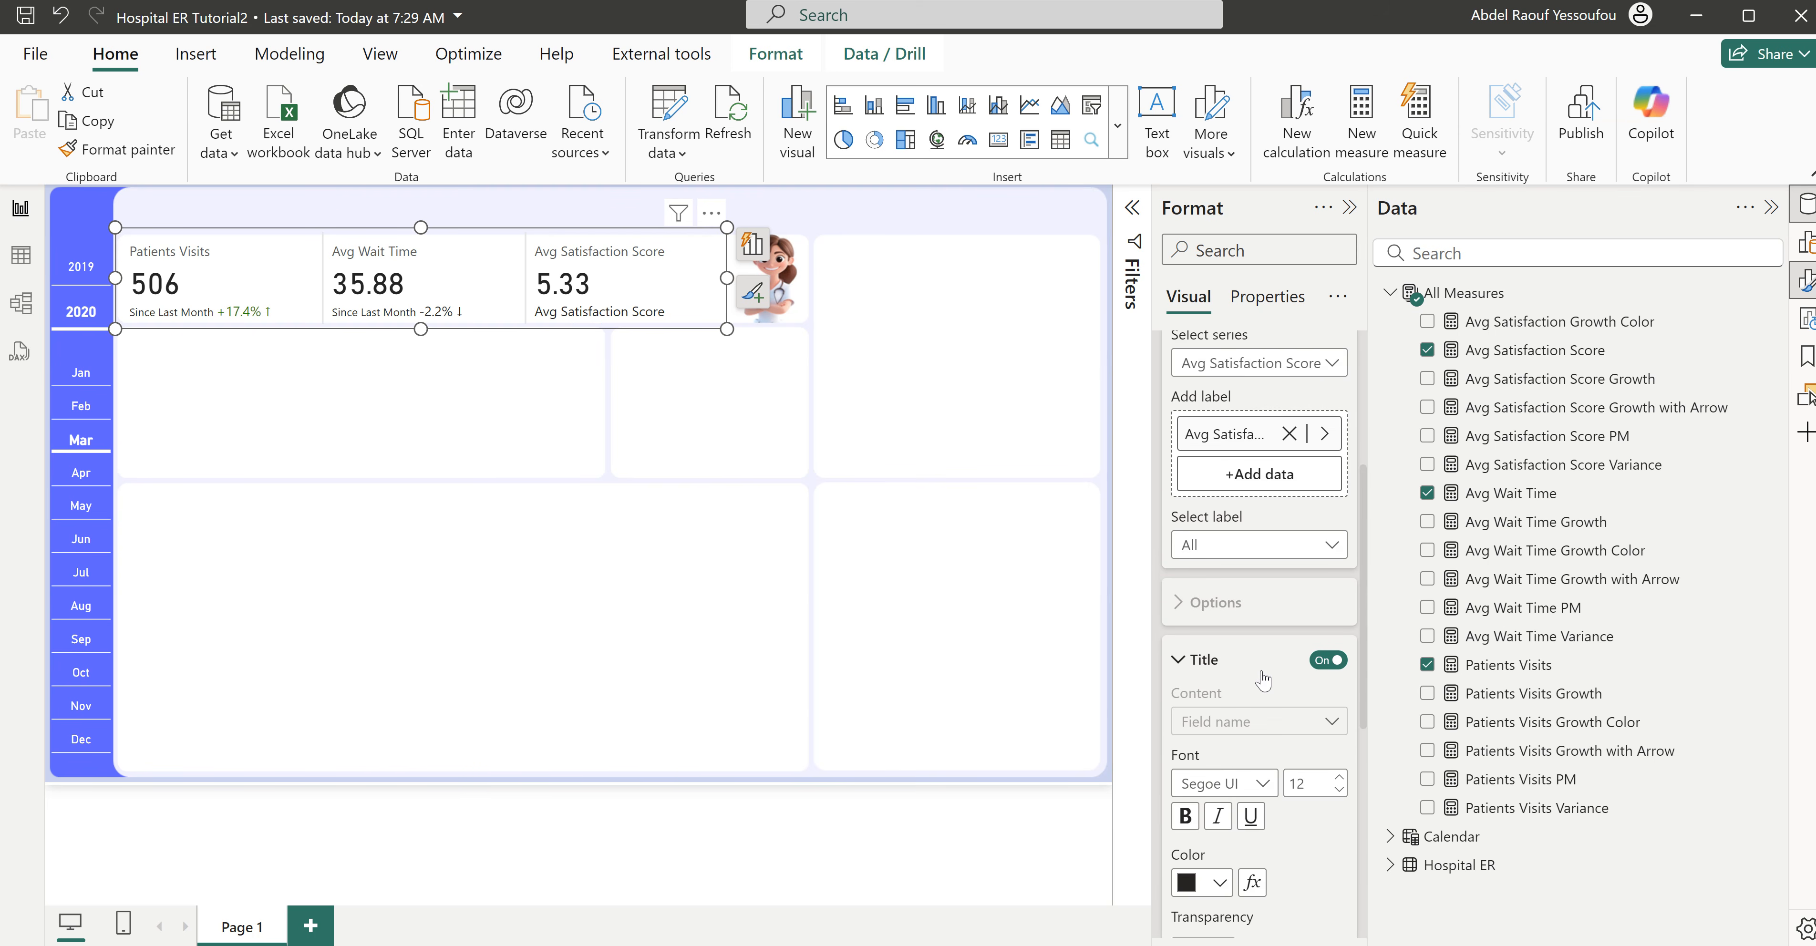
scroll(1260, 674, "up", 2)
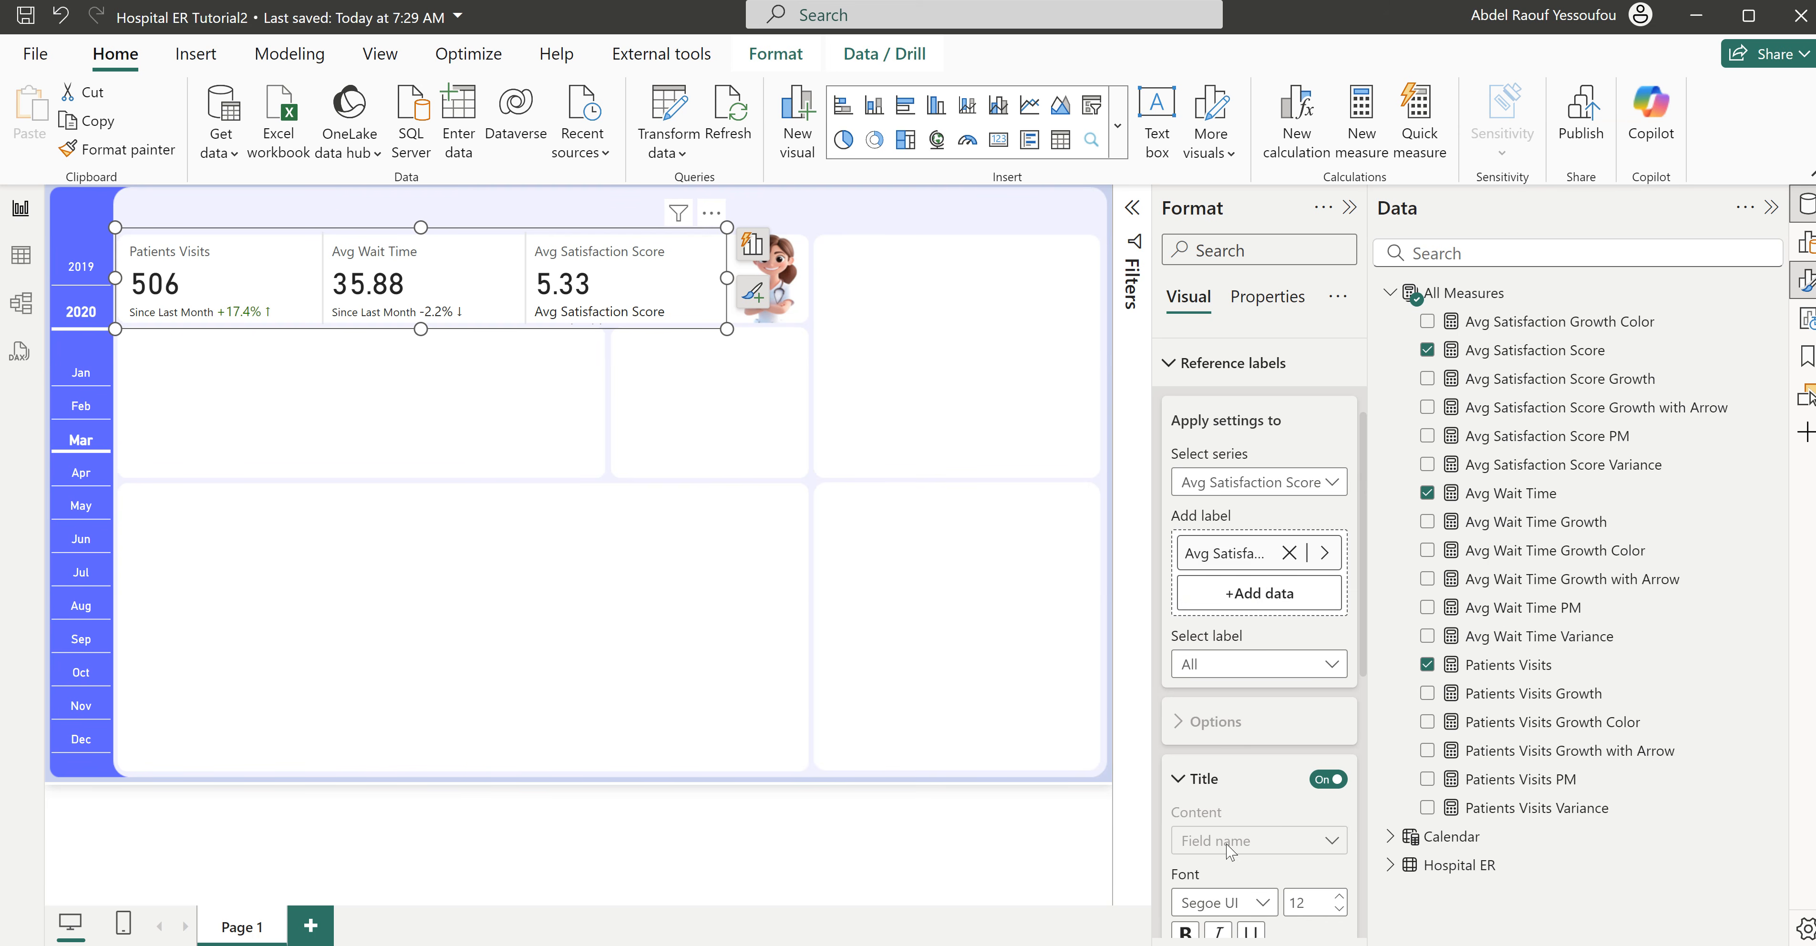
left_click(1254, 486)
left_click(1254, 486)
- Give the Avg Satisfaction Score Growth with Arrow label a custom title reading "Since Last Month"
left_click(1234, 670)
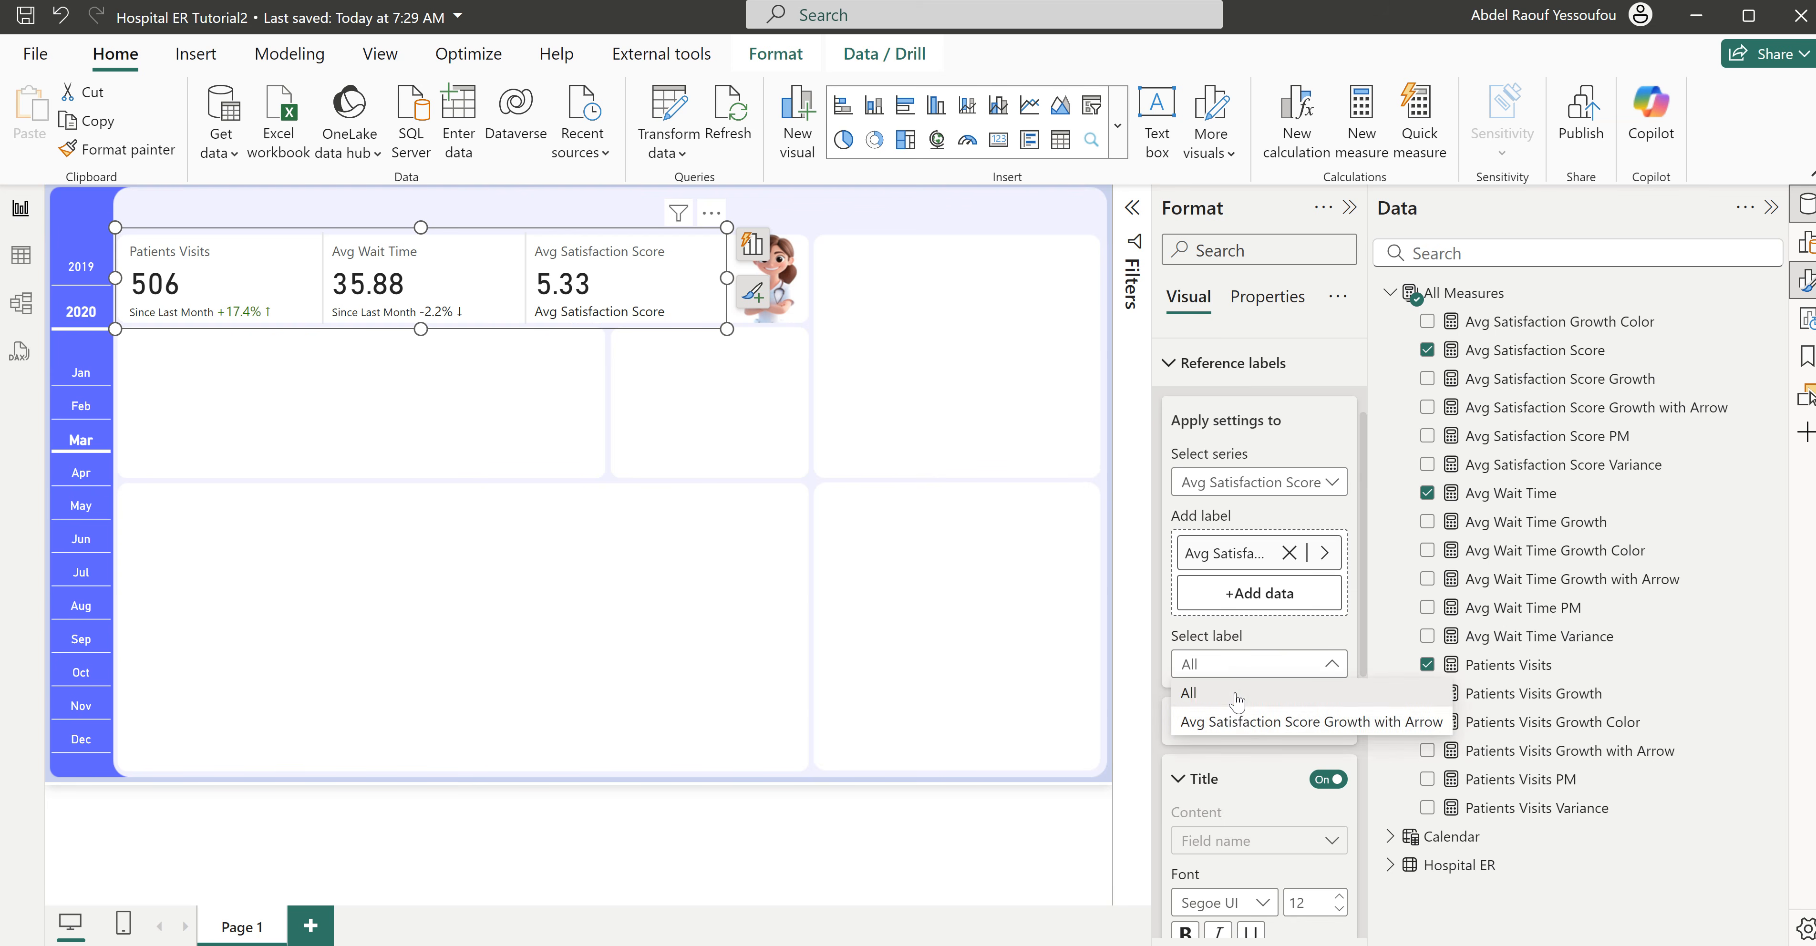
left_click(1235, 719)
scroll(1246, 860, "down", 5)
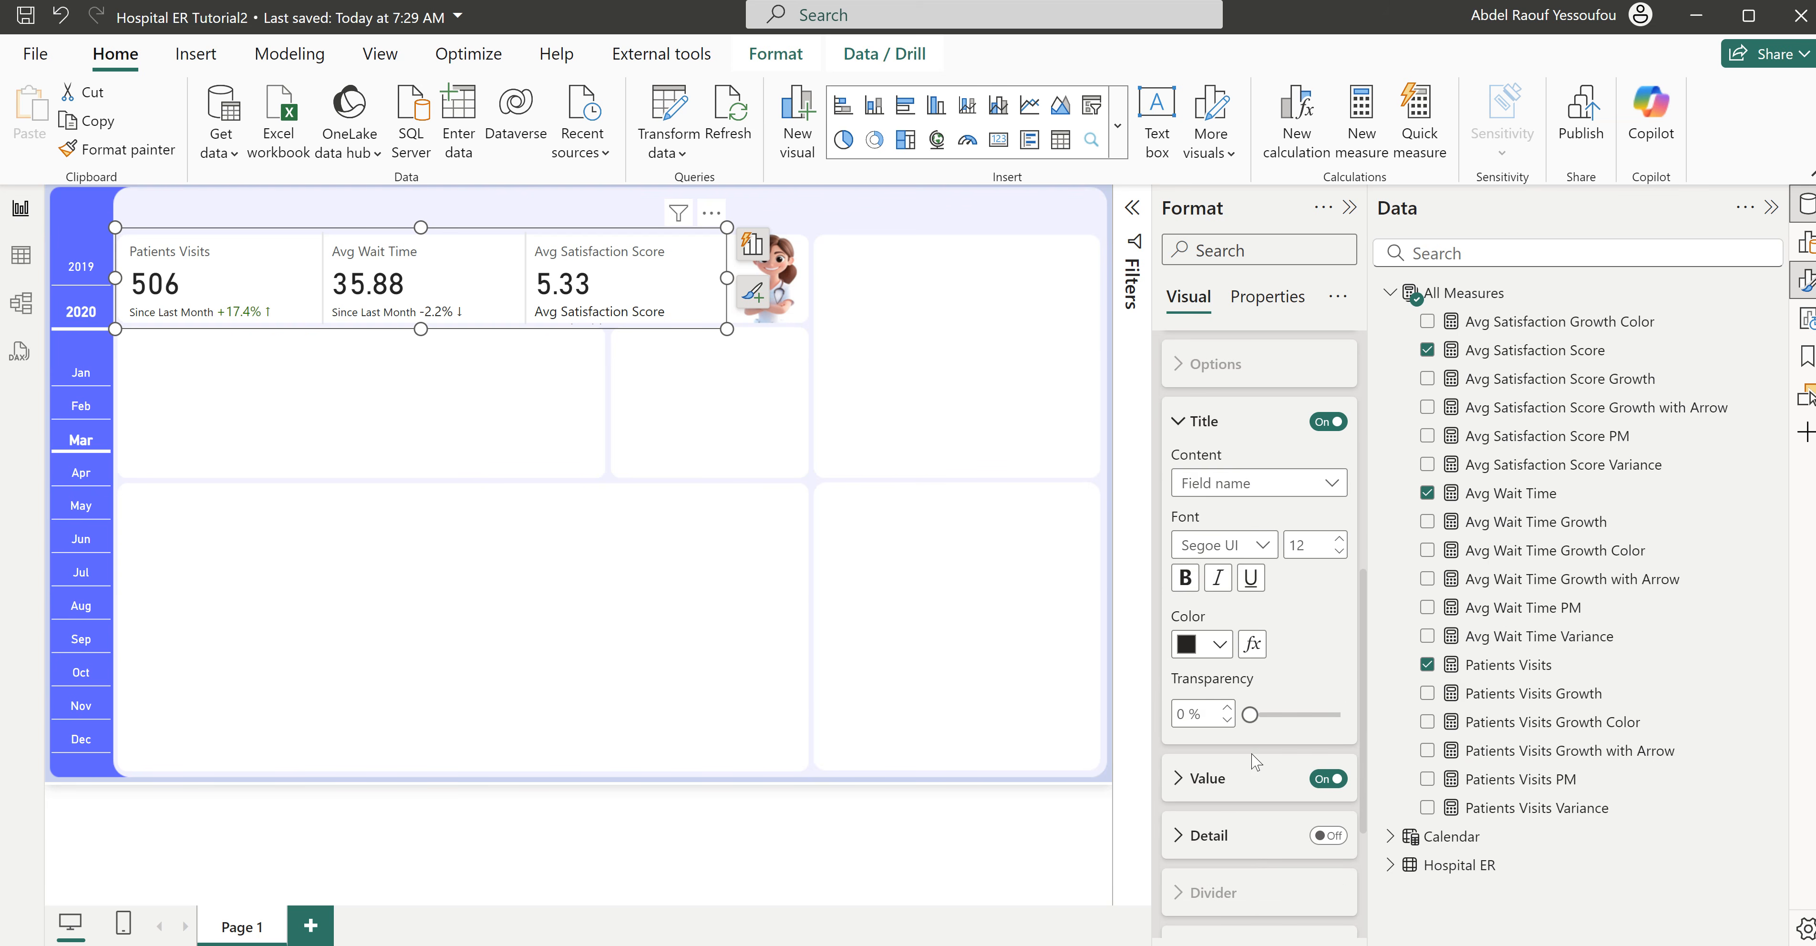
left_click(1243, 487)
left_click(1244, 513)
left_click(1187, 547)
key("ctrl+a")
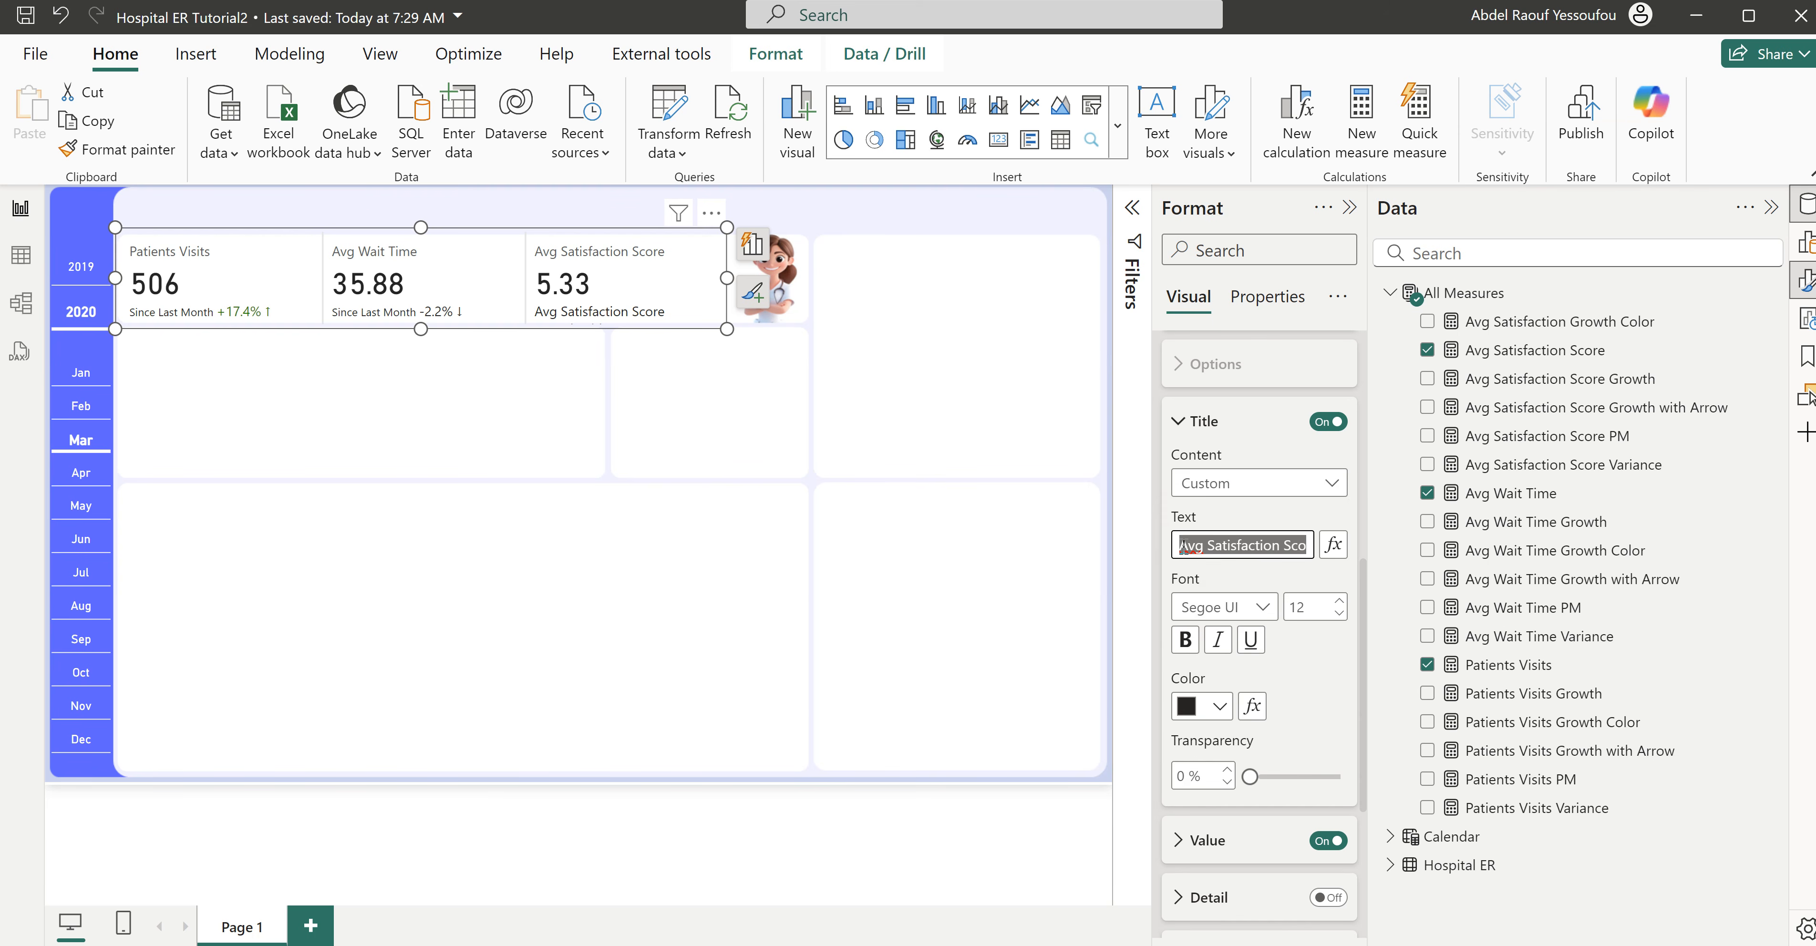
key("BackSpace")
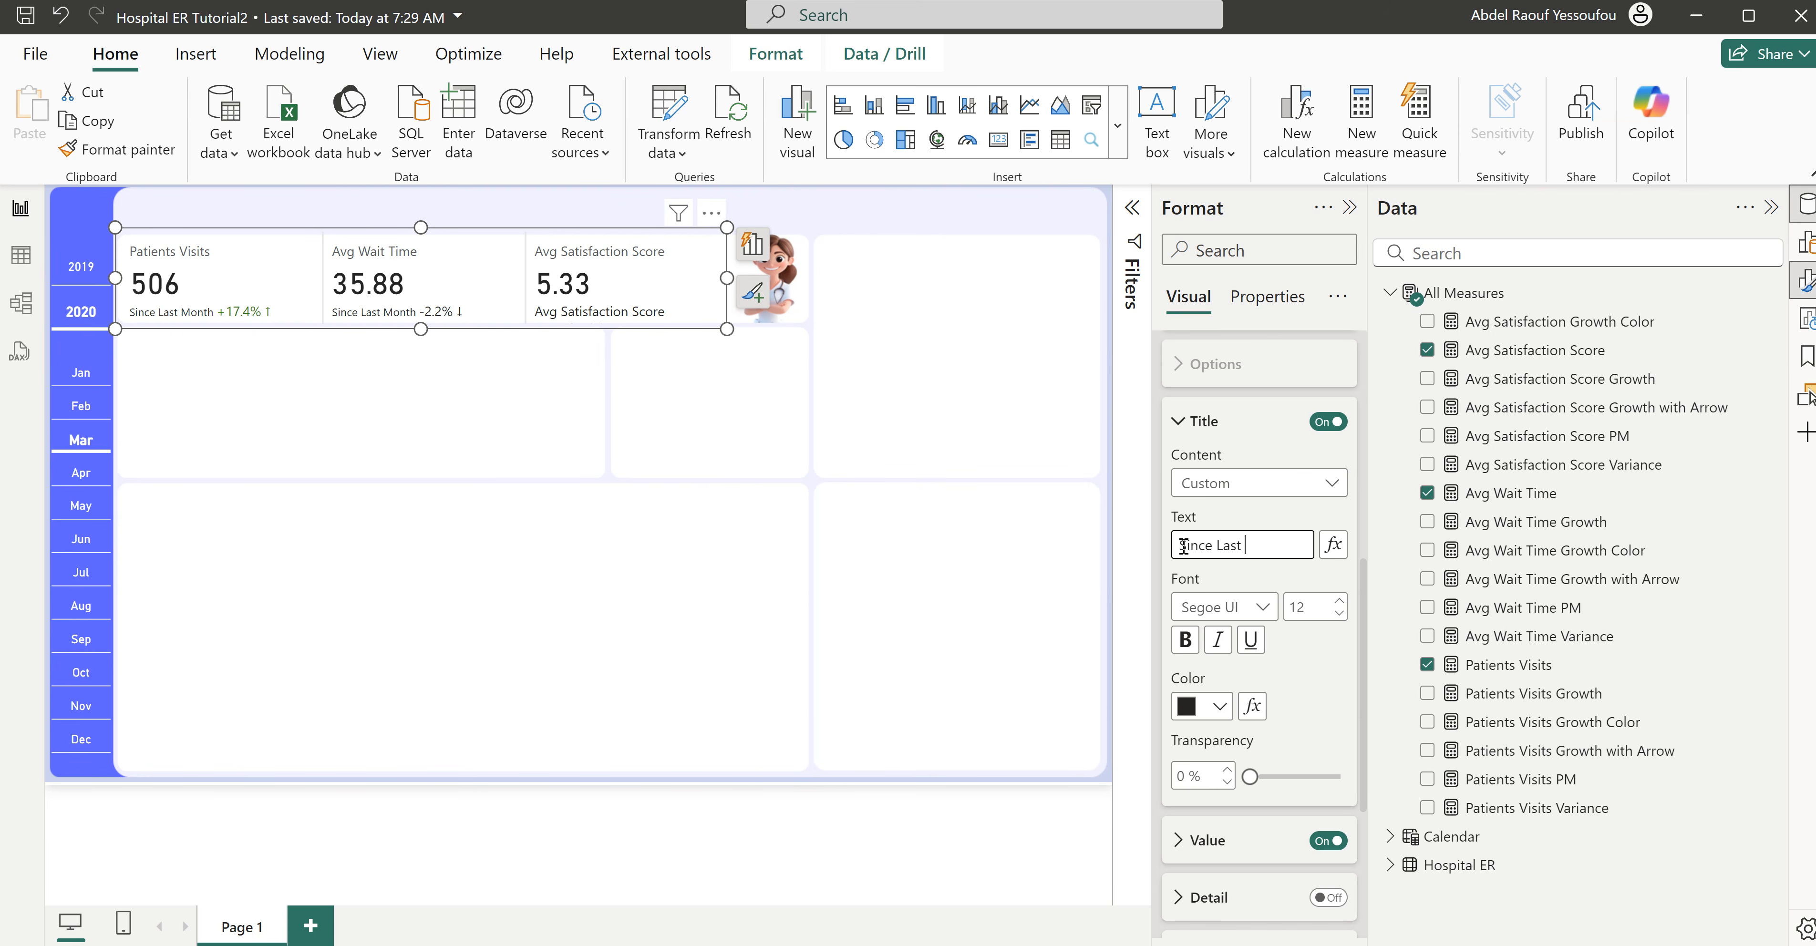
key("Return")
- Set the satisfaction label title's font size to 10 and color the label's value by the Avg Satisfaction Growth Color field value
left_click(1340, 612)
scroll(1325, 681, "down", 4)
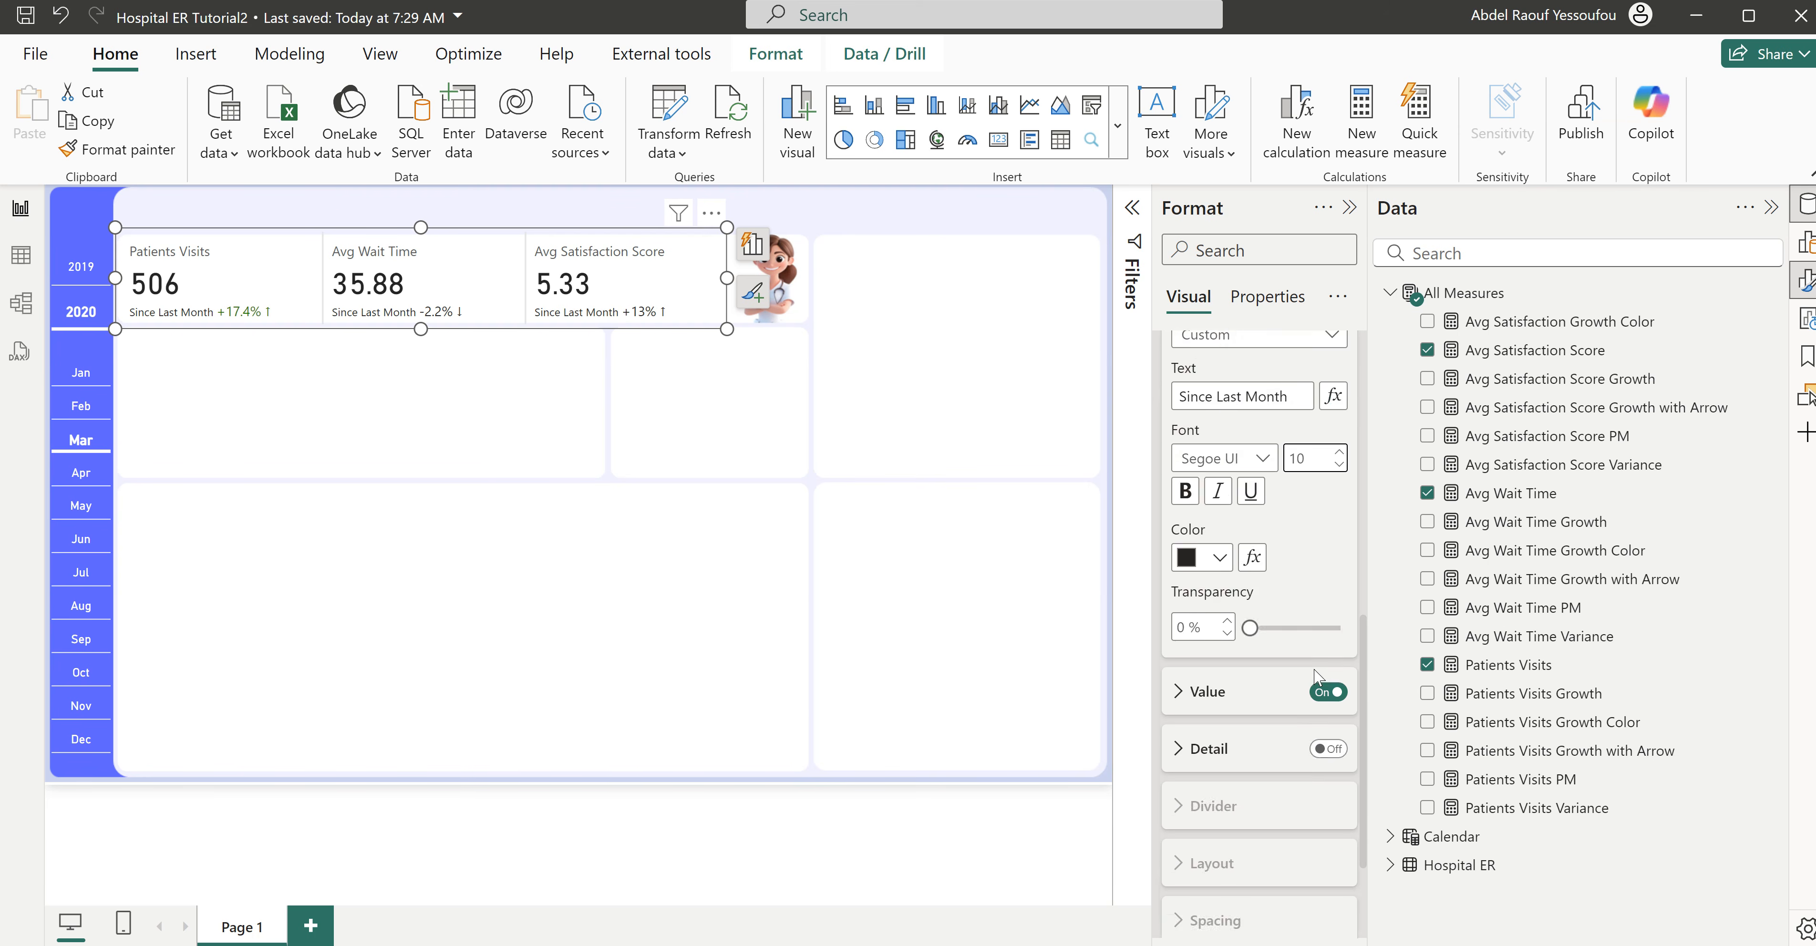
left_click(1206, 542)
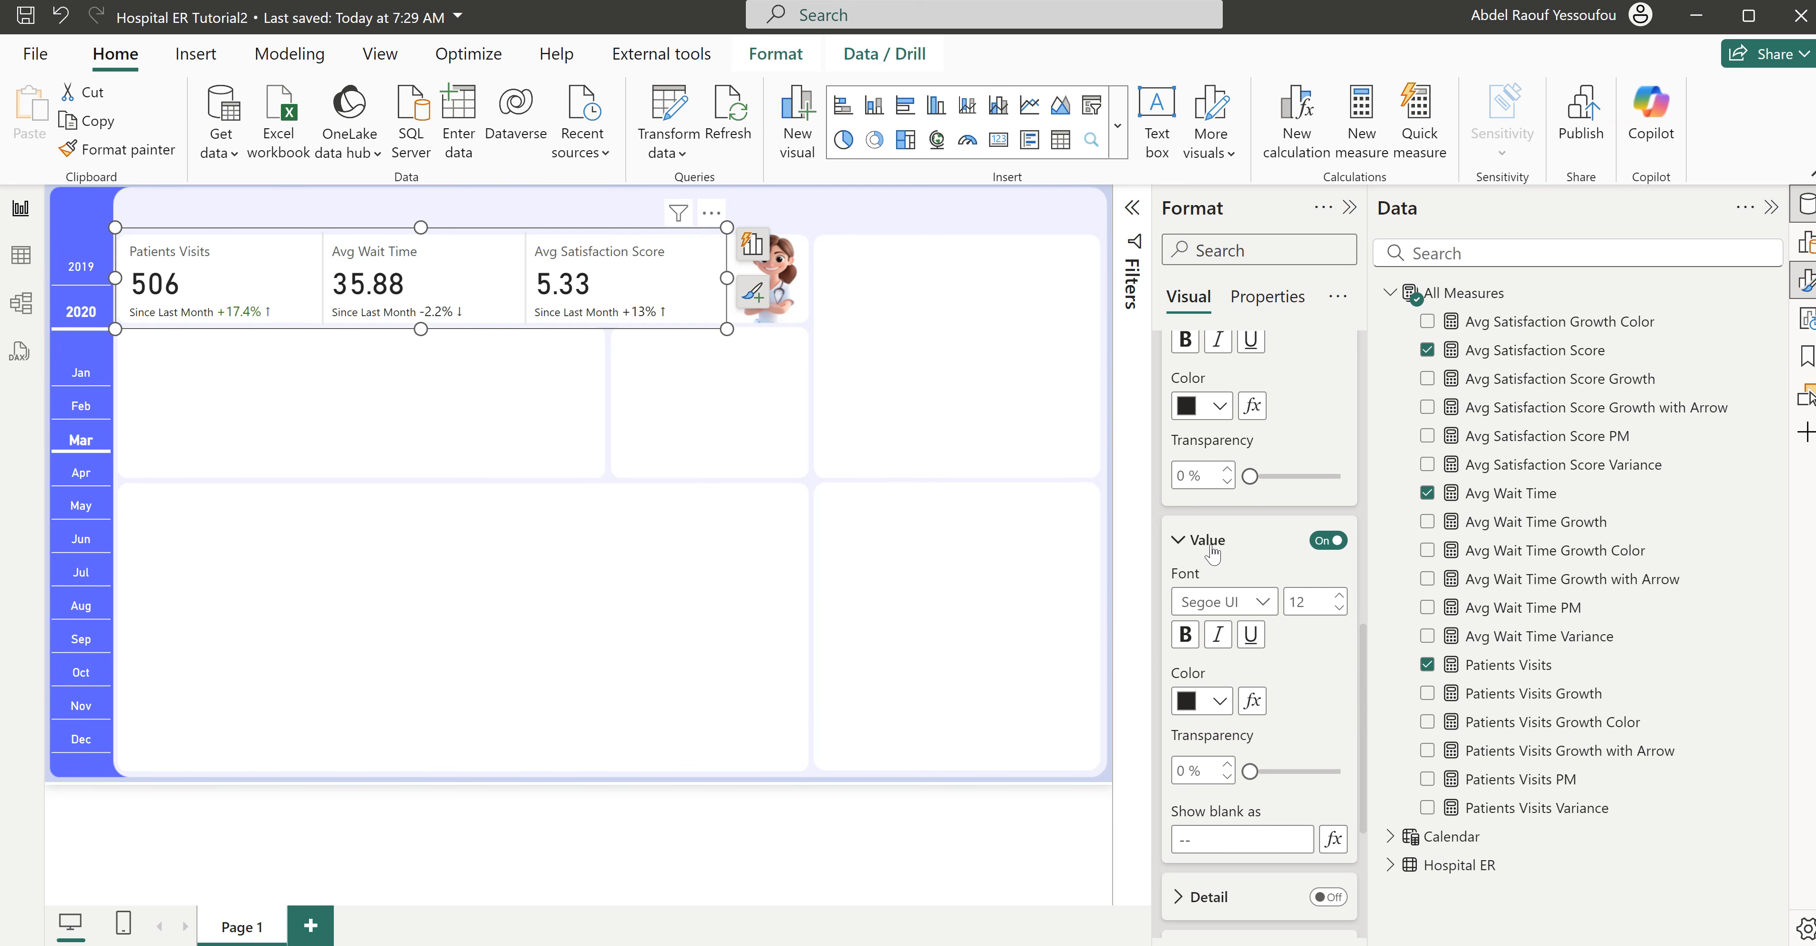
left_click(1253, 701)
left_click(465, 243)
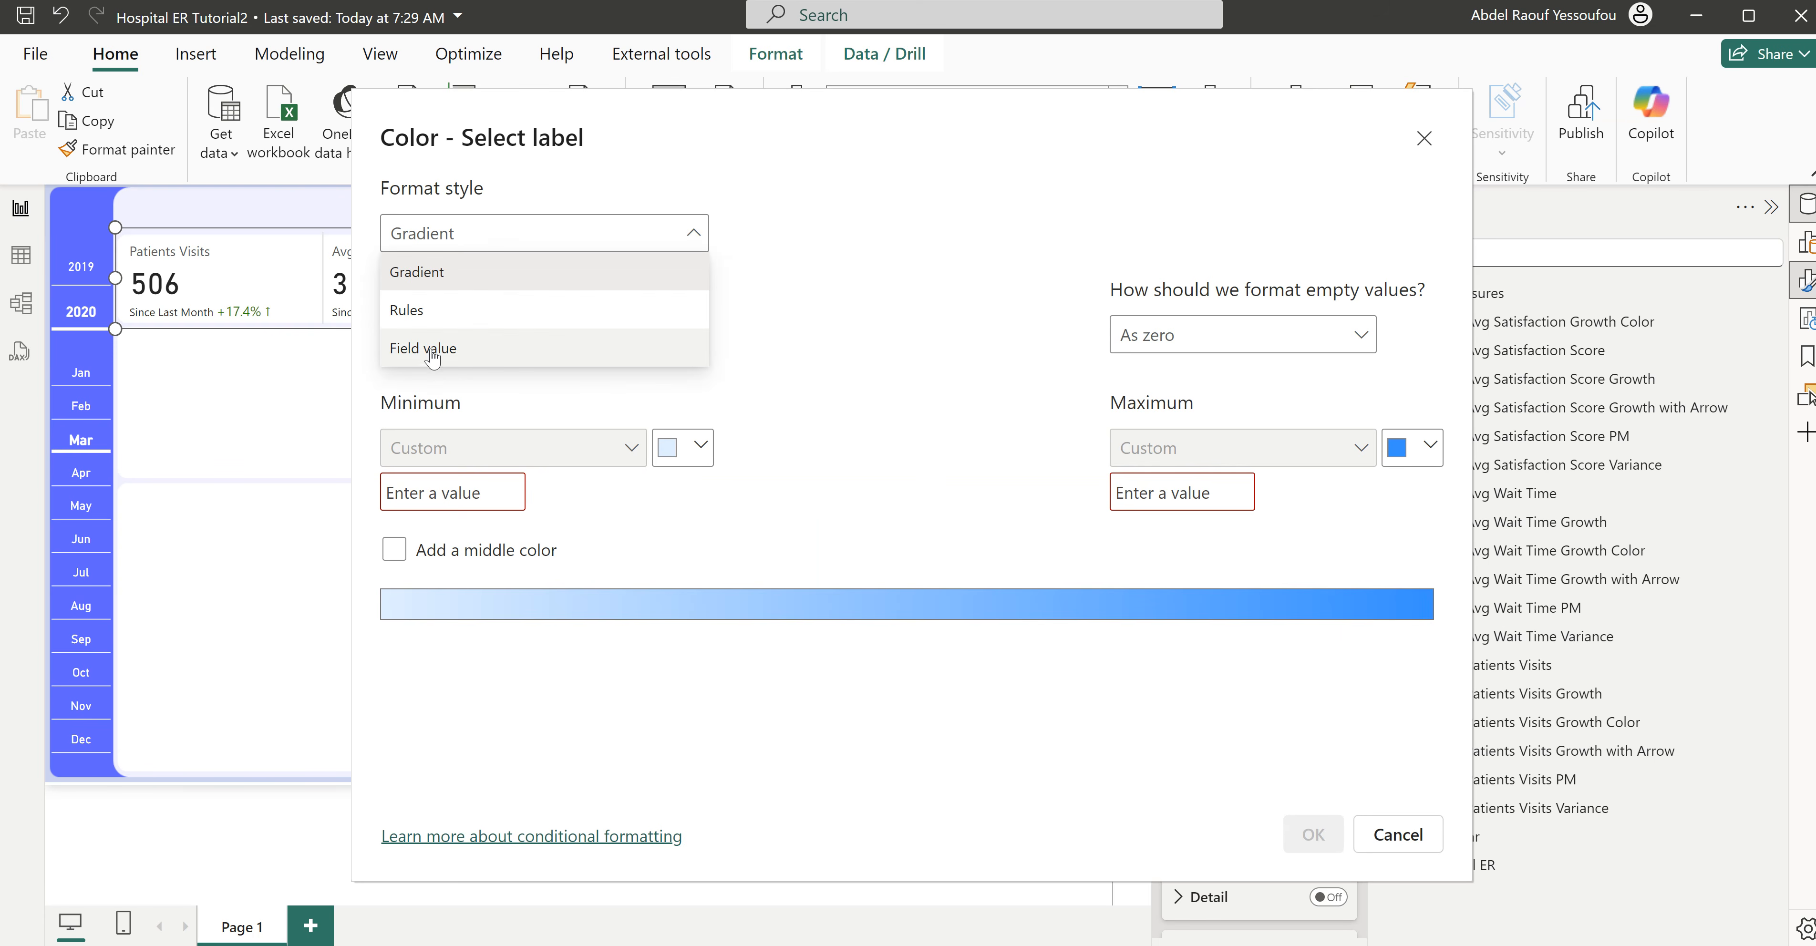
left_click(434, 349)
left_click(538, 332)
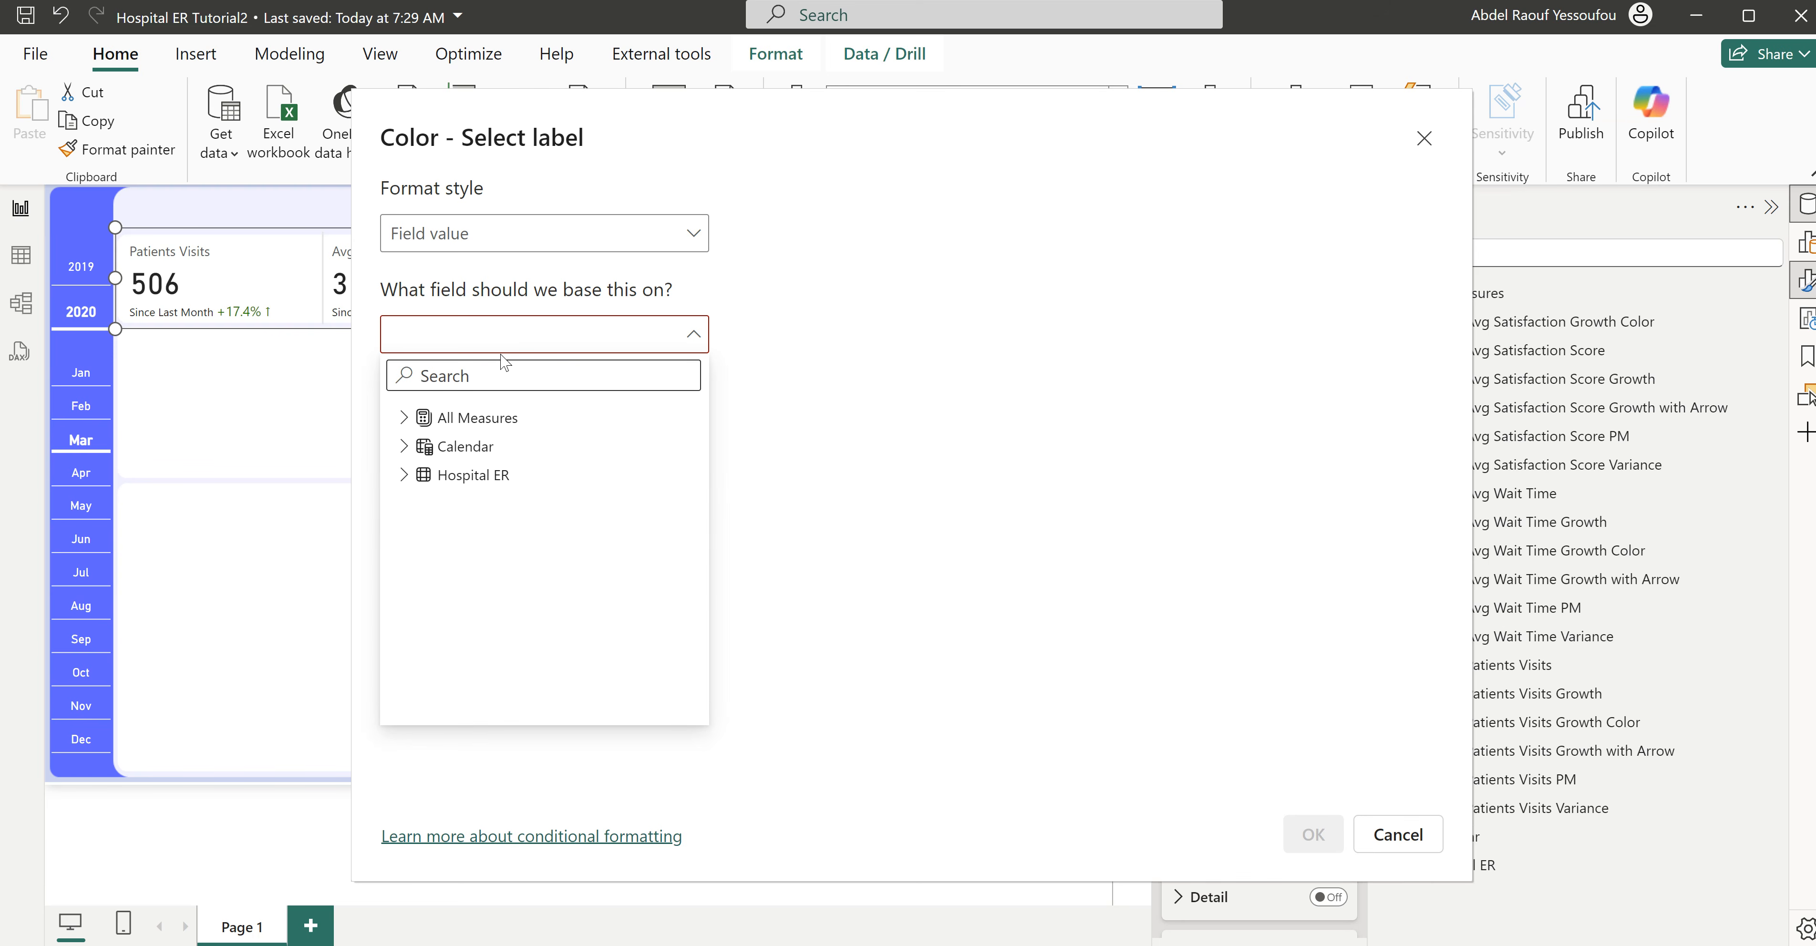
type("col")
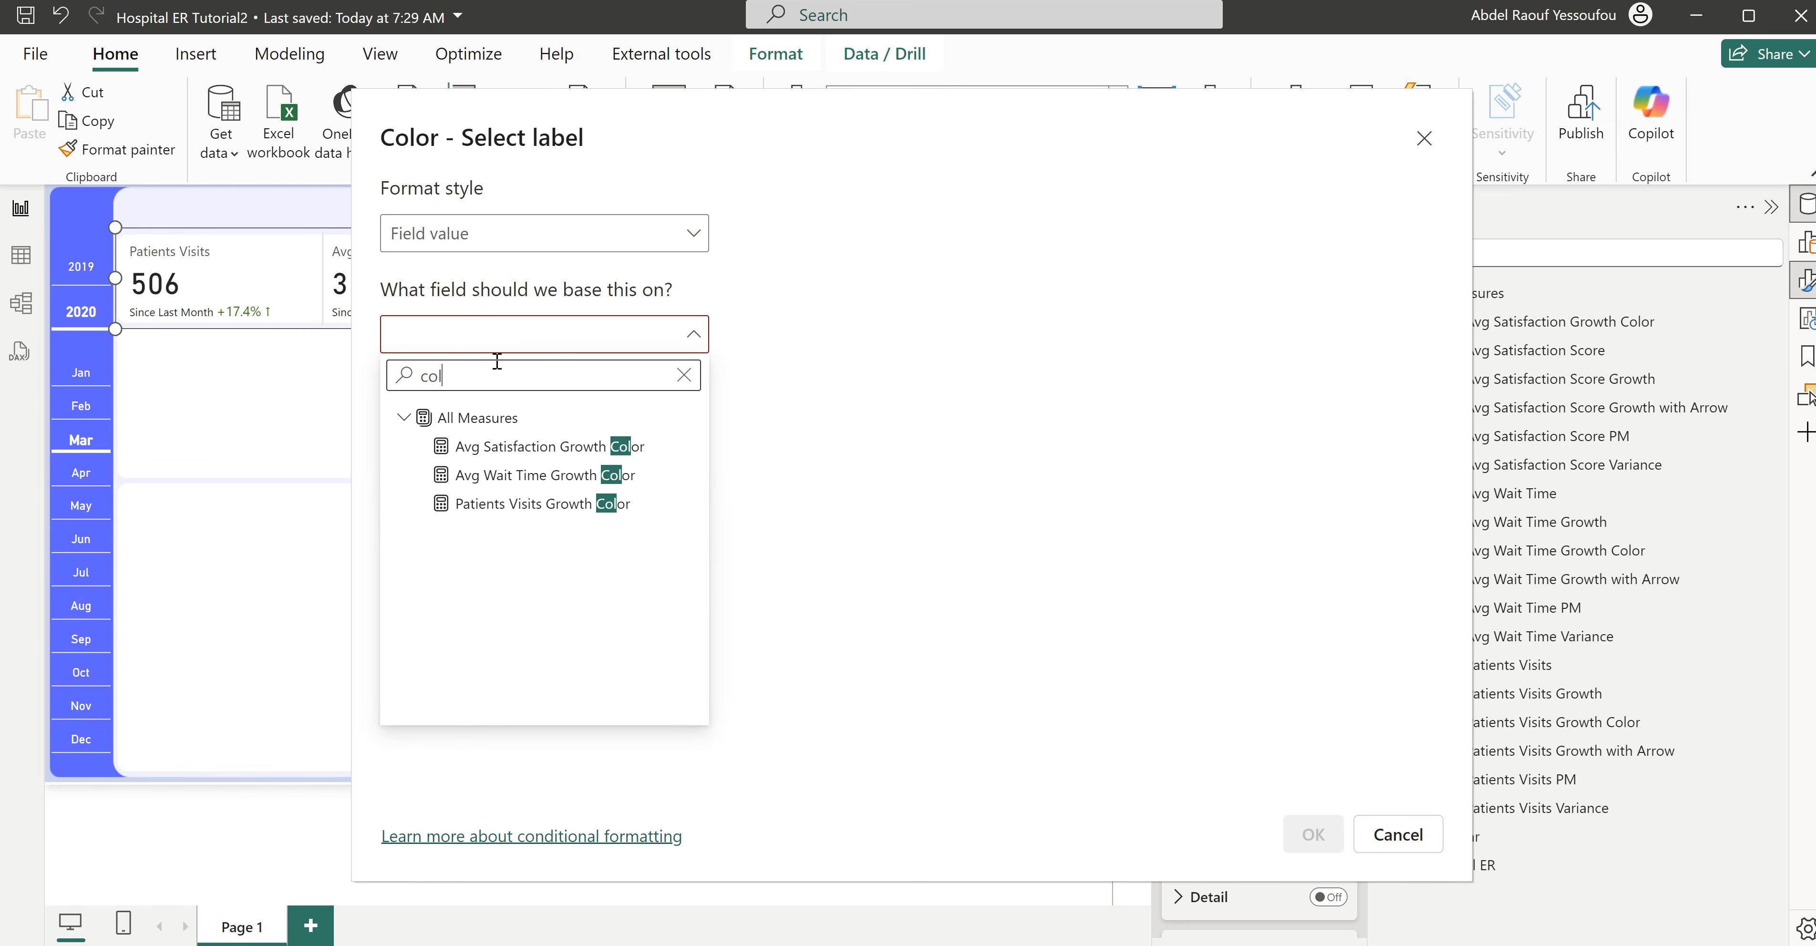
left_click(529, 451)
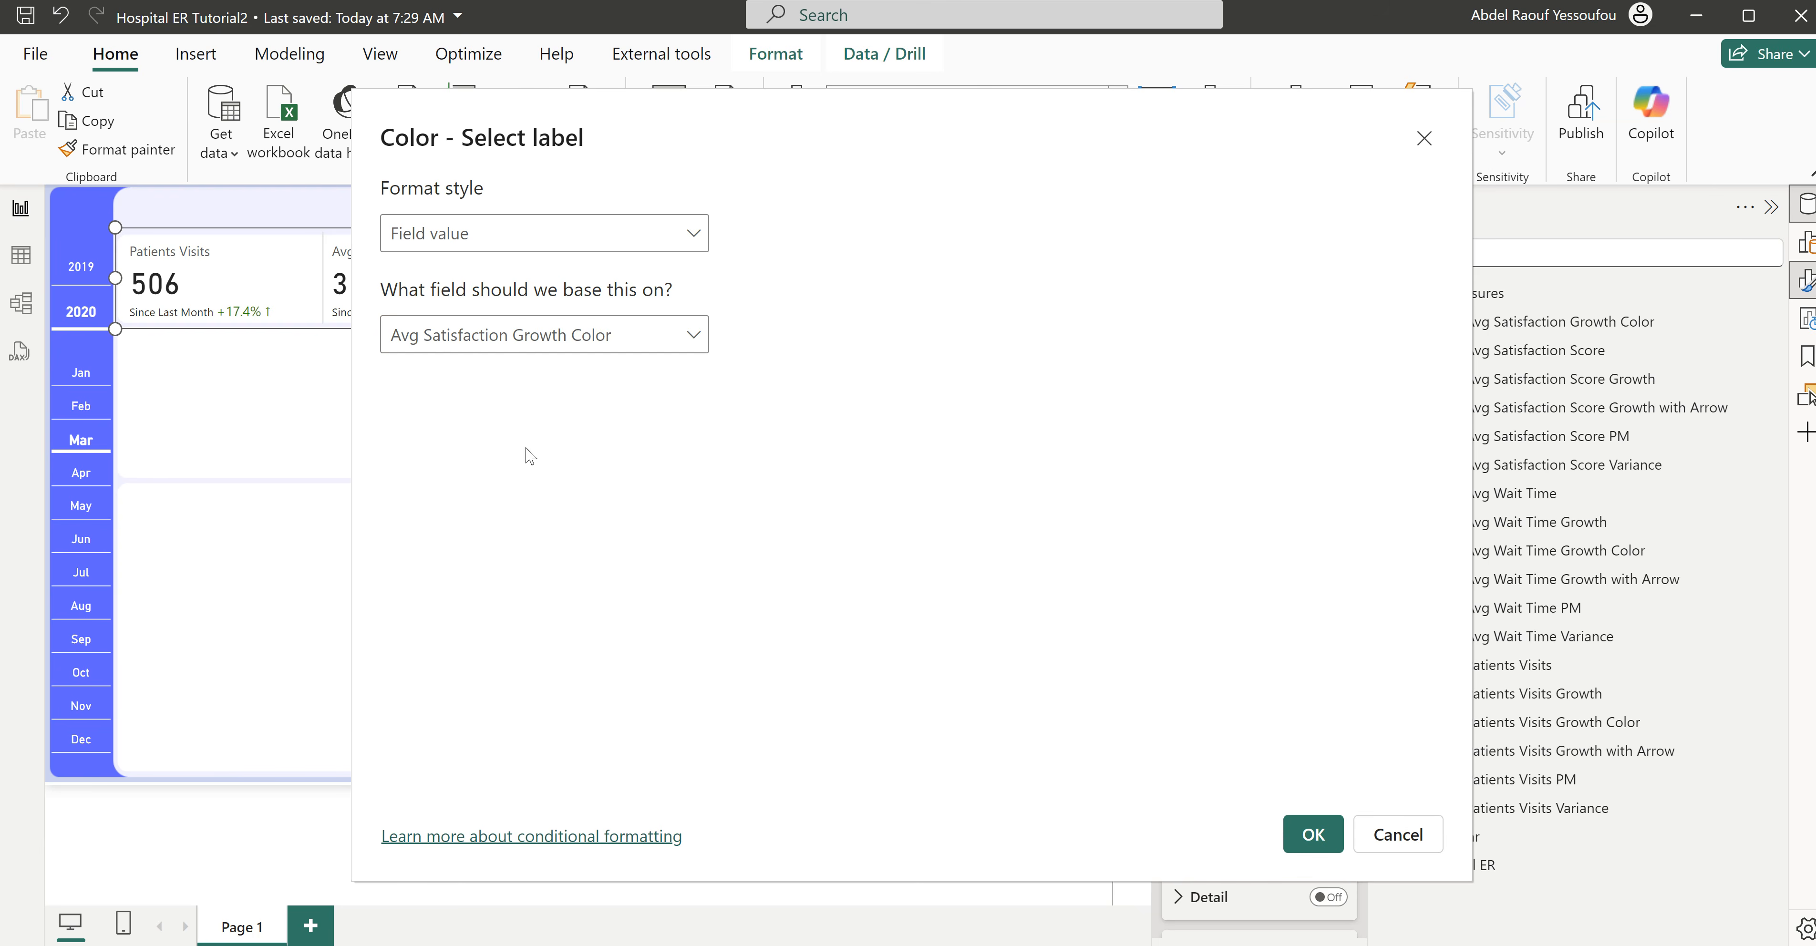
left_click(1313, 834)
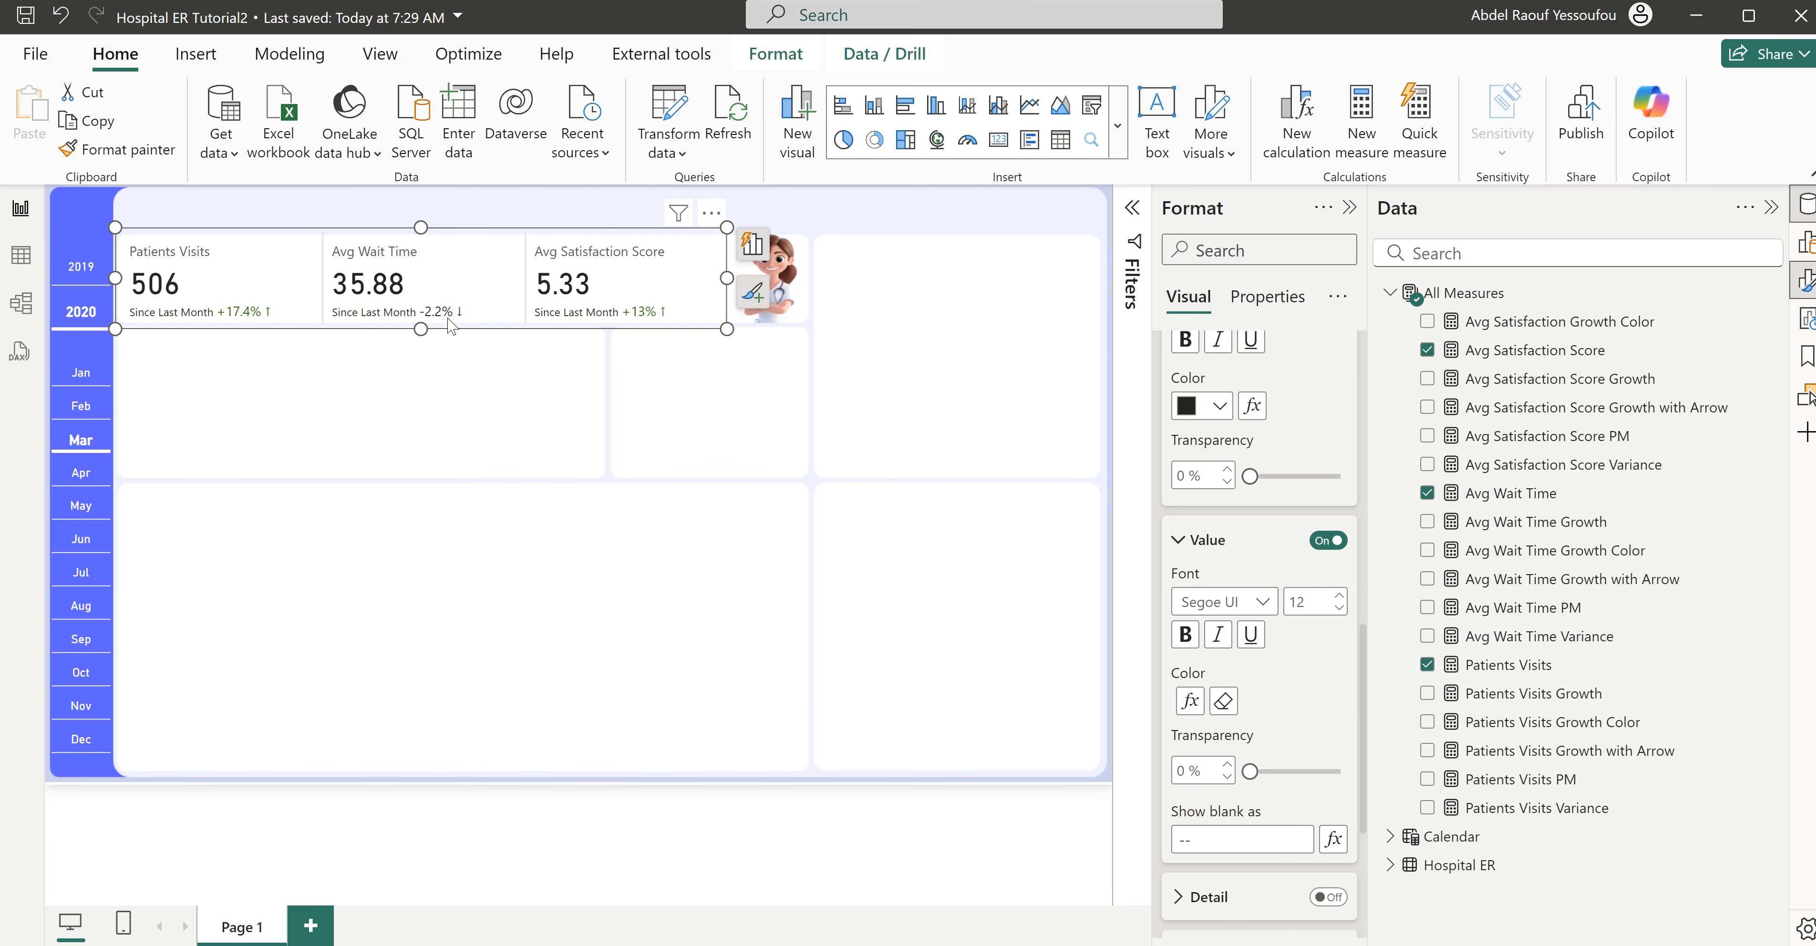
- Switch to the finished Hospital ER report to view its KPI sparklines, and return to Hospital ER Tutorial2
left_click(564, 408)
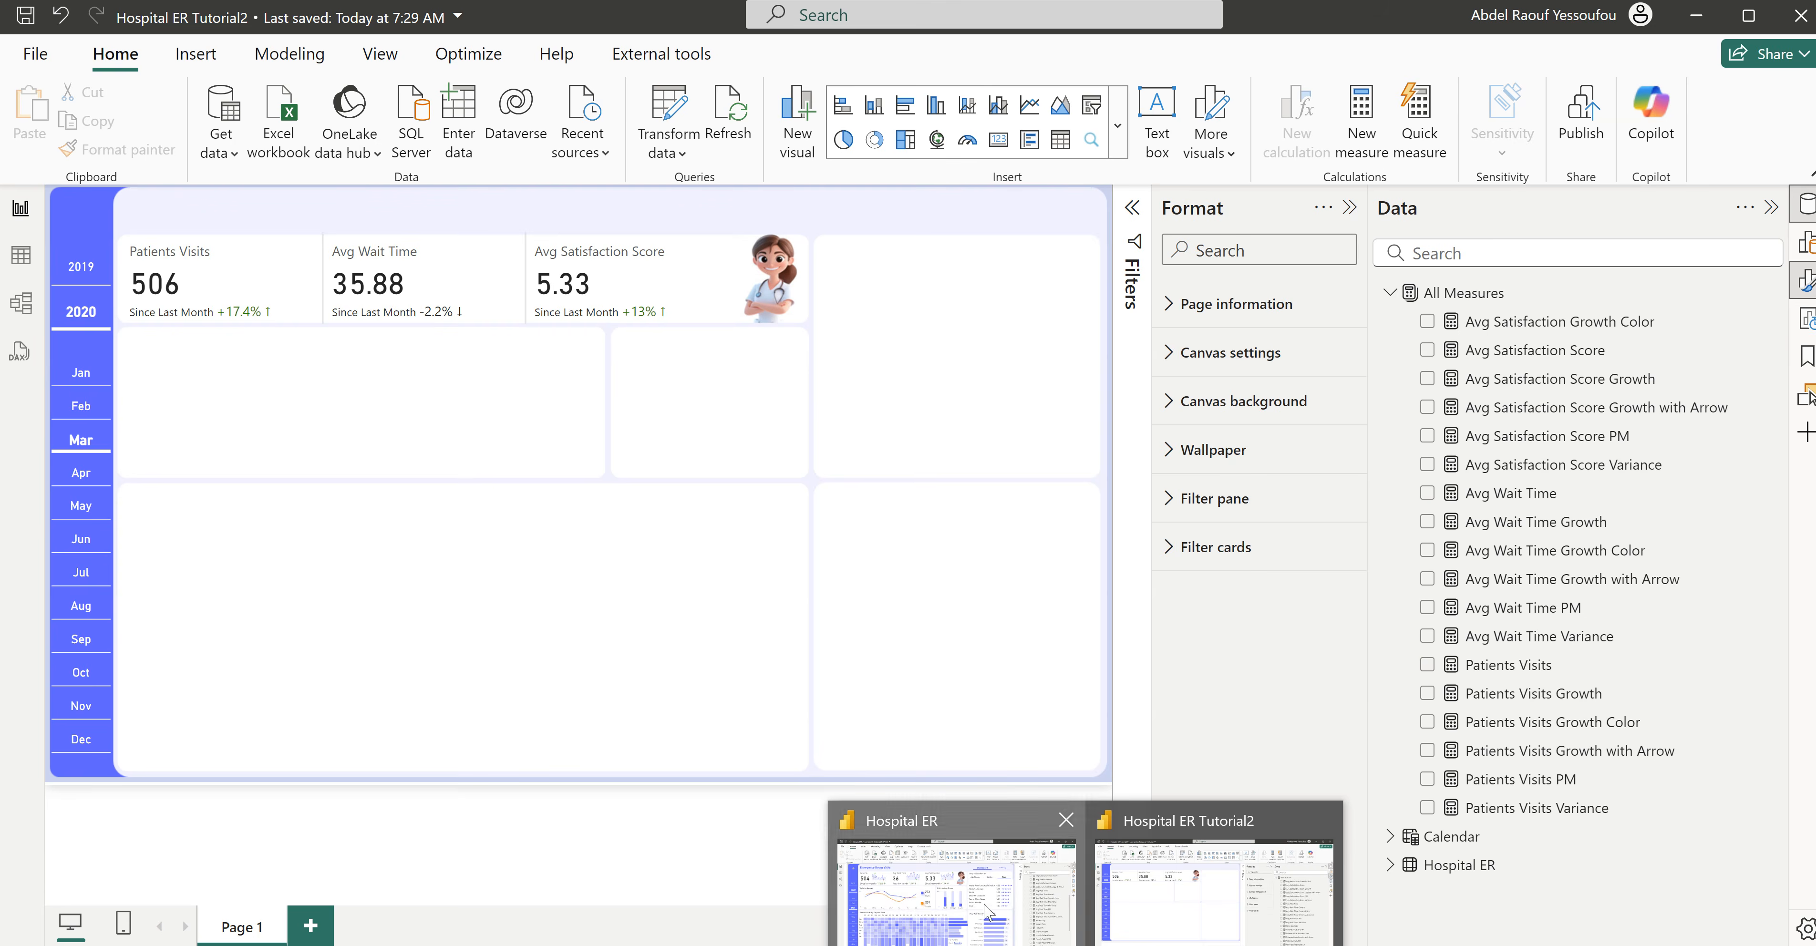
left_click(986, 913)
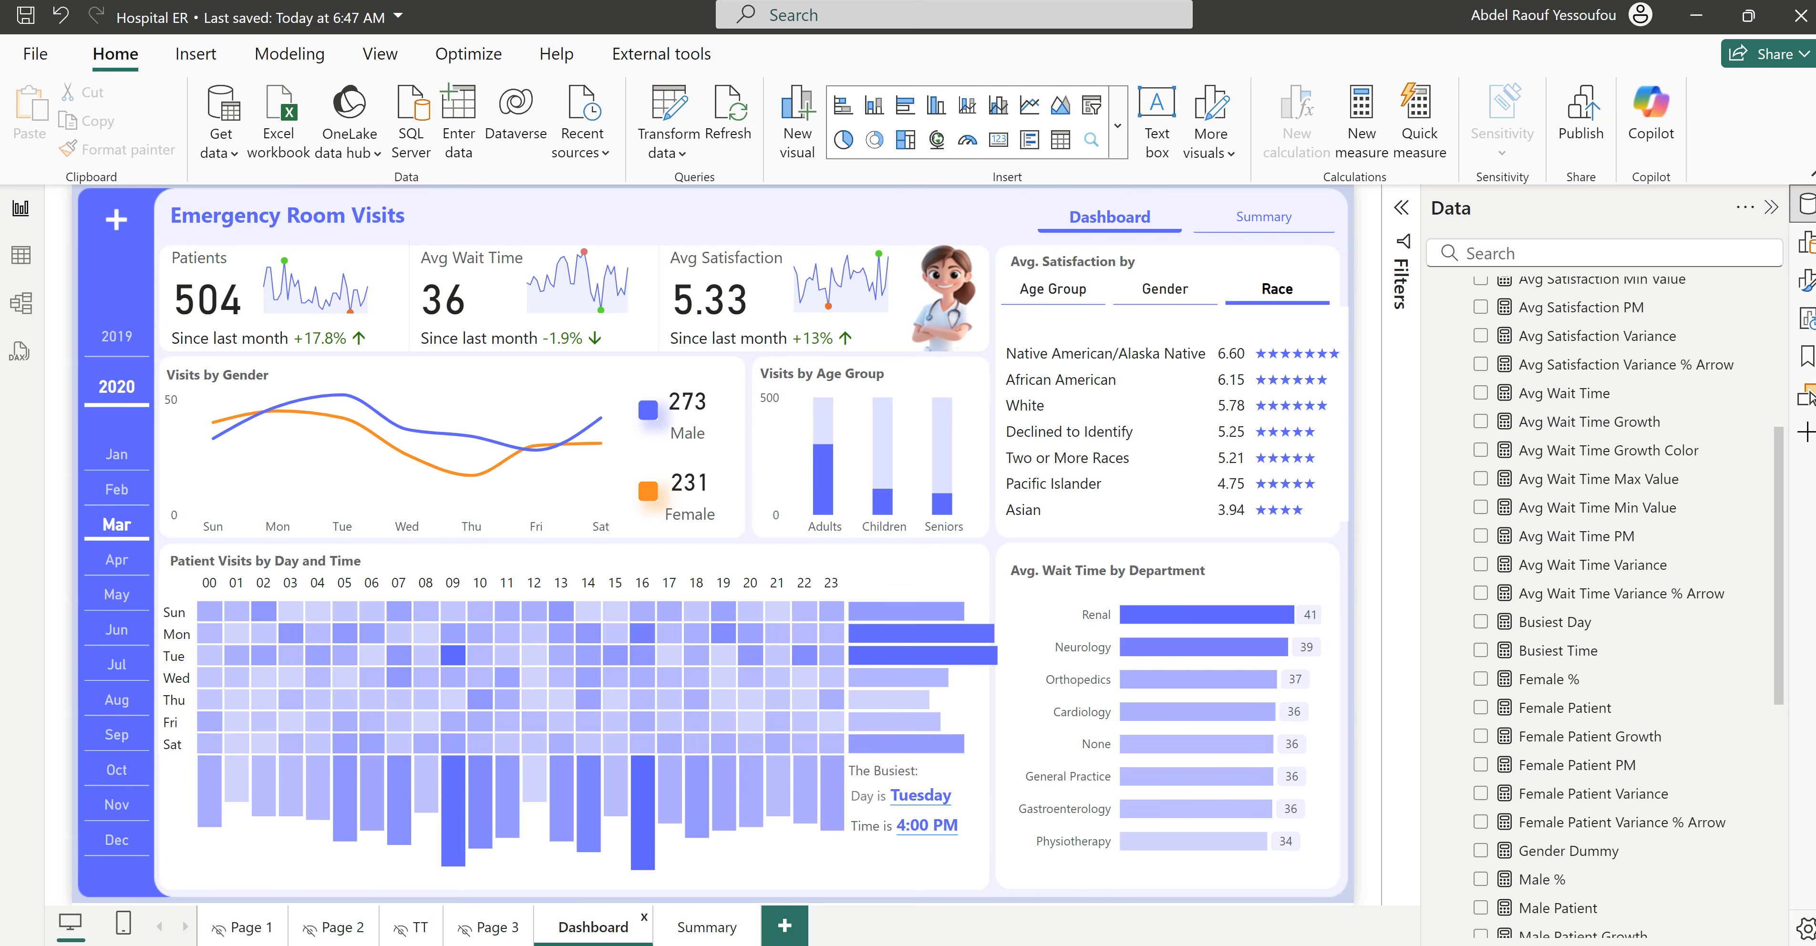
left_click(1194, 924)
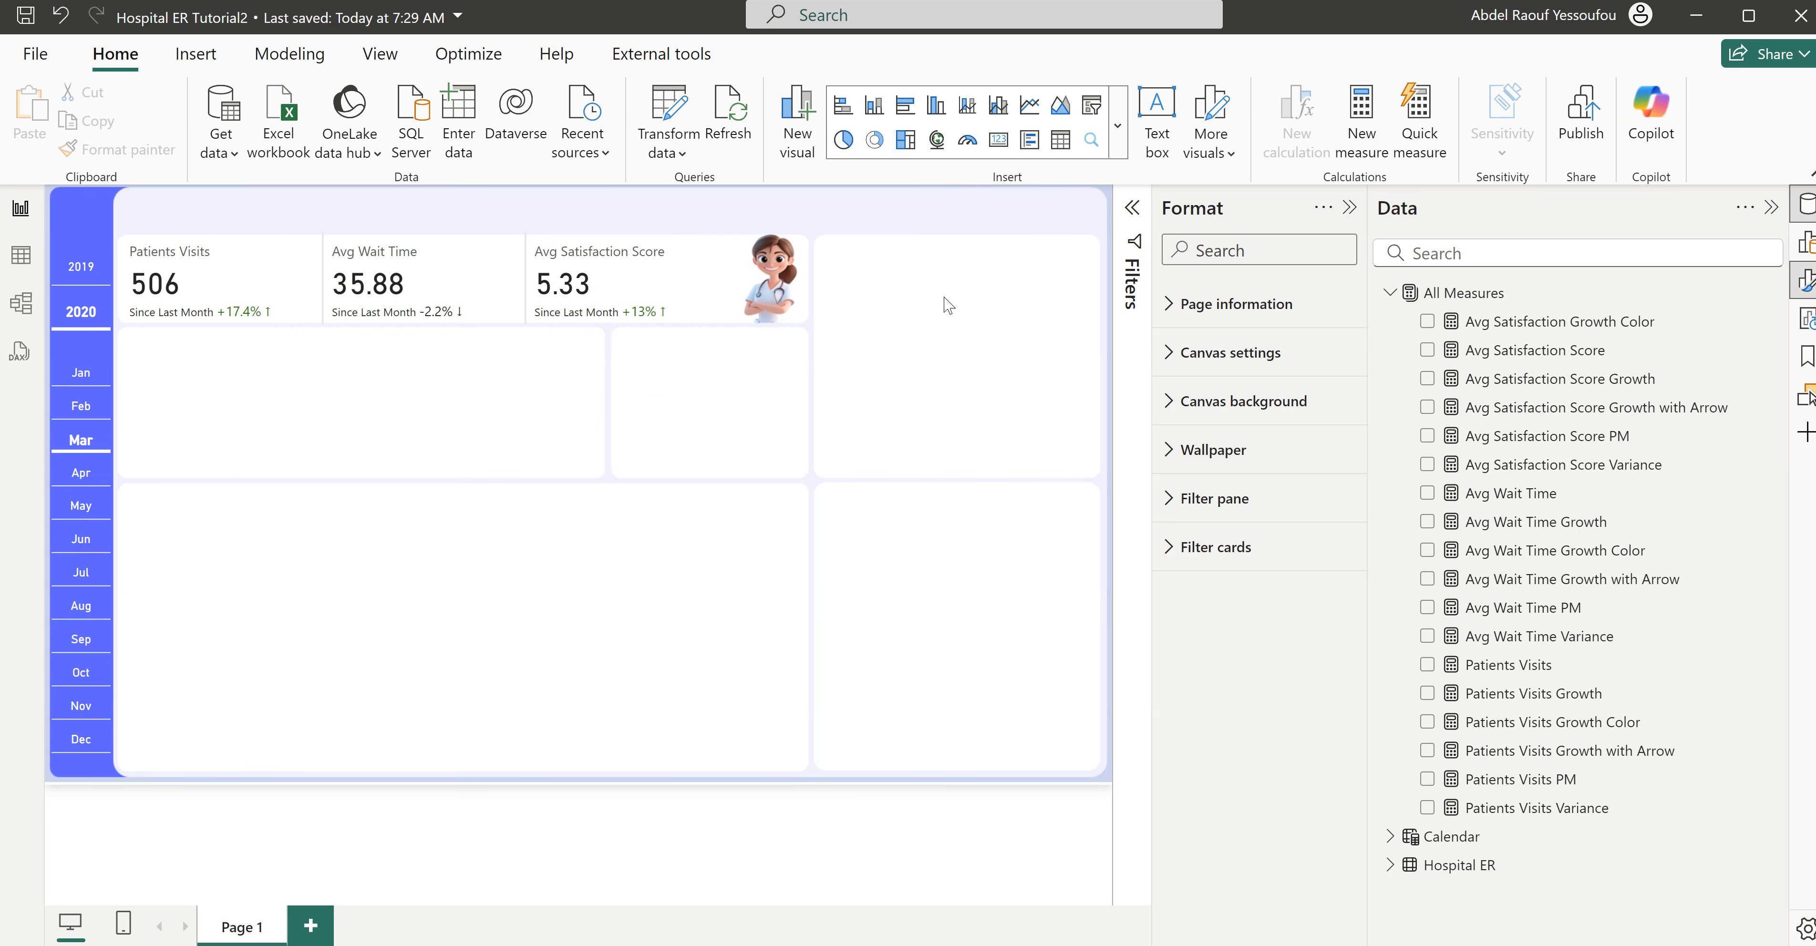
- Insert an area chart in the empty space below the KPI cards with Patients Visits on its Y-axis
left_click(1060, 106)
left_click_drag(924, 261, 556, 503)
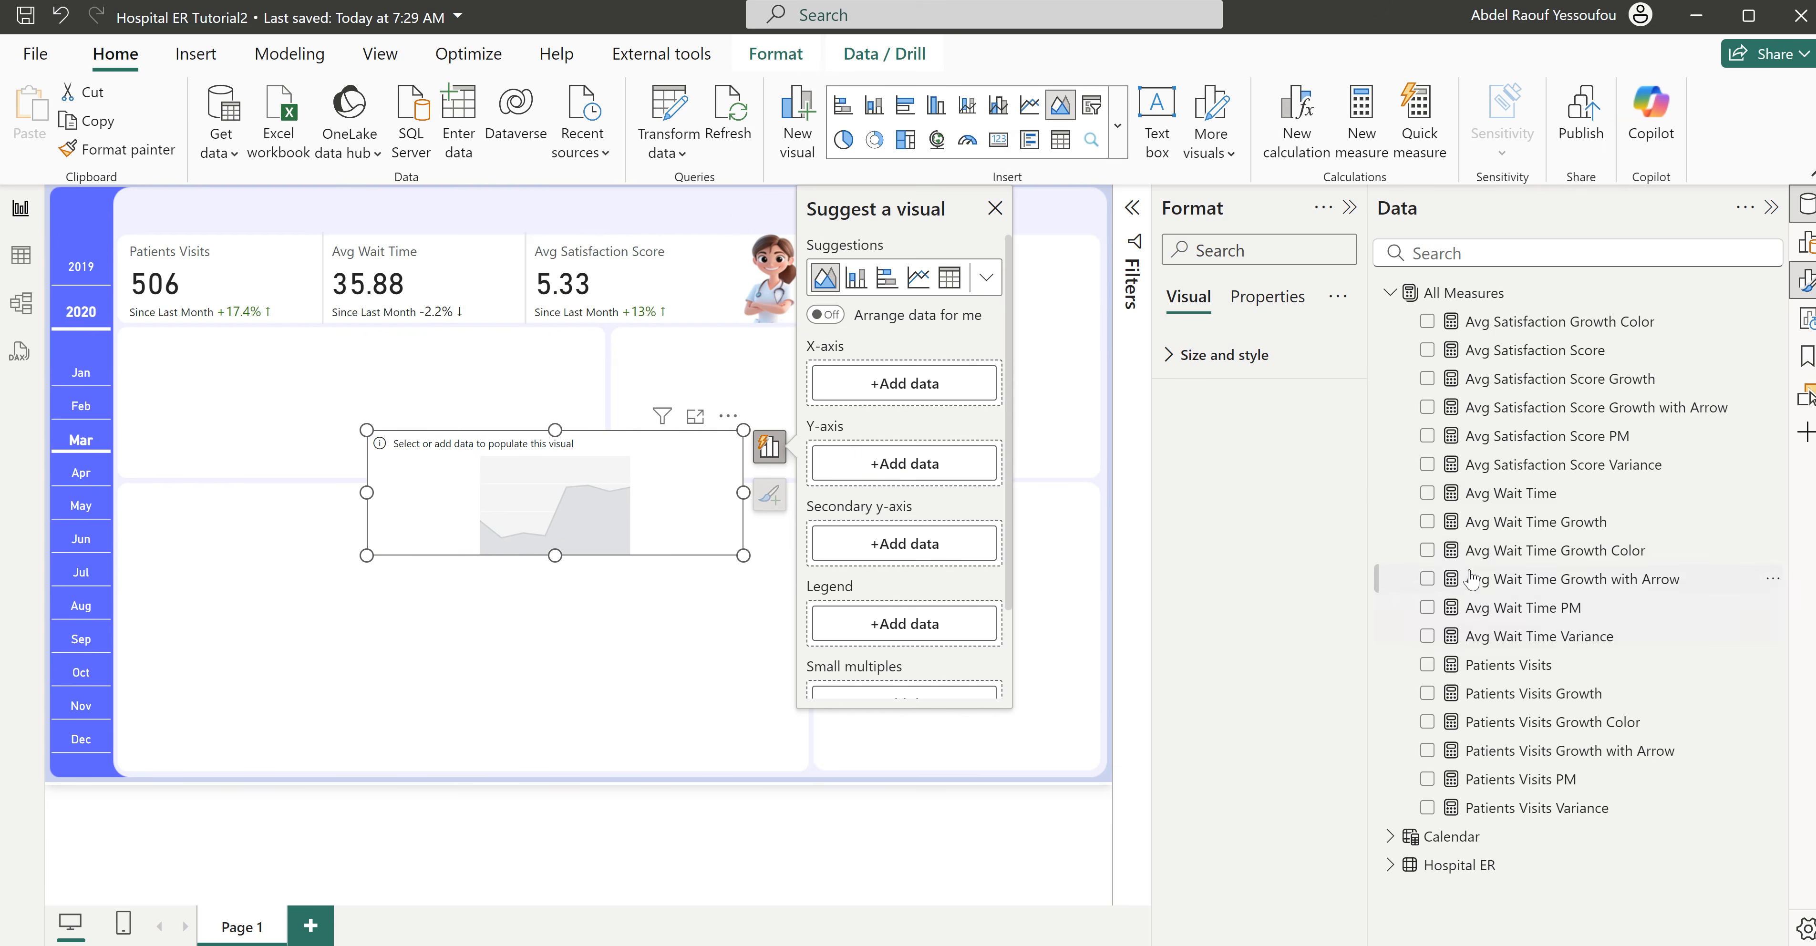
left_click(1428, 667)
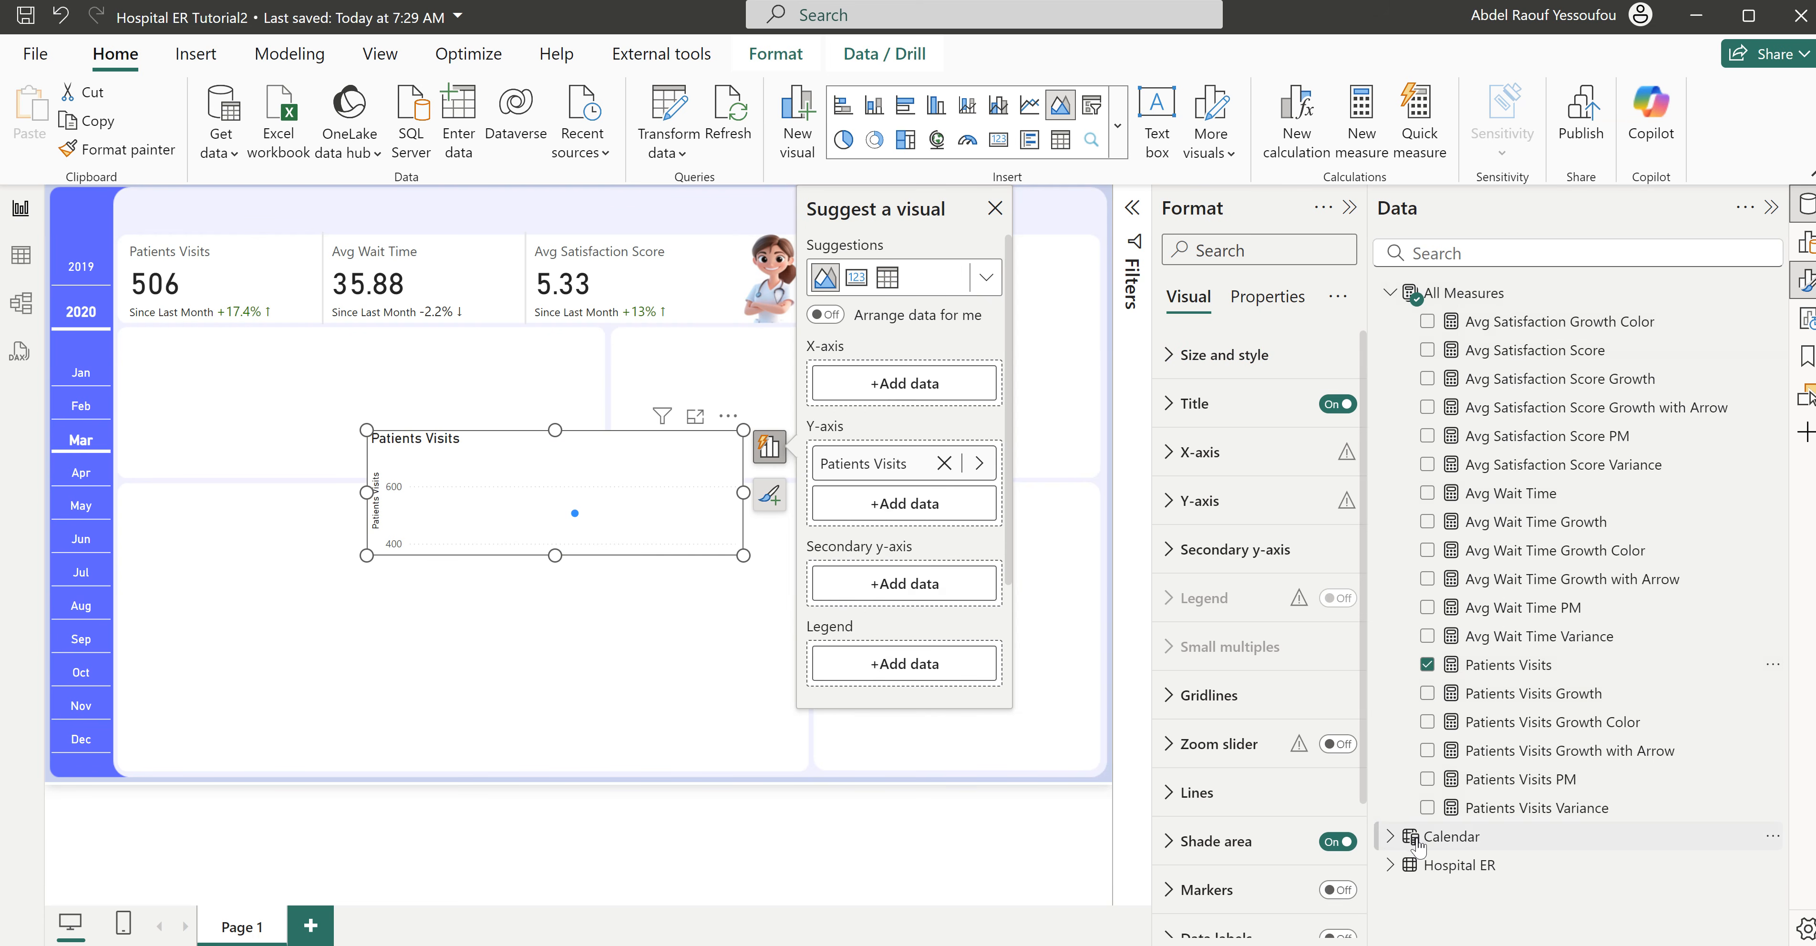
- Set the Calendar table's Day field as the area chart's X-axis instead of a Y-axis value
left_click(1457, 835)
scroll(1456, 827, "down", 3)
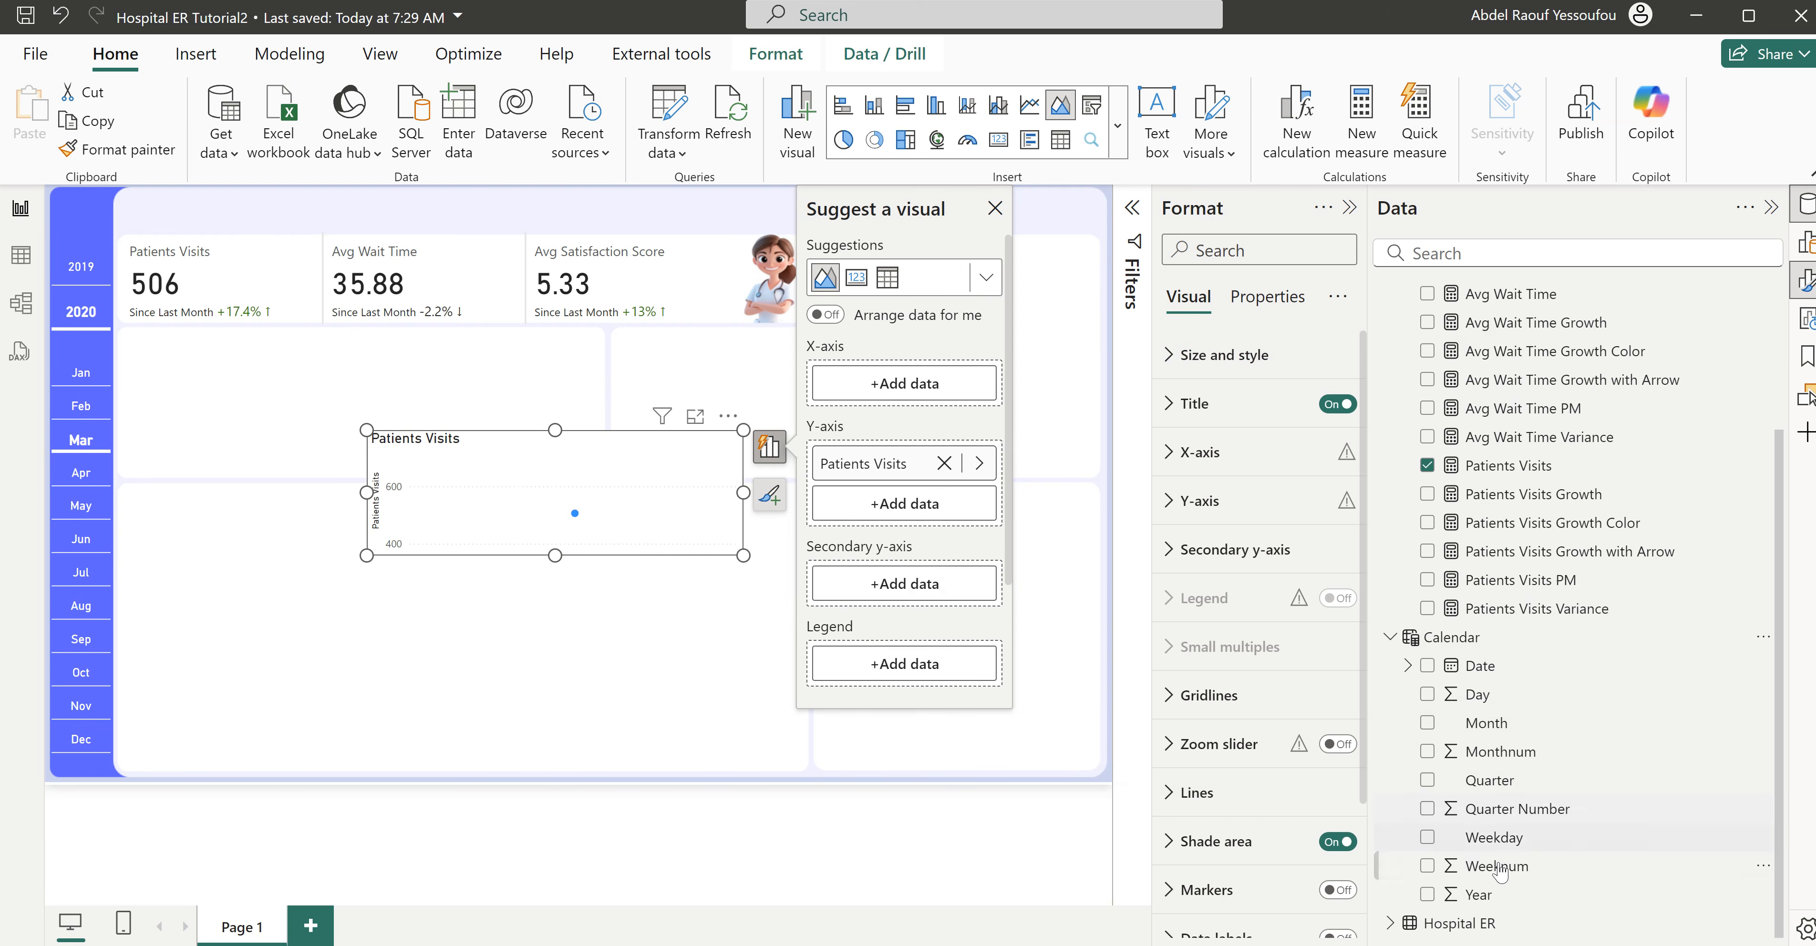
left_click(1427, 837)
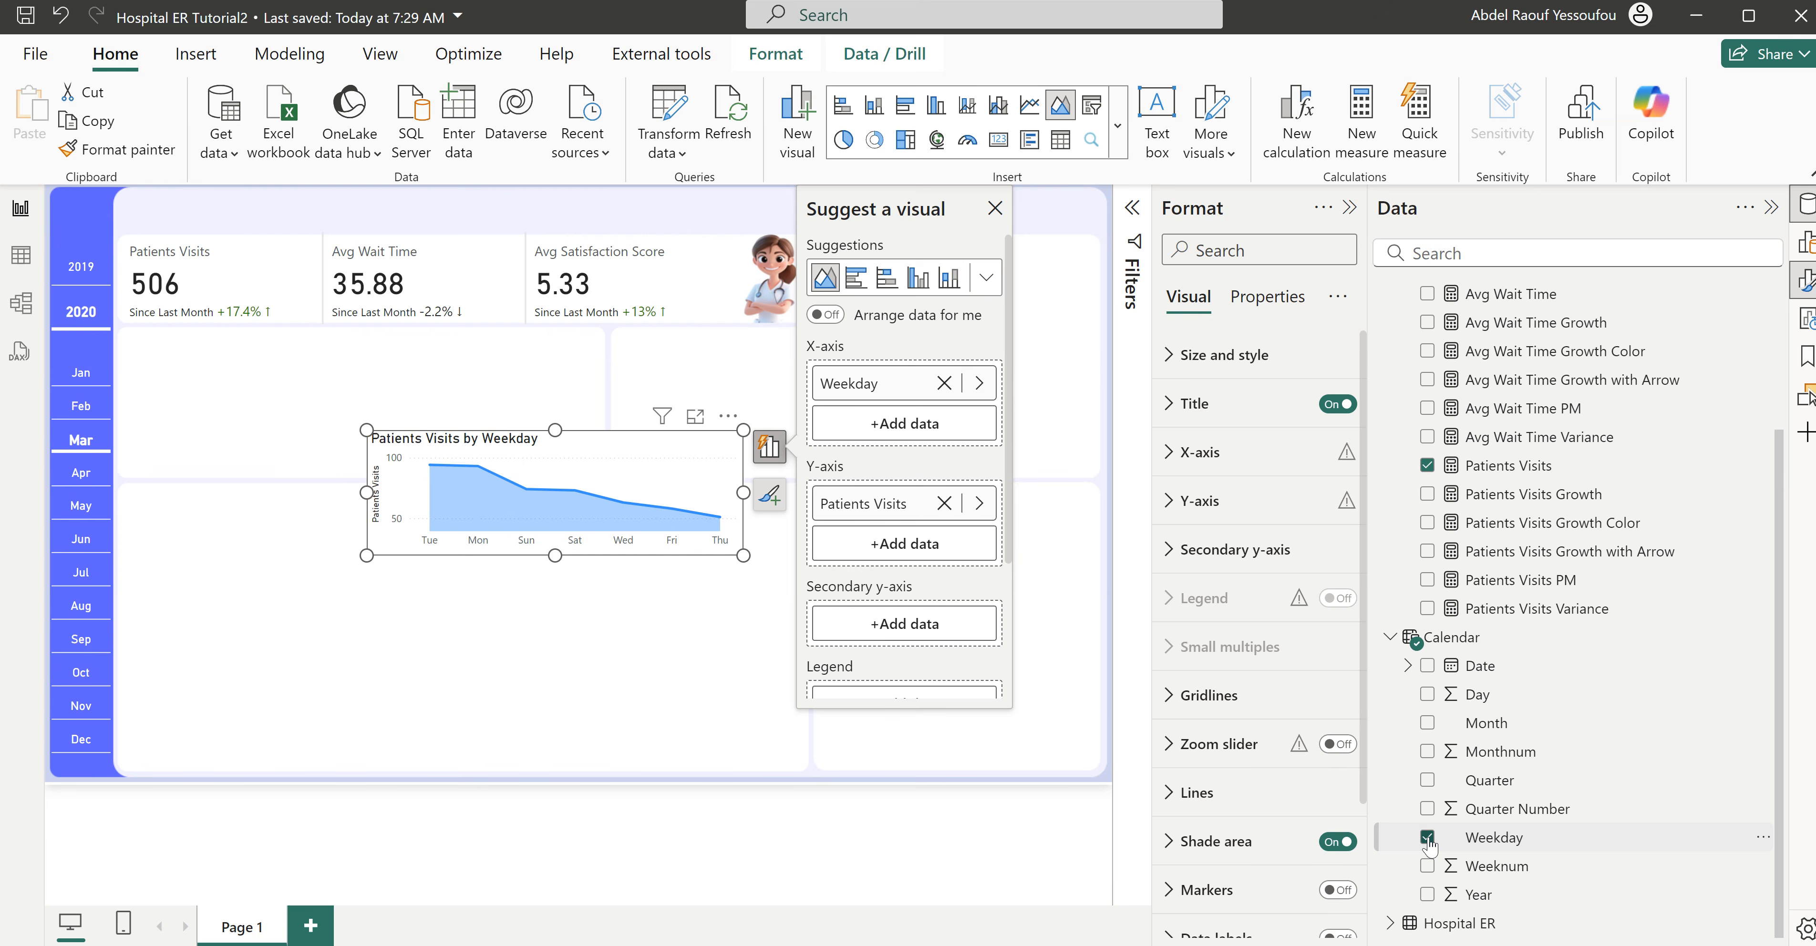
left_click(1427, 838)
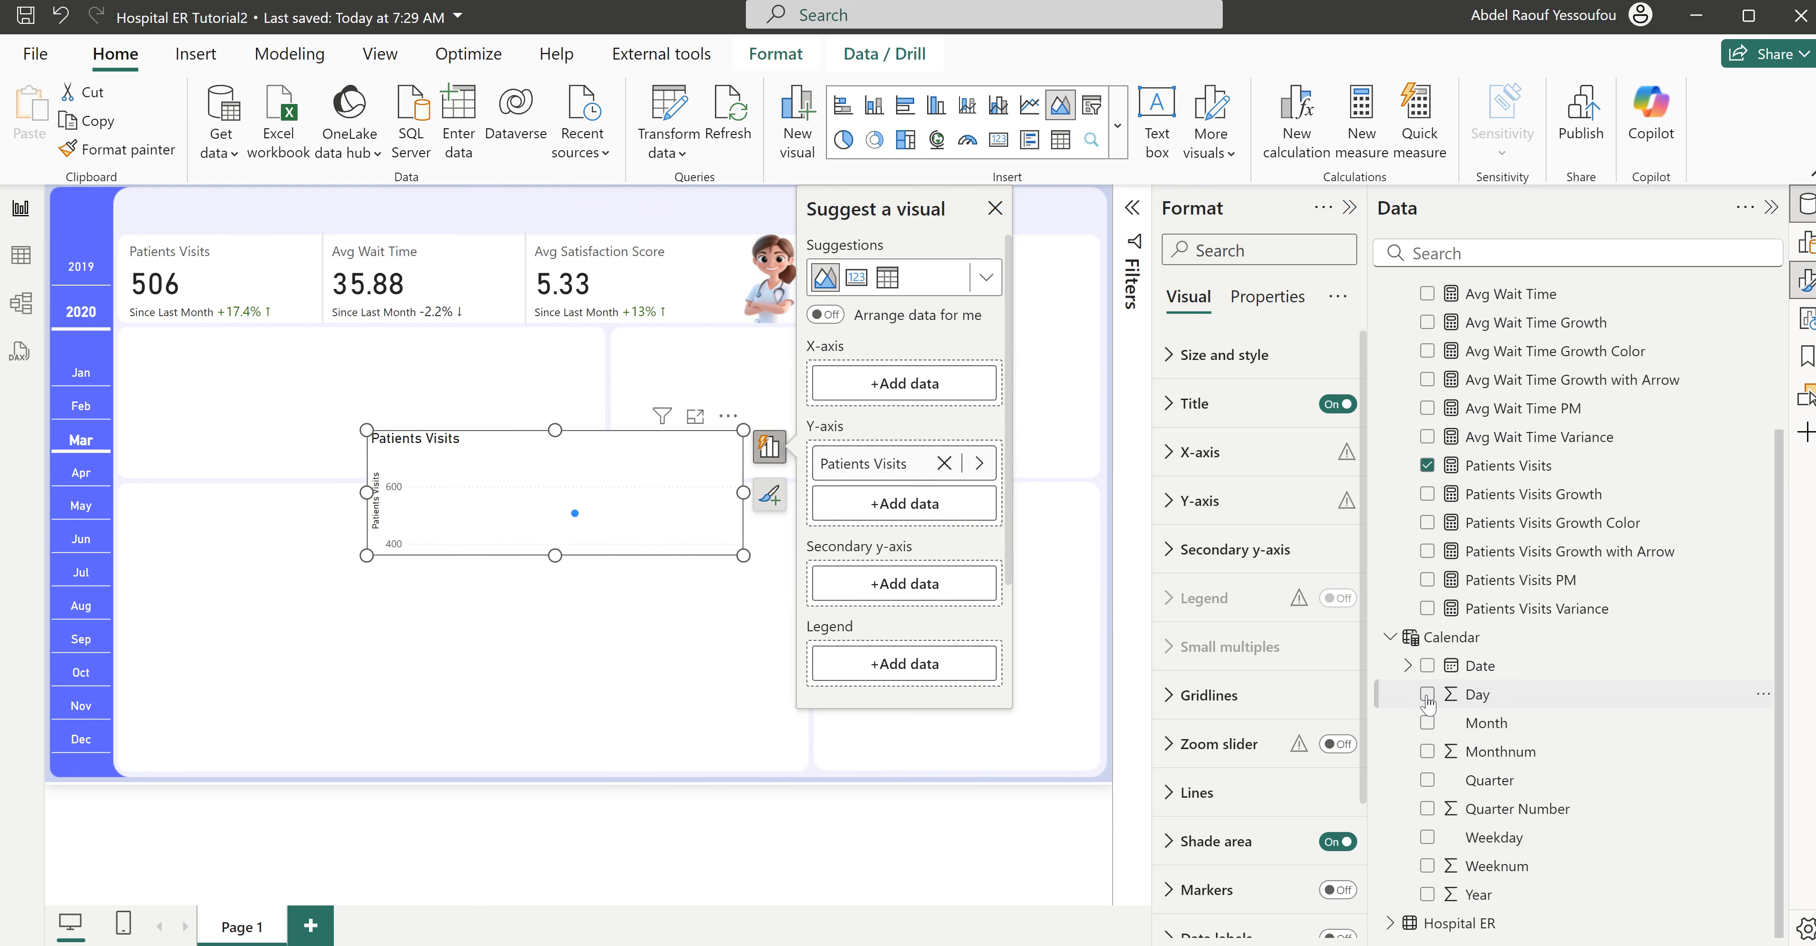
left_click(1427, 697)
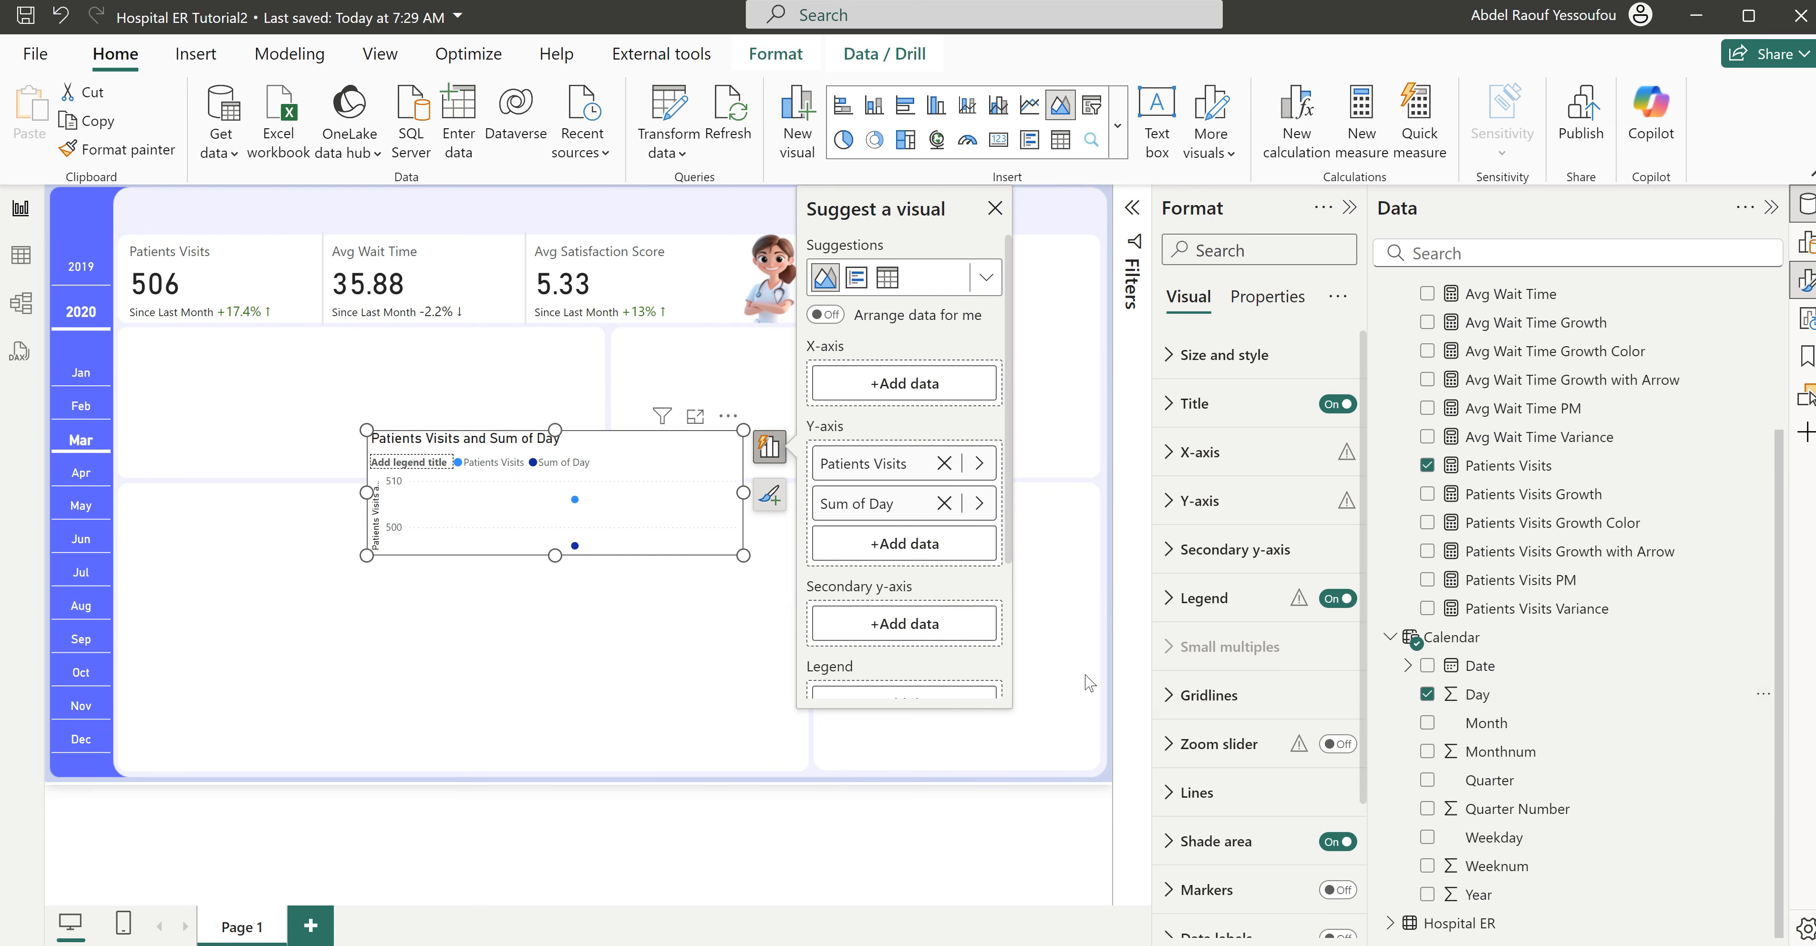
left_click_drag(874, 503, 885, 392)
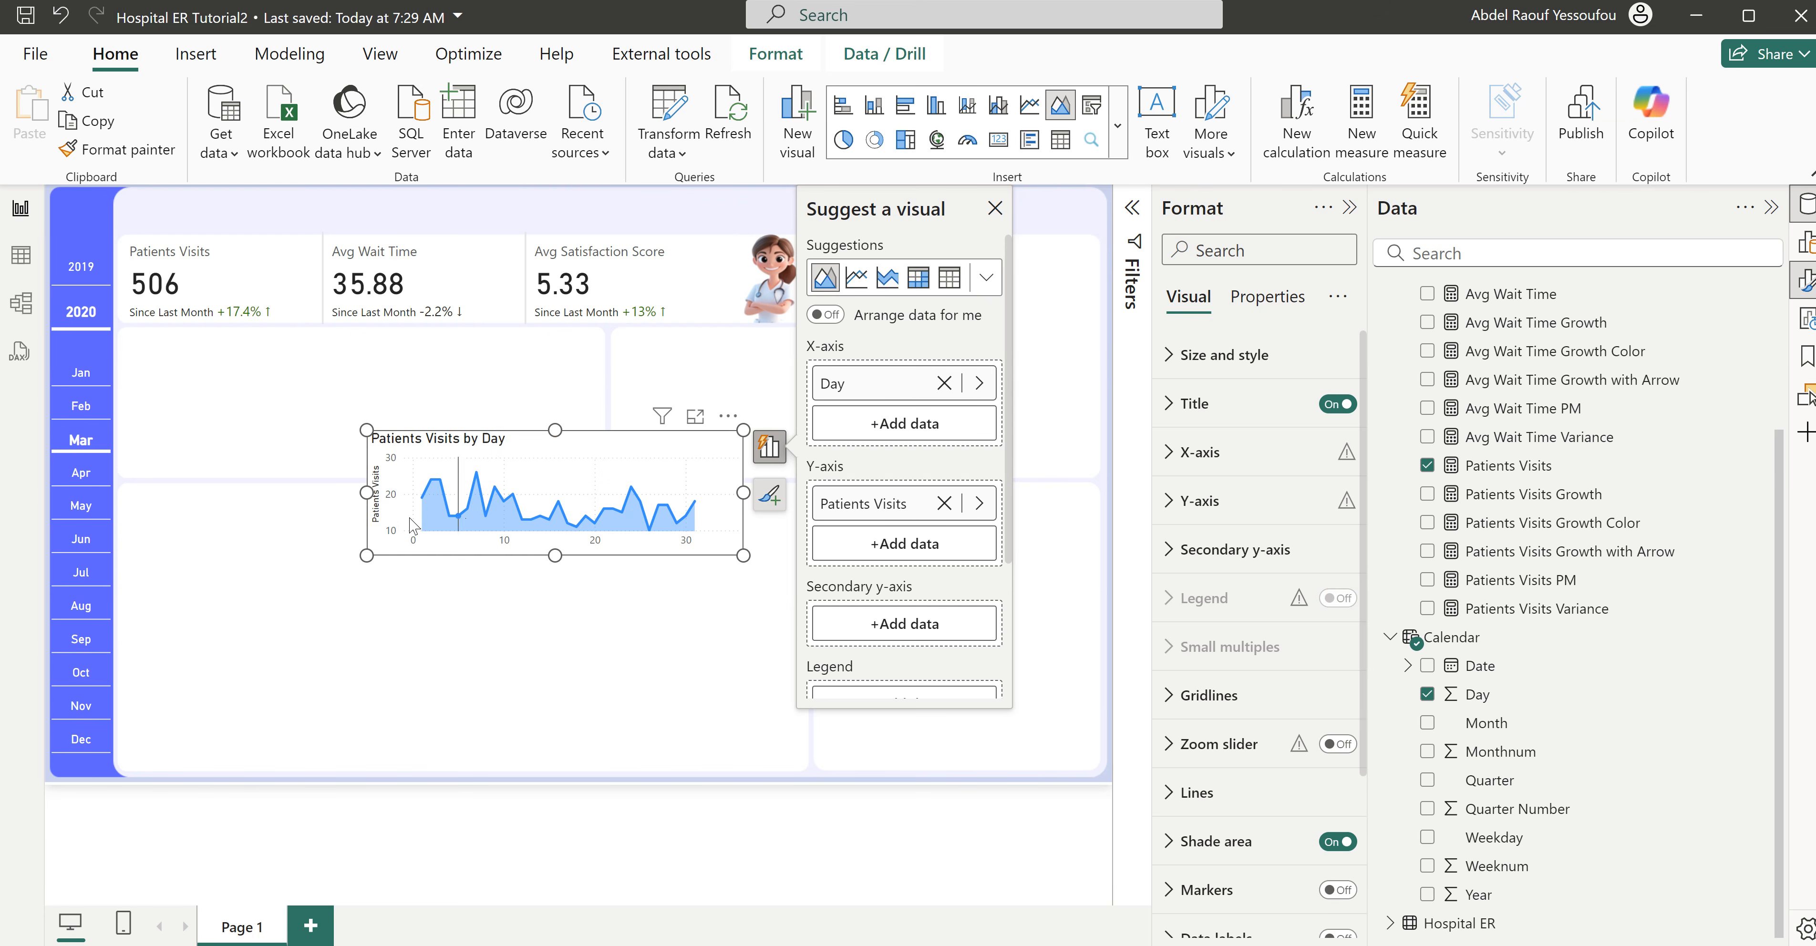
- Move the area chart just below the KPI cards and turn off its title and X-axis values
left_click_drag(433, 441, 305, 370)
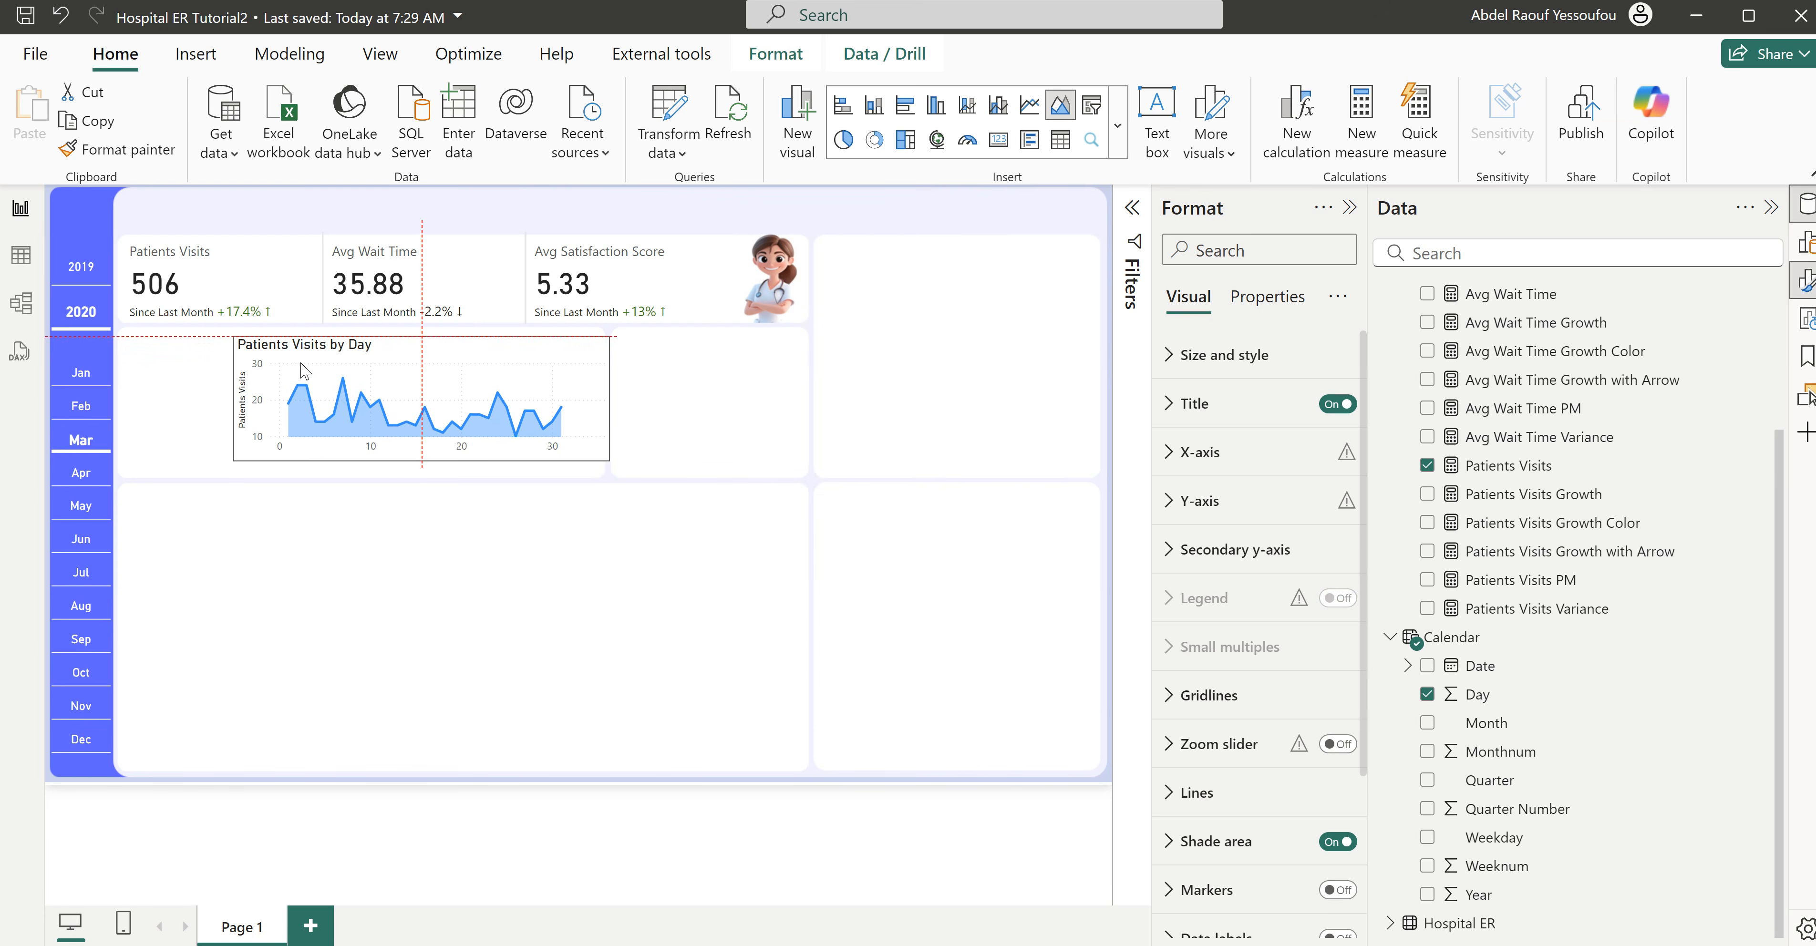
left_click(1337, 404)
left_click(1212, 459)
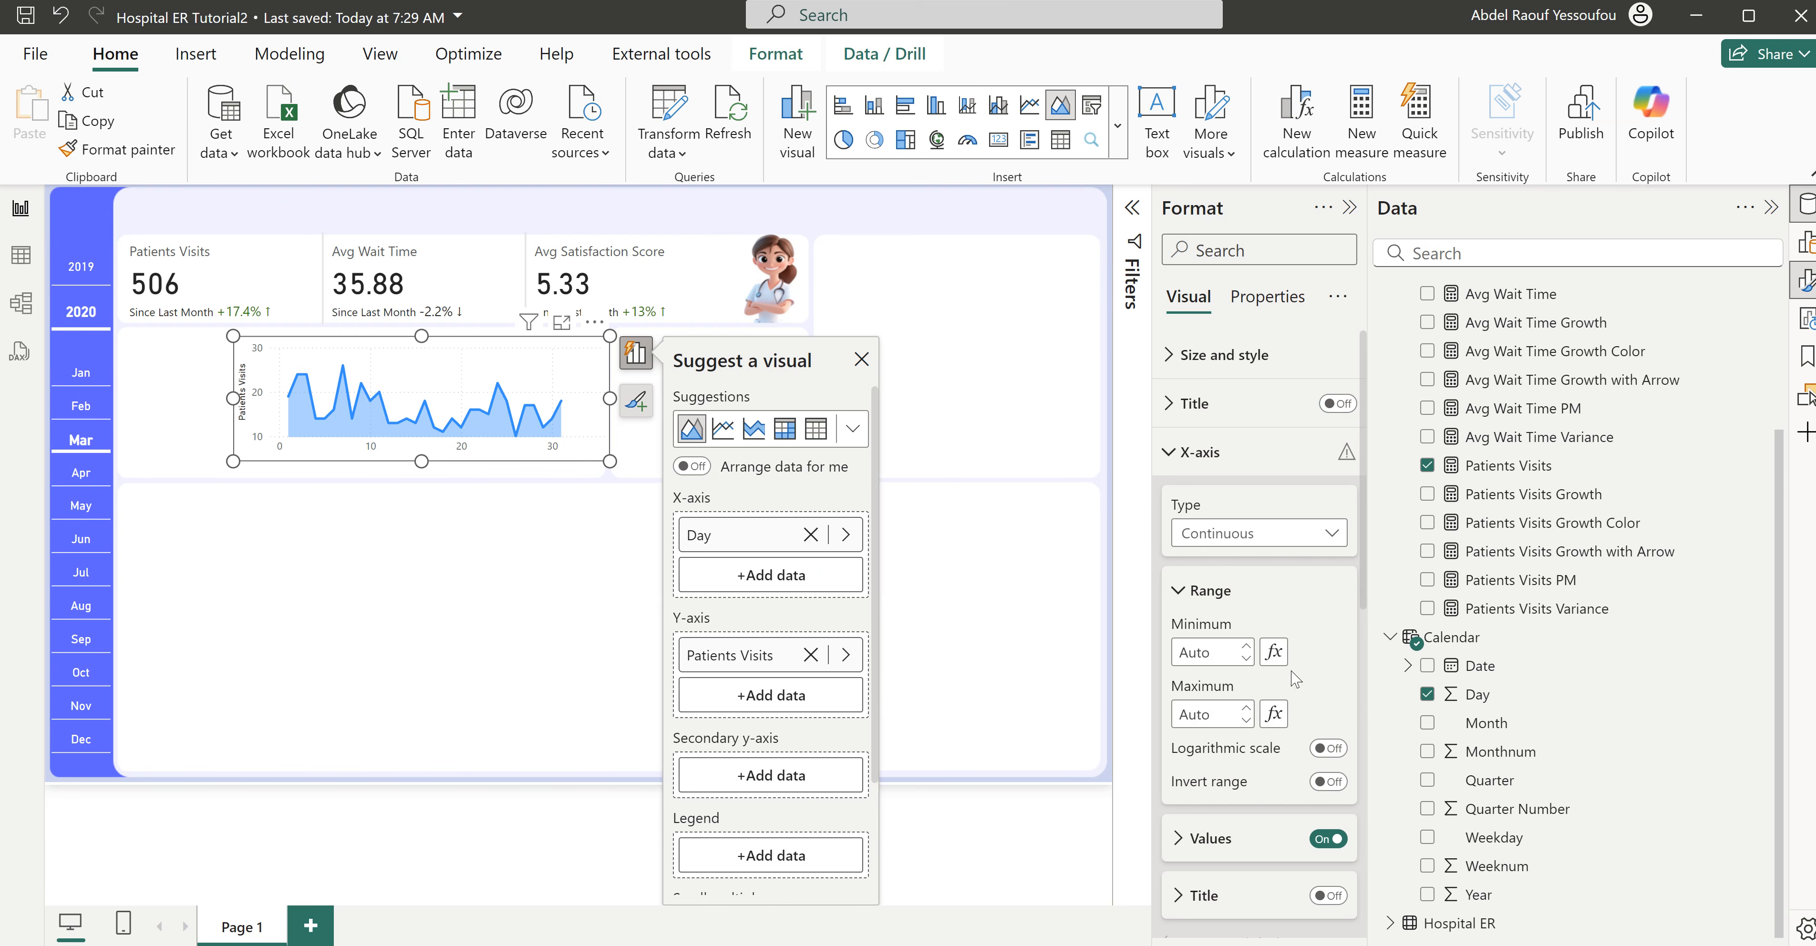
left_click(1320, 839)
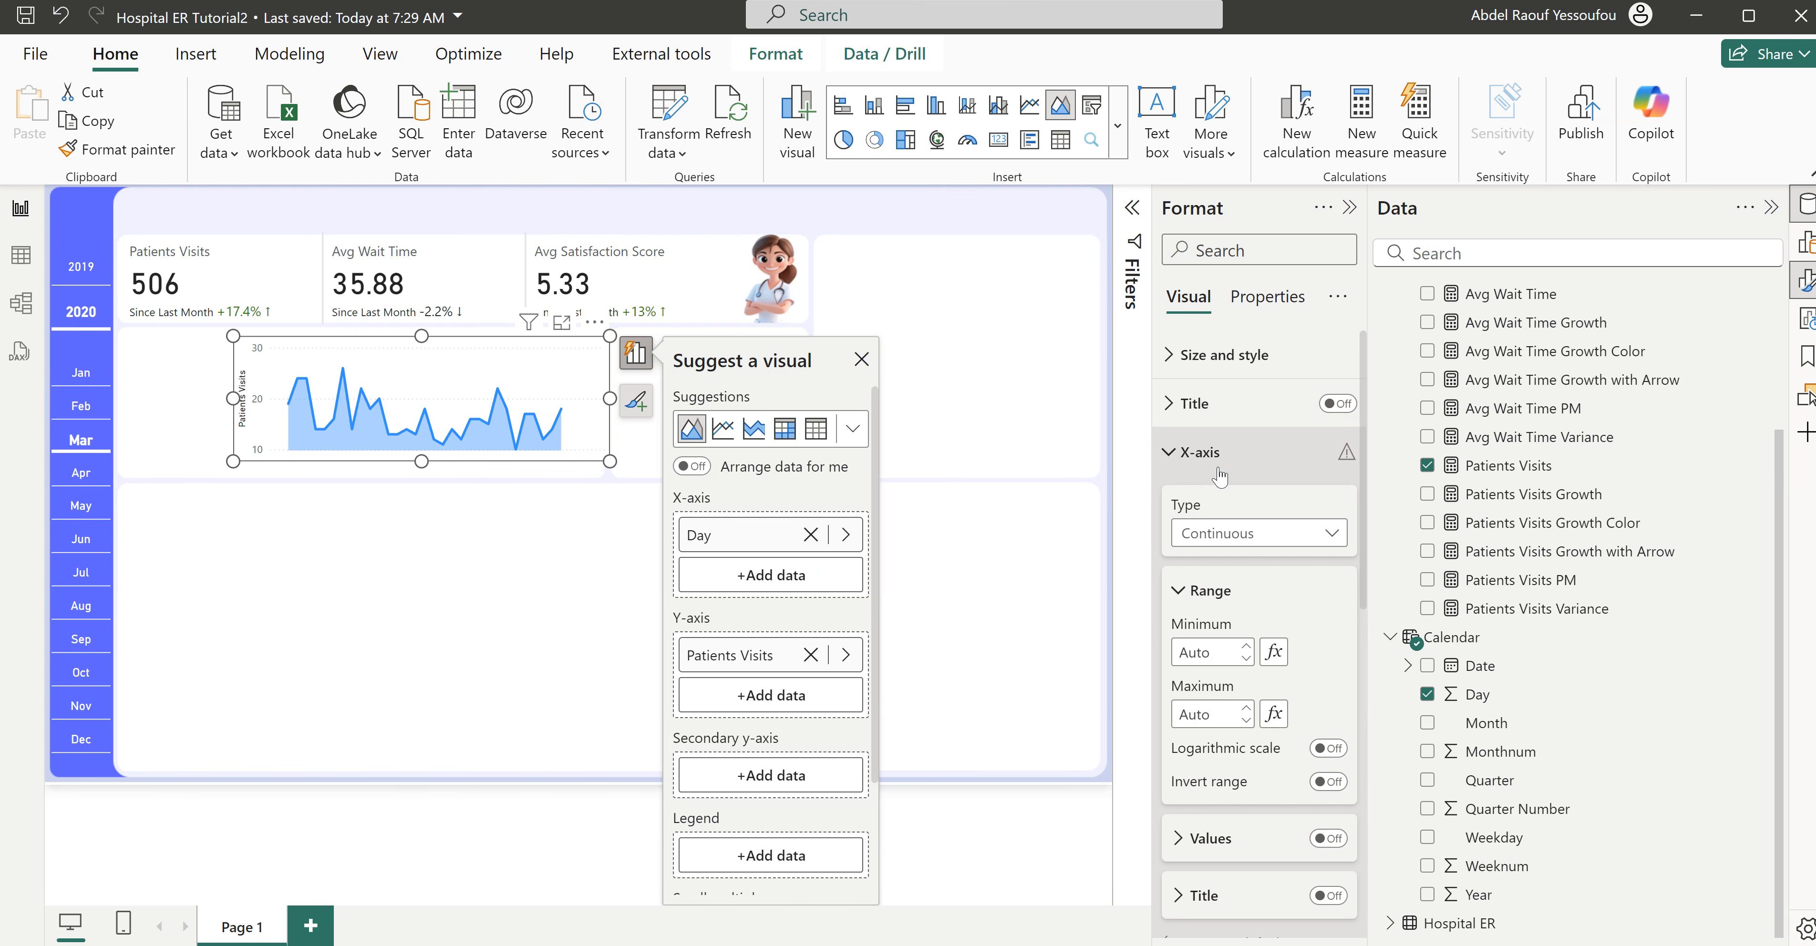
left_click(1207, 455)
left_click(1207, 455)
left_click(1208, 462)
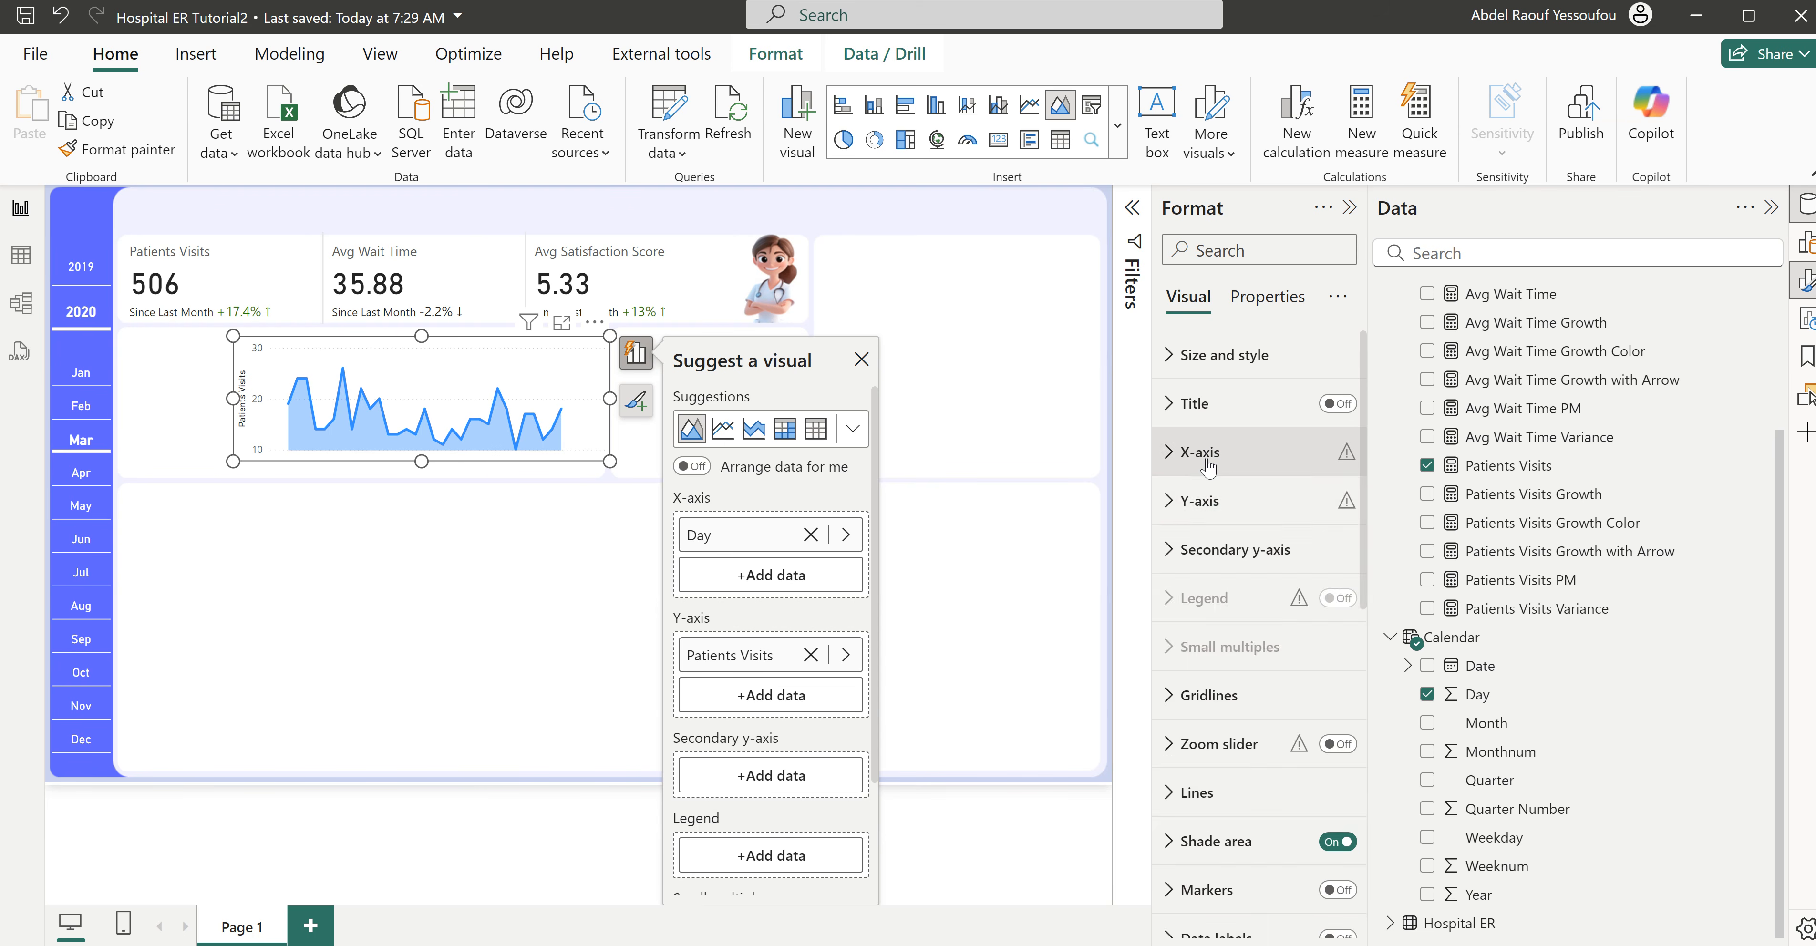
- Turn off the area chart's Y-axis values and Y-axis title, and reduce the chart's height
left_click(1203, 502)
scroll(1313, 592, "down", 3)
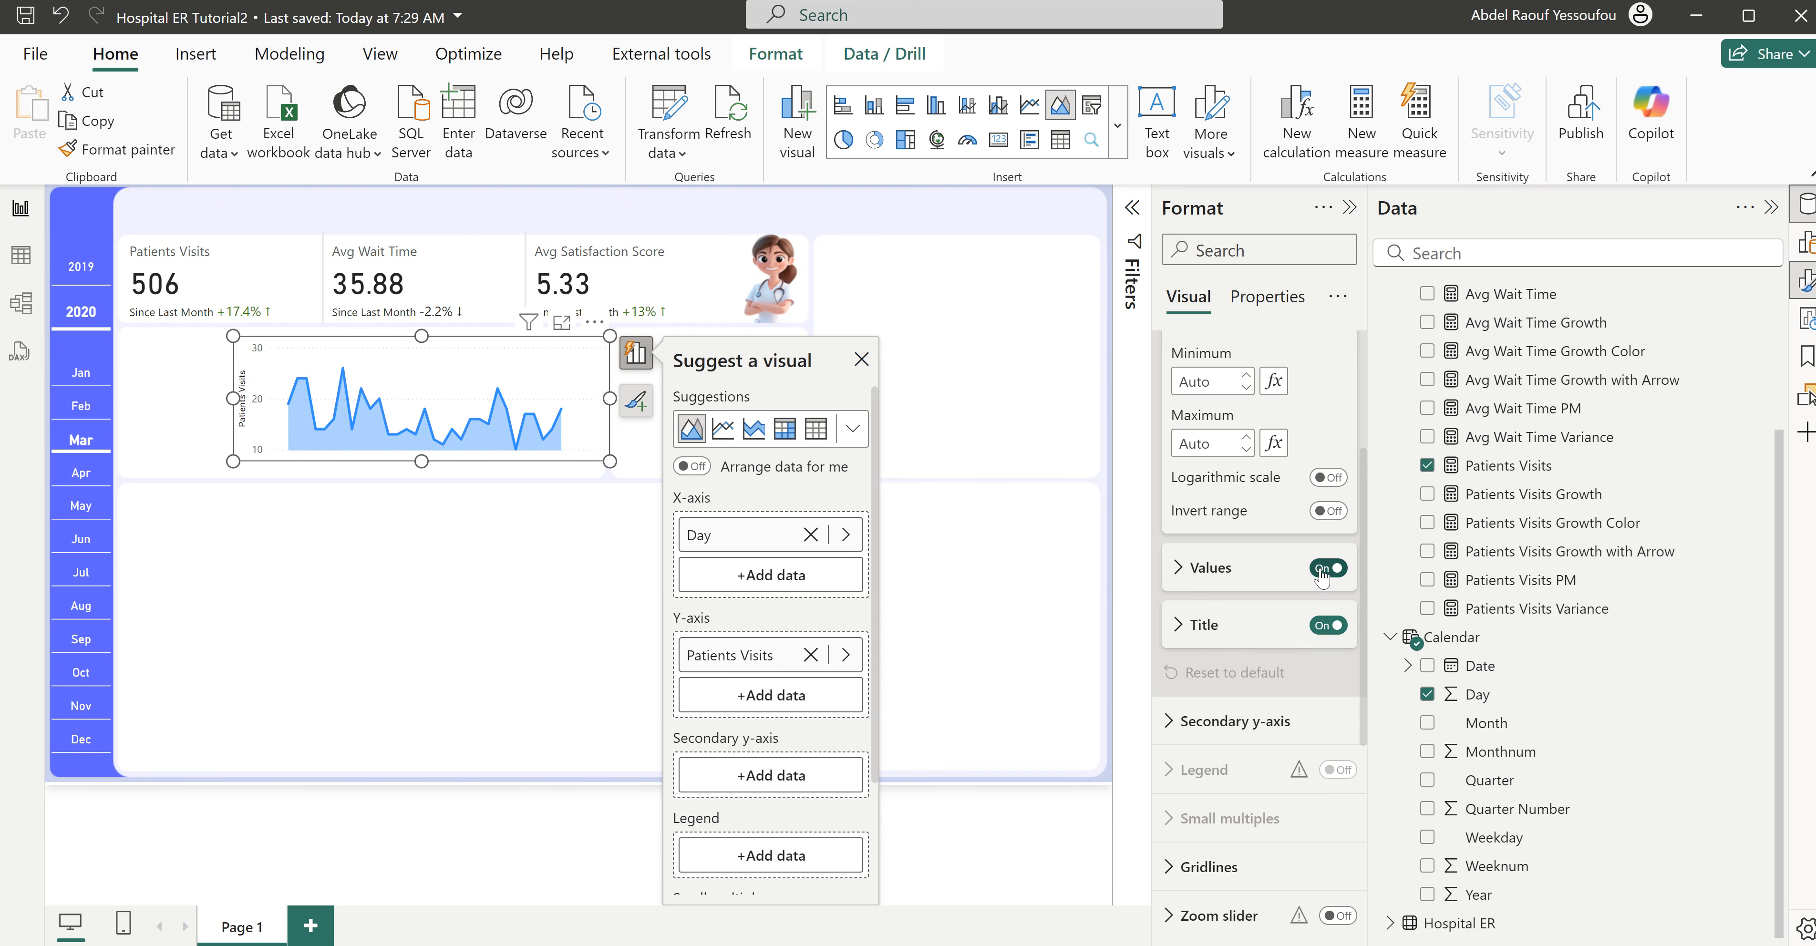
left_click(1327, 568)
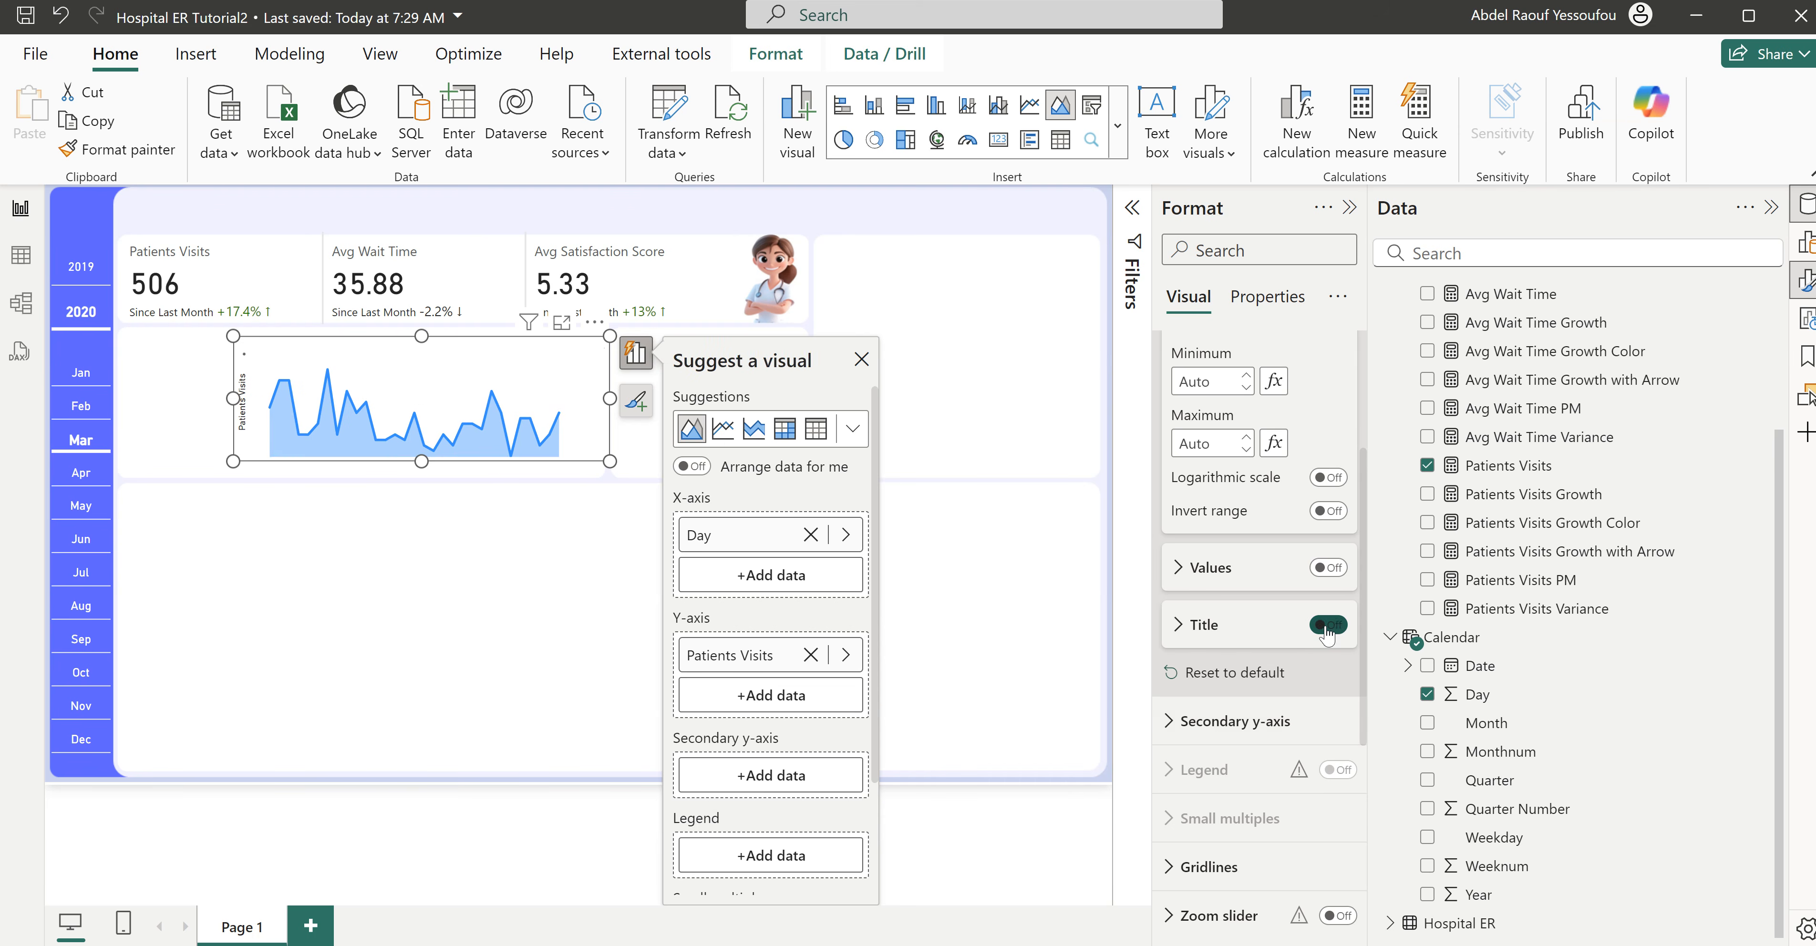
left_click(1328, 626)
left_click_drag(421, 461, 428, 445)
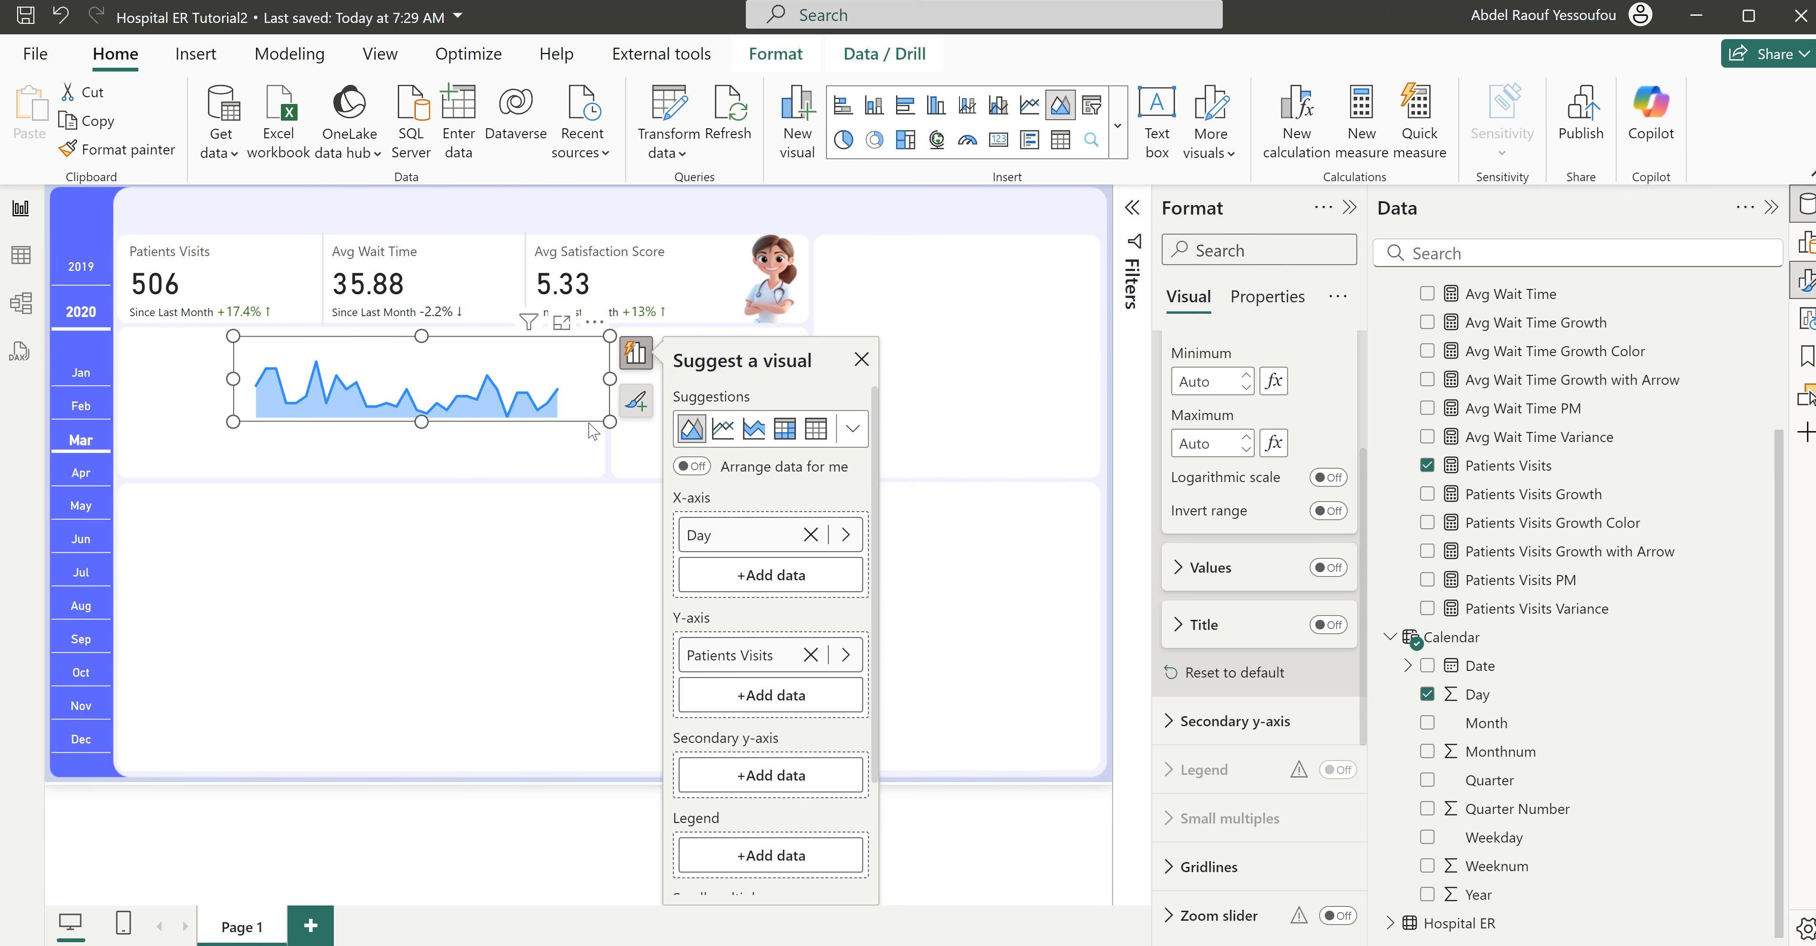
- Set the area chart's line color to #605BFF
scroll(1202, 680, "up", 3)
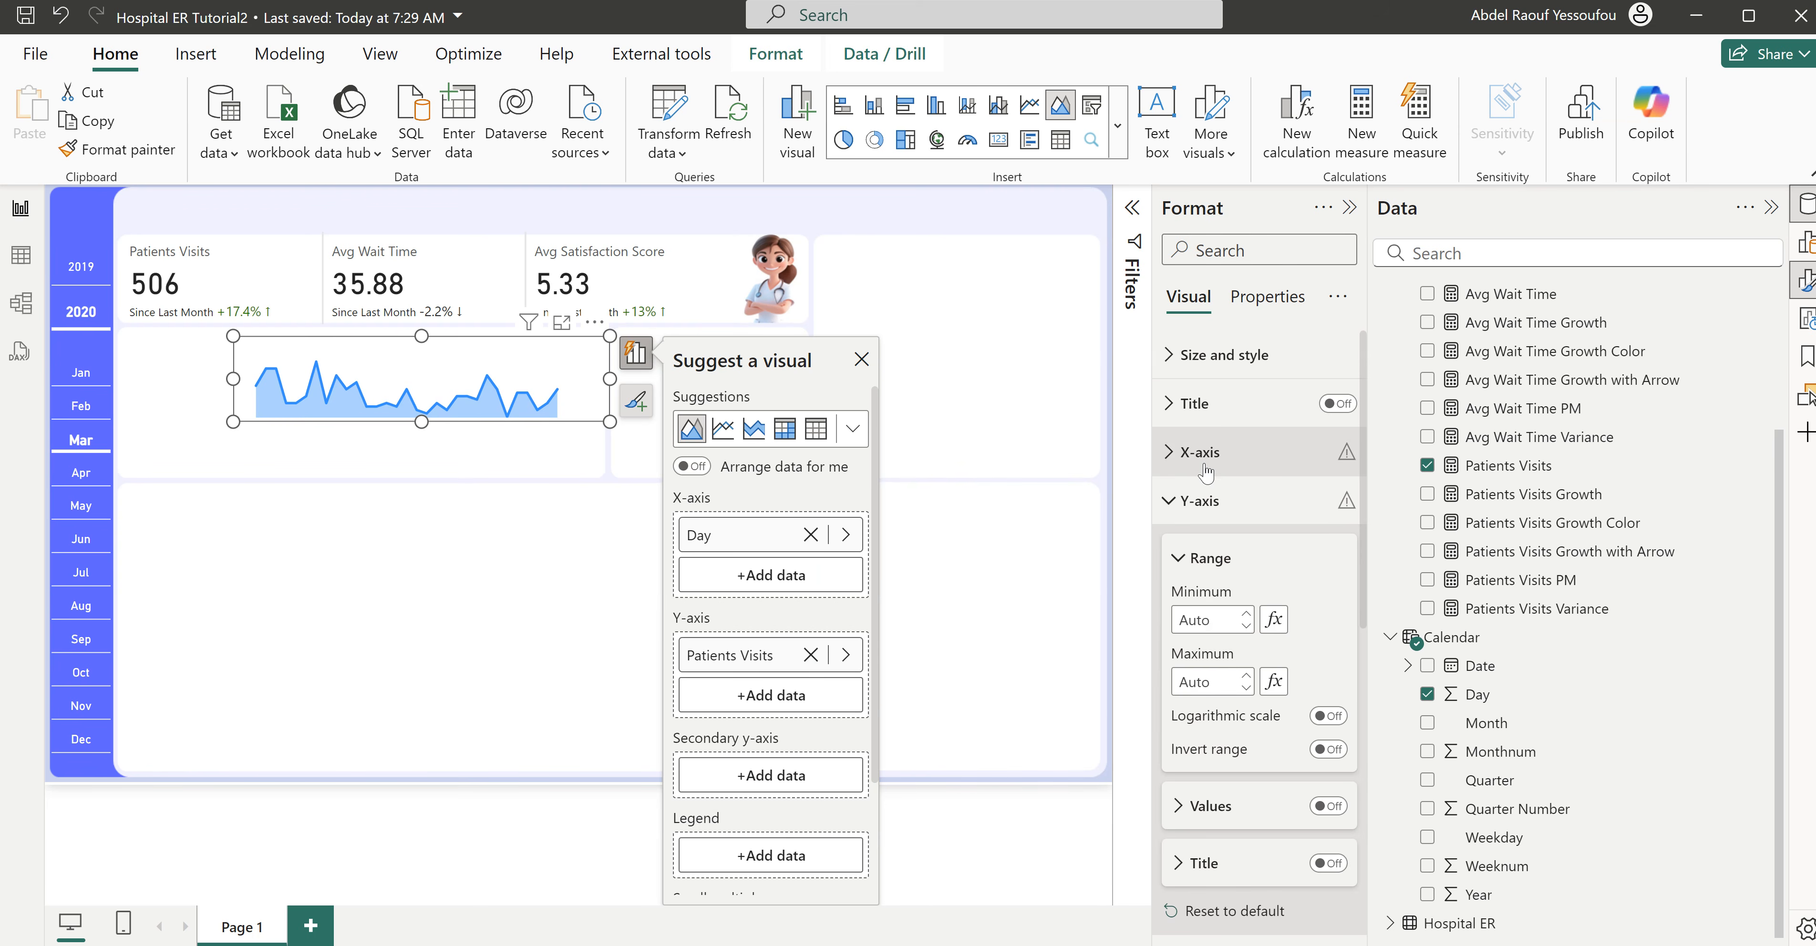
left_click(1191, 506)
left_click(1214, 792)
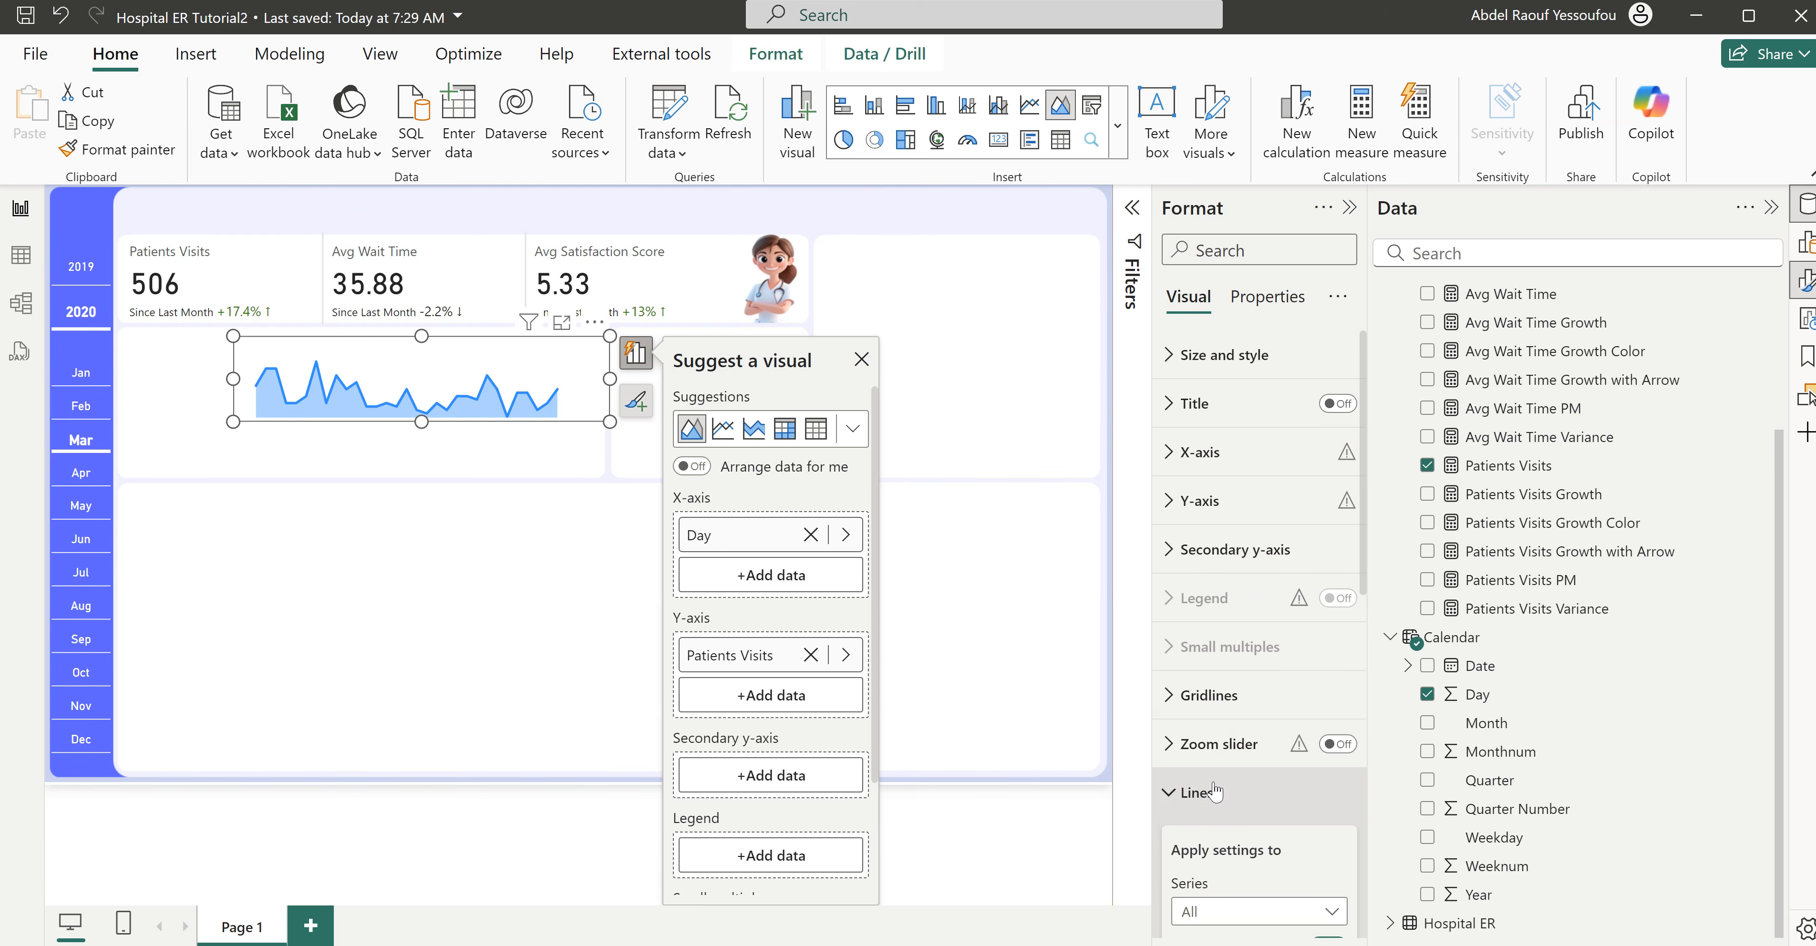
scroll(1214, 793, "down", 5)
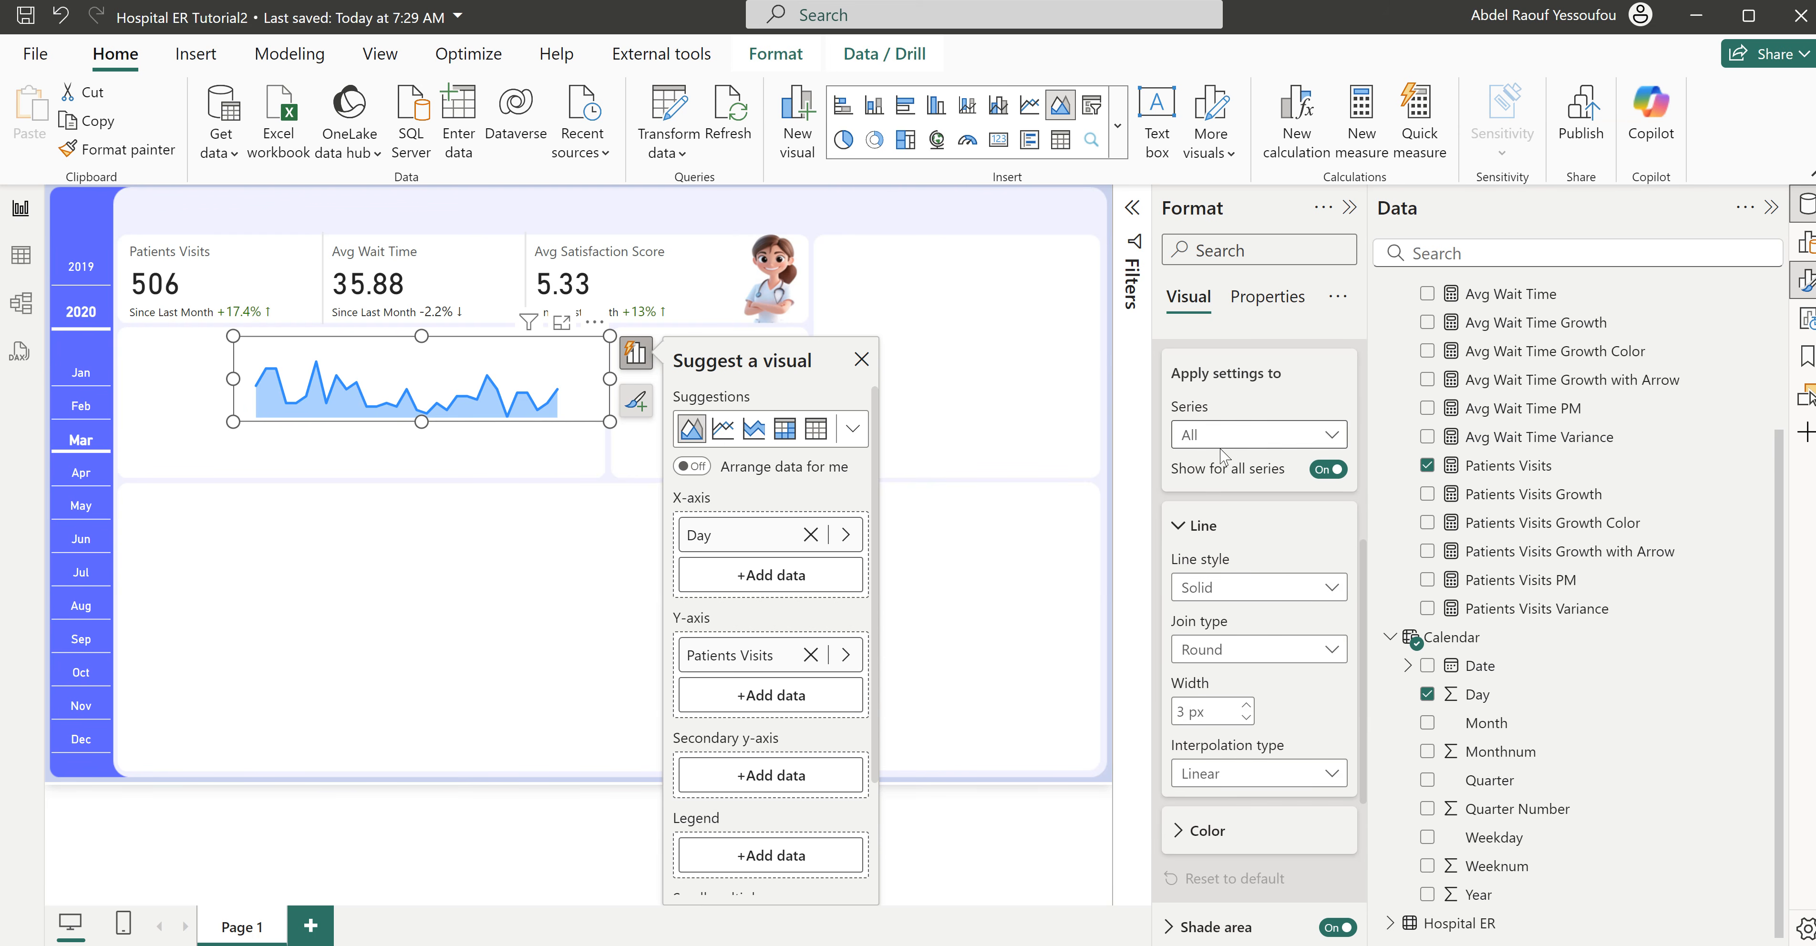
scroll(1237, 751, "down", 3)
left_click(1206, 594)
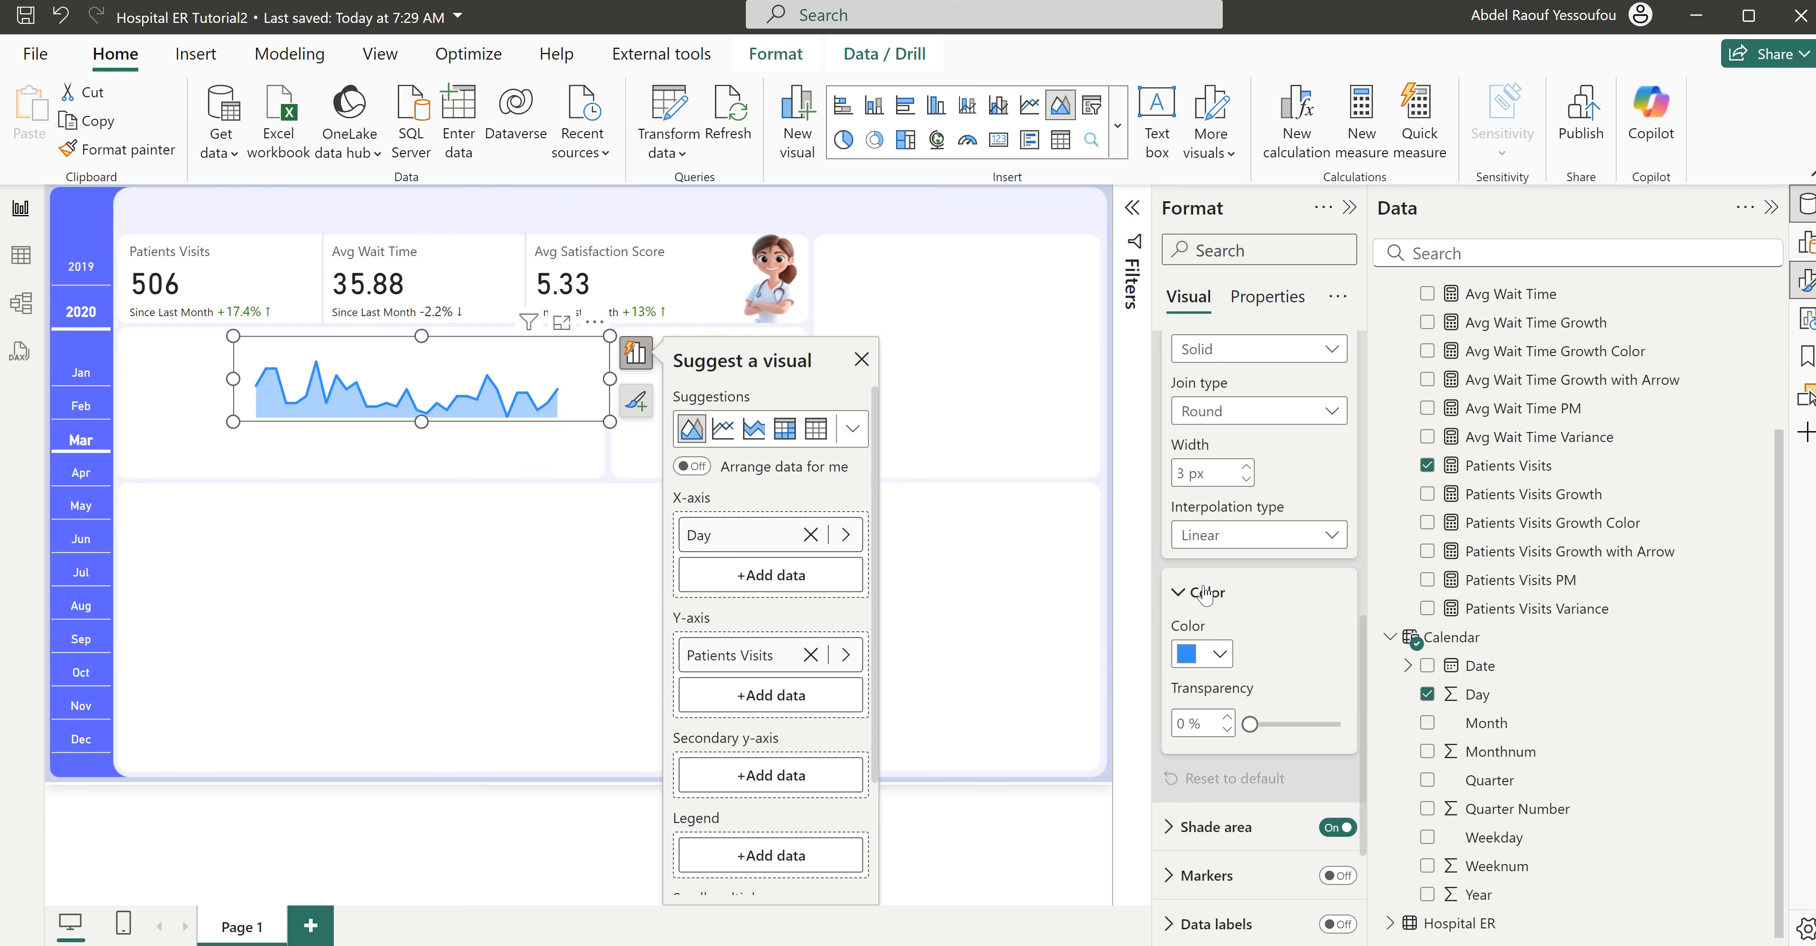
left_click(1219, 654)
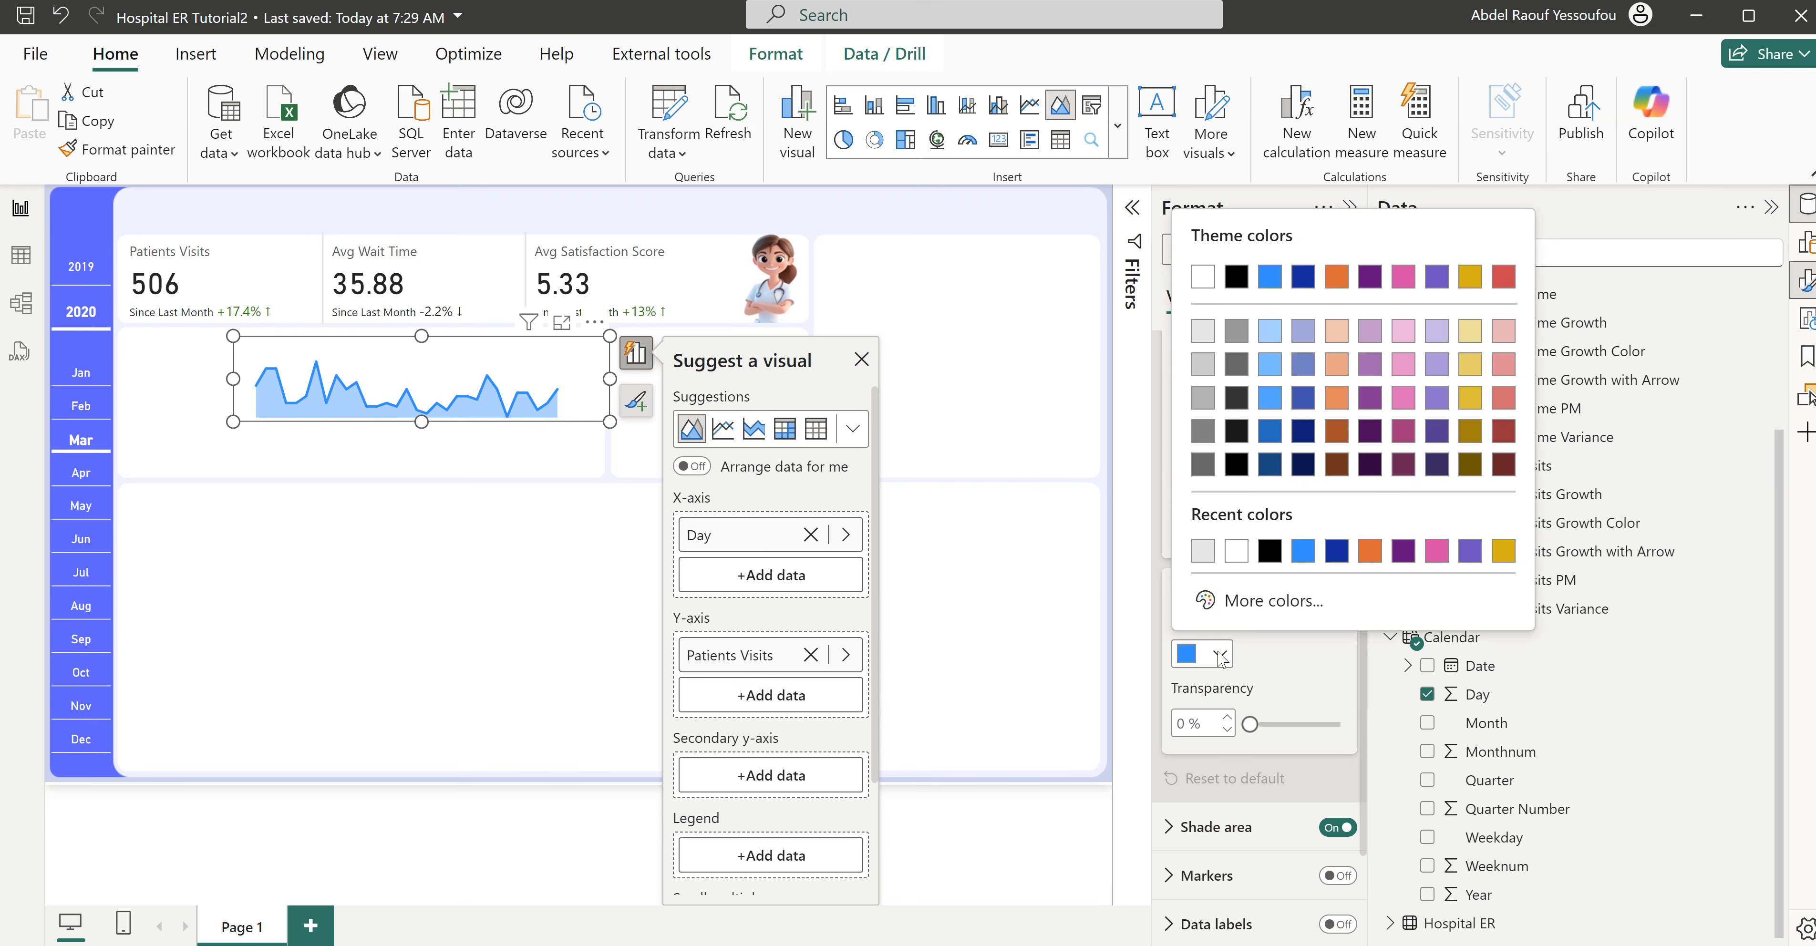
left_click(1256, 601)
type("#605BFF")
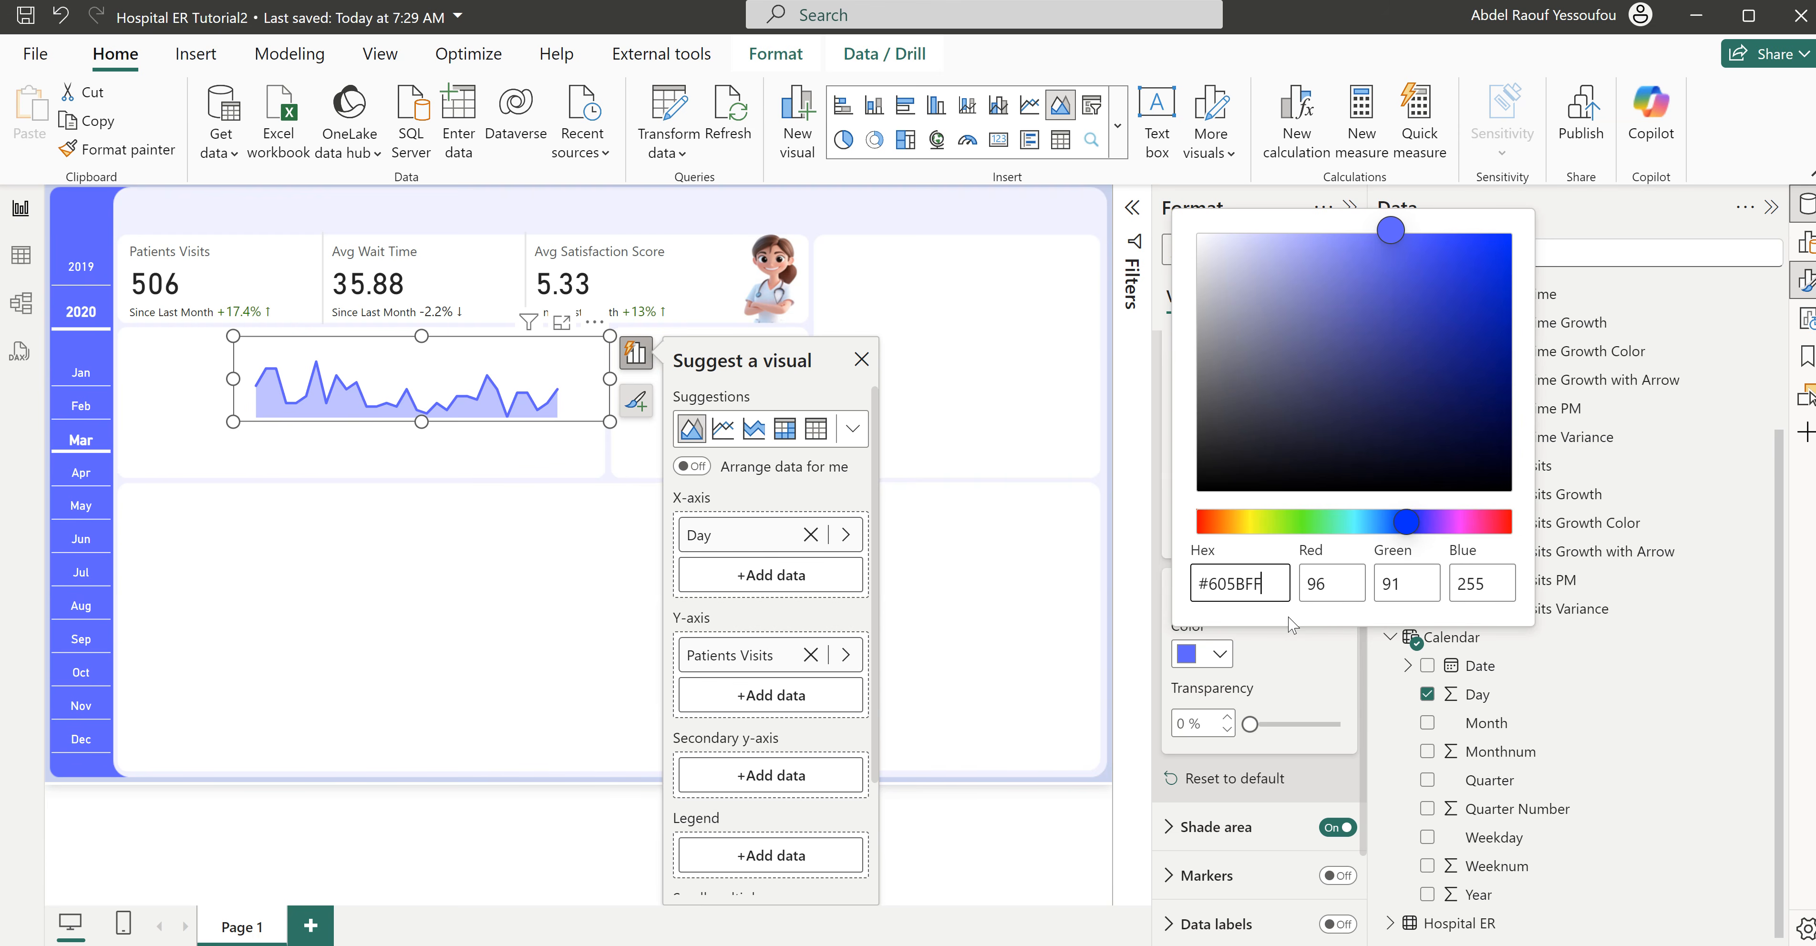
left_click(1308, 653)
- Shrink the area chart, place it over the Patients Visits card and turn off its background
left_click_drag(610, 379, 389, 265)
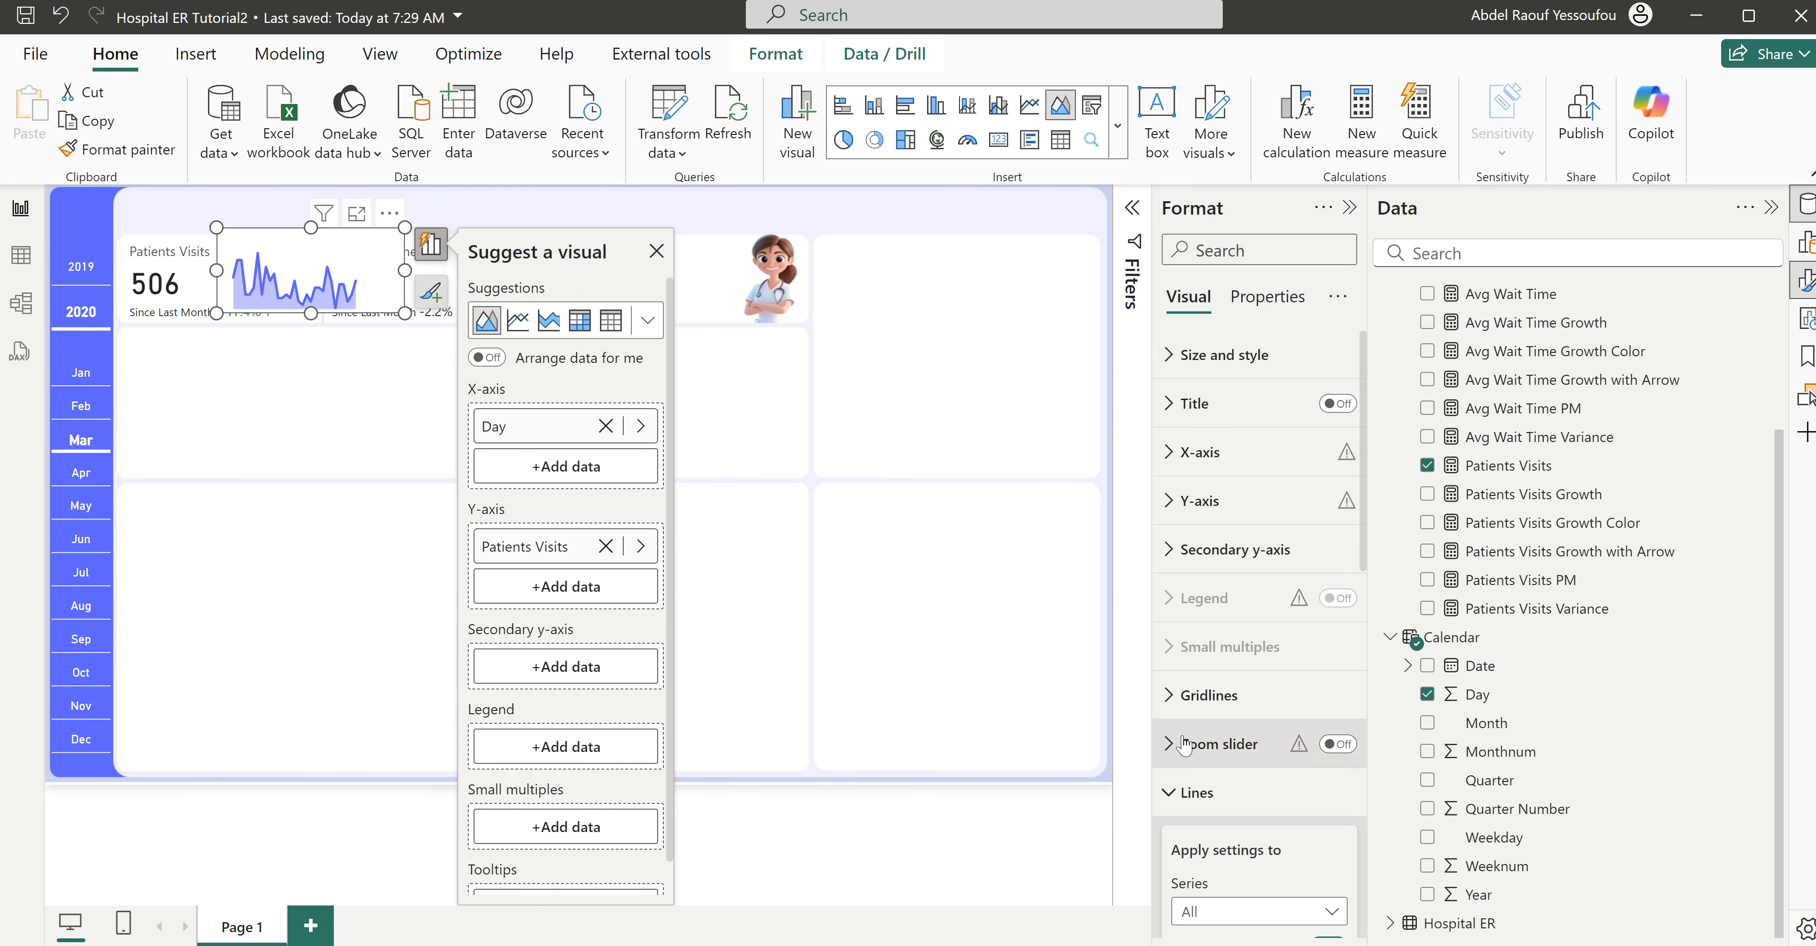
left_click(1186, 791)
left_click(1219, 361)
left_click(1329, 808)
- Resize the sparkline to about 191 wide by 95 high and position it beside the Patients Visits value, at about horizontal 184, vertical 41
left_click(375, 369)
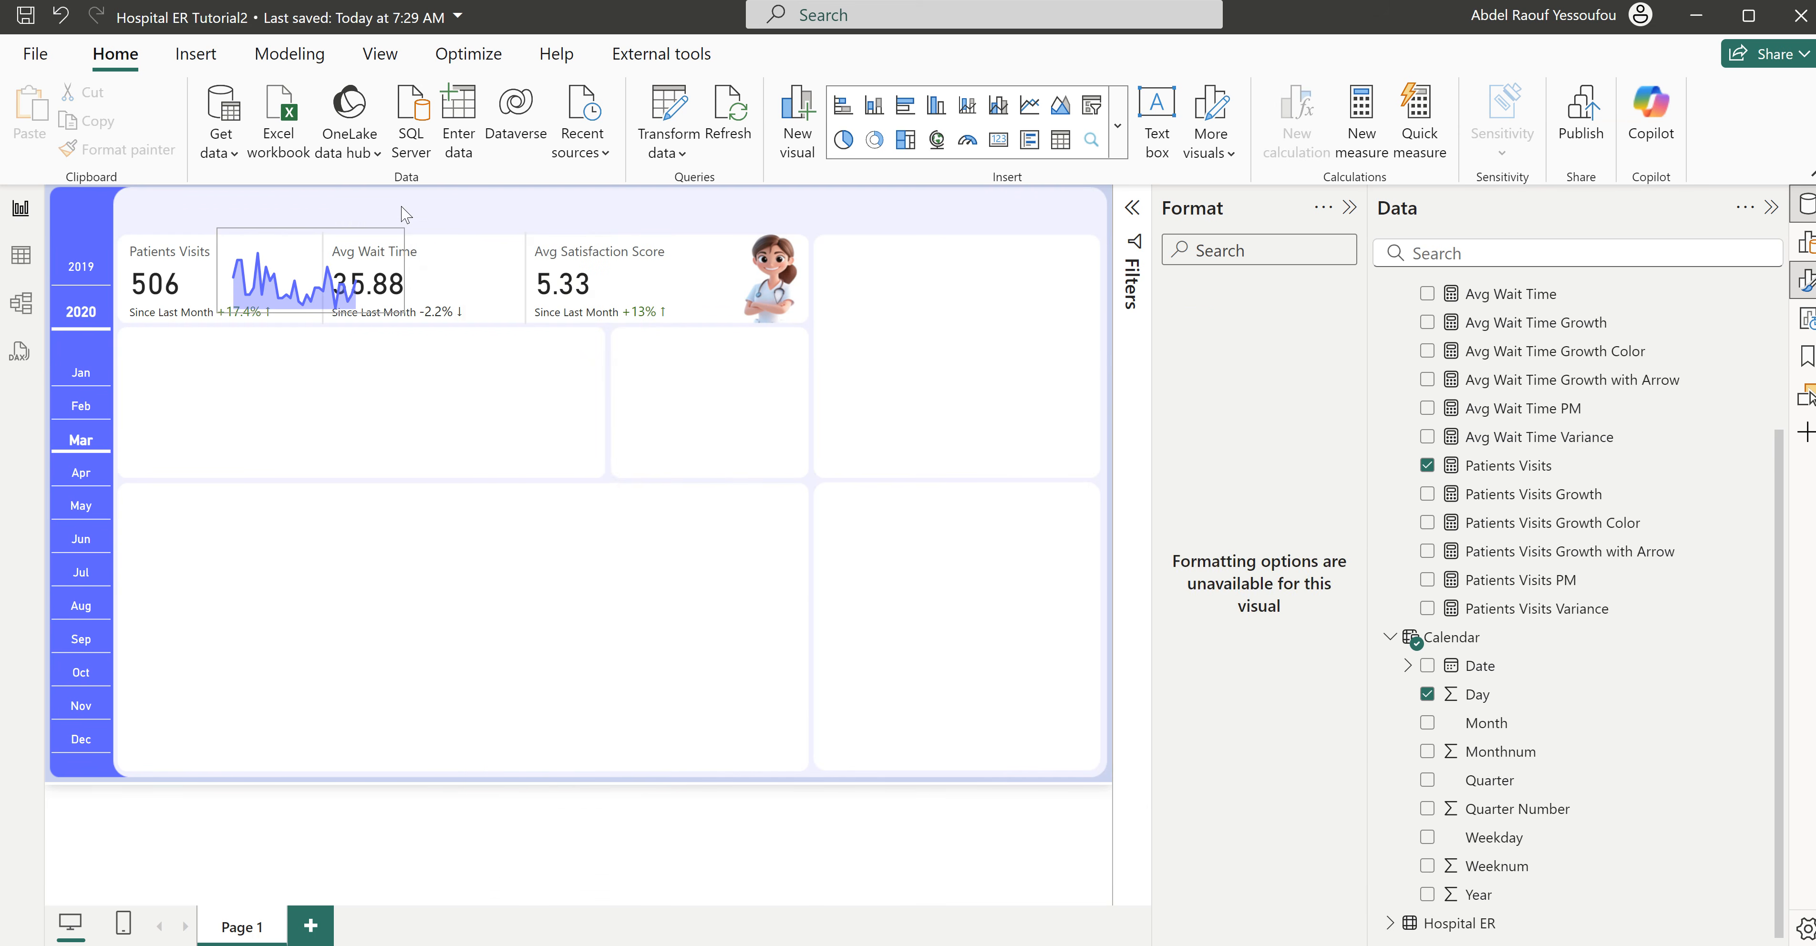
left_click_drag(383, 273, 294, 466)
left_click_drag(359, 392, 349, 225)
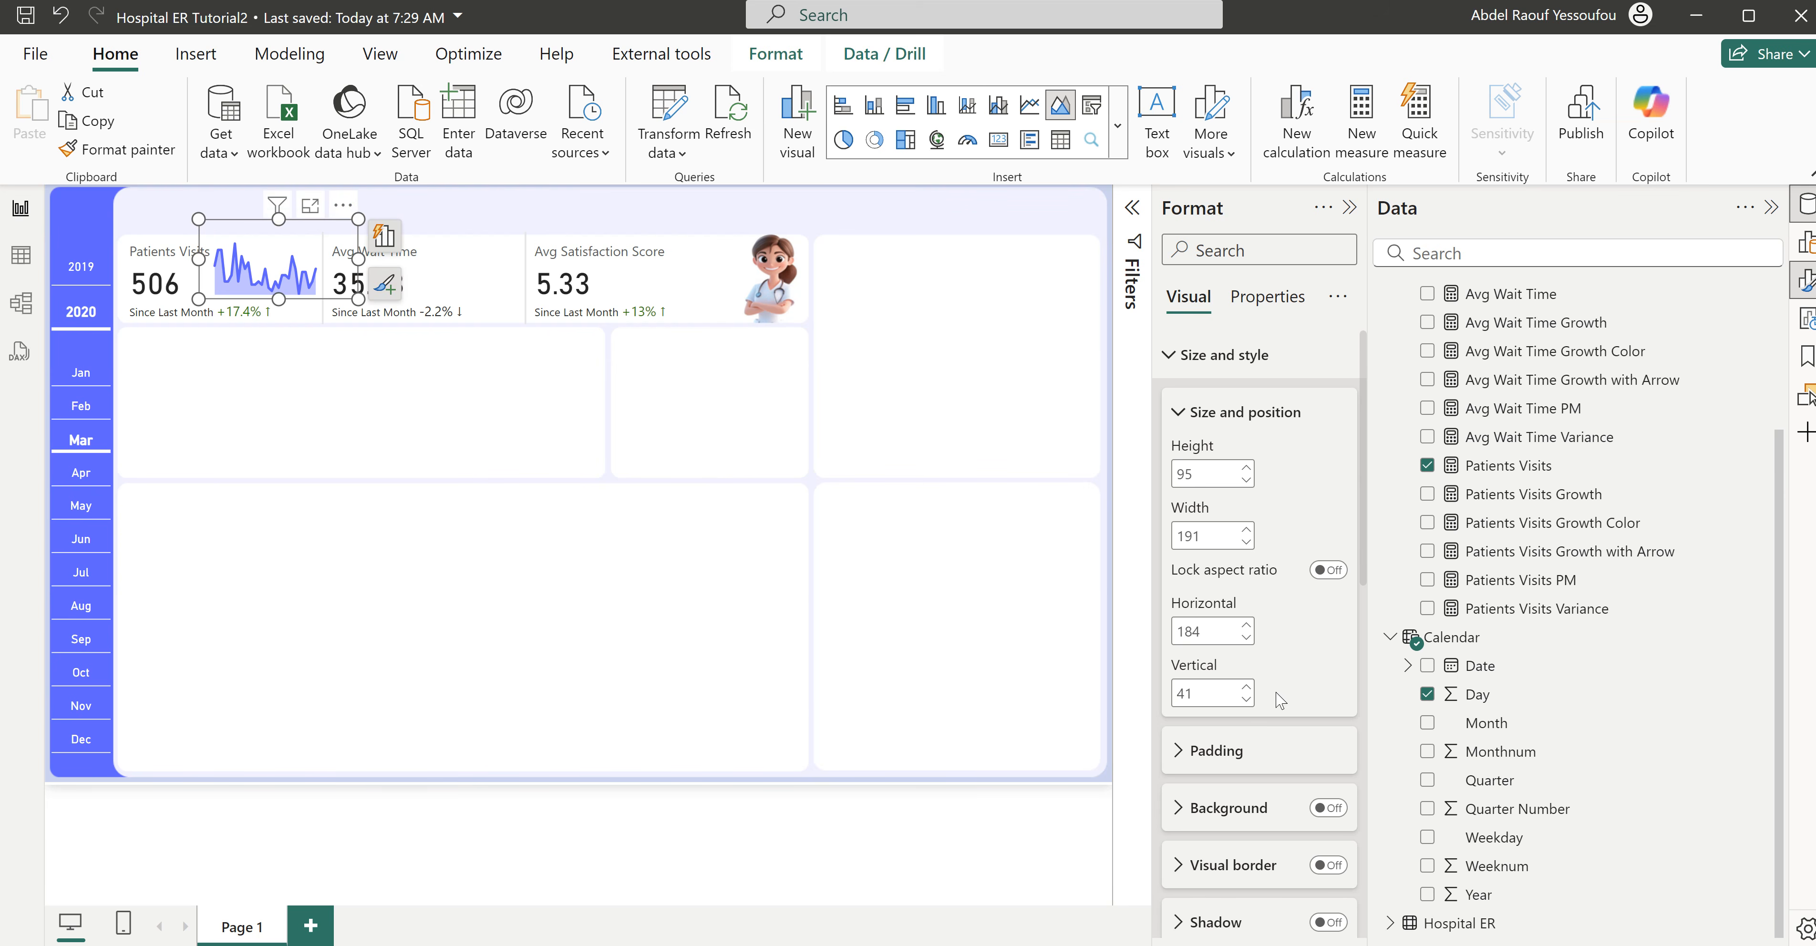
- Set the Patients Visits sparkline's shade area transparency to 90%
scroll(1275, 709, "down", 5)
scroll(1275, 714, "down", 9)
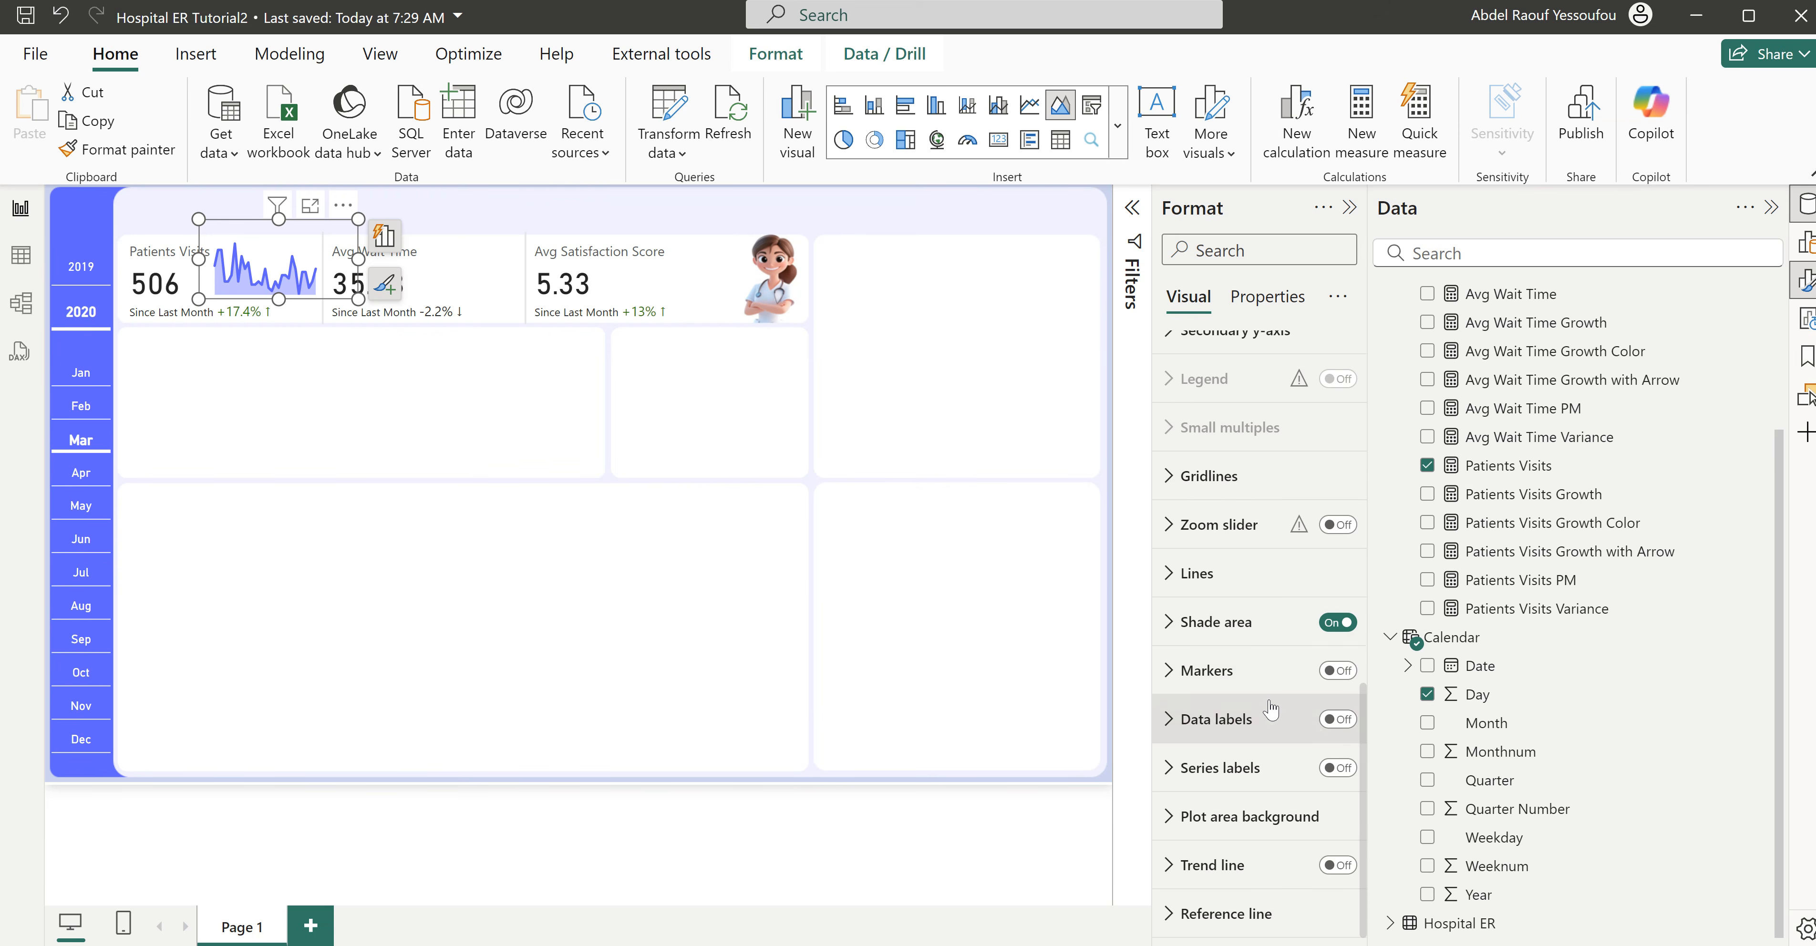
left_click(1213, 631)
scroll(1279, 677, "down", 5)
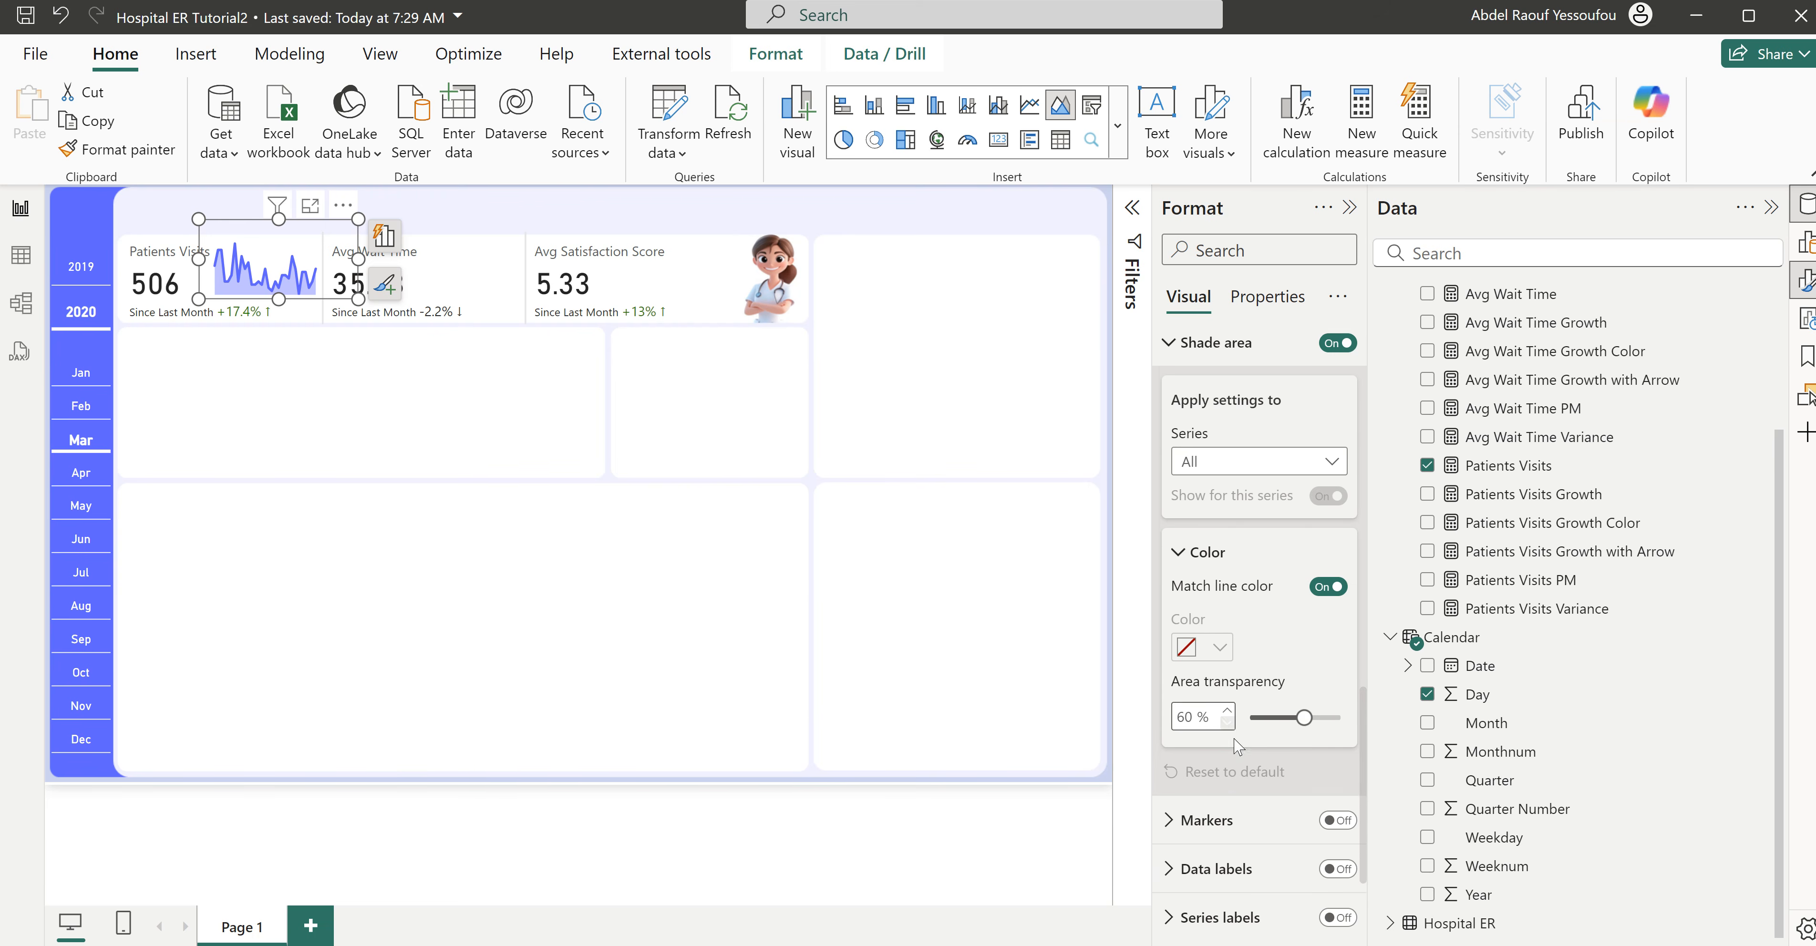
left_click_drag(1304, 640, 1328, 643)
left_click(1229, 632)
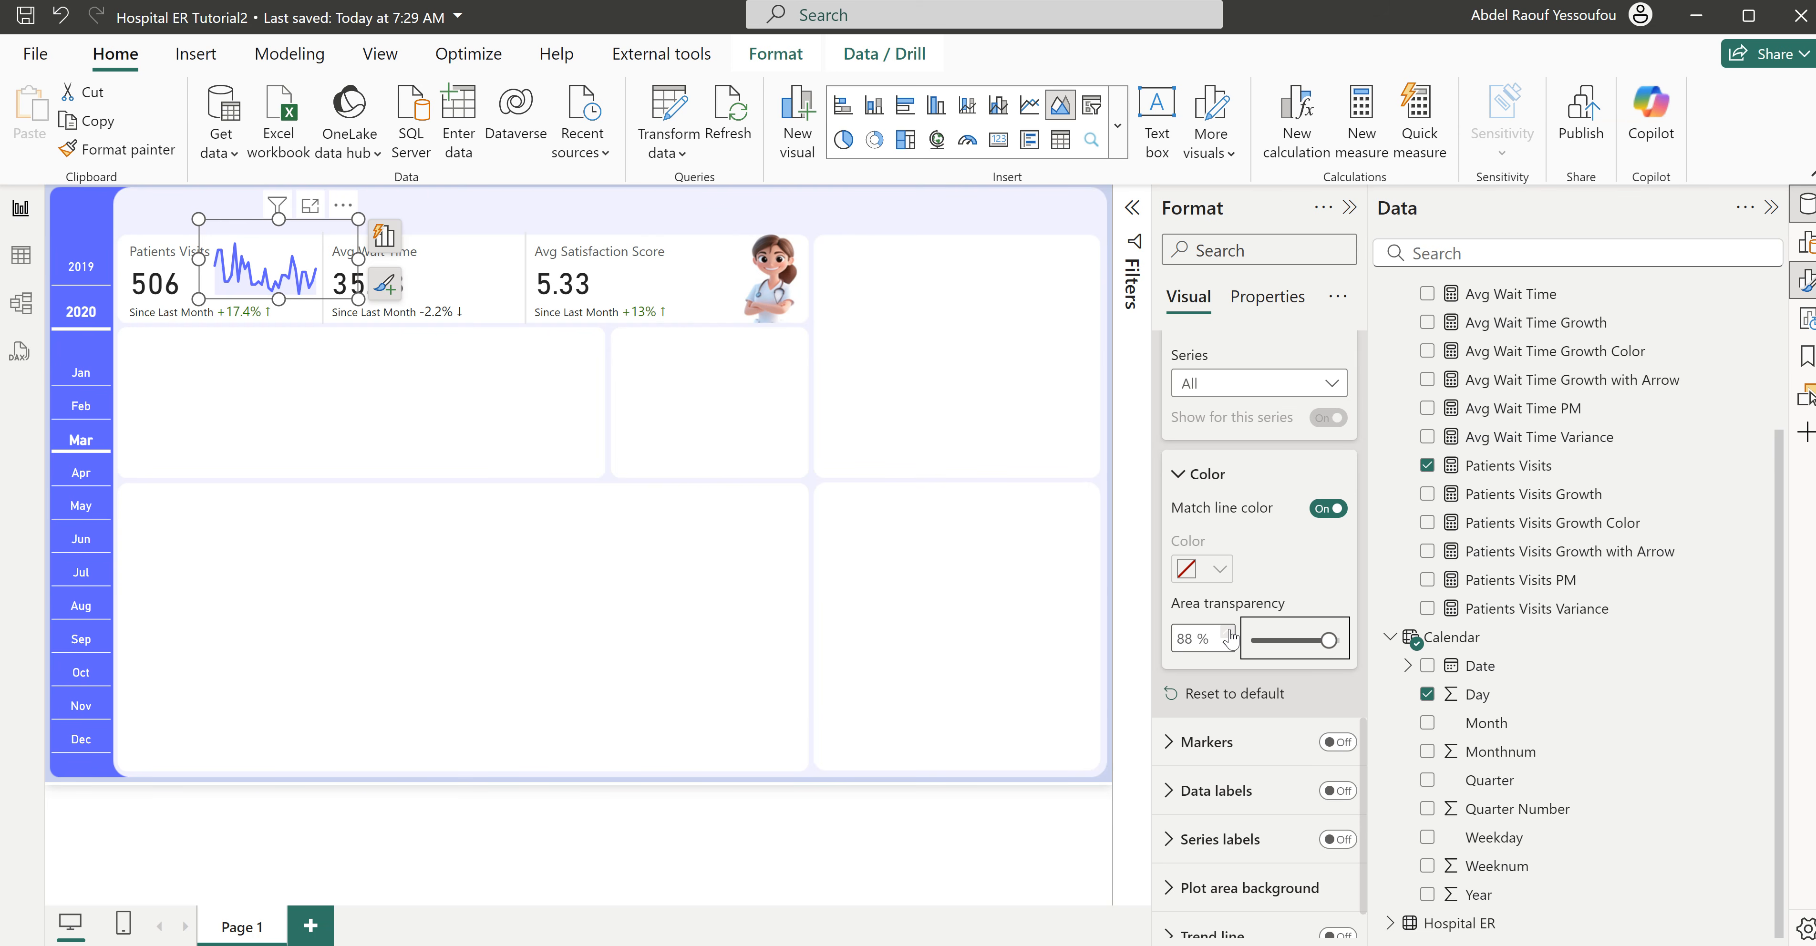
left_click(1229, 632)
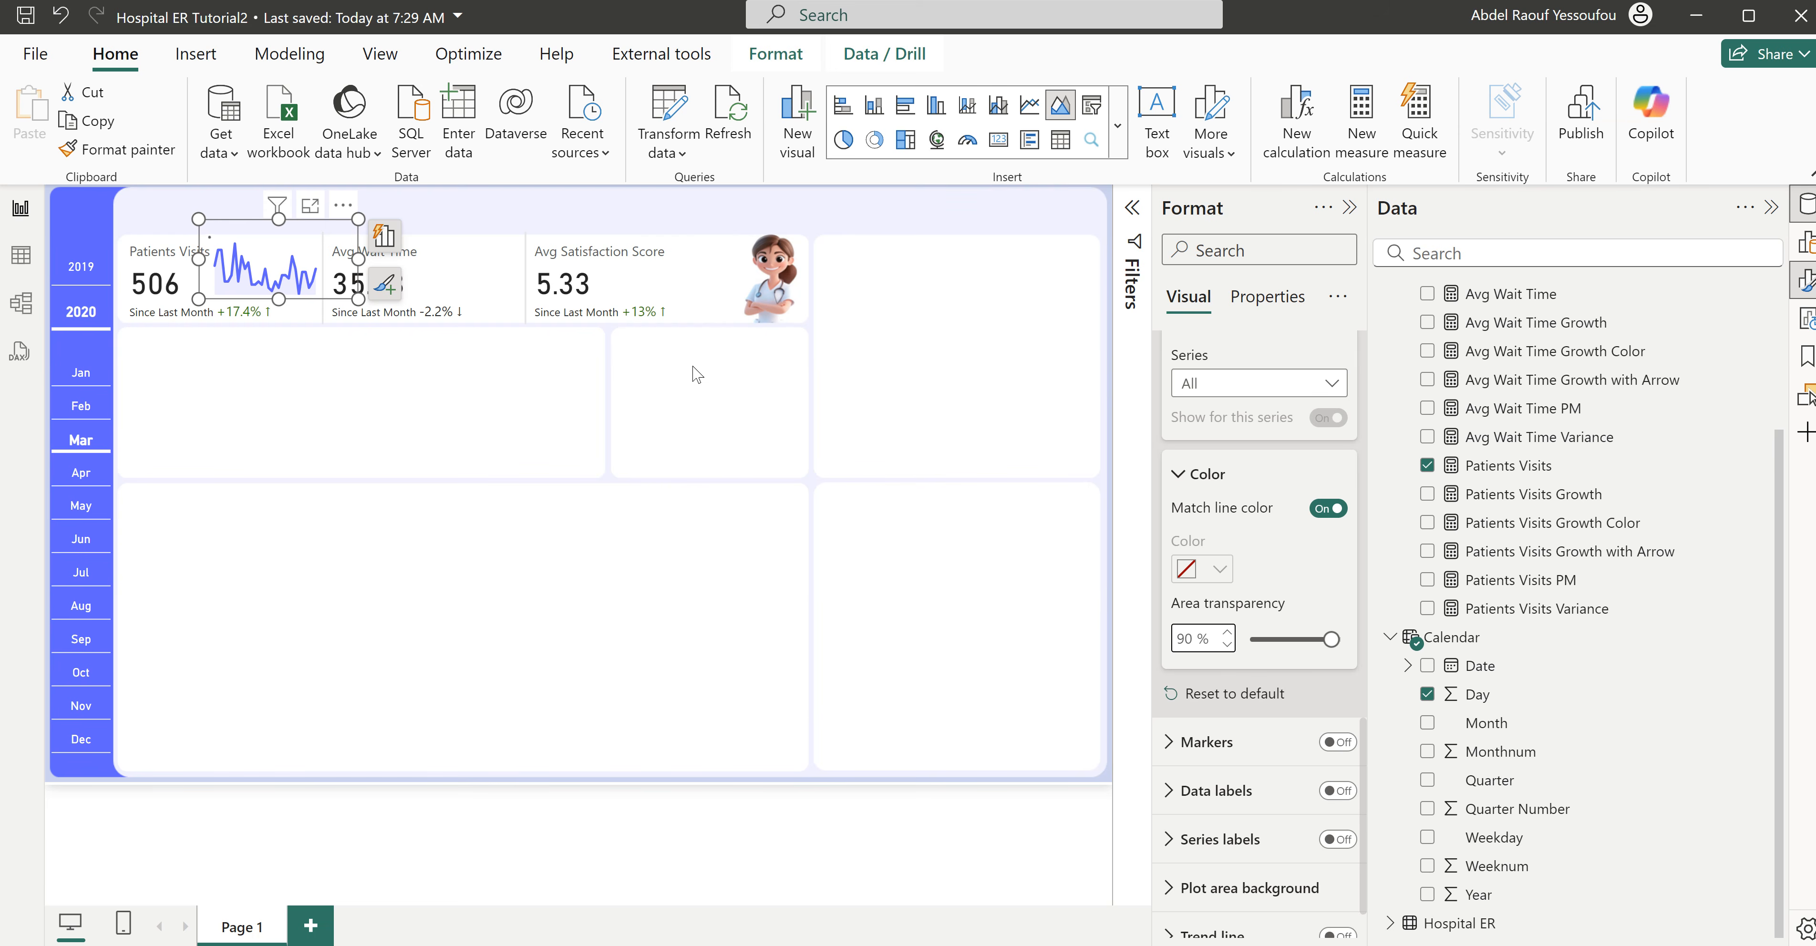
left_click(366, 360)
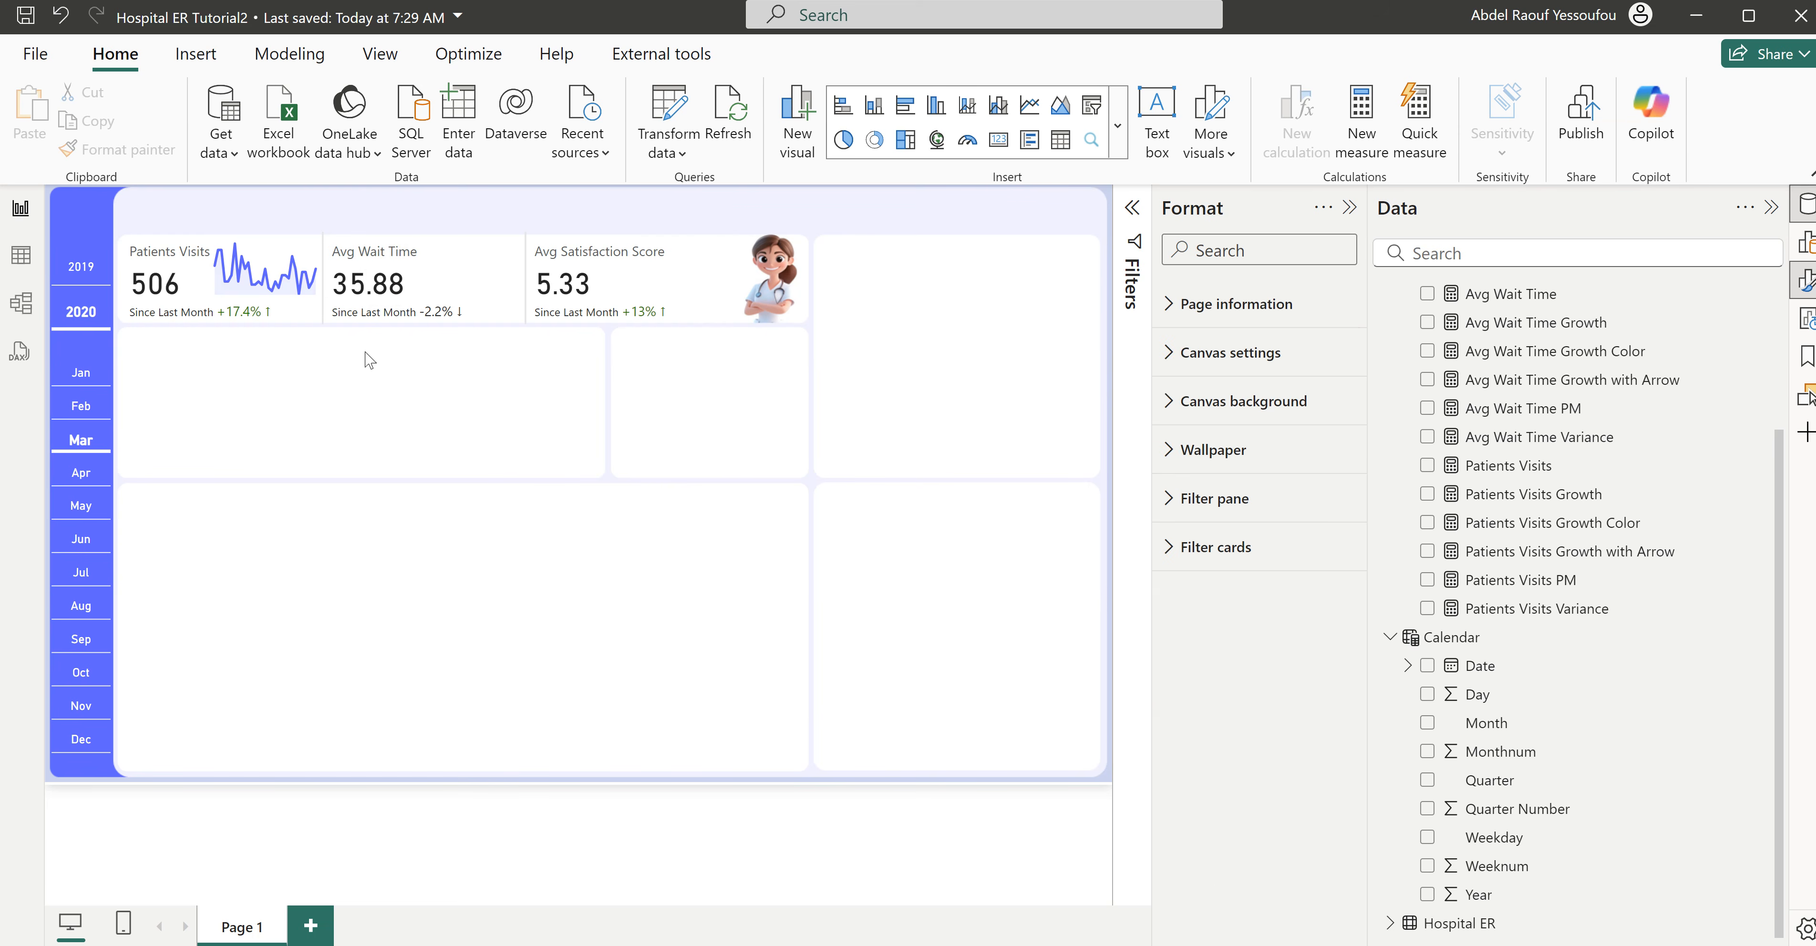
- Duplicate the Patients Visits sparkline and place the copy beside the Avg Wait Time value, at horizontal 430, vertical 41
left_click(324, 301)
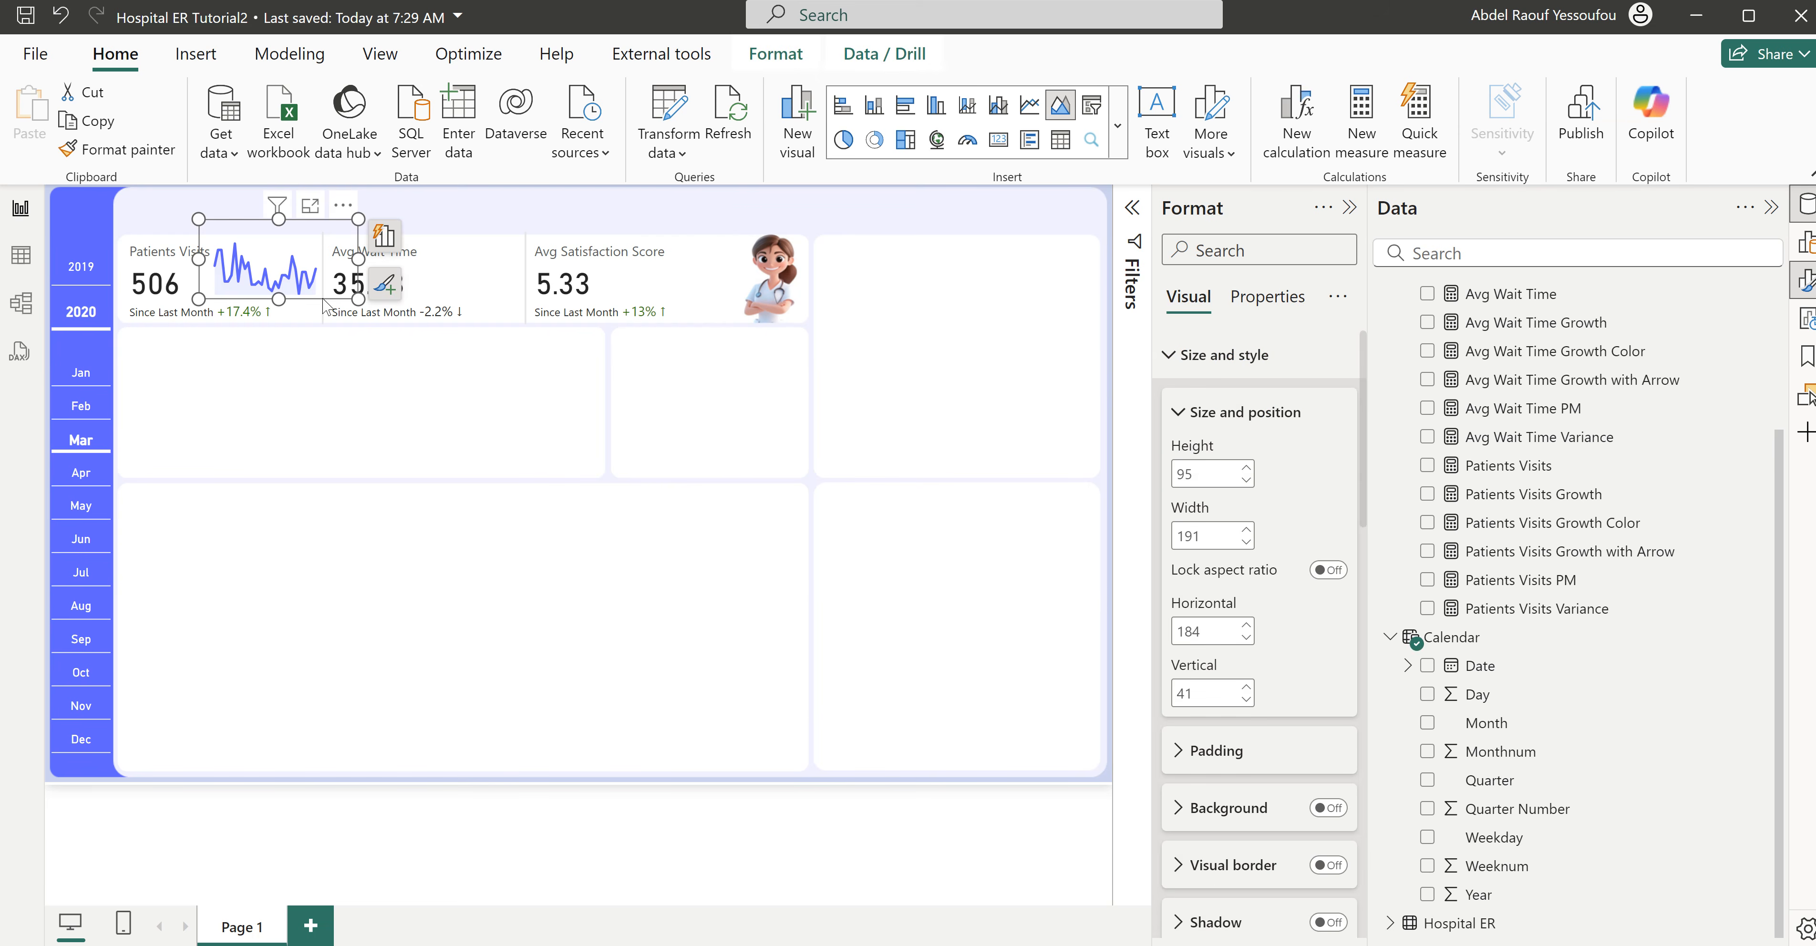
left_click(485, 451)
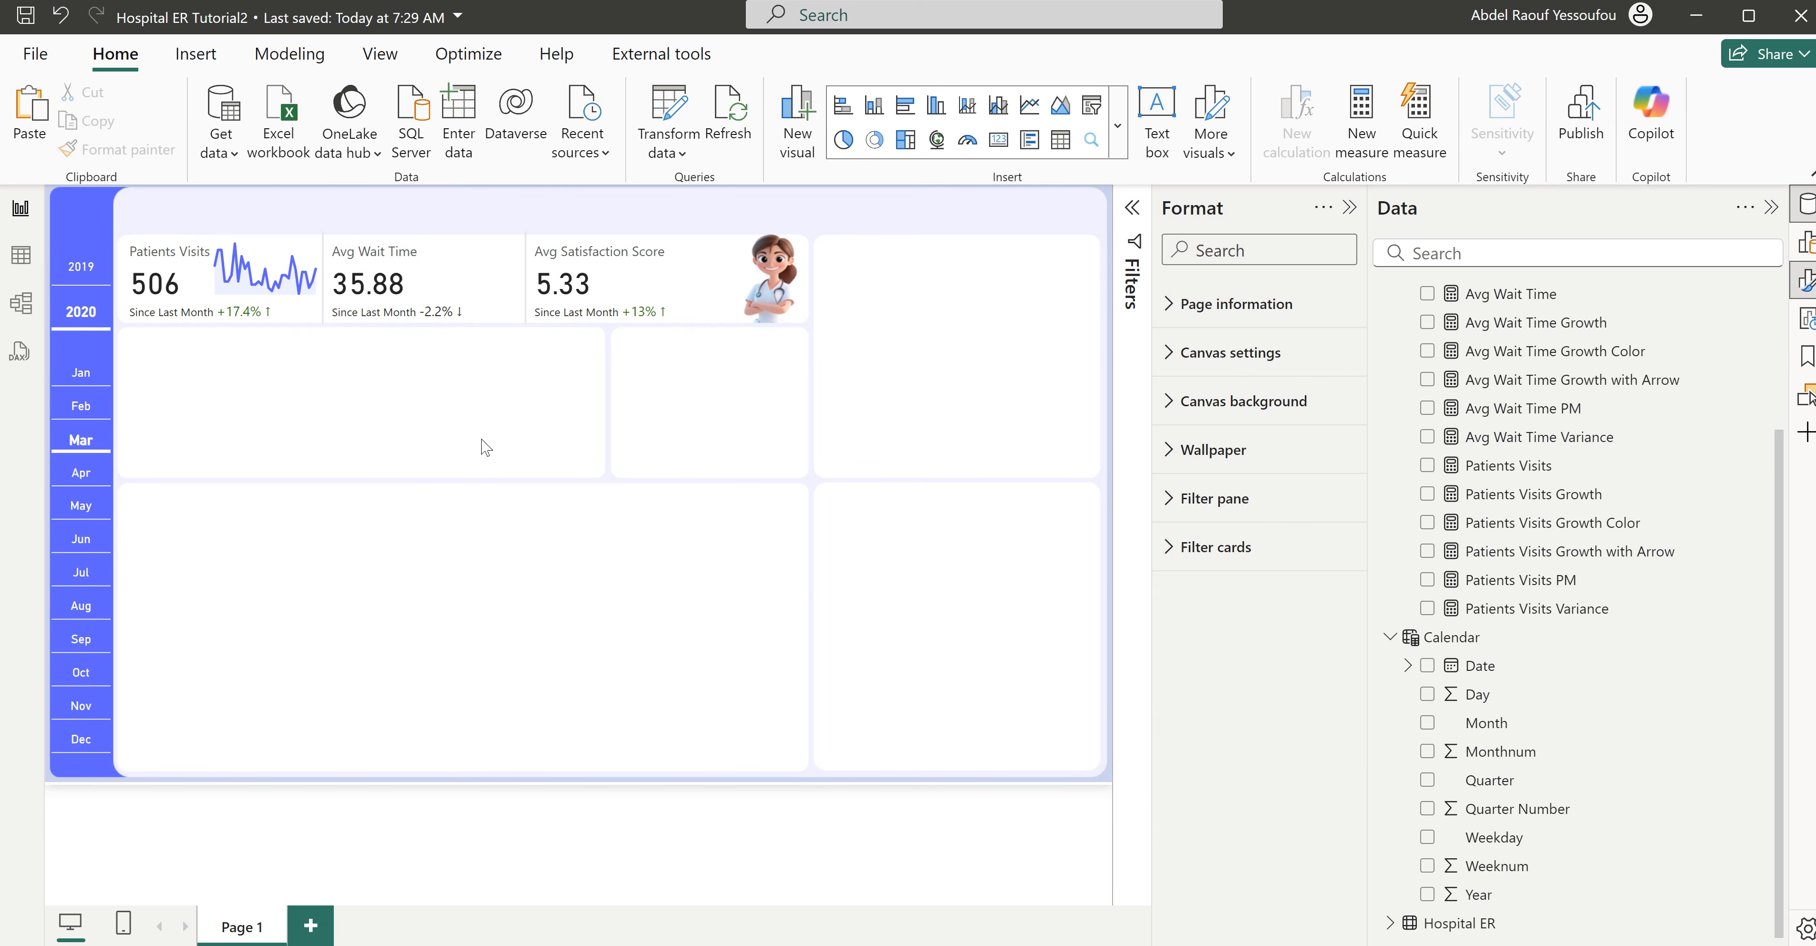
key("ctrl+v")
left_click_drag(358, 217, 553, 217)
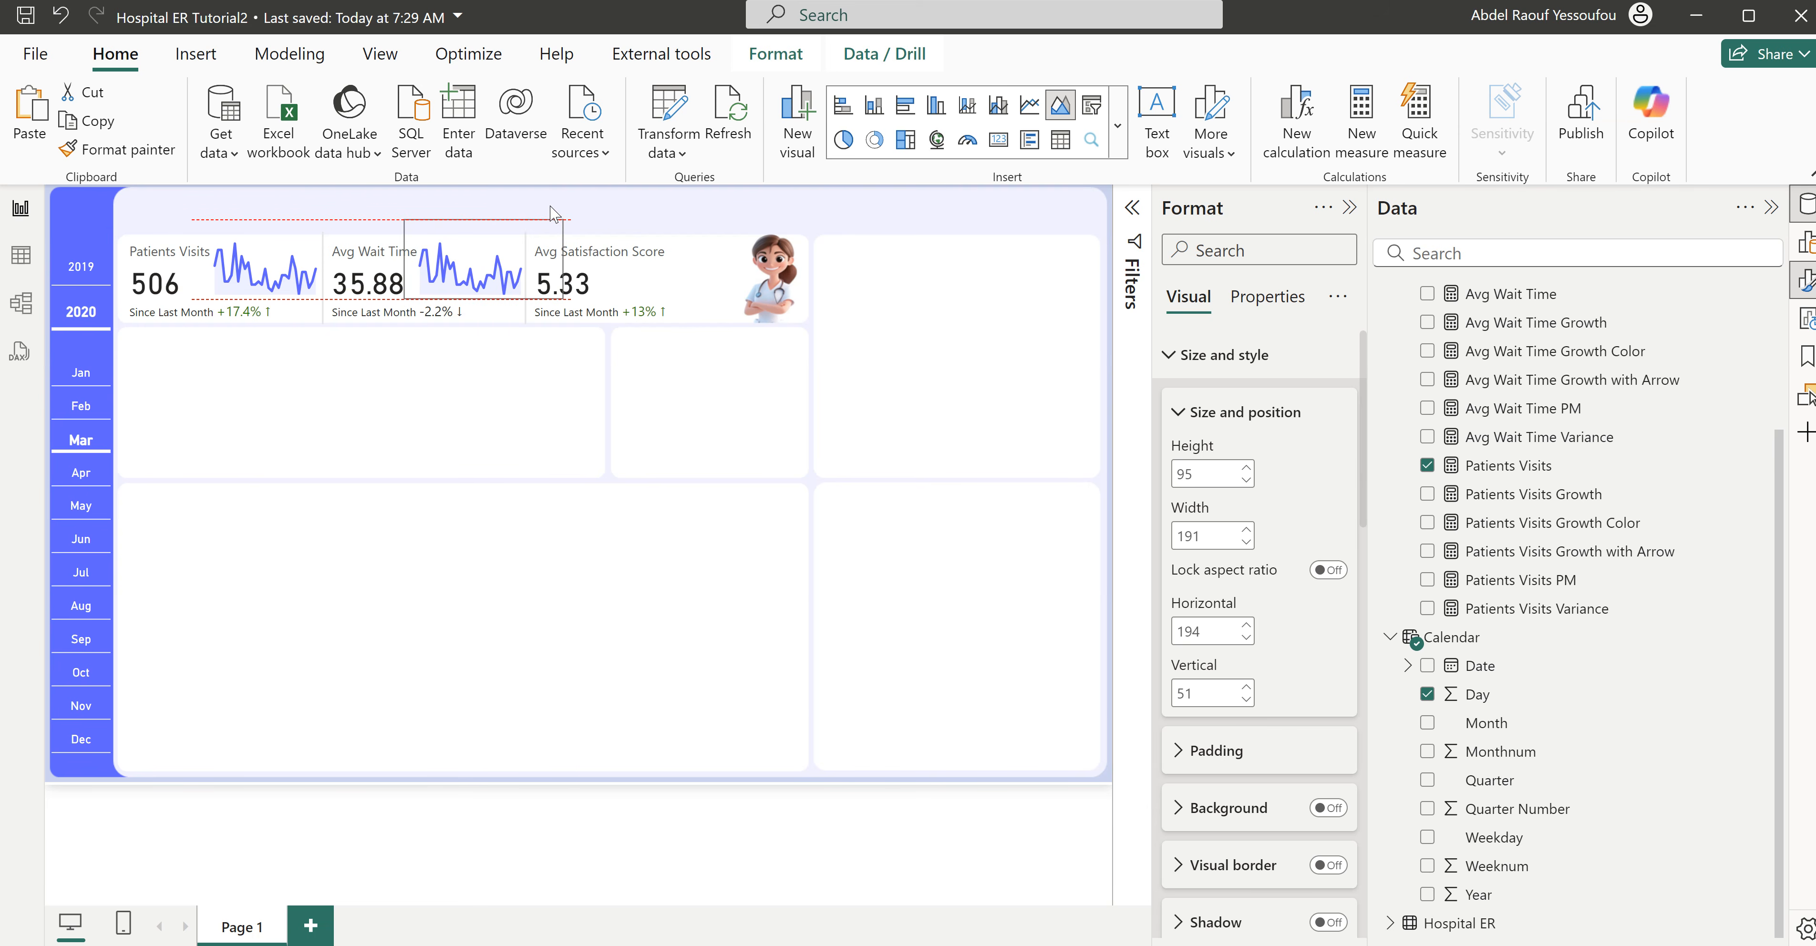
left_click_drag(553, 214, 553, 215)
- Replace the y-axis measure of the sparkline beside the Avg Wait Time value with Avg Wait Time
left_click(590, 237)
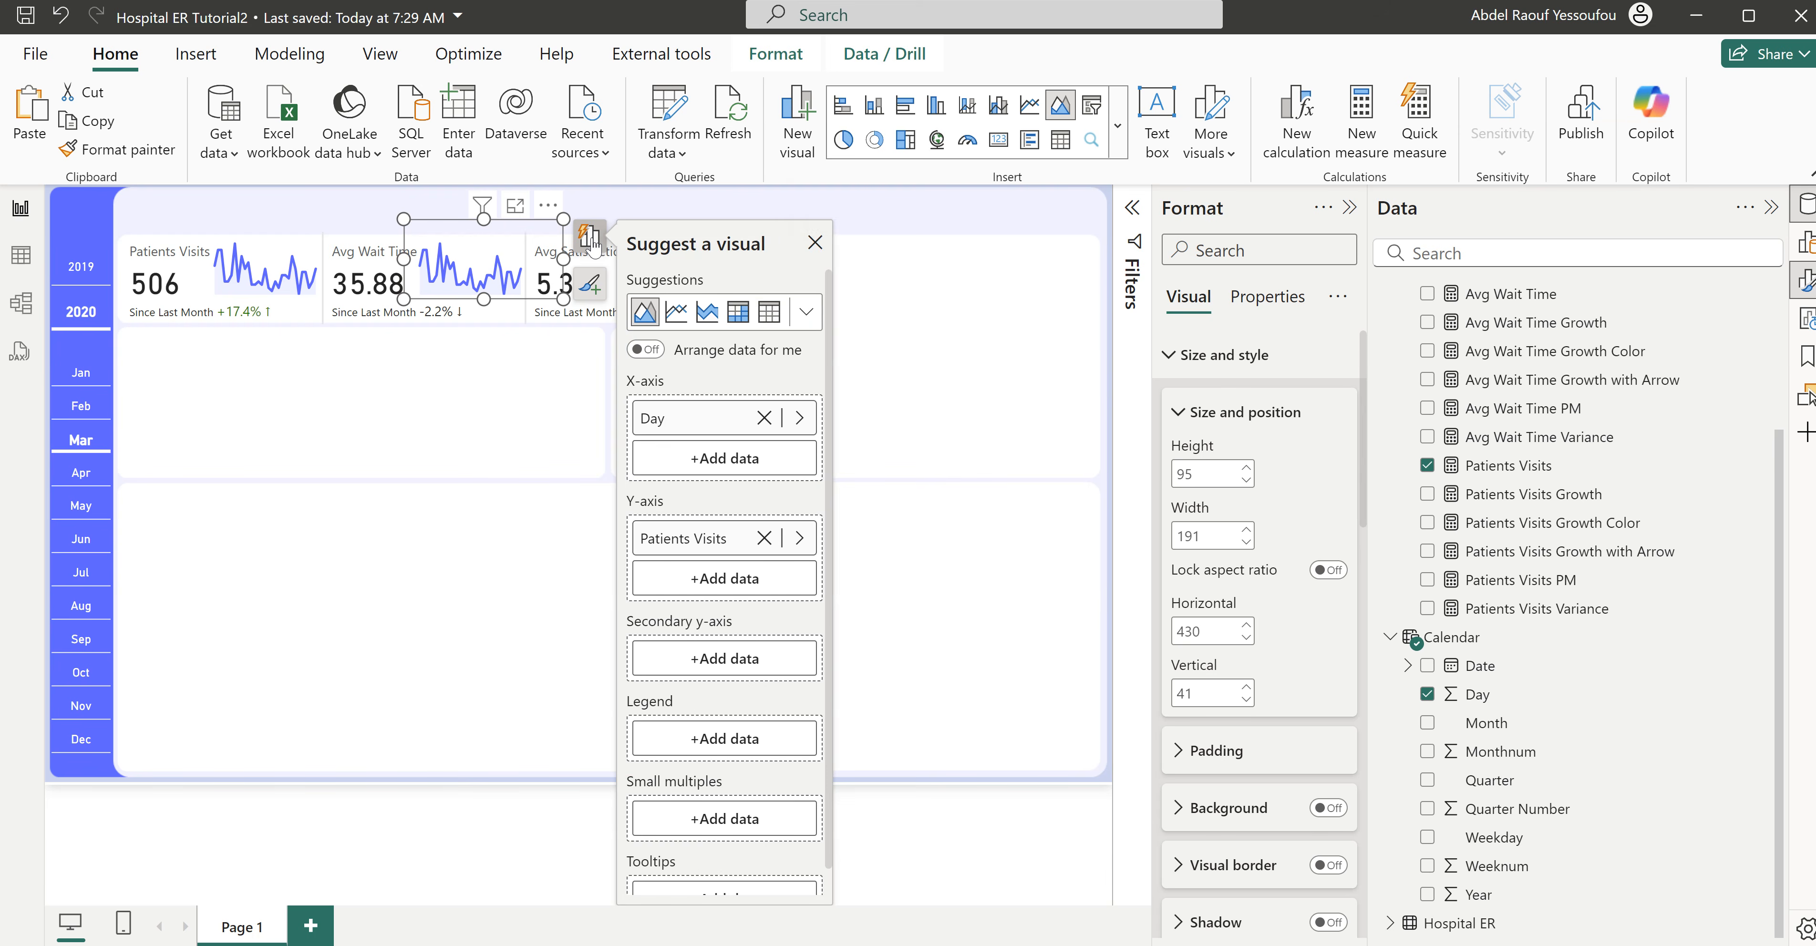
left_click(800, 540)
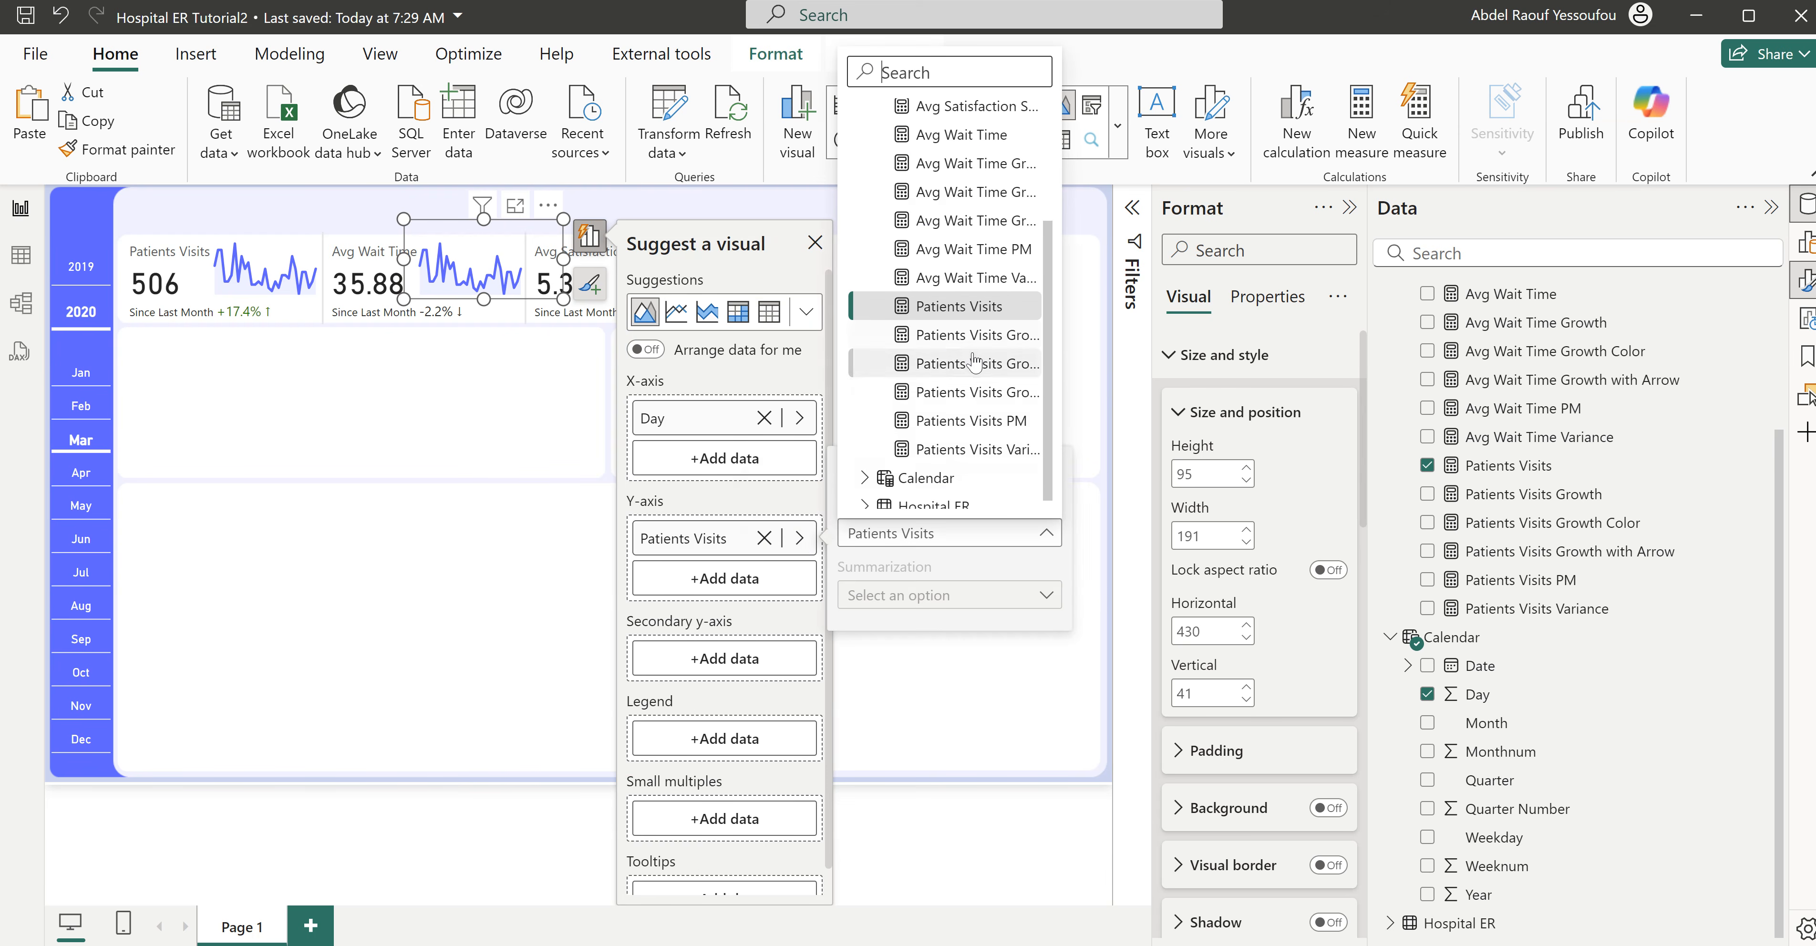
scroll(970, 363, "up", 3)
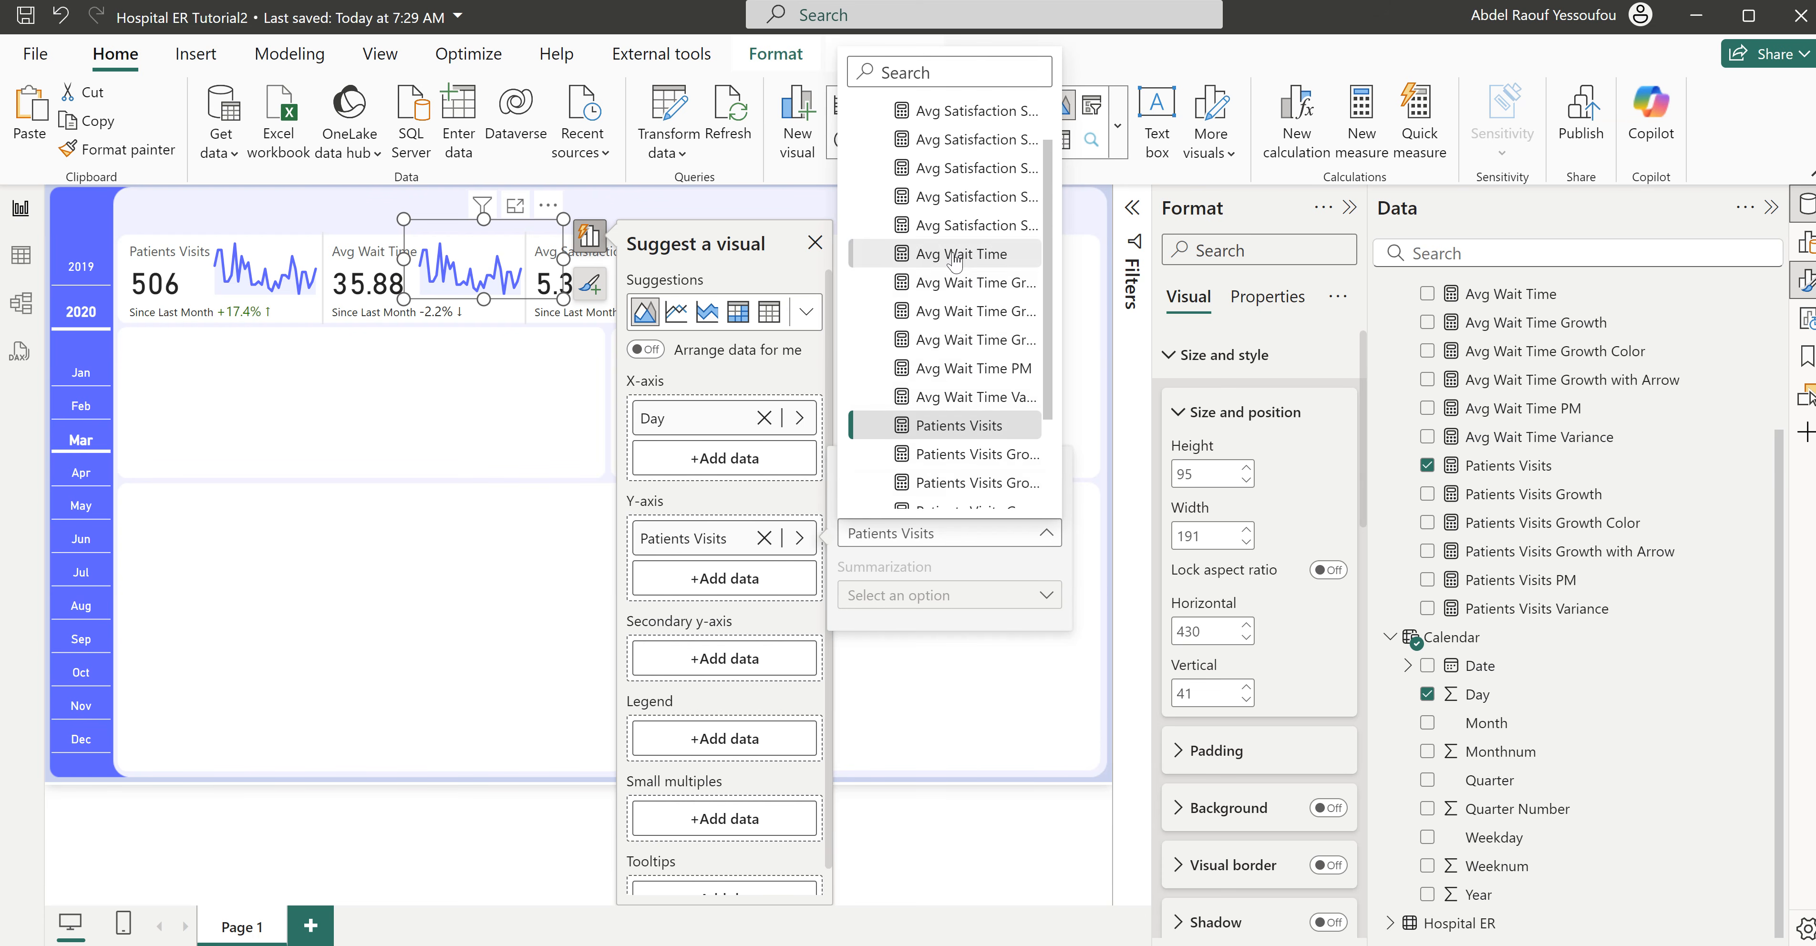
left_click(956, 255)
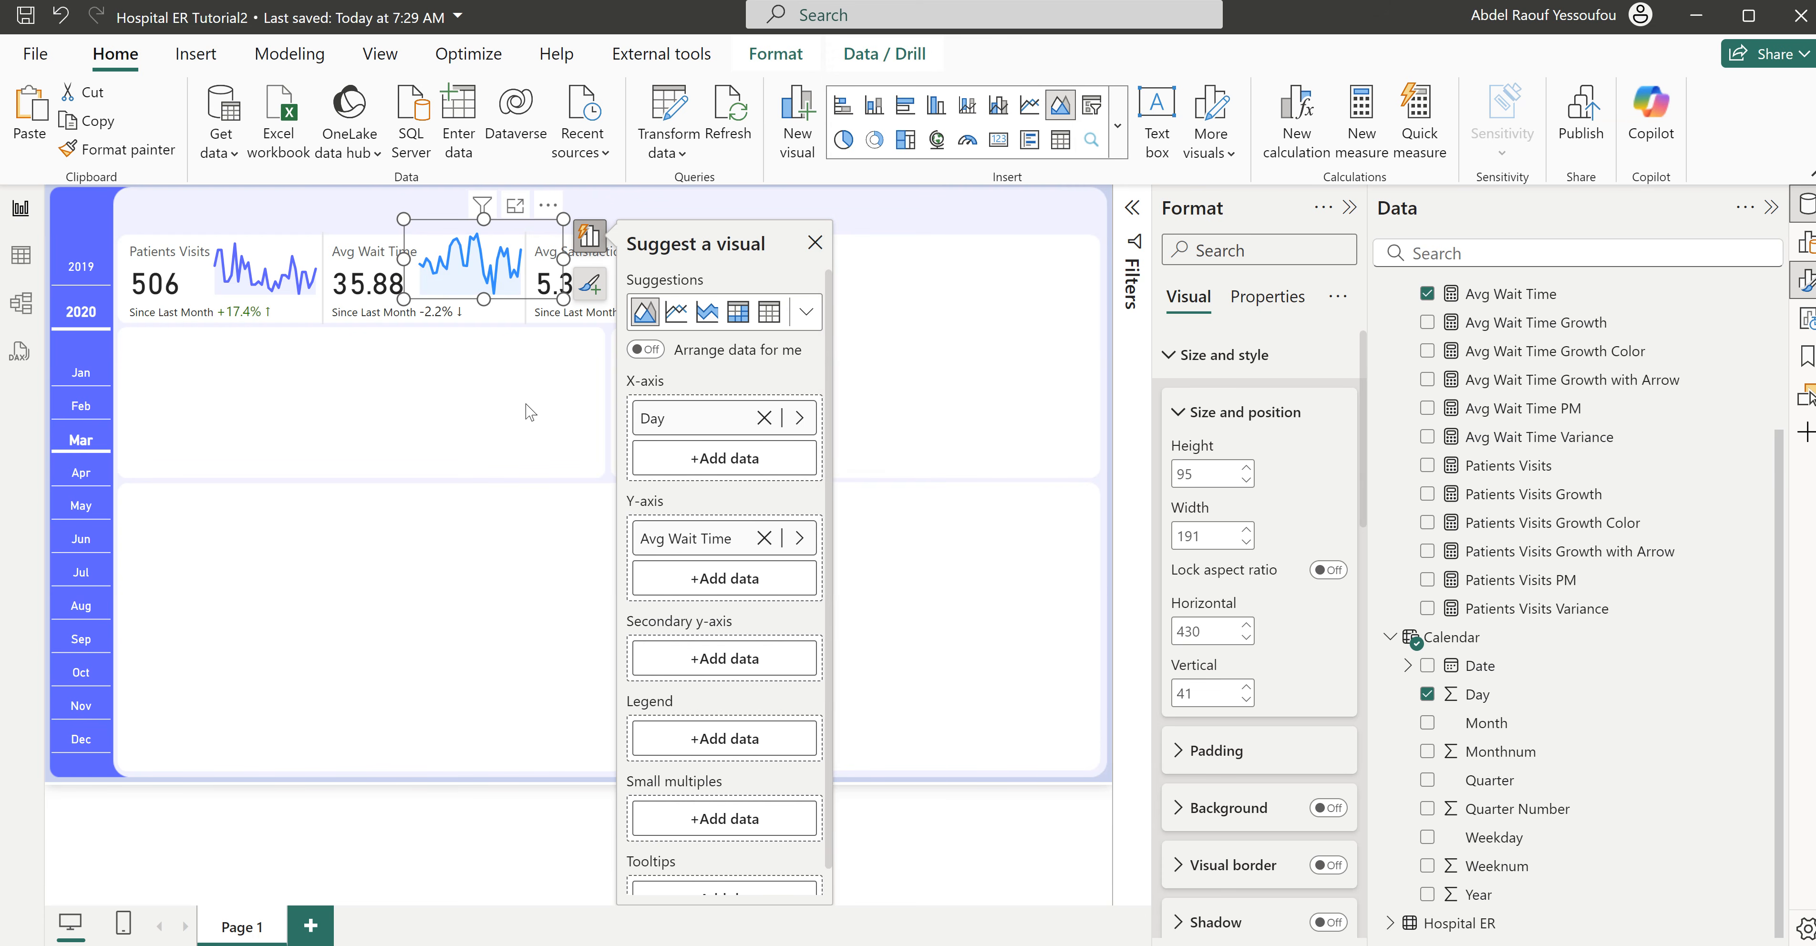
left_click(509, 403)
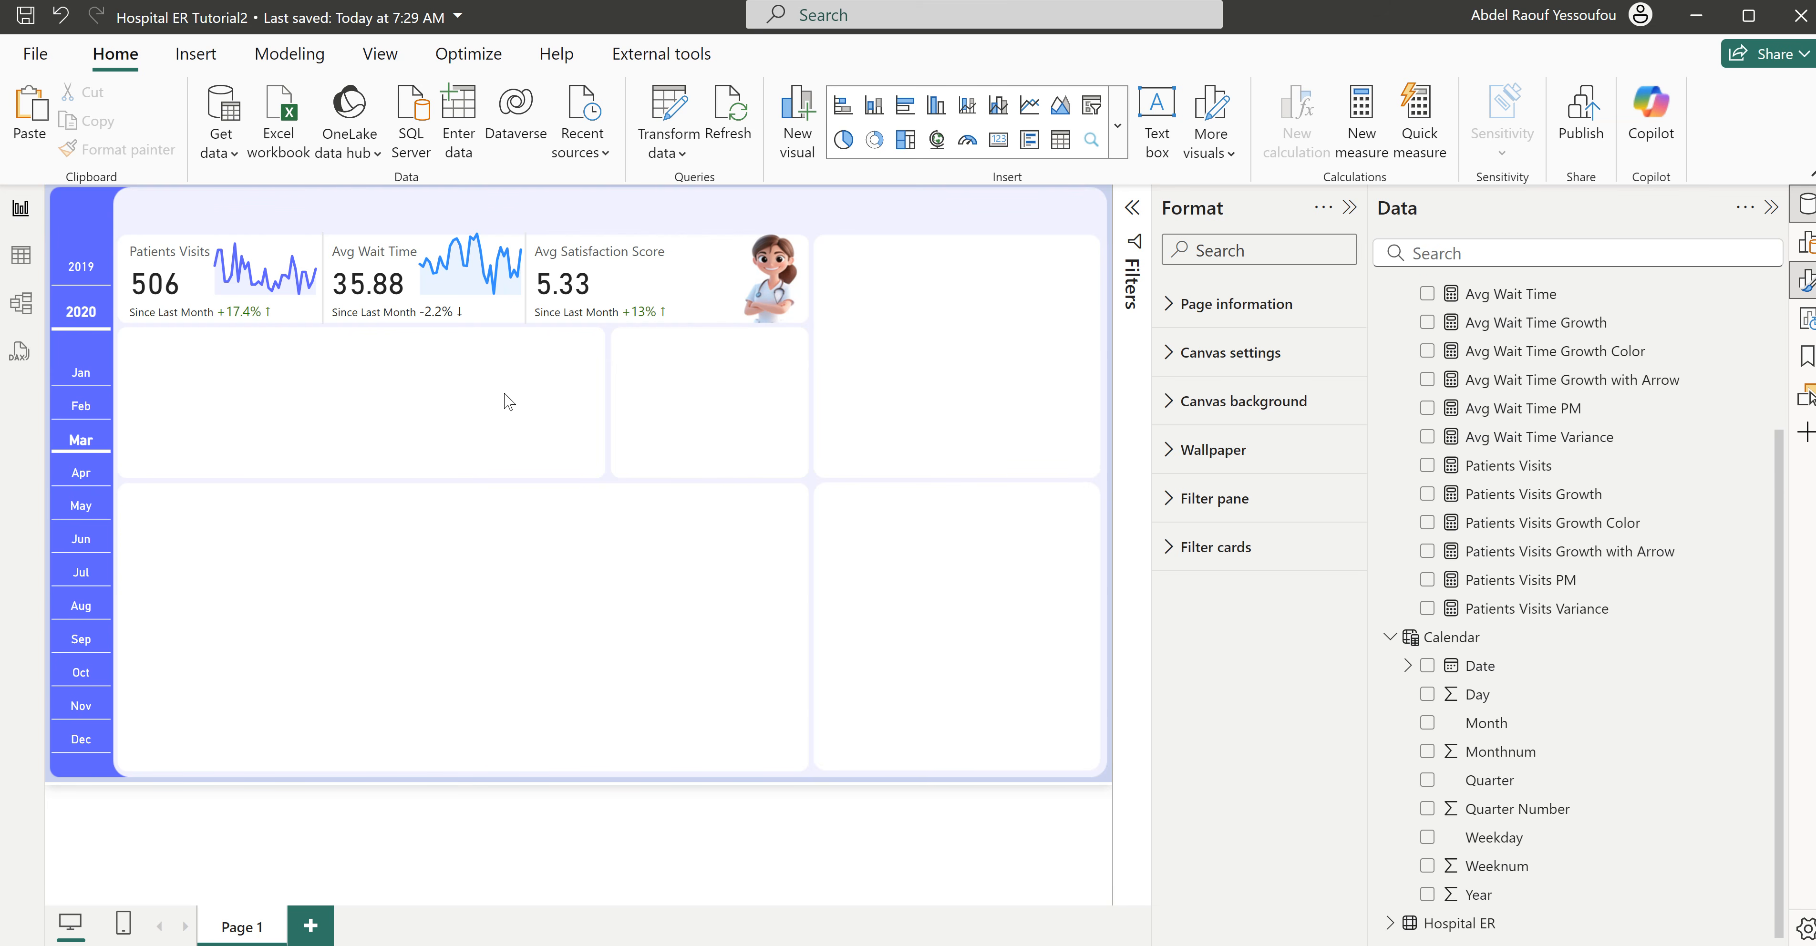
- Paste another sparkline copy beside the Avg Satisfaction Score value, at about horizontal 682, and set its y-axis measure to Avg Satisfaction Score
key("ctrl+v")
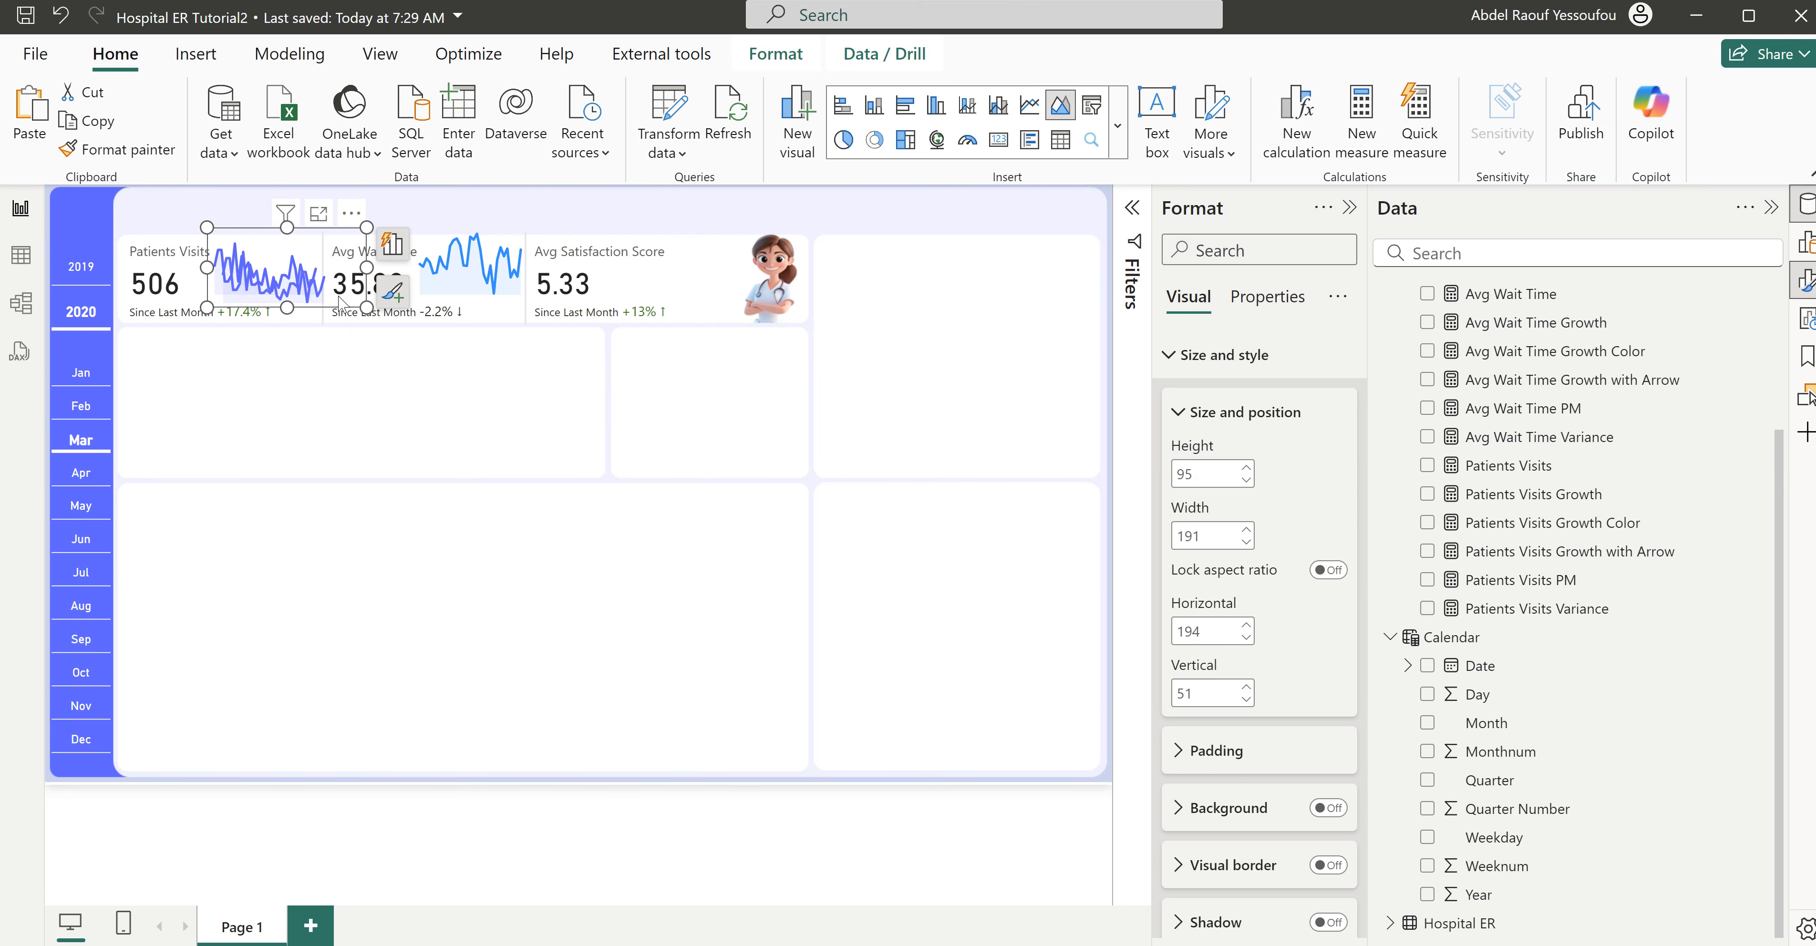
left_click_drag(359, 216, 761, 218)
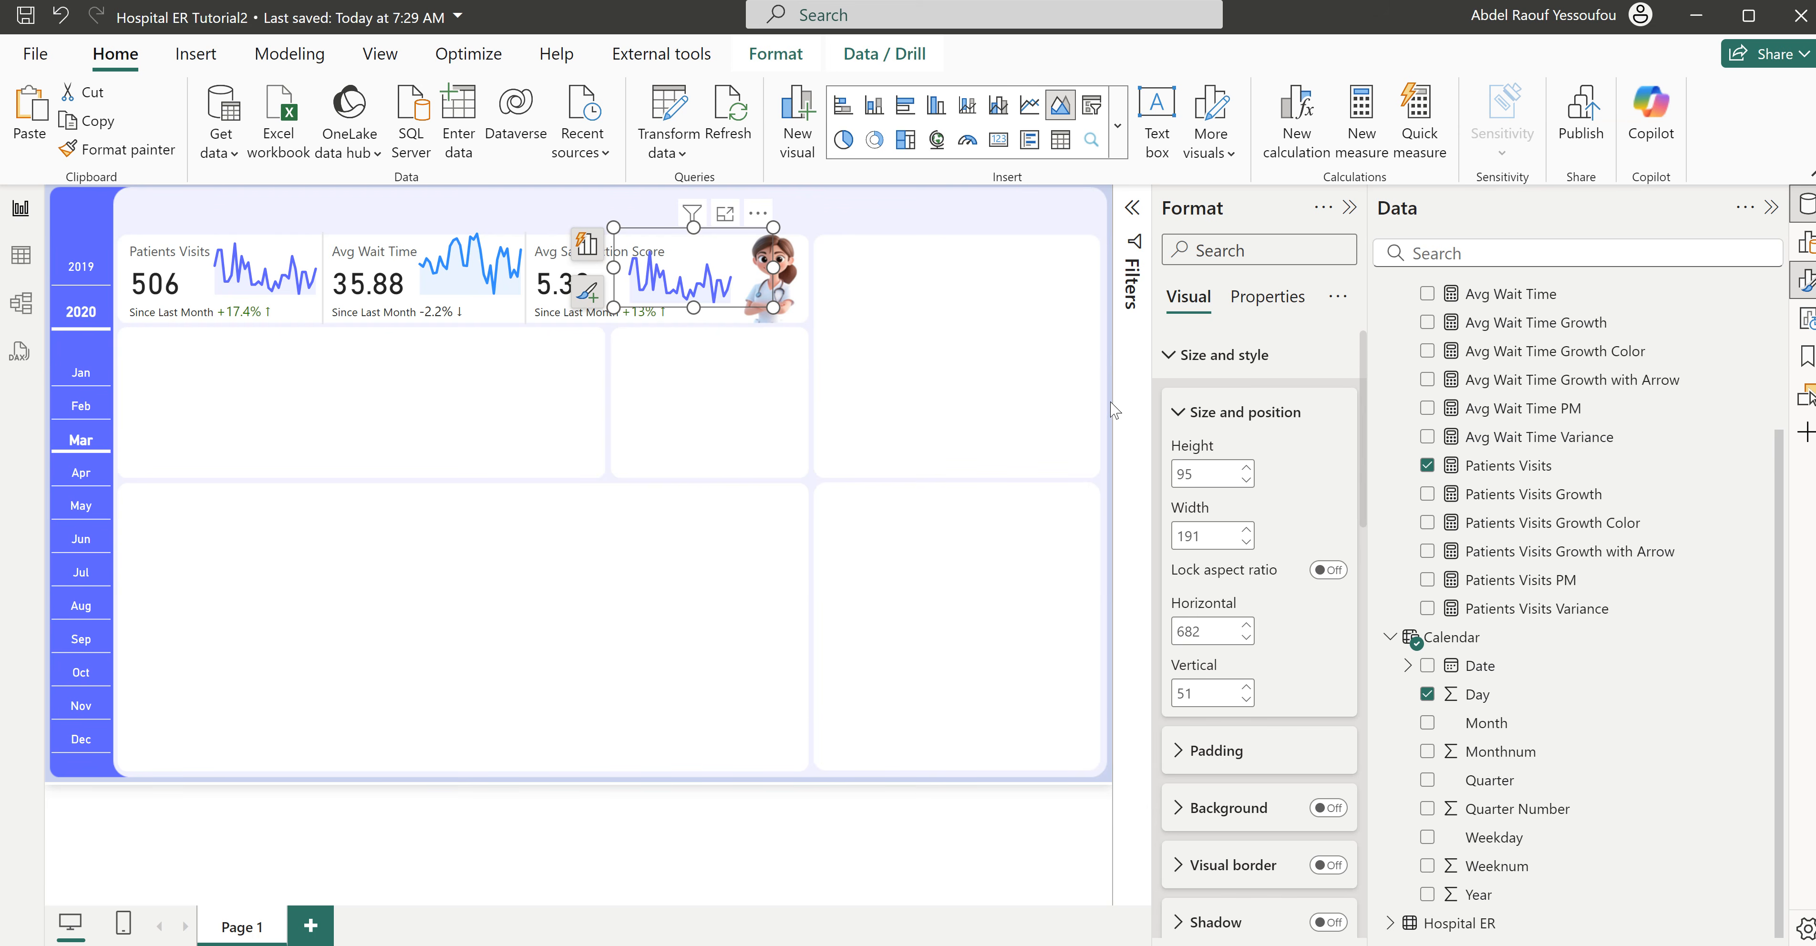
left_click(593, 251)
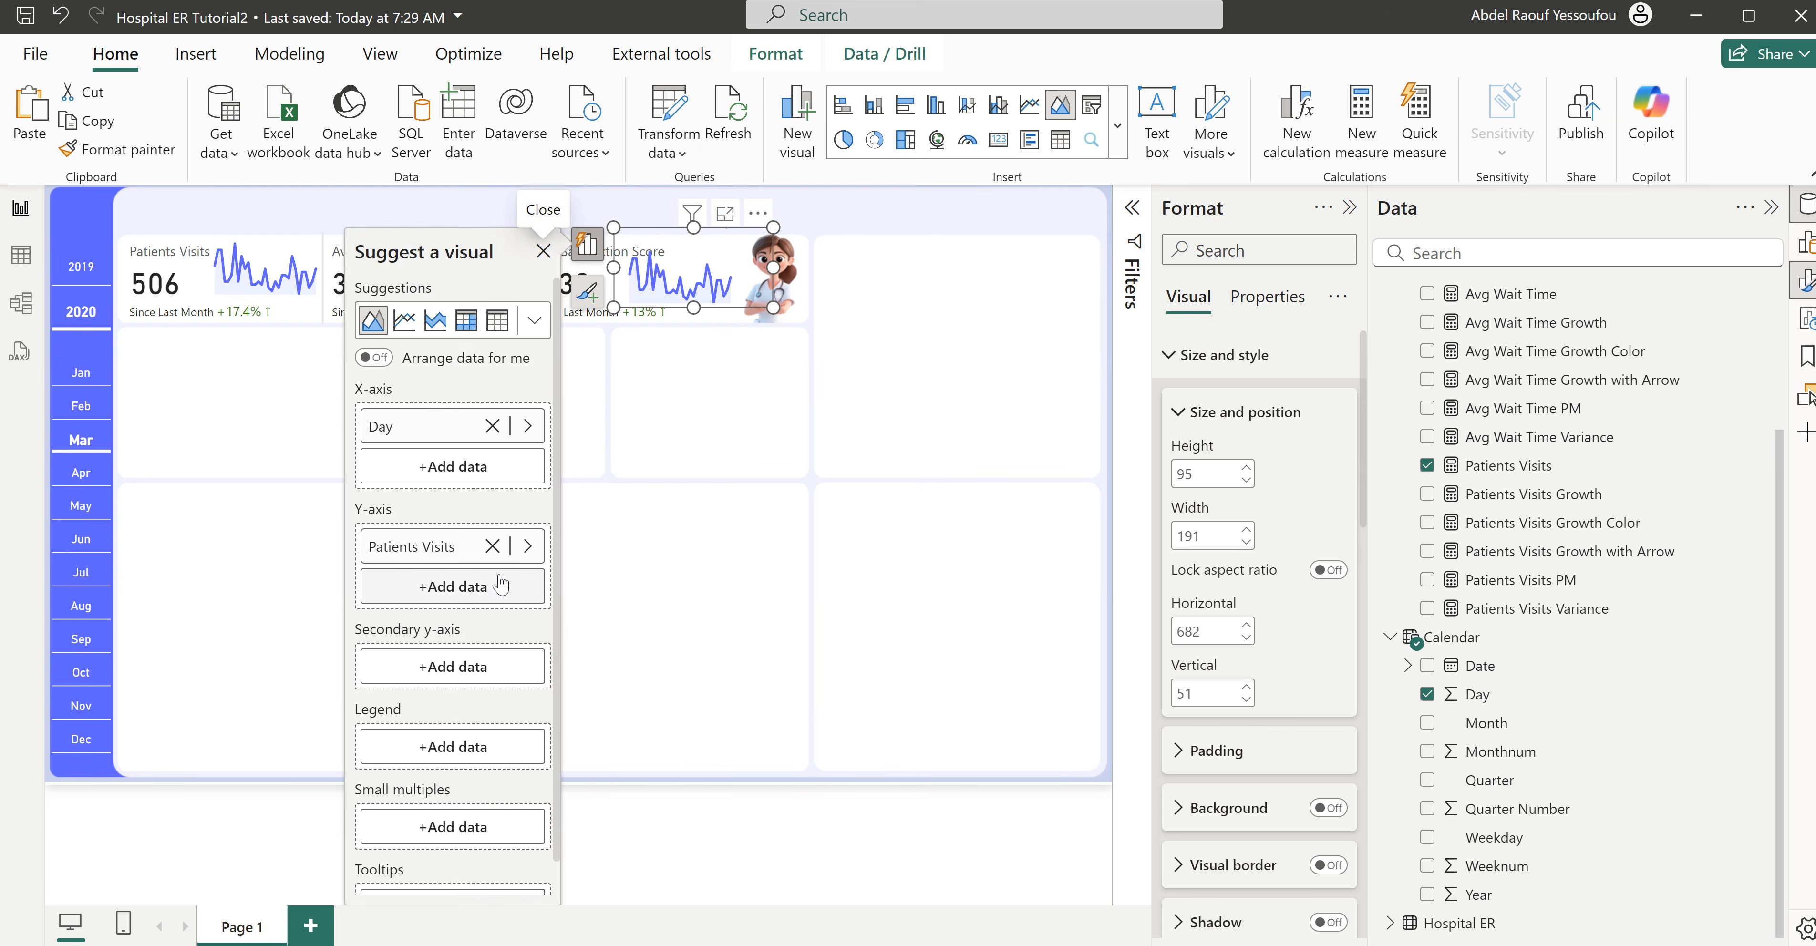
left_click(523, 548)
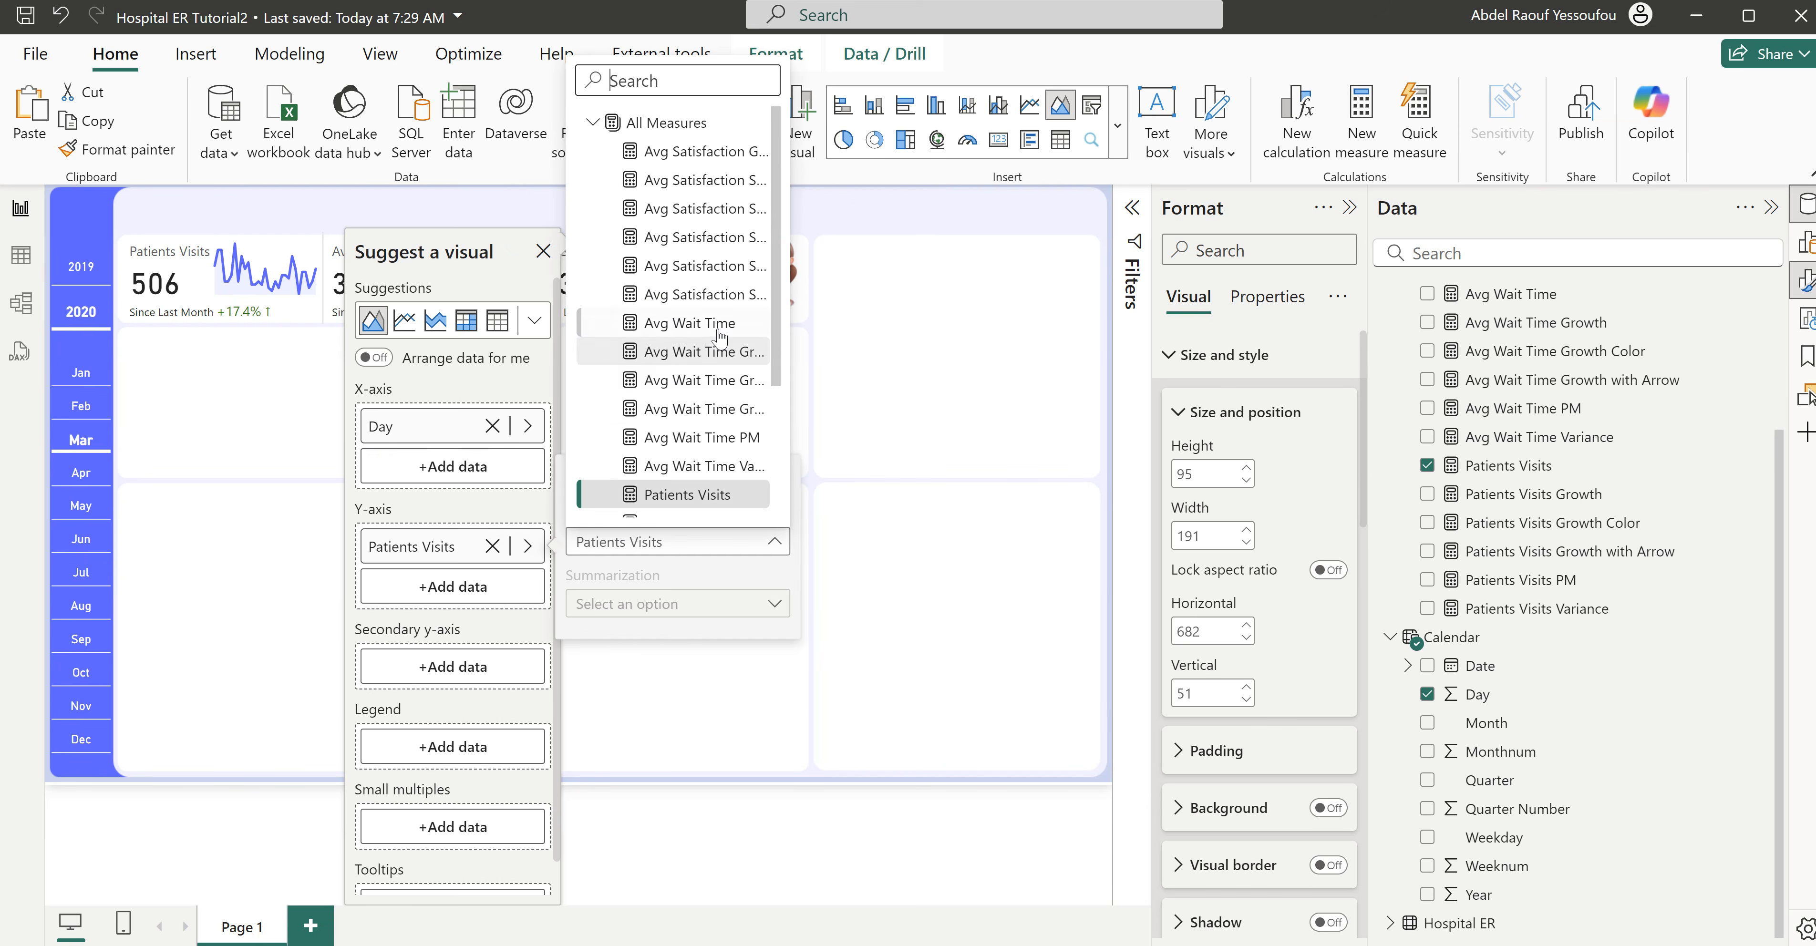
left_click(737, 188)
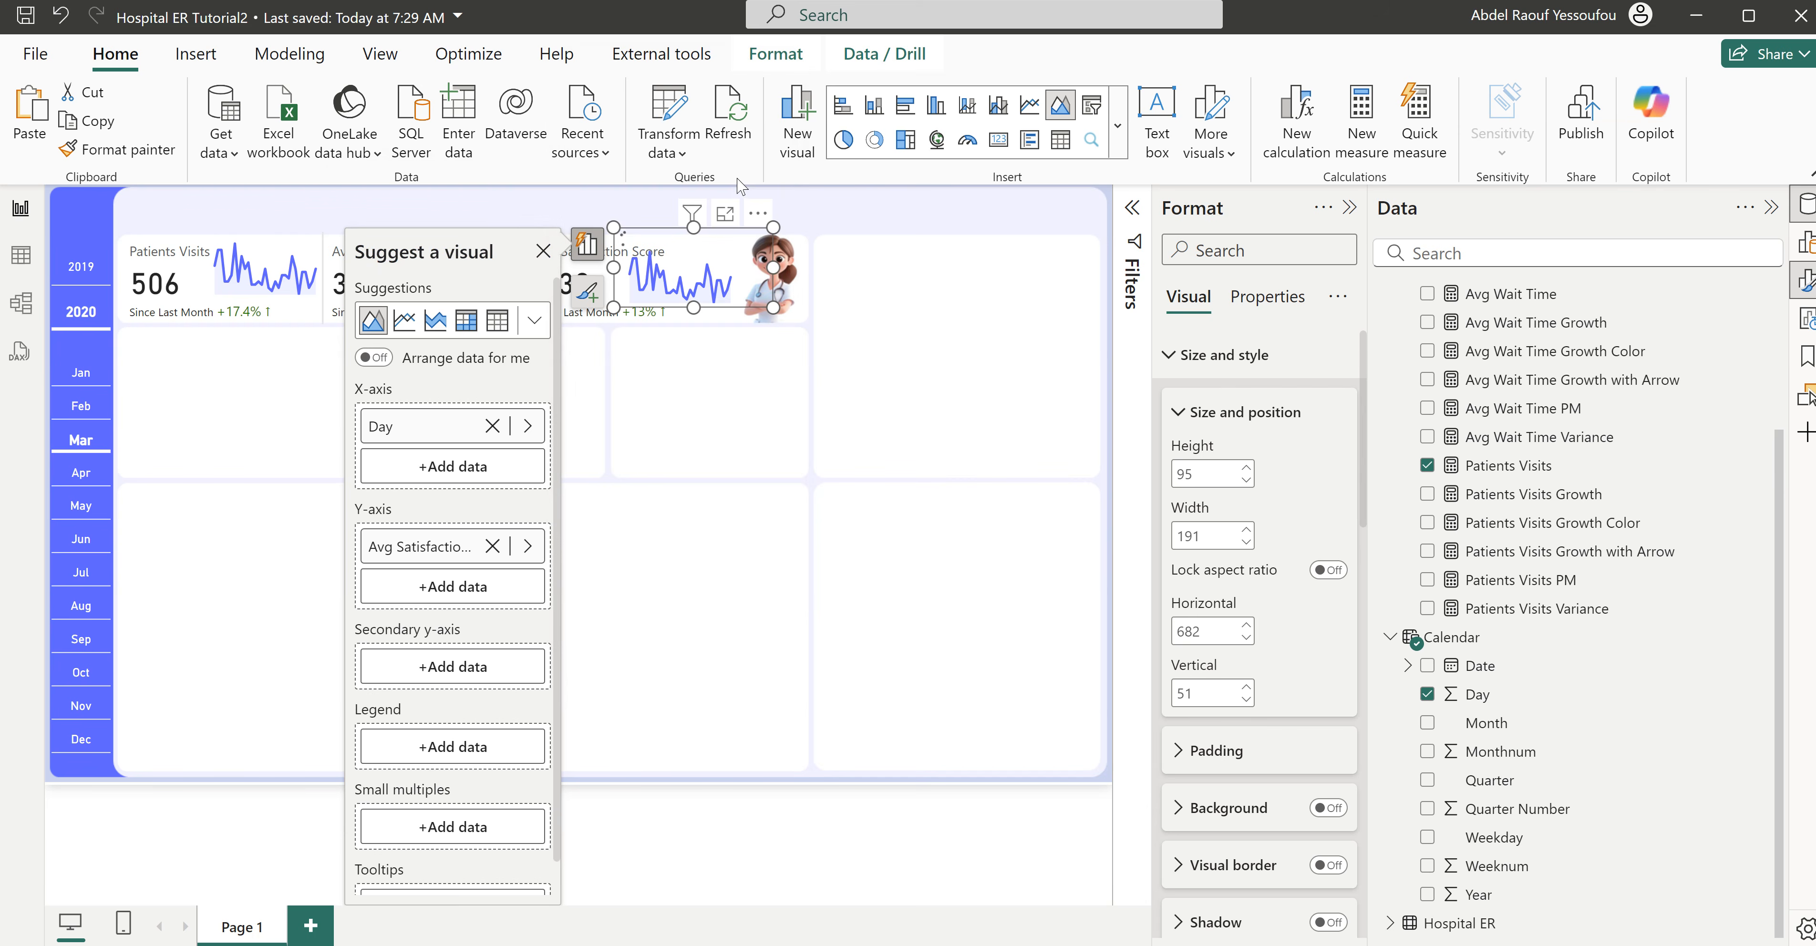
left_click(750, 365)
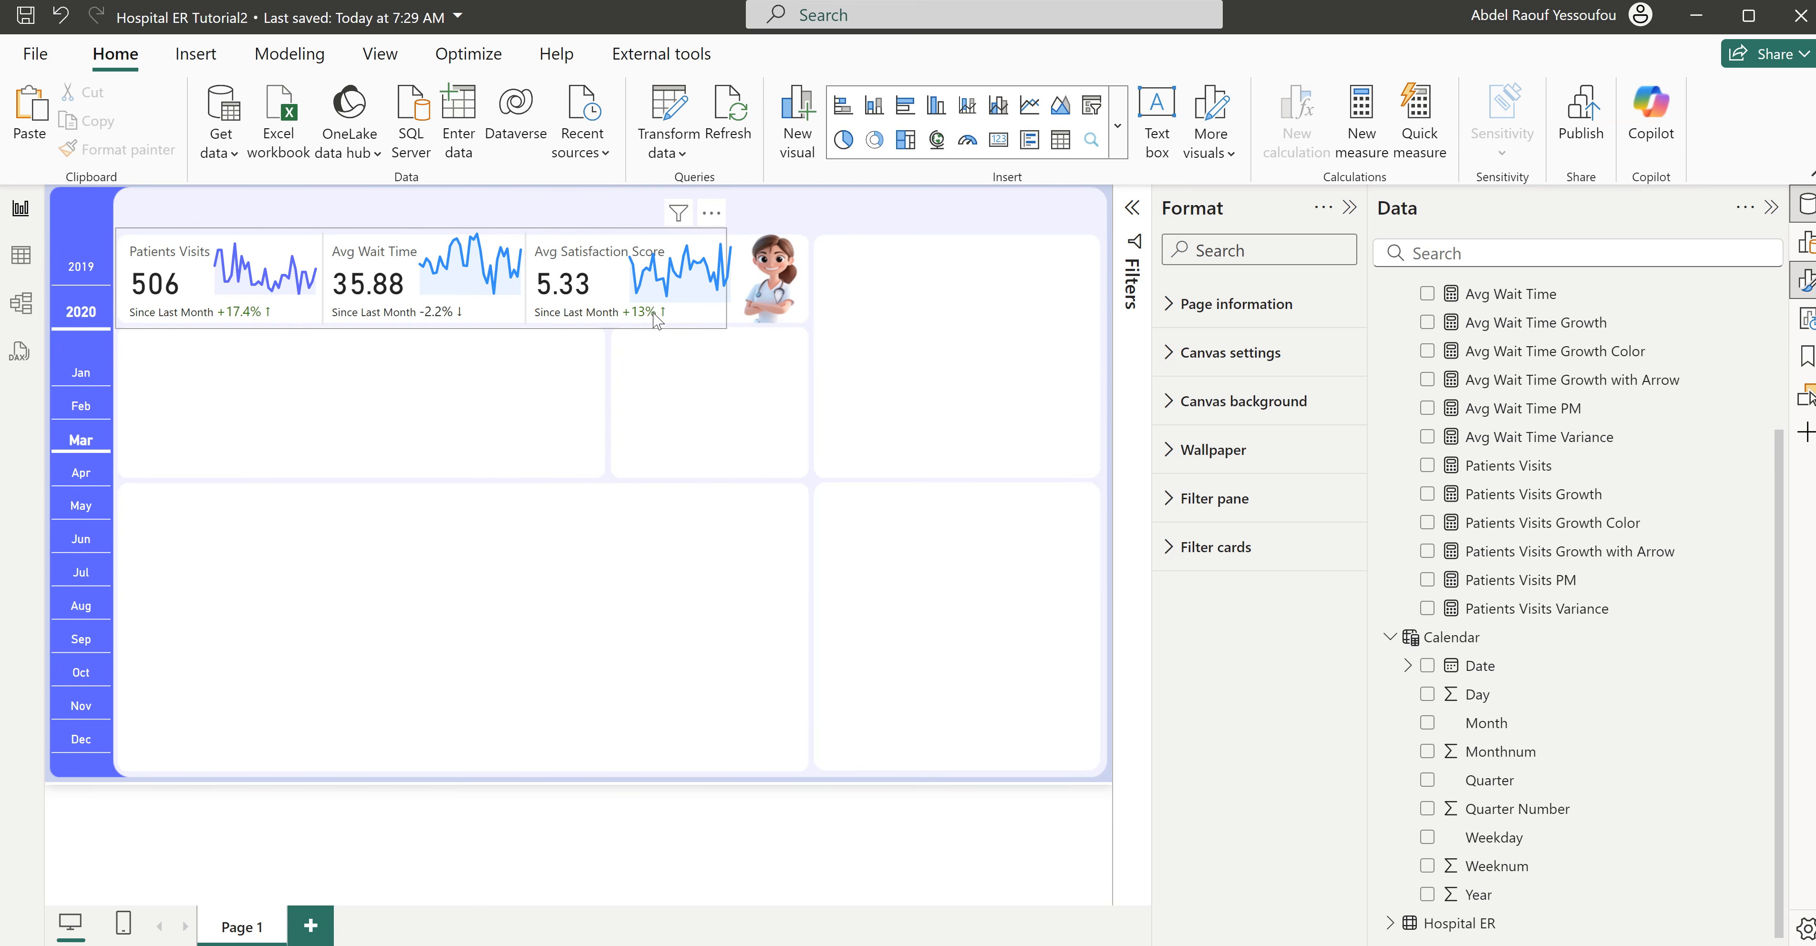
- Narrow the KPI card visual to about 717 wide and rename its Avg Satisfaction Score field to Avg Sat. Score
left_click(707, 296)
left_click_drag(715, 286, 714, 286)
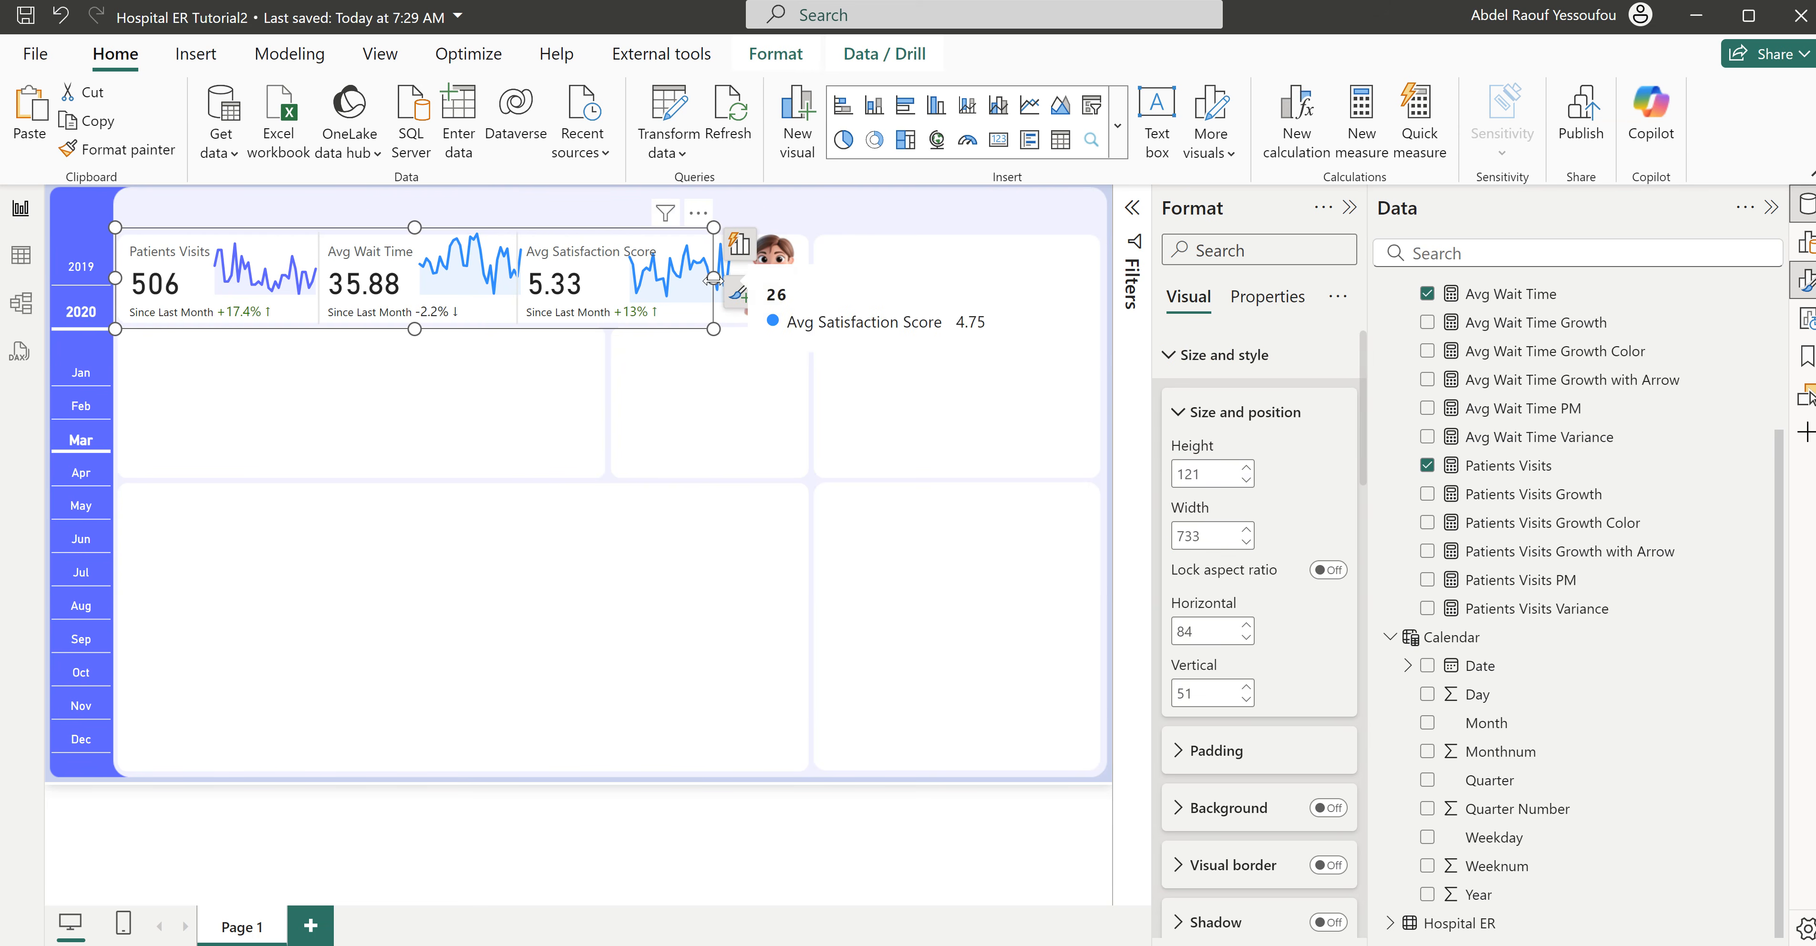
left_click(752, 247)
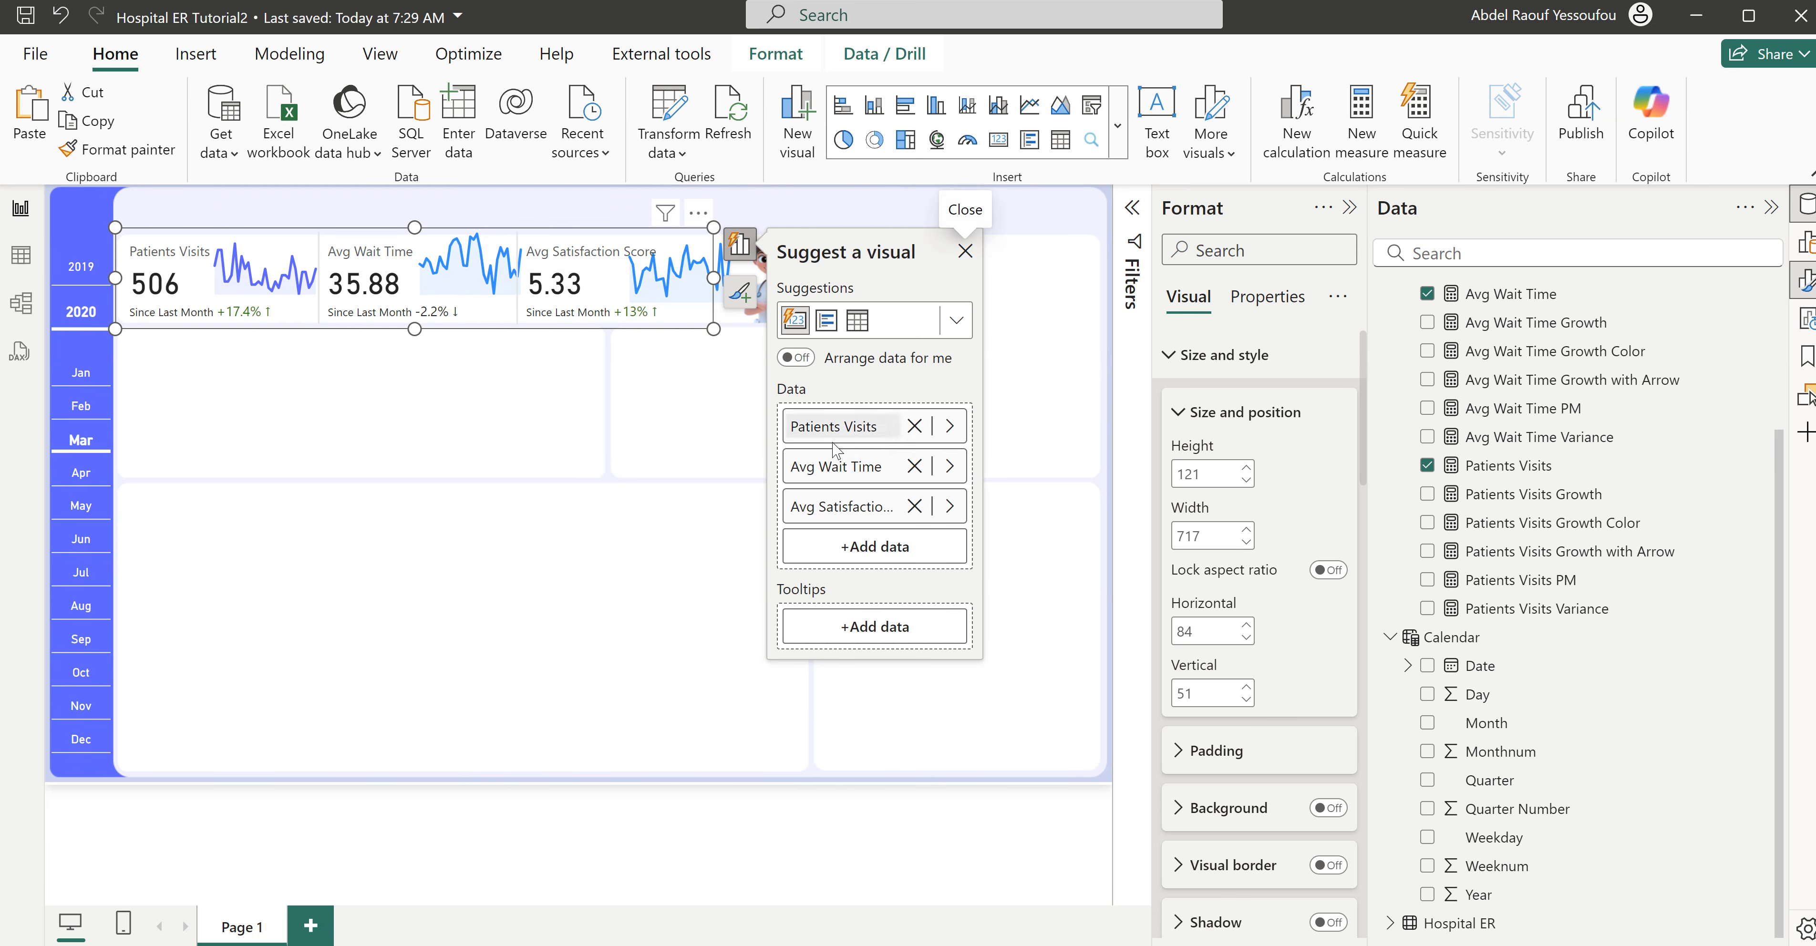
left_click(855, 507)
key("BackSpace")
key("BackSpace")
key("BackSpace")
key("BackSpace")
key("BackSpace")
key("BackSpace")
key("BackSpace")
key("BackSpace")
key("BackSpace")
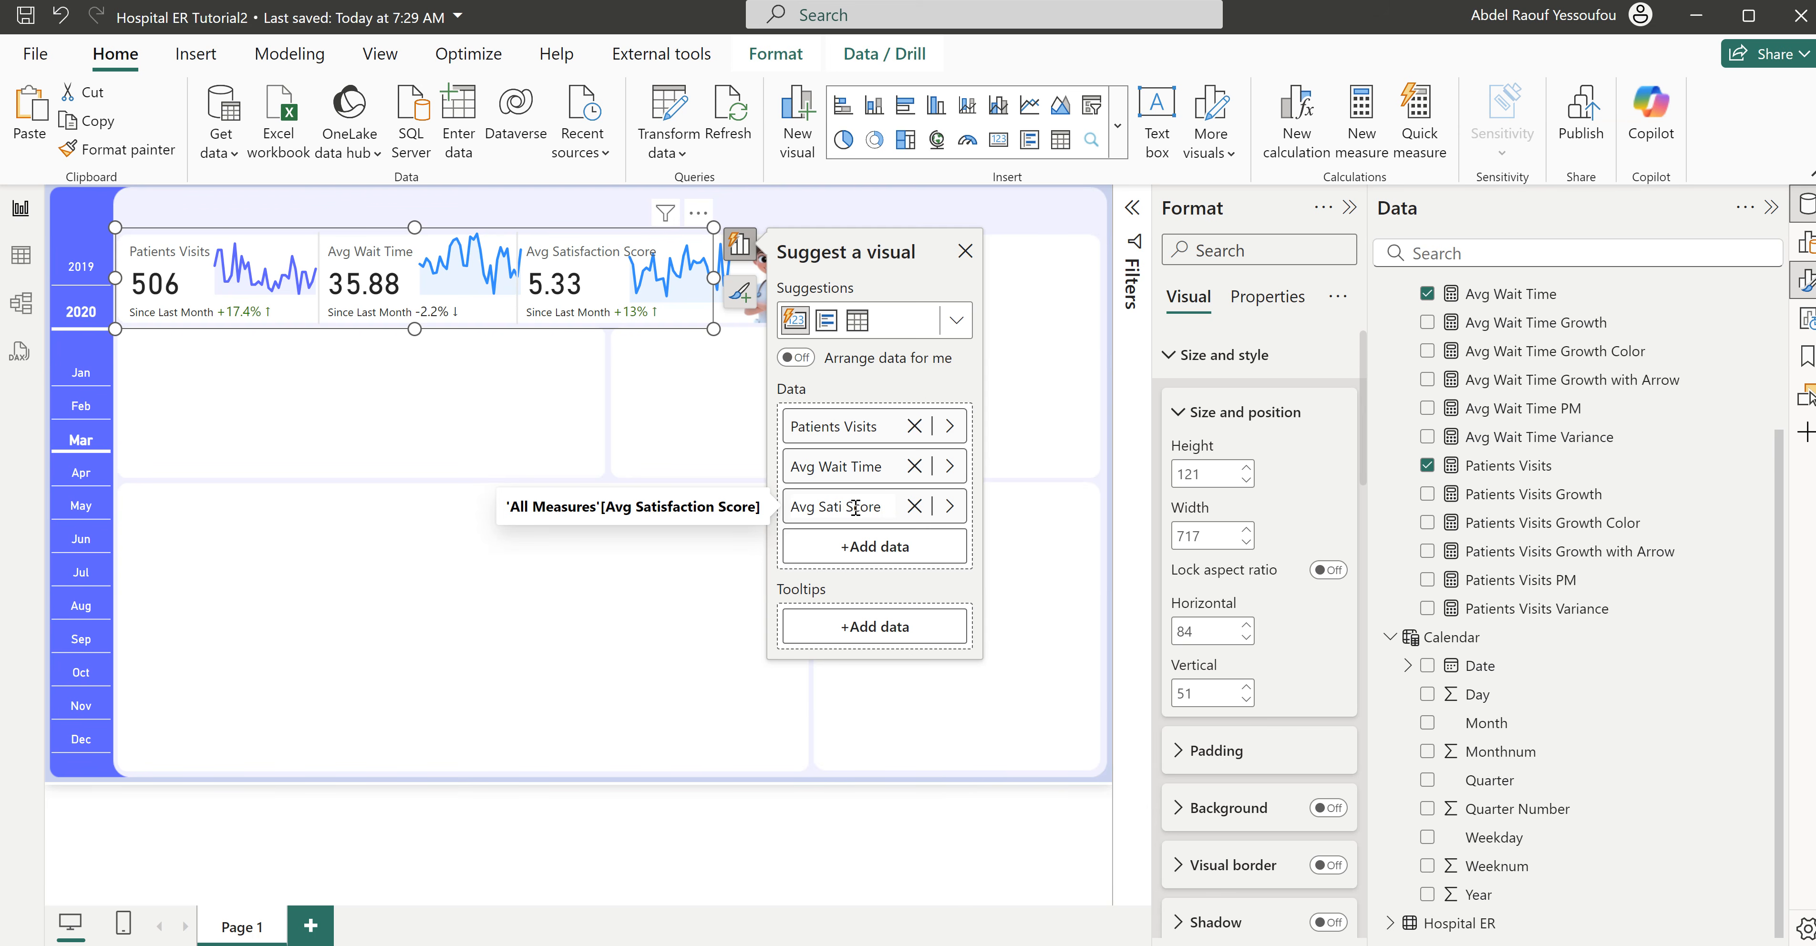
type(".")
key("Return")
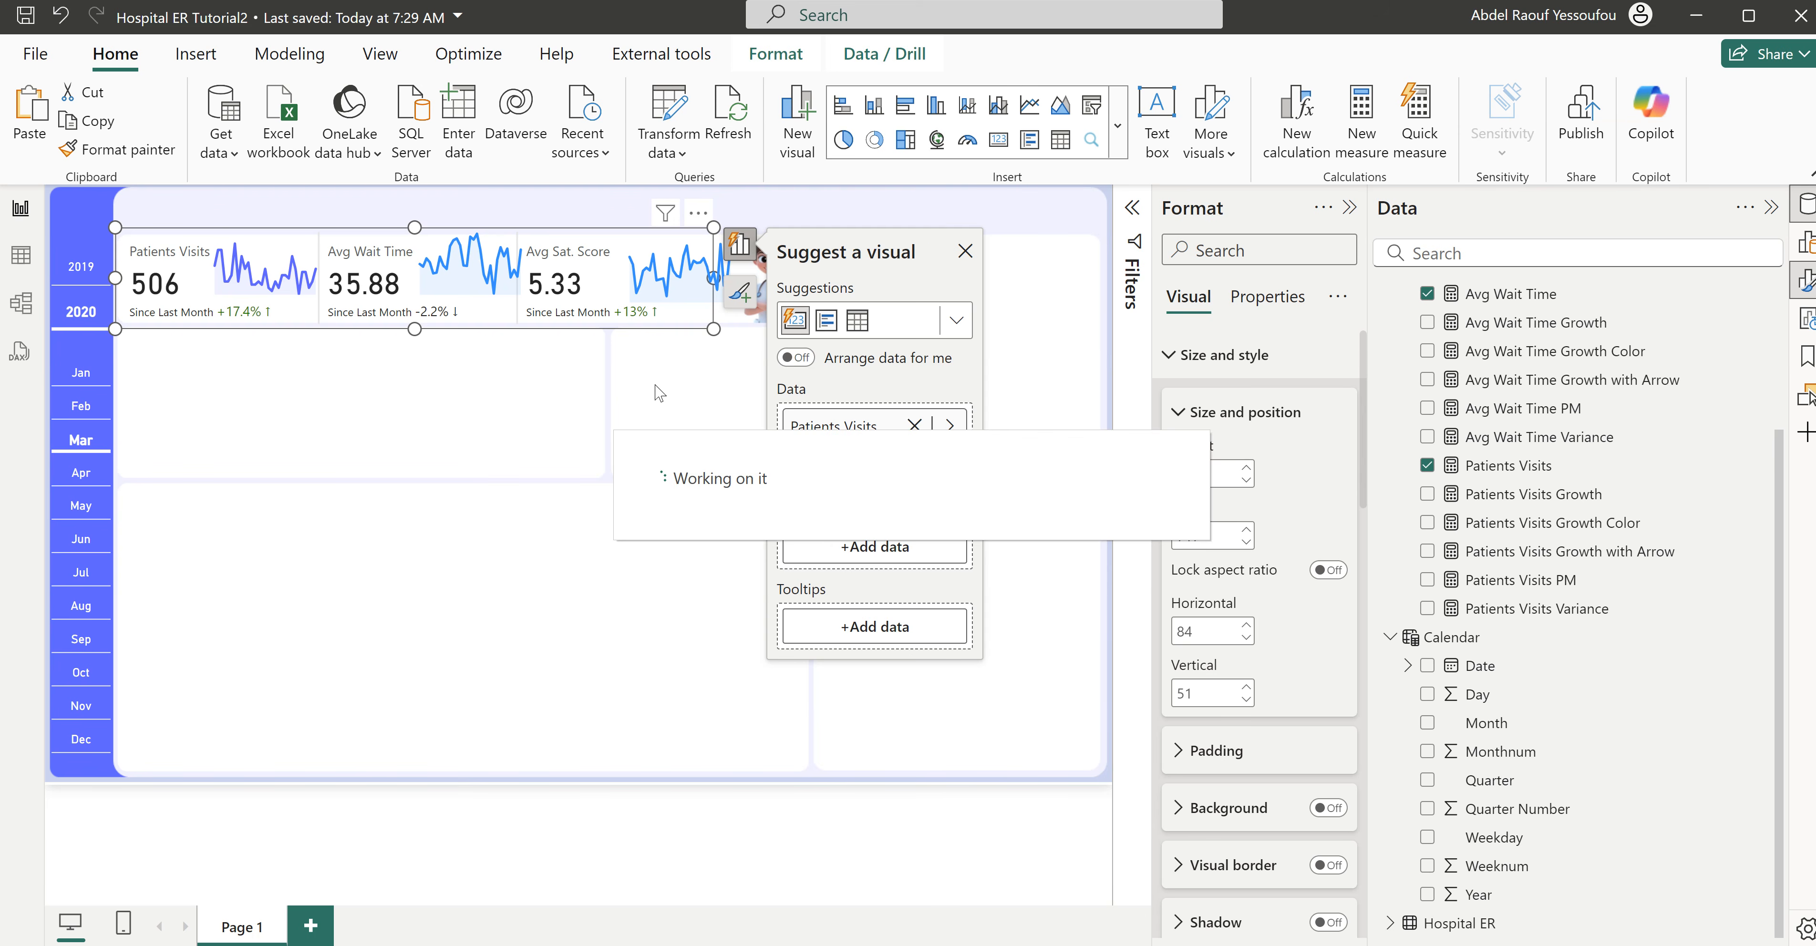
left_click(695, 374)
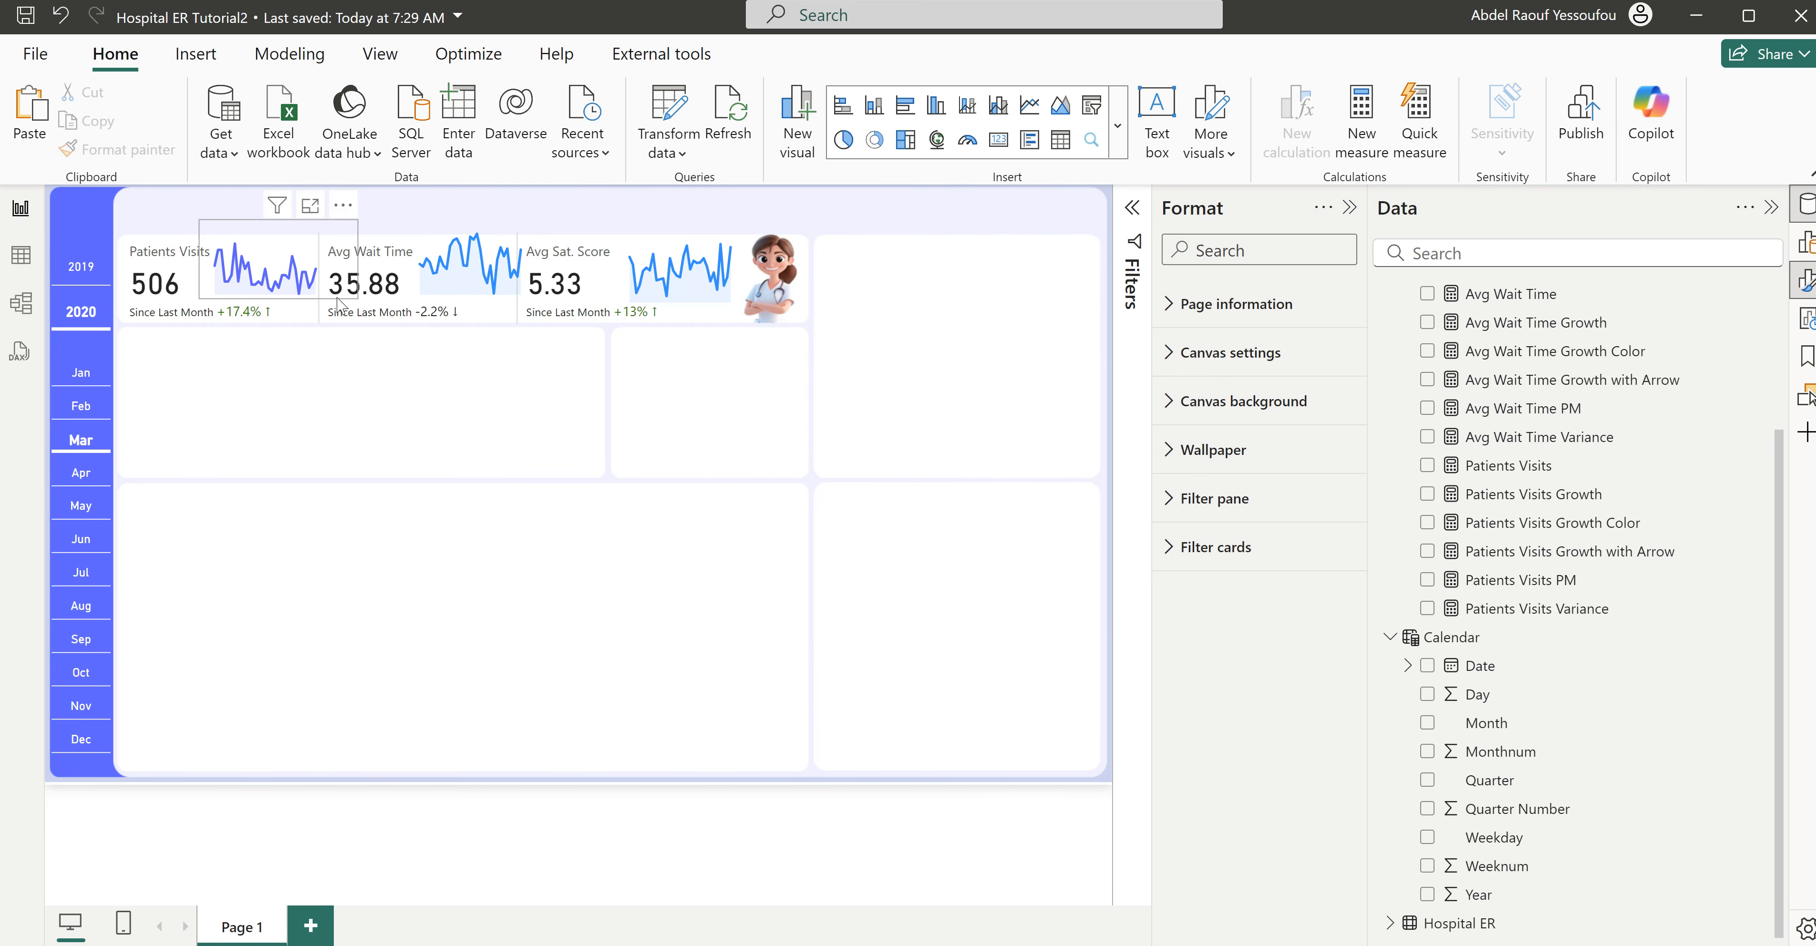
- Shrink the Patients Visits sparkline to about 177 by 85 and the Avg Wait Time sparkline to about 165 wide, lowering both top edges
left_click(355, 275)
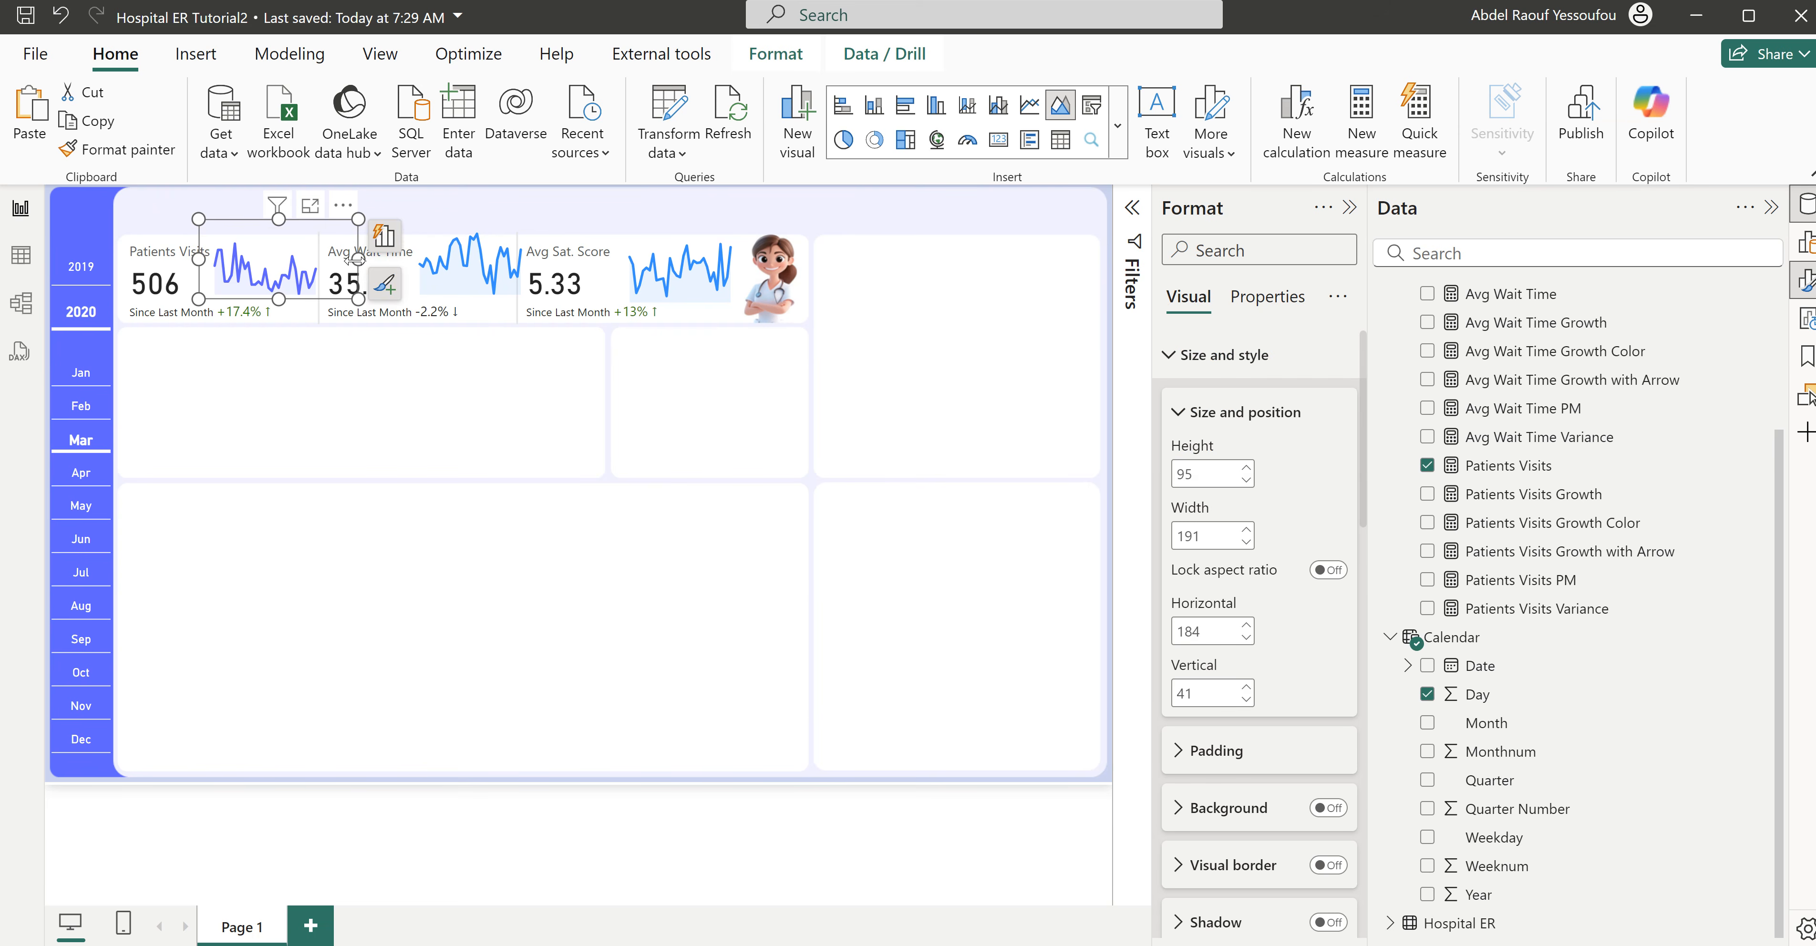
left_click_drag(347, 267, 346, 266)
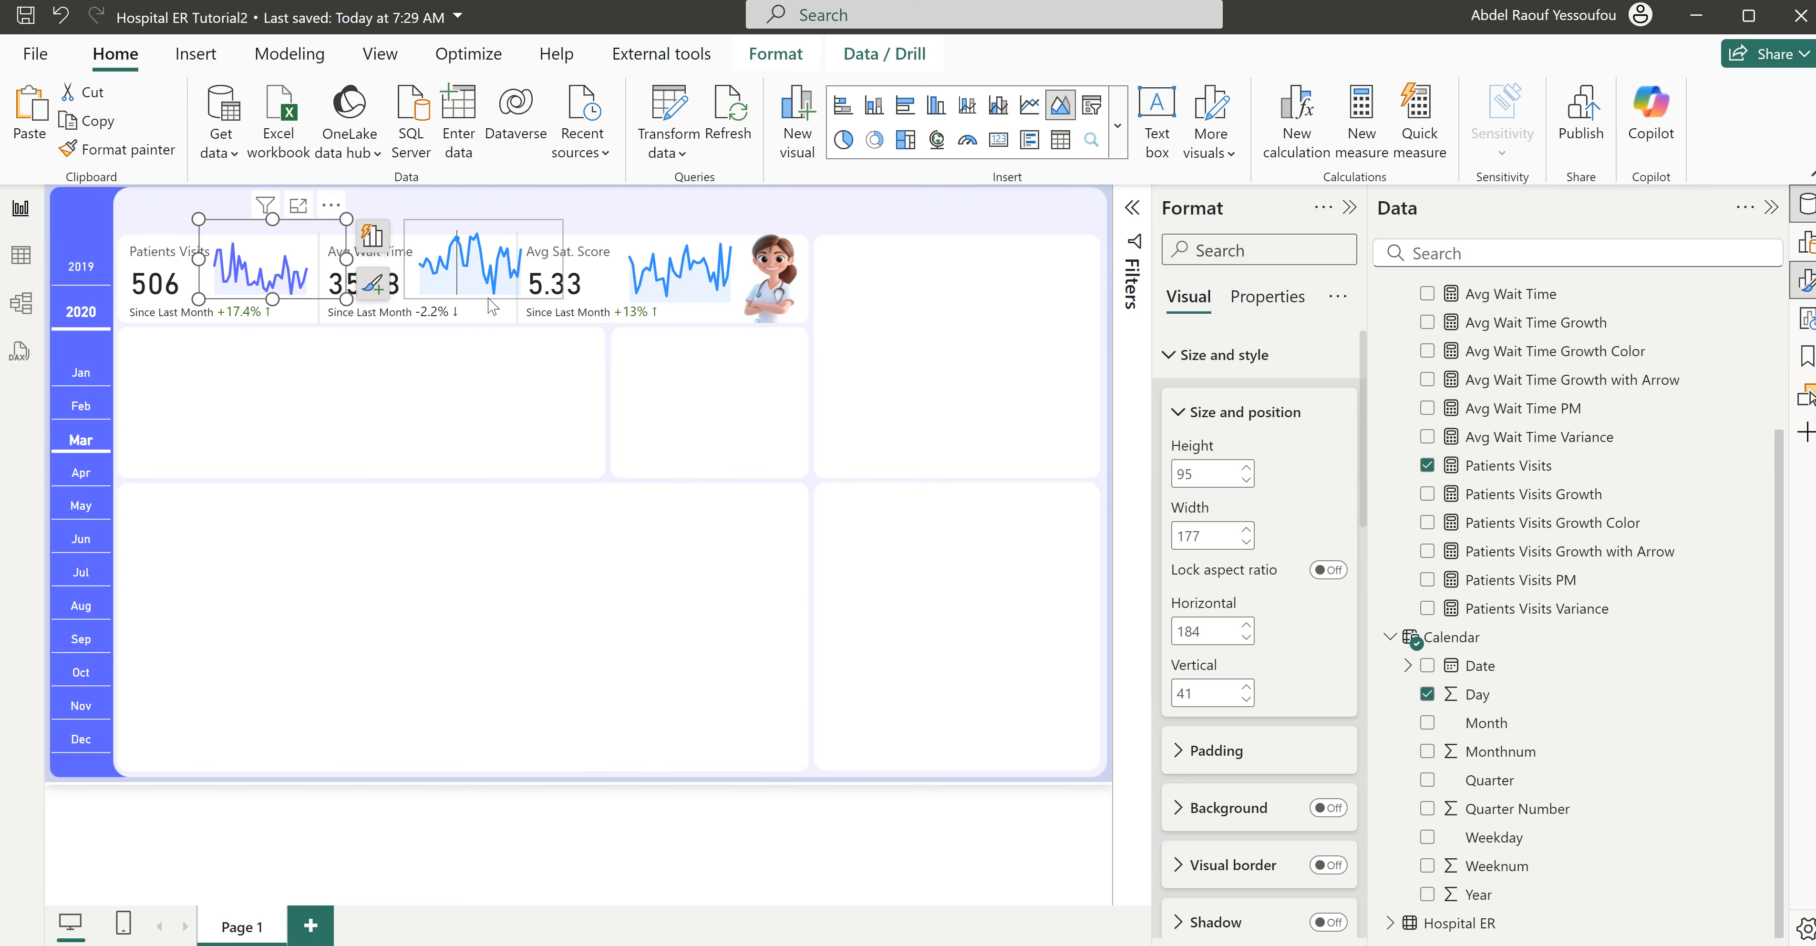
left_click(529, 294)
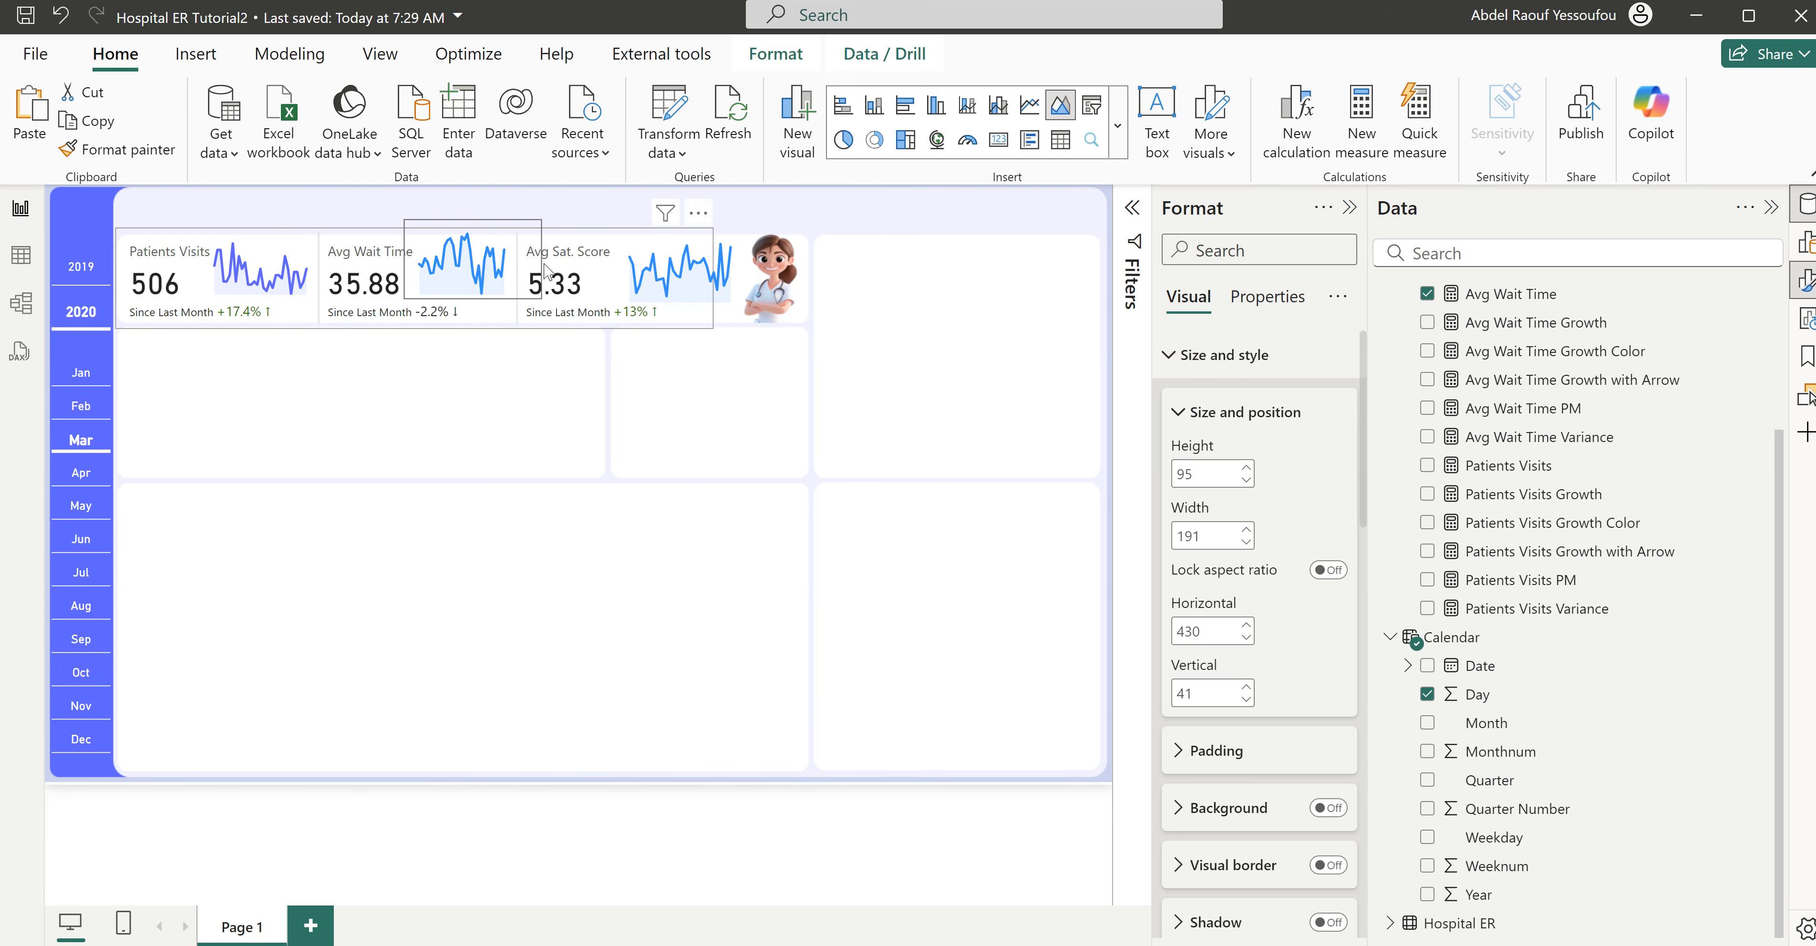
left_click_drag(547, 271, 541, 272)
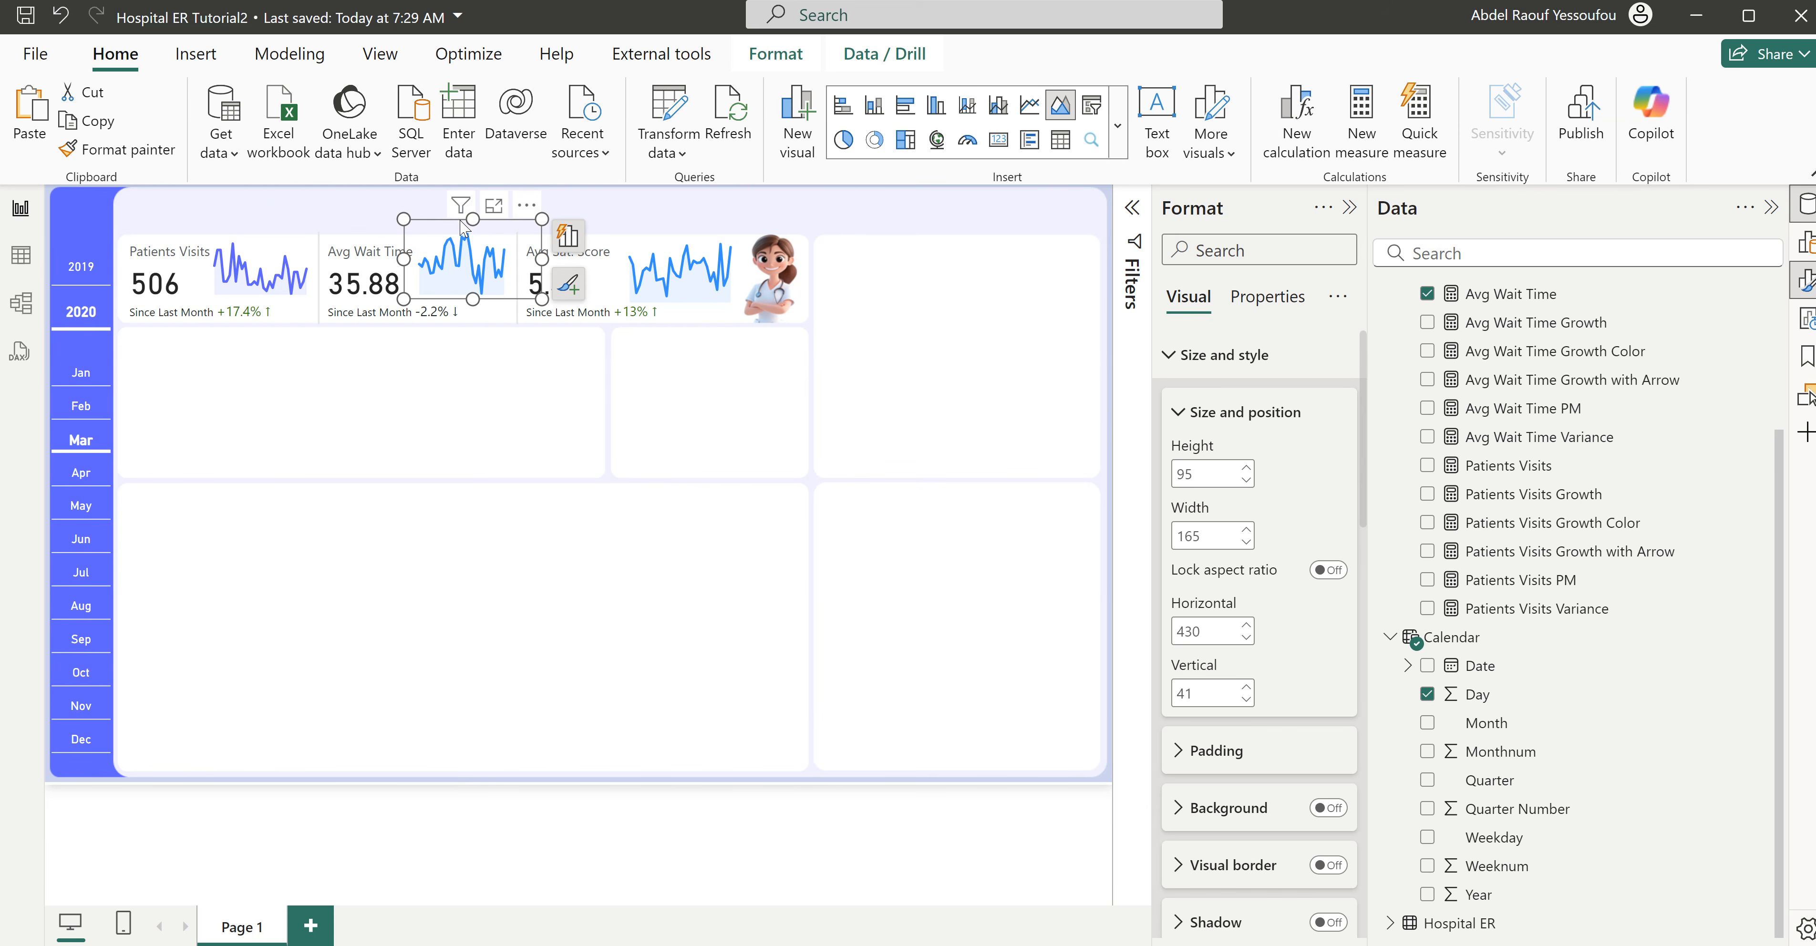
left_click_drag(472, 220, 472, 227)
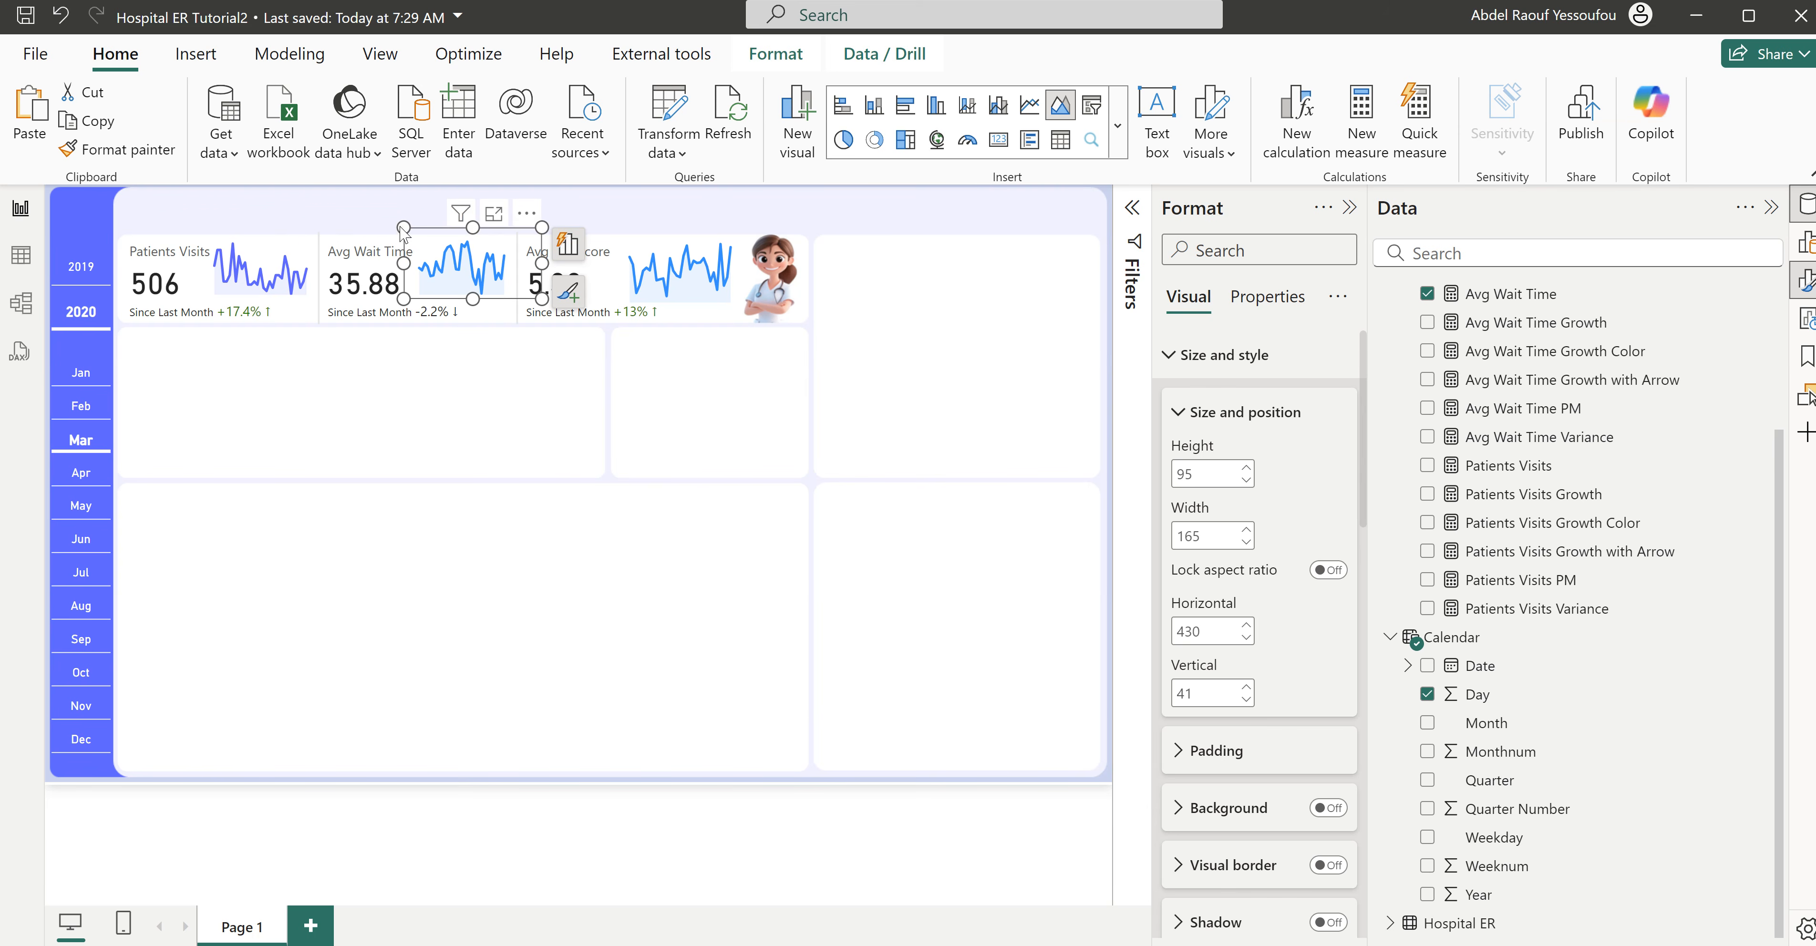
left_click_drag(280, 227, 274, 237)
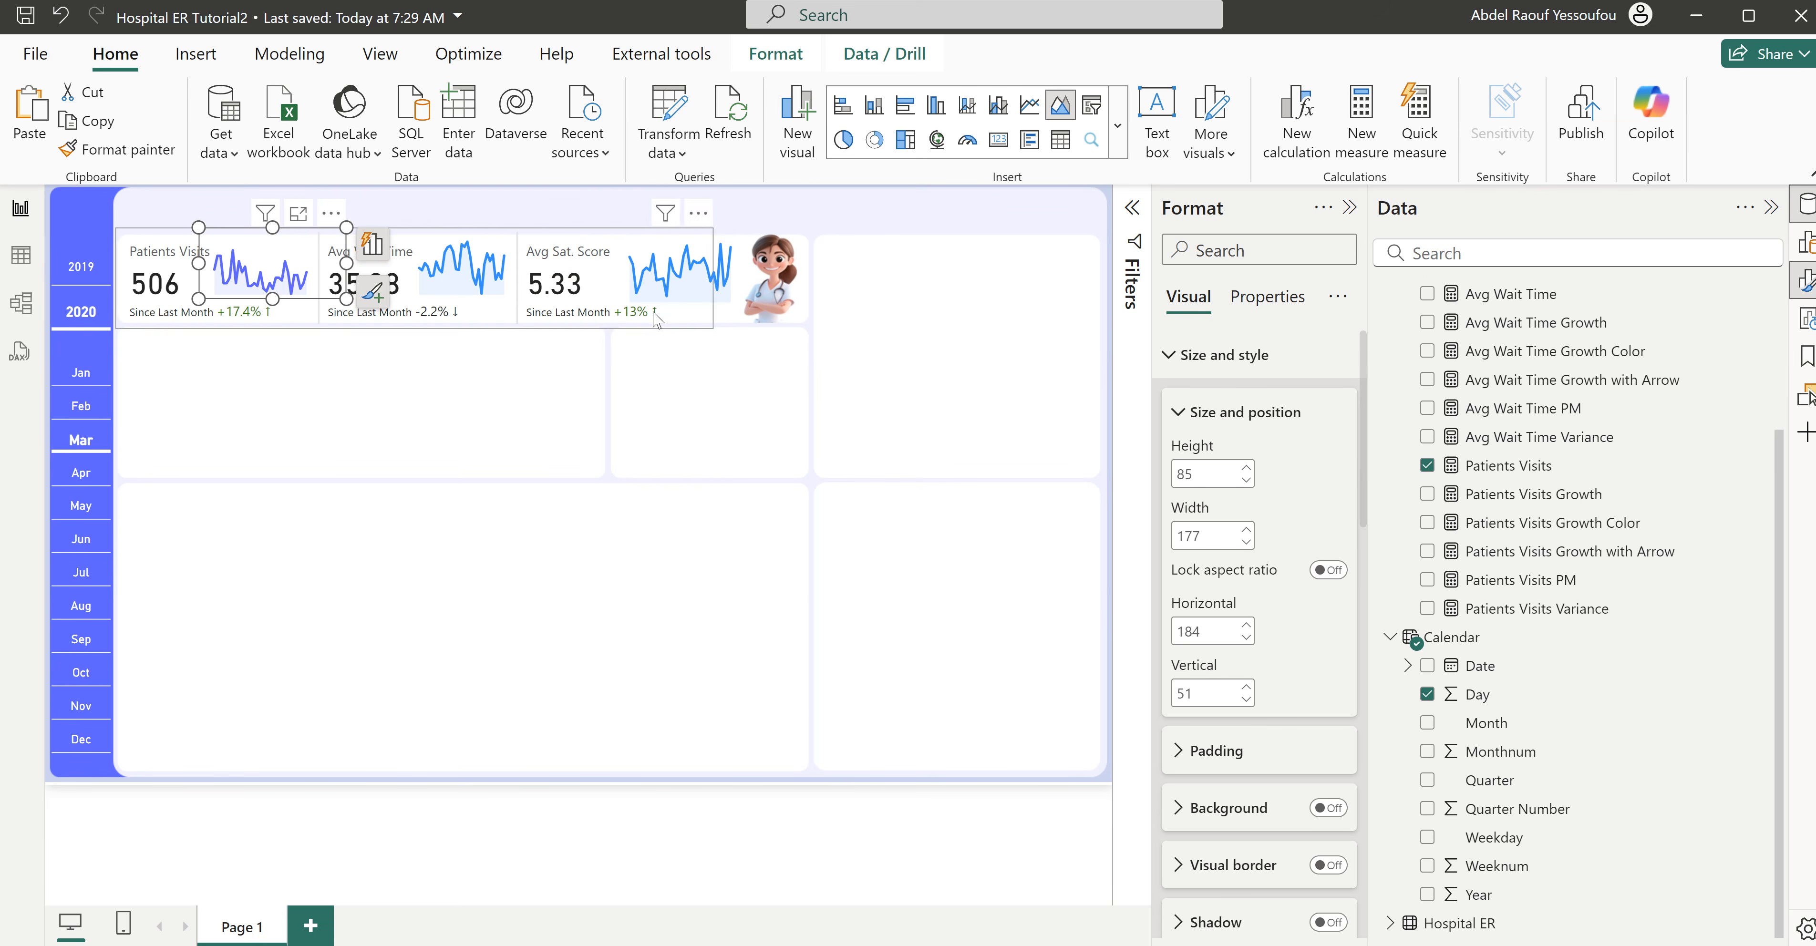
- Shrink the Avg Sat. Score sparkline to about 173 wide by 77 high, at about horizontal 679, vertical 62
left_click(694, 307)
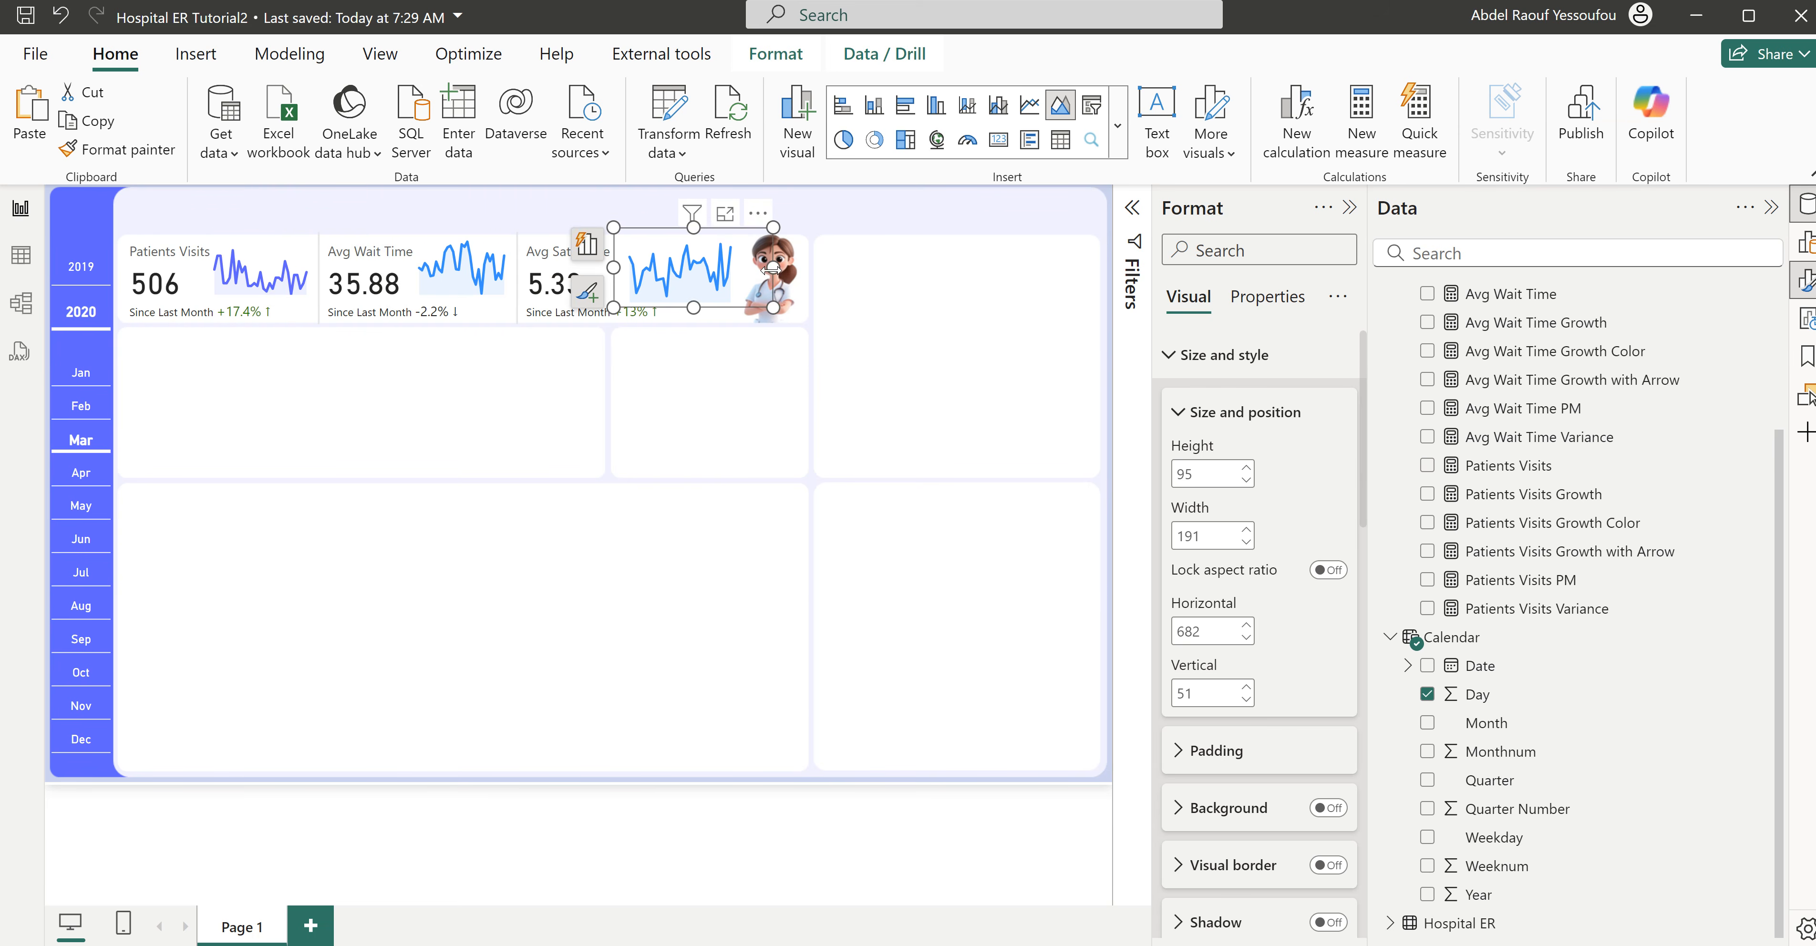
left_click_drag(686, 227, 743, 238)
left_click(690, 392)
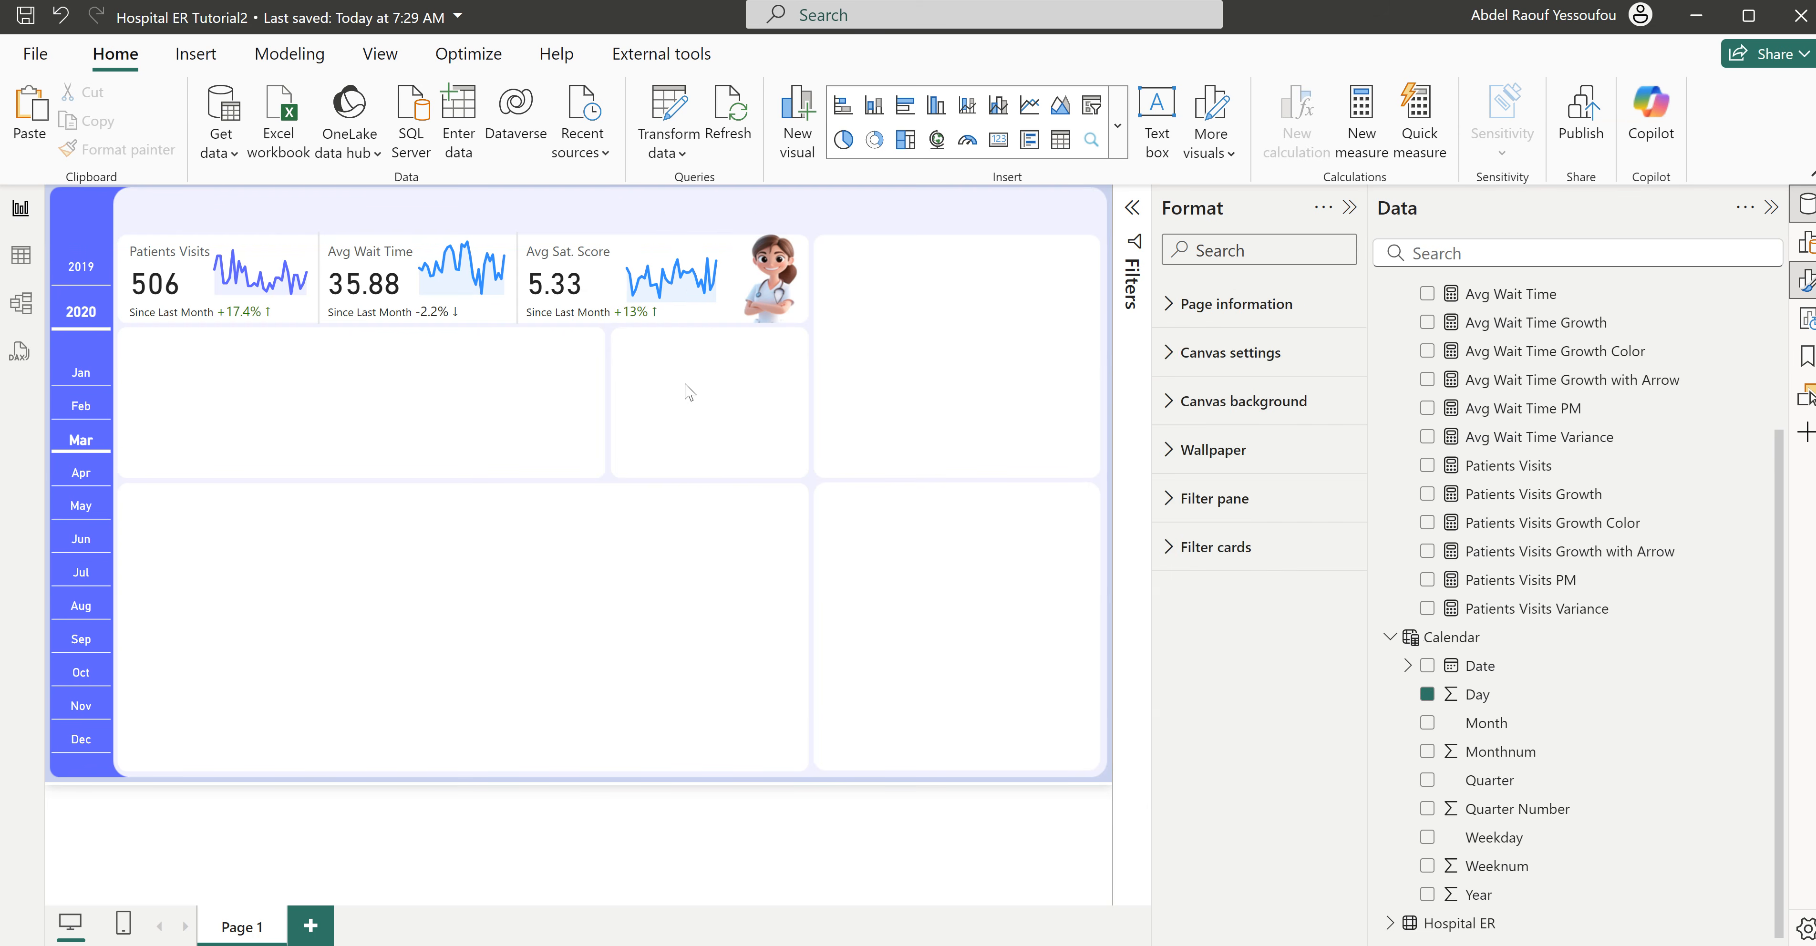
left_click(753, 284)
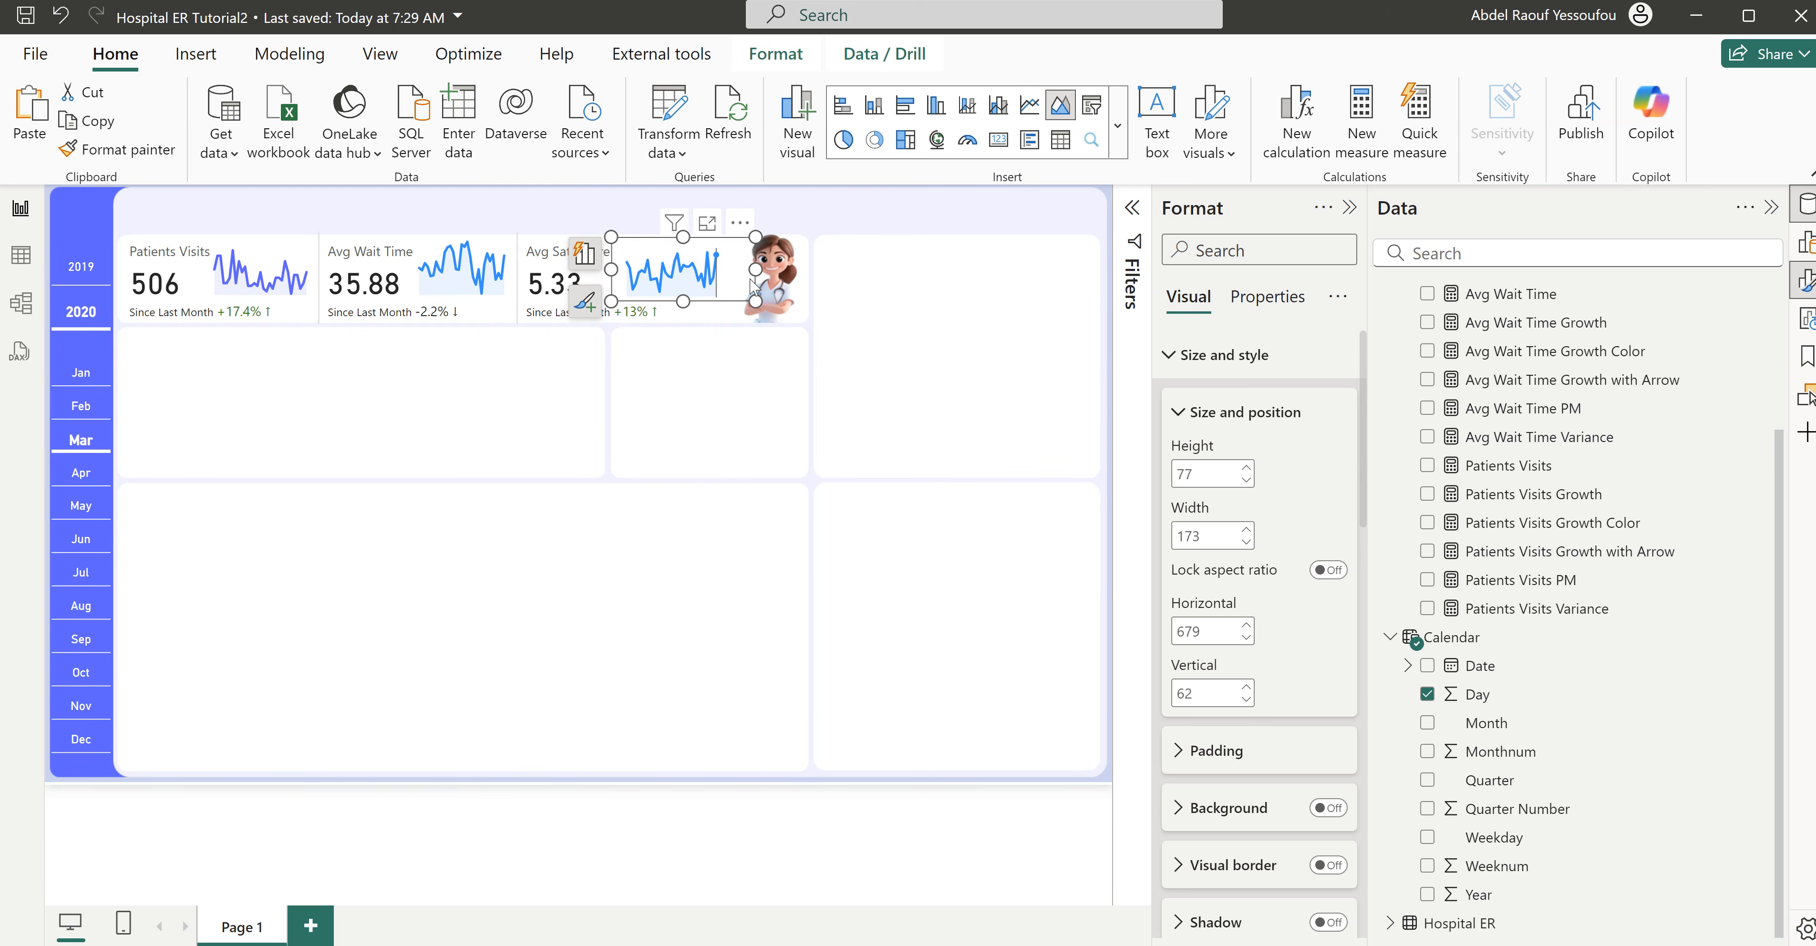
left_click(755, 431)
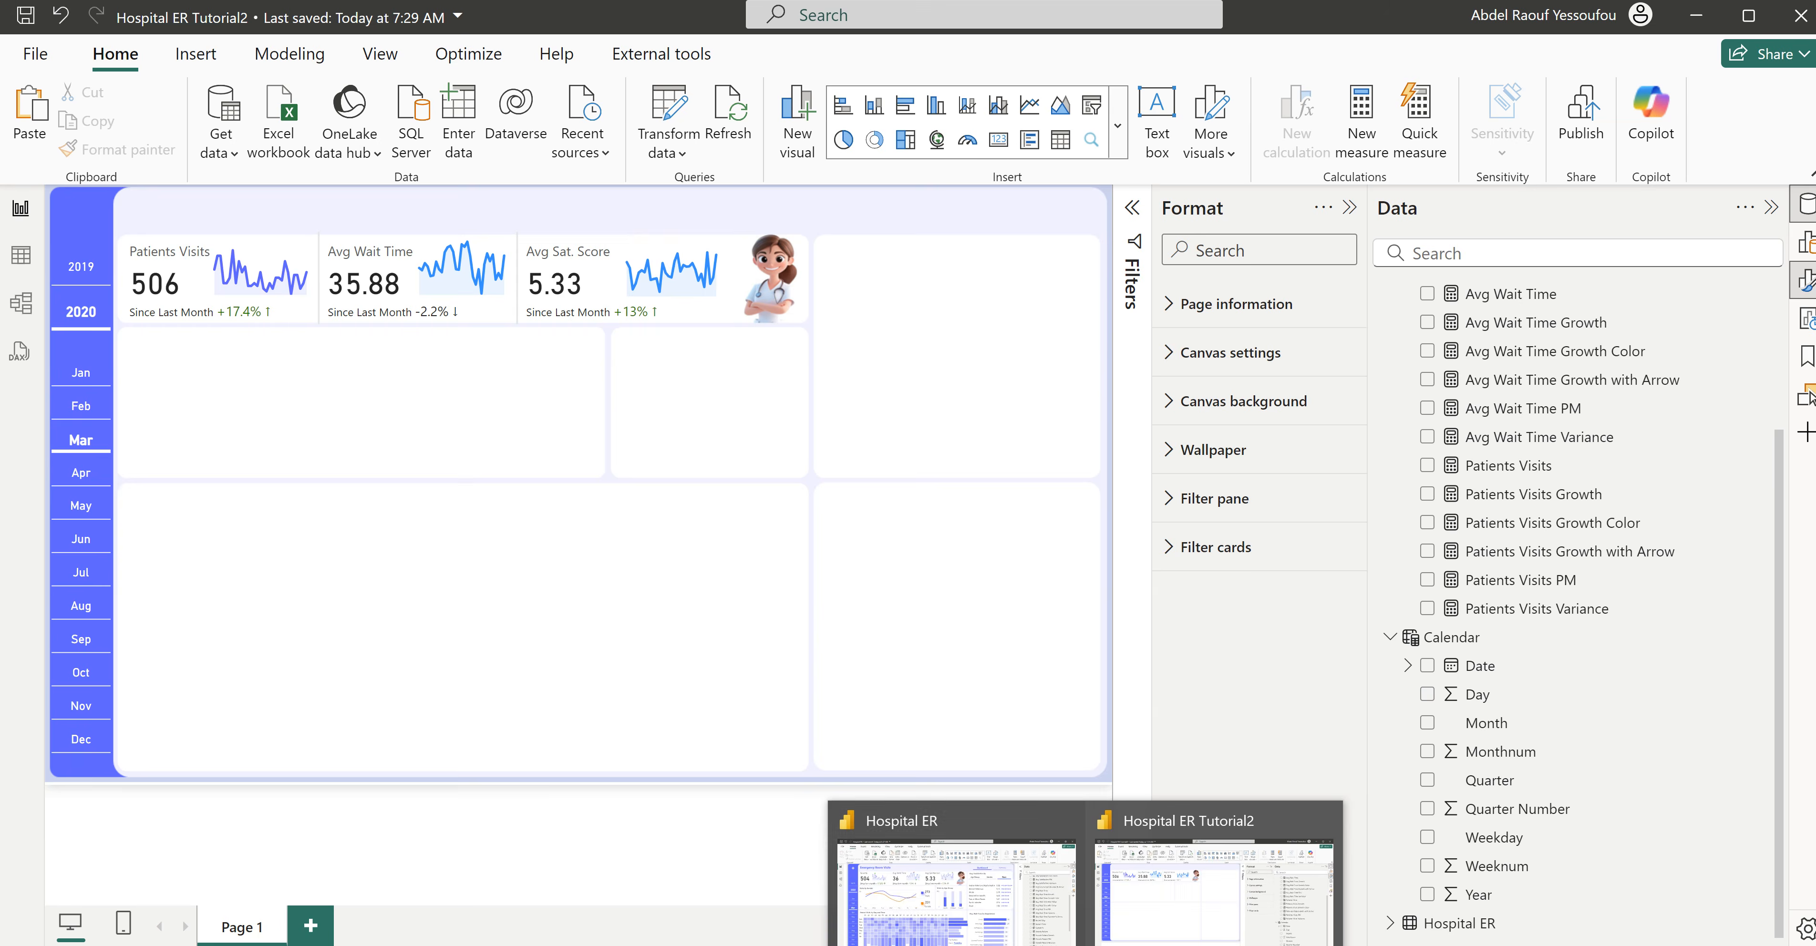
- Switch to the finished Hospital ER report and inspect the peak marker on the Patients sparkline
left_click(956, 871)
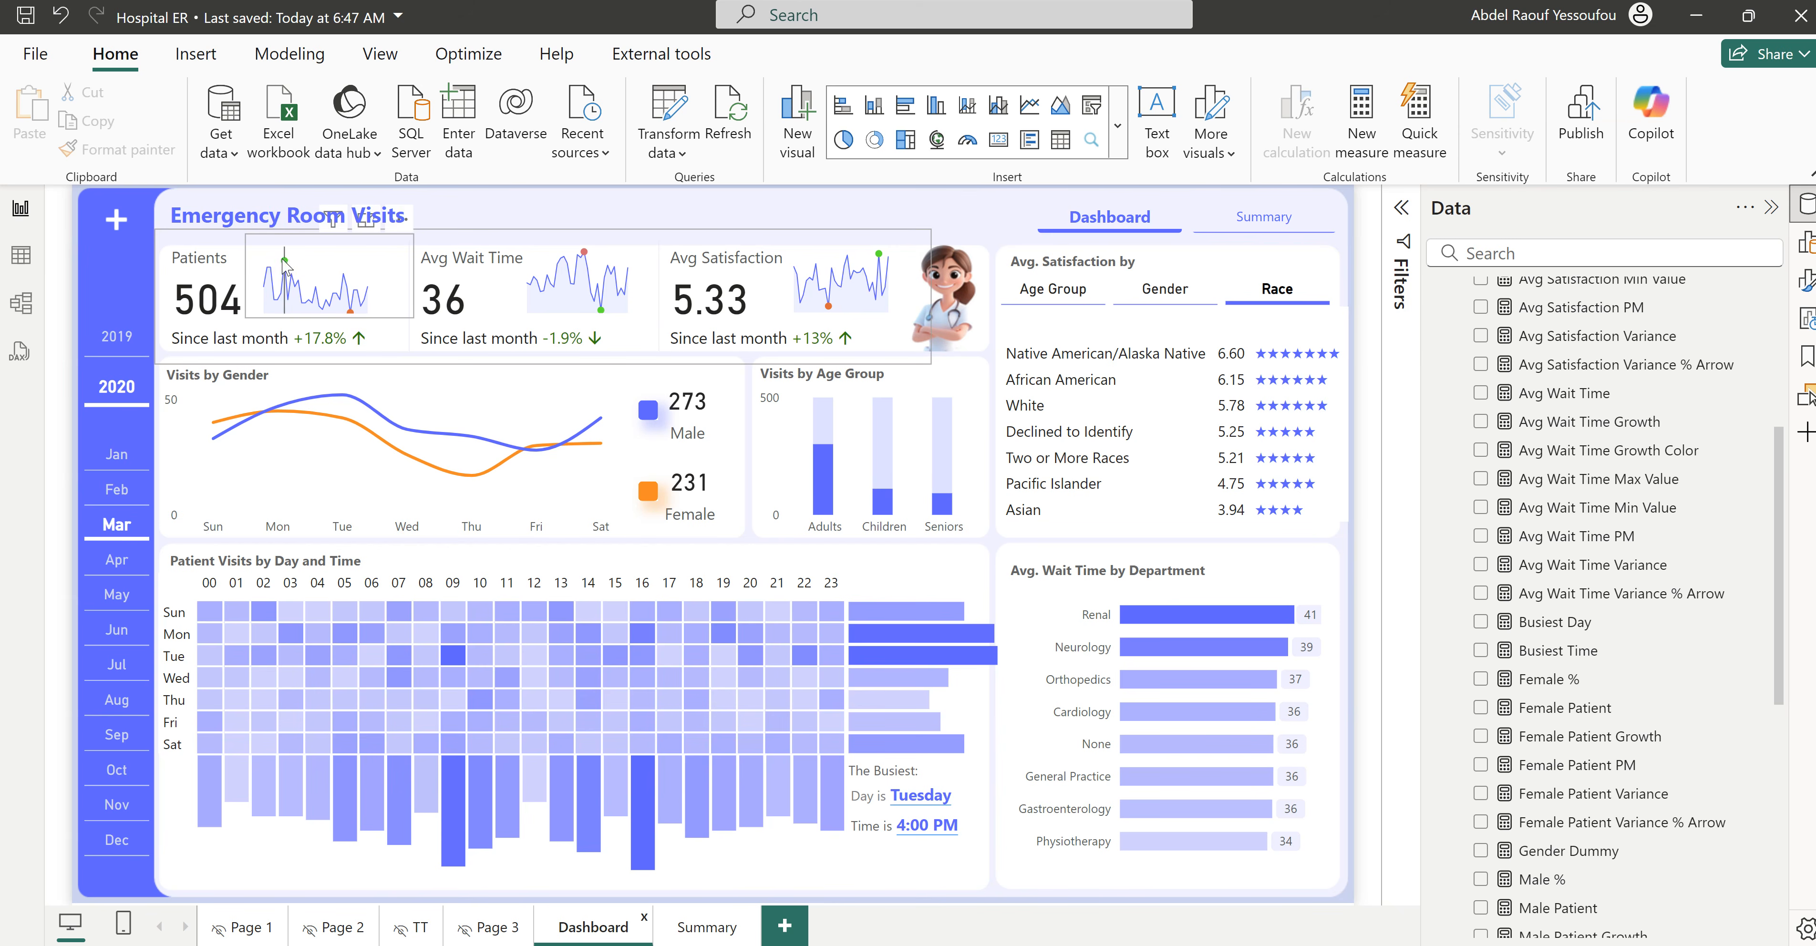
mouse_move(287, 267)
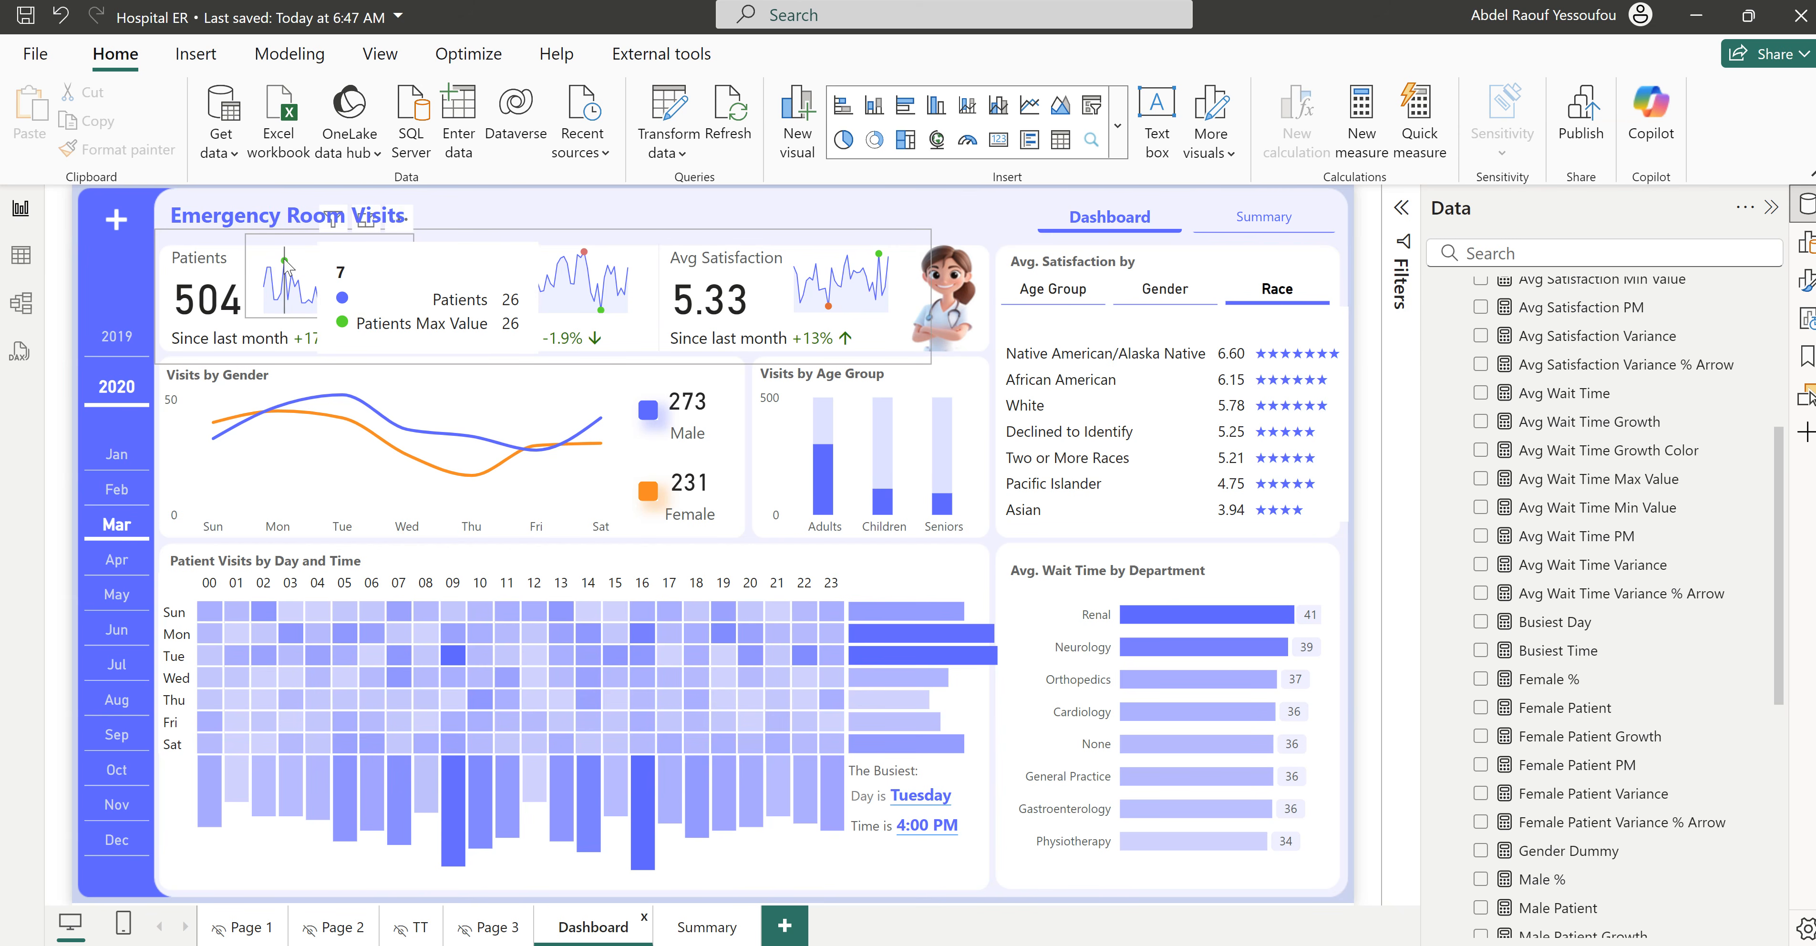
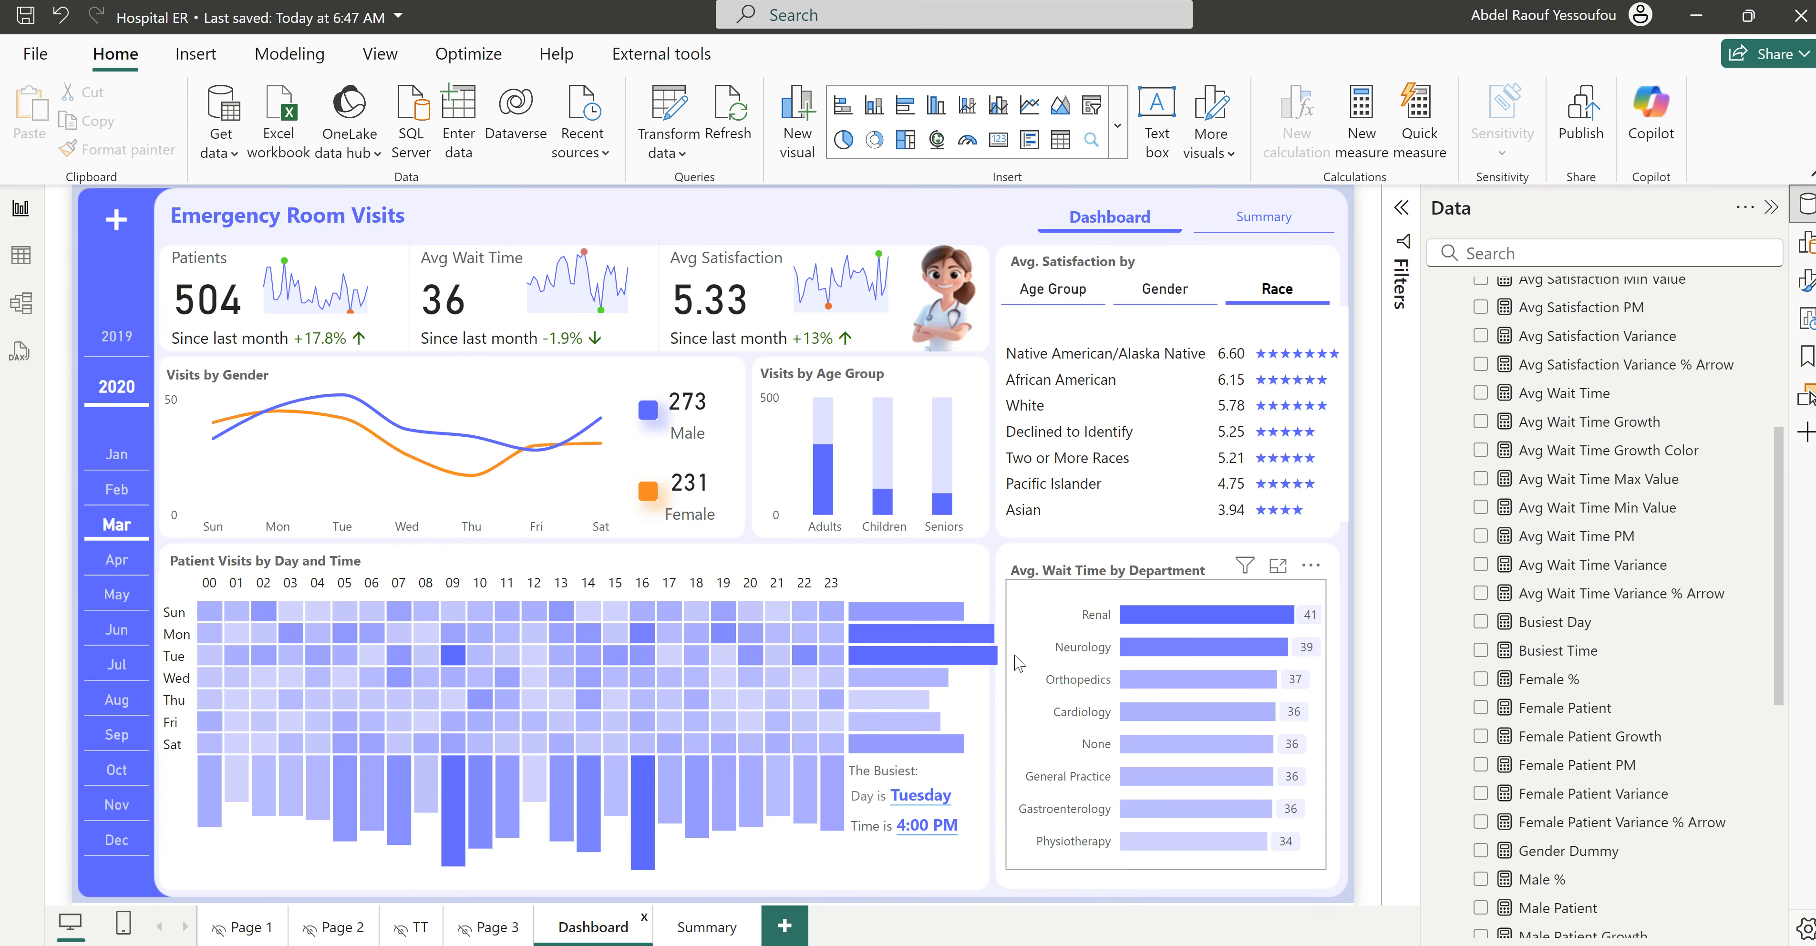
- Switch to the Hospital ER Tutorial2 report and start a new measure named Patients Visits Max Value in the All Measures table
mouse_move(1220, 941)
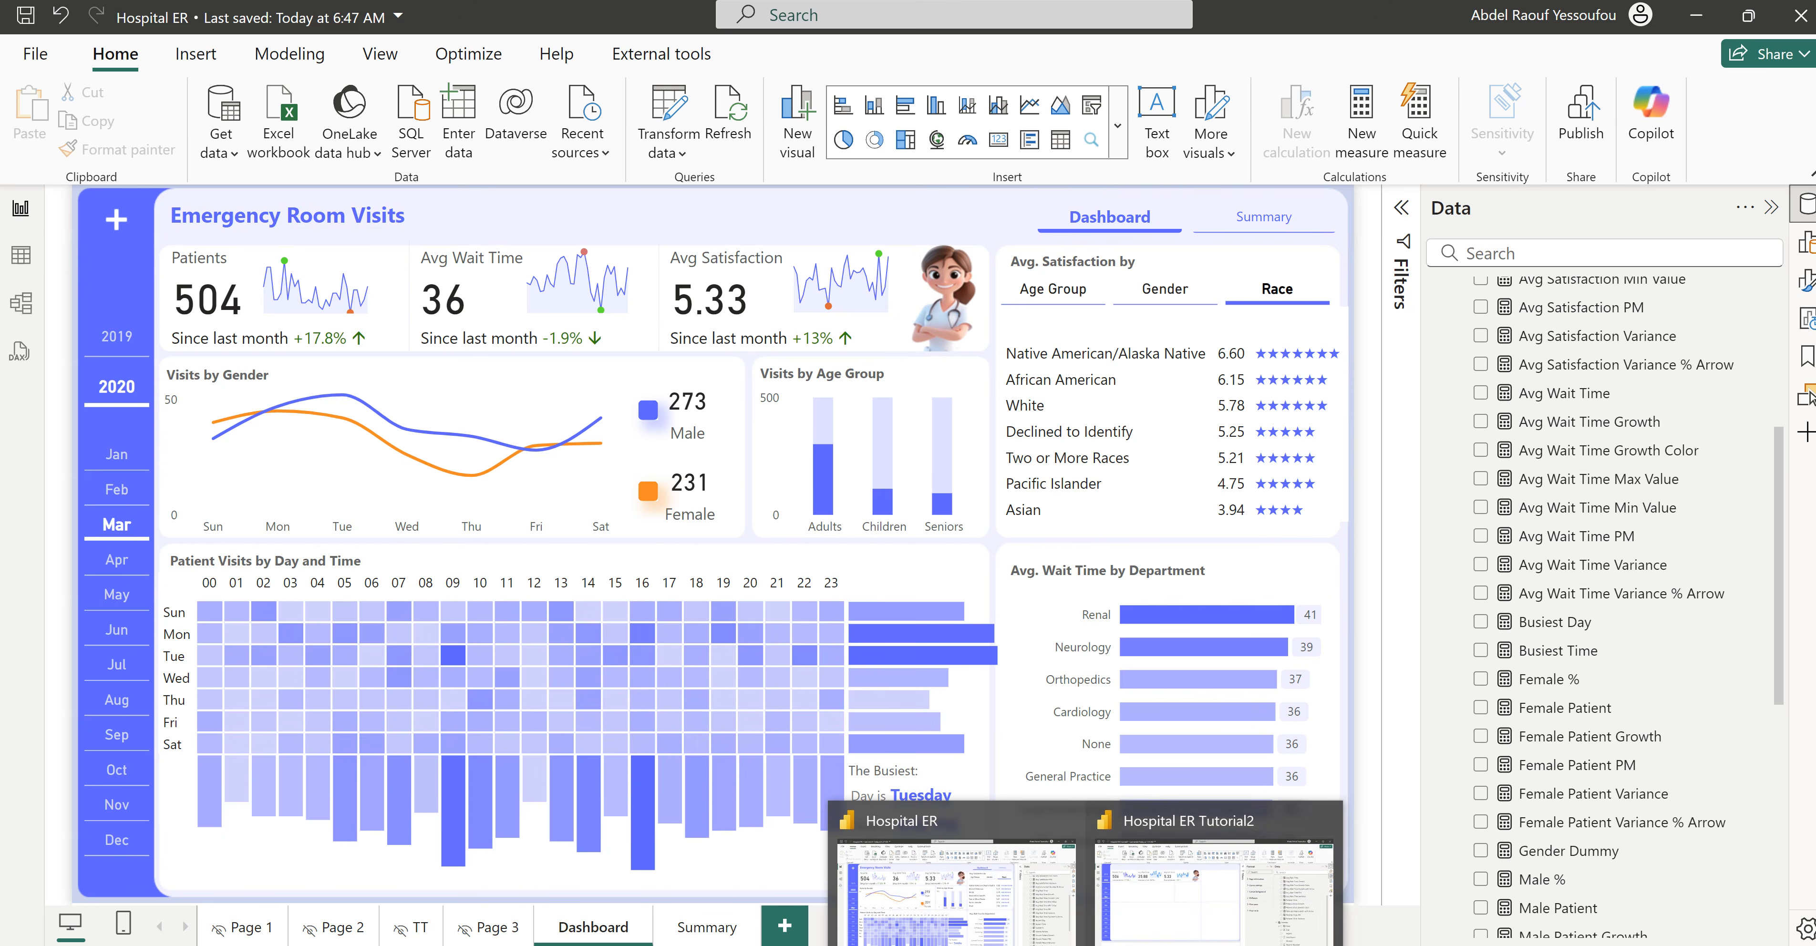
left_click(1174, 916)
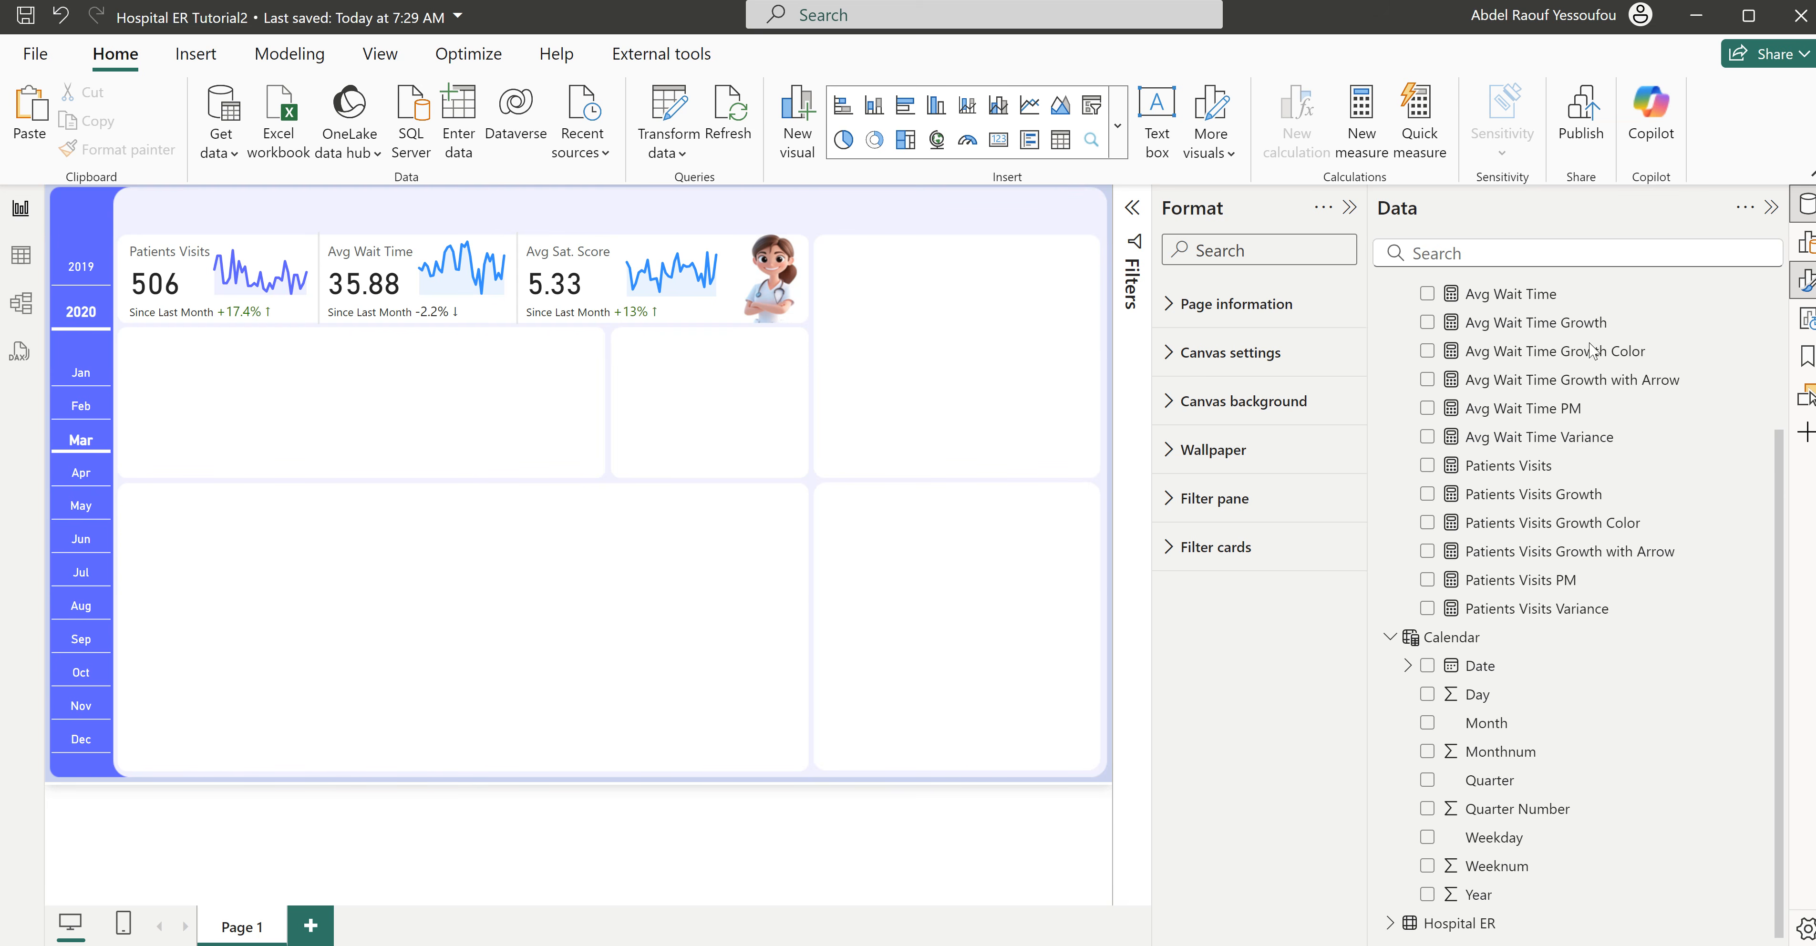
scroll(1505, 314, "up", 3)
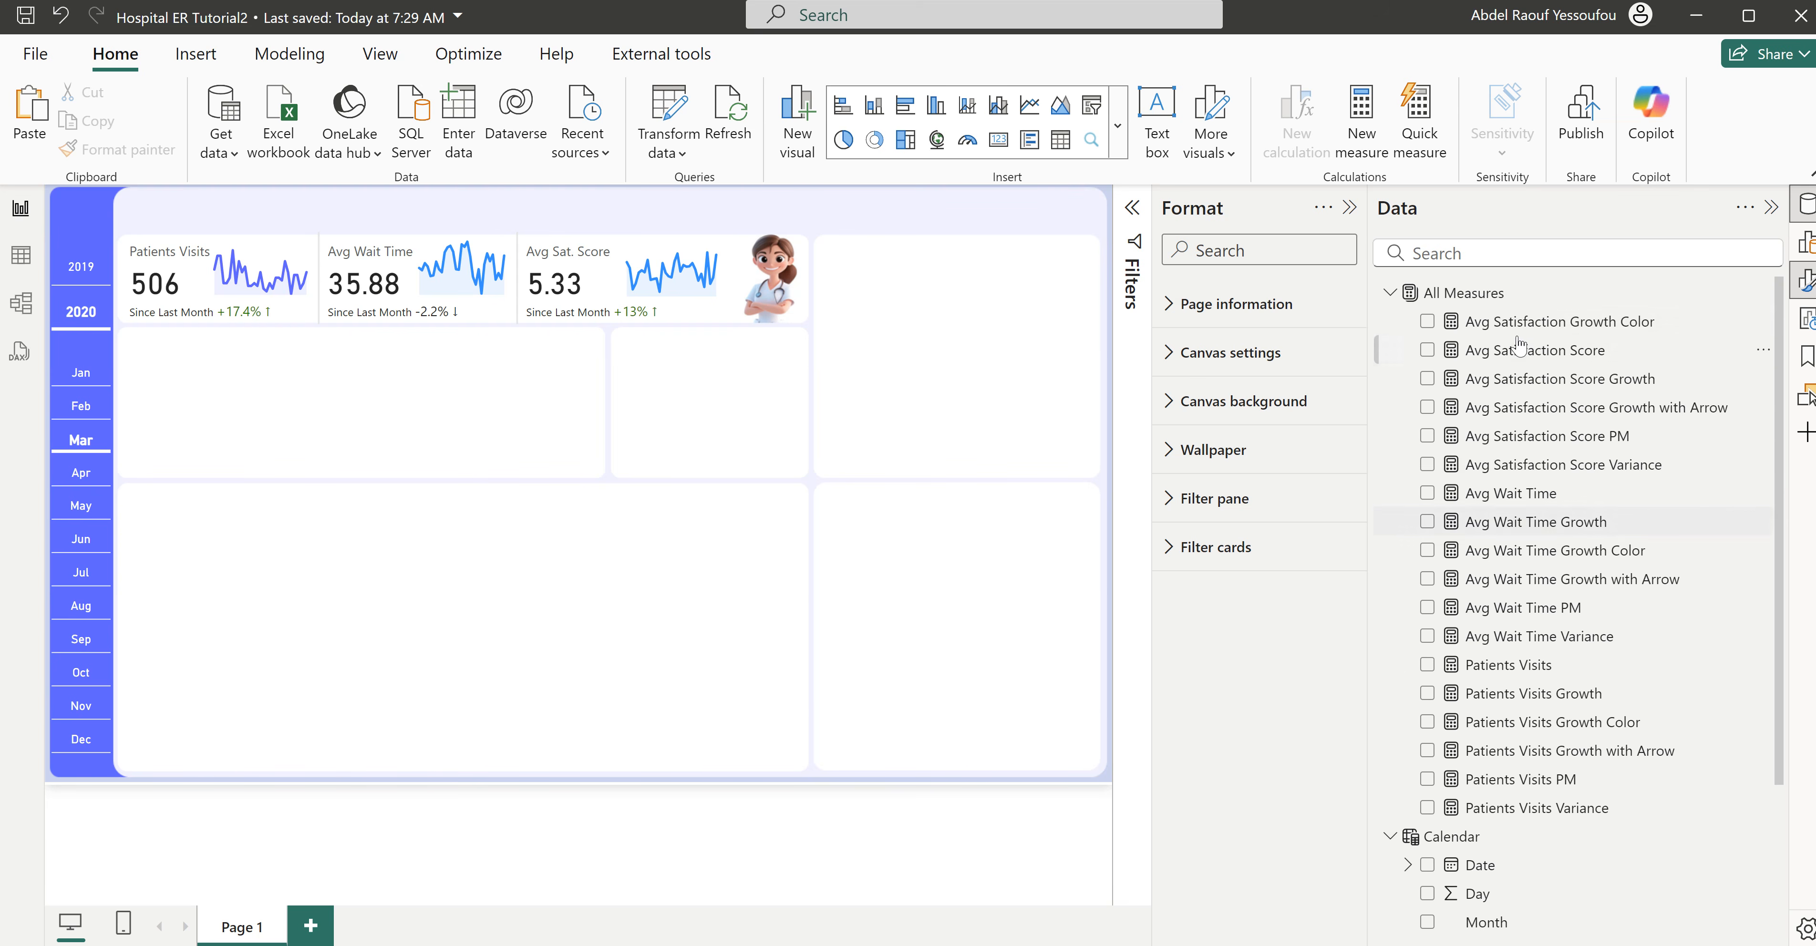
right_click(1475, 295)
left_click(1526, 333)
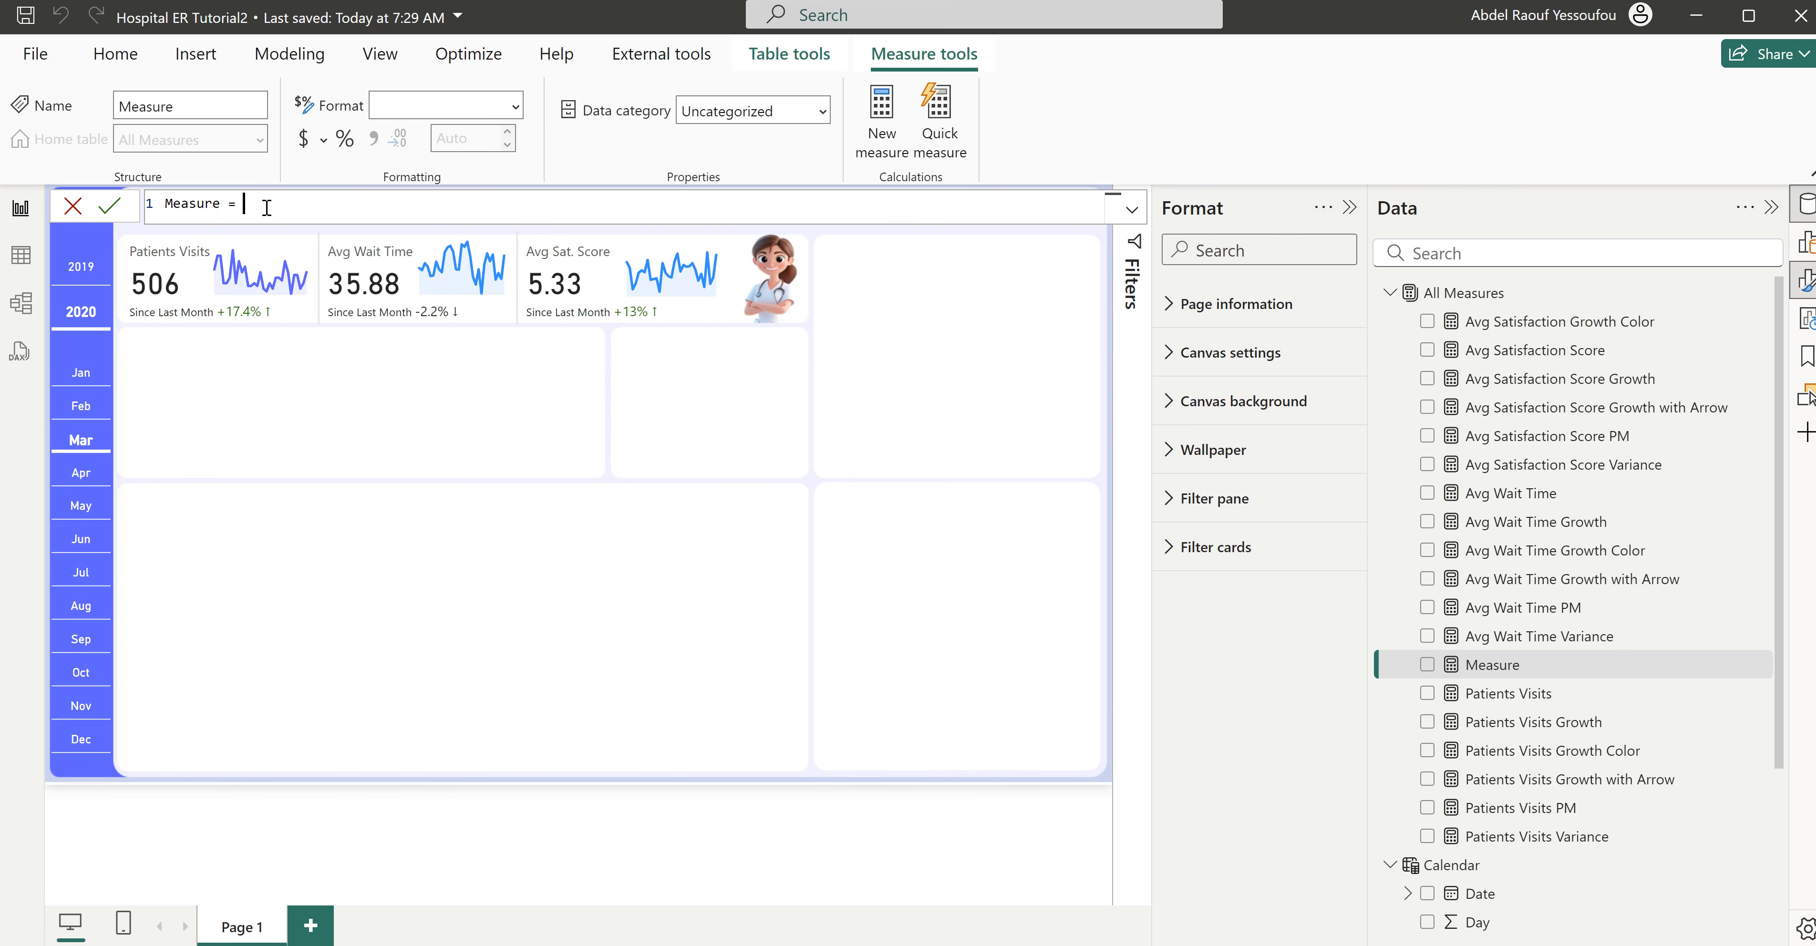
type("Patients")
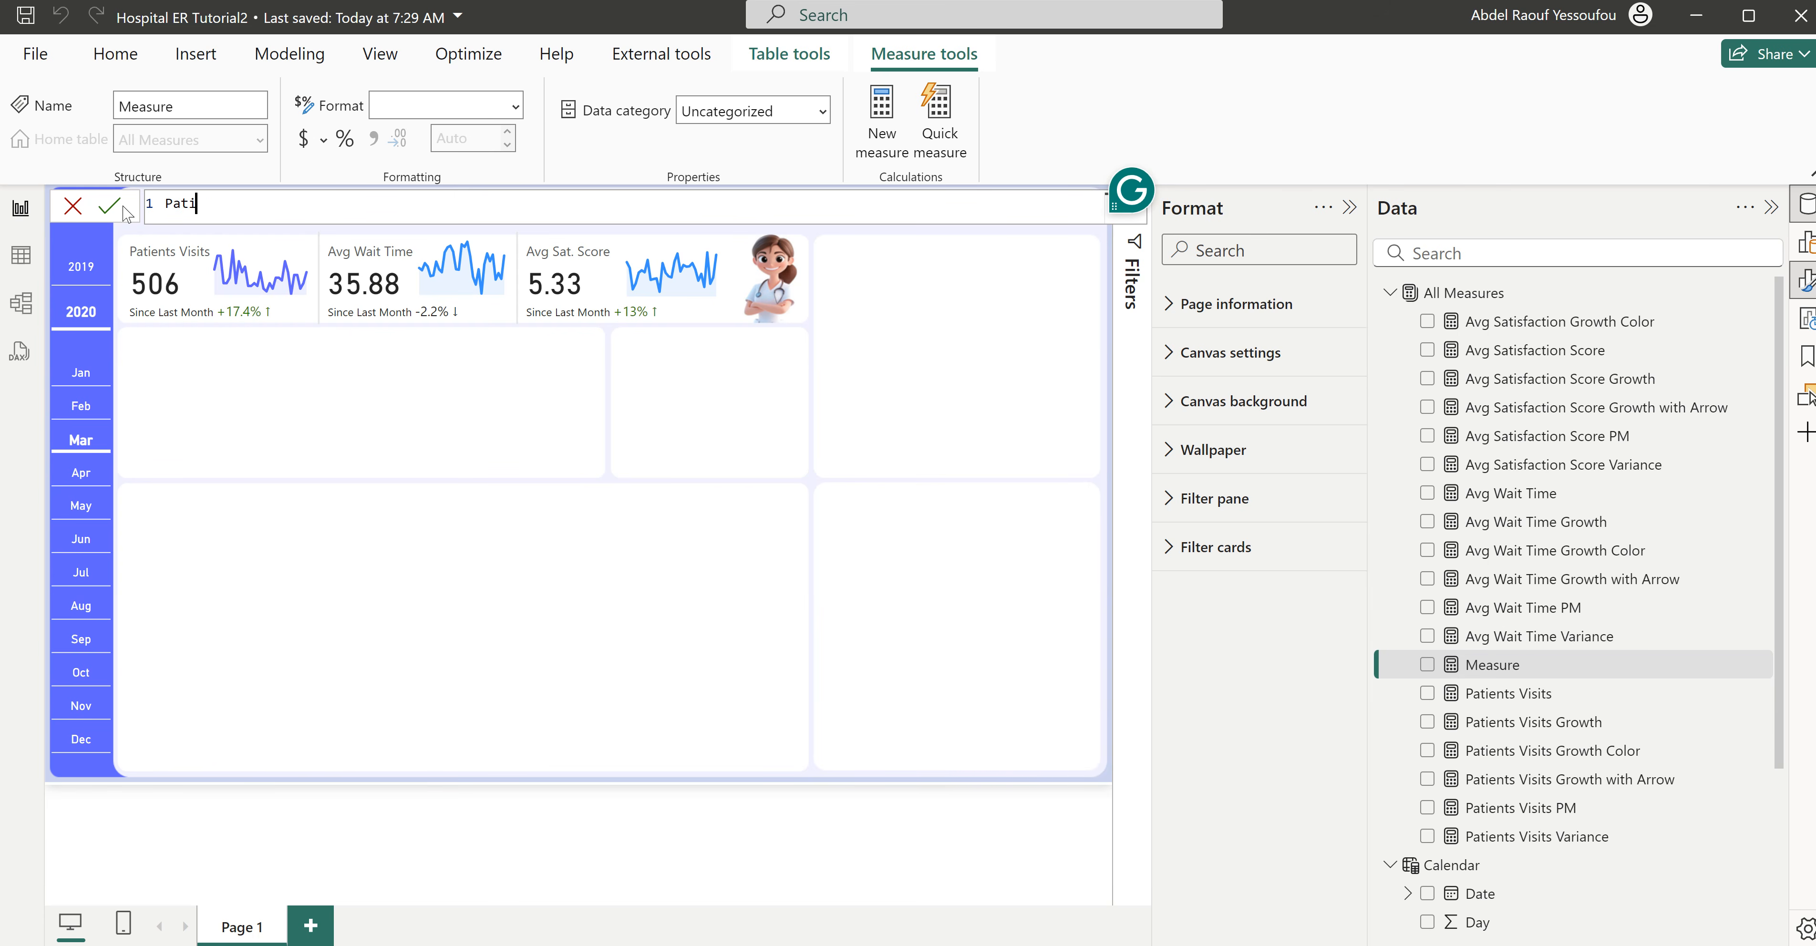
key("BackSpace")
key("BackSpace")
type("Visists")
key("shift+Return")
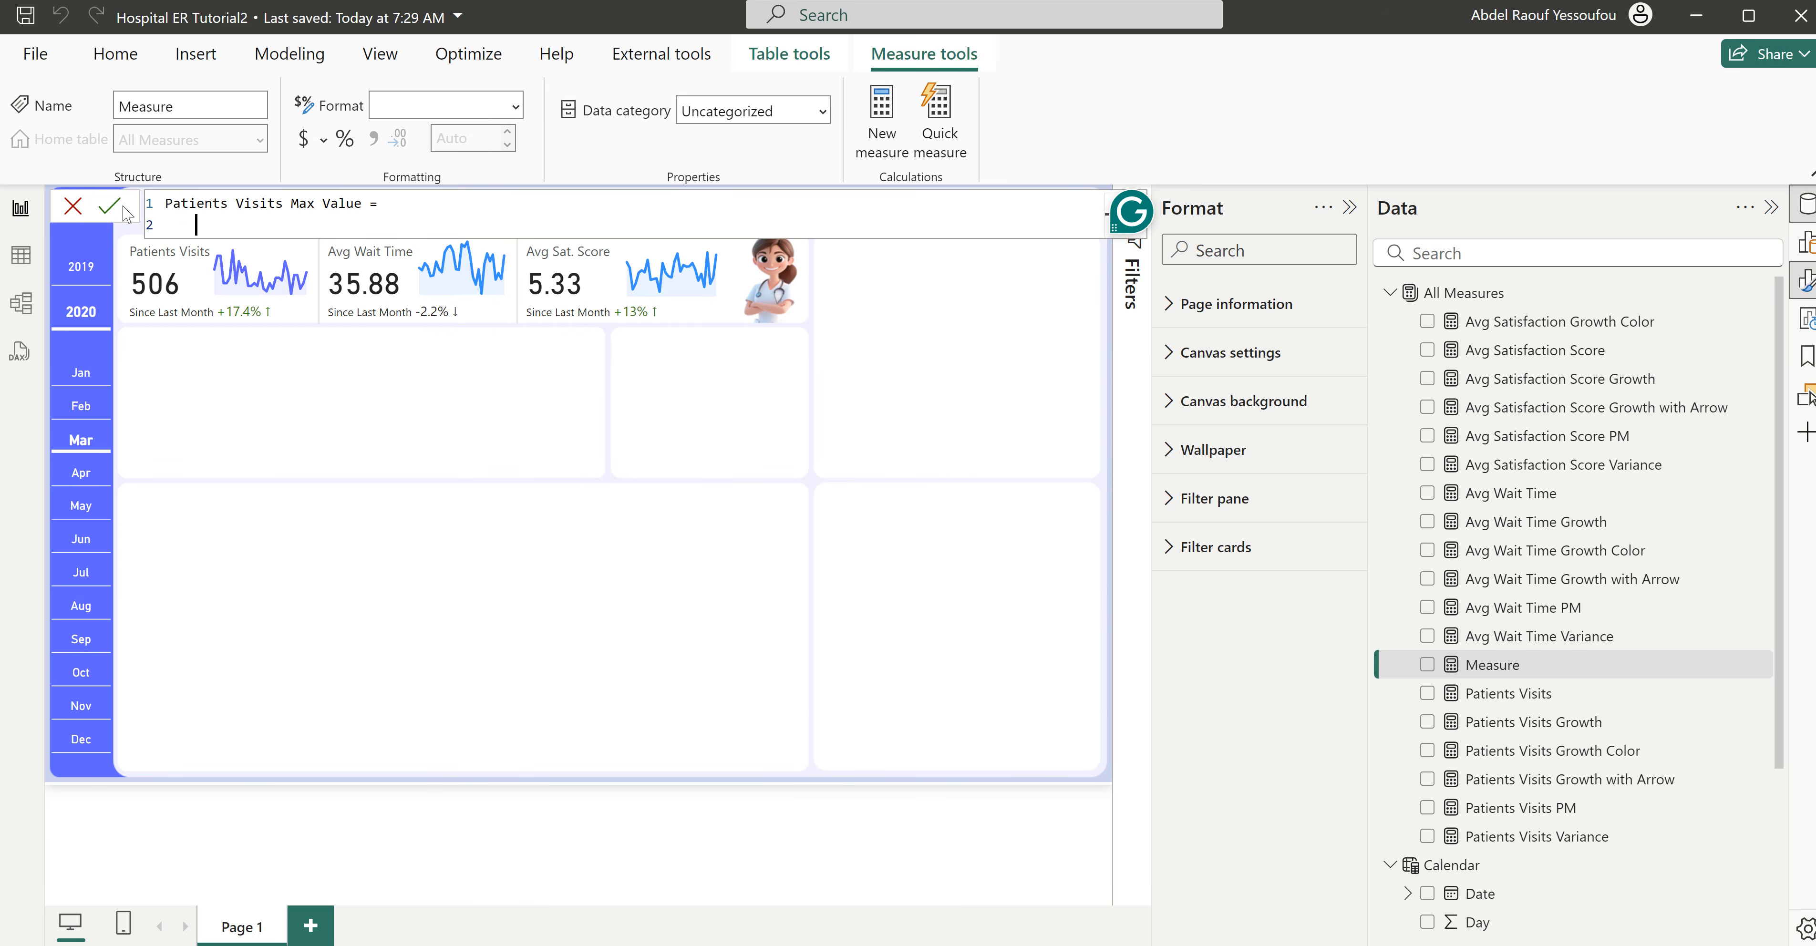
- Declare a variable _value in the measure and begin its expression with the MAXX function
type("V")
type("ar")
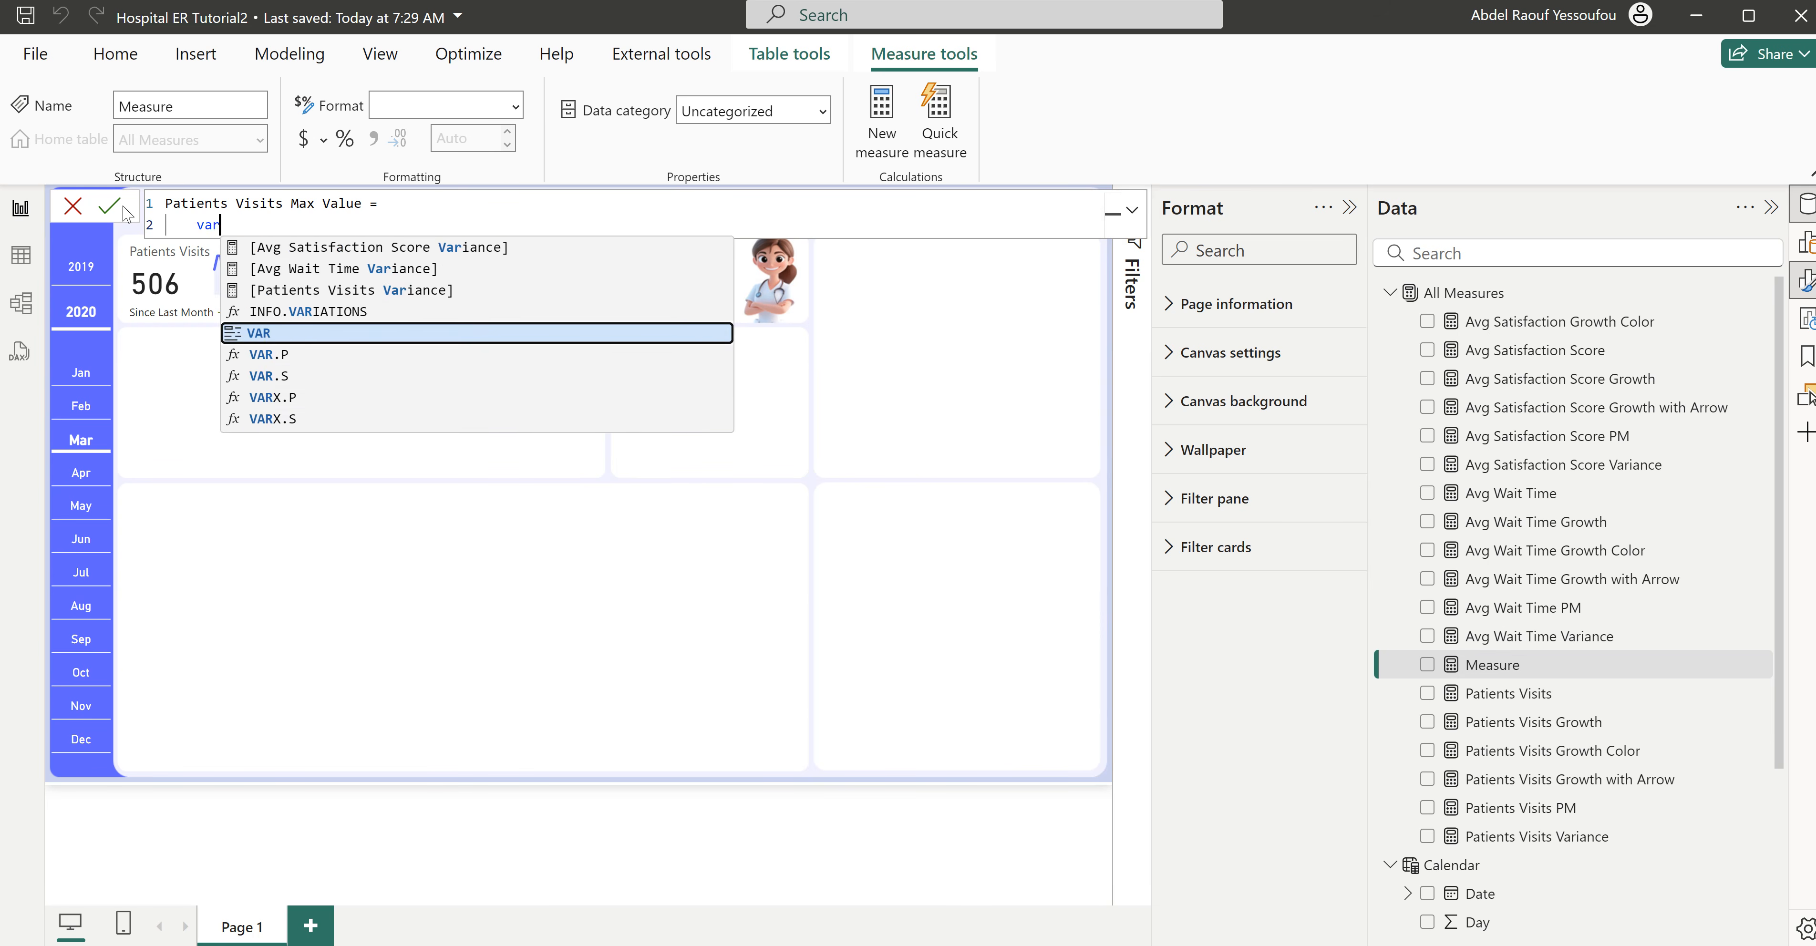
key("Tab")
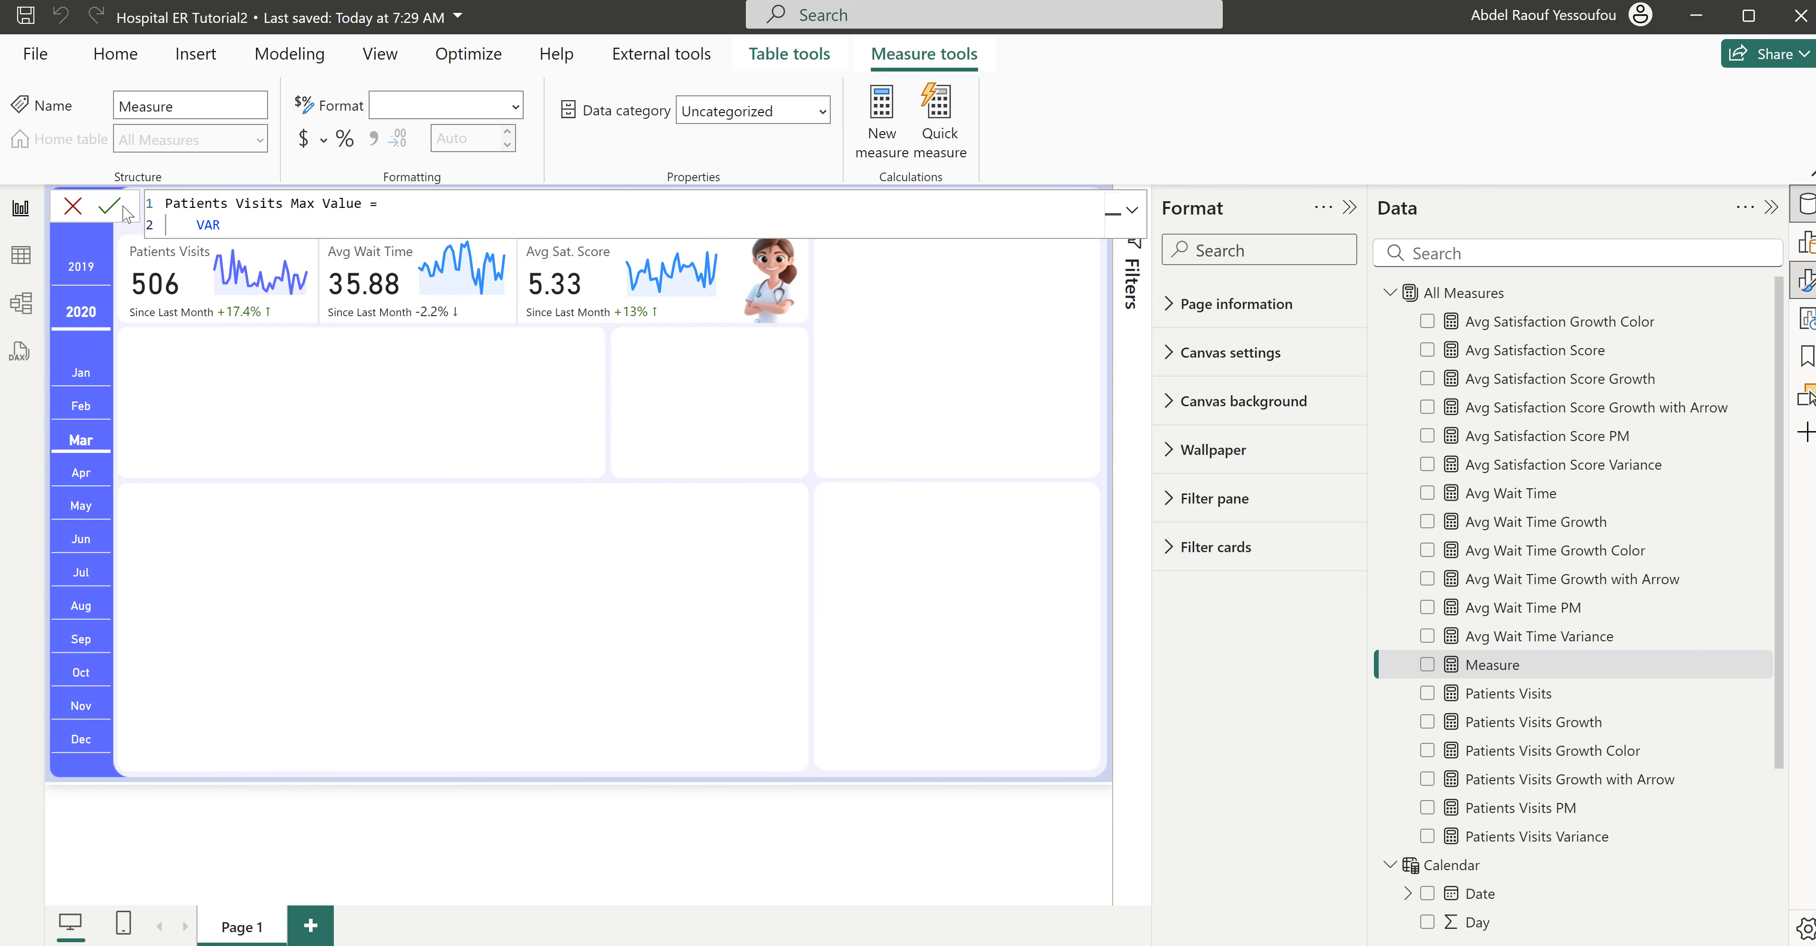
type("_value =")
key("Return")
type("maa")
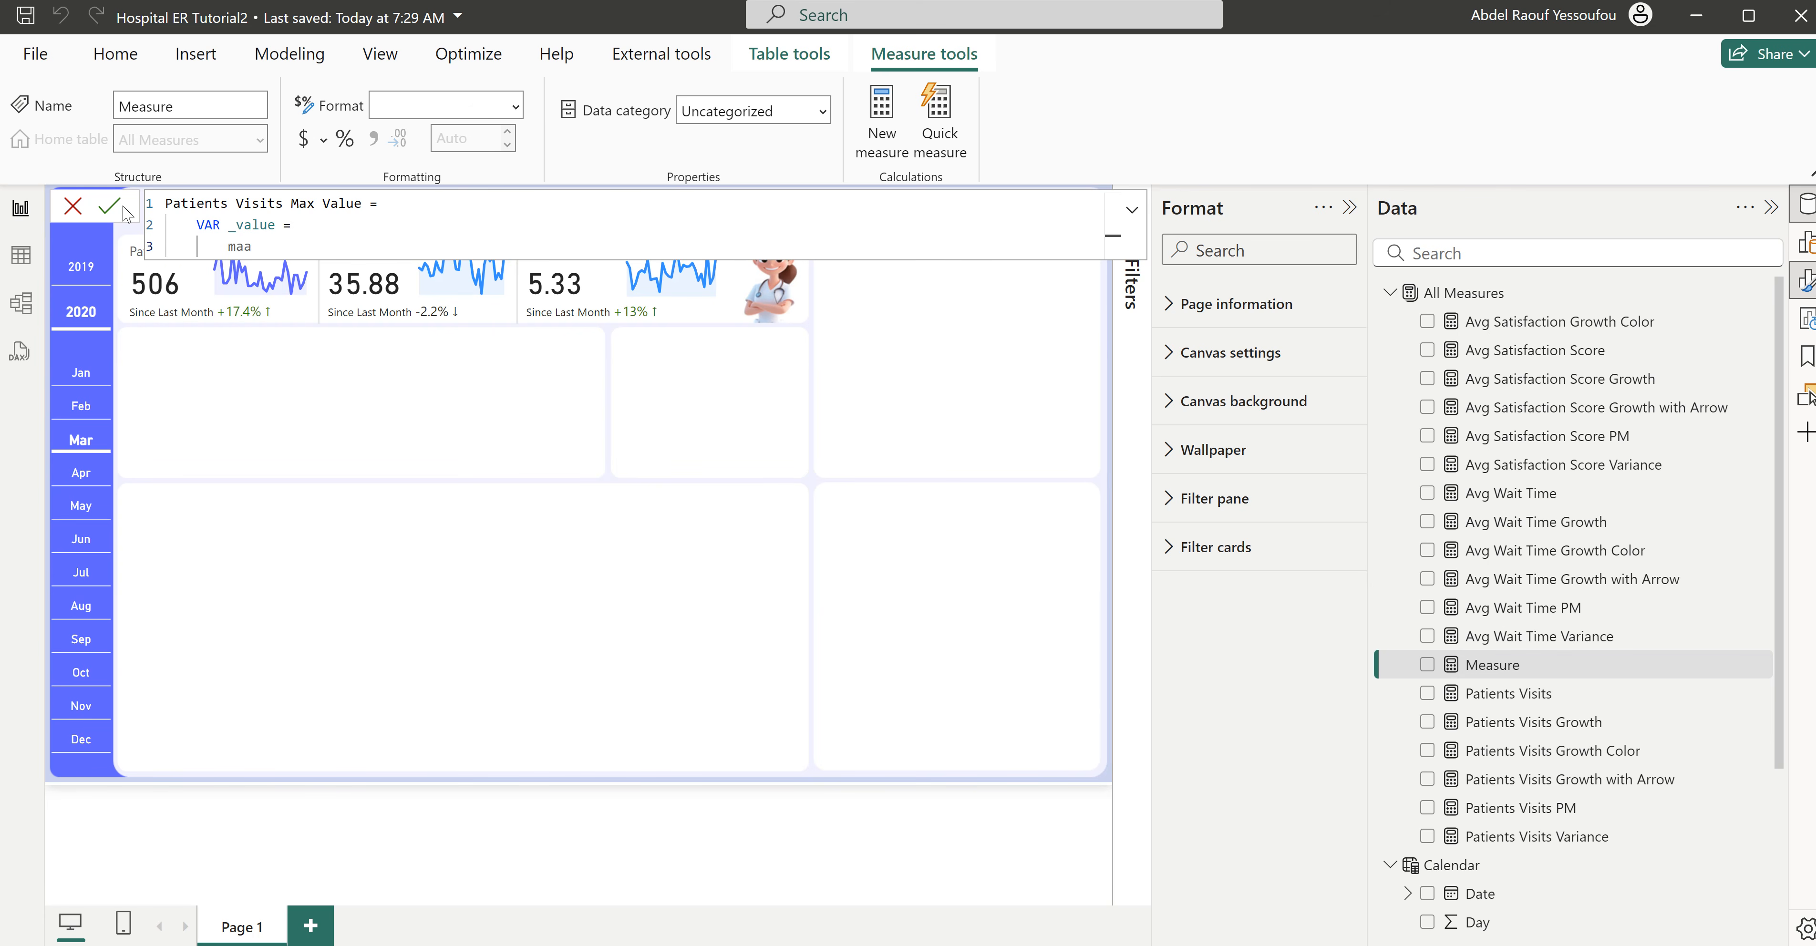
key("BackSpace")
type("x")
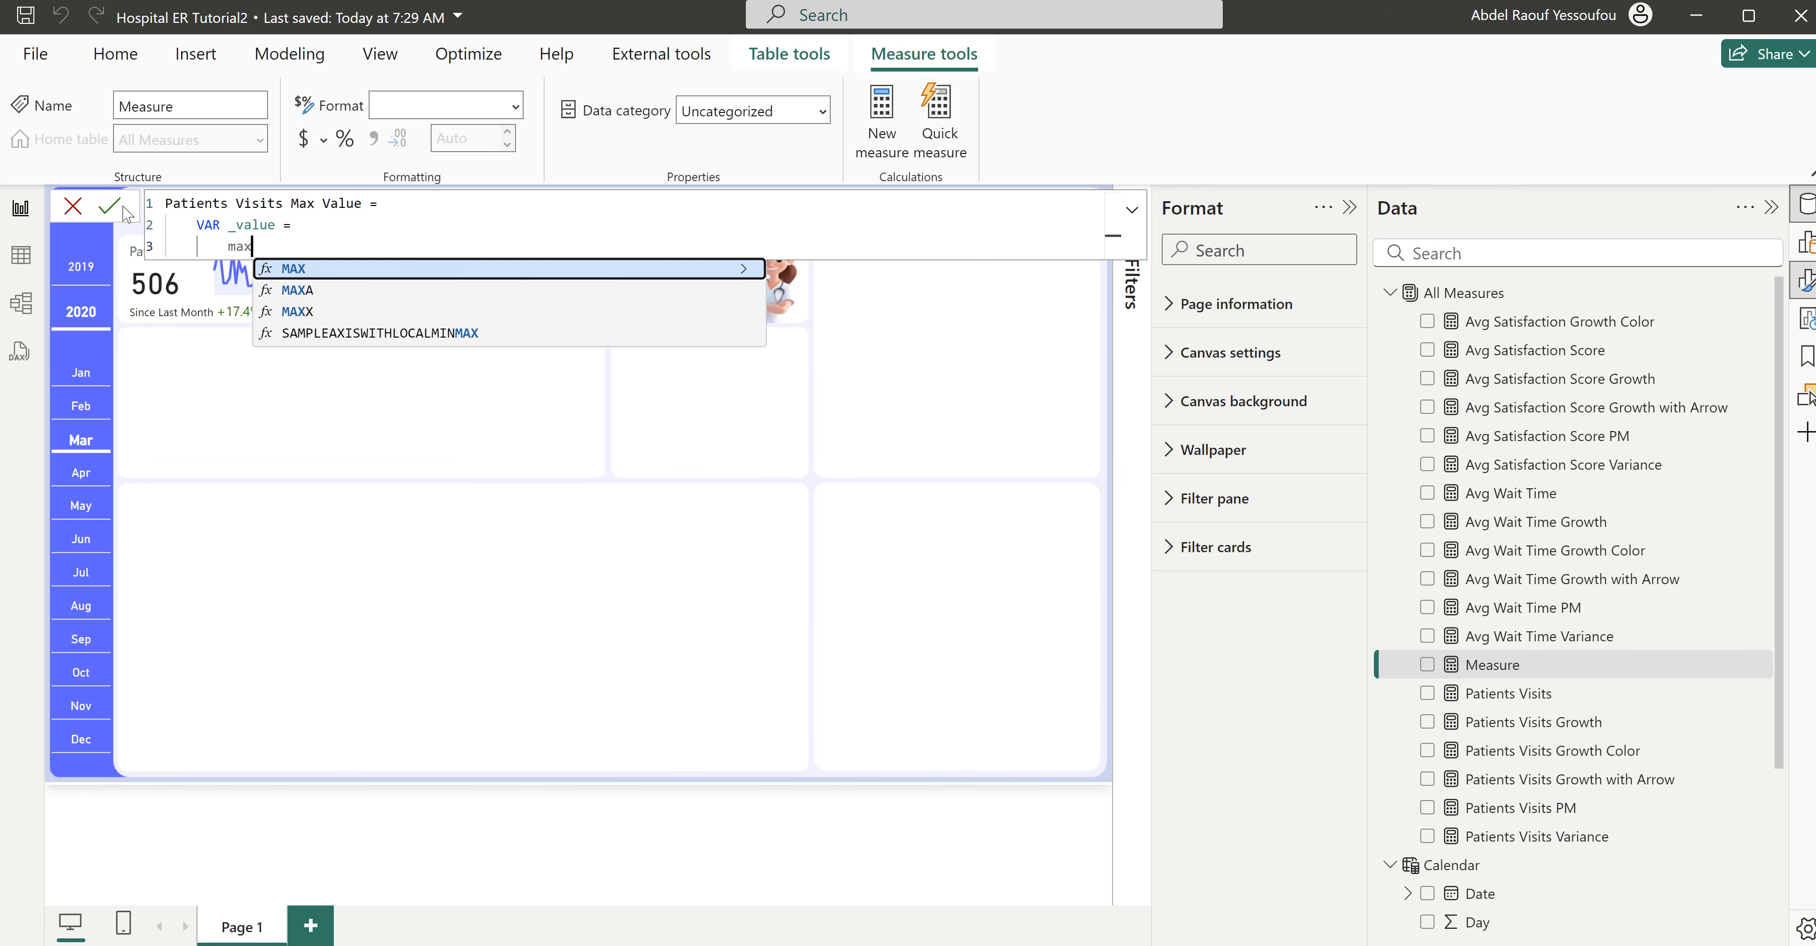
key("Down")
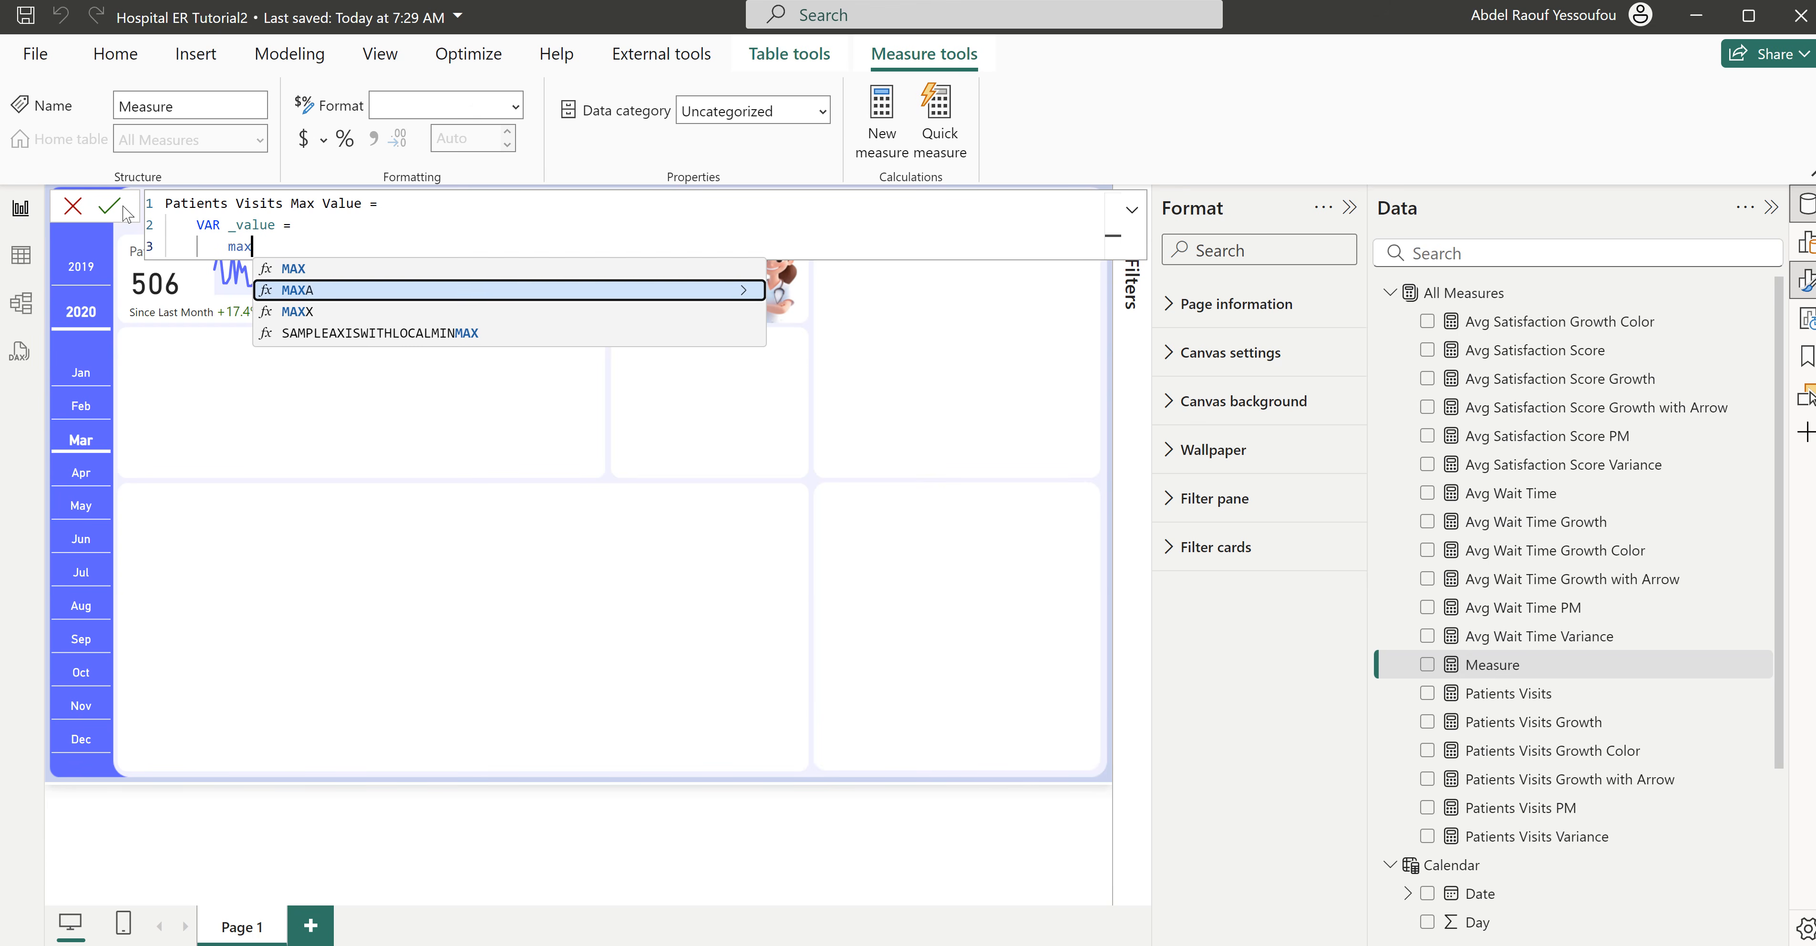
key("Down")
key("Tab")
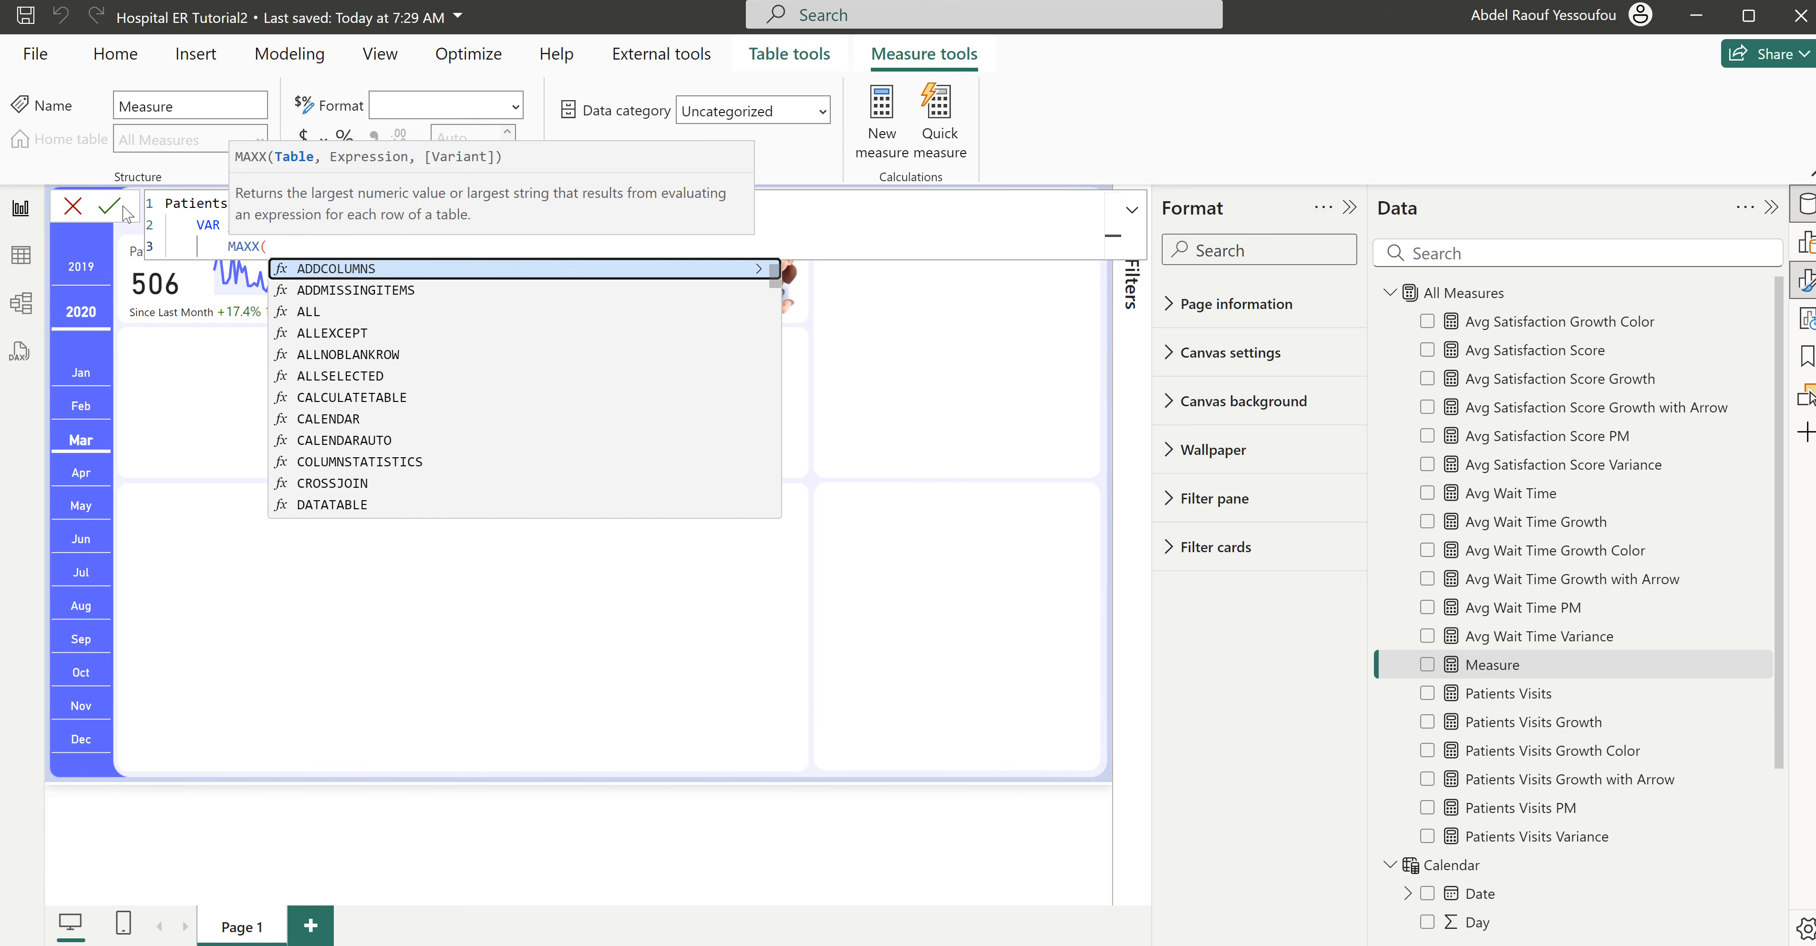
- Set the table argument of MAXX to ALL('Calendar'[Day])
key("shift+Return")
type("al")
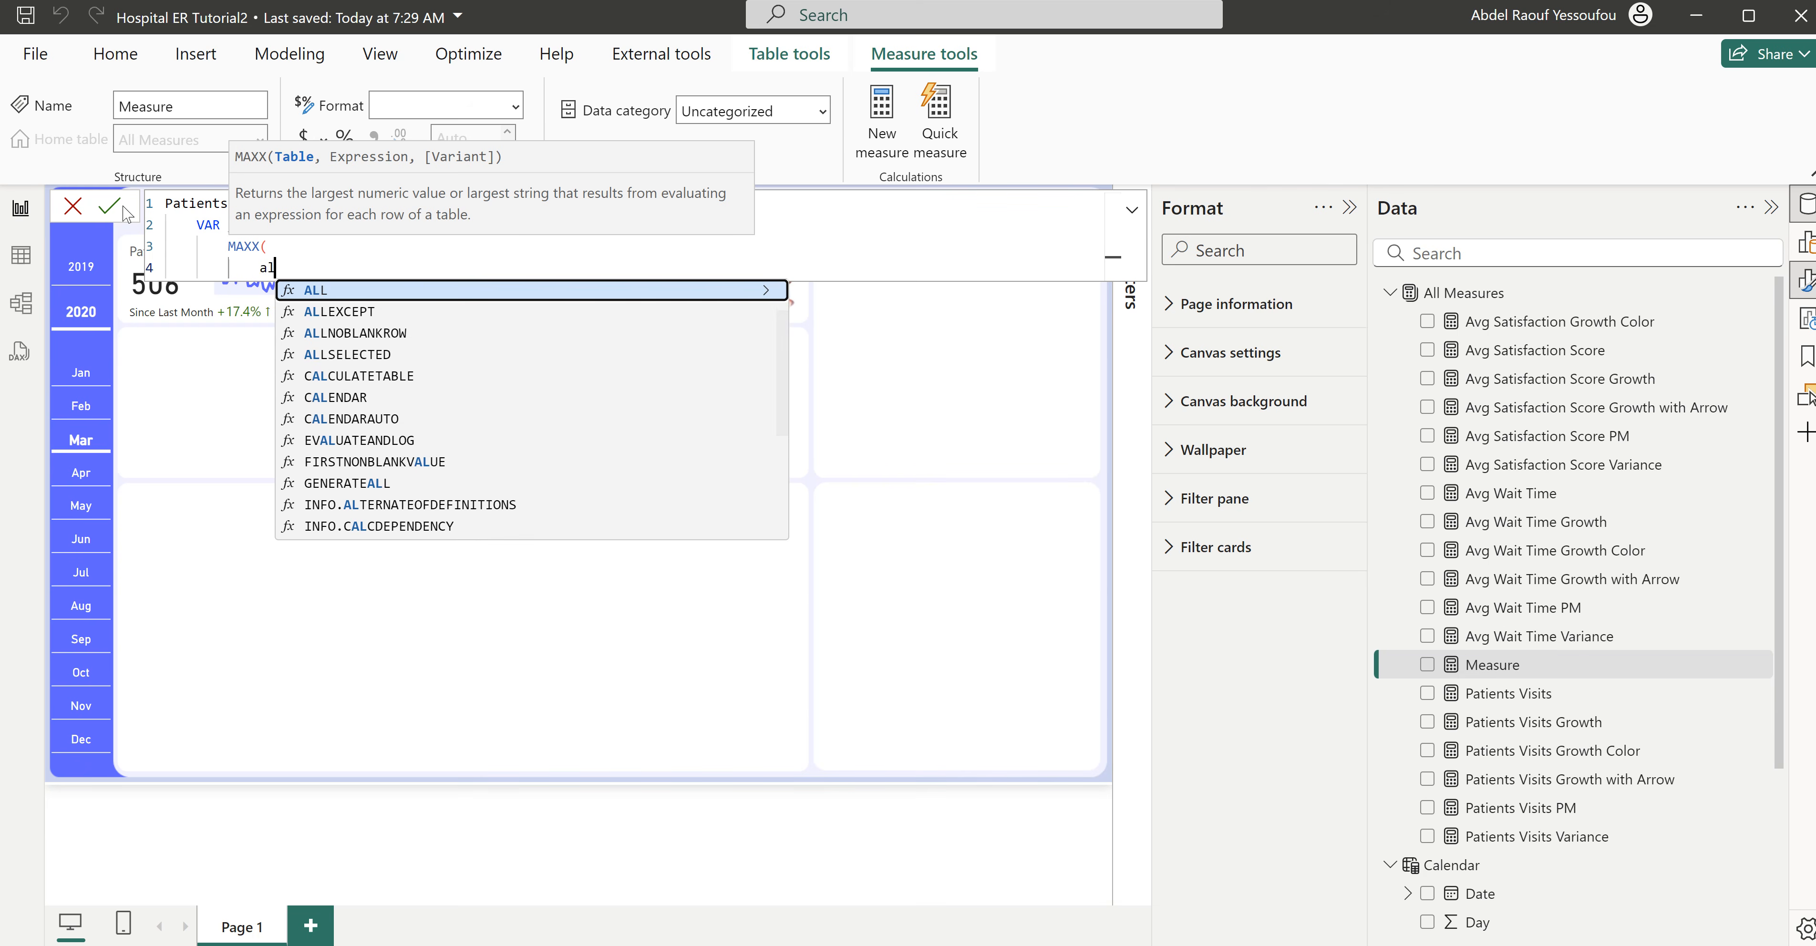
key("Tab")
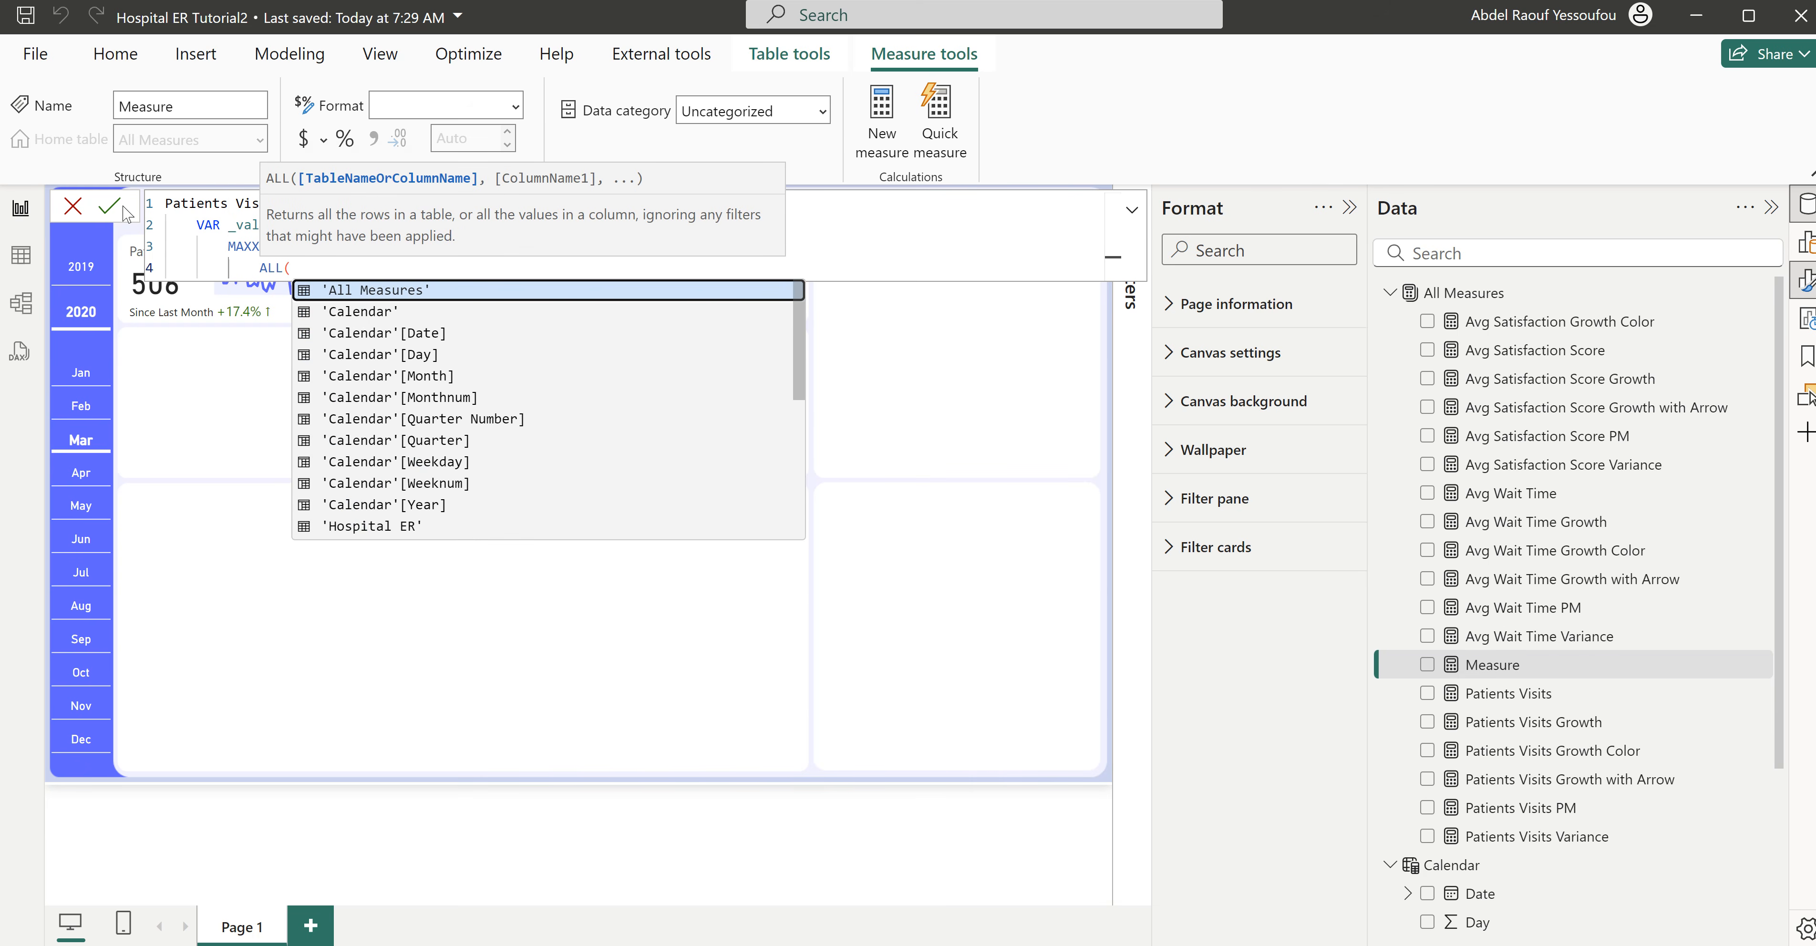
type("cal")
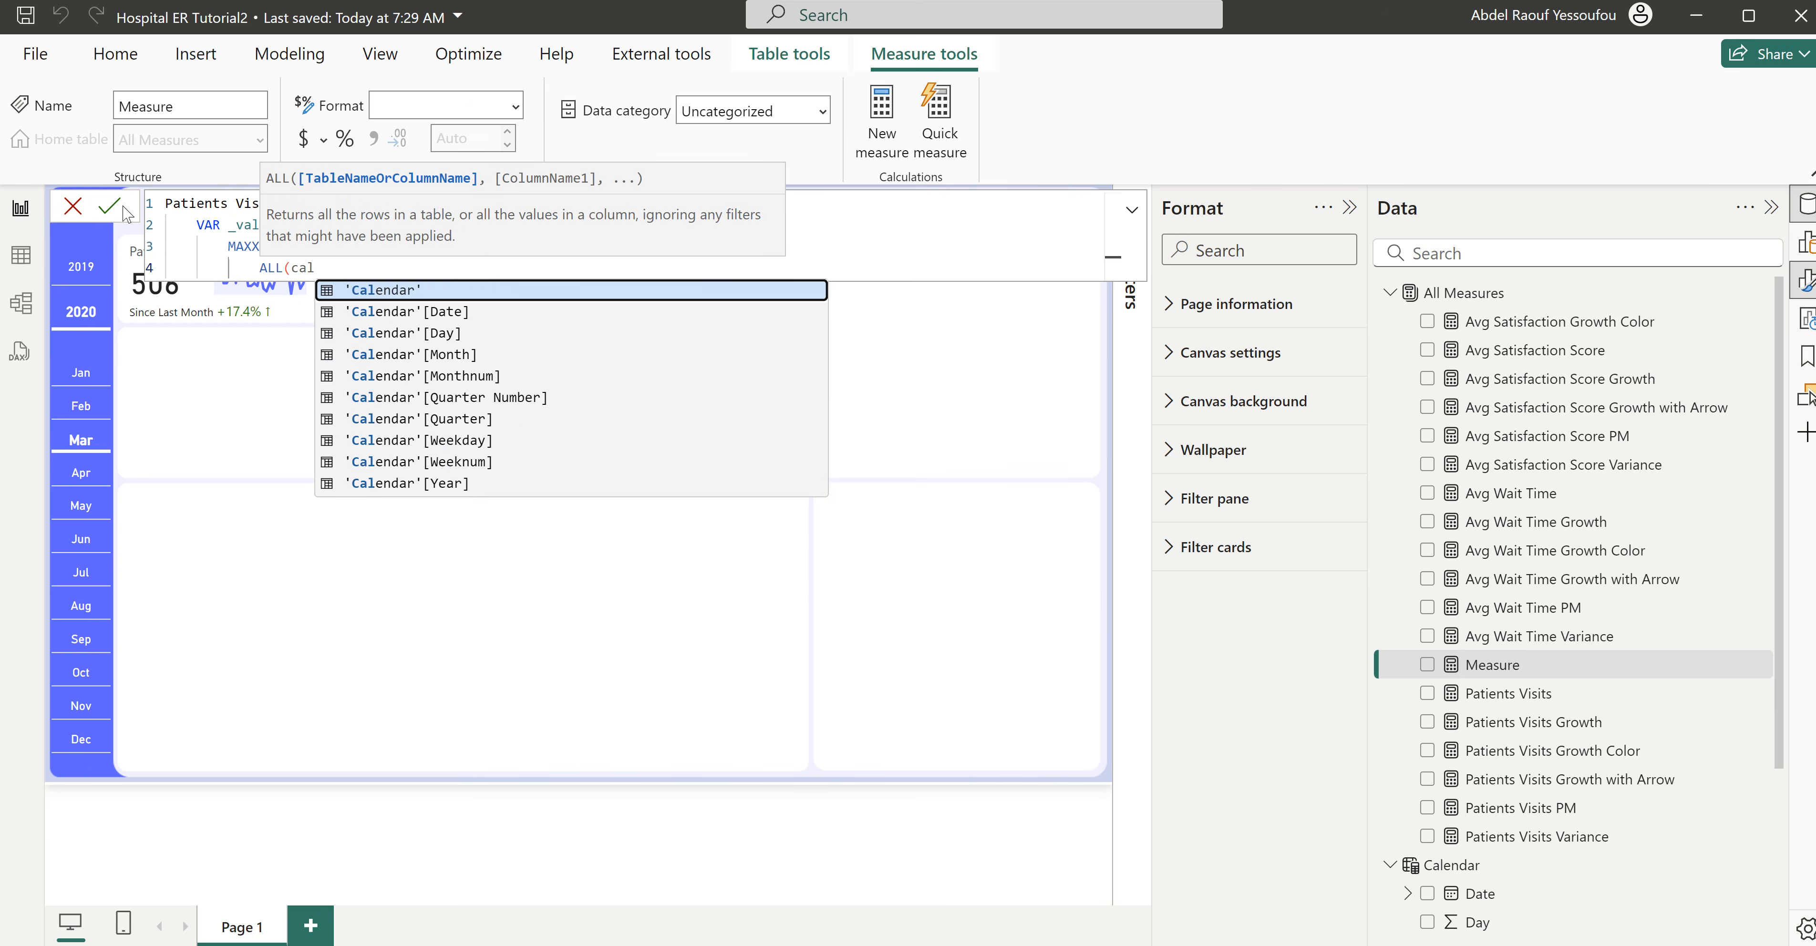
key("Down")
key("Down")
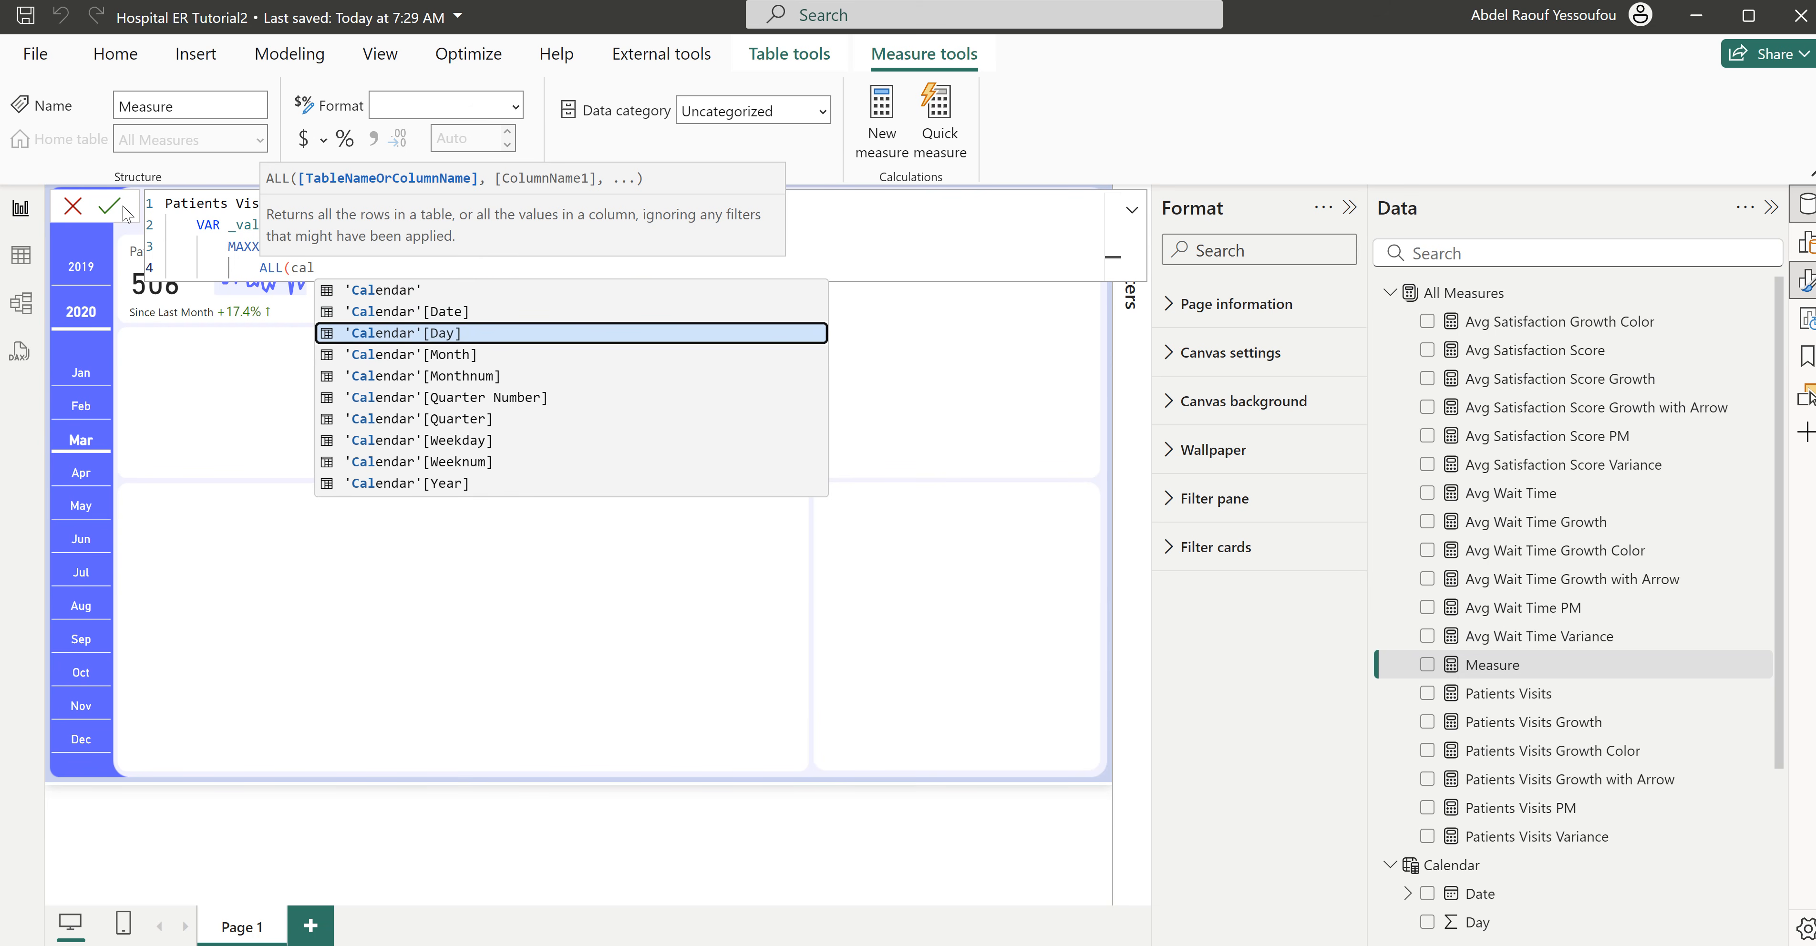
key("Tab")
type(")")
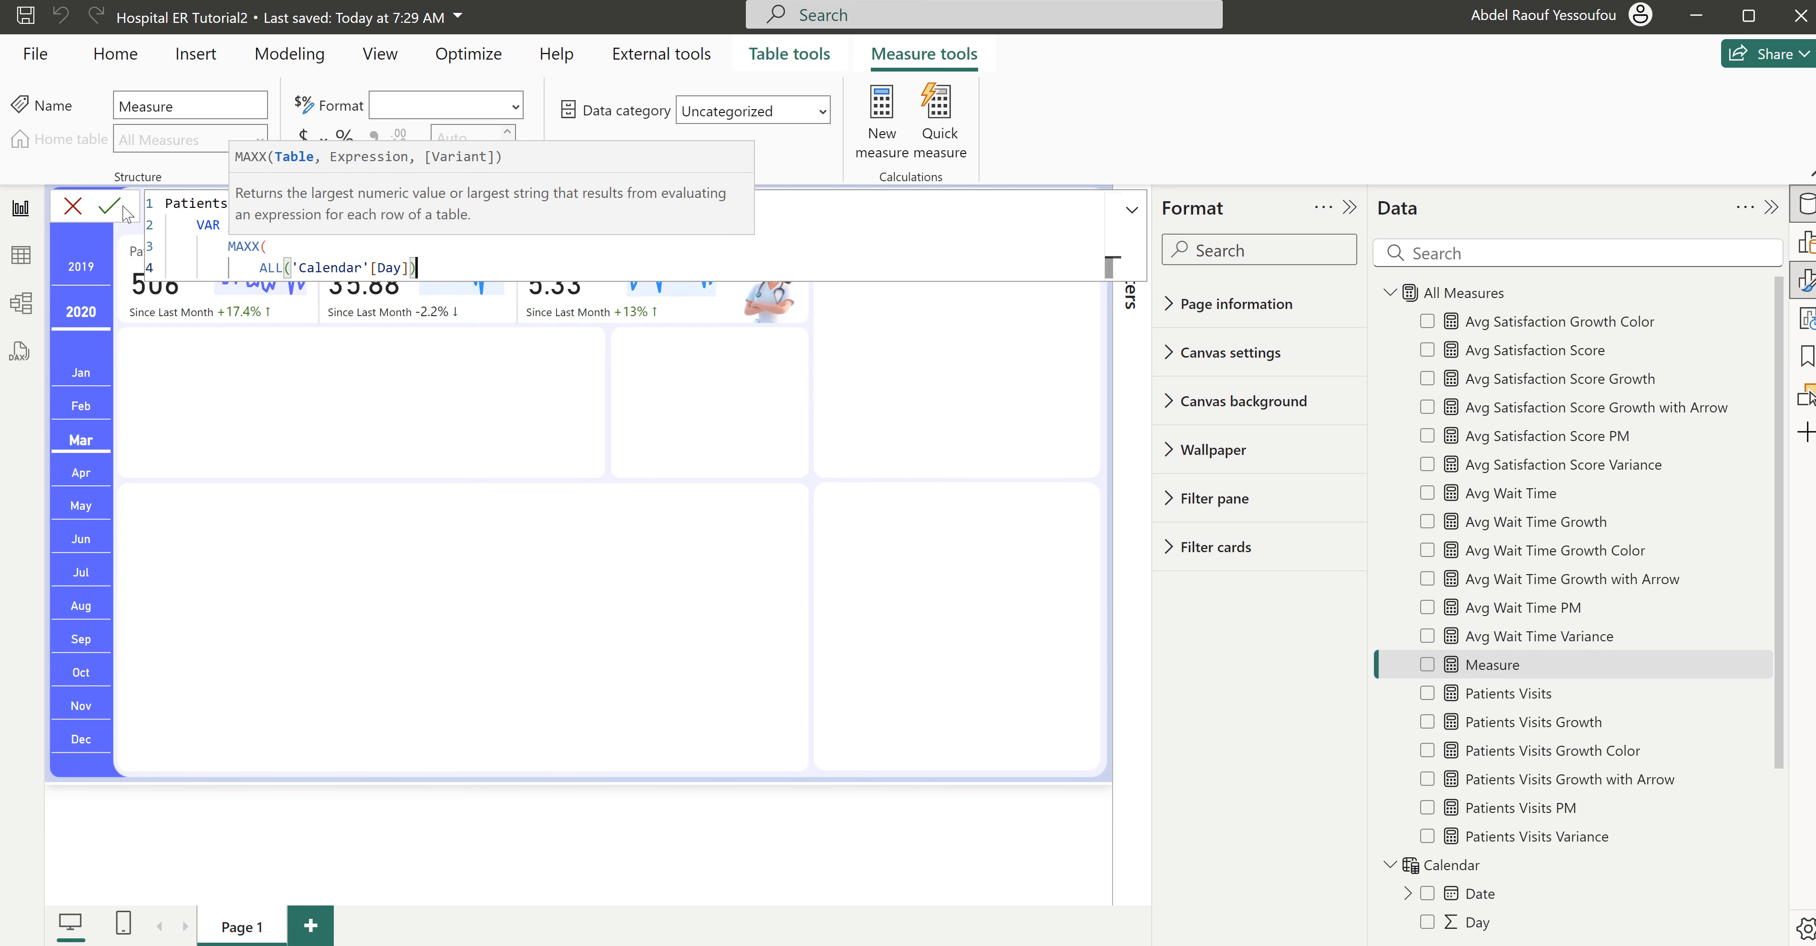
type(",")
- Use the [Patients Visits] measure as the expression evaluated by MAXX and close the function
key("shift+Return")
type("pat")
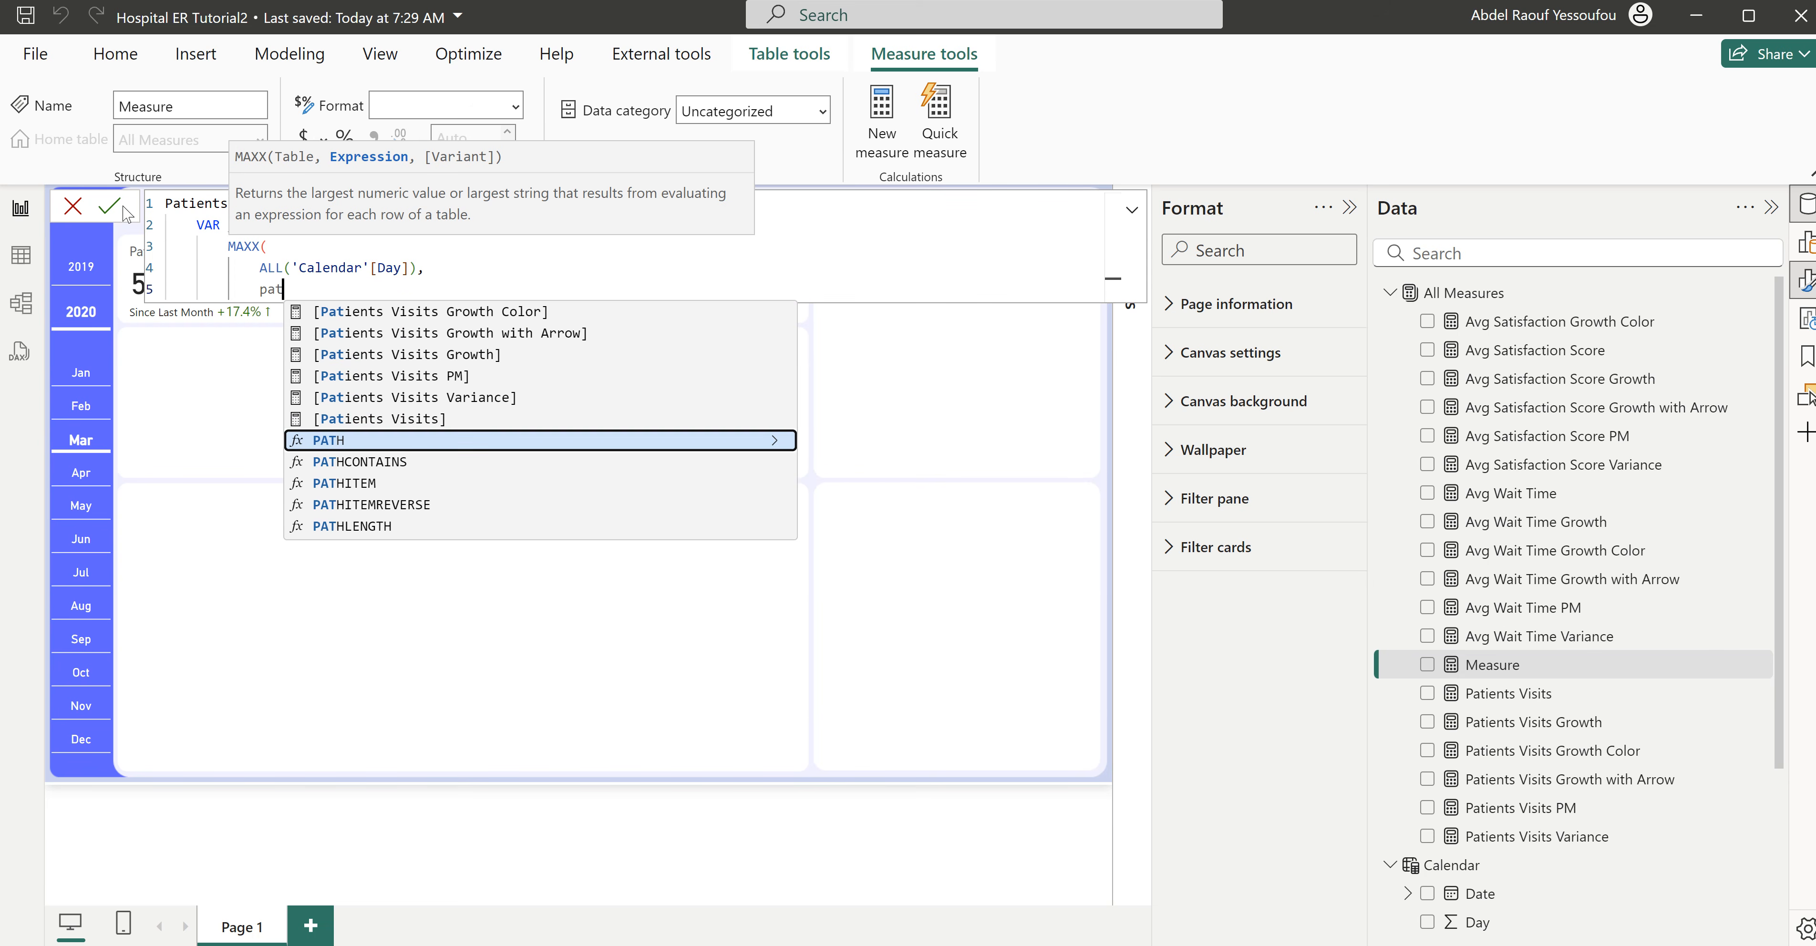
key("Up")
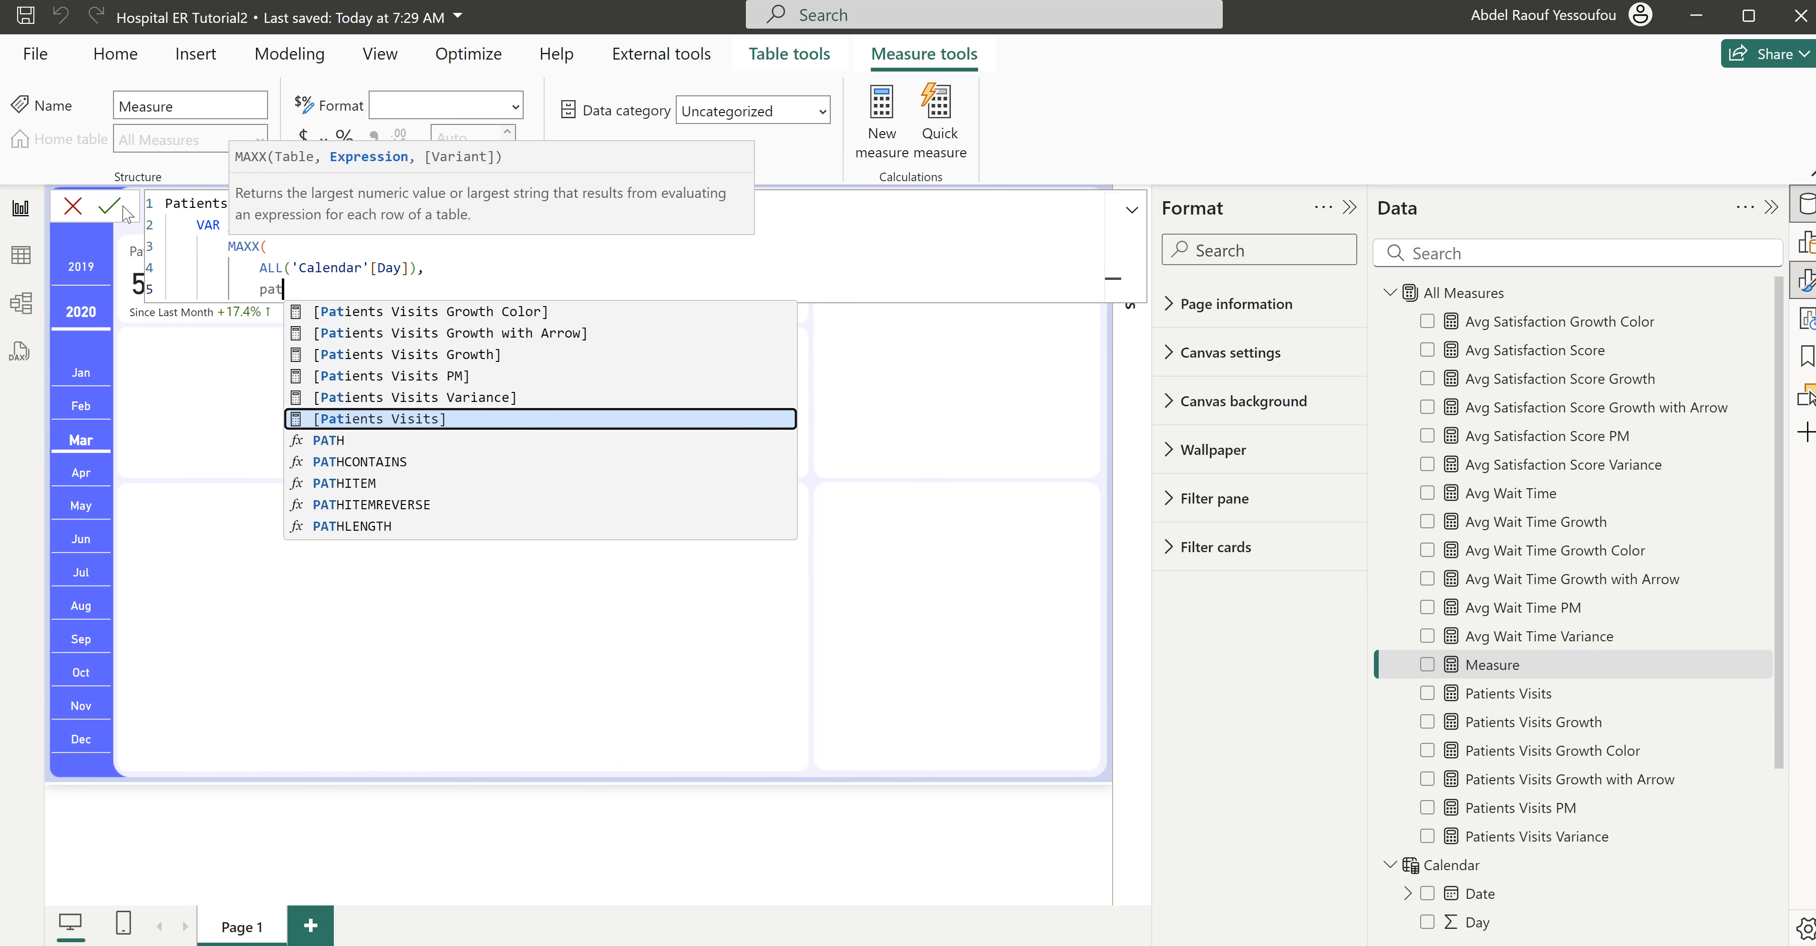
key("Tab")
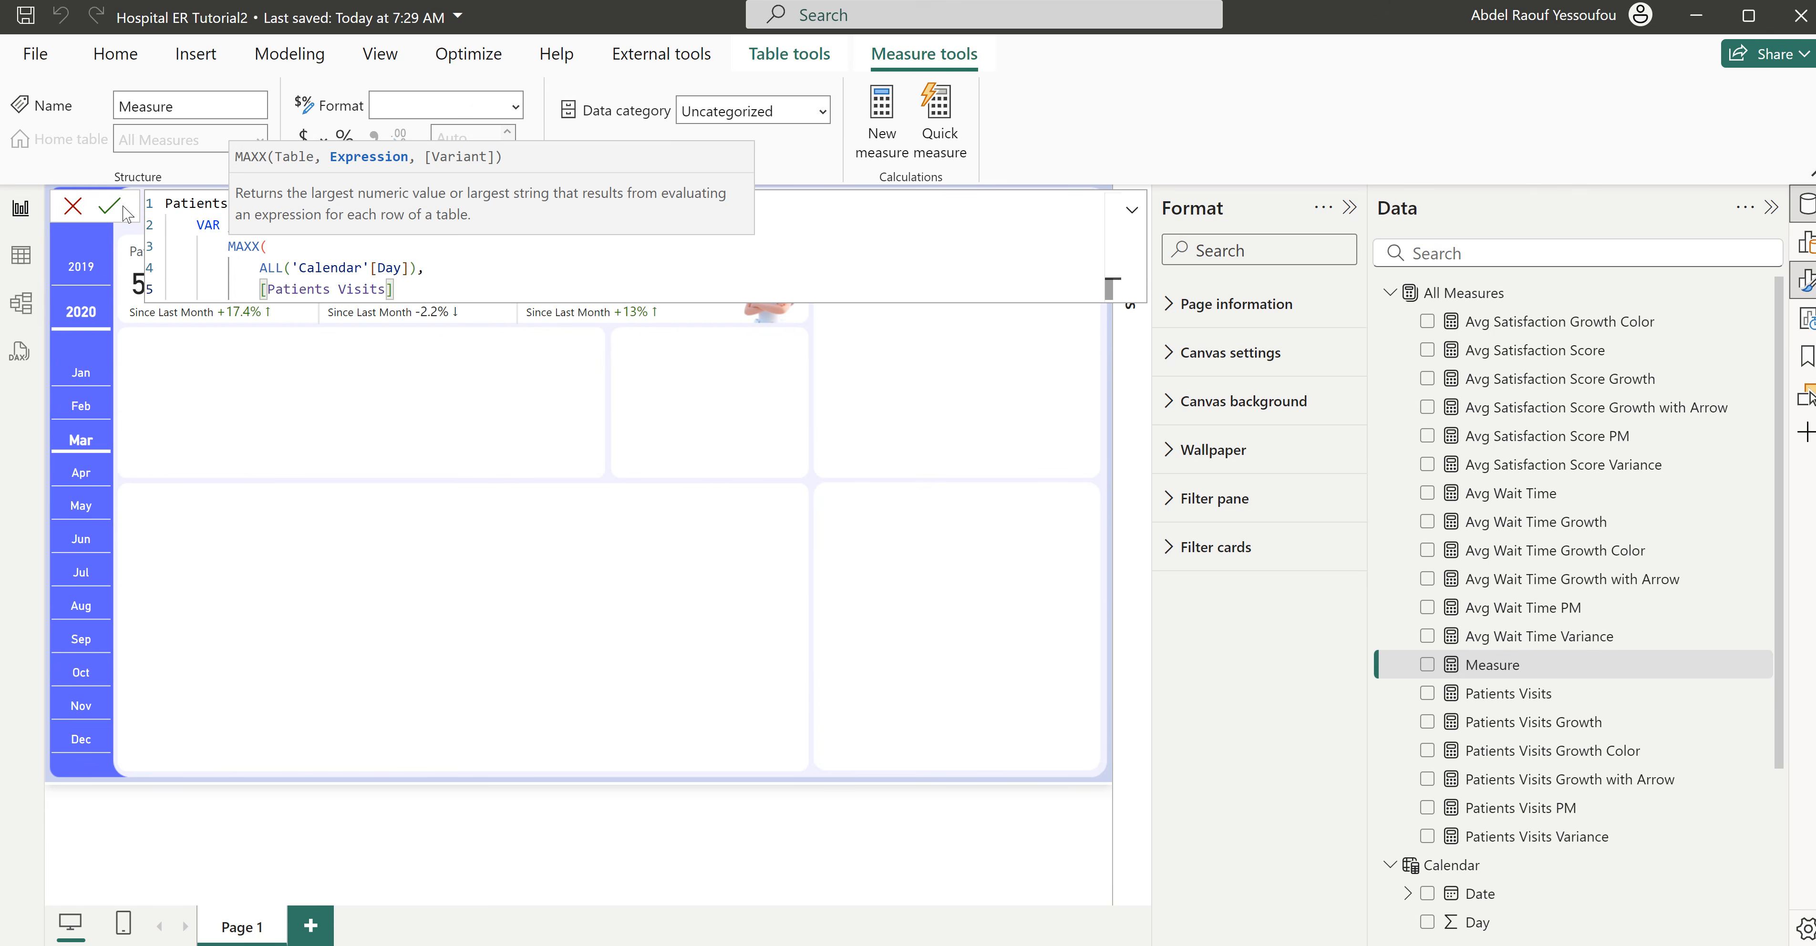
key("shift+Return")
type(")")
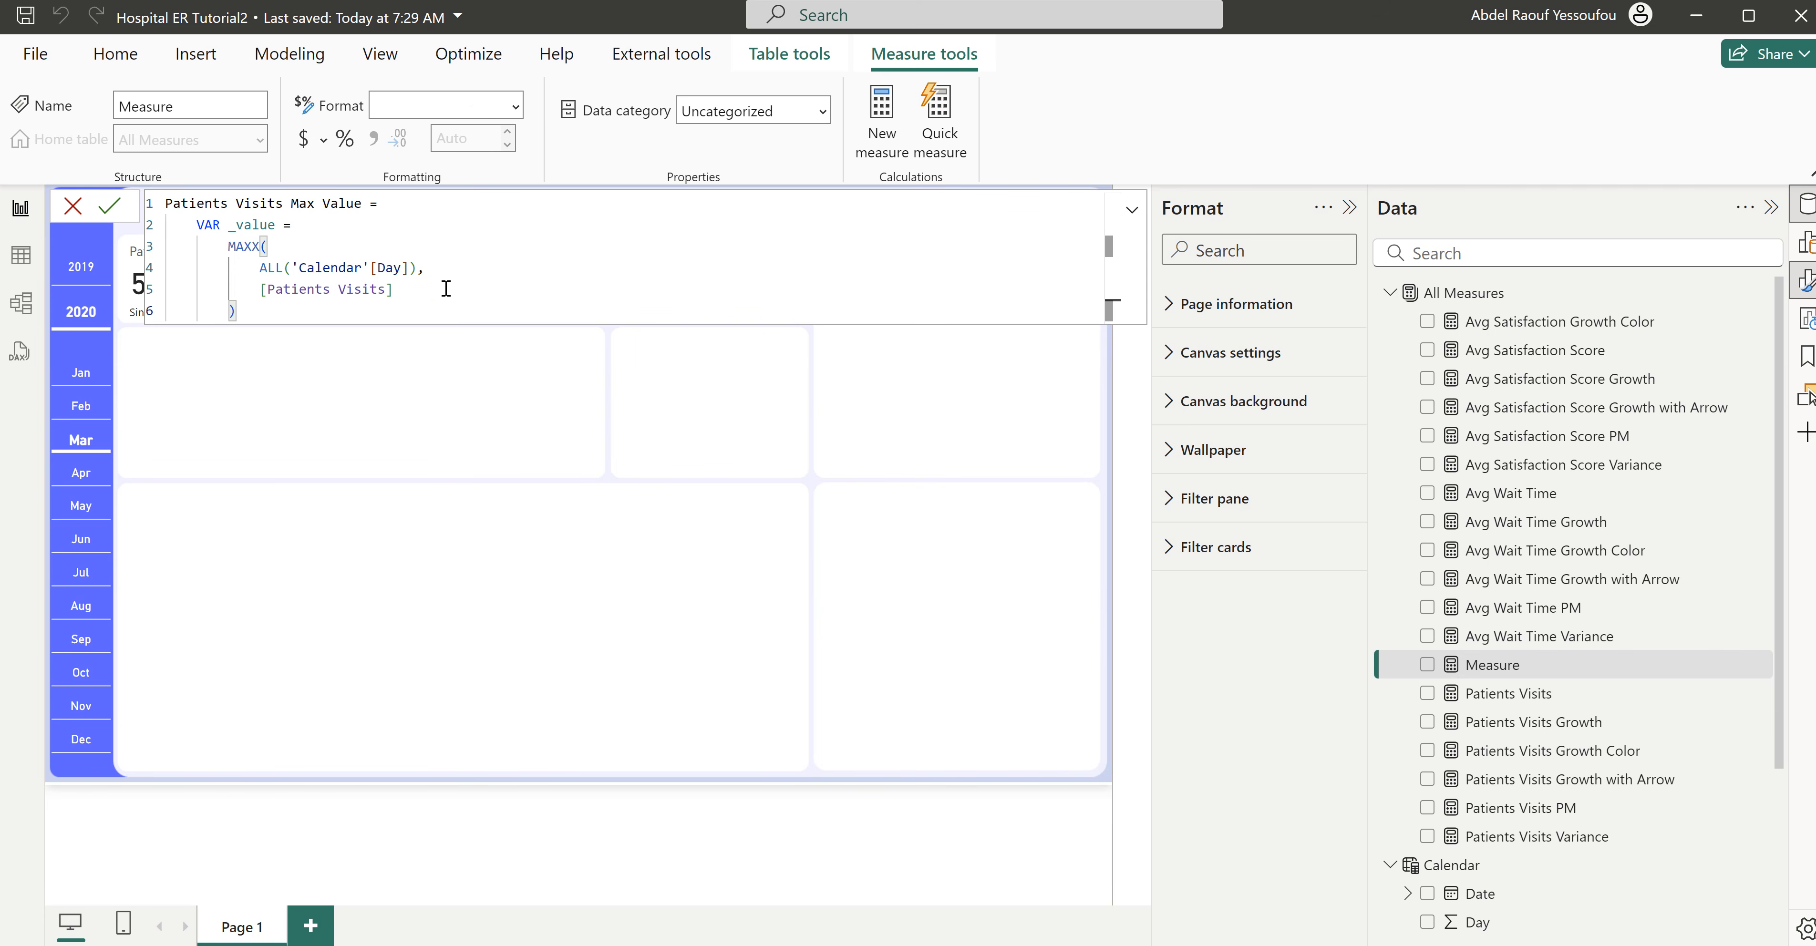
left_click_drag(414, 289, 259, 290)
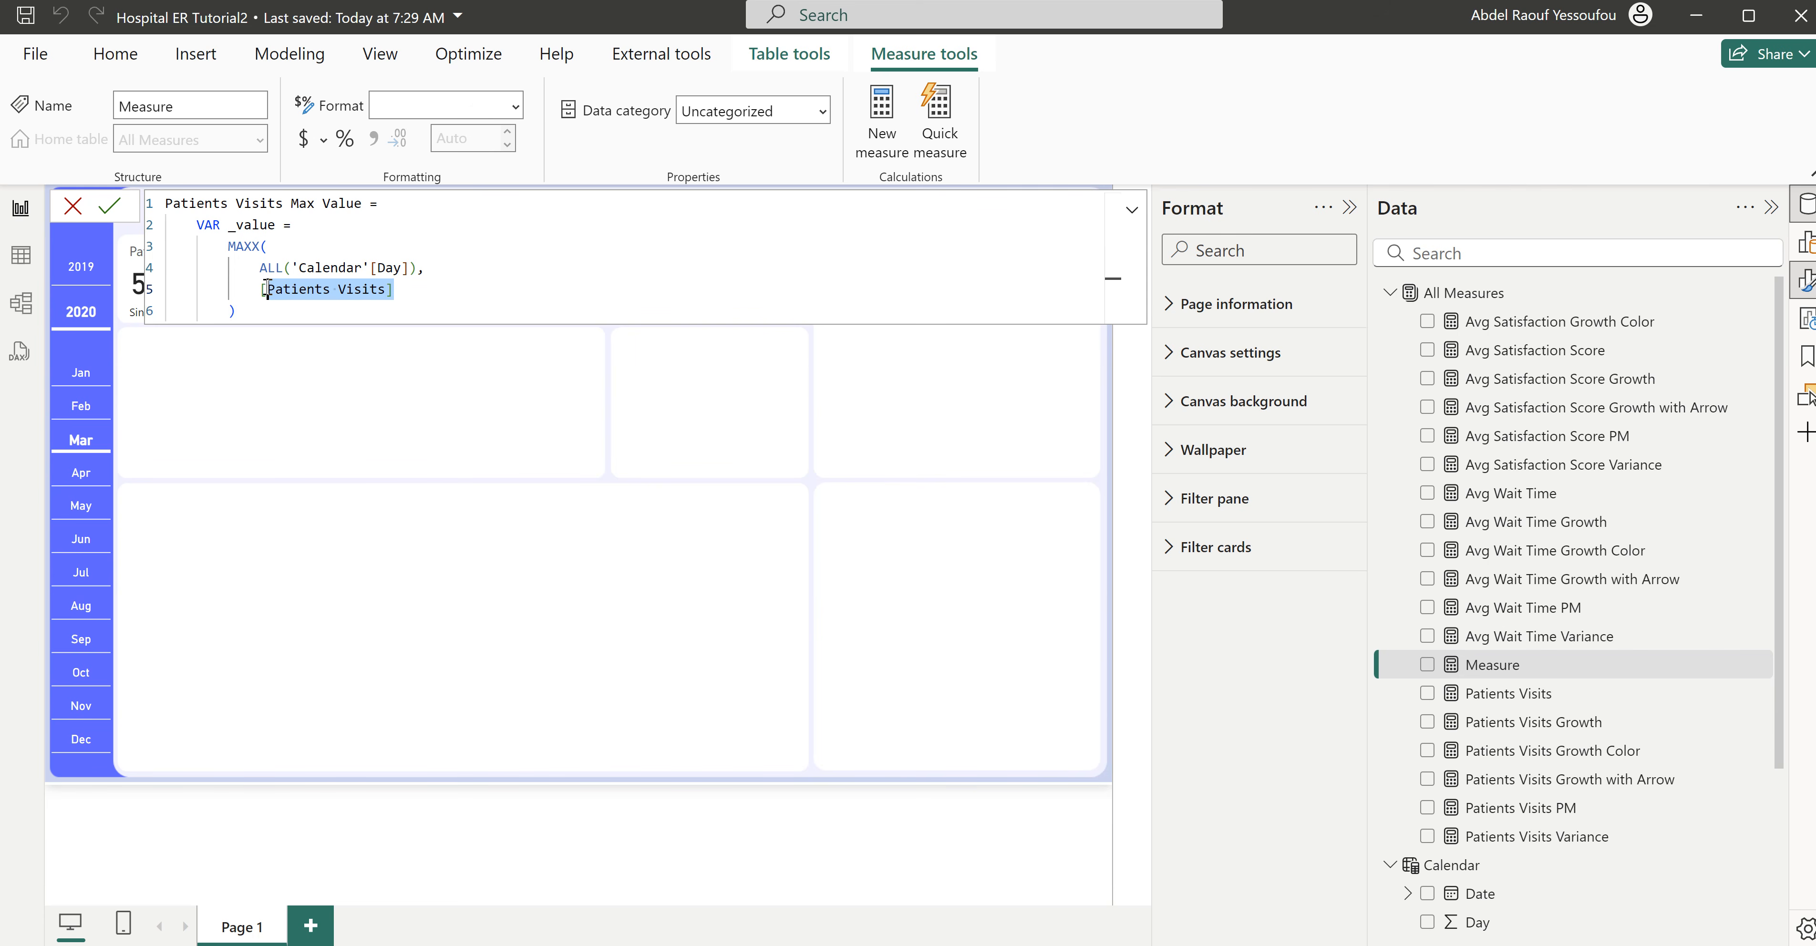
left_click(437, 290)
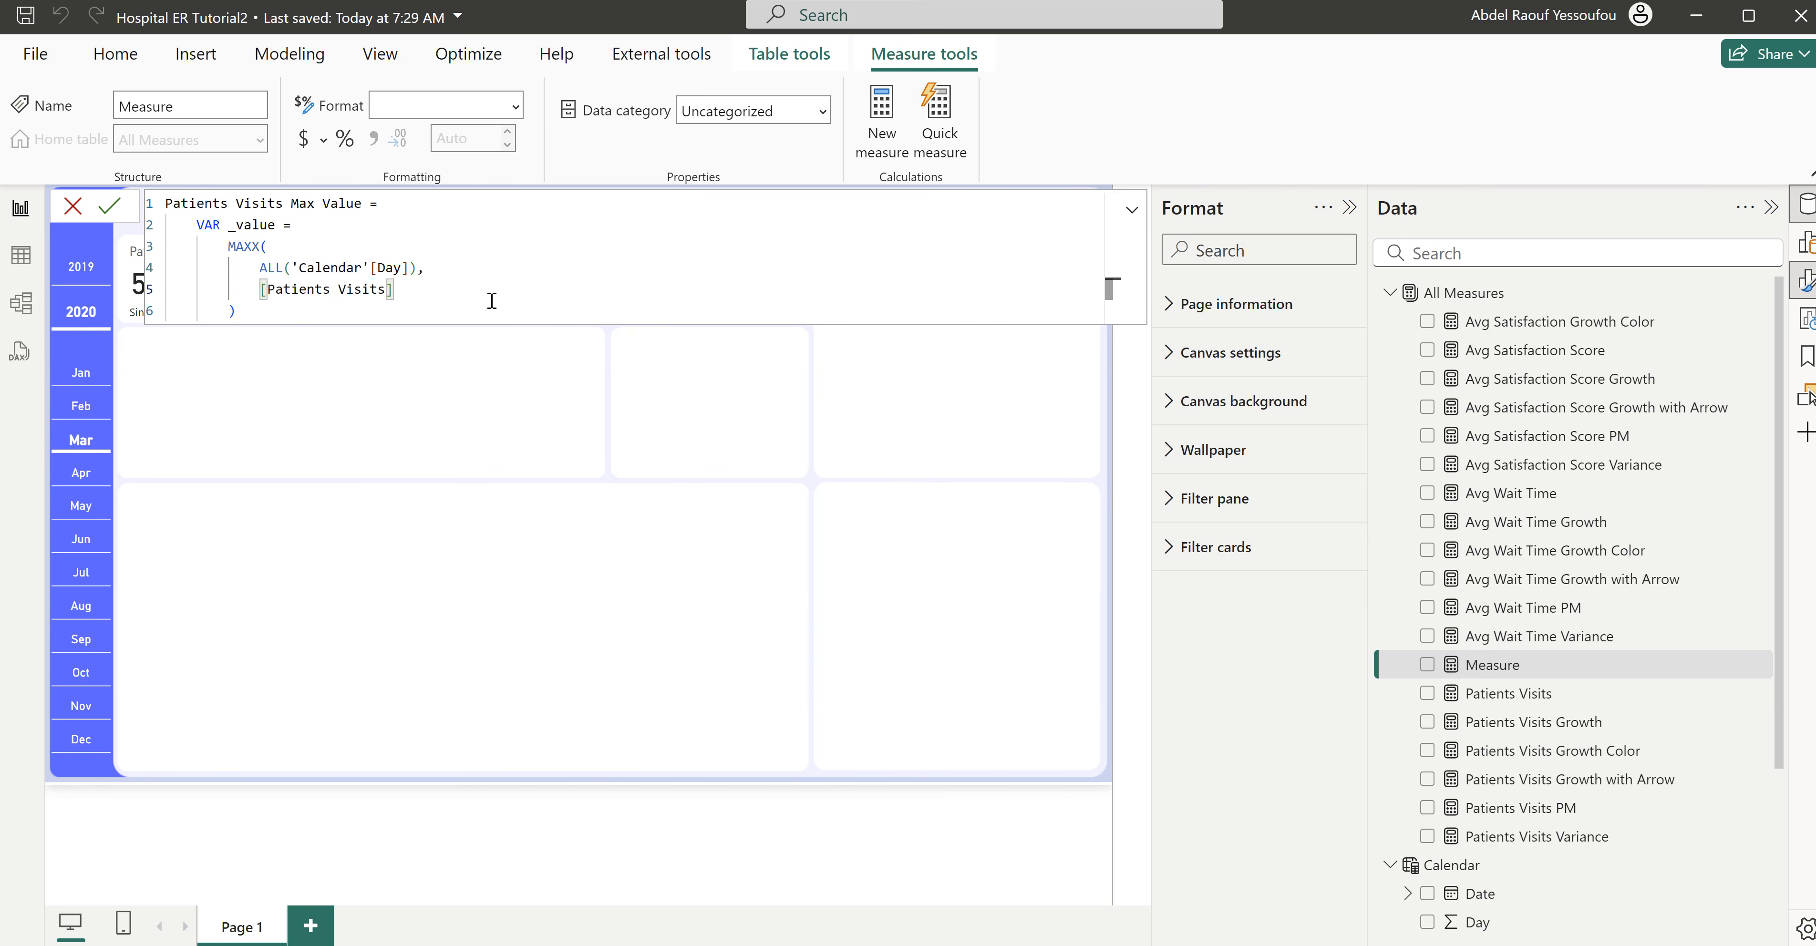
left_click(258, 308)
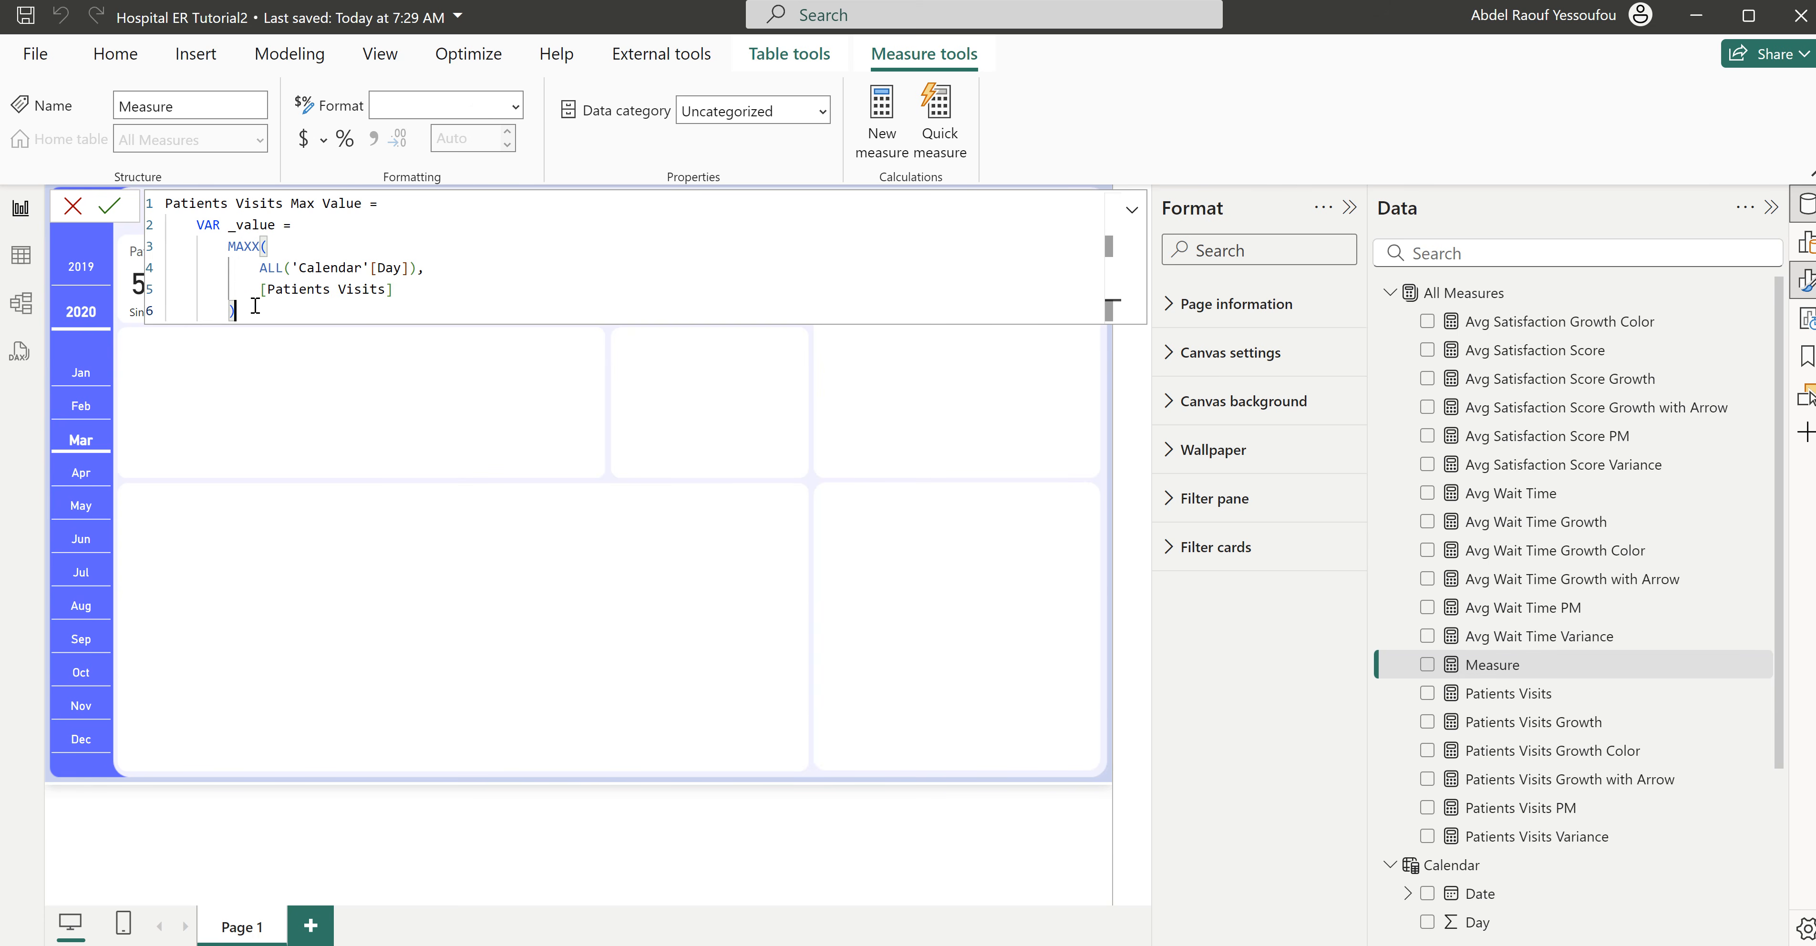
- Add an unindented RETURN of _value to the measure, commit the formula and close the editor
key("Return")
key("Return")
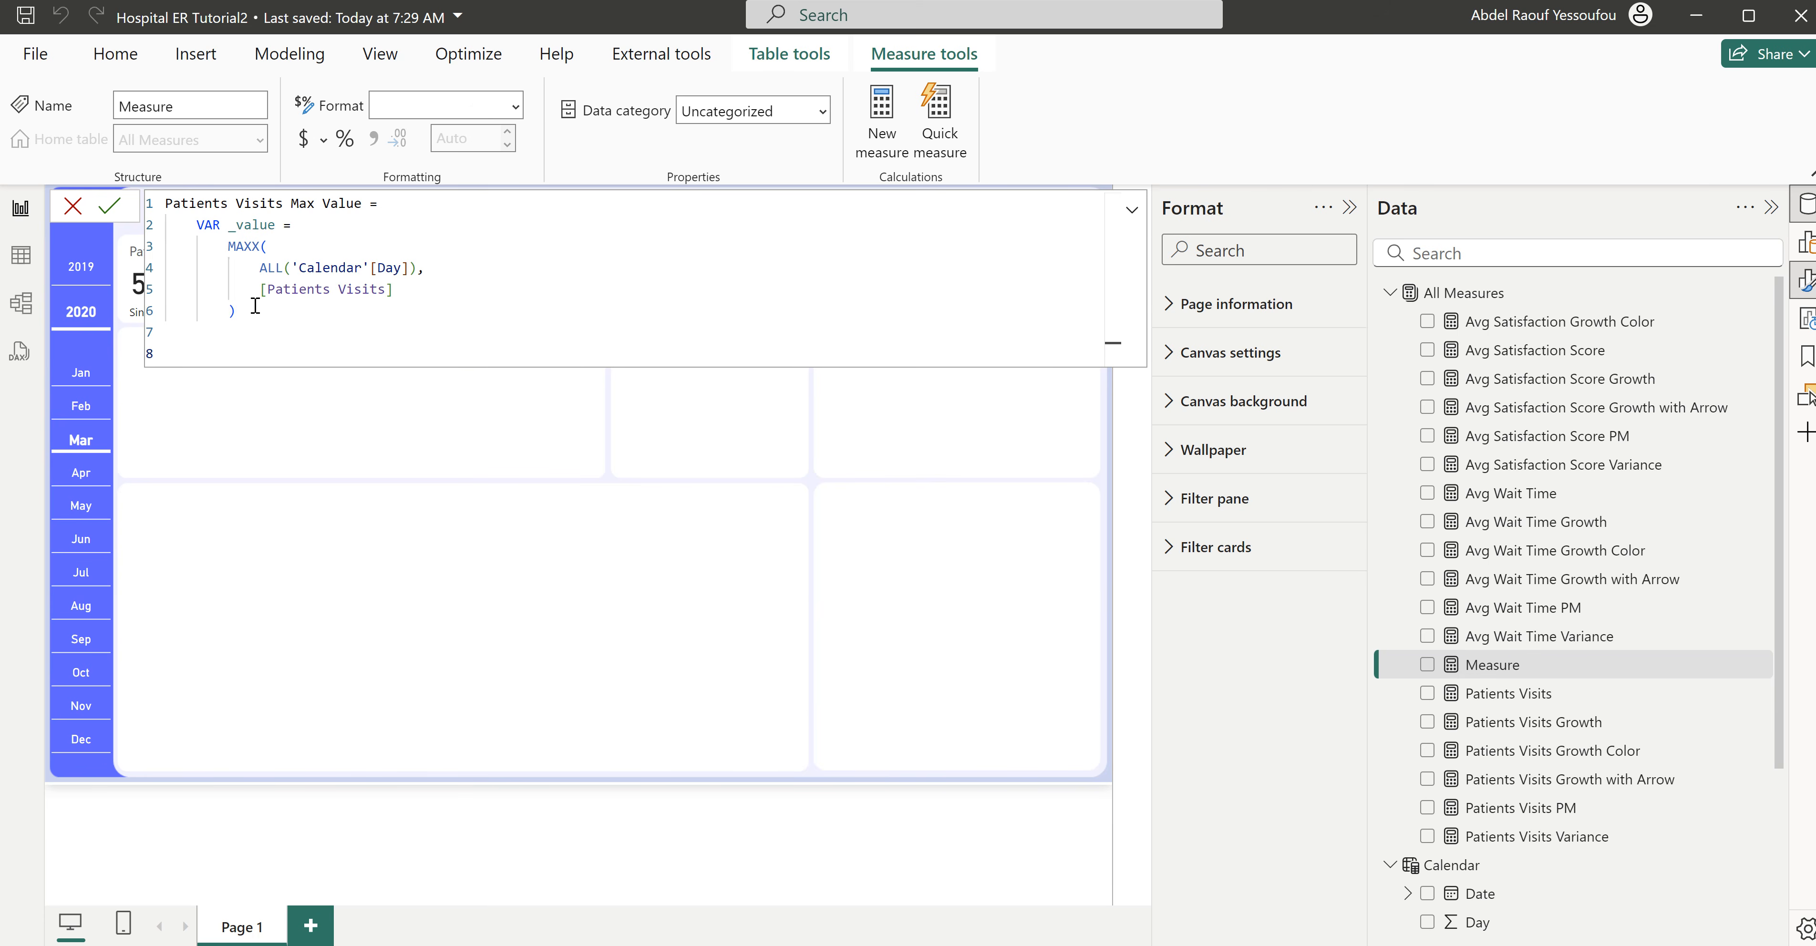
type("RETURN")
key("Return")
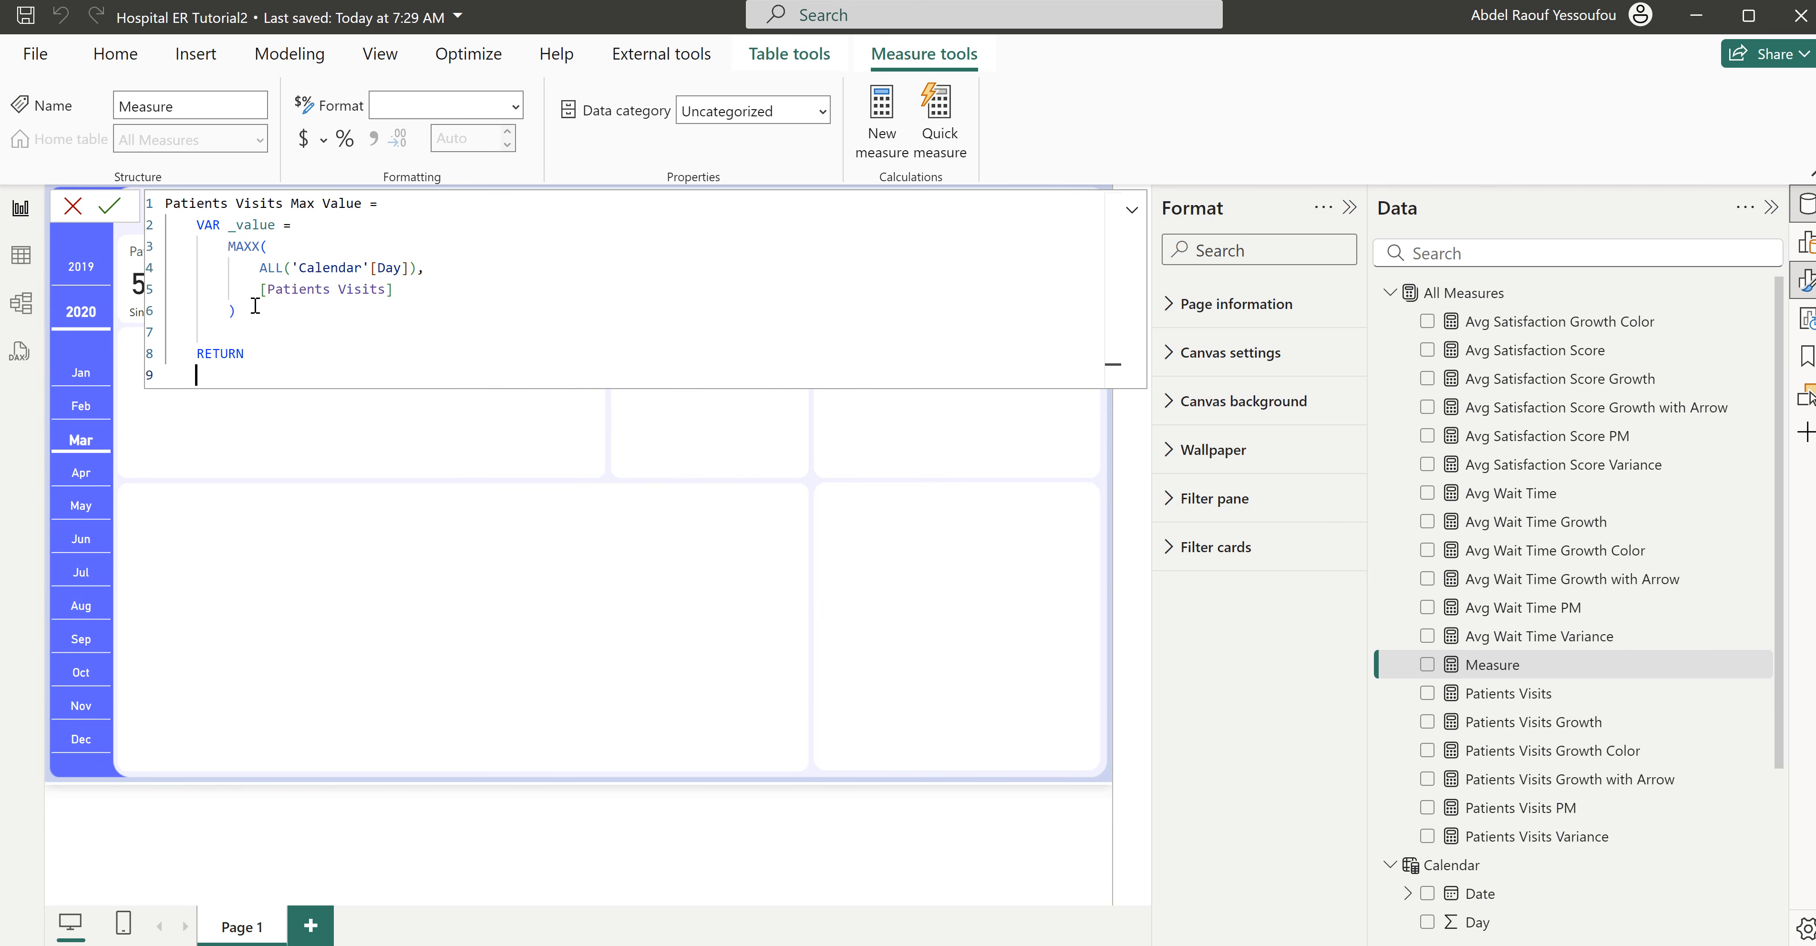
double_click(261, 227)
key("ctrl+c")
left_click(266, 374)
key("ctrl+v")
left_click(198, 353)
key("BackSpace")
left_click(230, 355)
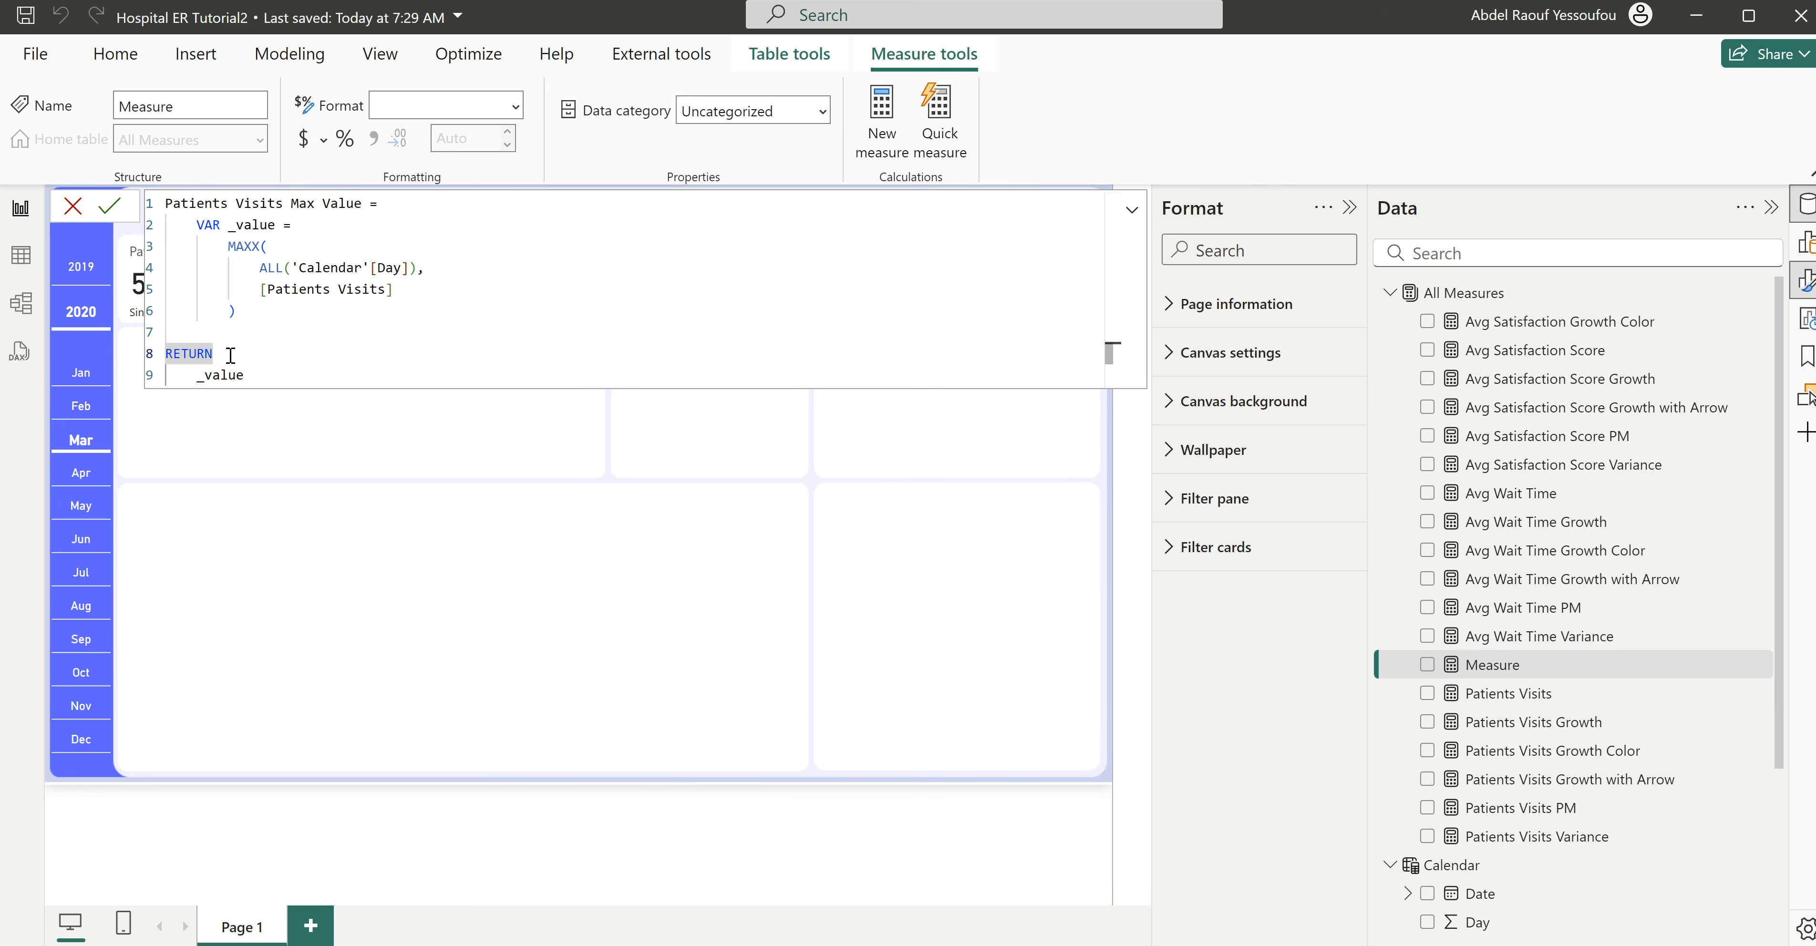
key("Return")
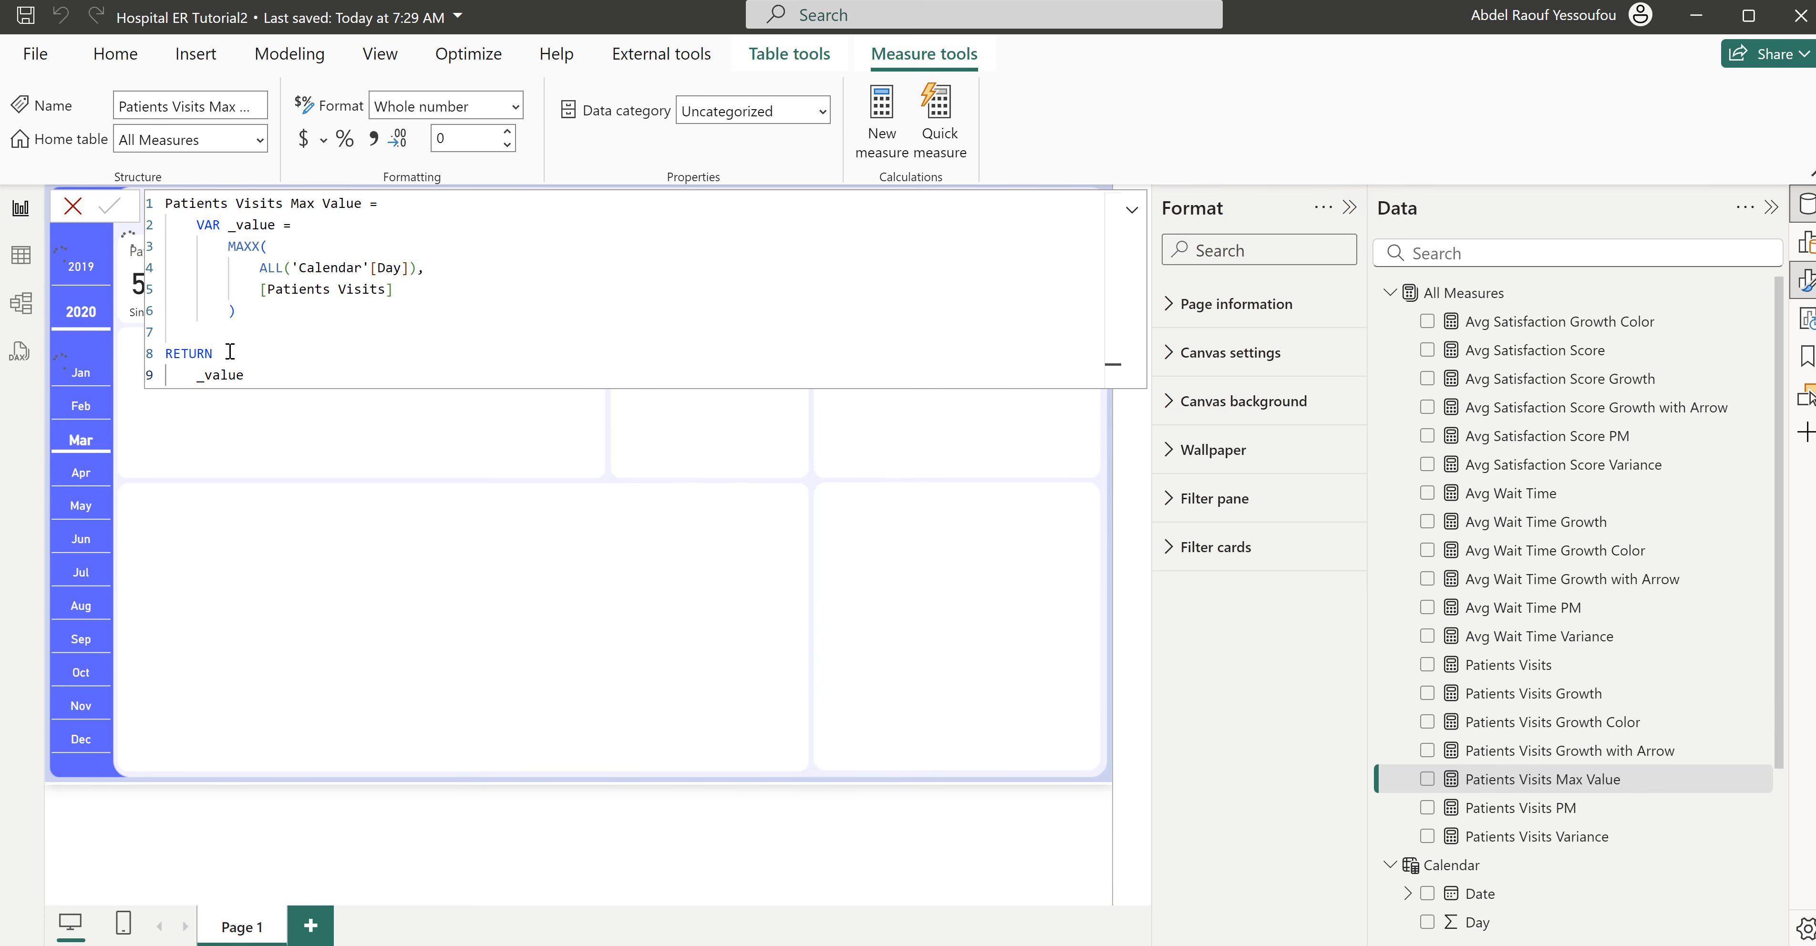
left_click(74, 209)
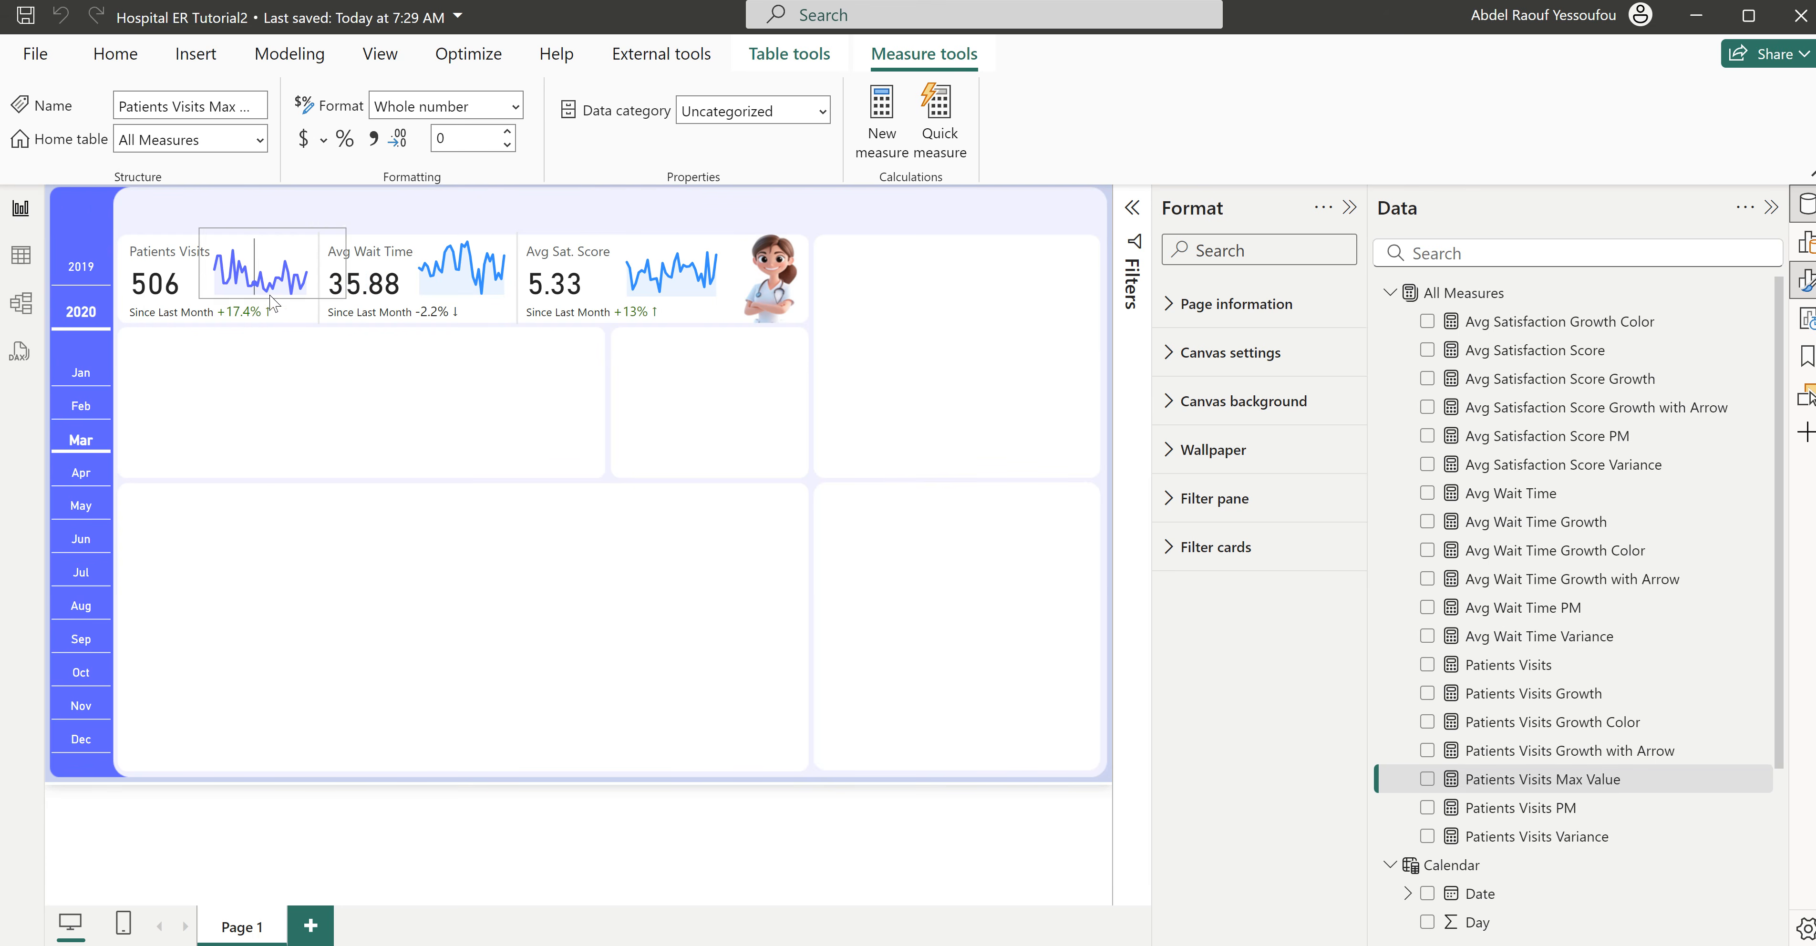
- Add Patients Visits Max Value to the Y-axis of the Patients Visits sparkline
left_click(310, 305)
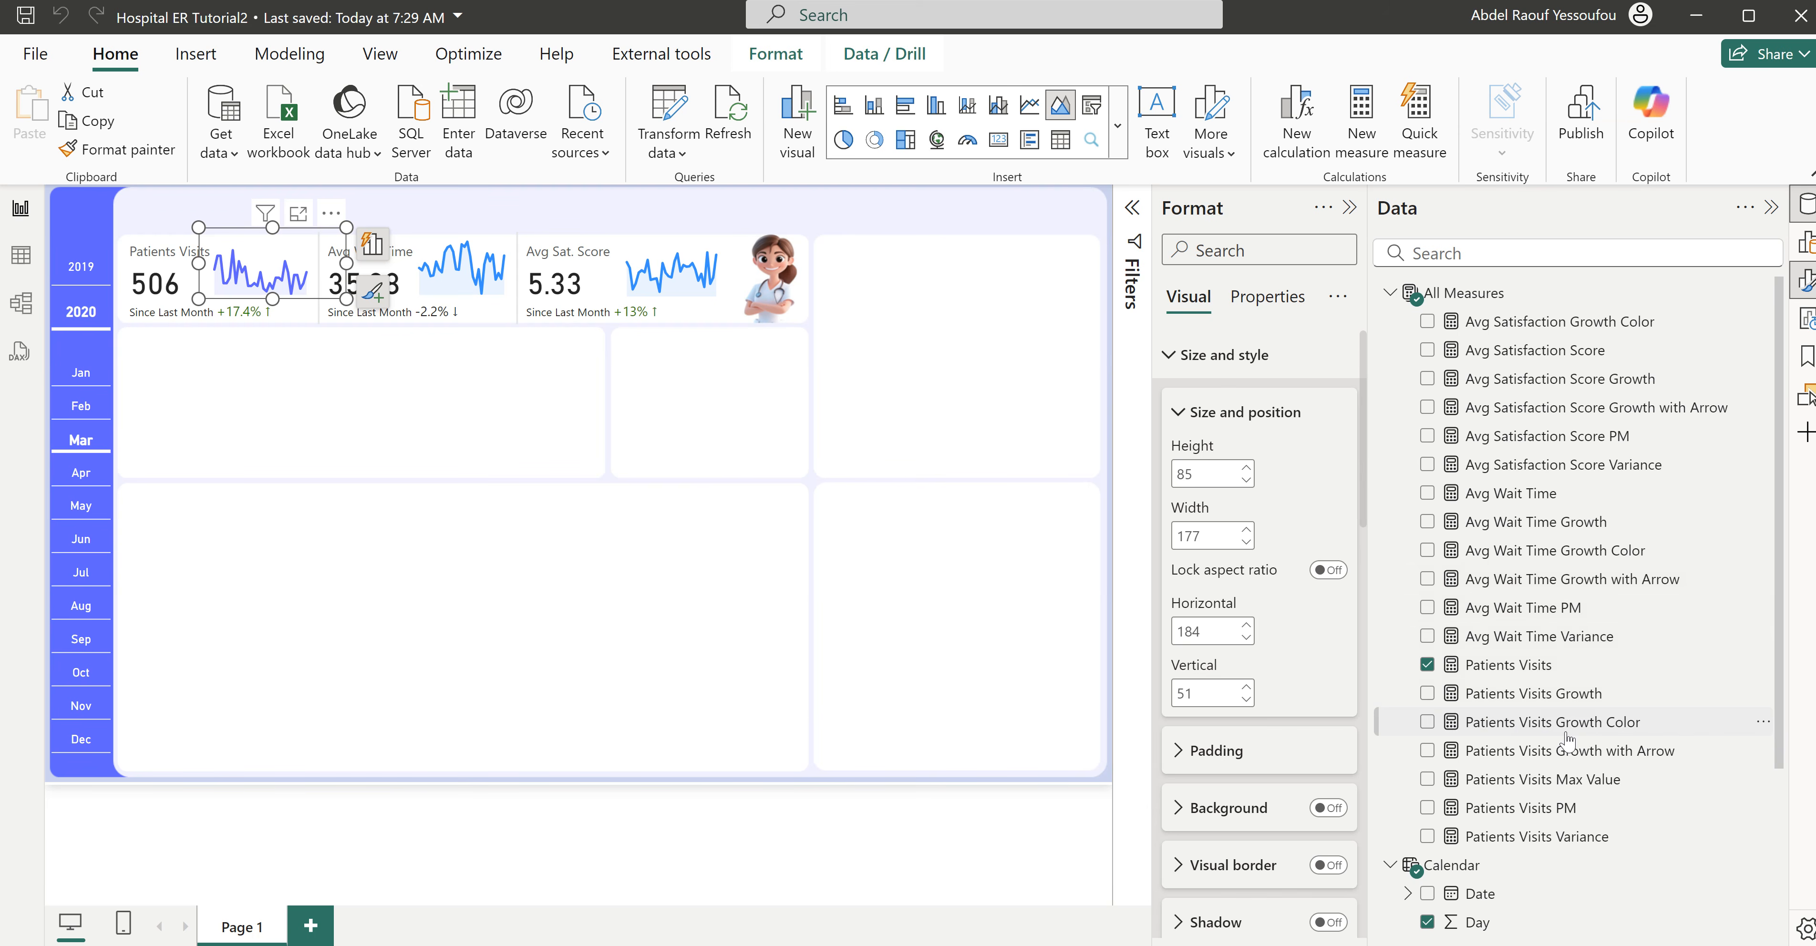
left_click(1428, 780)
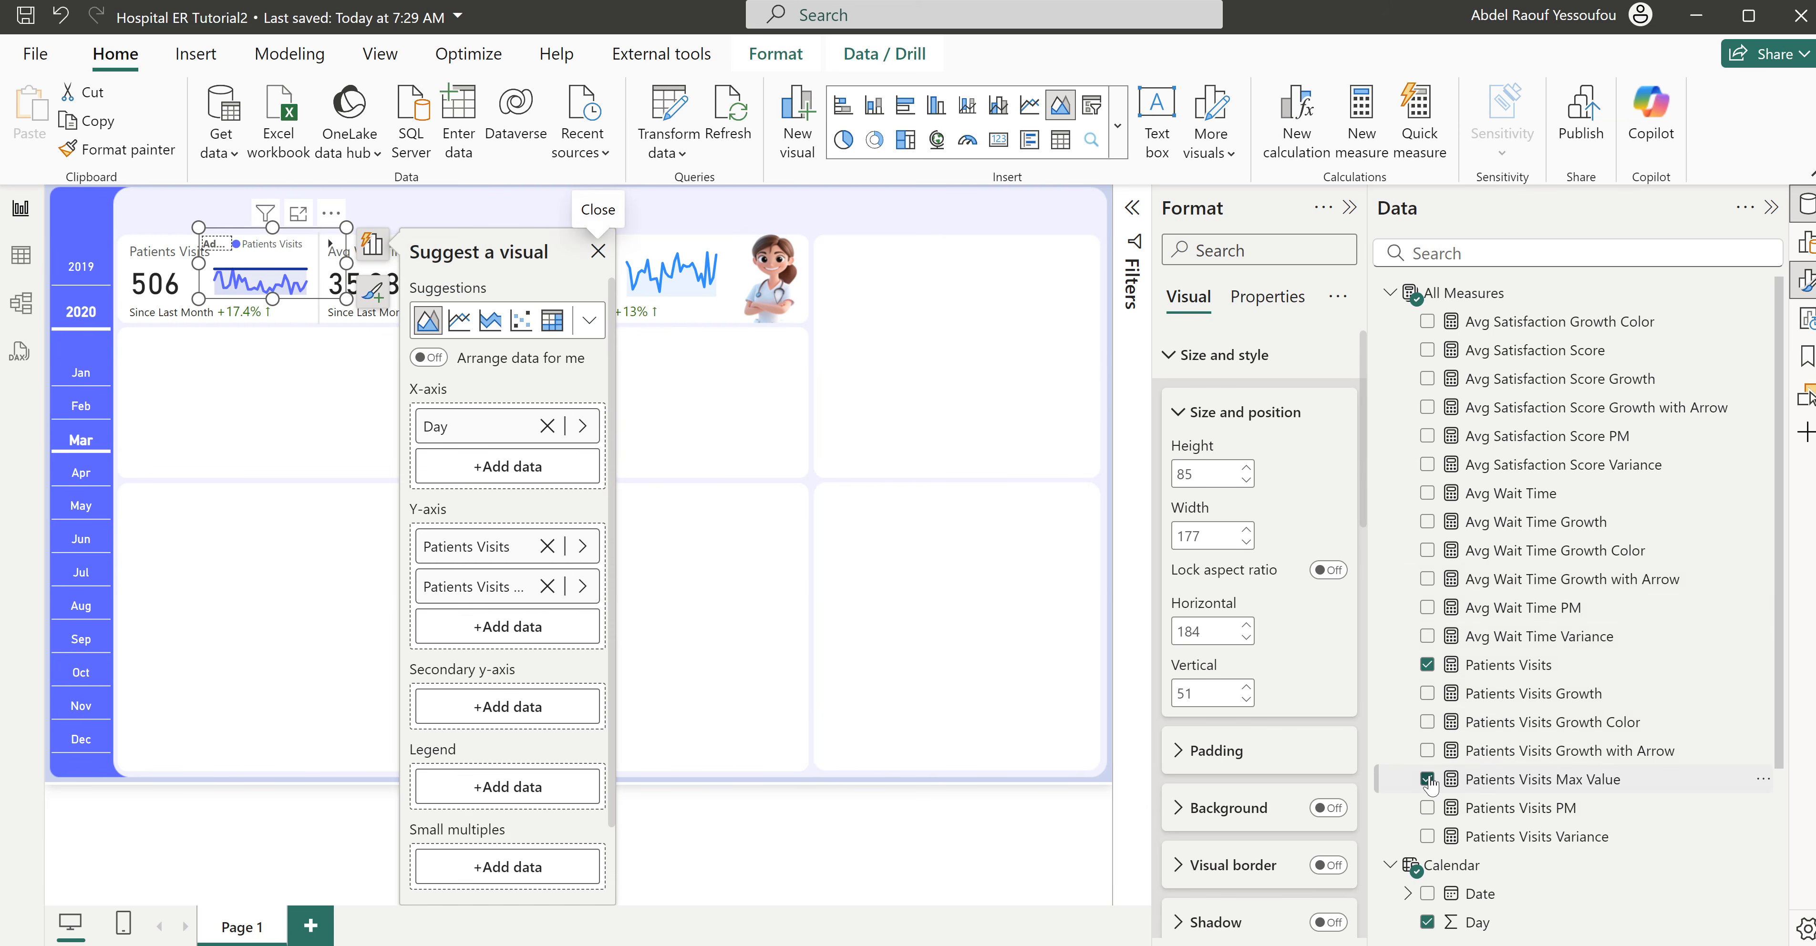
mouse_move(260, 280)
- Declare a second variable named _check below the MAXX expression in the Patients Visits Max Value measure
left_click(1568, 783)
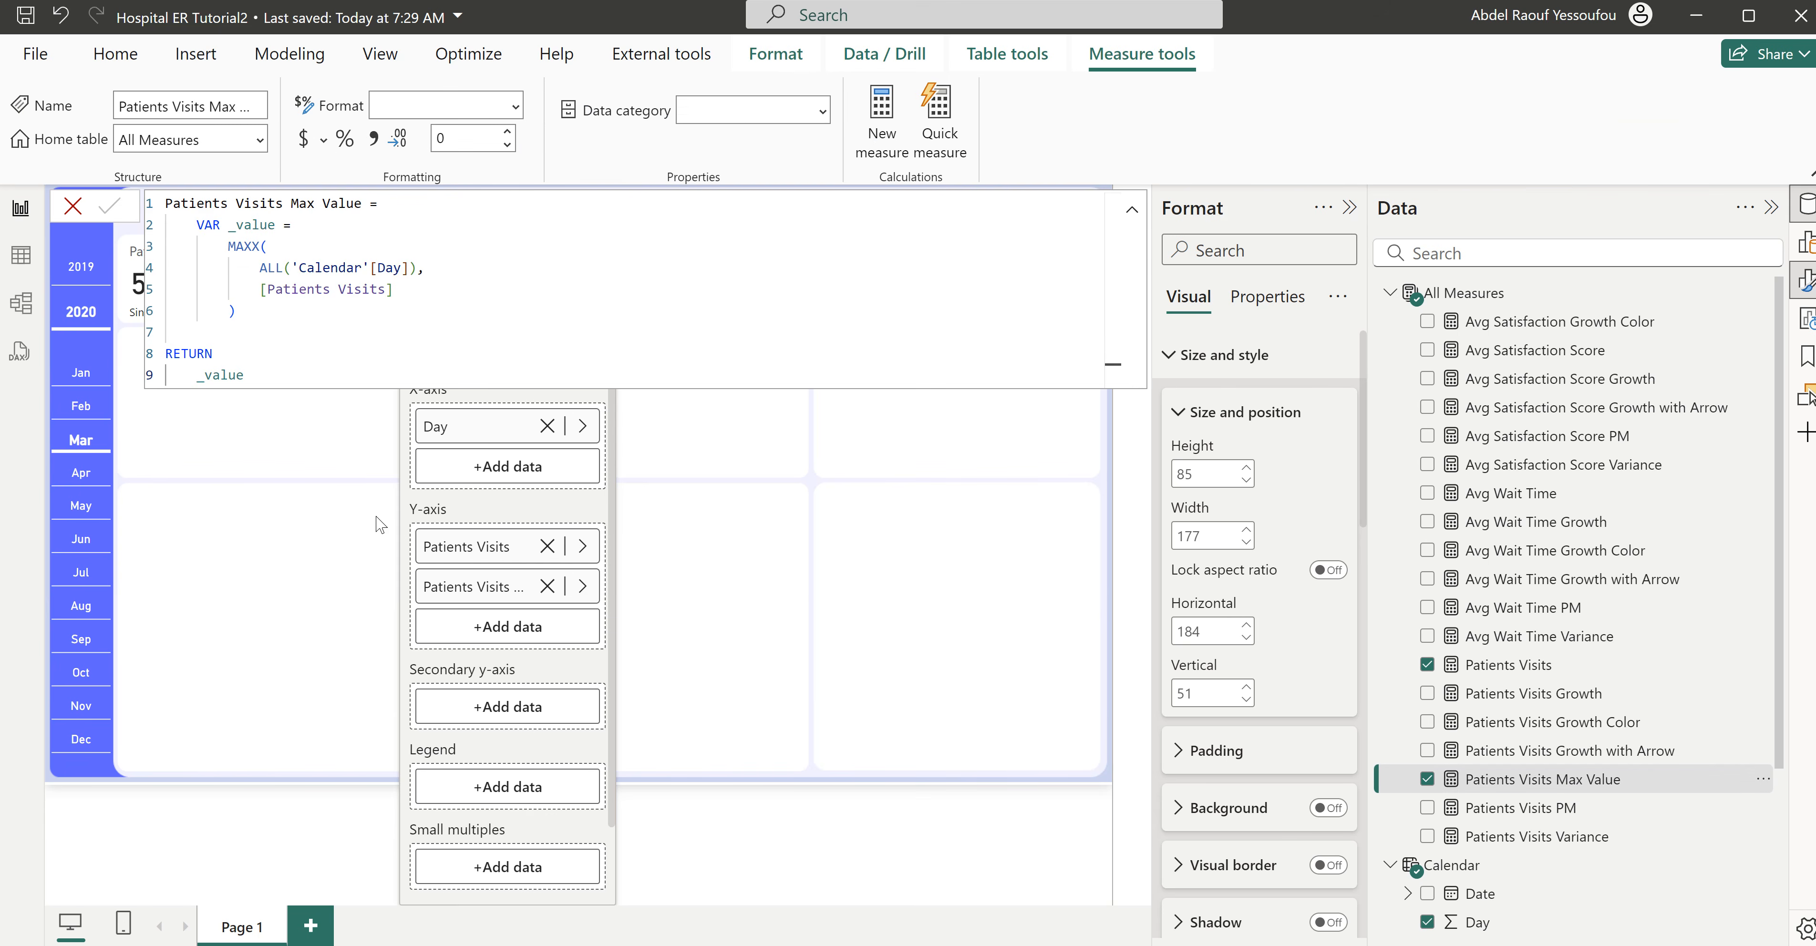
left_click(264, 317)
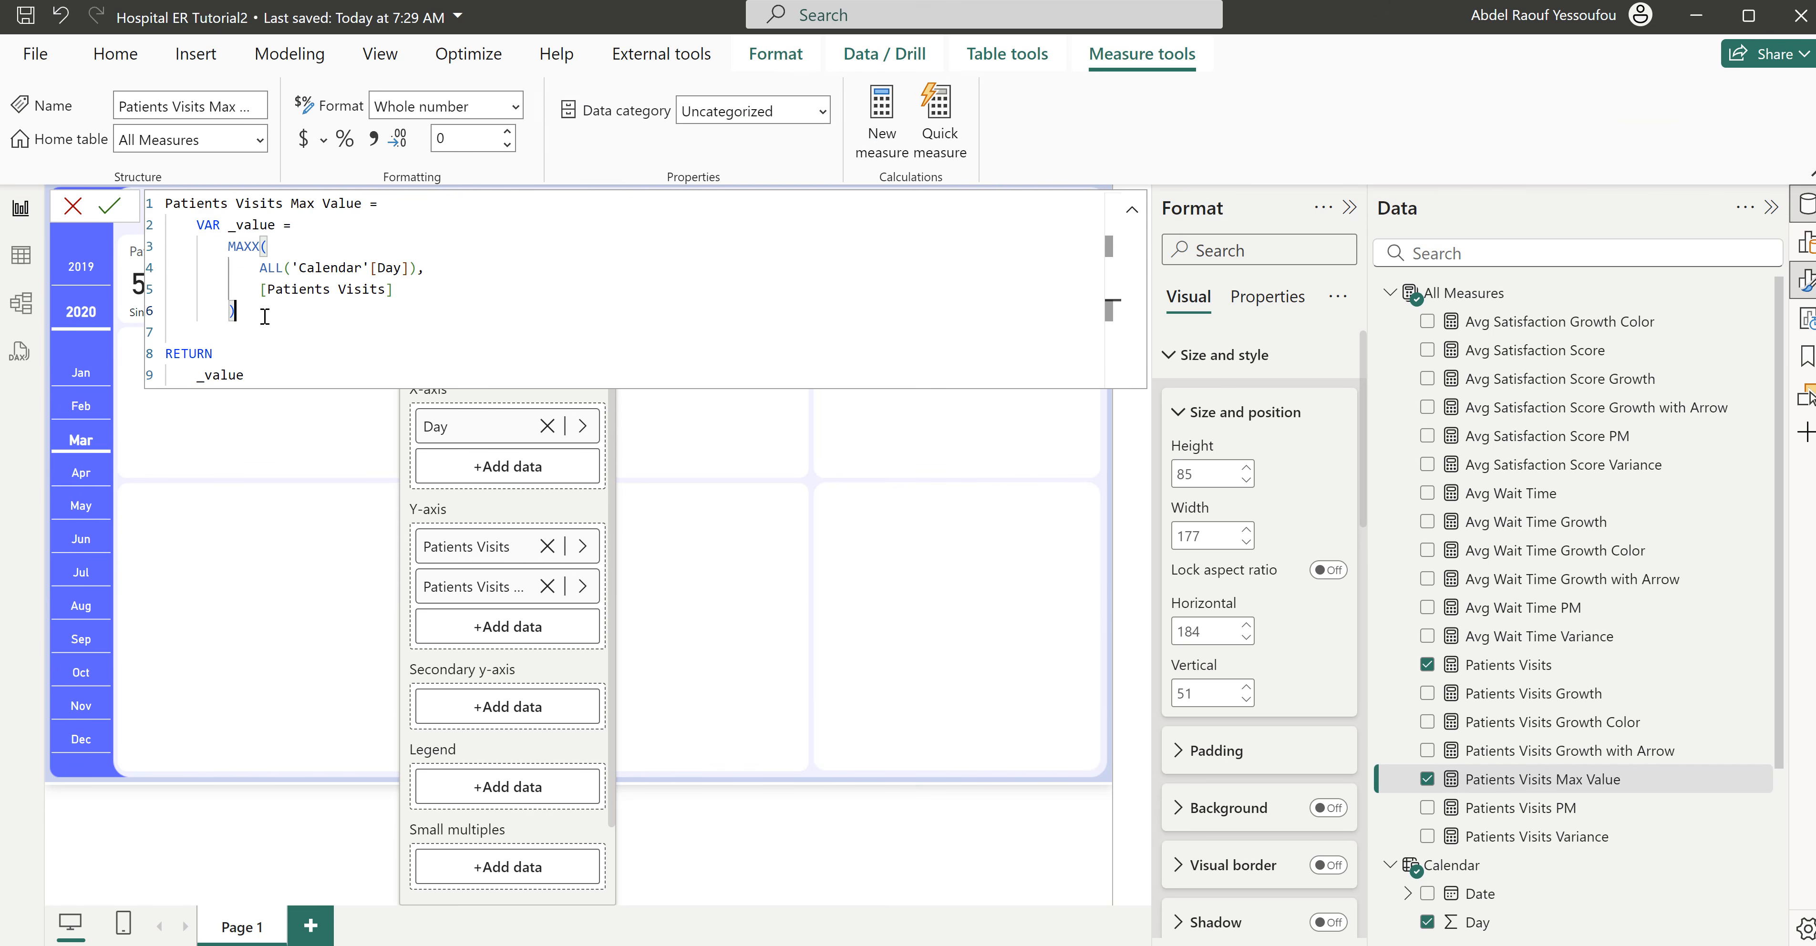
key("shift+Return")
key("shift+Return")
type("if")
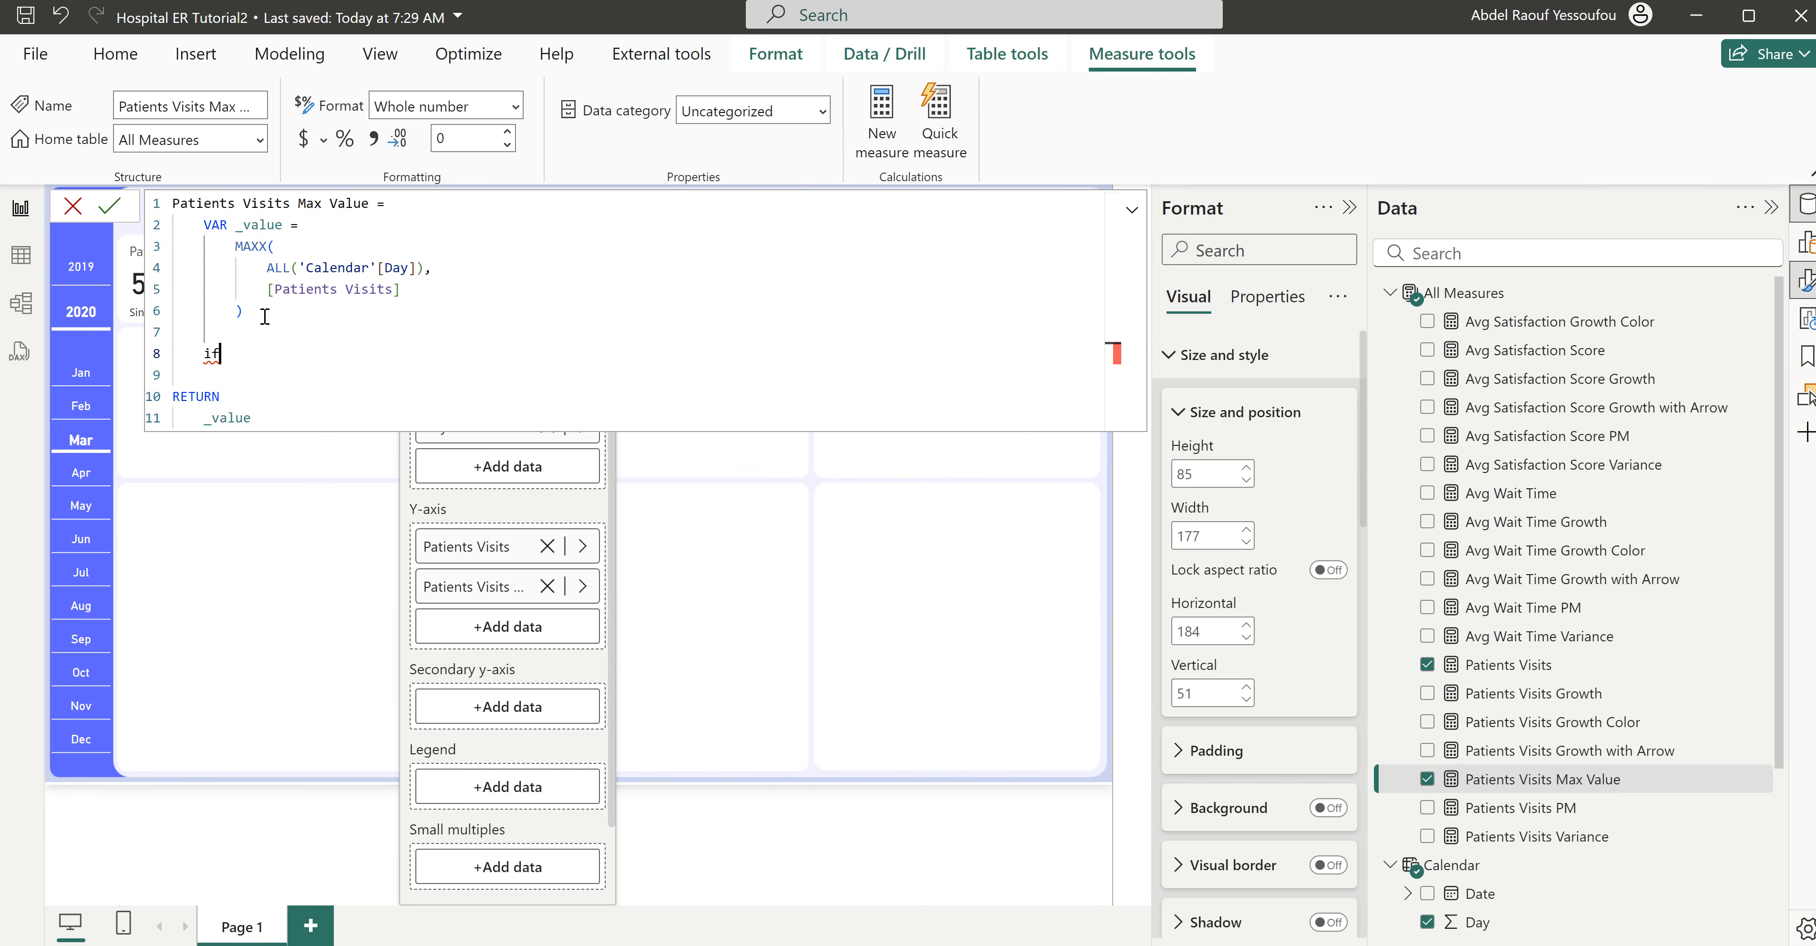
type("  ===")
key("BackSpace")
key("BackSpace")
key("BackSpace")
key("BackSpace")
key("BackSpace")
key("BackSpace")
key("BackSpace")
type("va")
key("Tab")
type("_check =")
key("Return")
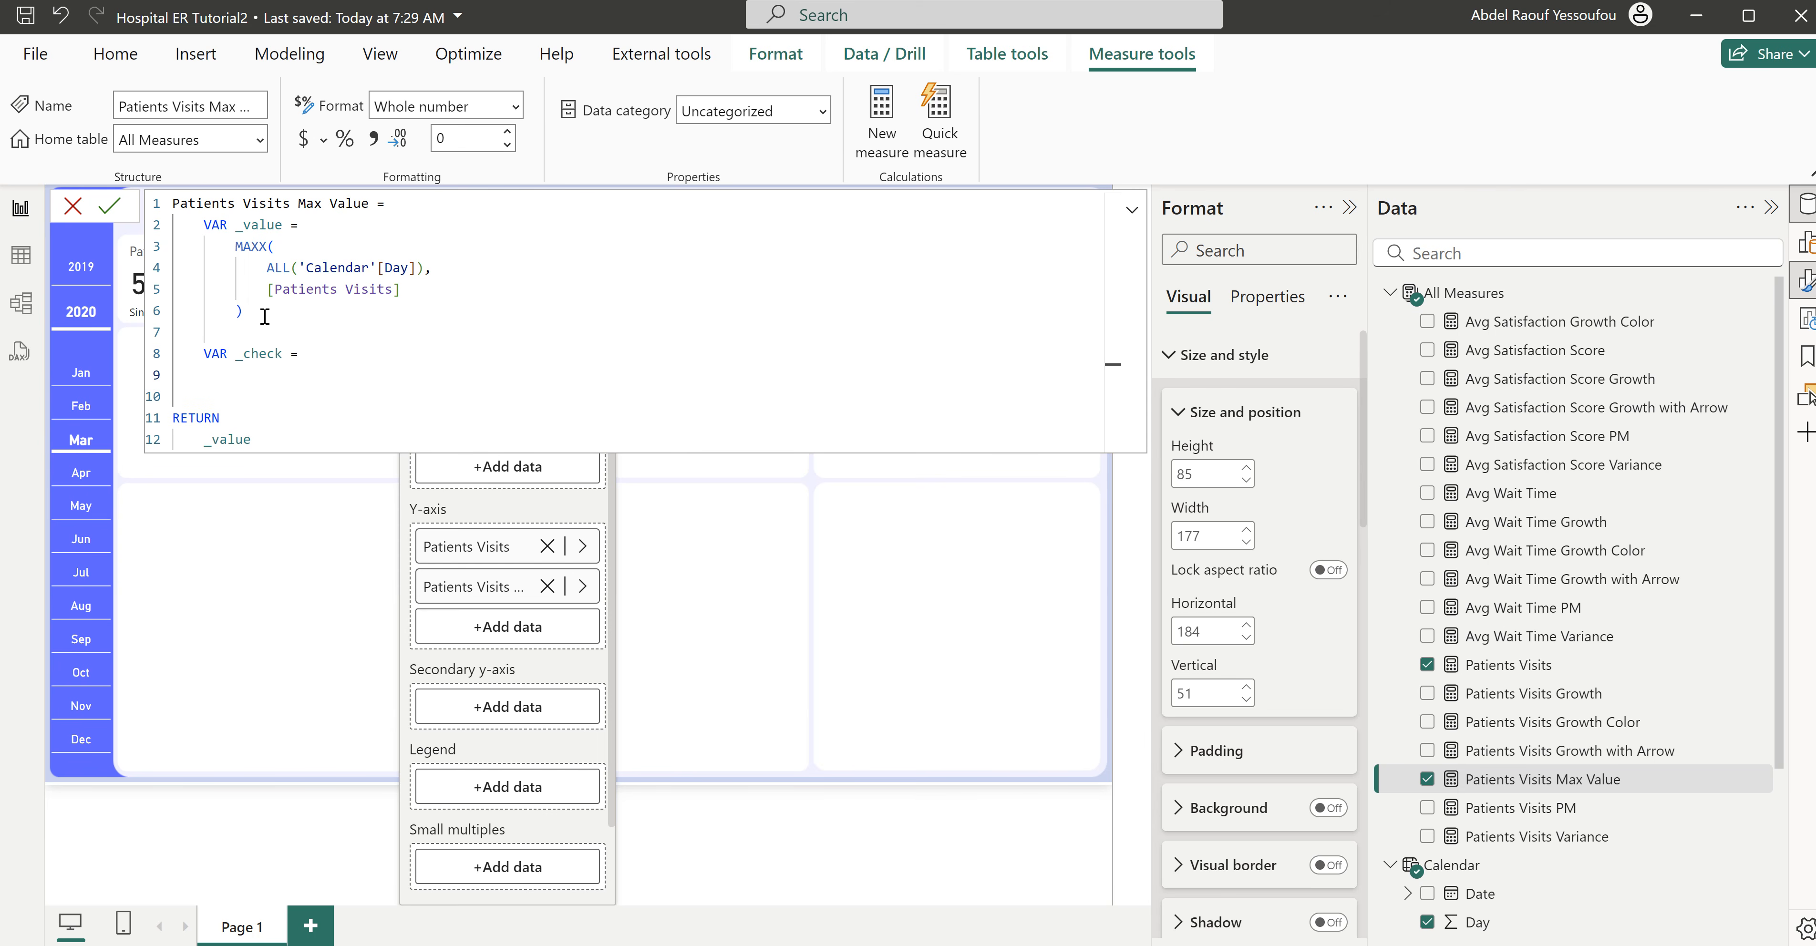
- Start the _check variable with an IF function that tests _value = [Patients Visits]
type("i")
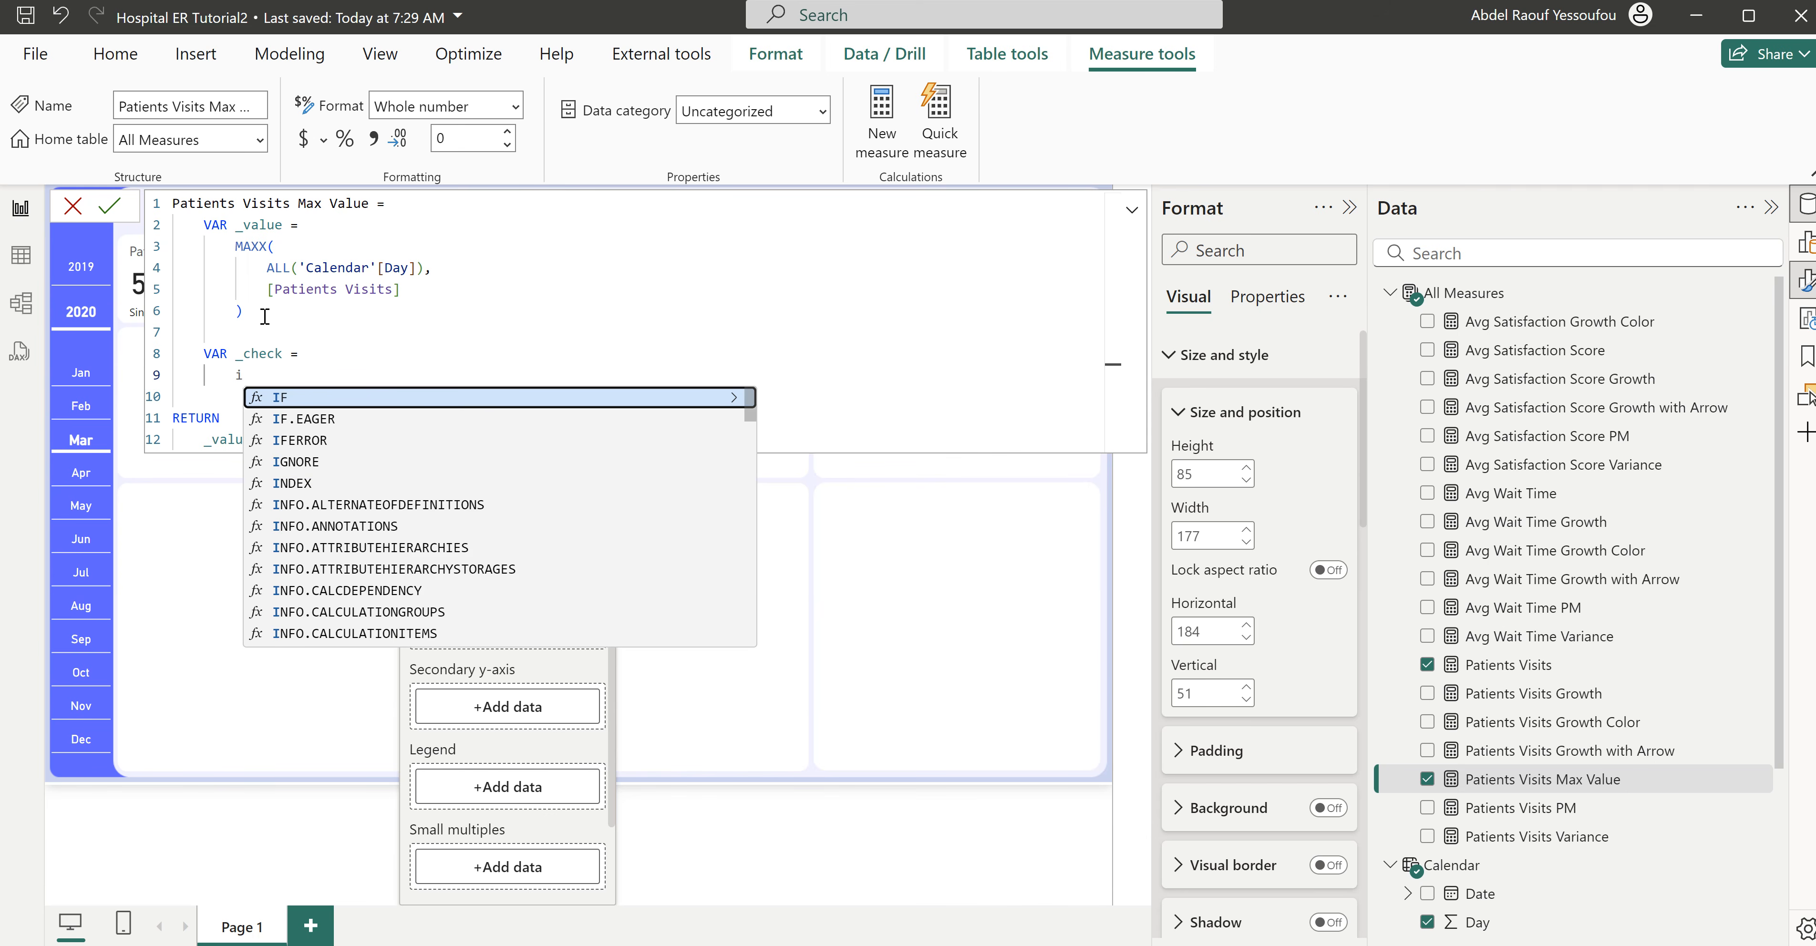
key("Tab")
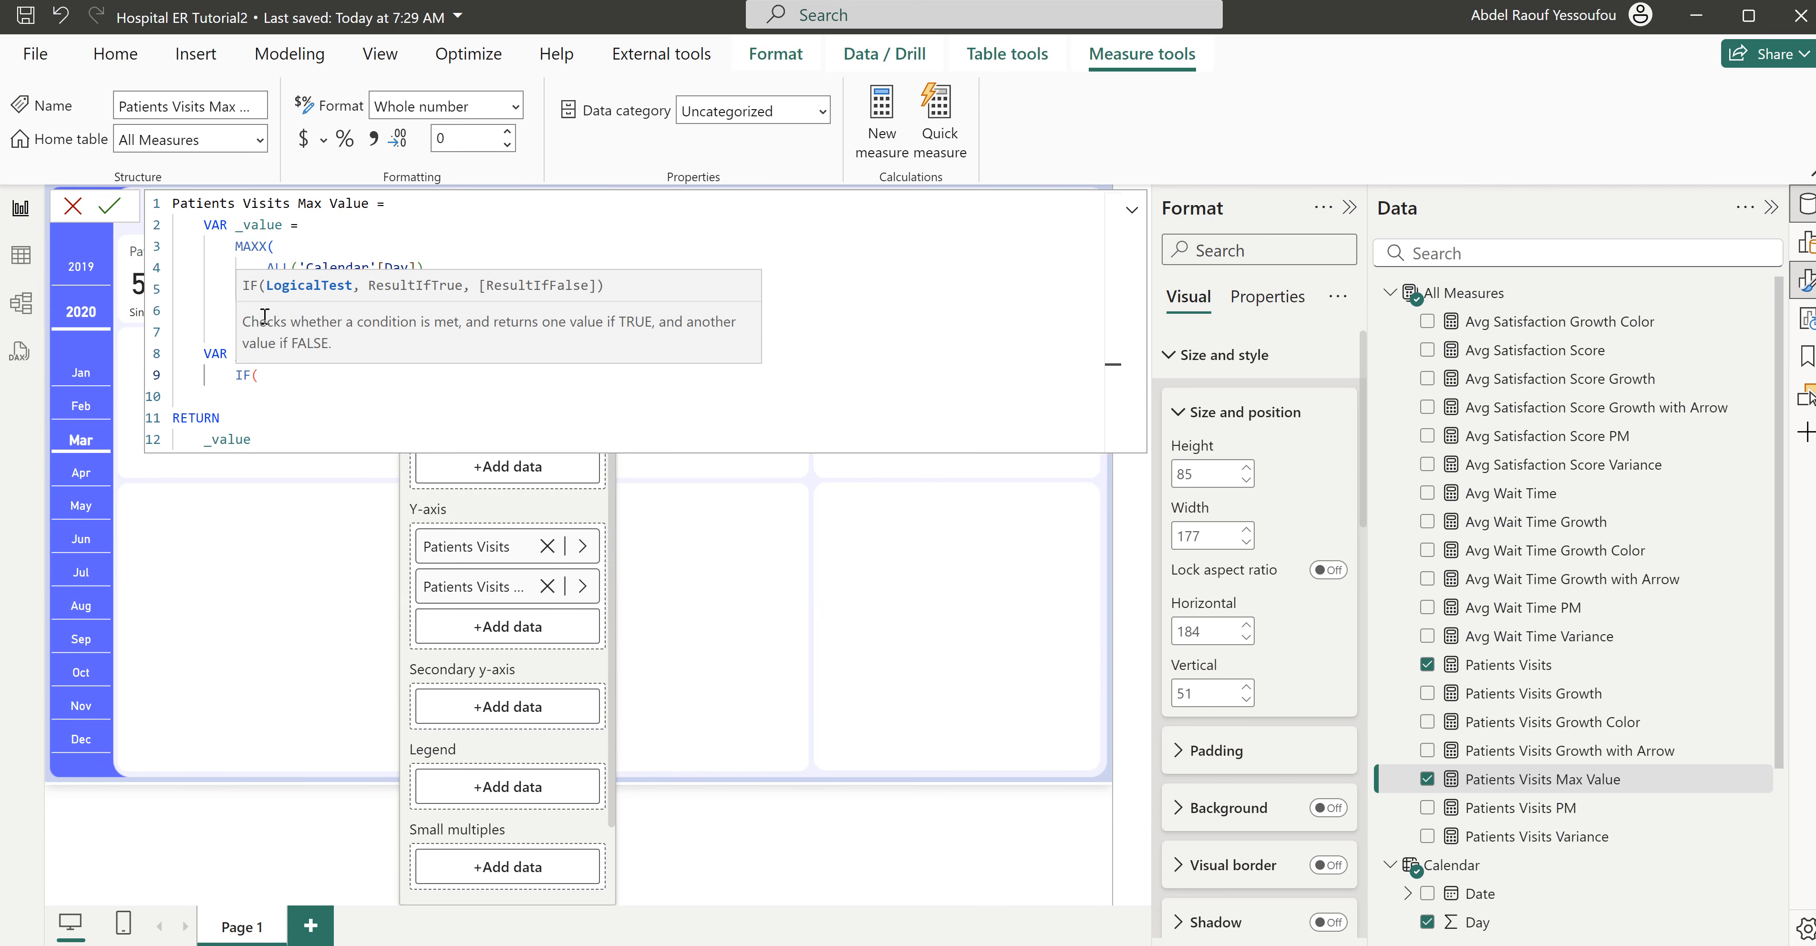
key("Return")
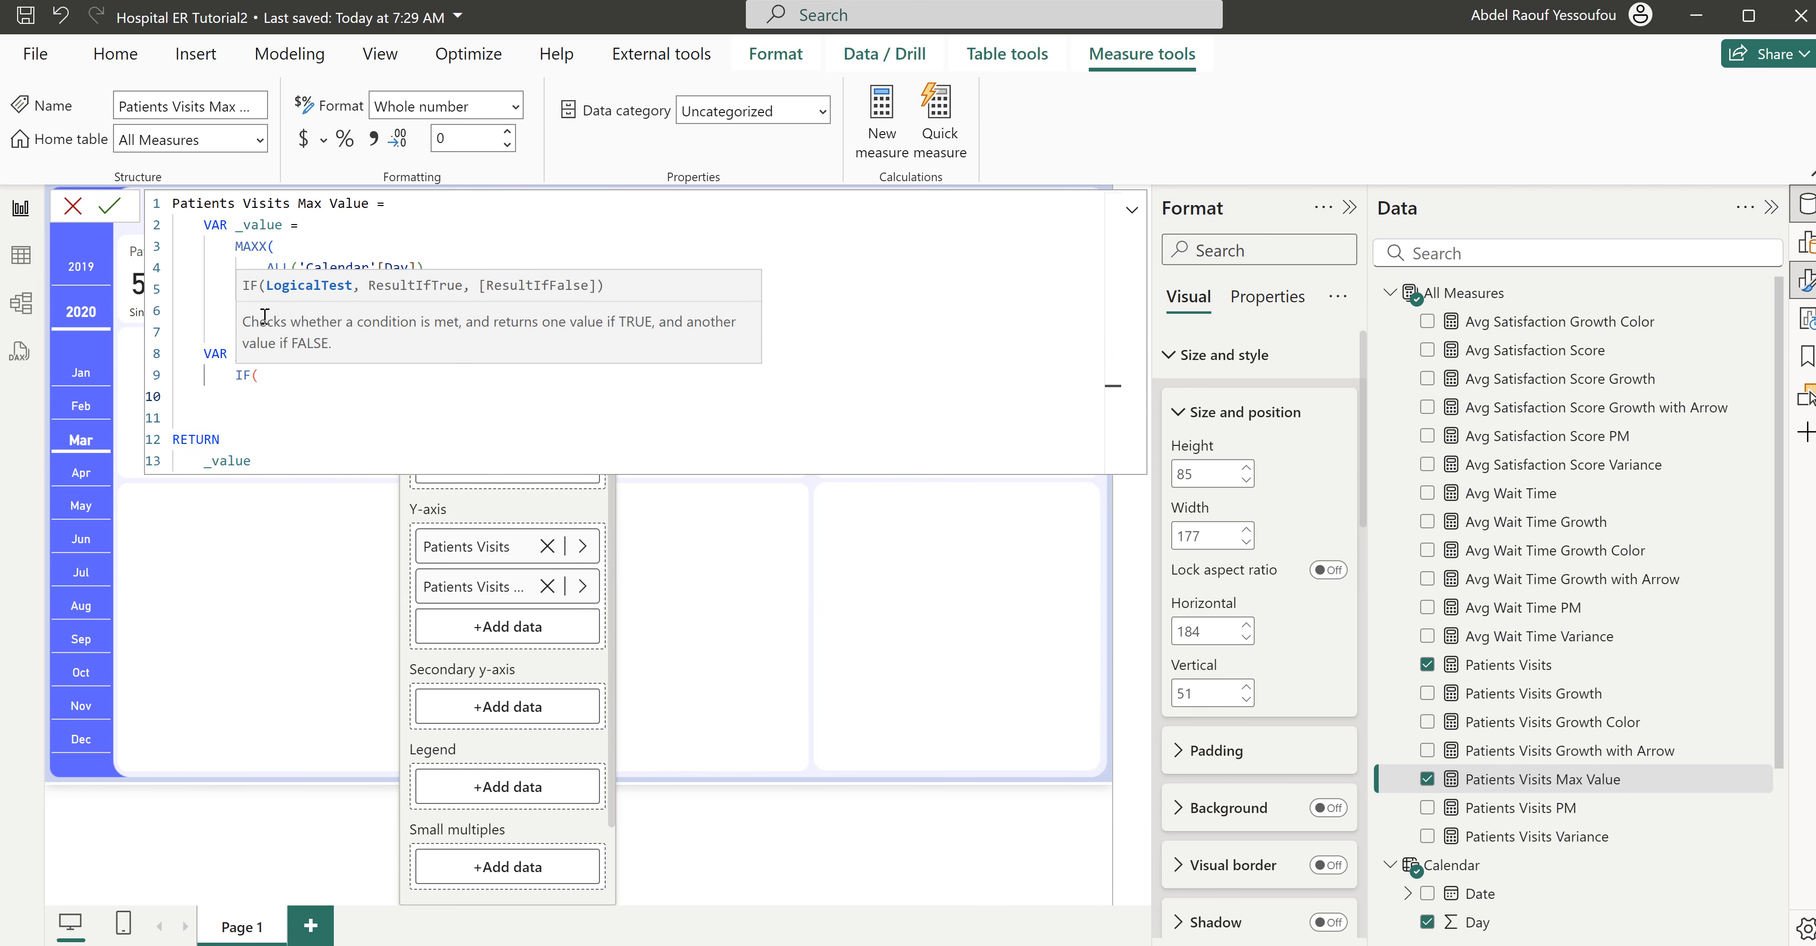
type("_value = patie")
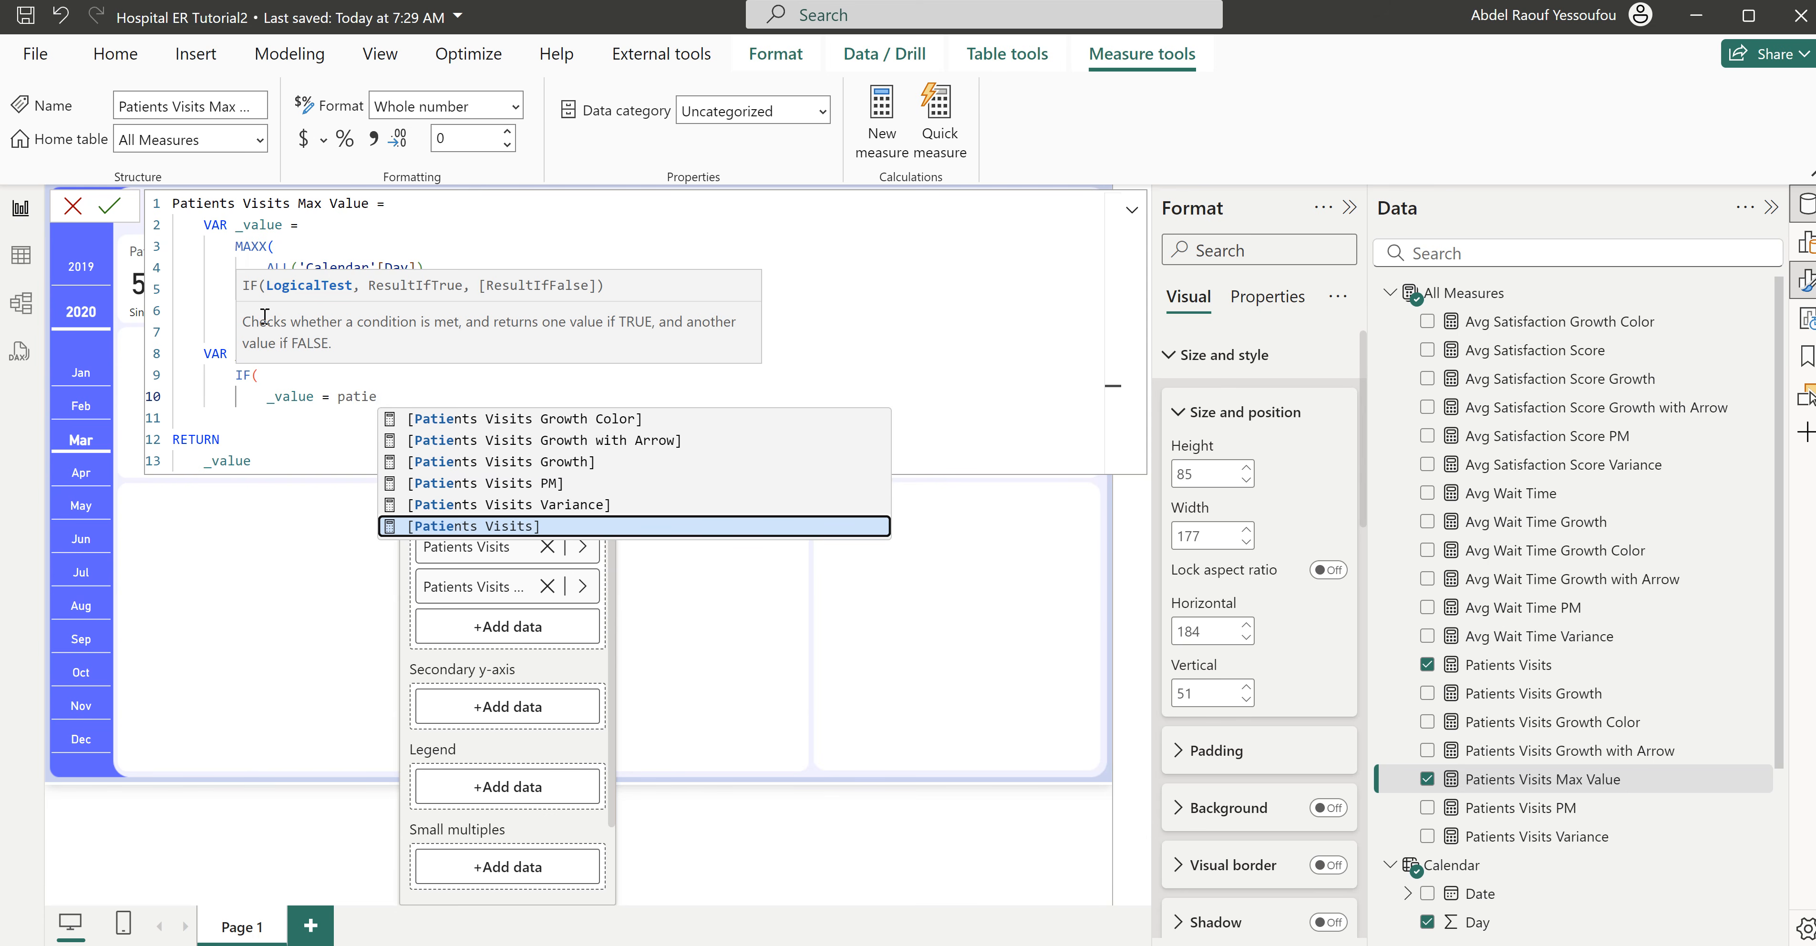
key("Tab")
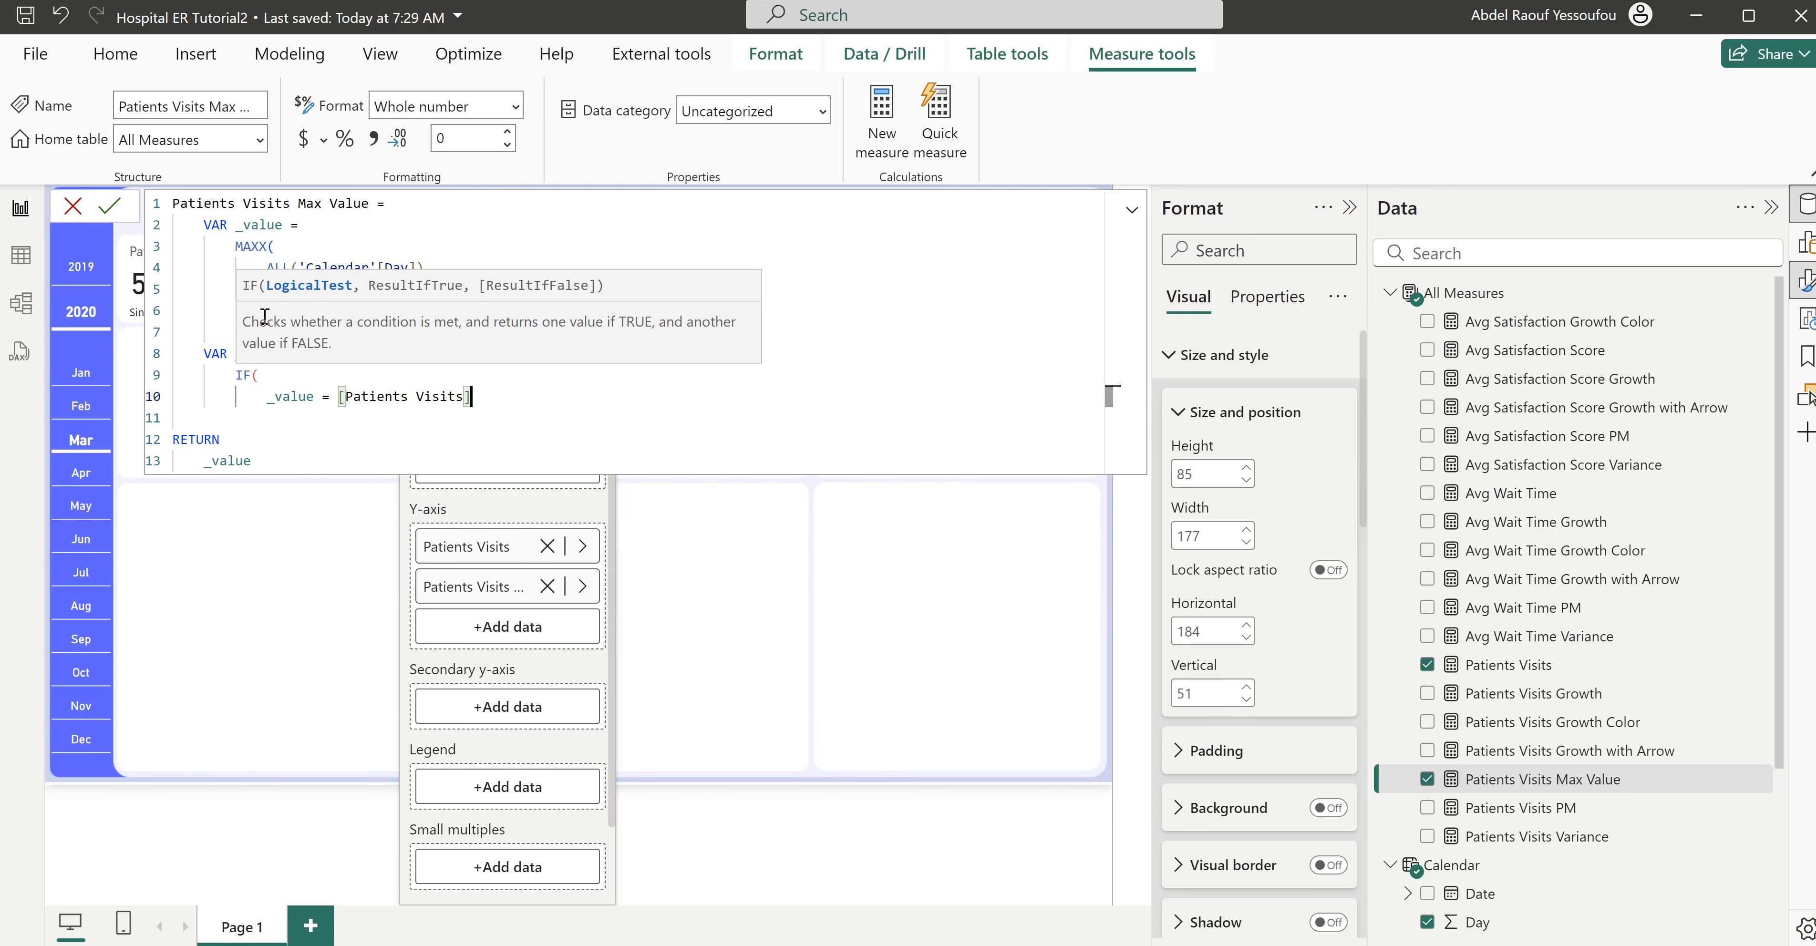
type(",")
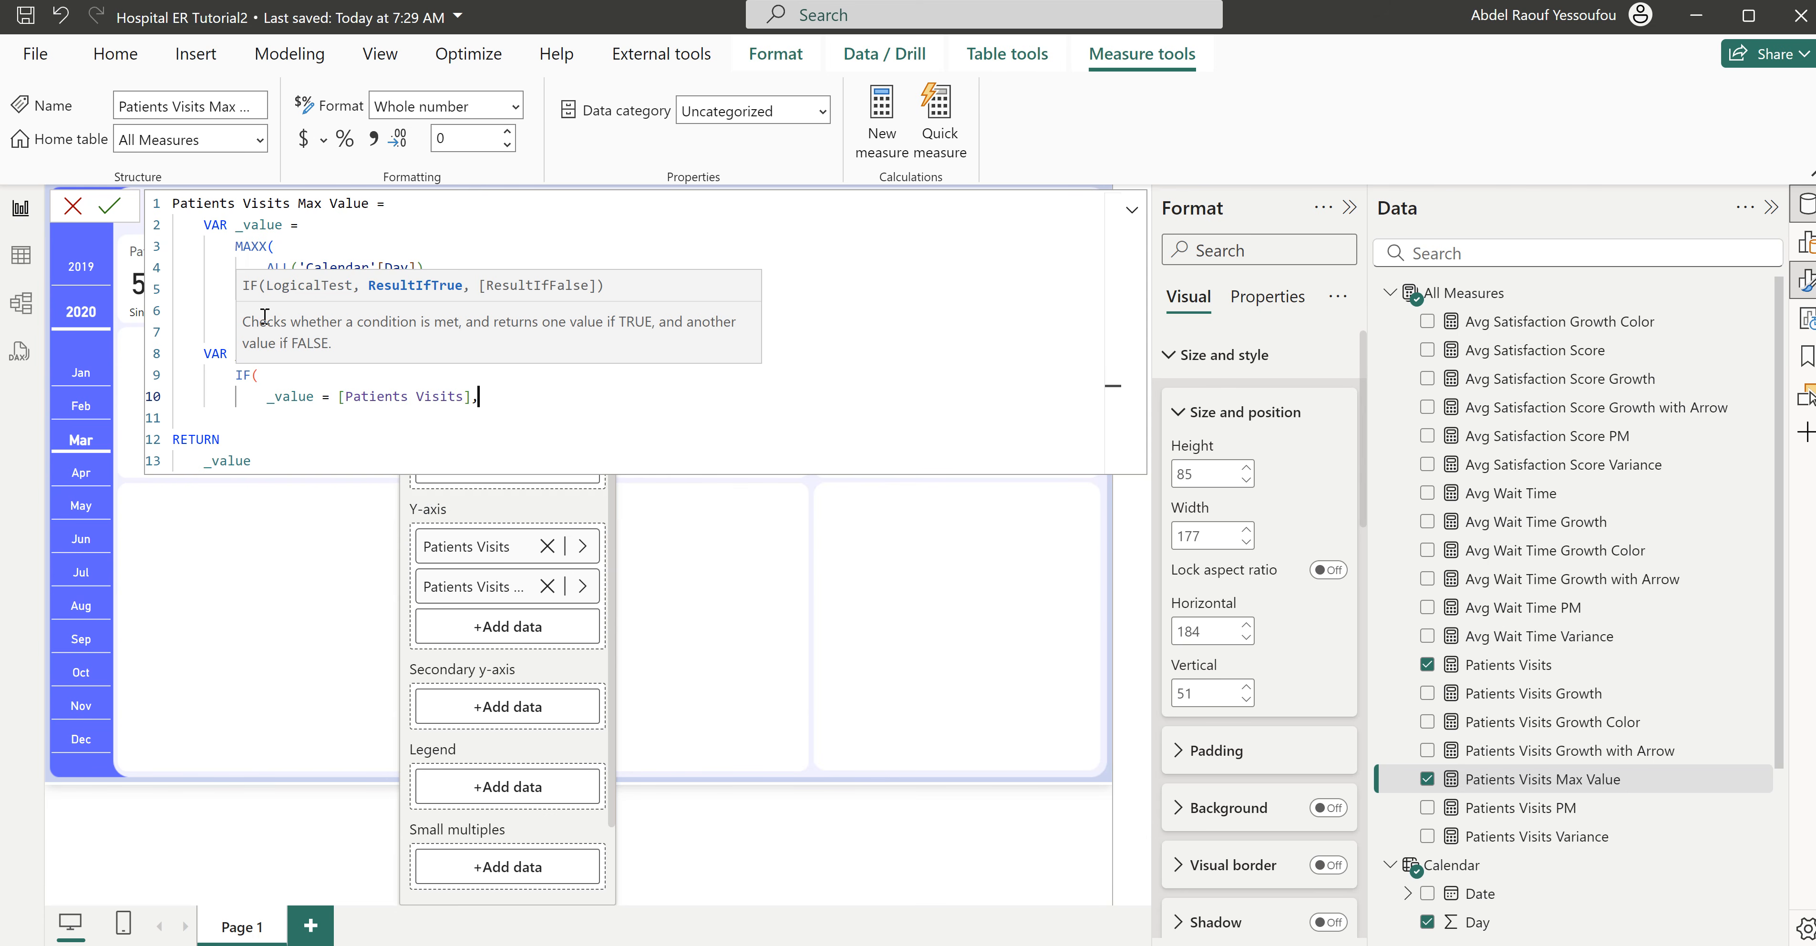
- Make the IF return _value when true and BLANK() when false, and close the function
key("shift+Return")
type("_")
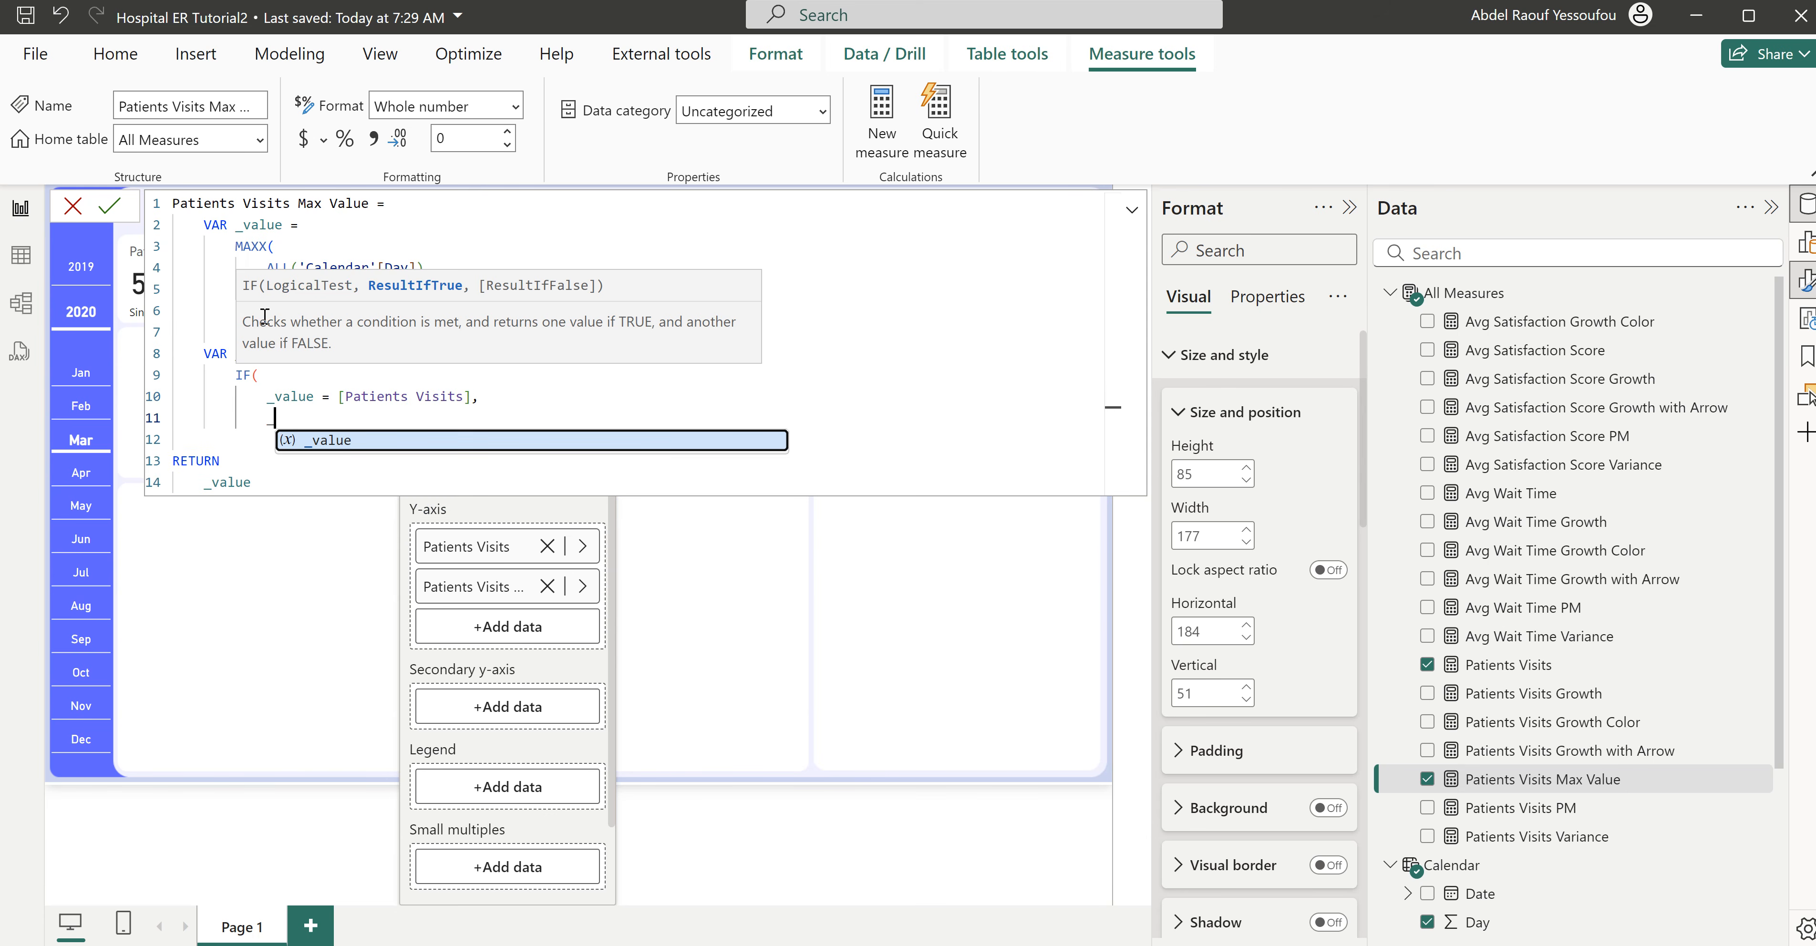
key("Tab")
type(",")
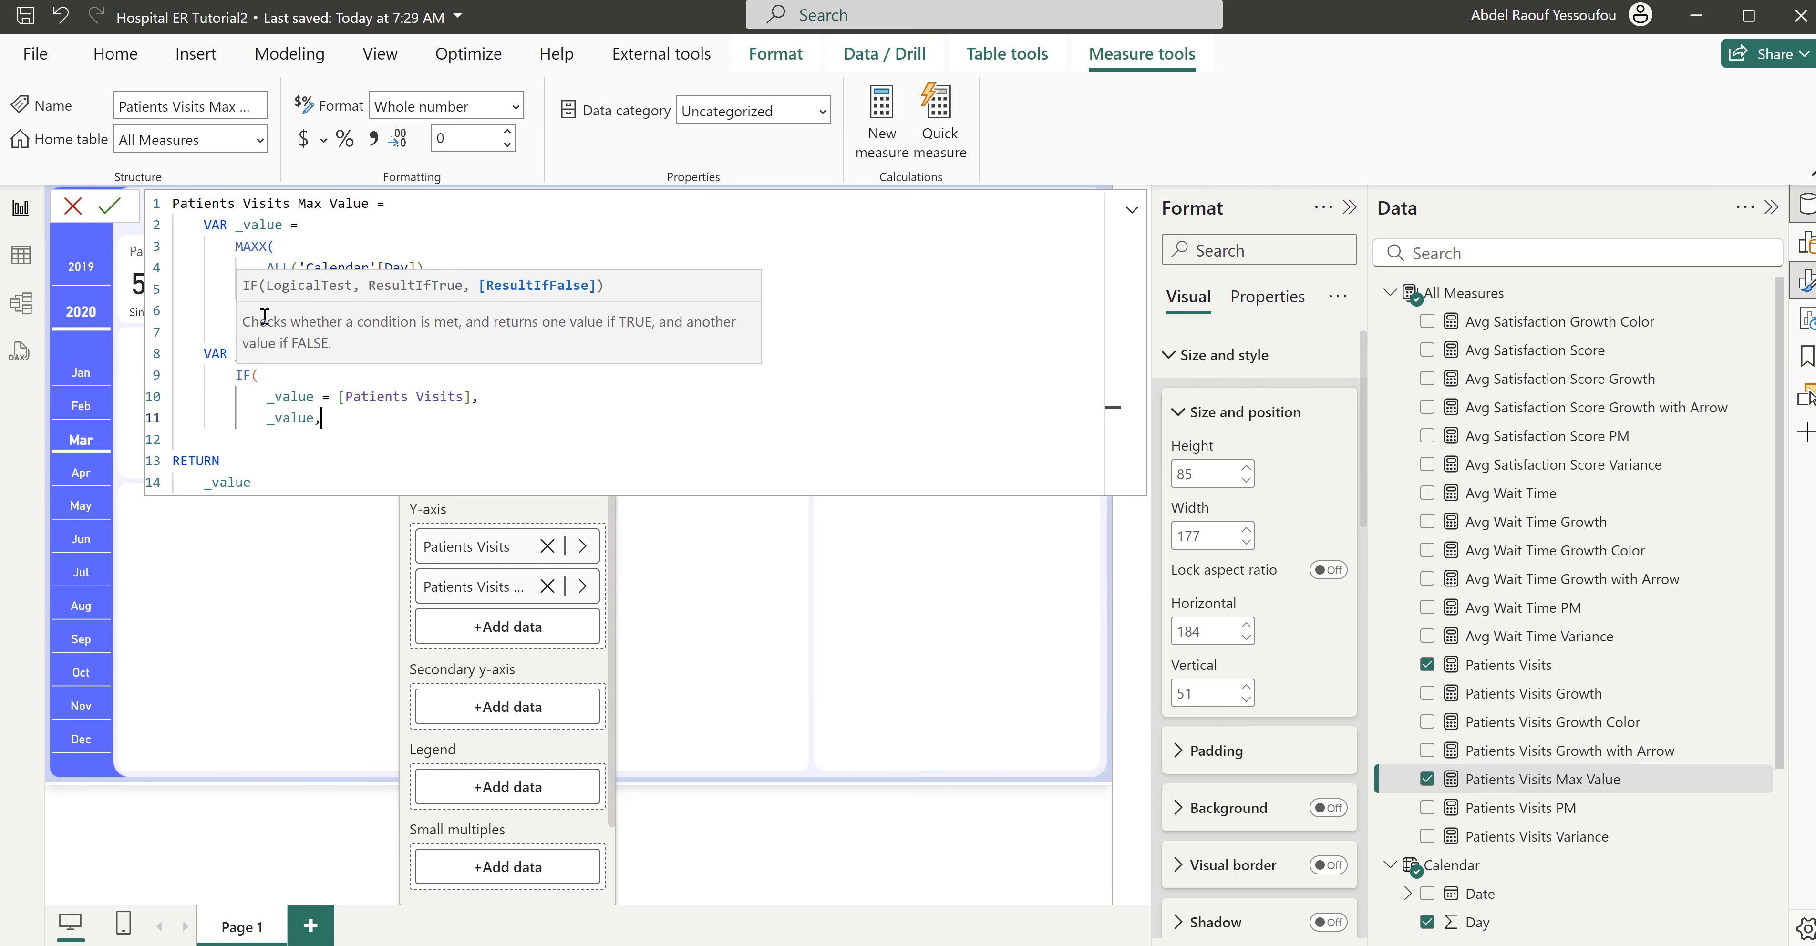
key("shift+Return")
type("bla")
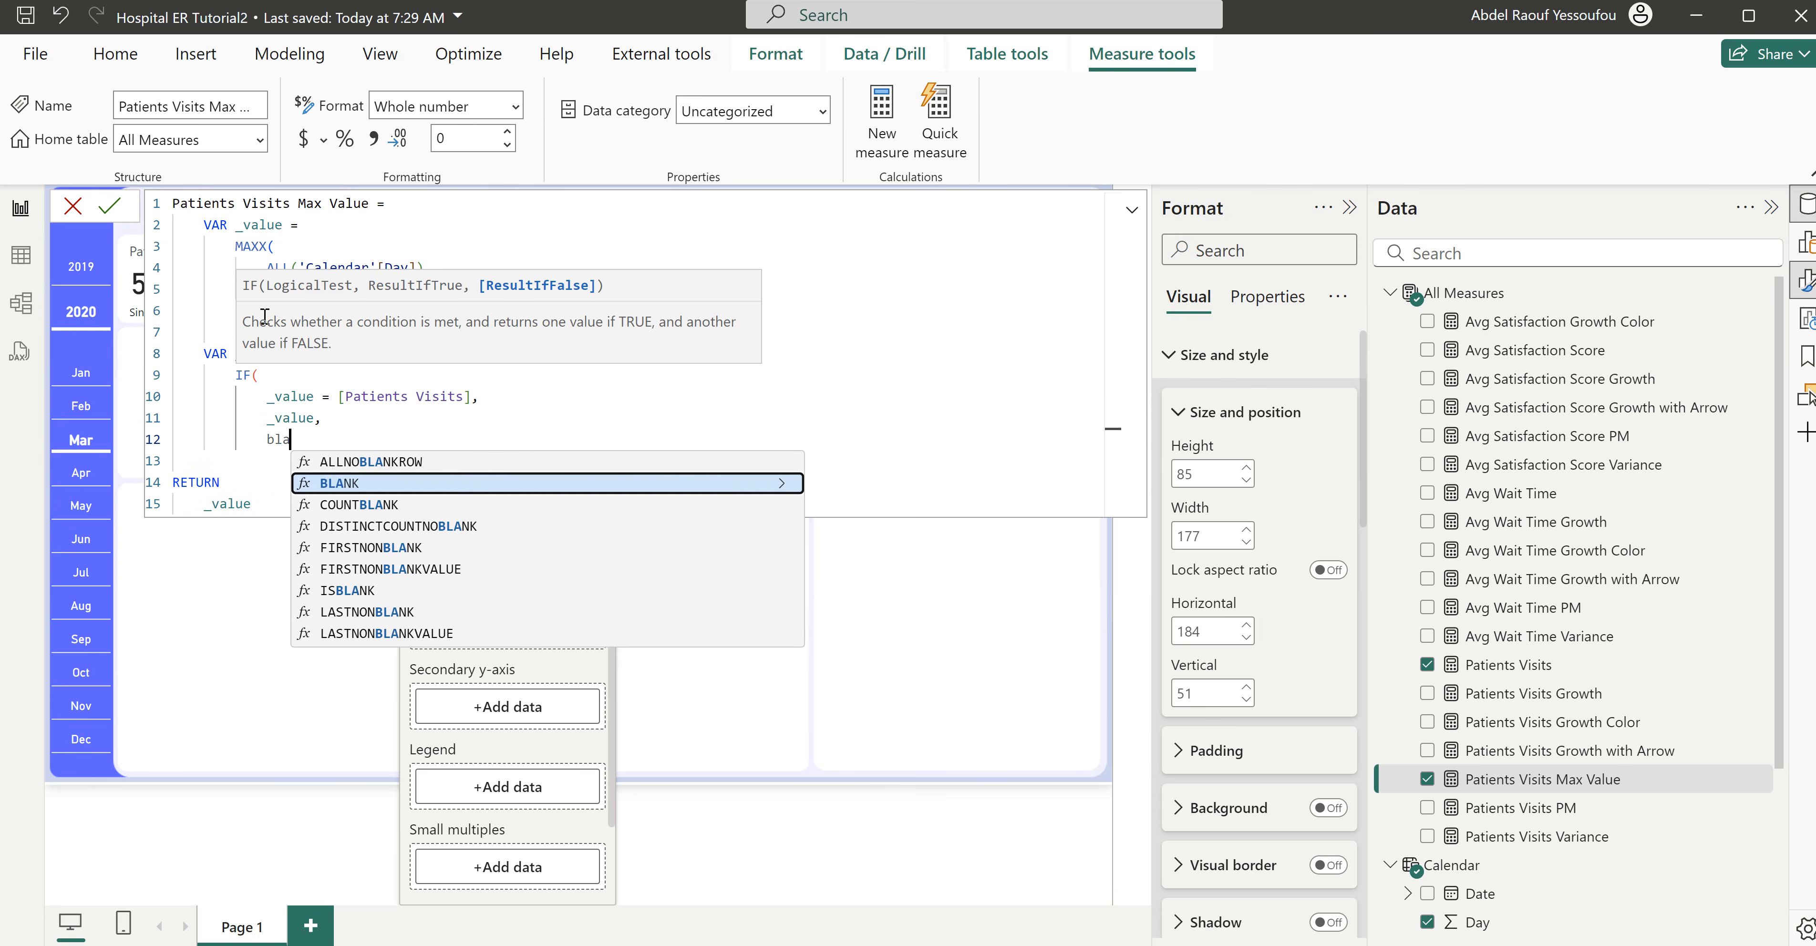
key("Tab")
key("shift+Return")
type(")")
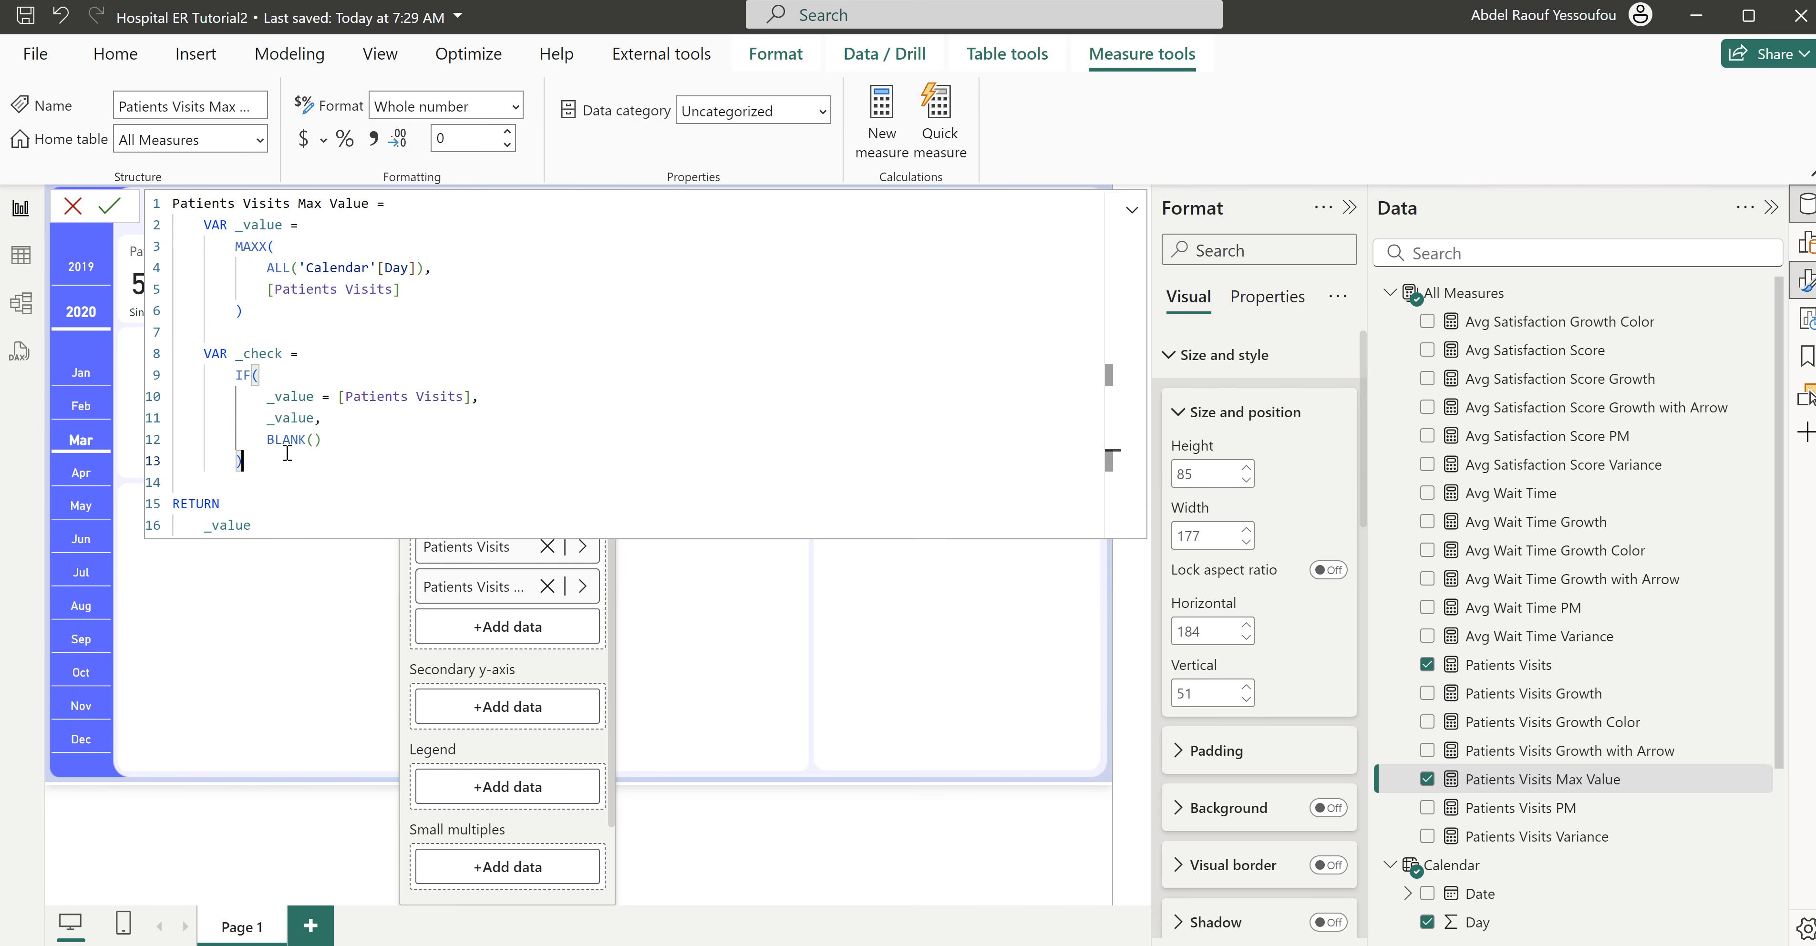
- Change the measure's RETURN expression to _check, commit the formula and close the editor
double_click(263, 360)
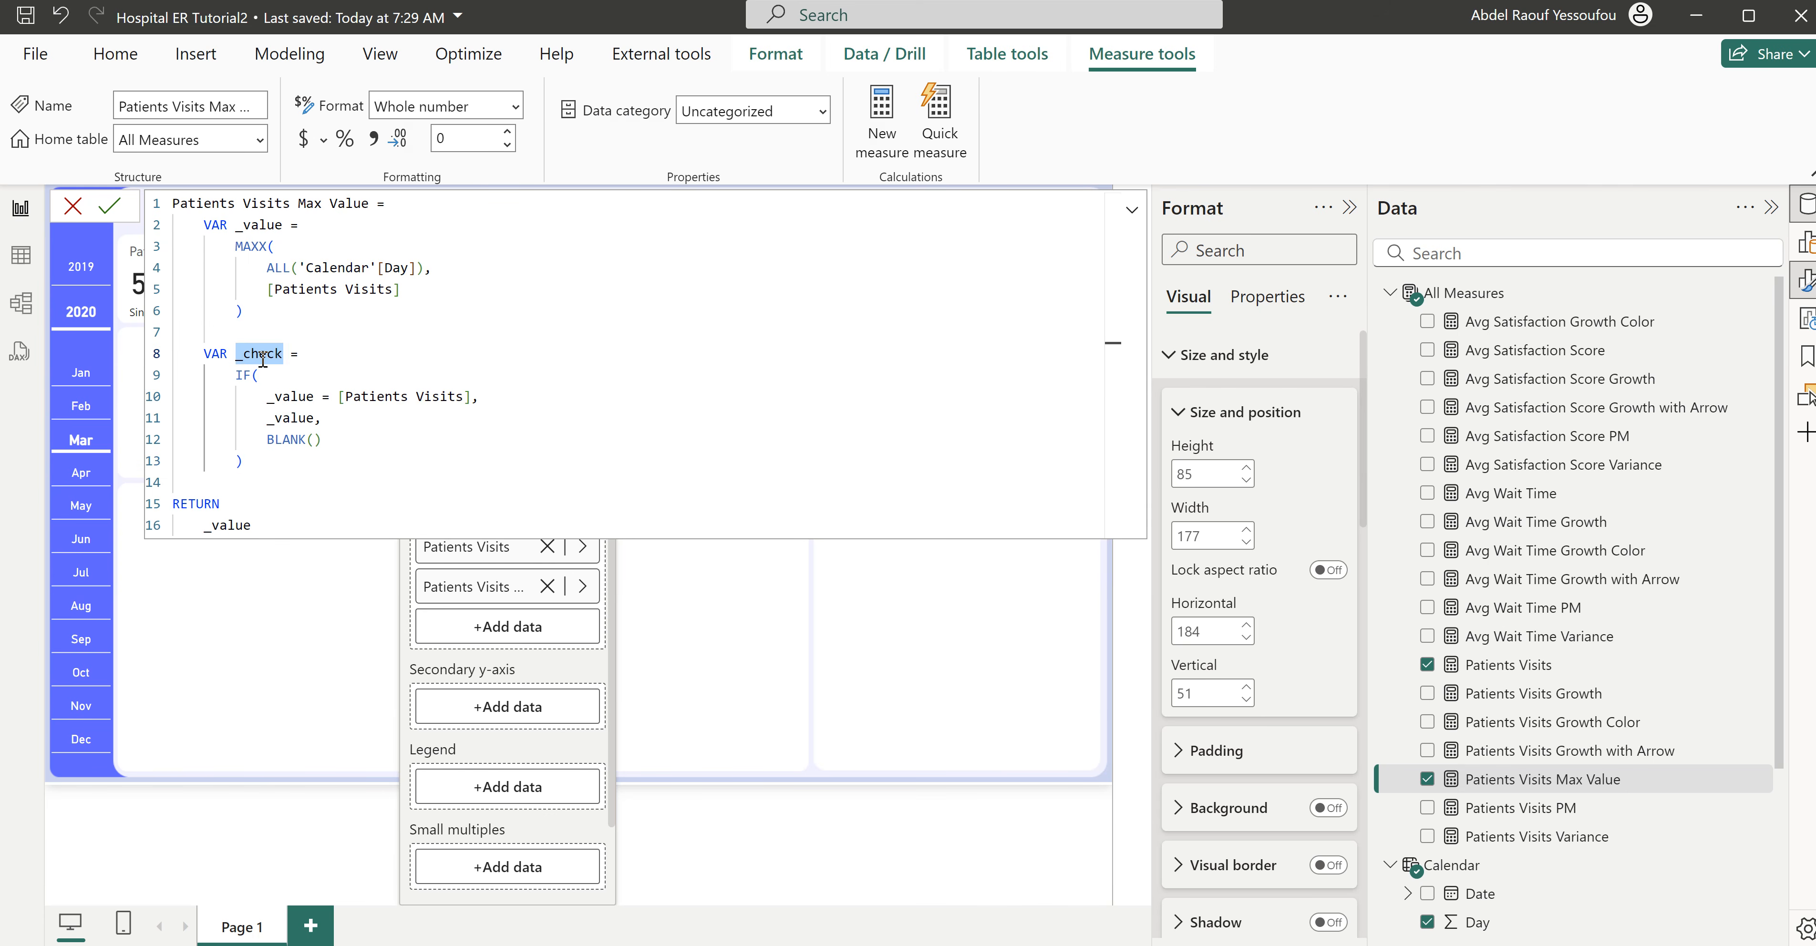
left_click(227, 524)
double_click(230, 525)
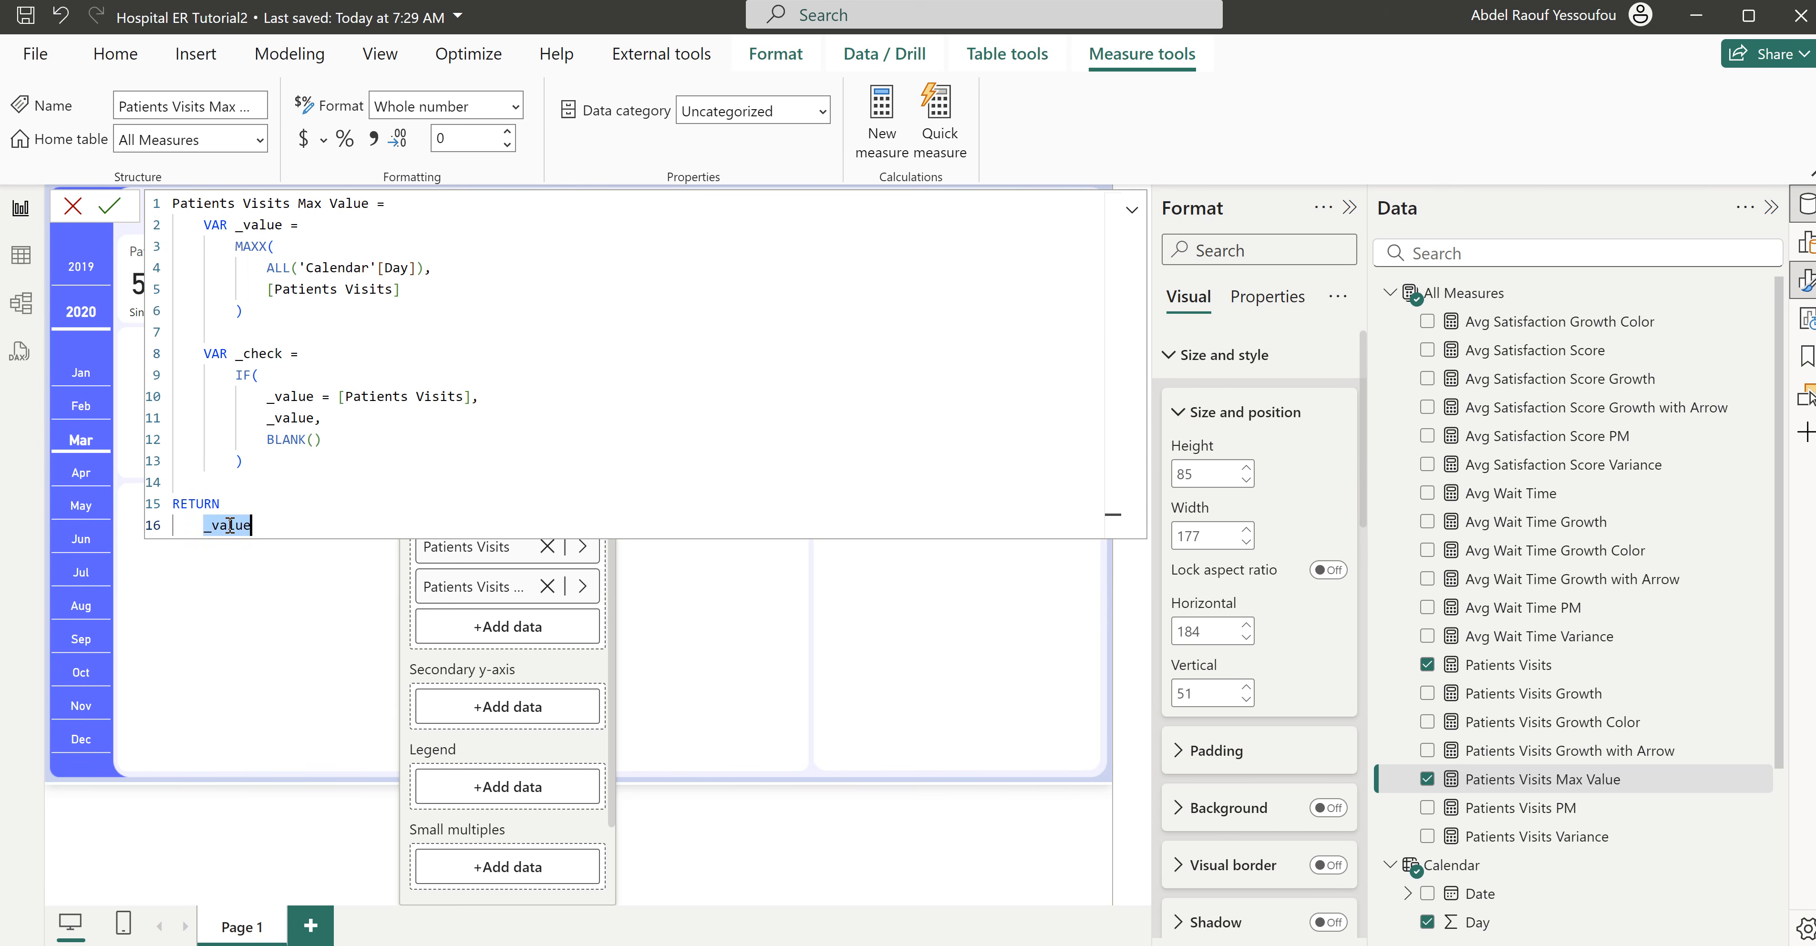
type("_check")
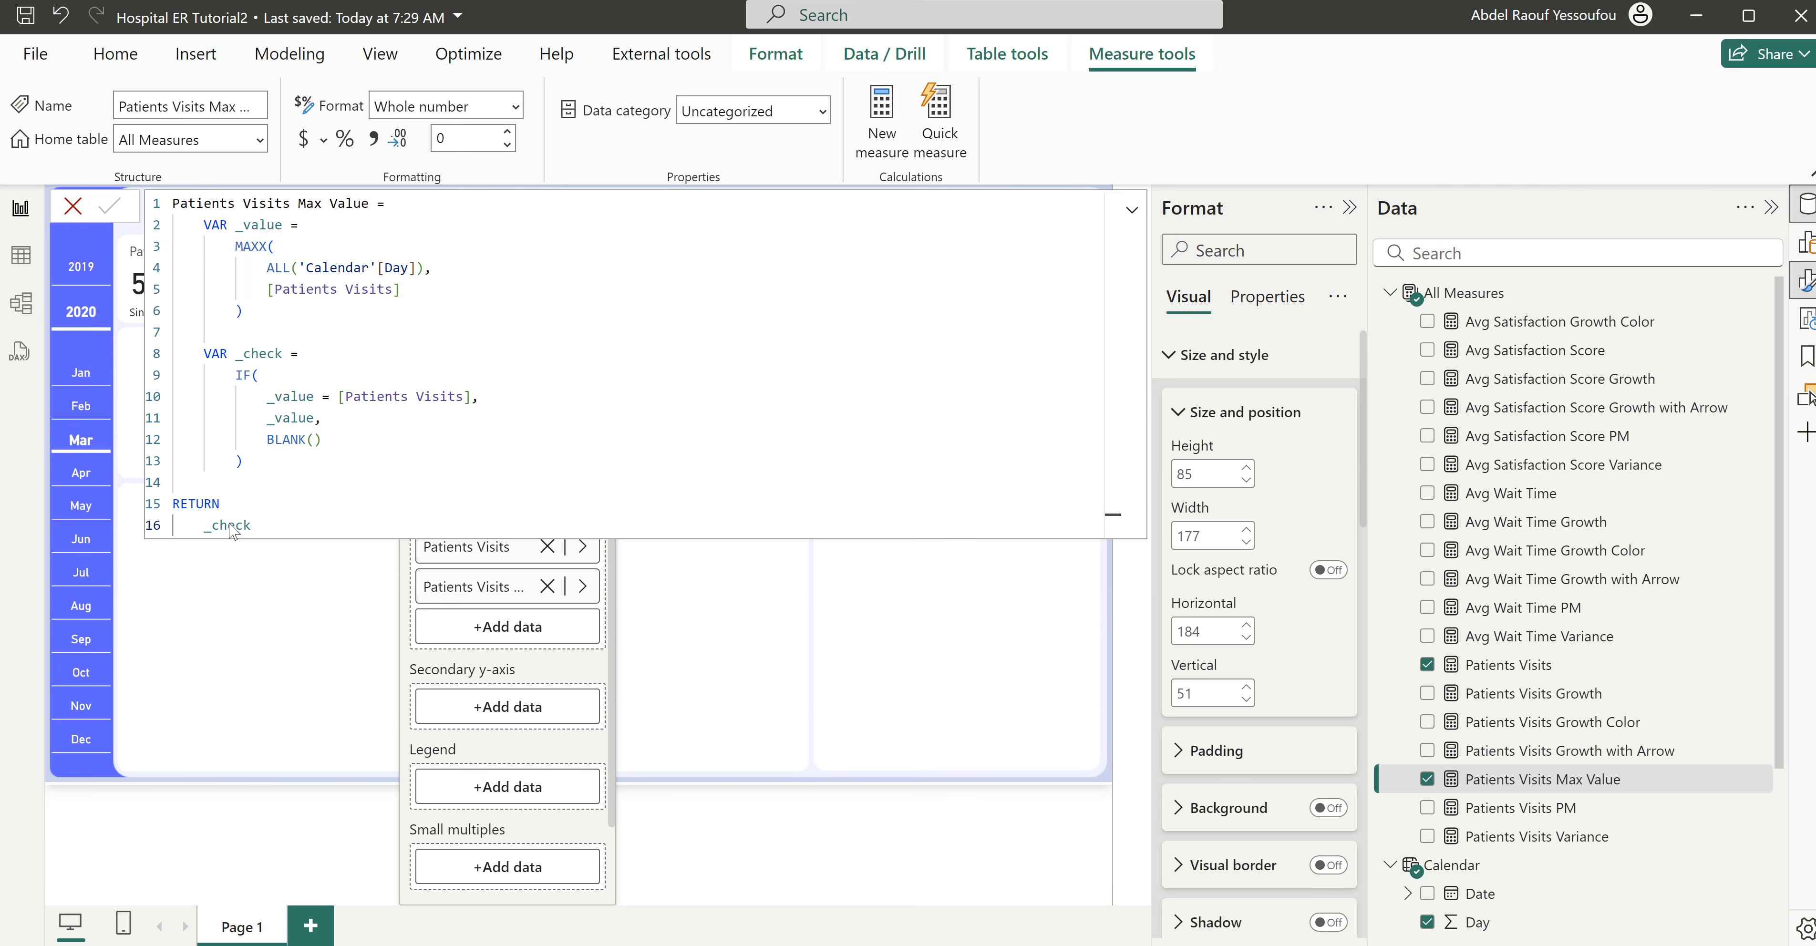
key("Return")
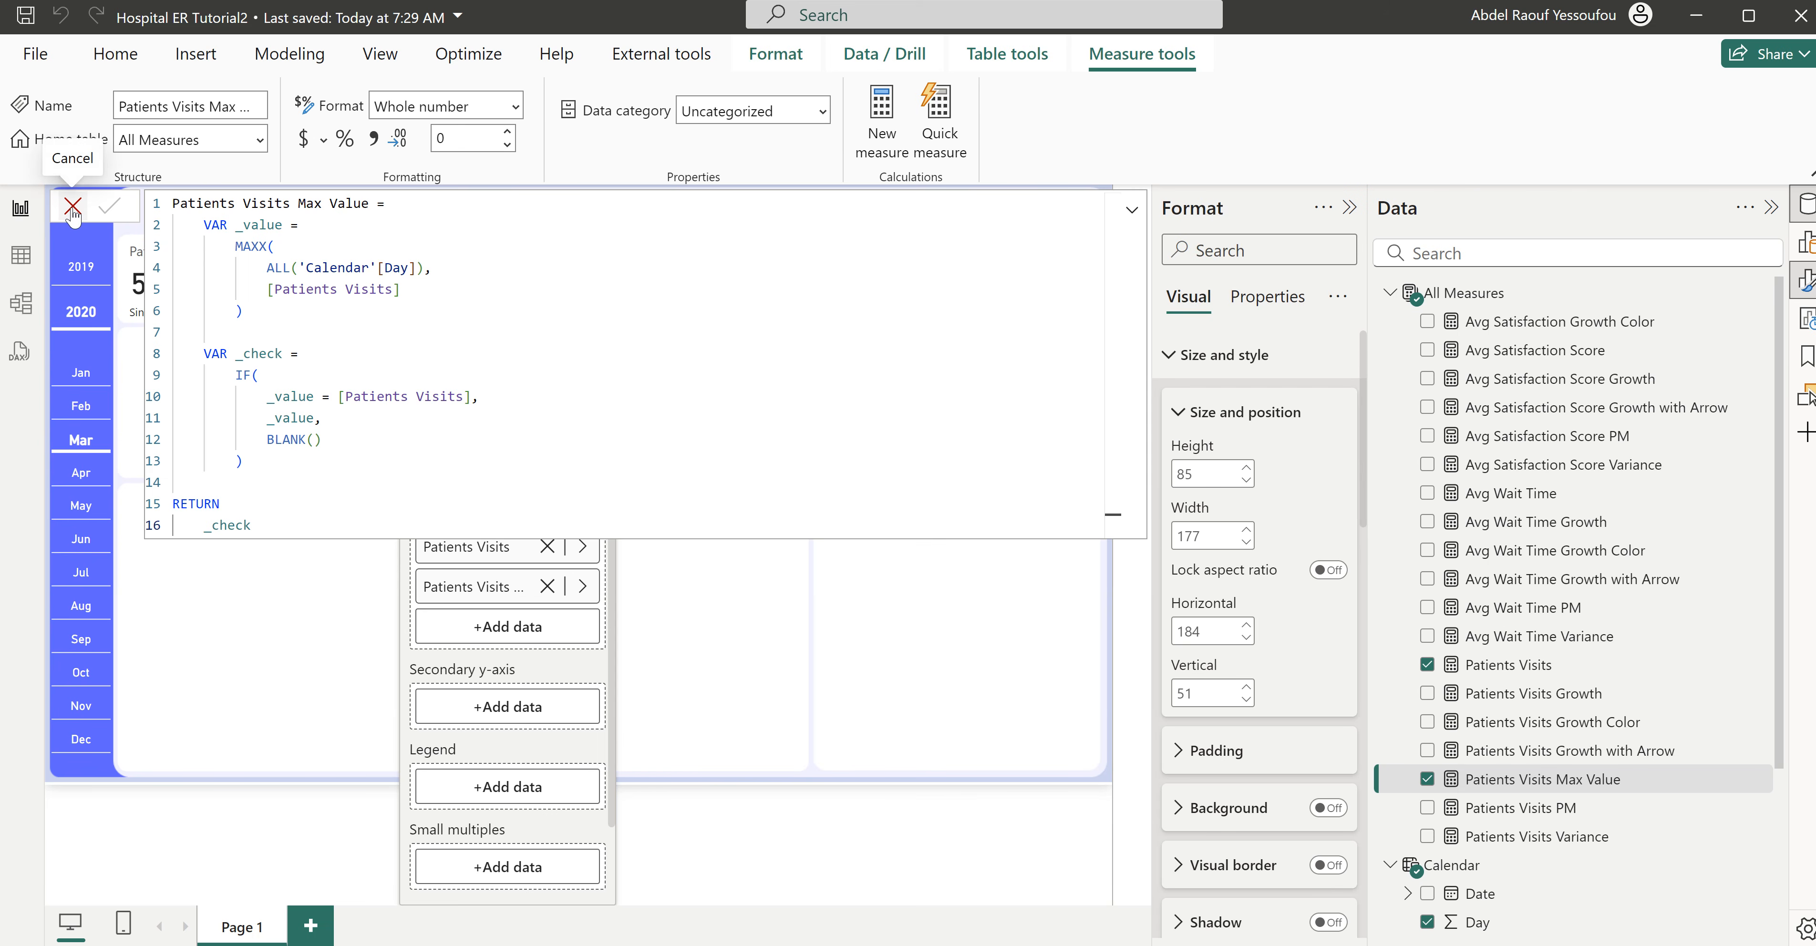
left_click(73, 208)
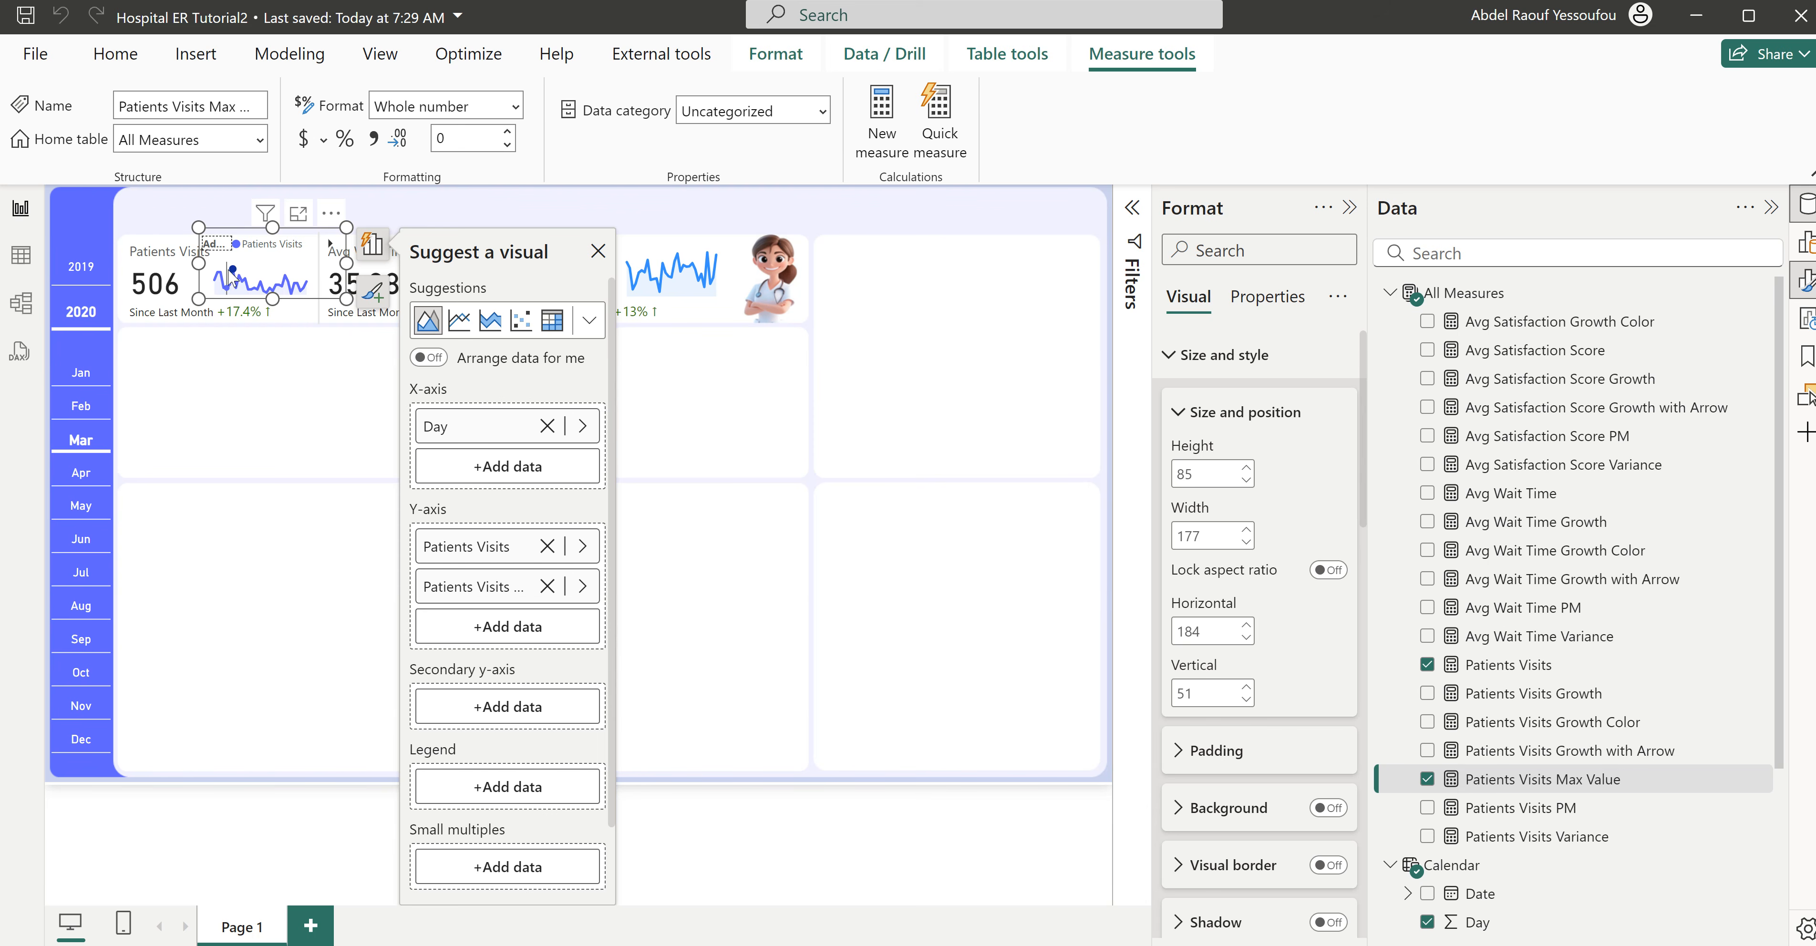
mouse_move(236, 274)
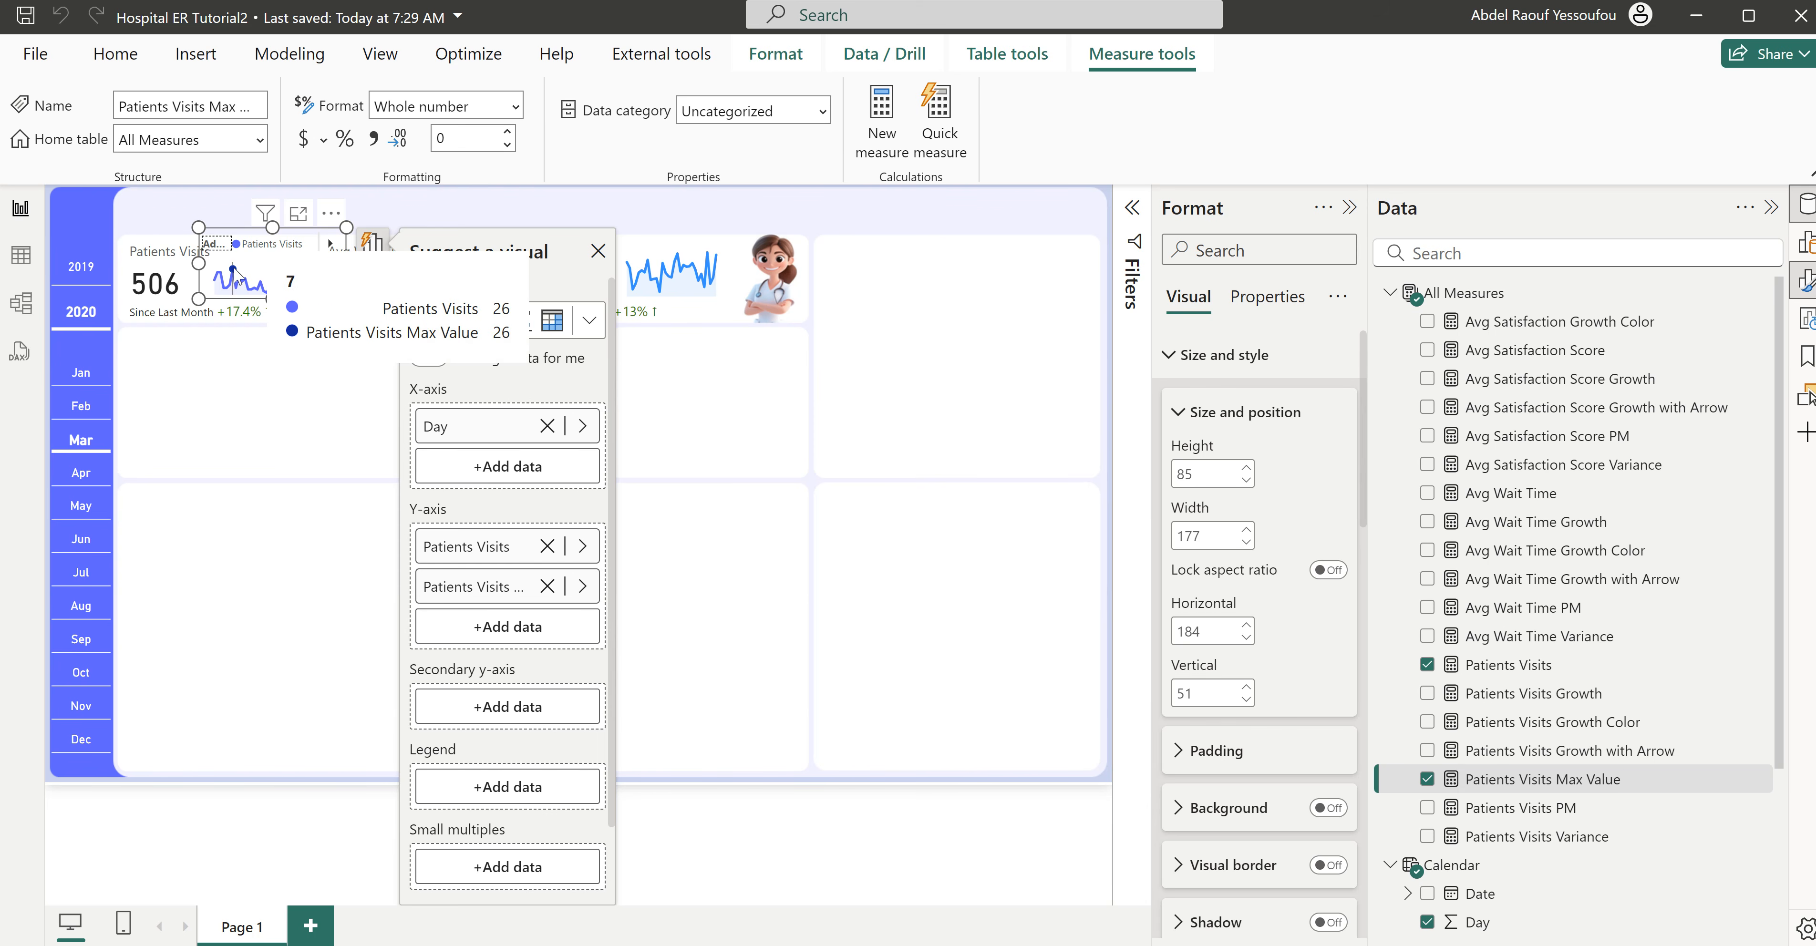
- Copy the whole Patients Visits Max Value formula into a new measure
left_click(1565, 781)
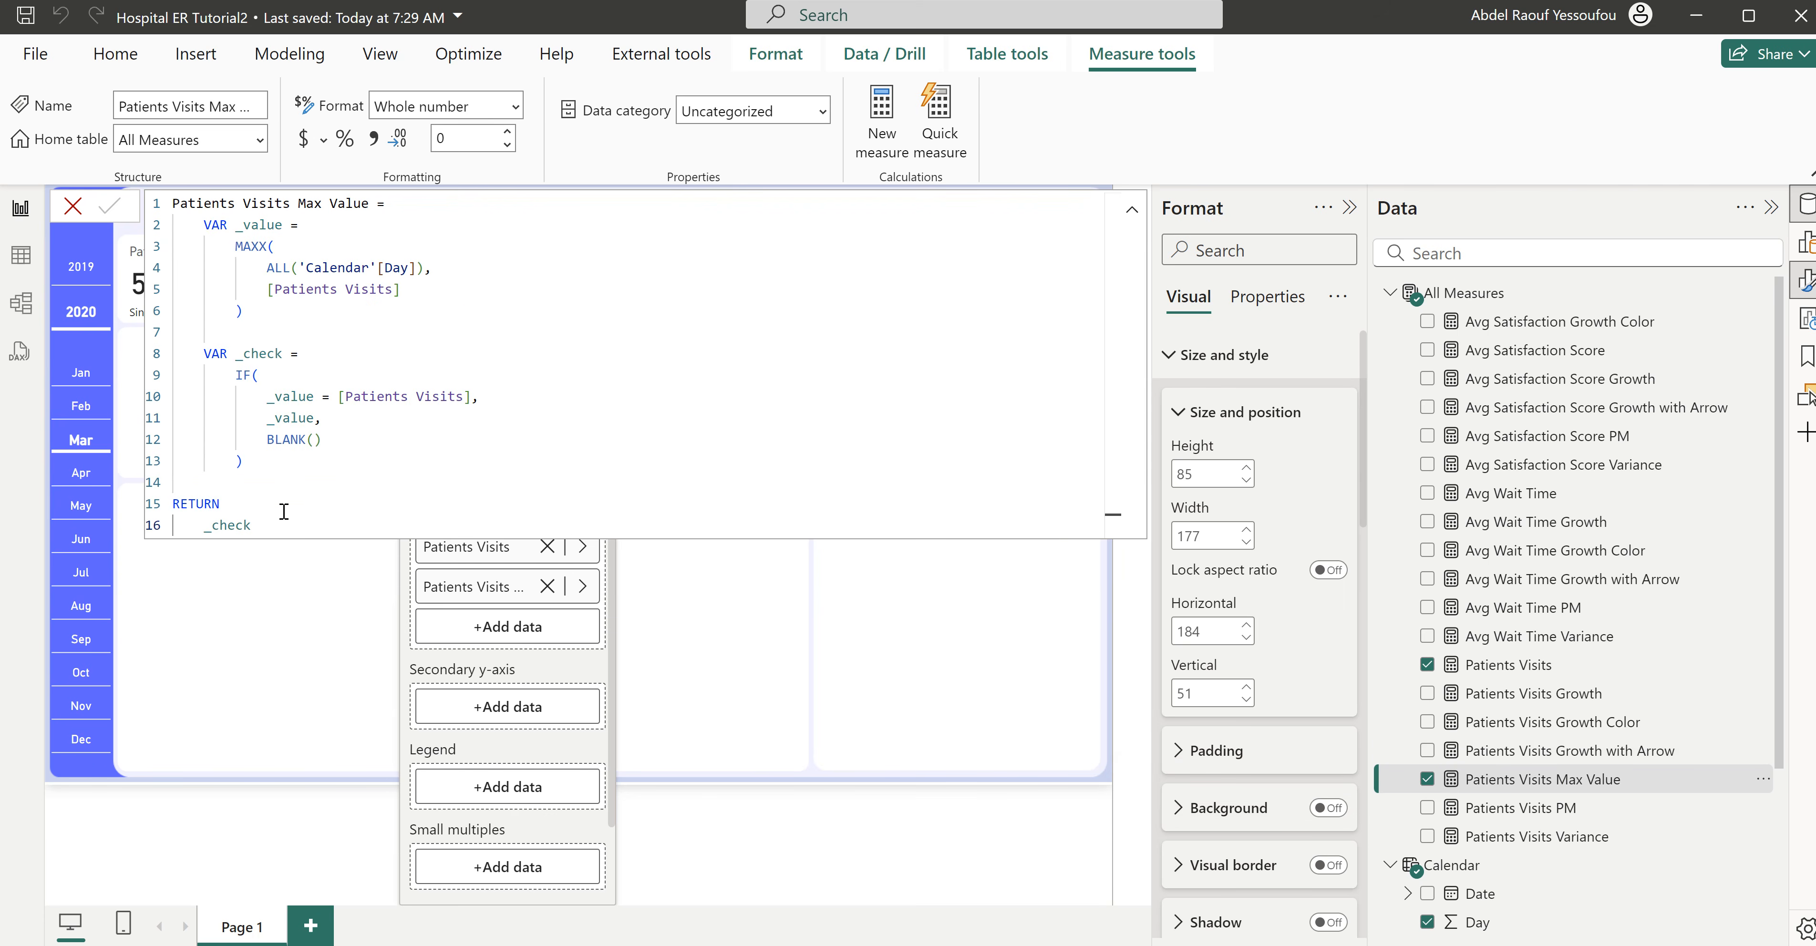
left_click_drag(284, 525, 172, 204)
key("ctrl+c")
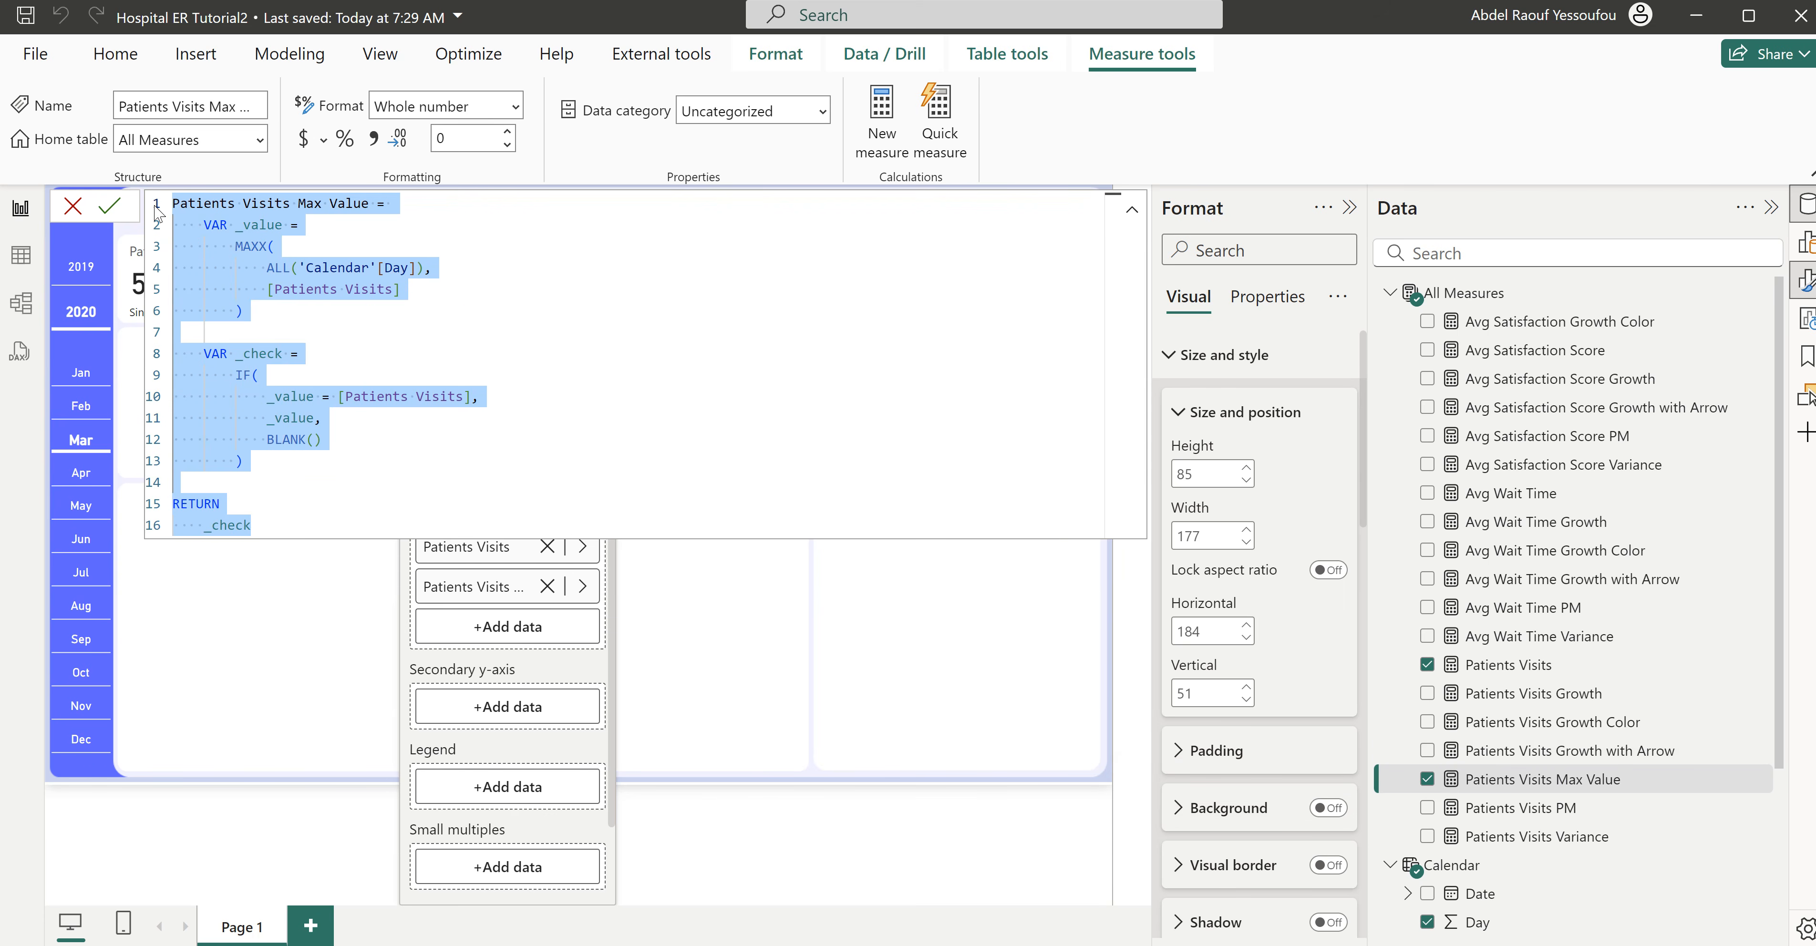
left_click(890, 113)
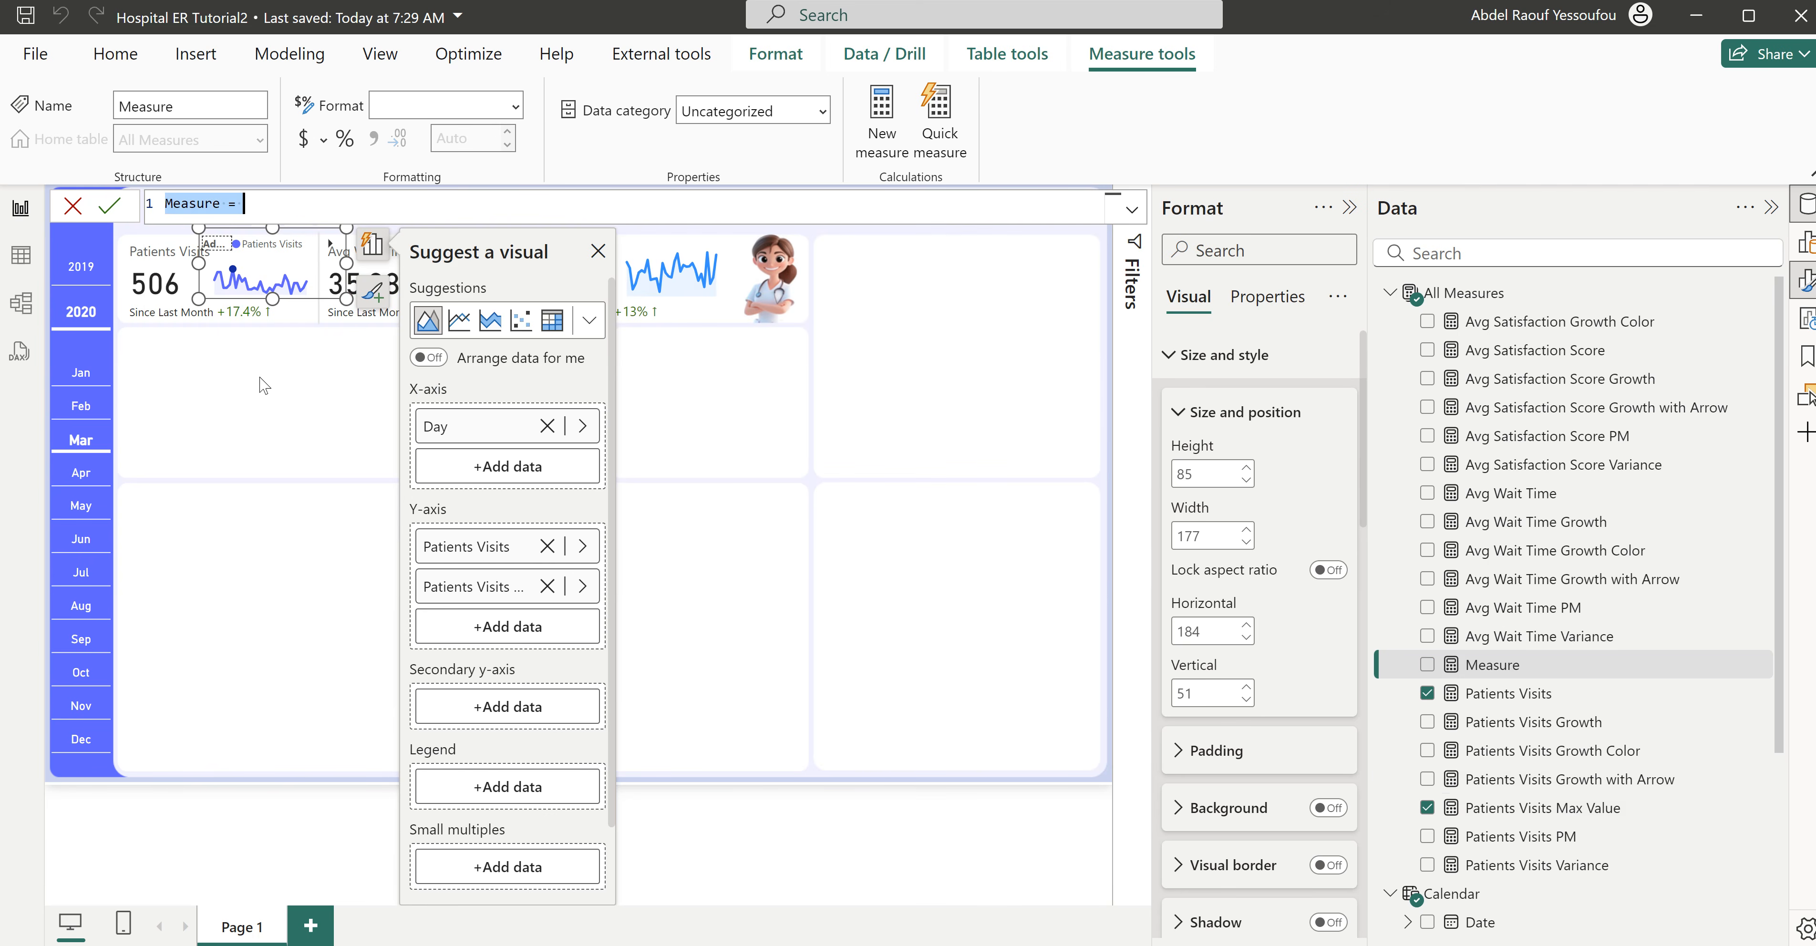
key("ctrl+v")
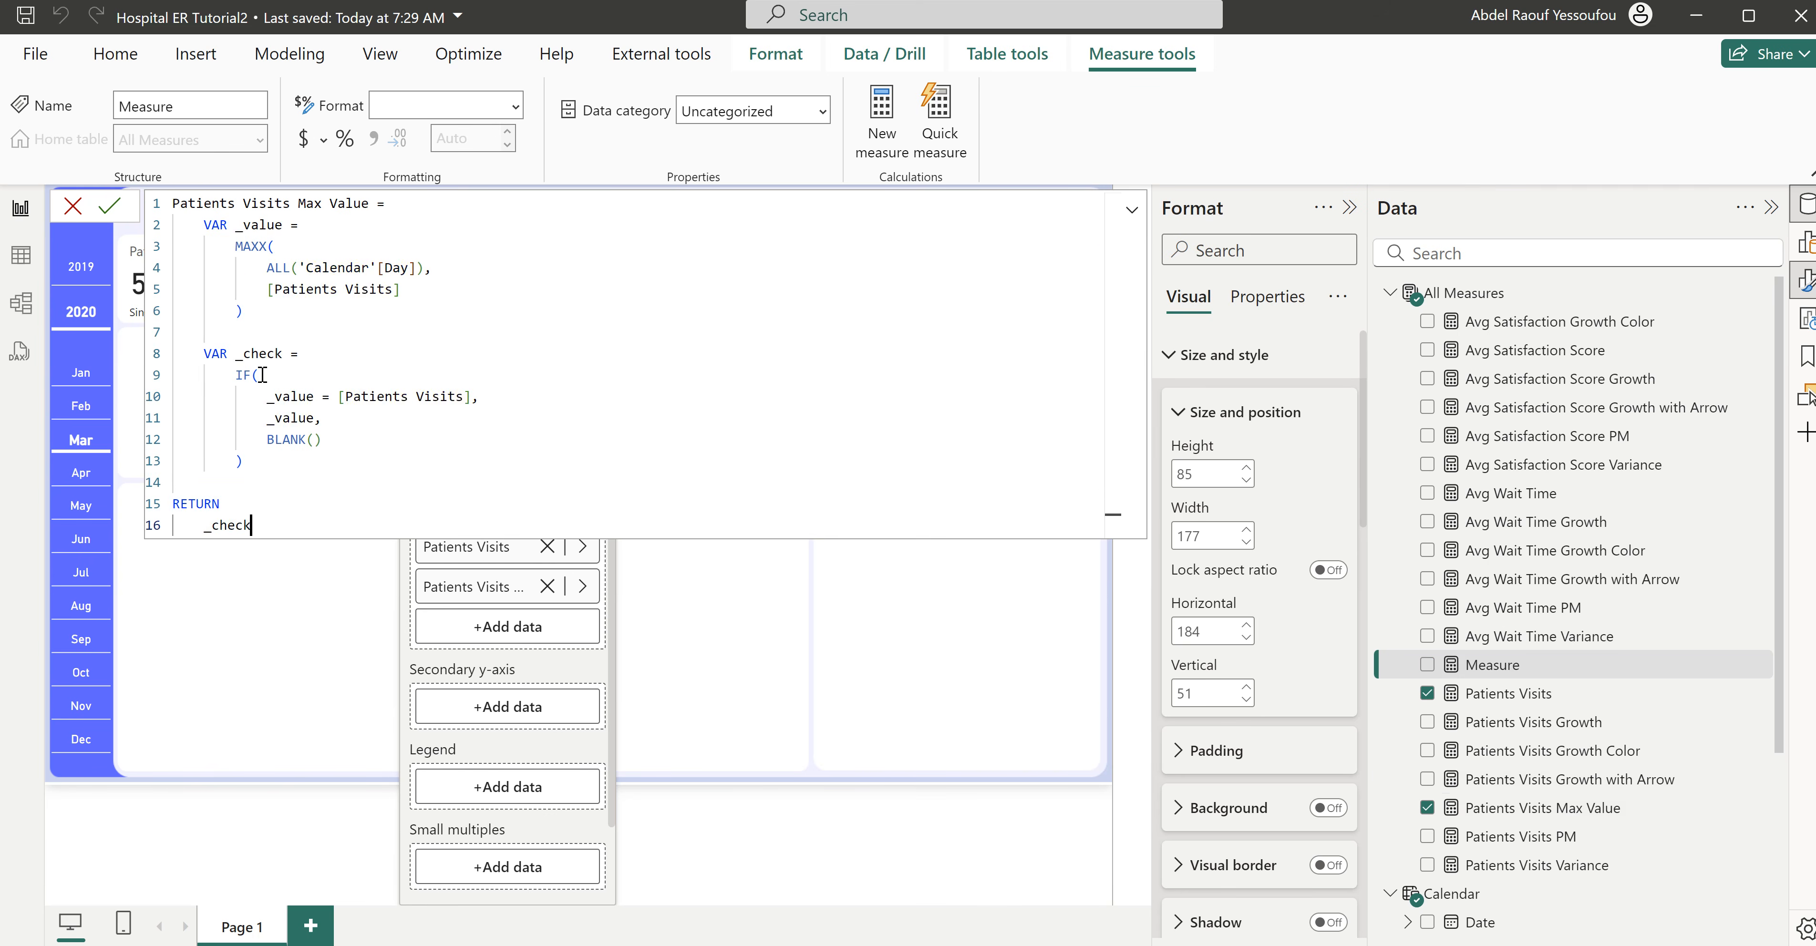
- Rename the copied measure Patients Visits Min Value and replace MAXX with MINX in its formula
double_click(310, 204)
type("Min")
double_click(268, 246)
type("Min")
left_click(319, 334)
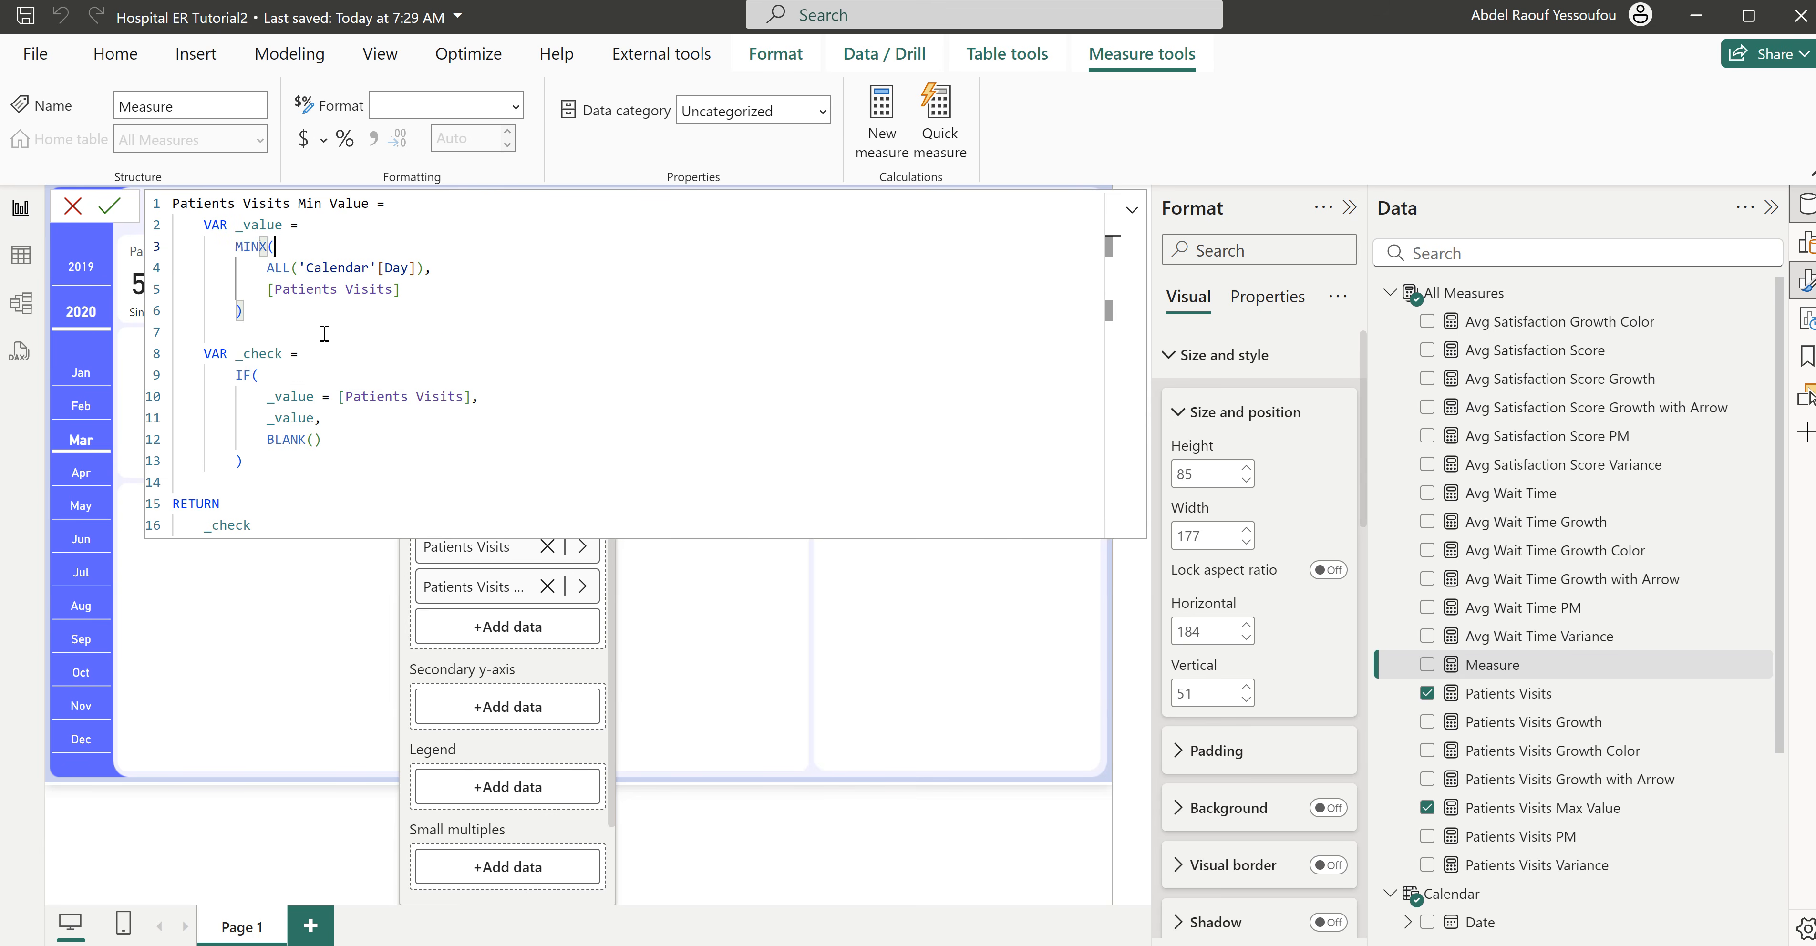
- Check the Patients Visits Min Value formula, commit it and close the formula editor
left_click(442, 289)
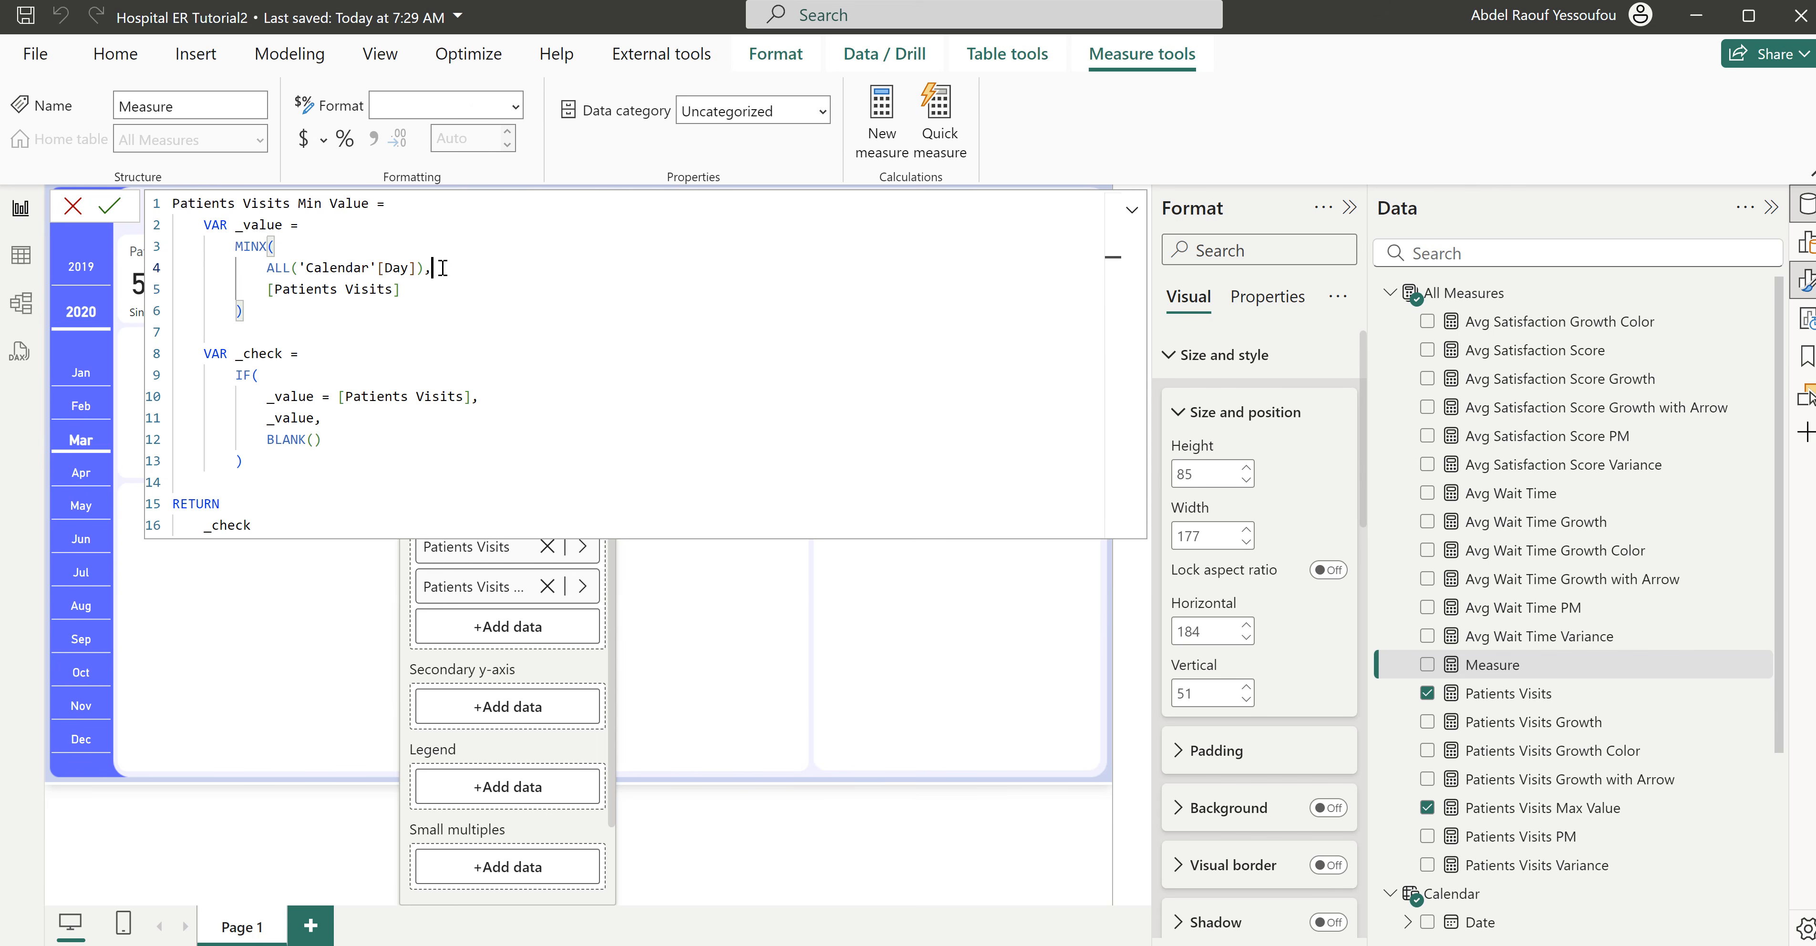
left_click_drag(433, 268, 261, 266)
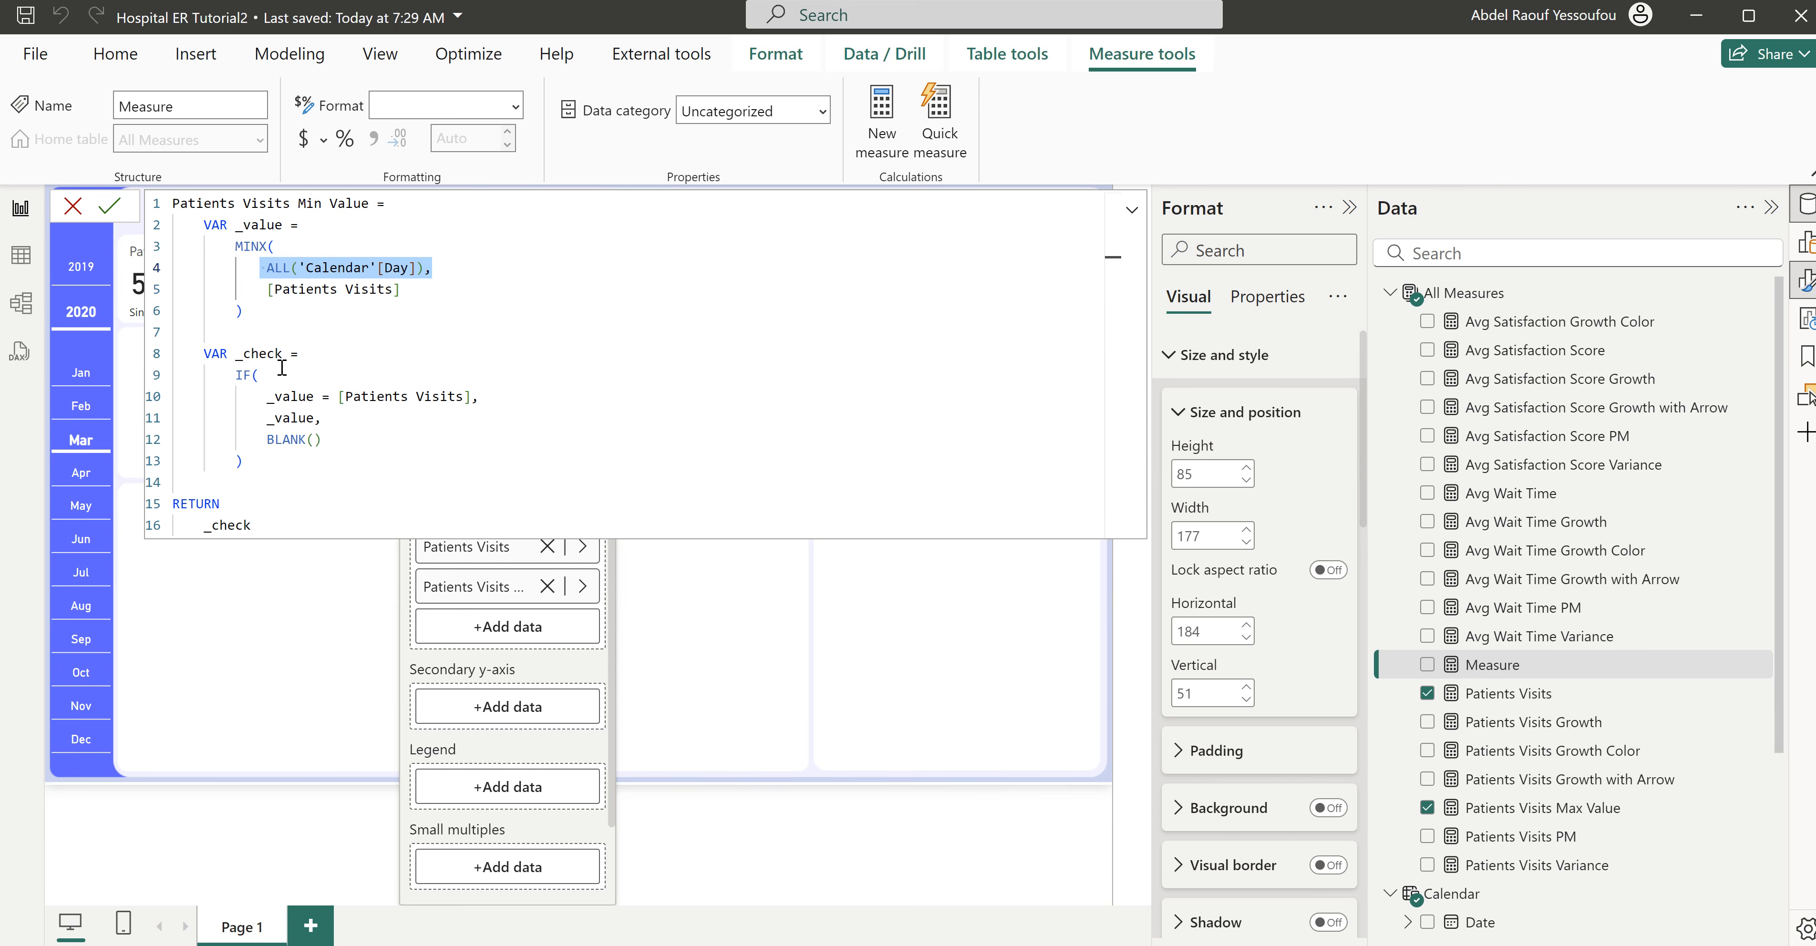
left_click(329, 441)
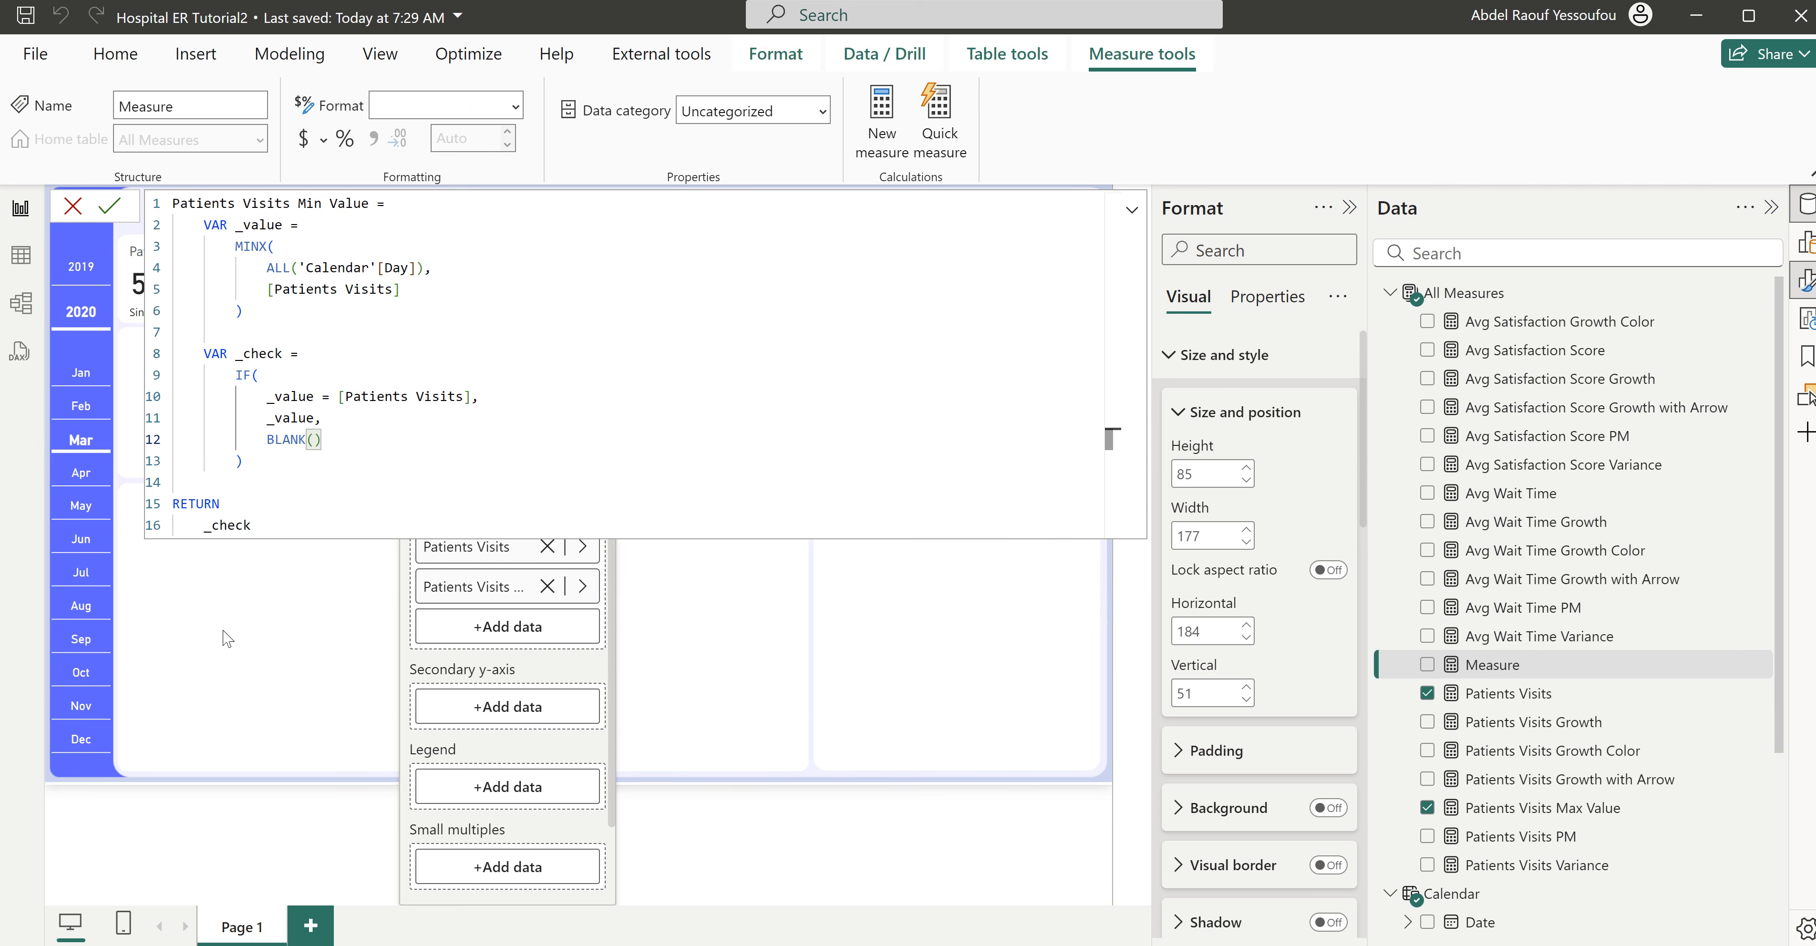
left_click(227, 525)
left_click(335, 497)
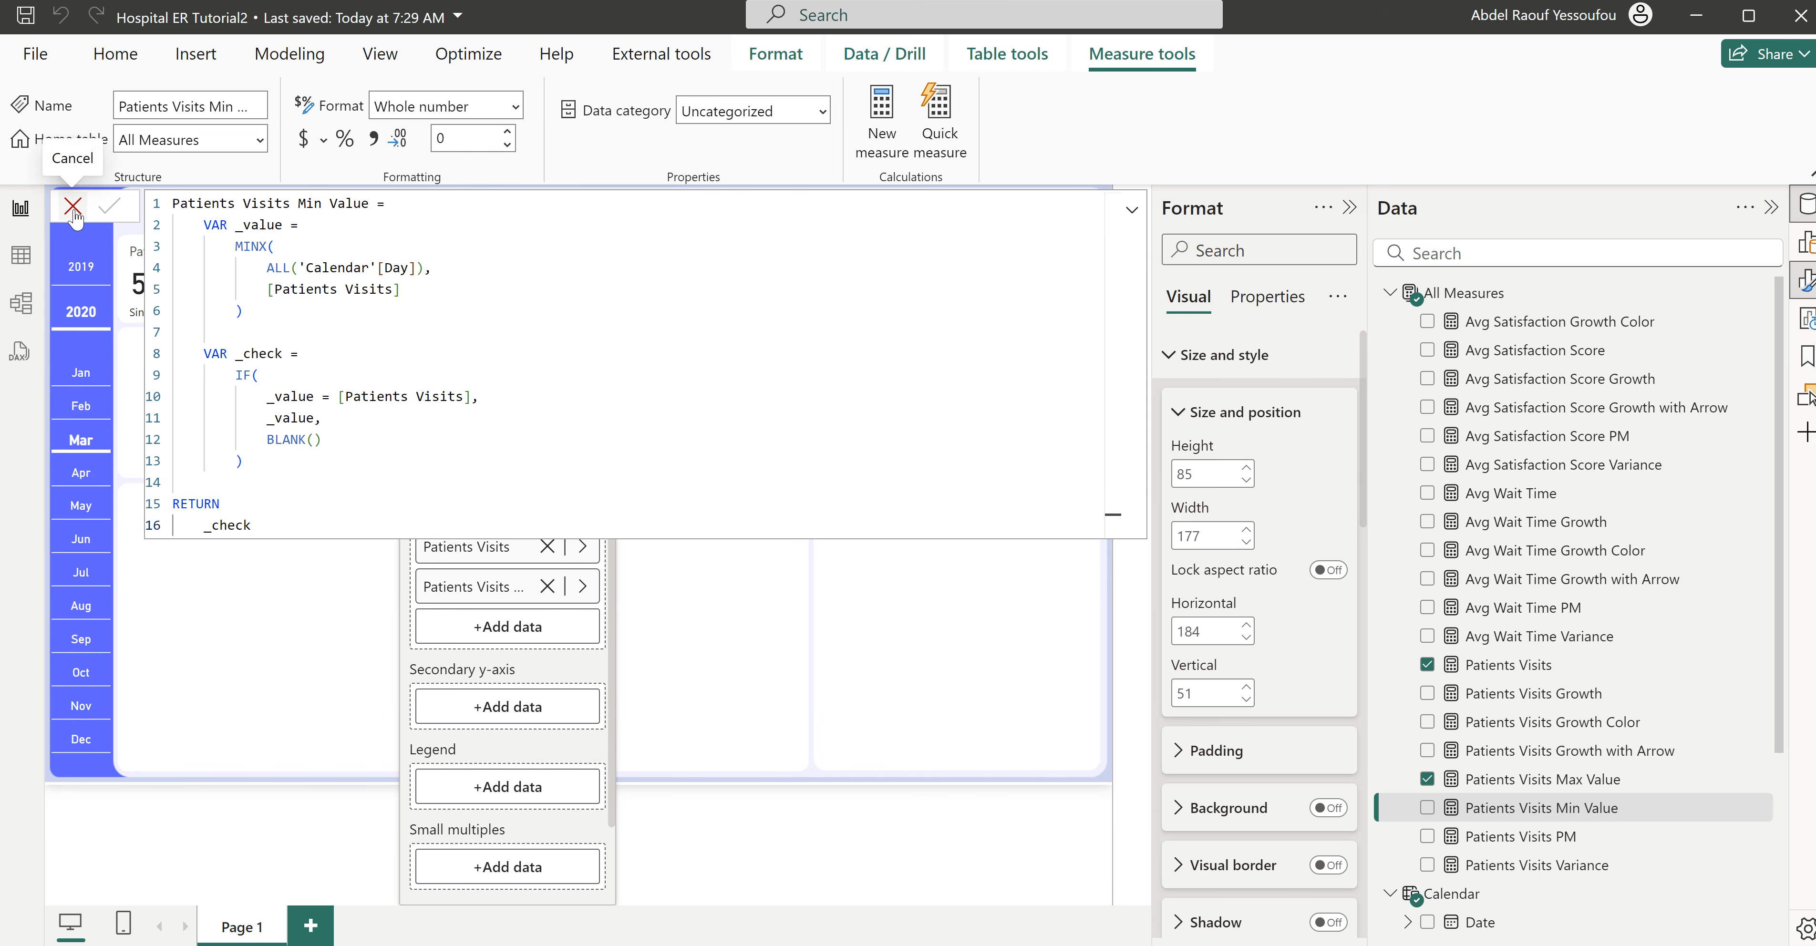
left_click(73, 212)
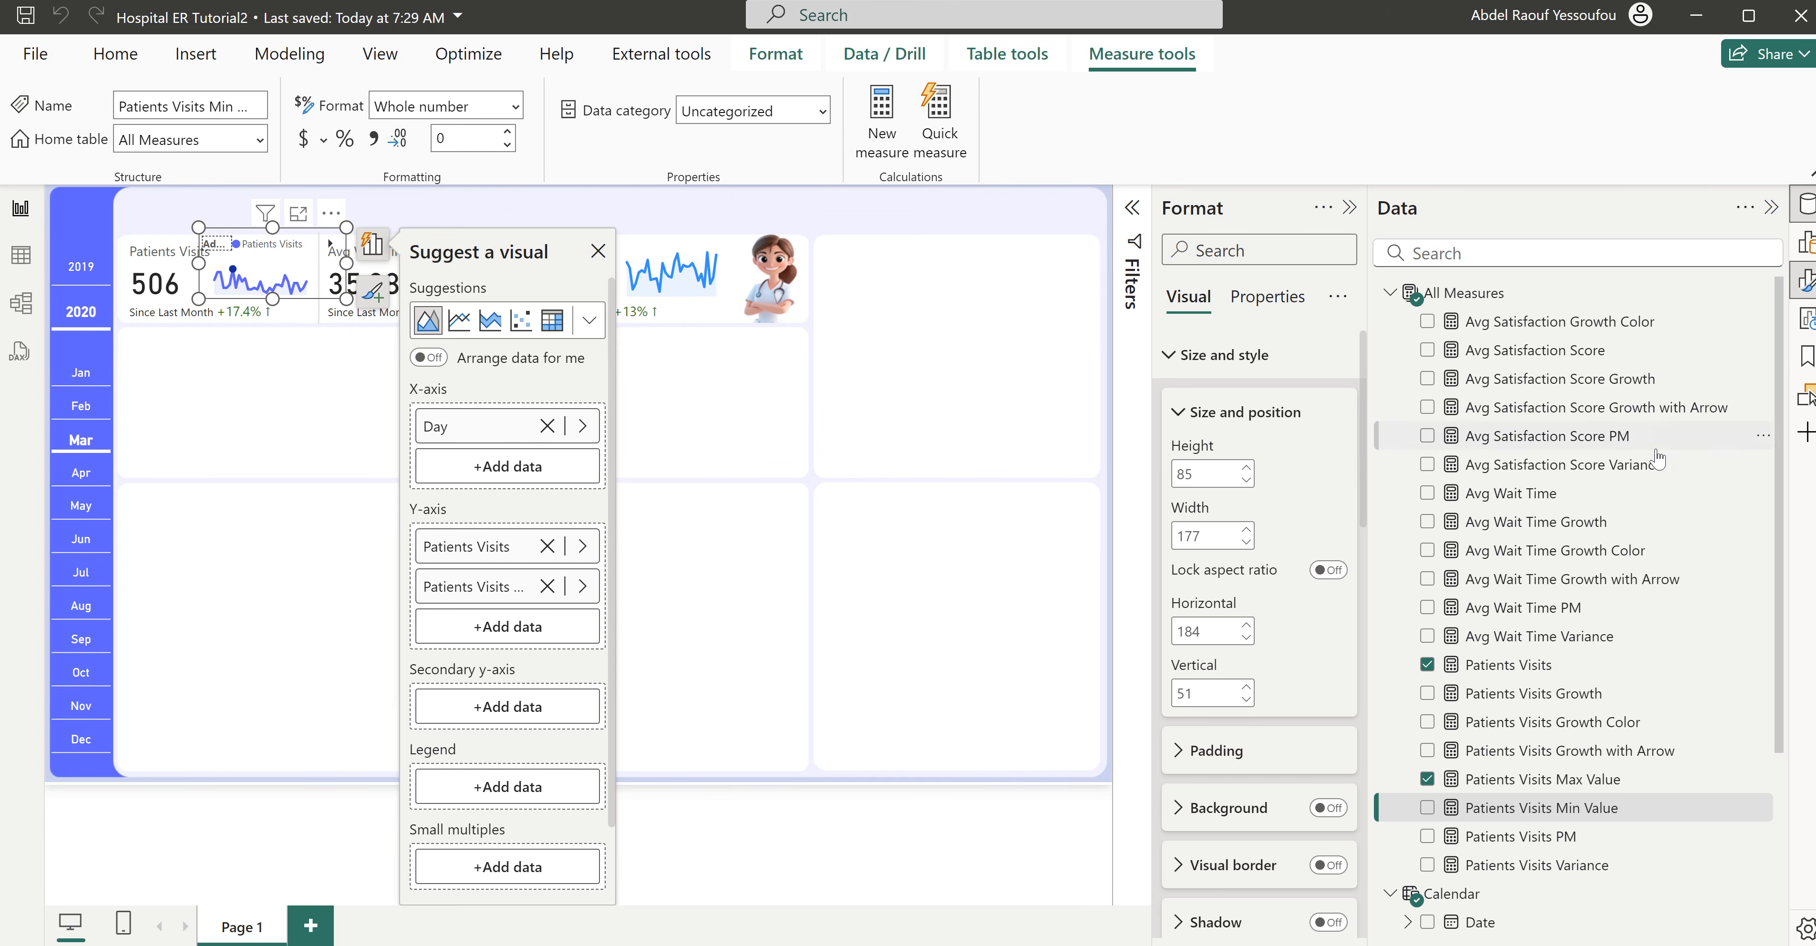
- Add Patients Visits Min Value to the Patients Visits sparkline's Y-axis and turn off the chart's legend
left_click(1427, 808)
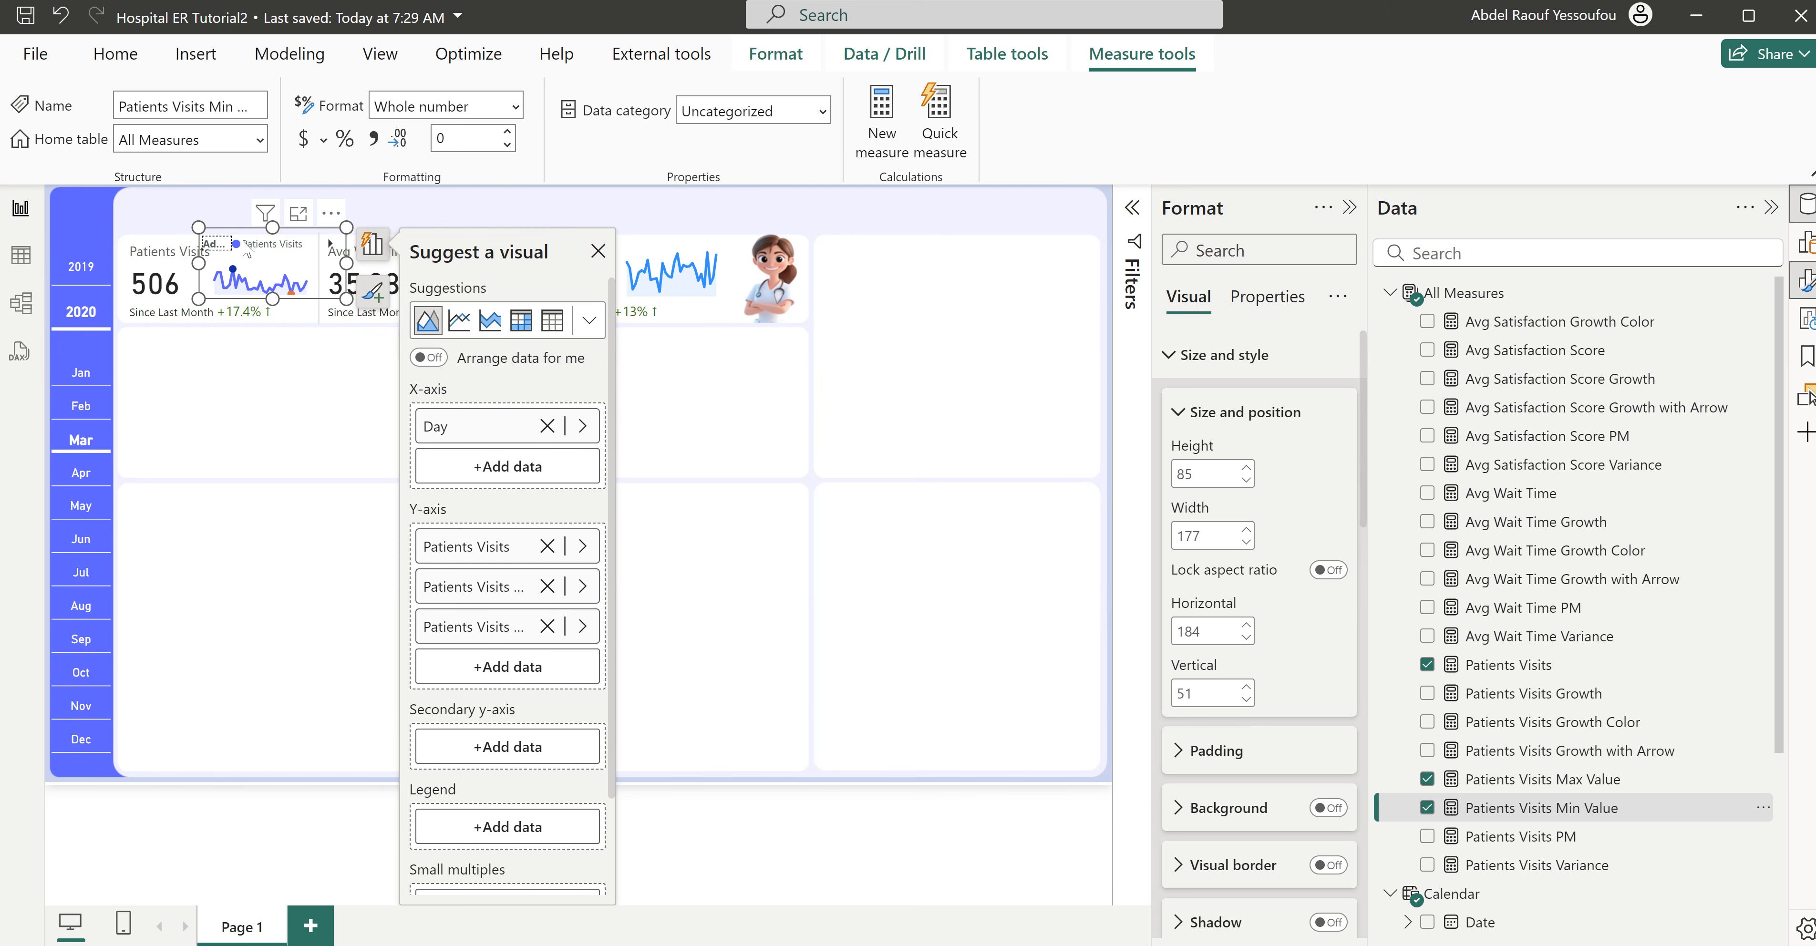
left_click(1199, 356)
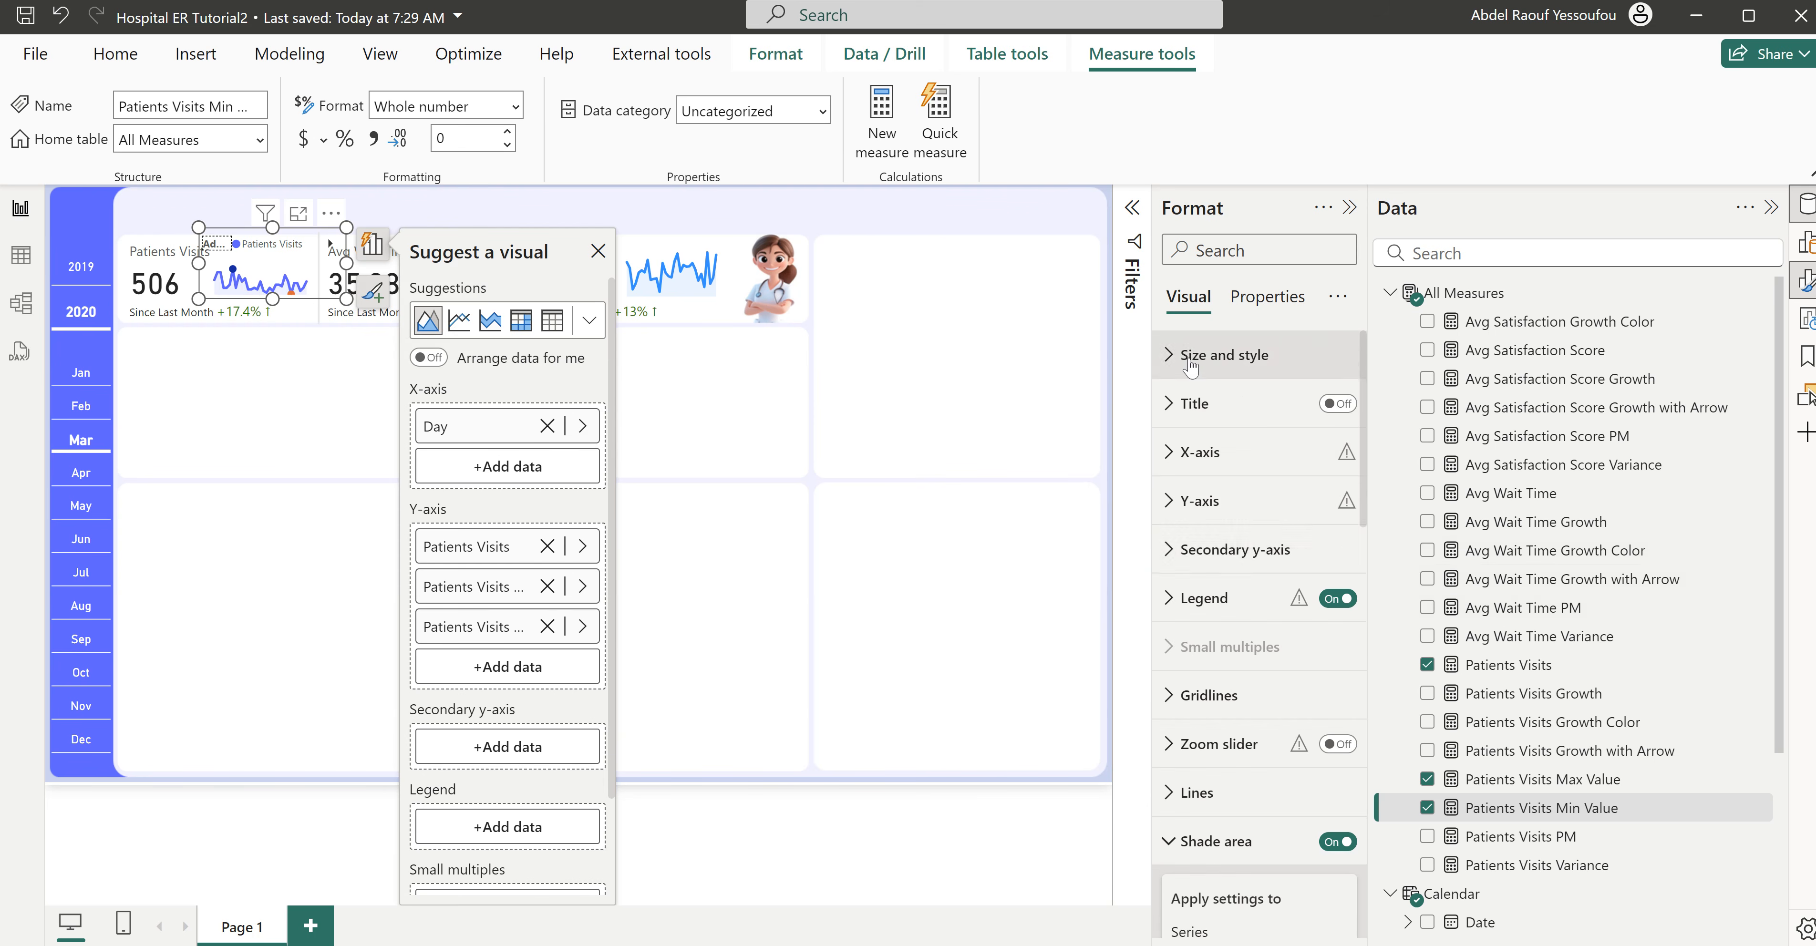
left_click(1337, 599)
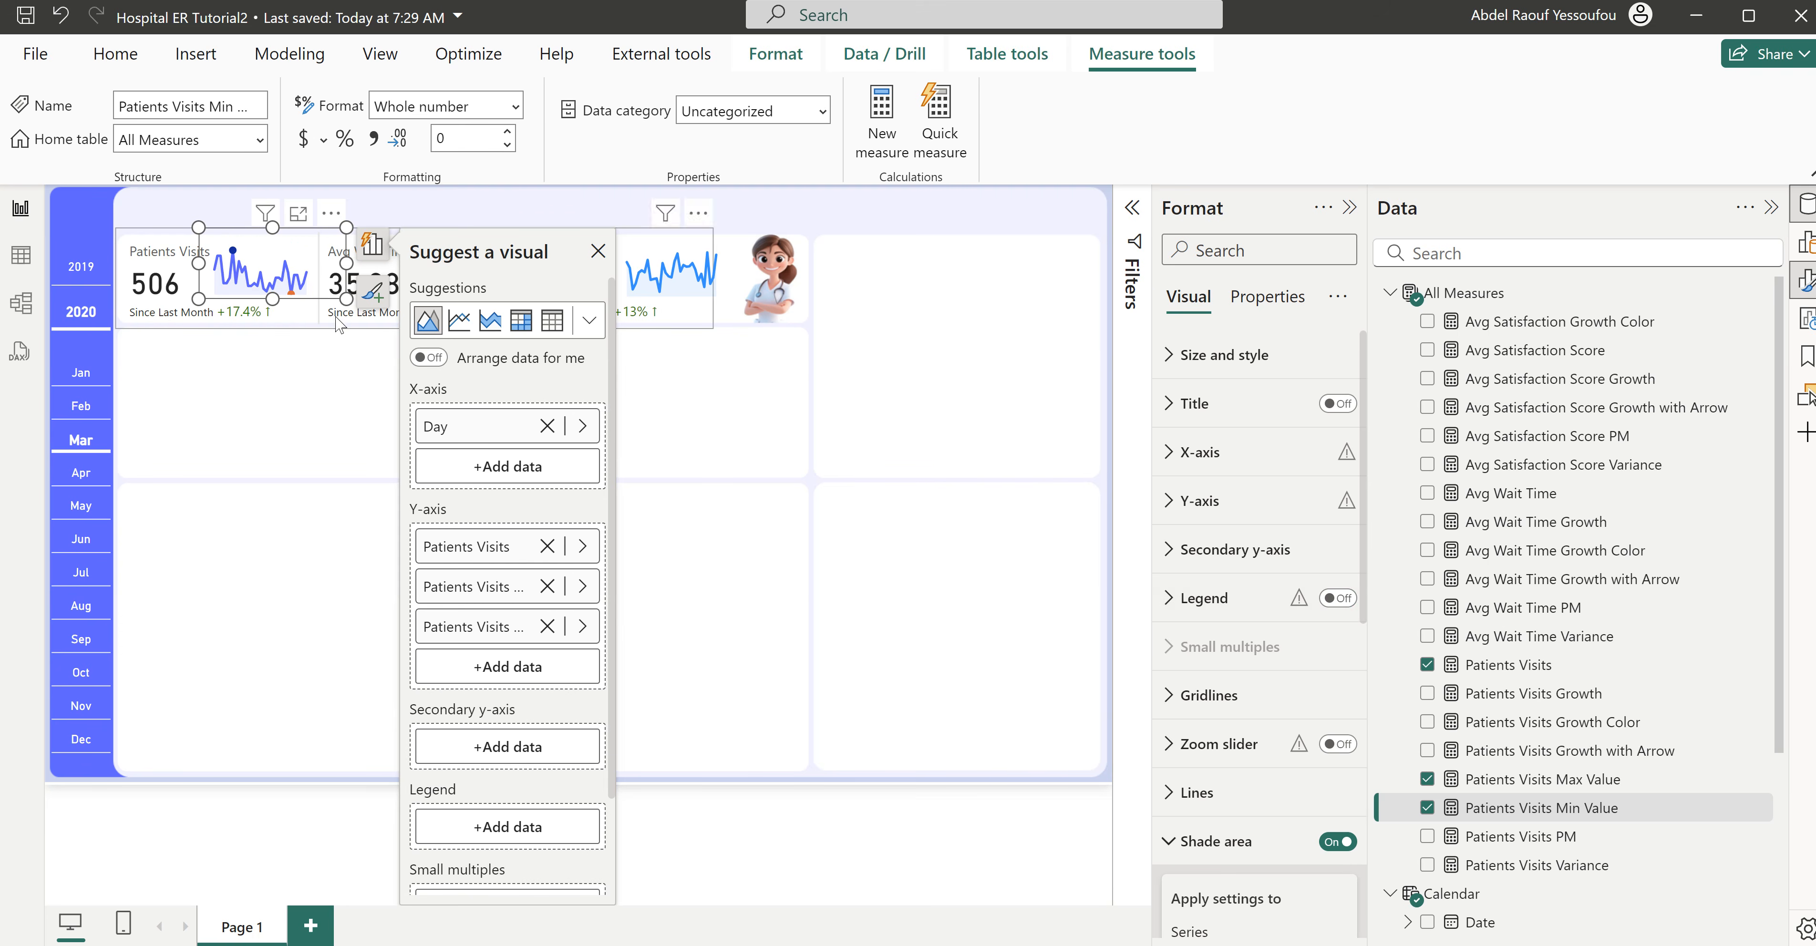
left_click(322, 382)
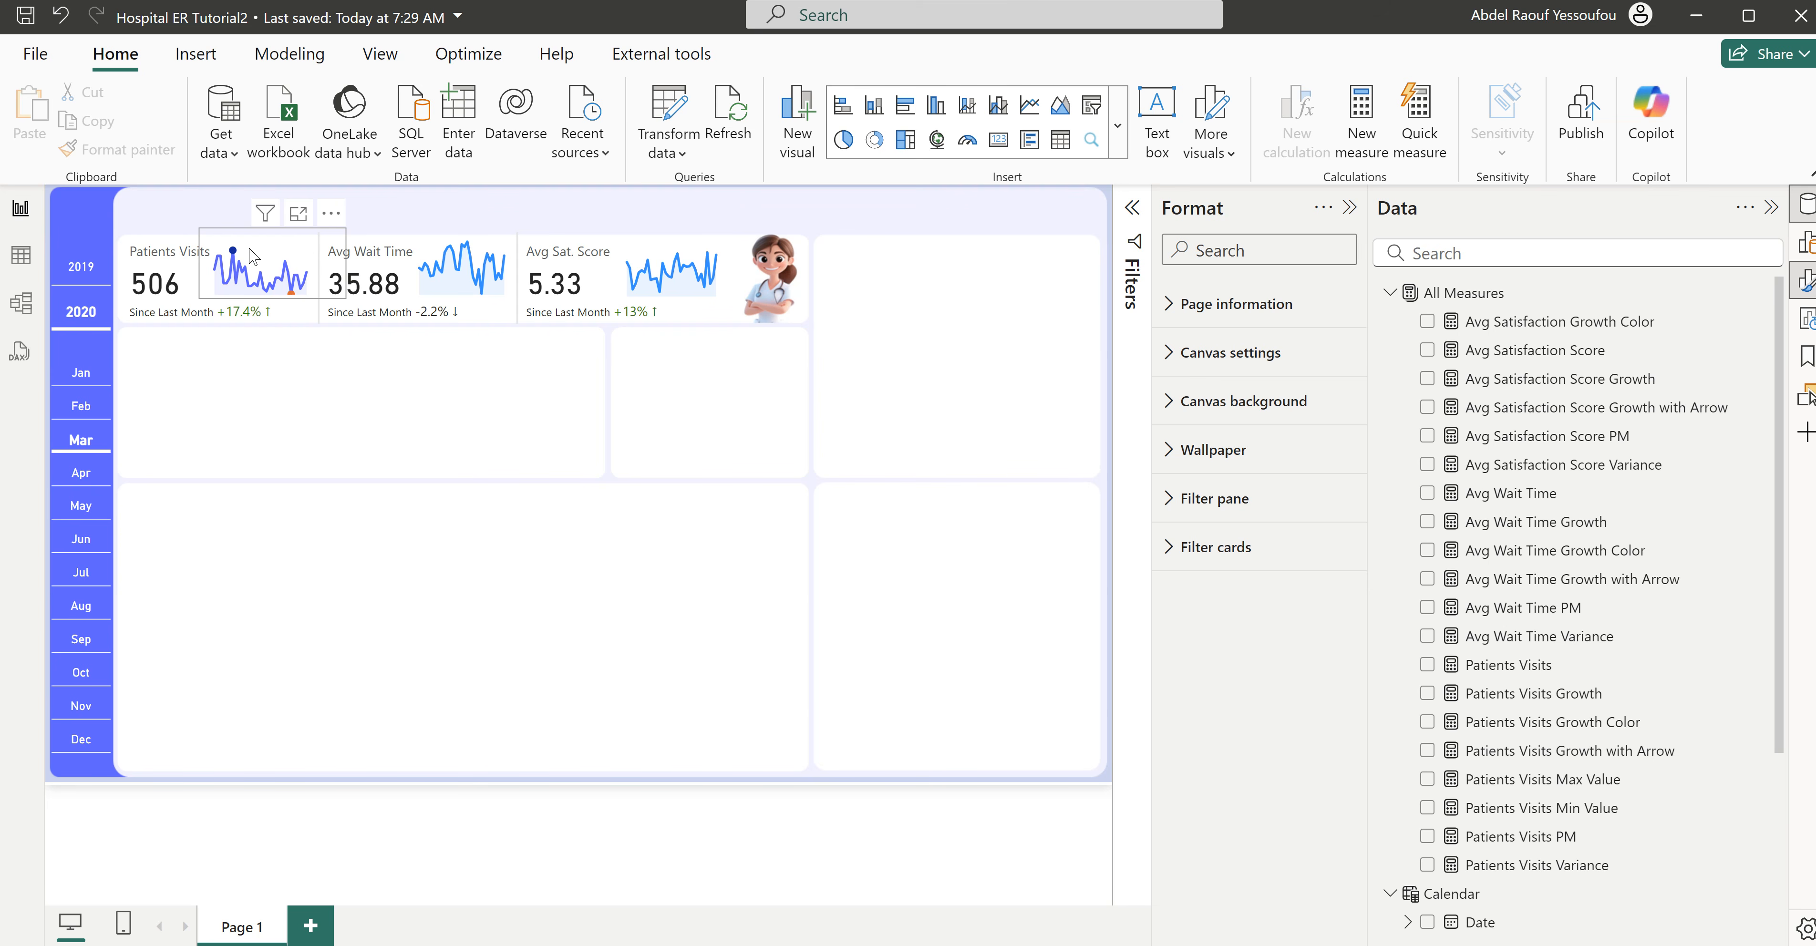
left_click(240, 260)
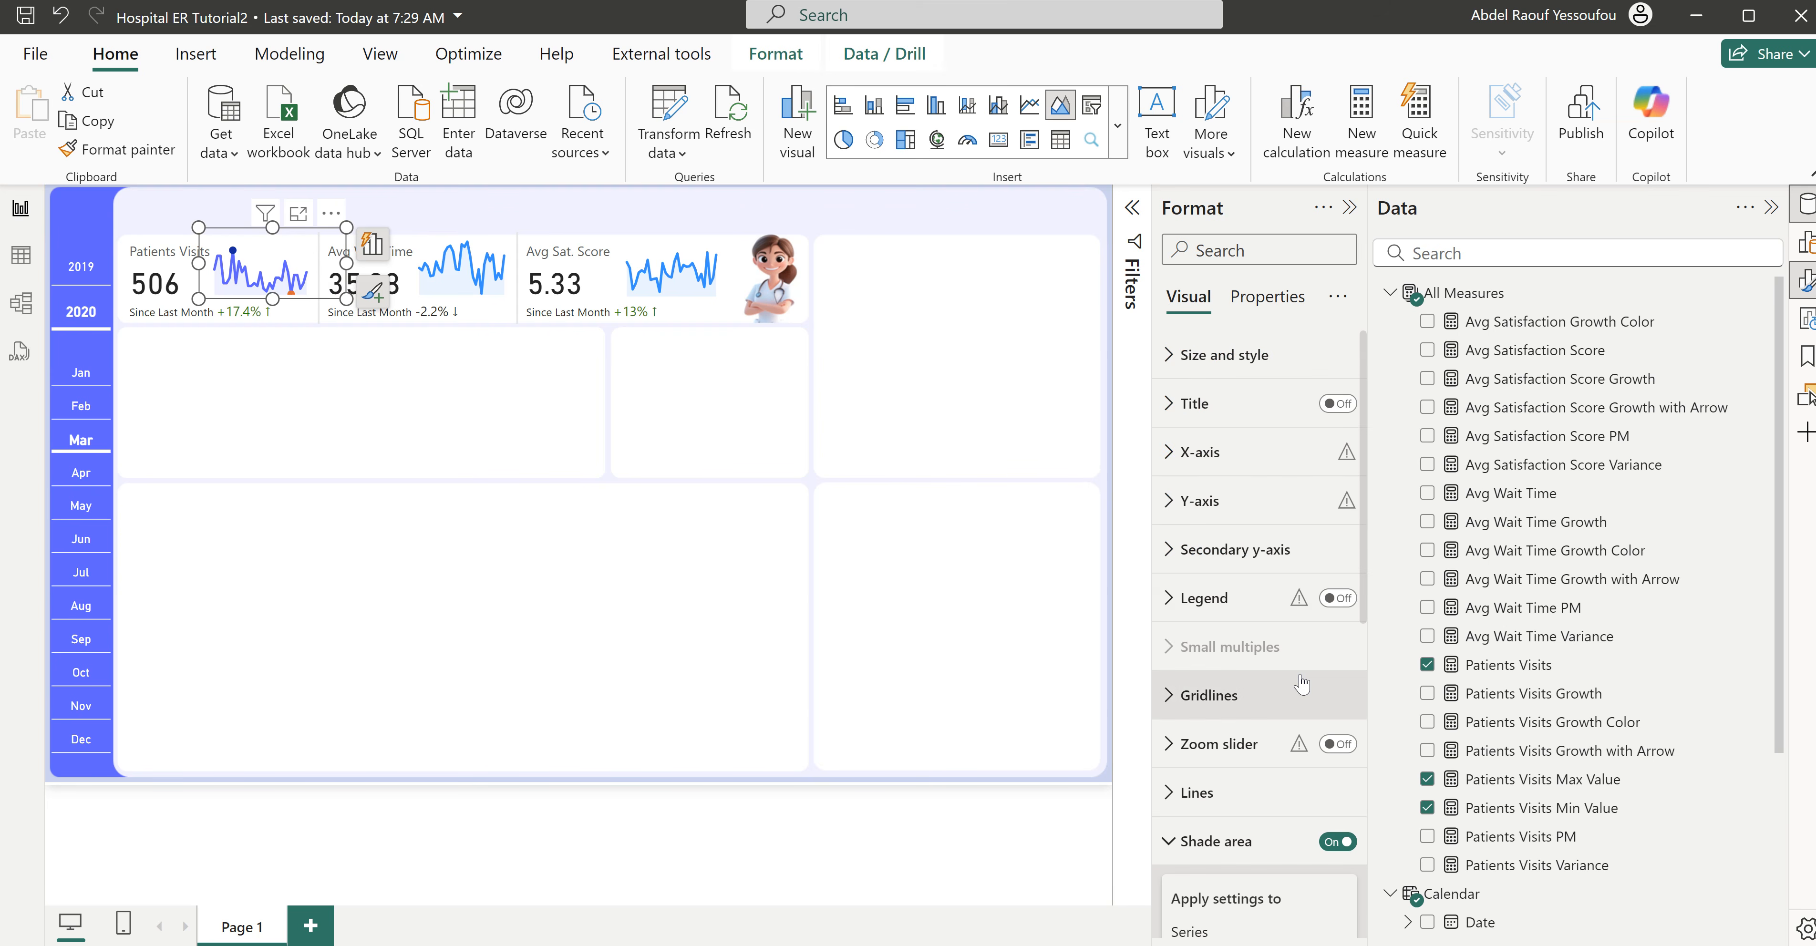
- Set the line color of the Patients Visits Max Value series in the Patients Visits sparkline to green #119E22
left_click(1207, 842)
scroll(1205, 804, "down", 3)
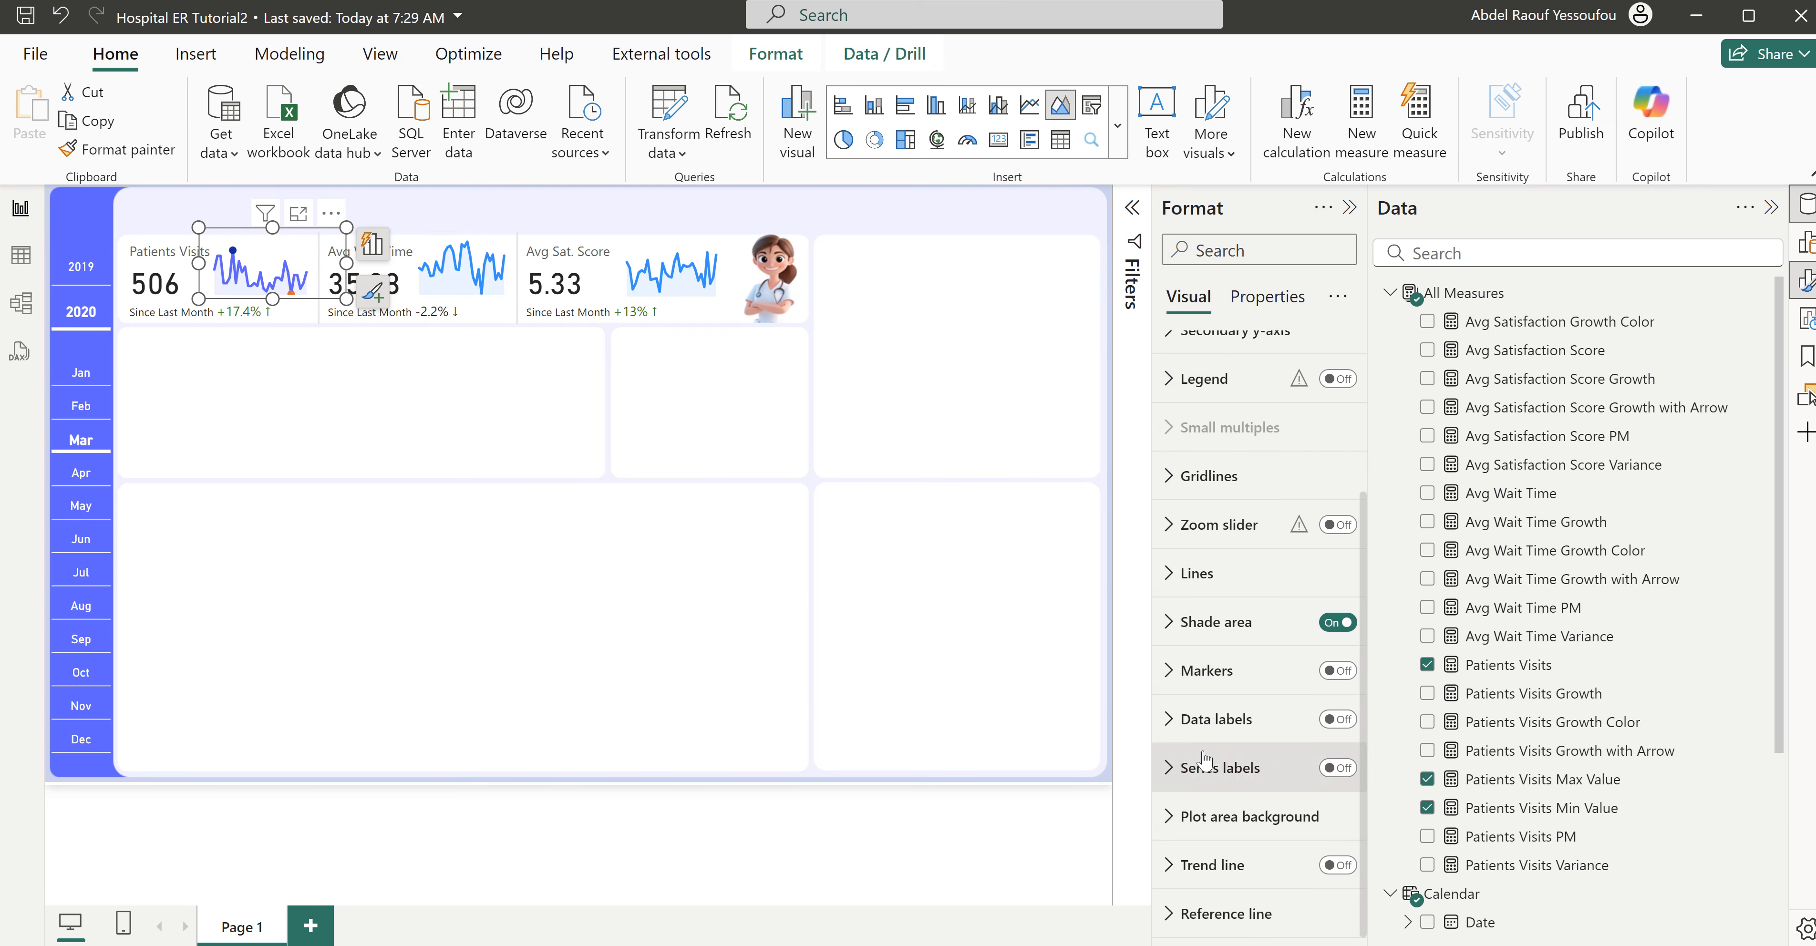
left_click(1198, 573)
left_click(1231, 451)
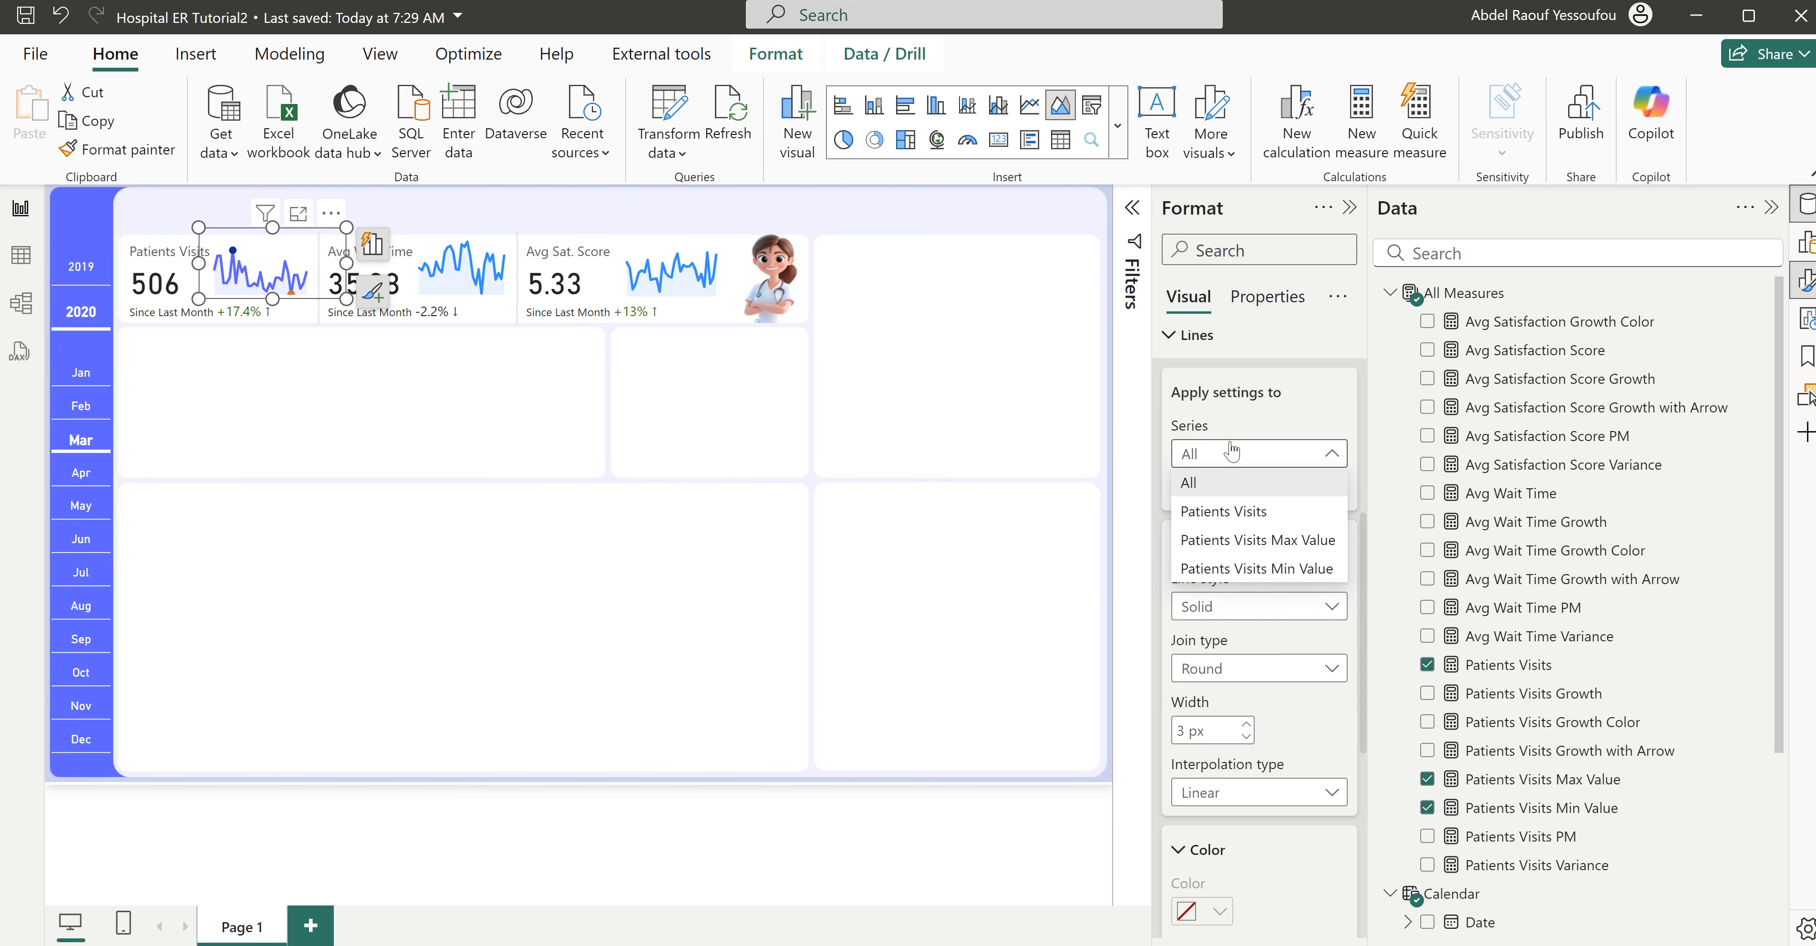
left_click(1262, 540)
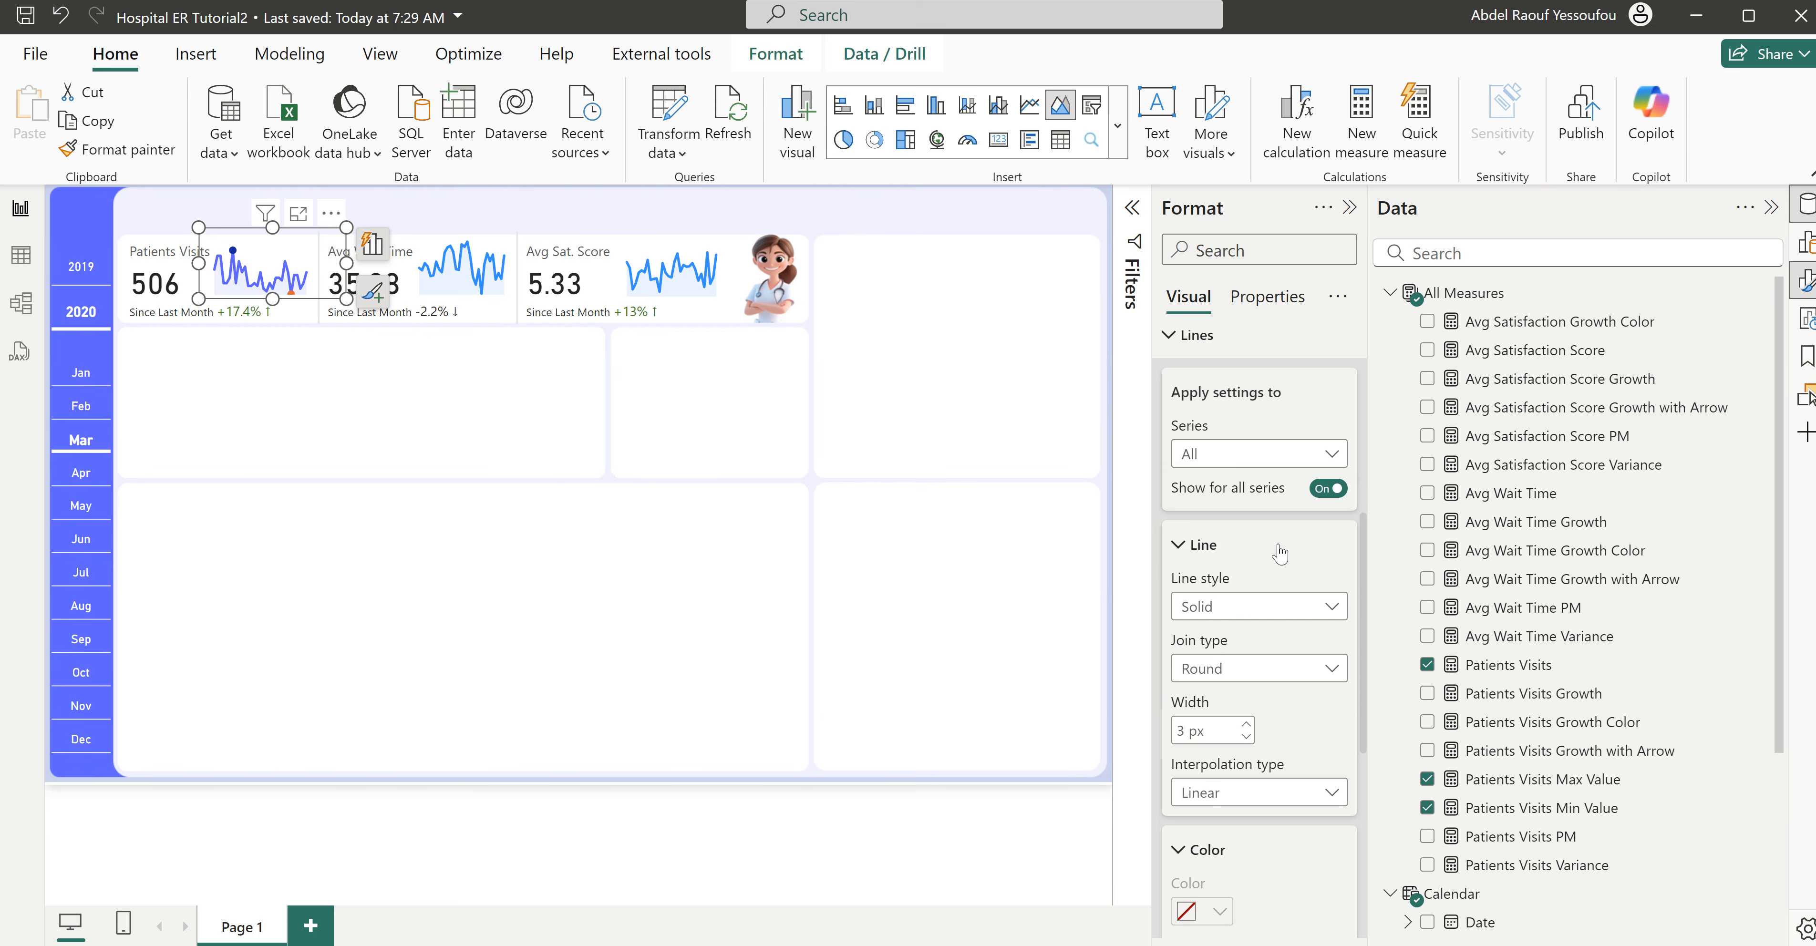
scroll(1258, 852, "down", 3)
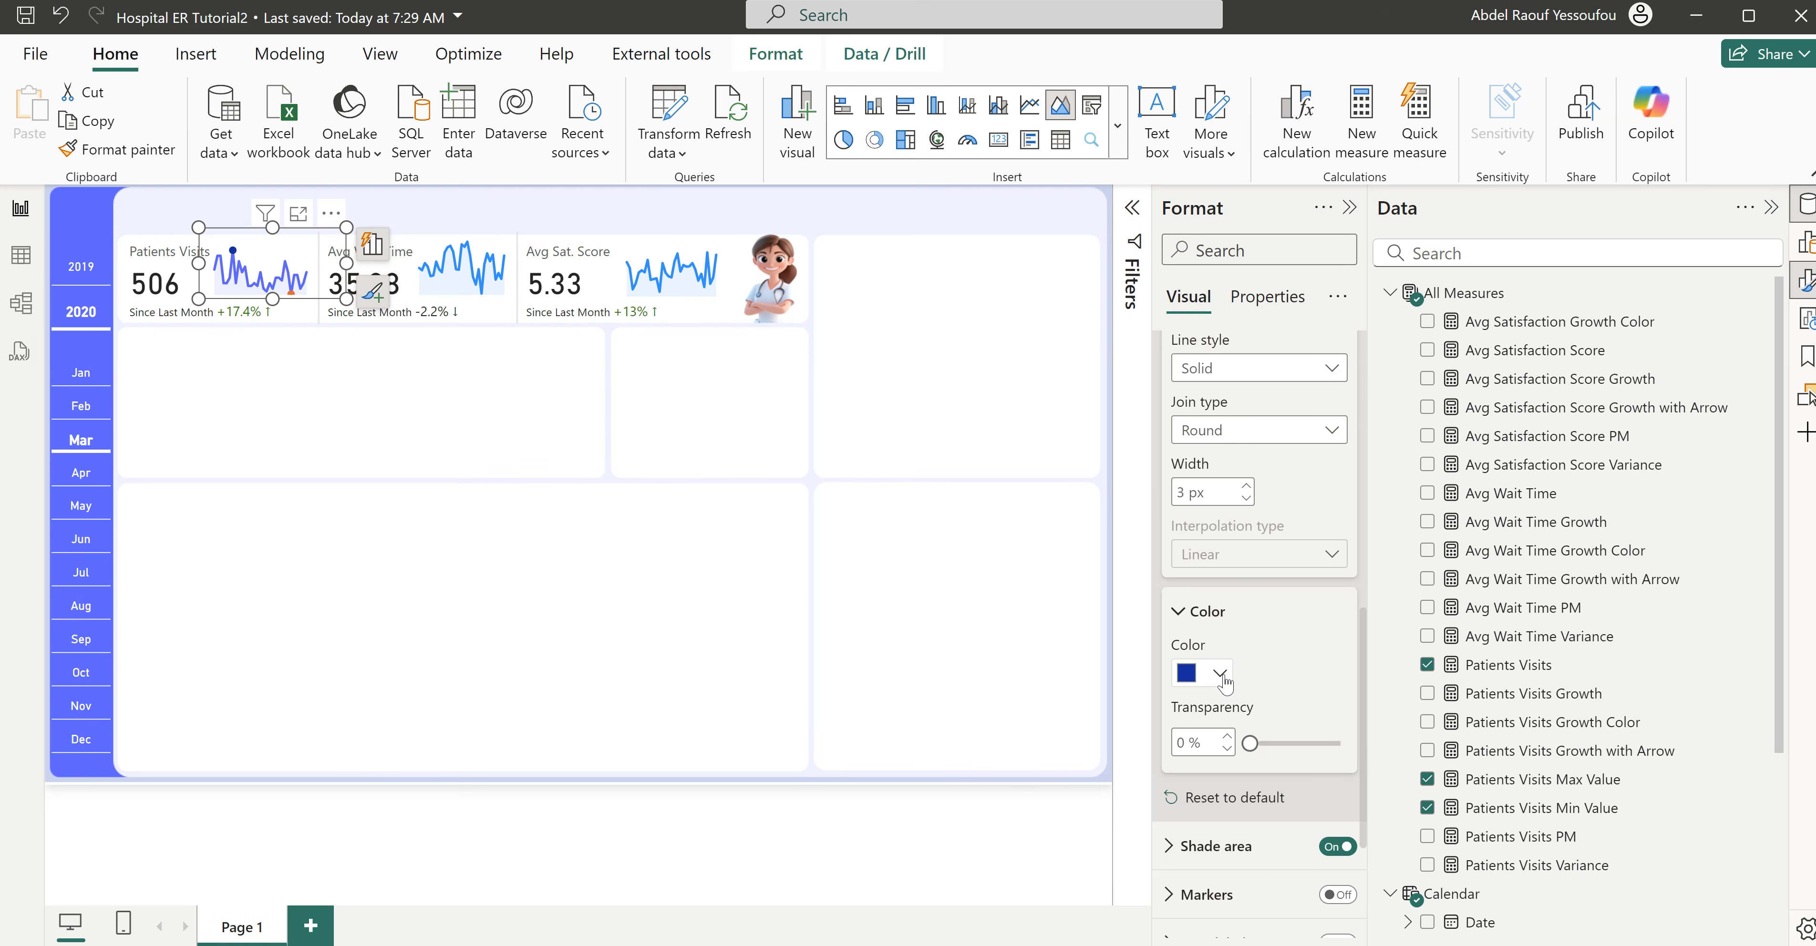
left_click(1221, 674)
left_click(1248, 620)
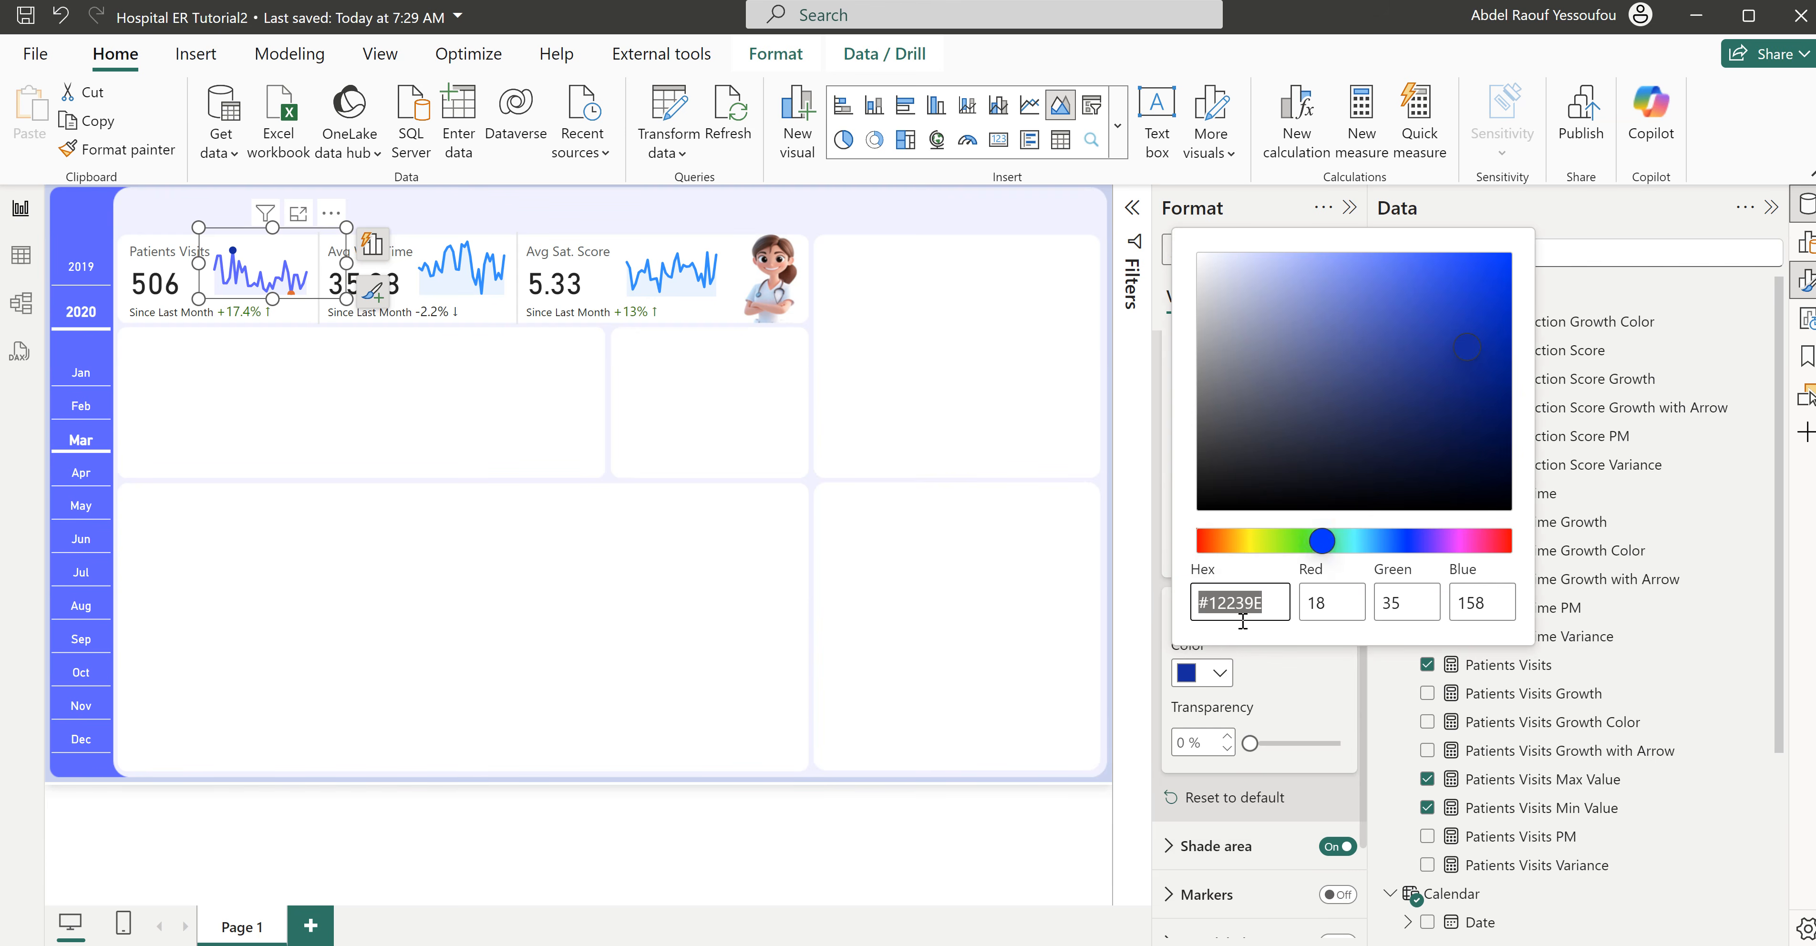
left_click(1306, 541)
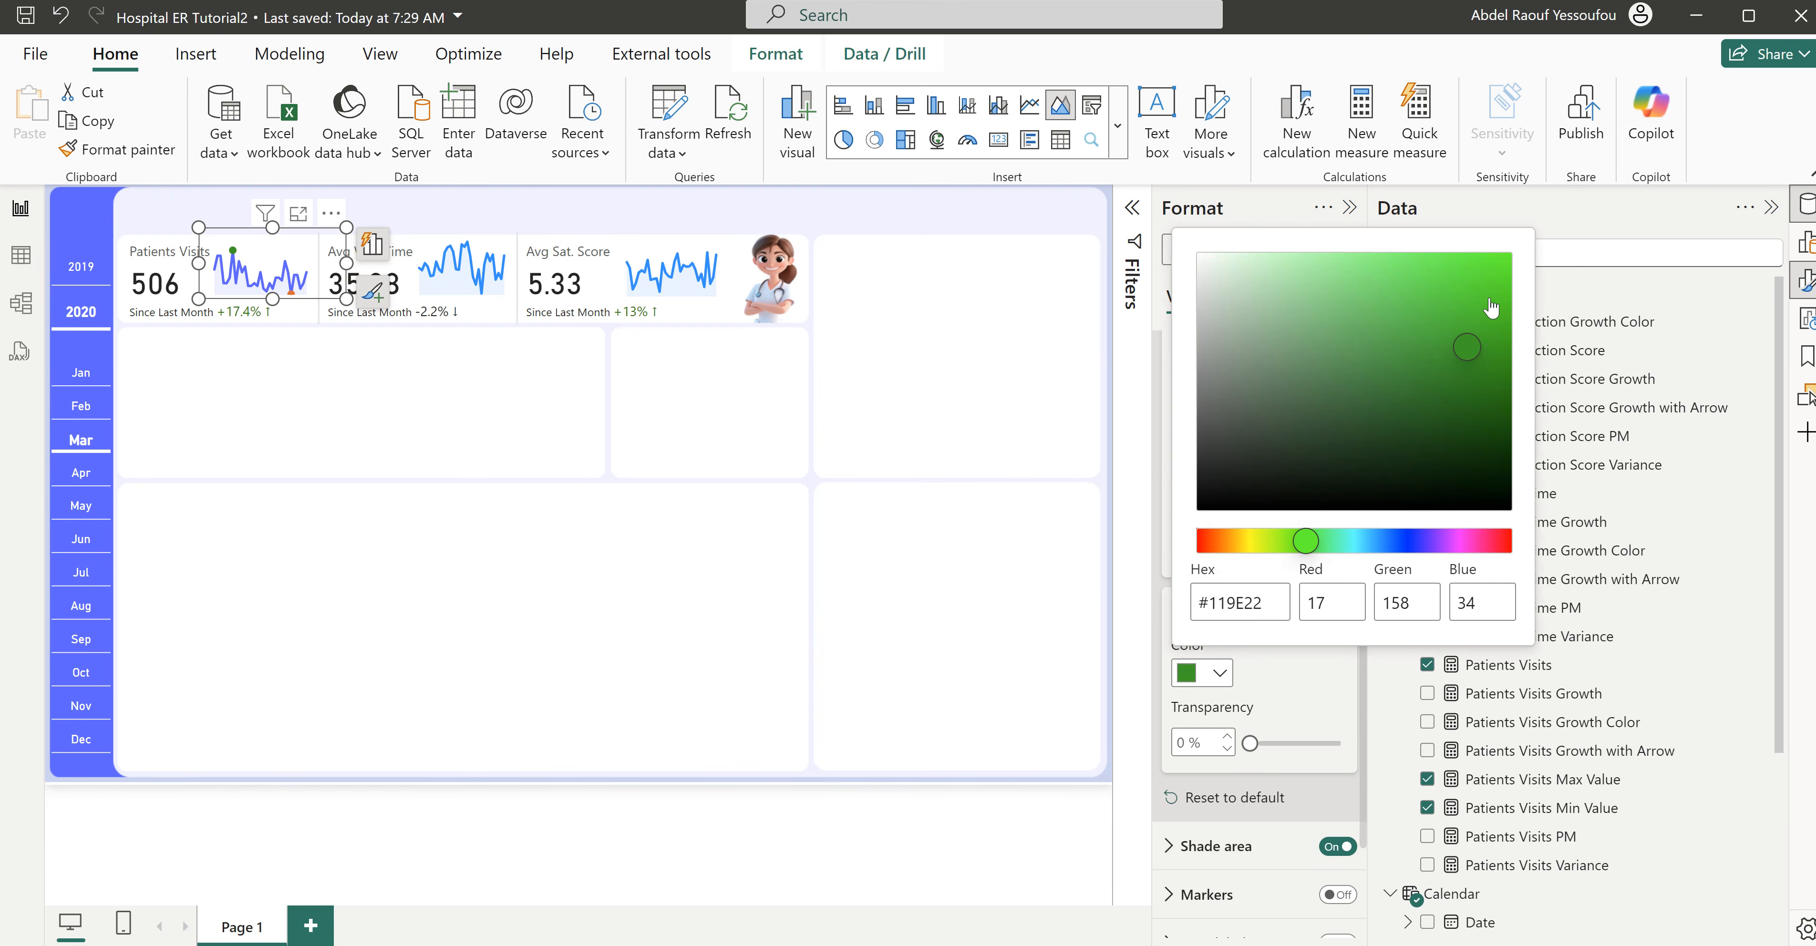
left_click(1297, 692)
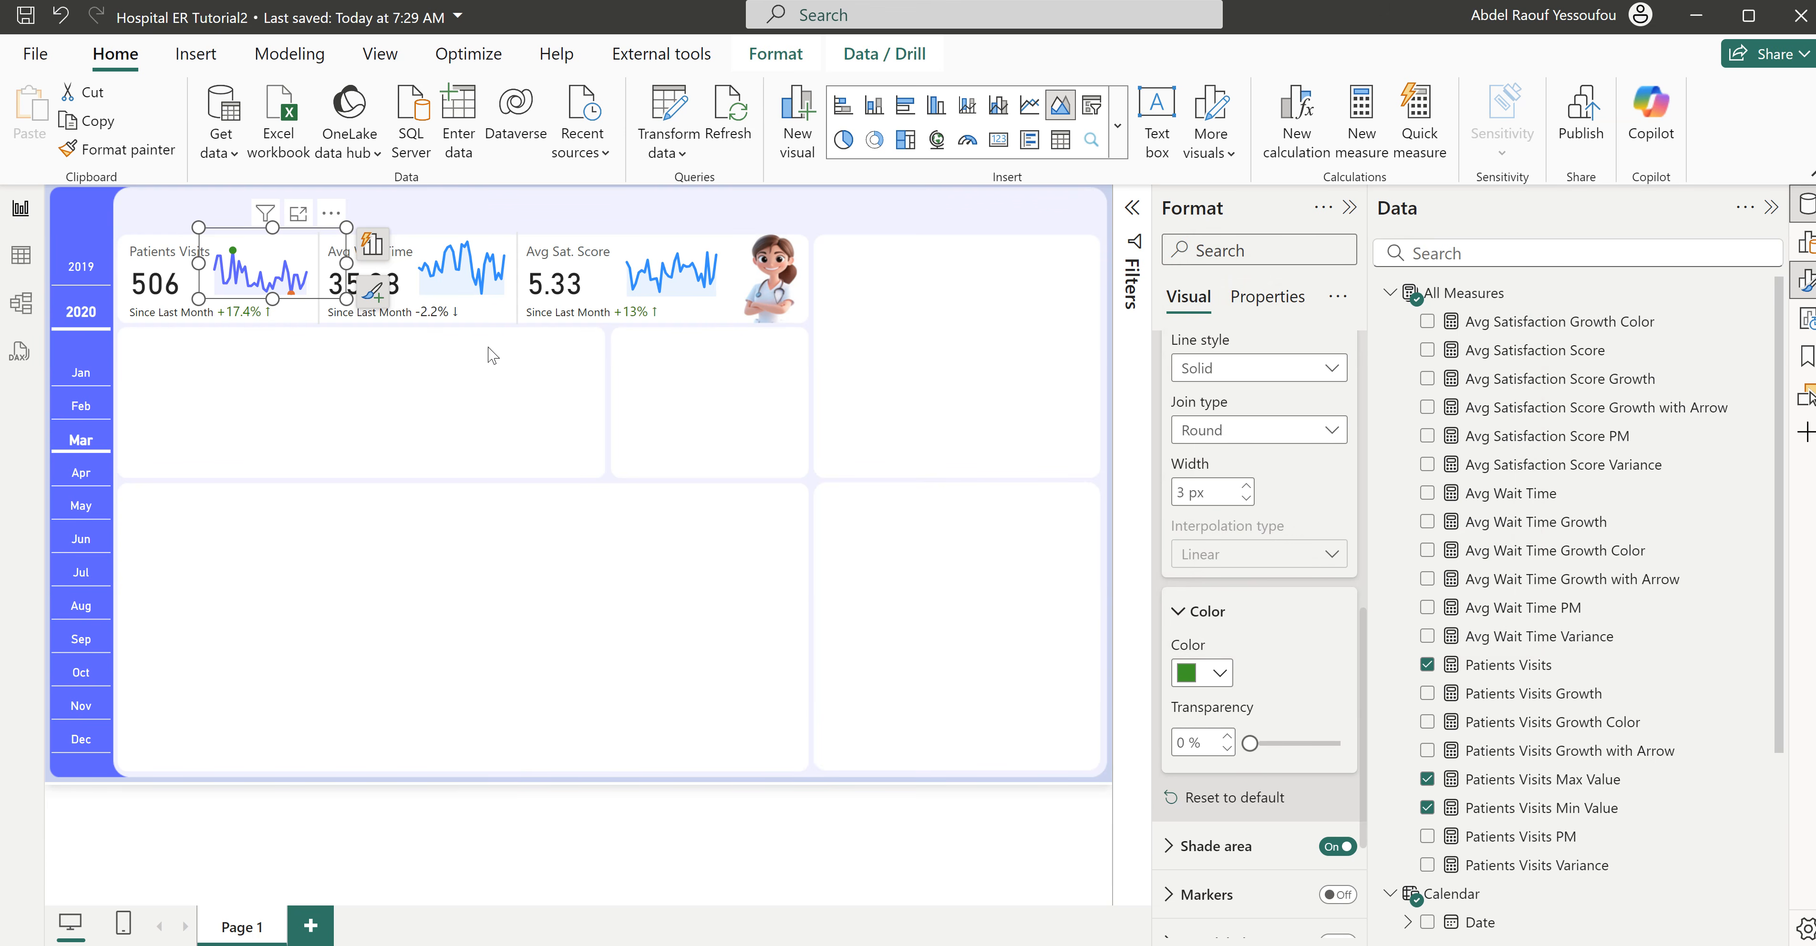
left_click(521, 347)
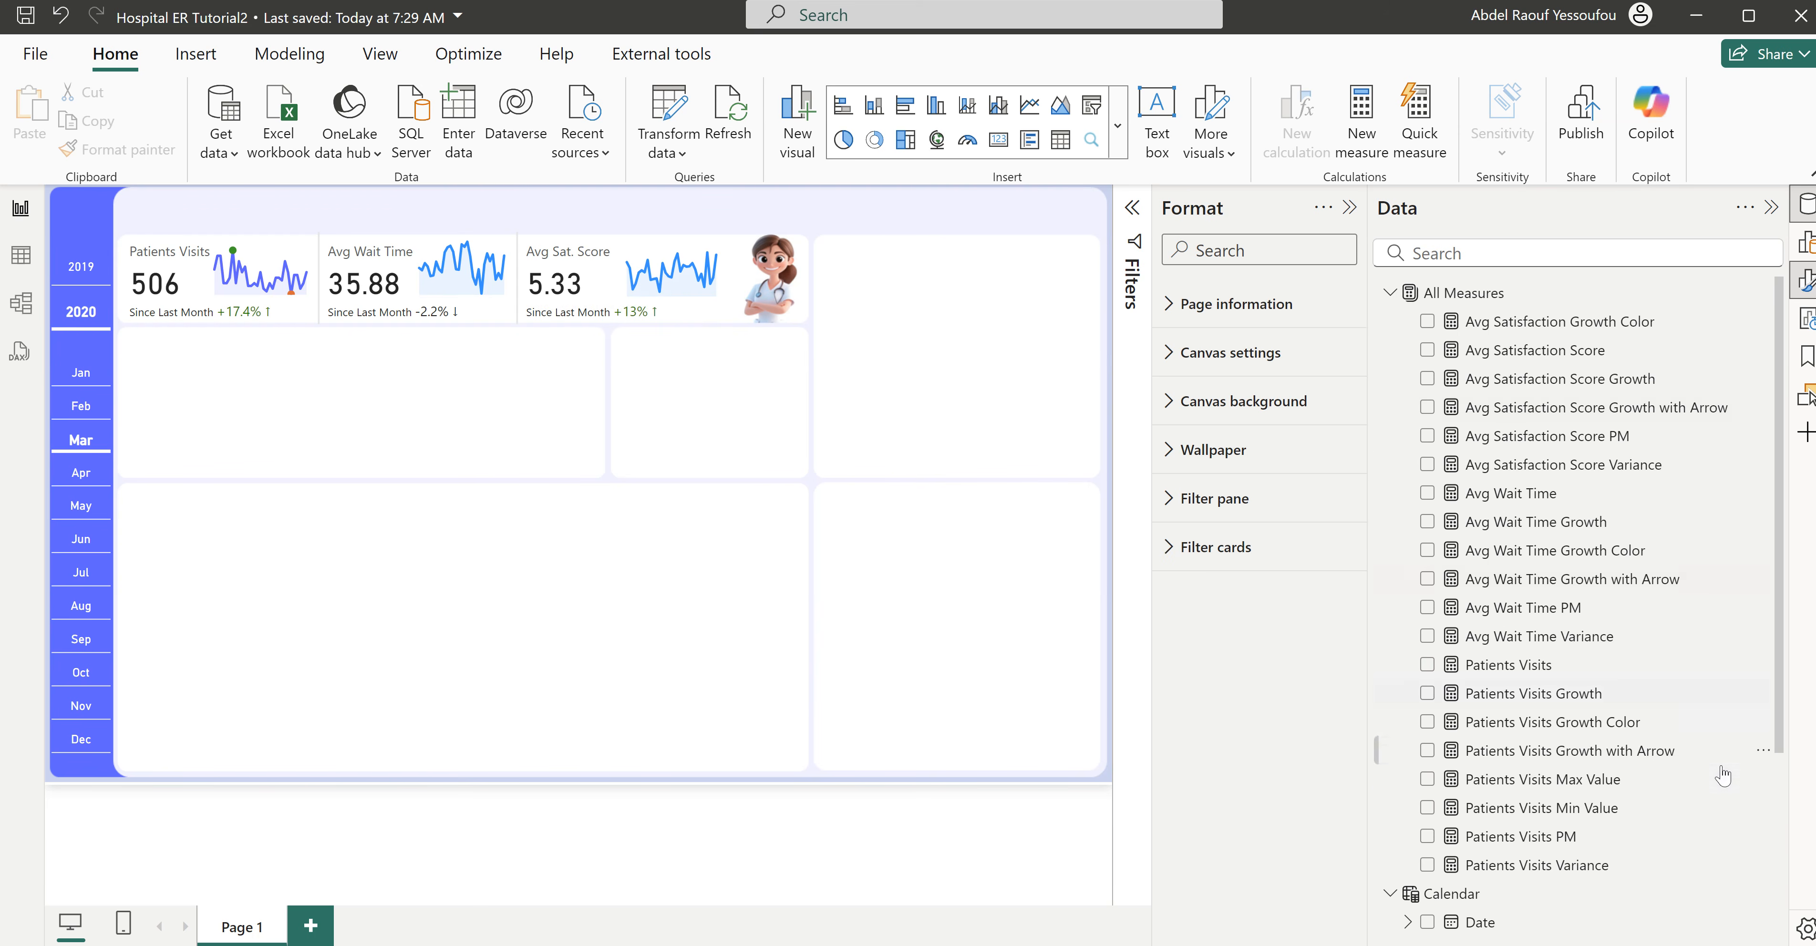
- Copy the whole Patients Visits Max Value formula into a new measure
scroll(1641, 842, "down", 3)
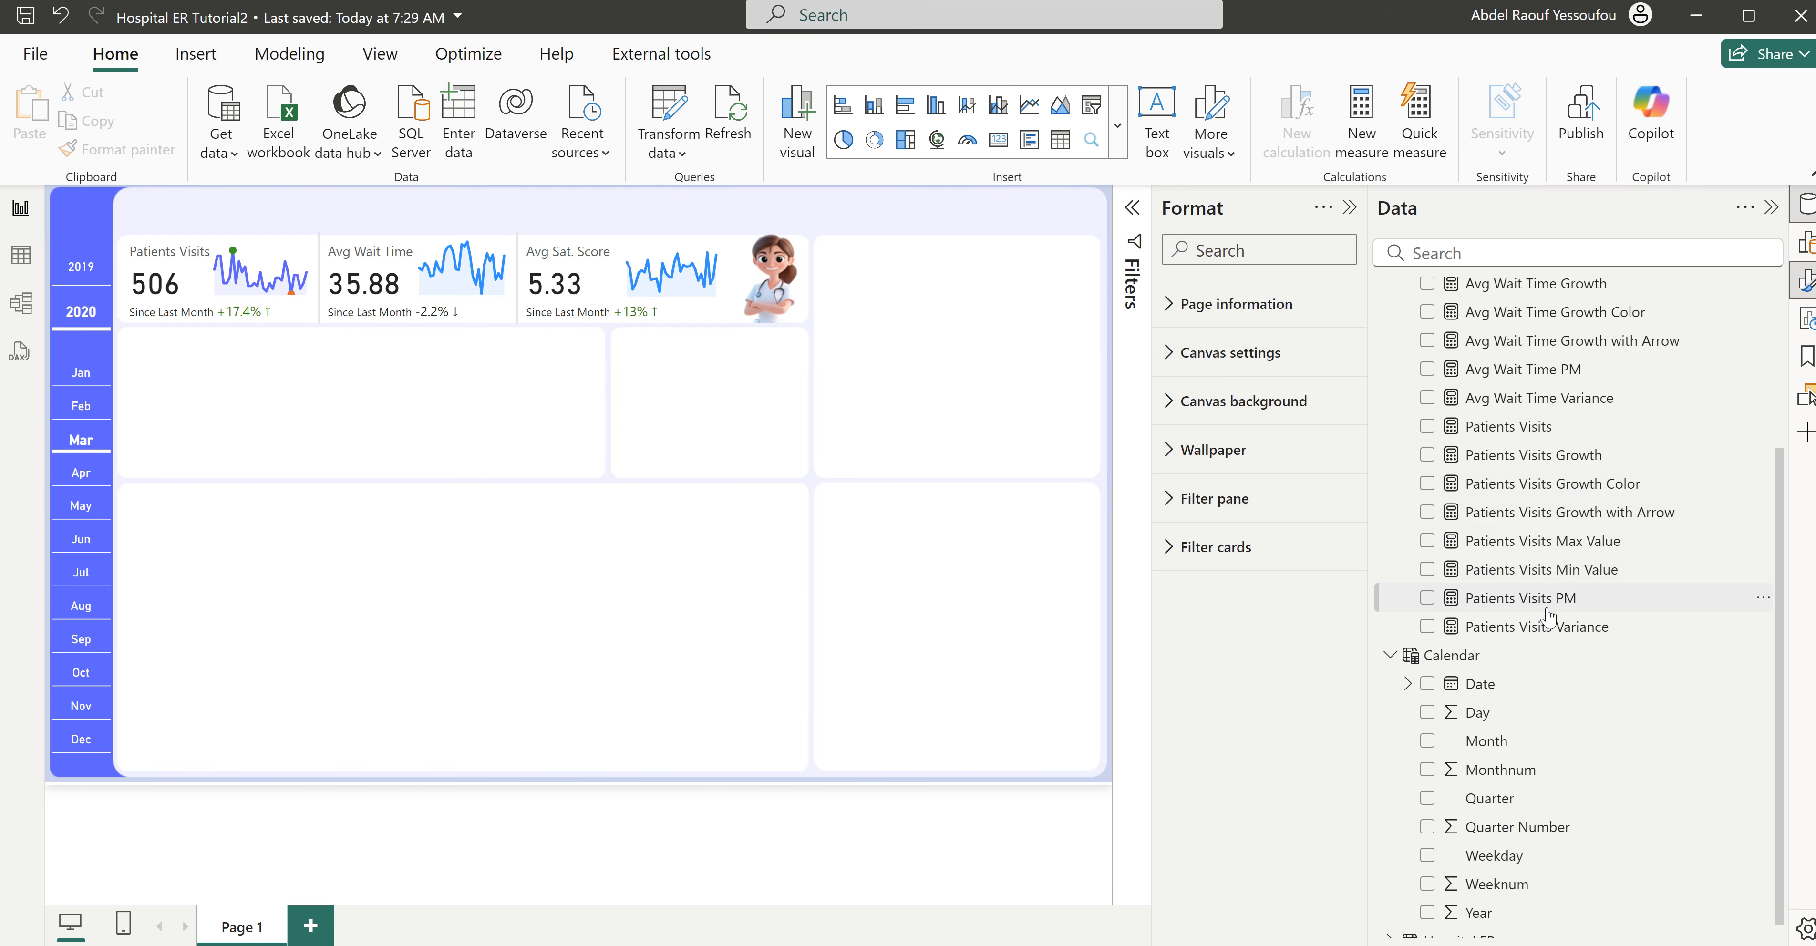
left_click(1534, 543)
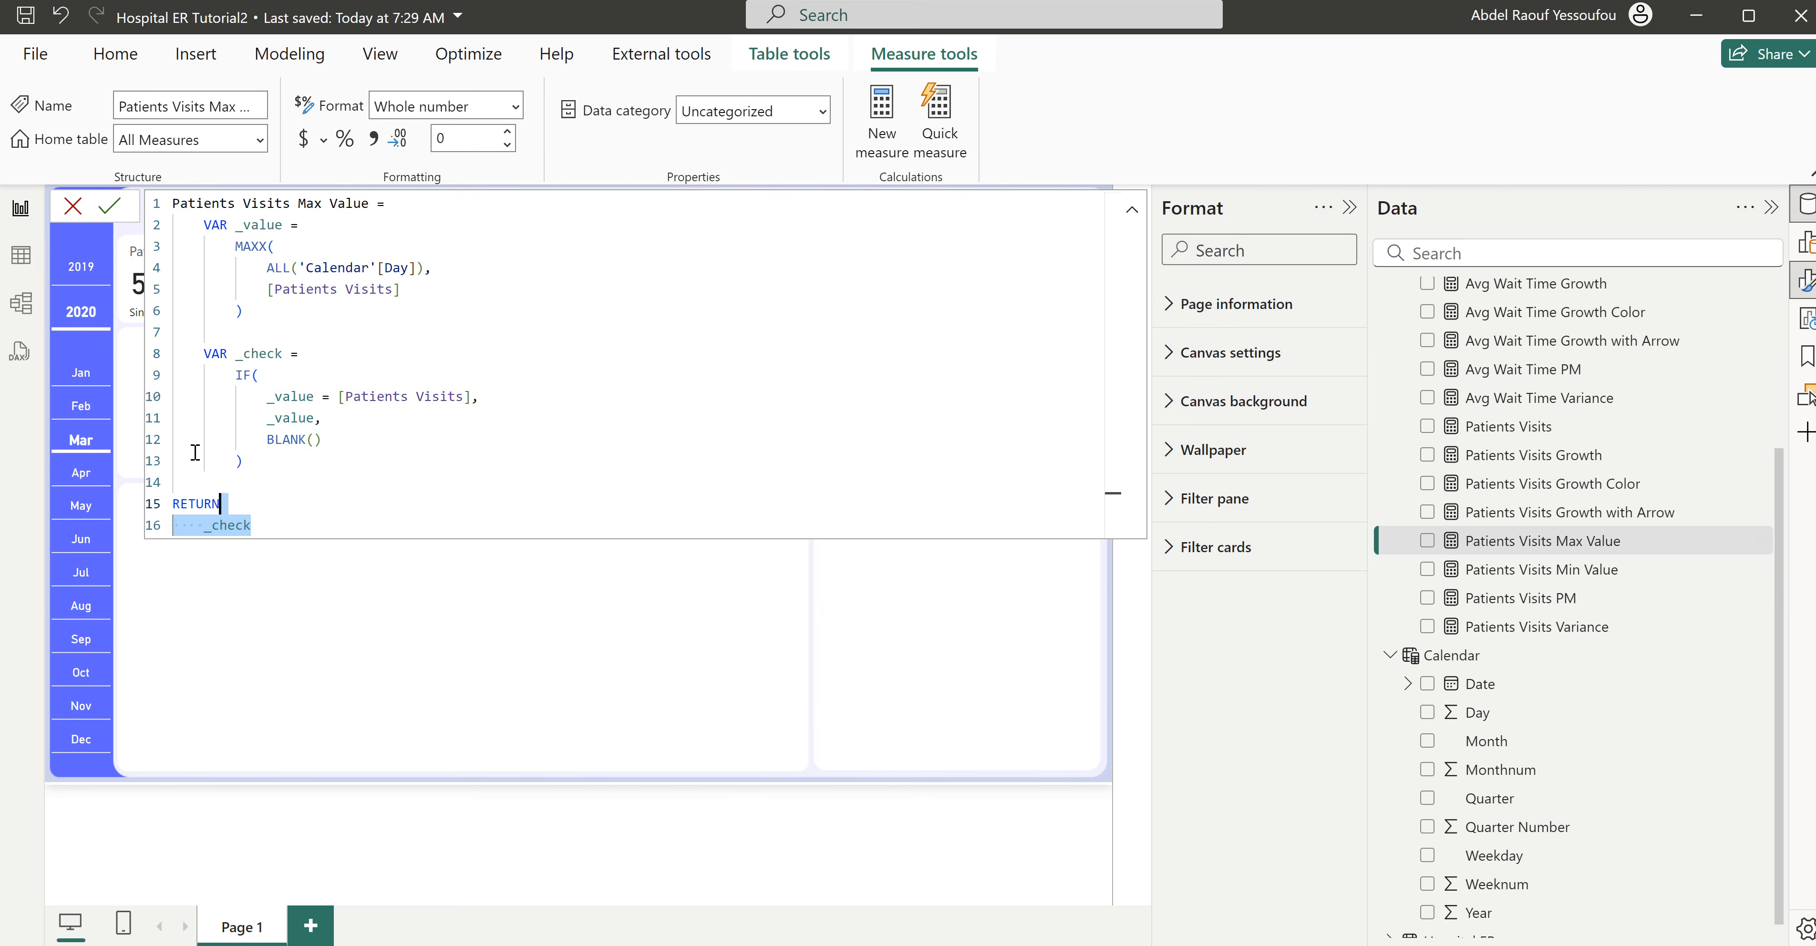
left_click_drag(247, 525, 127, 188)
key("ctrl+c")
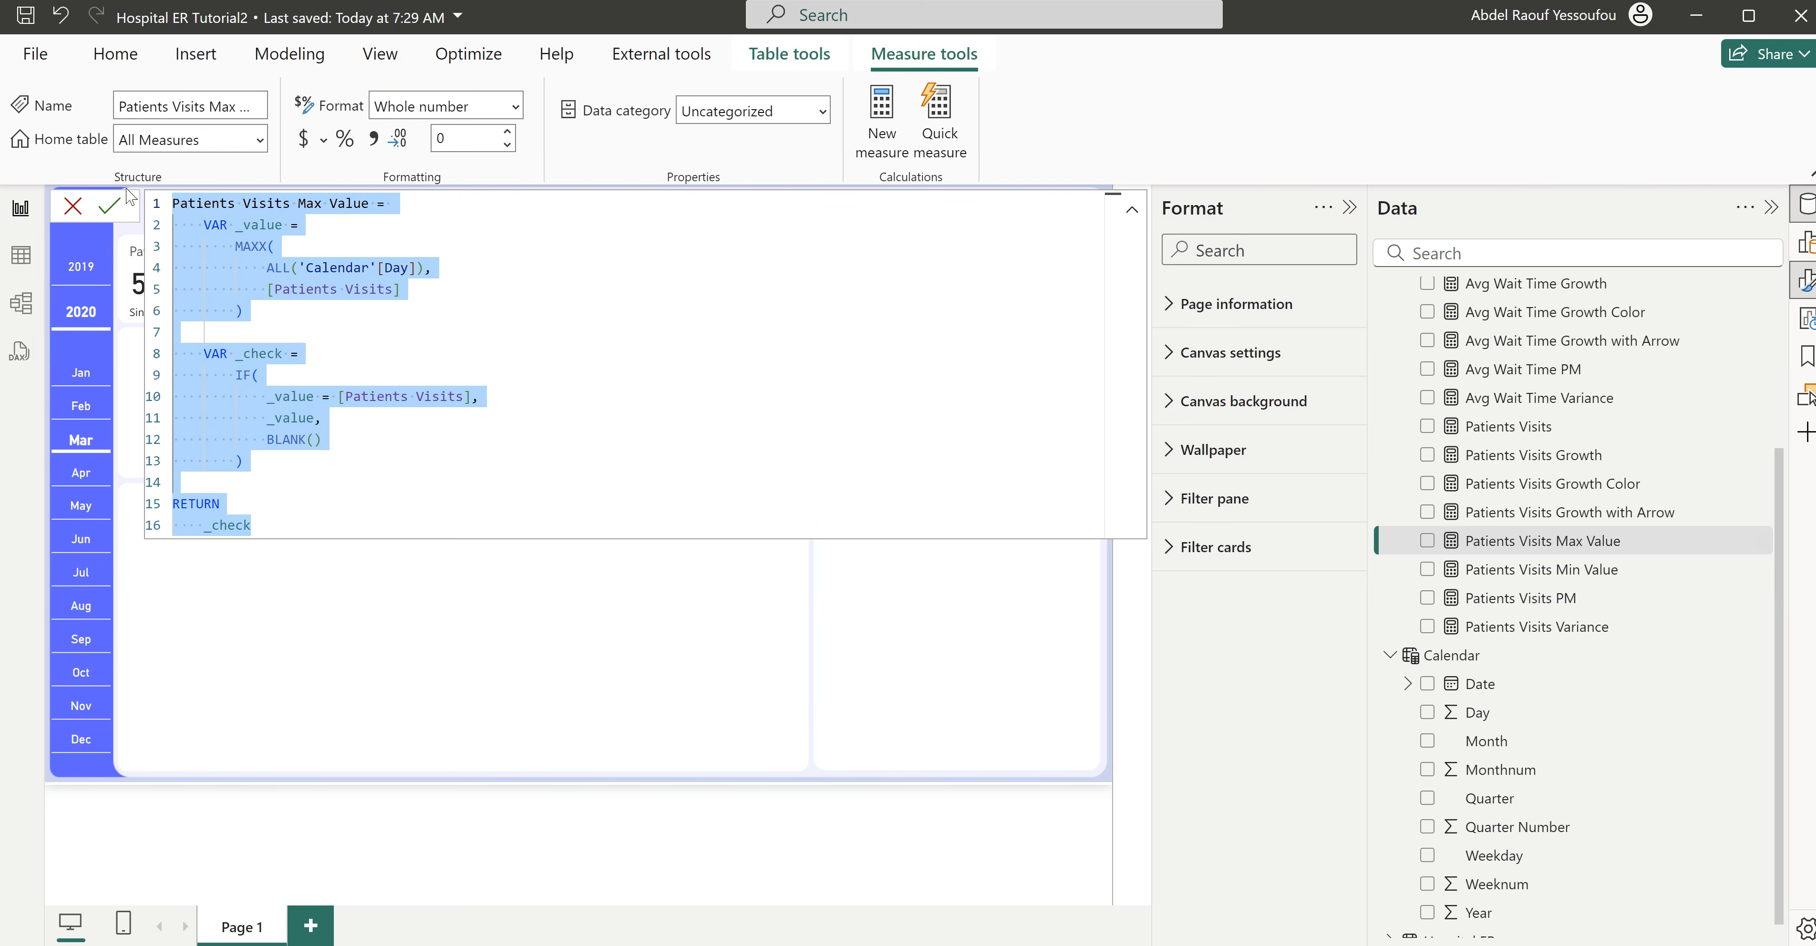
left_click(885, 117)
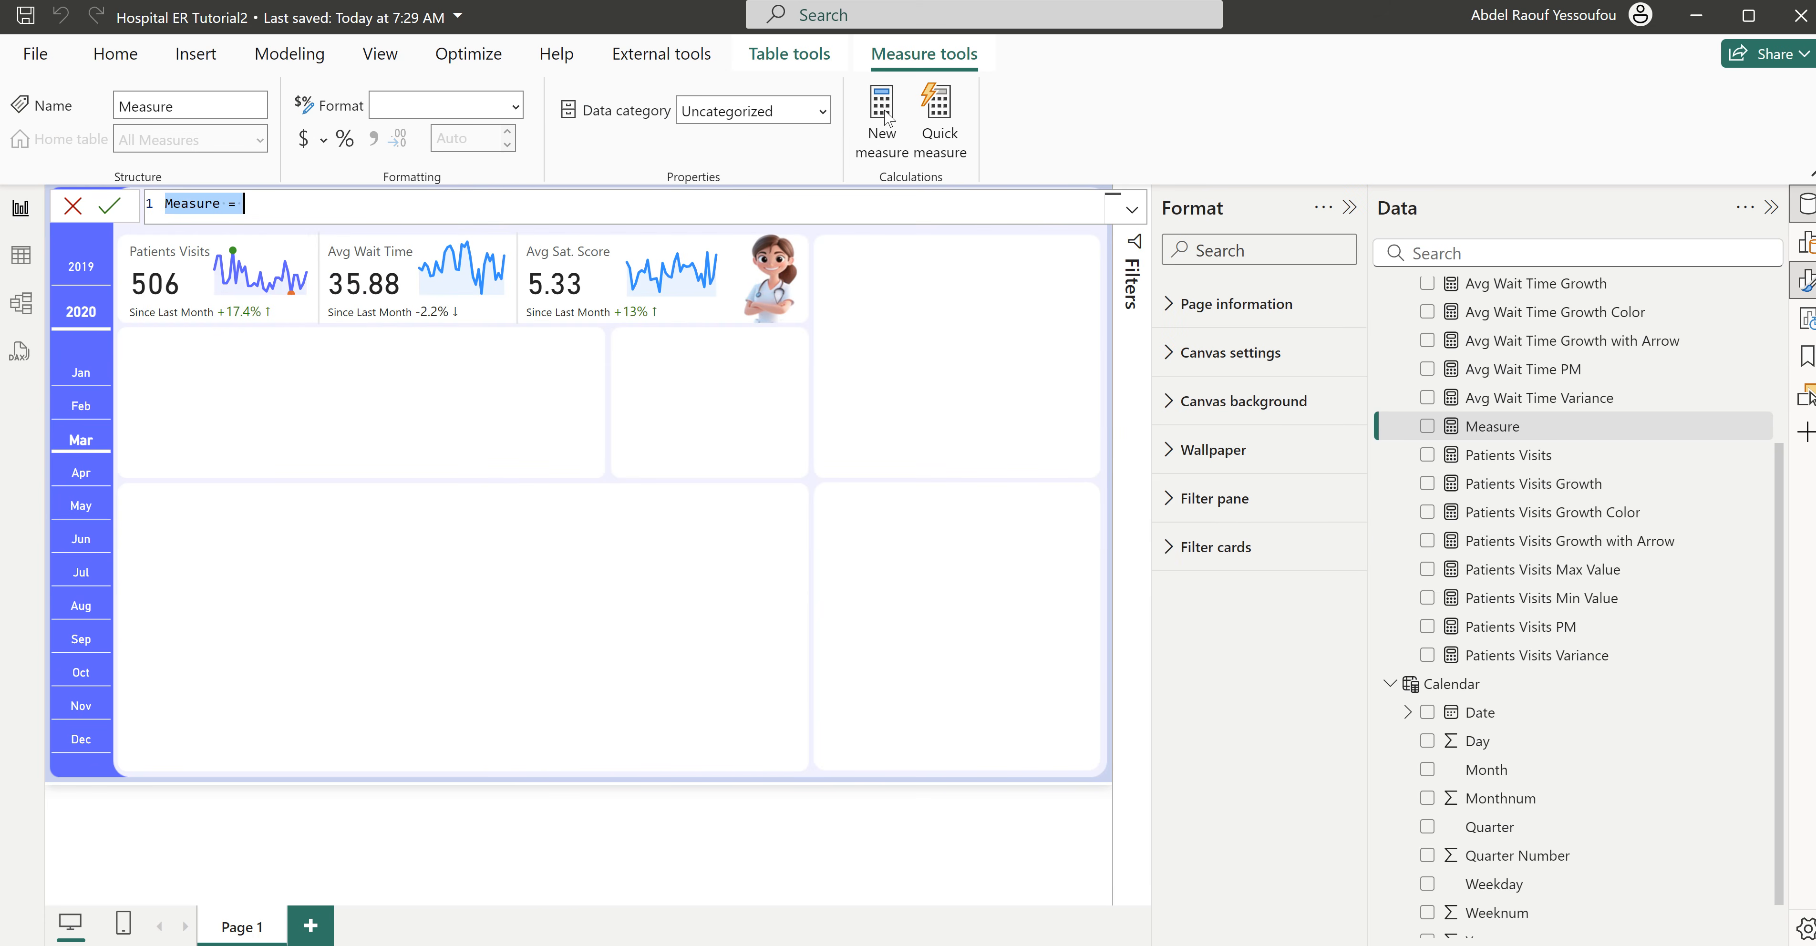
key("ctrl+v")
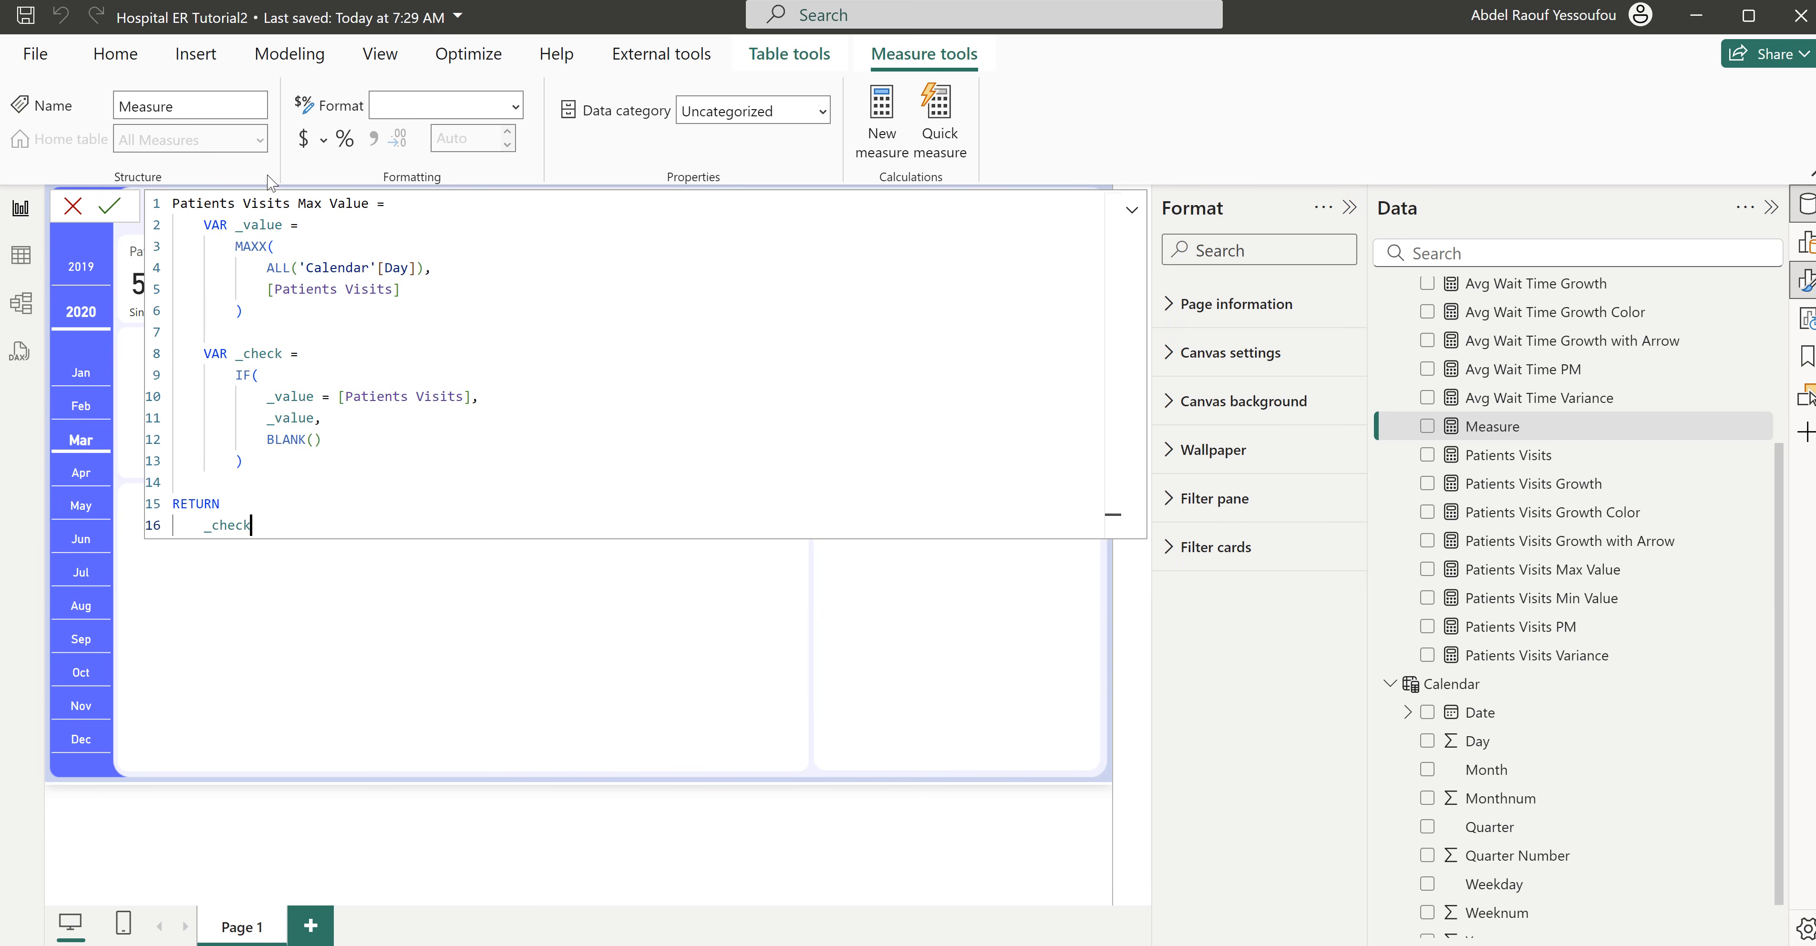
- Rename the copied measure Avg Wait Time Max Value and make its MAXX expression use [Avg Wait Time]
left_click_drag(295, 207, 173, 205)
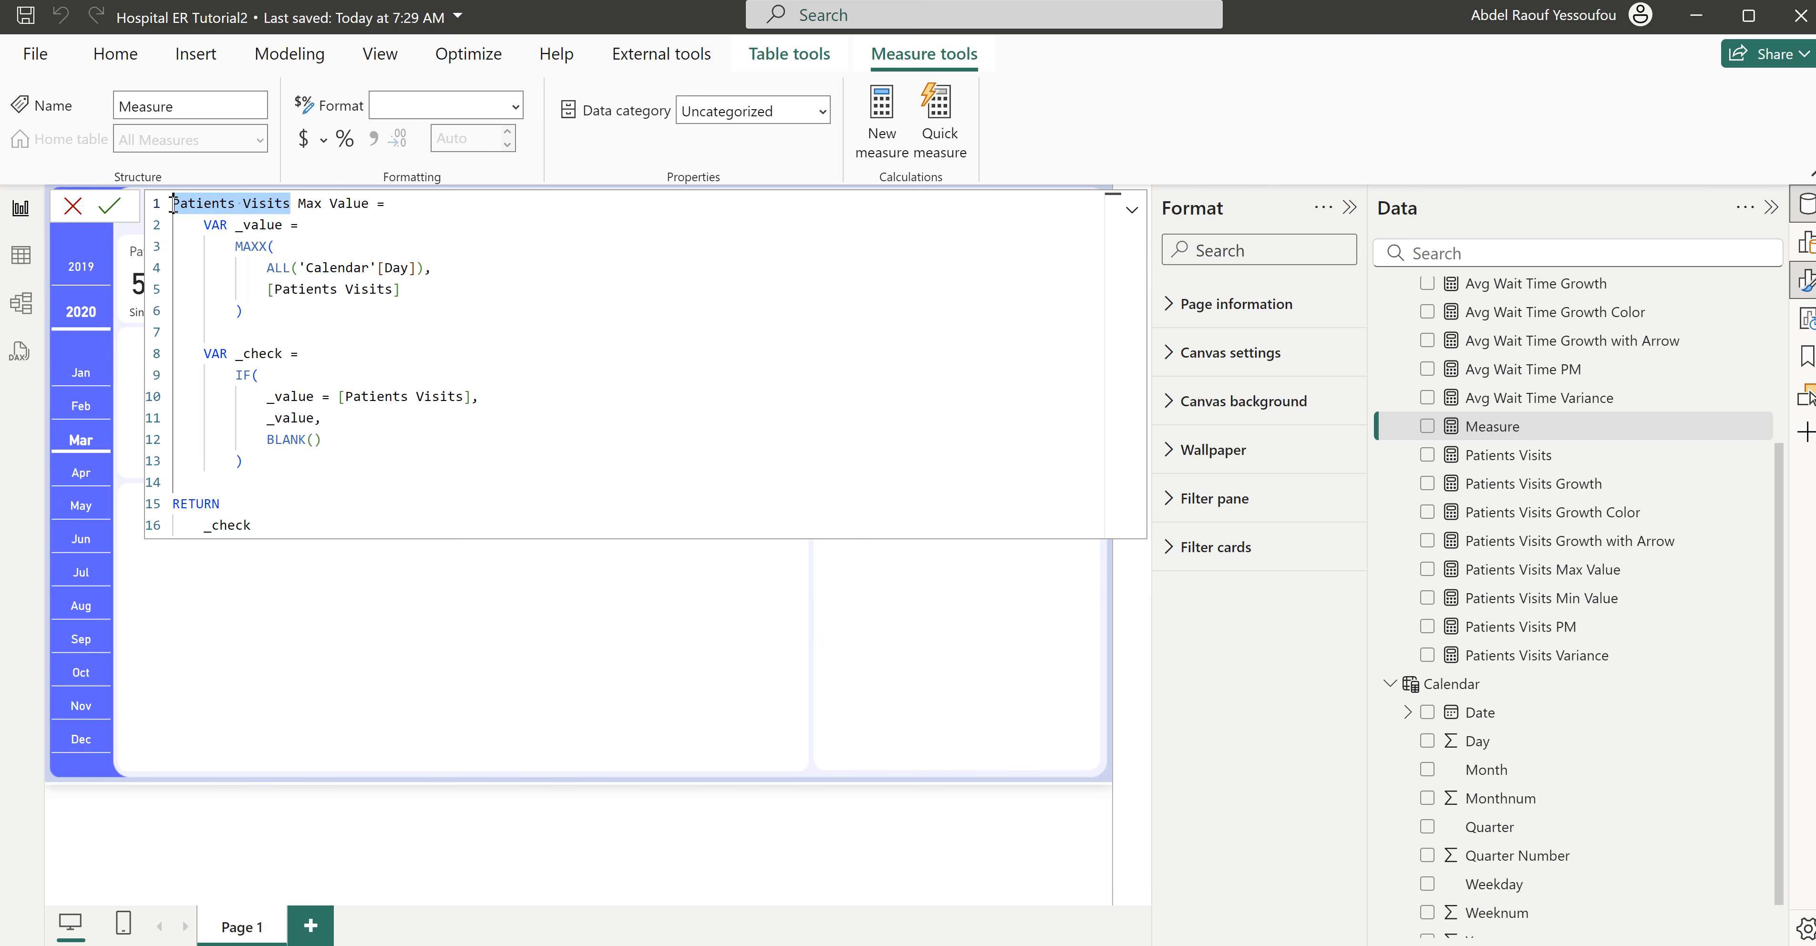
type("Avg Wait")
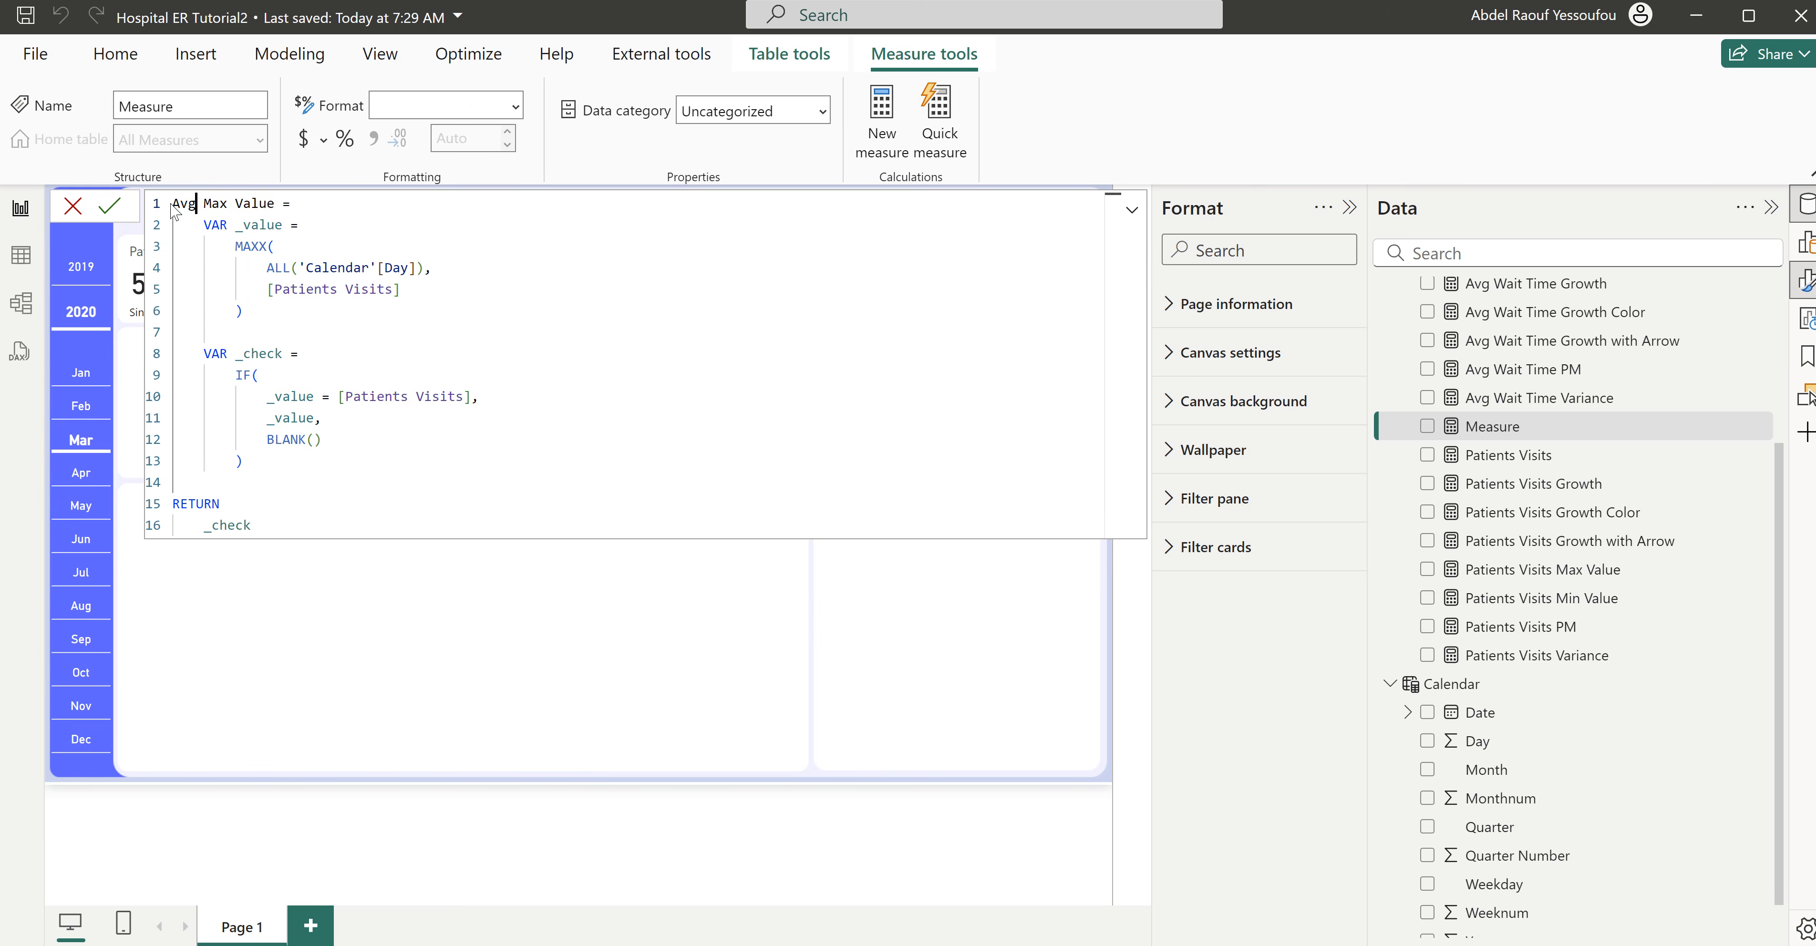
type(" Time")
left_click_drag(392, 289, 274, 290)
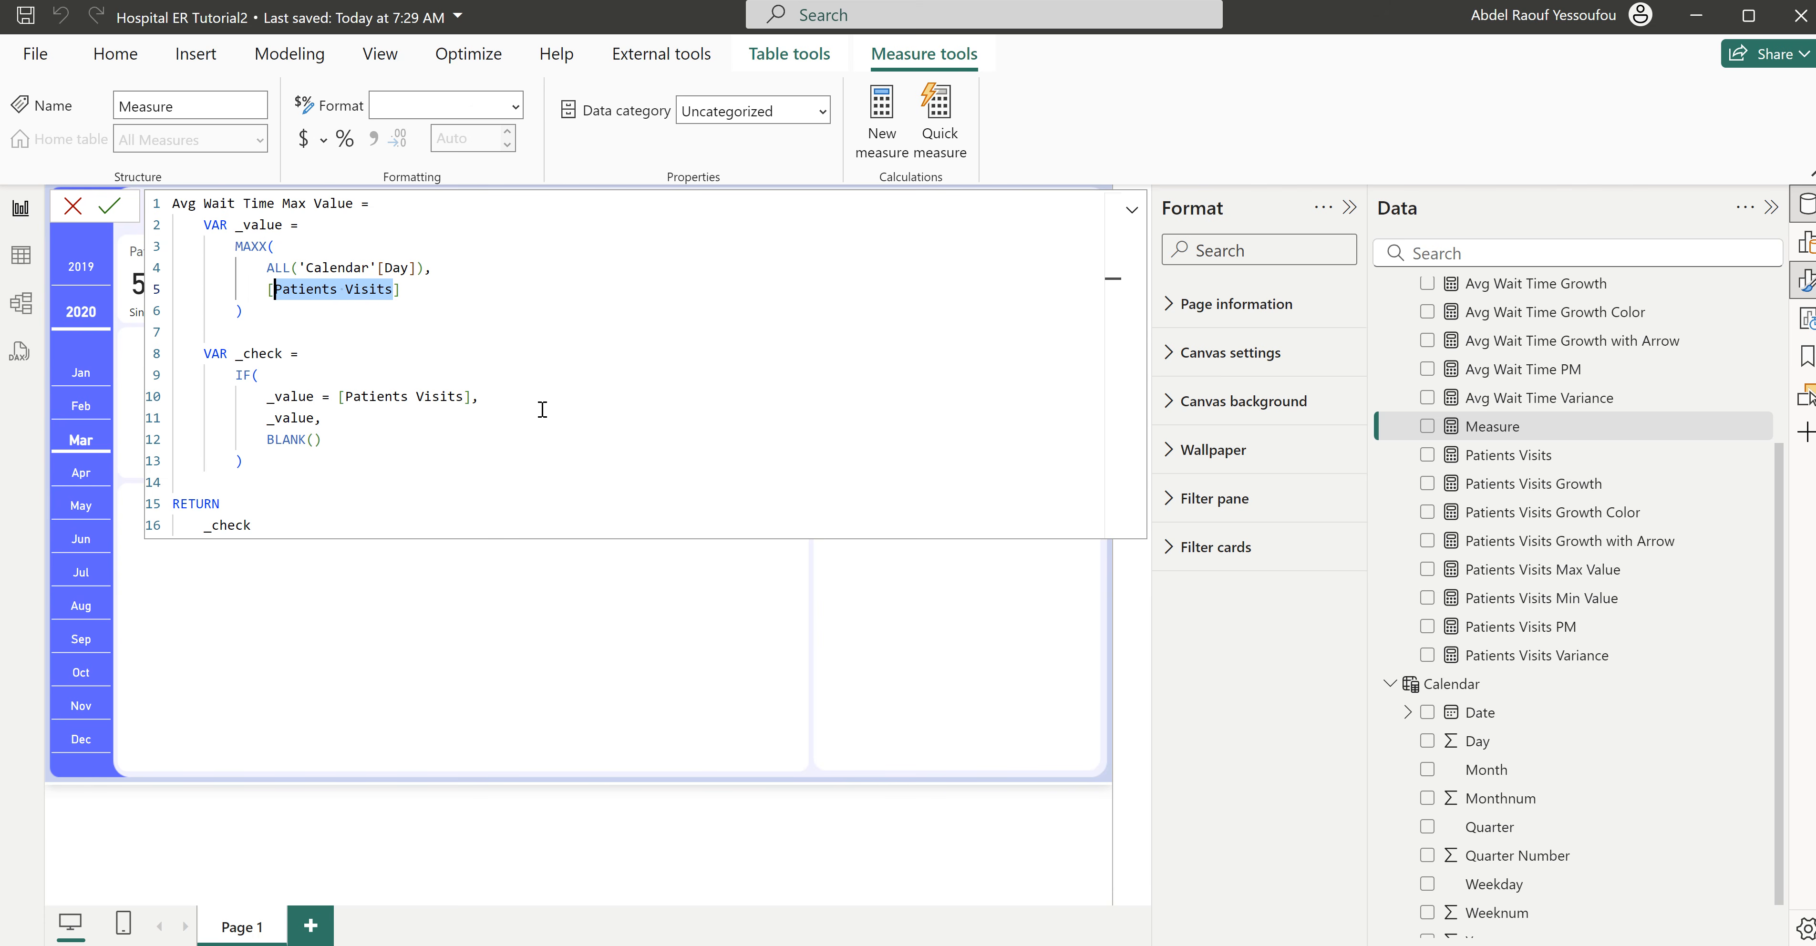
type("av")
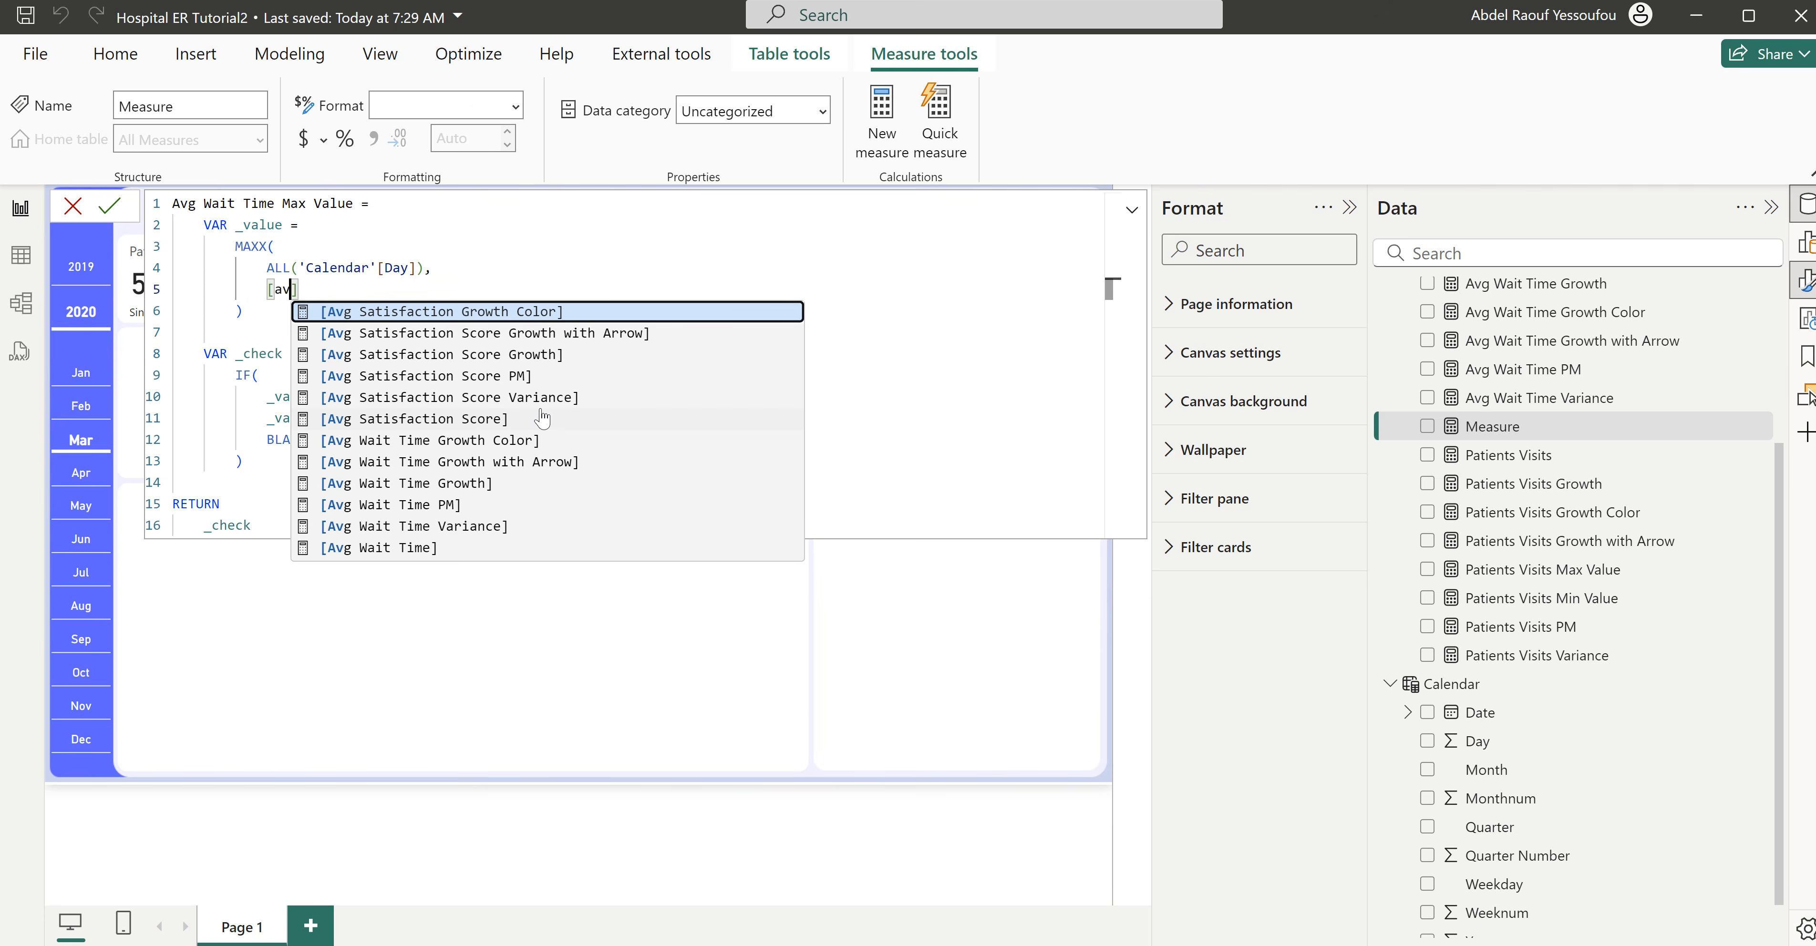
type("g w")
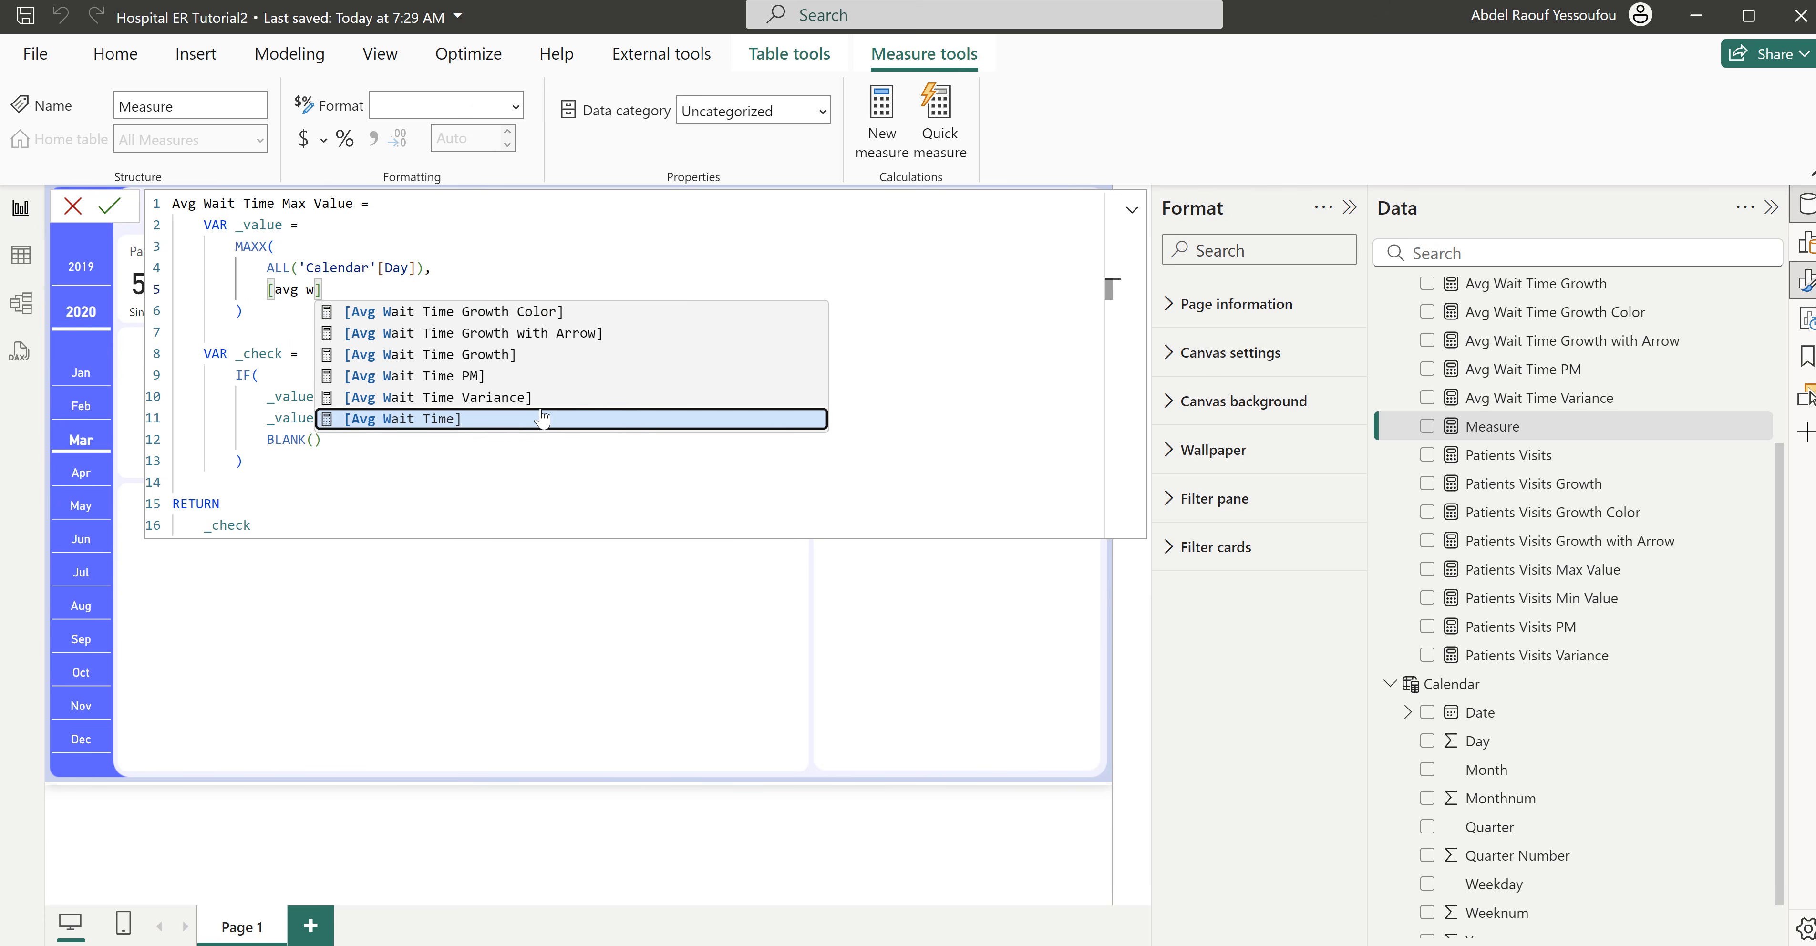
left_click(542, 419)
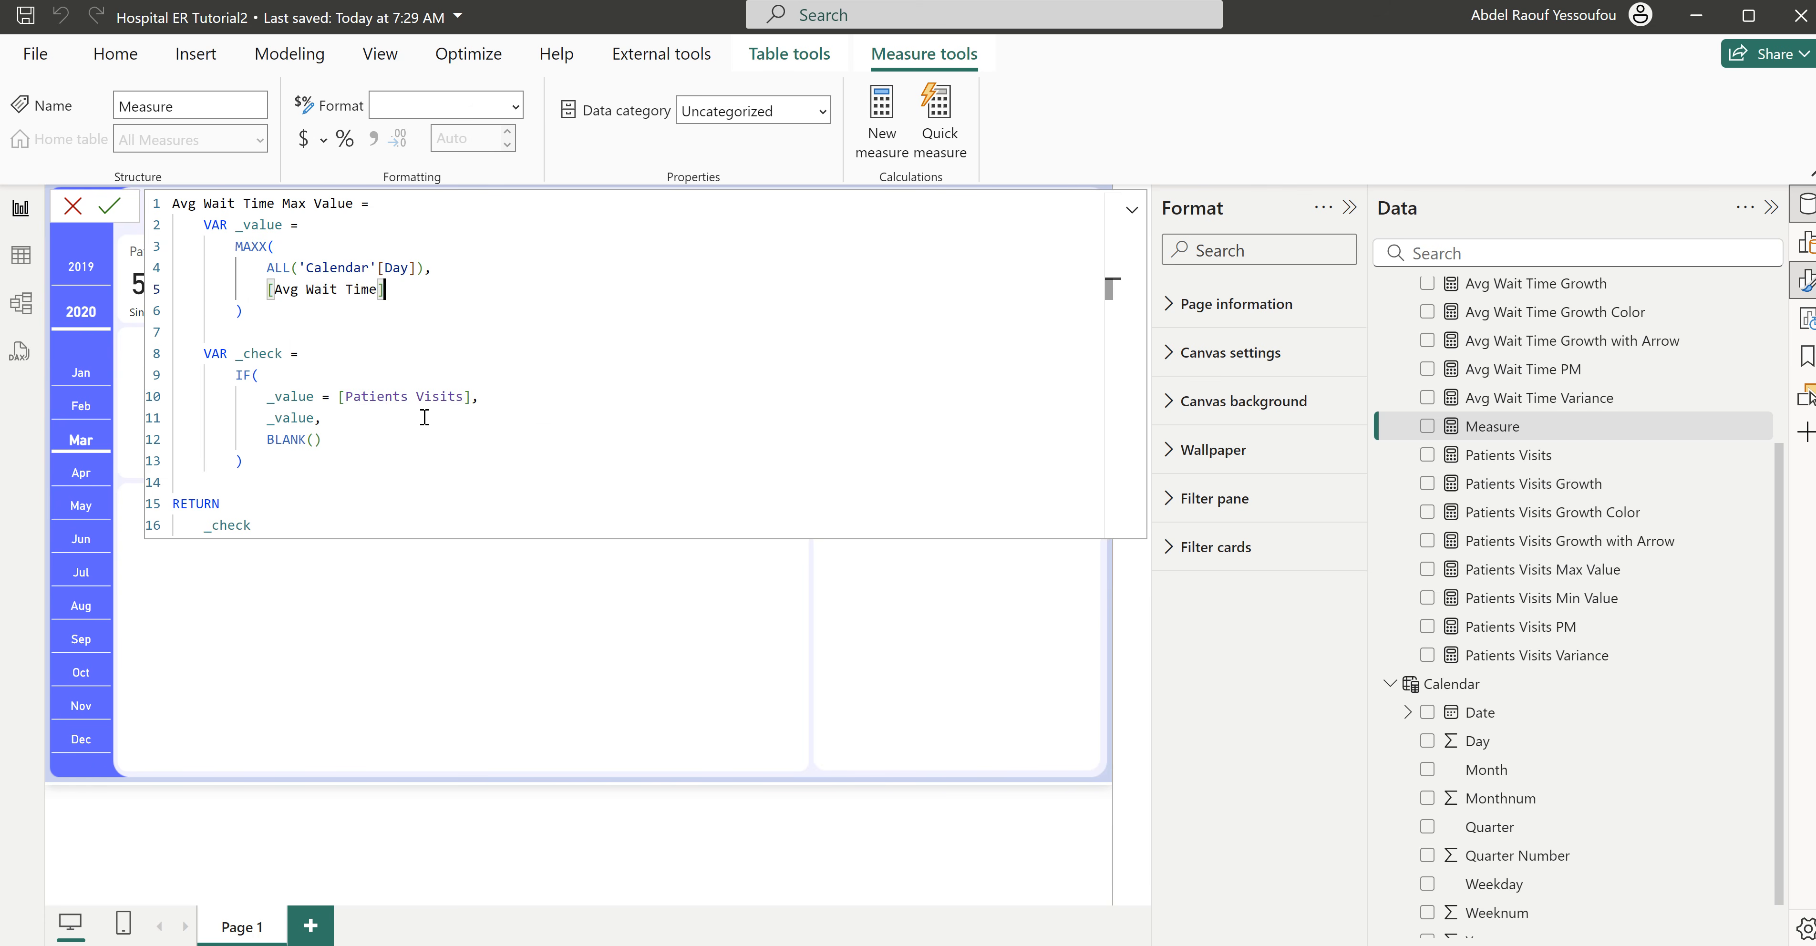
- Replace [Patients Visits] with [Avg Wait Time] in the IF condition and try to commit the formula
left_click(274, 289, "shift")
key("ctrl+c")
left_click_drag(463, 397, 346, 395)
key("ctrl+v")
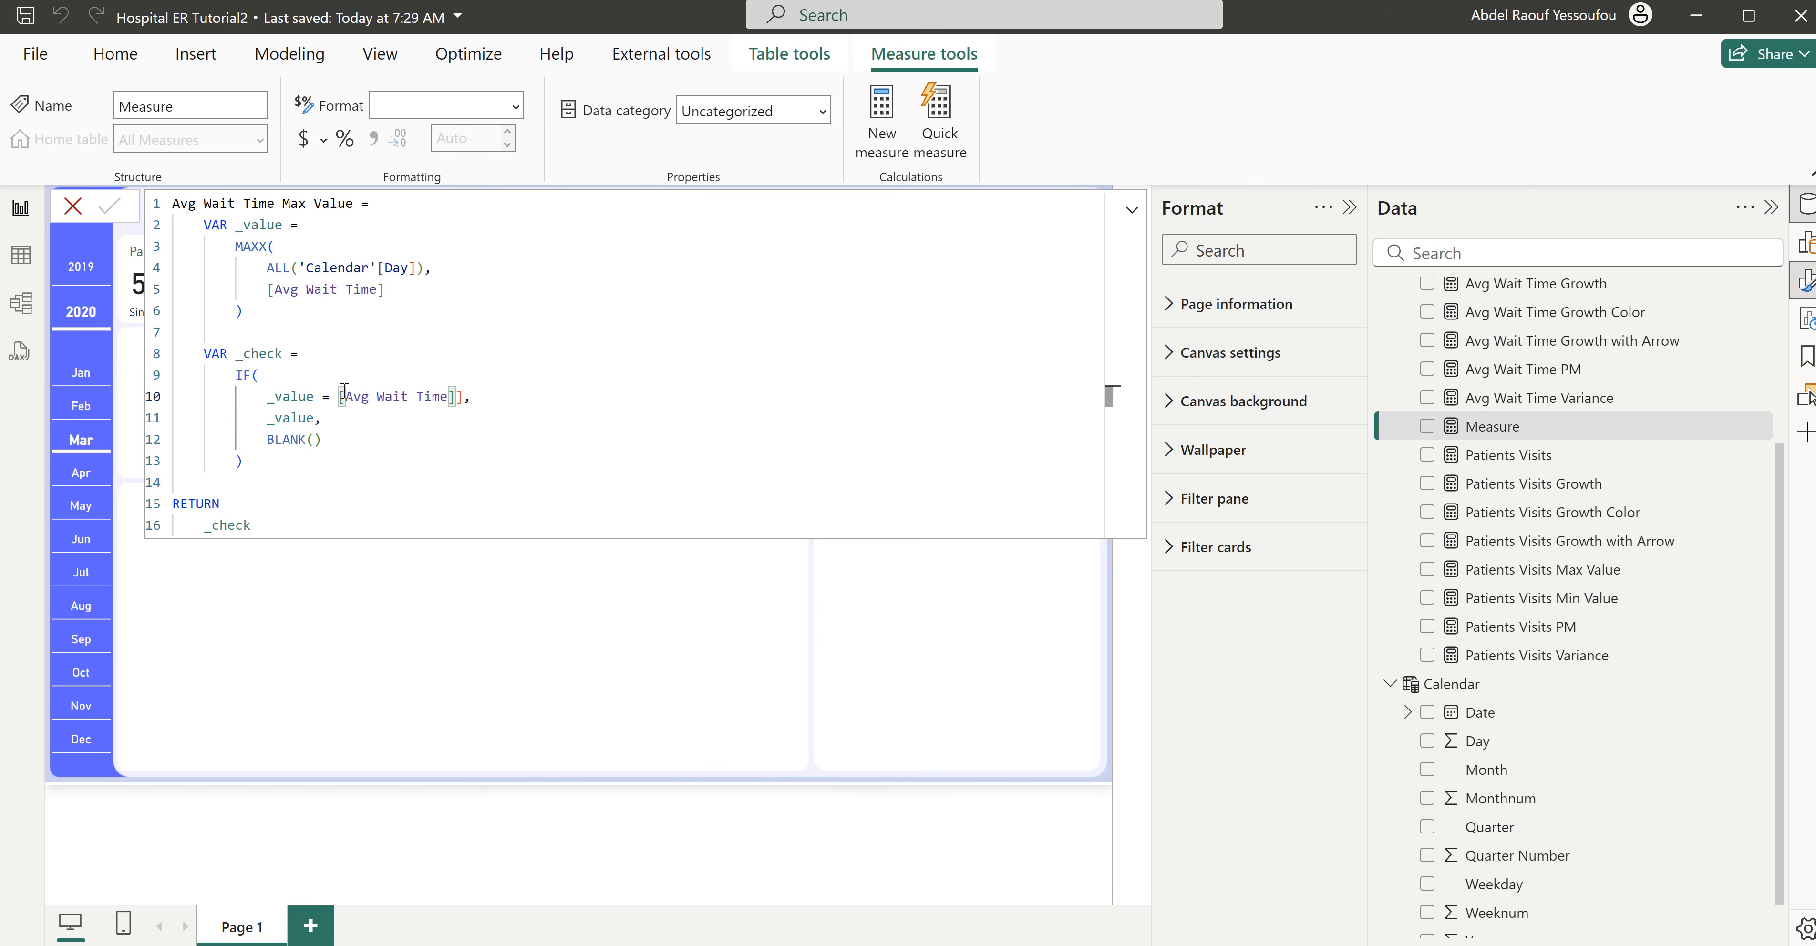
left_click(462, 396)
key("BackSpace")
key("Return")
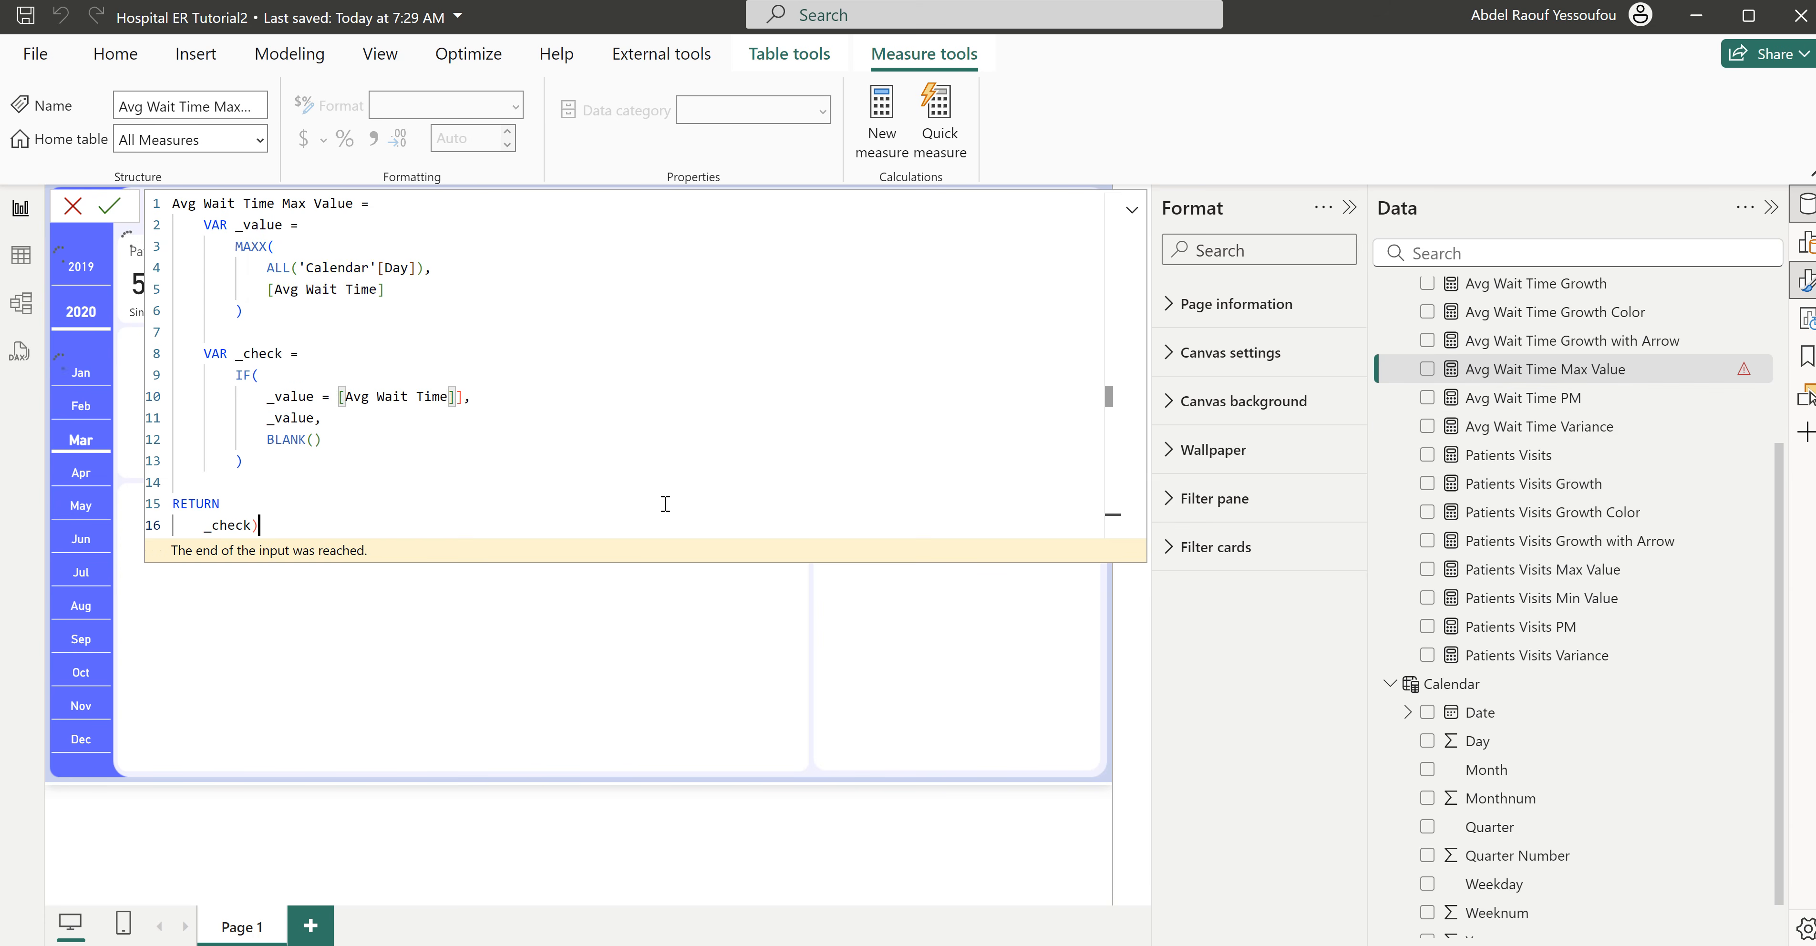
- Remove the extra bracket after [Avg Wait Time] in the IF condition and the stray character after _check
left_click(456, 397)
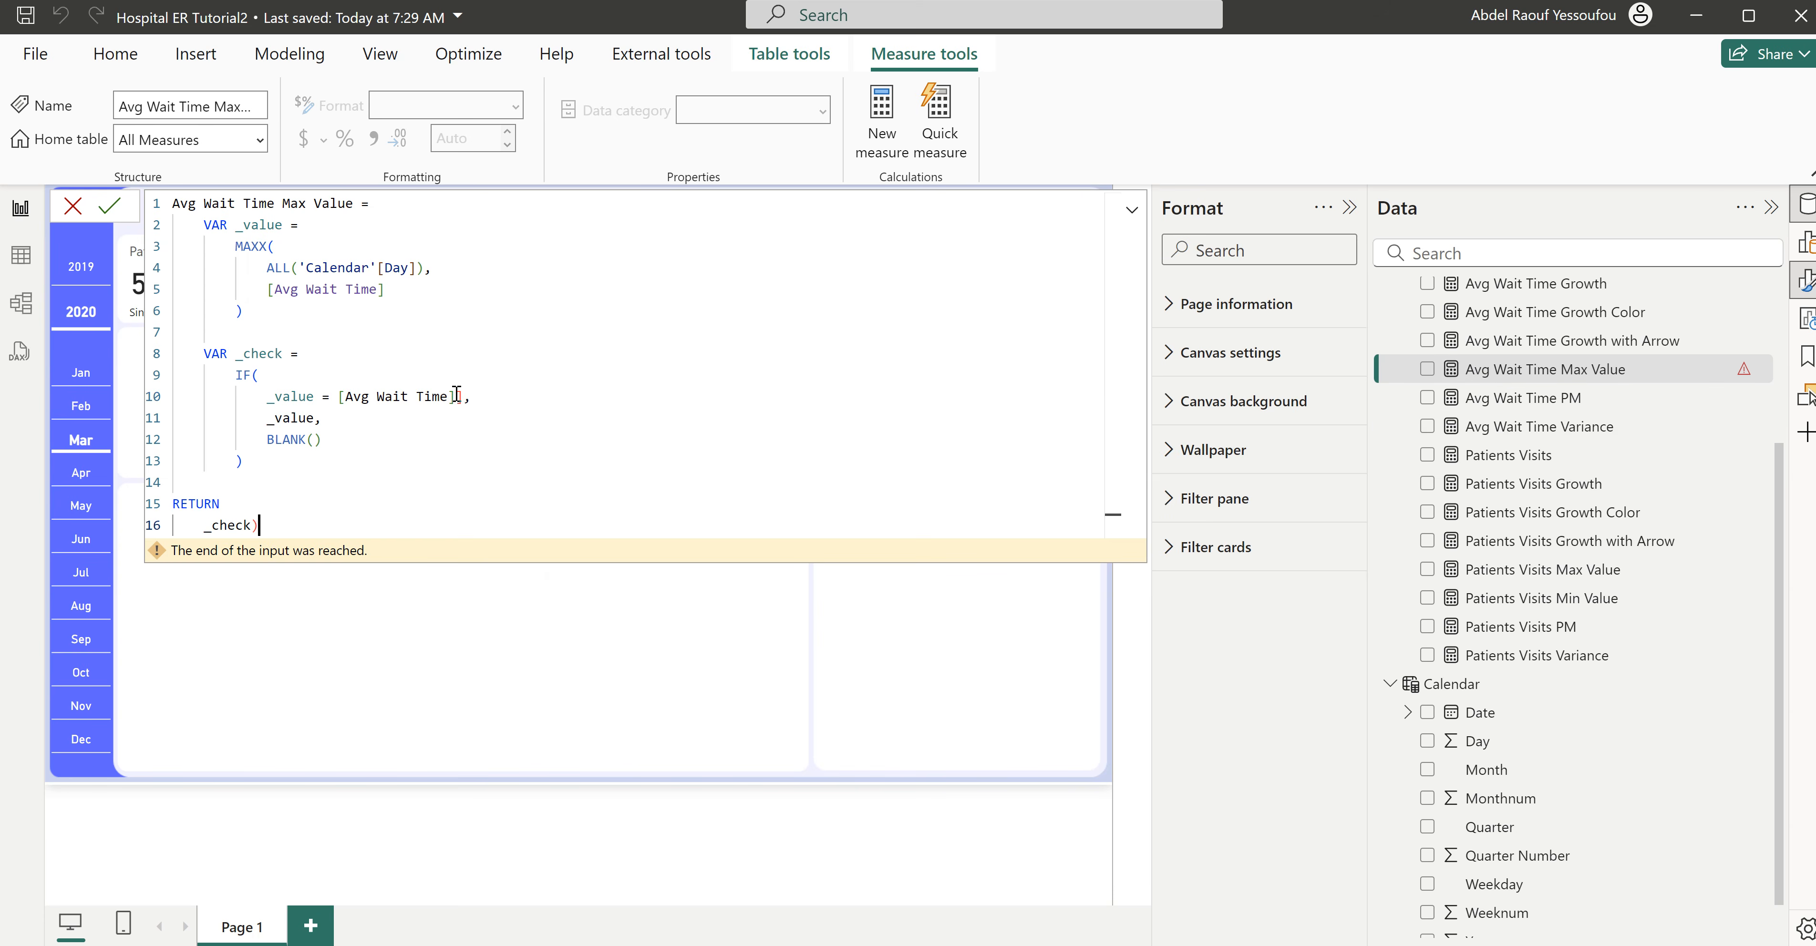
left_click(465, 311)
left_click(289, 526)
key("BackSpace")
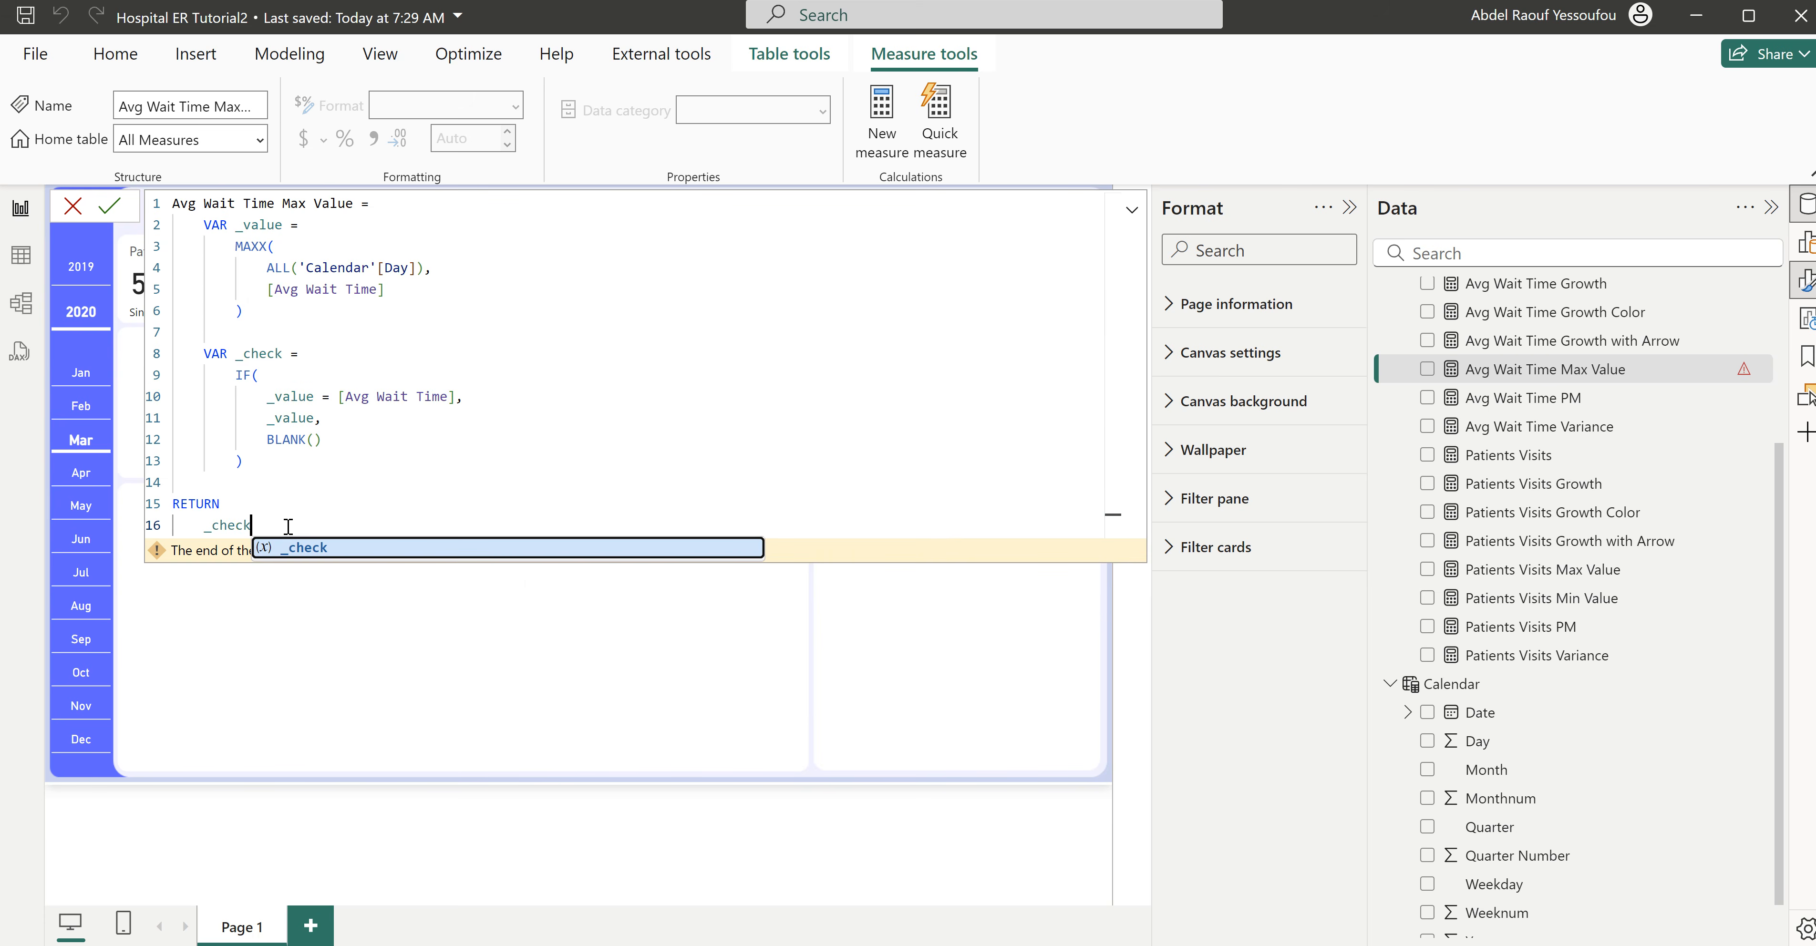
key("Escape")
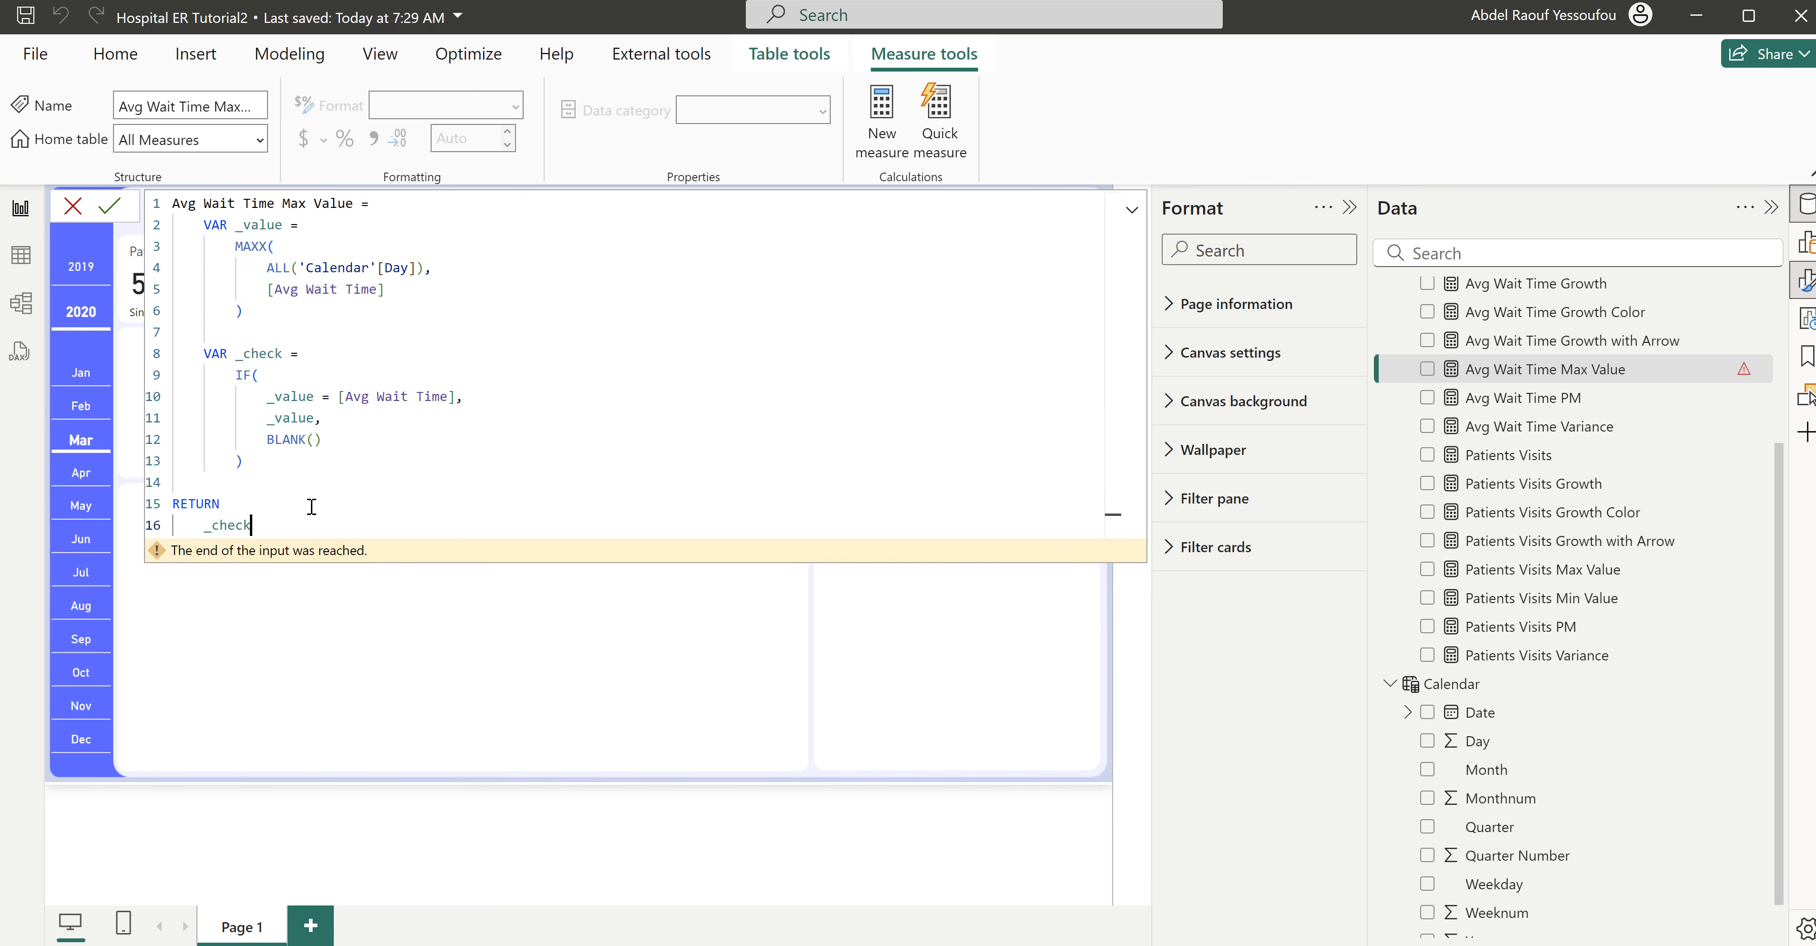
- Check the Avg Wait Time Max Value formula, copy it whole and commit the measure
left_click(317, 289)
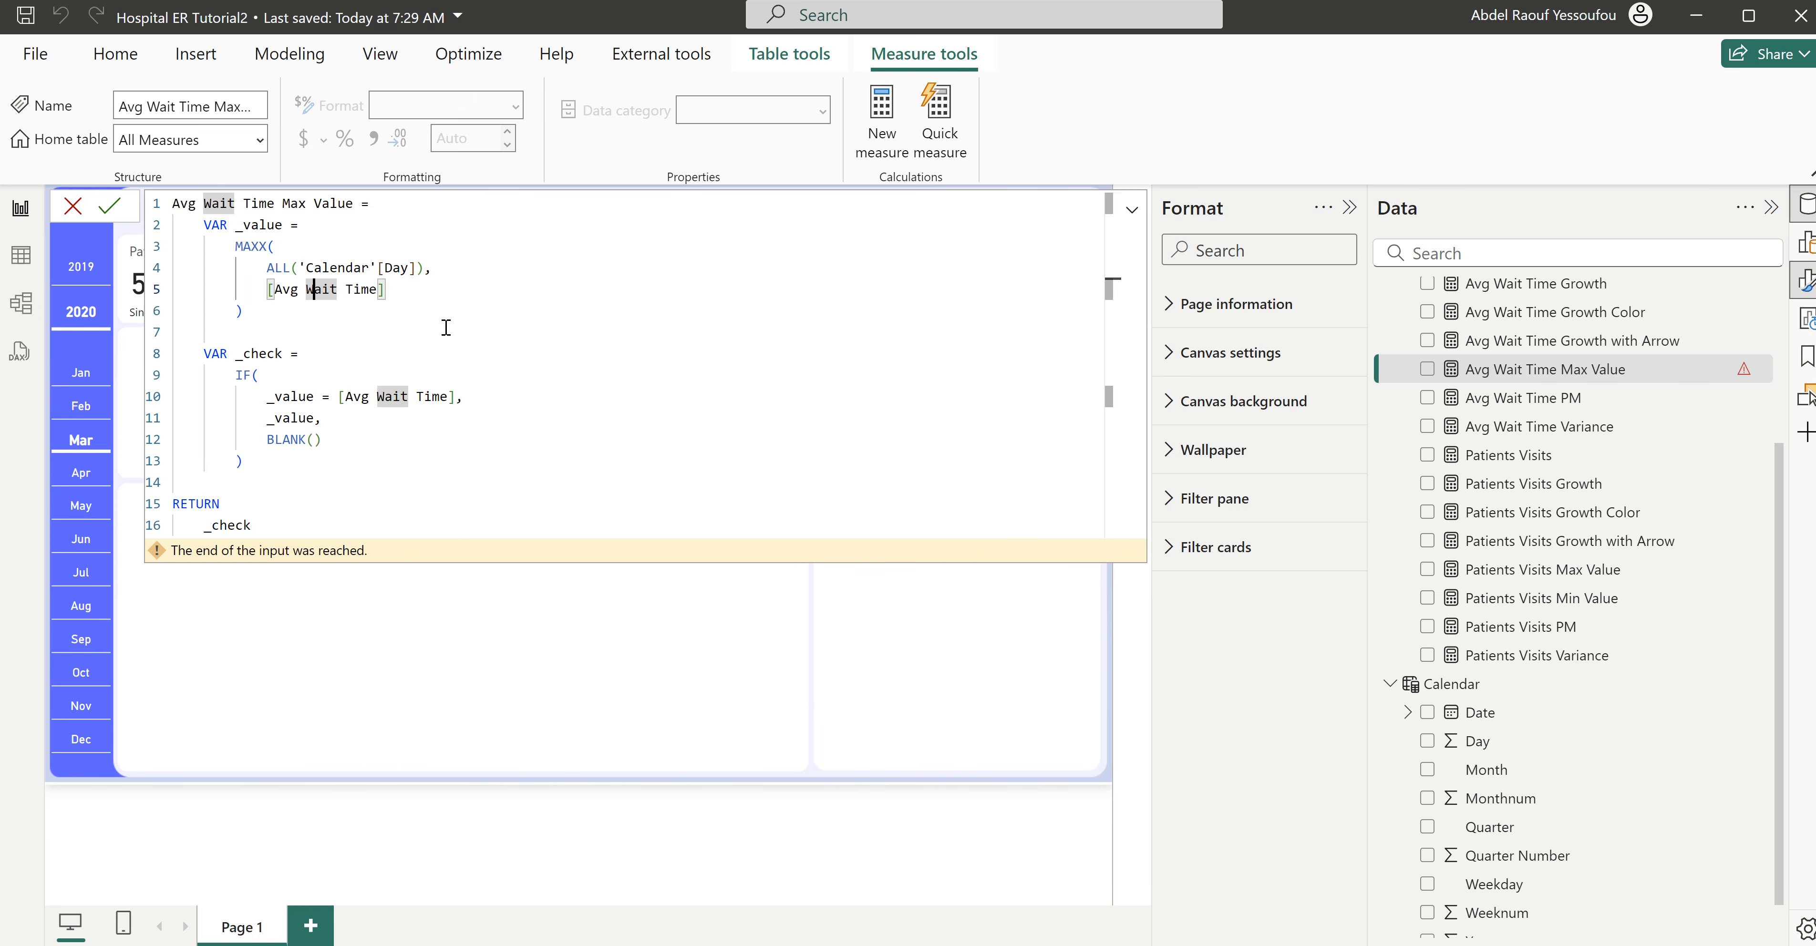
left_click_drag(270, 524, 159, 200)
key("ctrl+c")
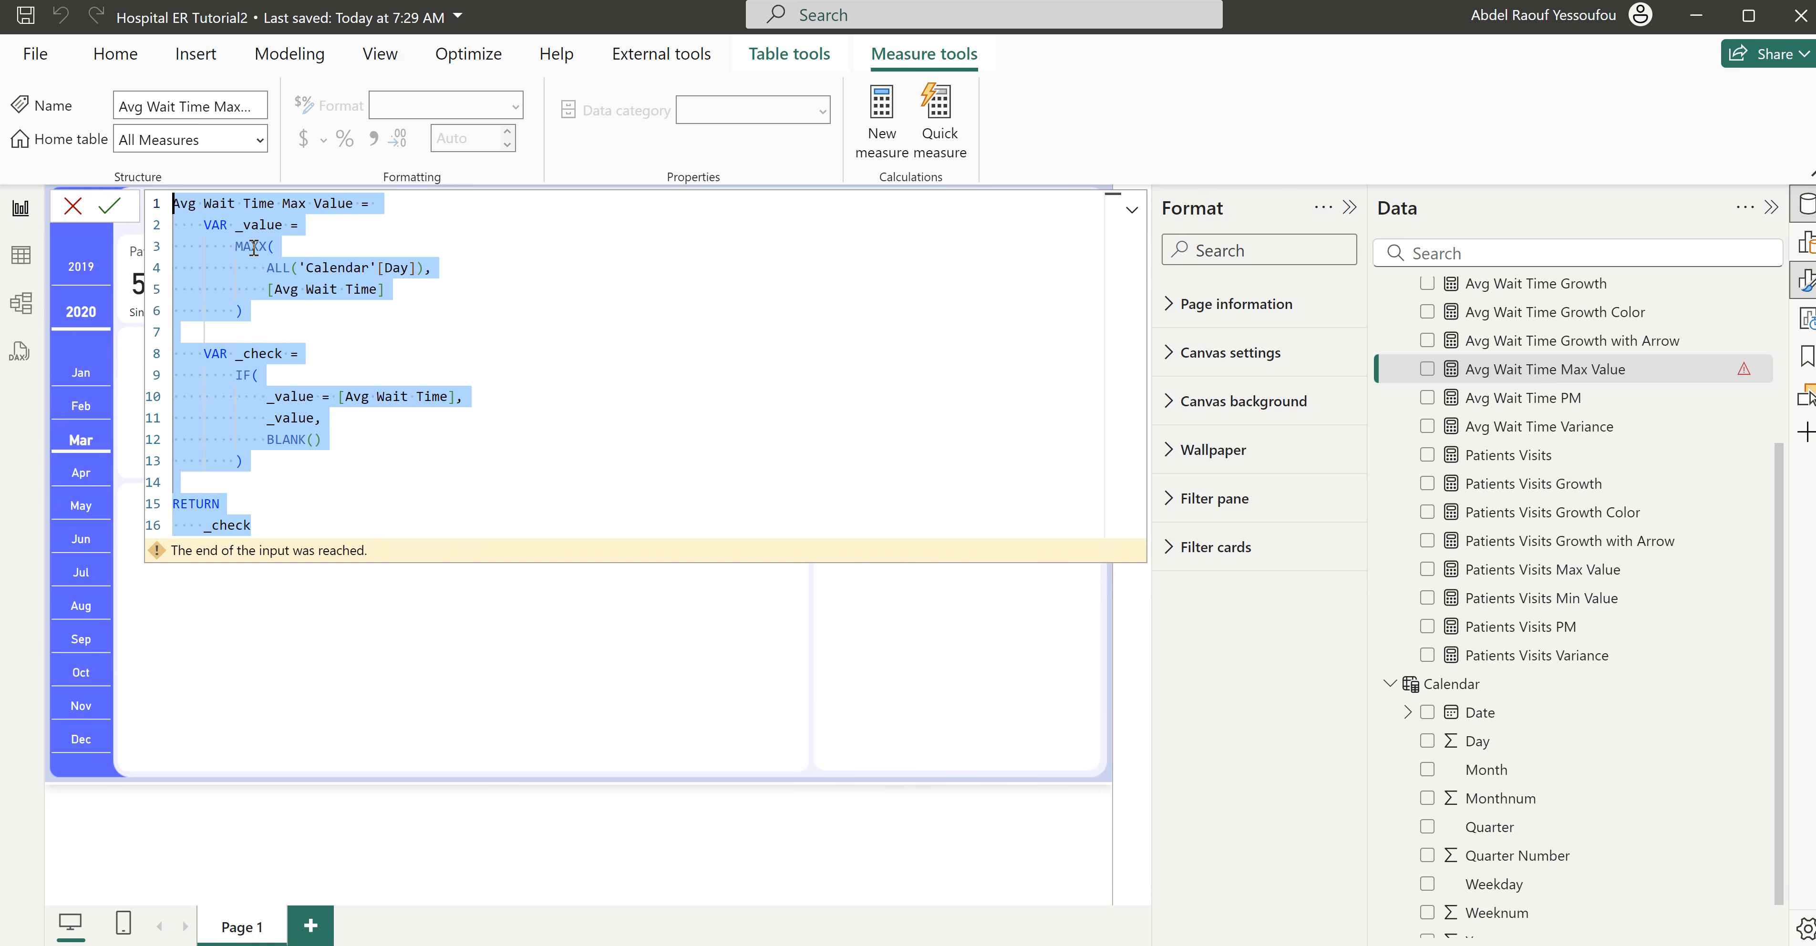
left_click(426, 345)
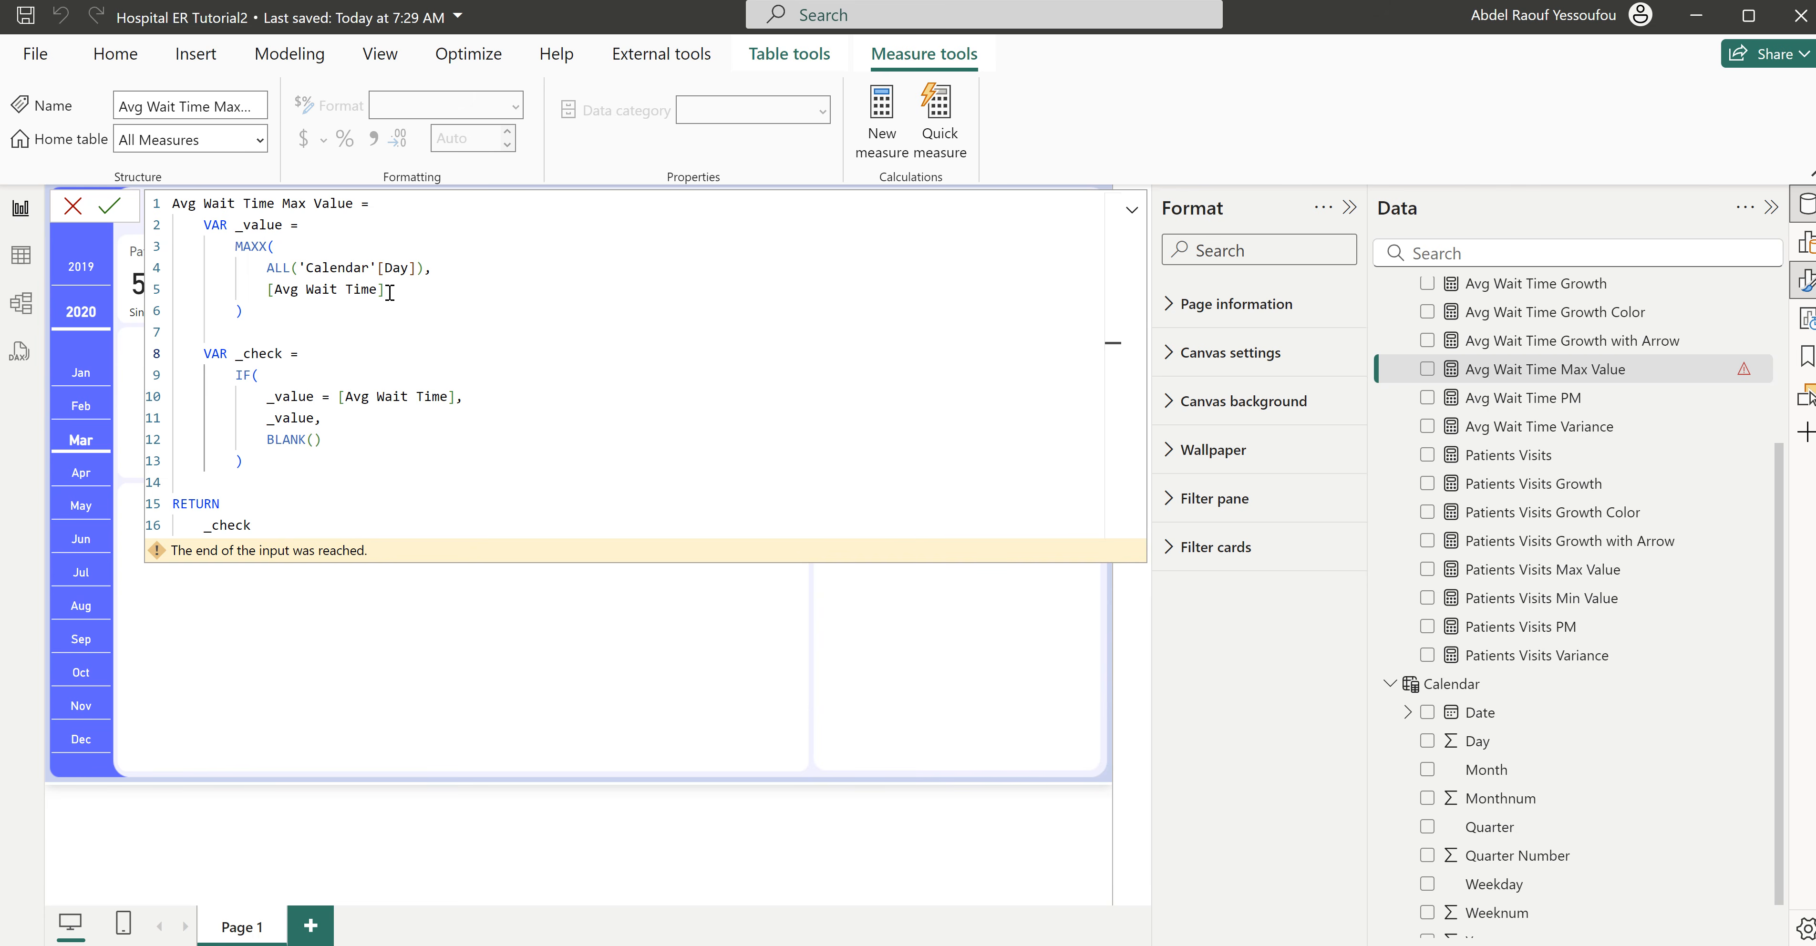
left_click(460, 399)
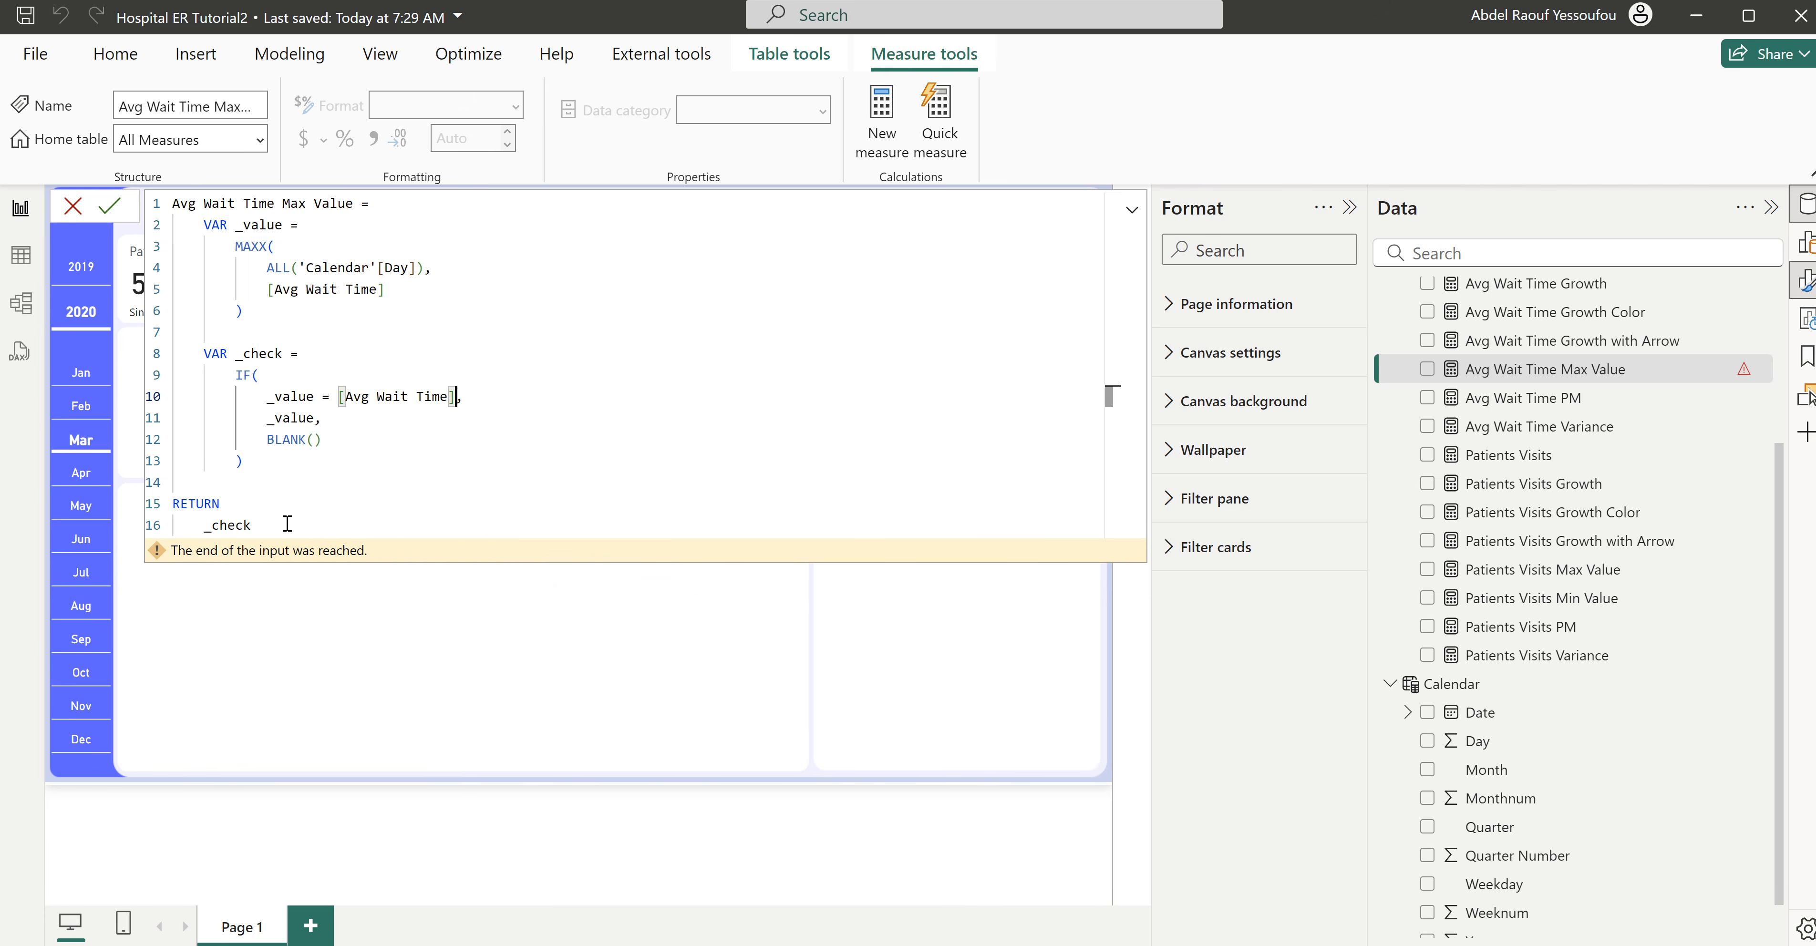
left_click(349, 454)
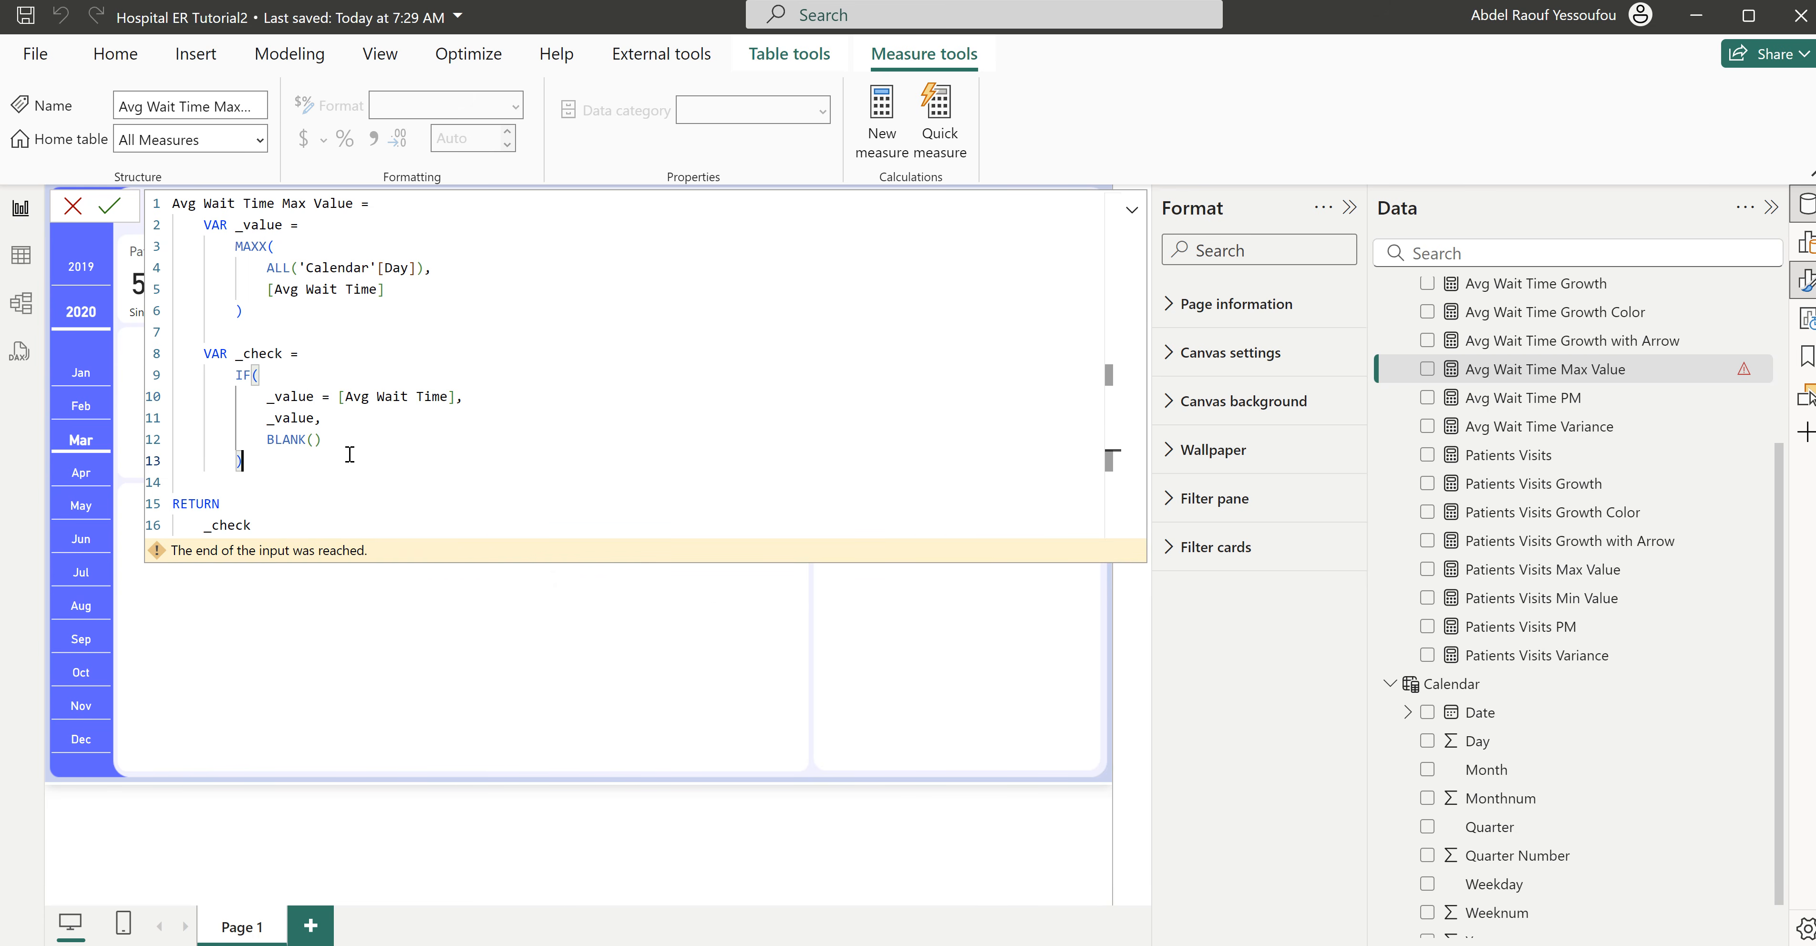
left_click(110, 208)
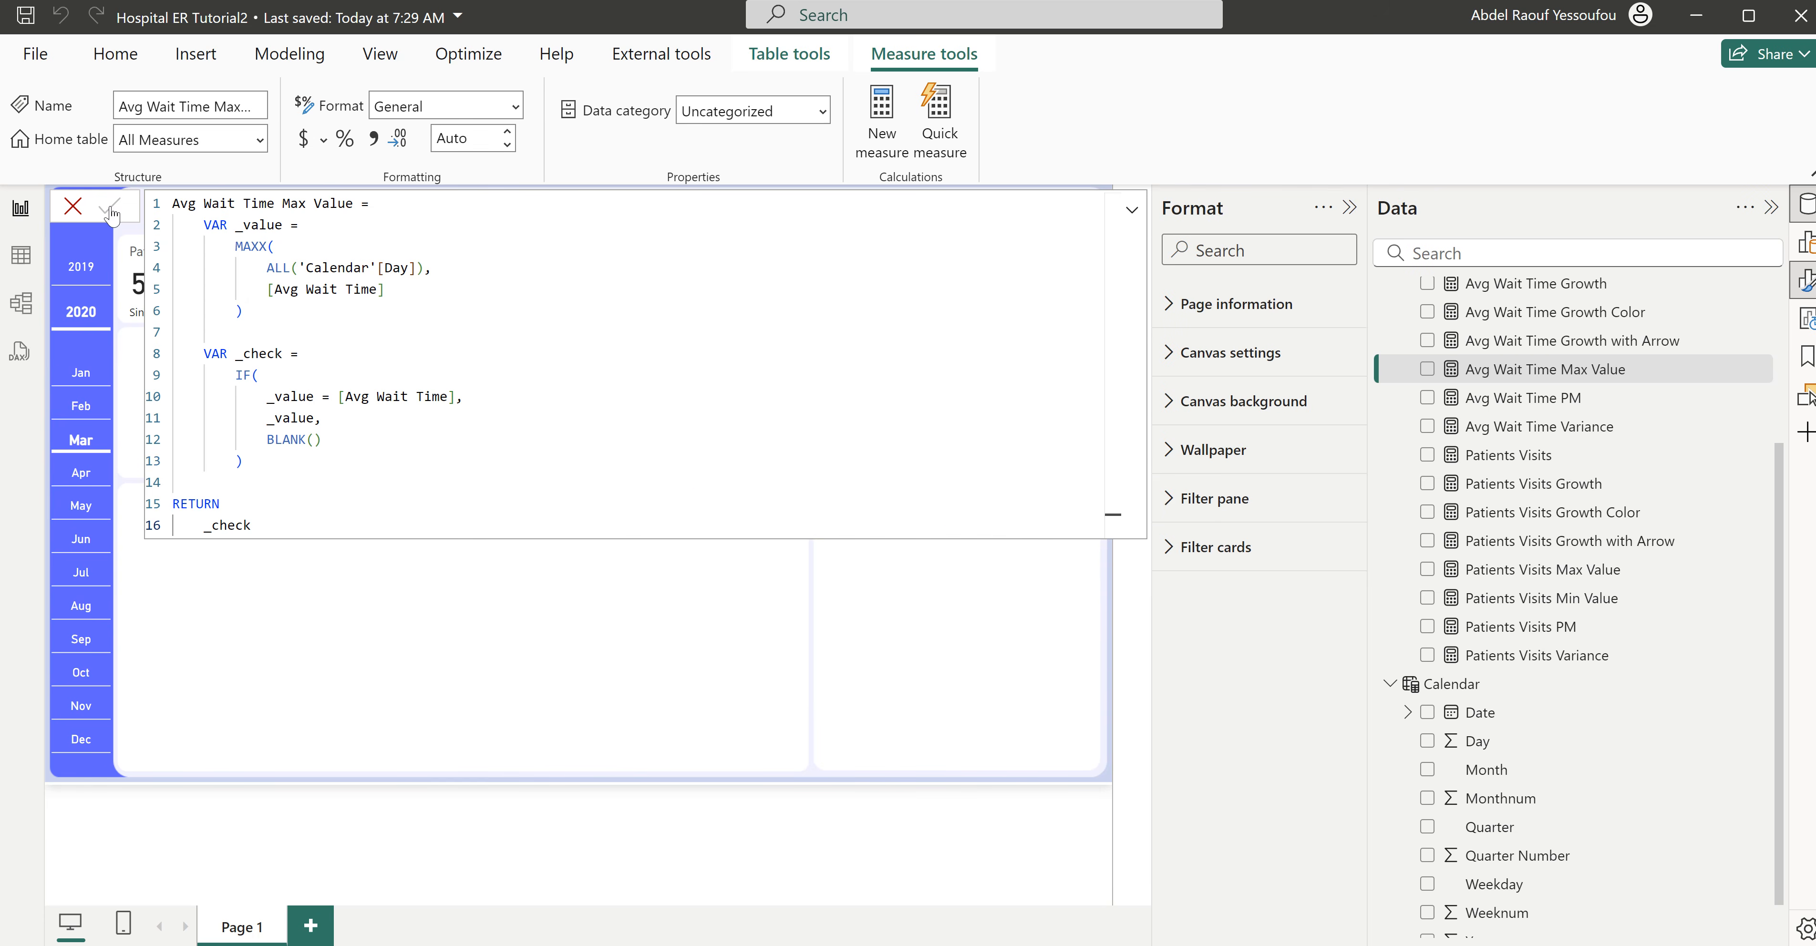
- Paste the Avg Wait Time Max Value formula into a new measure and rename it Avg Satisfaction Score Max Value
left_click(881, 116)
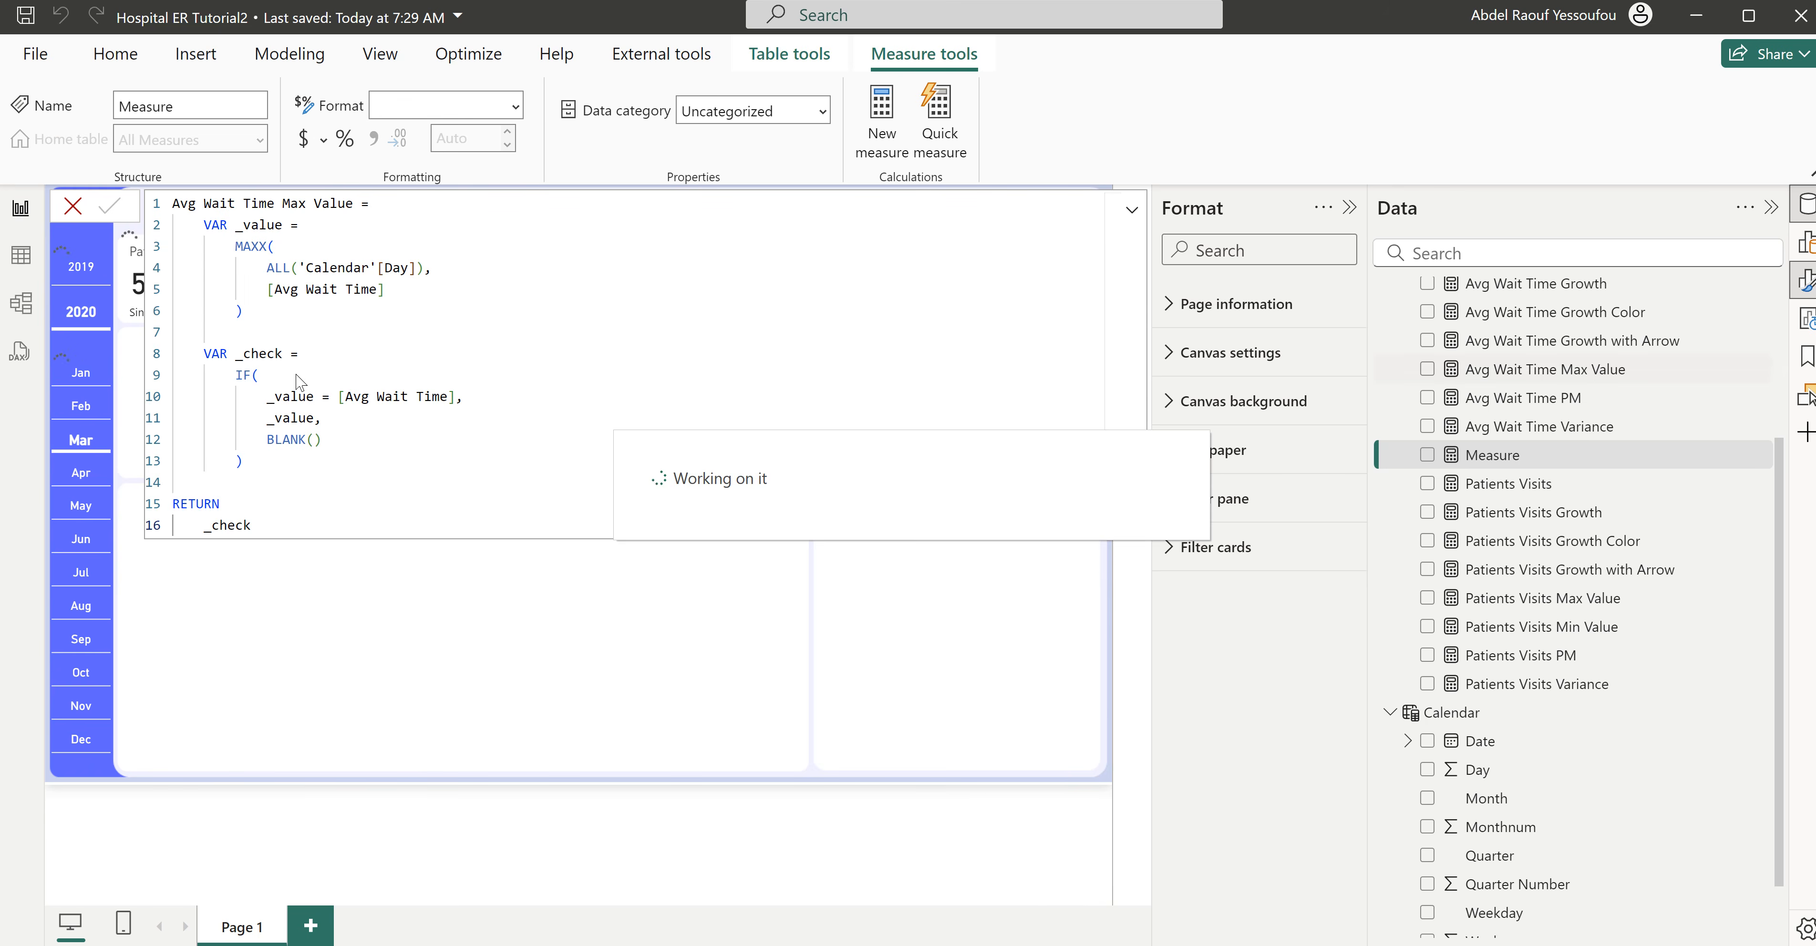
key("ctrl+v")
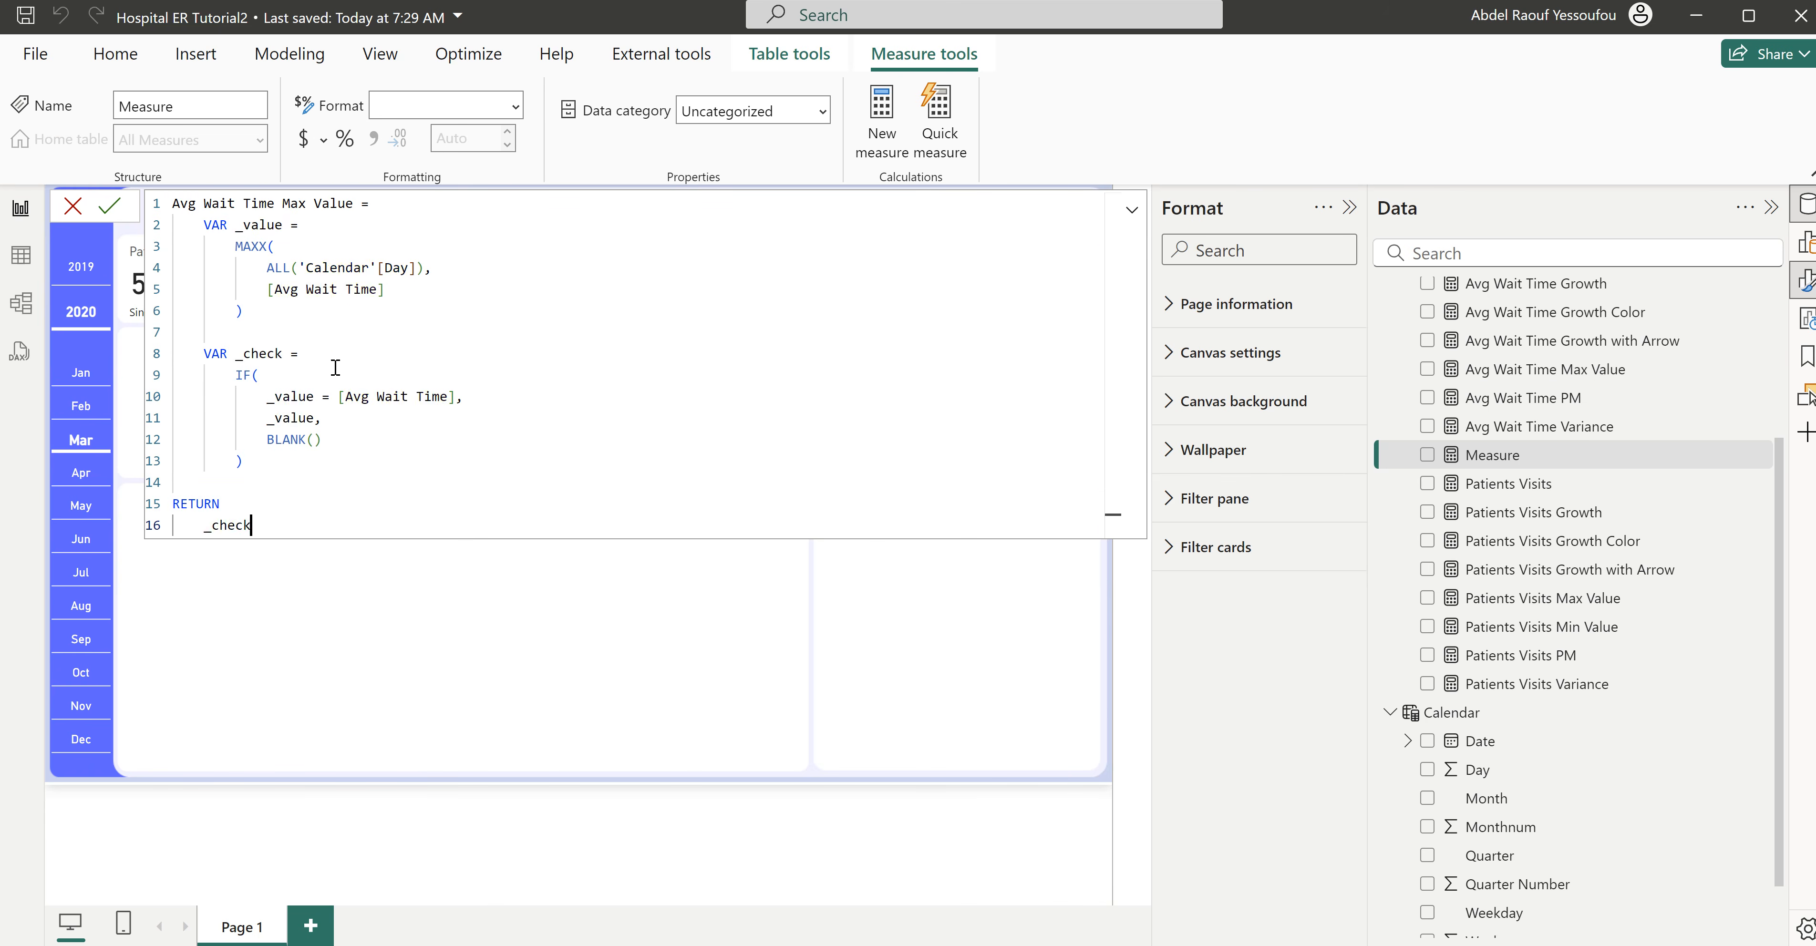
left_click_drag(274, 203, 206, 203)
type("Satisfaction Scorte")
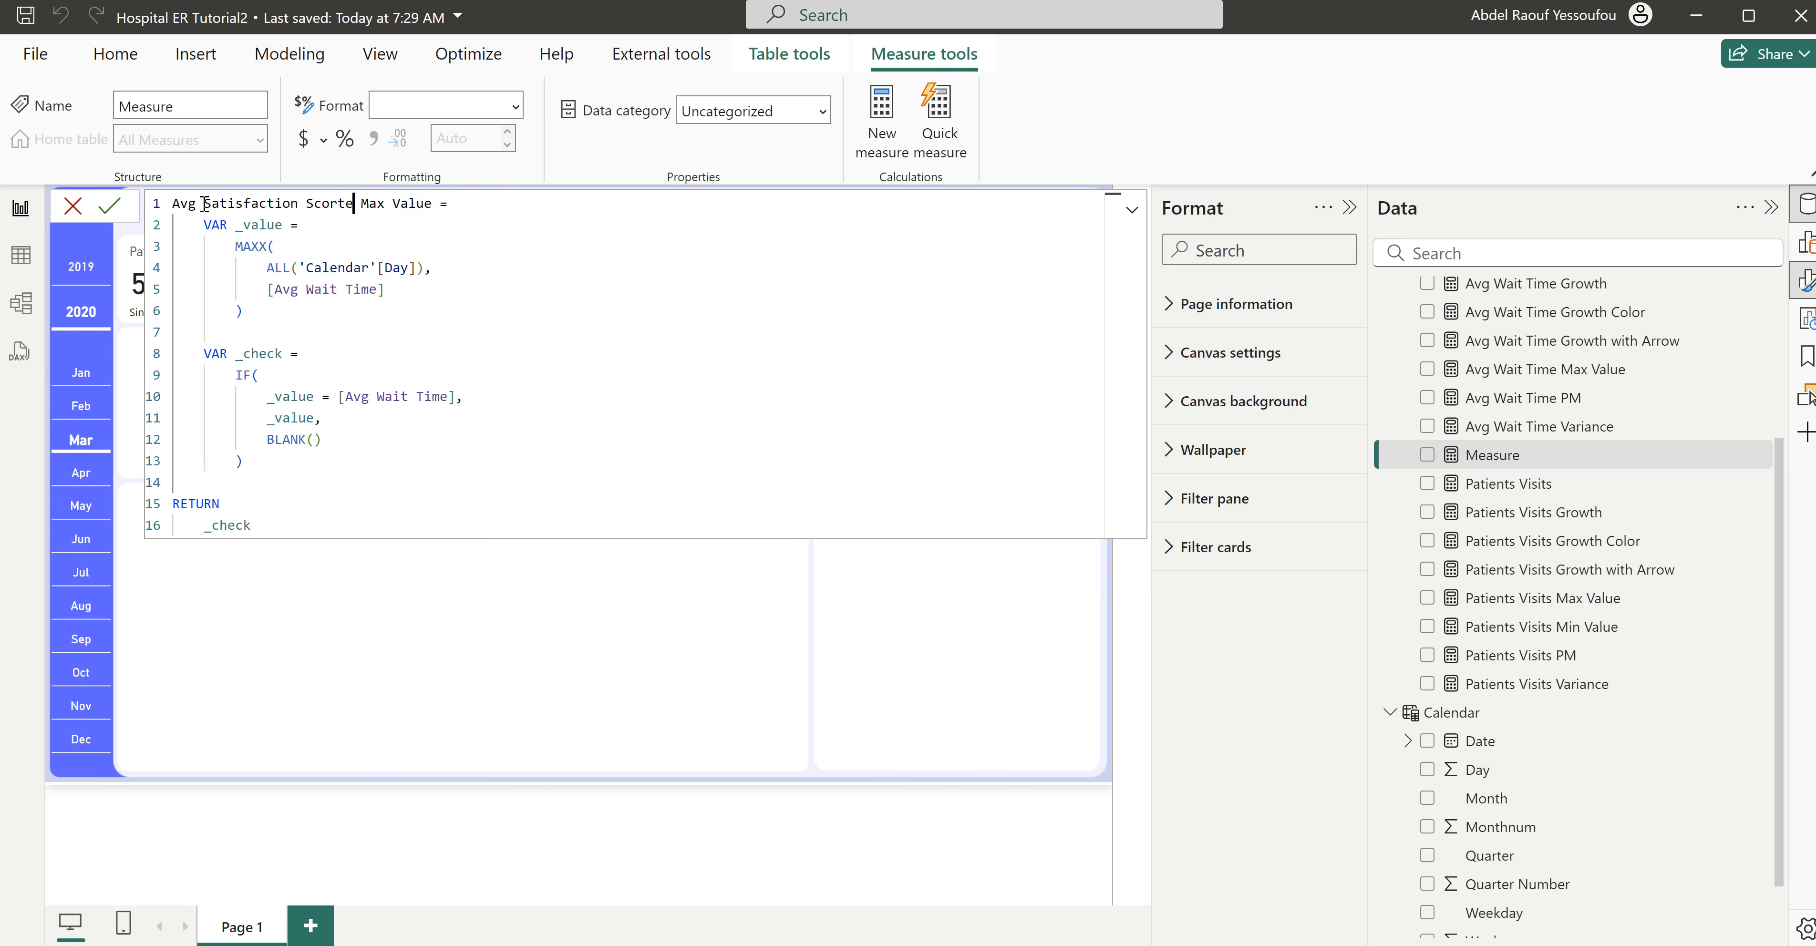
key("BackSpace")
key("BackSpace")
type("e")
- Replace both [Avg Wait Time] references in the Avg Satisfaction Score Max Value formula with [Avg Satisfaction Score] and commit the measure
left_click_drag(379, 290, 276, 289)
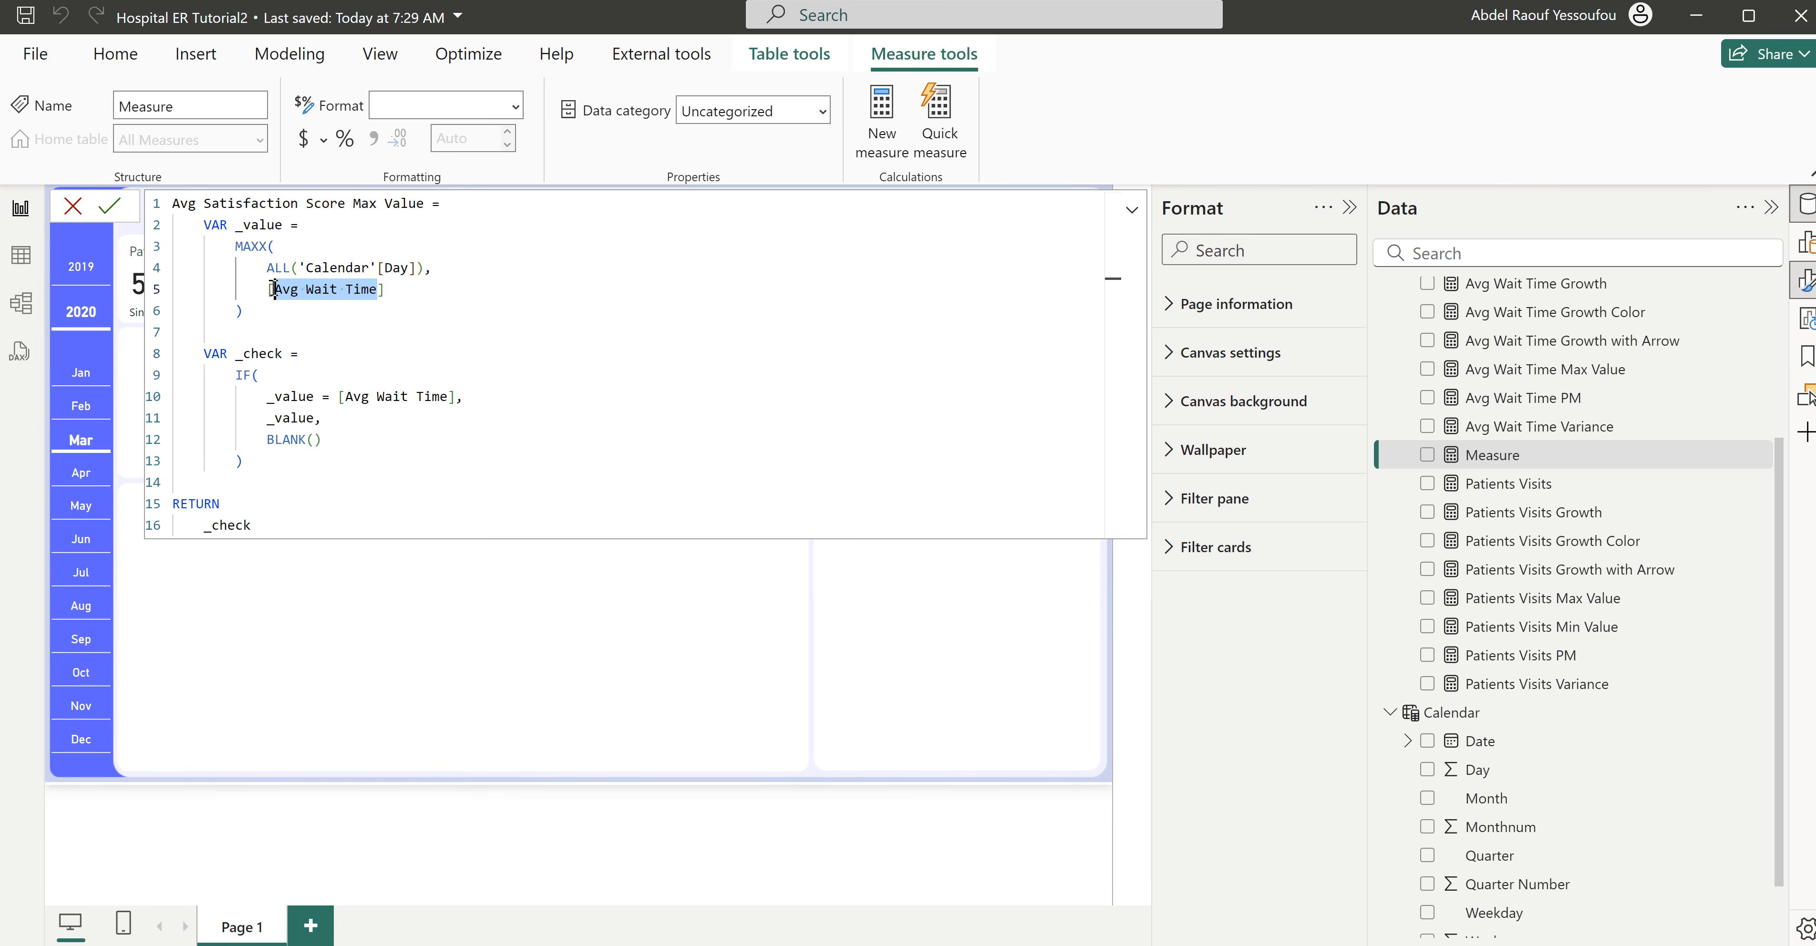
key("ctrl+d")
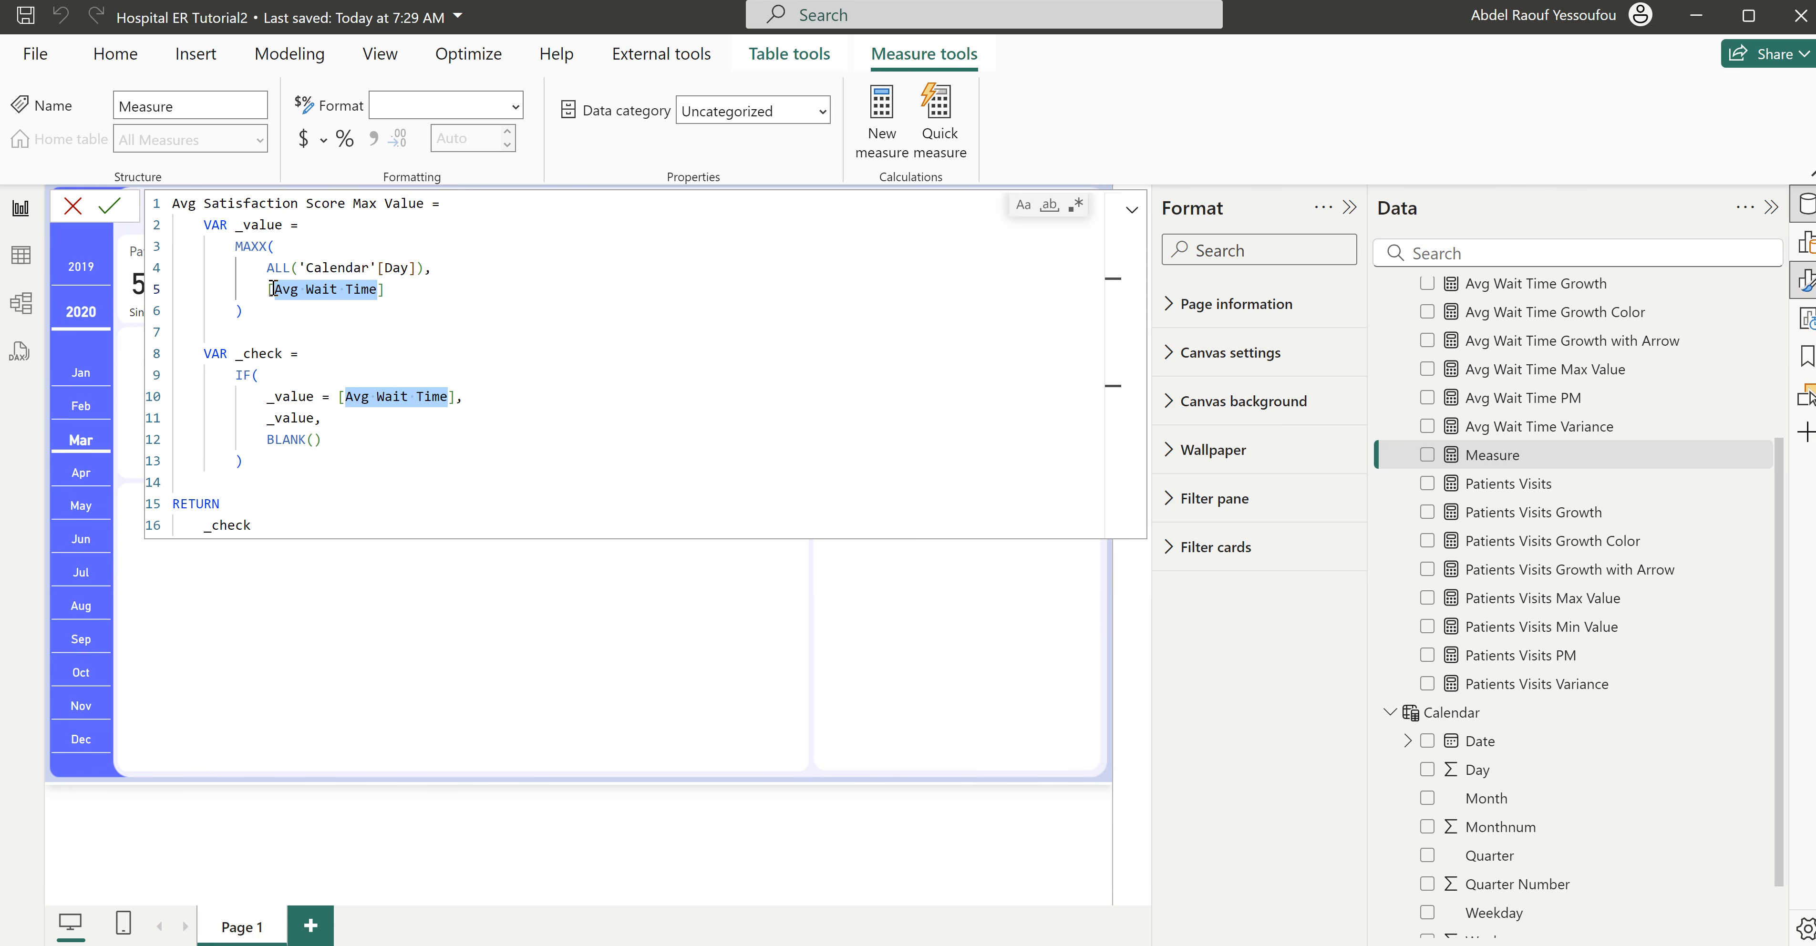
type("A")
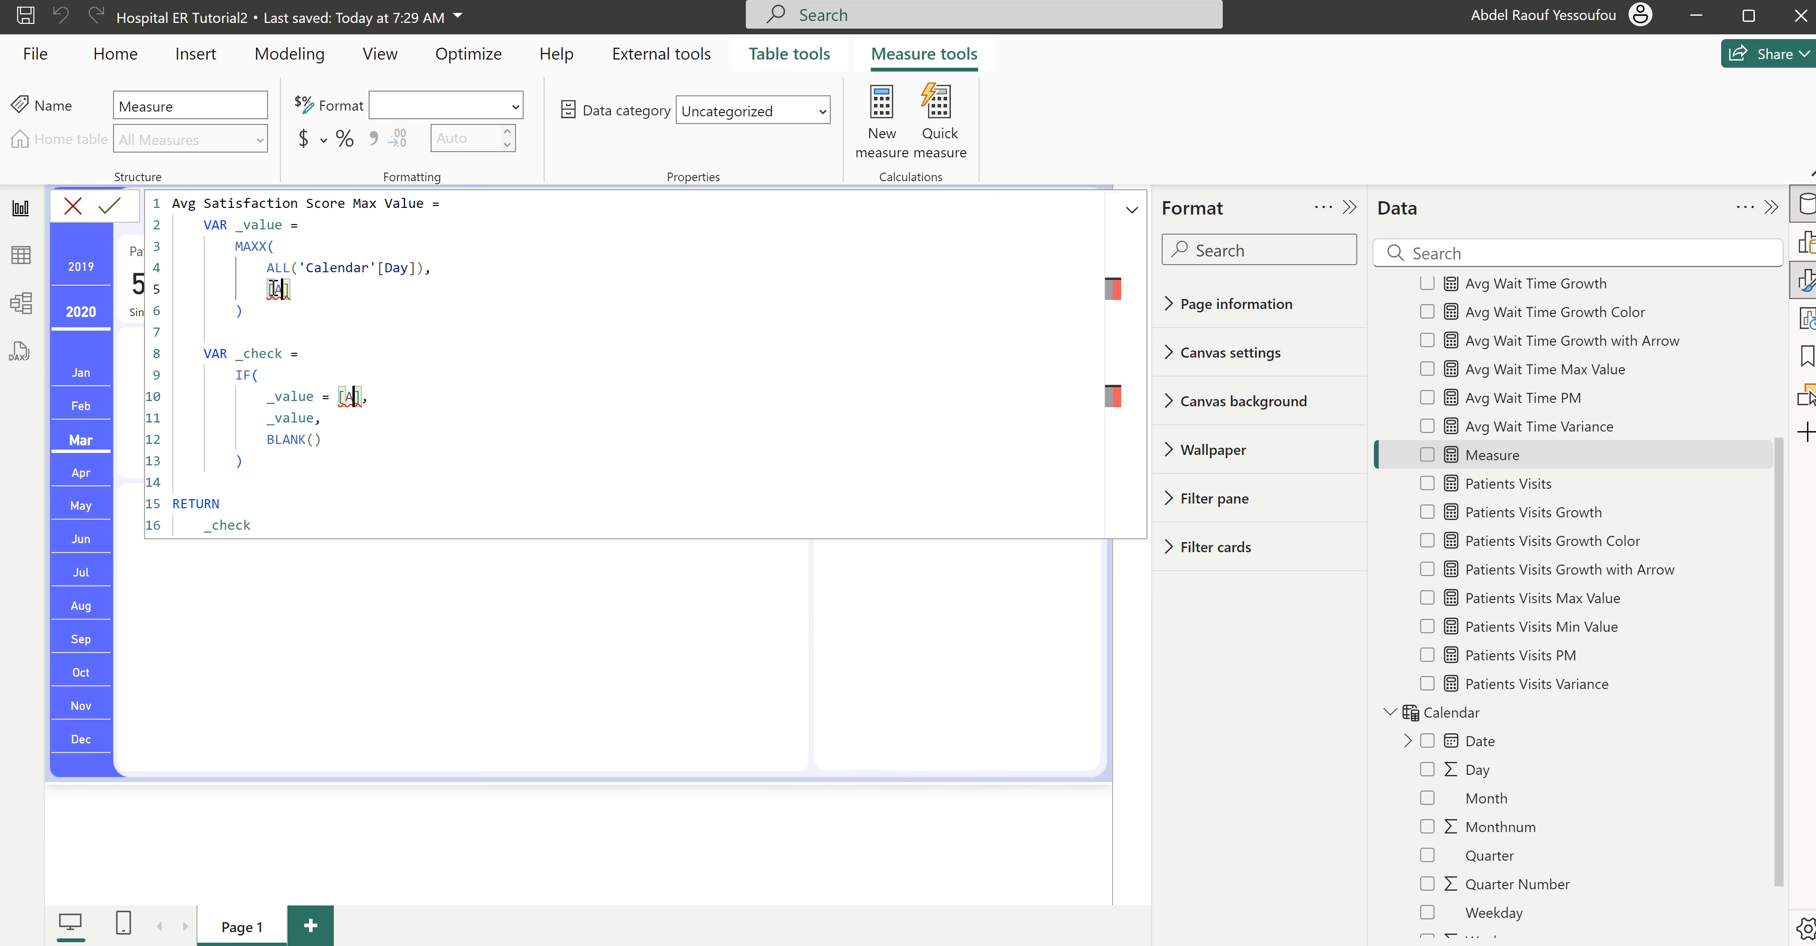
type("vg")
type(" Satisfac")
type("tion")
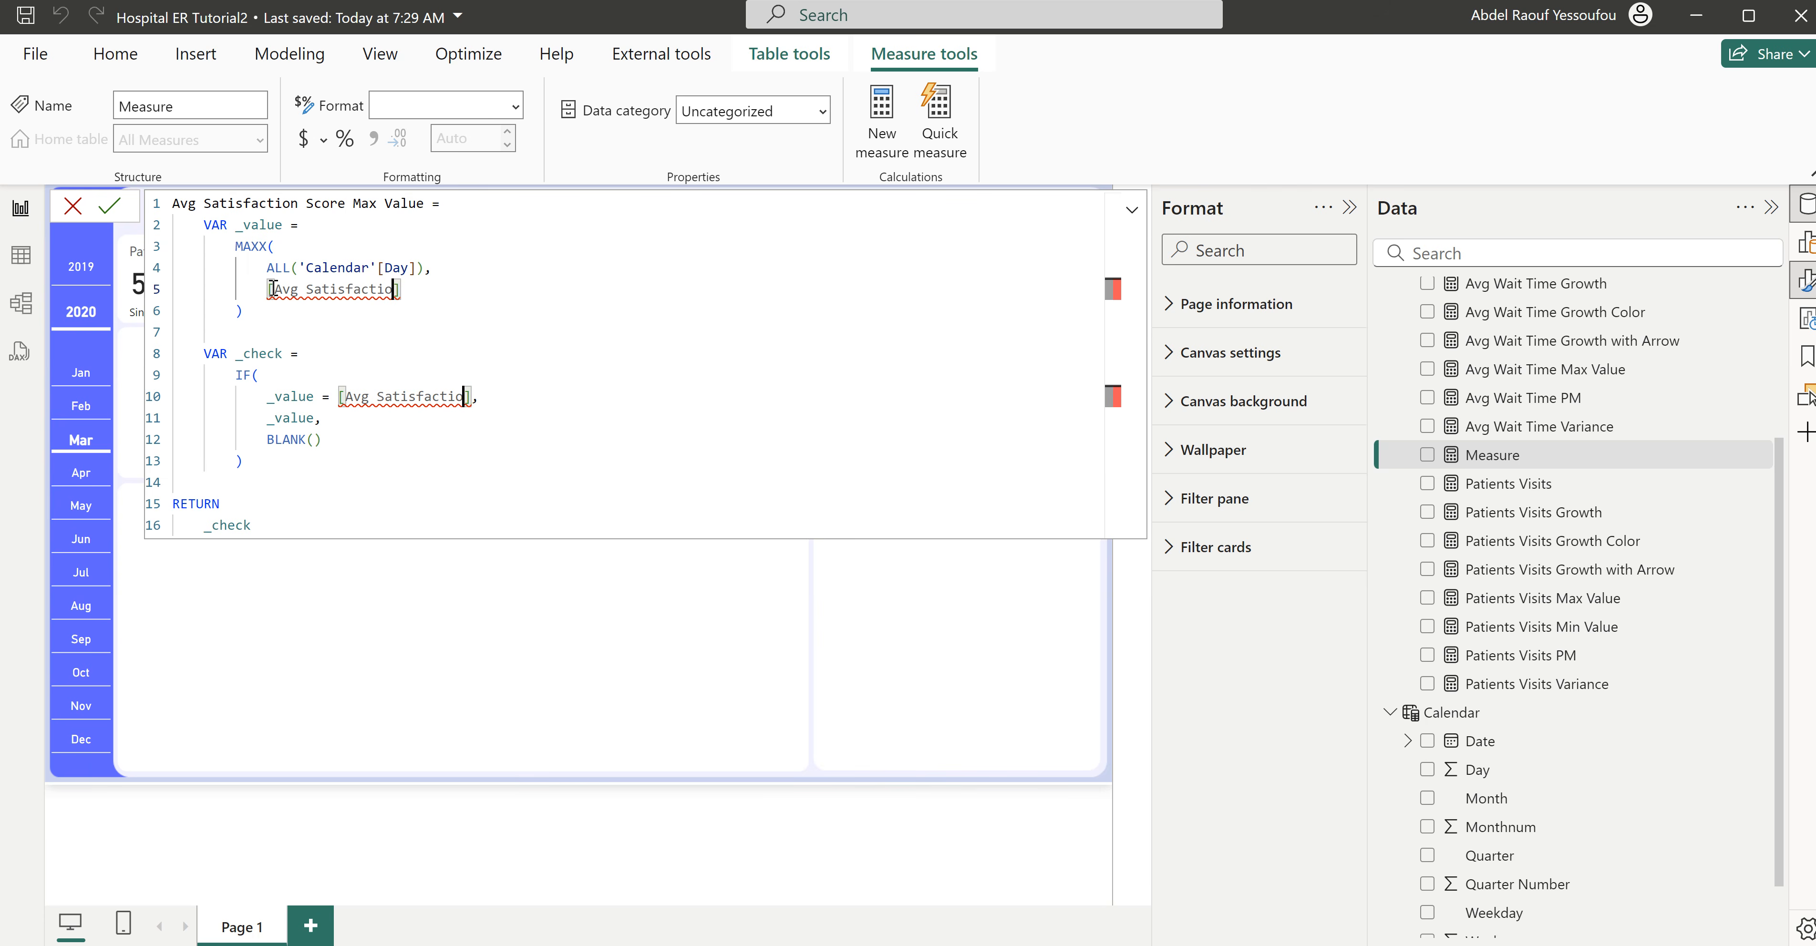
type(" Score")
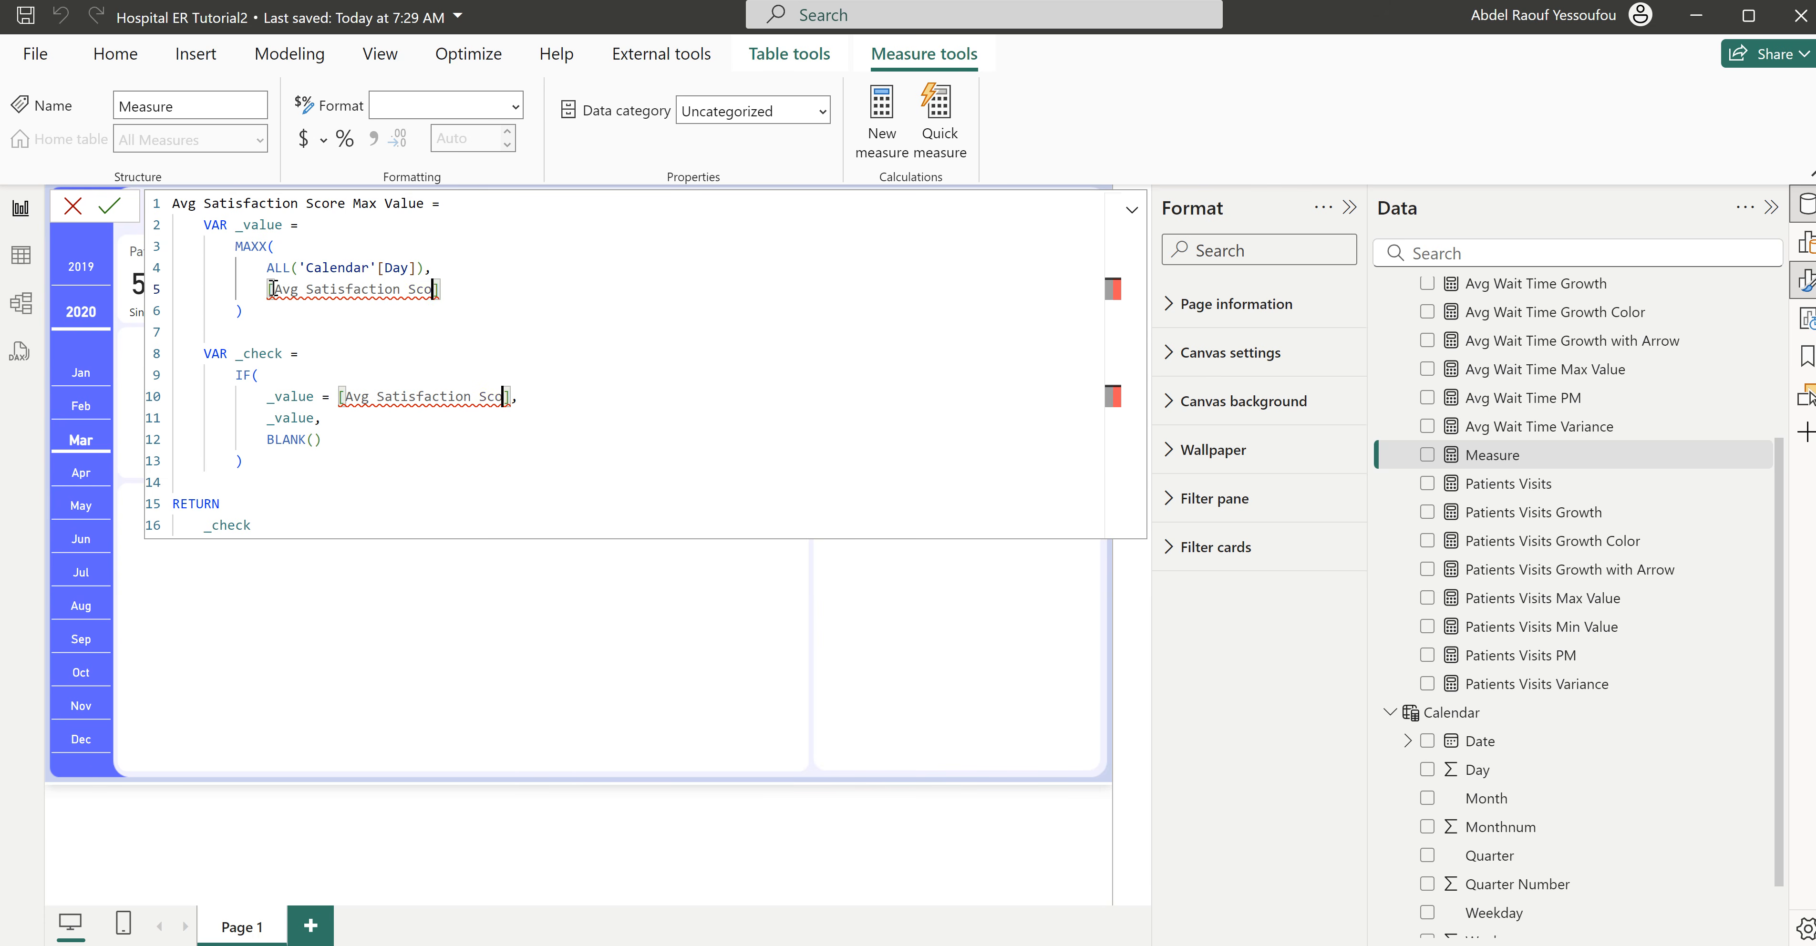
left_click(419, 354)
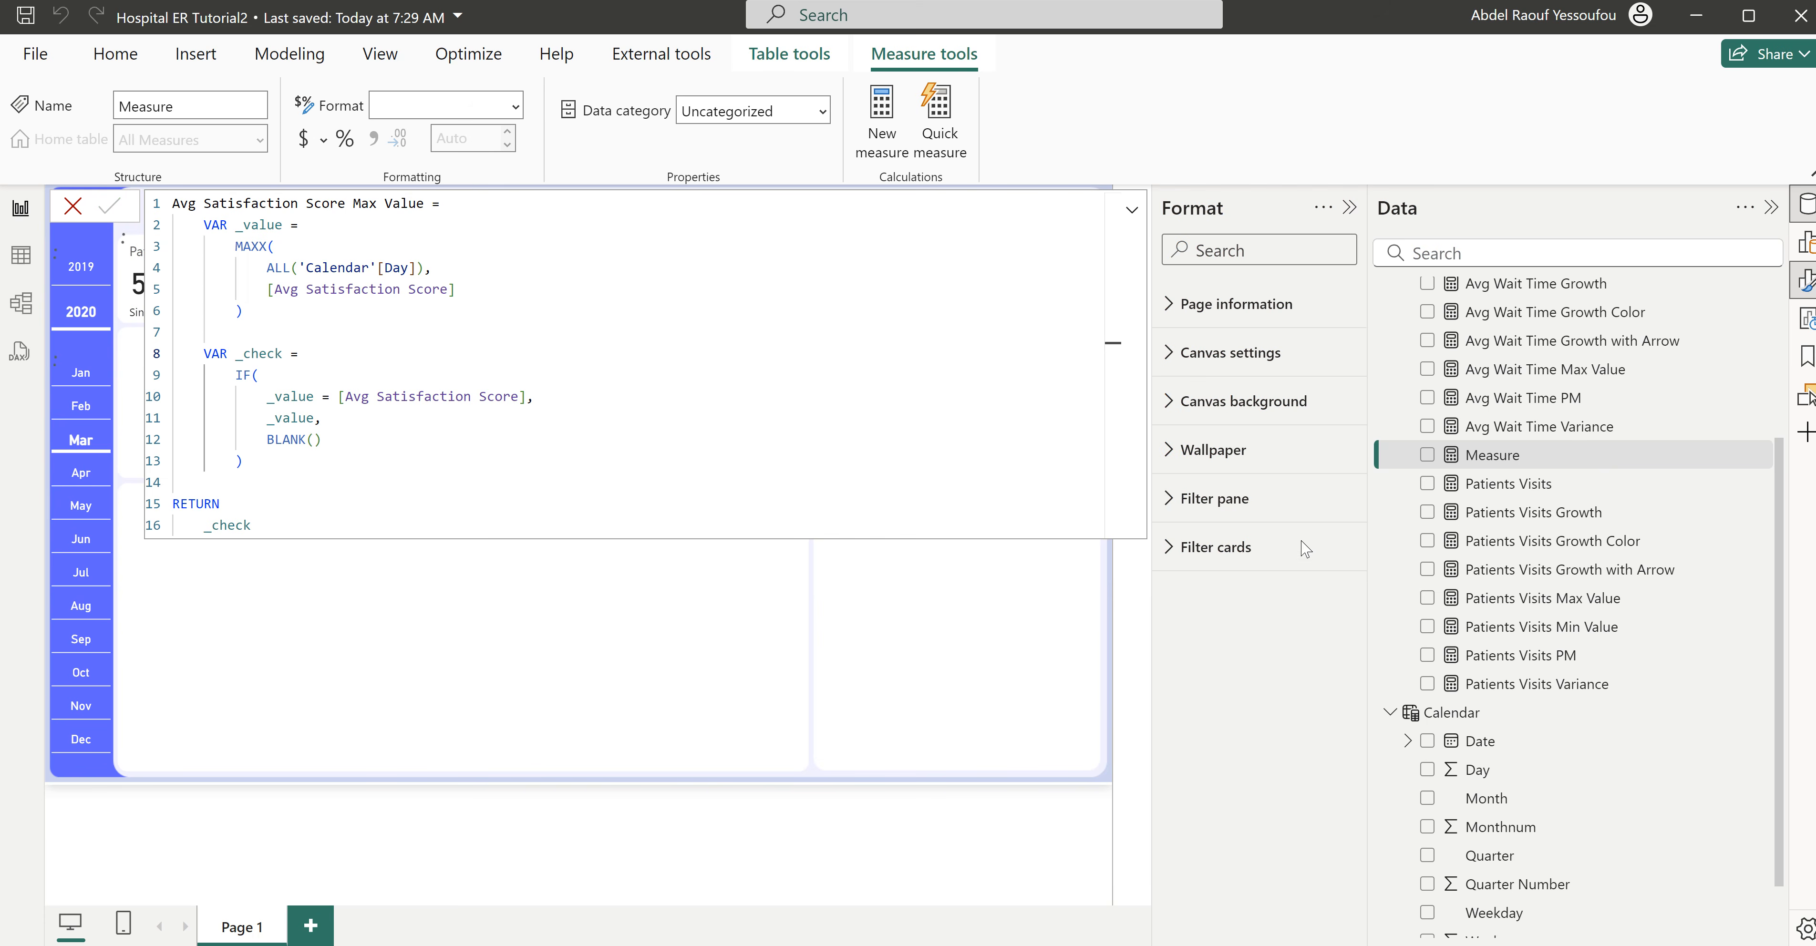
key("Return")
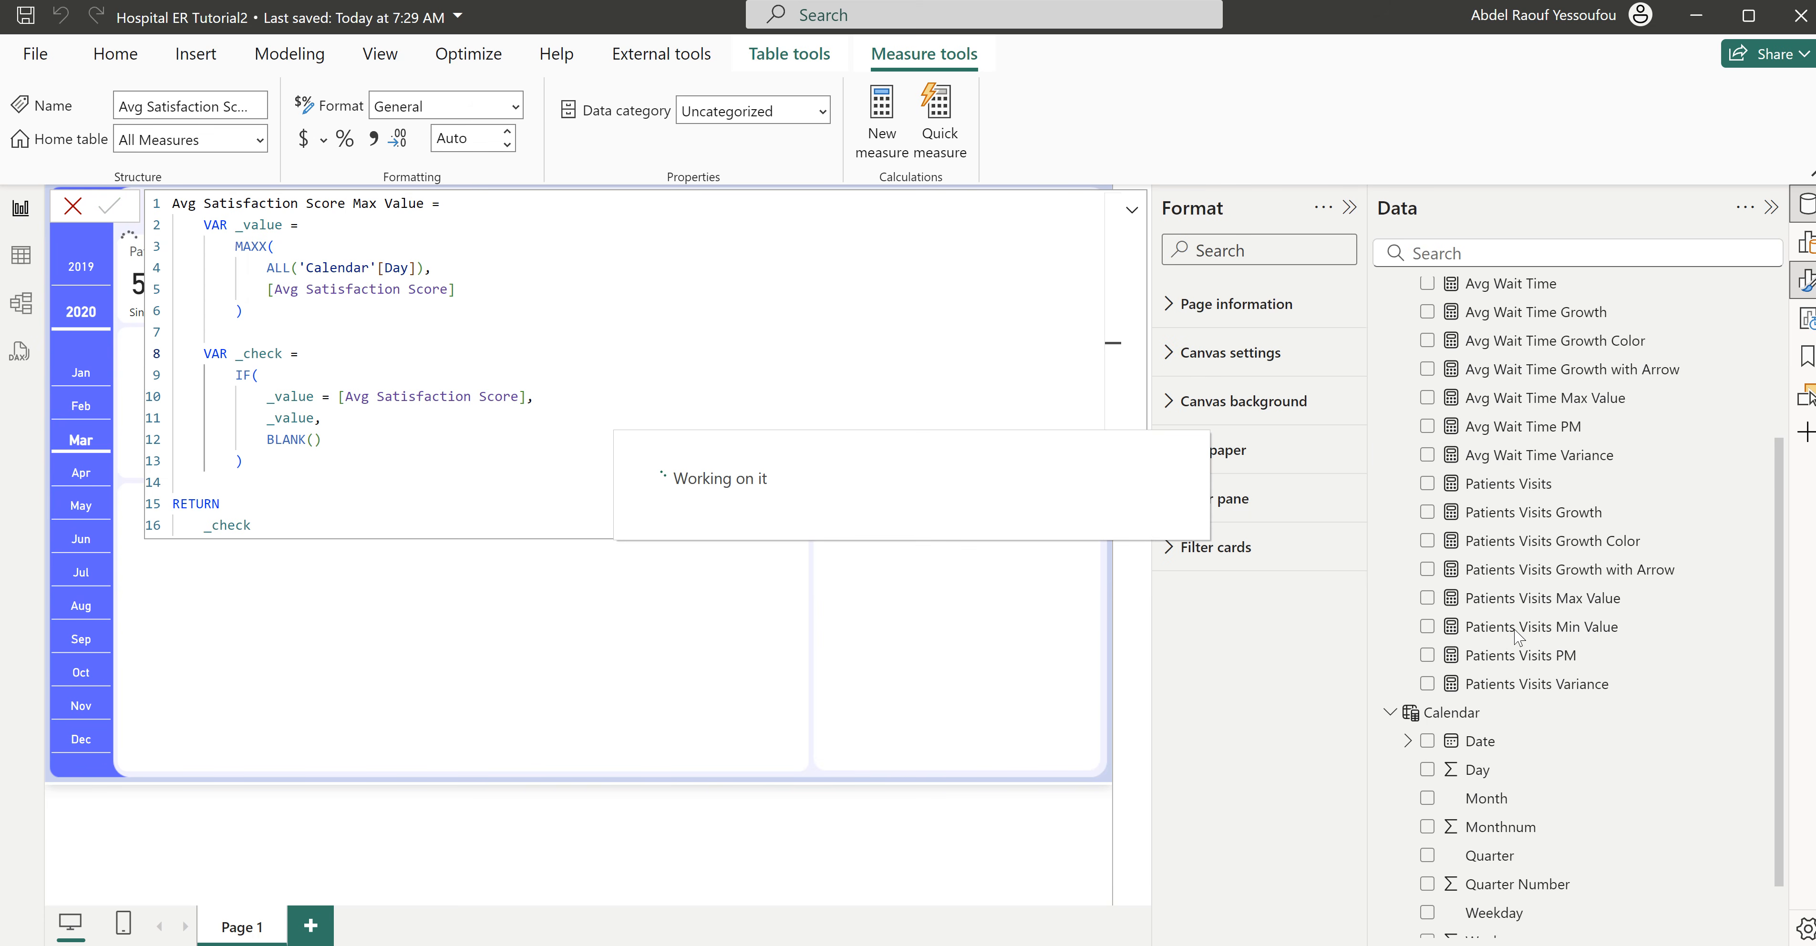
- Copy the Patients Visits Min Value formula into a new measure and rename it Avg Satisfaction Score Min Value
left_click(1540, 635)
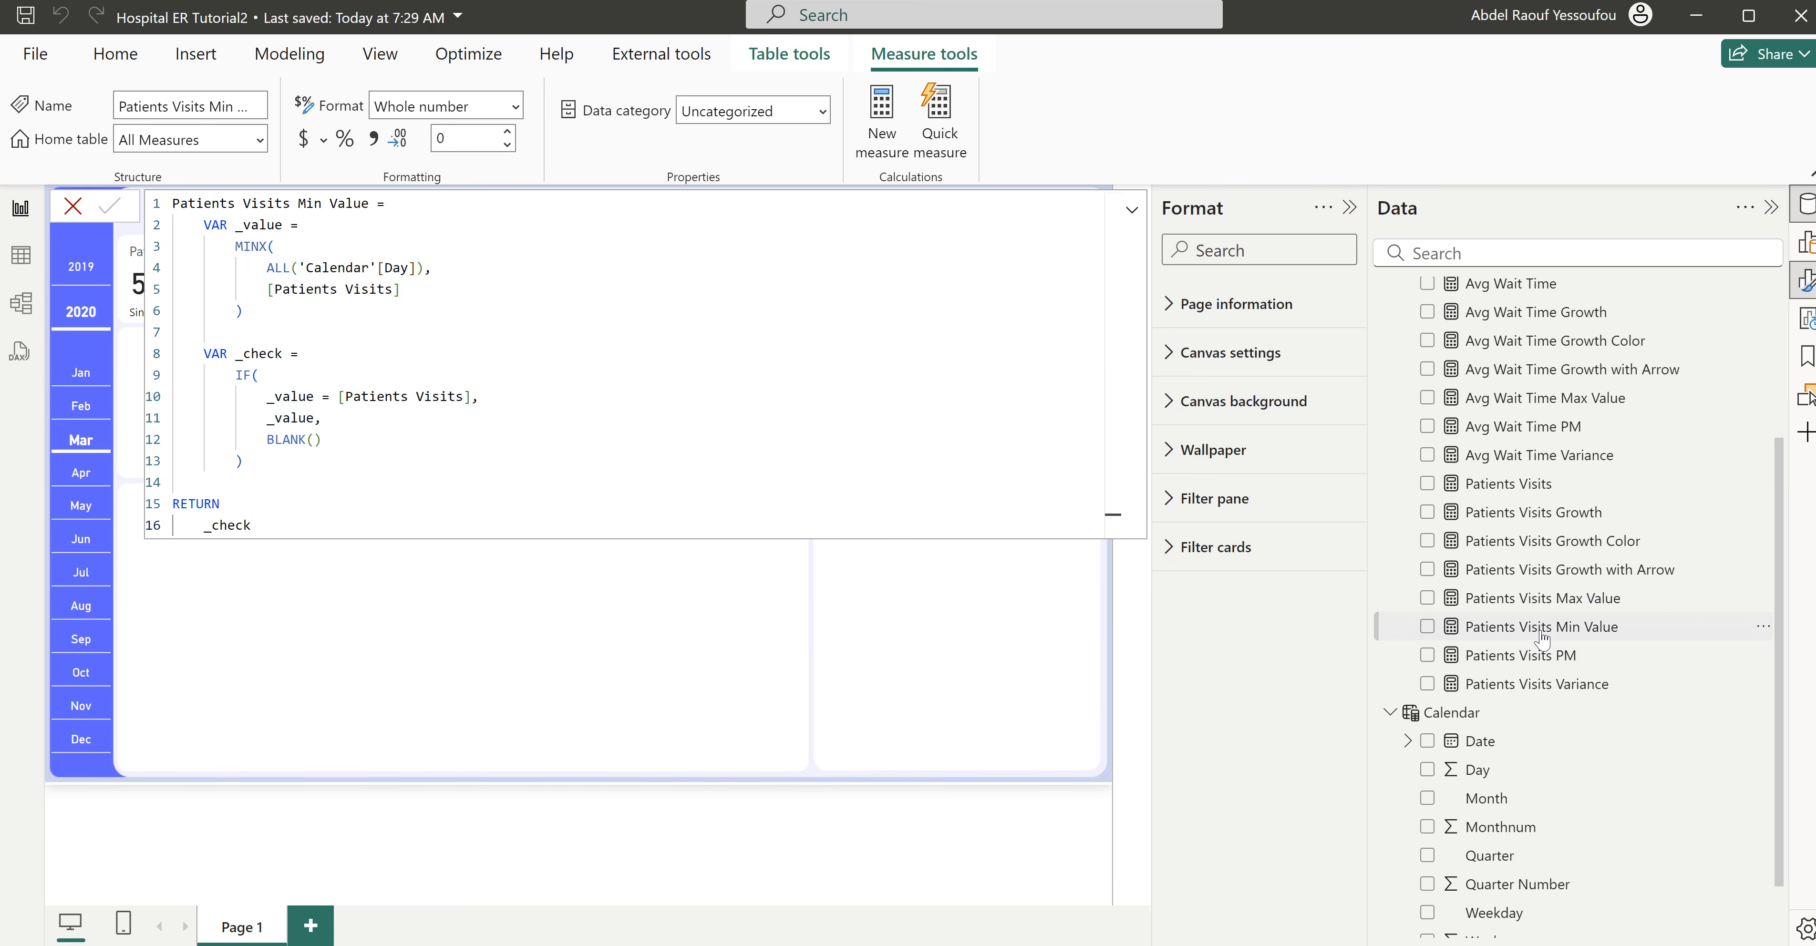
left_click_drag(280, 527, 162, 184)
key("ctrl+c")
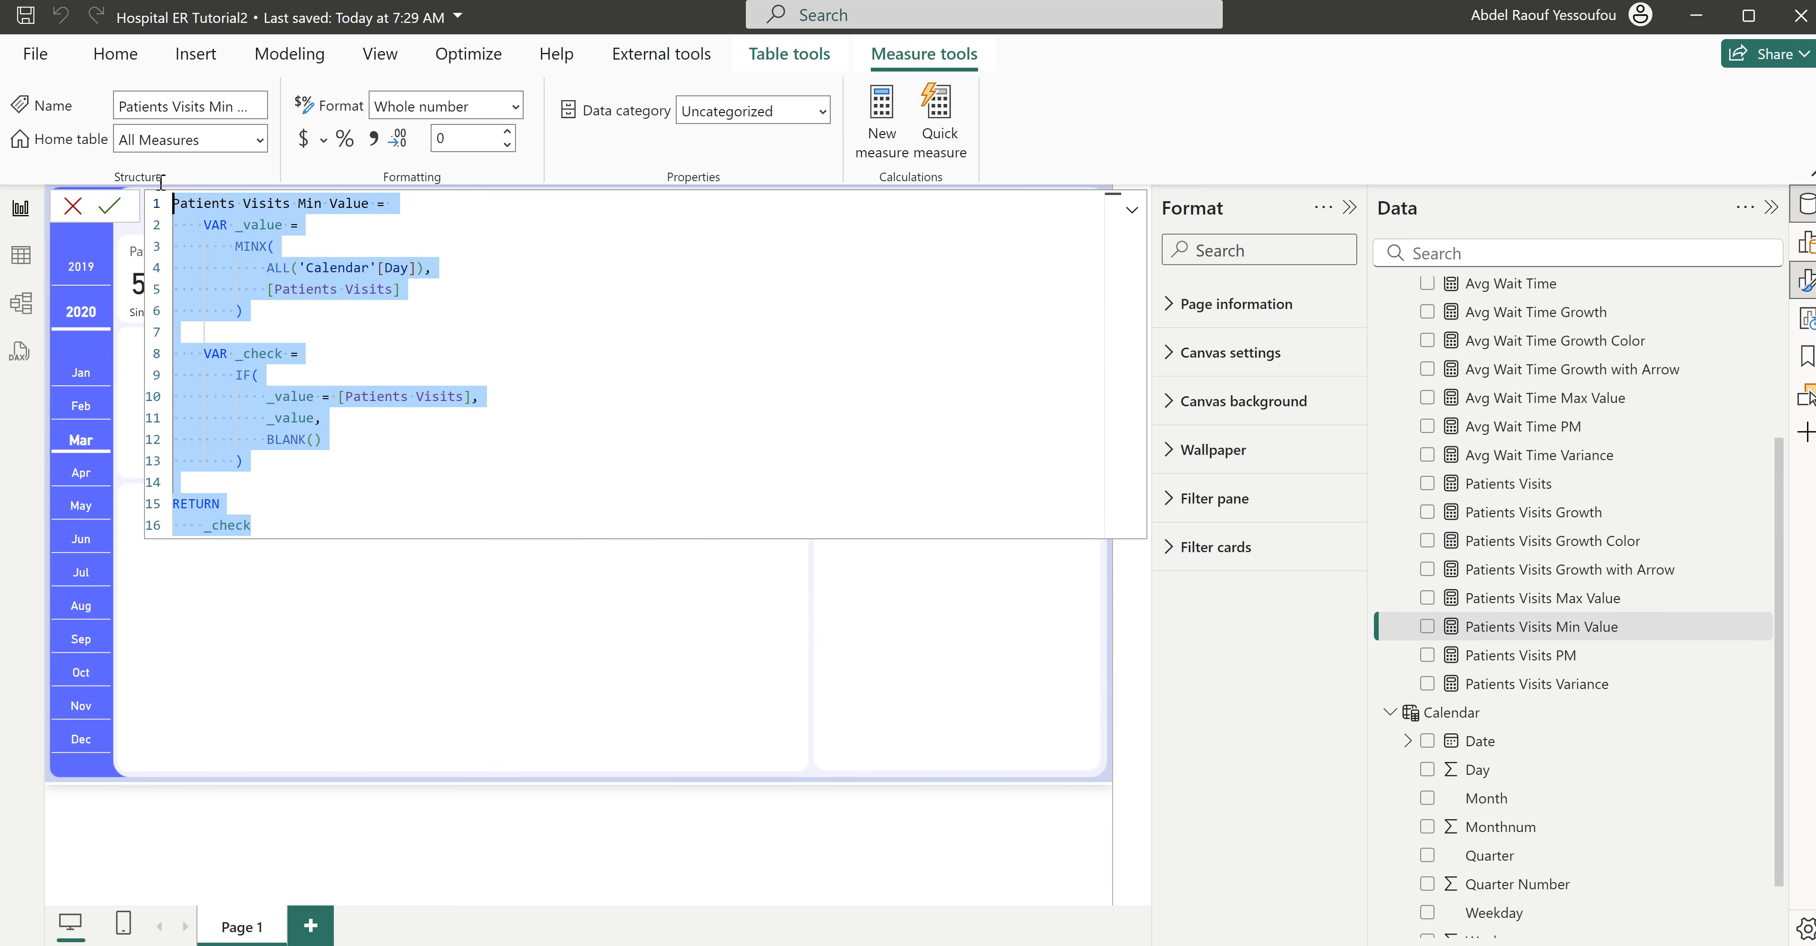
left_click(892, 134)
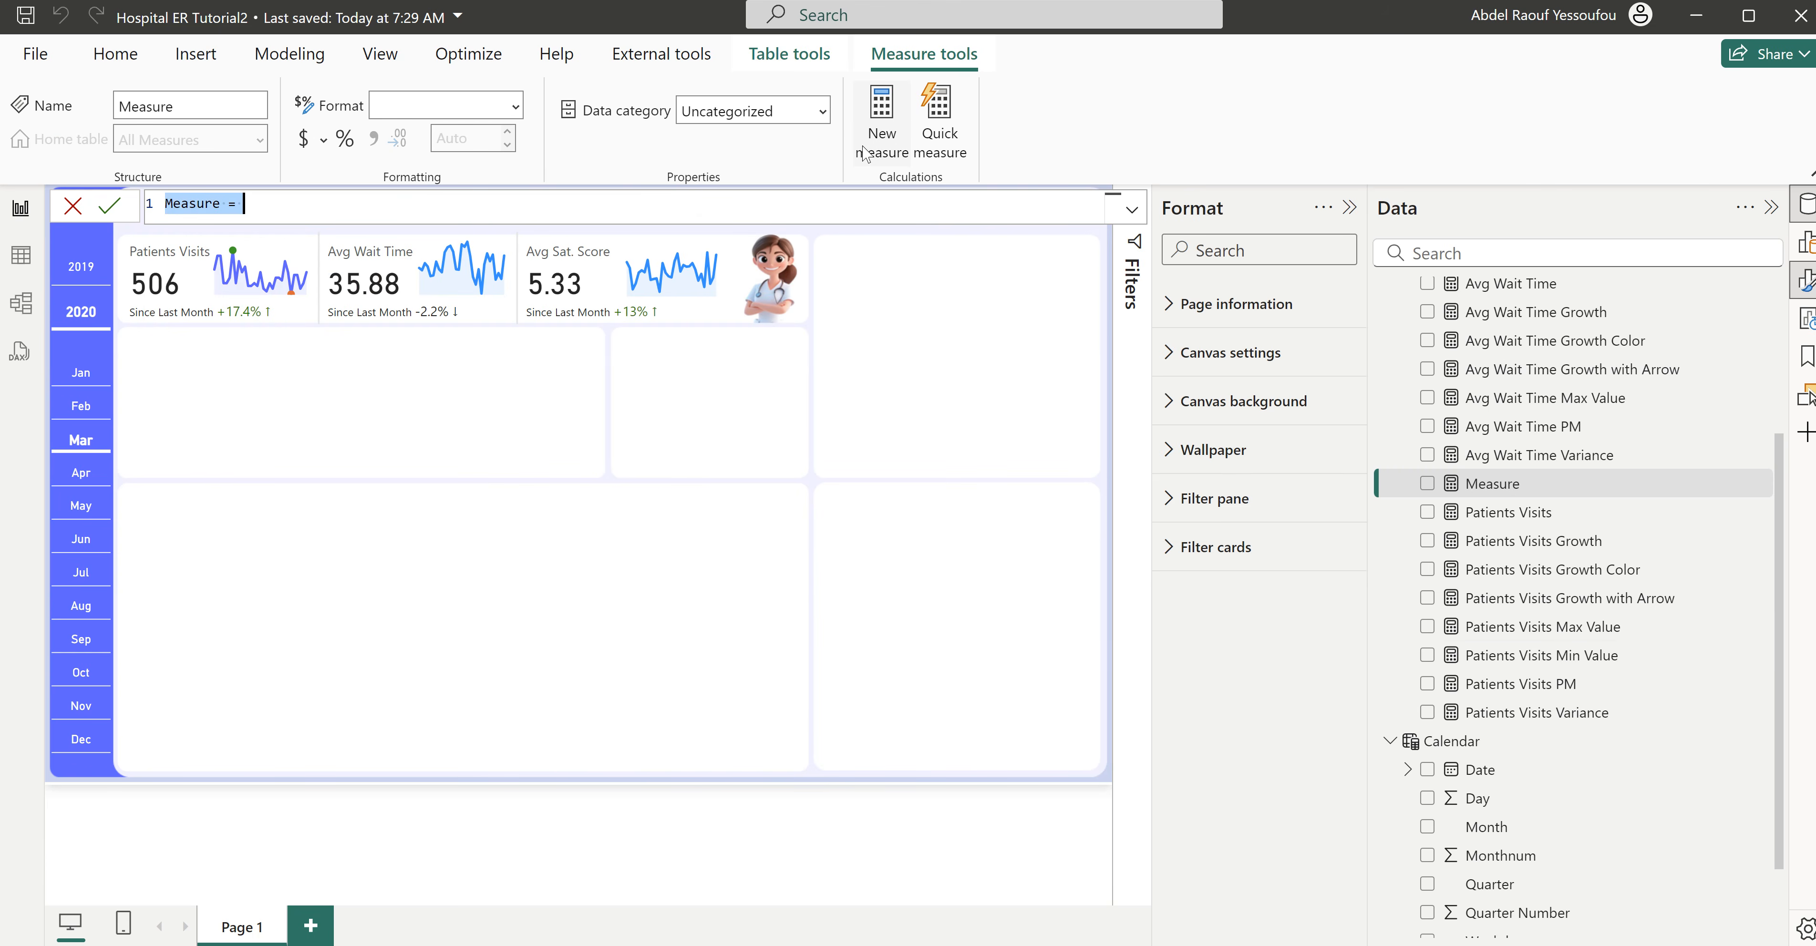
key("ctrl+v")
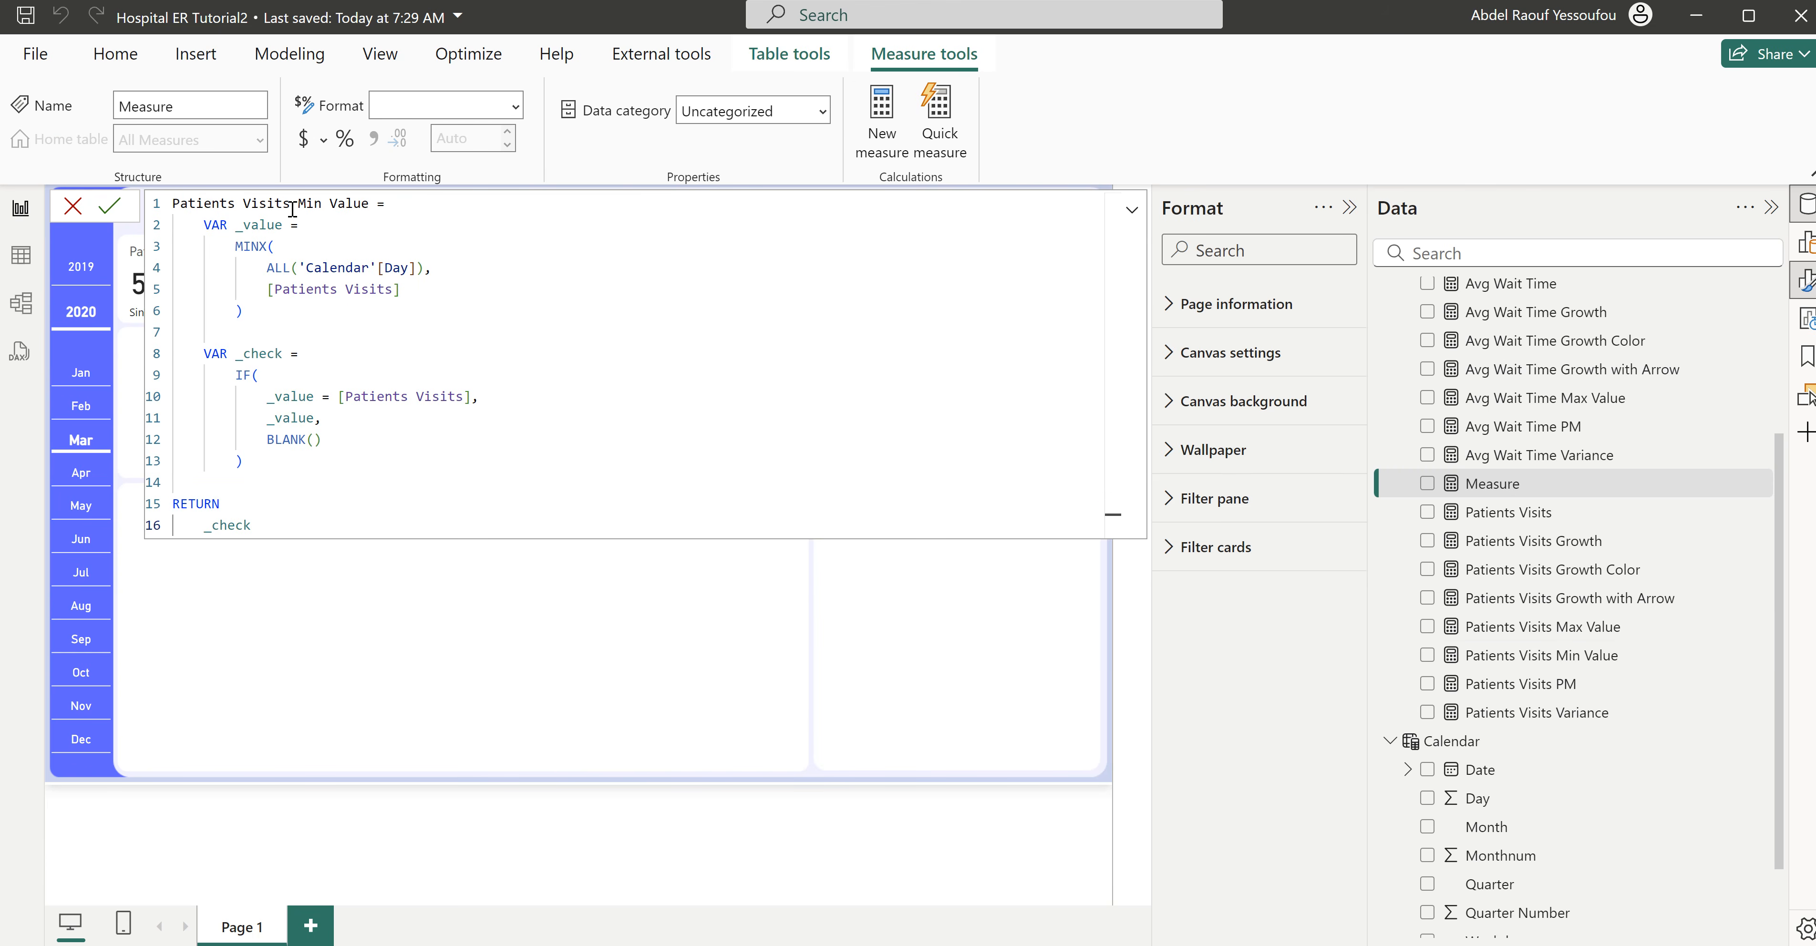
left_click_drag(293, 204, 169, 204)
type("A")
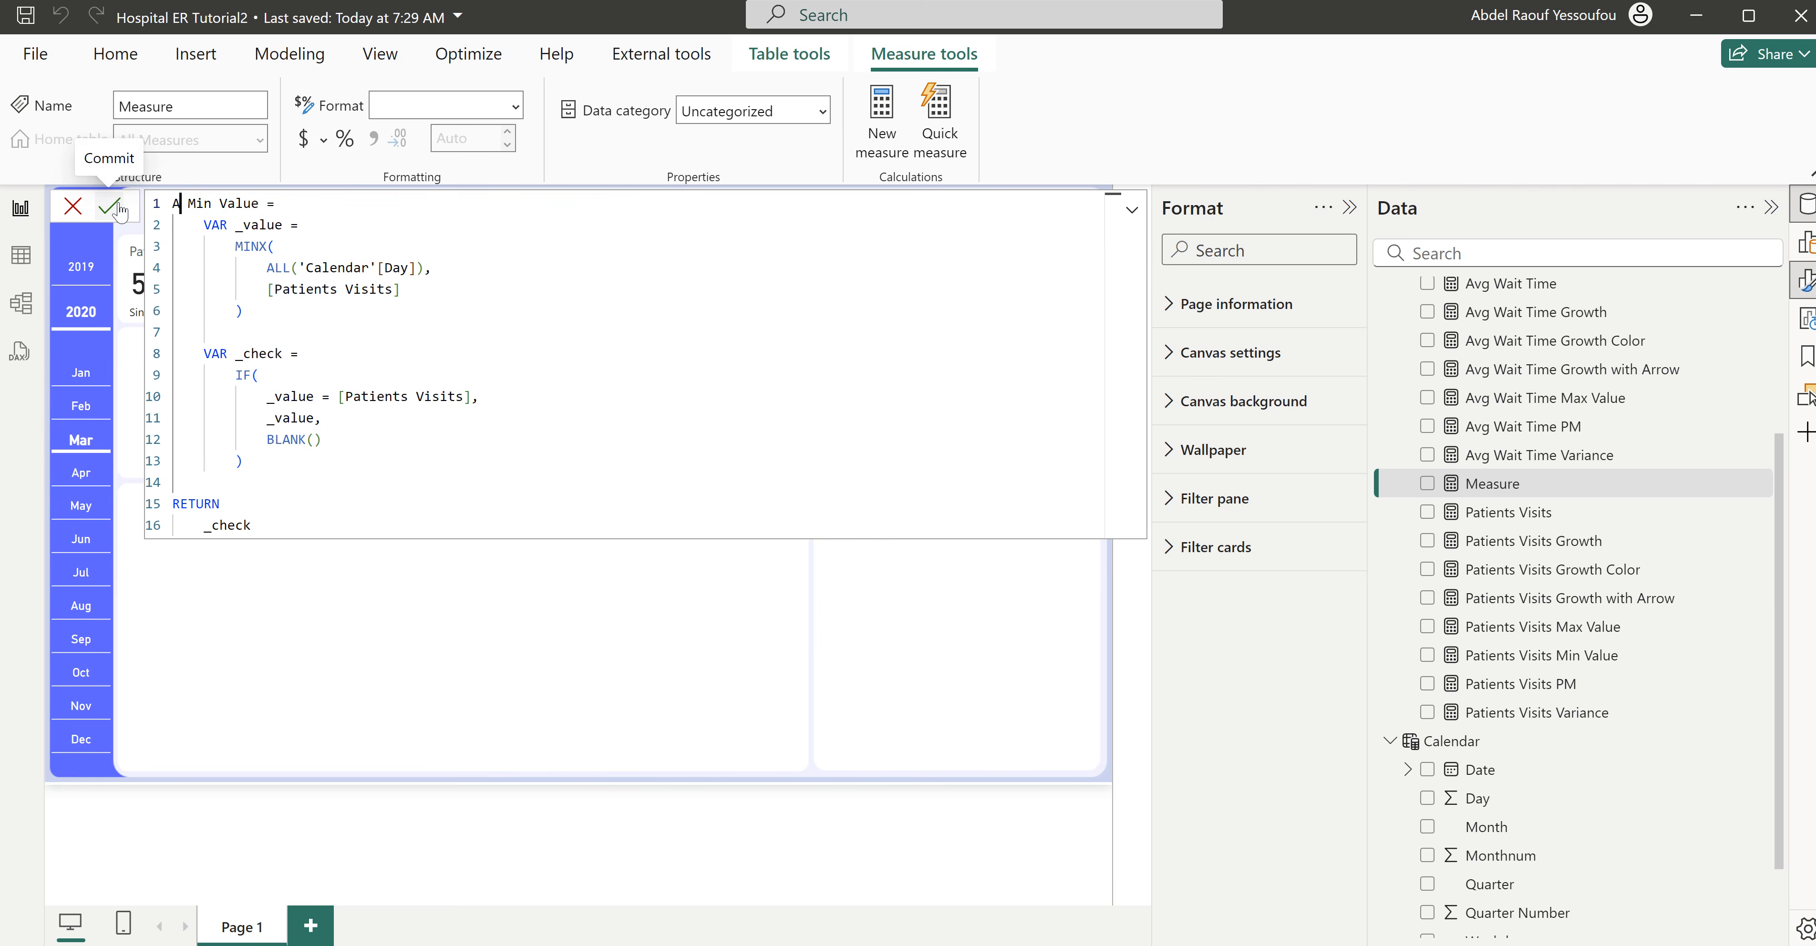
type("vg")
type(" Satisf")
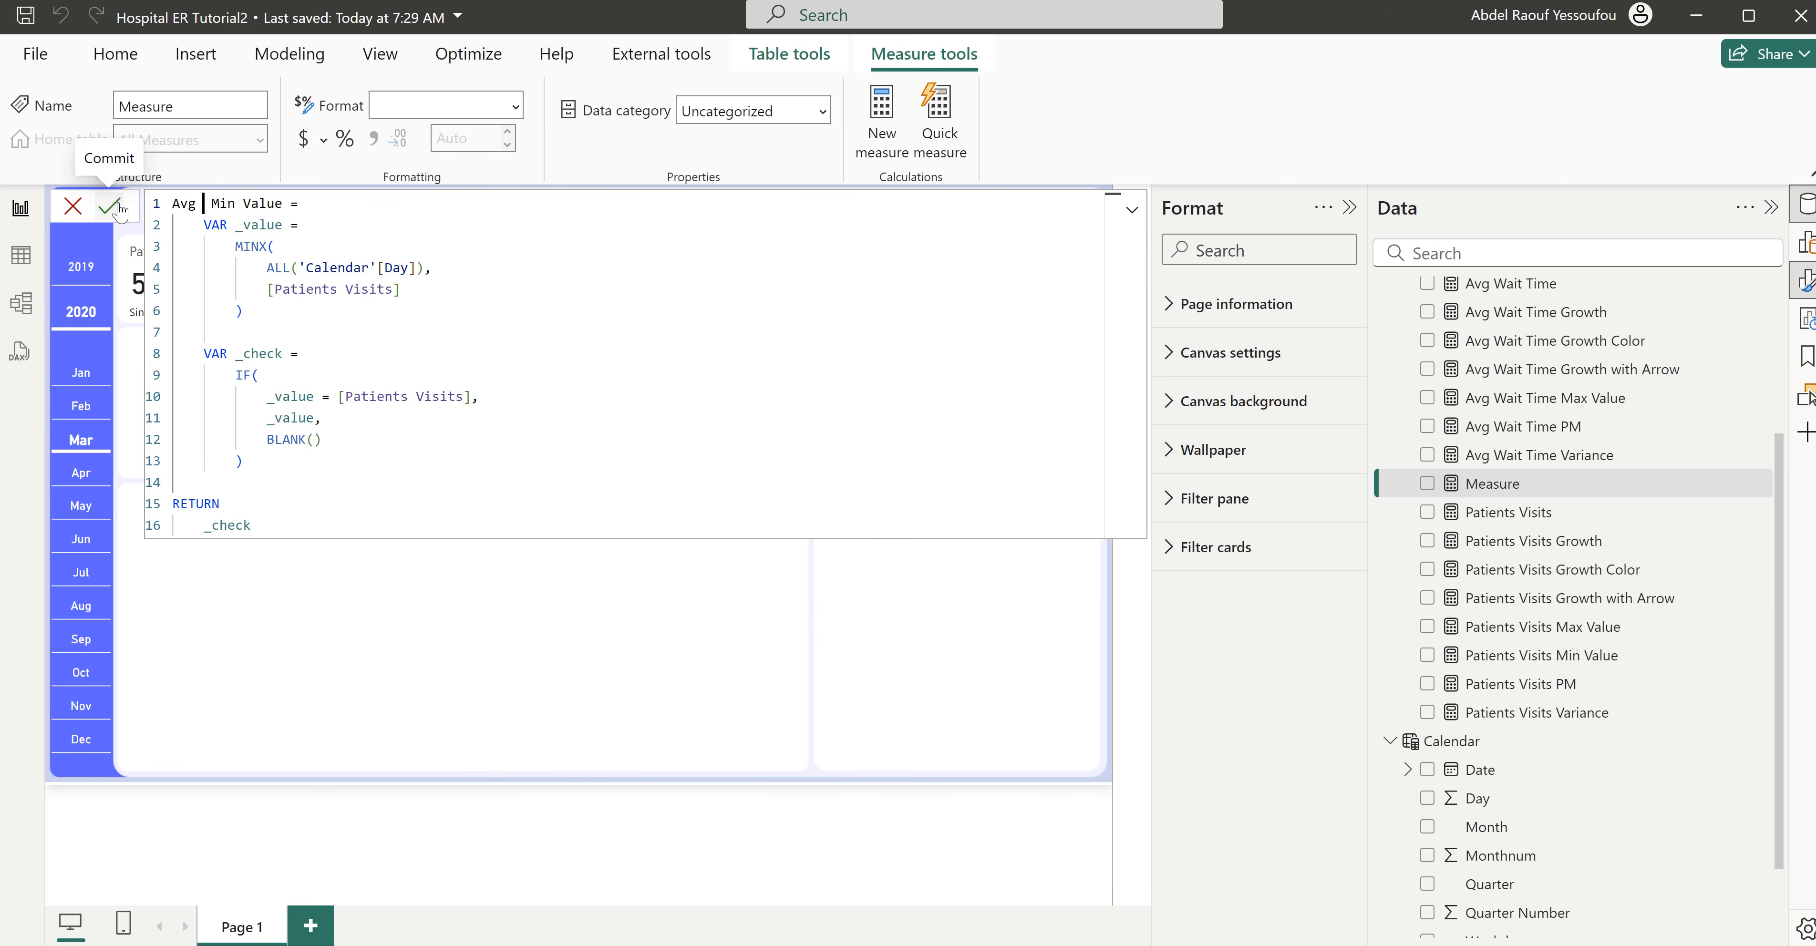
type("action Score")
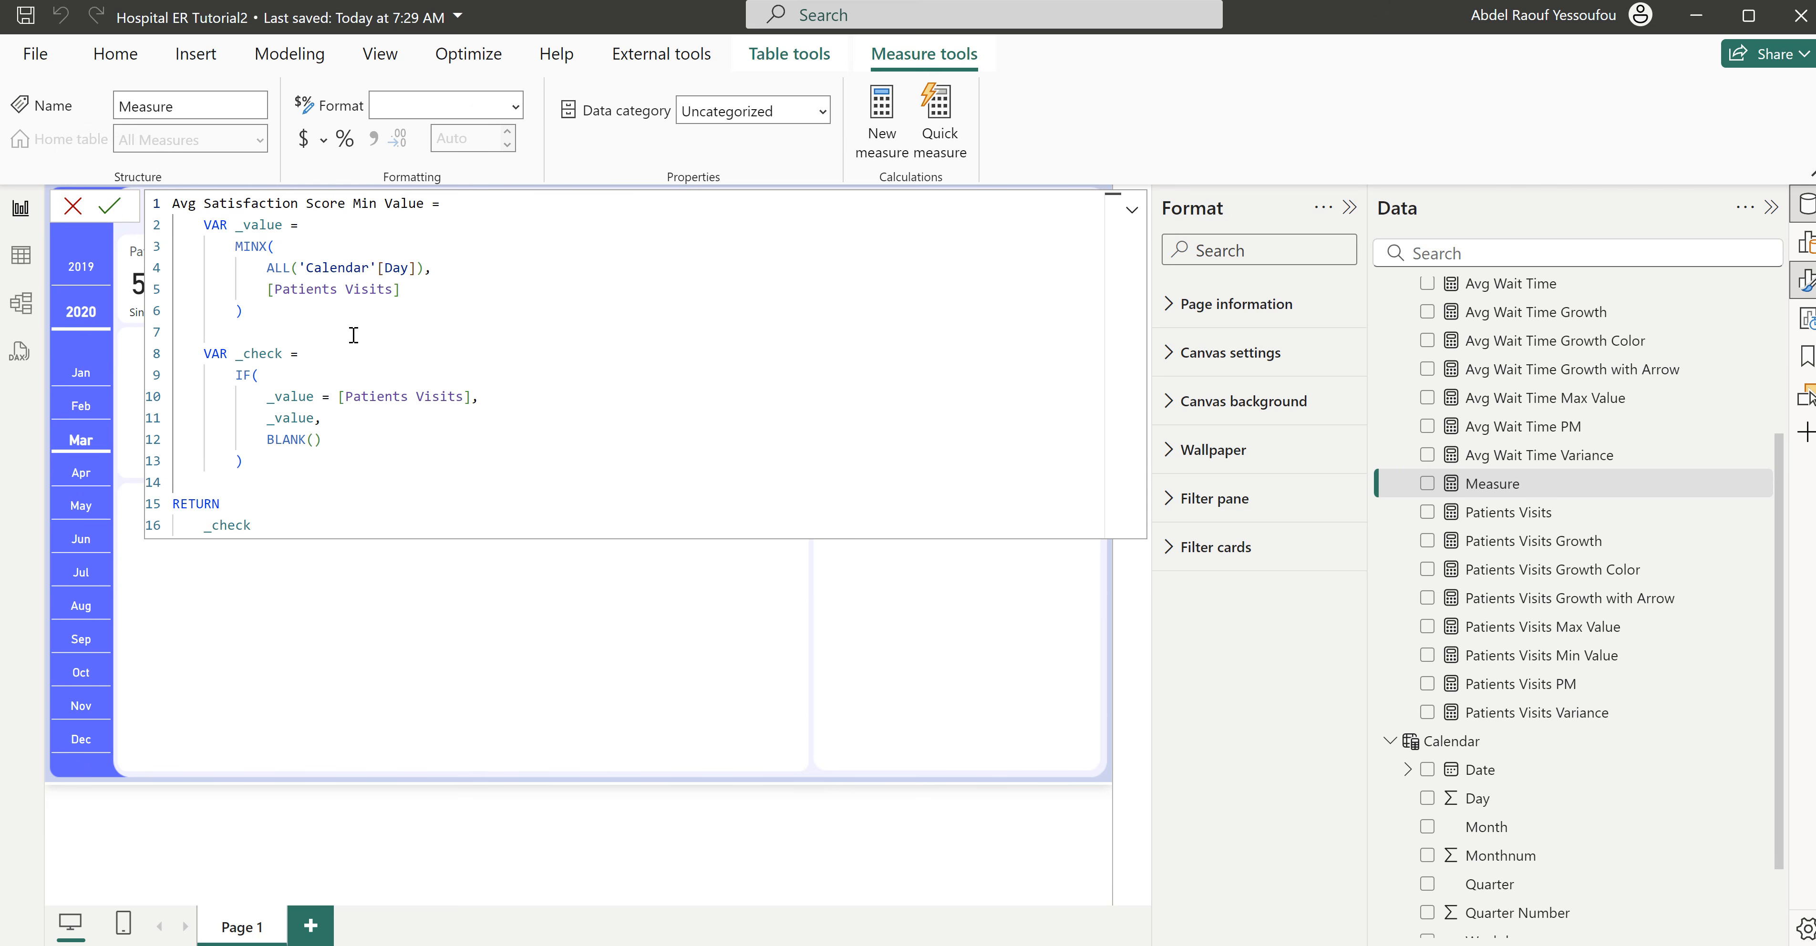
- Replace both [Patients Visits] references in the Avg Satisfaction Score Min Value formula with [Avg satisfaction Score] and commit the measure
left_click_drag(393, 290, 274, 289)
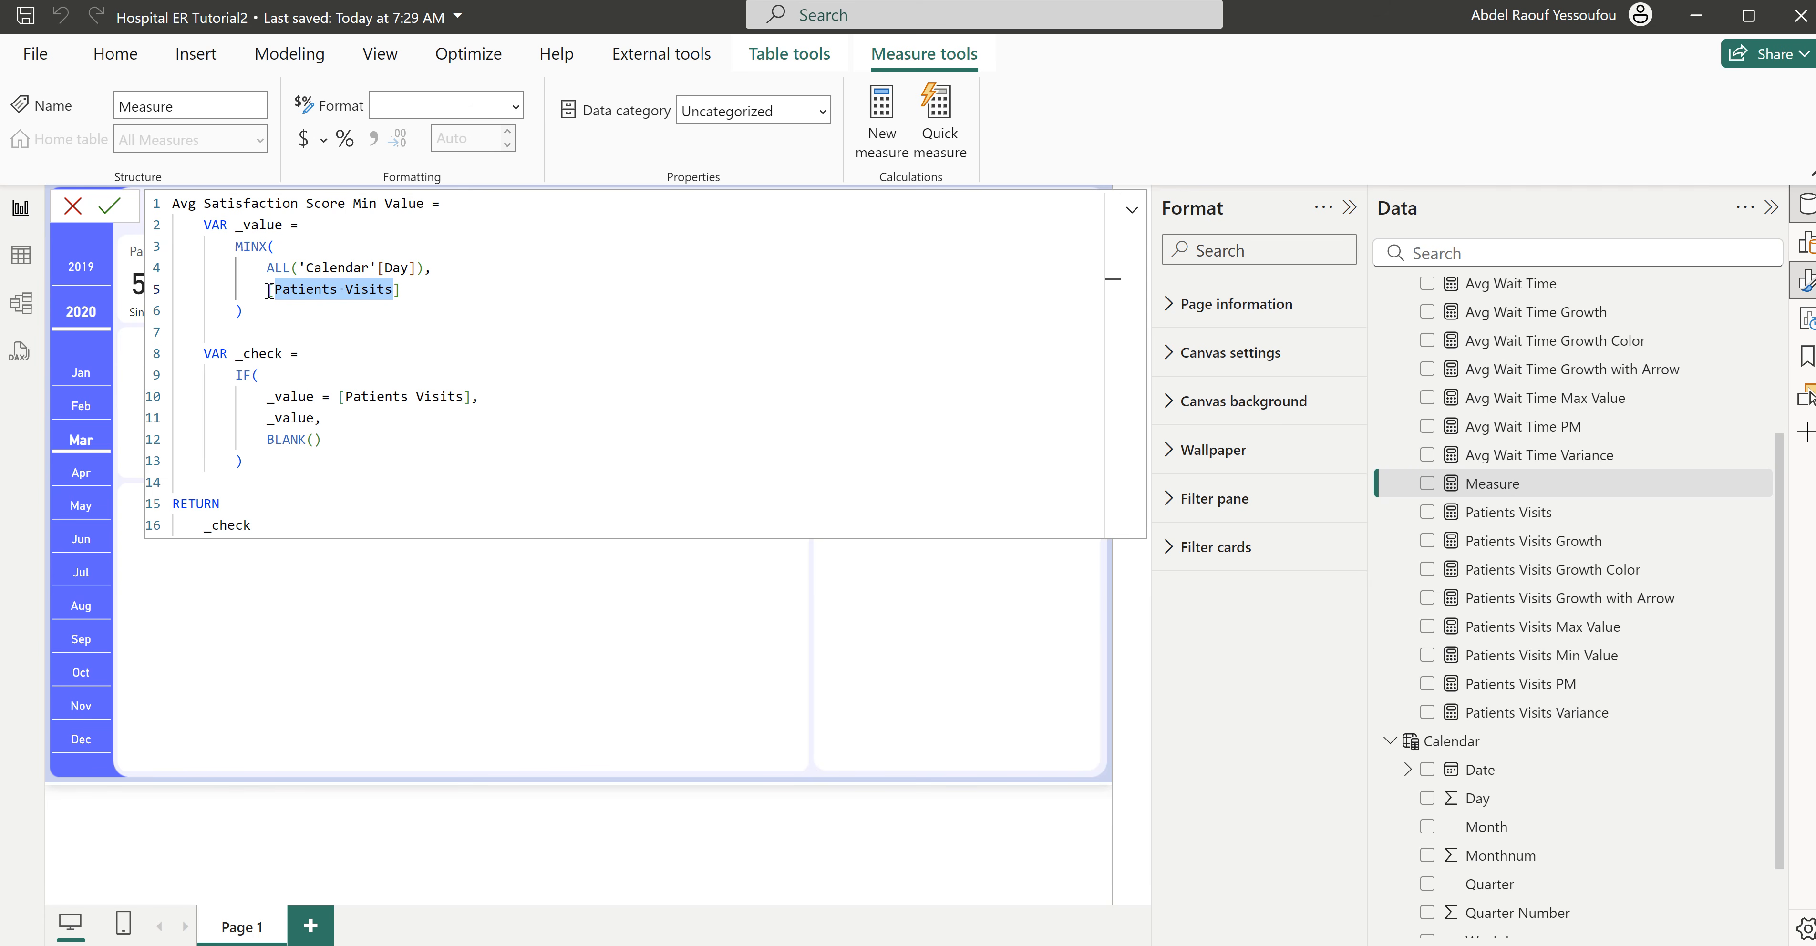
key("ctrl+d")
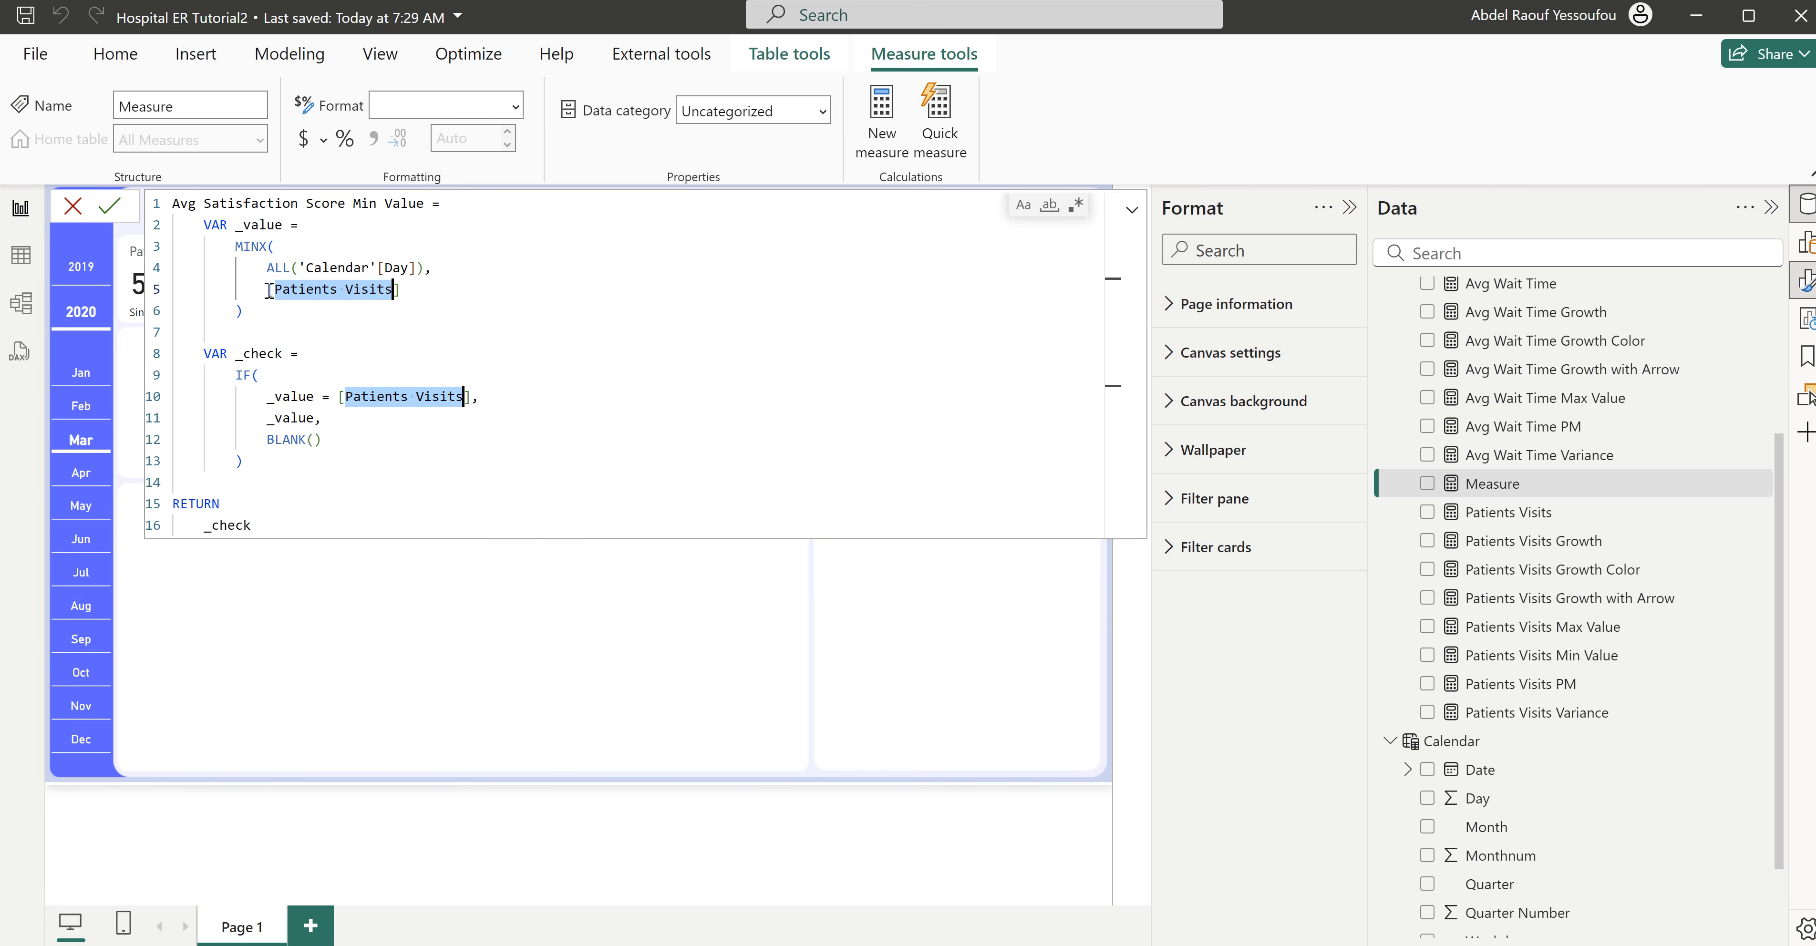
type("Avg")
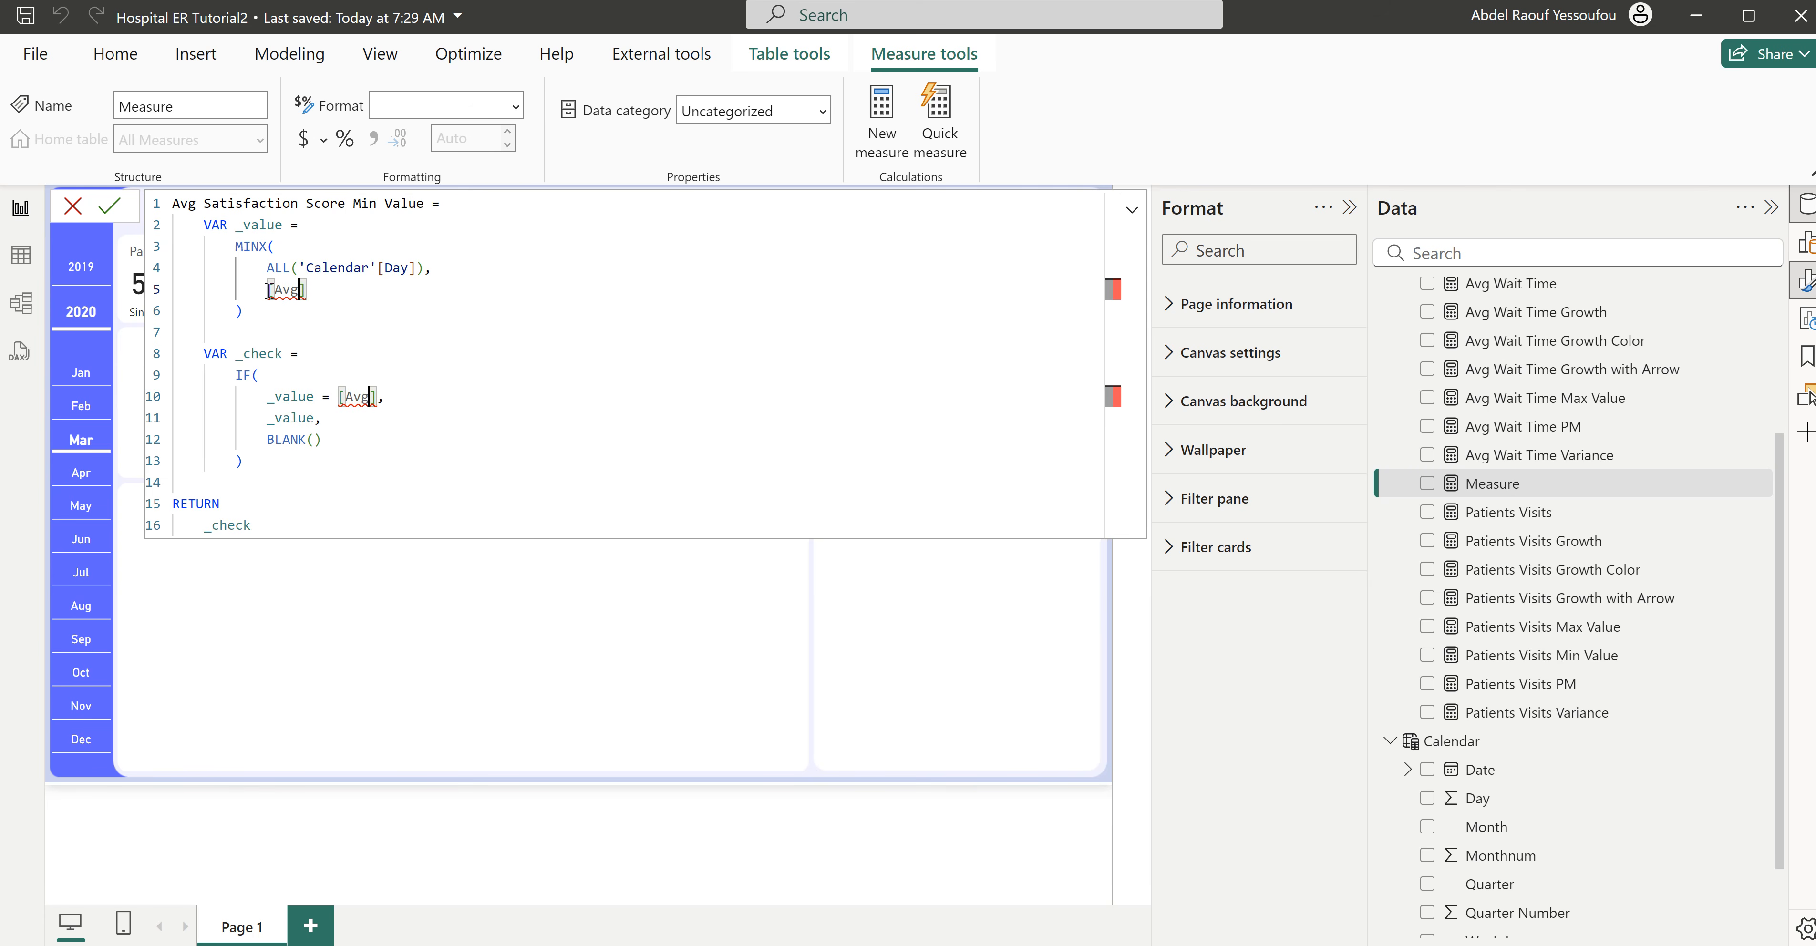
type(" satisf")
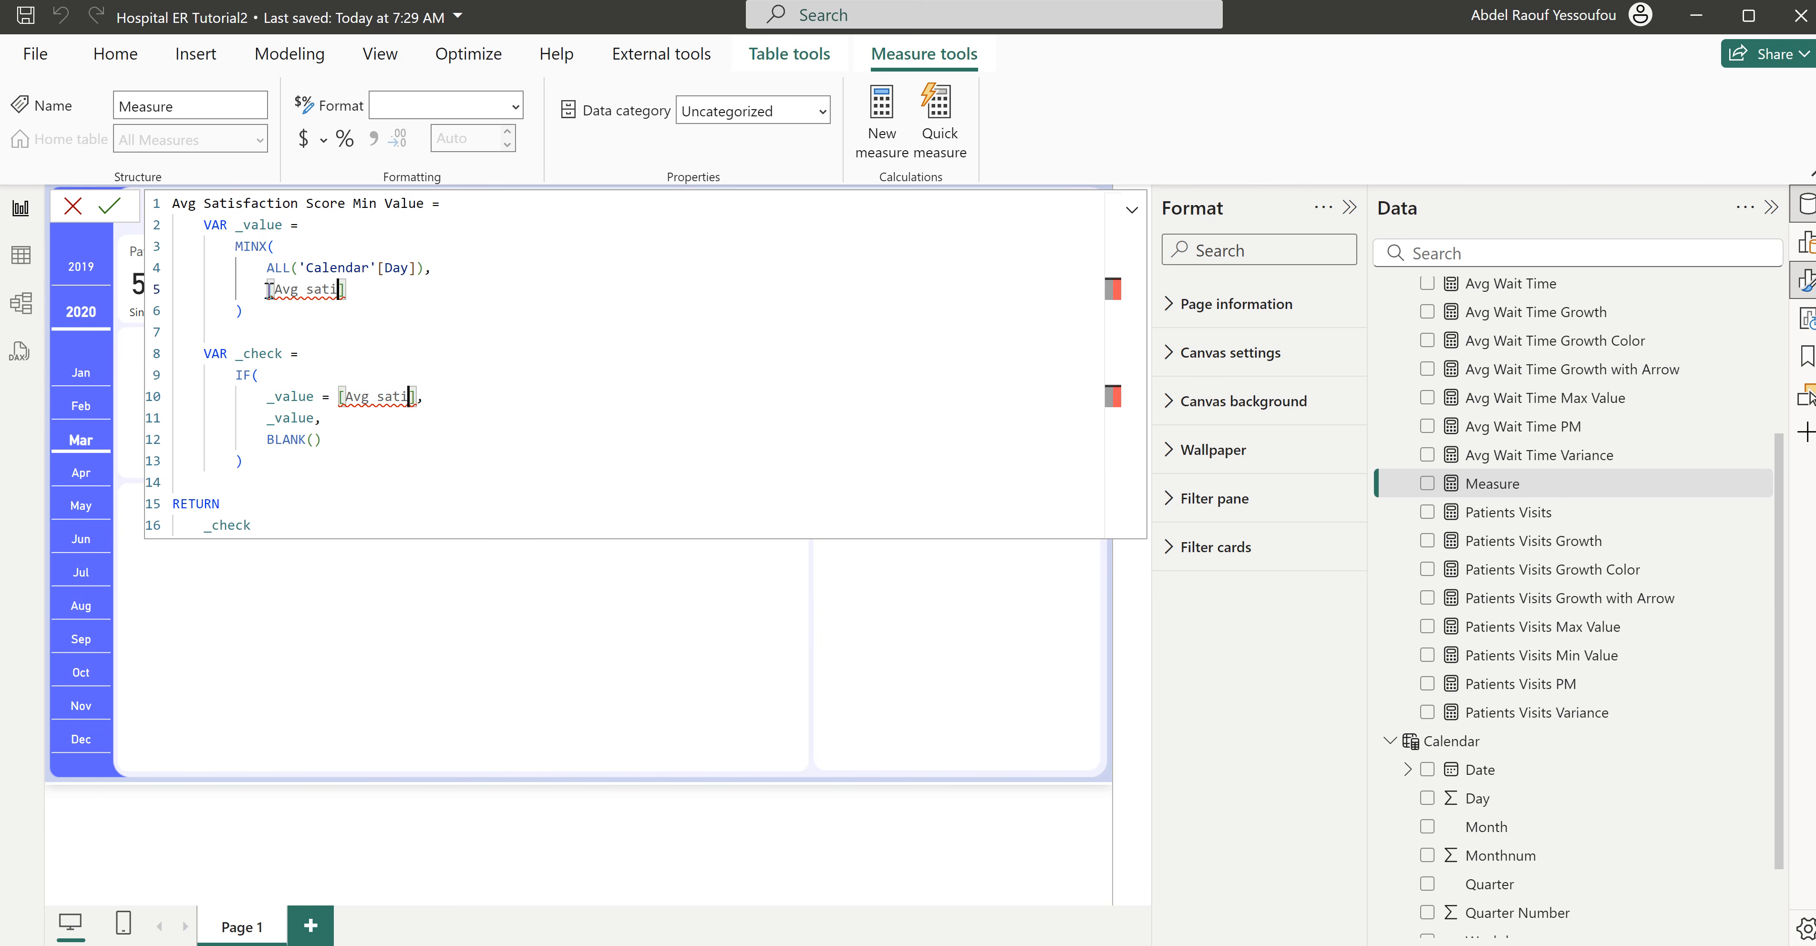
type("cation")
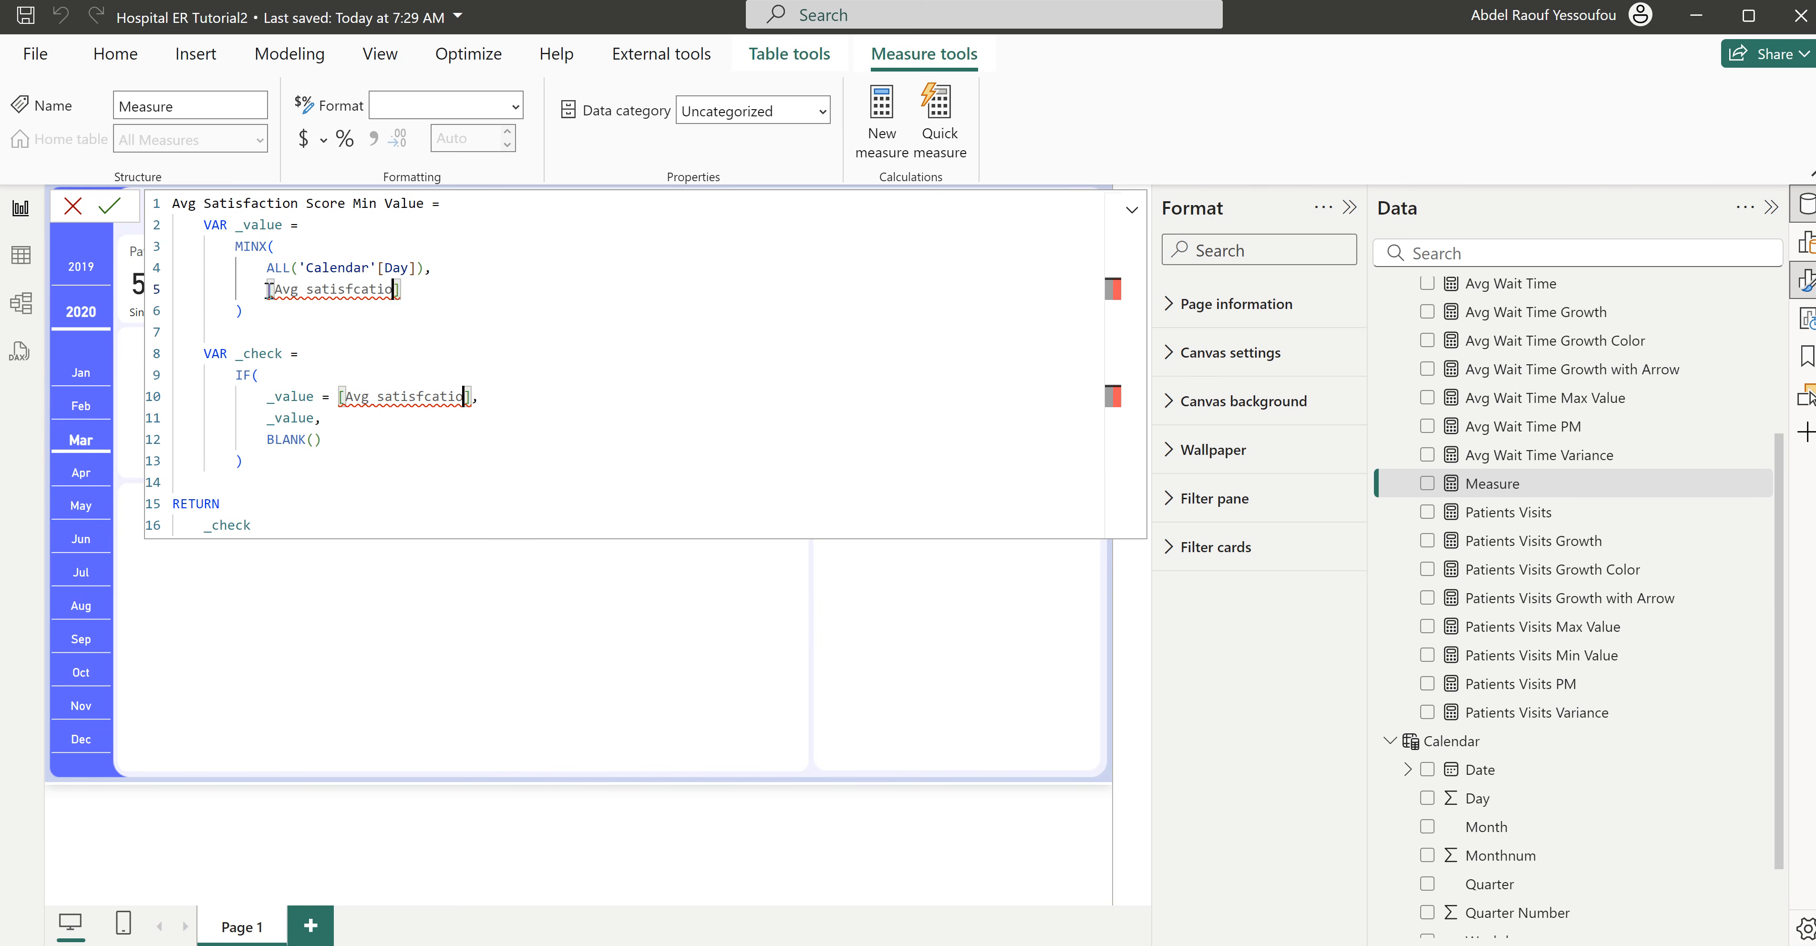
key("BackSpace")
key("BackSpace")
key("BackSpace")
key("BackSpace")
key("BackSpace")
key("BackSpace")
key("BackSpace")
type("fact")
type("ion")
type(" Score")
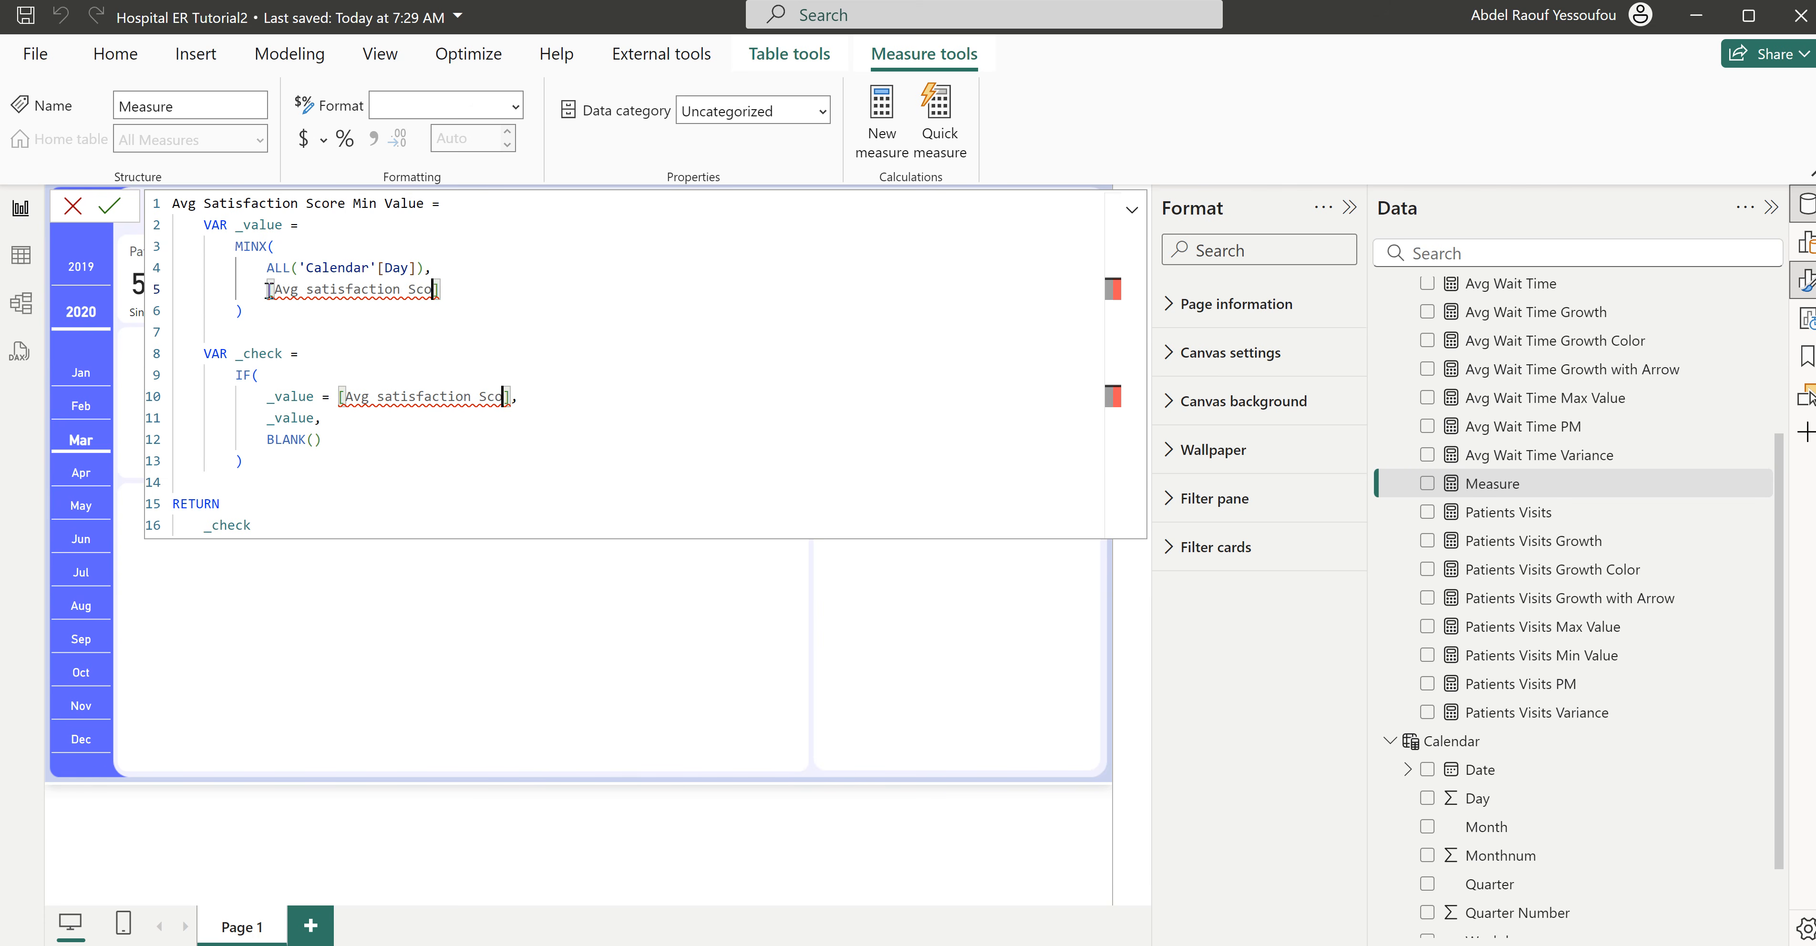
left_click(421, 326)
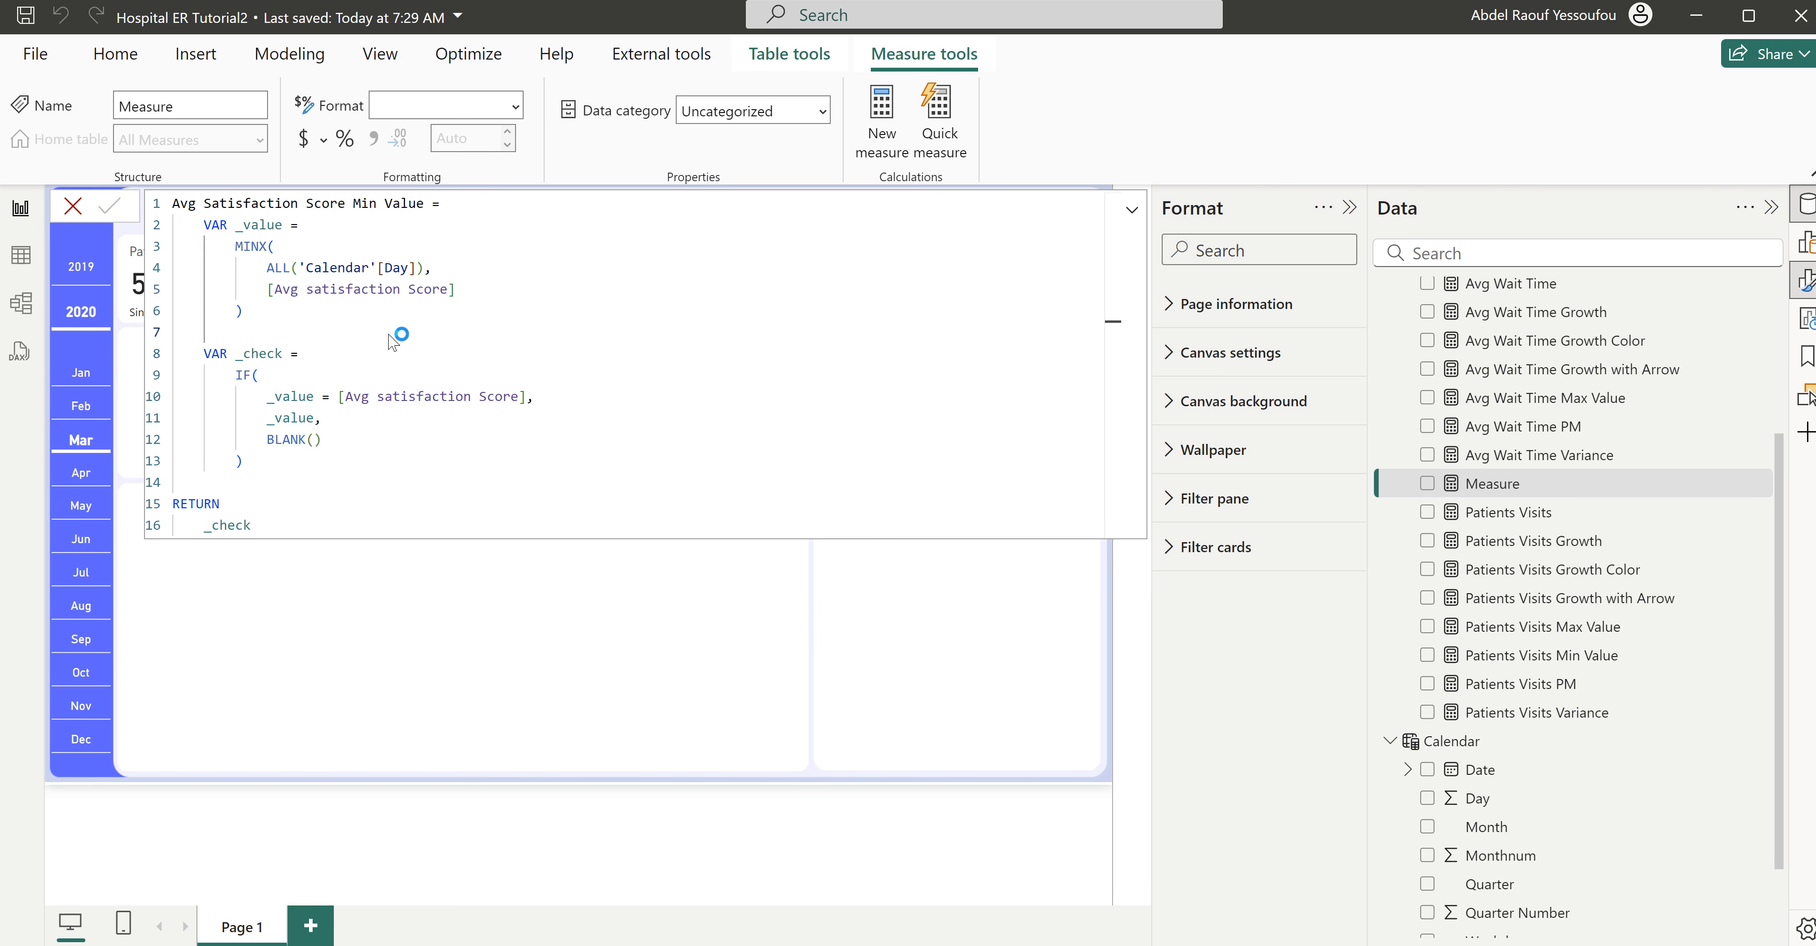
key("Return")
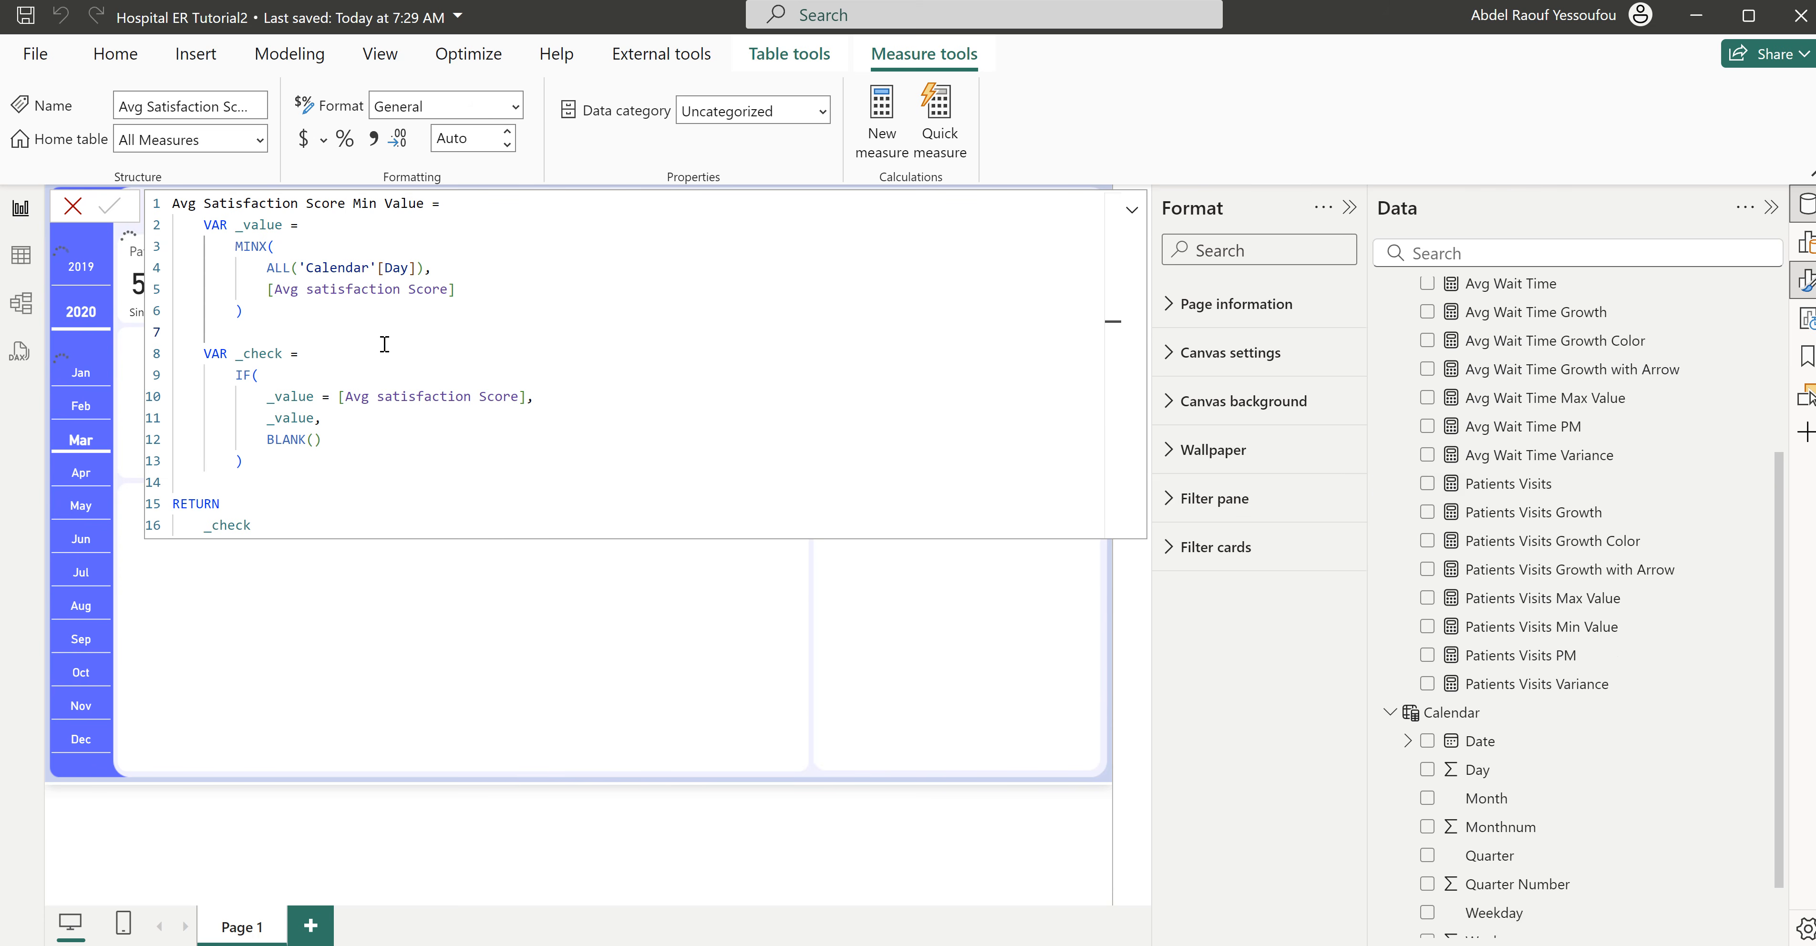
- Paste the Patients Visits Min Value formula into another new measure and rename it Avg Wait Time Min Value
left_click(886, 116)
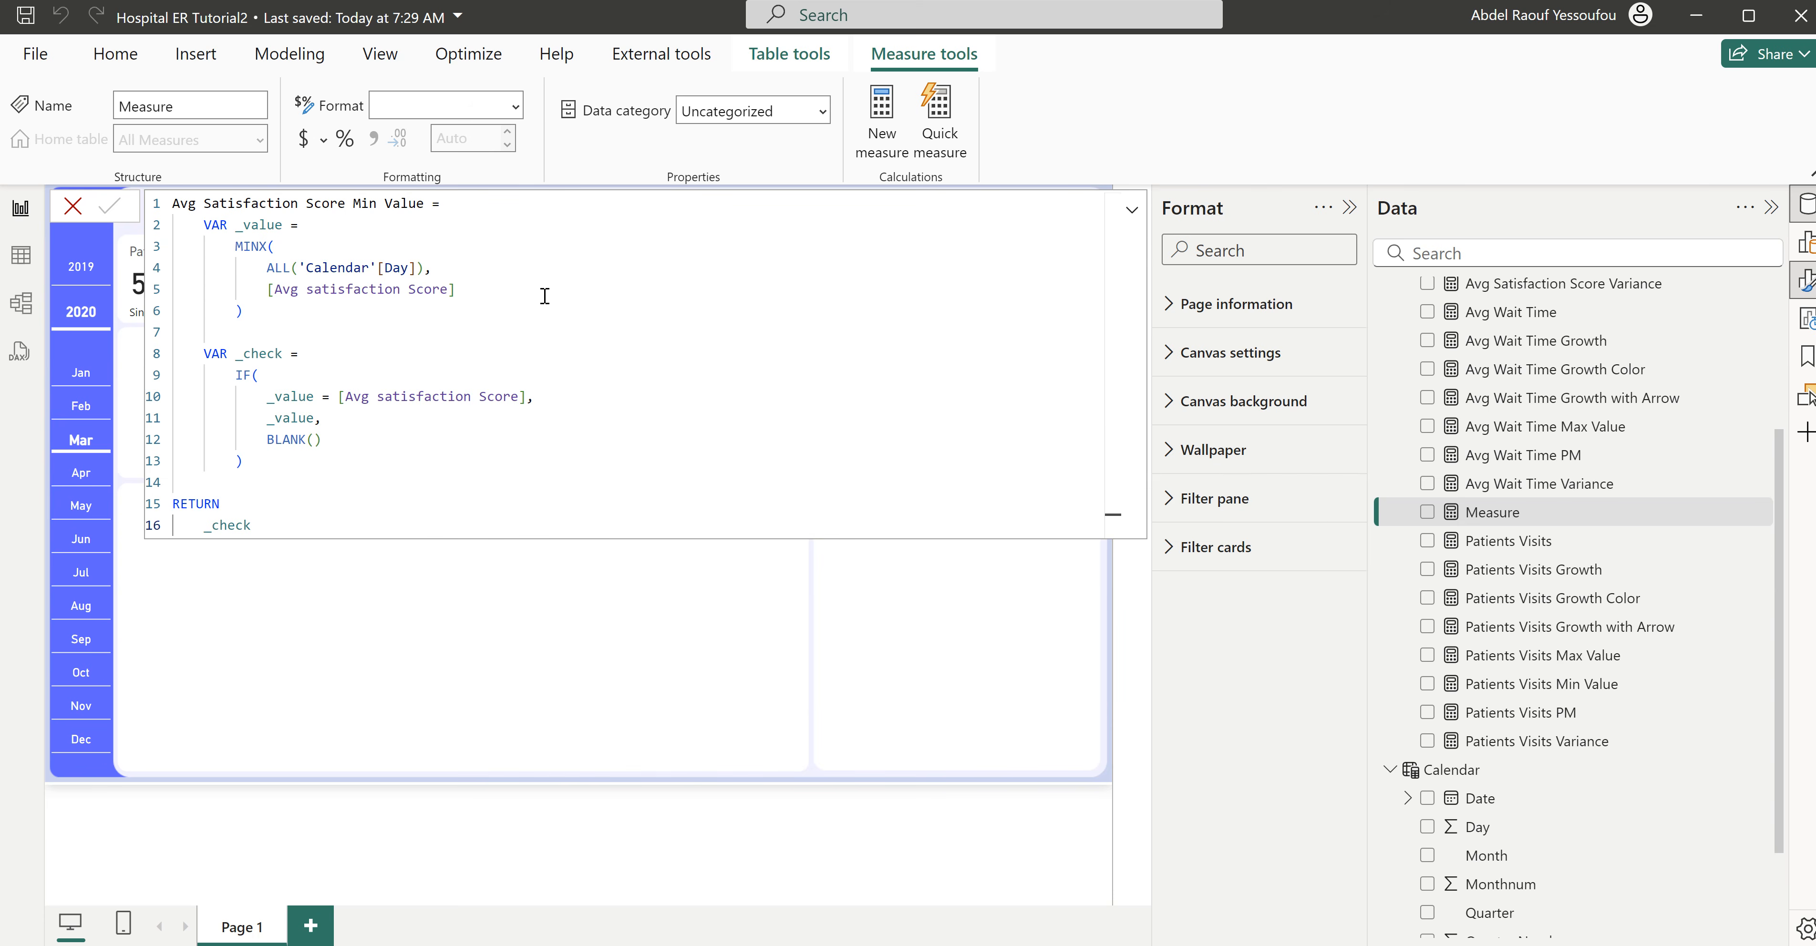
key("ctrl+v")
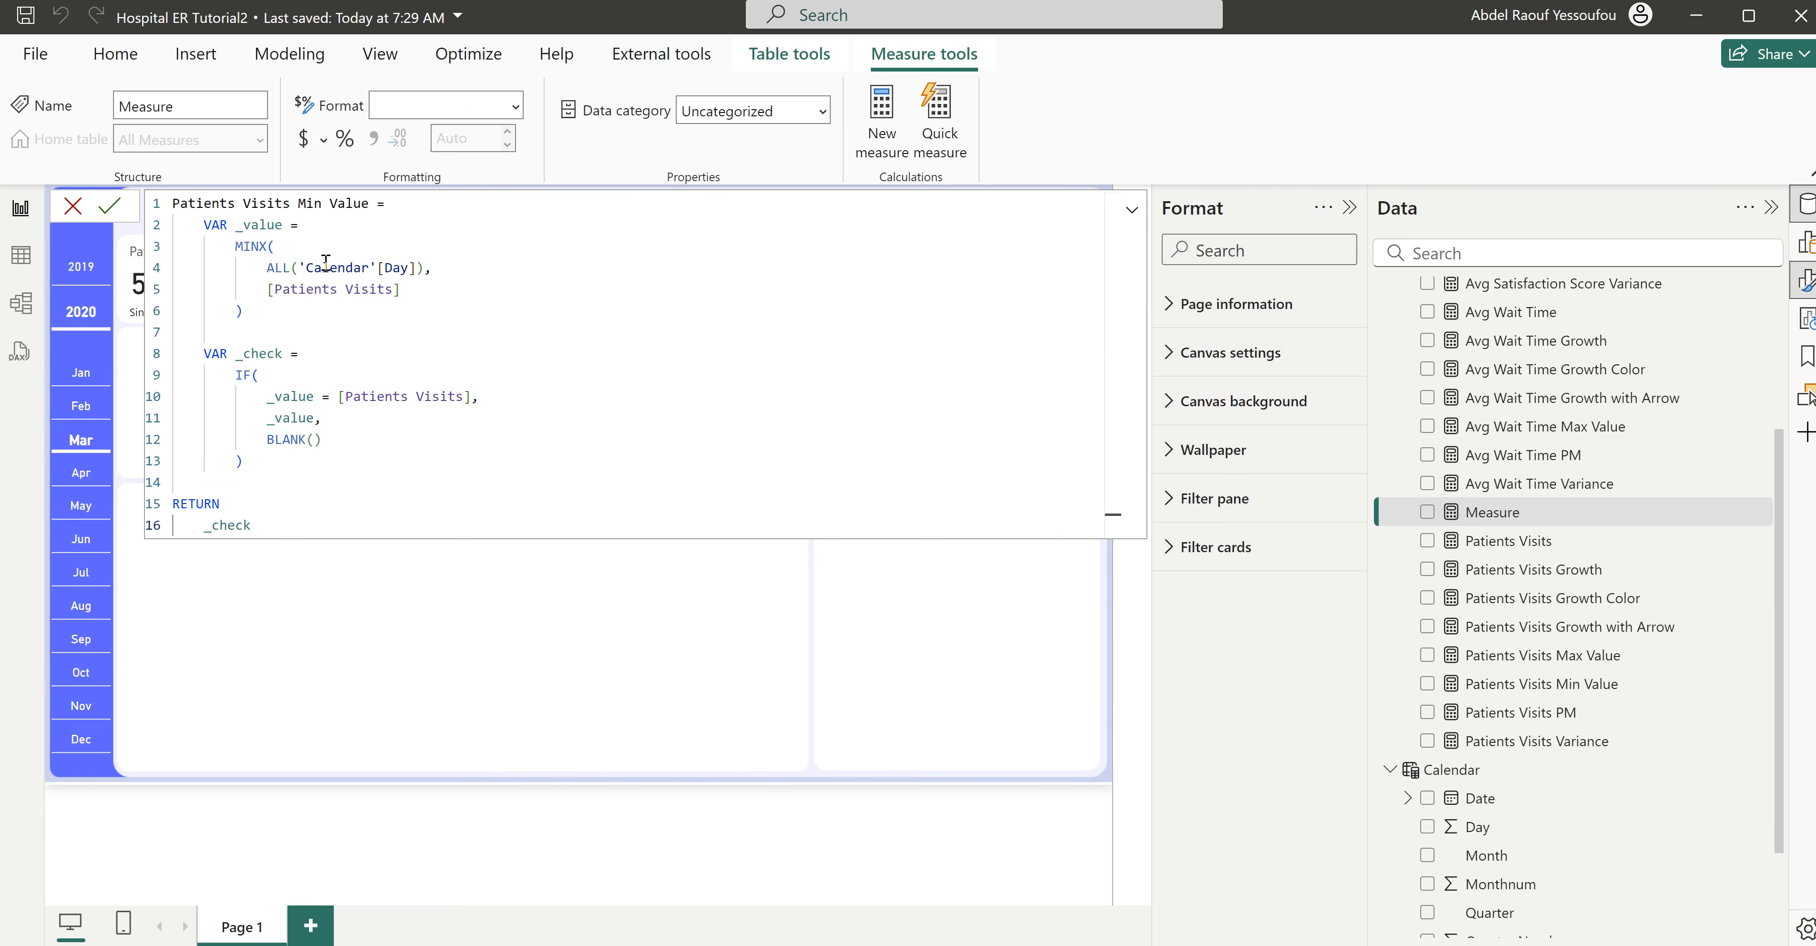
left_click_drag(294, 204, 169, 202)
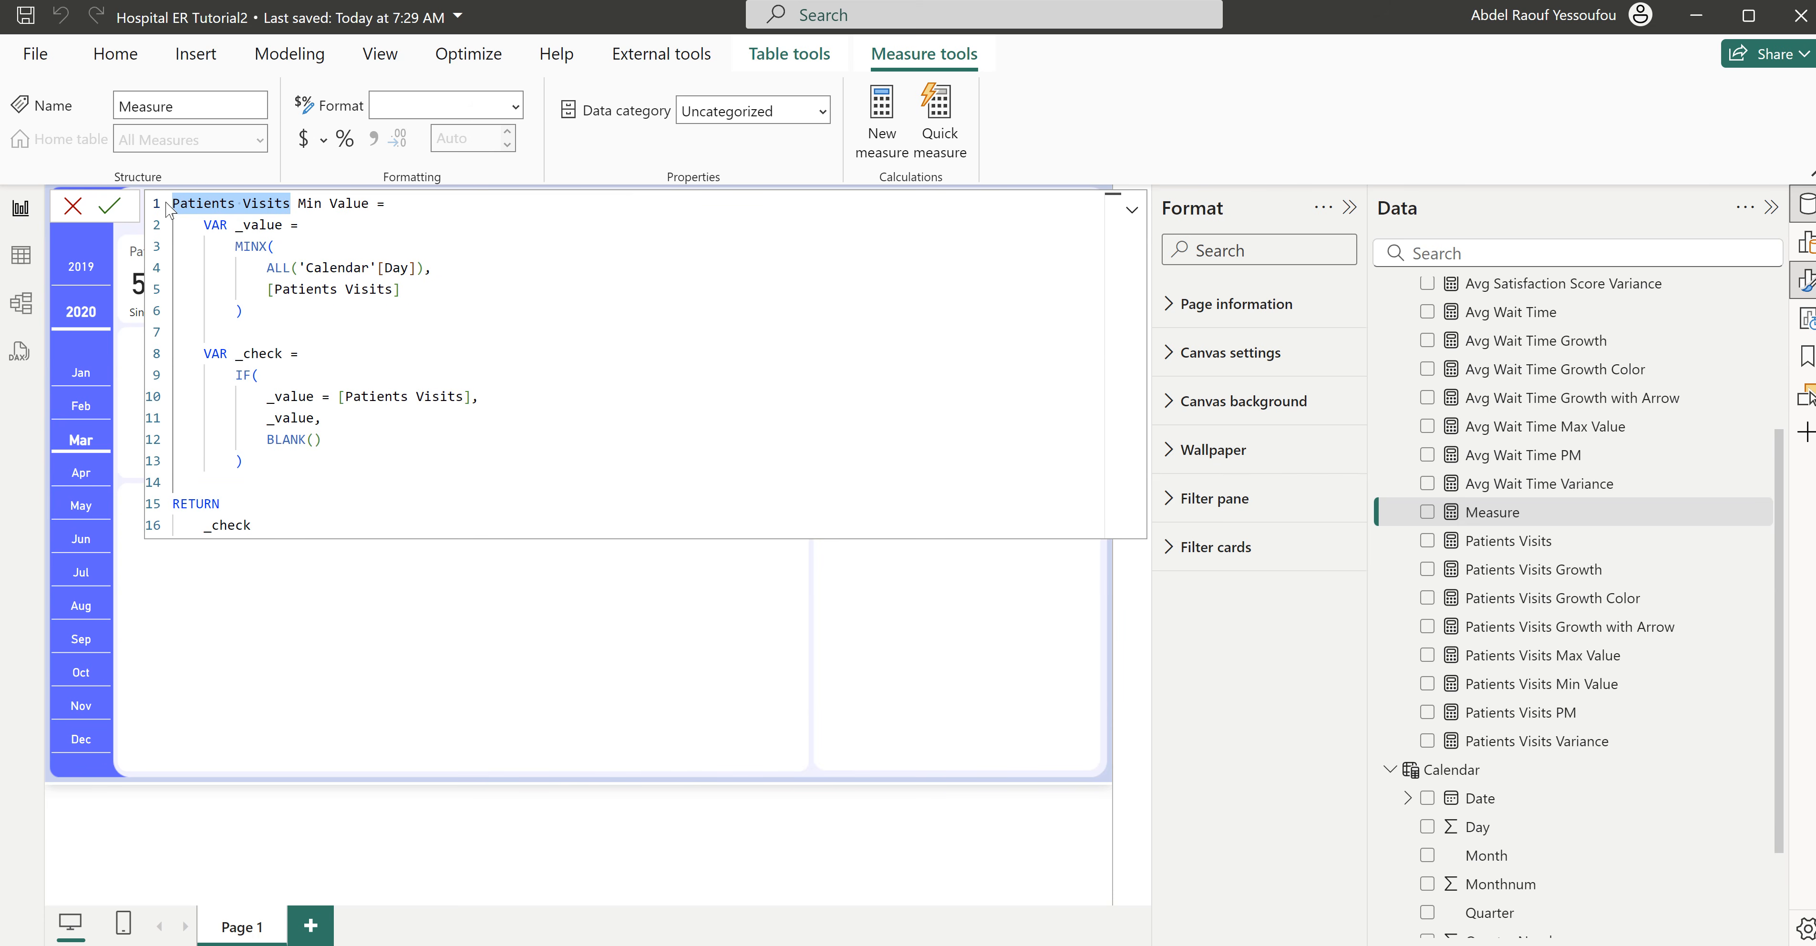
type("Avg Wait Time")
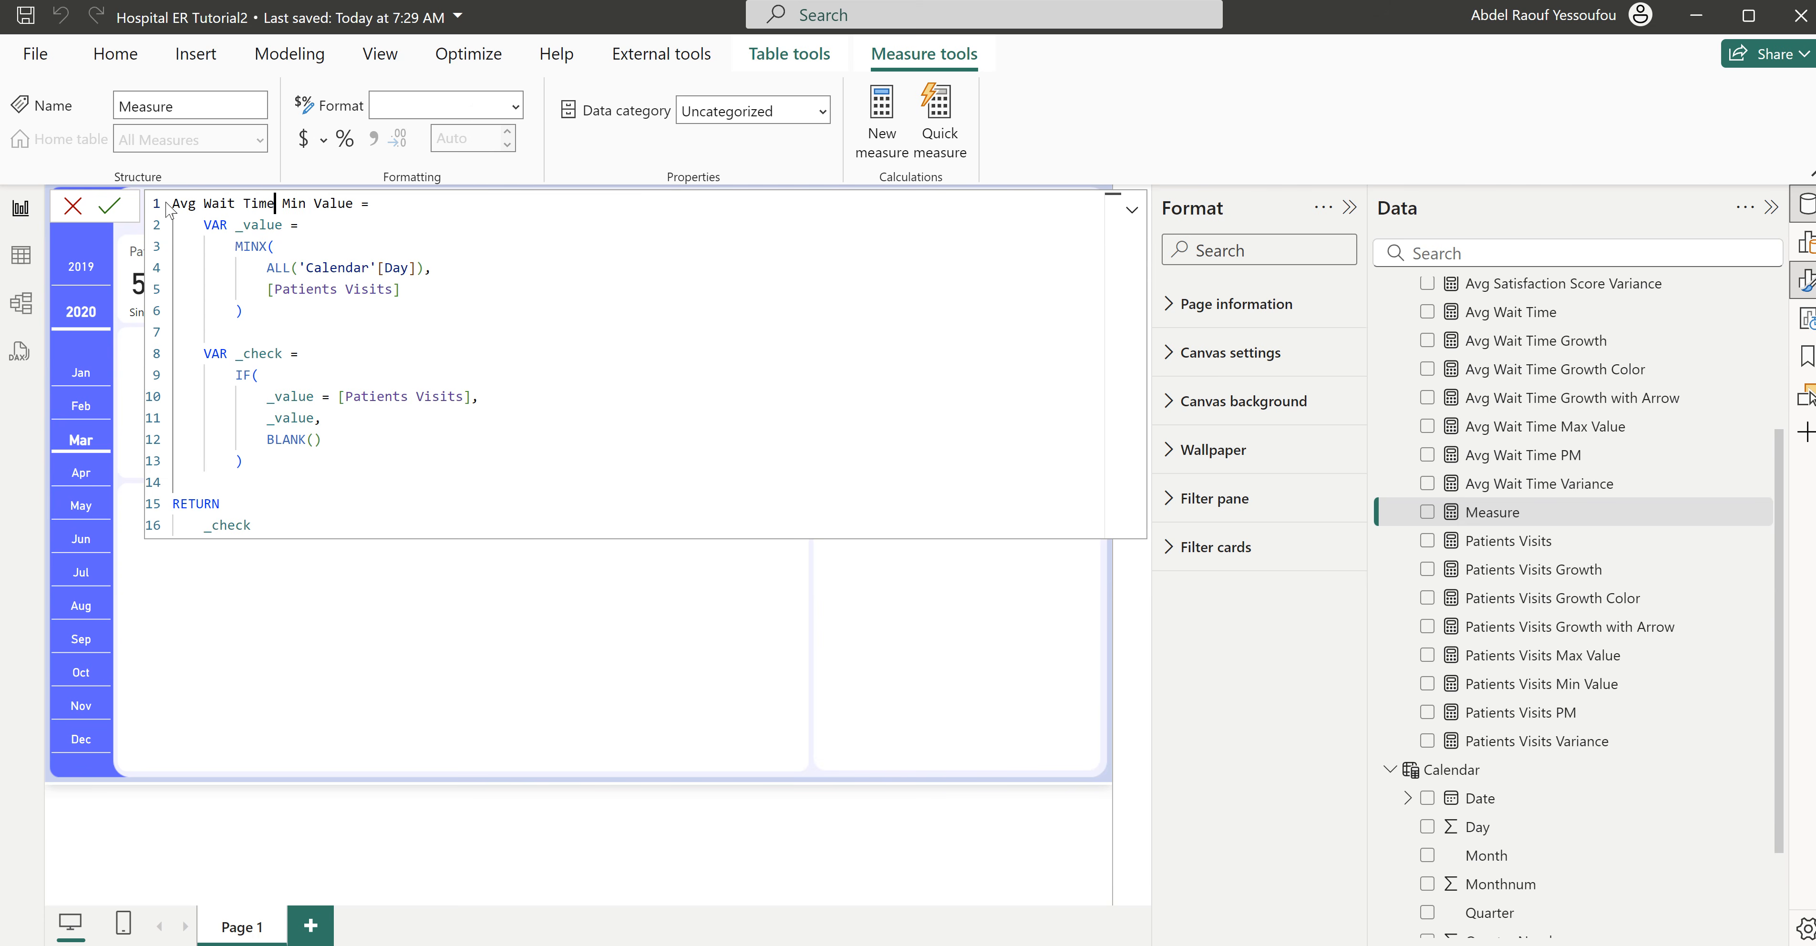
- Replace both [Patients Visits] references in the Avg Wait Time Min Value formula with [Avg Wait Time], commit the measure and close the formula editor
left_click_drag(277, 203, 172, 203)
key("ctrl+c")
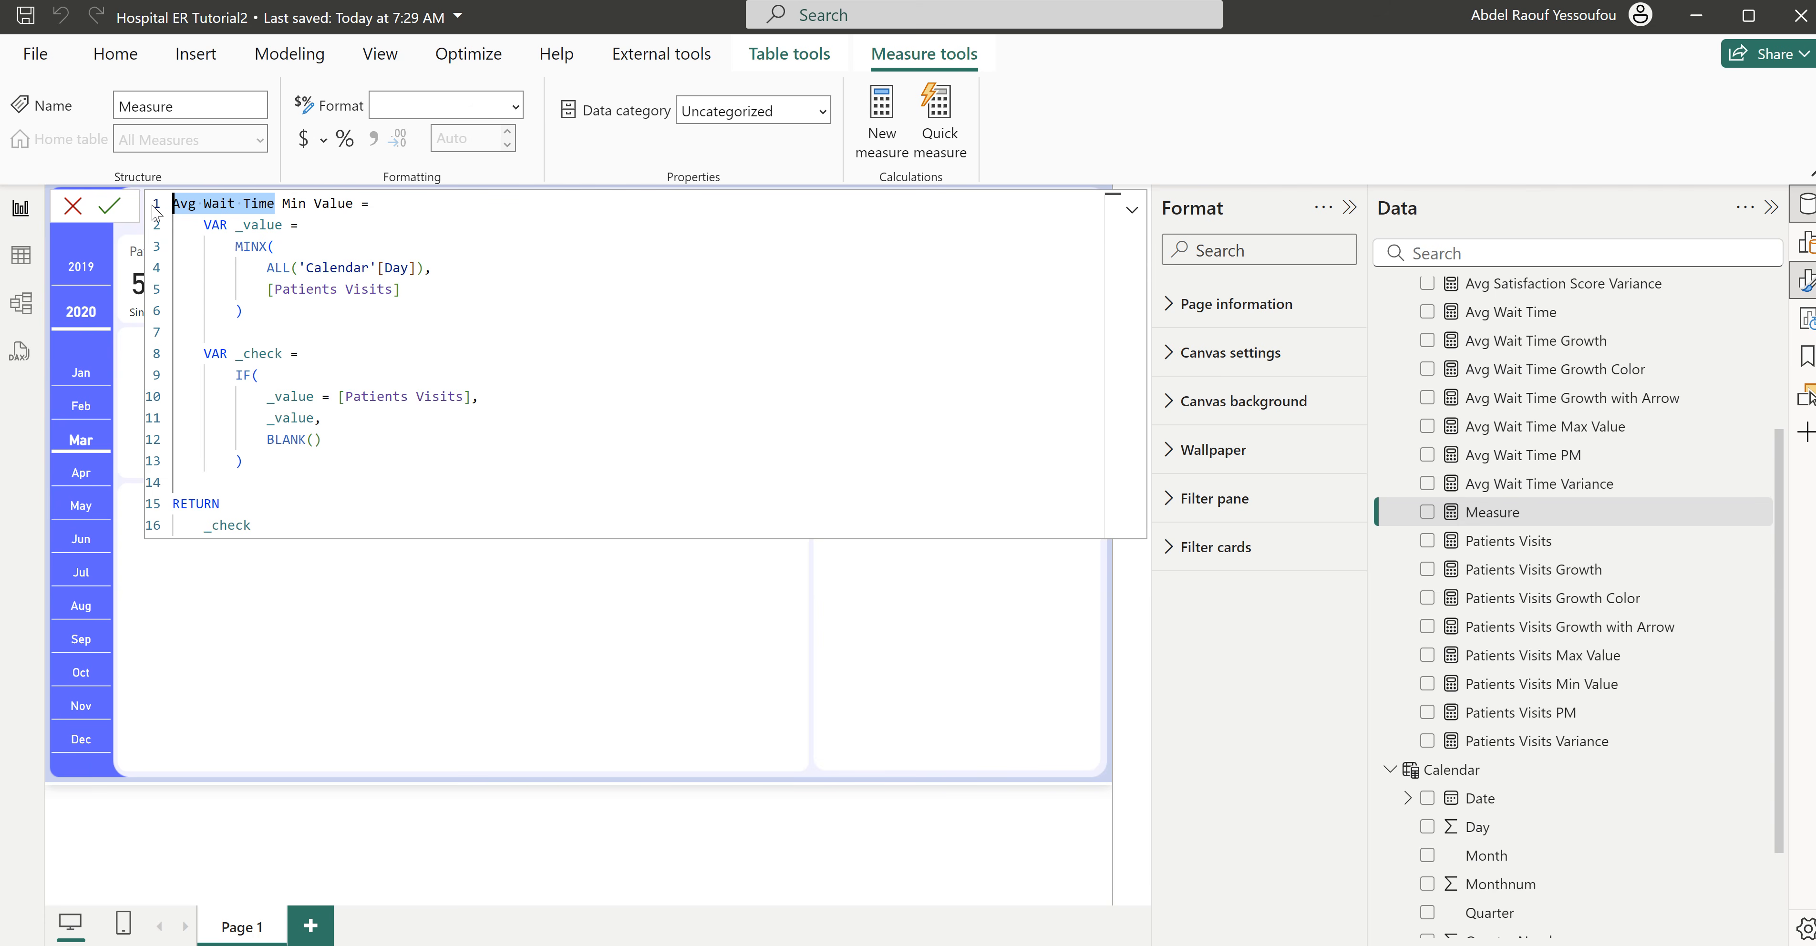
left_click_drag(393, 289, 281, 290)
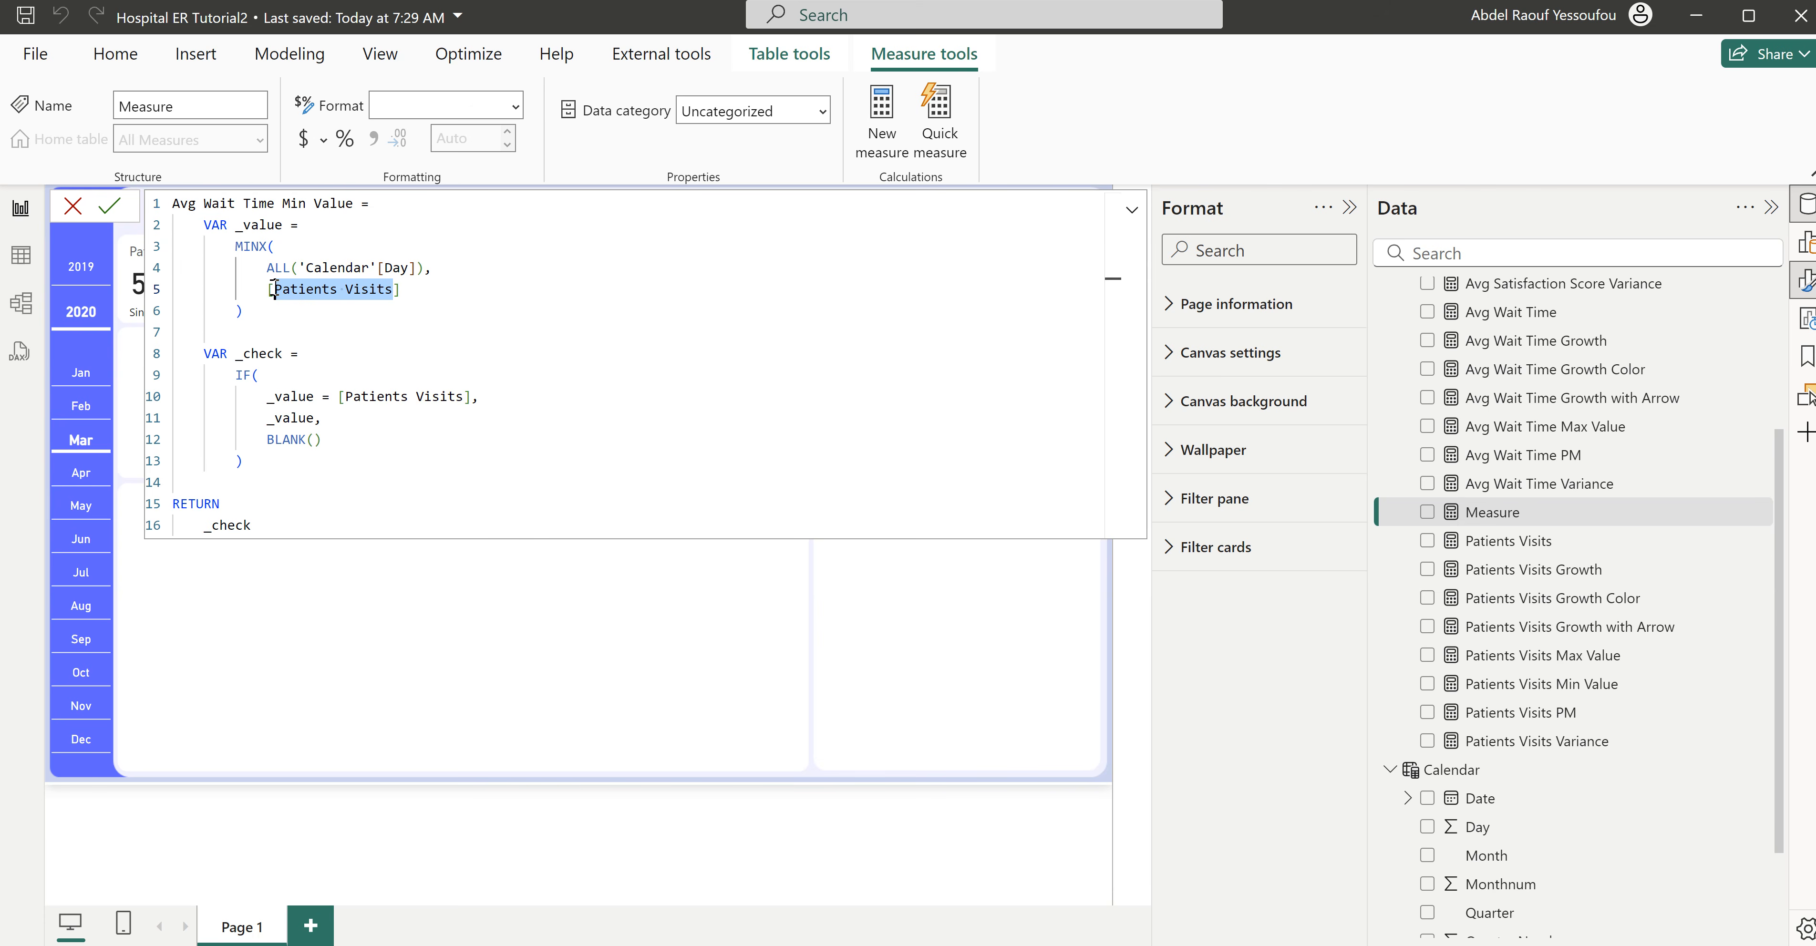
key("ctrl+v")
left_click_drag(463, 397, 345, 395)
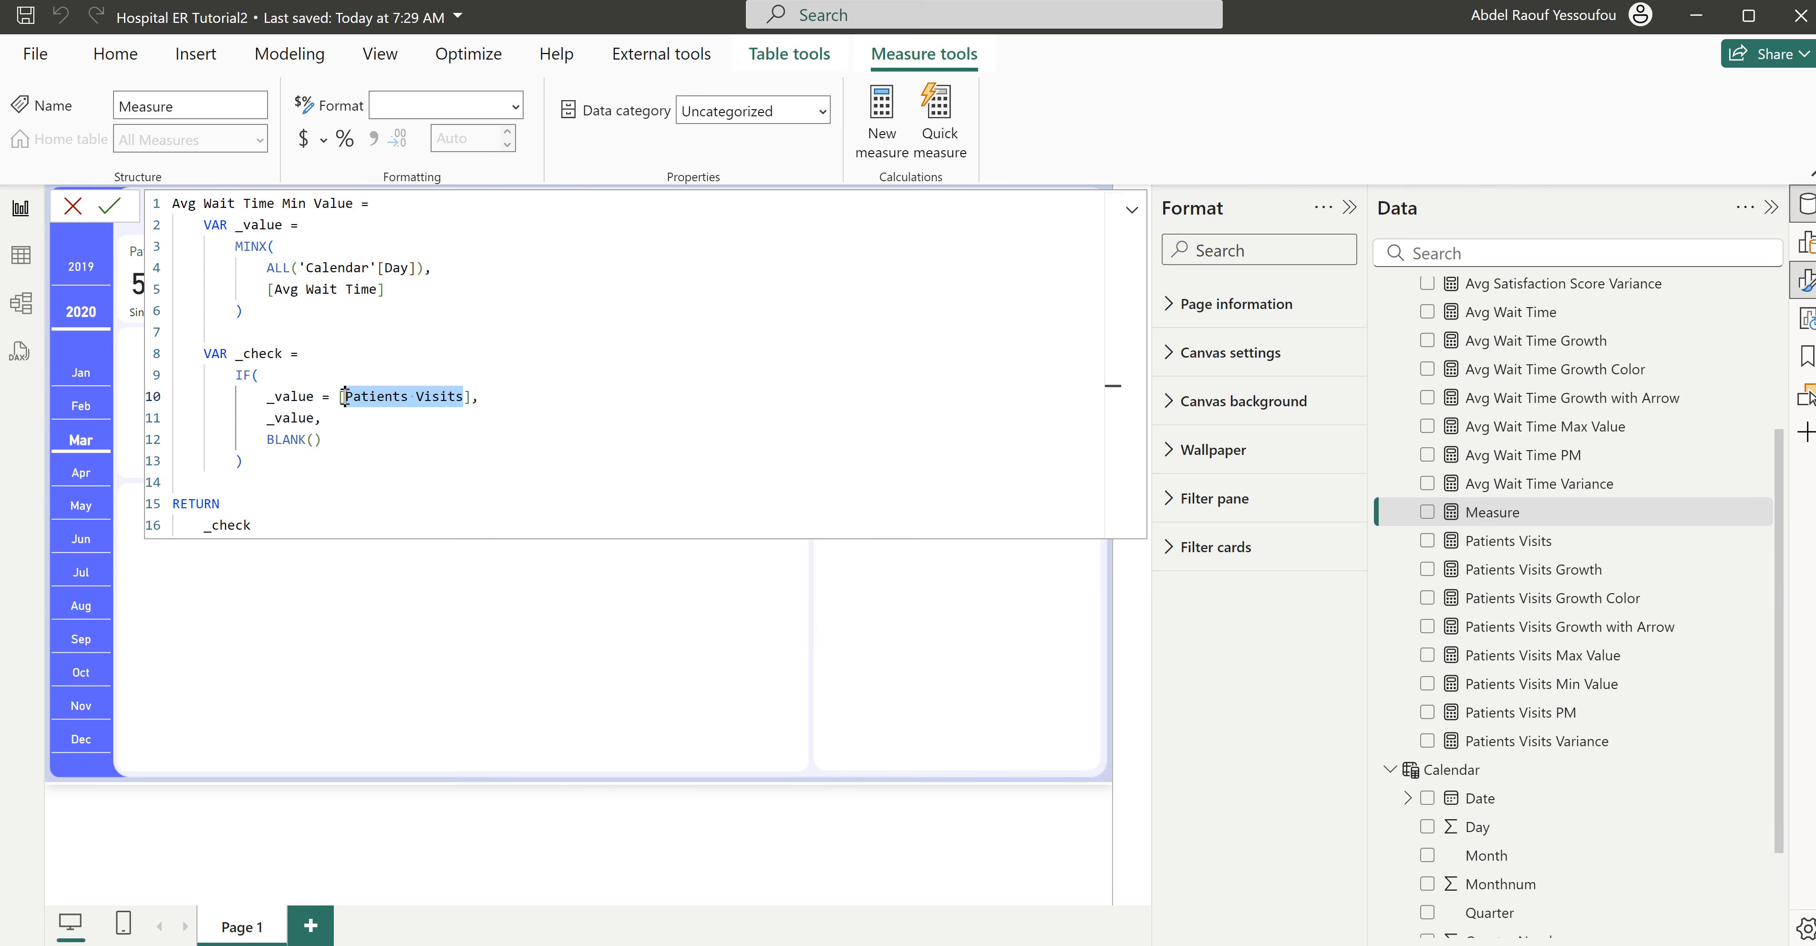
key("ctrl+v")
left_click(452, 351)
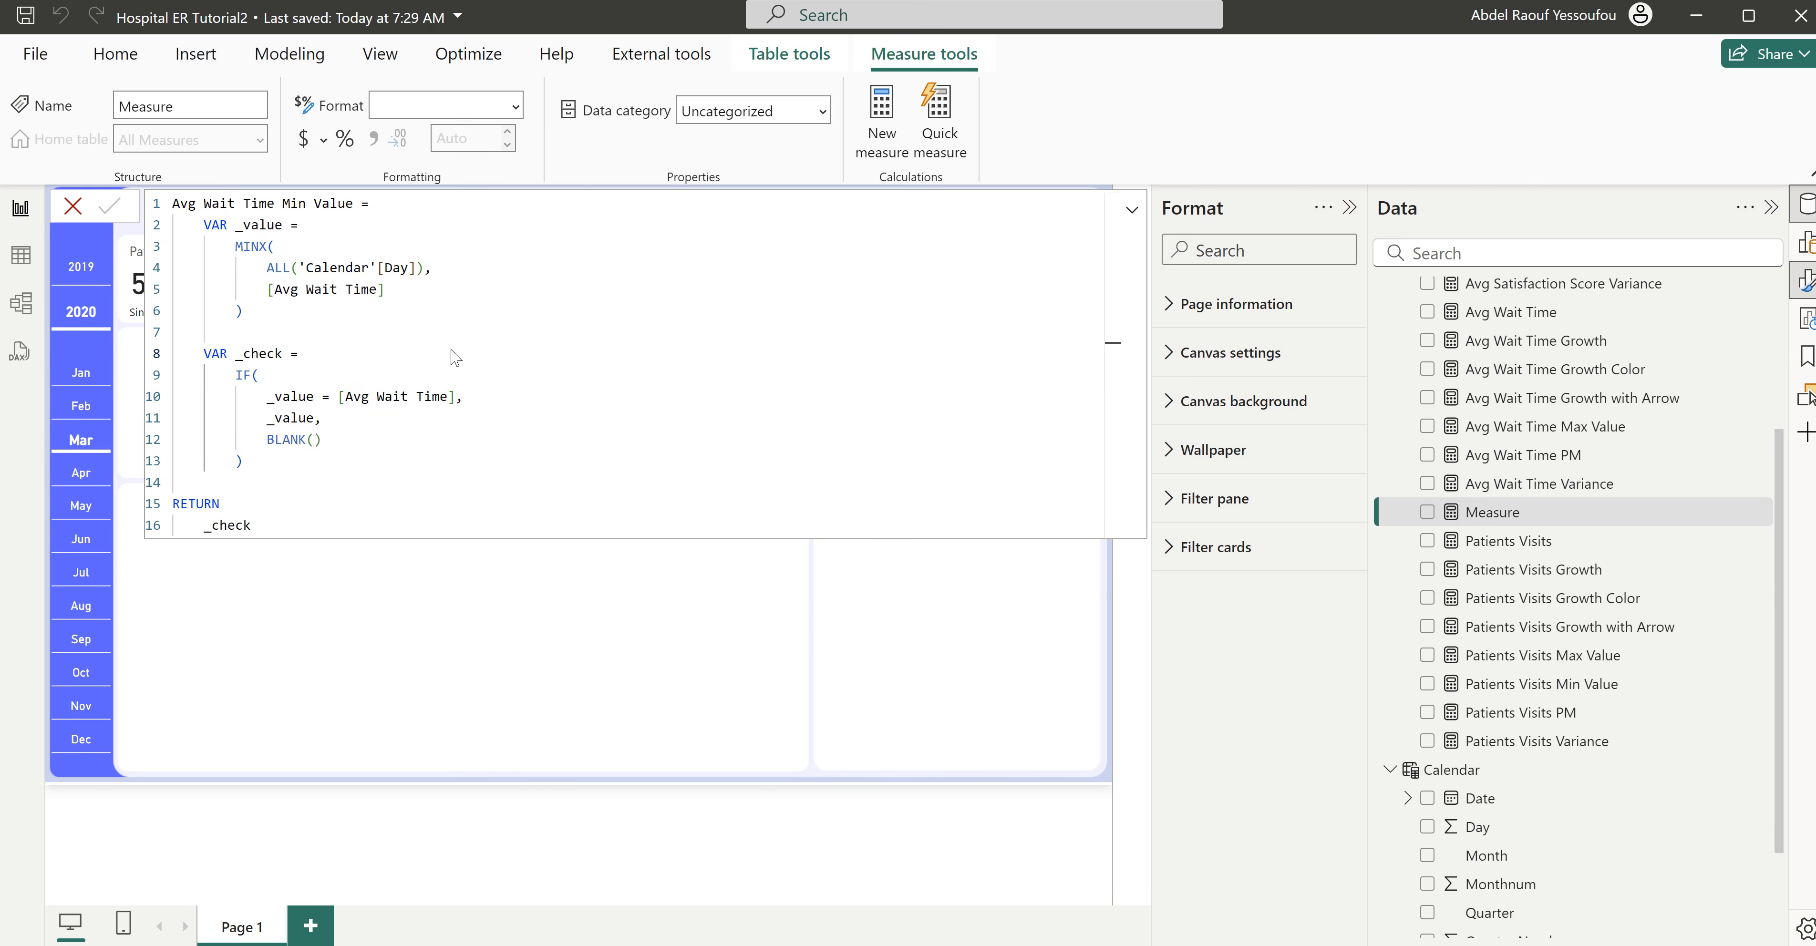
key("Return")
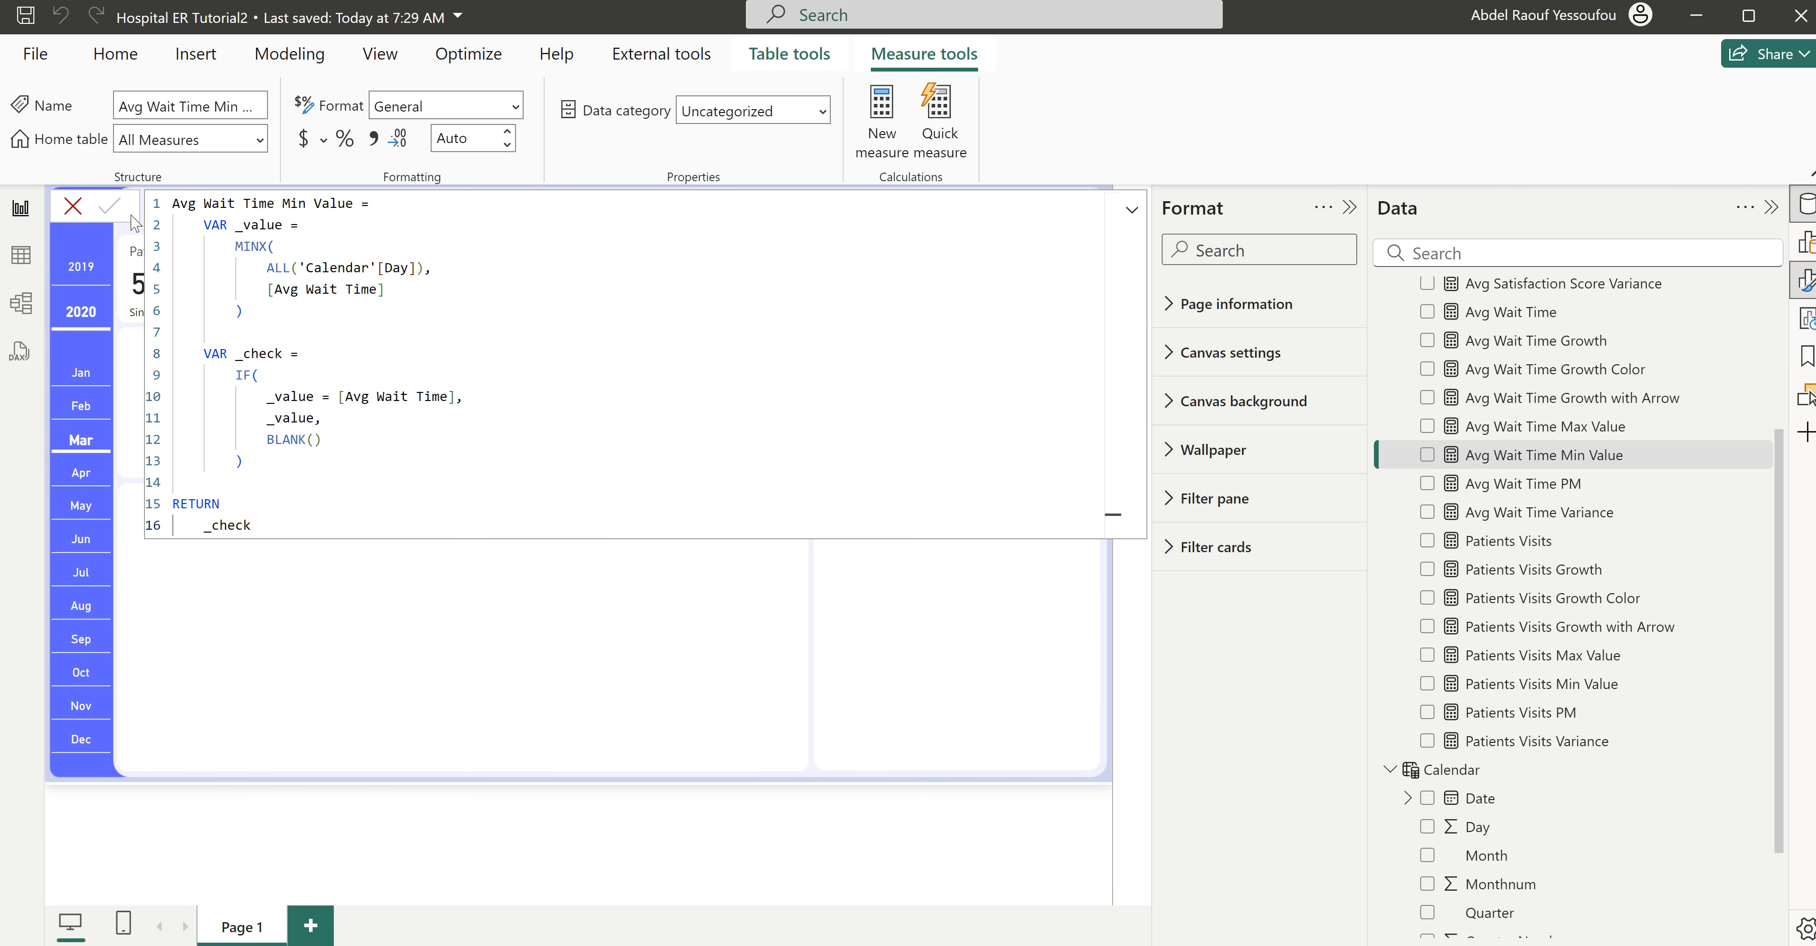
left_click(72, 206)
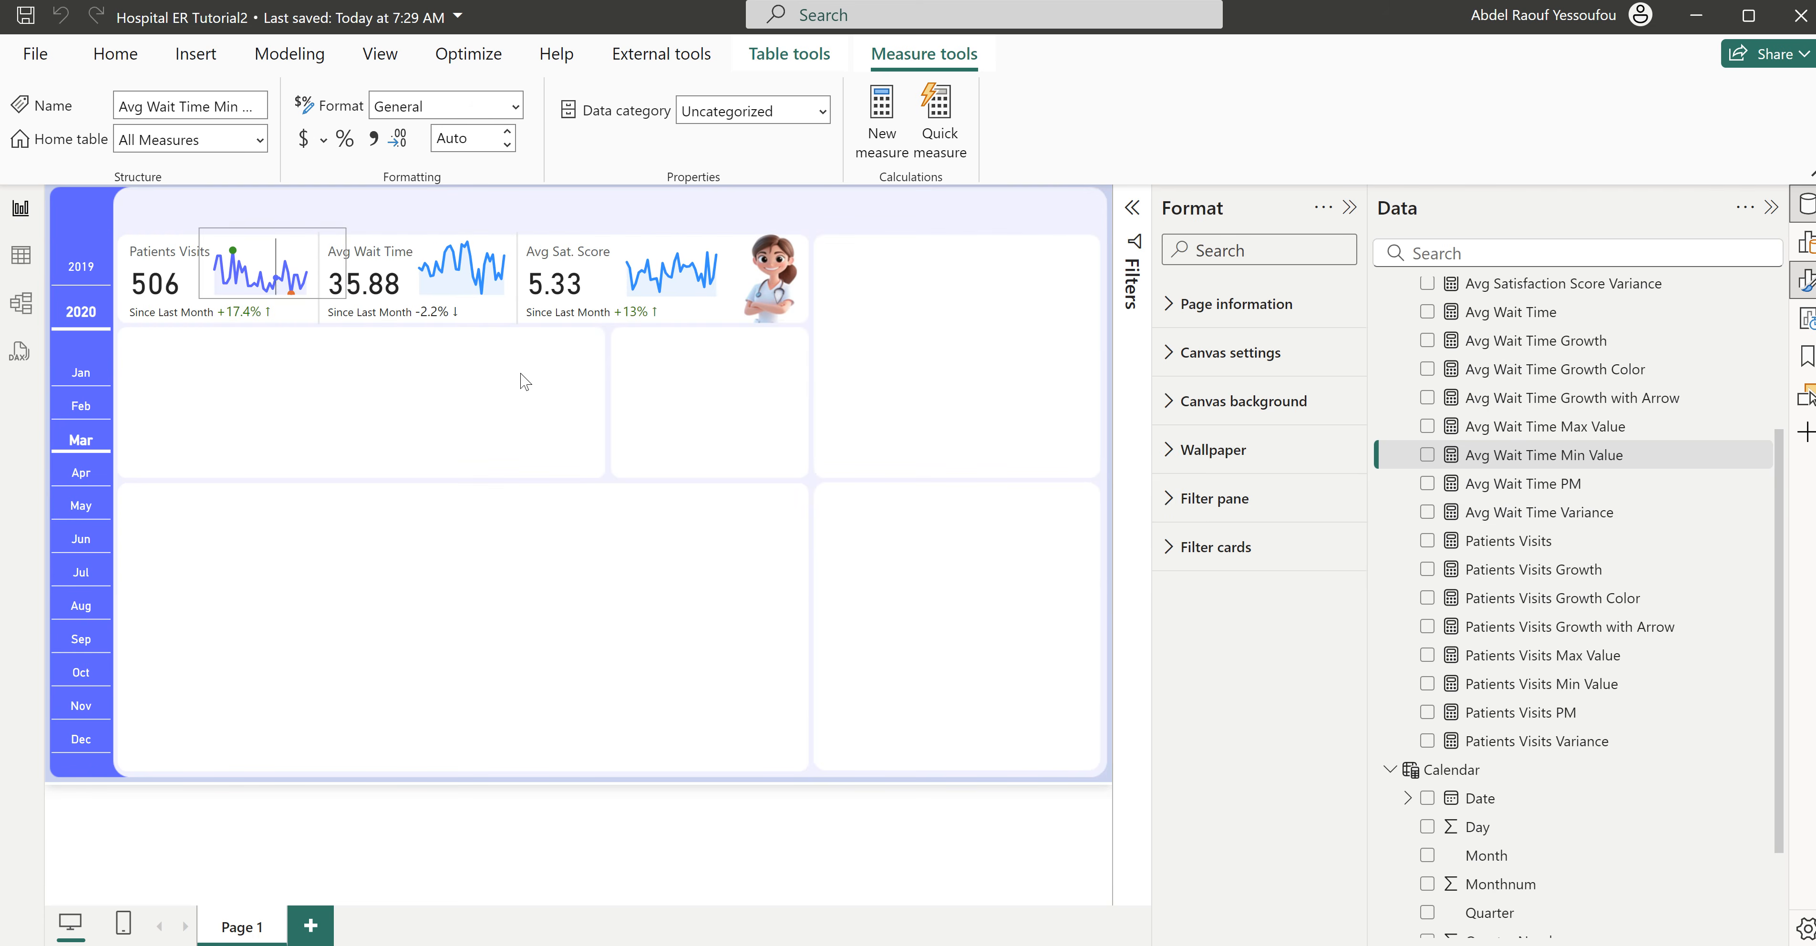
- Add Avg Wait Time Max Value and Avg Wait Time Min Value to the Avg Wait Time sparkline's Y-axis and turn off its legend
left_click(506, 304)
scroll(1516, 617, "up", 1)
scroll(1521, 624, "up", 4)
scroll(1520, 670, "down", 3)
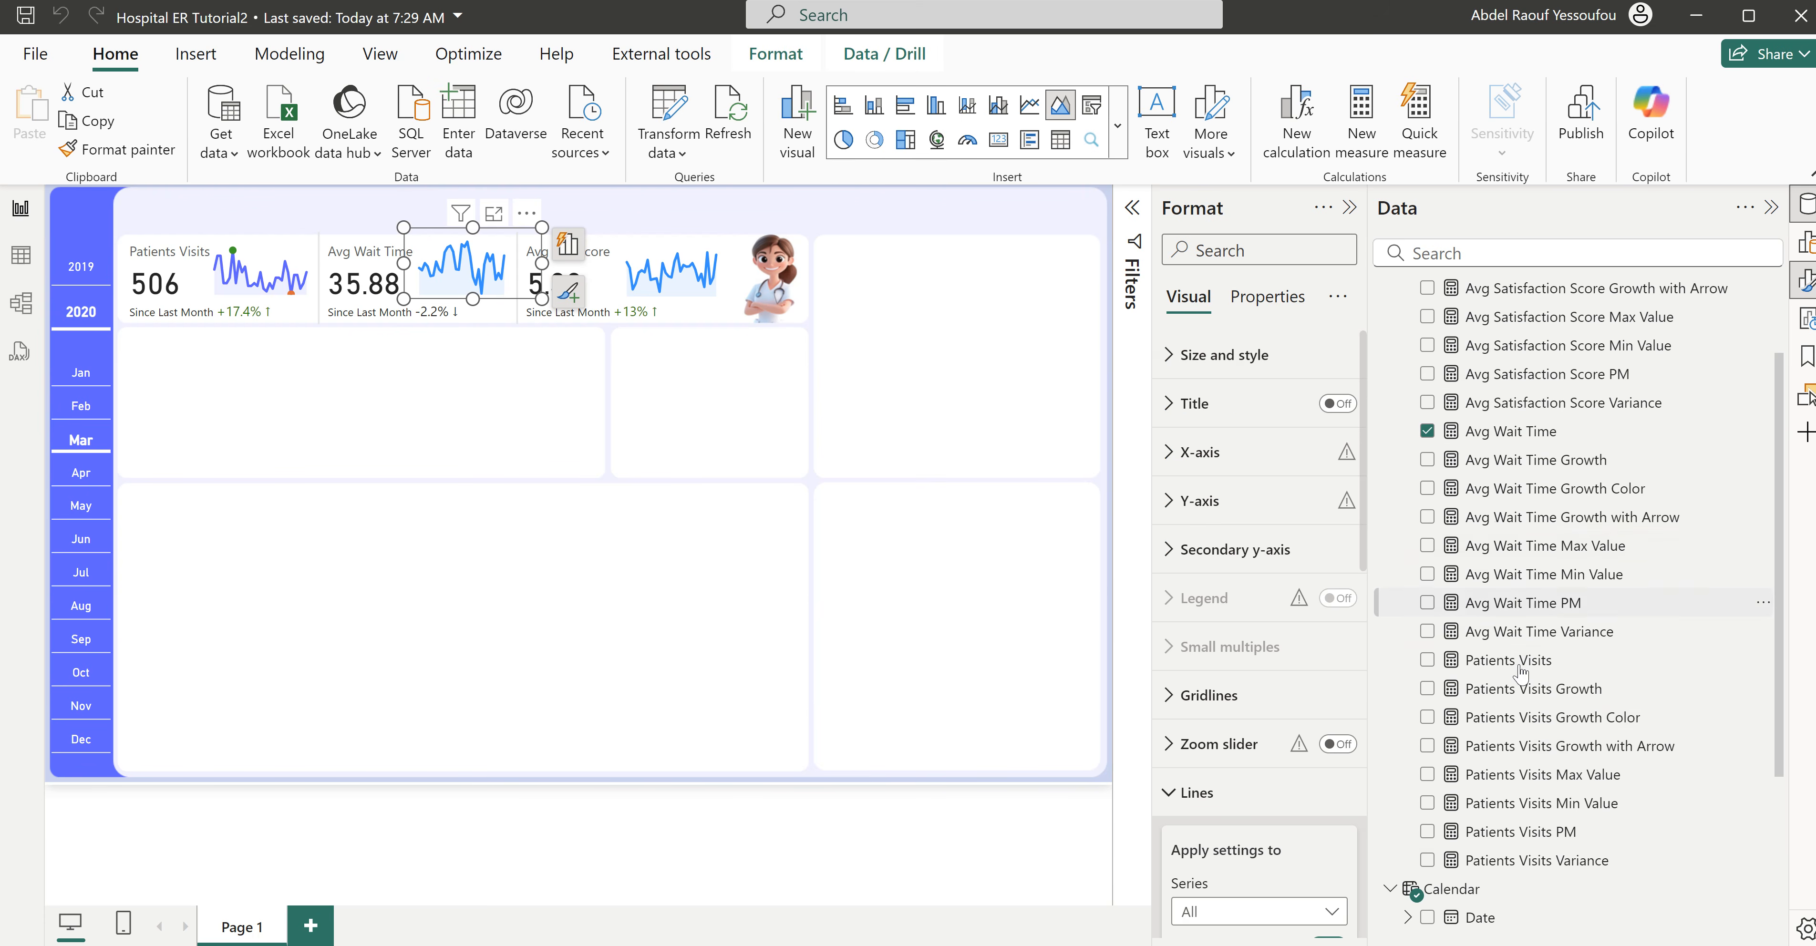
left_click(1427, 545)
left_click(1427, 575)
left_click(1337, 598)
scroll(1248, 705, "down", 5)
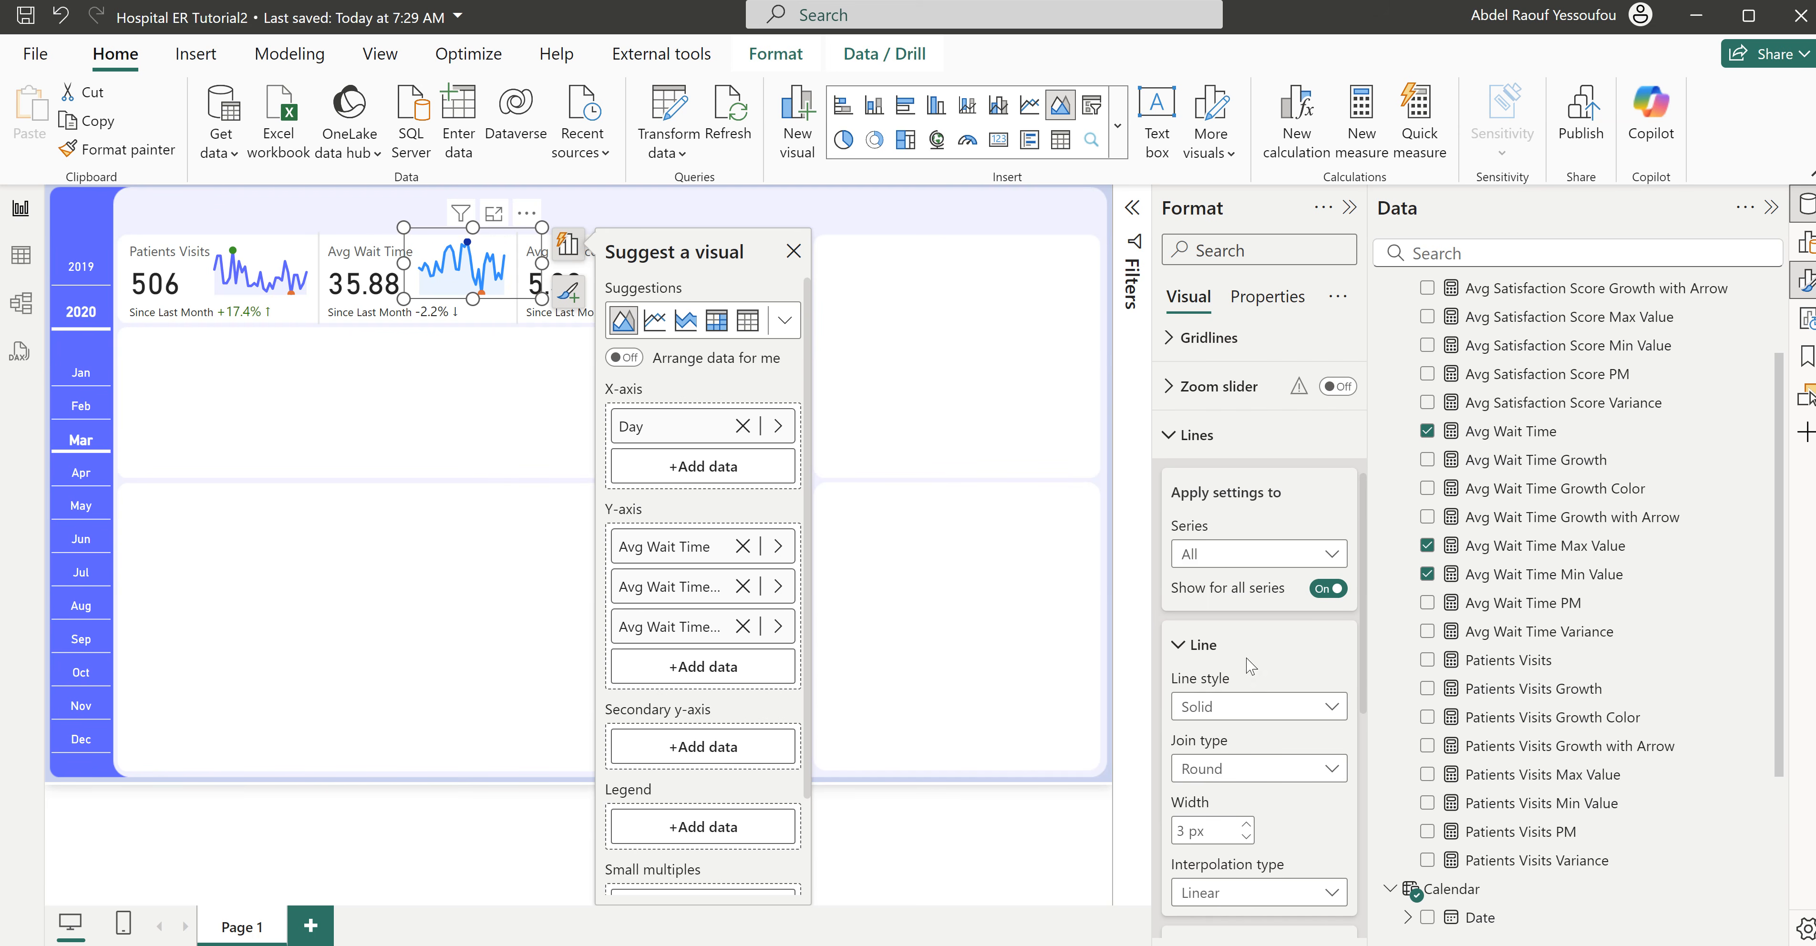
- Set the line color of the Avg Wait Time Max Value series in the Avg Wait Time sparkline to light red
scroll(1250, 580, "down", 3)
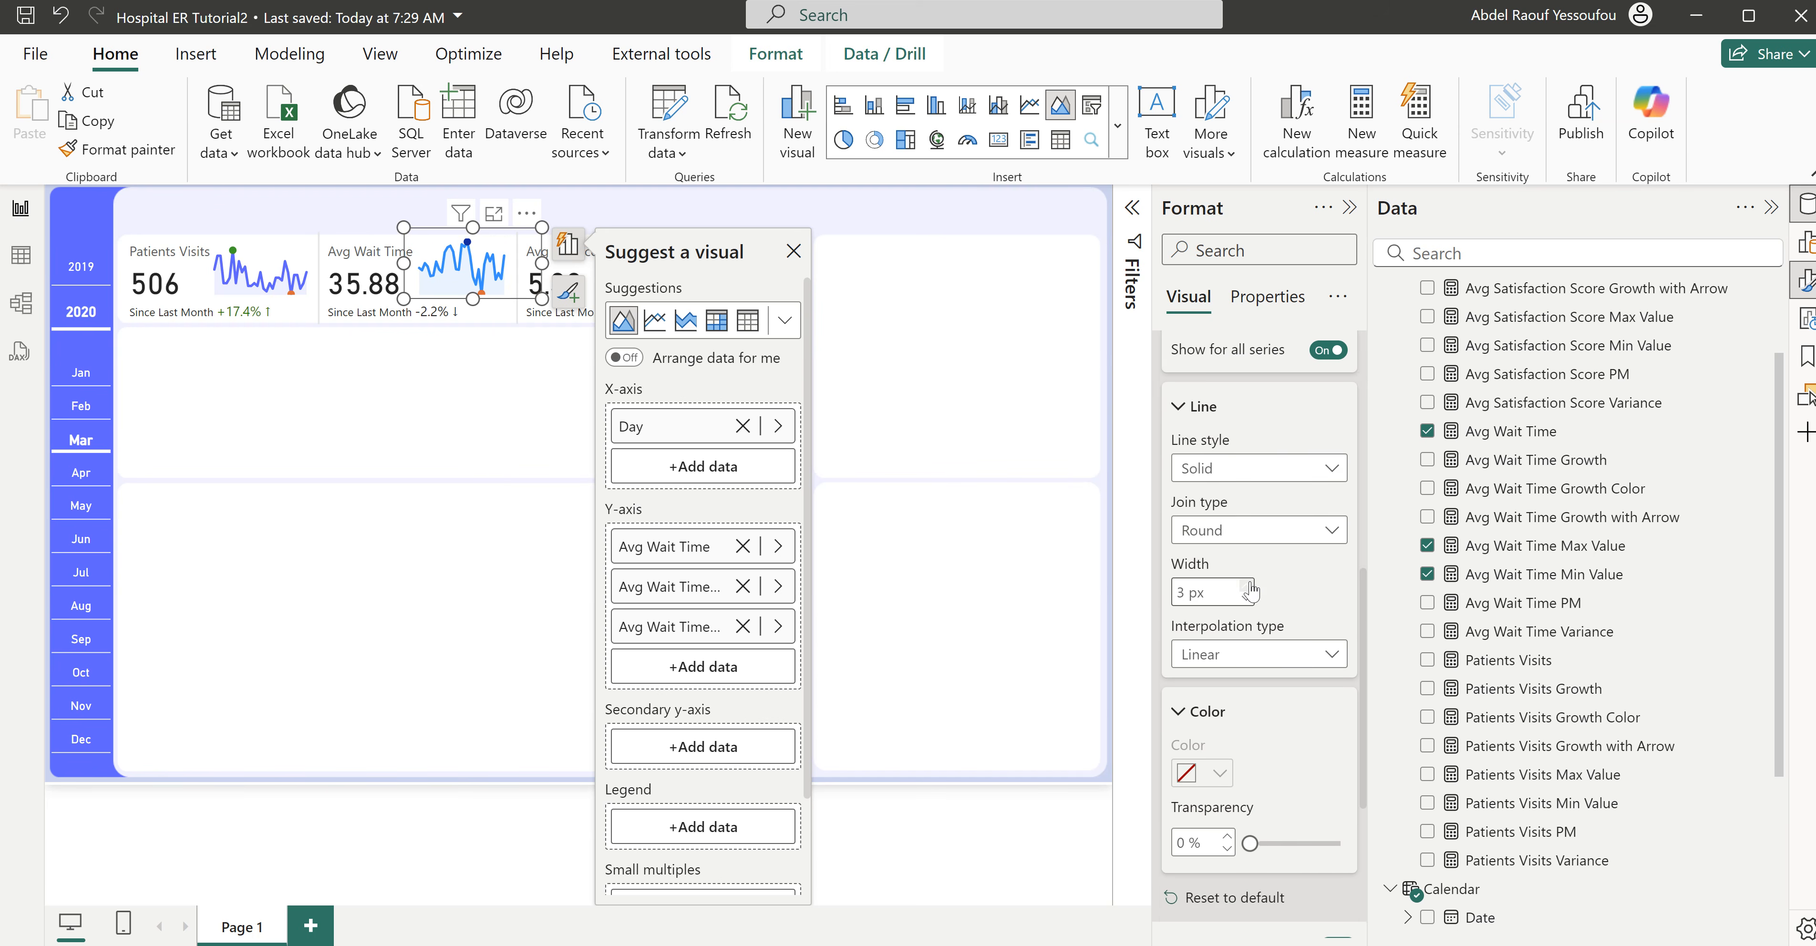
scroll(1250, 592, "up", 3)
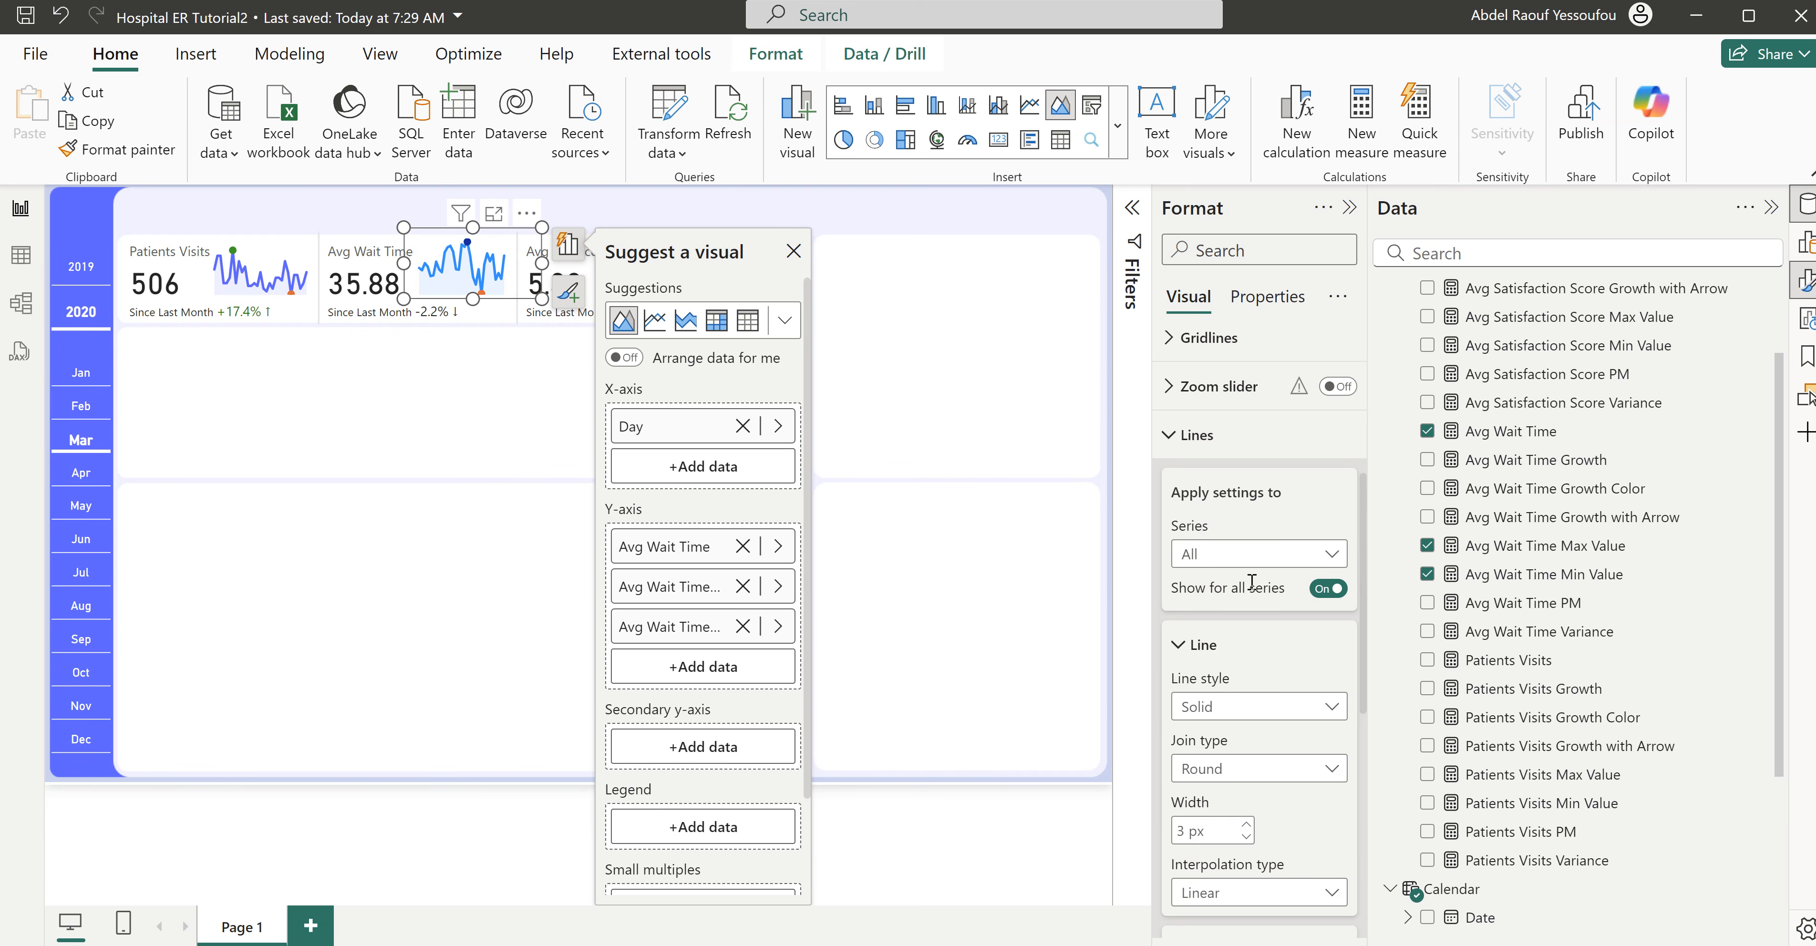
left_click(1244, 557)
left_click(1262, 640)
scroll(1253, 747, "down", 4)
left_click(1220, 656)
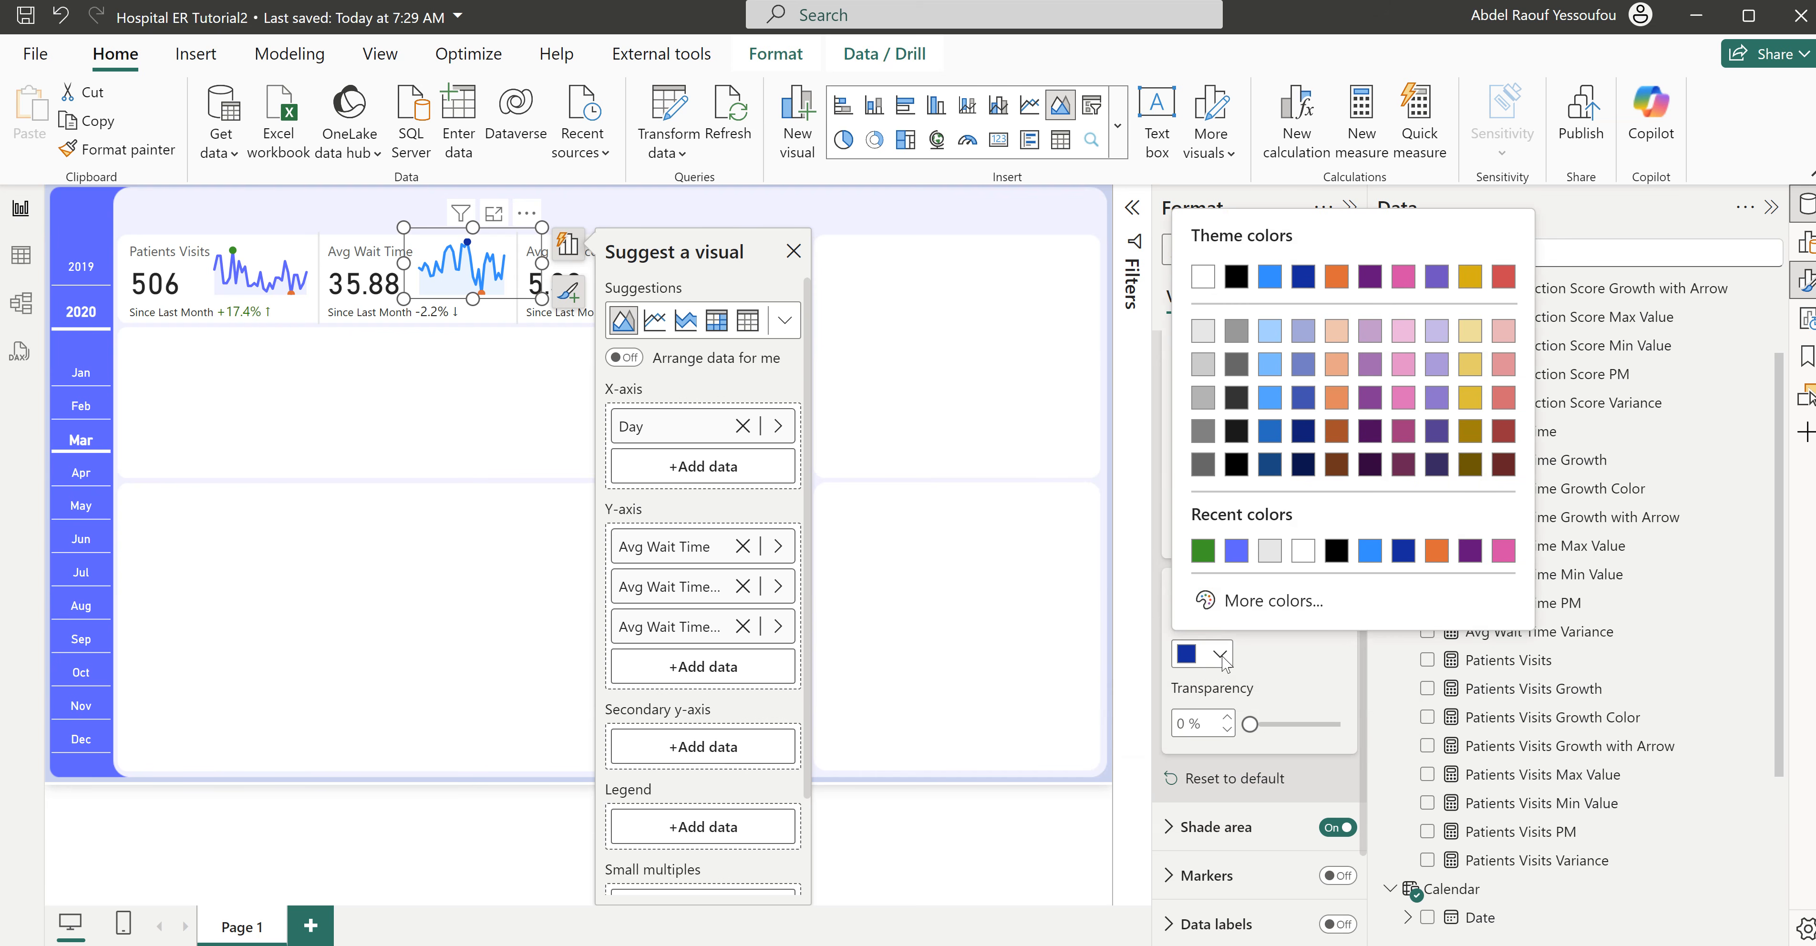
left_click(1504, 399)
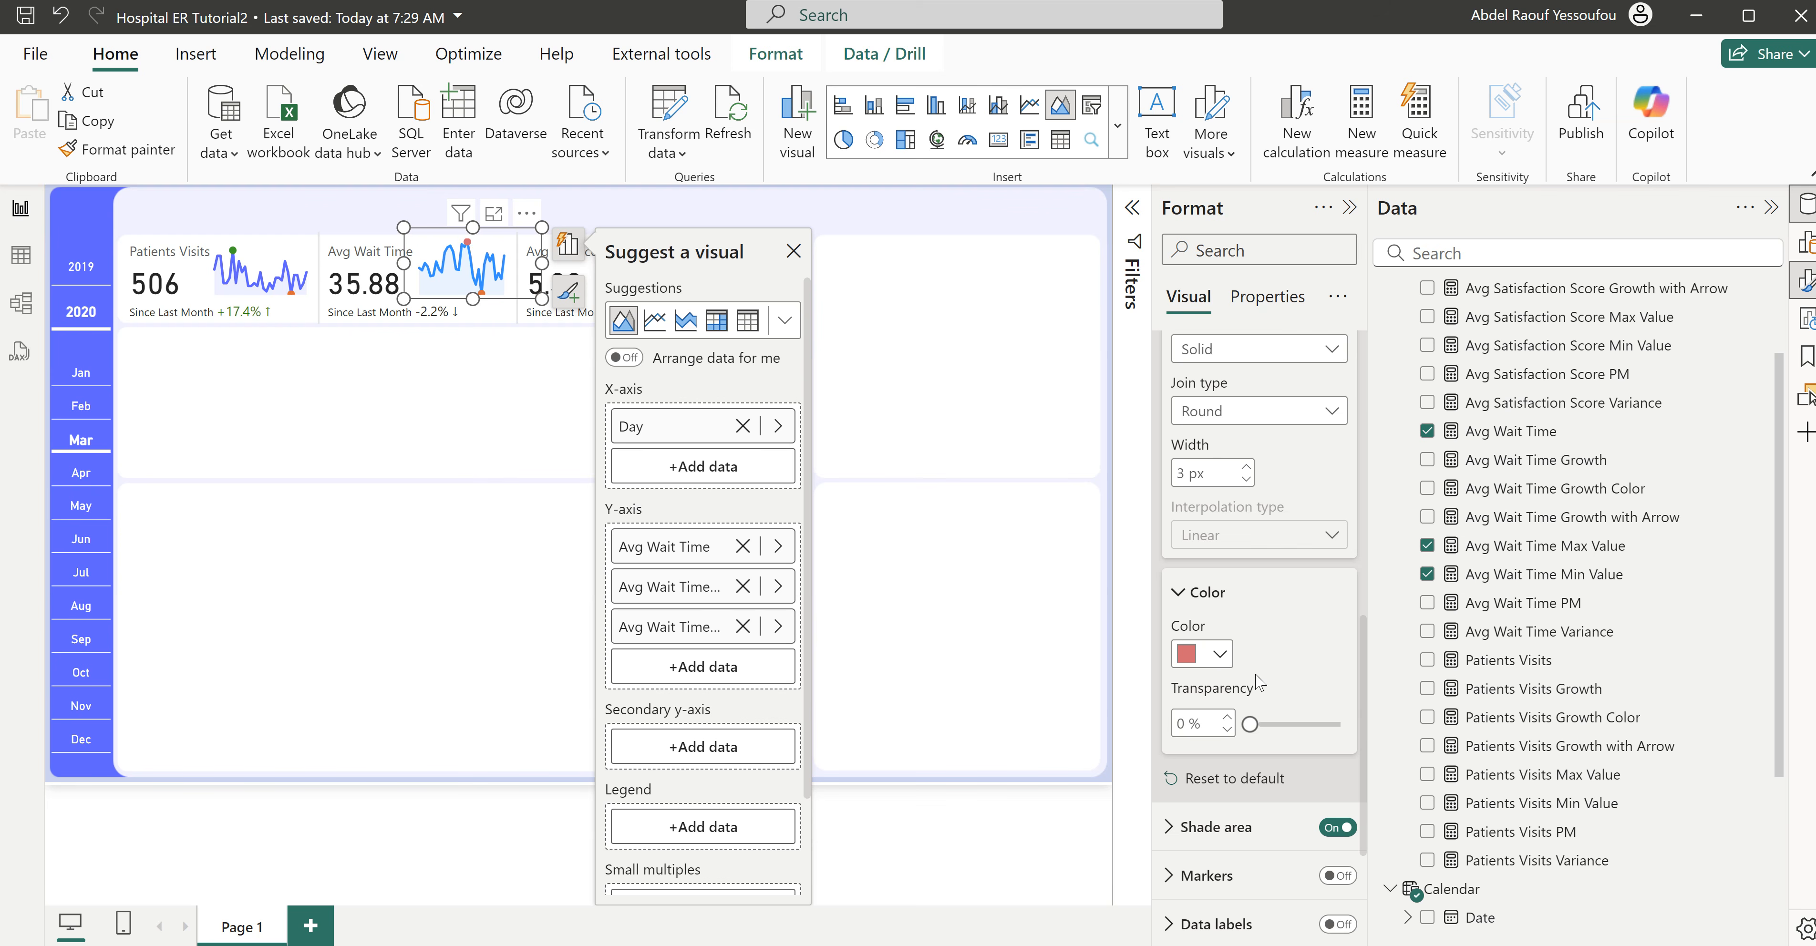
- Set the Avg Wait Time Min Value series color in the Avg Wait Time sparkline to the recently used green
scroll(1280, 599, "up", 5)
left_click(1260, 556)
left_click(1259, 669)
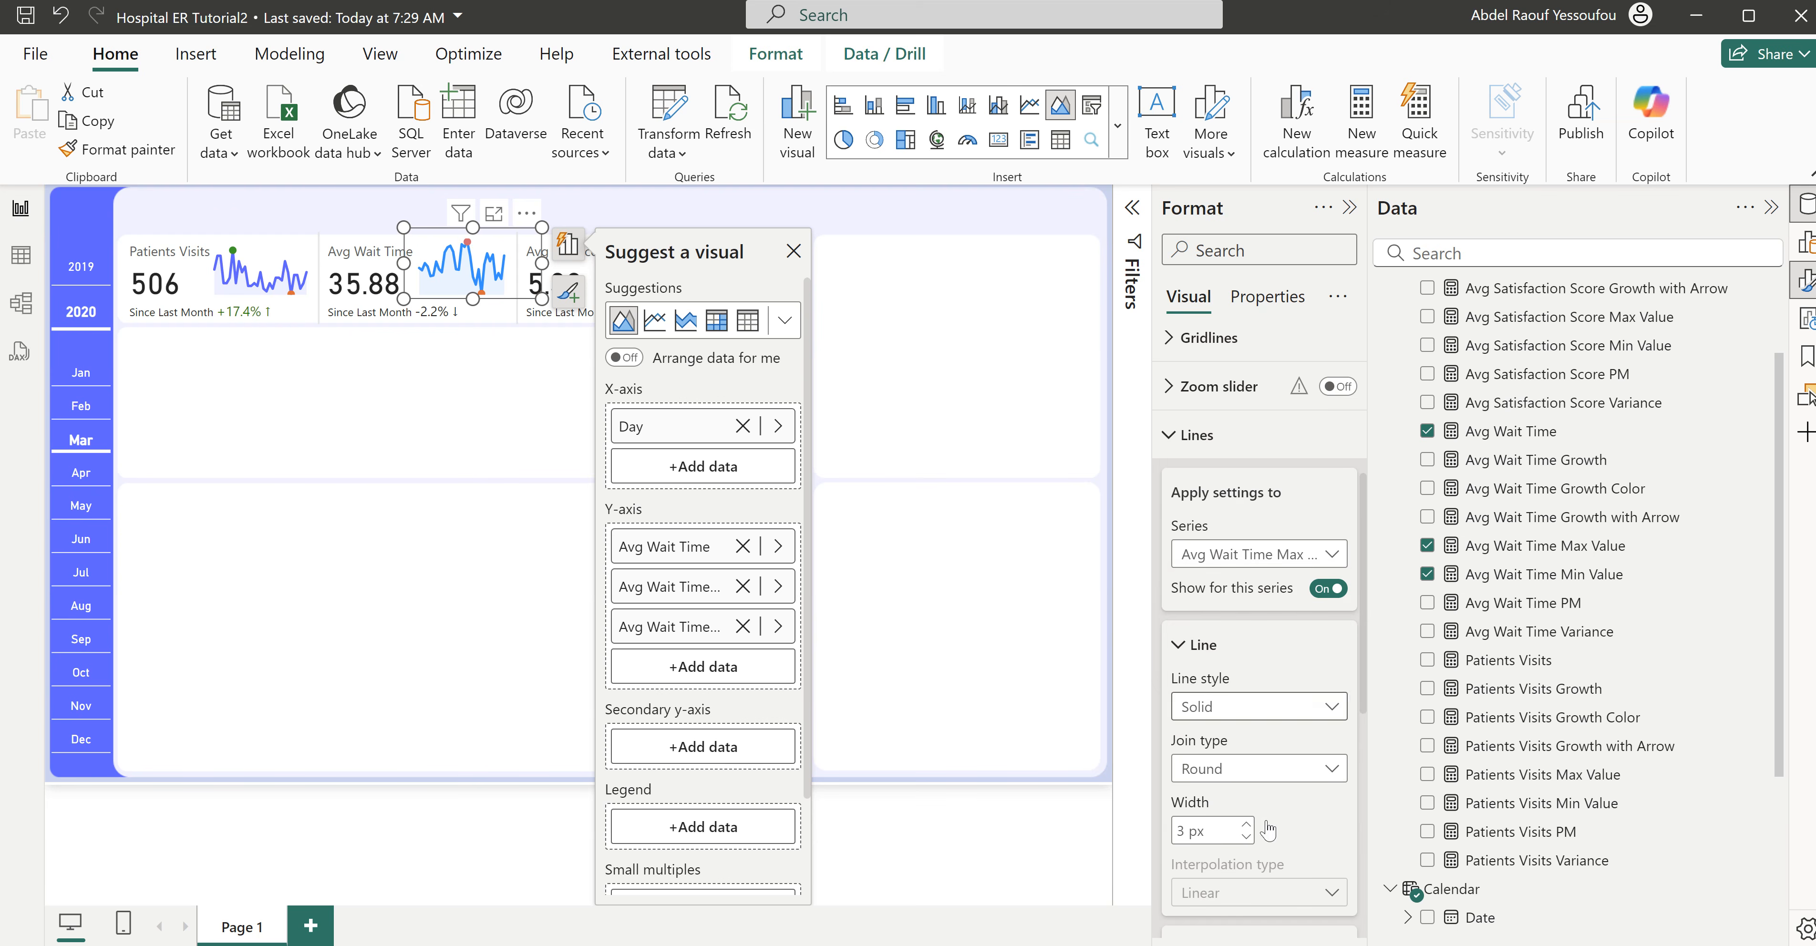
scroll(1286, 855, "down", 5)
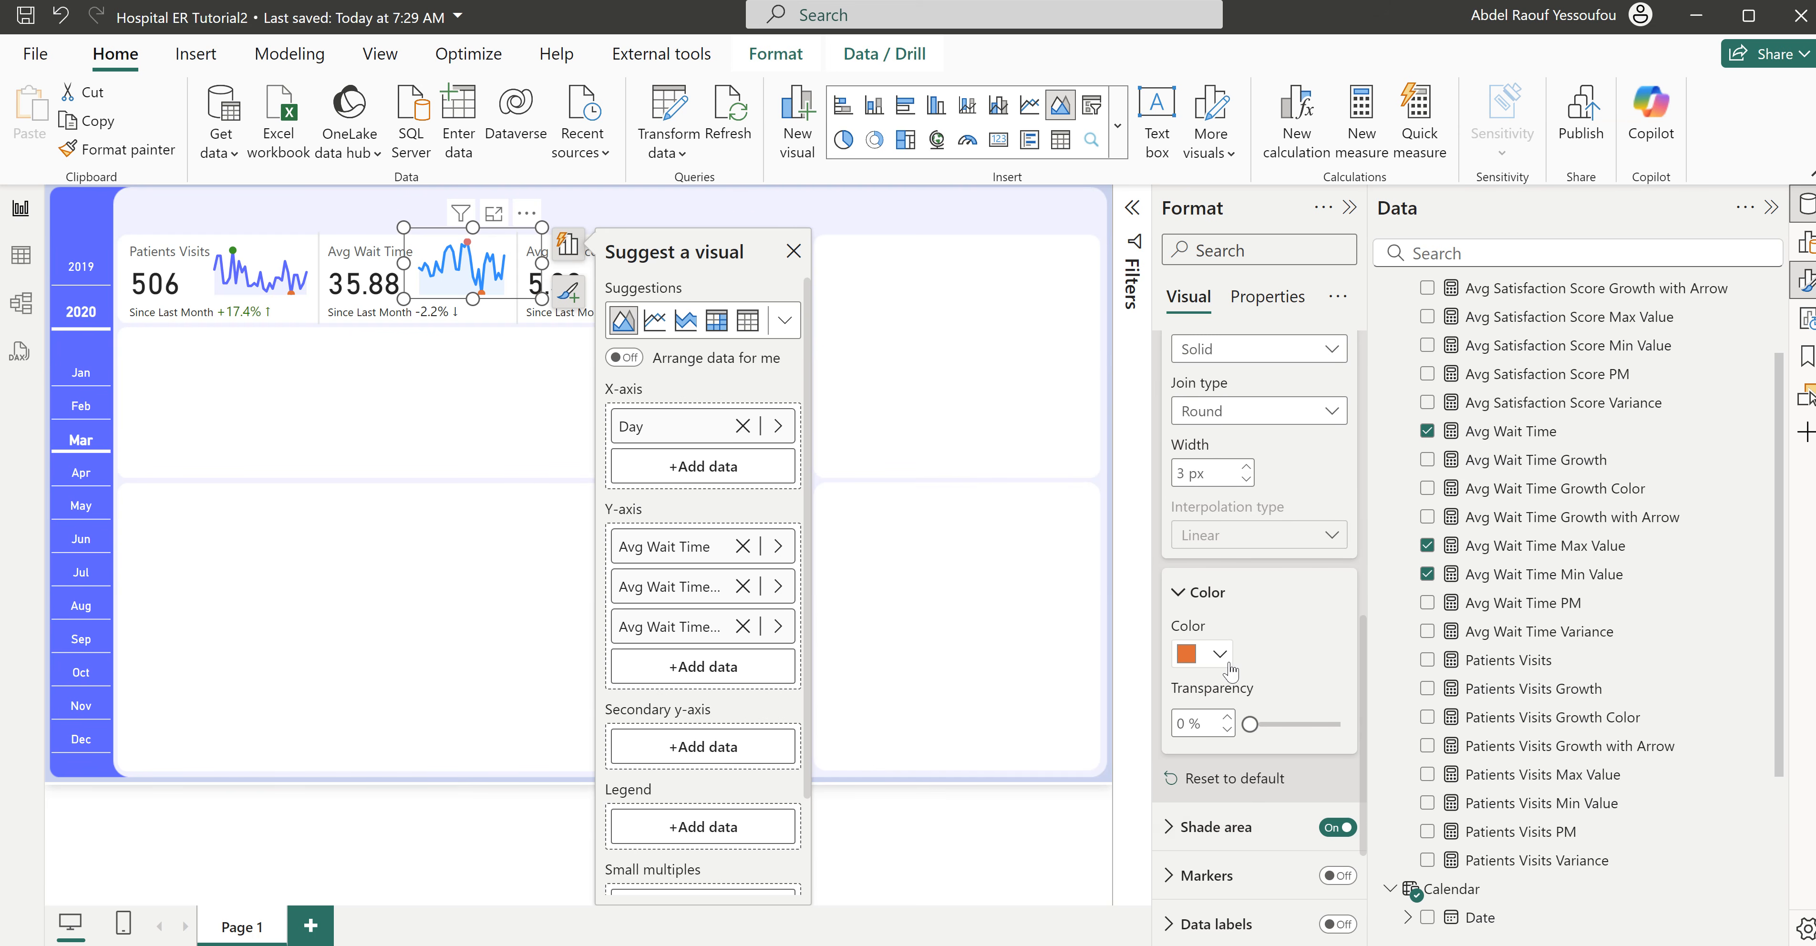
left_click(1221, 656)
left_click(1235, 551)
left_click(852, 340)
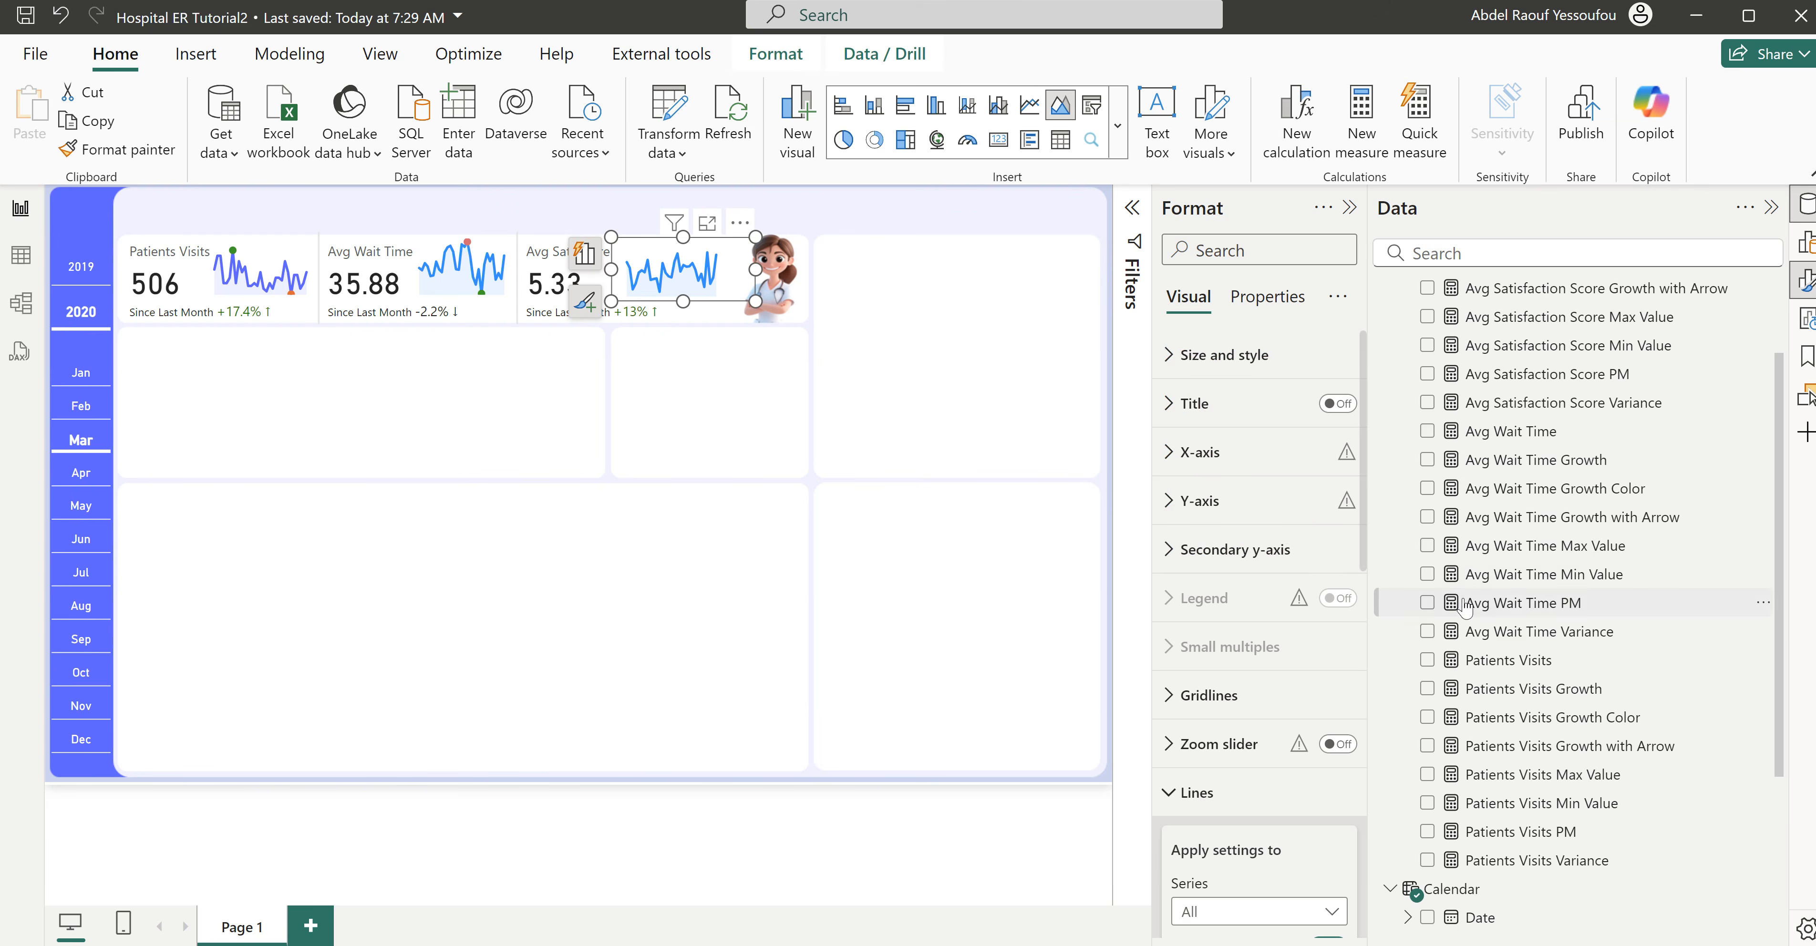
- Add Avg Satisfaction Score Max Value and Avg Satisfaction Score Min Value to the Avg Sat. Score sparkline's Y-axis
scroll(1516, 613, "up", 2)
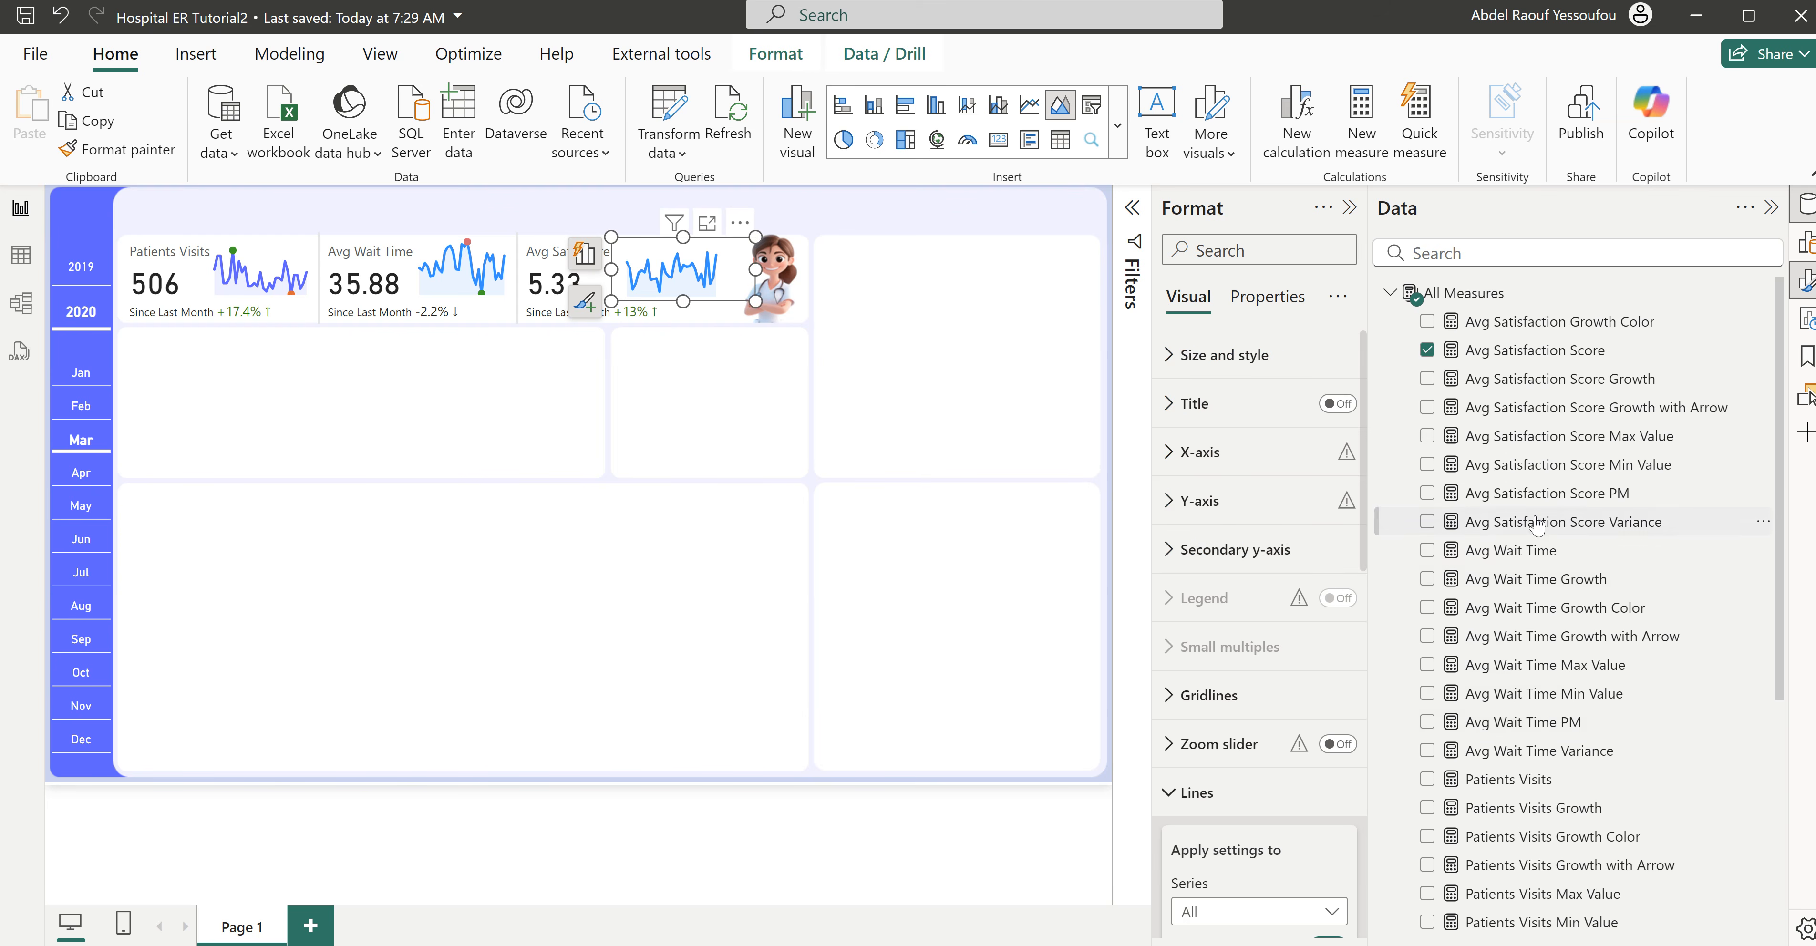
left_click(1427, 437)
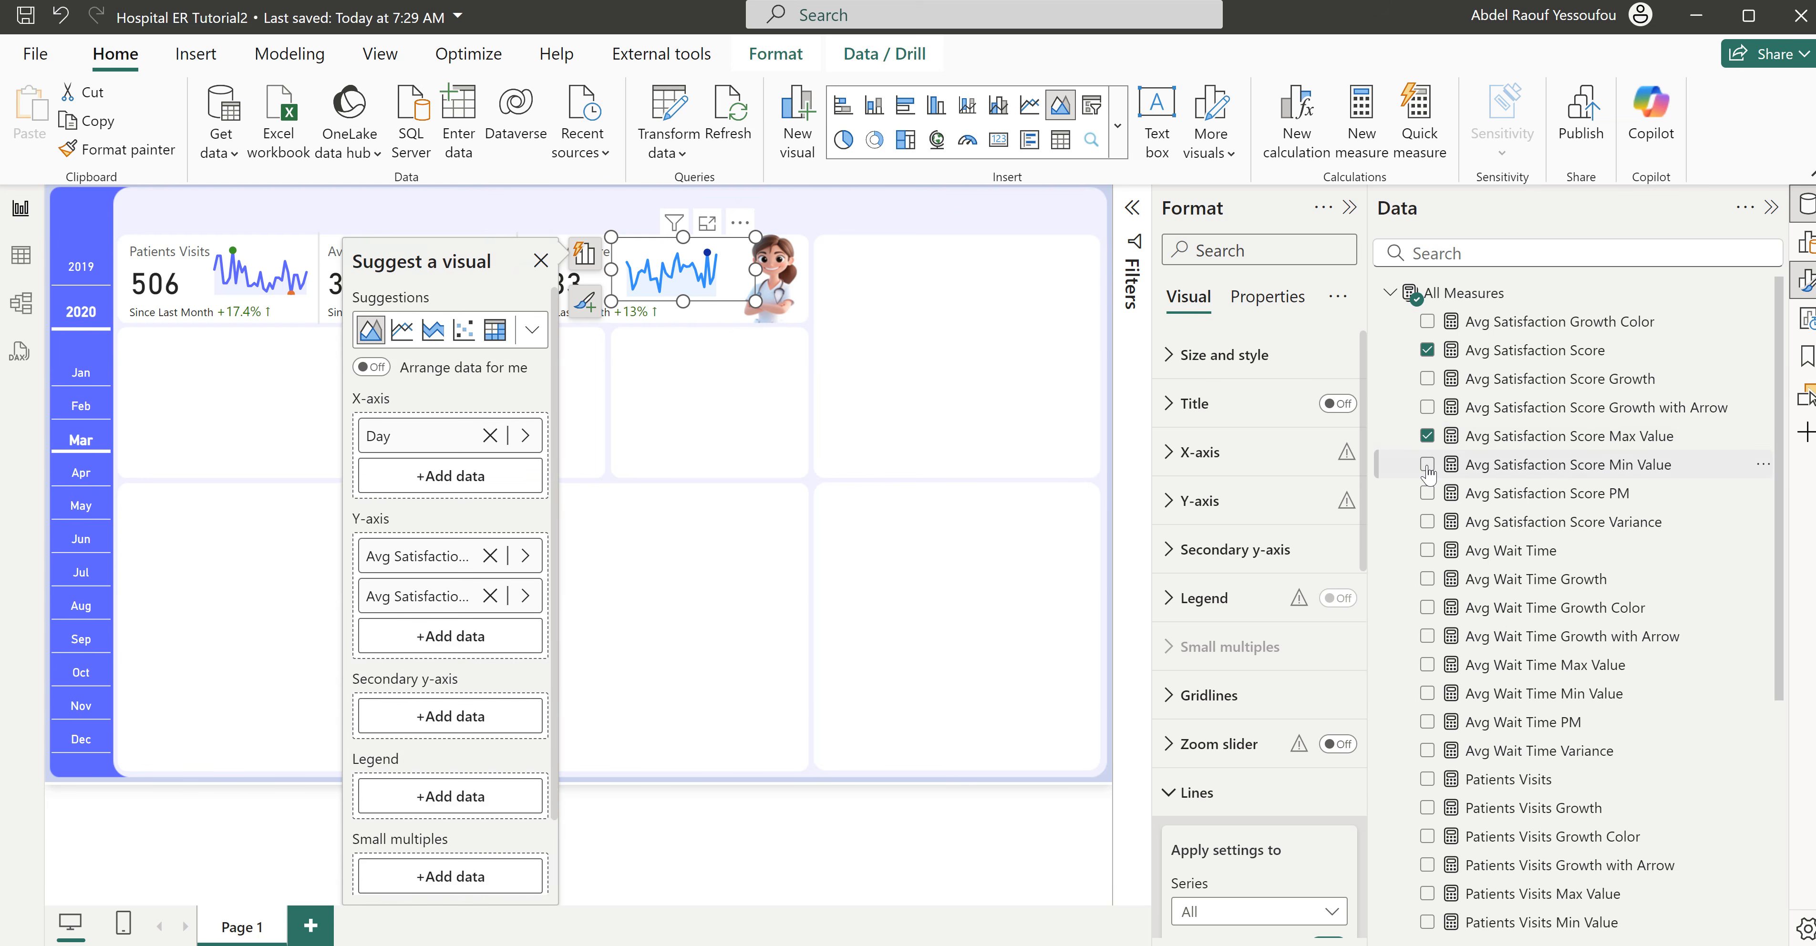
left_click(1427, 465)
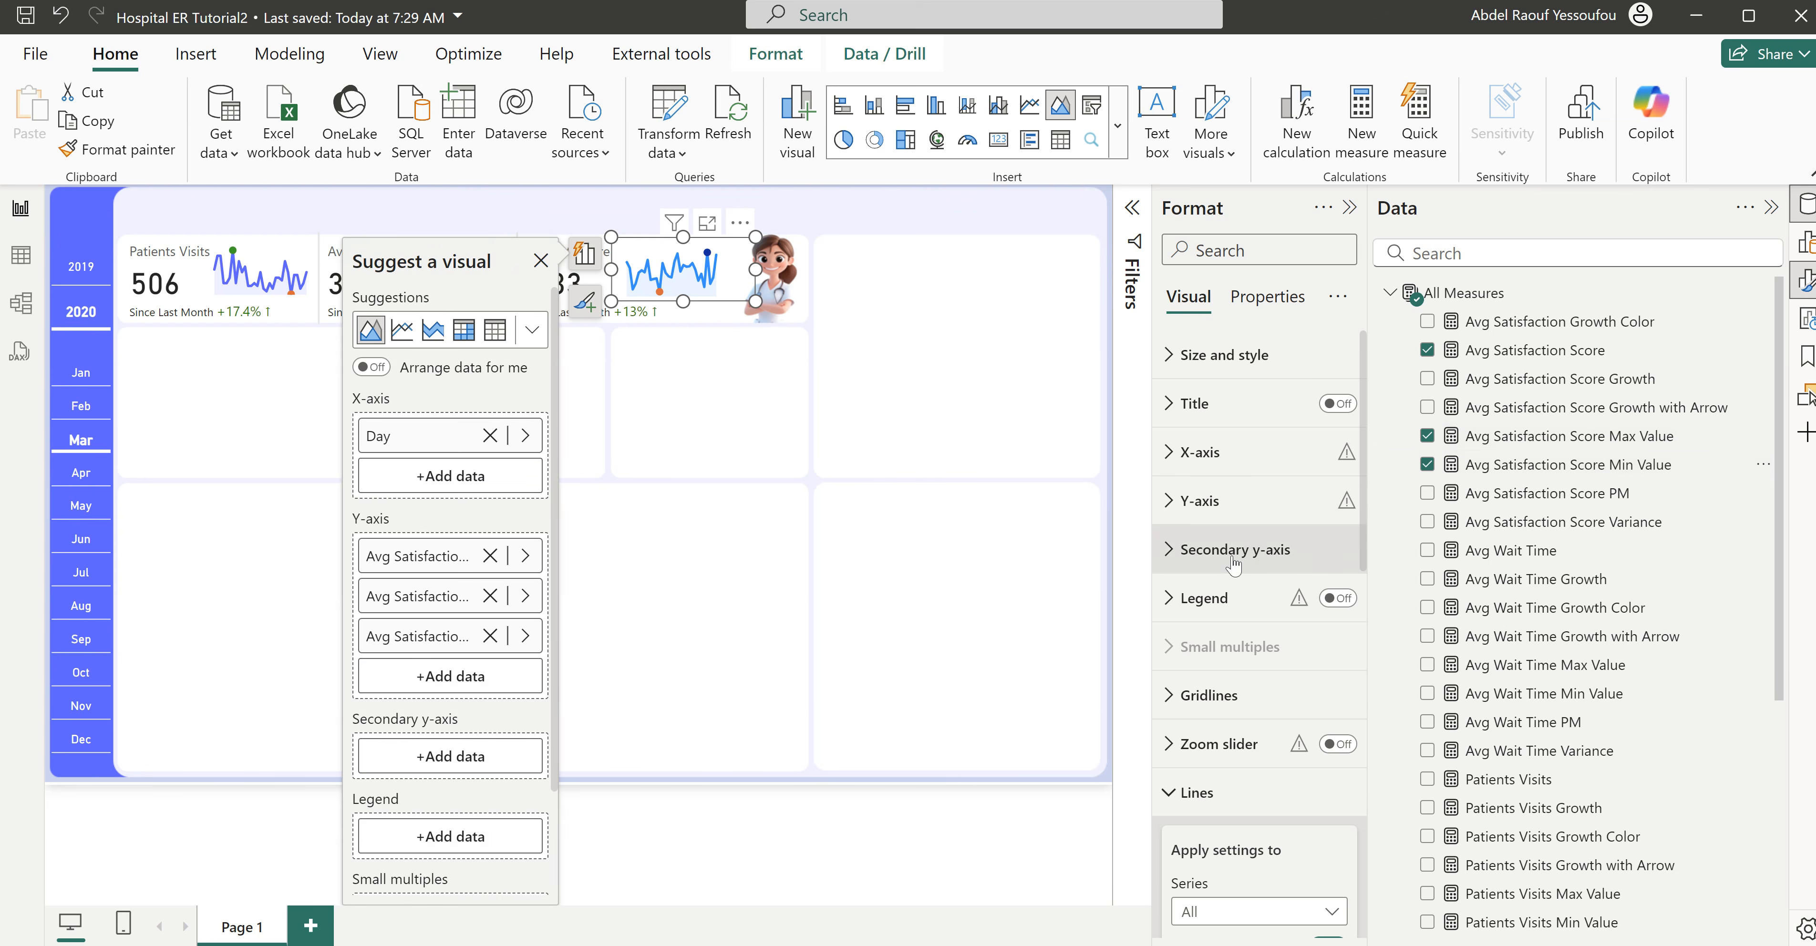
- Set the Avg Satisfaction Score Max Value series color in the Avg Sat. Score sparkline to the recently used green
scroll(1214, 783, "down", 5)
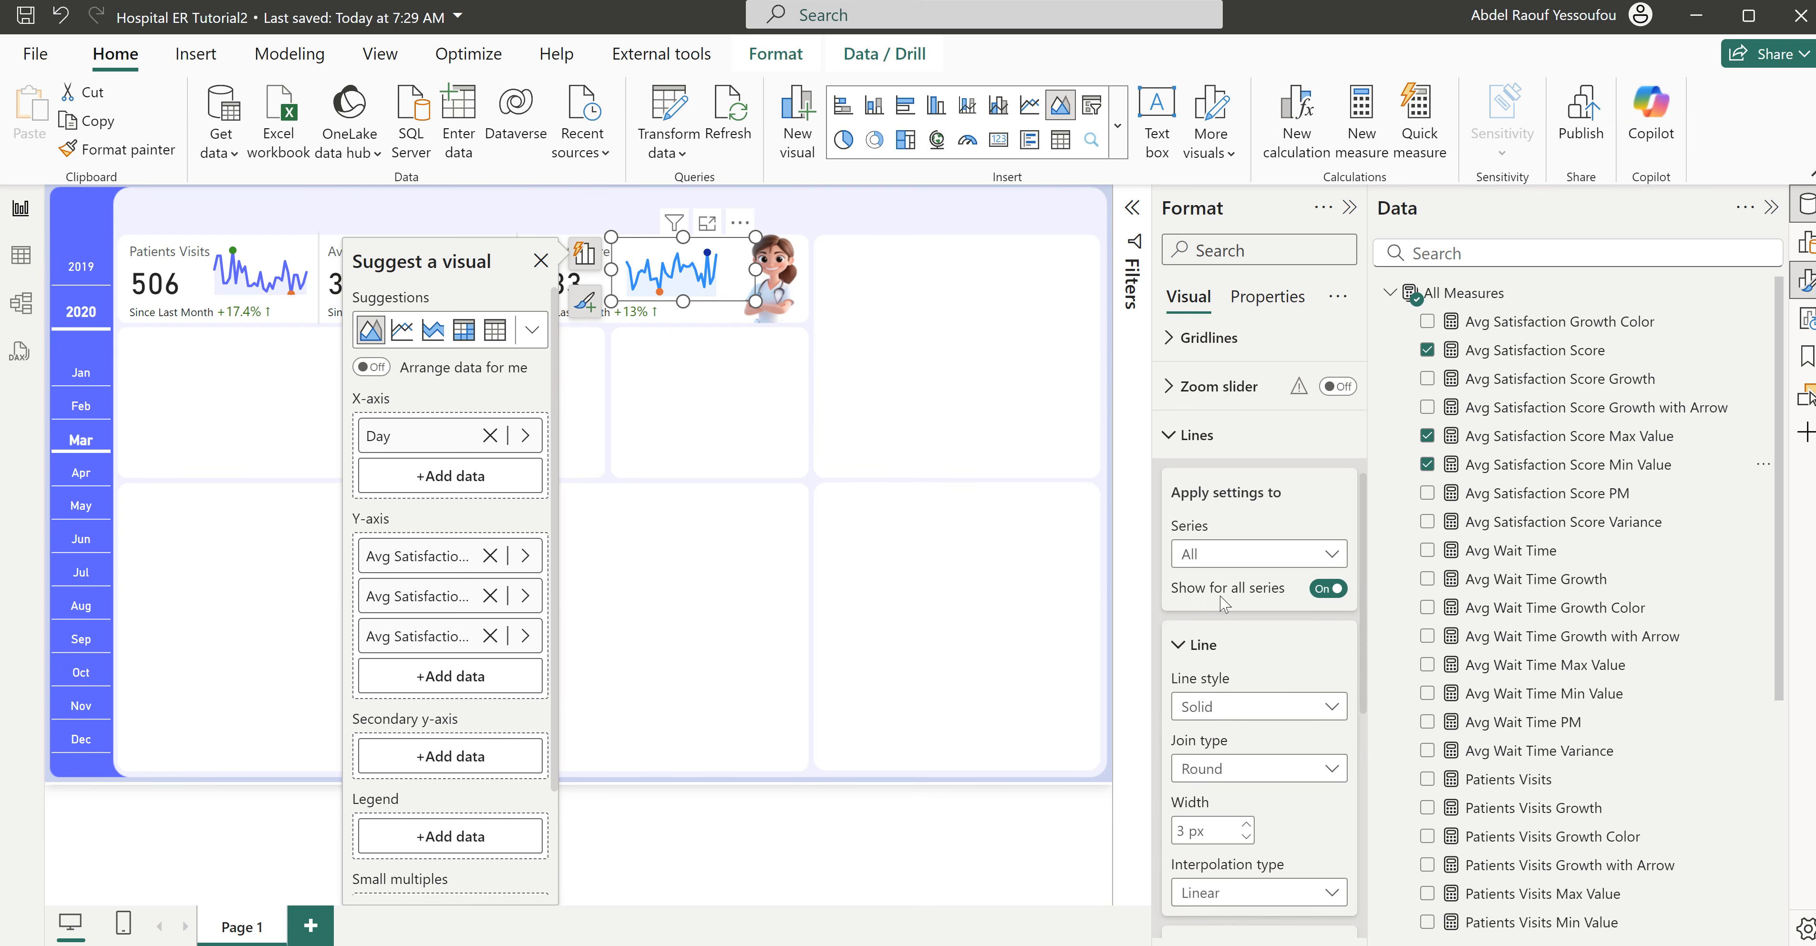
left_click(1233, 562)
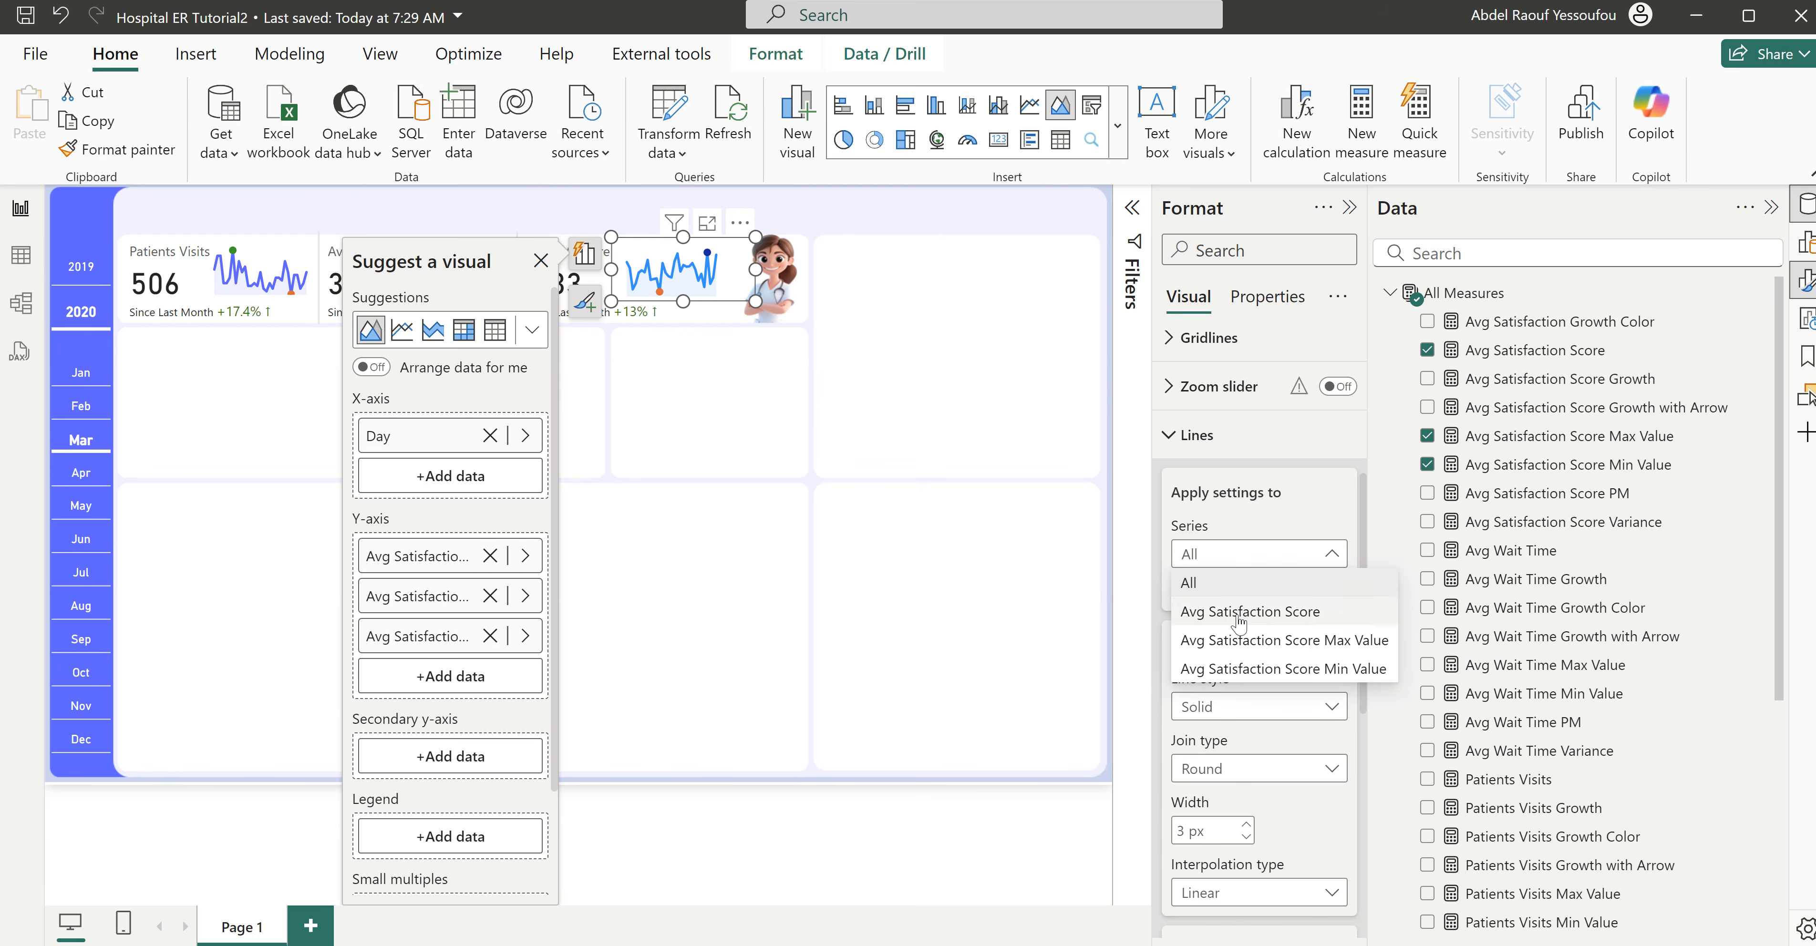
left_click(1250, 685)
scroll(1268, 709, "down", 5)
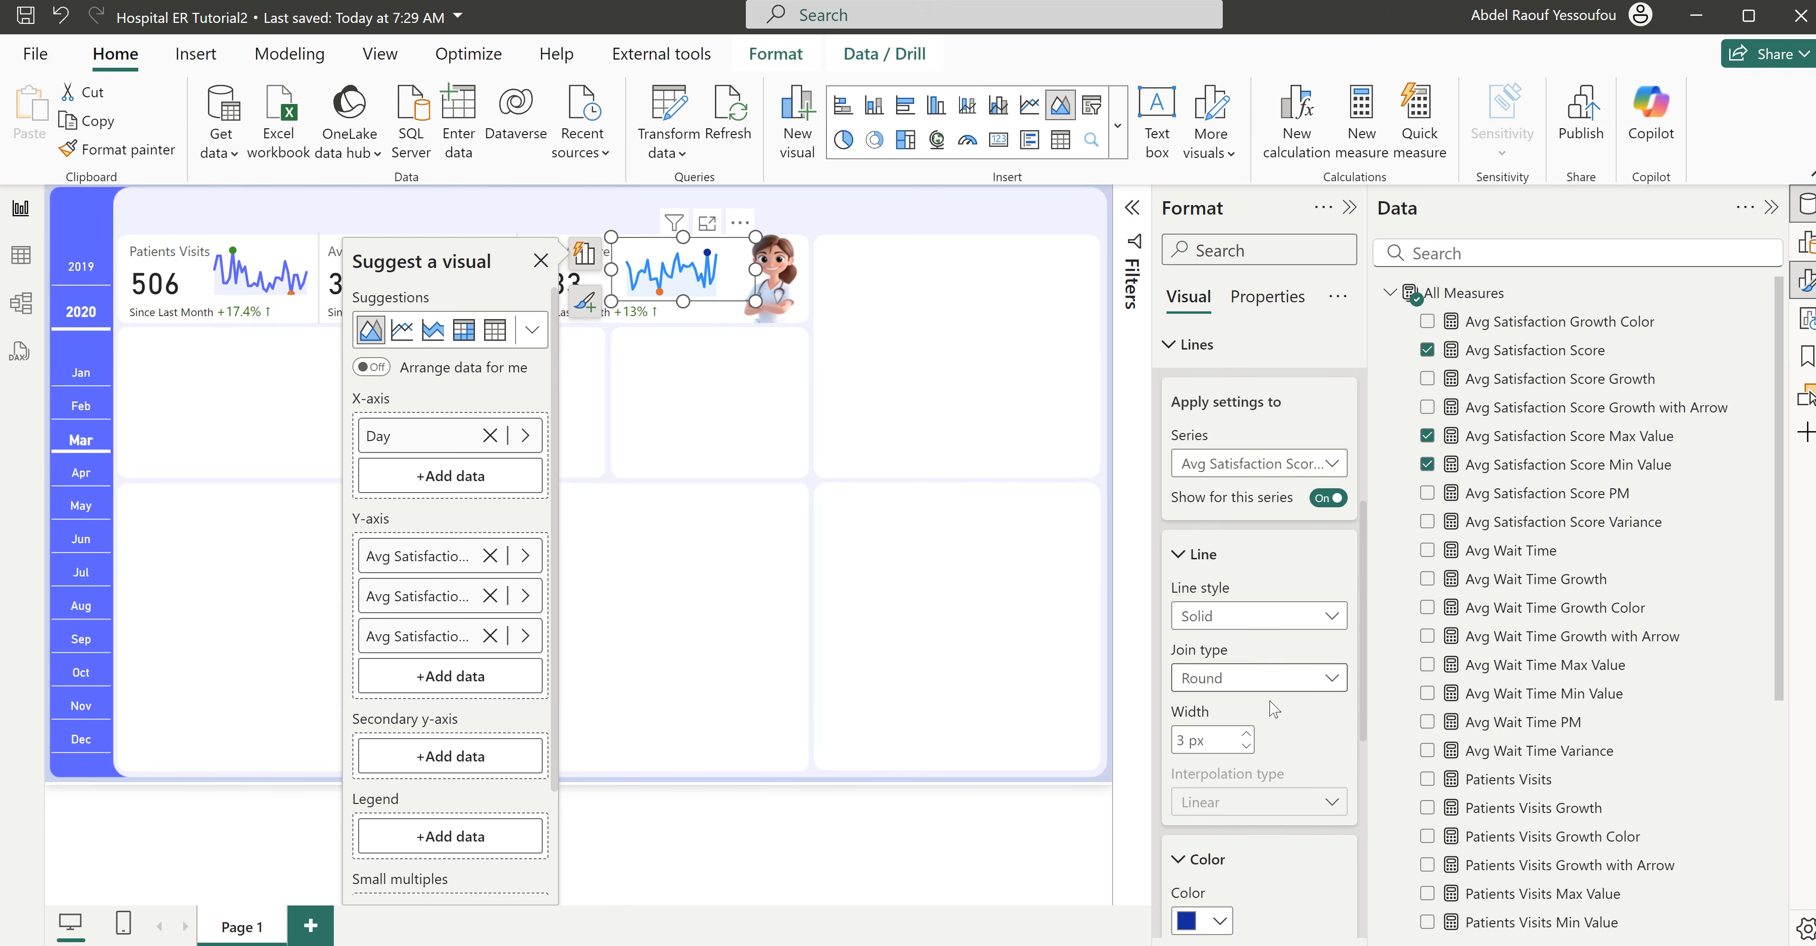
left_click(1218, 657)
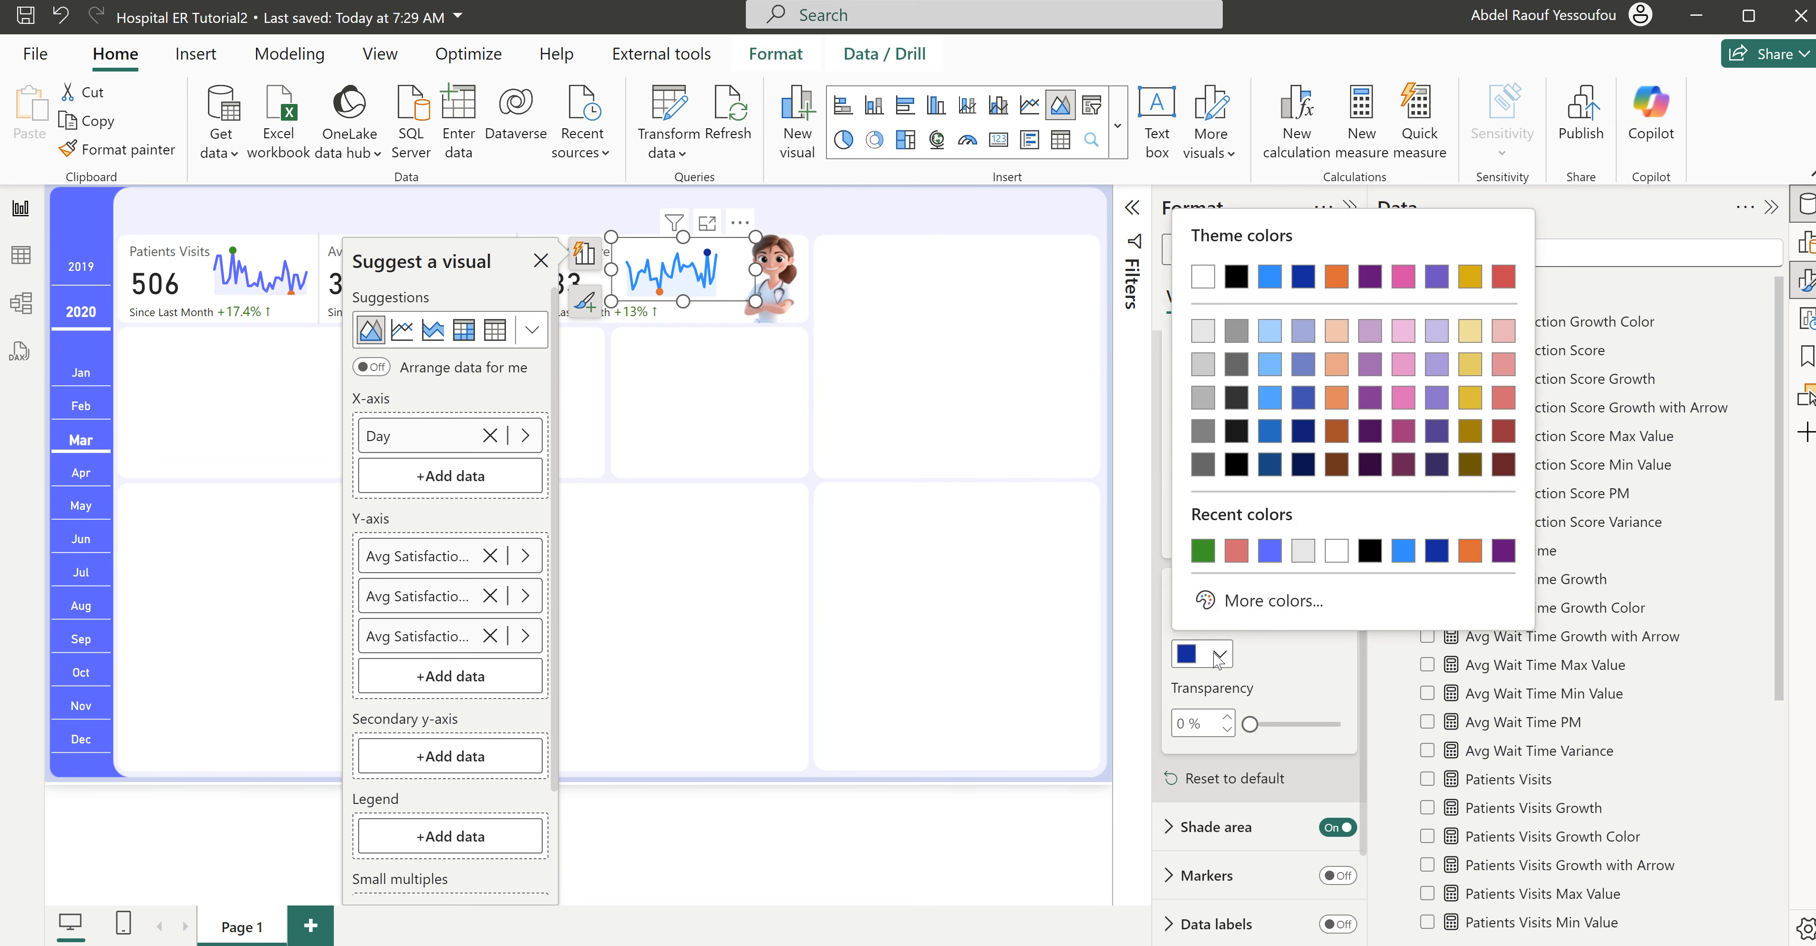
left_click(1203, 551)
scroll(1312, 641, "up", 5)
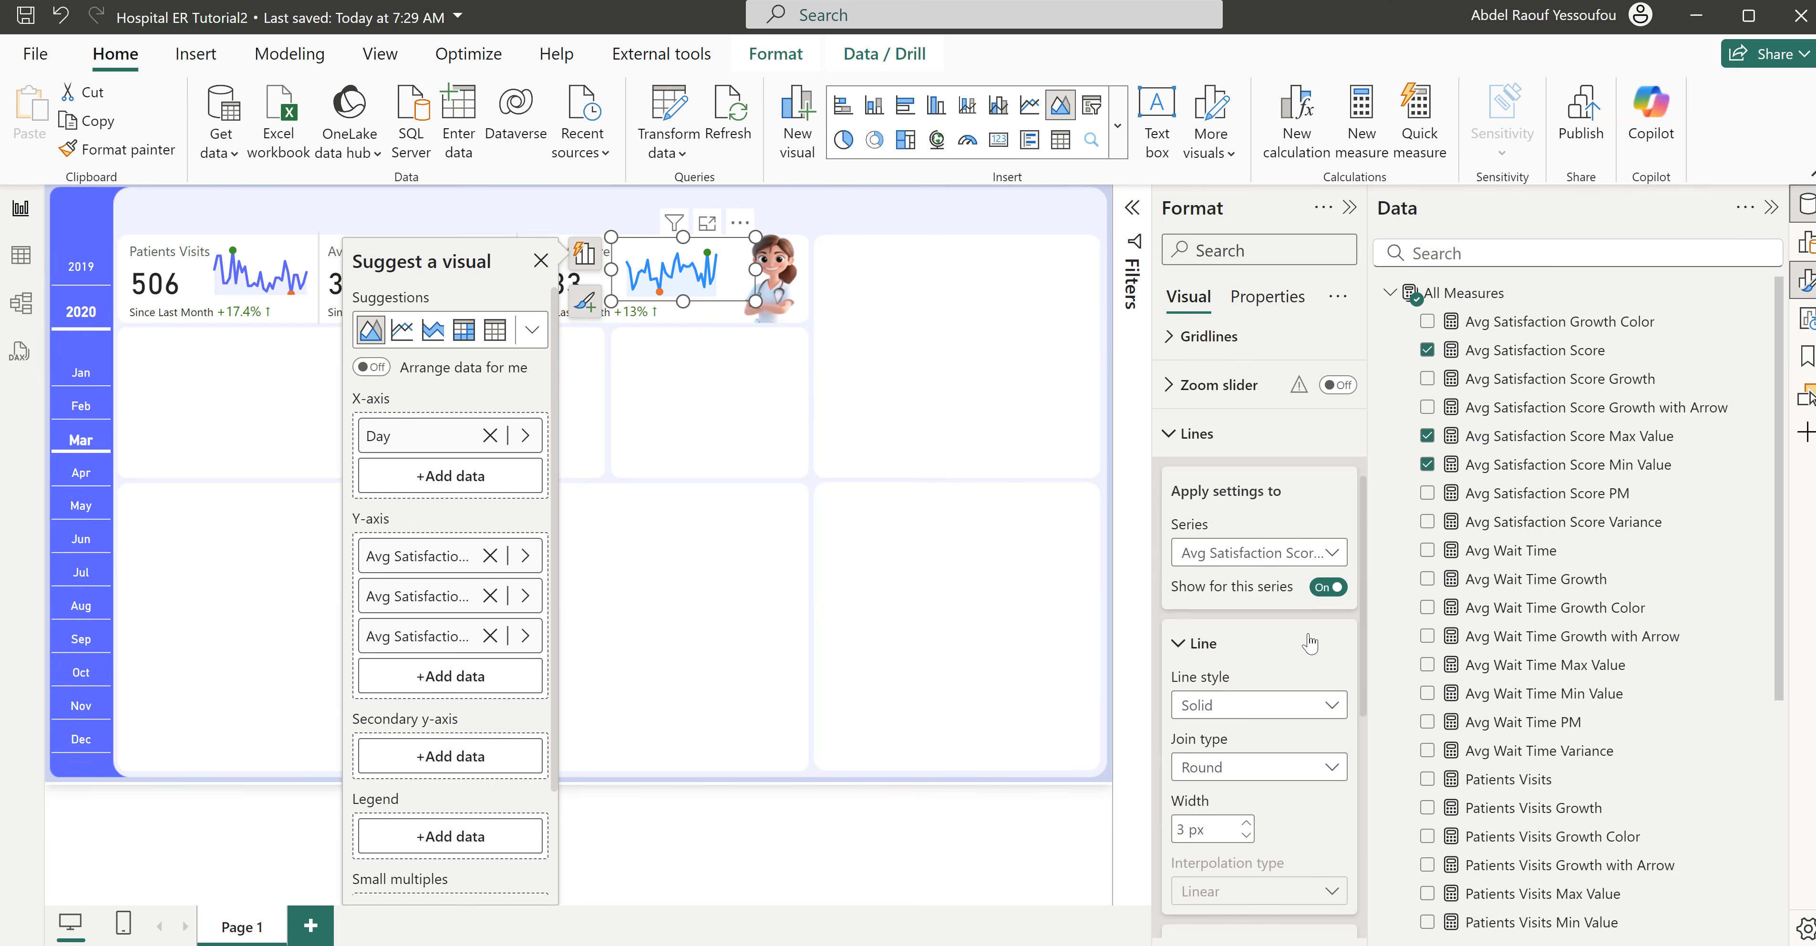
- Recolor the Avg Satisfaction Score Min Value series in the same sparkline with the recent green and deselect the chart
left_click(1252, 559)
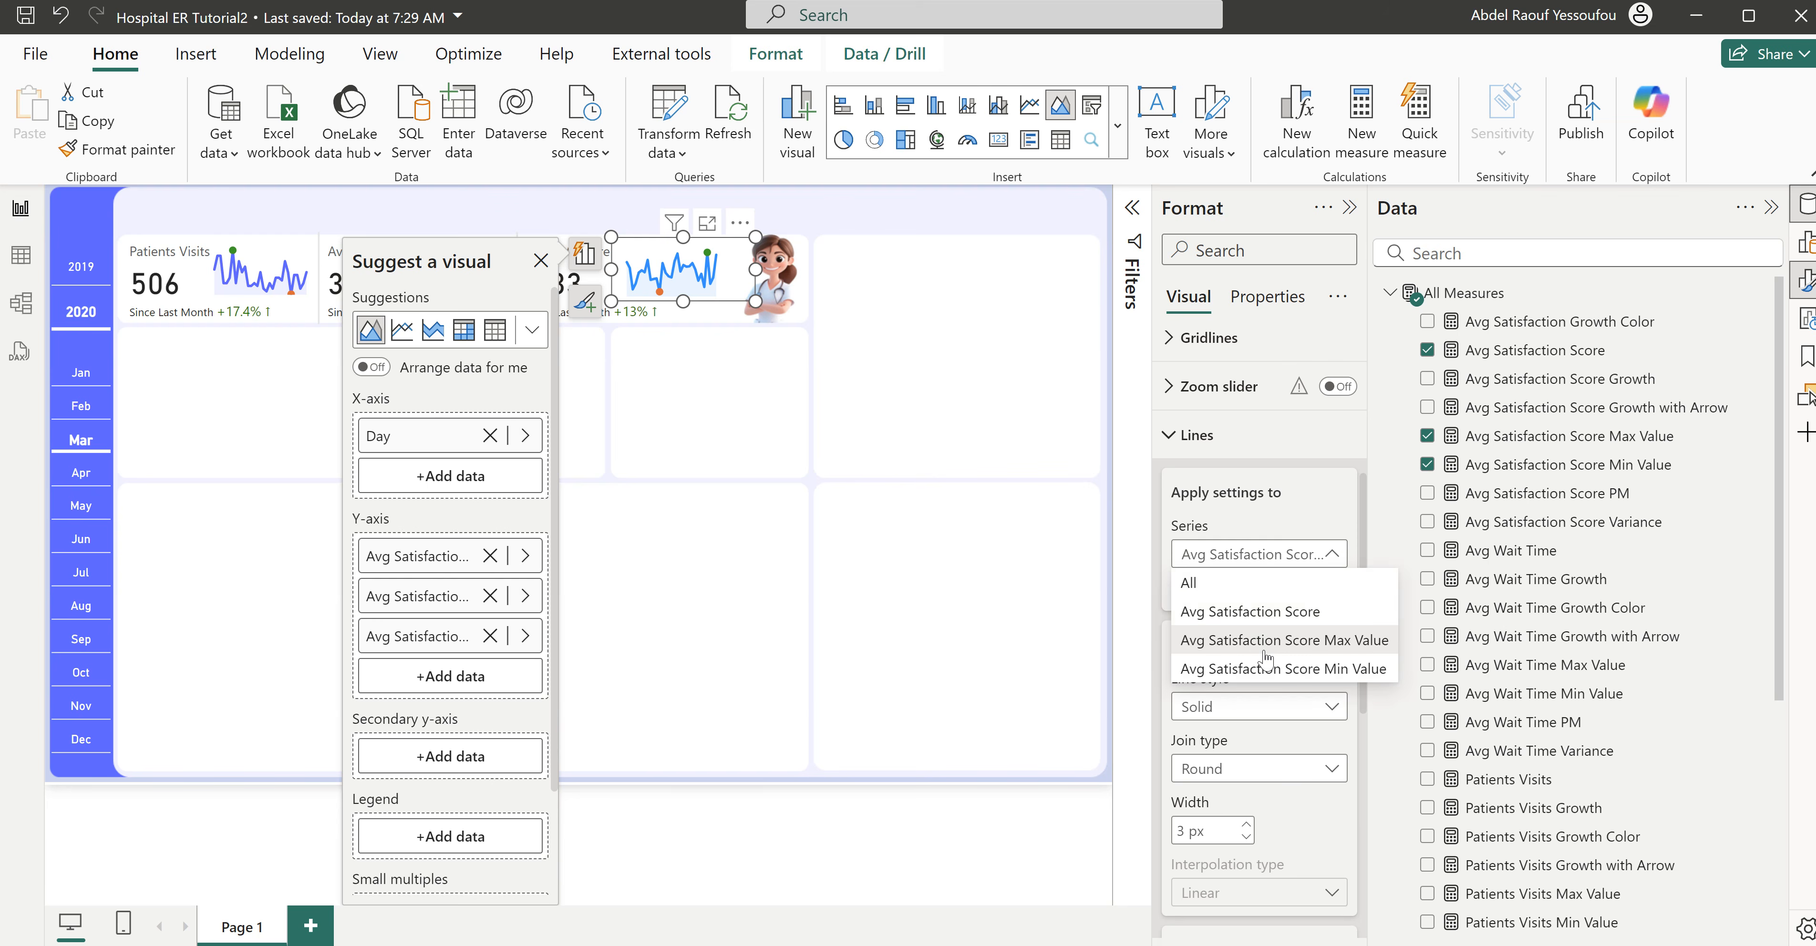
left_click(1251, 638)
scroll(1299, 713, "down", 5)
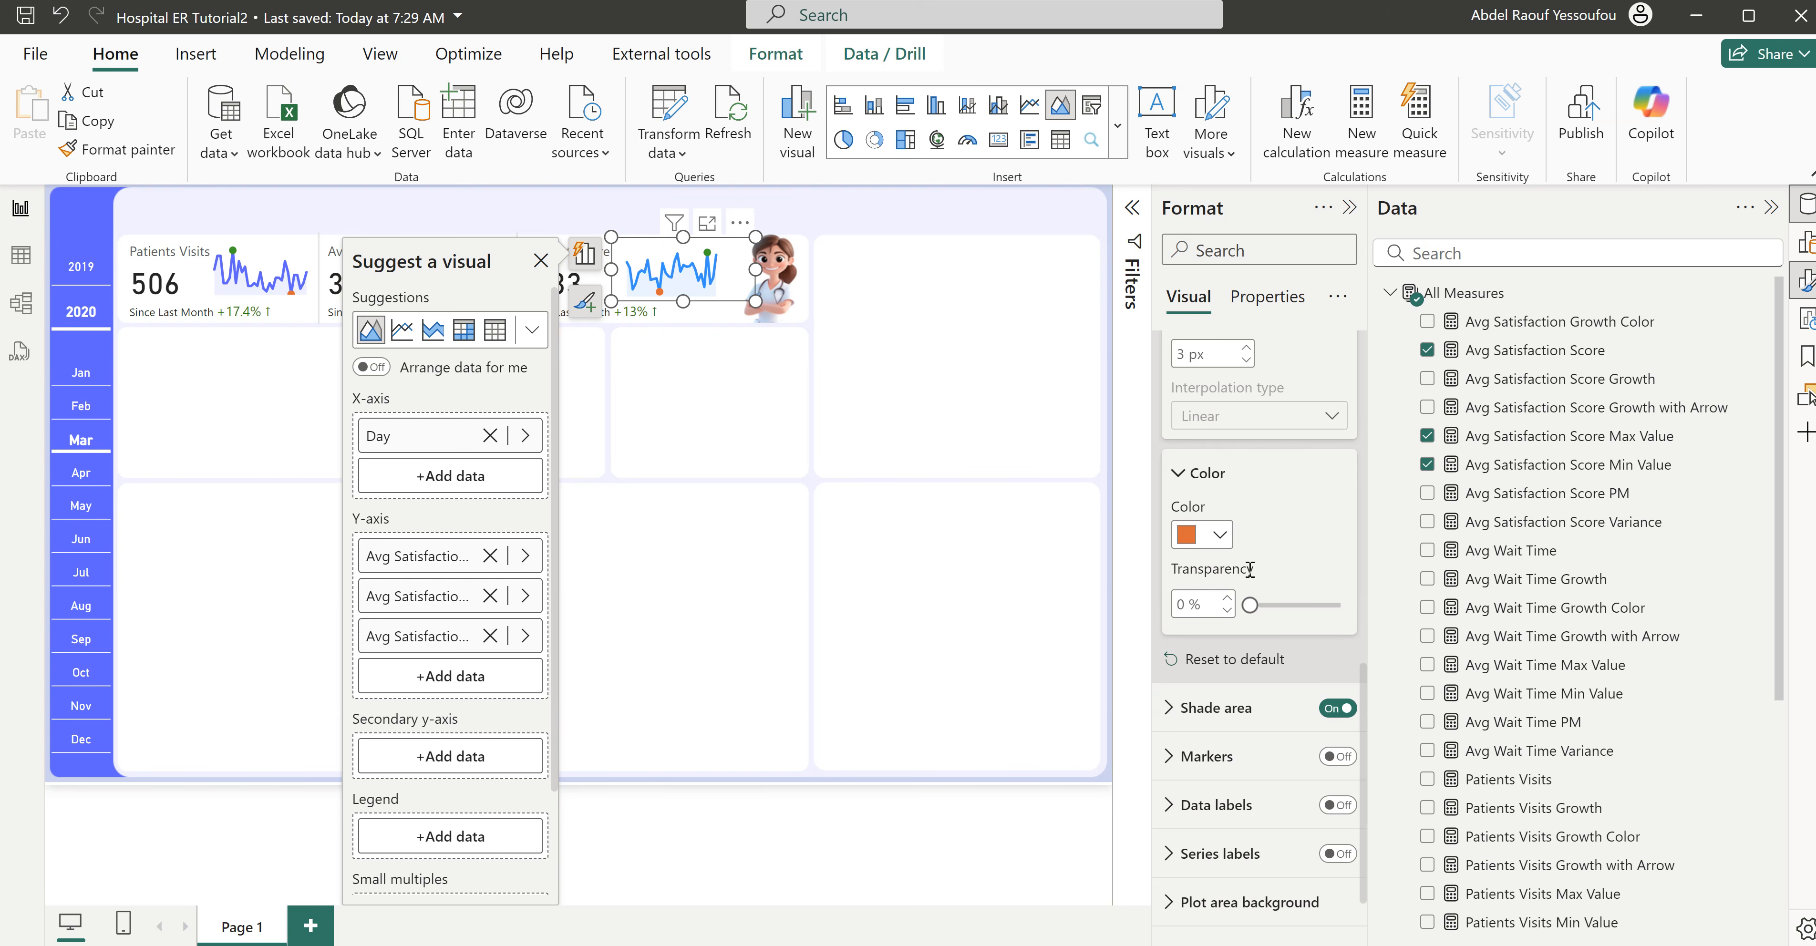
left_click(1202, 536)
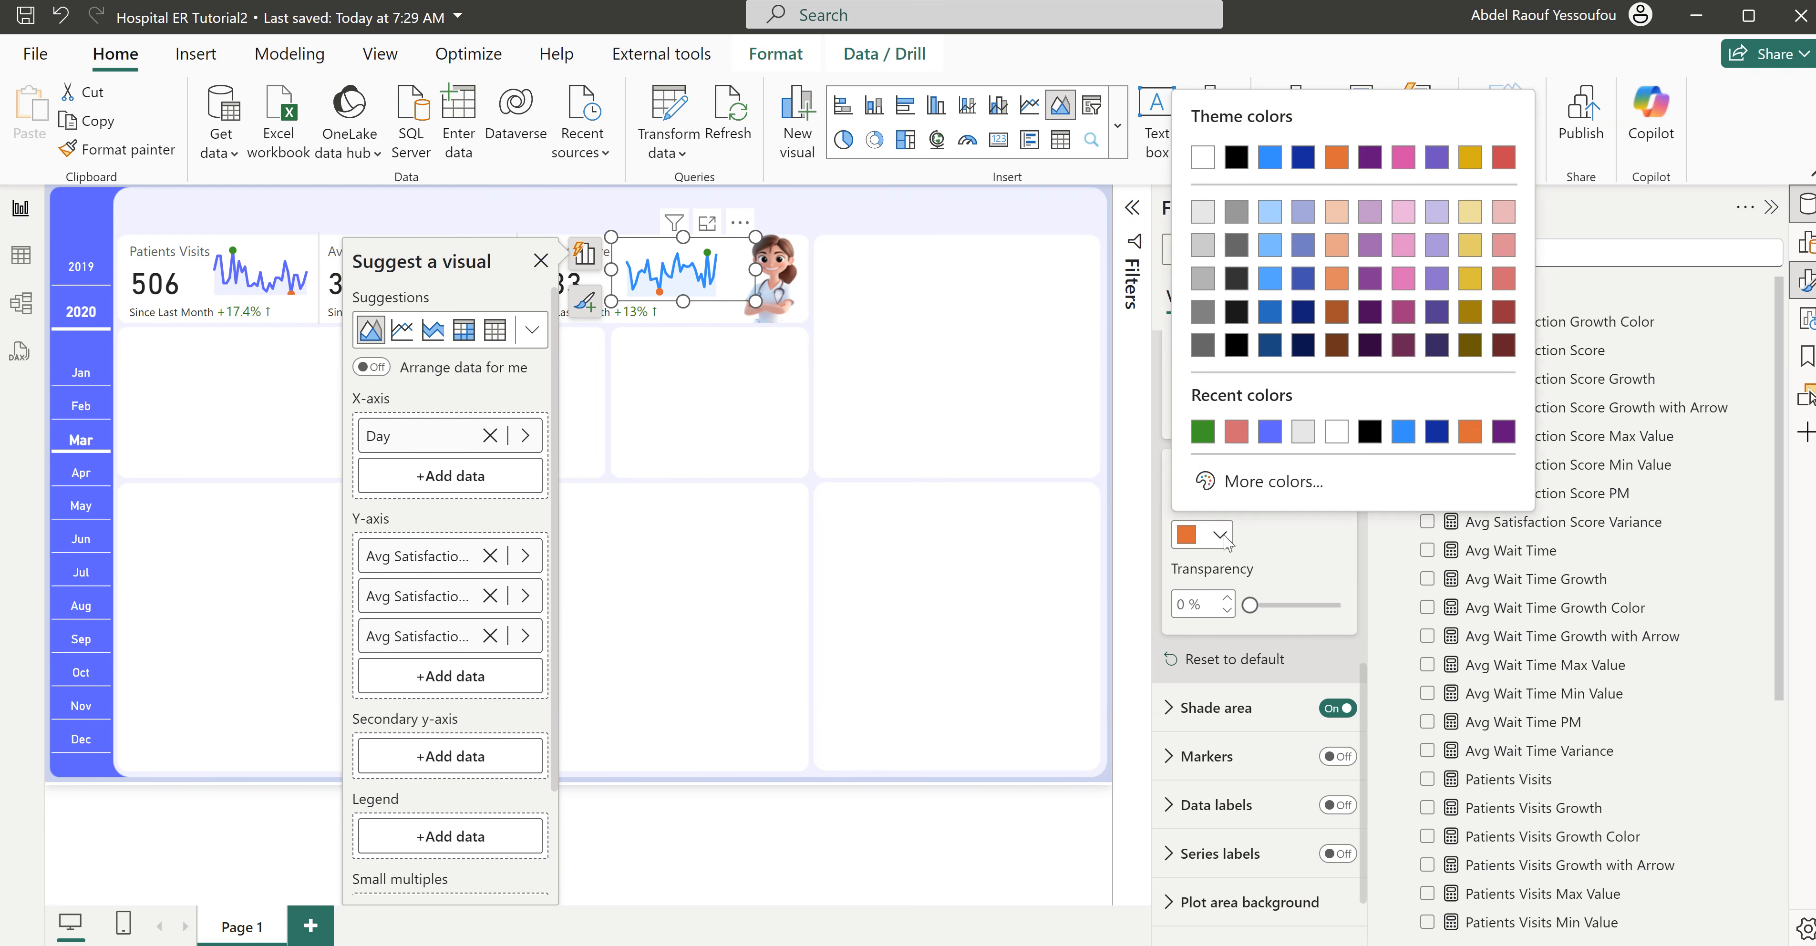
left_click(1201, 431)
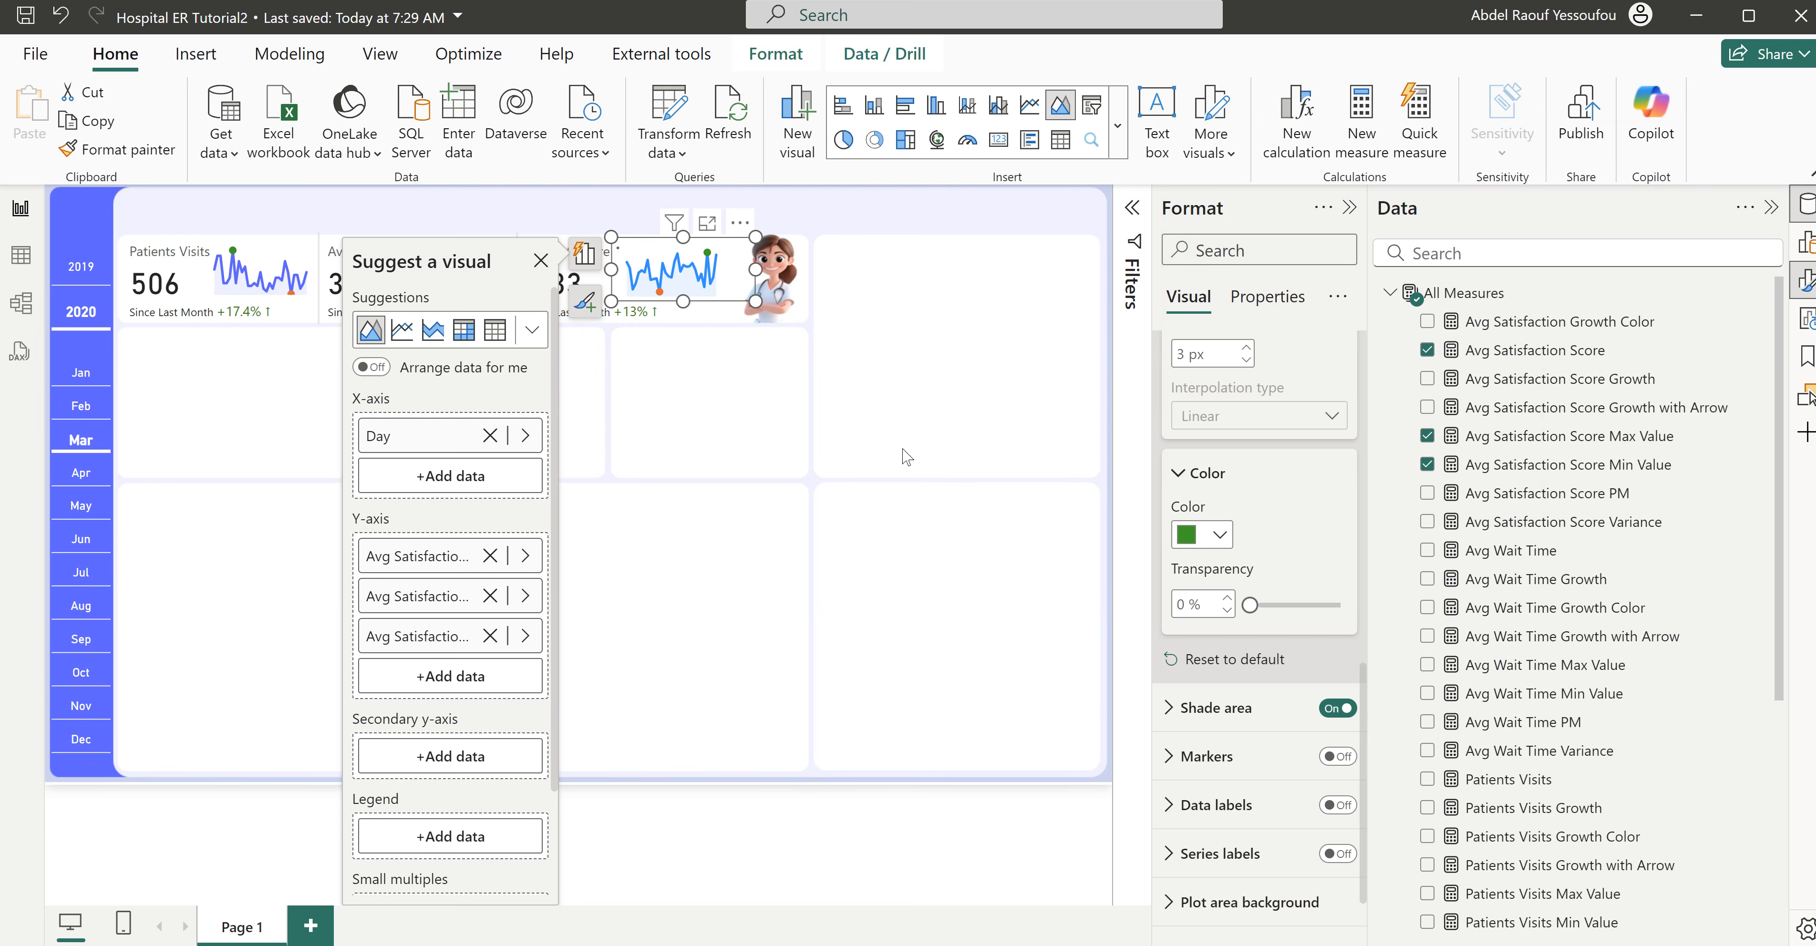
left_click(769, 384)
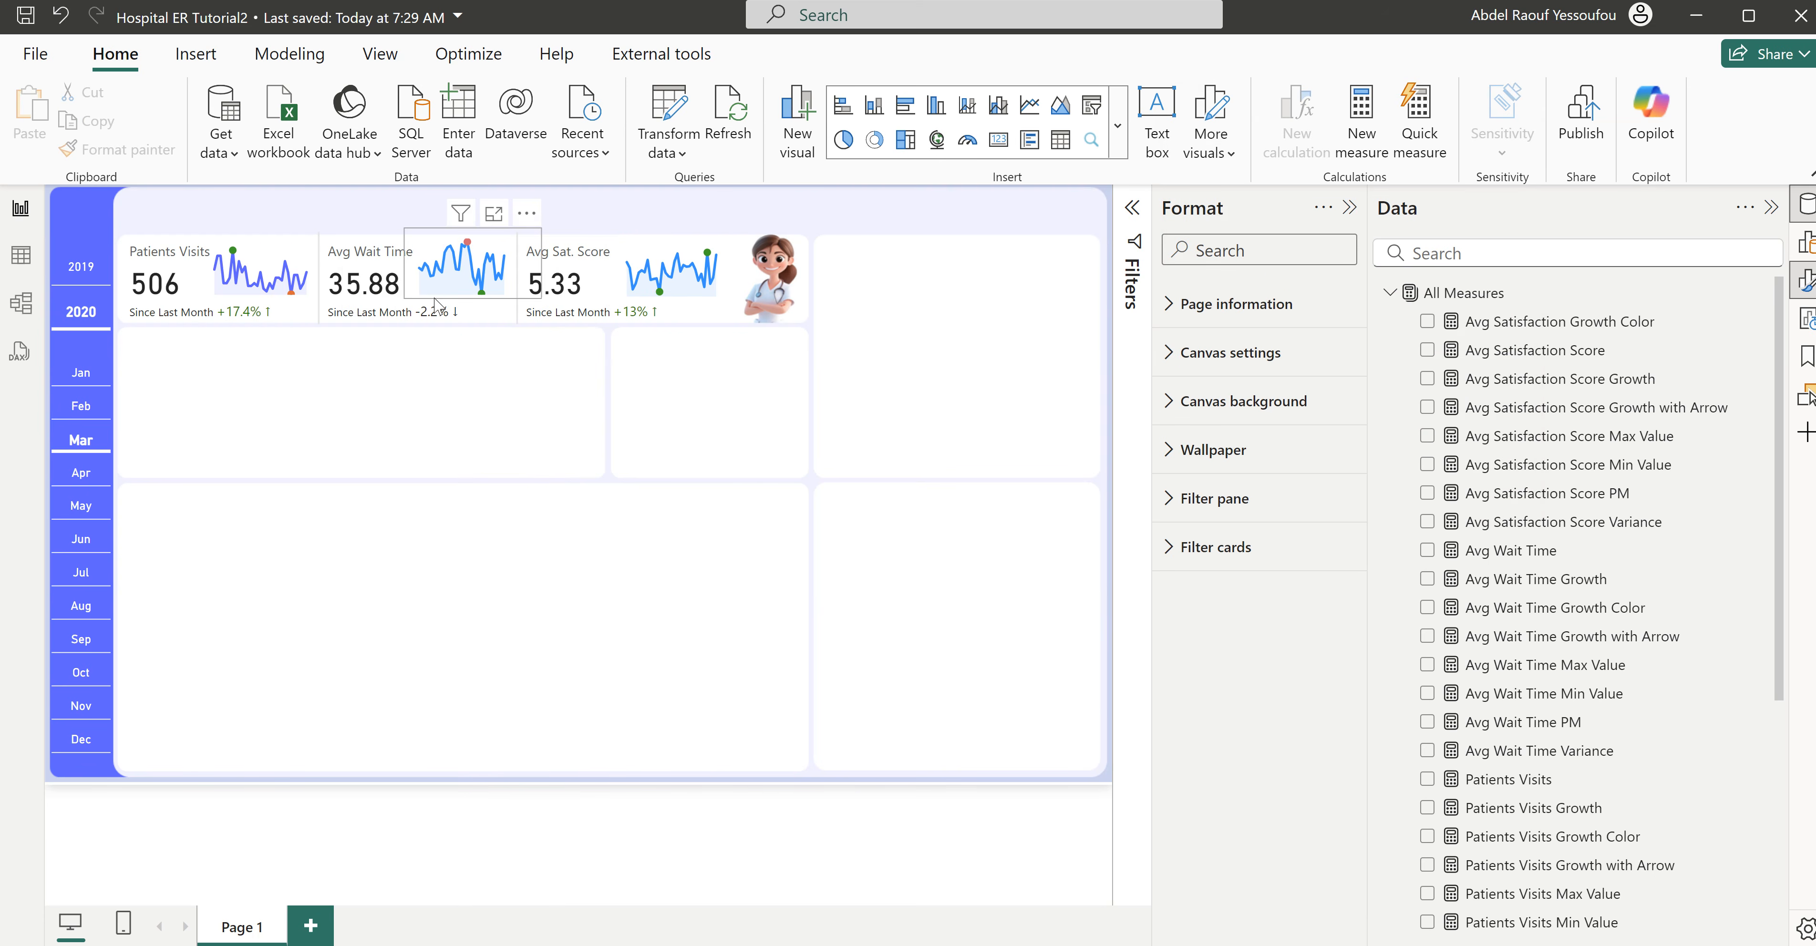
- Format the Avg Wait Time series line in its sparkline with the recently used blue-violet and a 1 px width
left_click(451, 289)
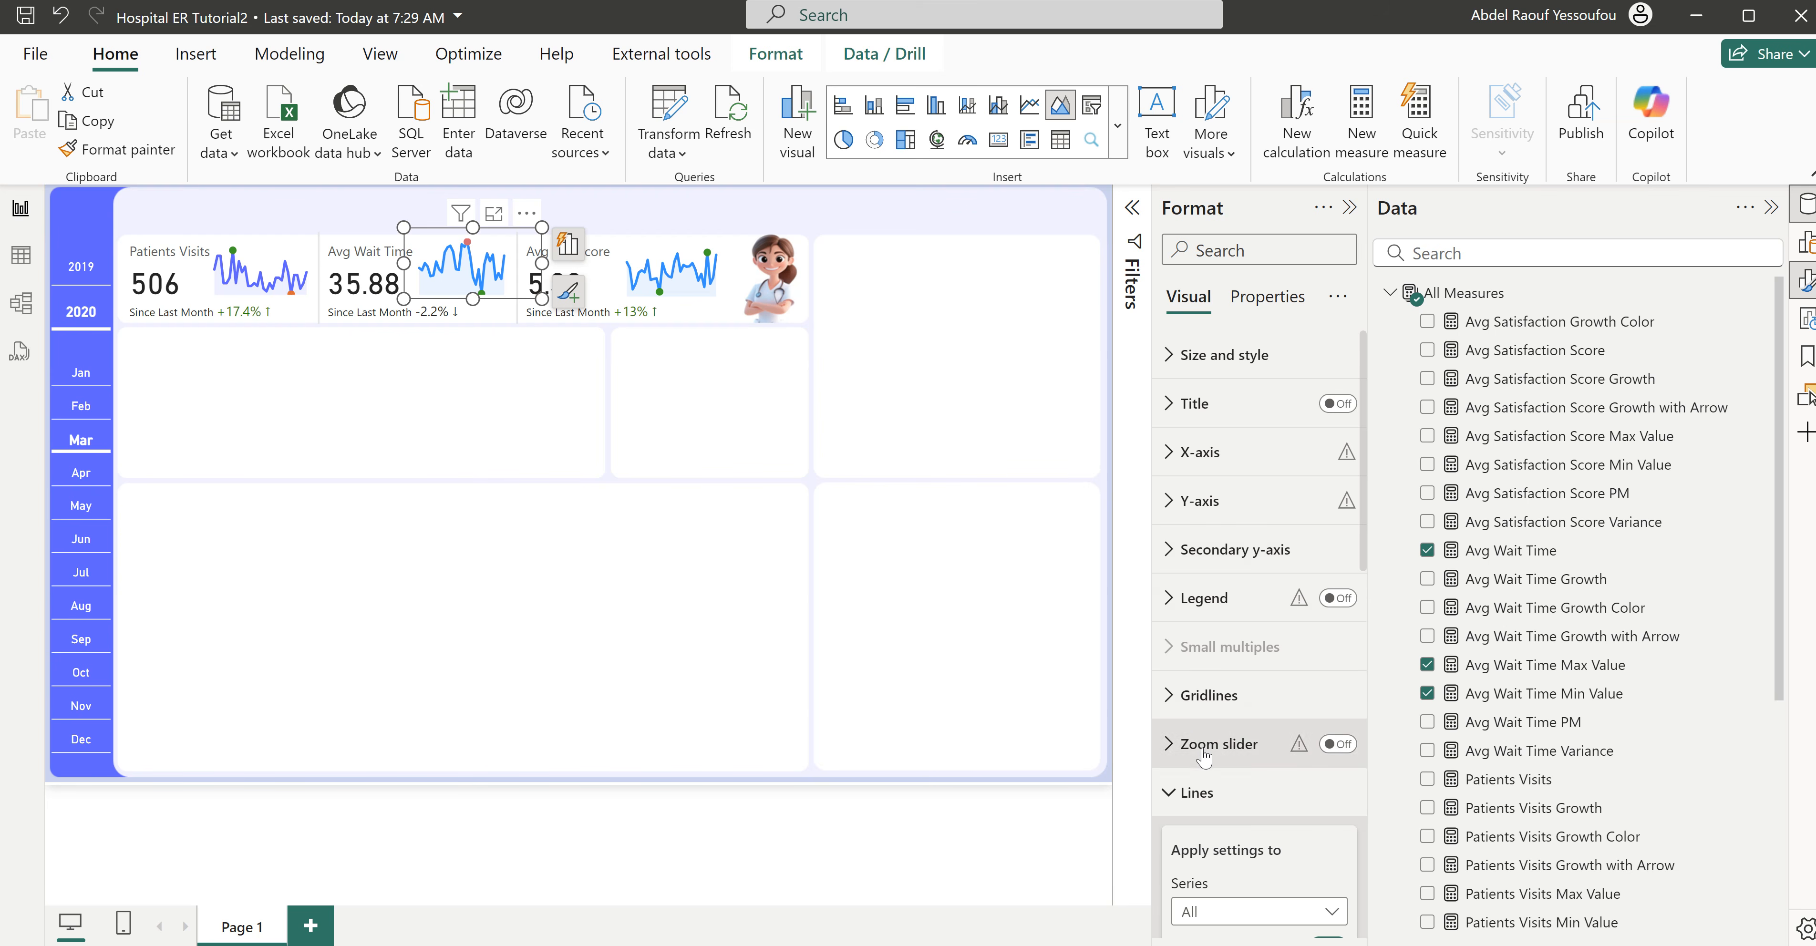
scroll(1206, 792, "down", 3)
scroll(1206, 791, "down", 3)
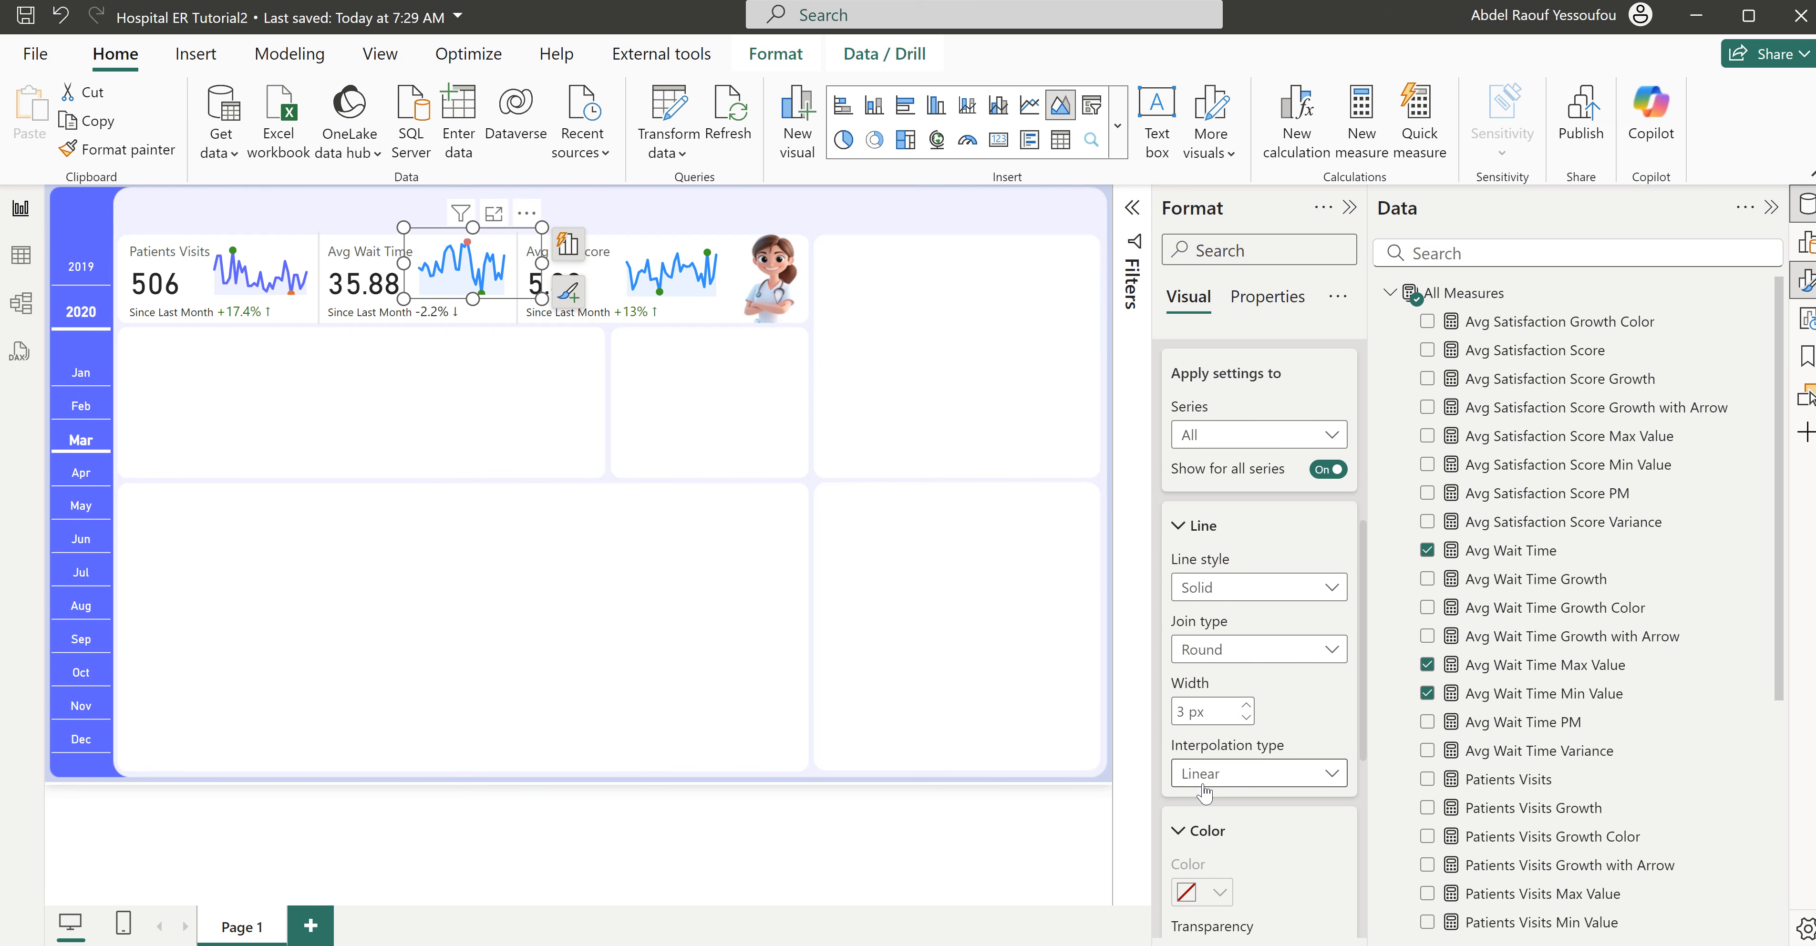
scroll(1204, 793, "up", 2)
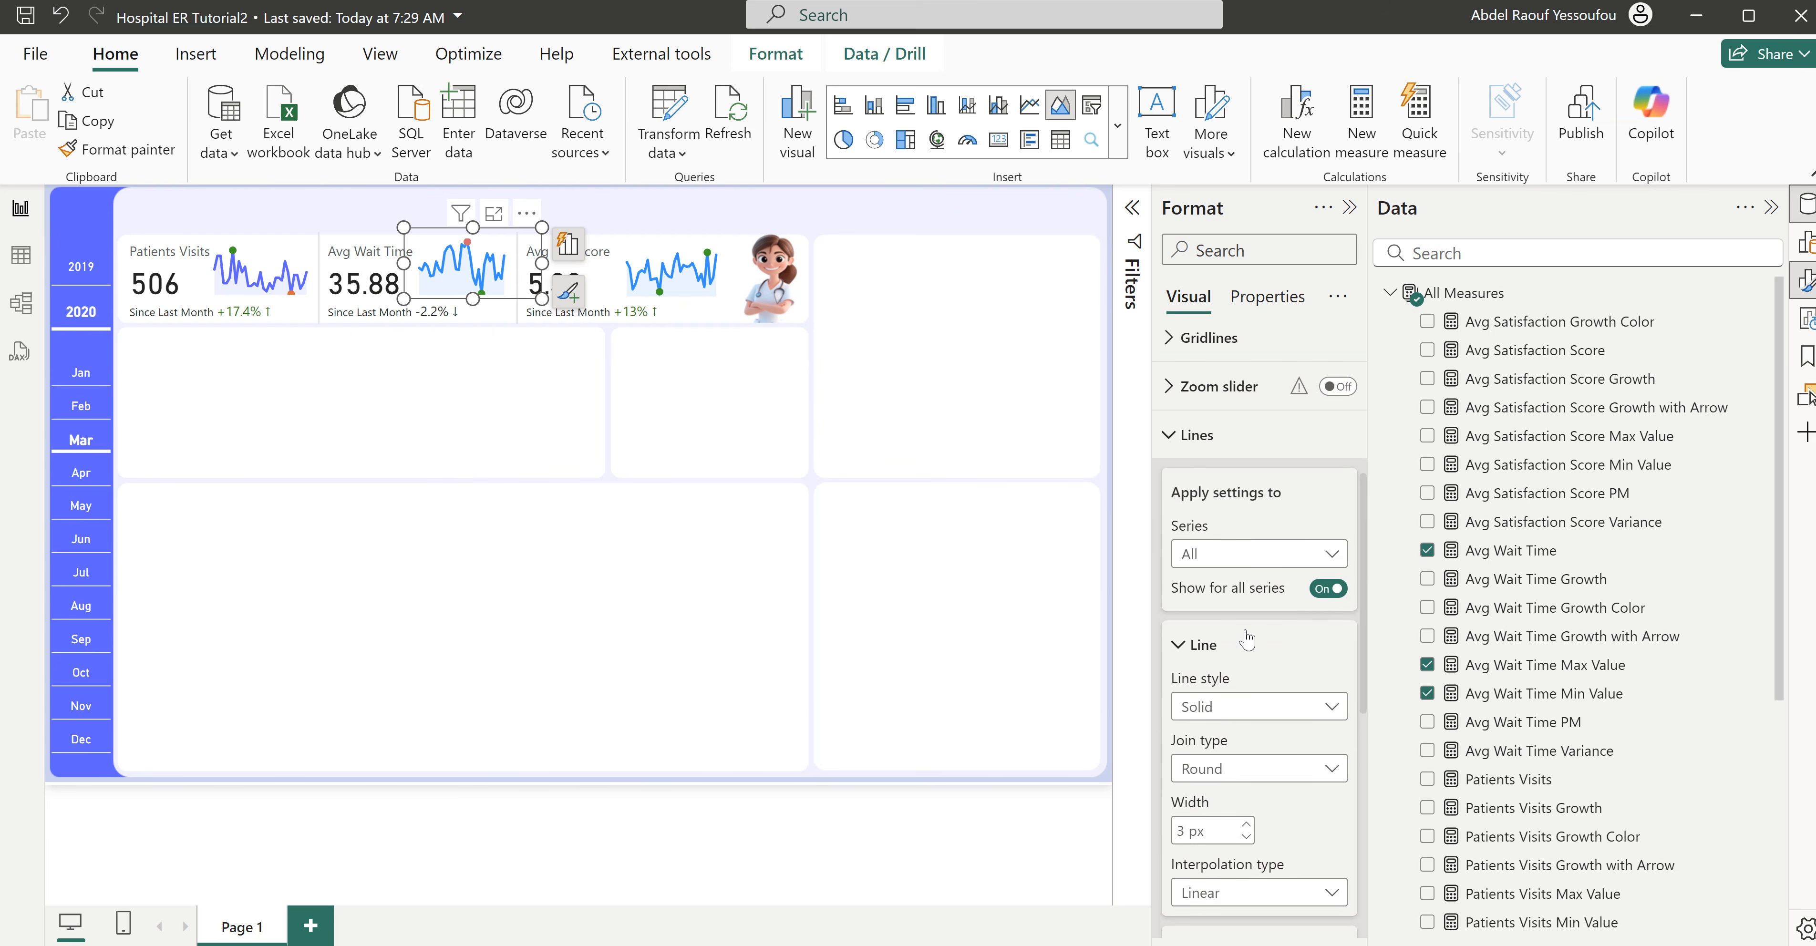
scroll(1248, 599, "down", 2)
scroll(1244, 585, "up", 2)
left_click(1238, 561)
left_click(1243, 613)
scroll(1251, 635, "down", 5)
left_click(1219, 657)
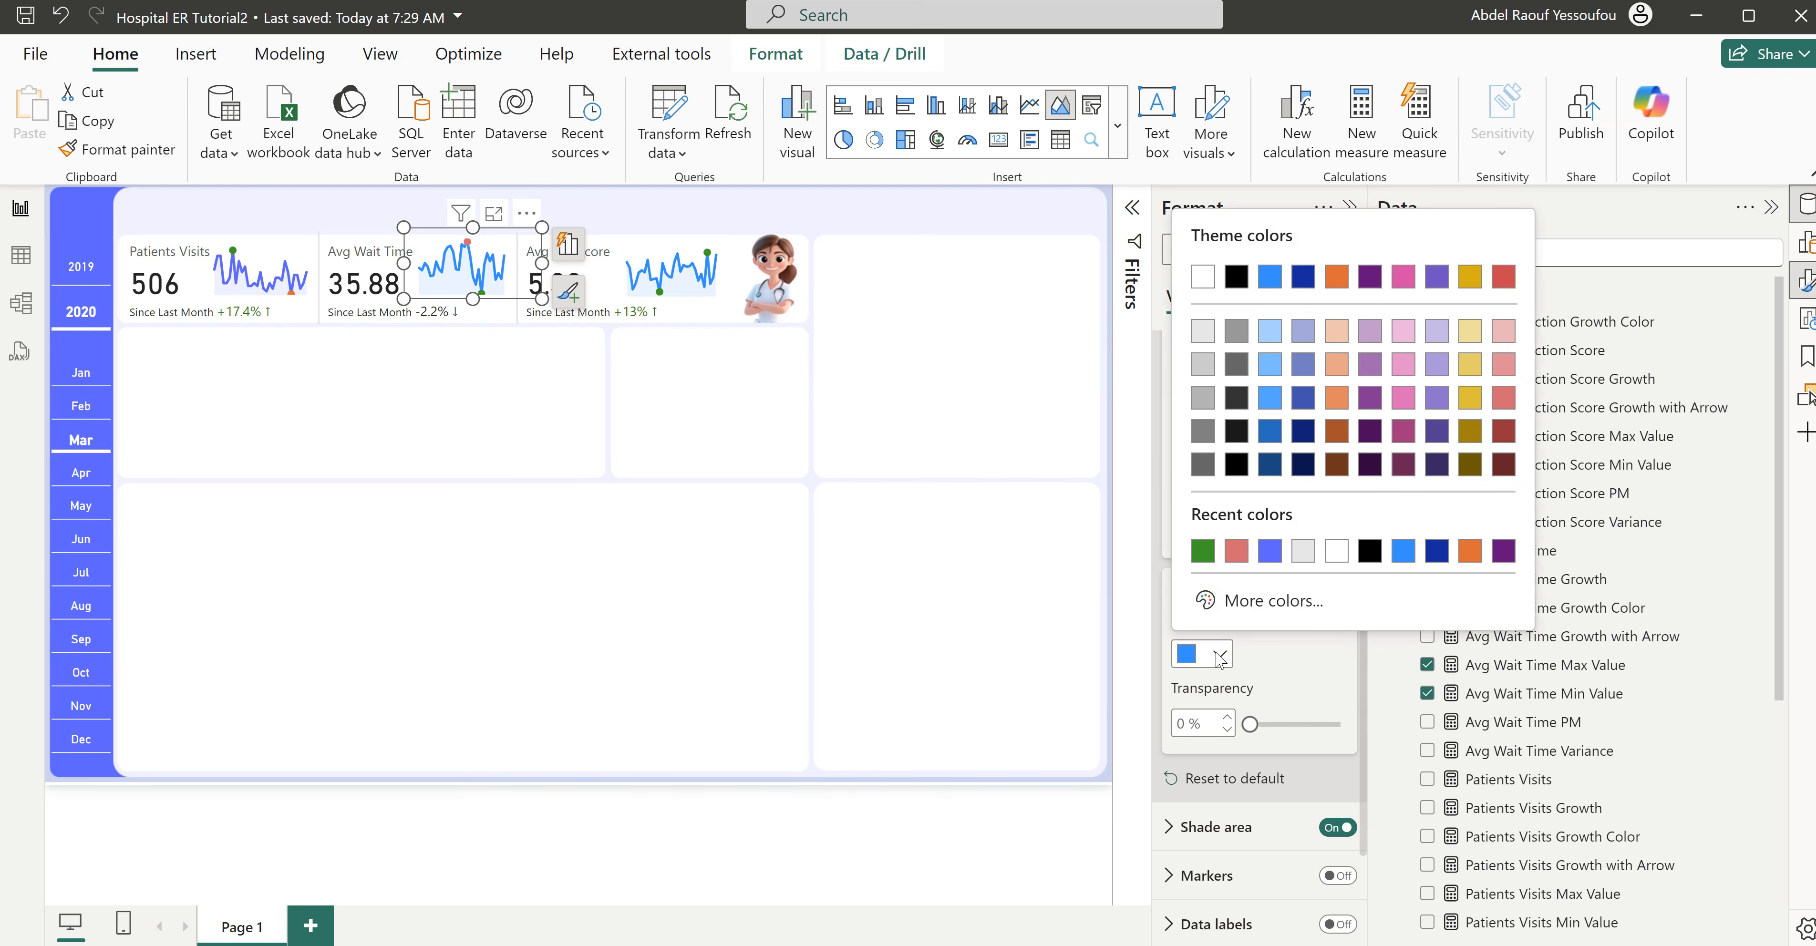
left_click(1271, 551)
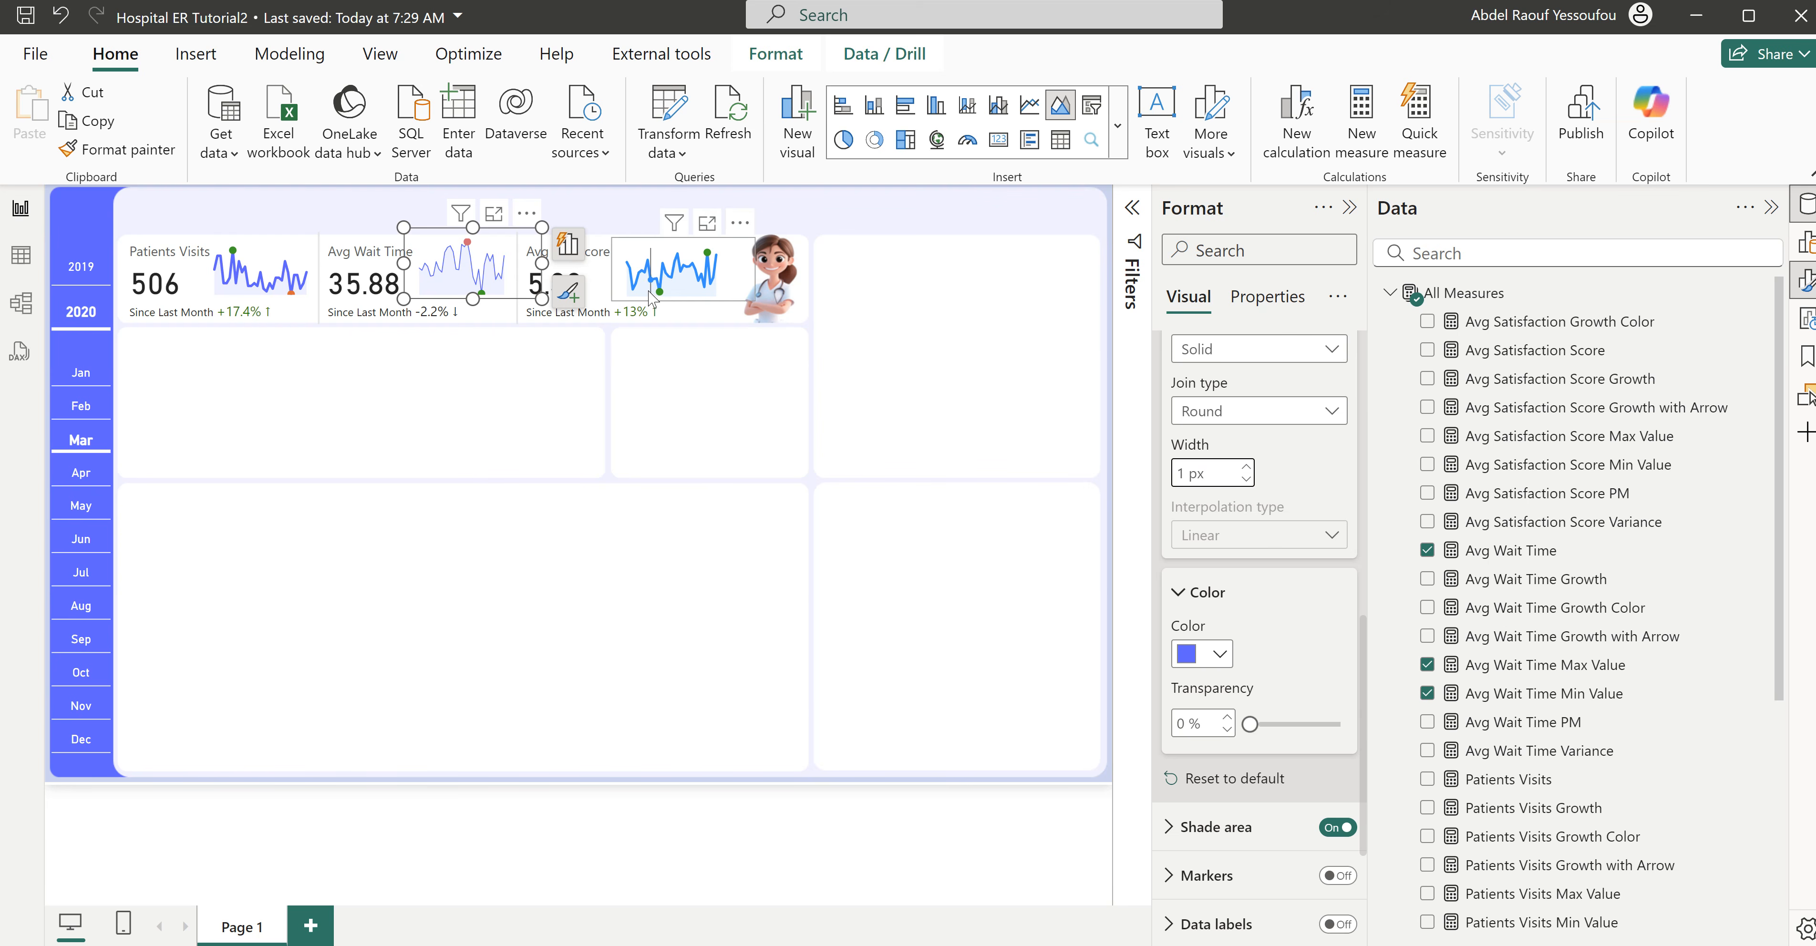
- Format the Avg Satisfaction Score series line in its sparkline with the recently used blue-violet and a 1 px width
left_click(705, 305)
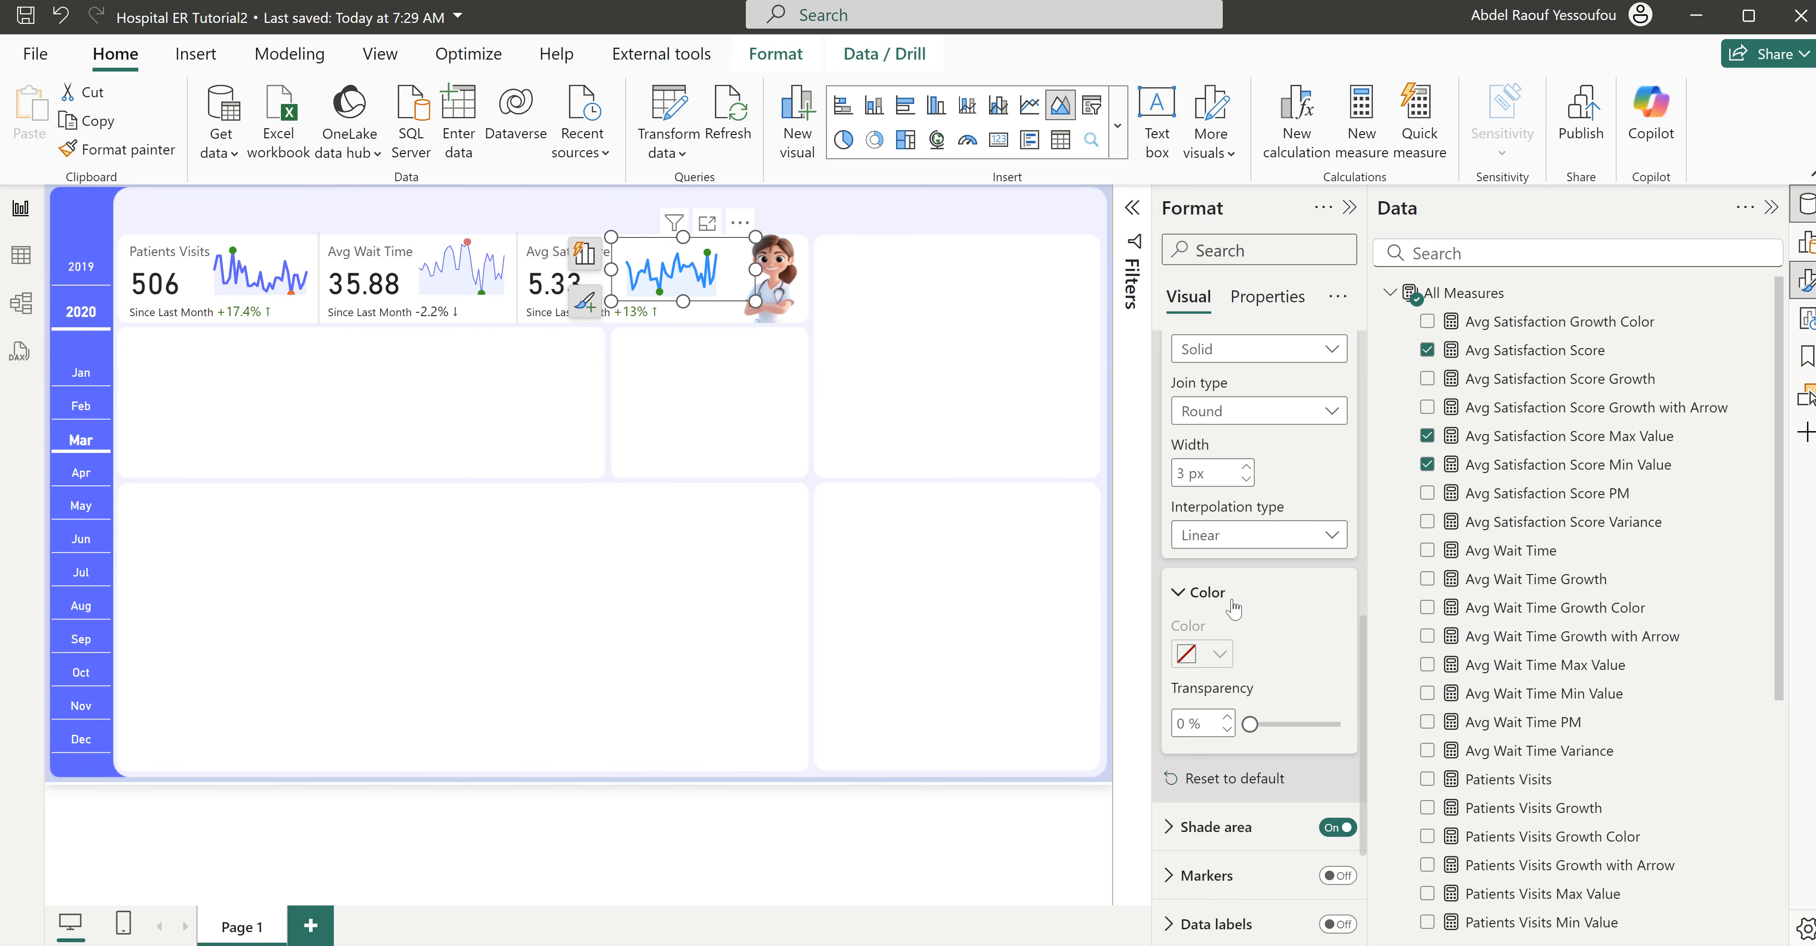
scroll(1233, 608, "up", 5)
left_click(1220, 557)
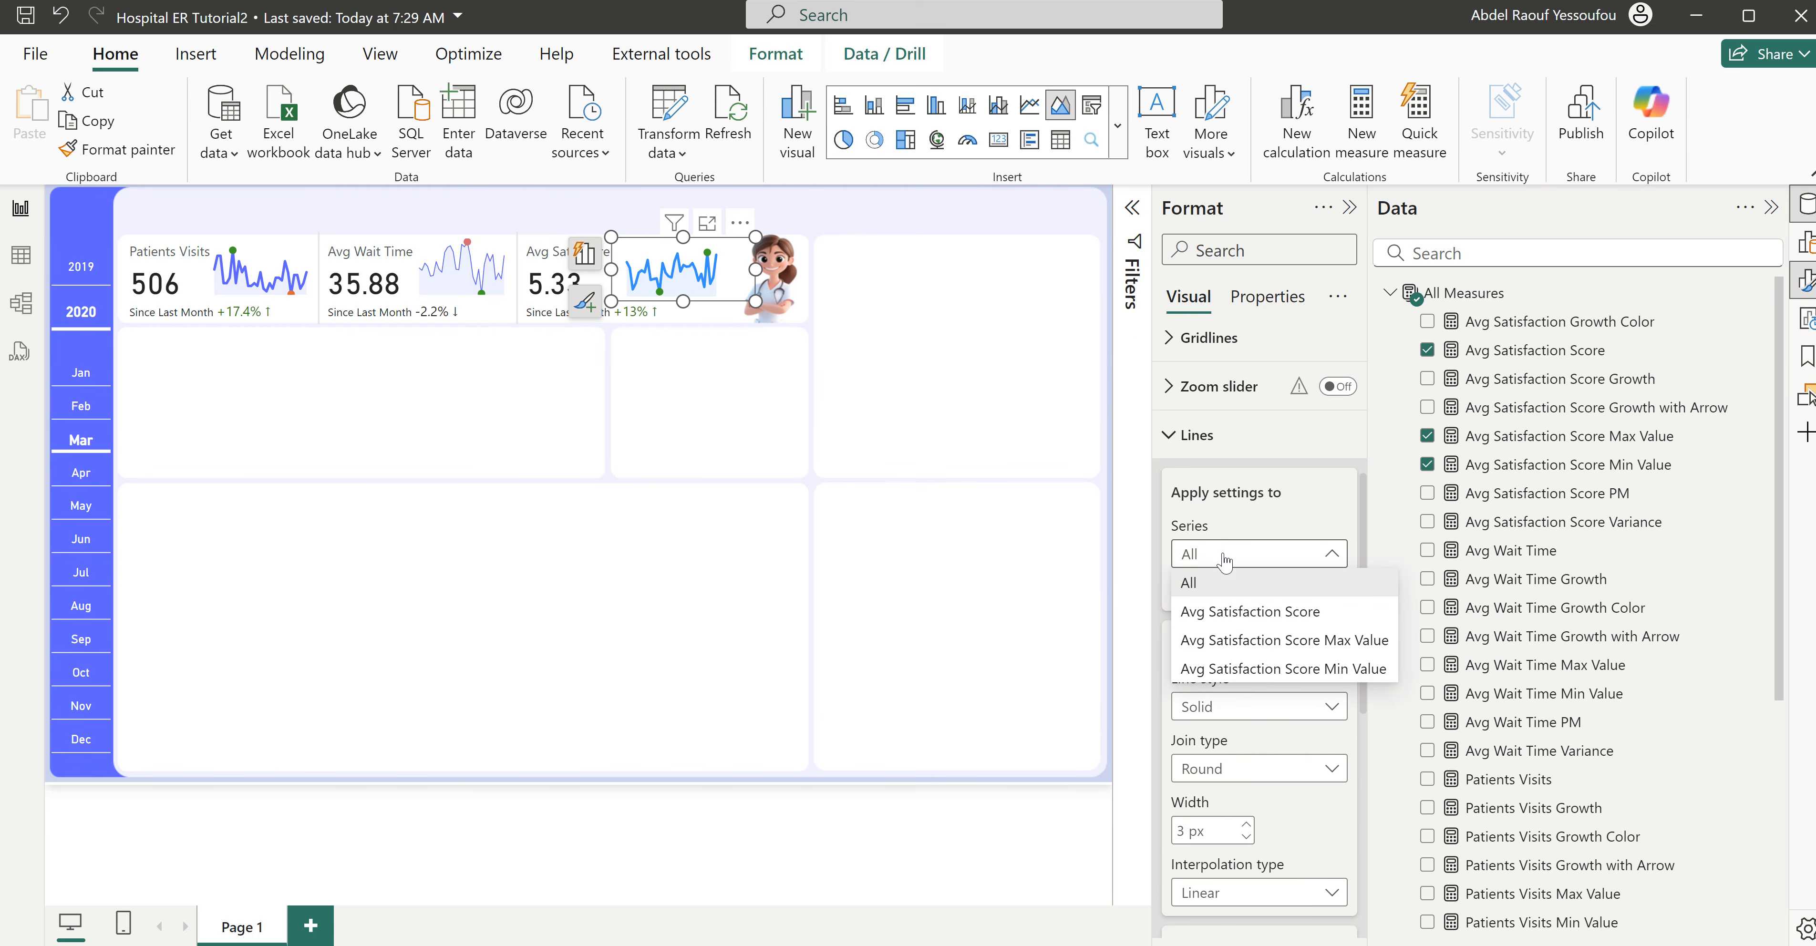
left_click(1236, 611)
scroll(1198, 617, "down", 5)
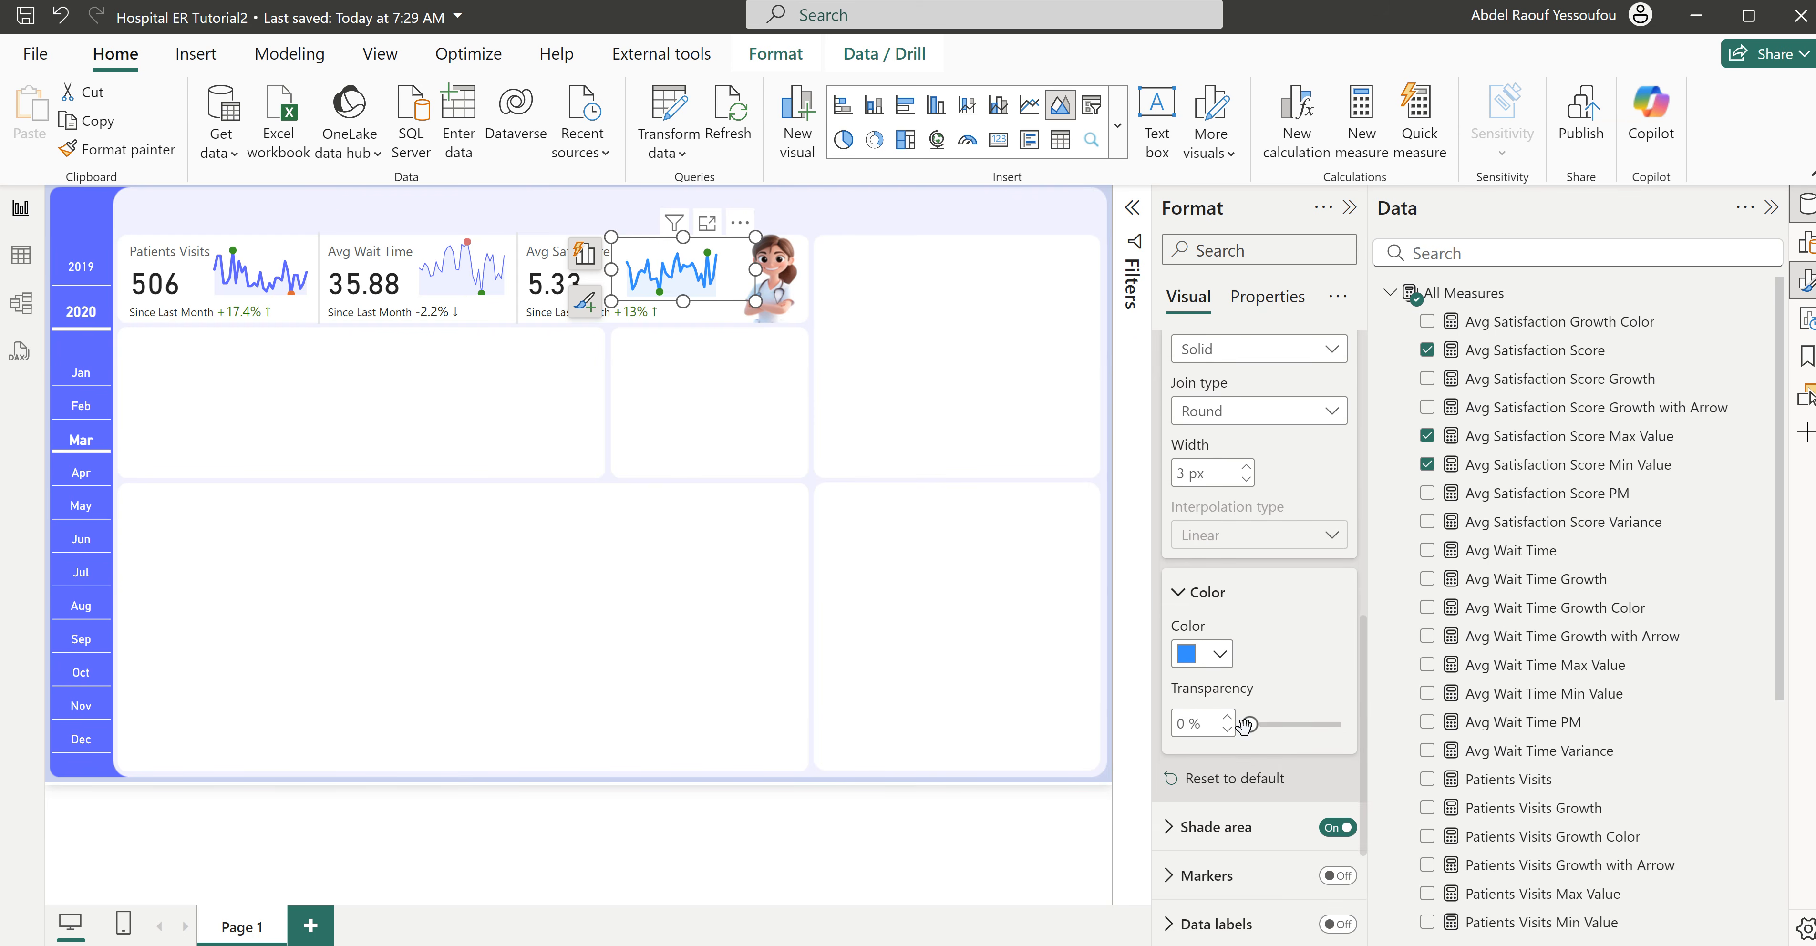
left_click(1207, 653)
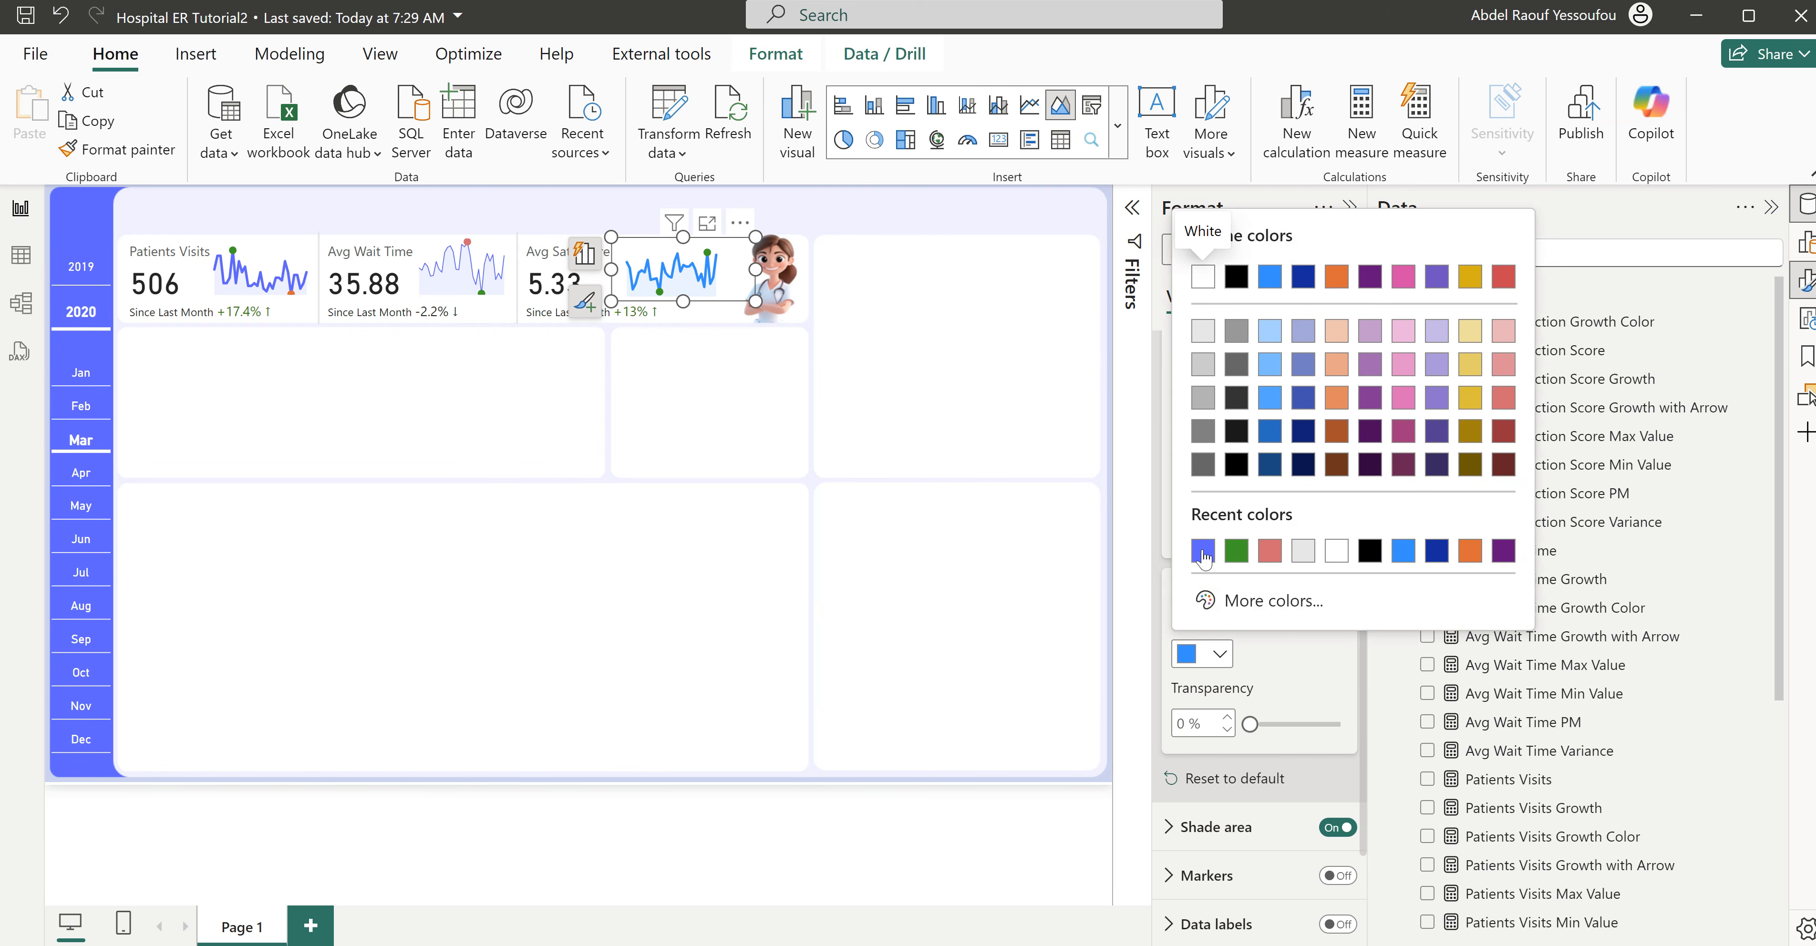
left_click(1207, 557)
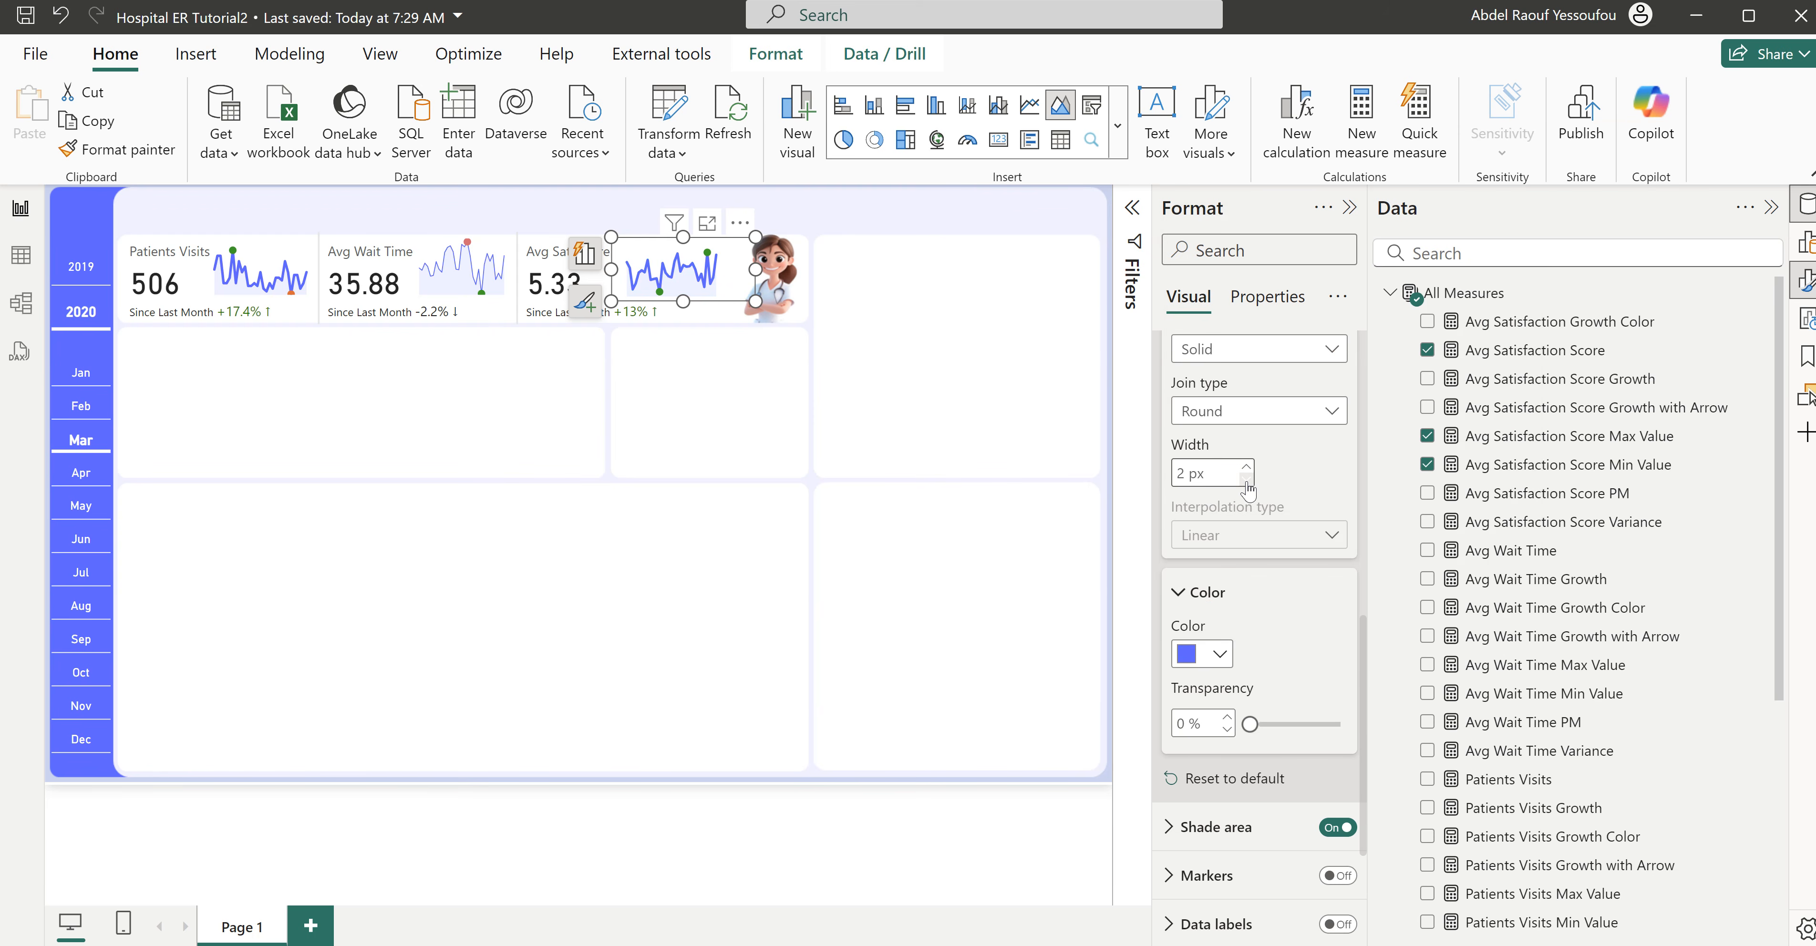
- Set the line width of all series in the Patients Visits sparkline to 1 px and deselect the chart
left_click(284, 300)
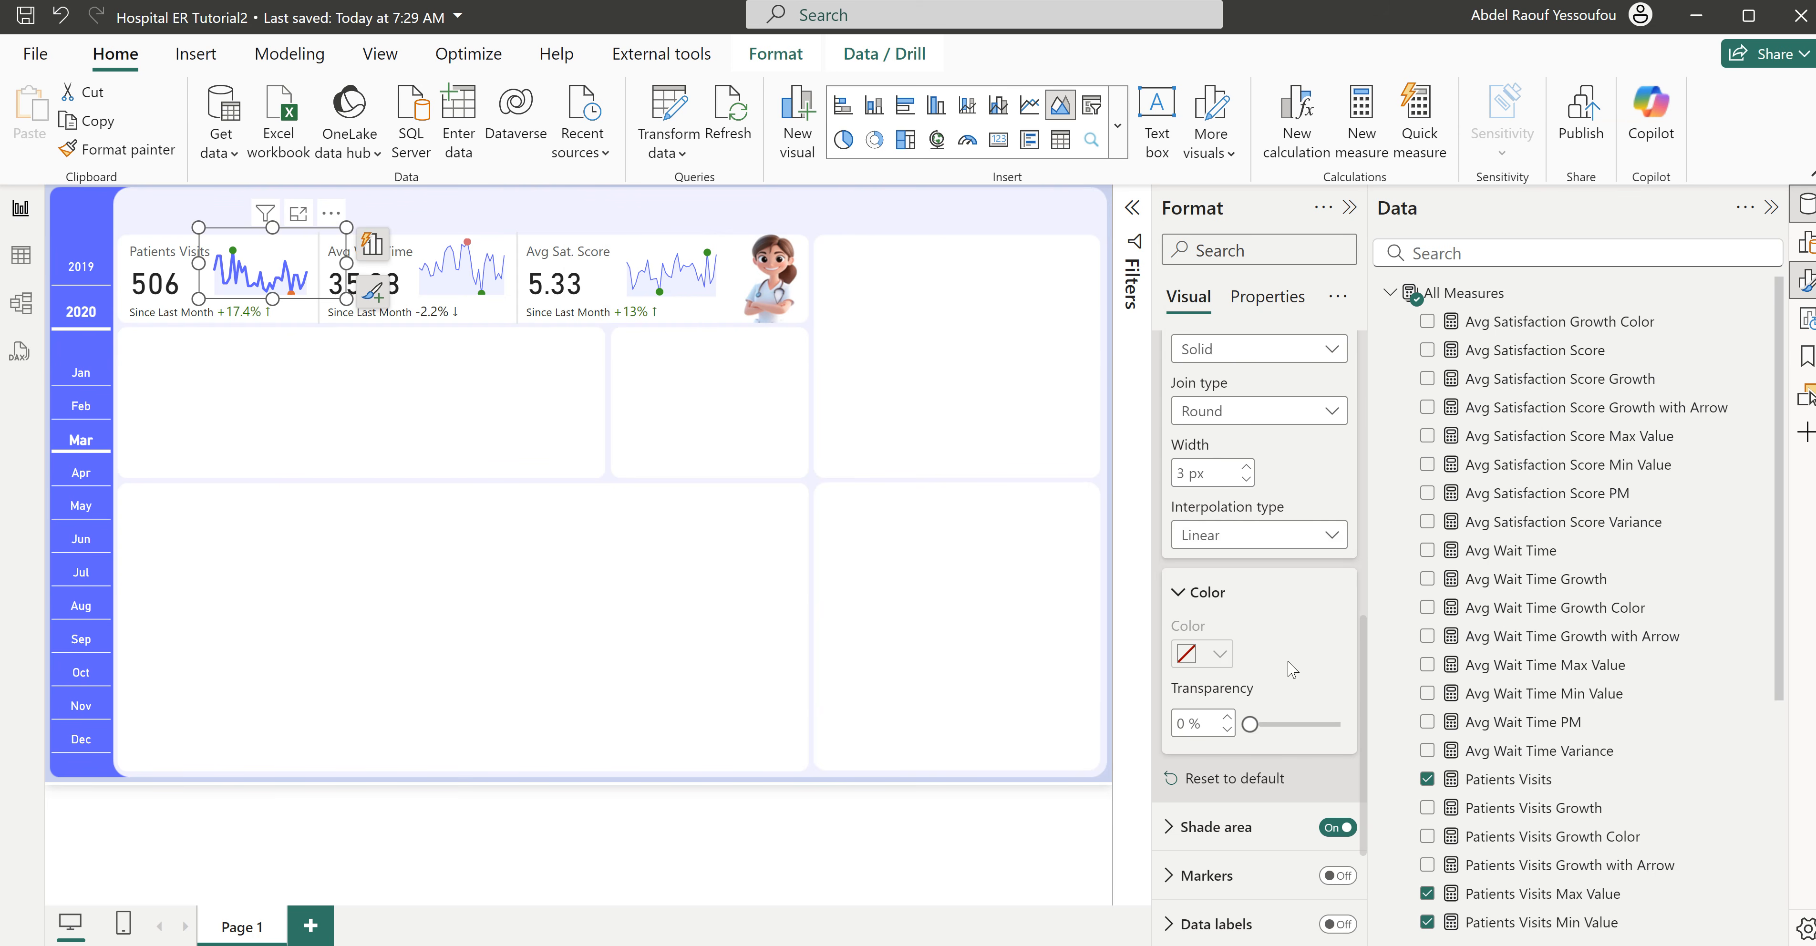
left_click(1246, 480)
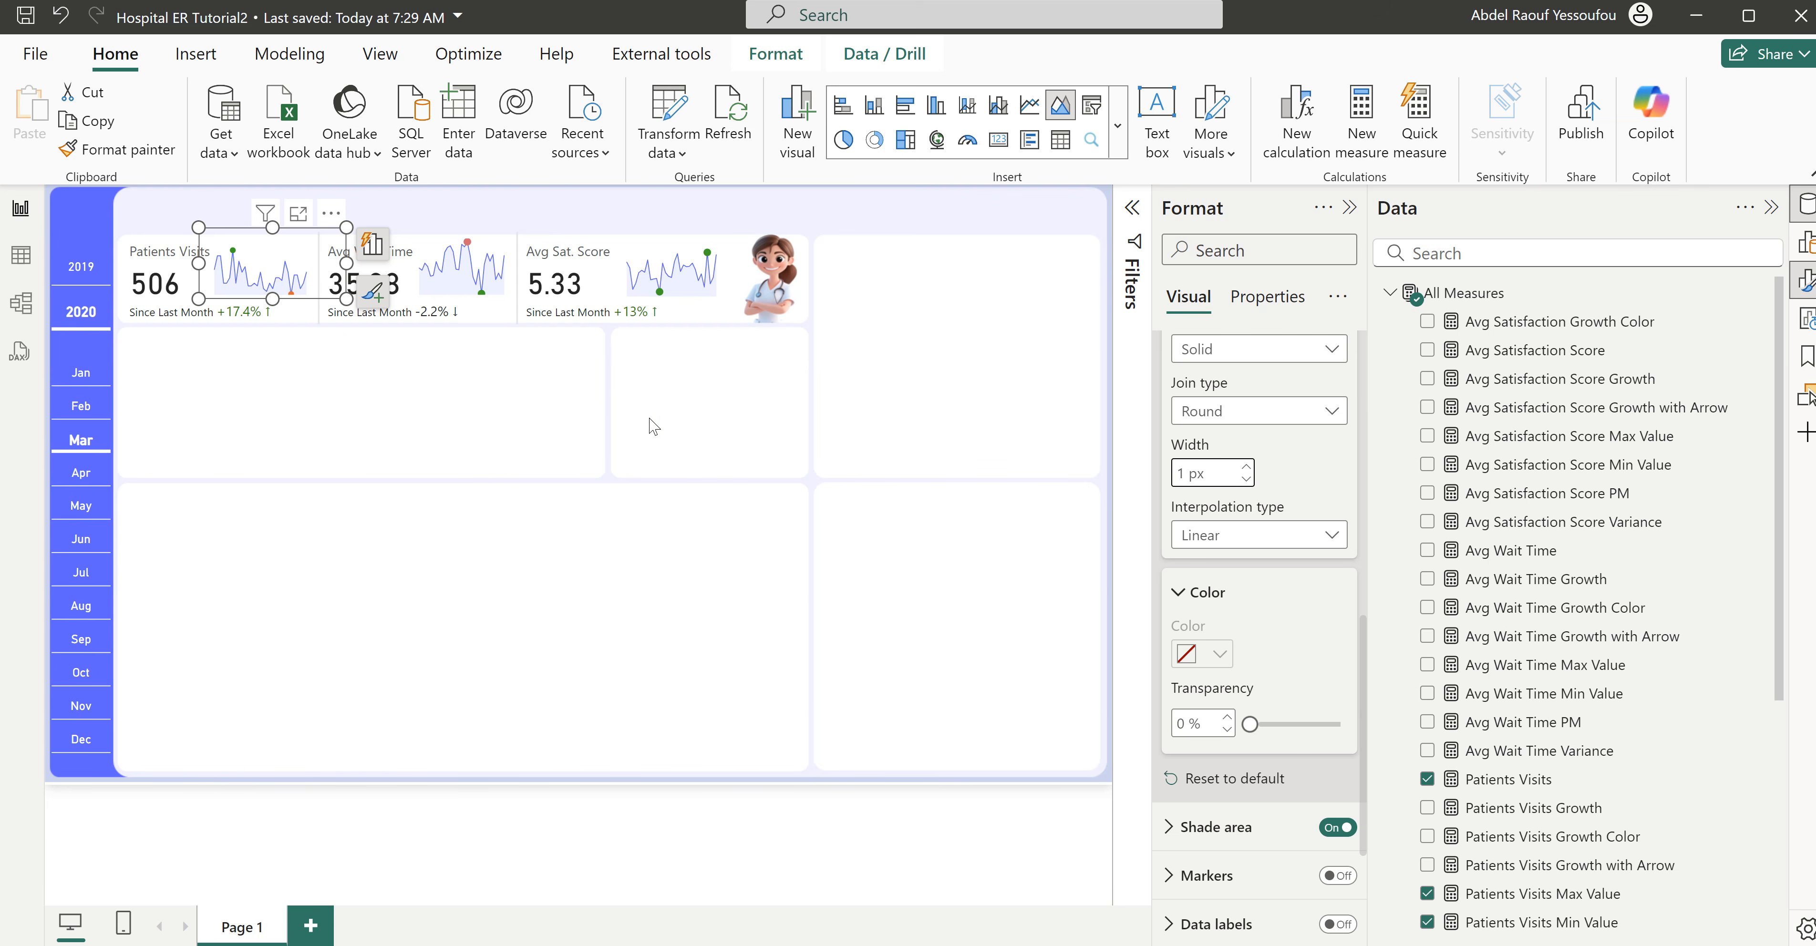
left_click(729, 525)
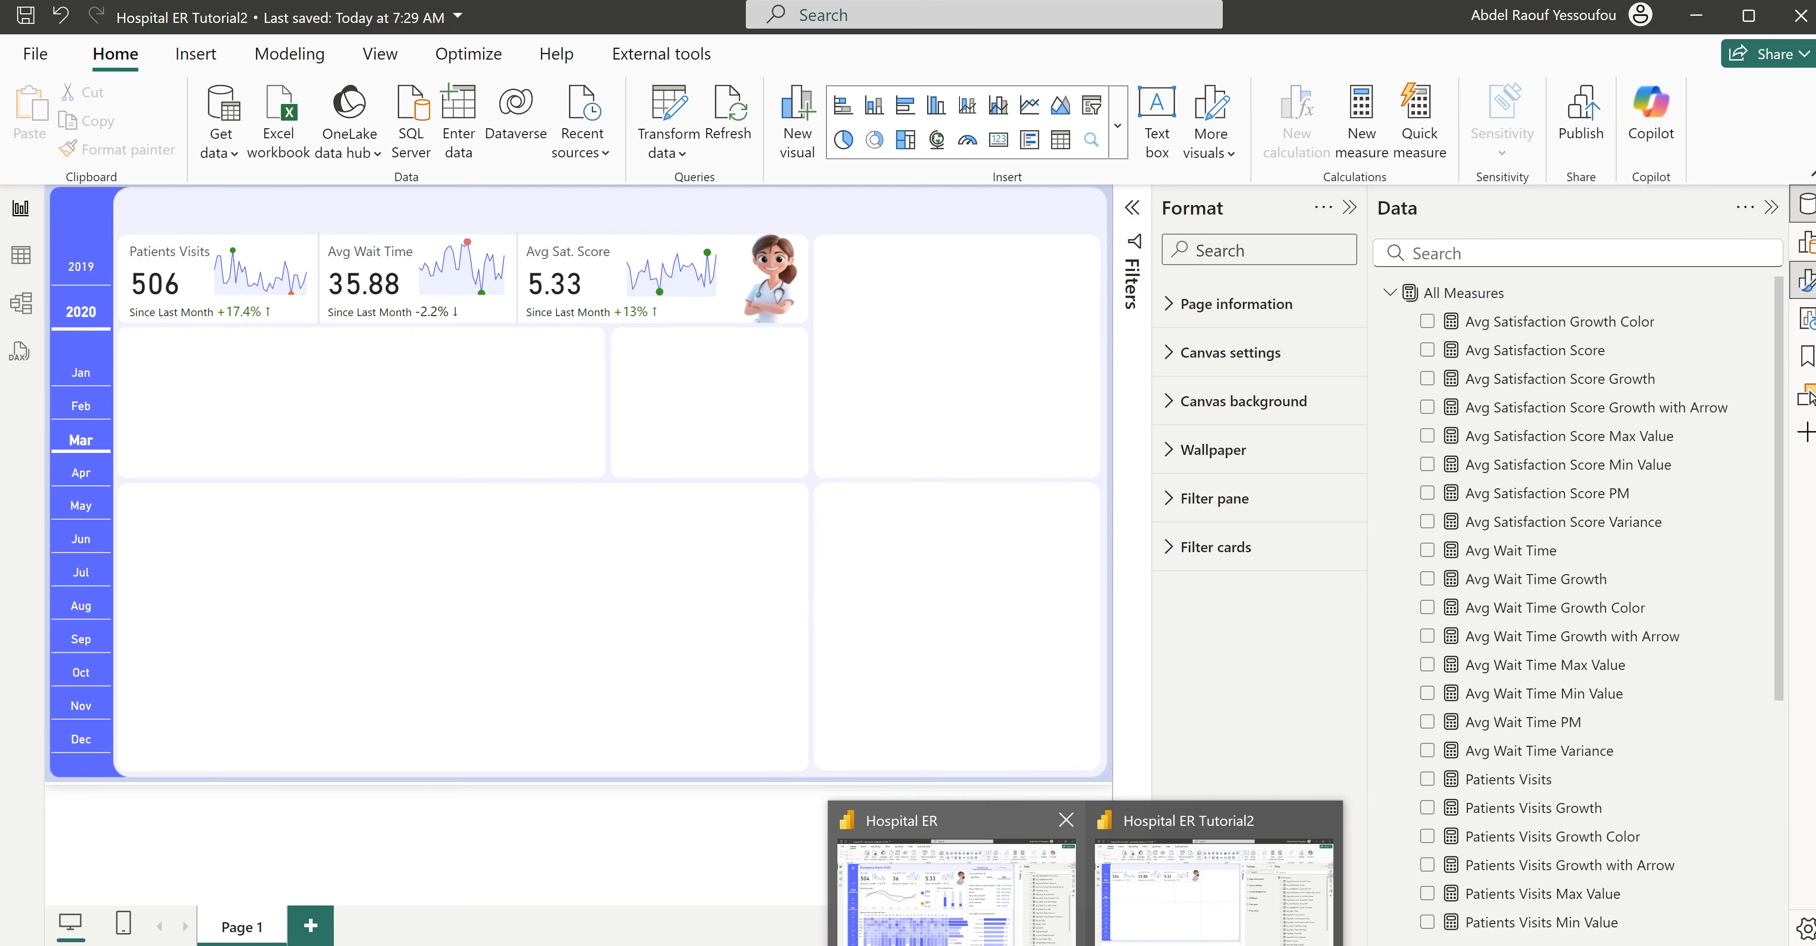
- Switch to the finished Hospital ER report to examine its Visits by Gender chart, and return to Hospital ER Tutorial2
left_click(964, 920)
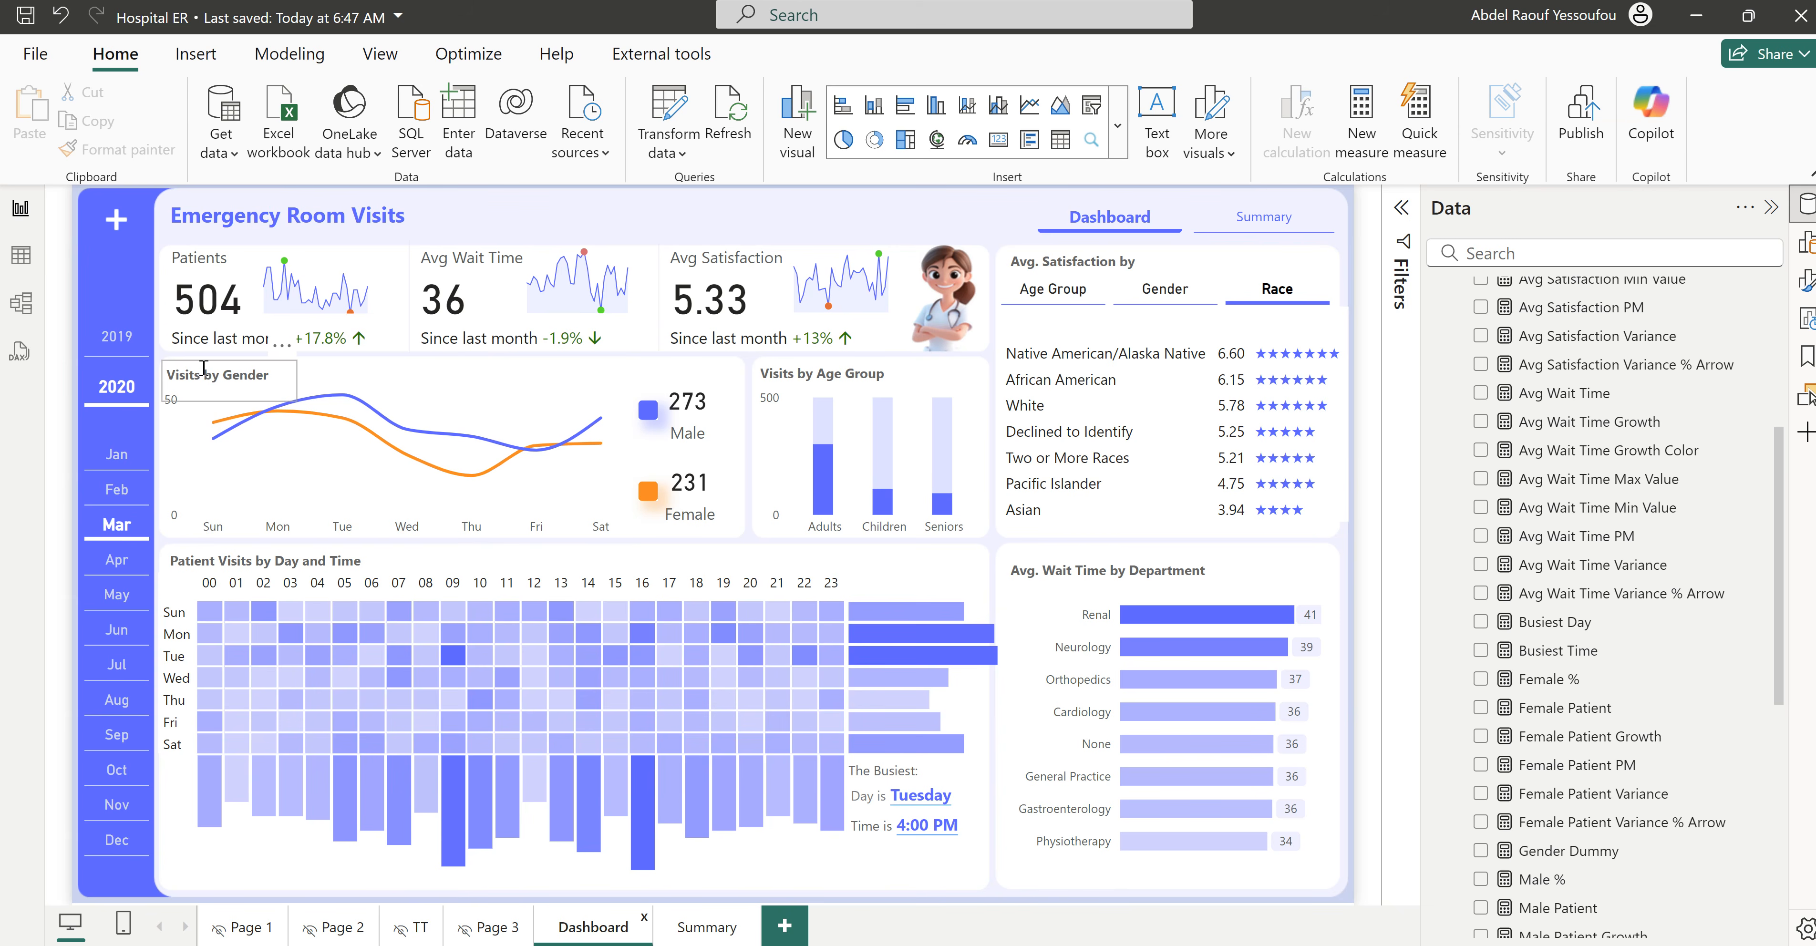
mouse_move(914, 930)
left_click(1128, 874)
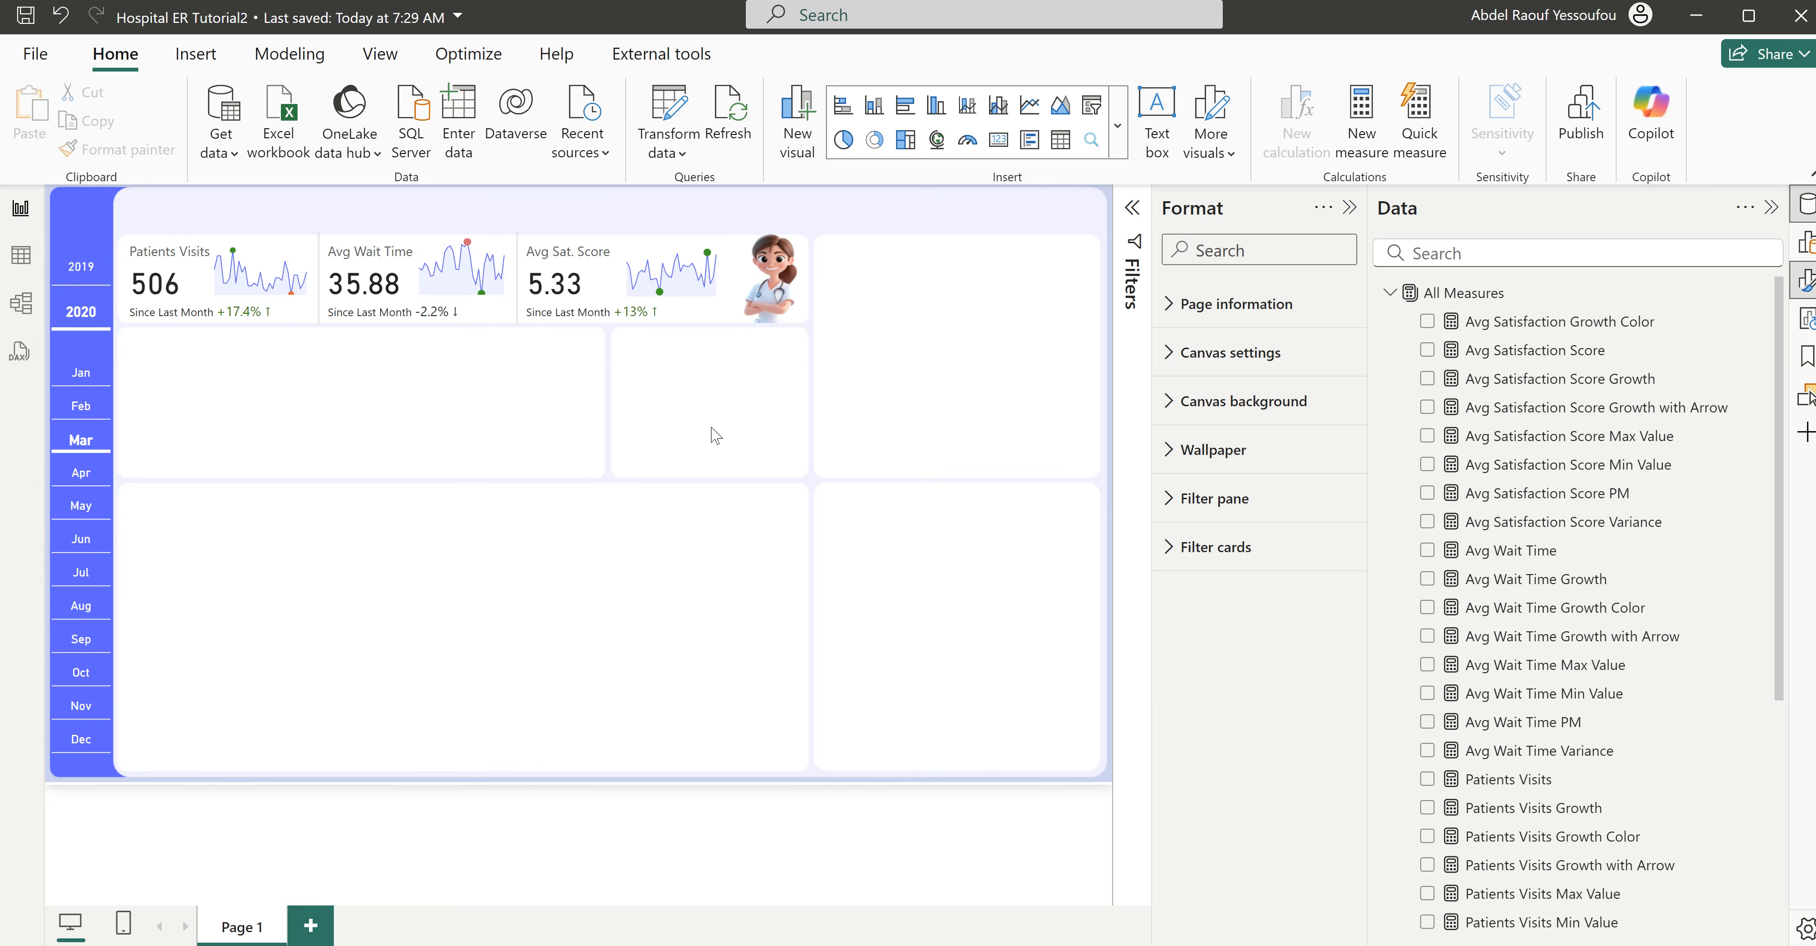
- Insert a line chart of Patients Visits by Weekday in the empty panel below the Patients Visits and Avg Wait Time cards
left_click(1030, 107)
left_click_drag(885, 286, 471, 426)
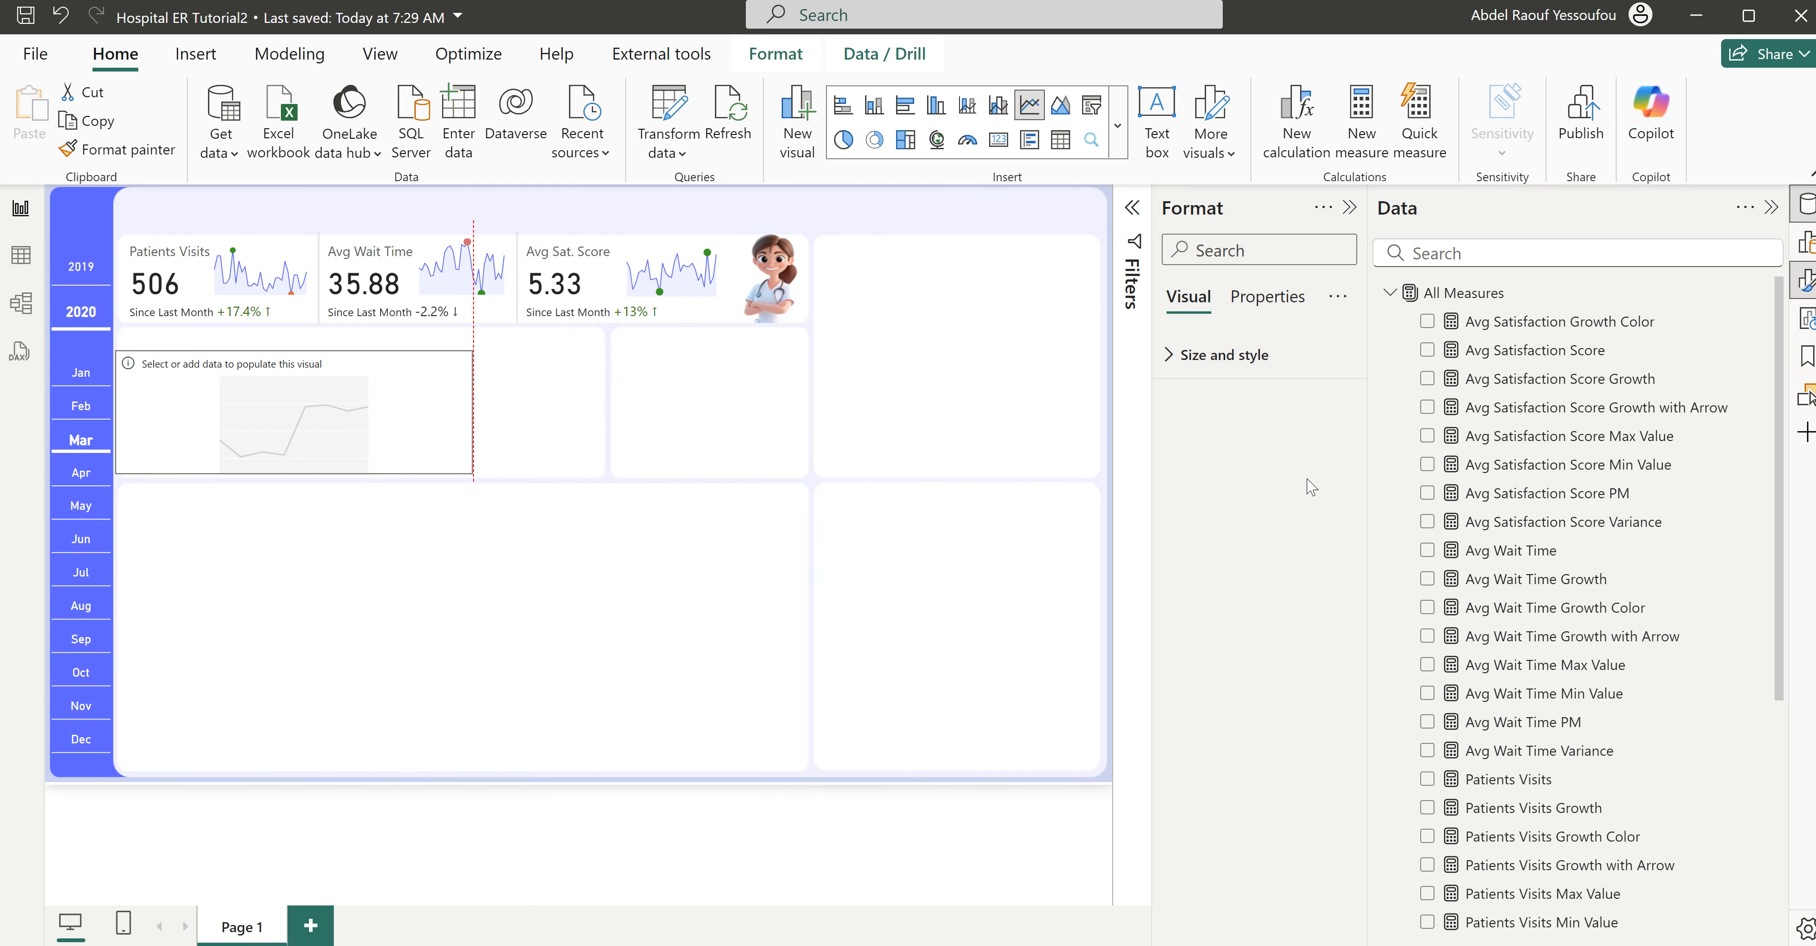
scroll(1441, 612, "down", 3)
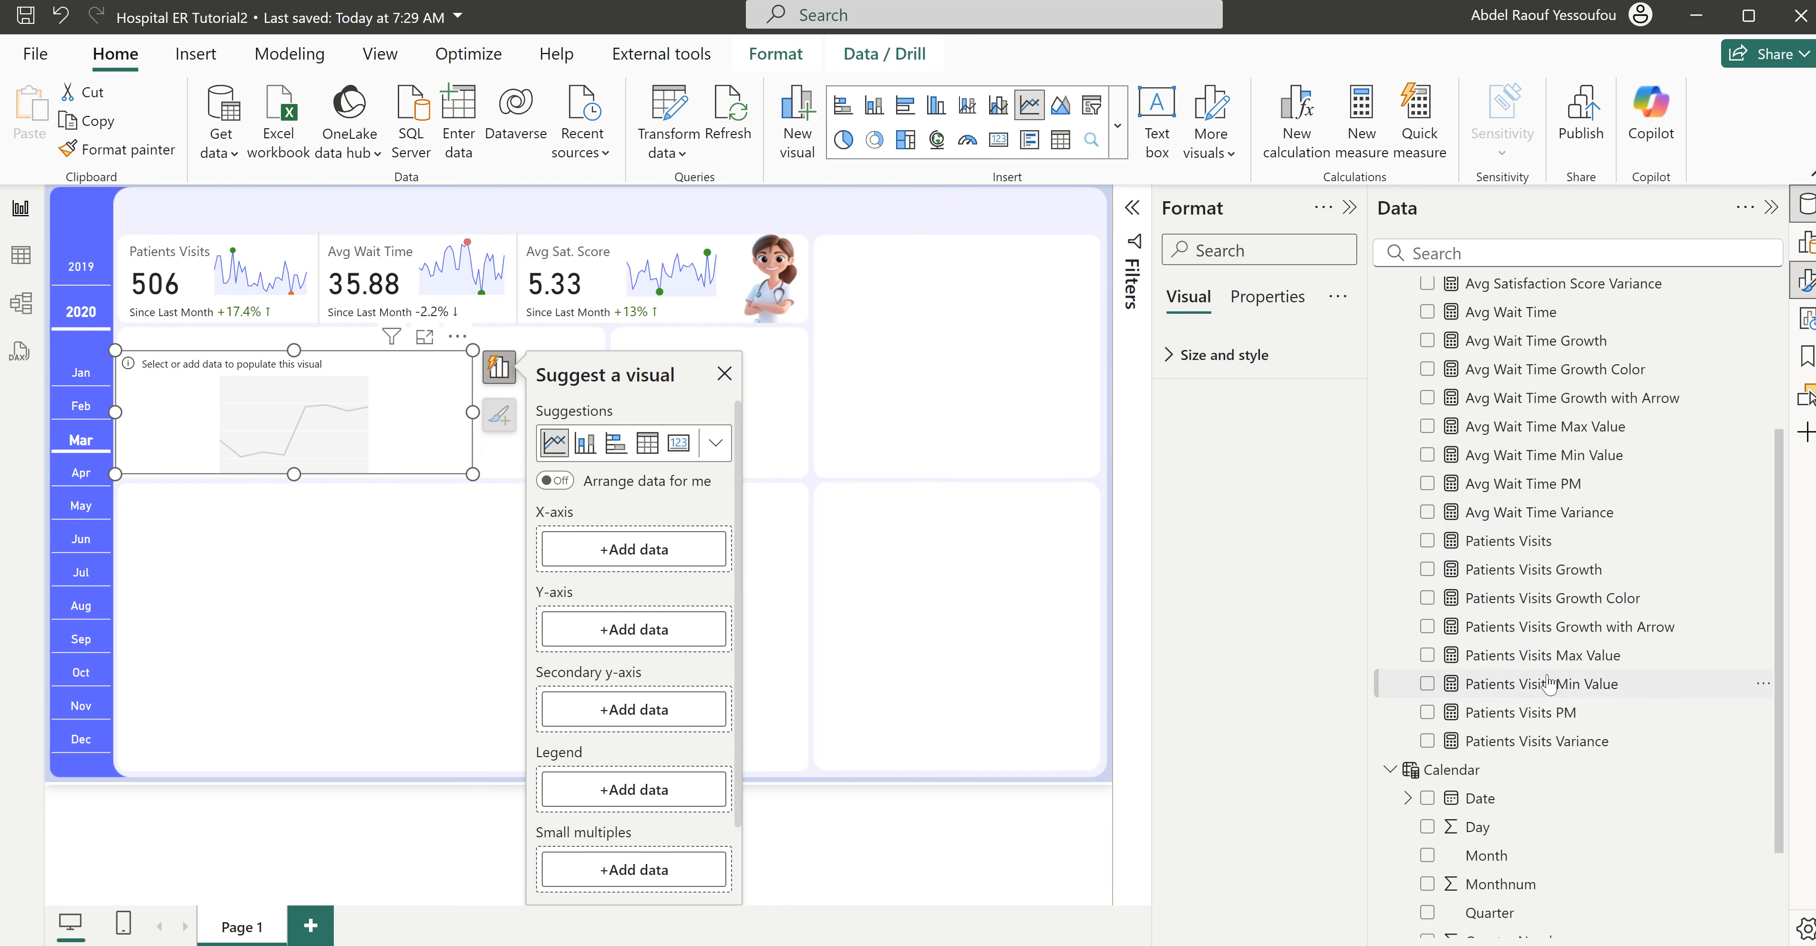
left_click(1427, 541)
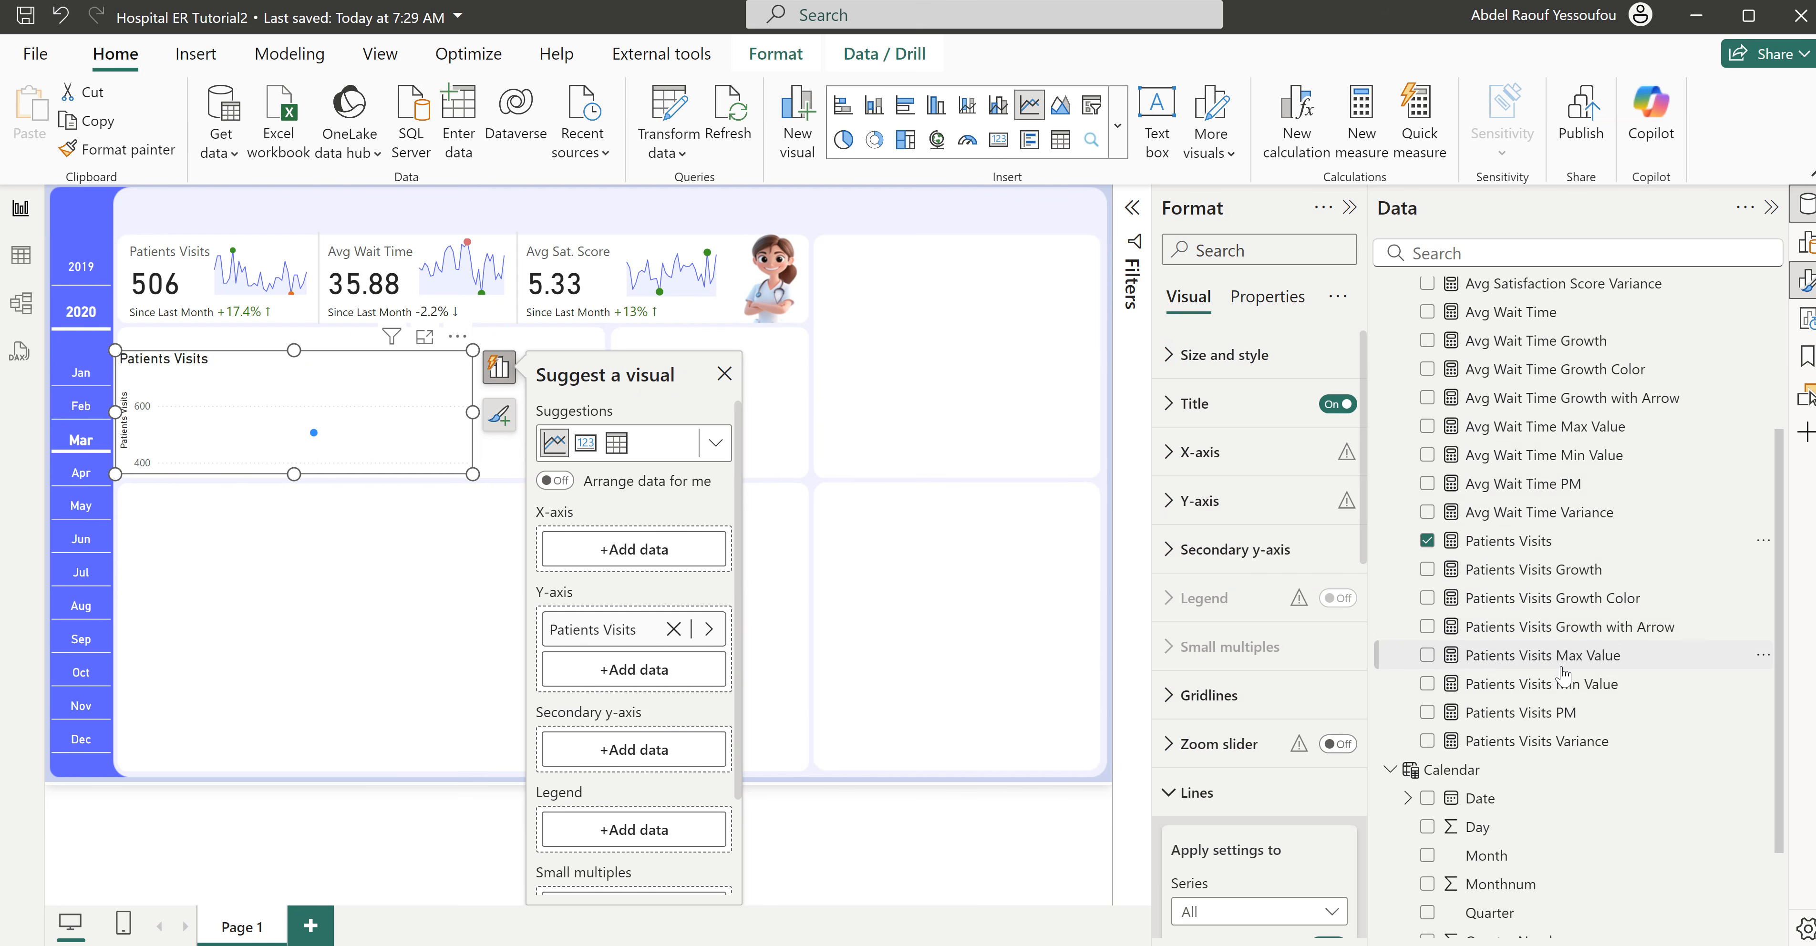
scroll(1562, 673, "down", 2)
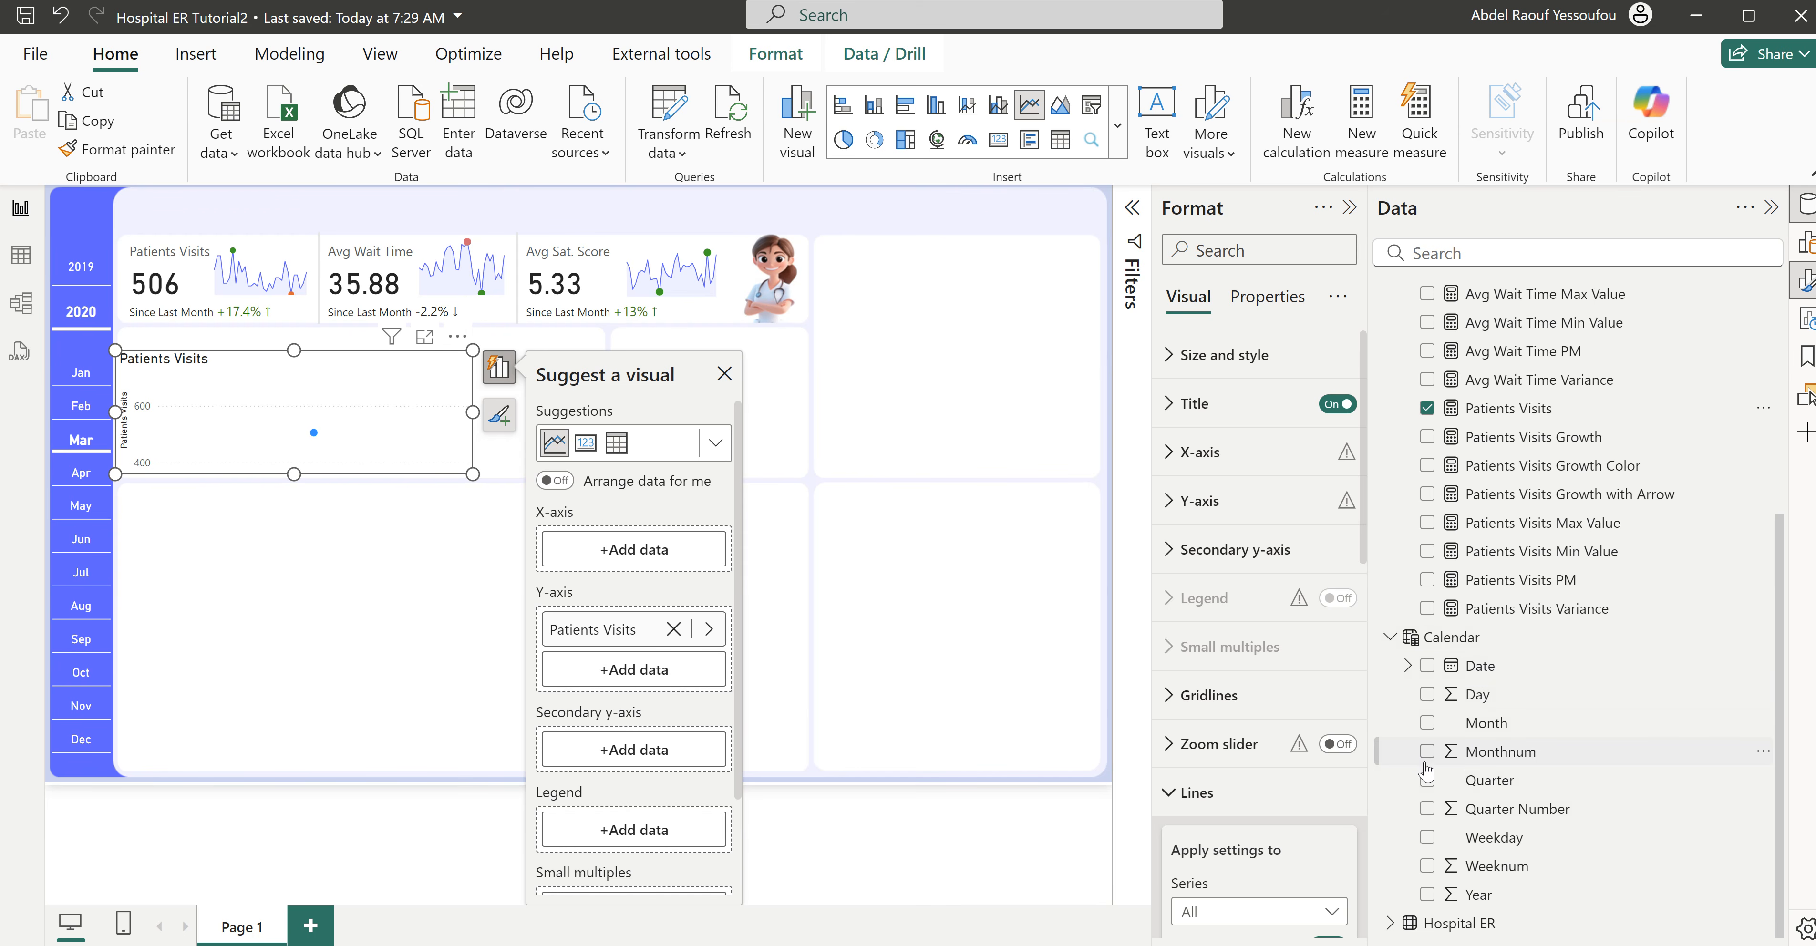
left_click(1428, 839)
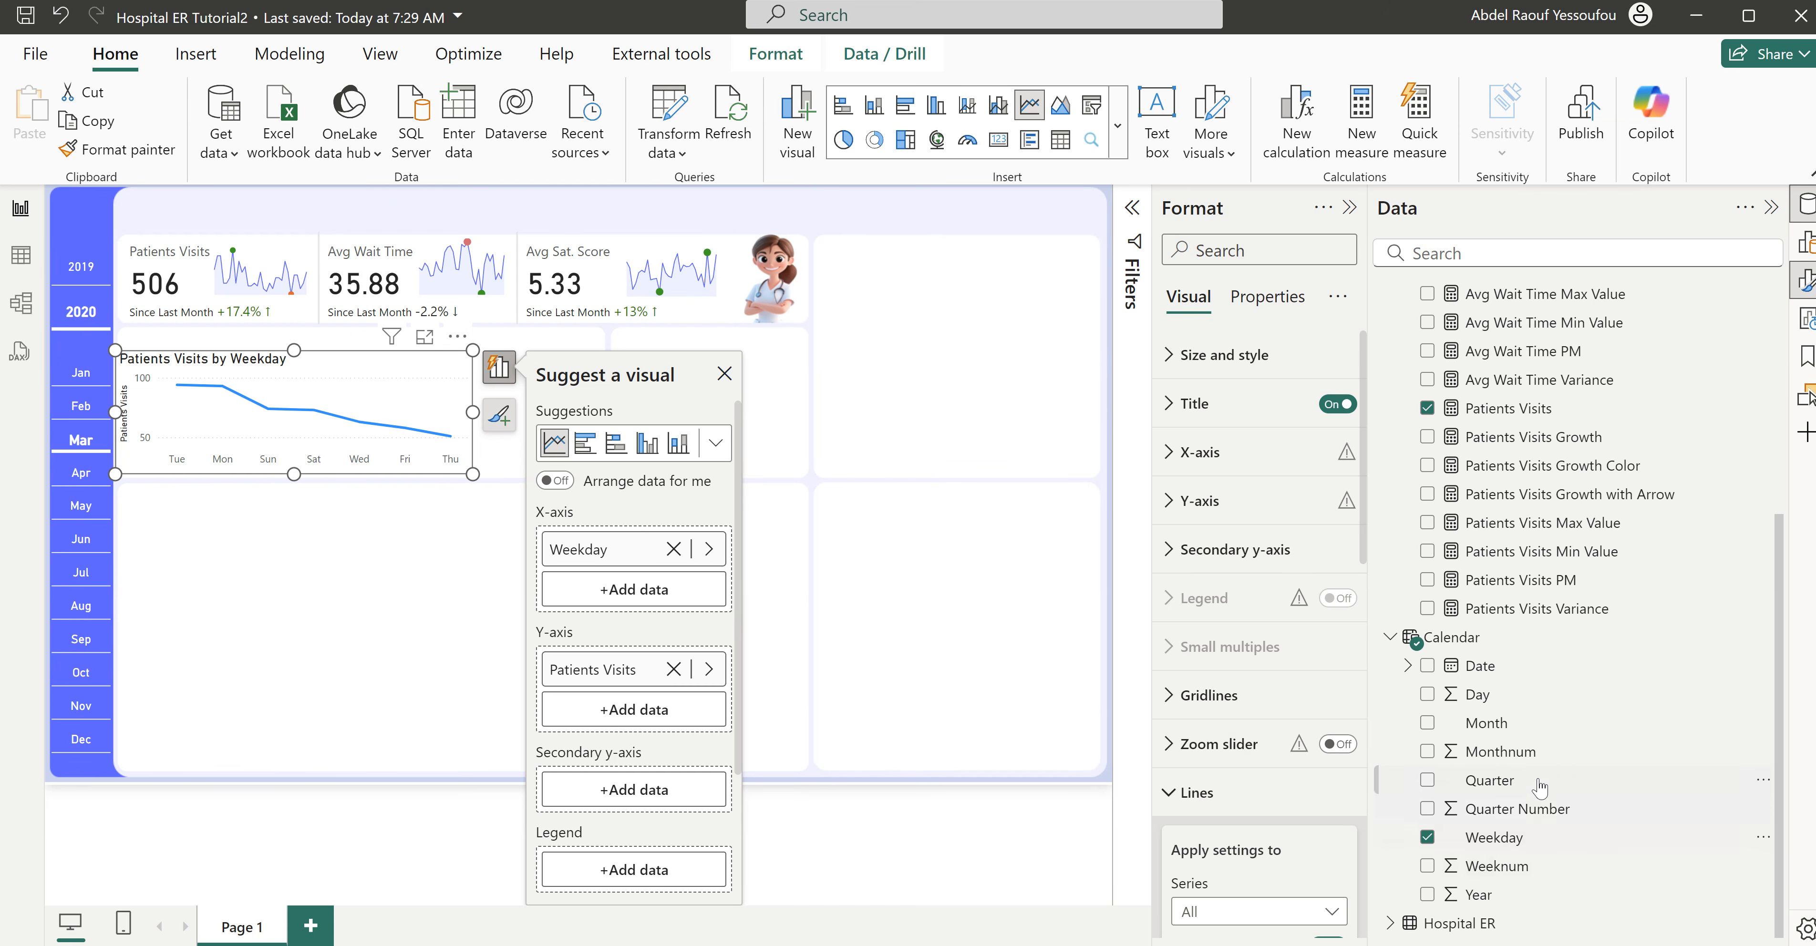
- Sort the Calendar table's Weekday column by Weeknum
left_click(1502, 843)
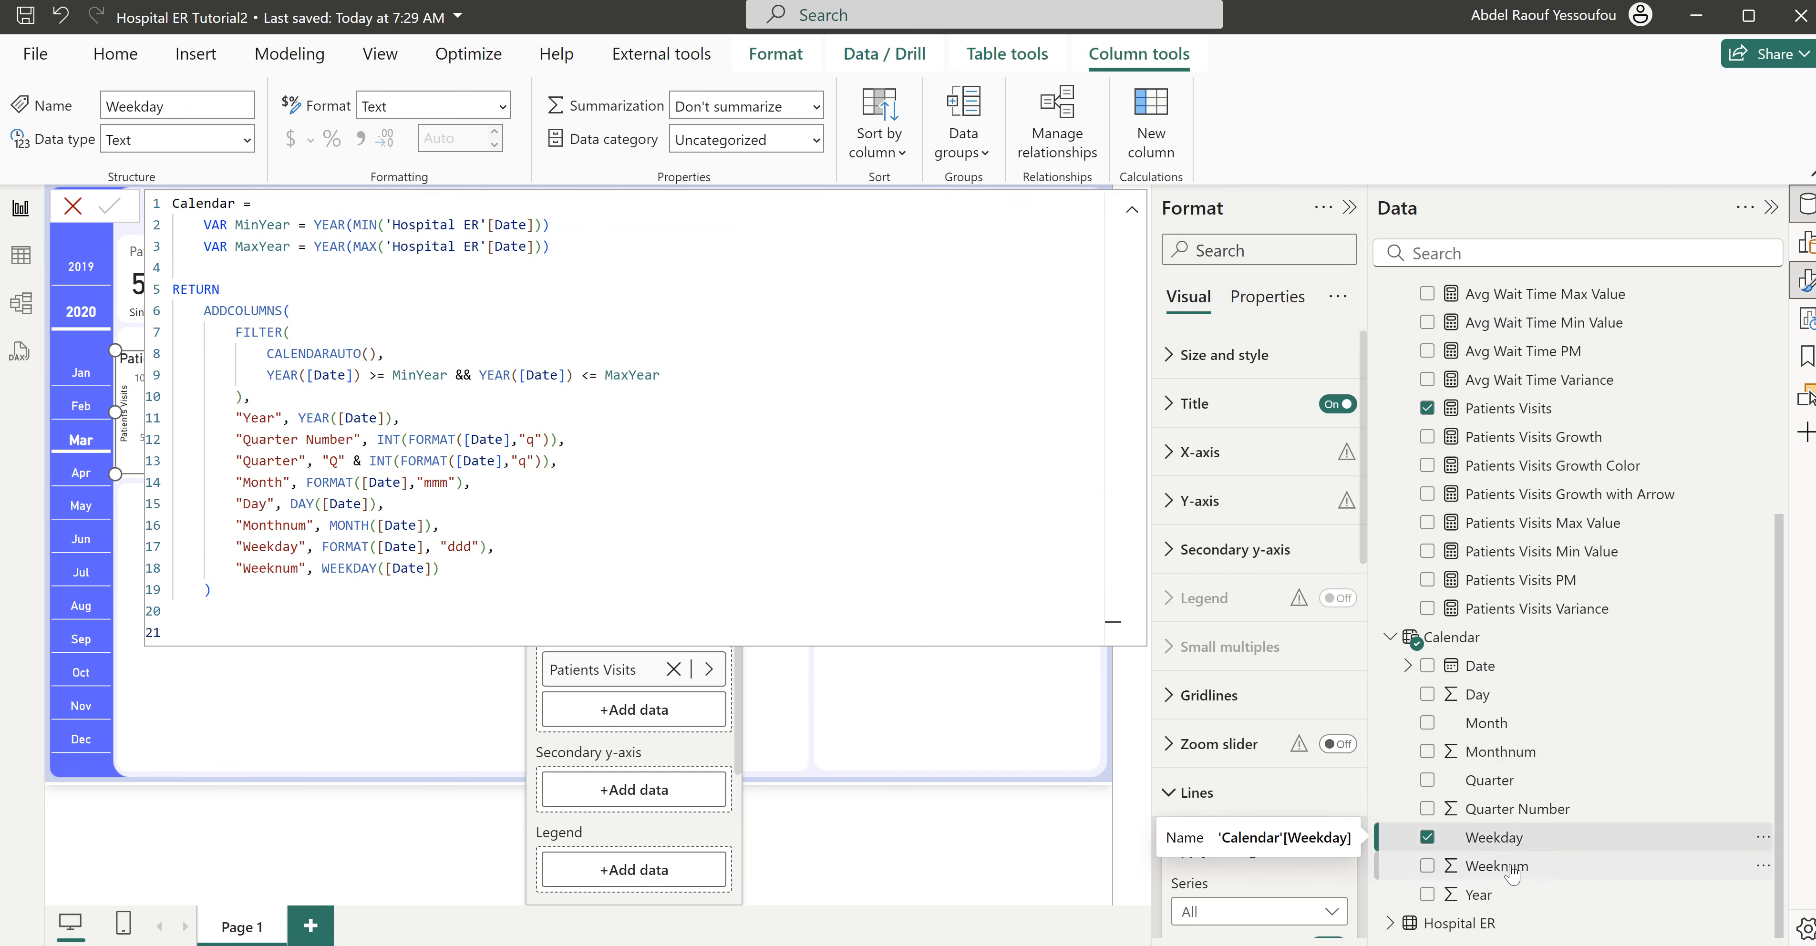
left_click(884, 152)
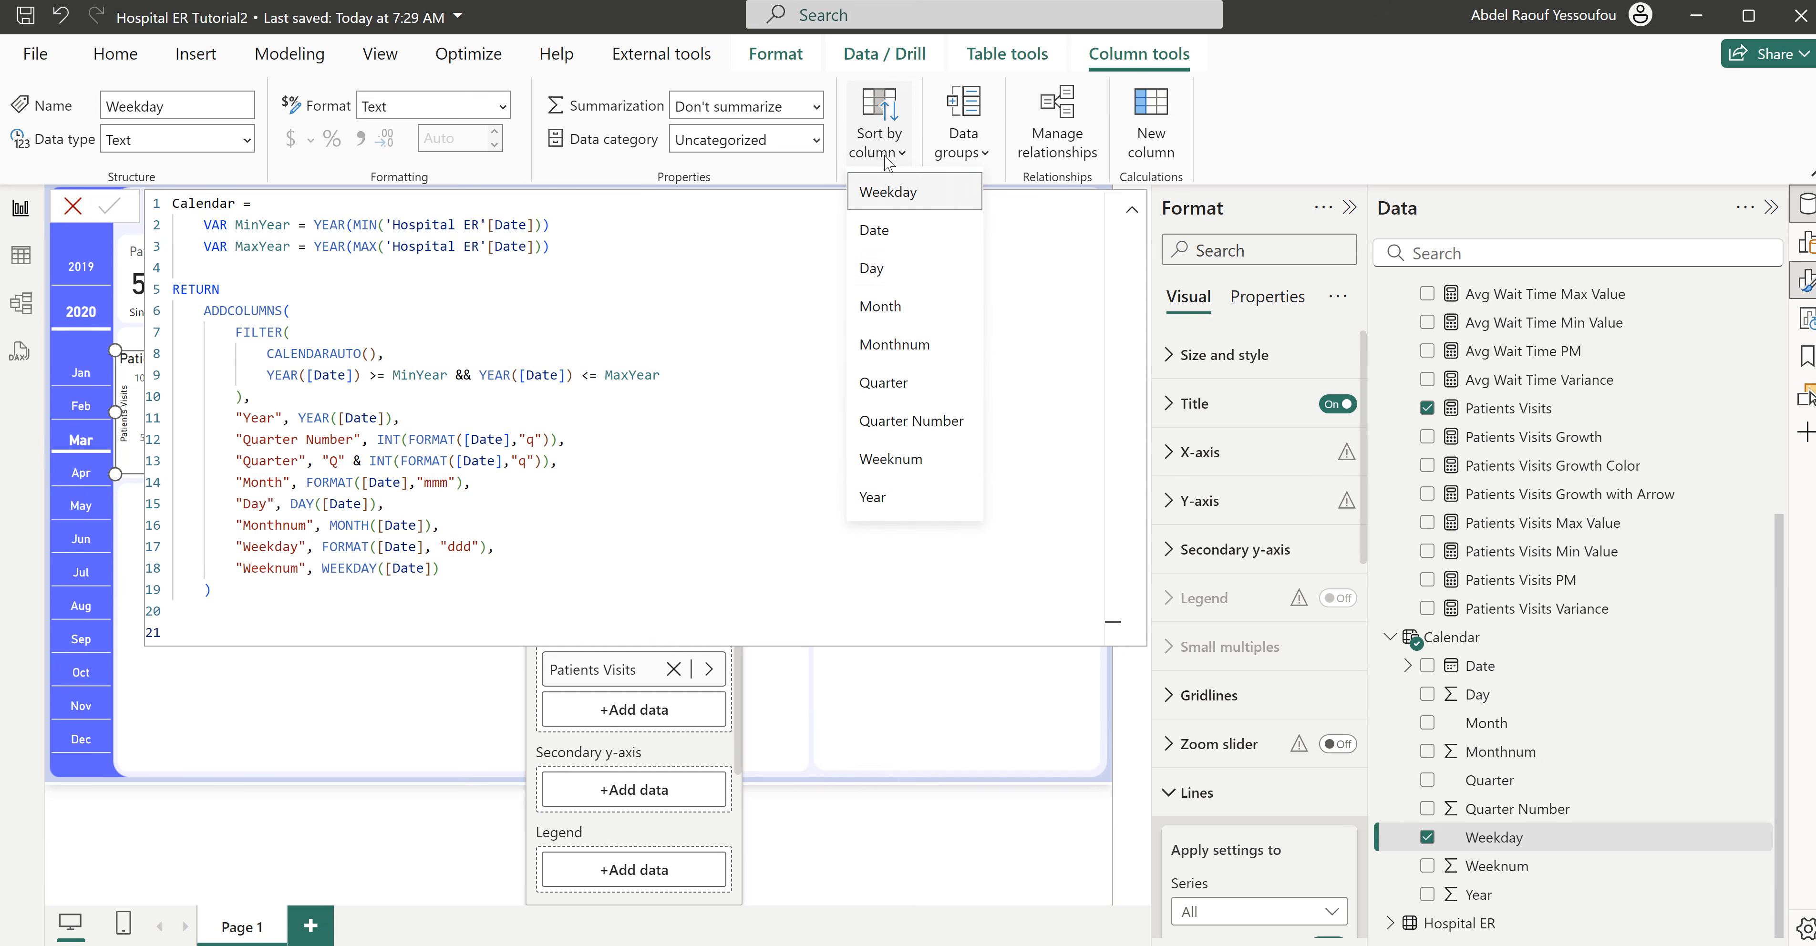
left_click(893, 458)
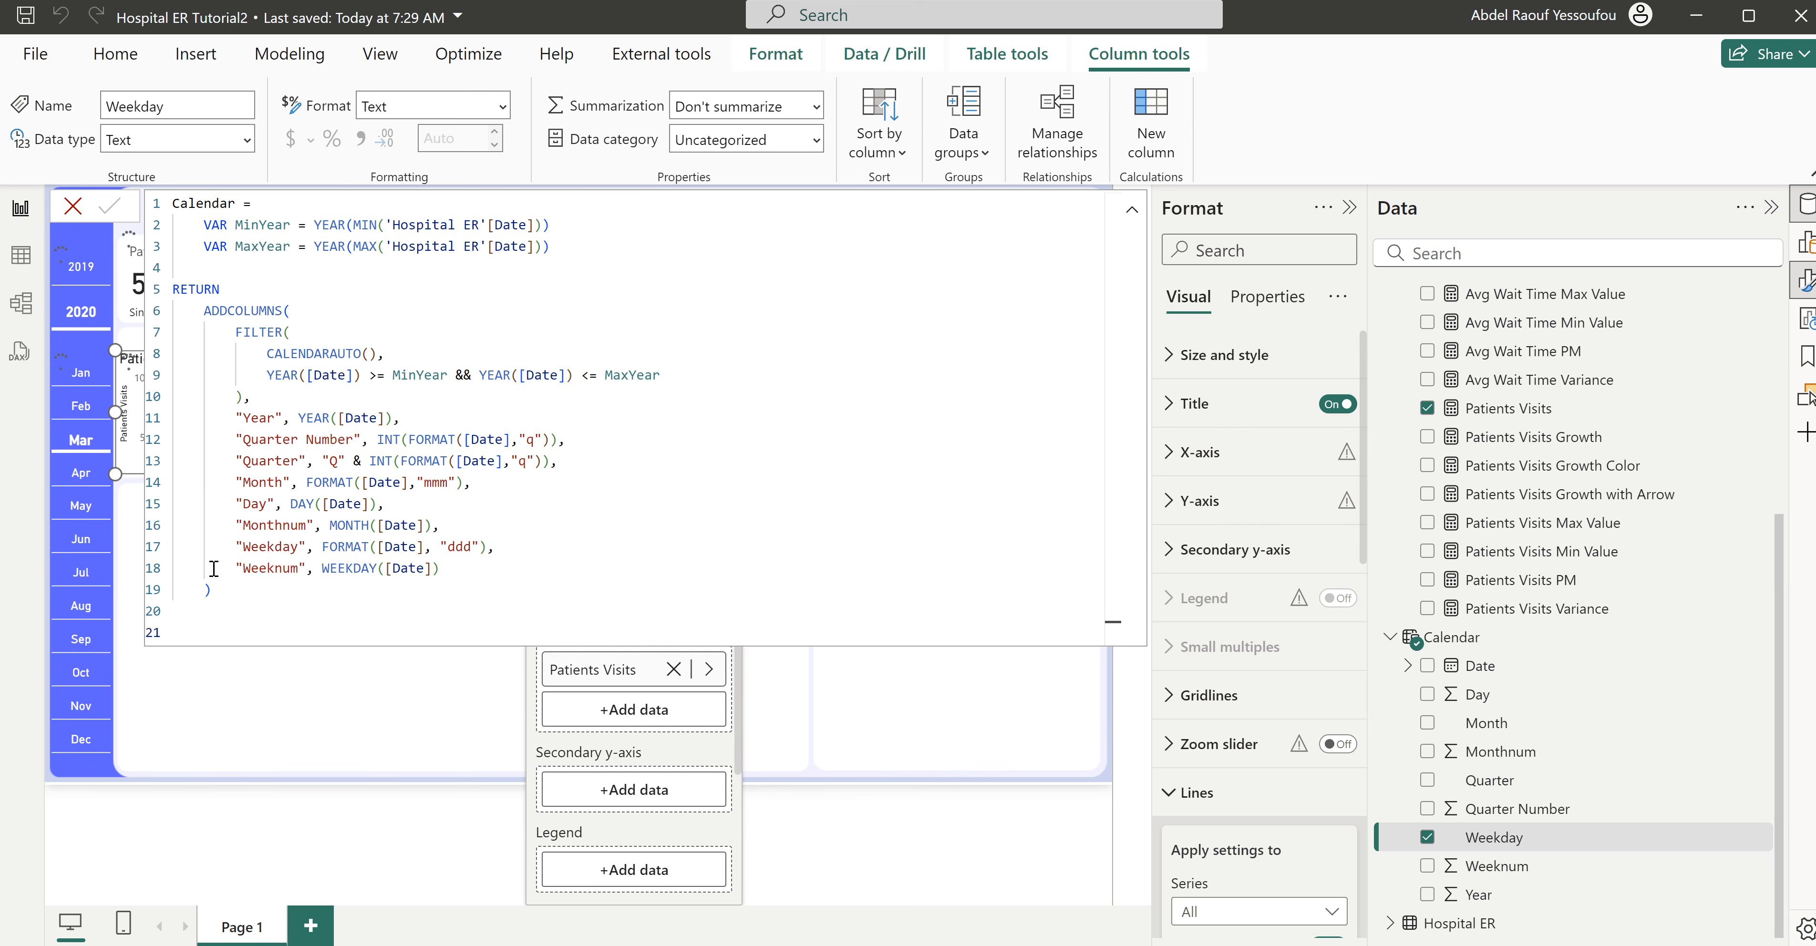
left_click(262, 690)
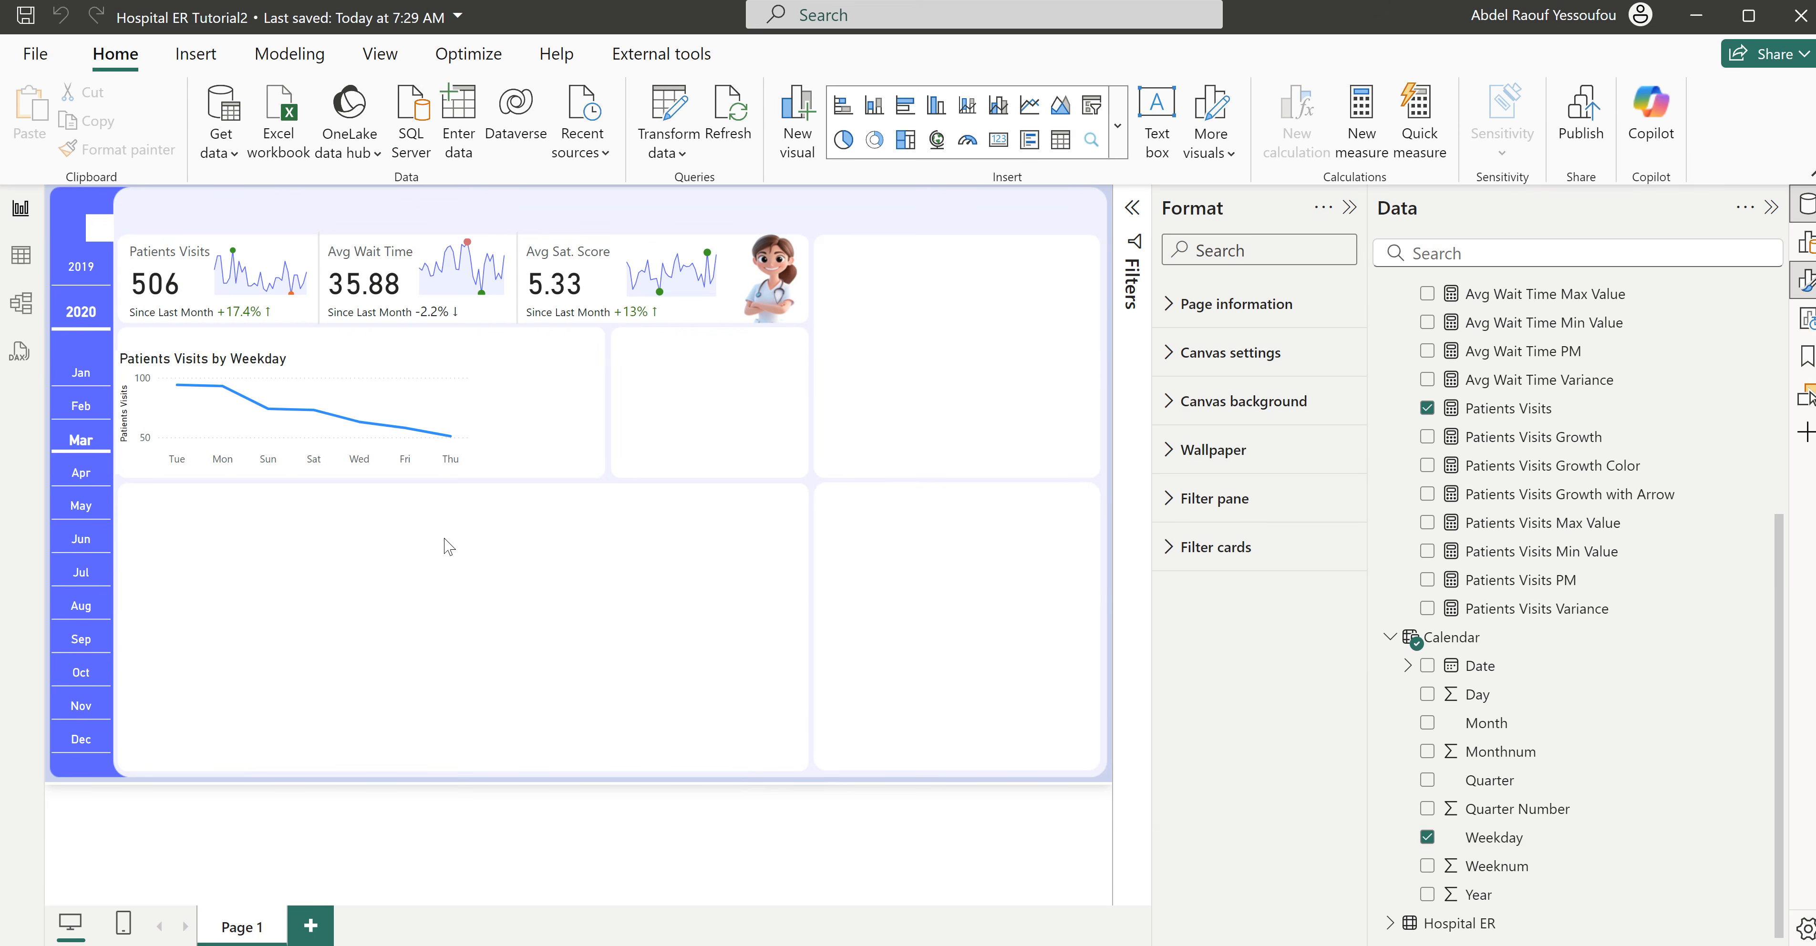
- Add the Gender field from Hospital ER as the legend of the weekday line chart and deselect the chart
left_click(376, 477)
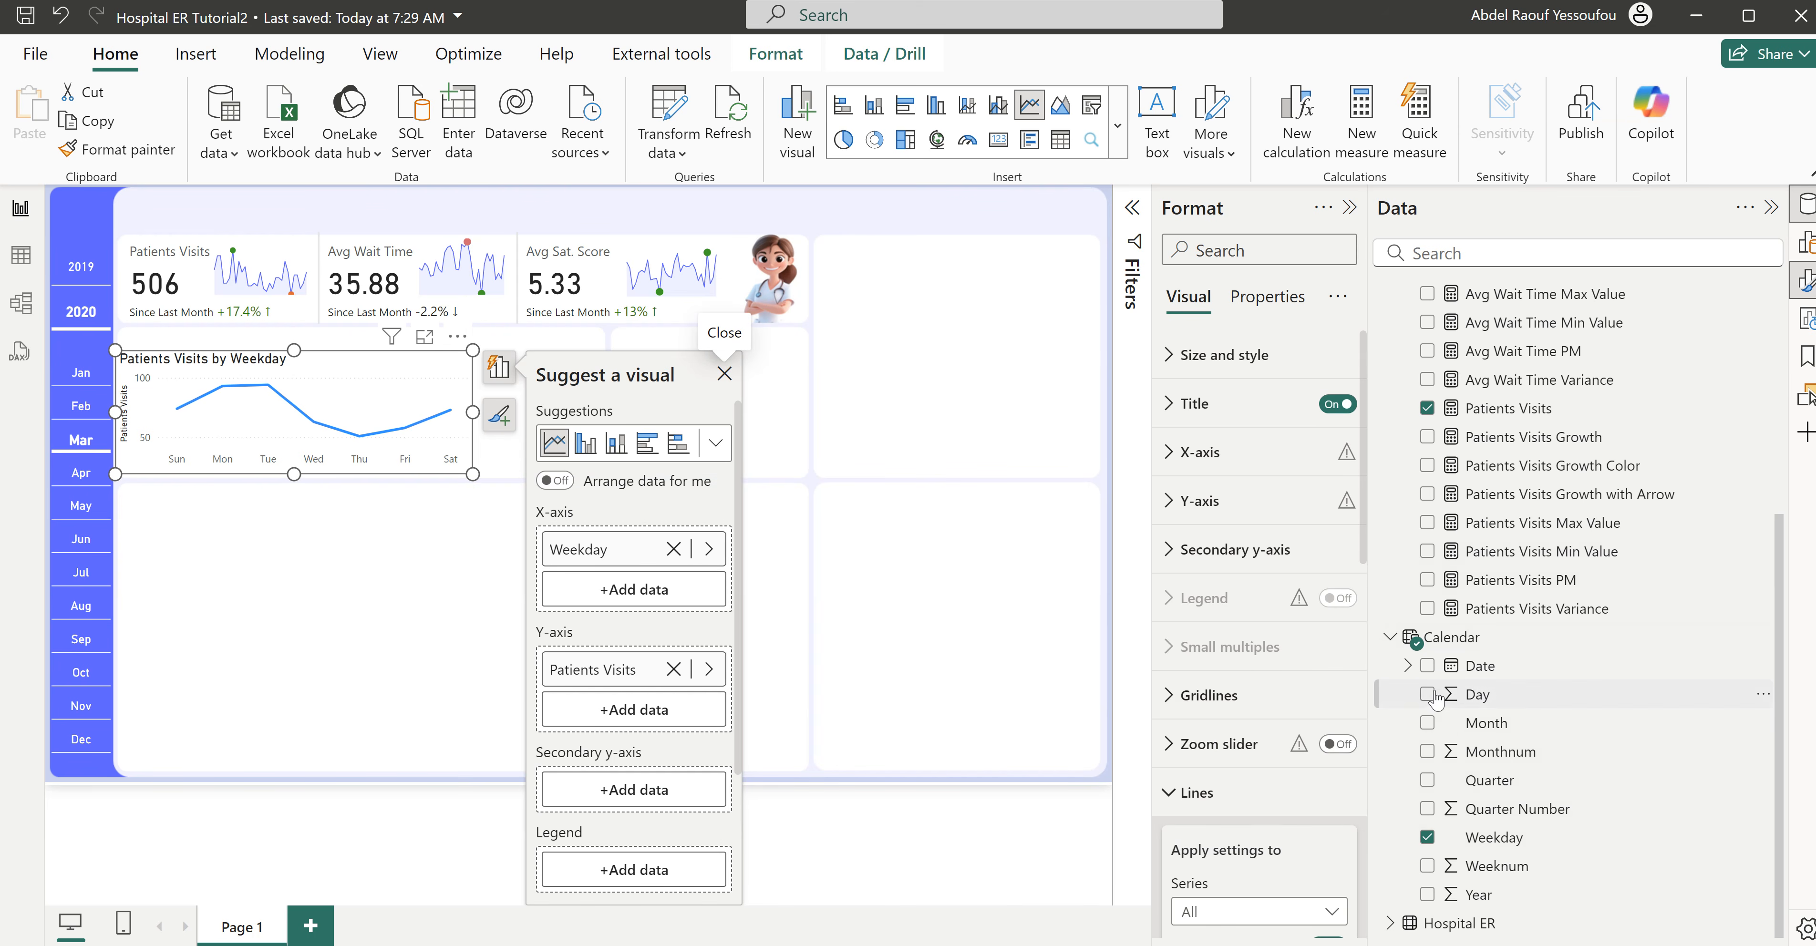
left_click(1389, 924)
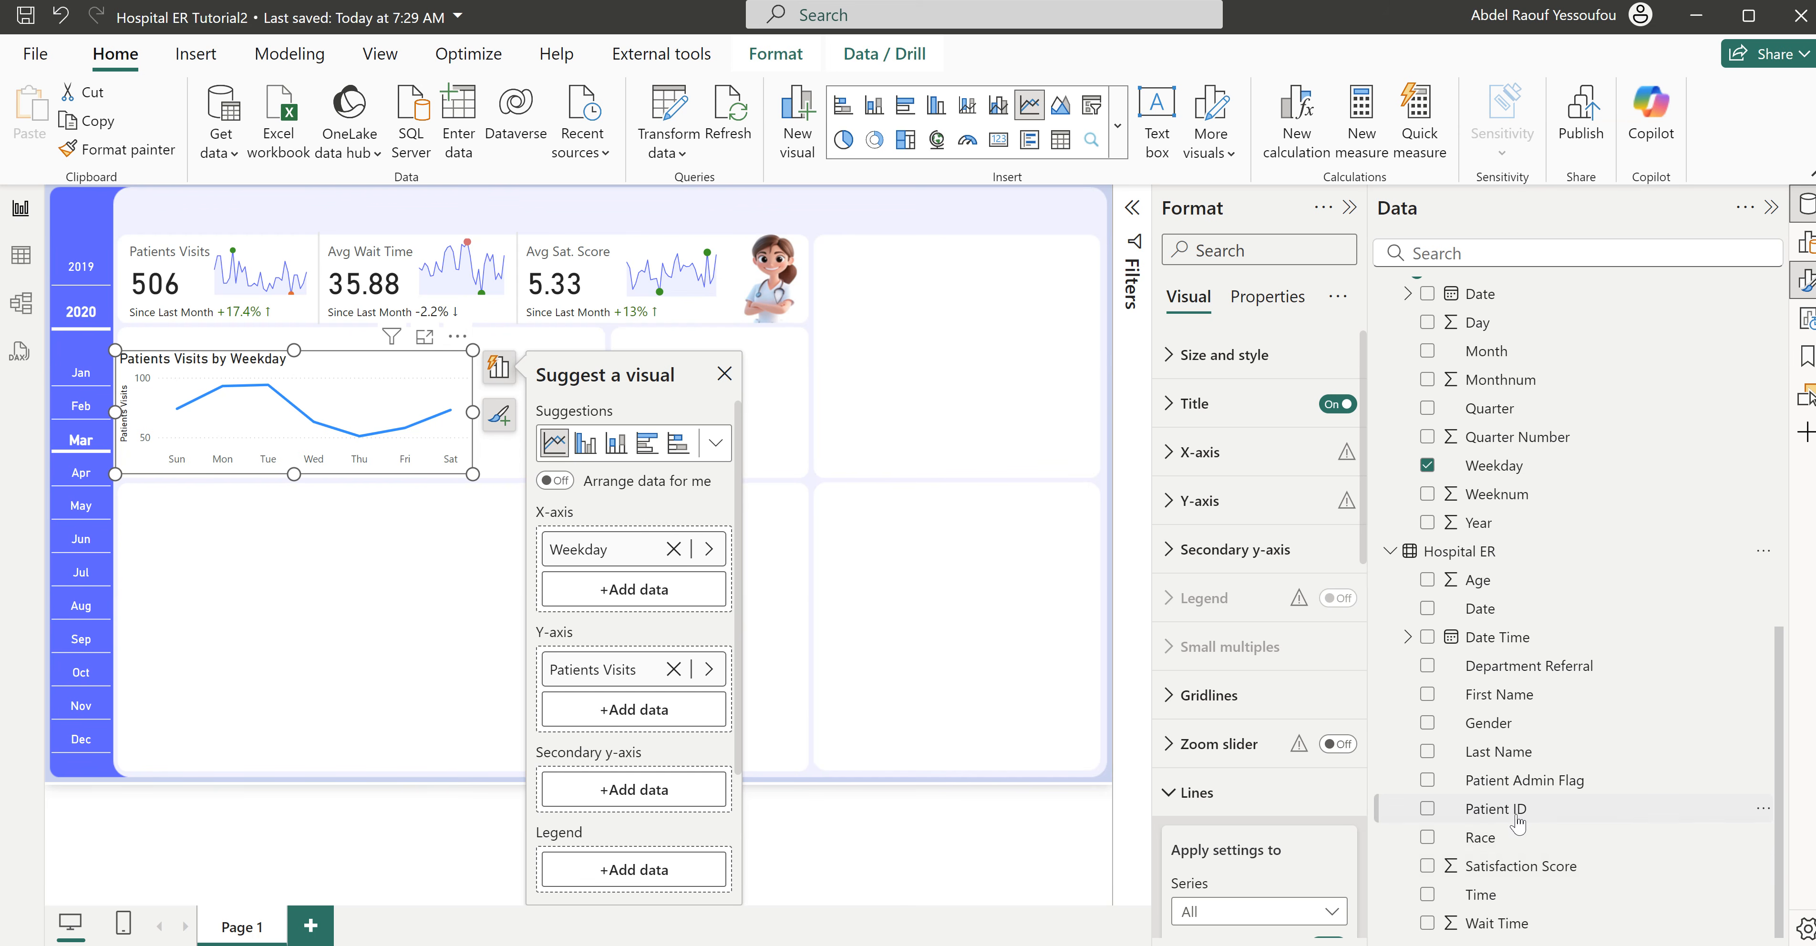
left_click(1427, 724)
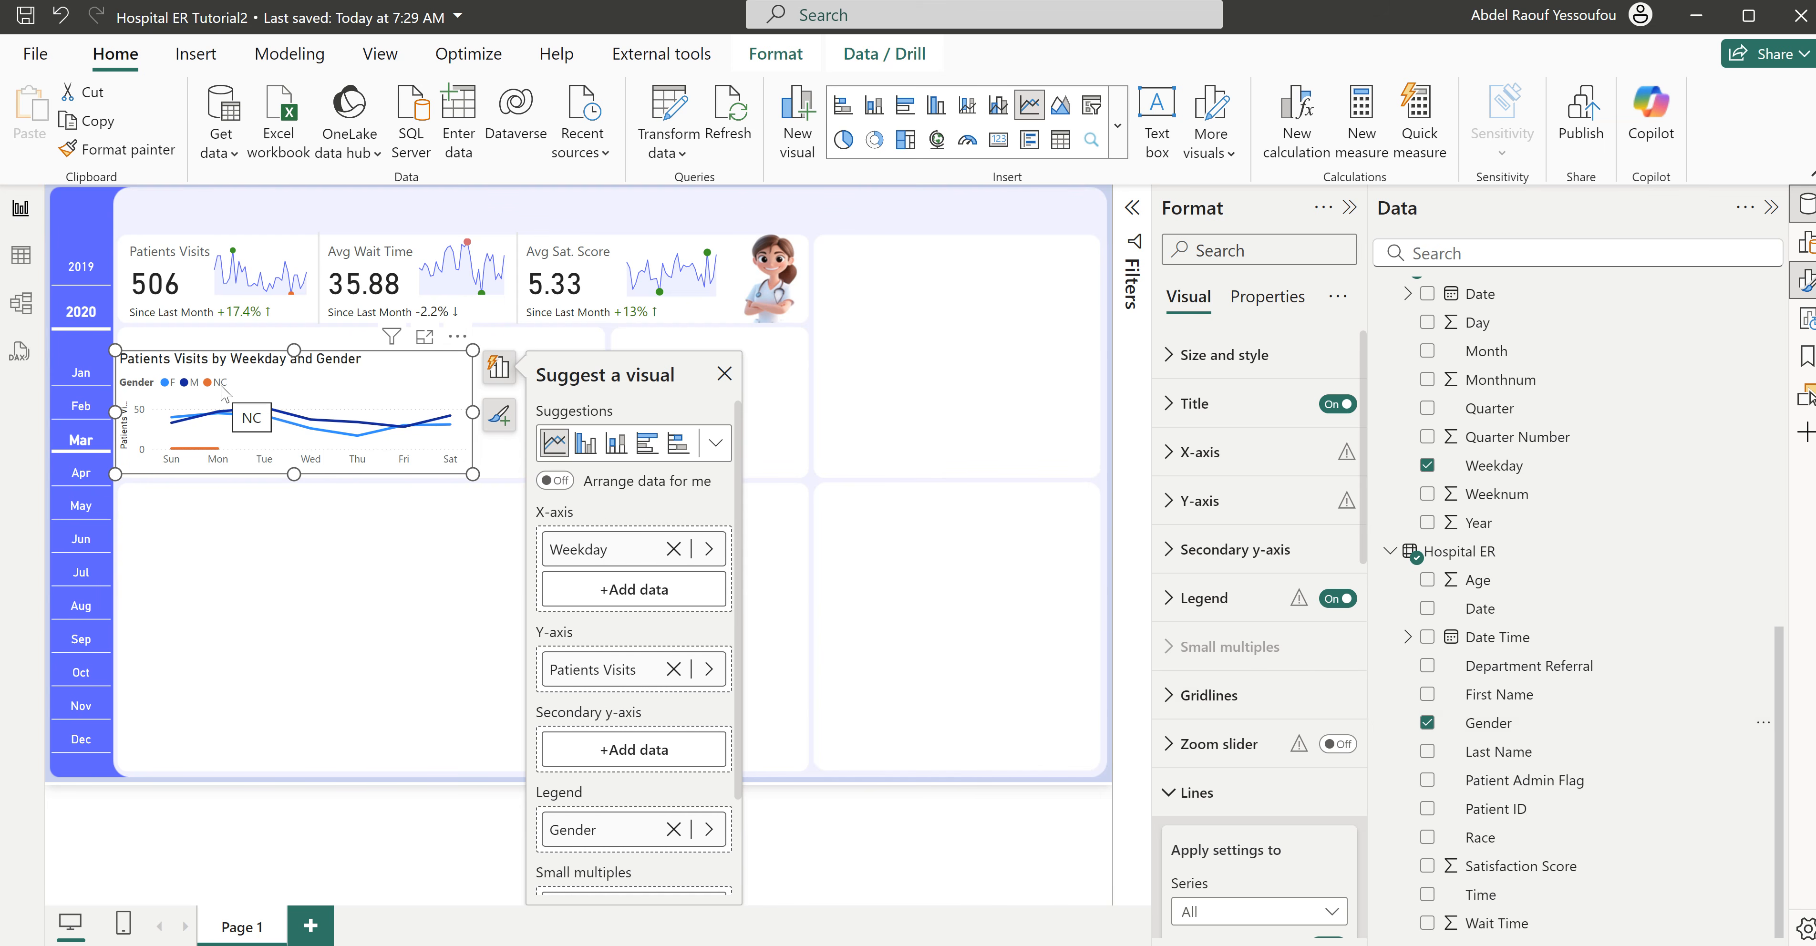
left_click(444, 219)
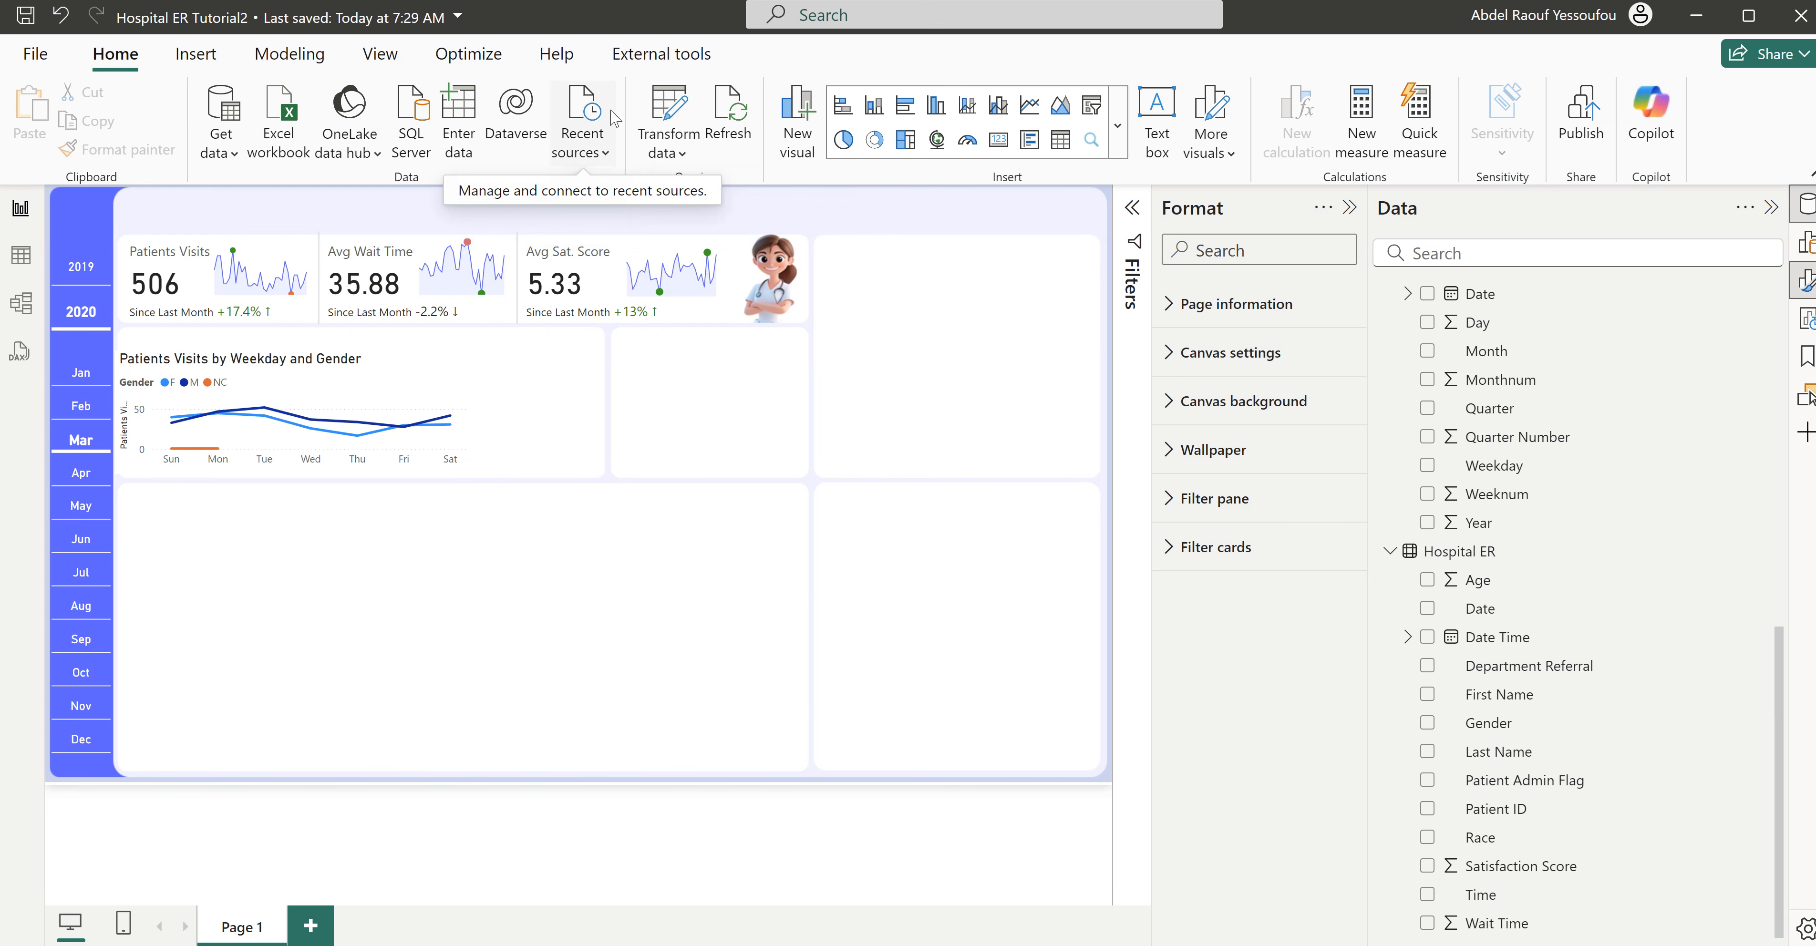
- Filter NC out of the Gender column of the Hospital ER query in Power Query and apply the change to the report
left_click(670, 109)
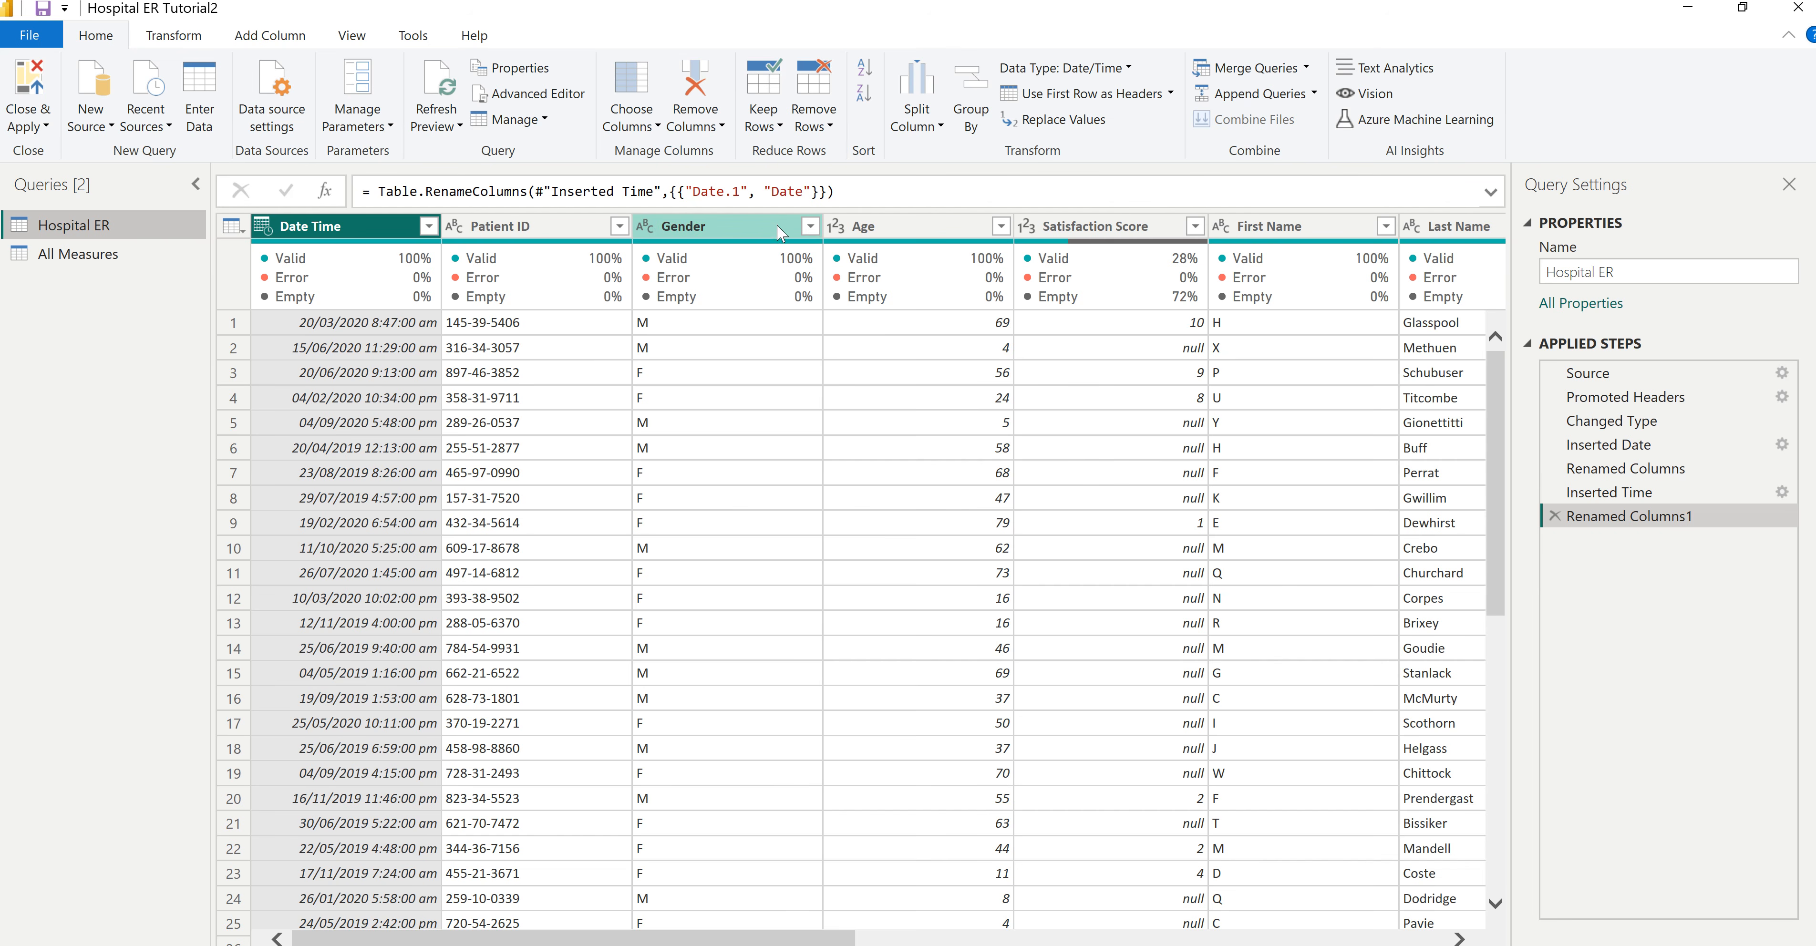
left_click(810, 227)
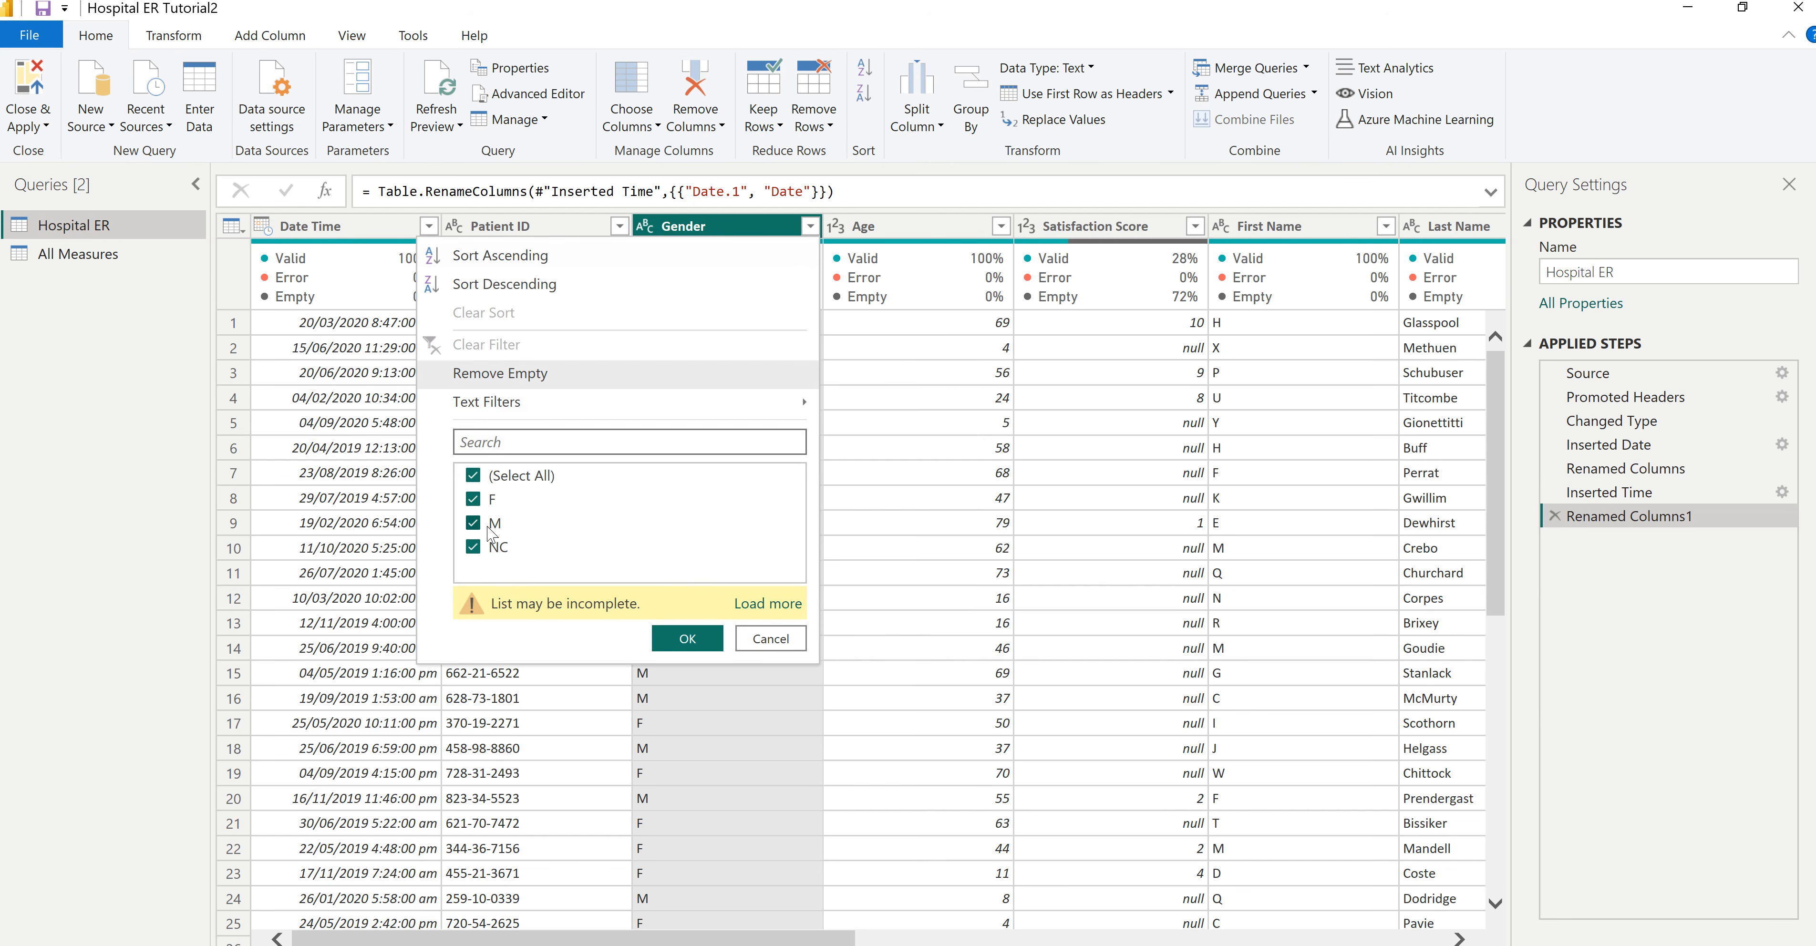
left_click(473, 548)
left_click(687, 639)
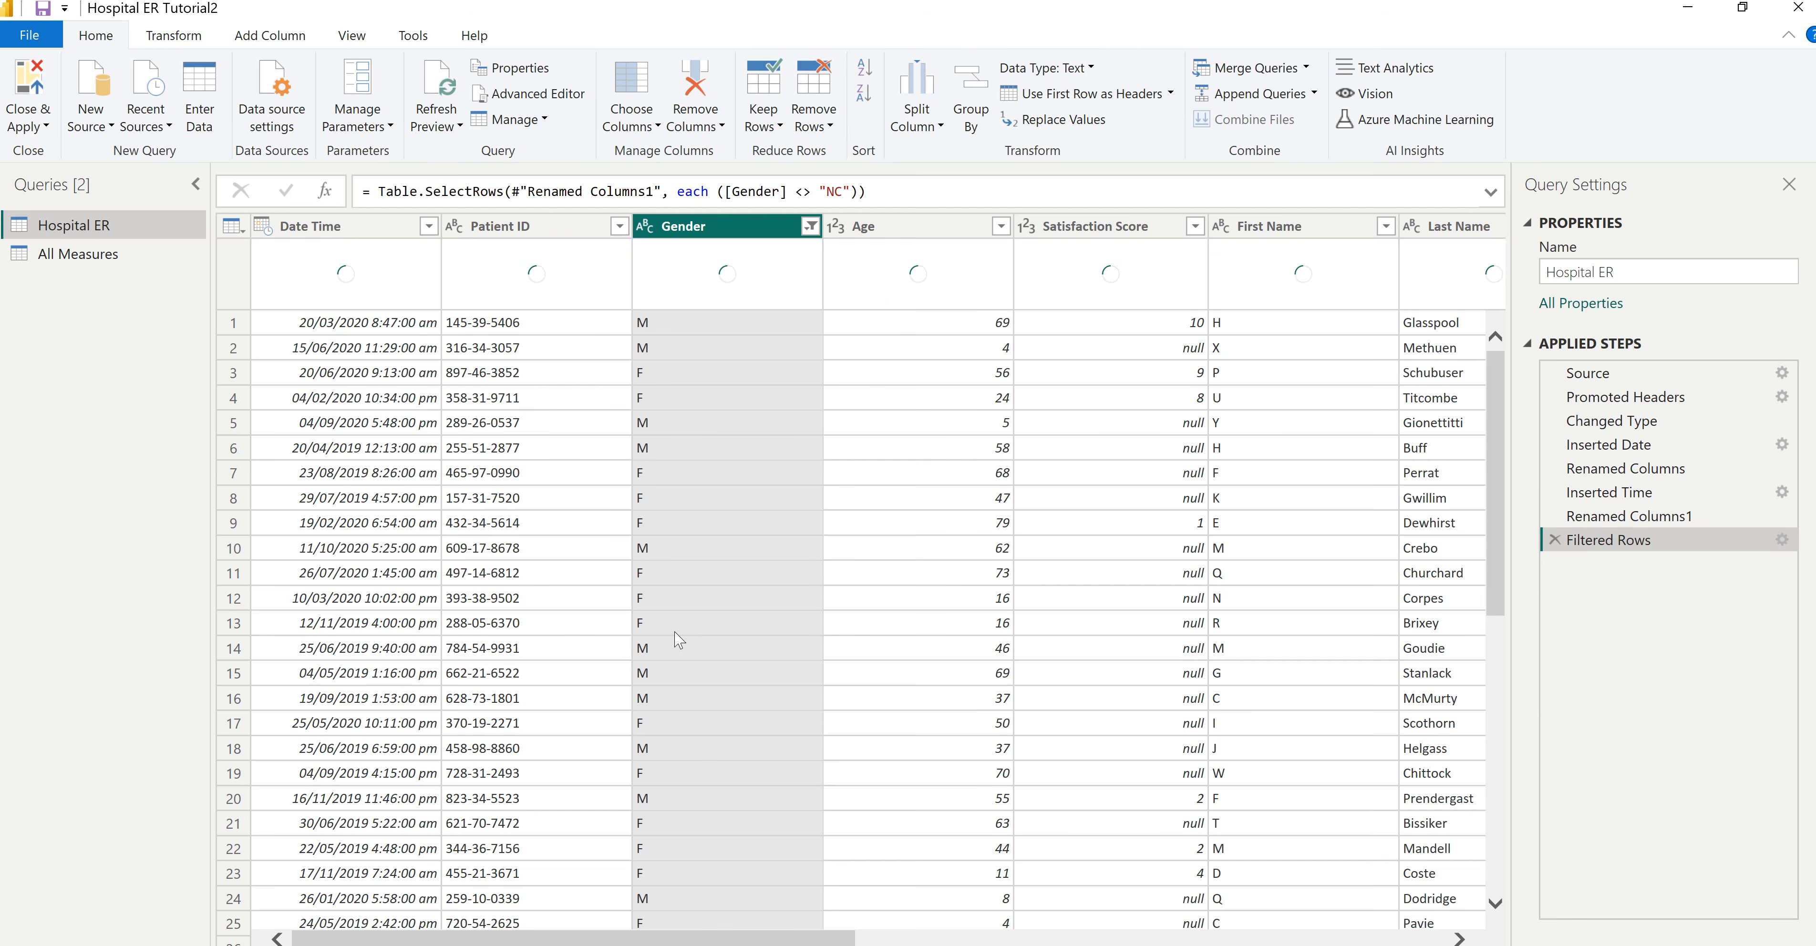
left_click(34, 90)
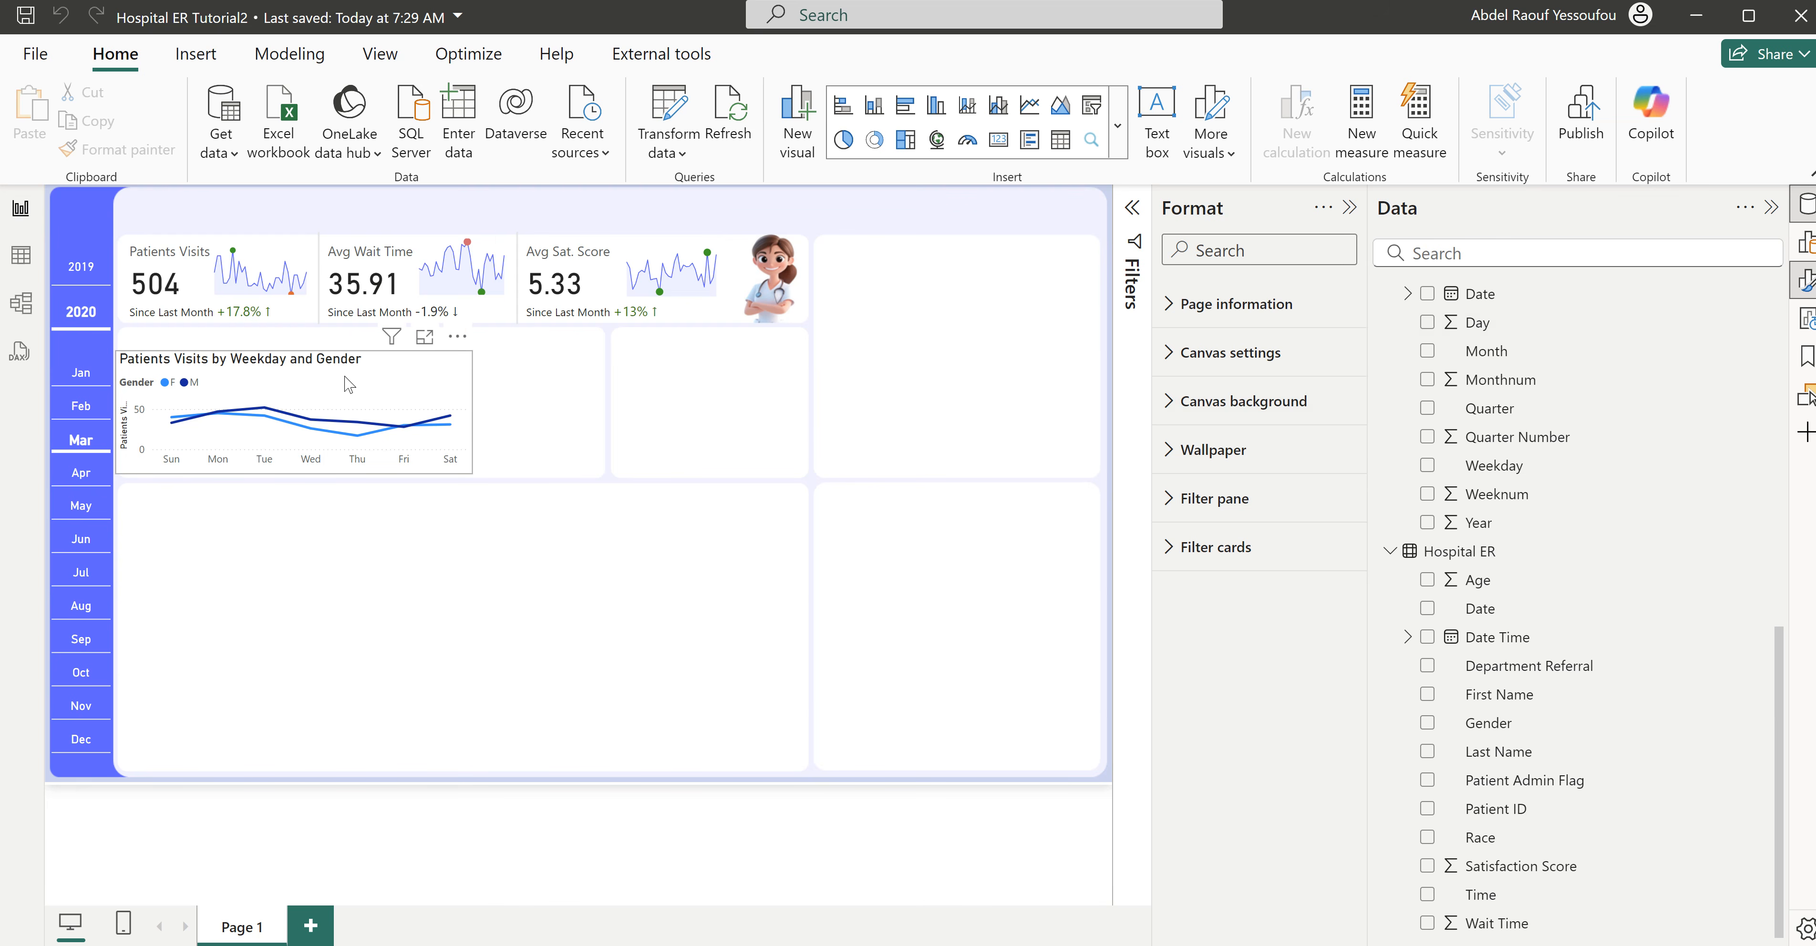
- Turn off the y-axis title and the legend of the Patients Visits by Weekday and Gender chart
left_click(463, 476)
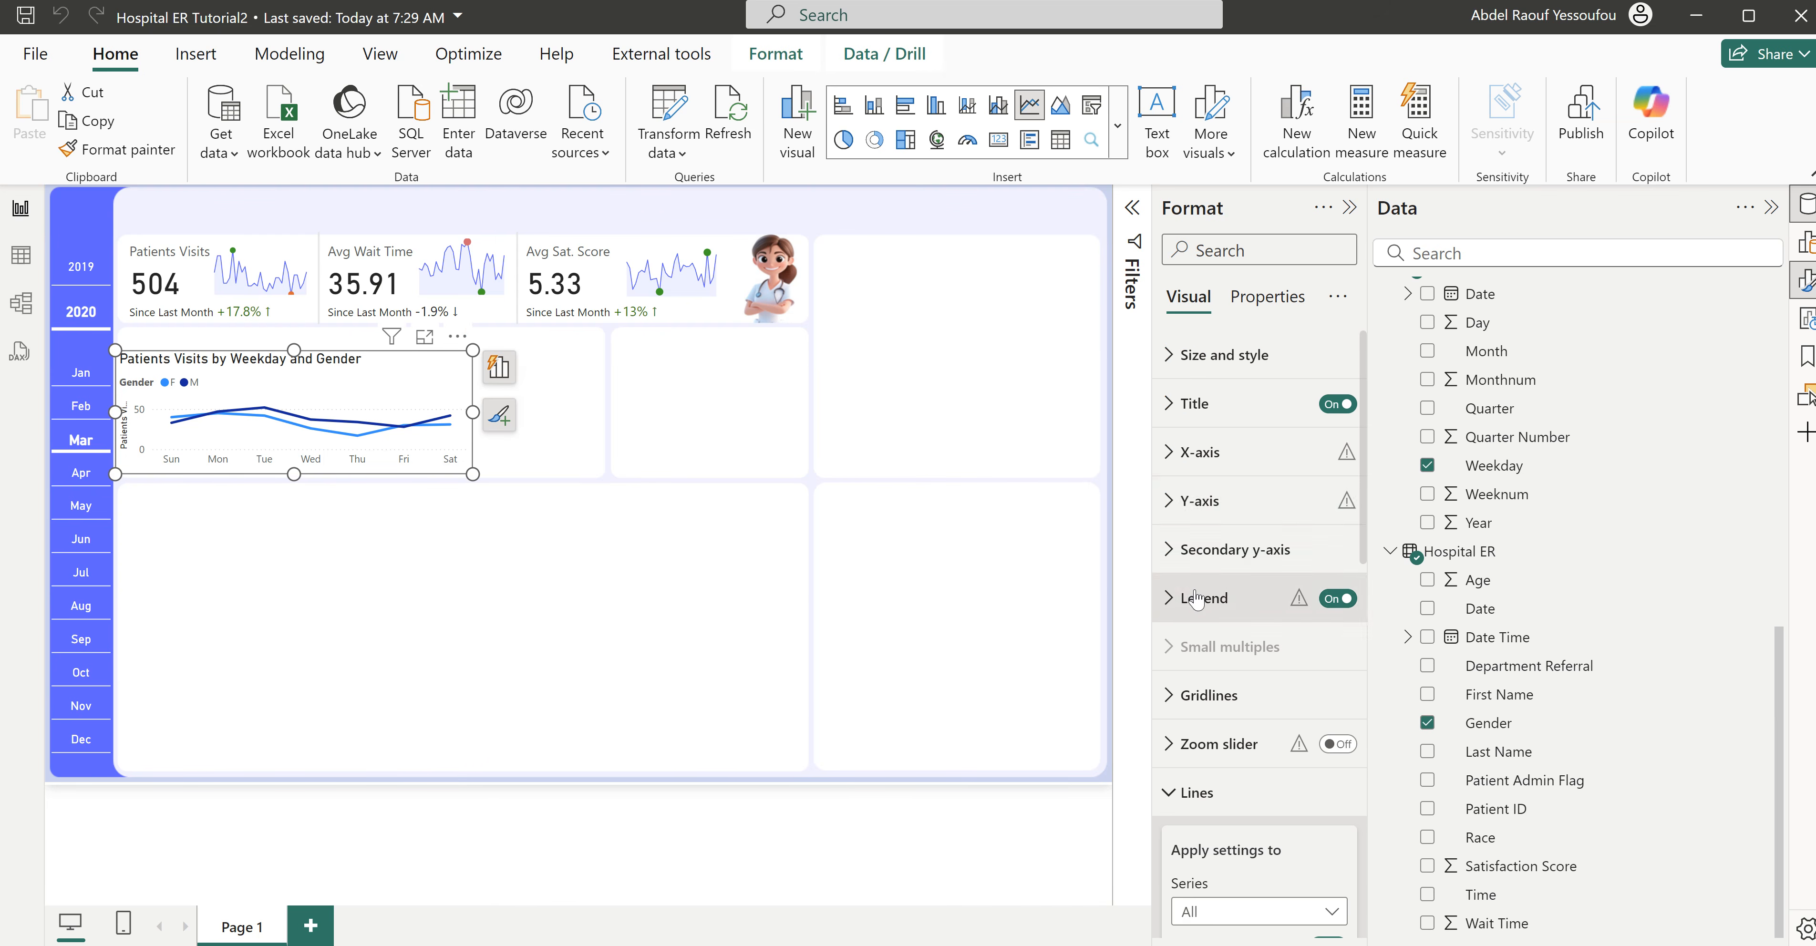
left_click(1200, 454)
scroll(1317, 846, "down", 3)
scroll(1304, 550, "up", 5)
left_click(1209, 455)
left_click(1208, 501)
left_click(1326, 865)
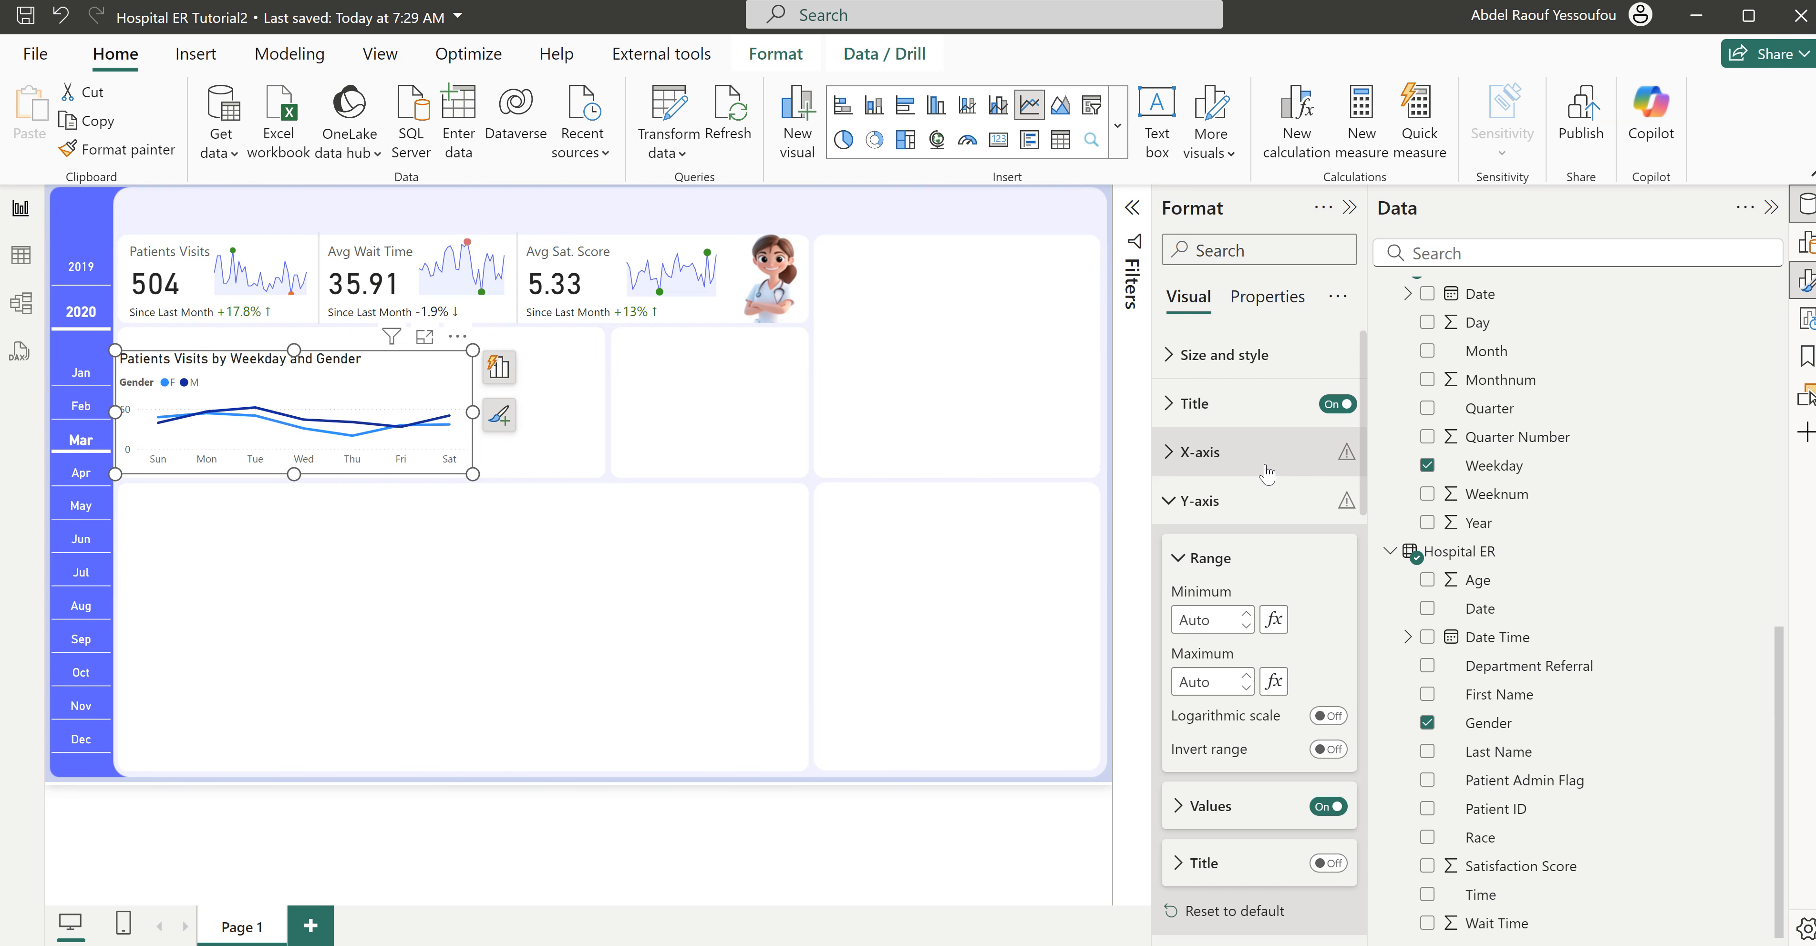
left_click(1225, 513)
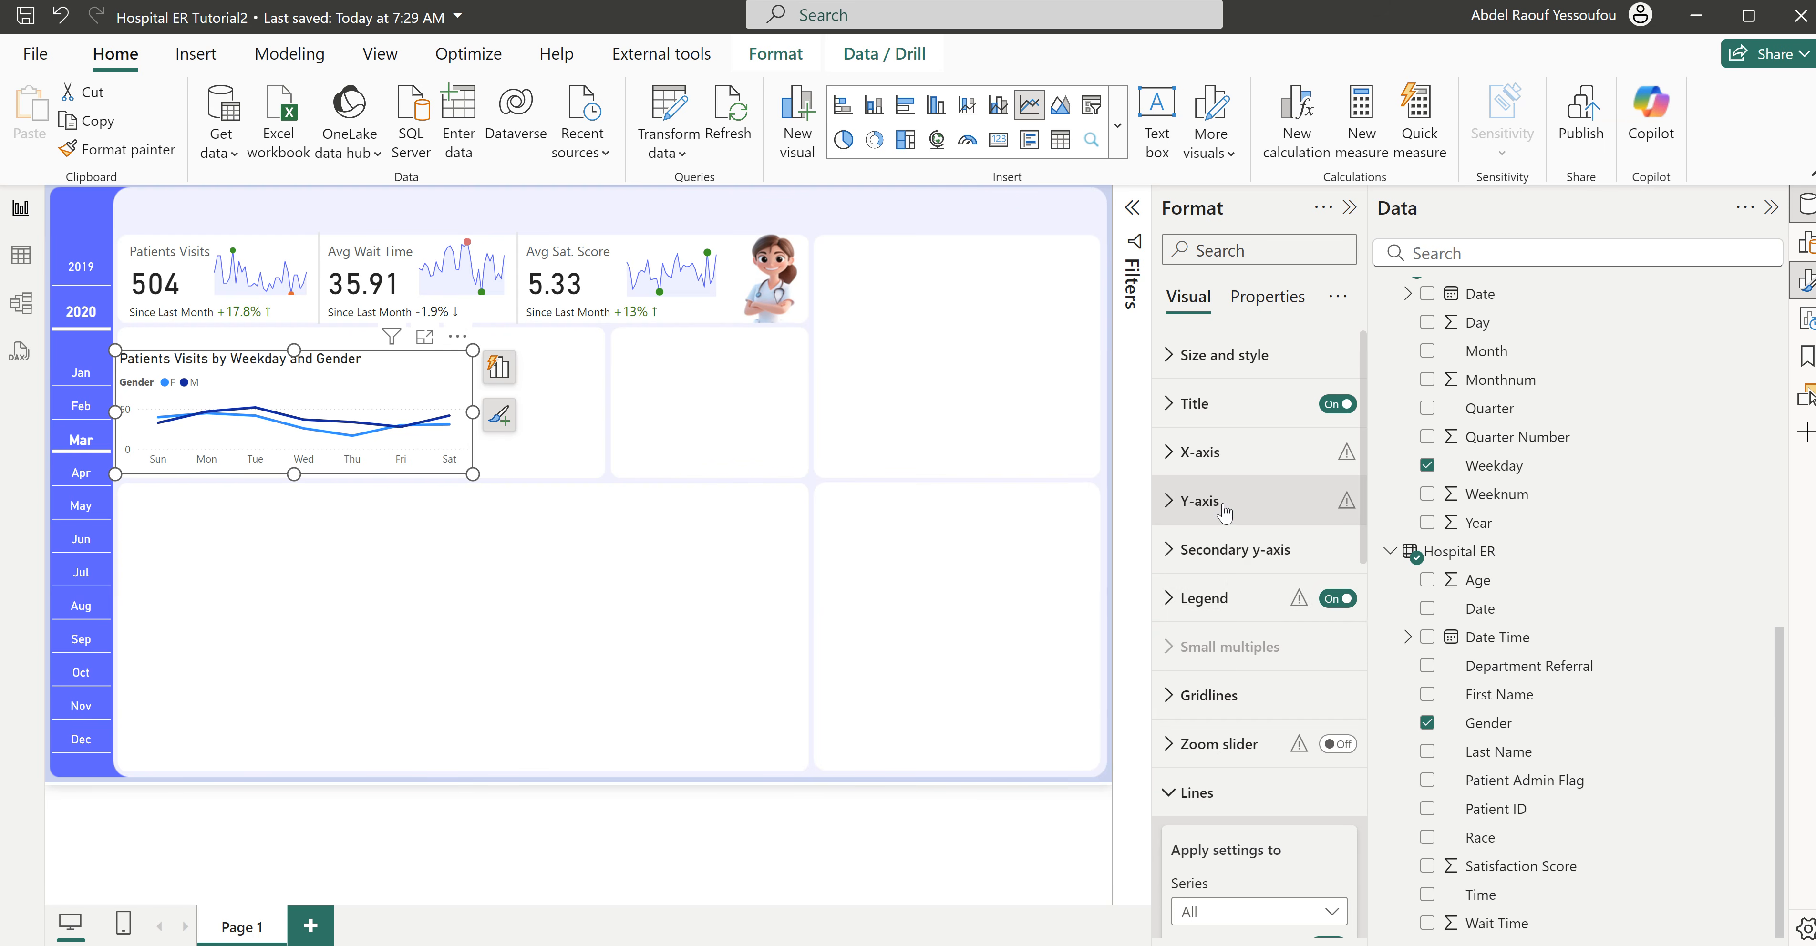
left_click(1339, 601)
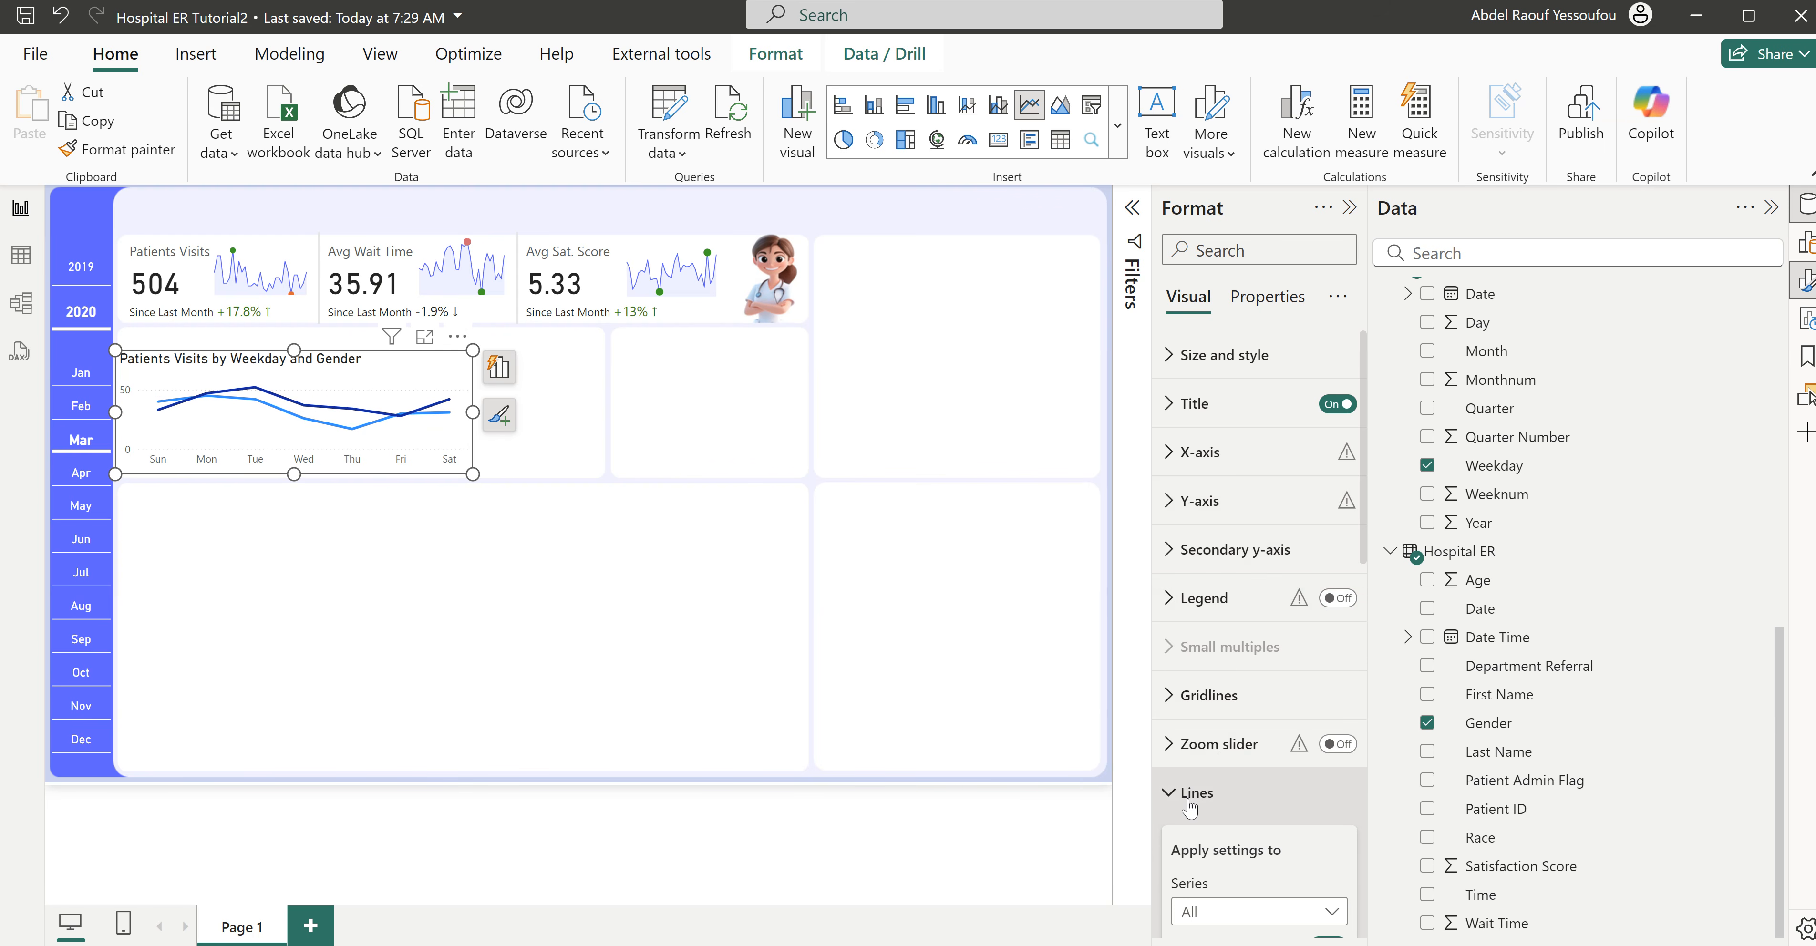
- Set the line color of the M series in the weekday and gender chart to #605BFF
left_click(1194, 796)
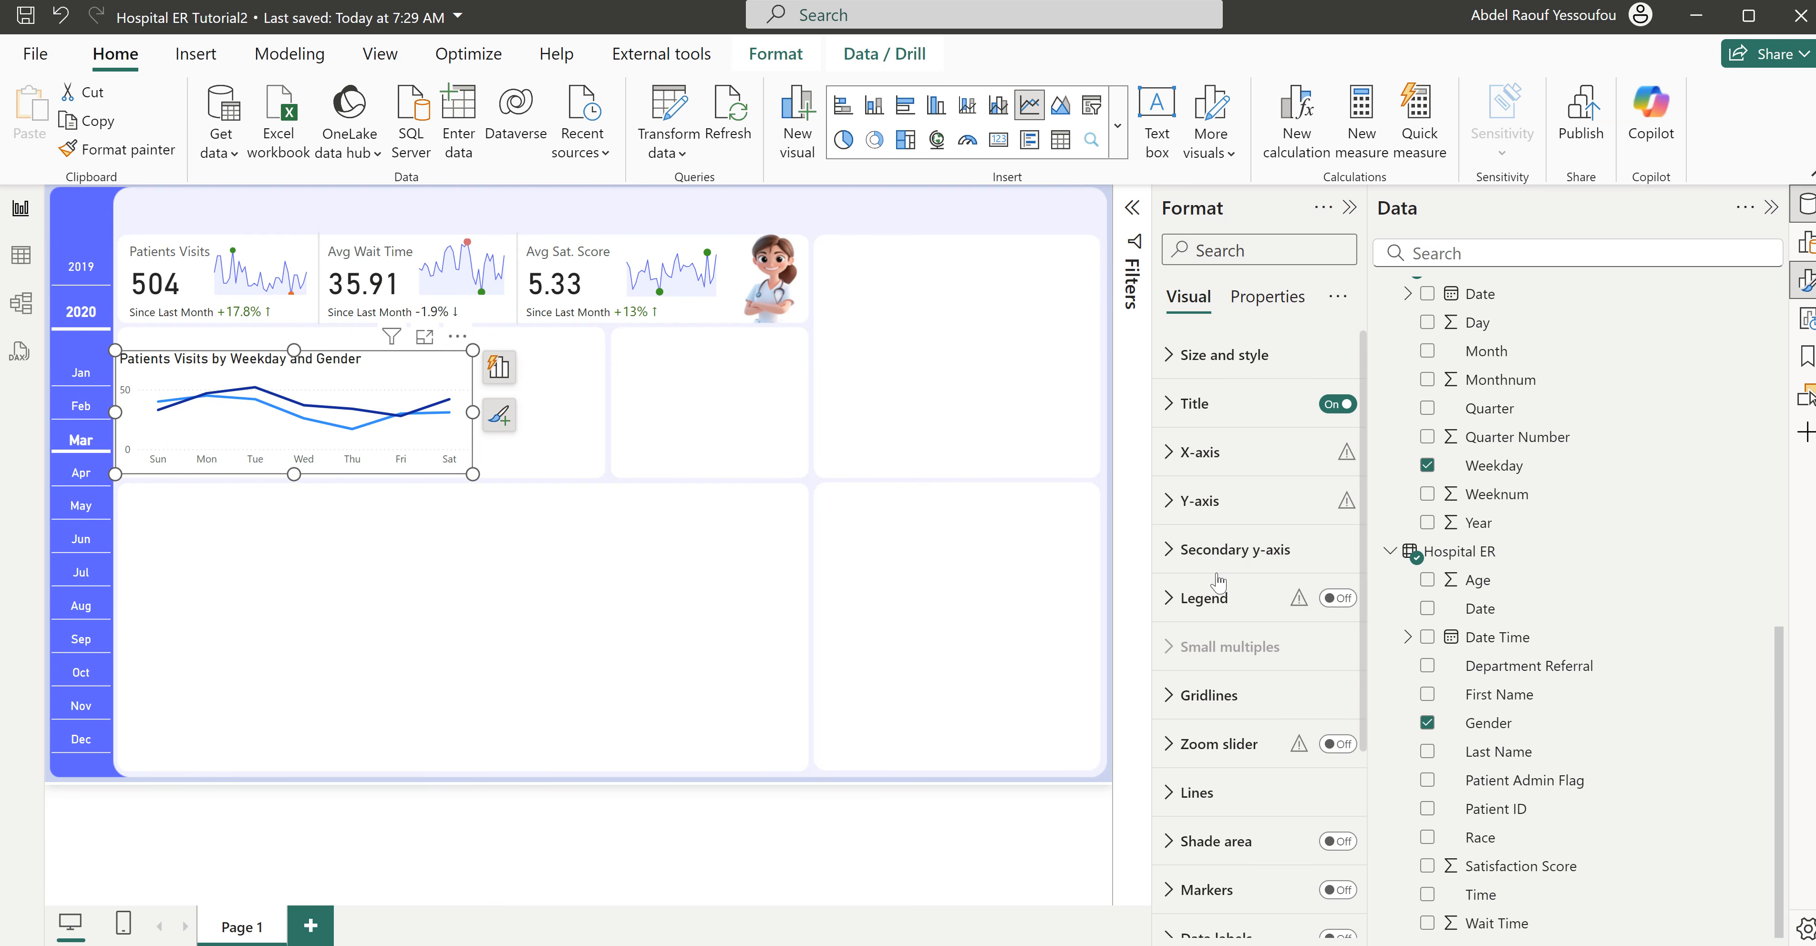
left_click(1207, 793)
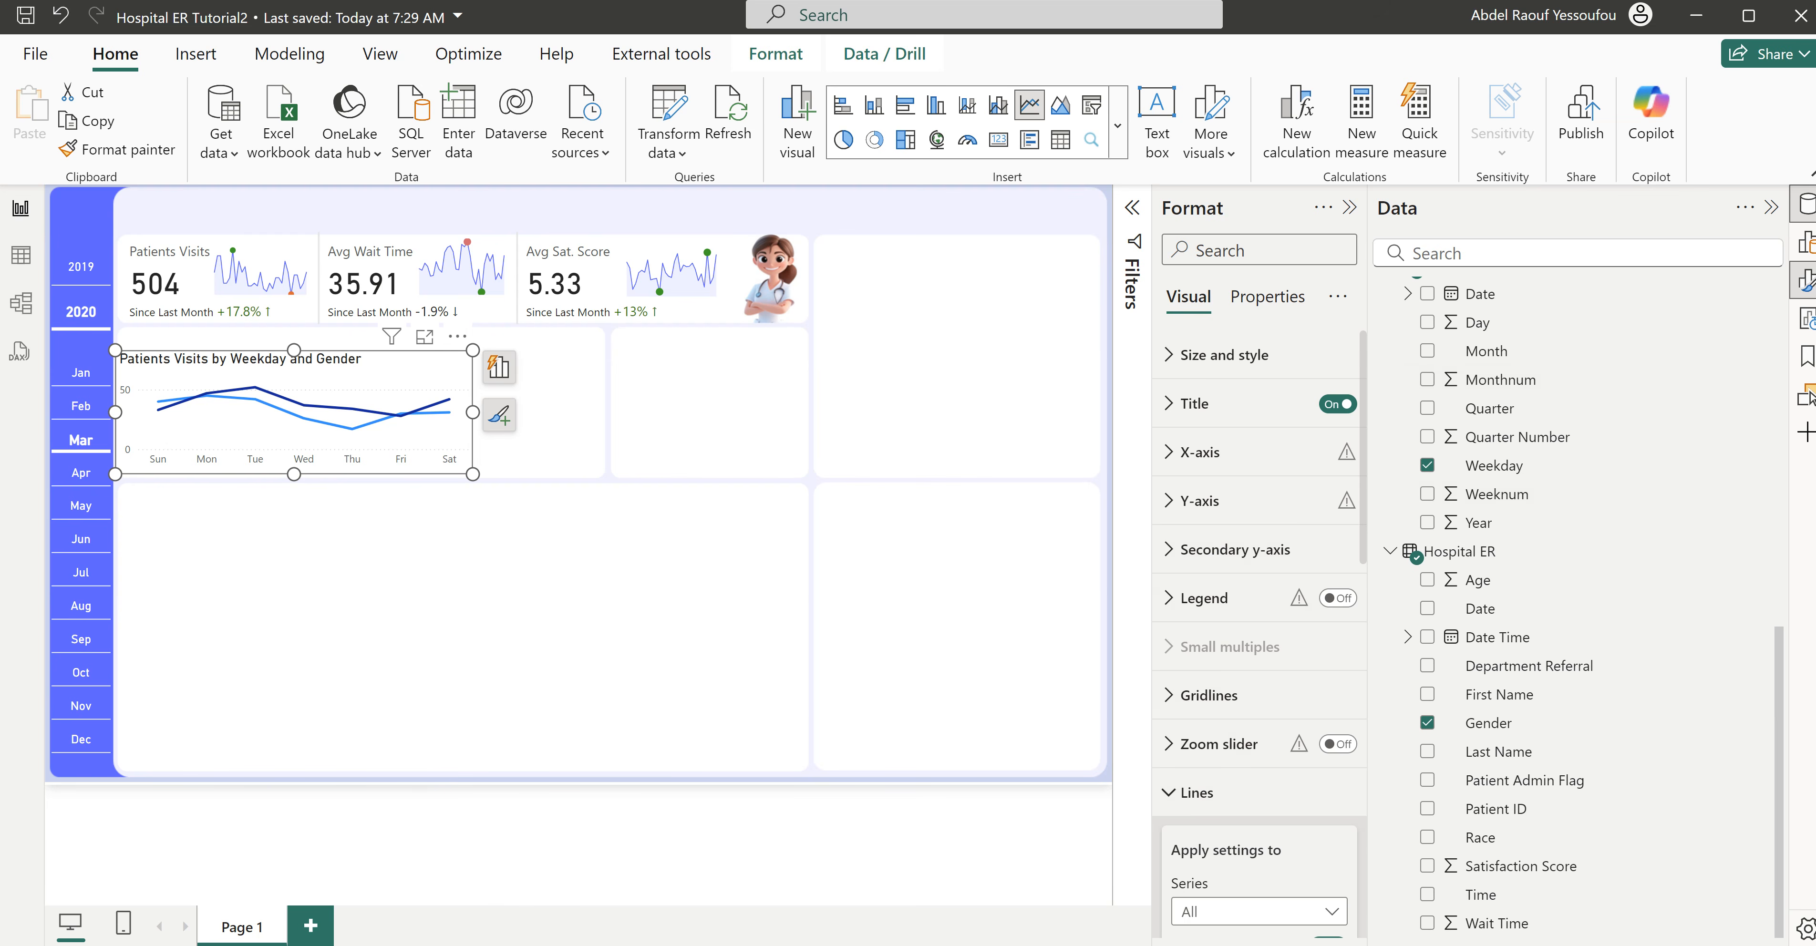
scroll(1283, 797, "down", 5)
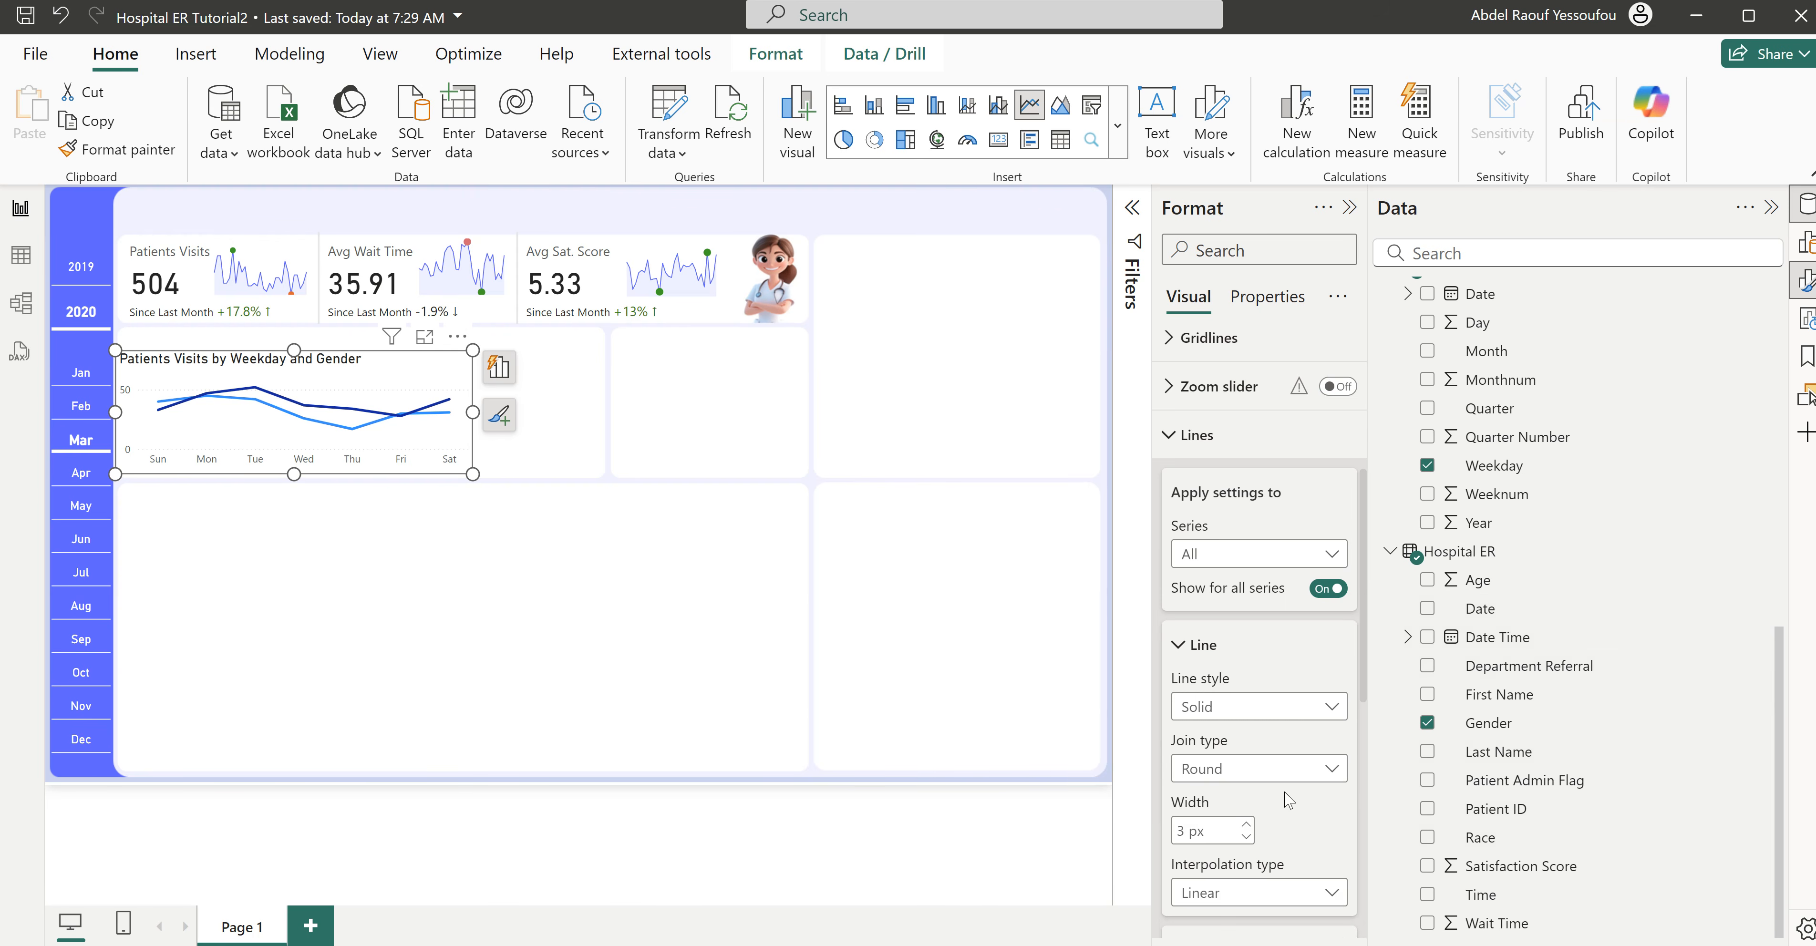
scroll(1289, 800, "down", 2)
left_click(1231, 435)
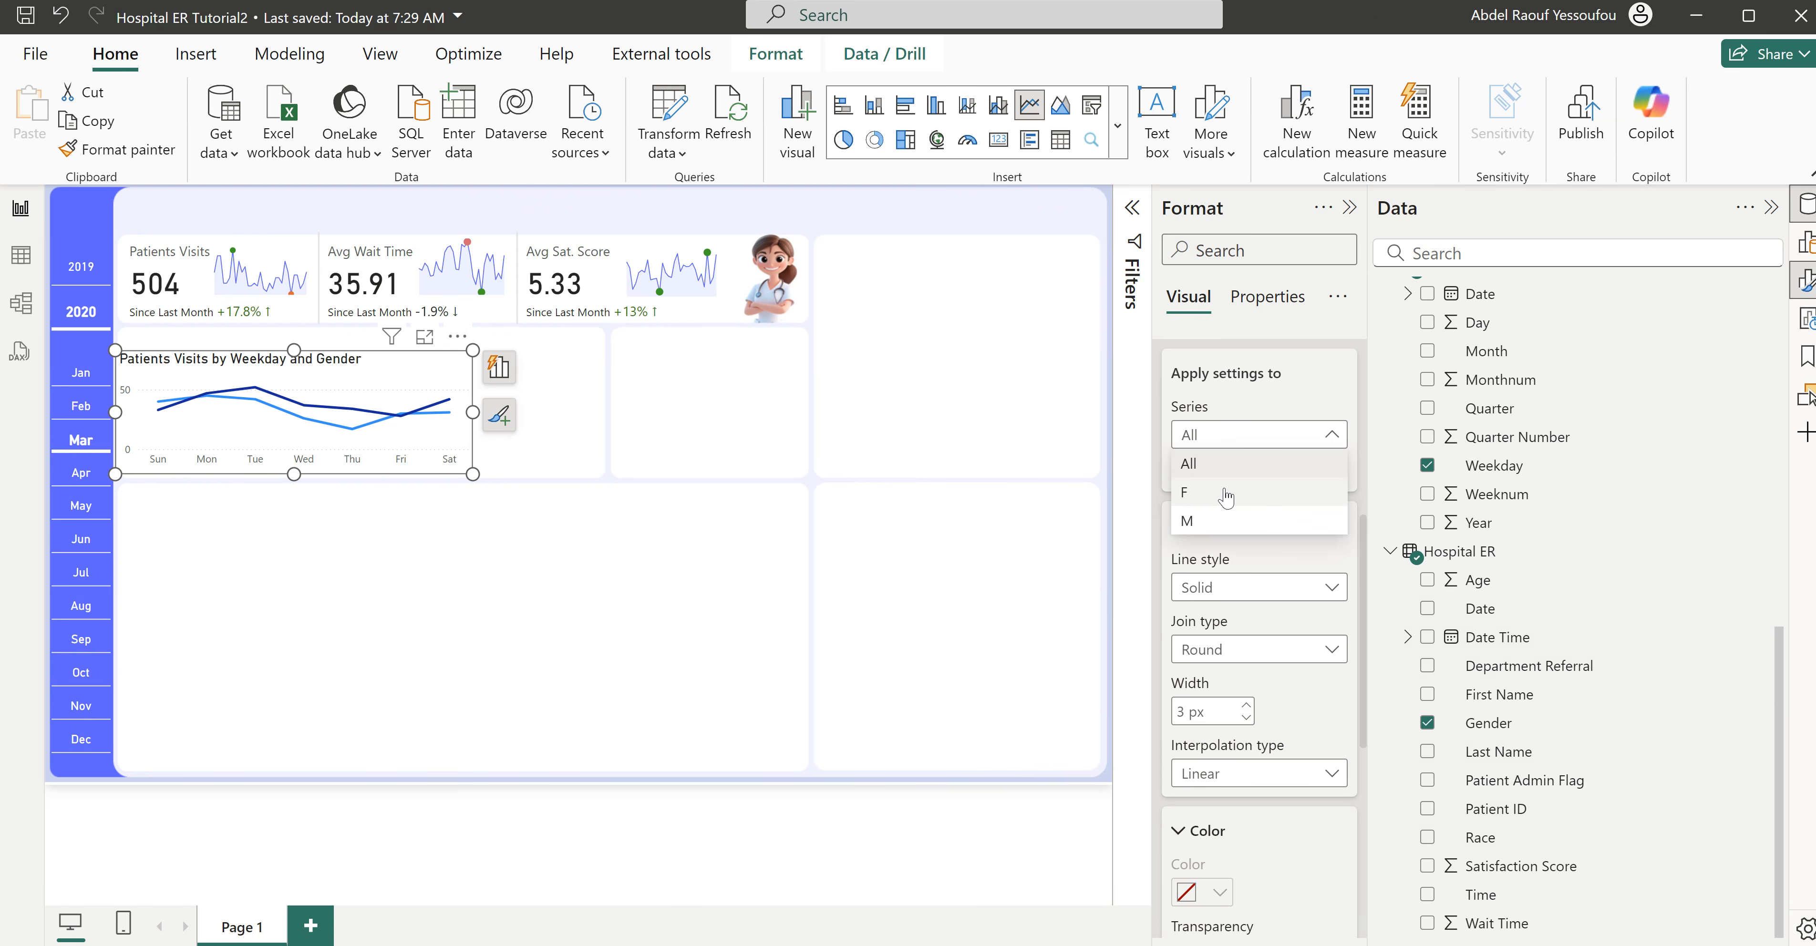
left_click(1212, 522)
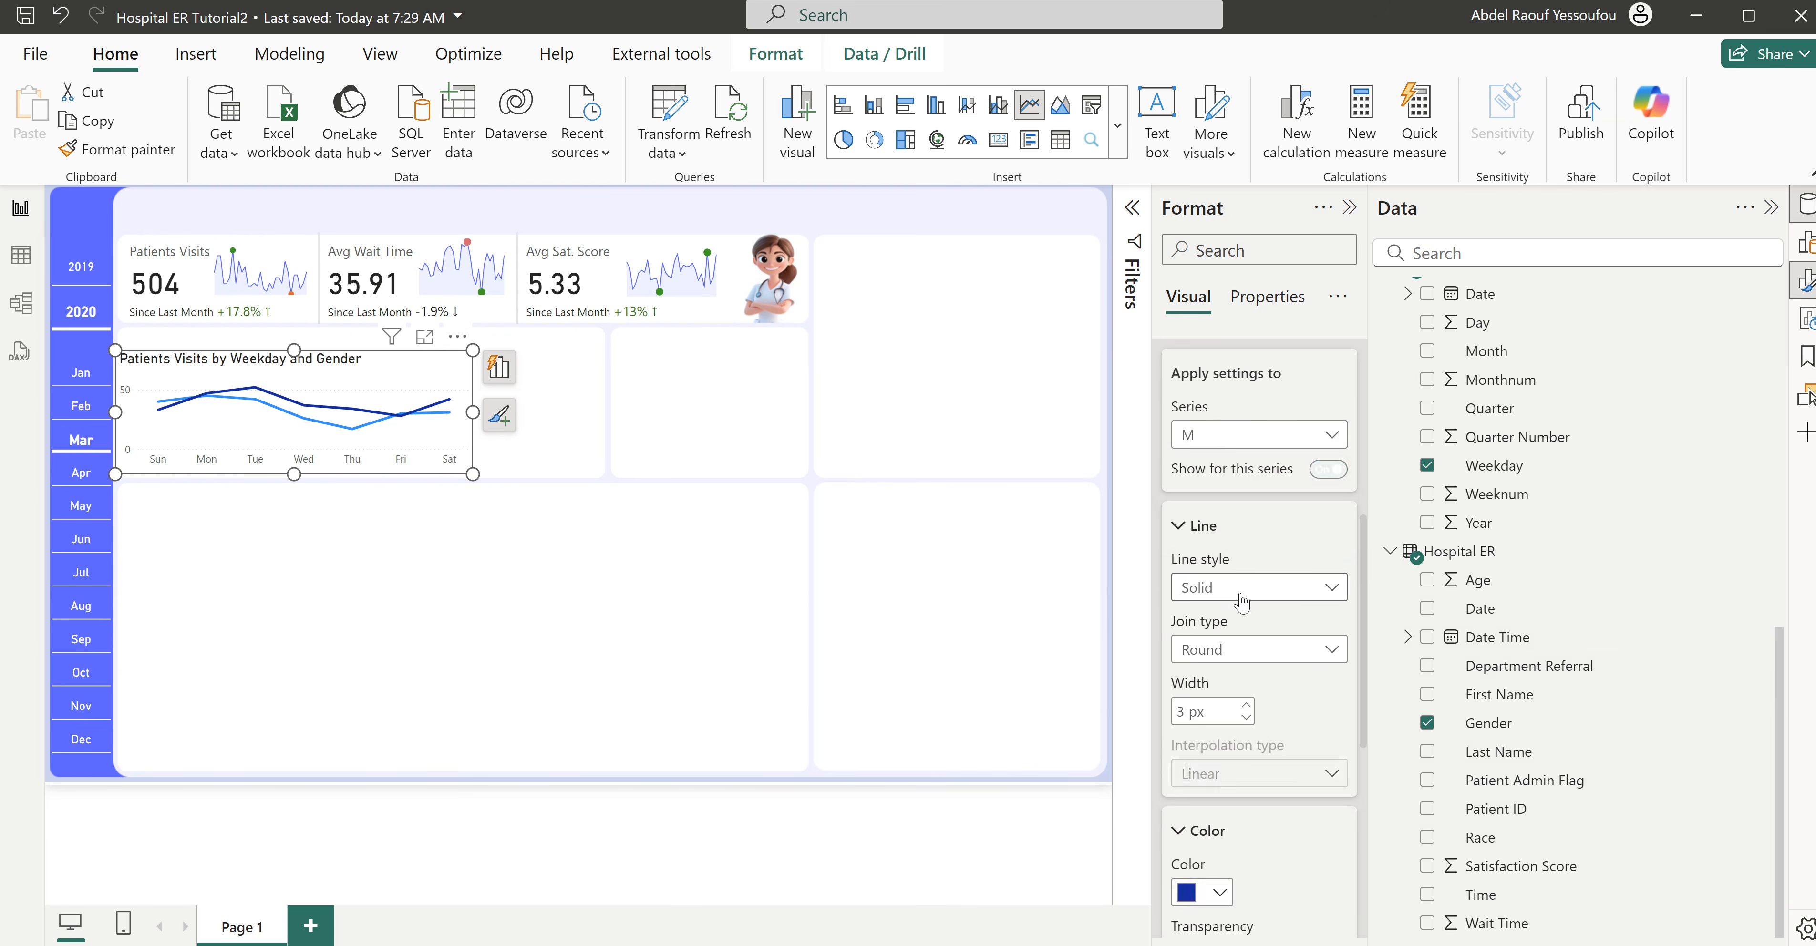
left_click(1218, 894)
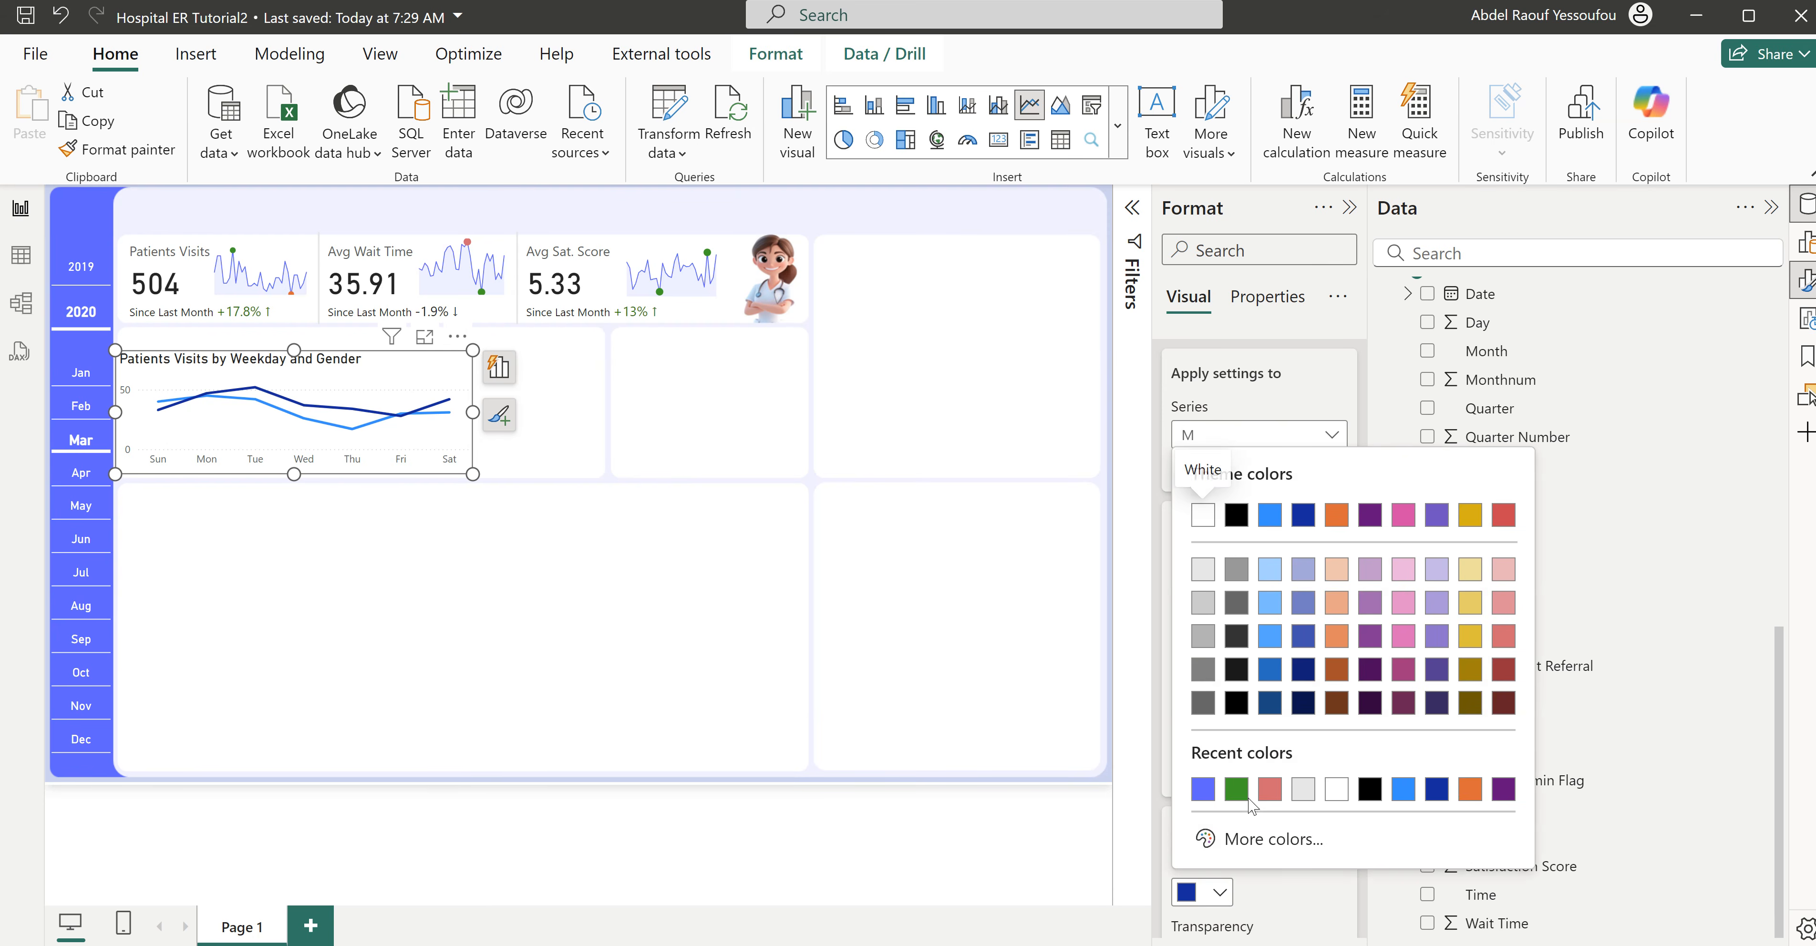
left_click(1242, 837)
type("#605BFF")
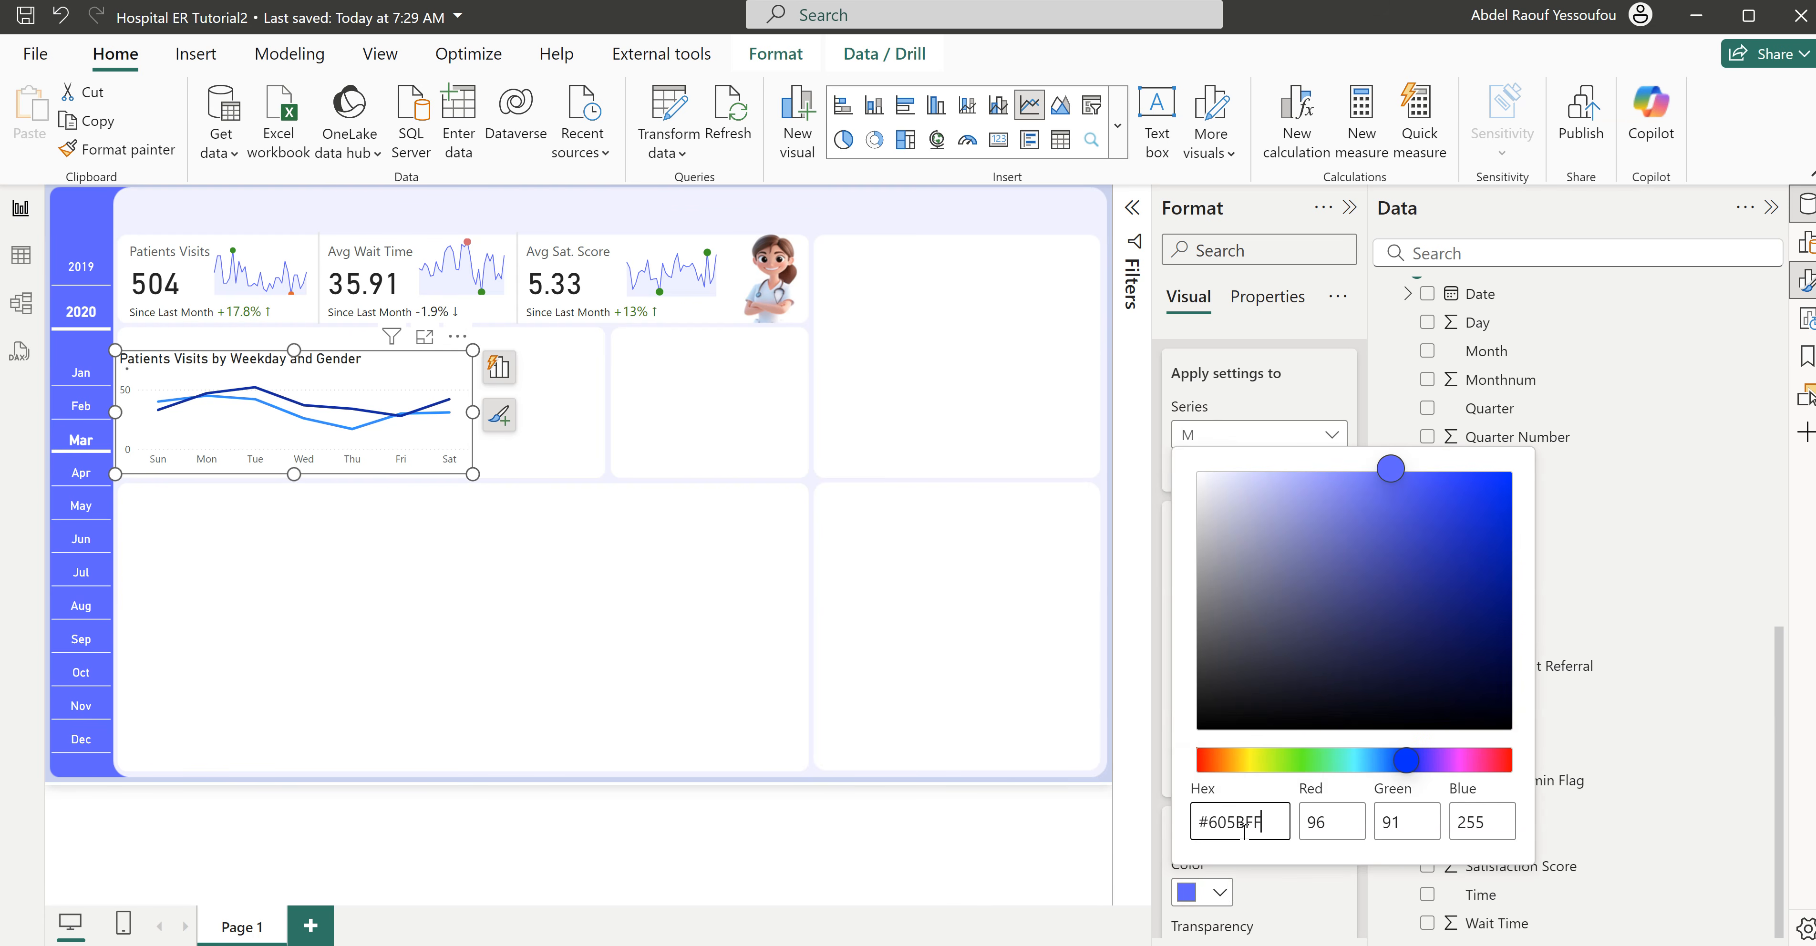
left_click(1279, 896)
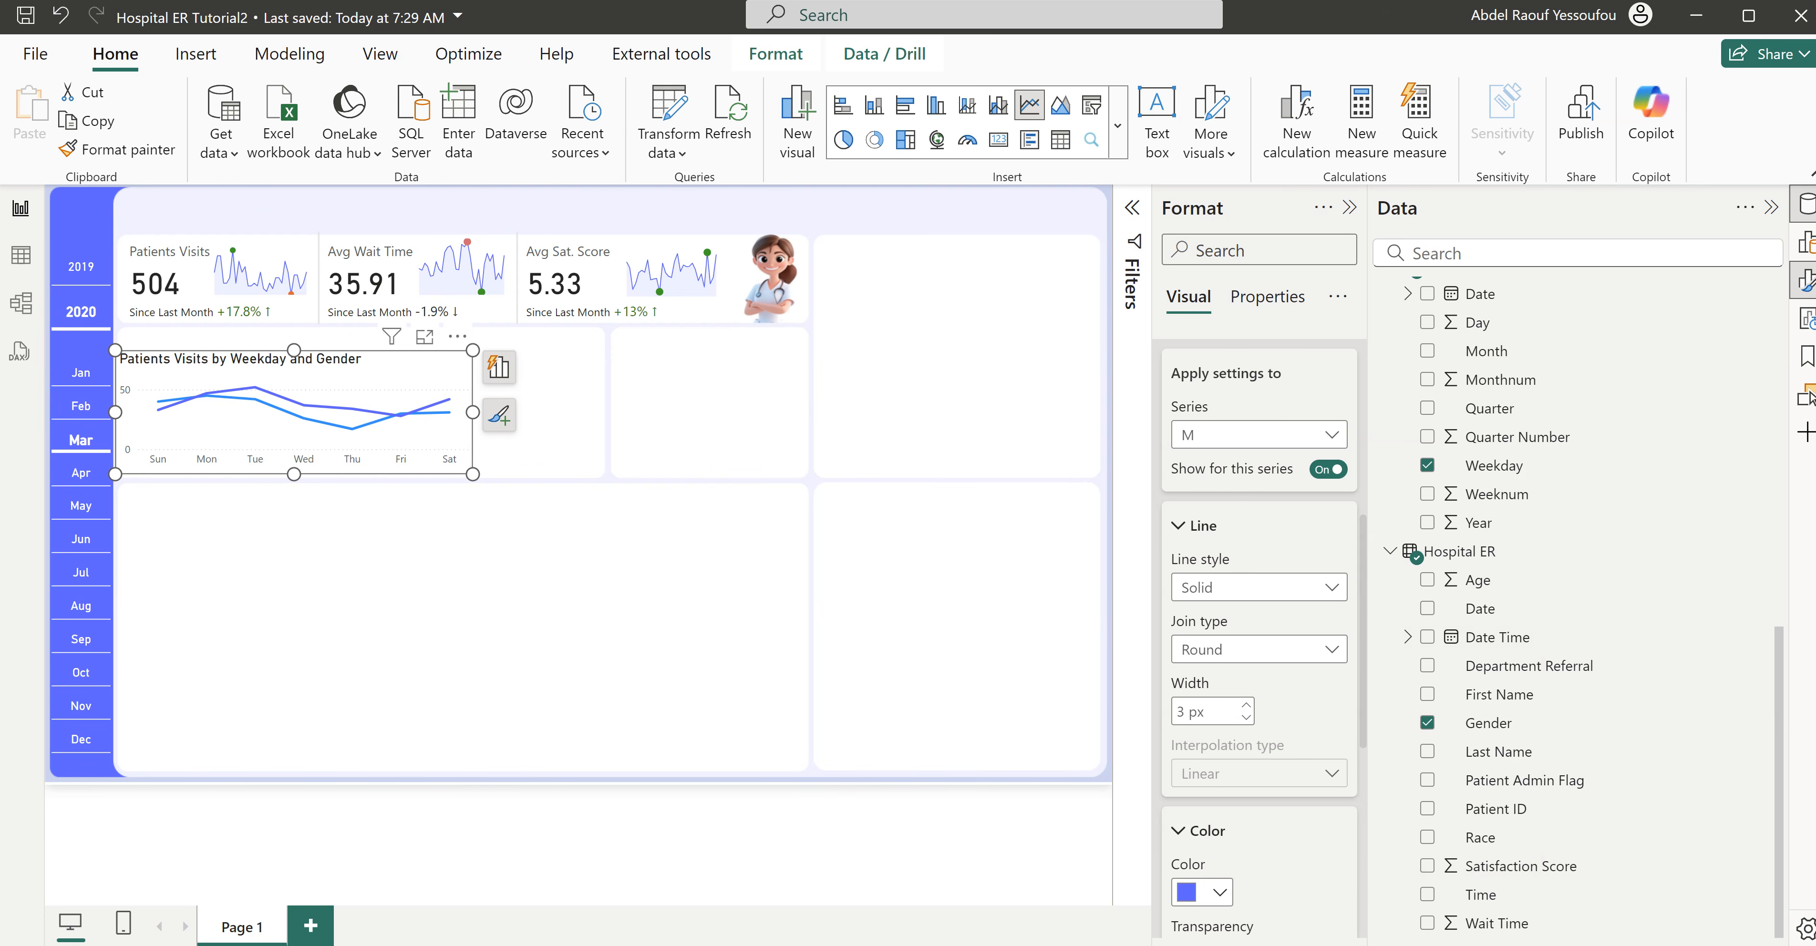
- Change the M series line color to #D0CFFC
left_click(1219, 894)
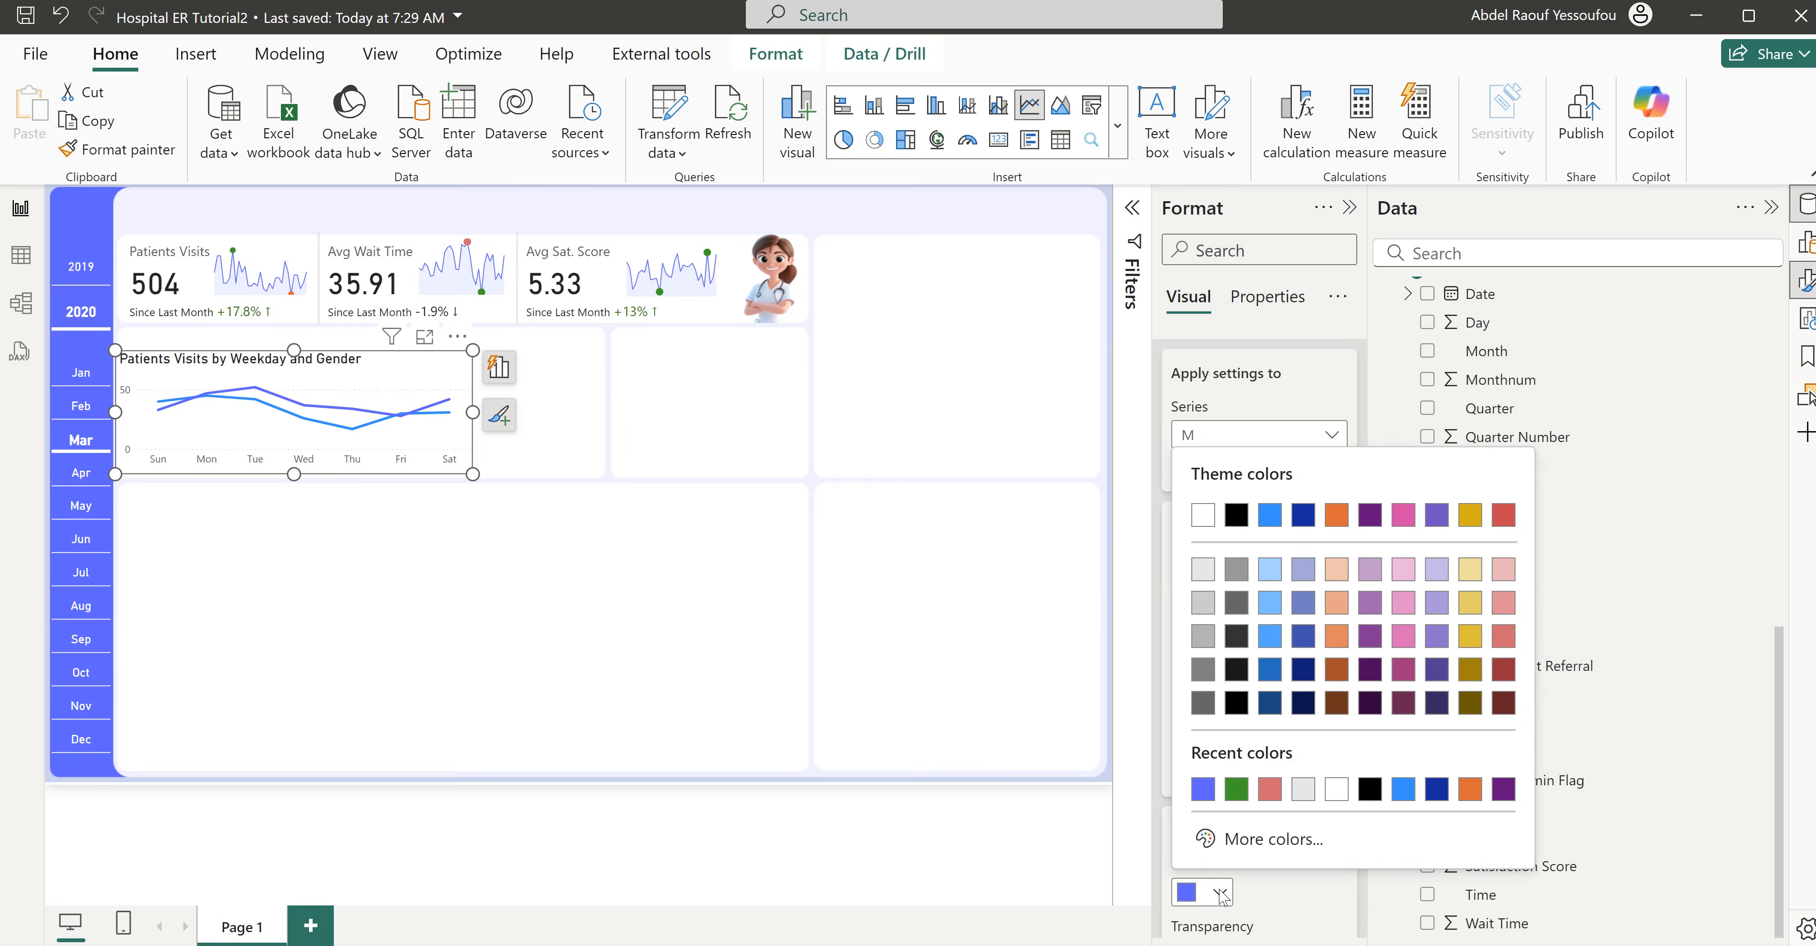
left_click(1238, 850)
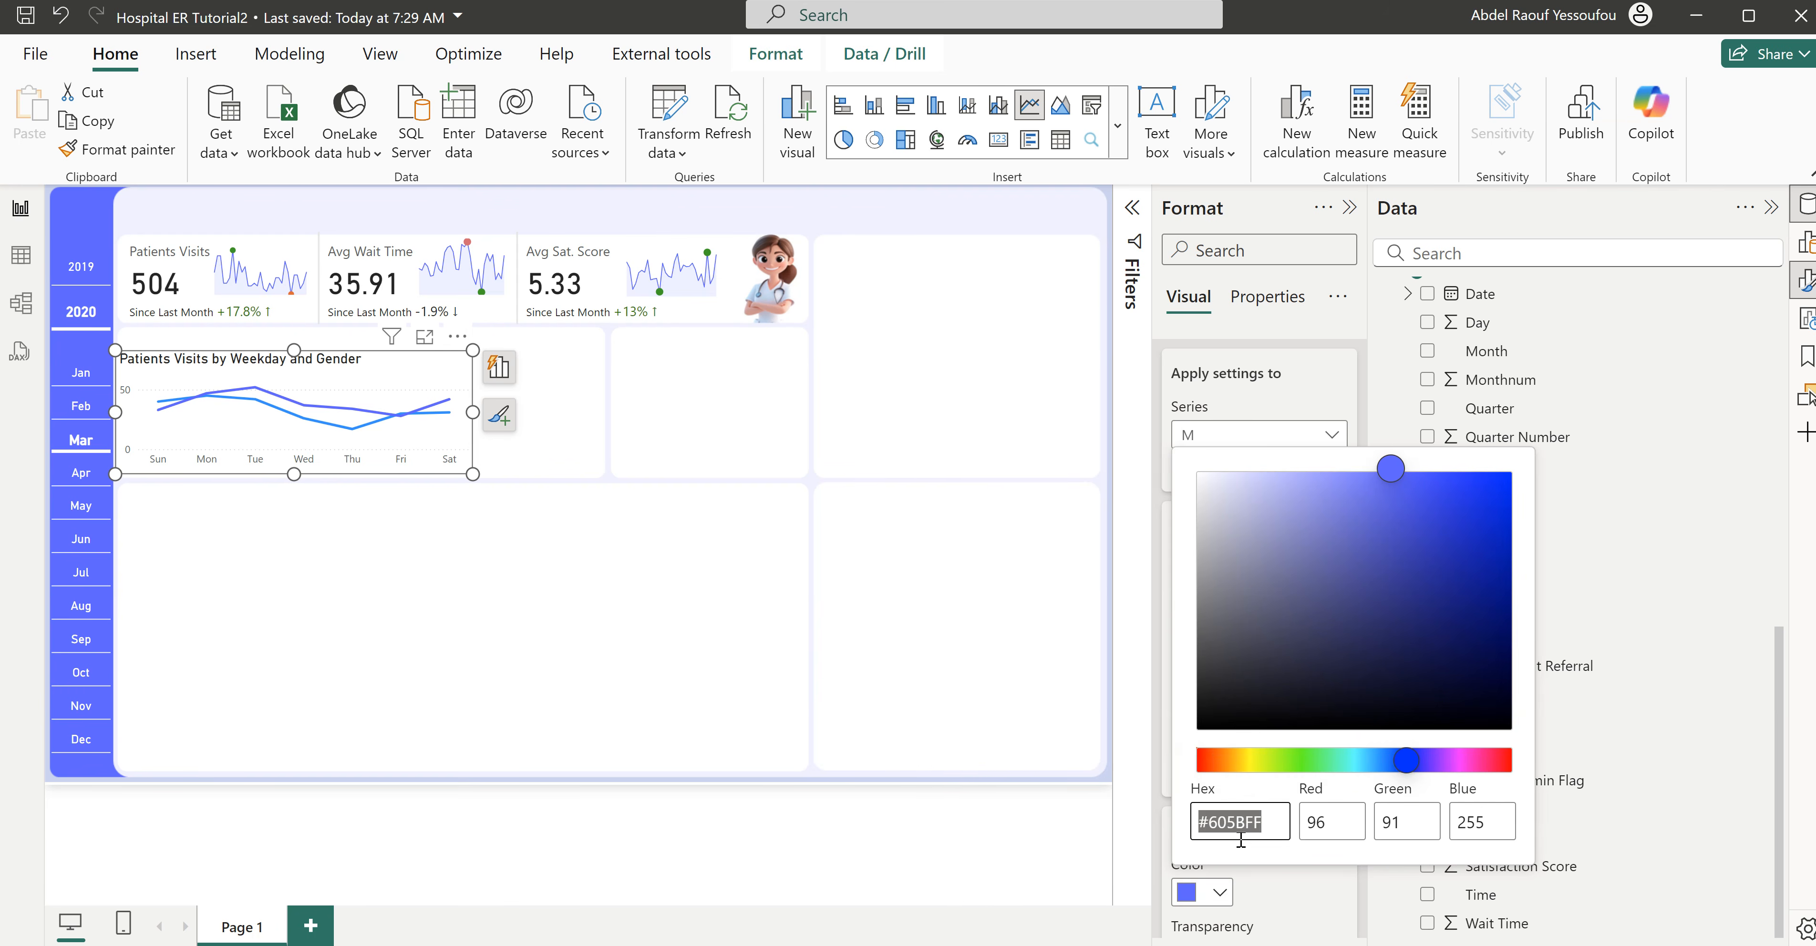
type("#D0CFFC")
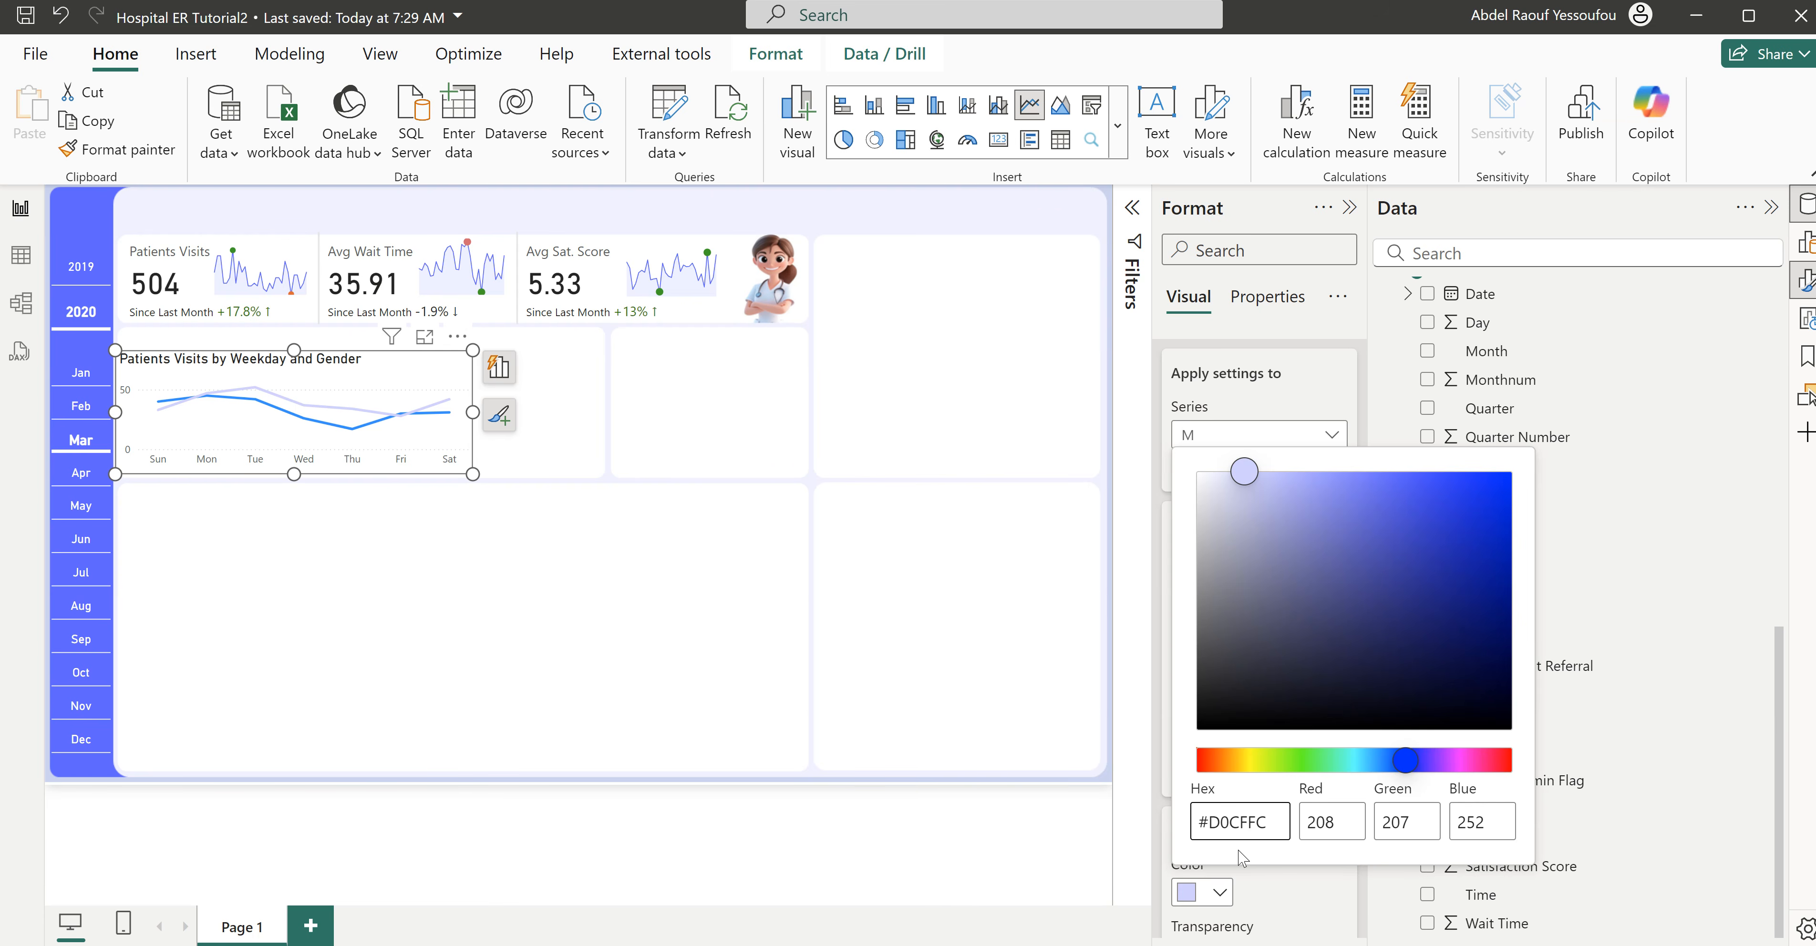
left_click(1274, 873)
left_click(1366, 386)
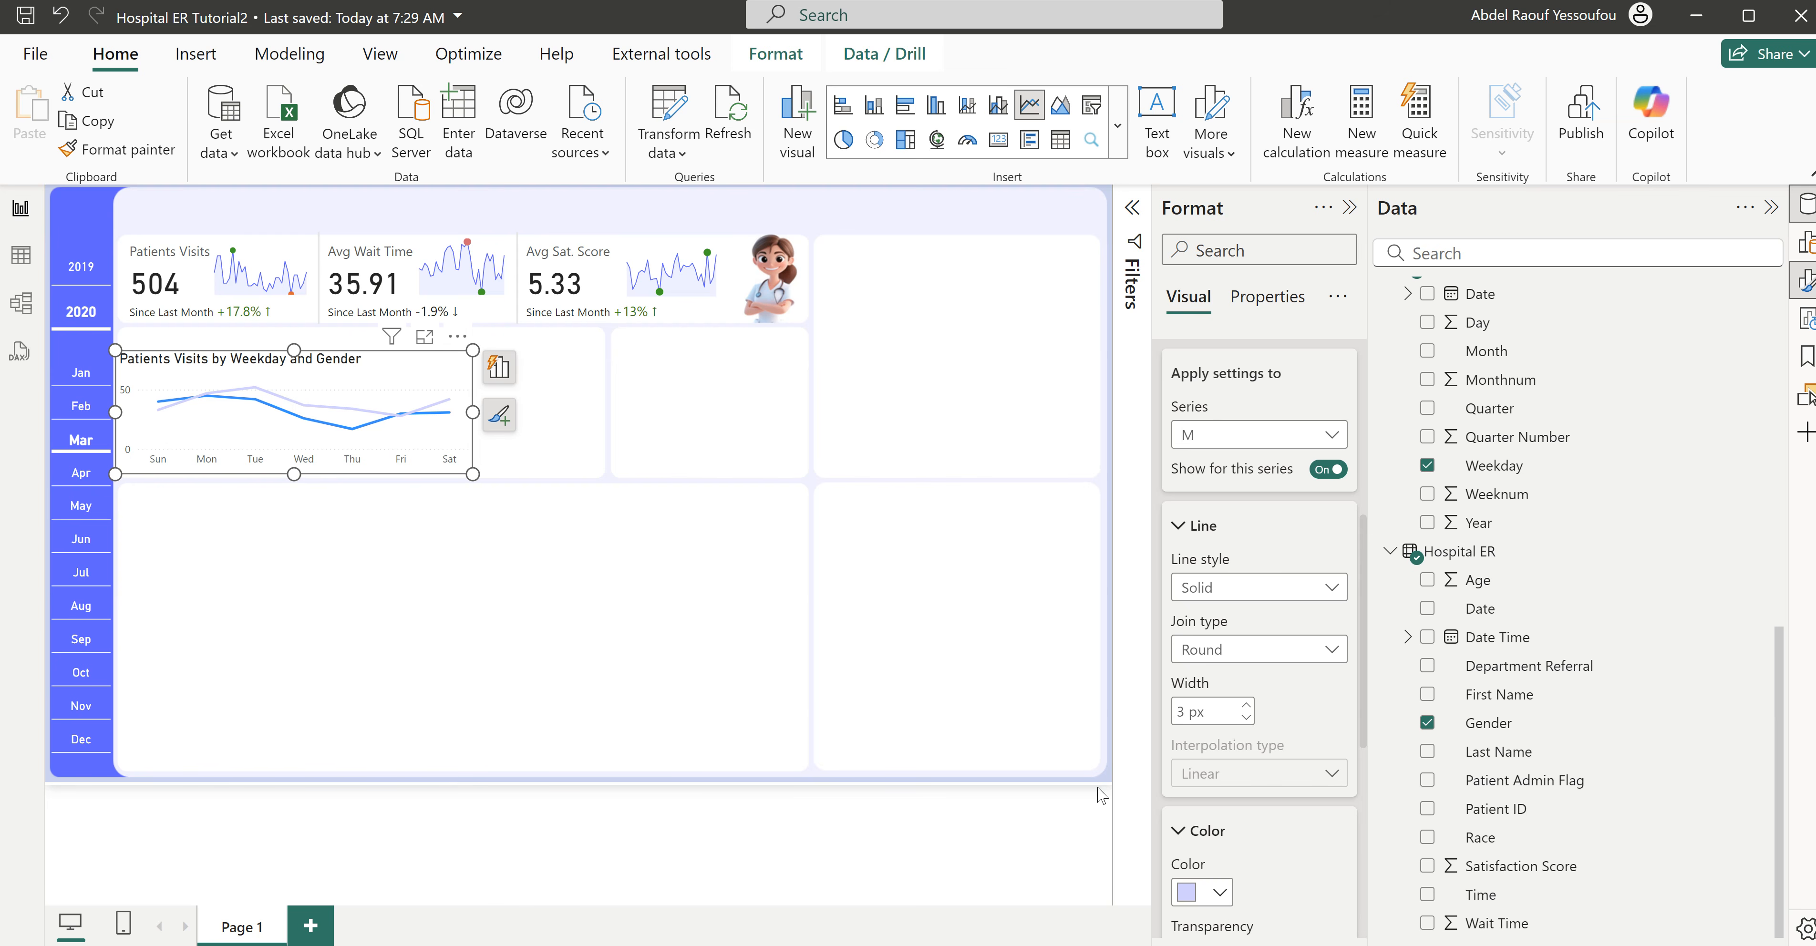
- Change the M series line color to orange #FE8D1F
left_click(1222, 893)
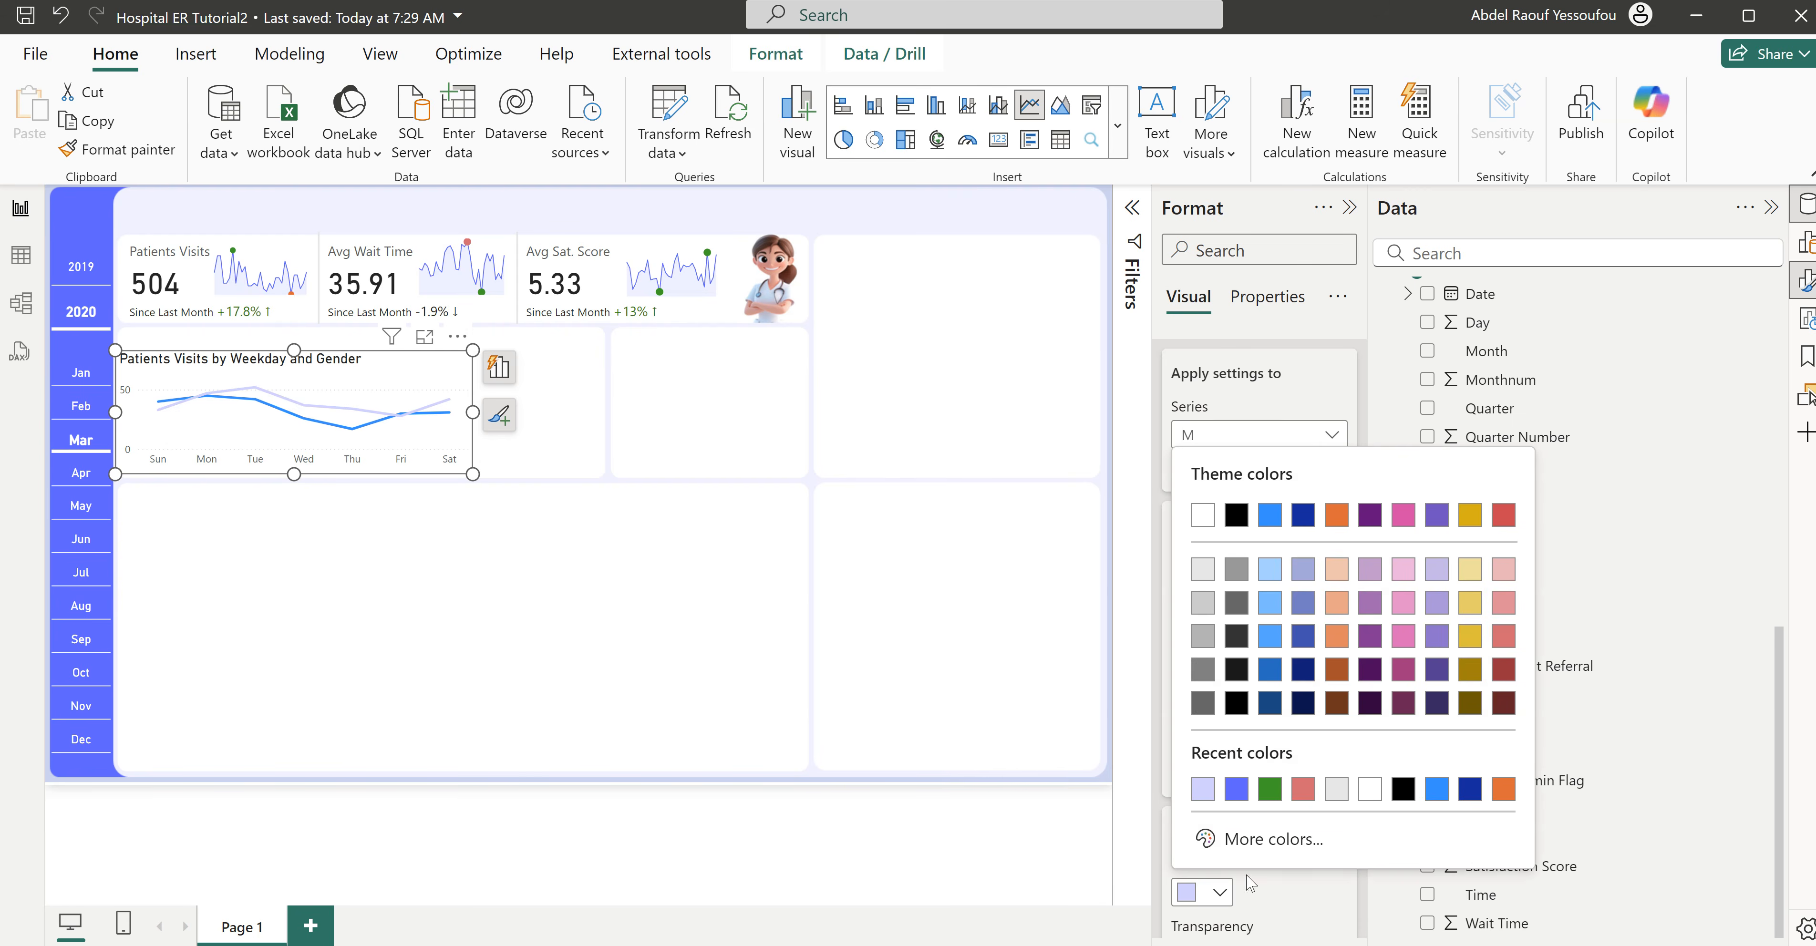
left_click(1285, 837)
type("#FE8D1F")
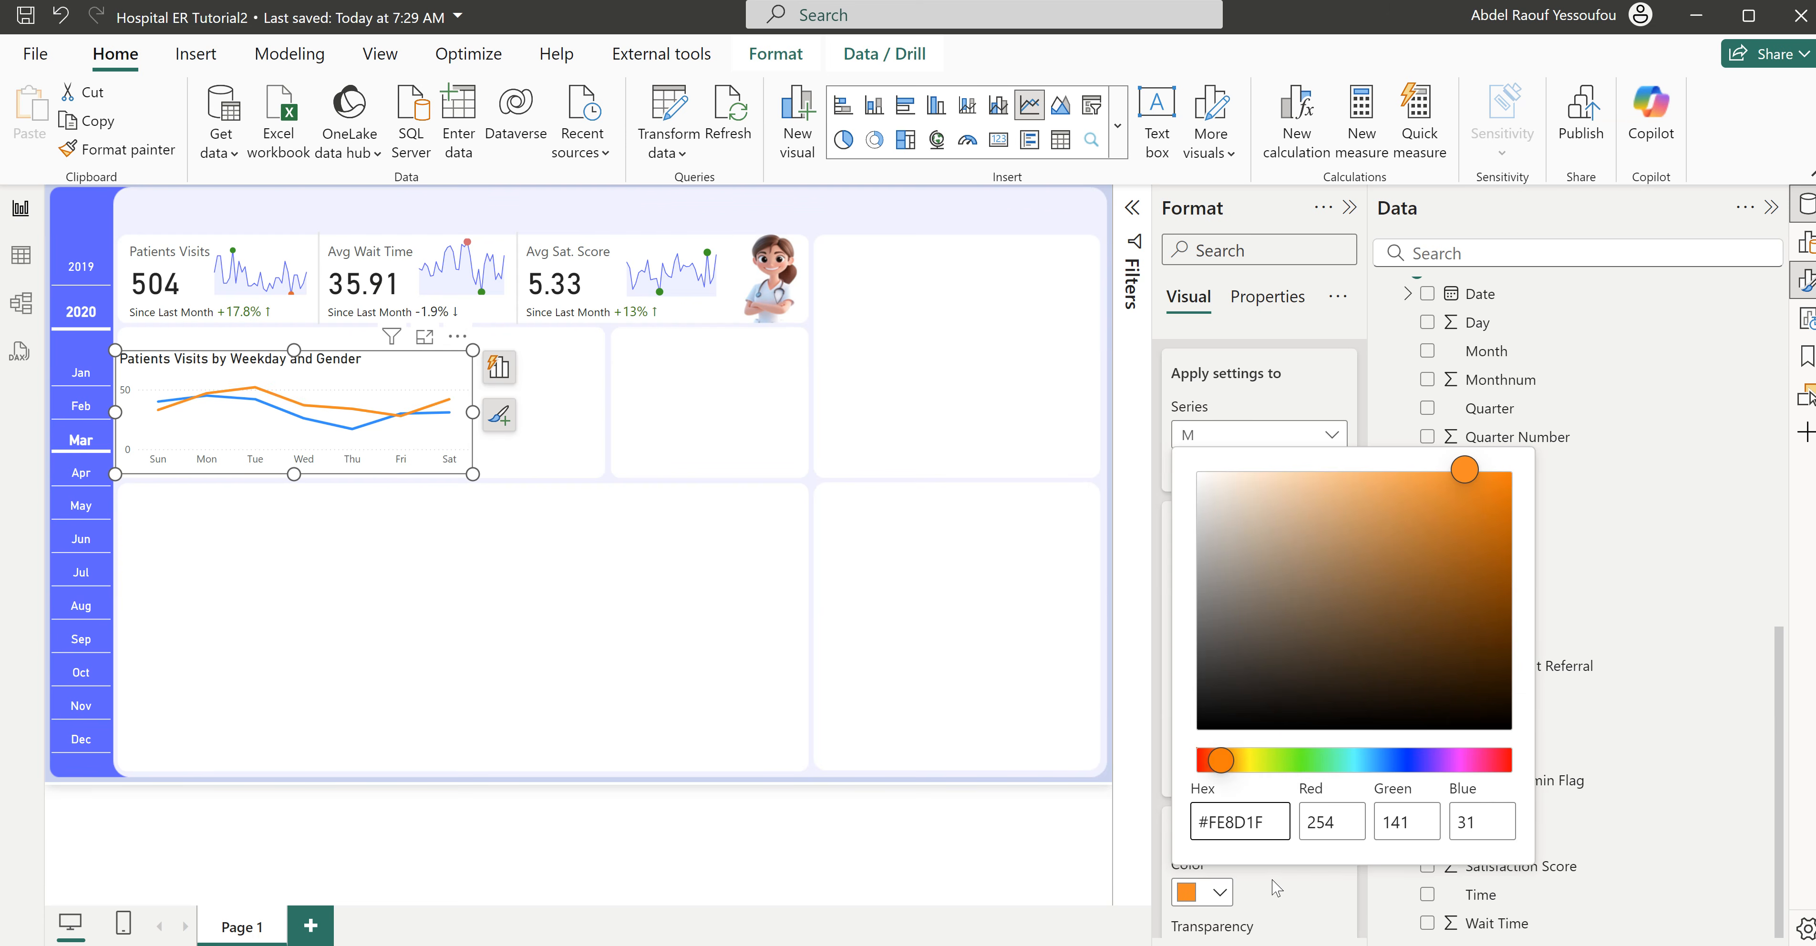
- Apply the line settings to all series of the weekday and gender chart and set their interpolation type to Smooth
left_click(1279, 888)
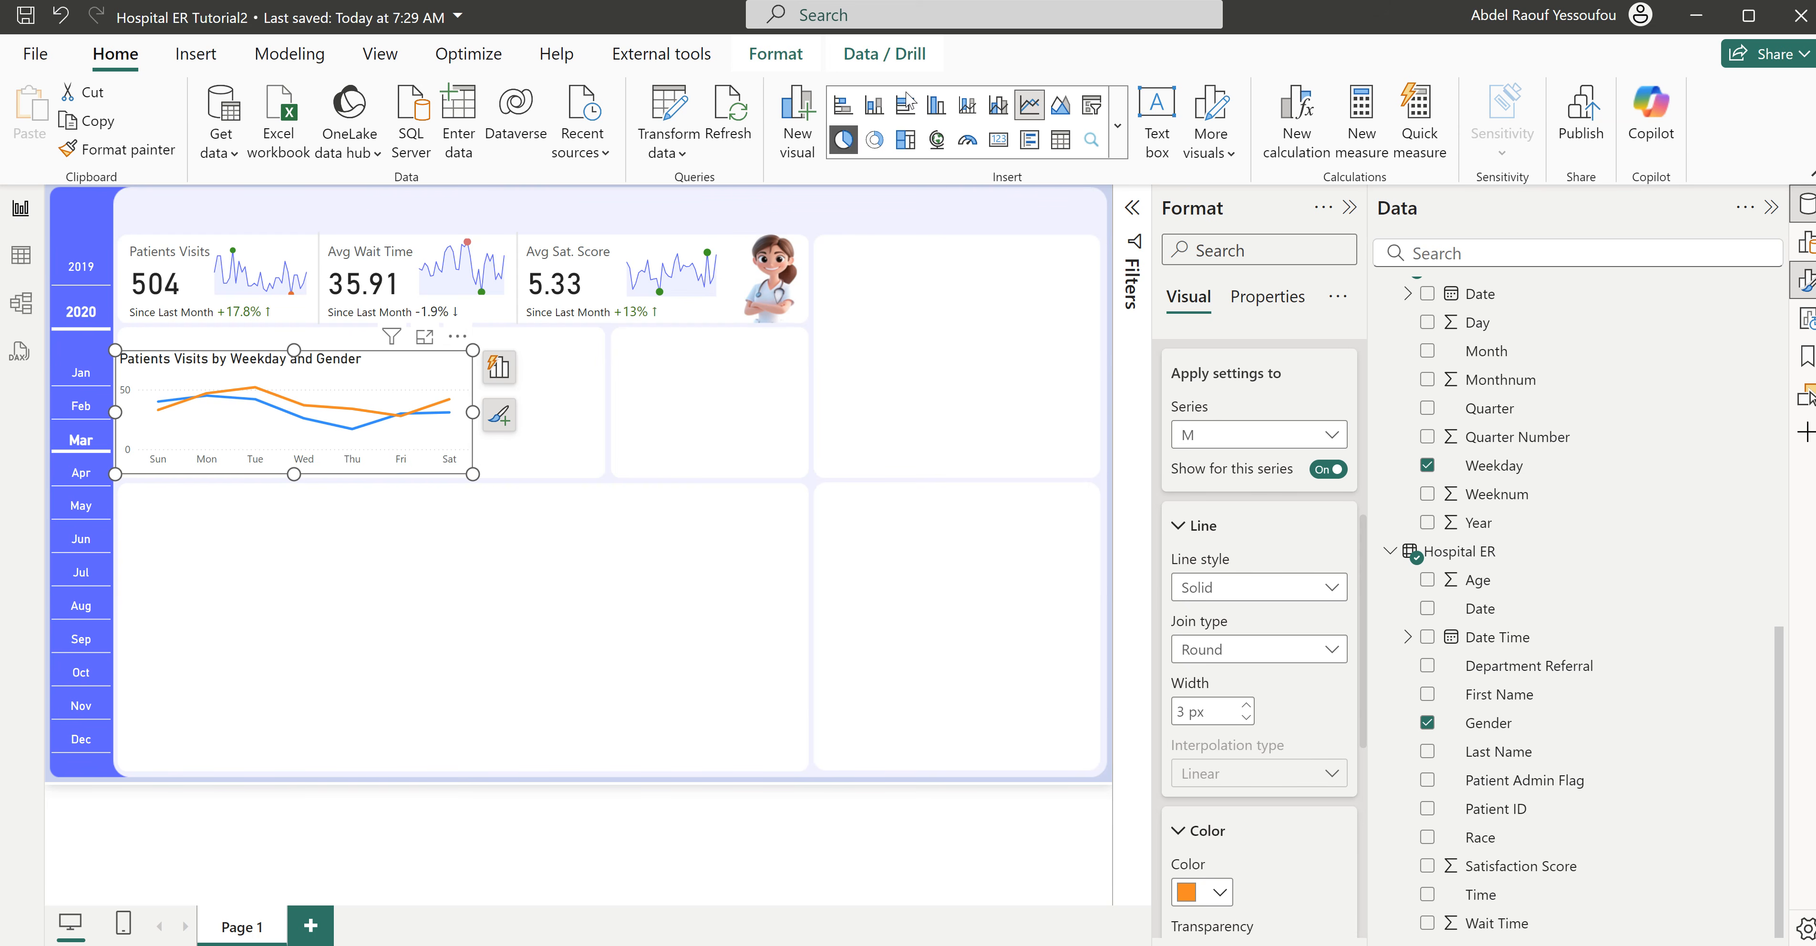
scroll(1221, 566, "down", 3)
scroll(1220, 566, "up", 5)
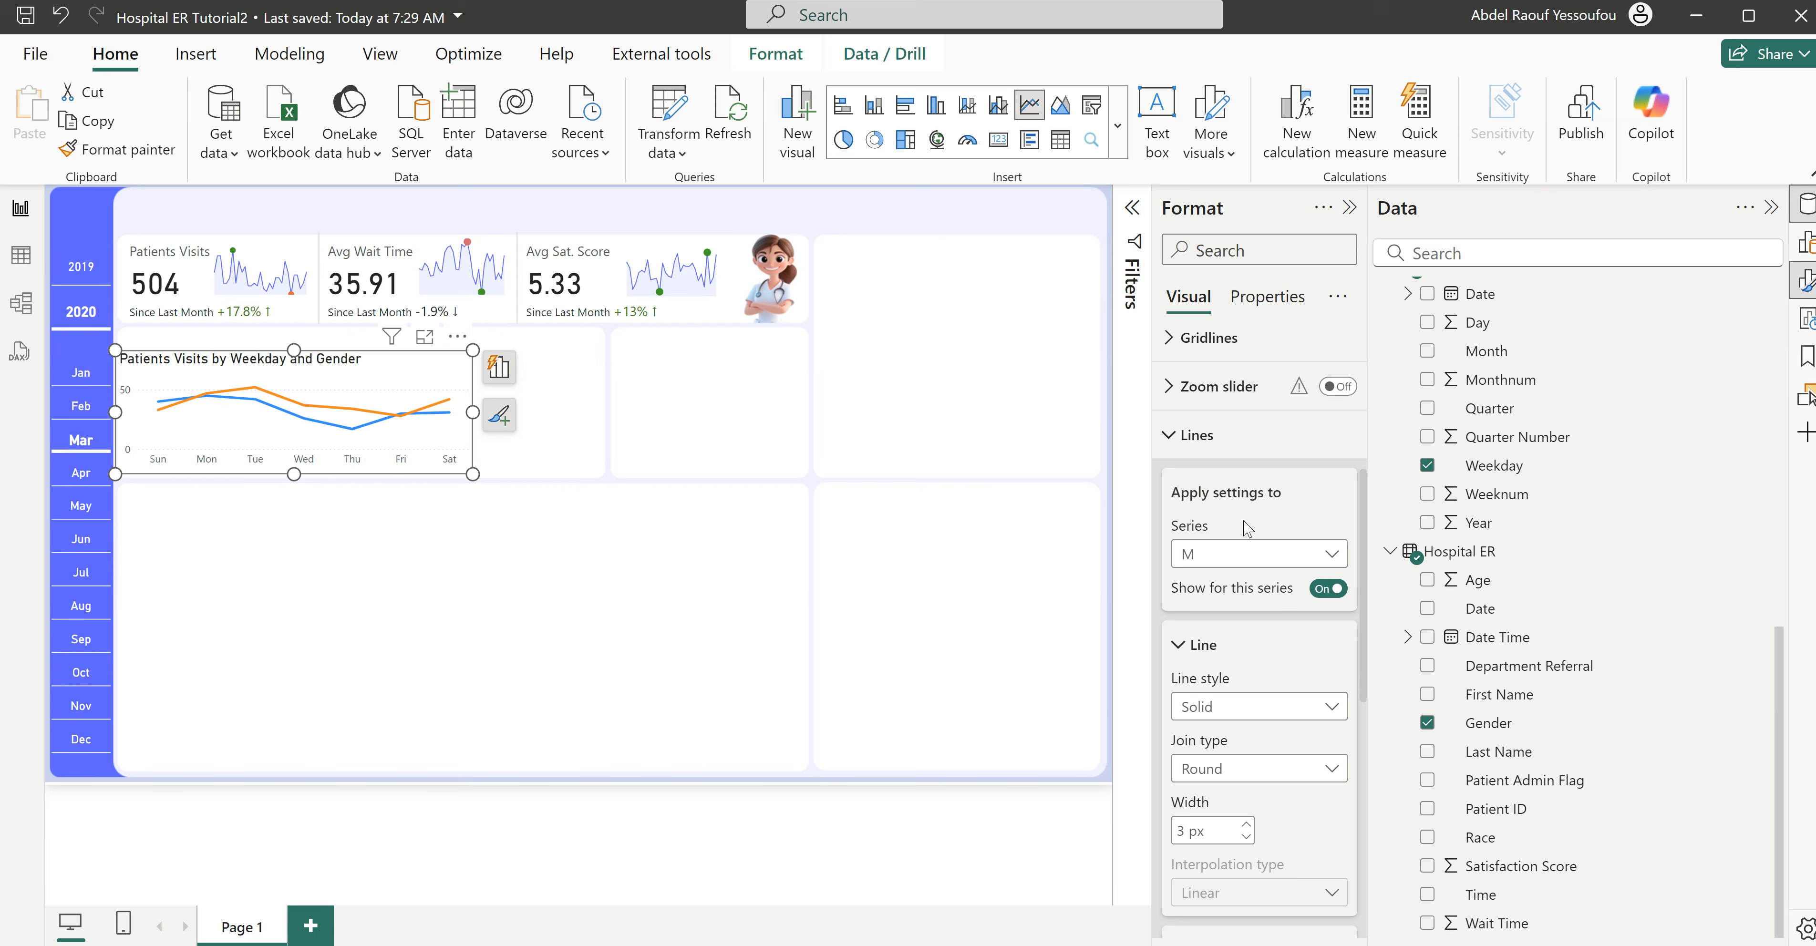
left_click(1219, 557)
left_click(1219, 567)
scroll(1258, 749, "down", 4)
left_click(1231, 540)
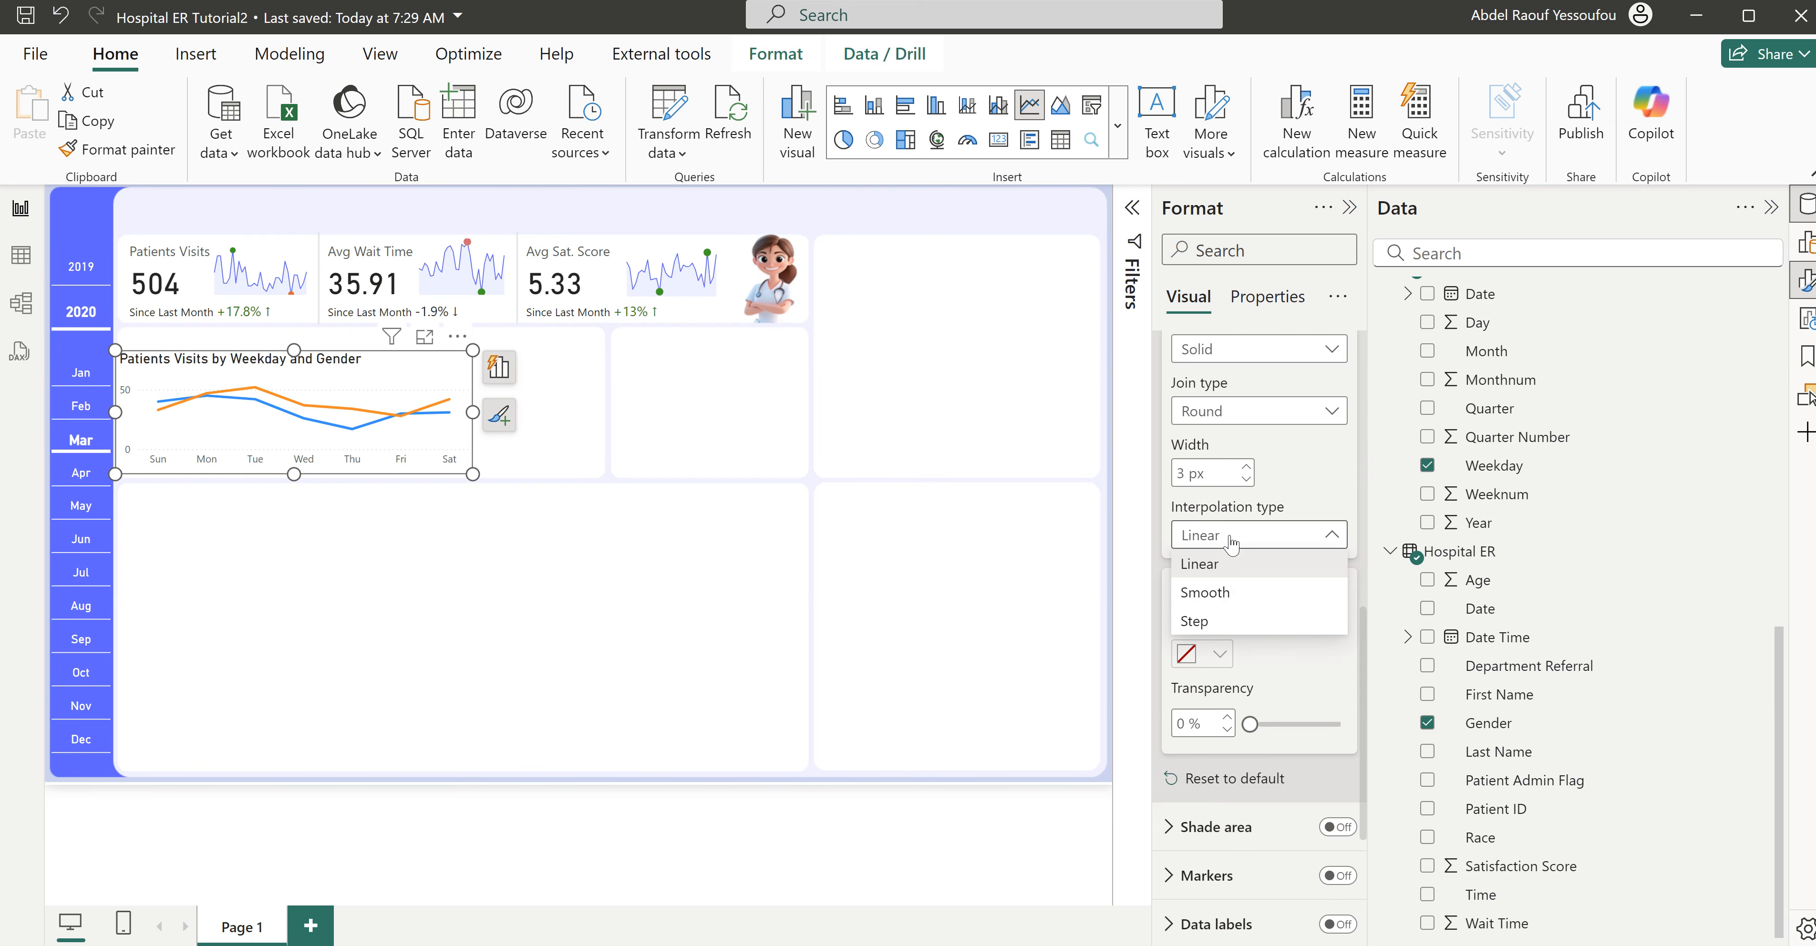
left_click(1230, 593)
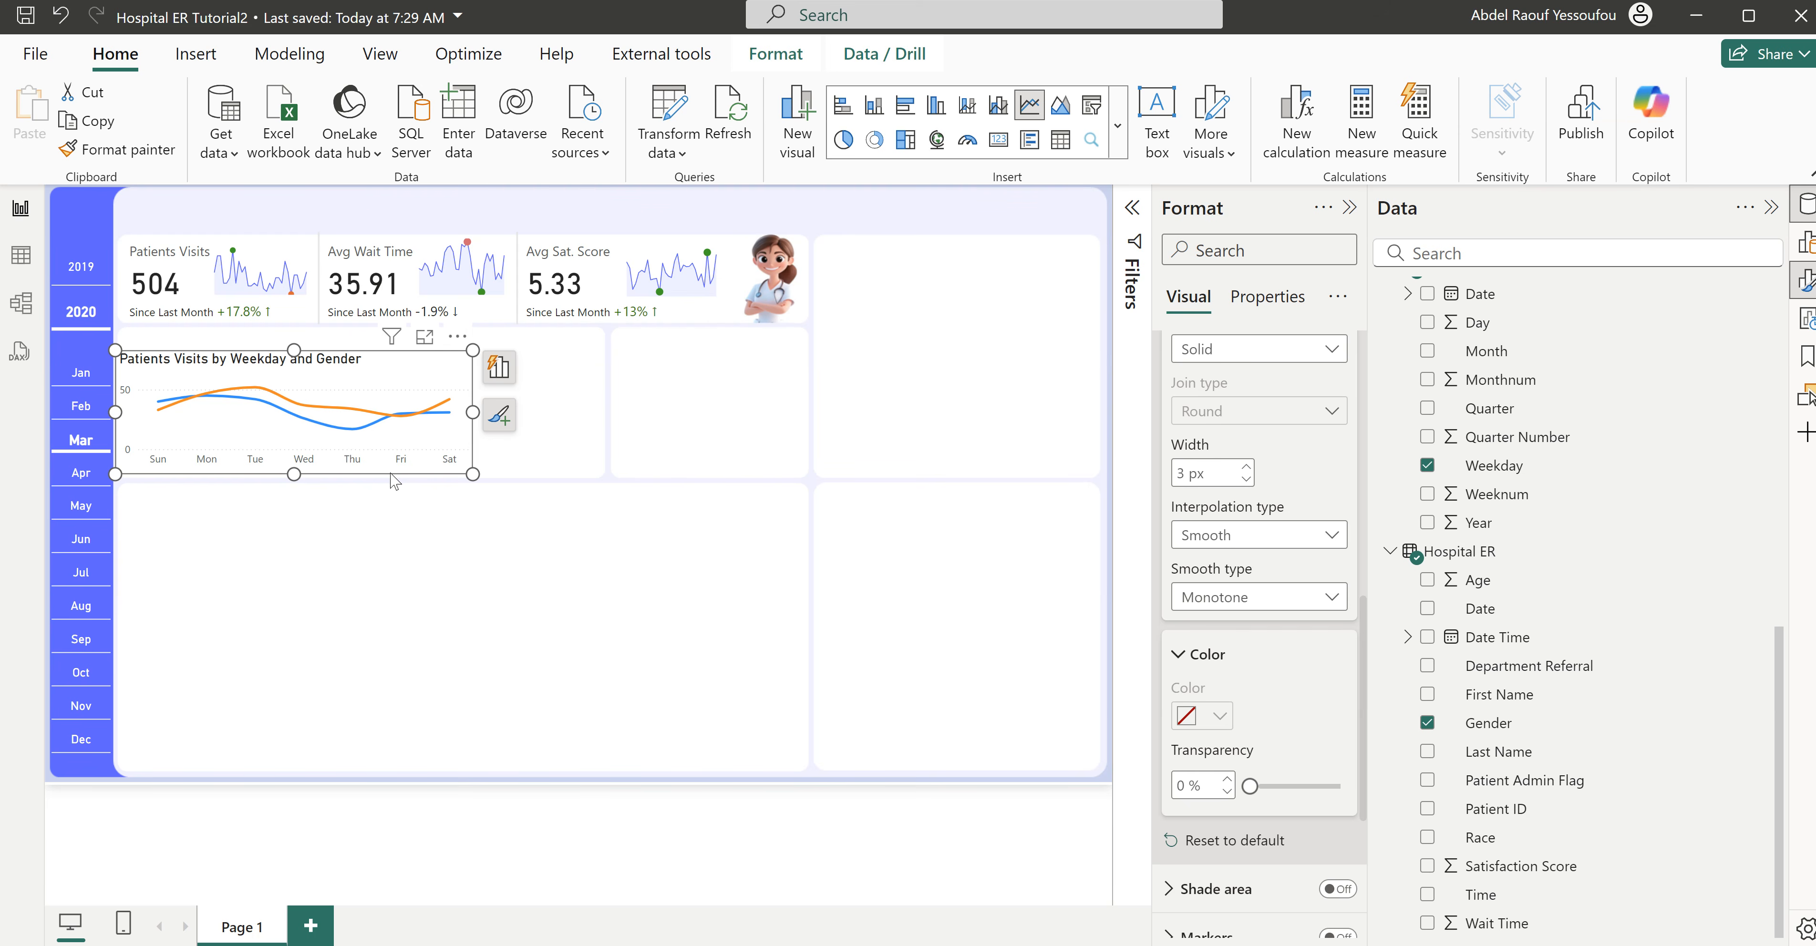
scroll(1244, 461, "up", 5)
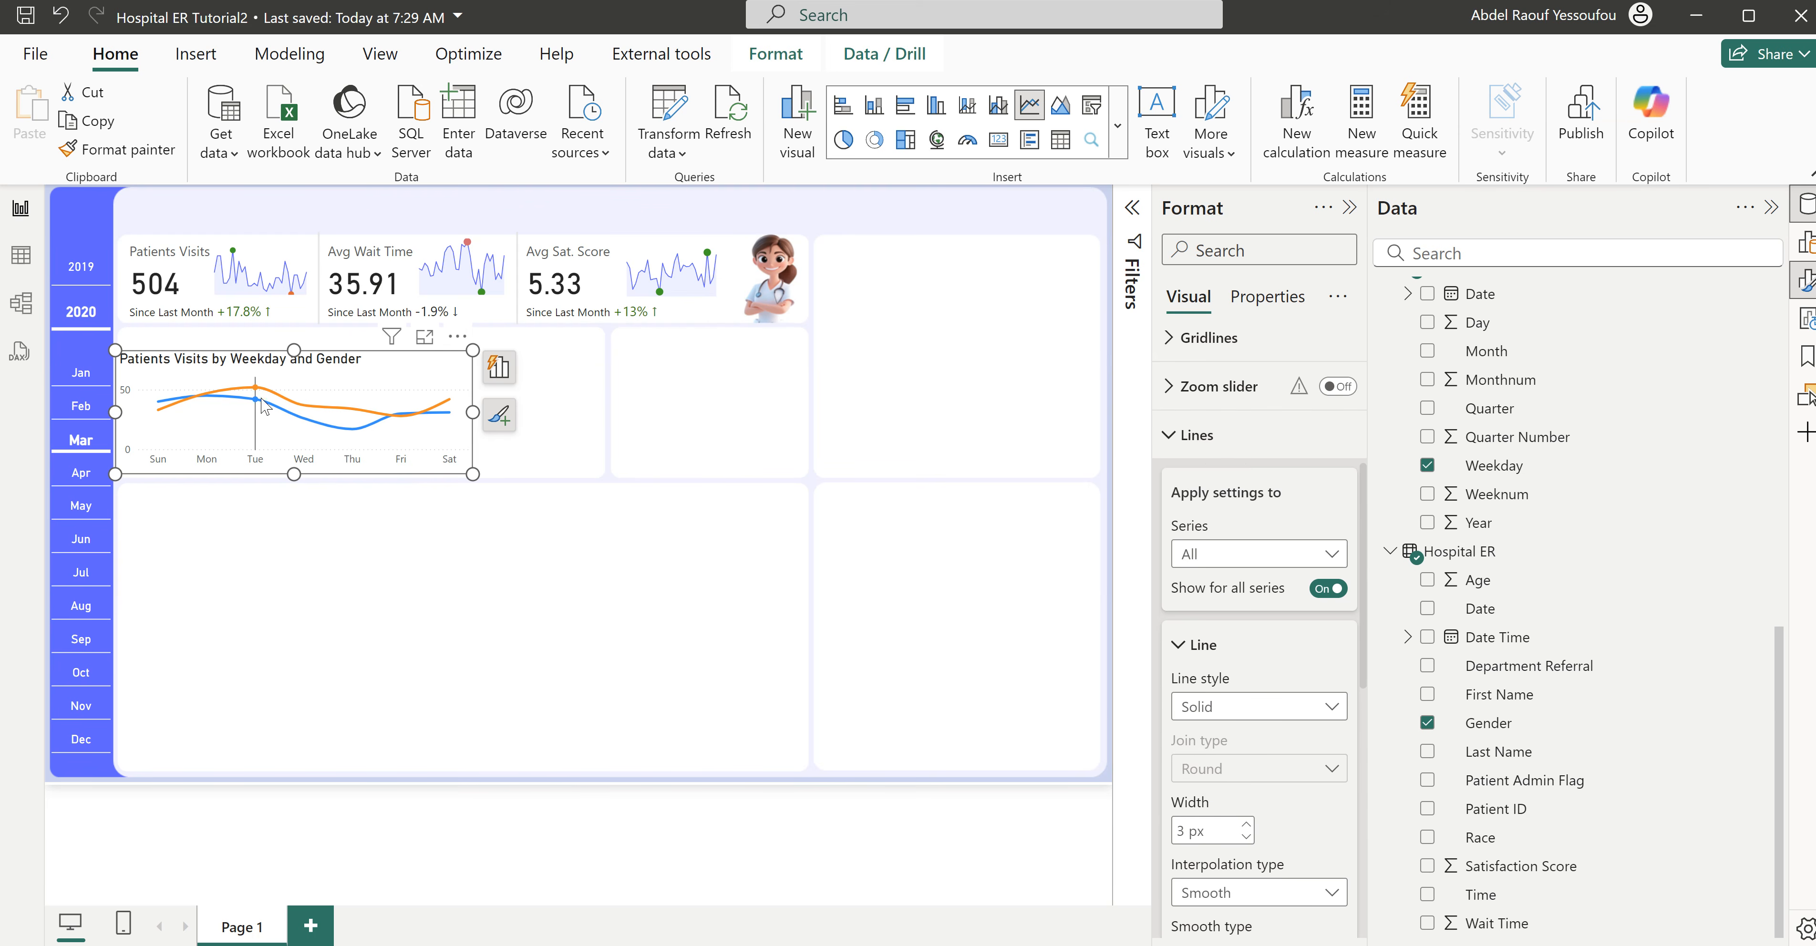
left_click(1214, 435)
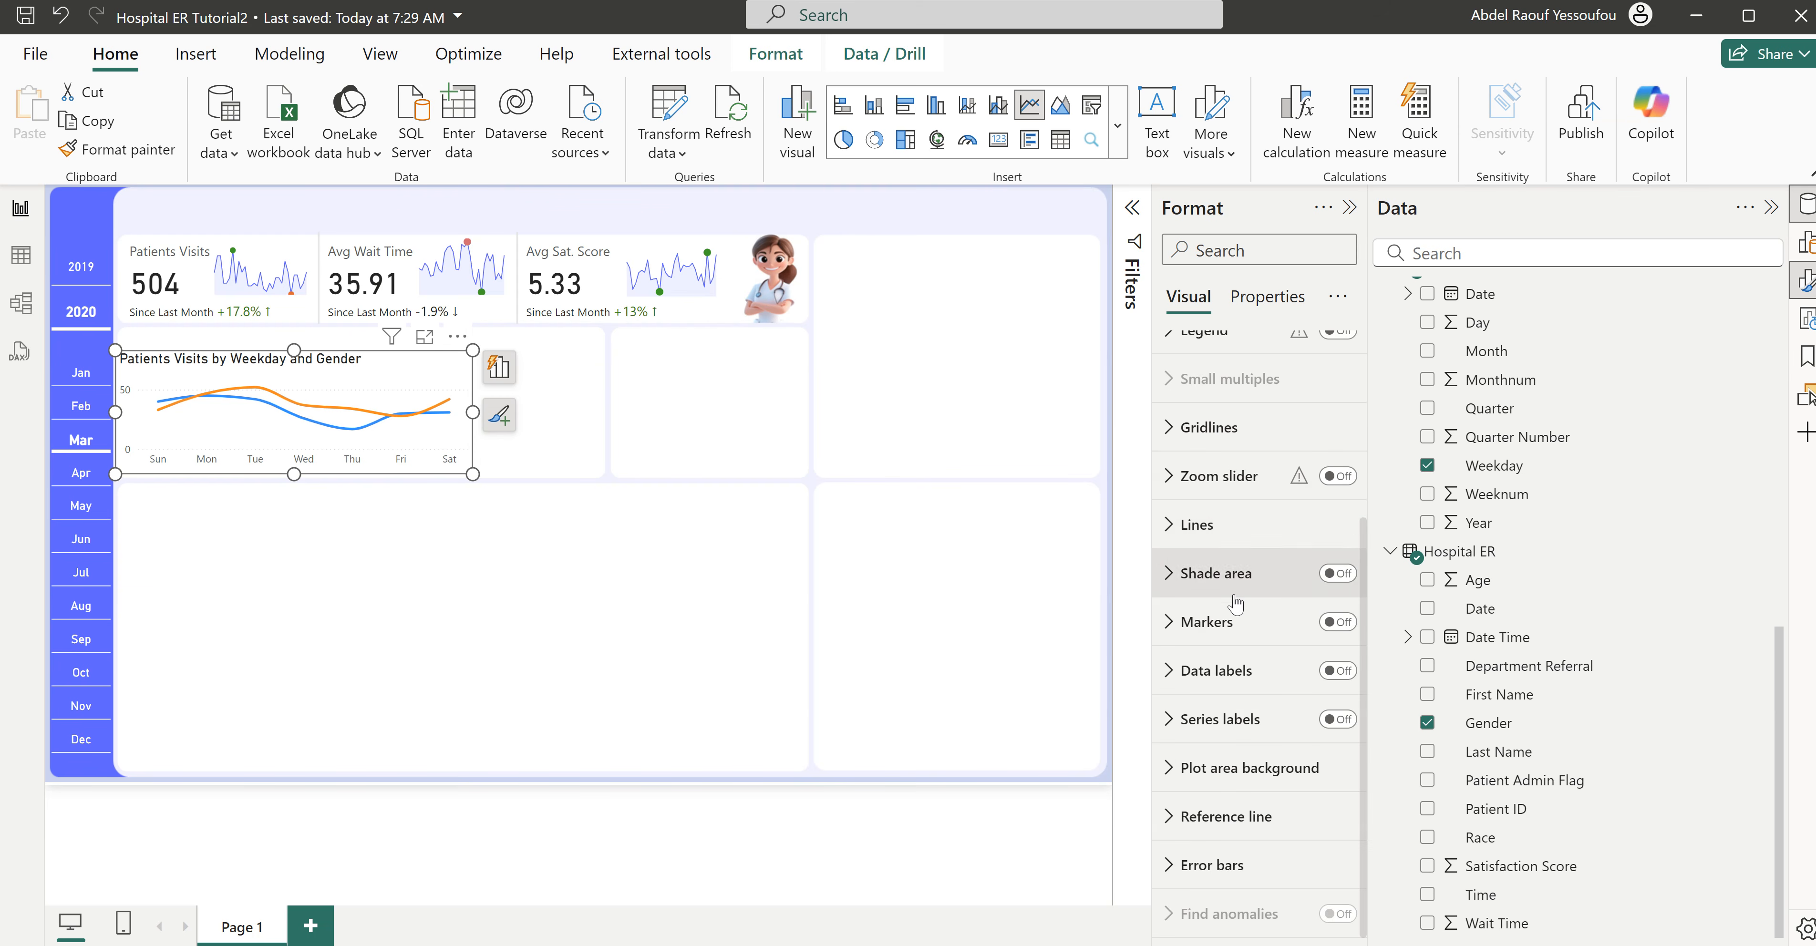
- Turn off the horizontal gridlines of the Patients Visits by Weekday and Gender chart and deselect the chart
left_click(1219, 434)
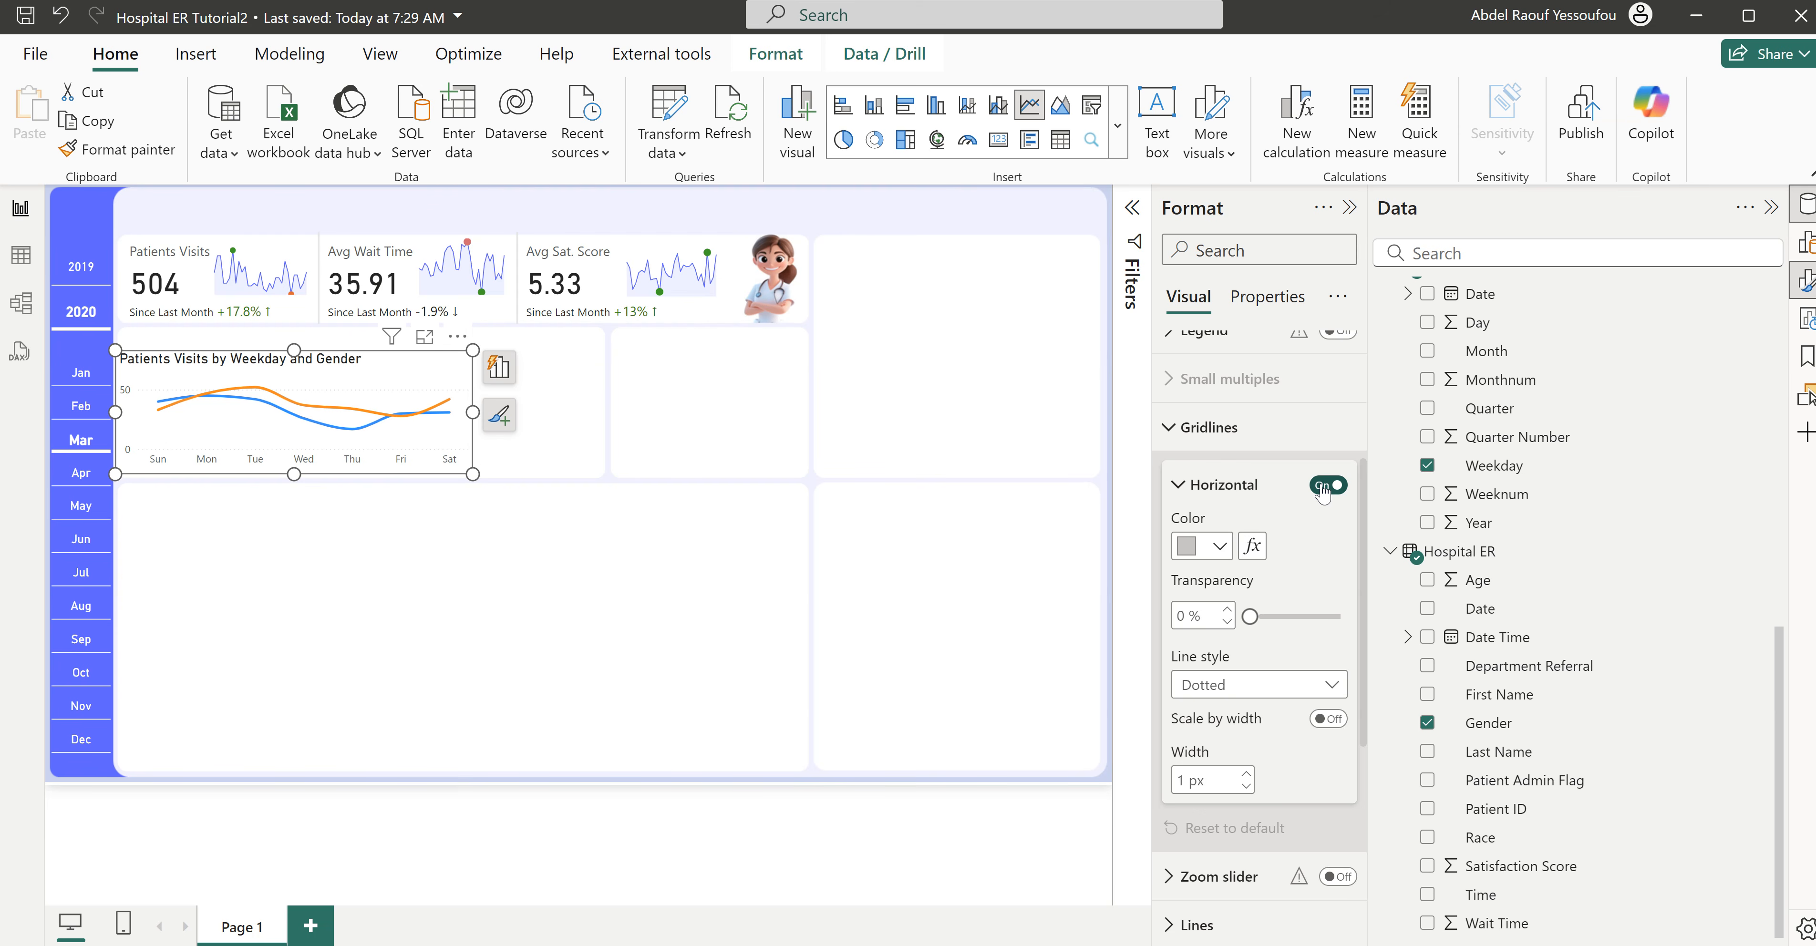
left_click(1329, 487)
left_click(1212, 432)
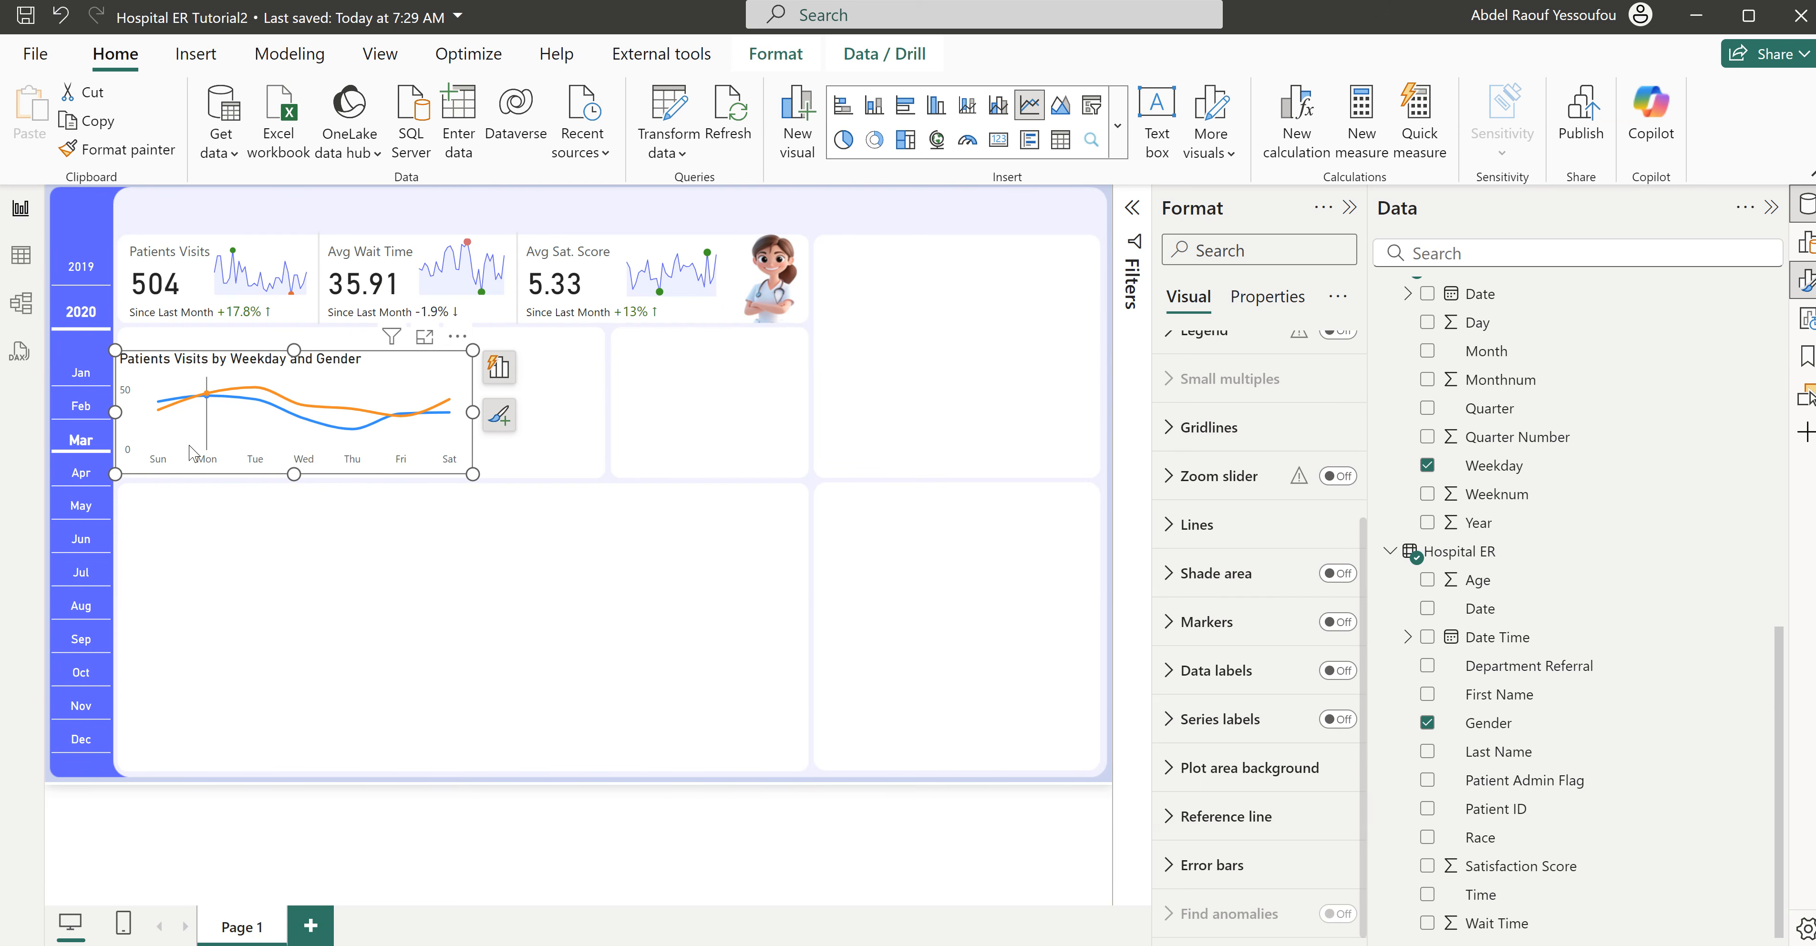
left_click(516, 447)
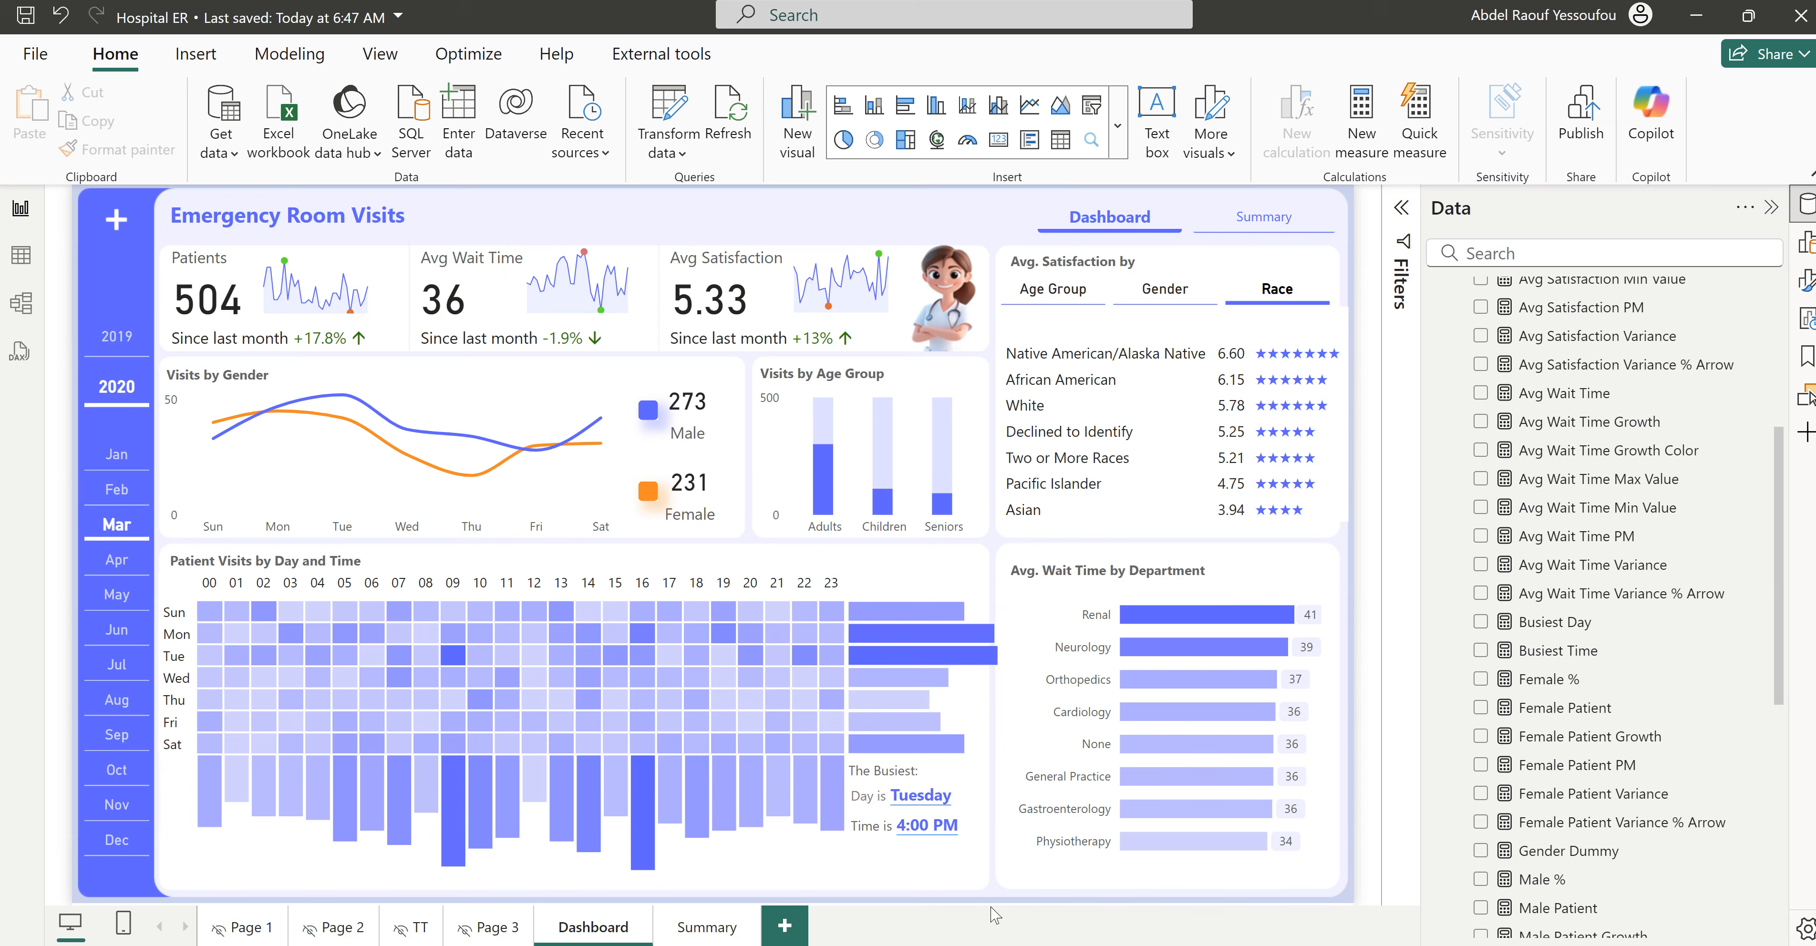
- Switch to the finished Hospital ER report to examine the male and female cards beside Visits by Gender, and return to Hospital ER Tutorial2
left_click(997, 914)
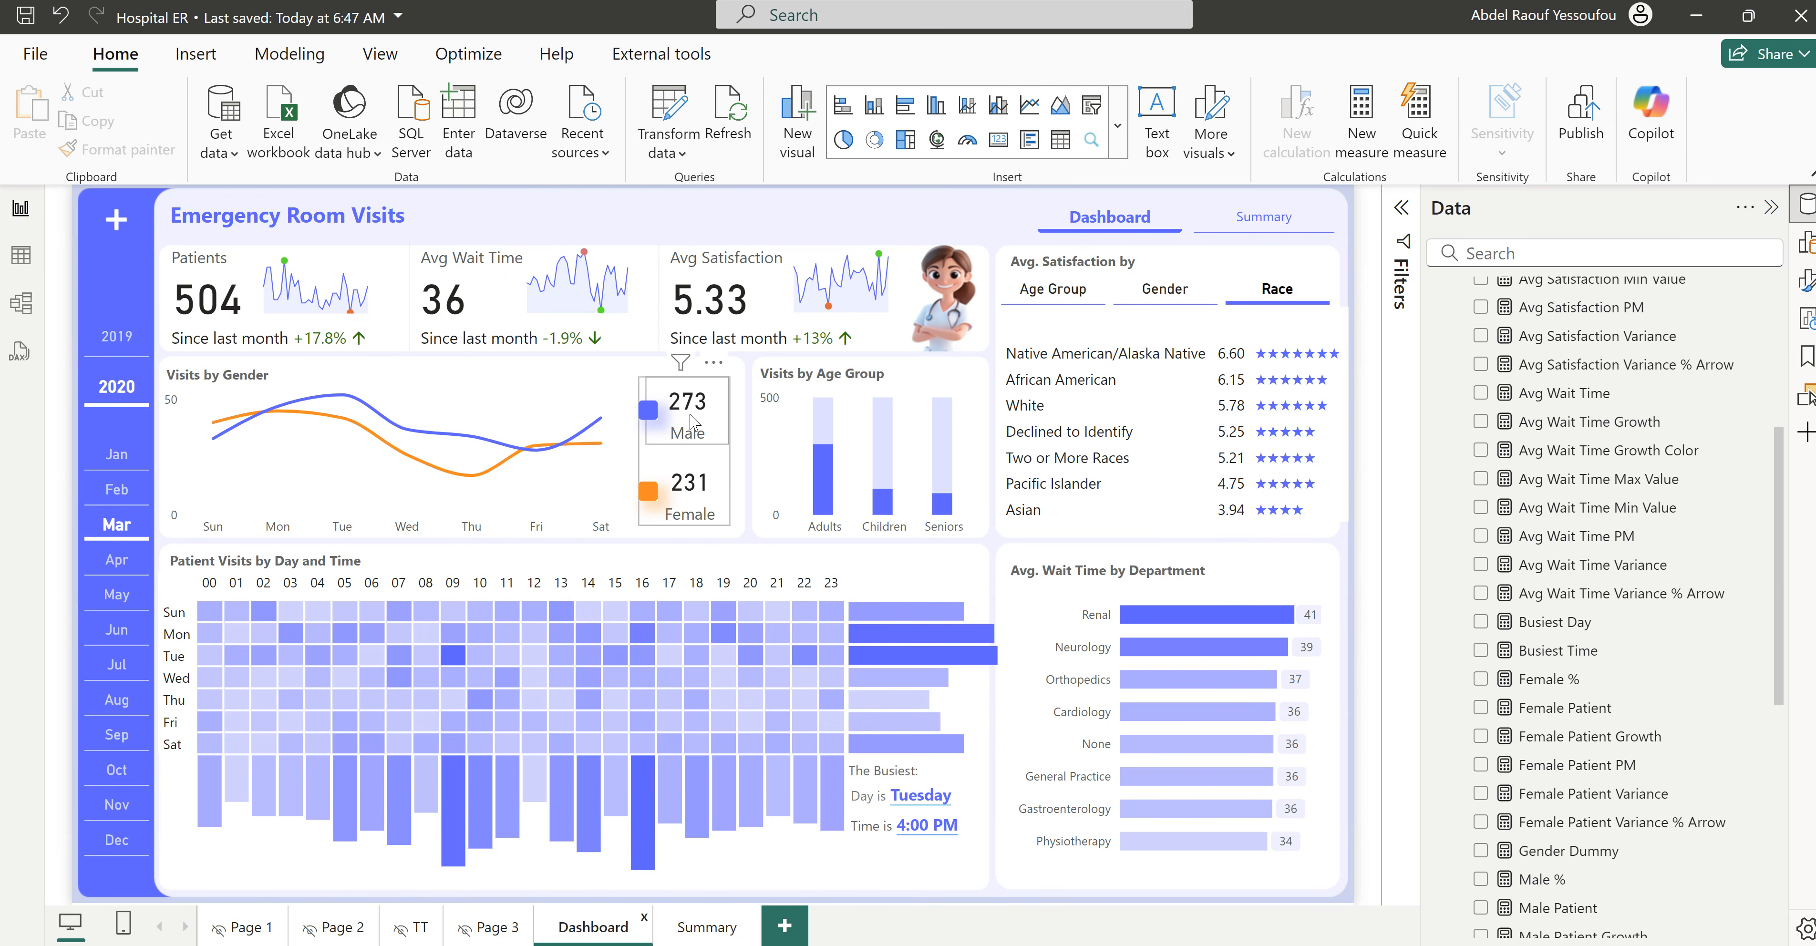
mouse_move(1086, 945)
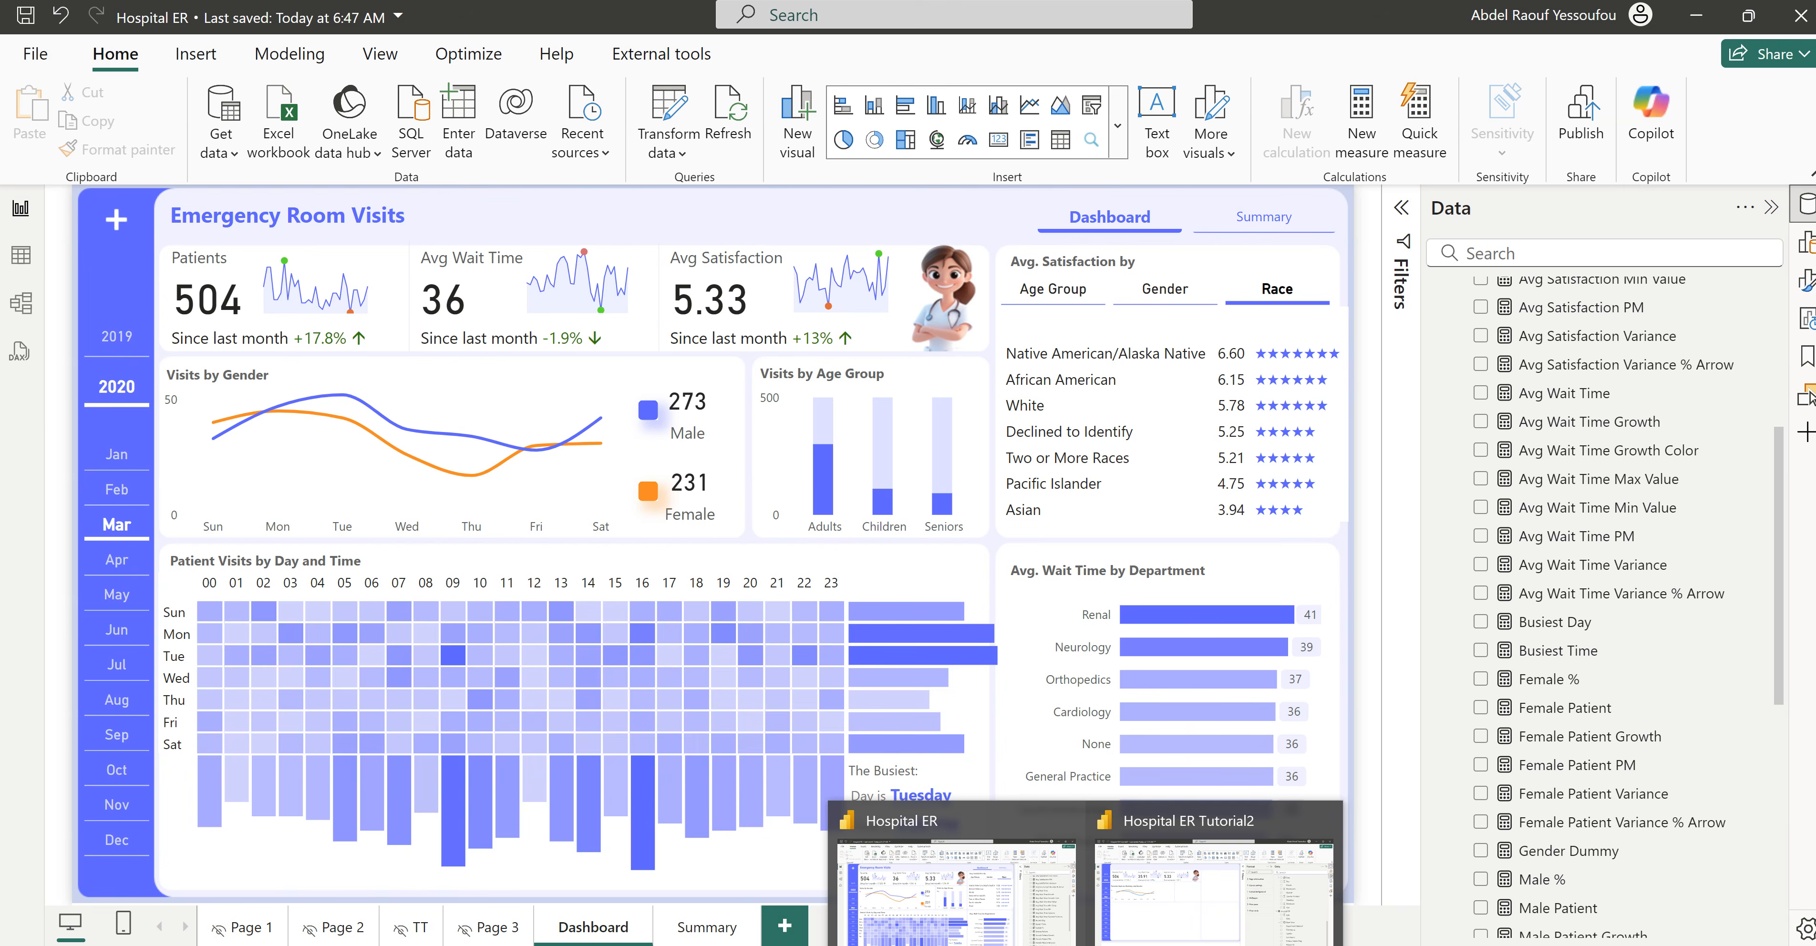
left_click(1152, 906)
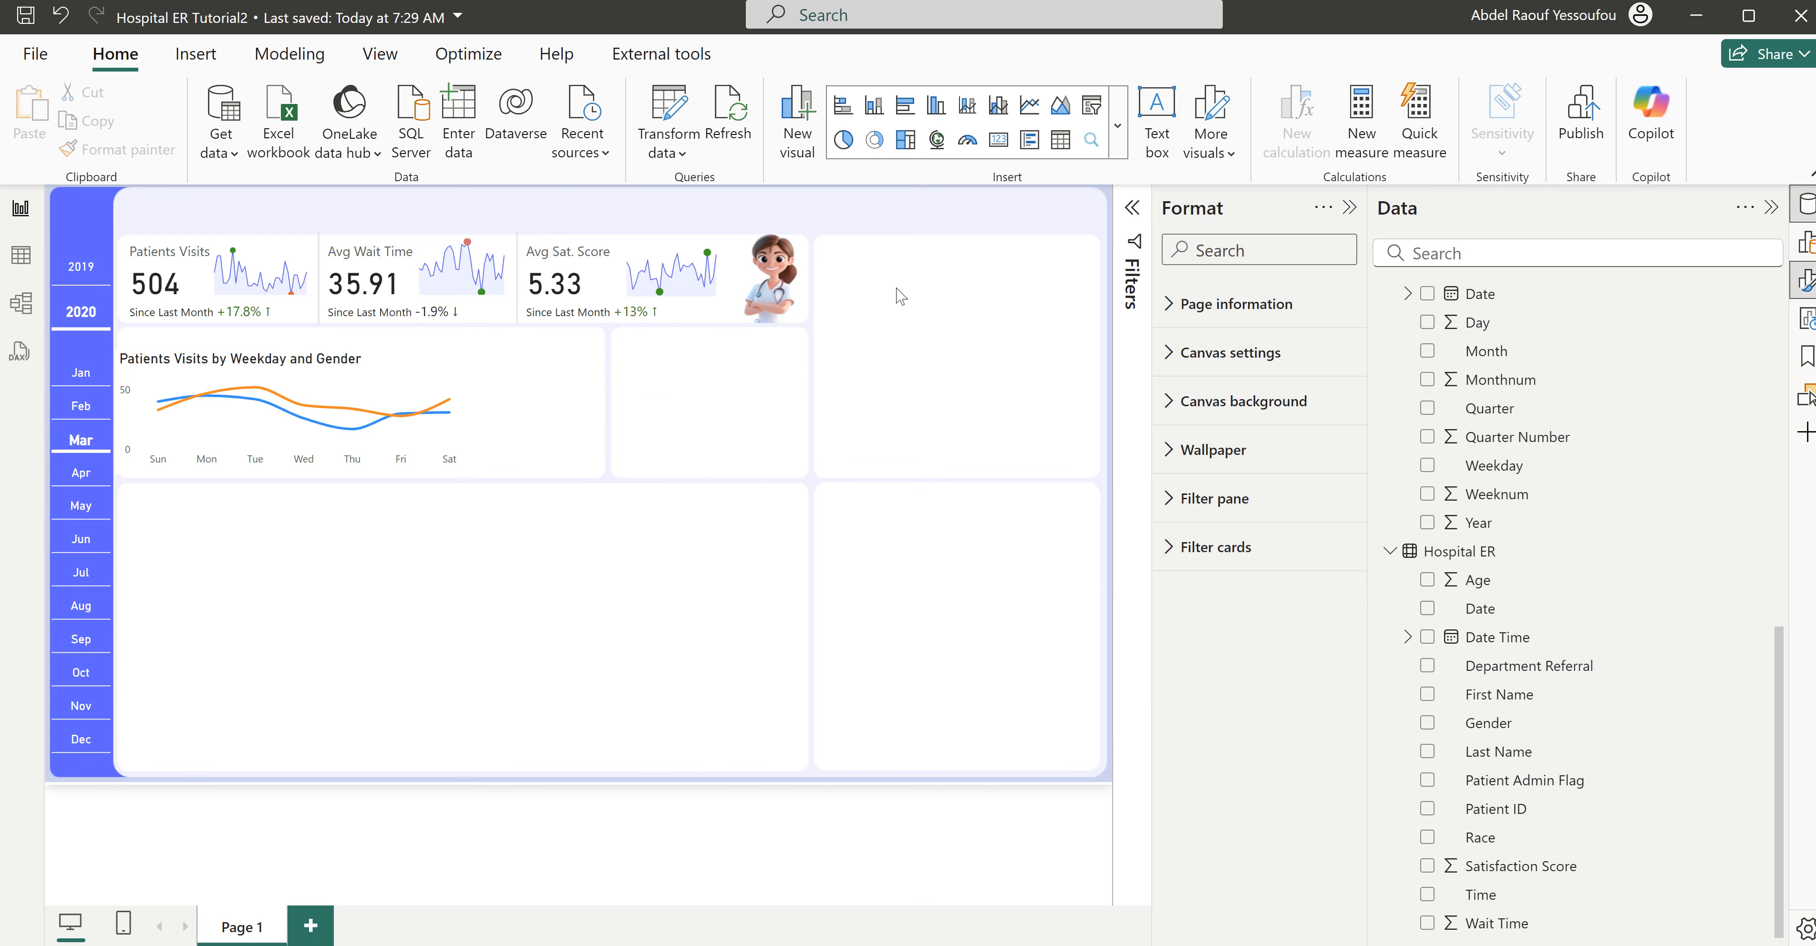
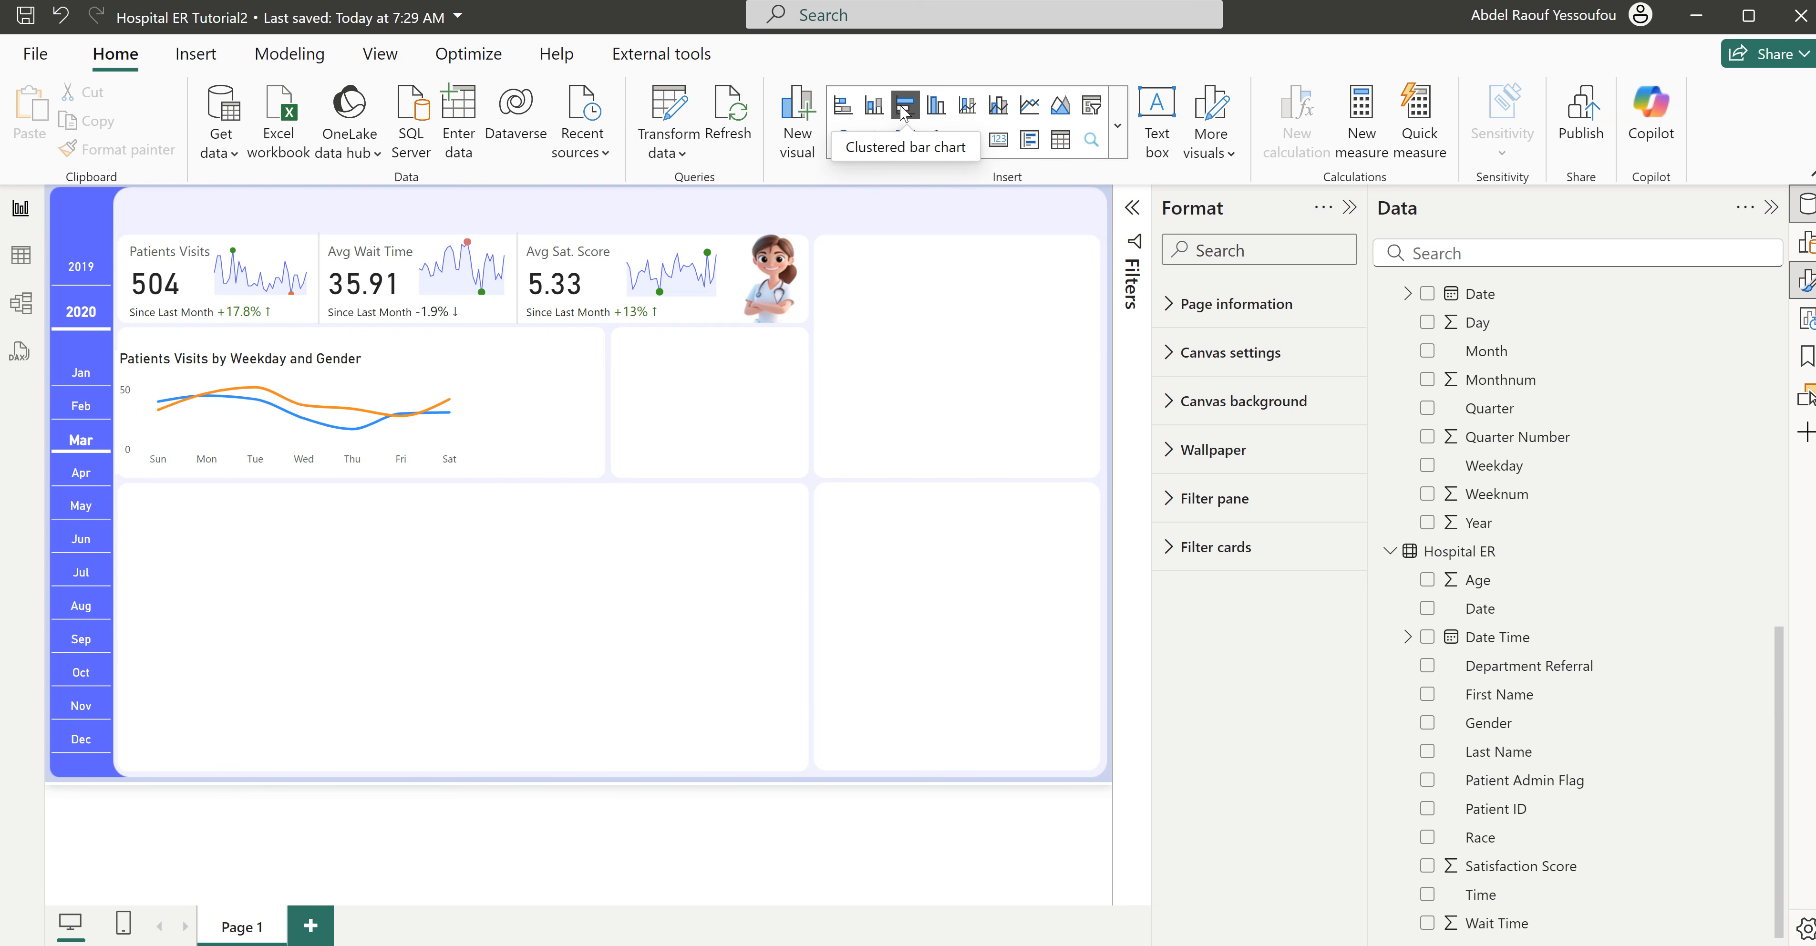
- Add a card visual showing the Patients Visits measure near the Patients Visits by Weekday and Gender chart
left_click(1002, 145)
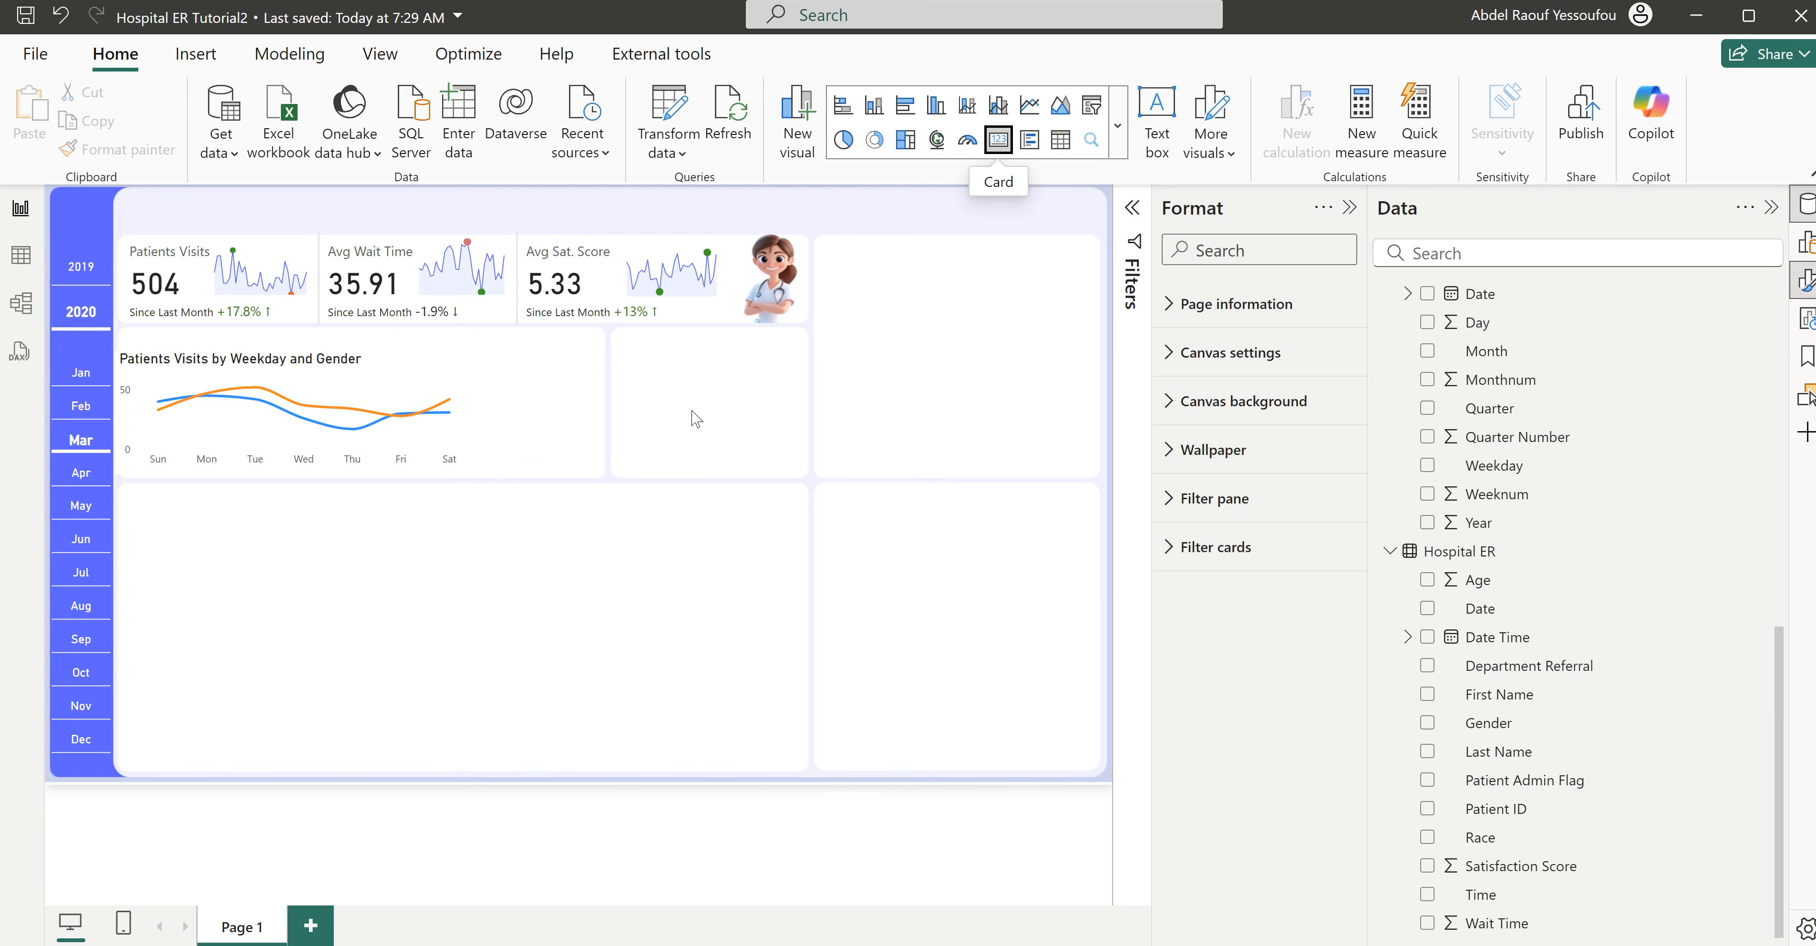
left_click_drag(874, 280, 663, 473)
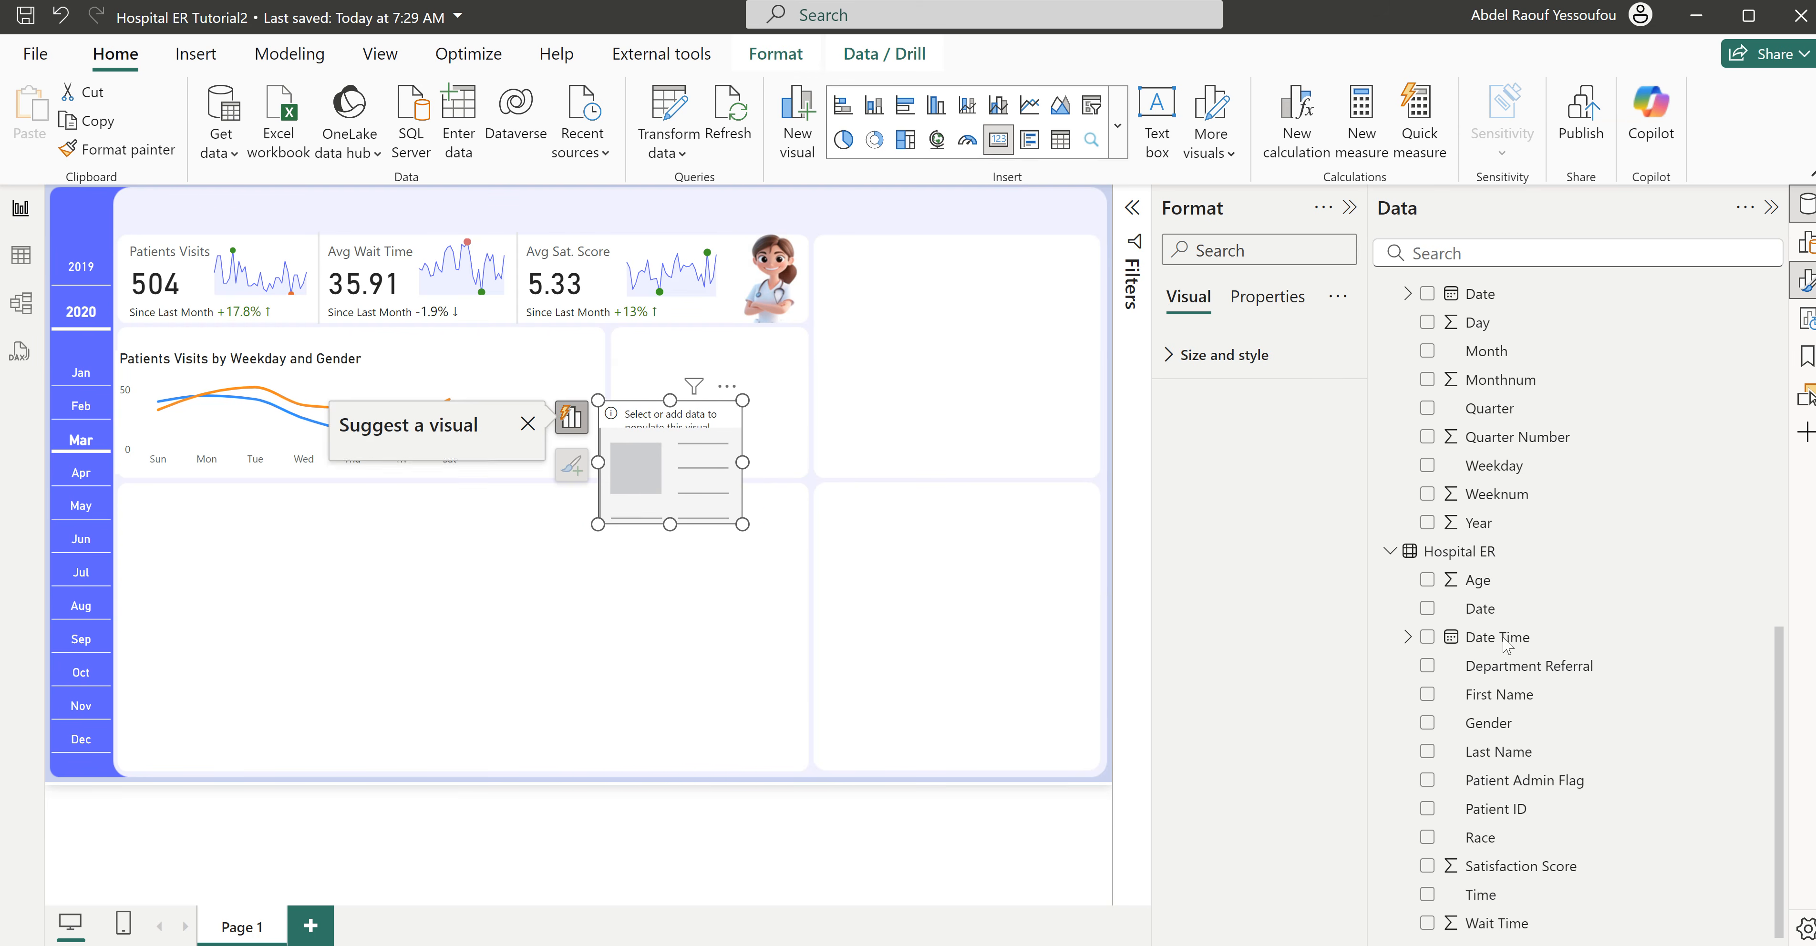
scroll(1503, 636, "up", 10)
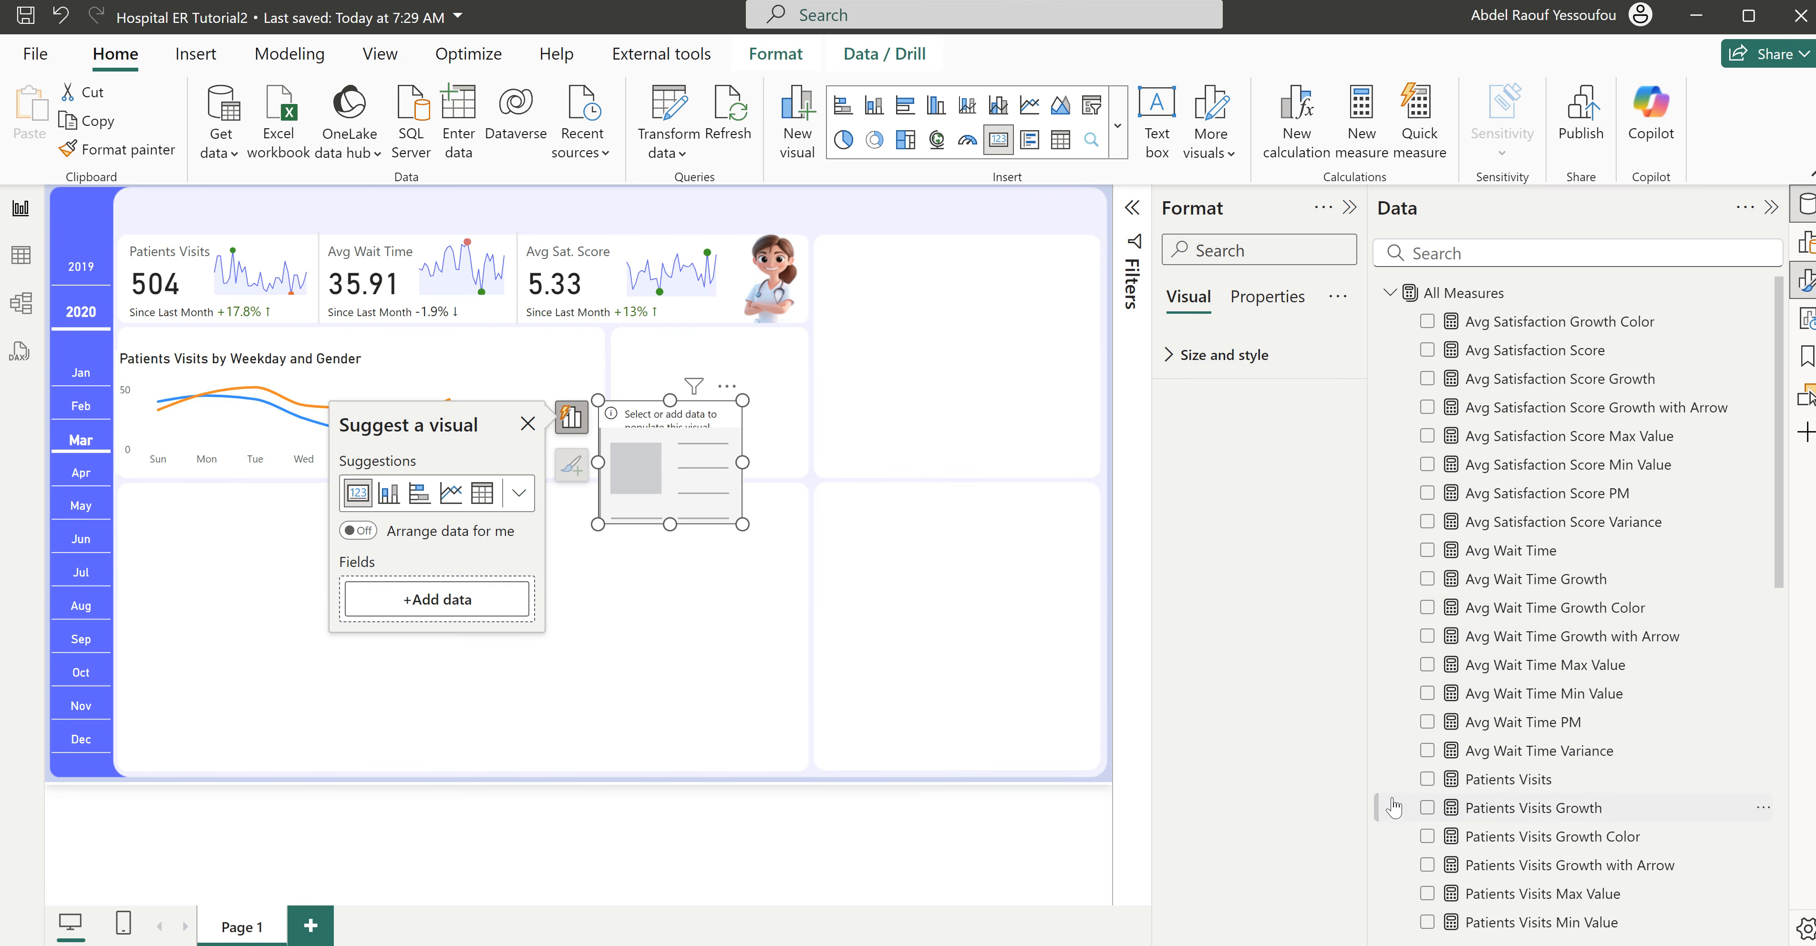
left_click(1426, 781)
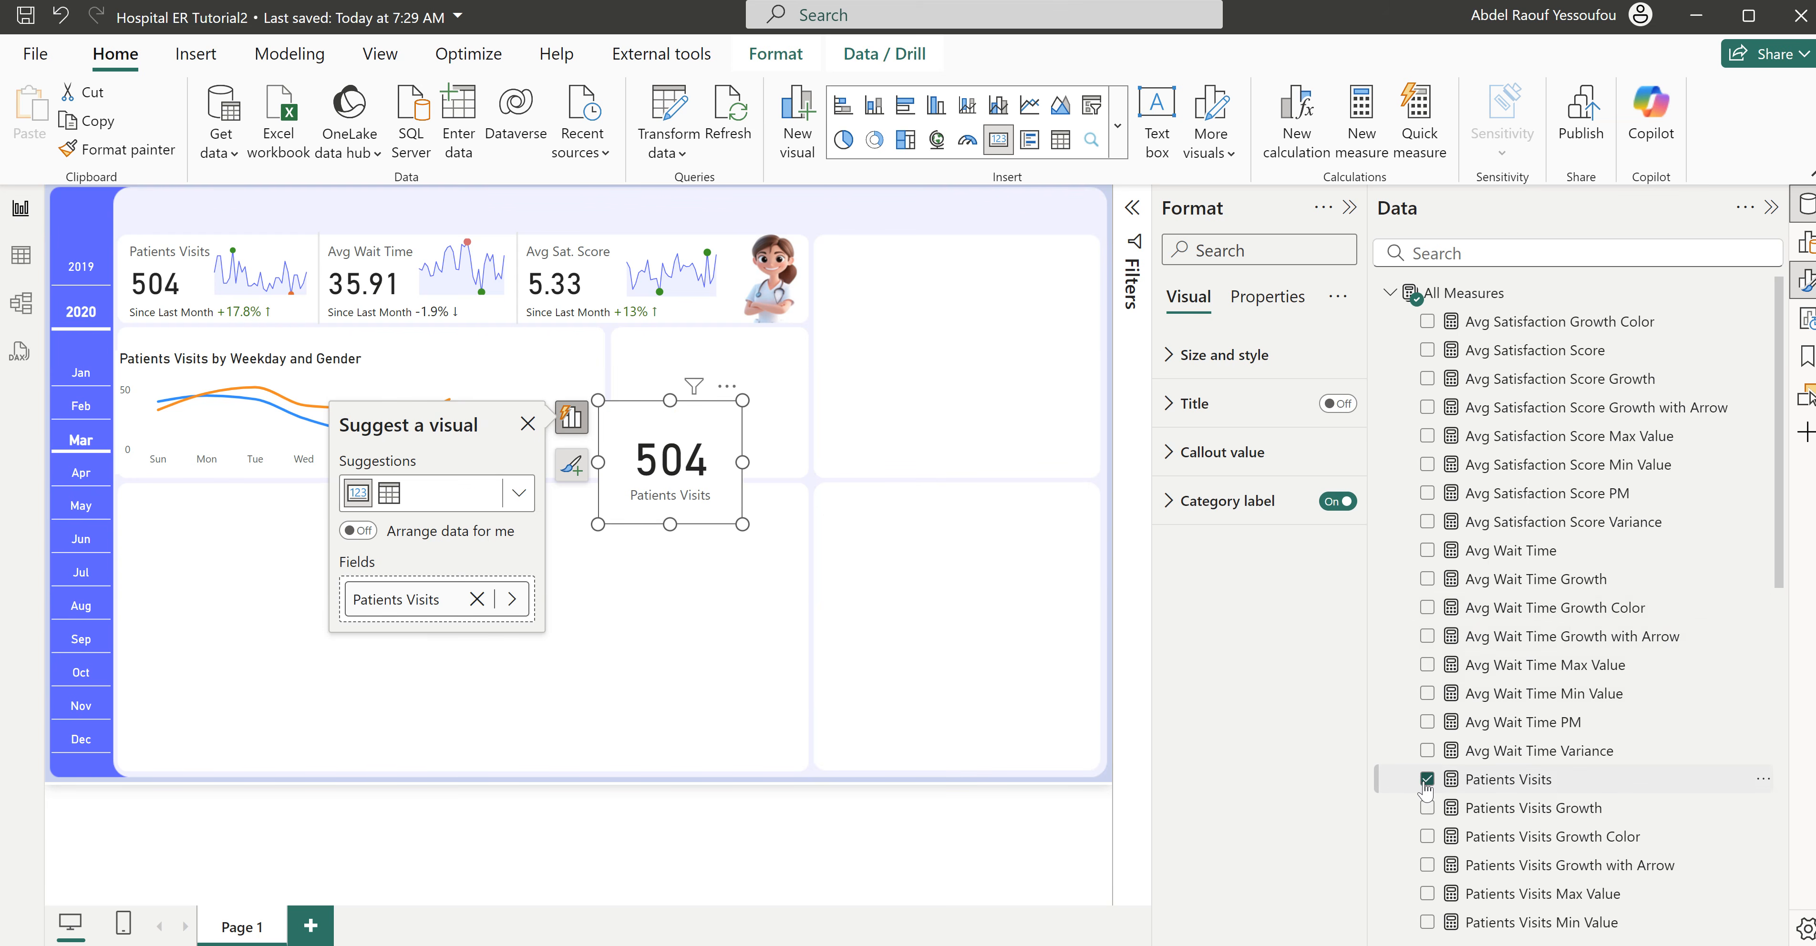
- Filter the new Patients Visits card to Gender M using basic filtering
left_click(1133, 212)
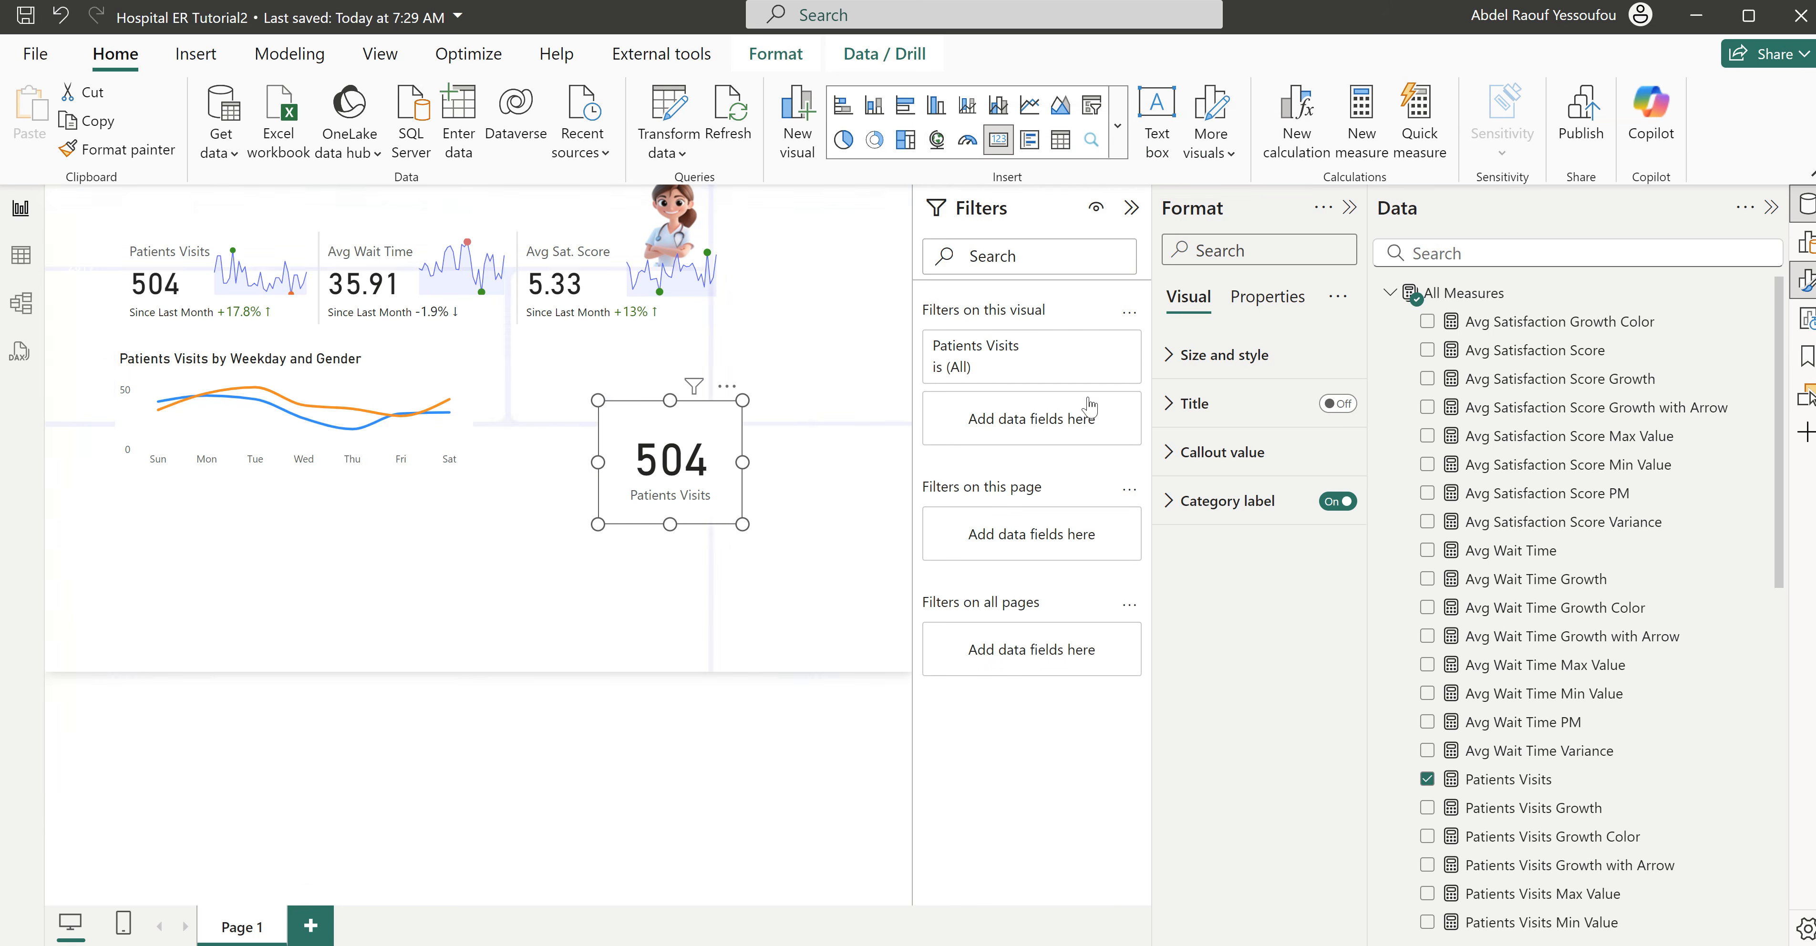
scroll(1700, 700, "down", 10)
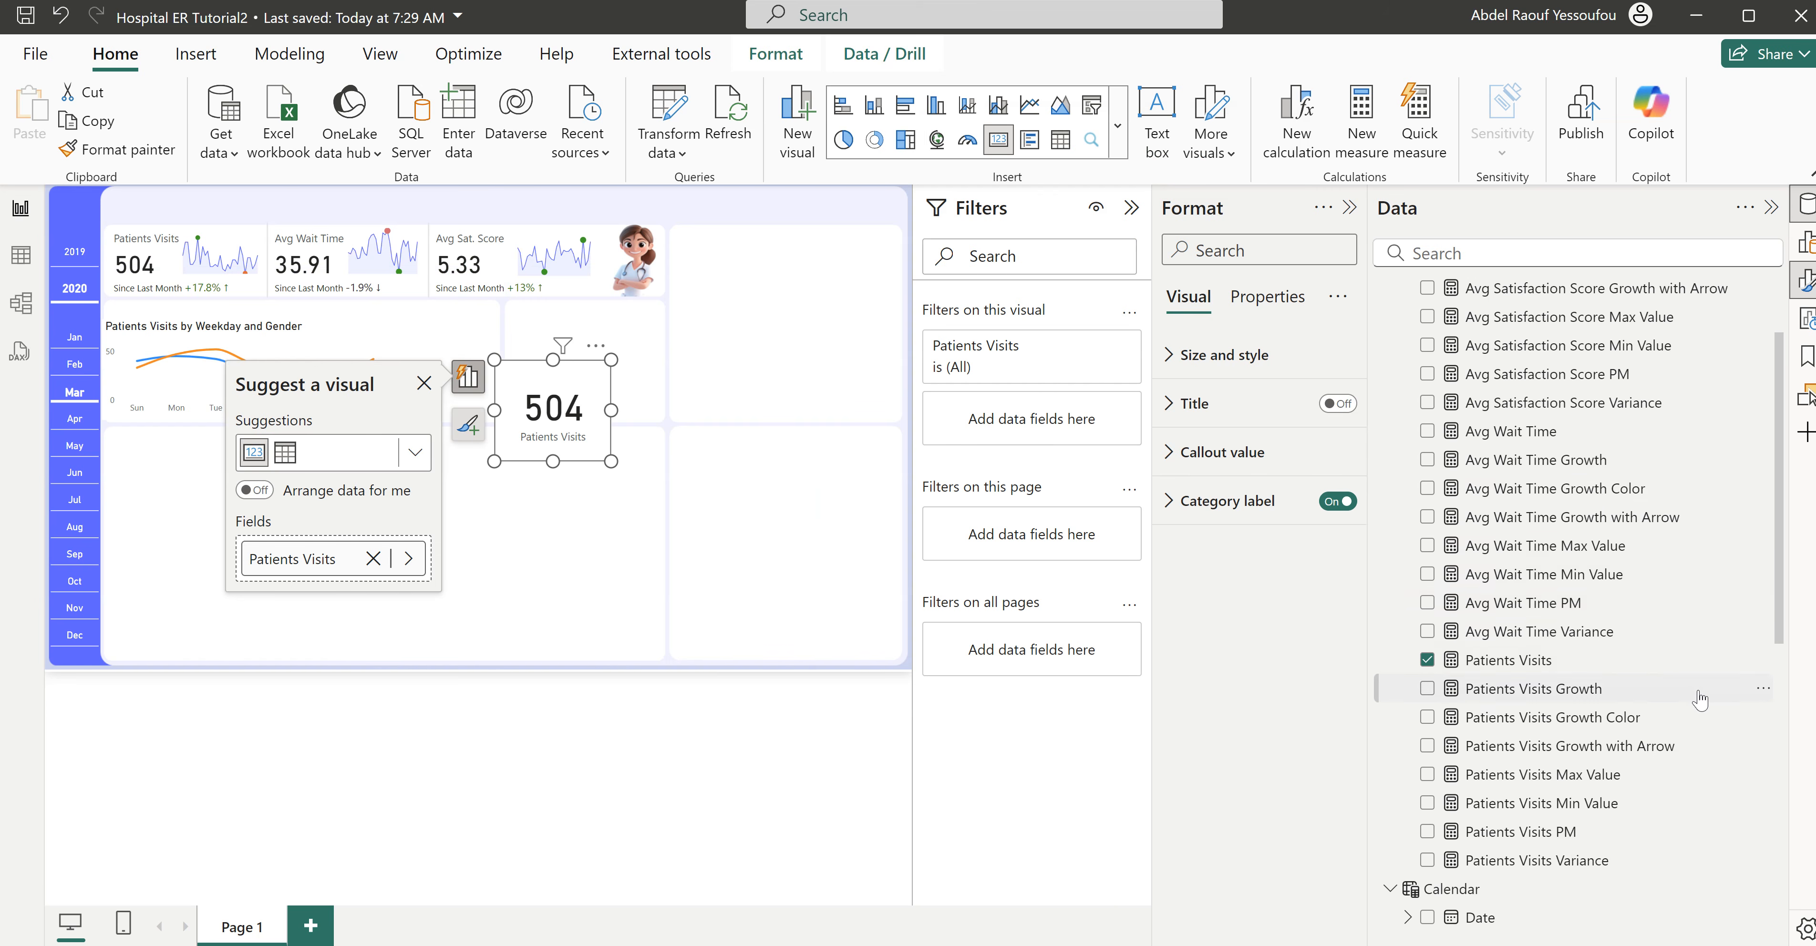
scroll(1700, 701, "up", 3)
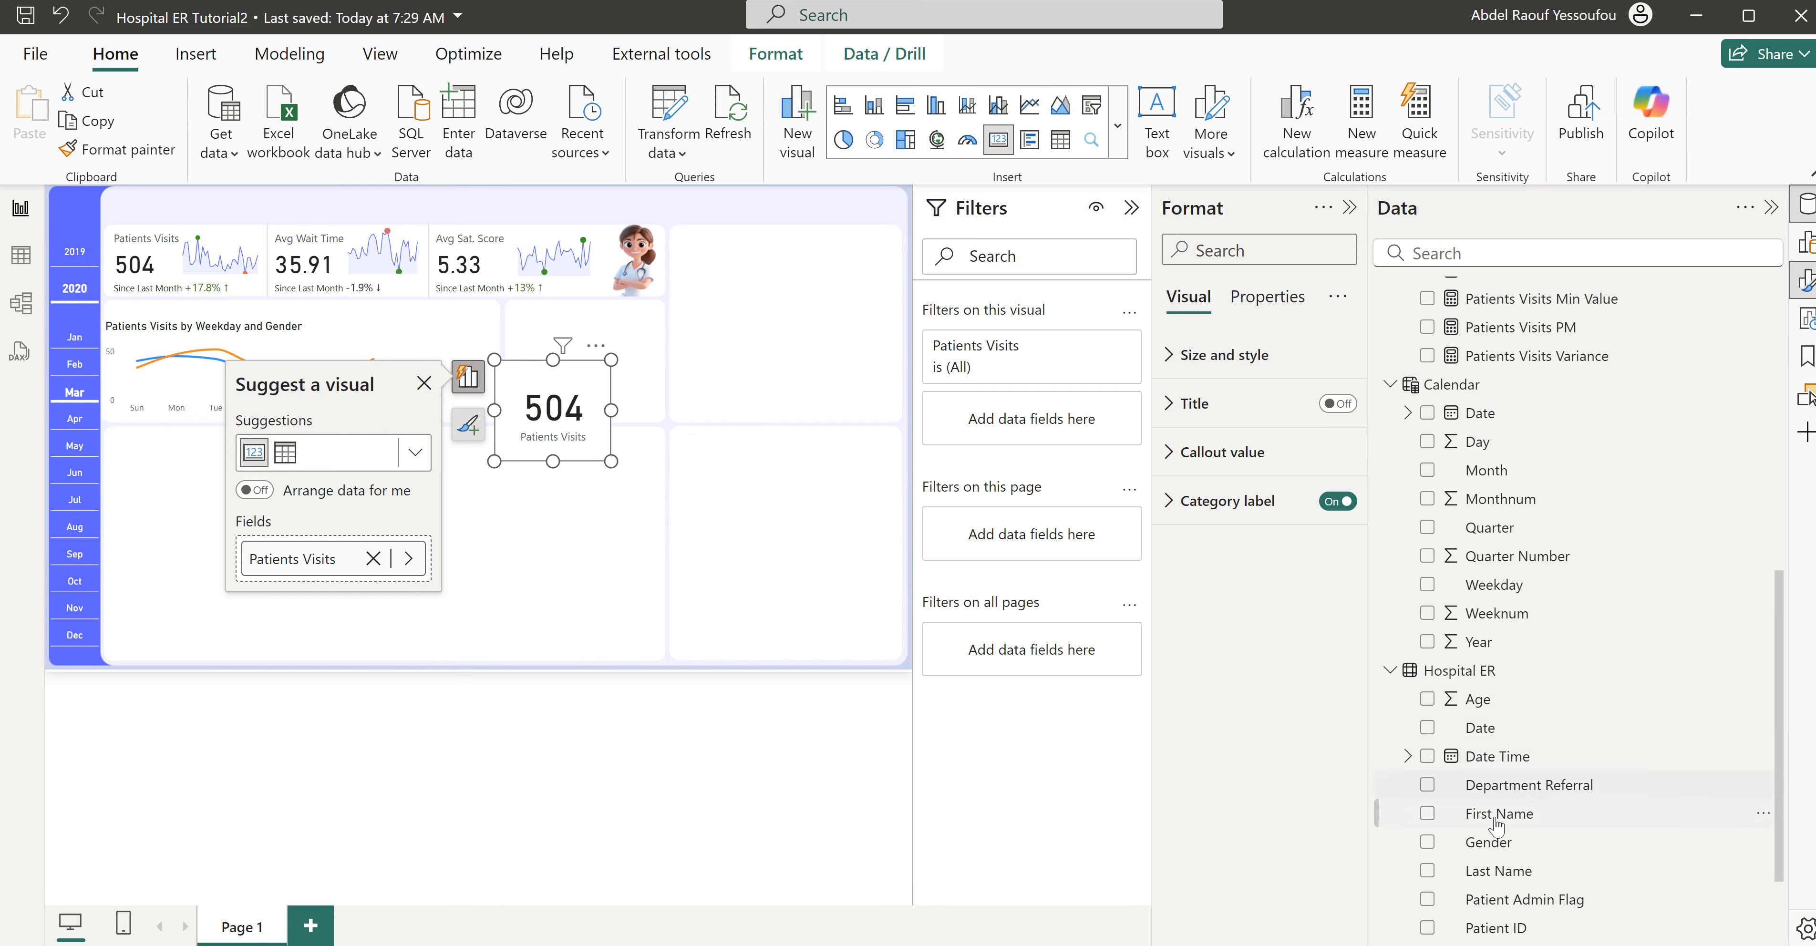
left_click_drag(1490, 843, 1033, 422)
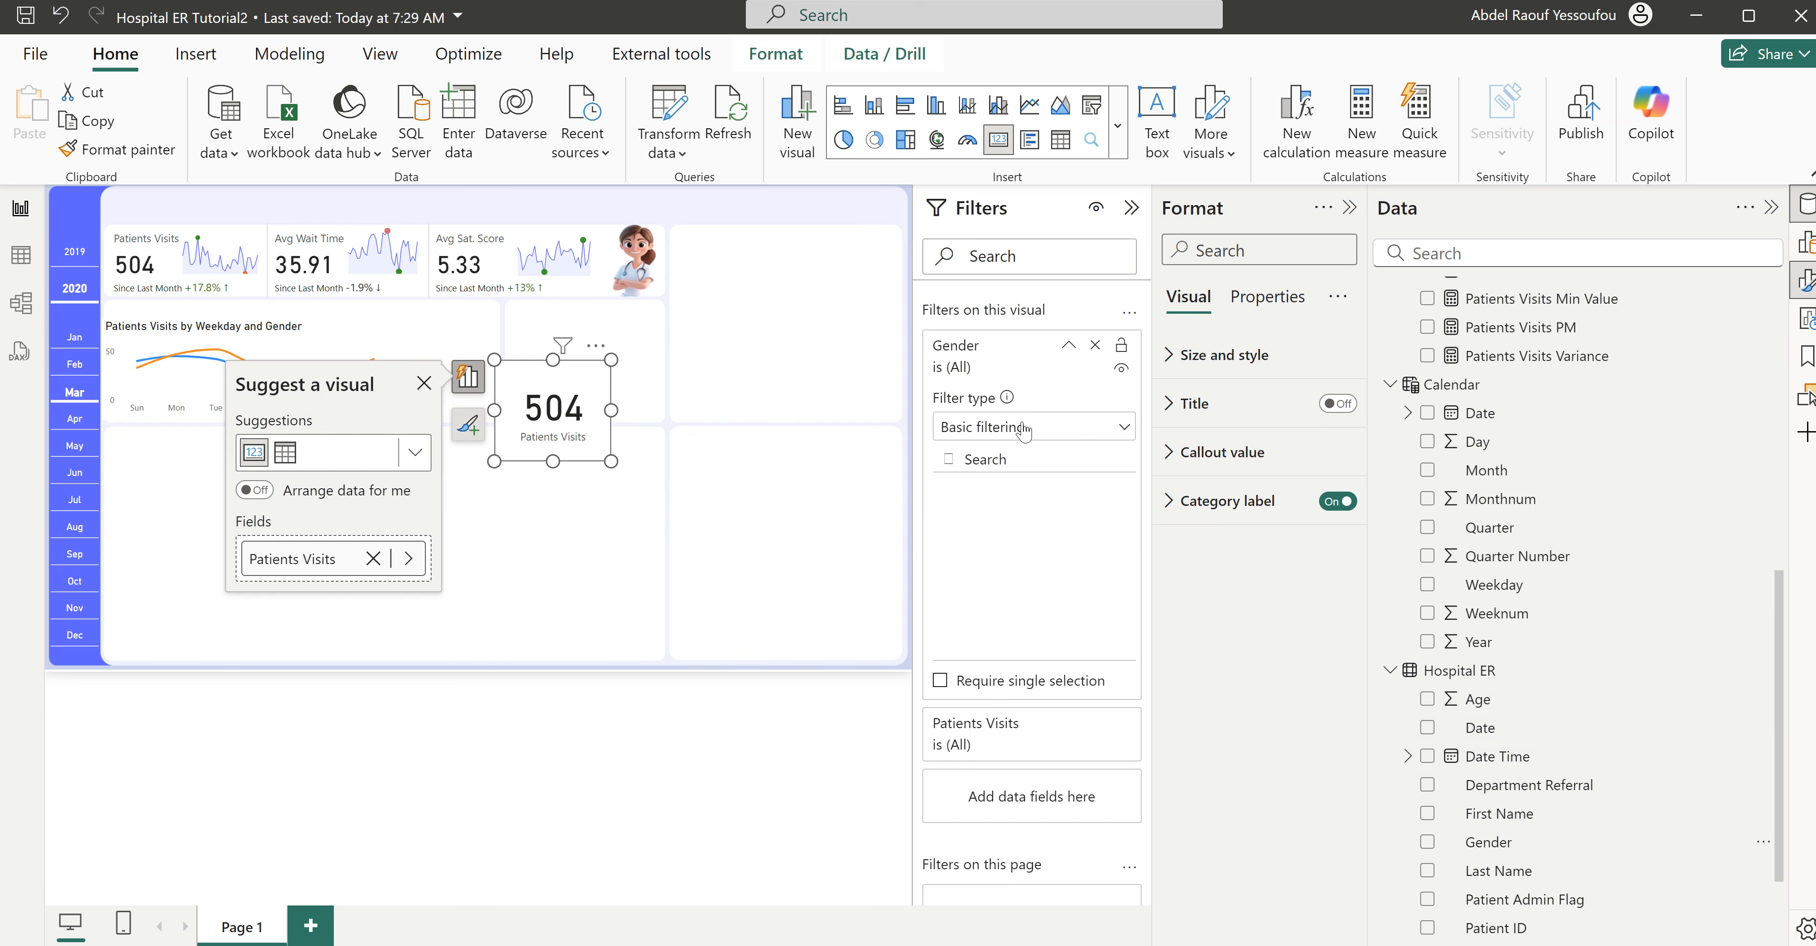
left_click(949, 546)
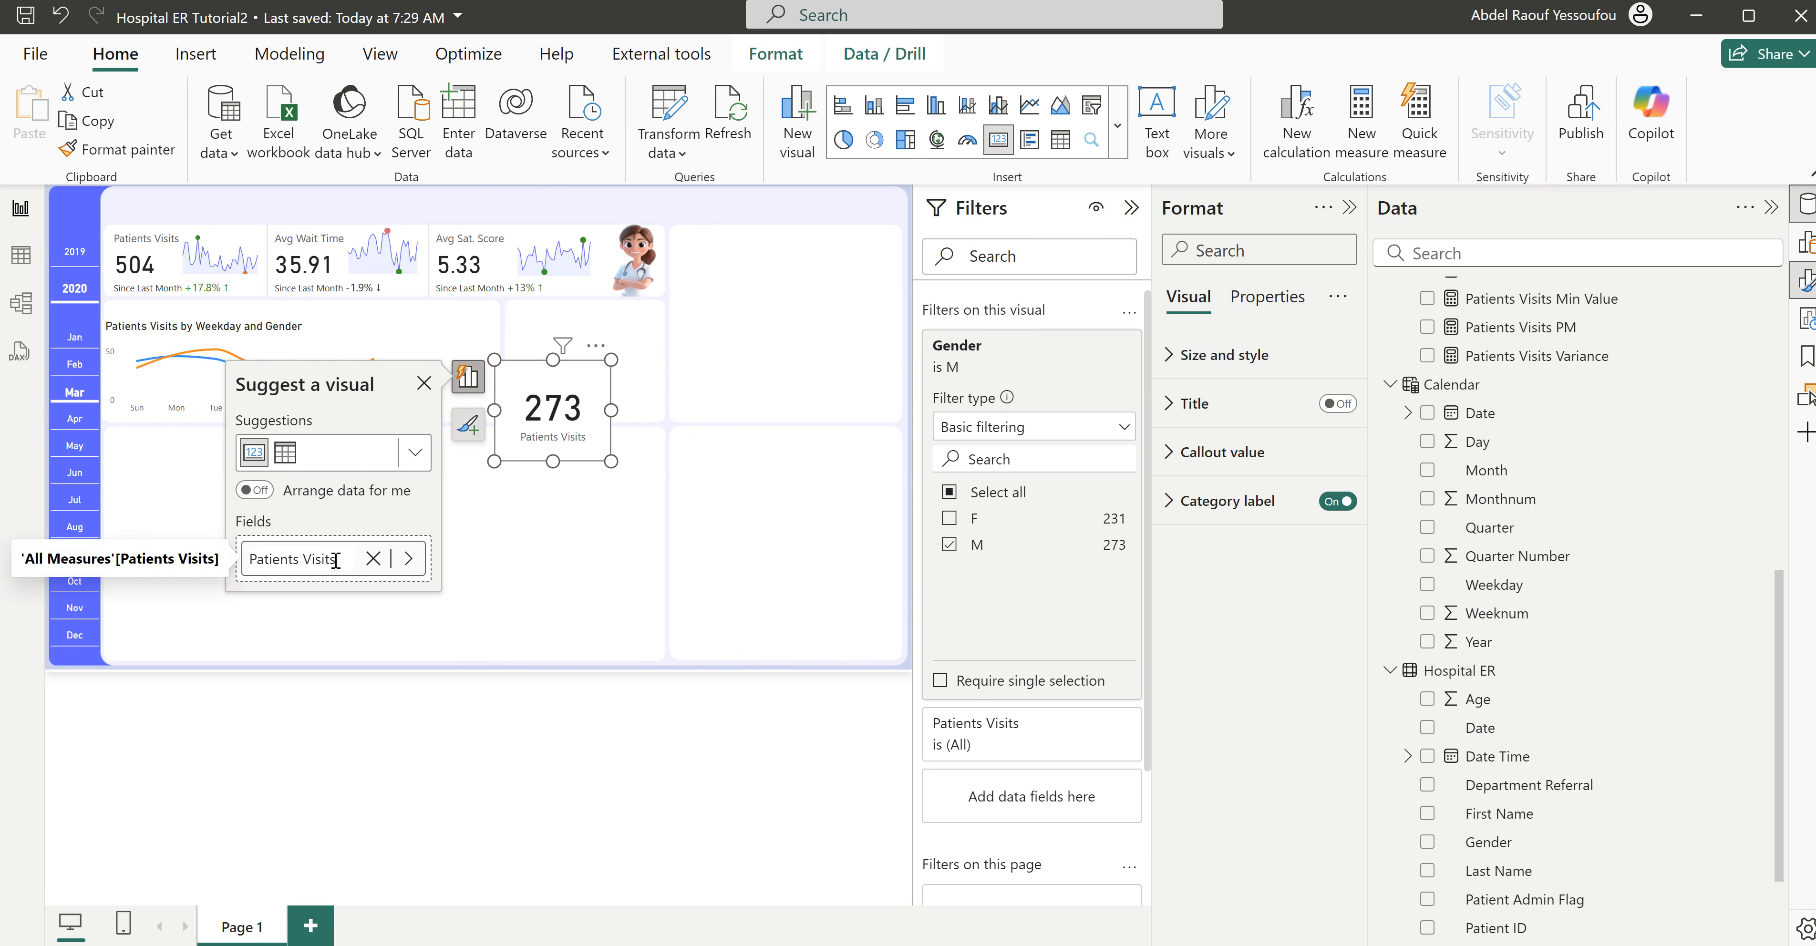
- Rename the card's field as Male and fit the card into the empty space beside the weekday and gender chart
type("M")
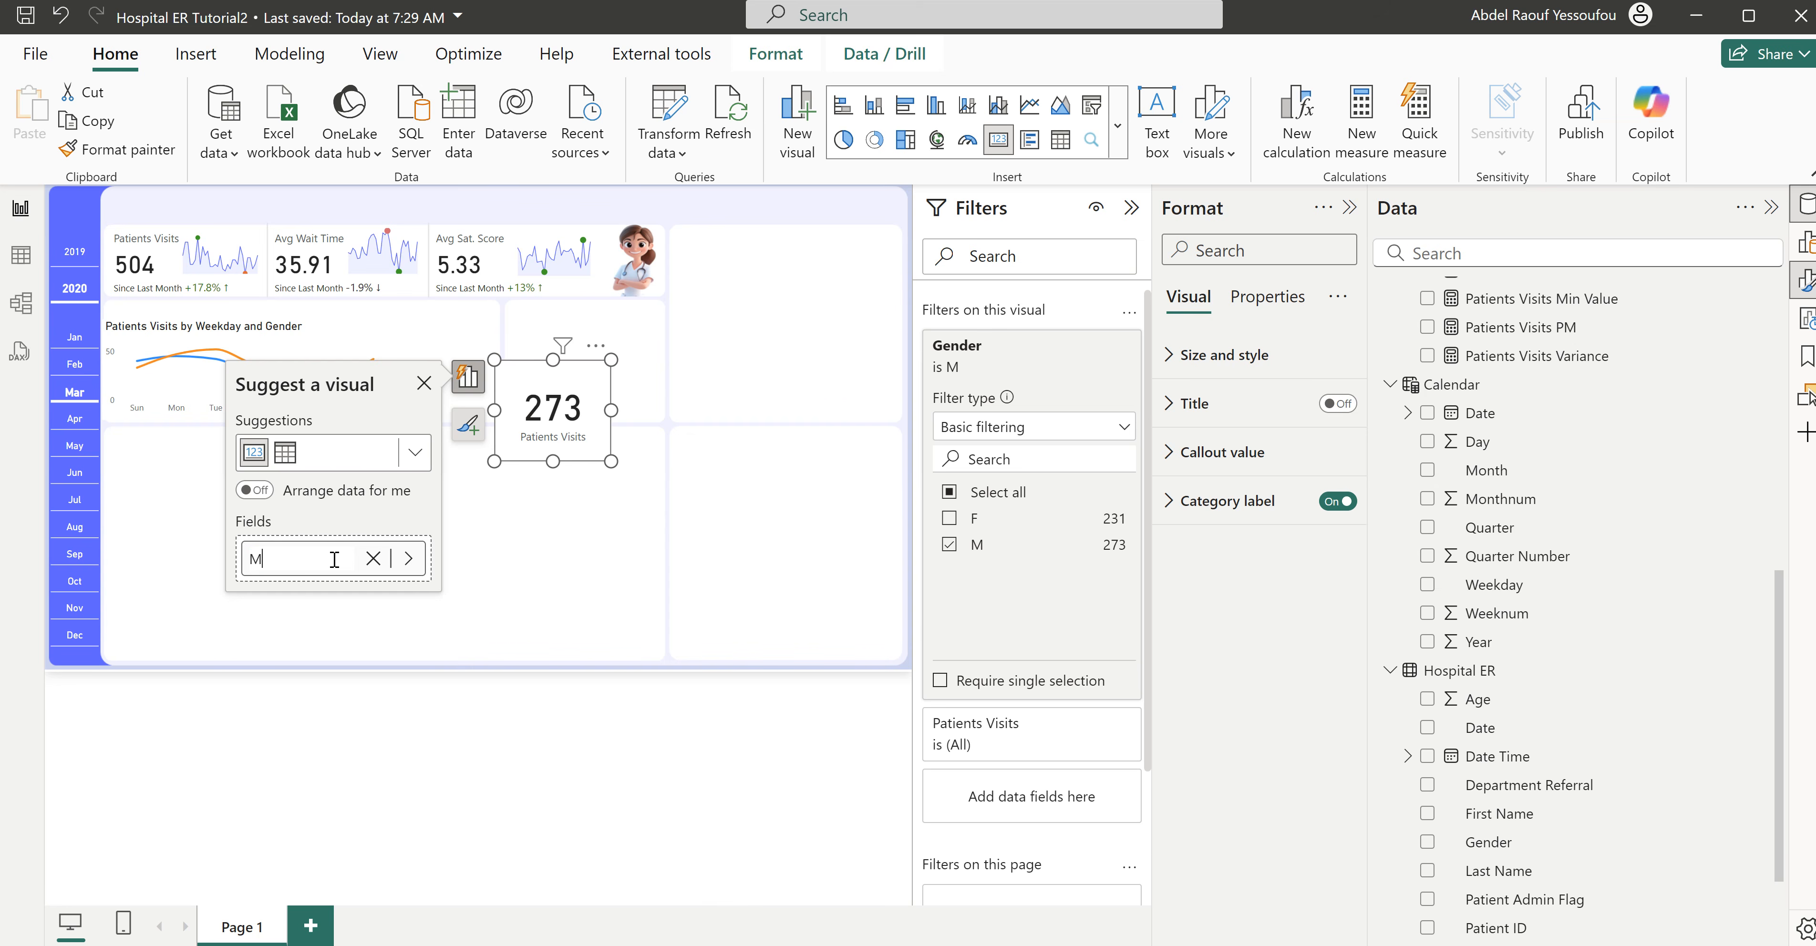
type("ale")
key("Return")
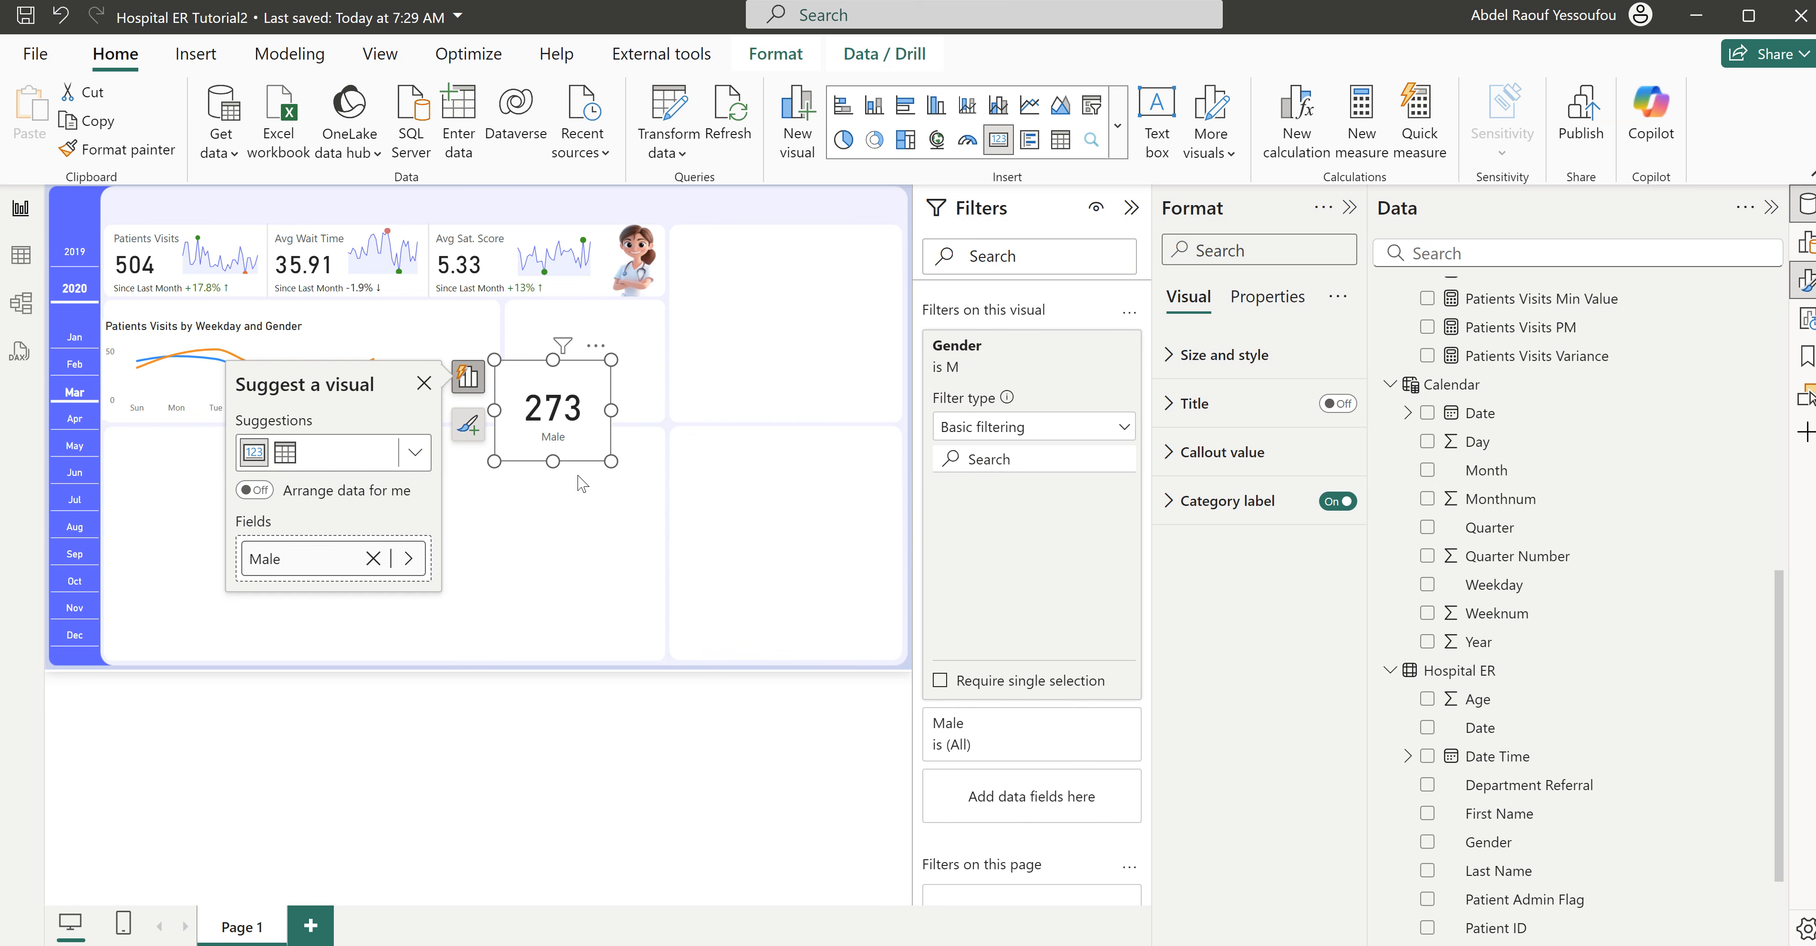
left_click_drag(564, 400, 491, 346)
left_click_drag(530, 408, 504, 388)
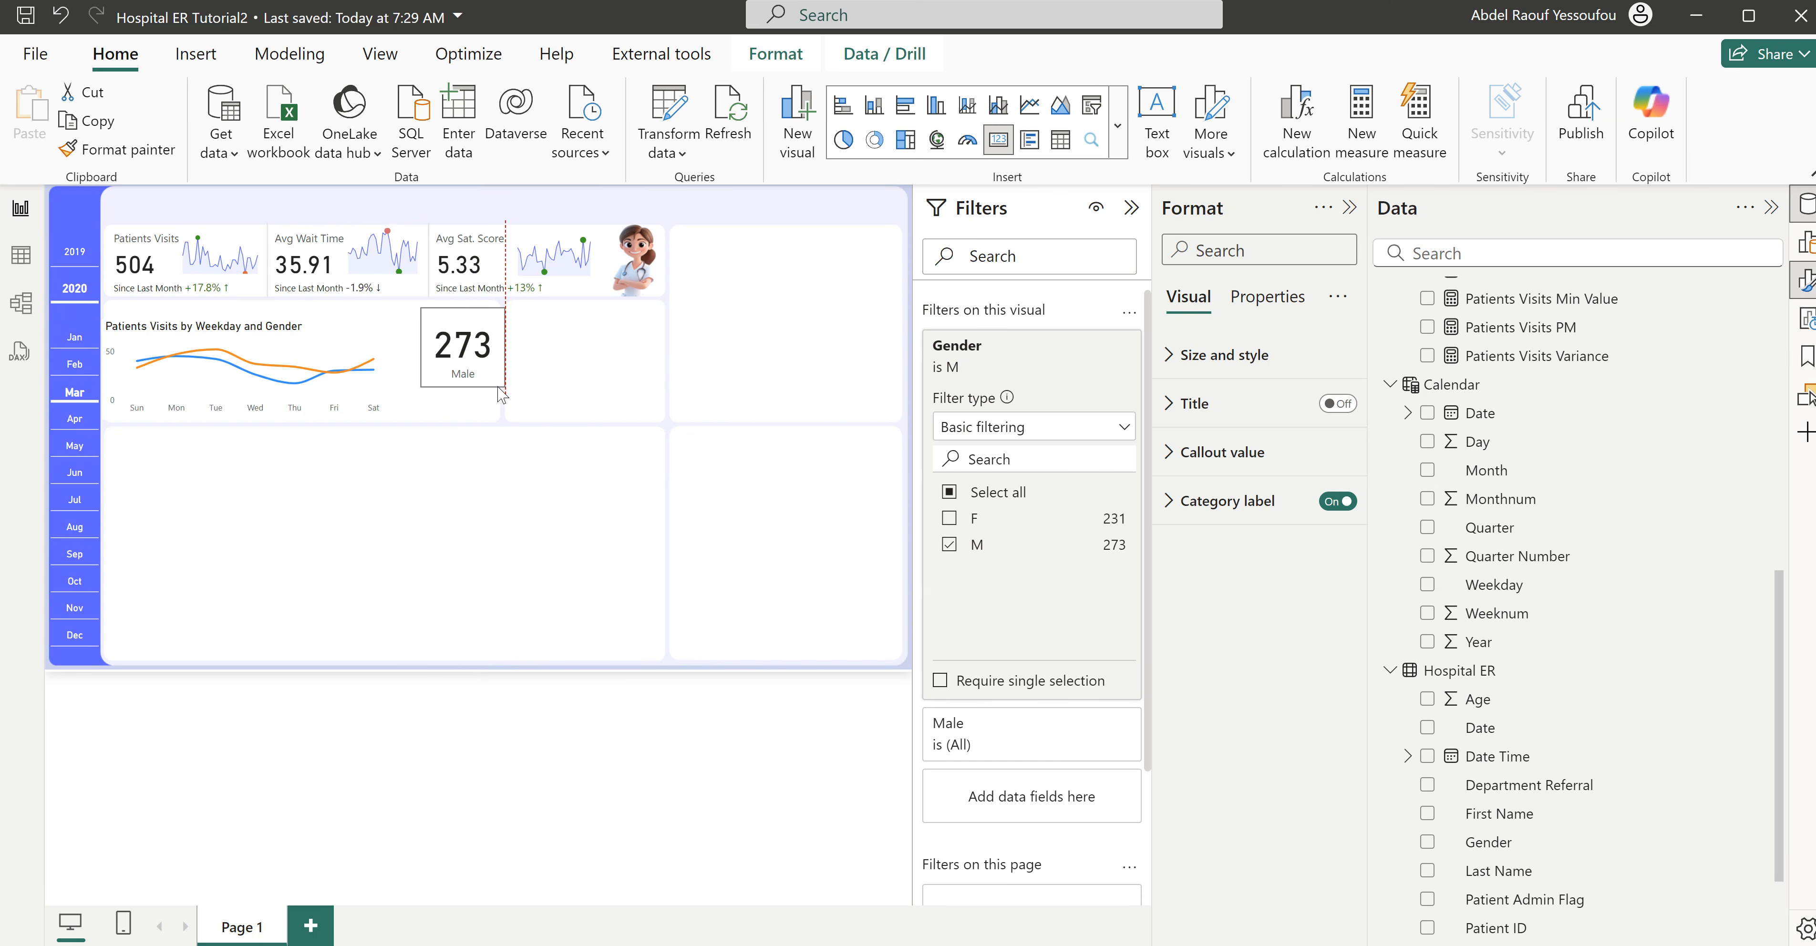
- Set the Male card's callout value font size to 25 and turn off its background
left_click(1220, 458)
double_click(1321, 536)
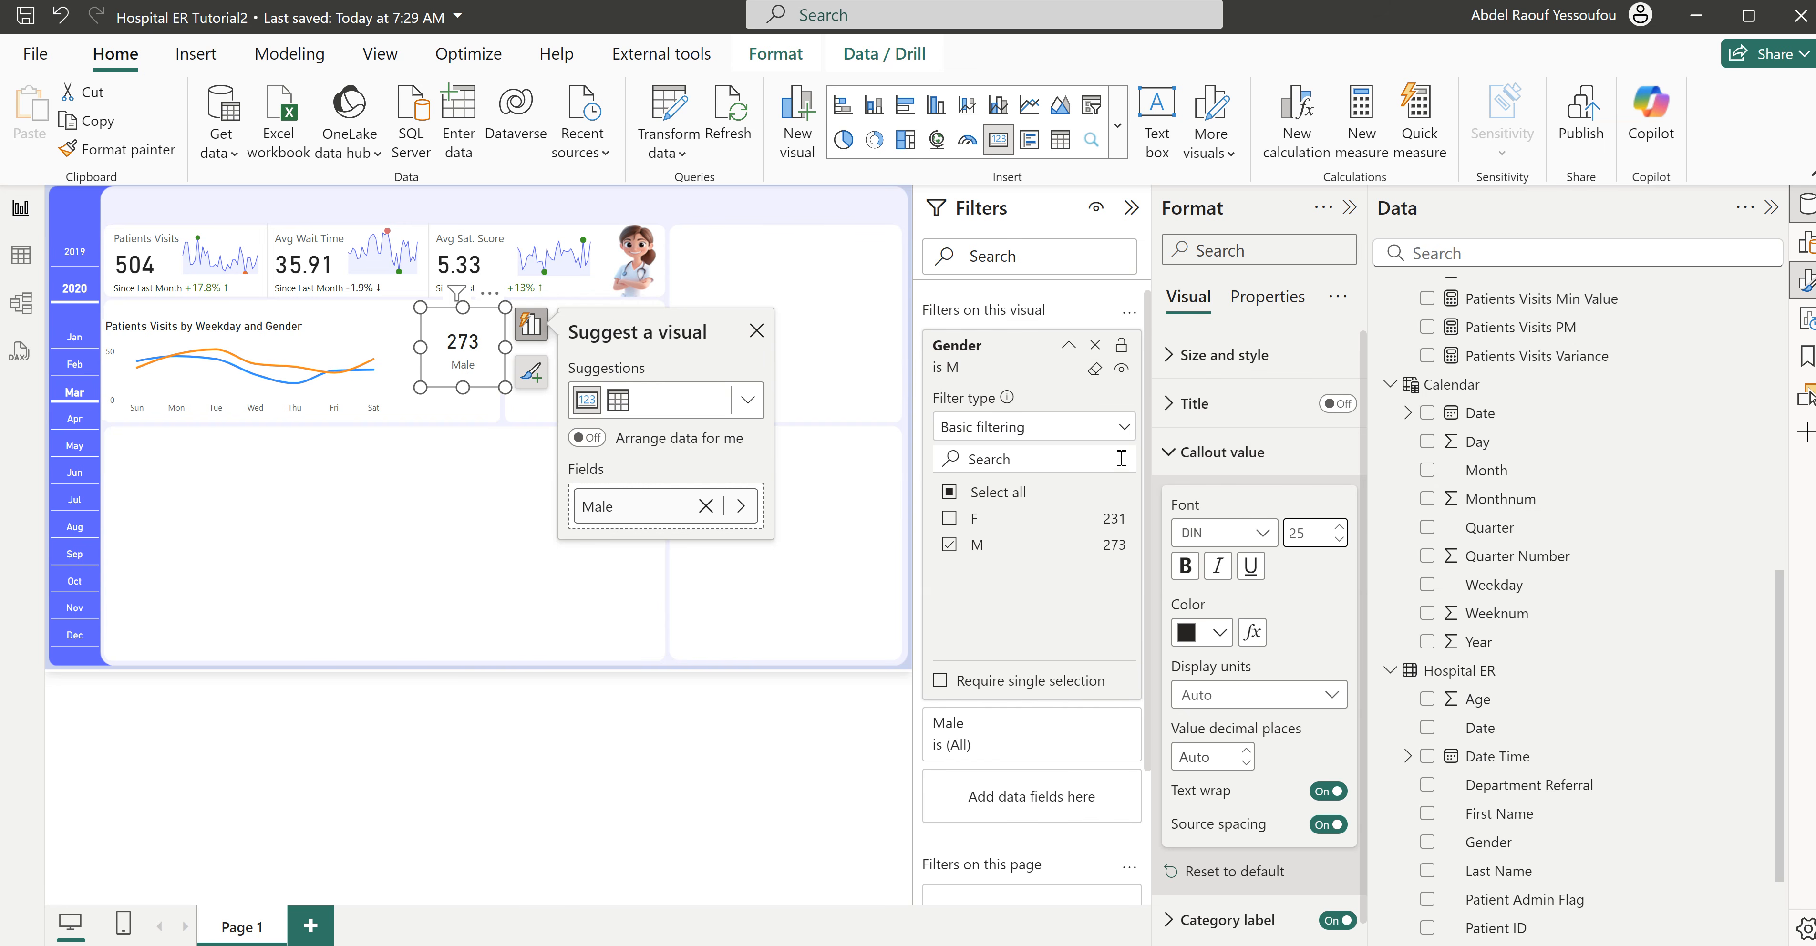
left_click(1226, 360)
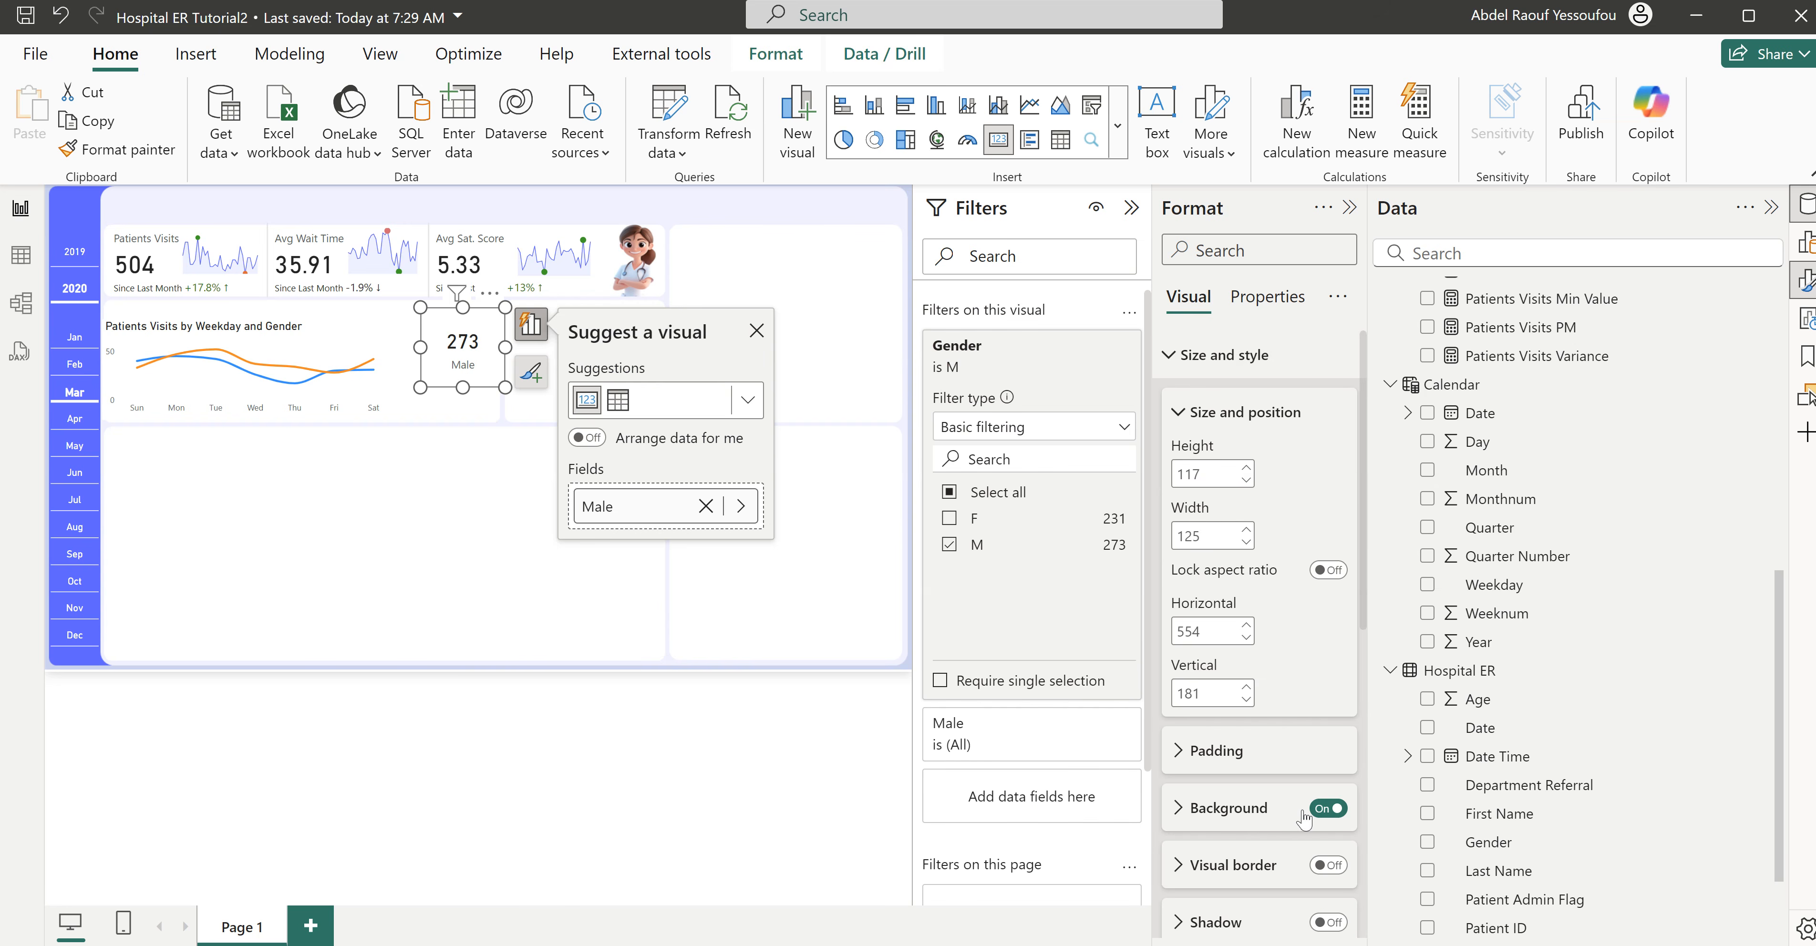
left_click(1327, 810)
left_click(1222, 360)
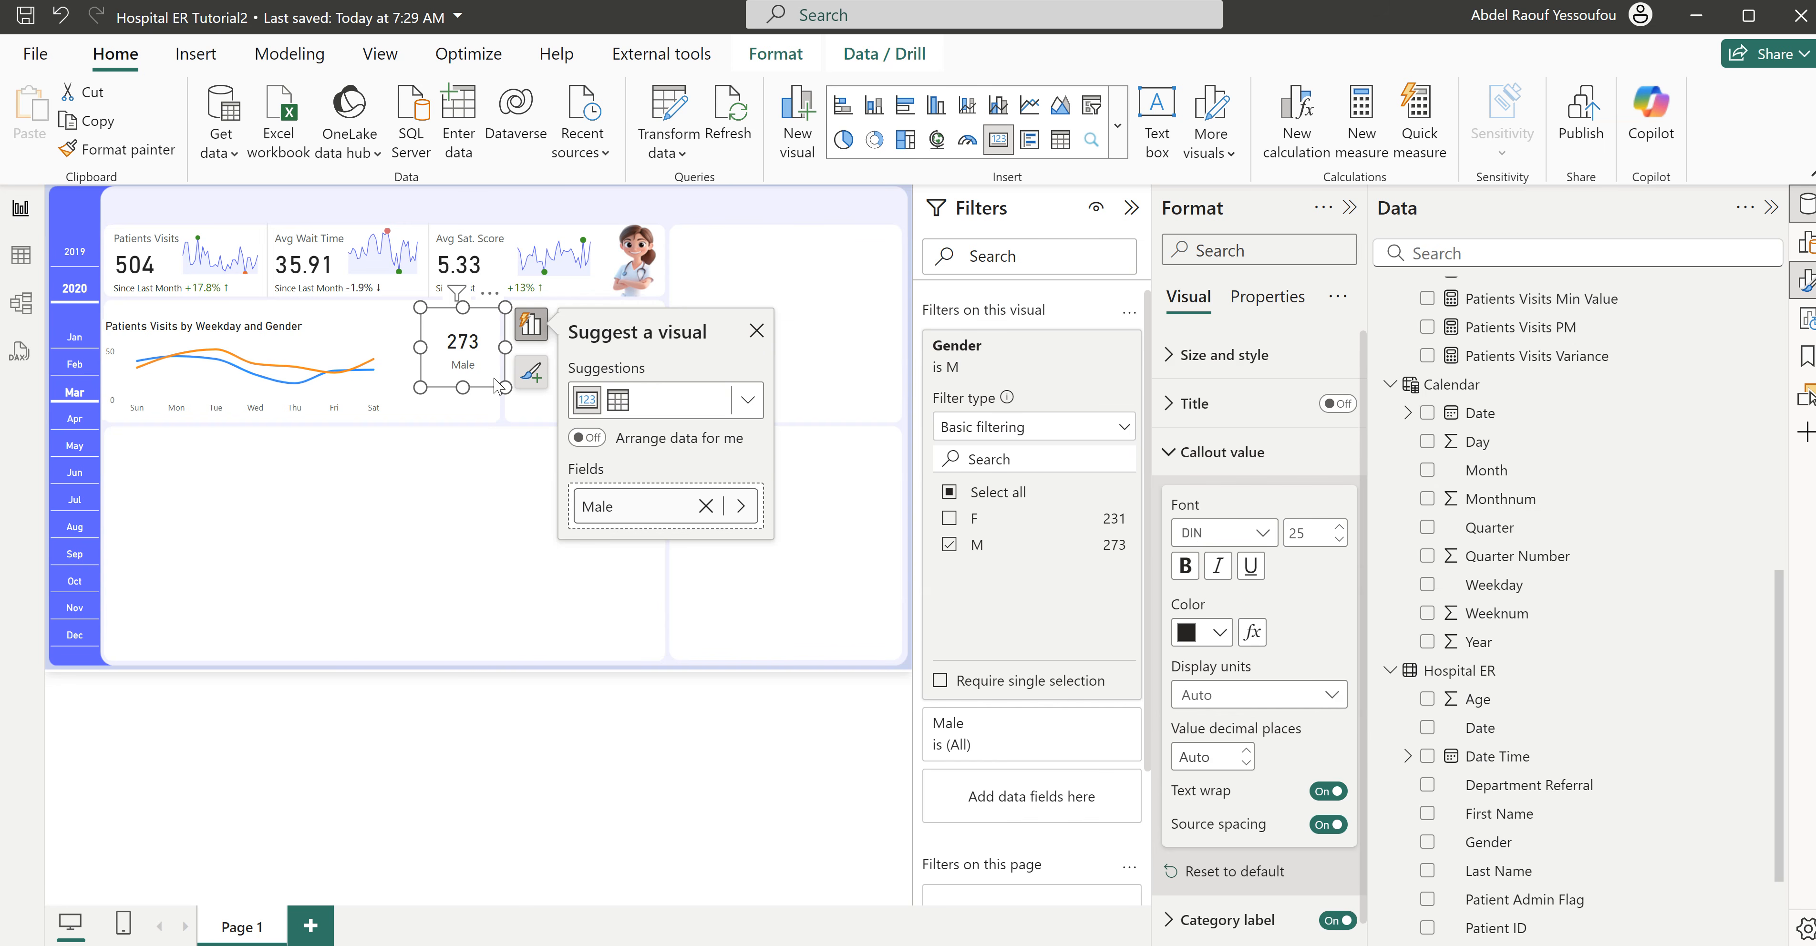
- Shrink the Male card to about 102 wide by 91 high and place a duplicate directly below it
left_click_drag(502, 384, 472, 345)
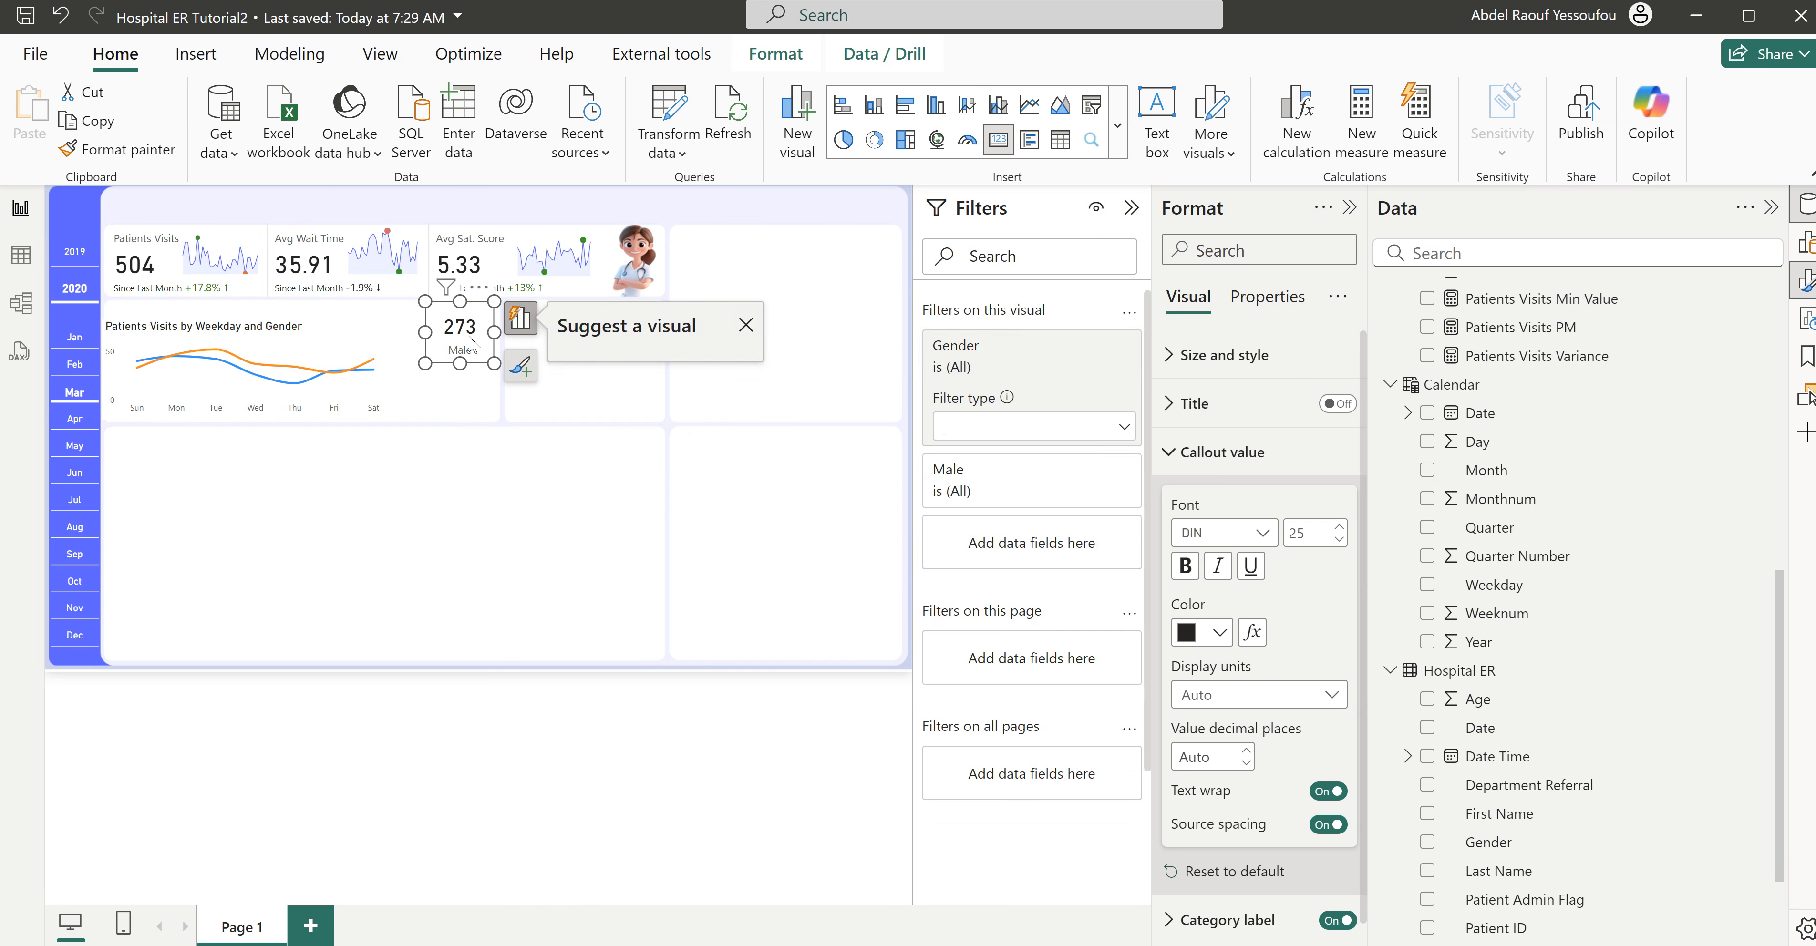
left_click(476, 405)
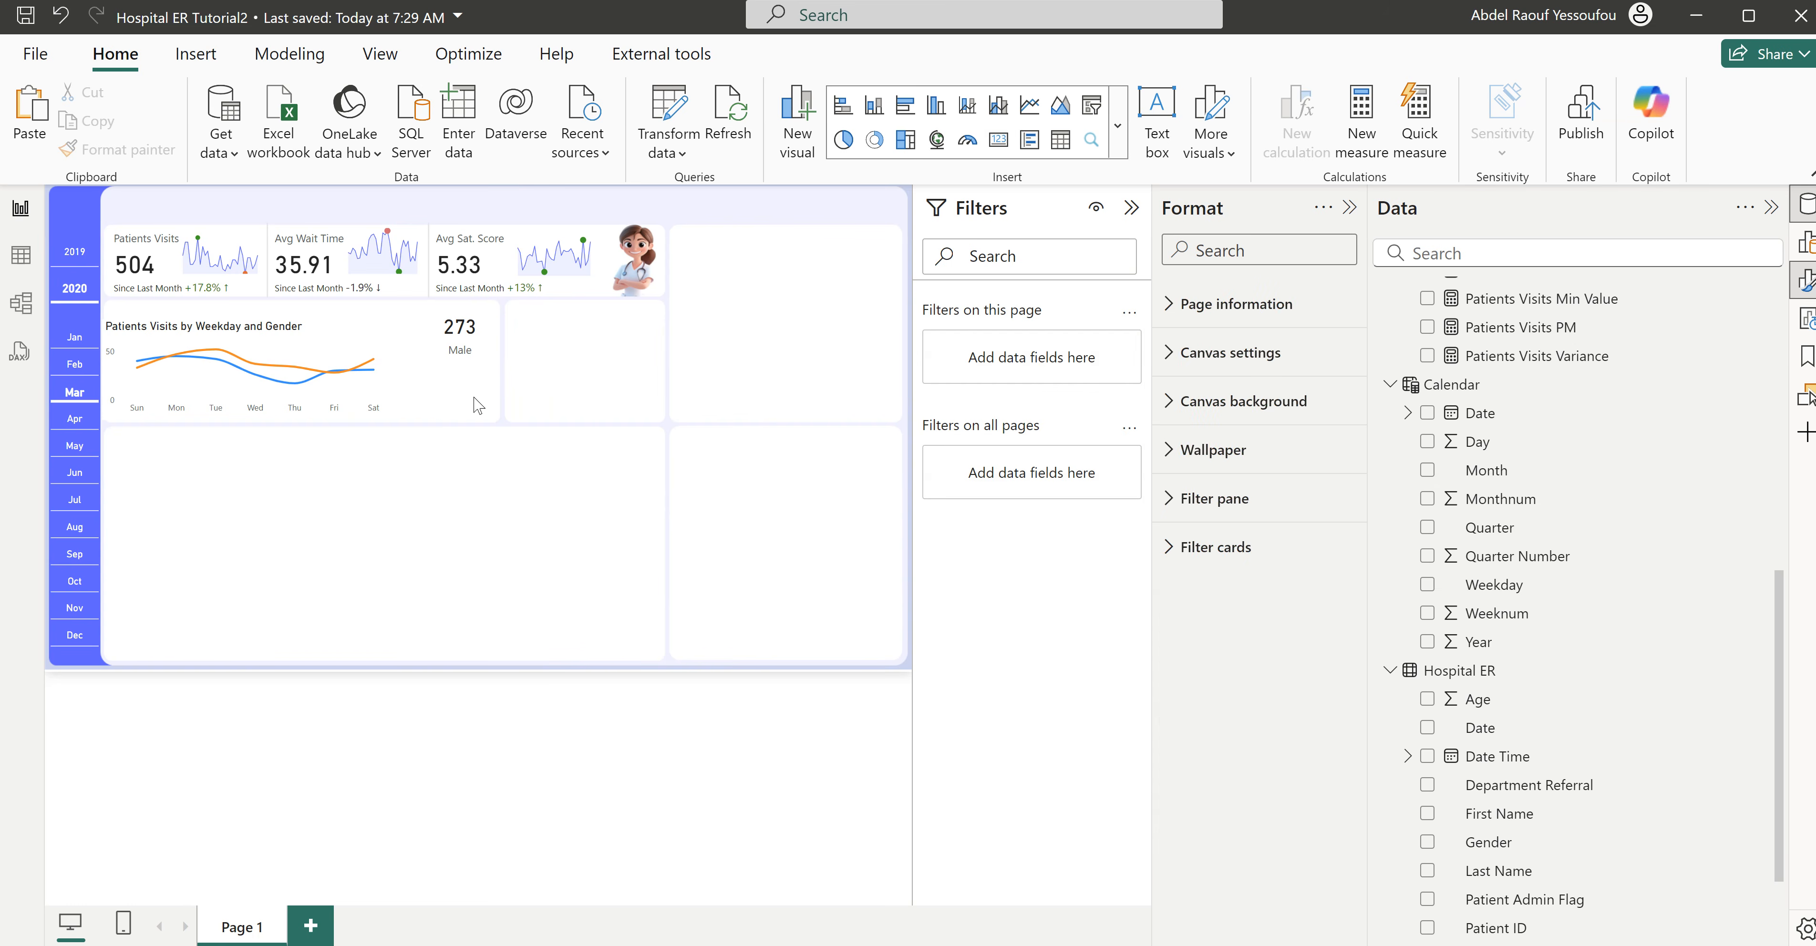
left_click(468, 351)
key("ctrl+c")
key("ctrl+v")
left_click_drag(470, 352, 472, 407)
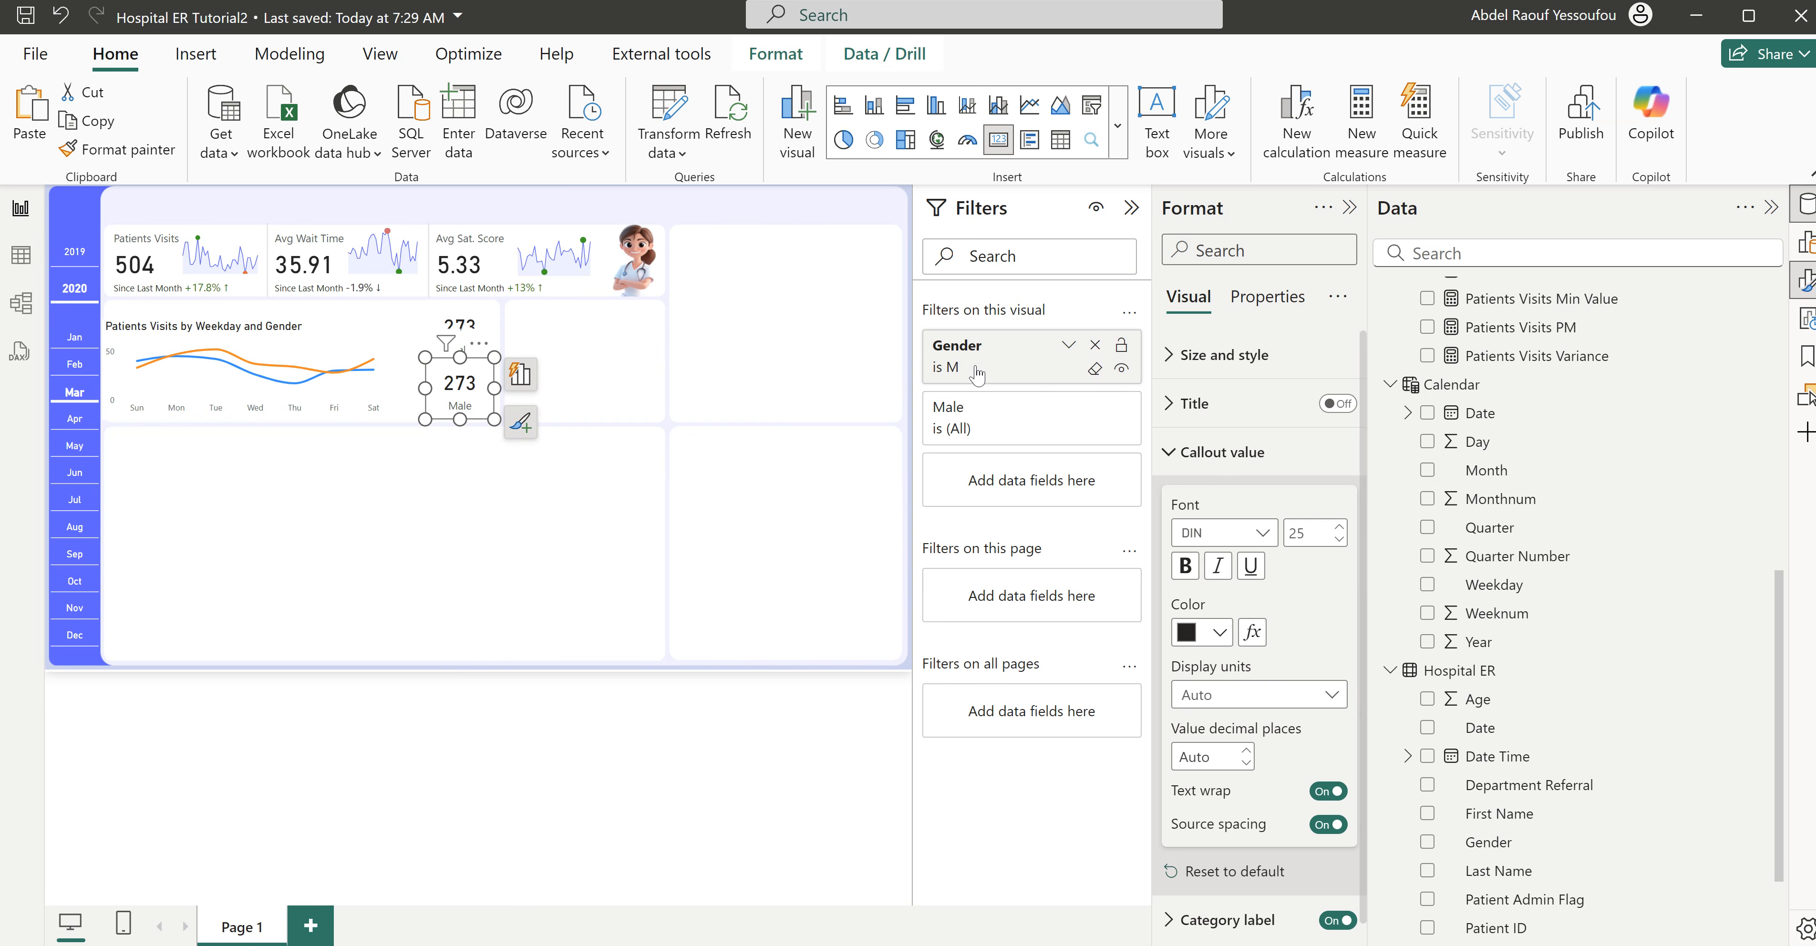
- Change the duplicated card's Gender filter to F only and deselect the card
left_click(1008, 359)
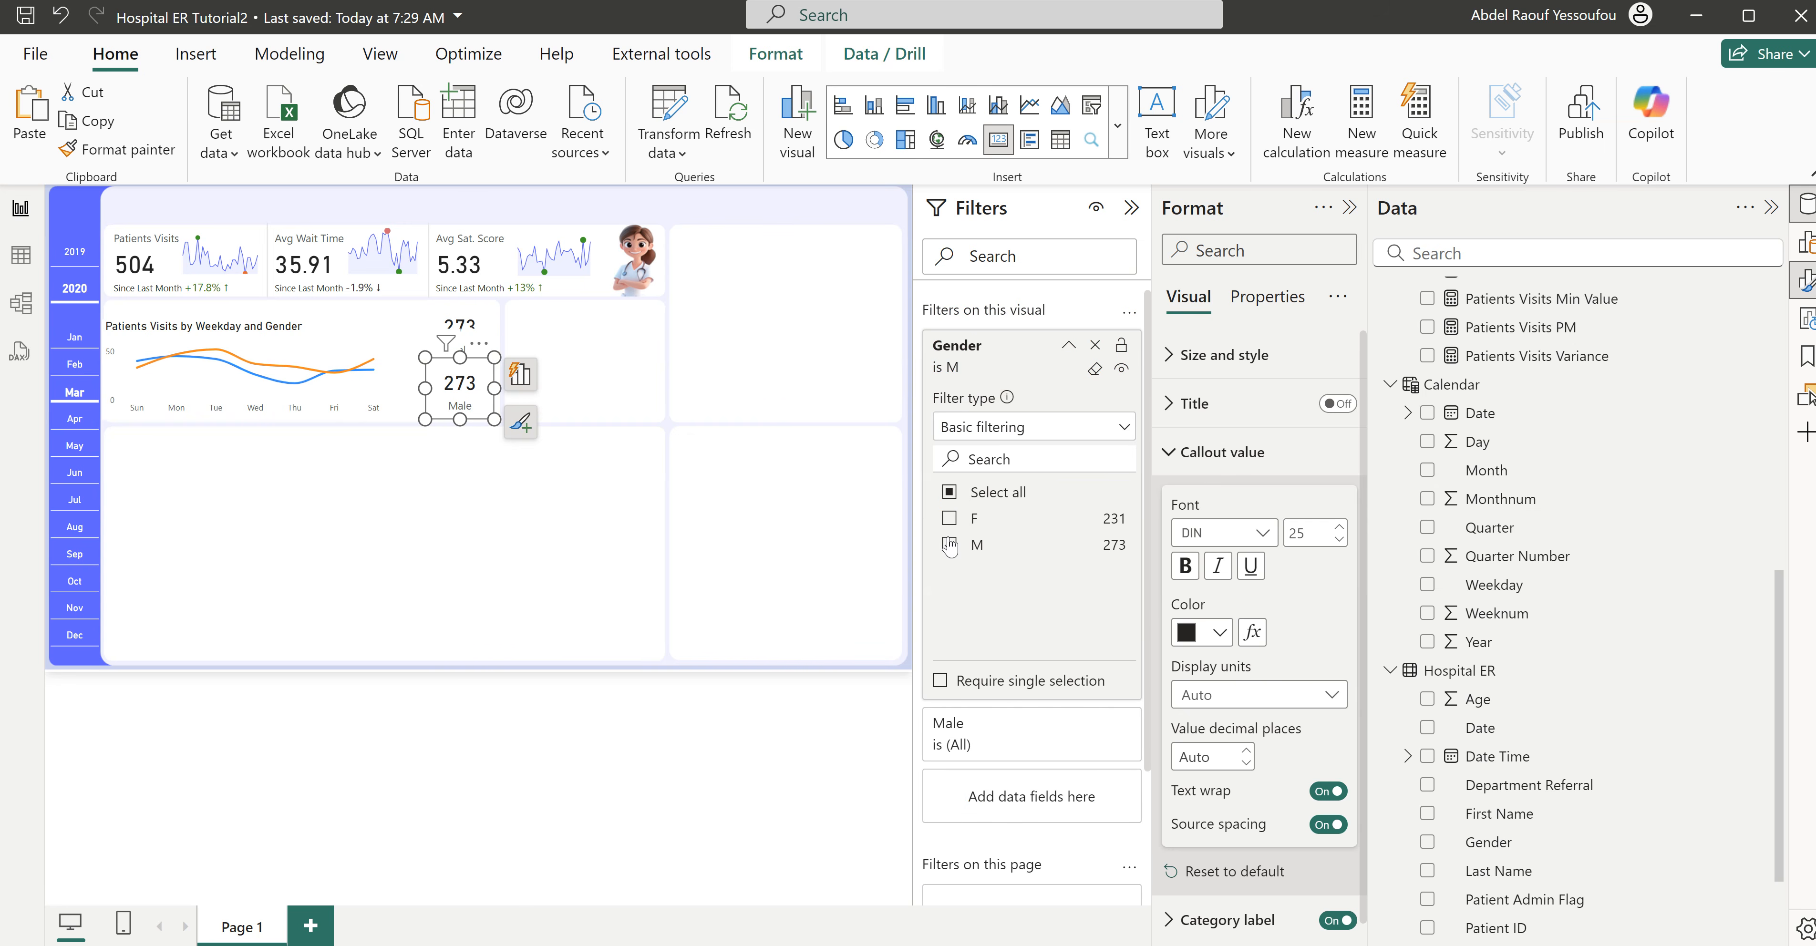
left_click(950, 544)
left_click(950, 518)
left_click(597, 418)
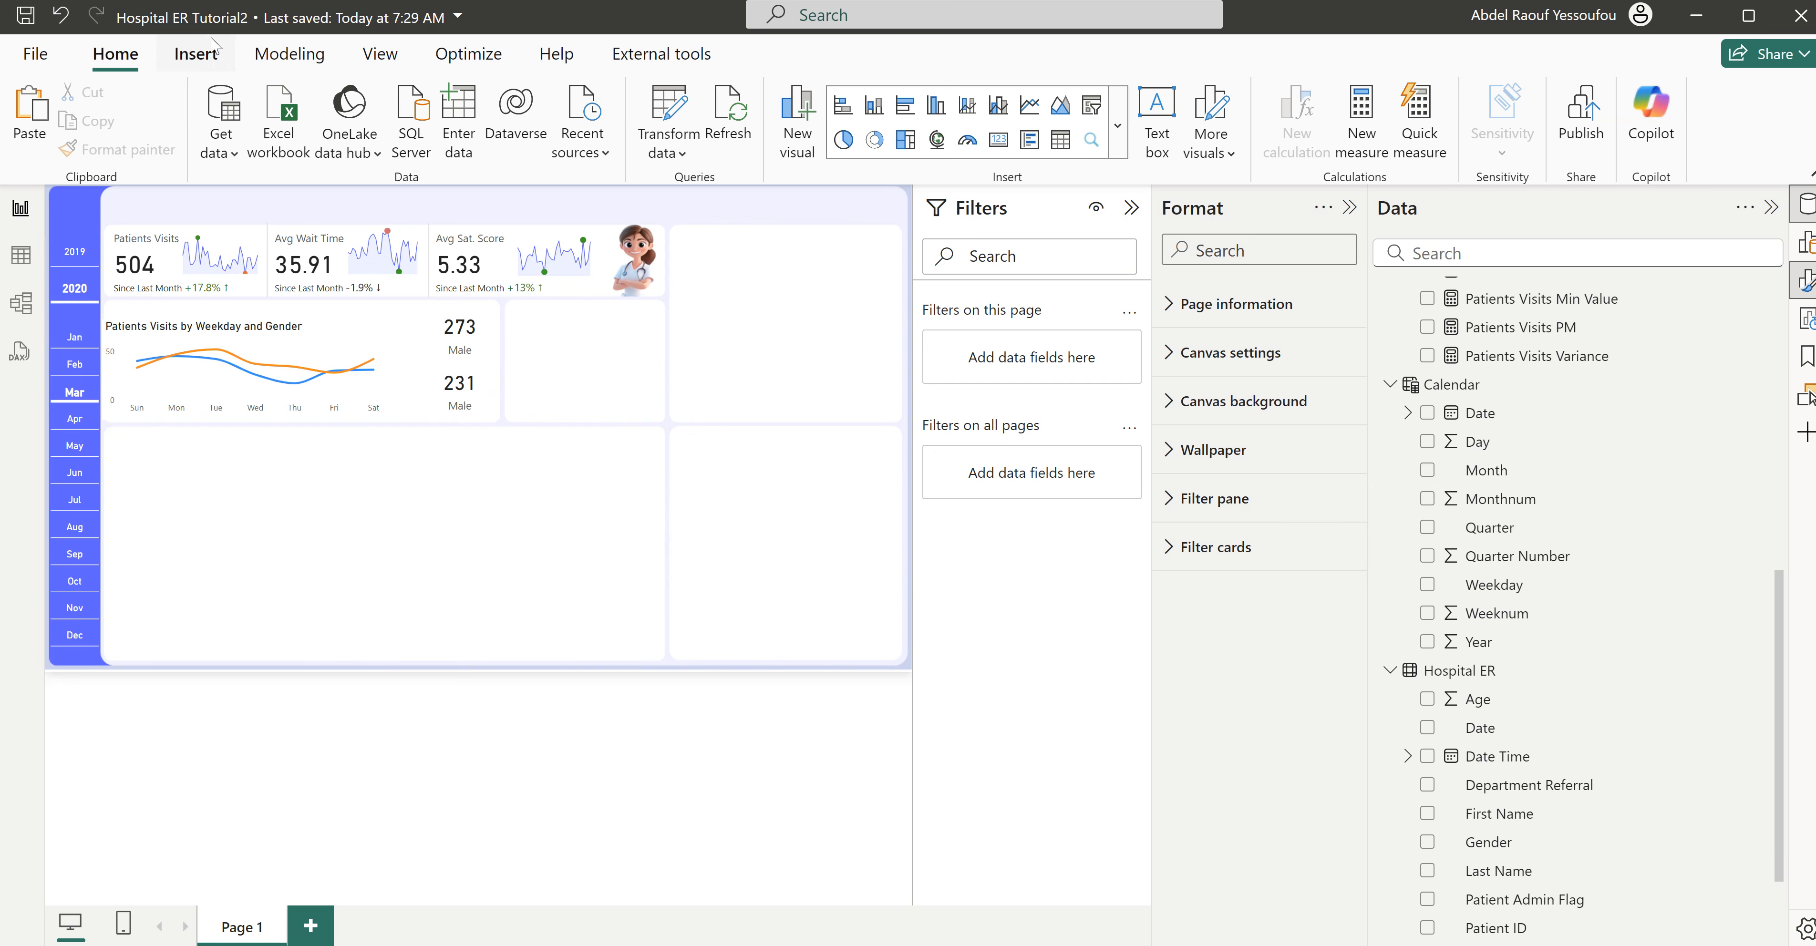
- Insert a rounded rectangle and shrink it to about 28 wide by 26 high in the empty area below the cards
left_click(202, 55)
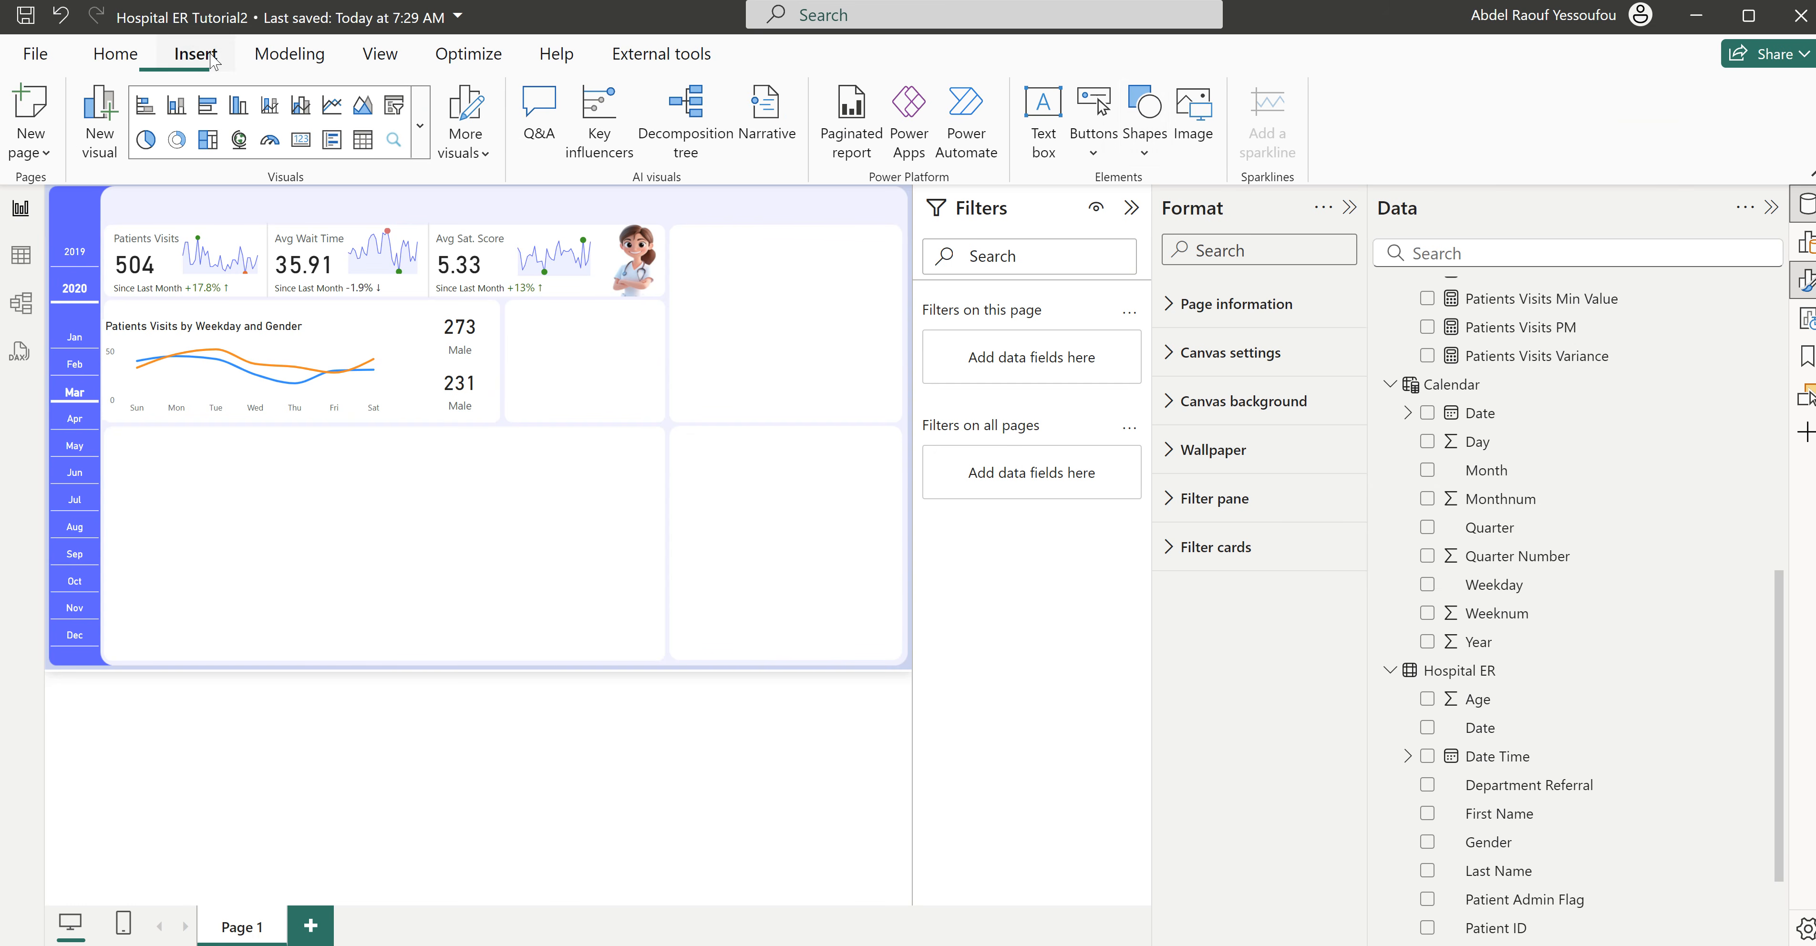
left_click(1143, 150)
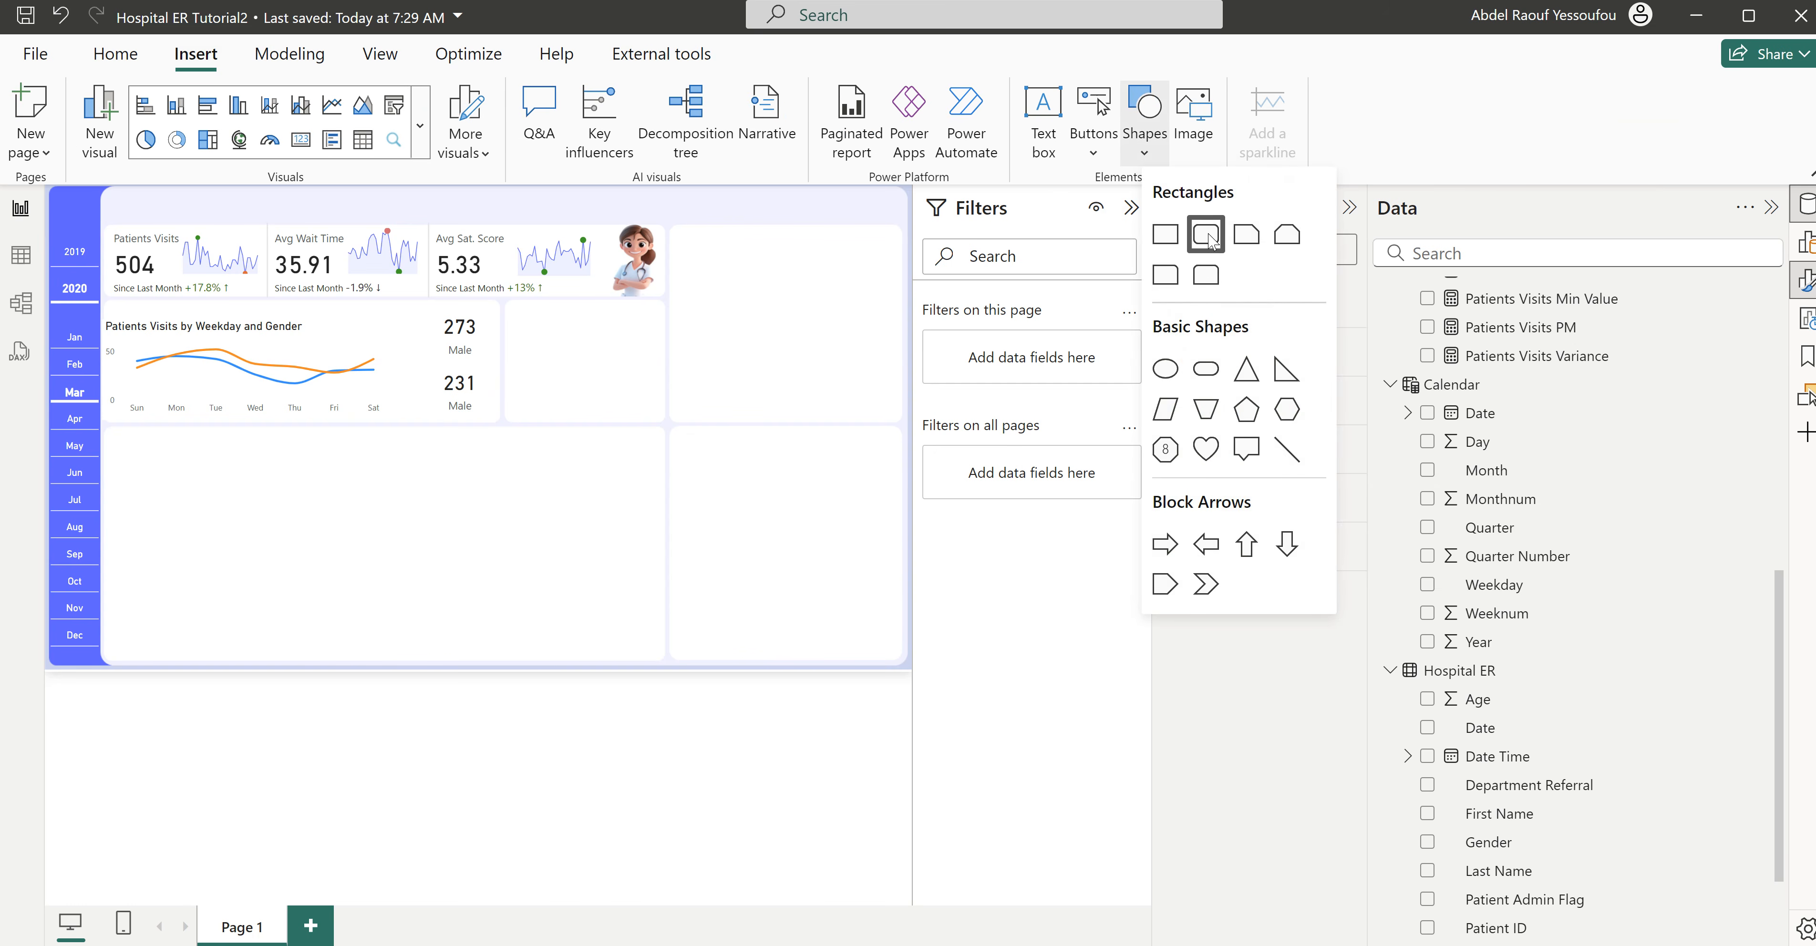
left_click(1208, 237)
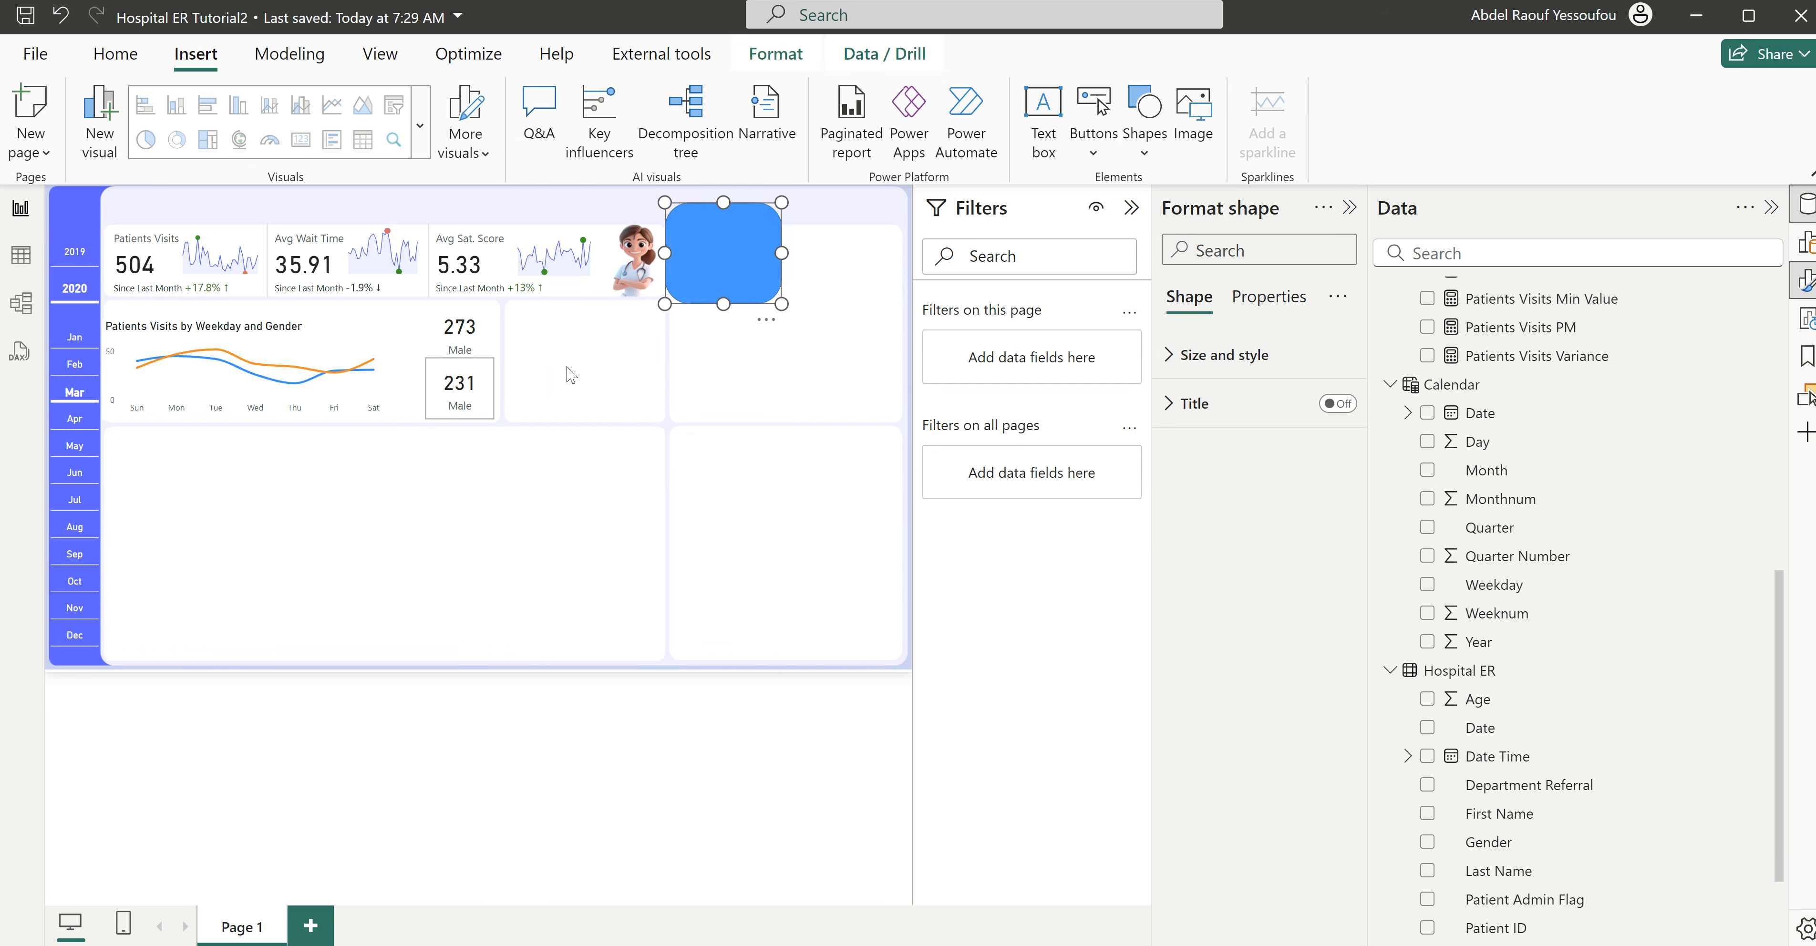
left_click_drag(726, 273, 482, 509)
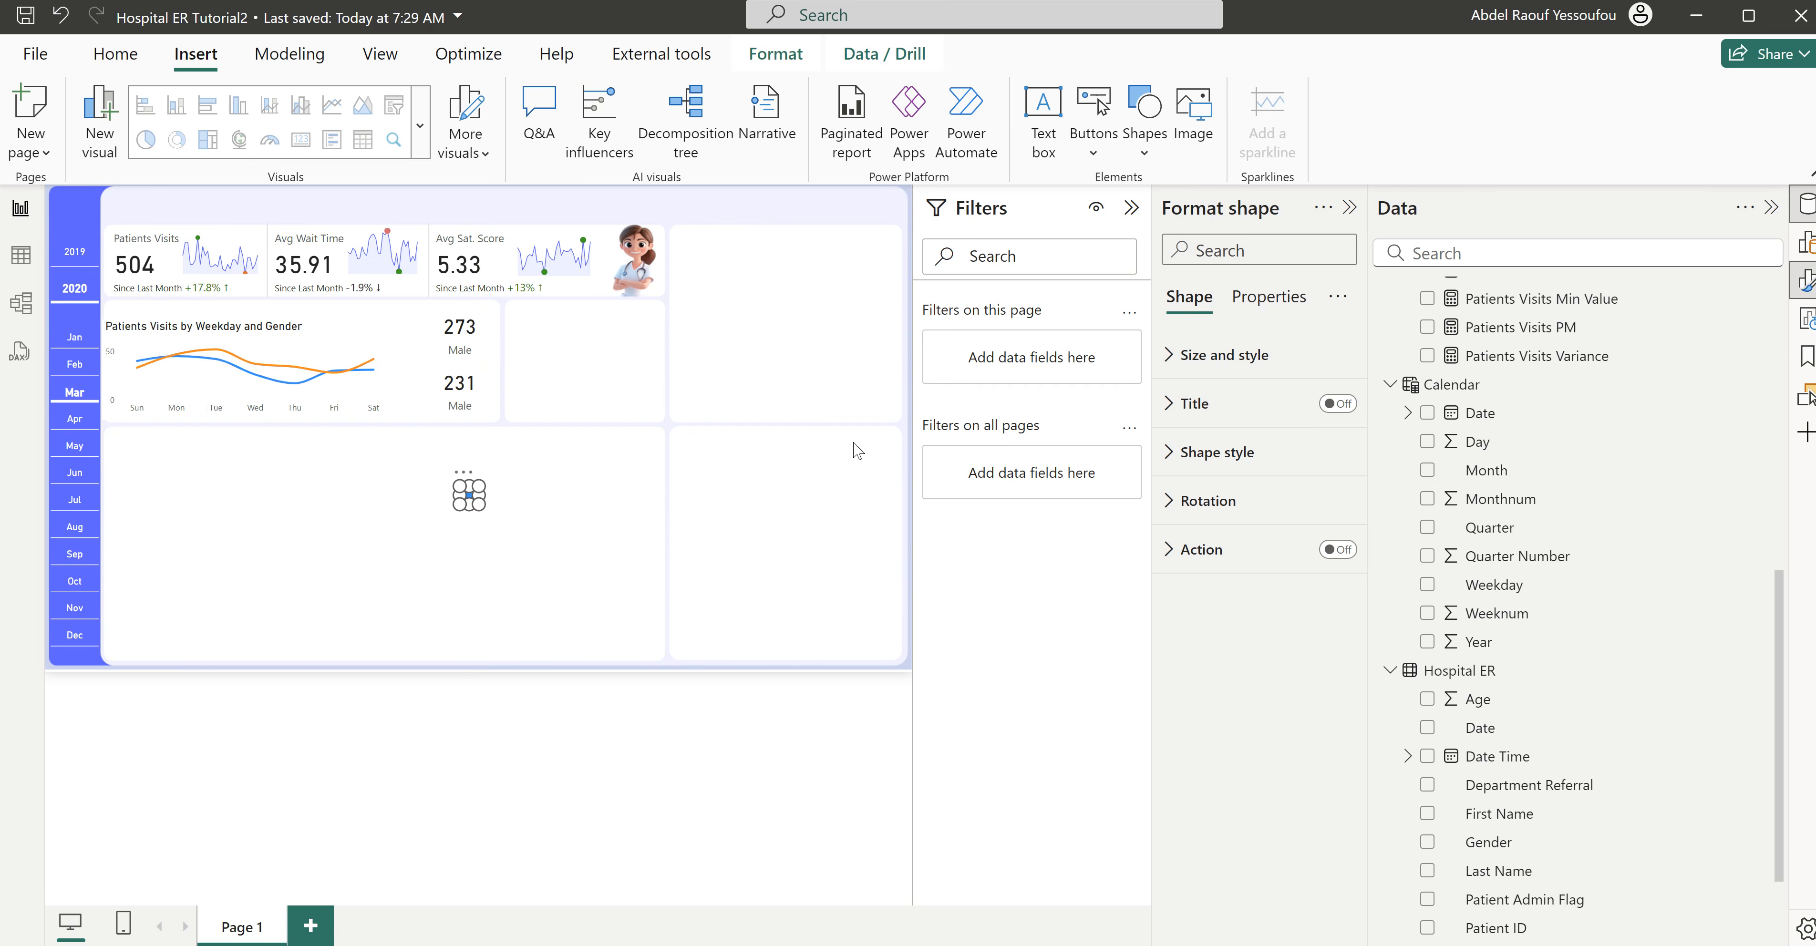
- Turn off the small rectangle's border and set its rounded corners to 11%
left_click(1220, 465)
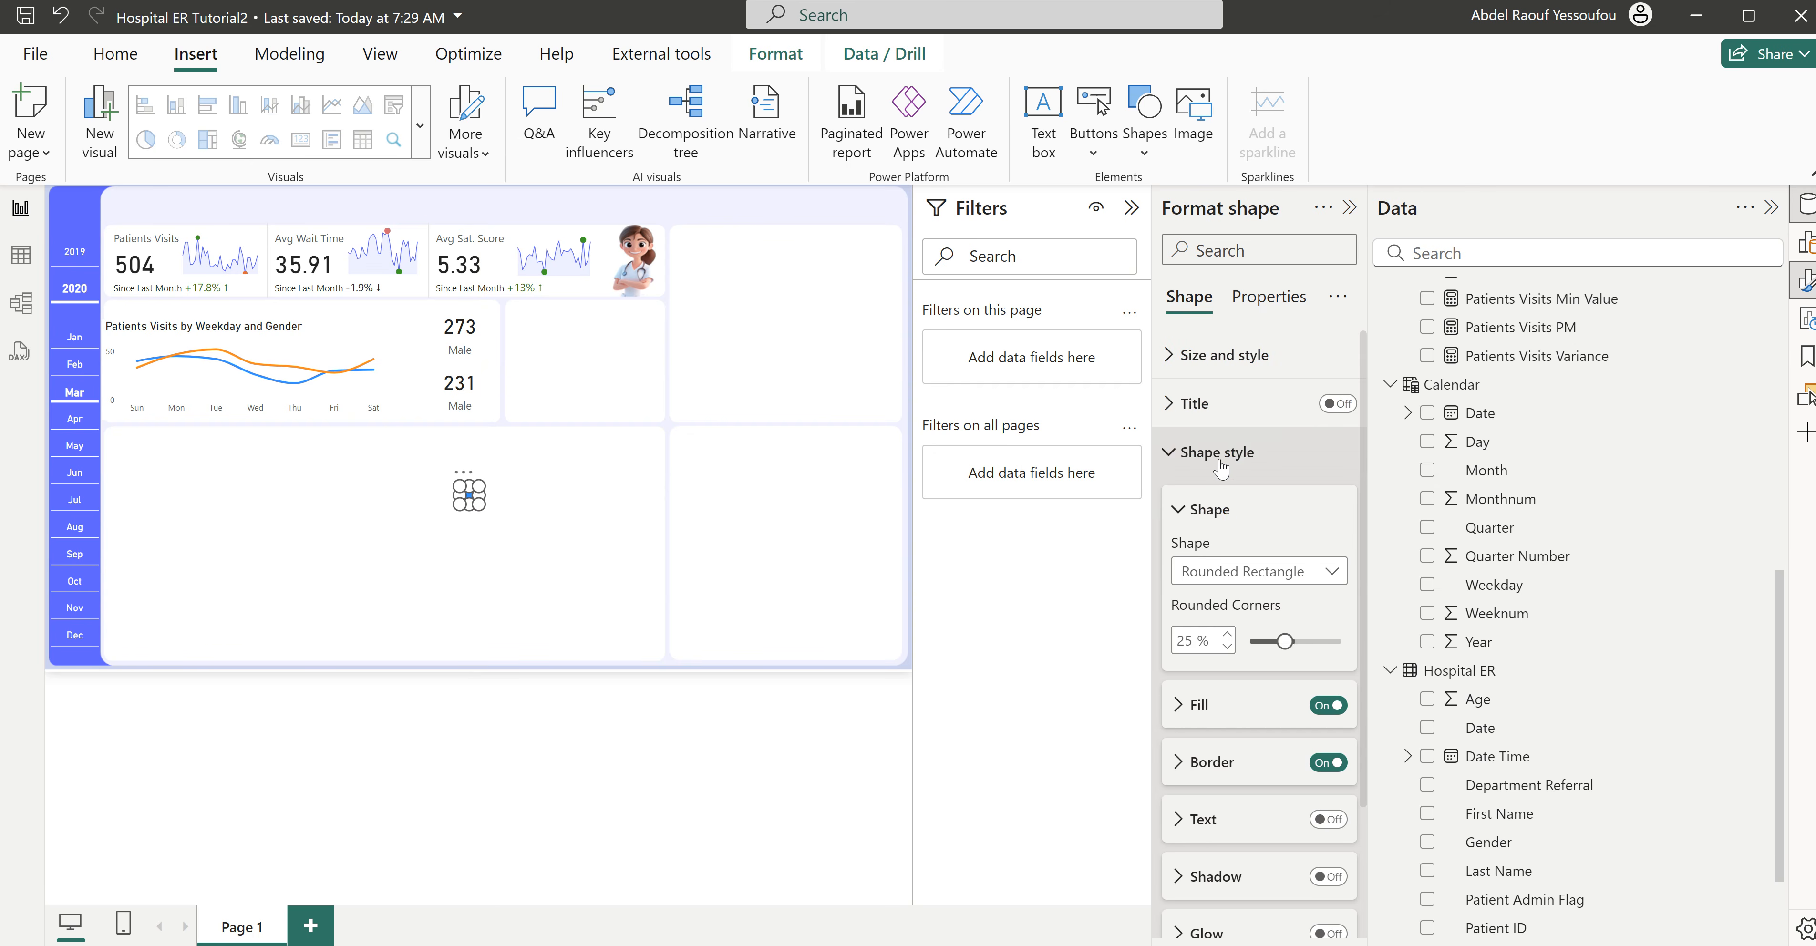
scroll(1262, 748, "down", 3)
left_click(1320, 599)
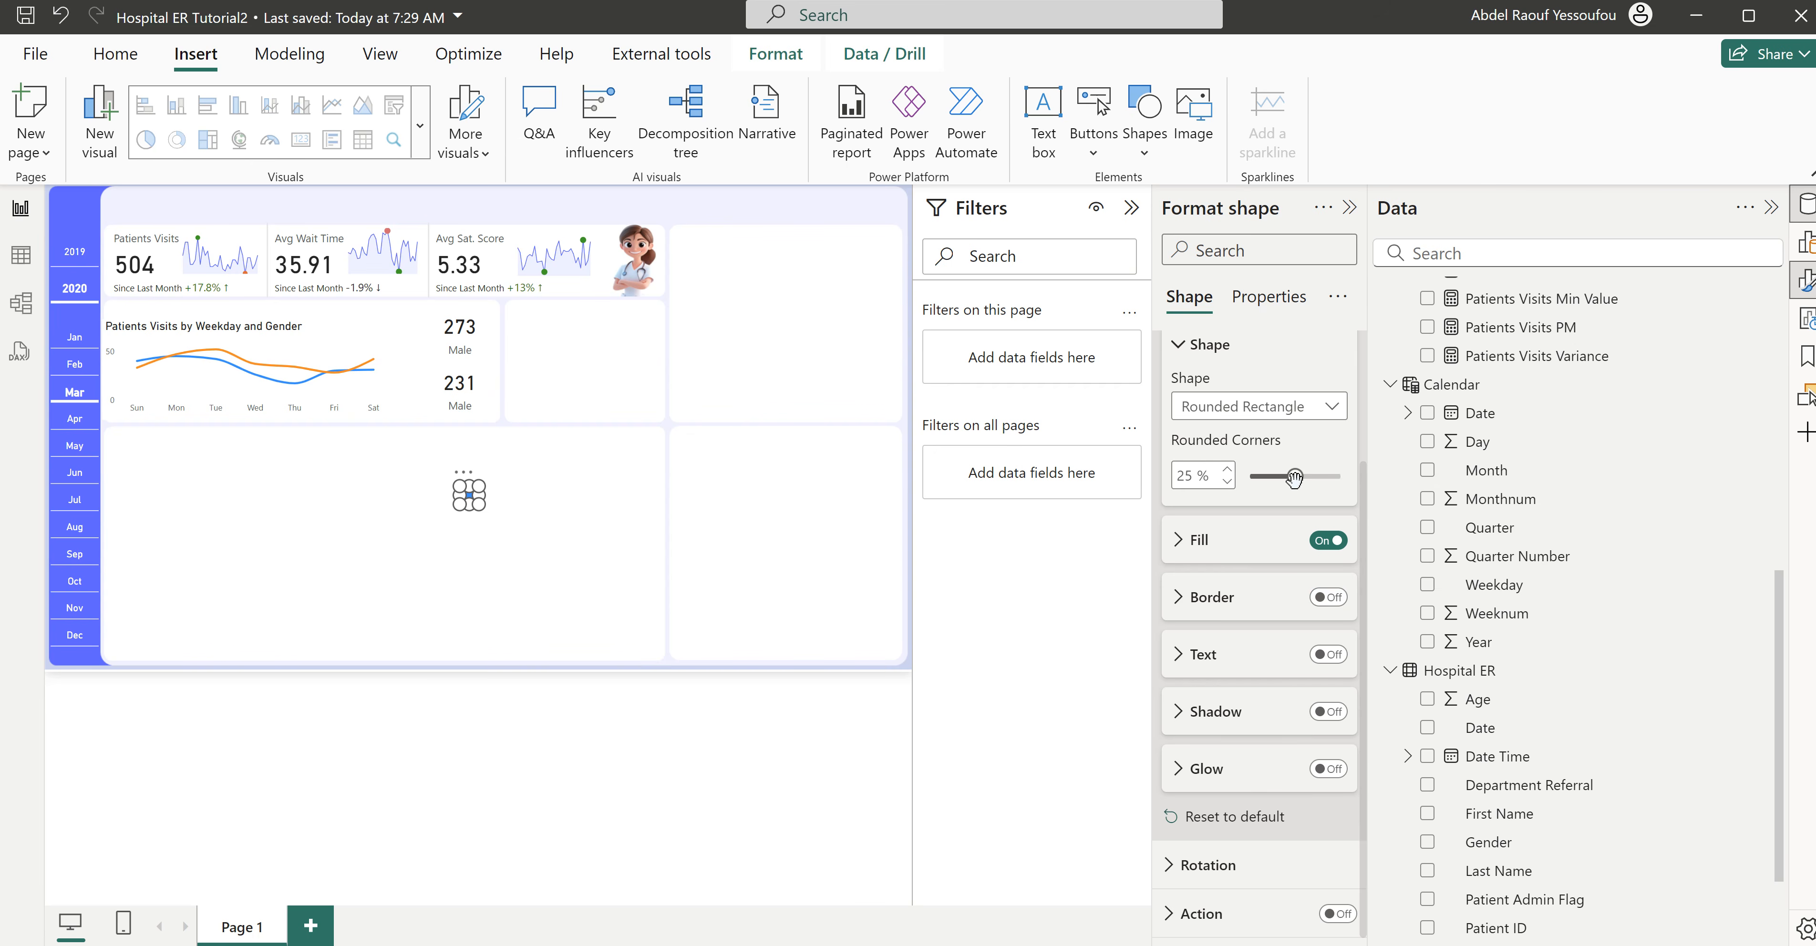
left_click_drag(1294, 480, 1269, 476)
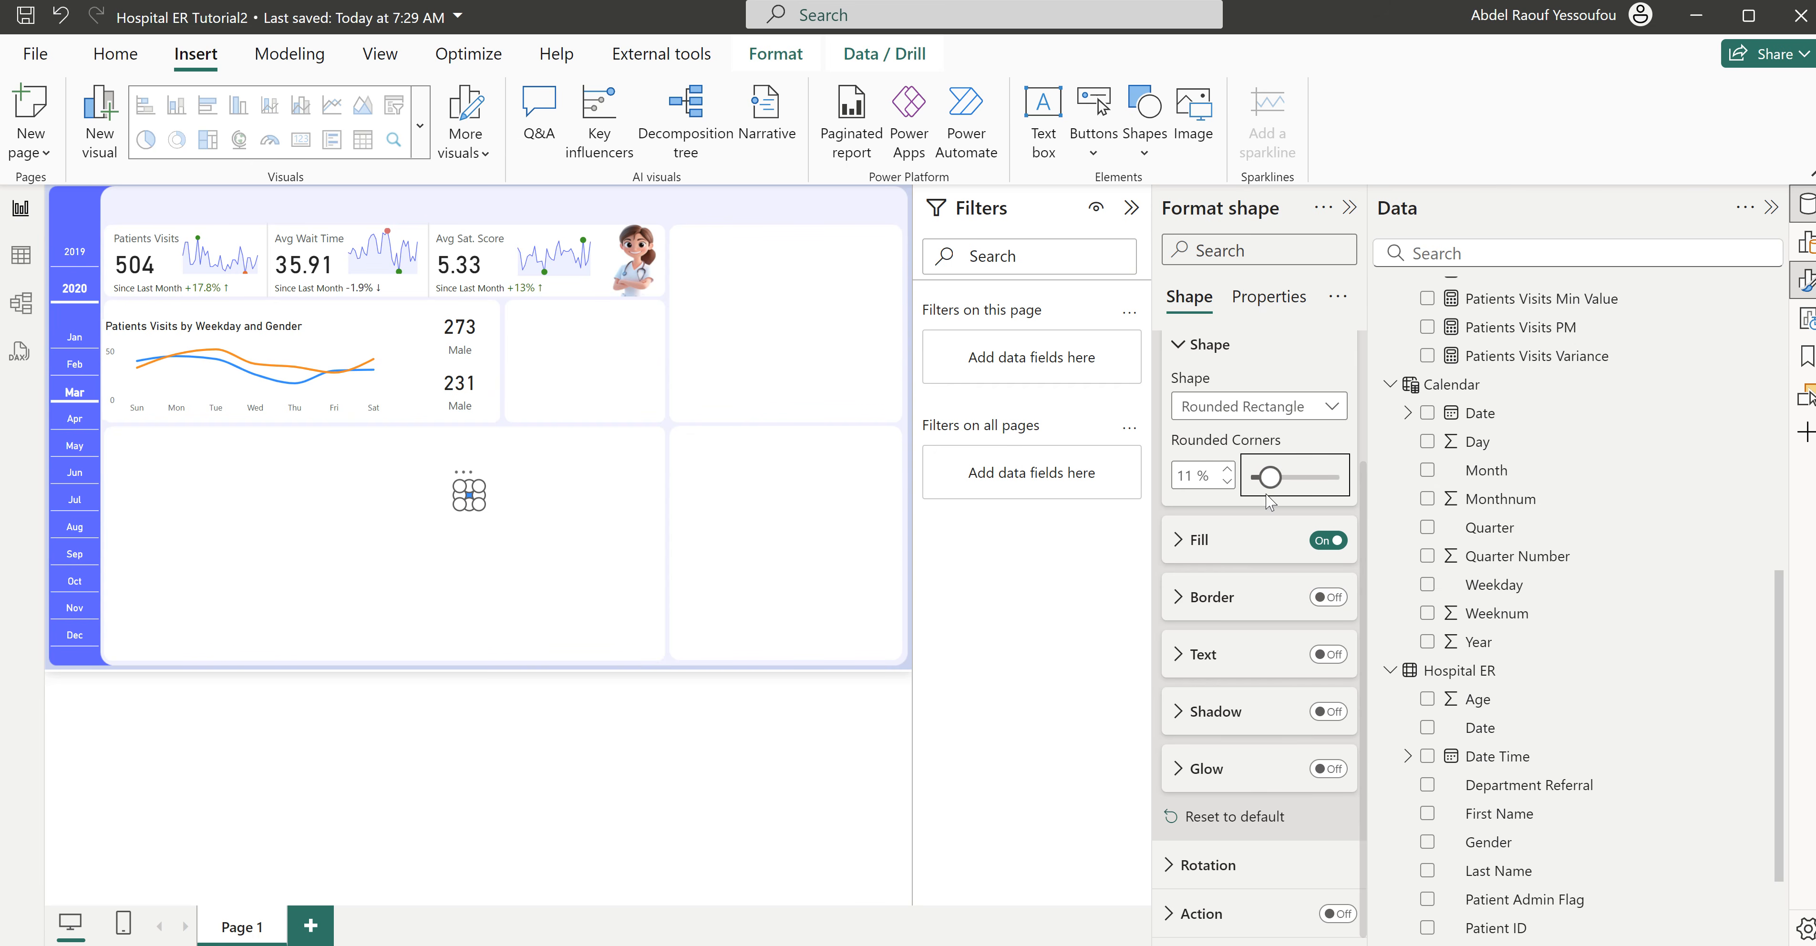
- Change the small rectangle's fill color to #605BFF
left_click(1206, 543)
left_click(1219, 601)
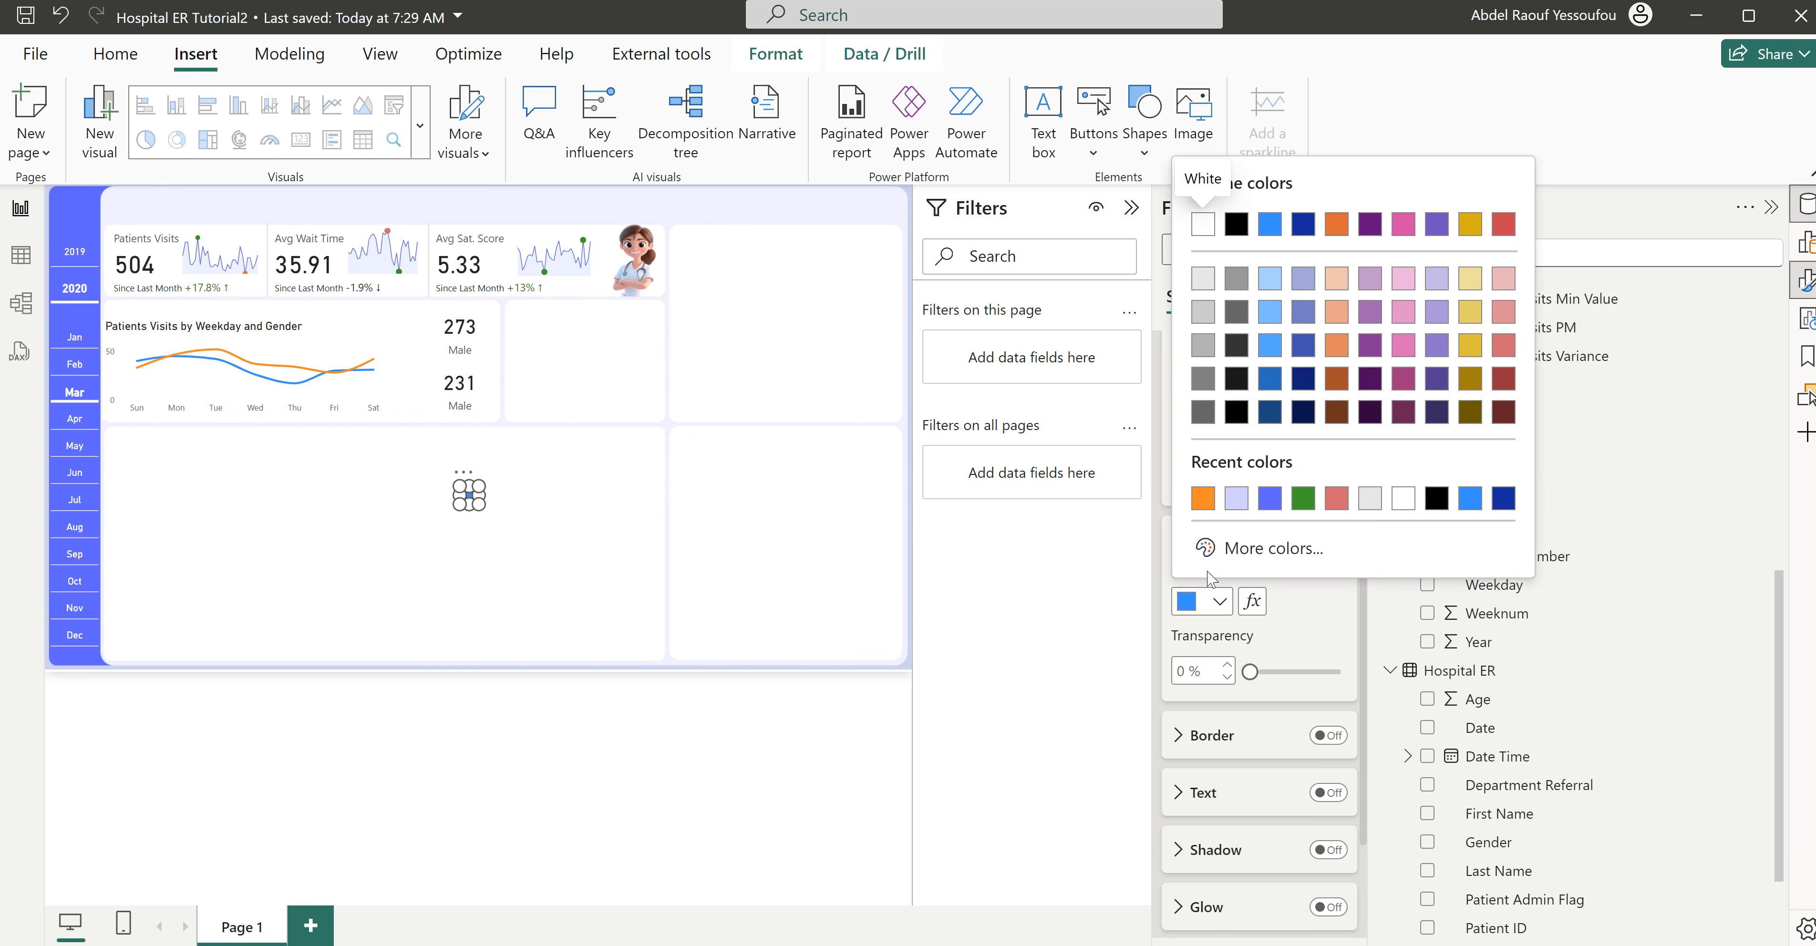
left_click(1269, 499)
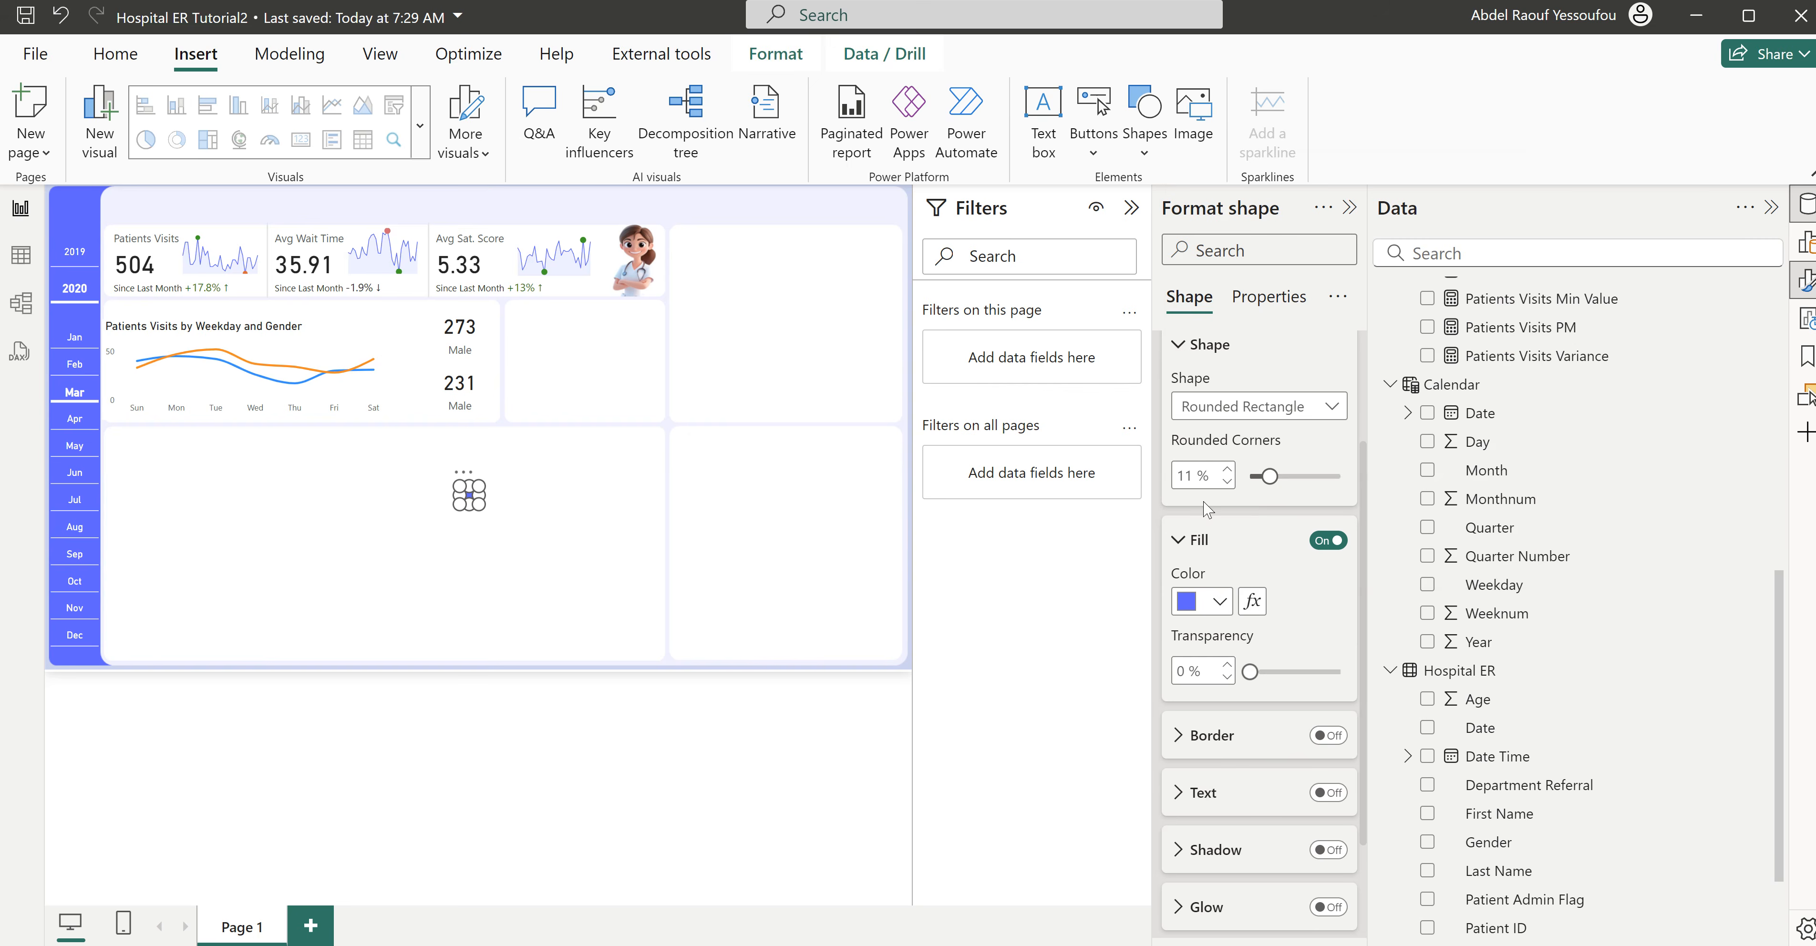
left_click(1199, 540)
scroll(1226, 605, "up", 2)
scroll(1227, 605, "up", 1)
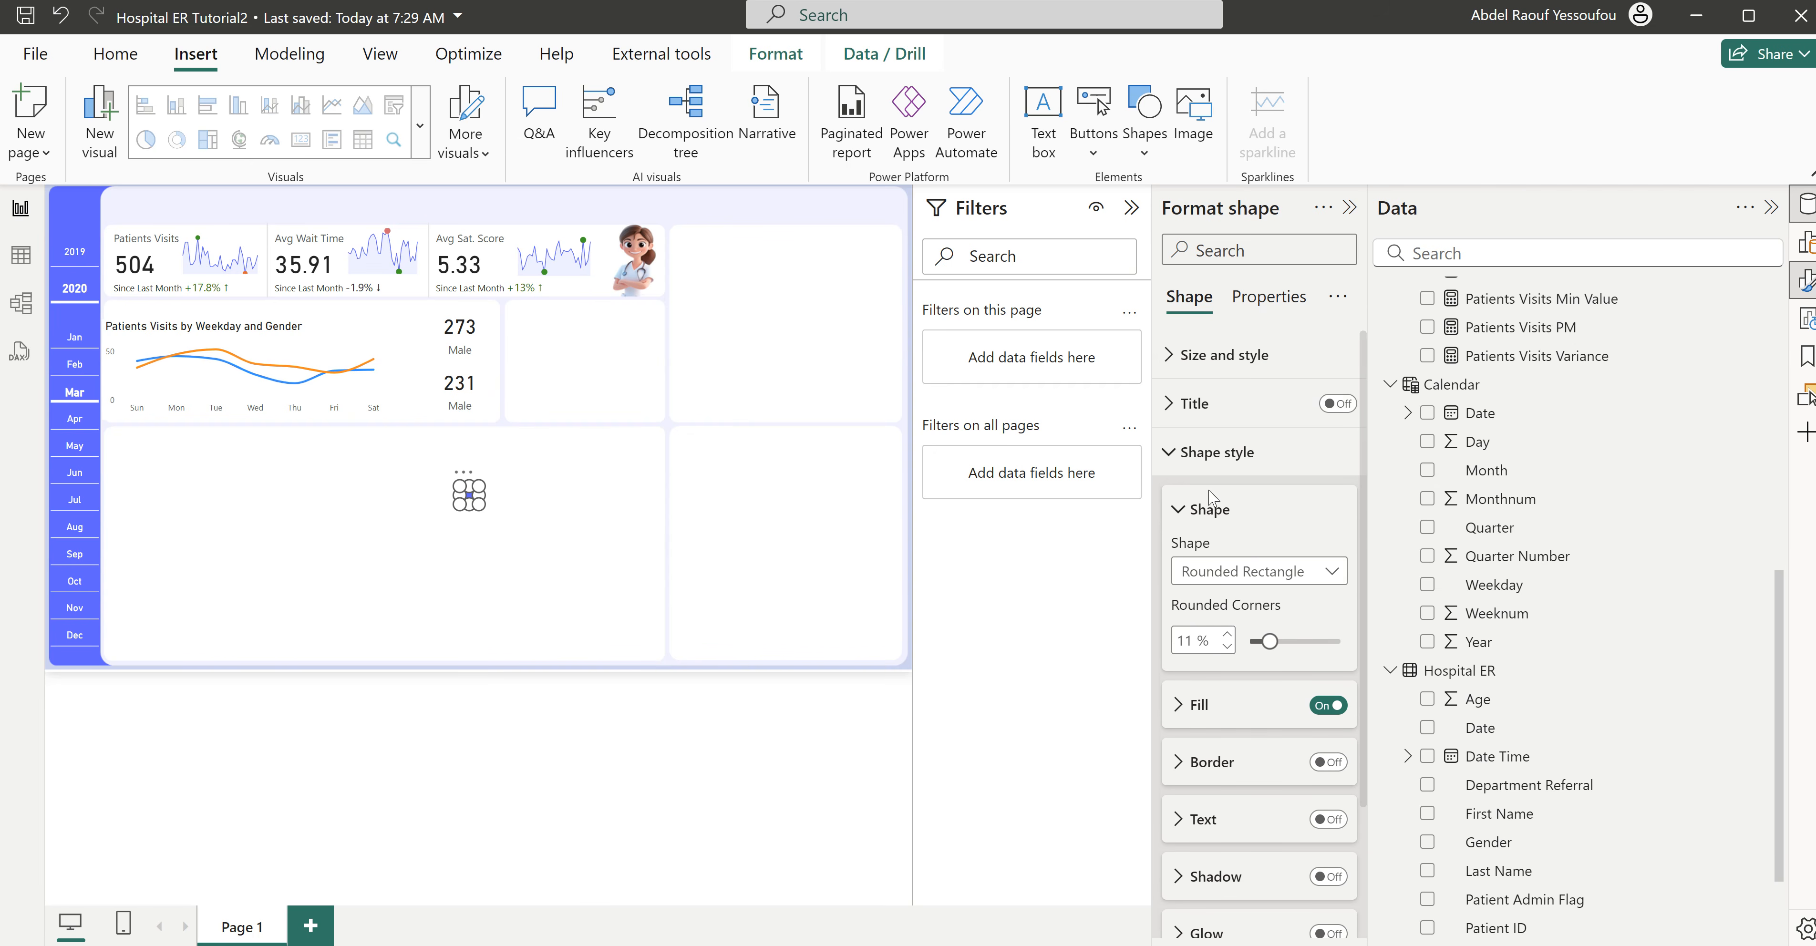
left_click(1200, 458)
- Turn on the small rectangle's shadow, recolor it to the recently used blue-purple, and deselect the shape
left_click(1218, 357)
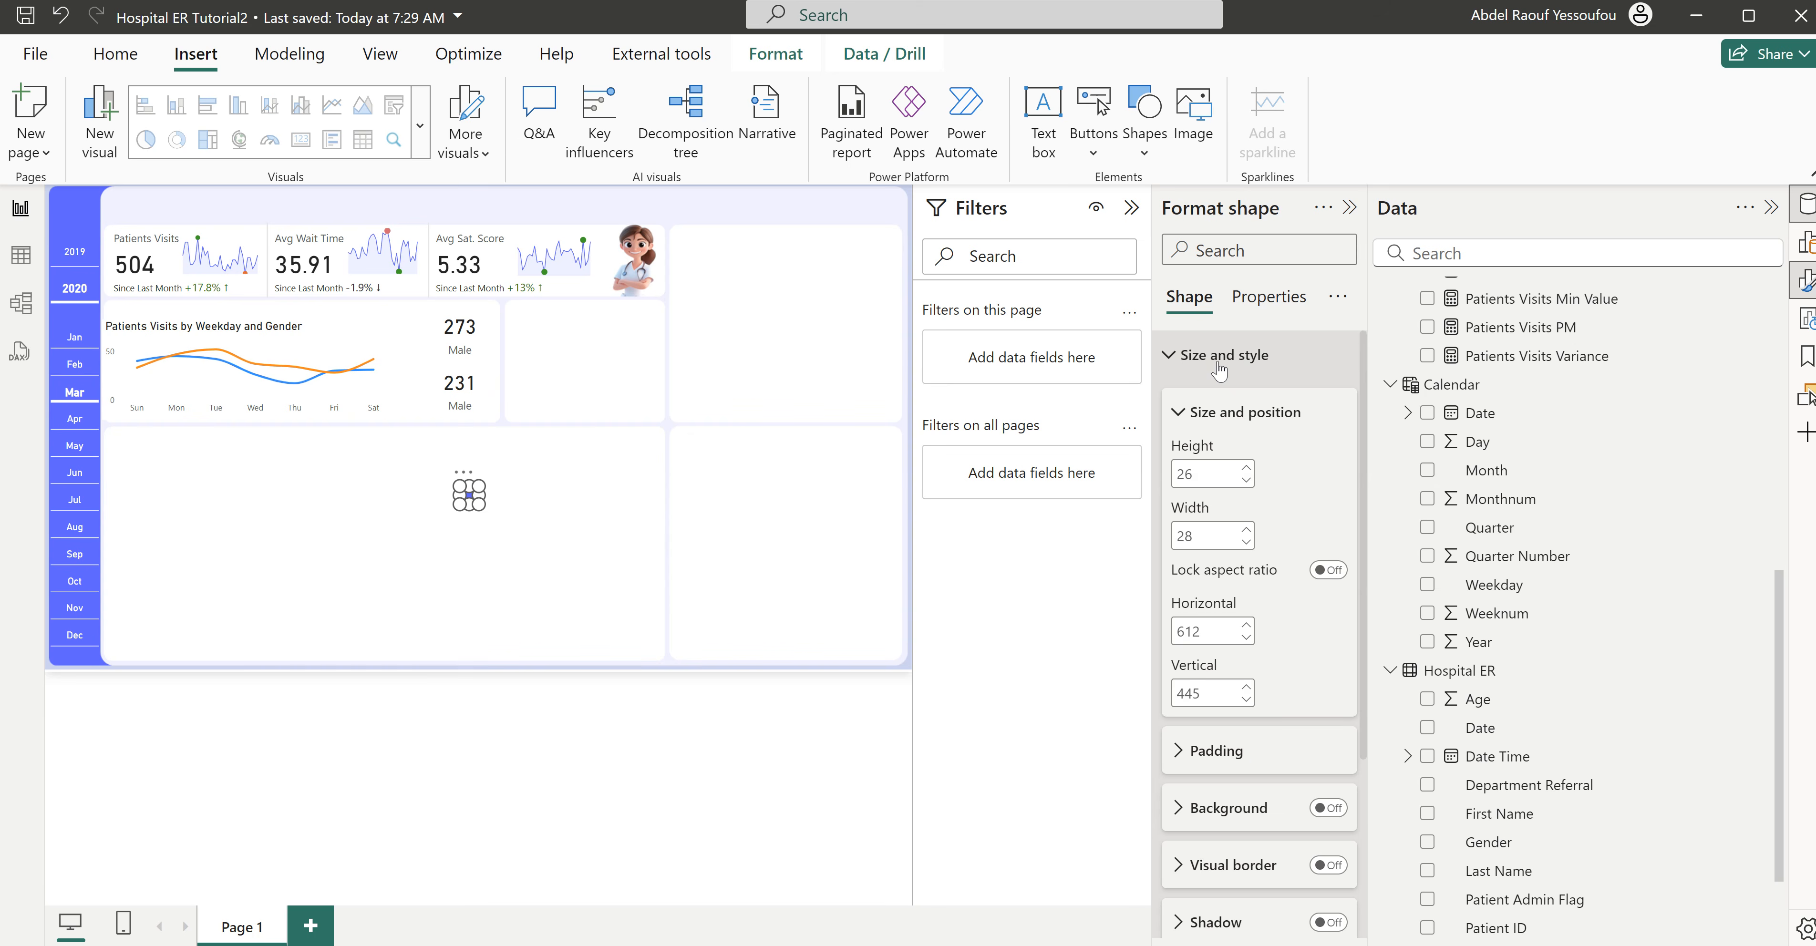
scroll(1255, 635, "down", 3)
left_click(1333, 685)
left_click(1226, 689)
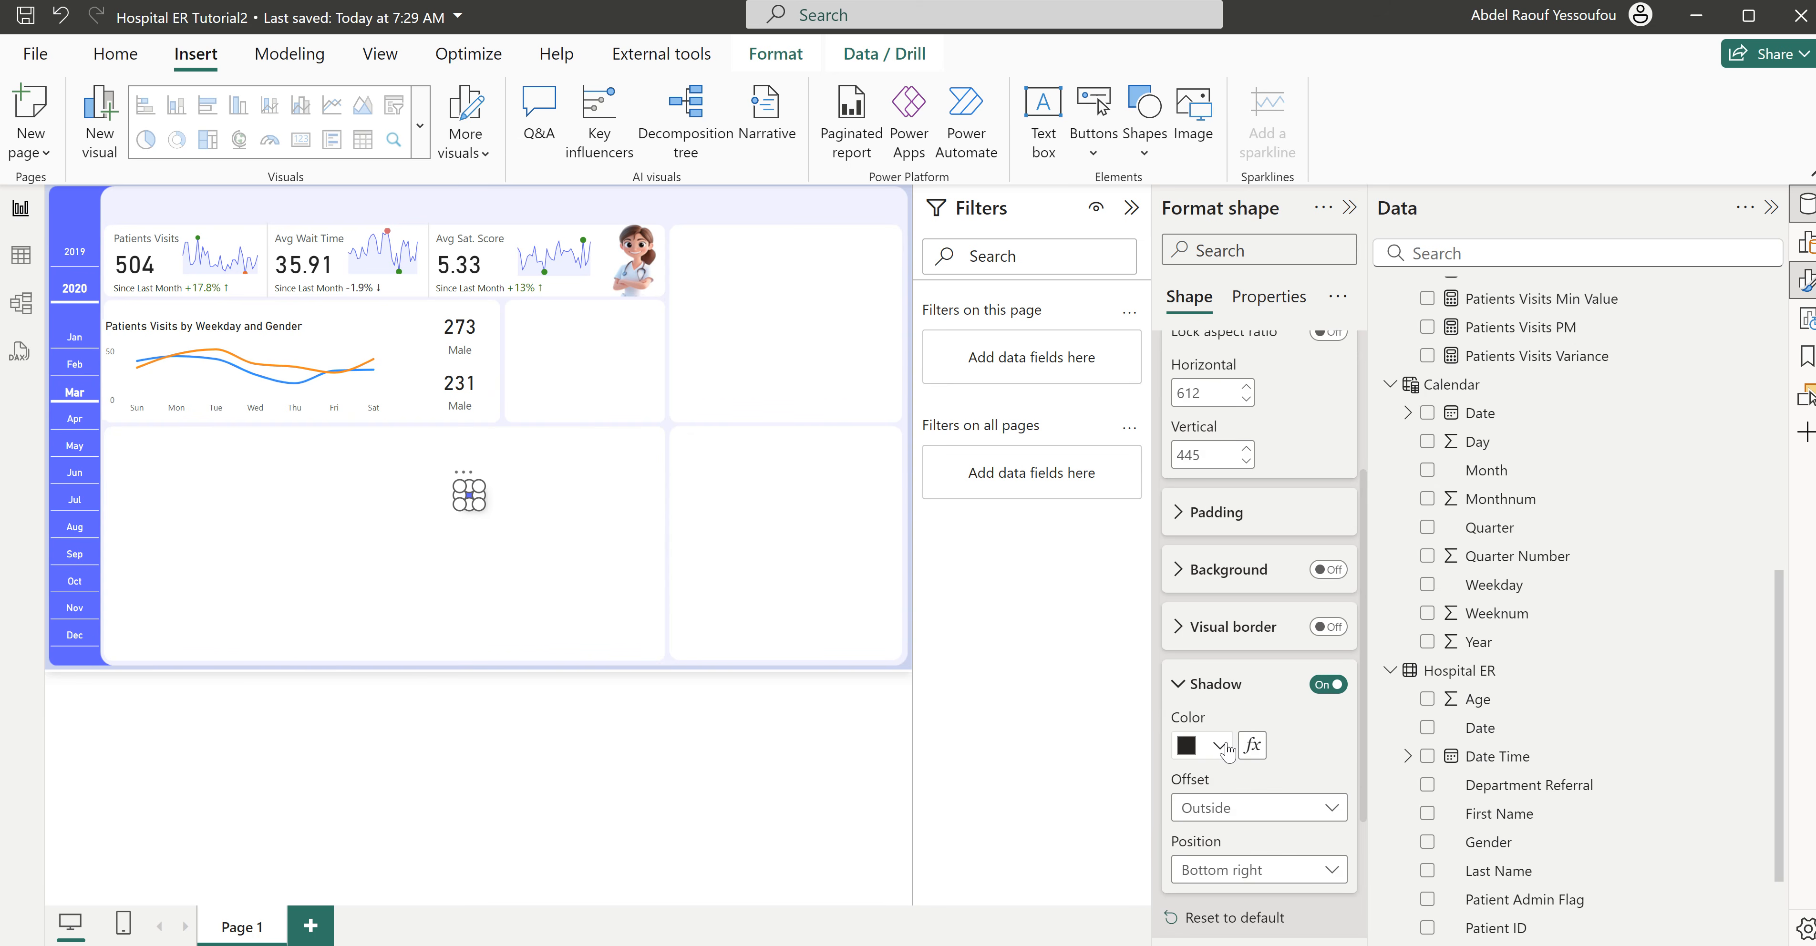
left_click(1221, 745)
left_click(1202, 638)
left_click(591, 525)
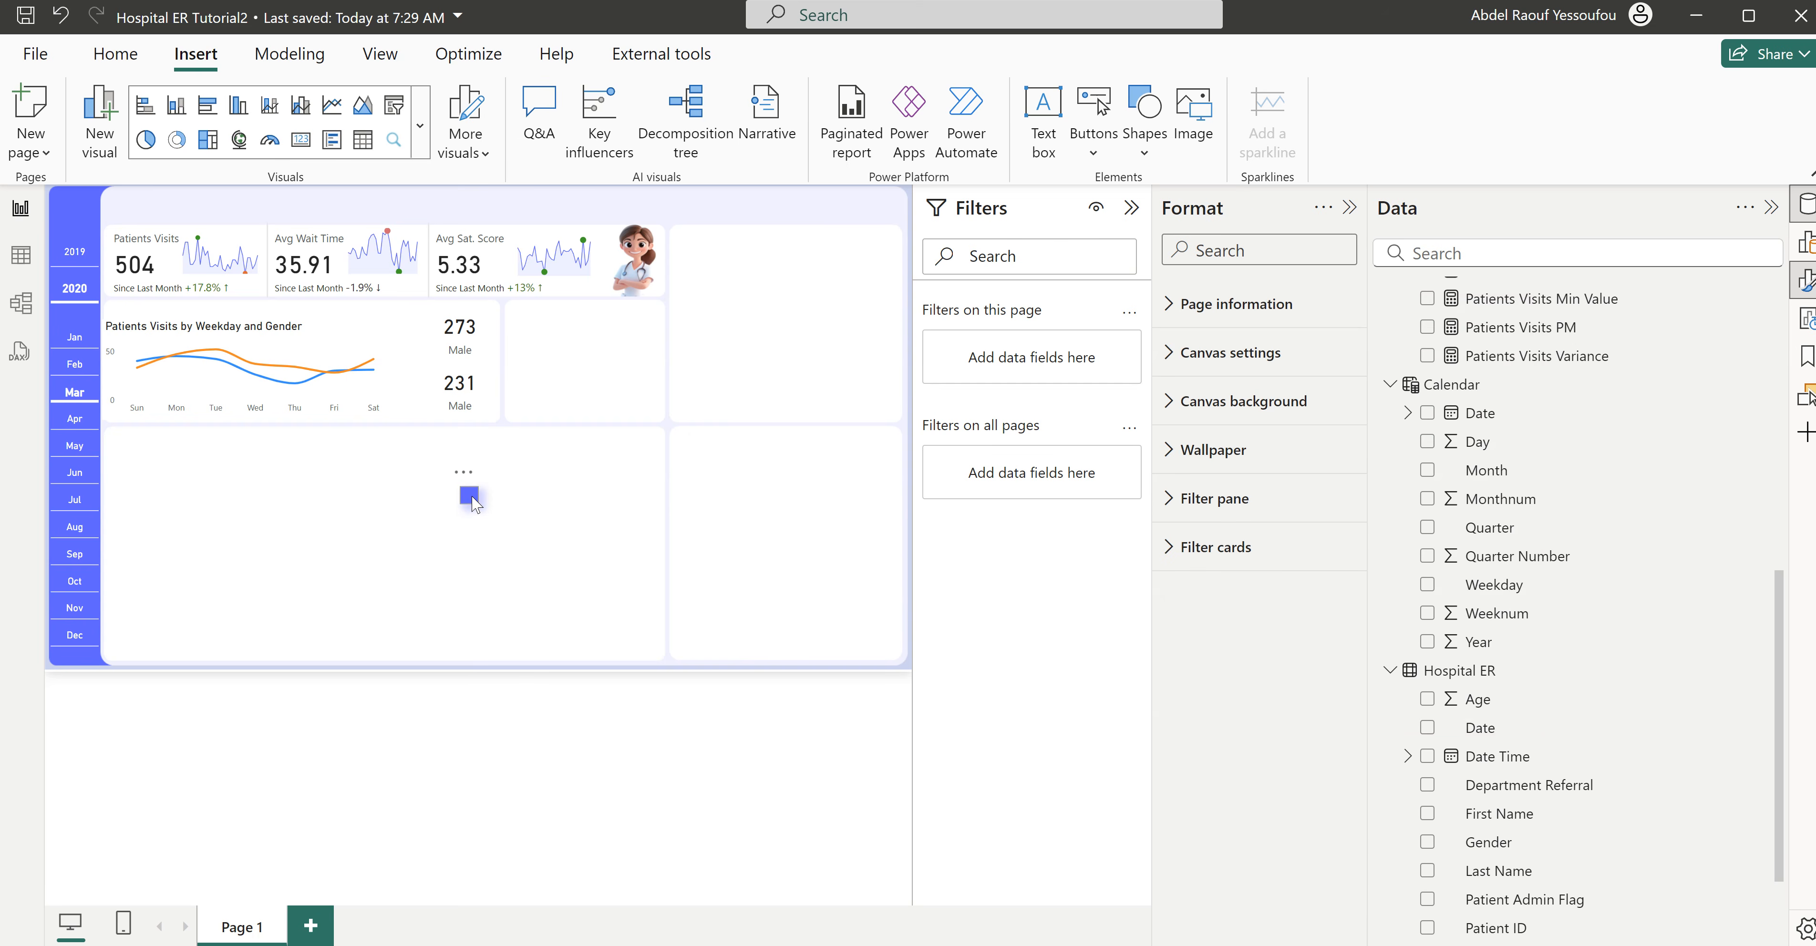
- Move the rectangle beside the male visits card at horizontal 547, vertical 205, and place a copy beside the female card at vertical 286
left_click_drag(454, 480, 427, 343)
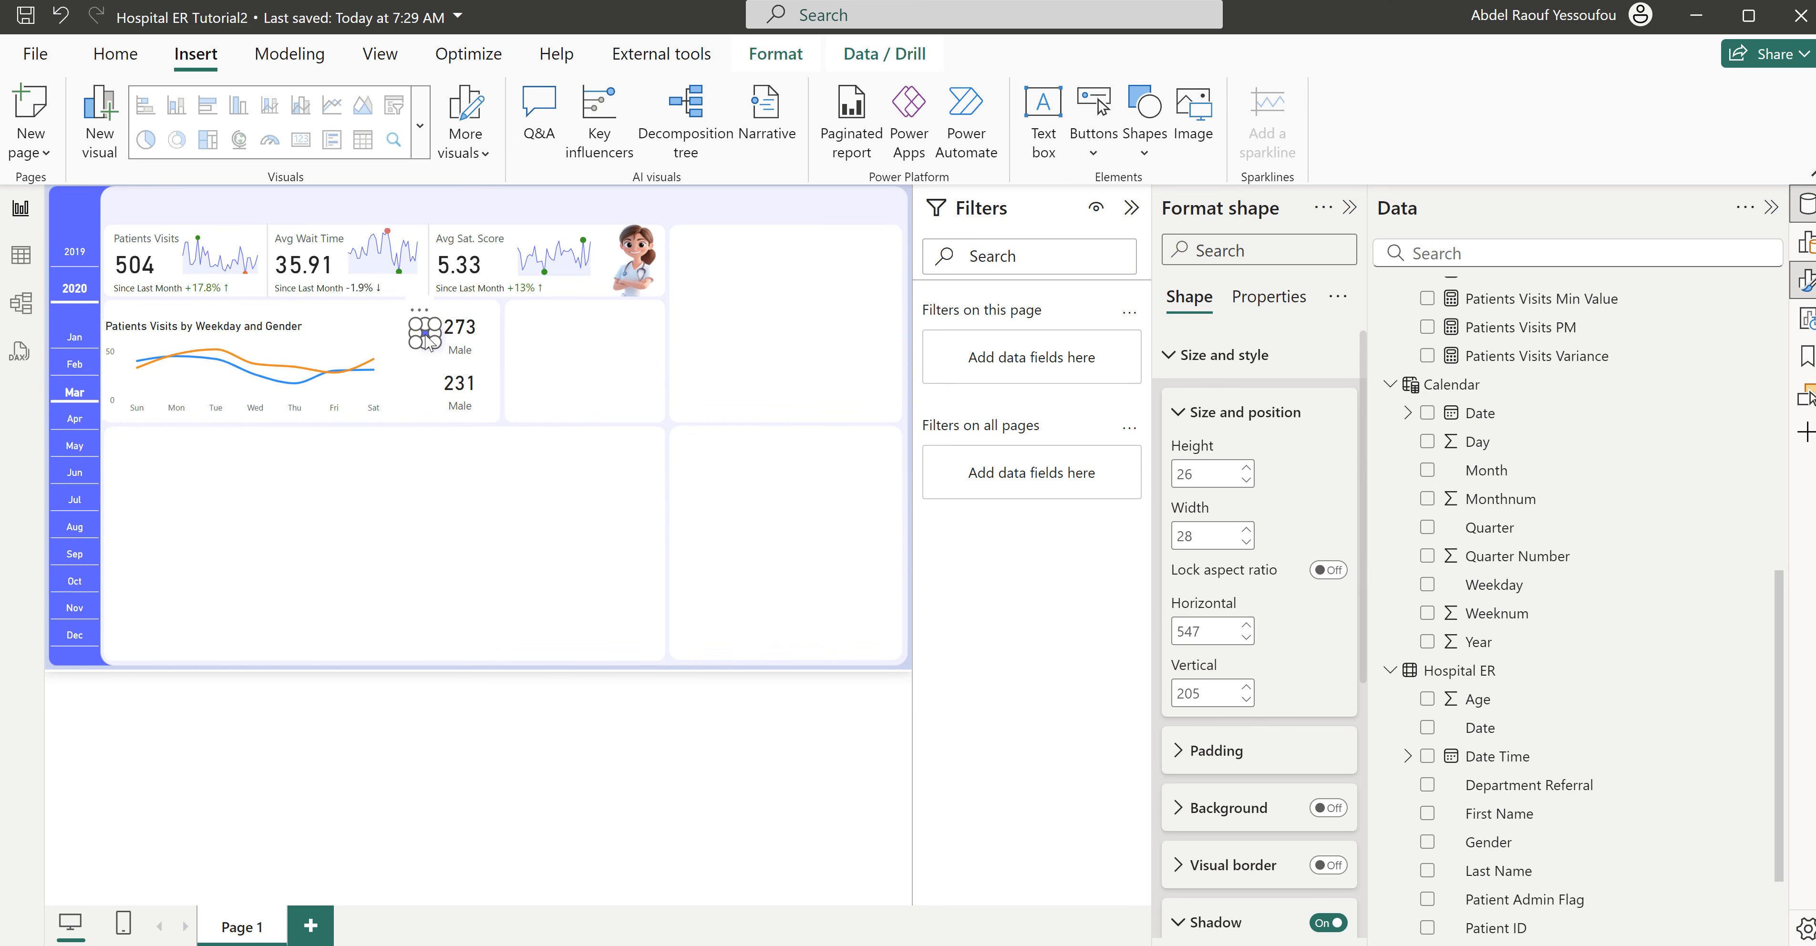
left_click(507, 484)
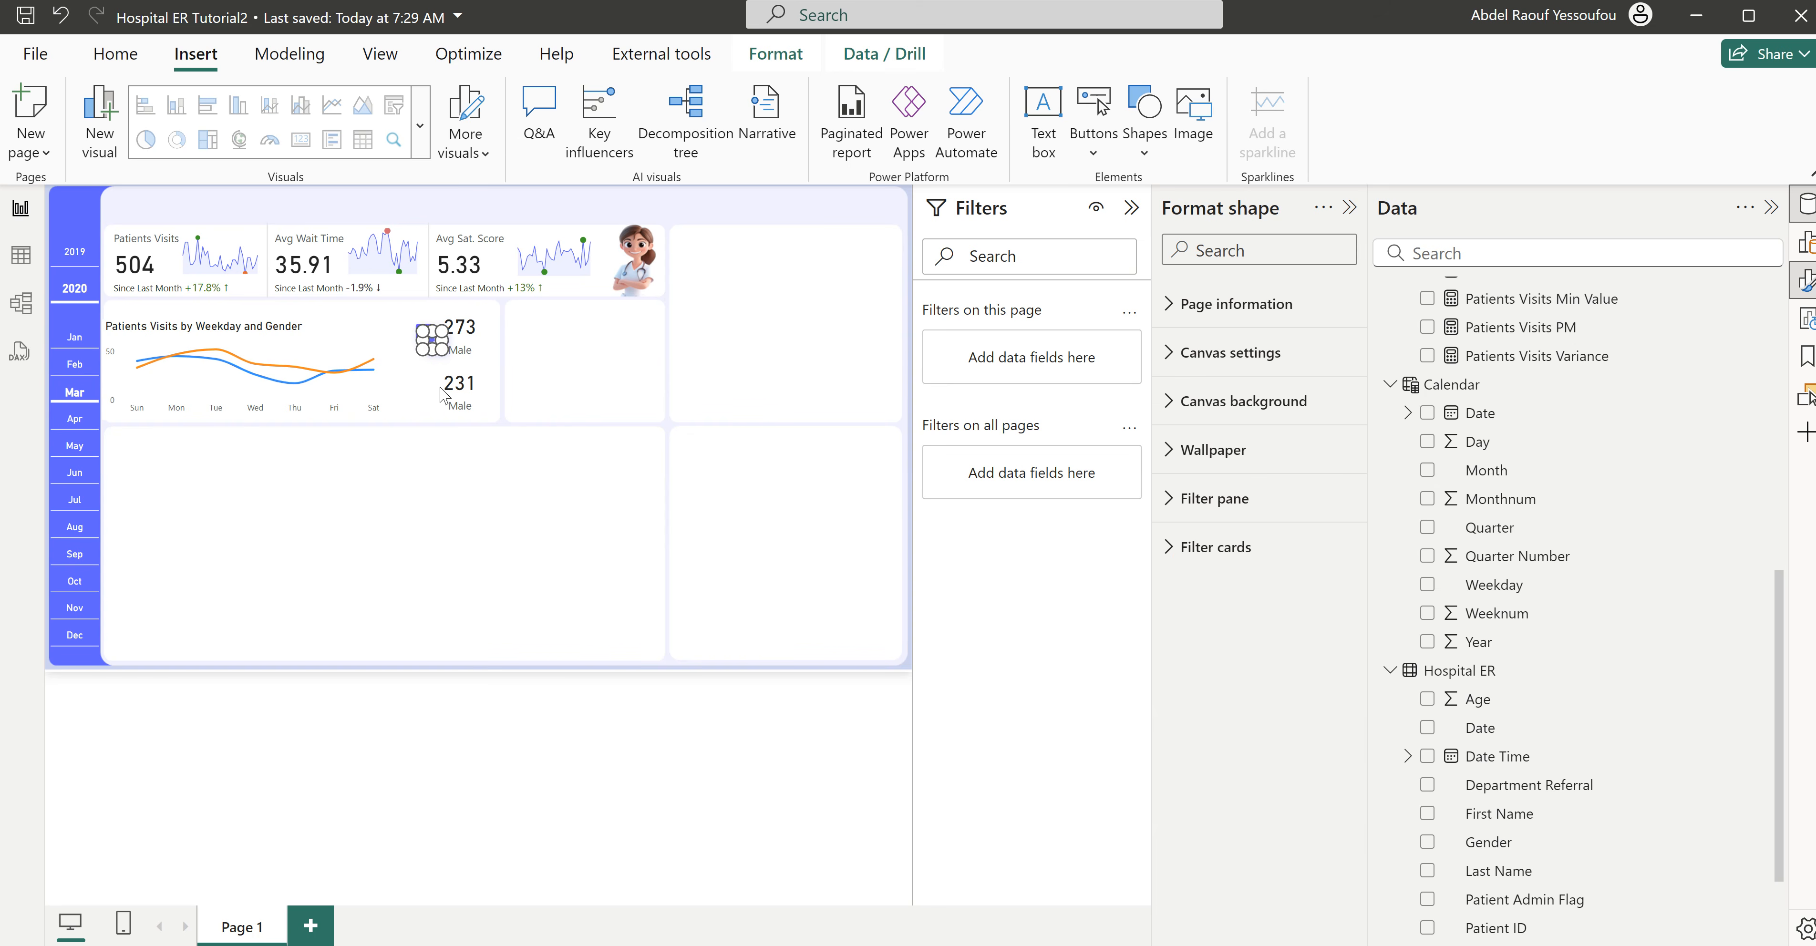
left_click(432, 341)
left_click_drag(435, 340, 425, 389)
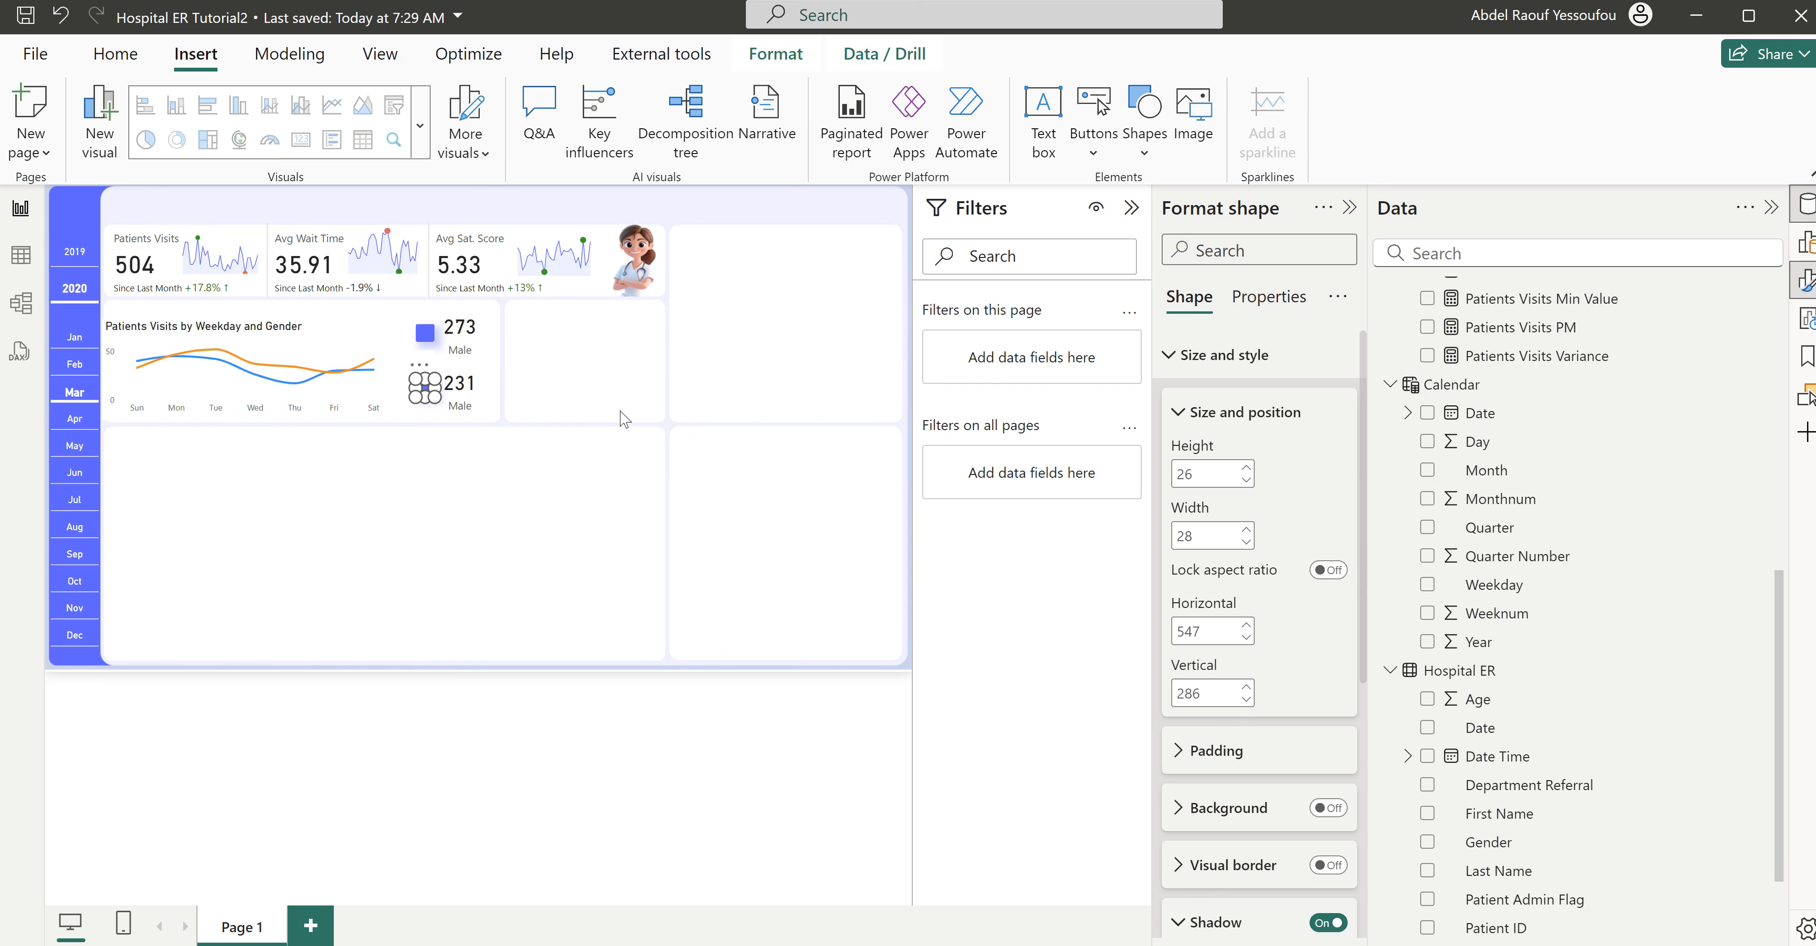
- Rename the field label on the lower gender card from Male to Female and deselect the card
left_click(465, 384)
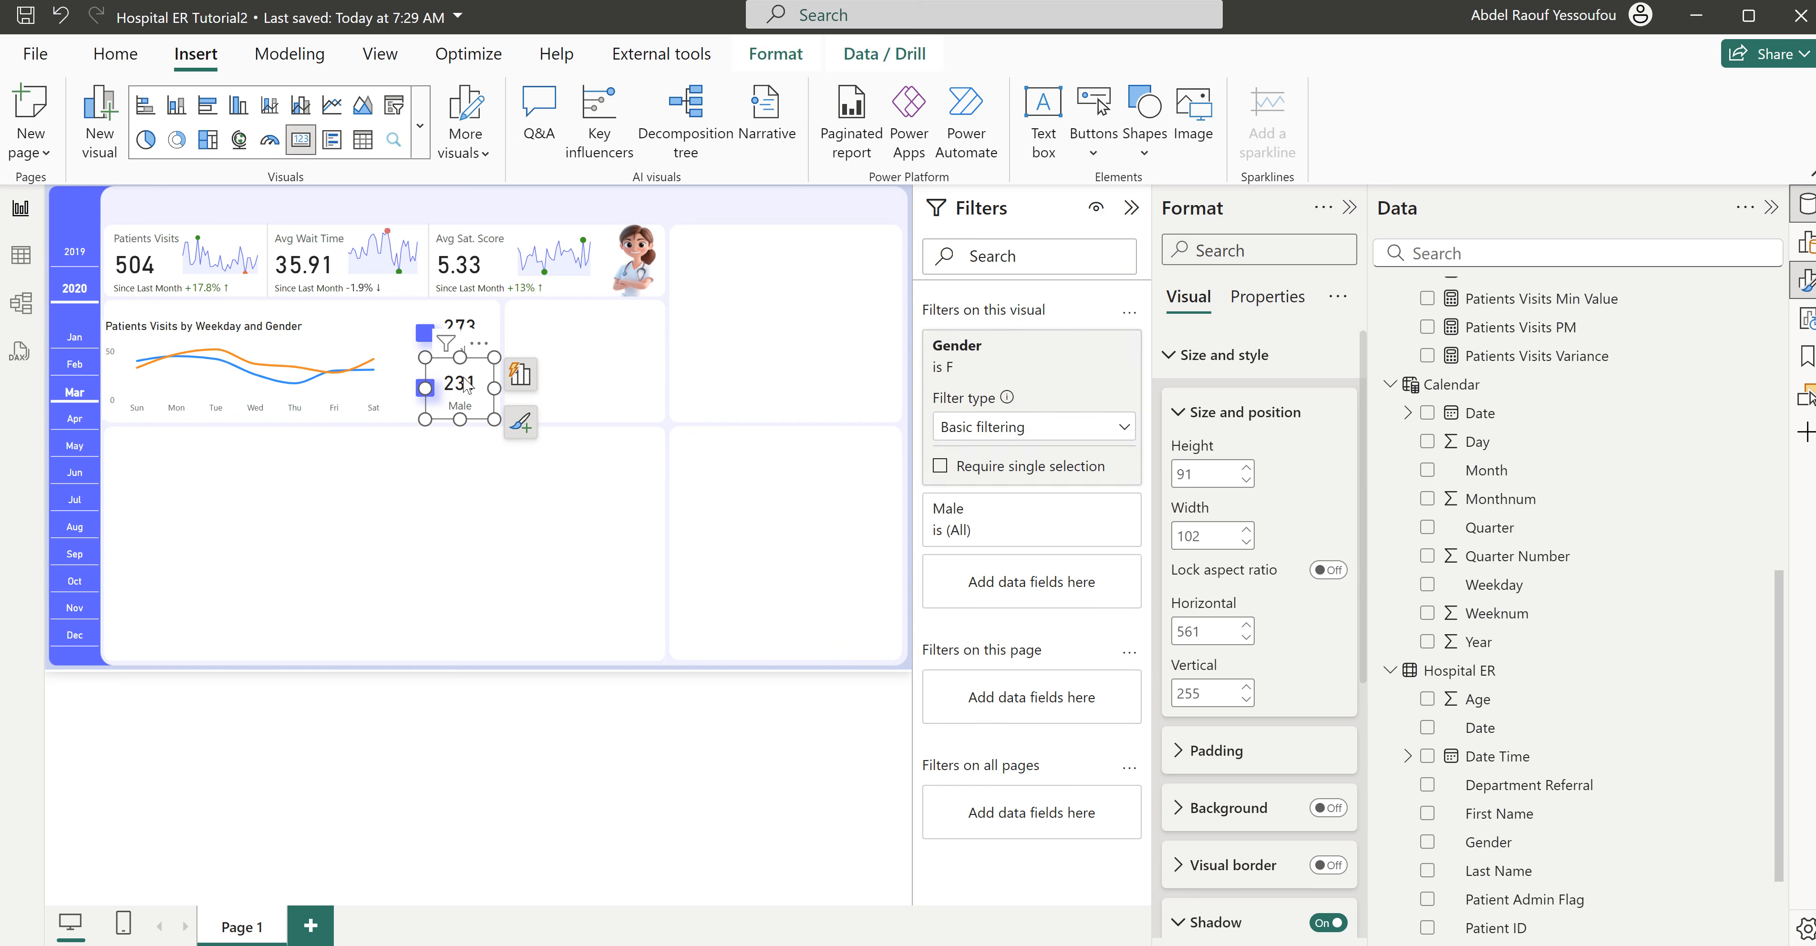
left_click(522, 390)
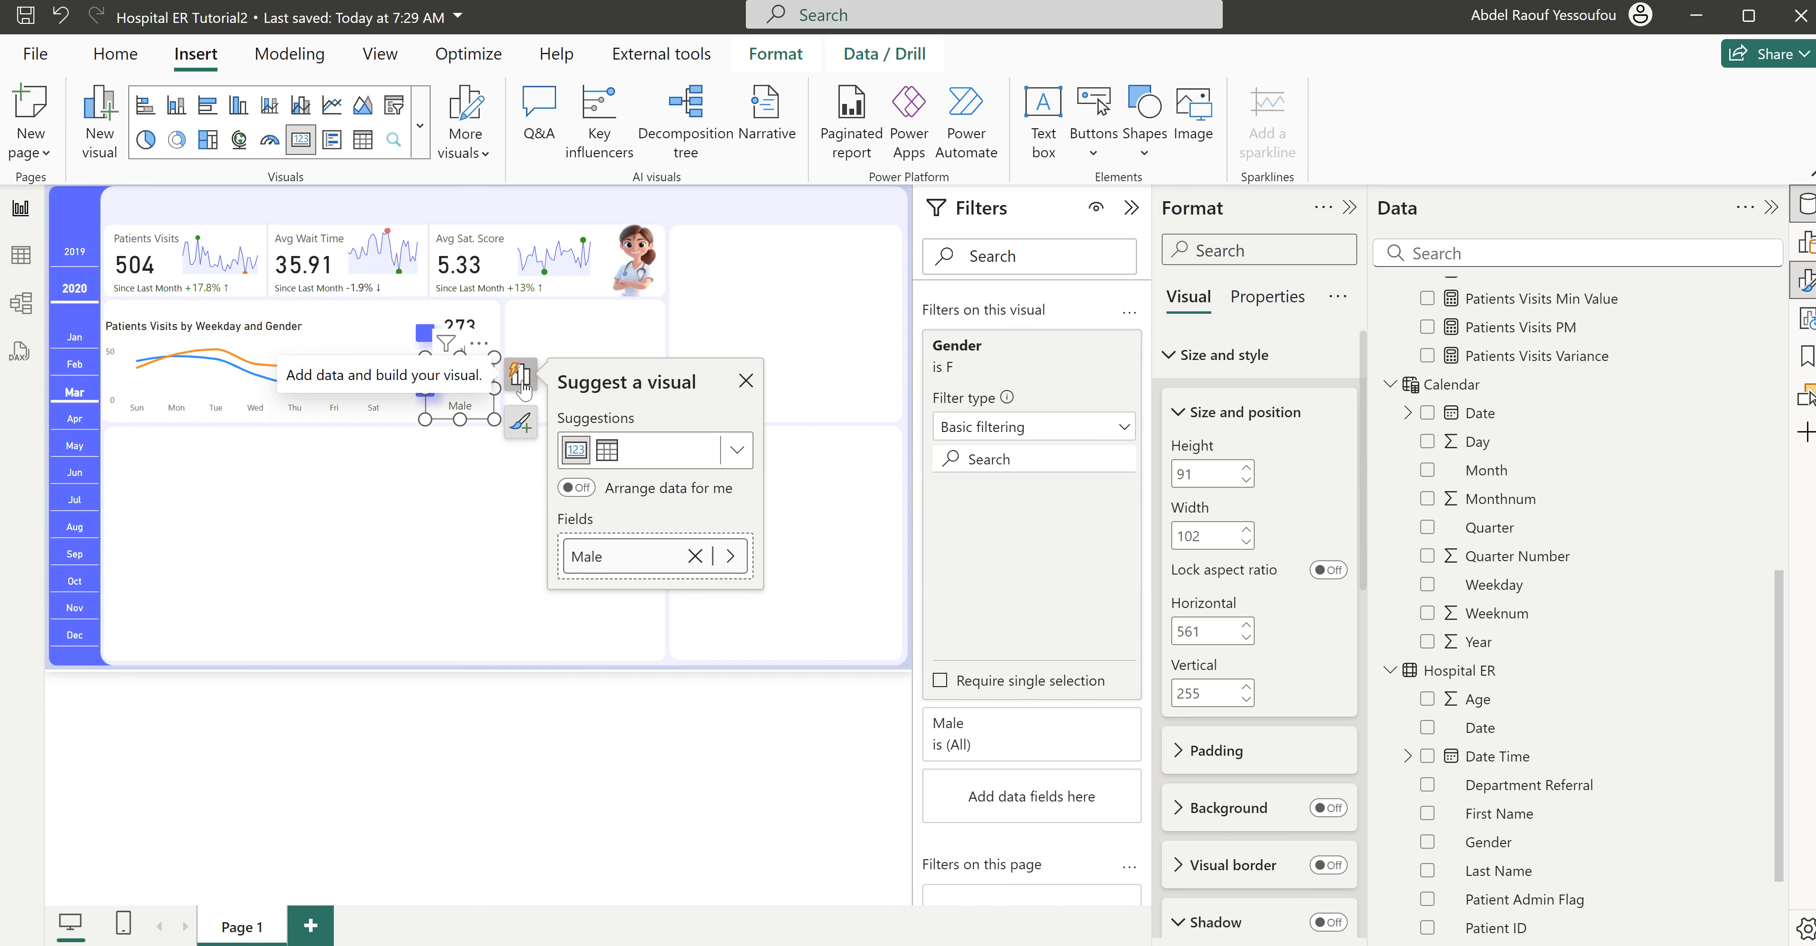
double_click(612, 560)
type("Fema")
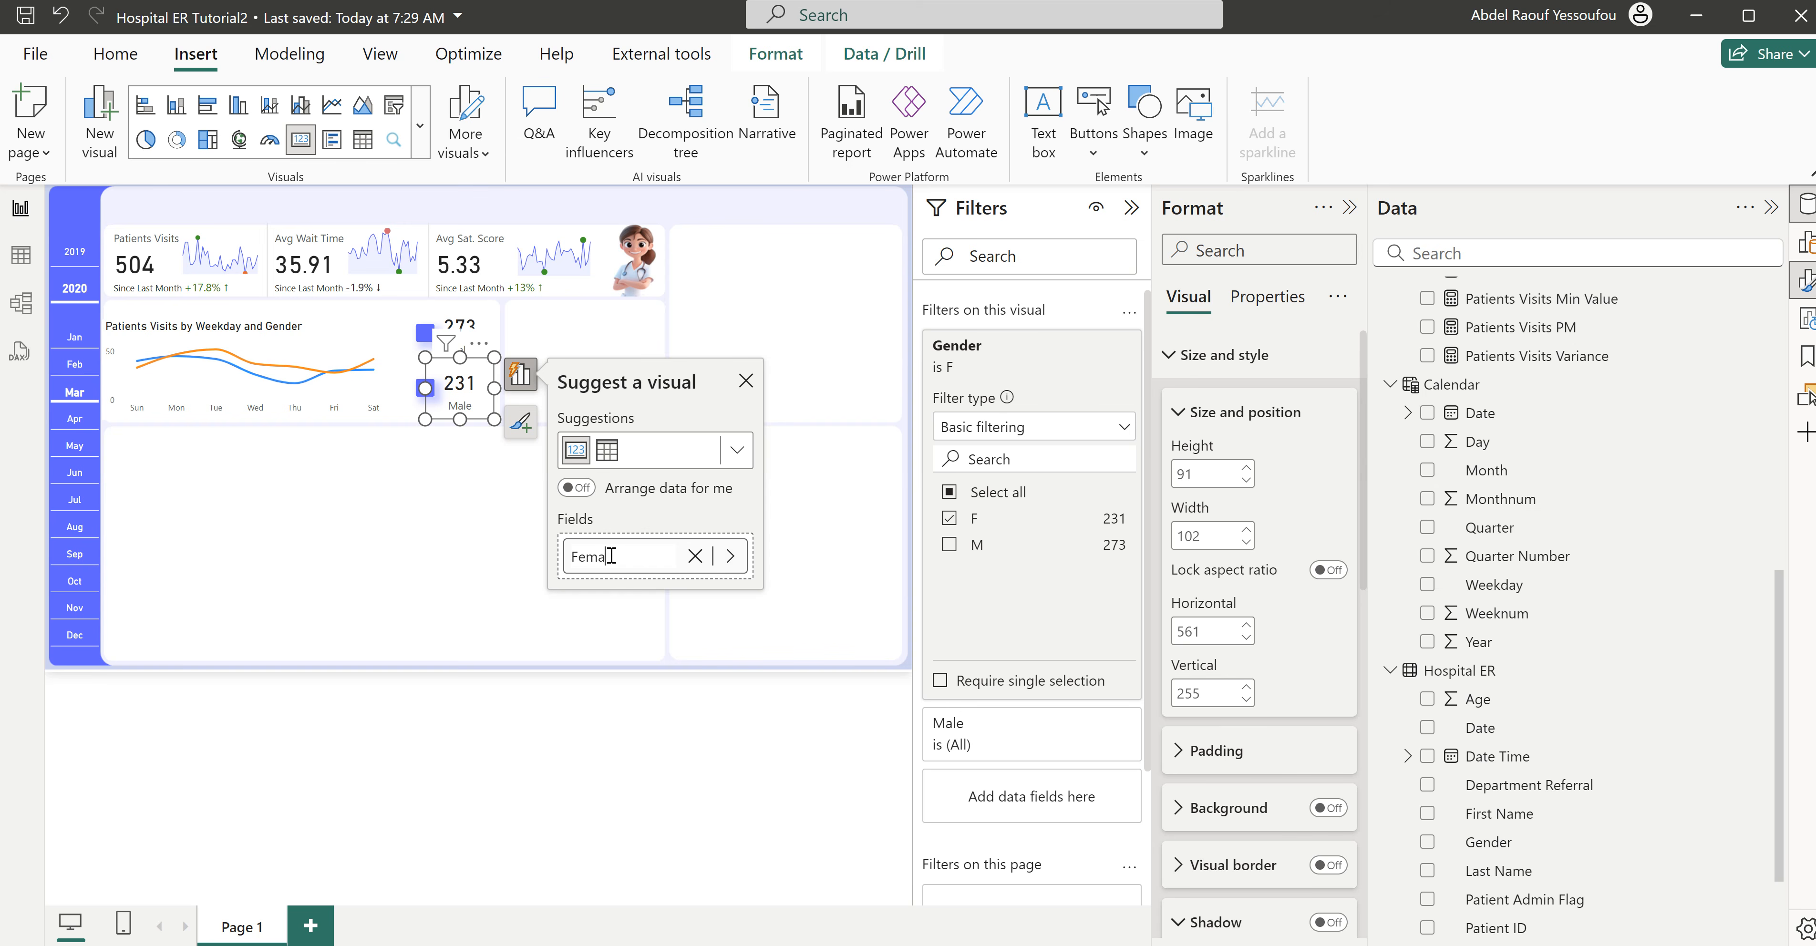
type("le")
key("Return")
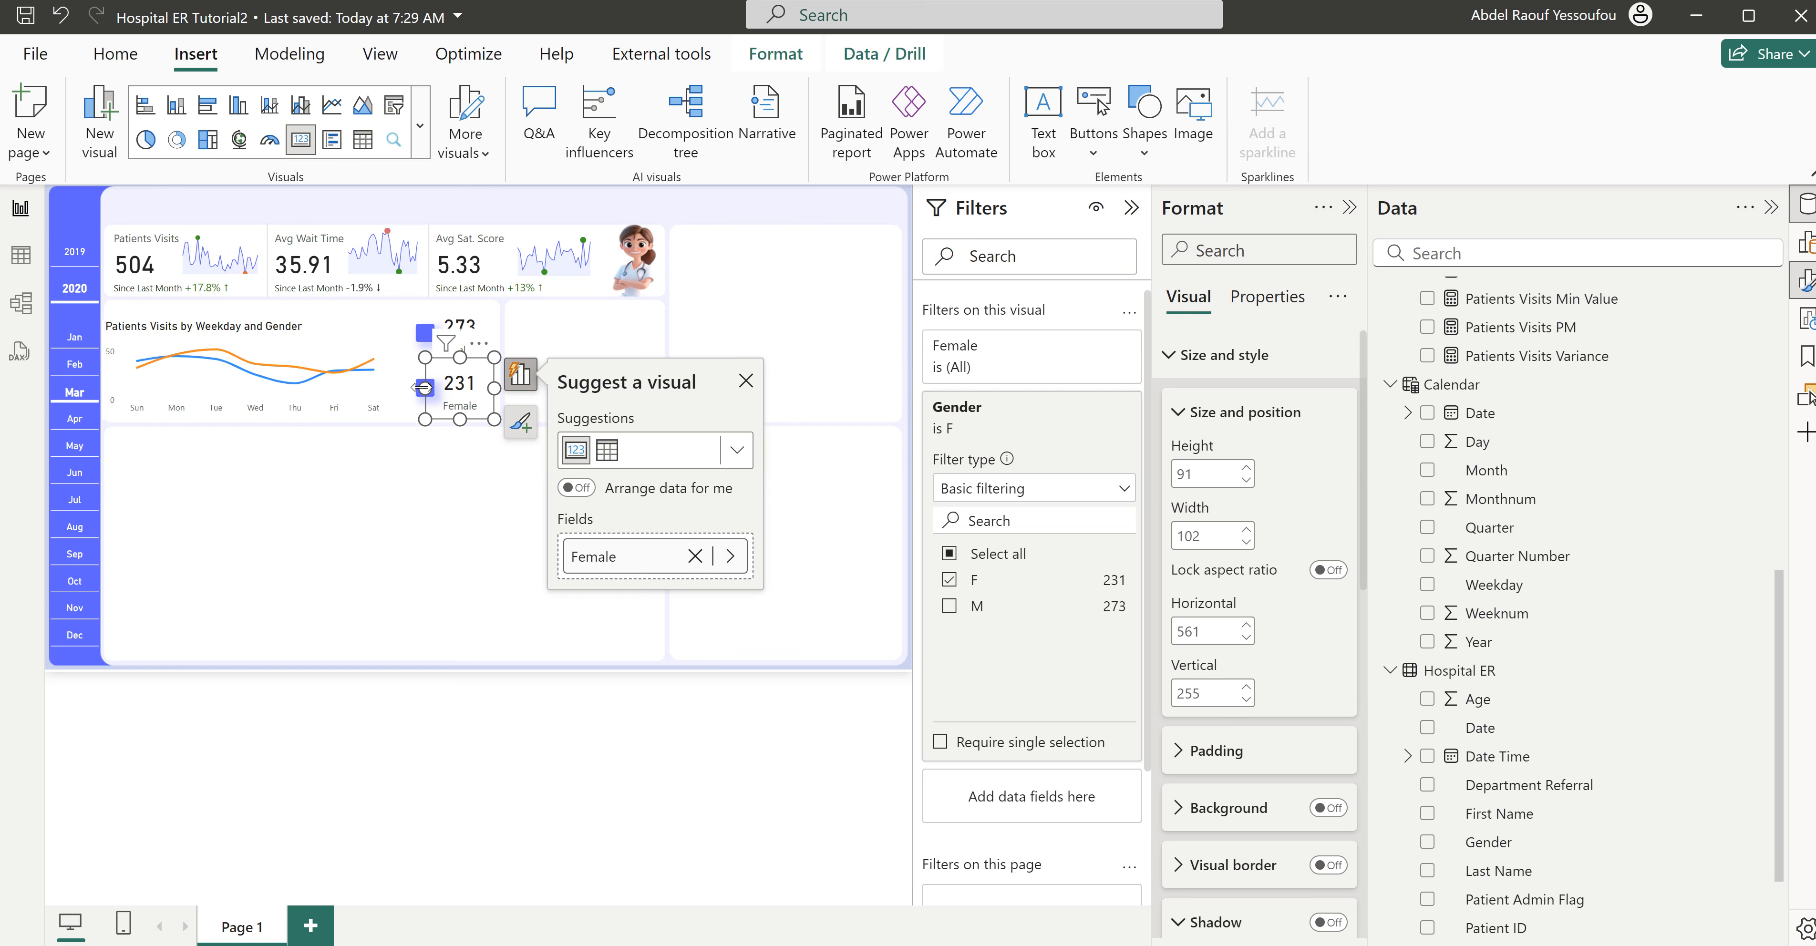
left_click(746, 380)
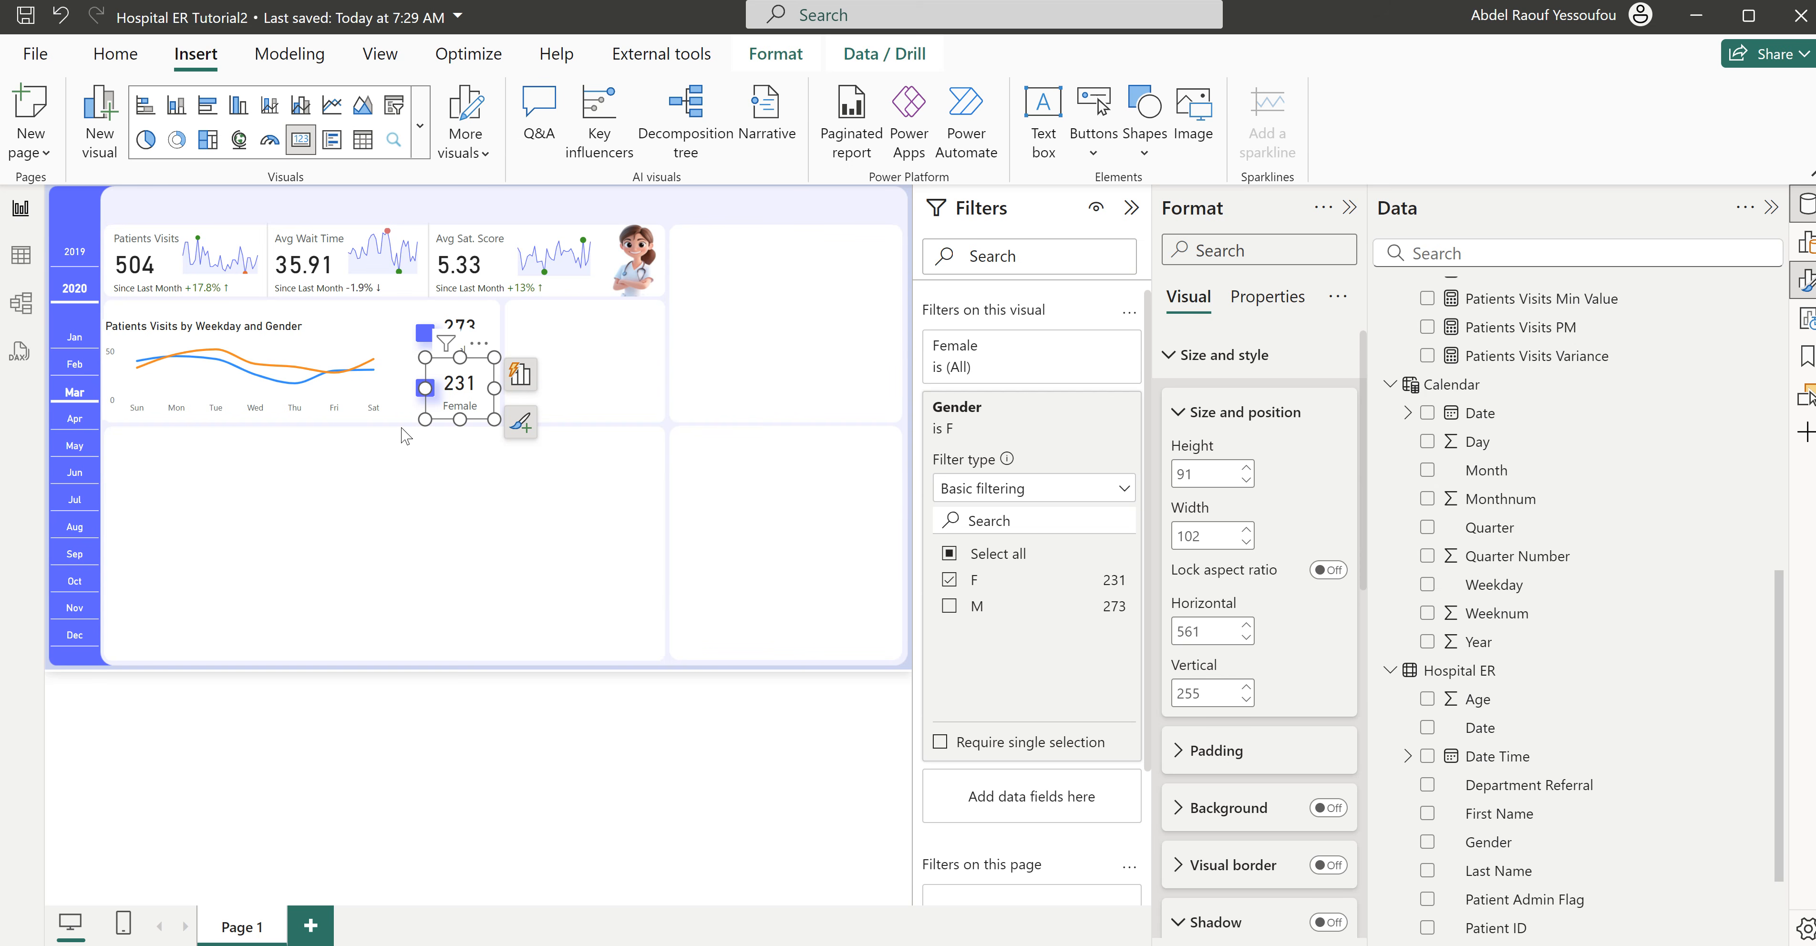
left_click(417, 424)
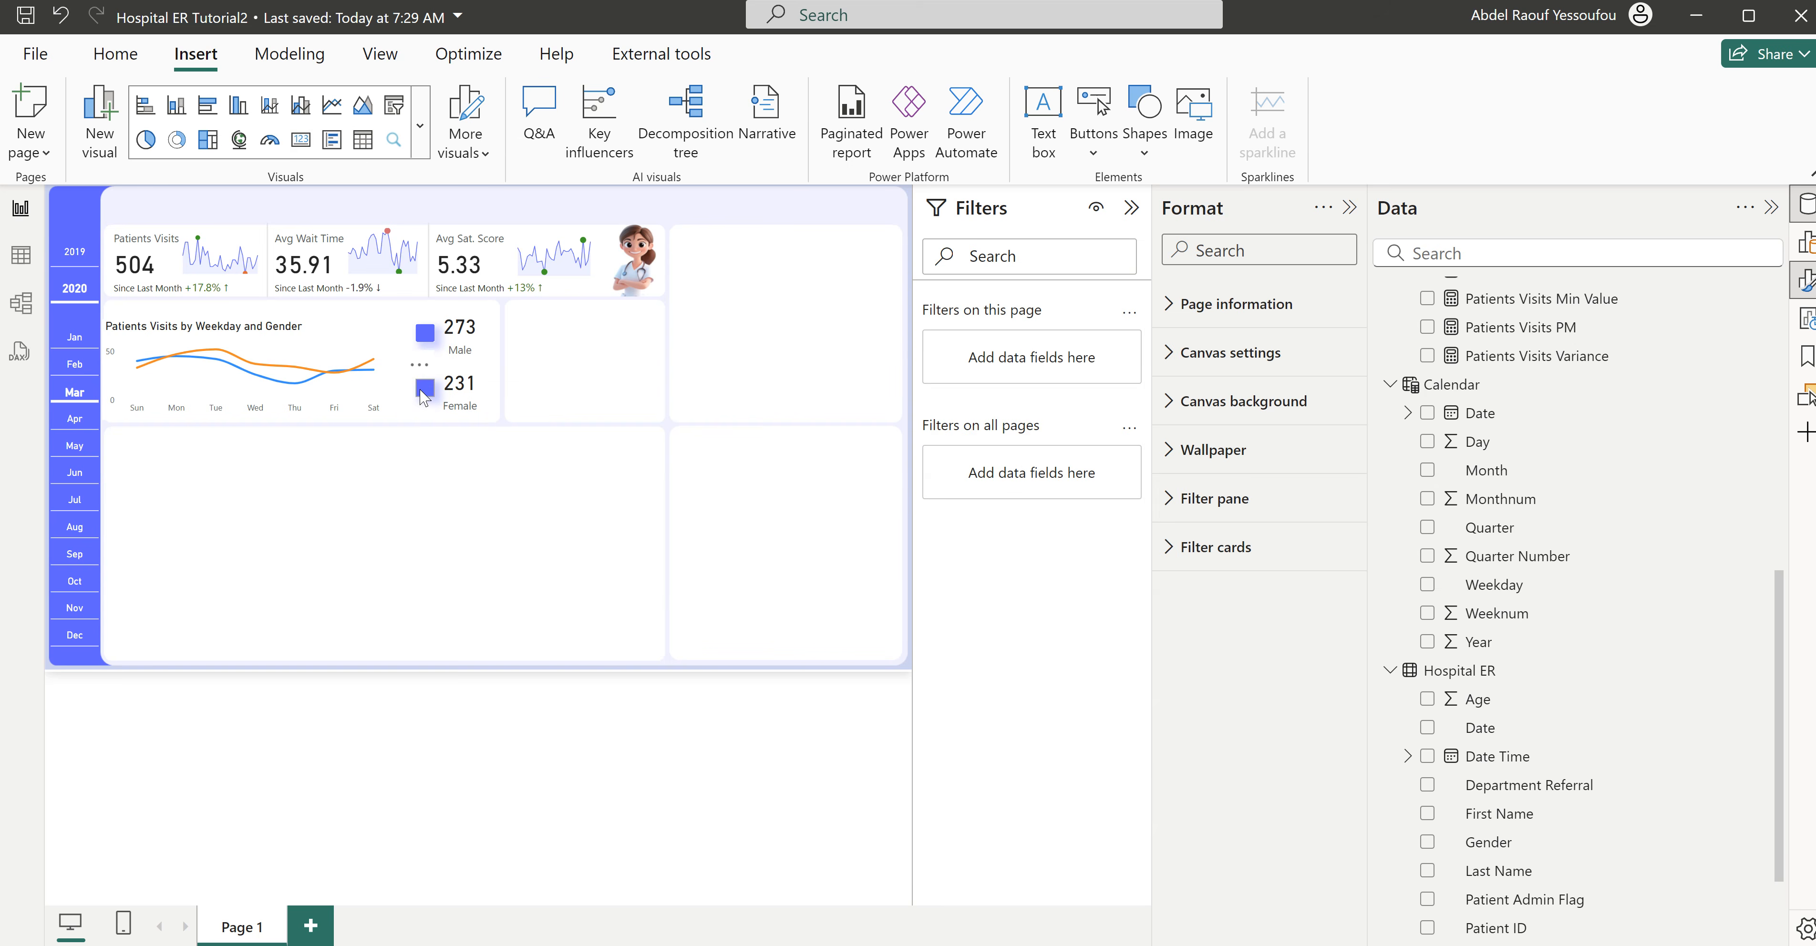
- Recolor the shadow of the small square beside the Female card to the recently used orange
left_click(423, 398)
scroll(1226, 786, "down", 5)
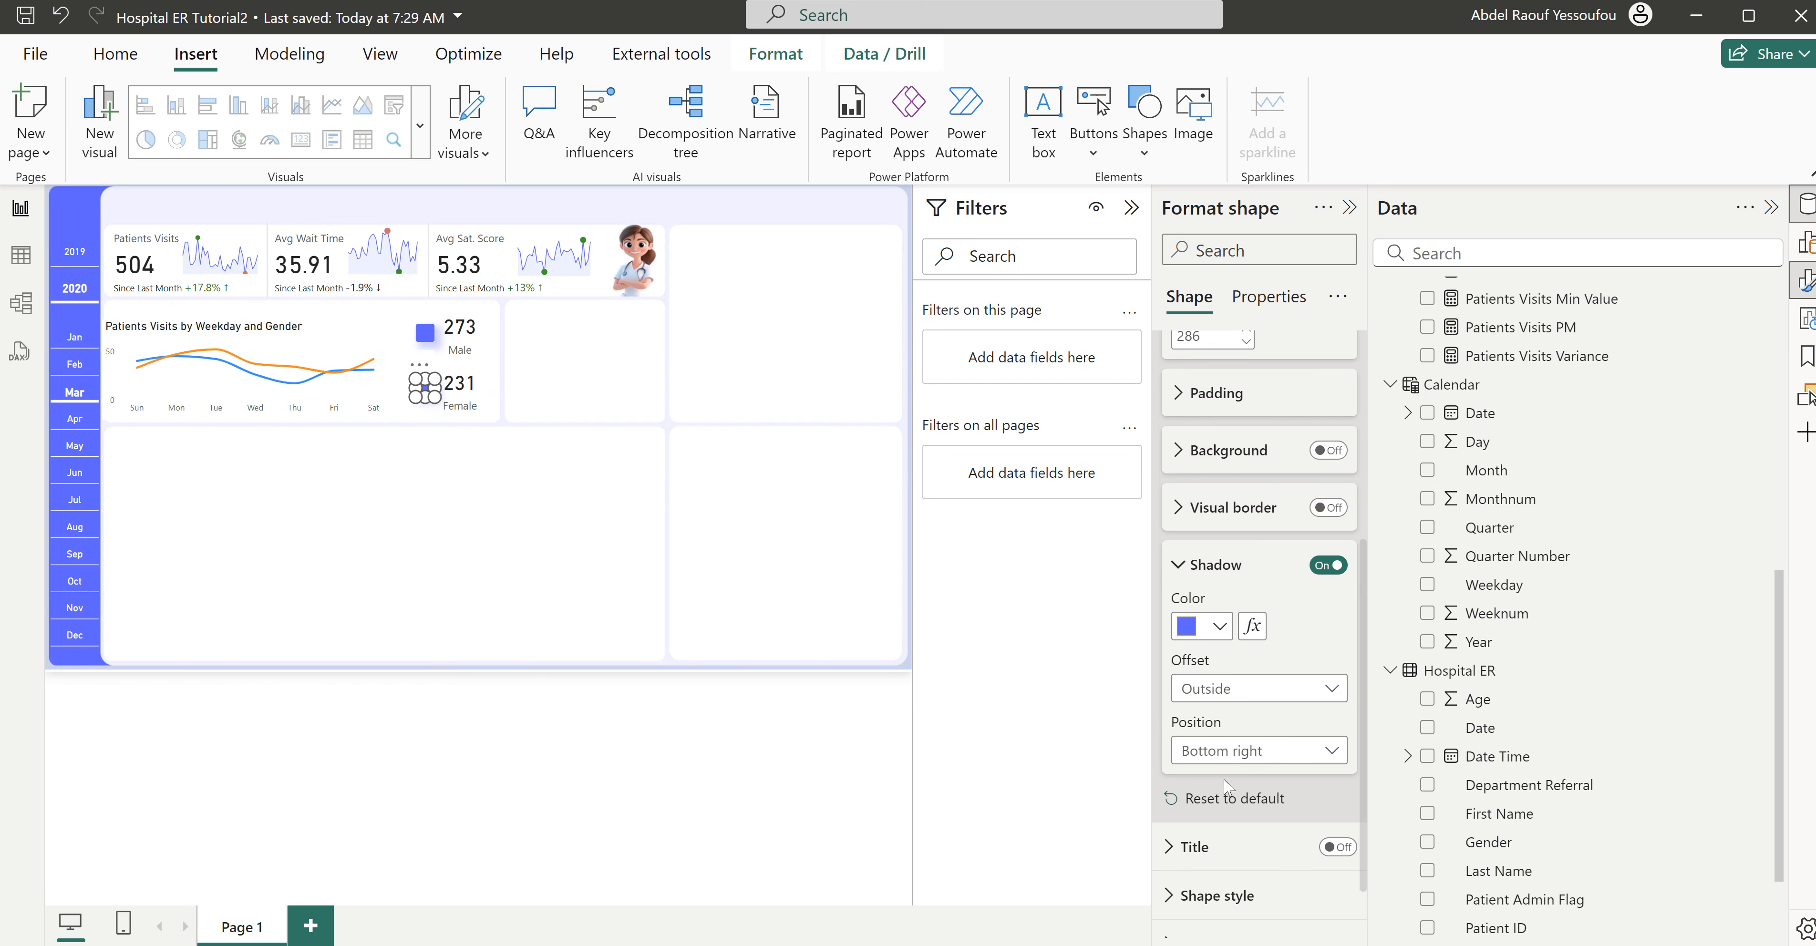
left_click(1221, 626)
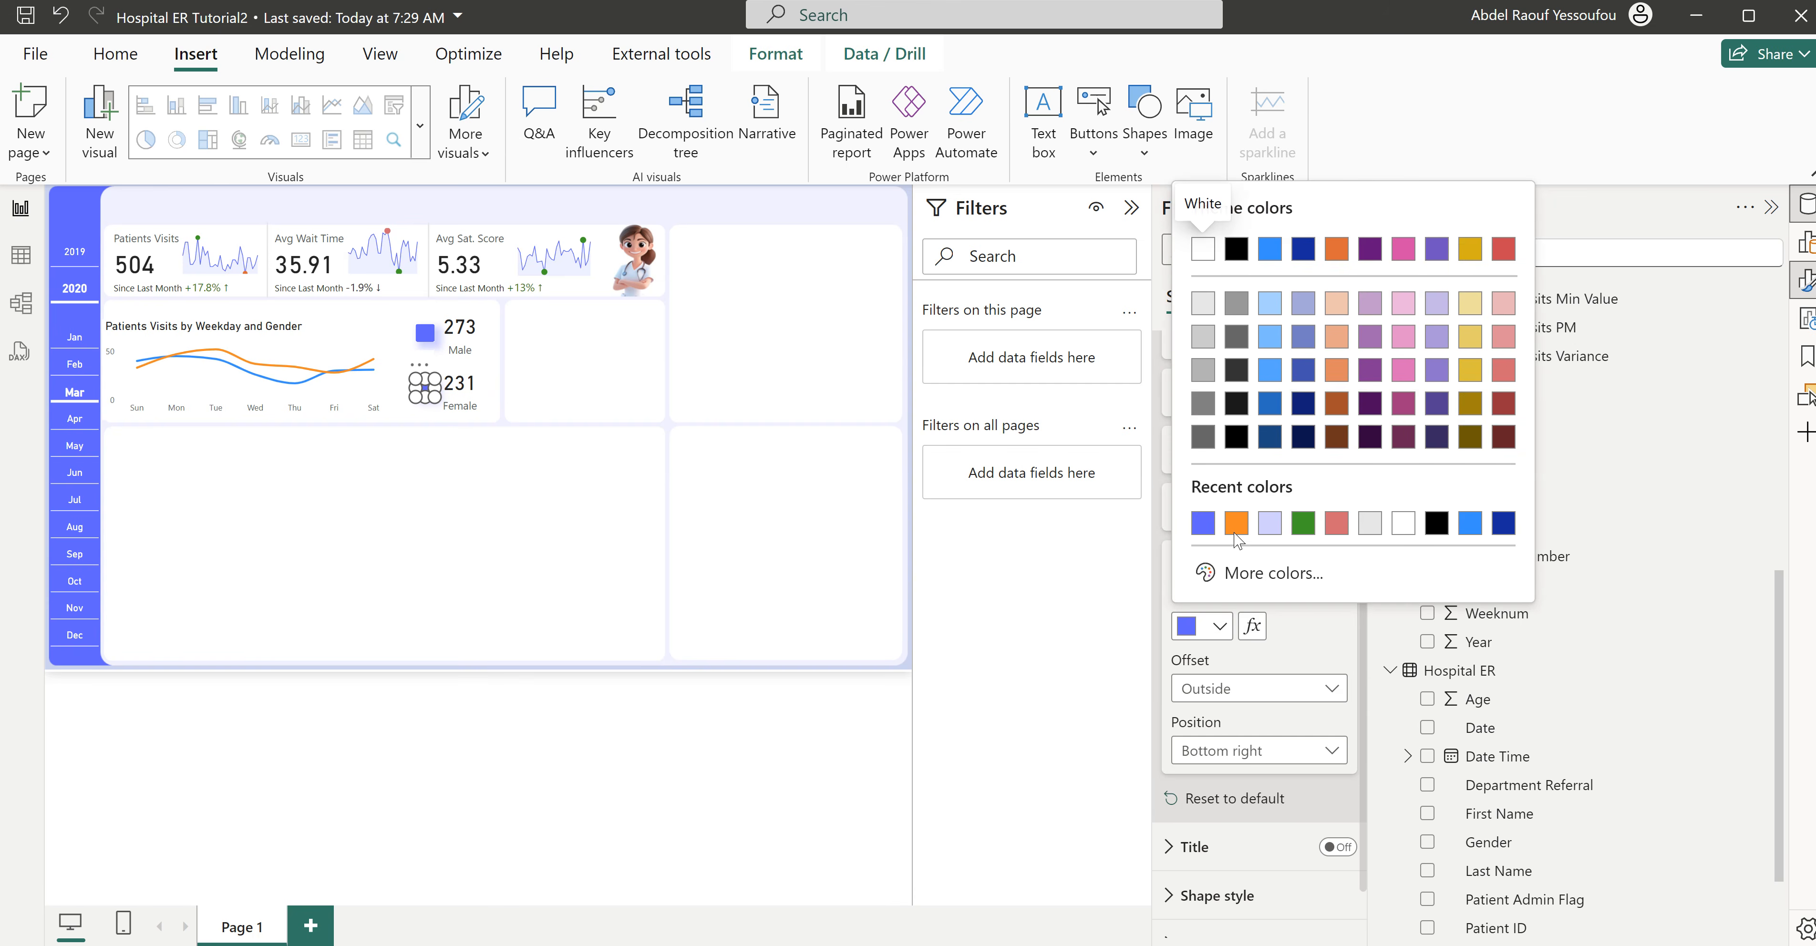
left_click(1235, 523)
scroll(1227, 577, "up", 5)
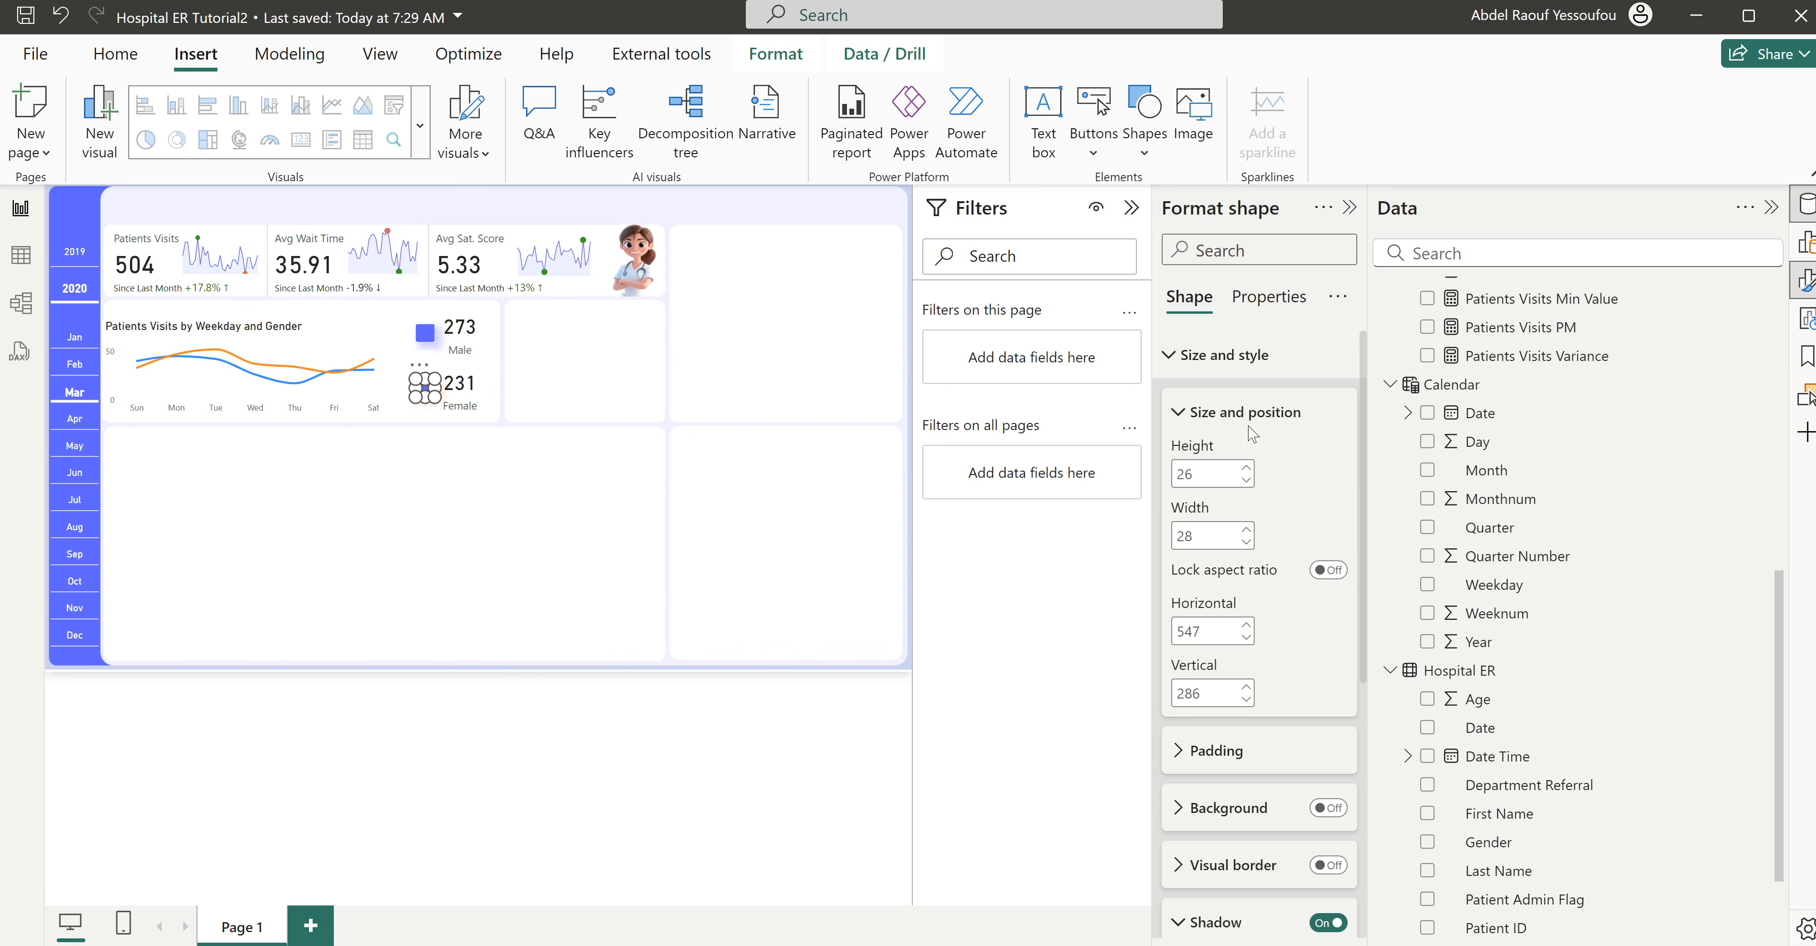
- Change the fill of the Female card's small square to the recently used orange and deselect the shape
left_click(1210, 359)
left_click(1219, 455)
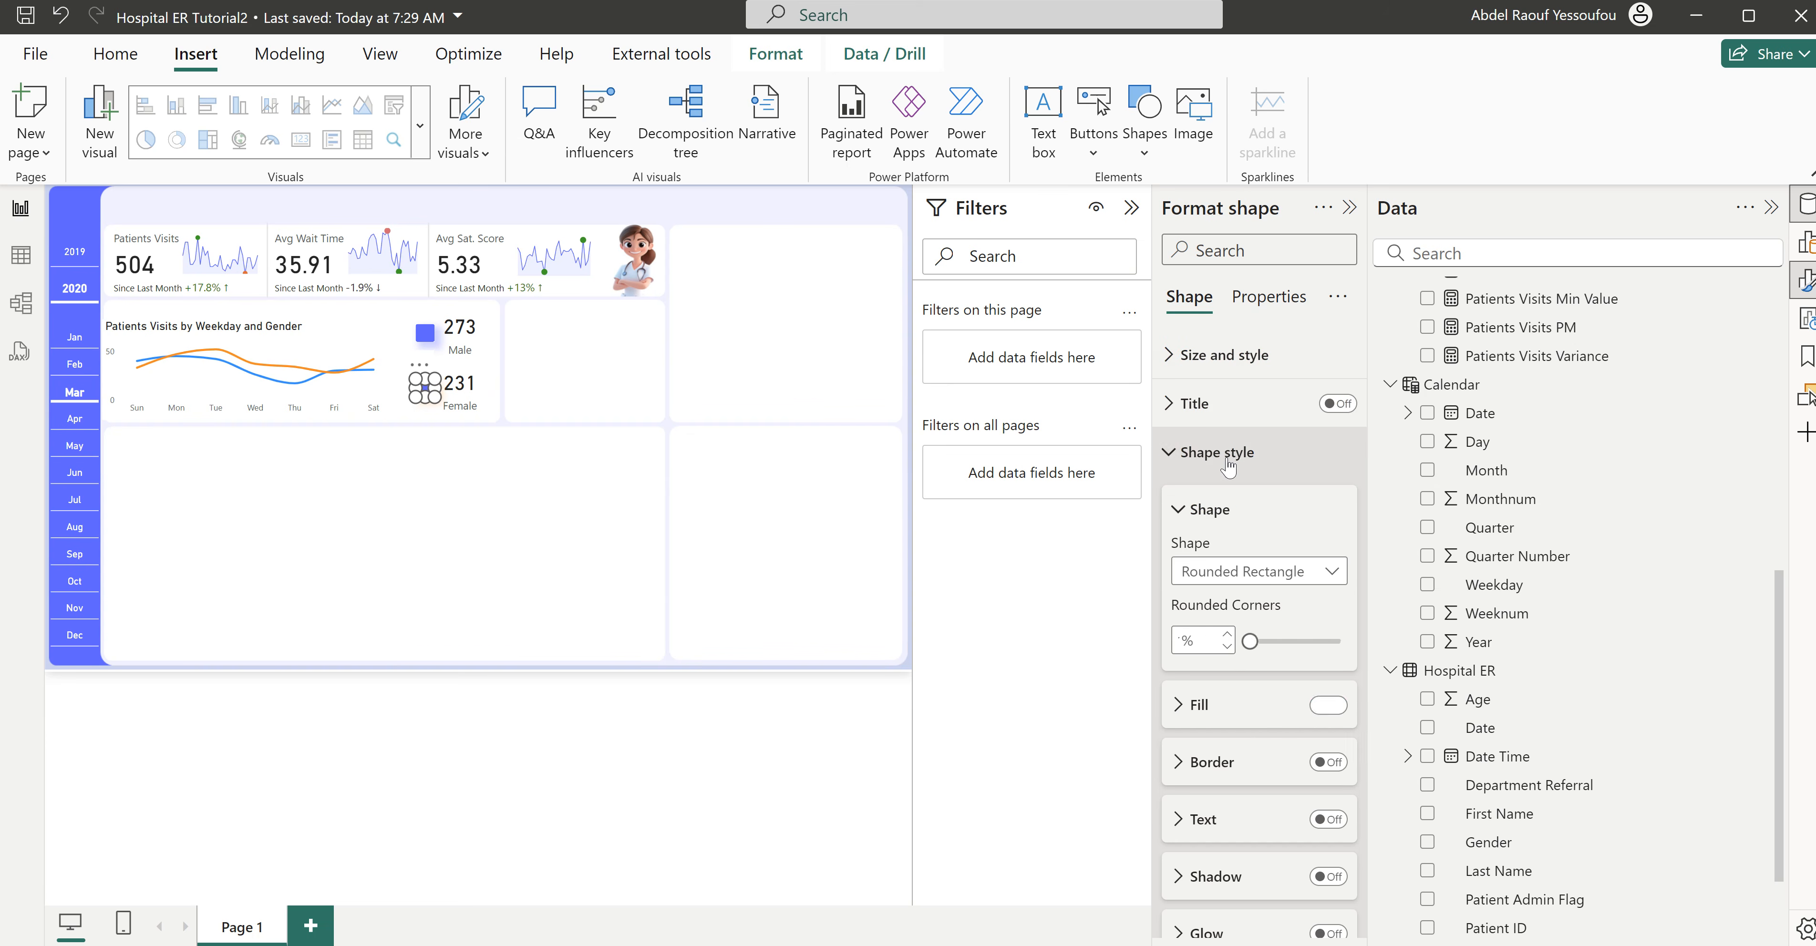
left_click(1201, 705)
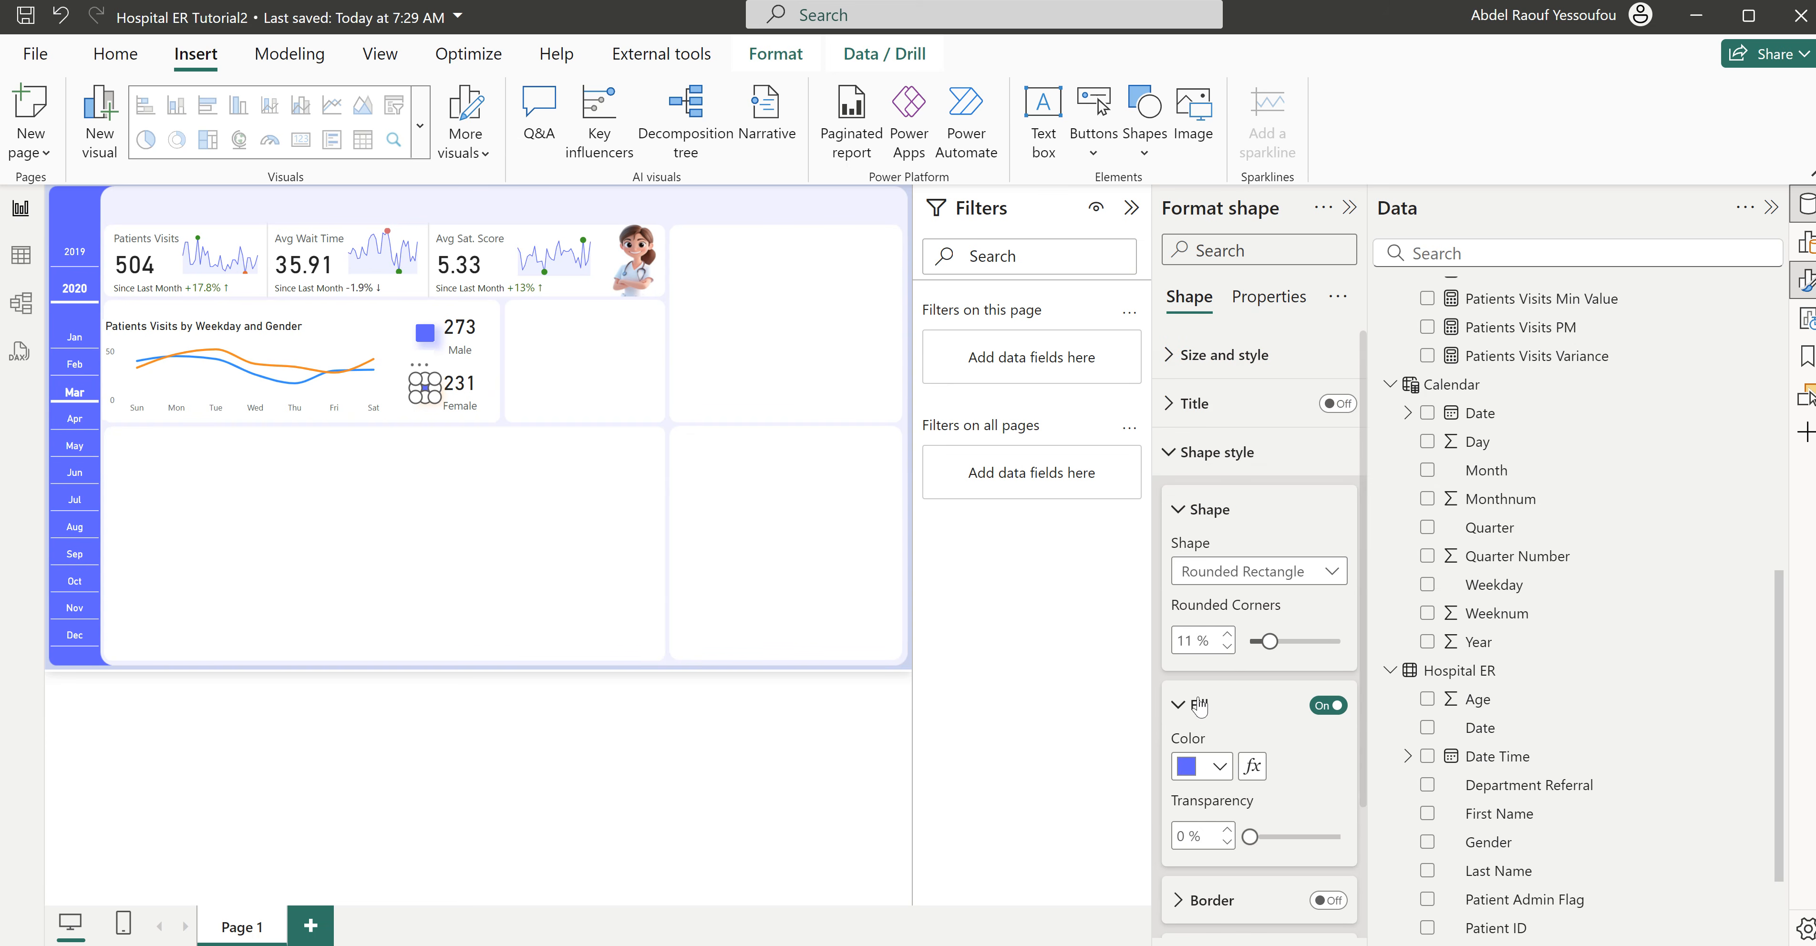
left_click(1223, 770)
left_click(1202, 663)
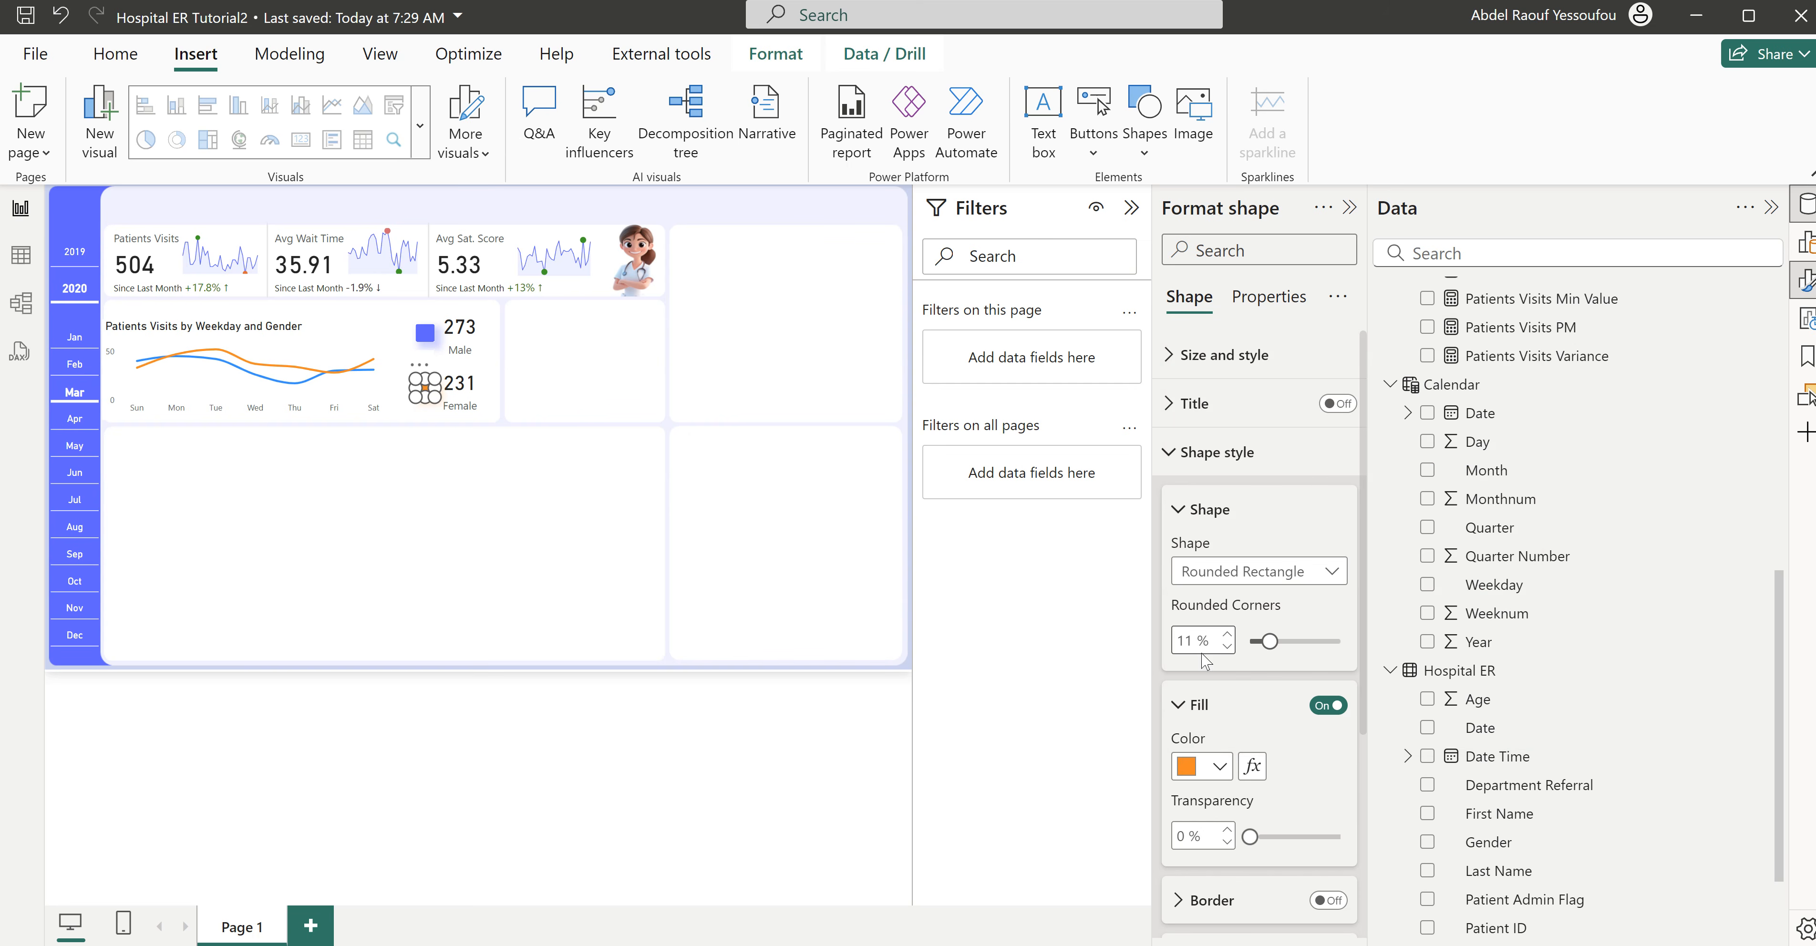
left_click(575, 384)
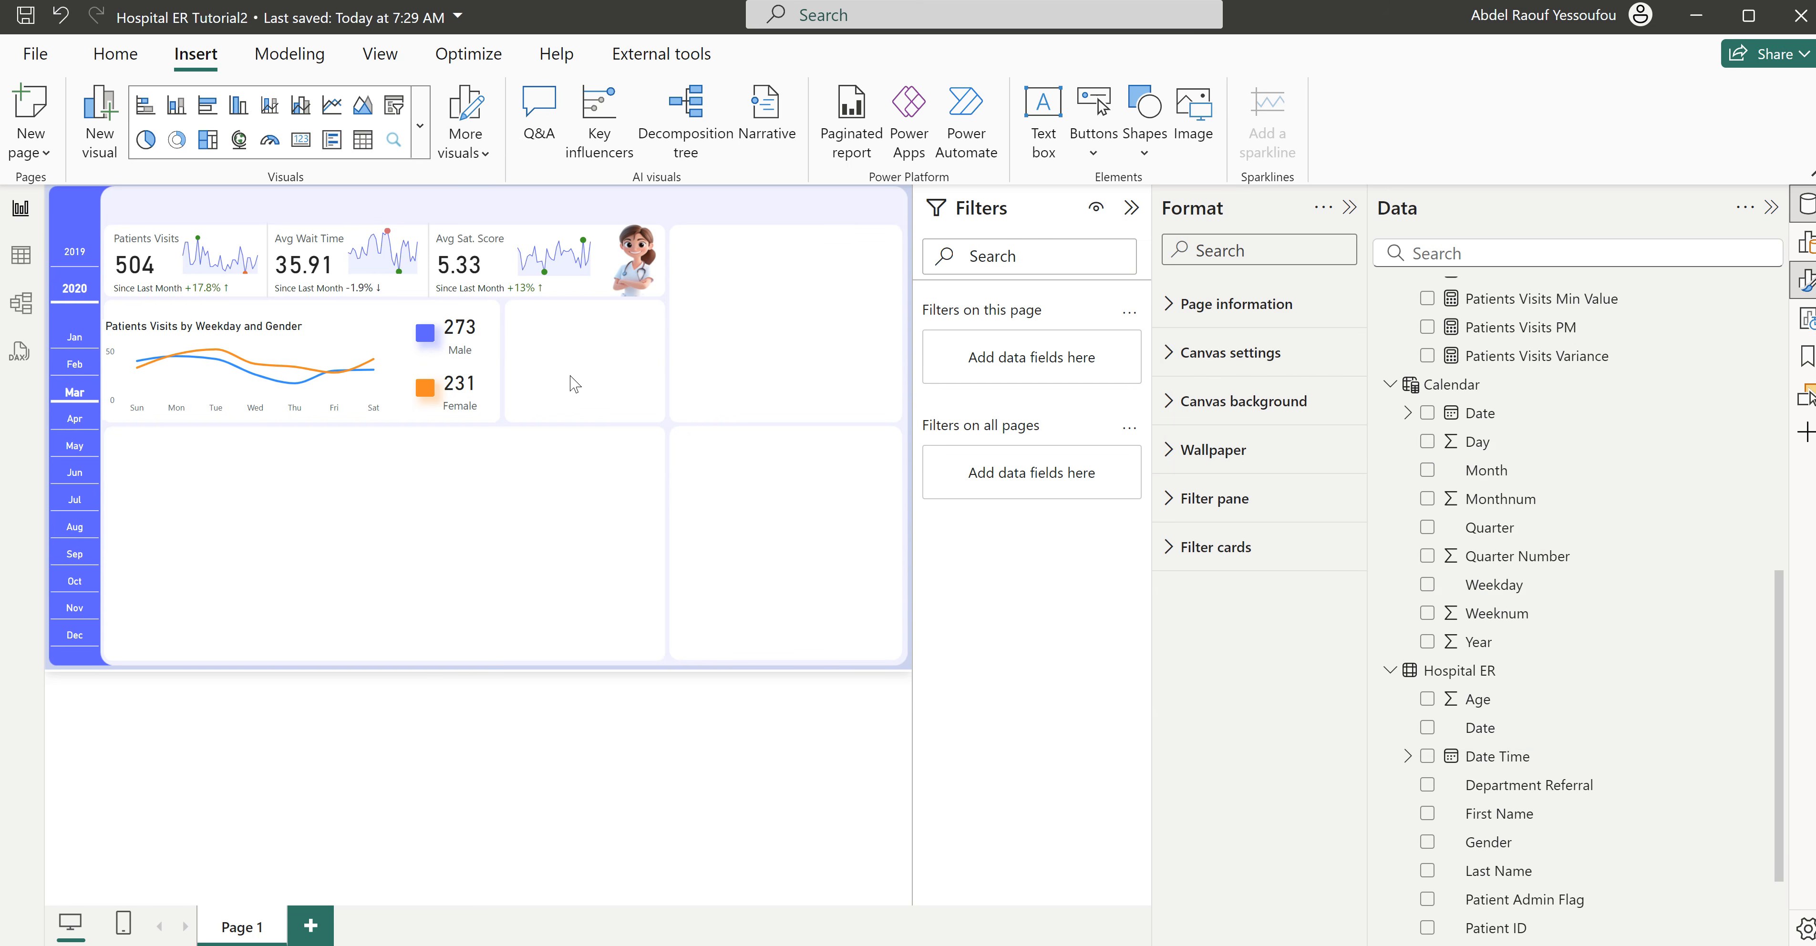
- Collapse the filter and format panes, and check the finished Hospital ER dashboard before returning to Hospital ER Tutorial2
left_click(1132, 208)
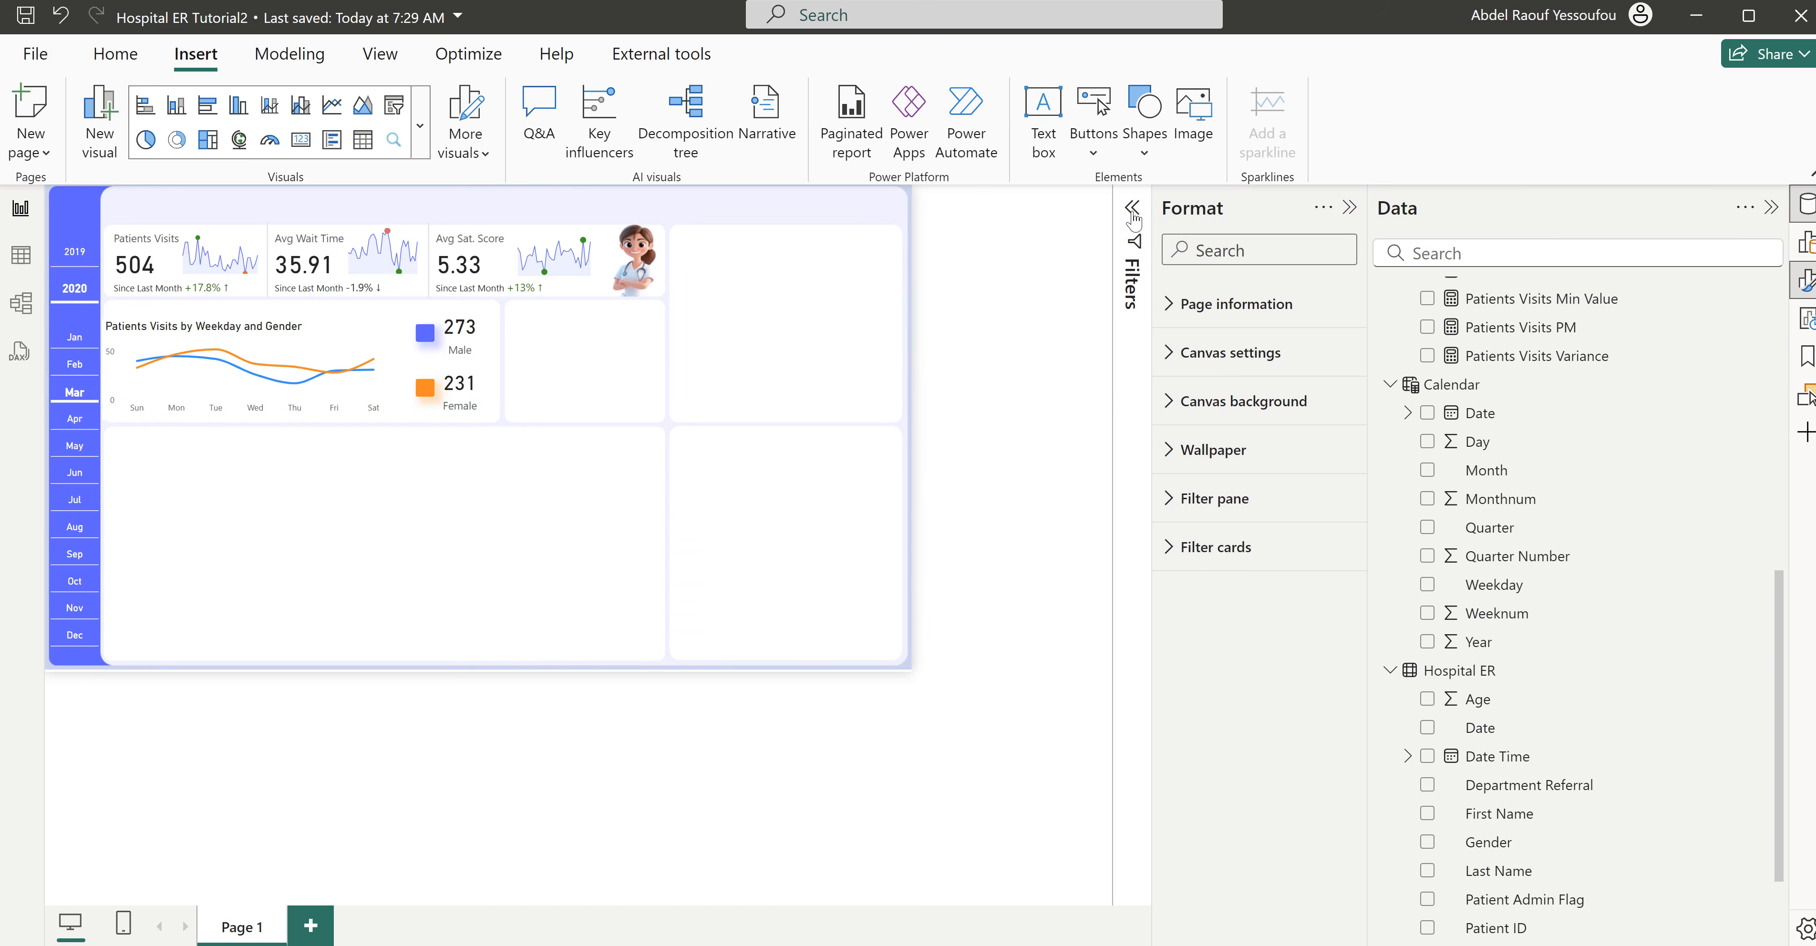
left_click(1348, 208)
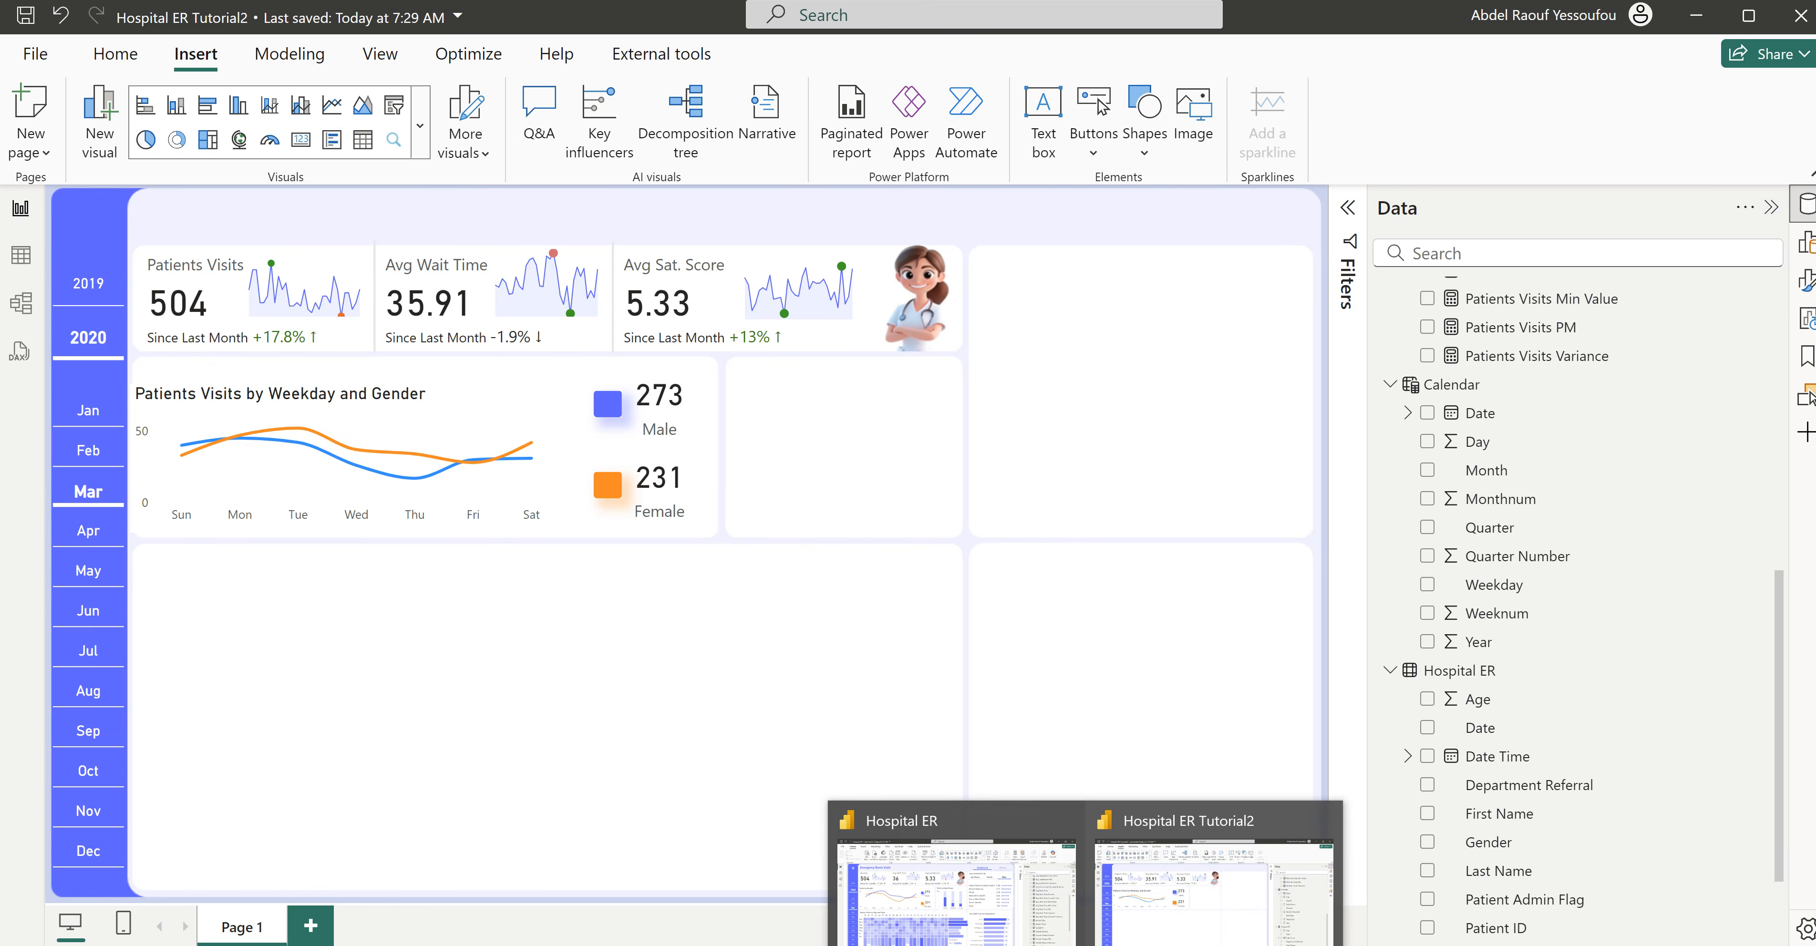
left_click(998, 909)
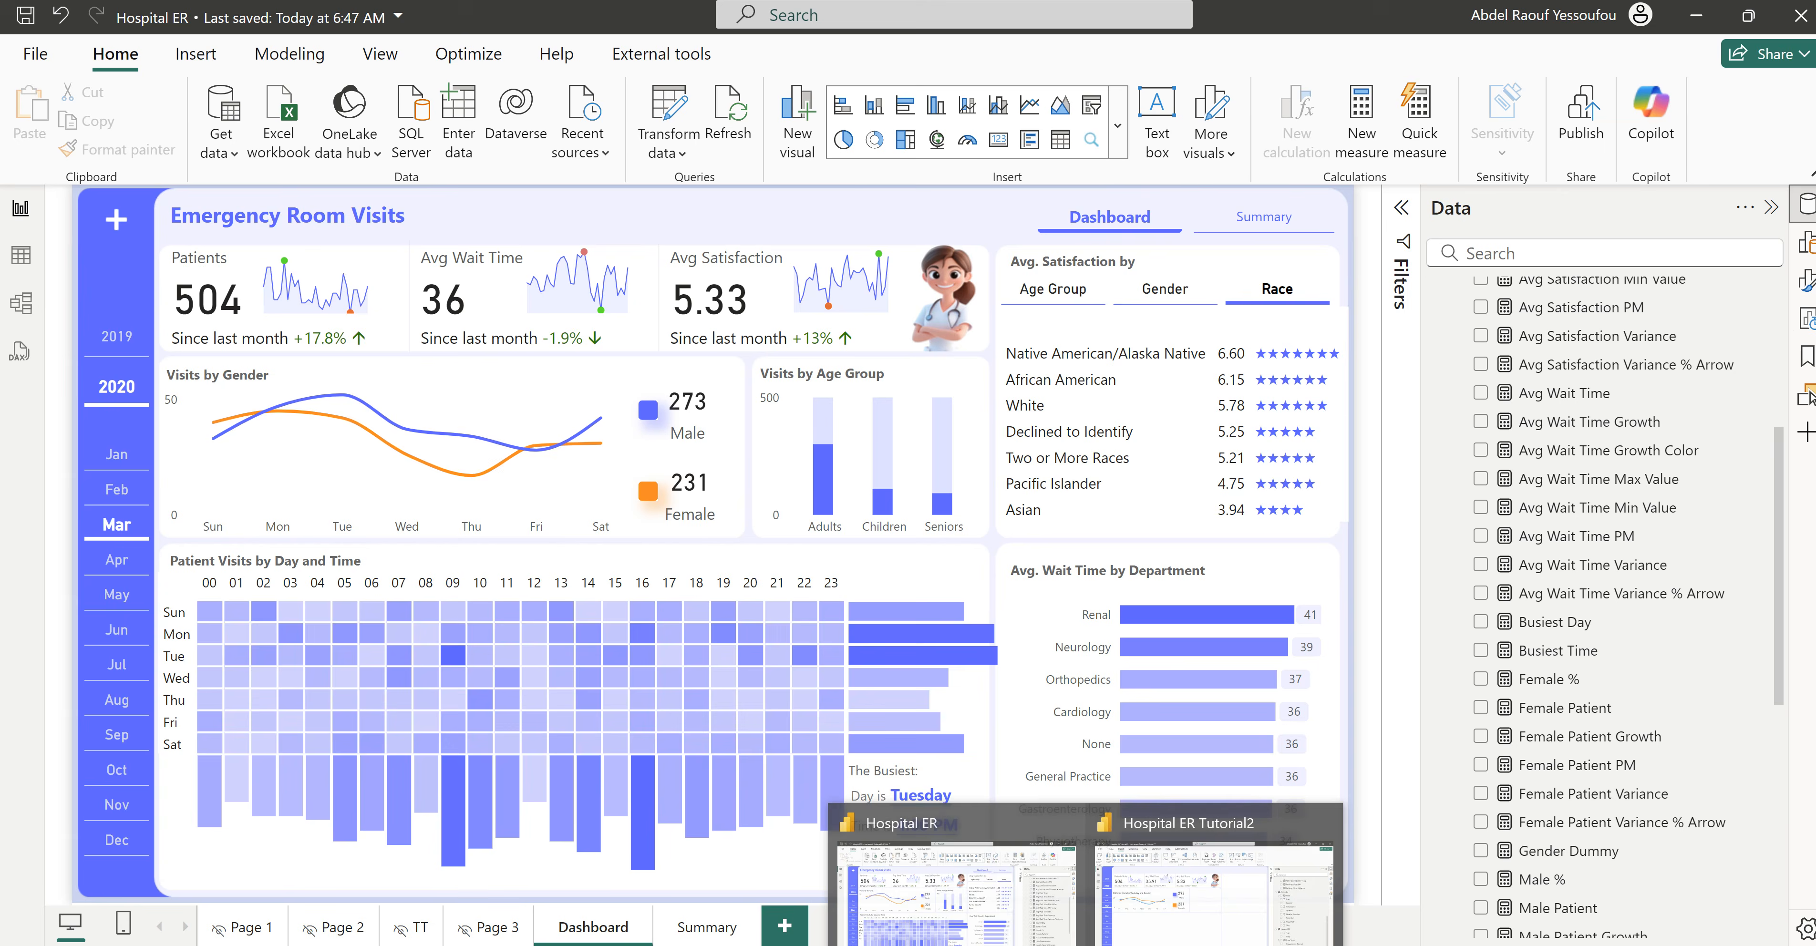
left_click(1148, 925)
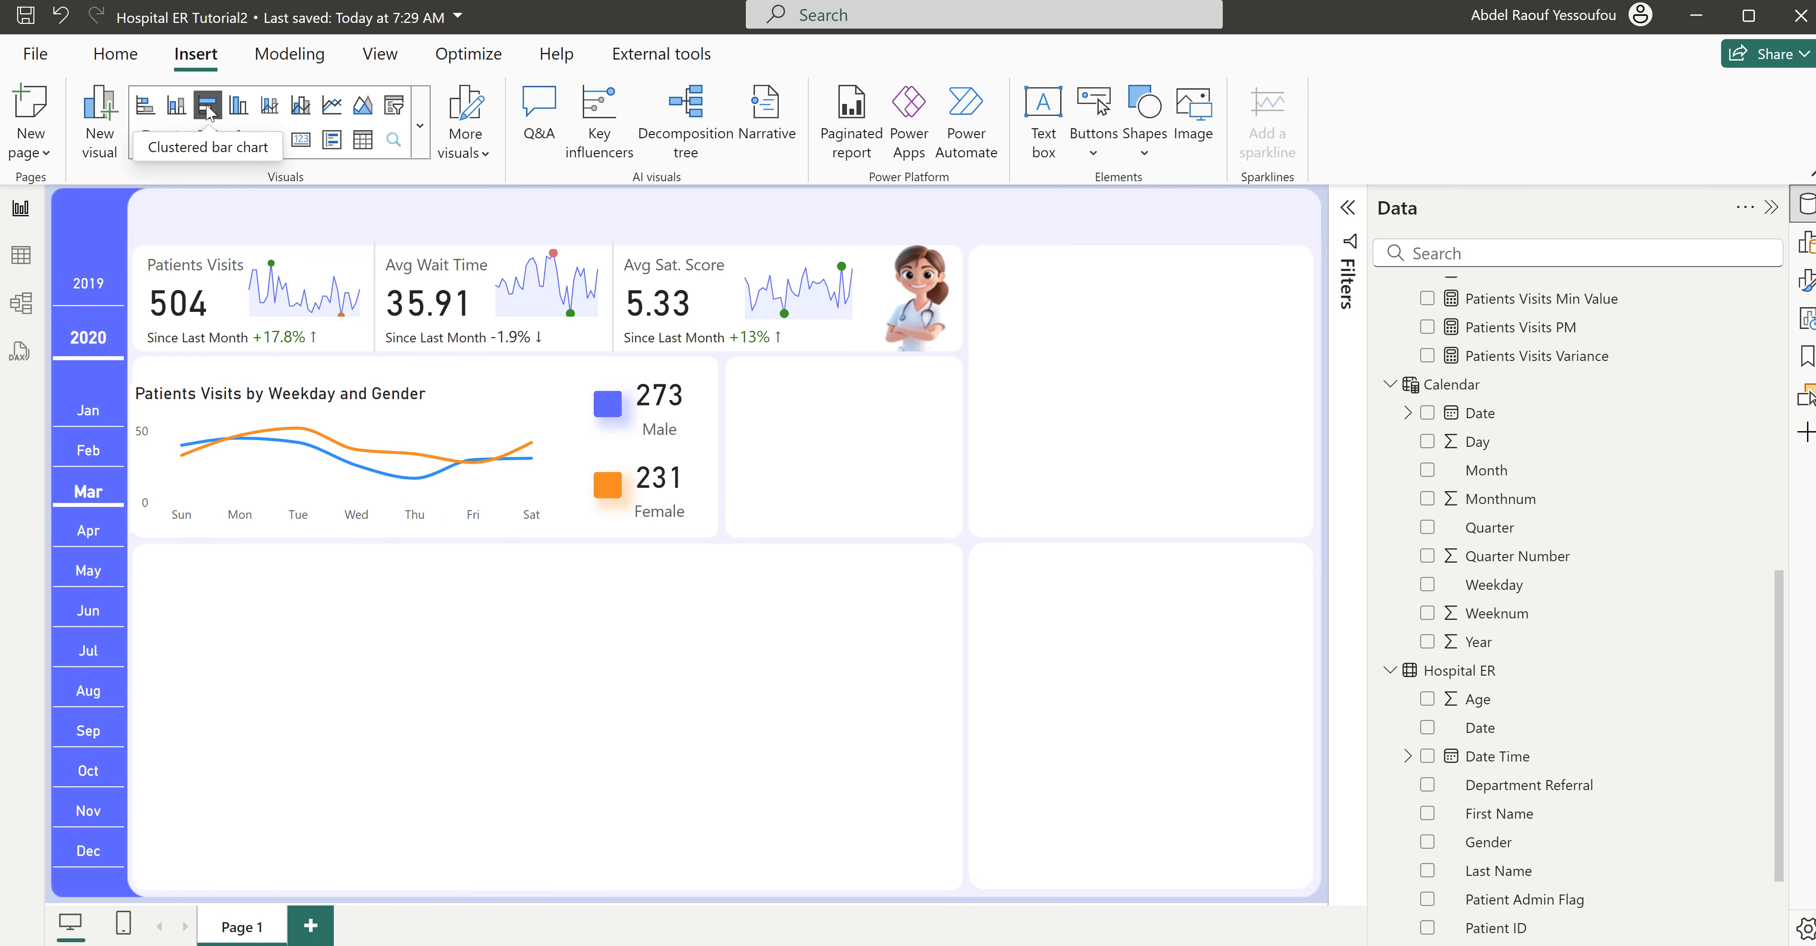
- Insert a clustered column chart fitted to the empty panel beside the gender cards, with Patients Visits on its Y-axis
left_click(245, 114)
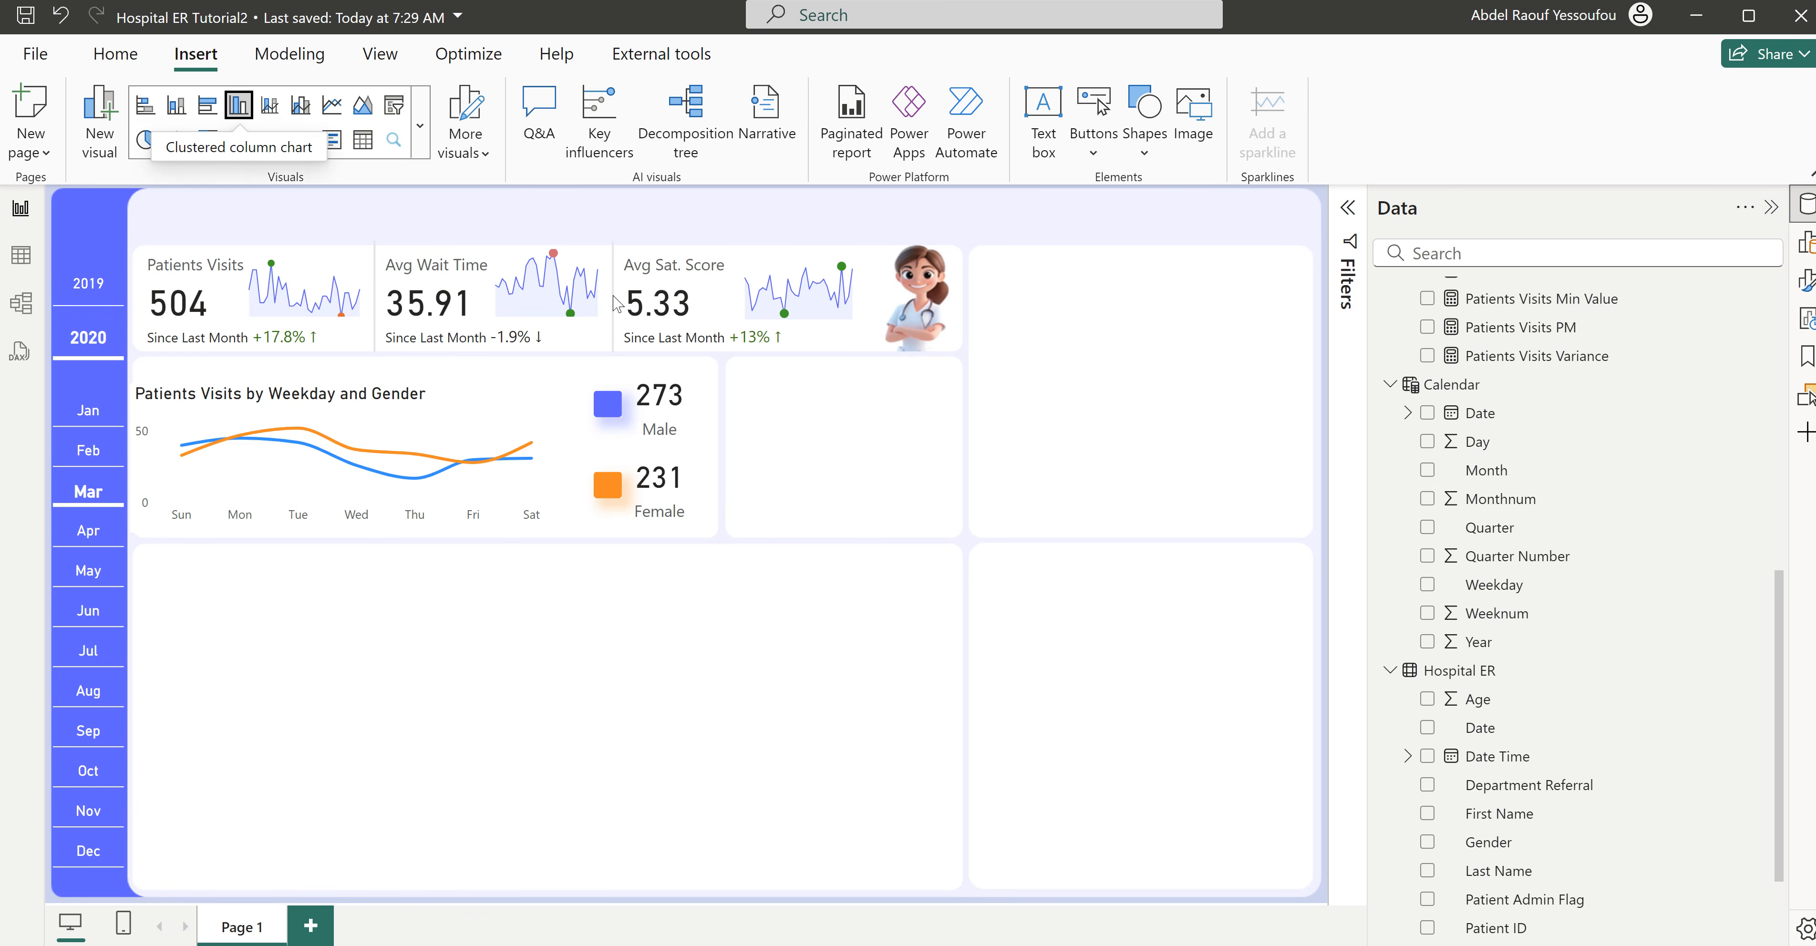
left_click_drag(1027, 341, 793, 499)
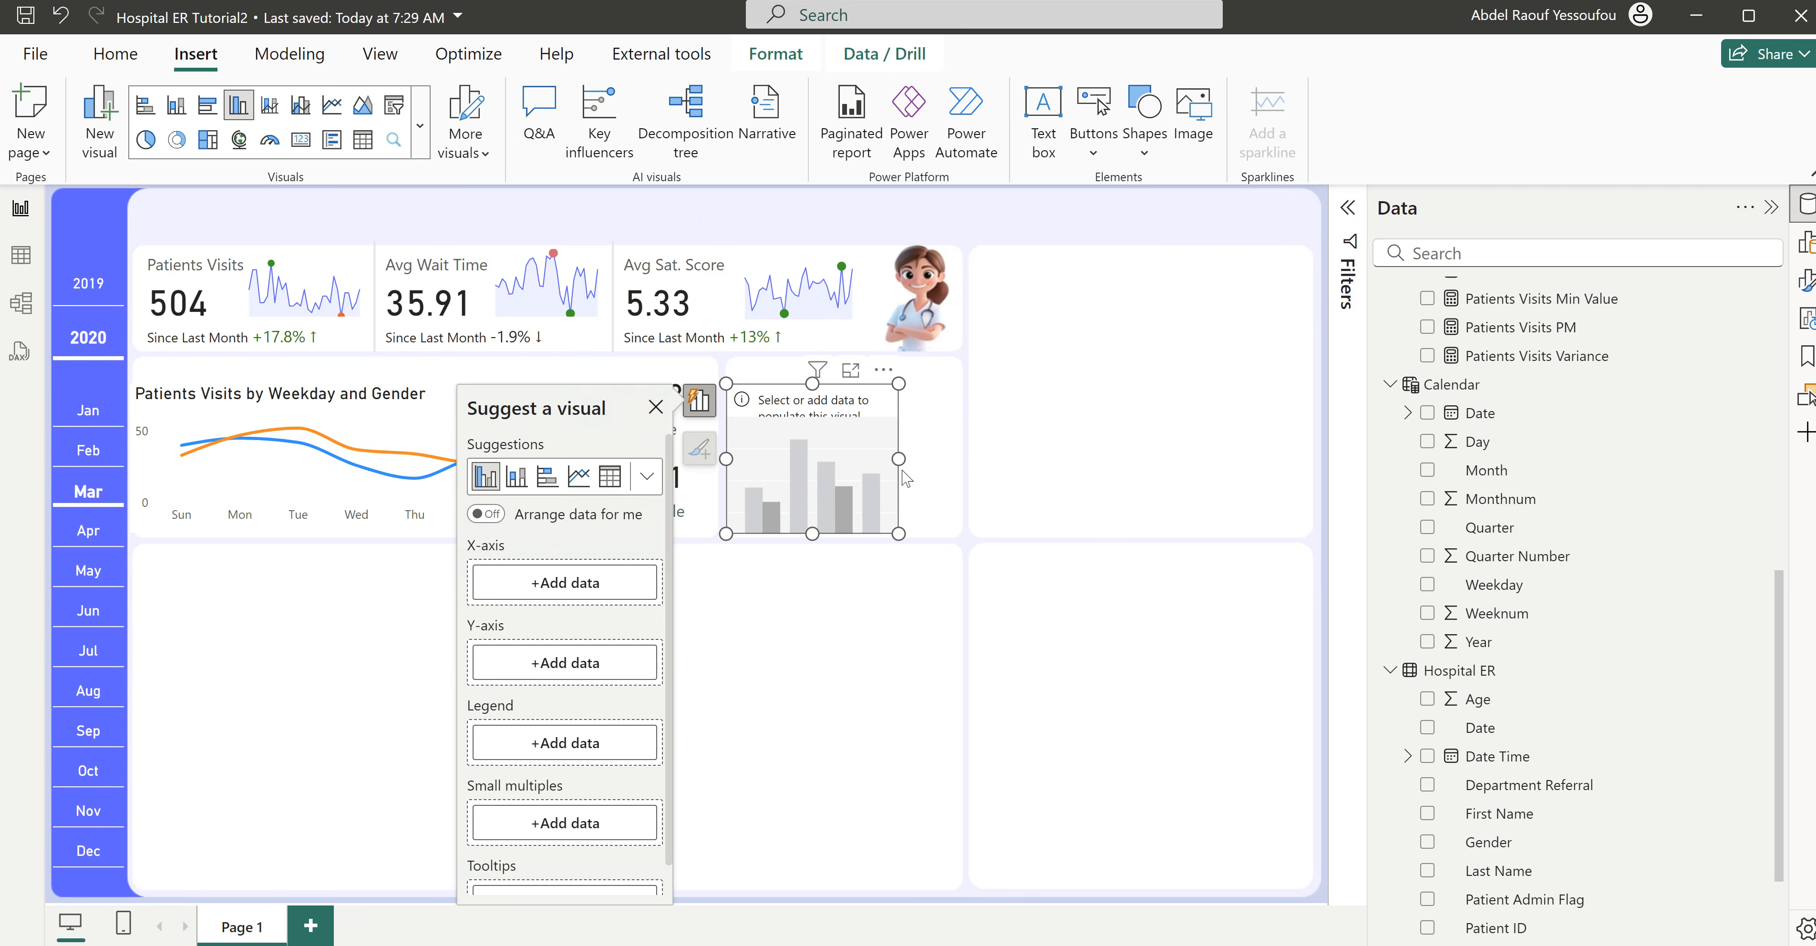
left_click_drag(901, 460, 960, 459)
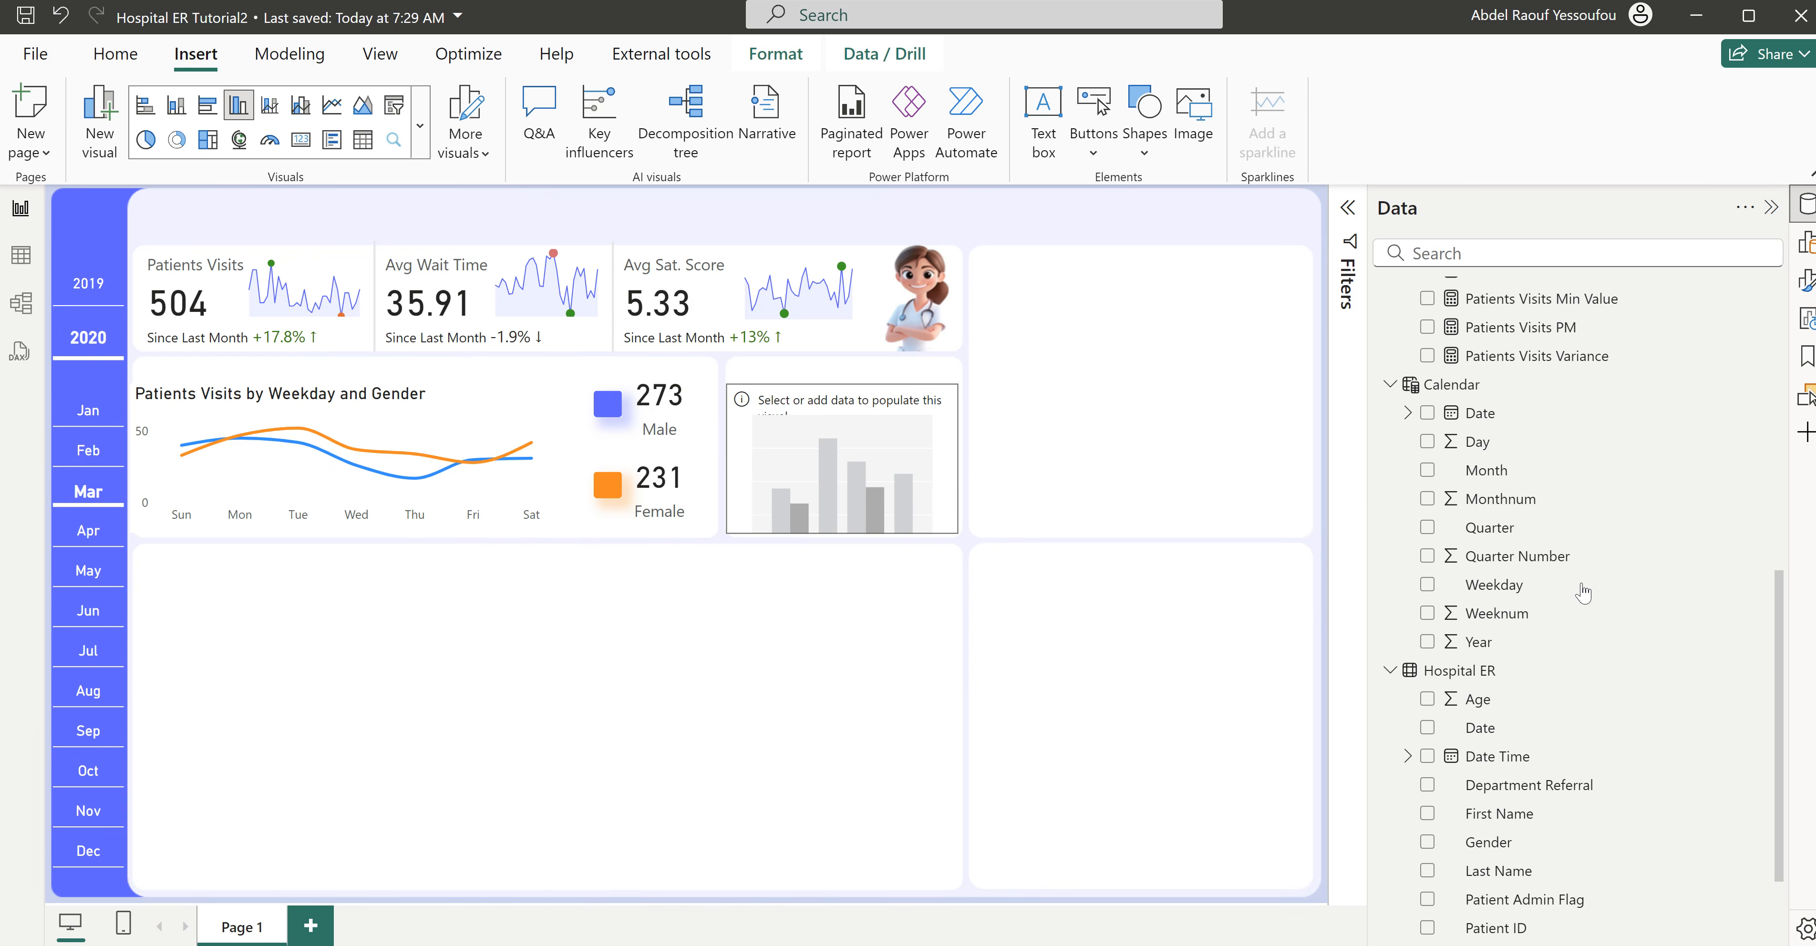
scroll(1583, 592, "up", 5)
scroll(1582, 596, "down", 3)
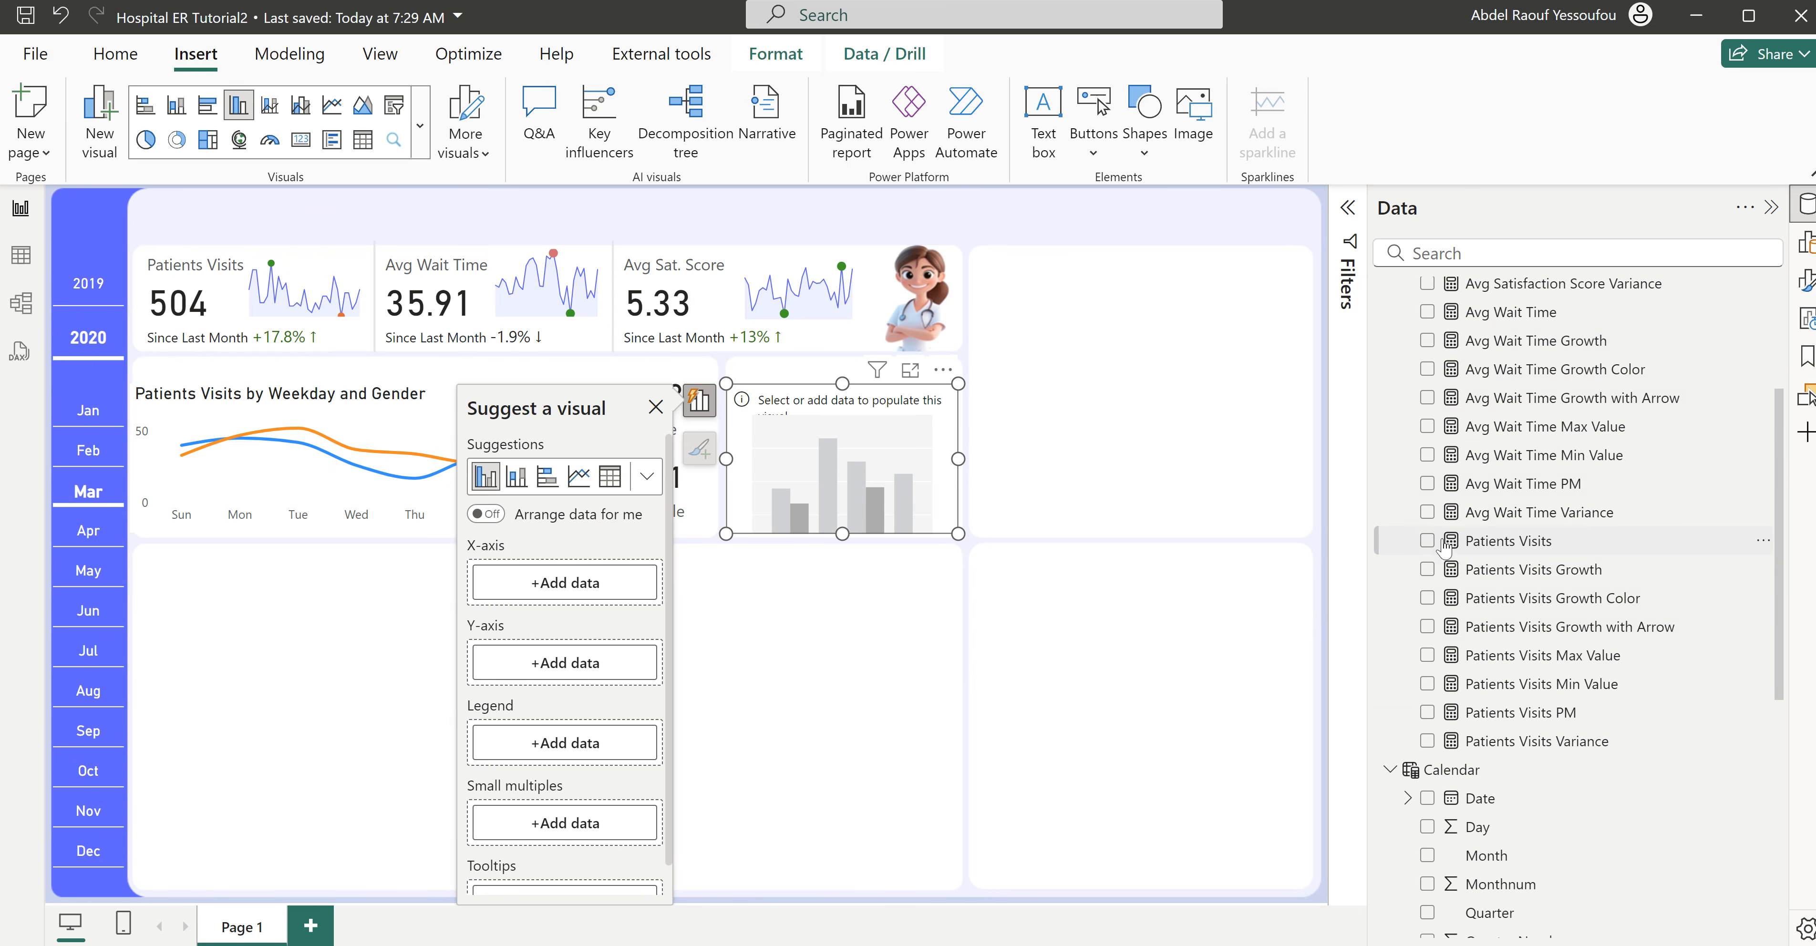
left_click(1427, 541)
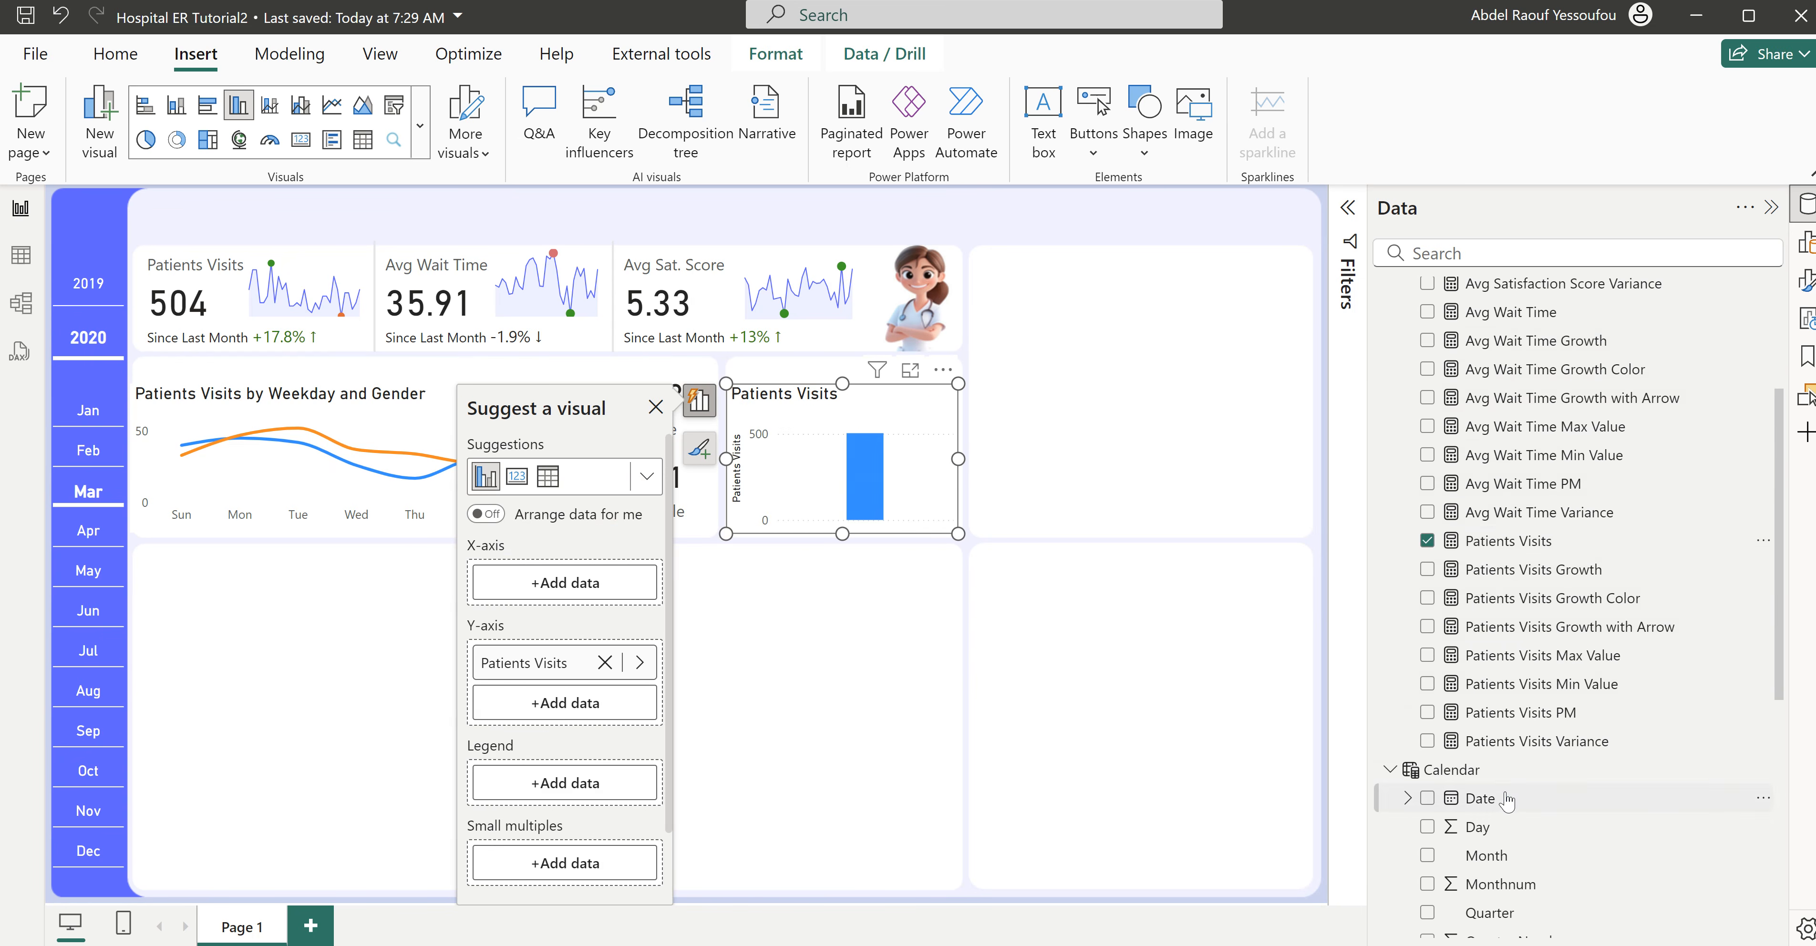
- Examine the Visits by Age Group chart in the finished Hospital ER report and return to Hospital ER Tutorial2
scroll(1508, 804, "down", 5)
scroll(1508, 803, "down", 1)
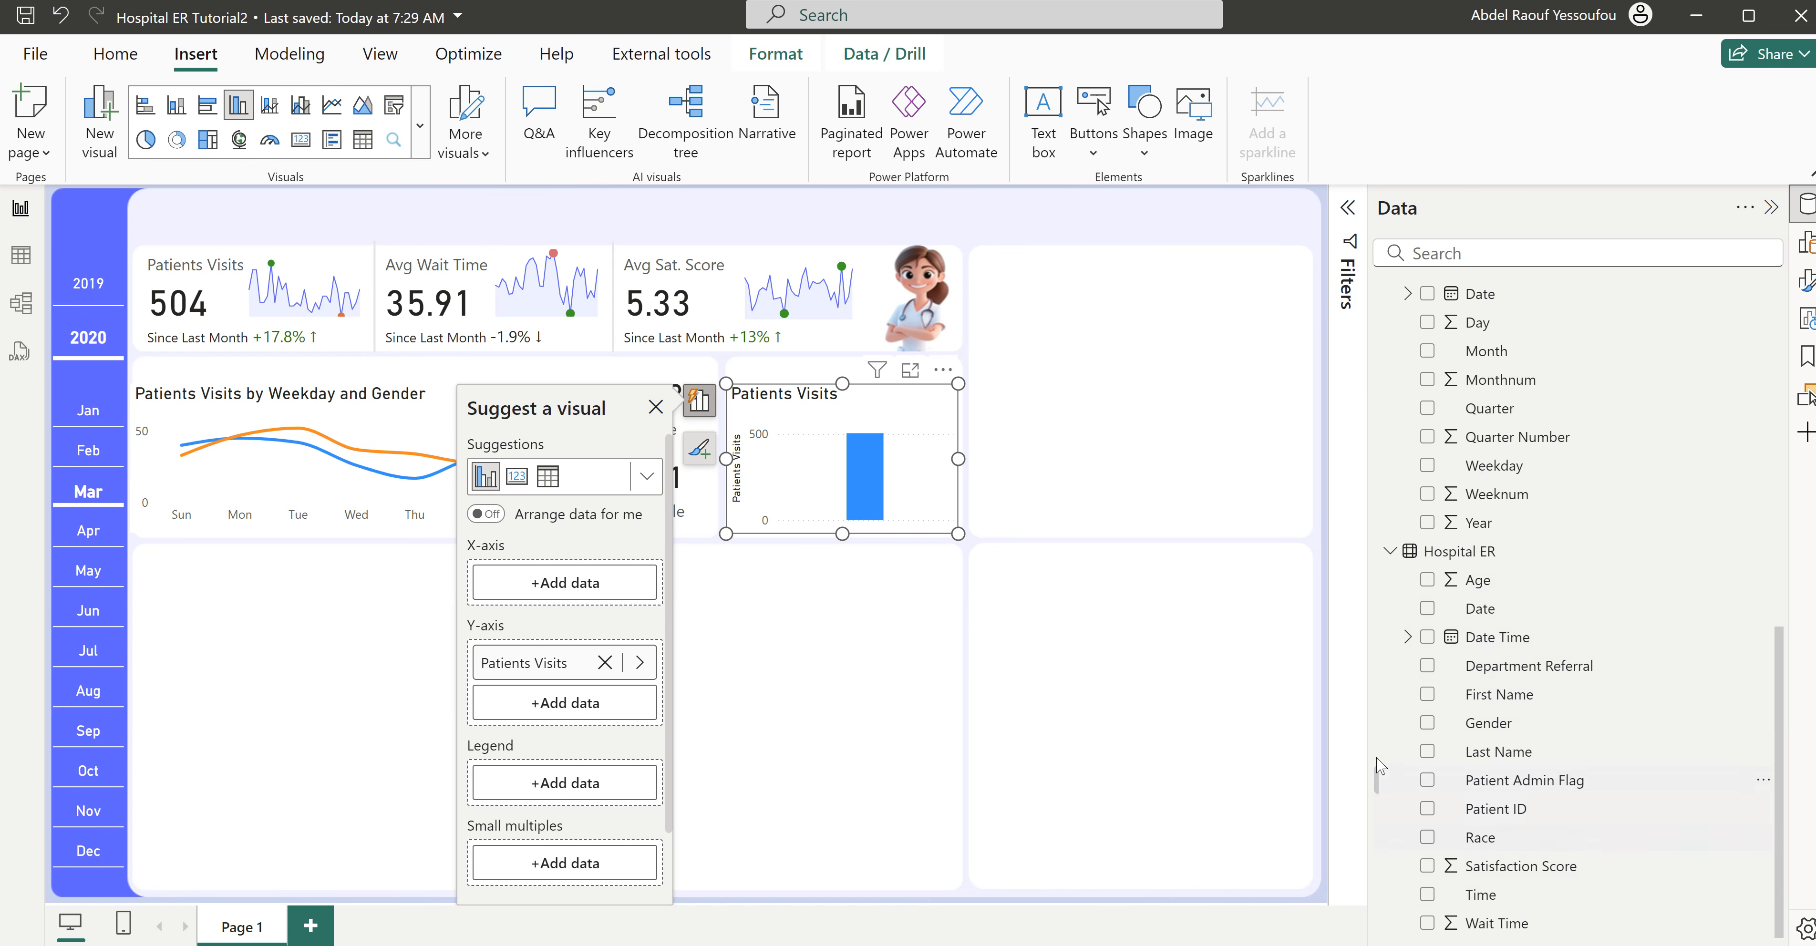
mouse_move(1086, 944)
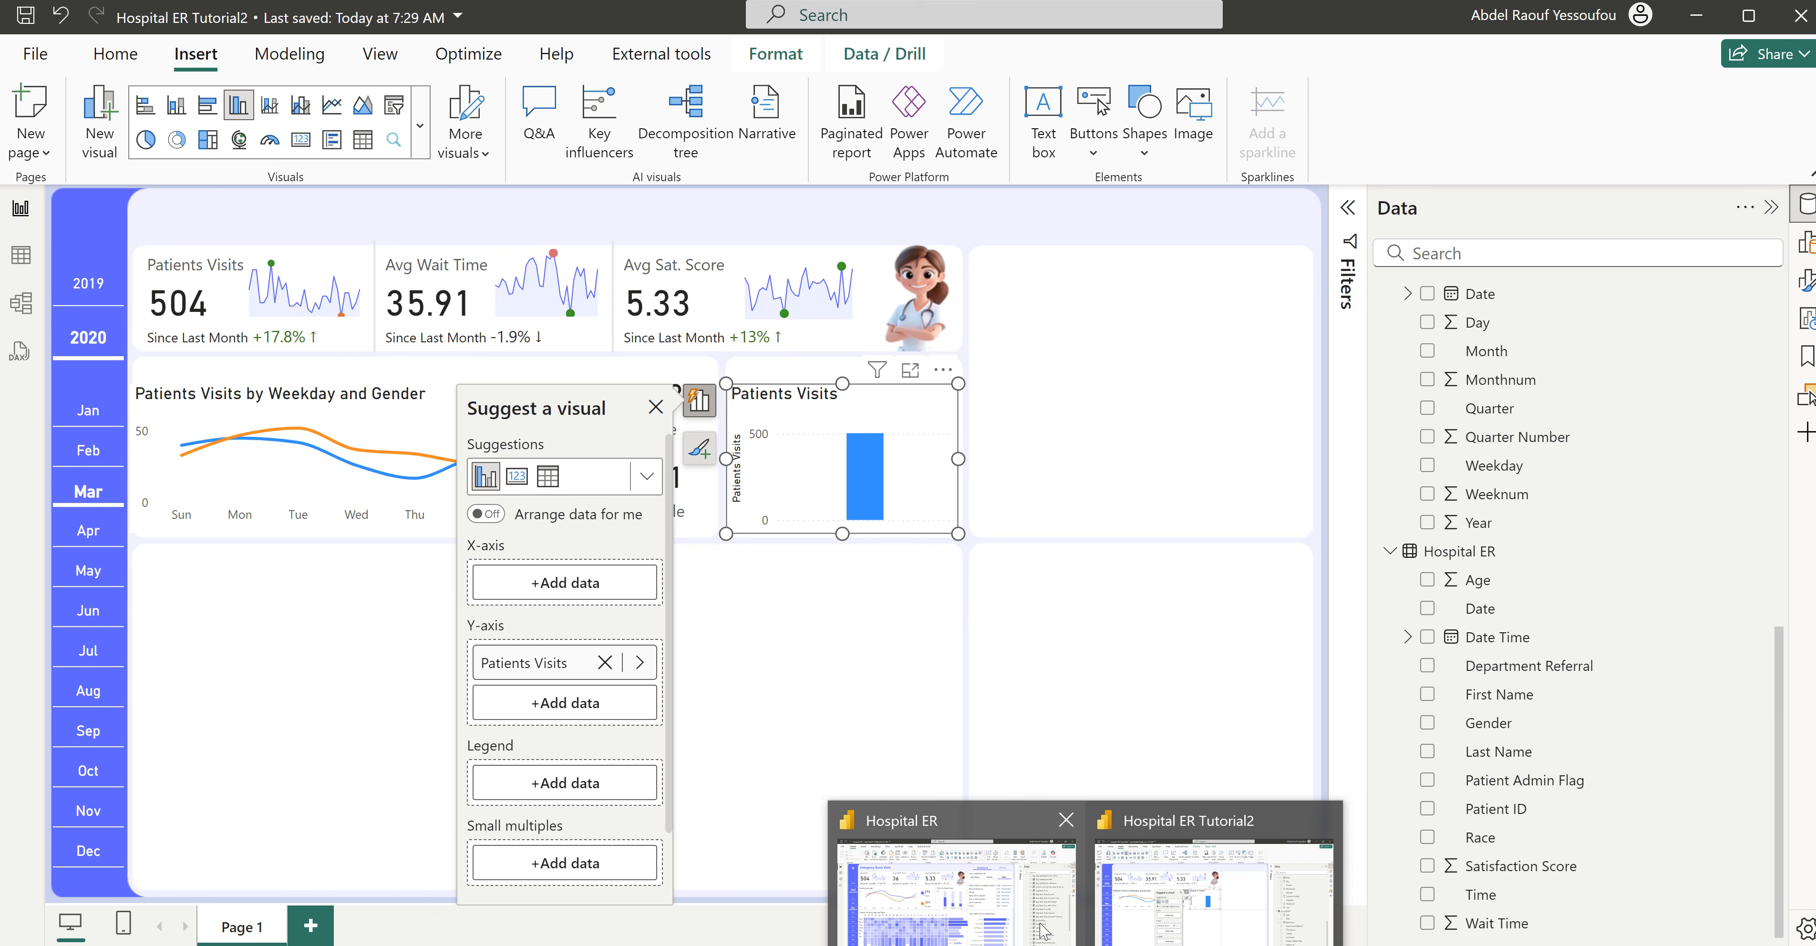
left_click(1006, 887)
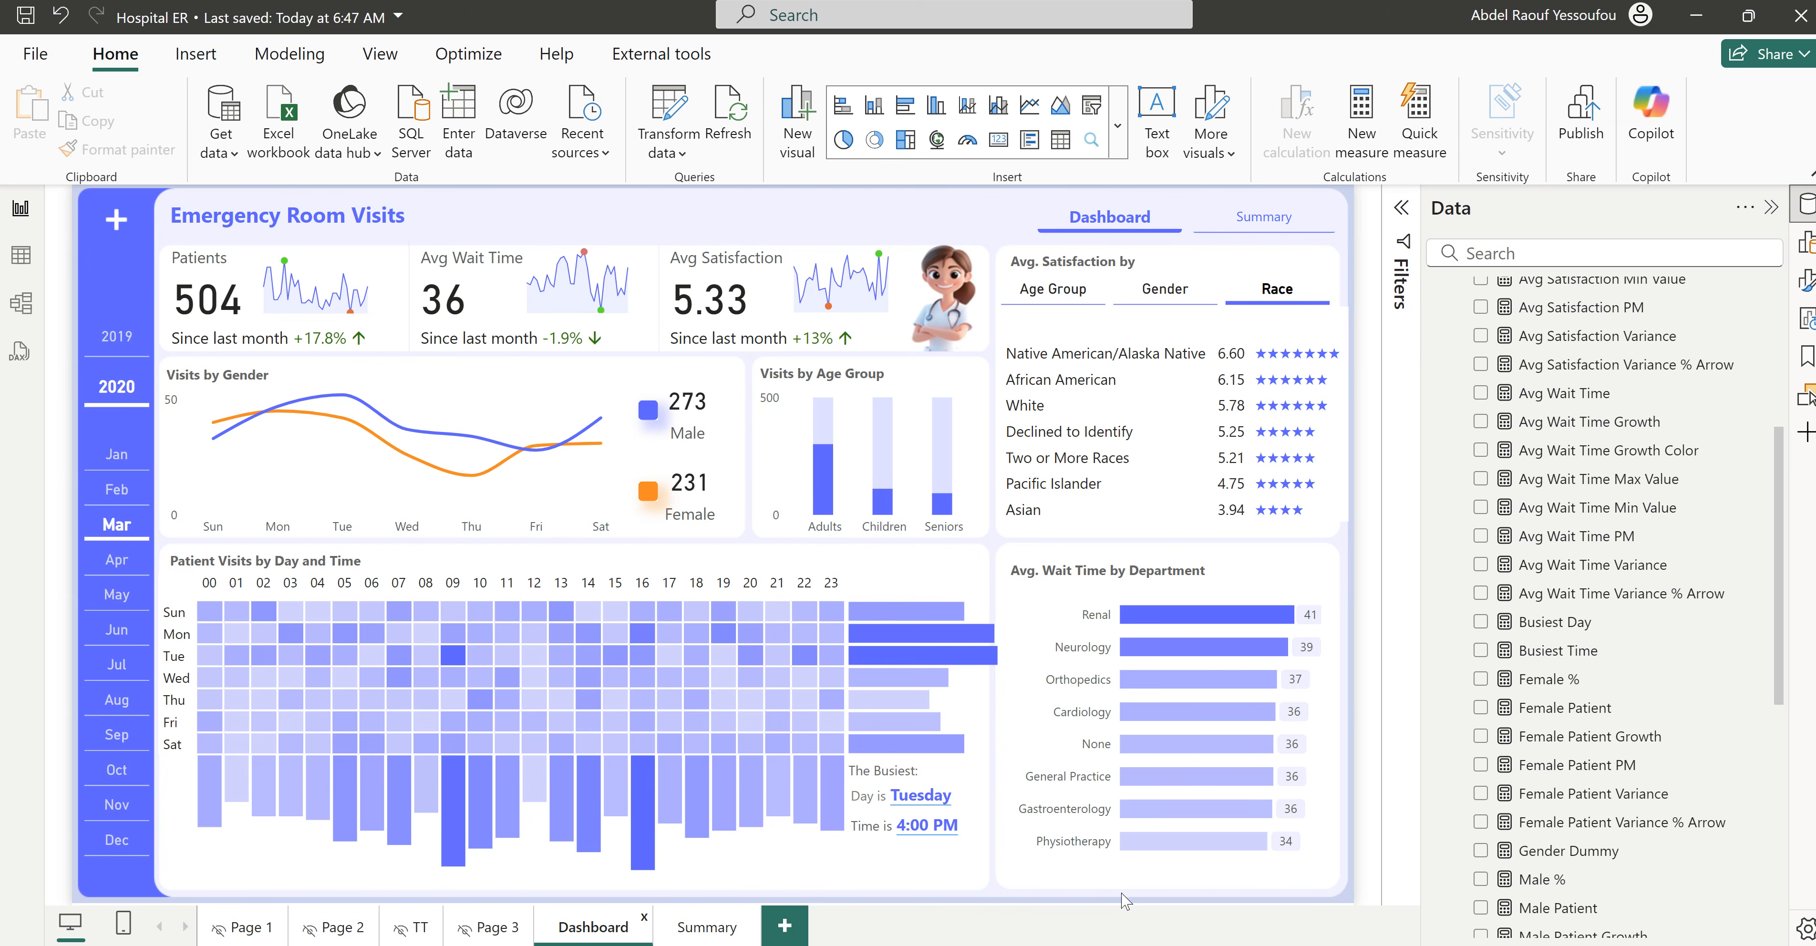
mouse_move(987, 930)
left_click(1185, 881)
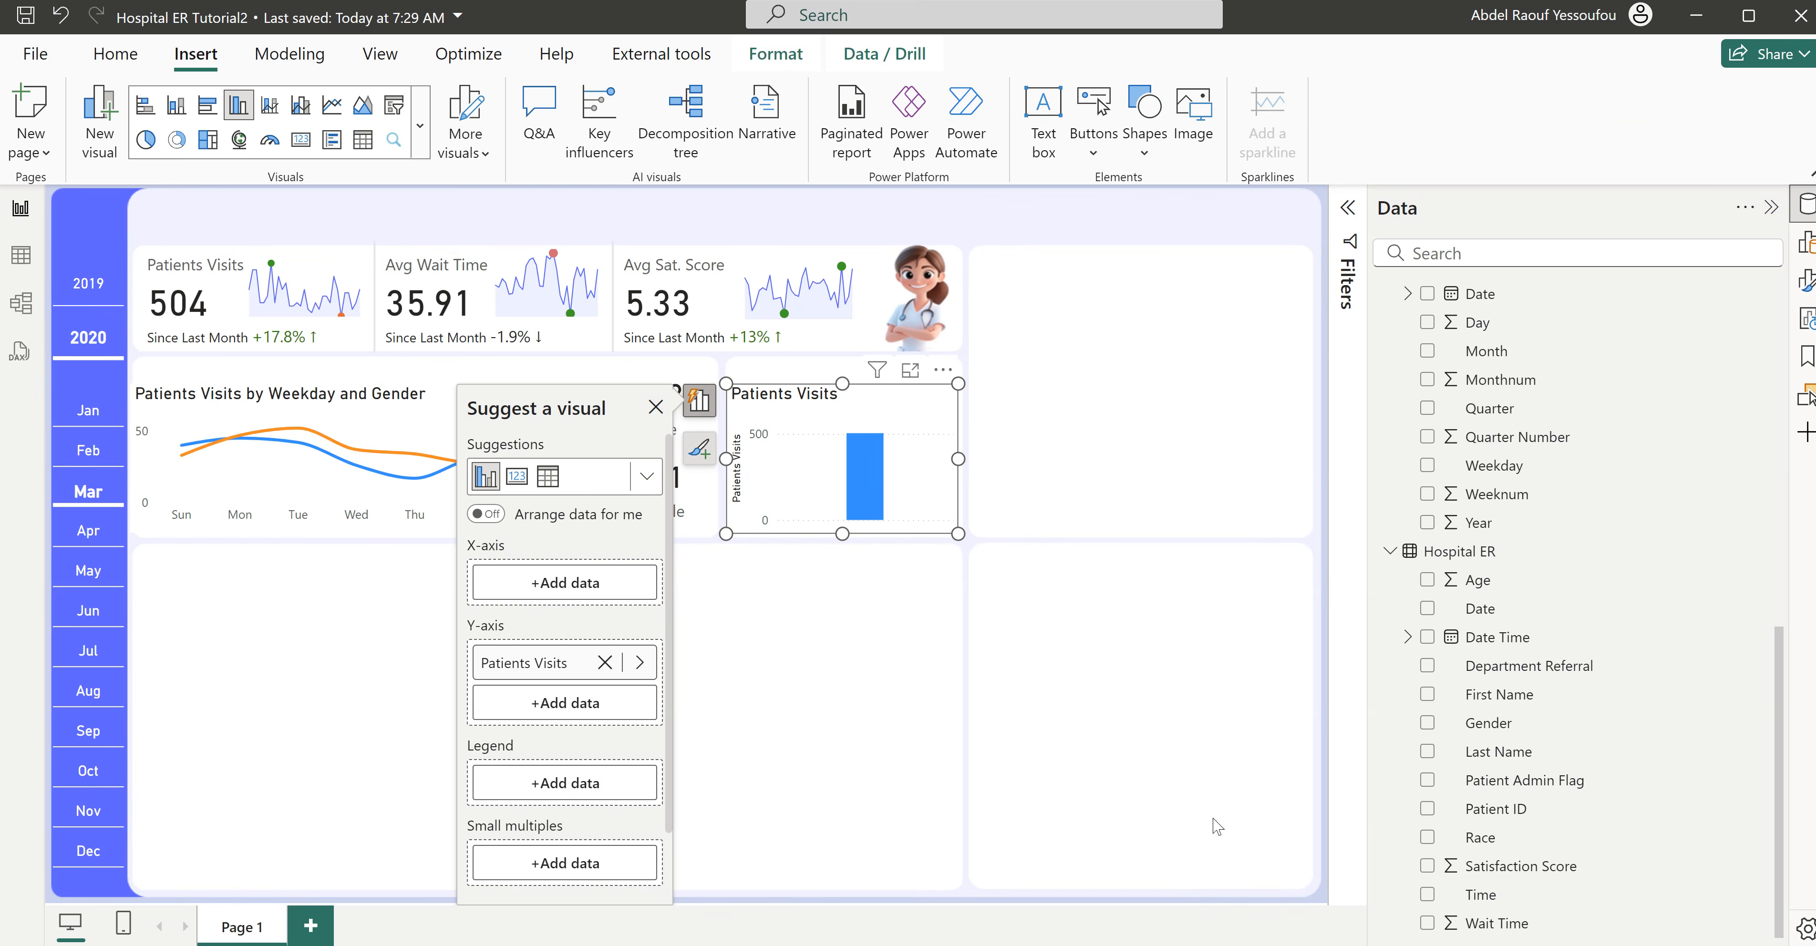
- Start a new group on the Age field of the Hospital ER table, named Age Range, with the List group type
right_click(1484, 591)
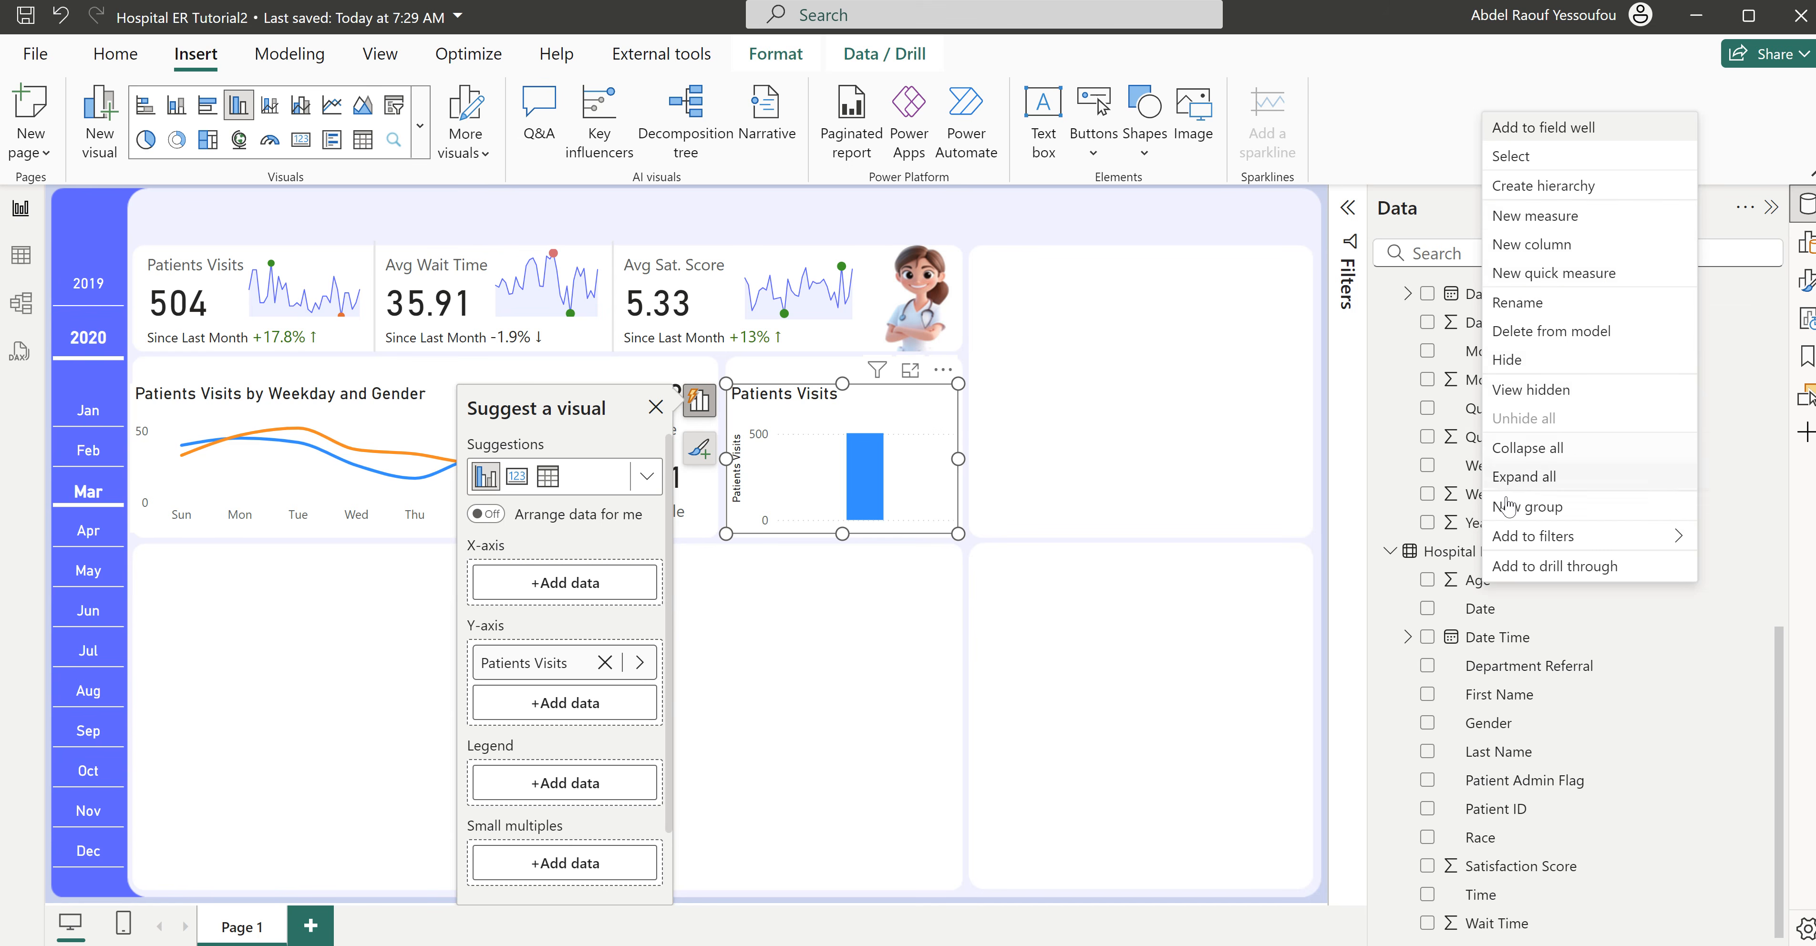
left_click(1517, 510)
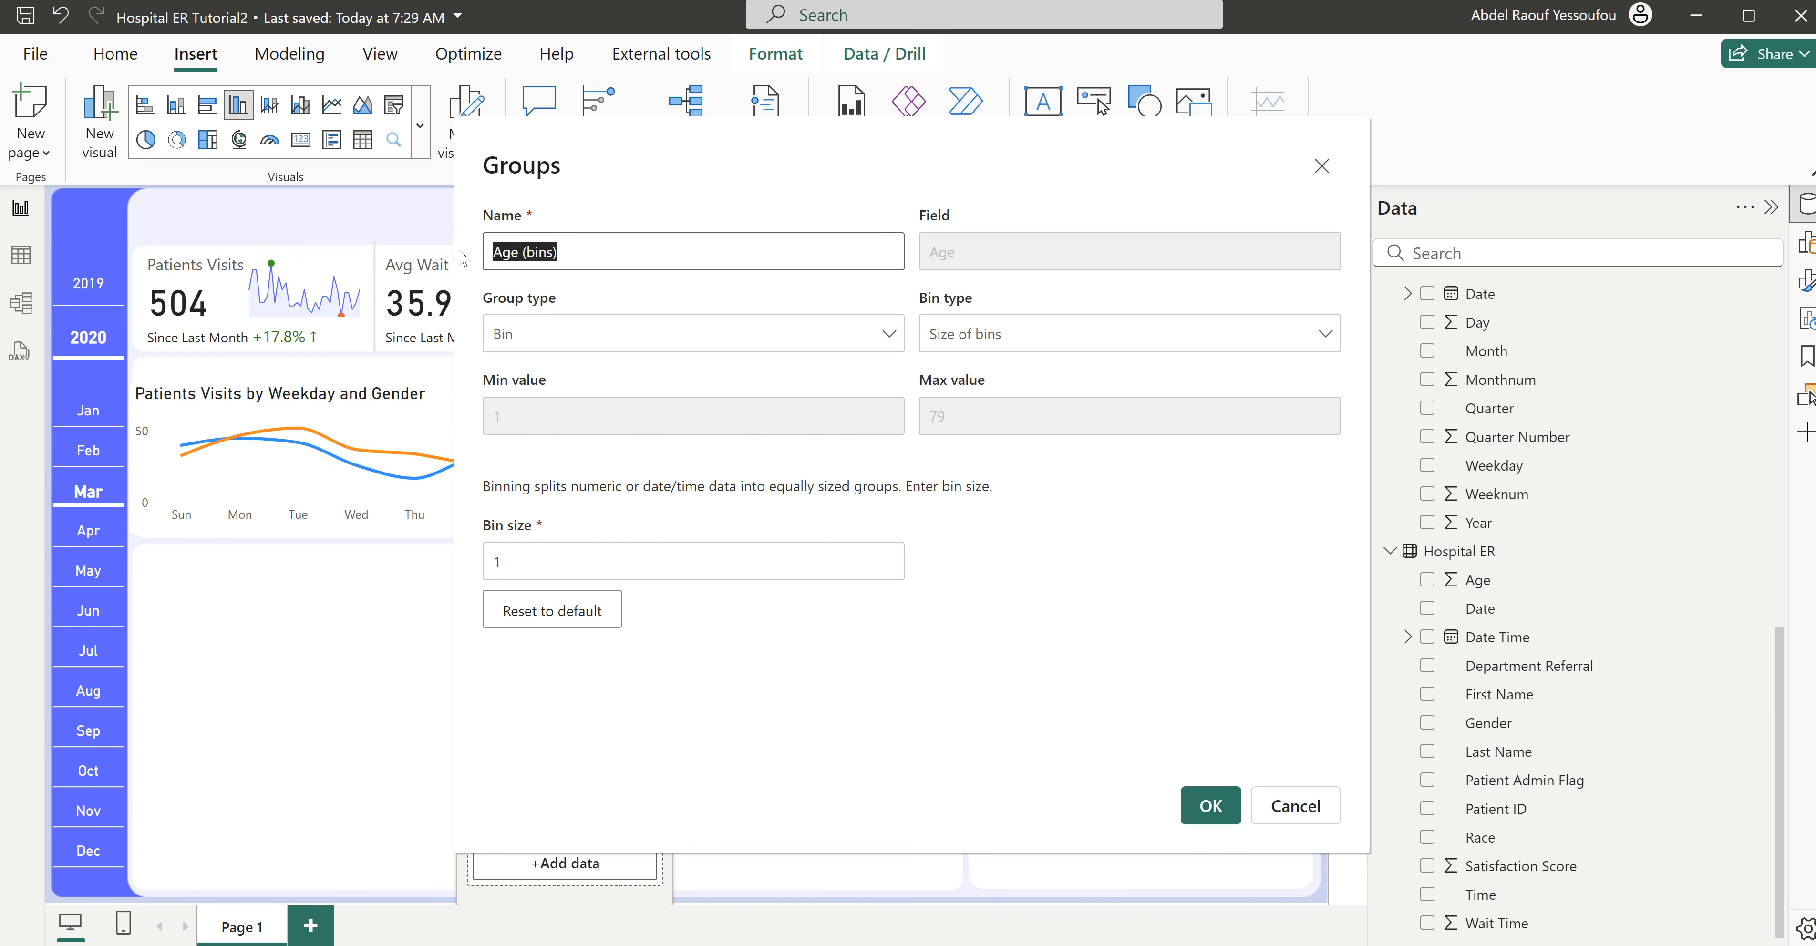
type("A")
left_click(595, 335)
left_click(553, 374)
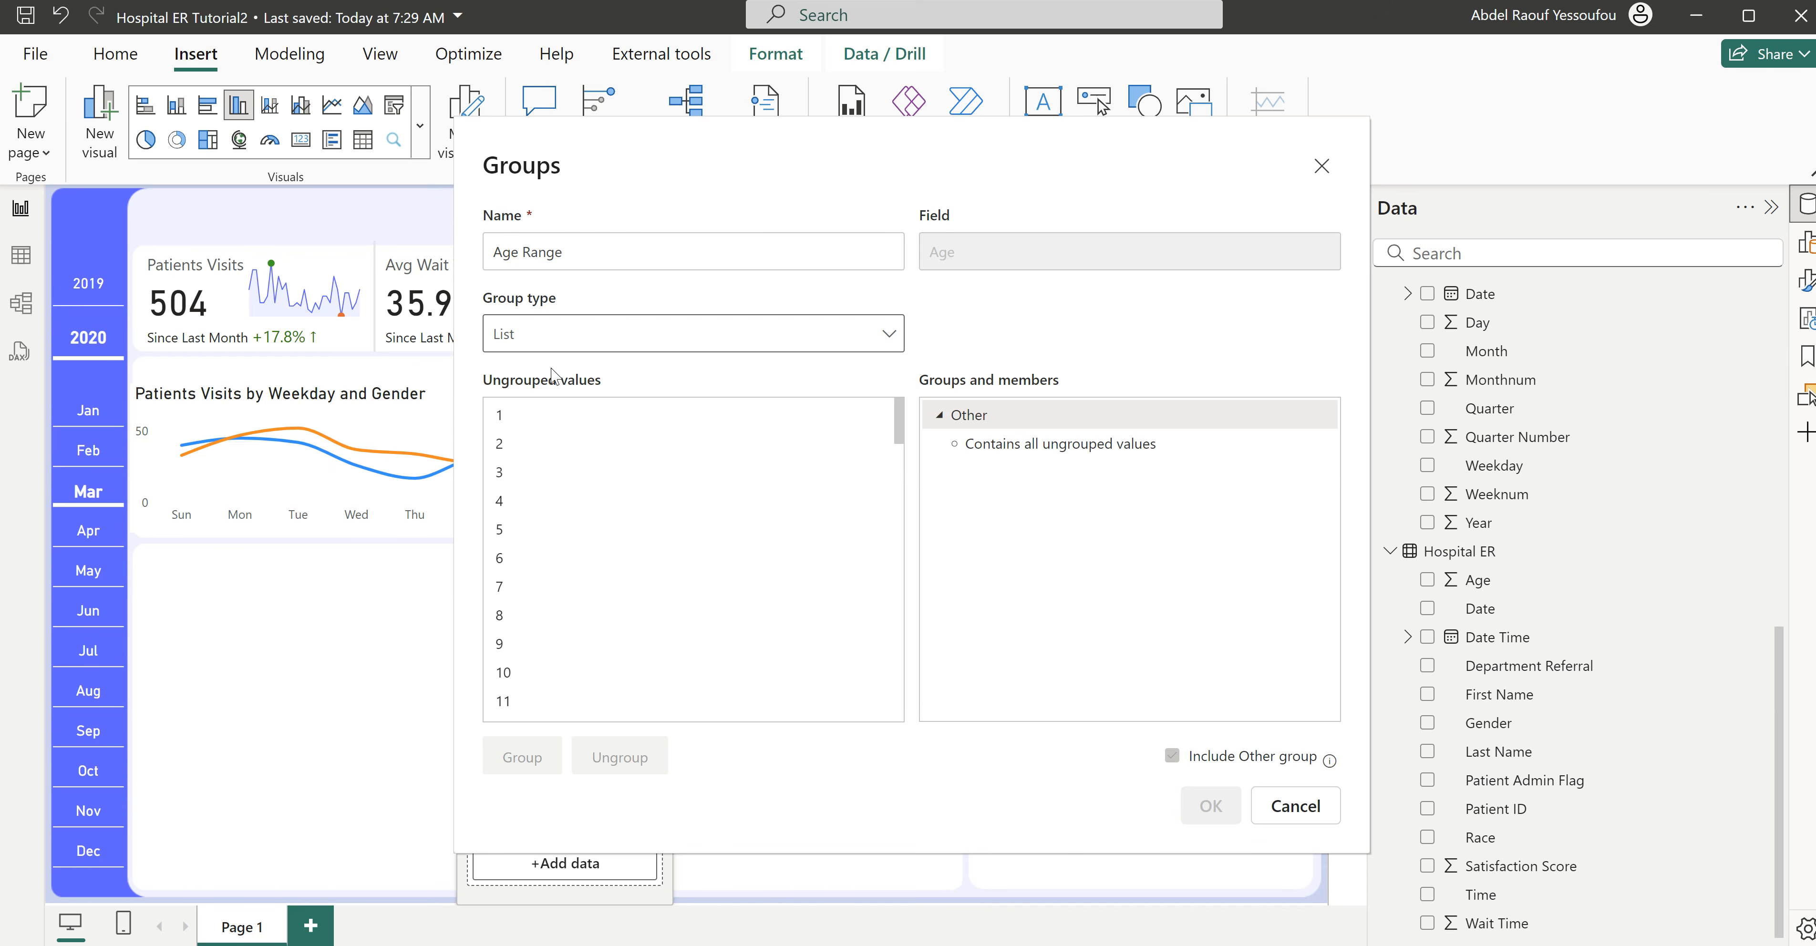
- Group the ages 1 to 17, name the group Children, and collapse its member list
left_click(501, 415)
scroll(628, 579, "down", 4)
left_click(522, 521, "shift")
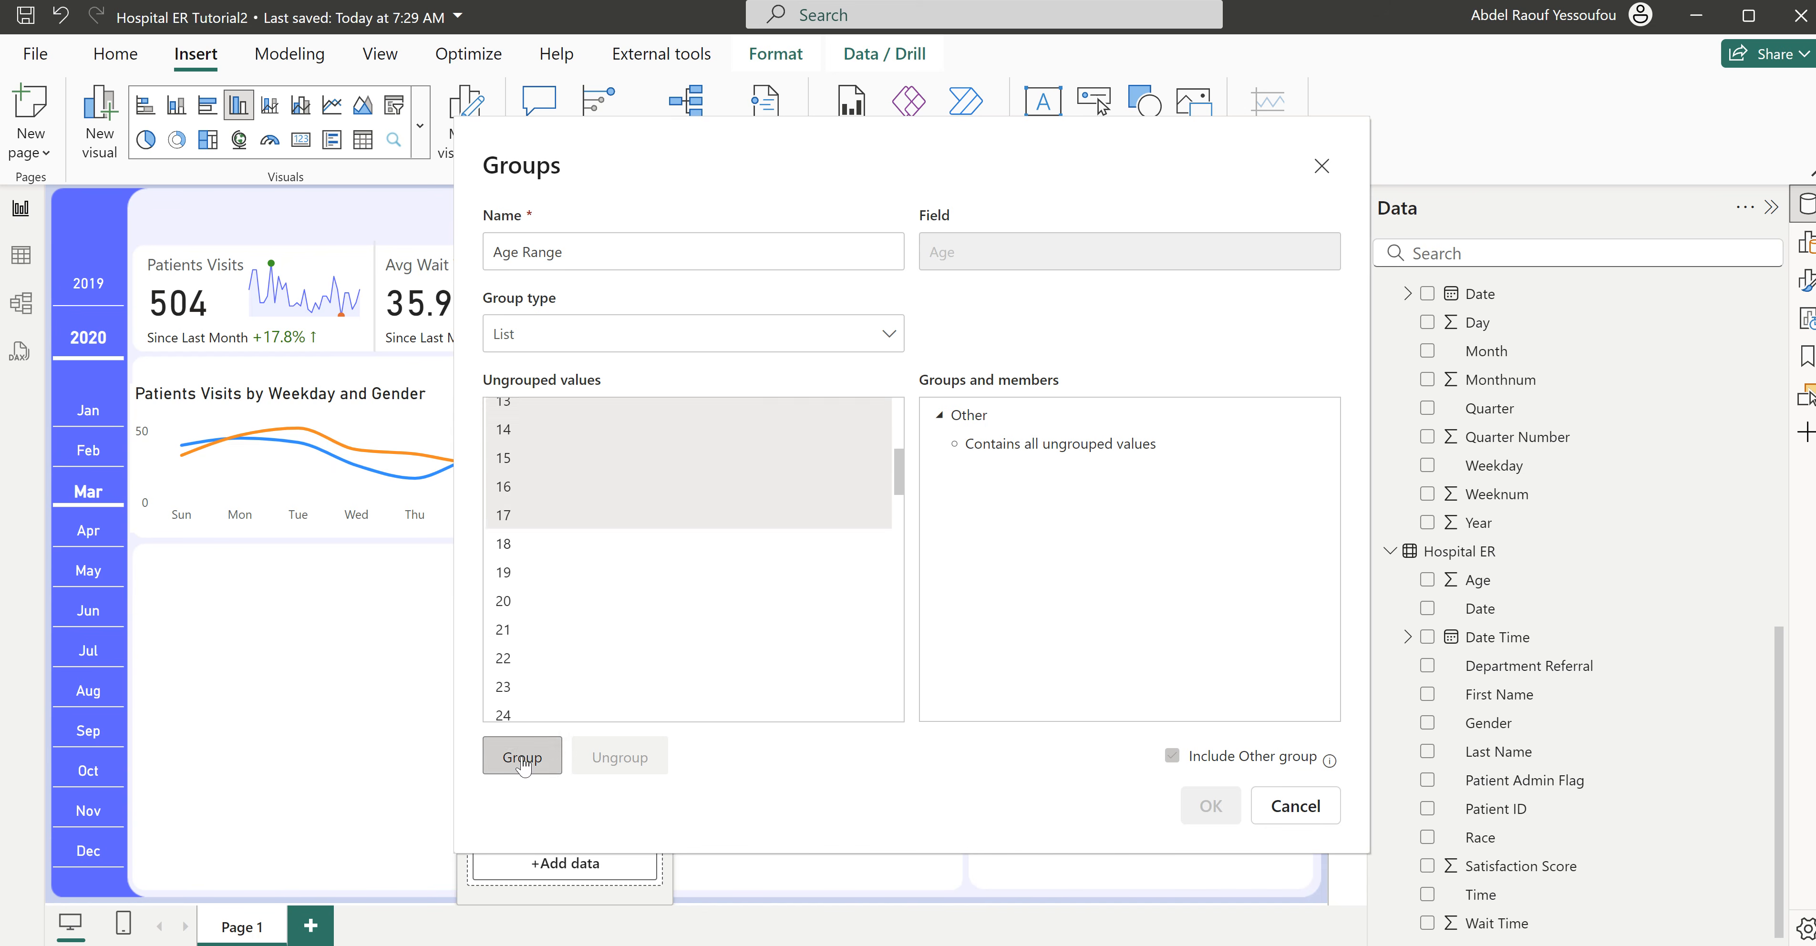
left_click(510, 752)
double_click(1095, 418)
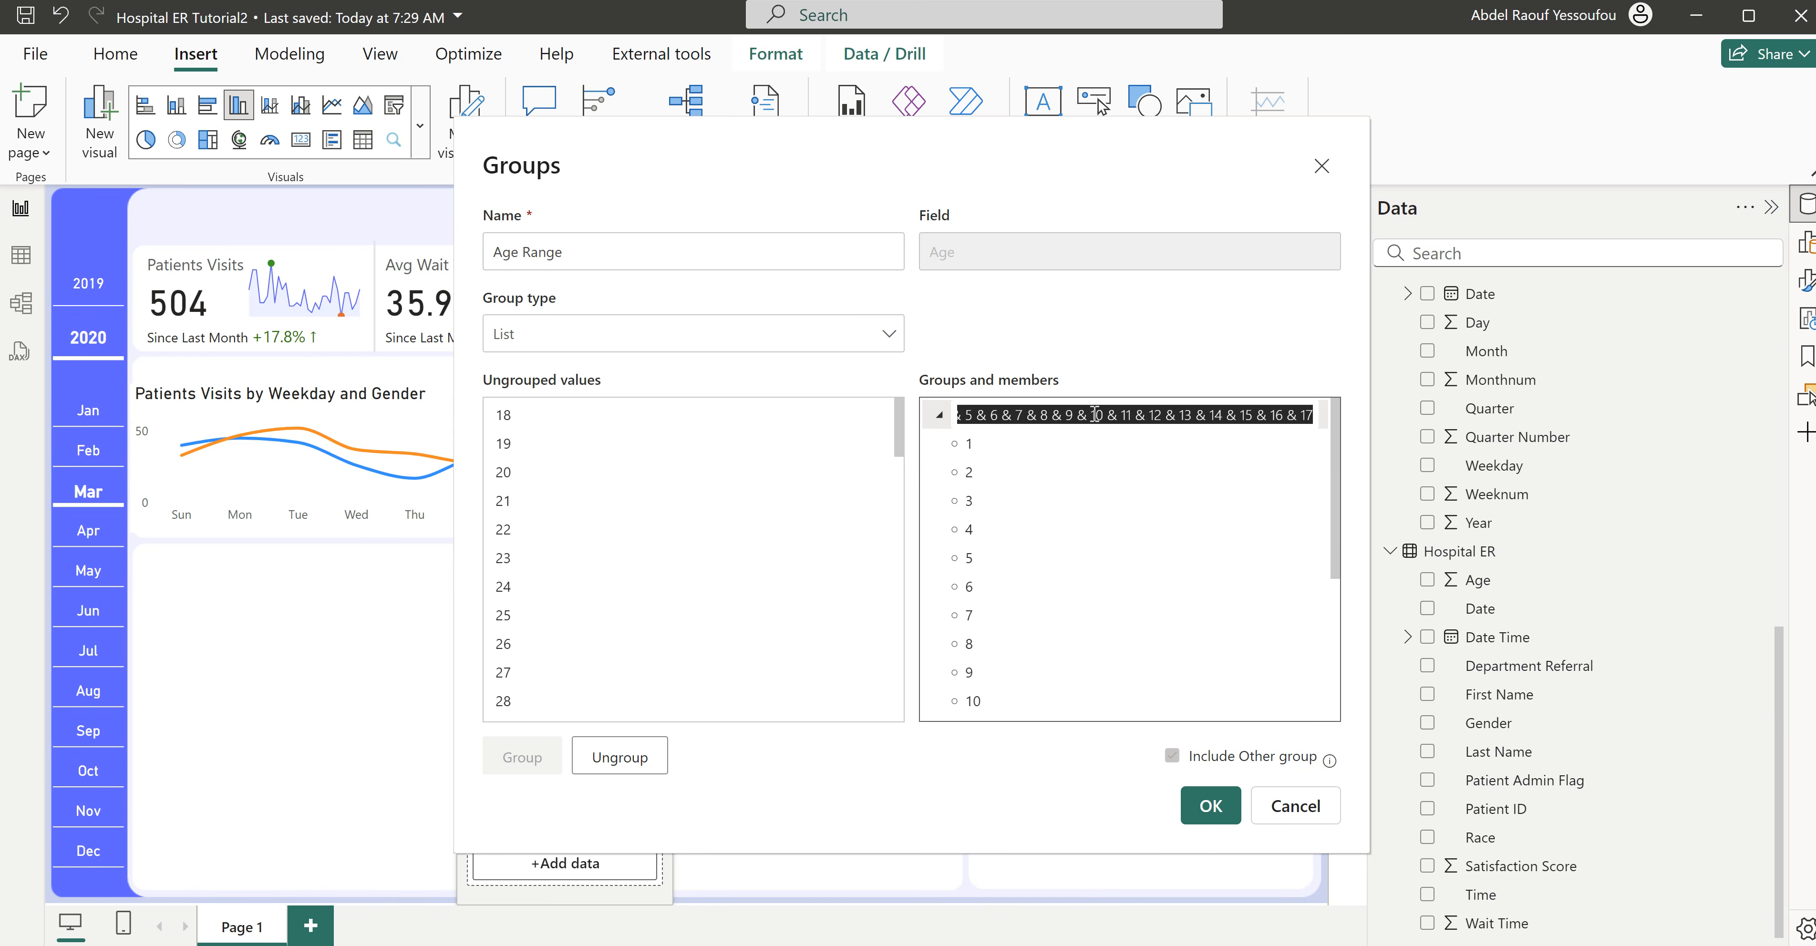
type("Children")
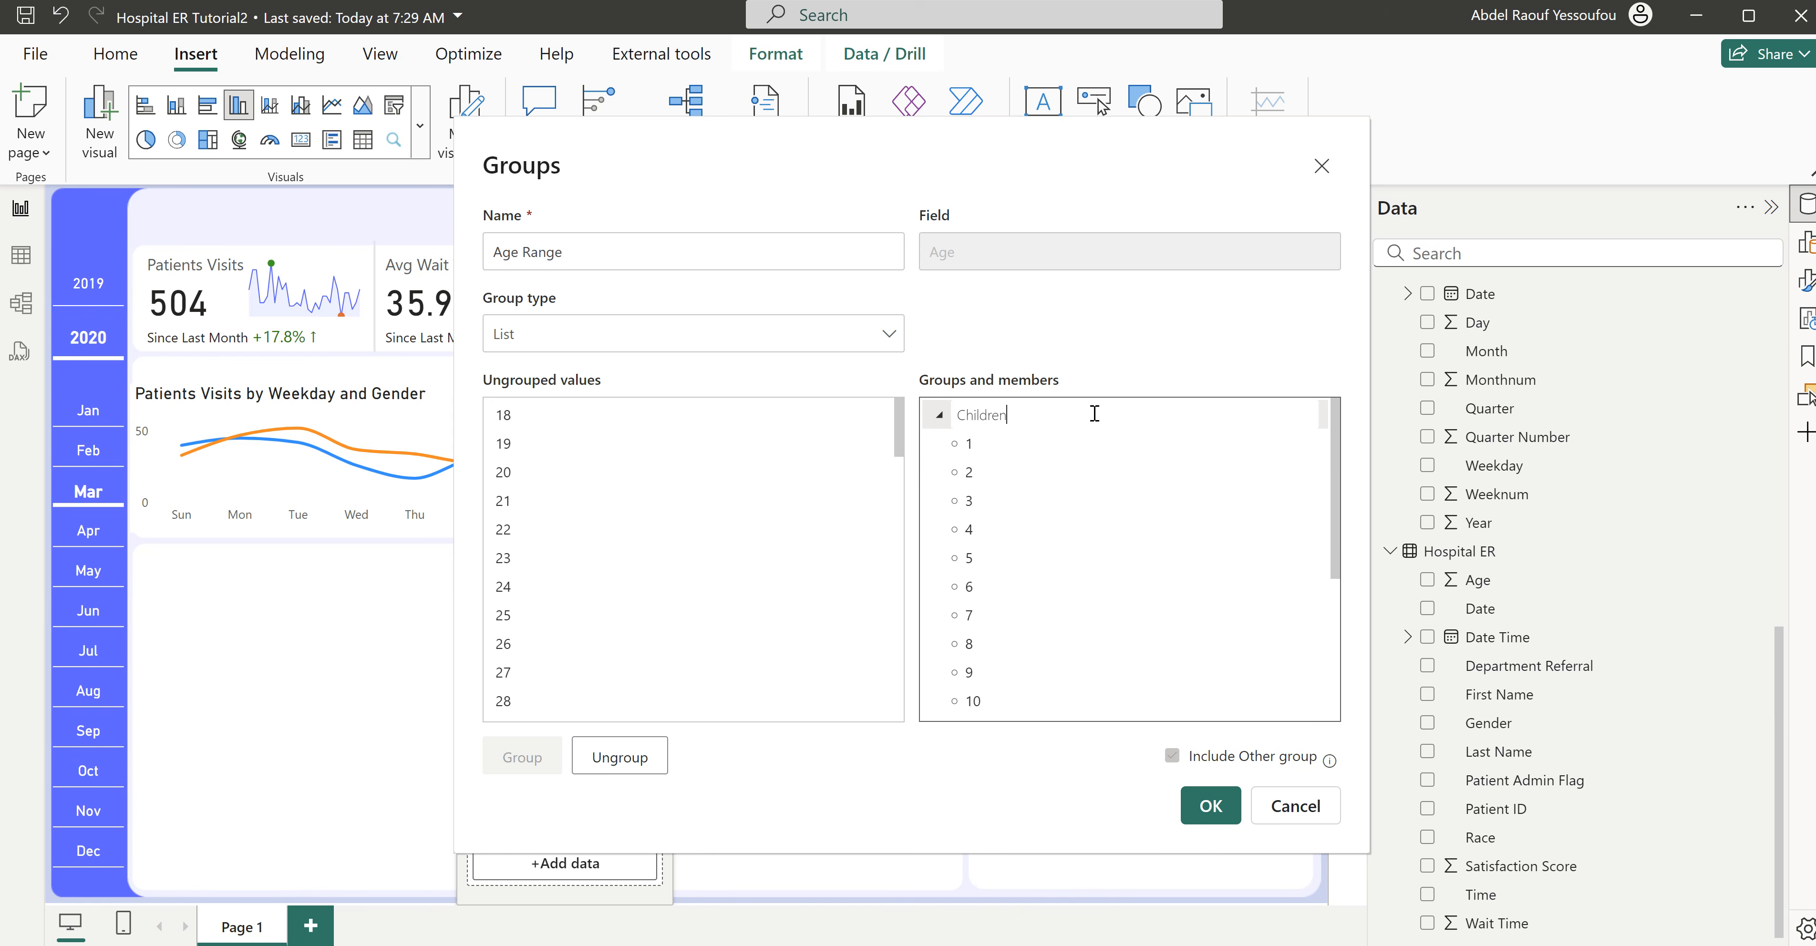
key("Return")
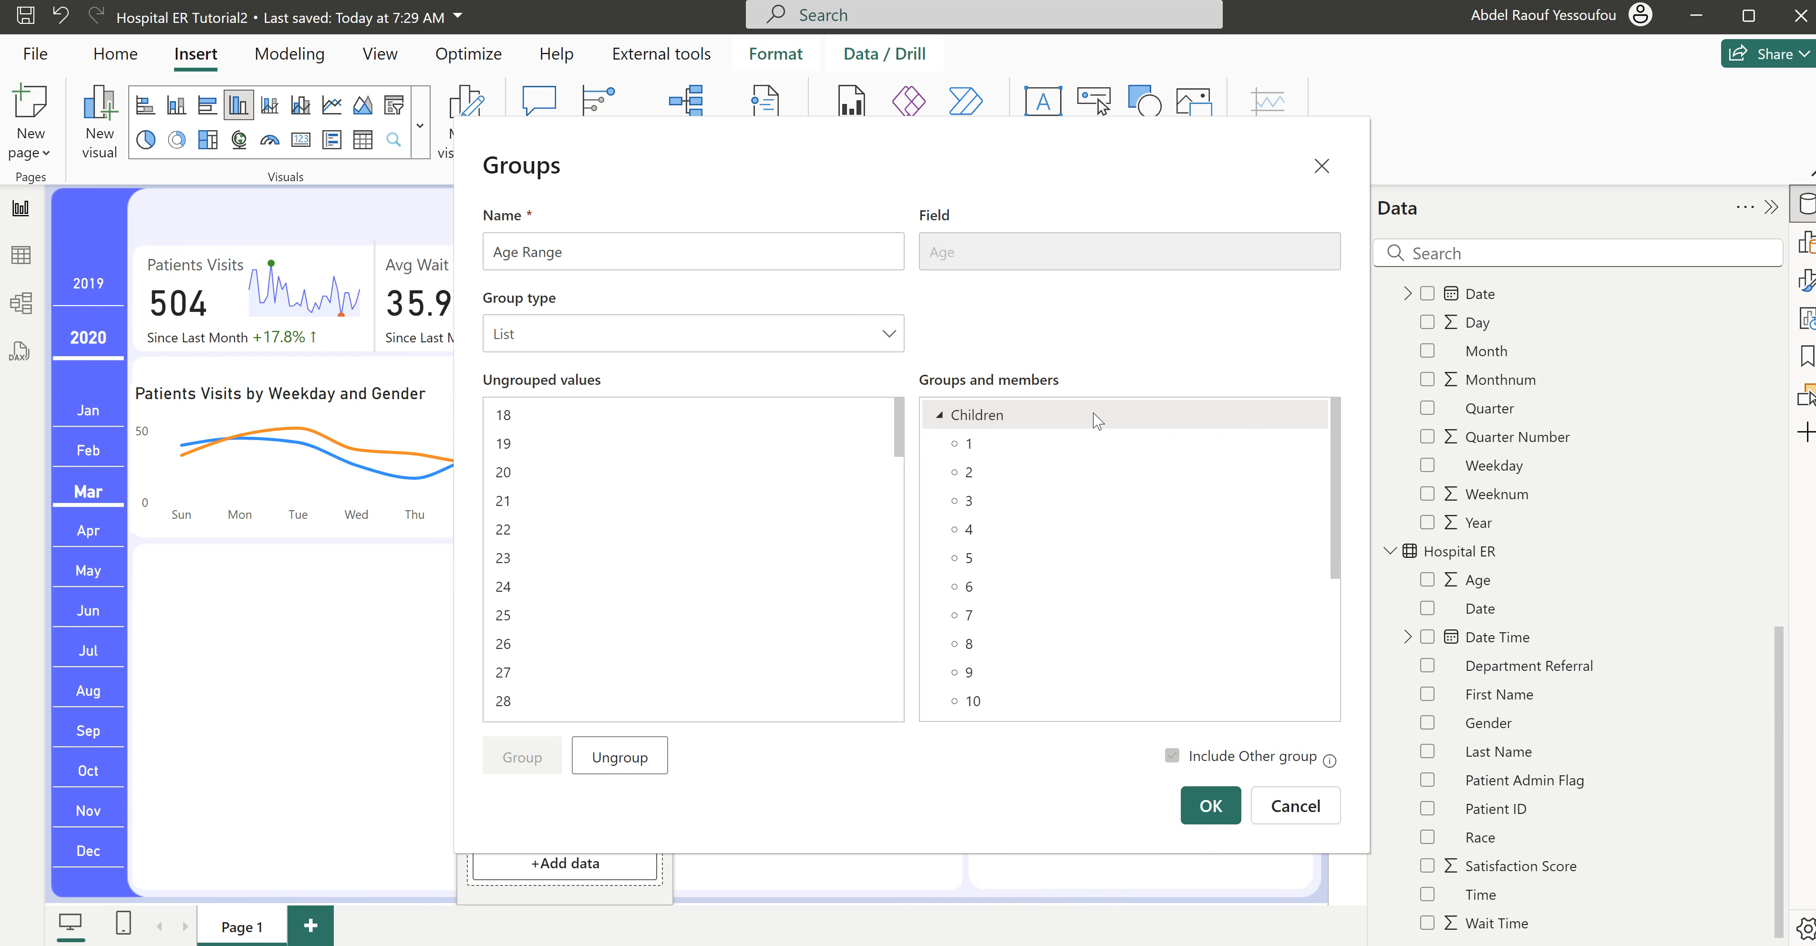
left_click(942, 417)
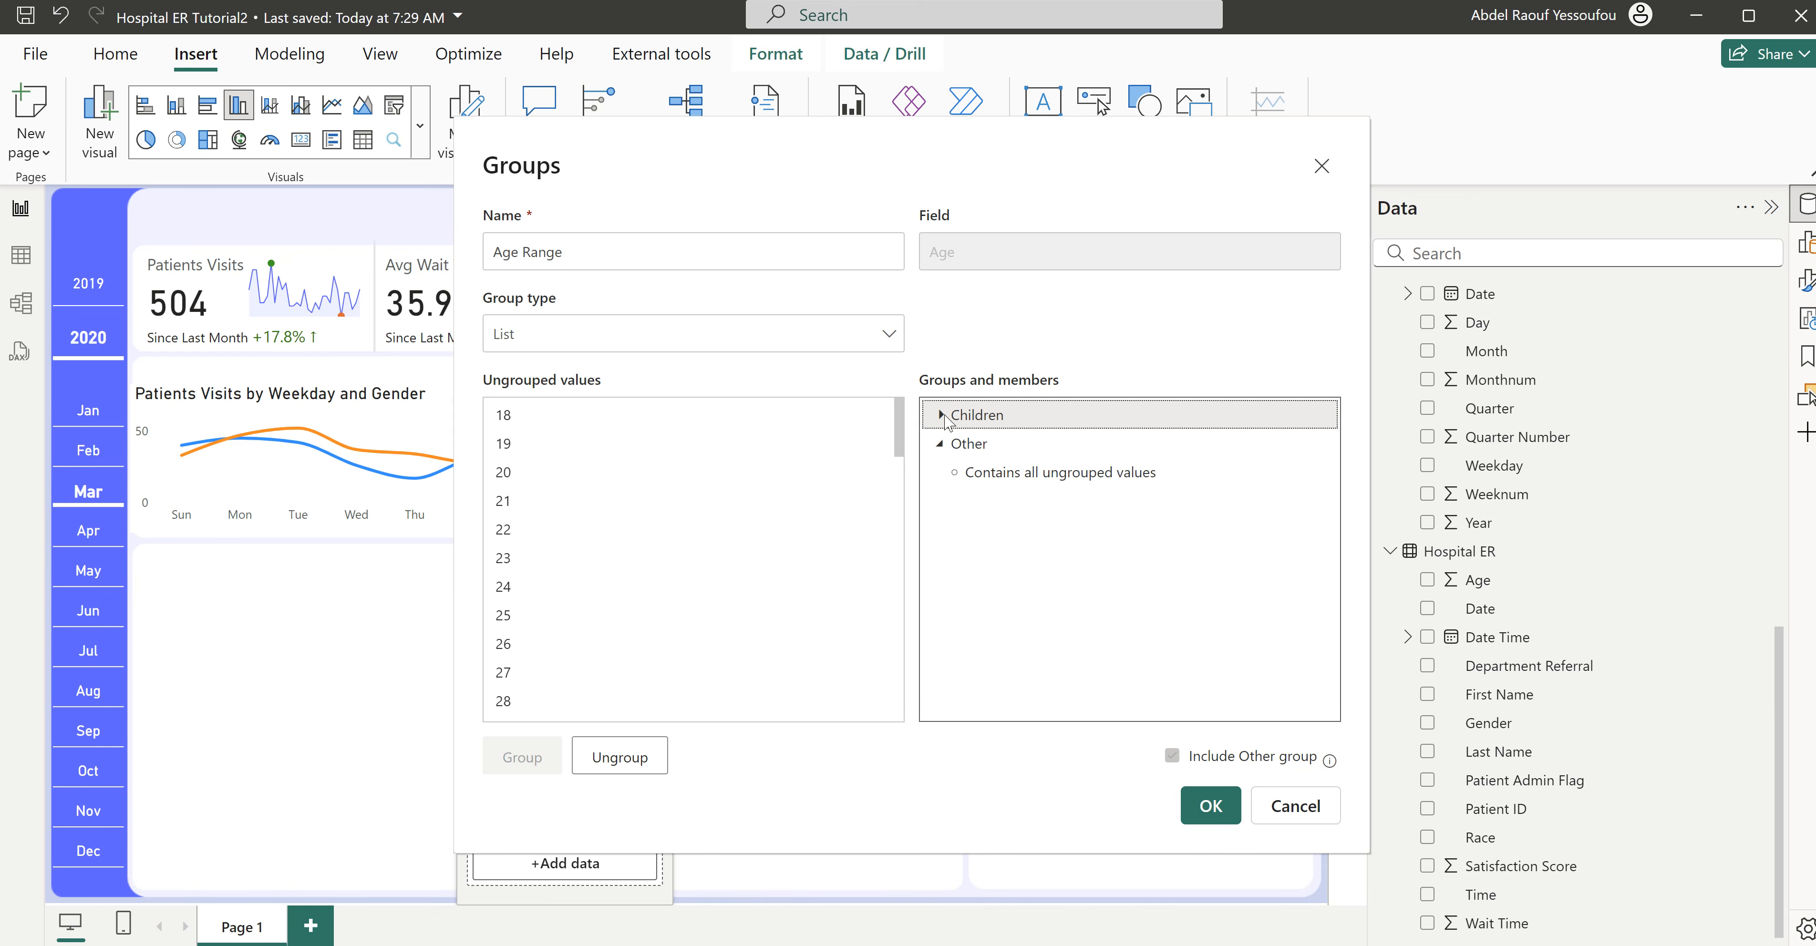
- Group the ages 18 to 64, name the group Adults, and collapse its member list
left_click(533, 431)
scroll(612, 626, "down", 7)
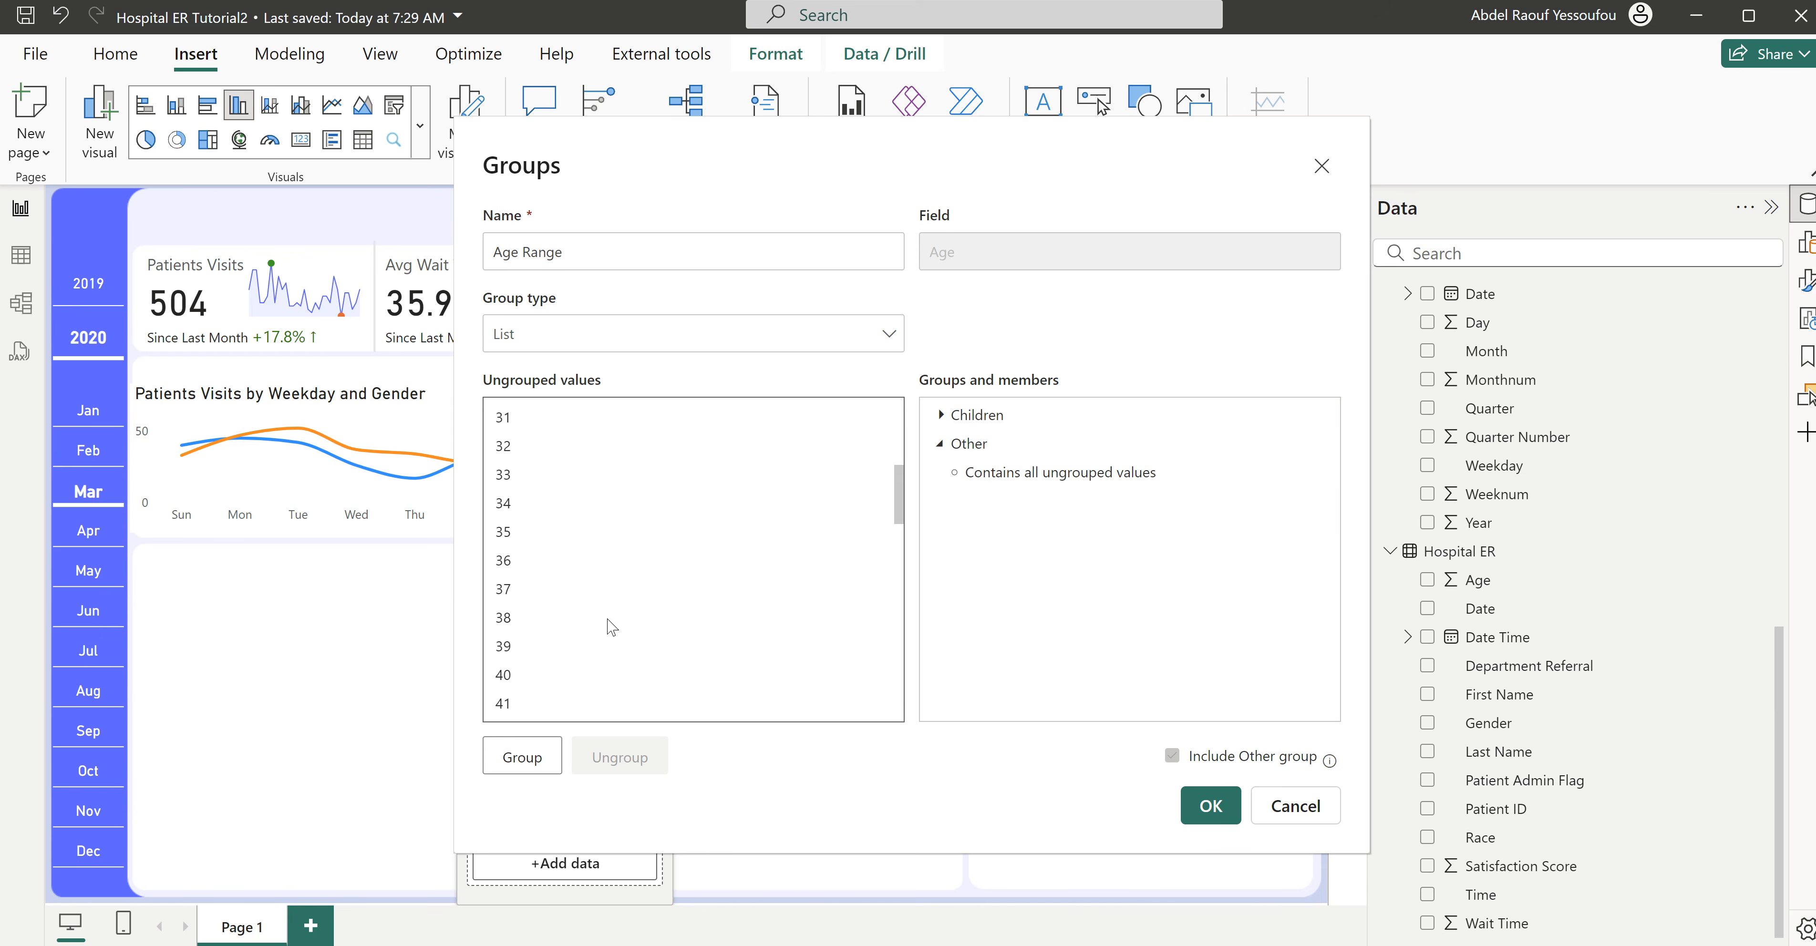
scroll(612, 627, "down", 5)
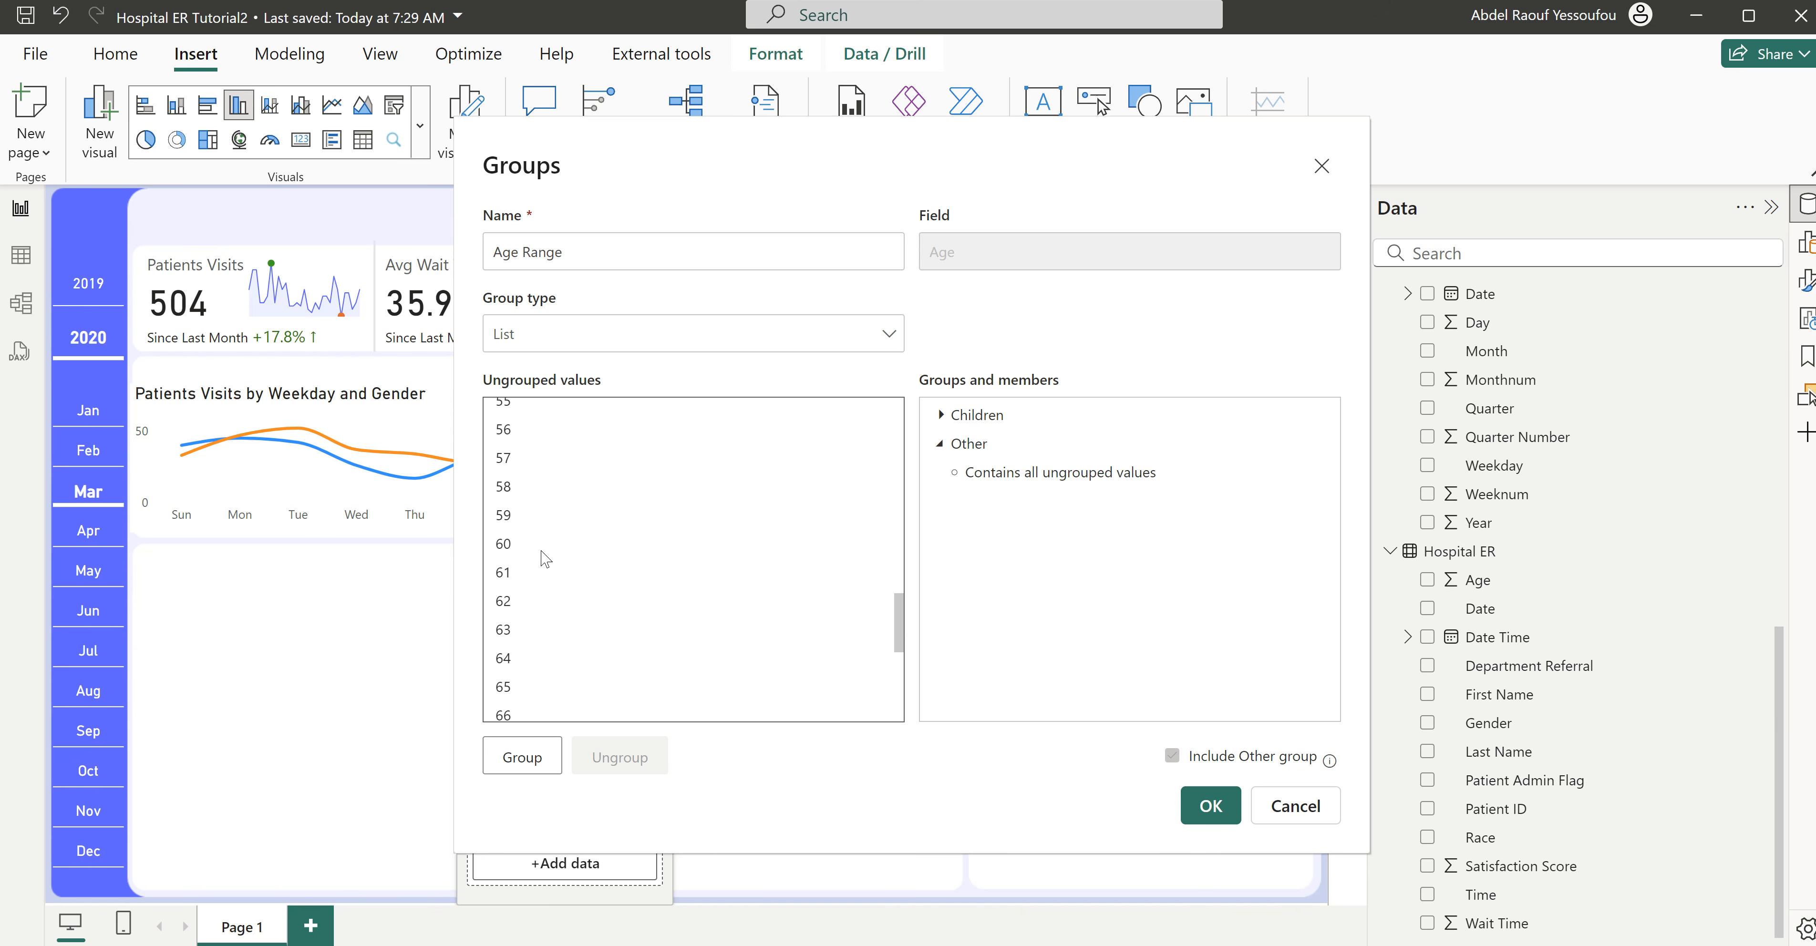
left_click(514, 659, "shift")
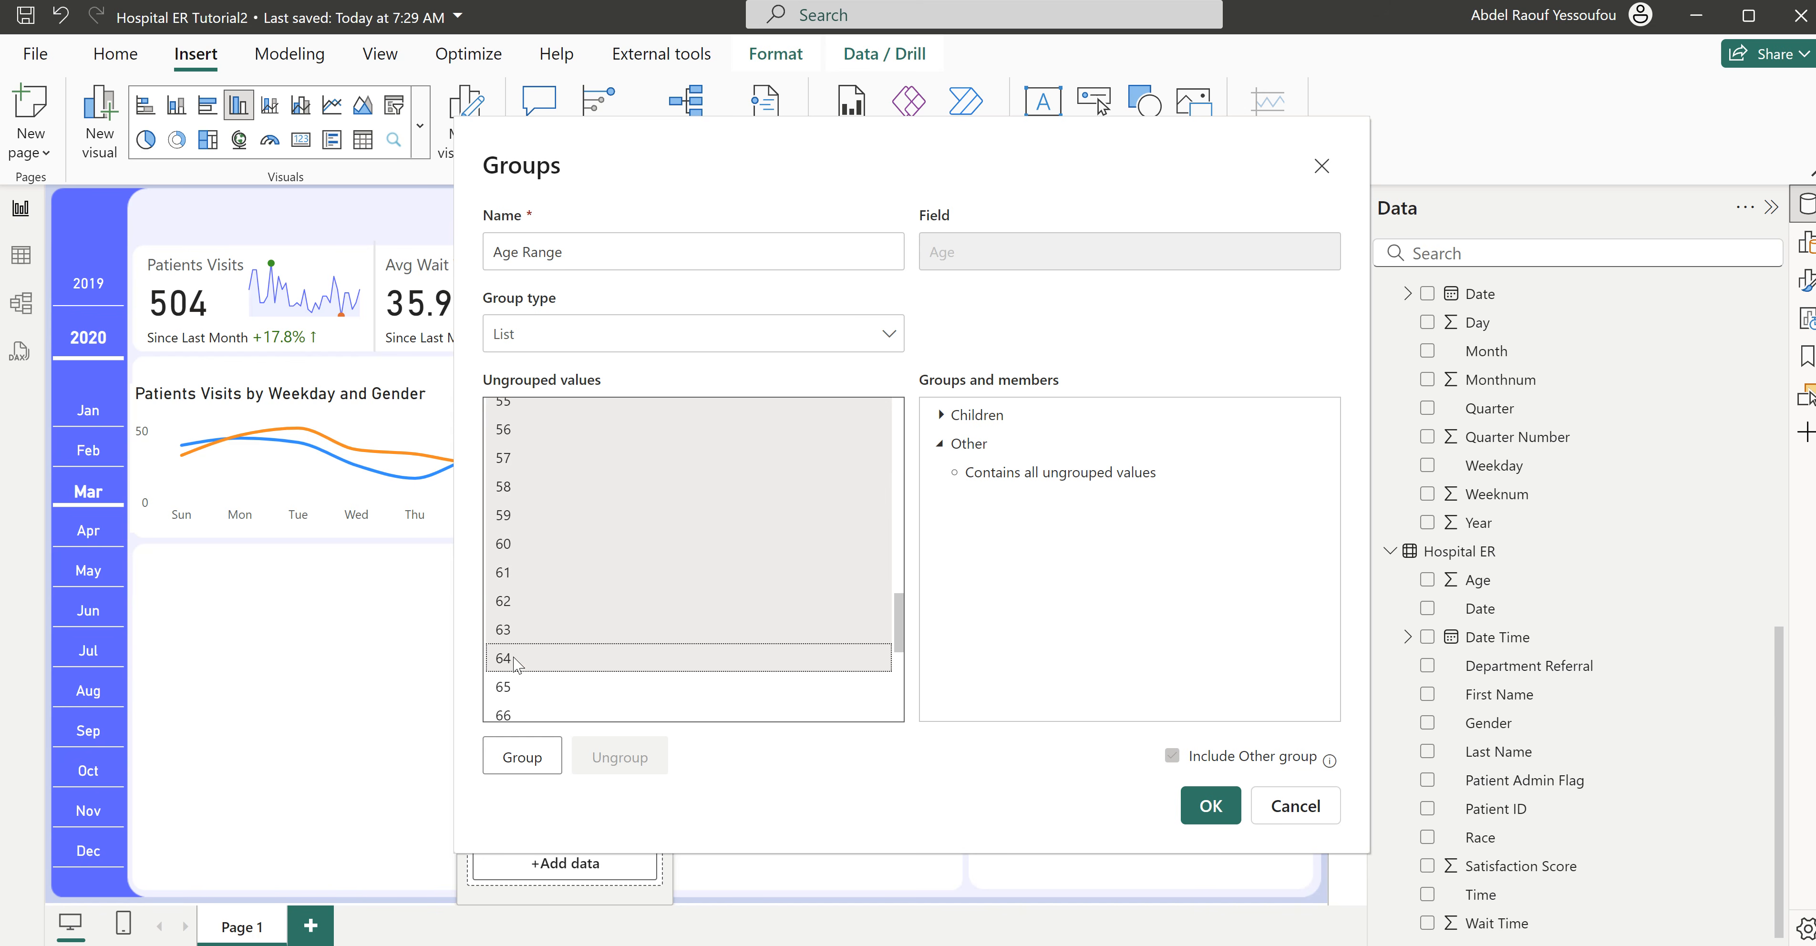
left_click(522, 756)
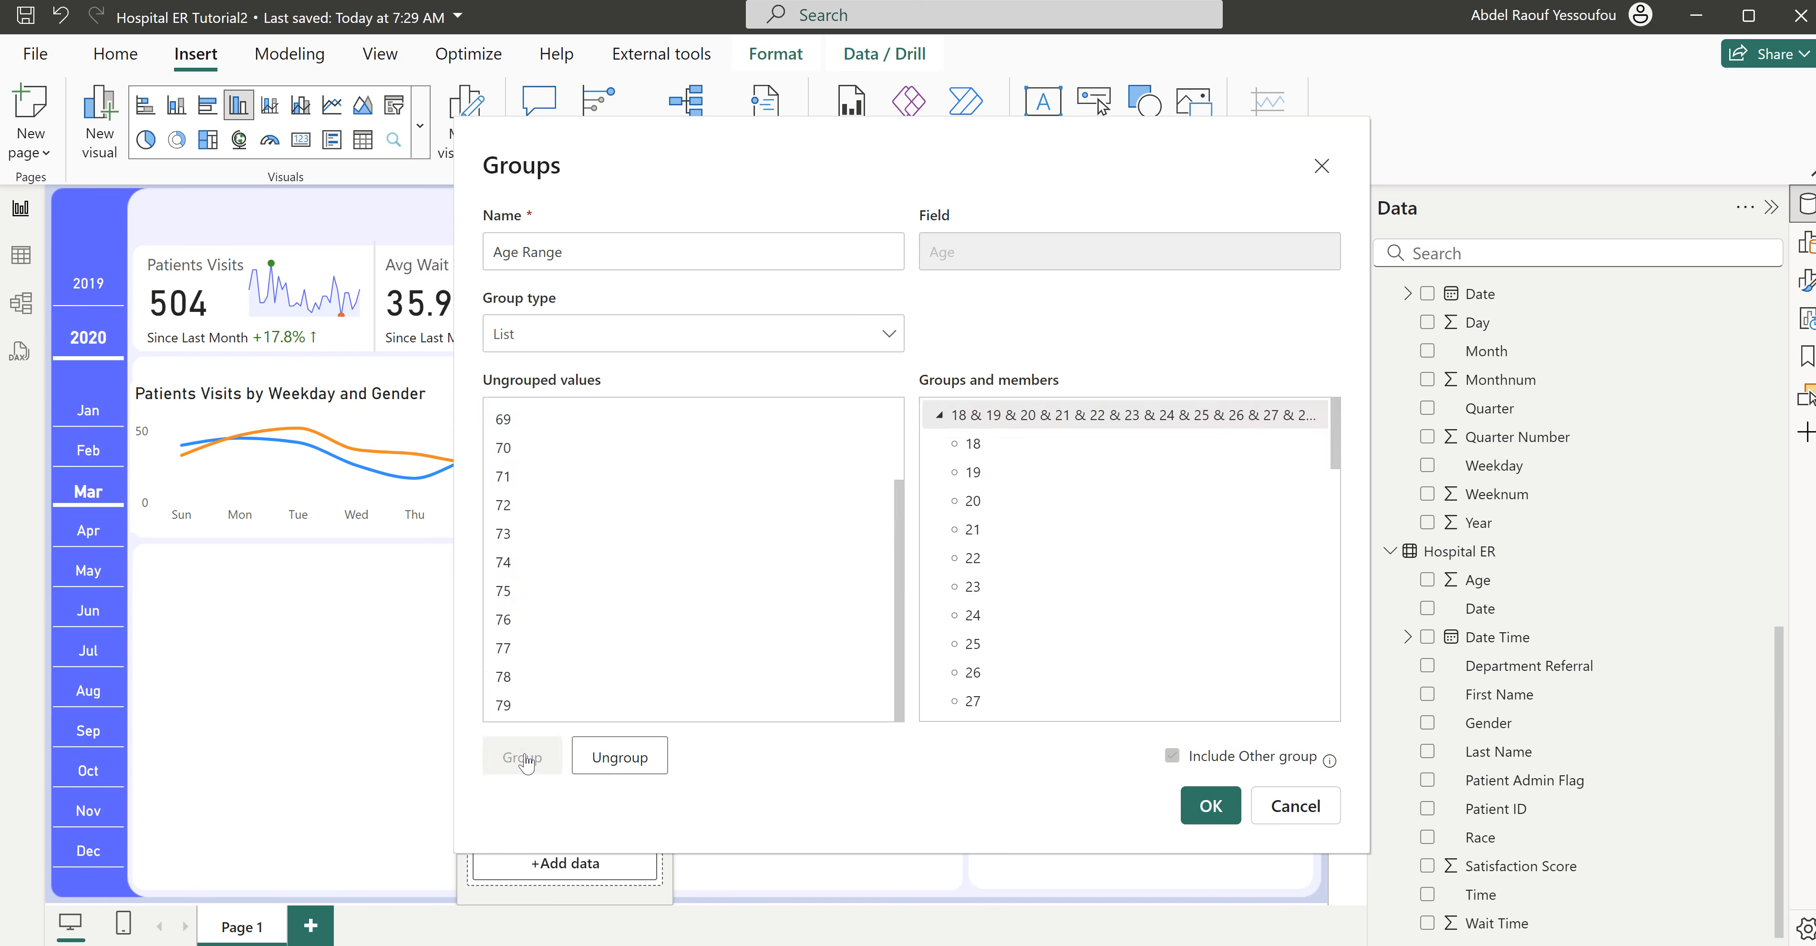
double_click(1047, 413)
type("Adults")
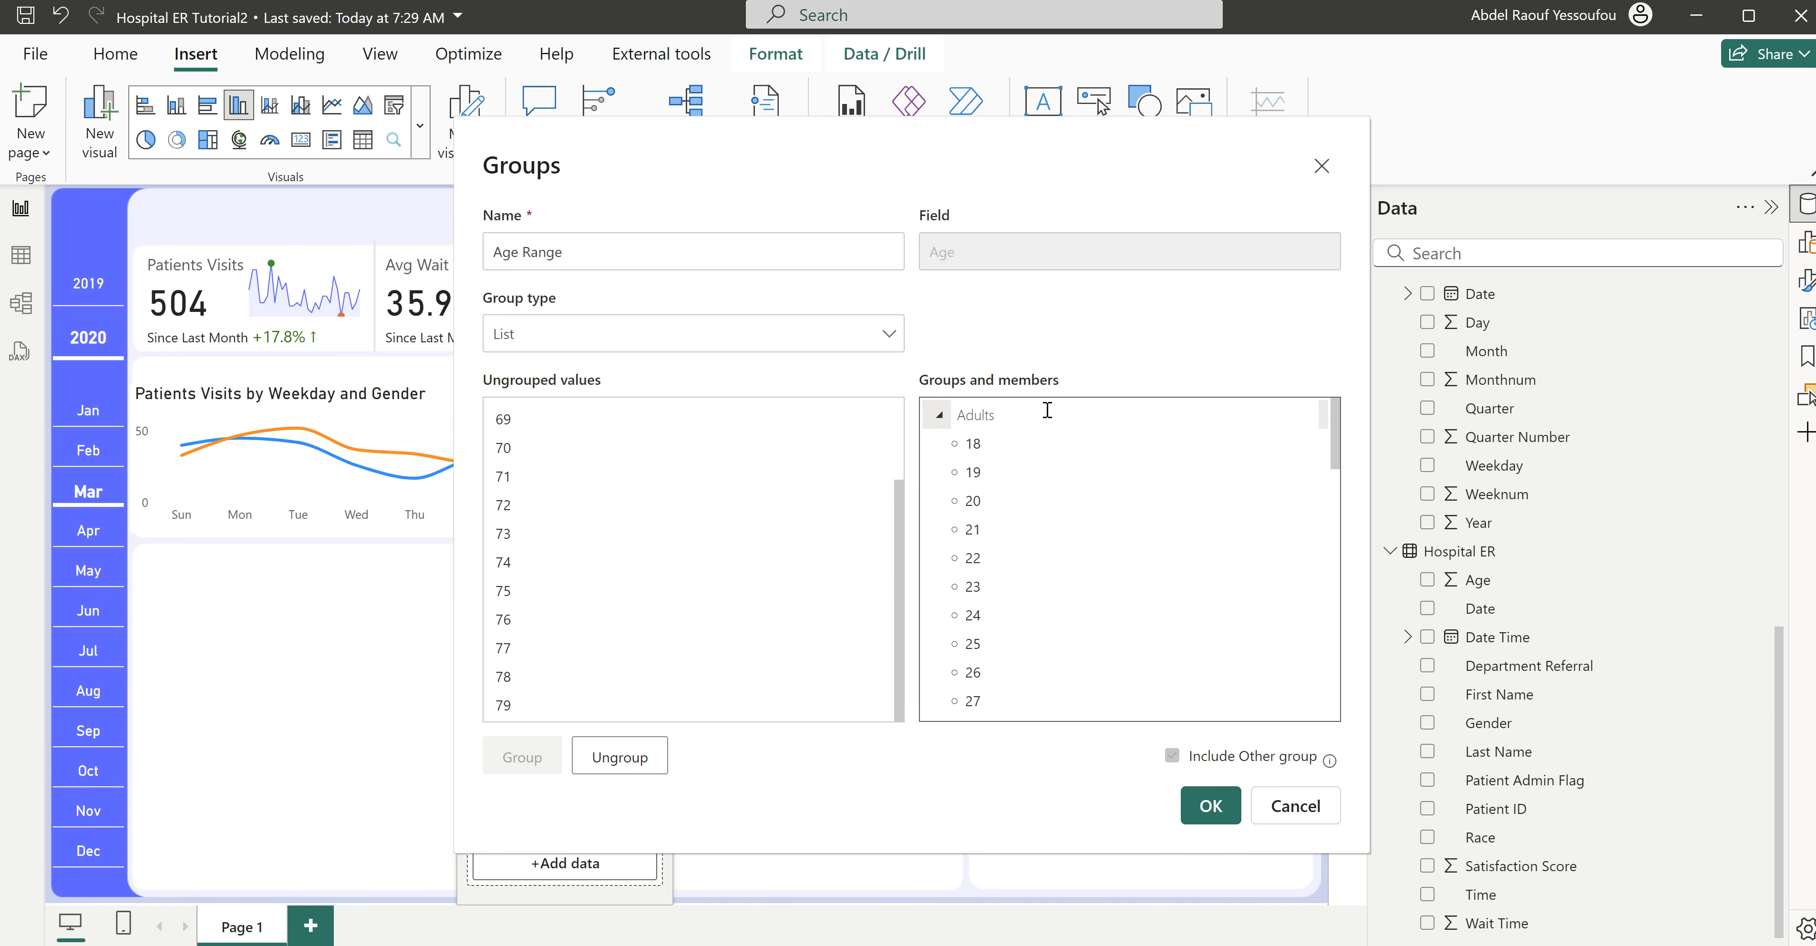
key("Return")
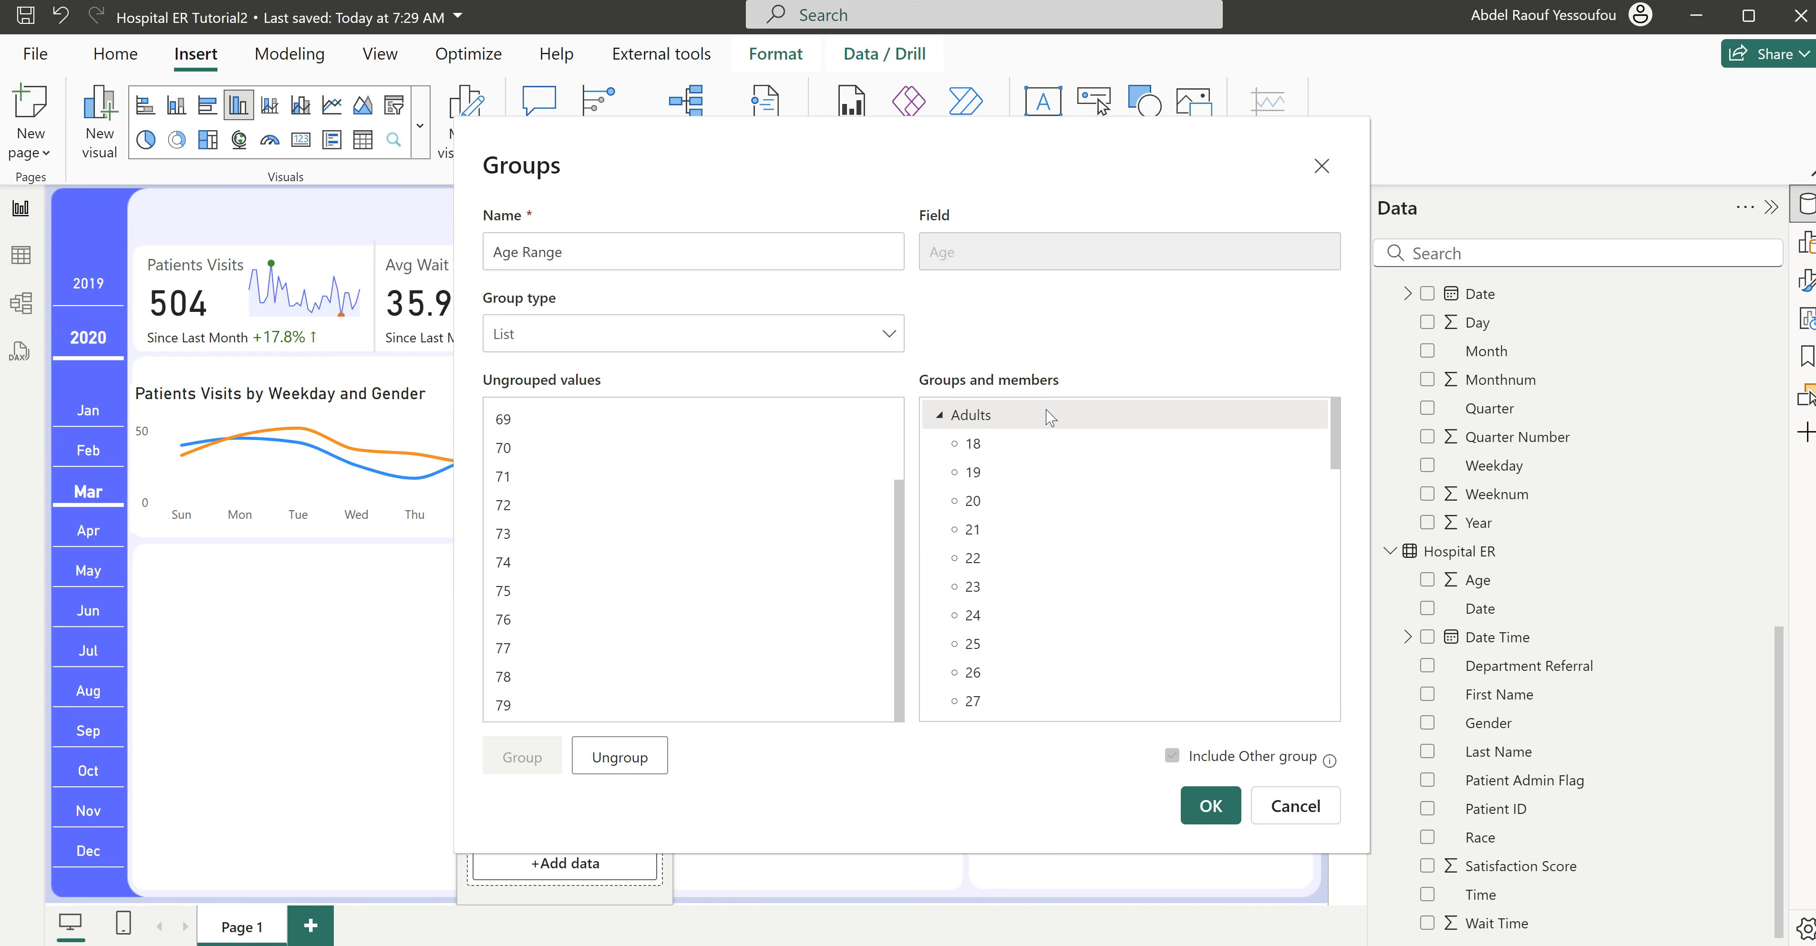
left_click(940, 415)
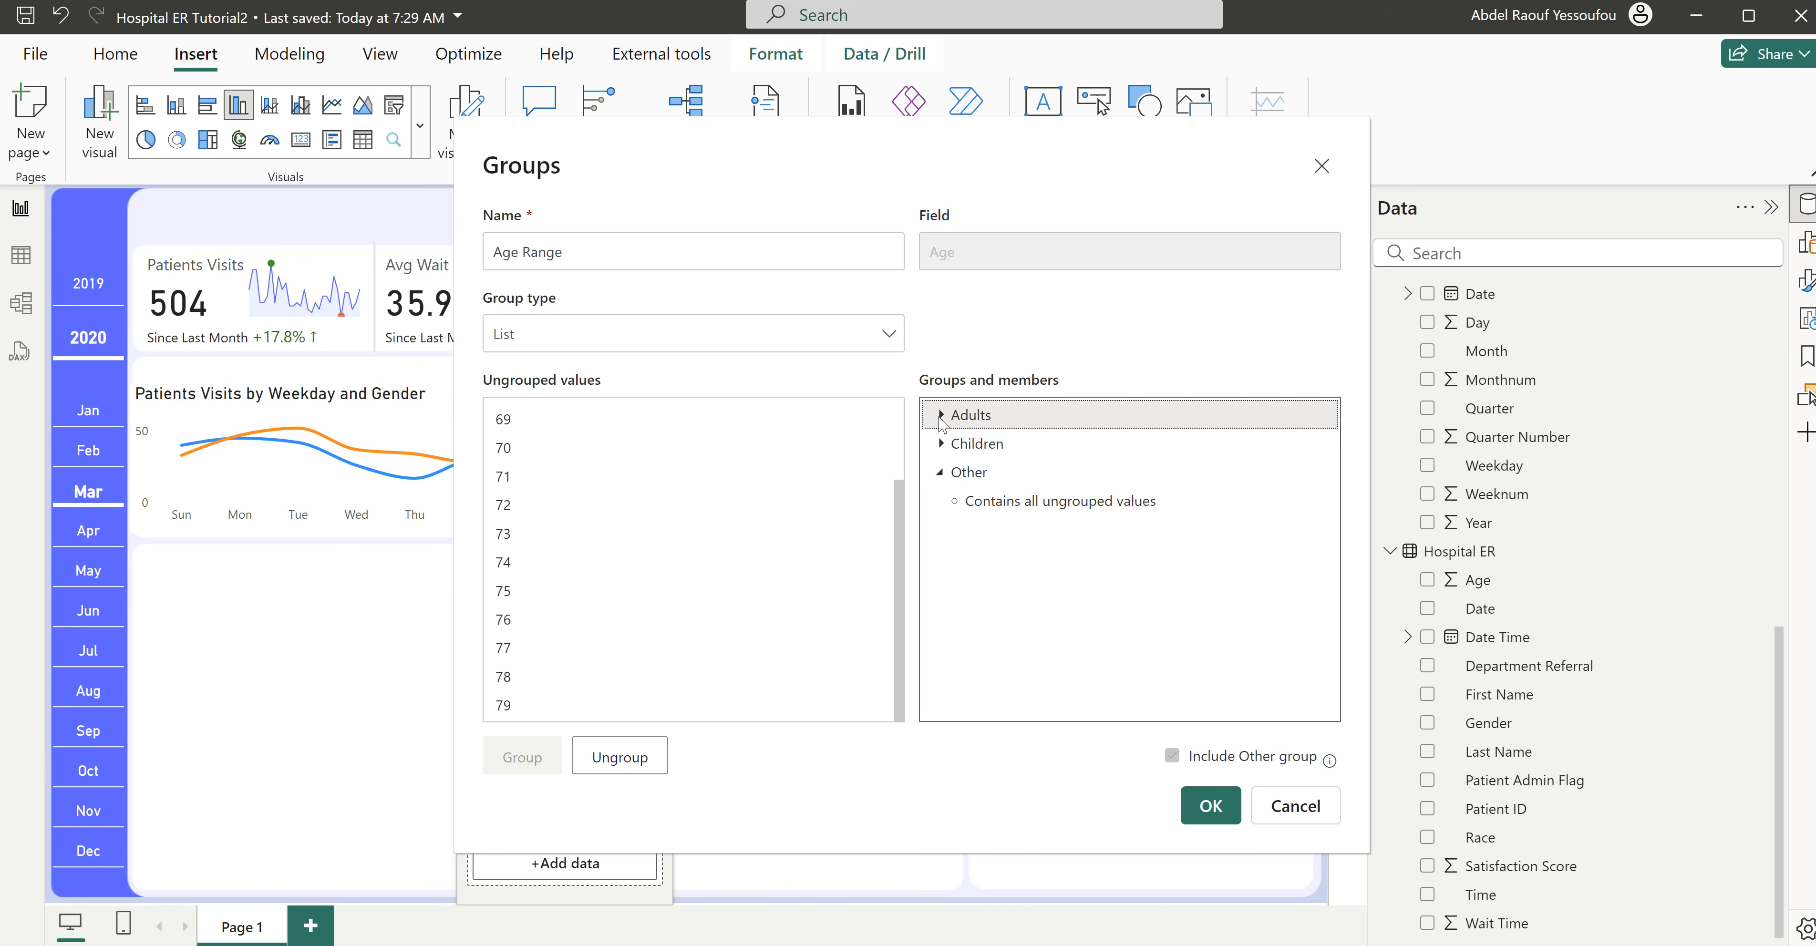
- Group the remaining ages 65 to 79, name the group Seniors, and collapse its member list
scroll(648, 494, "up", 2)
left_click(503, 421)
scroll(616, 621, "down", 2)
left_click(507, 707, "shift")
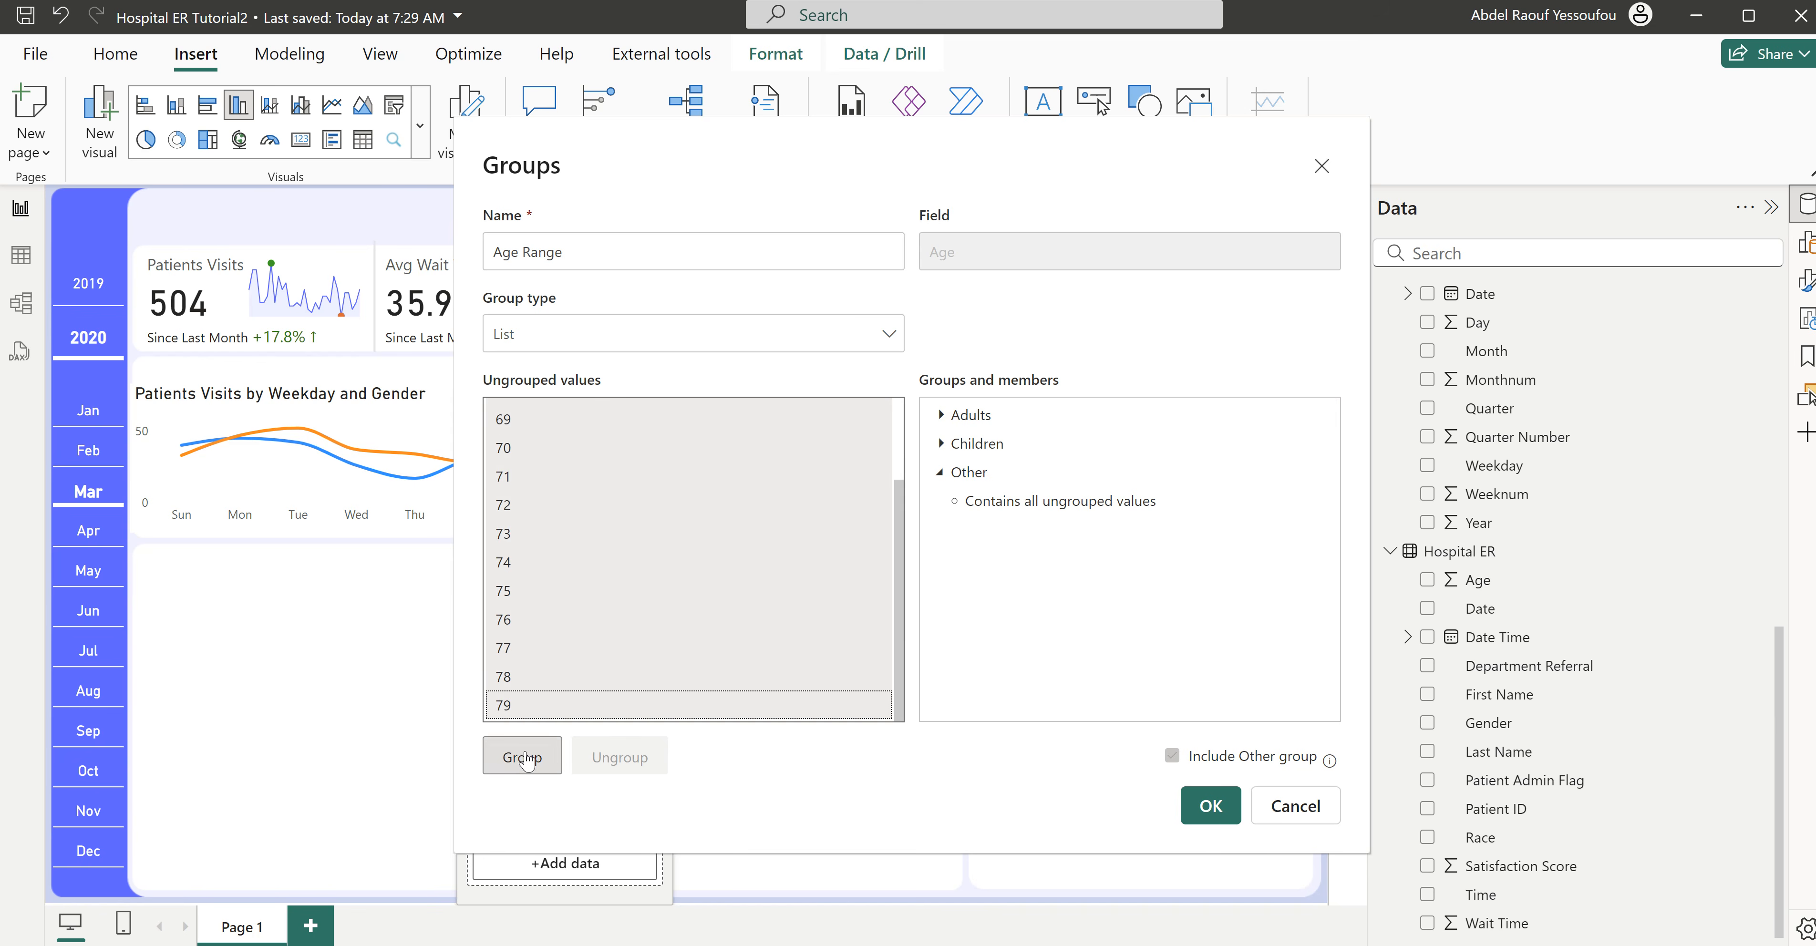
left_click(525, 759)
double_click(1012, 424)
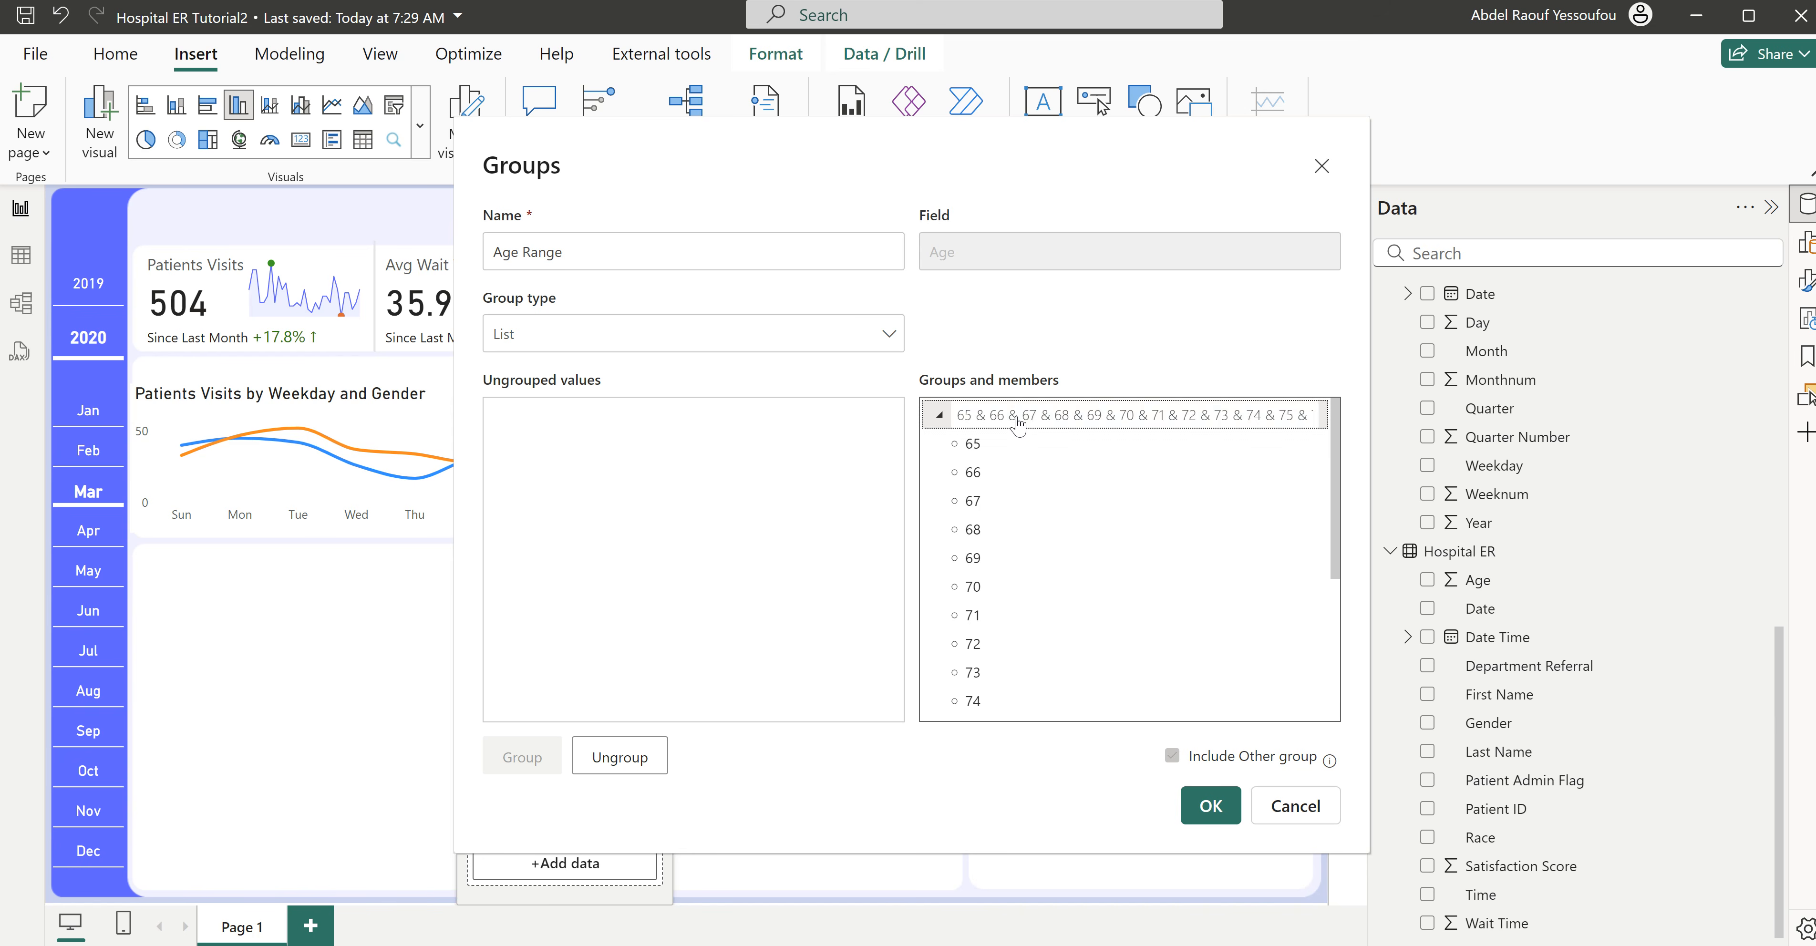
type("Seniors")
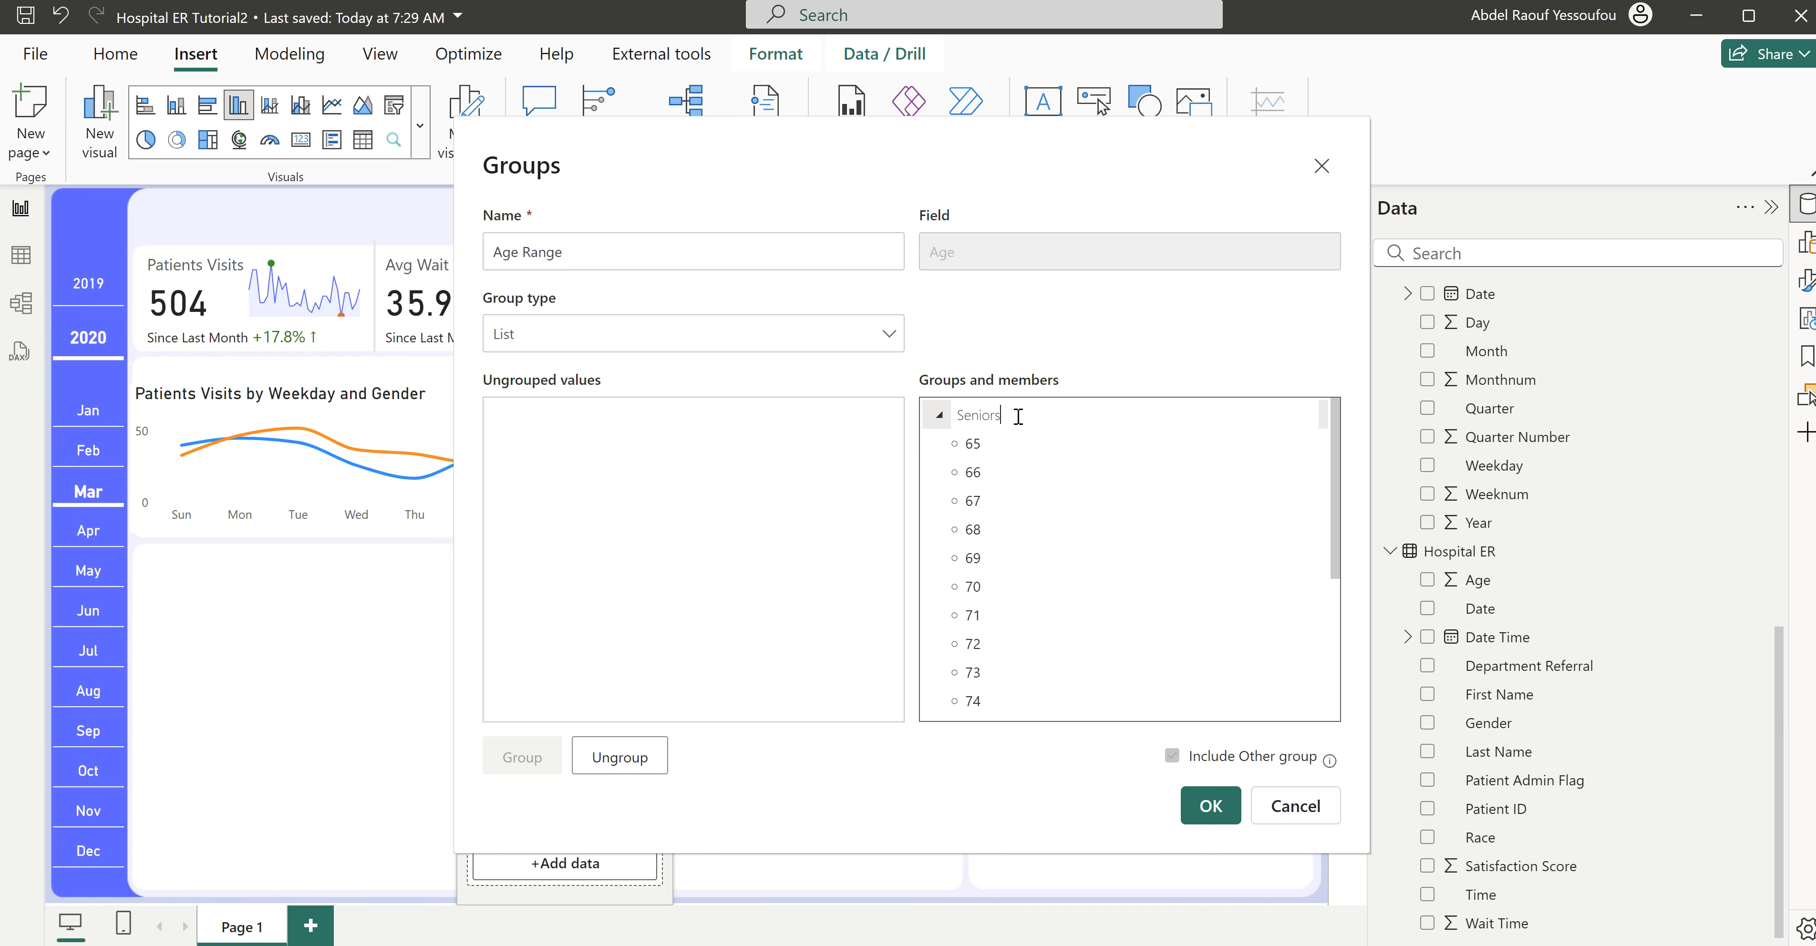
key("Return")
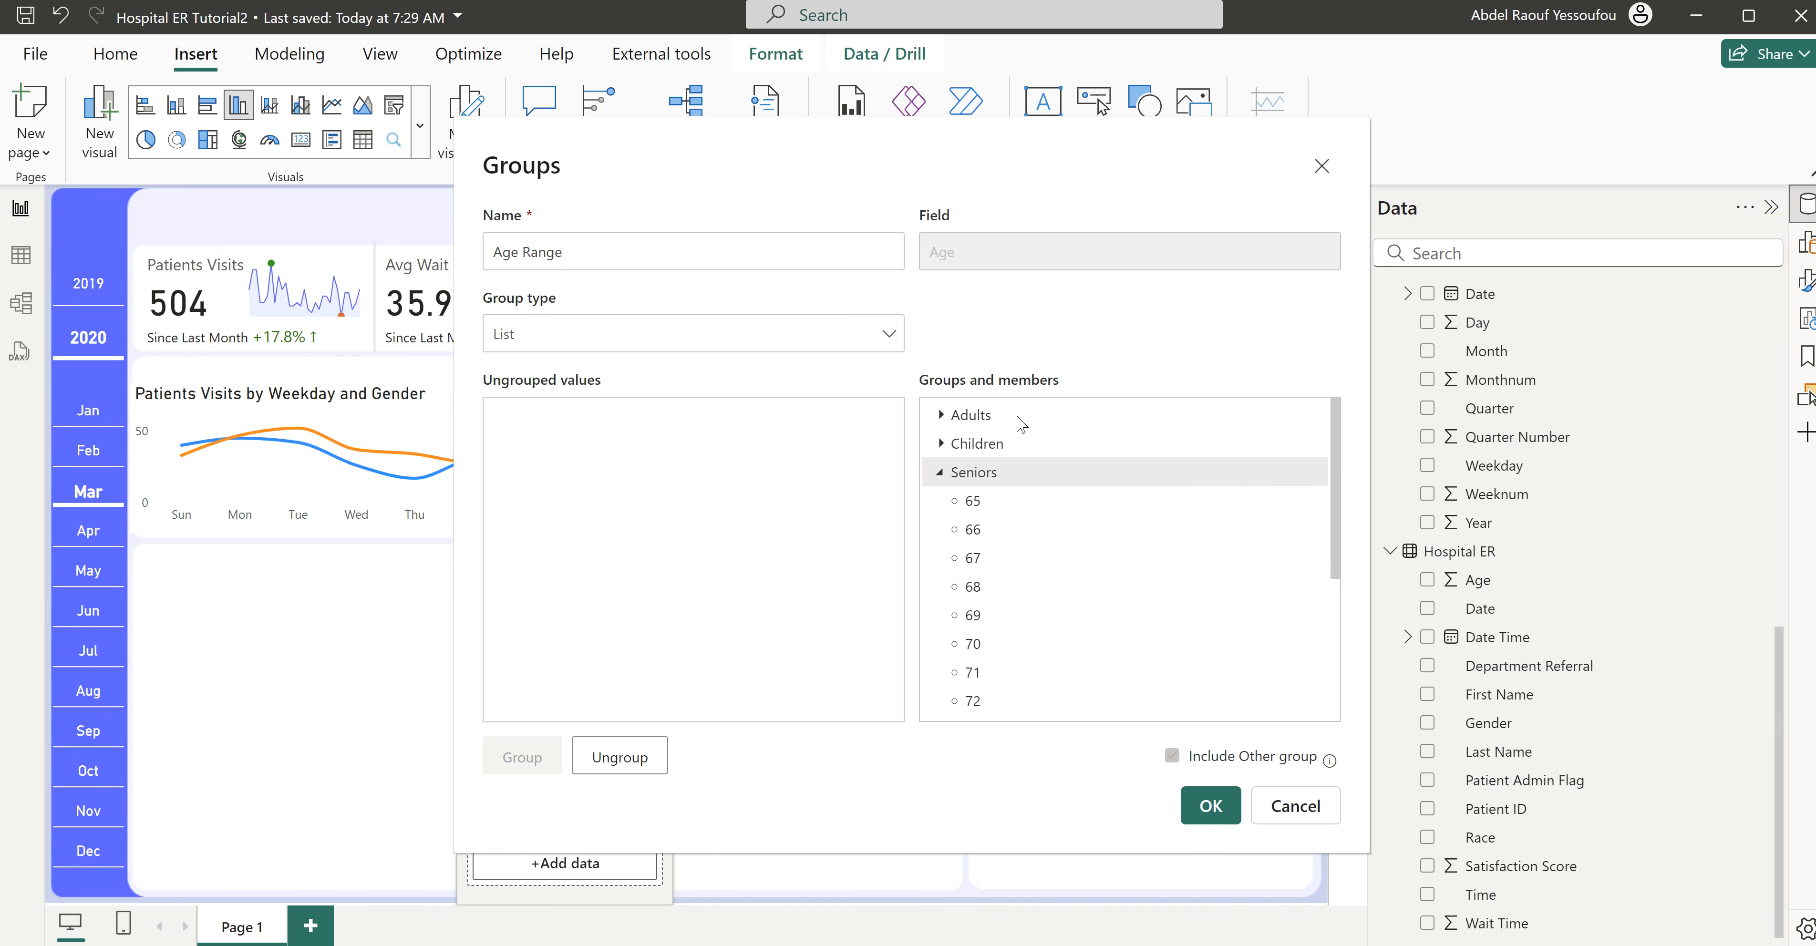
left_click(939, 472)
- Confirm the Age Range grouping and add Age Range to the X-axis of the Patients Visits column chart
left_click(1211, 806)
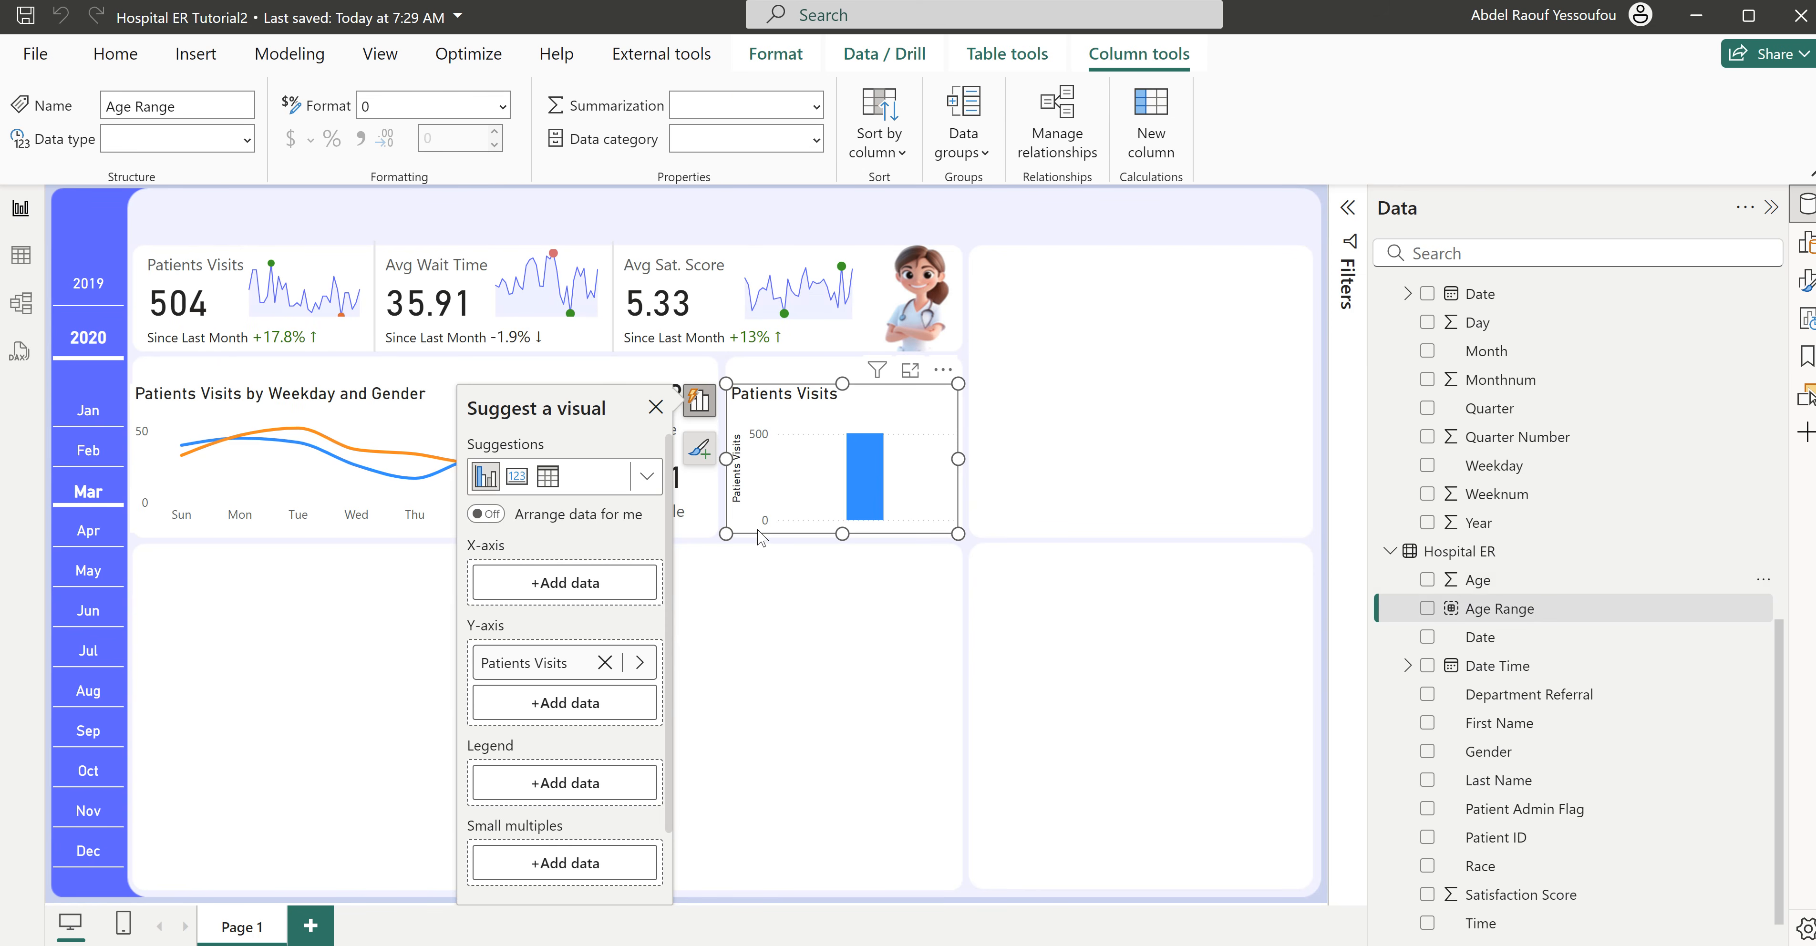
left_click(768, 497)
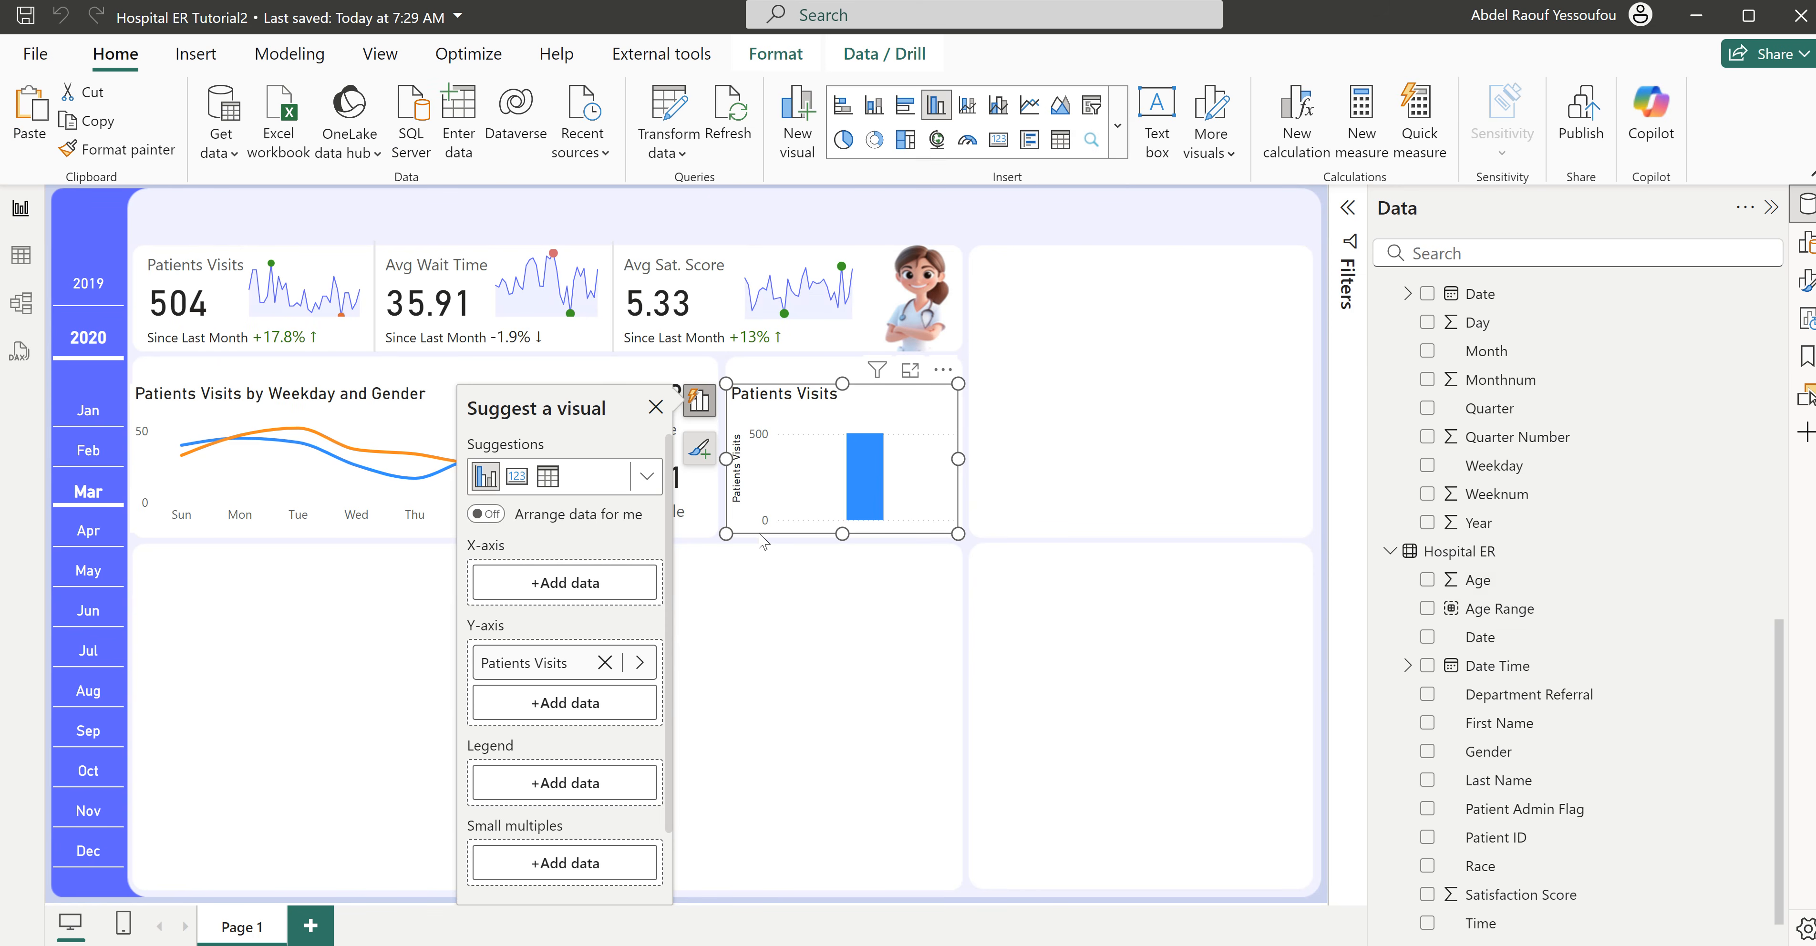
left_click(1428, 610)
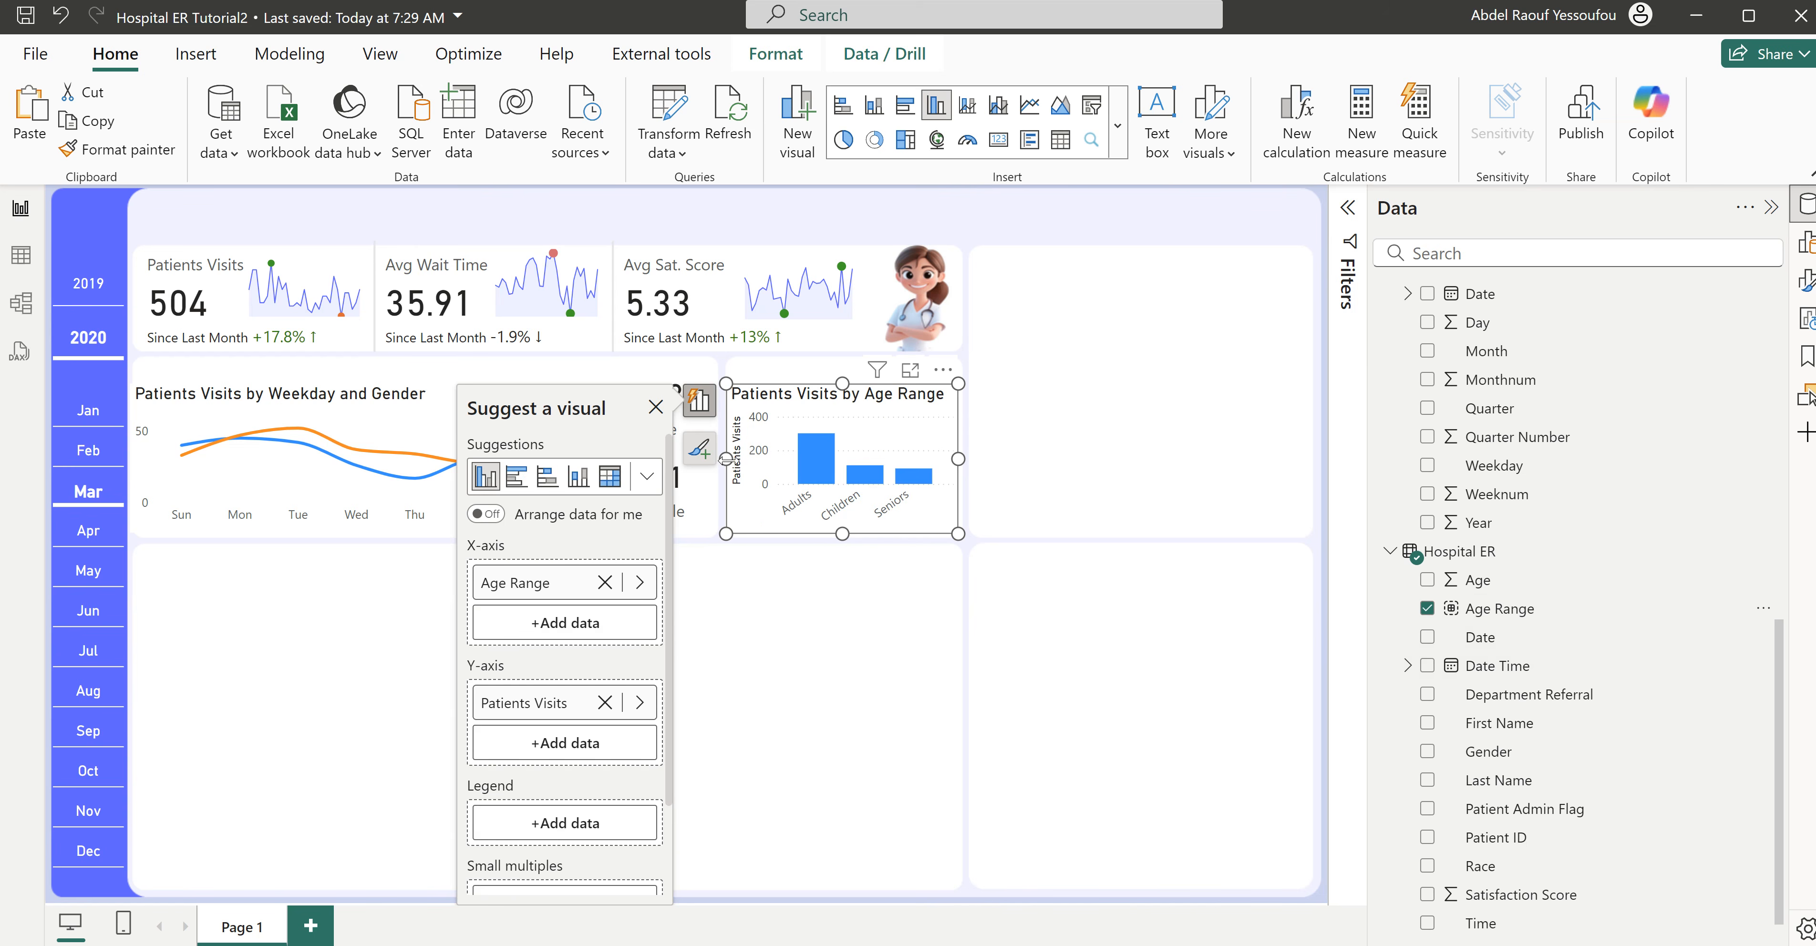
- Turn off the Y-axis title of the Patients Visits by Age Range column chart
left_click(1806, 281)
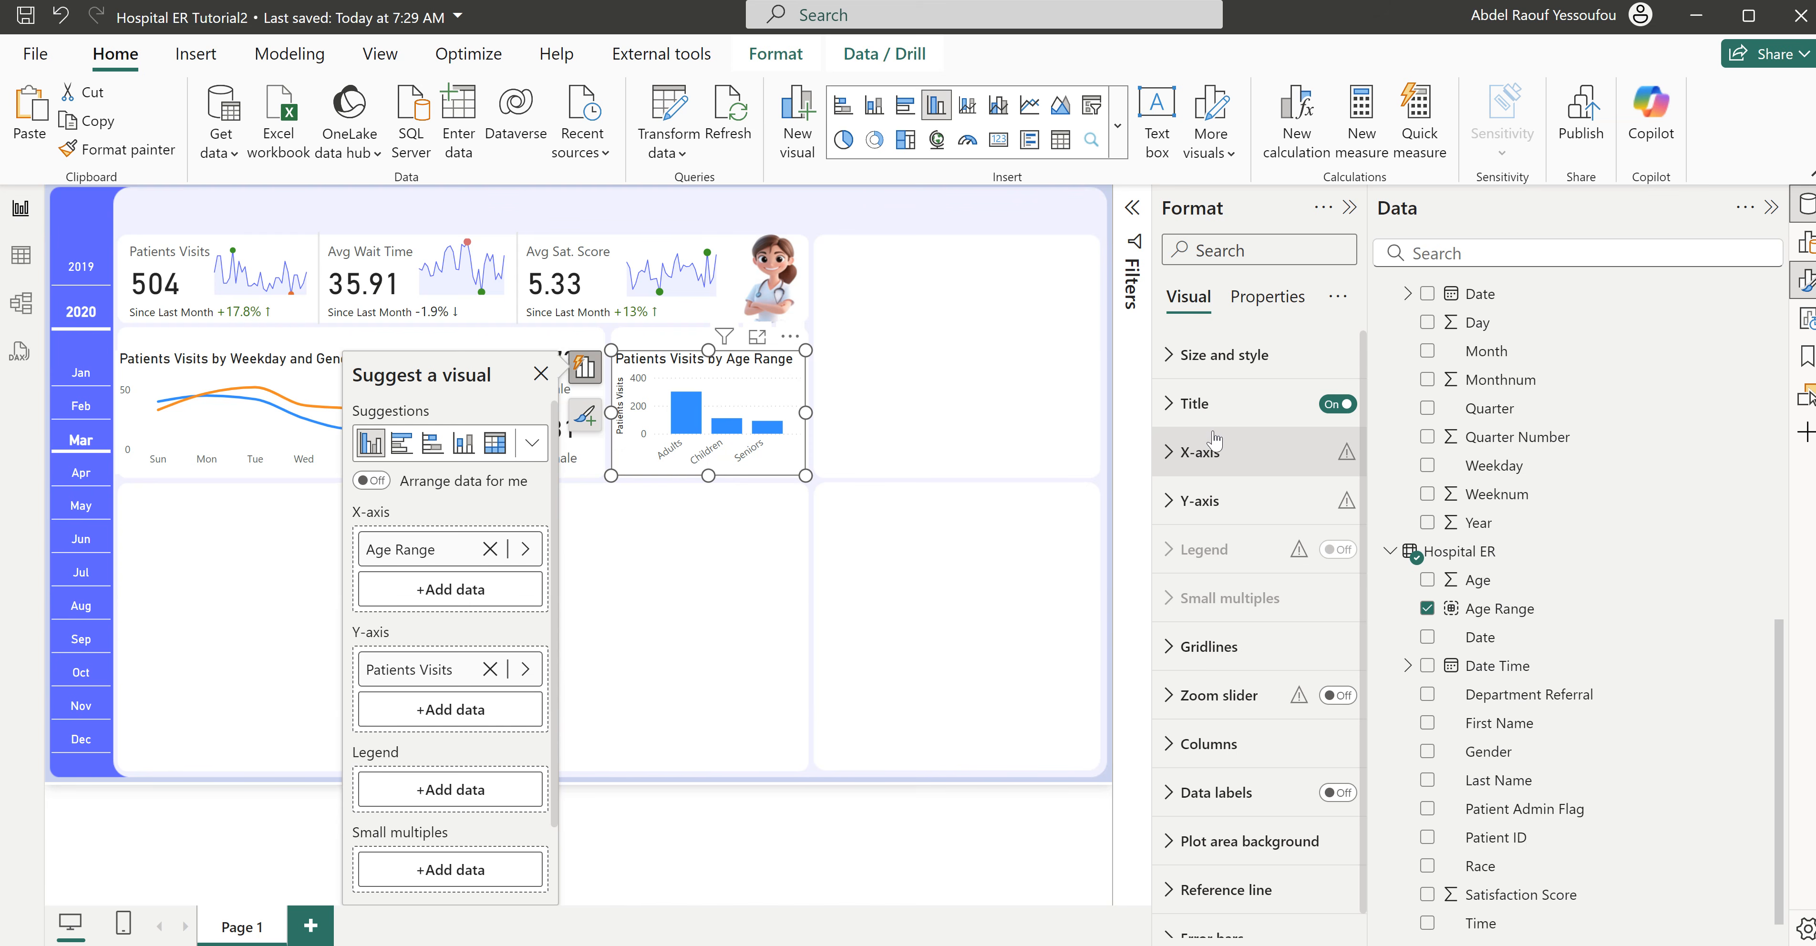
scroll(1201, 674, "down", 1)
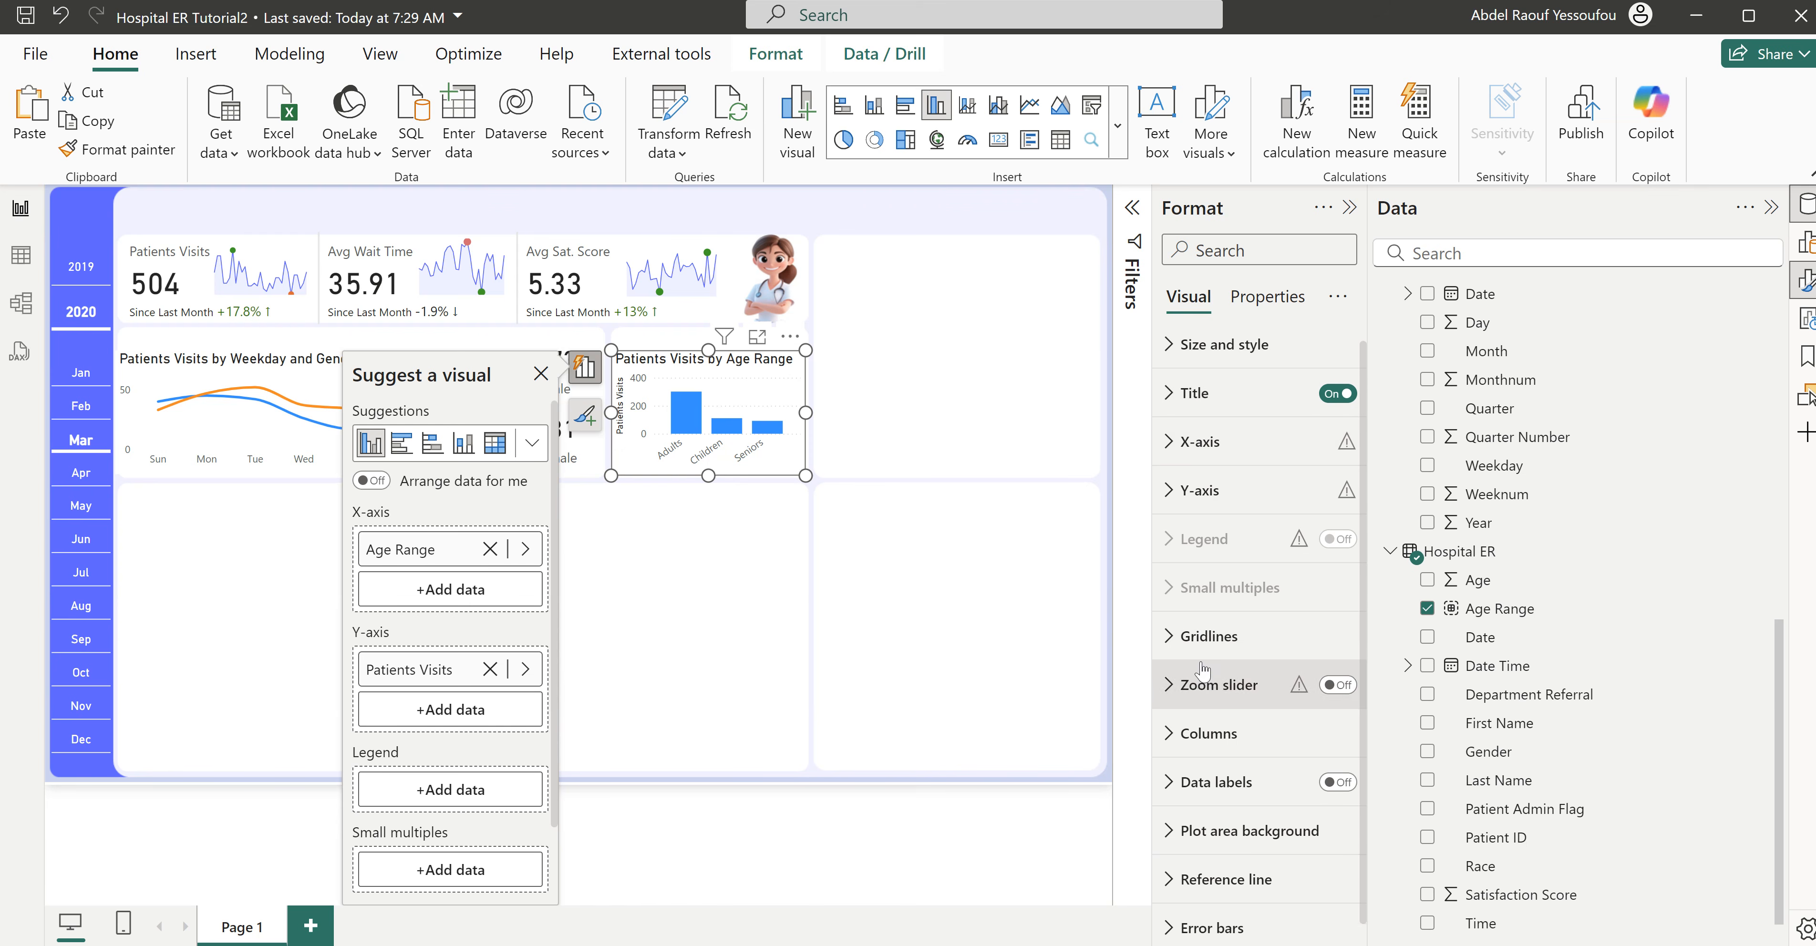
left_click(1211, 436)
left_click(1207, 440)
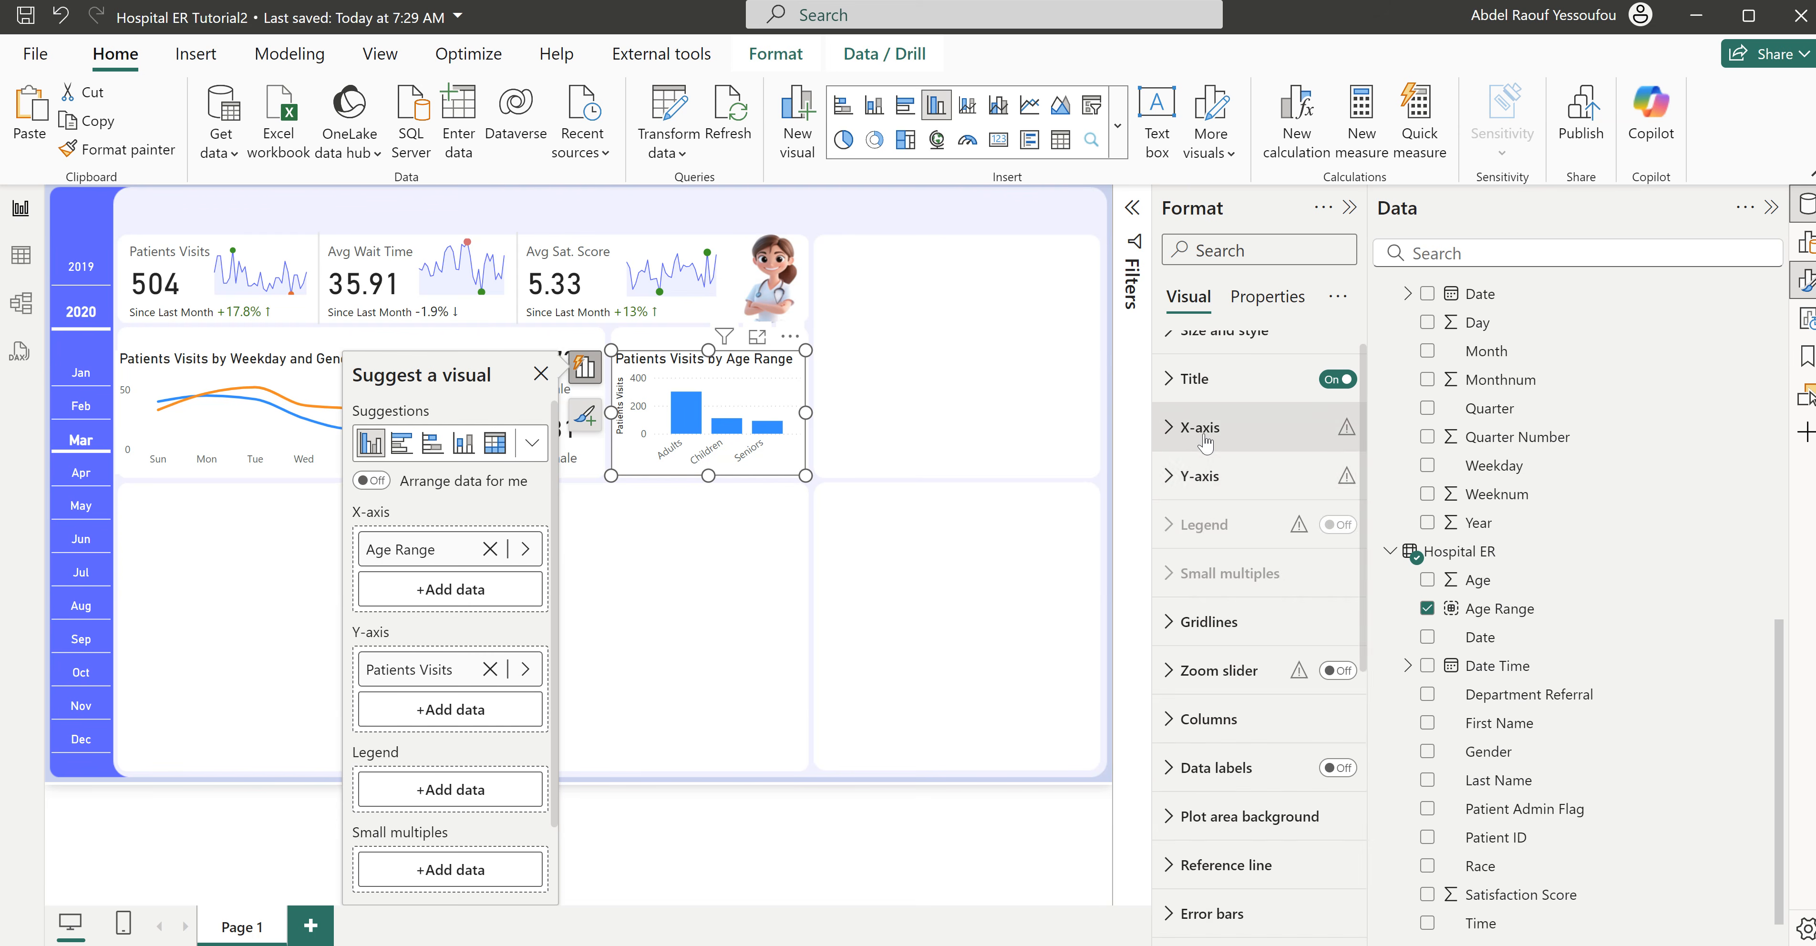
left_click(1201, 476)
left_click(1325, 842)
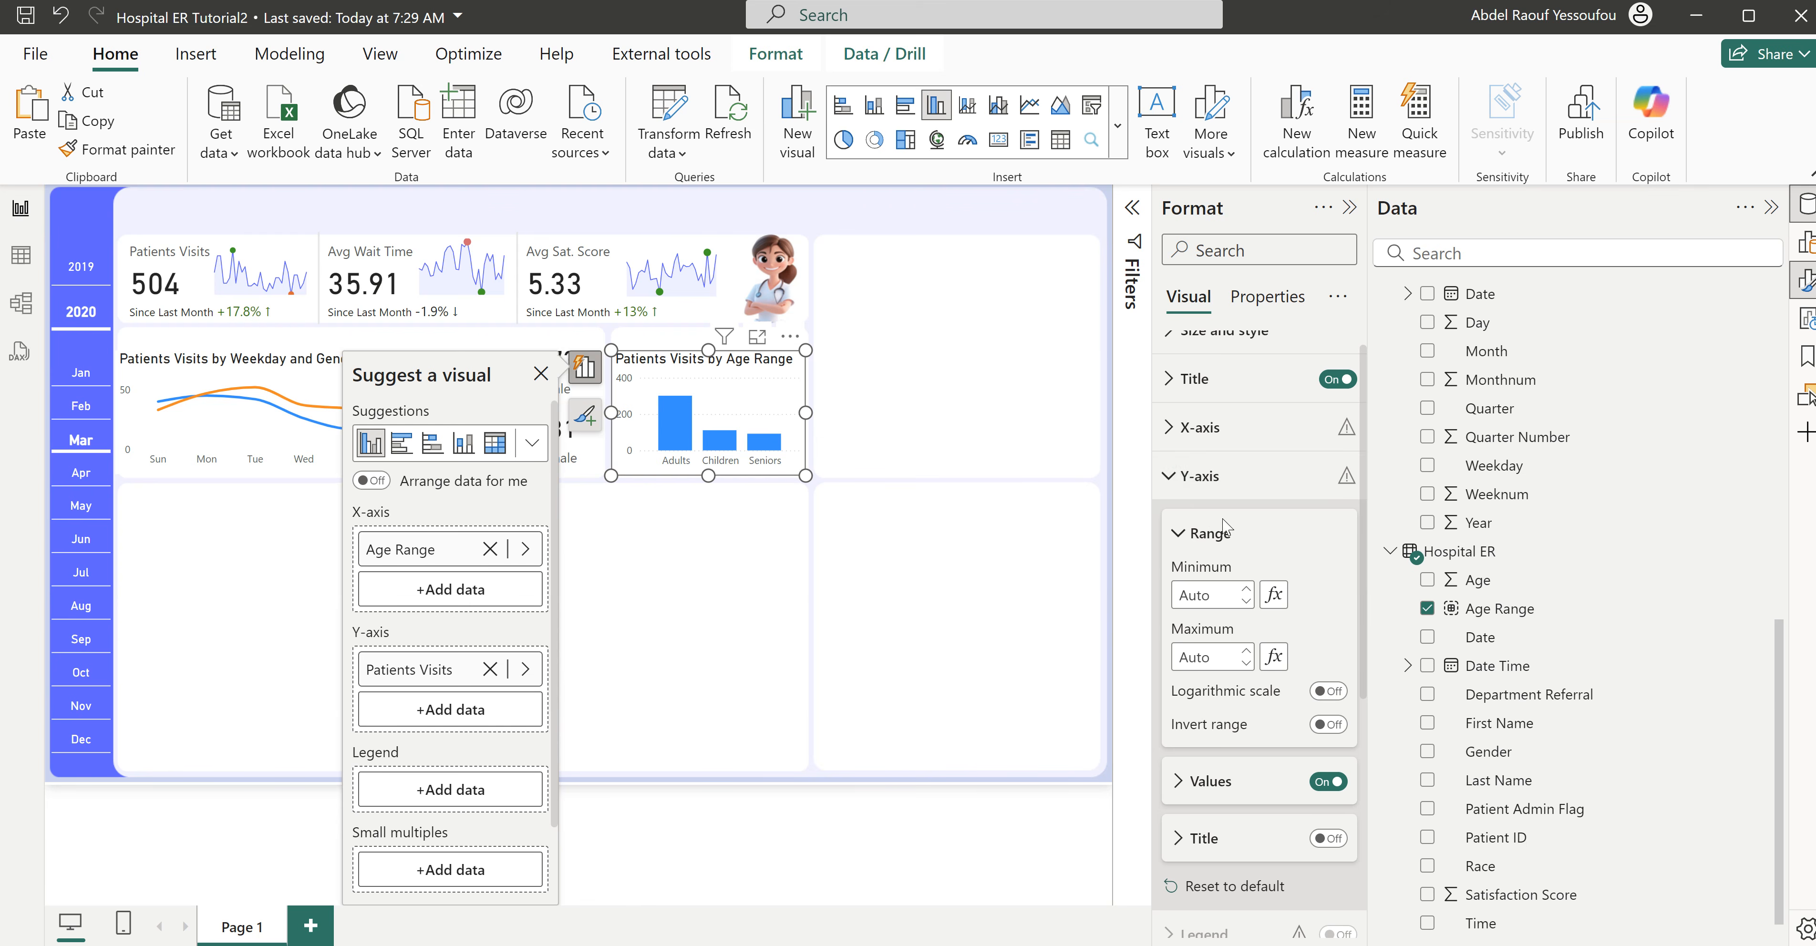
- Set the space between categories of the age range chart's columns to 40%
scroll(1239, 579, "down", 3)
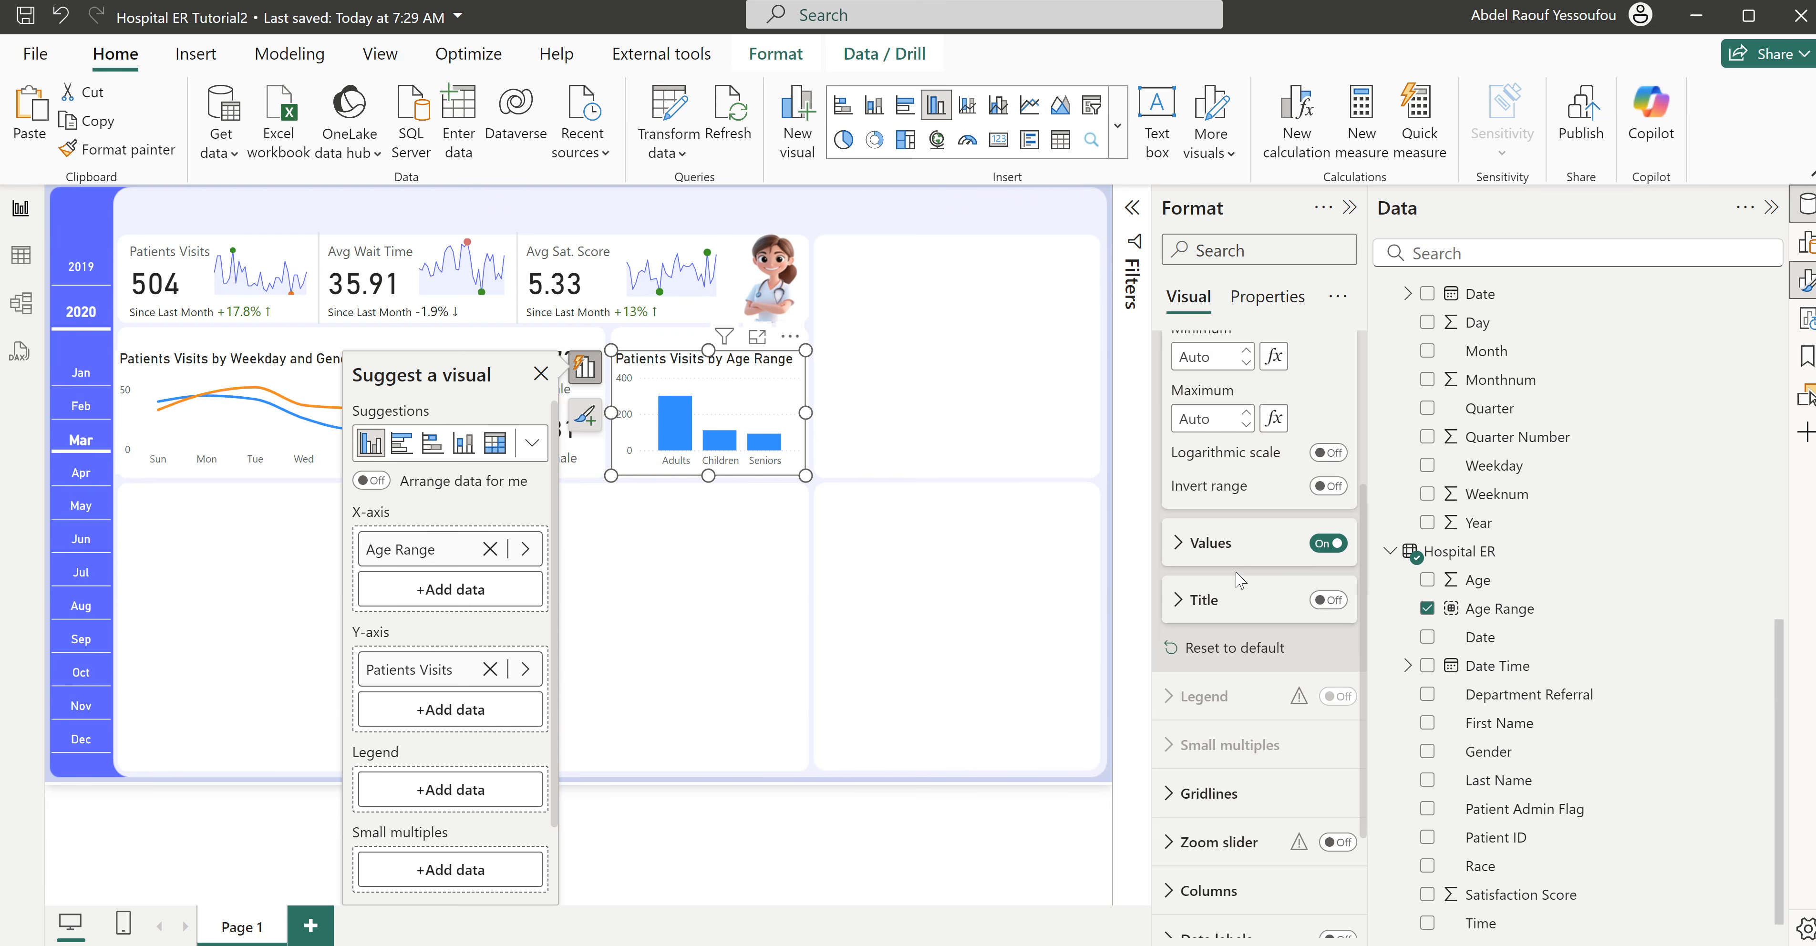
scroll(1239, 582, "down", 2)
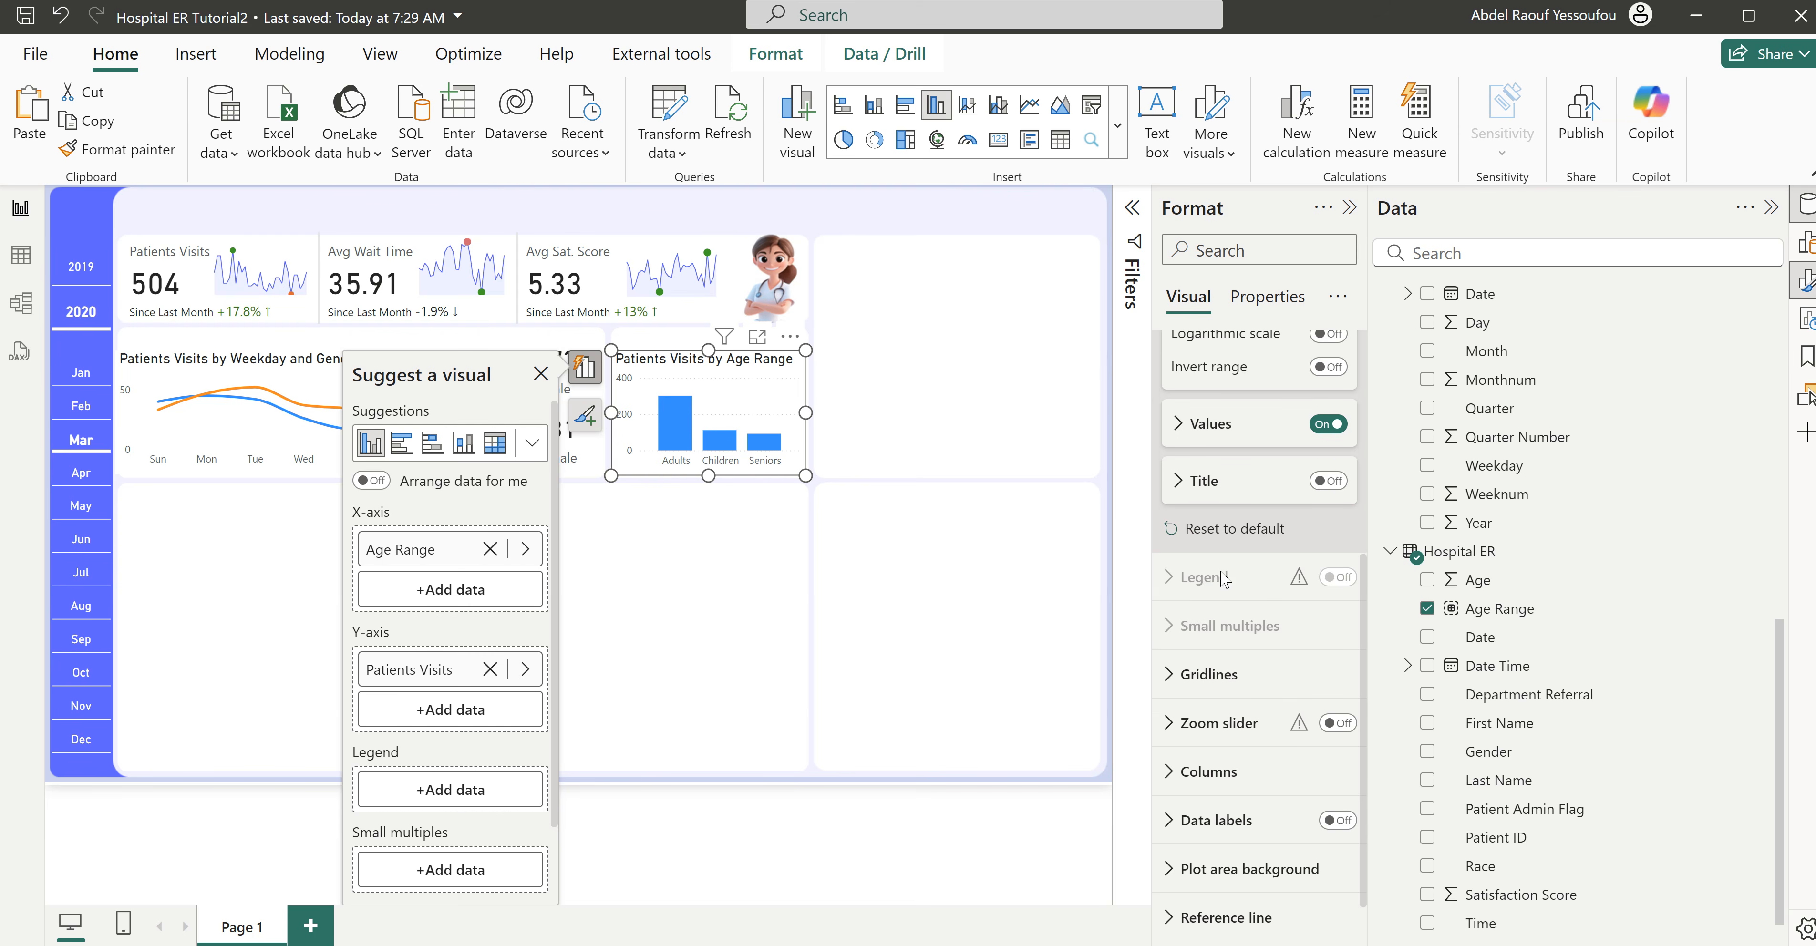
left_click(1218, 721)
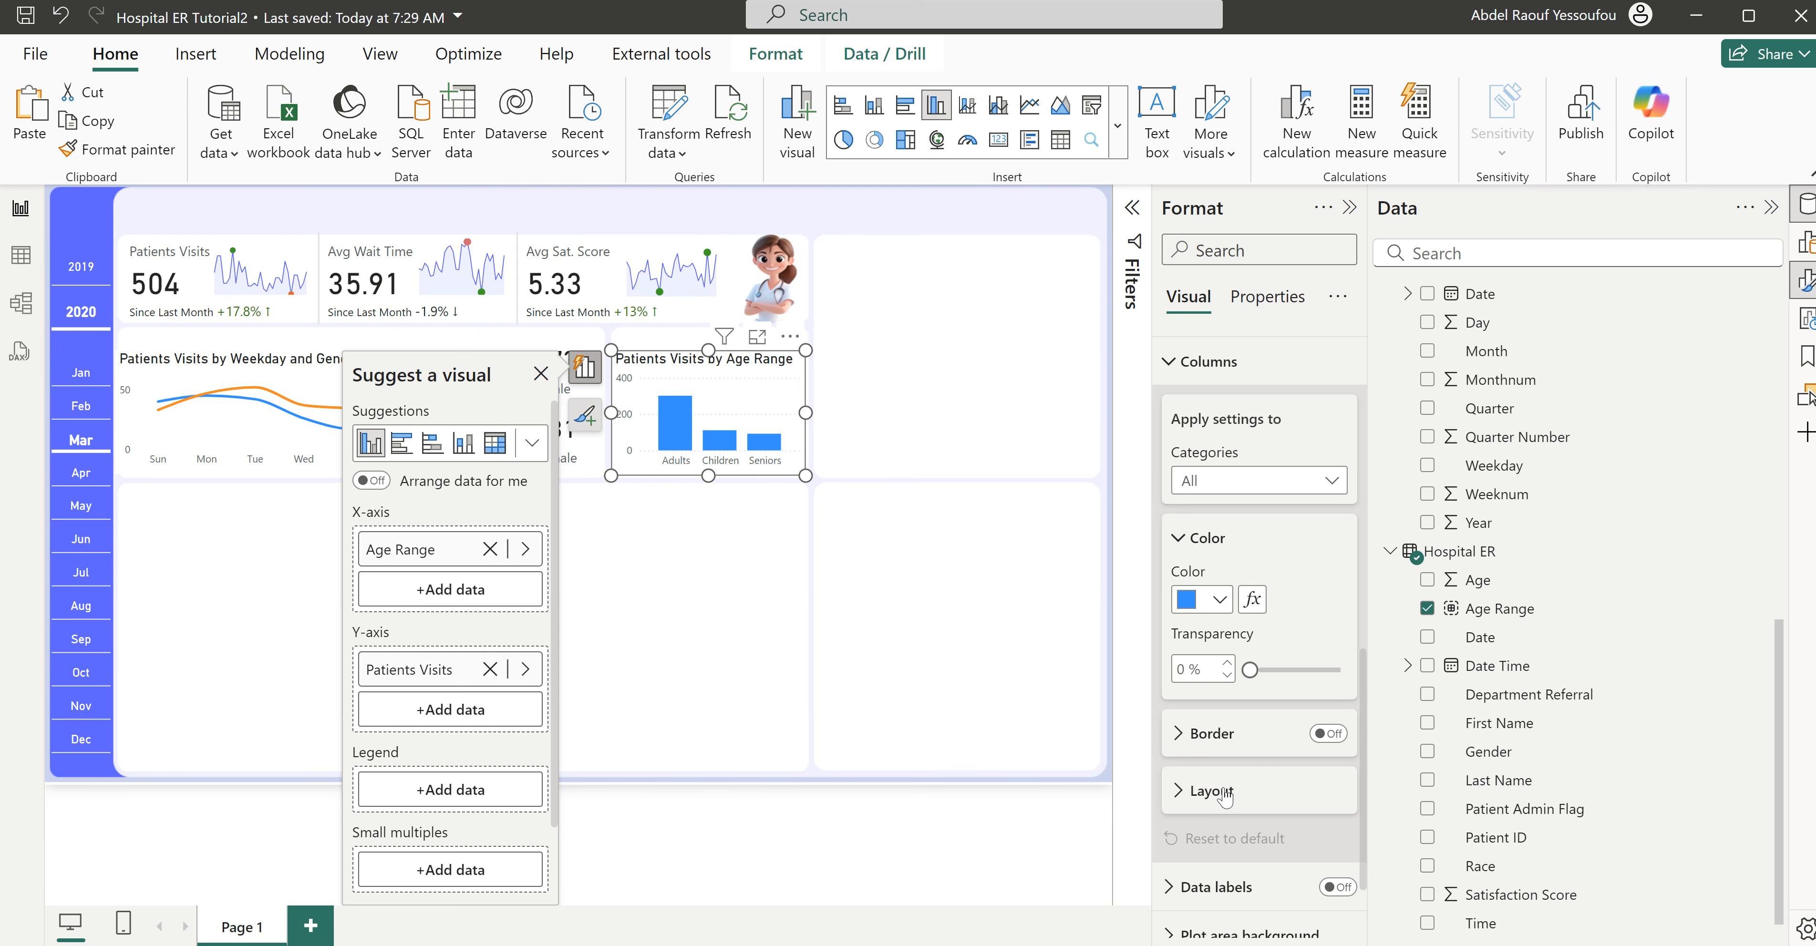
left_click(1225, 797)
left_click_drag(1273, 666, 1296, 666)
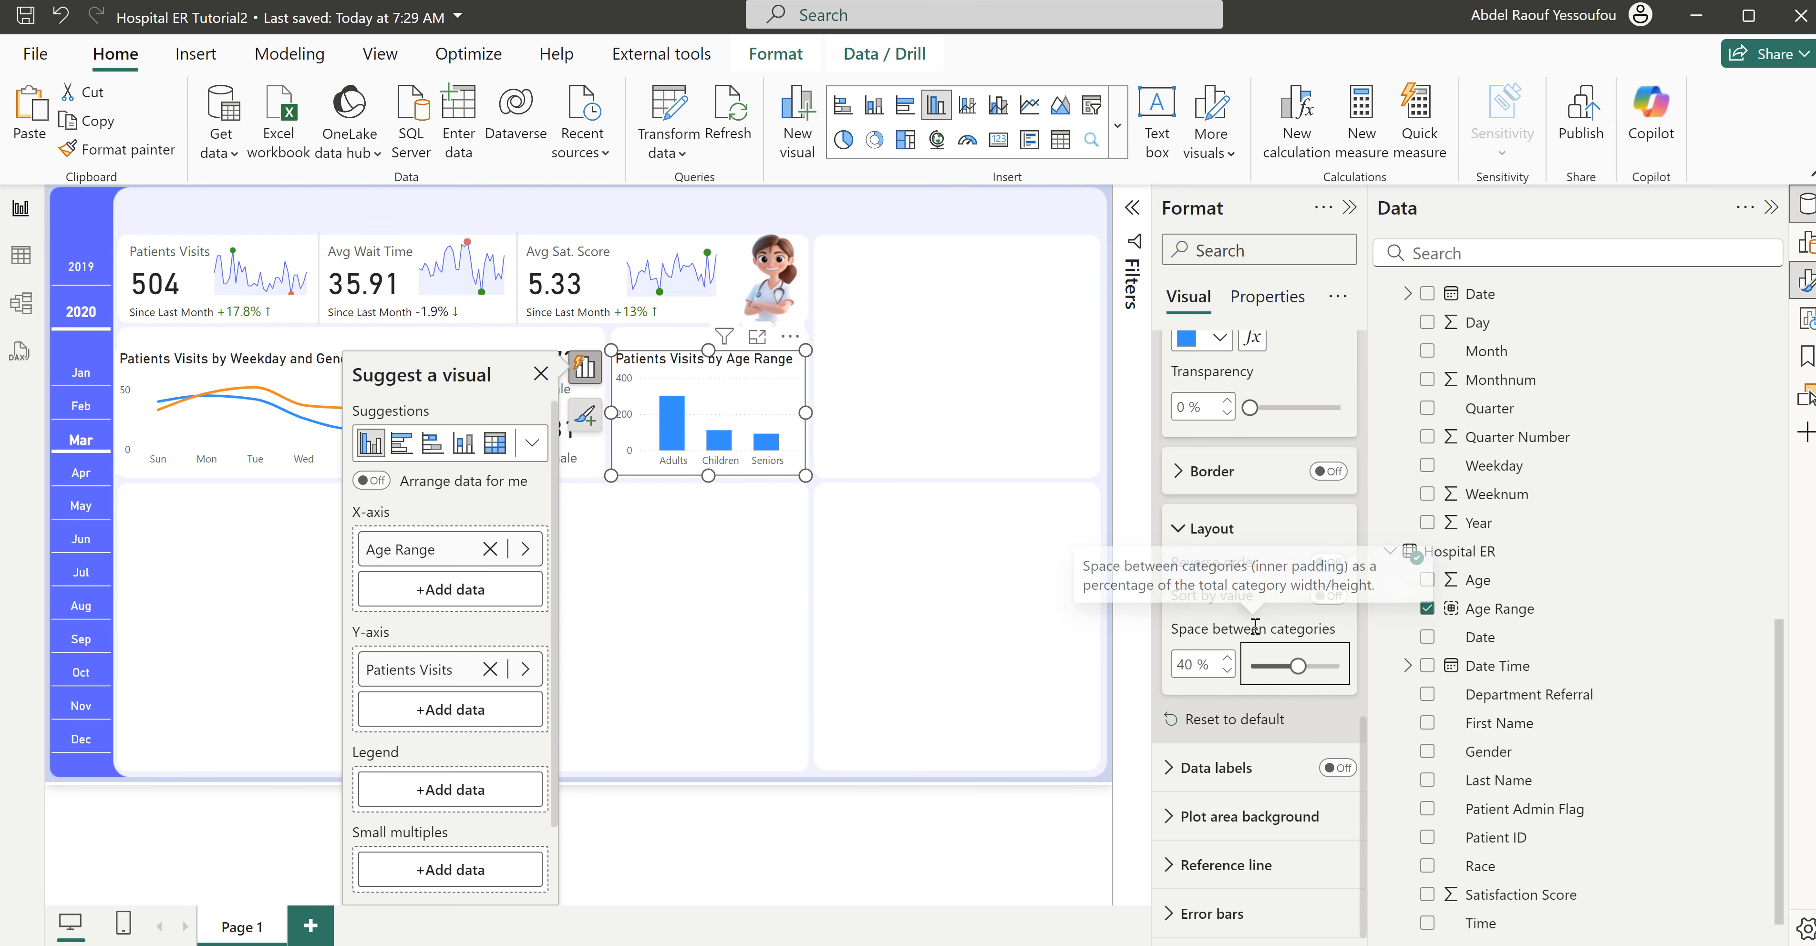
- Set the age range chart's column color to the recent purple-blue #605BFF
scroll(1258, 628, "up", 2)
scroll(1258, 633, "up", 2)
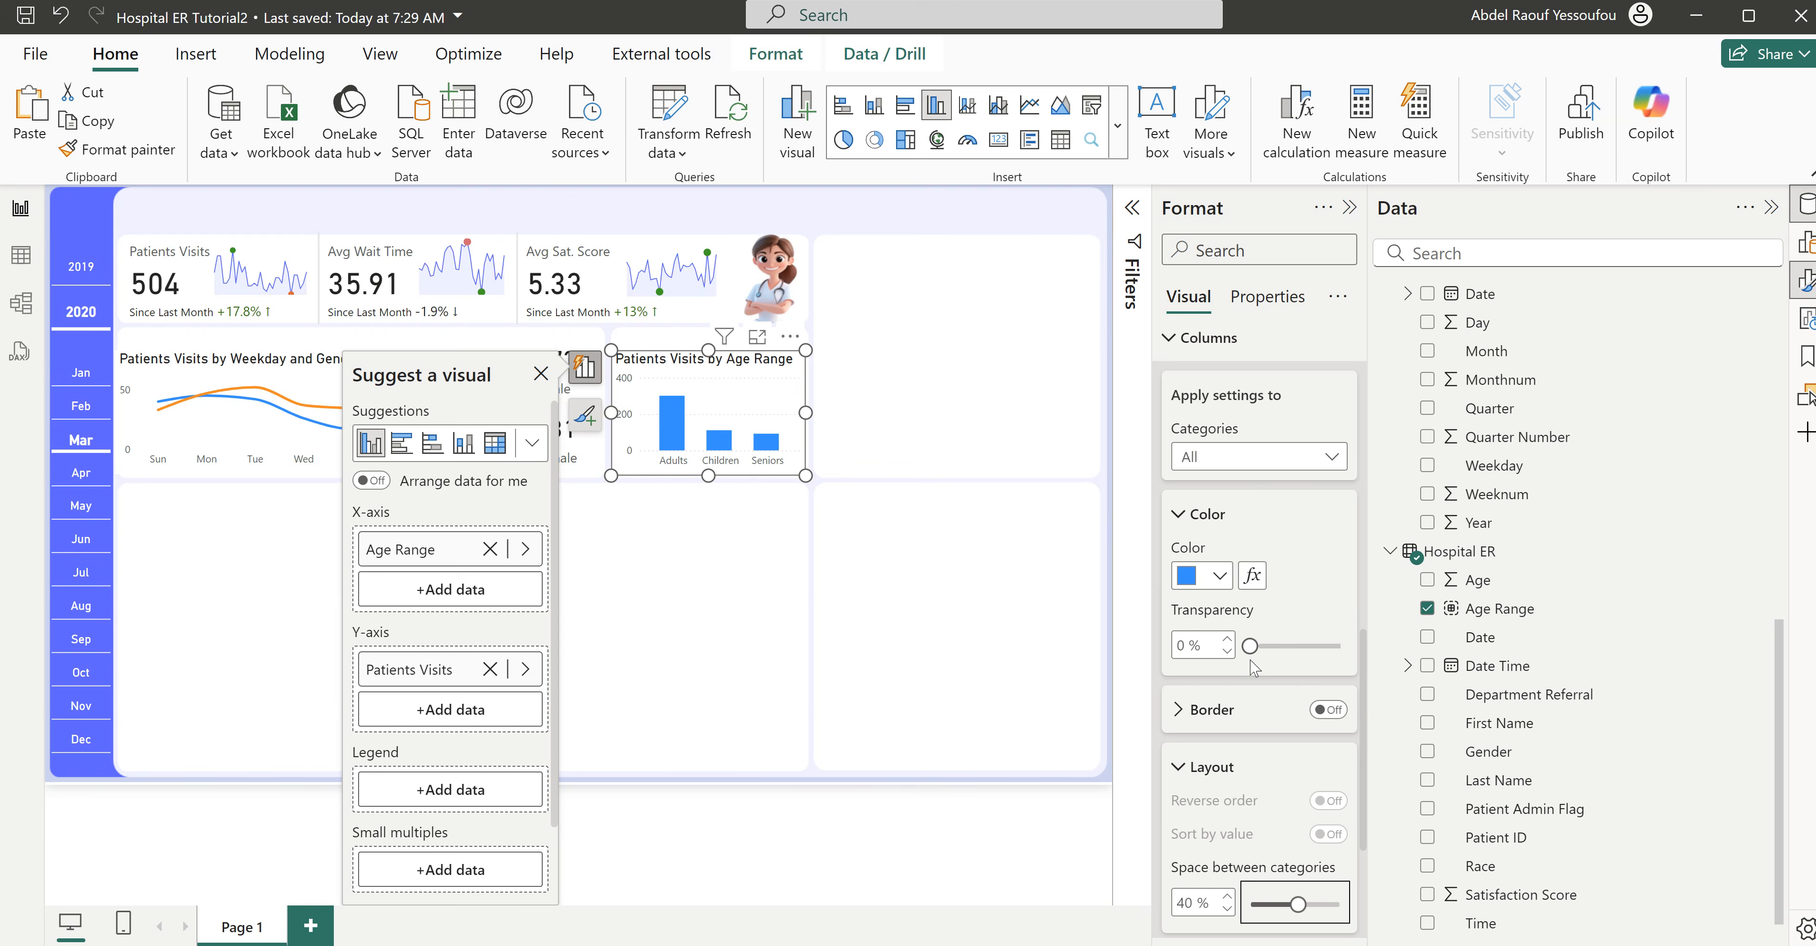
left_click(1219, 577)
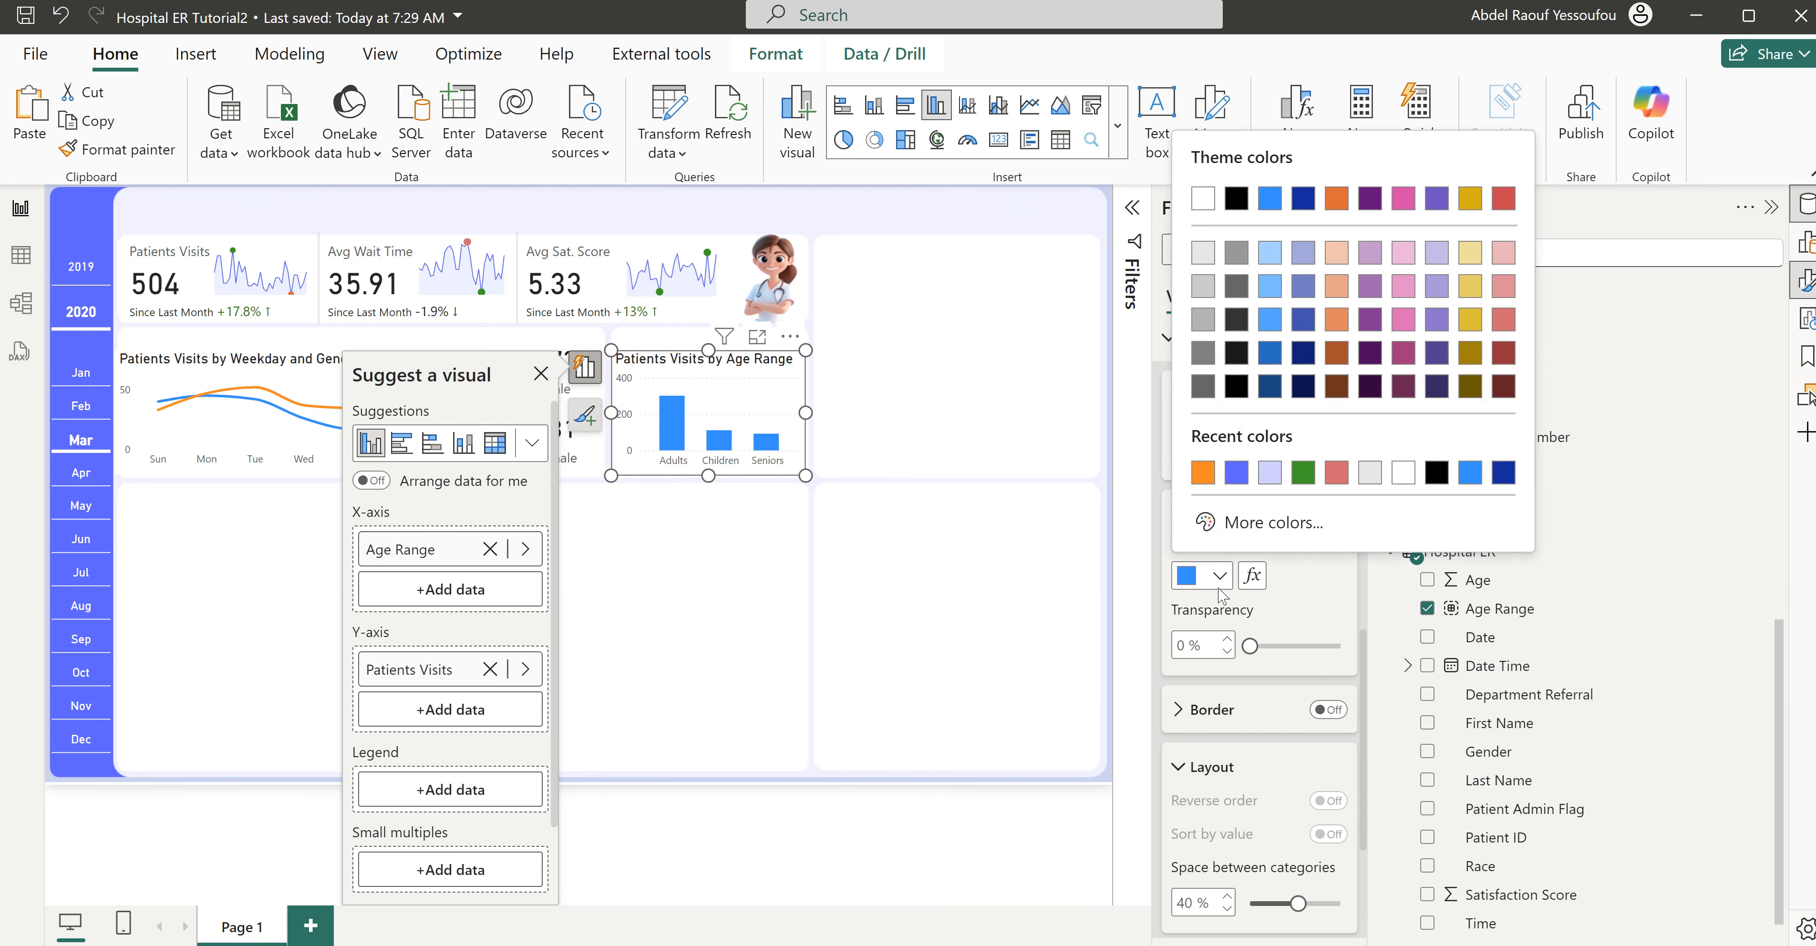
left_click(1235, 474)
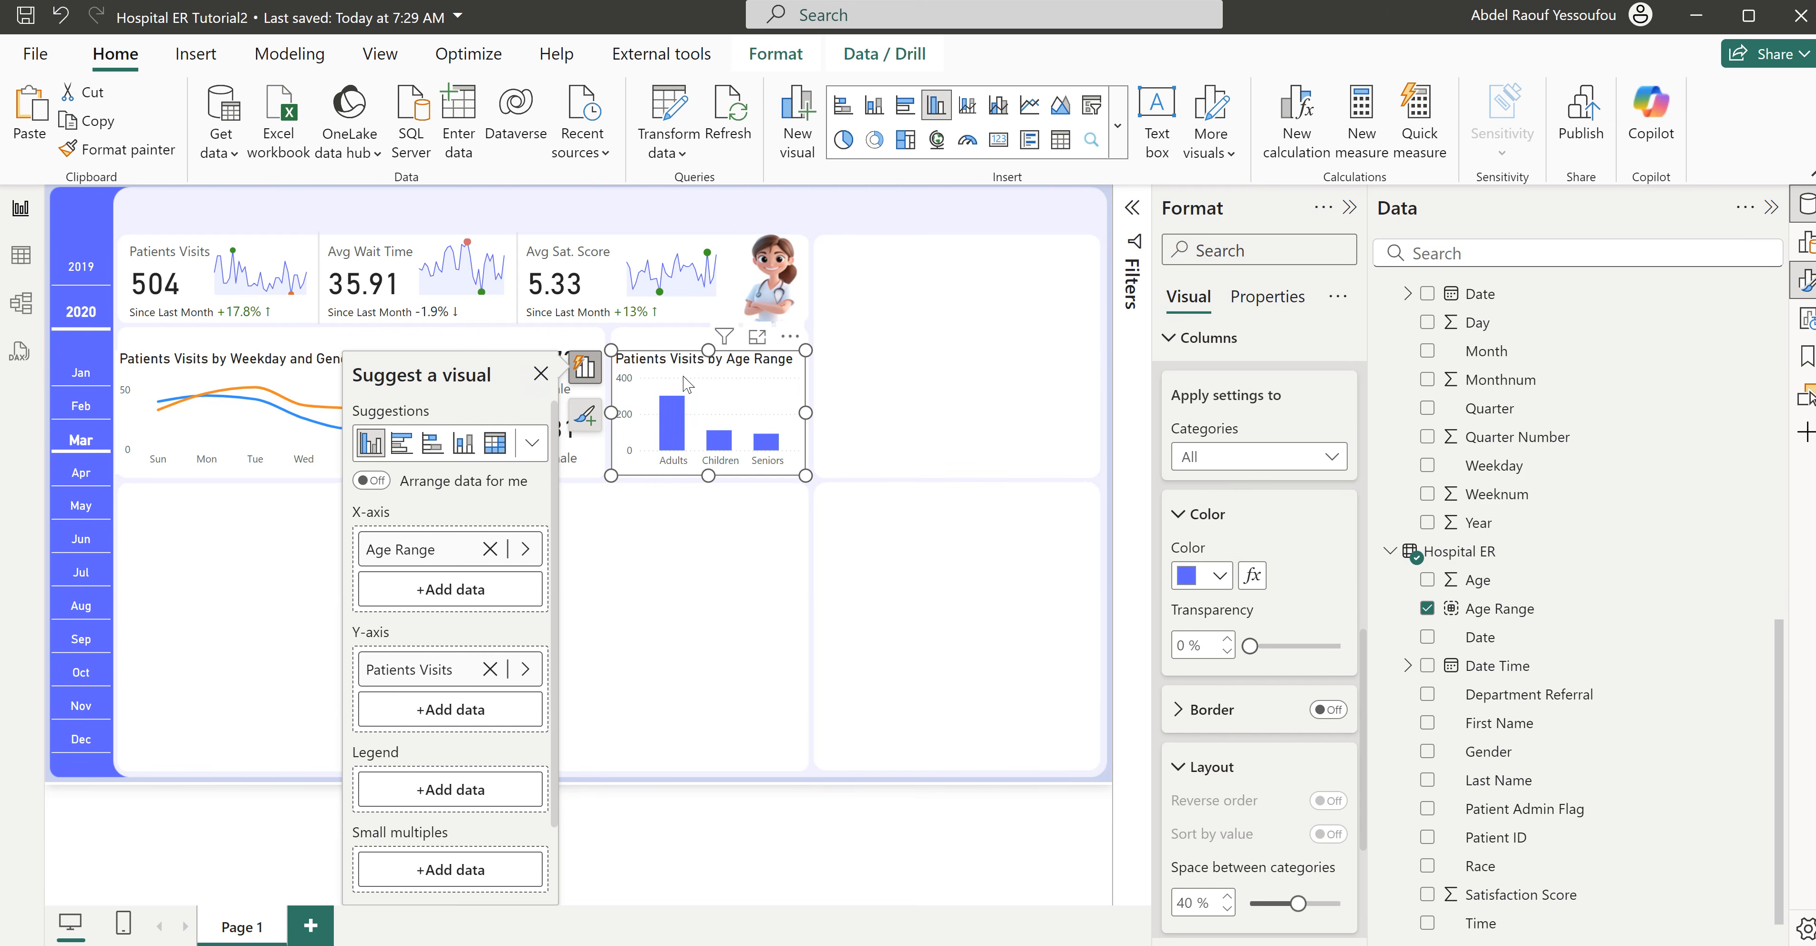
- Extend the age range chart up to its panel's top edge and set its title to size 12 in White, 50% darker
scroll(1287, 490, "up", 5)
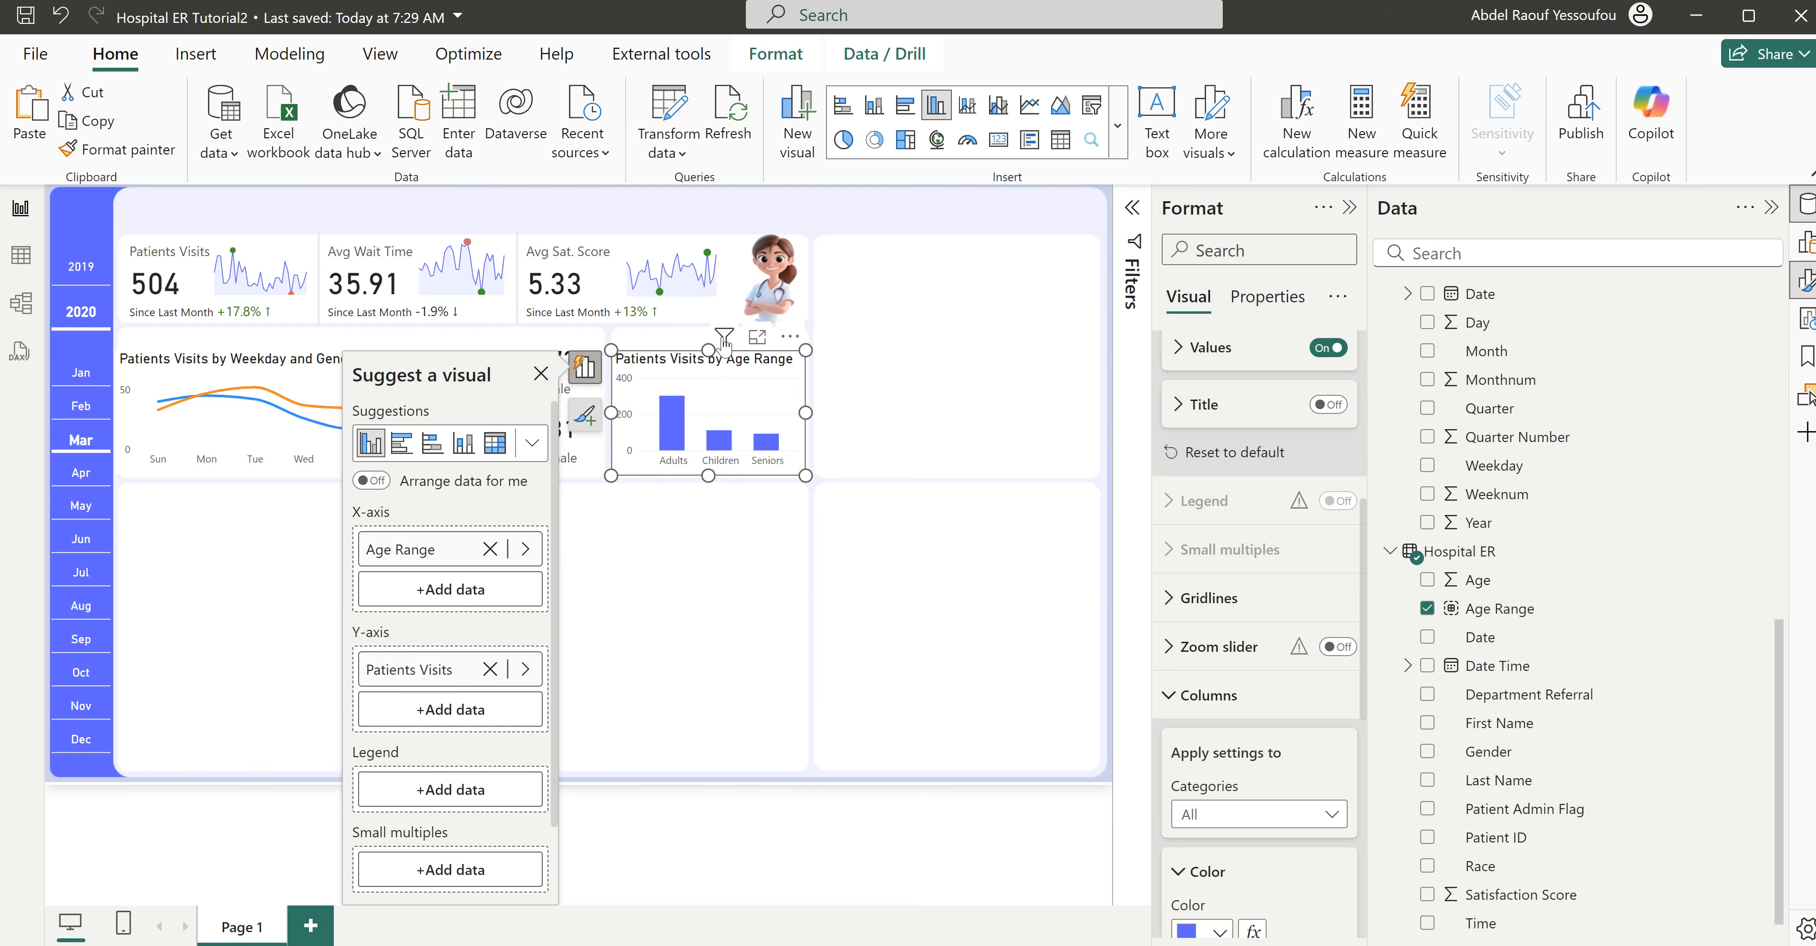
mouse_move(709, 345)
left_mouse_down()
mouse_move(715, 327)
mouse_move(742, 351)
left_mouse_up()
scroll(1188, 663, "up", 3)
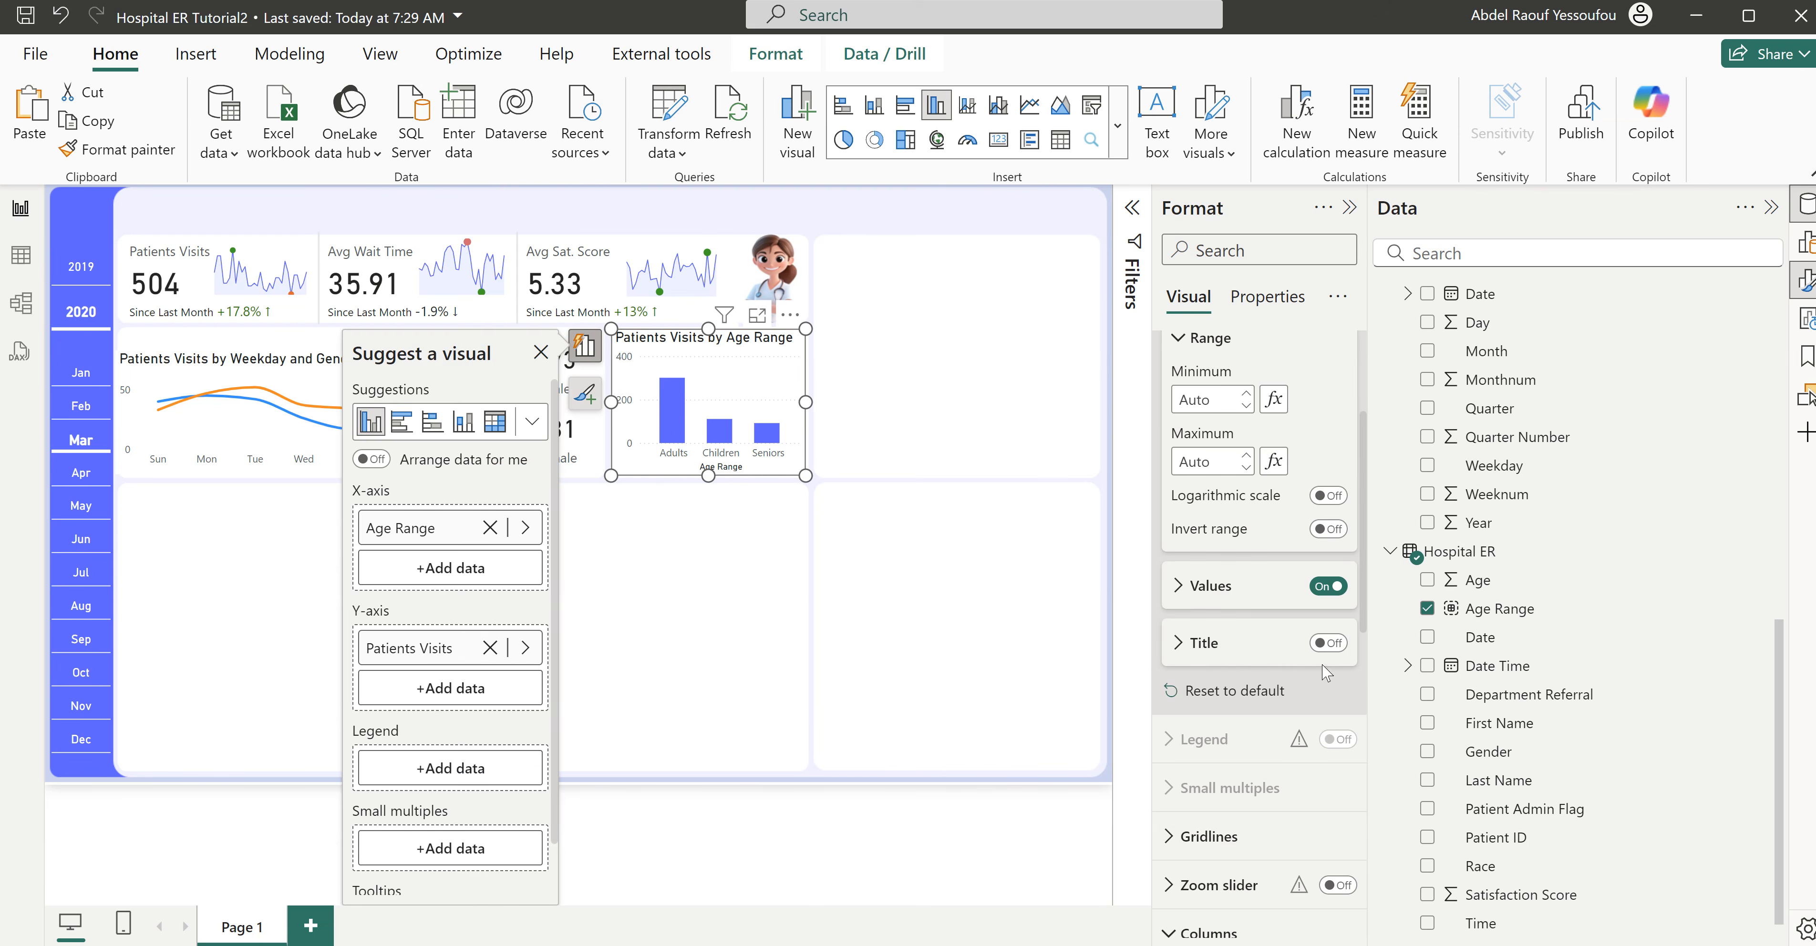
scroll(1188, 663, "up", 5)
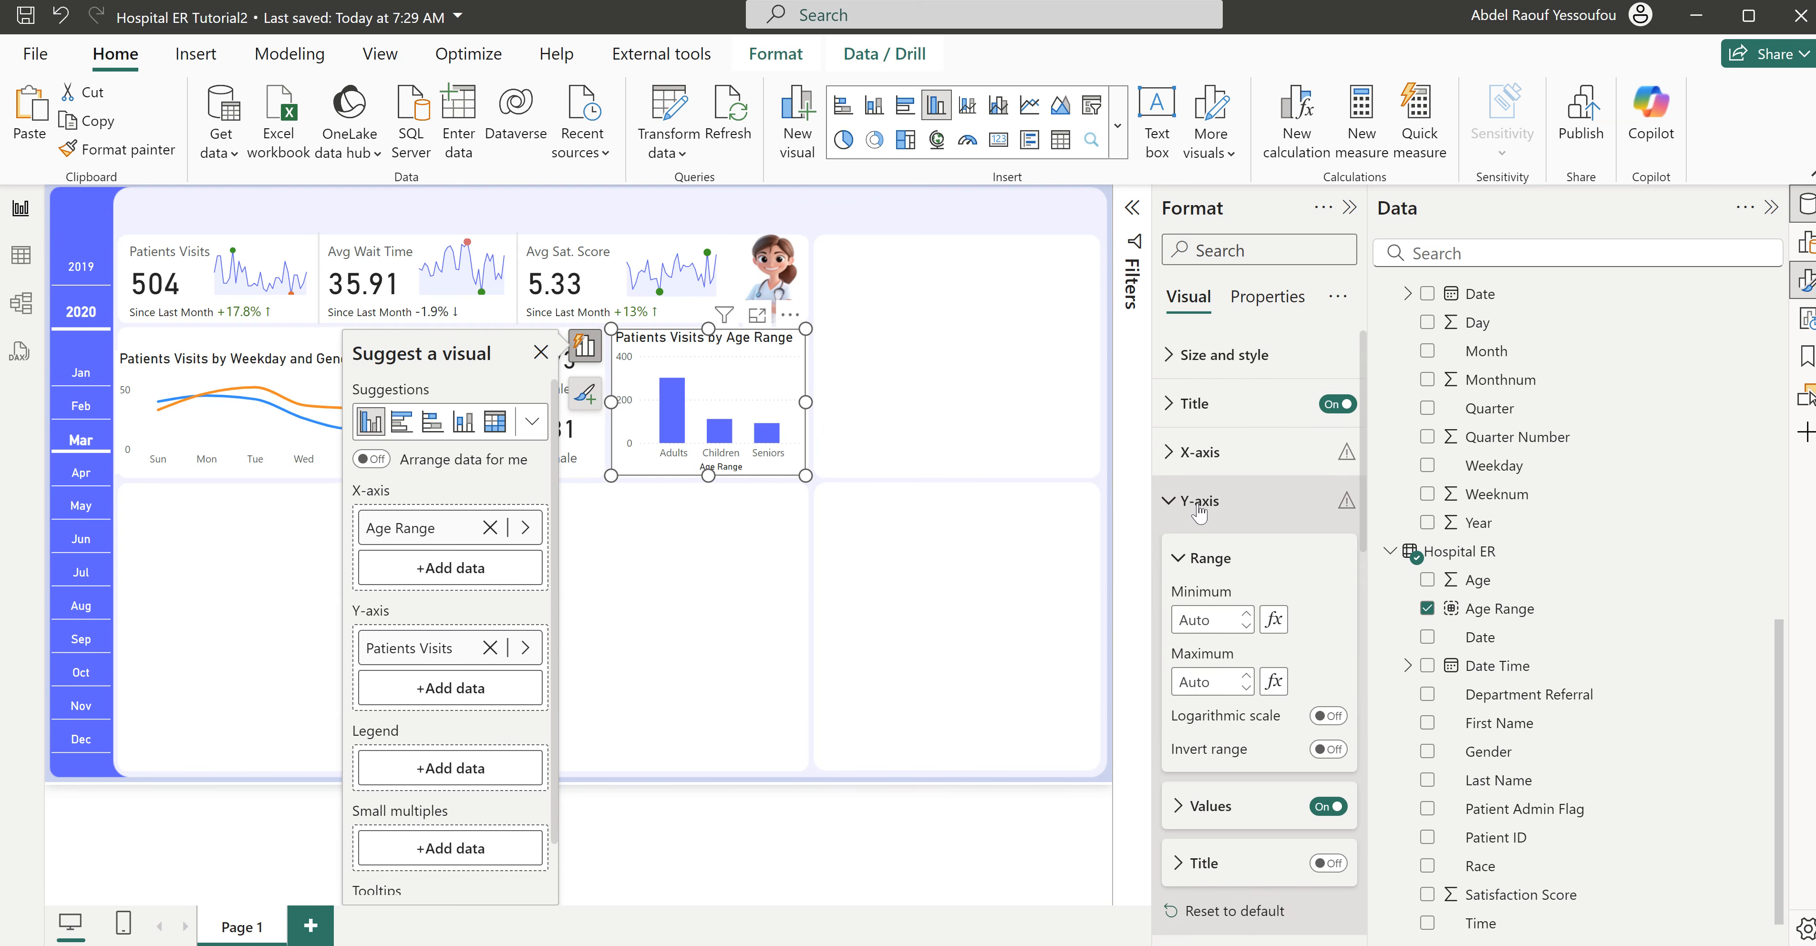
left_click(1190, 502)
left_click(1192, 416)
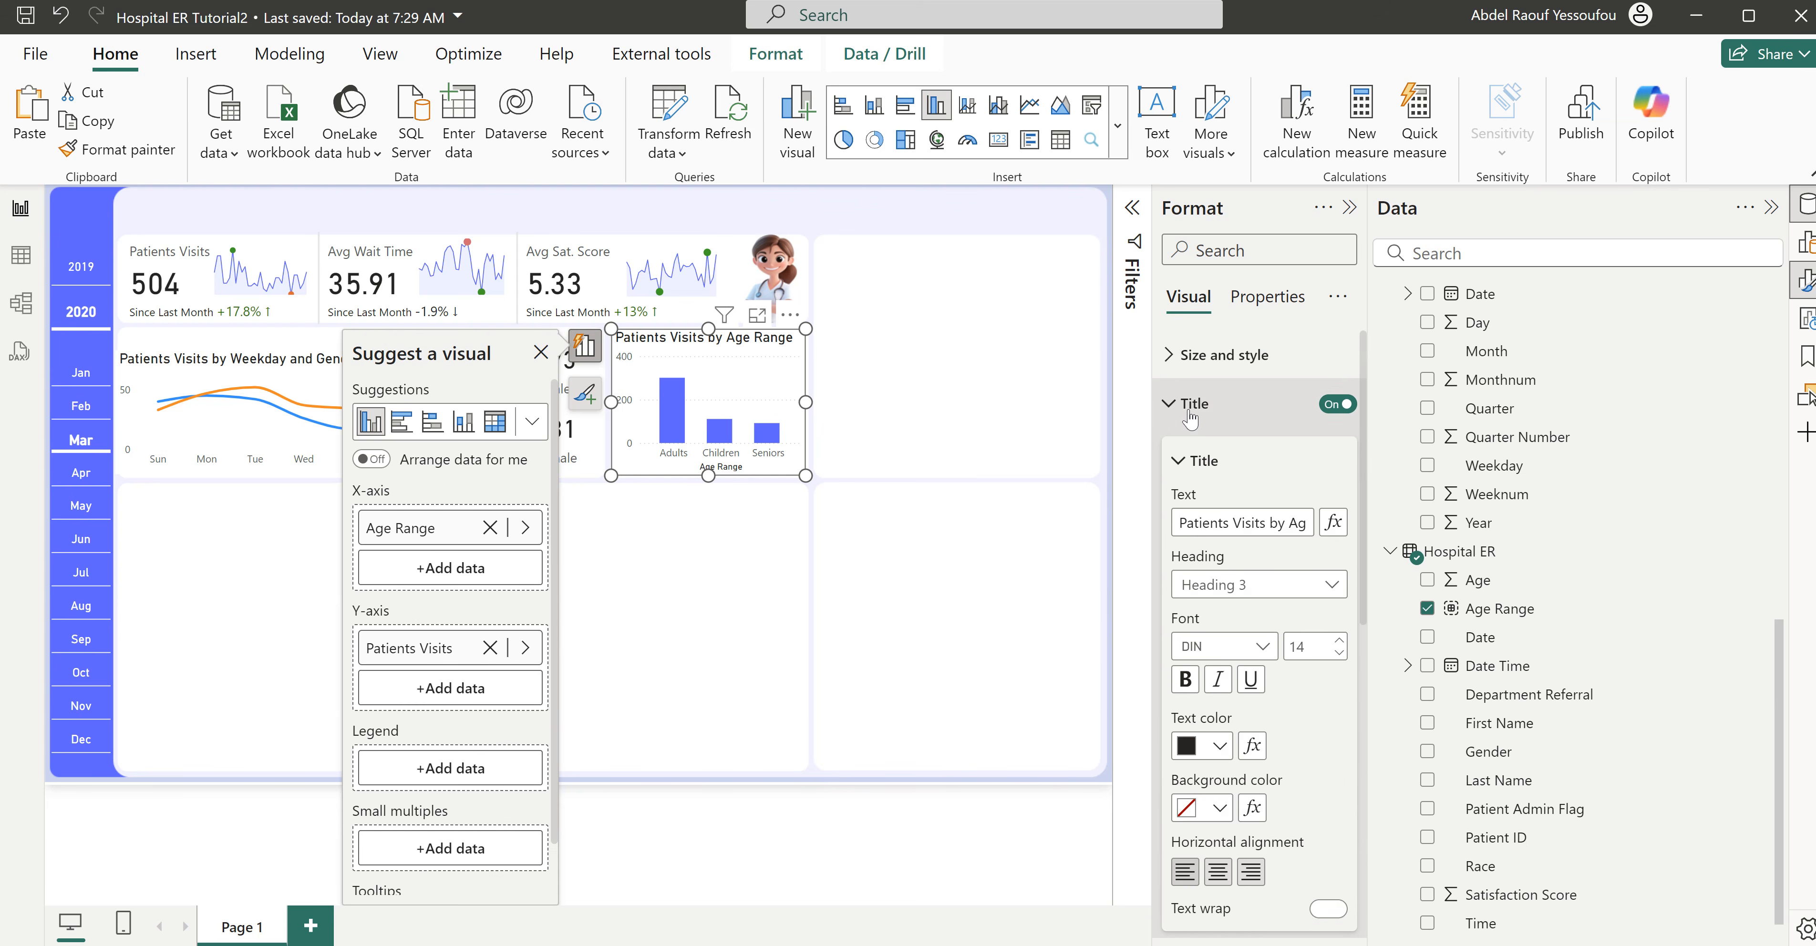
left_click(1339, 653)
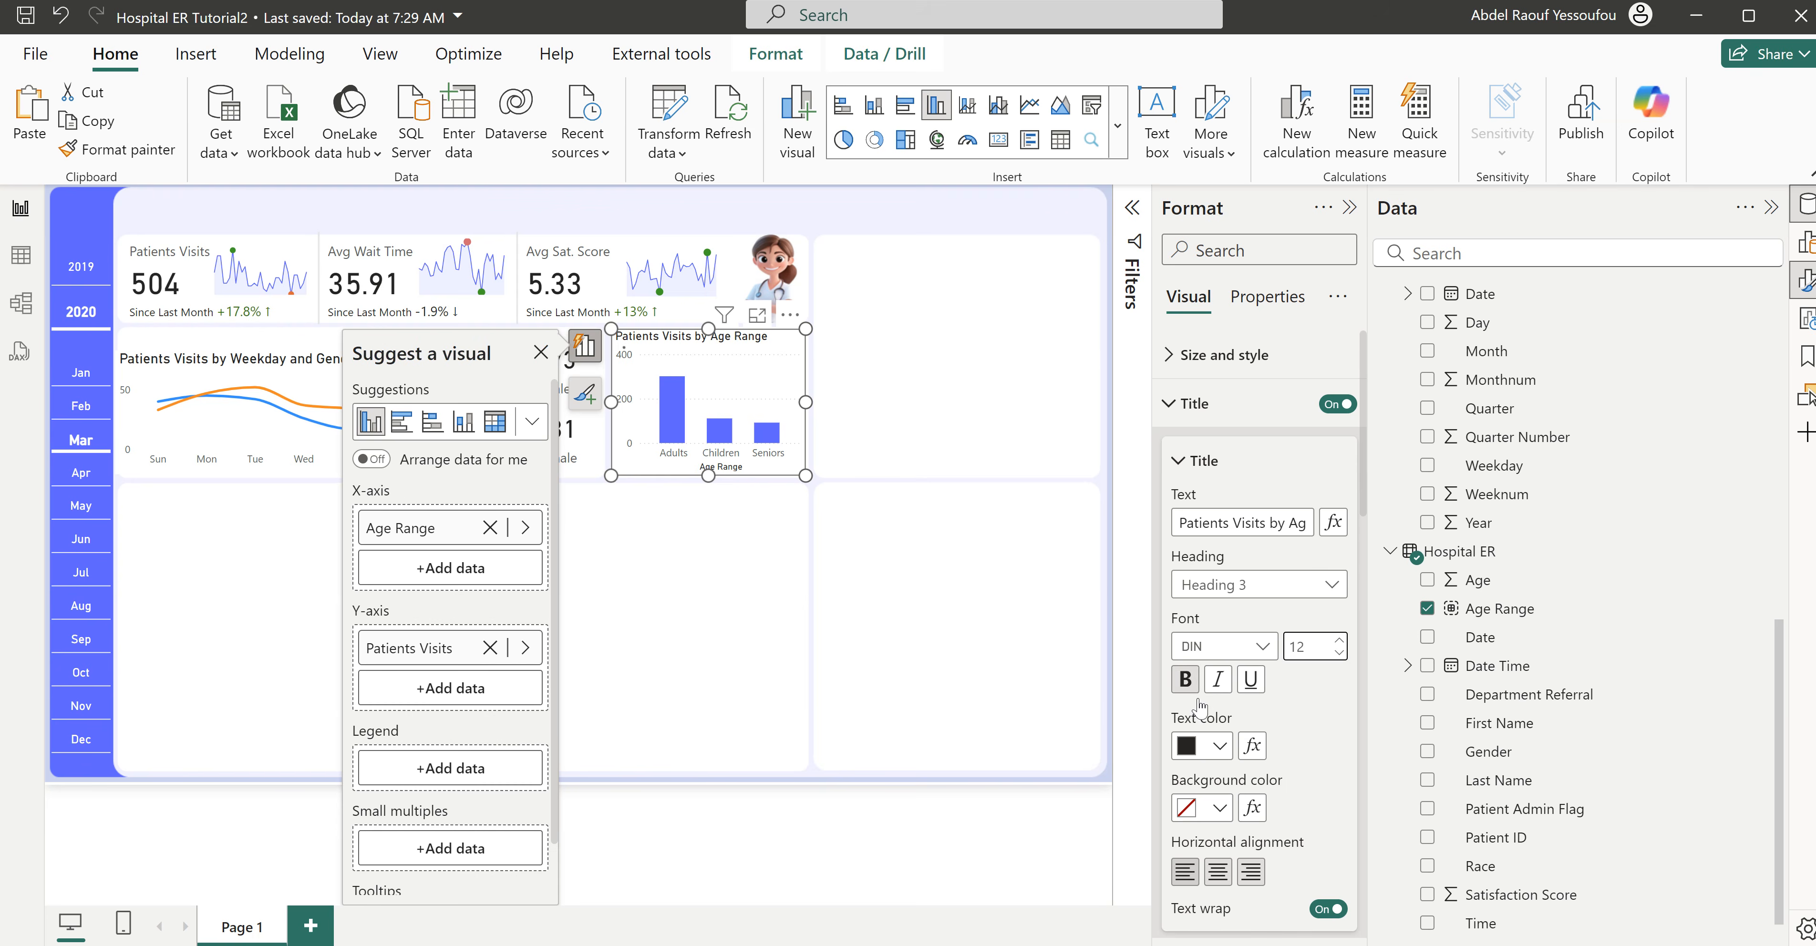
left_click(1220, 745)
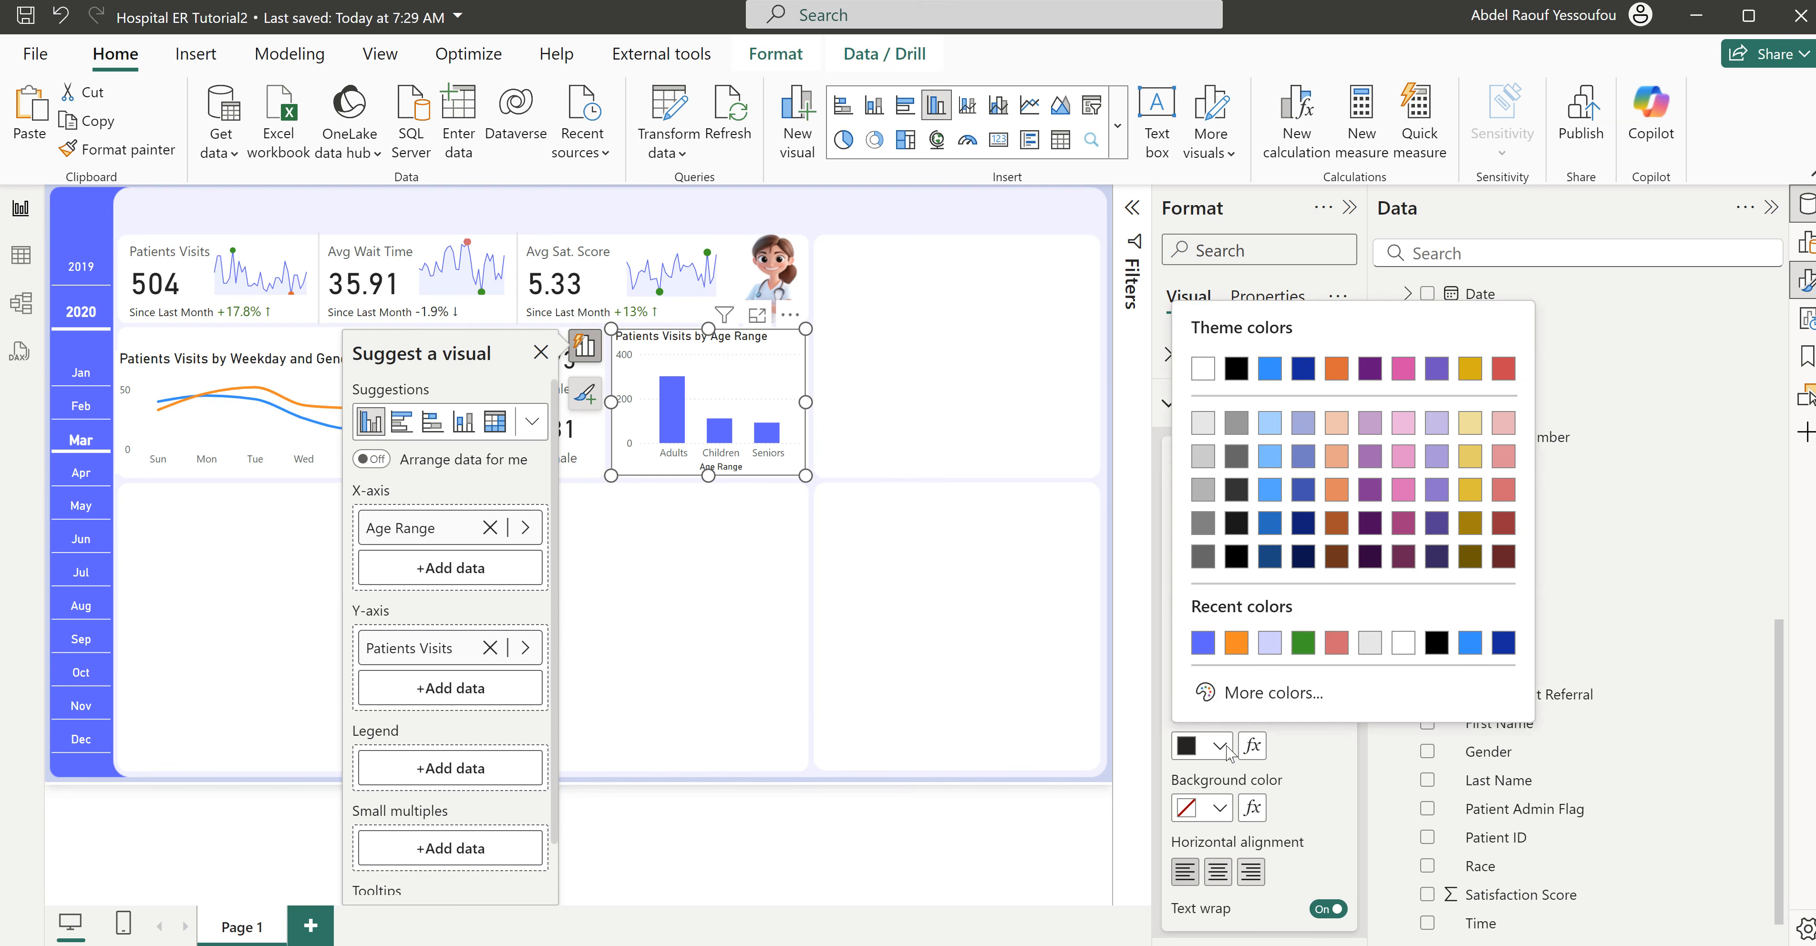
left_click(1205, 525)
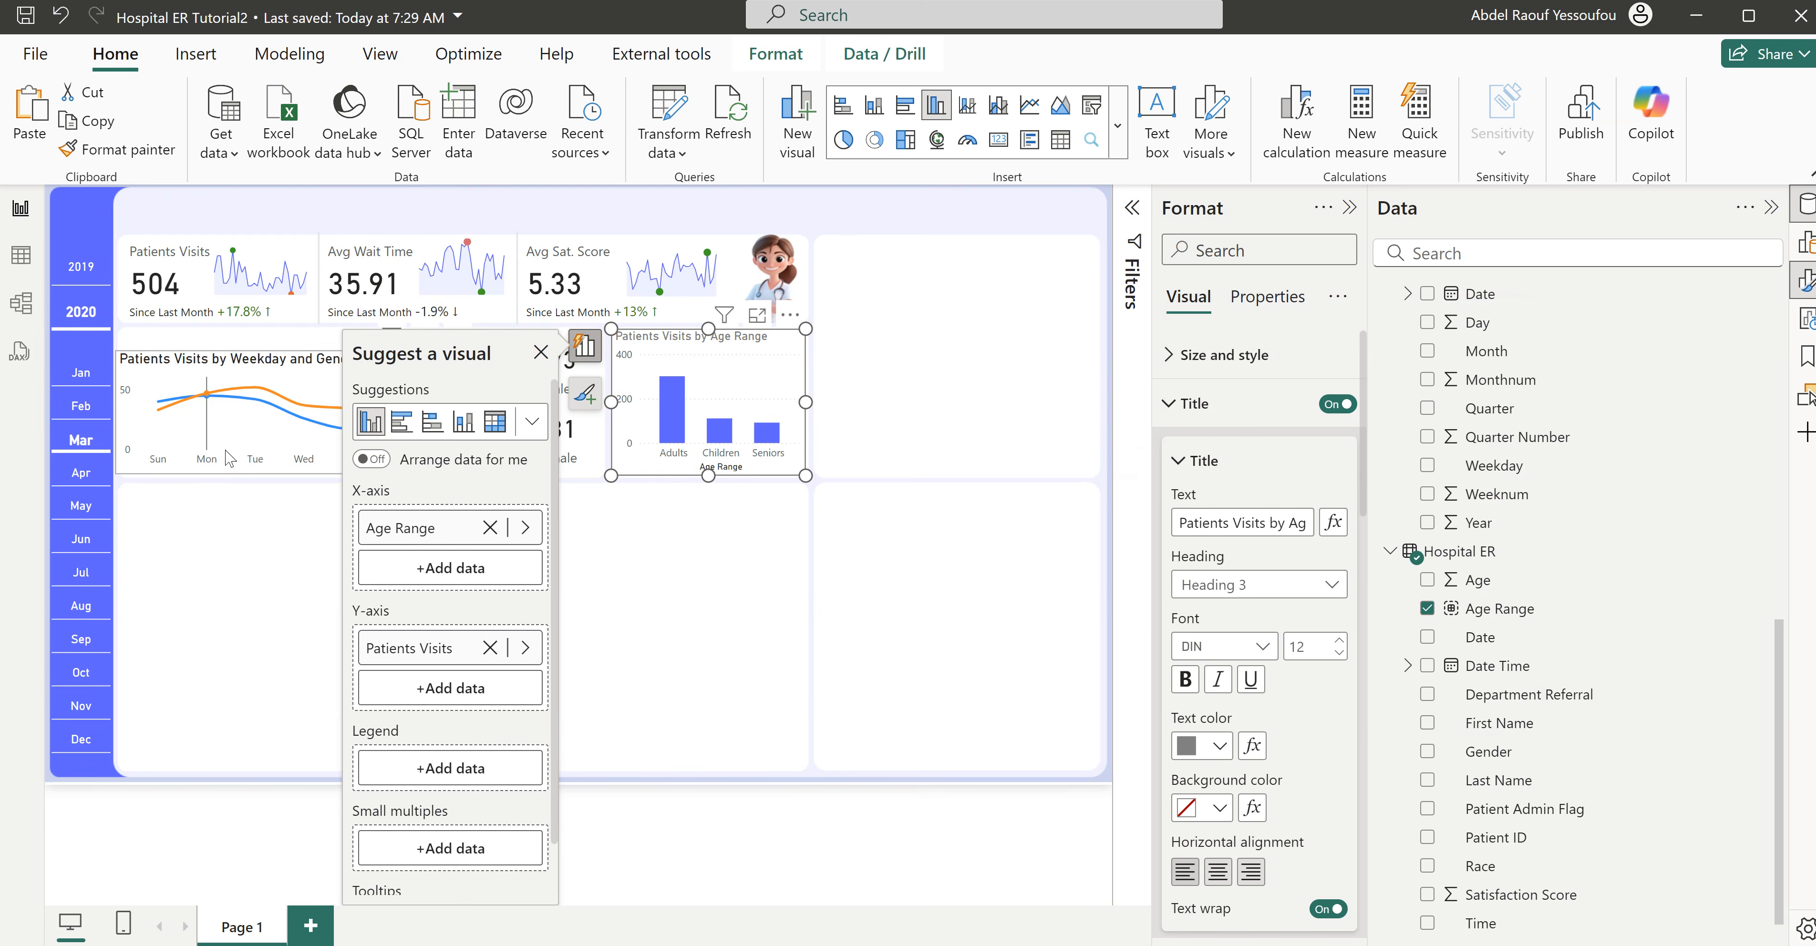
- Extend the weekday line chart up to its panel's top edge and set its title to size 12 in White, 50% darker
left_click(276, 357)
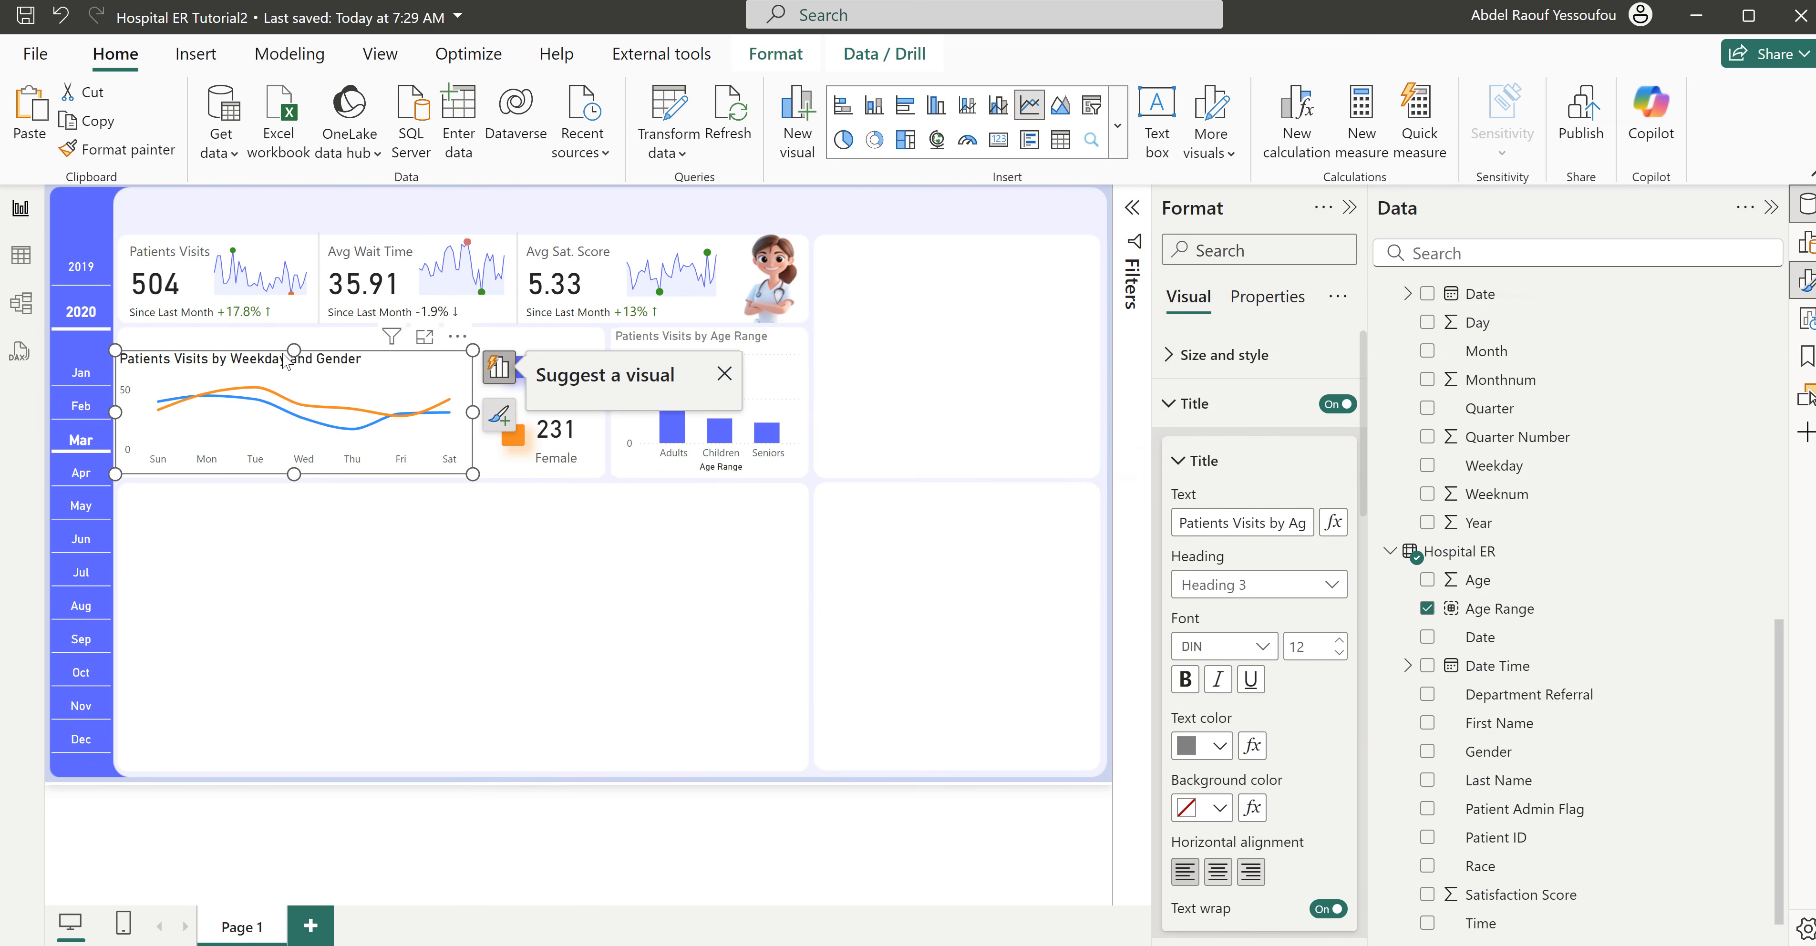
left_click_drag(293, 347, 303, 344)
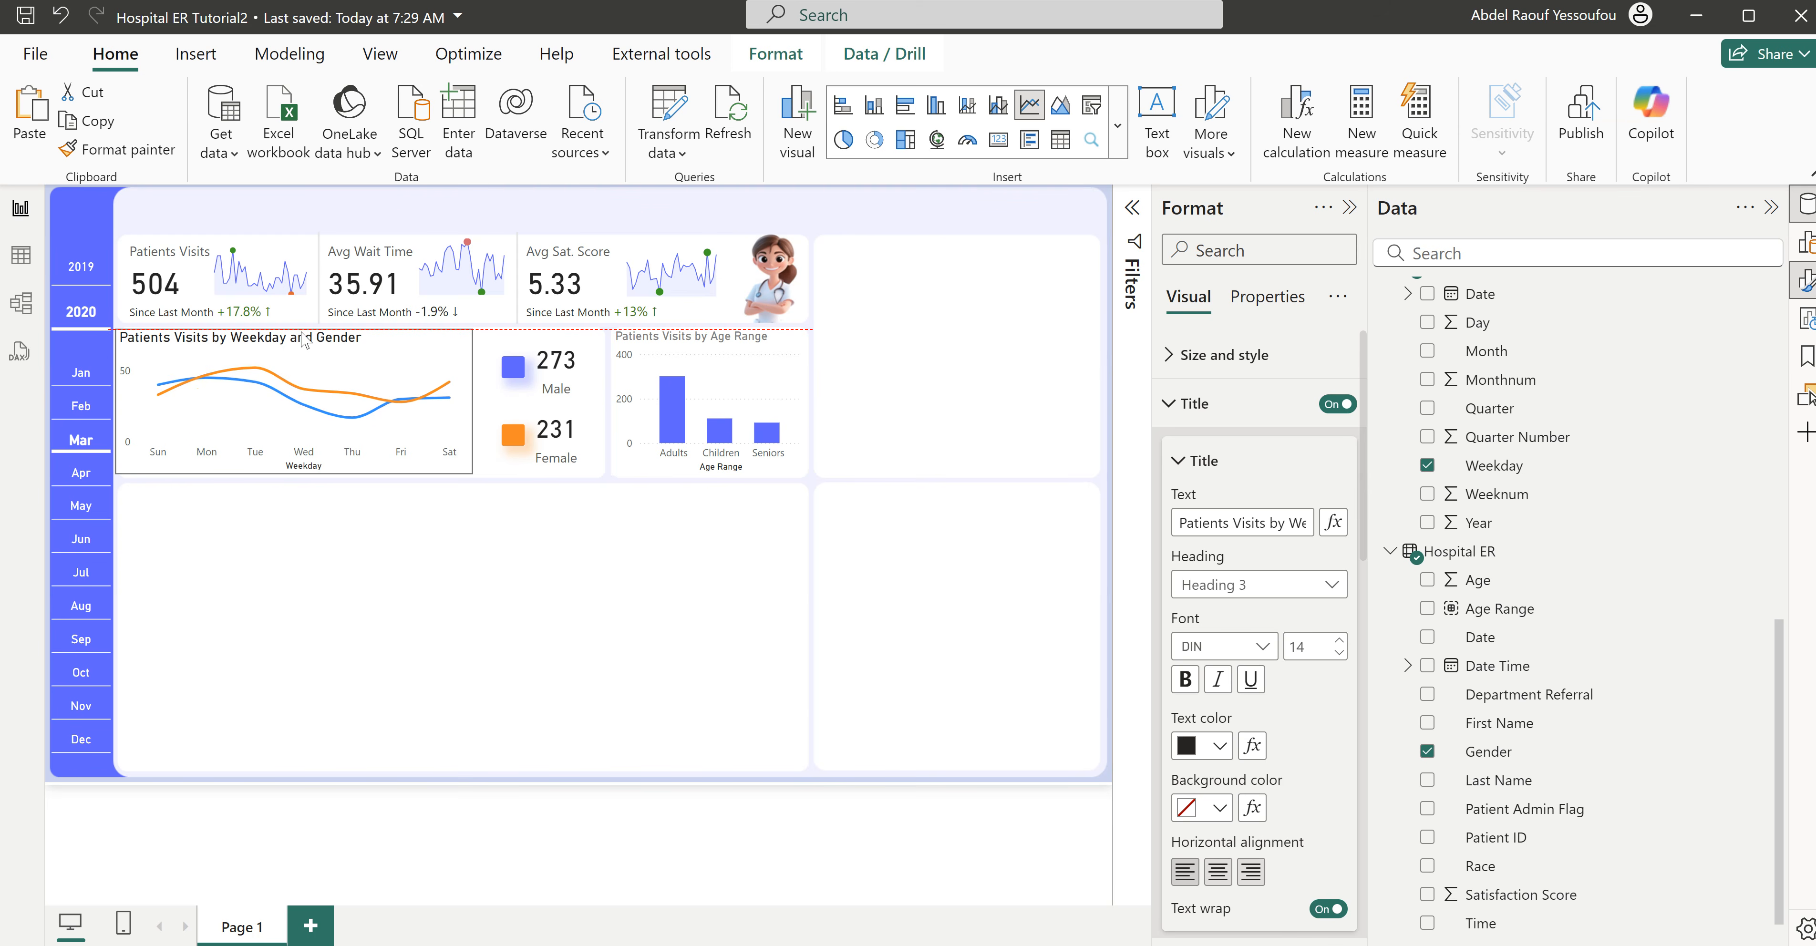
double_click(1338, 655)
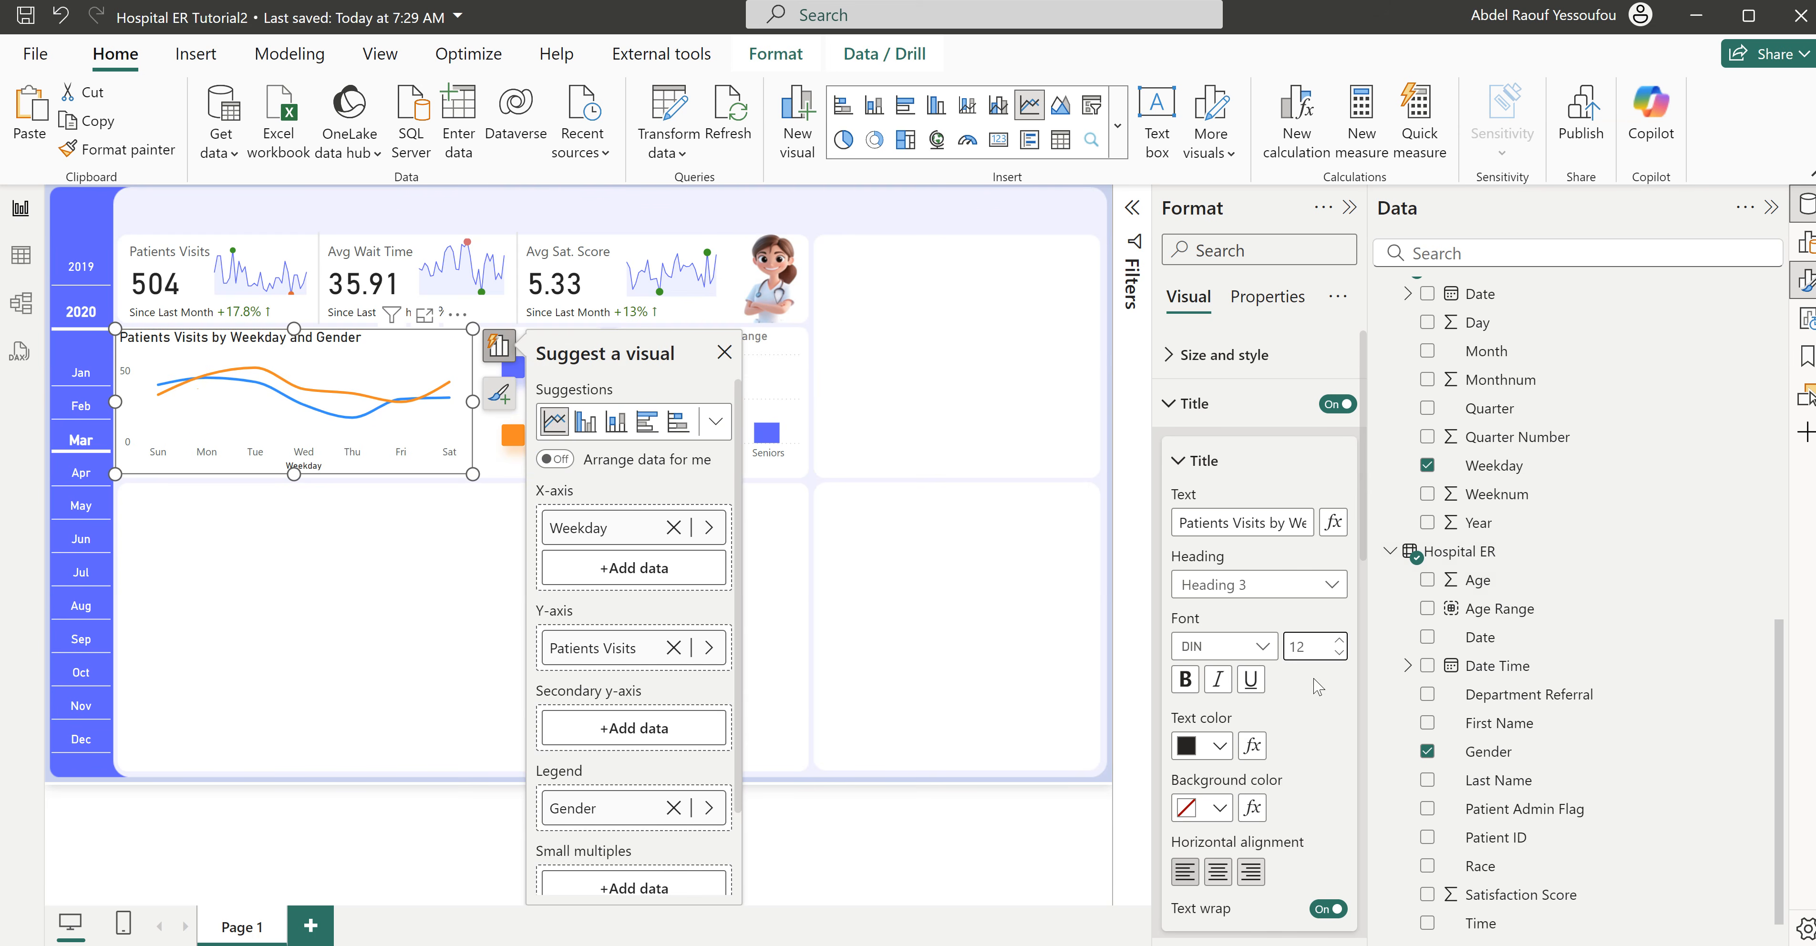
left_click(1220, 746)
left_click(1203, 524)
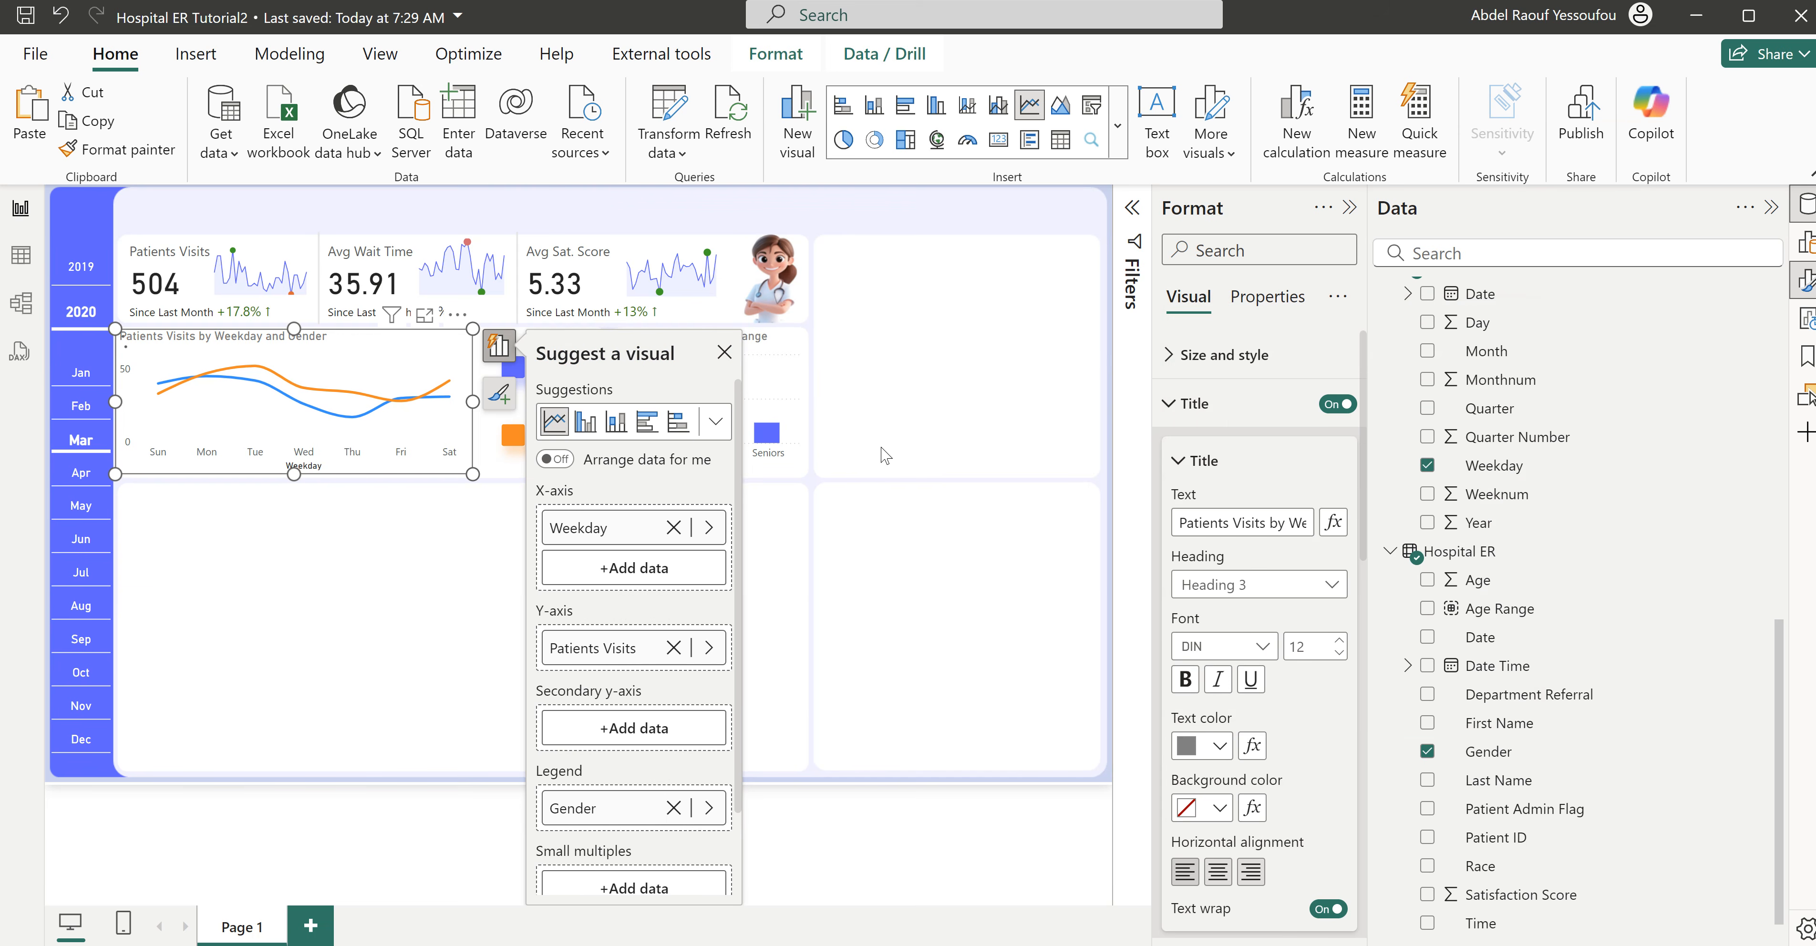
left_click(871, 451)
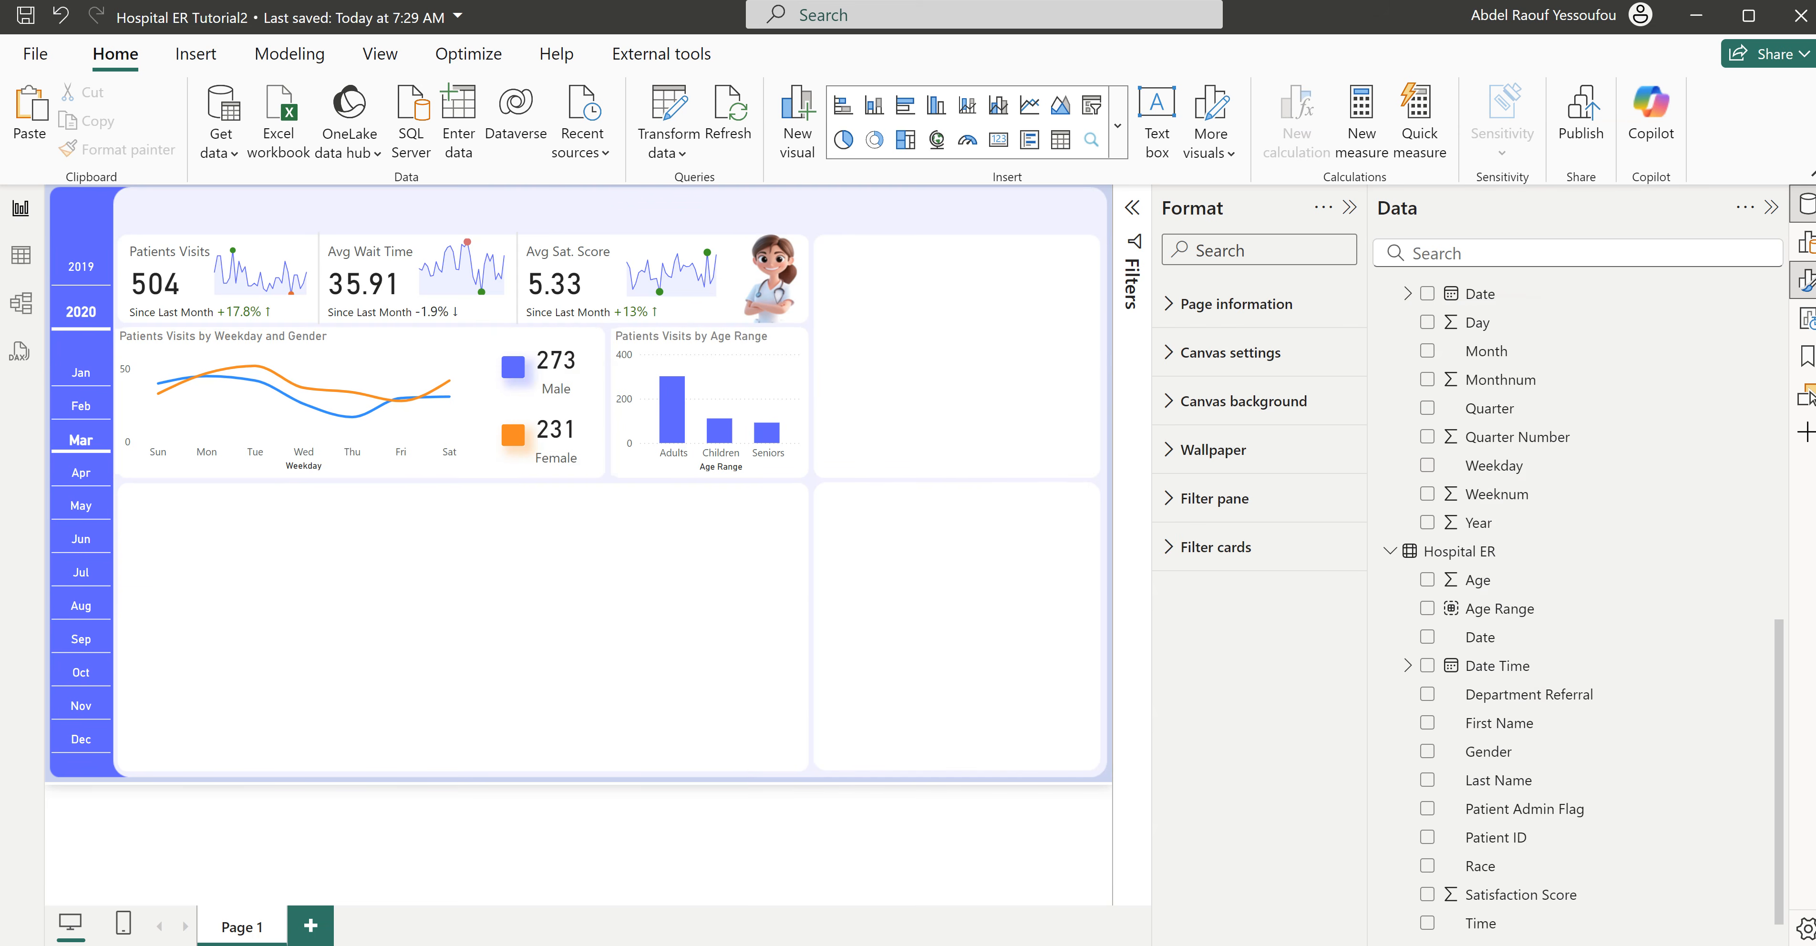
- Check the design in the finished Hospital ER report, and turn off the X-axis title of the tutorial's age range column chart
left_click(992, 915)
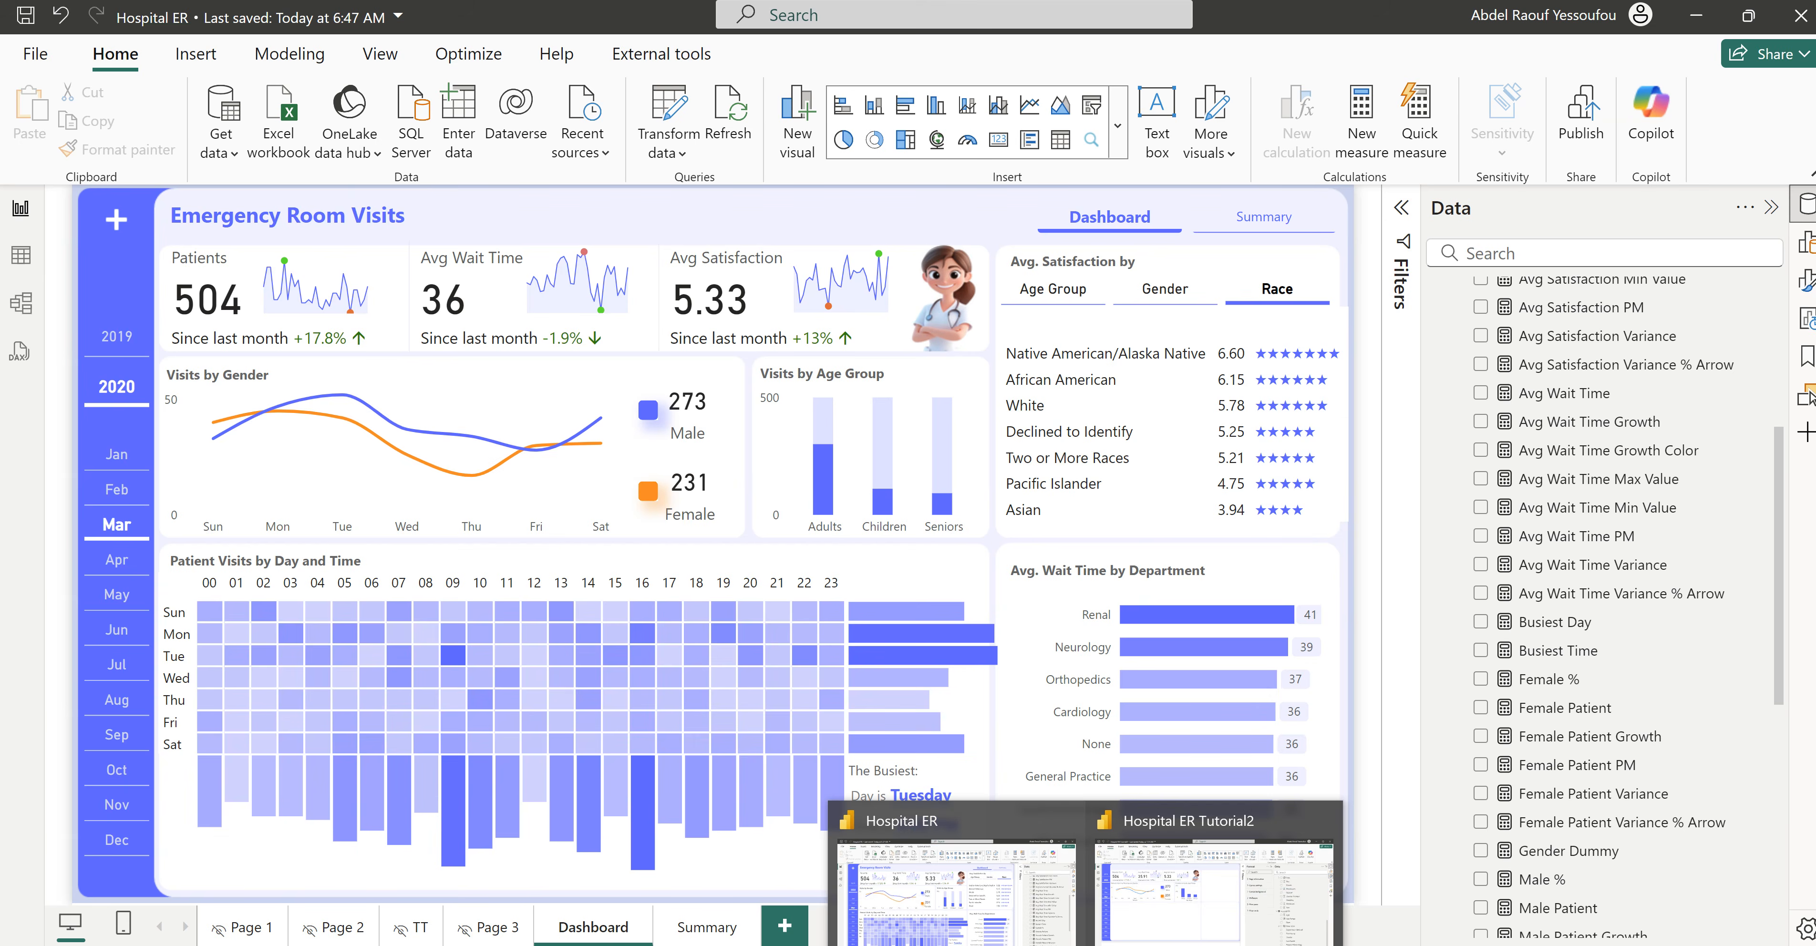
left_click(1188, 892)
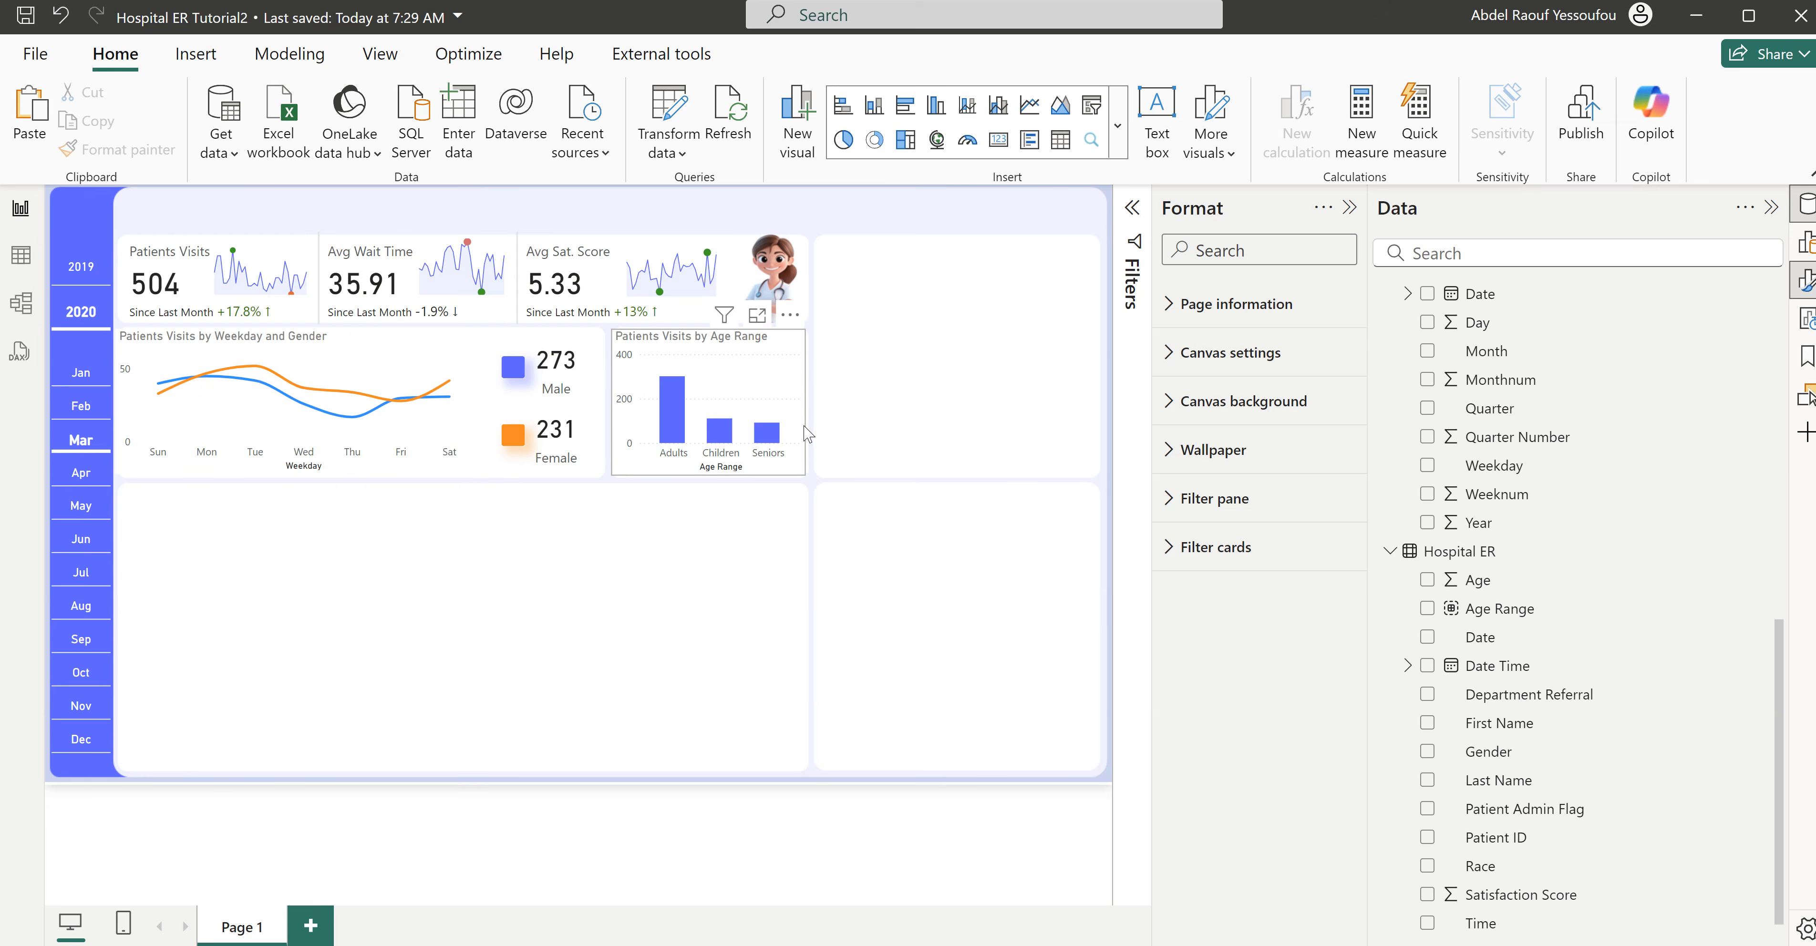
left_click(805, 403)
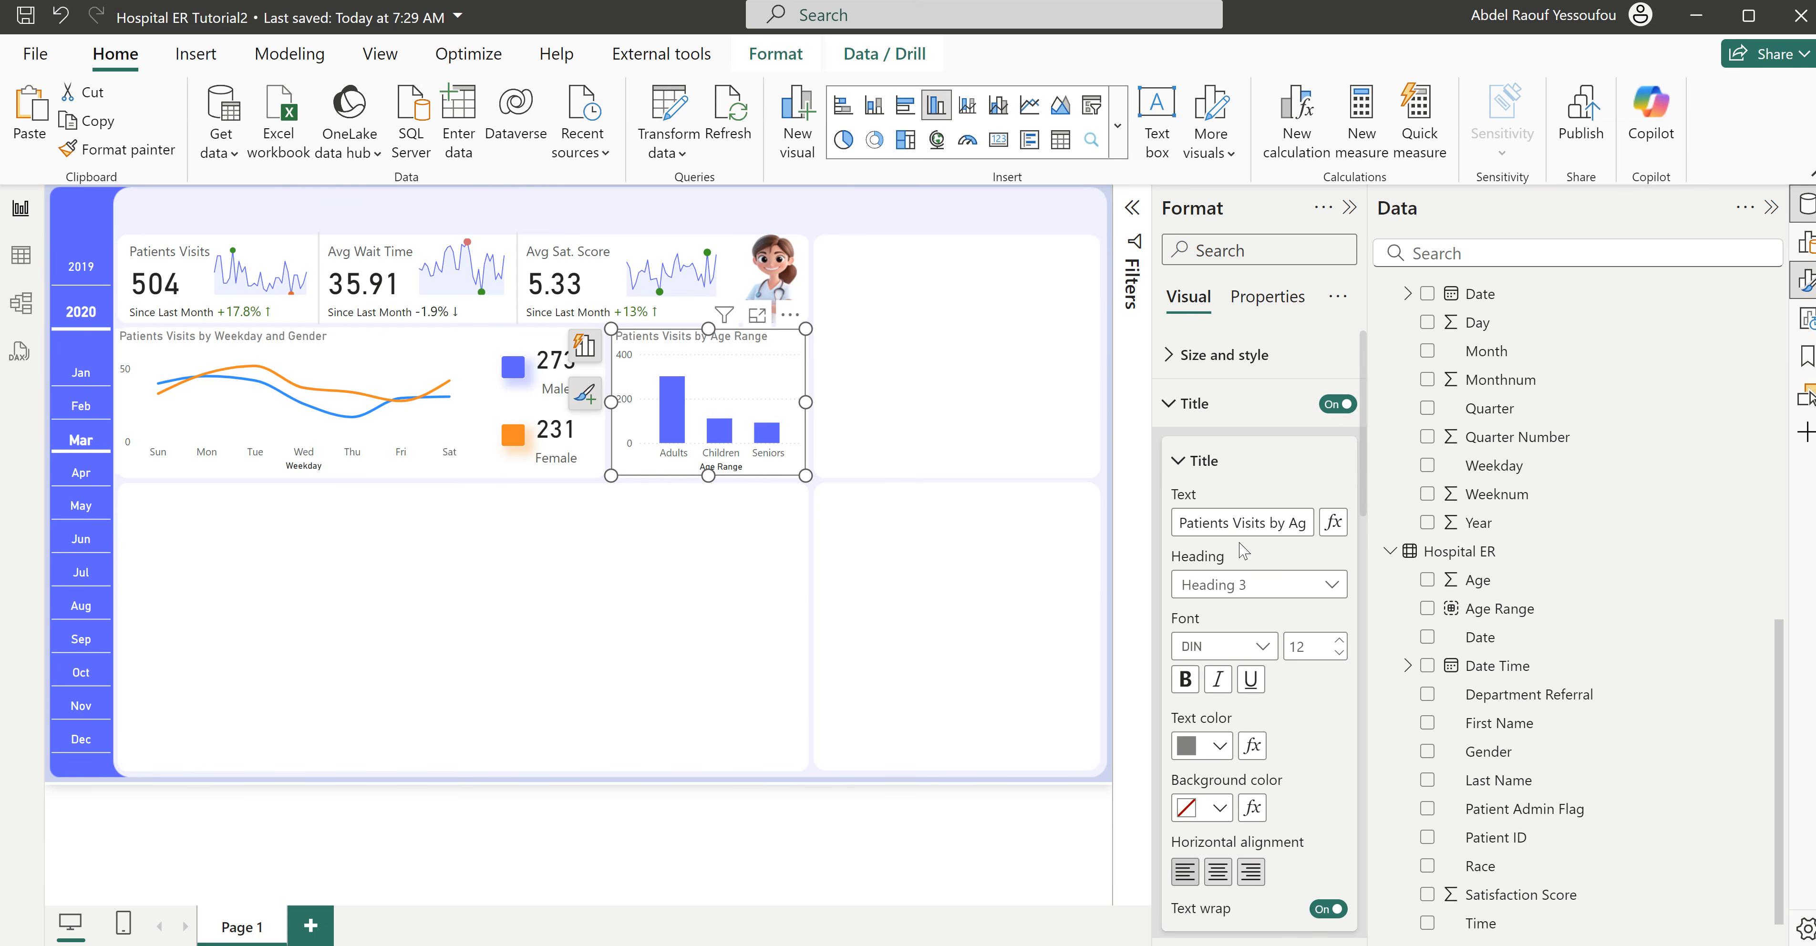
left_click(1211, 405)
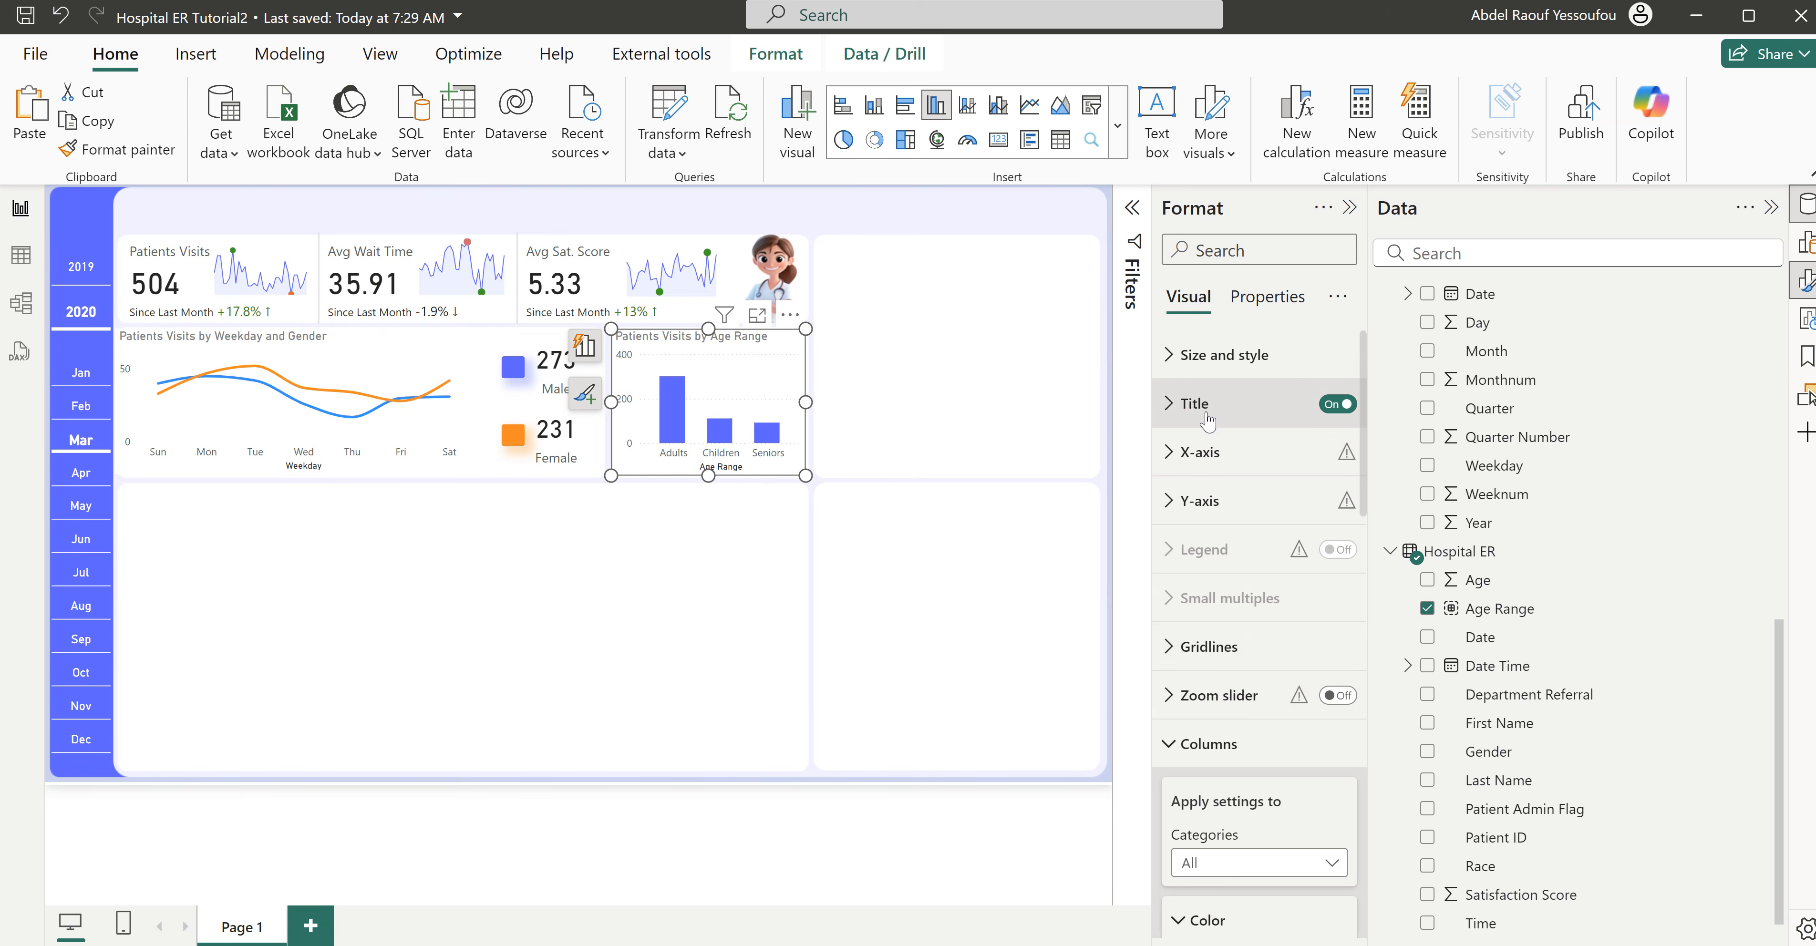
left_click(1244, 645)
left_click(1207, 646)
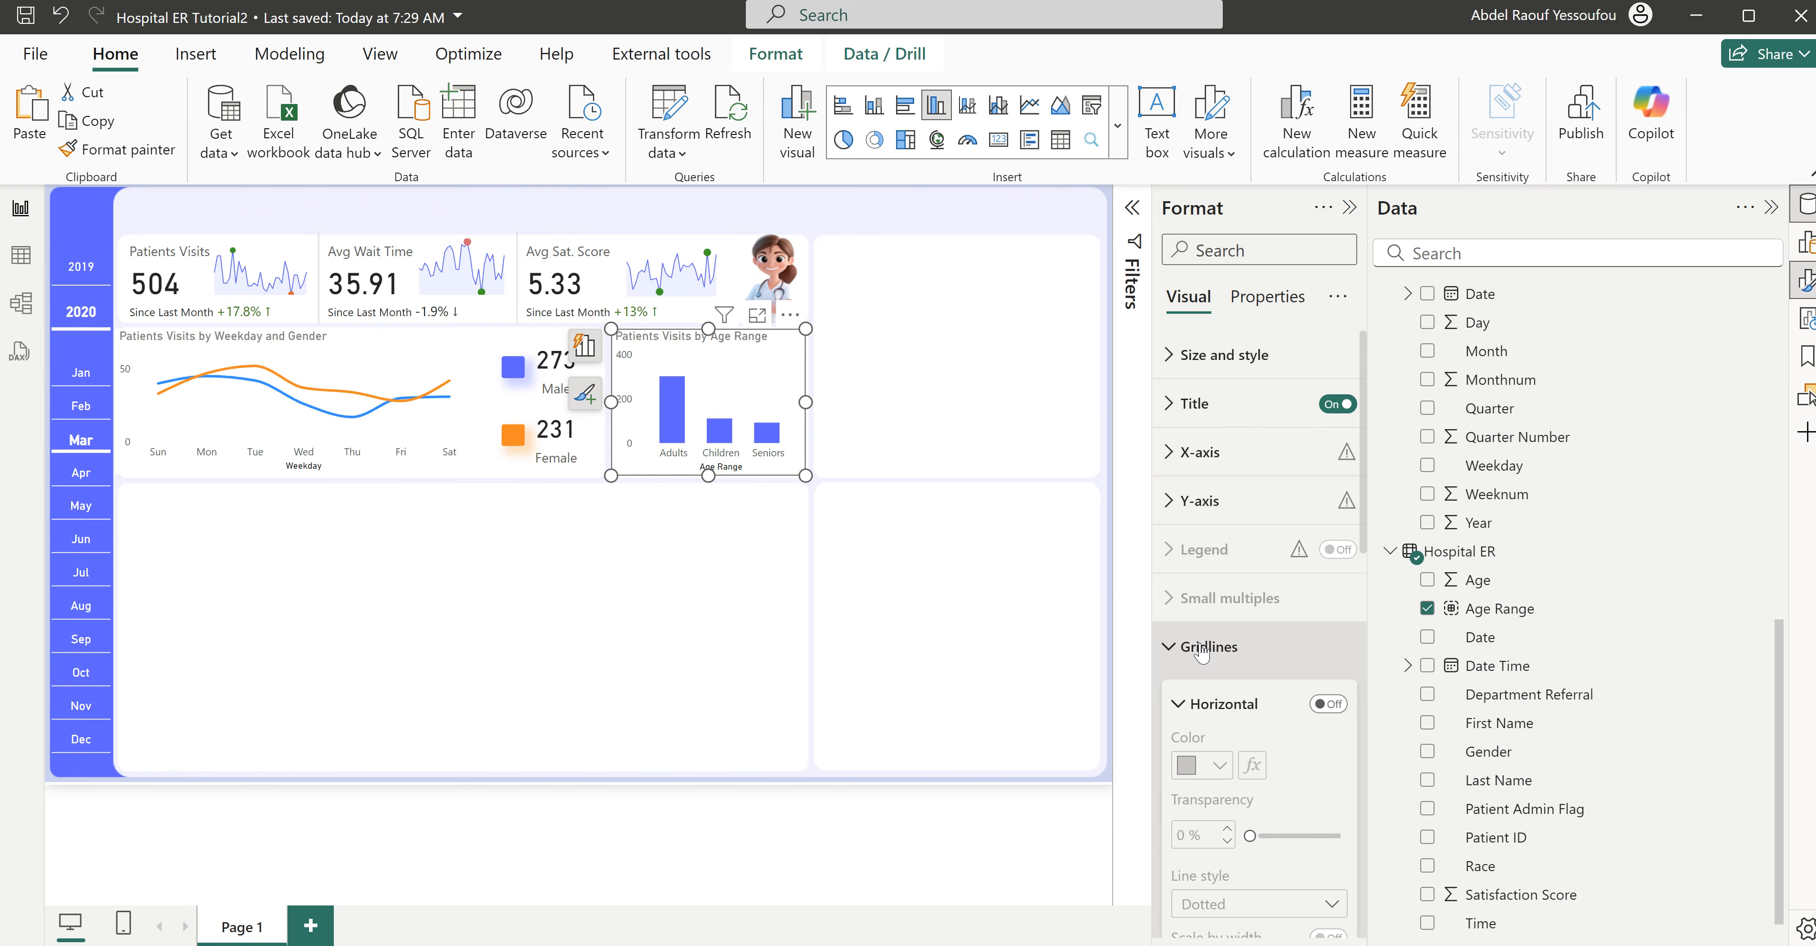
left_click(1199, 744)
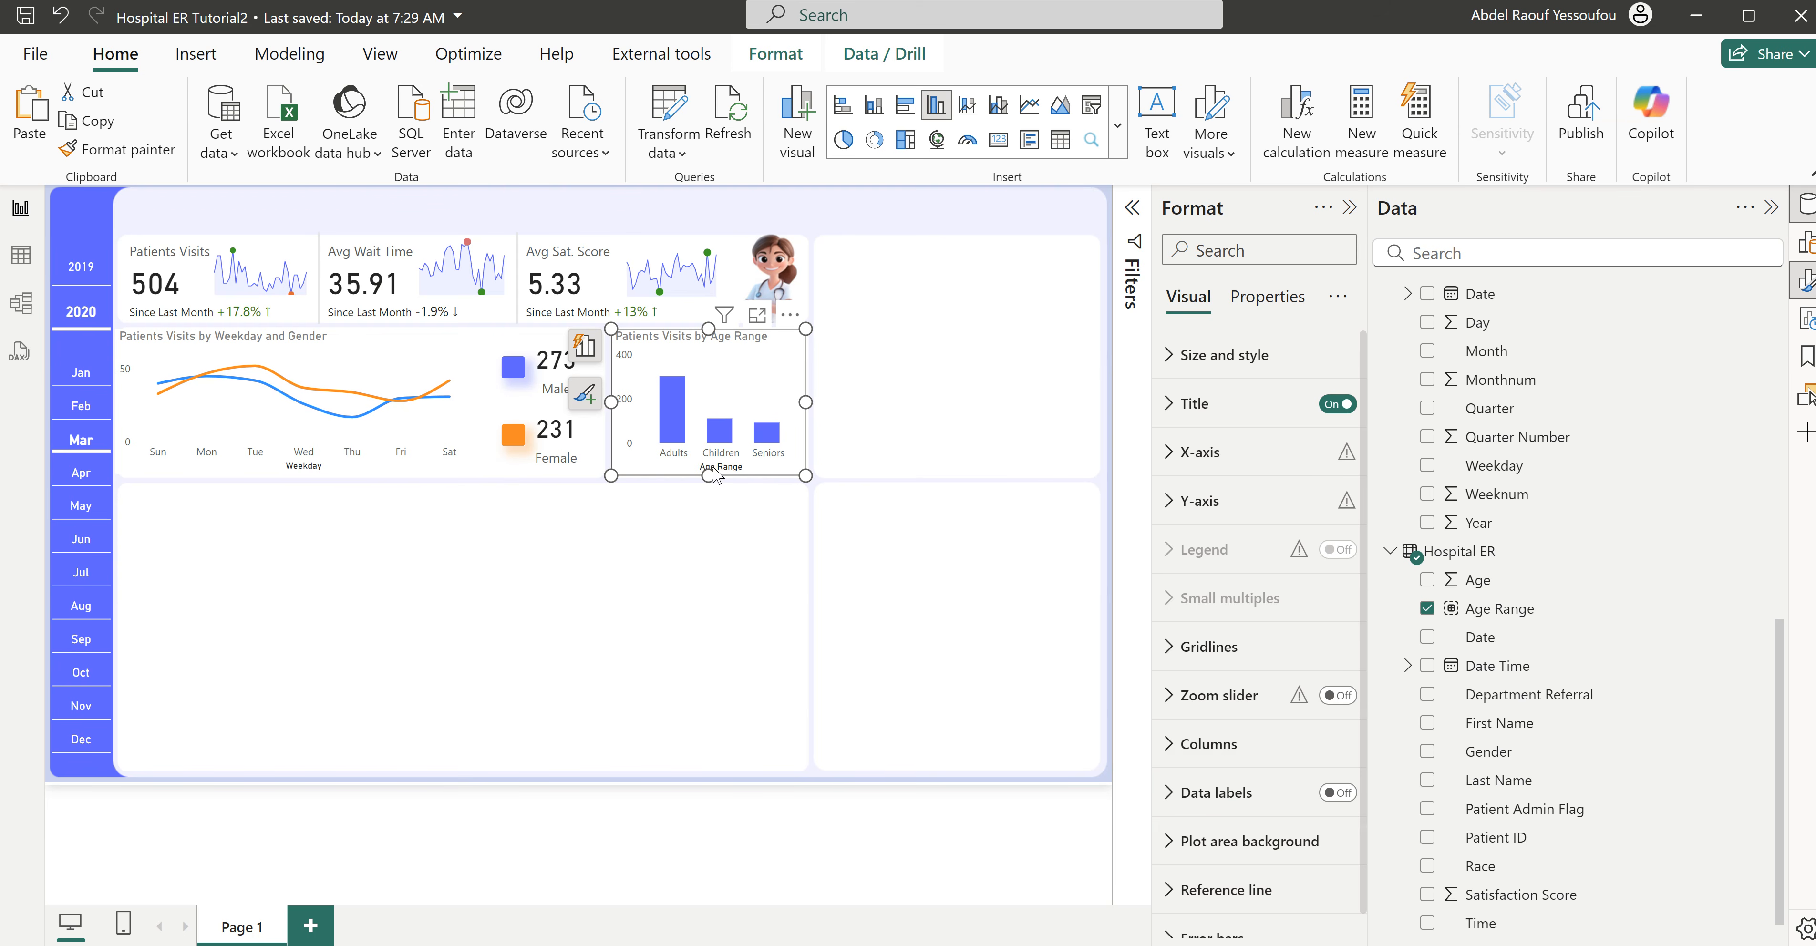
left_click(1199, 452)
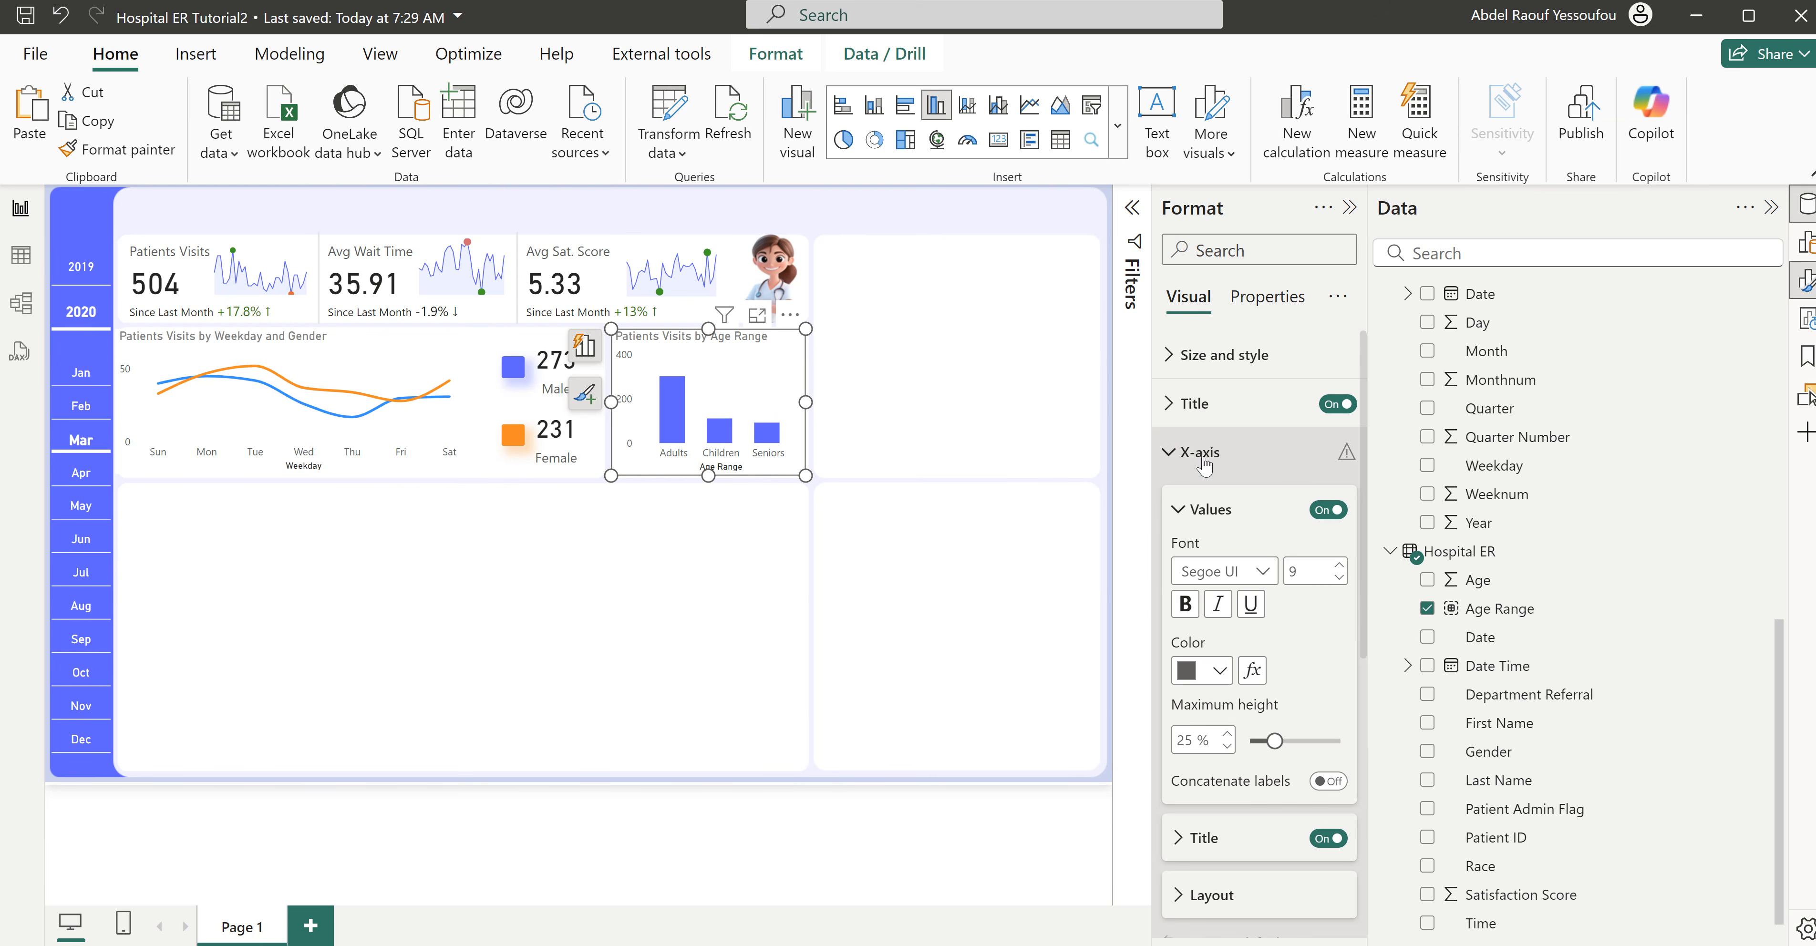
left_click(1318, 839)
left_click(1201, 455)
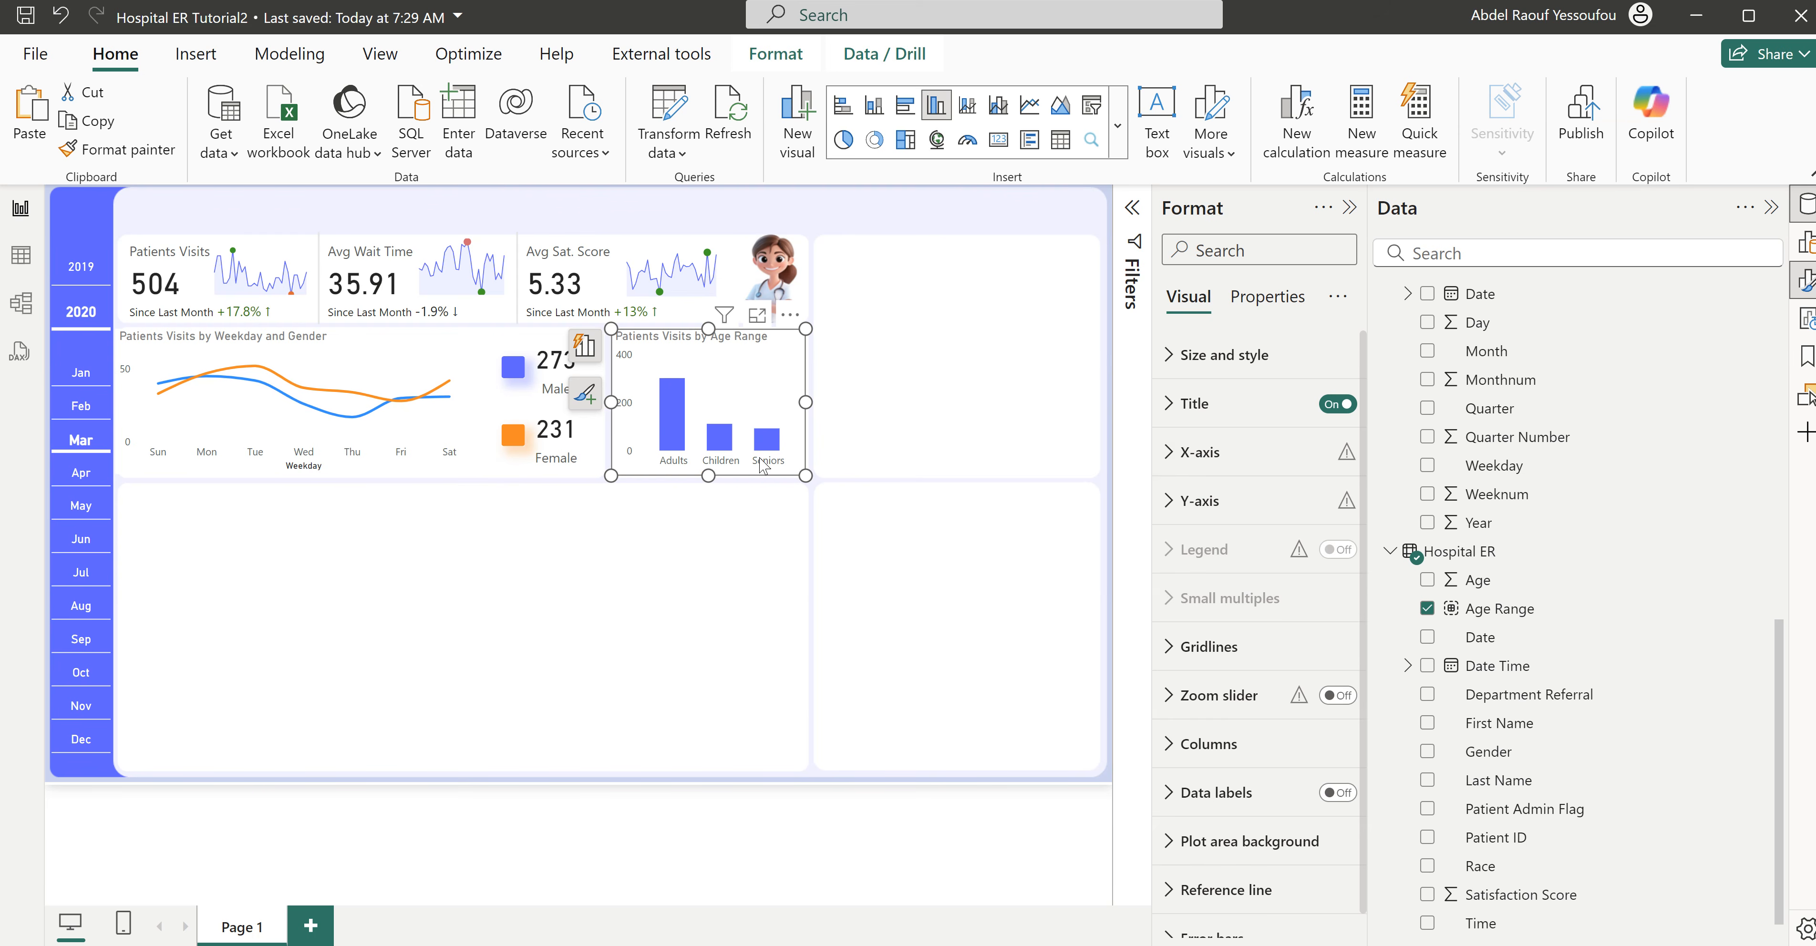
- Create the measure Patients Visits Dummy = 500 in the All Measures table and add it to the age range chart's Y-axis
mouse_move(669, 392)
scroll(1497, 485, "up", 10)
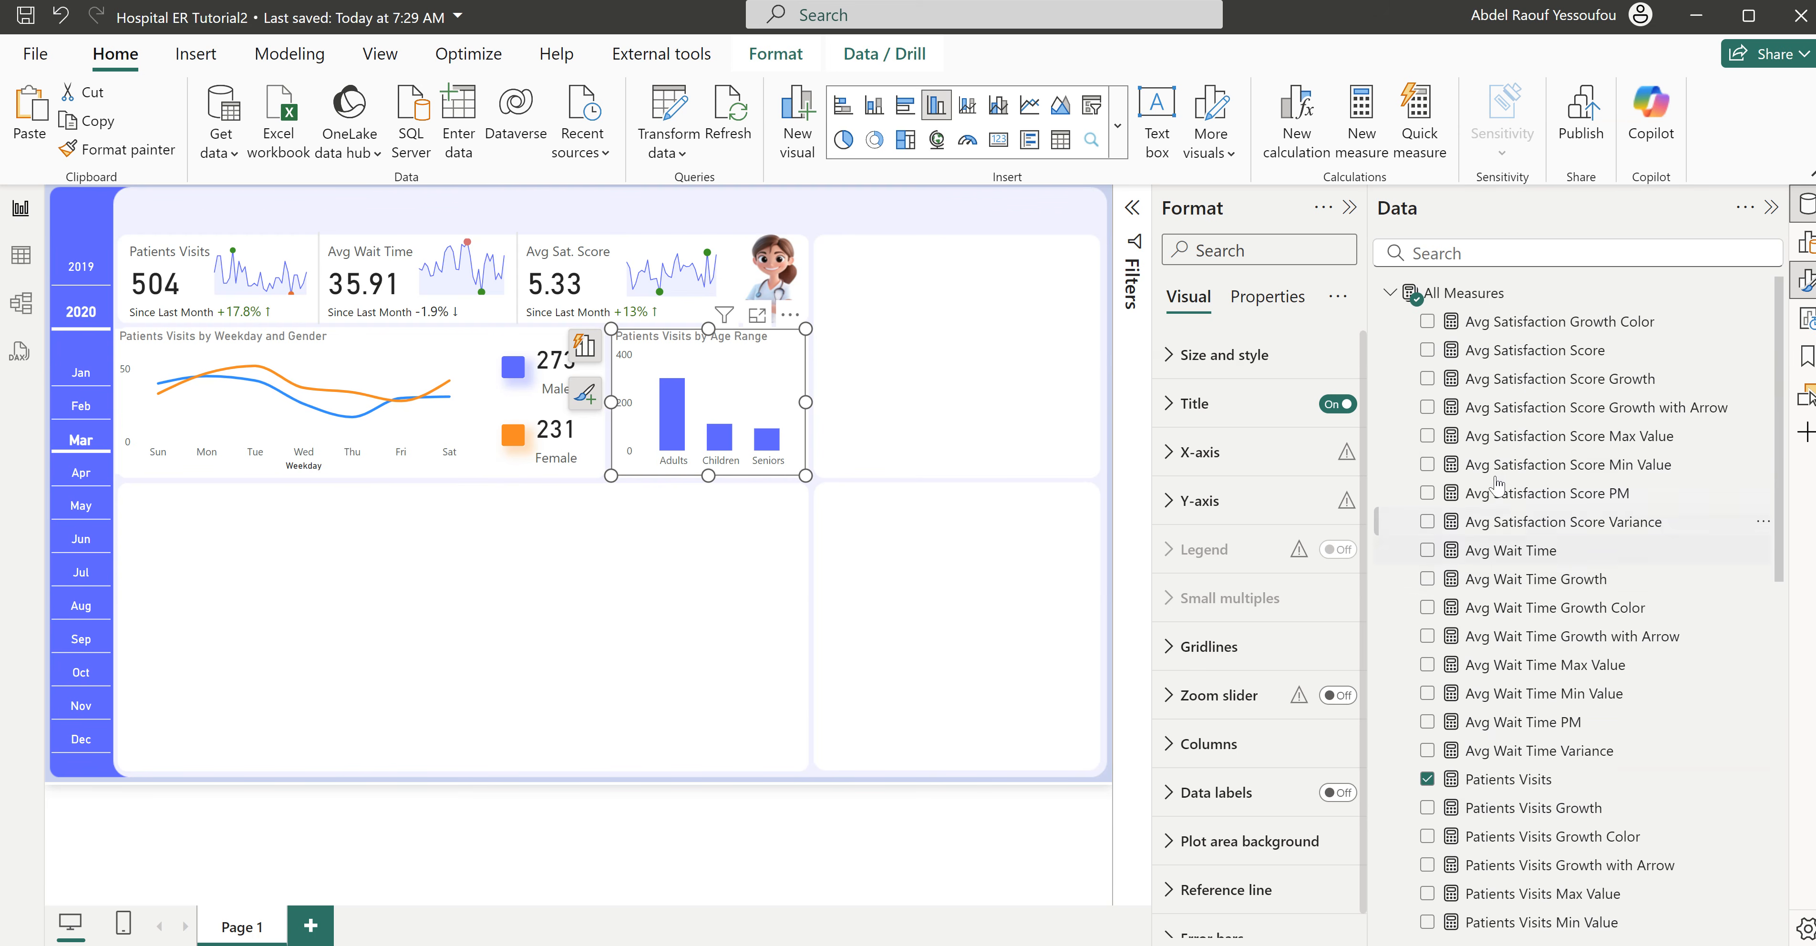
right_click(1476, 305)
left_click(1558, 344)
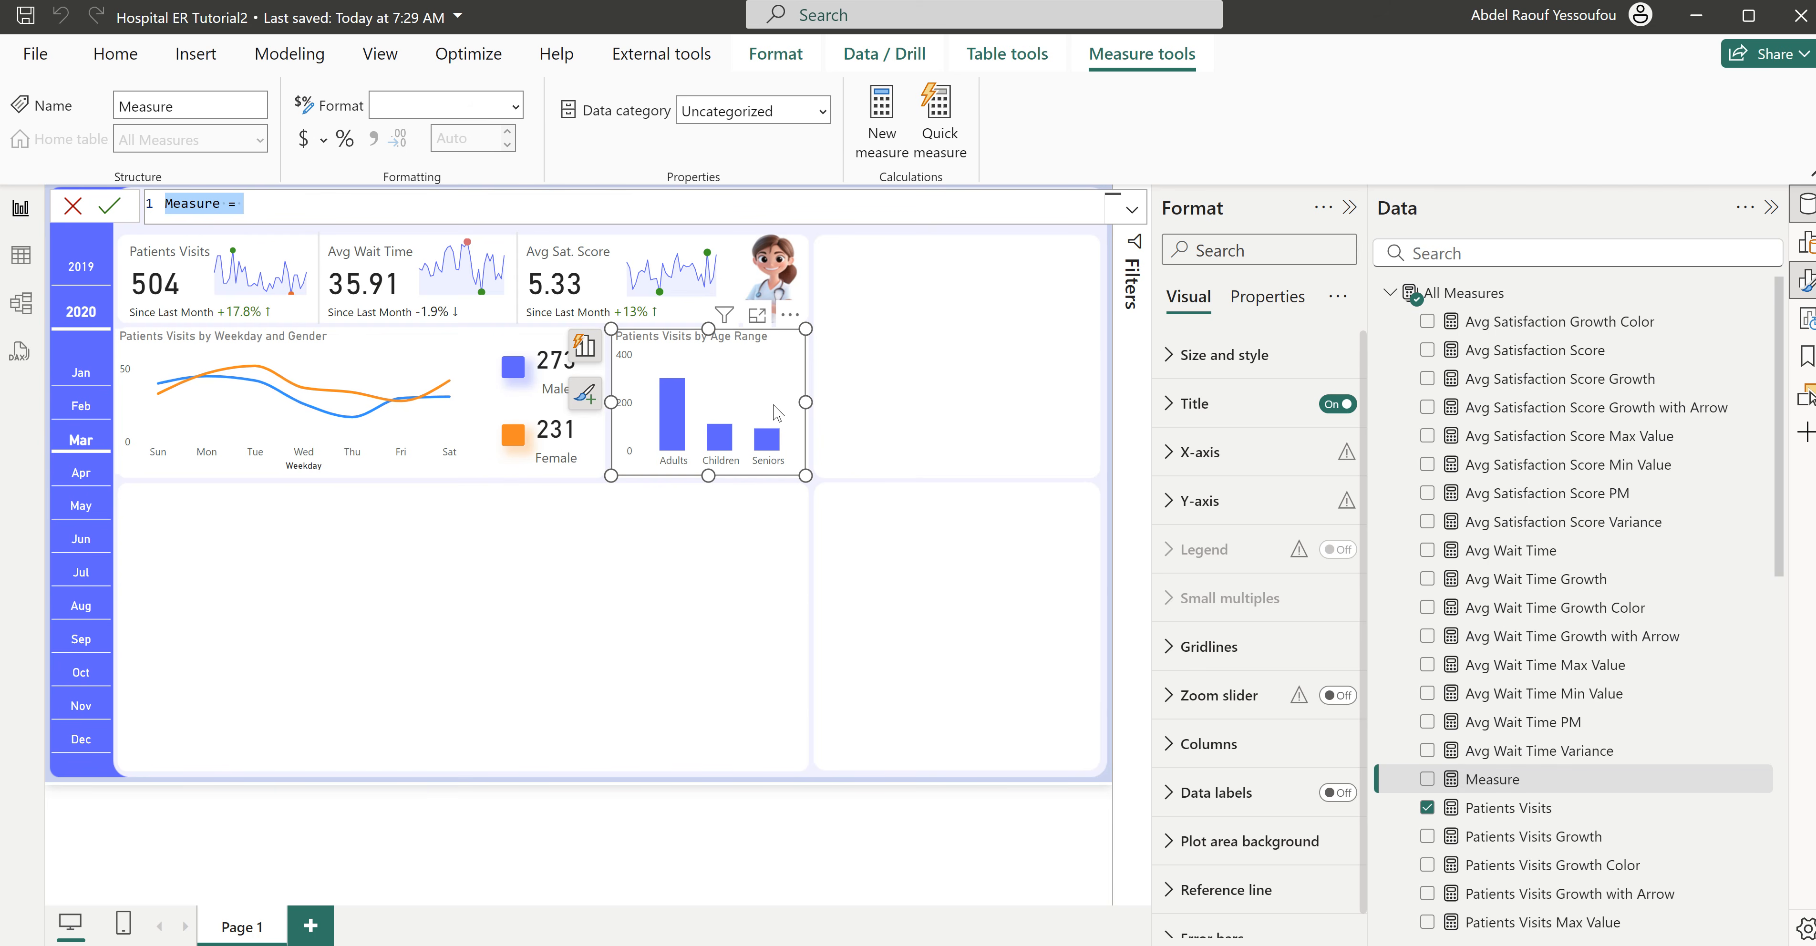
type("Patients Visis")
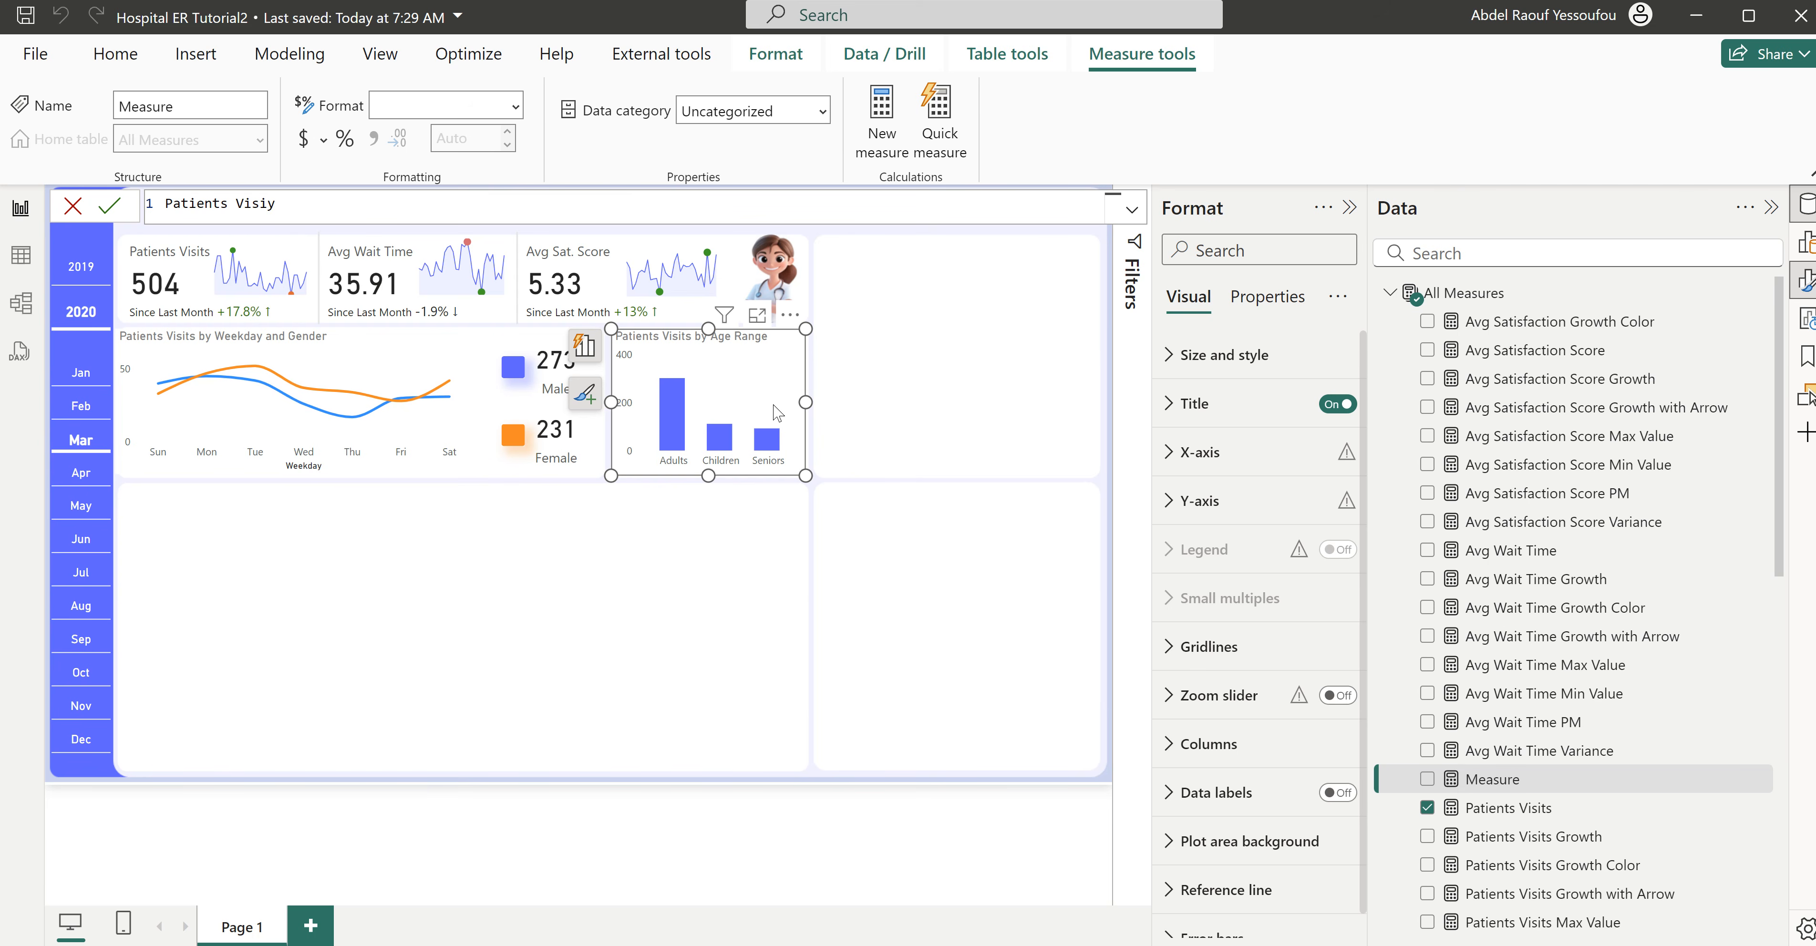
type("ts Dummy = 5")
type("00")
key("Return")
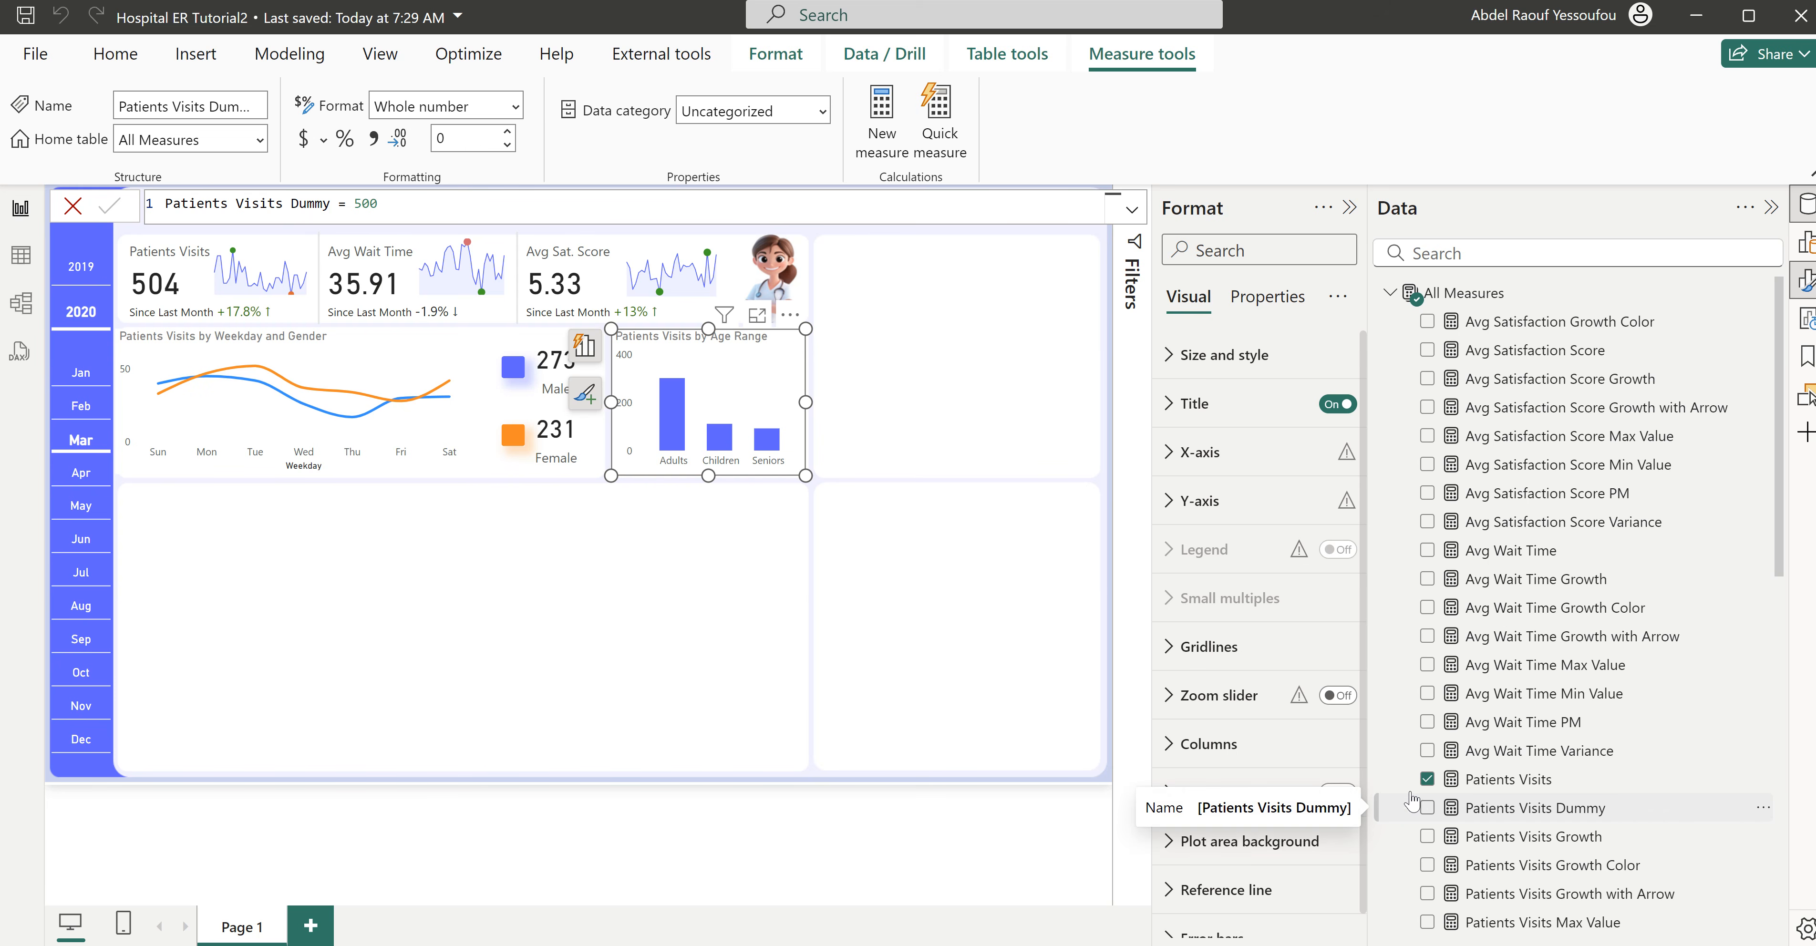
left_click_drag(758, 476, 727, 469)
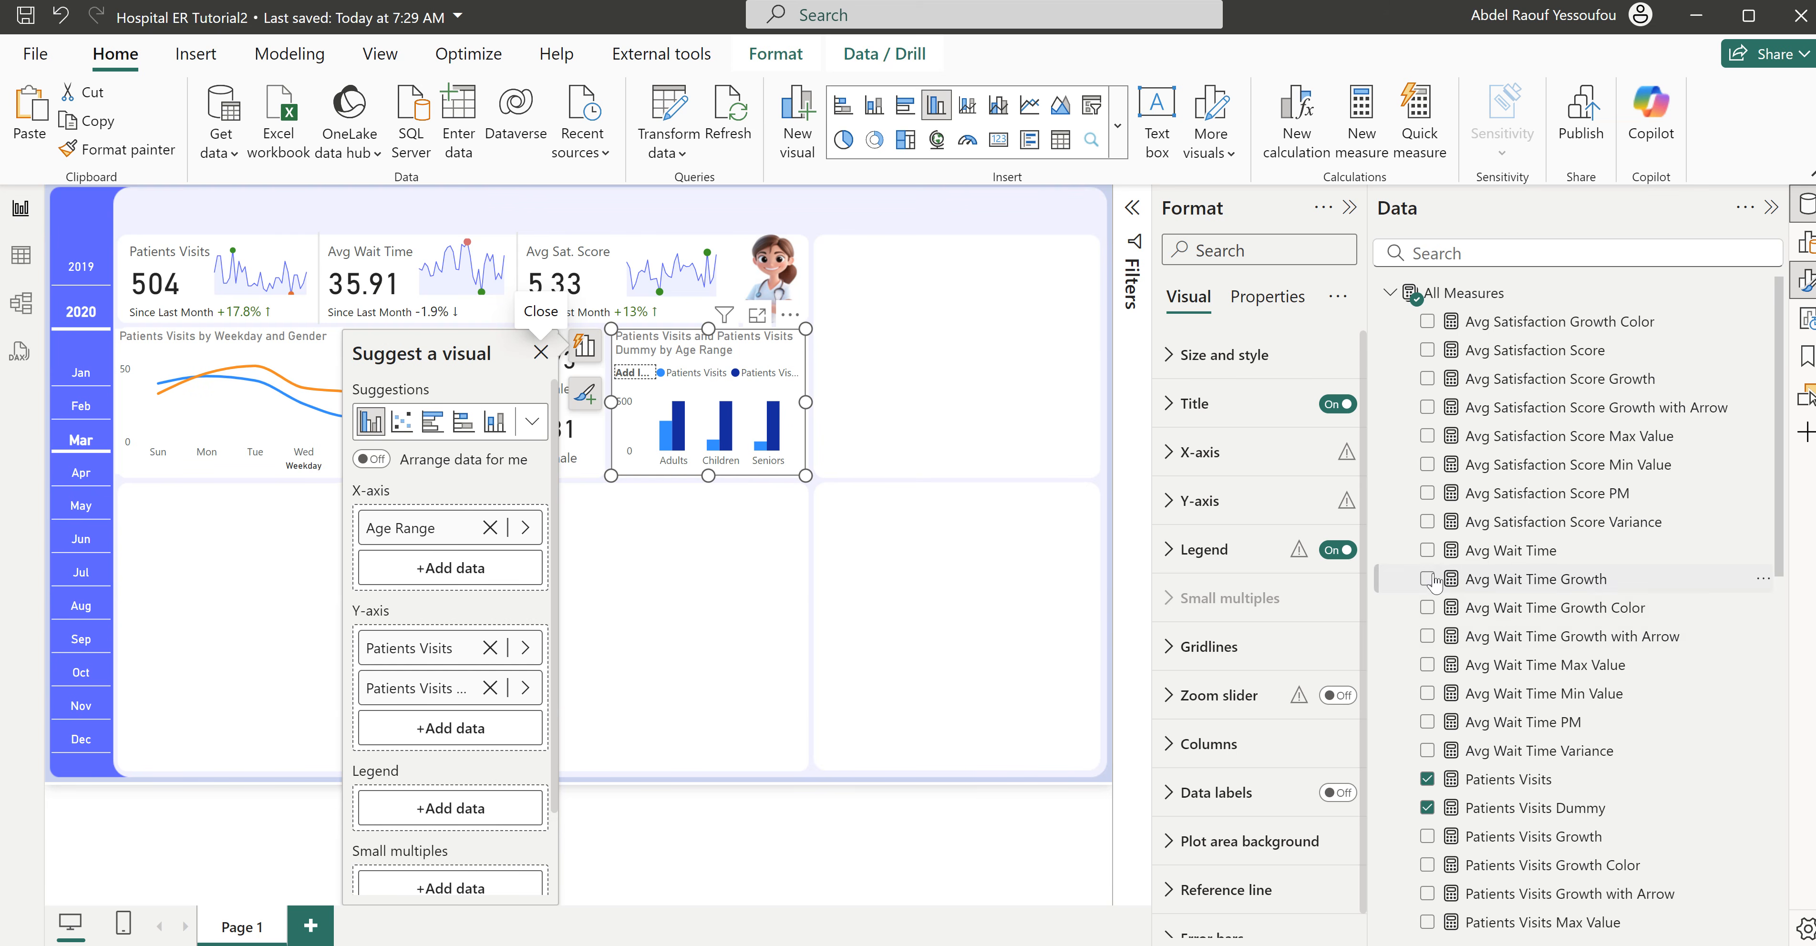
- Turn on column overlap in the age range chart with the space between series at 100%
scroll(1231, 652, "down", 1)
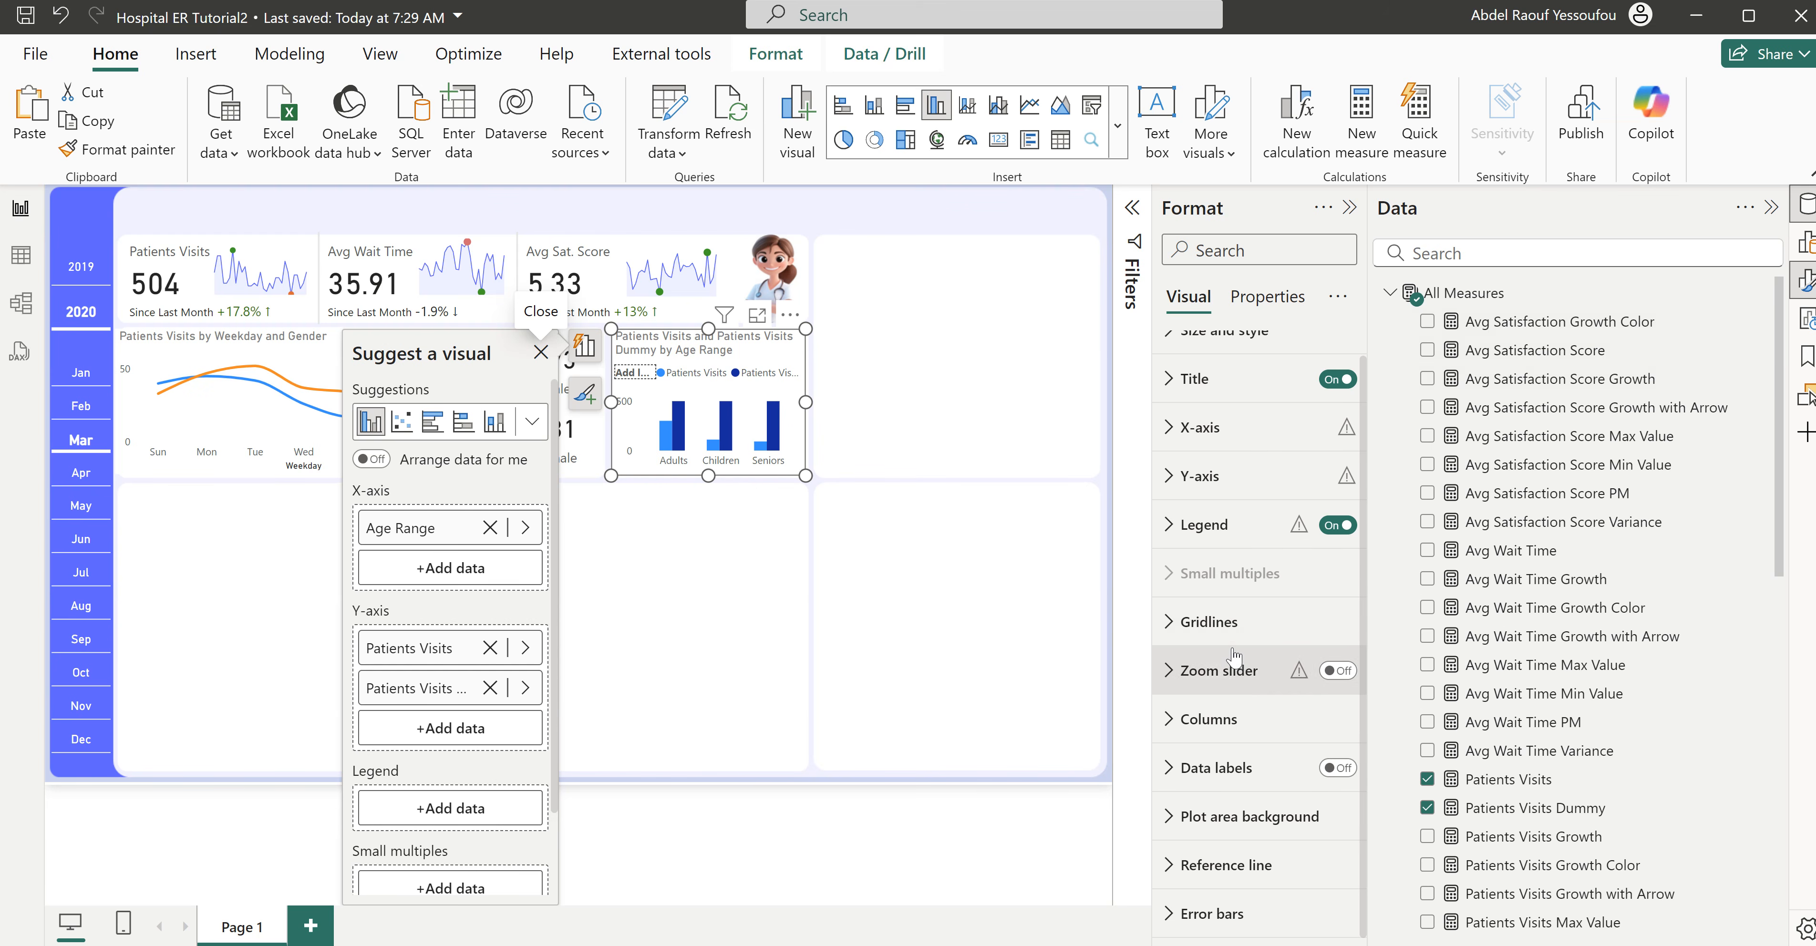
left_click(1219, 716)
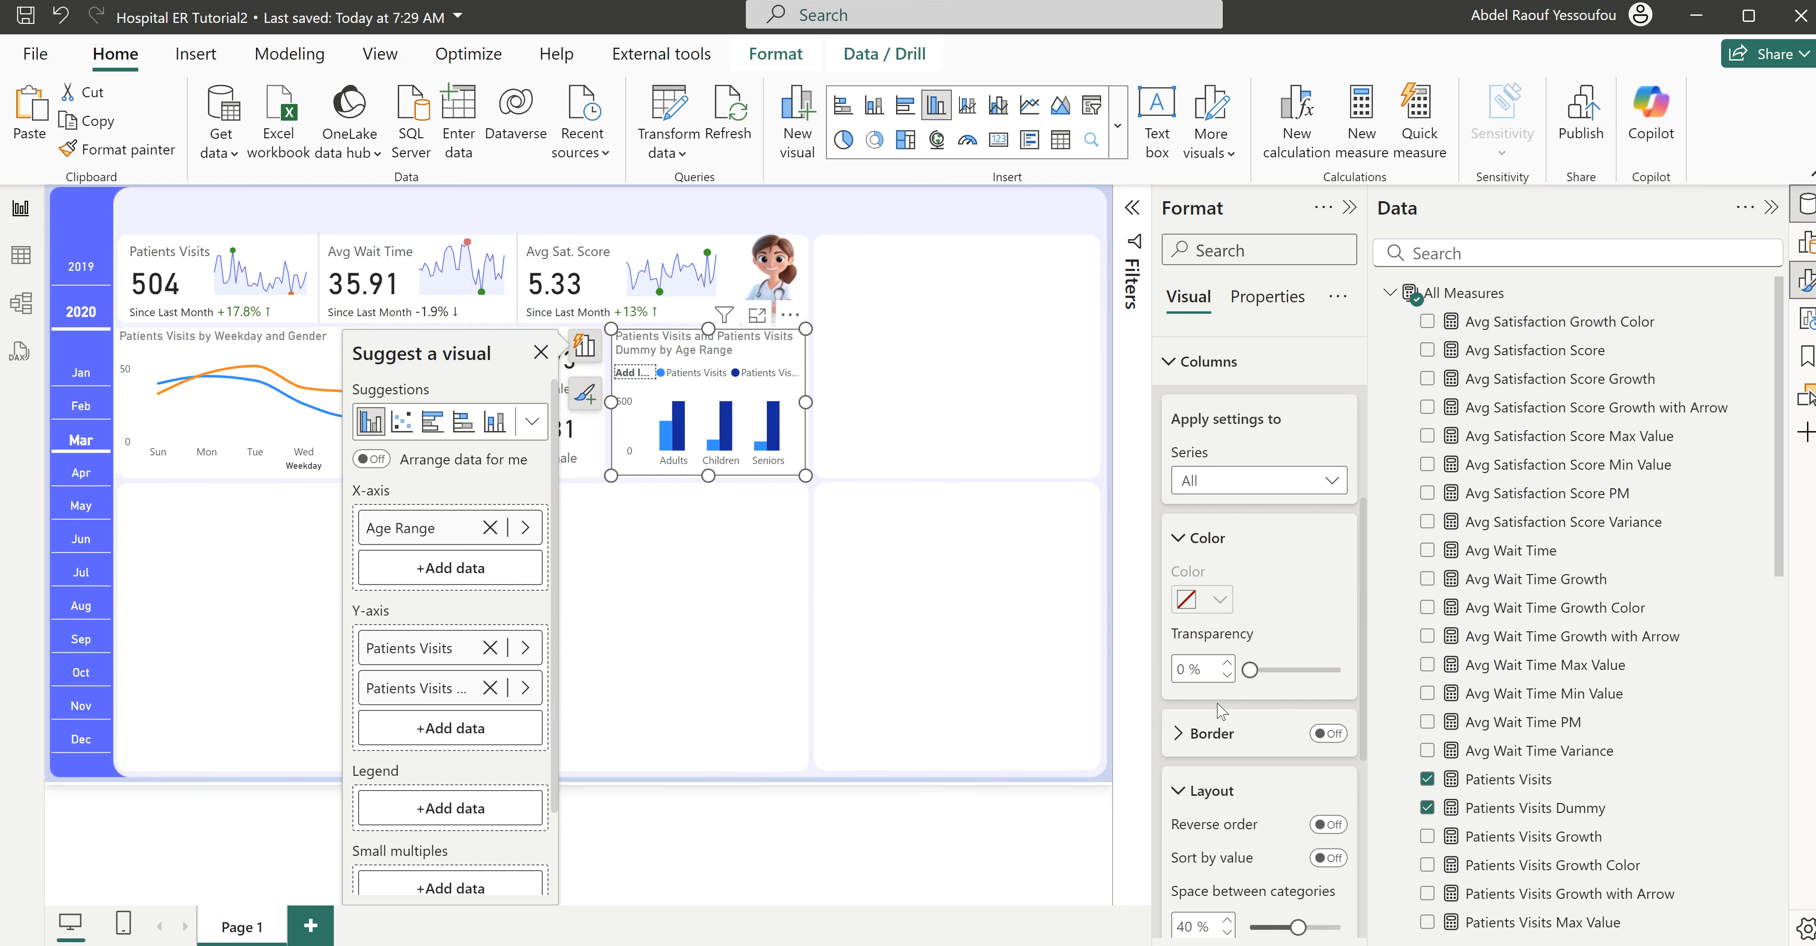
scroll(1223, 716, "down", 5)
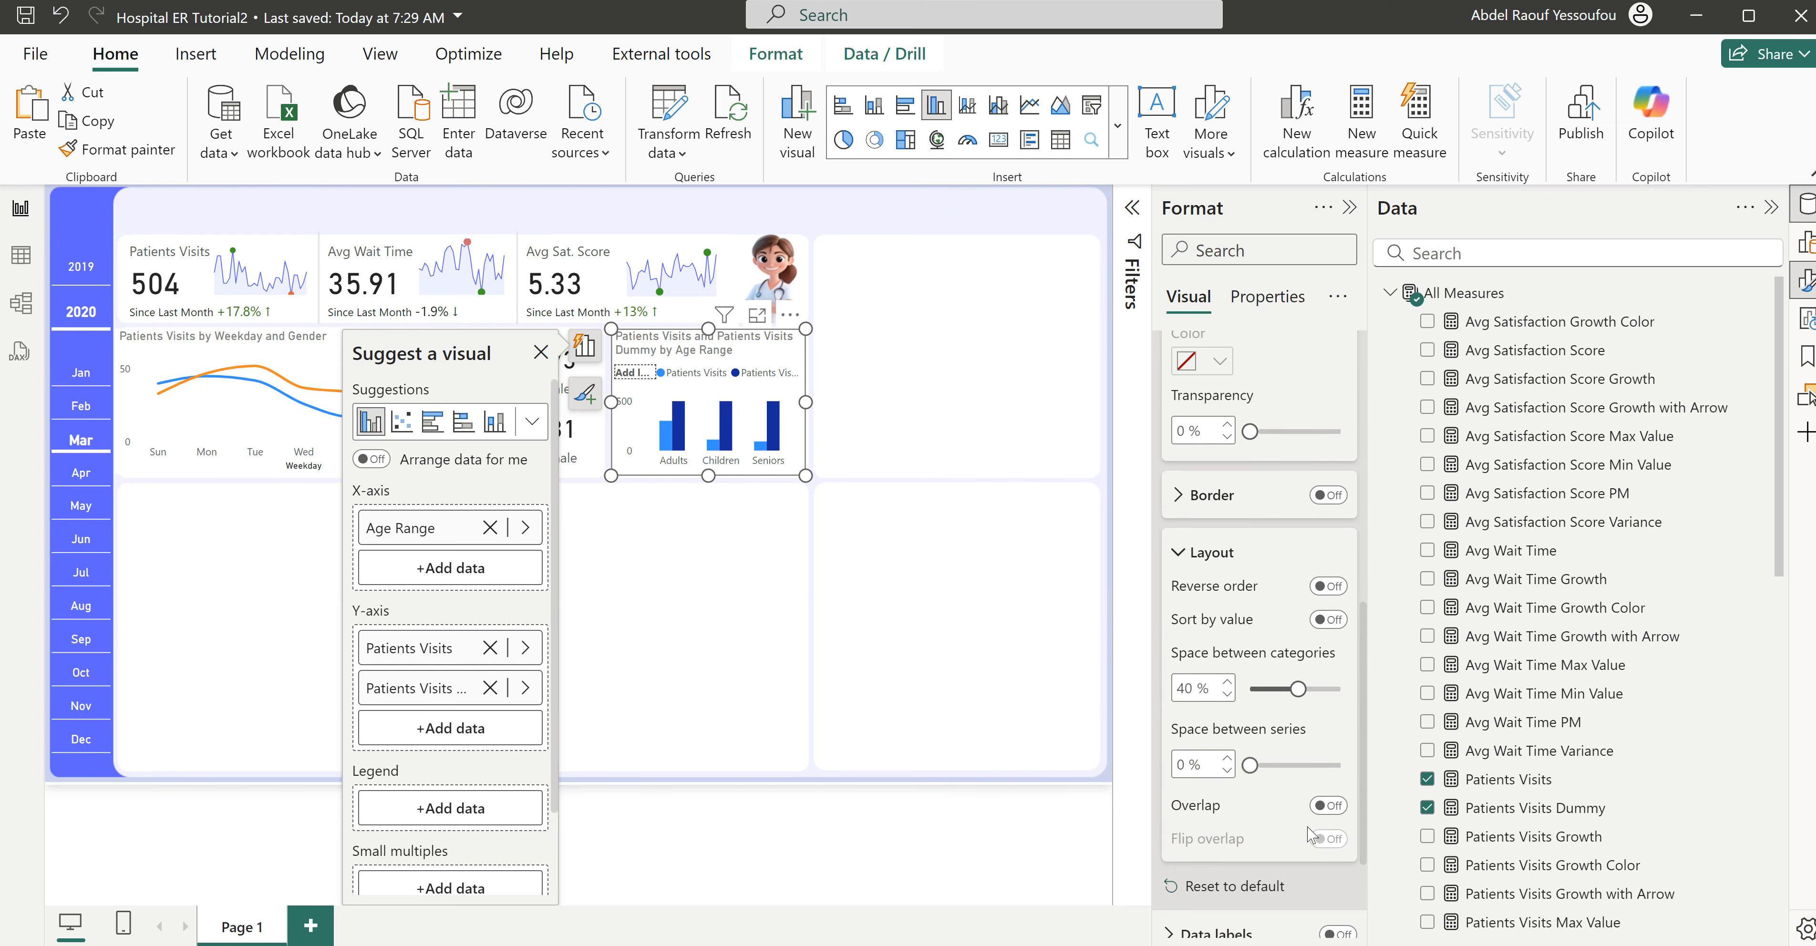
left_click(1340, 806)
left_click_drag(1250, 765, 1341, 766)
left_click(1332, 808)
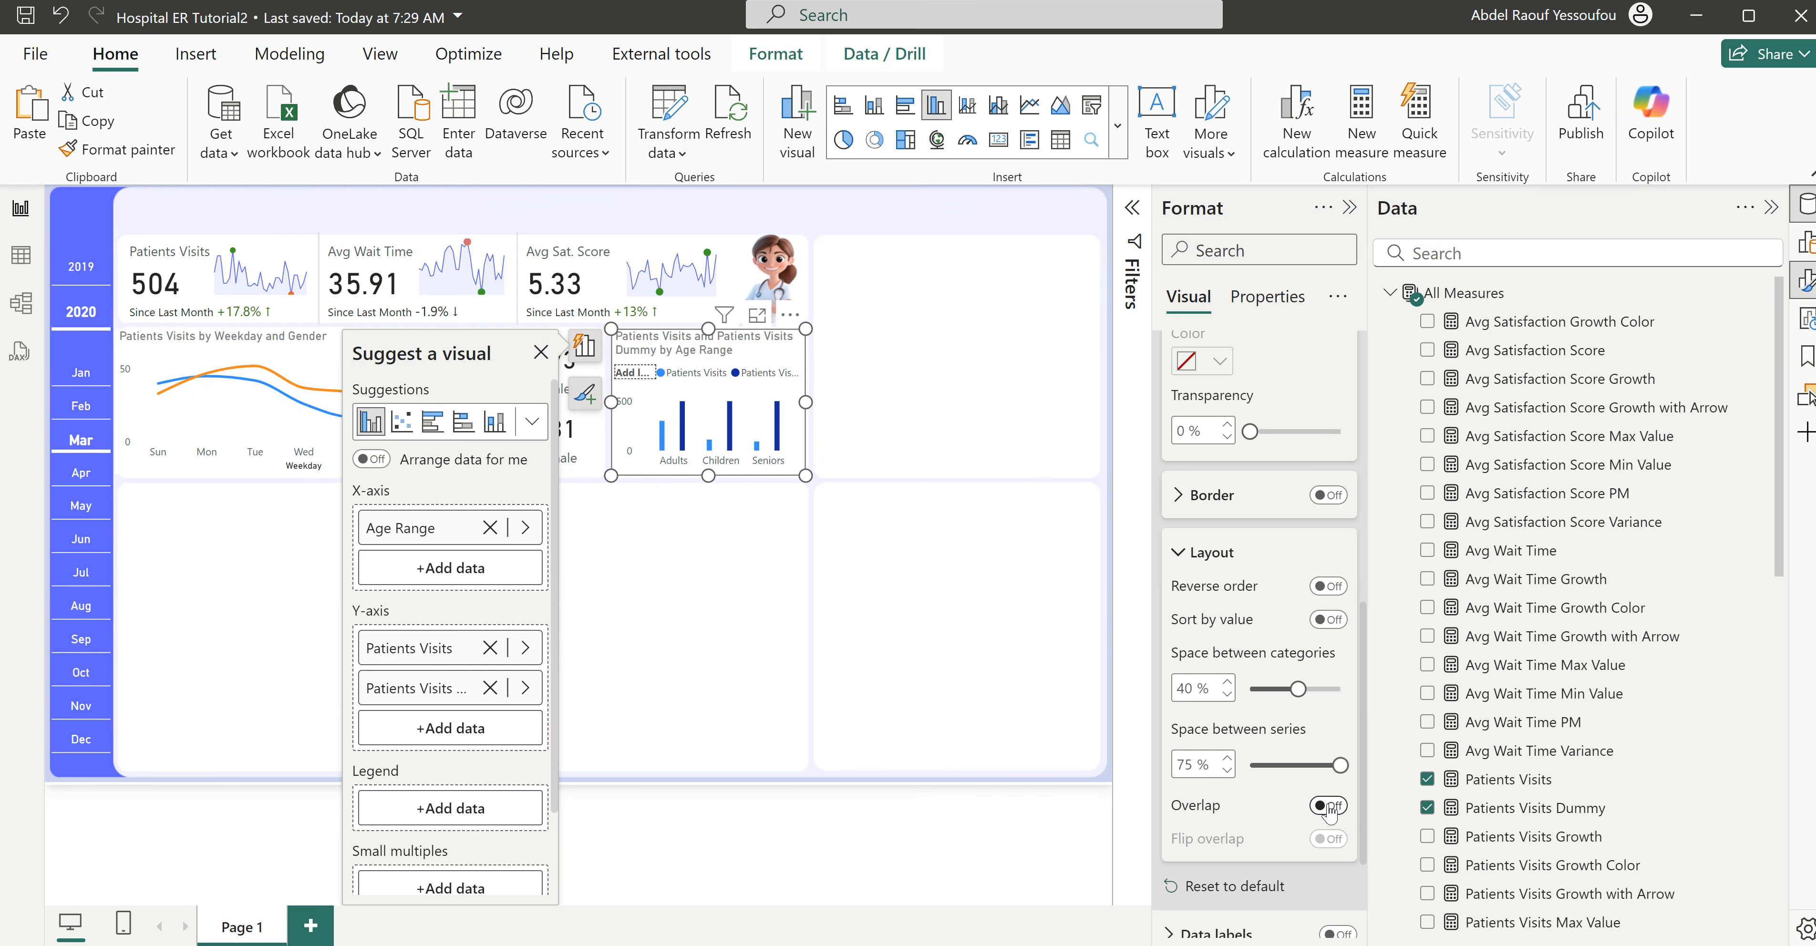
left_click(1332, 808)
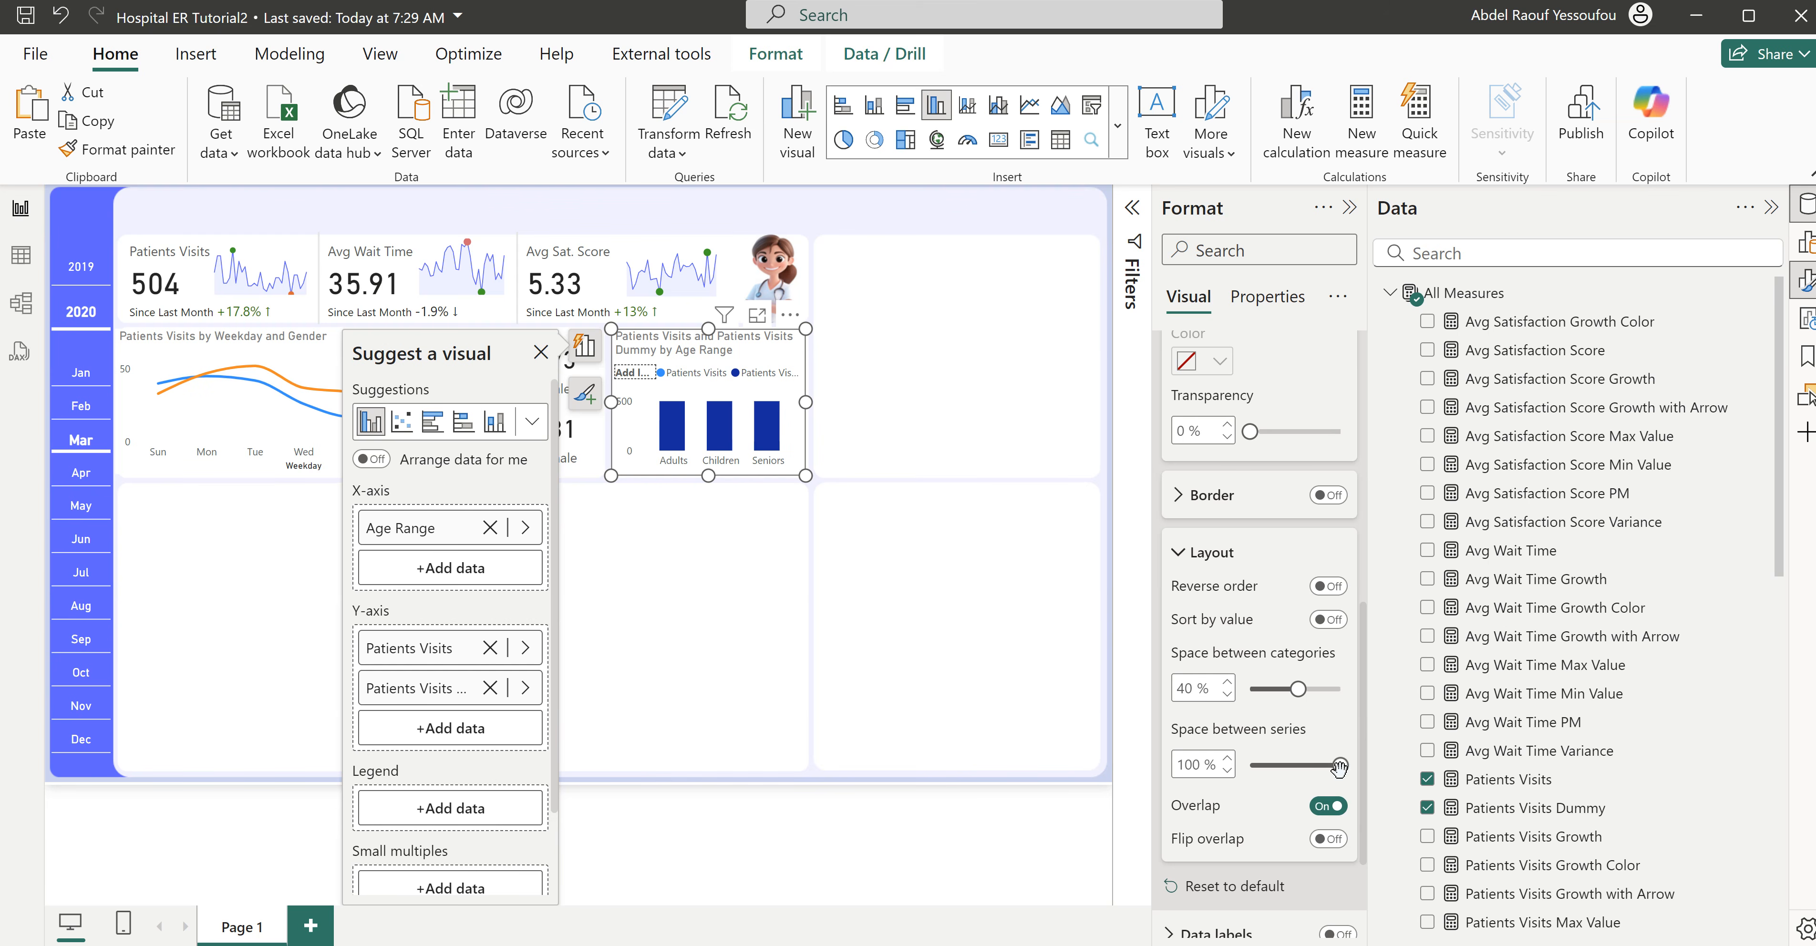
mouse_move(1342, 767)
left_mouse_down()
mouse_move(1277, 767)
mouse_move(1348, 769)
left_mouse_up()
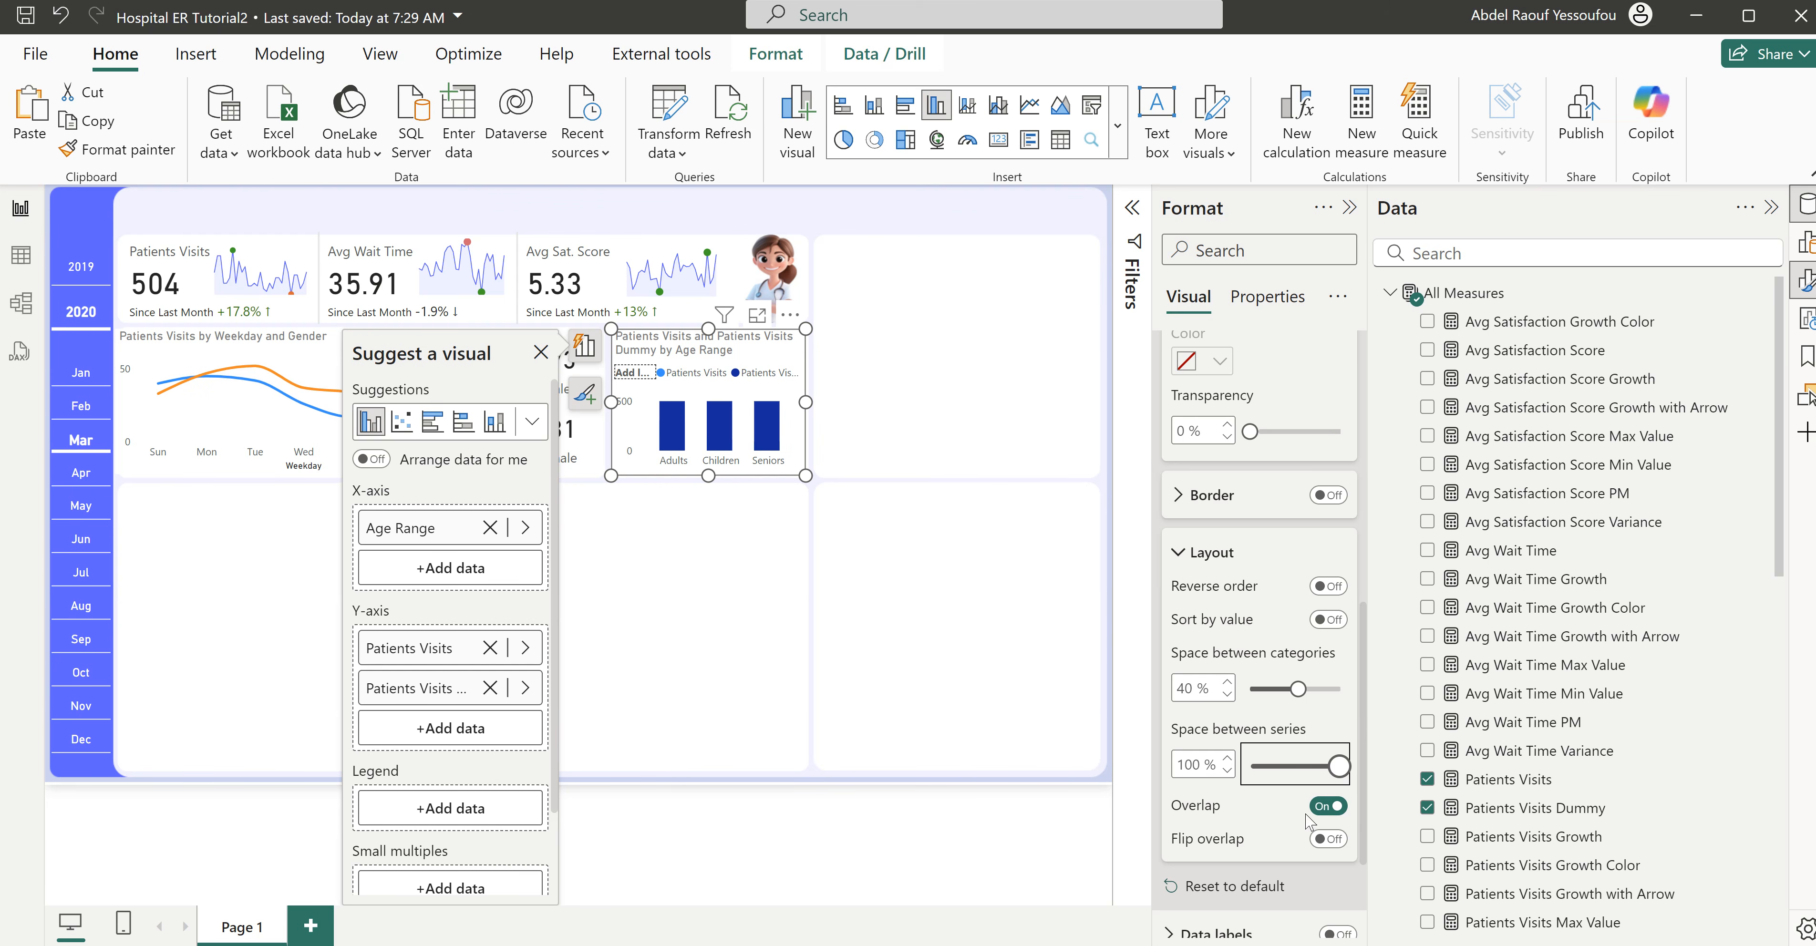
left_click(1319, 810)
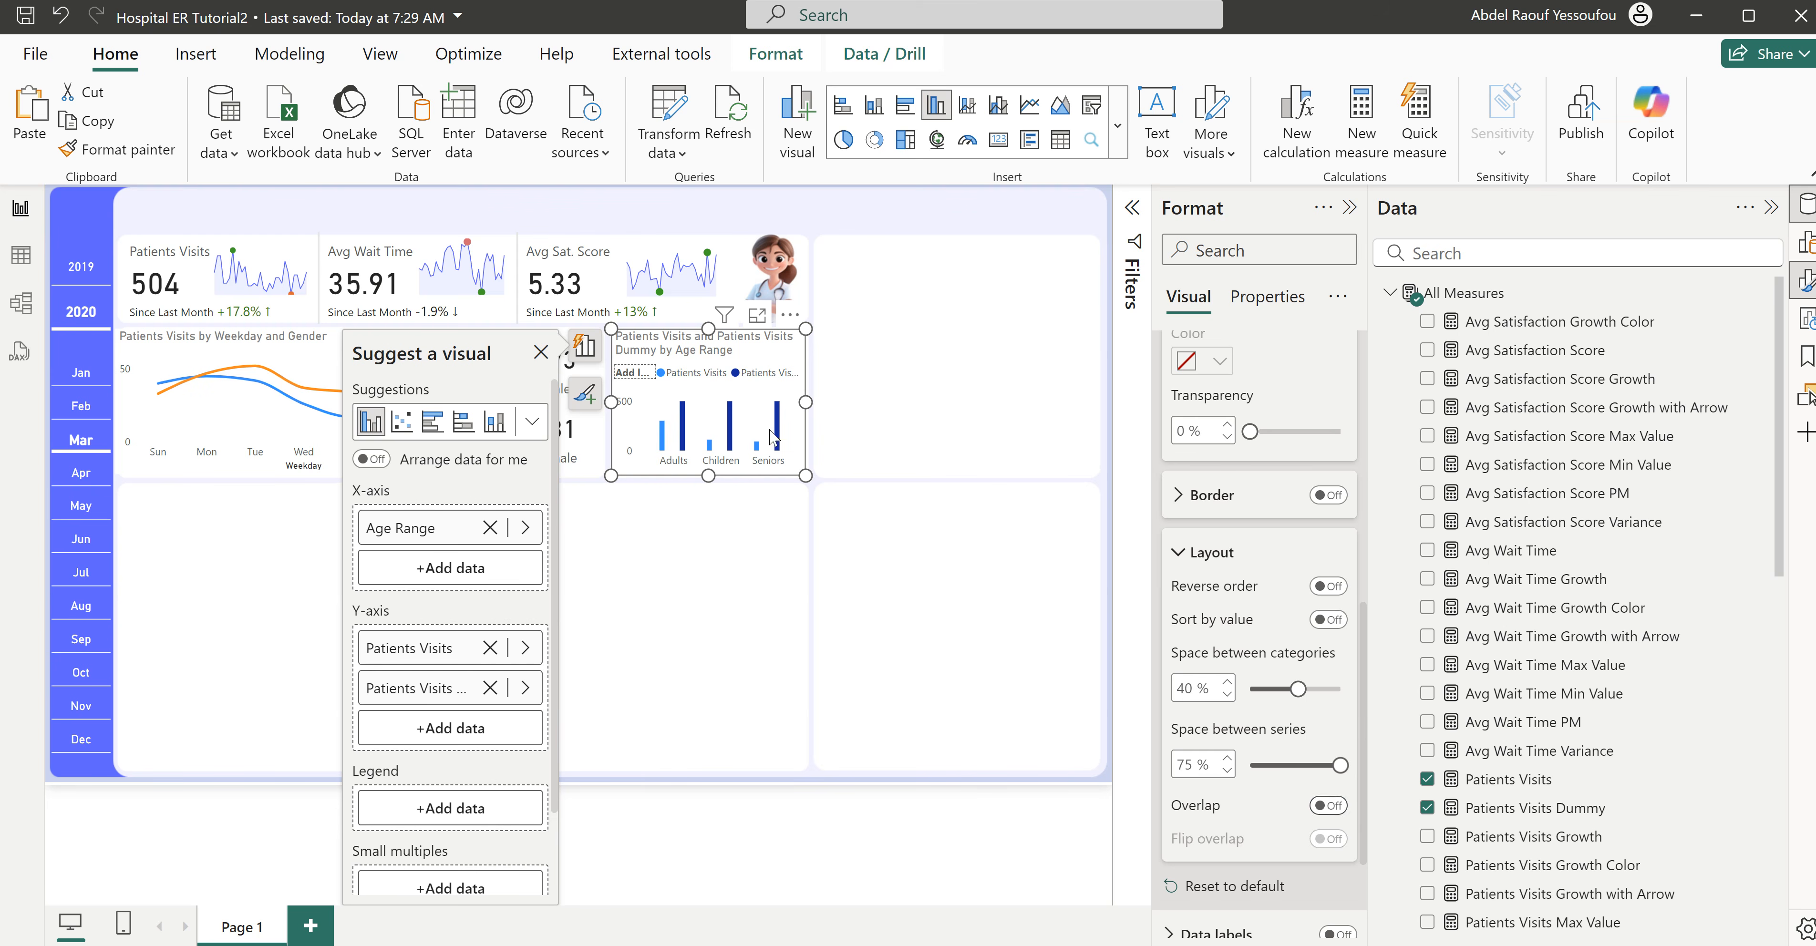
left_click(1335, 808)
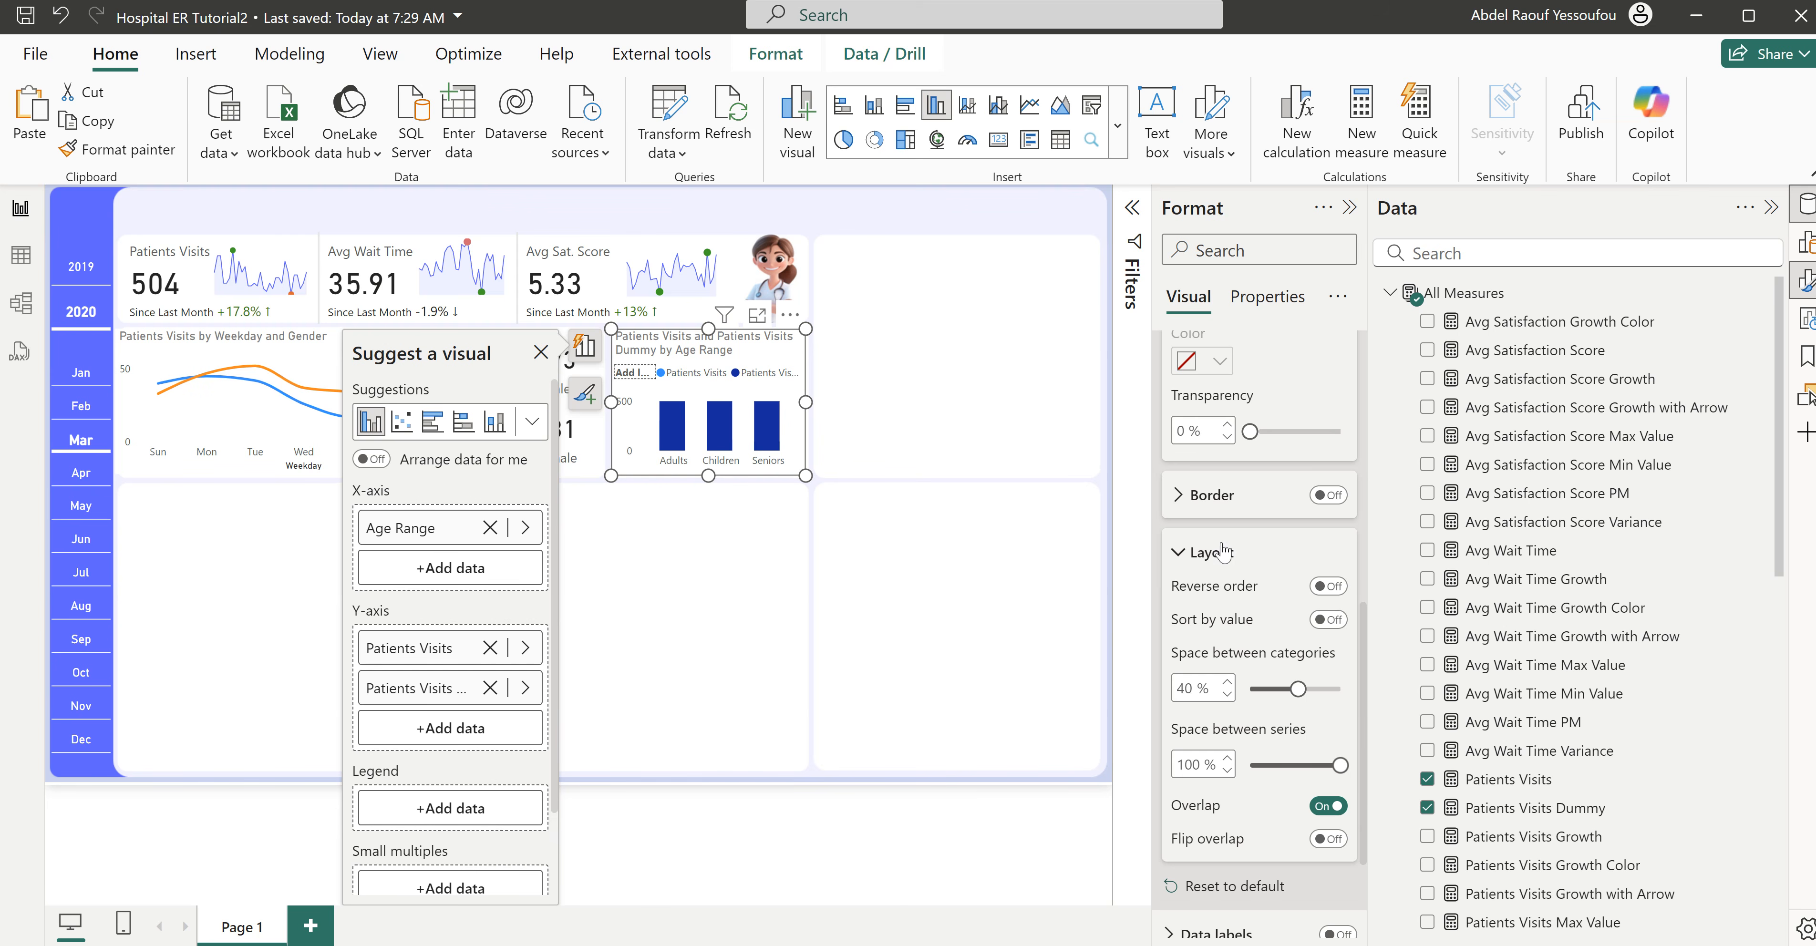
- Set the Patients Visits series columns in the age range chart to the recent purple-blue color
scroll(1217, 578, "up", 5)
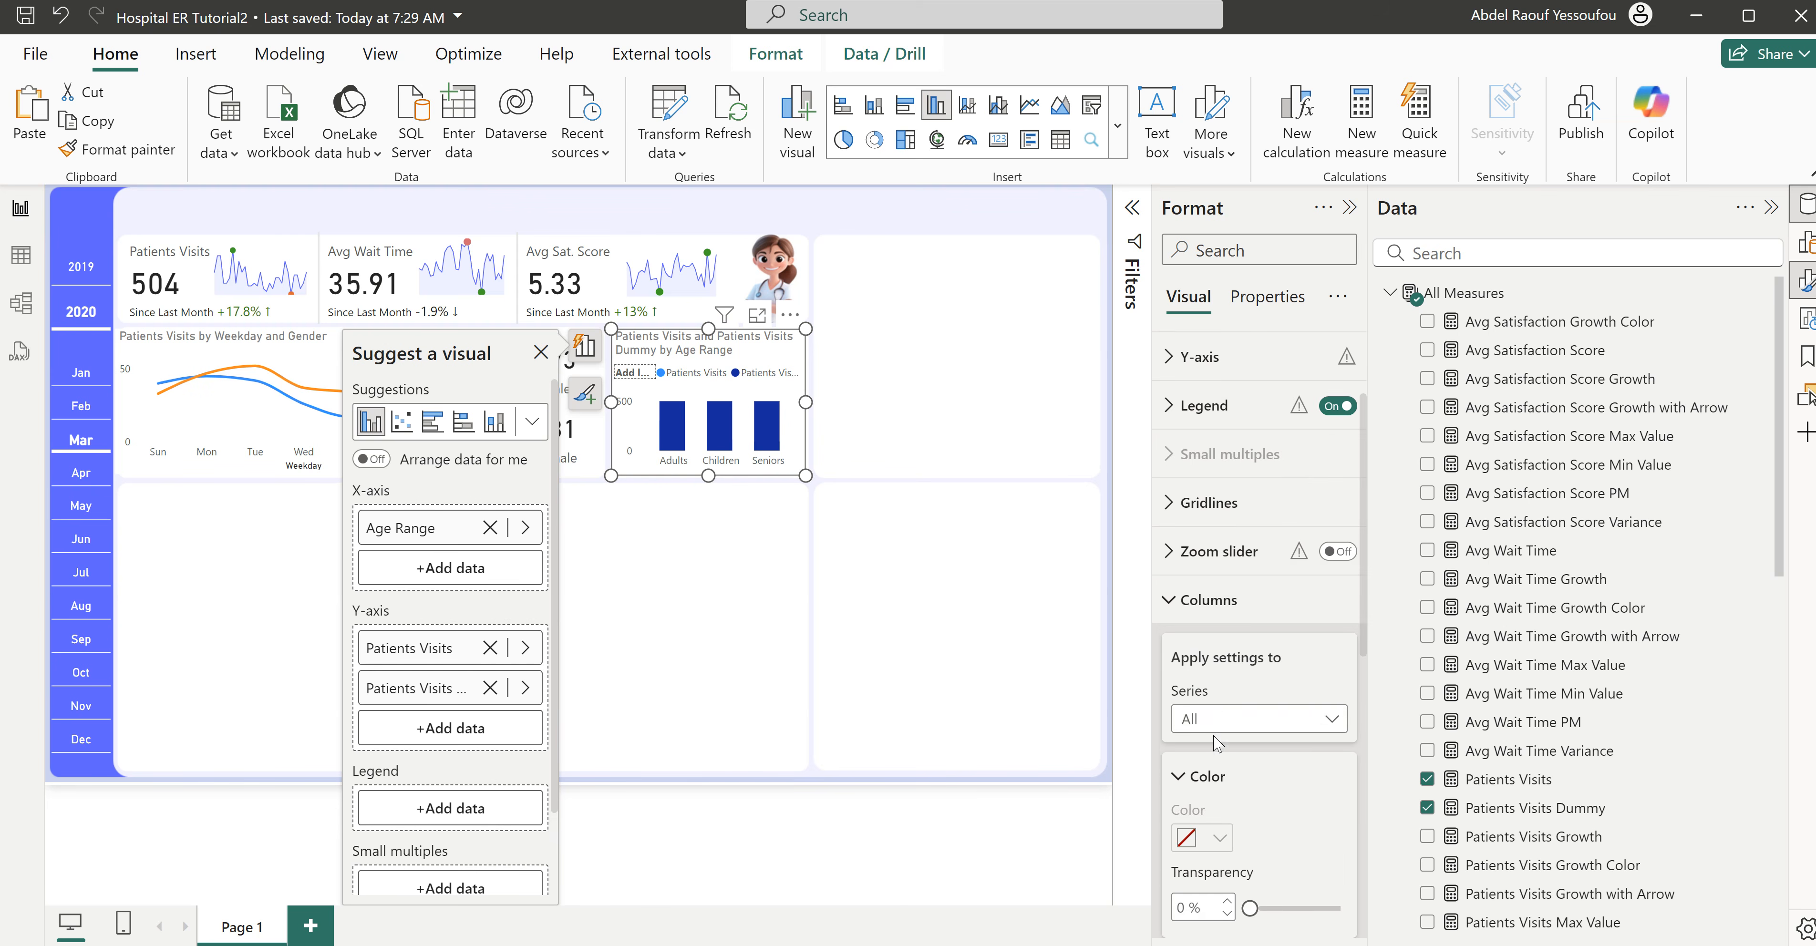
scroll(1224, 733, "down", 3)
left_click(1224, 482)
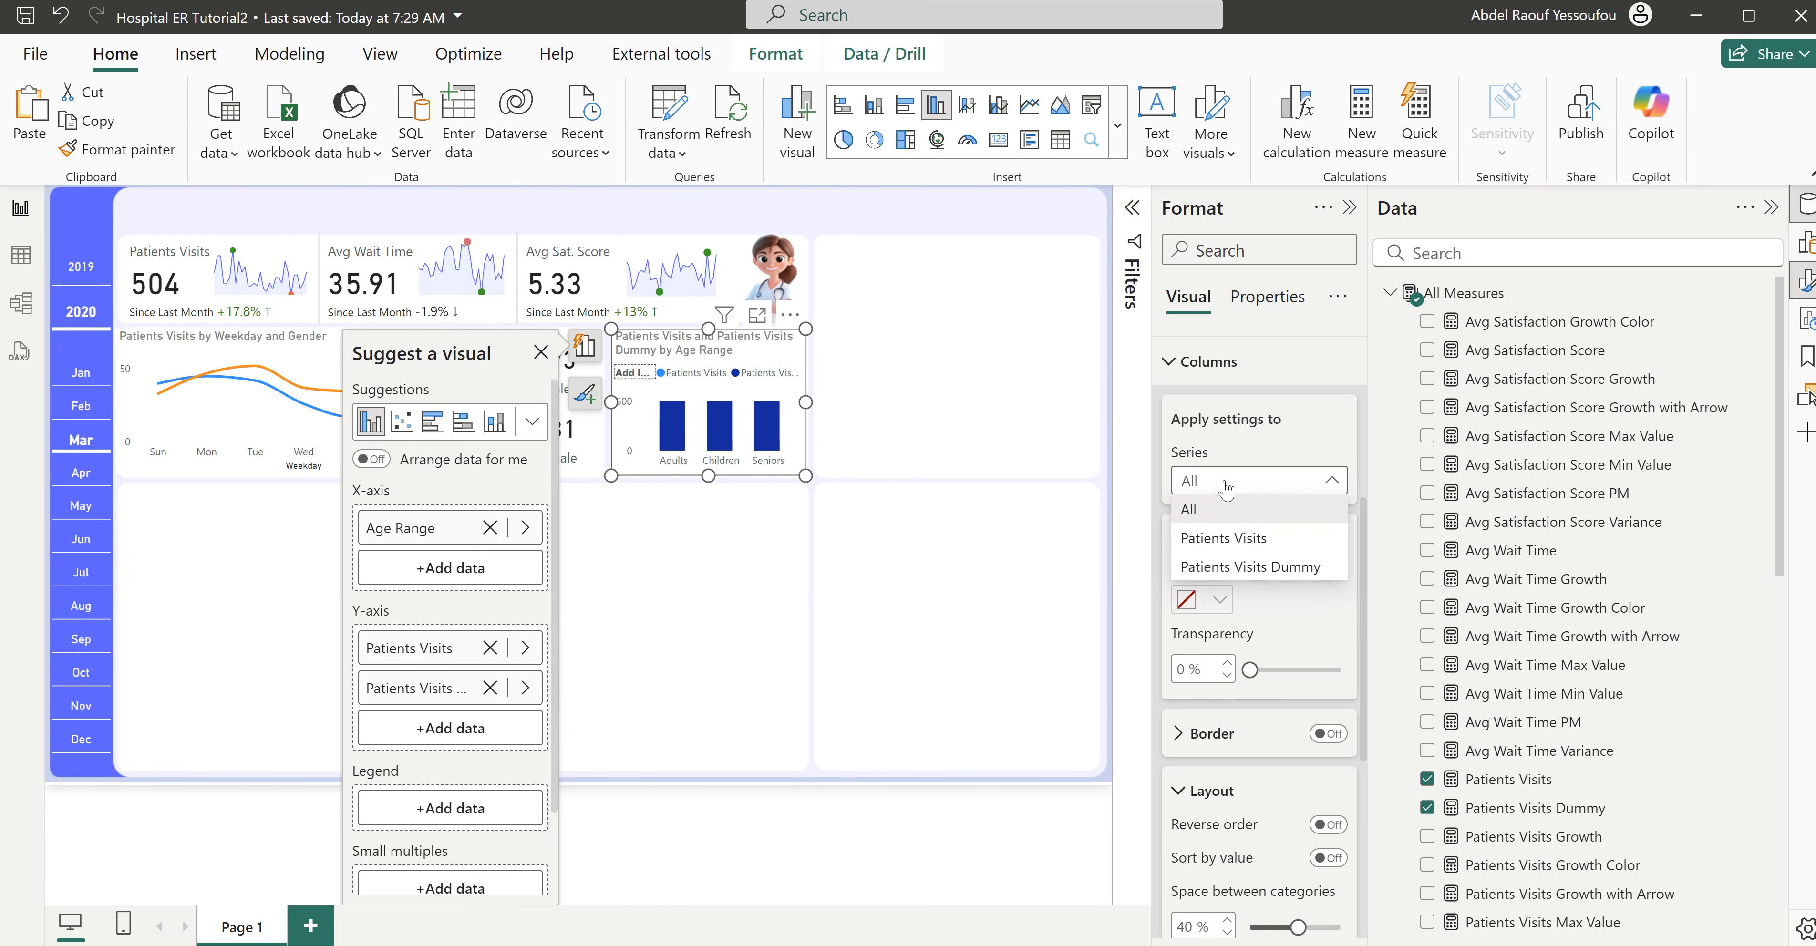
left_click(1254, 539)
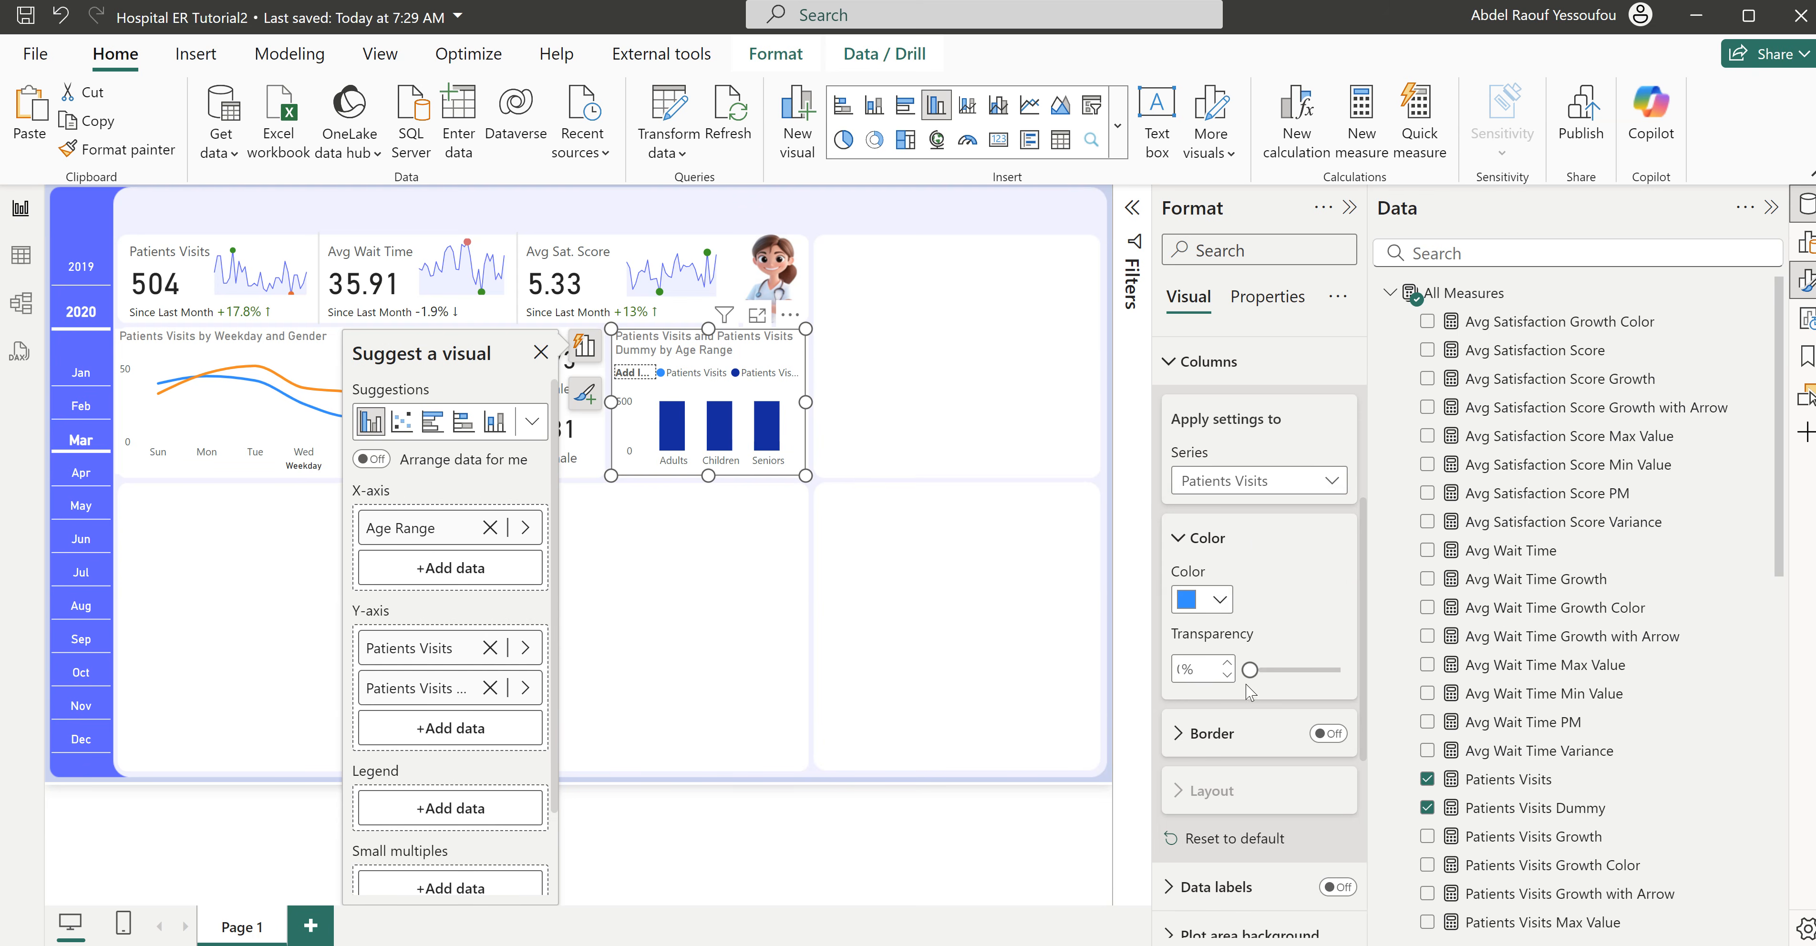
left_click(1222, 604)
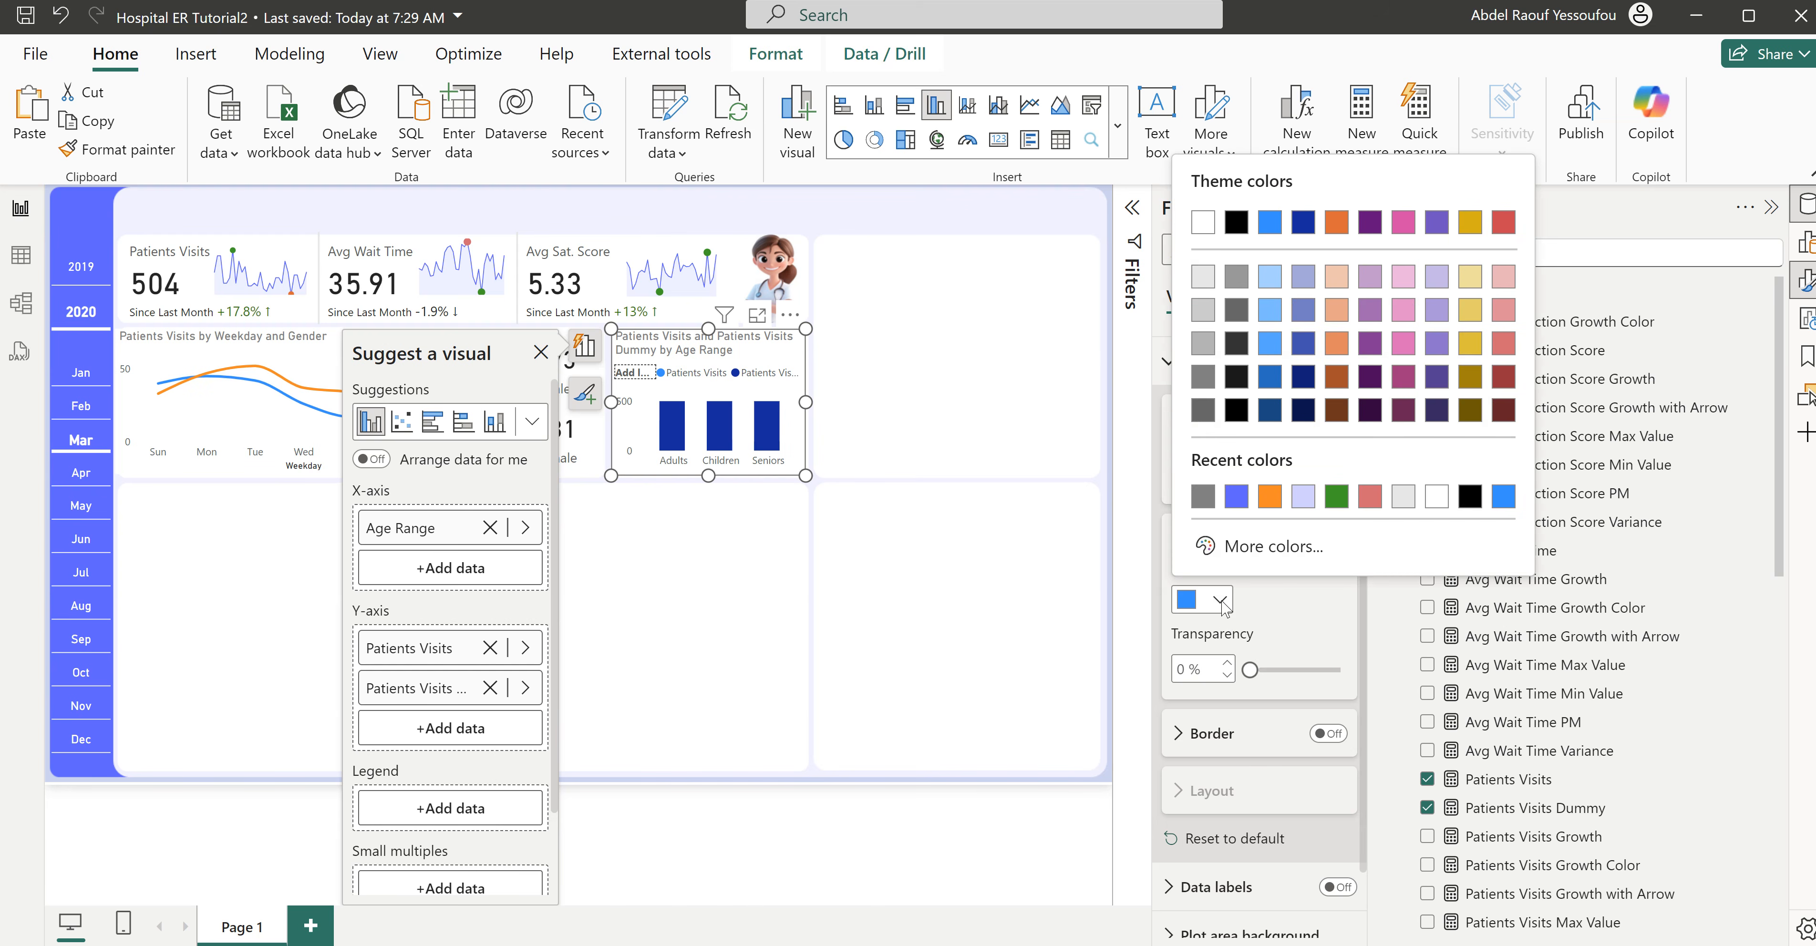
left_click(1237, 497)
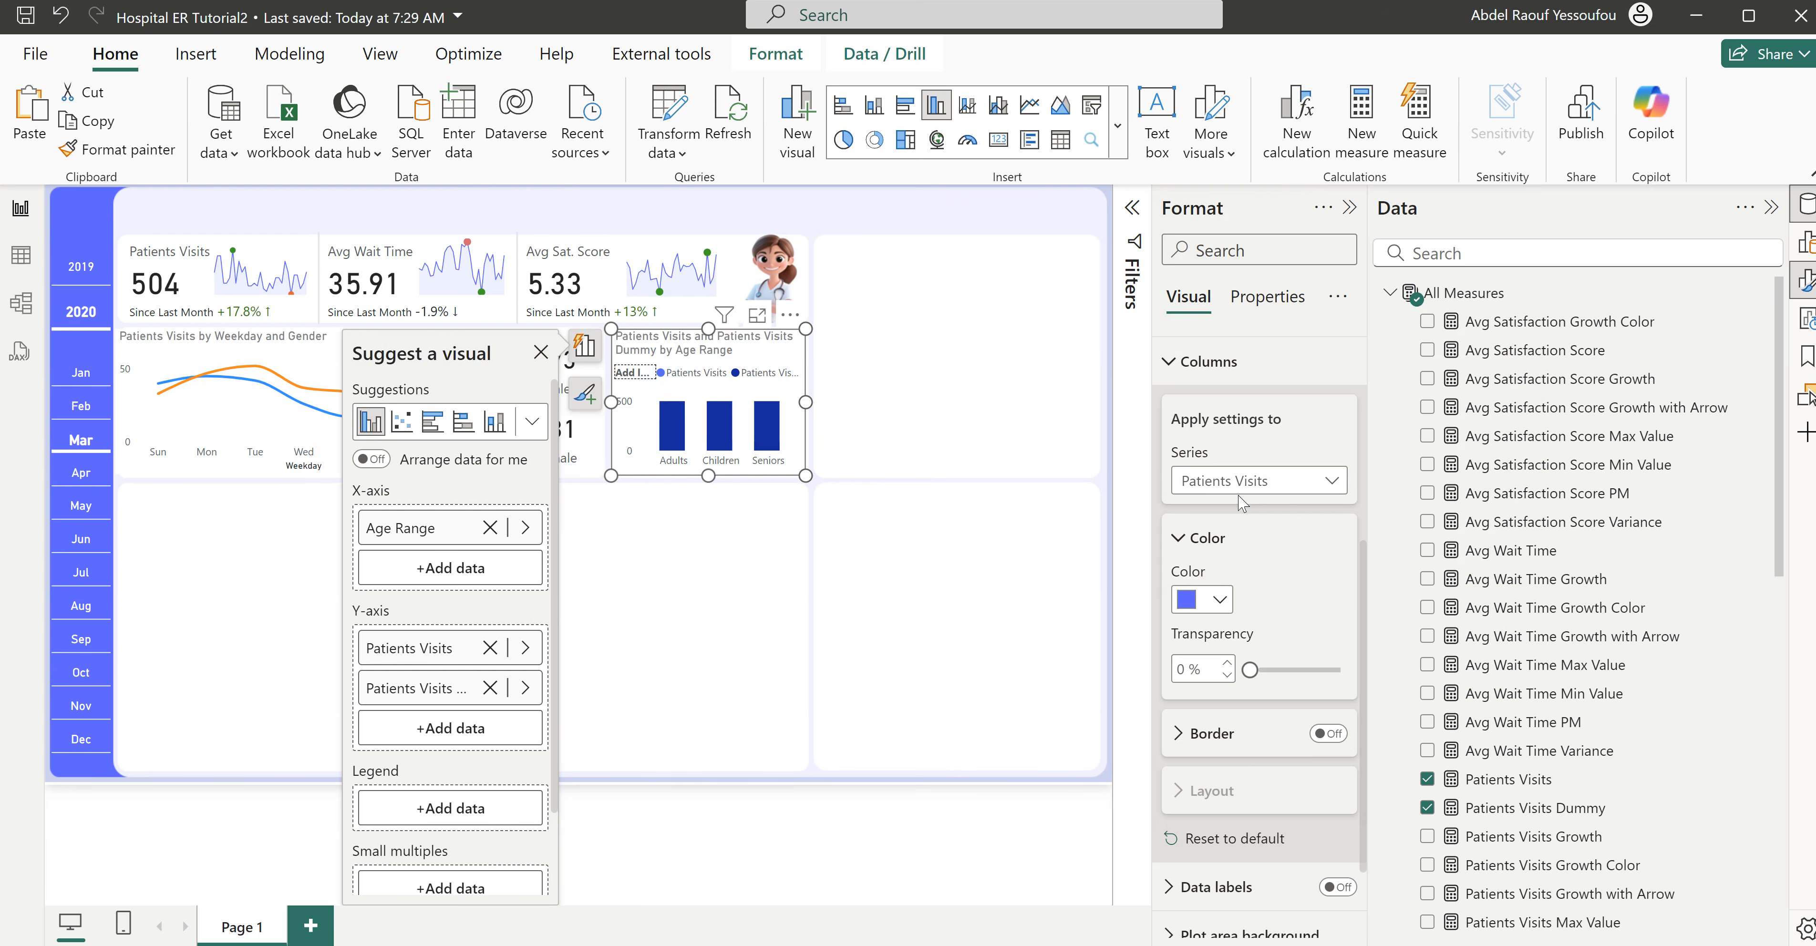
- Give the Patients Visits Dummy series columns the same purple-blue color with 80% transparency
left_click(1245, 485)
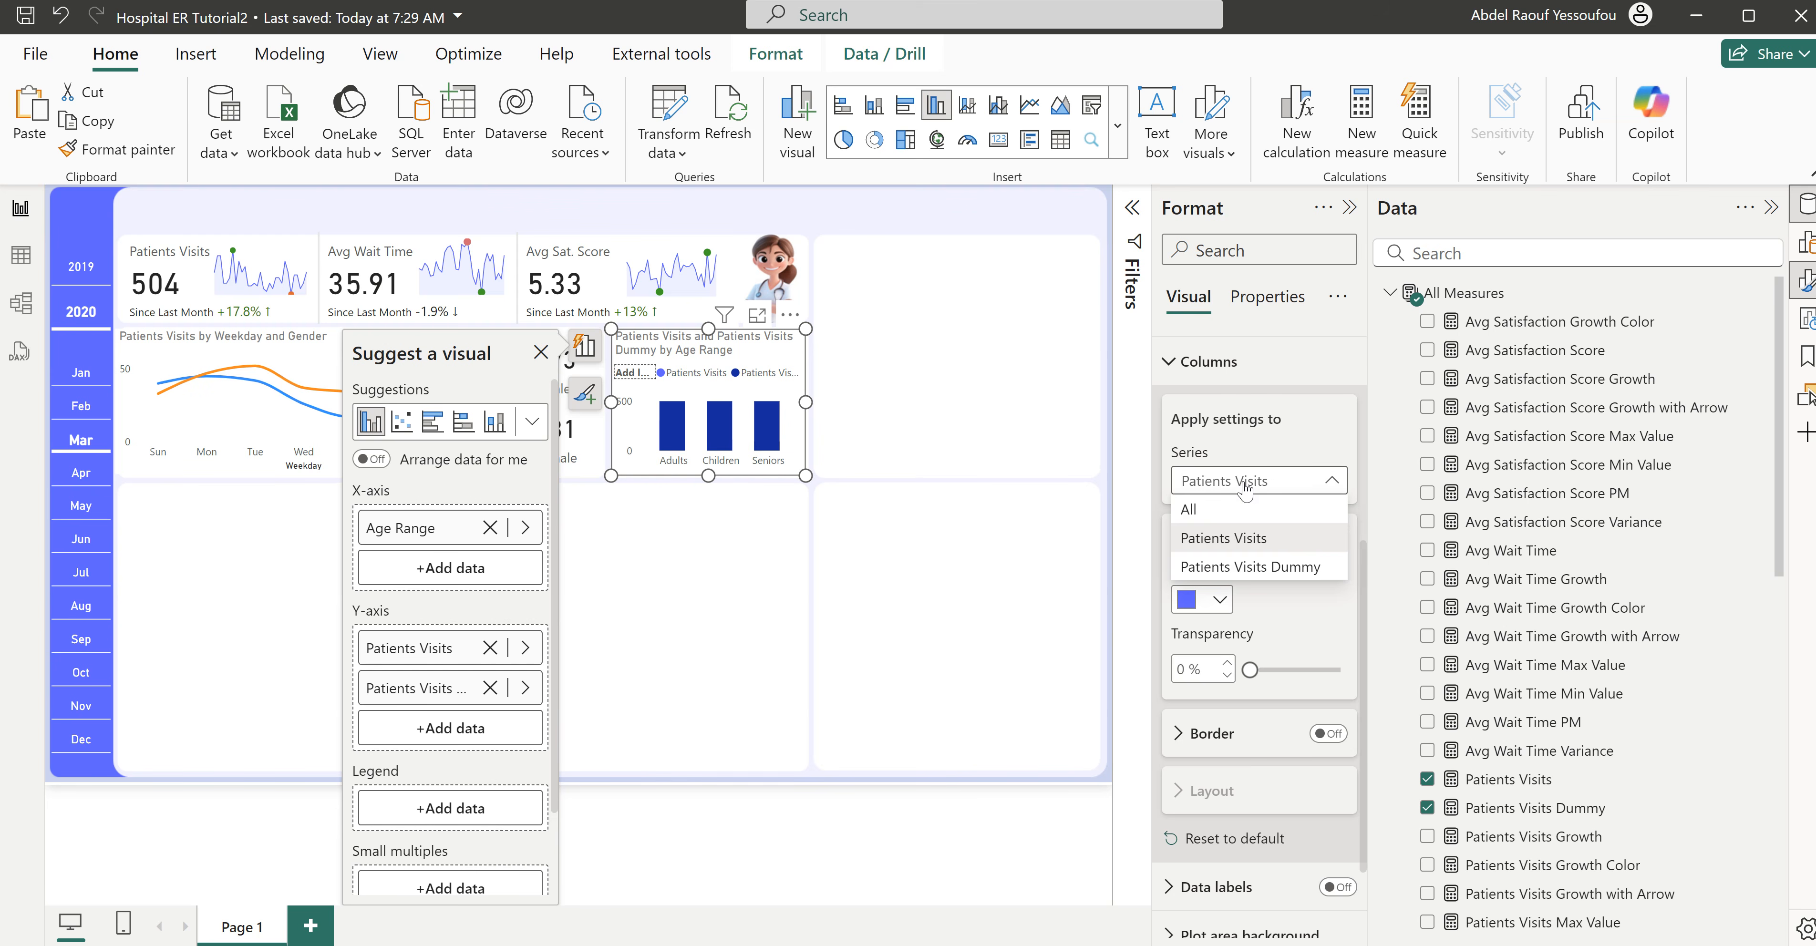
left_click(1269, 570)
left_click(1219, 600)
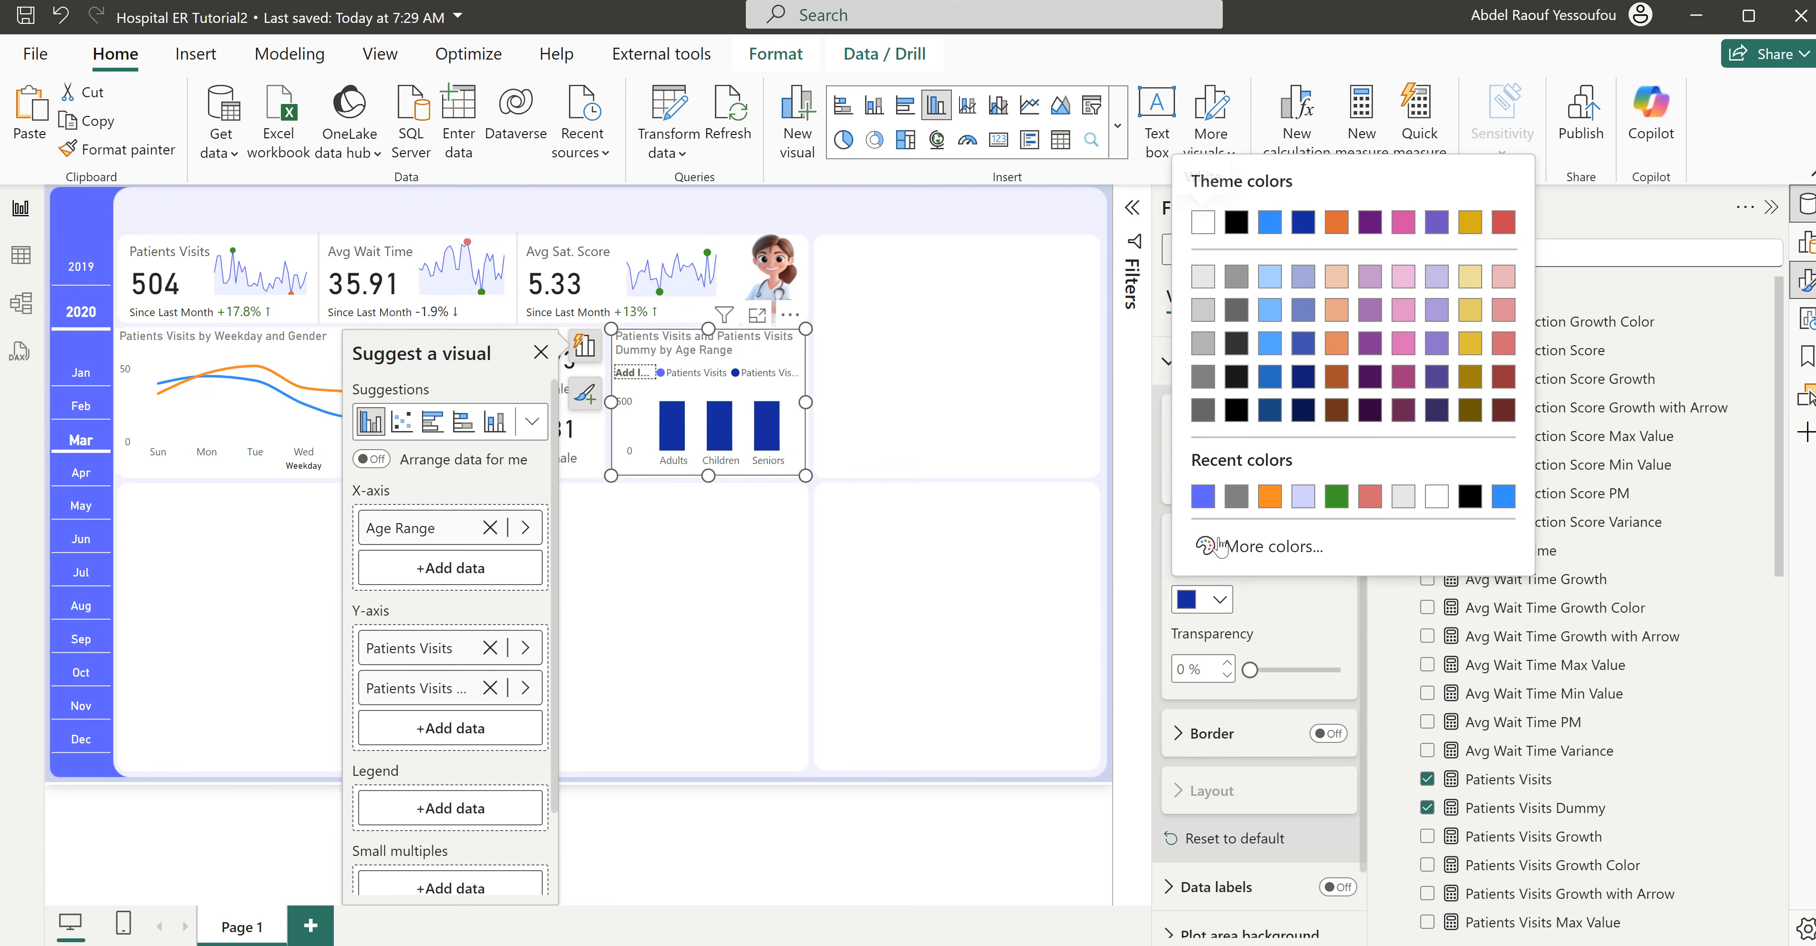
left_click(1203, 497)
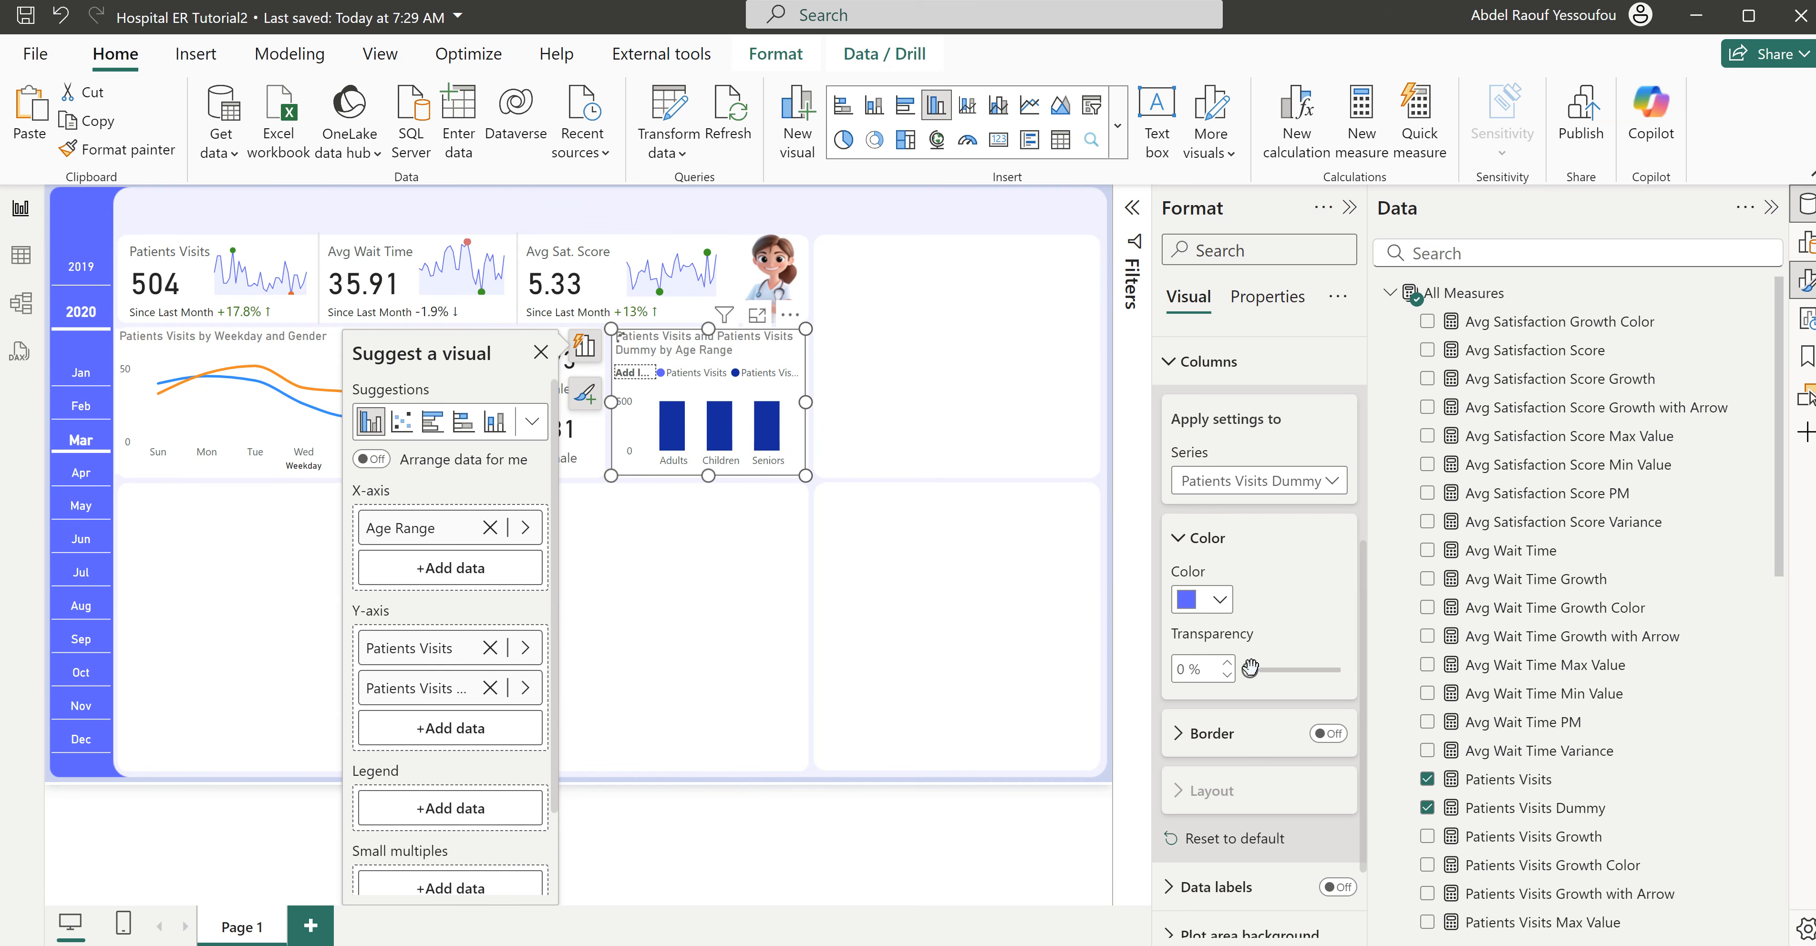
left_click_drag(1254, 669, 1323, 671)
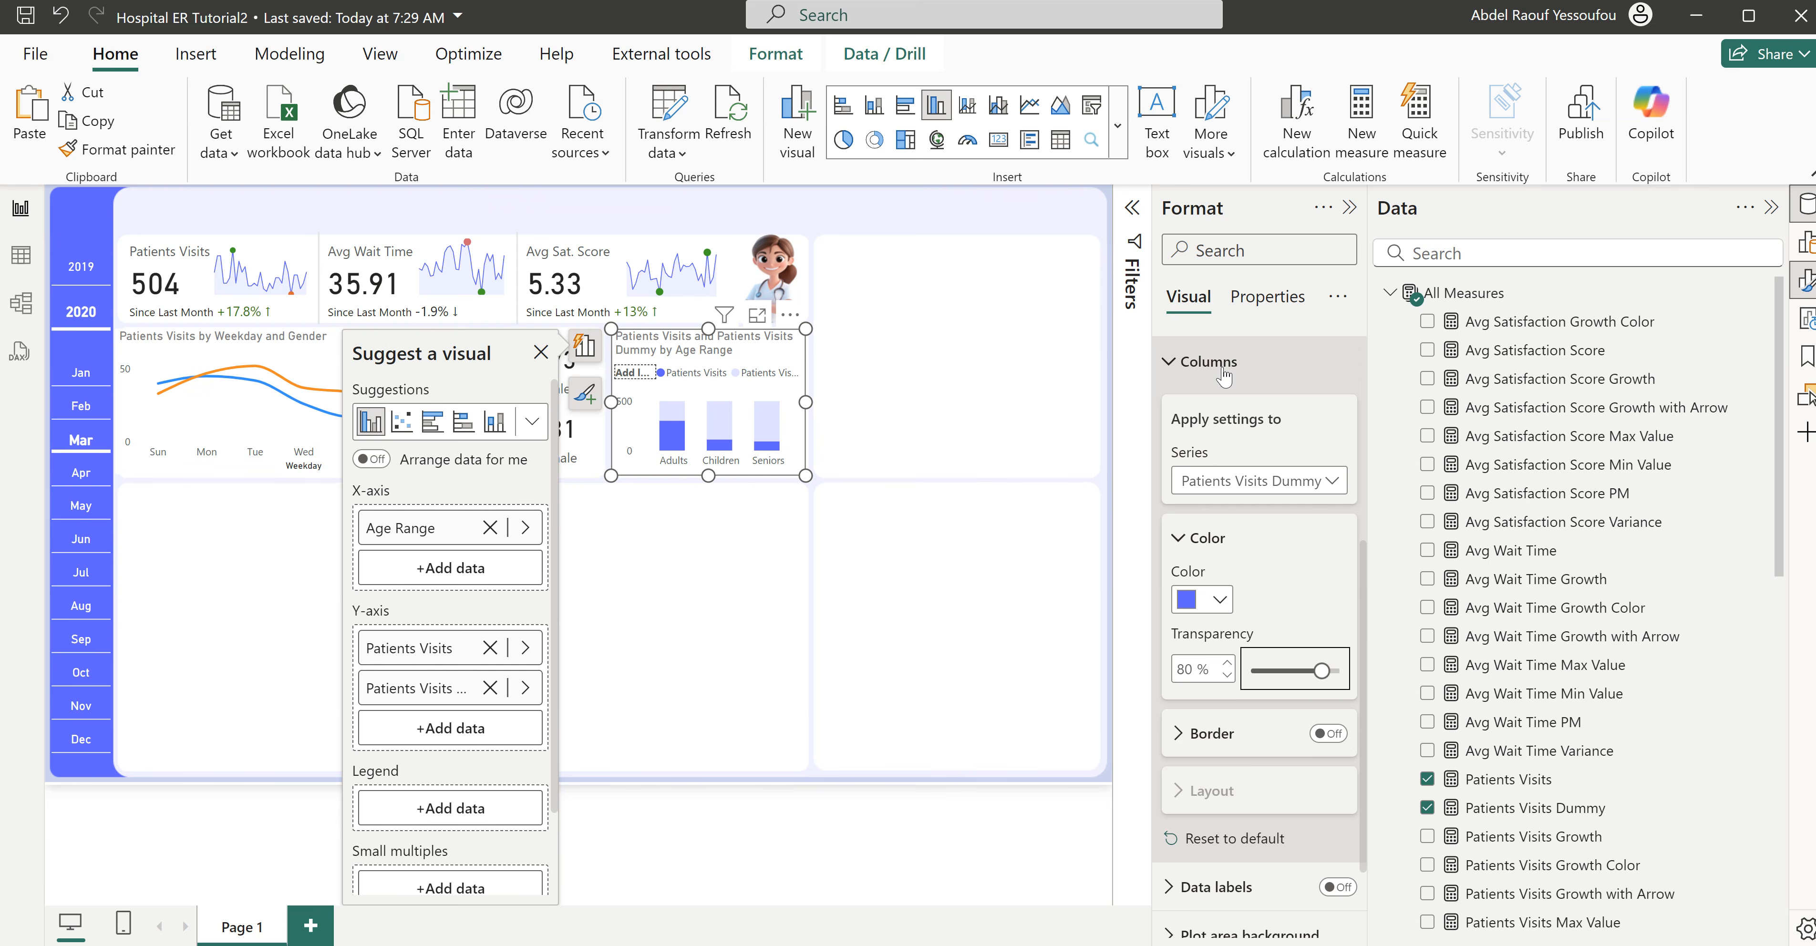
- Turn off the age range chart's legend and shorten its title to Patients Visits by Age Range
left_click(1199, 361)
left_click(1343, 545)
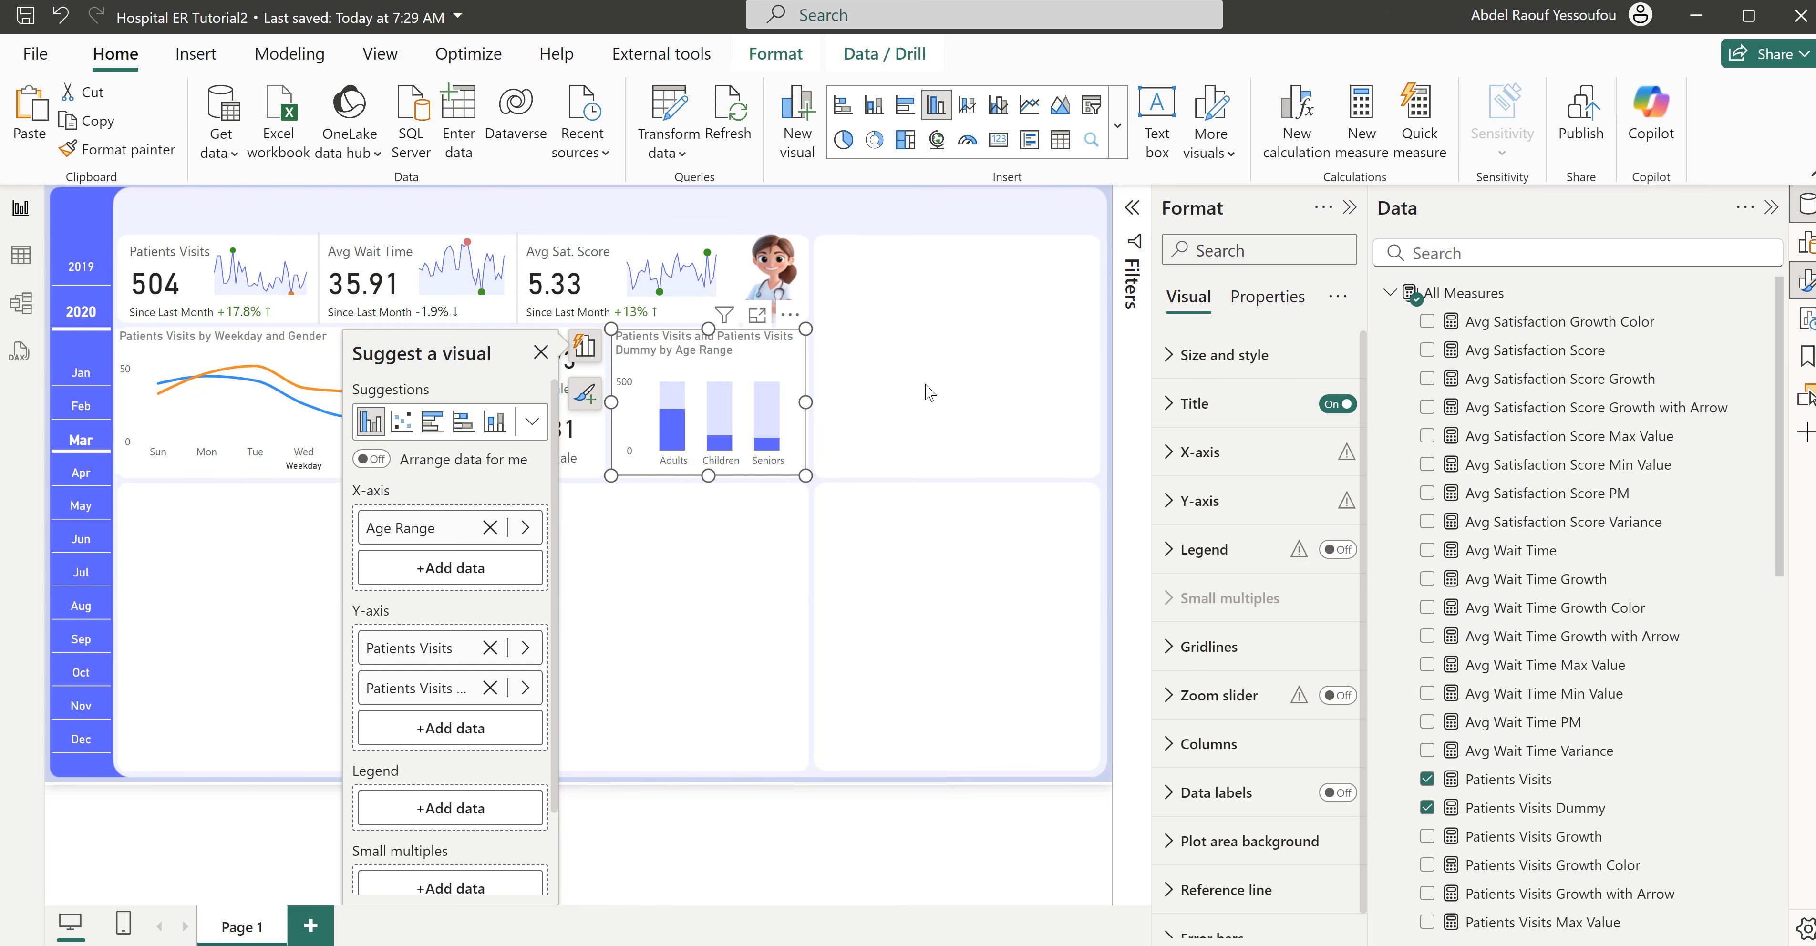
left_click(1198, 404)
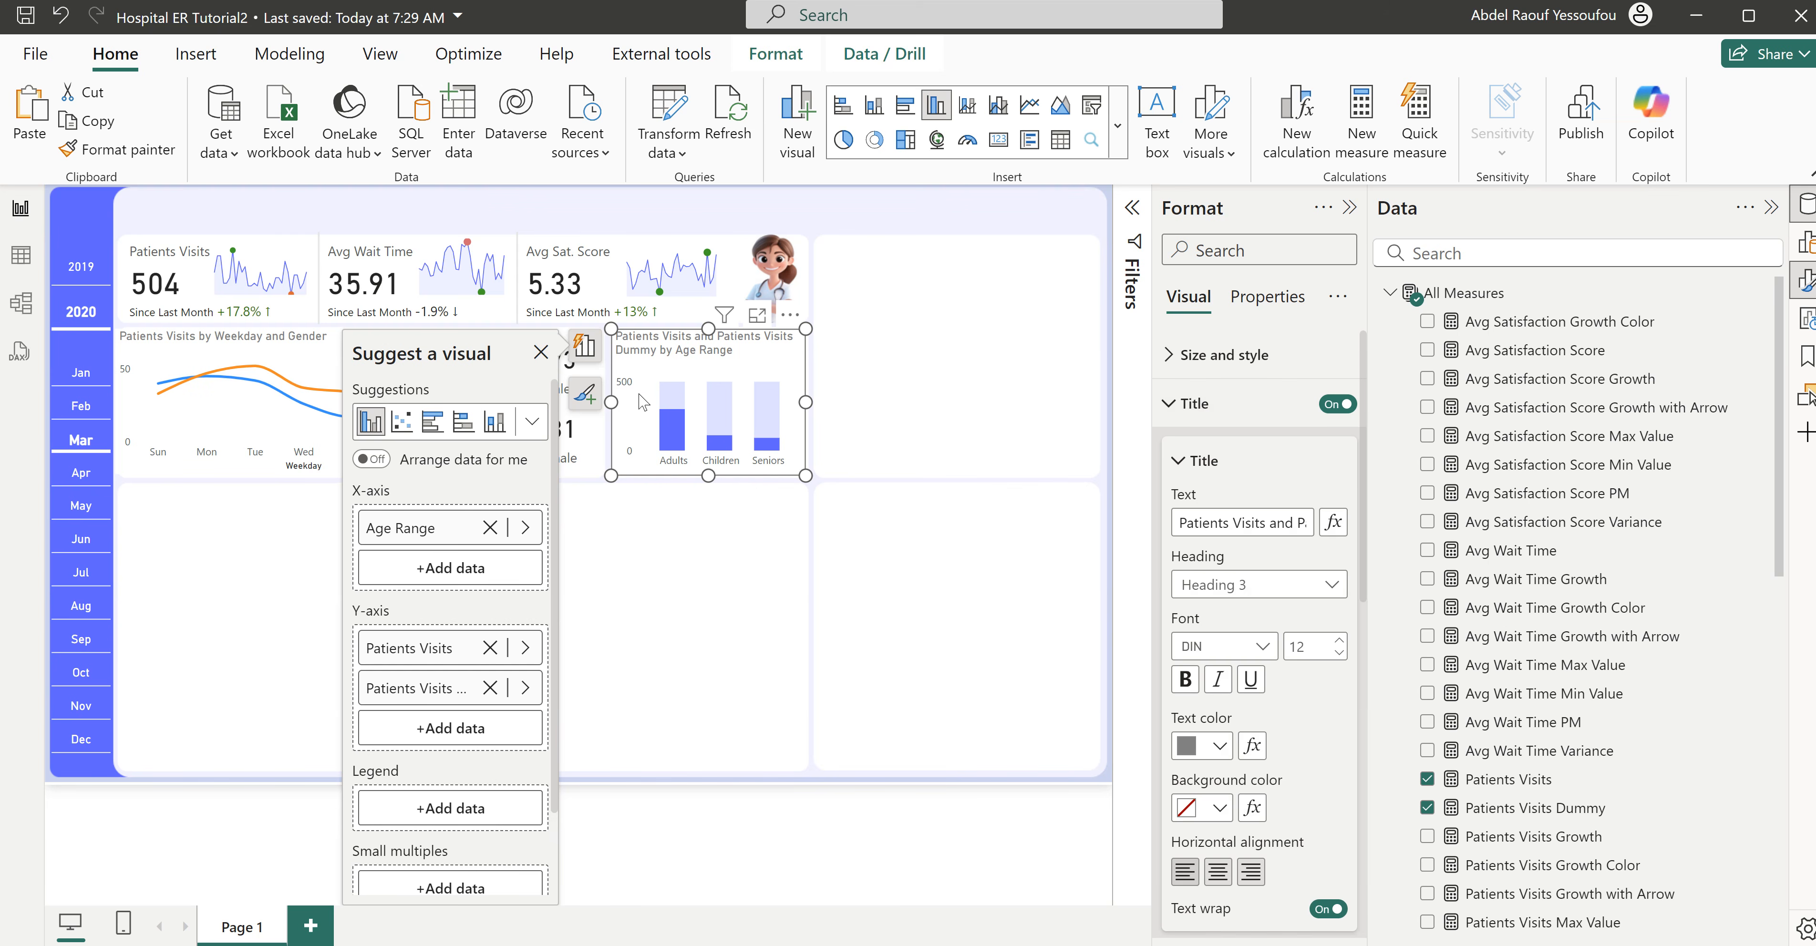
left_click(1189, 525)
key("ctrl+a")
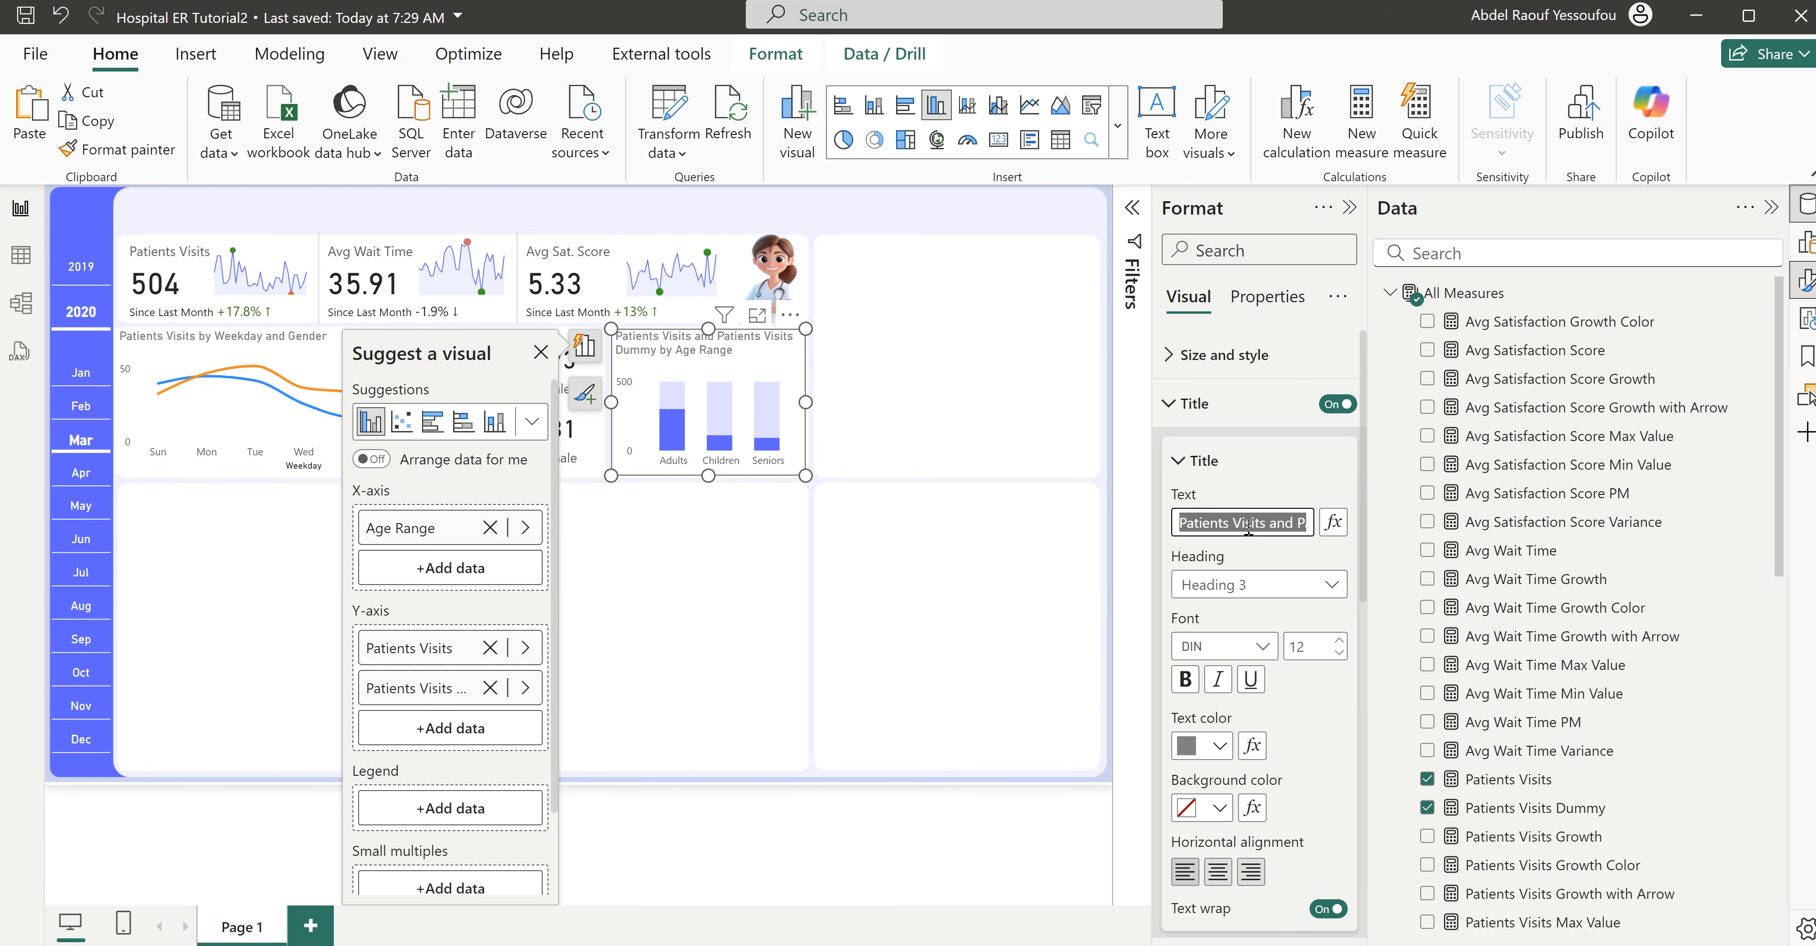
left_click(1268, 523)
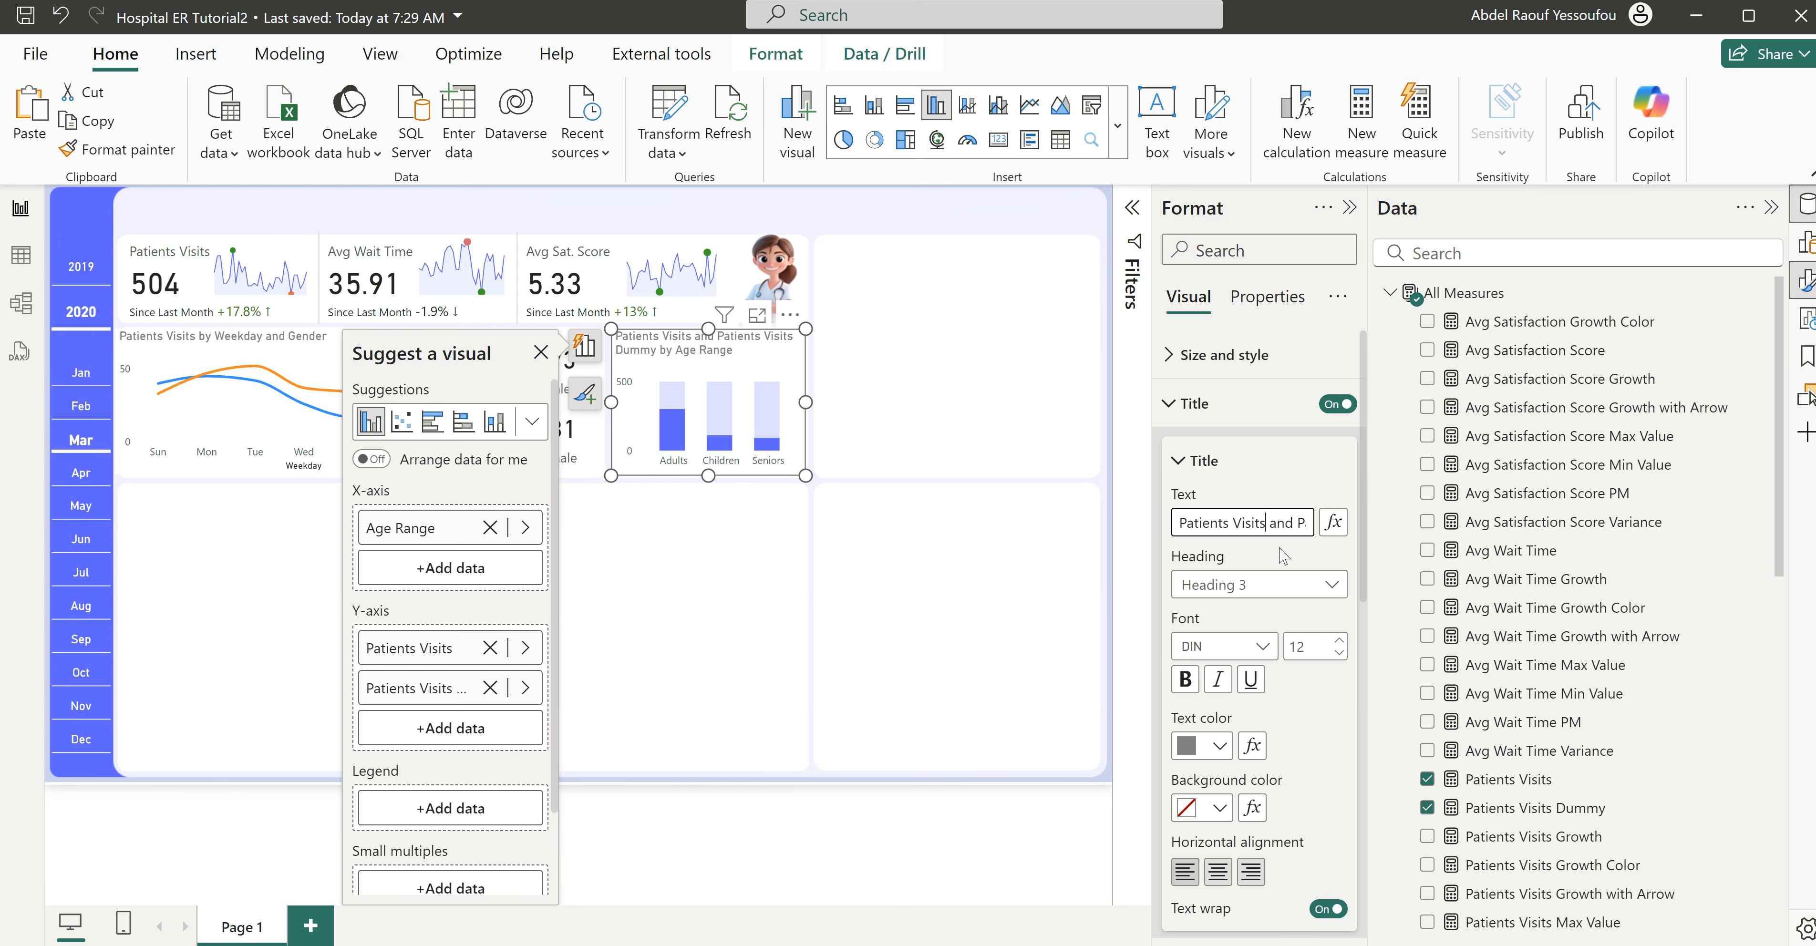
key("Delete")
key("Delete")
key("Delete")
key("Delete")
key("Delete")
key("Delete")
key("Delete")
key("Delete")
key("Delete")
key("Delete")
key("Delete")
key("Delete")
key("Delete")
key("Delete")
key("Delete")
key("Delete")
key("Delete")
key("Delete")
key("Delete")
key("Delete")
key("Delete")
key("Delete")
key("Delete")
key("Delete")
key("Delete")
key("Delete")
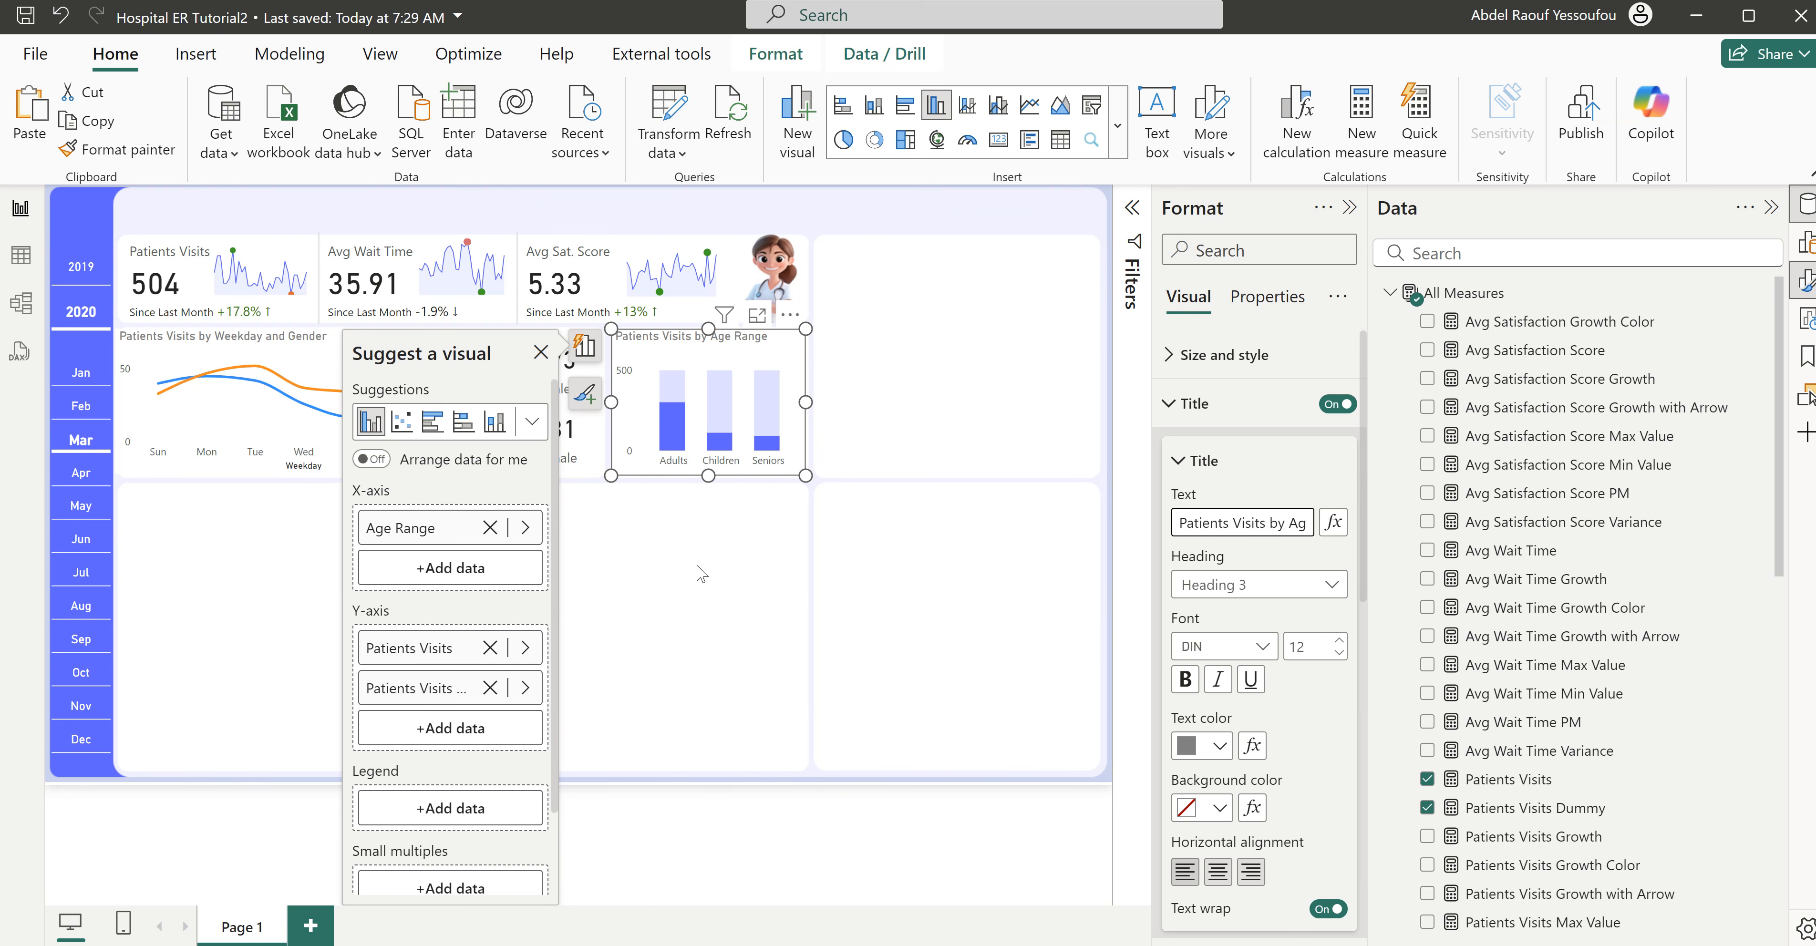
left_click(733, 522)
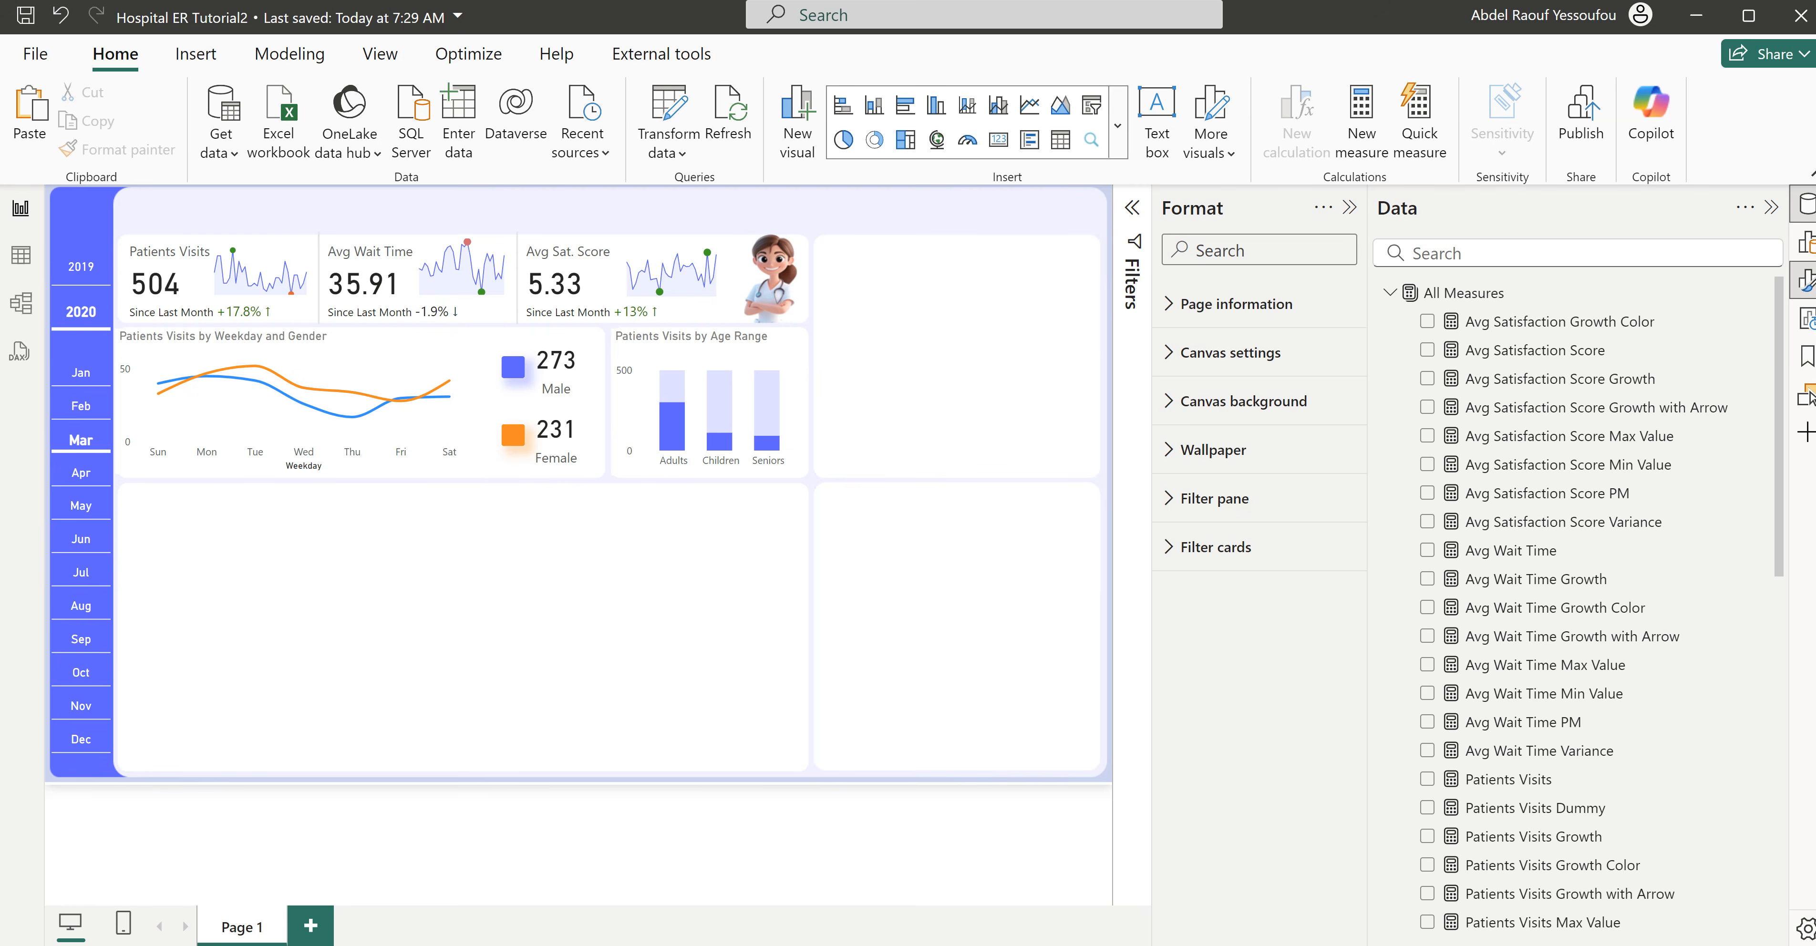
- Switch to the finished Hospital ER report to examine its Avg. Satisfaction by Race table, and return to Hospital ER Tutorial2
left_click(1013, 918)
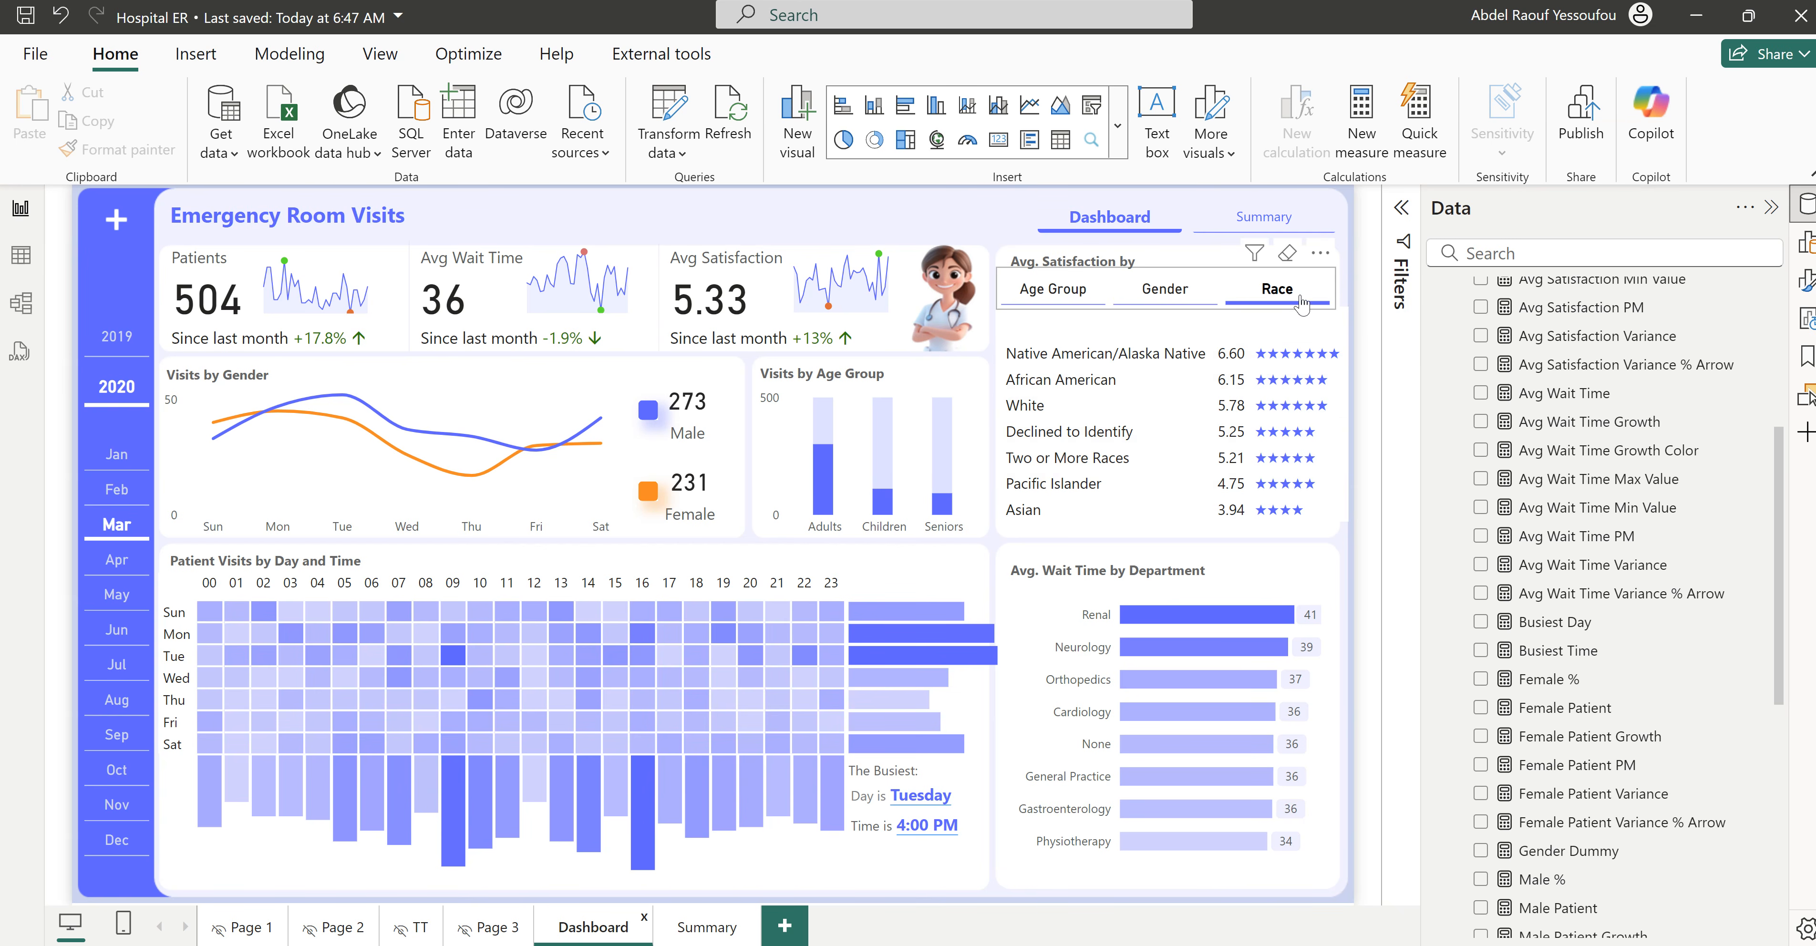
mouse_move(1171, 942)
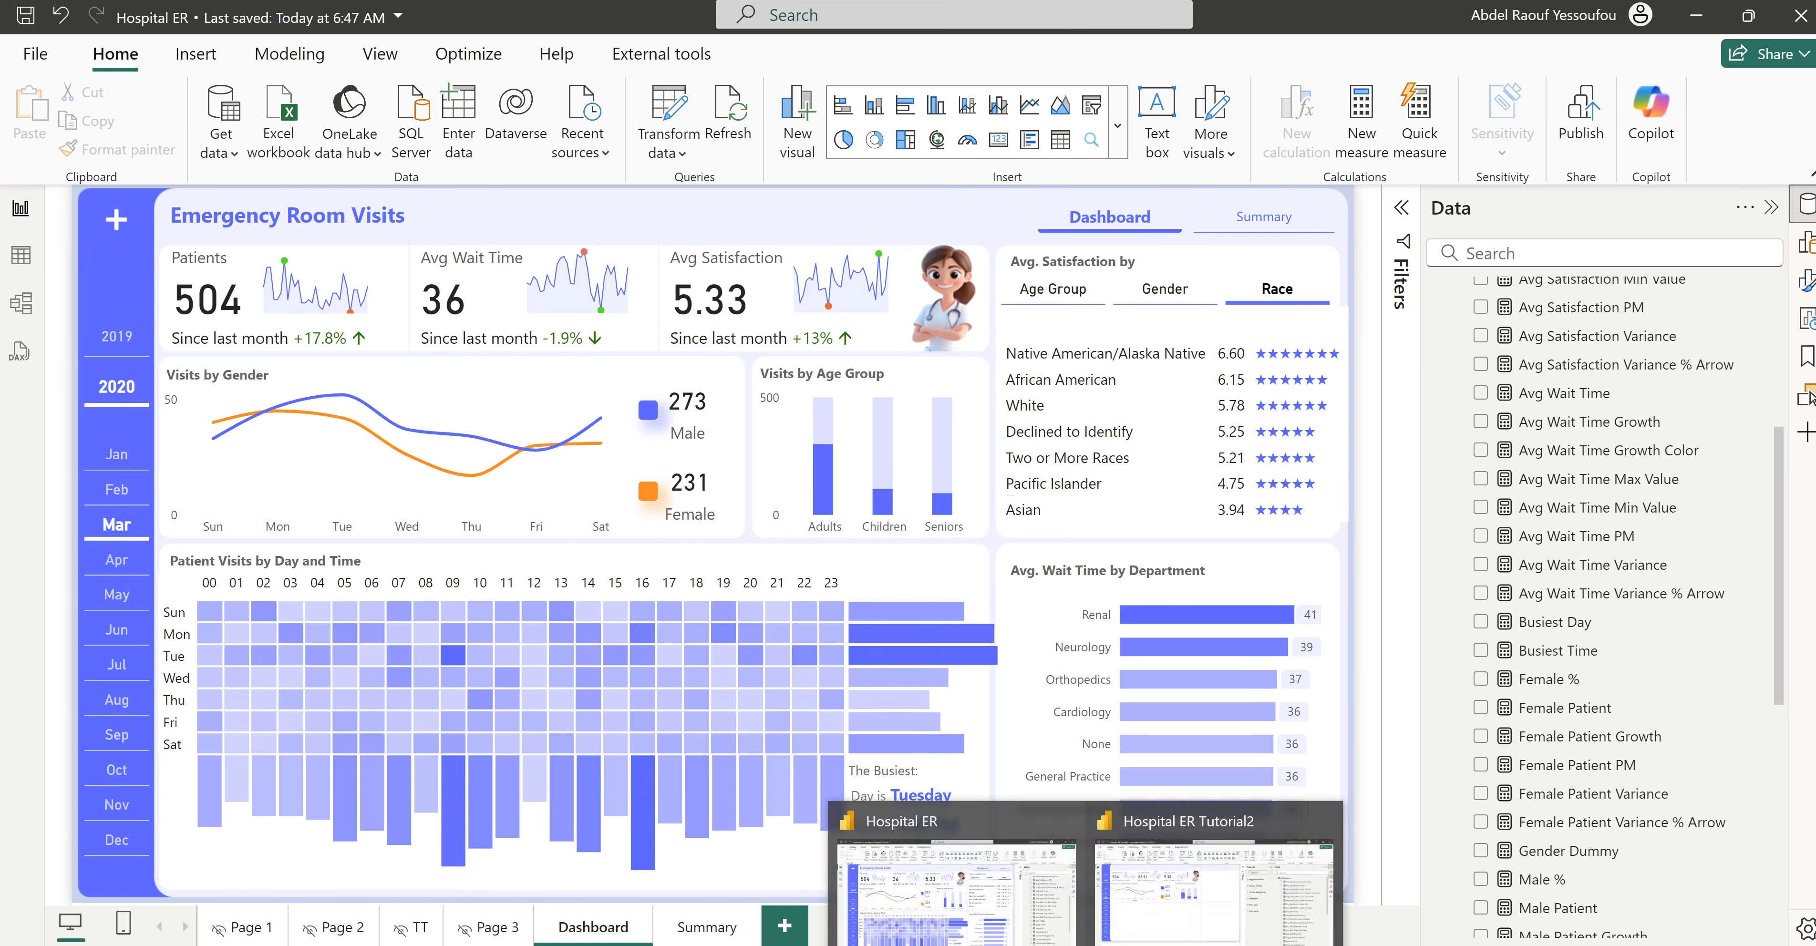
left_click(1191, 913)
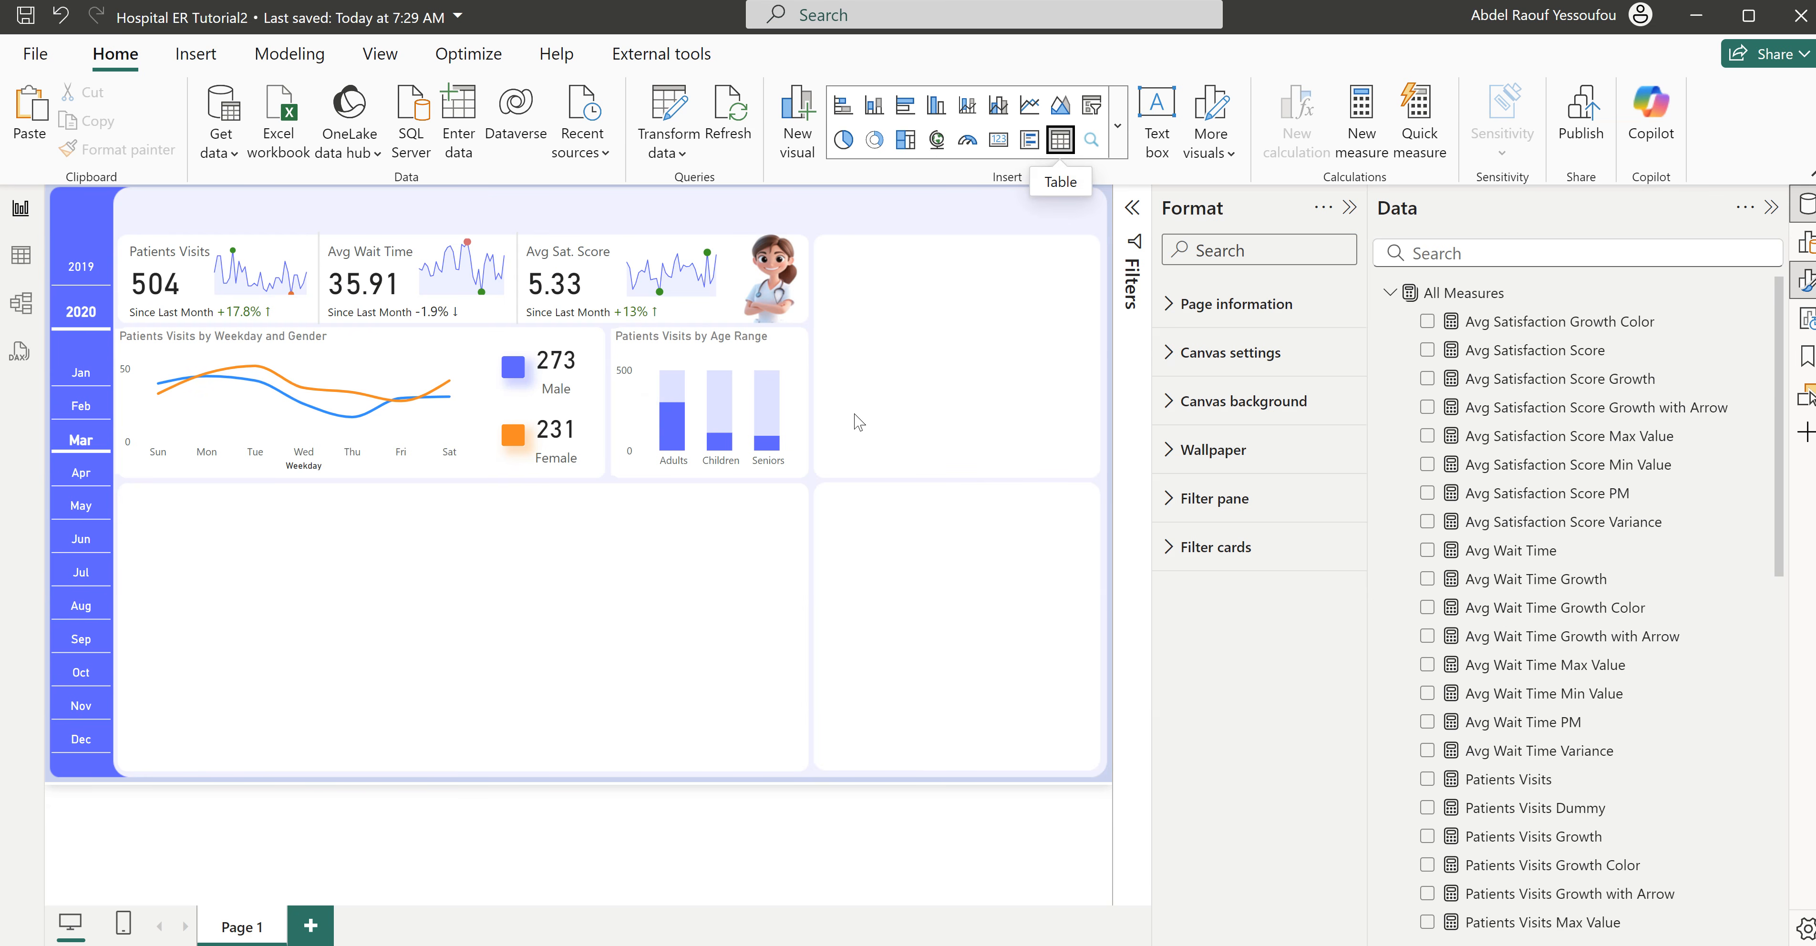
- Insert a table in the empty panel beside the age range chart with Race and Avg Satisfaction Score as columns
left_click_drag(897, 271, 1097, 475)
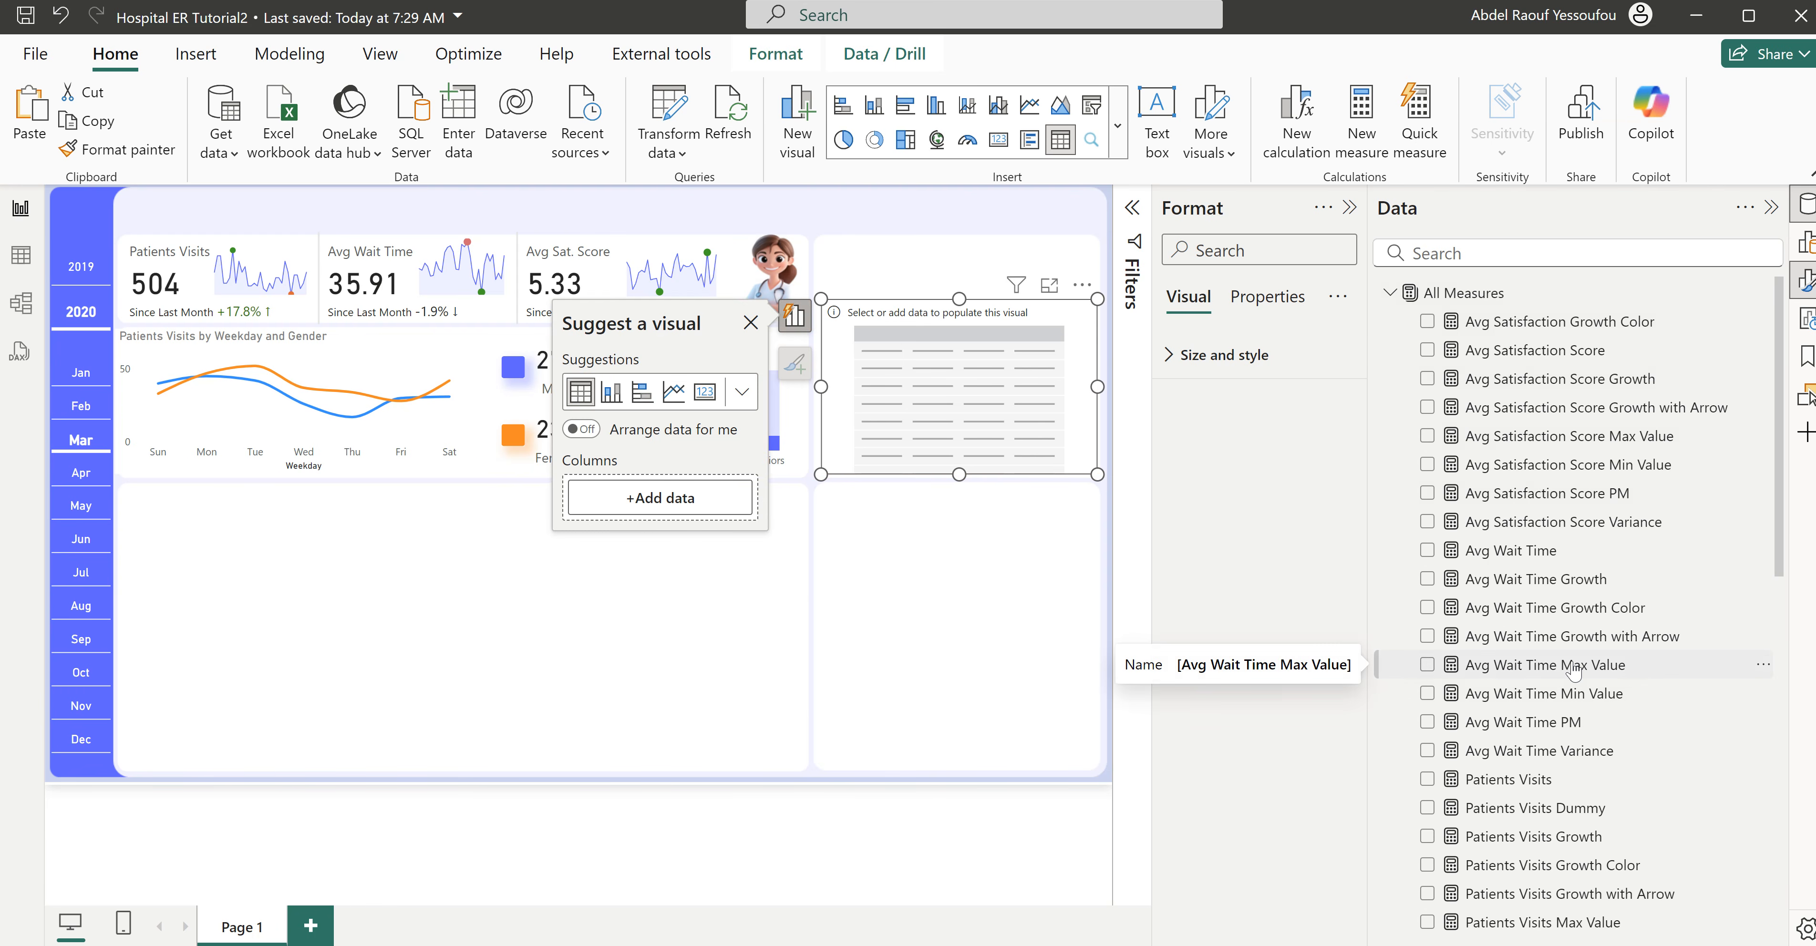
scroll(1573, 671, "down", 7)
scroll(1574, 671, "down", 2)
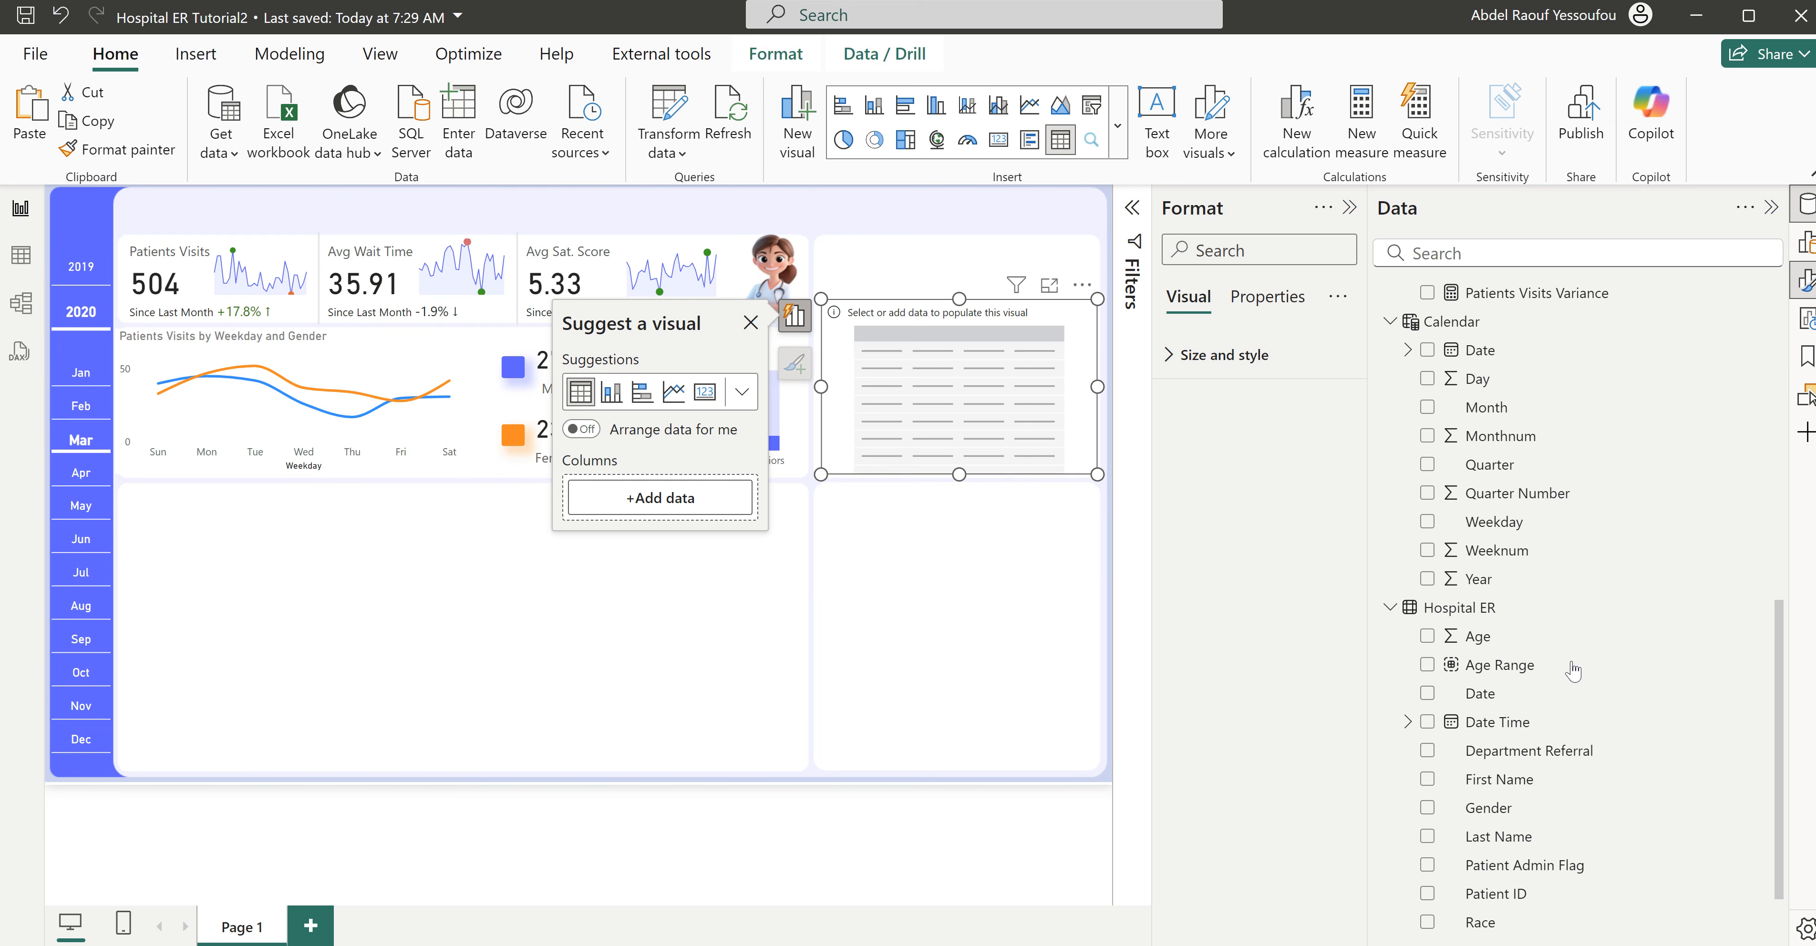
scroll(1574, 671, "down", 2)
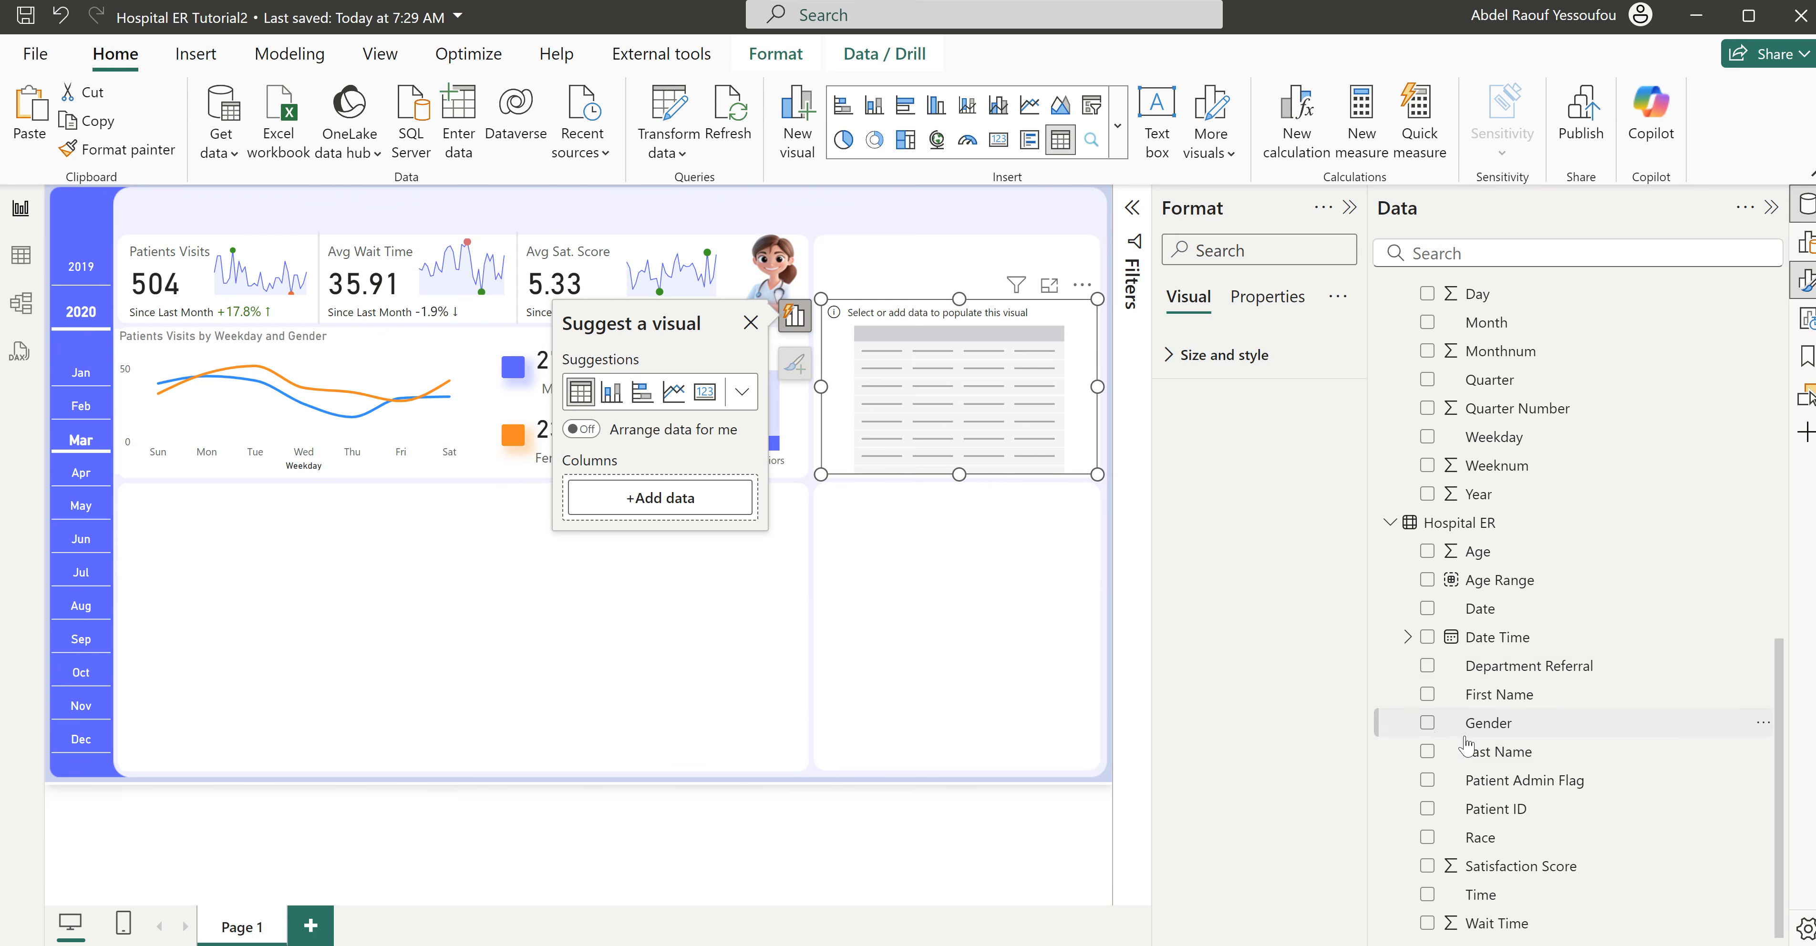
left_click(1427, 838)
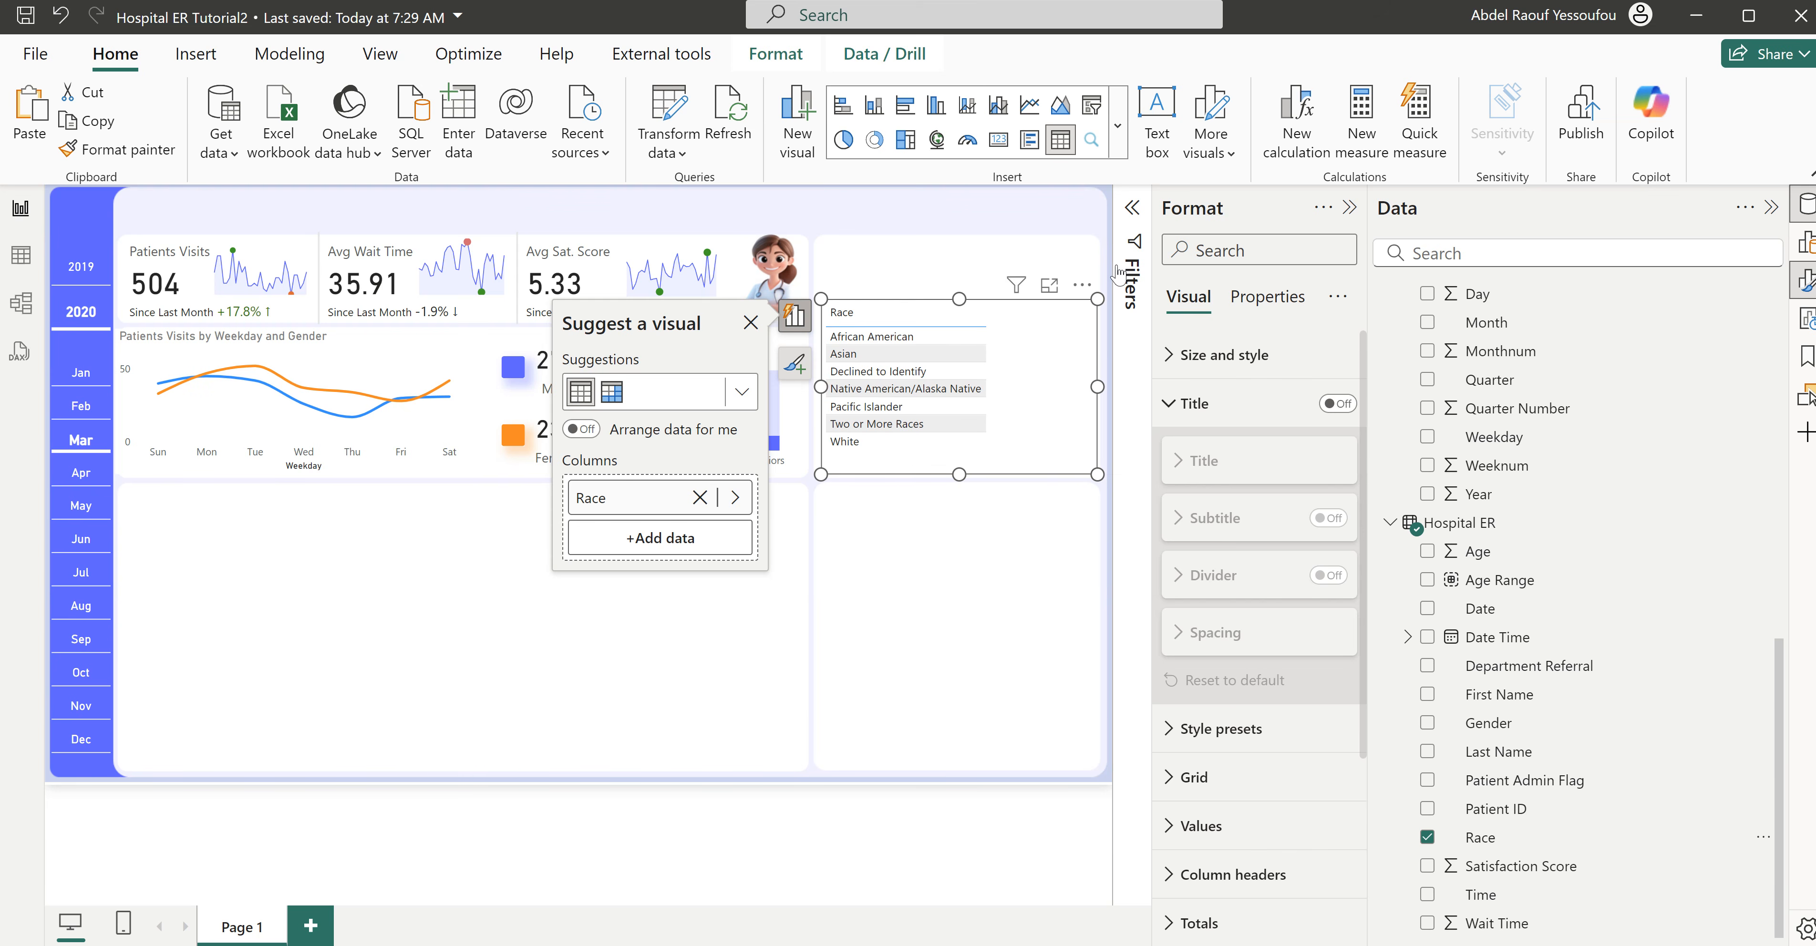
scroll(1542, 598, "up", 10)
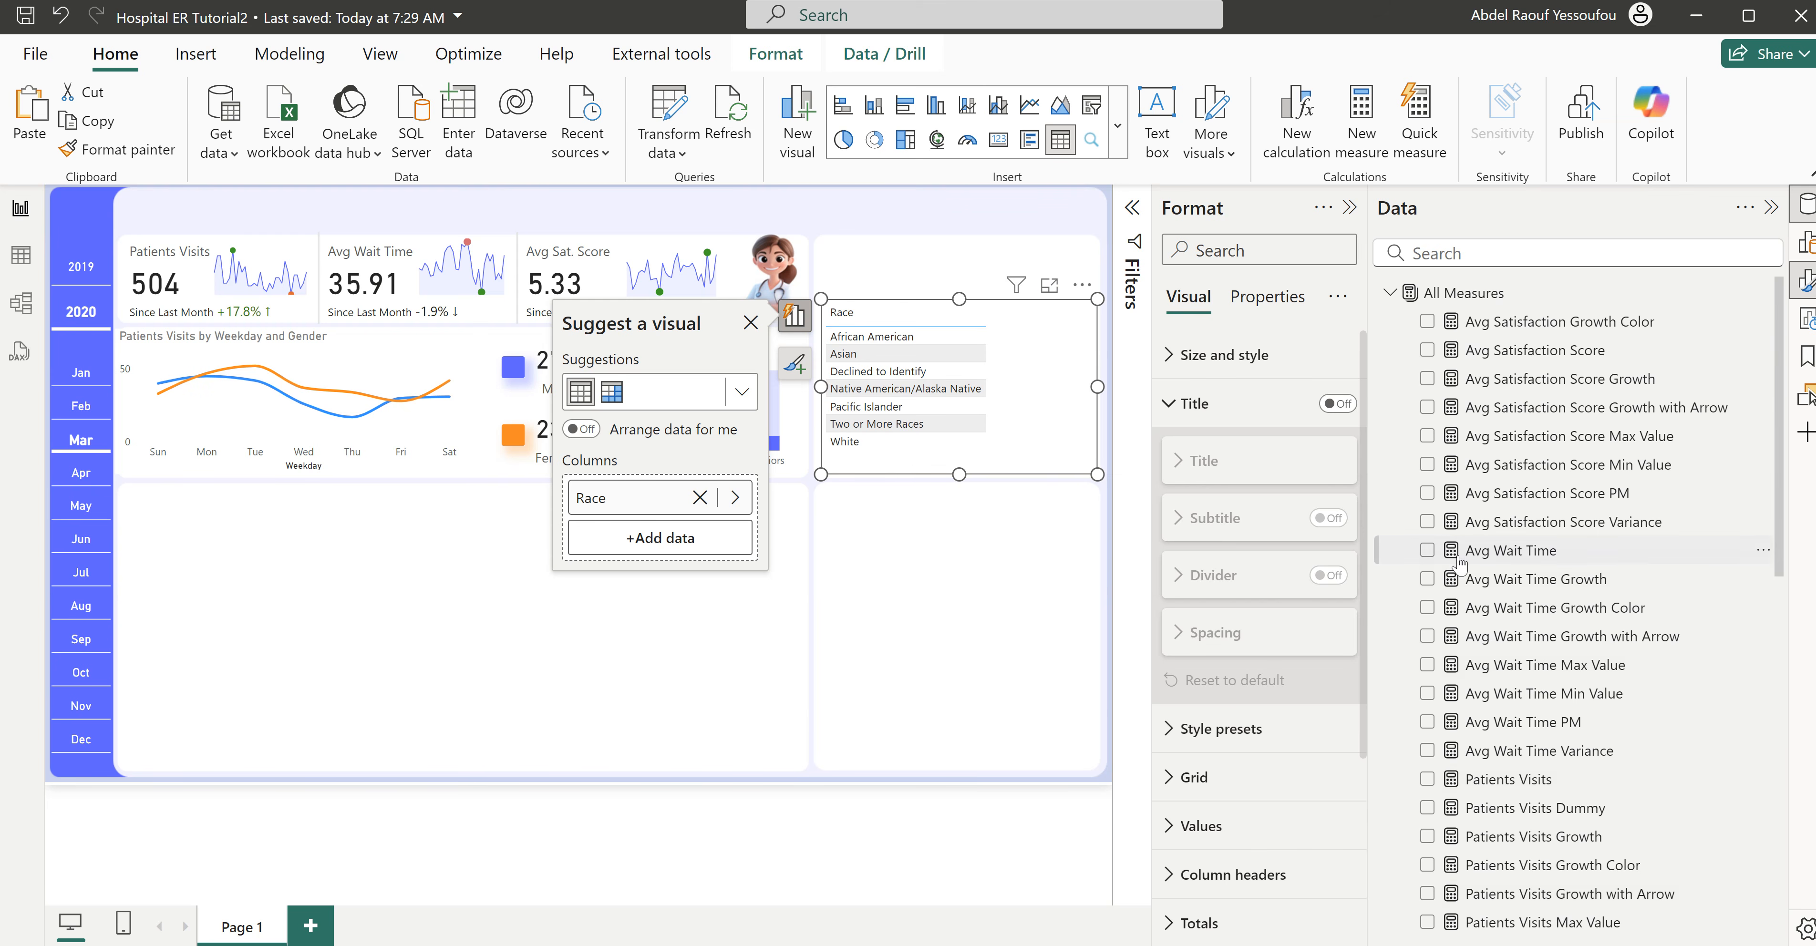
left_click(1427, 352)
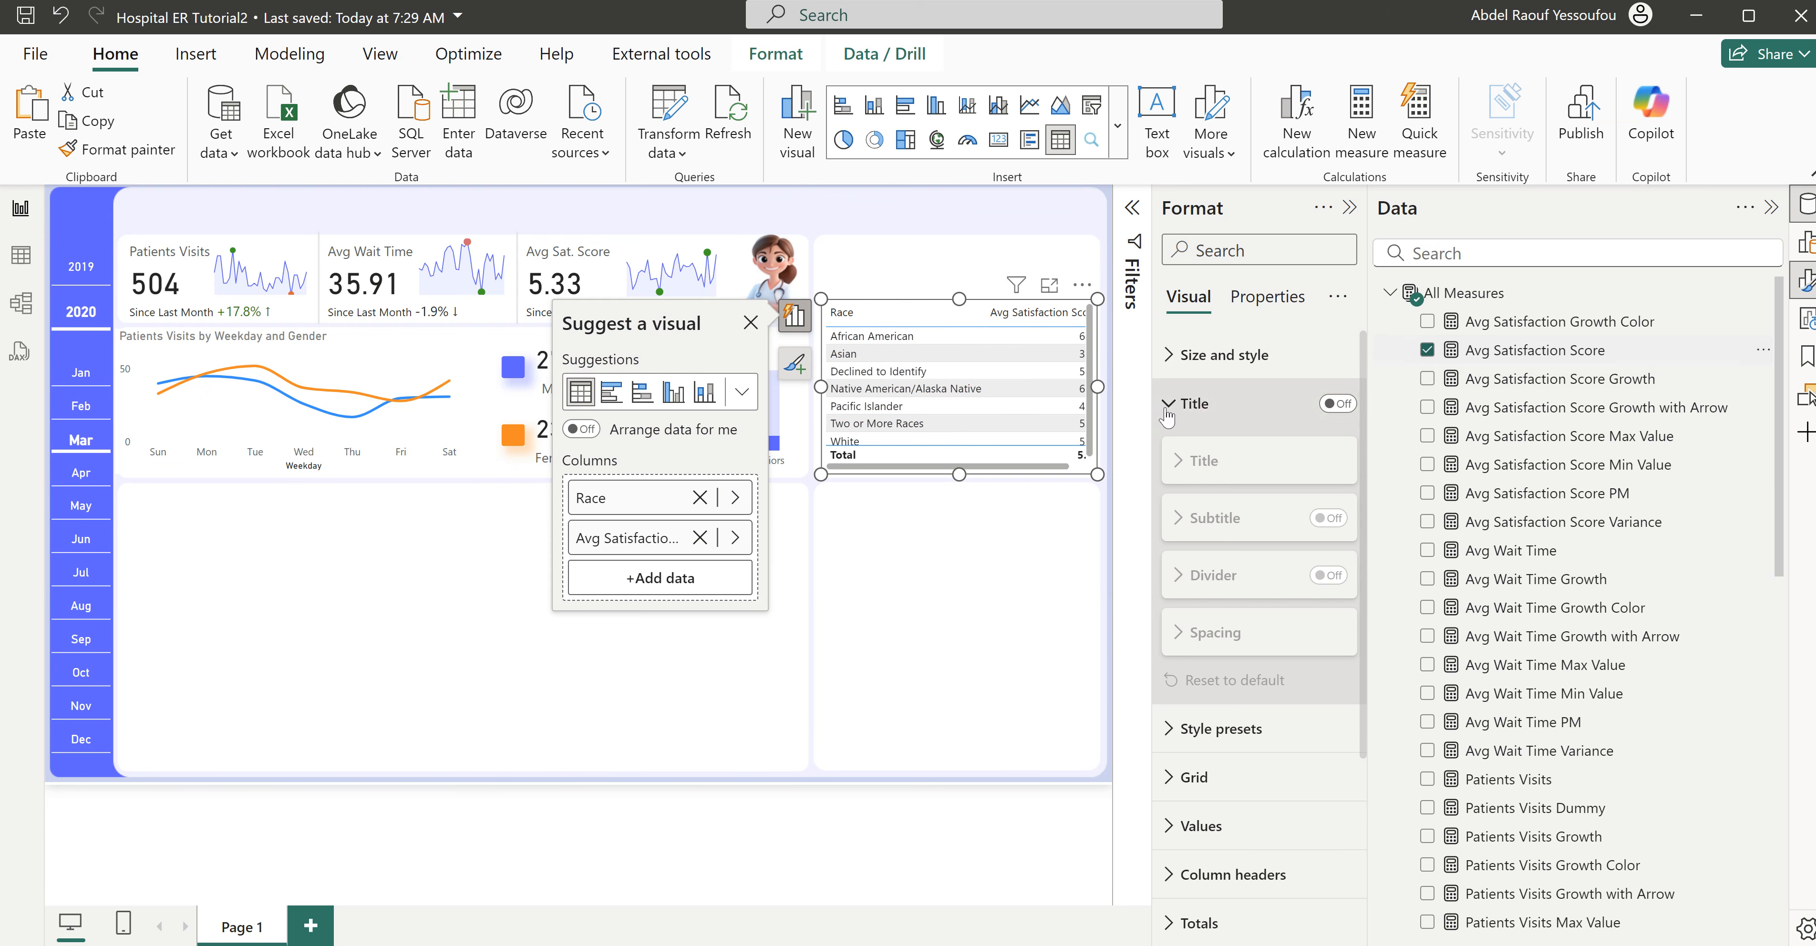
- Rename the table's Avg Satisfaction Score column as Score and sort the rows by it in descending order
left_click(630, 550)
key("ctrl+a")
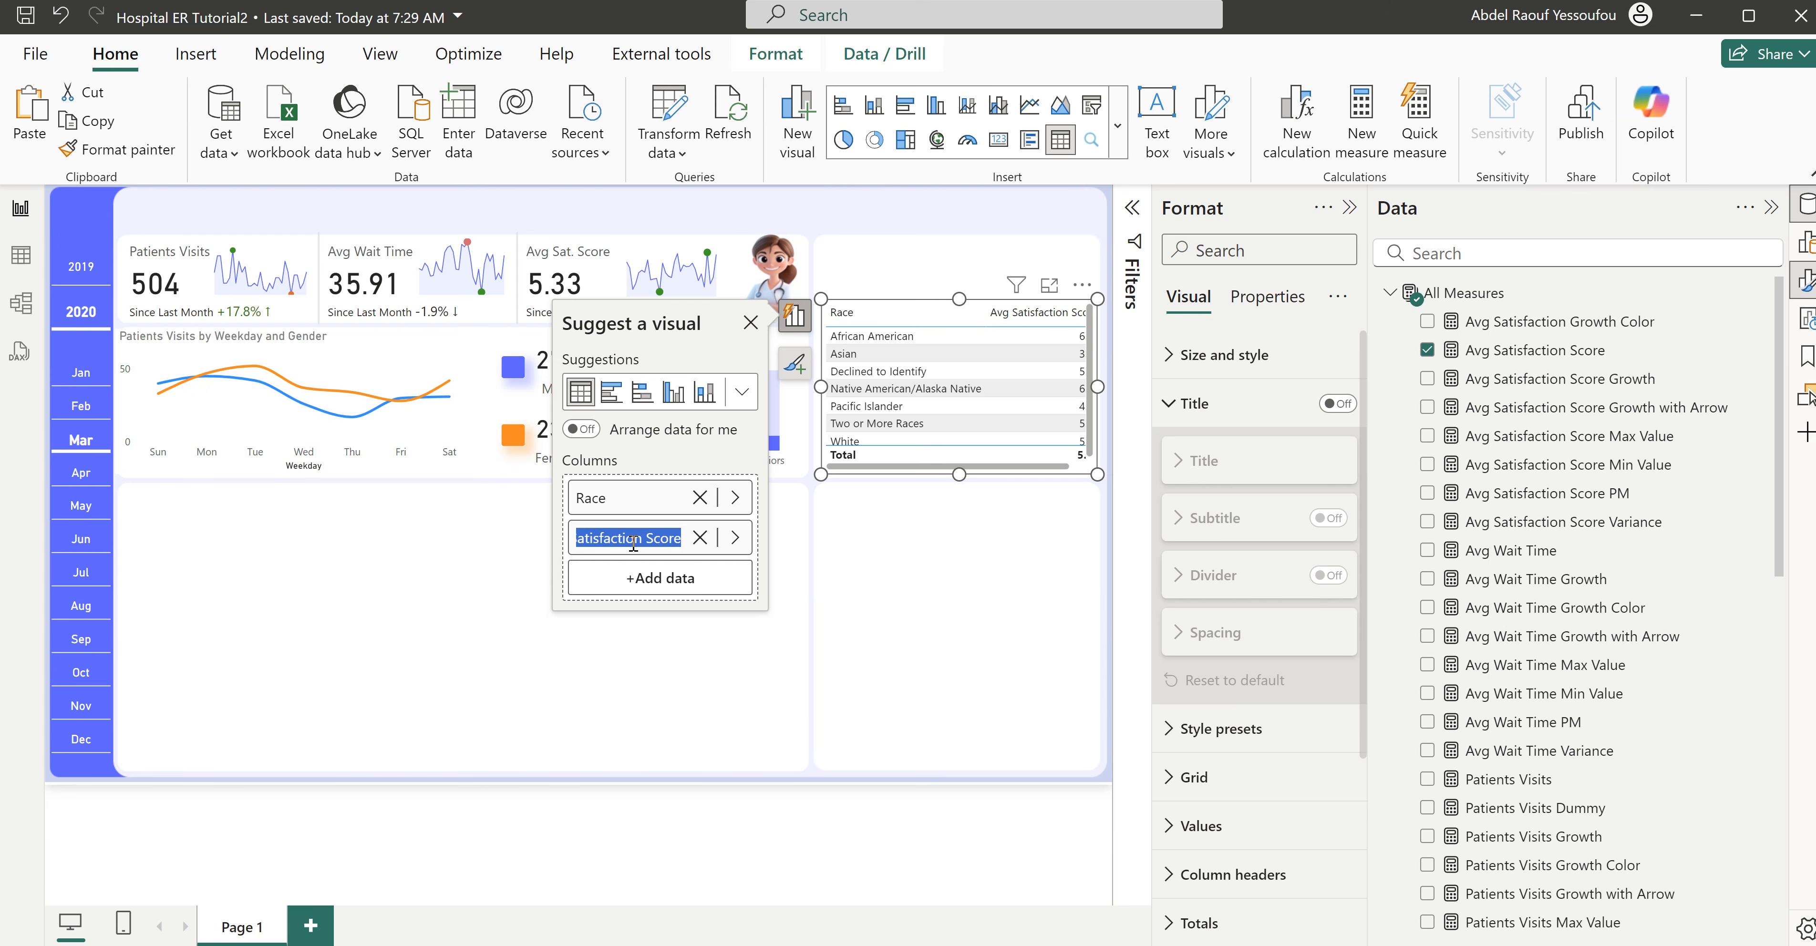
type("S")
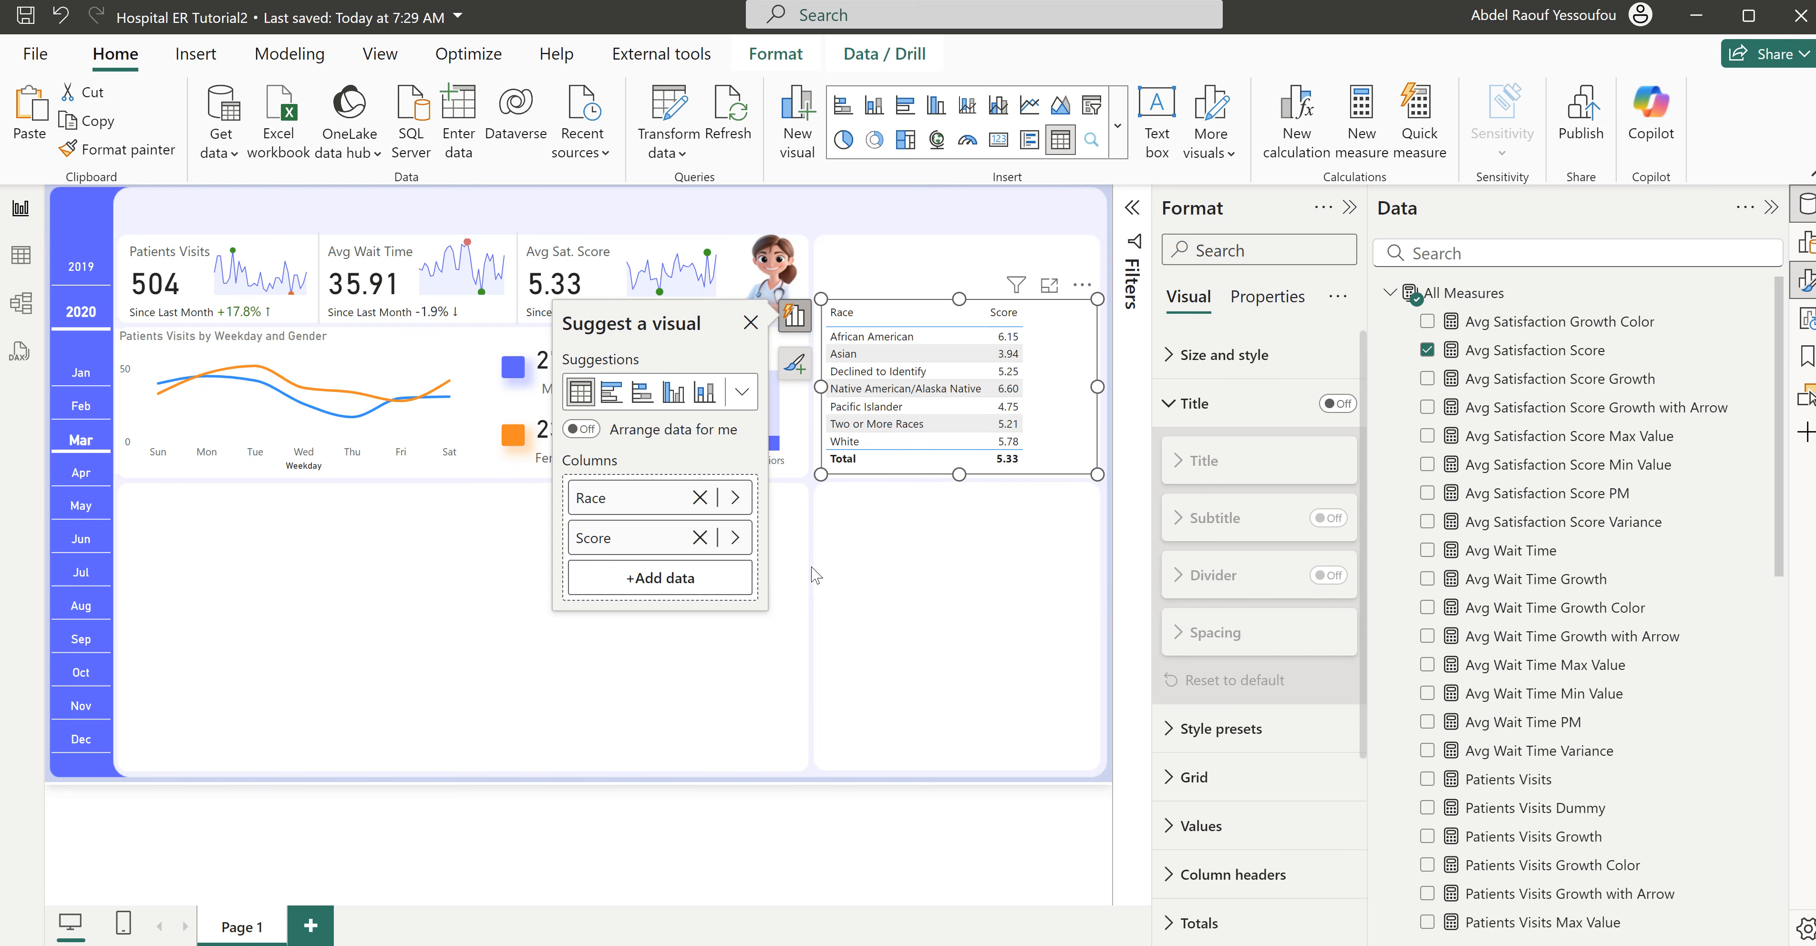
left_click(1003, 312)
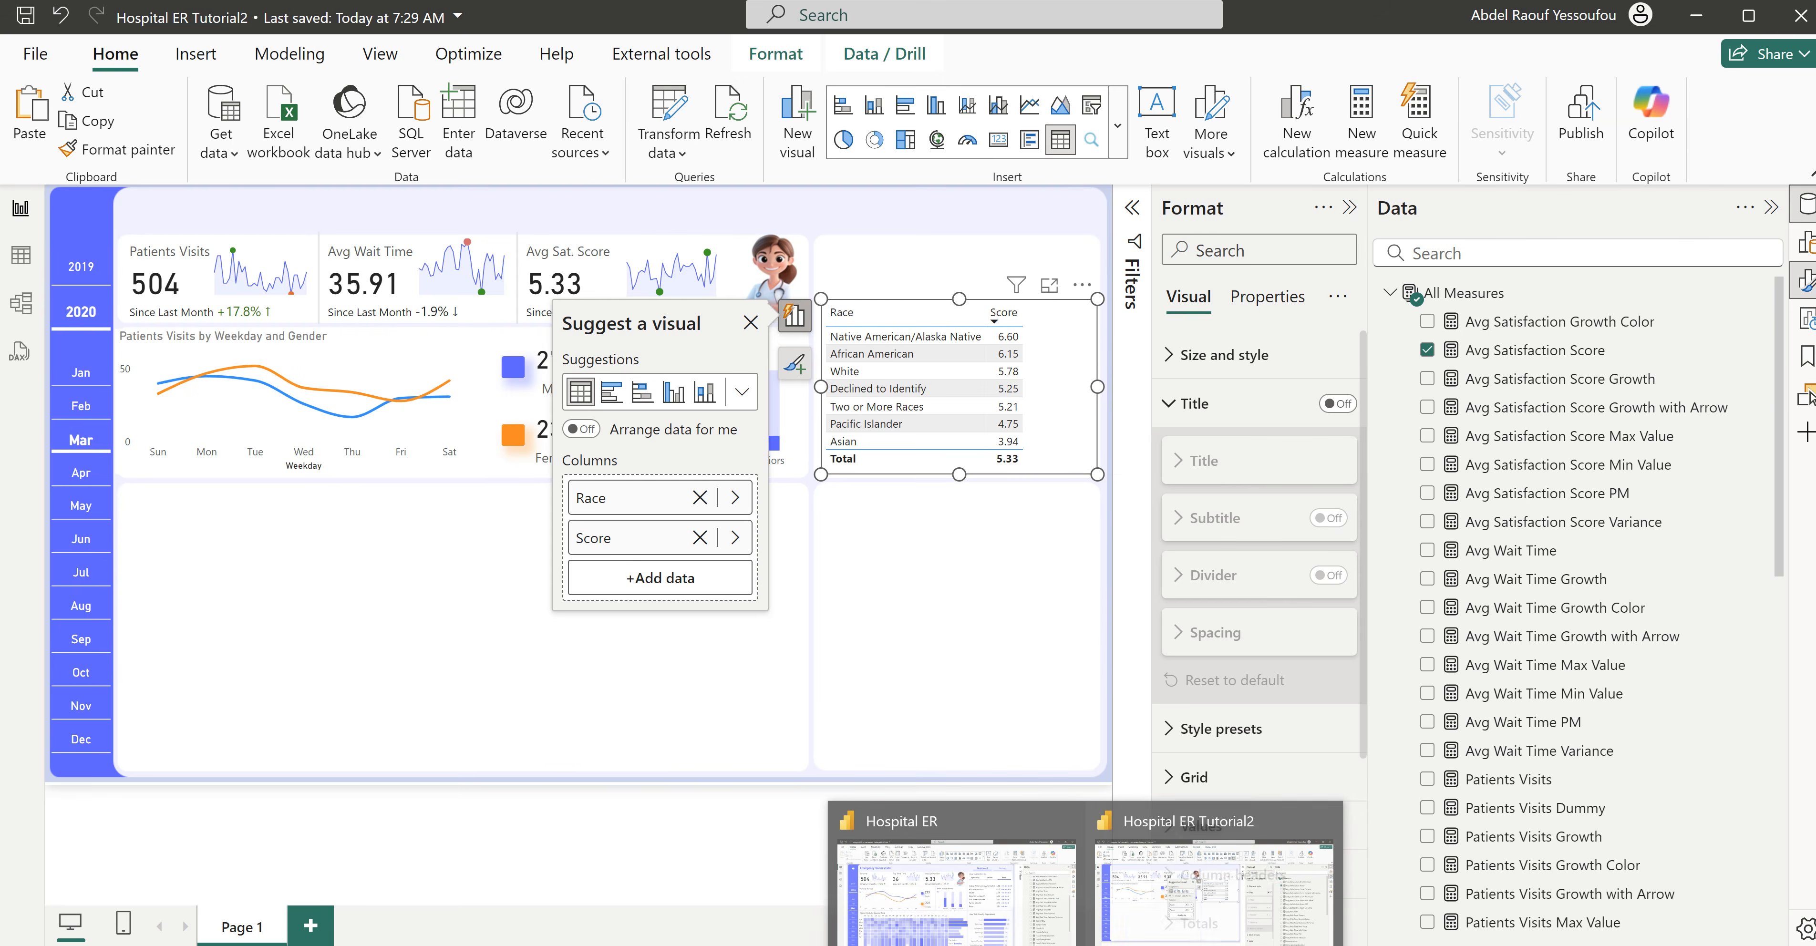
- Copy a star symbol from the Star Rating Emojis page on emojidb.org in the browser and return to the Hospital ER Tutorial2 report
left_click(859, 864)
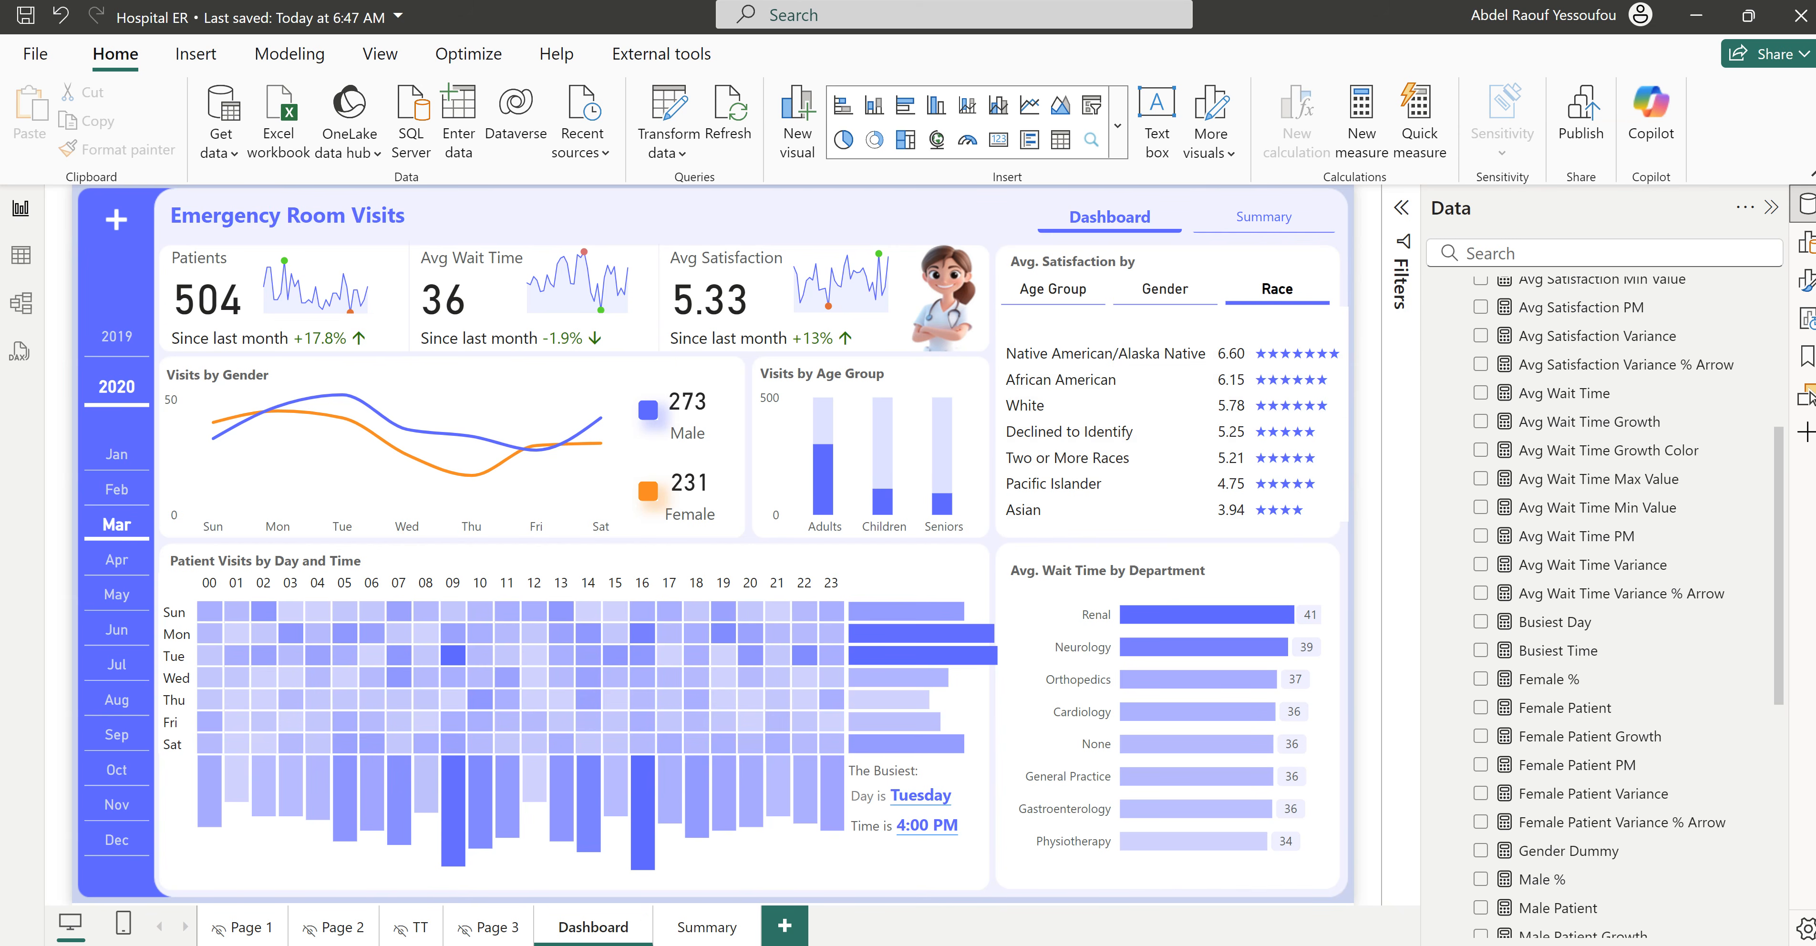
left_click(782, 942)
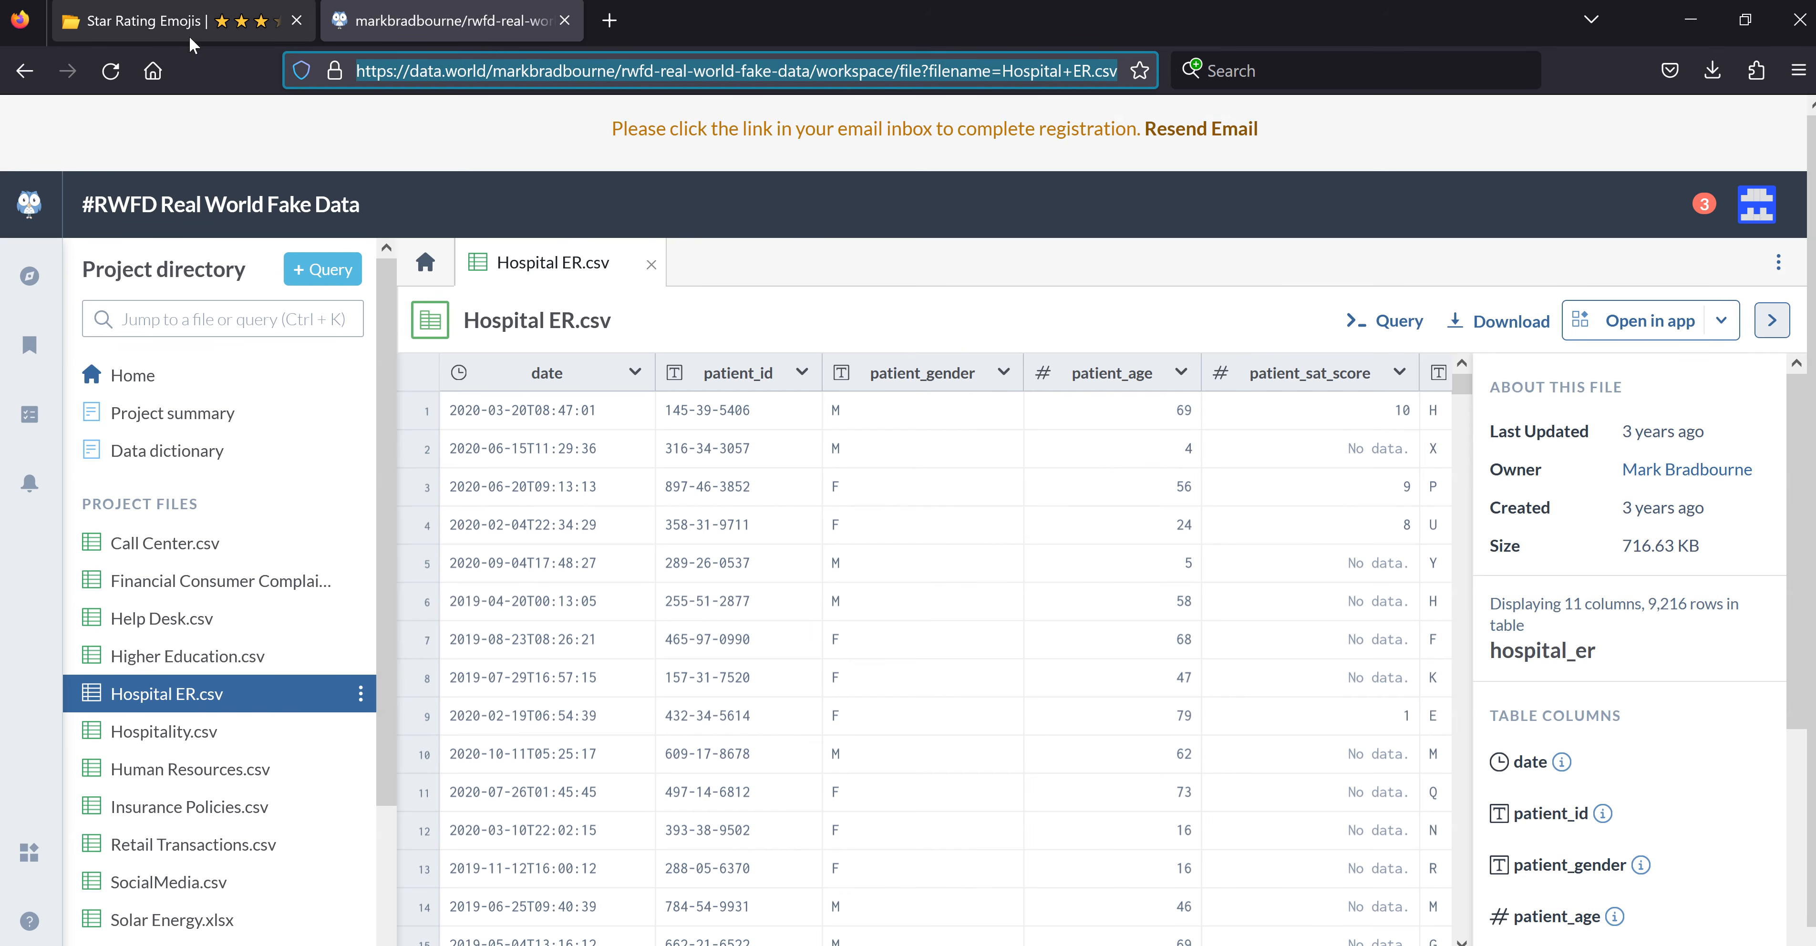
left_click(145, 30)
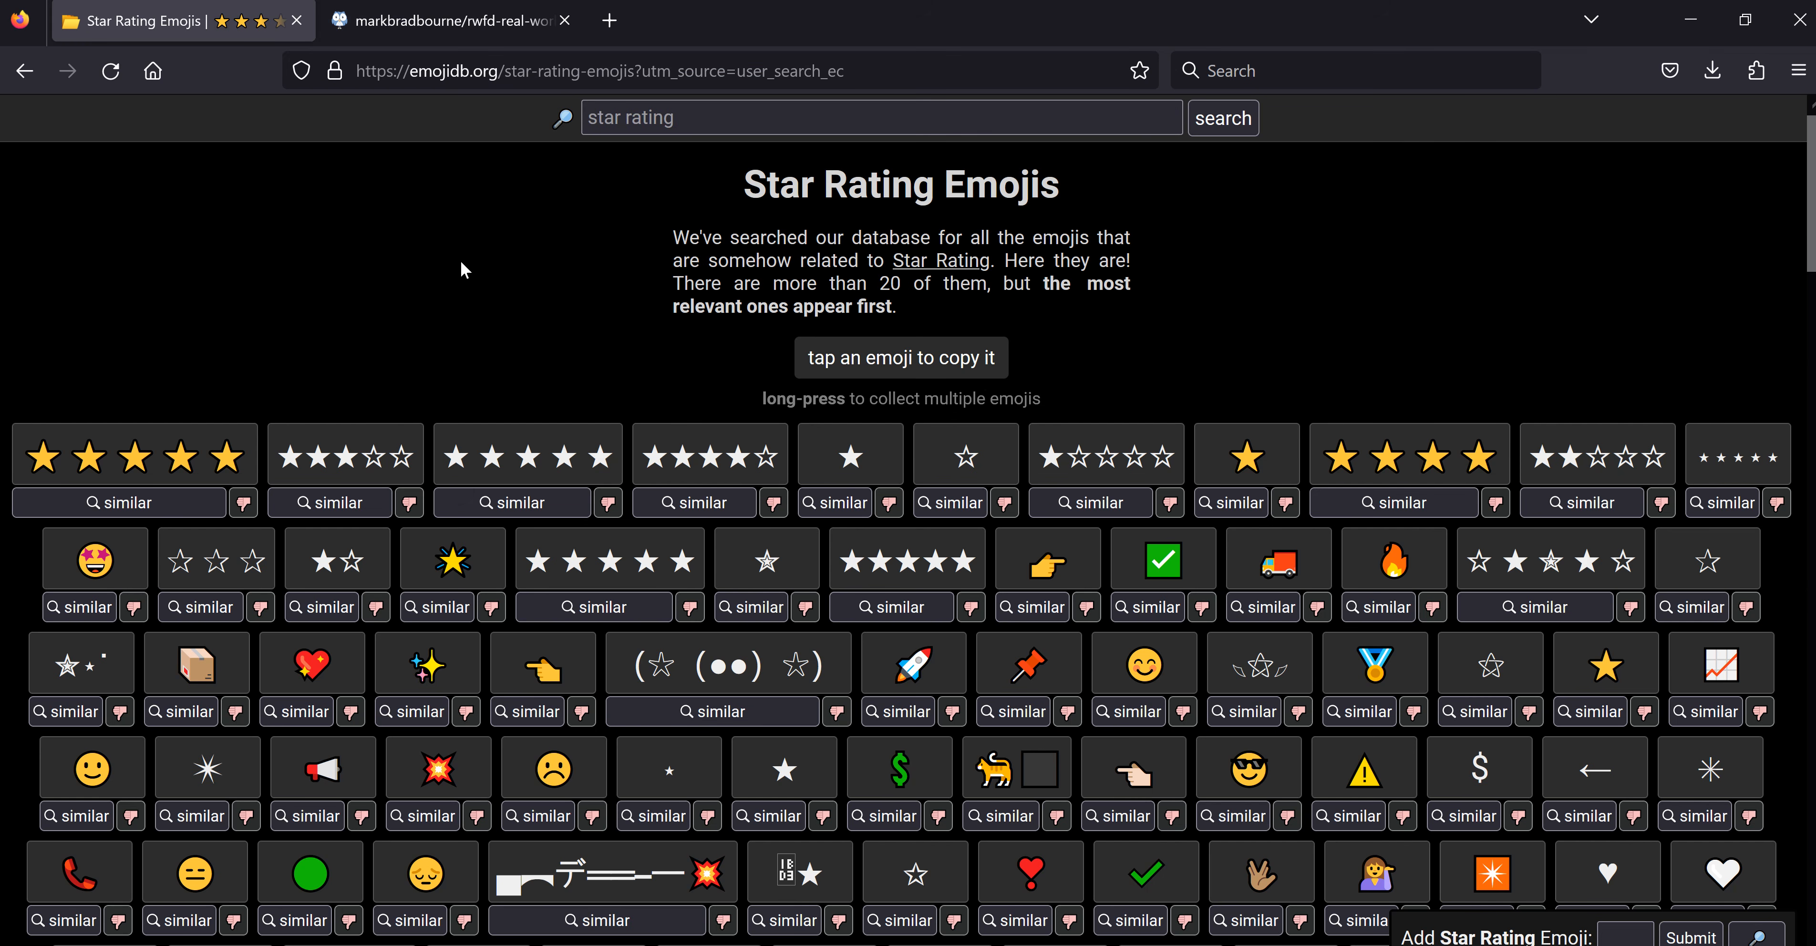
left_click(362, 464)
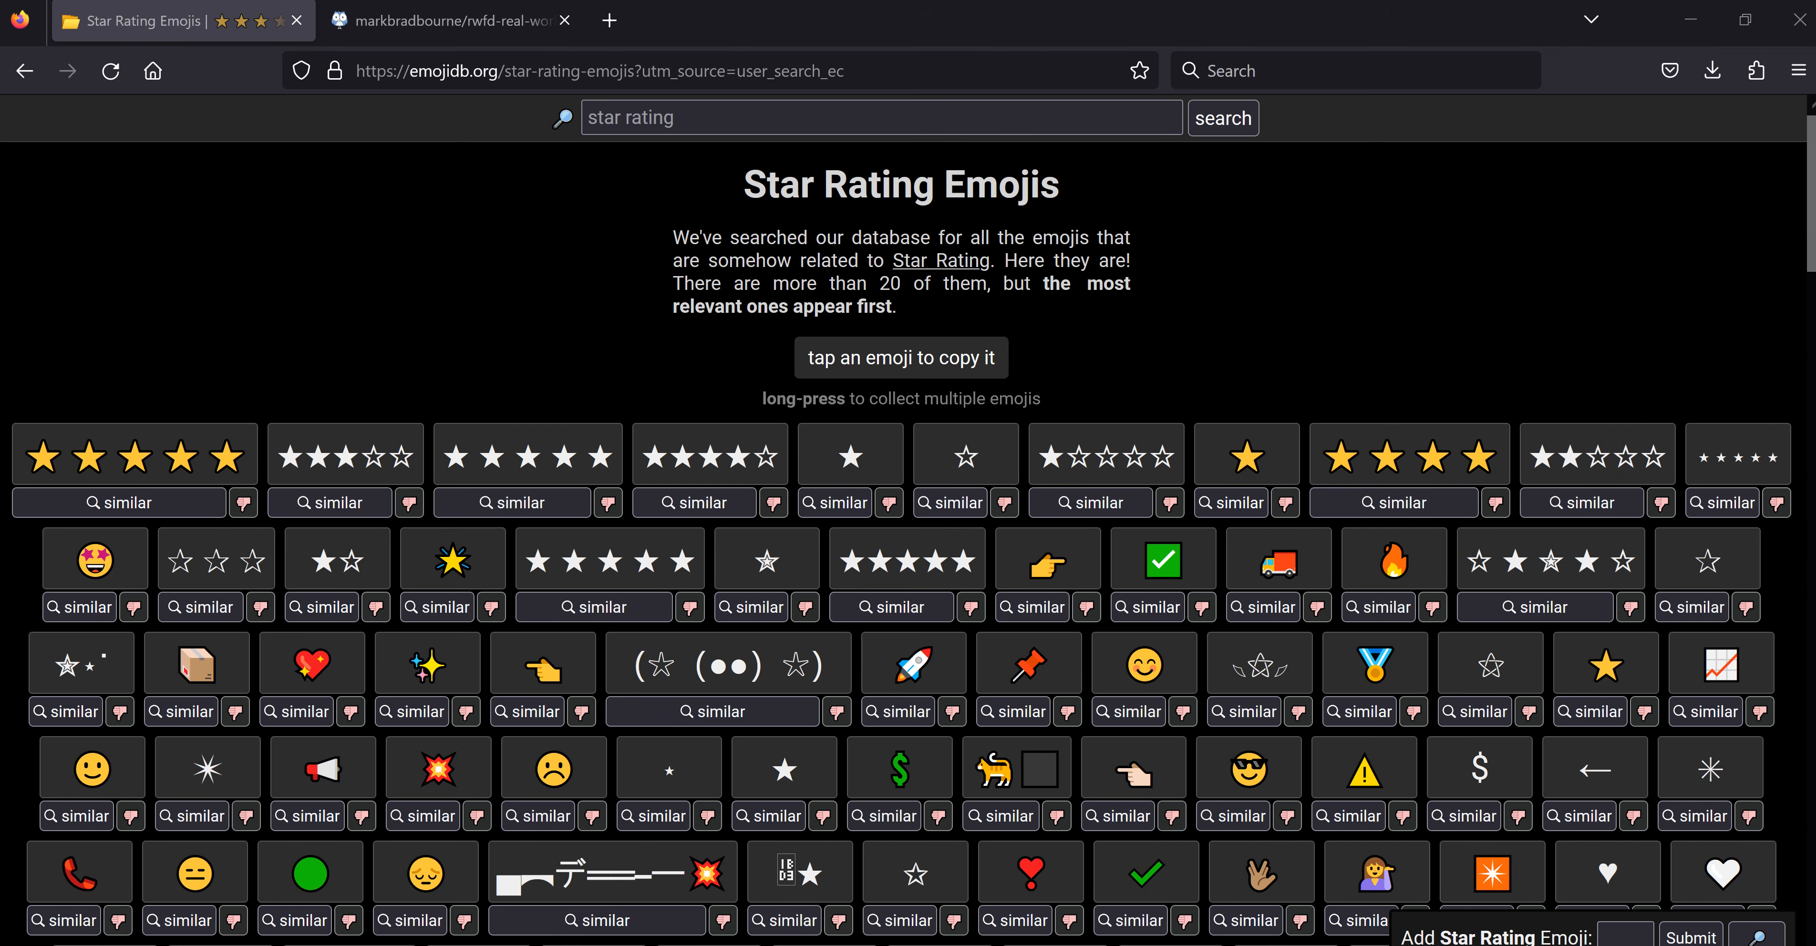
left_click(1689, 30)
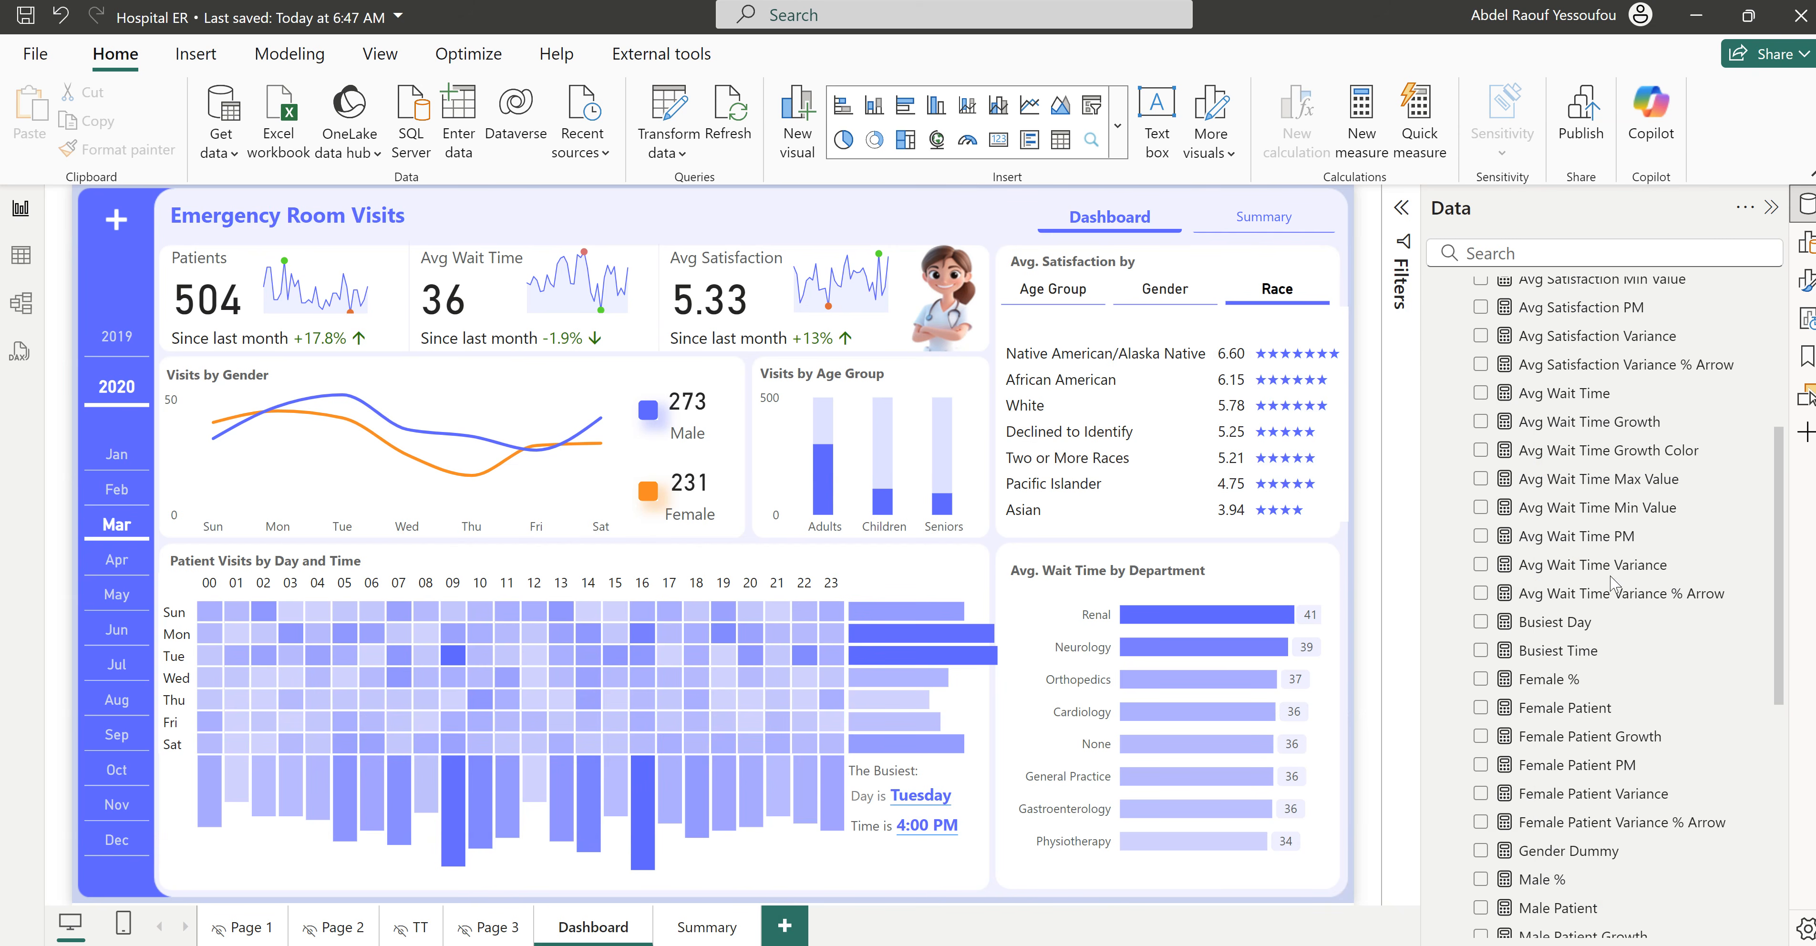
scroll(1605, 615, "up", 4)
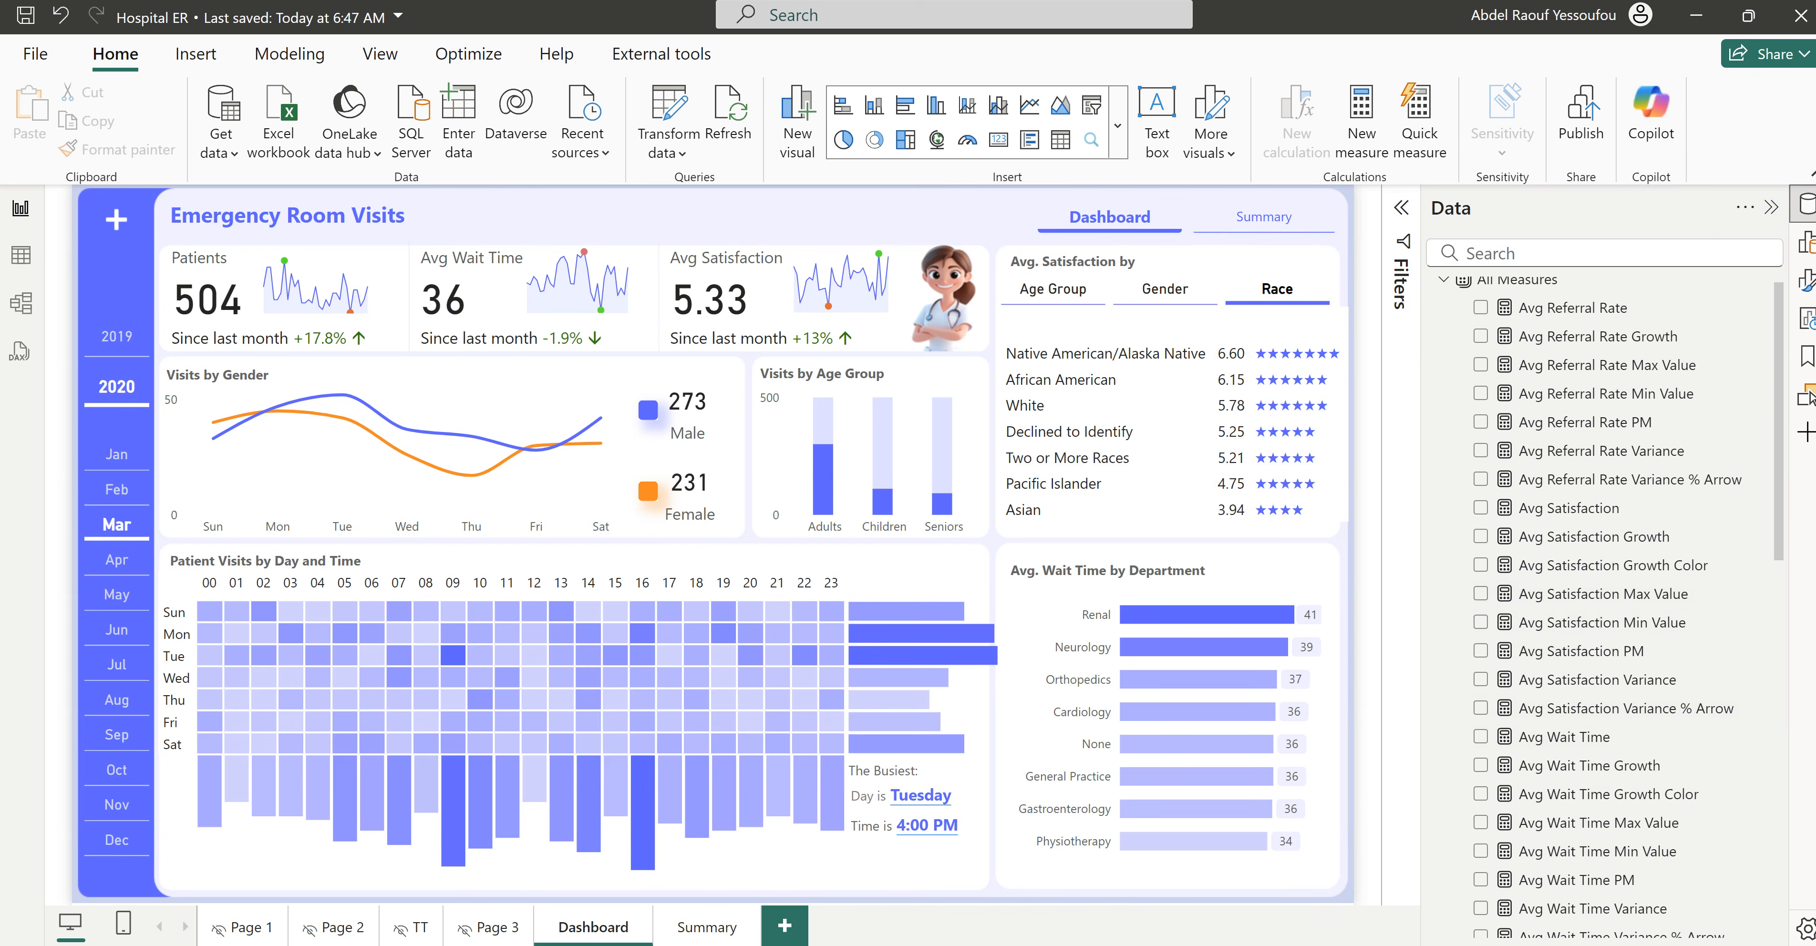
left_click(1151, 911)
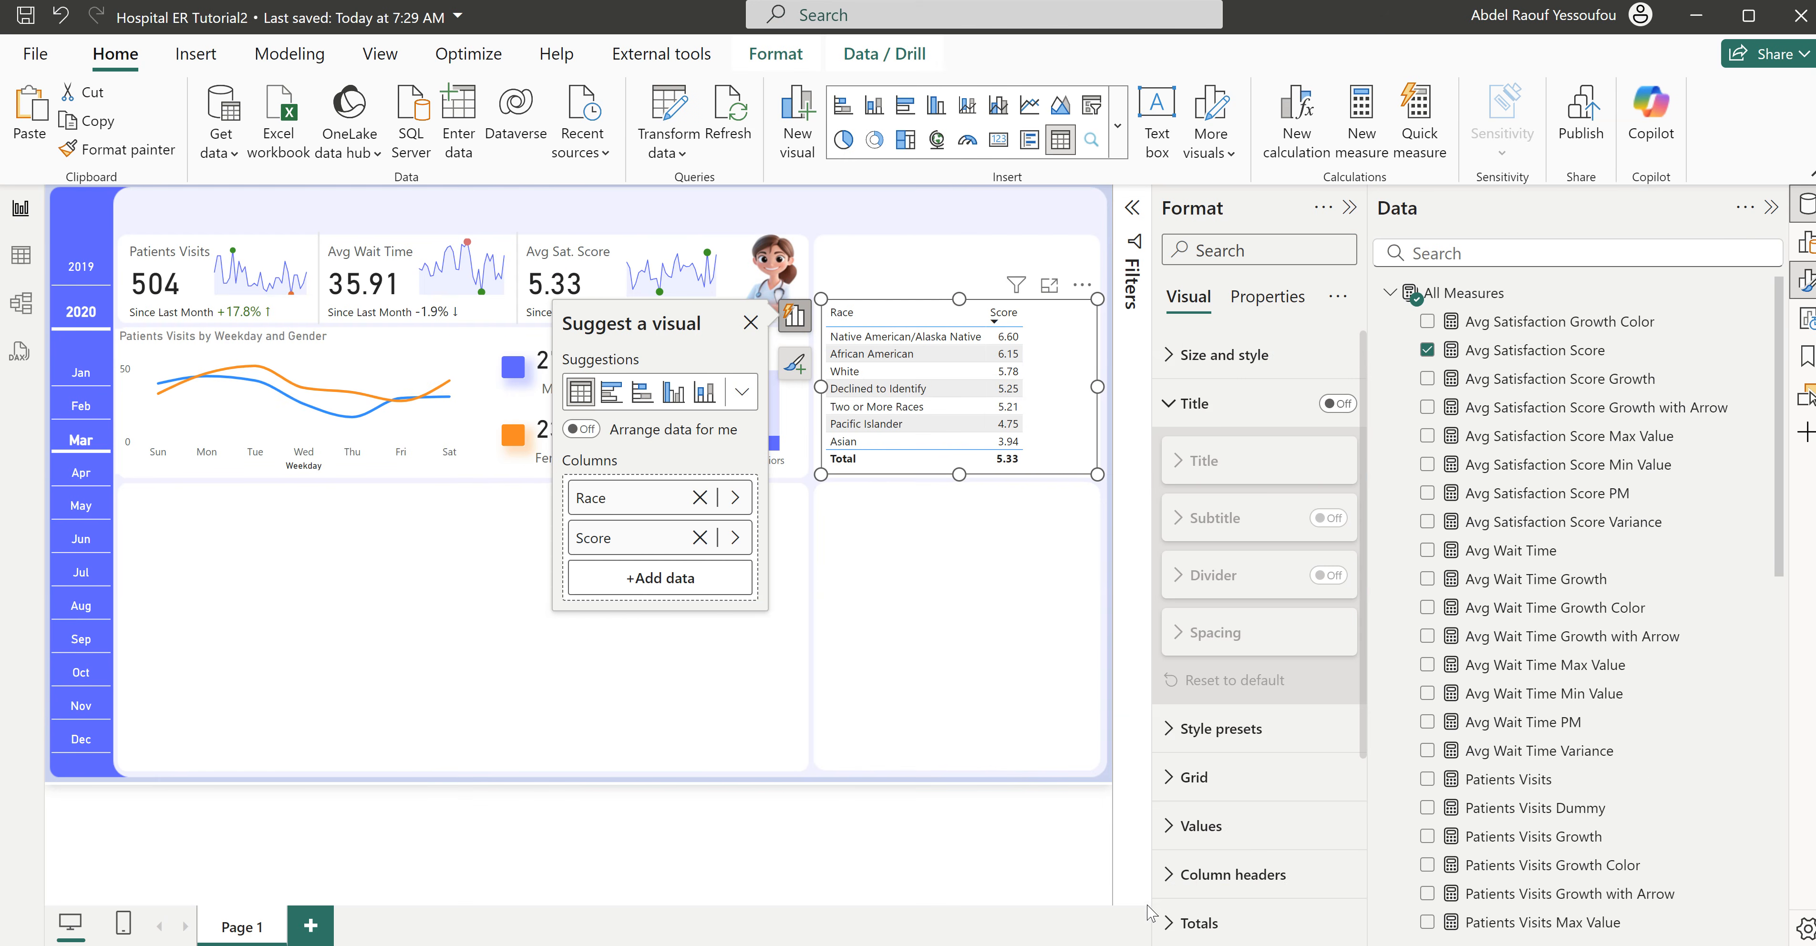
- Create the measure Score Rating = REPT("★",5) in the All Measures table
left_click(929, 561)
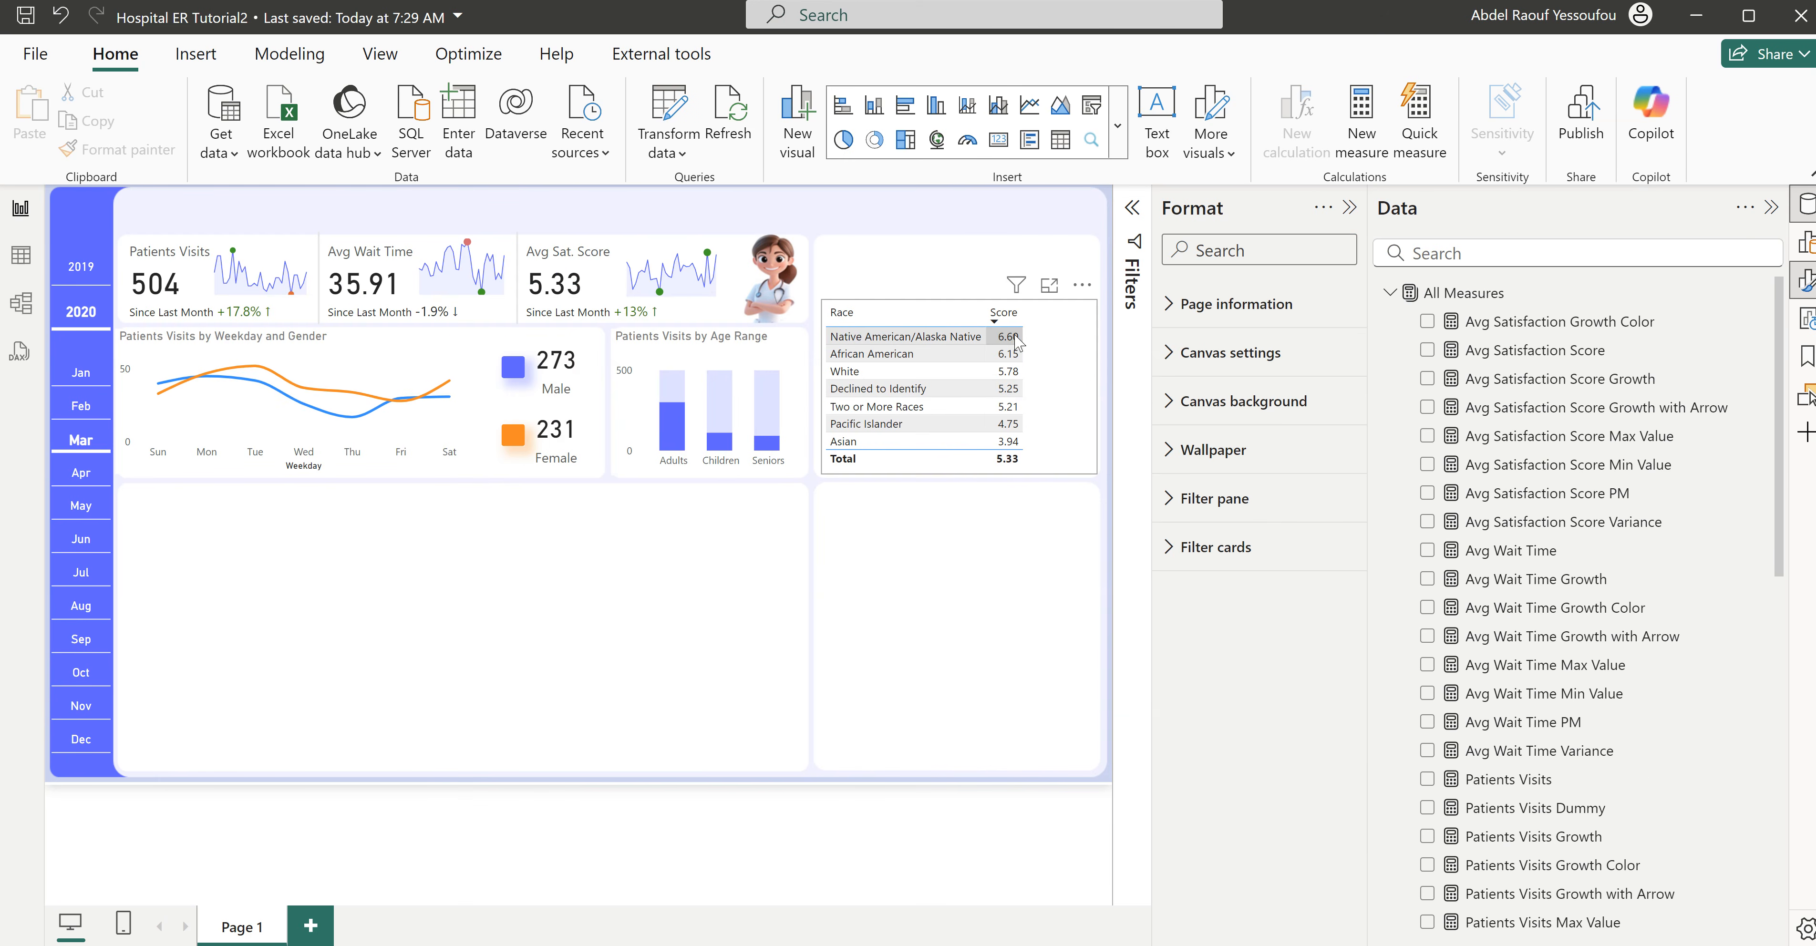
right_click(1463, 296)
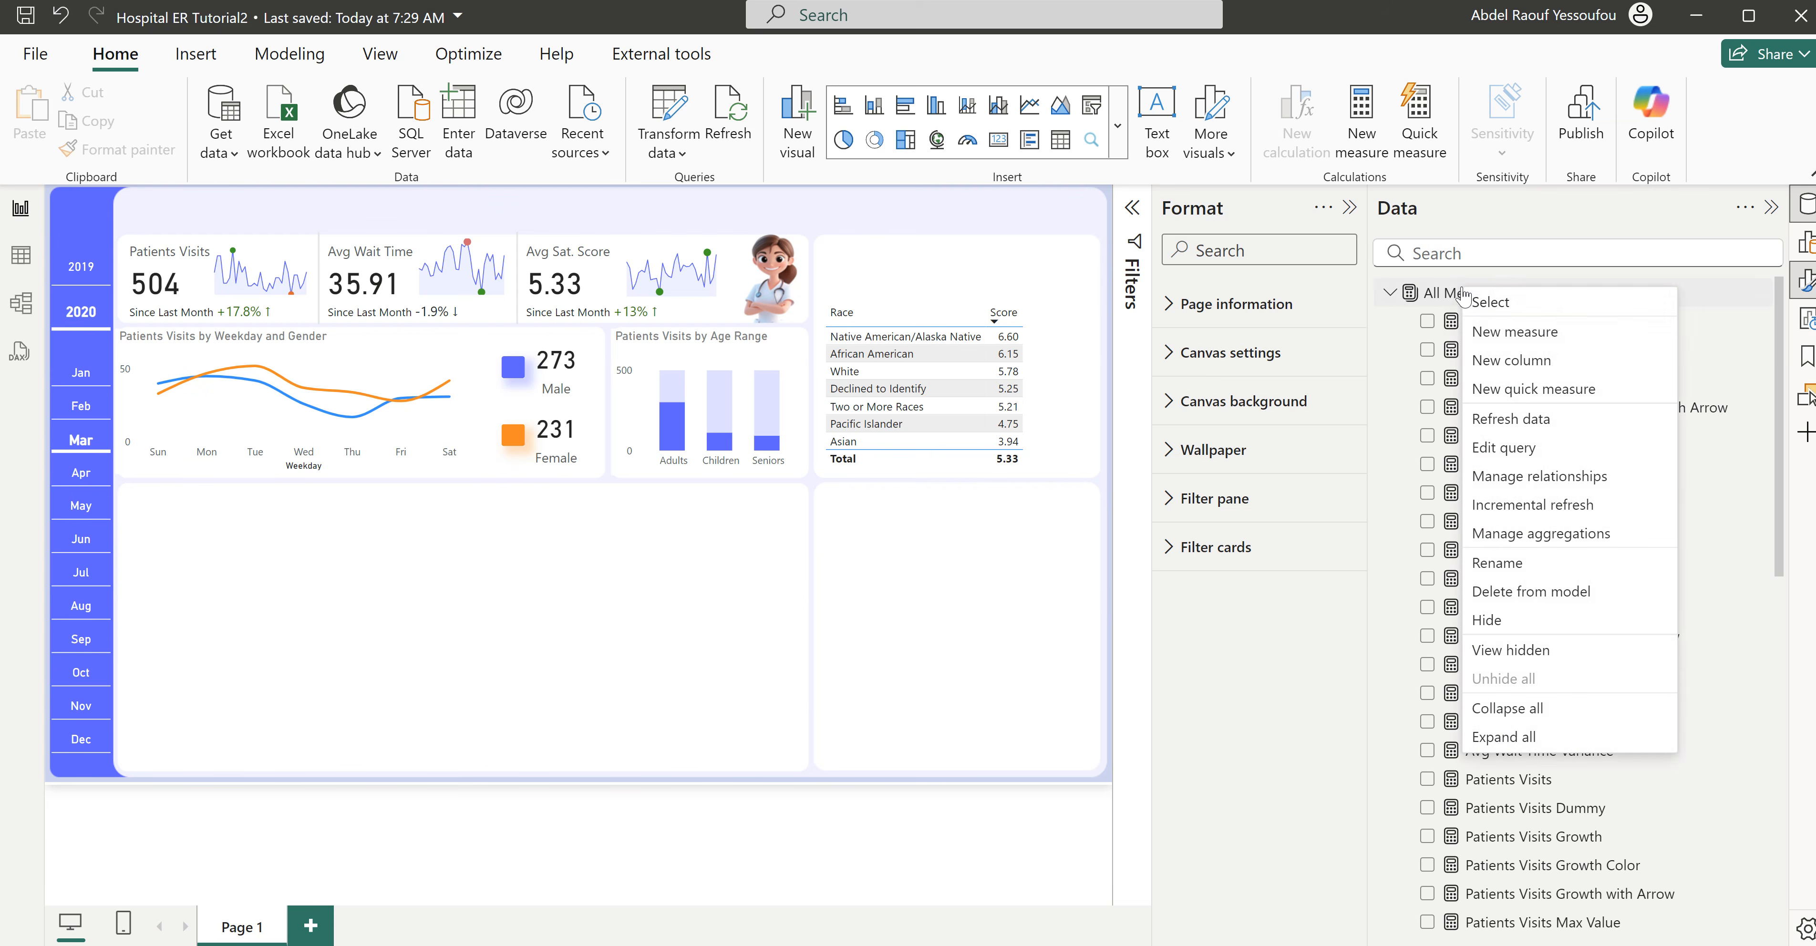
left_click(1522, 326)
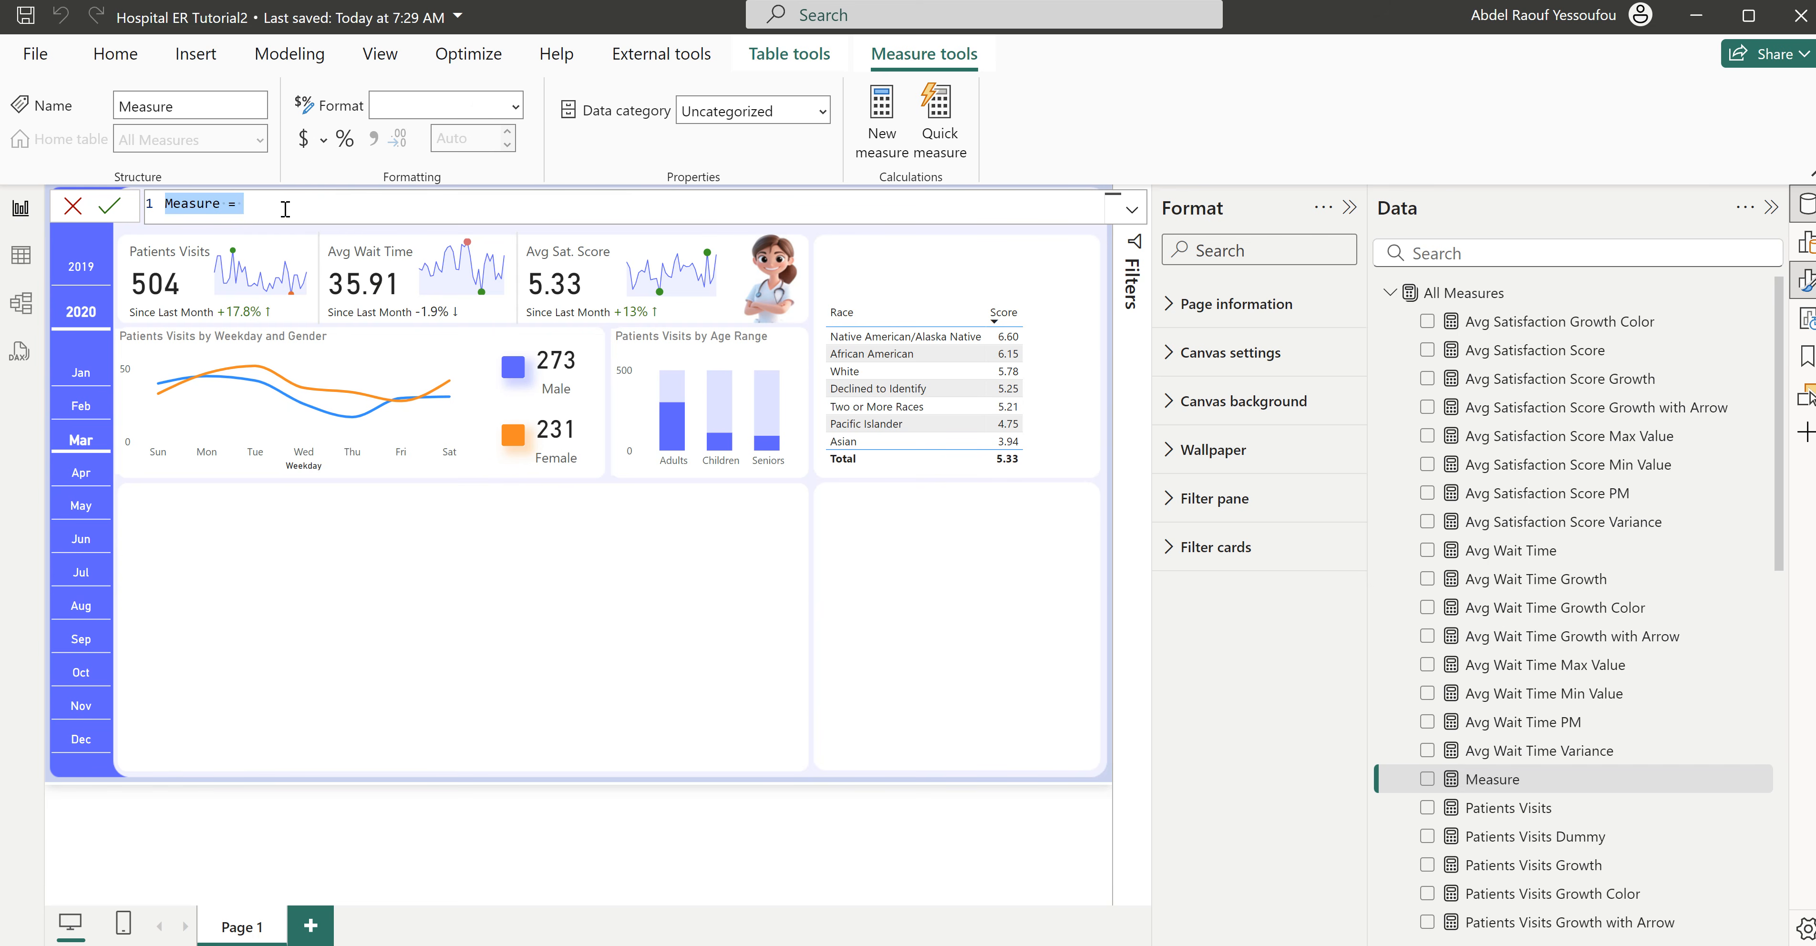
type("Sc")
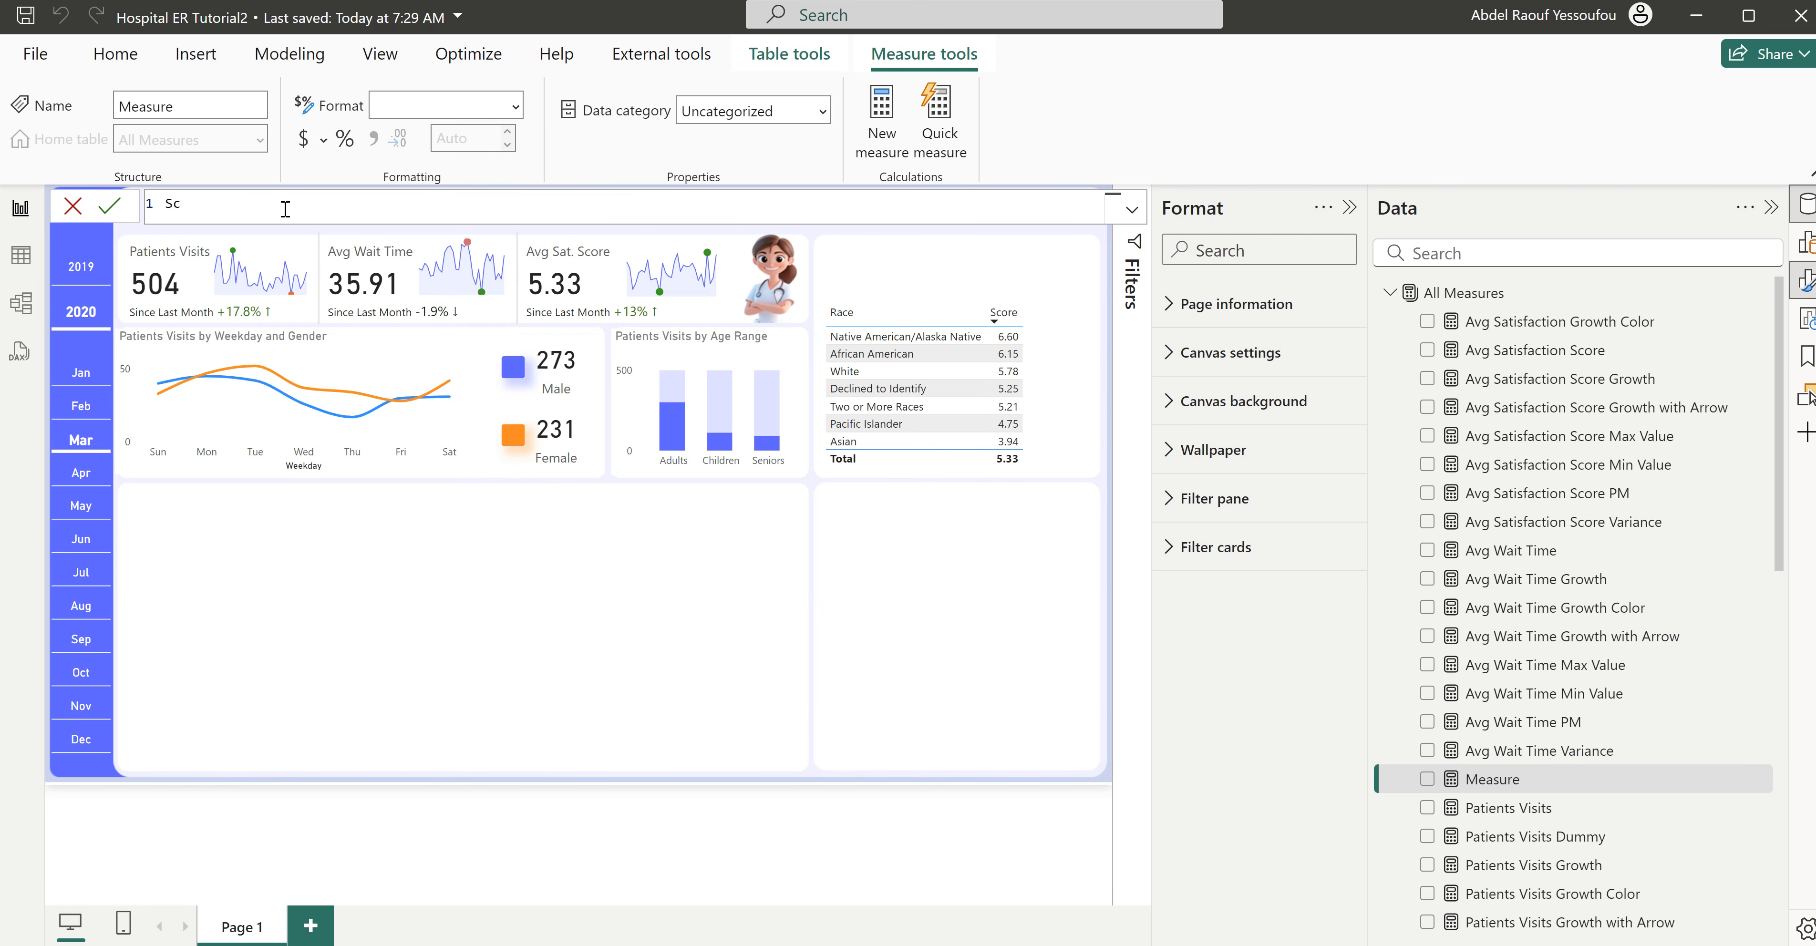
key("BackSpace")
key("BackSpace")
type("ore Rating =")
key("shift+Return")
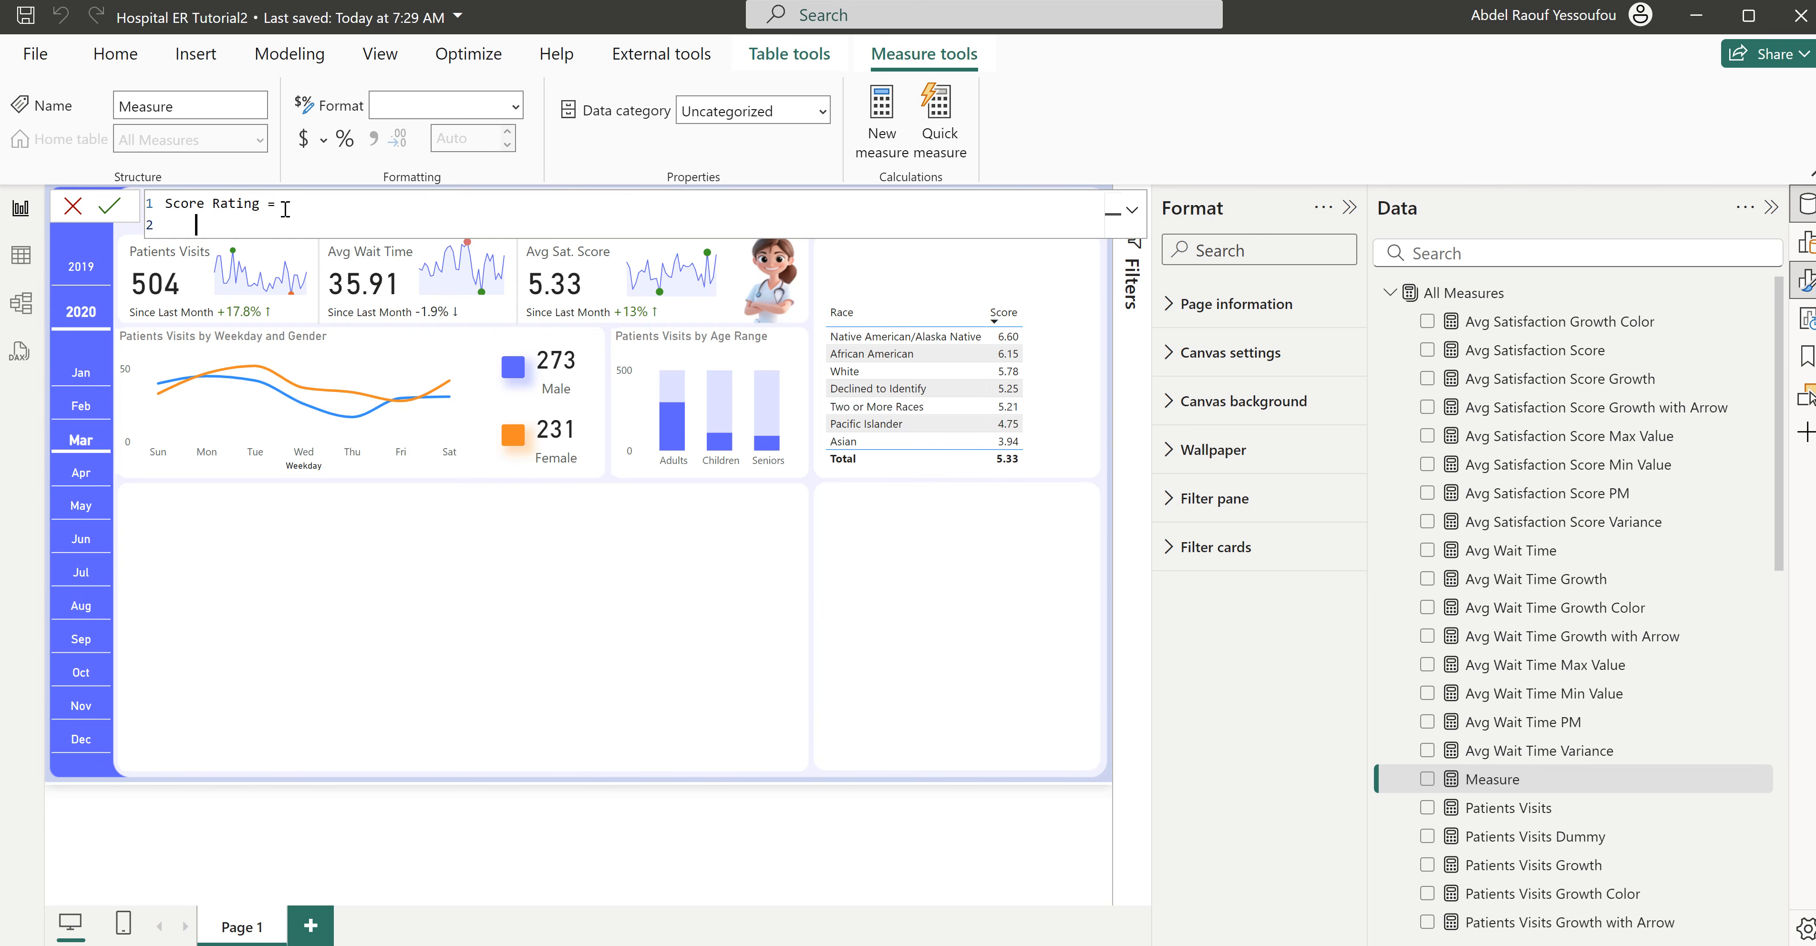
key("Tab")
type("rep")
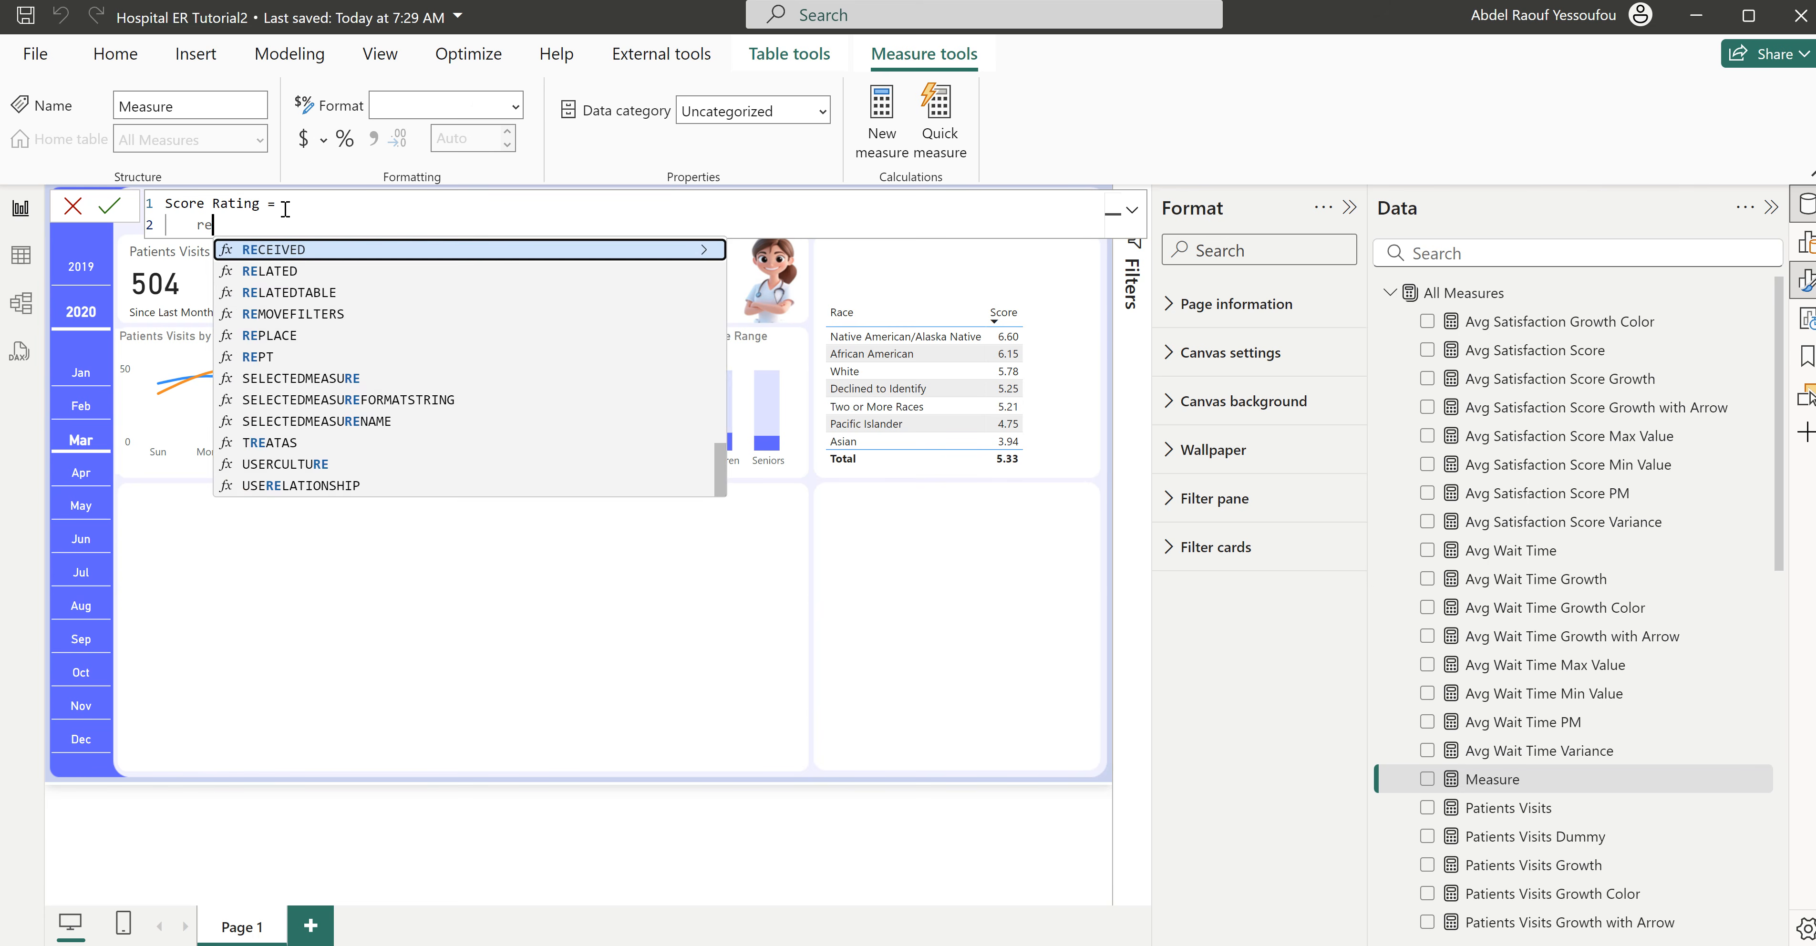
key("Down")
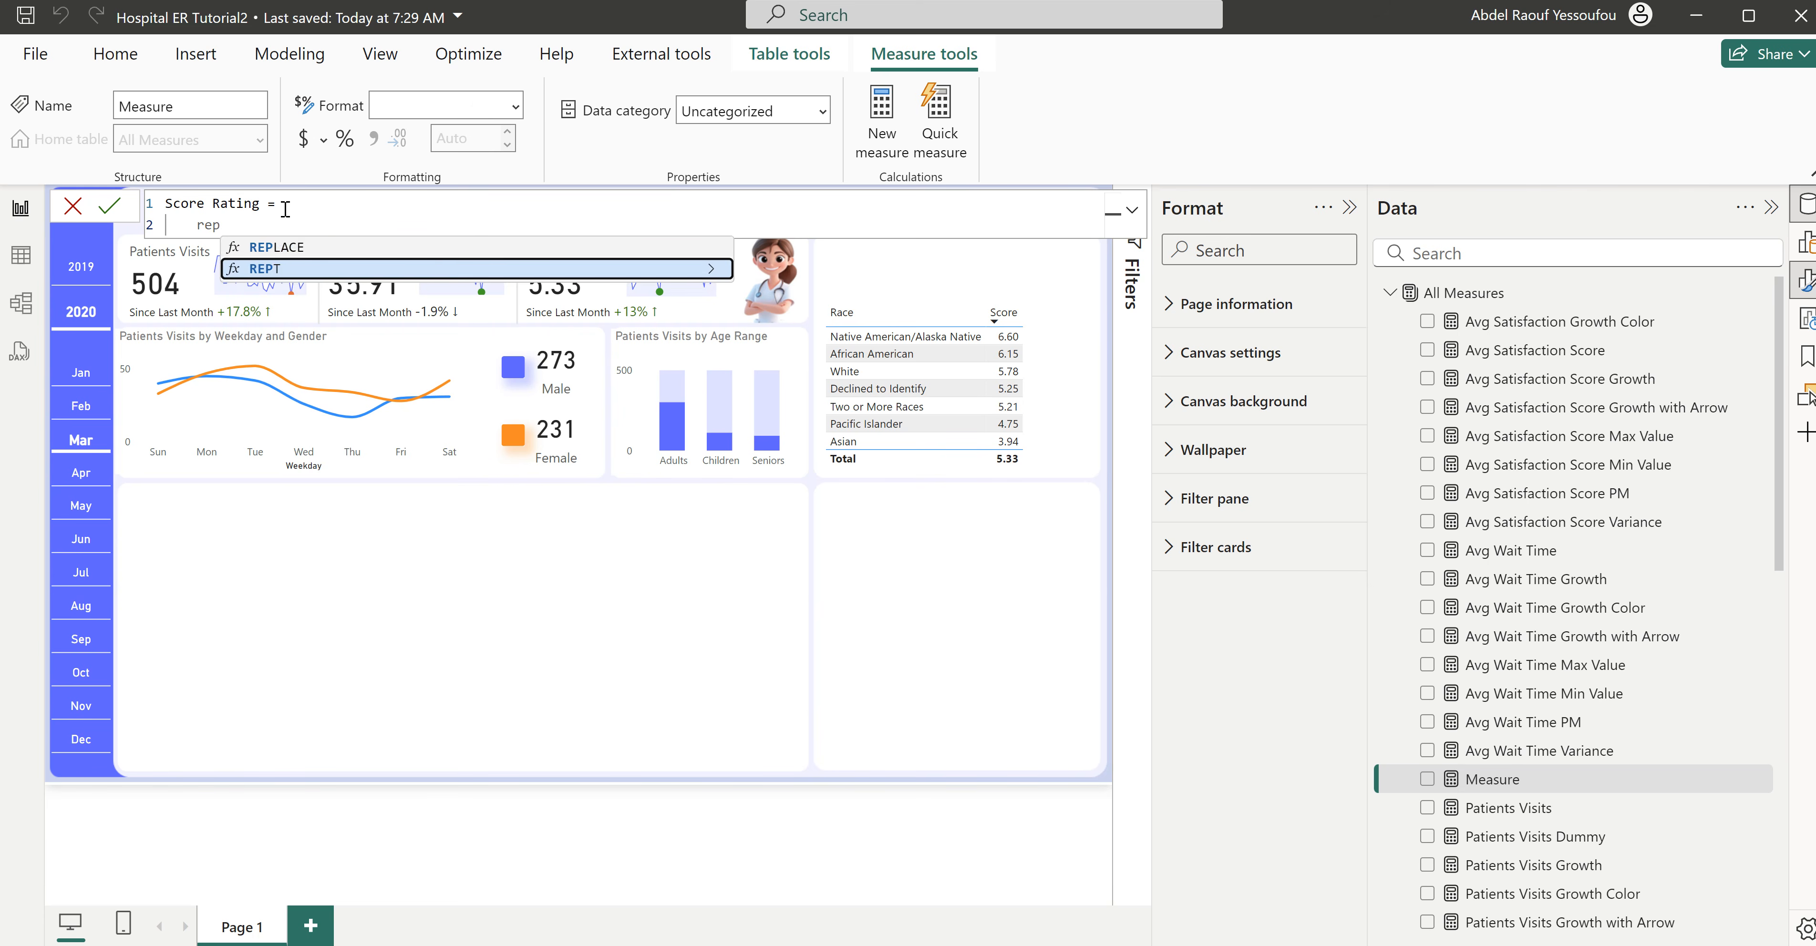
key("Tab")
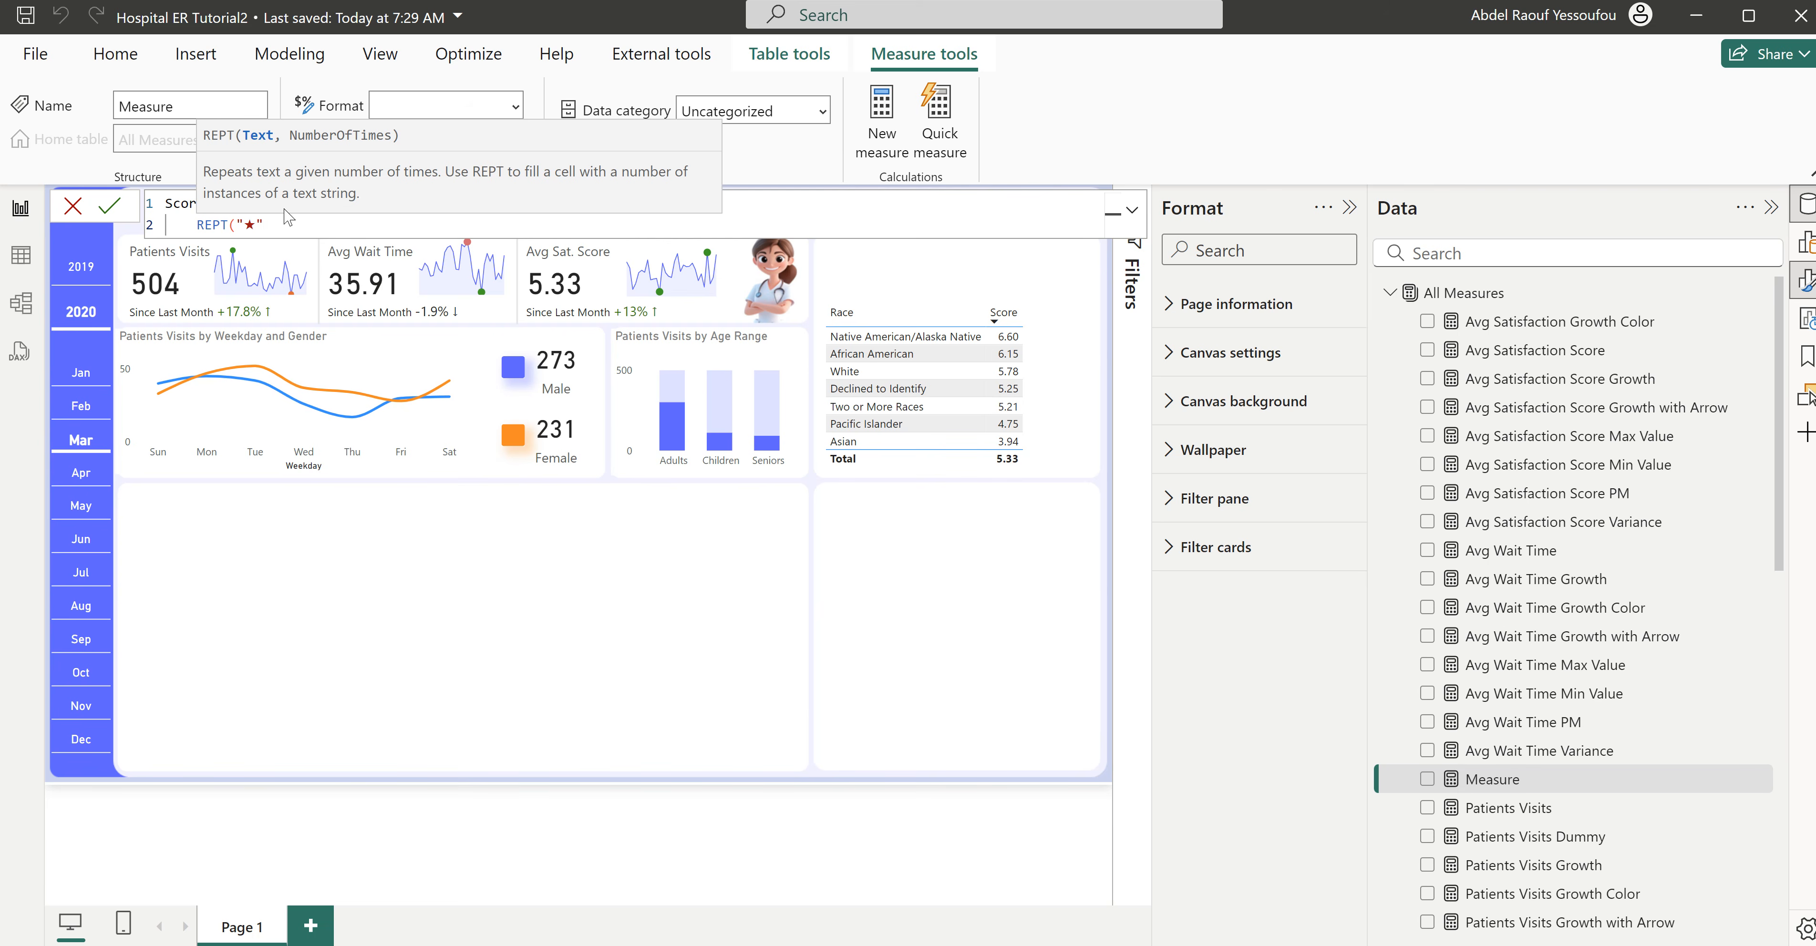
type(",5)")
key("Return")
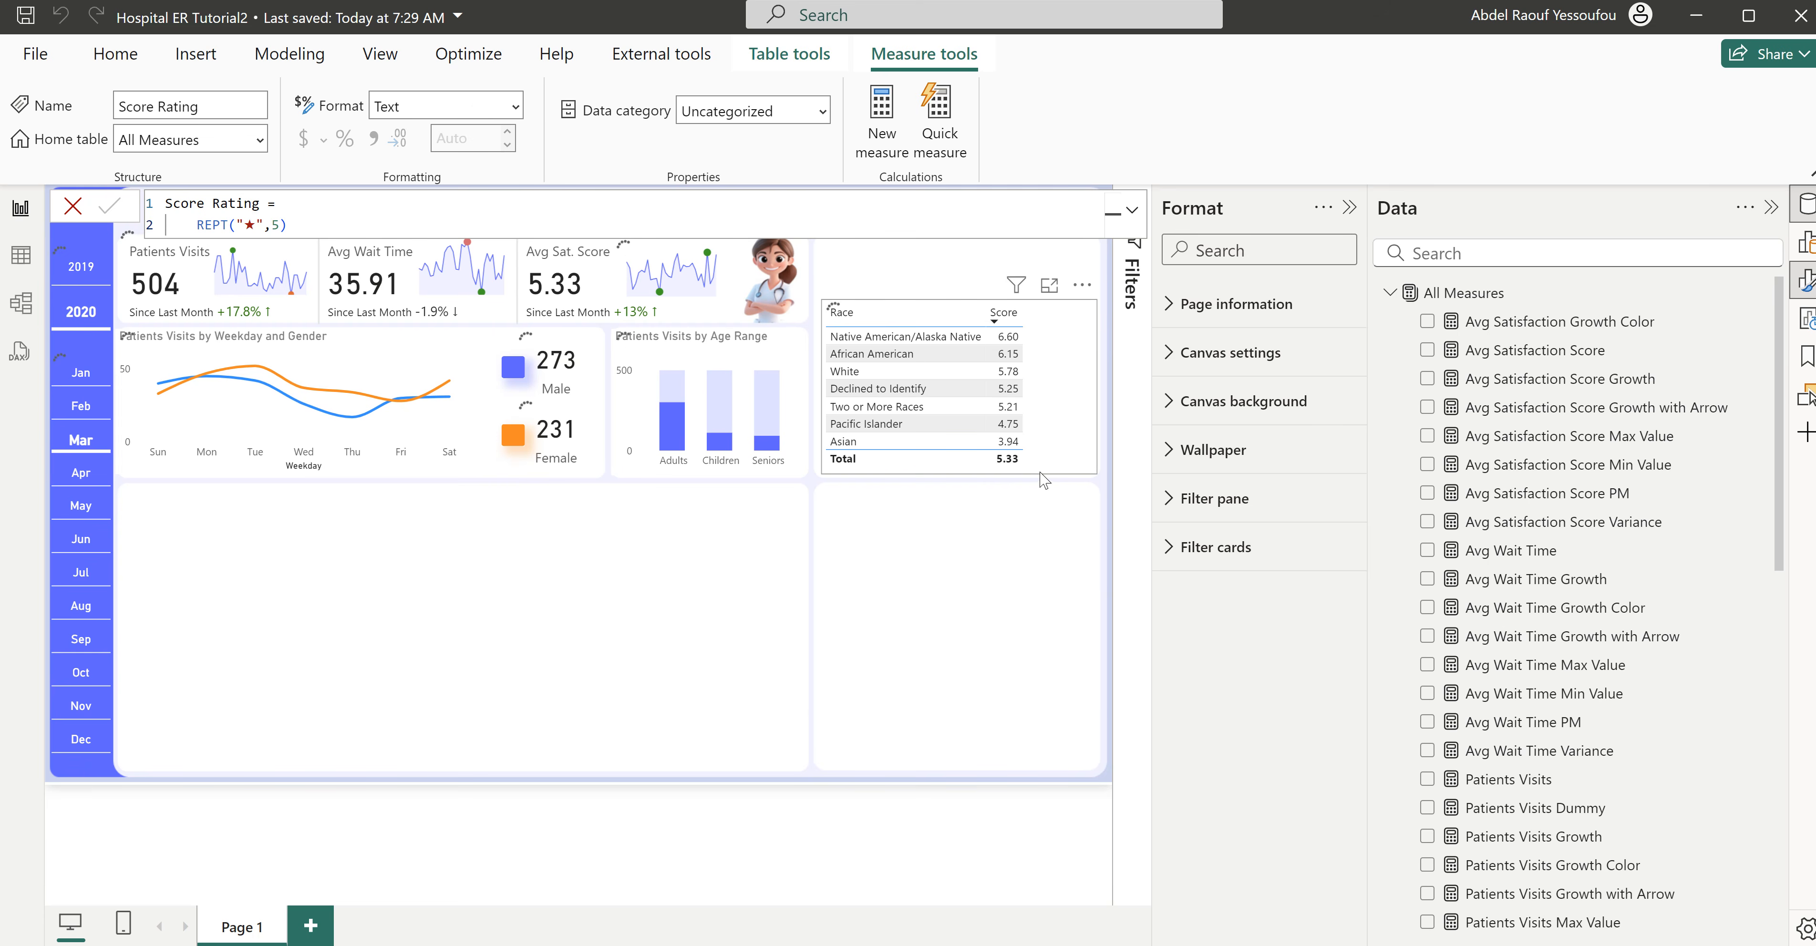
- Add the Score Rating measure as a third column of the race satisfaction table
left_click(1038, 472)
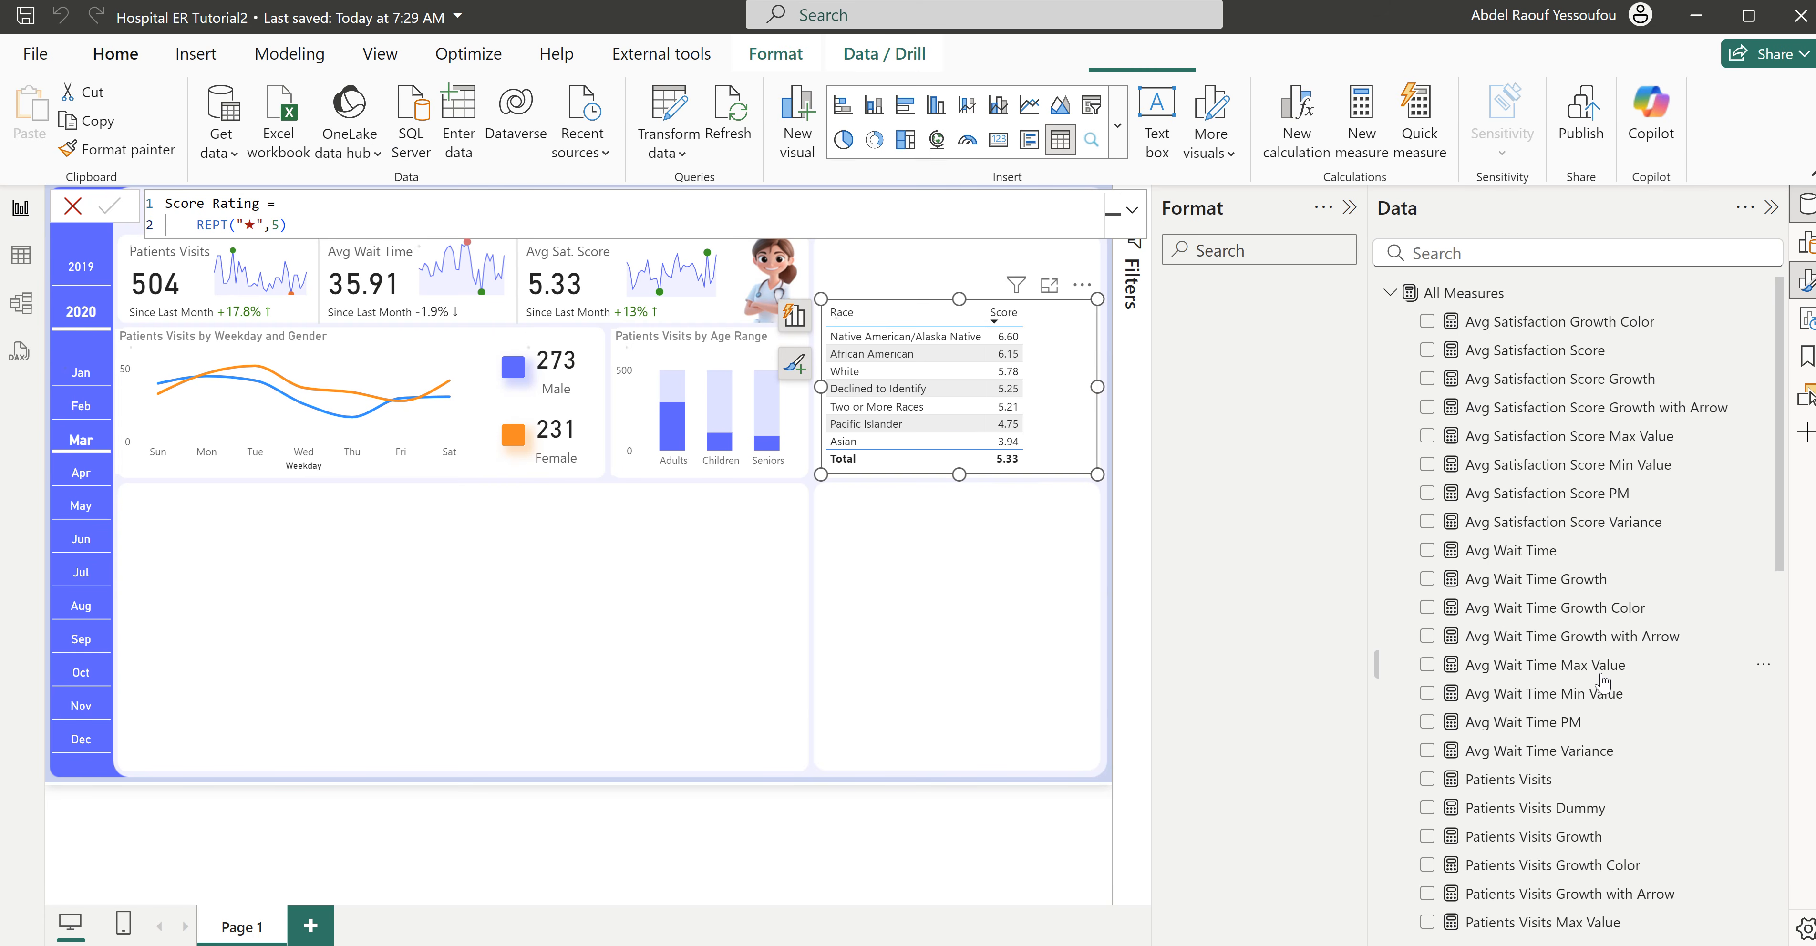
scroll(1601, 673, "down", 4)
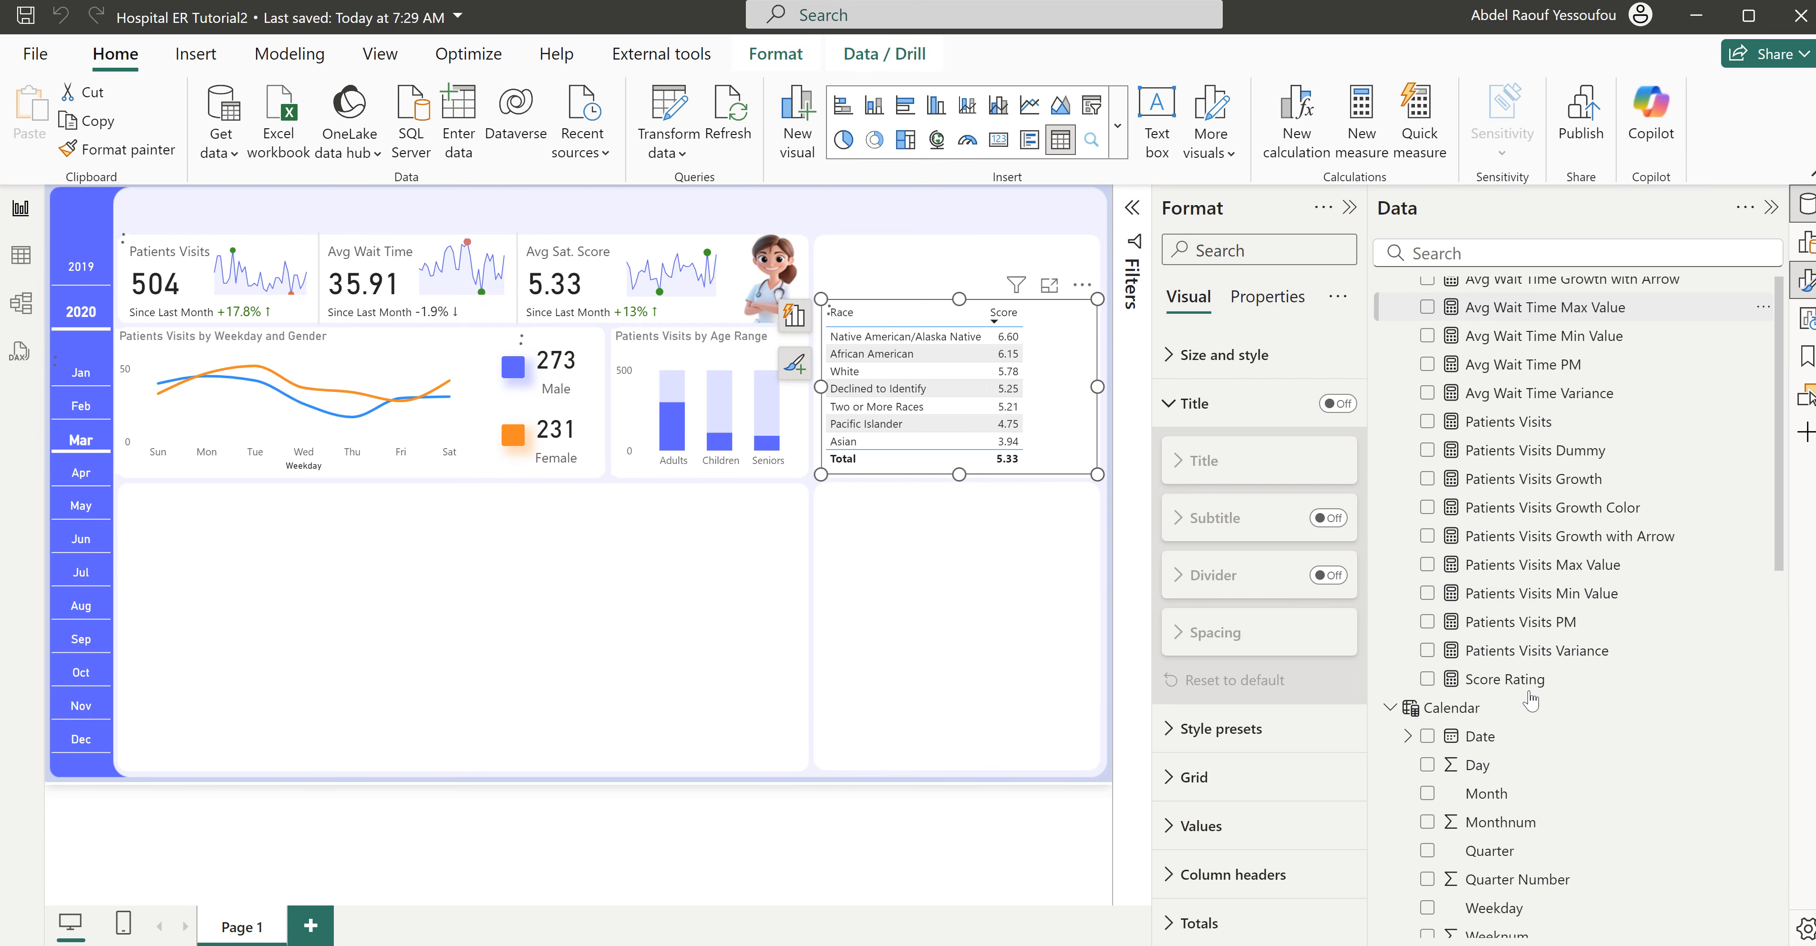
left_click(1427, 679)
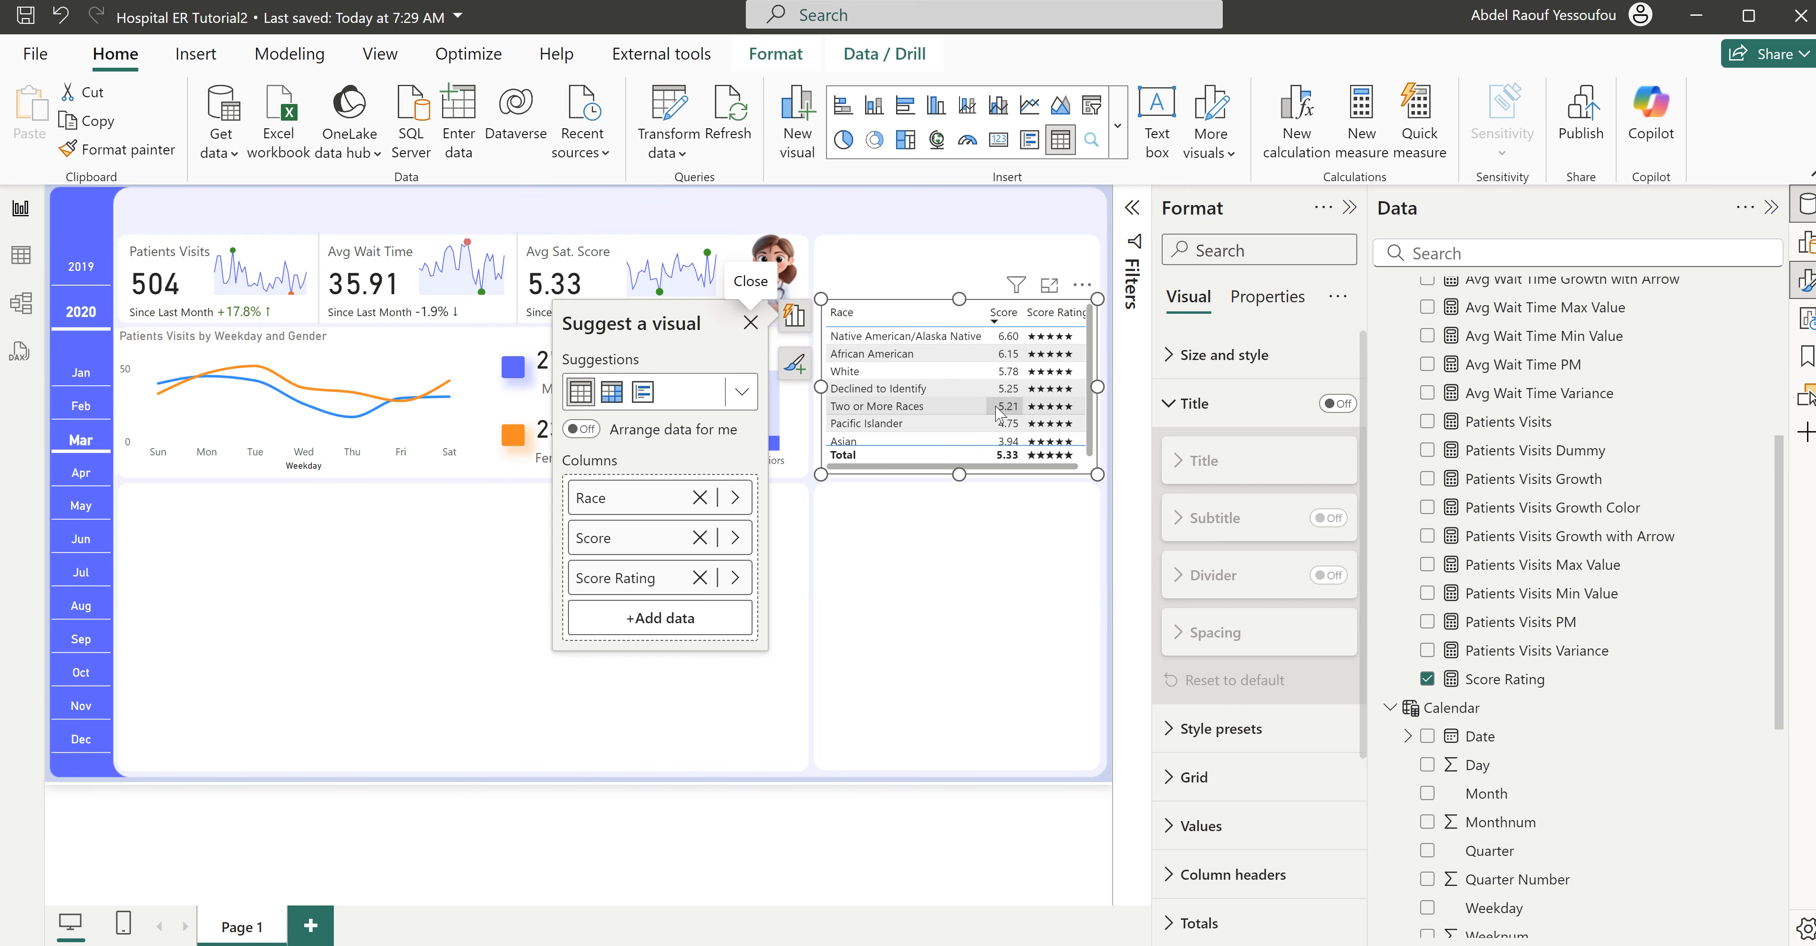
- Change the Score Rating measure's formula to REPT("★",[Avg Satisfaction Score]) so the stars follow the score
left_click(1508, 679)
left_click(282, 224)
key("BackSpace")
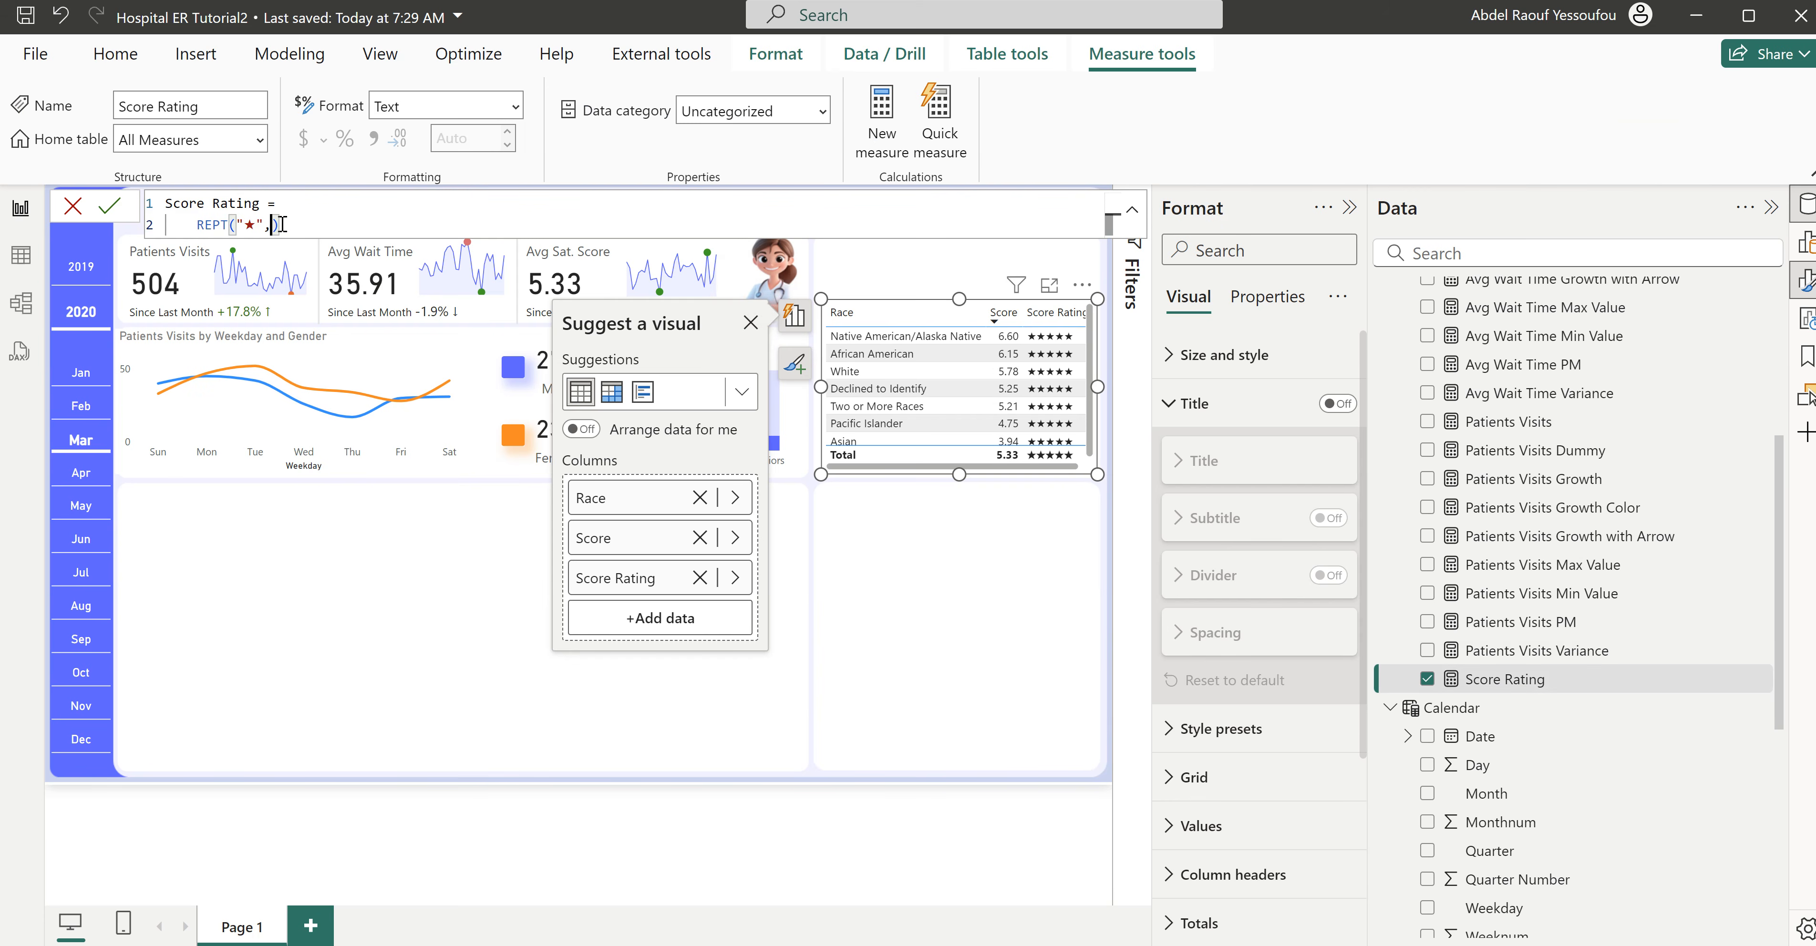
type("a")
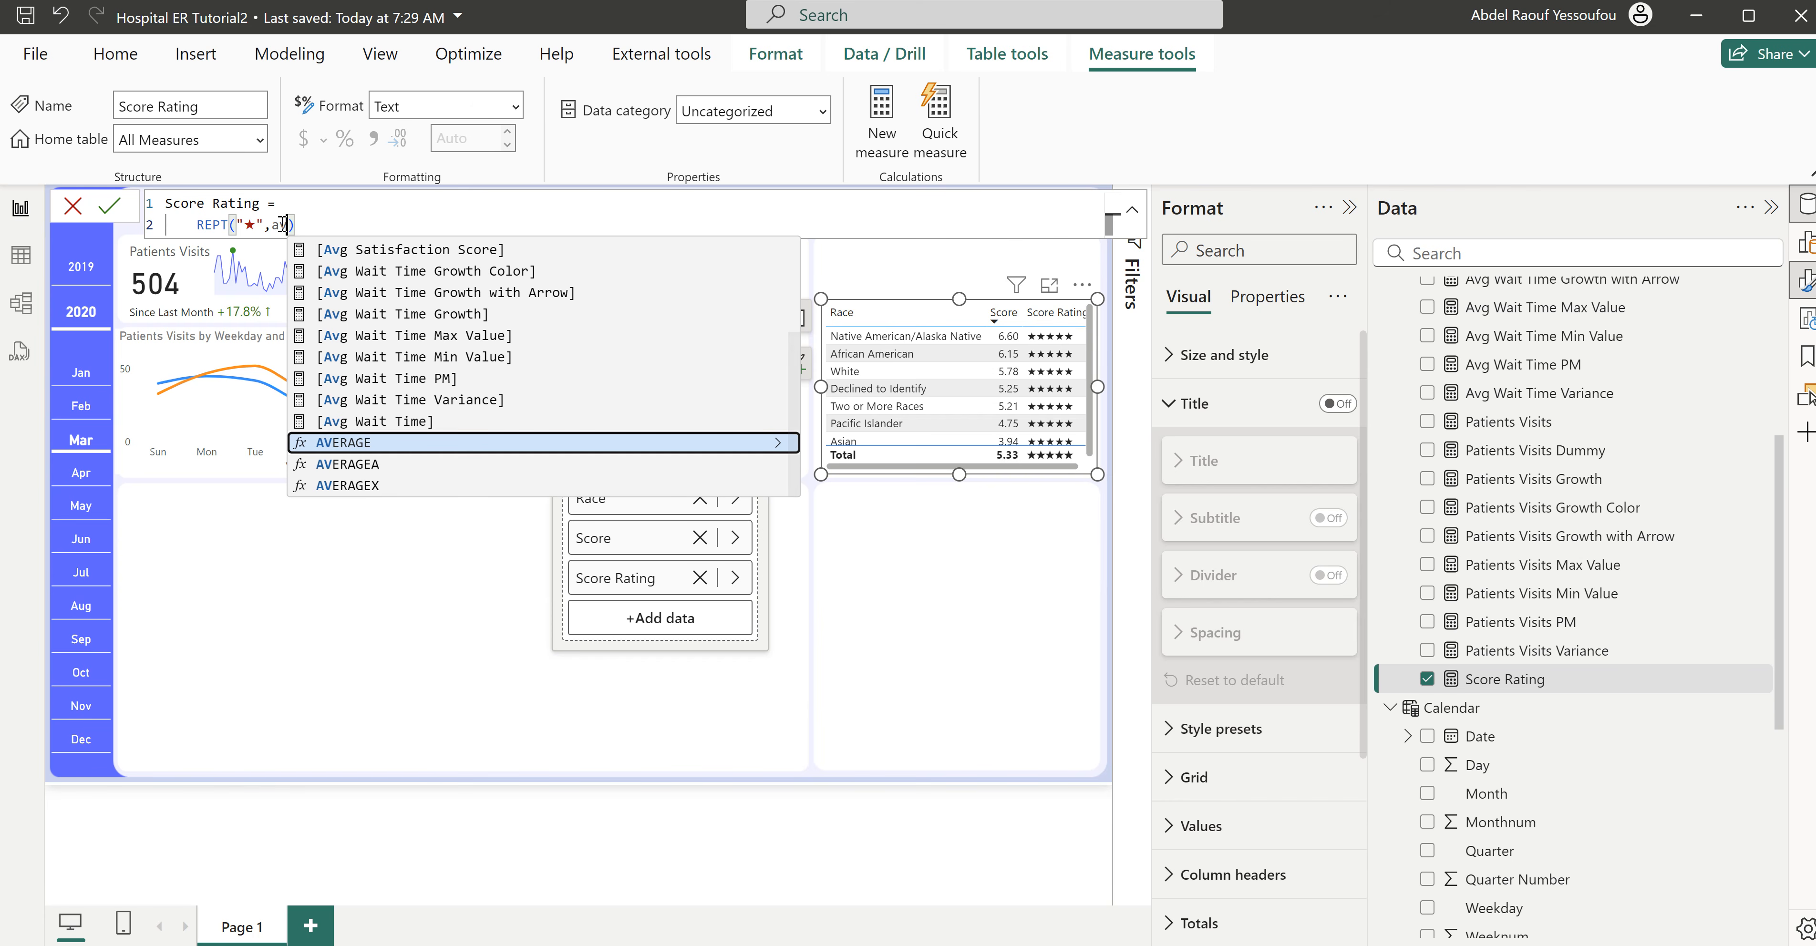
type("vgs")
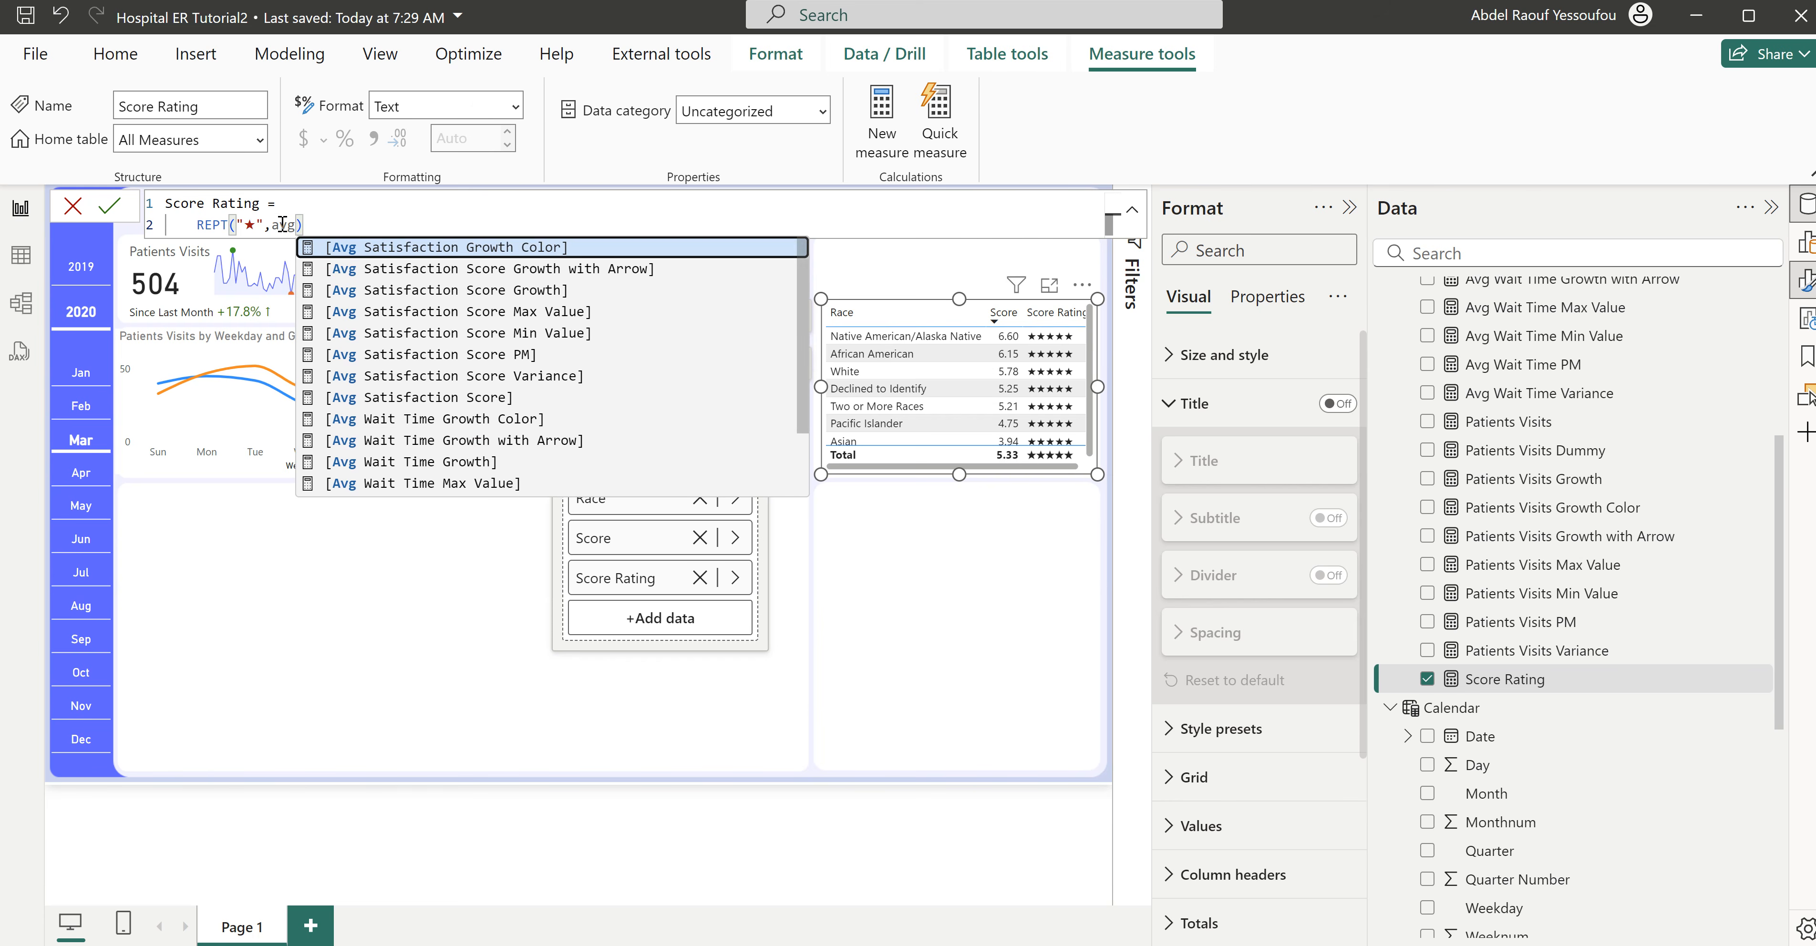
key("BackSpace")
type("sc")
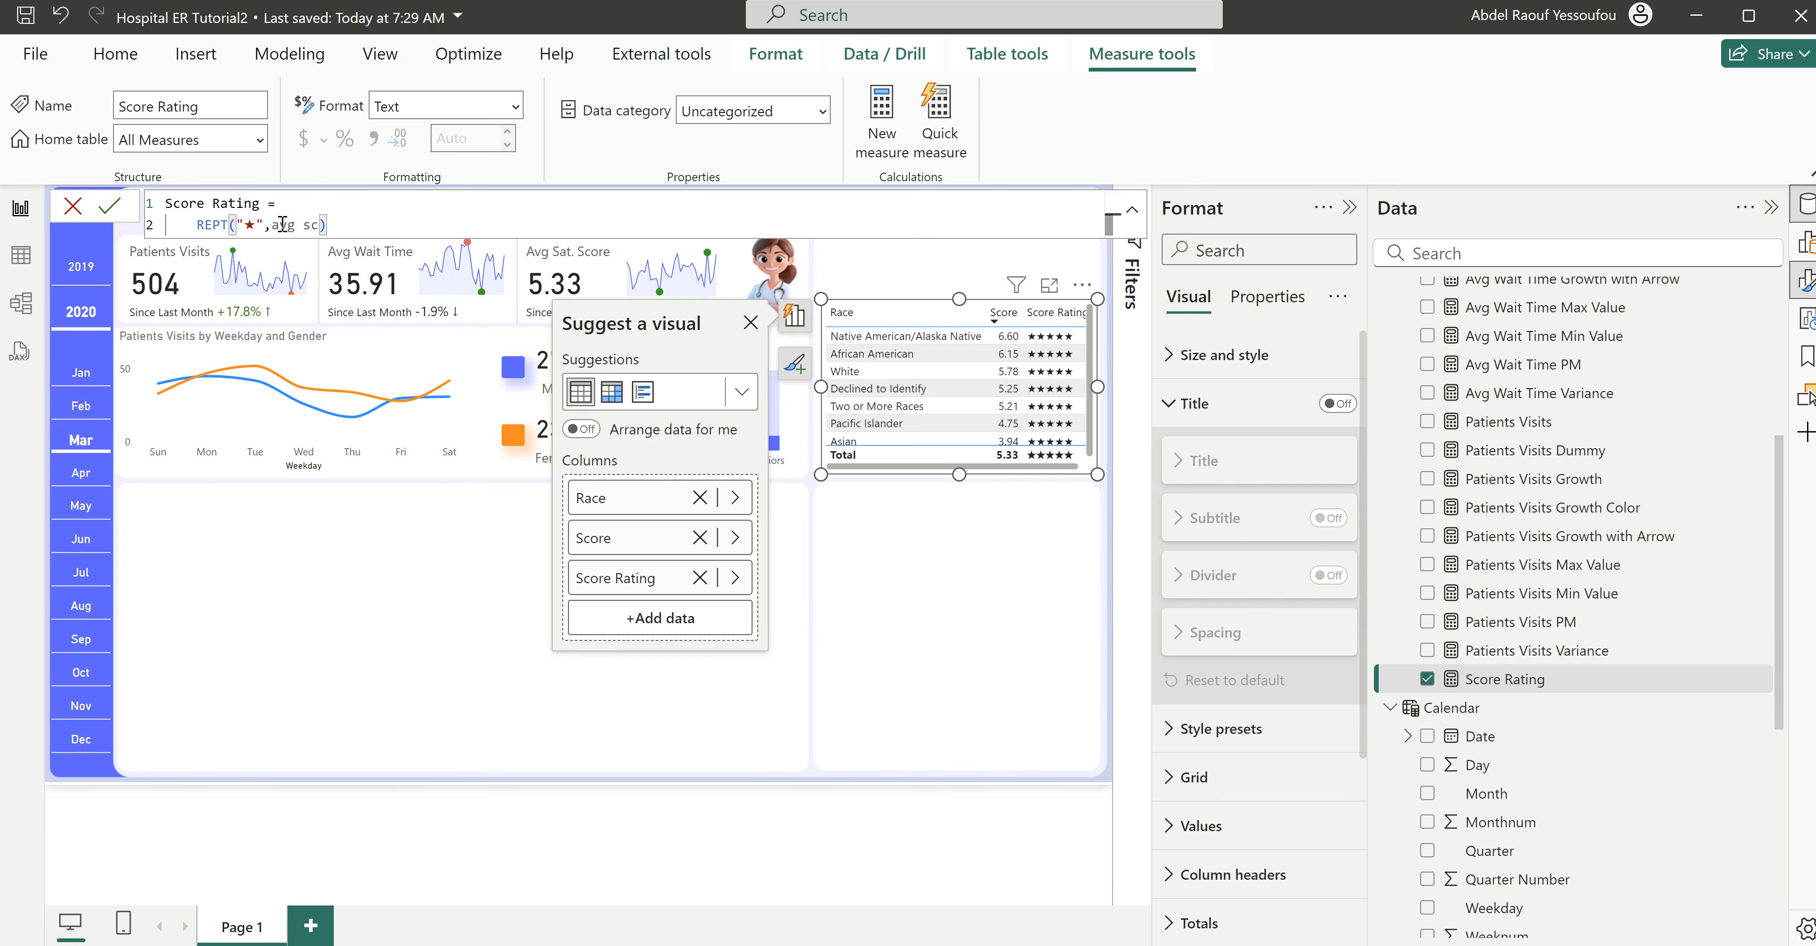
key("BackSpace")
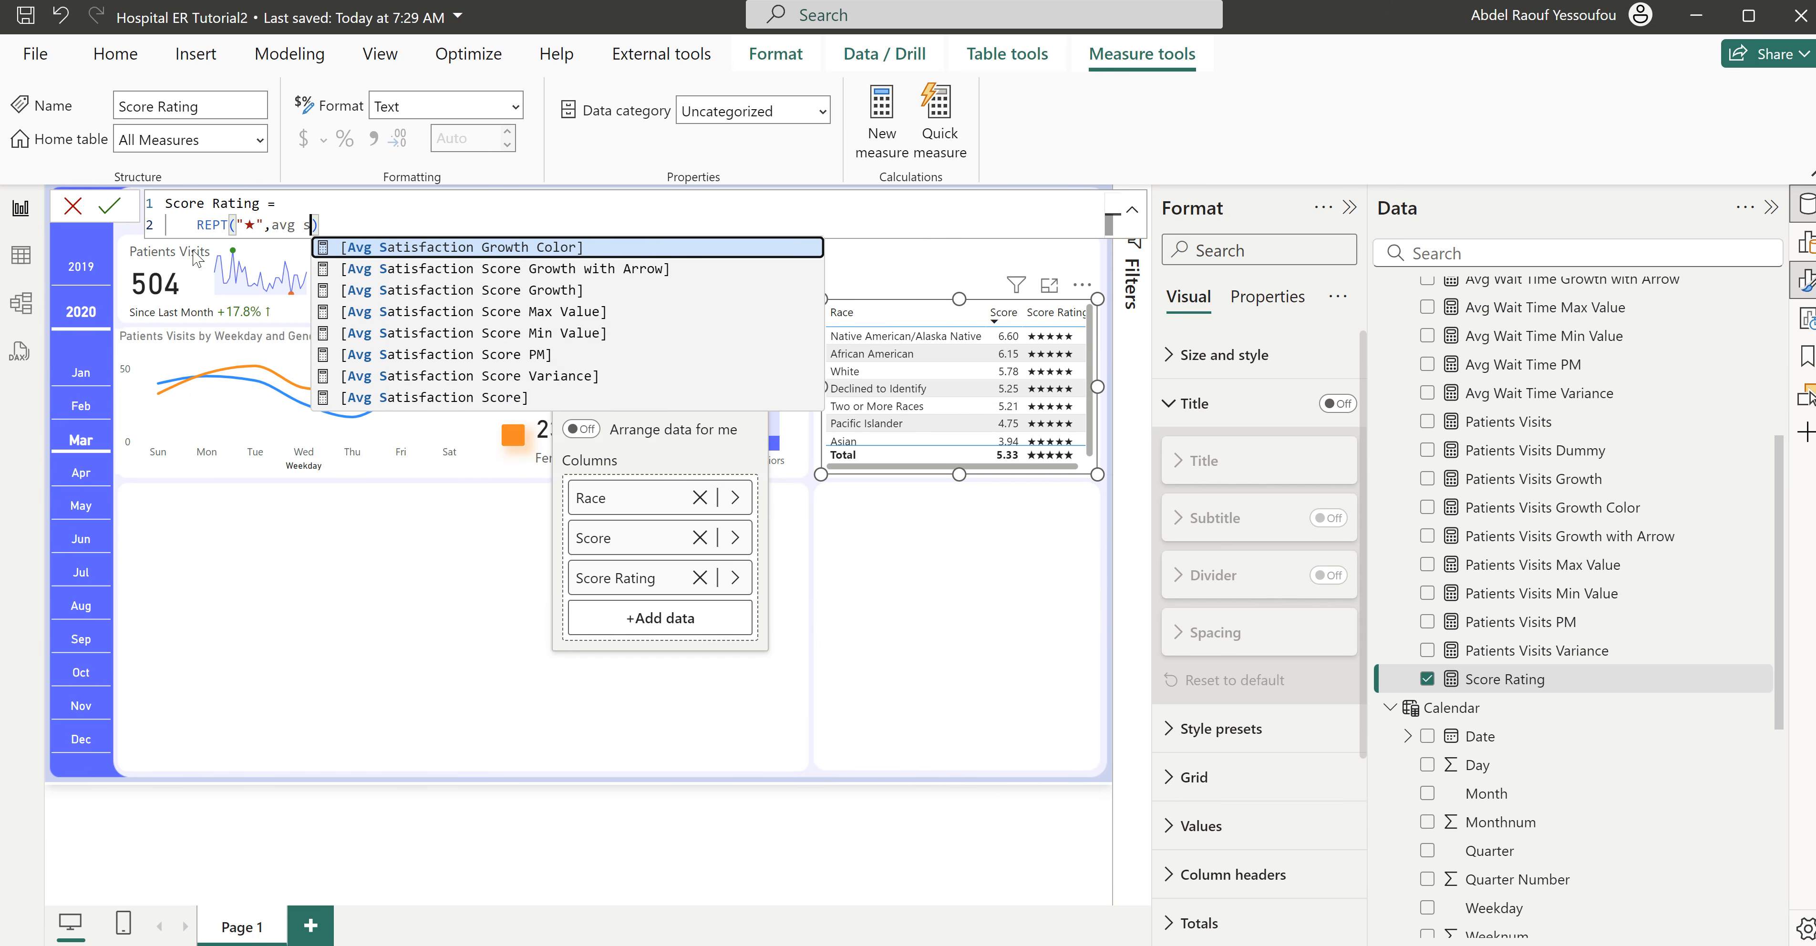
left_click(501, 397)
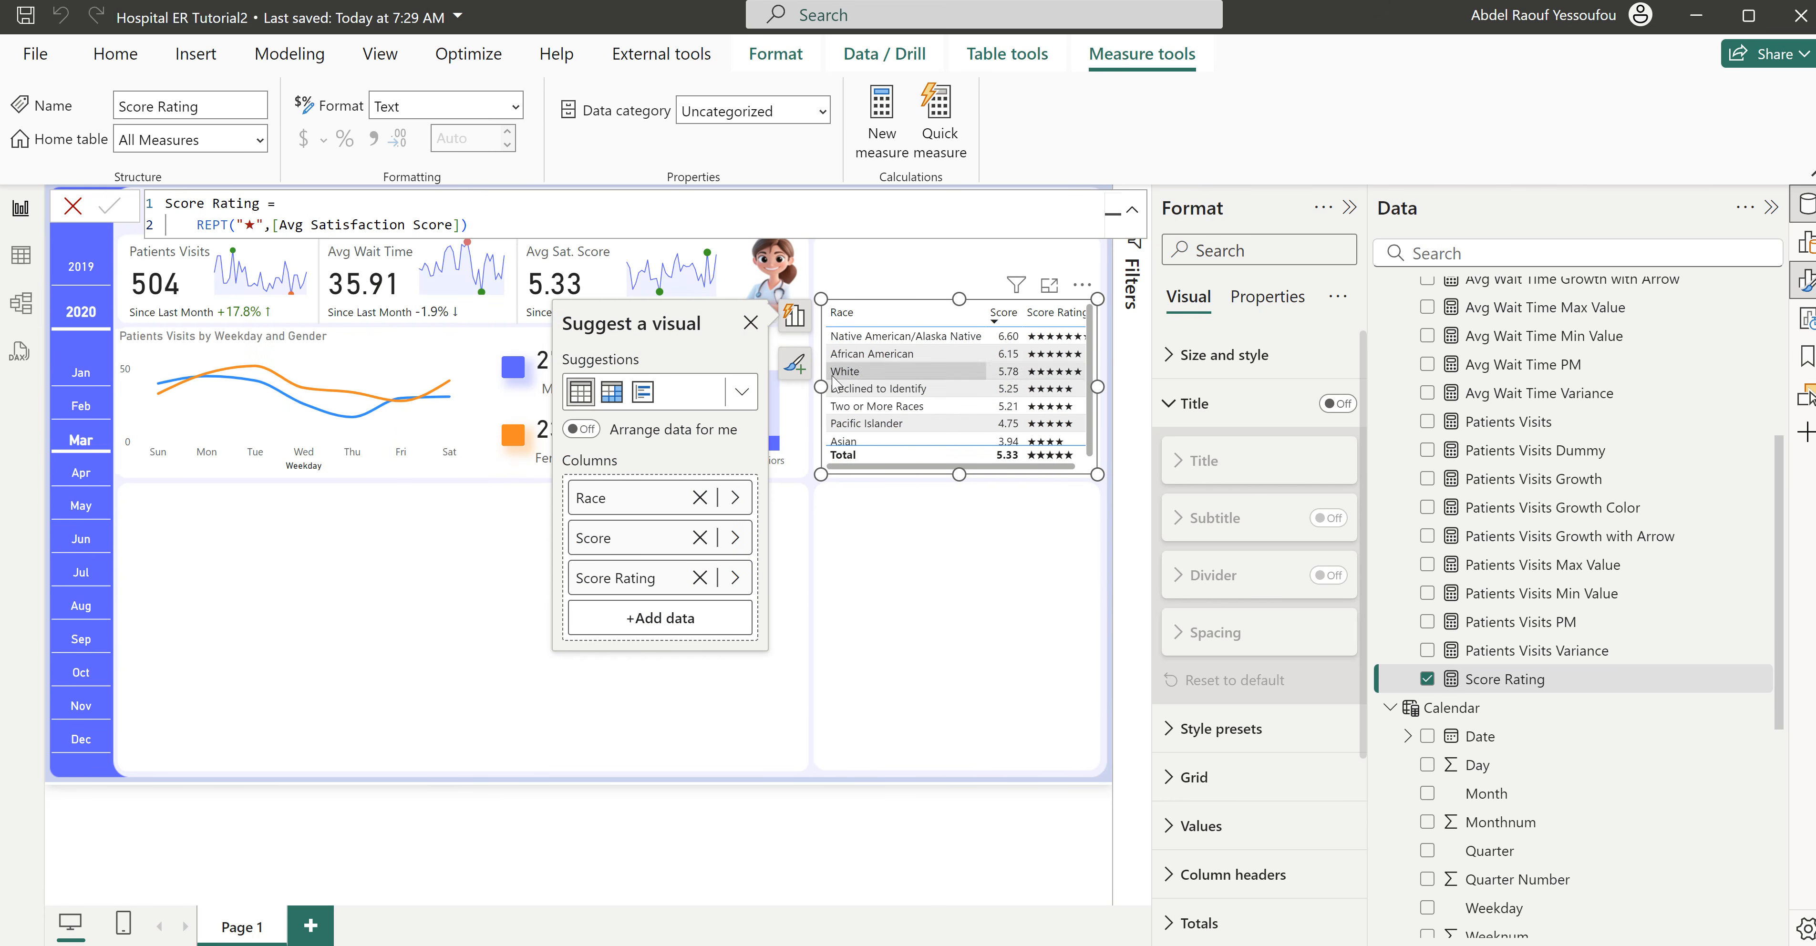
- Widen the race table slightly towards the age range chart and blank out the Score Rating column's display name
left_click_drag(813, 392, 796, 393)
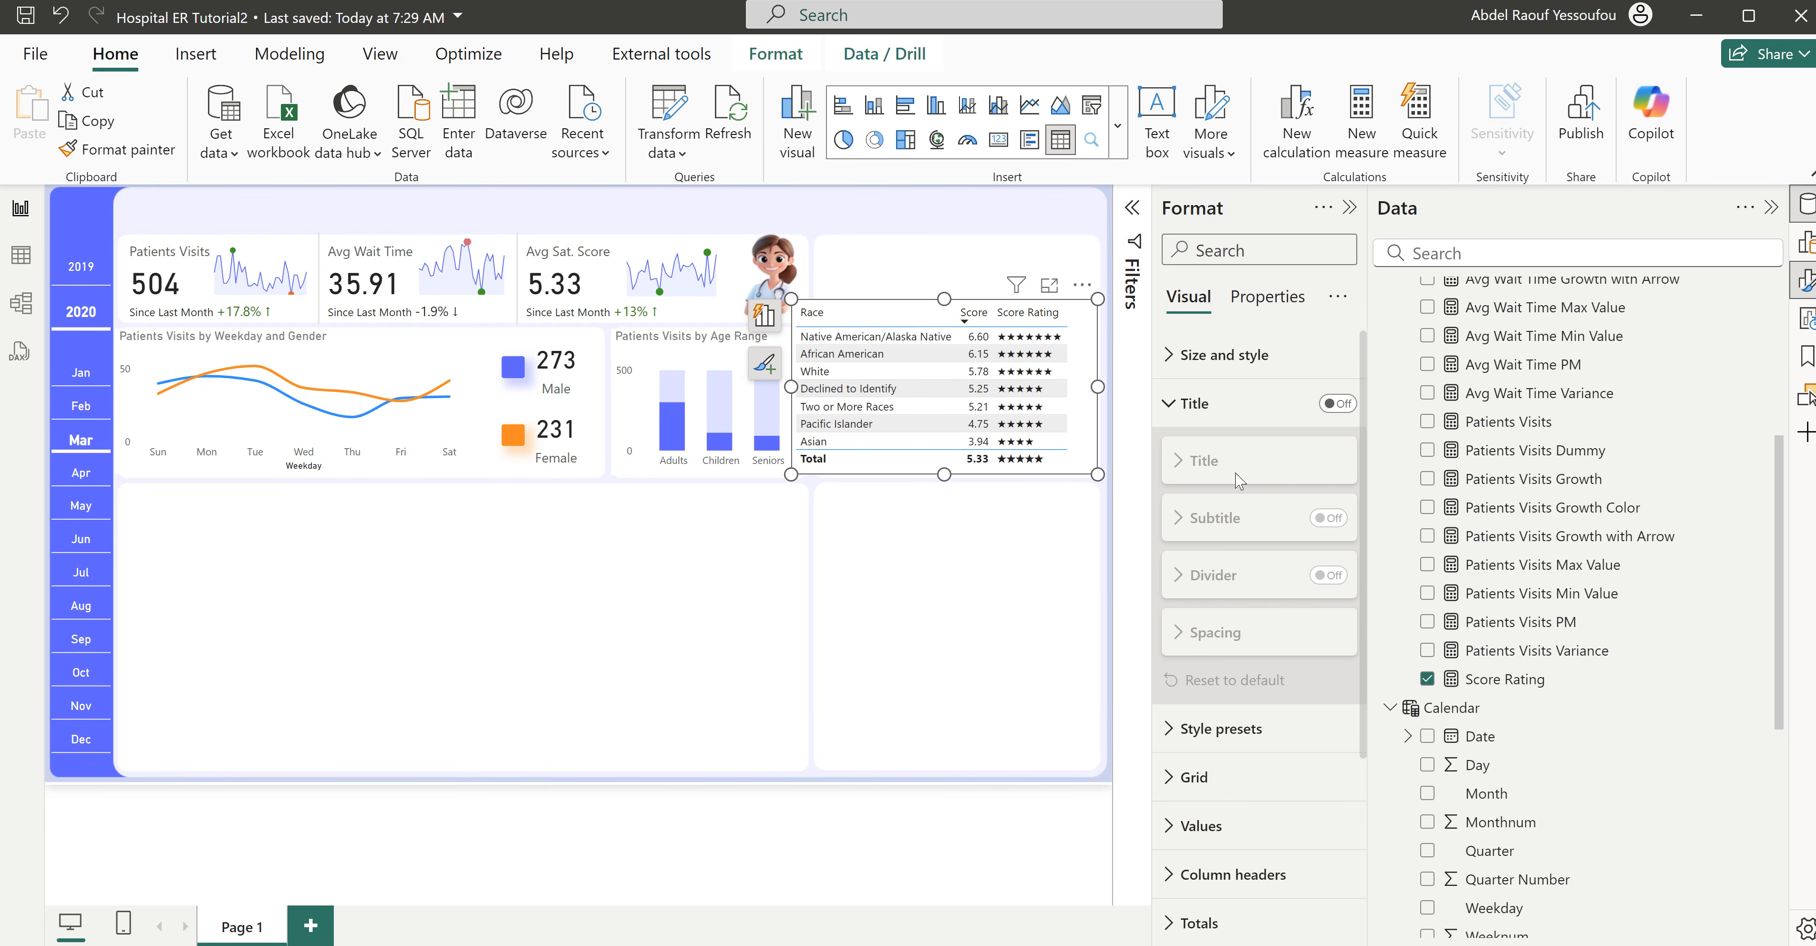
left_click(1191, 416)
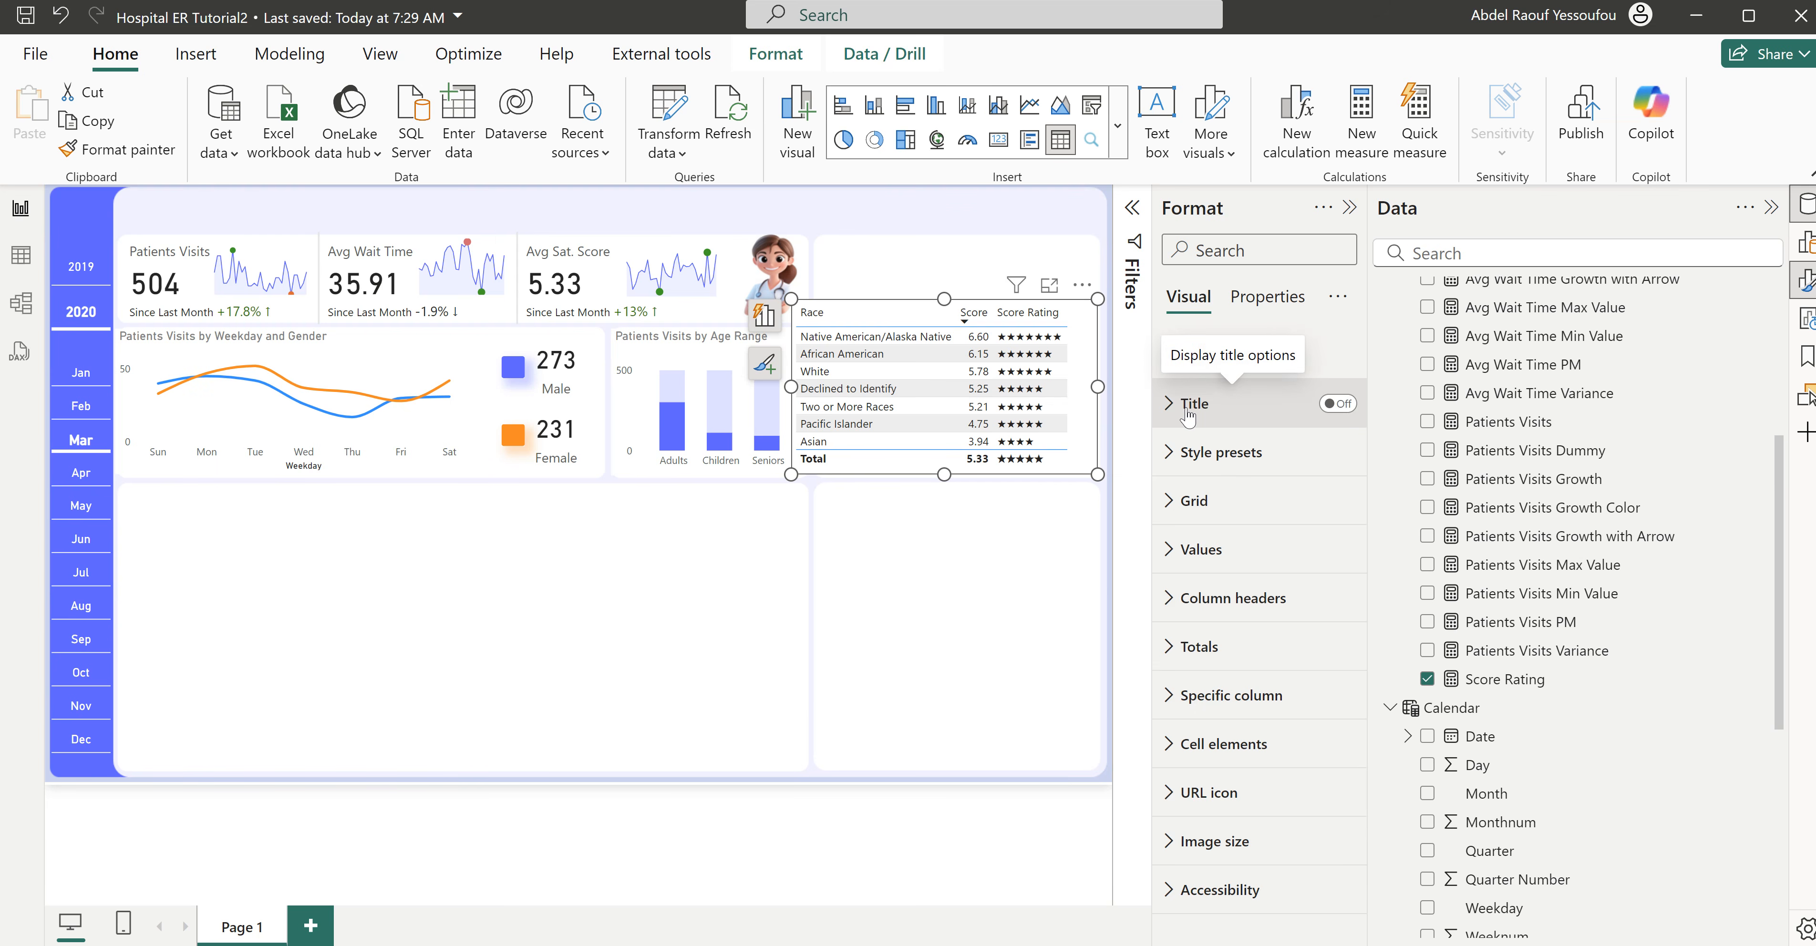
left_click(765, 315)
left_click(617, 579)
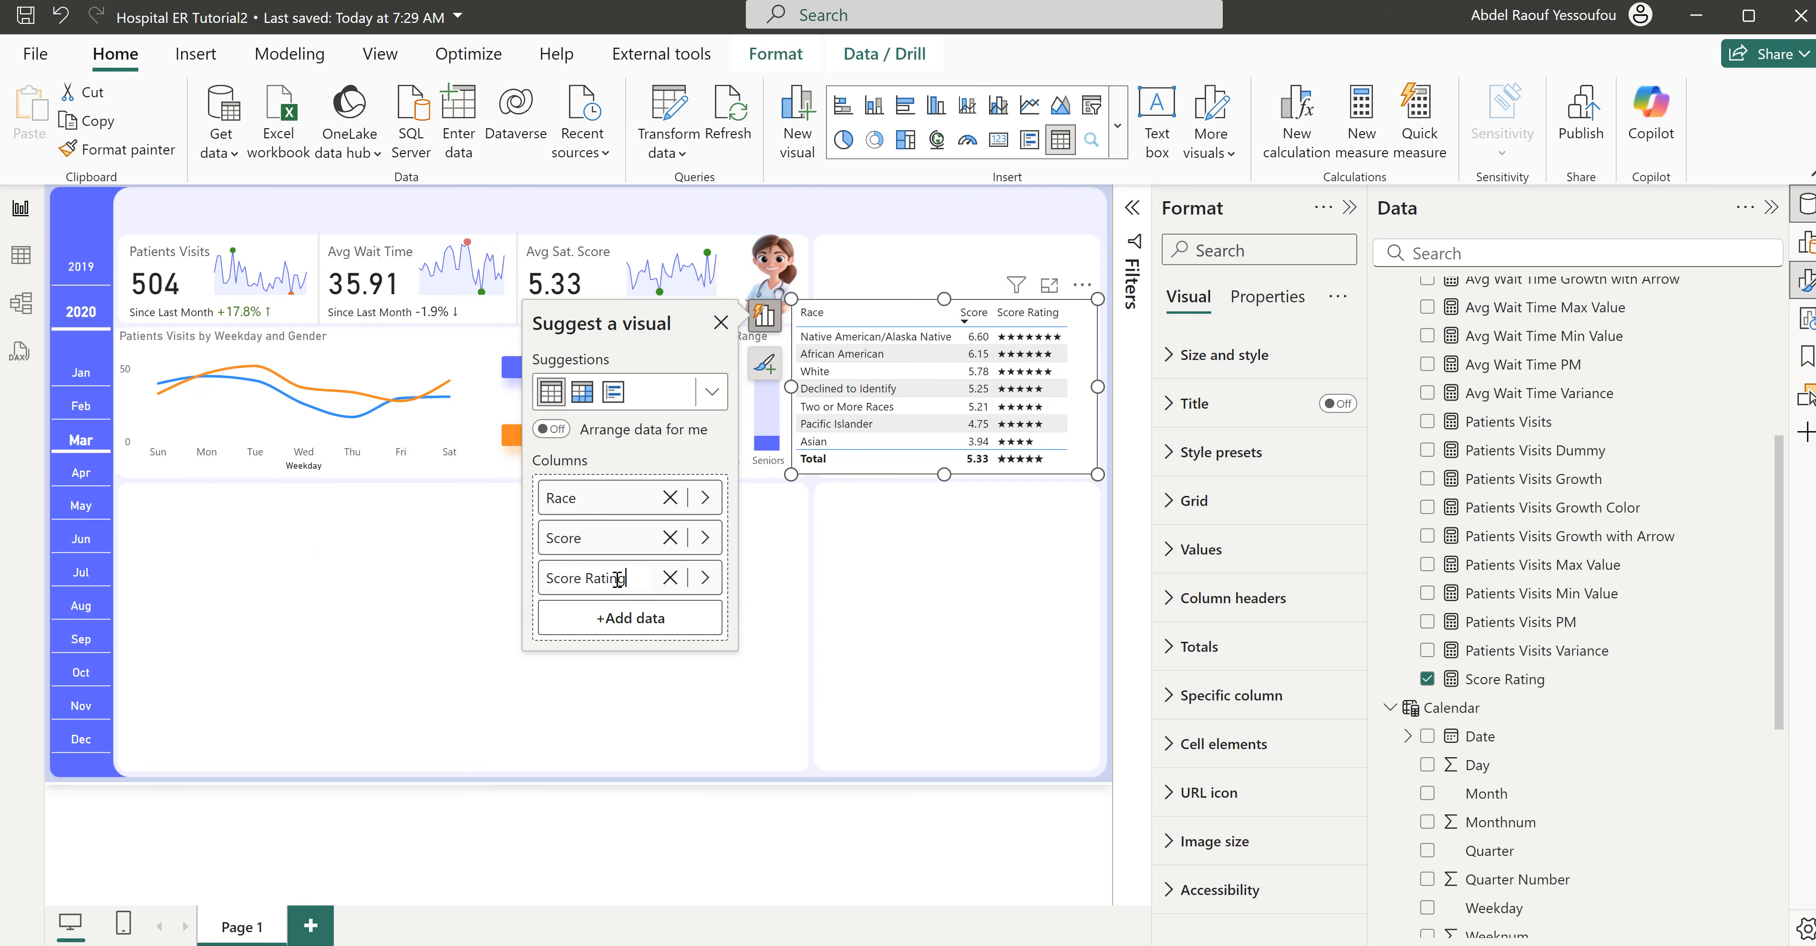
key("ctrl+a")
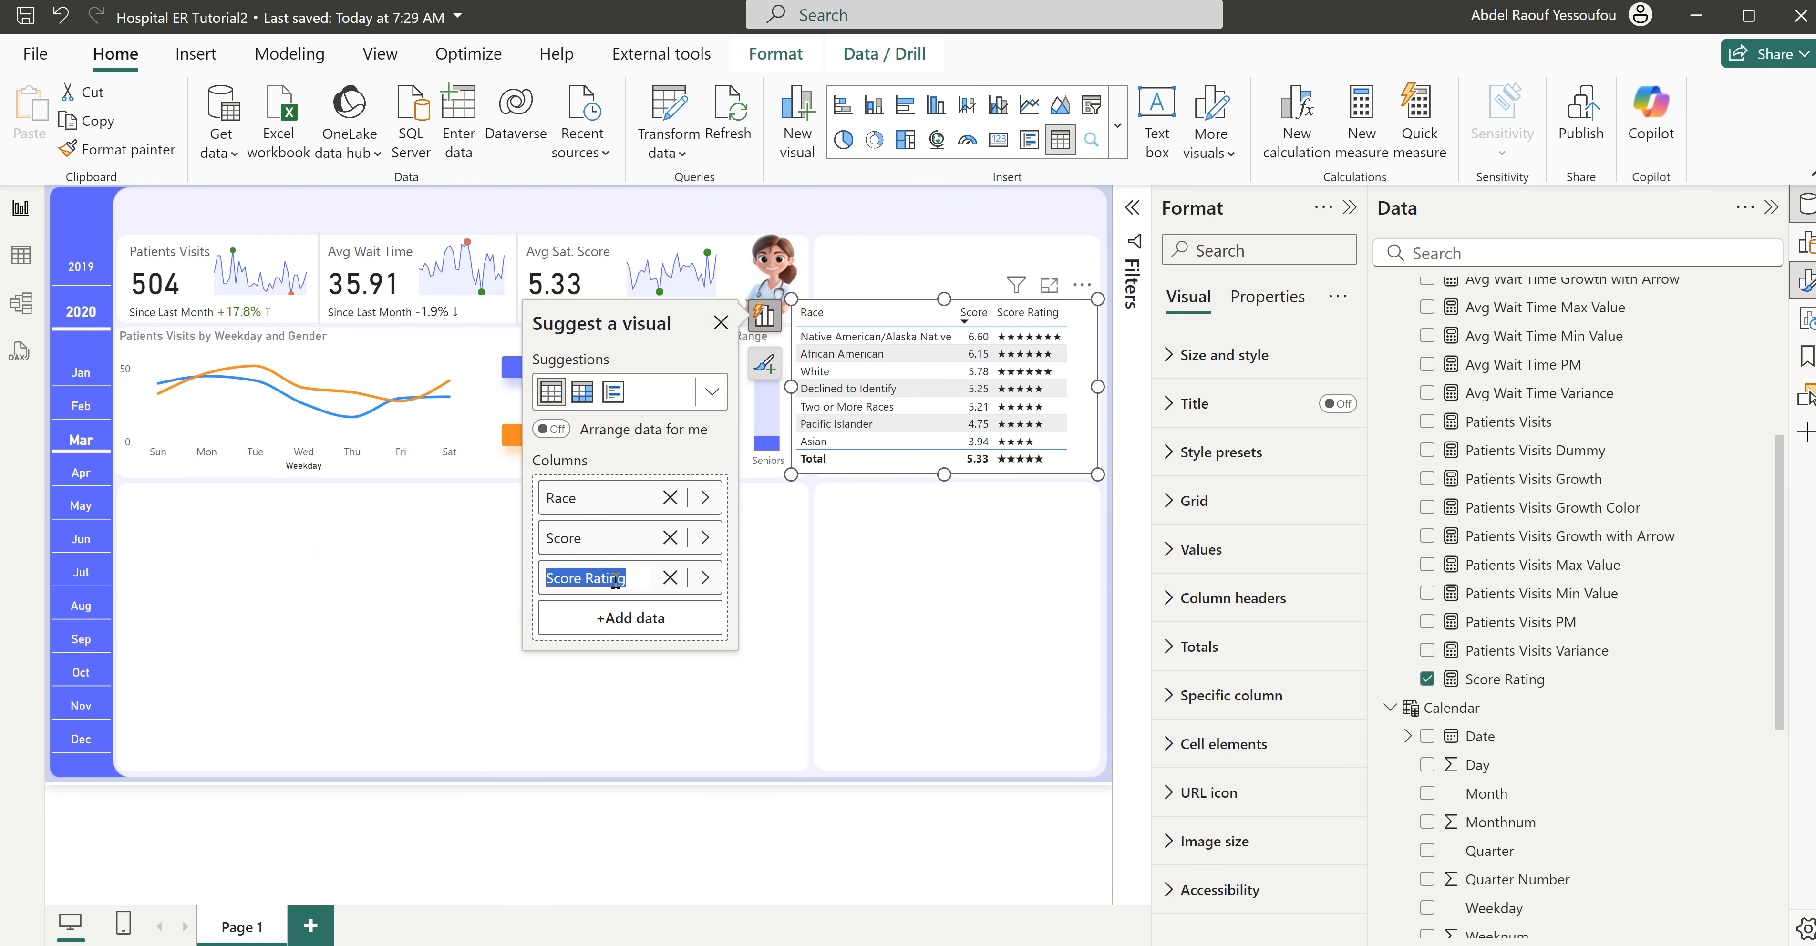
key("BackSpace")
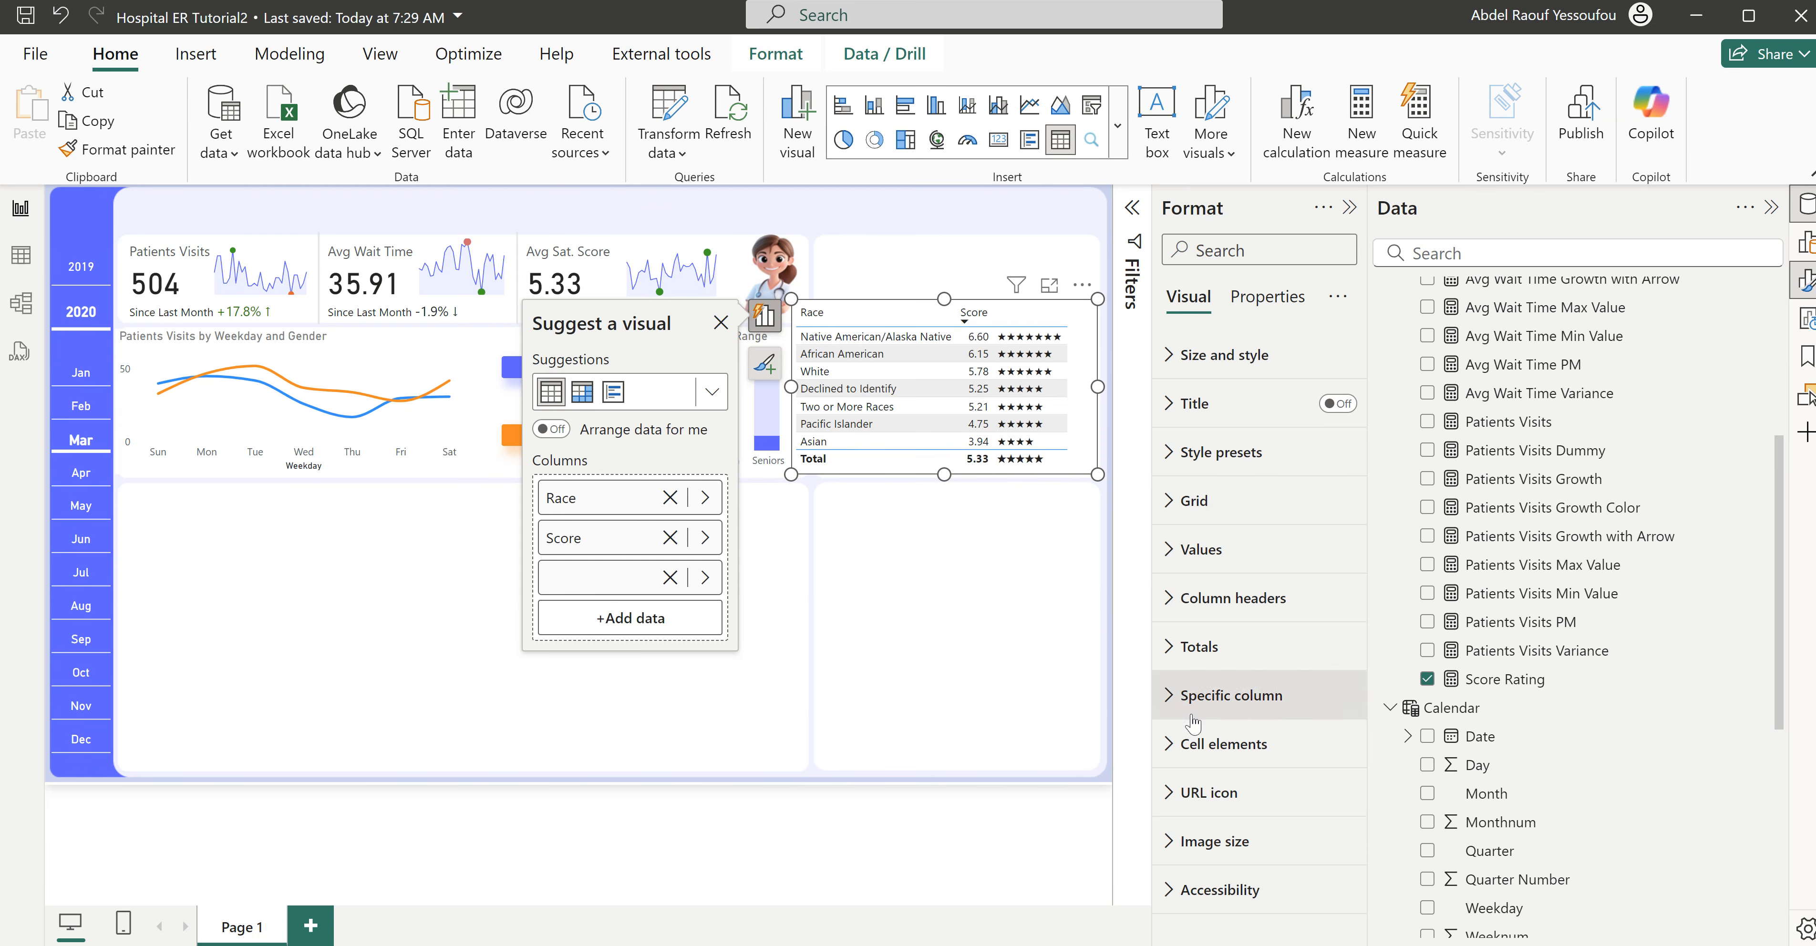
- Set the alternate background color of the race table's values to white (#FFFFFF)
left_click(1214, 559)
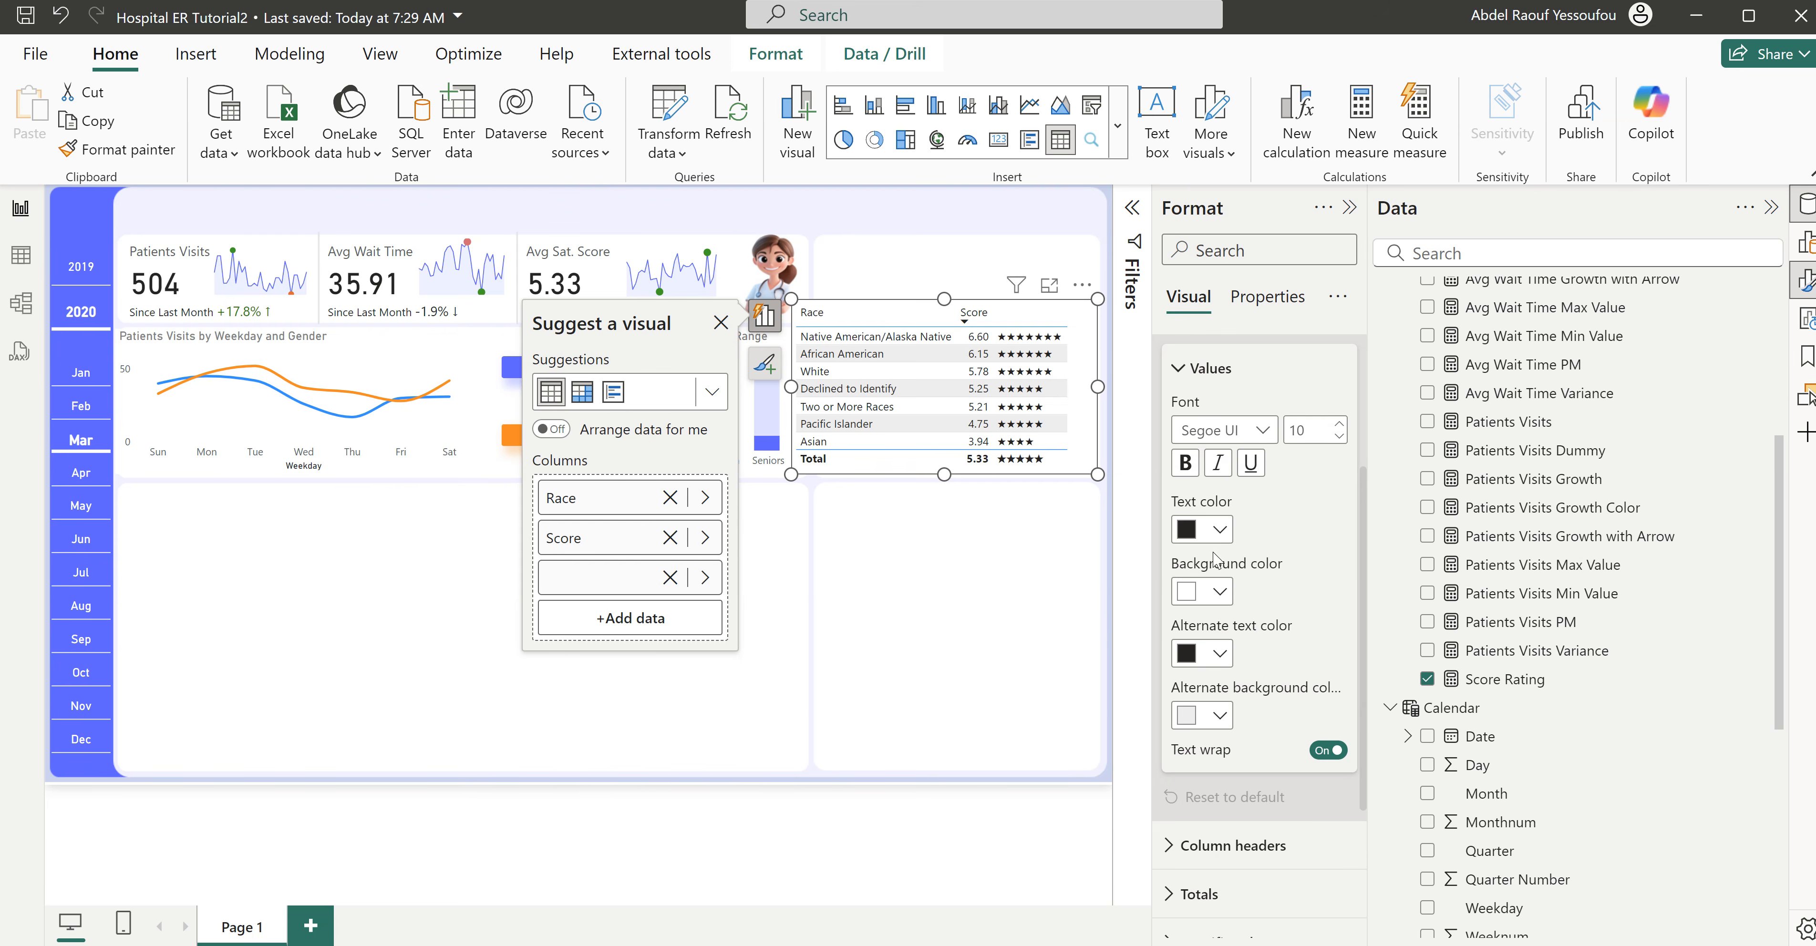
left_click(1219, 715)
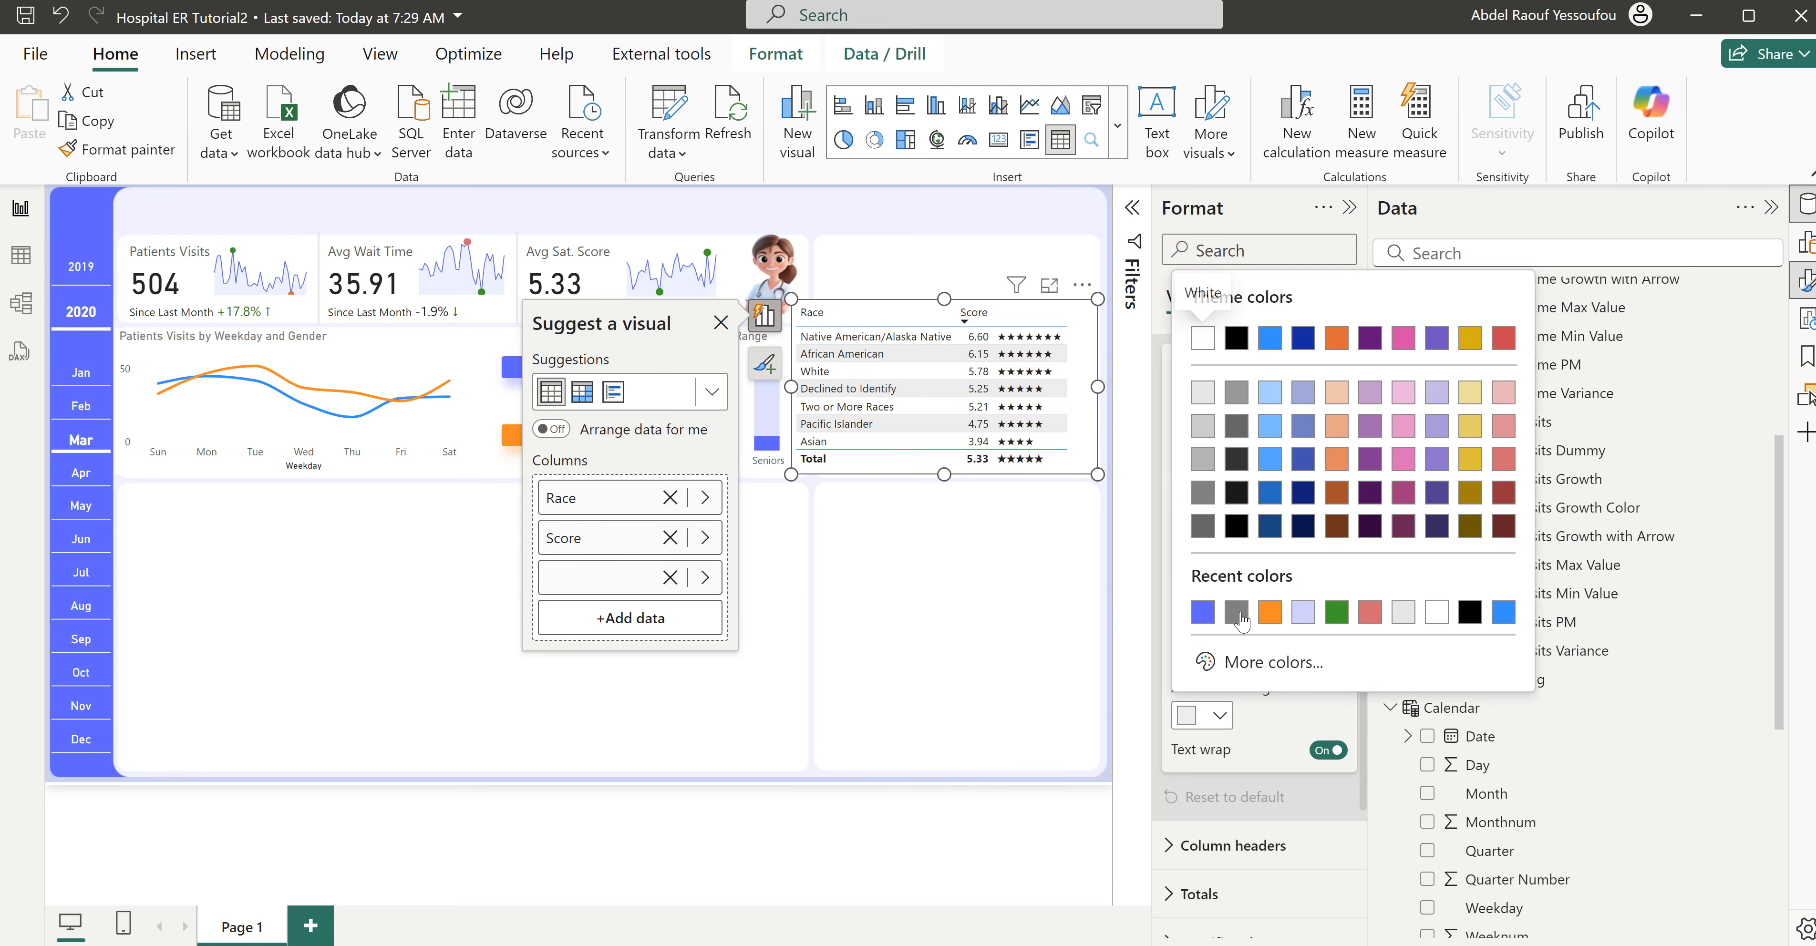
left_click(1434, 621)
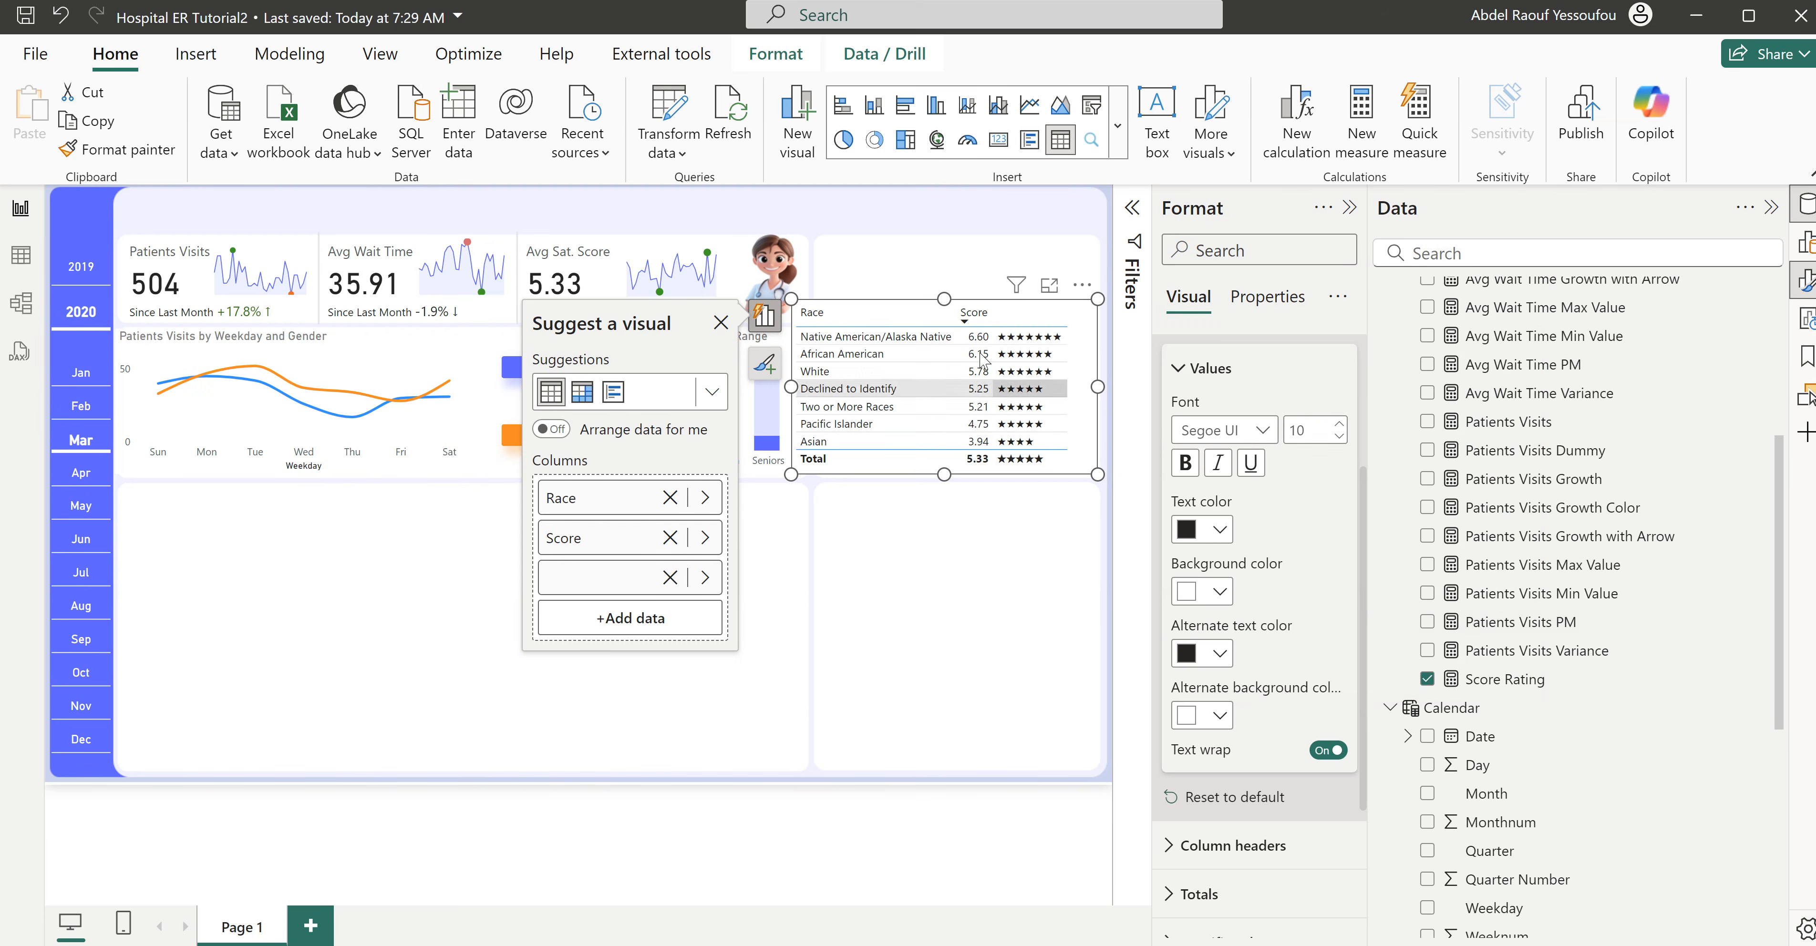
scroll(1207, 377, "up", 3)
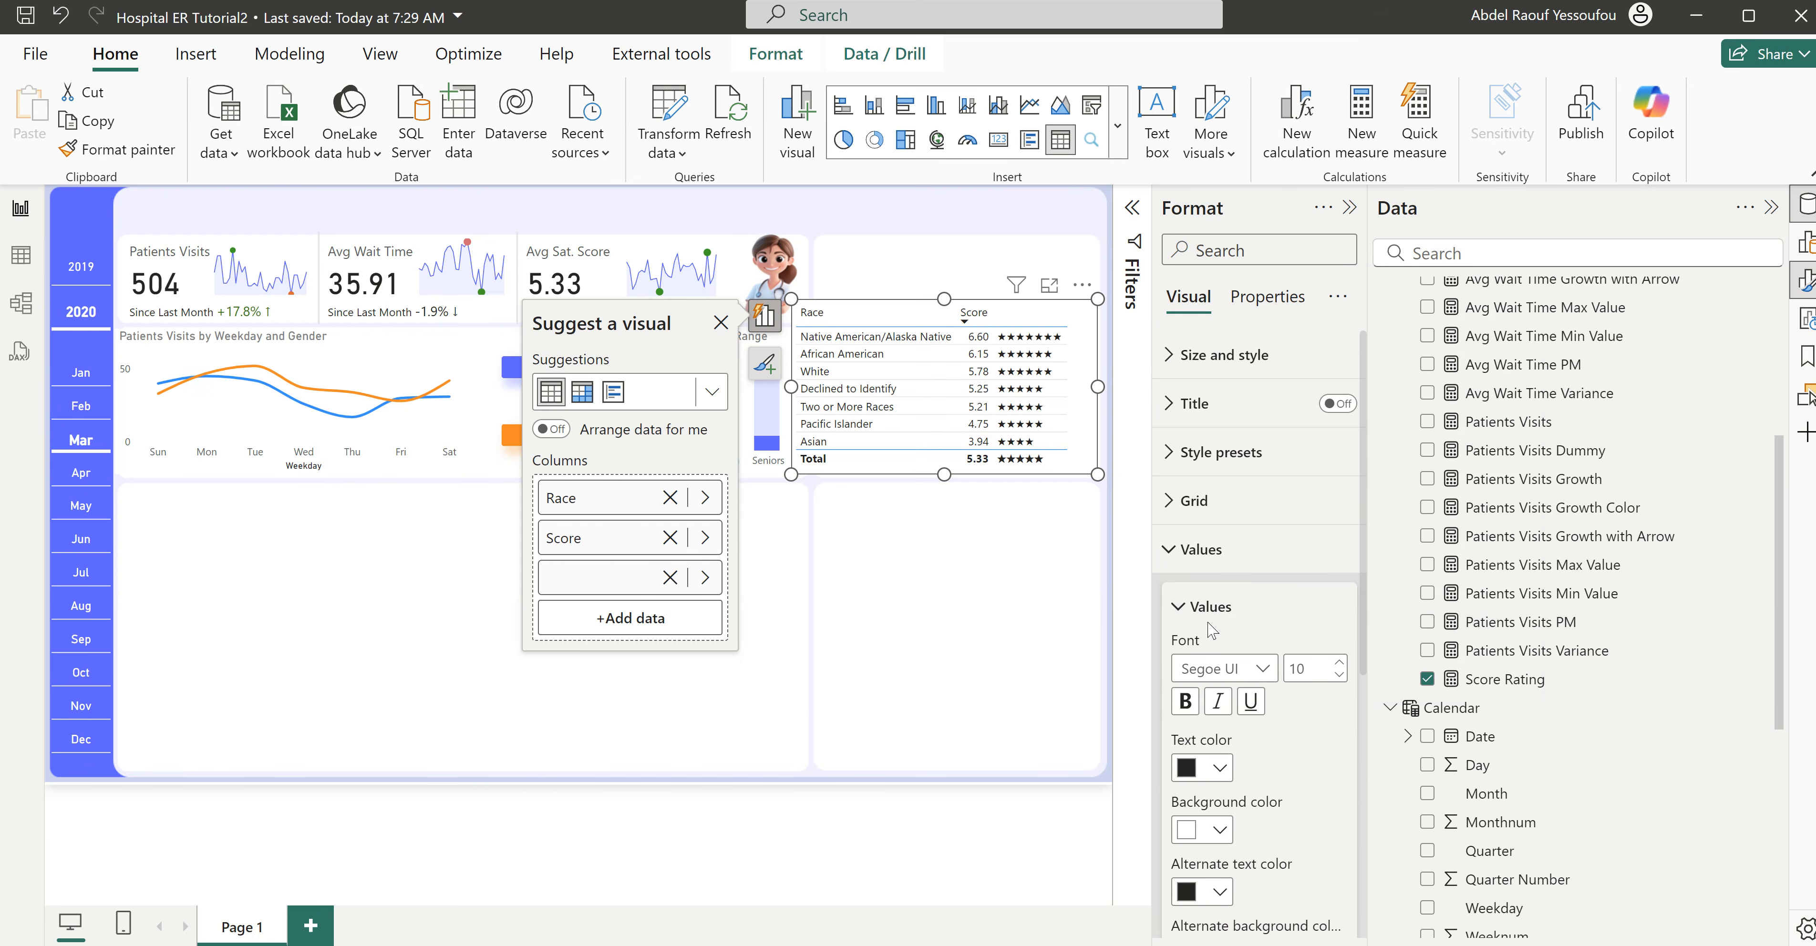
left_click(1210, 549)
- Turn off the horizontal gridlines and the totals row in the race table
left_click(1210, 523)
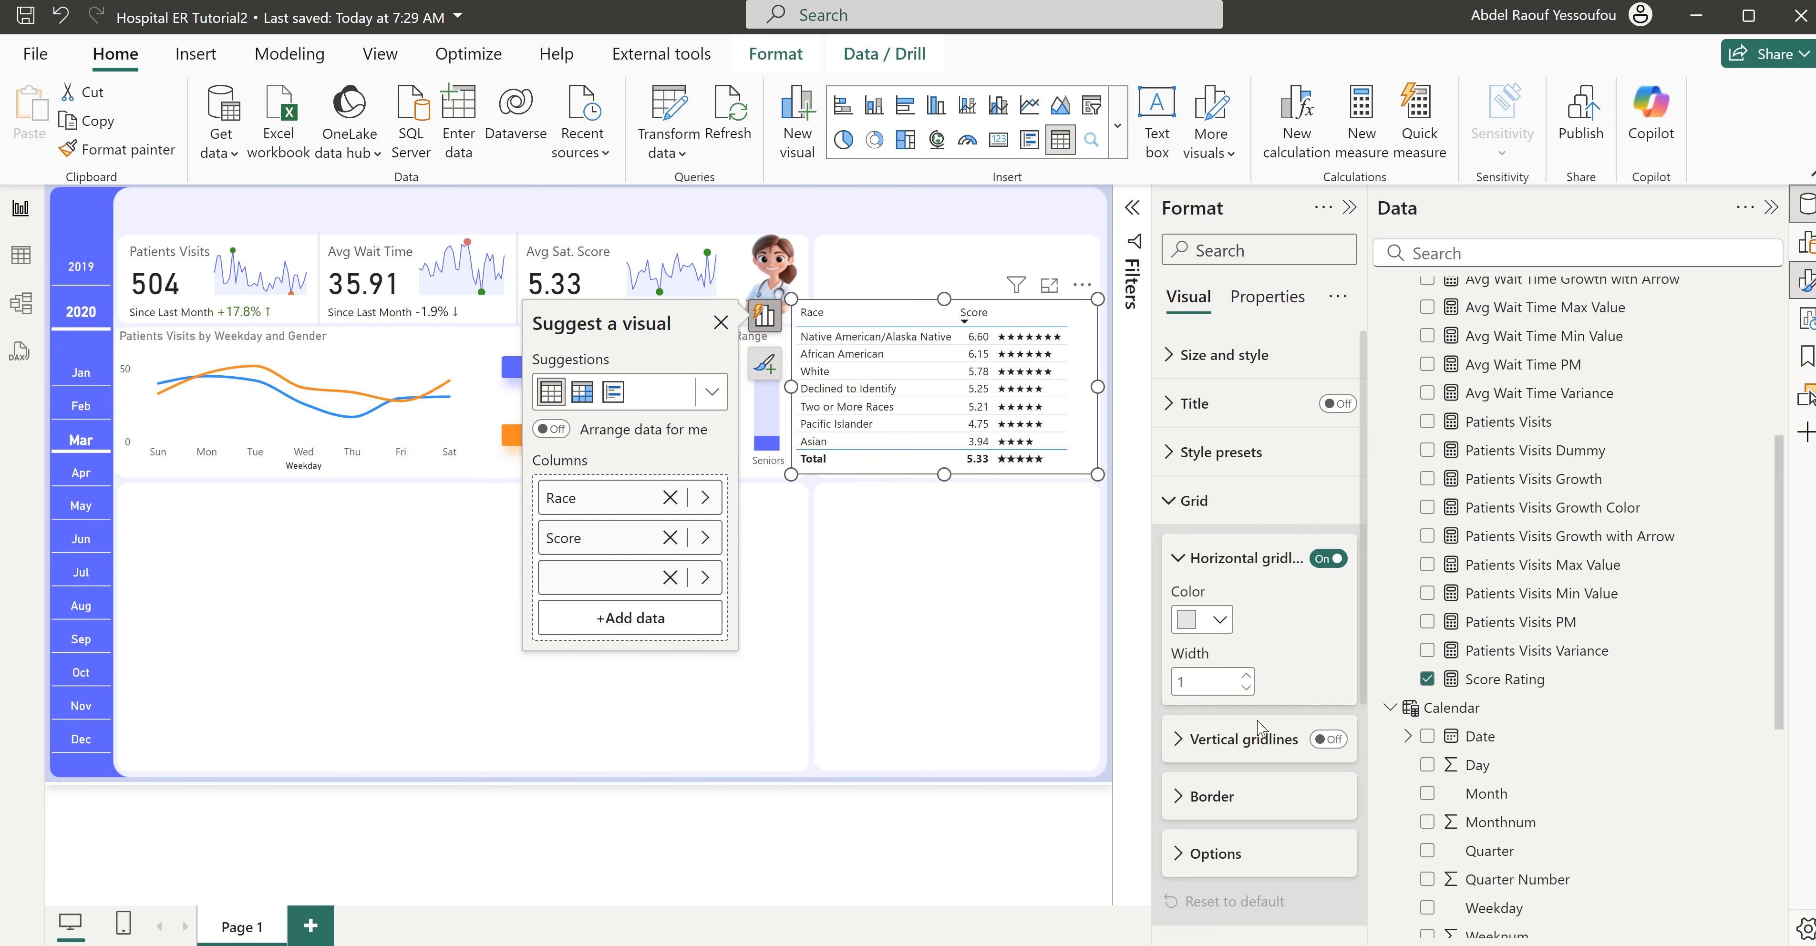
left_click(1327, 561)
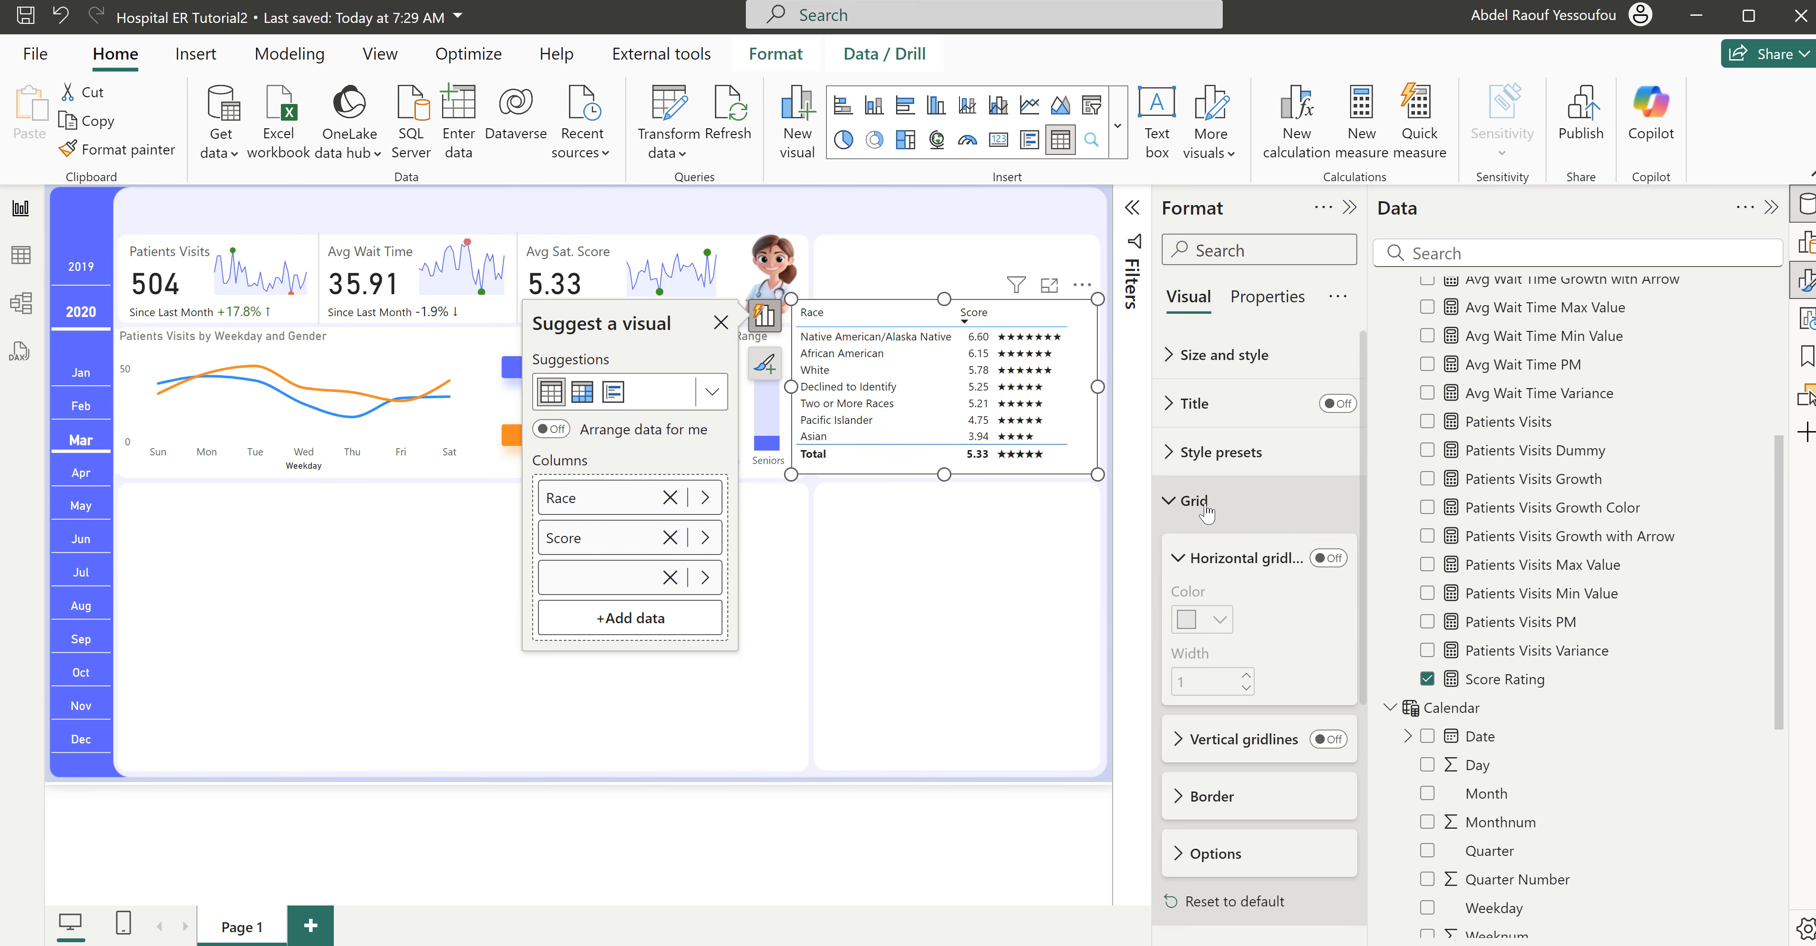
left_click(1206, 509)
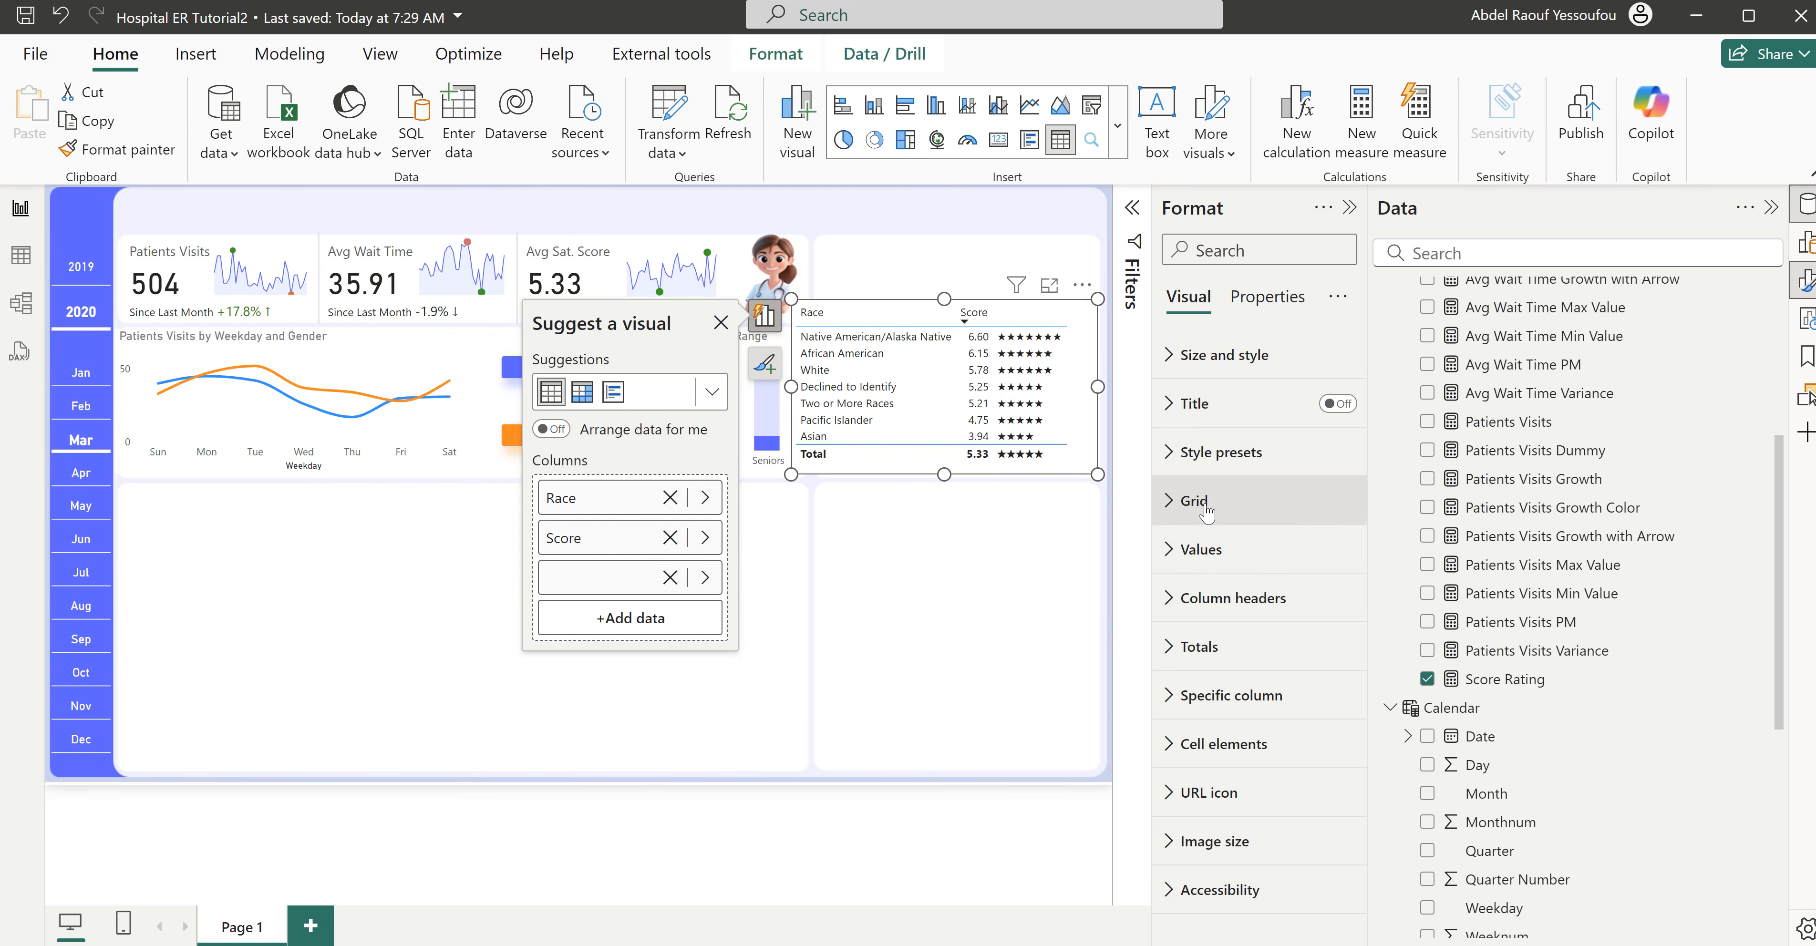
left_click(1213, 666)
left_click(1328, 703)
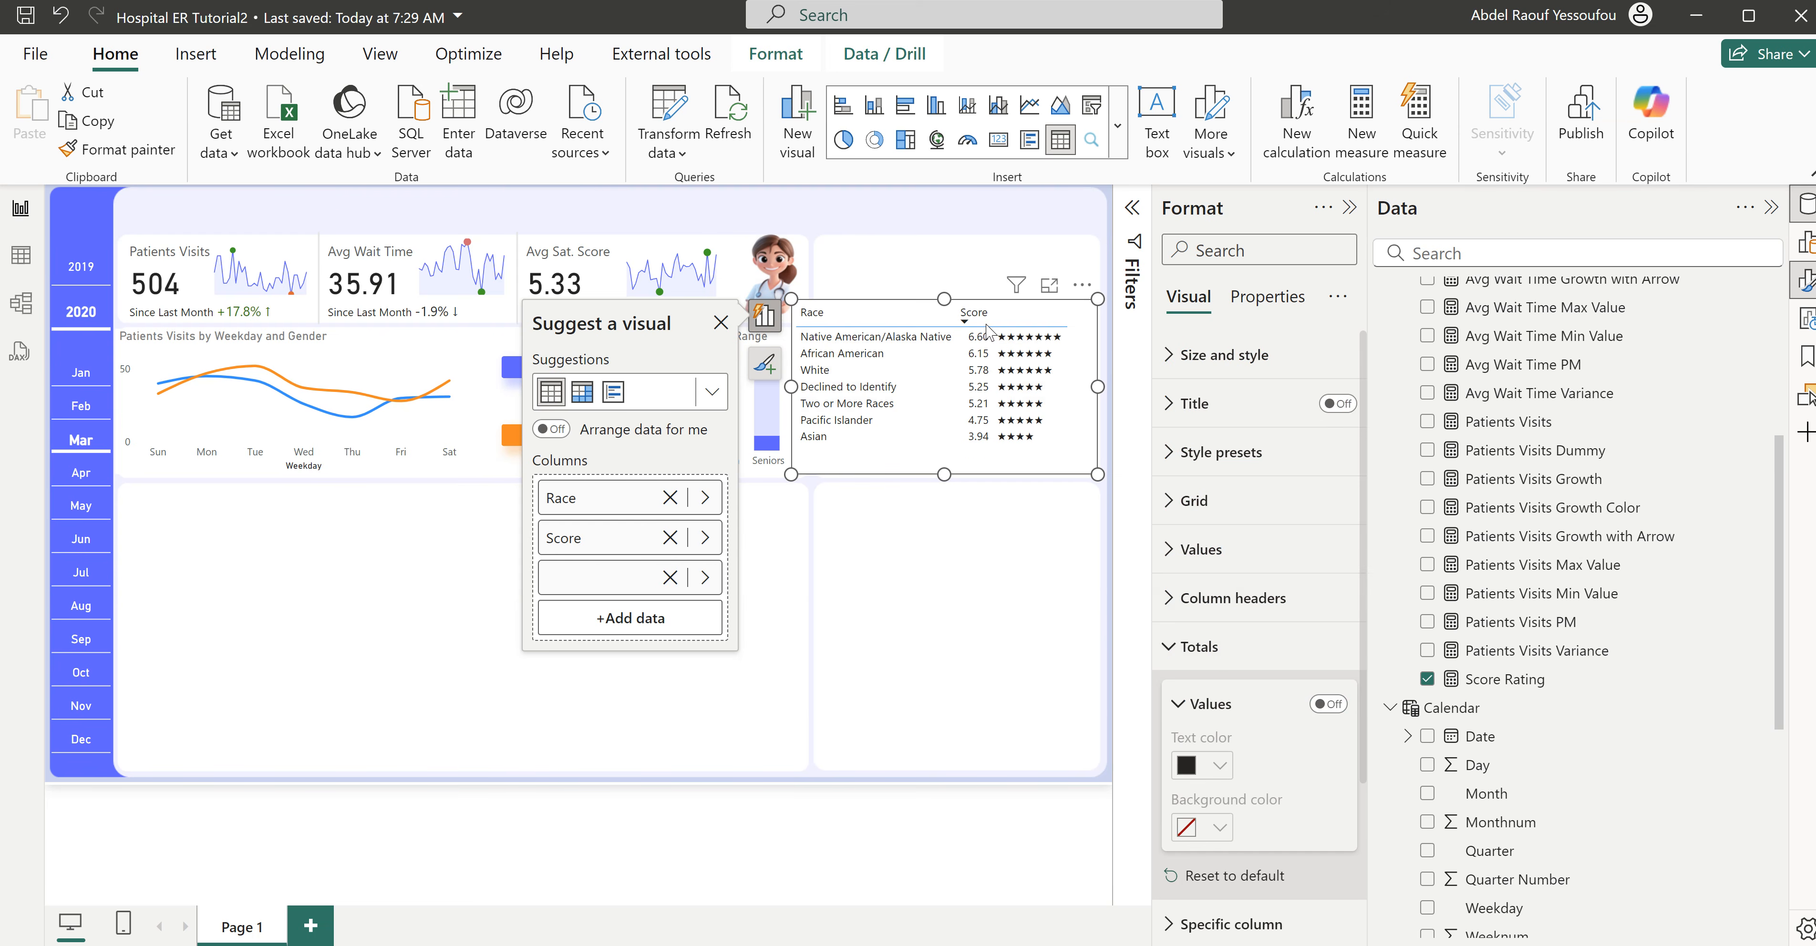
left_click(1193, 647)
left_click(1207, 557)
left_click(1206, 557)
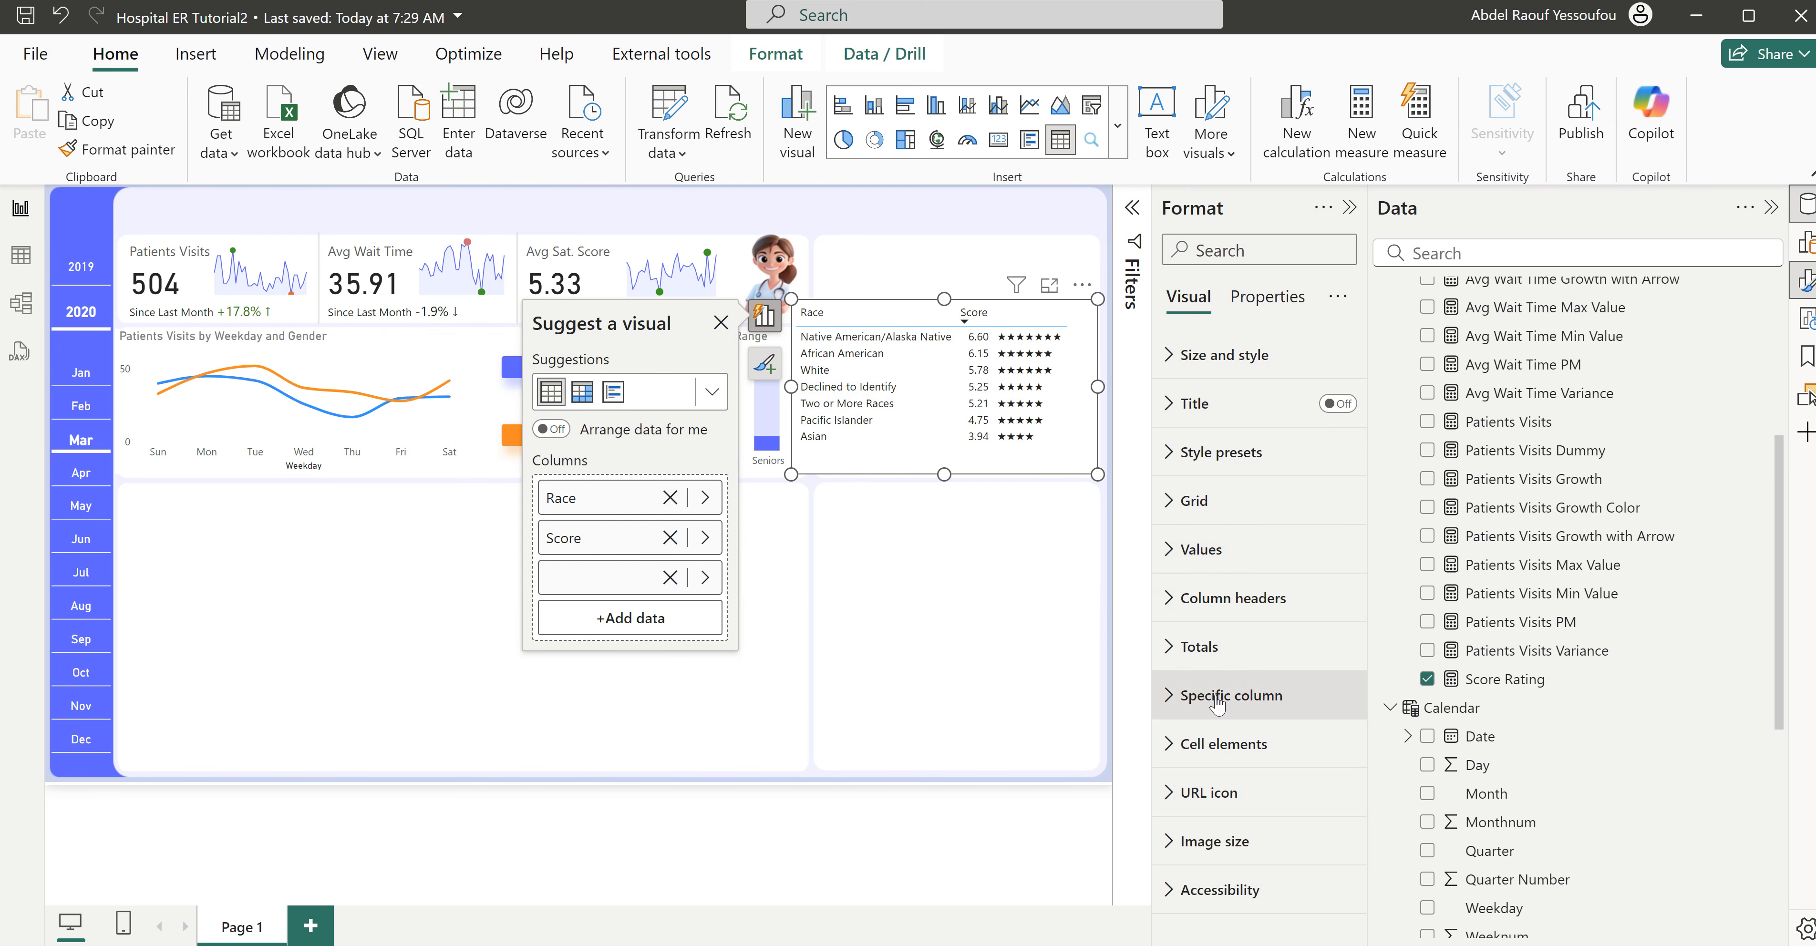
- Color the values of the unnamed star column with the dashboard's recent violet-blue, leaving its header and total excluded
left_click(1249, 697)
left_click(1227, 577)
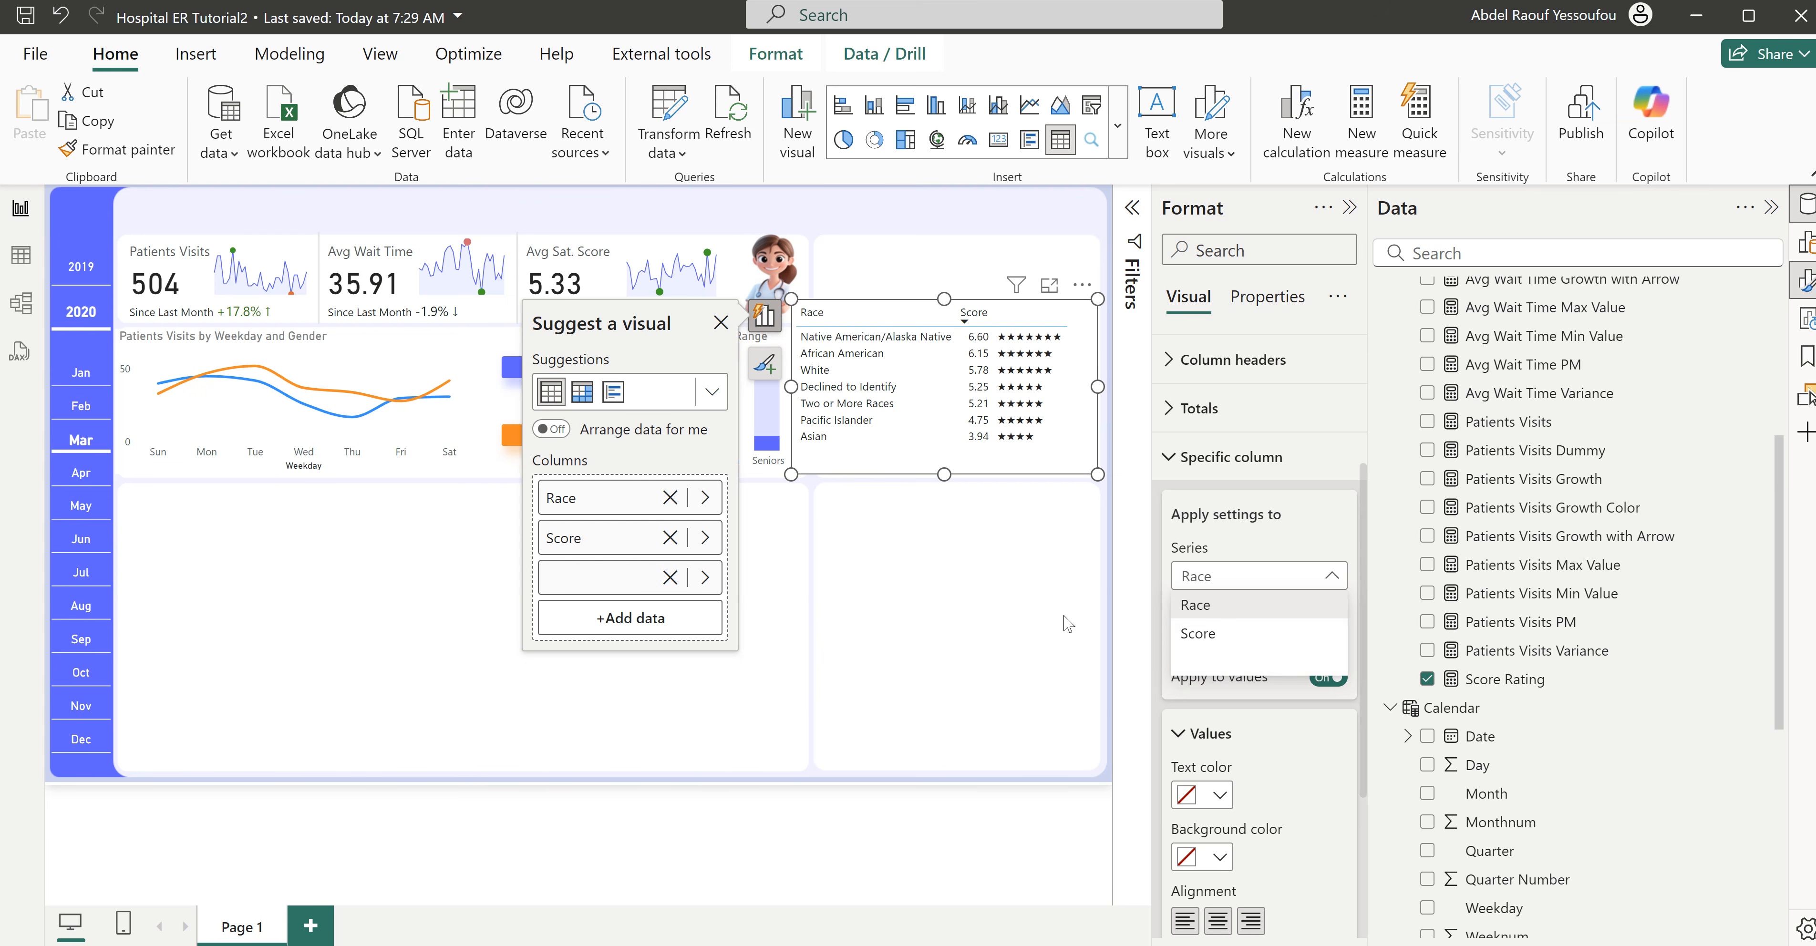
left_click(1236, 666)
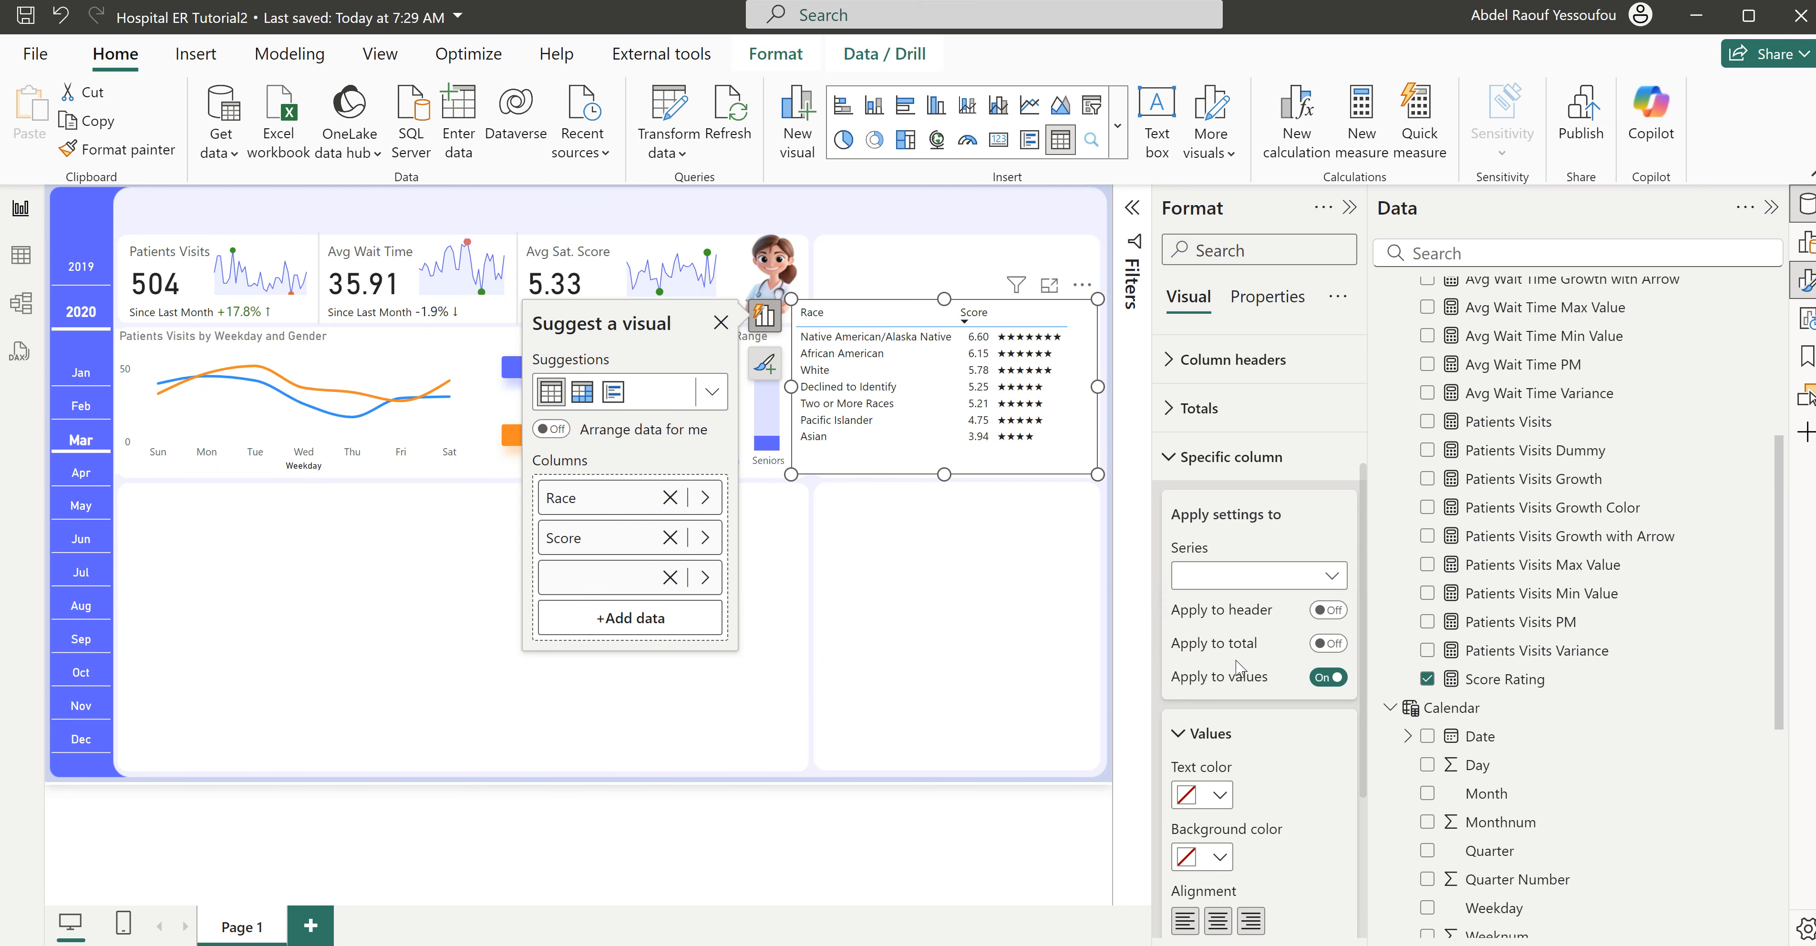
scroll(1246, 678, "down", 3)
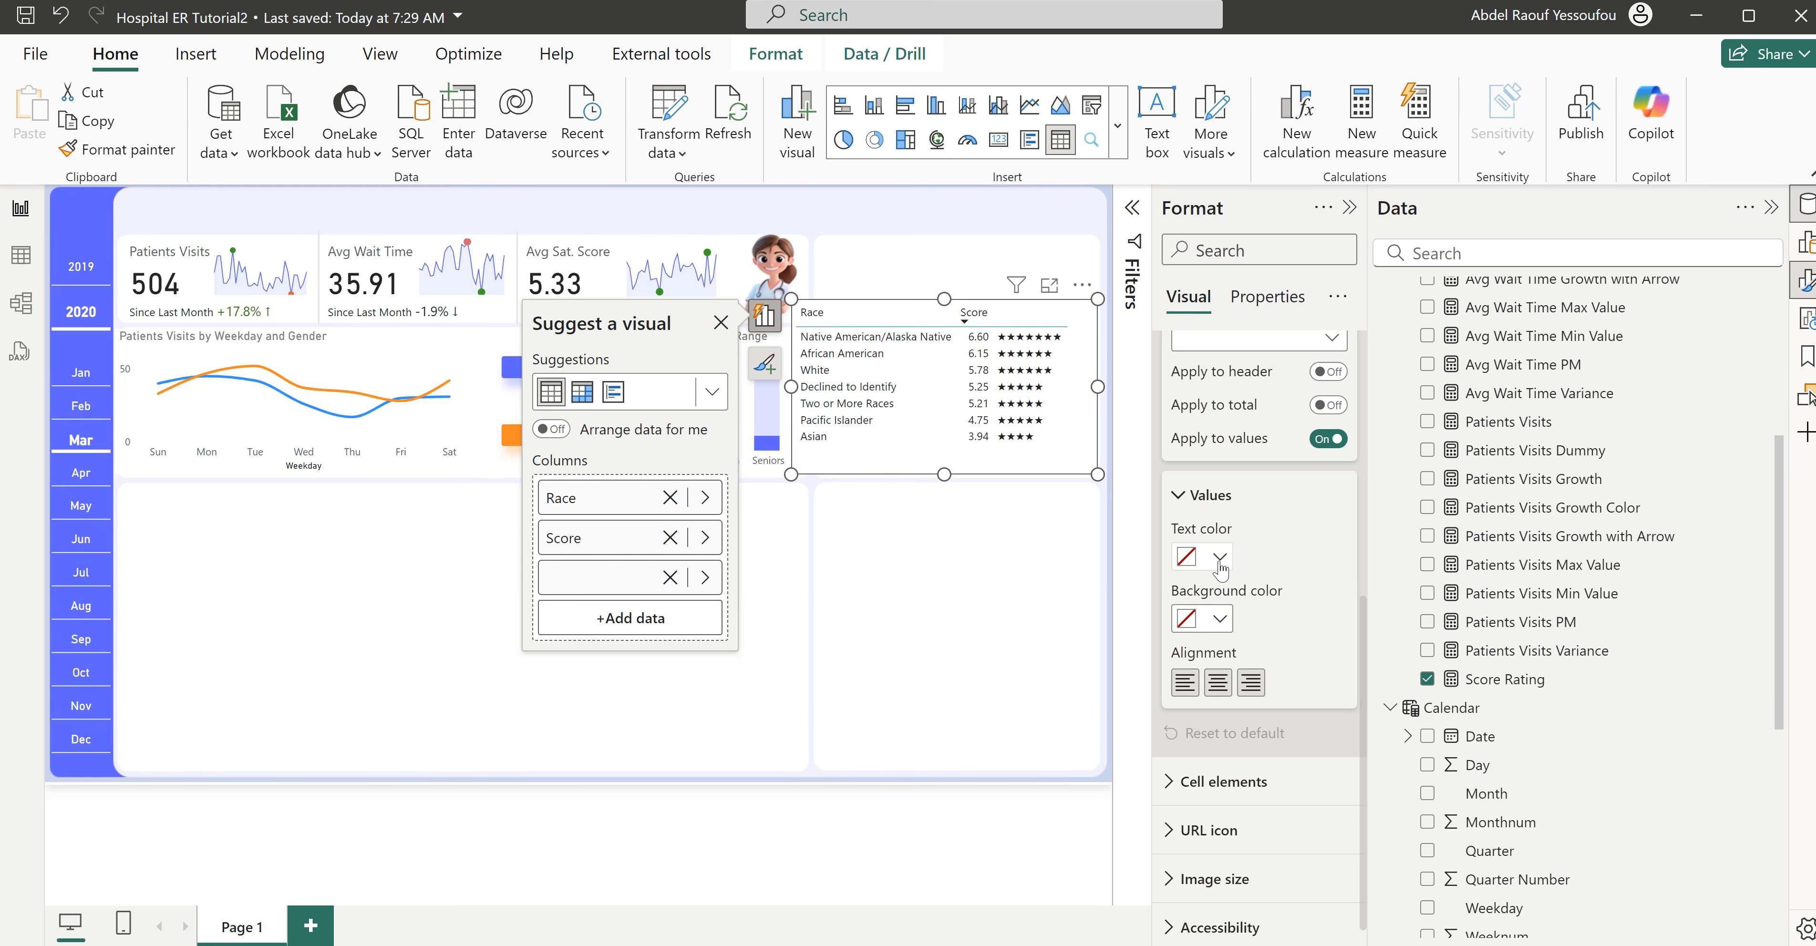
left_click(1222, 559)
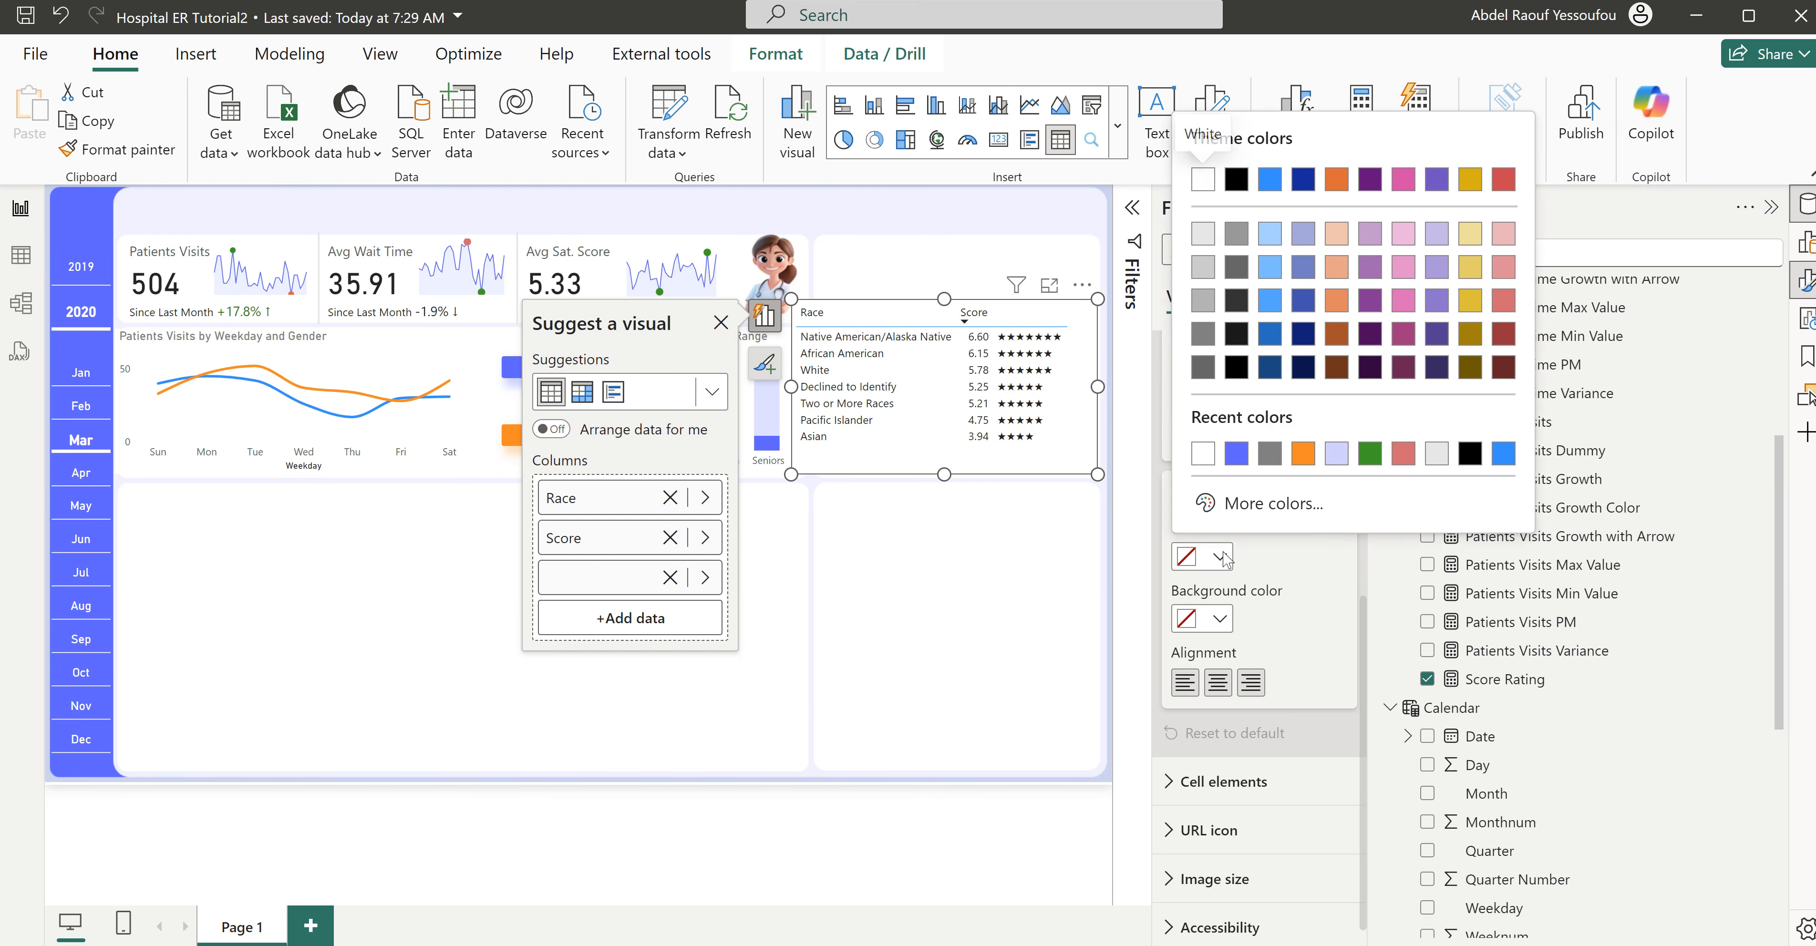
left_click(1230, 457)
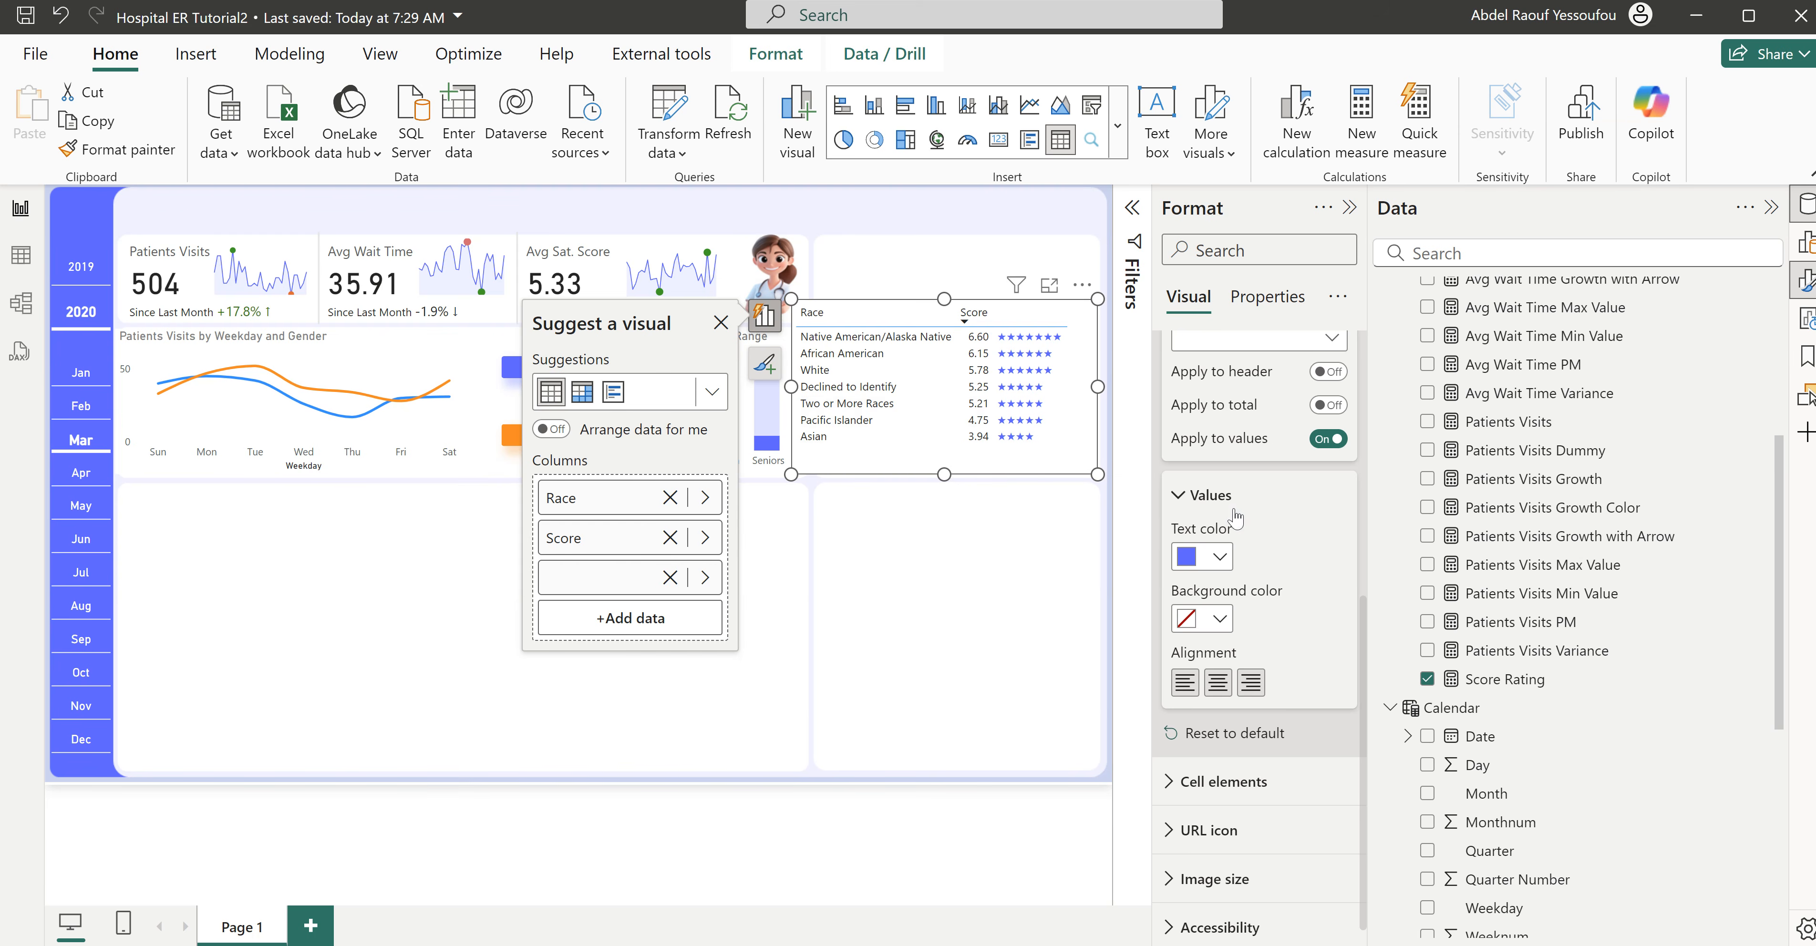
scroll(1260, 542, "up", 4)
scroll(1261, 541, "up", 2)
left_click(1241, 695)
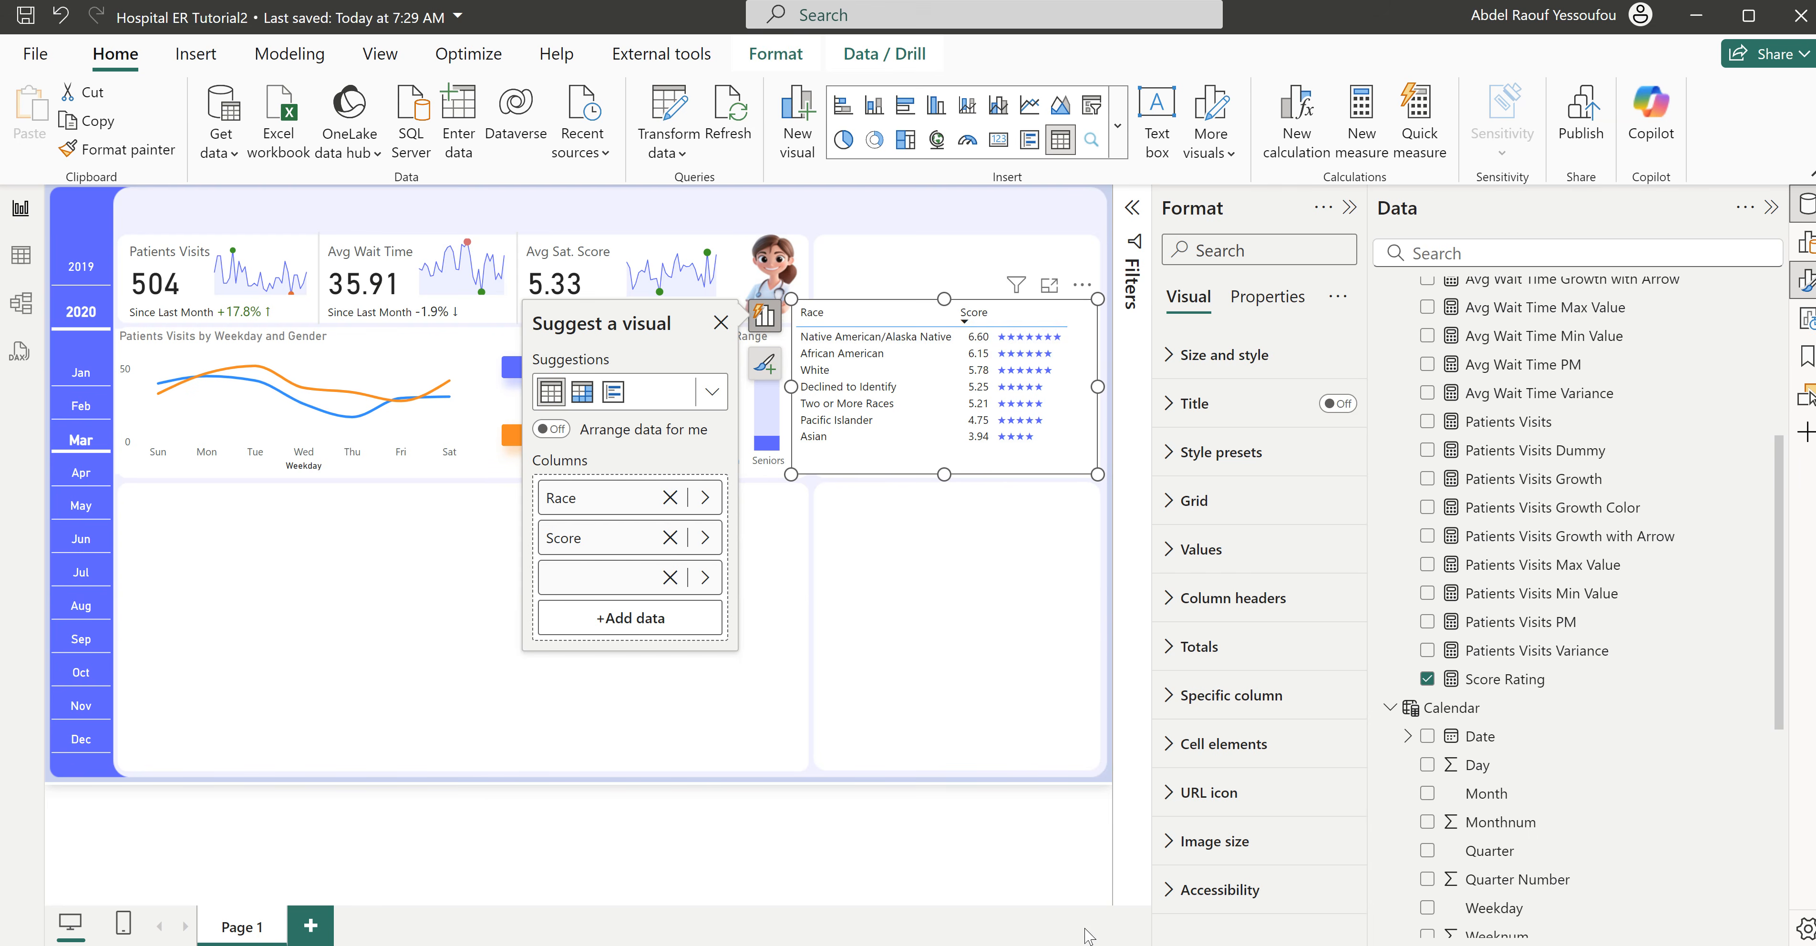
- Check the finished Hospital ER dashboard, return to Hospital ER Tutorial2, and set the race table's column header text color to white
left_click(976, 920)
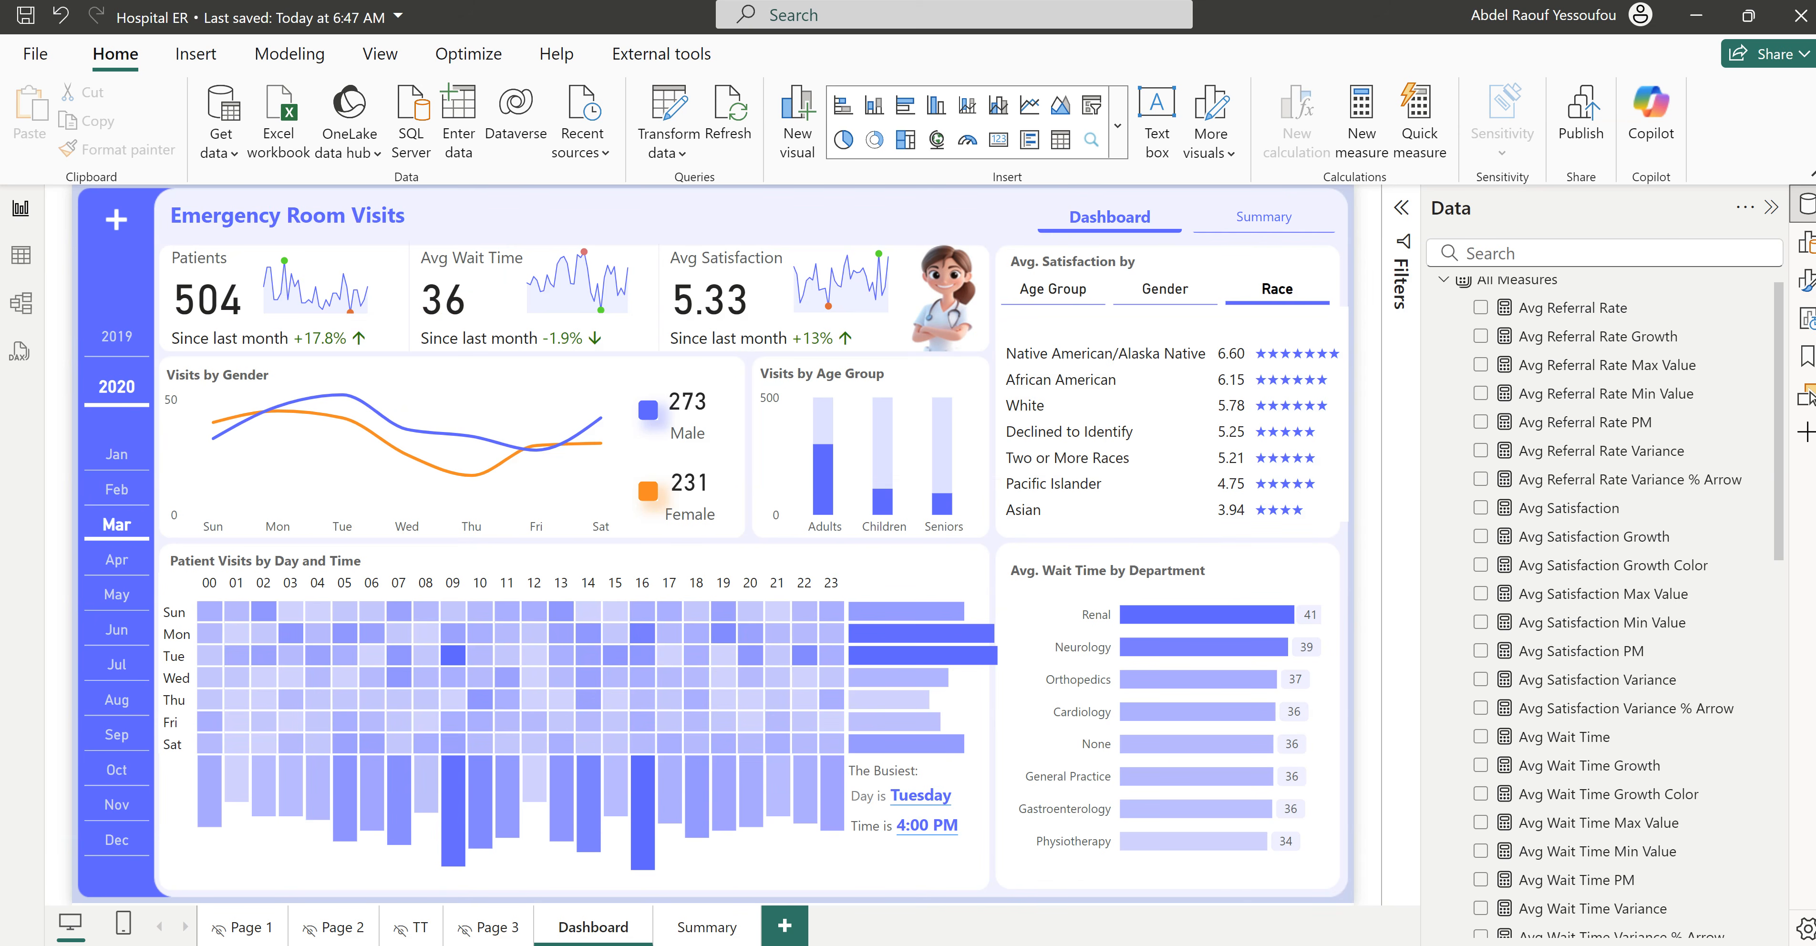
left_click(1190, 917)
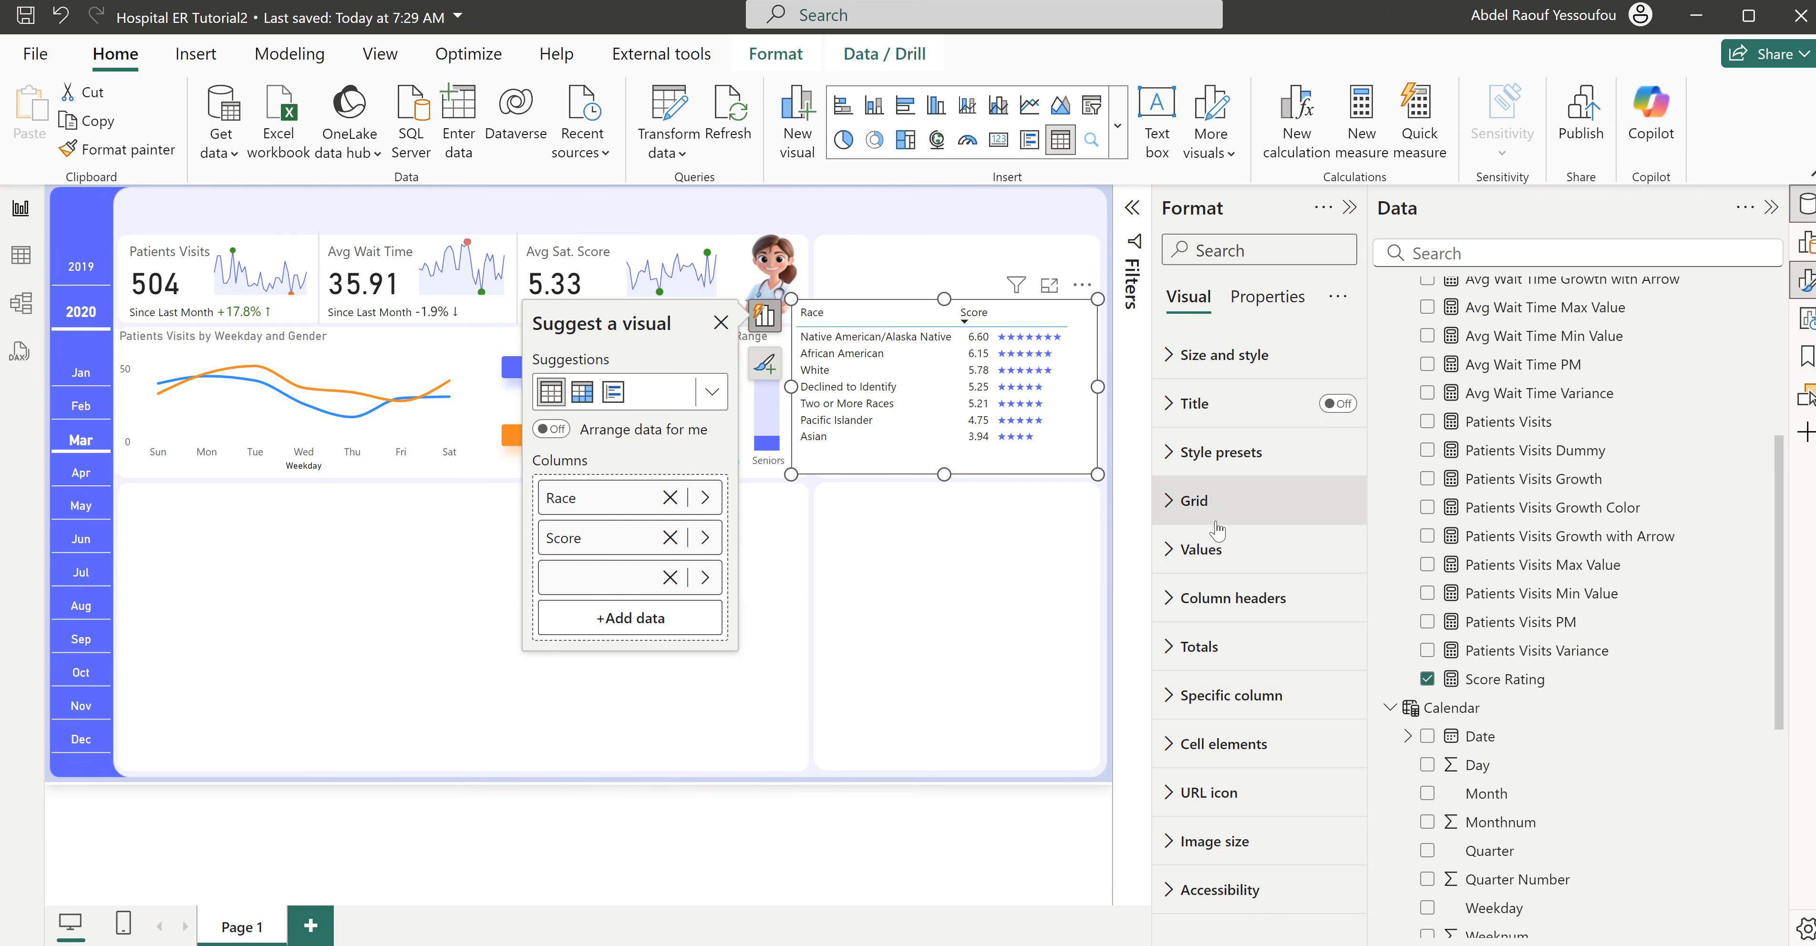
left_click(1230, 598)
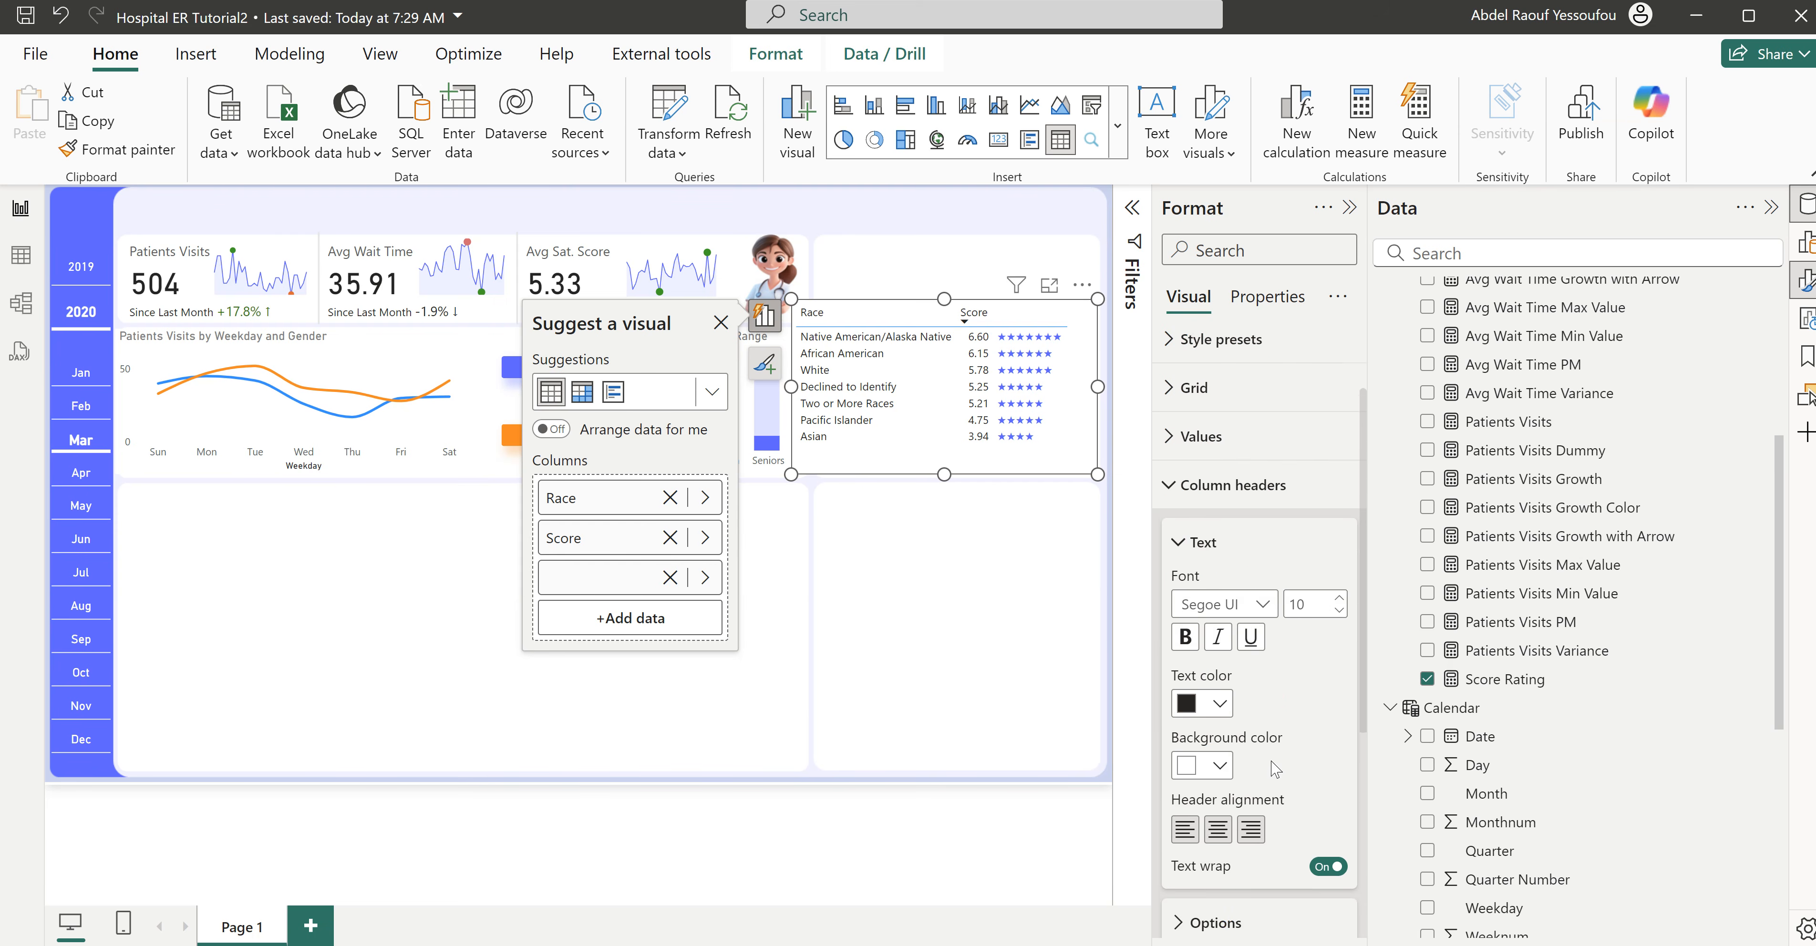
scroll(1276, 769, "down", 2)
left_click(1218, 581)
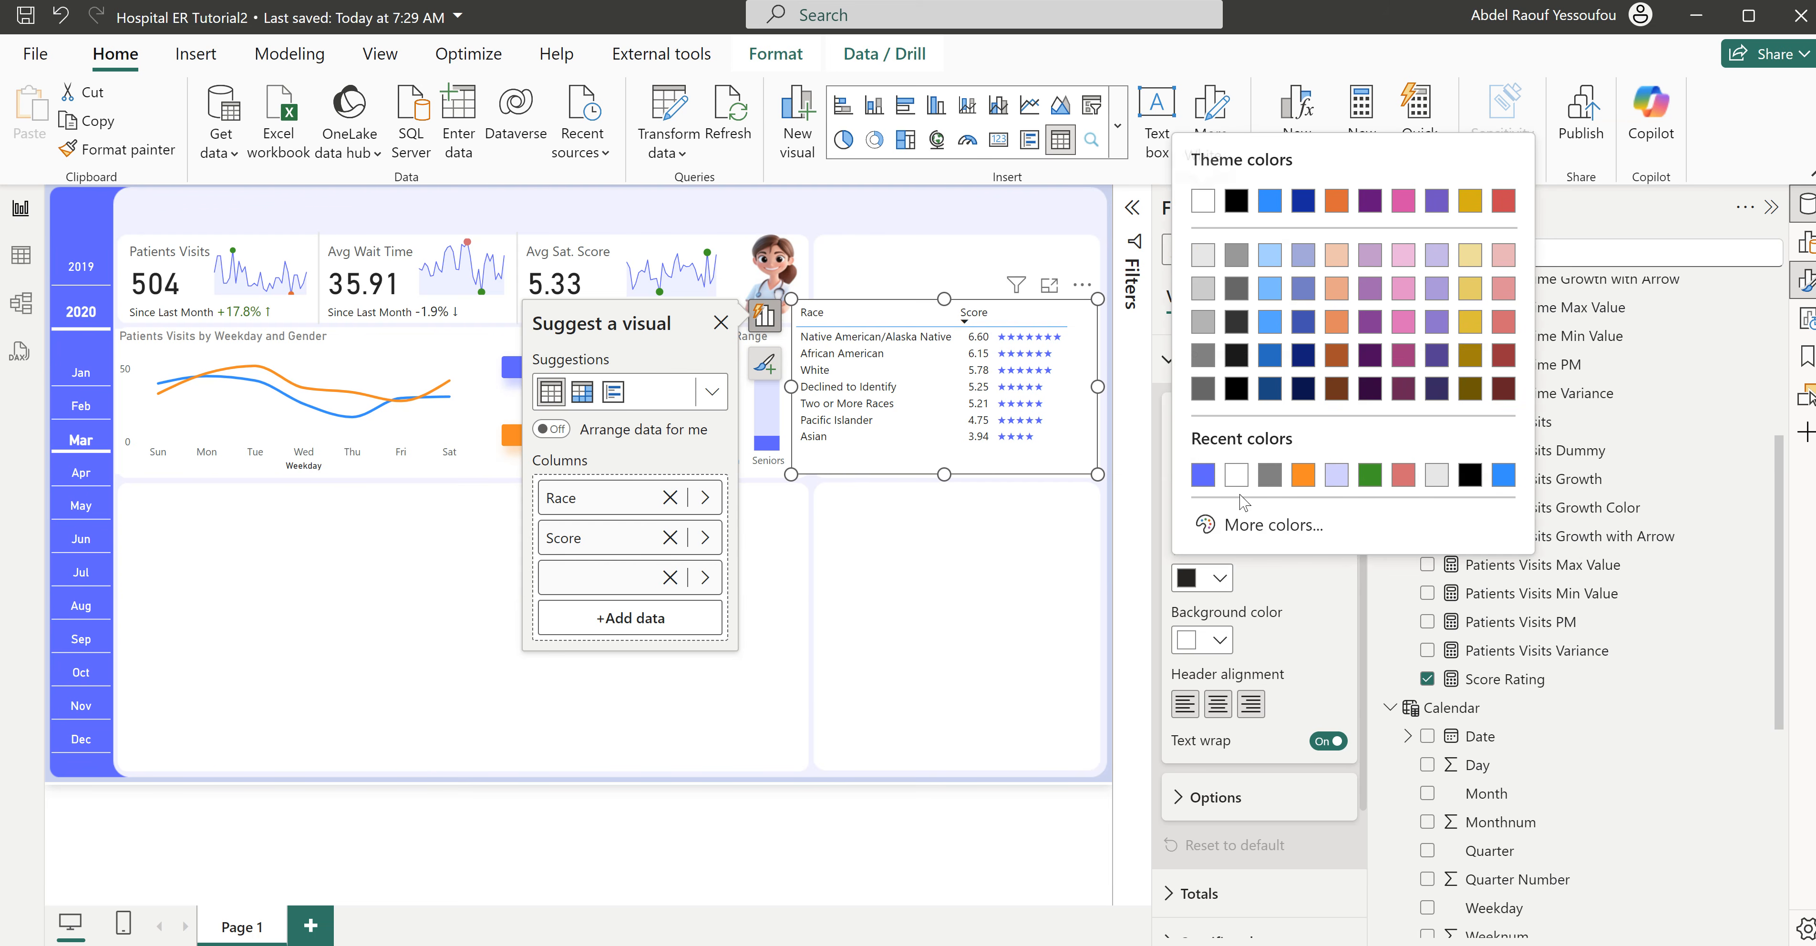
left_click(1236, 475)
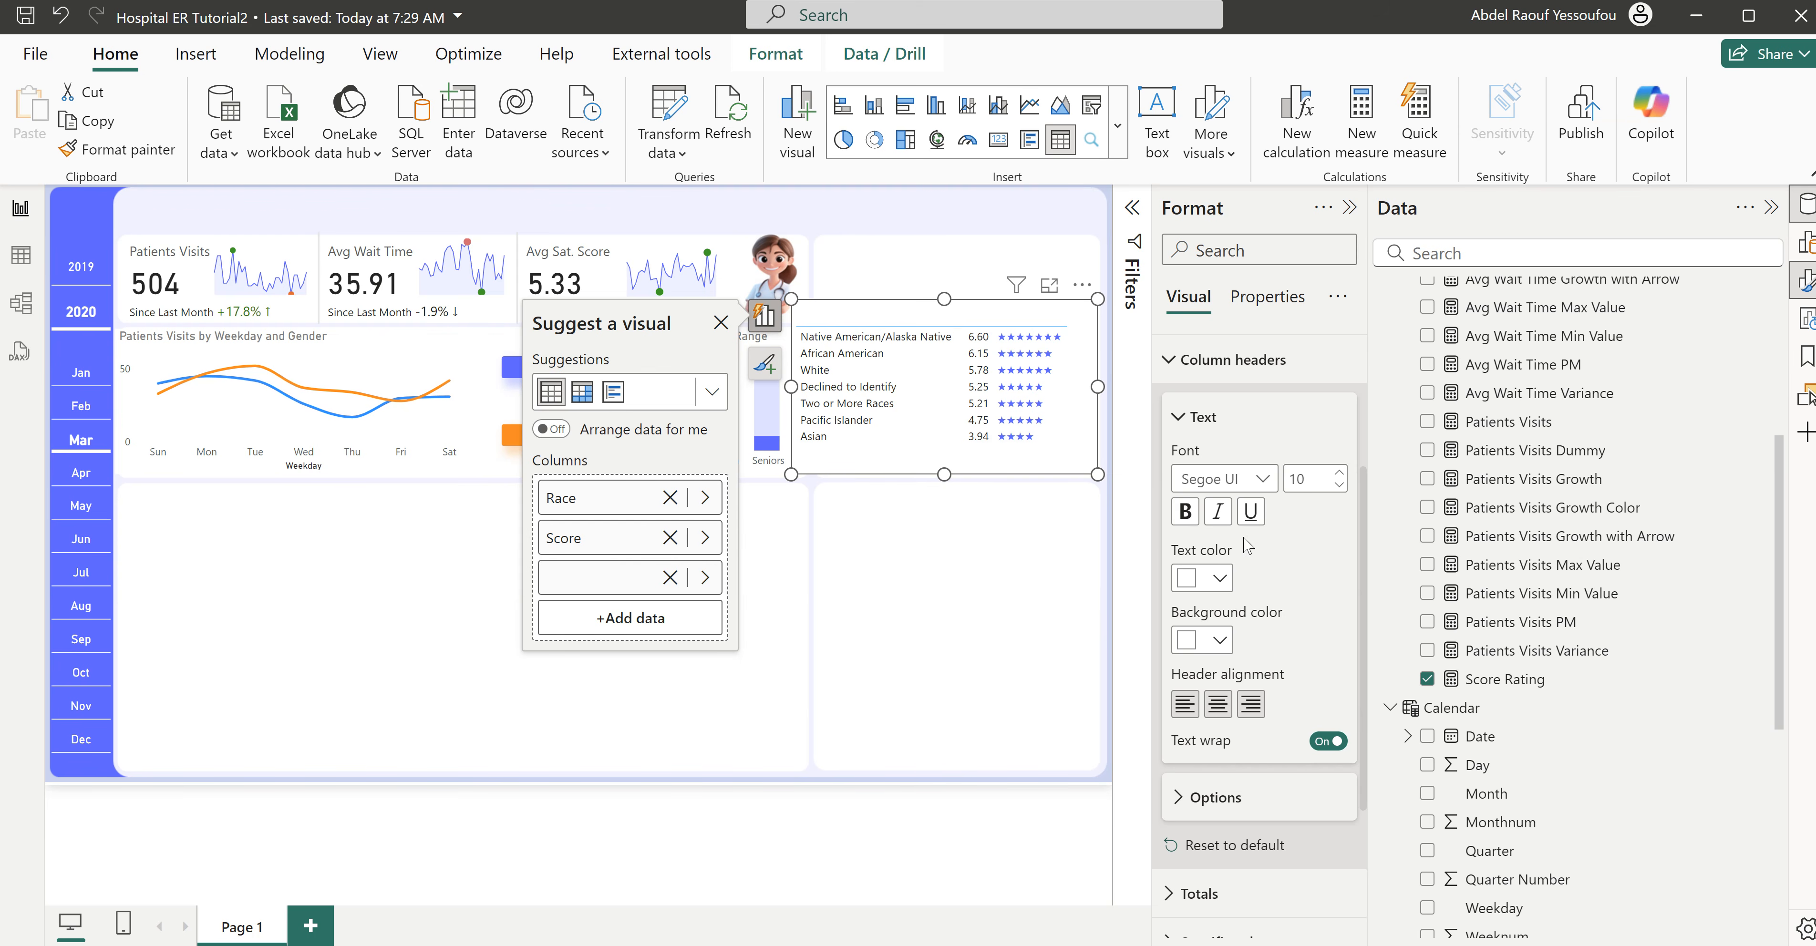
left_click(1208, 367)
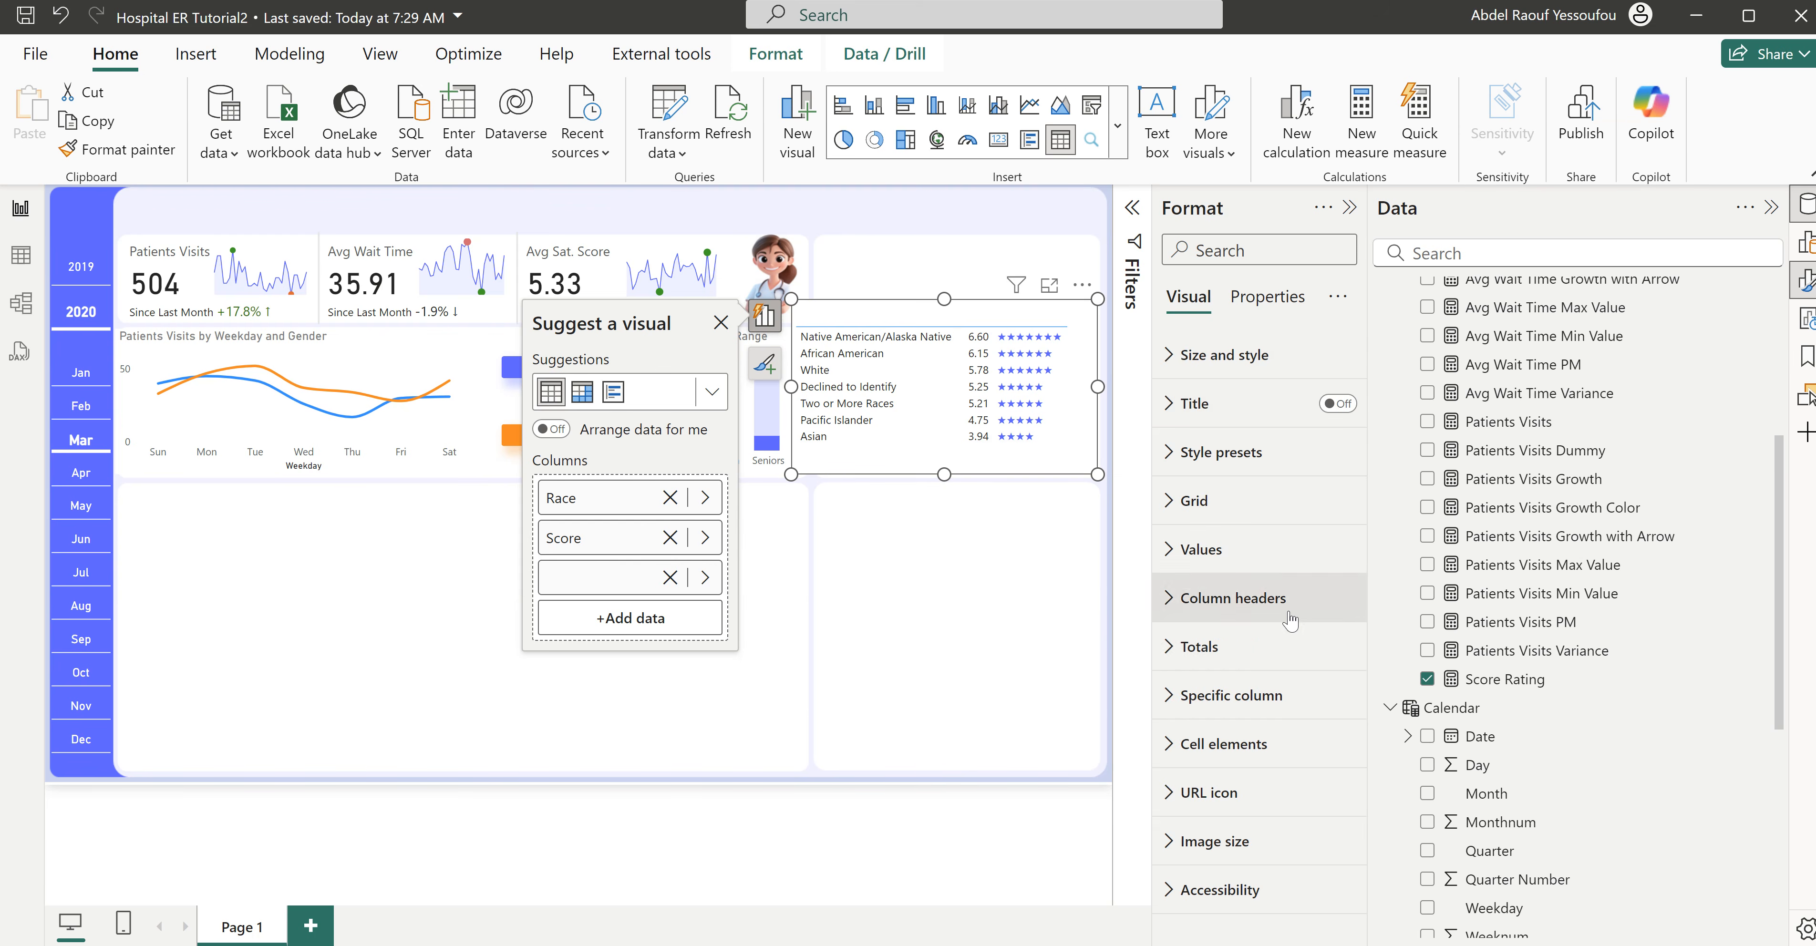
- Set the color of the race table's grid border to white for all sections
left_click(1221, 517)
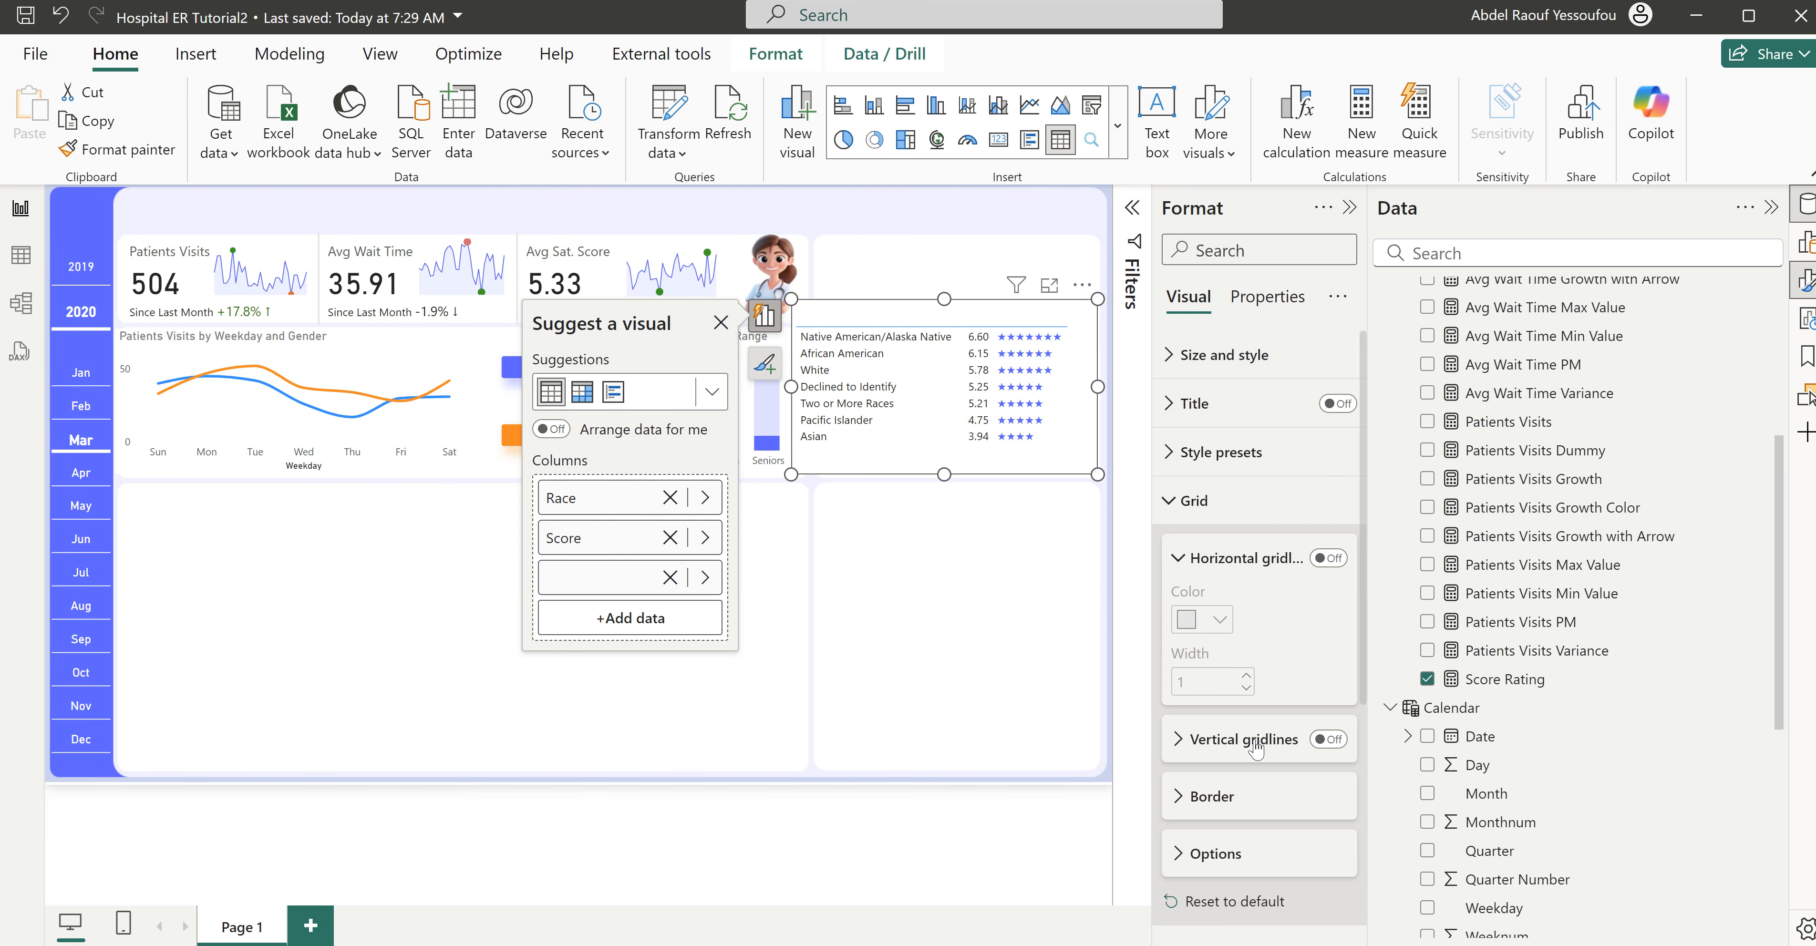
scroll(1219, 596, "down", 3)
left_click(1212, 558)
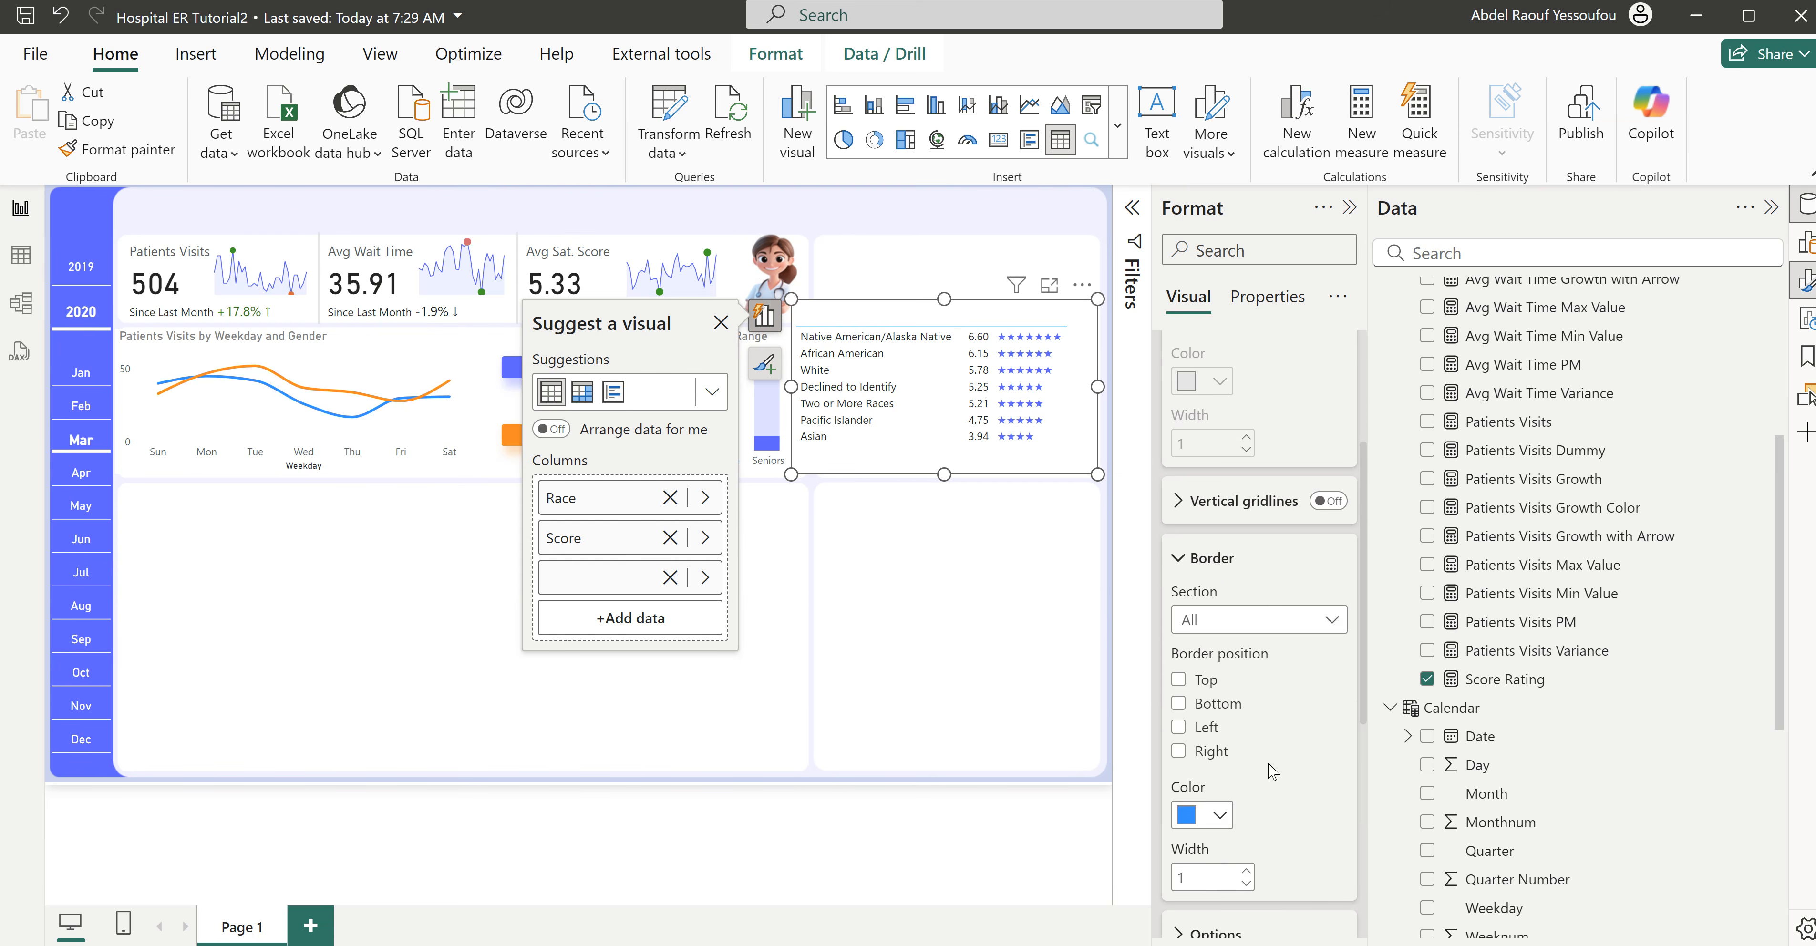
scroll(1273, 771, "down", 2)
left_click(1215, 703)
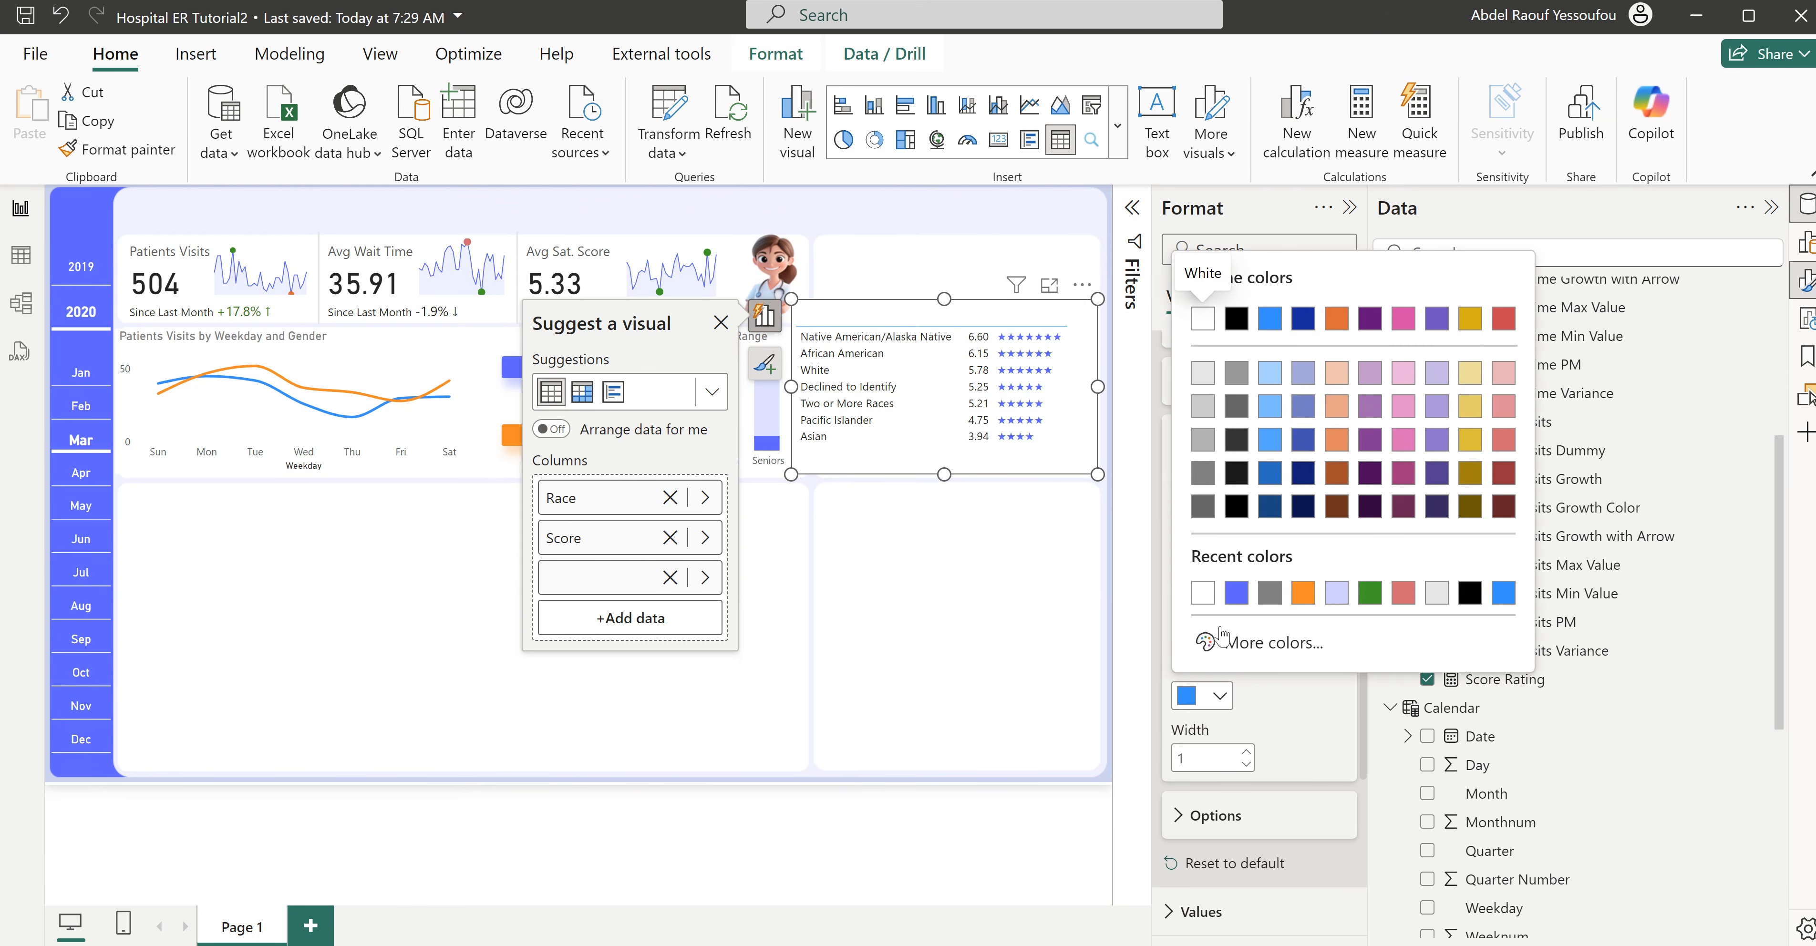
left_click(1208, 596)
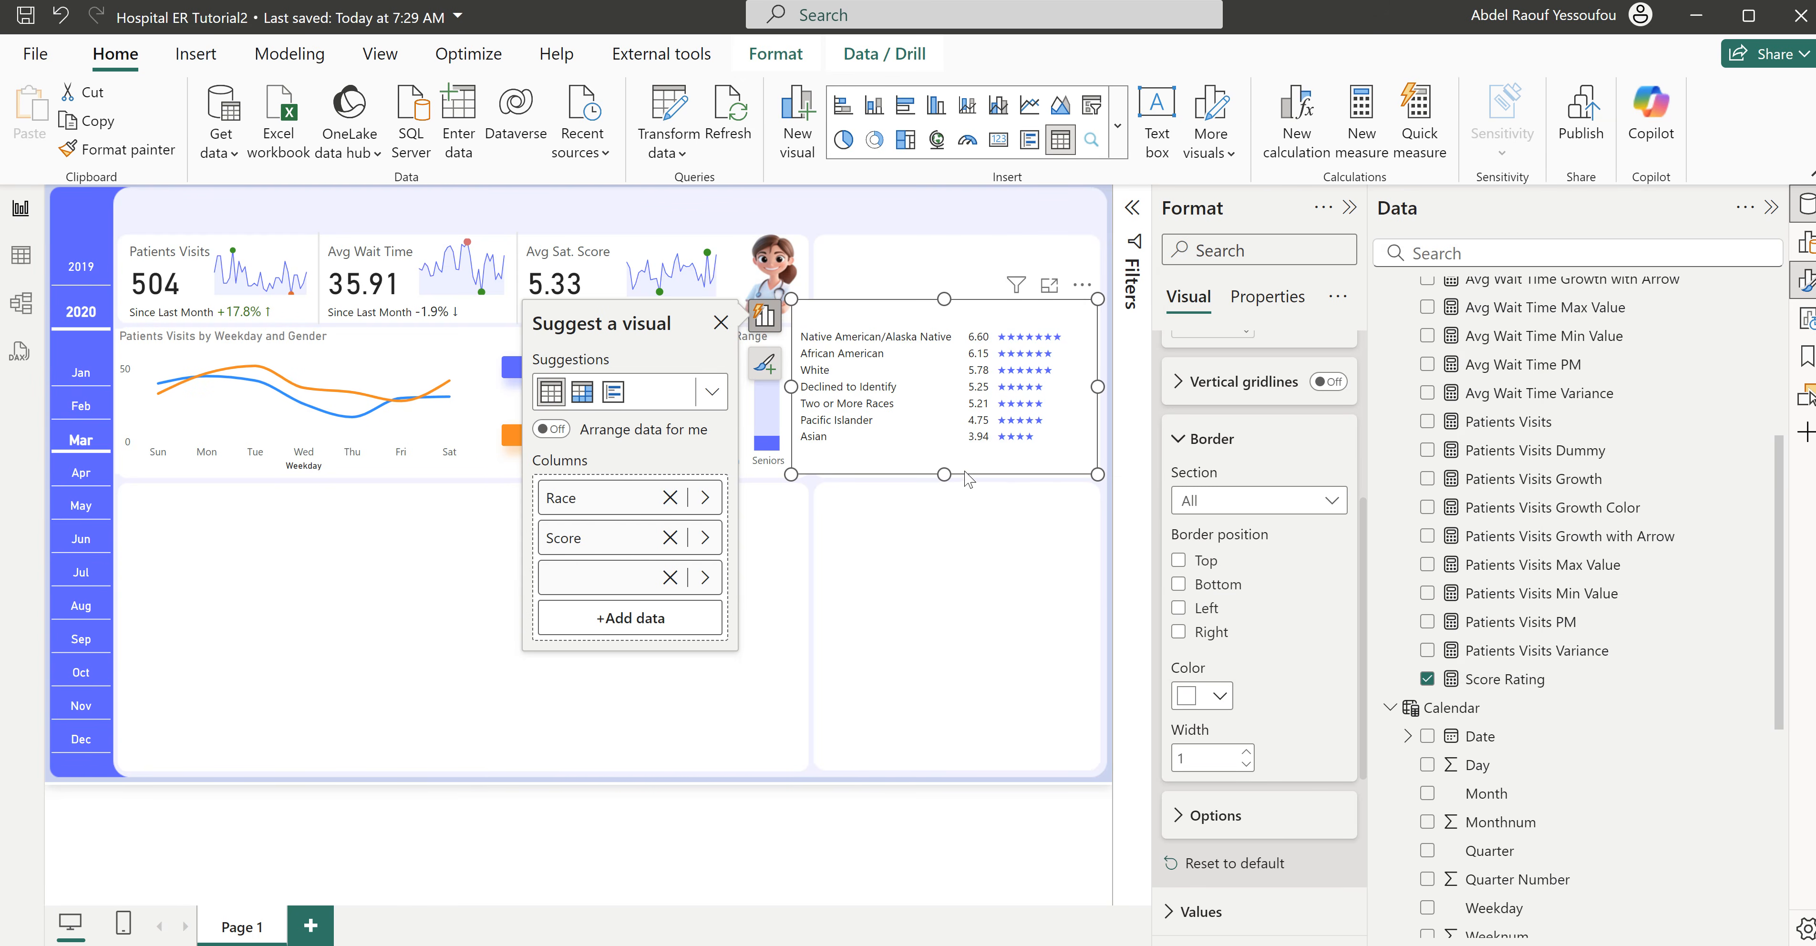
- Move the race table slightly right to a horizontal position of about 912 and turn off its background
left_click_drag(975, 477, 985, 474)
left_click_drag(1130, 419, 1244, 386)
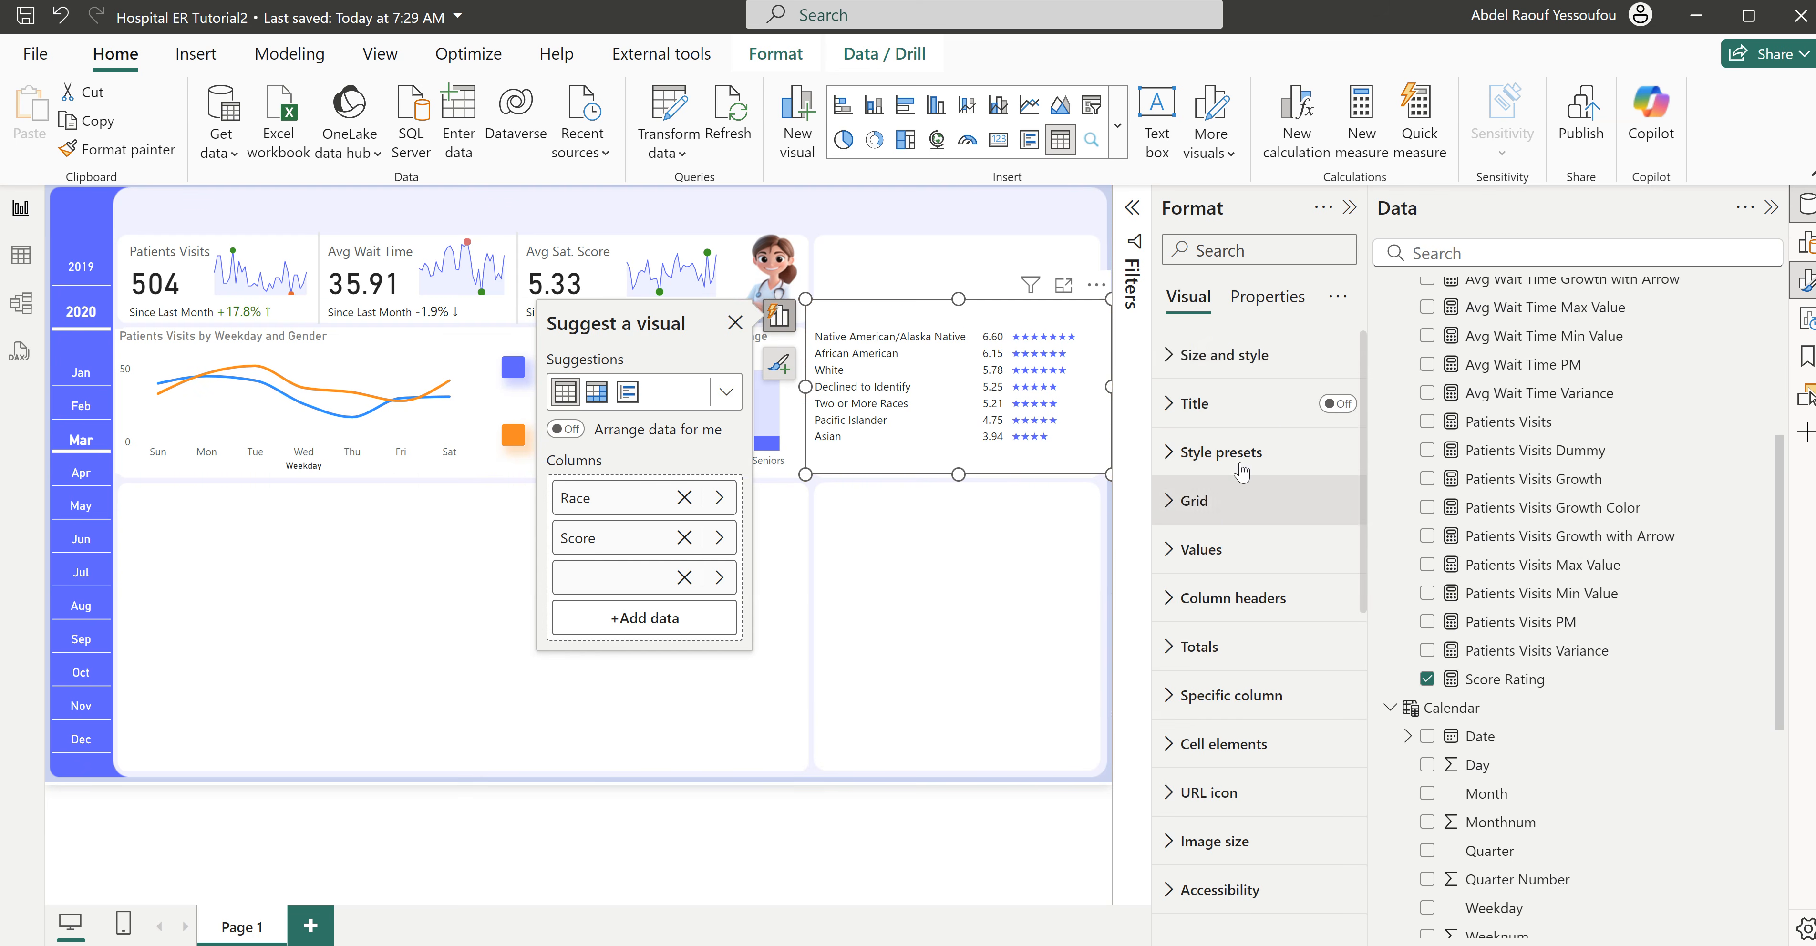
left_click(1227, 357)
left_click(1326, 818)
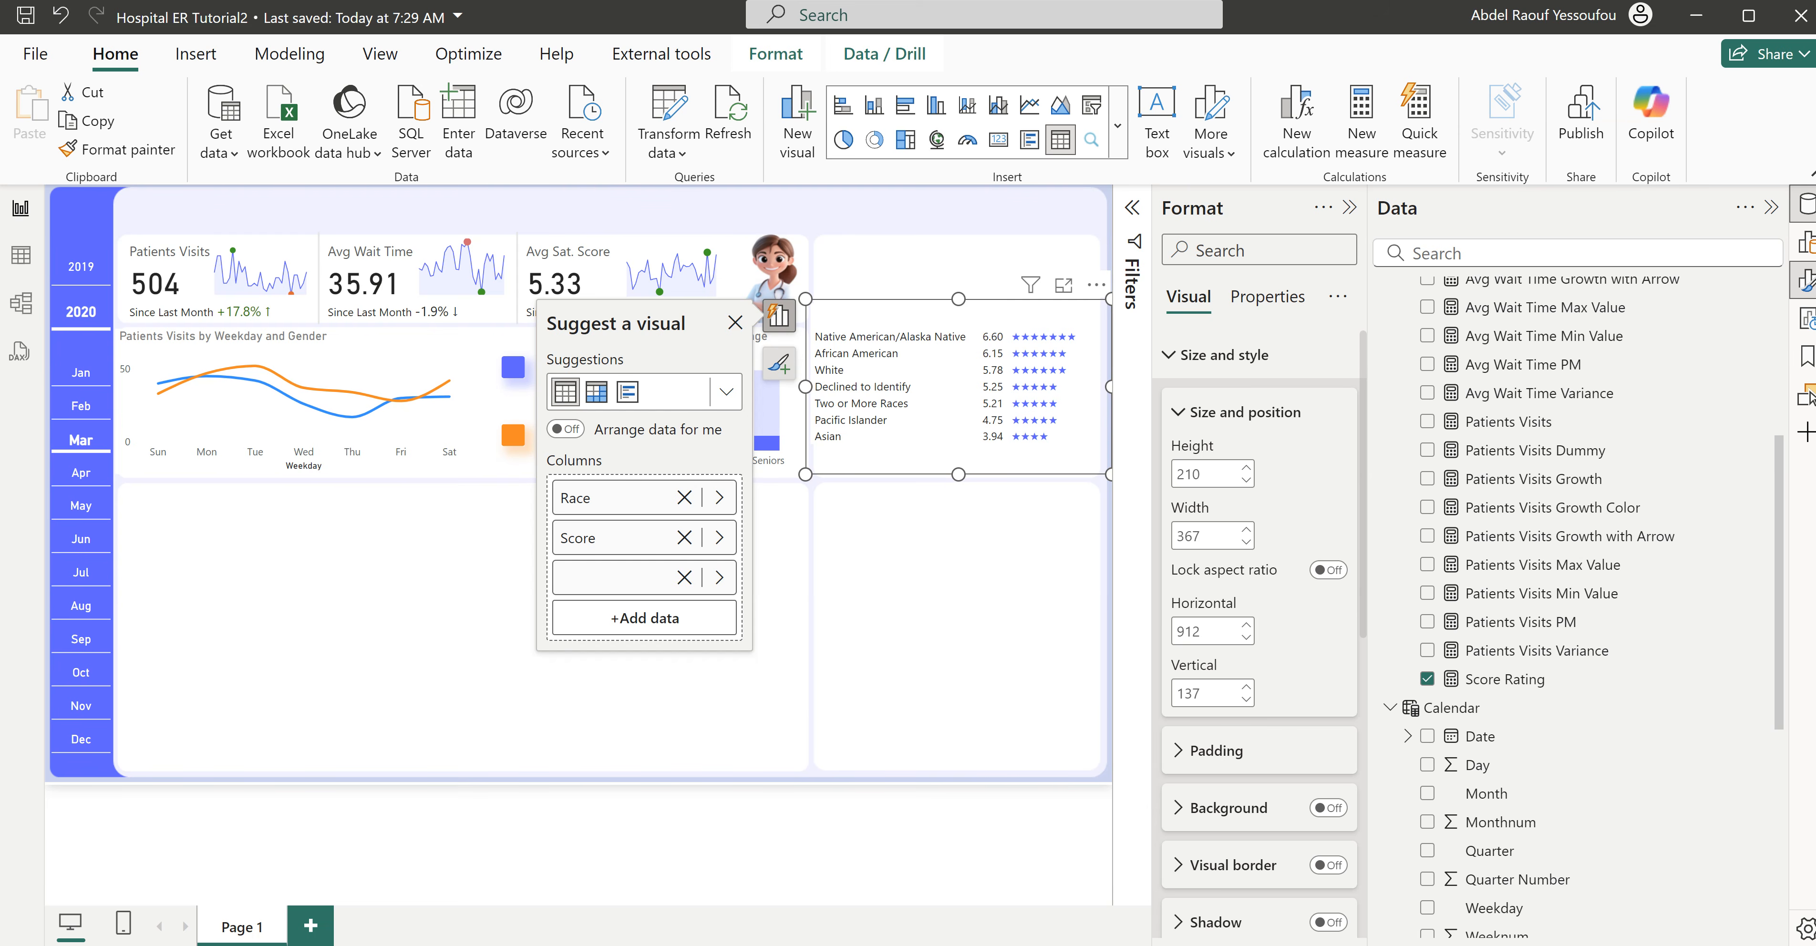
- Check the average satisfaction section of the finished Hospital ER dashboard, and return to the Hospital ER Tutorial2 report
mouse_move(1086, 944)
left_click(1009, 905)
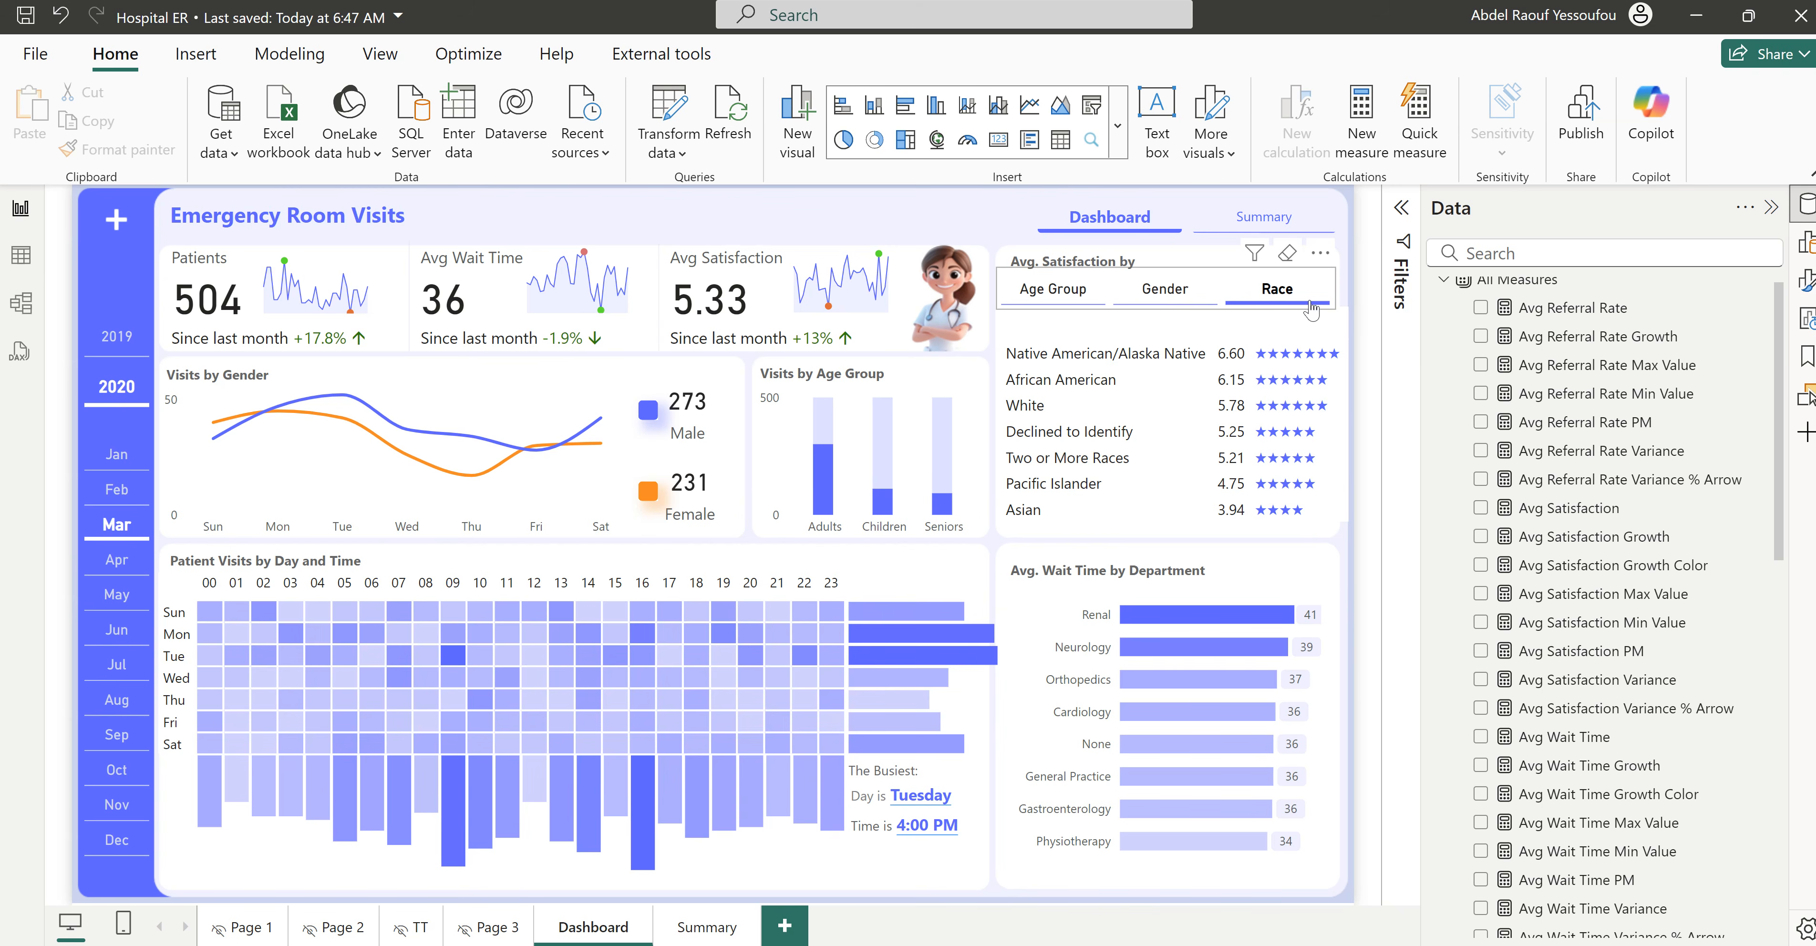
mouse_move(1086, 944)
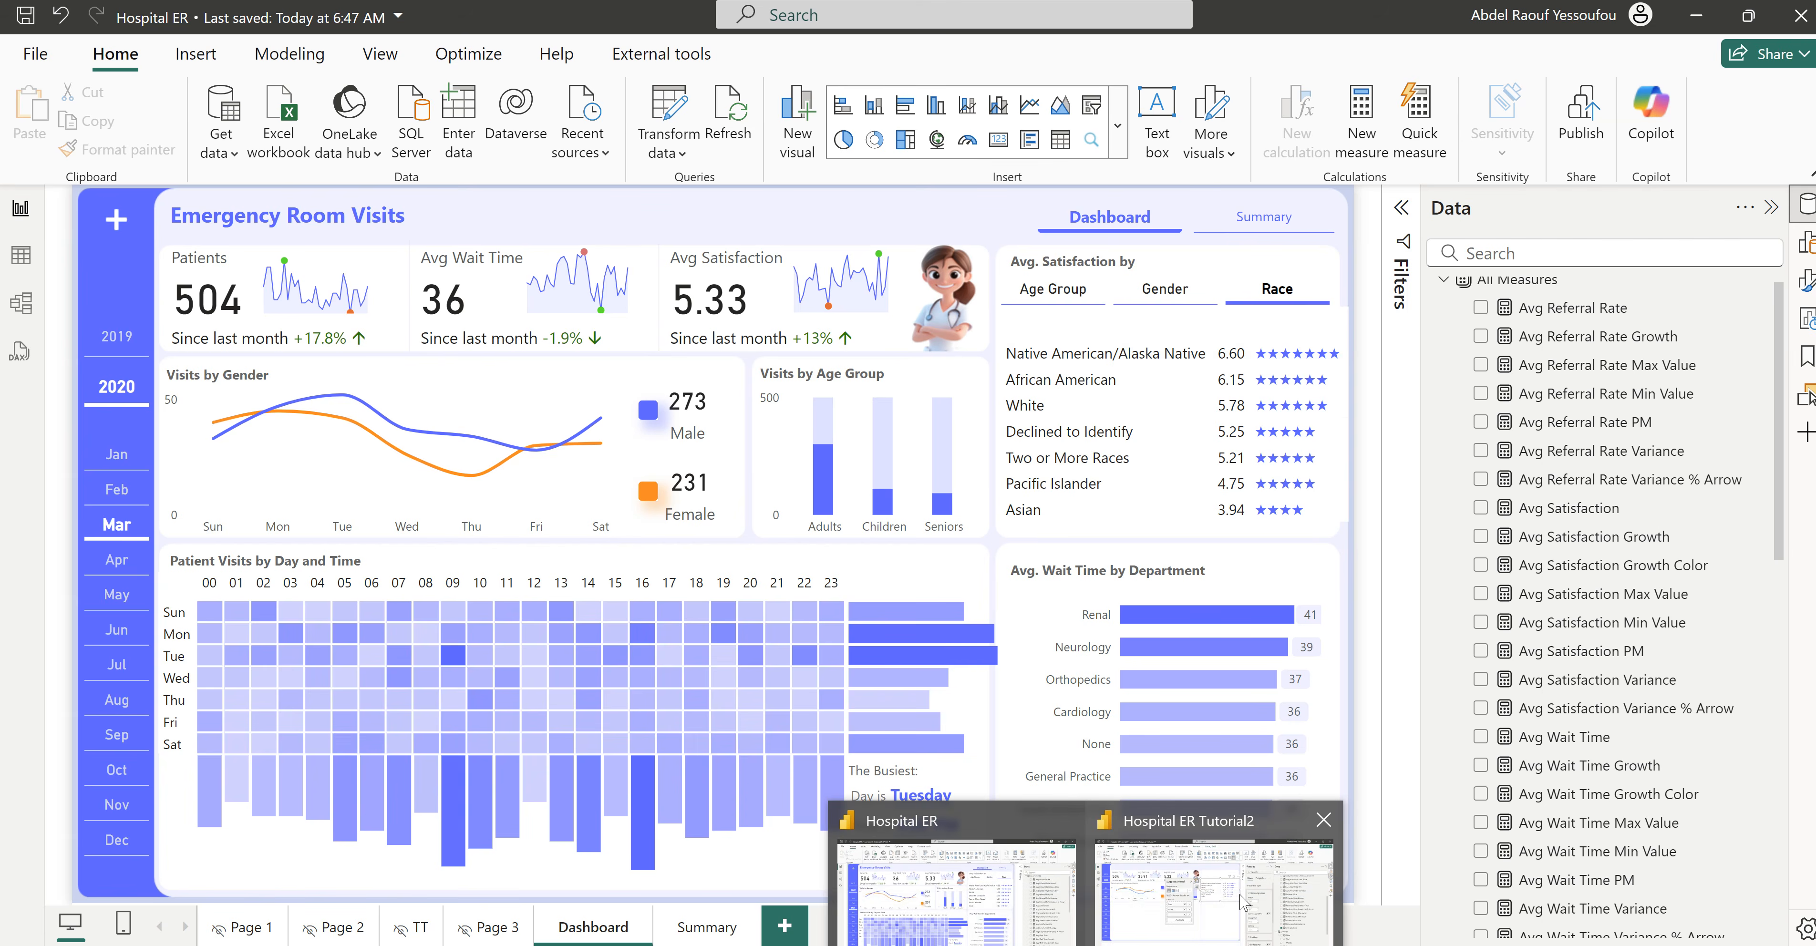
left_click(1224, 890)
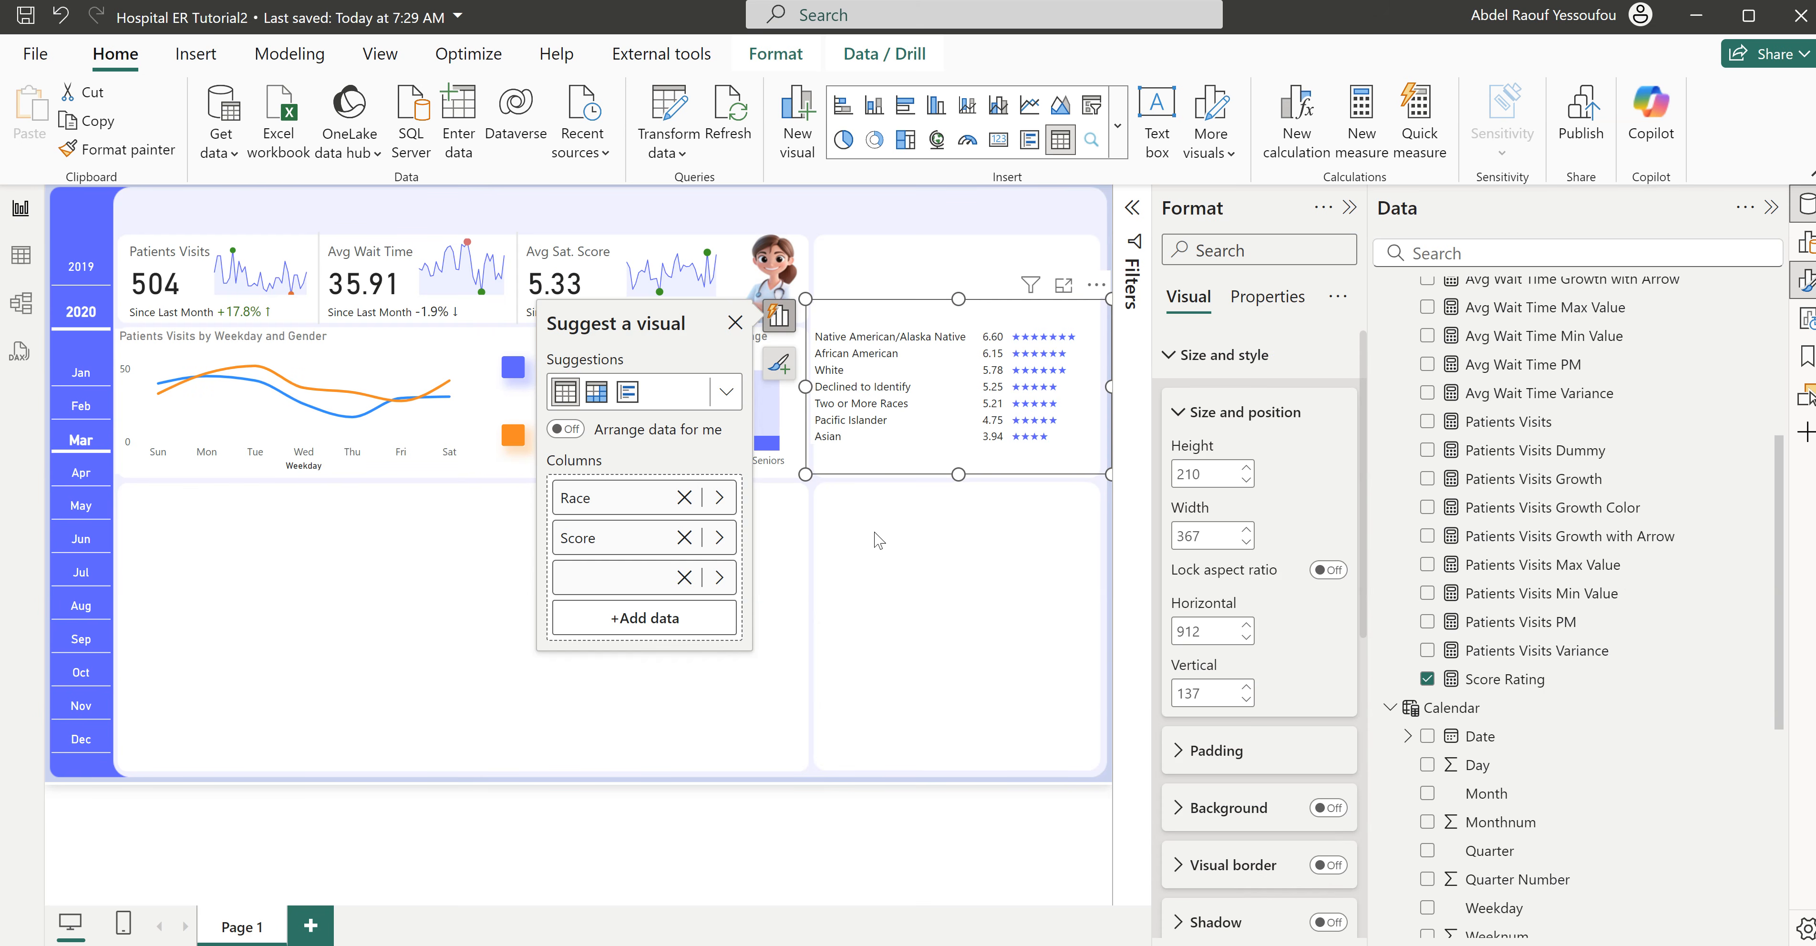
- Start a new fields parameter with nothing selected on the page and name it Sat_Param
key("Escape")
left_click(299, 62)
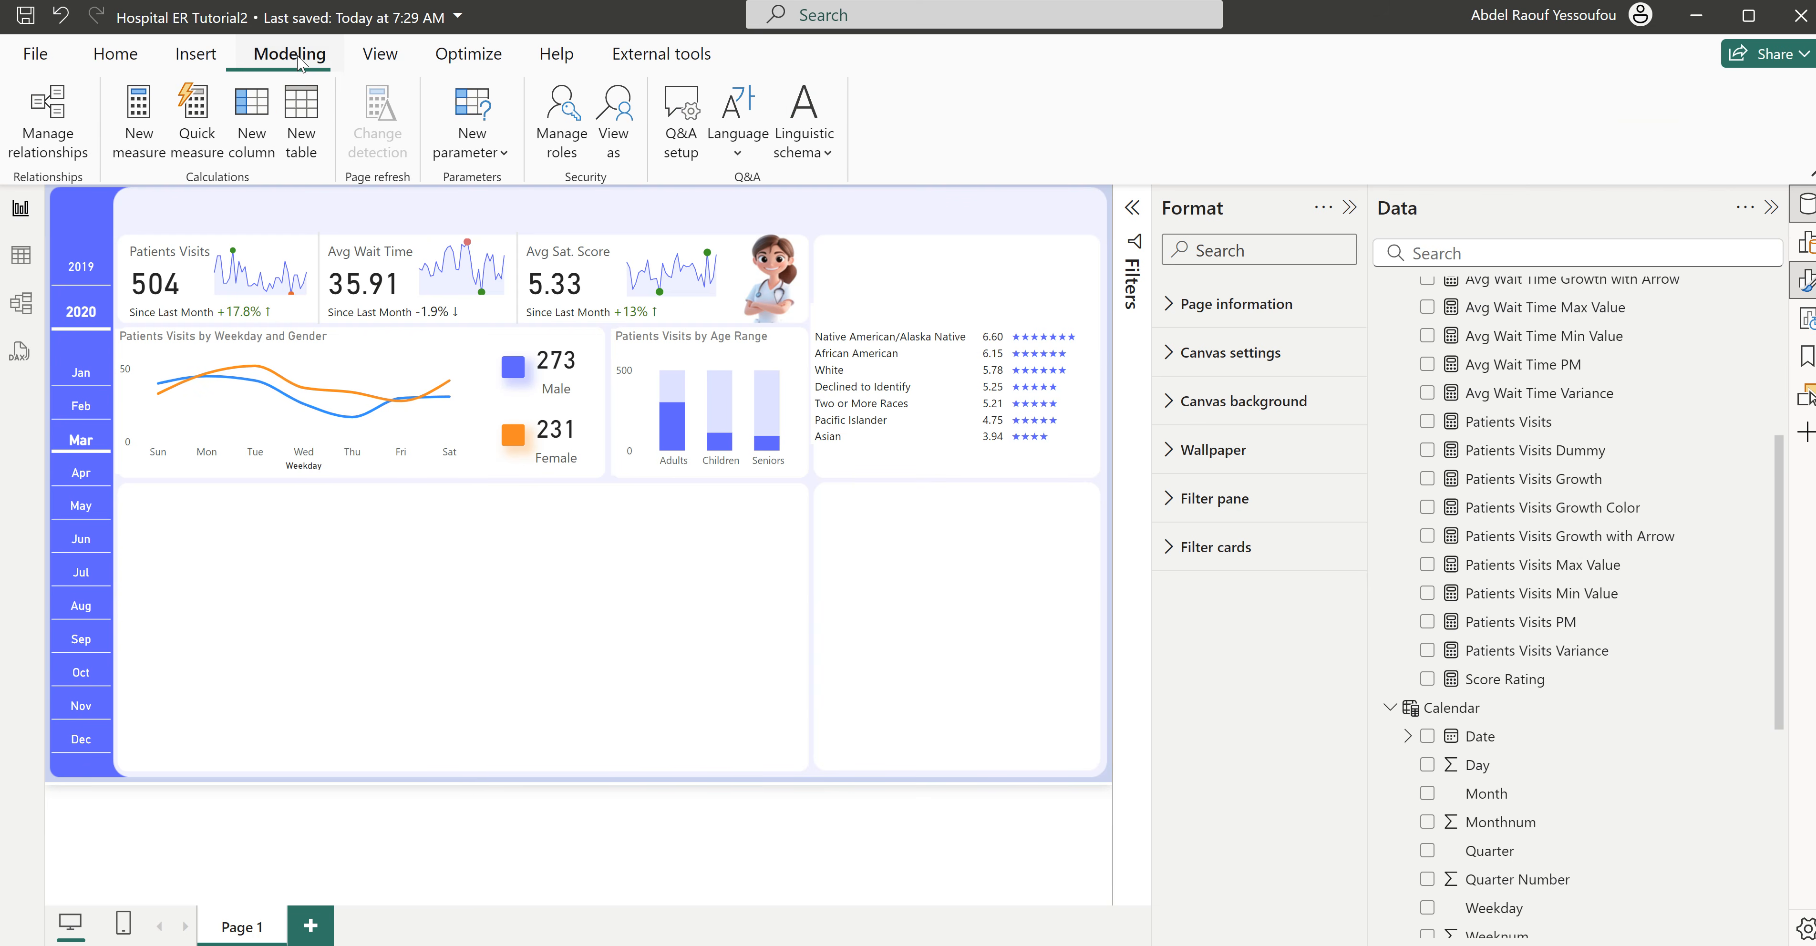
left_click(484, 157)
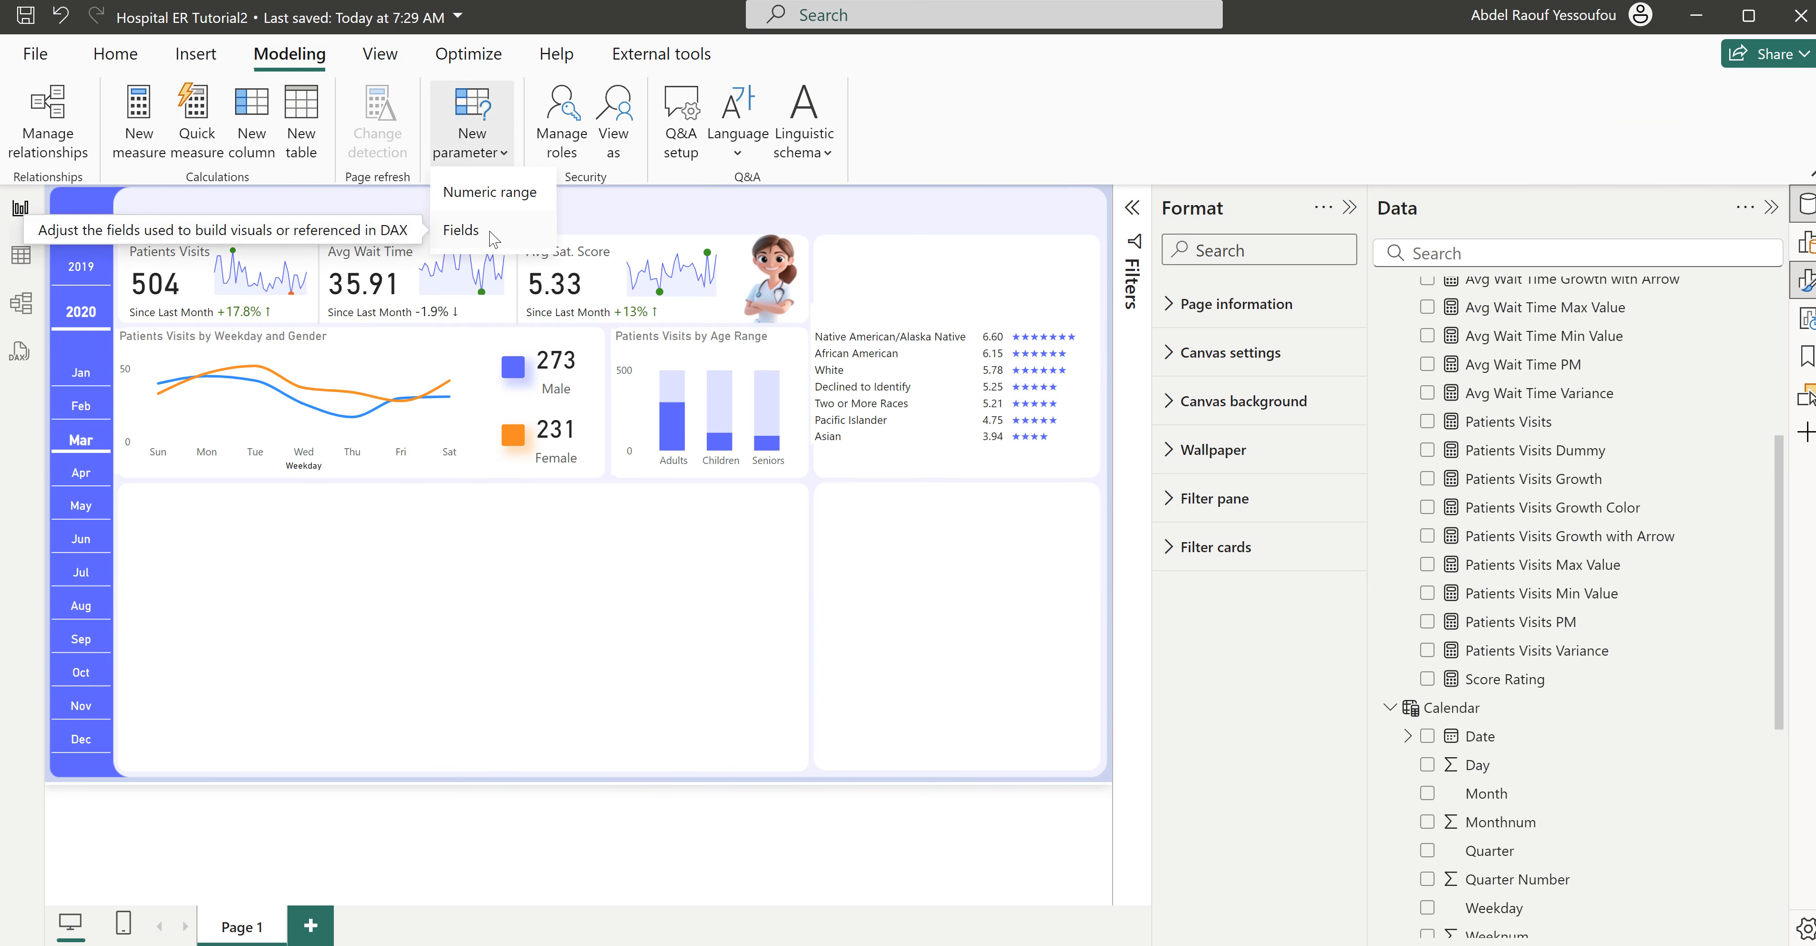
left_click(493, 239)
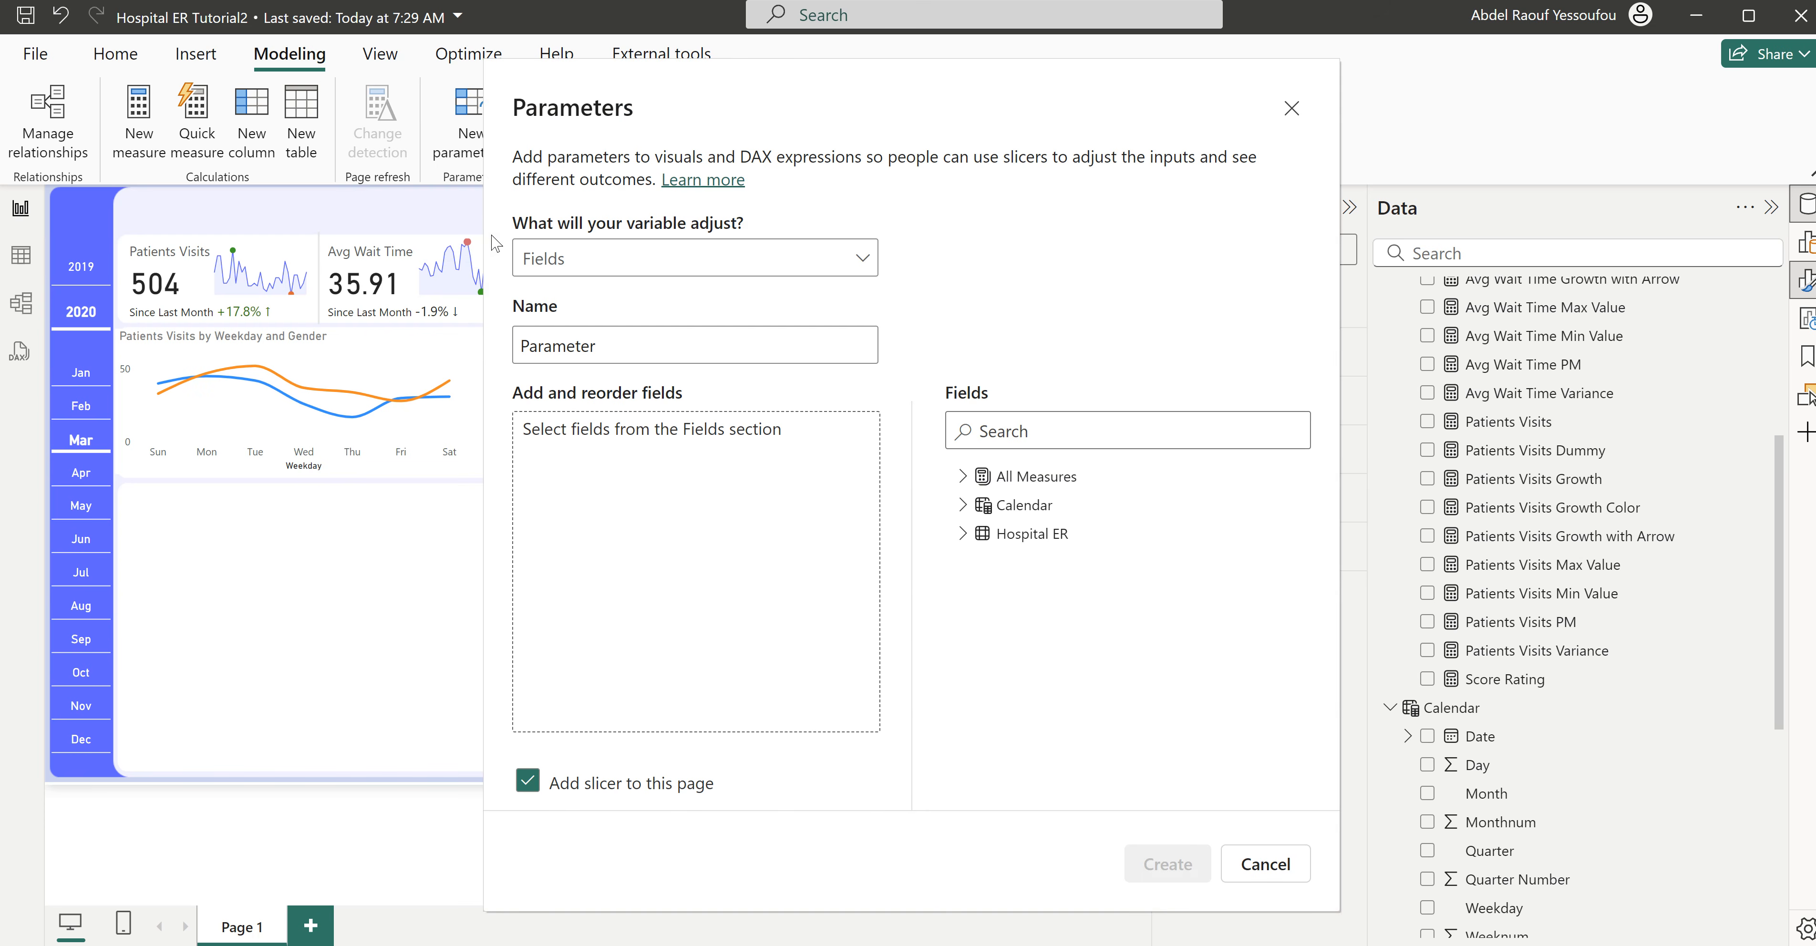
left_click_drag(598, 345, 529, 351)
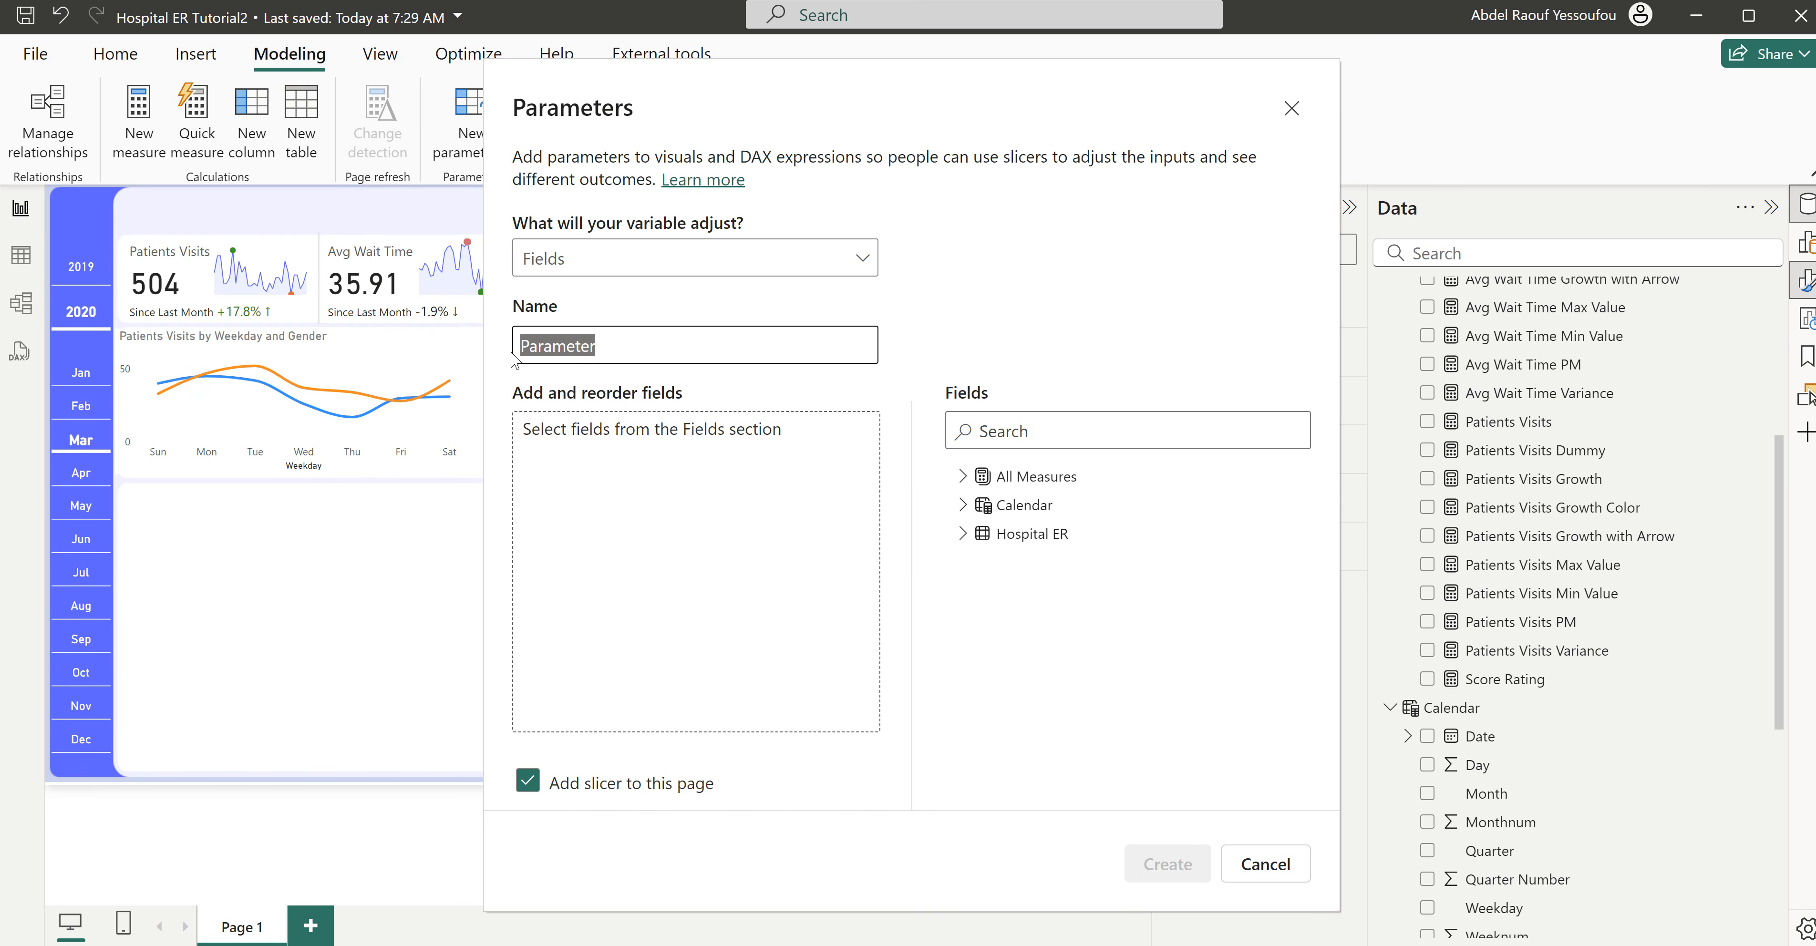
type("Sat_")
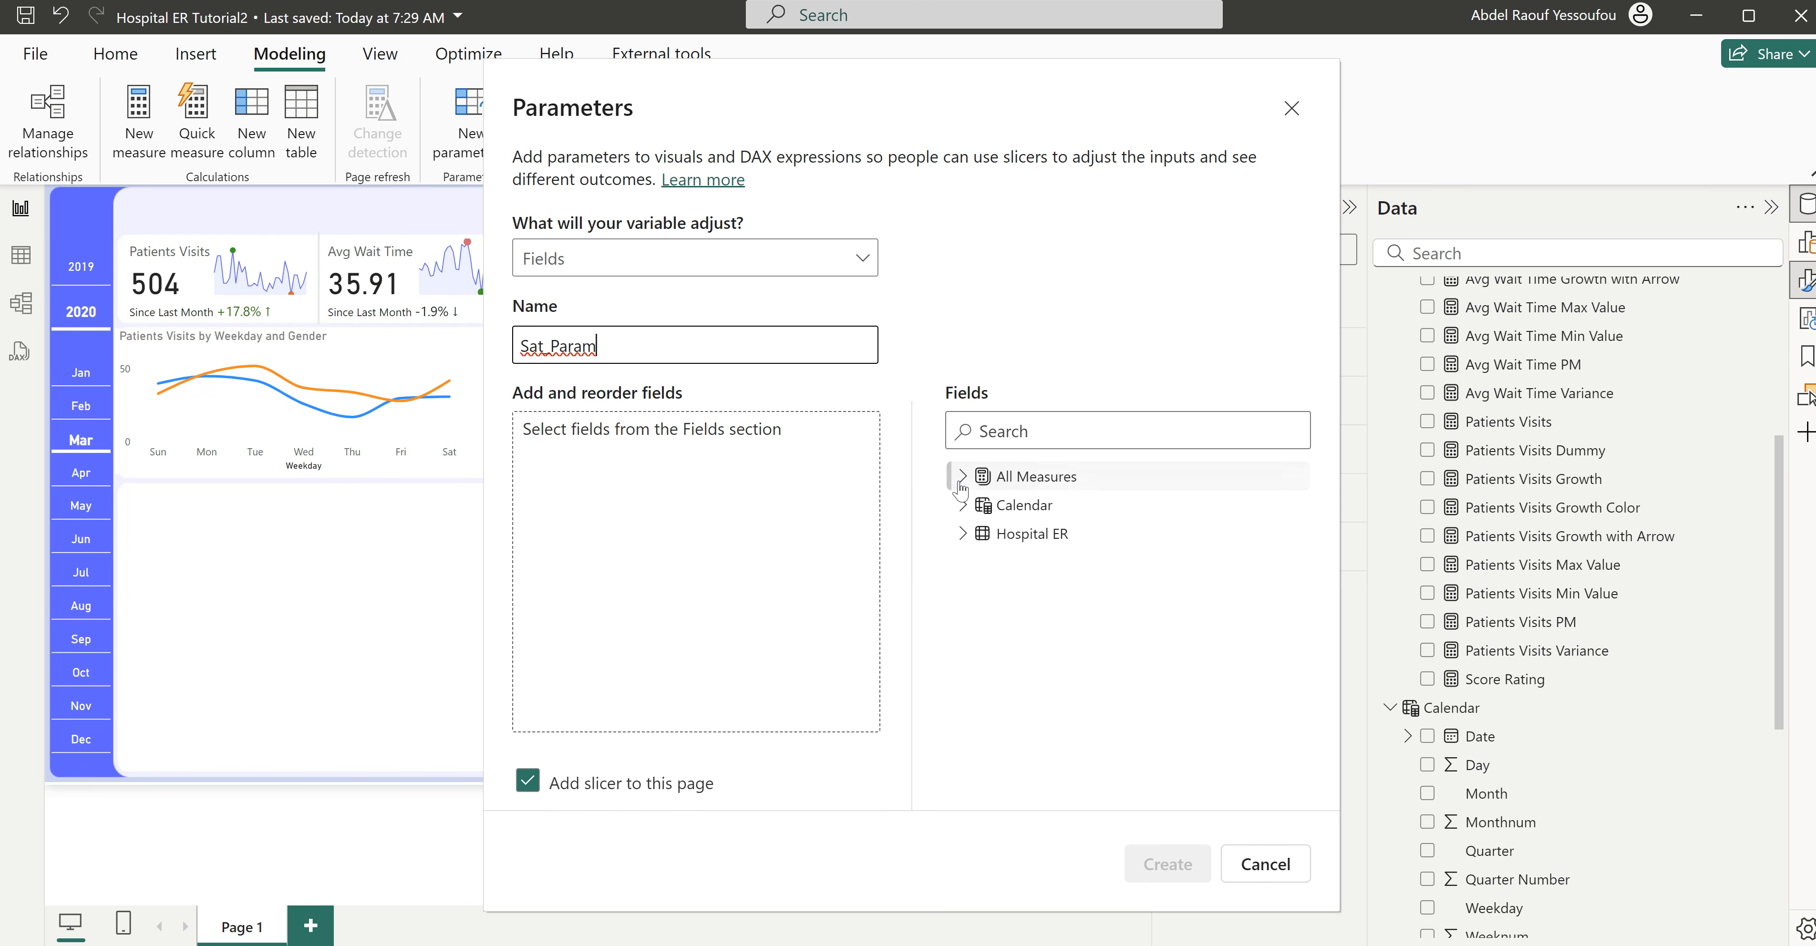
- Add Race, Gender and Age Range from the Hospital ER table to the parameter and create it with a slicer on this page
left_click(962, 534)
scroll(1050, 740, "down", 3)
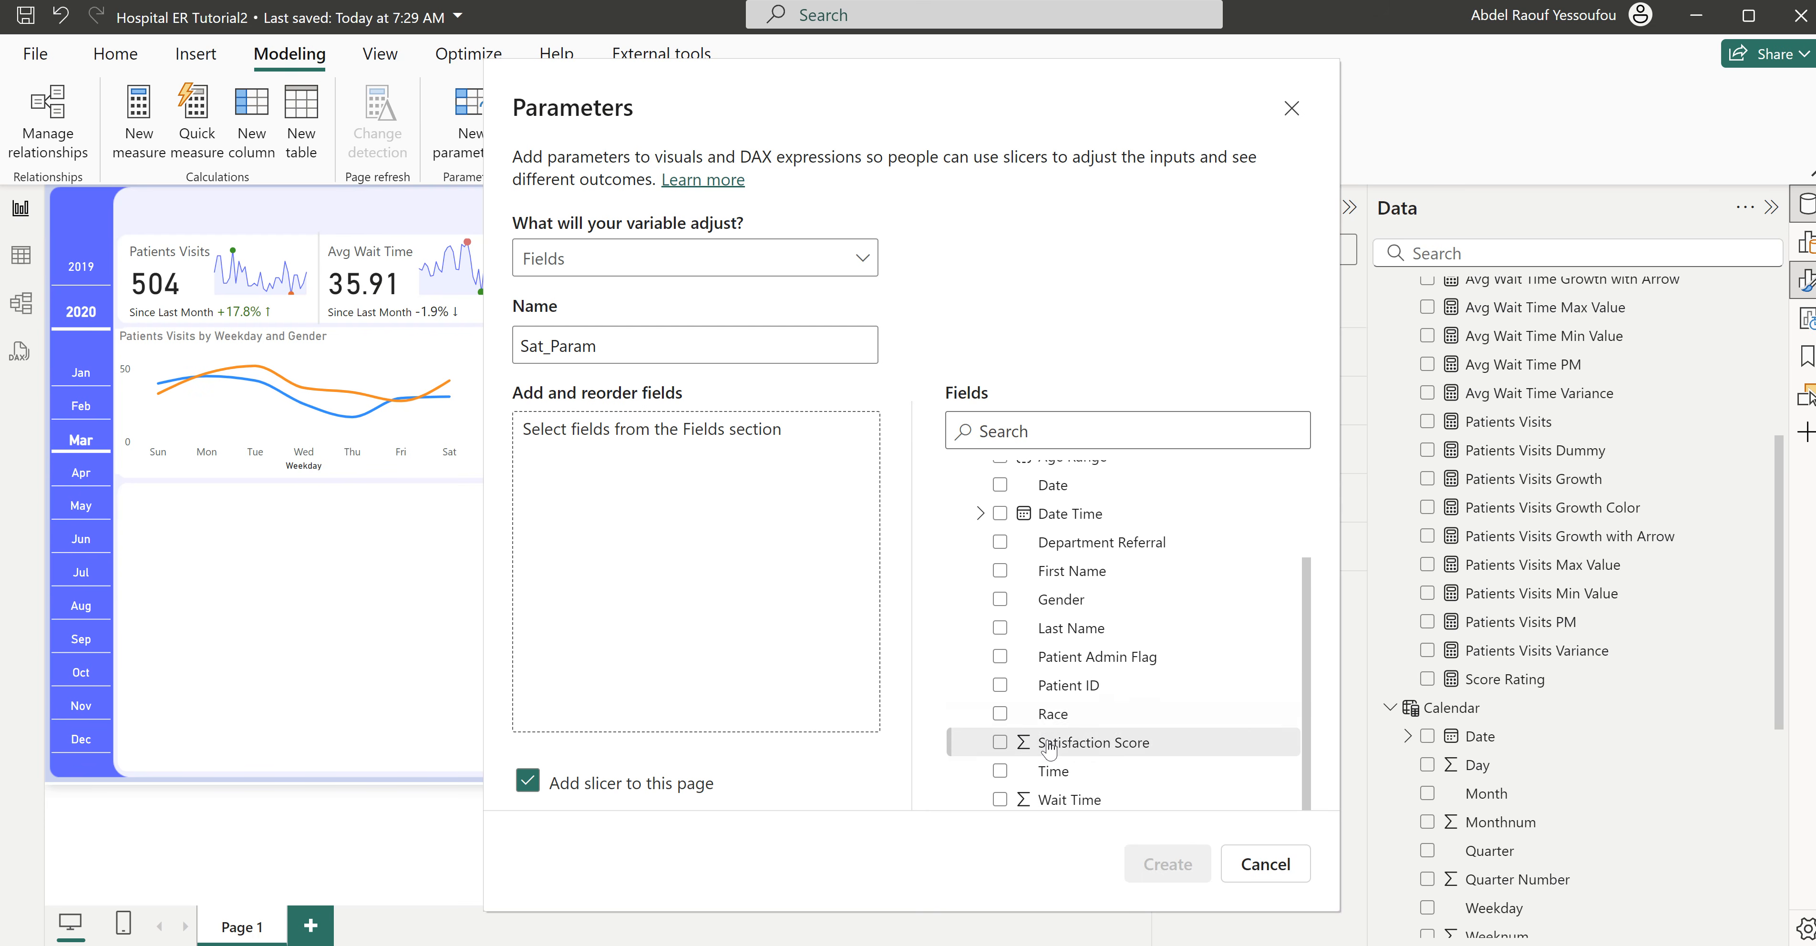
left_click(1002, 716)
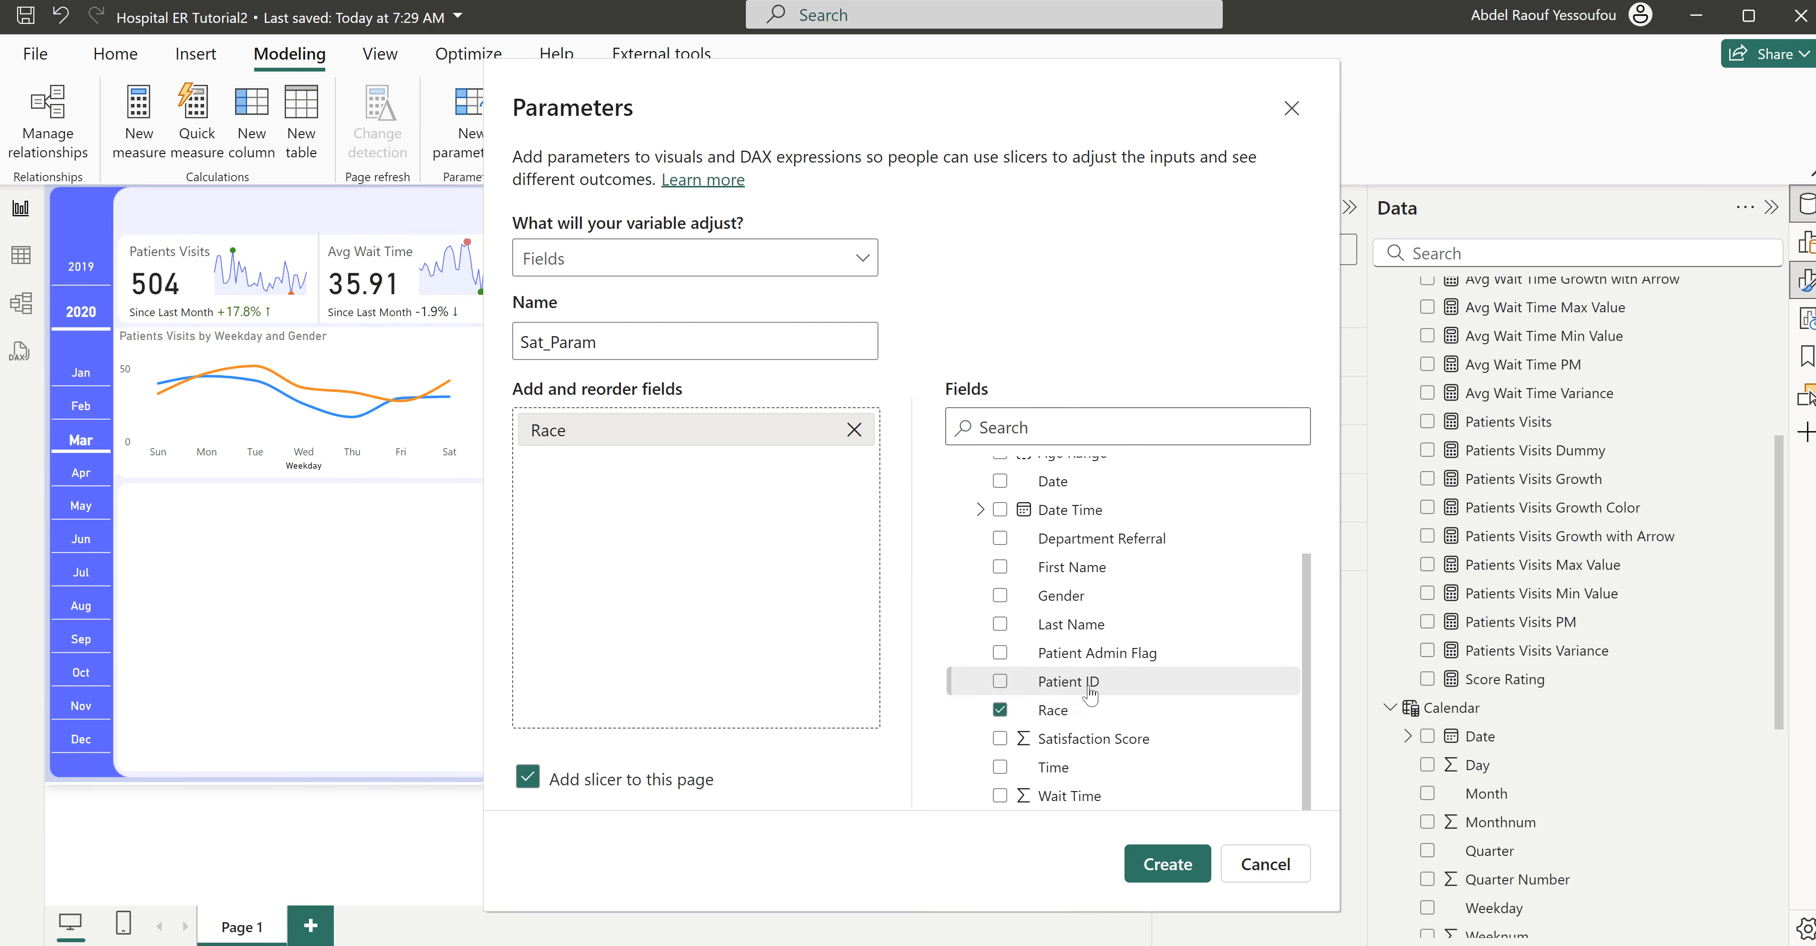
left_click(1000, 598)
mouse_move(1086, 945)
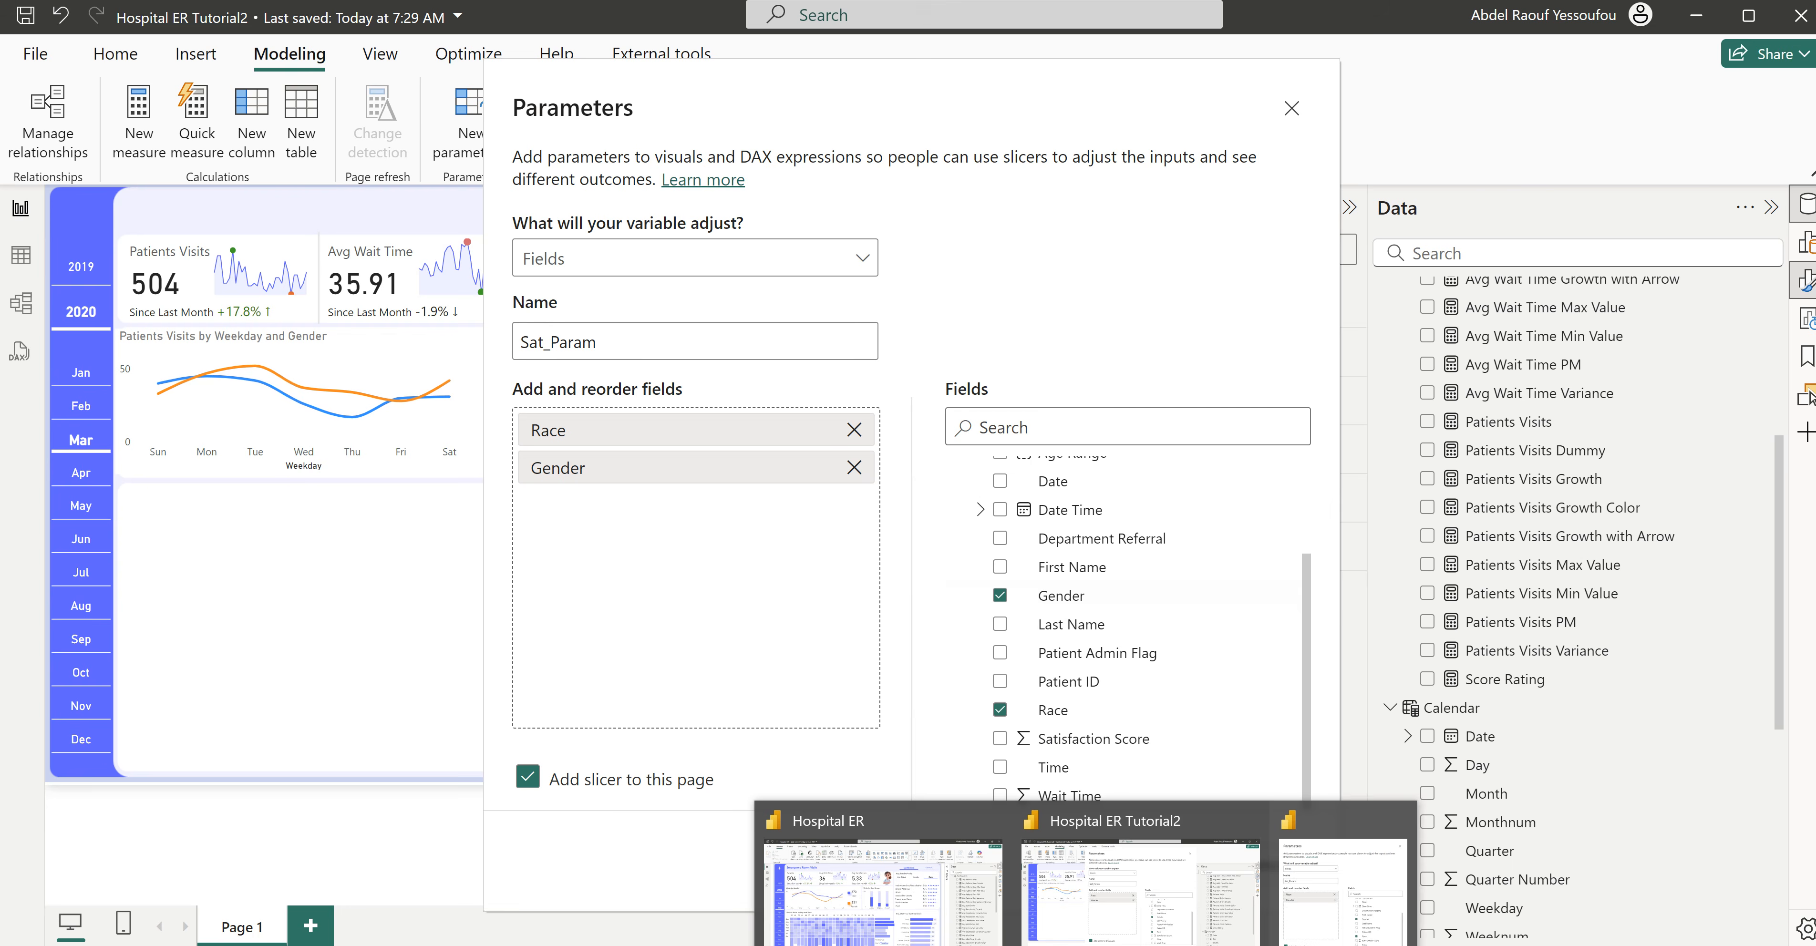
left_click(882, 888)
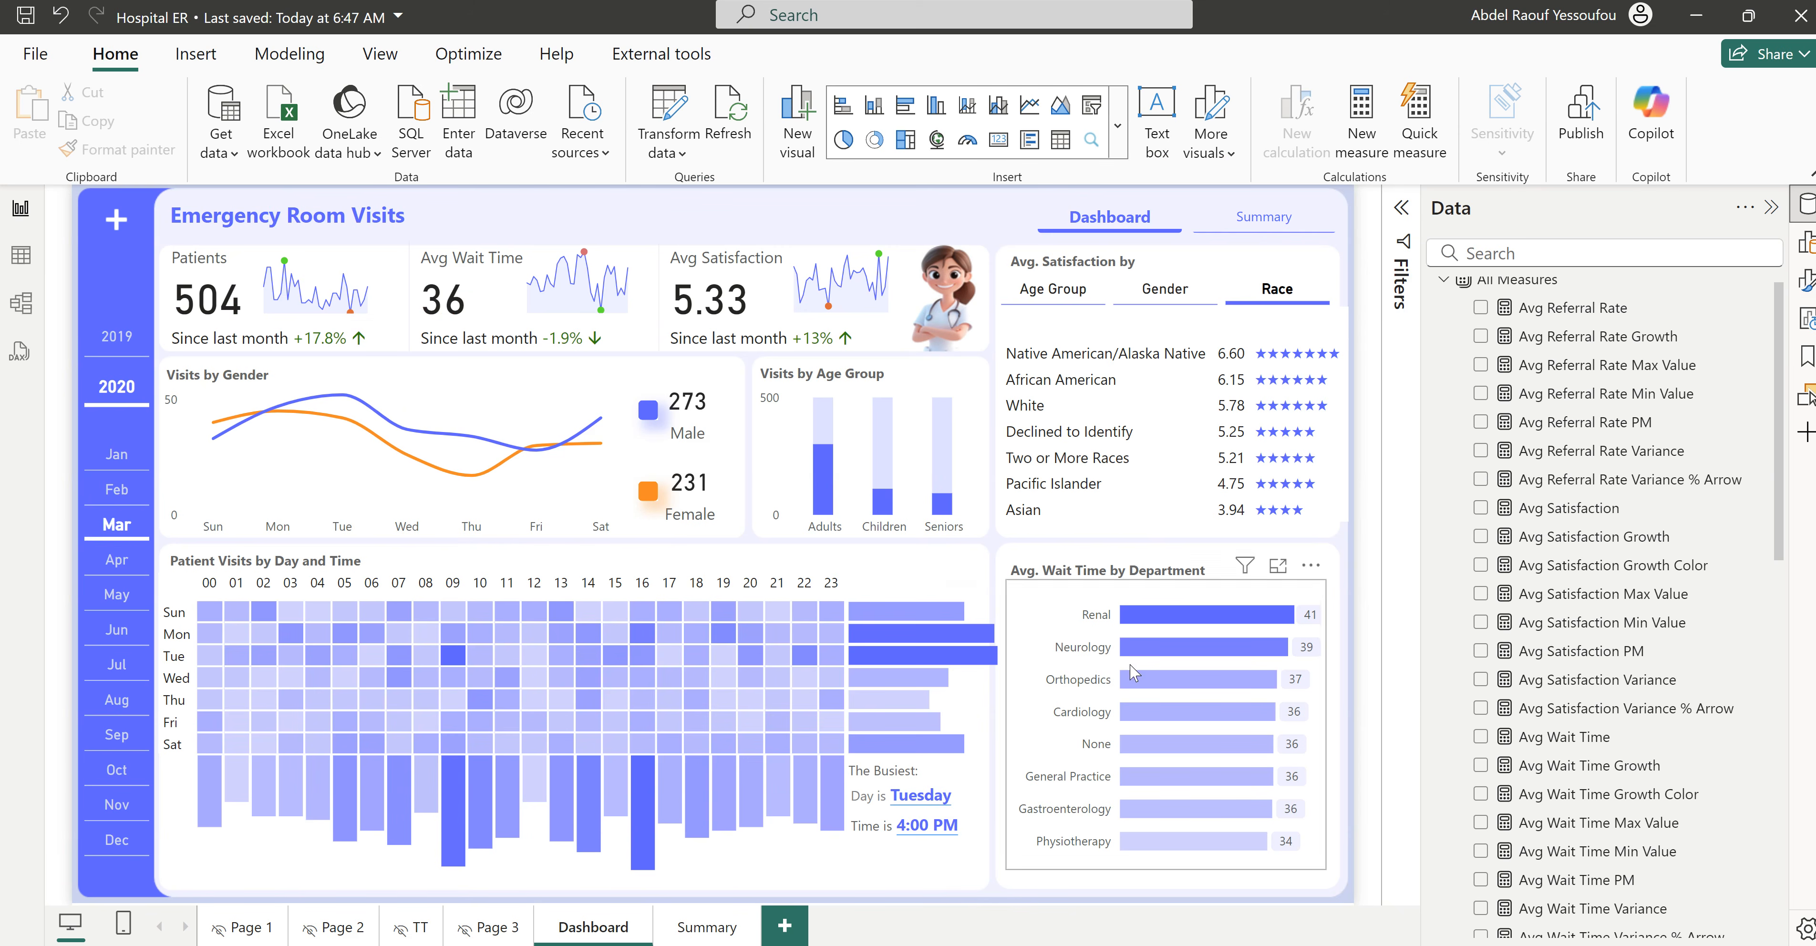
mouse_move(1086, 945)
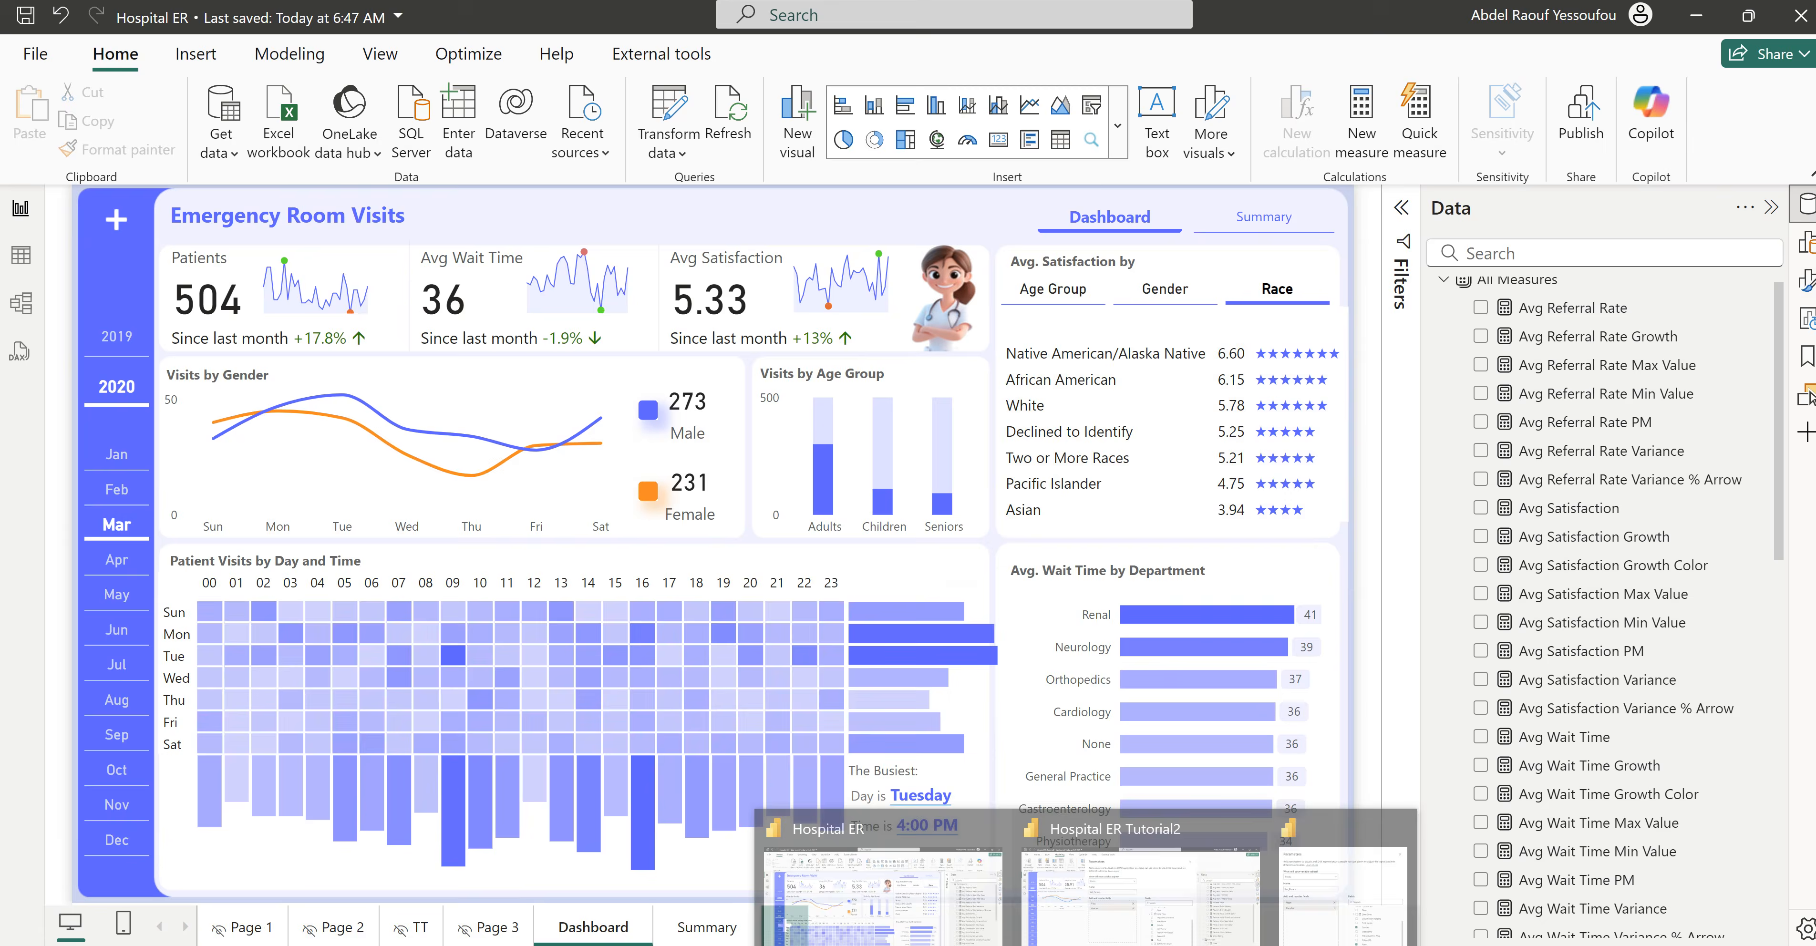
left_click(1211, 906)
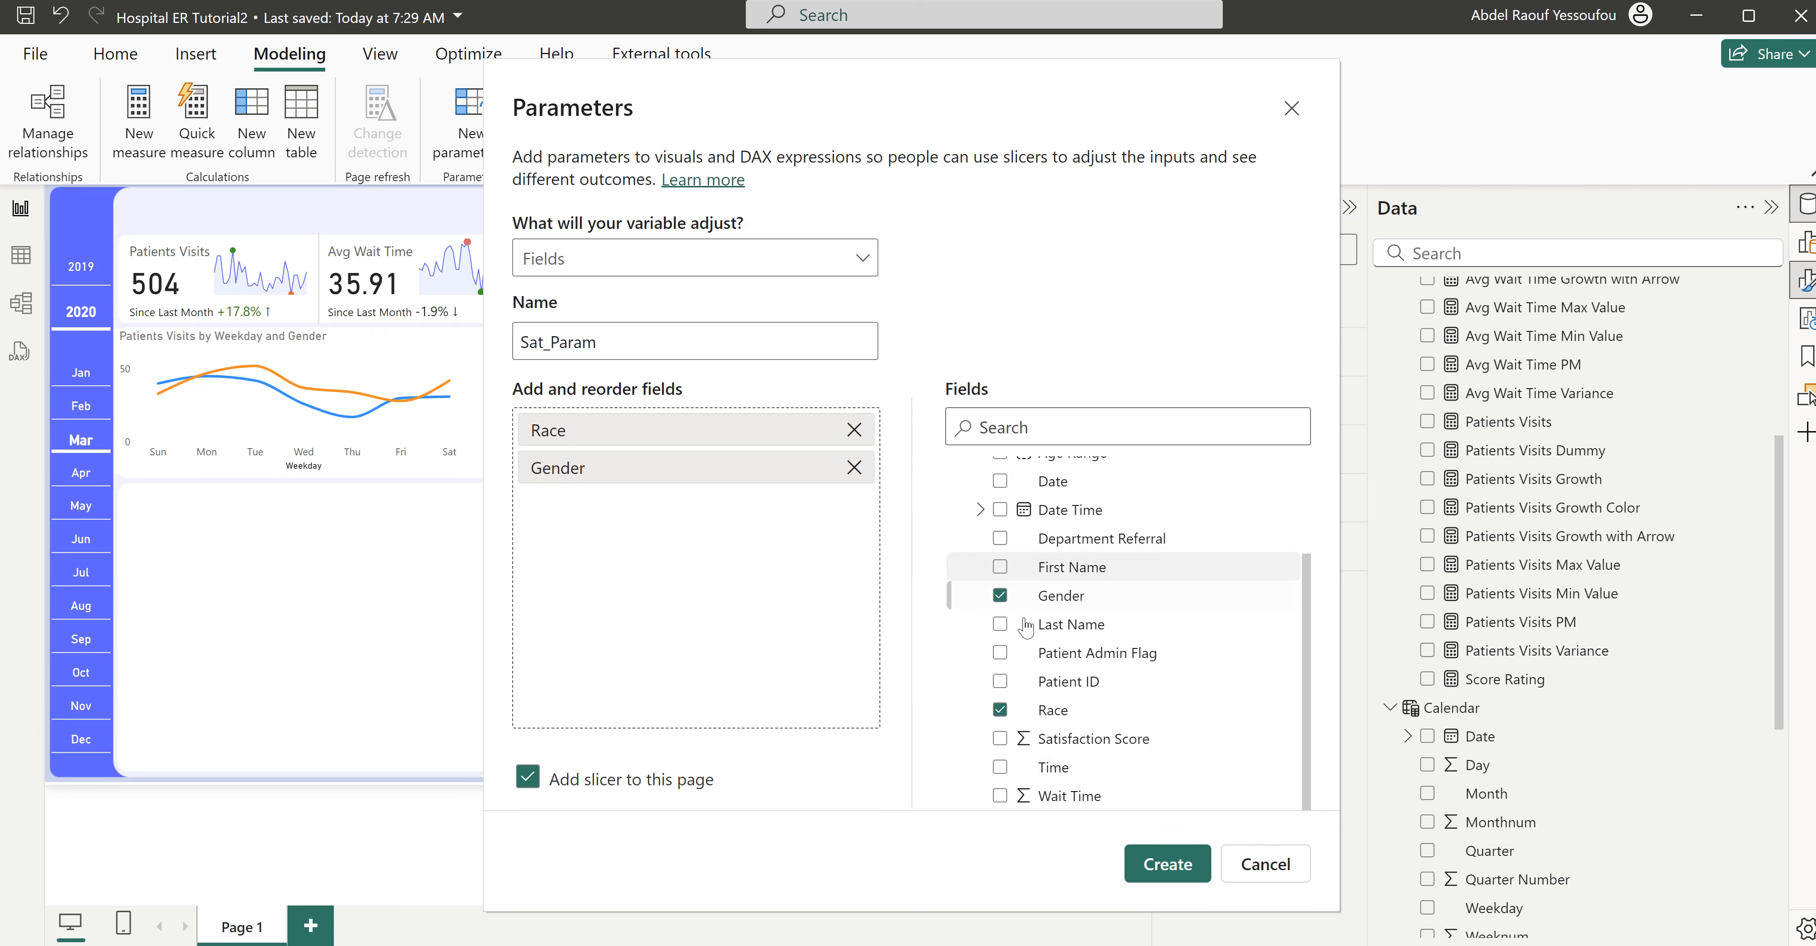
scroll(1057, 670, "up", 3)
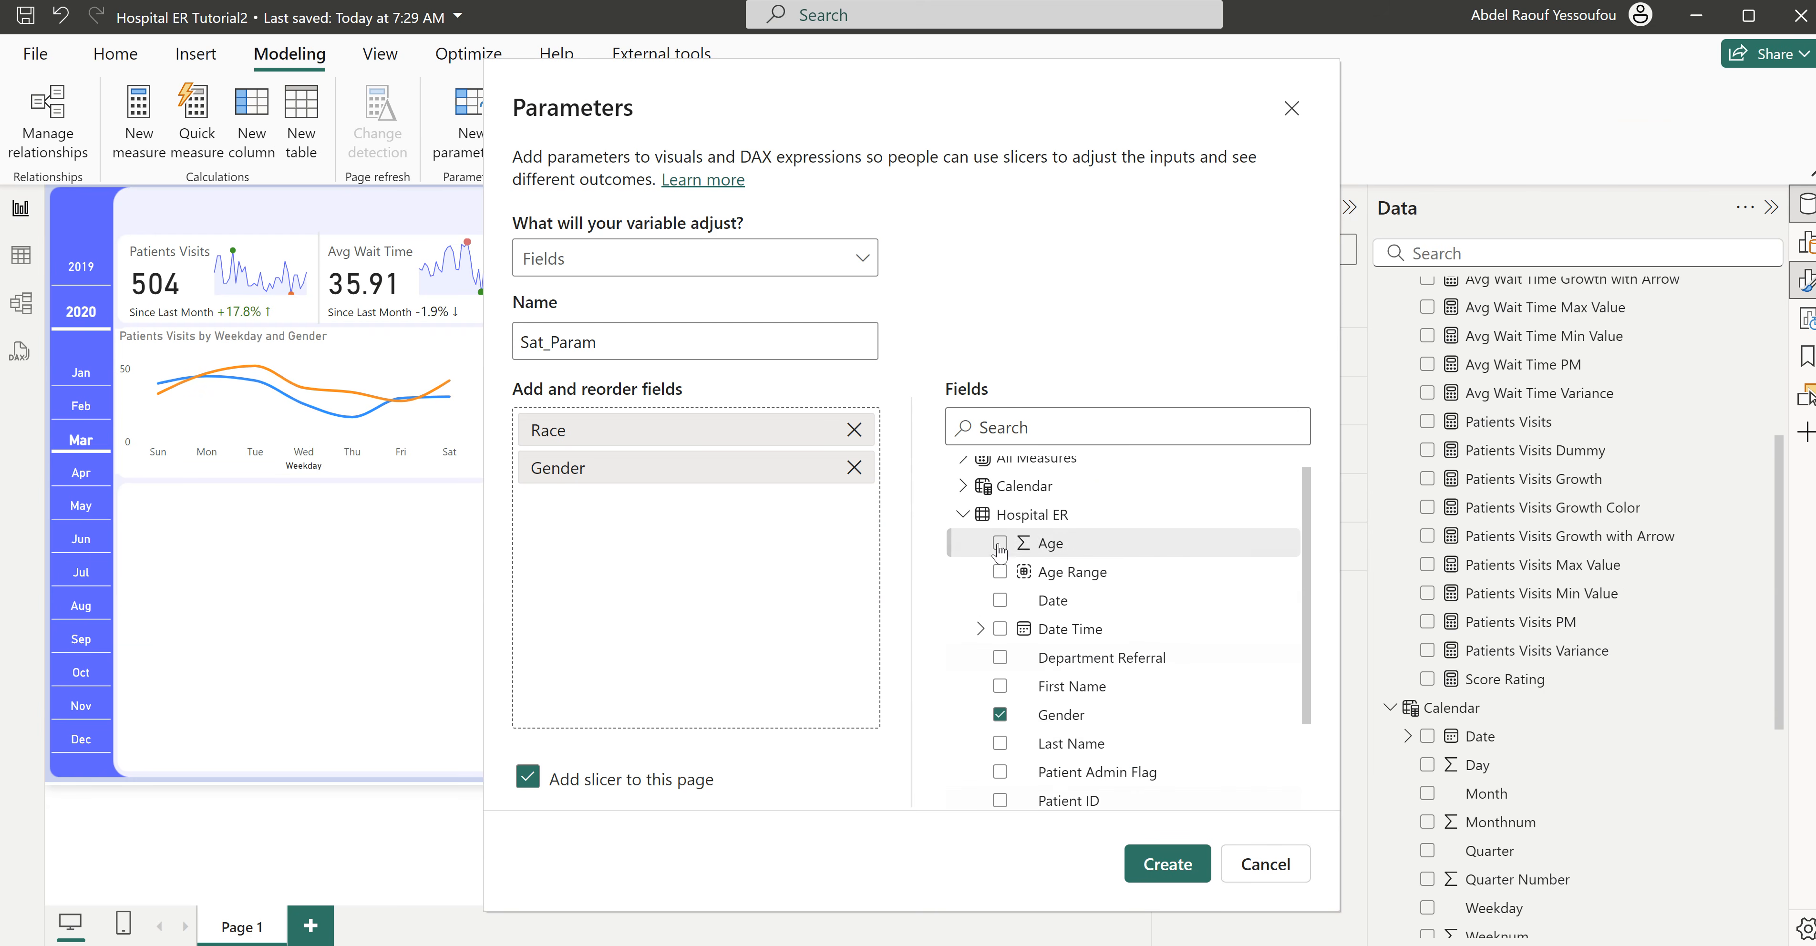
left_click(1000, 572)
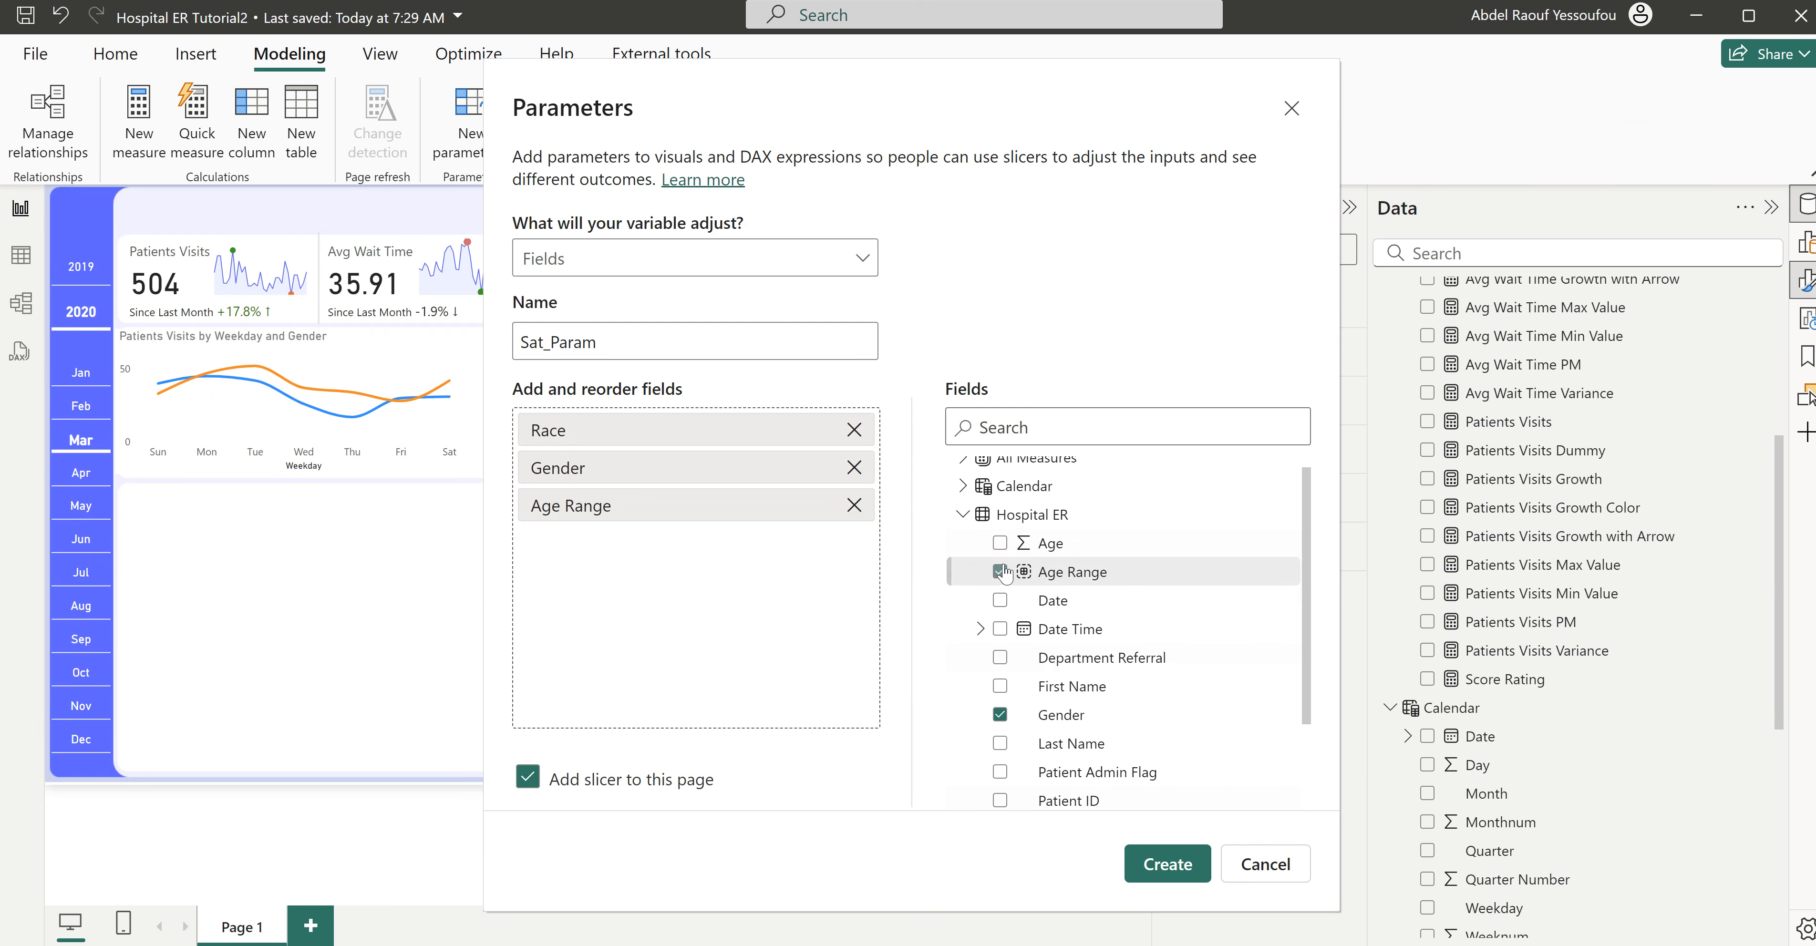
left_click(1165, 873)
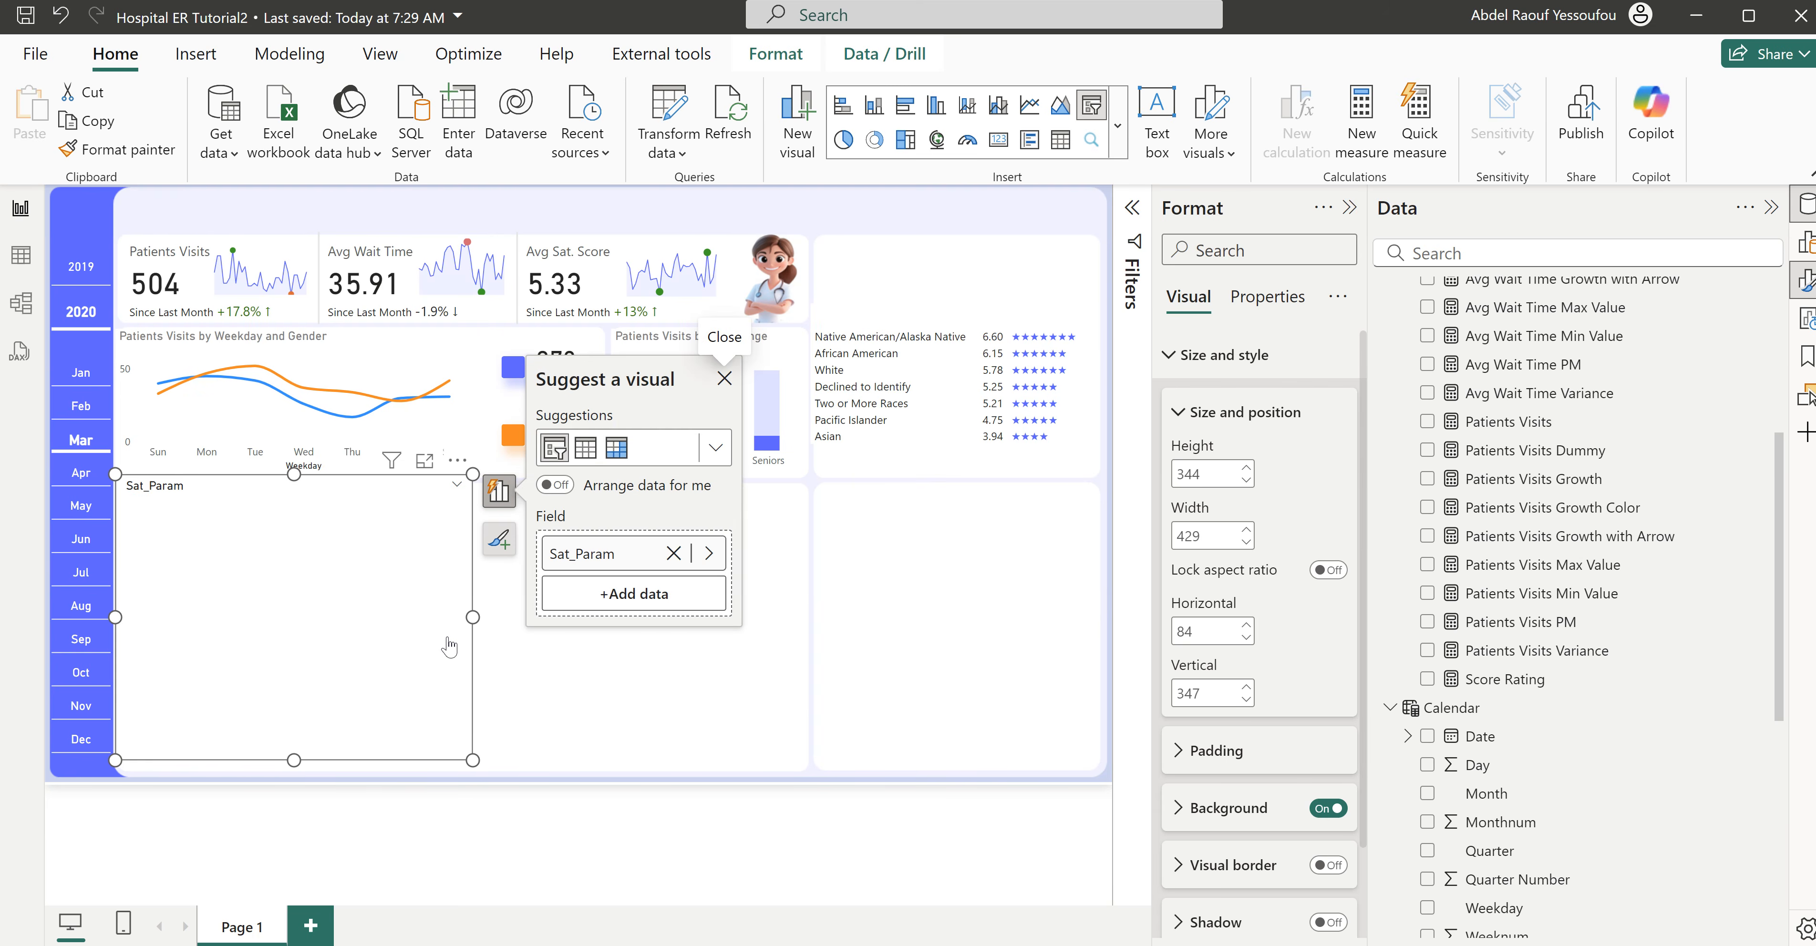
- Move the Sat_Param slicer slightly inward and lower, and replace the Race column of the satisfaction table with the Sat_Param field
left_click_drag(449, 648, 490, 695)
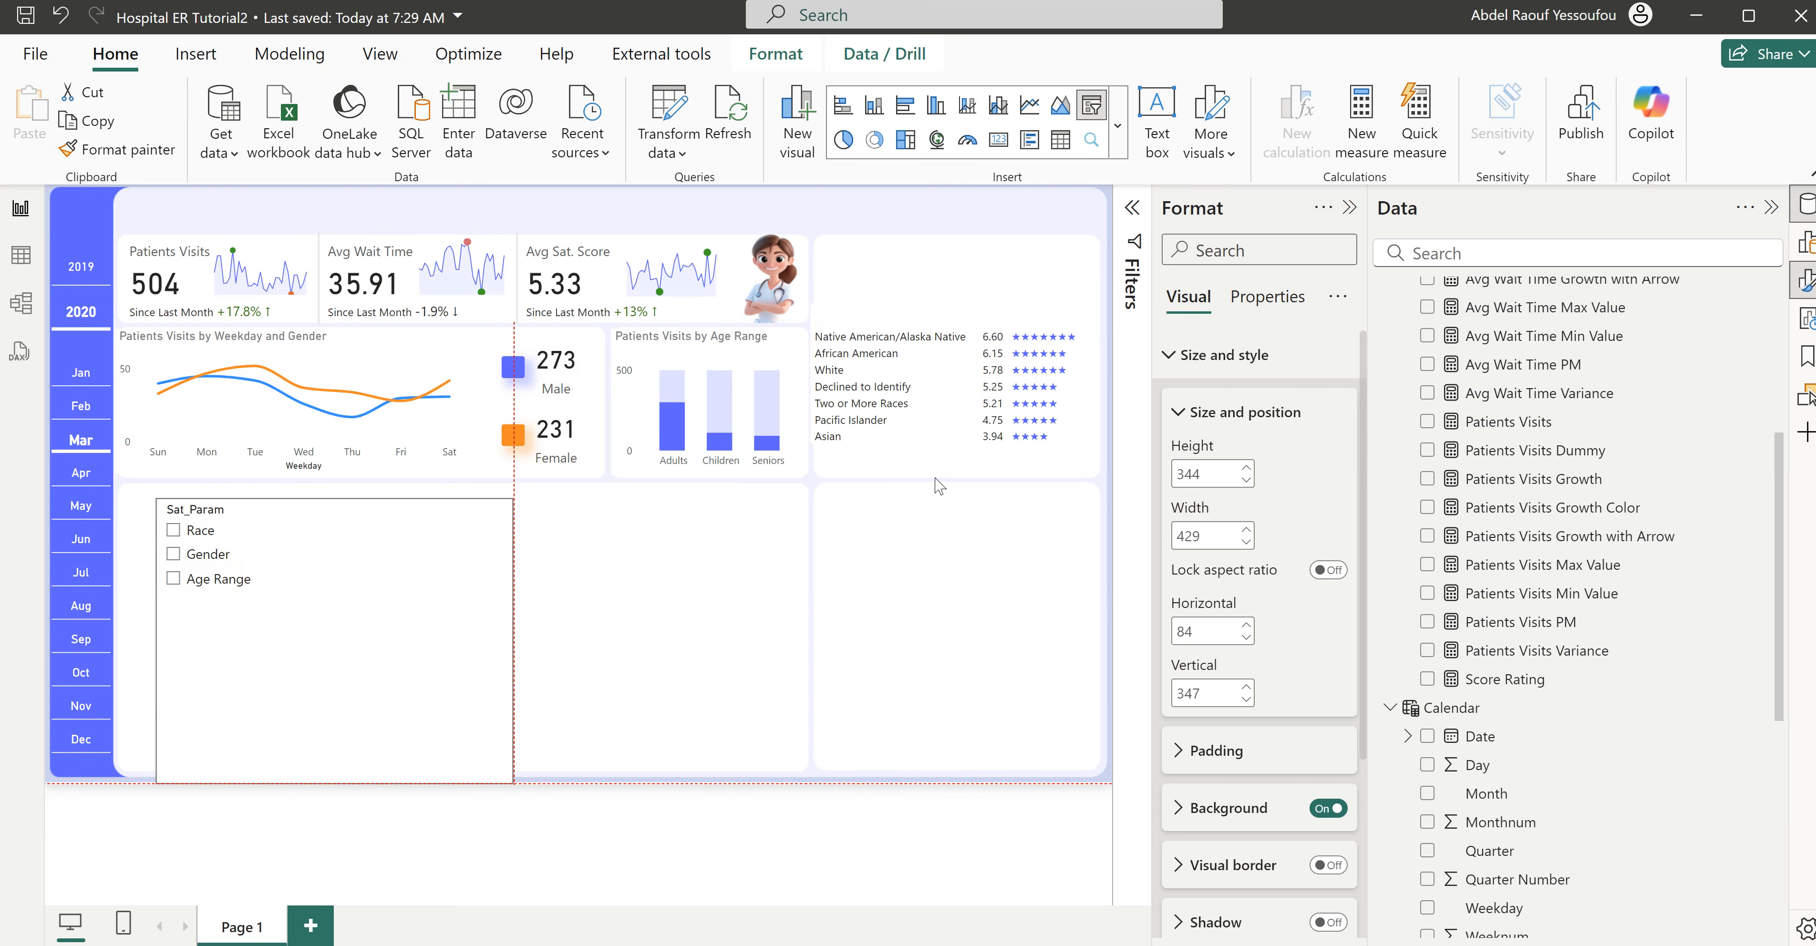
left_click_drag(938, 487, 905, 477)
left_click(903, 471)
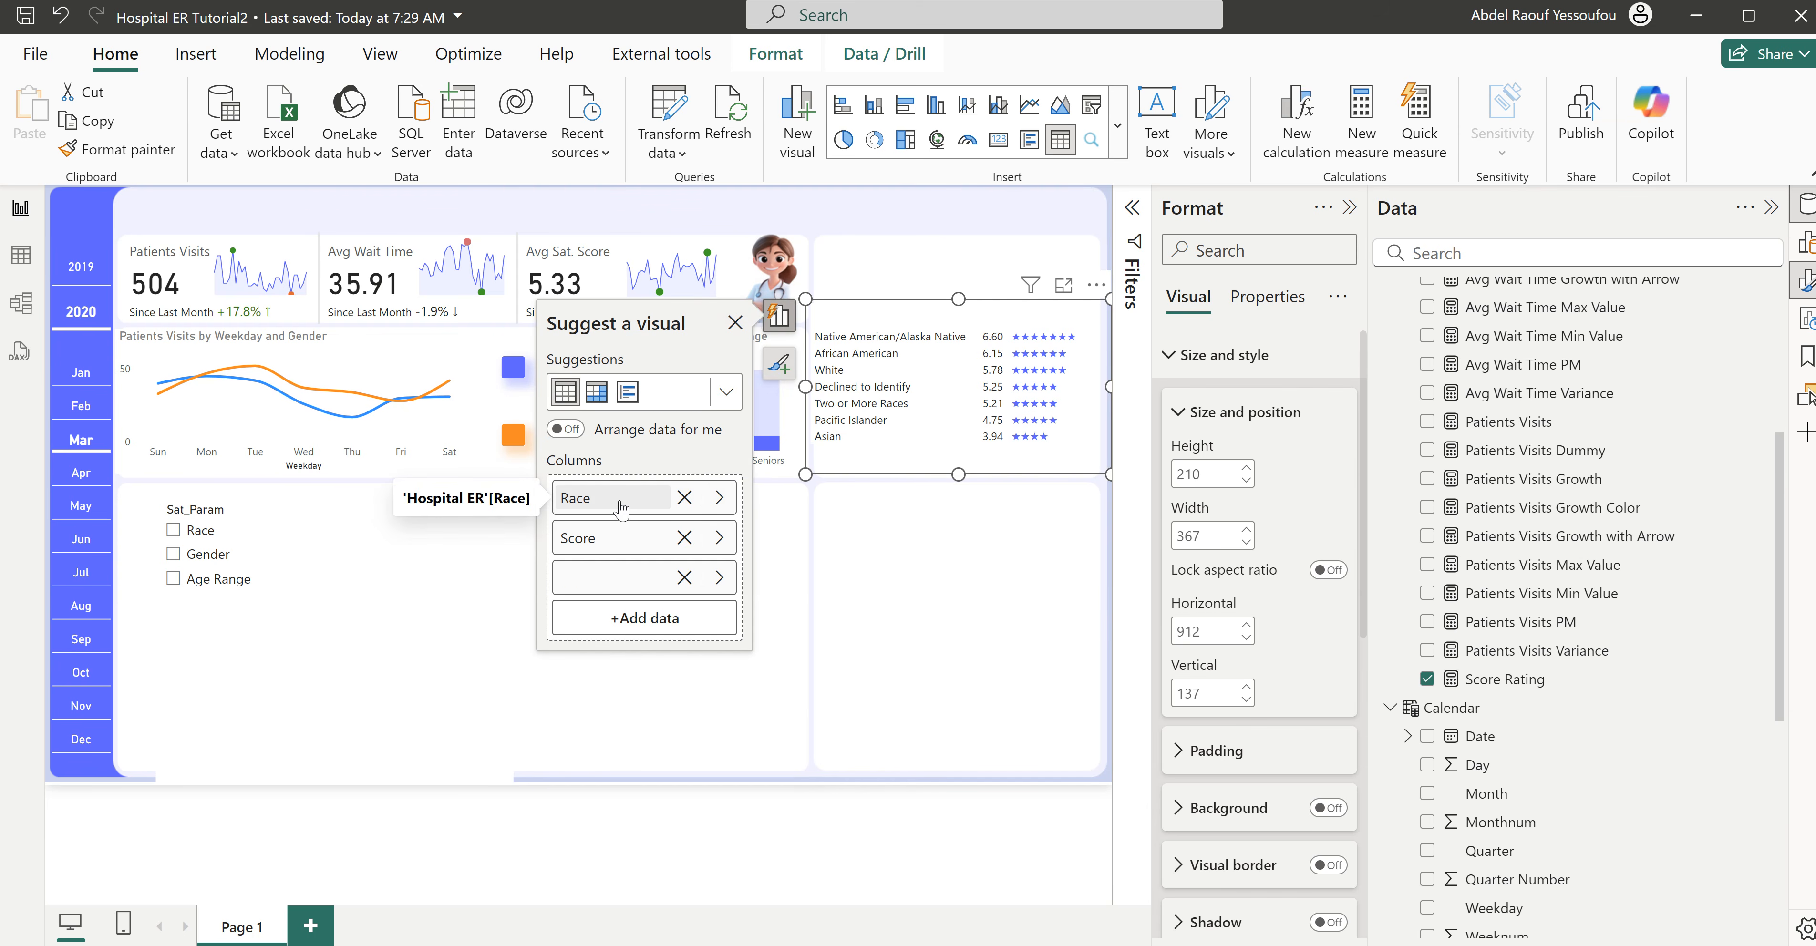
left_click(720, 501)
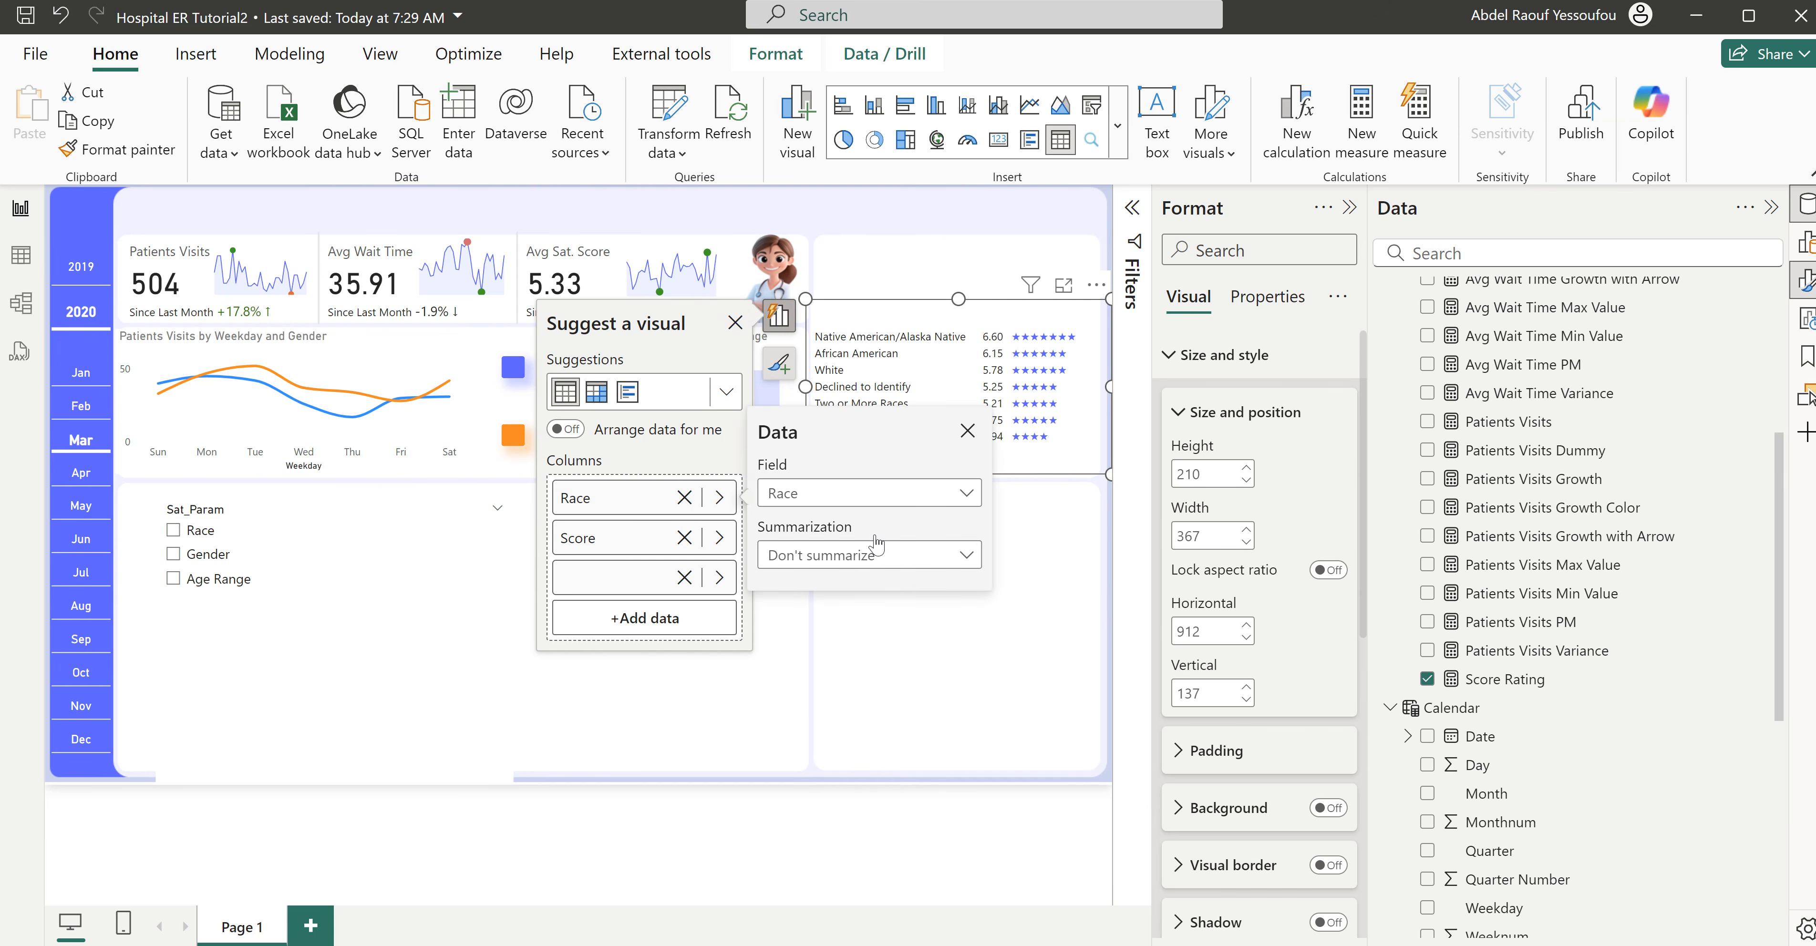
left_click(846, 495)
scroll(913, 397, "down", 3)
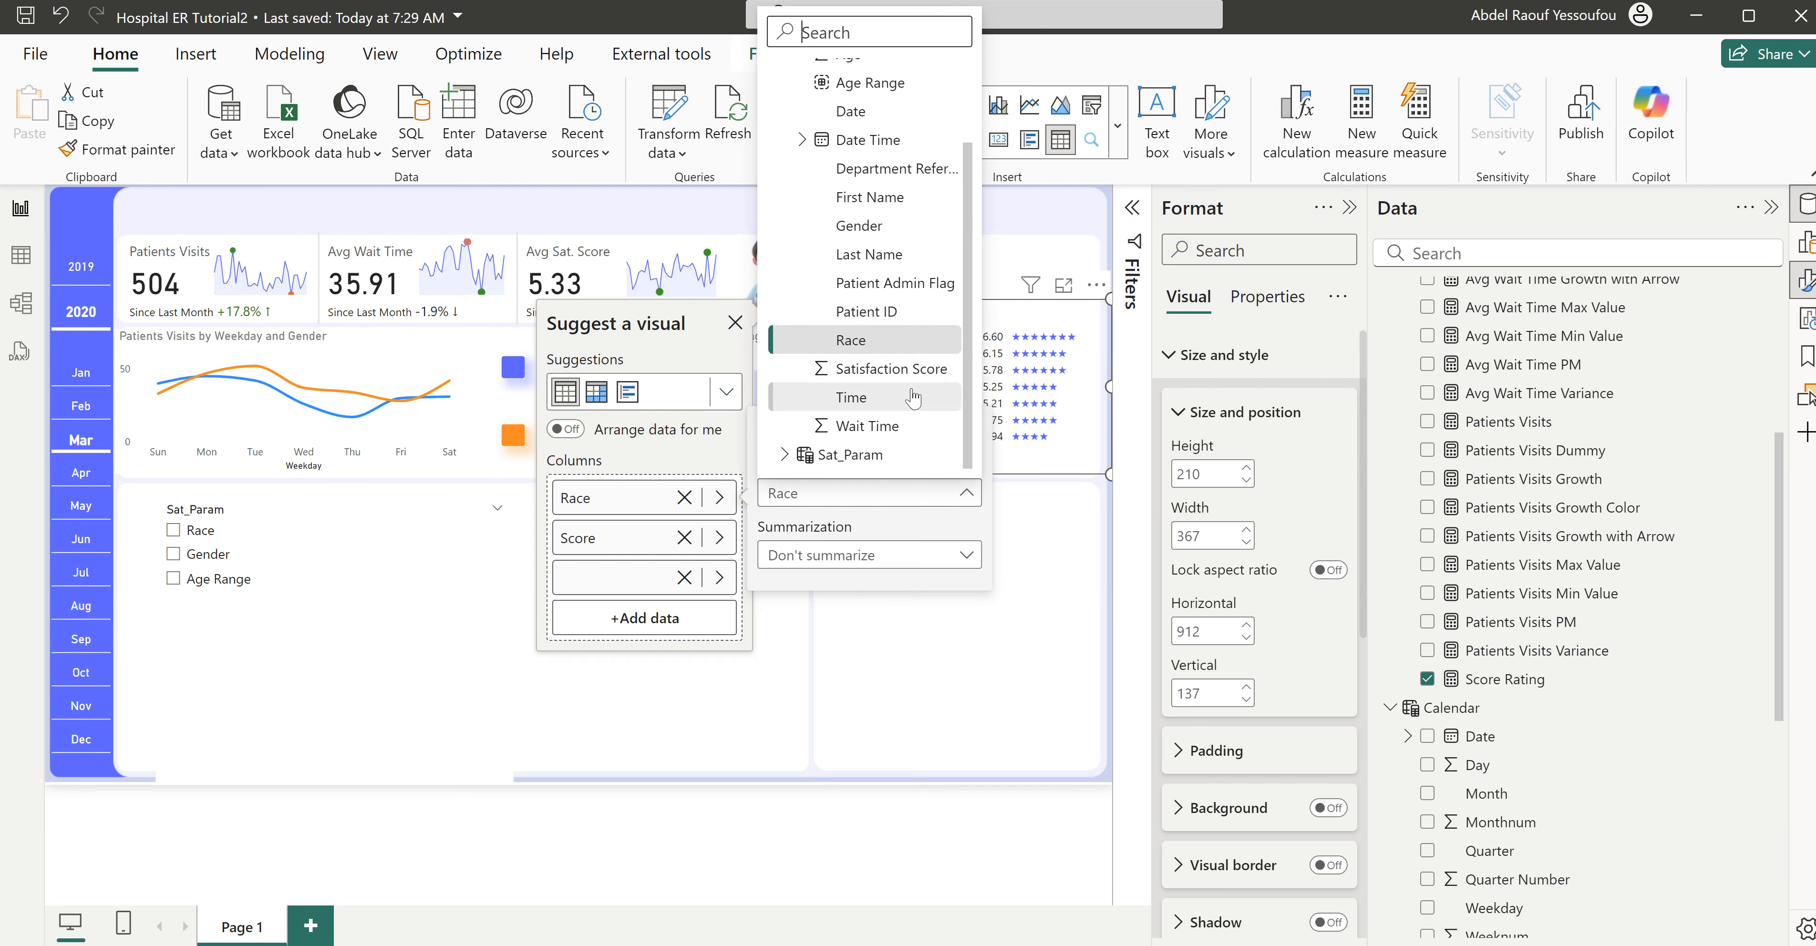
left_click(836, 455)
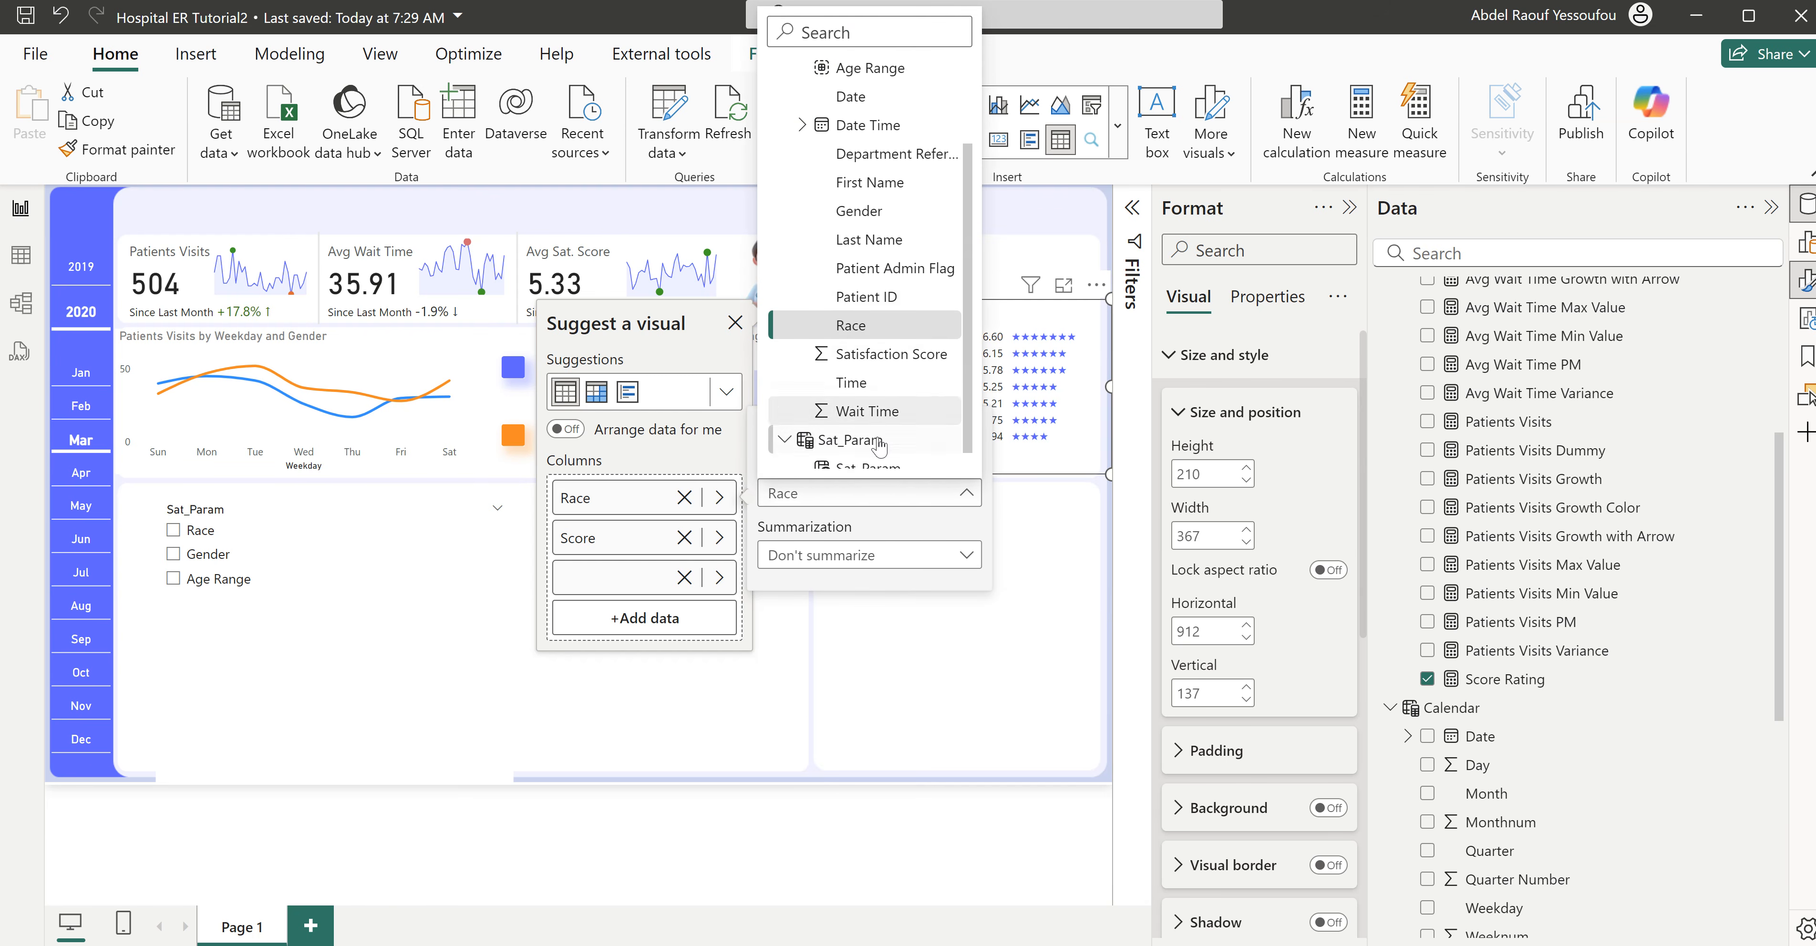
left_click(868, 455)
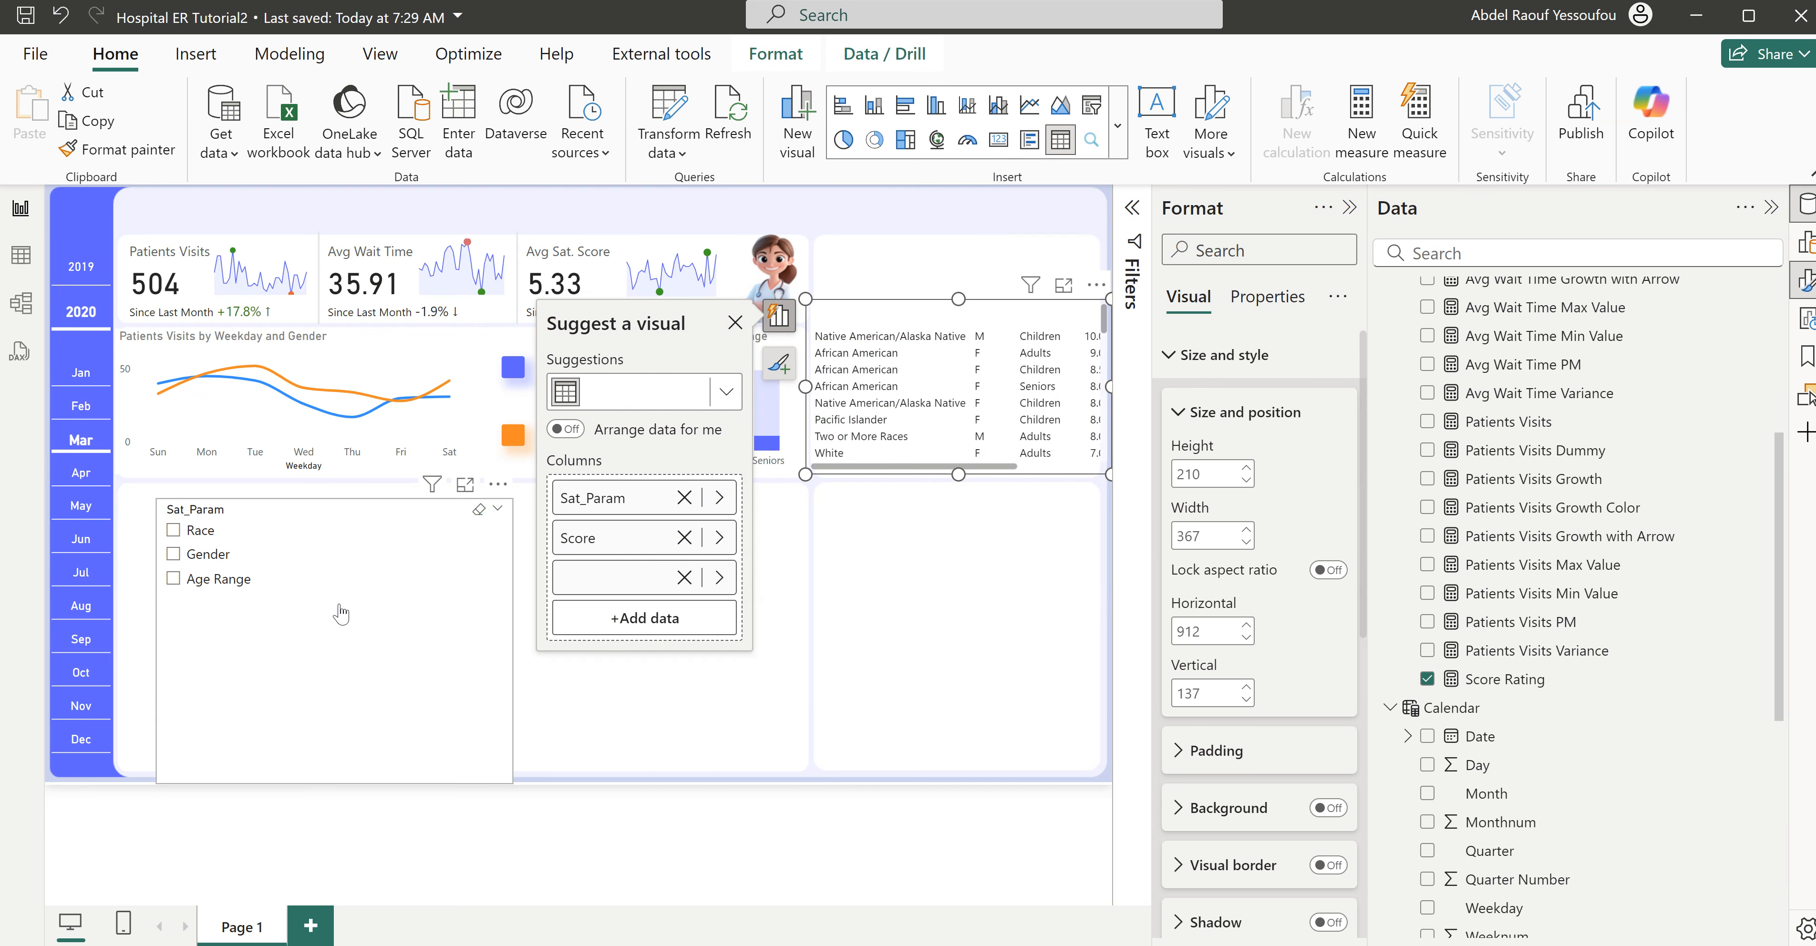
- Enable single select for the Sat_Param slicer and test it by choosing Gender and Age Range
left_click(470, 688)
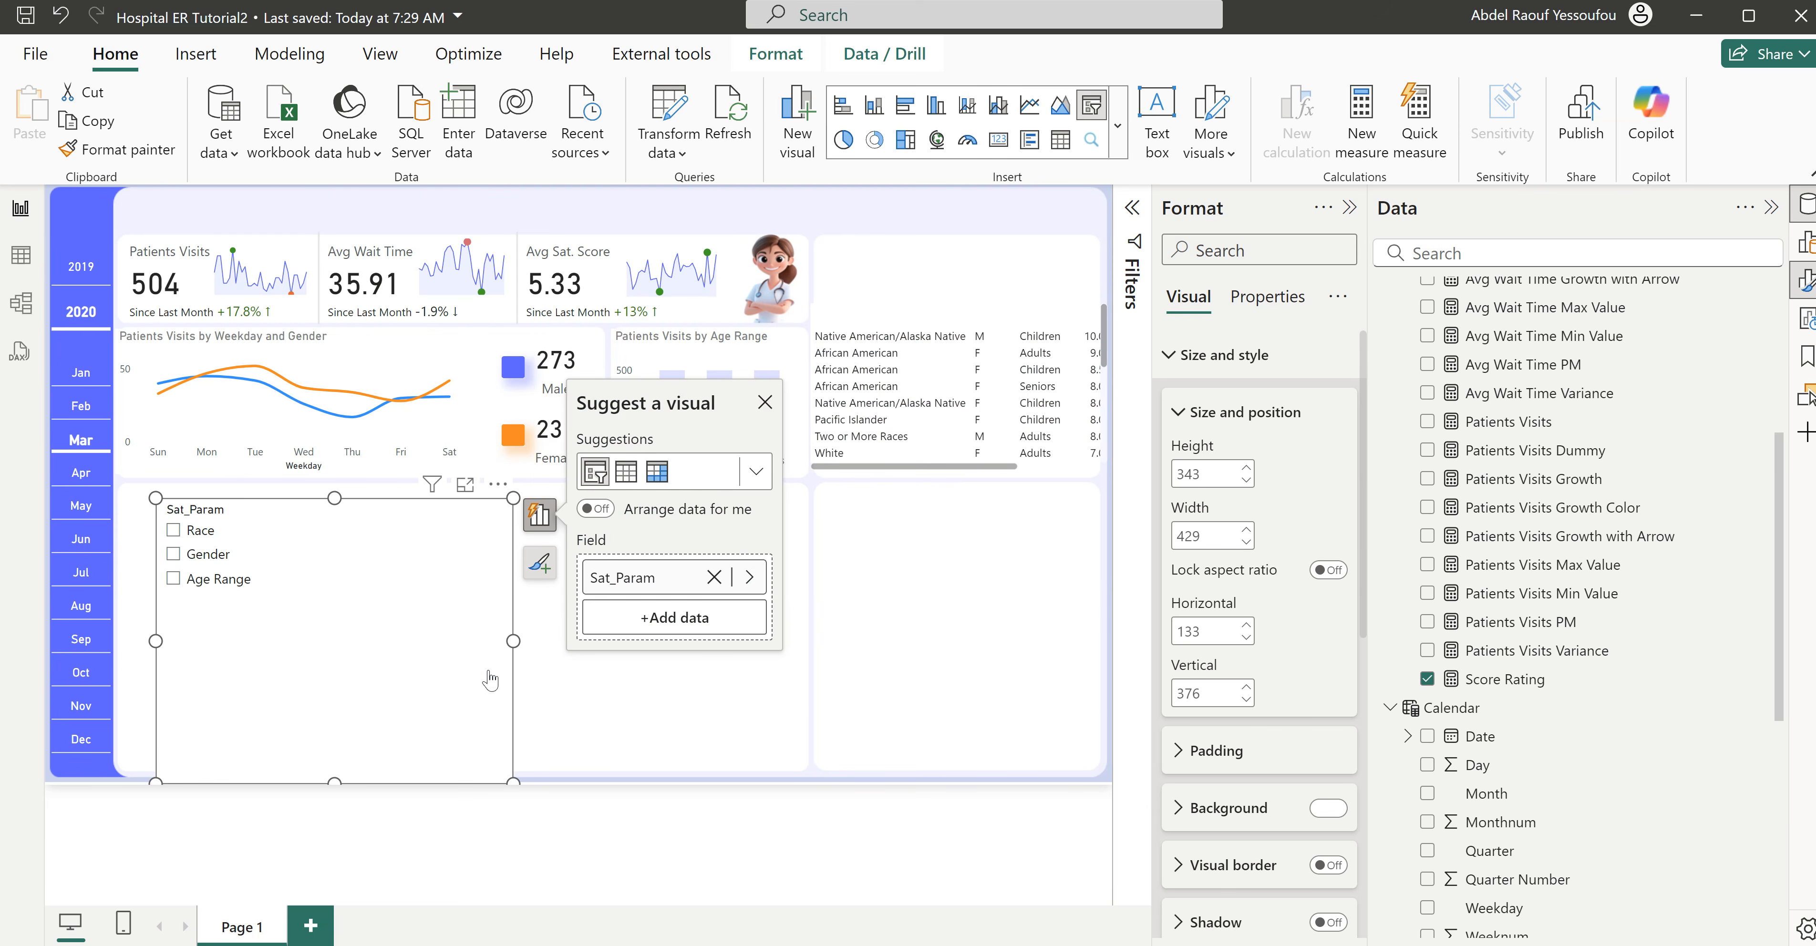
left_click(1199, 356)
left_click(1208, 455)
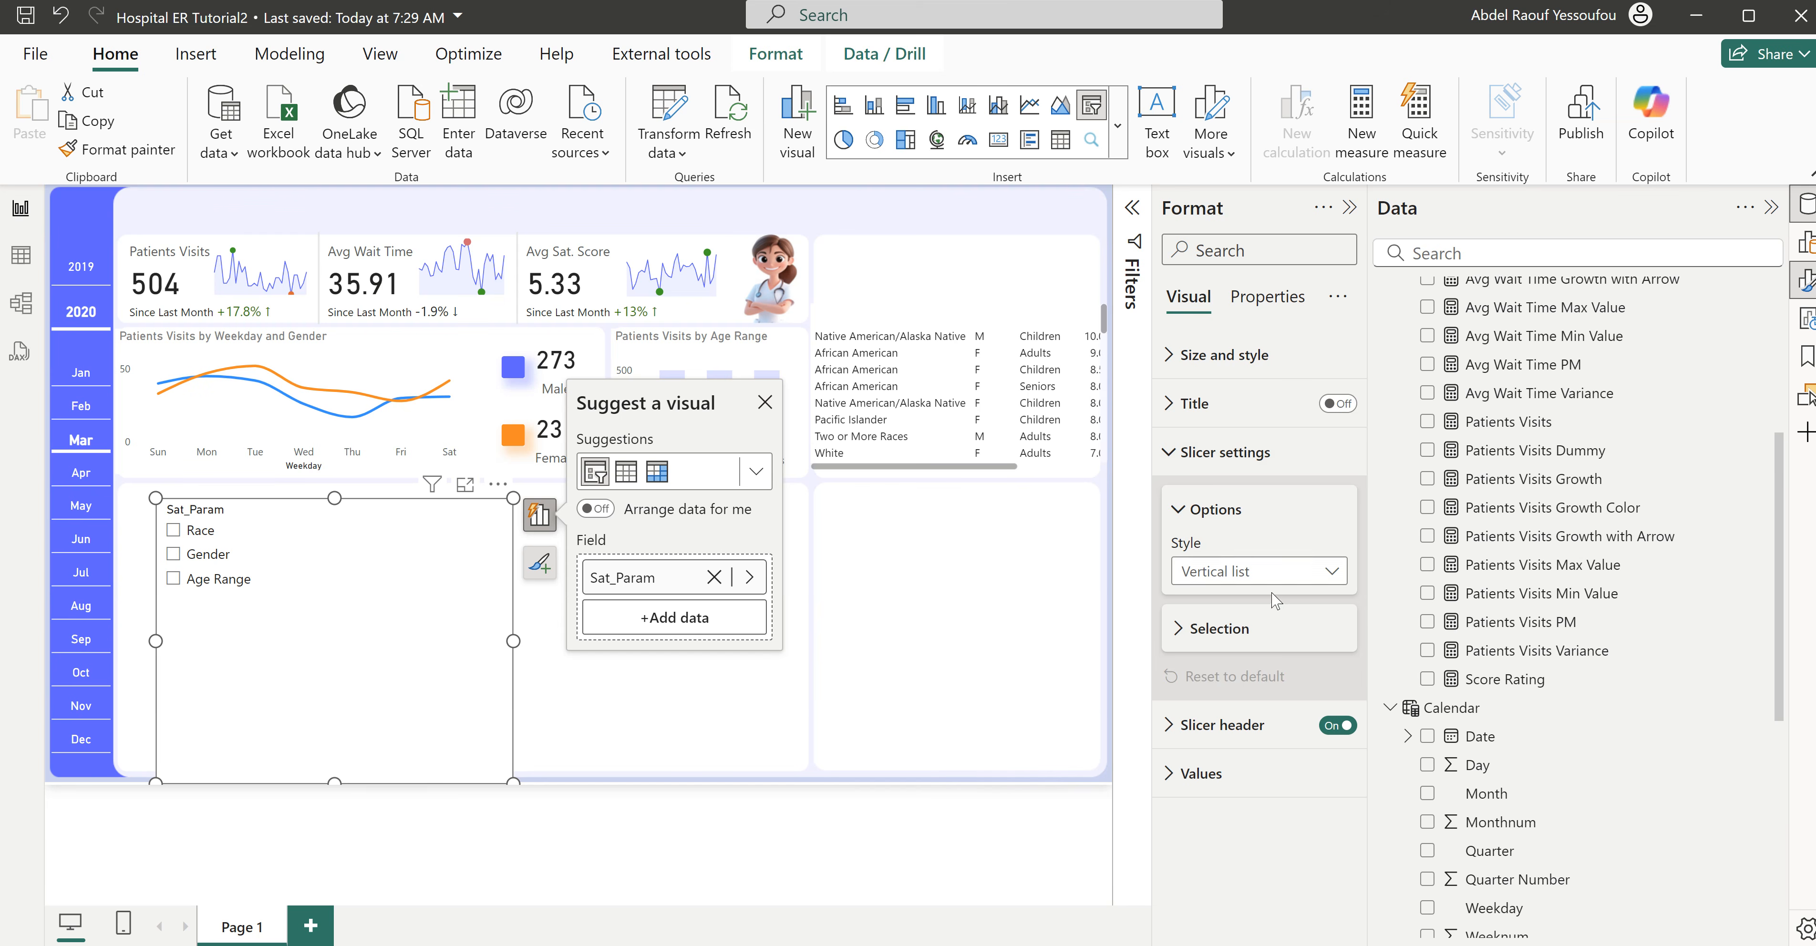
left_click(1275, 577)
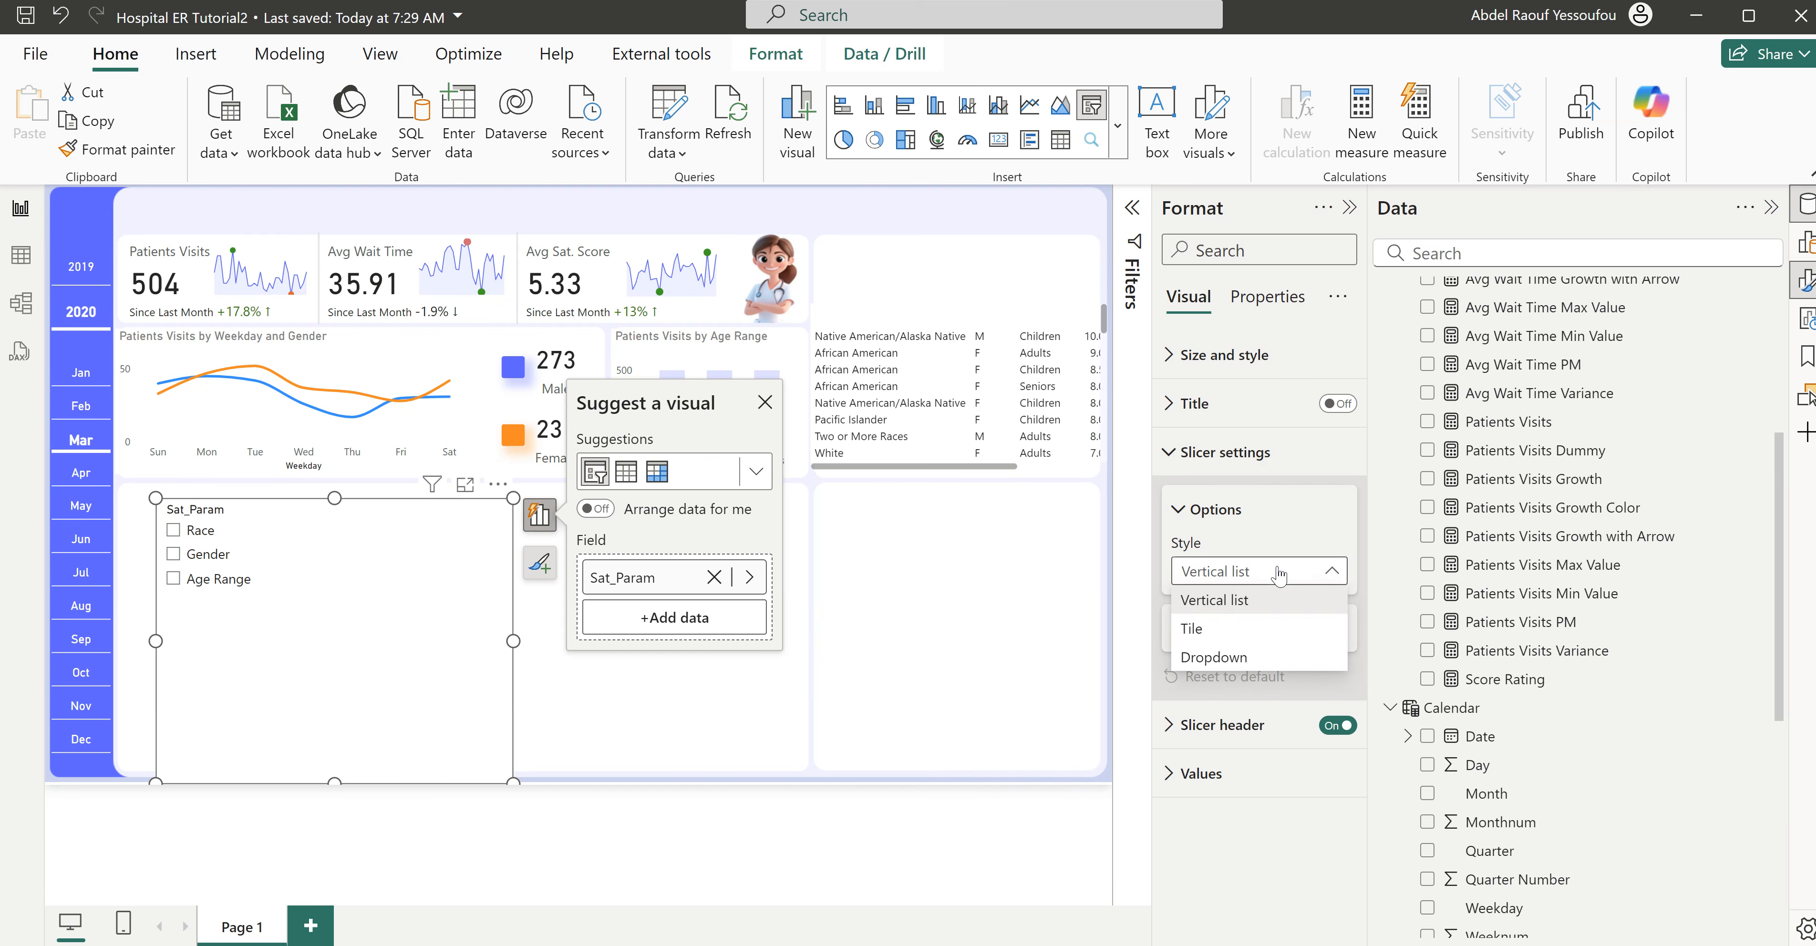
left_click(1232, 525)
left_click(1215, 635)
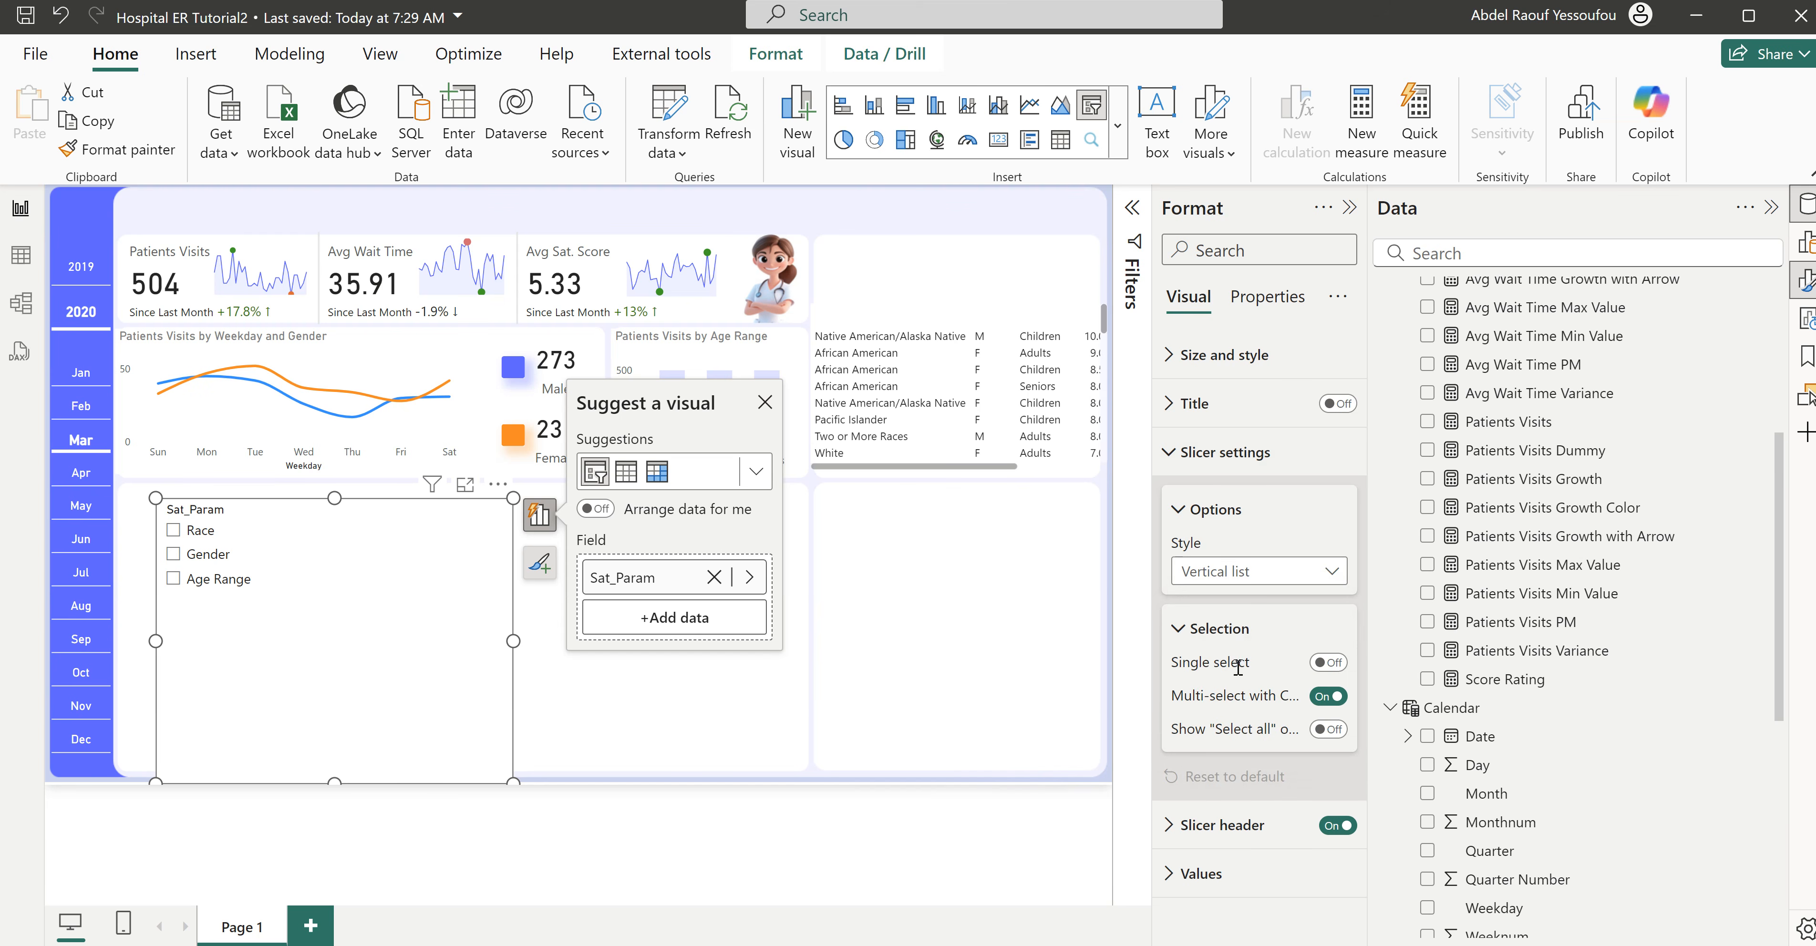
left_click(1330, 663)
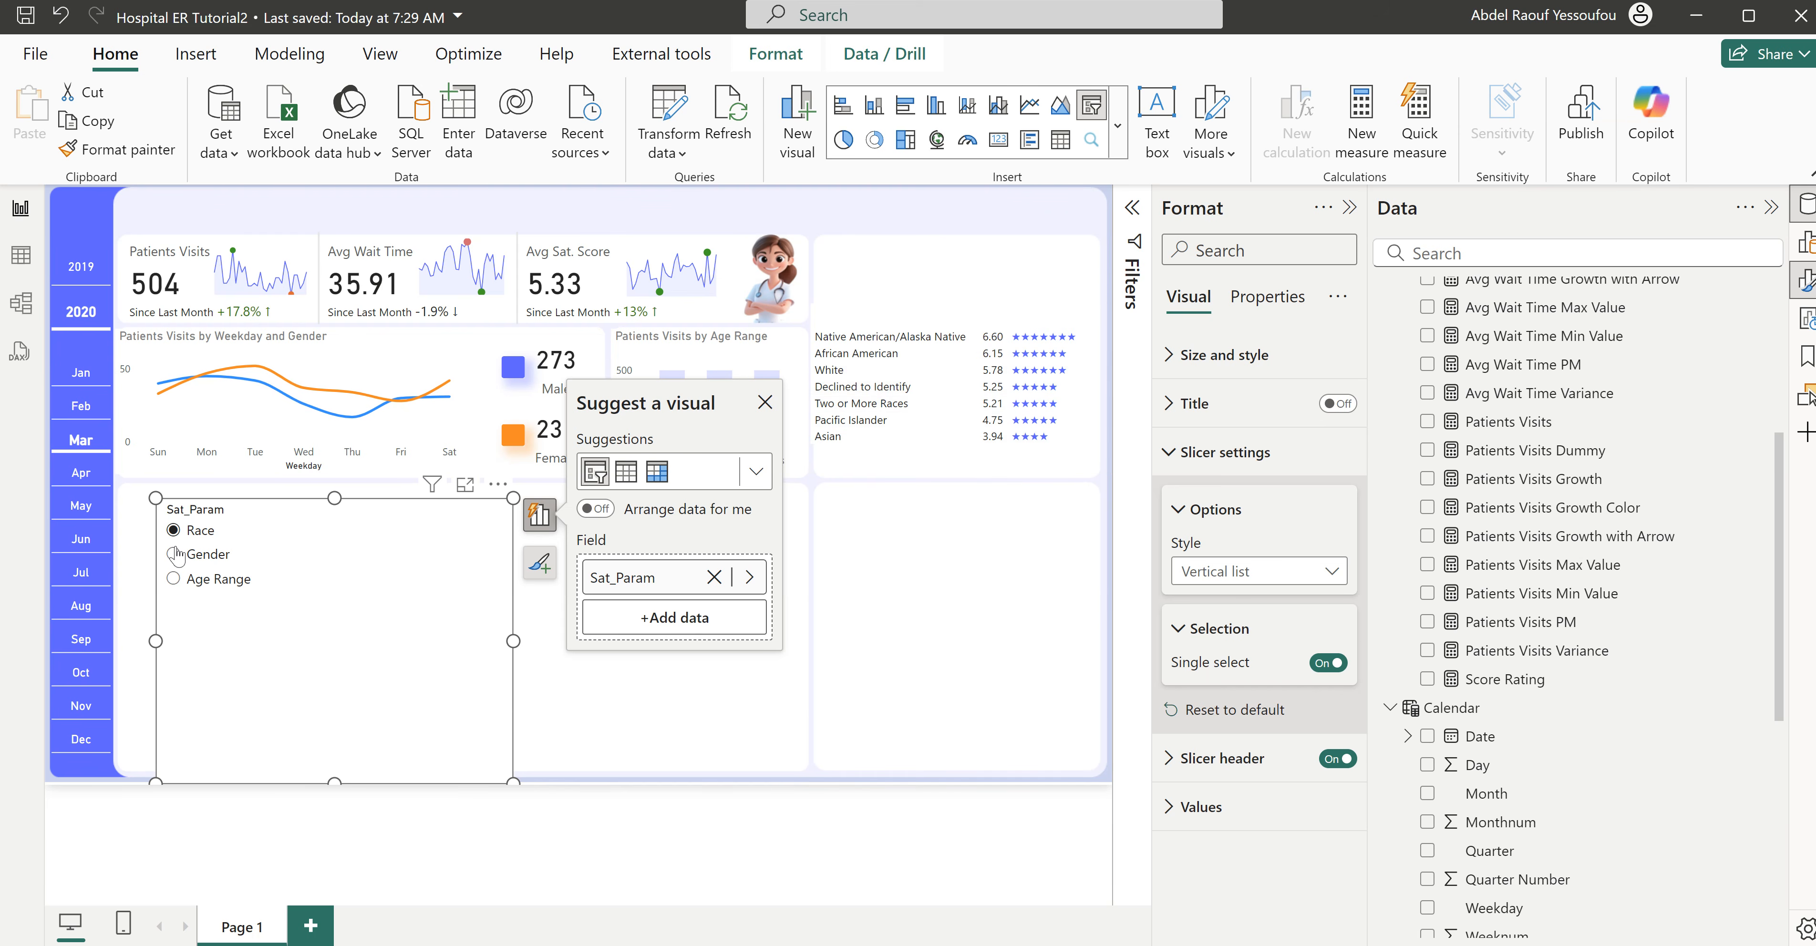
left_click(206, 557)
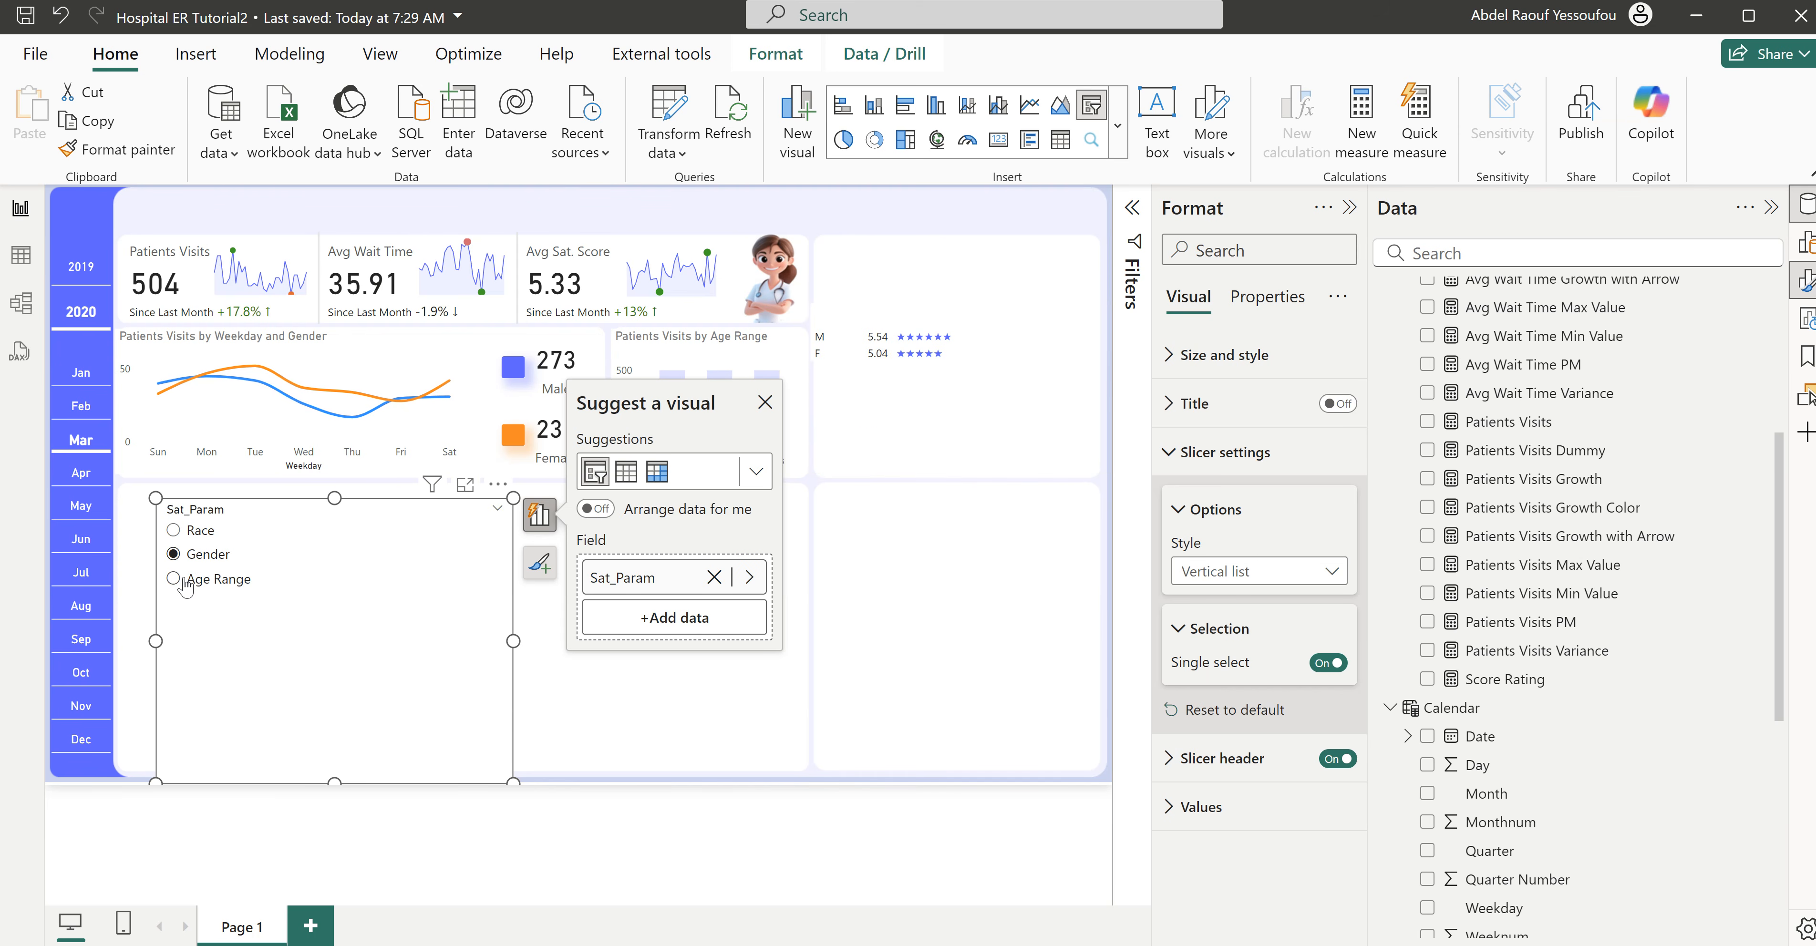
left_click(216, 589)
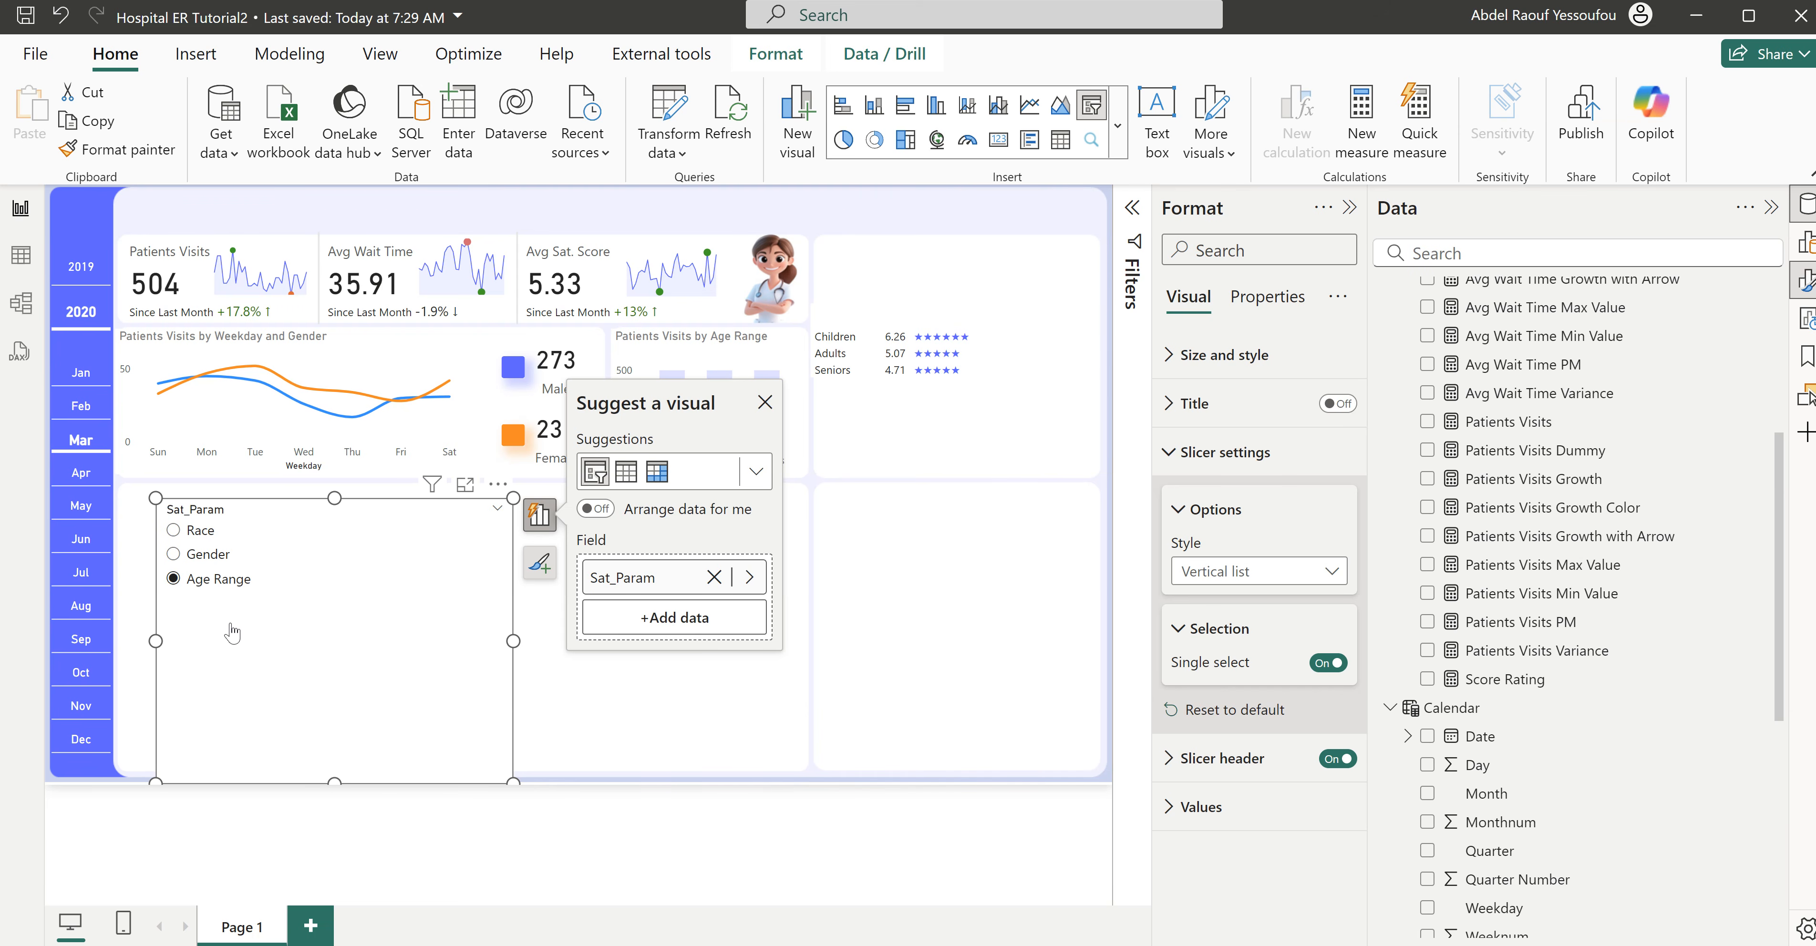
- Convert the Sat_Param slicer to a button slicer and turn off its title
left_click(1117, 125)
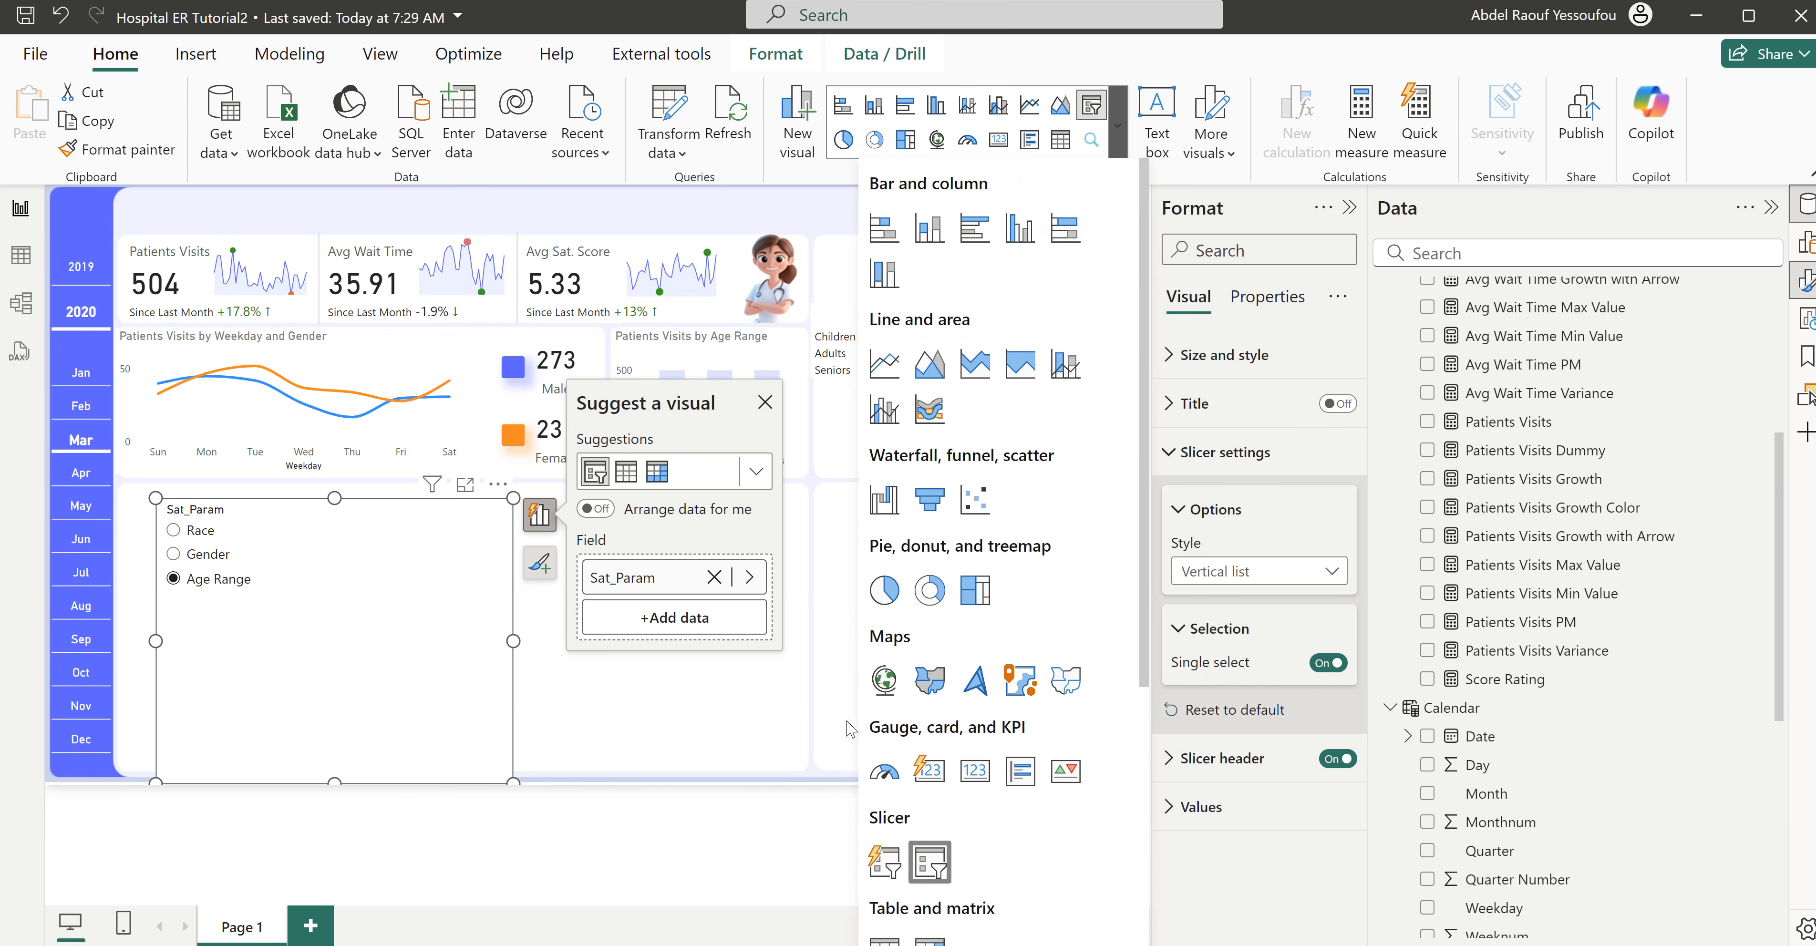
scroll(927, 811, "down", 3)
left_click(874, 622)
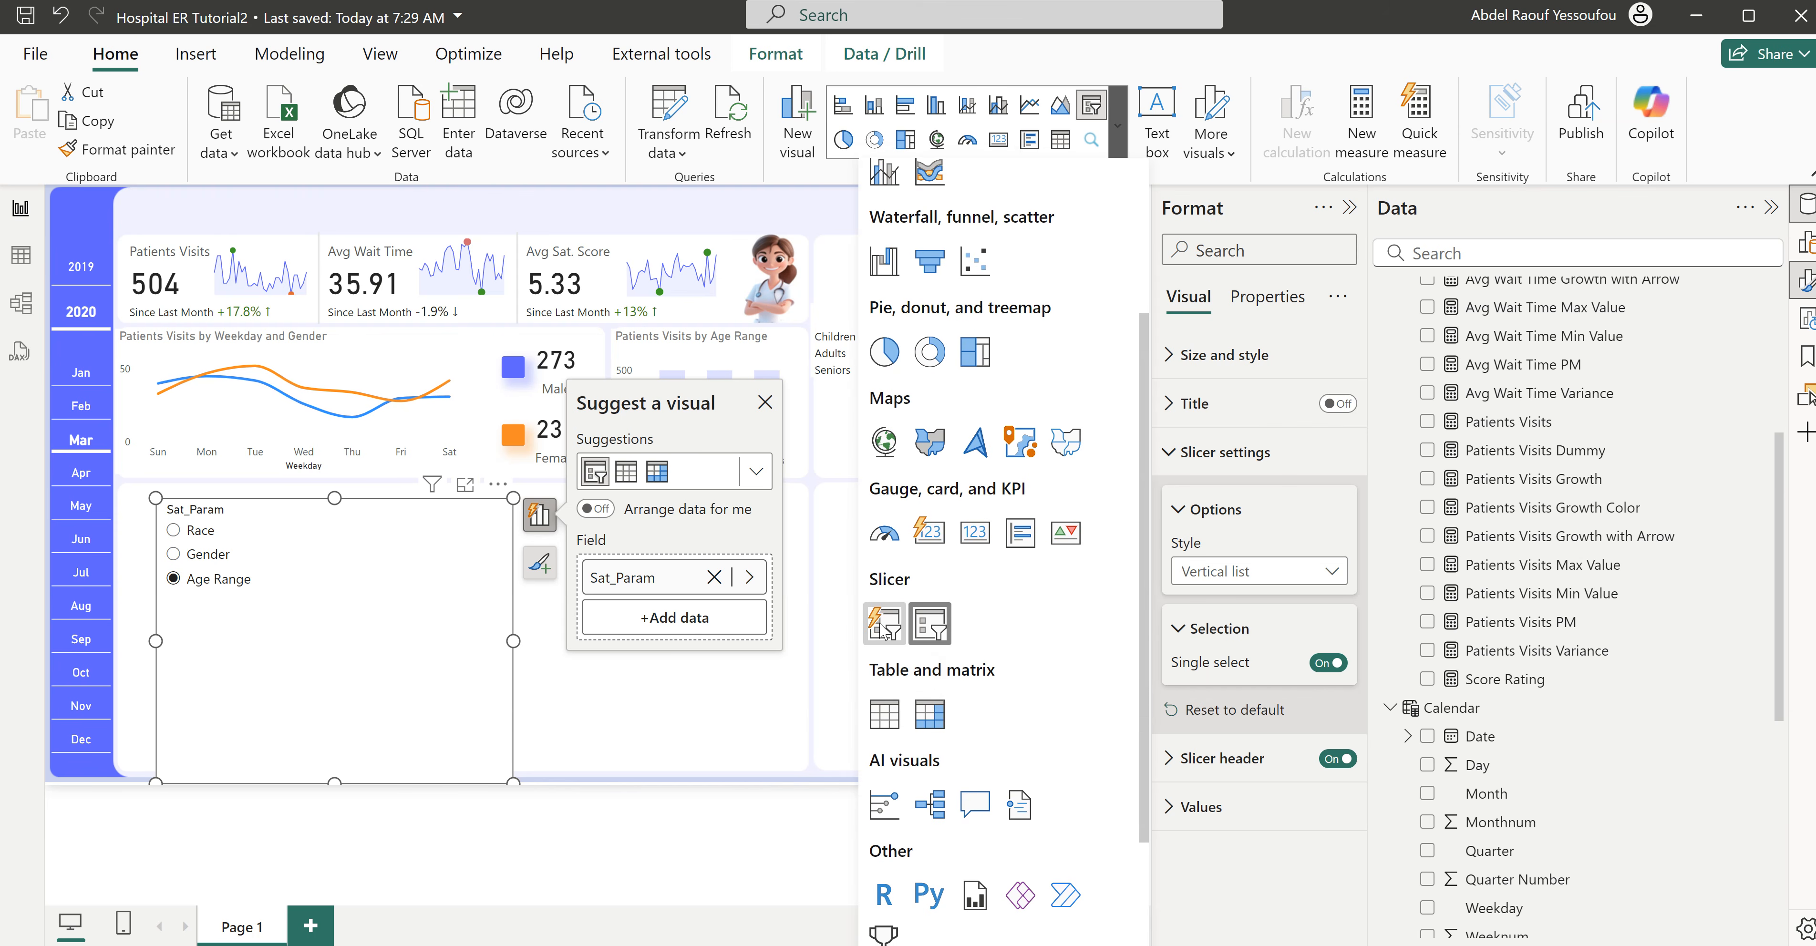
left_click(883, 625)
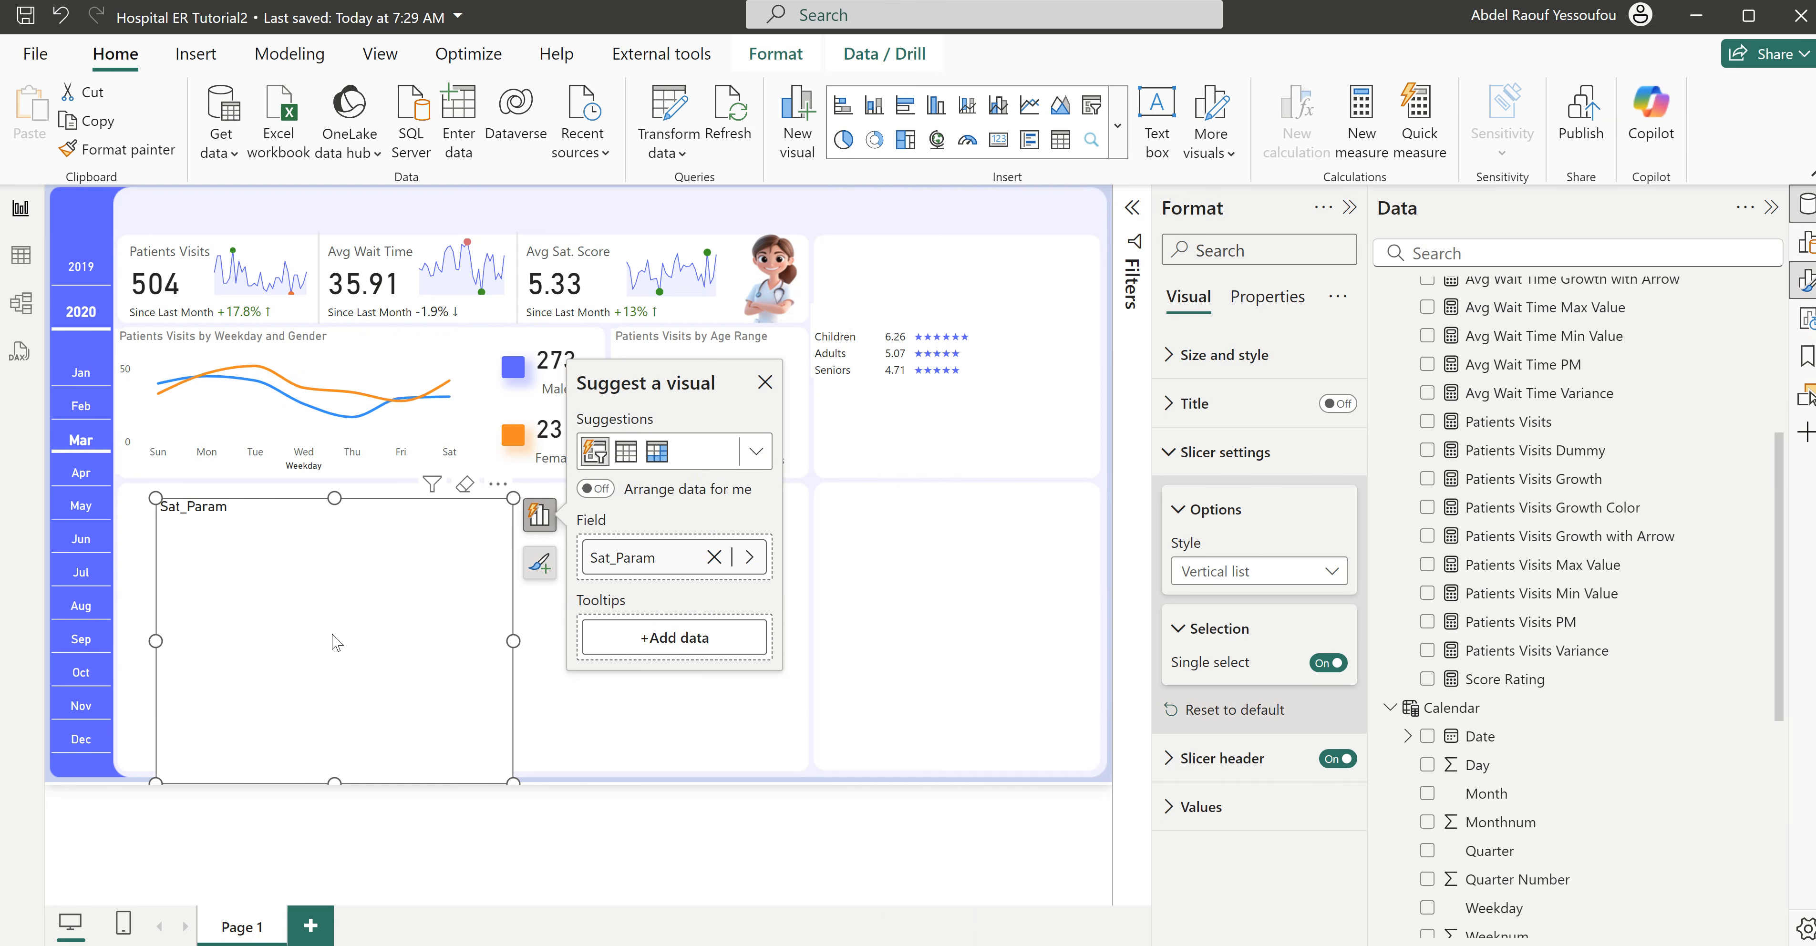
left_click(1212, 460)
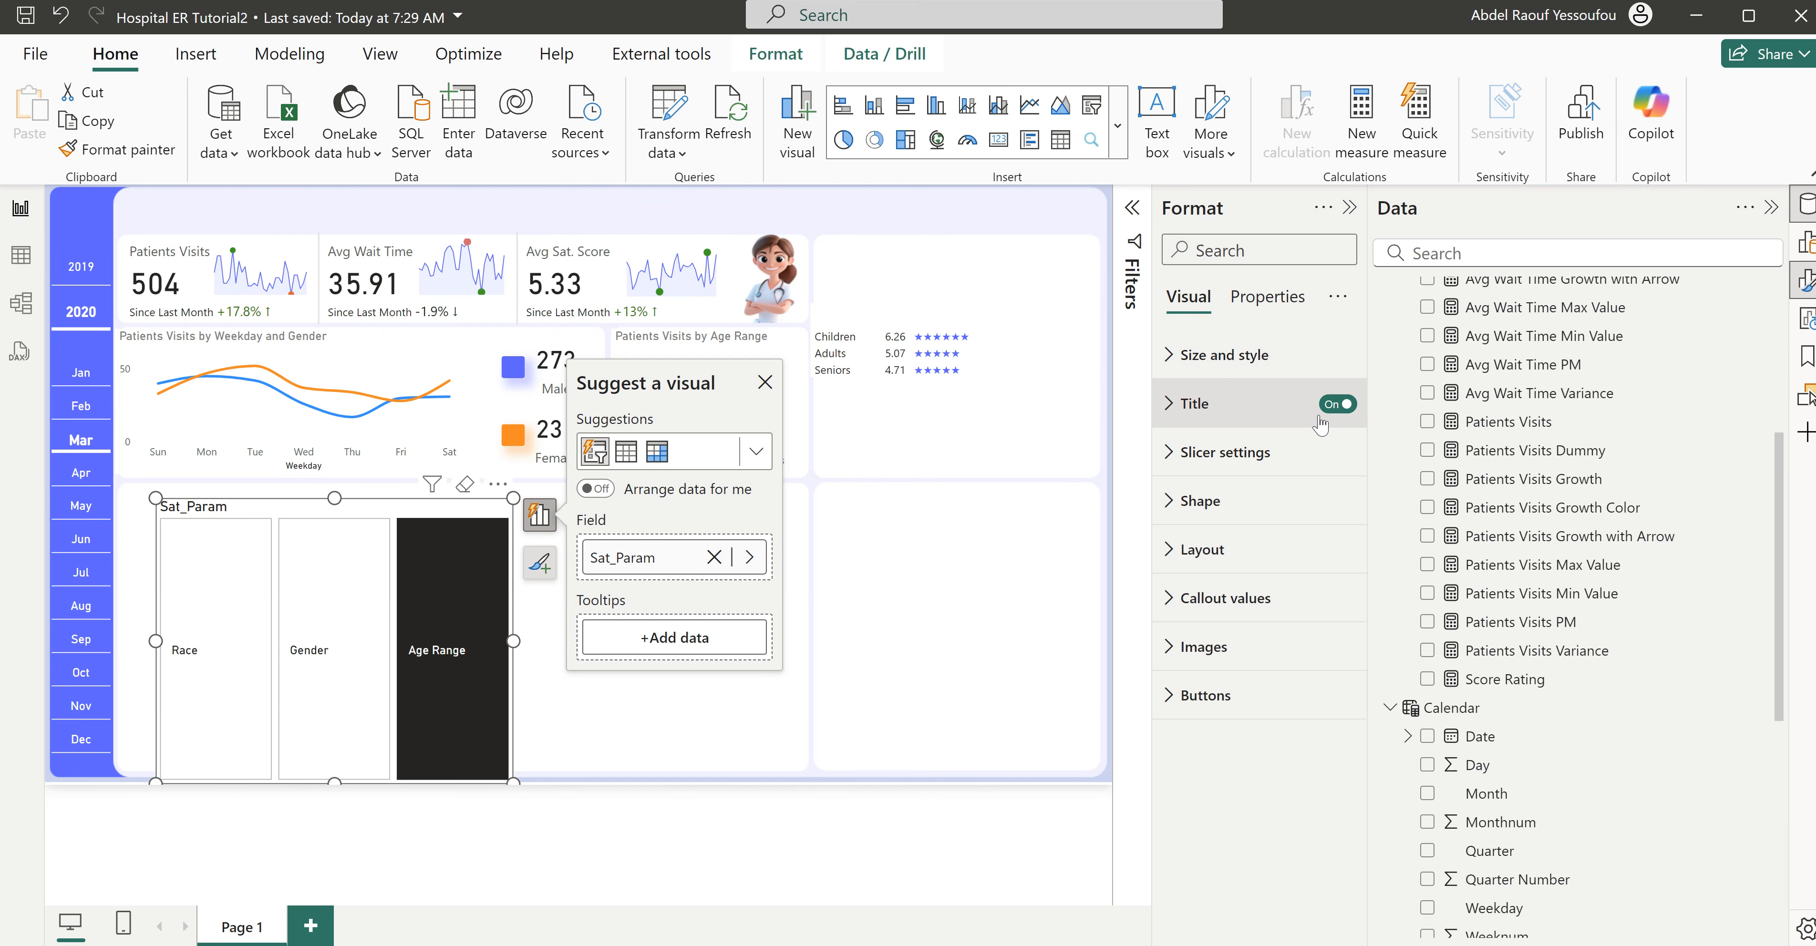
left_click(1338, 405)
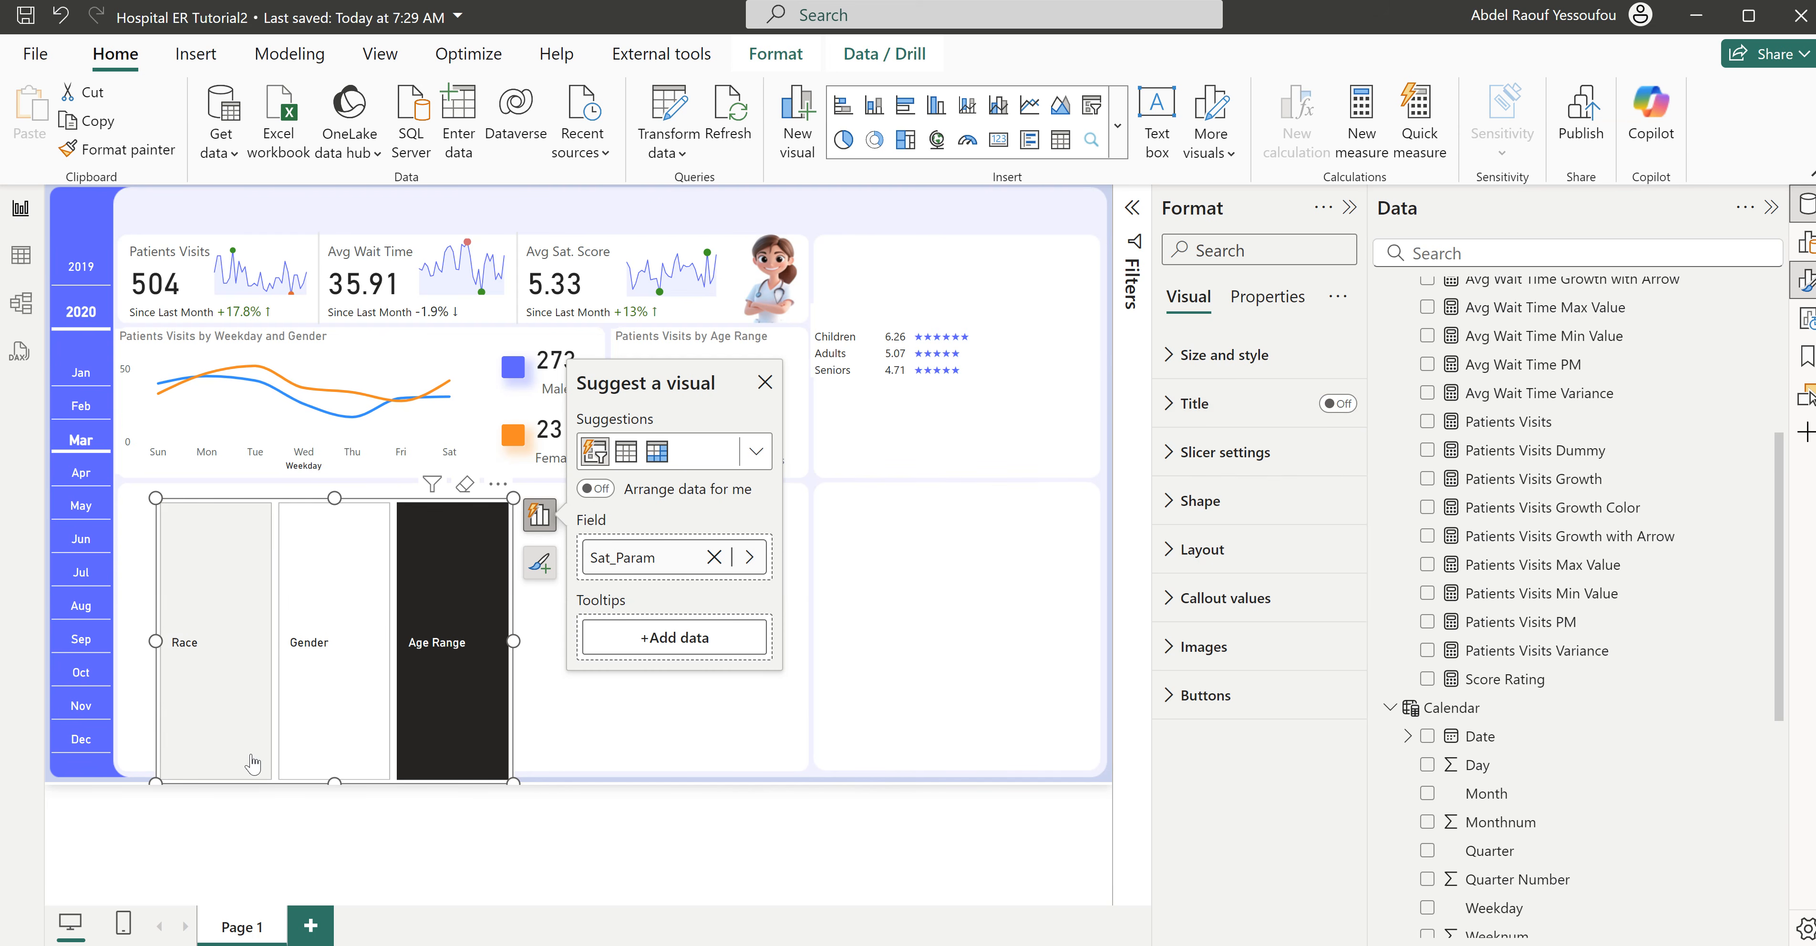
- Shrink the Sat_Param slicer to a single short row and turn off the border and fill of its Selected button state
left_click_drag(332, 782, 371, 564)
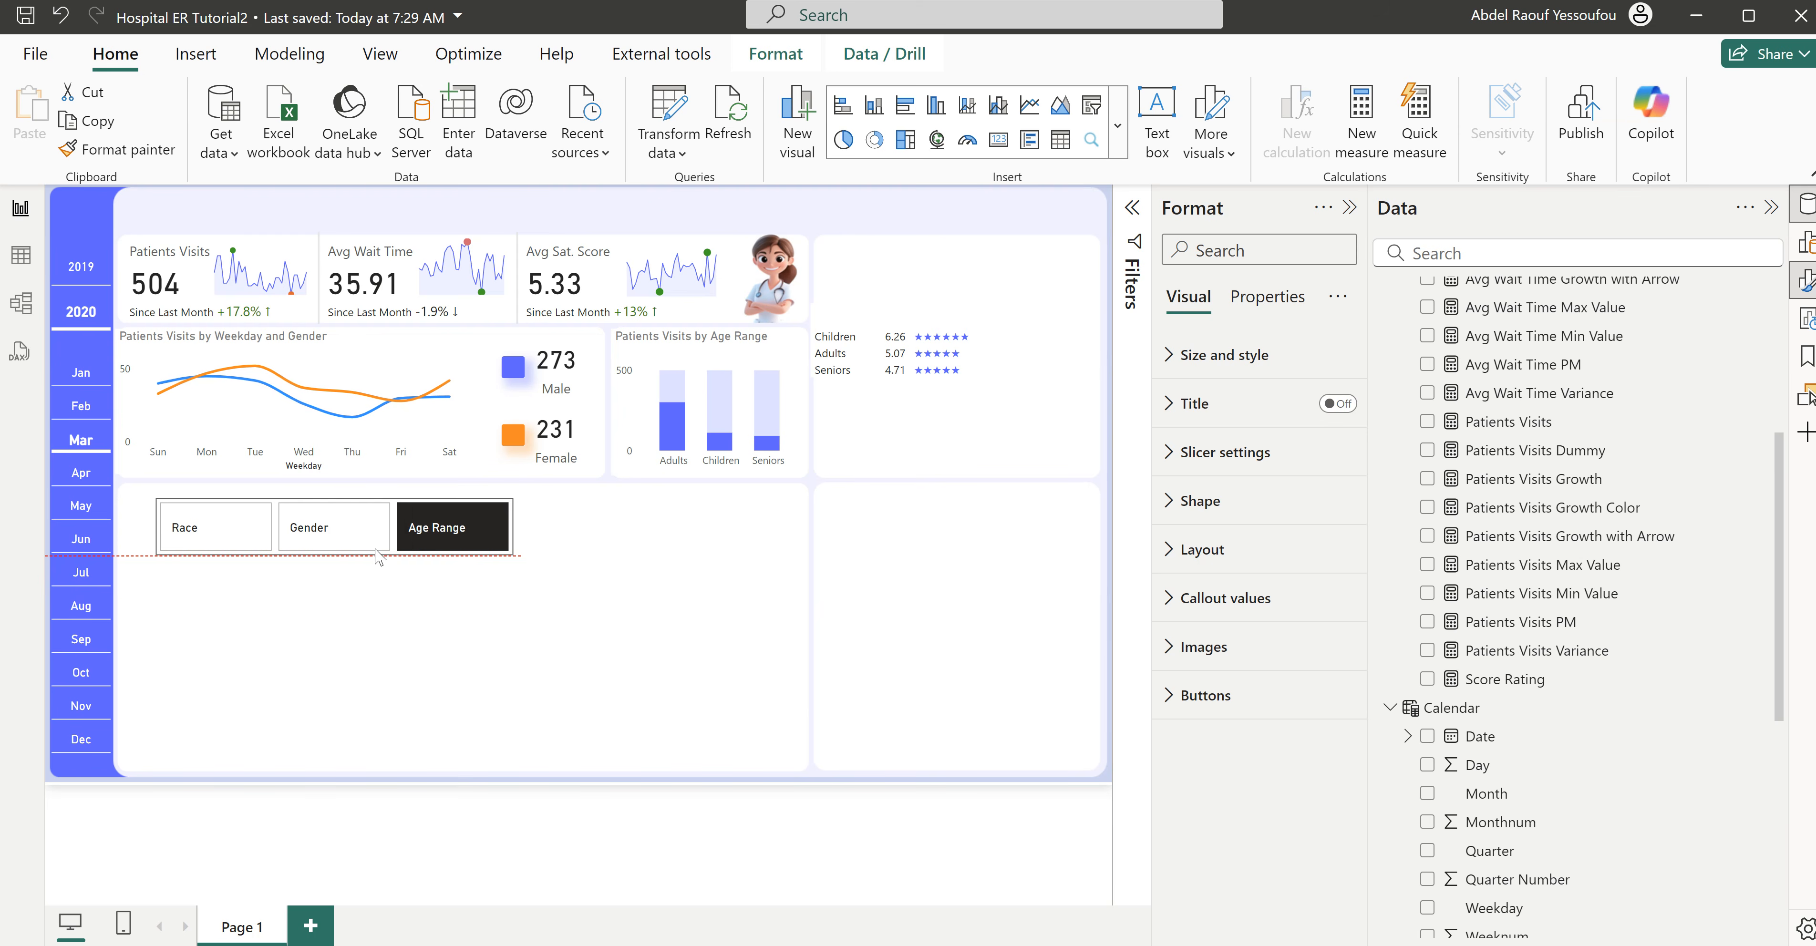
left_click(1207, 697)
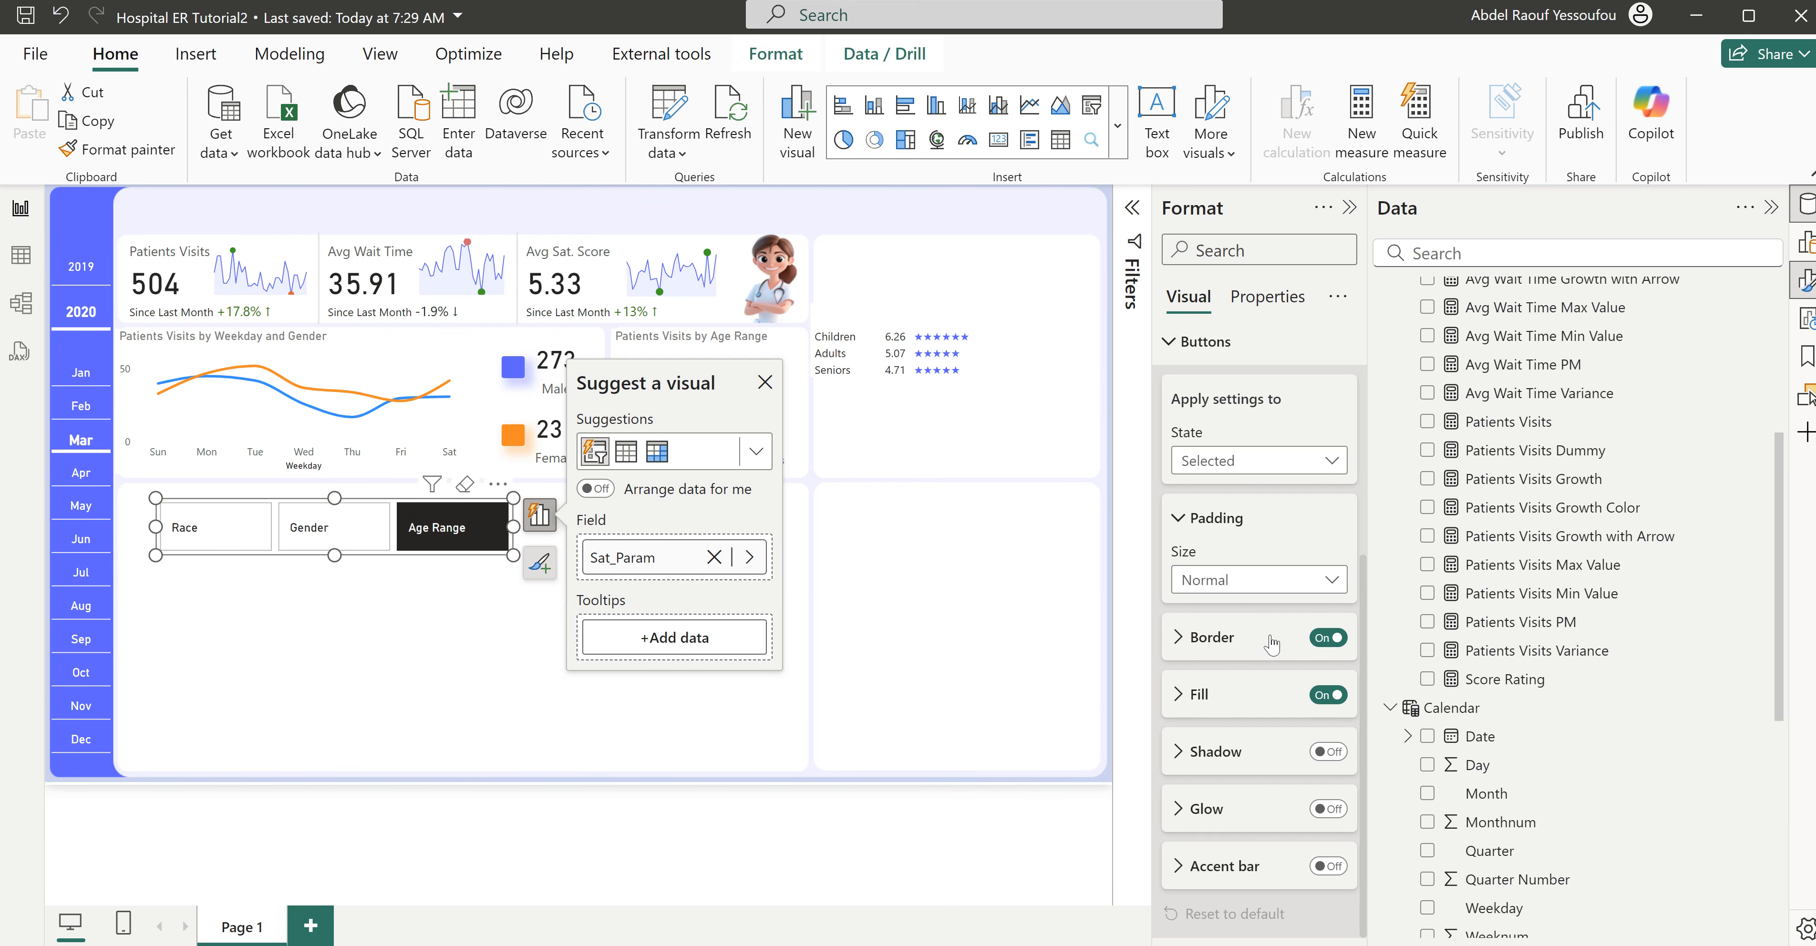
left_click(1325, 640)
left_click(1325, 696)
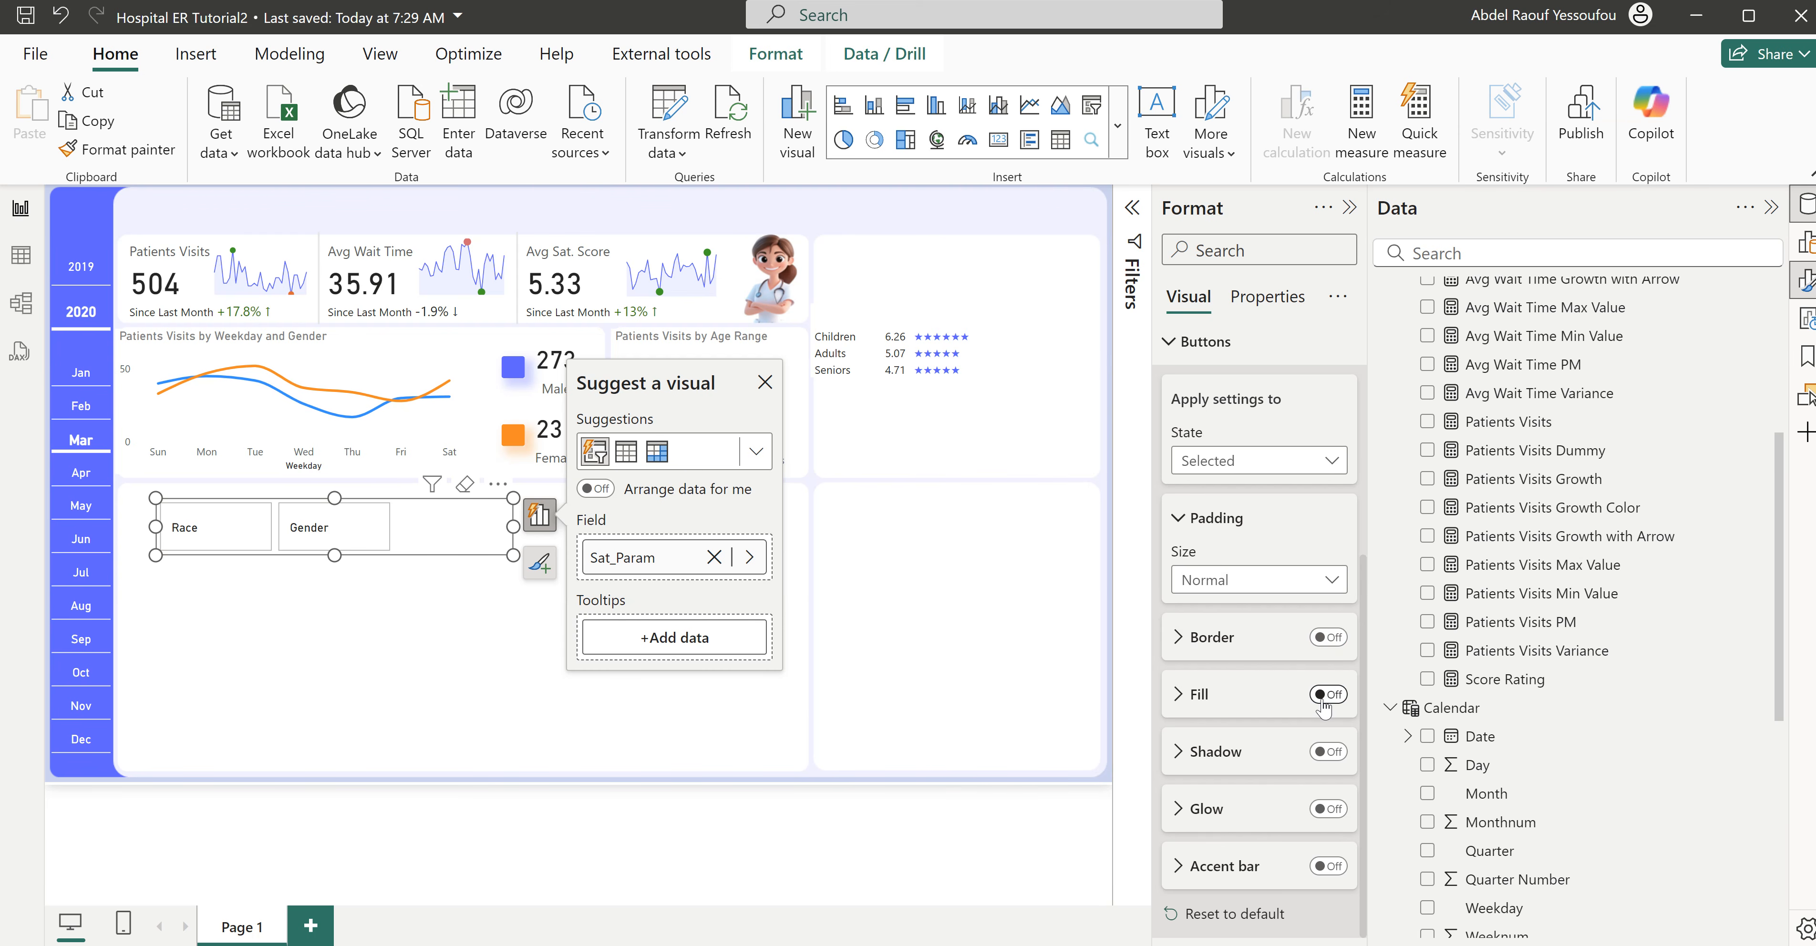
- Add an accent bar to the Selected button state, positioned at the bottom, 1 px wide and in the report's blue-violet recent color
left_click(1328, 867)
left_click(1238, 878)
left_click(1247, 673)
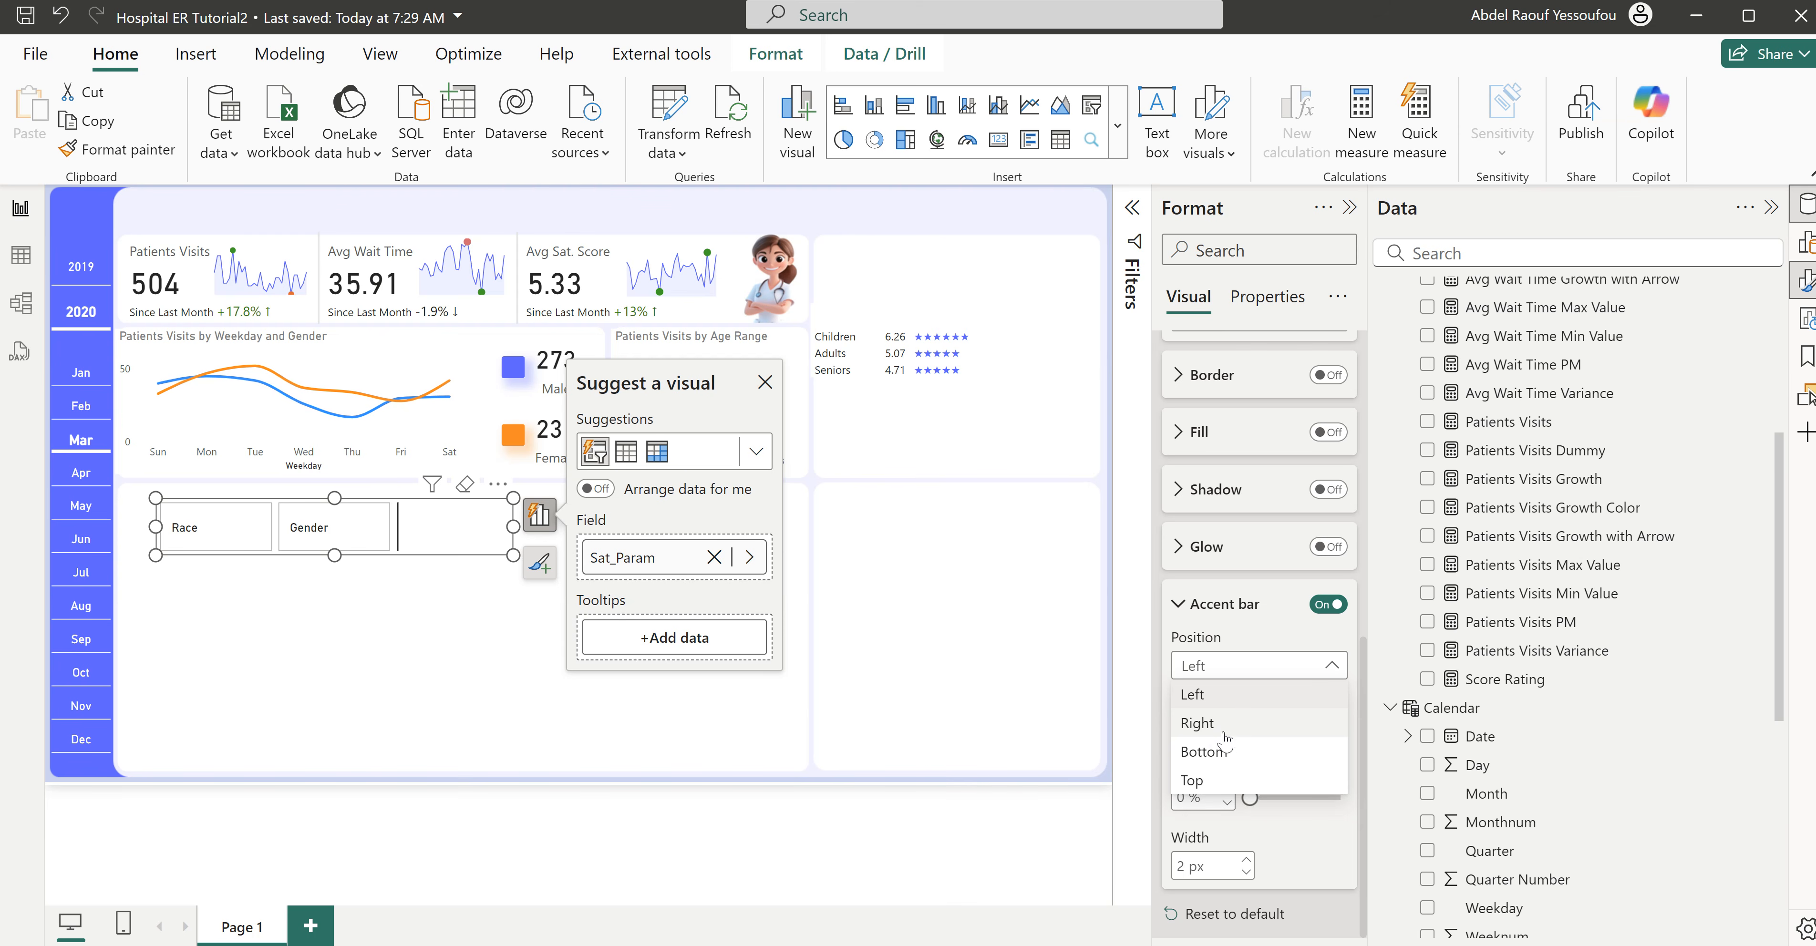
left_click(1225, 755)
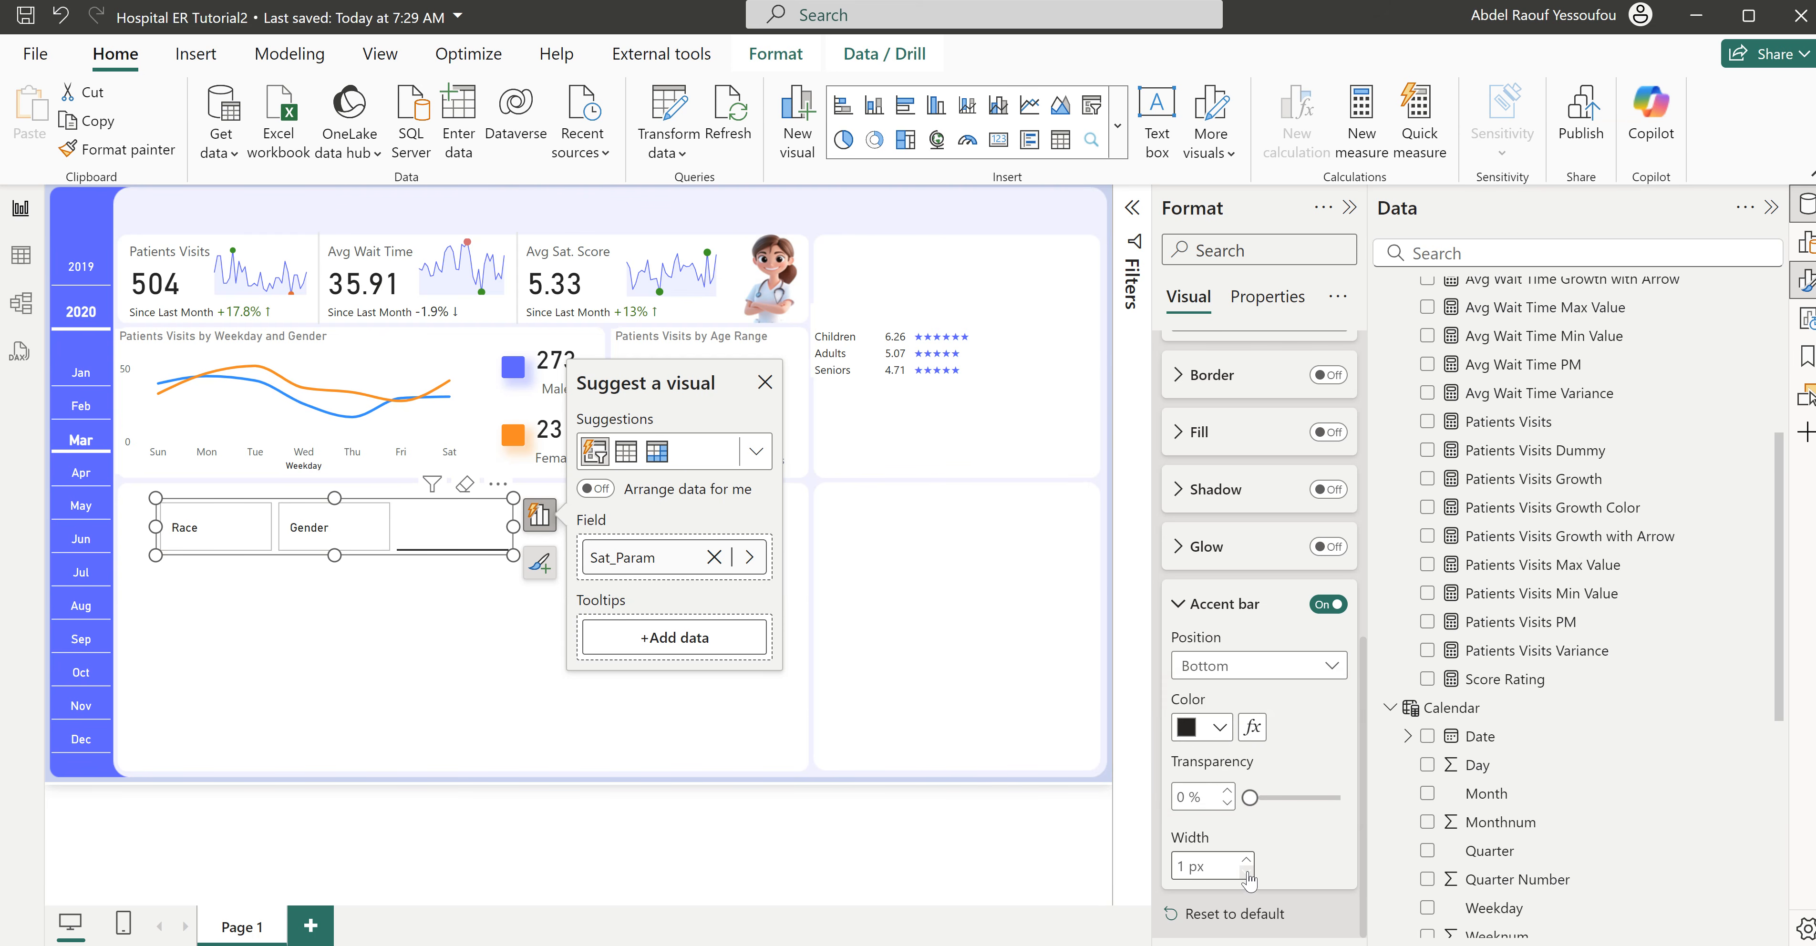
left_click(1219, 726)
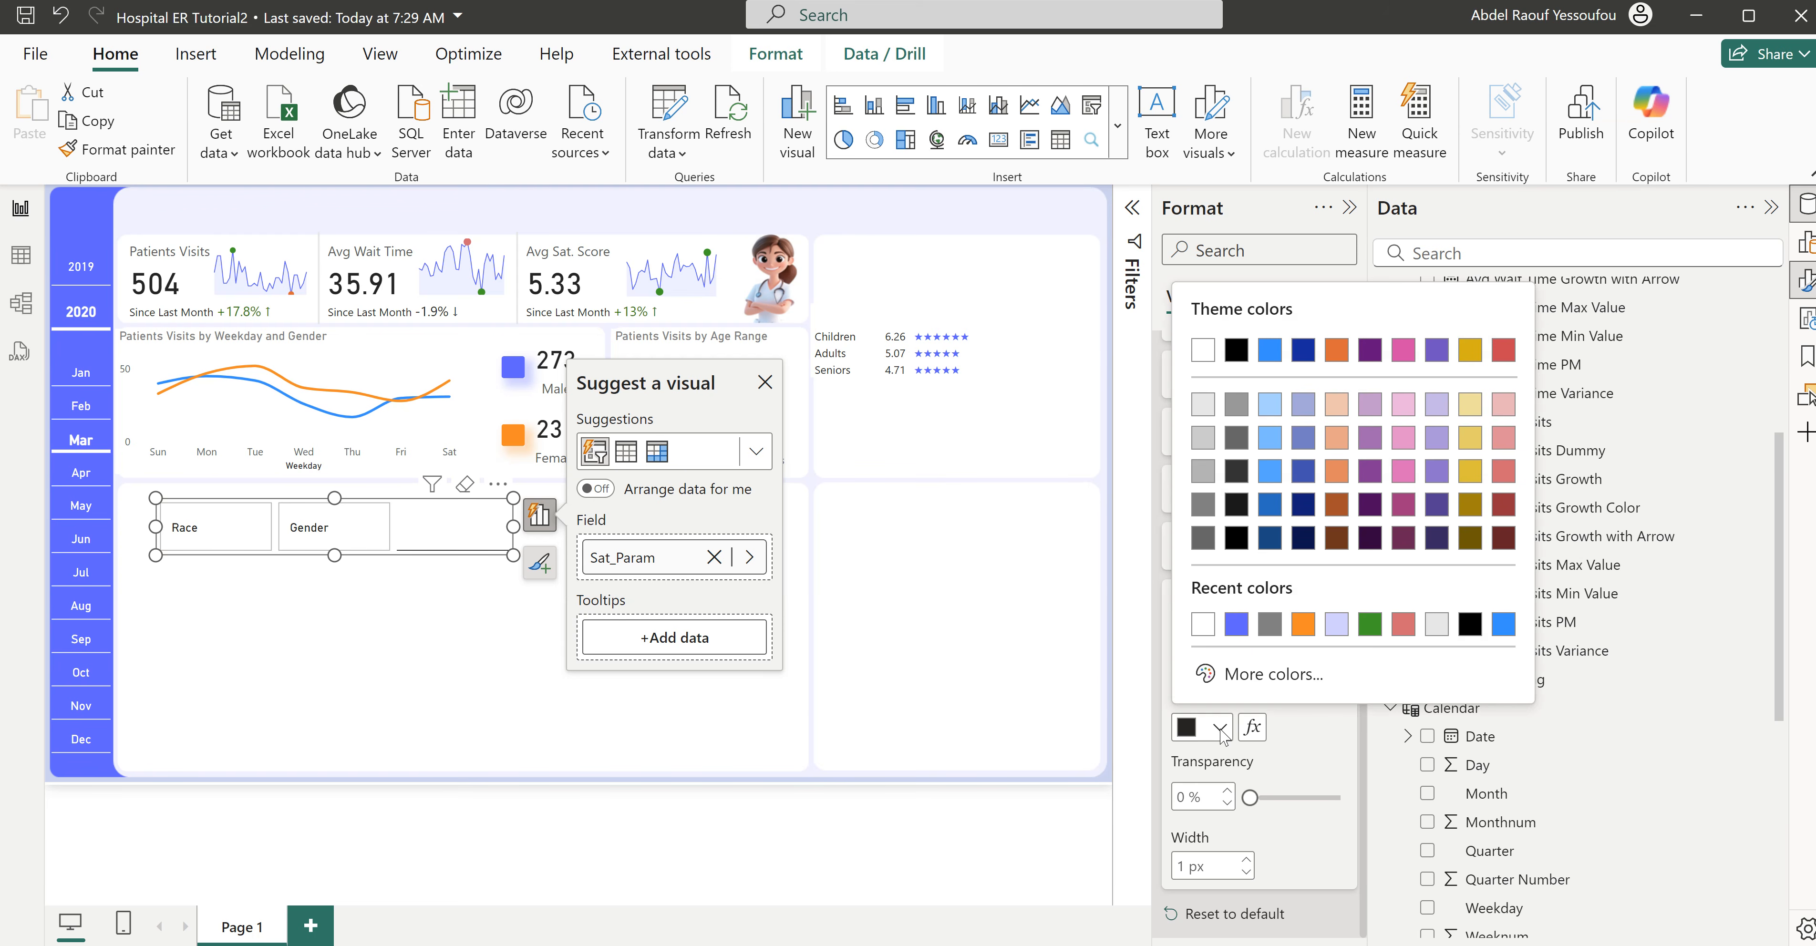
left_click(1239, 630)
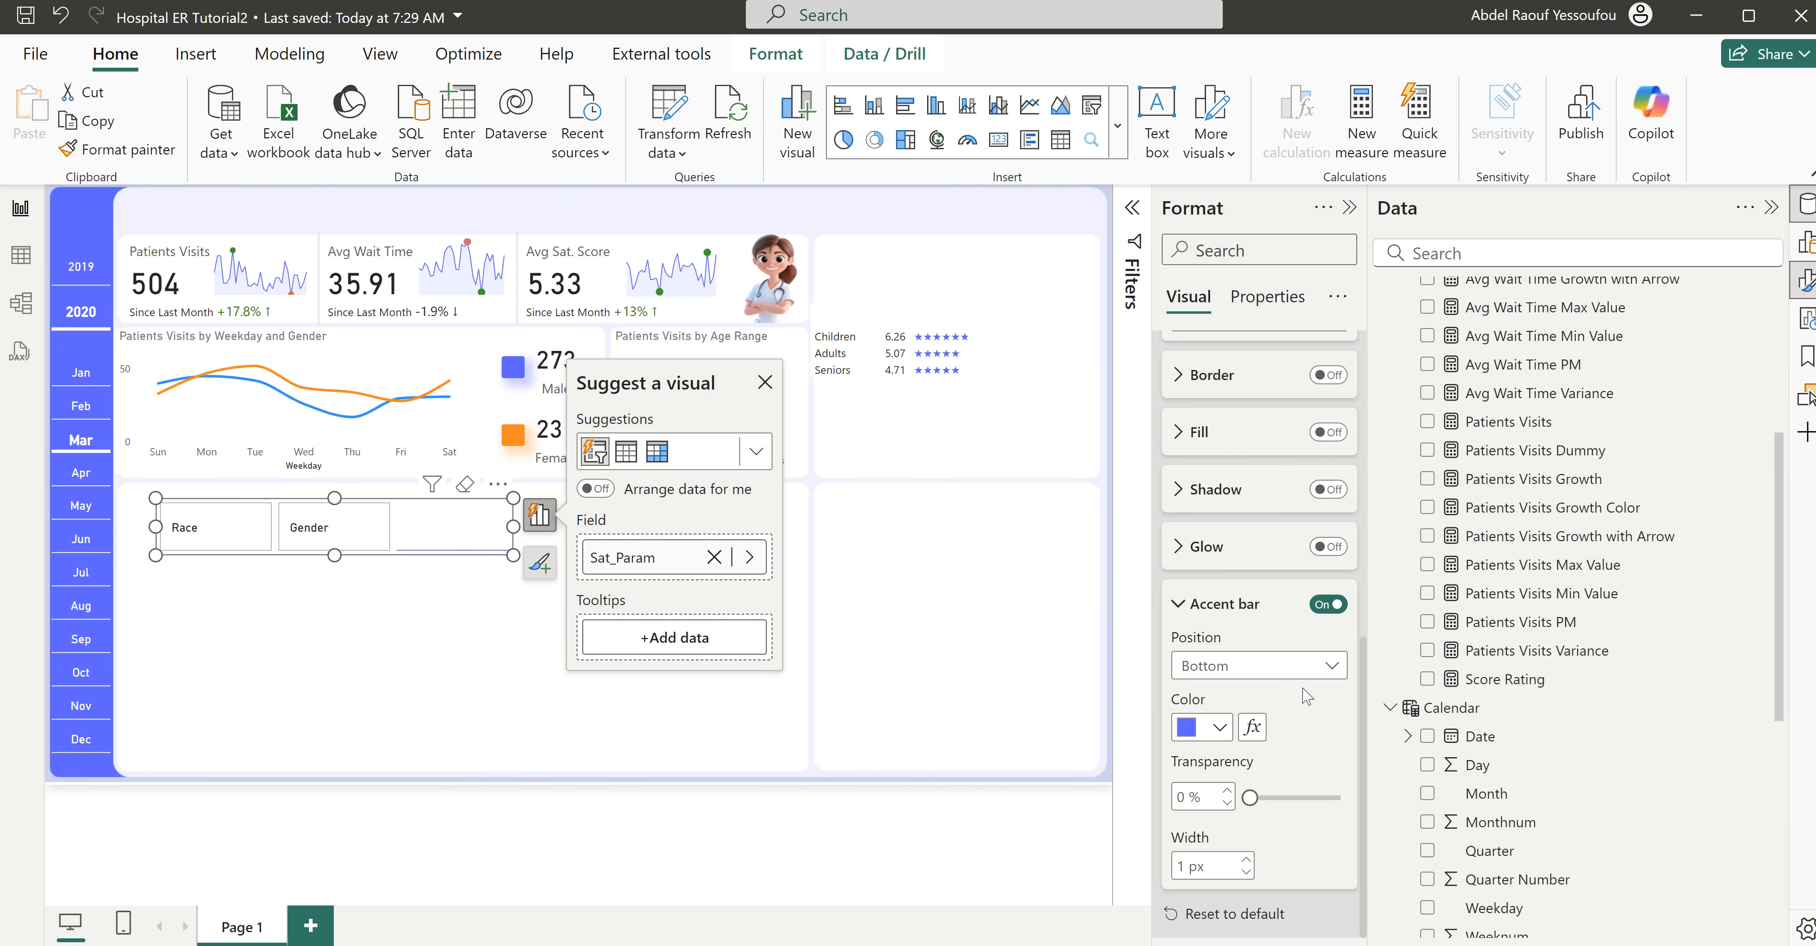
- Switch the button settings to the Default state and turn off its border and fill
scroll(1308, 700, "up", 5)
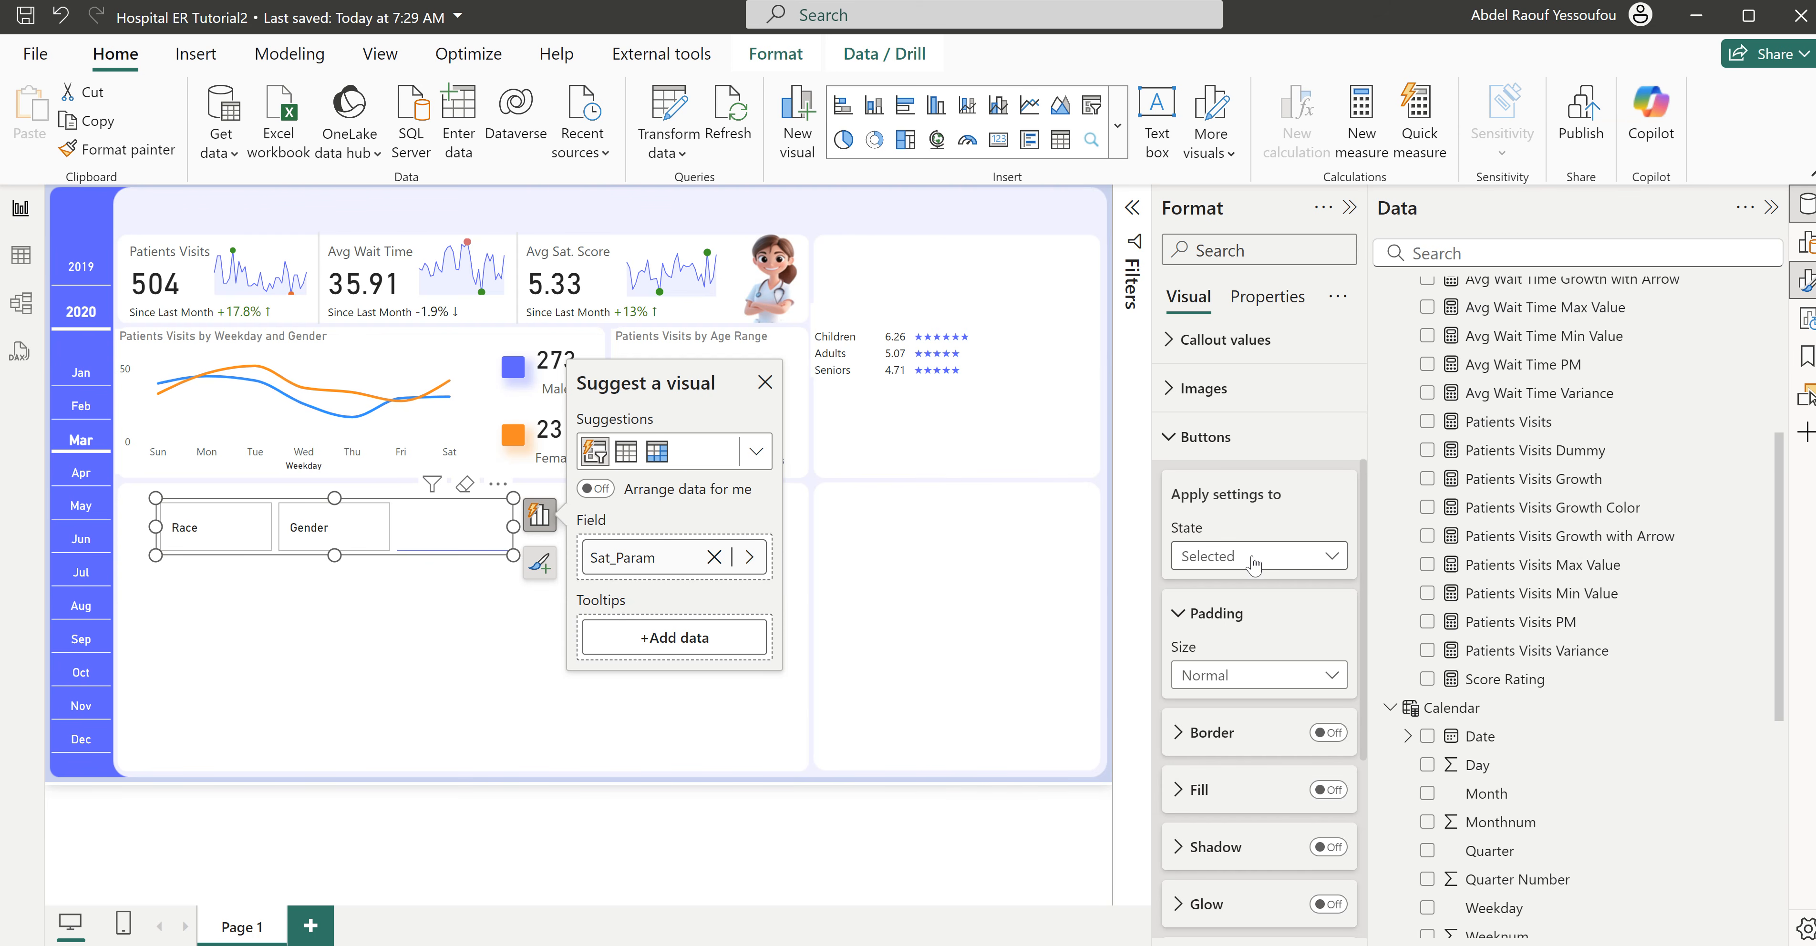
left_click(1256, 563)
left_click(1222, 586)
left_click(1328, 733)
scroll(1234, 749, "down", 2)
scroll(1233, 749, "down", 1)
left_click(1326, 495)
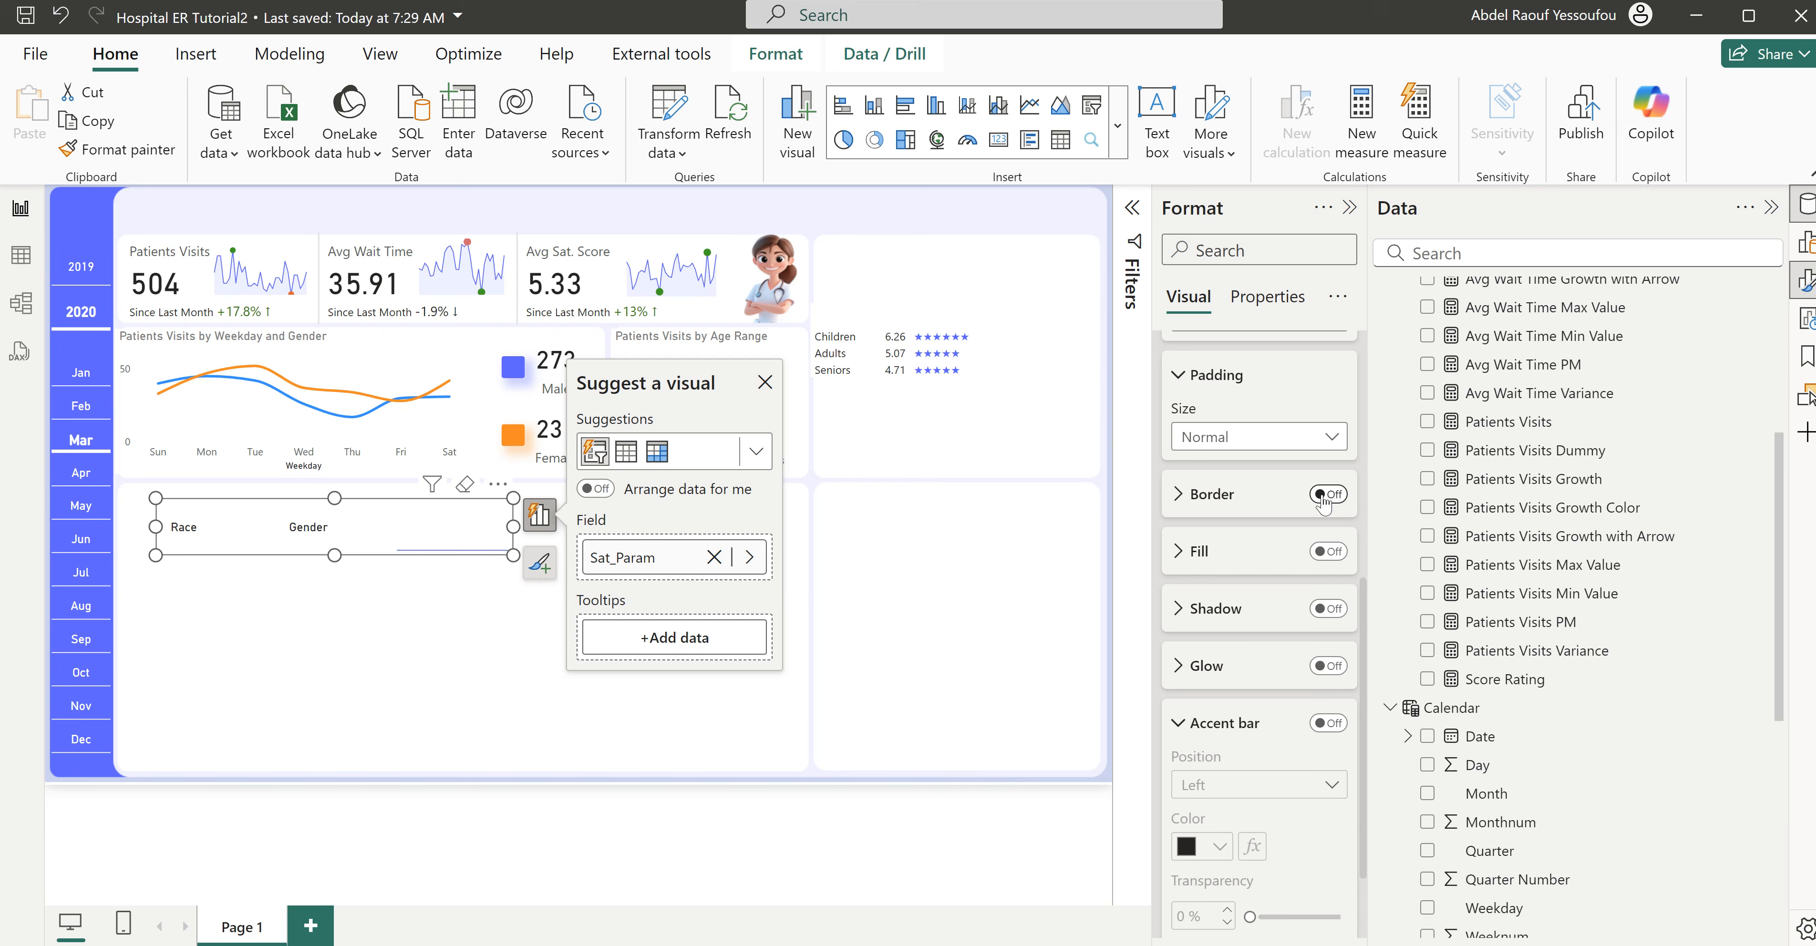
- Add an accent bar to the Default button state, positioned at the bottom and in the same blue-violet color
left_click(1328, 726)
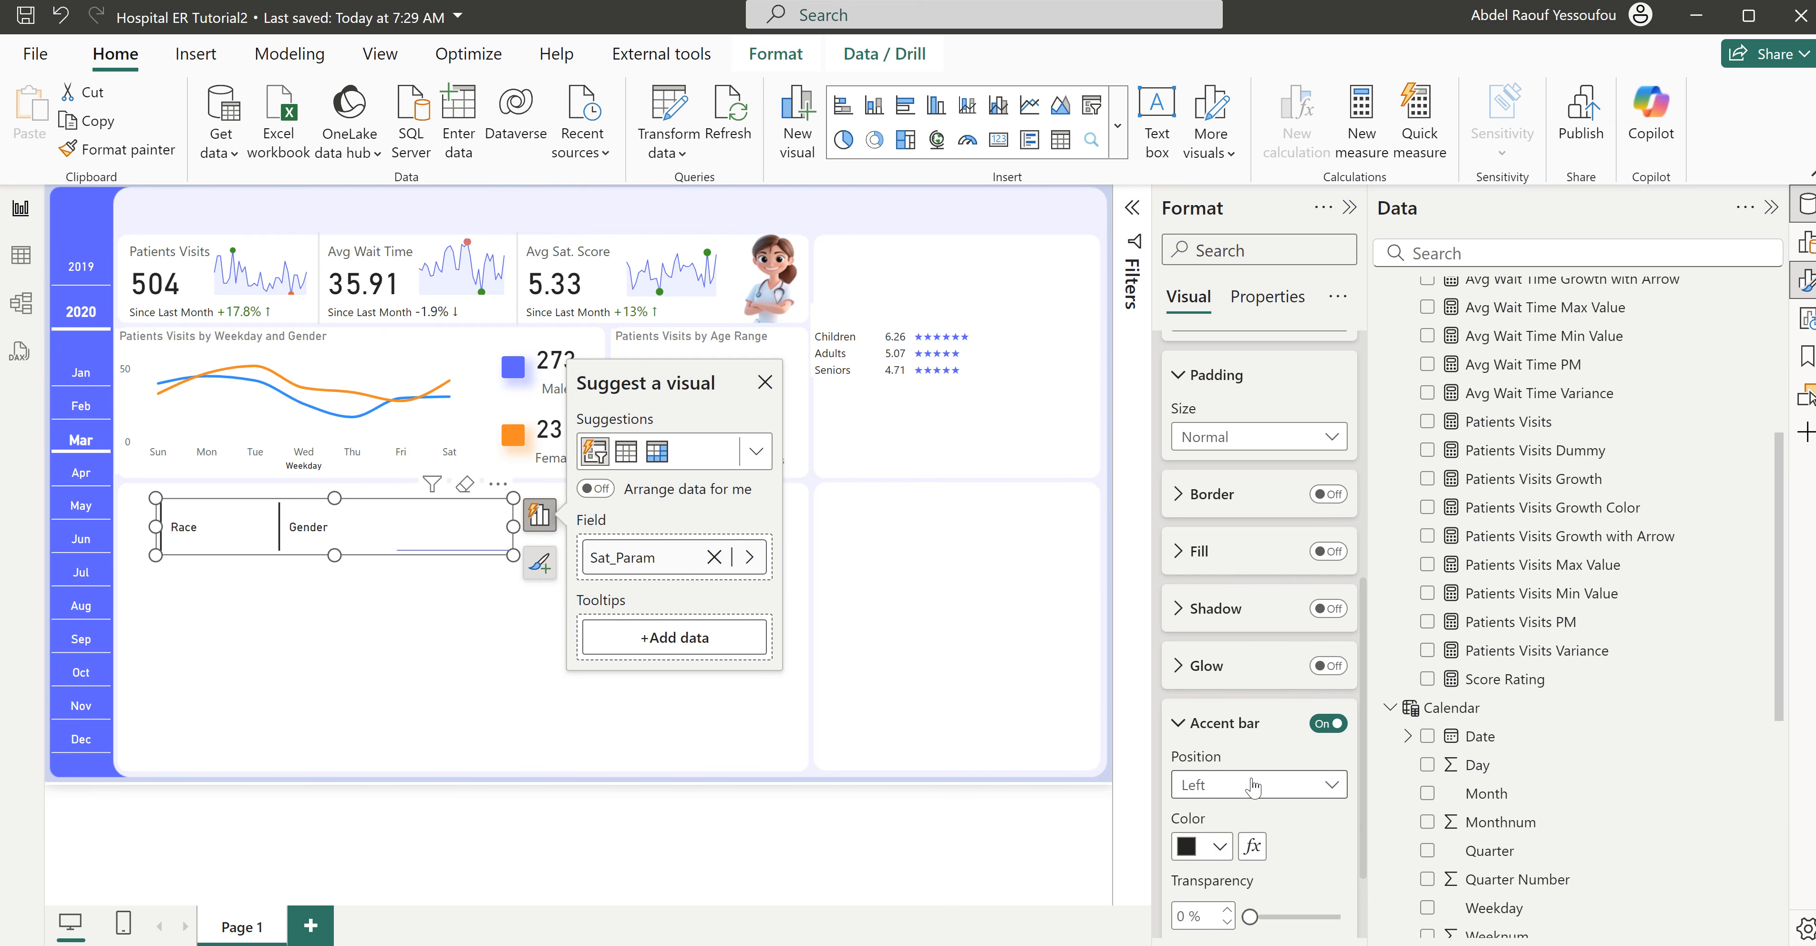
left_click(1252, 787)
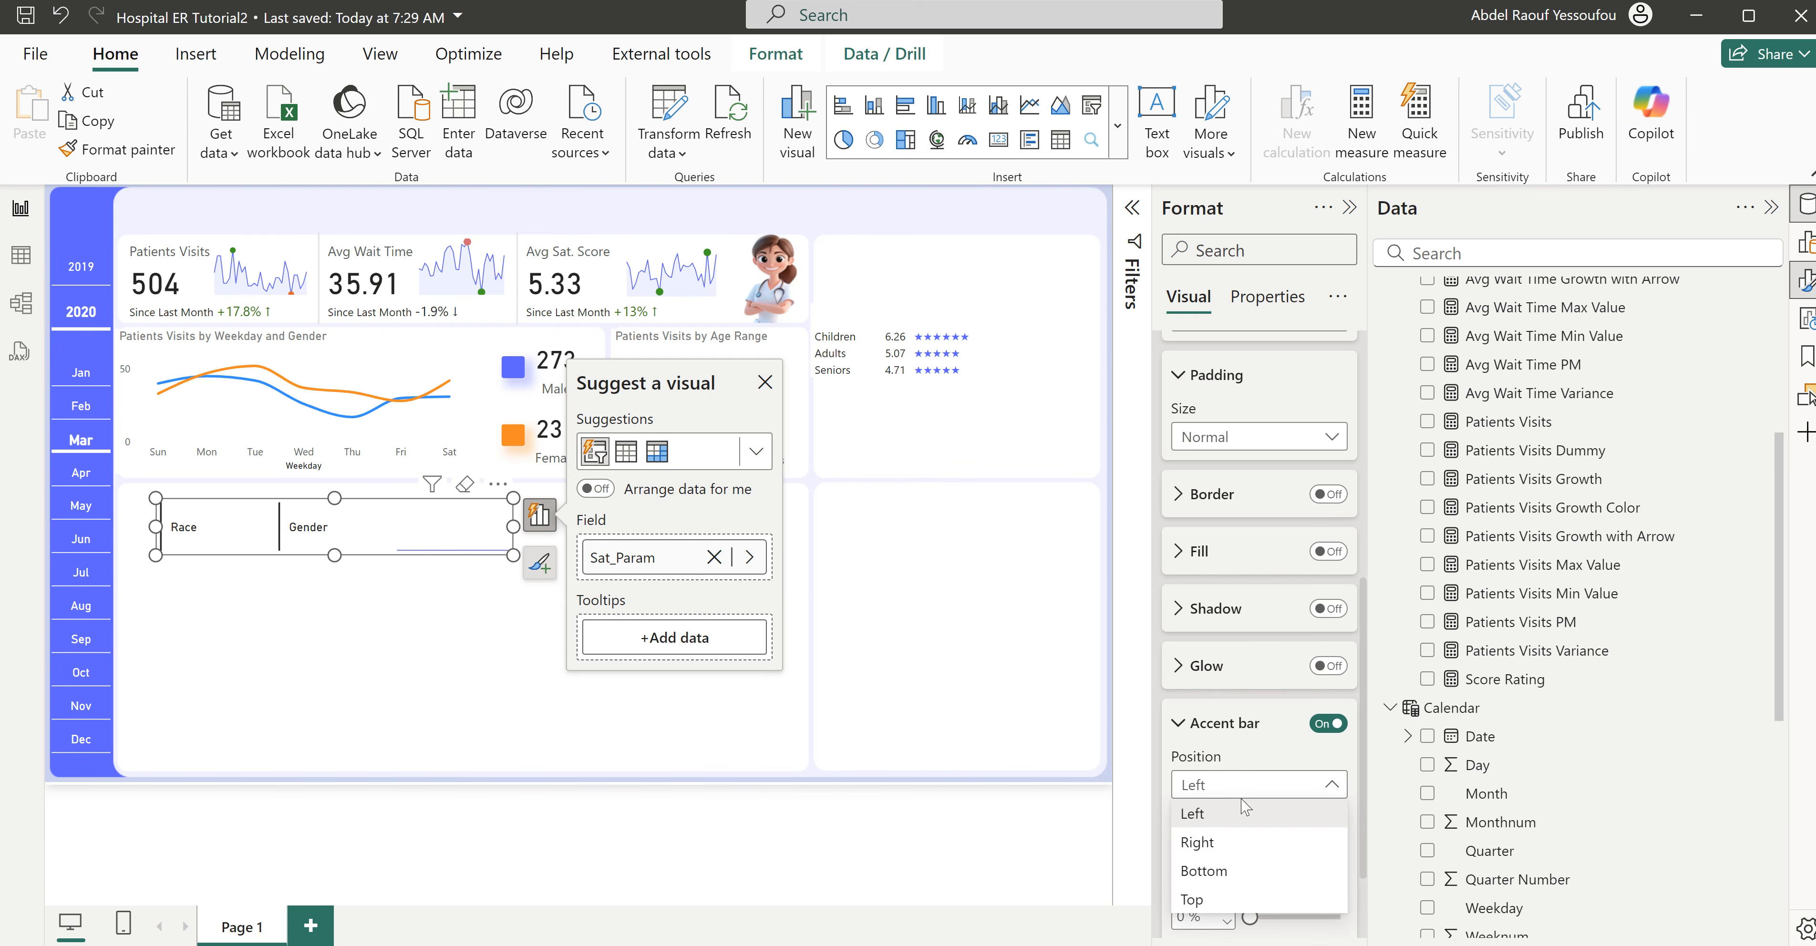
left_click(1228, 879)
scroll(1243, 878, "down", 2)
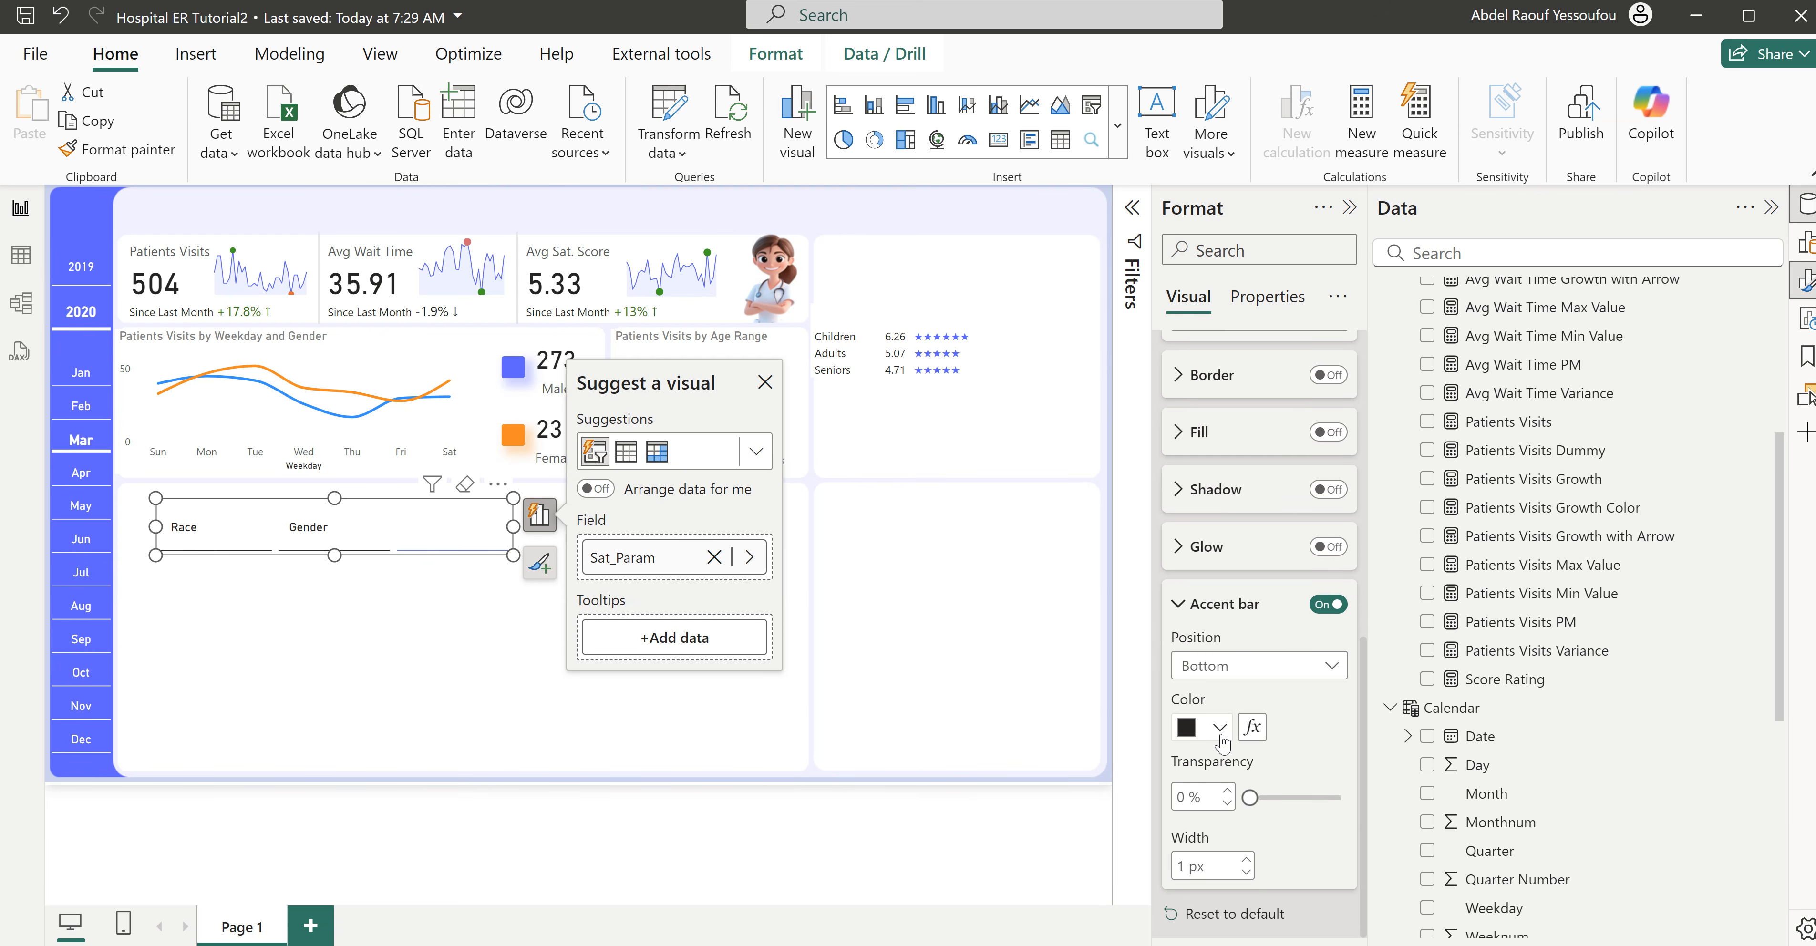
left_click(1205, 727)
left_click(1203, 624)
- Set the accent bar width of the slicer's Selected button state to 4 px
scroll(1269, 790, "up", 5)
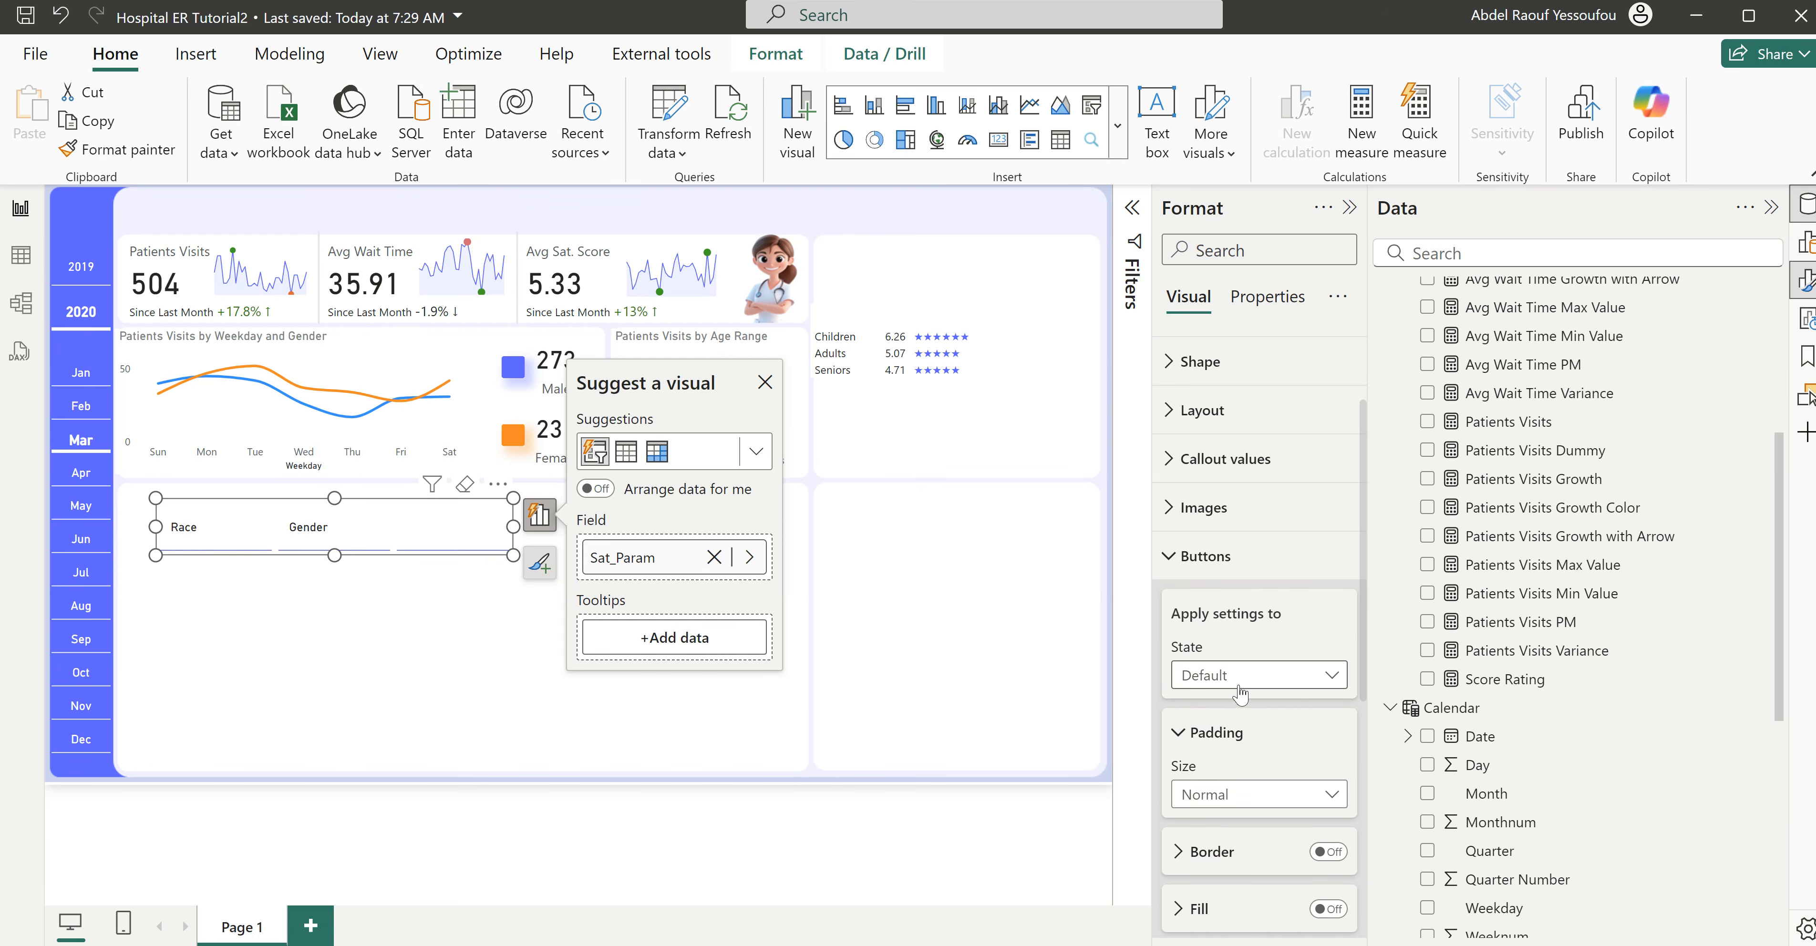
left_click(1244, 677)
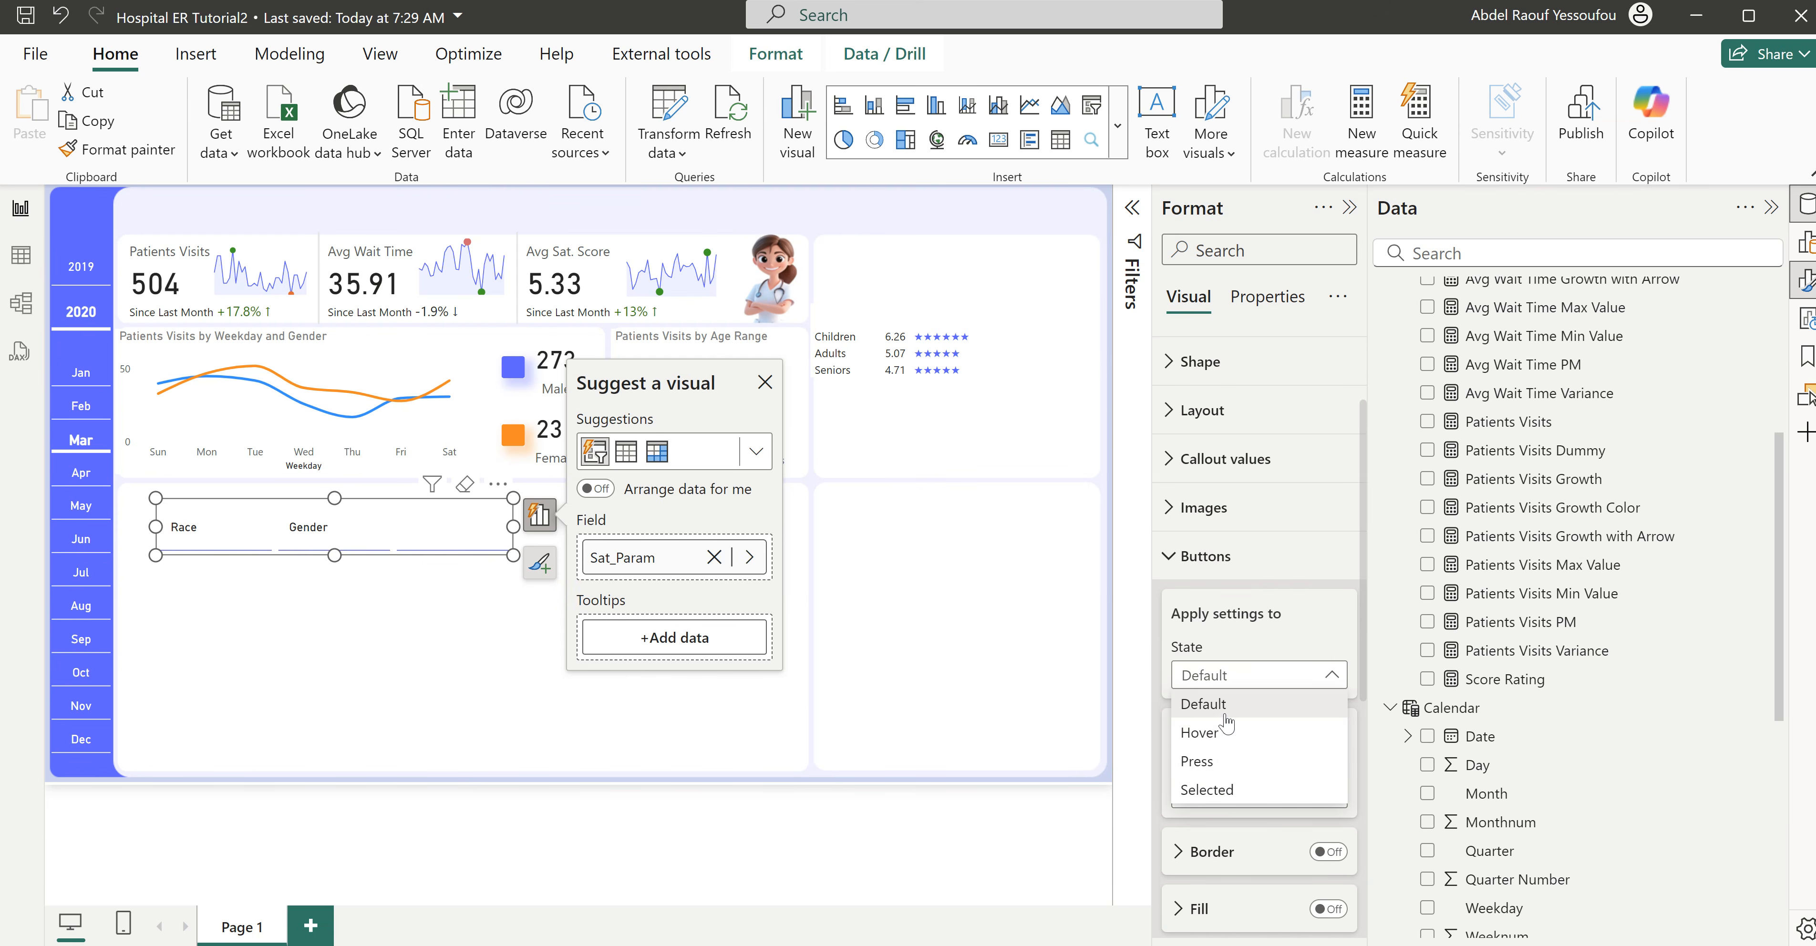
left_click(1232, 791)
scroll(1279, 881, "down", 5)
scroll(1284, 874, "down", 2)
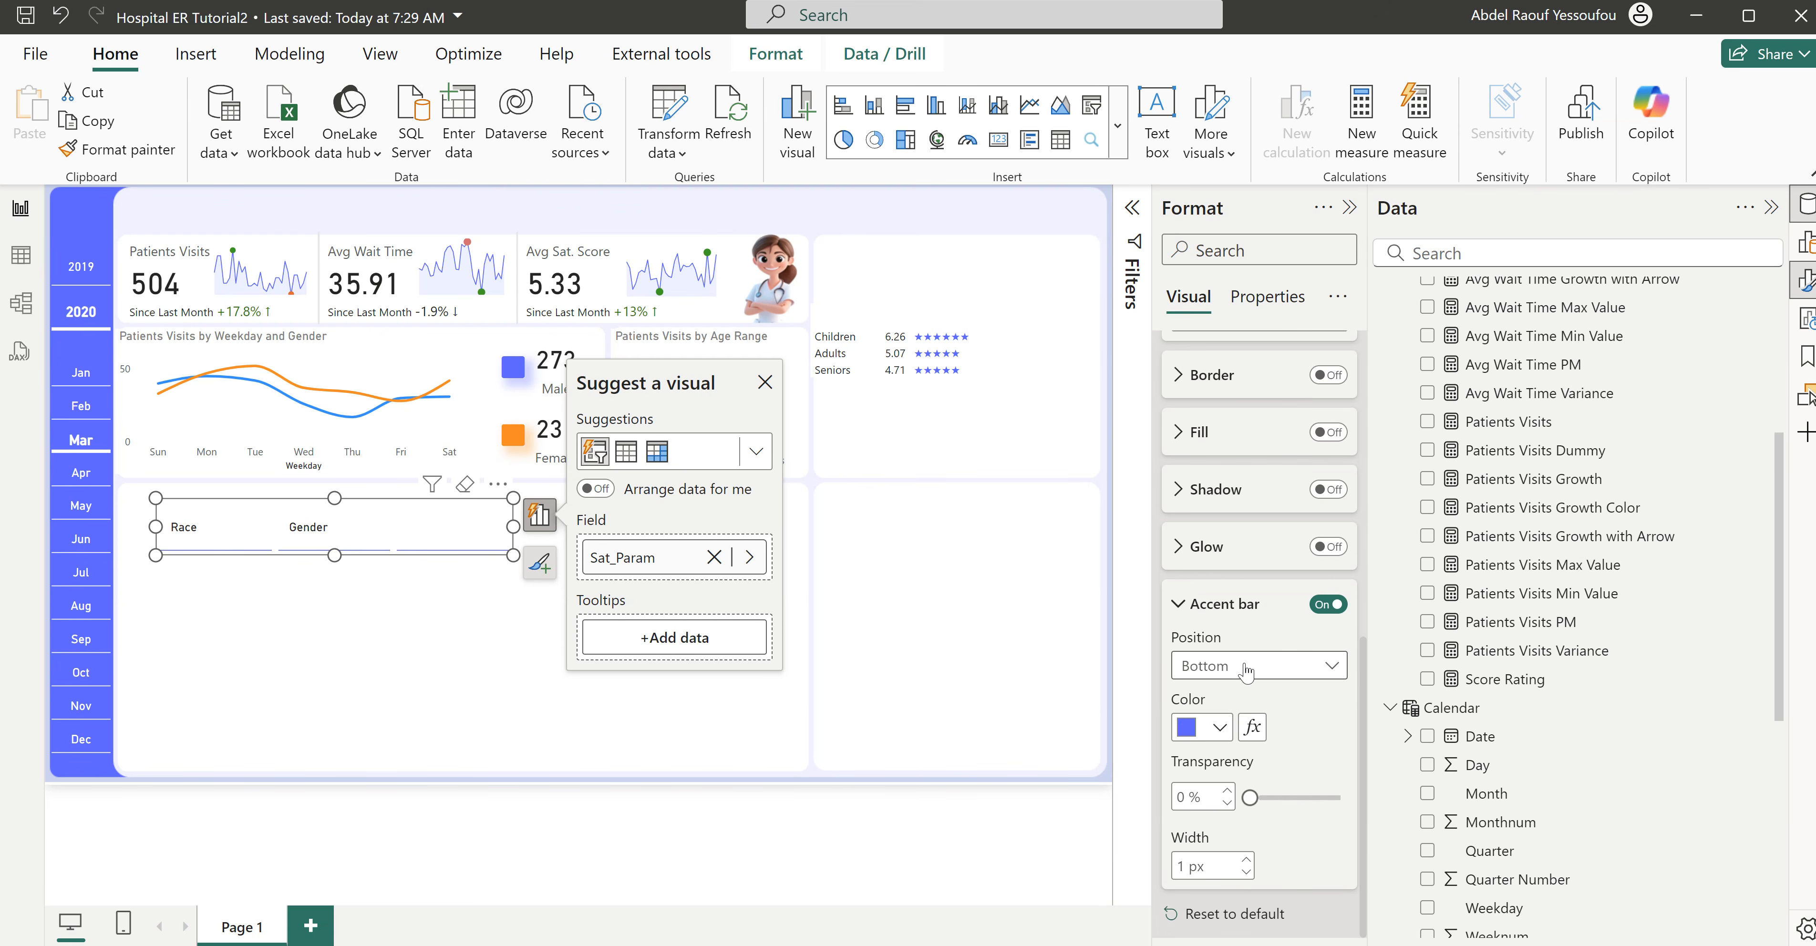
left_click(1249, 869)
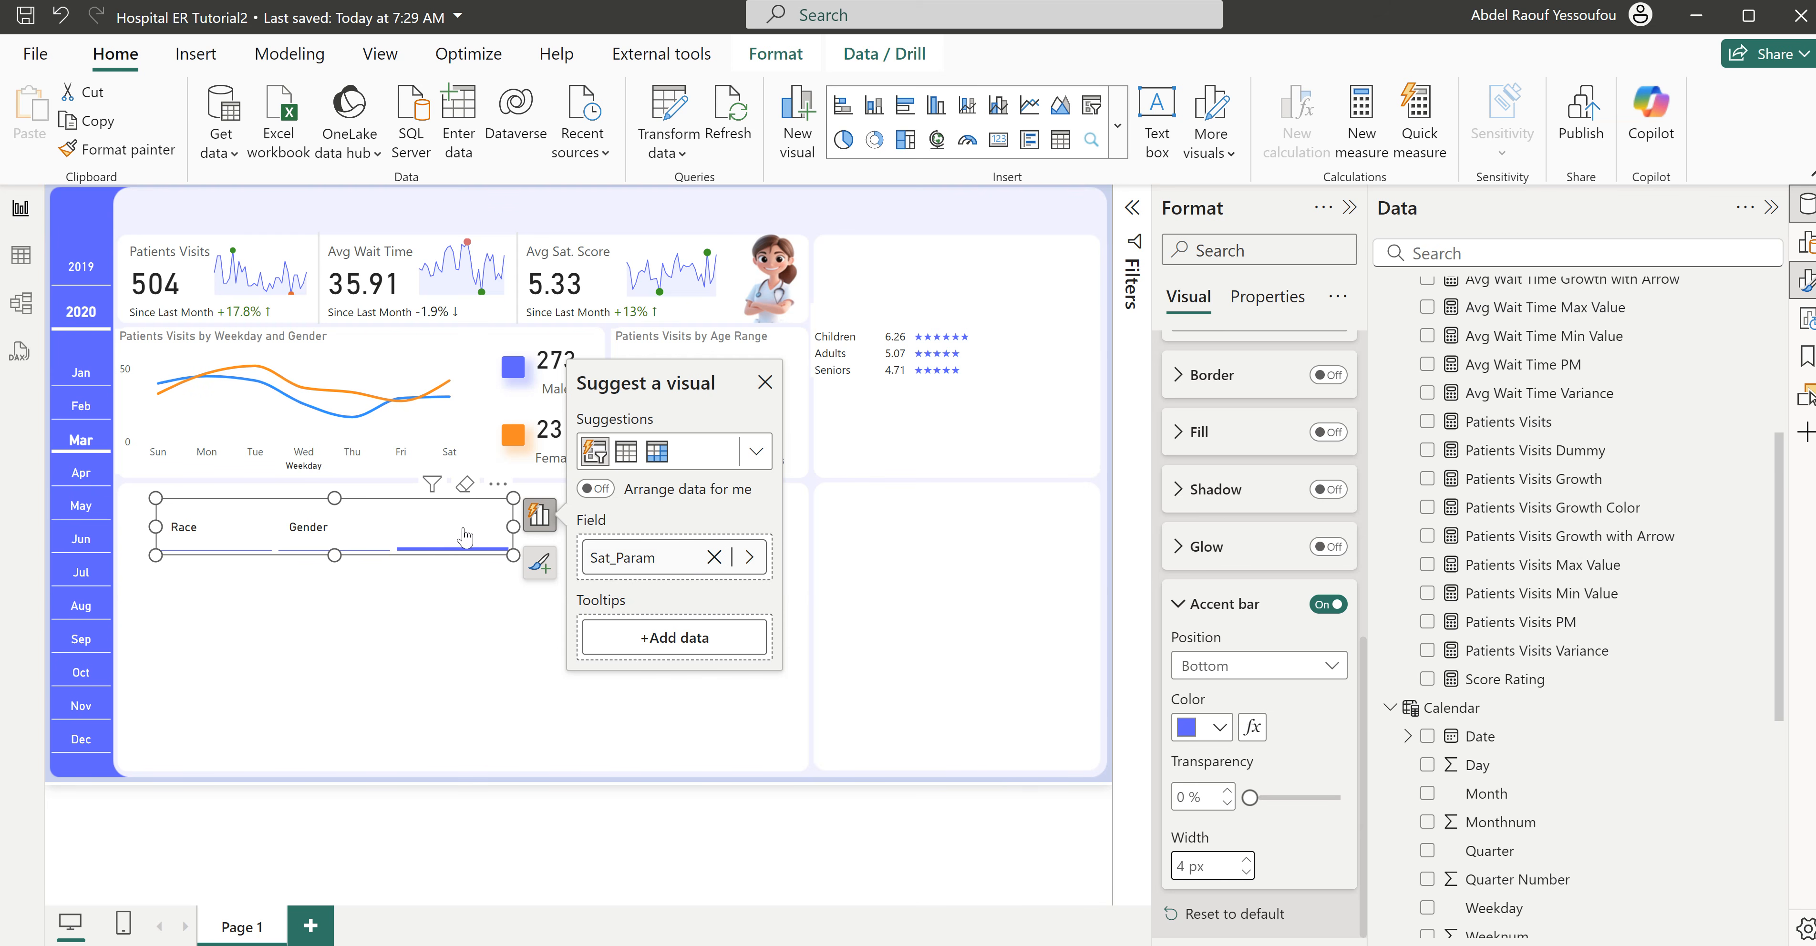
scroll(1244, 671, "up", 5)
scroll(1245, 671, "up", 3)
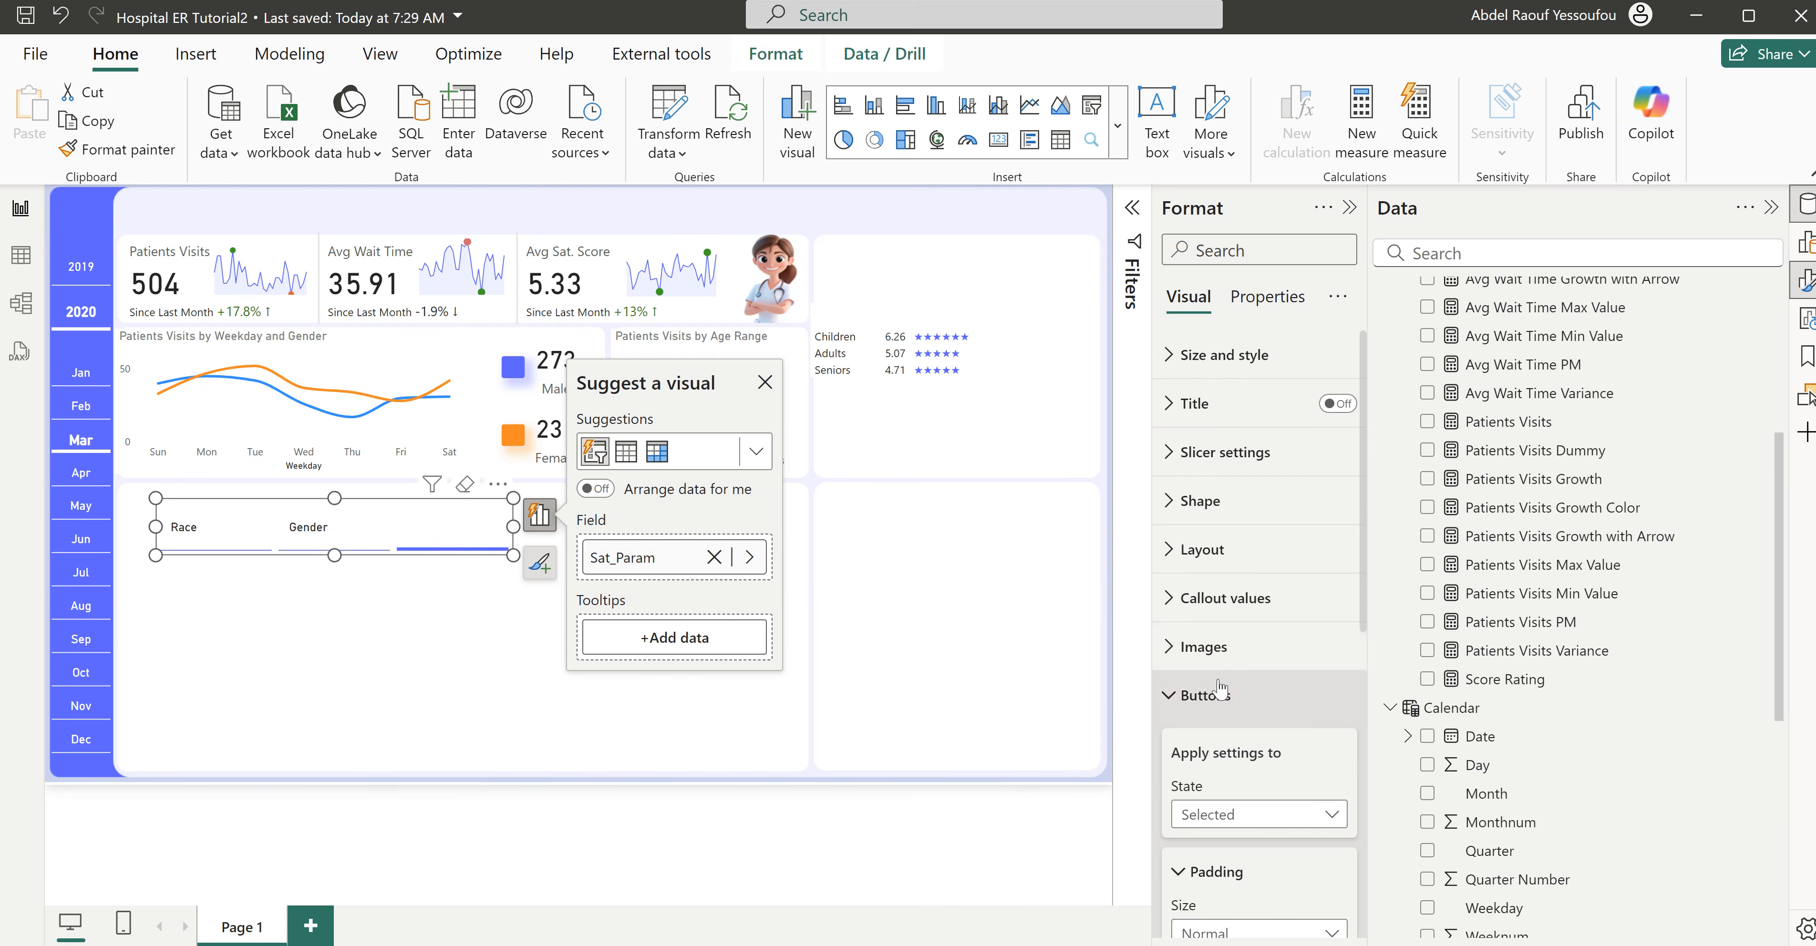
- Format the callout values of the Selected state in black, font size 14 and bold
left_click(1190, 691)
left_click(1222, 609)
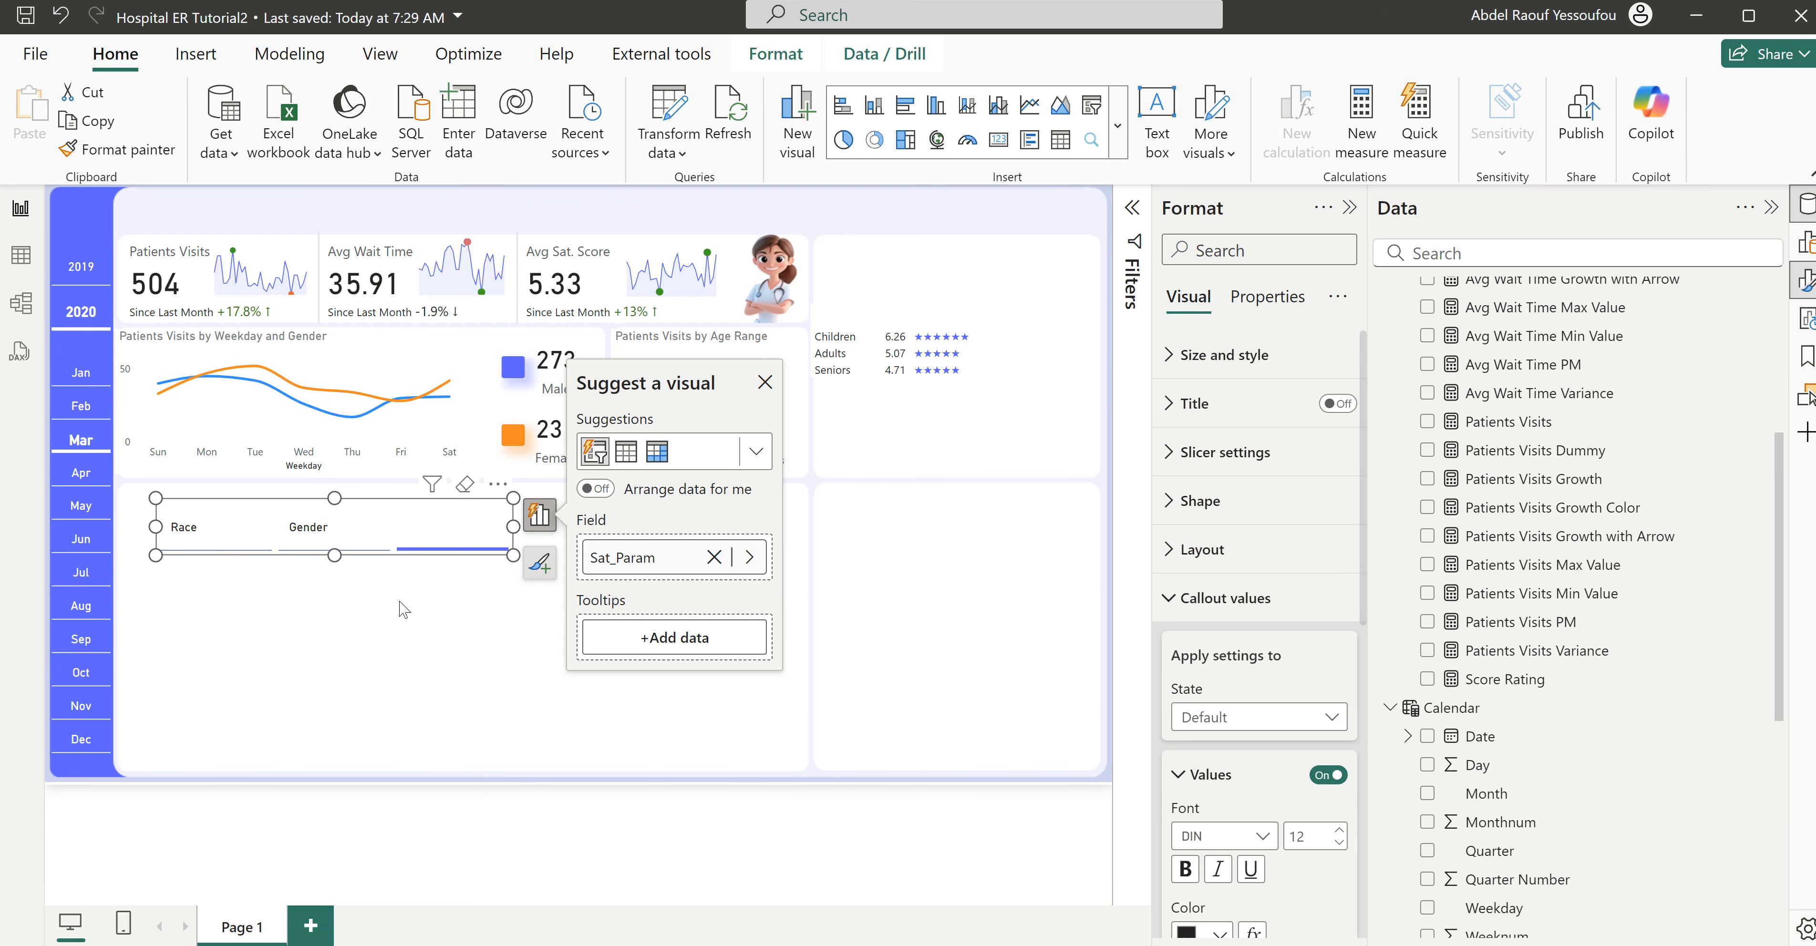
scroll(1276, 818, "down", 3)
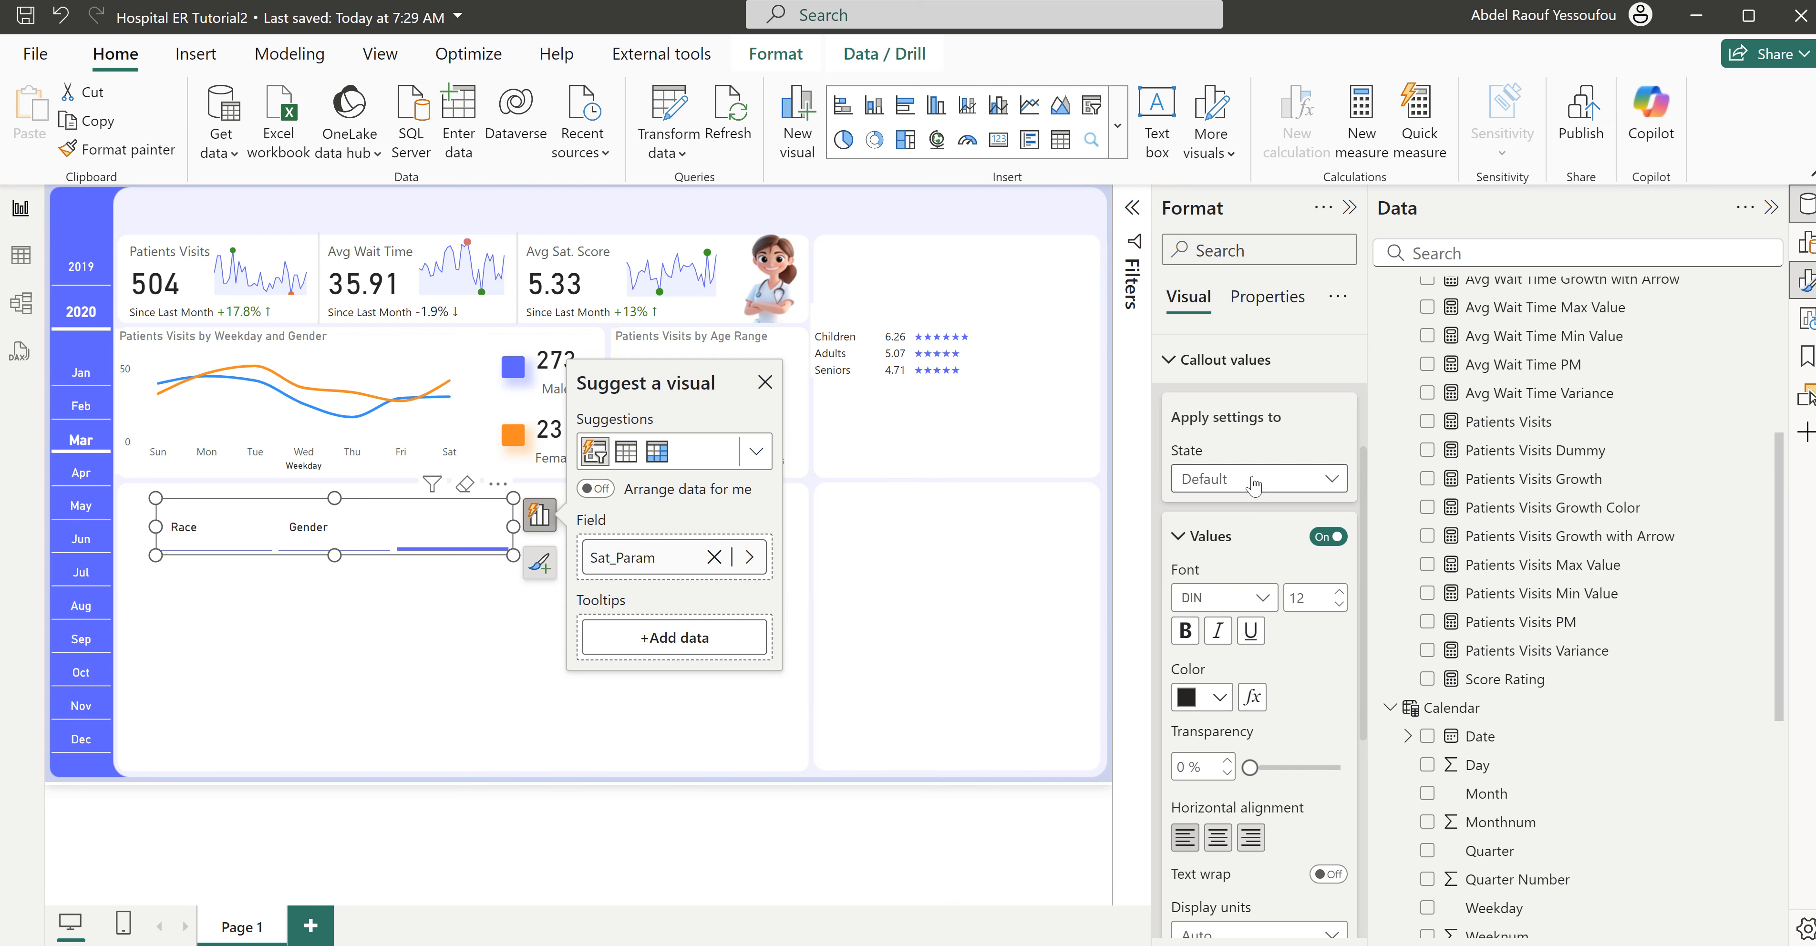
left_click(1225, 486)
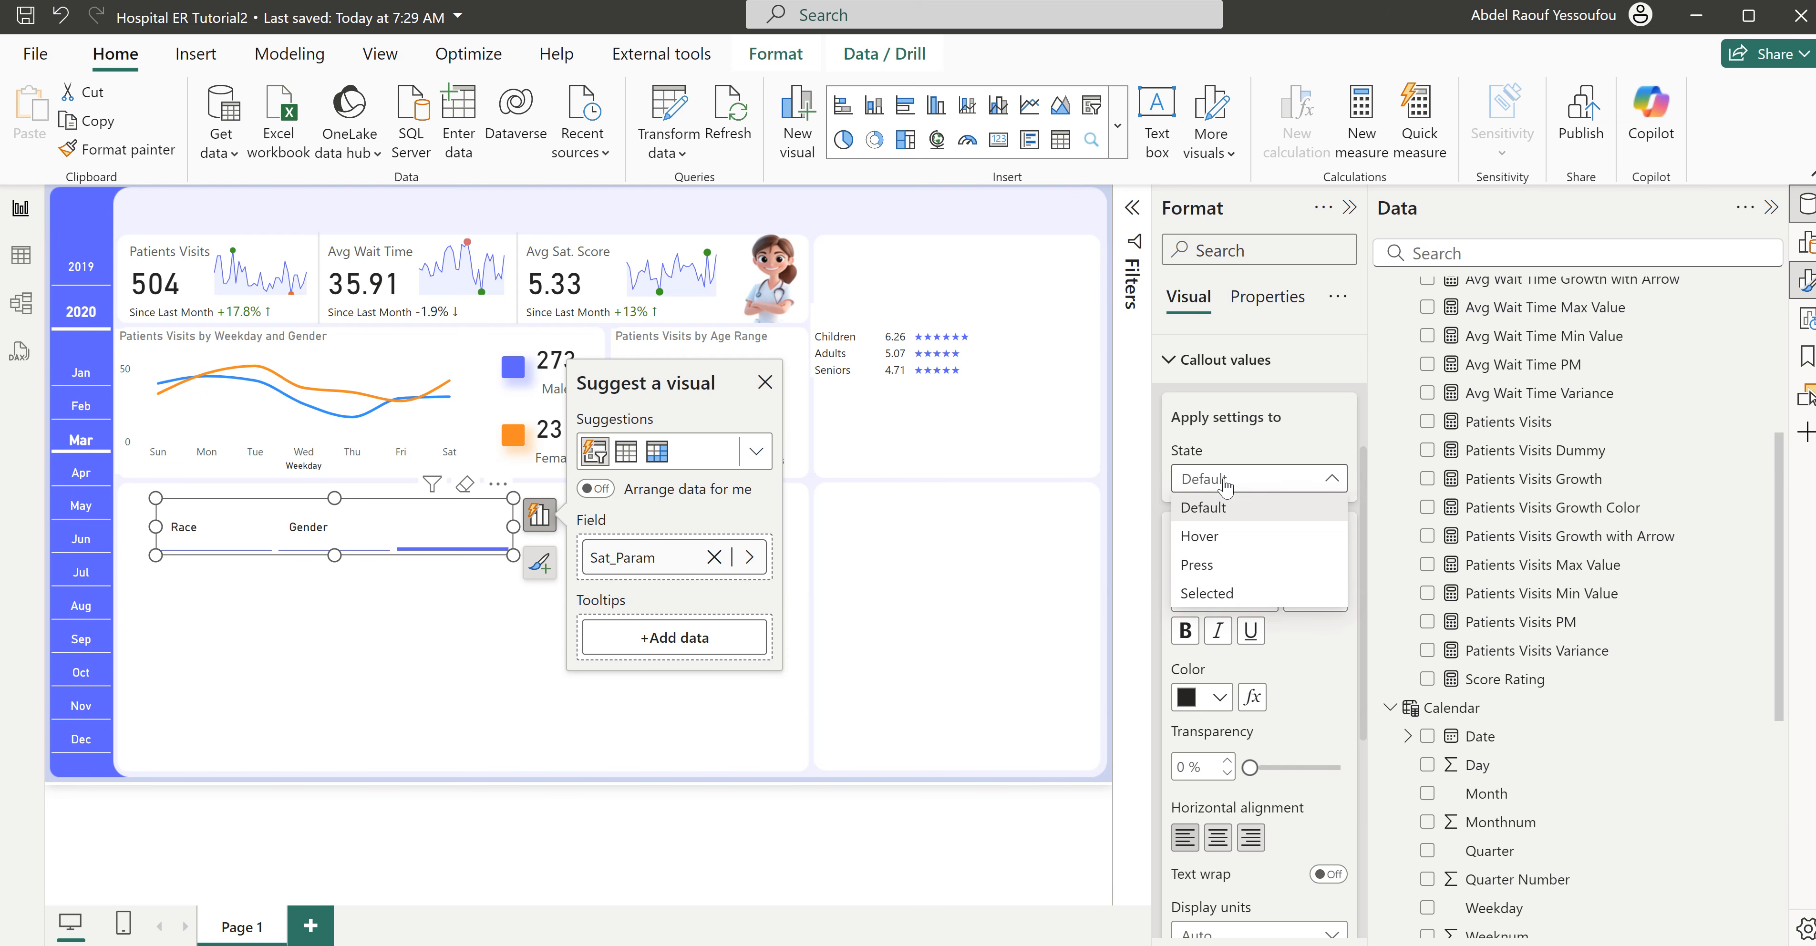
left_click(1238, 603)
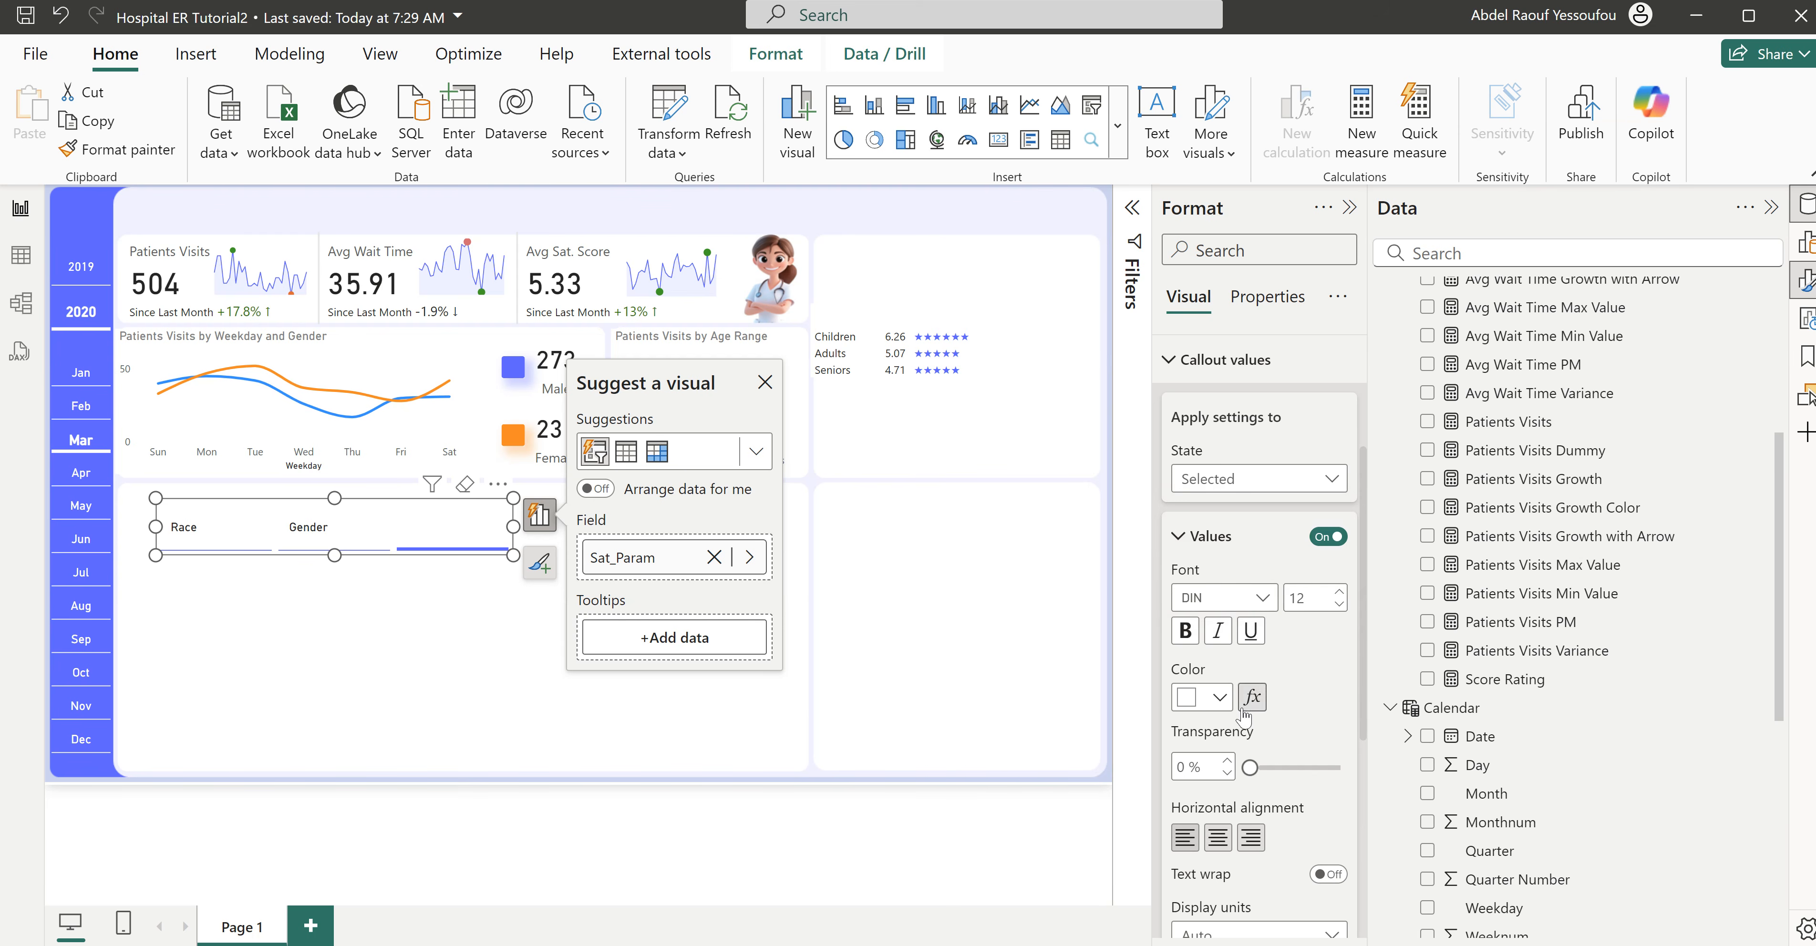
left_click(1222, 702)
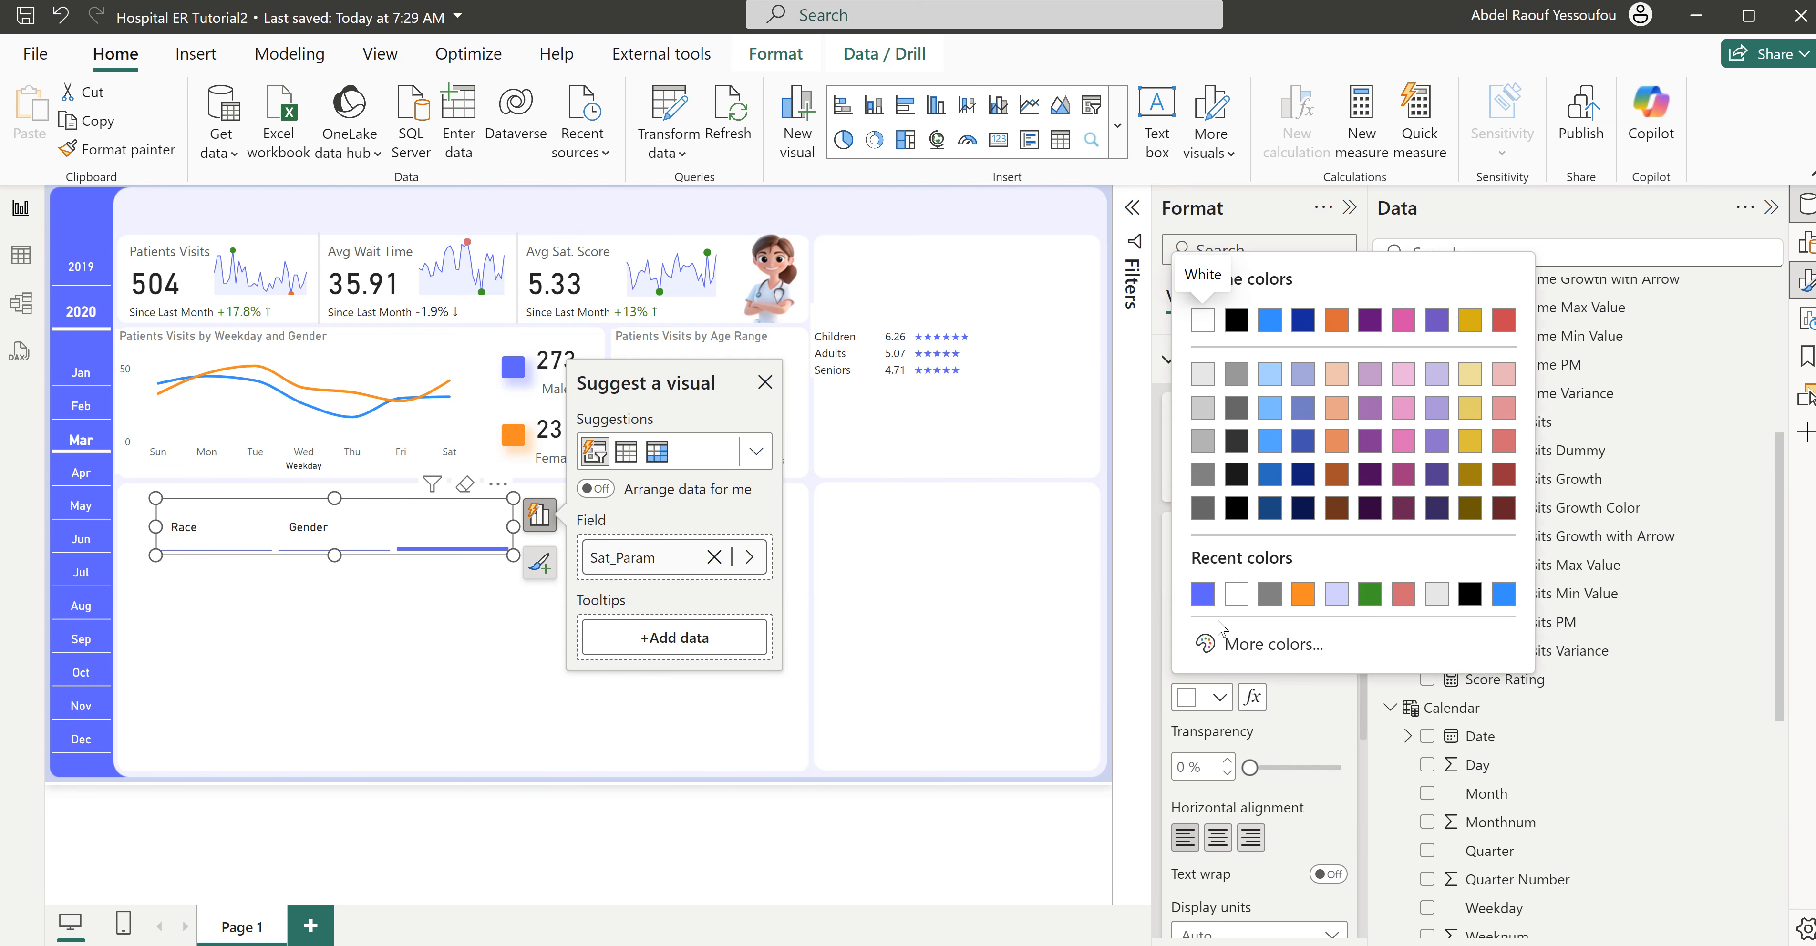
left_click(1236, 509)
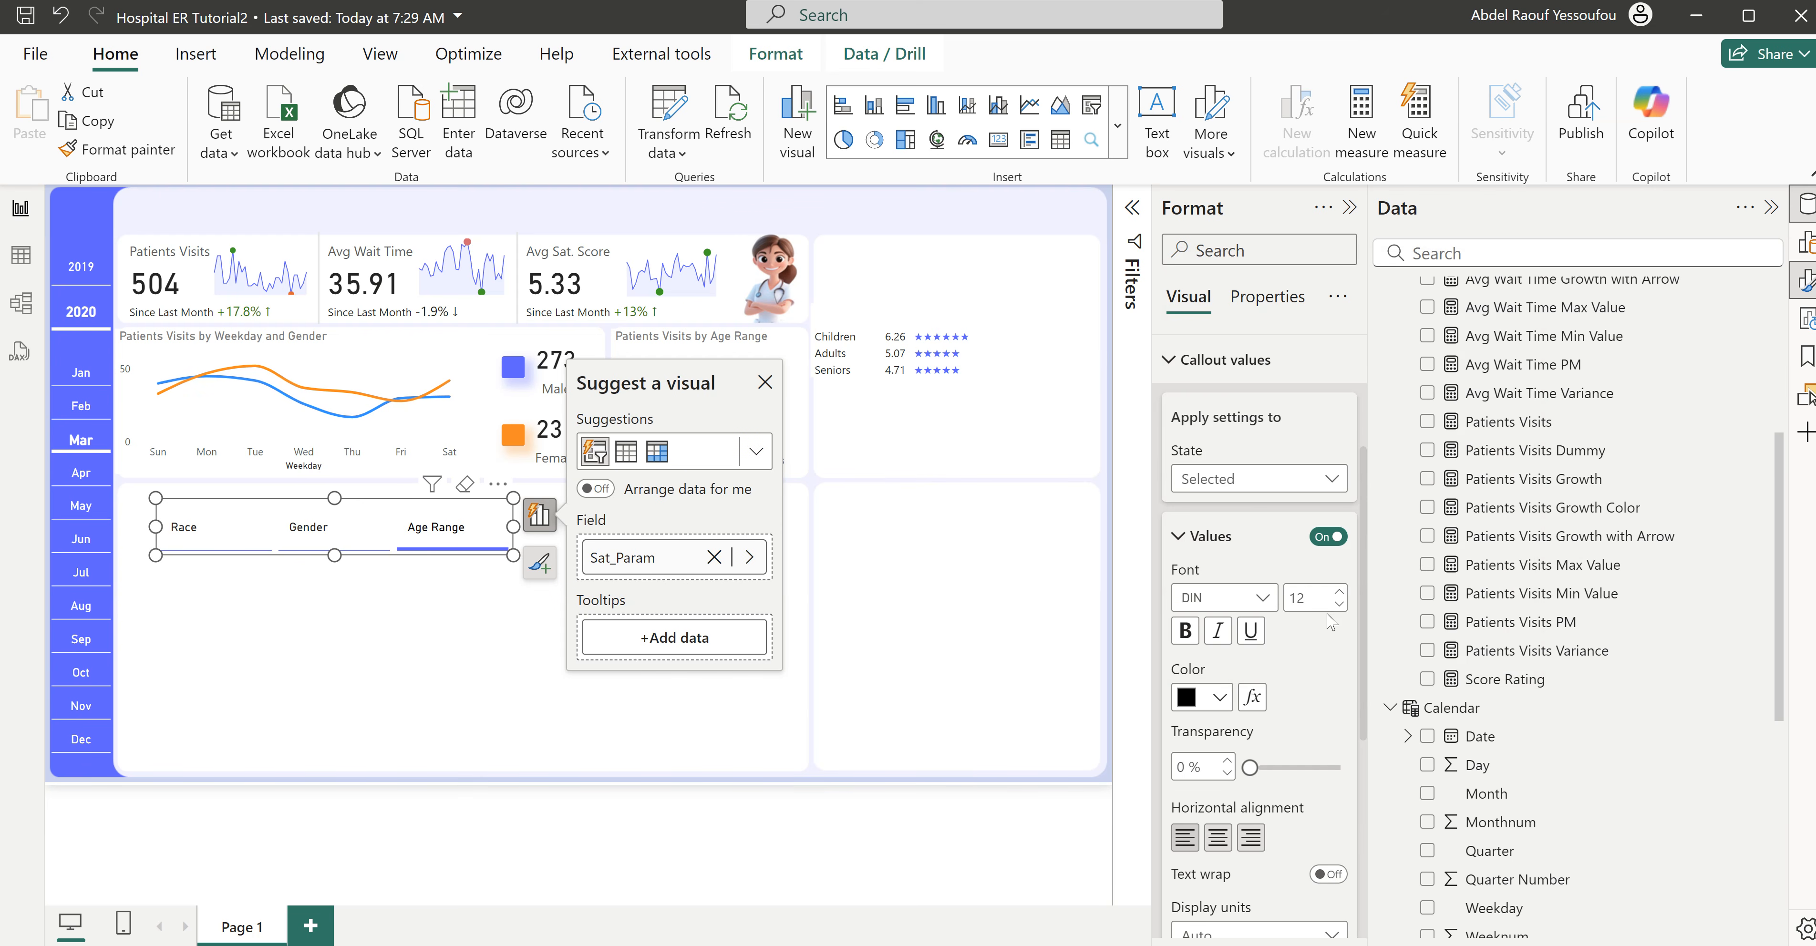
left_click(1338, 593)
left_click(1185, 630)
- Move the Sat_Param slicer directly above the satisfaction table and check its size and style settings
left_click_drag(513, 526, 1081, 259)
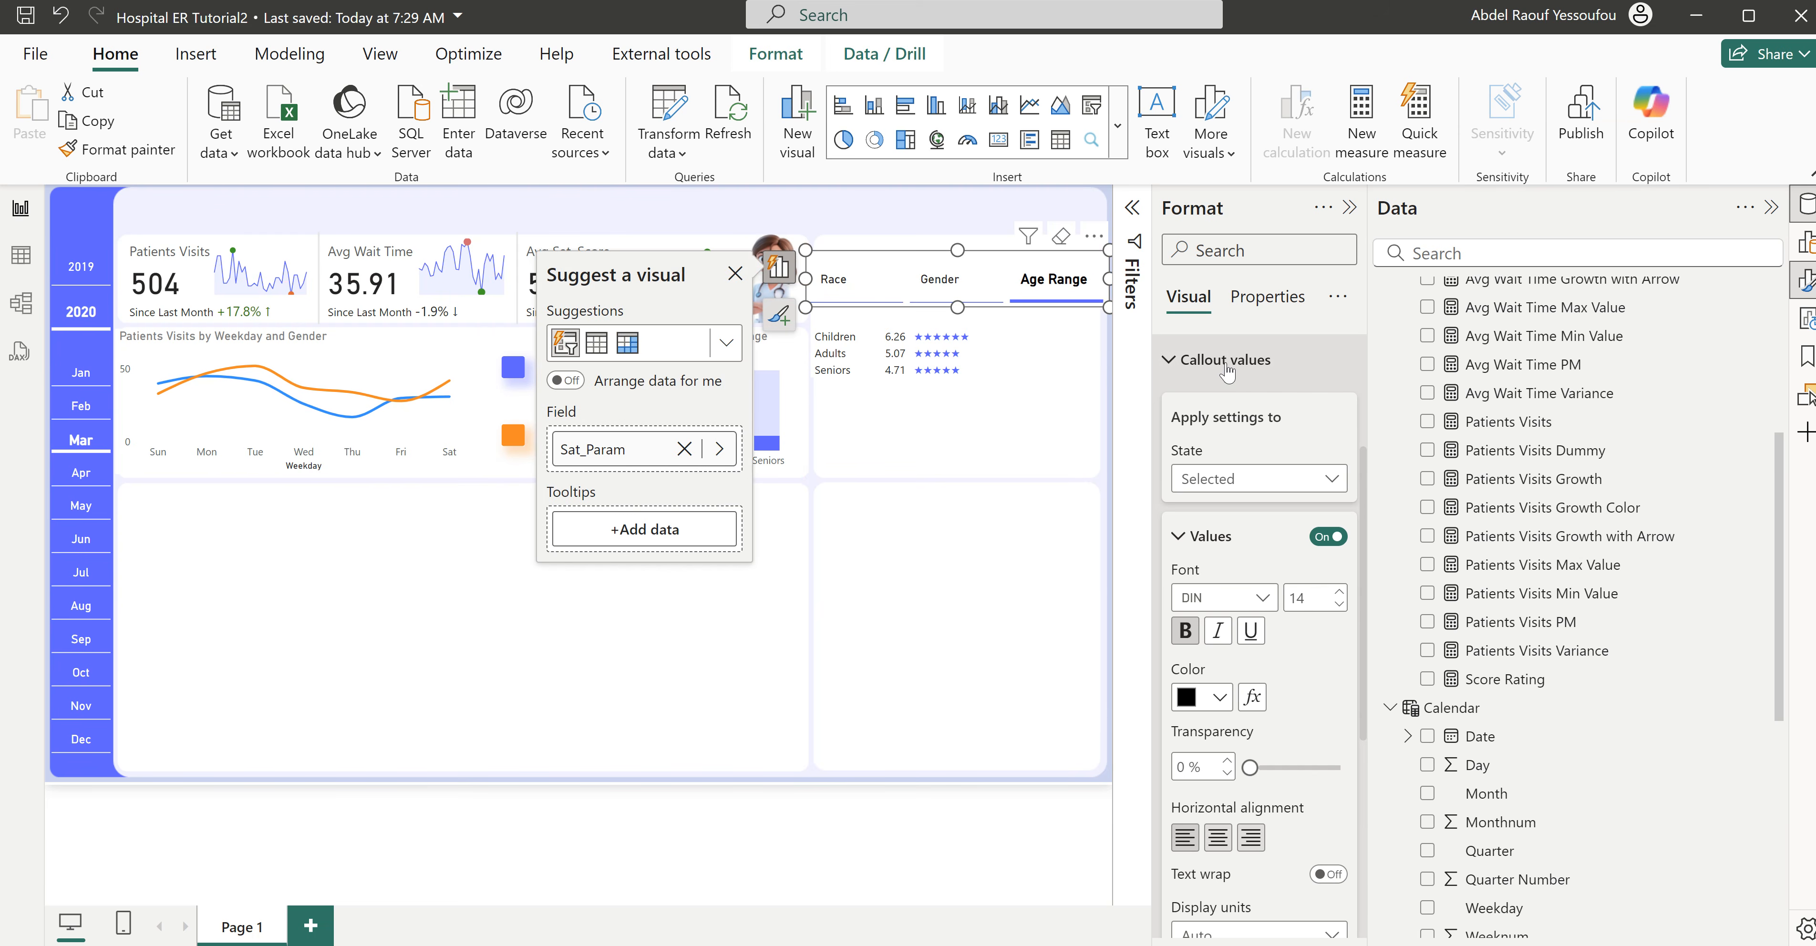
left_click(1223, 361)
left_click(1211, 366)
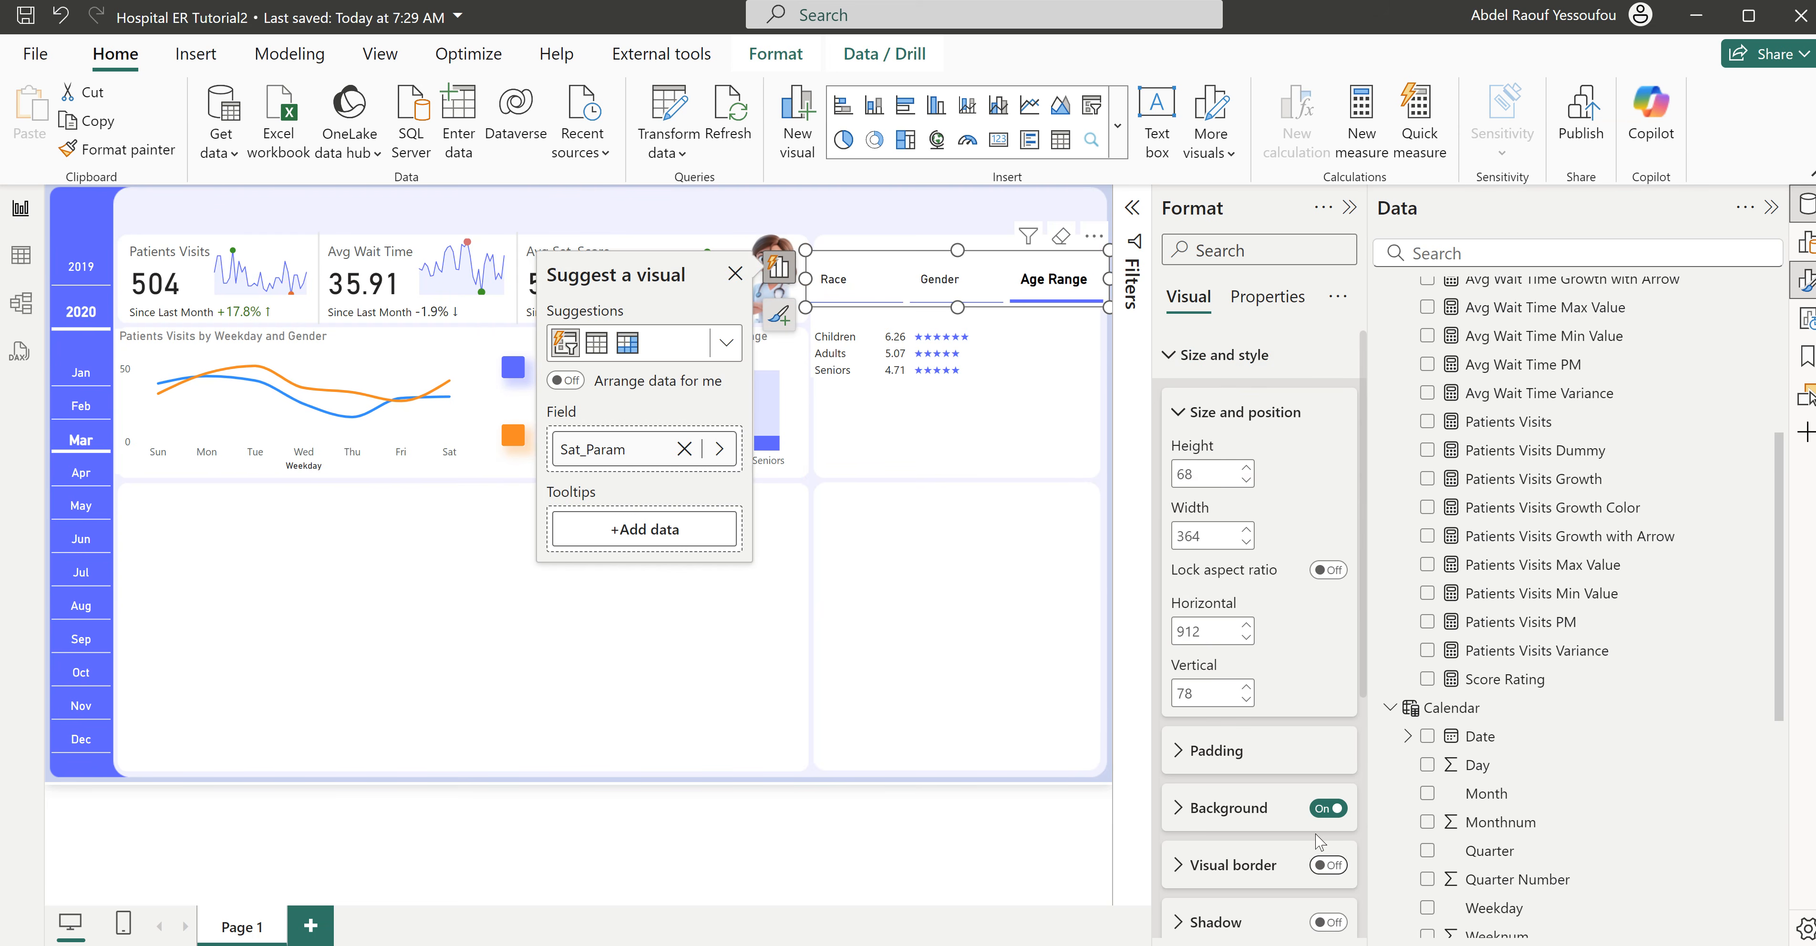
left_click(1226, 354)
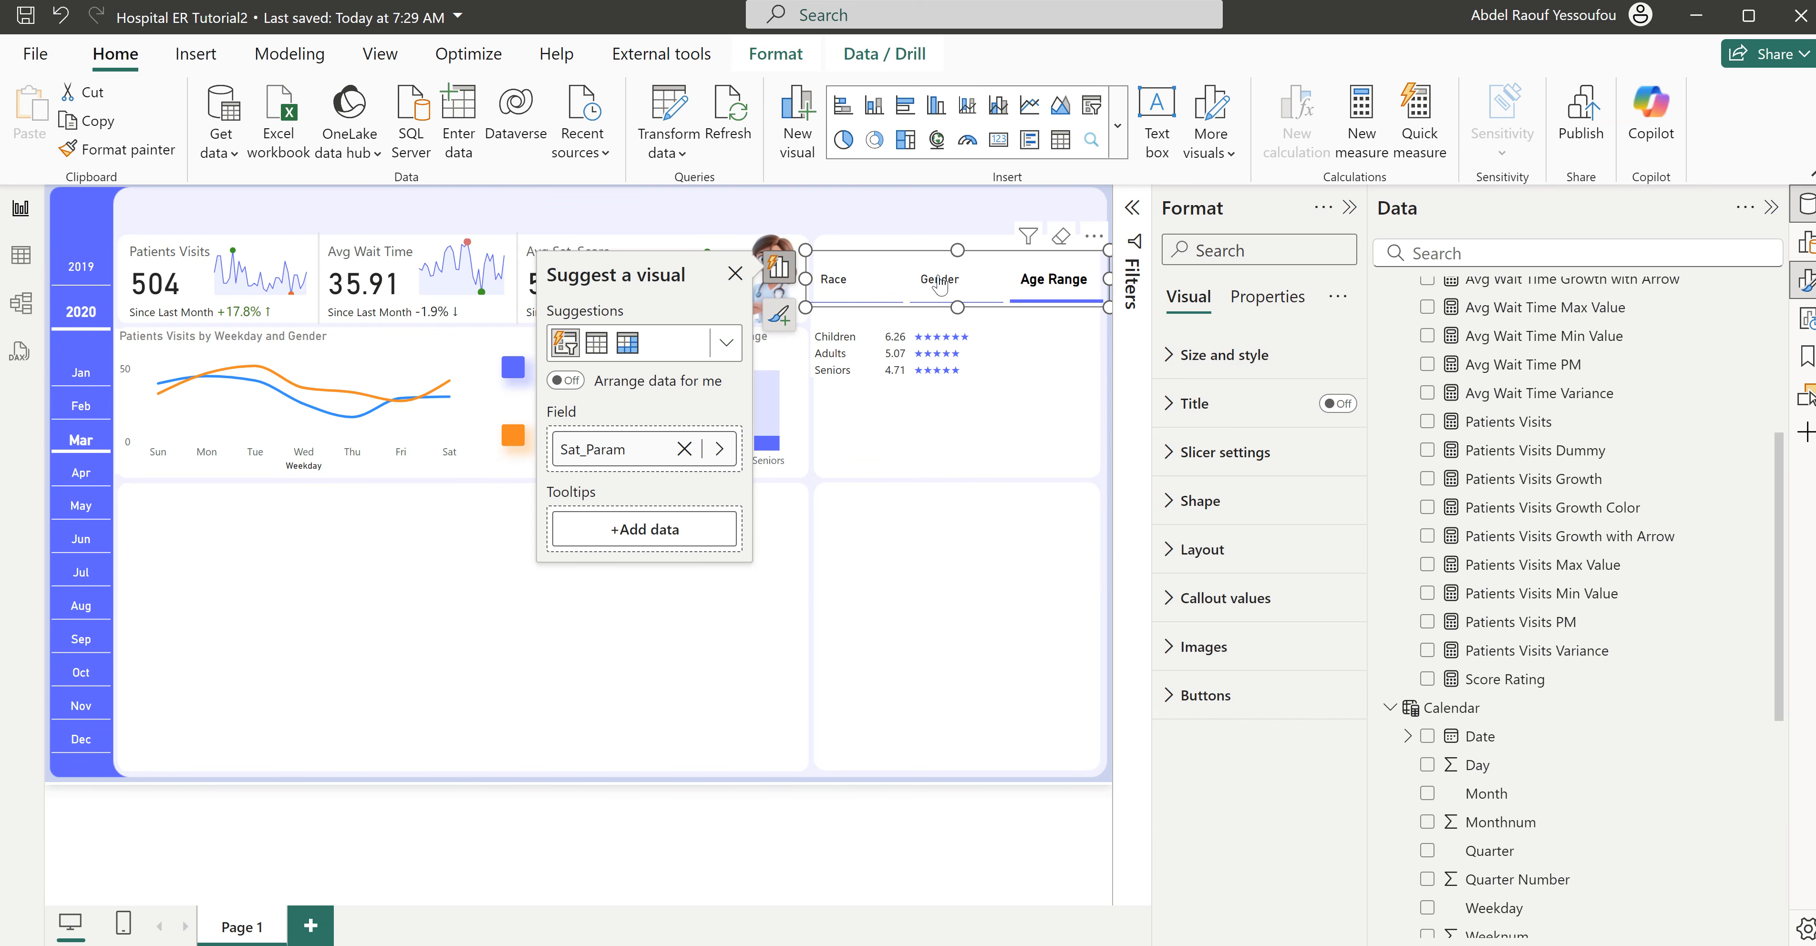
- Narrow the Sat_Param slicer from both sides to fit its card and test the Race, Gender and Age Range buttons
left_click(834, 280)
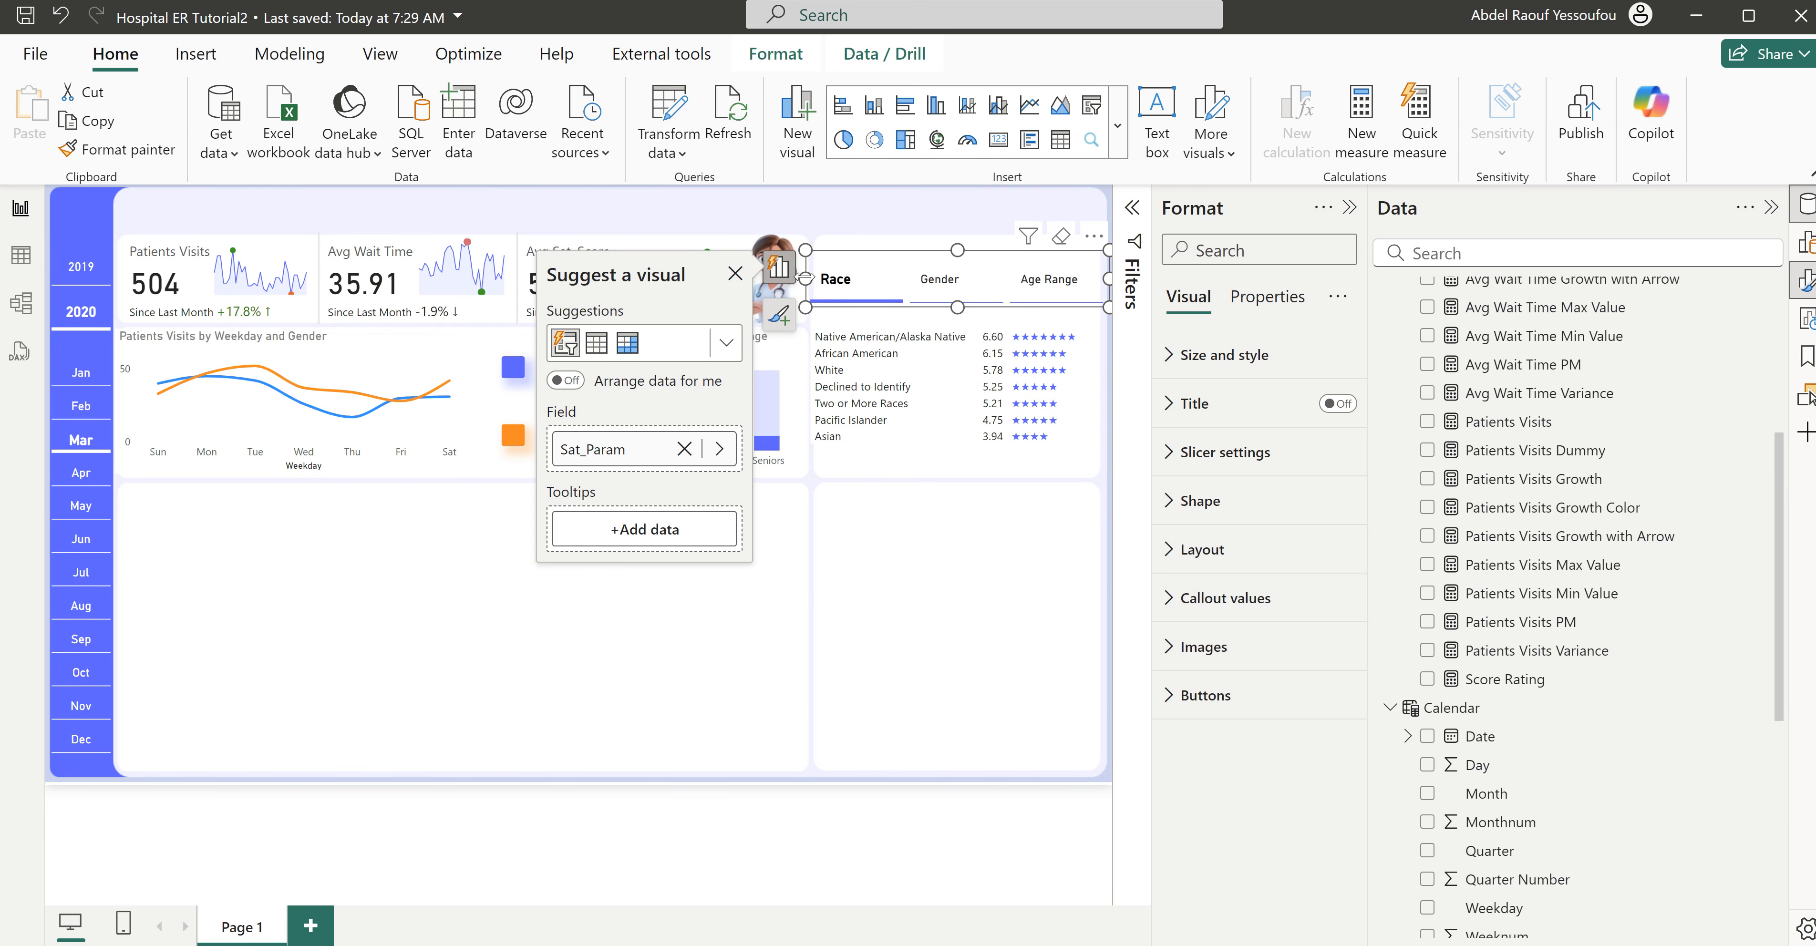
left_click(815, 285)
left_click(1013, 293)
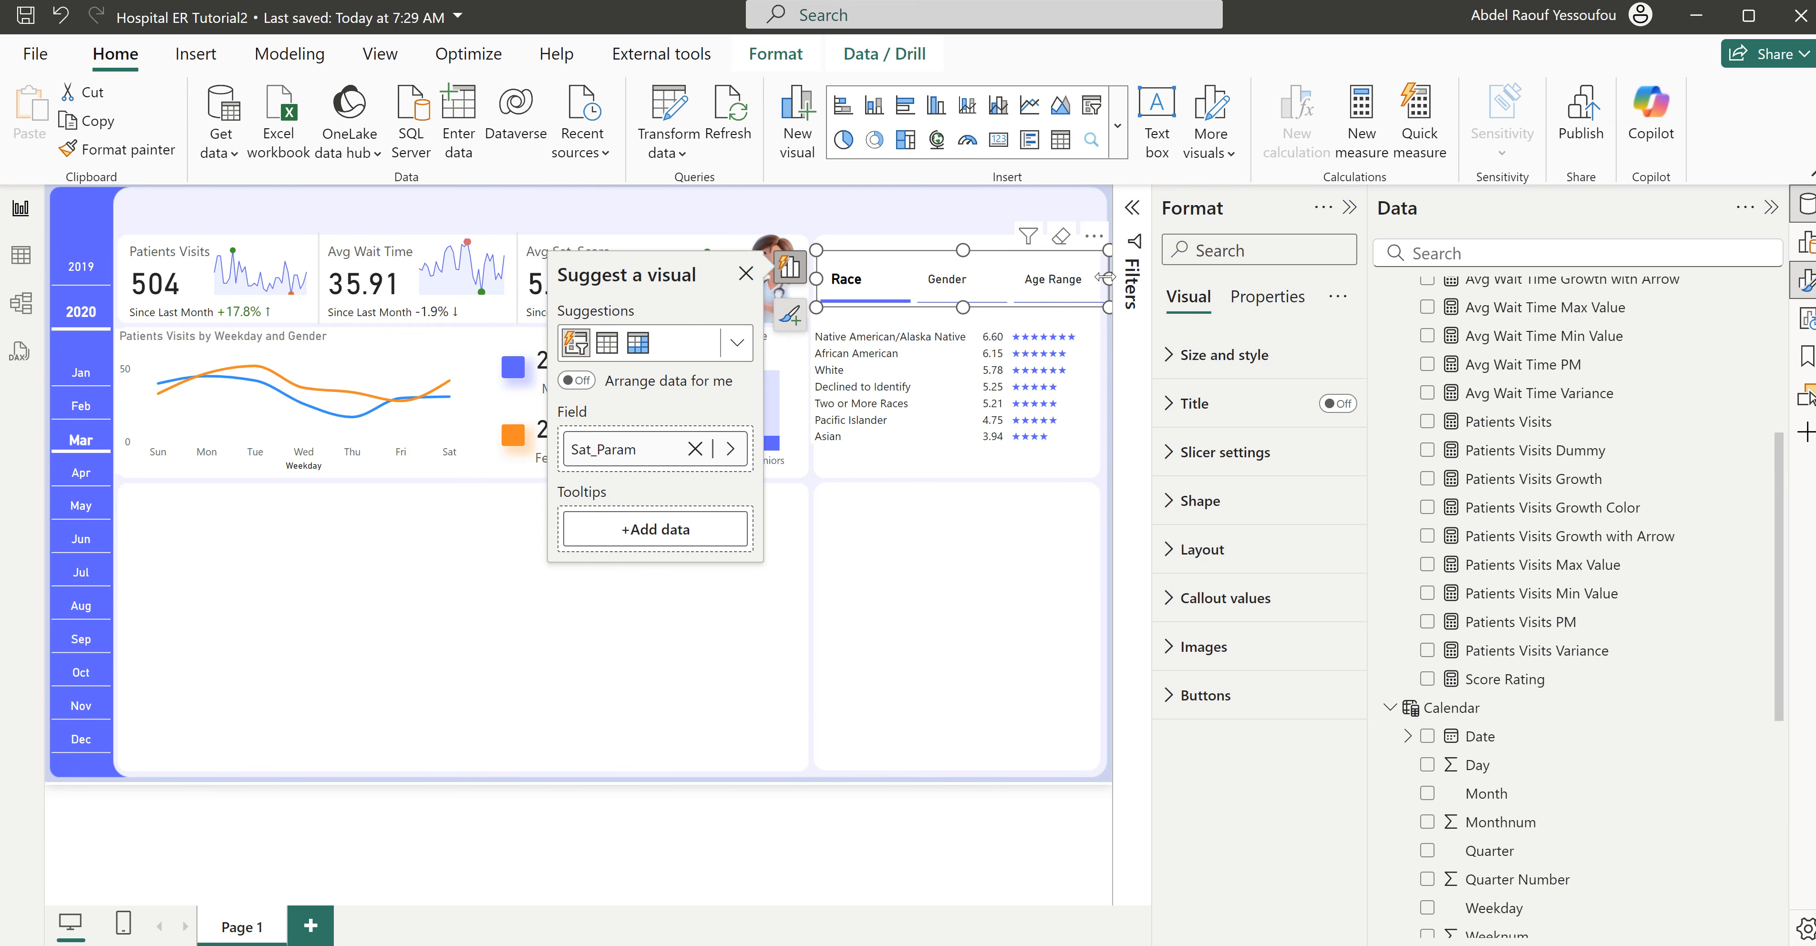
left_click(1104, 286)
left_click(925, 297)
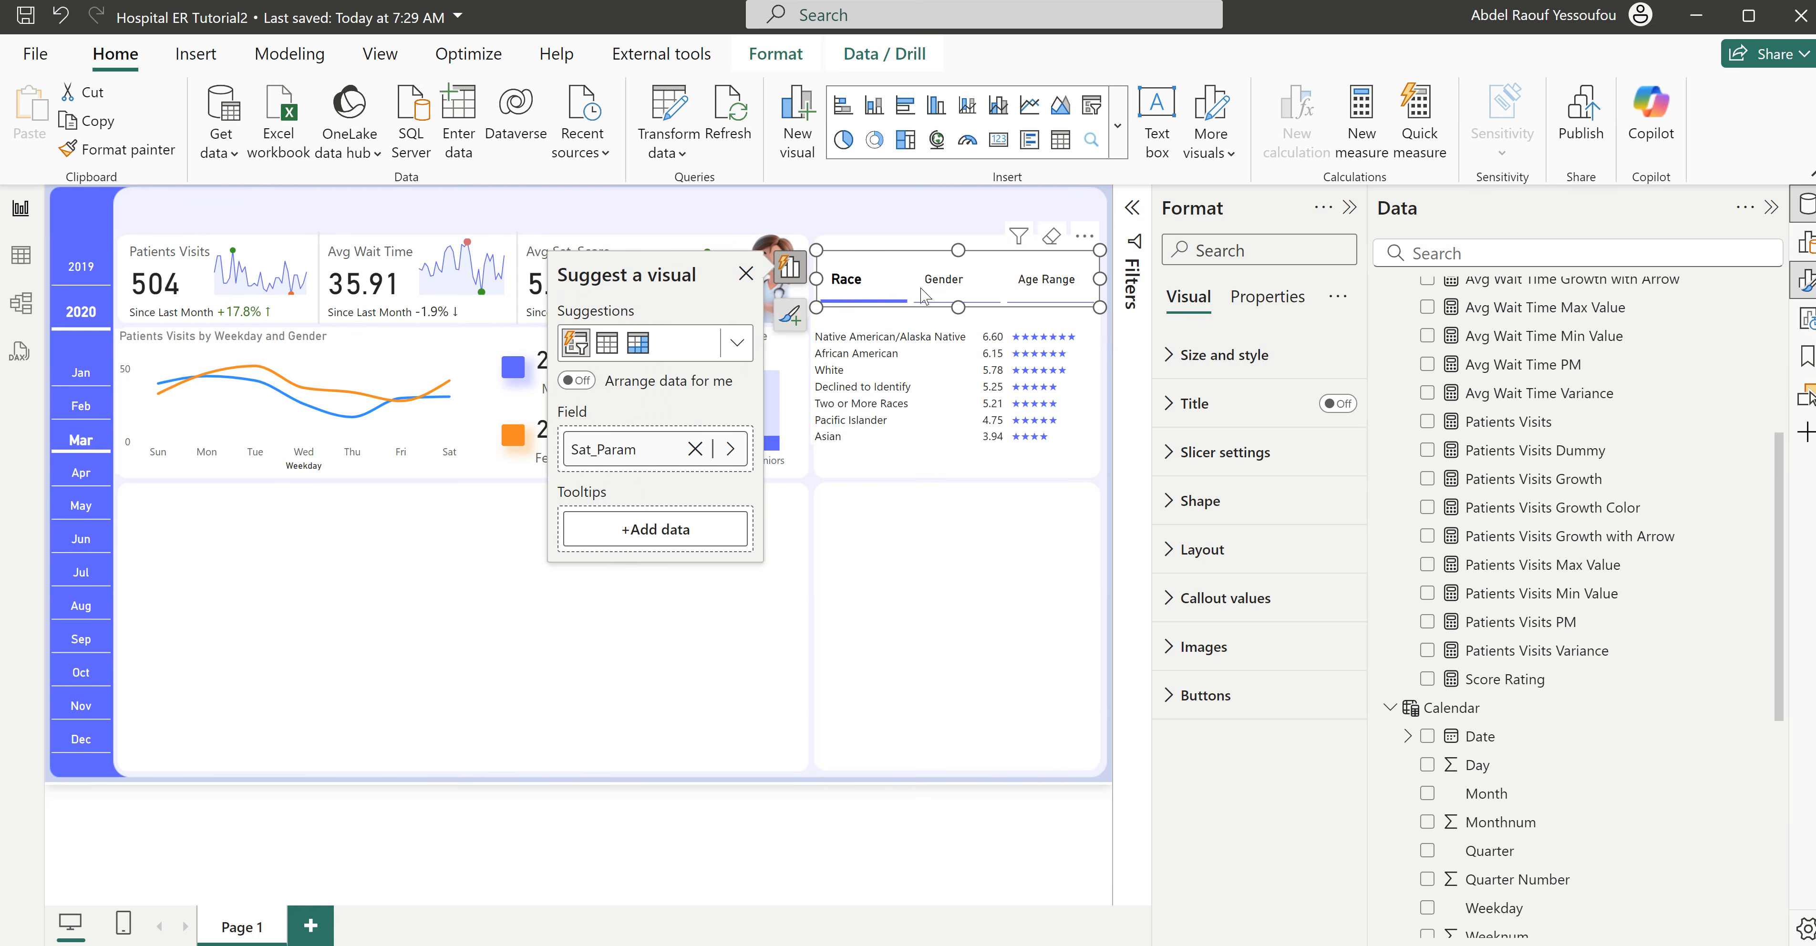
left_click(933, 285)
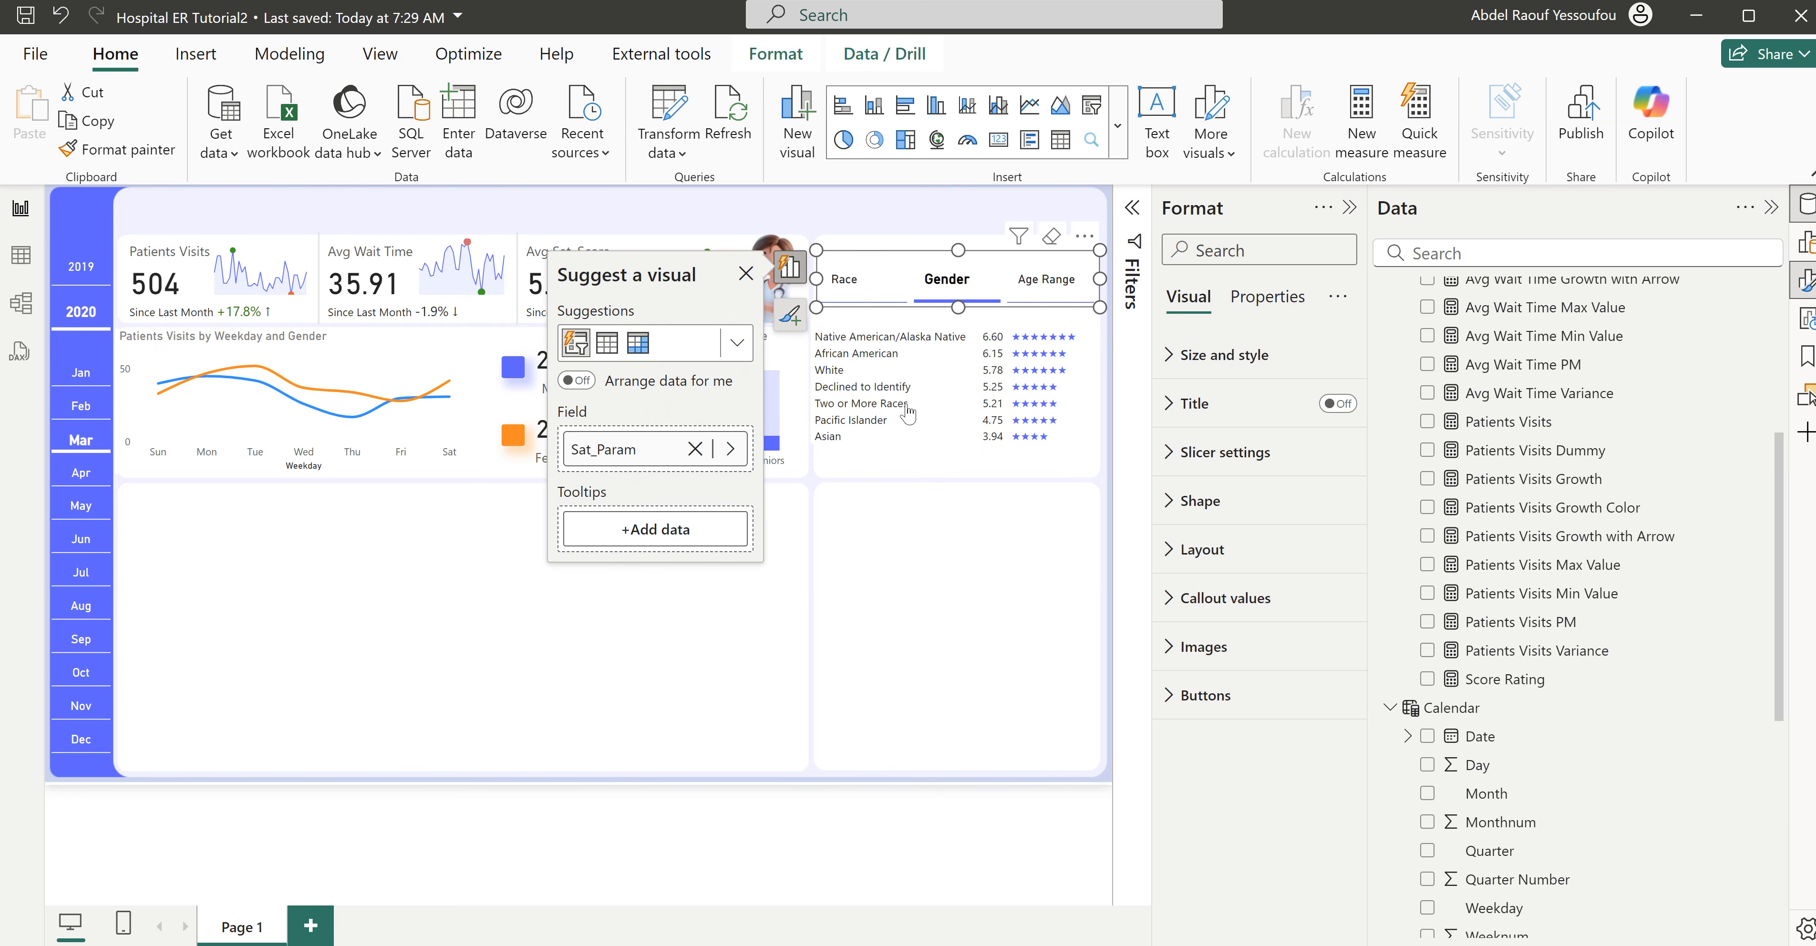
left_click(1048, 287)
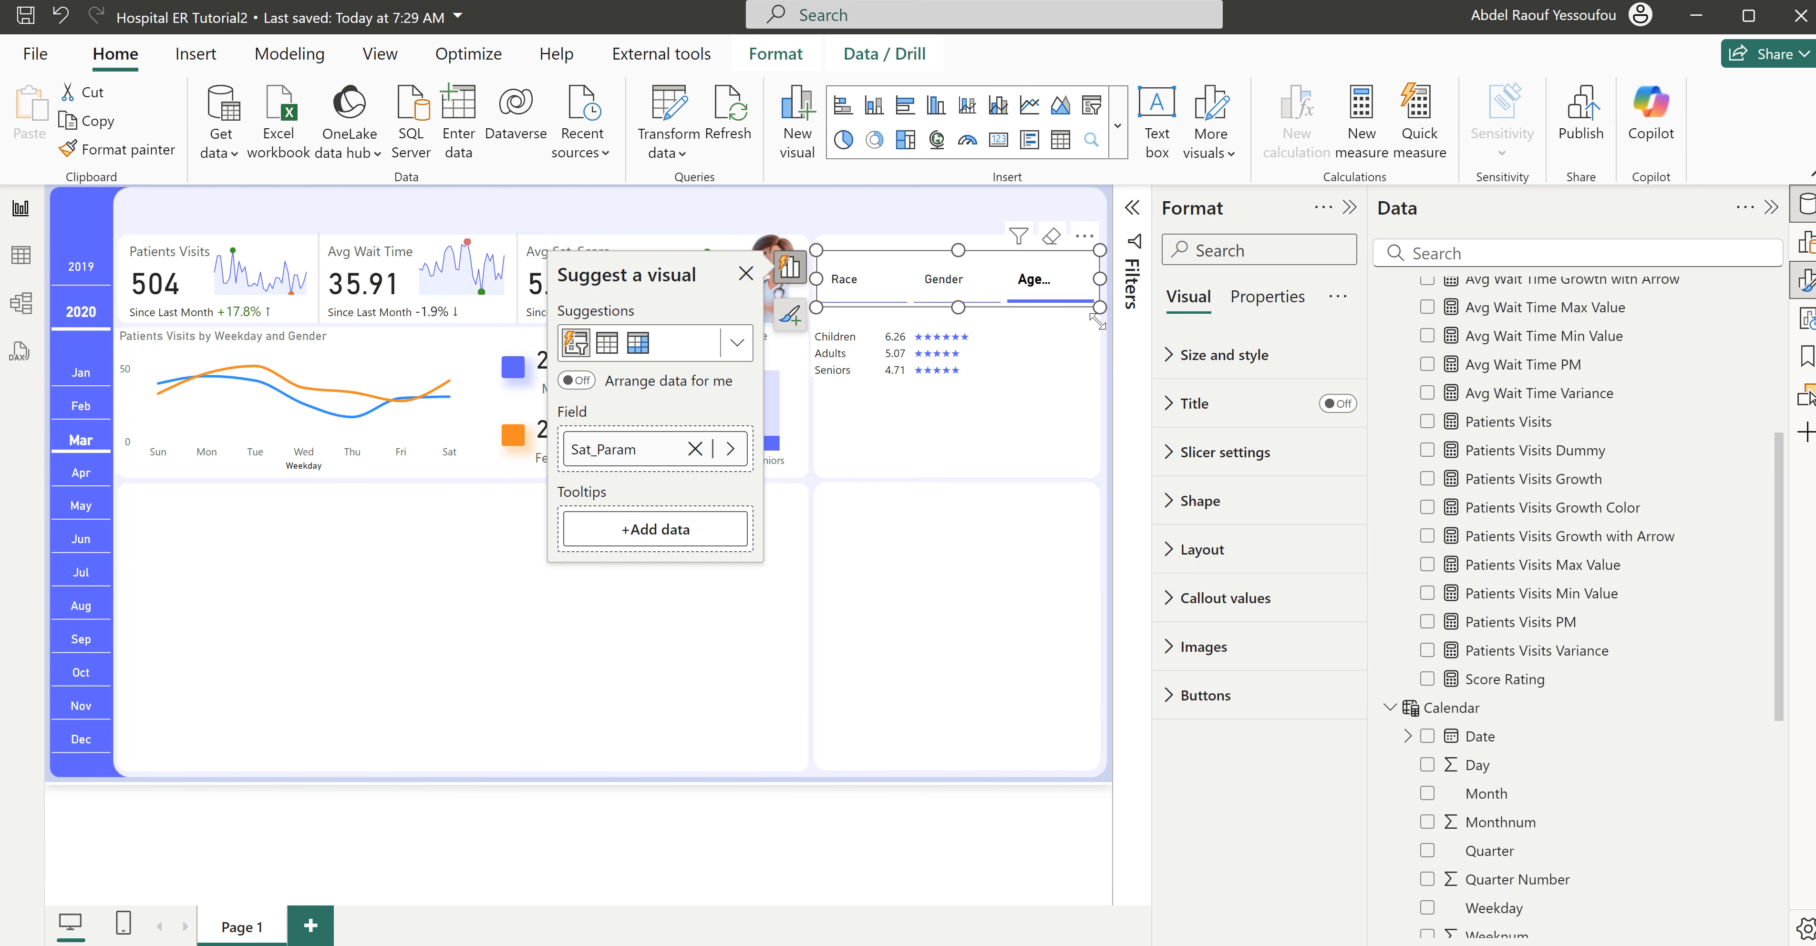
- Set the font size of the Selected state's callout values to 12 and deselect the slicer
left_click(1193, 457)
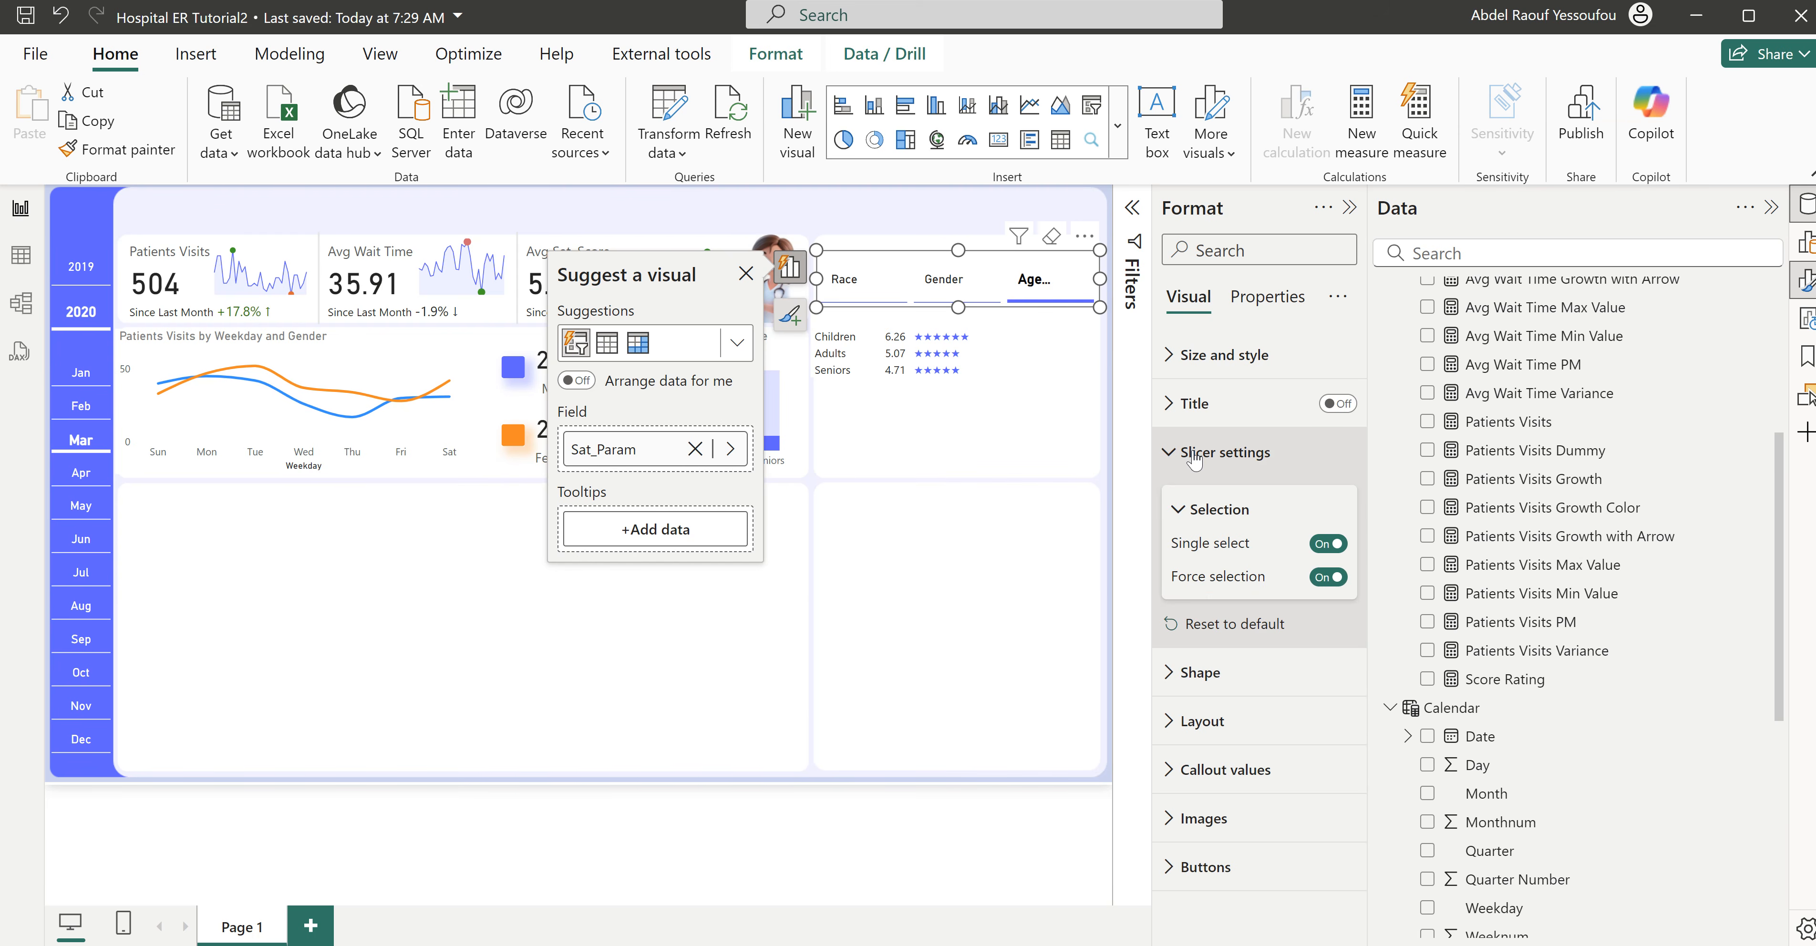
left_click(1194, 455)
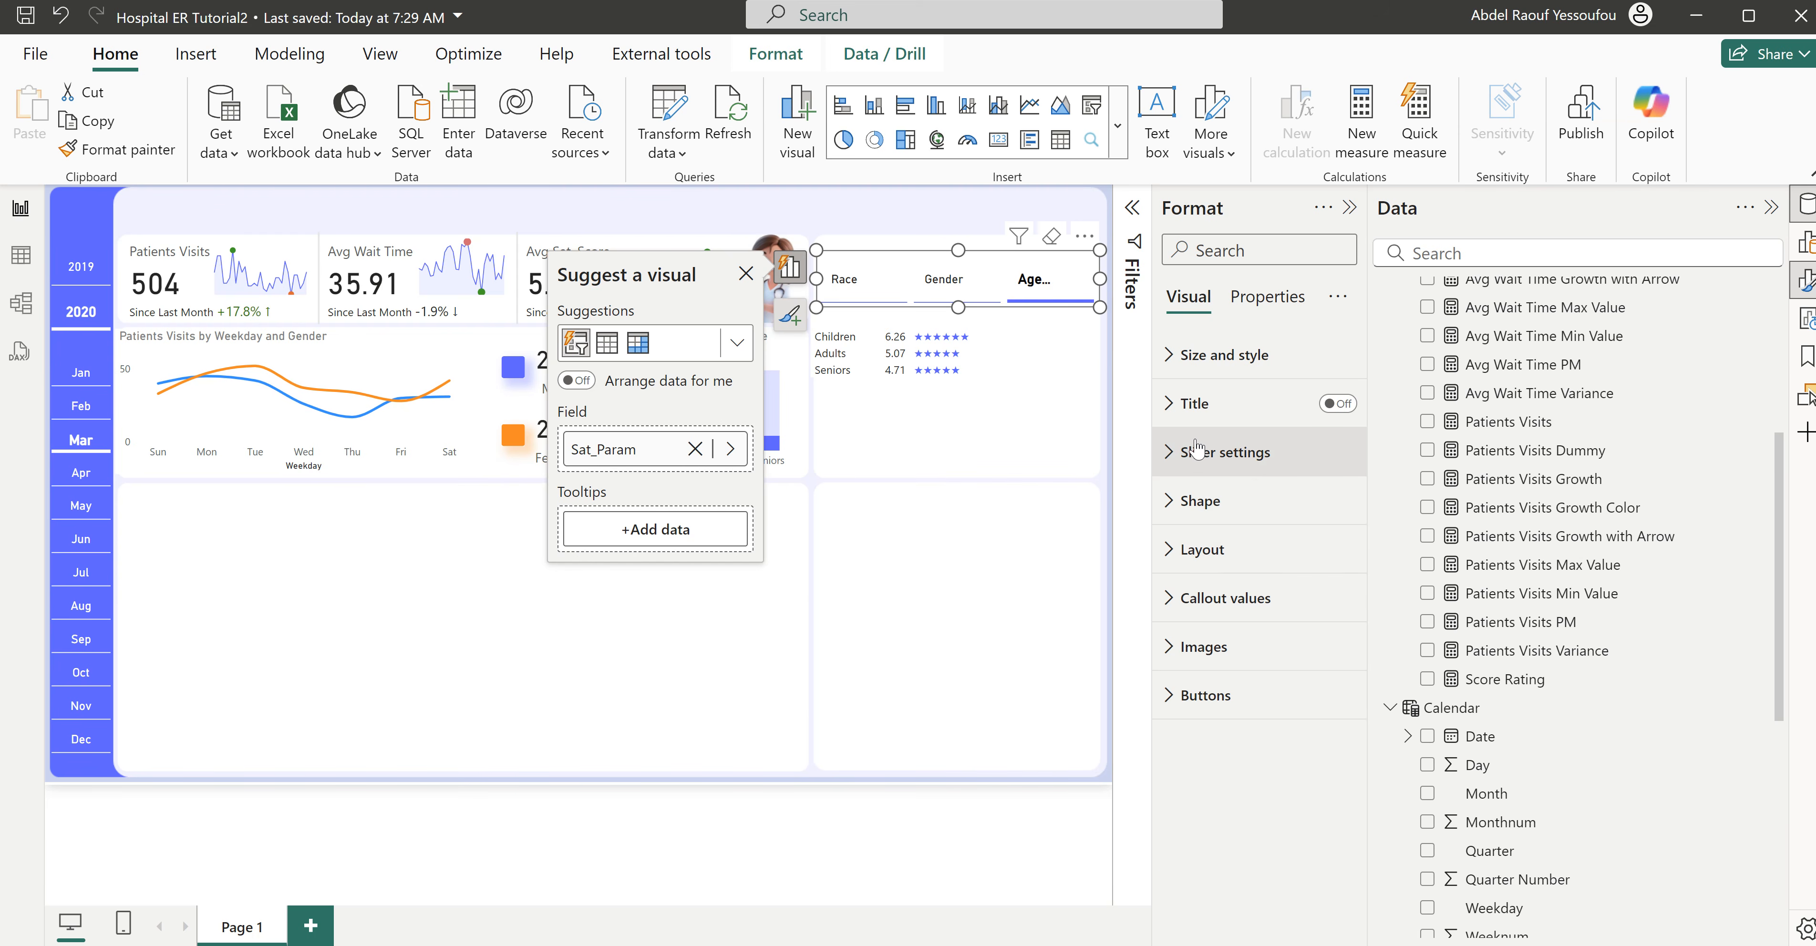
left_click(1227, 598)
scroll(1259, 746, "down", 3)
scroll(1259, 745, "down", 2)
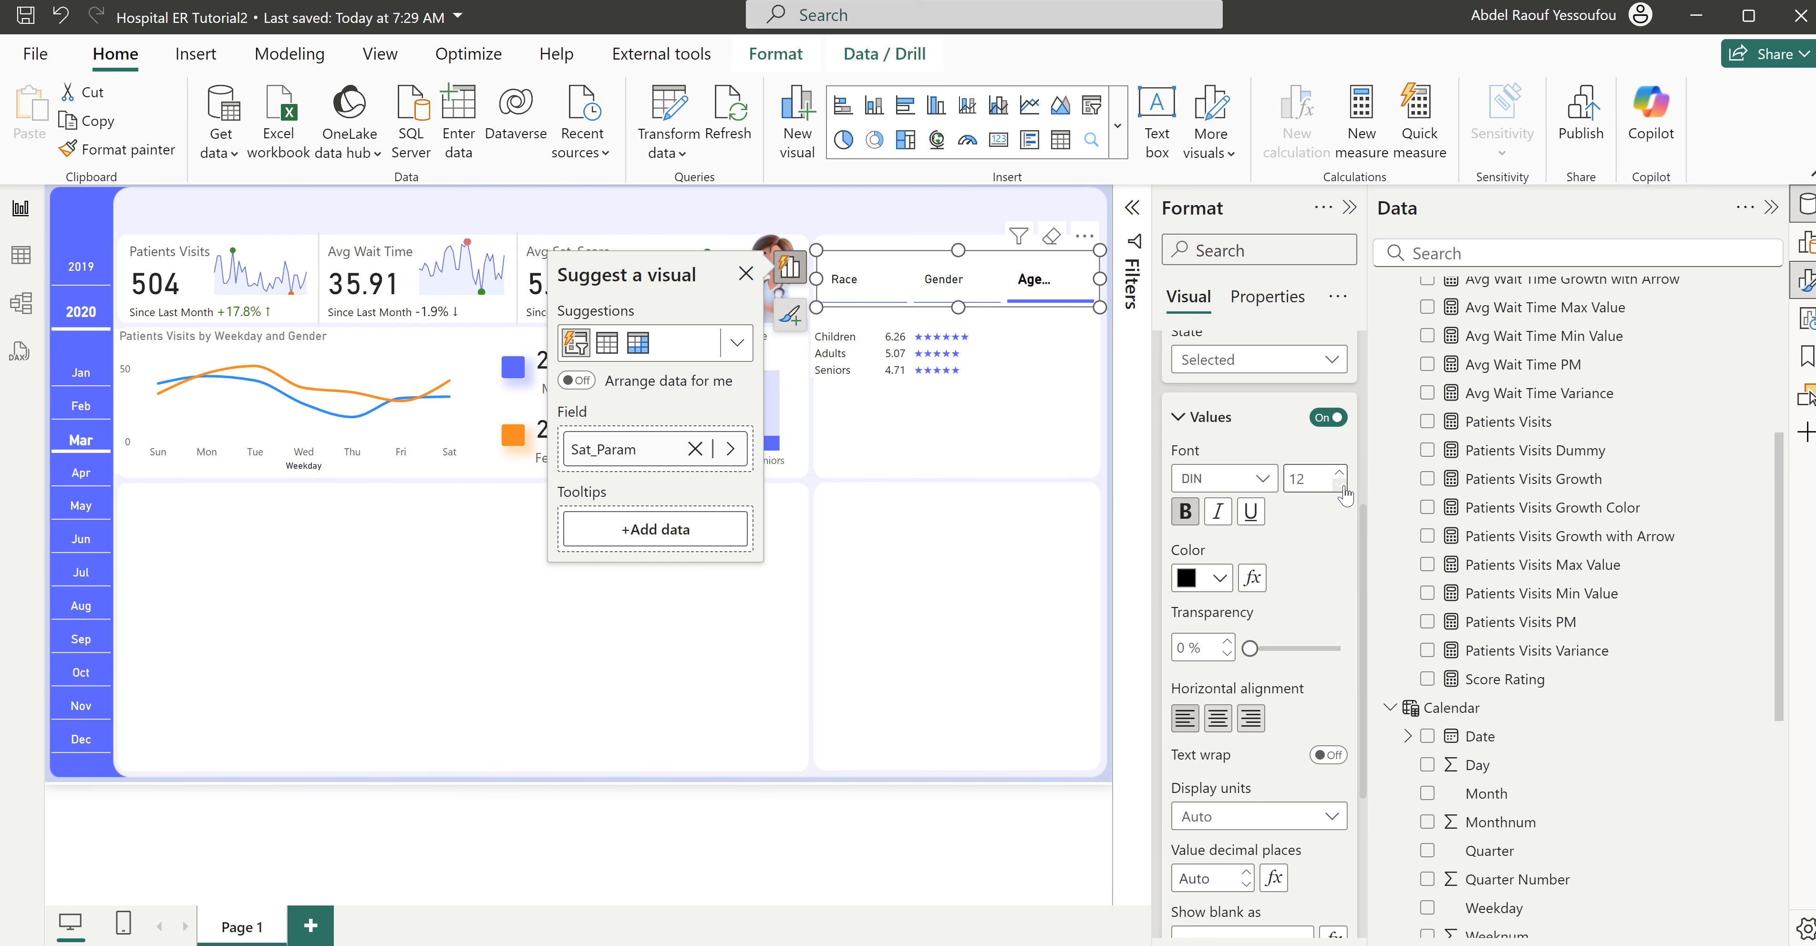
left_click(1185, 511)
left_click(932, 541)
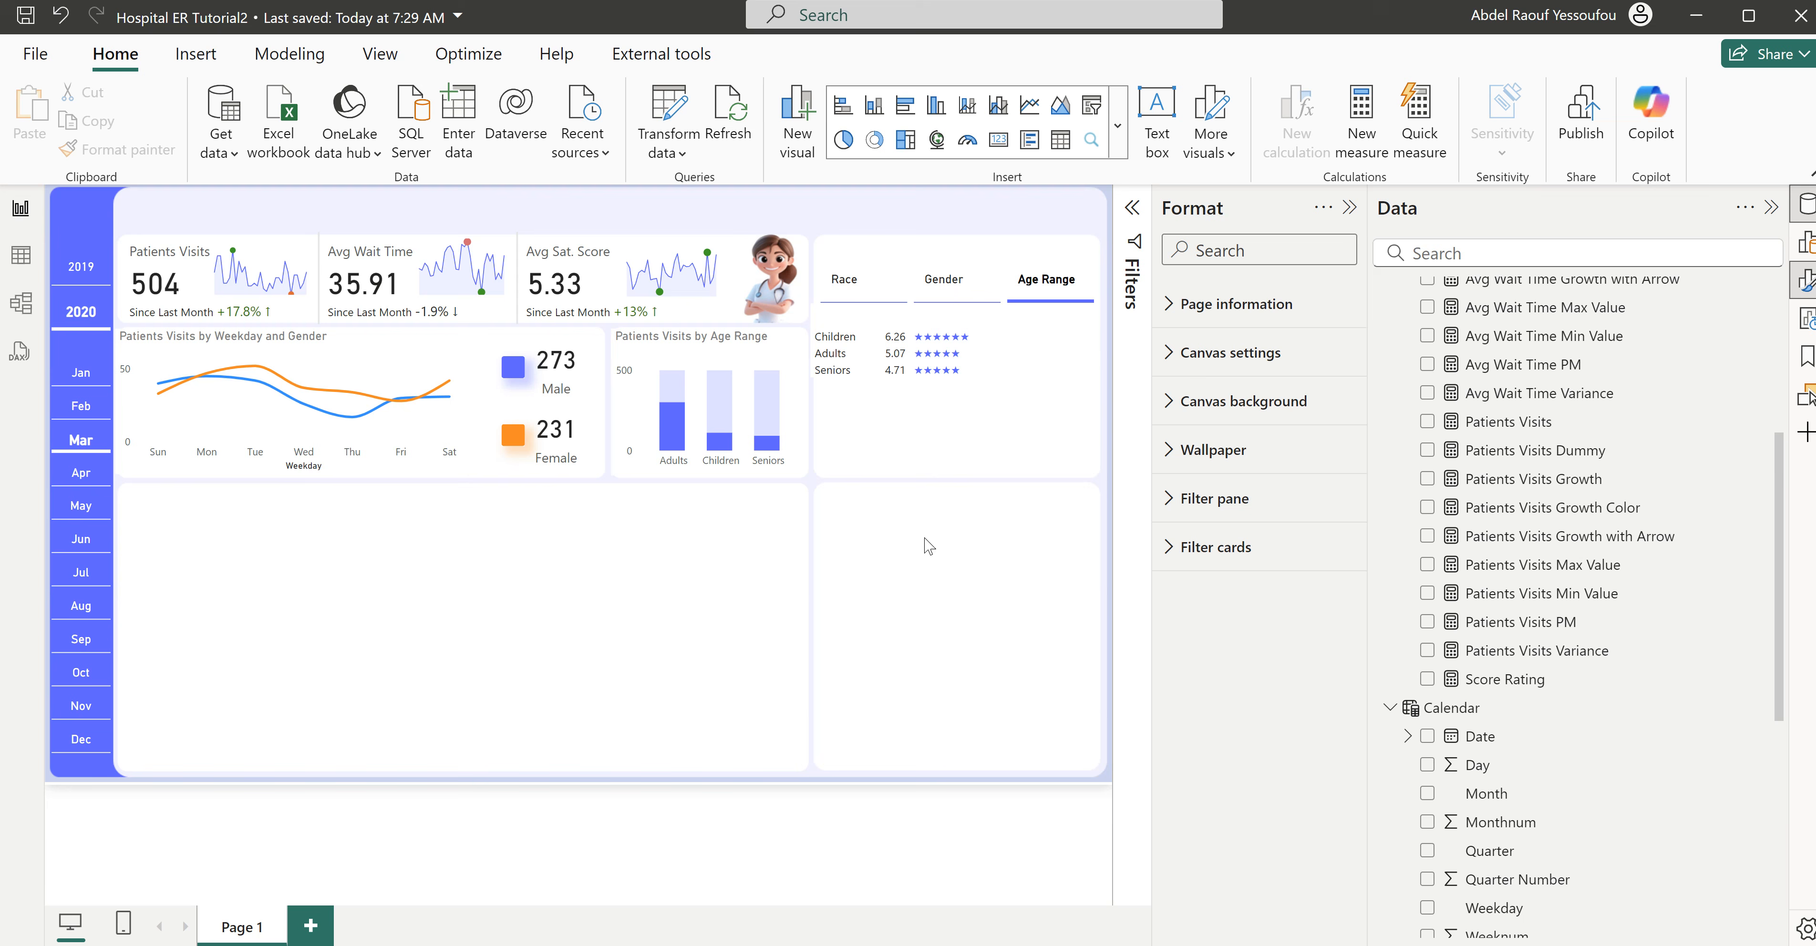
- Switch the field-parameter slicer to Race and narrow the satisfaction table from its left edge to fit its card
left_click(861, 283)
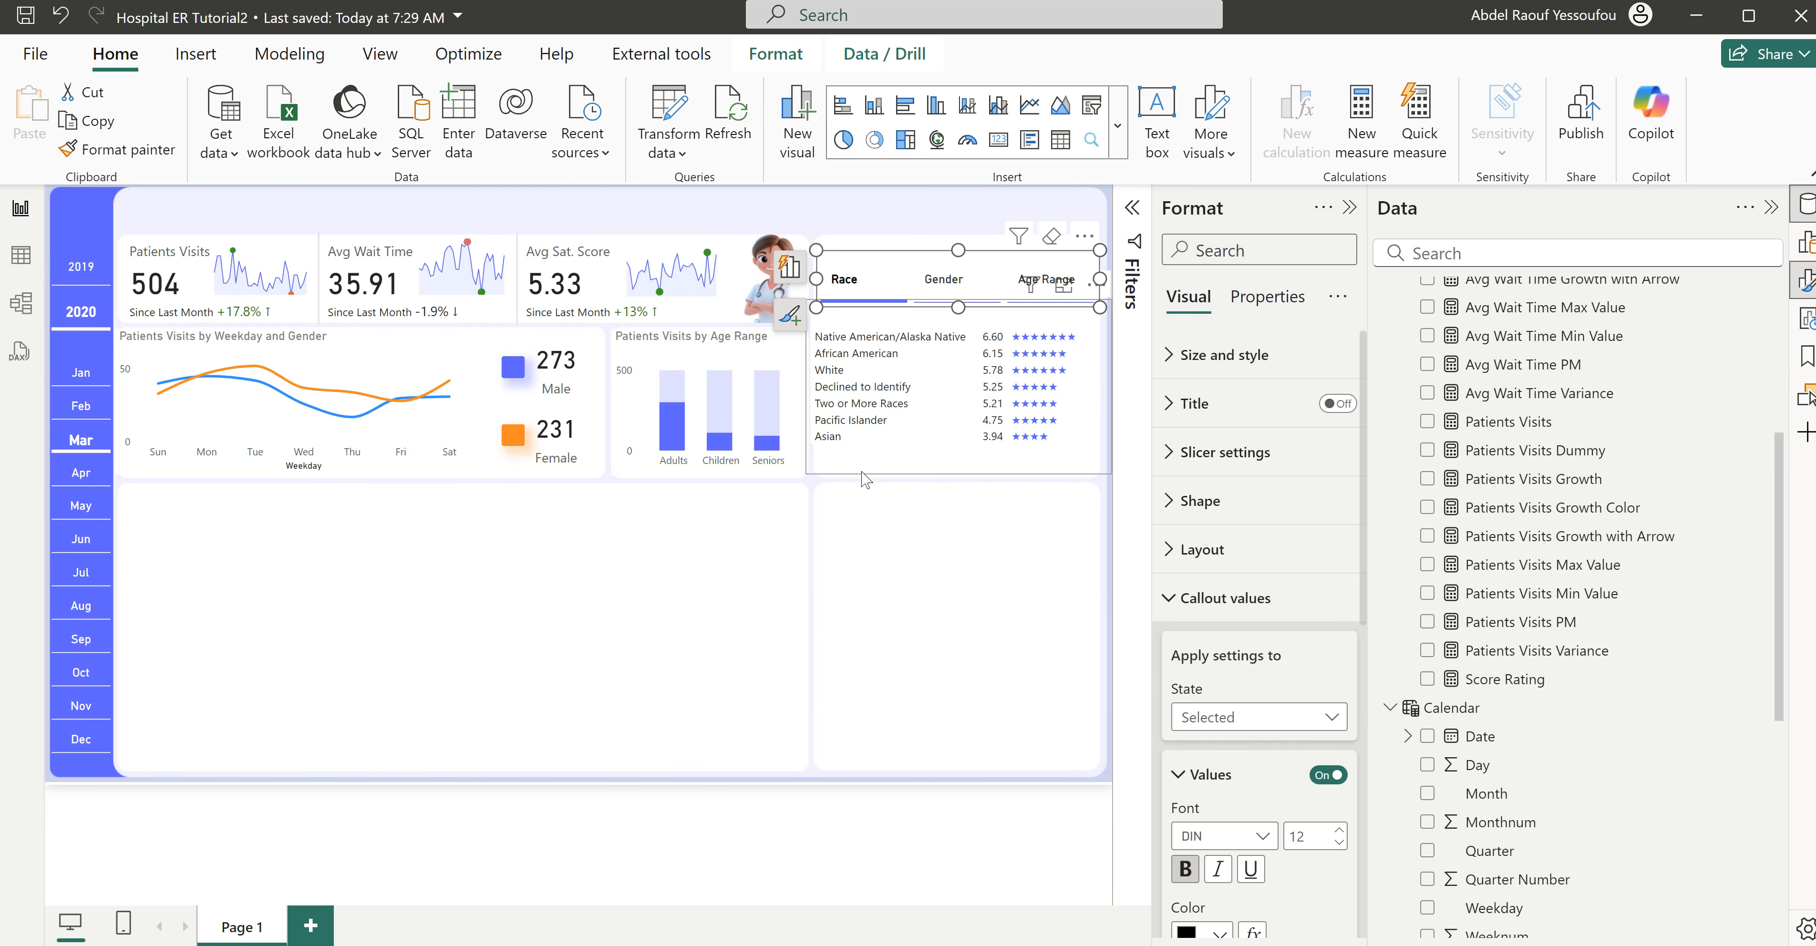
left_click(911, 465)
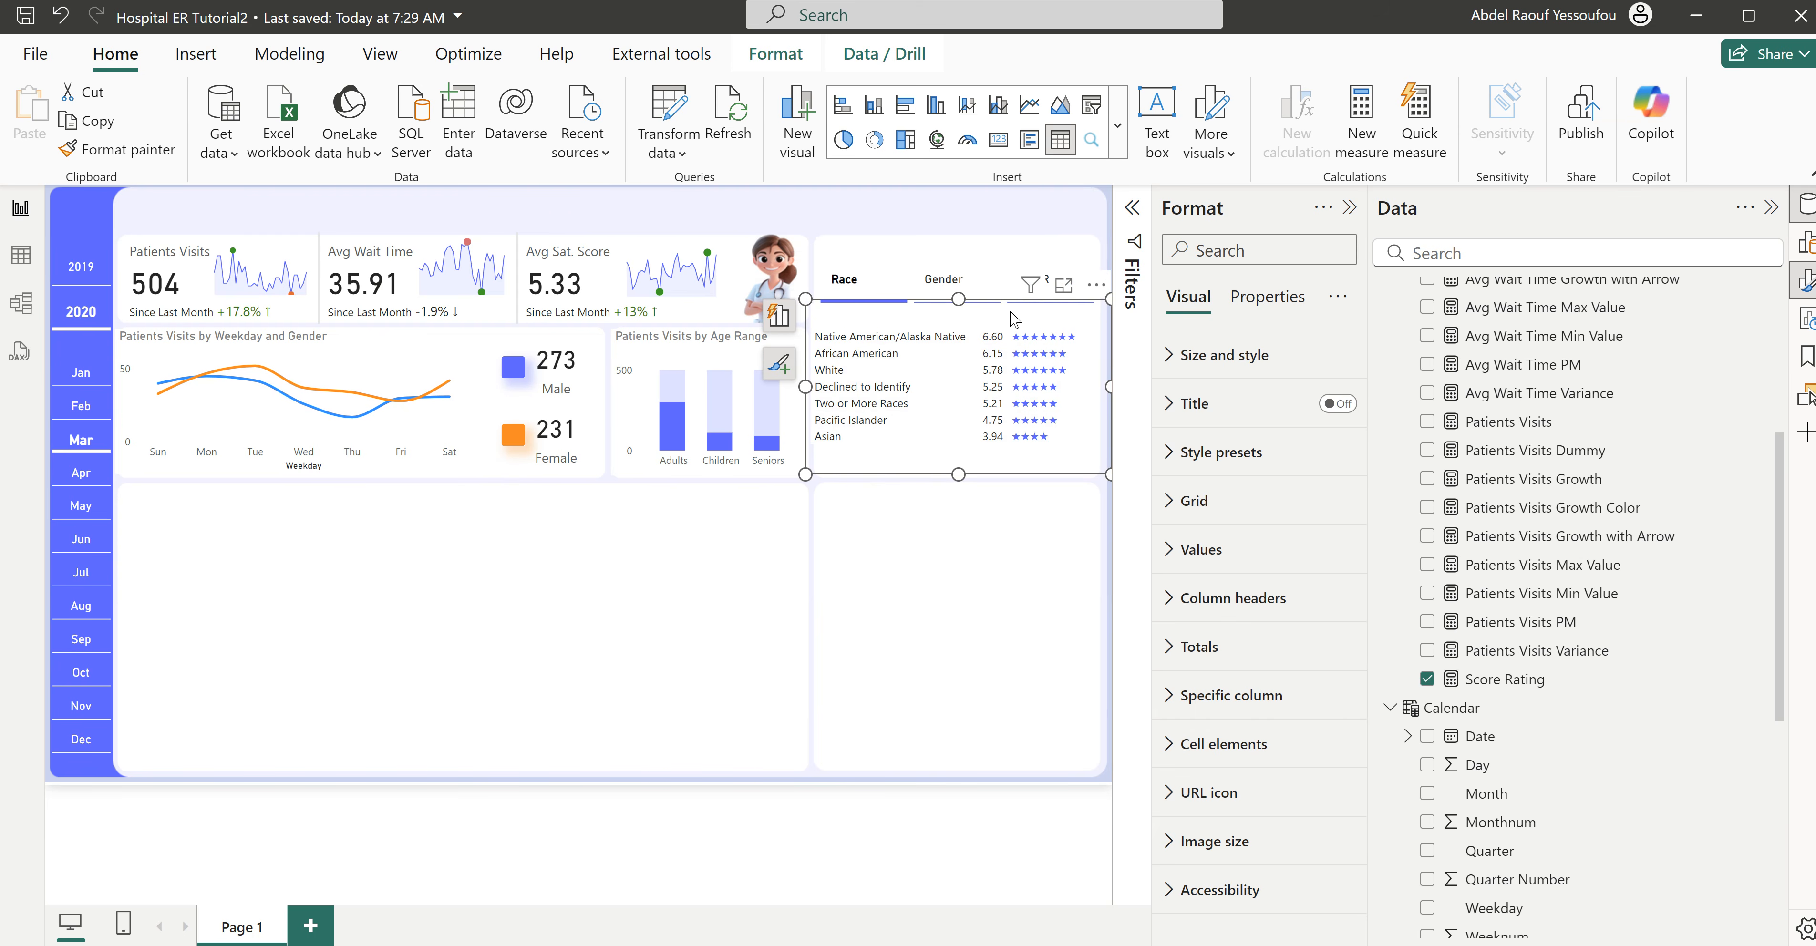
left_click_drag(1003, 314, 1011, 314)
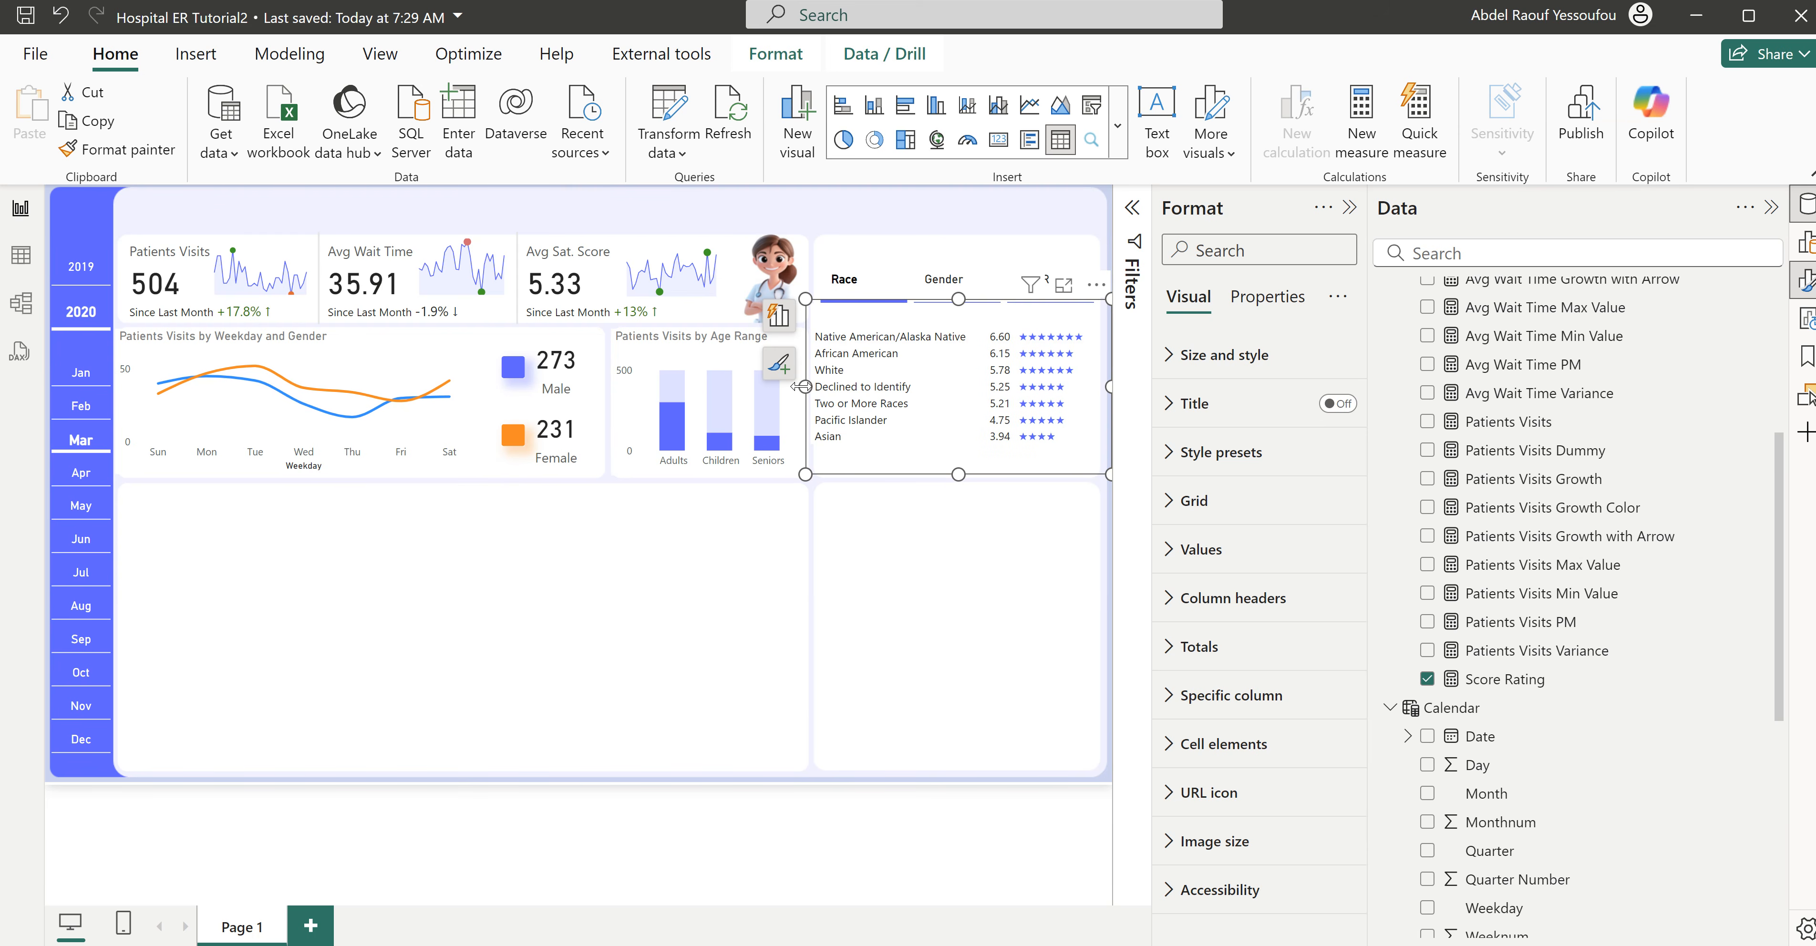
left_click_drag(805, 386, 815, 386)
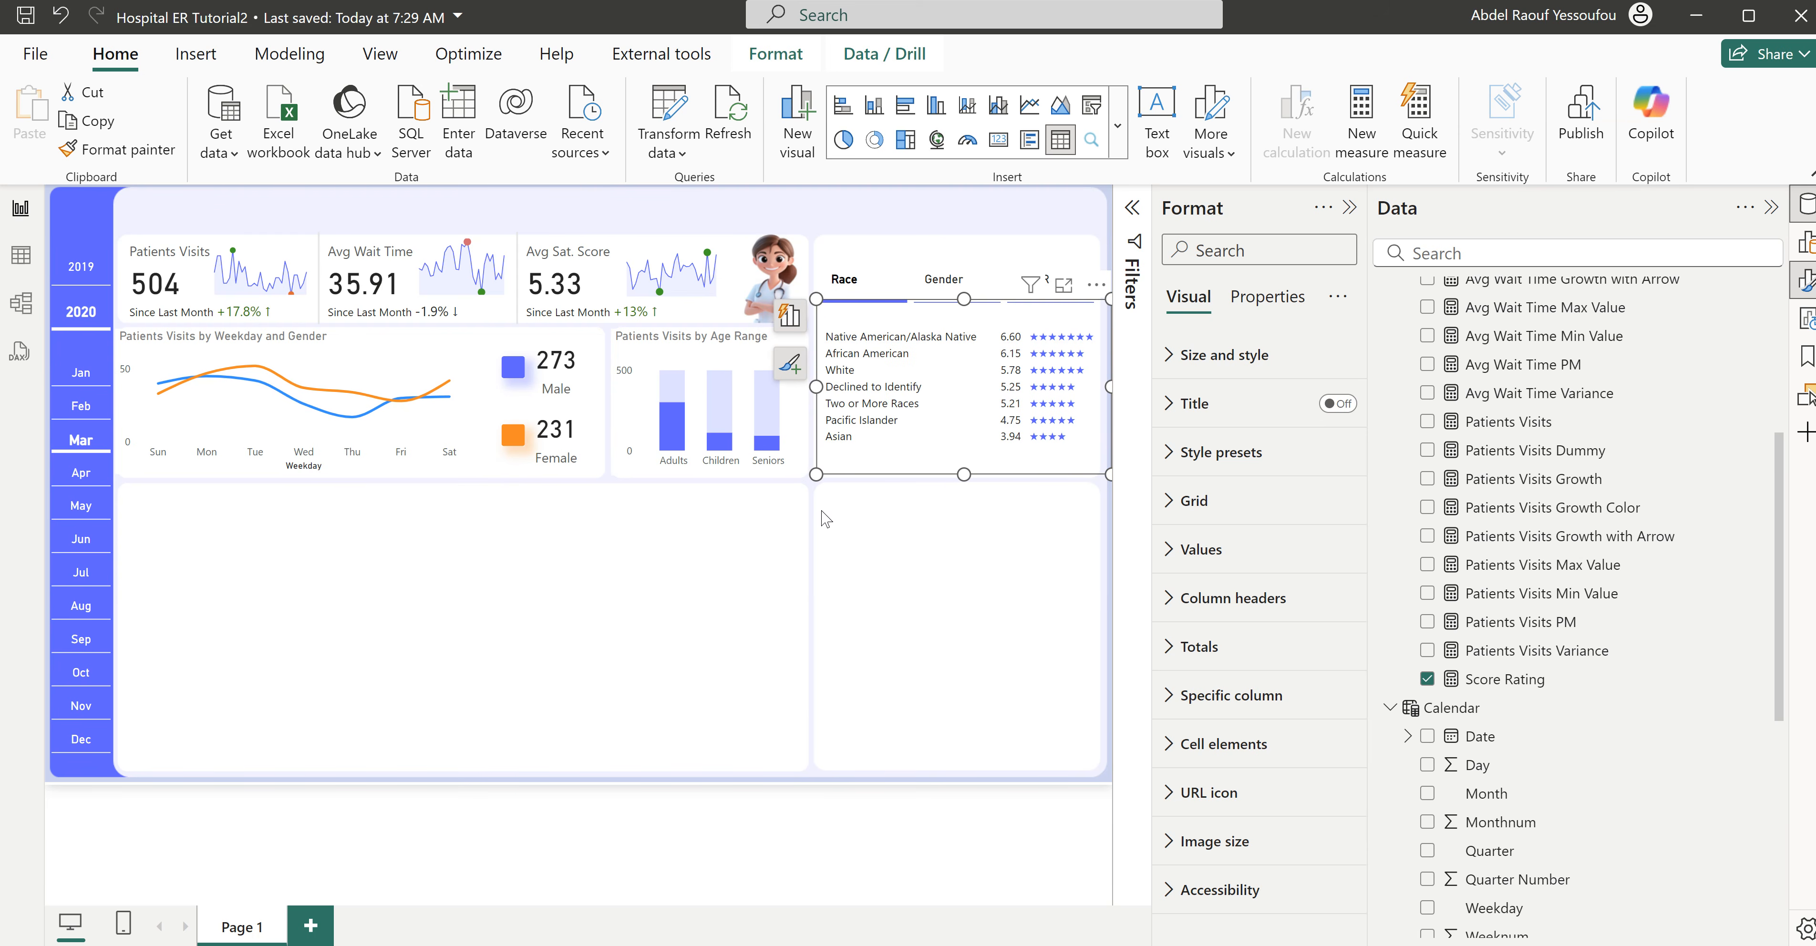
left_click(847, 554)
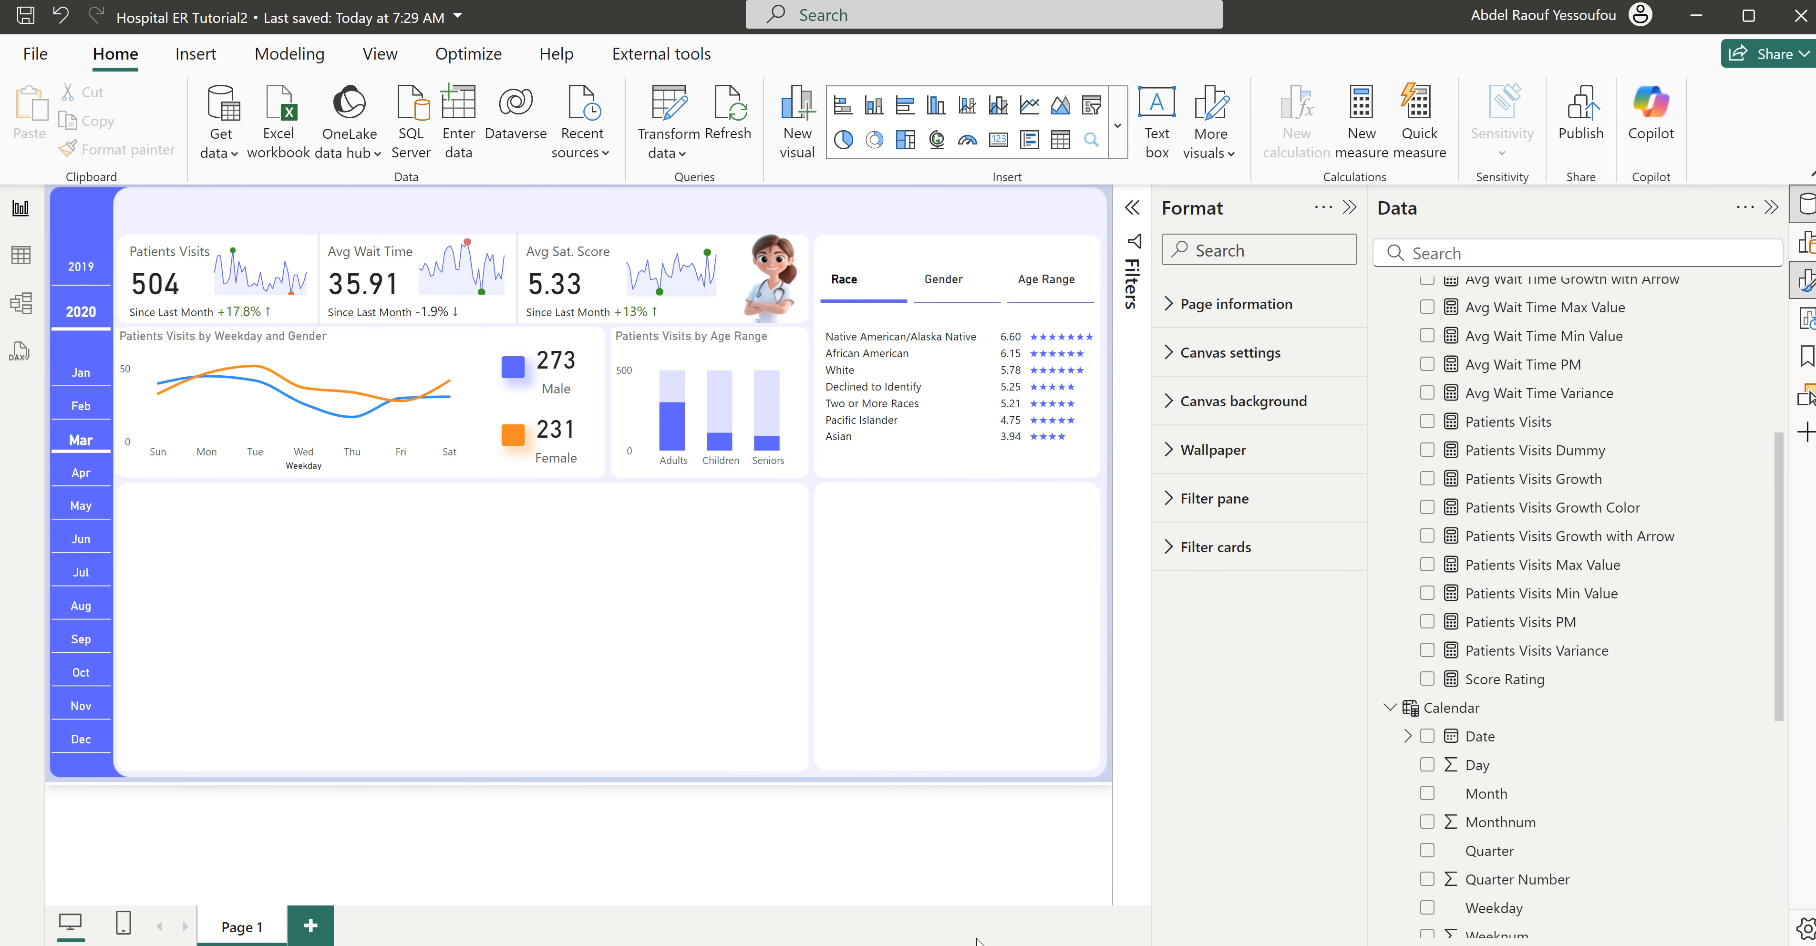
- Switch to the Hospital ER report to examine its Avg. Wait Time by Department chart, and return to Hospital ER Tutorial2
mouse_move(1062, 942)
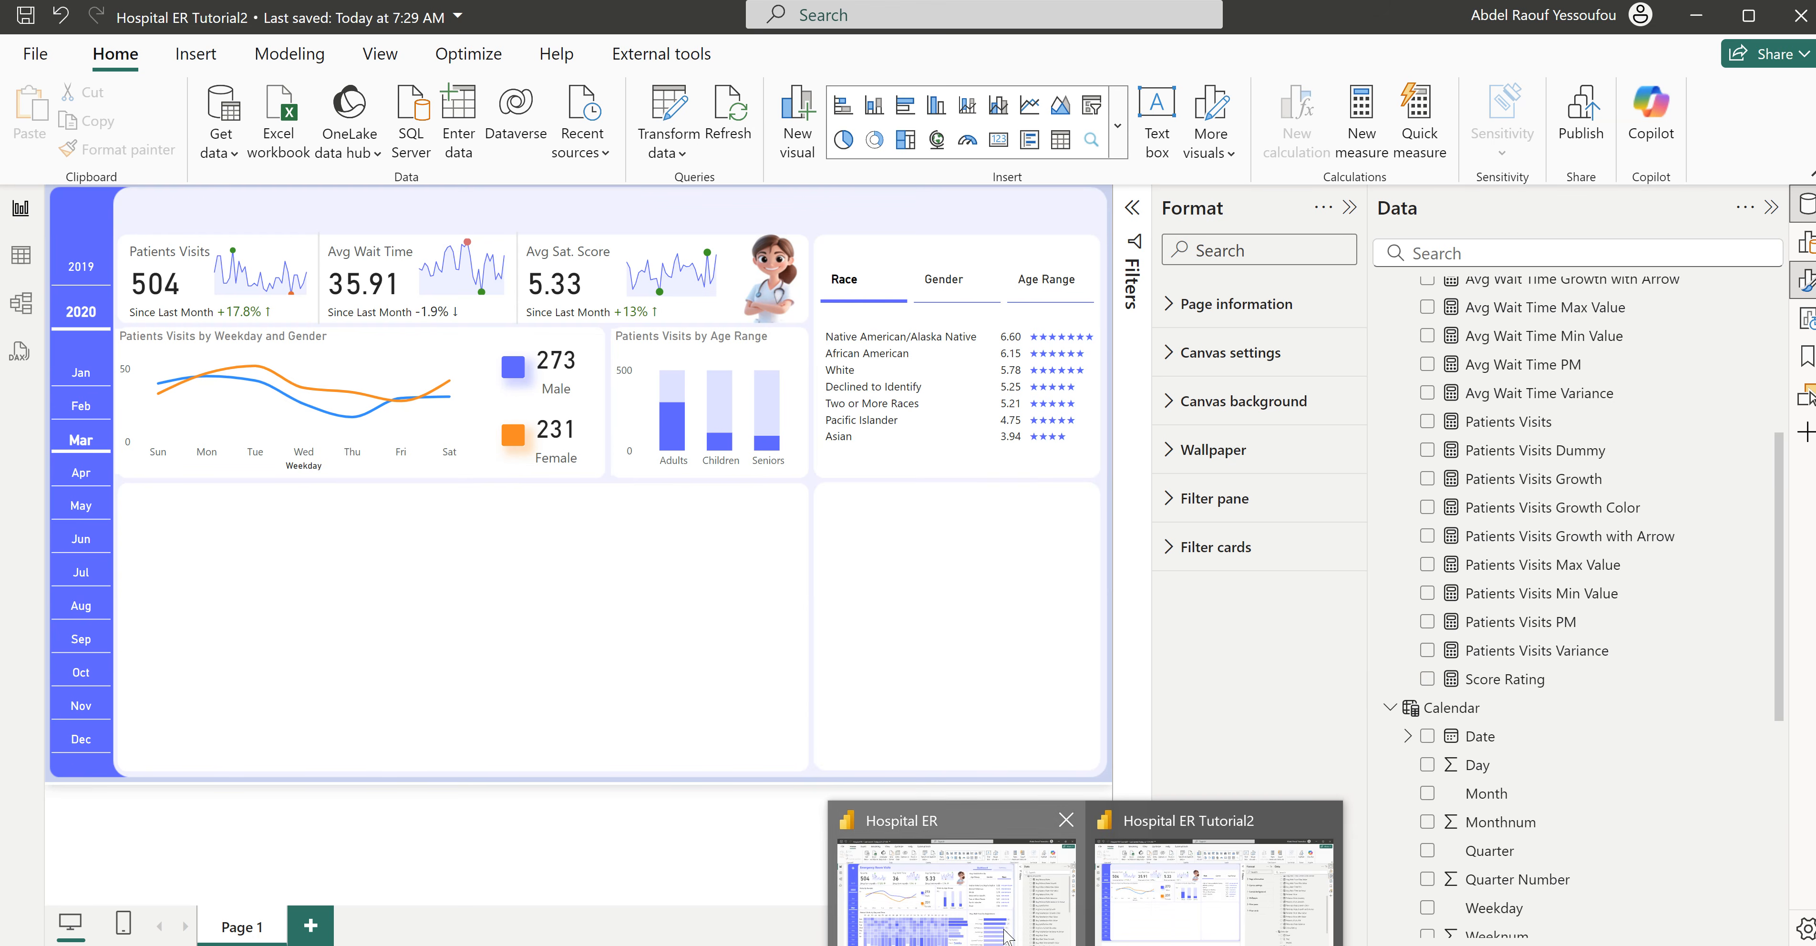
left_click(1007, 936)
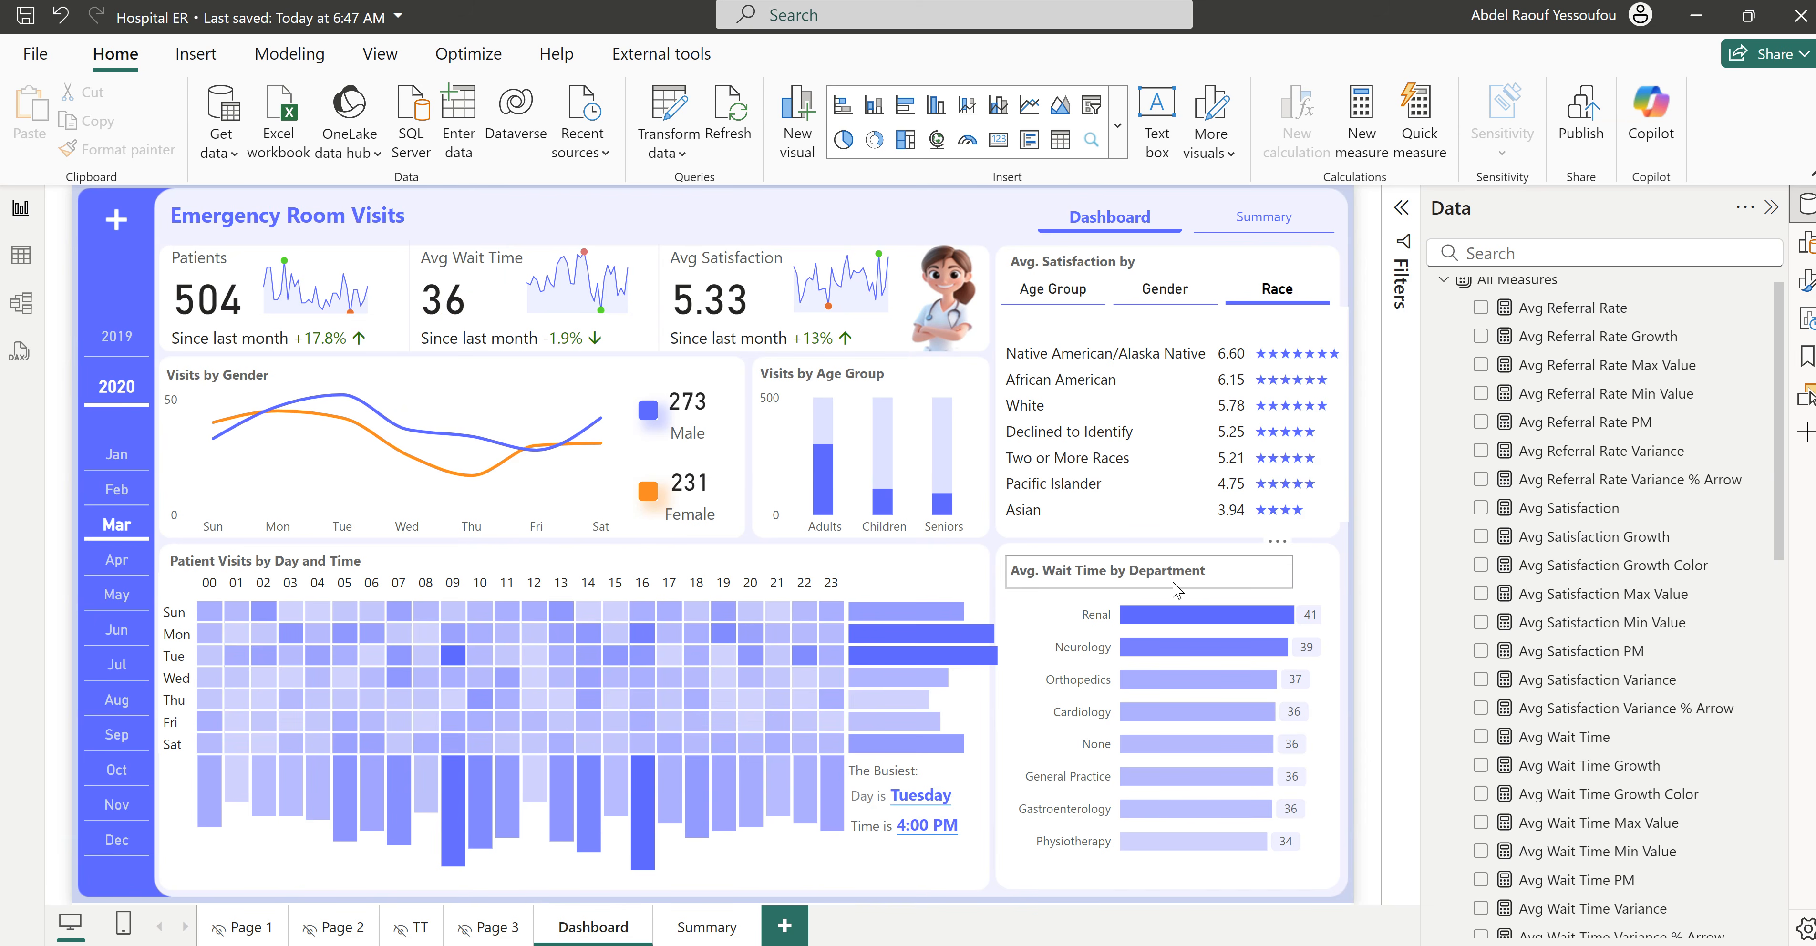
mouse_move(1010, 936)
left_click(1176, 911)
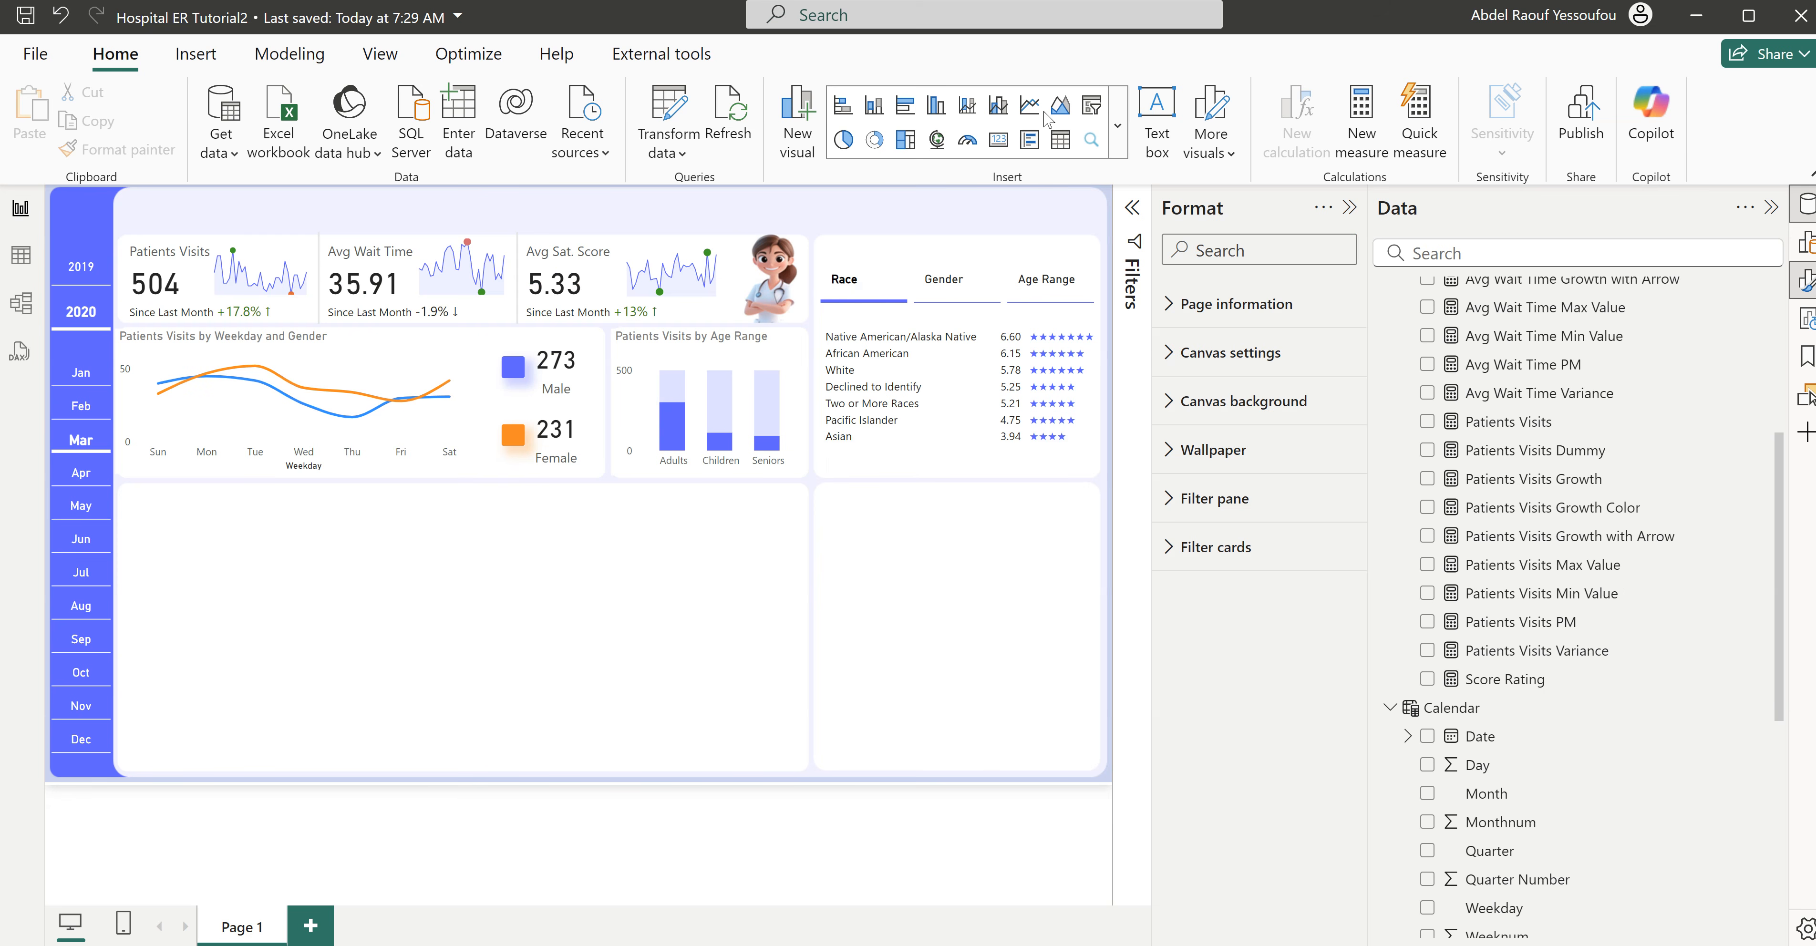
- Insert a clustered bar chart in the empty lower area of the page, showing Avg Wait Time by Department Referral
left_click(906, 108)
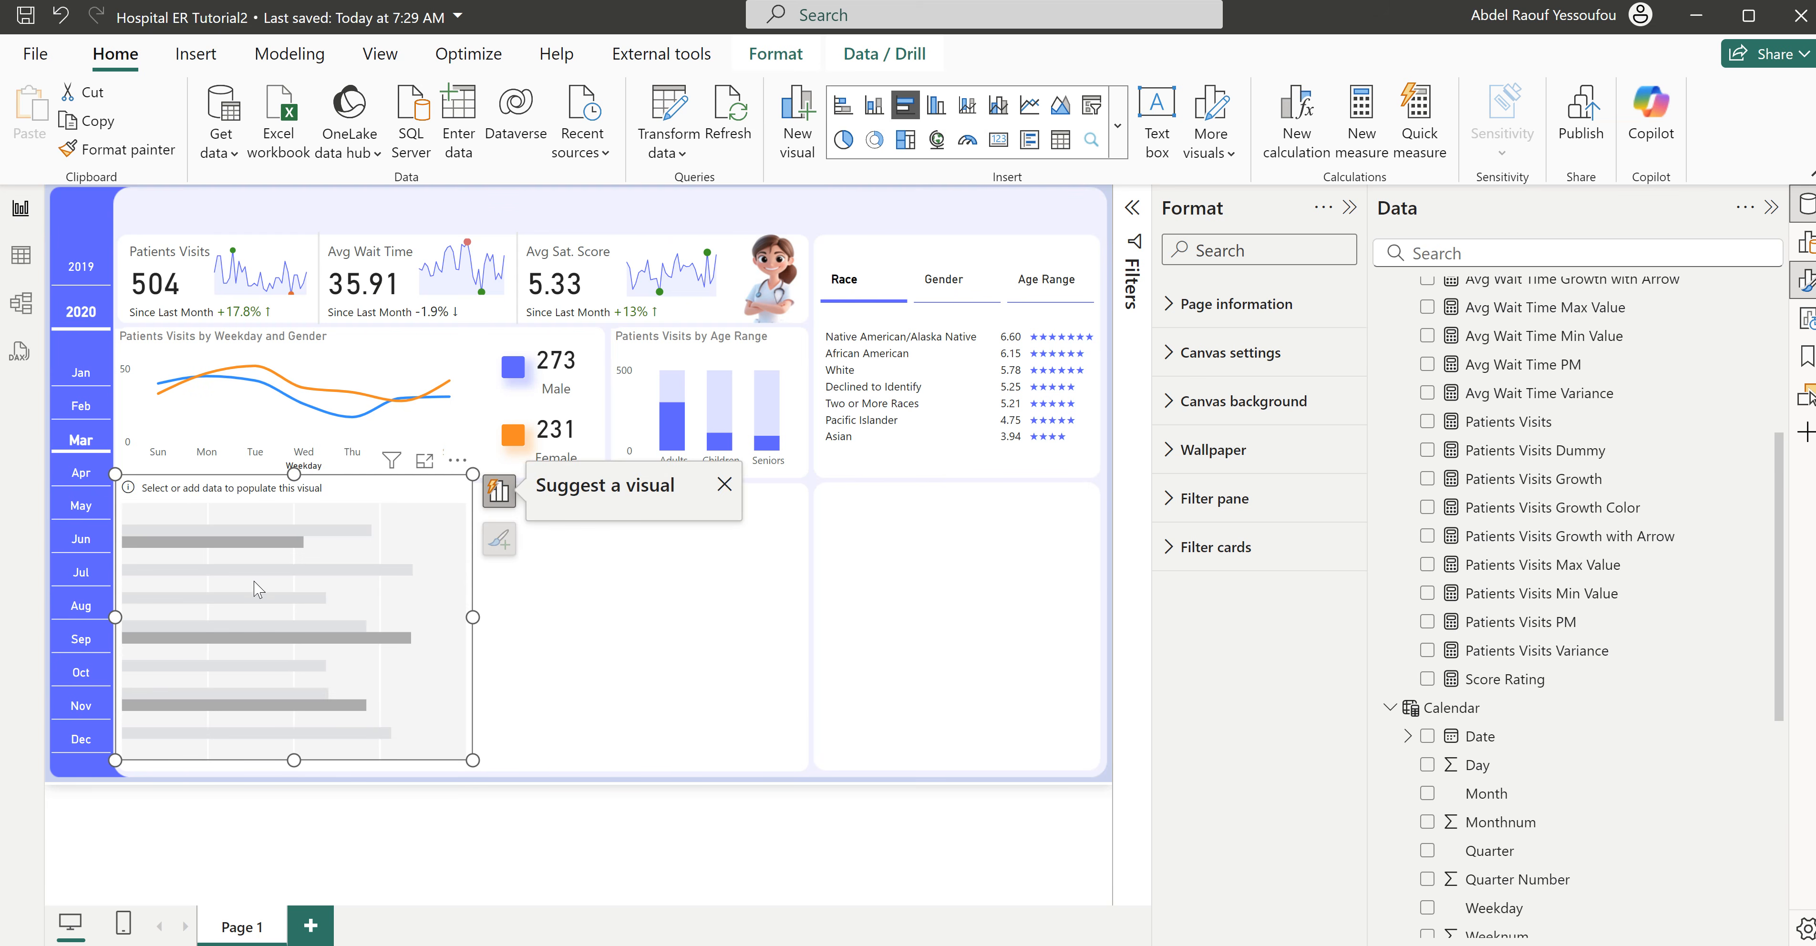
left_click_drag(268, 586, 567, 609)
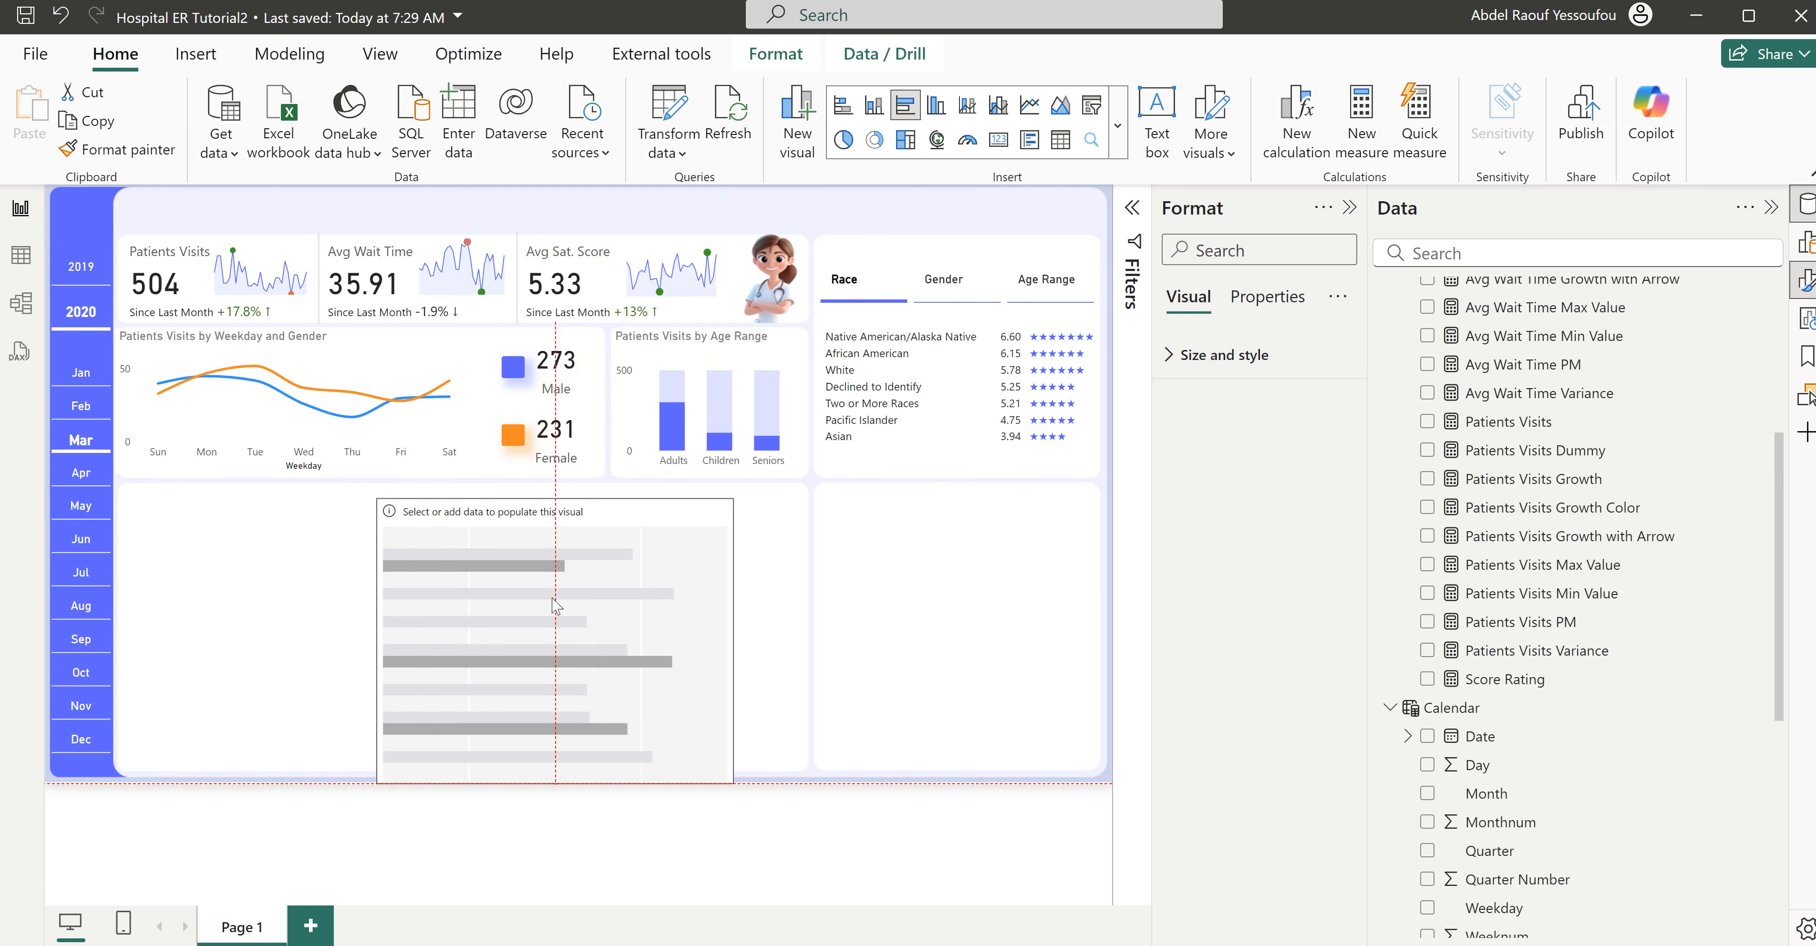
scroll(1561, 577, "up", 5)
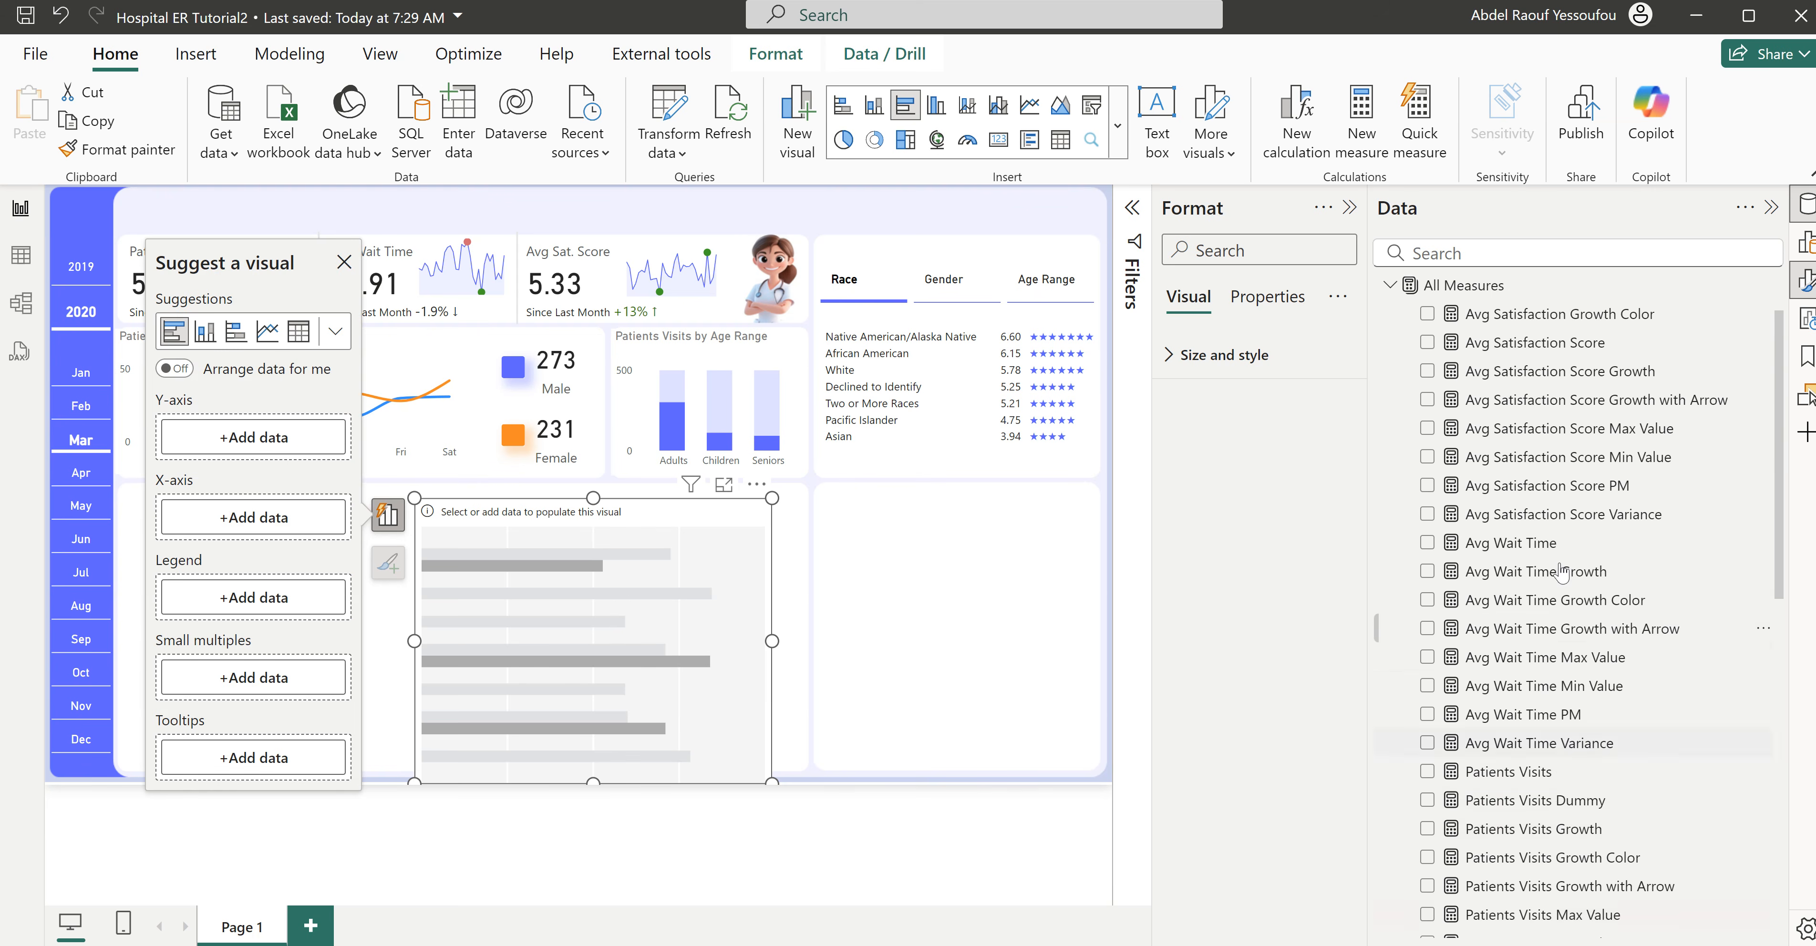
scroll(1439, 452, "down", 1)
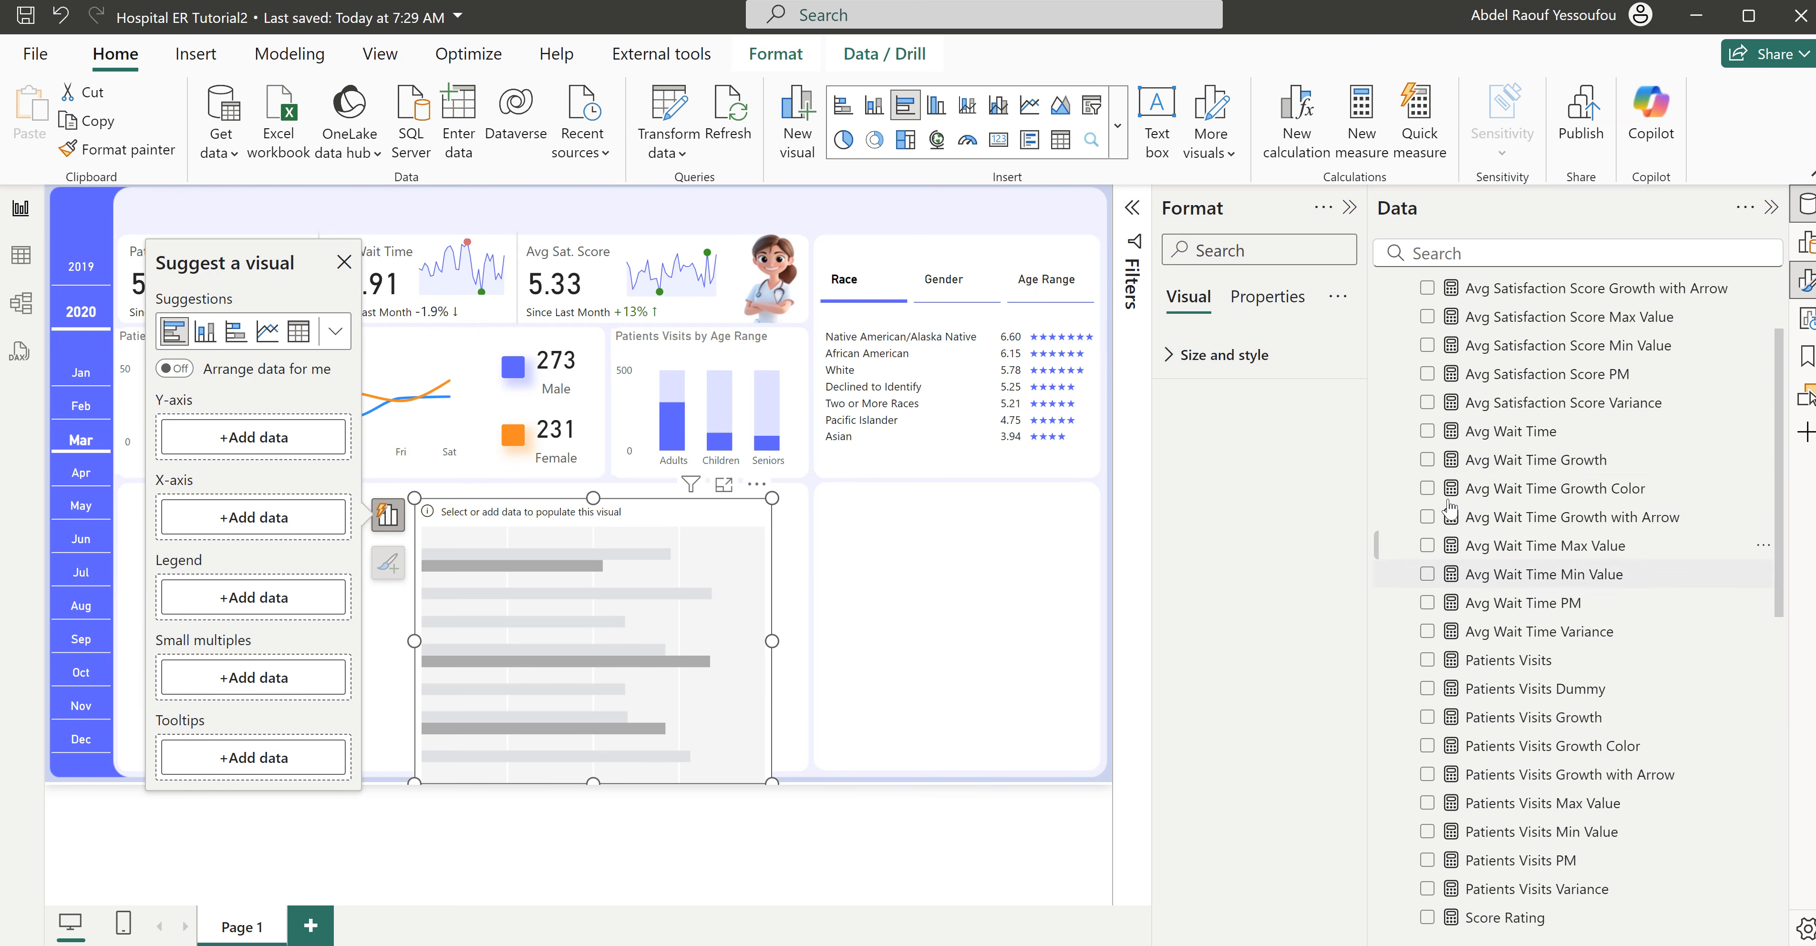
left_click(1427, 431)
scroll(1551, 634, "down", 10)
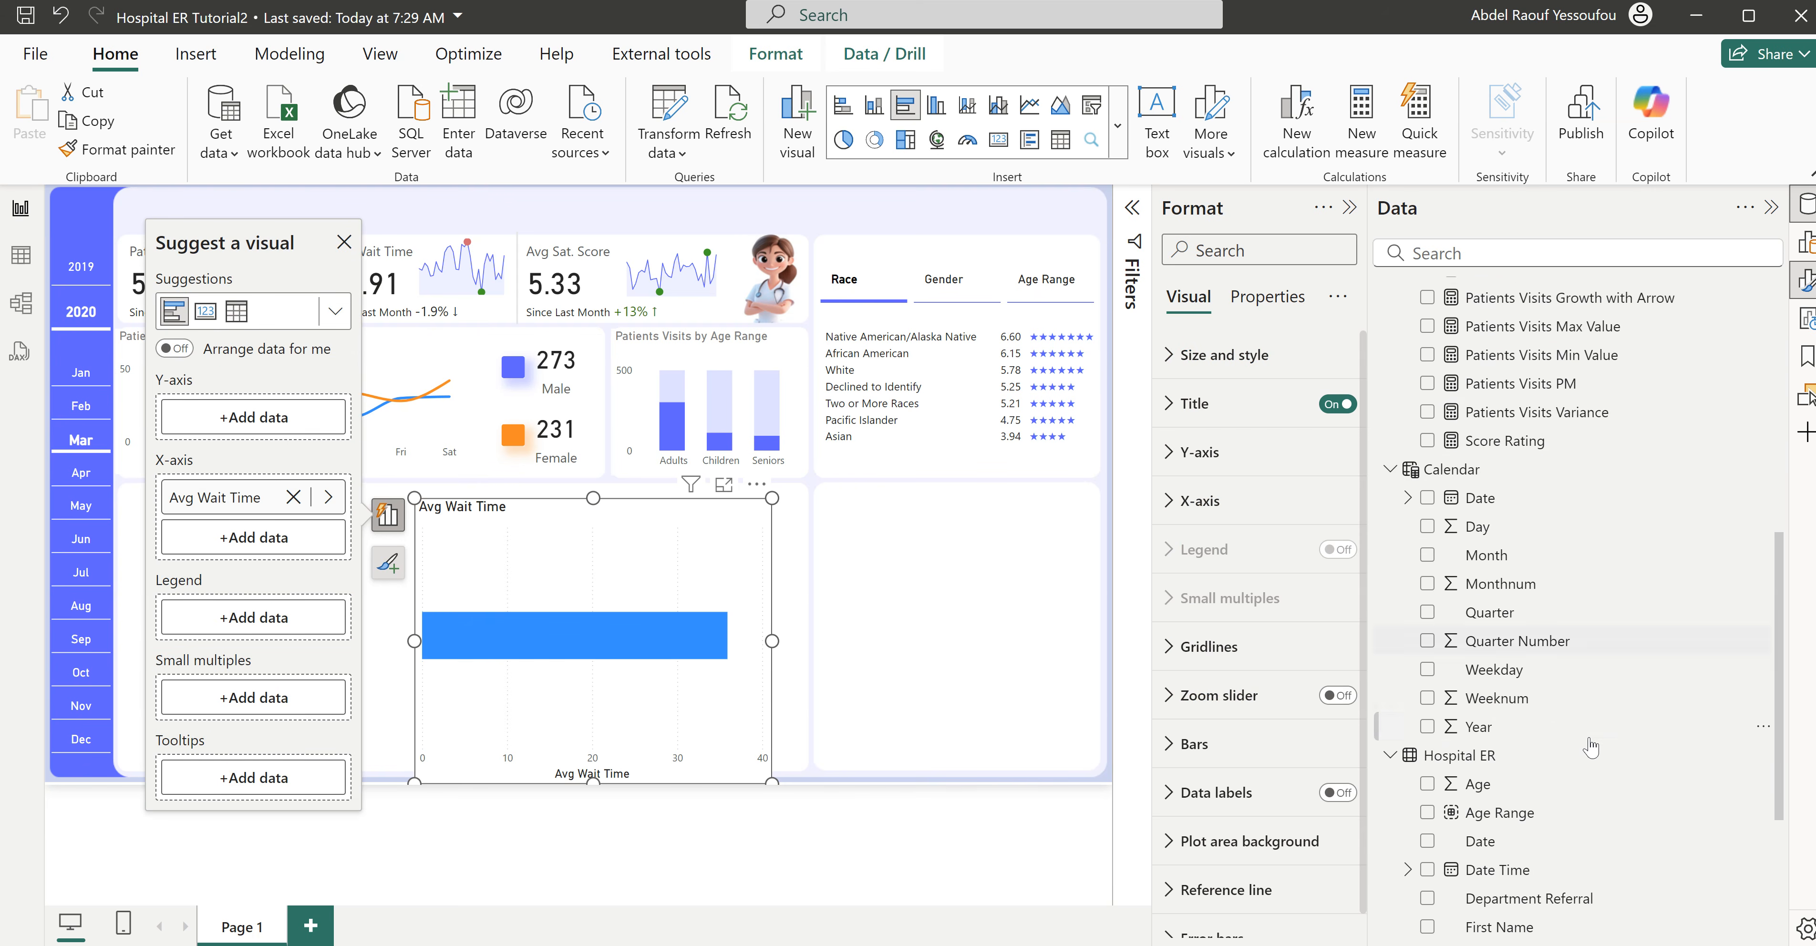
scroll(1550, 740, "down", 1)
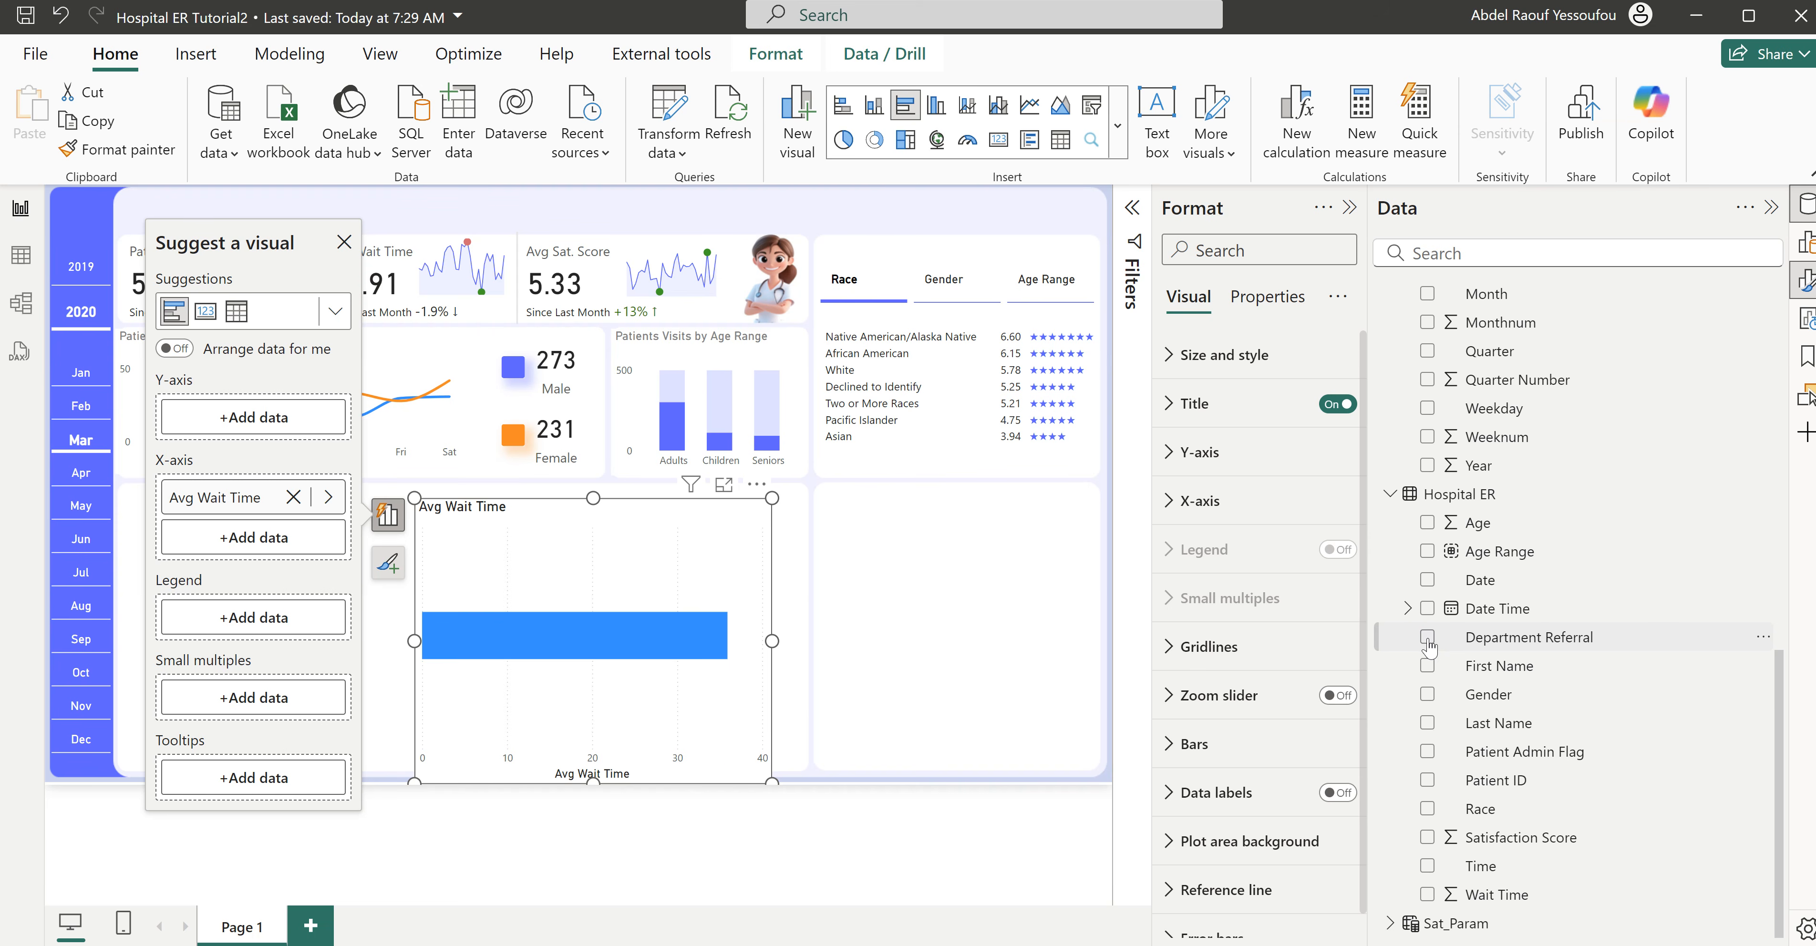
left_click(1427, 636)
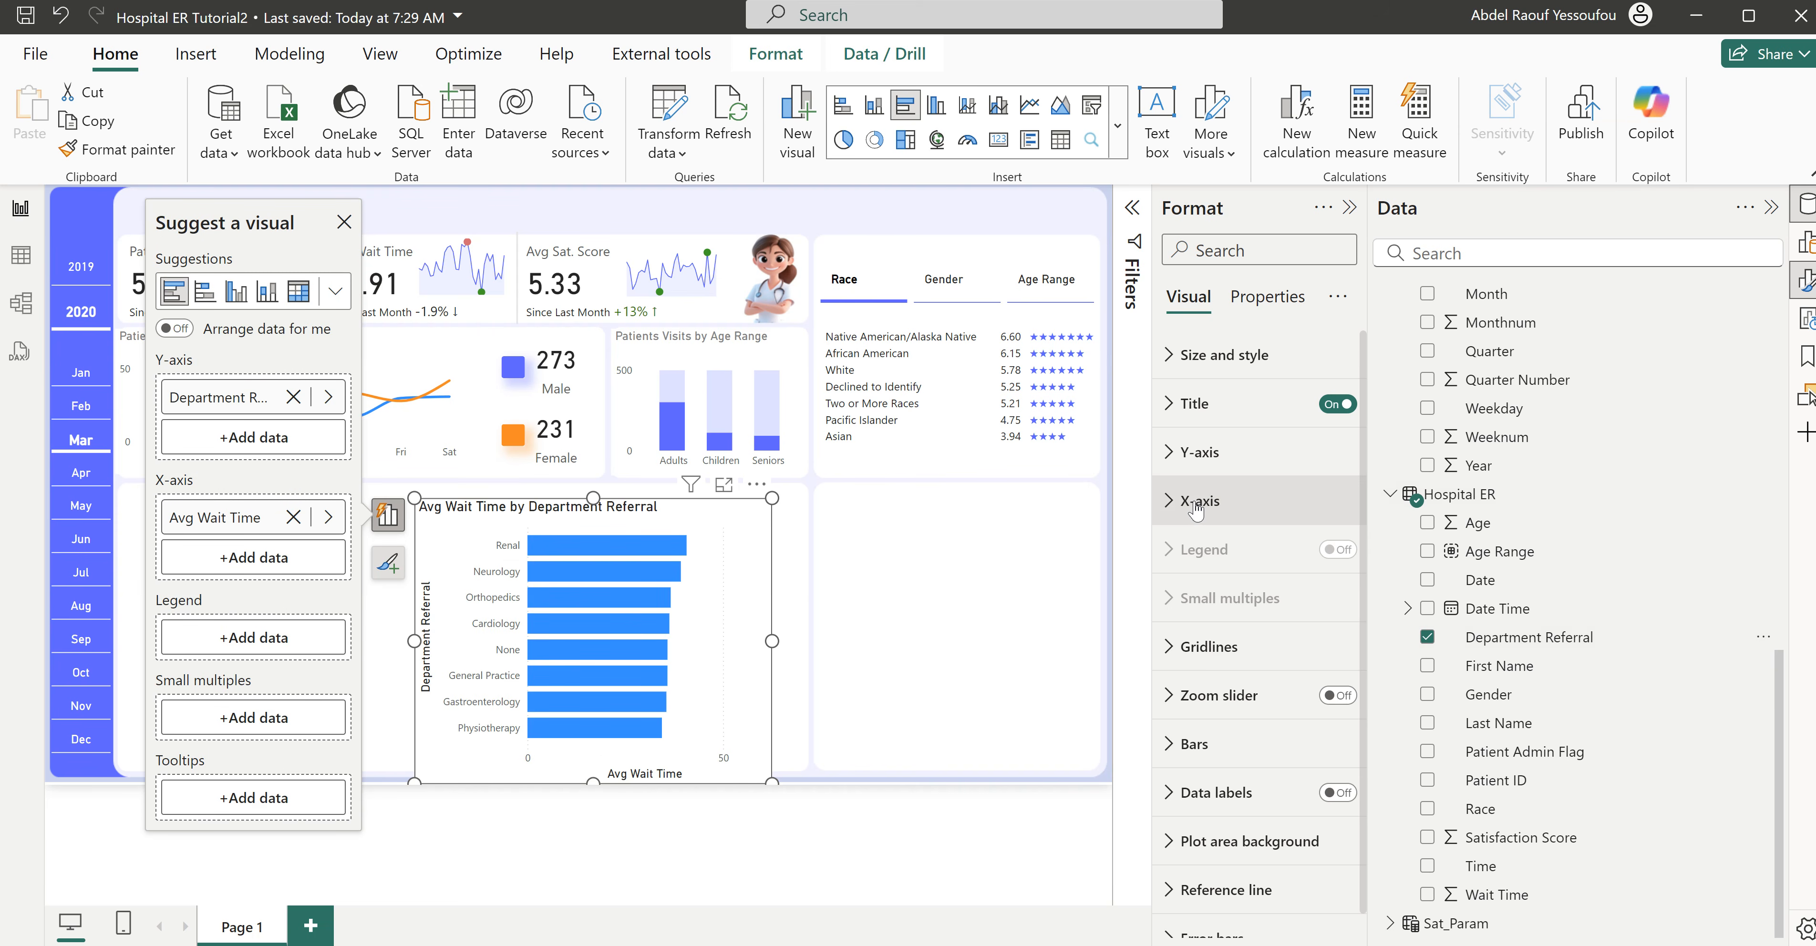
- Turn off the Y-axis and X-axis titles of the department wait time bar chart
left_click(1198, 452)
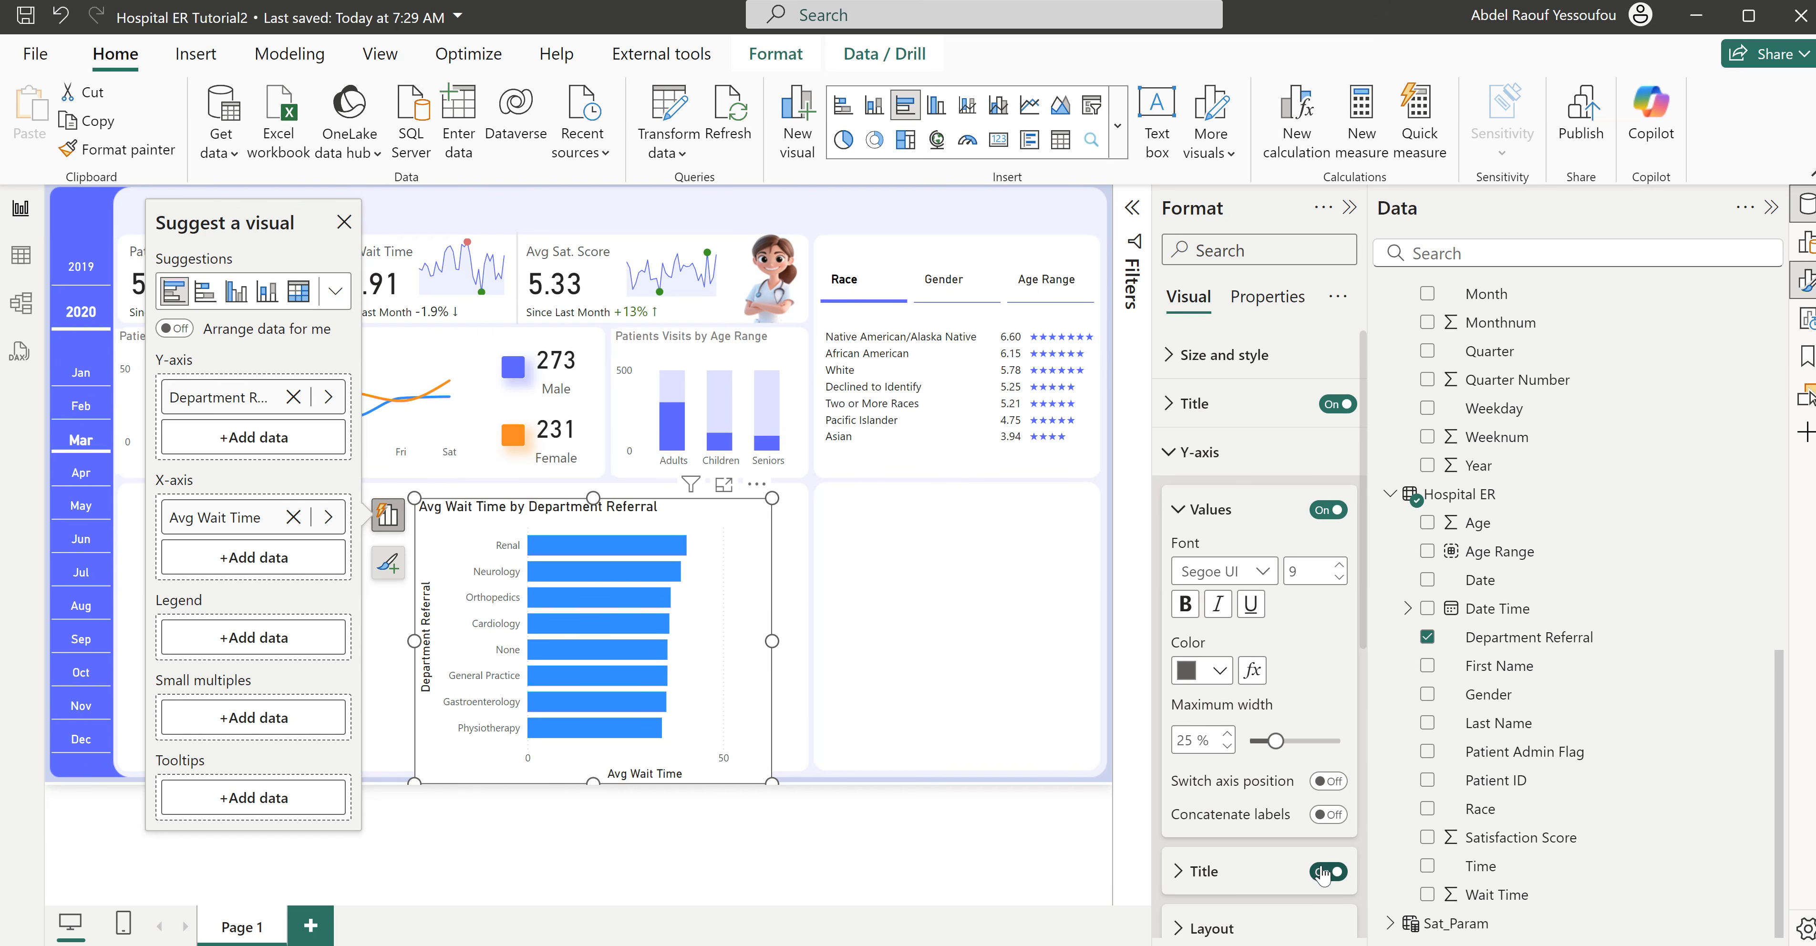
left_click(1321, 874)
left_click(1206, 466)
left_click(1211, 520)
left_click(1325, 867)
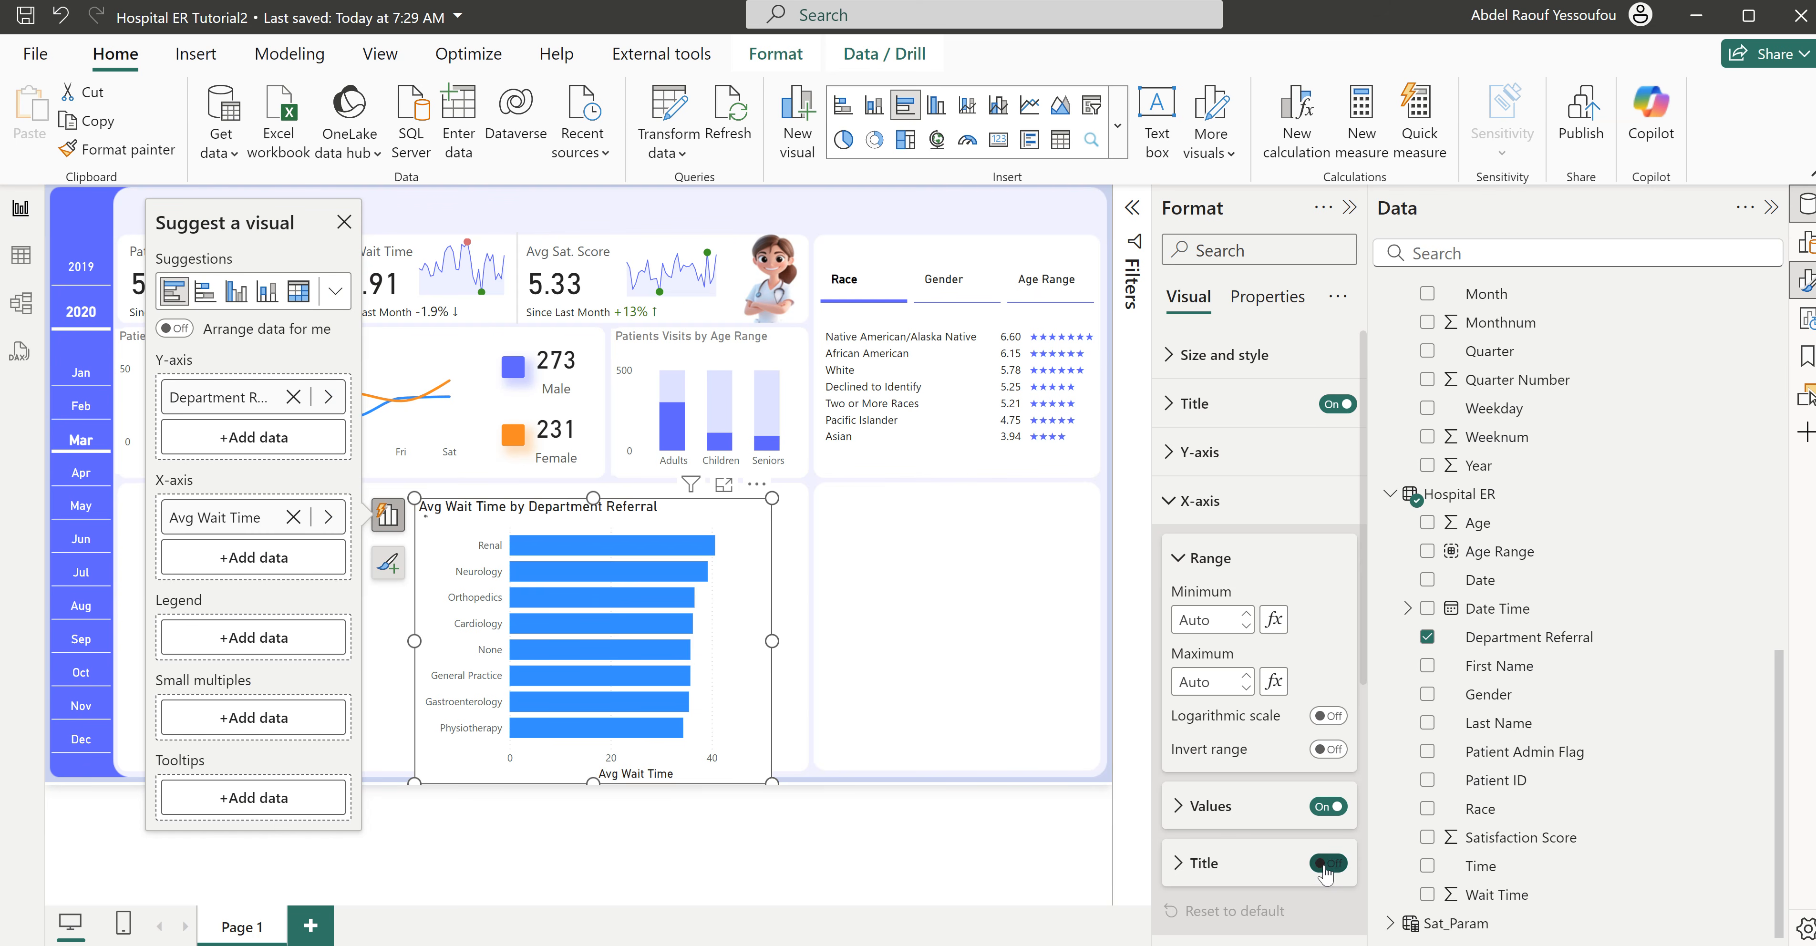
left_click(1199, 507)
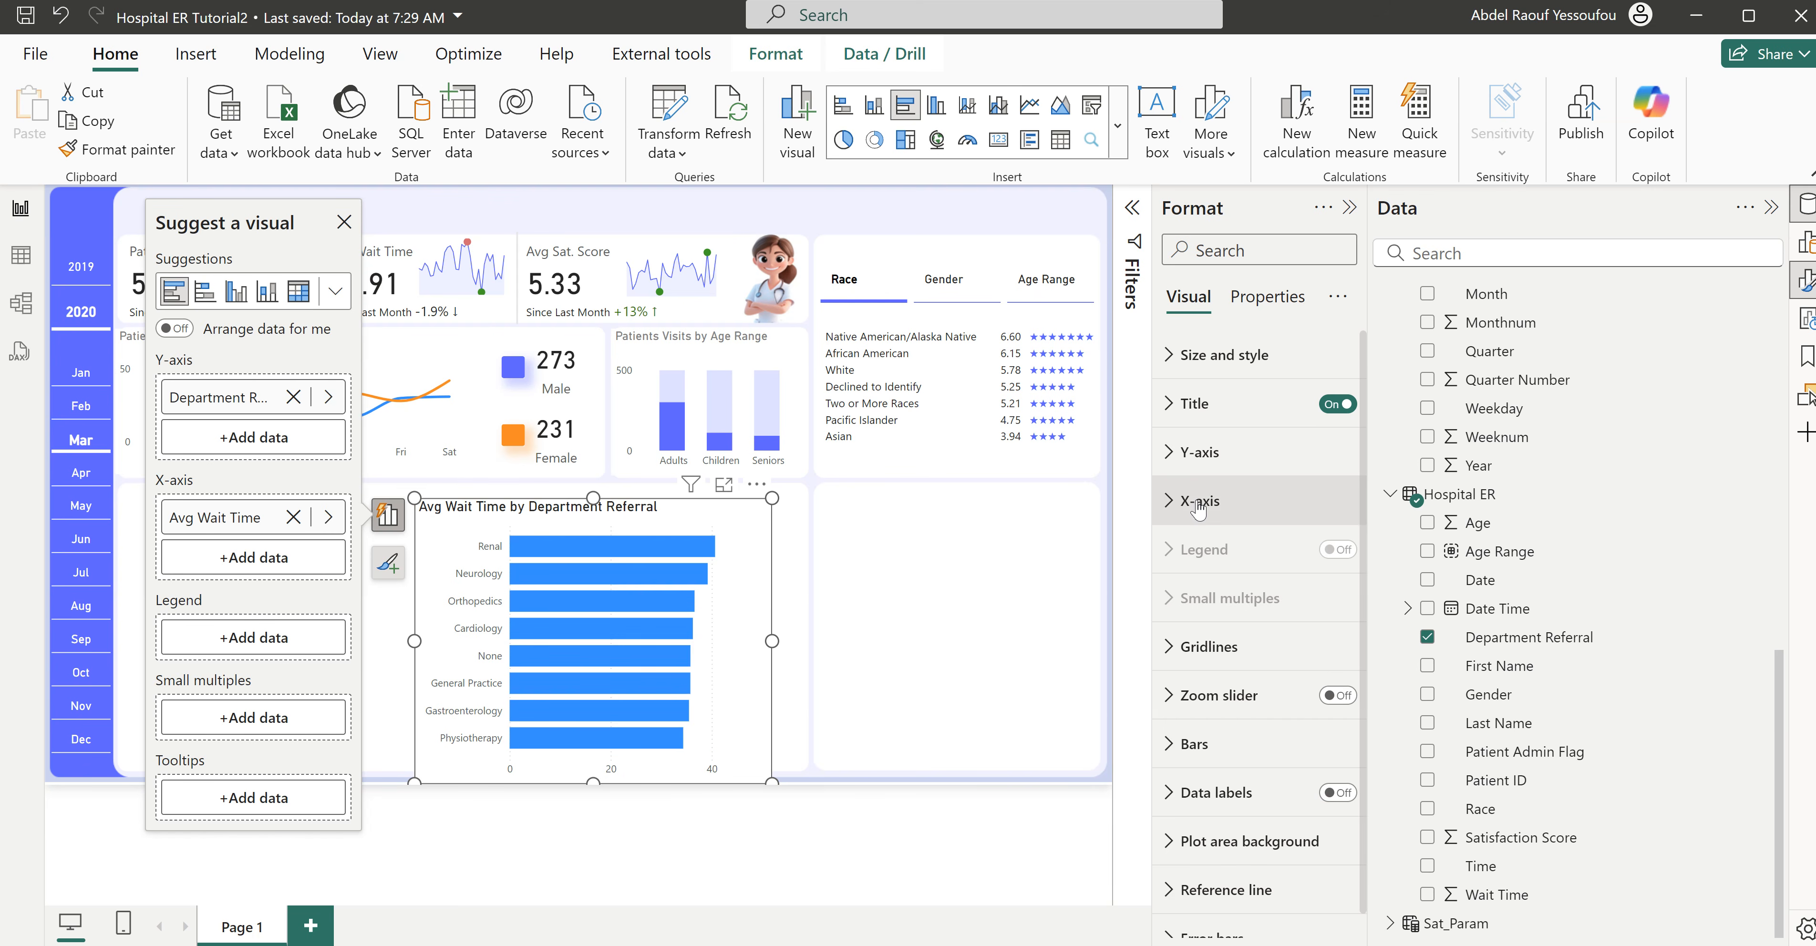
- Set the bar chart's title color to medium gray and shorten the chart slightly from its lower edge
left_click(1223, 412)
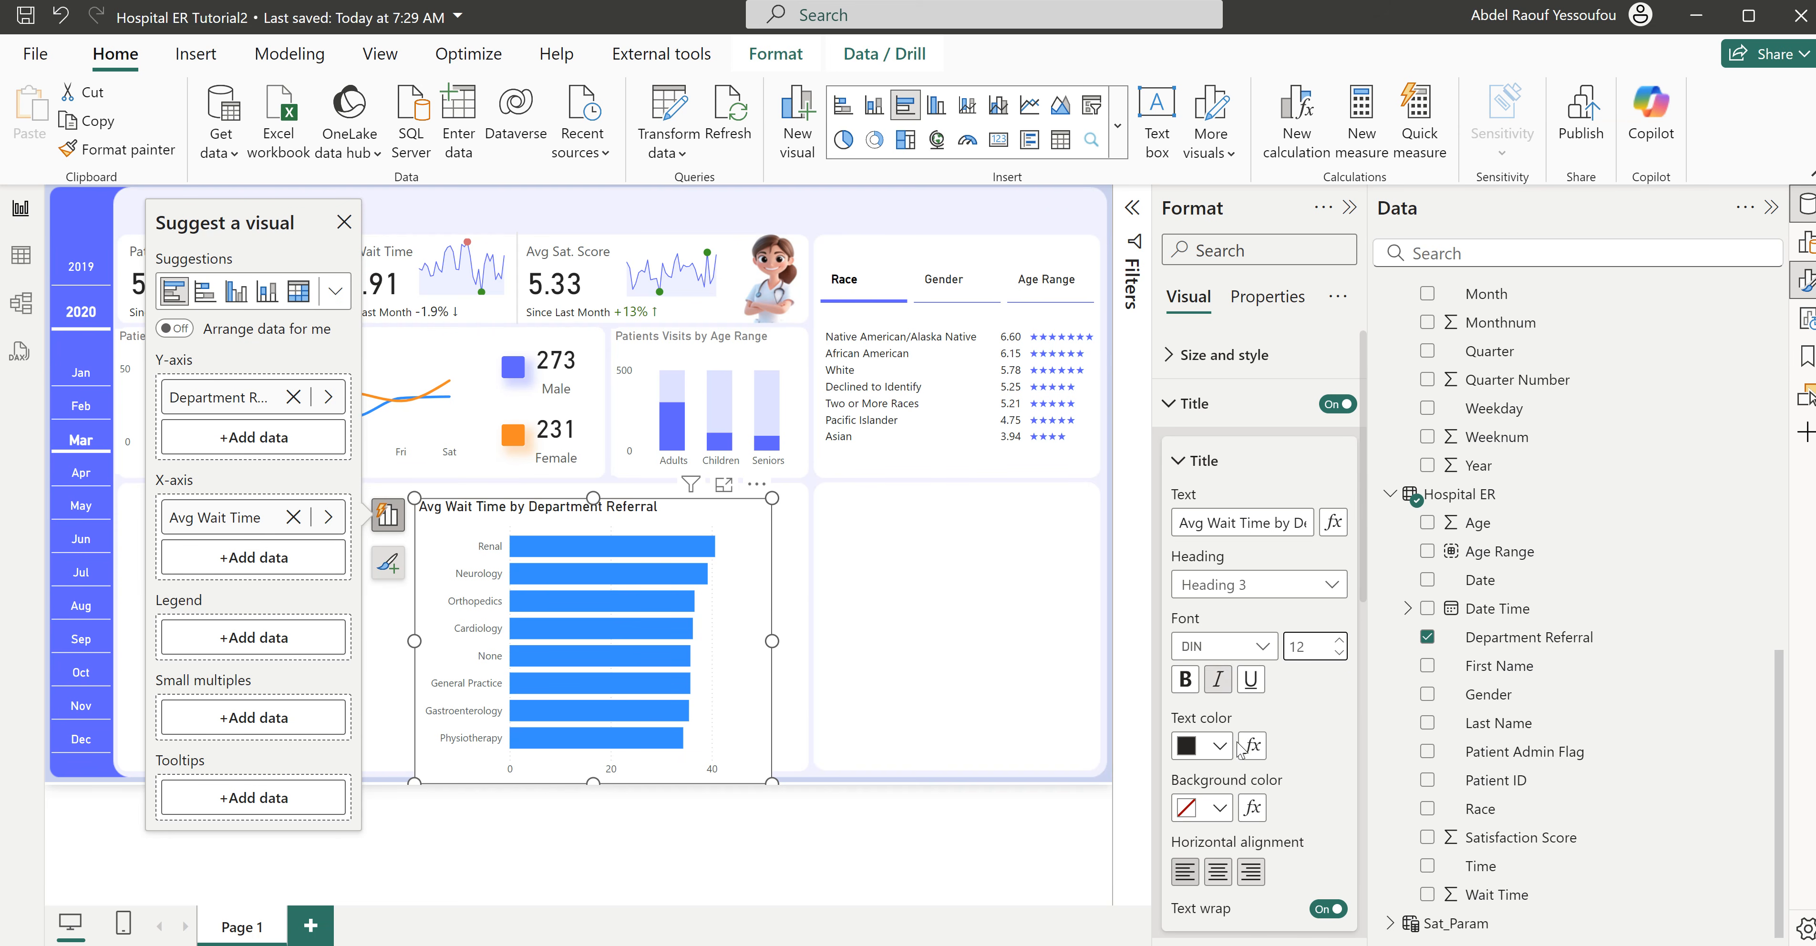
left_click(1219, 746)
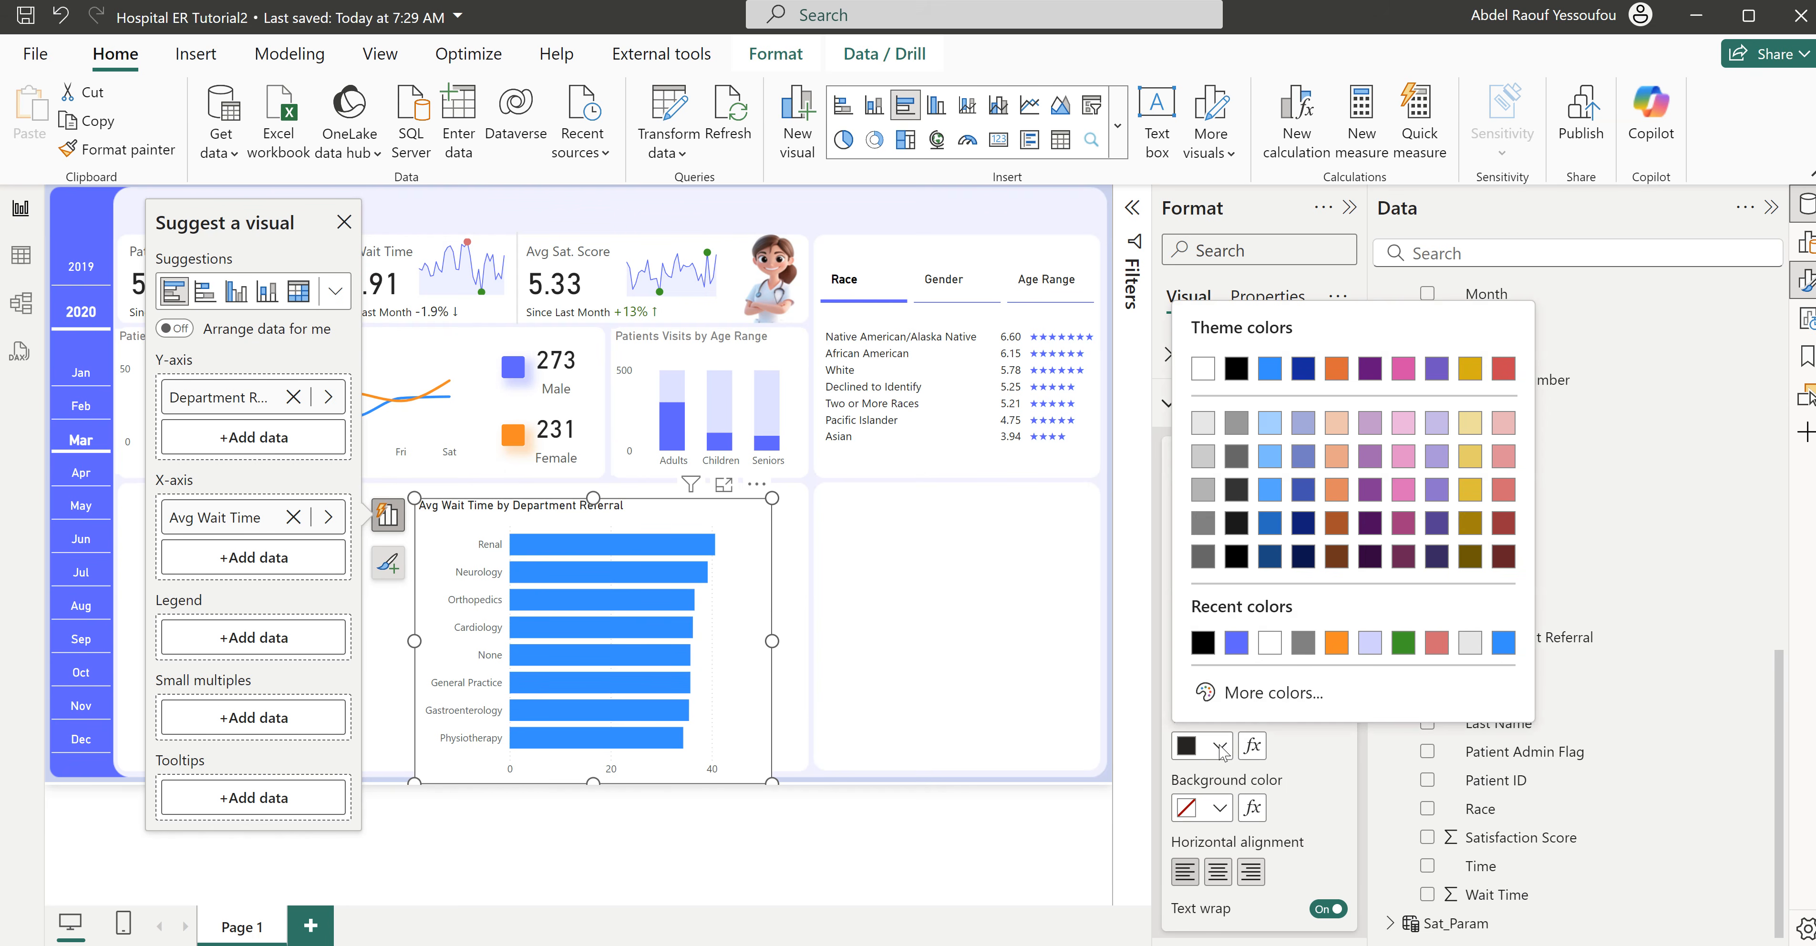
left_click(1204, 522)
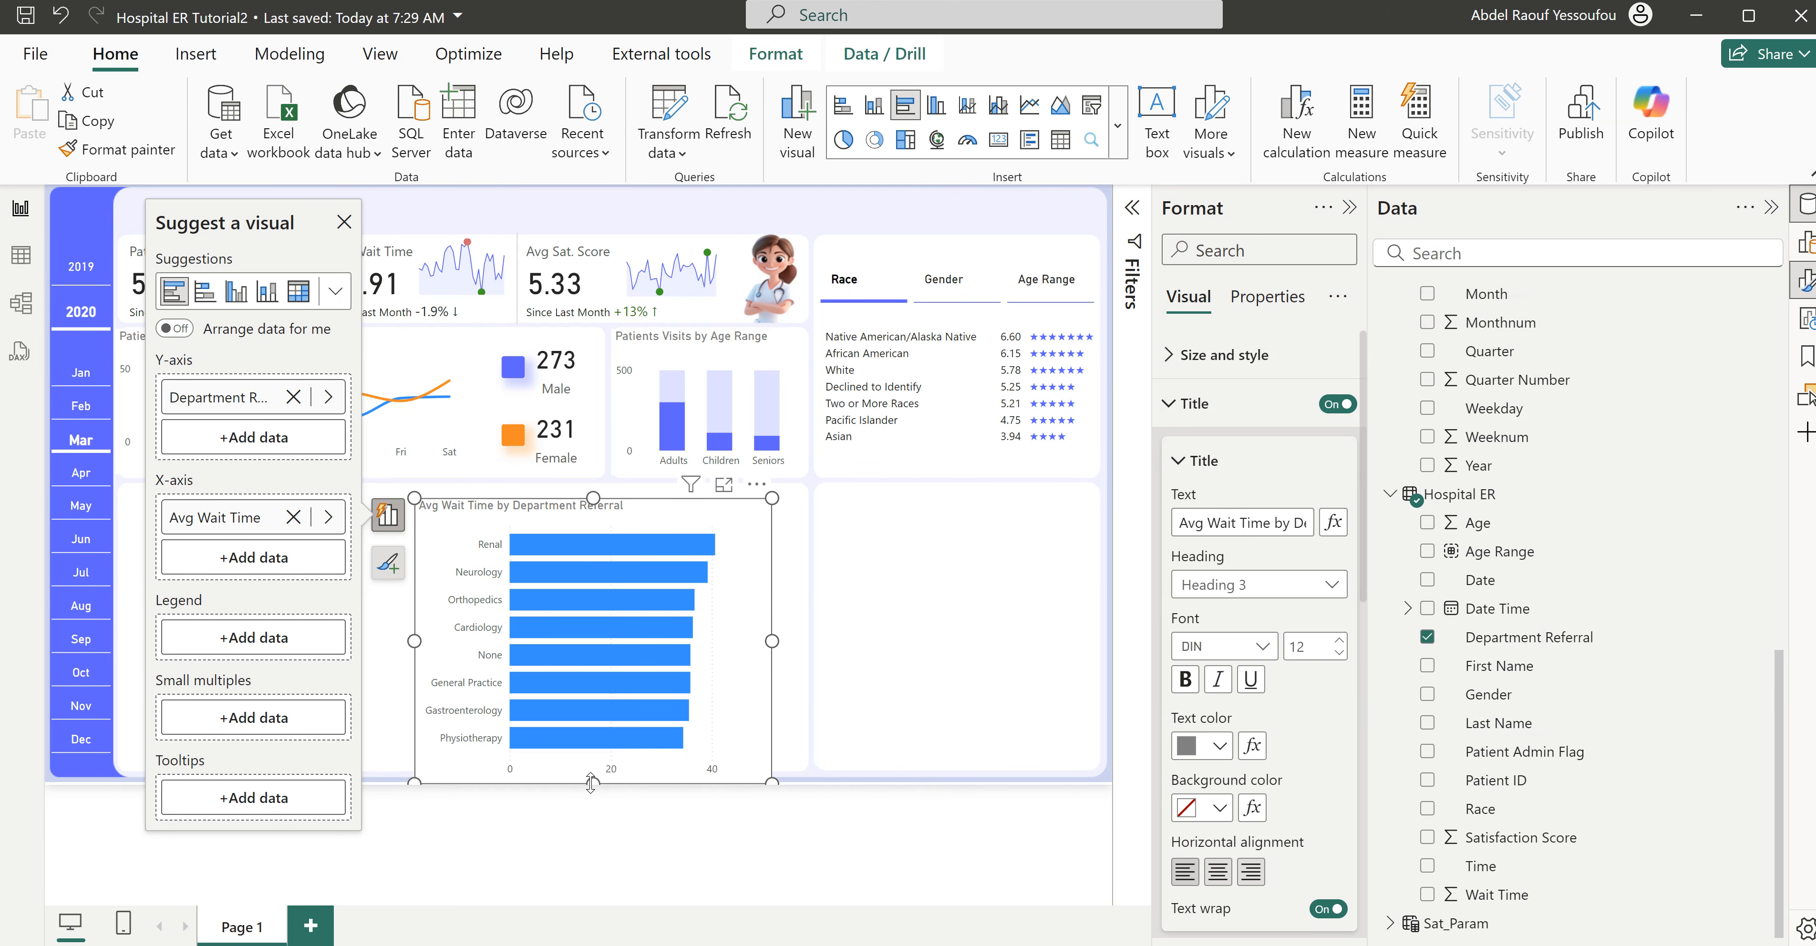
left_click_drag(590, 783, 592, 776)
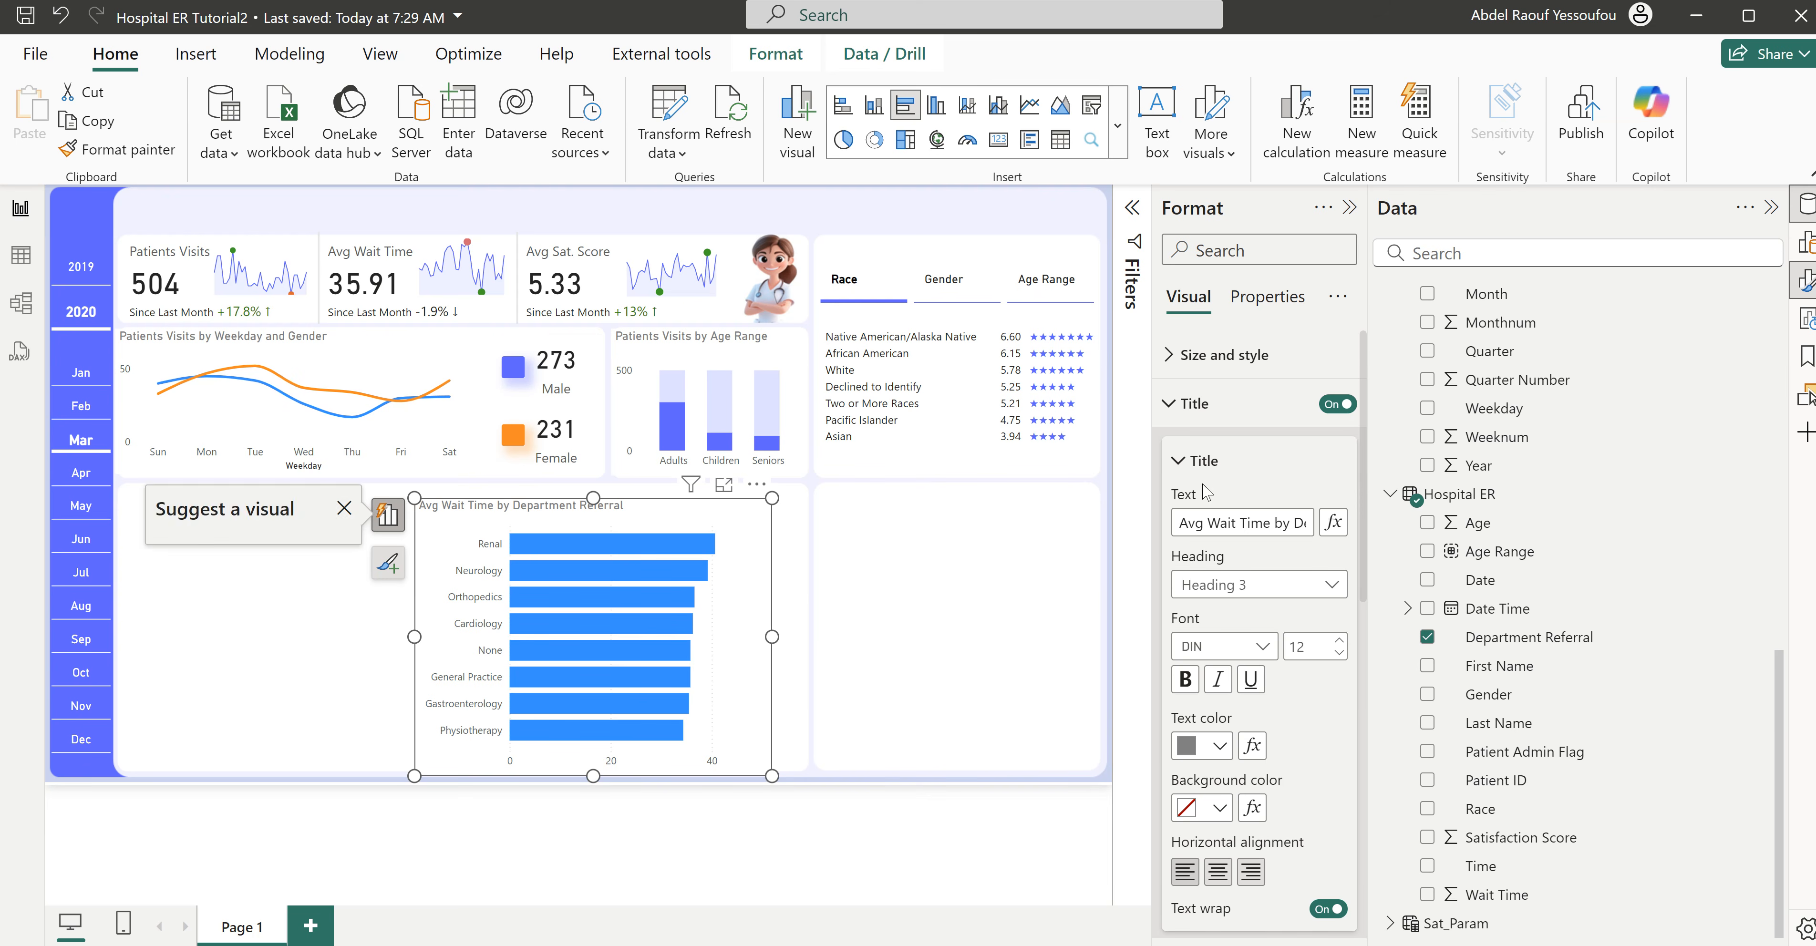
left_click(1191, 420)
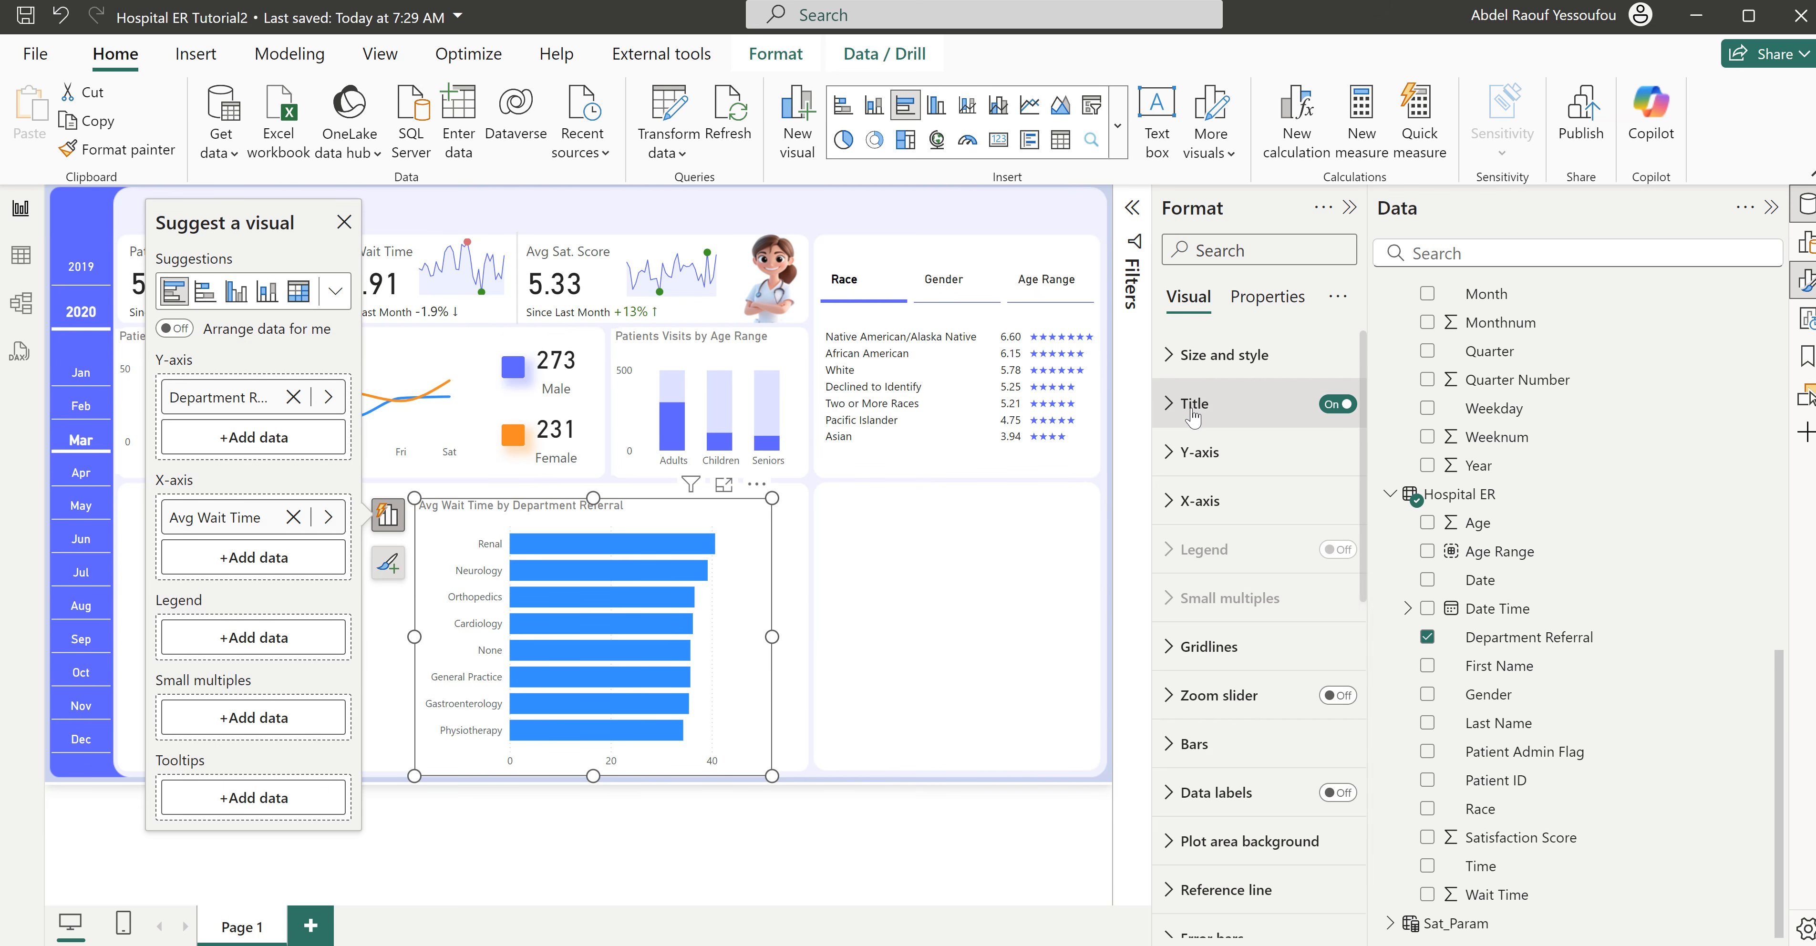
- Hide the bar chart's X-axis values and turn on its data labels
left_click(1209, 506)
left_click(1213, 463)
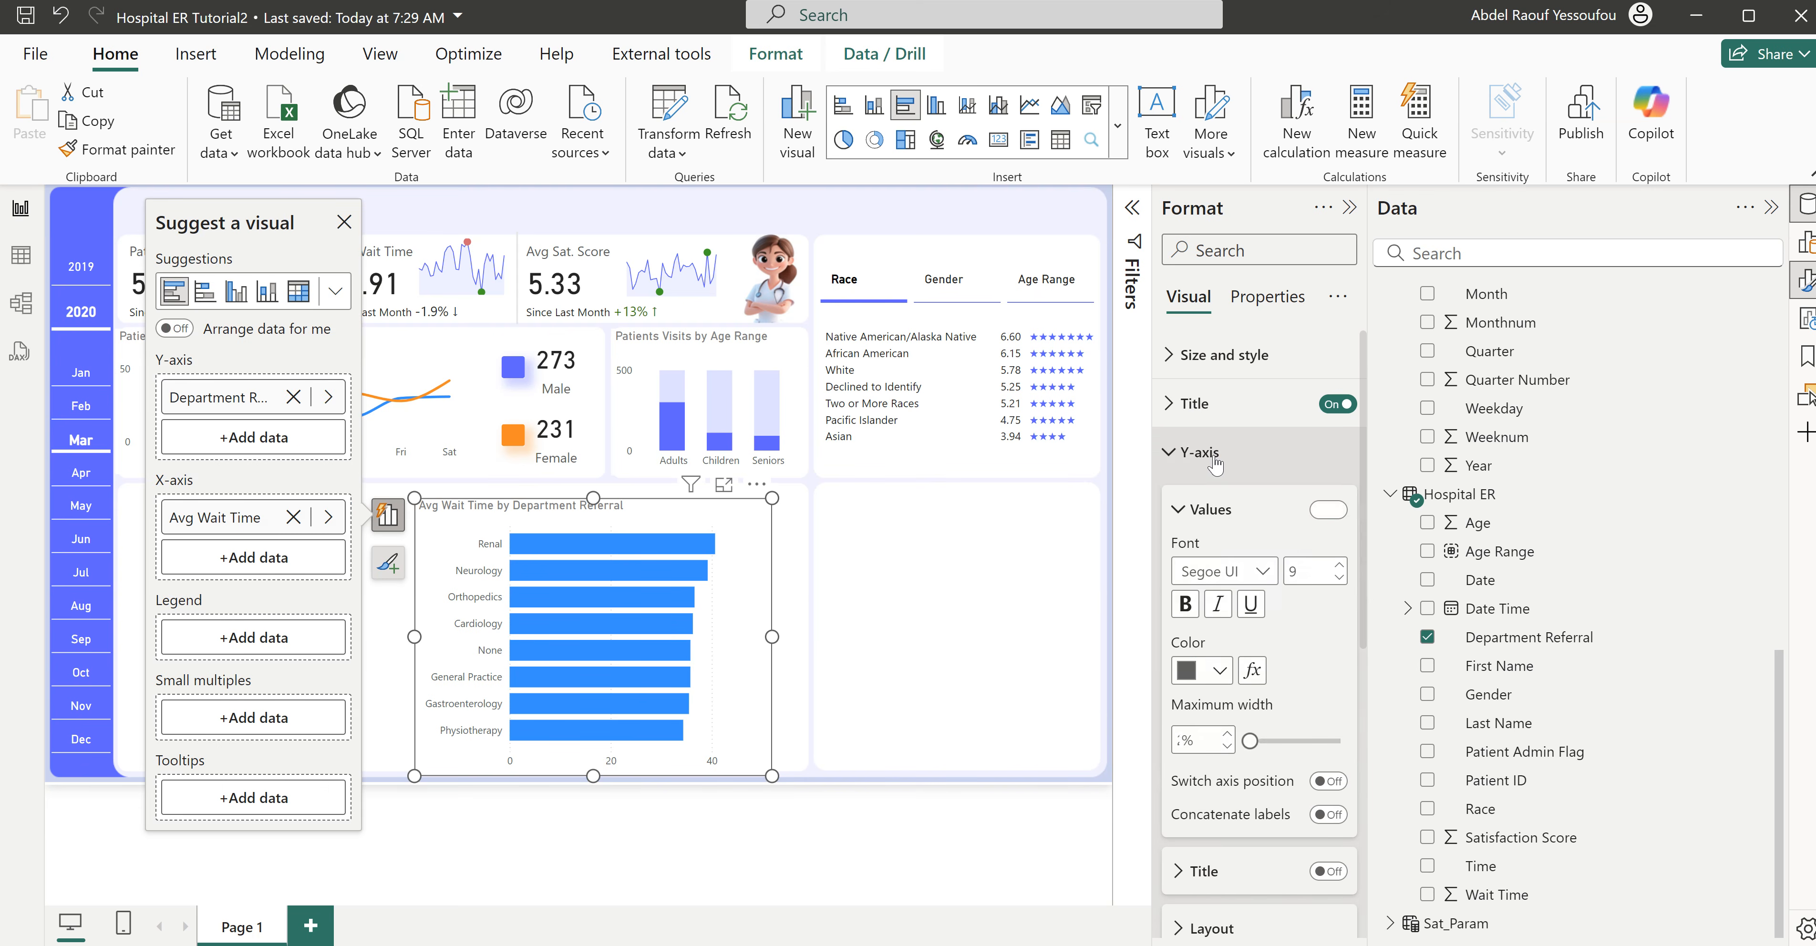
left_click(1213, 463)
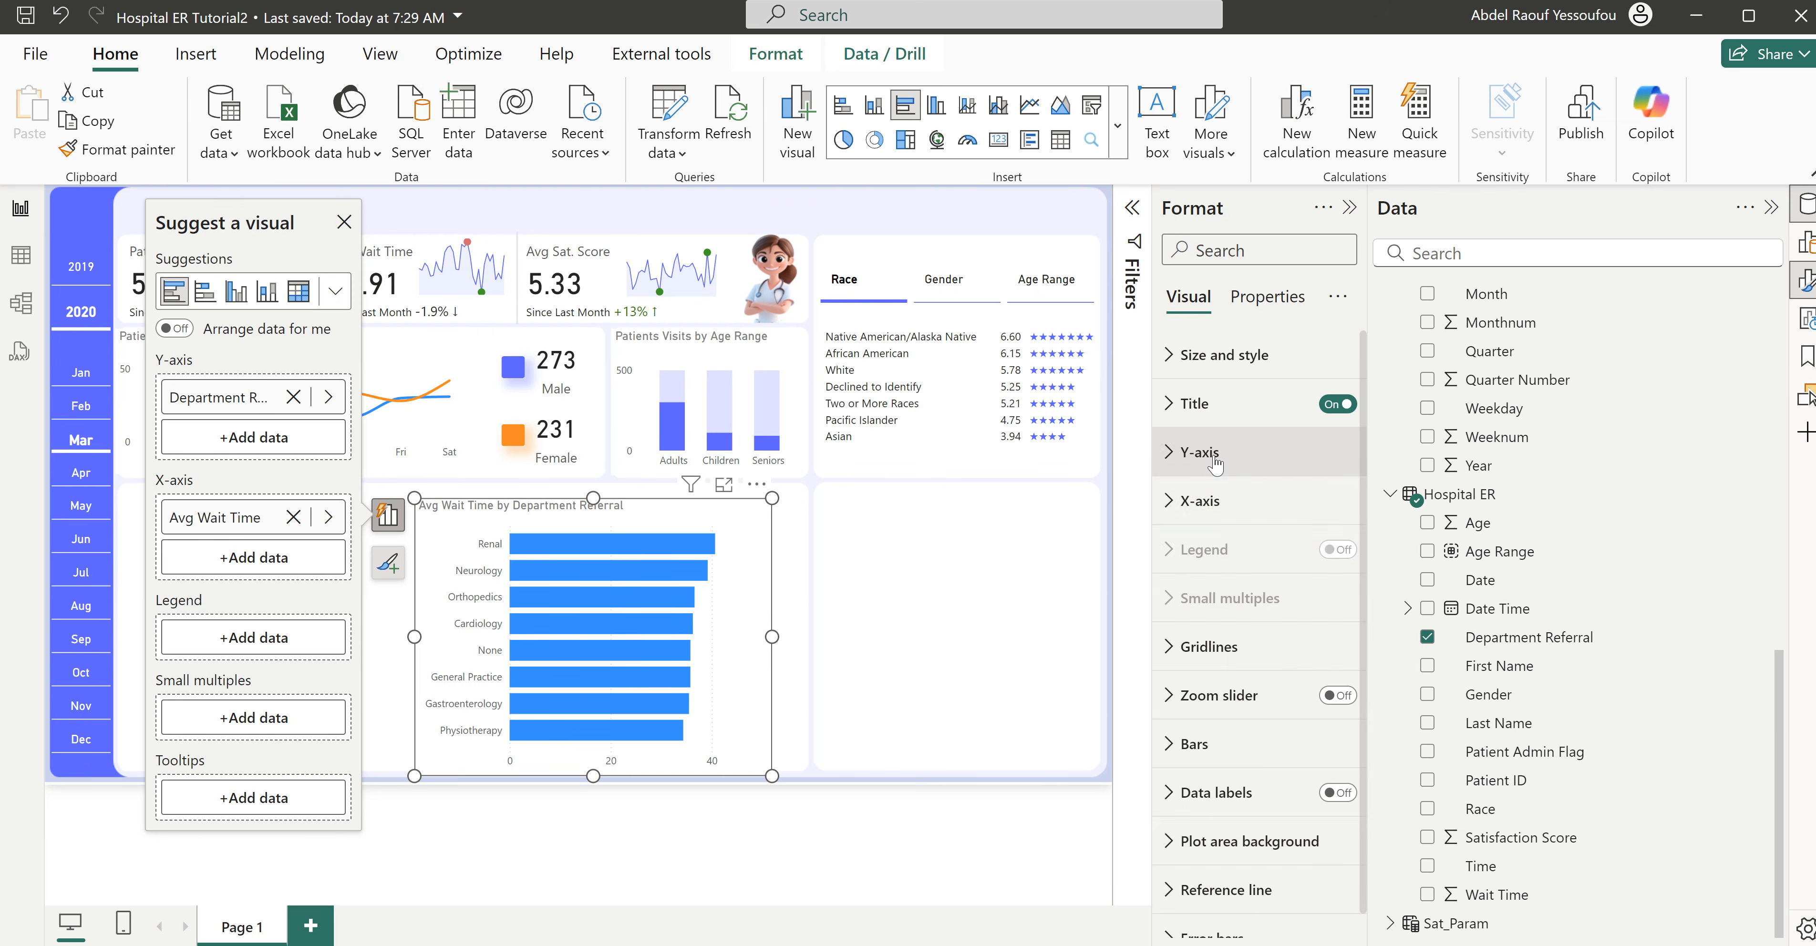
left_click(1207, 501)
left_click(1316, 811)
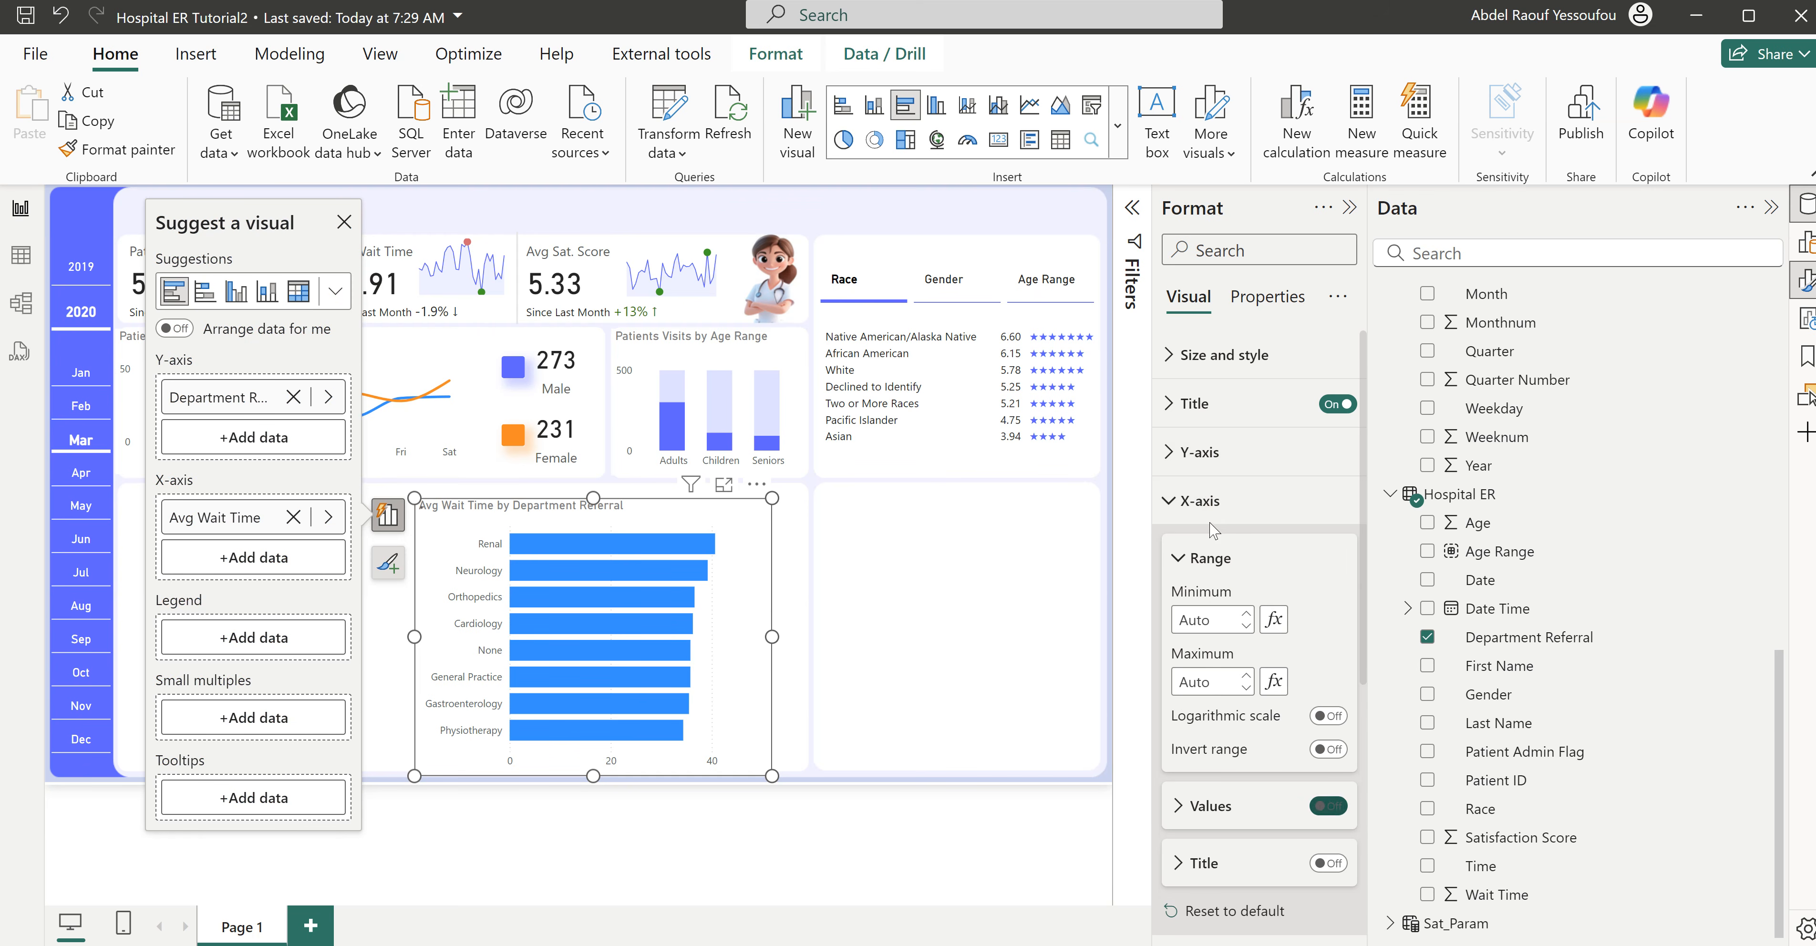
left_click(1207, 502)
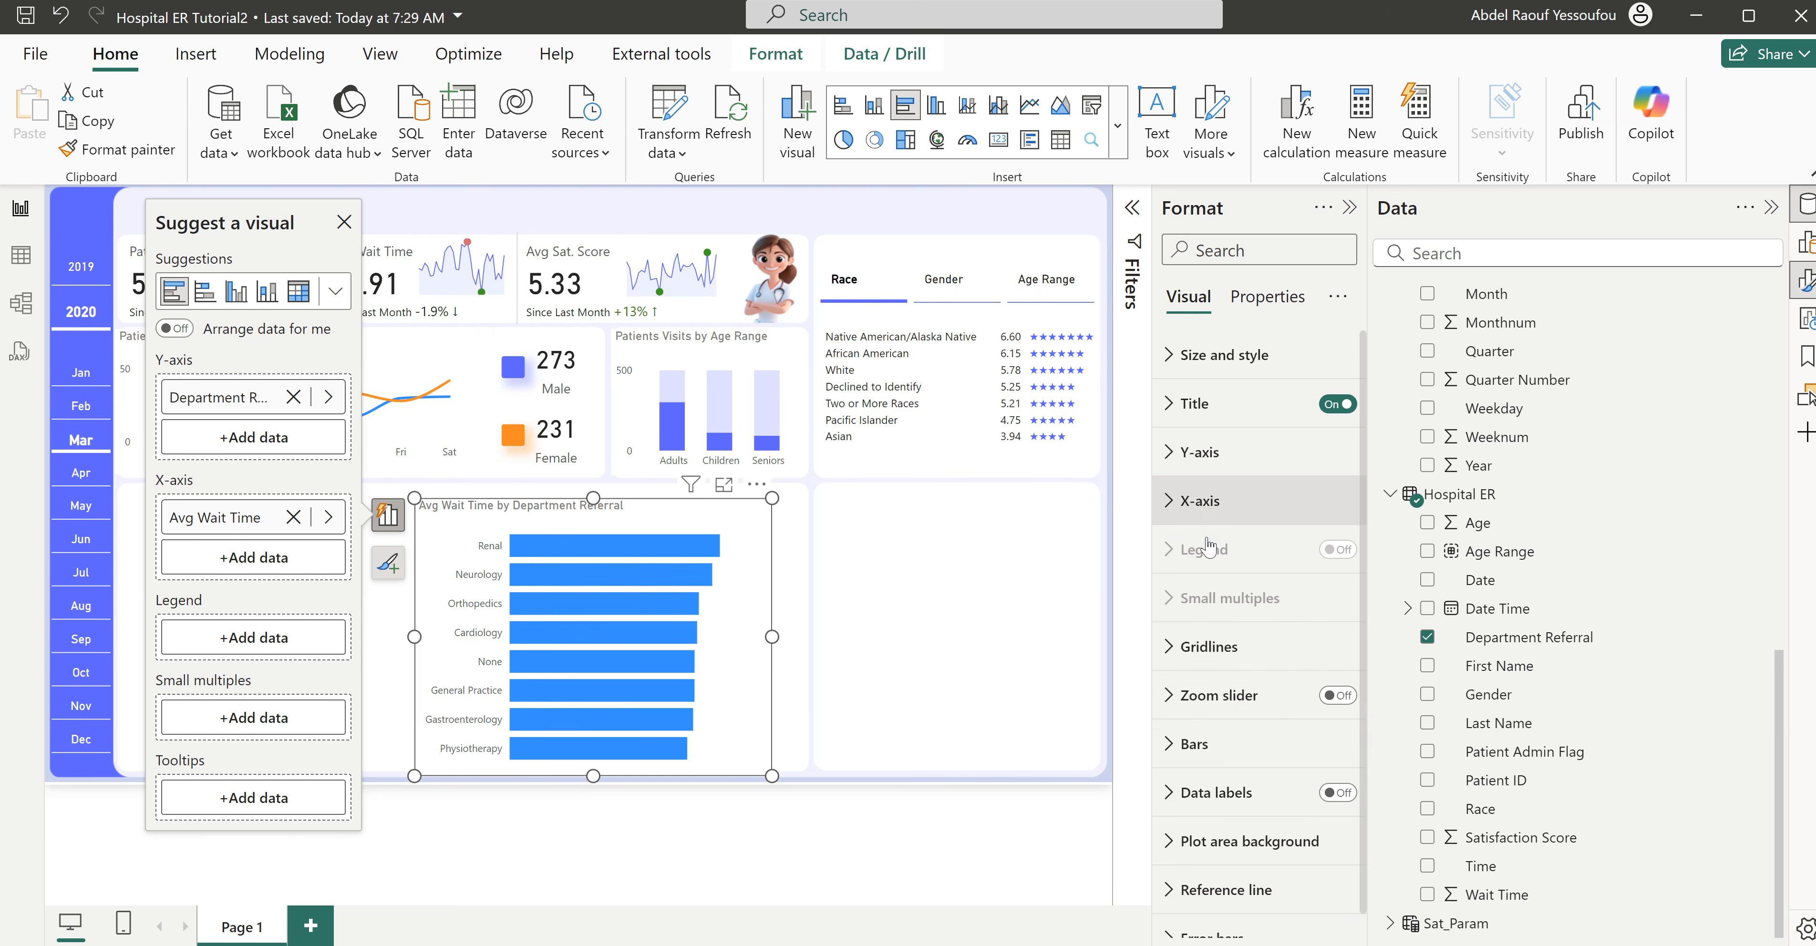
left_click(1338, 793)
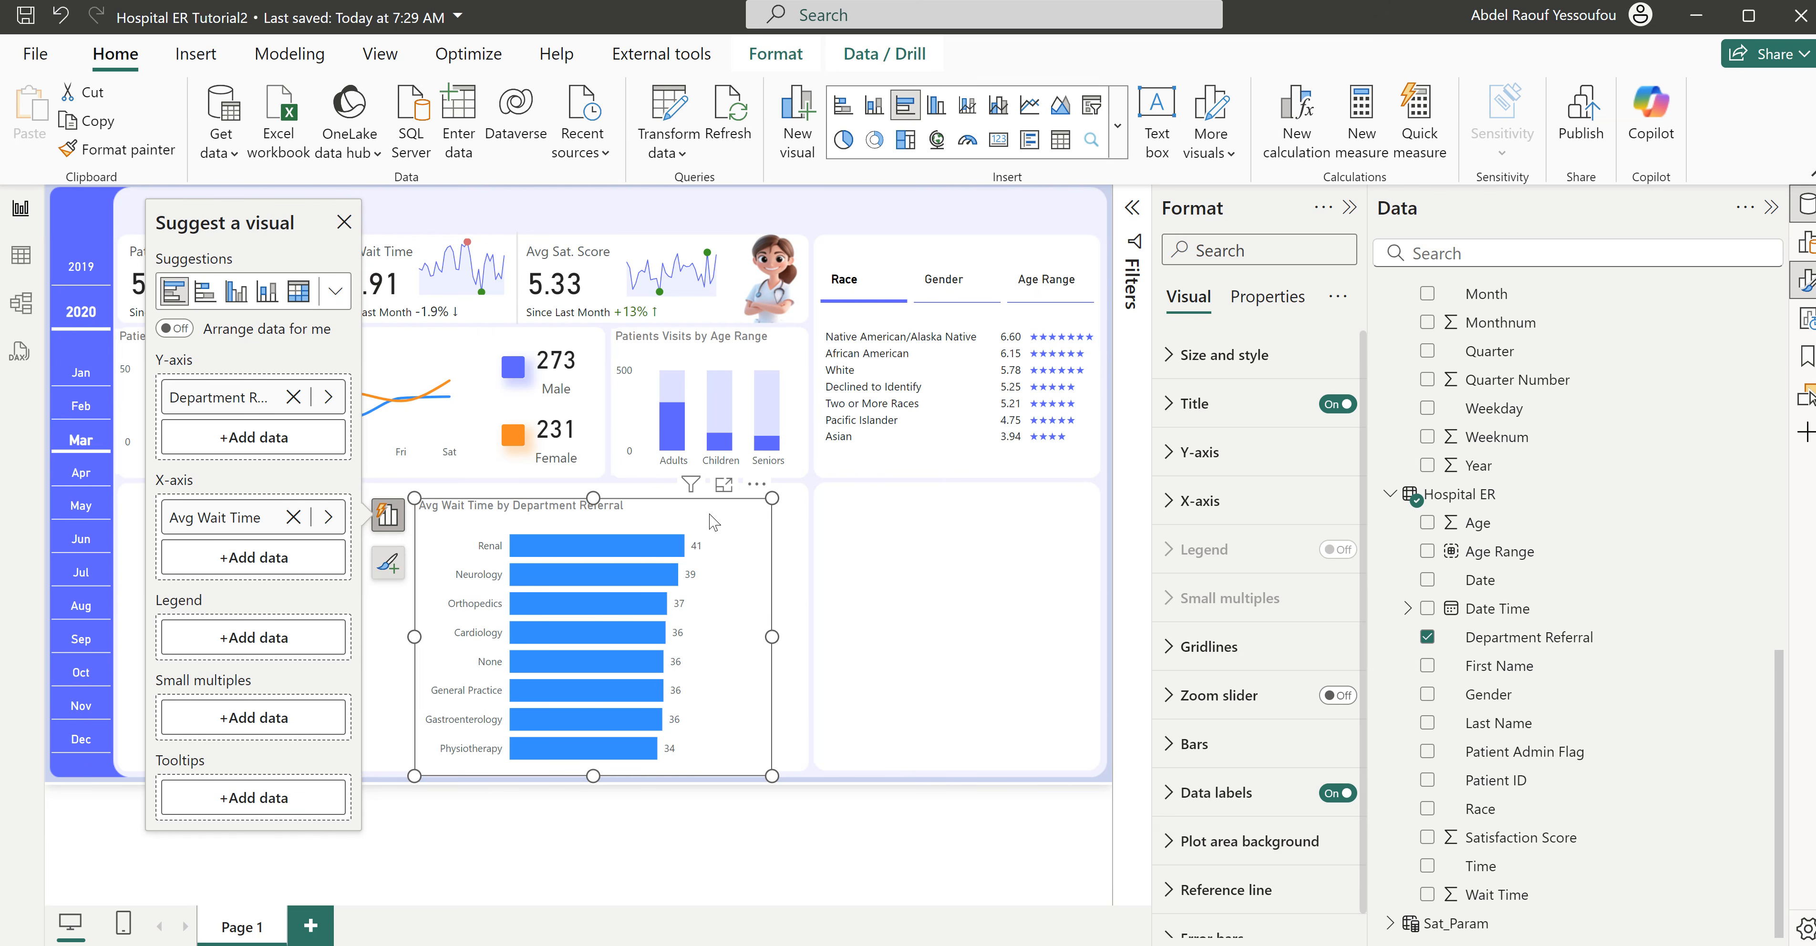
- Move the bar chart into the empty card below the satisfaction table and resize it to fit that card
left_click_drag(778, 522, 1050, 513)
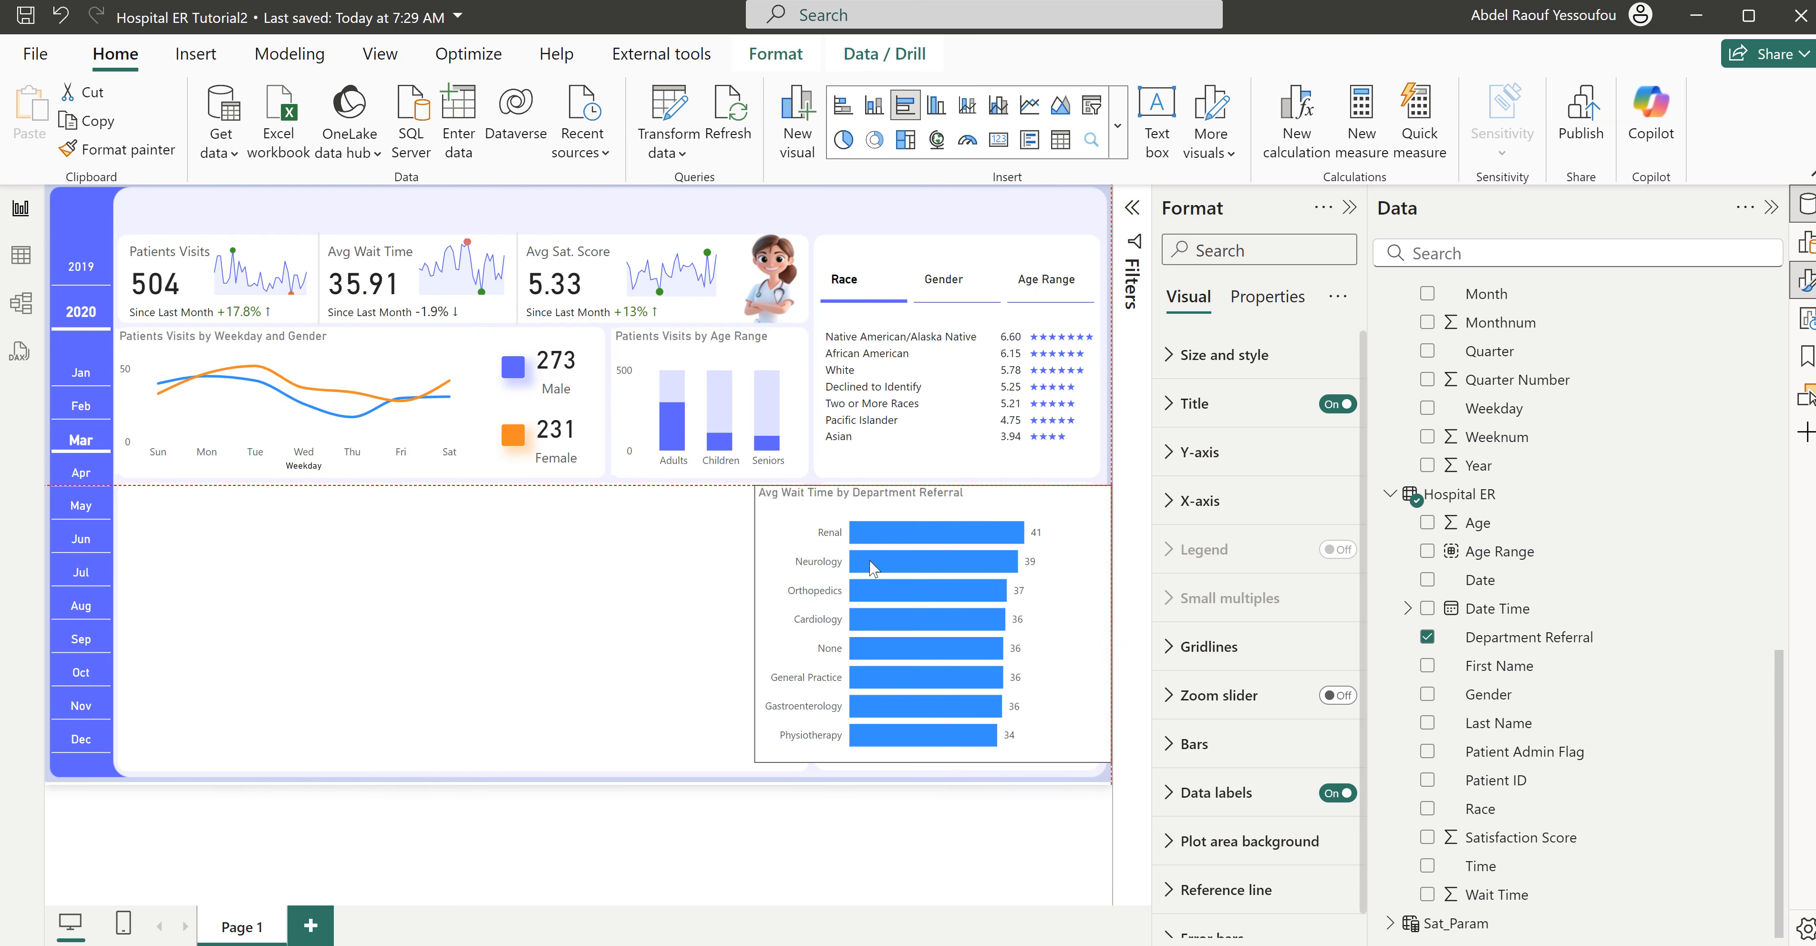
left_click_drag(753, 648, 827, 628)
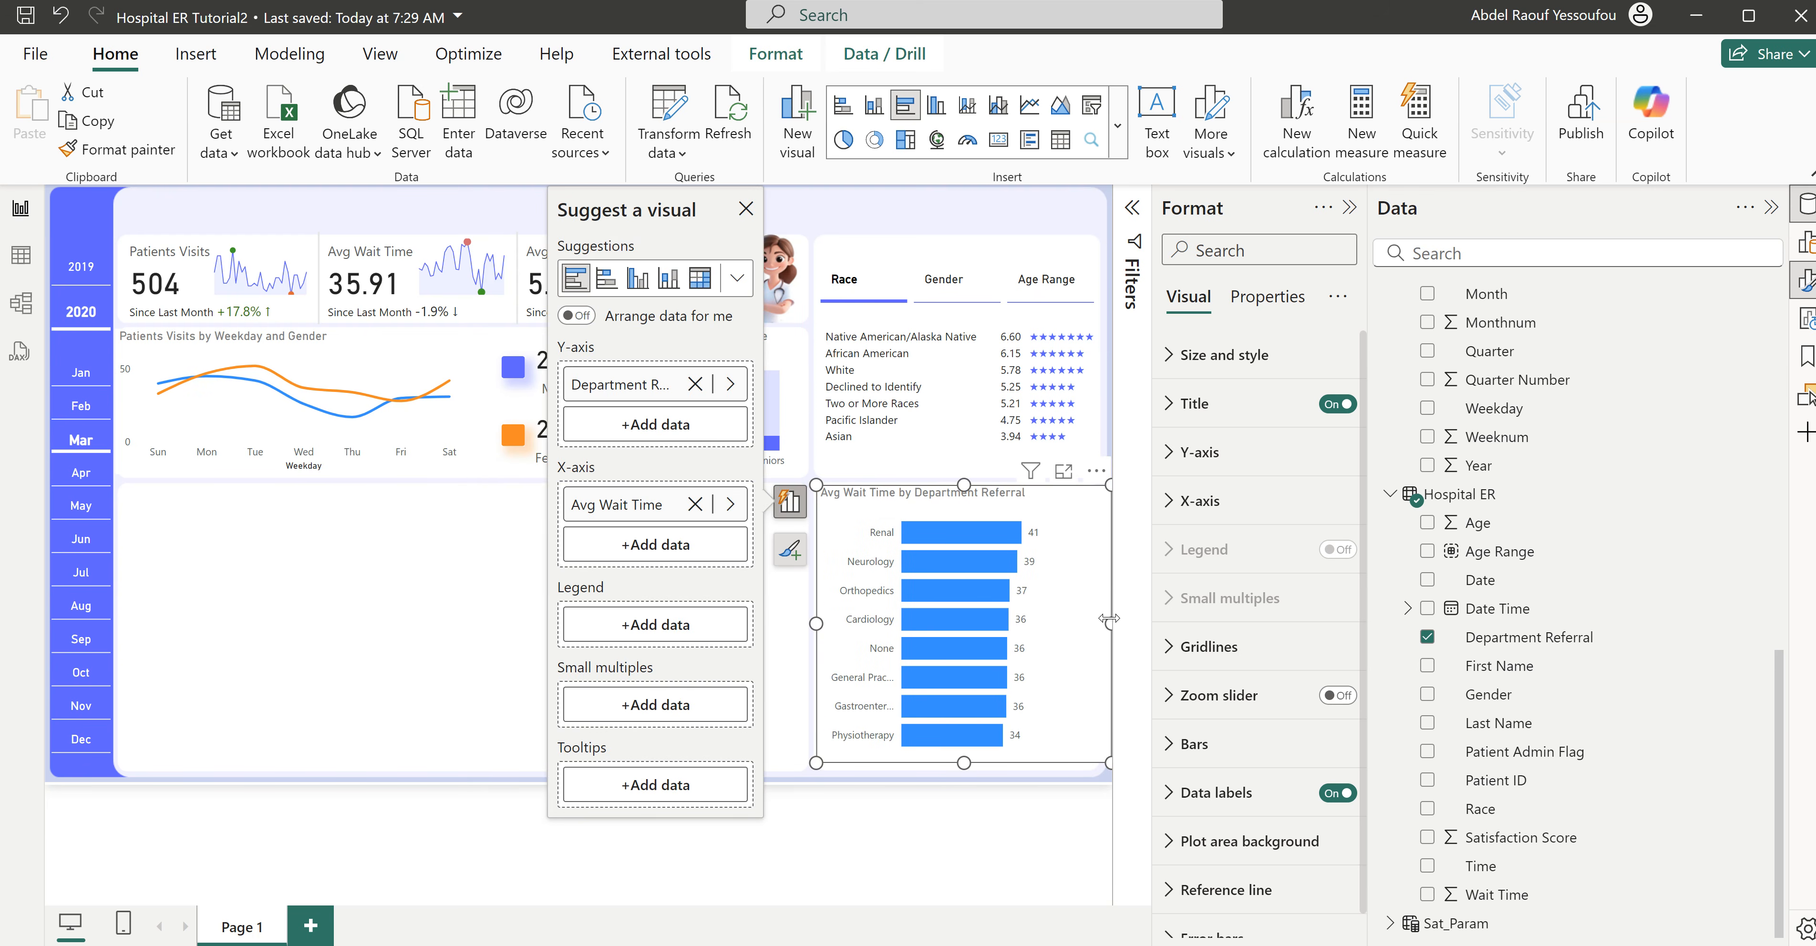
left_click_drag(1109, 619, 1102, 630)
left_click_drag(958, 763, 970, 777)
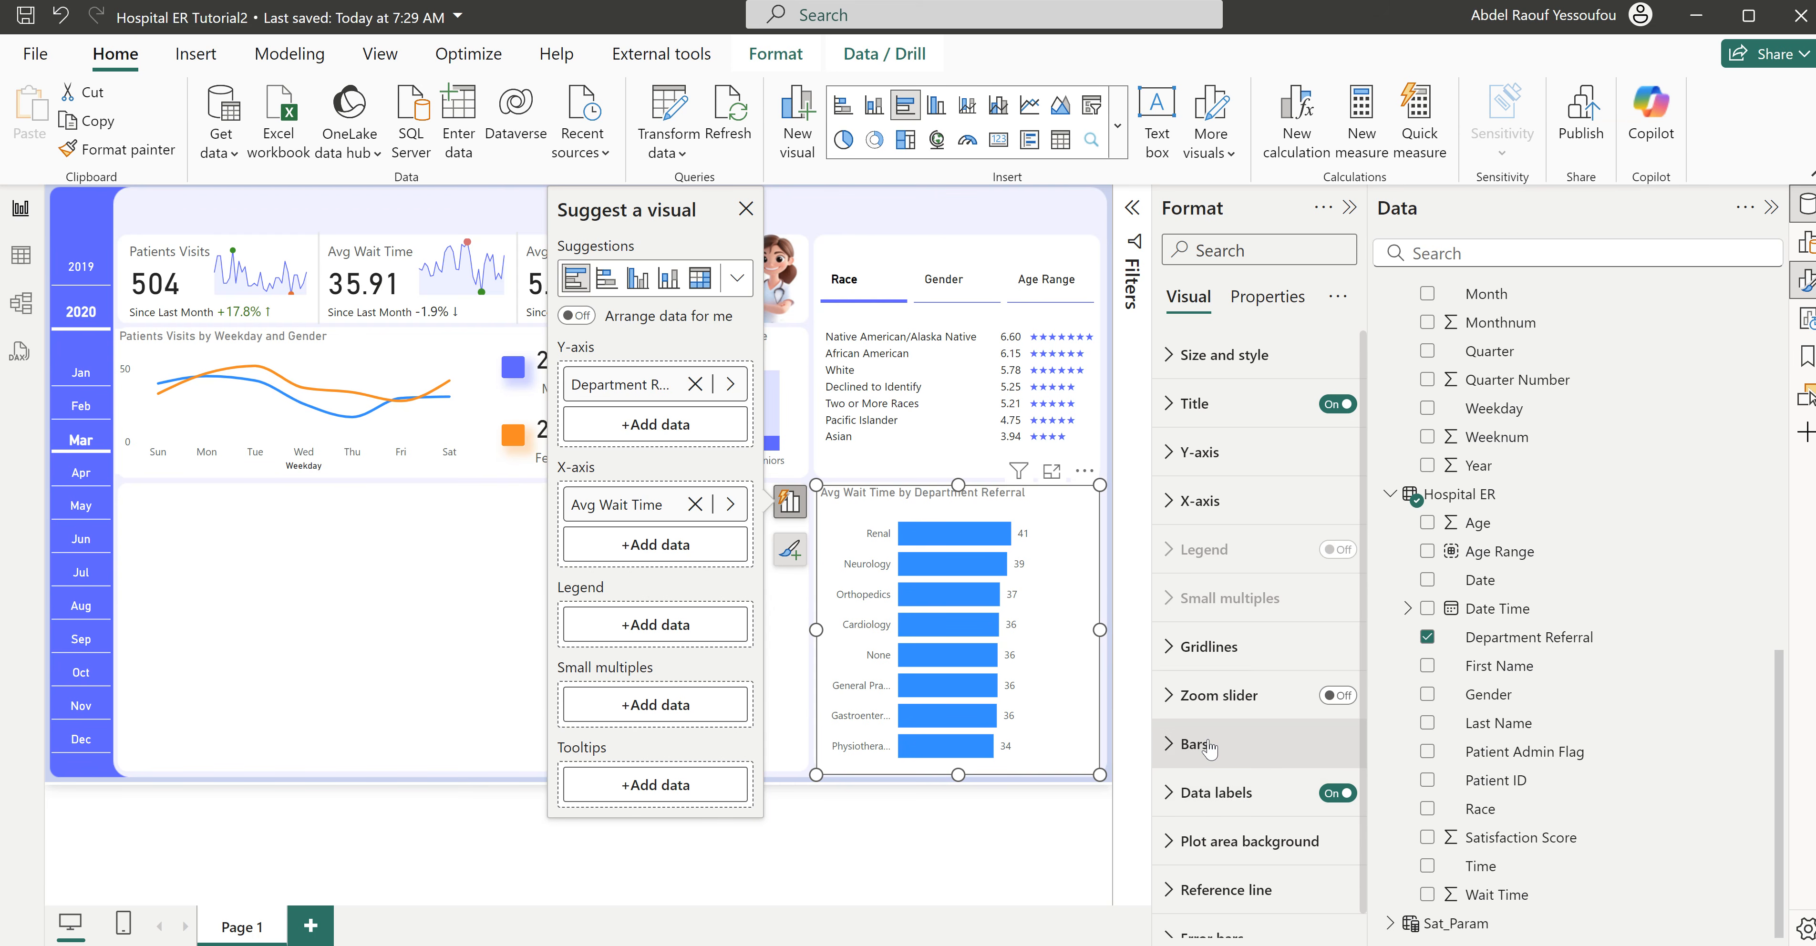
- Set the color of all the department chart's bars to the recently used violet-blue of the dashboard
left_click(1194, 744)
scroll(1226, 691, "down", 5)
left_click(1219, 623)
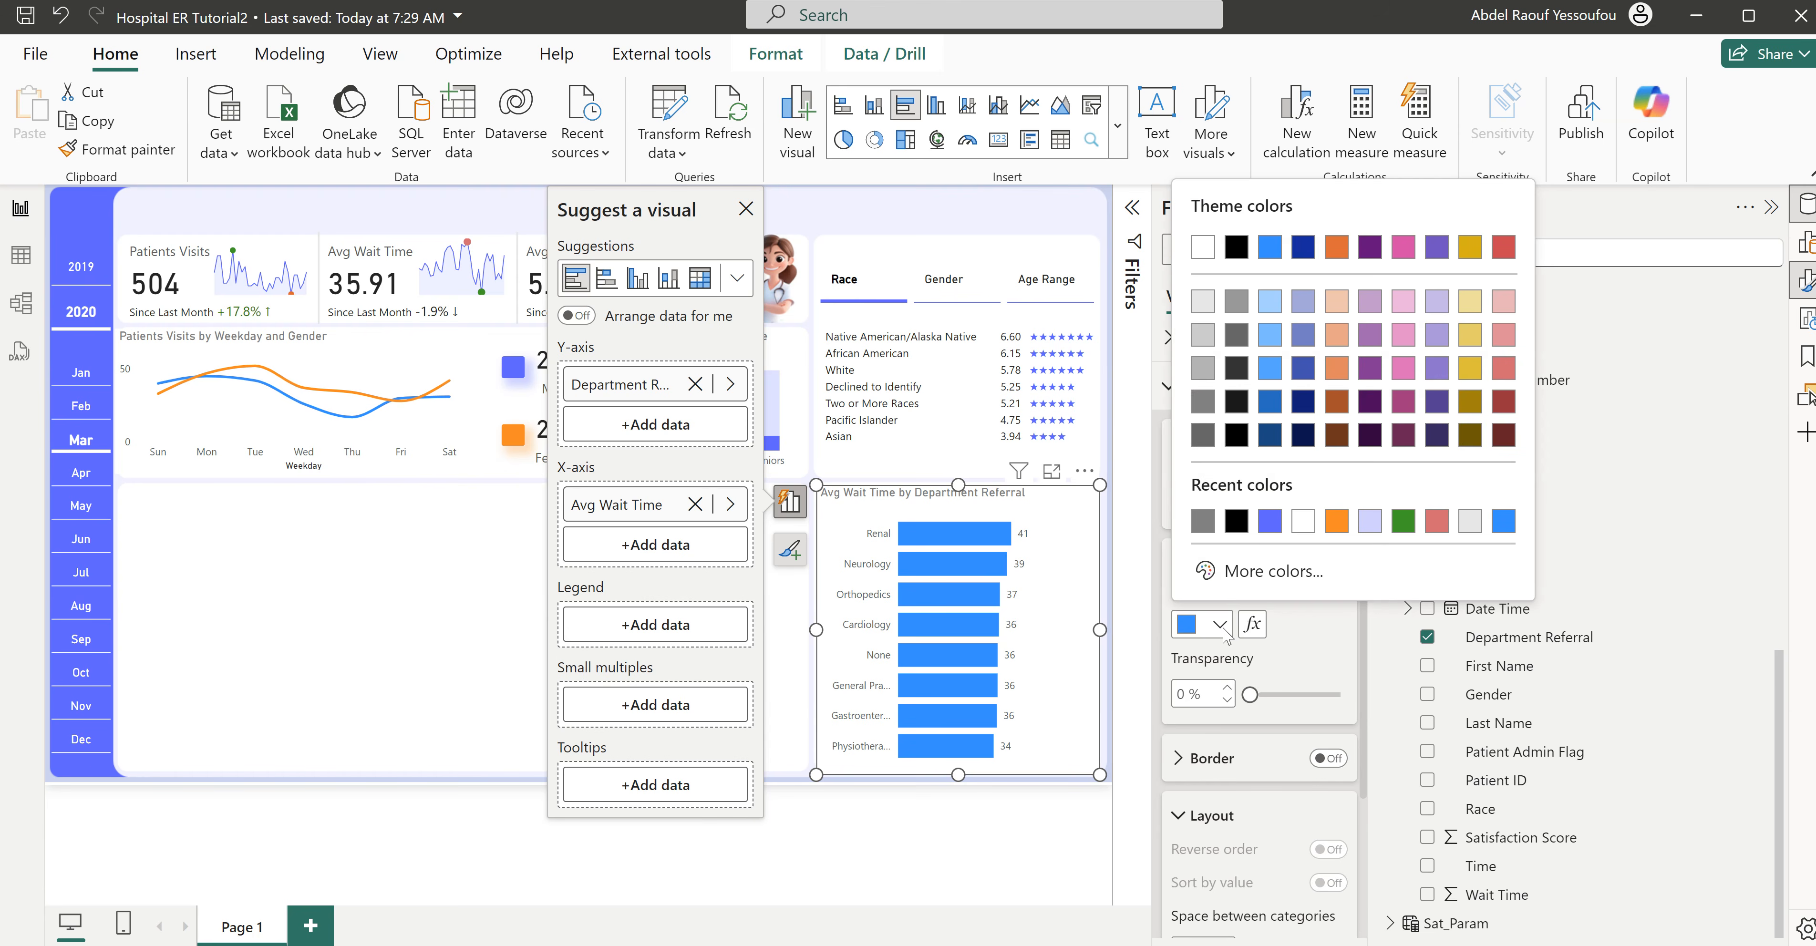
left_click(1268, 521)
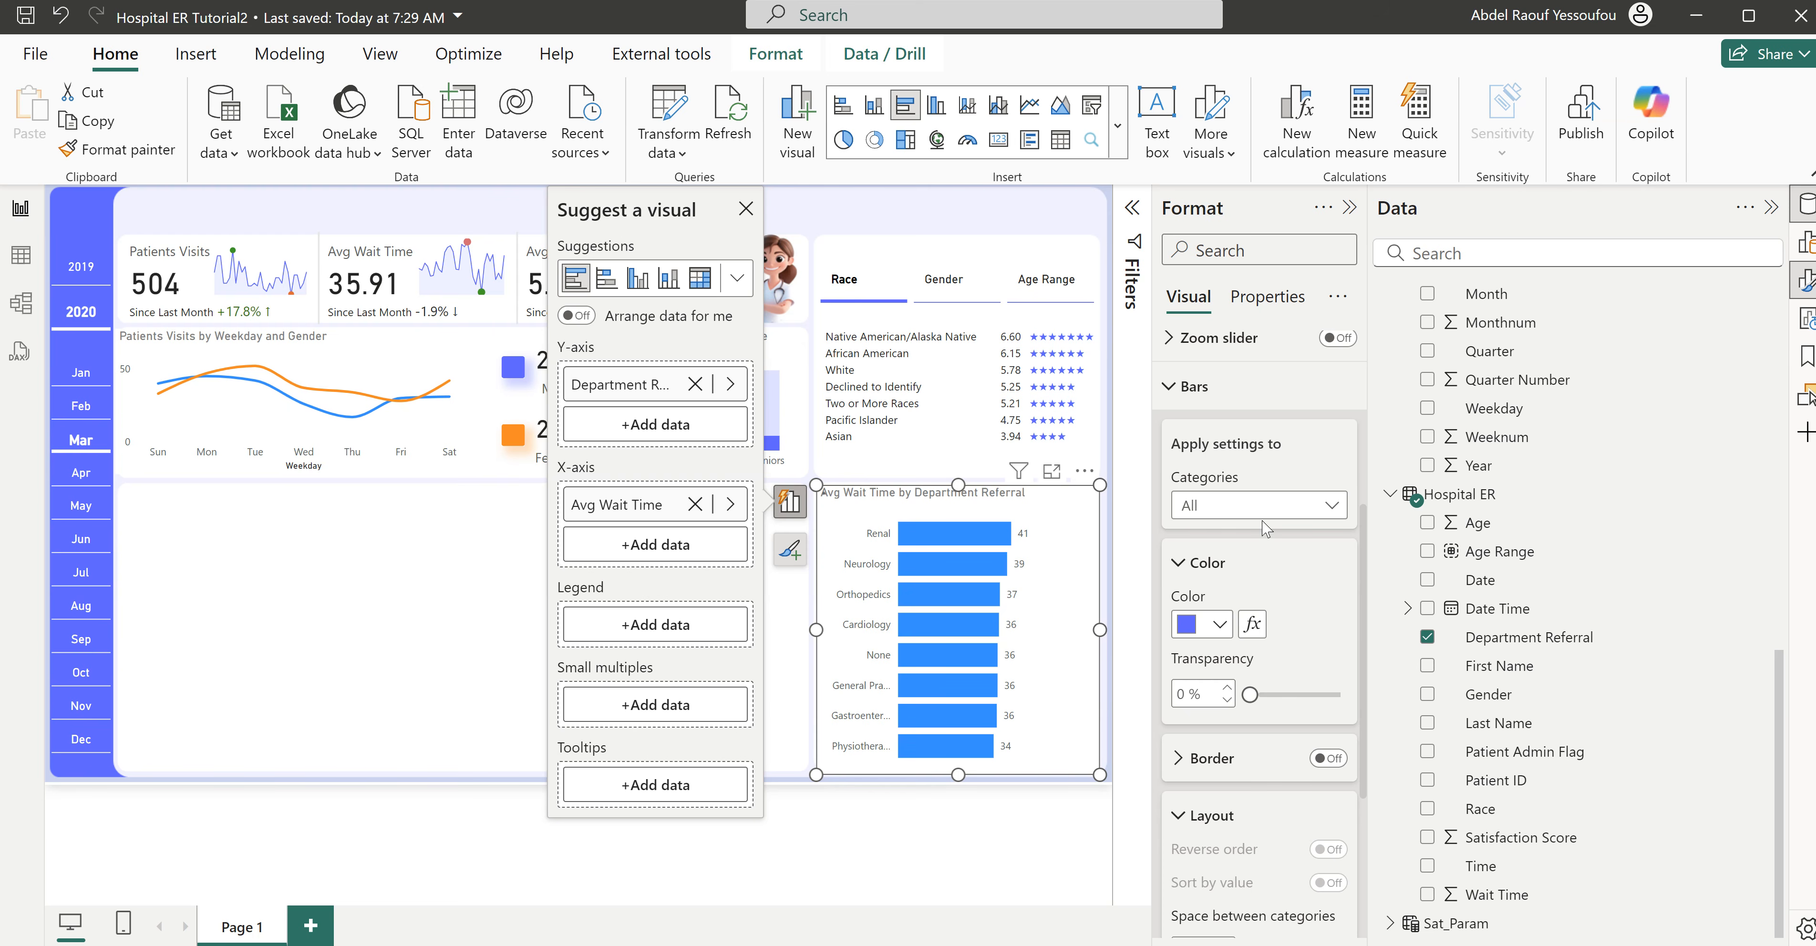
- Color the department chart's bars with an Avg Wait Time gradient from #D0CFFC at the lowest value to #605BFF at the highest
left_click(1253, 627)
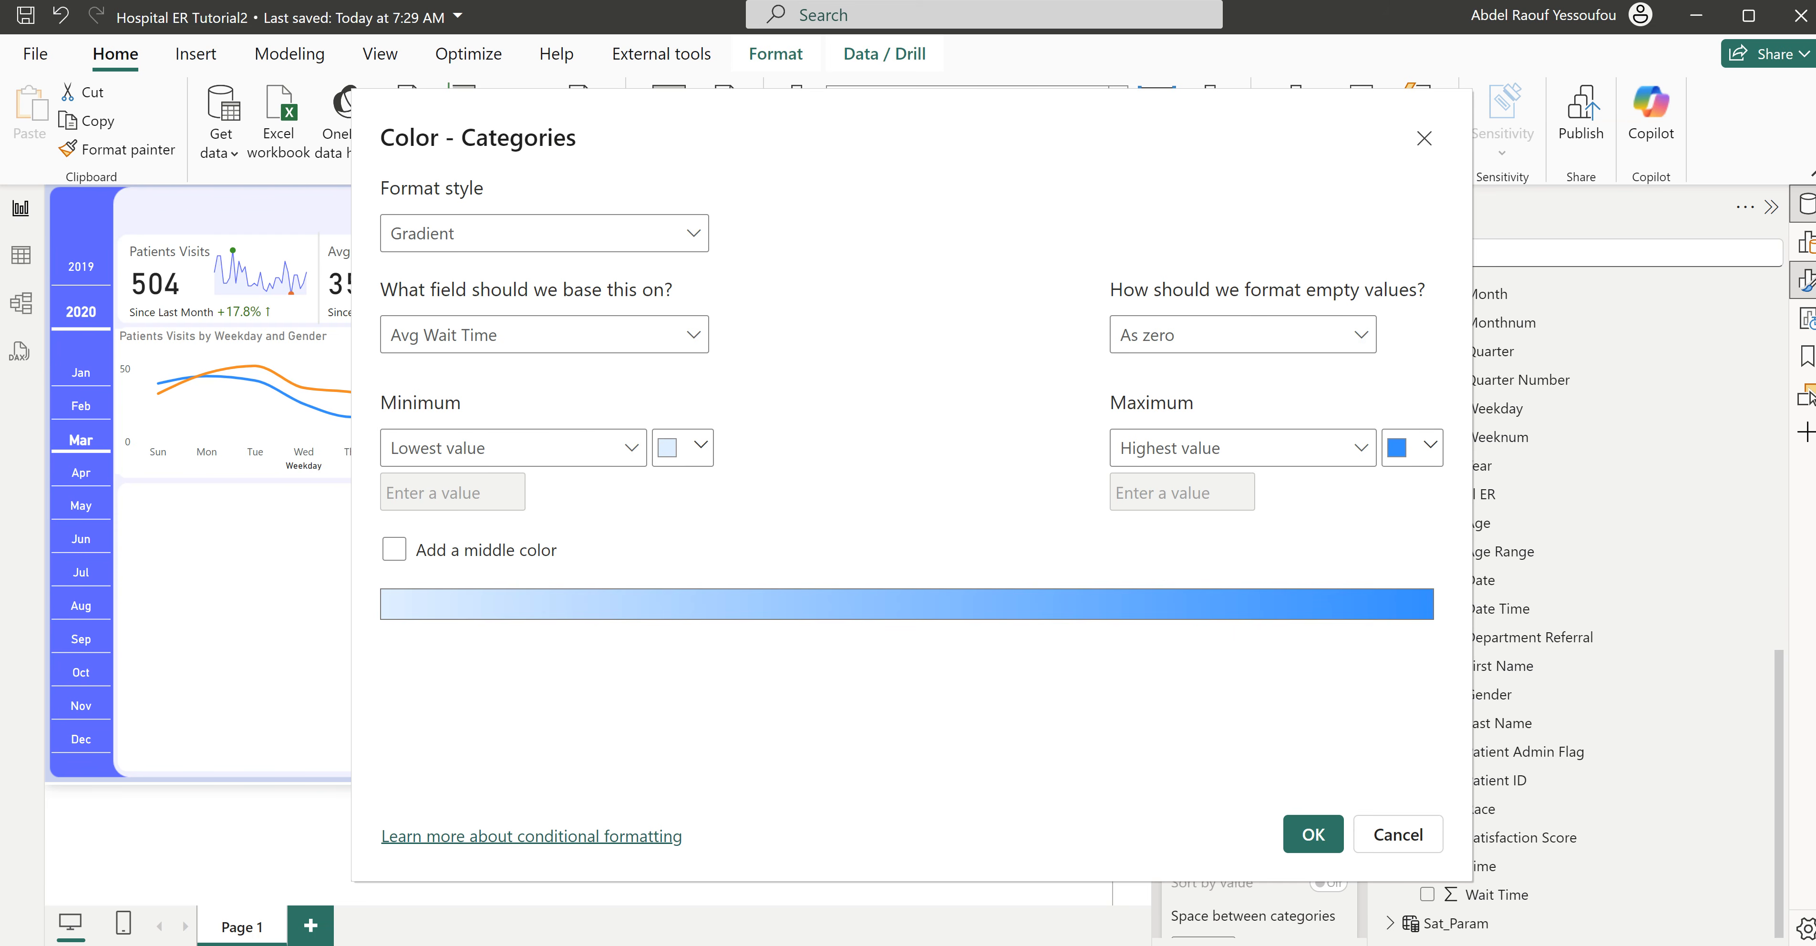
left_click(1428, 446)
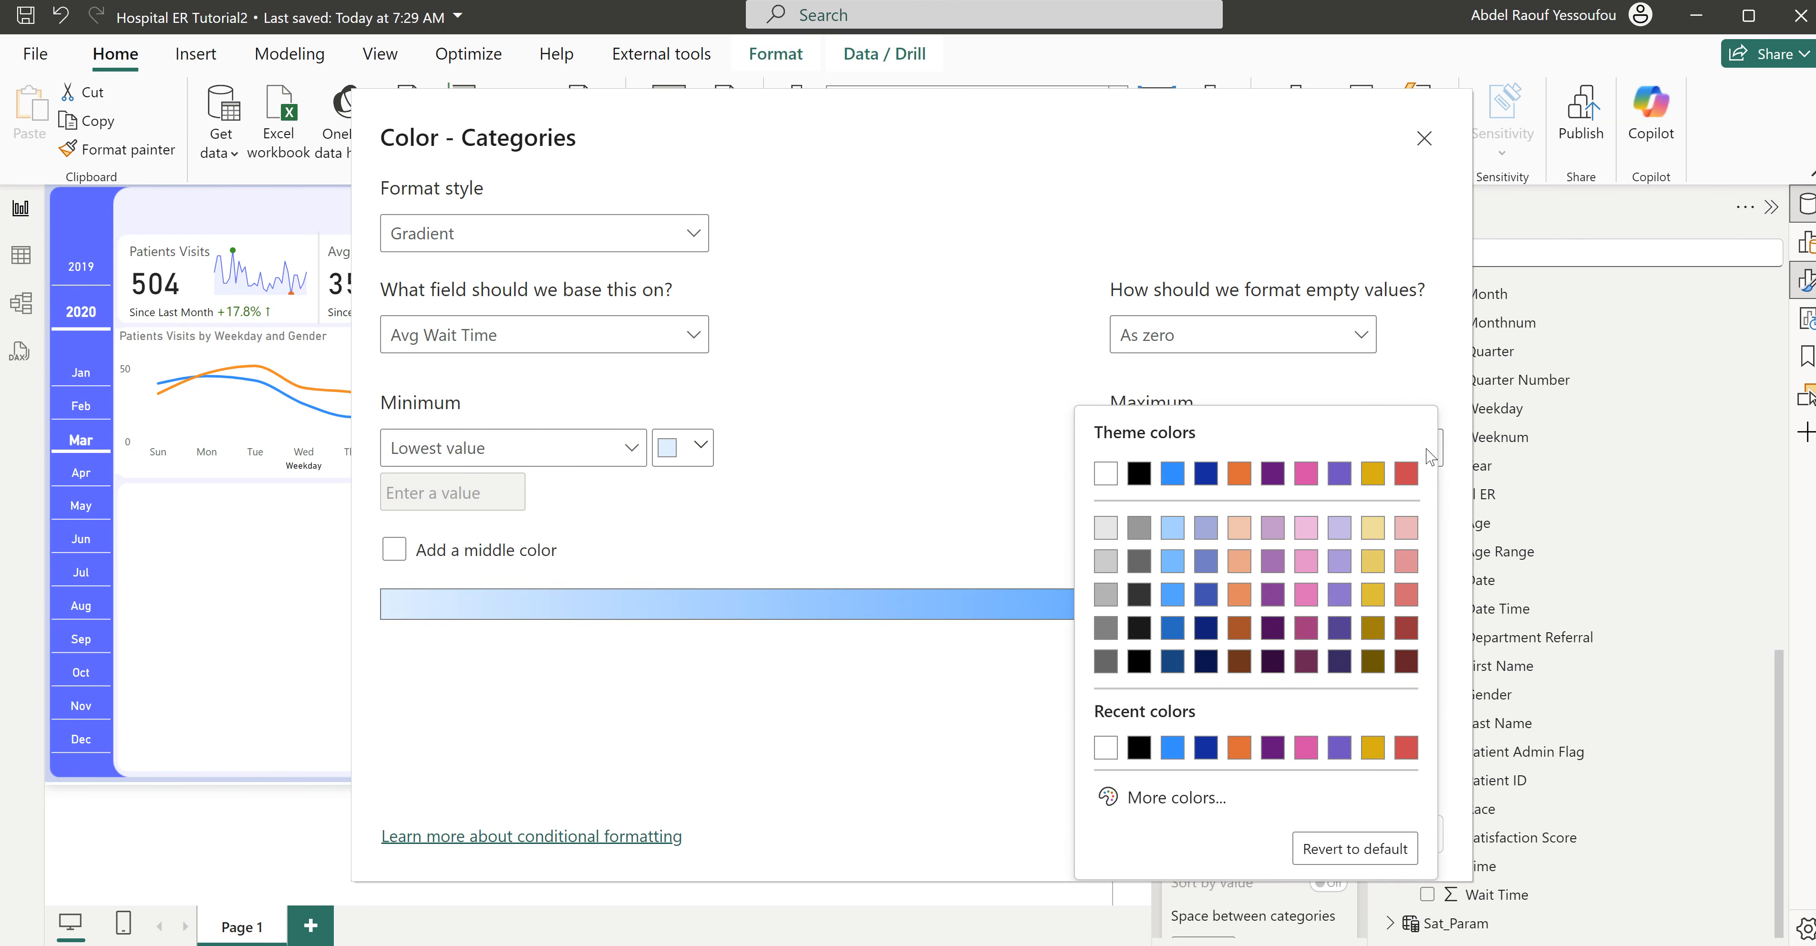
left_click(1169, 804)
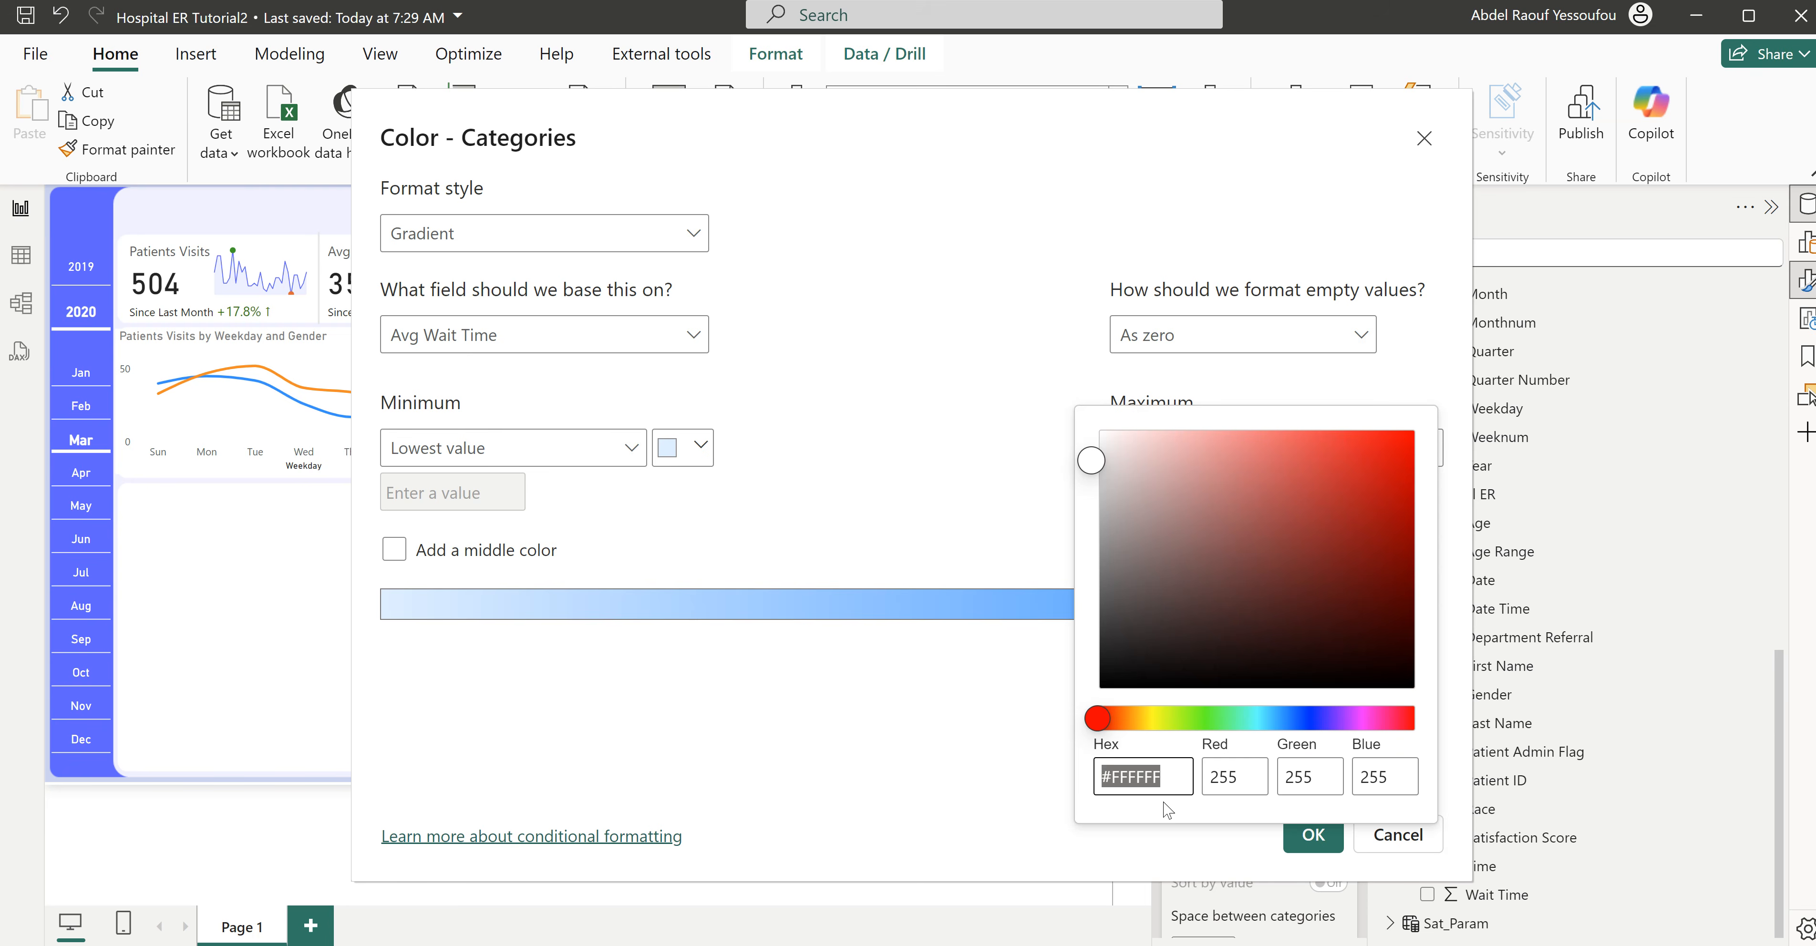
type("#605BFF")
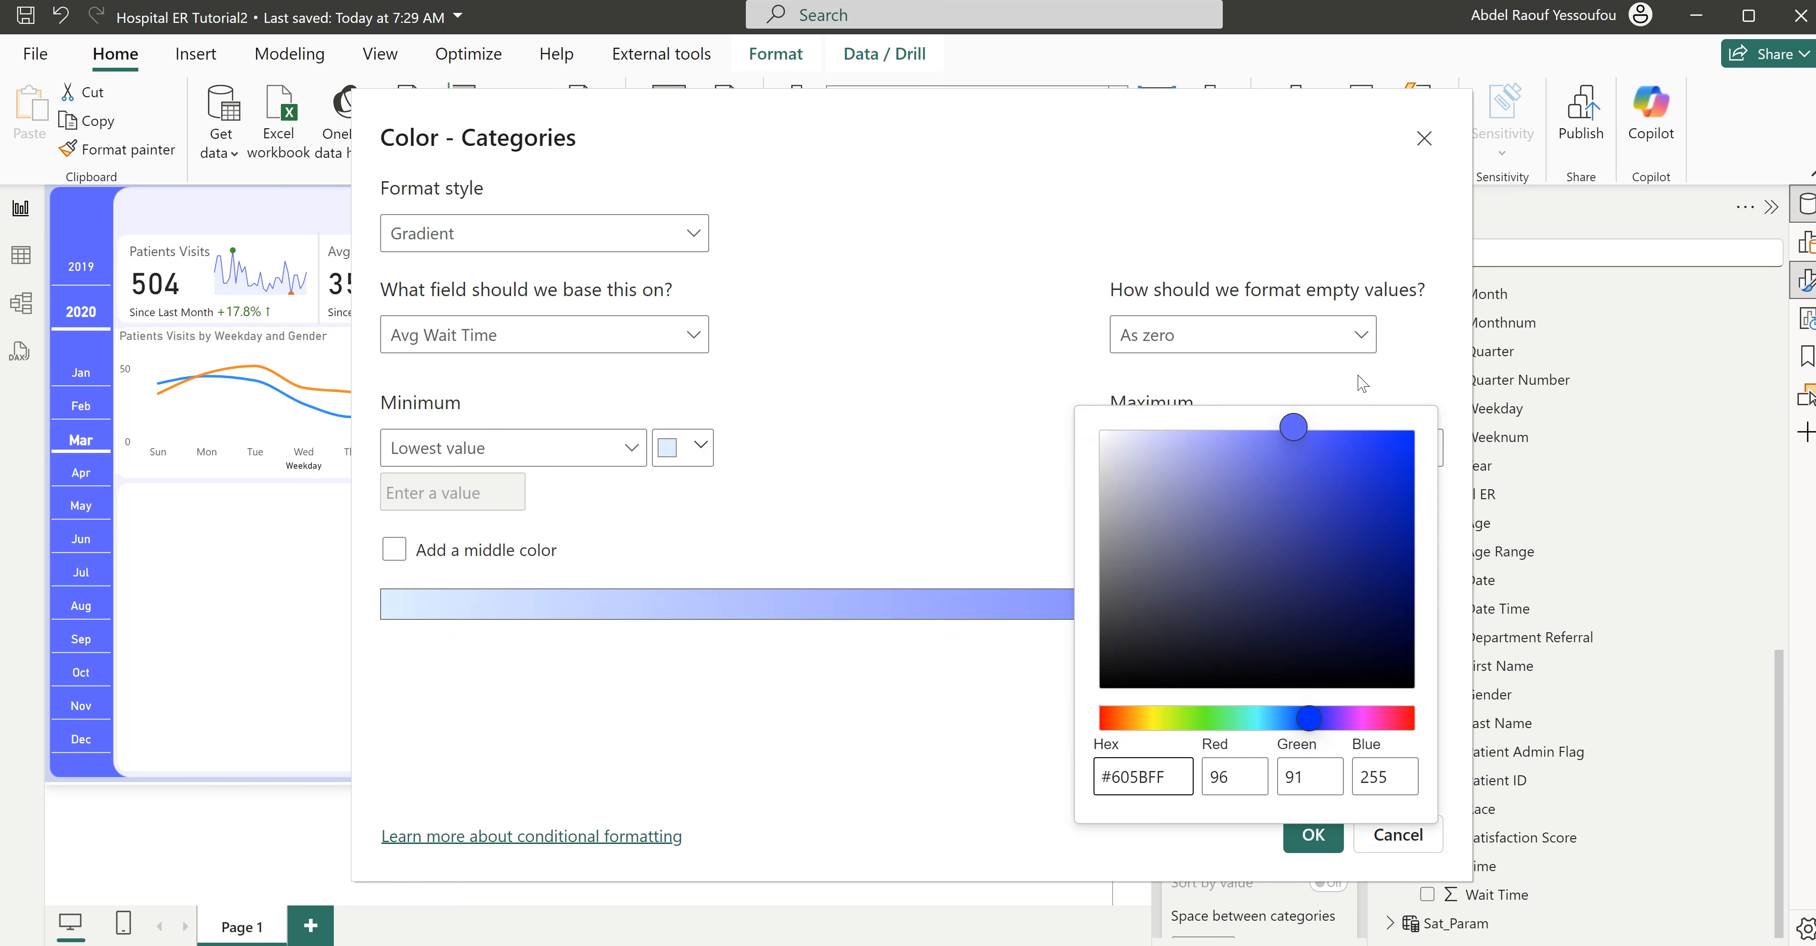
left_click(1368, 384)
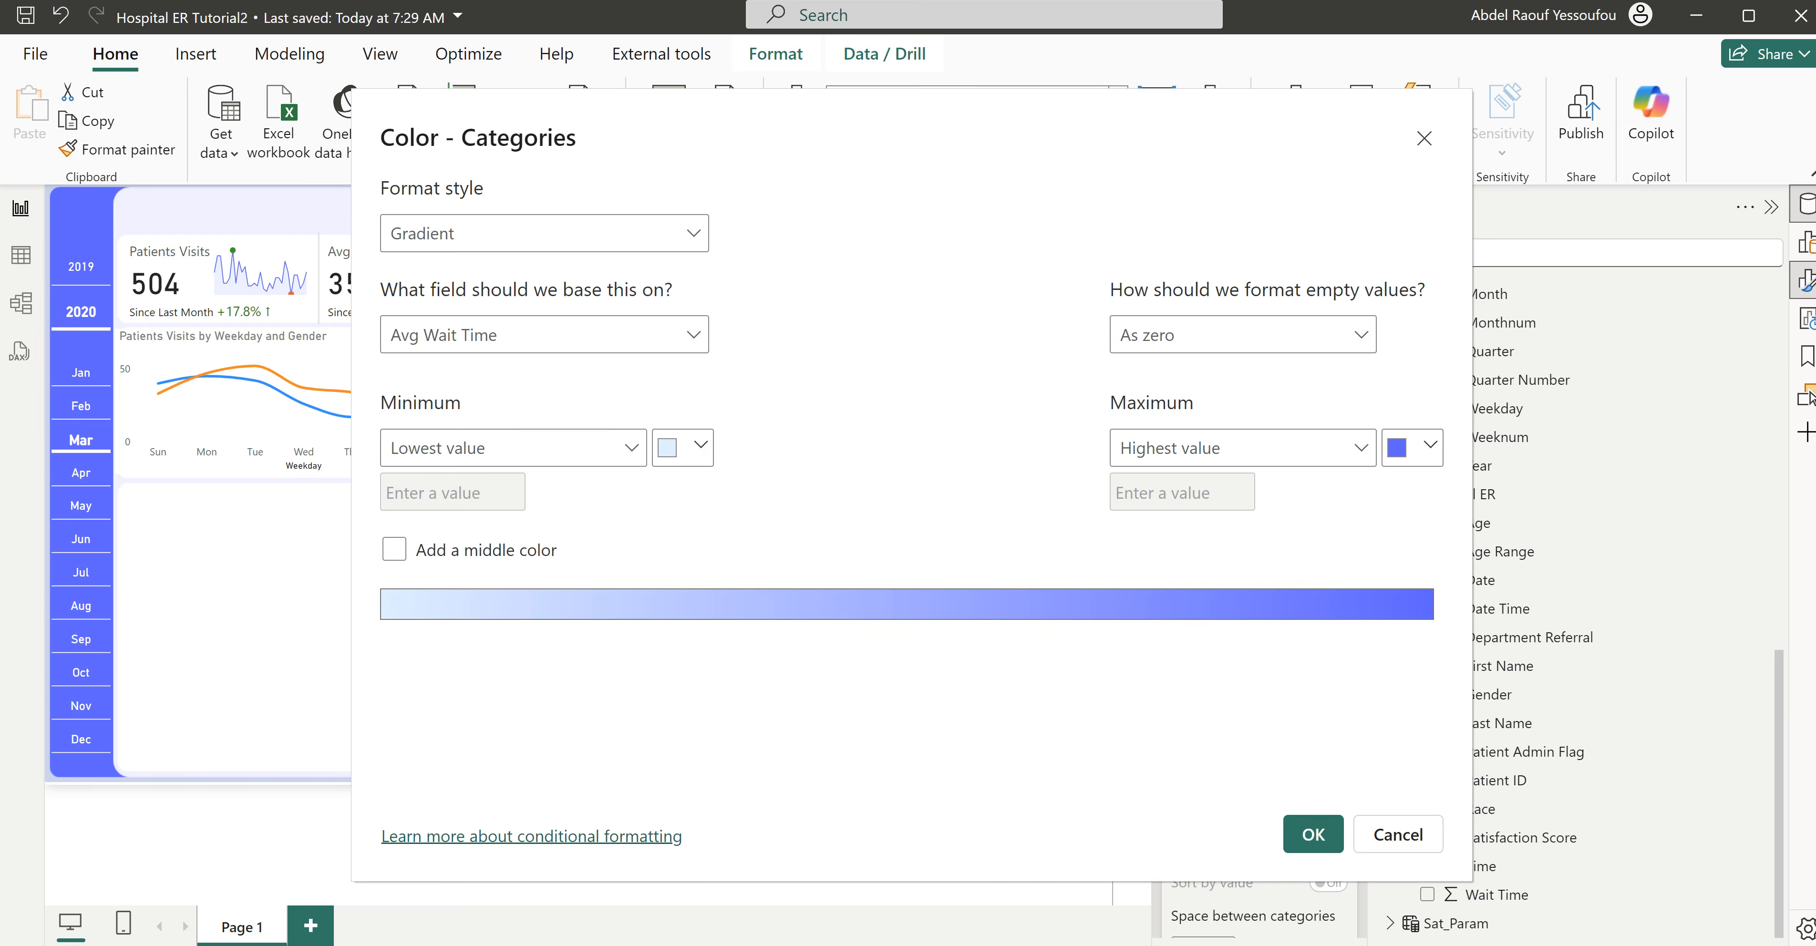
left_click(682, 448)
left_click(744, 800)
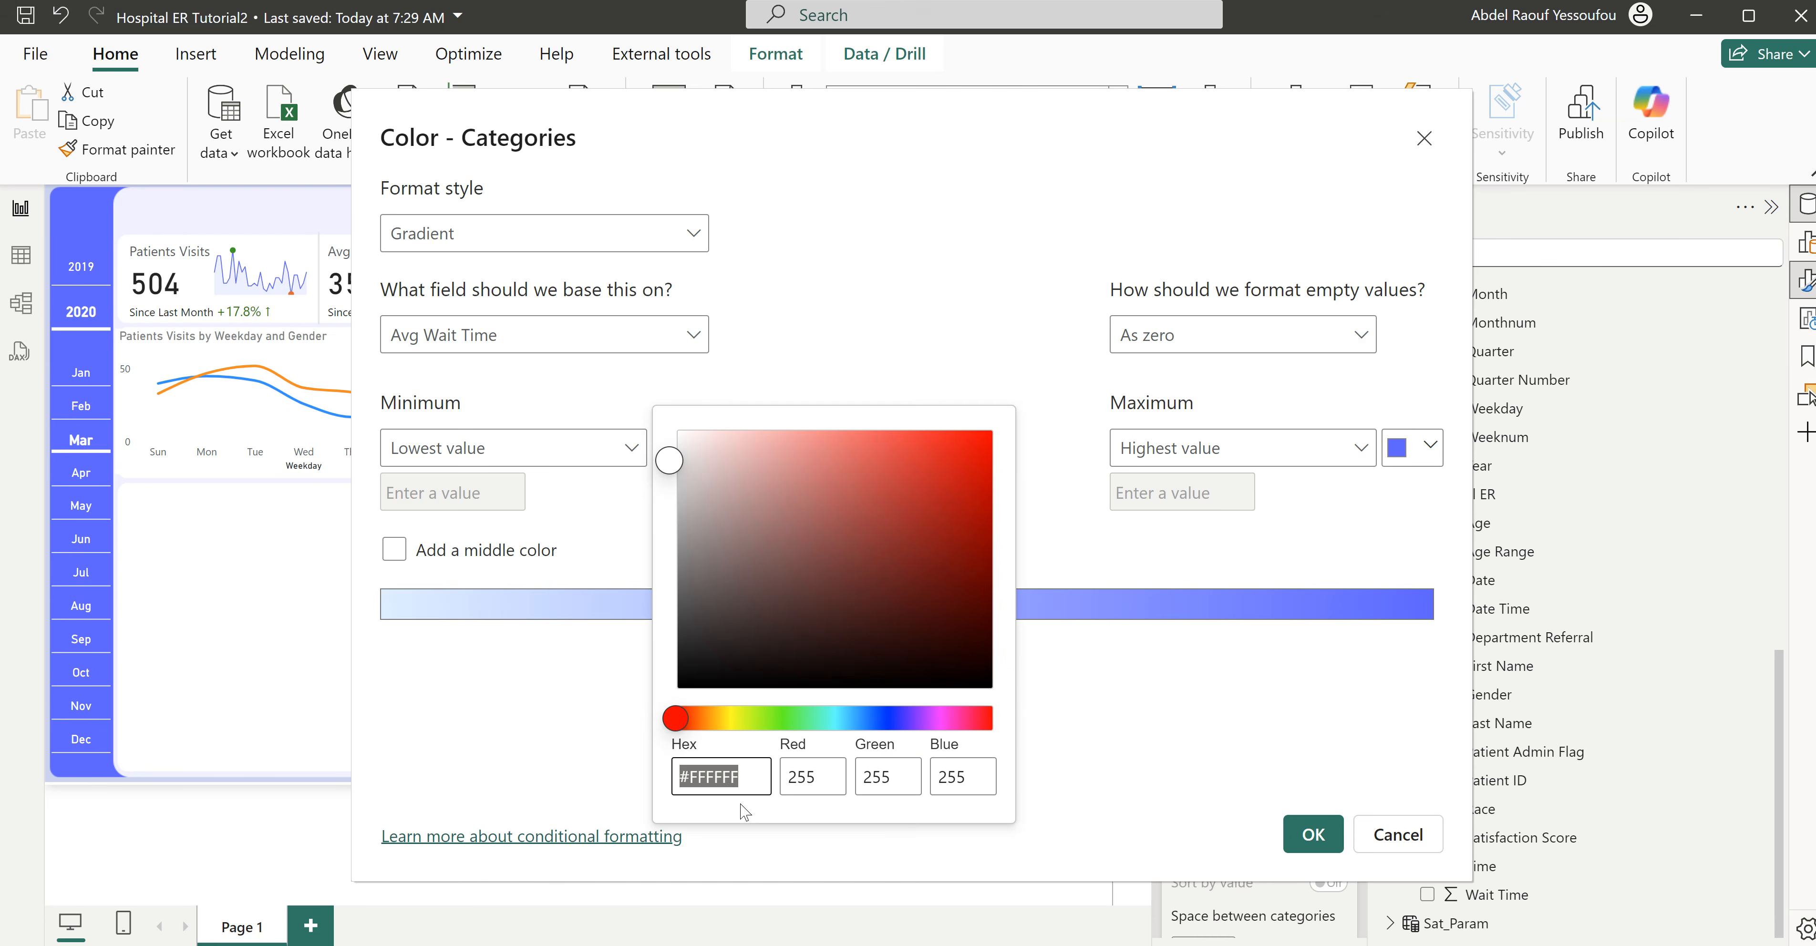
type("#D0CFFC")
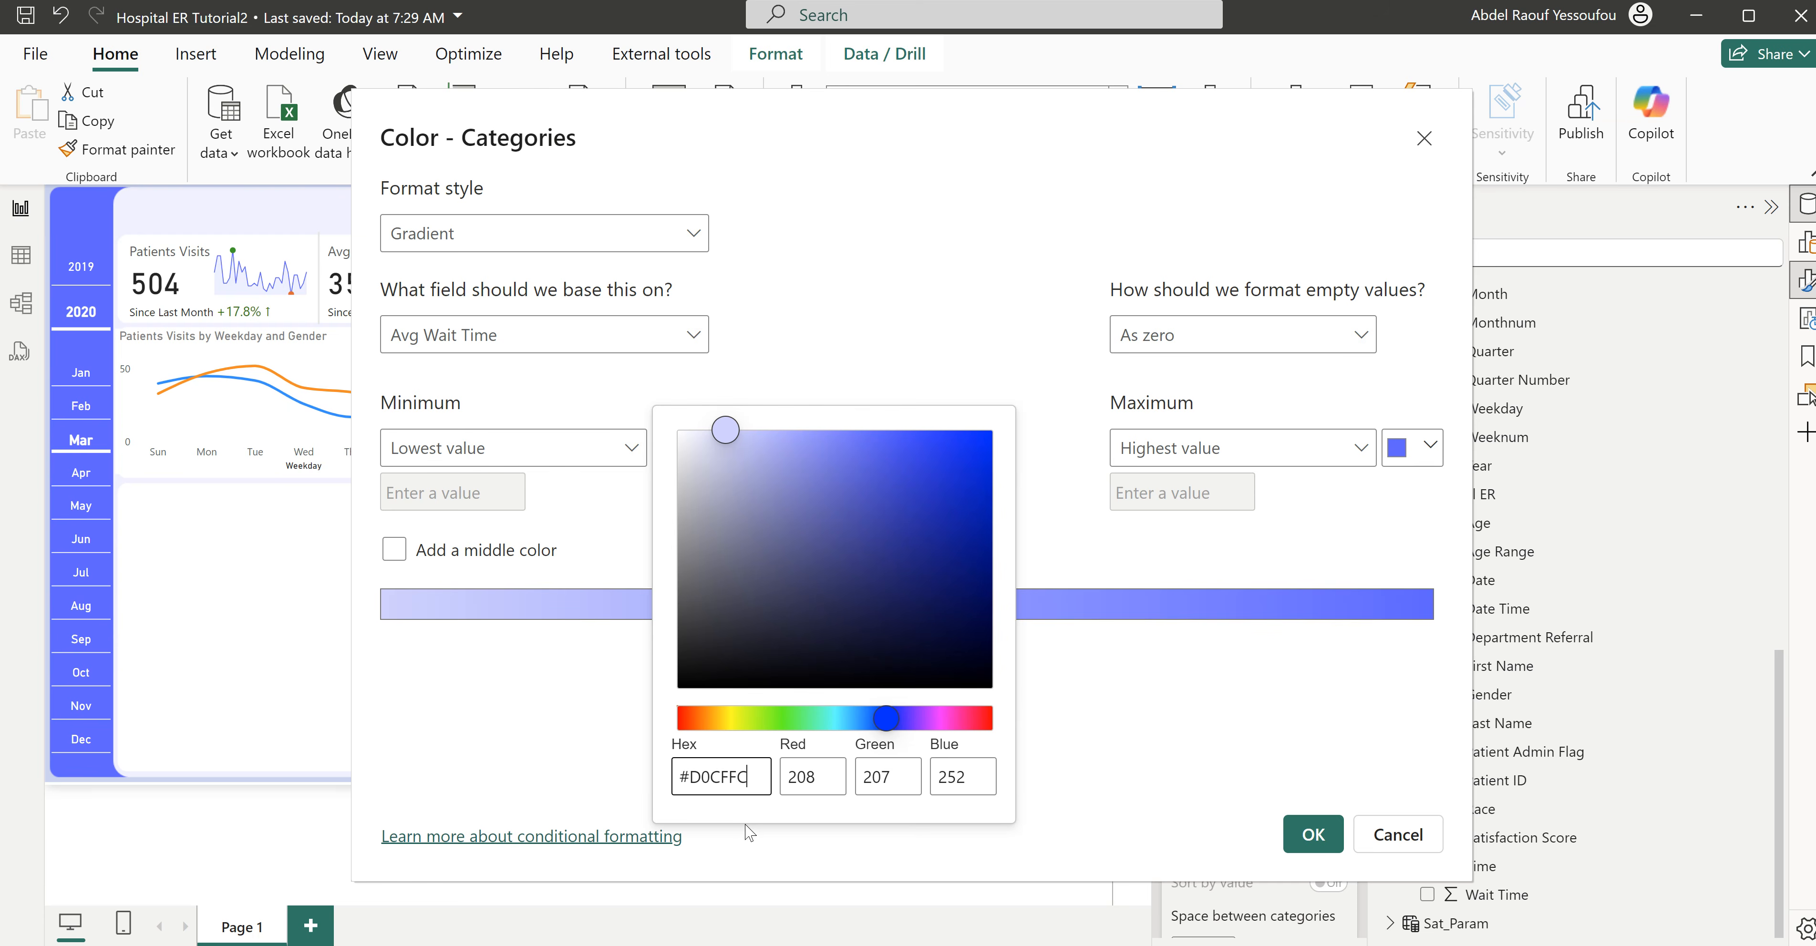
left_click(1323, 846)
left_click(1316, 845)
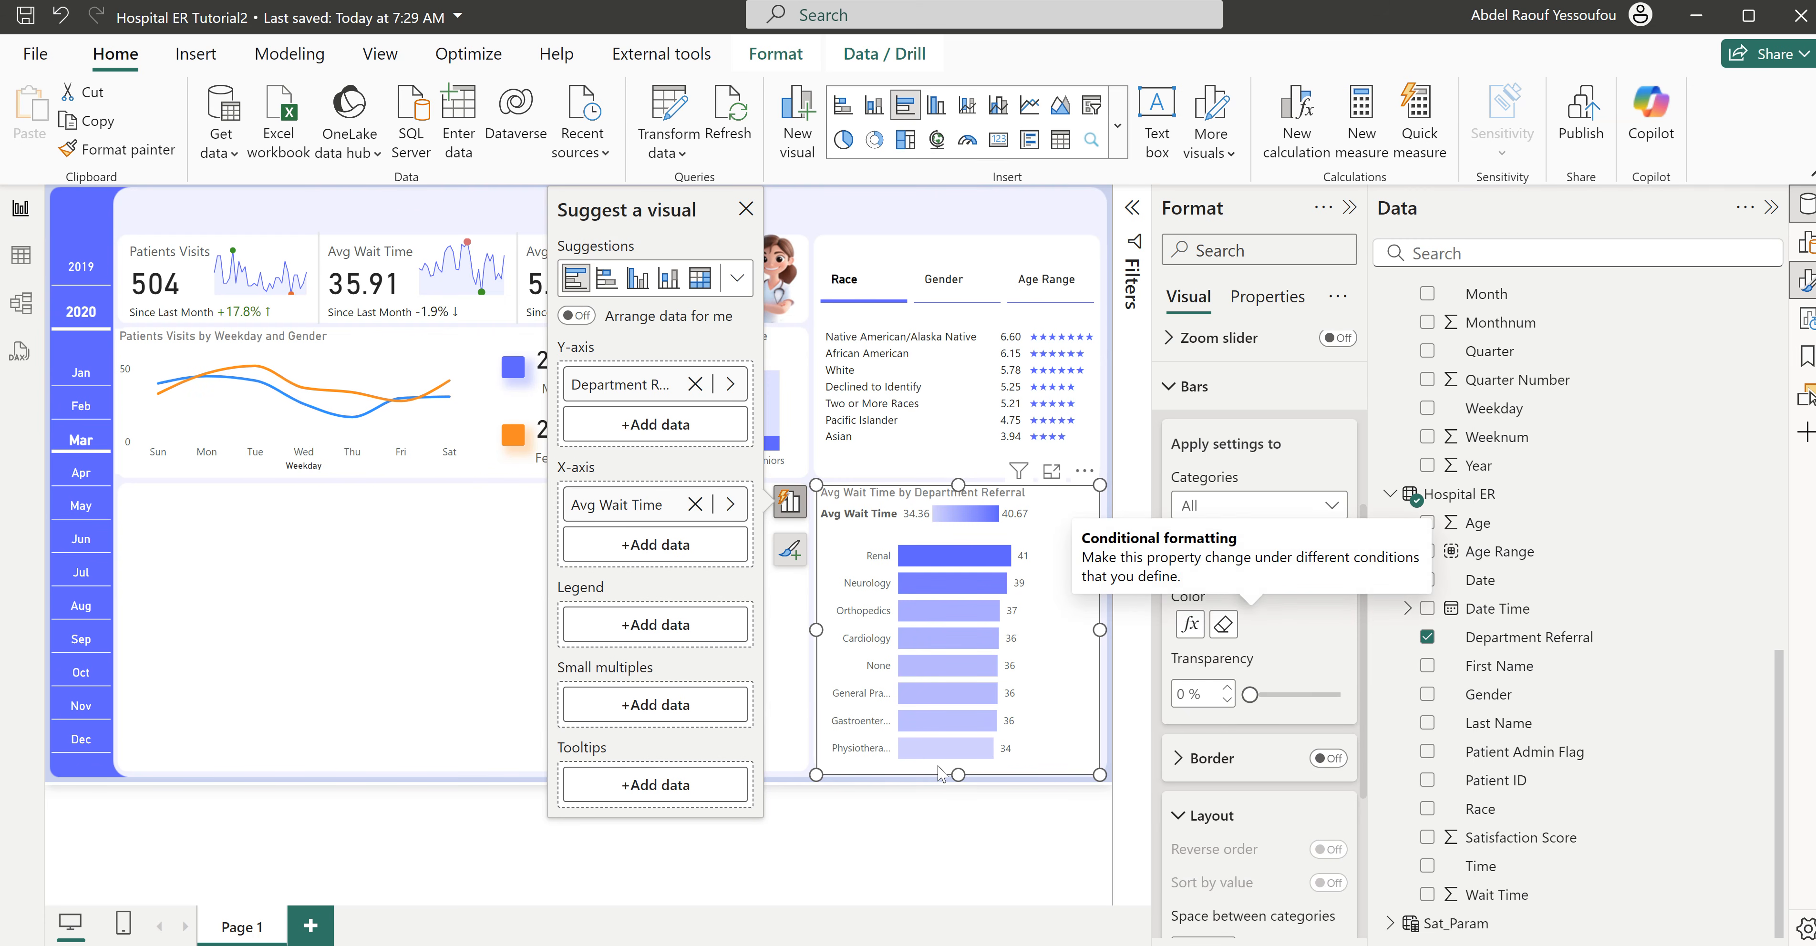
- Hide the department chart's legend and turn on a data label background in the recently used violet-blue
left_click(1219, 395)
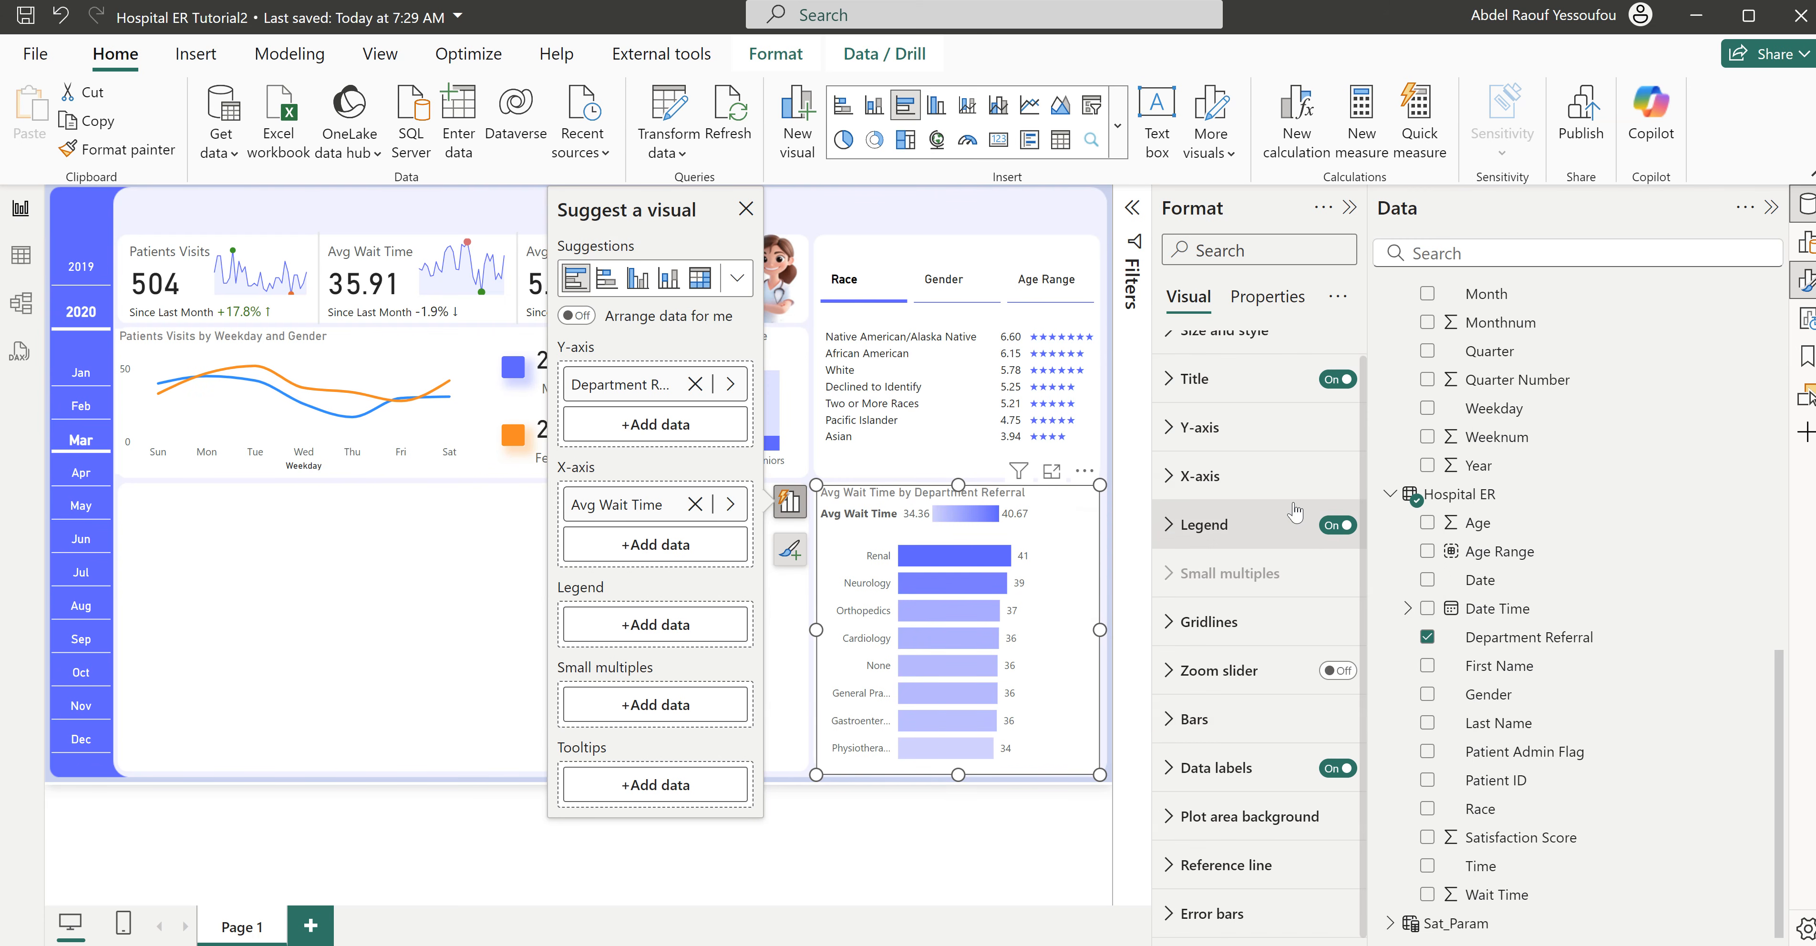
left_click(1333, 527)
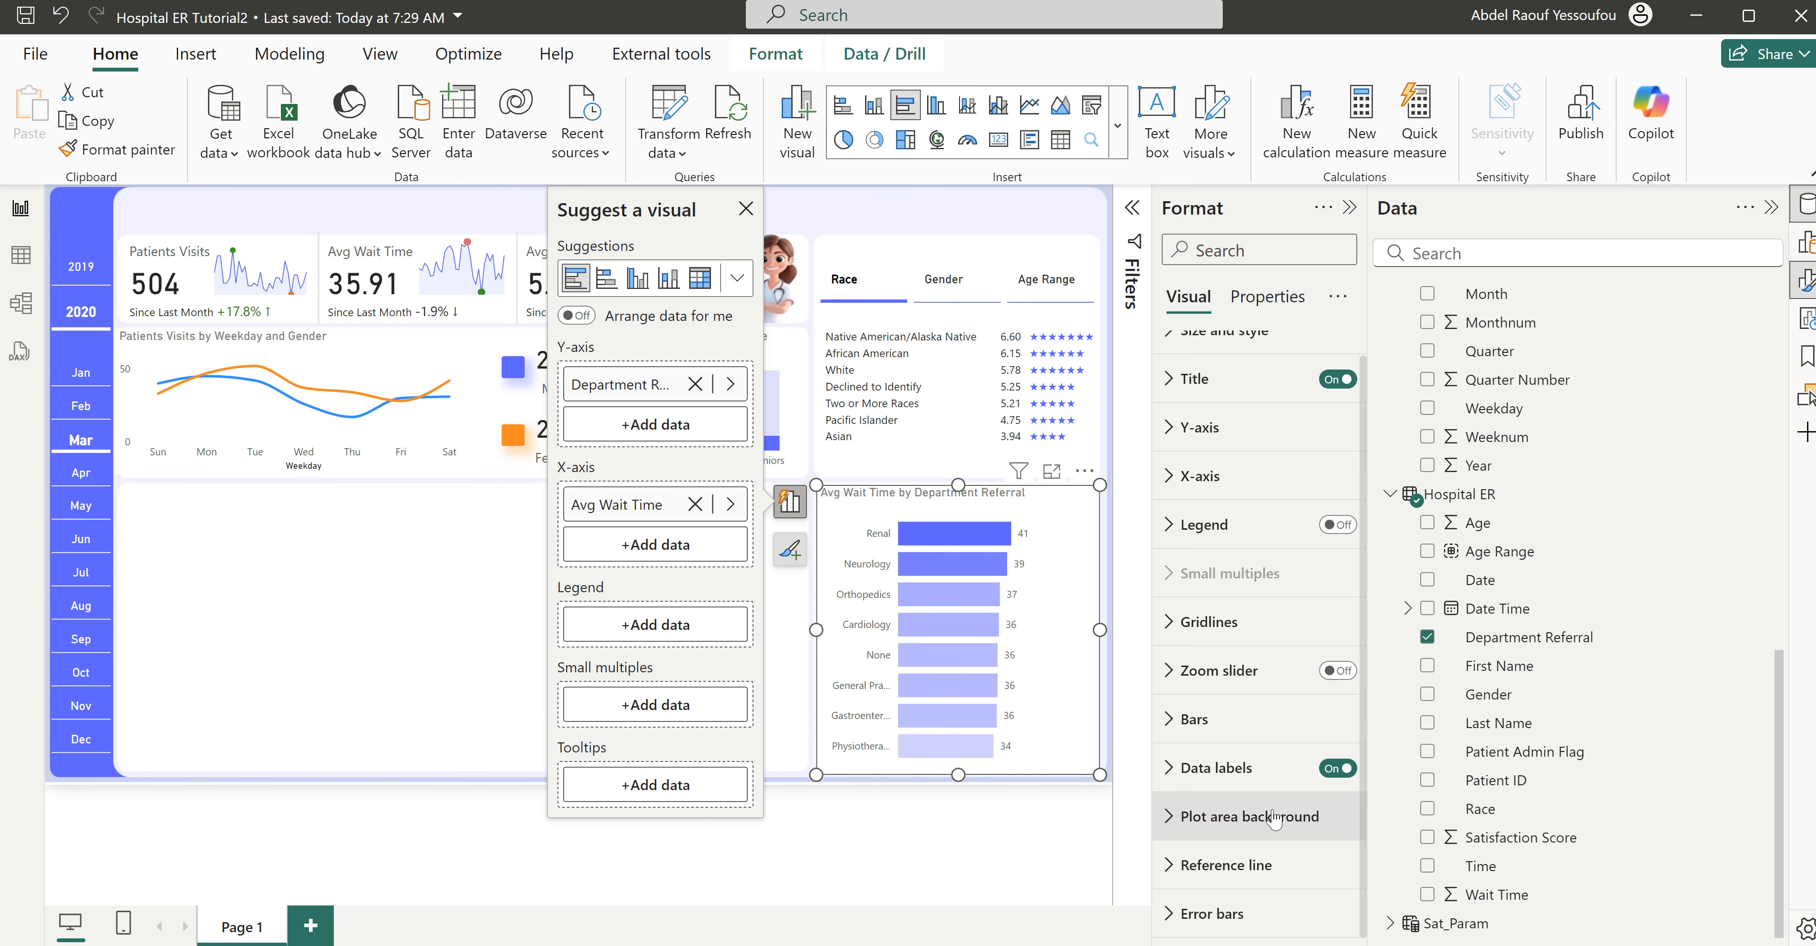
left_click(1212, 770)
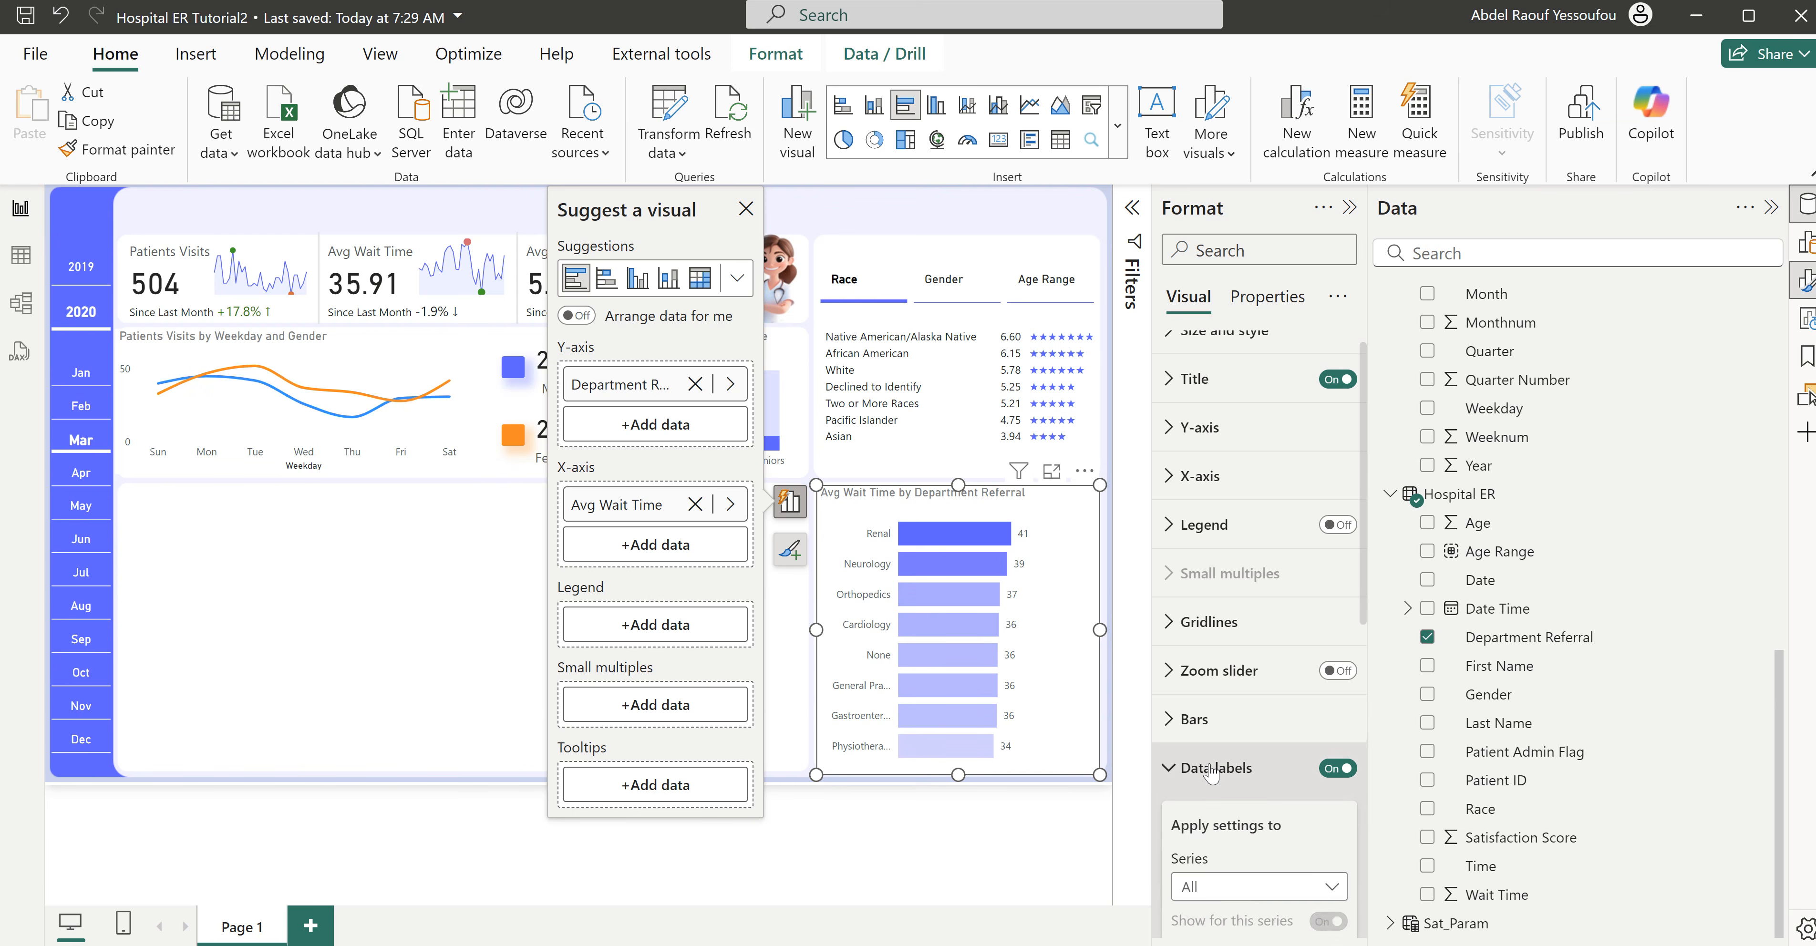
left_click(1329, 859)
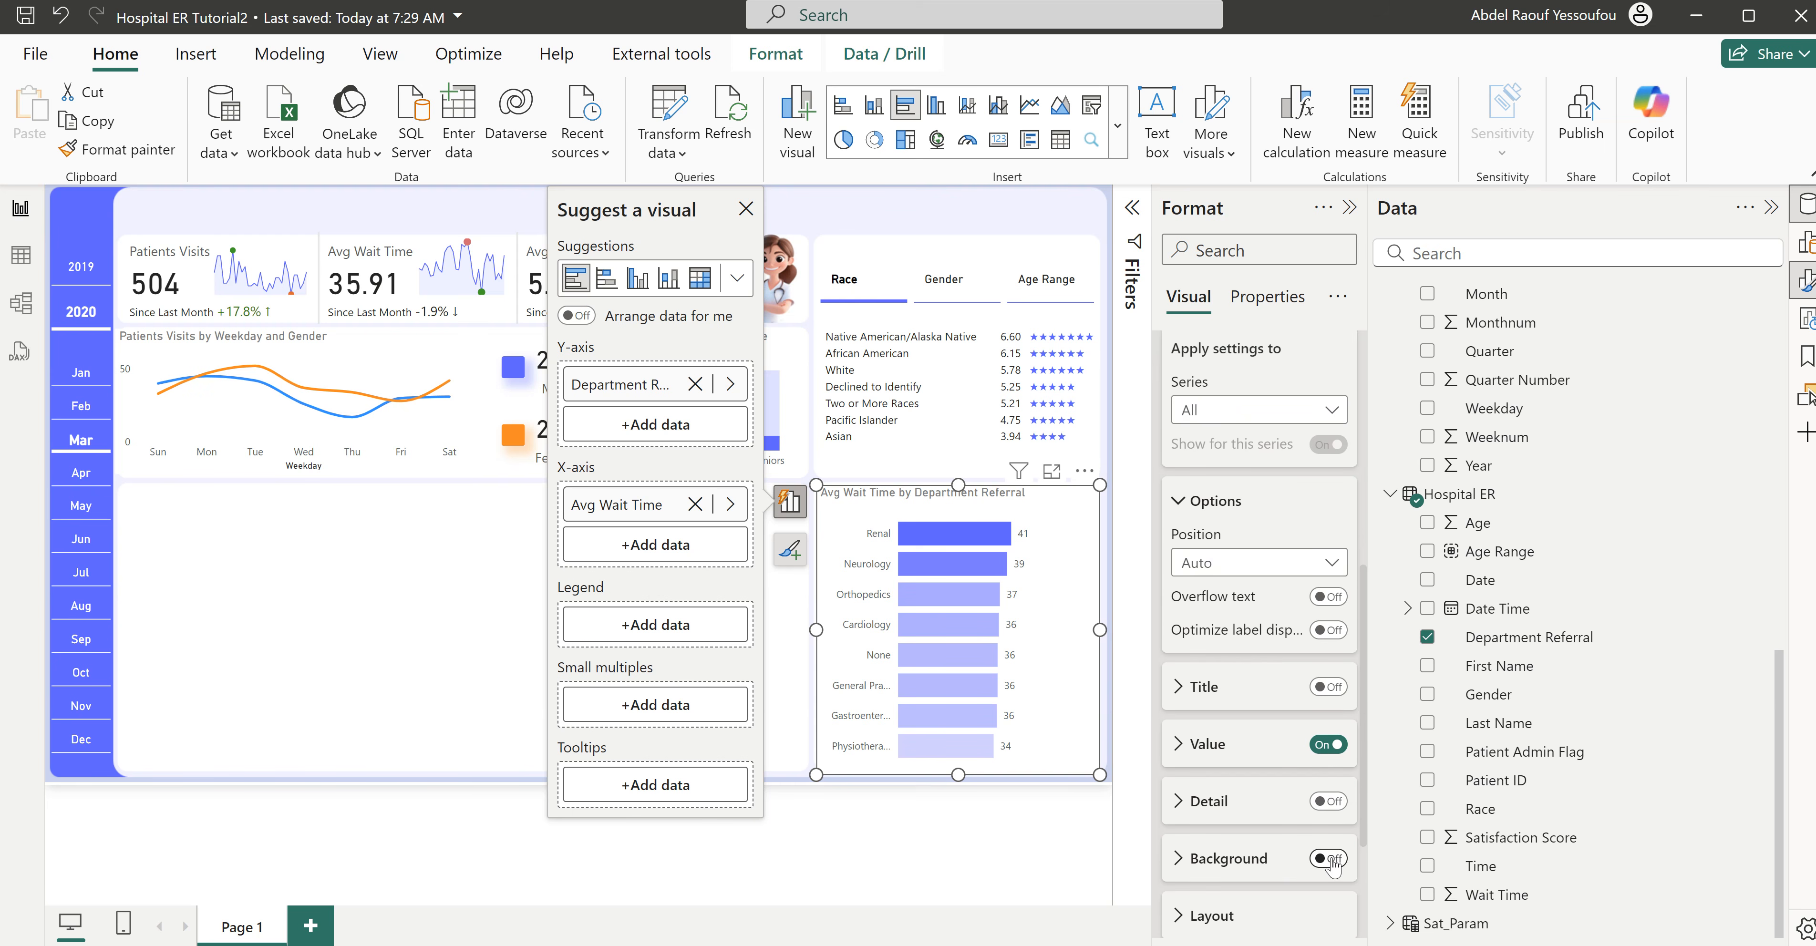
left_click(1233, 869)
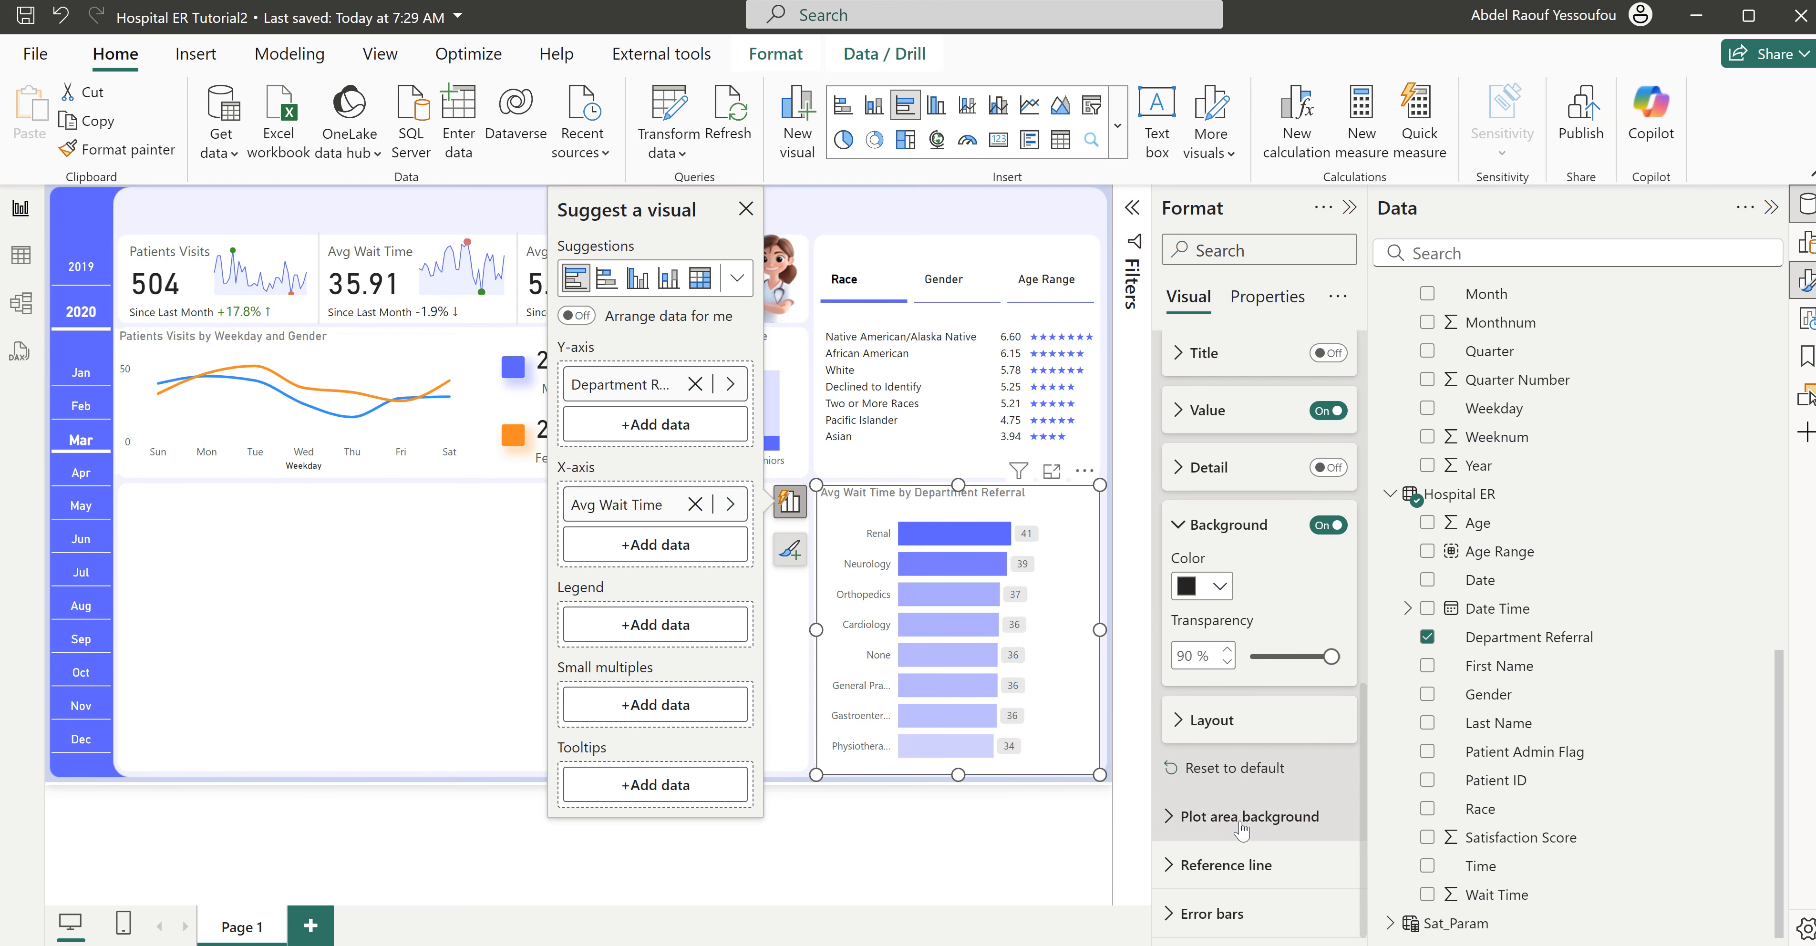
left_click(1219, 587)
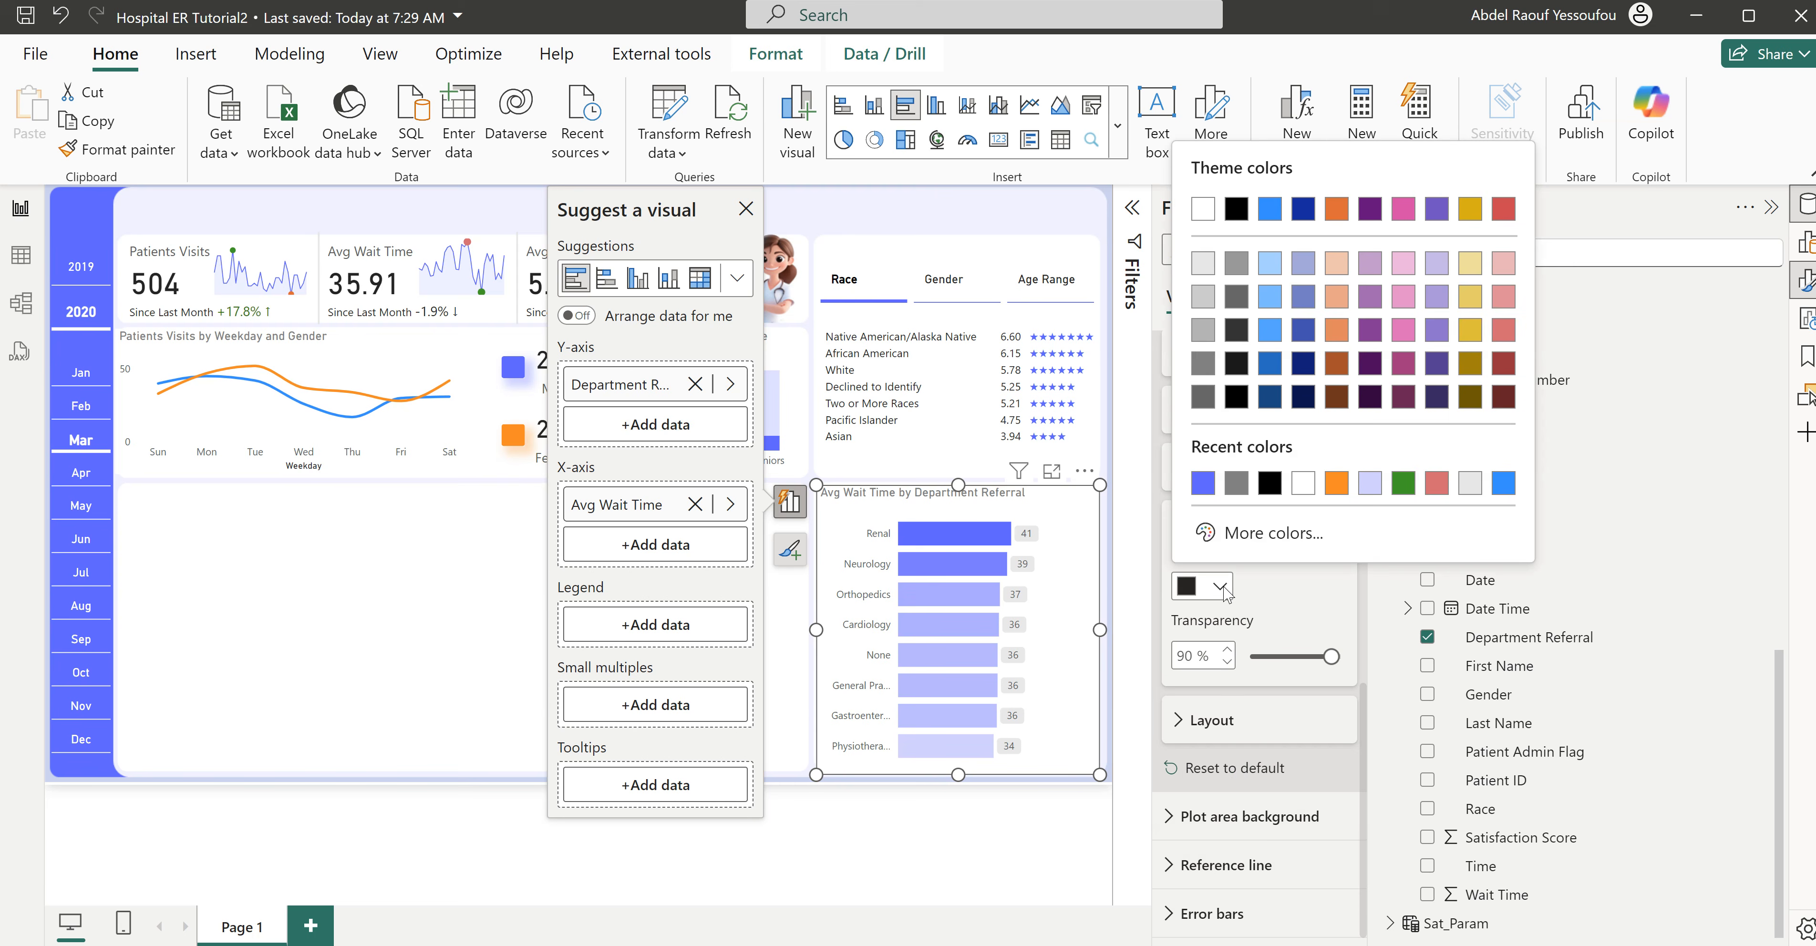
left_click(1203, 483)
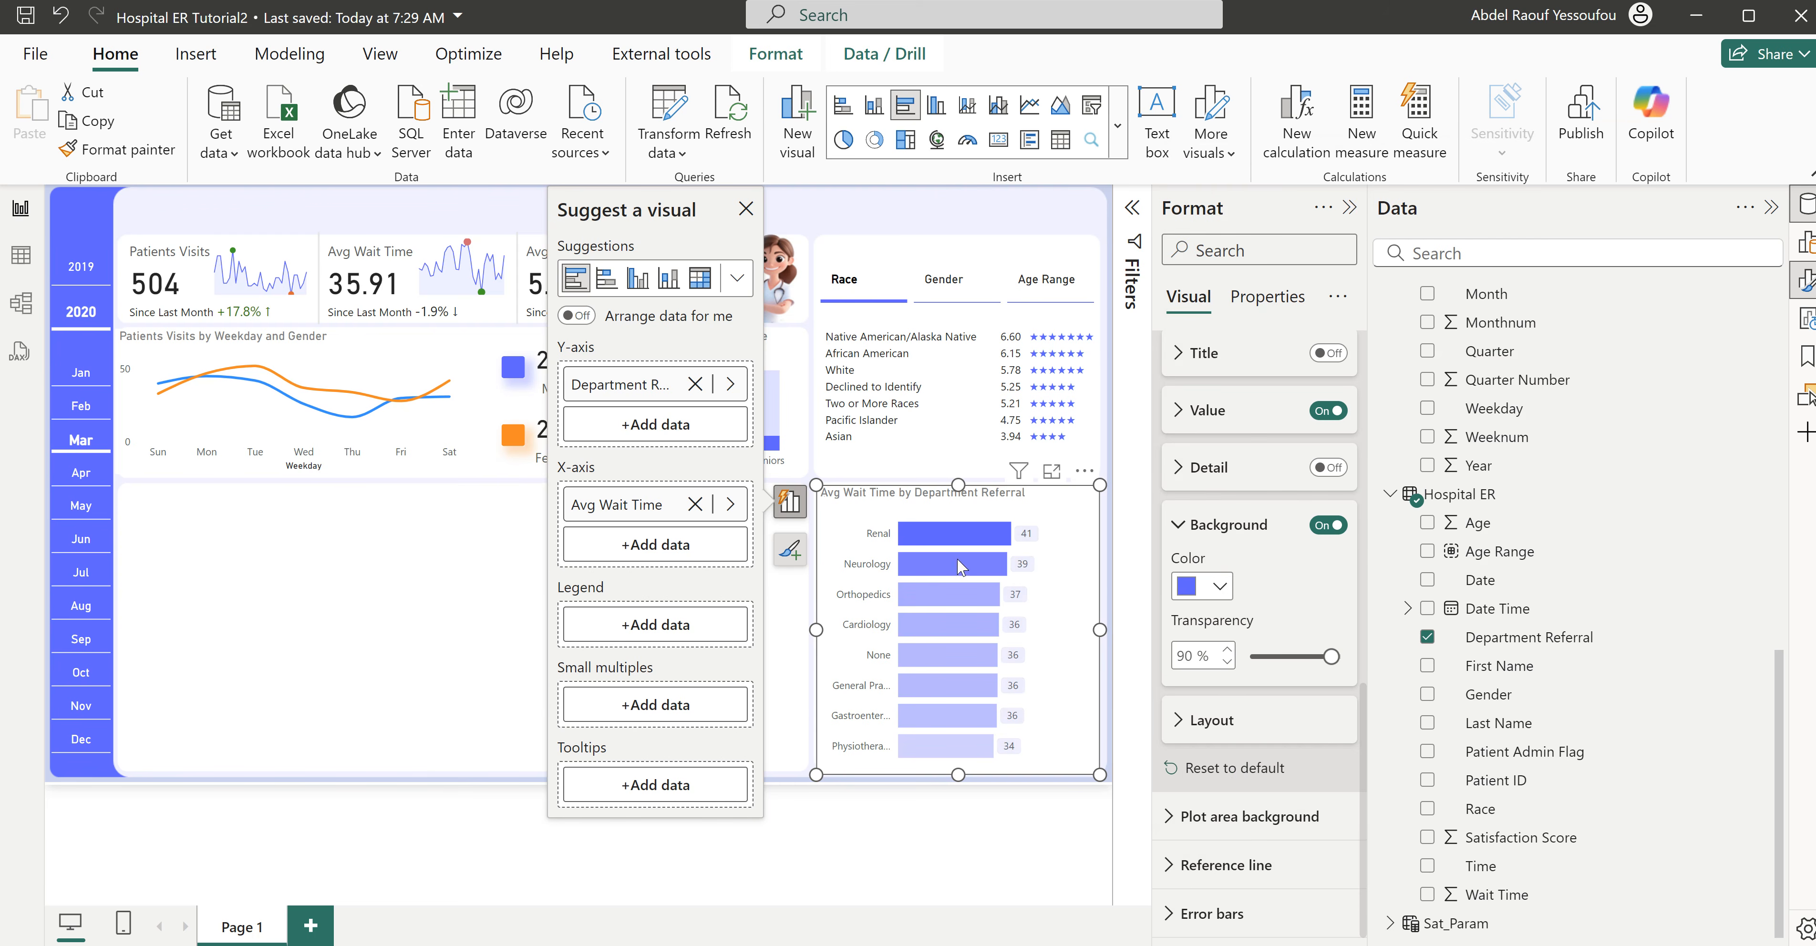
left_click(498, 567)
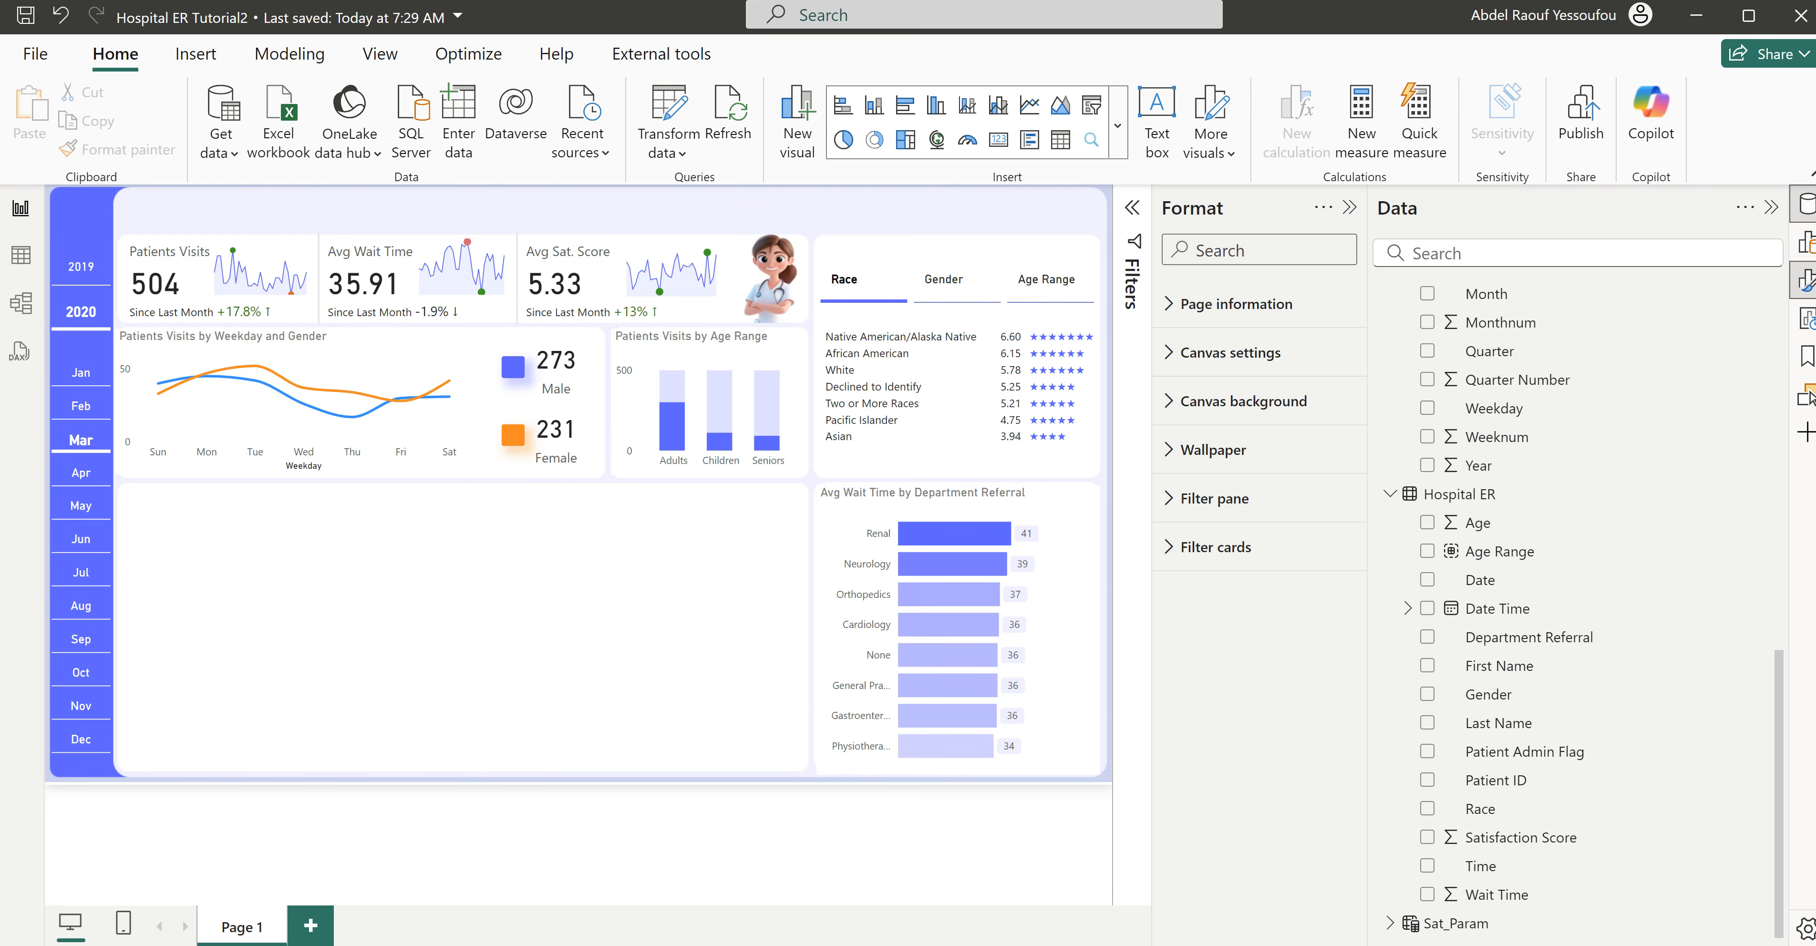
- Insert a matrix visual in the empty card below the weekday line chart and widen it to cover most of the card
left_click(1031, 930)
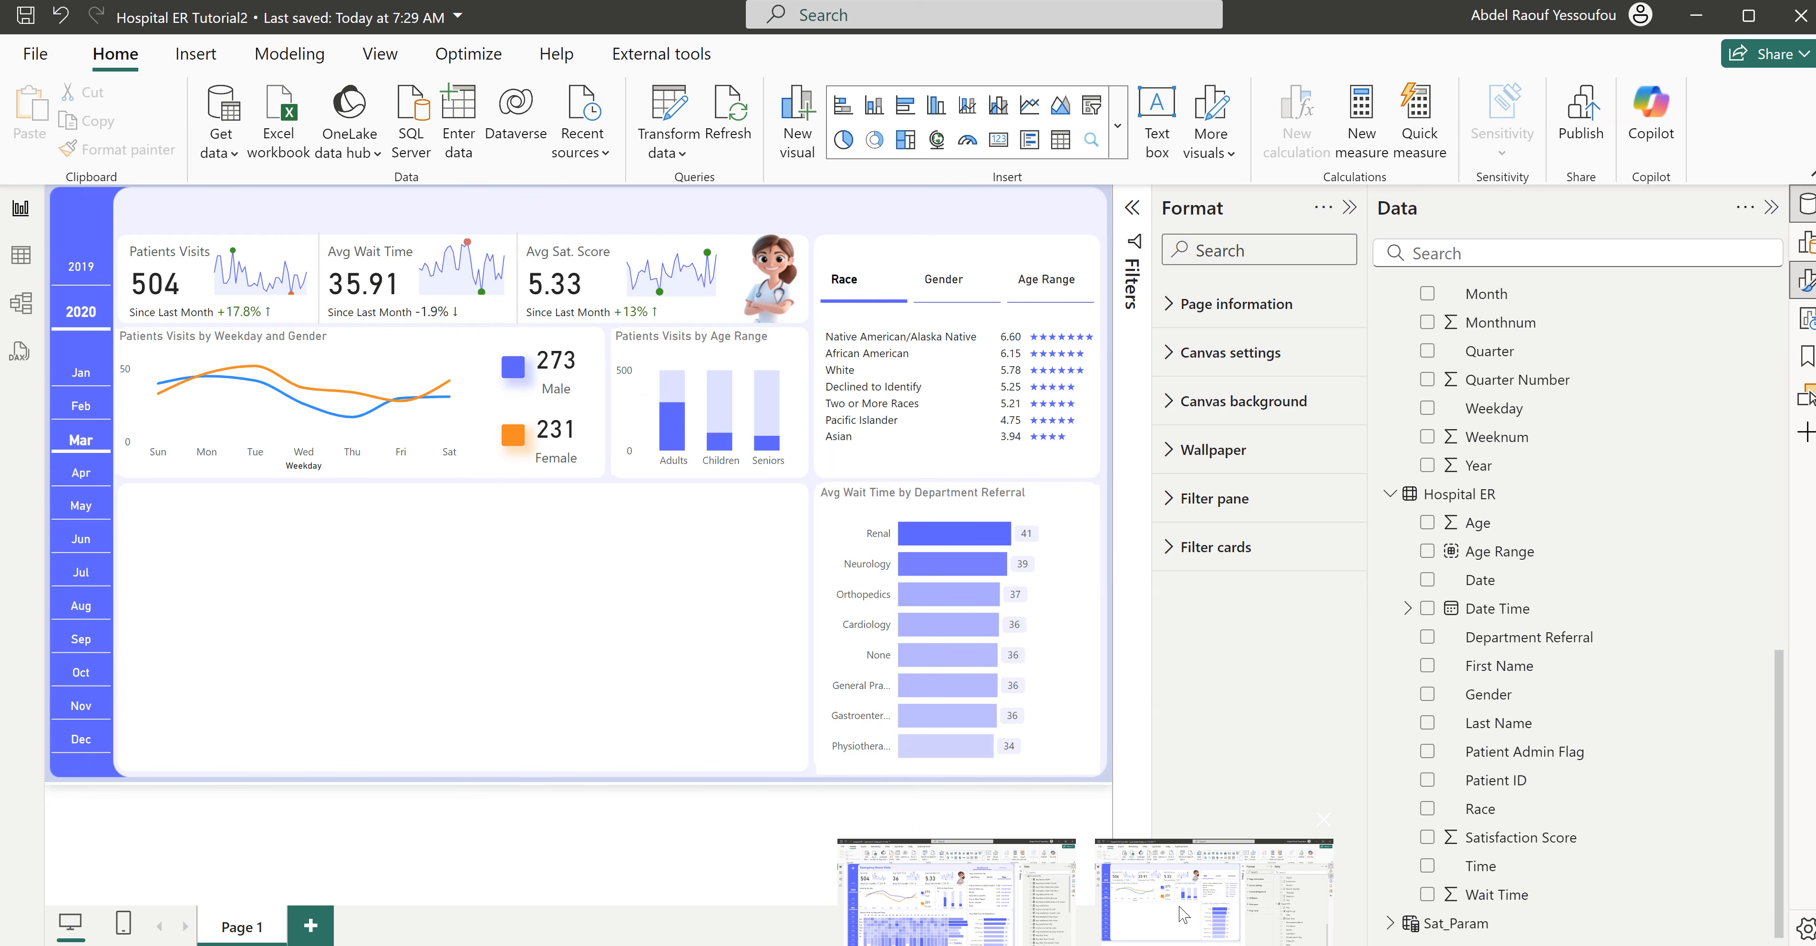
left_click(1180, 908)
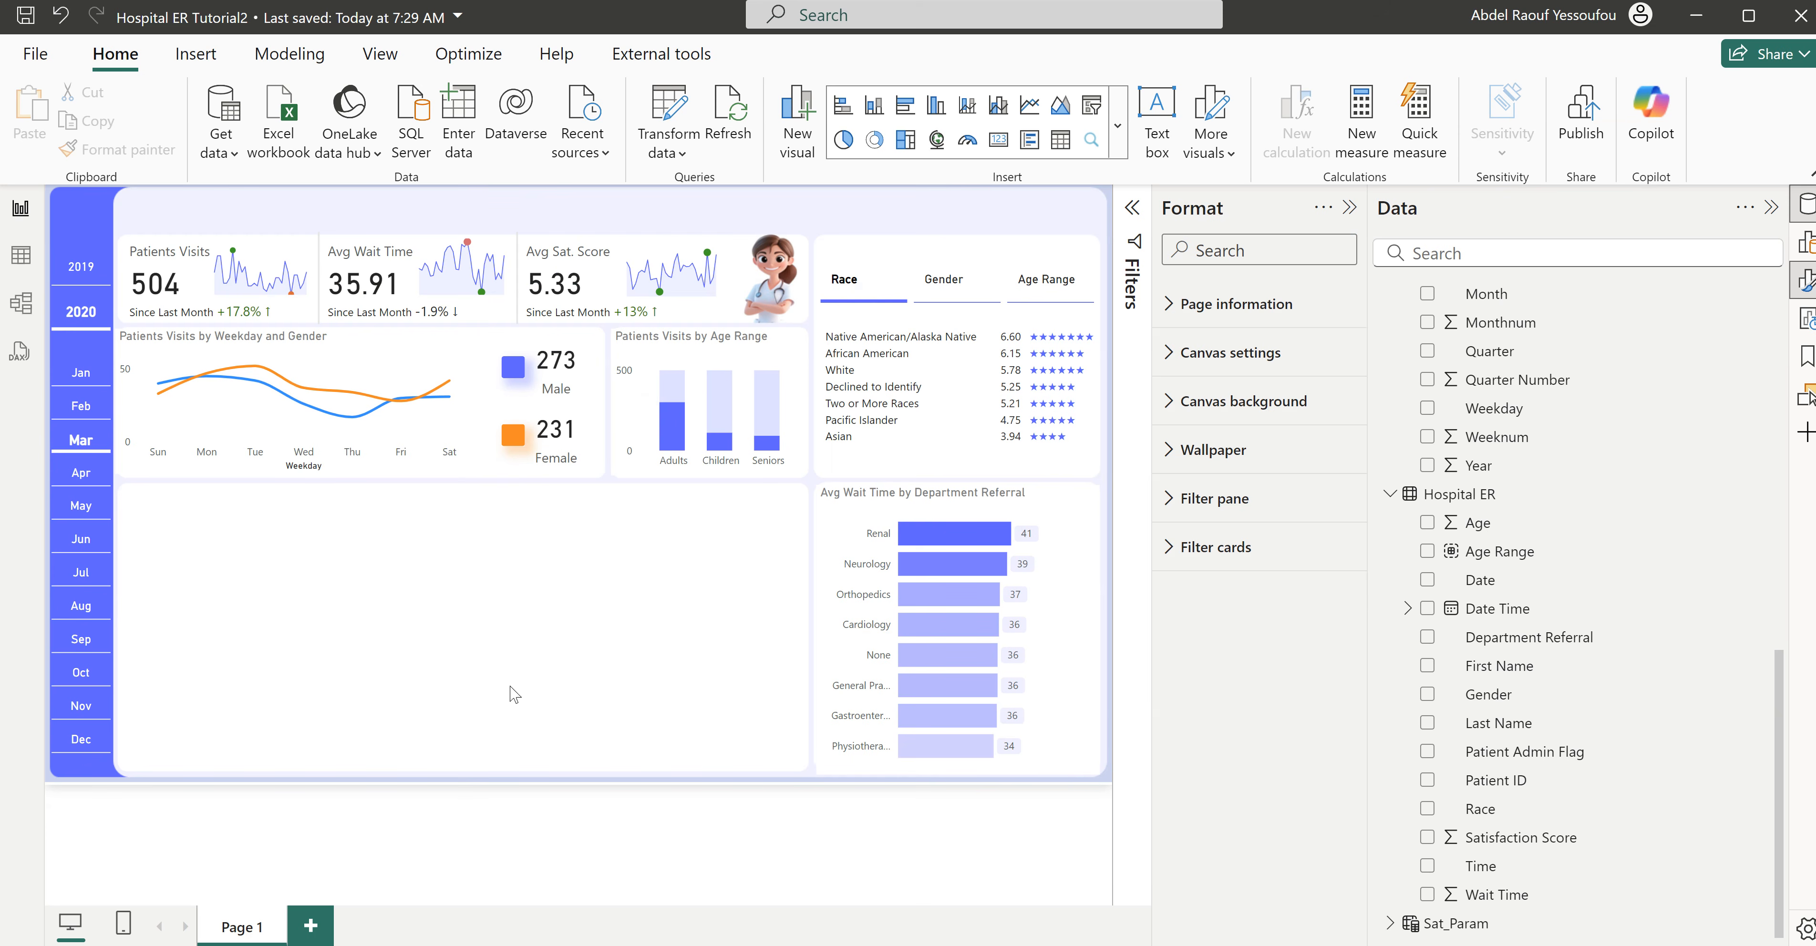
left_click(1119, 137)
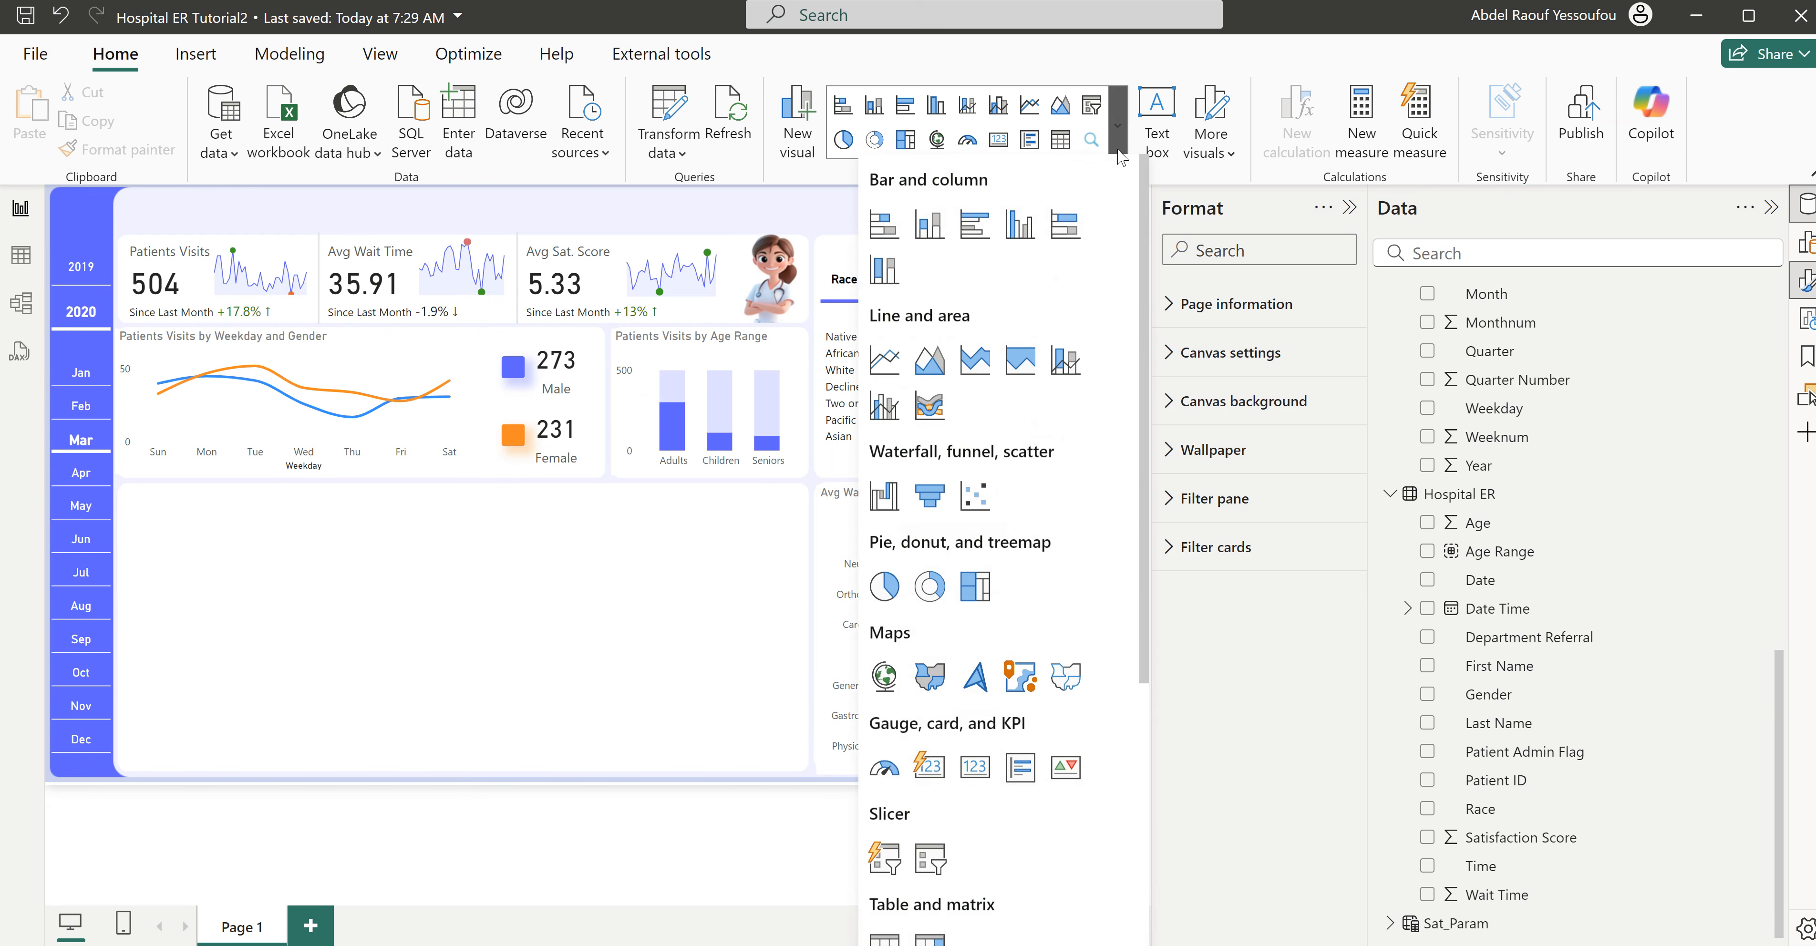
scroll(1022, 769, "down", 3)
left_click(931, 706)
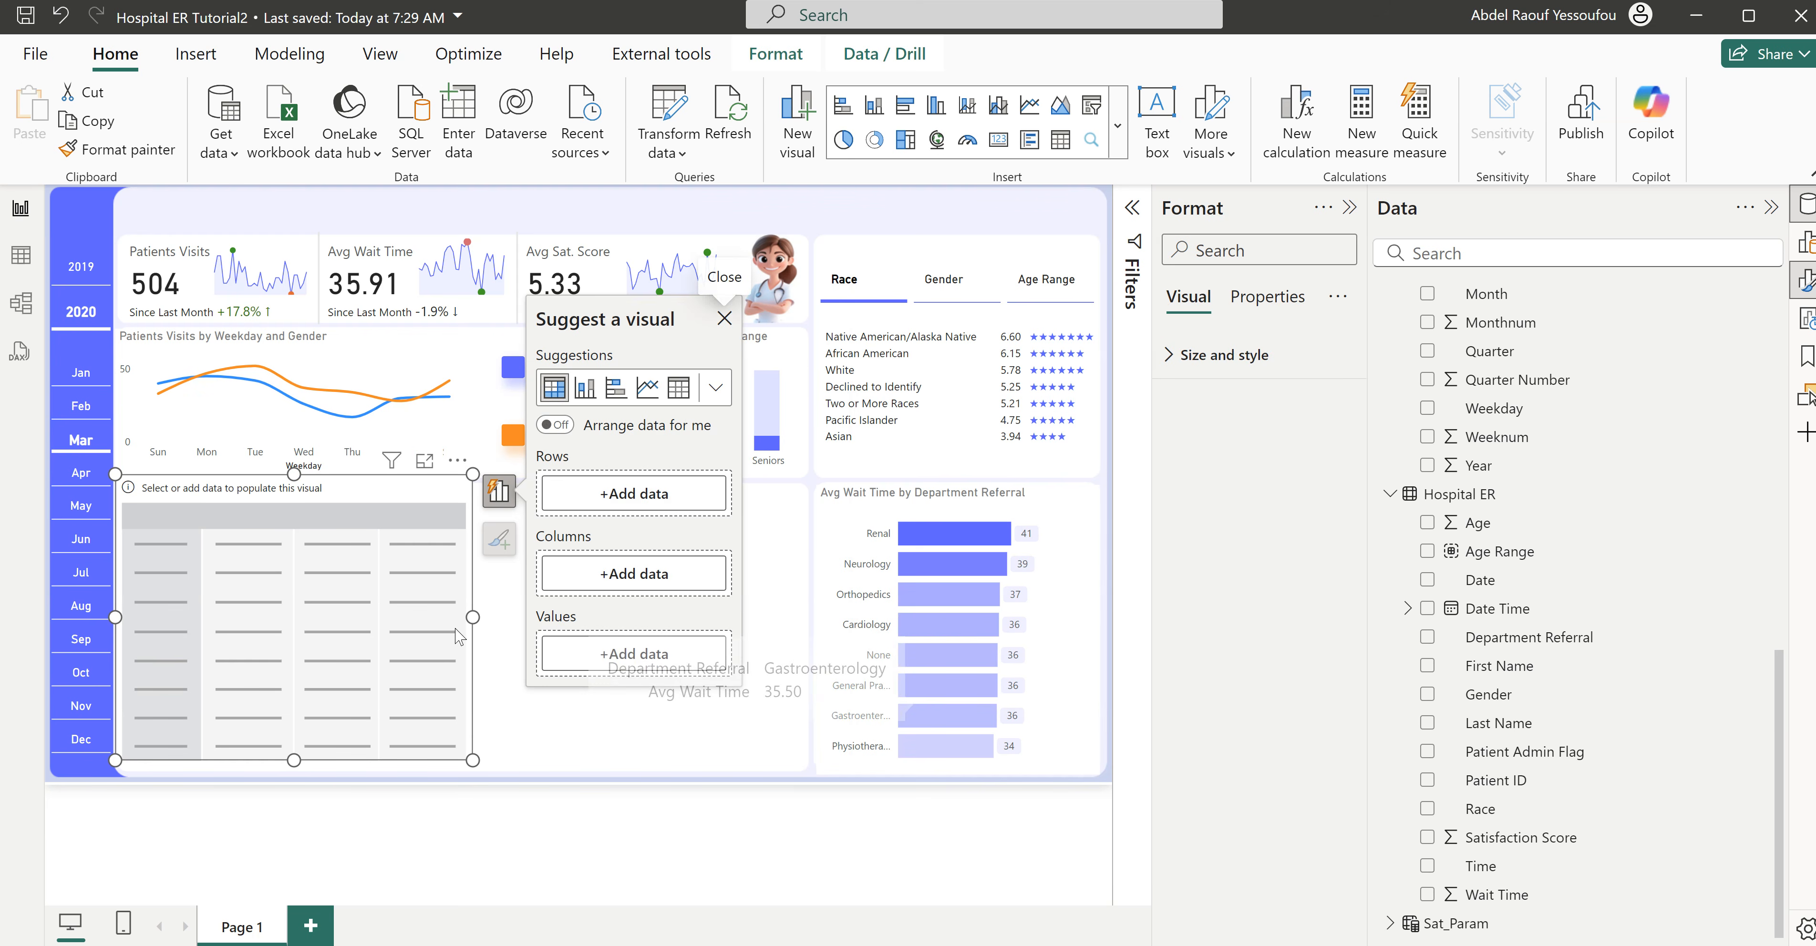
left_click_drag(475, 618, 684, 618)
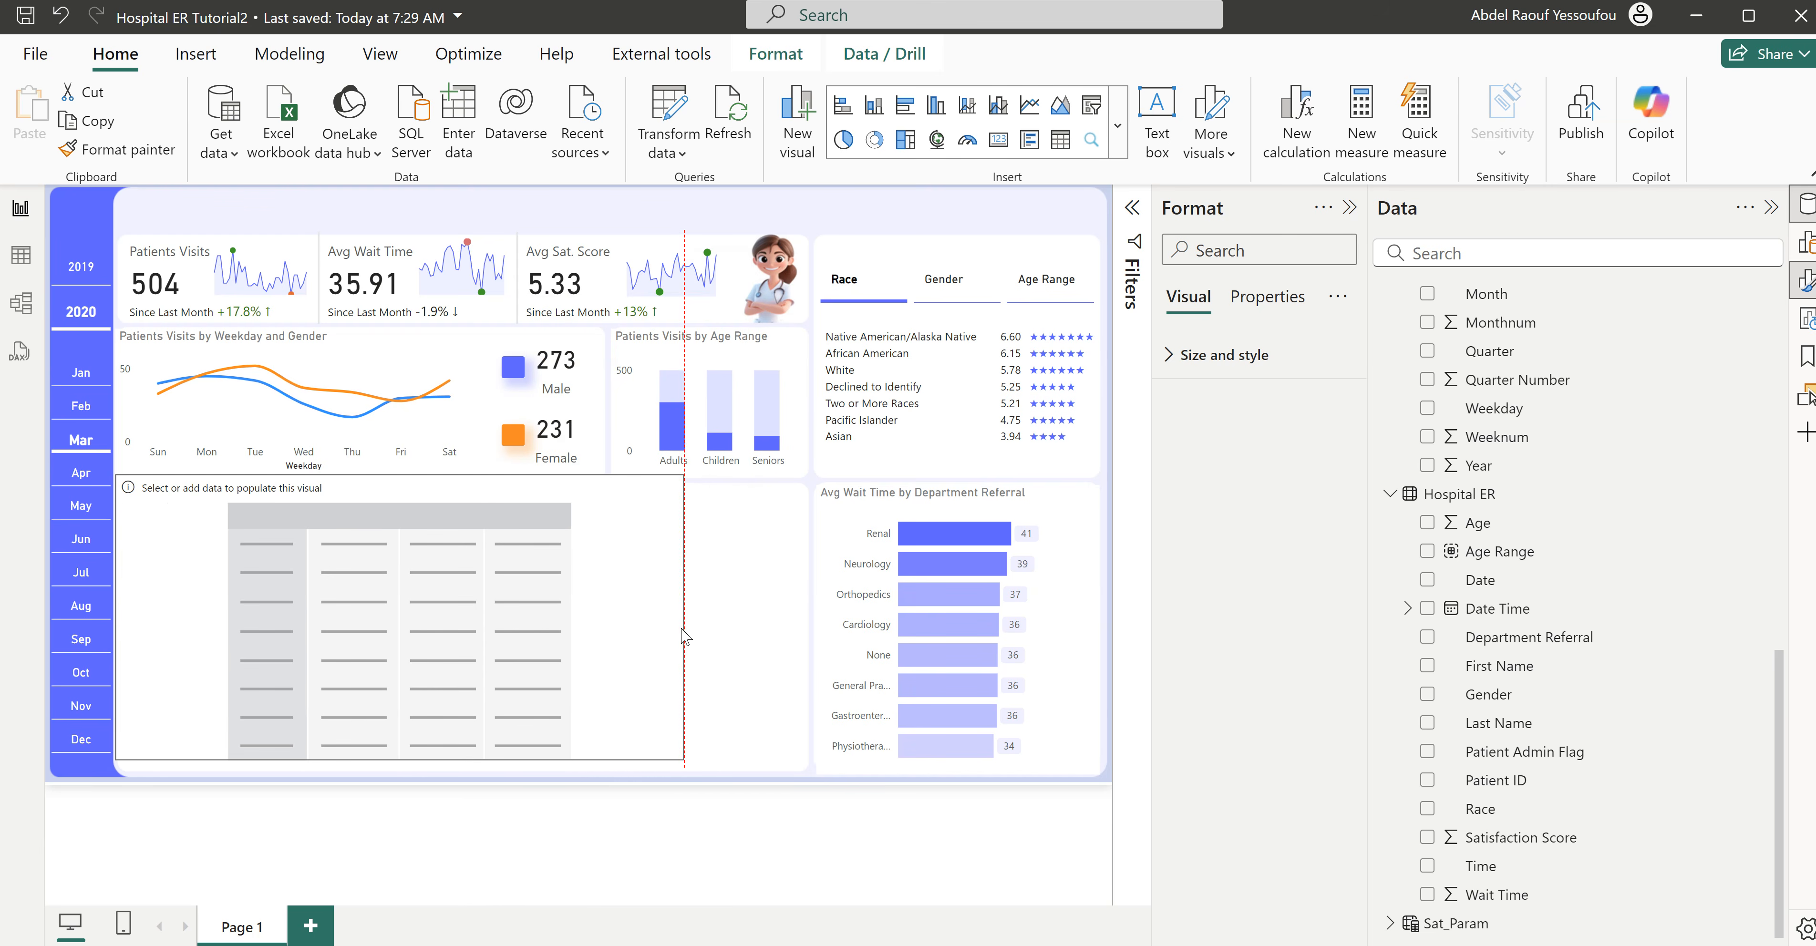
- Check the Patient Visits by Day and Time heatmap in the Hospital ER report and add the Calendar table's Weekday field to the matrix rows
mouse_move(990, 938)
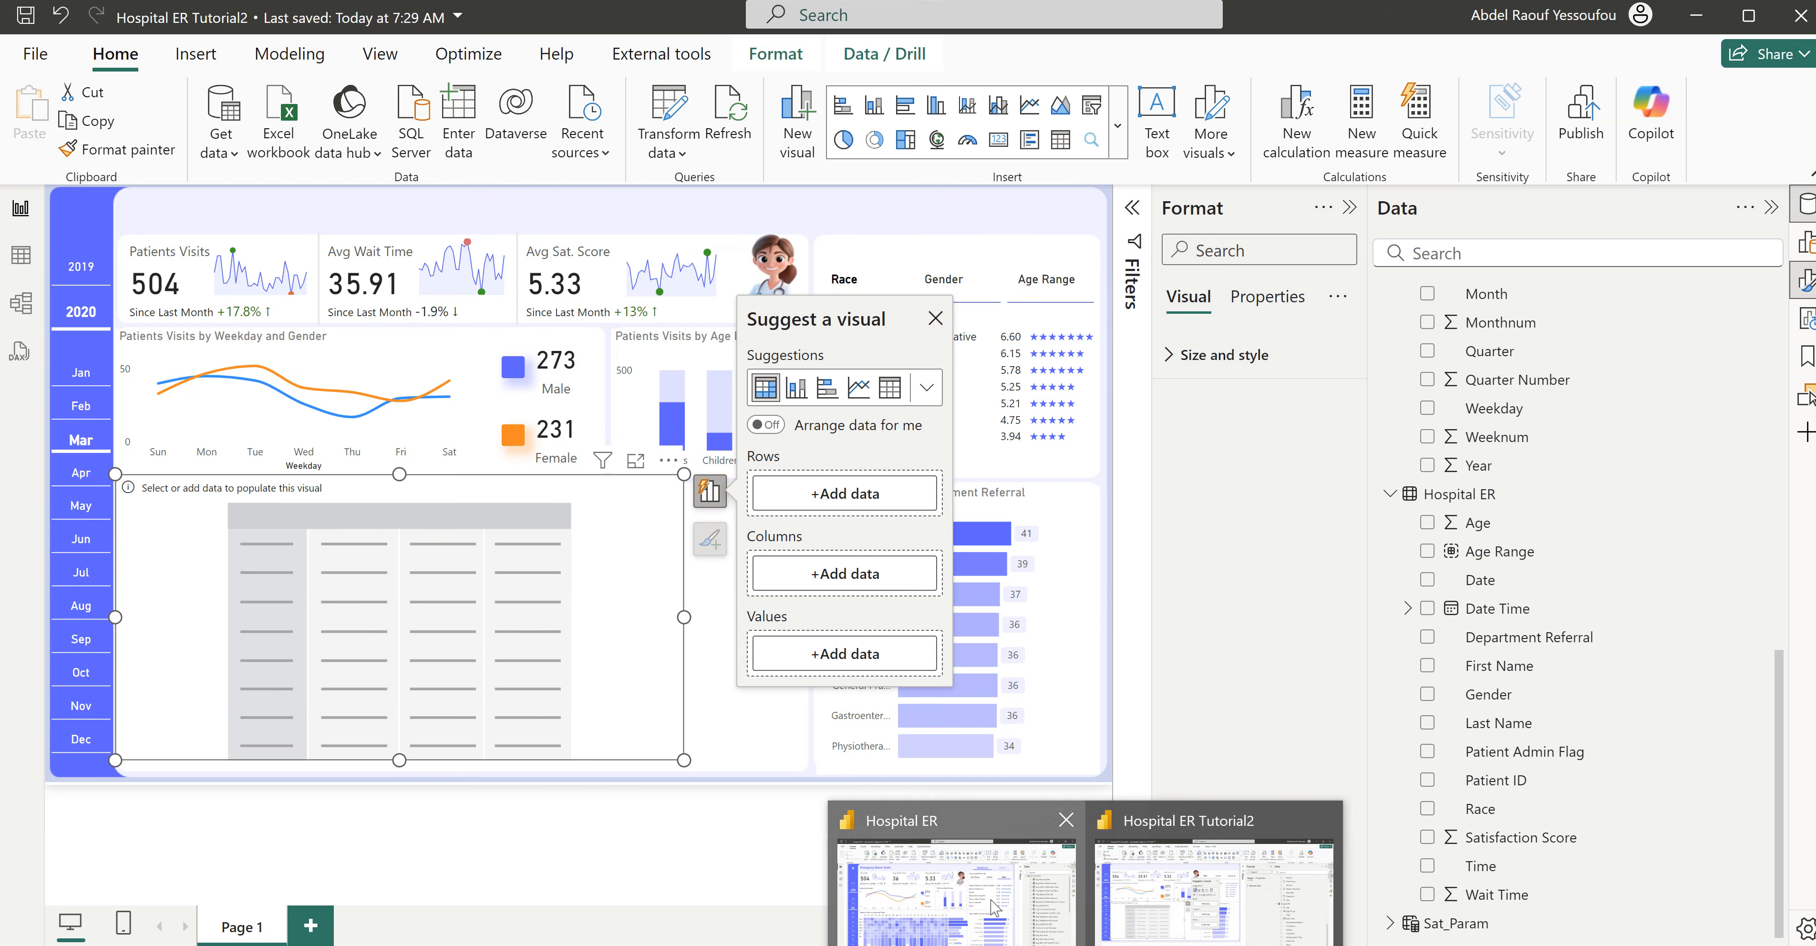
left_click(994, 906)
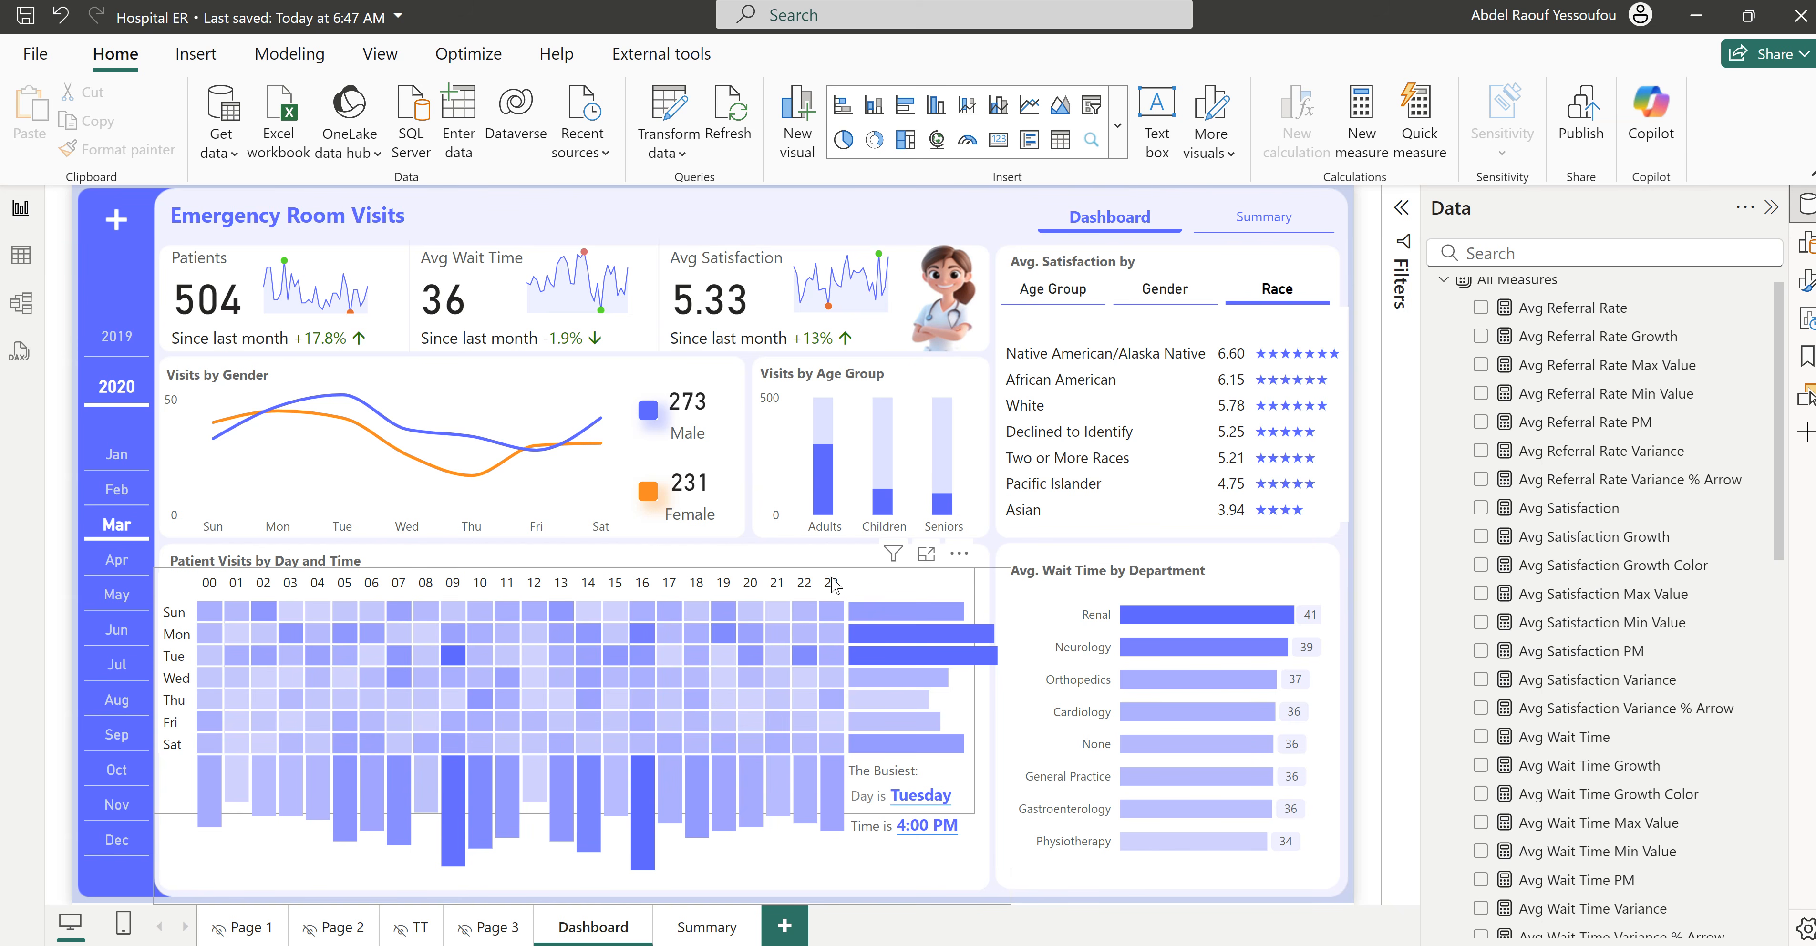
mouse_move(1021, 942)
left_click(1156, 885)
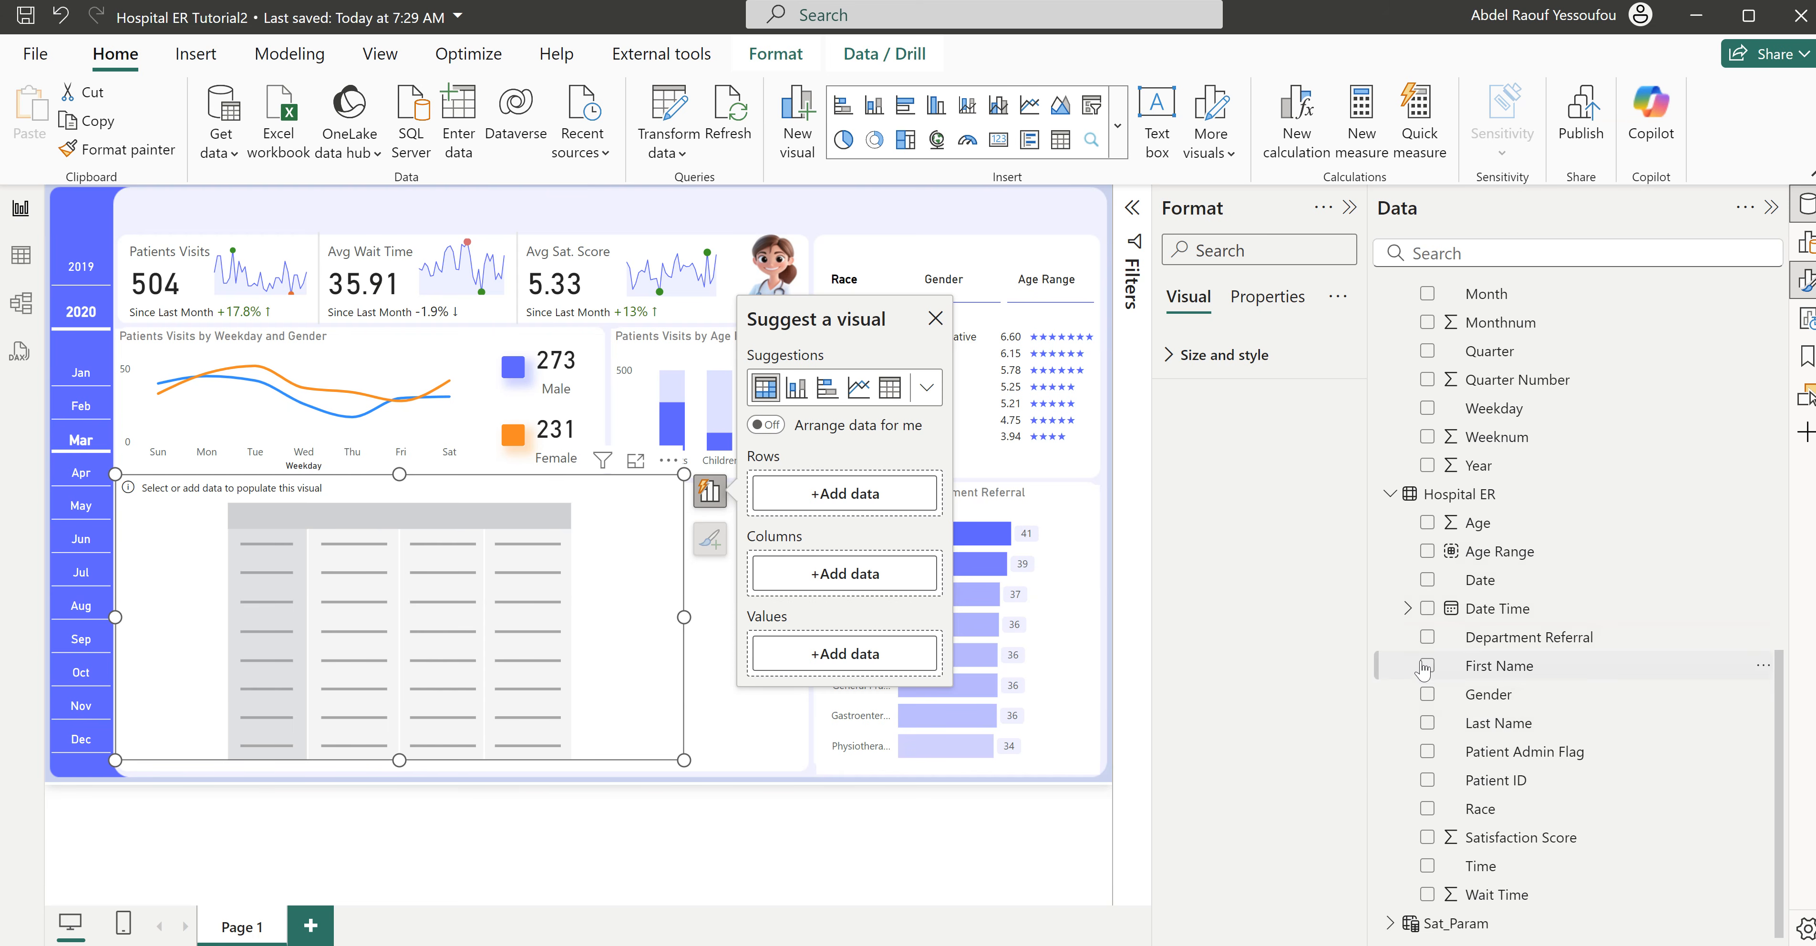
scroll(1451, 640, "up", 2)
scroll(1450, 640, "up", 3)
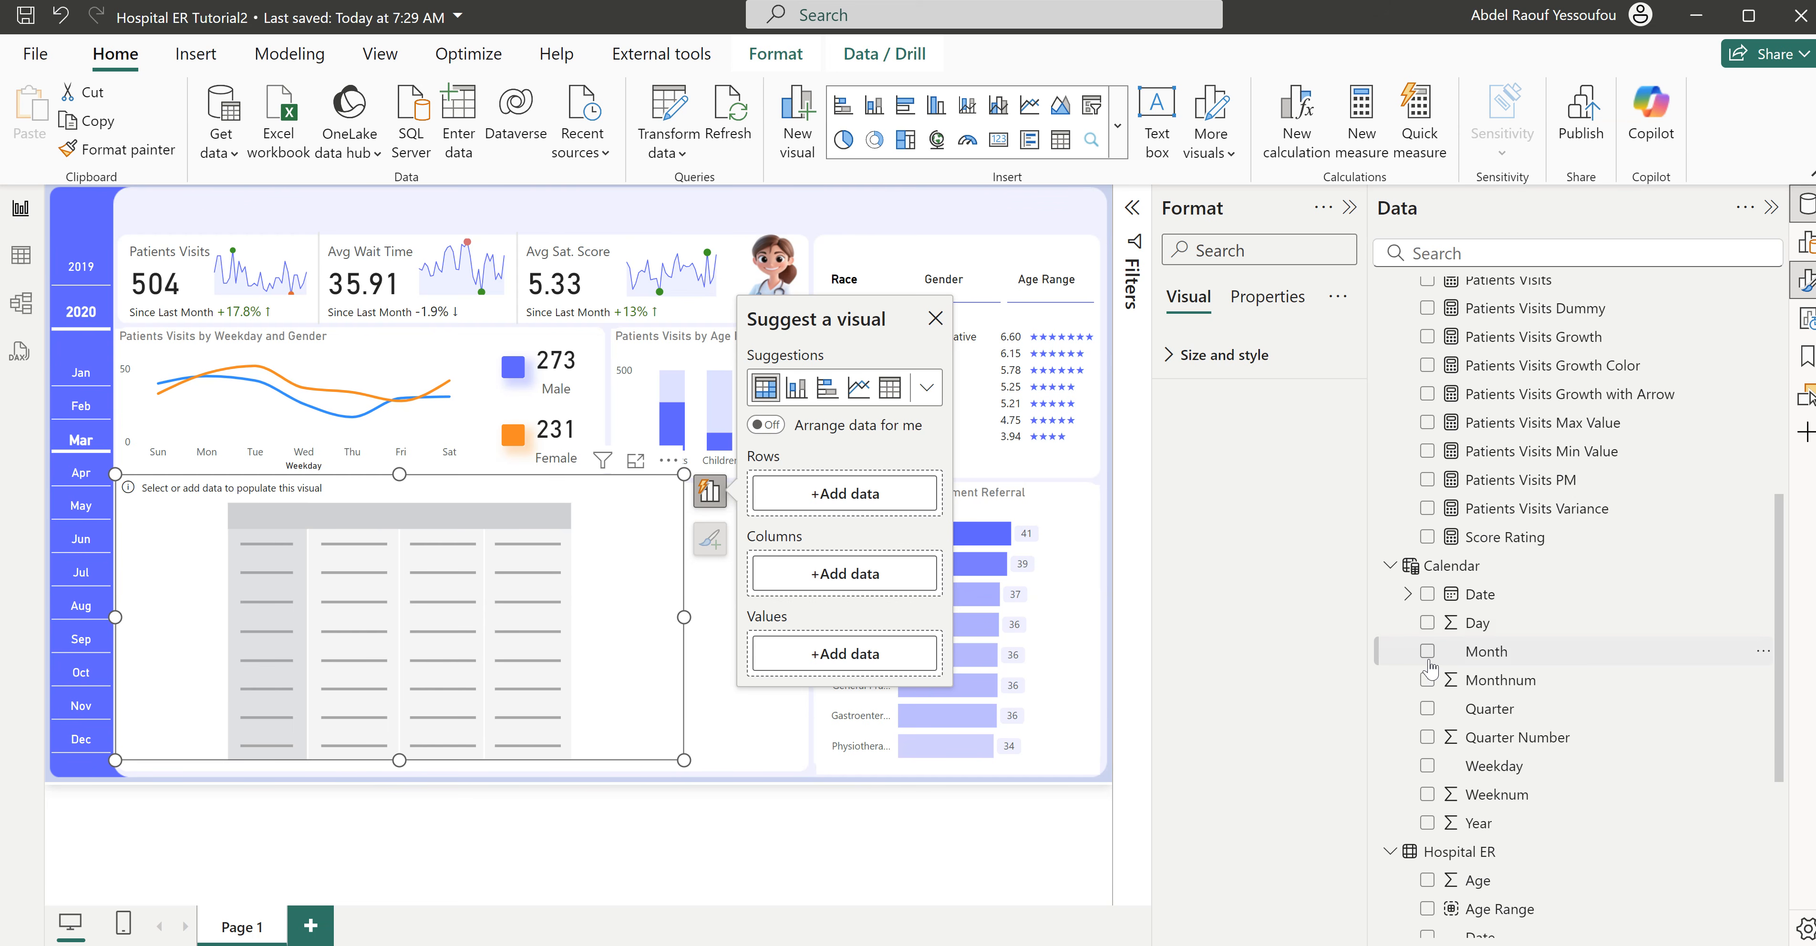
scroll(1431, 667, "down", 2)
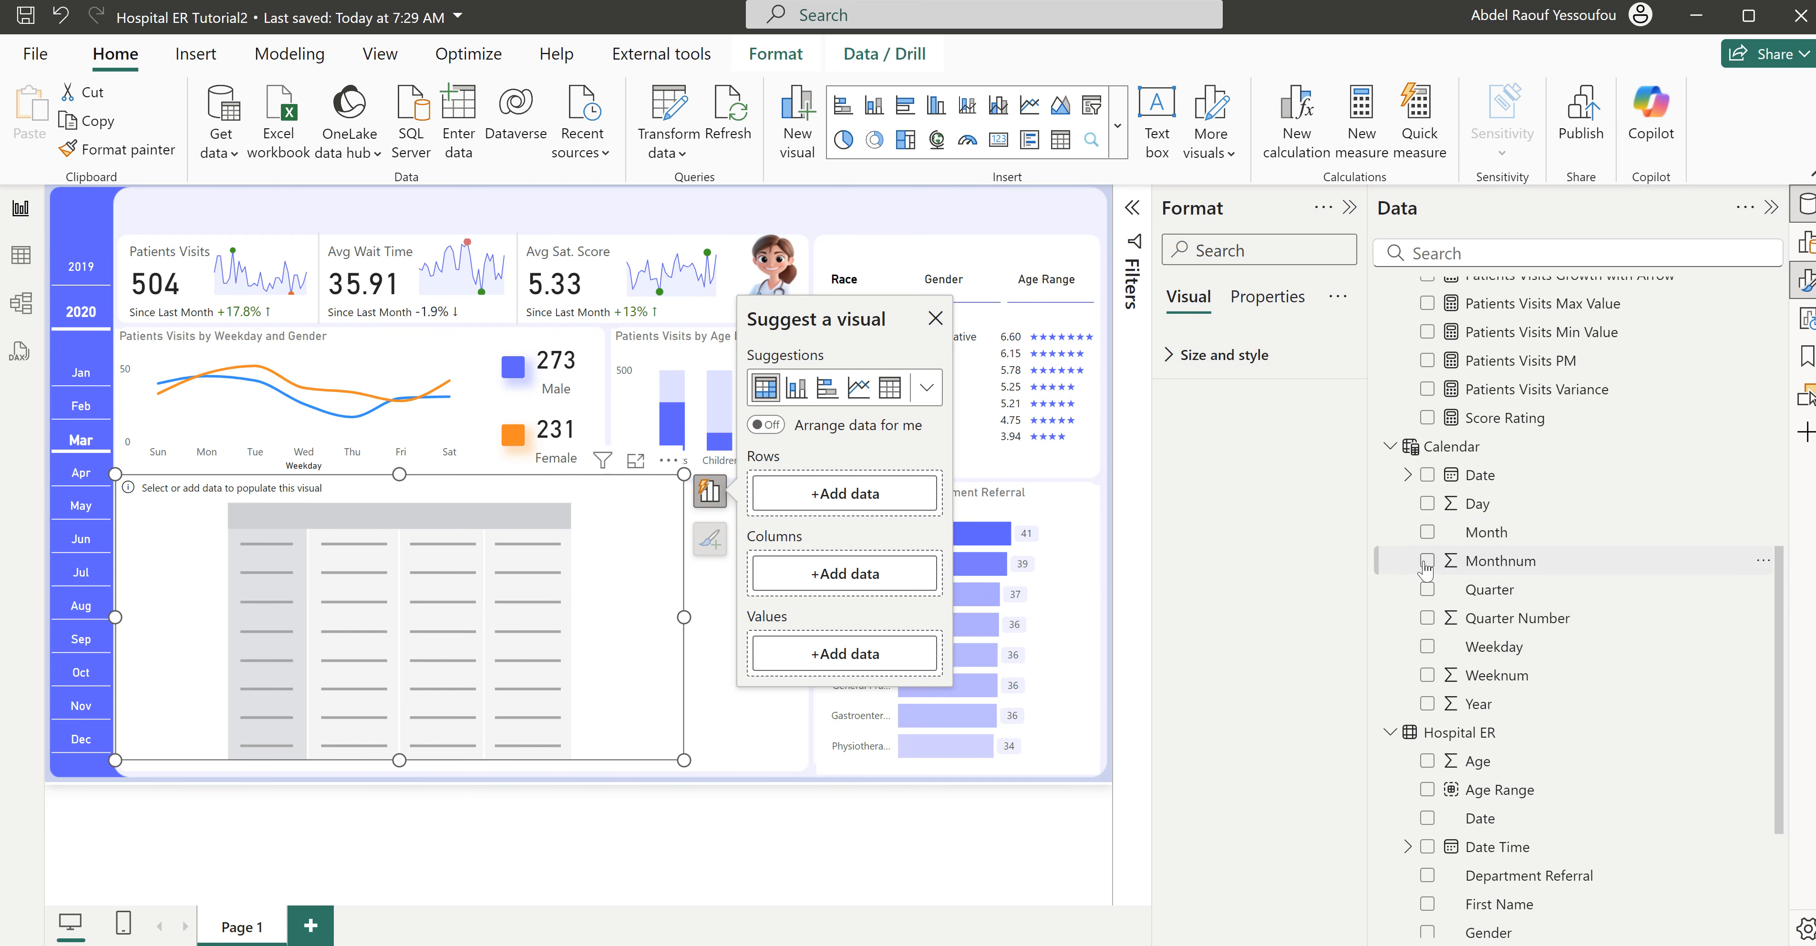
left_click(1427, 649)
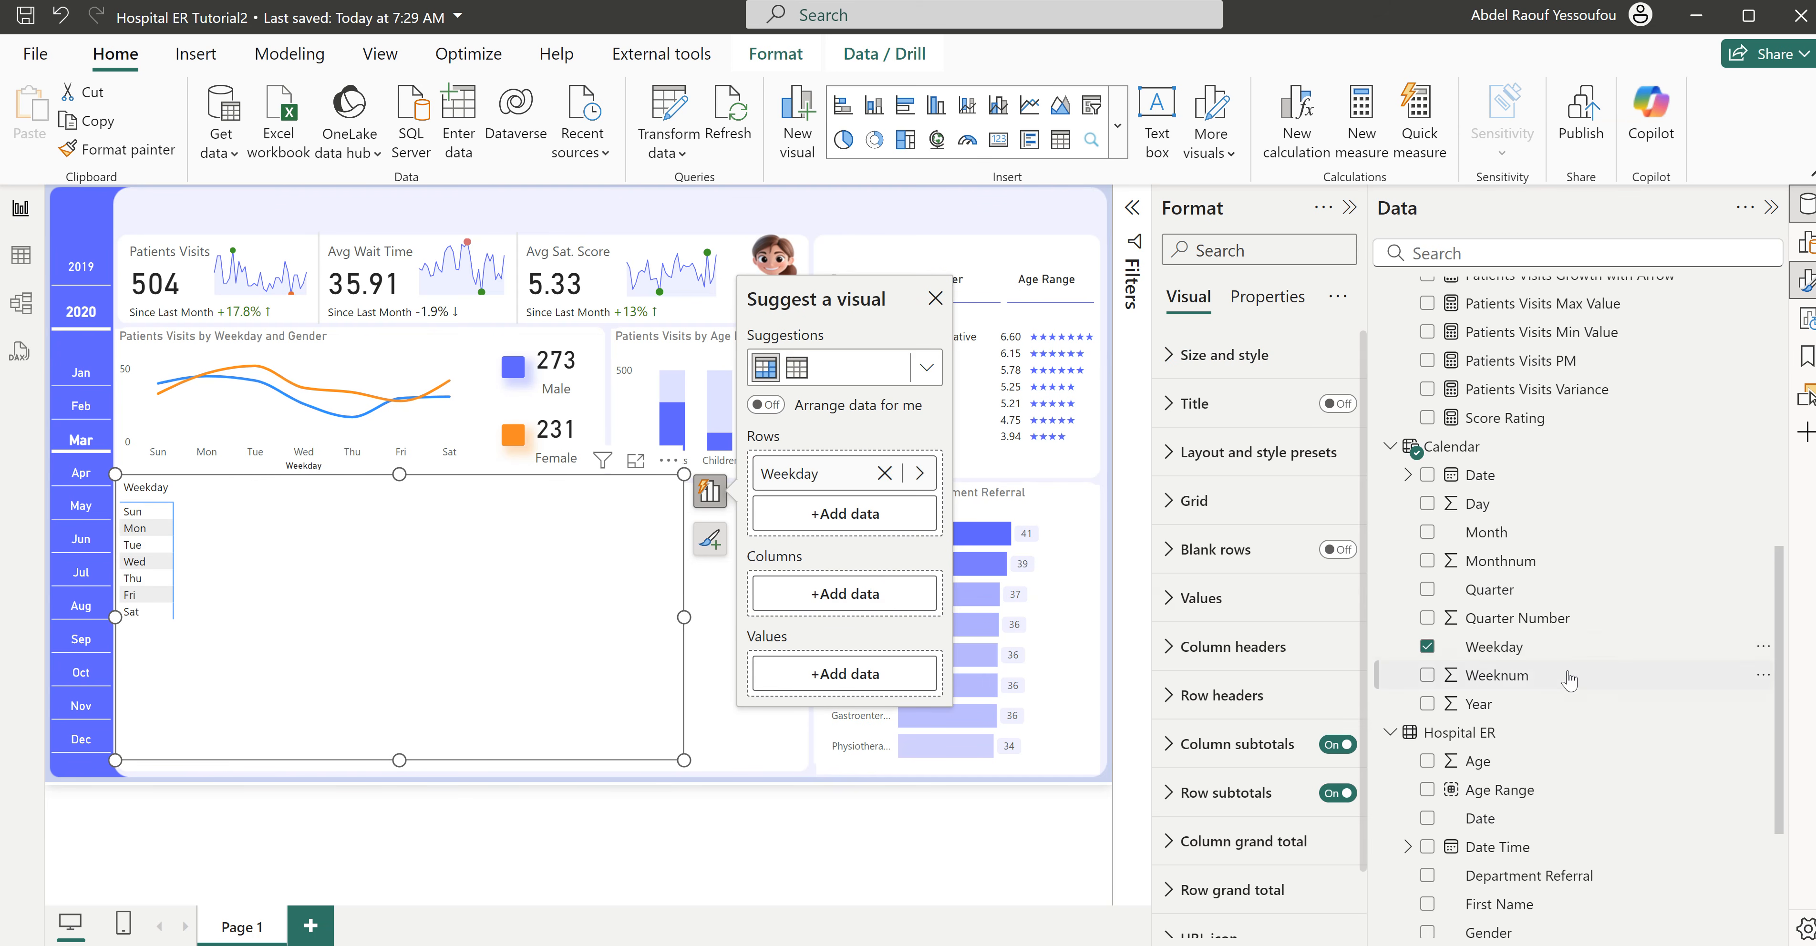
- Open the Hospital ER query in the Power Query Editor and bring its Time column into view
scroll(1571, 682, "up", 4)
scroll(1571, 683, "down", 8)
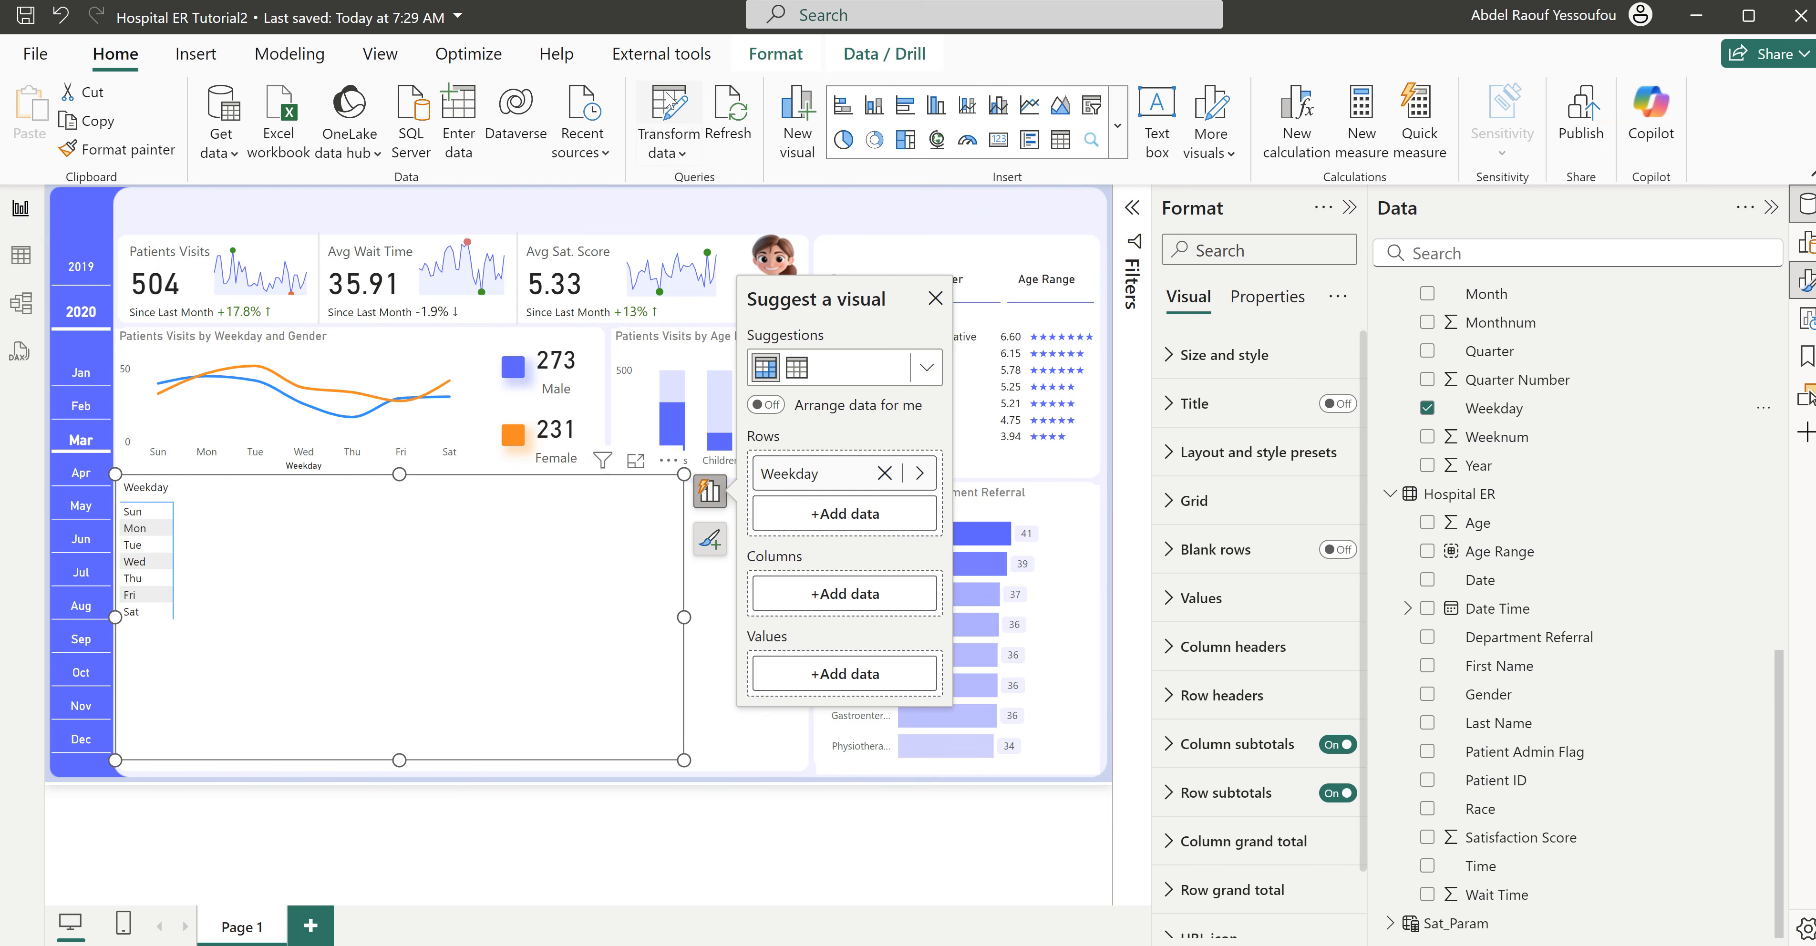
left_click(671, 113)
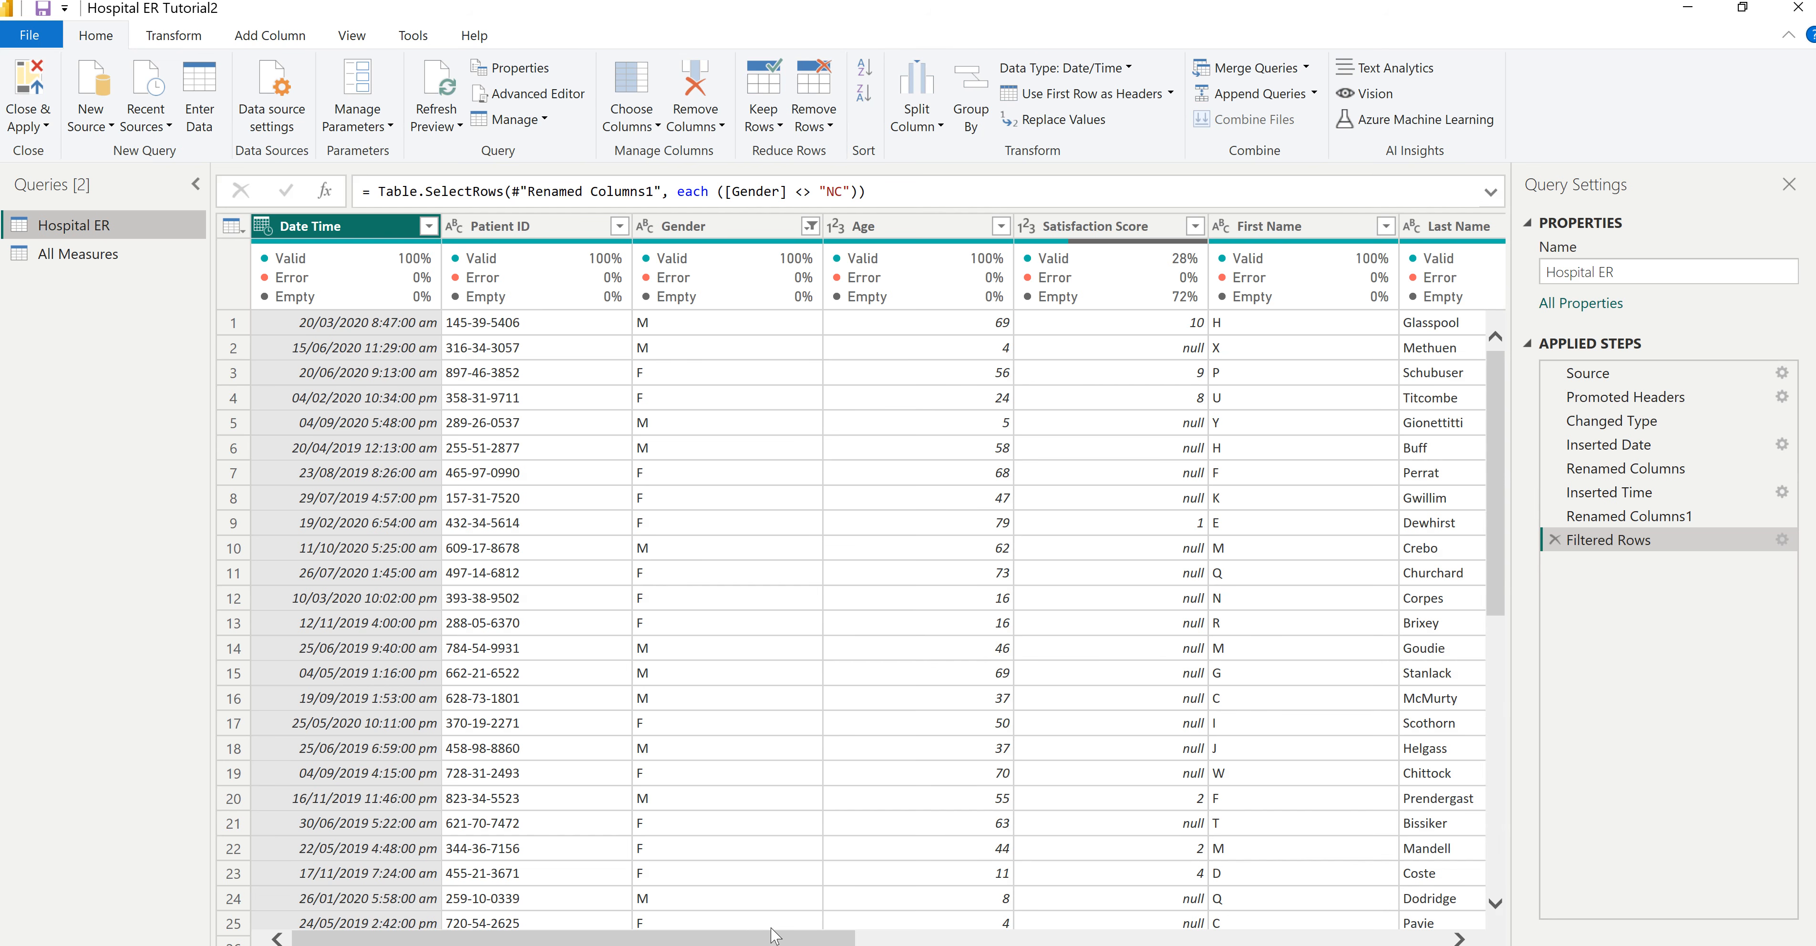
left_click_drag(777, 943, 1367, 943)
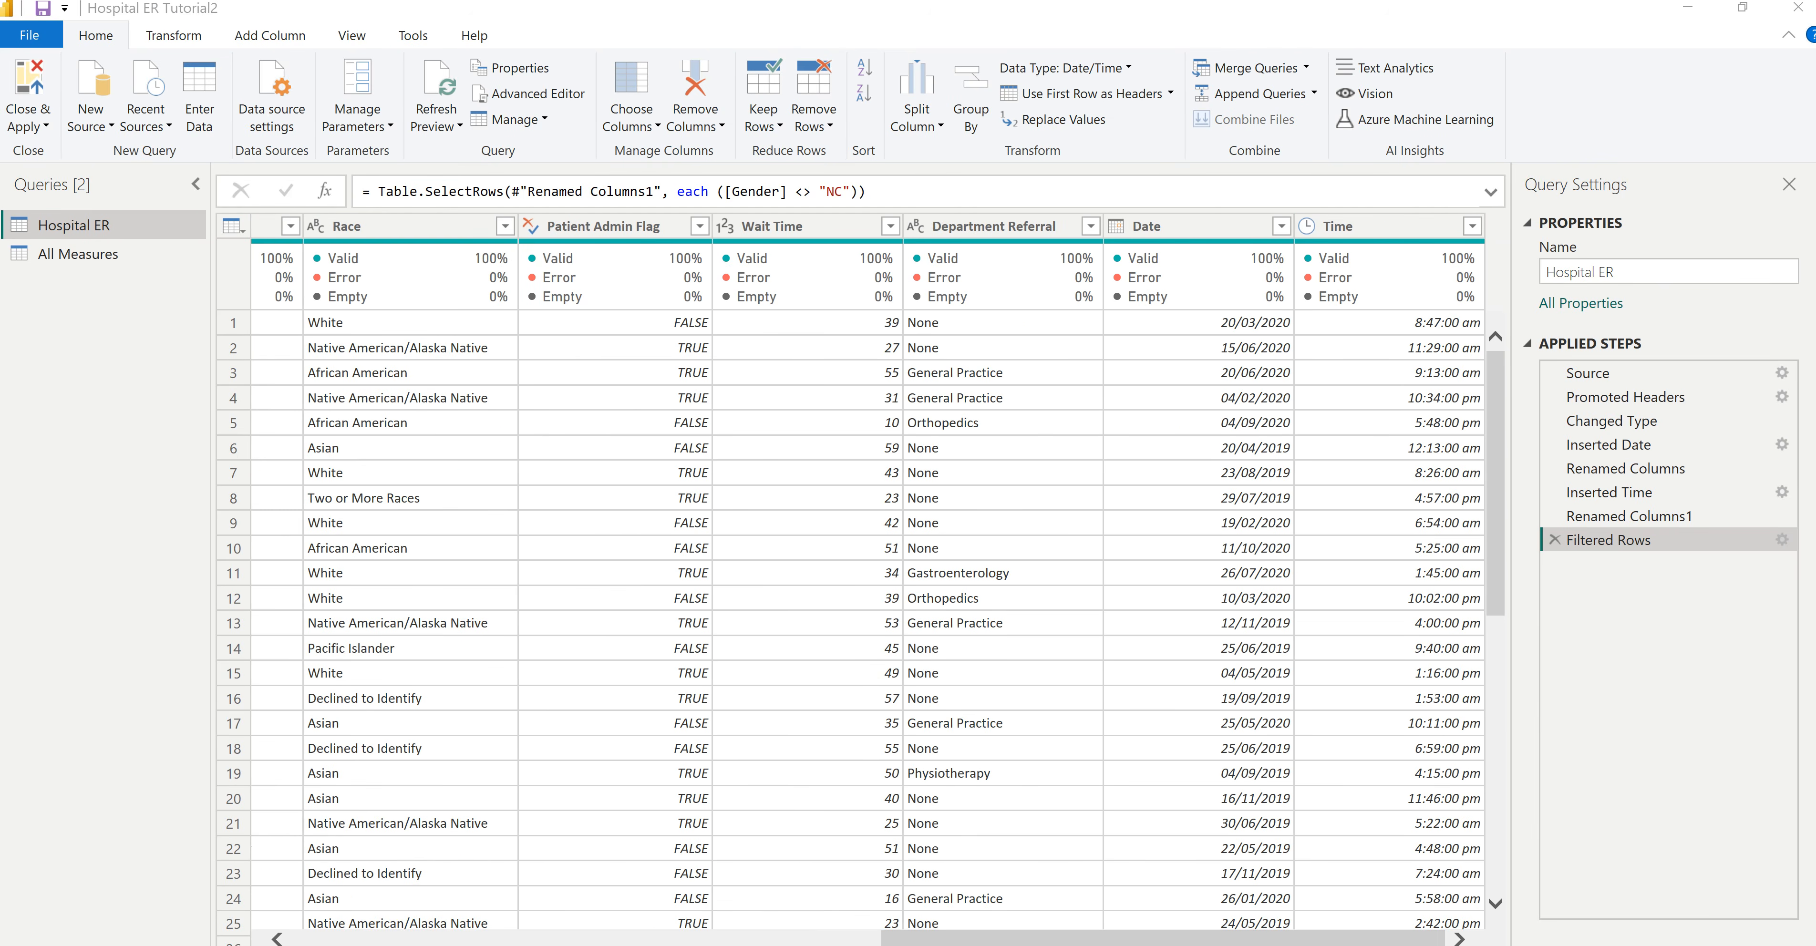
- Check the Patient Visits by Day and Time heatmap in the Hospital ER report, and return to the Hospital ER Tutorial2 Power Query Editor
left_click(871, 915)
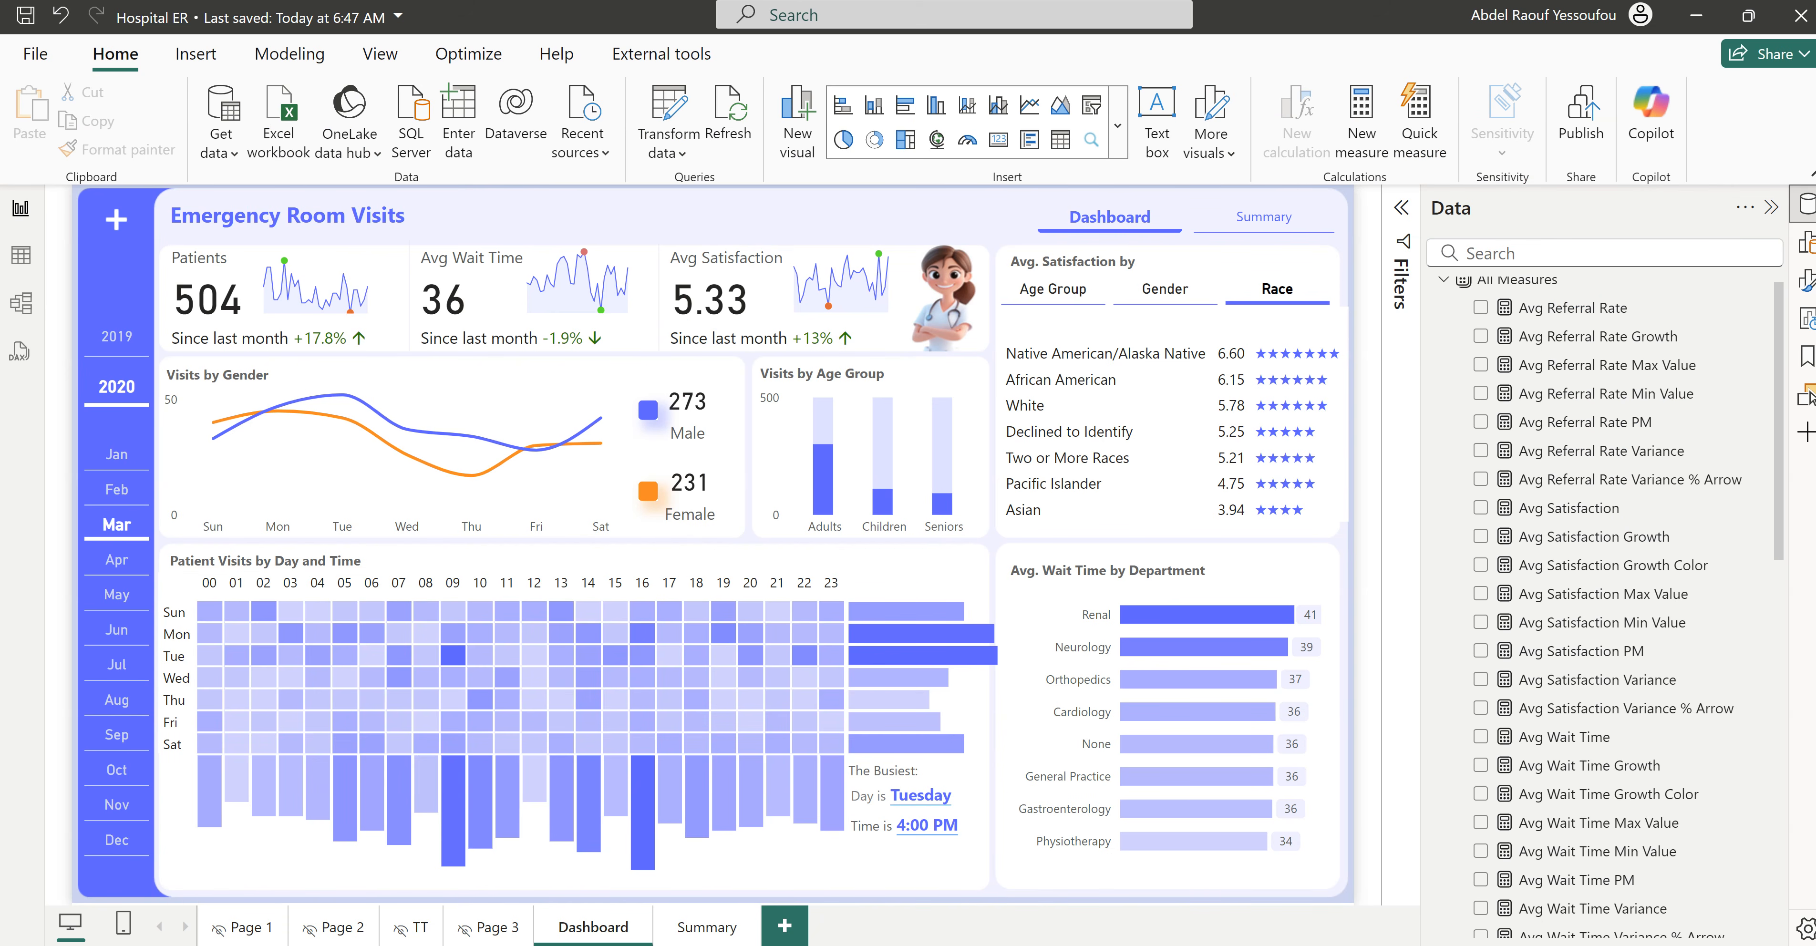
mouse_move(1086, 944)
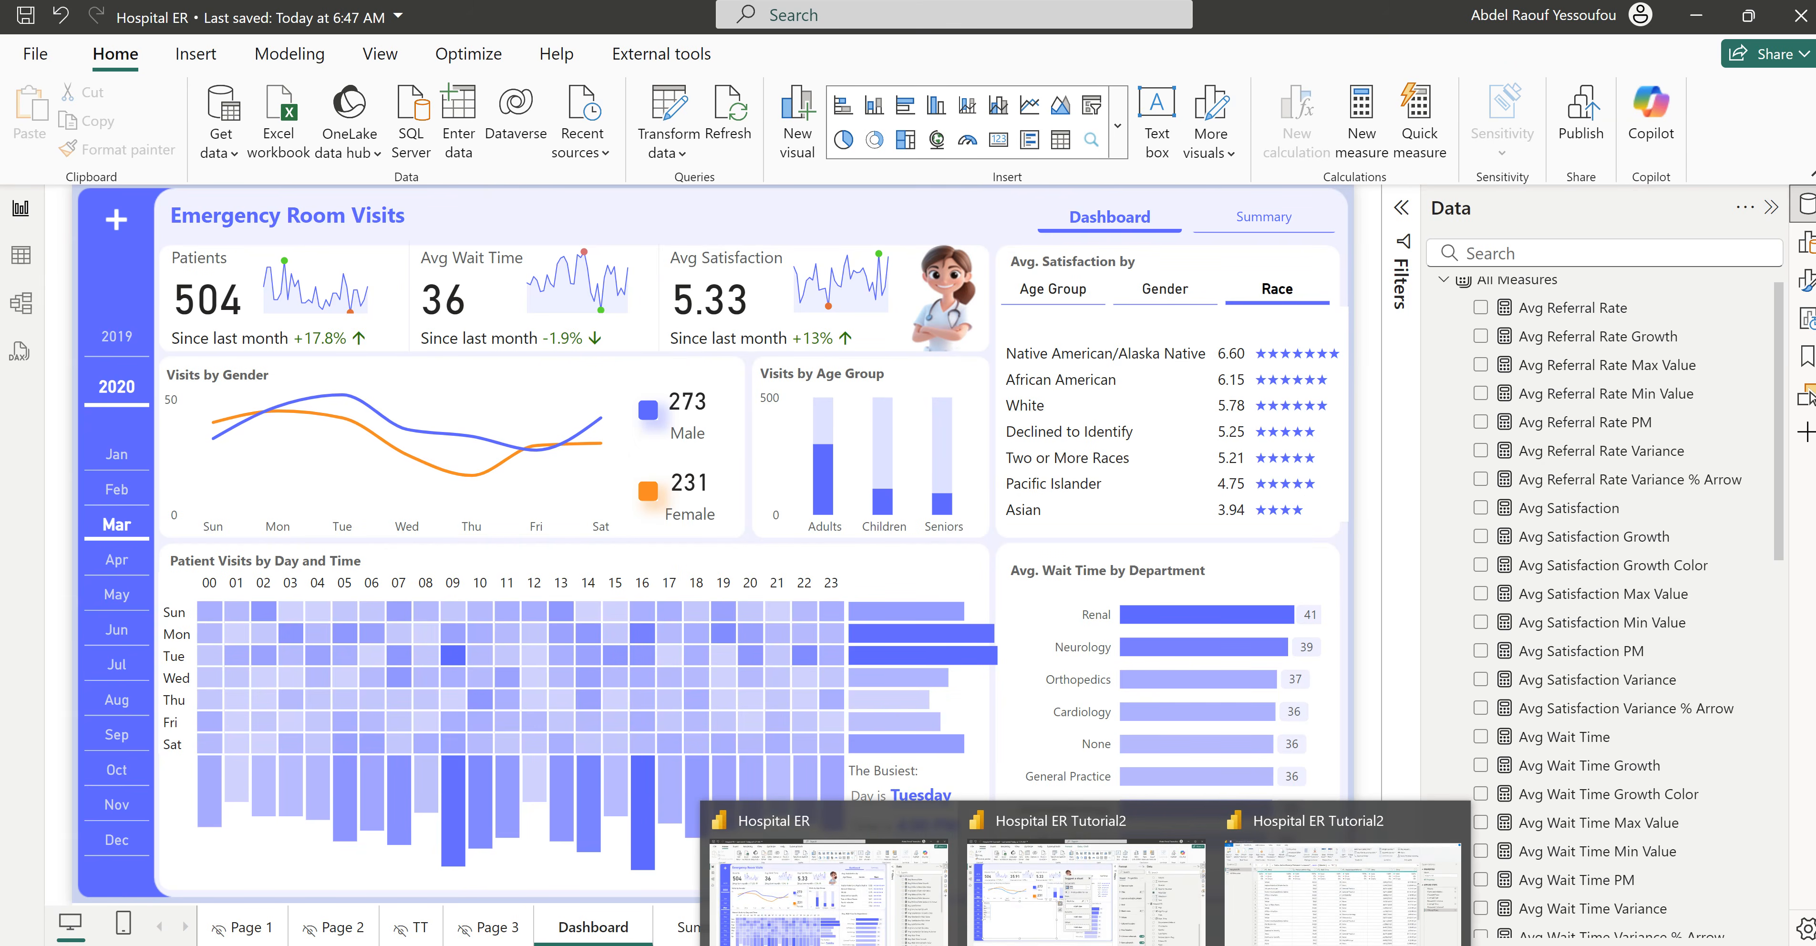
left_click(1255, 917)
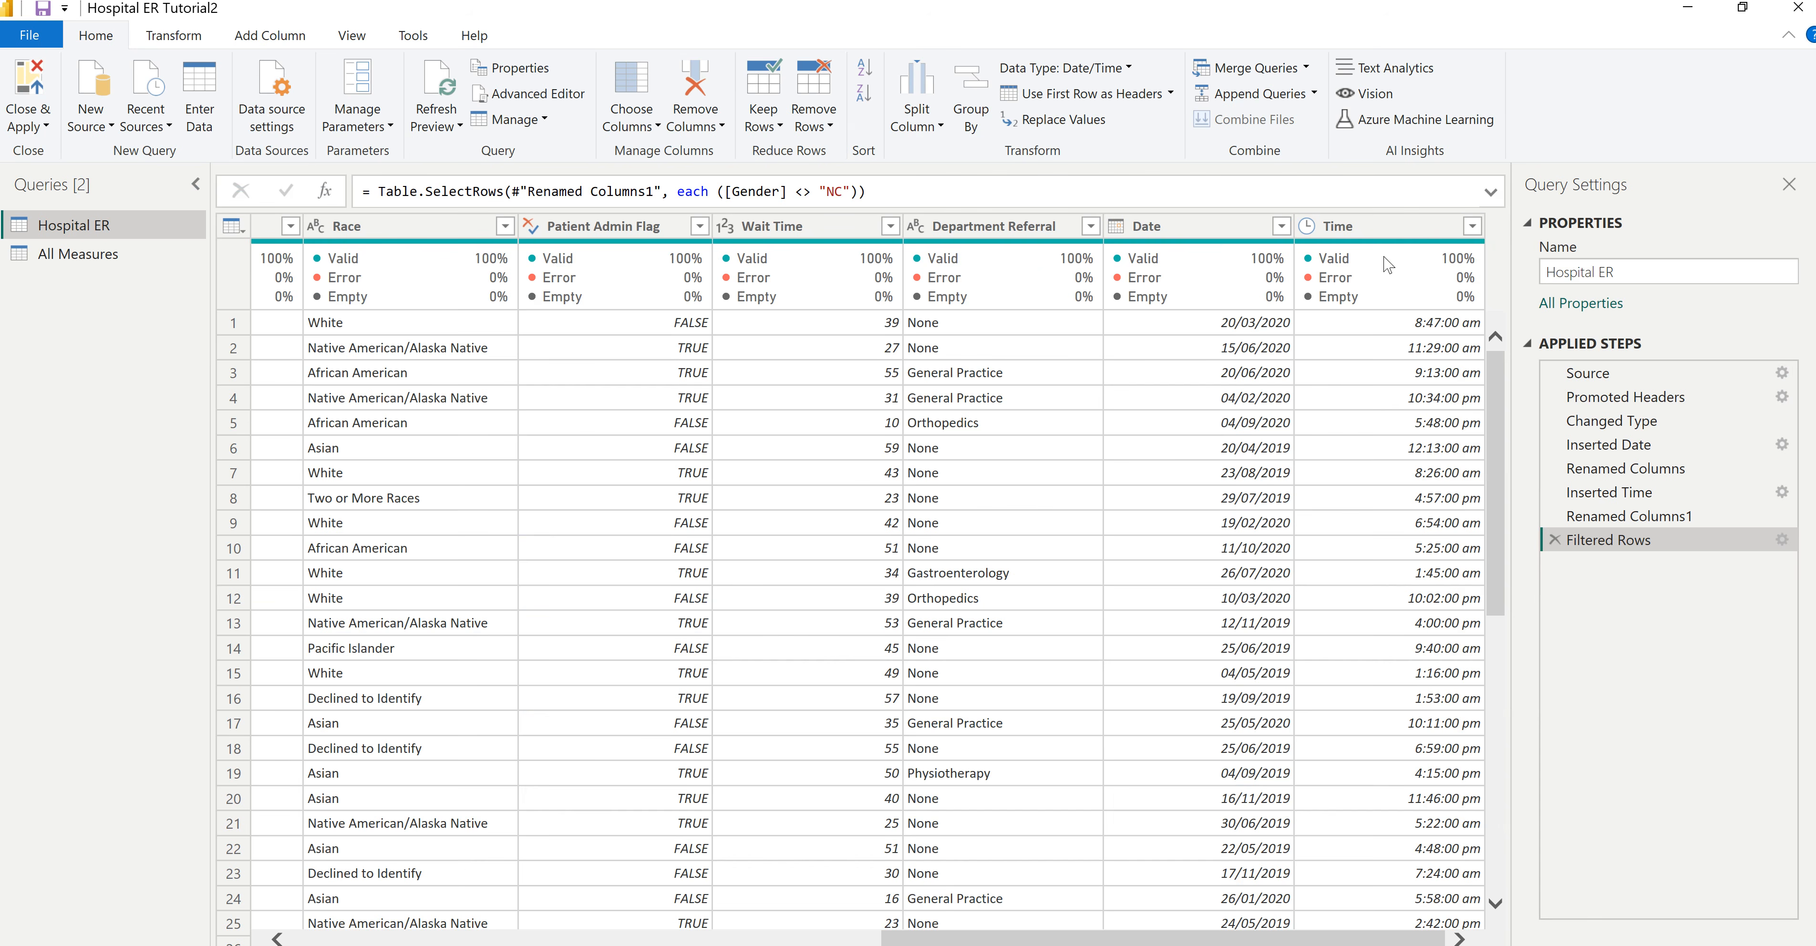
- Add a Start of Hour column derived from the Time column of the Hospital ER query, and close and apply the changes
left_click(1356, 221)
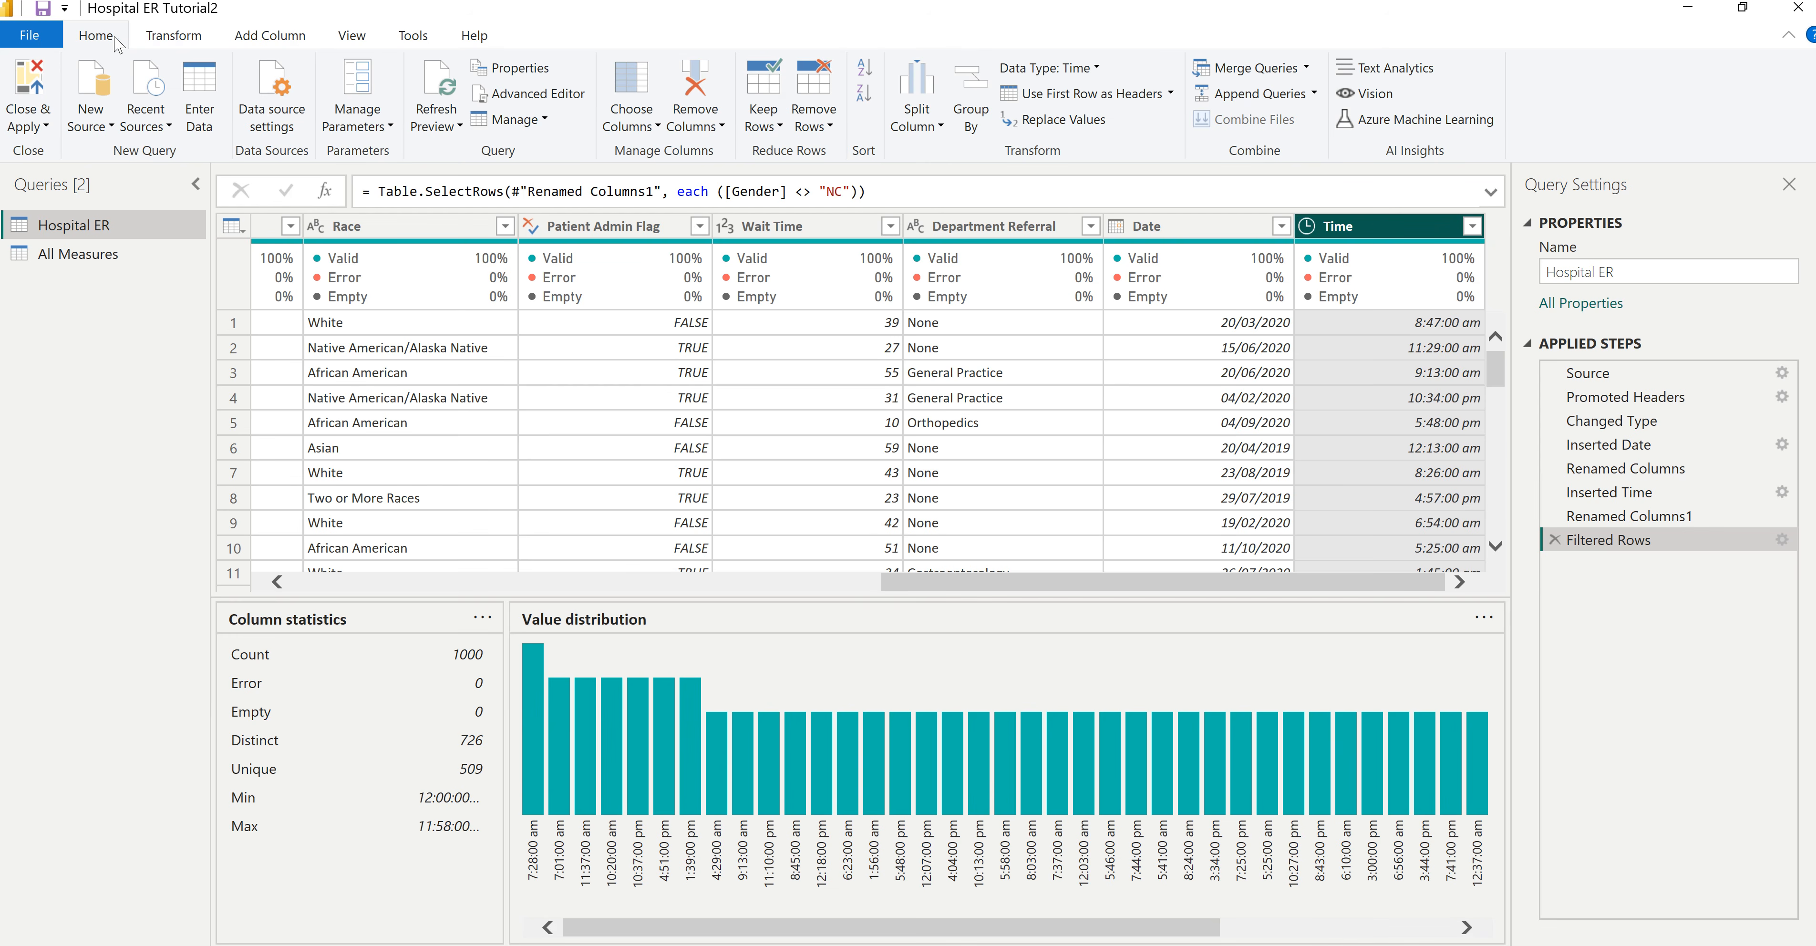
left_click(269, 42)
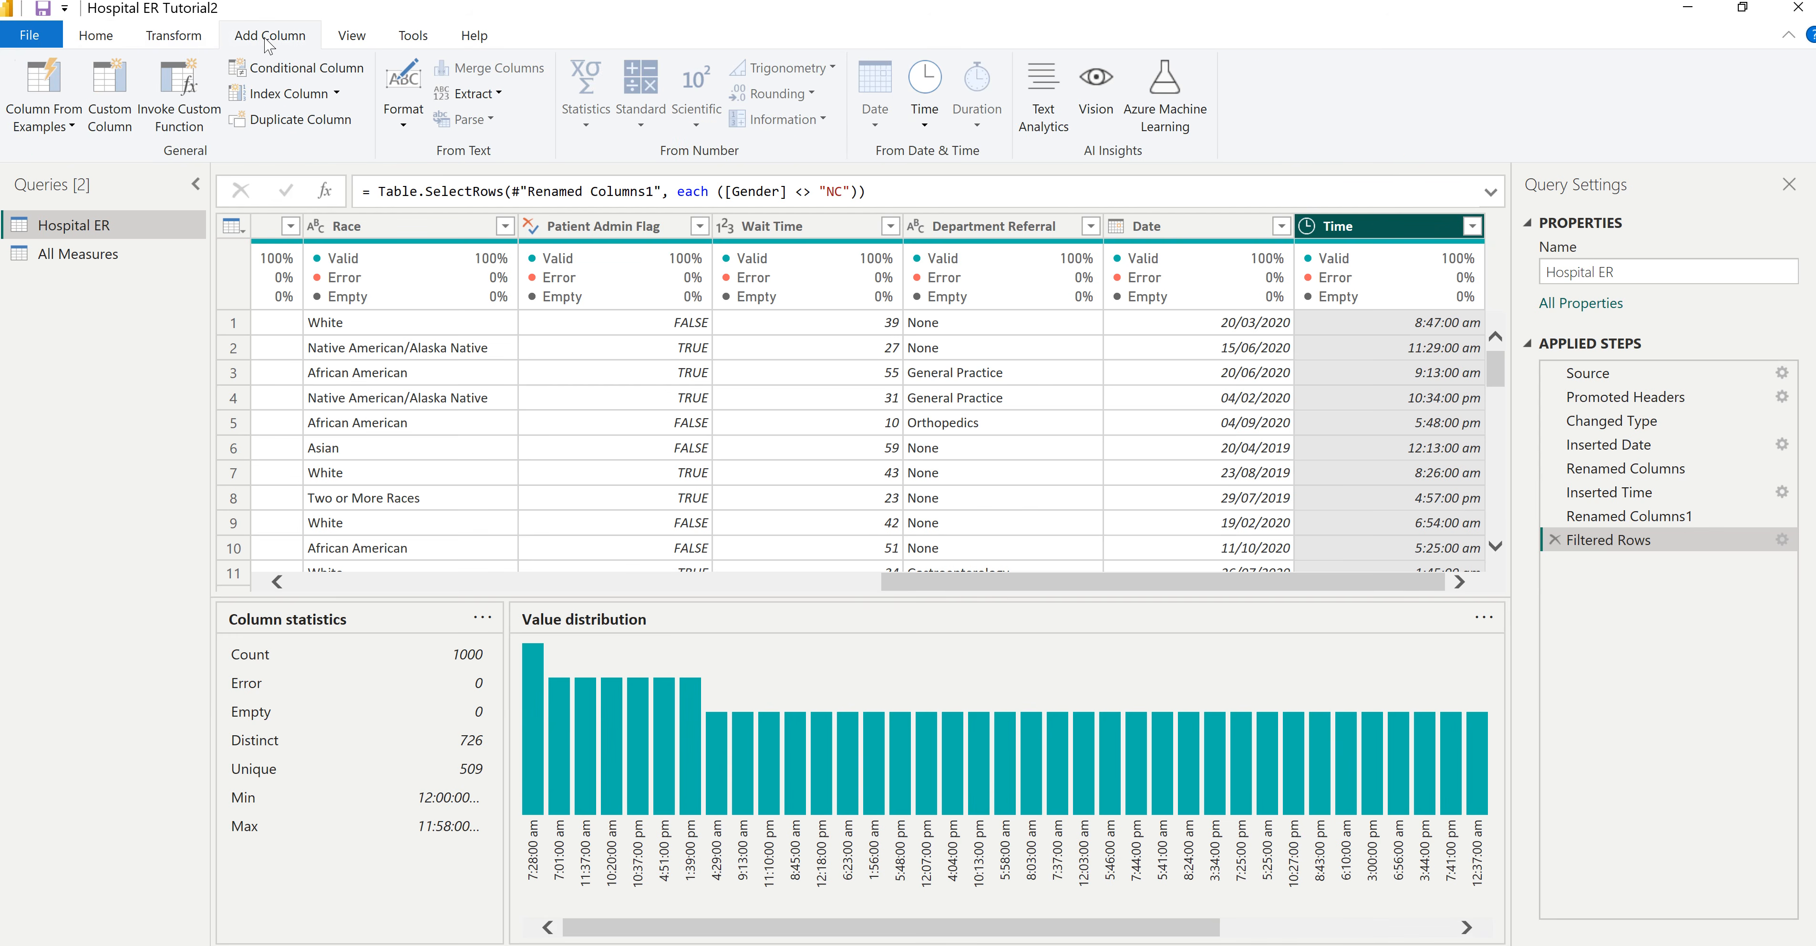
left_click(925, 125)
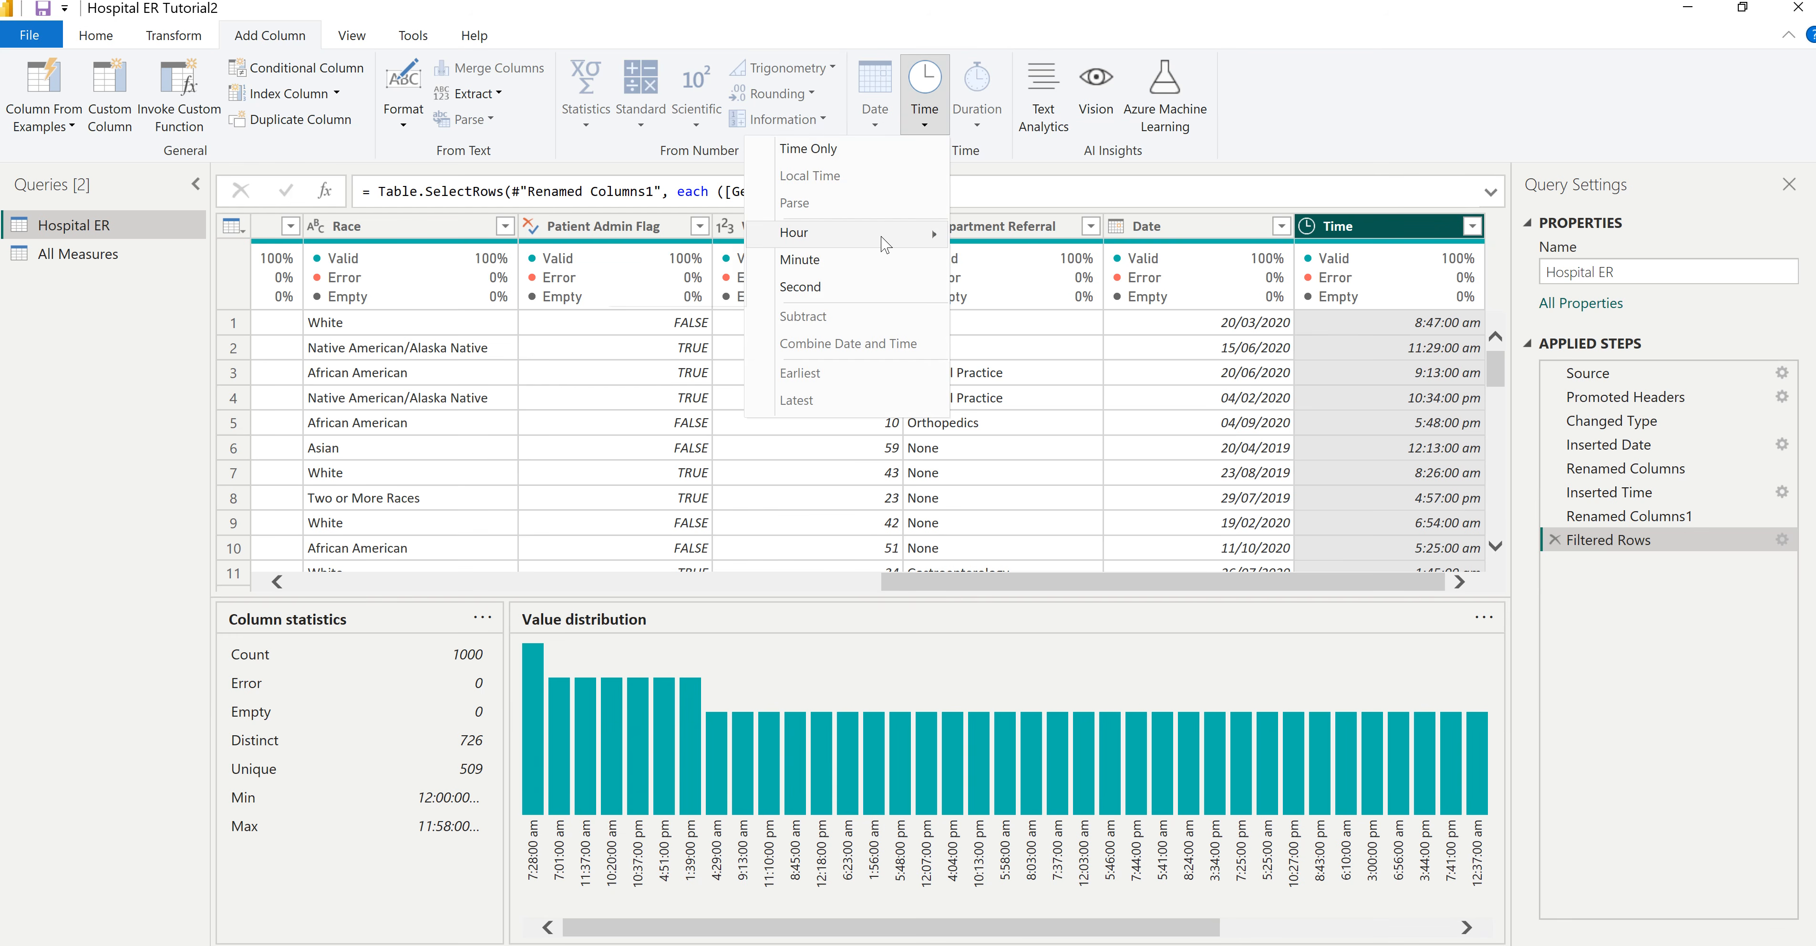
mouse_move(885, 244)
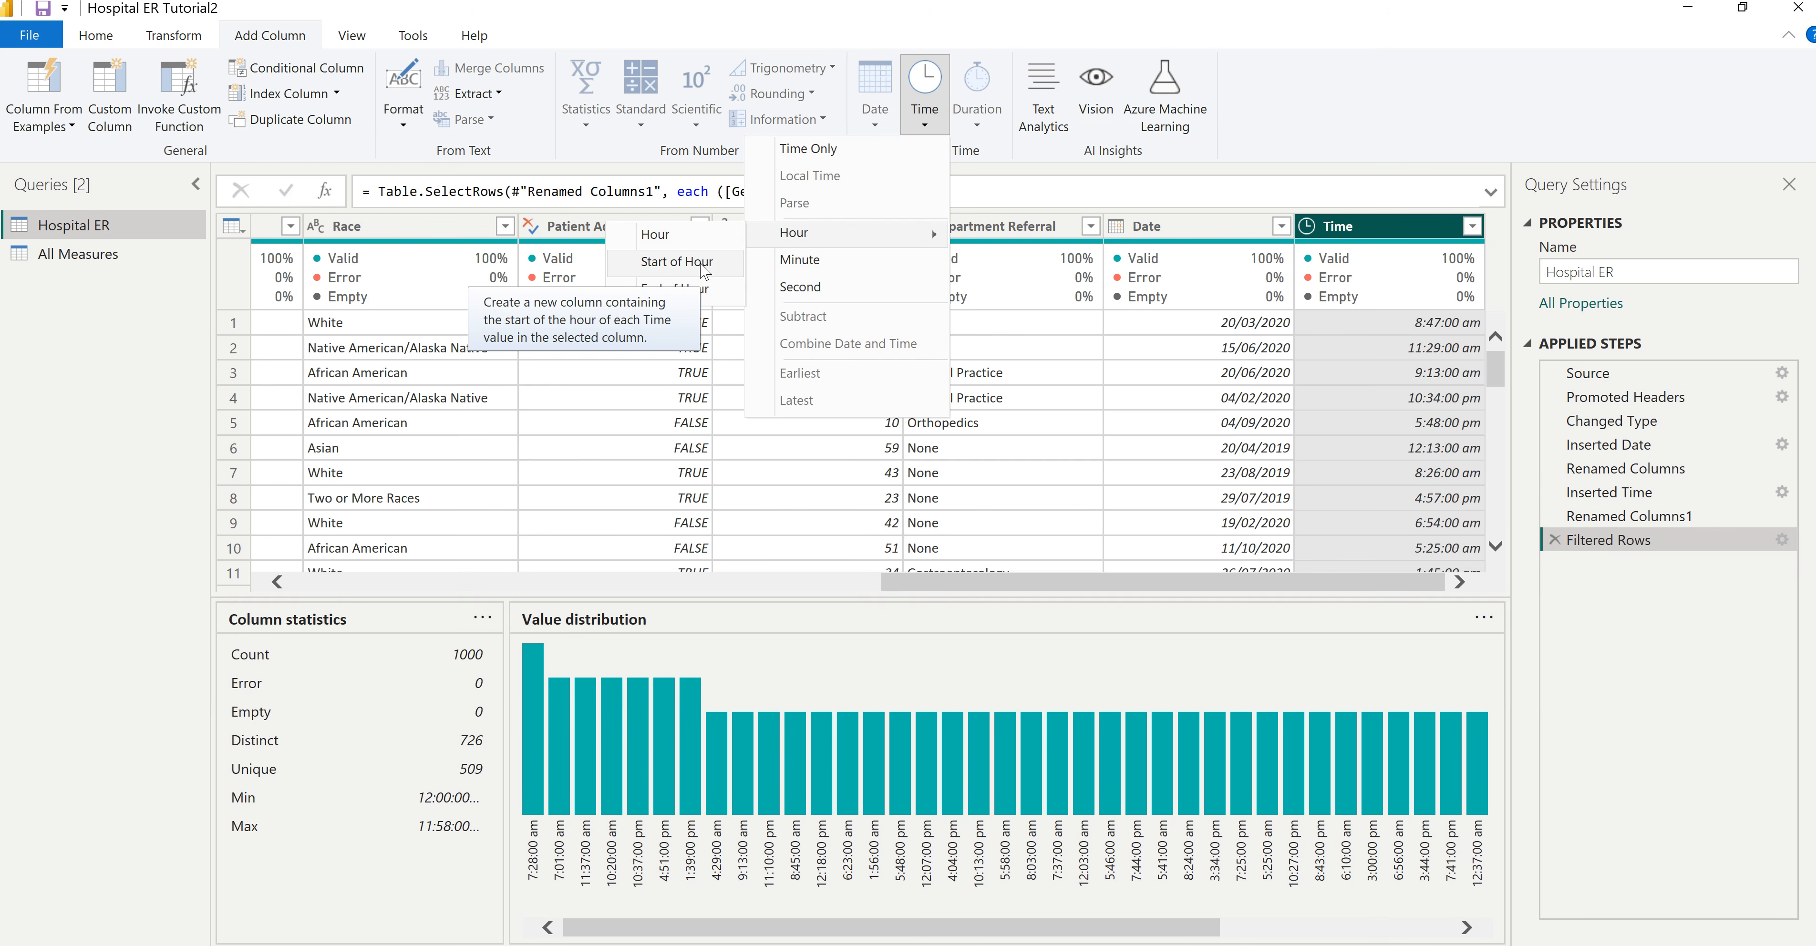
left_click(677, 261)
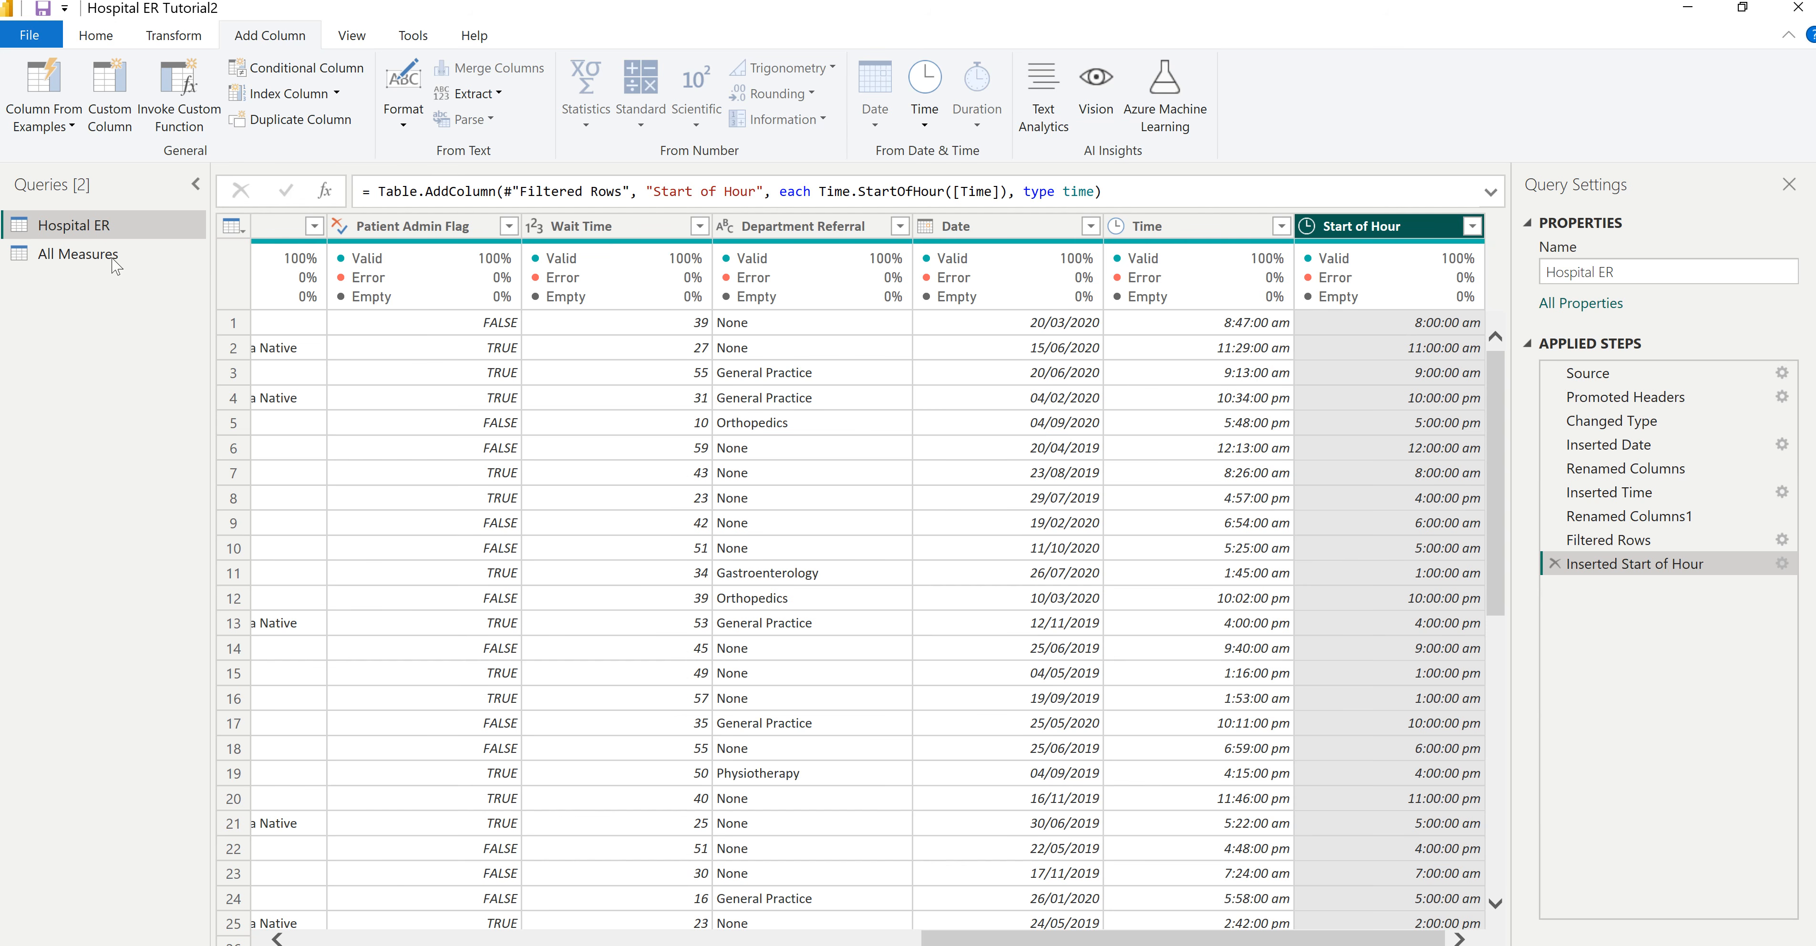
left_click(96, 36)
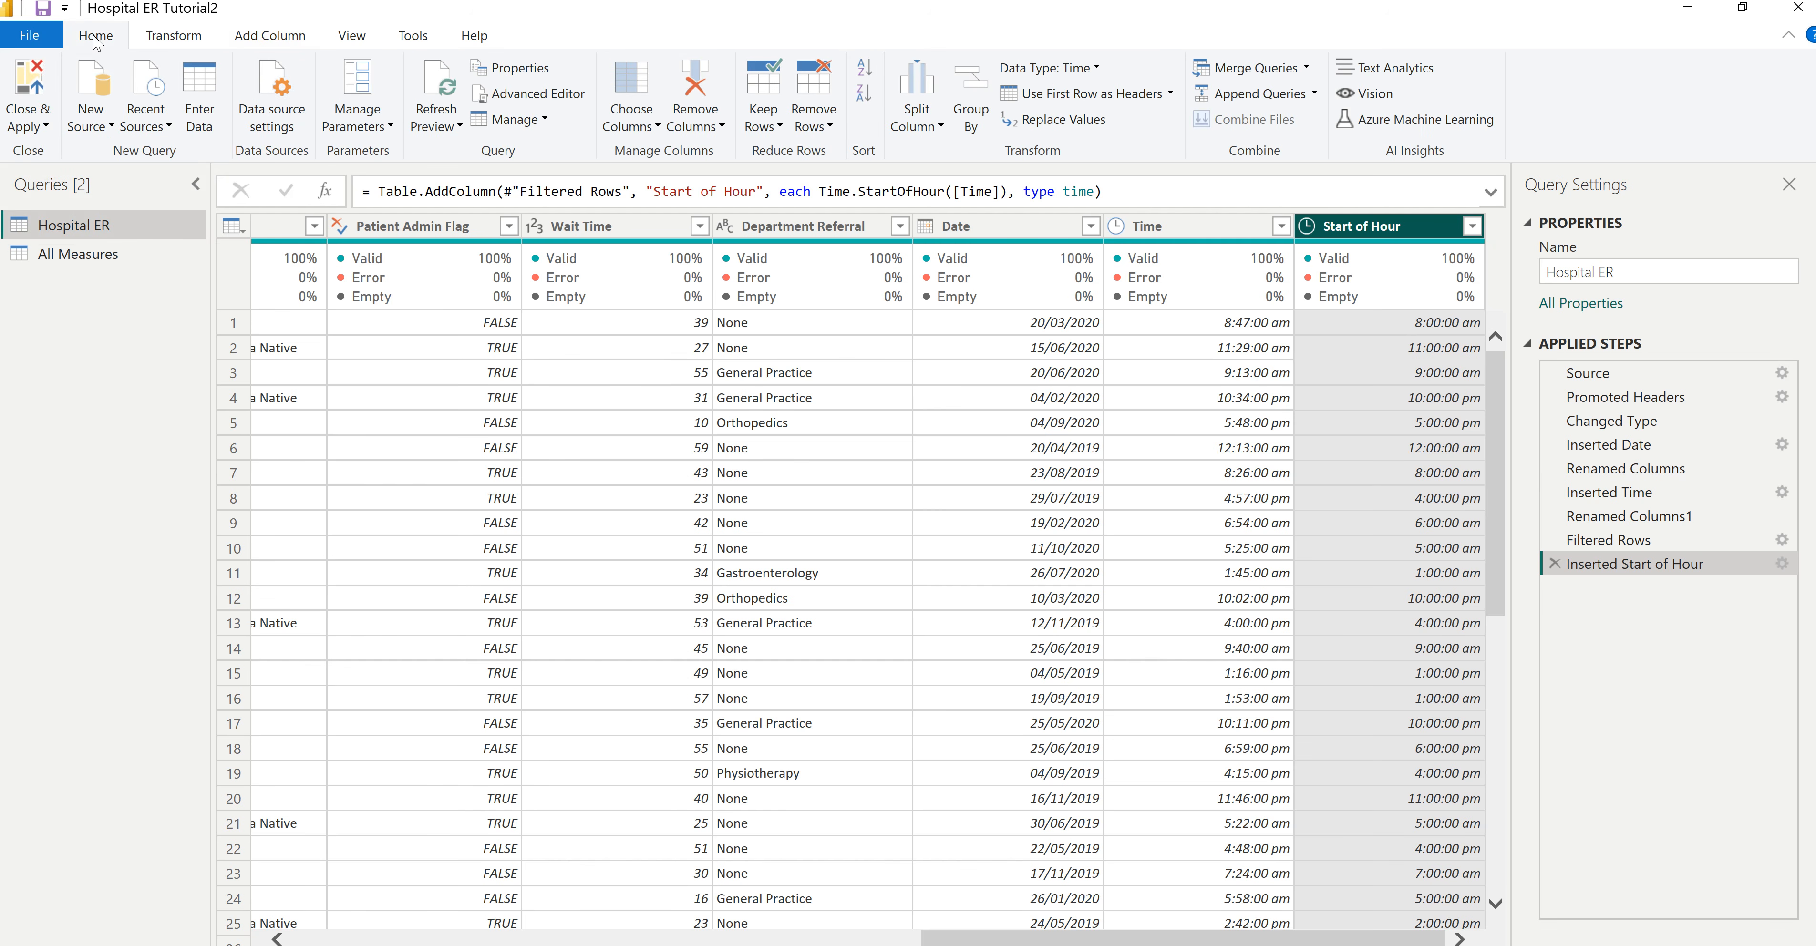
left_click(30, 89)
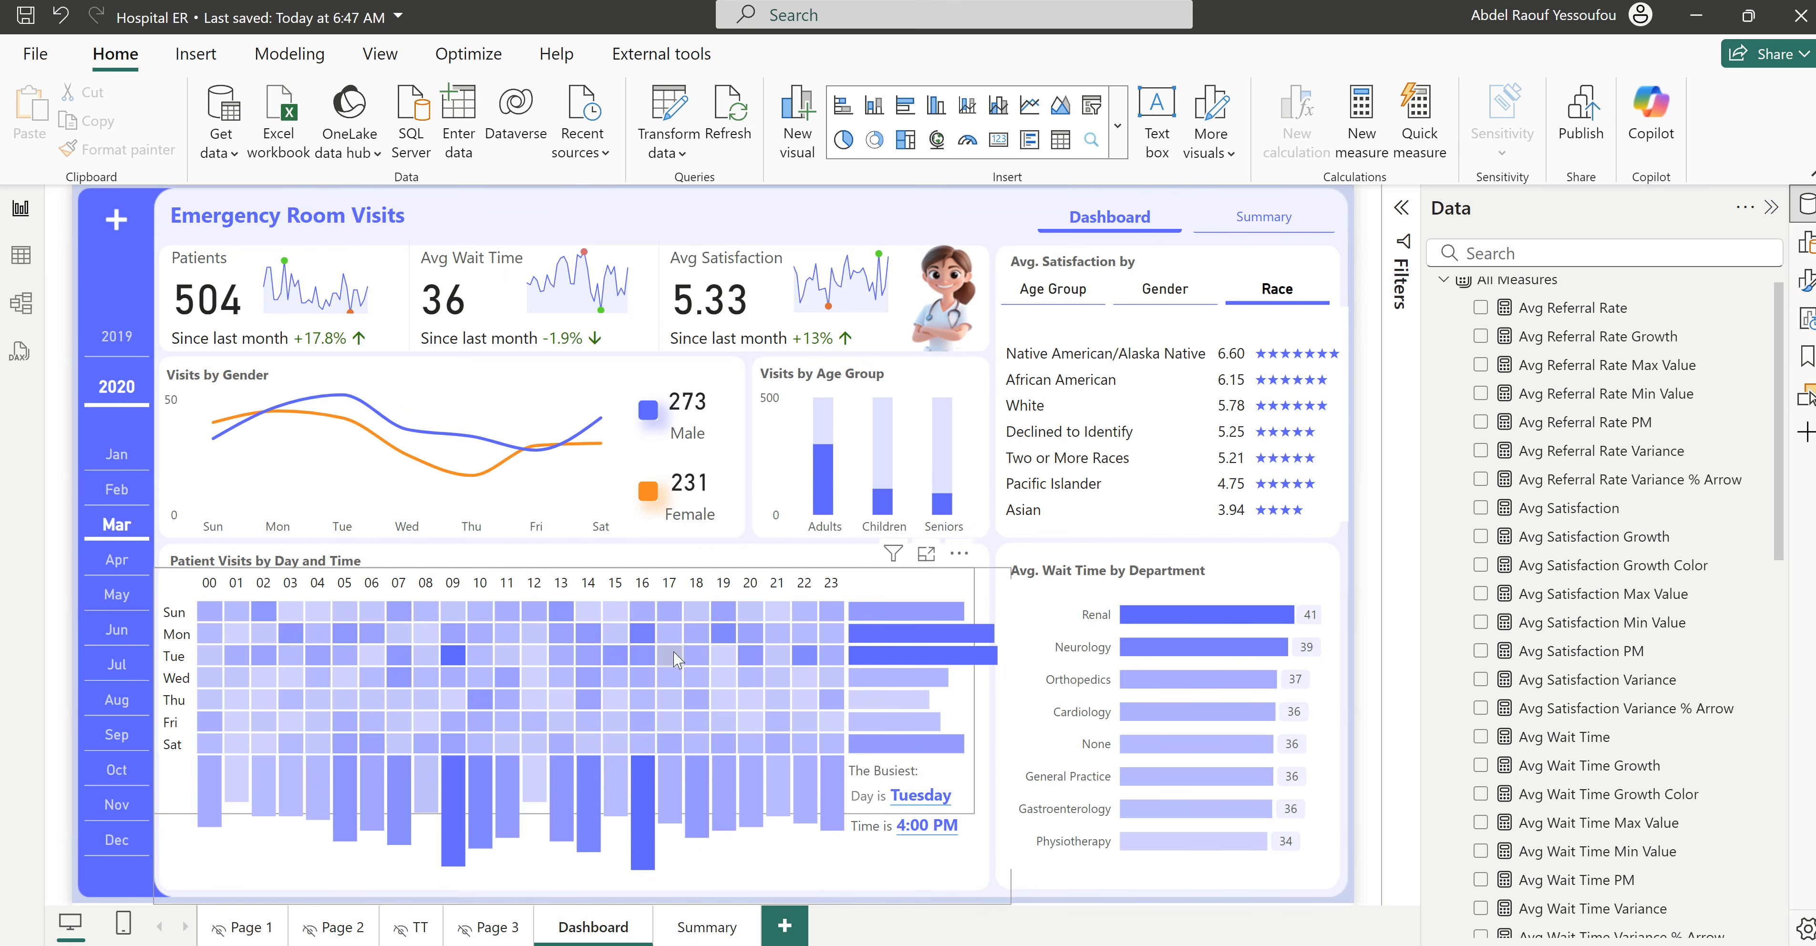
- Switch back to the Hospital ER Tutorial2 report and add the Hospital ER table's Start of Hour field to the matrix columns
left_click(1184, 906)
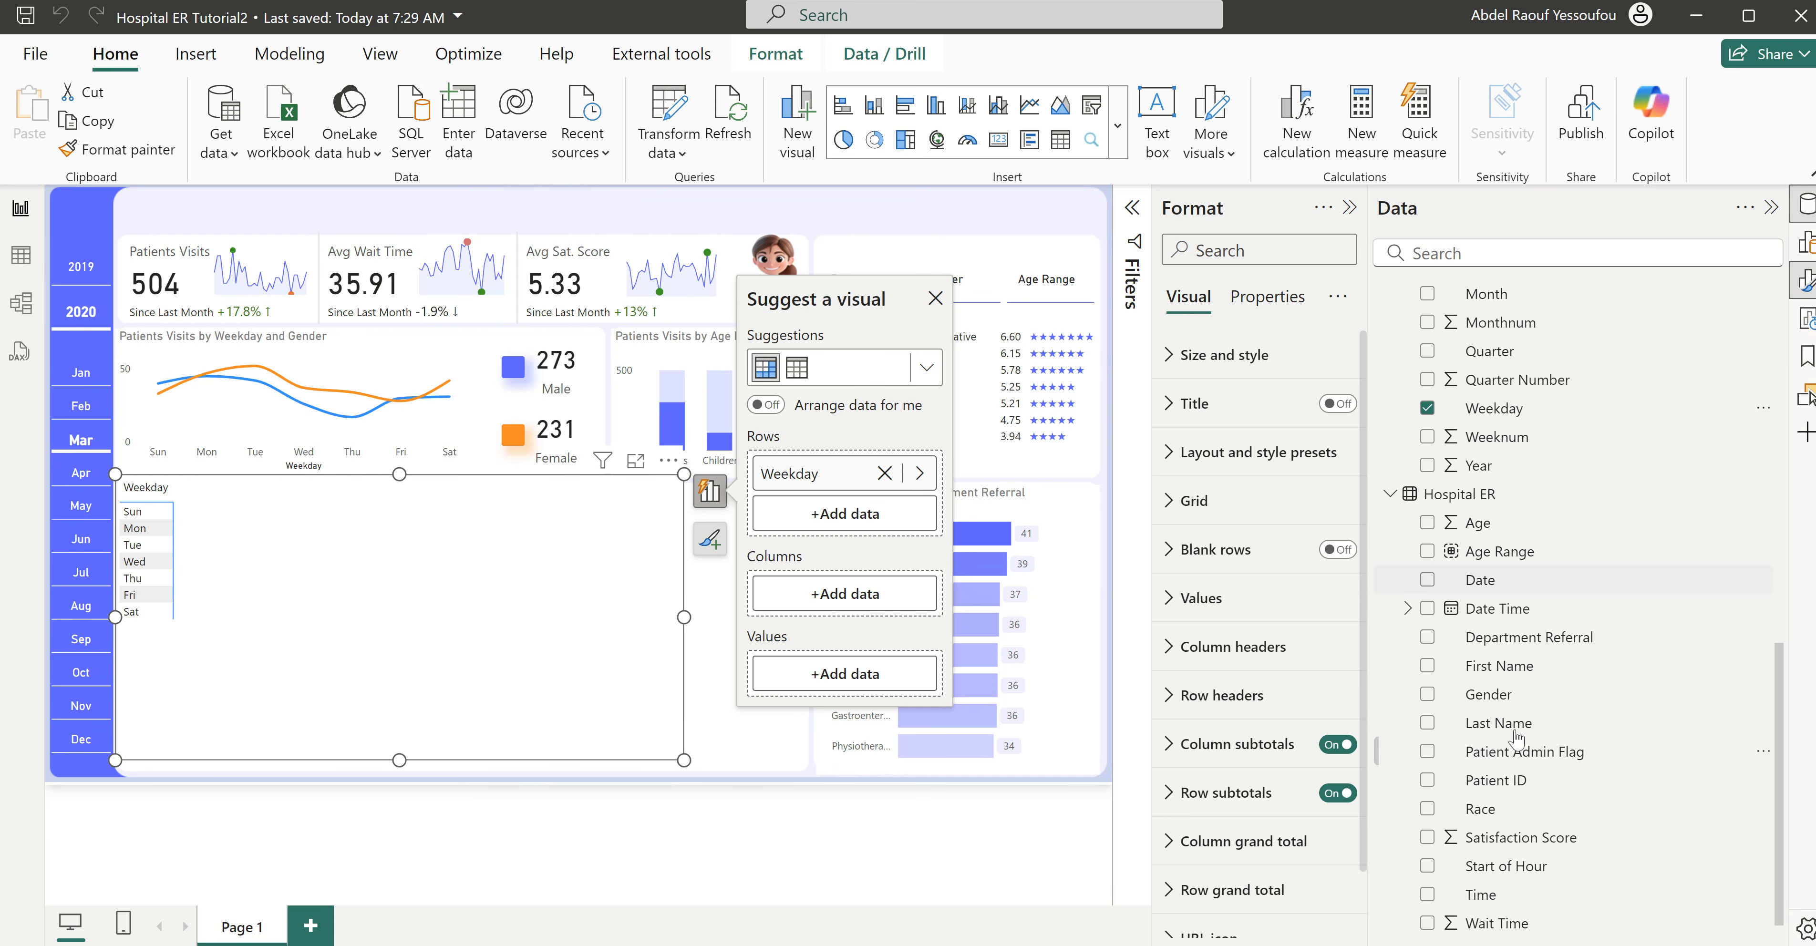
scroll(1519, 737, "down", 1)
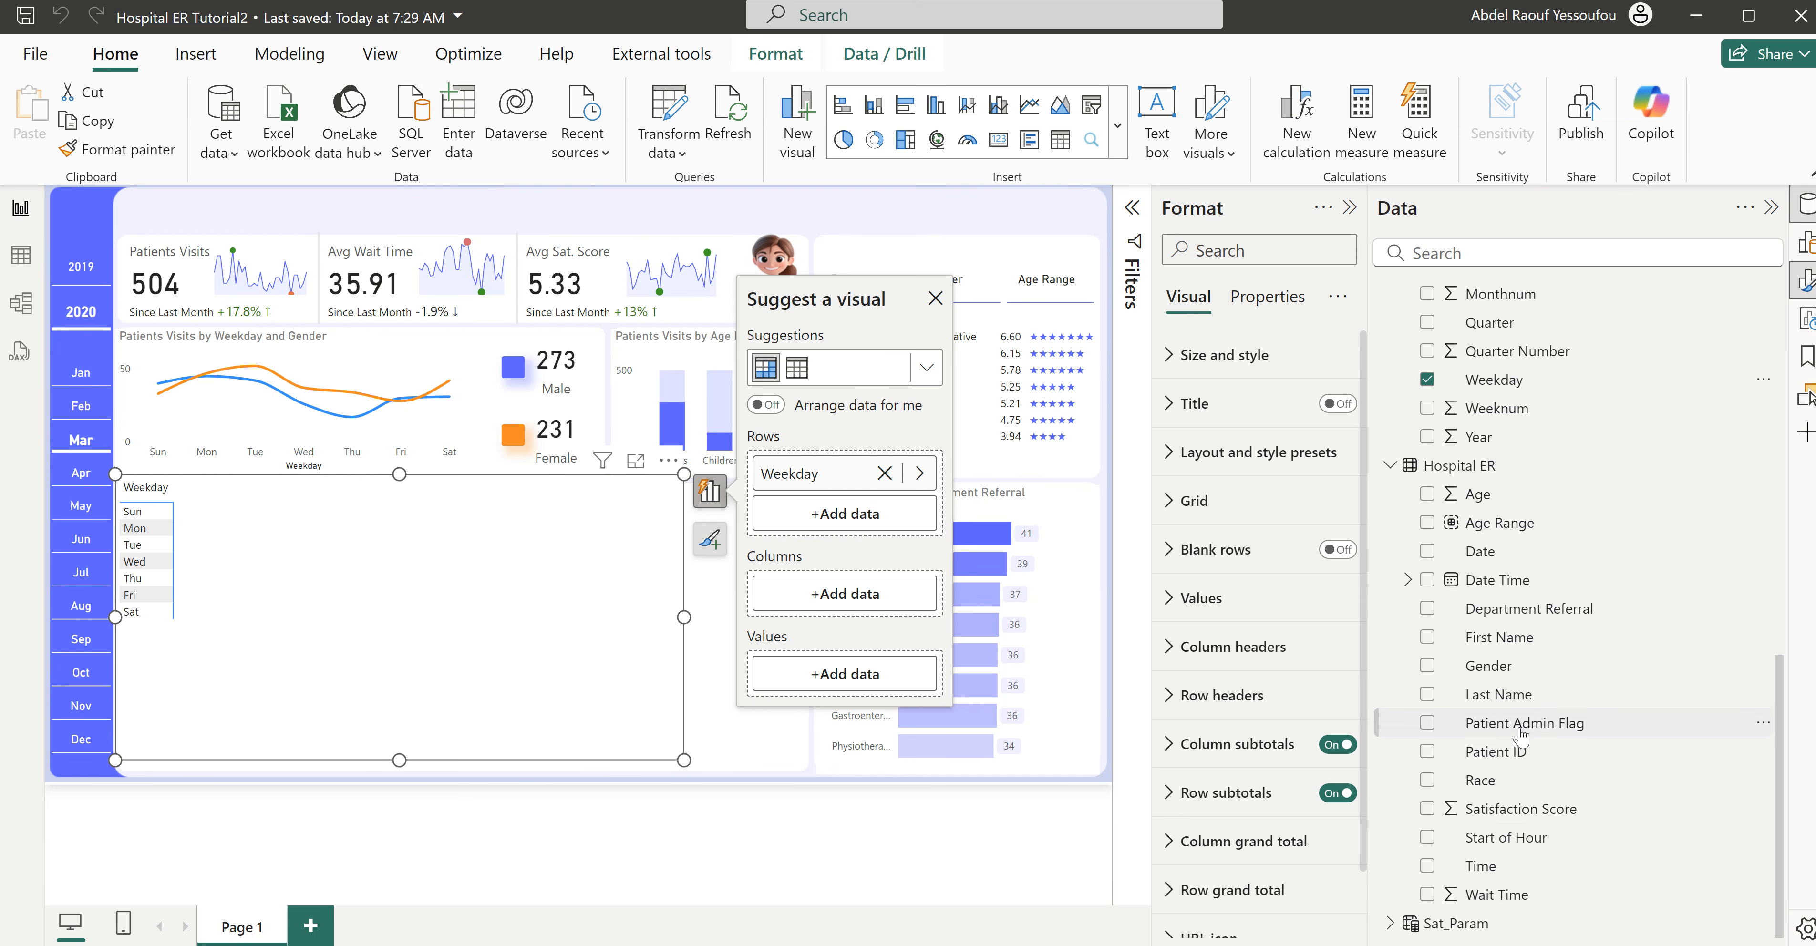
left_click(1427, 838)
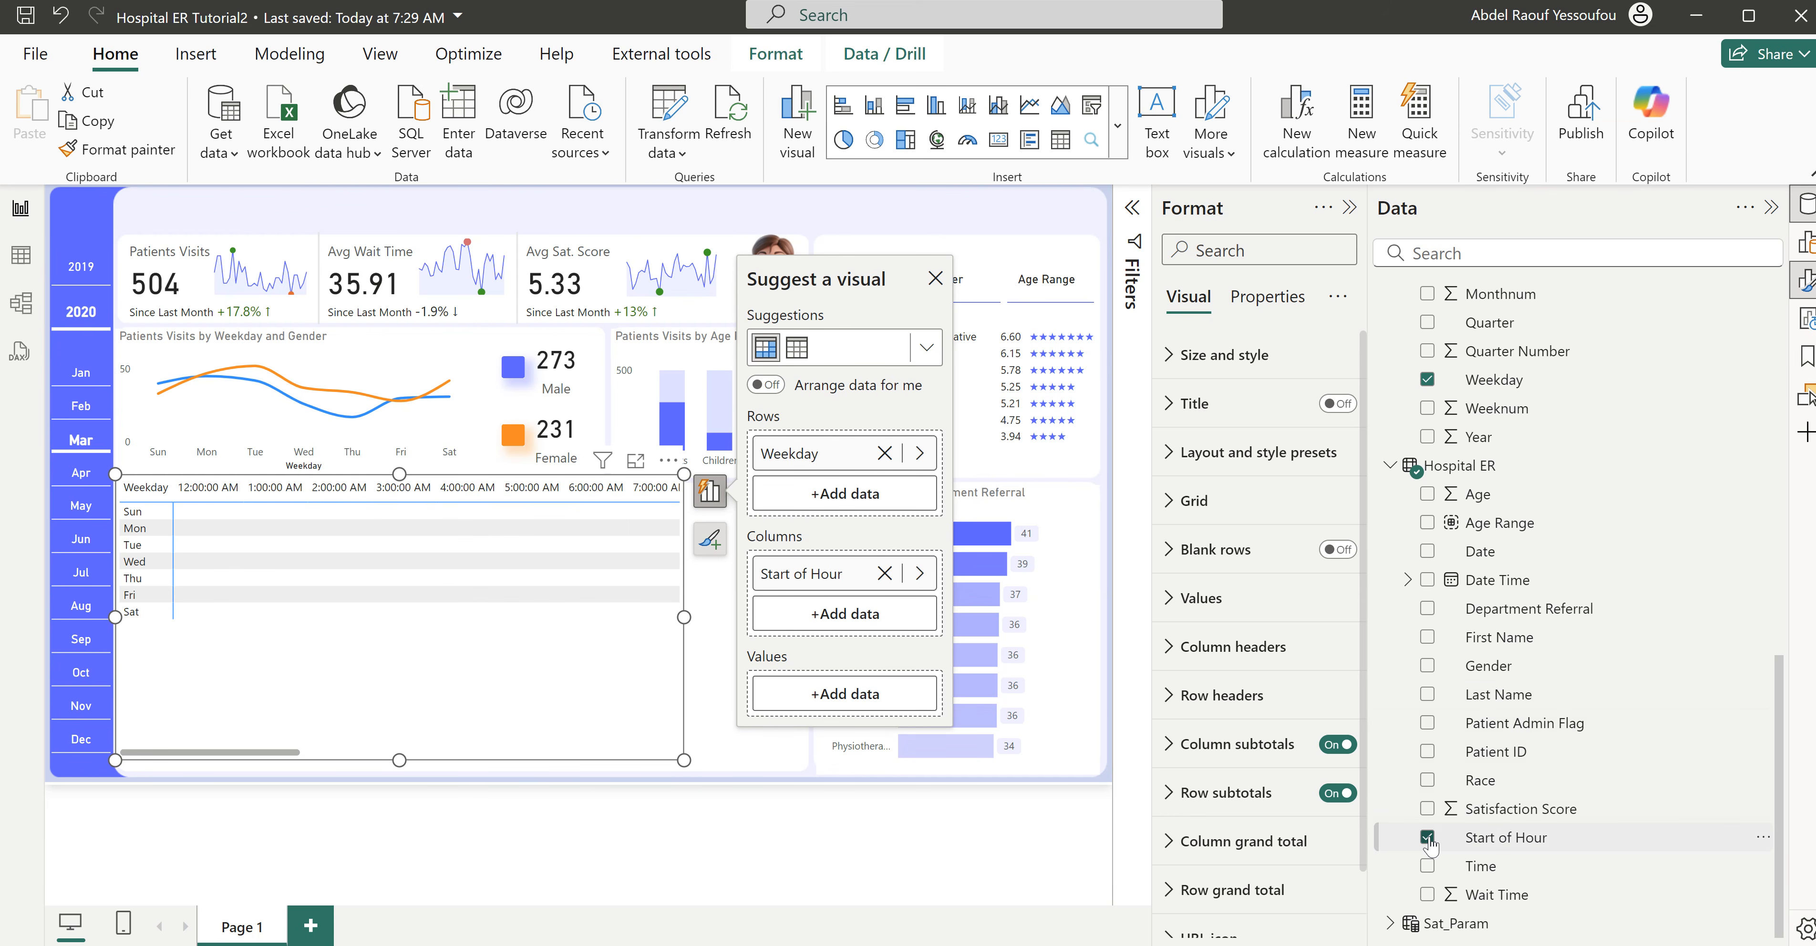
- Widen the matrix so it spans nearly the full width of its card
left_click_drag(684, 618, 795, 624)
left_click(140, 500)
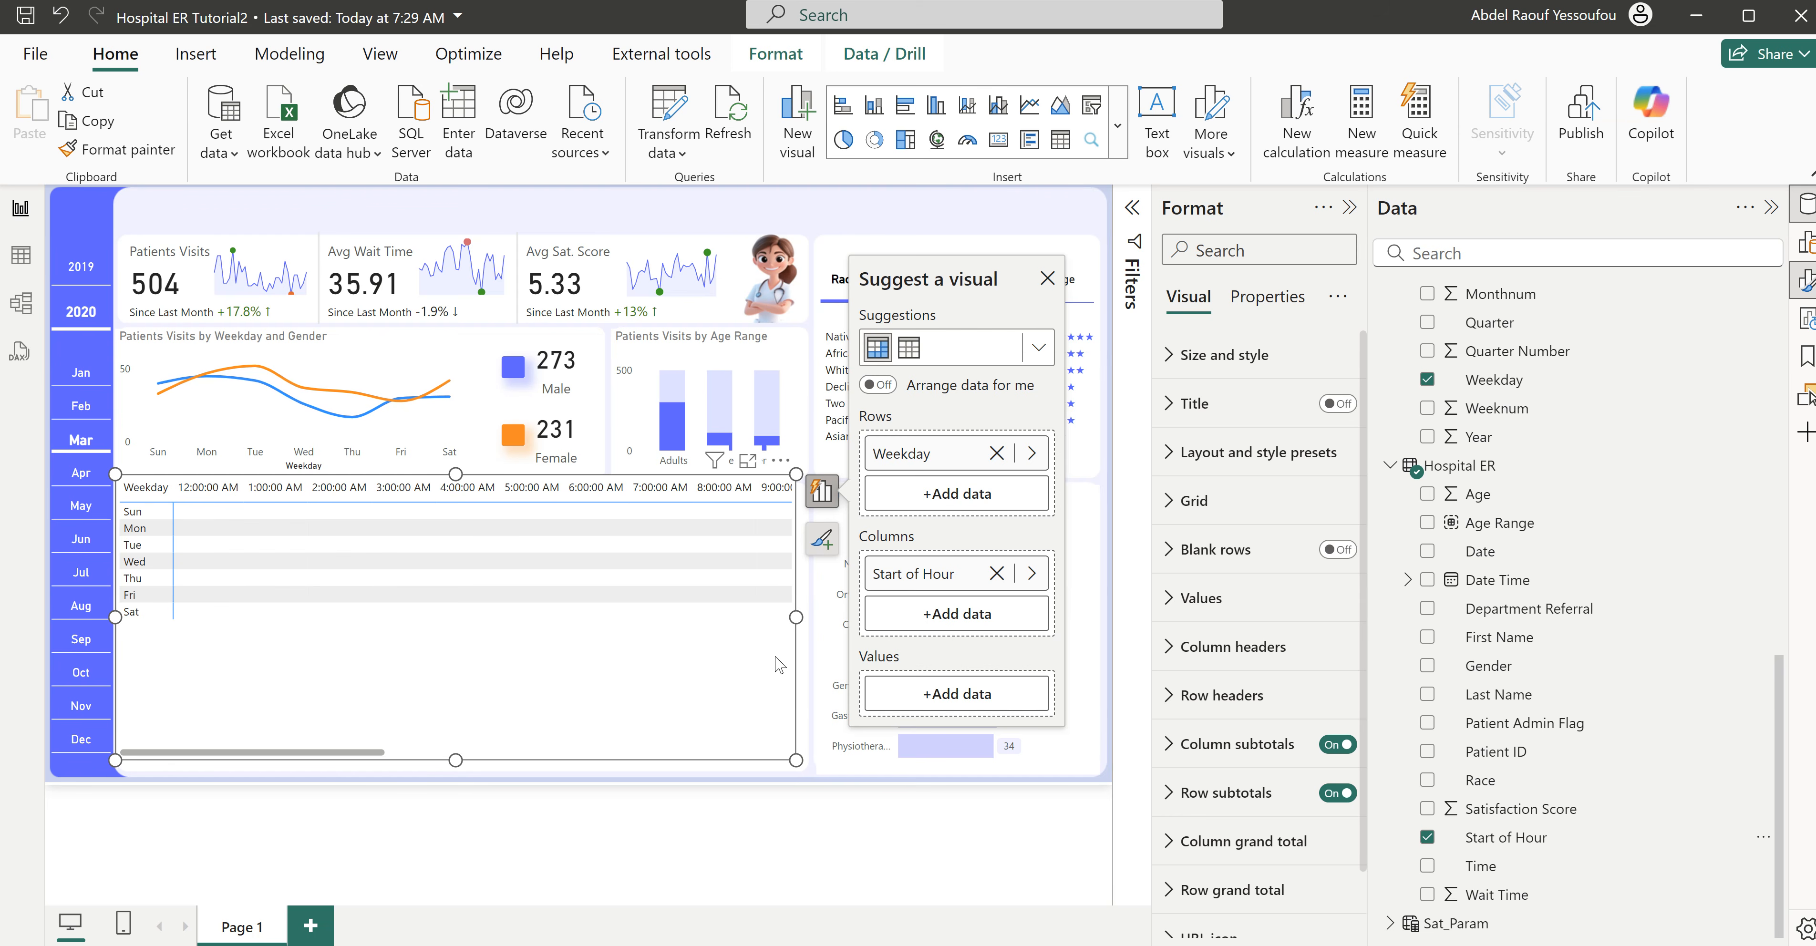
mouse_move(799, 618)
left_mouse_down()
mouse_move(1105, 624)
mouse_move(794, 642)
left_mouse_up()
left_click(427, 610)
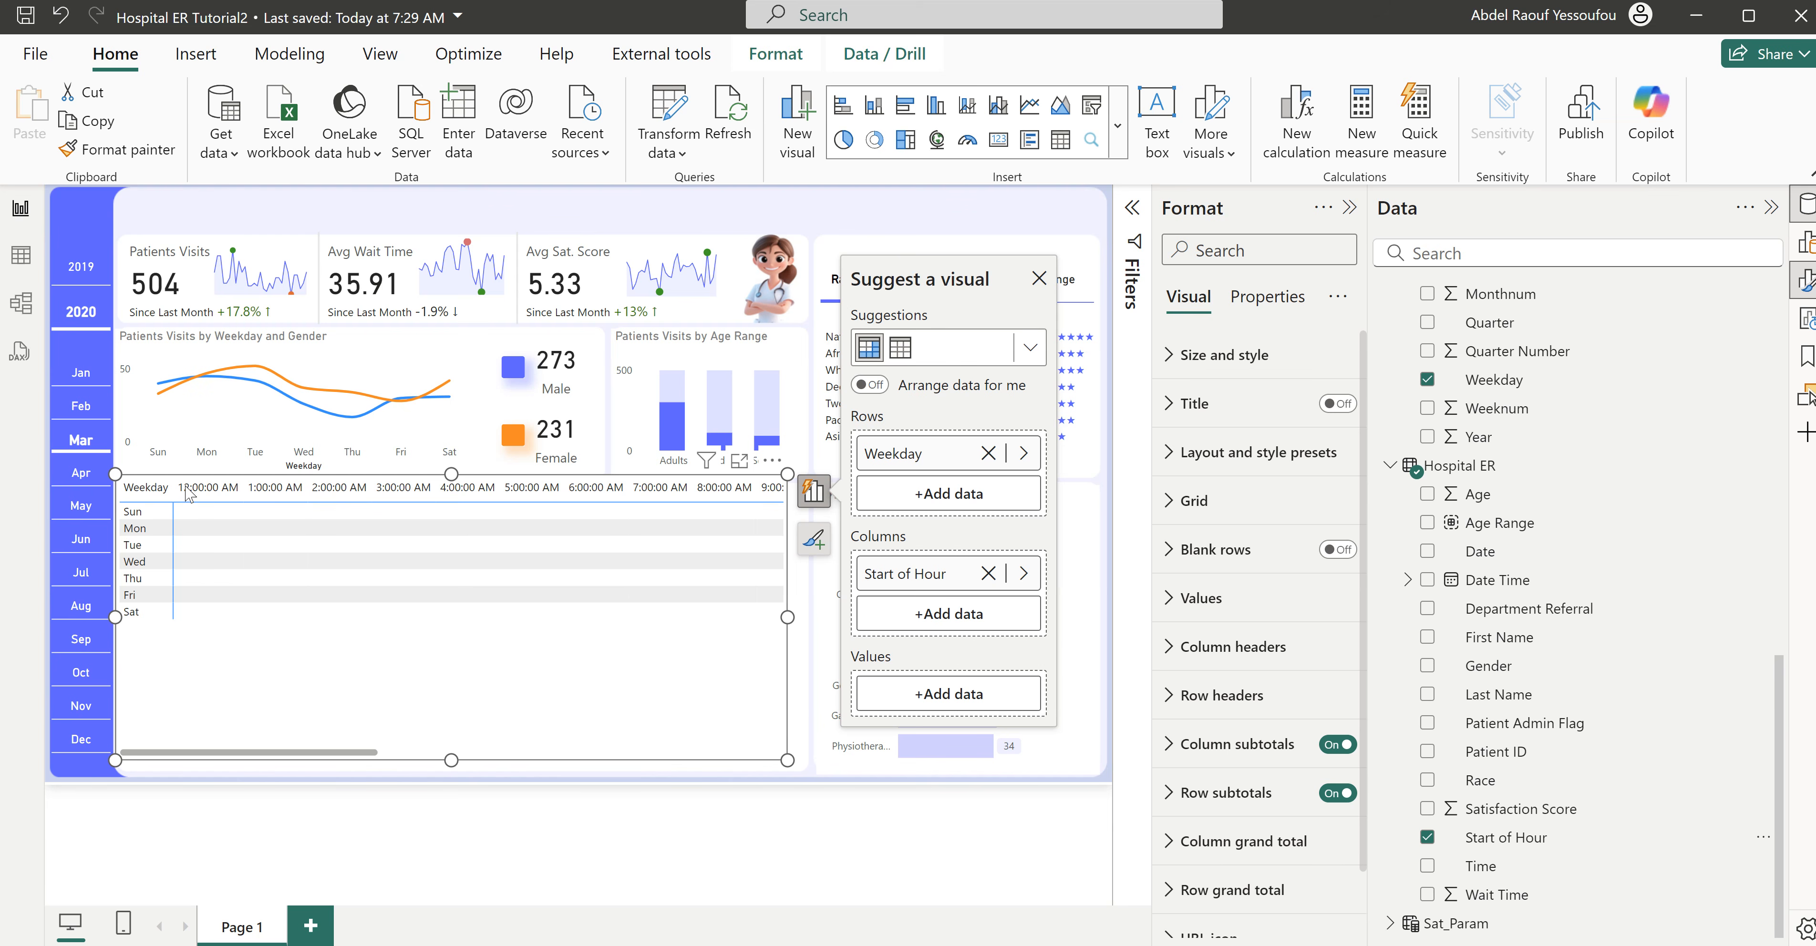
- Open the Hospital ER table's data in Table view and create a new calculated column in it
left_click(17, 261)
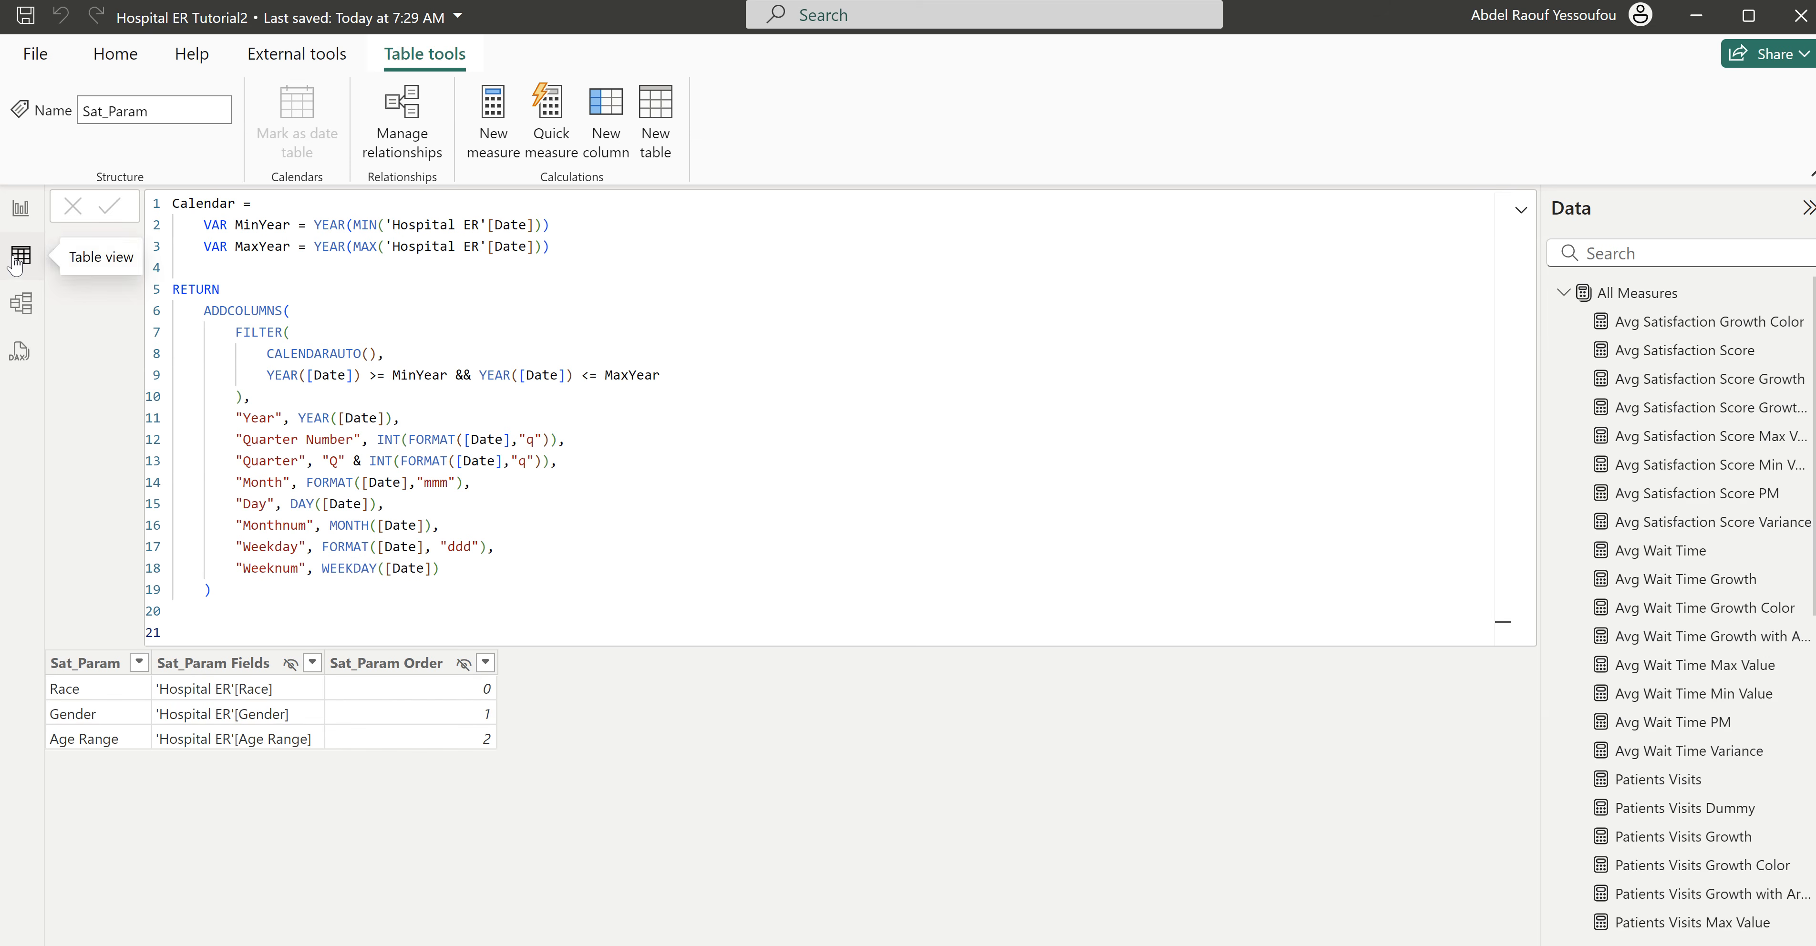
left_click(1564, 293)
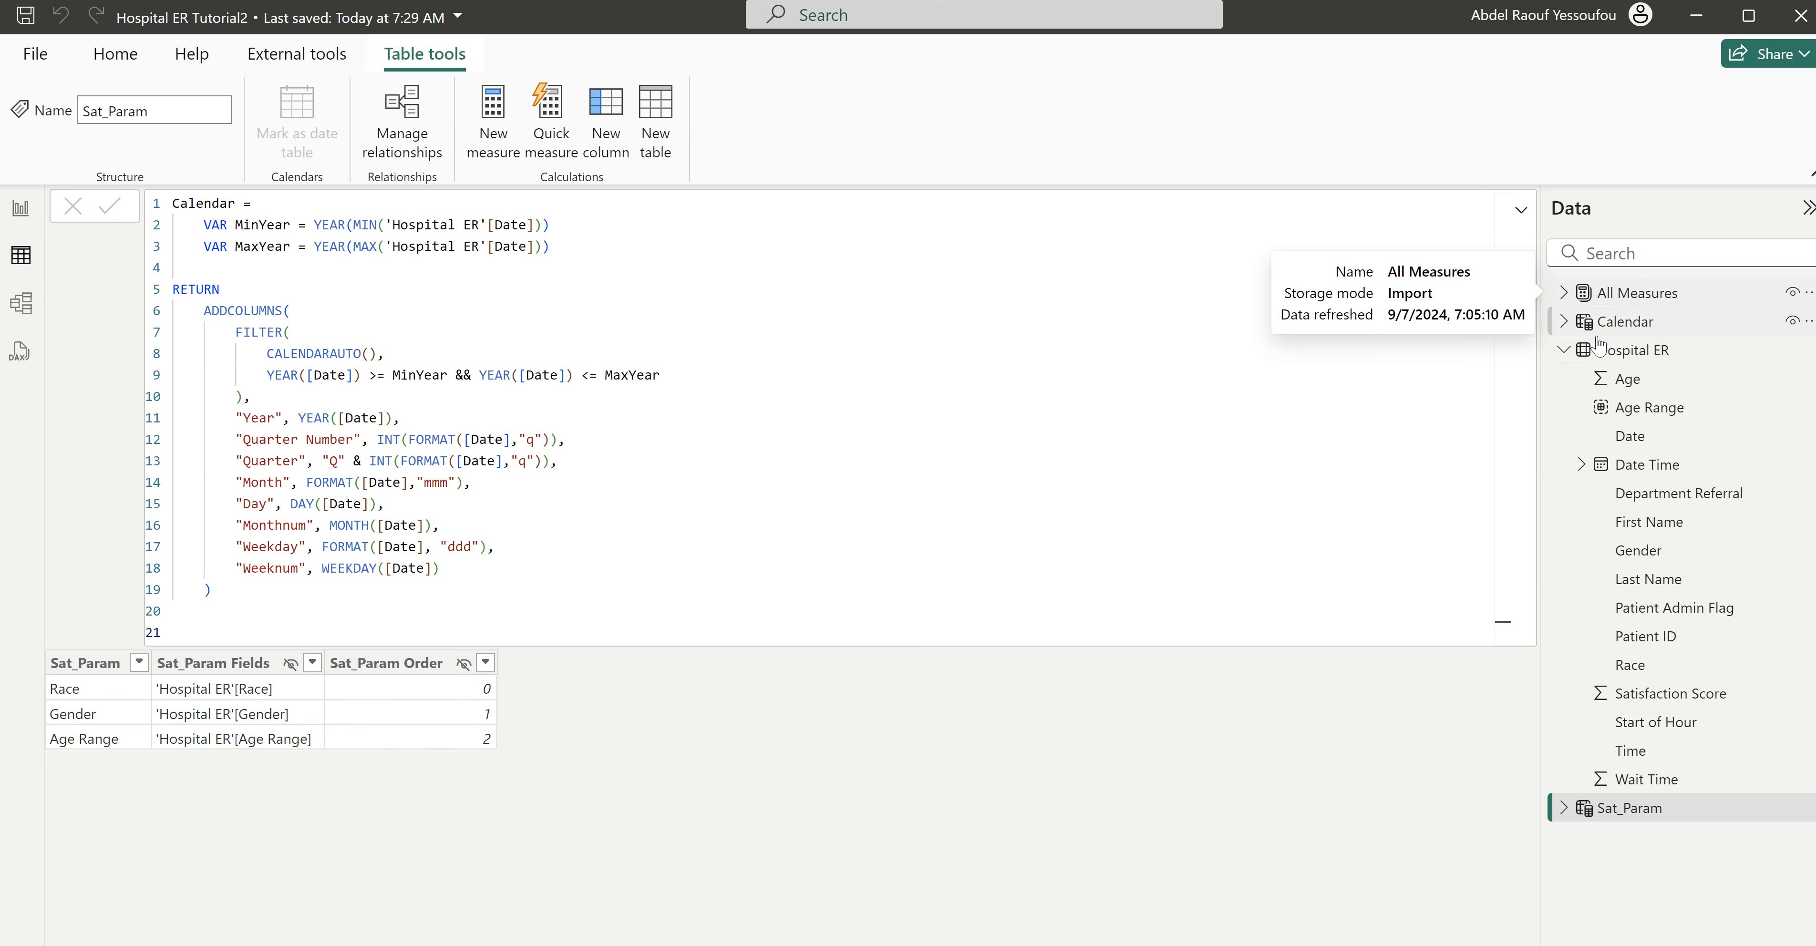
left_click(1633, 352)
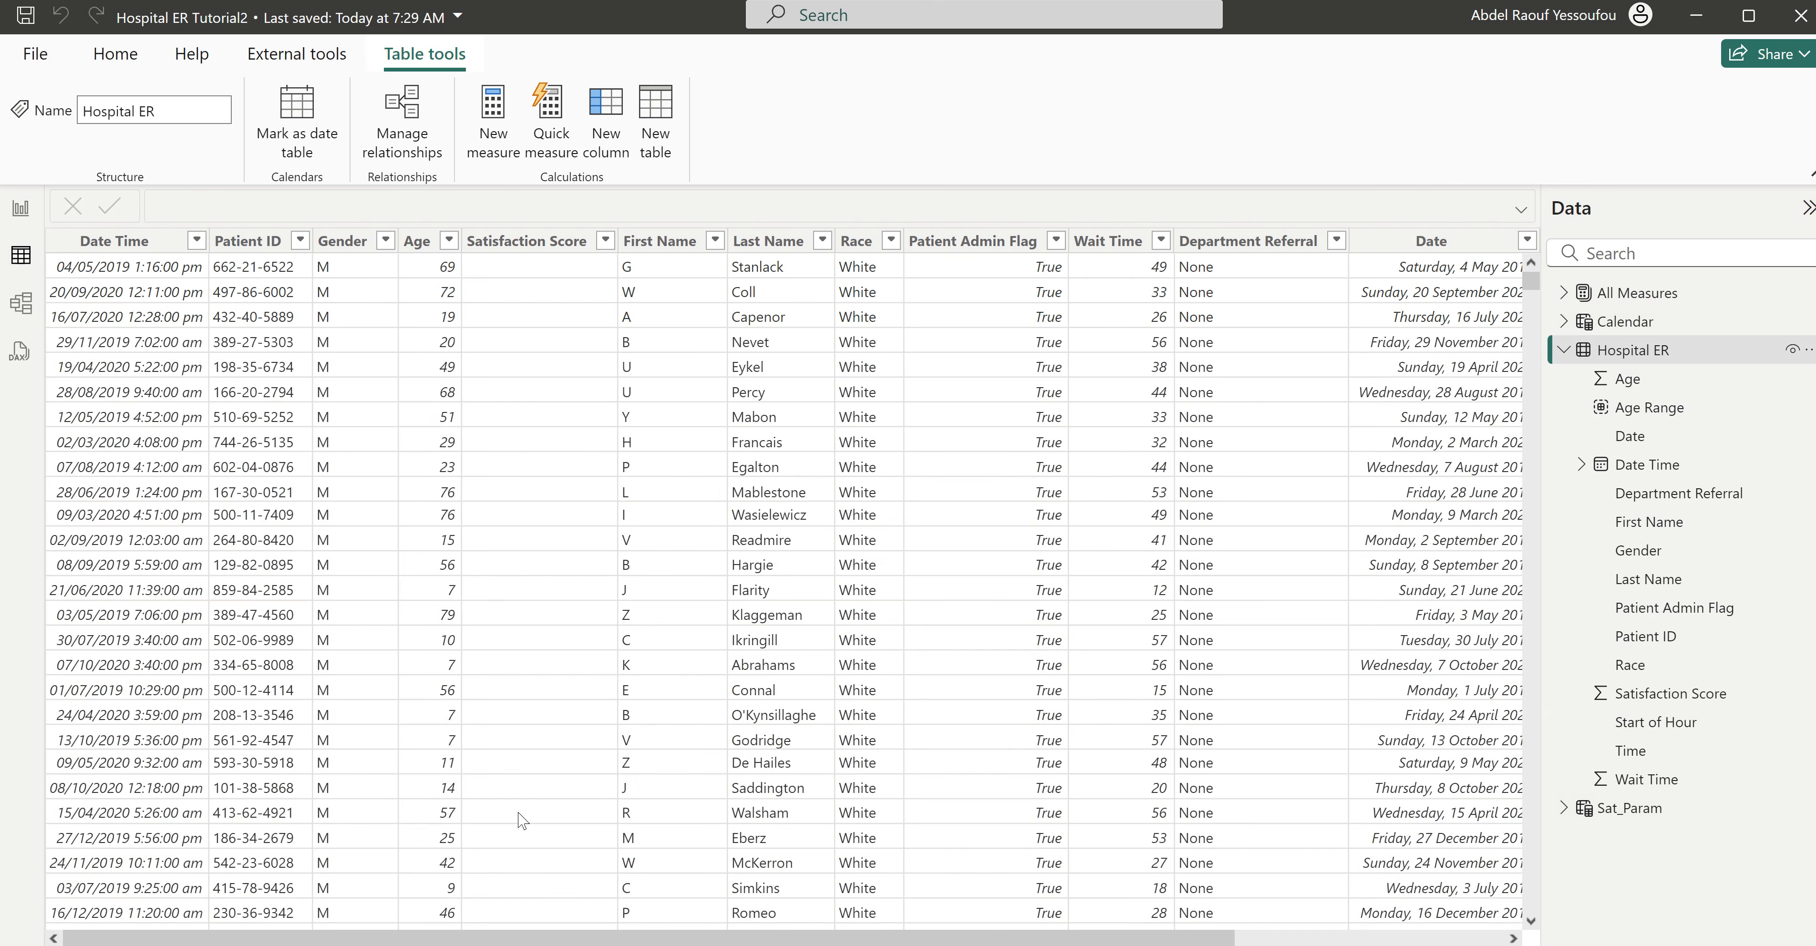
left_click_drag(802, 940, 1260, 929)
left_click(607, 116)
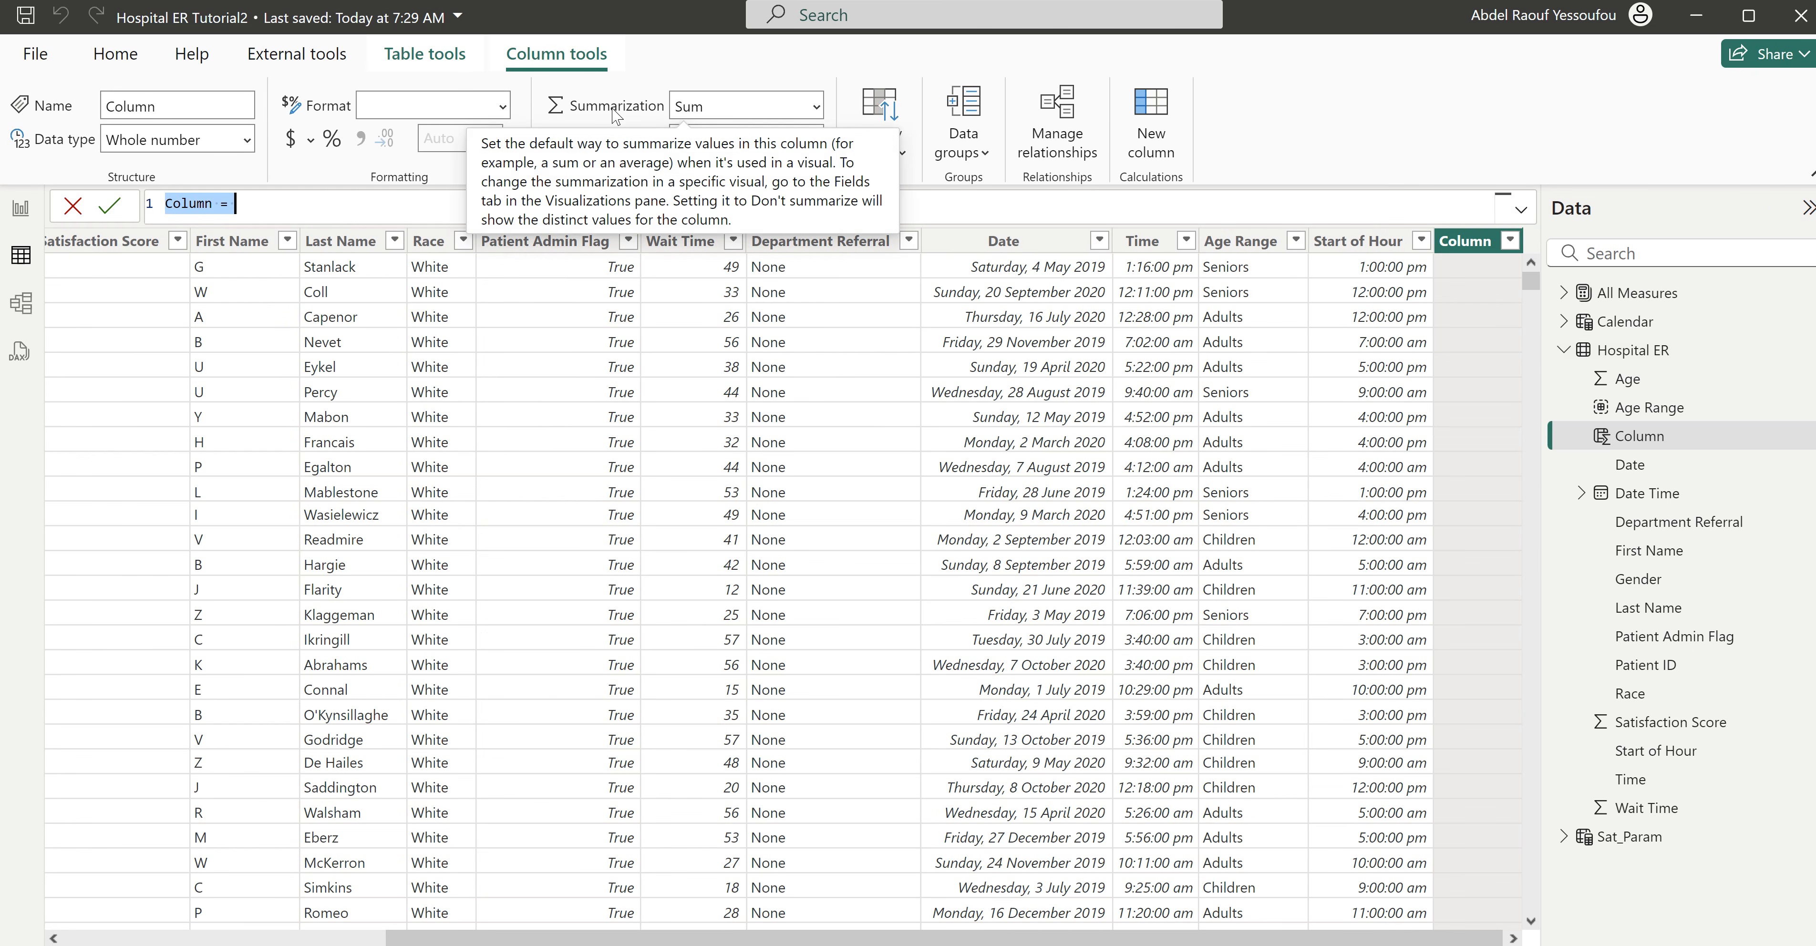
- Define the new calculated column as Hour = FORMAT('Hospital ER'[Start of Hour],"HH")
type("Hour ")
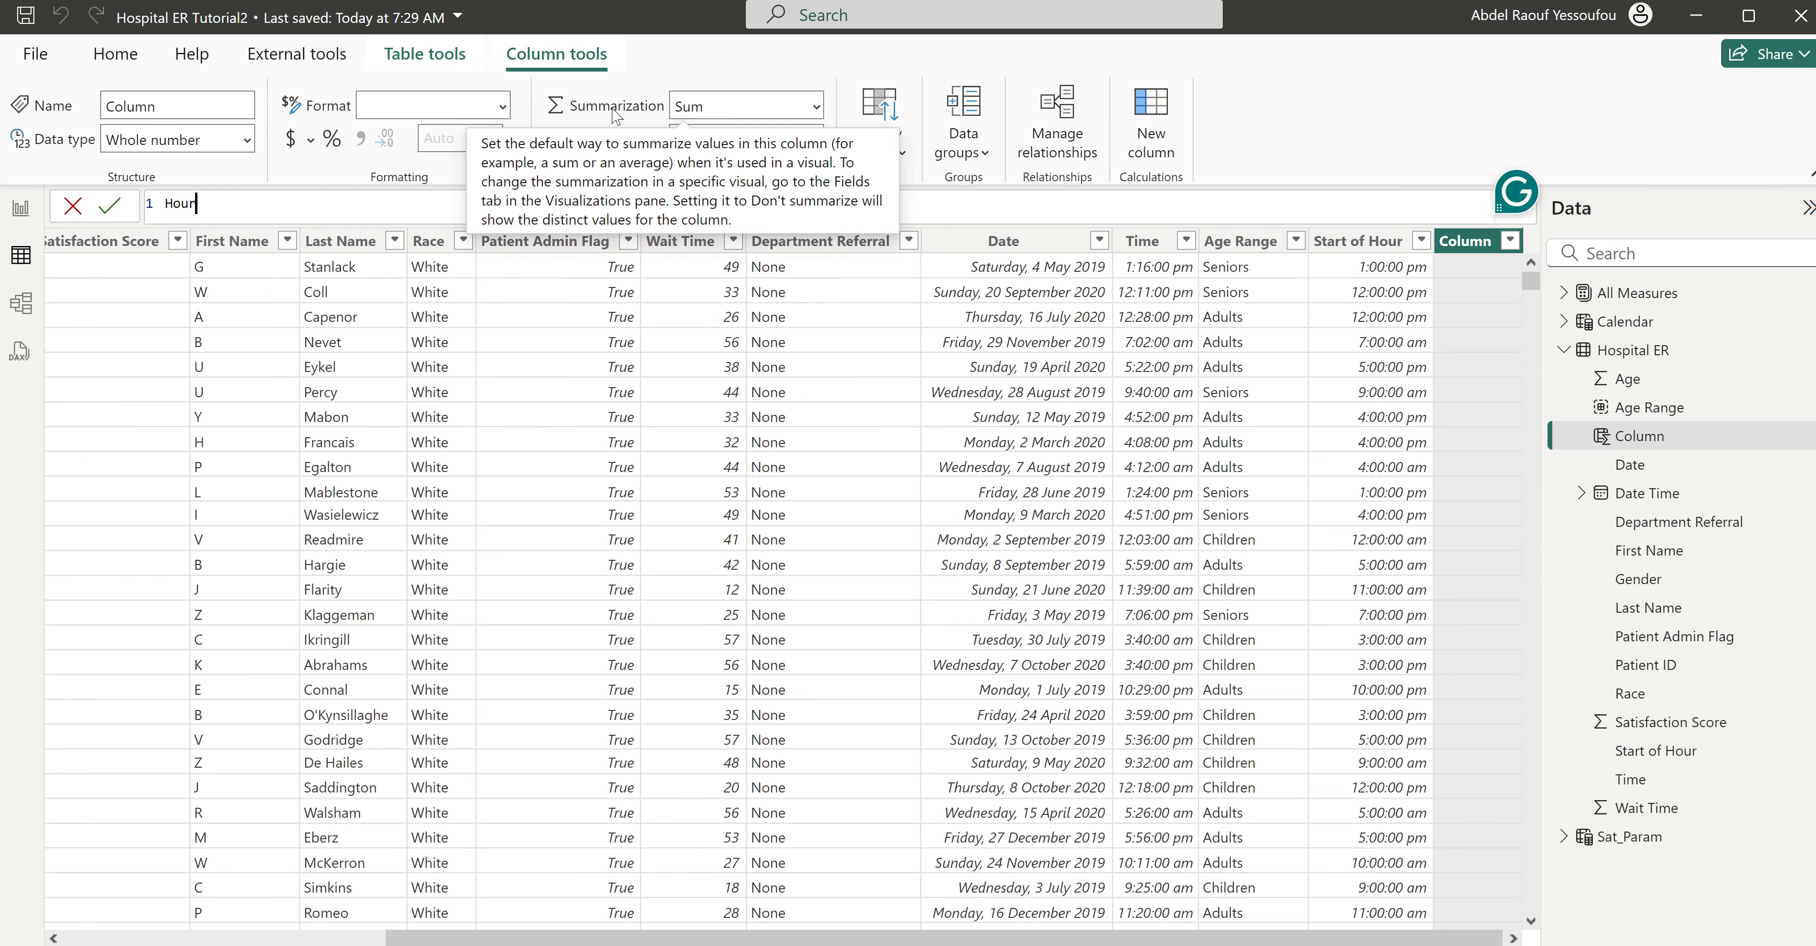
type("=")
key("shift+Return")
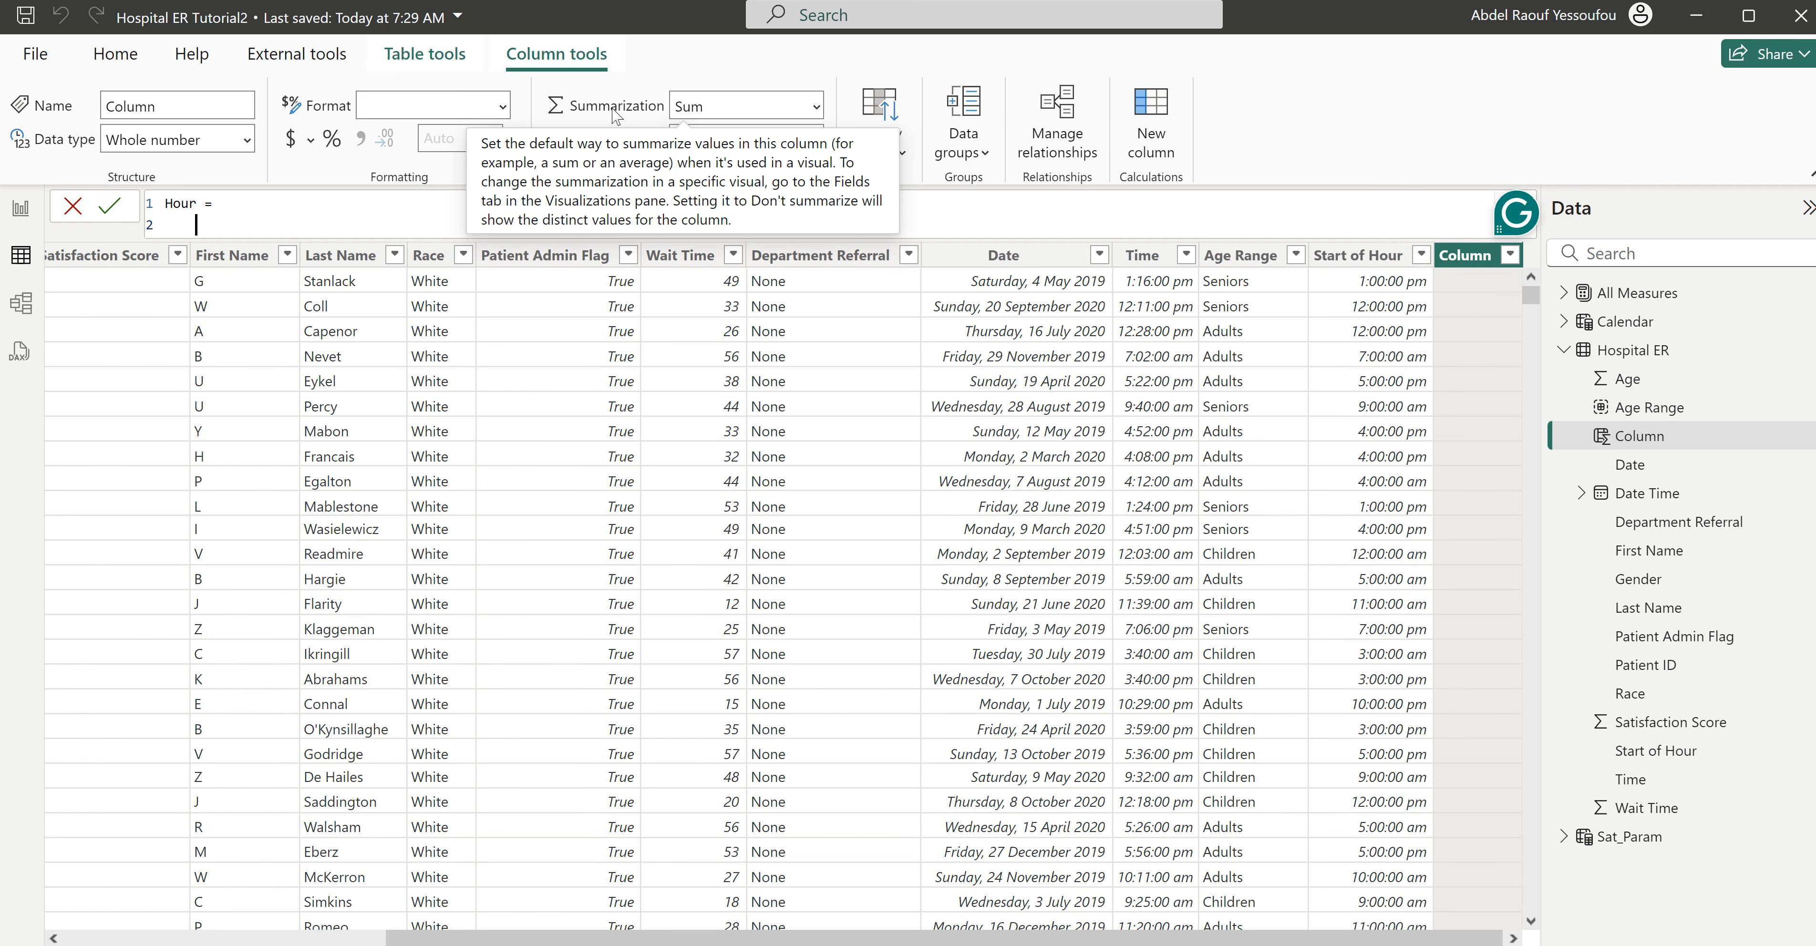
type("FORMAT(")
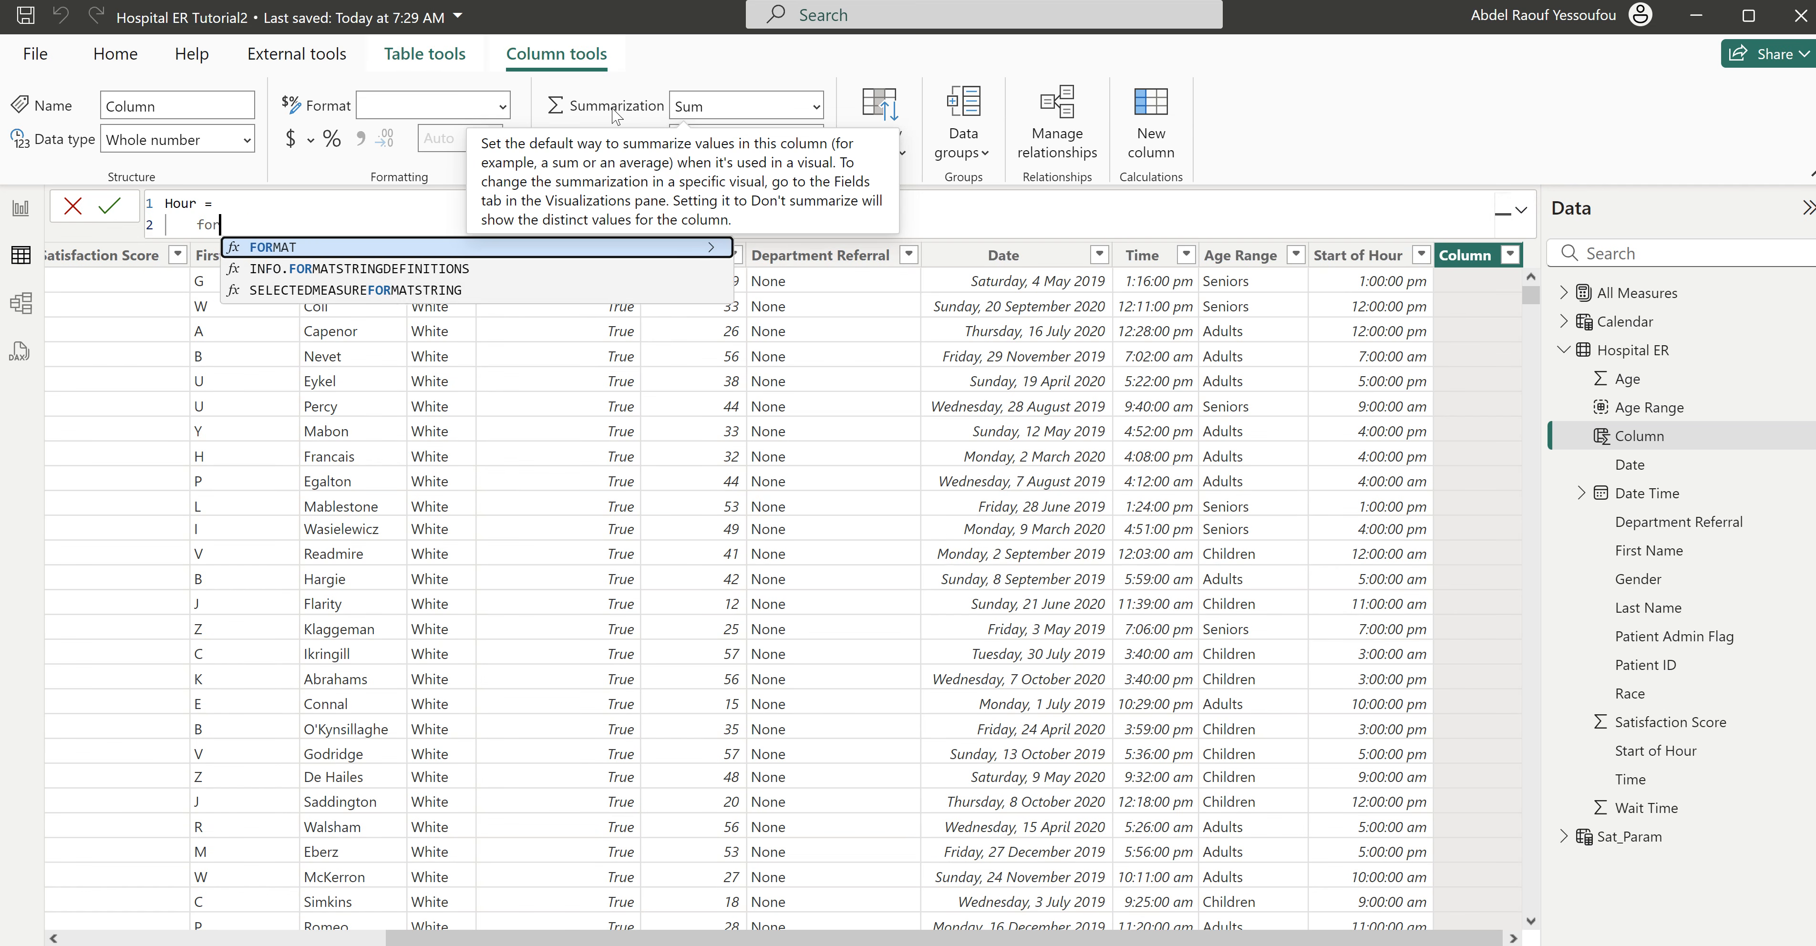
type("sta")
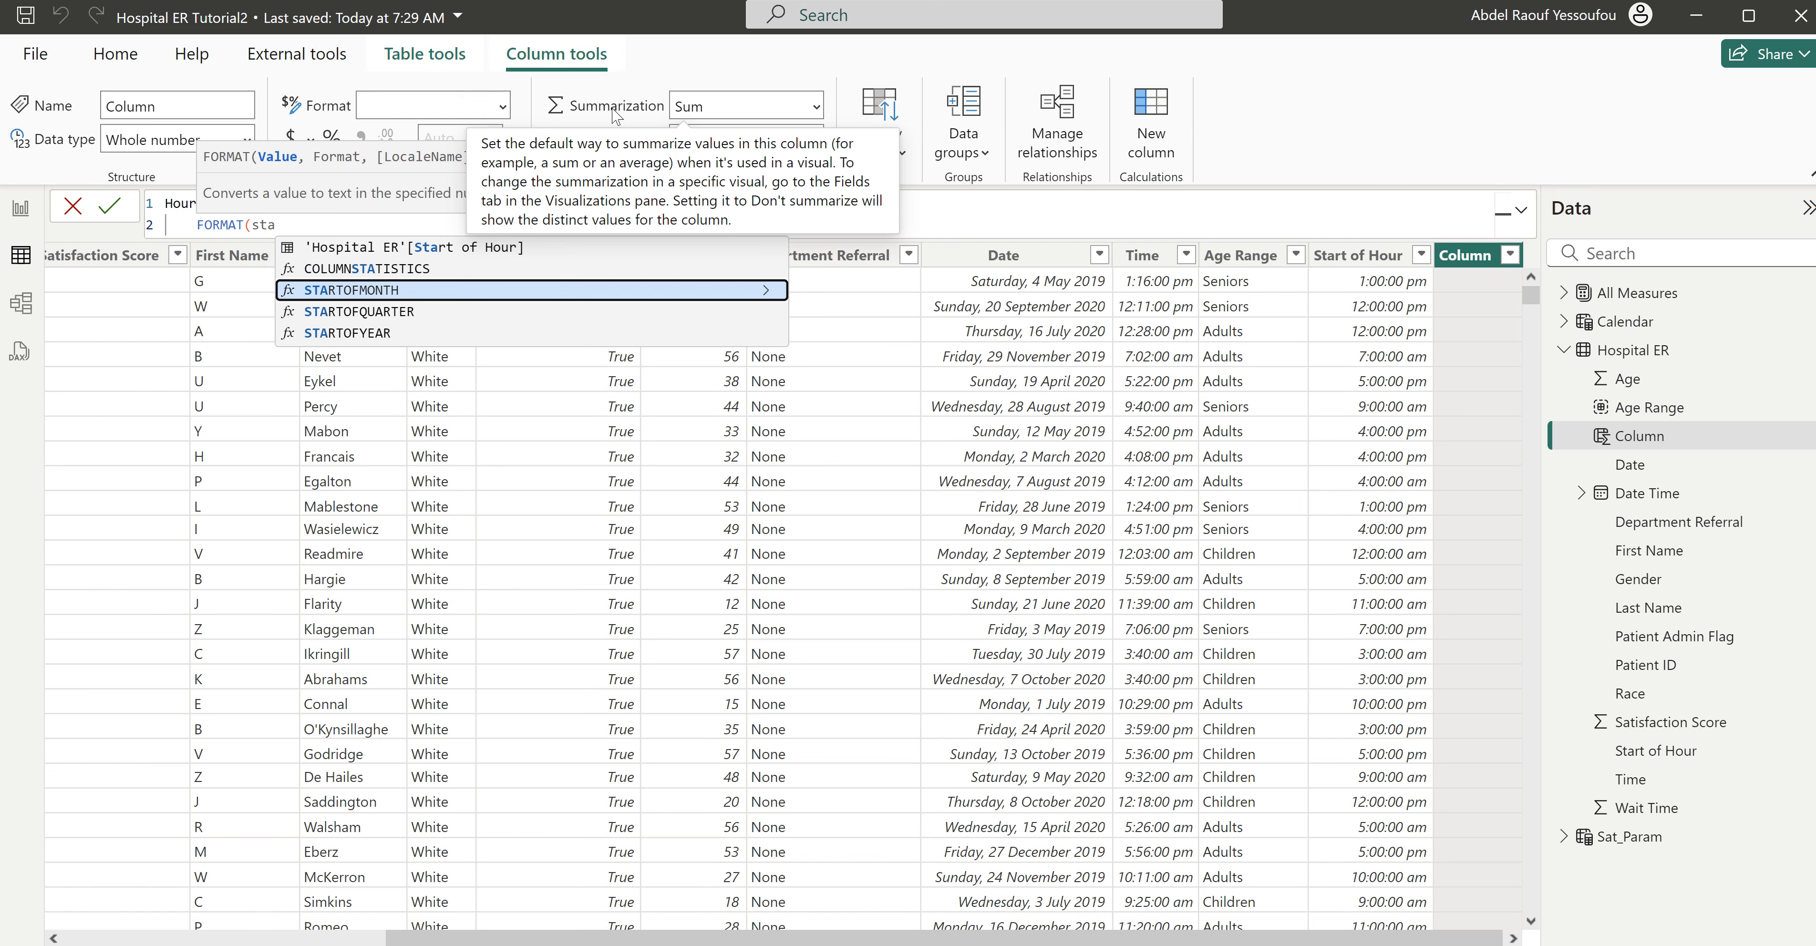
key("Up")
key("Up")
key("Tab")
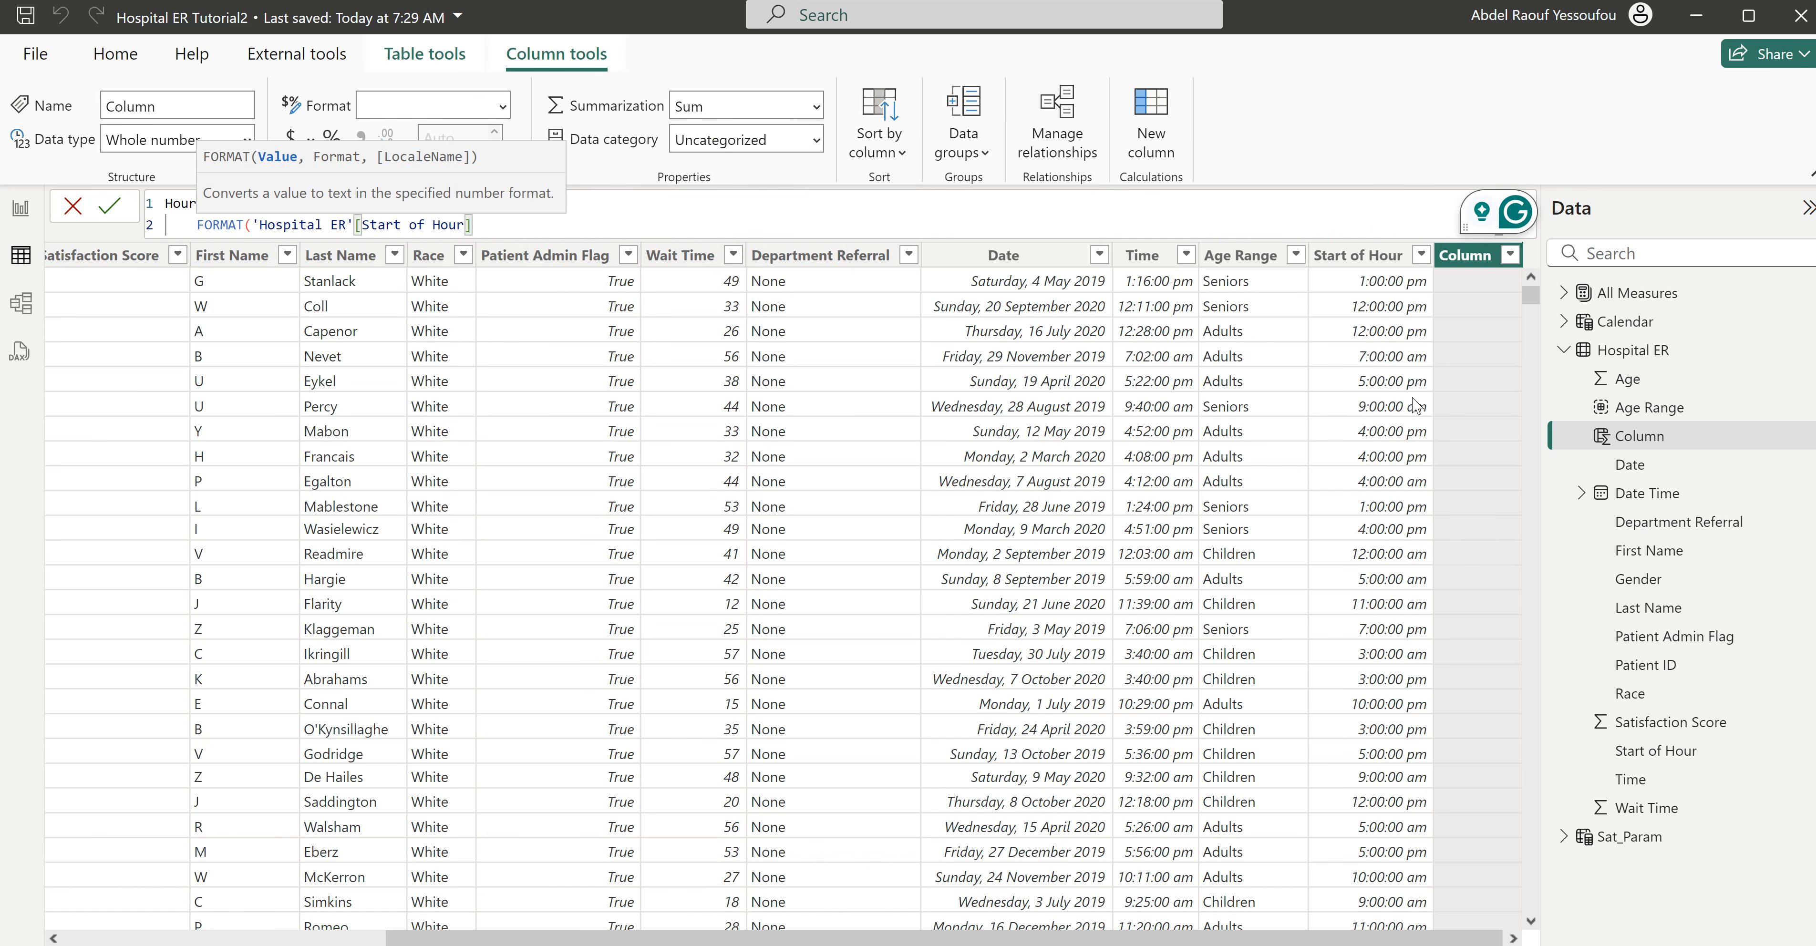
type(",")
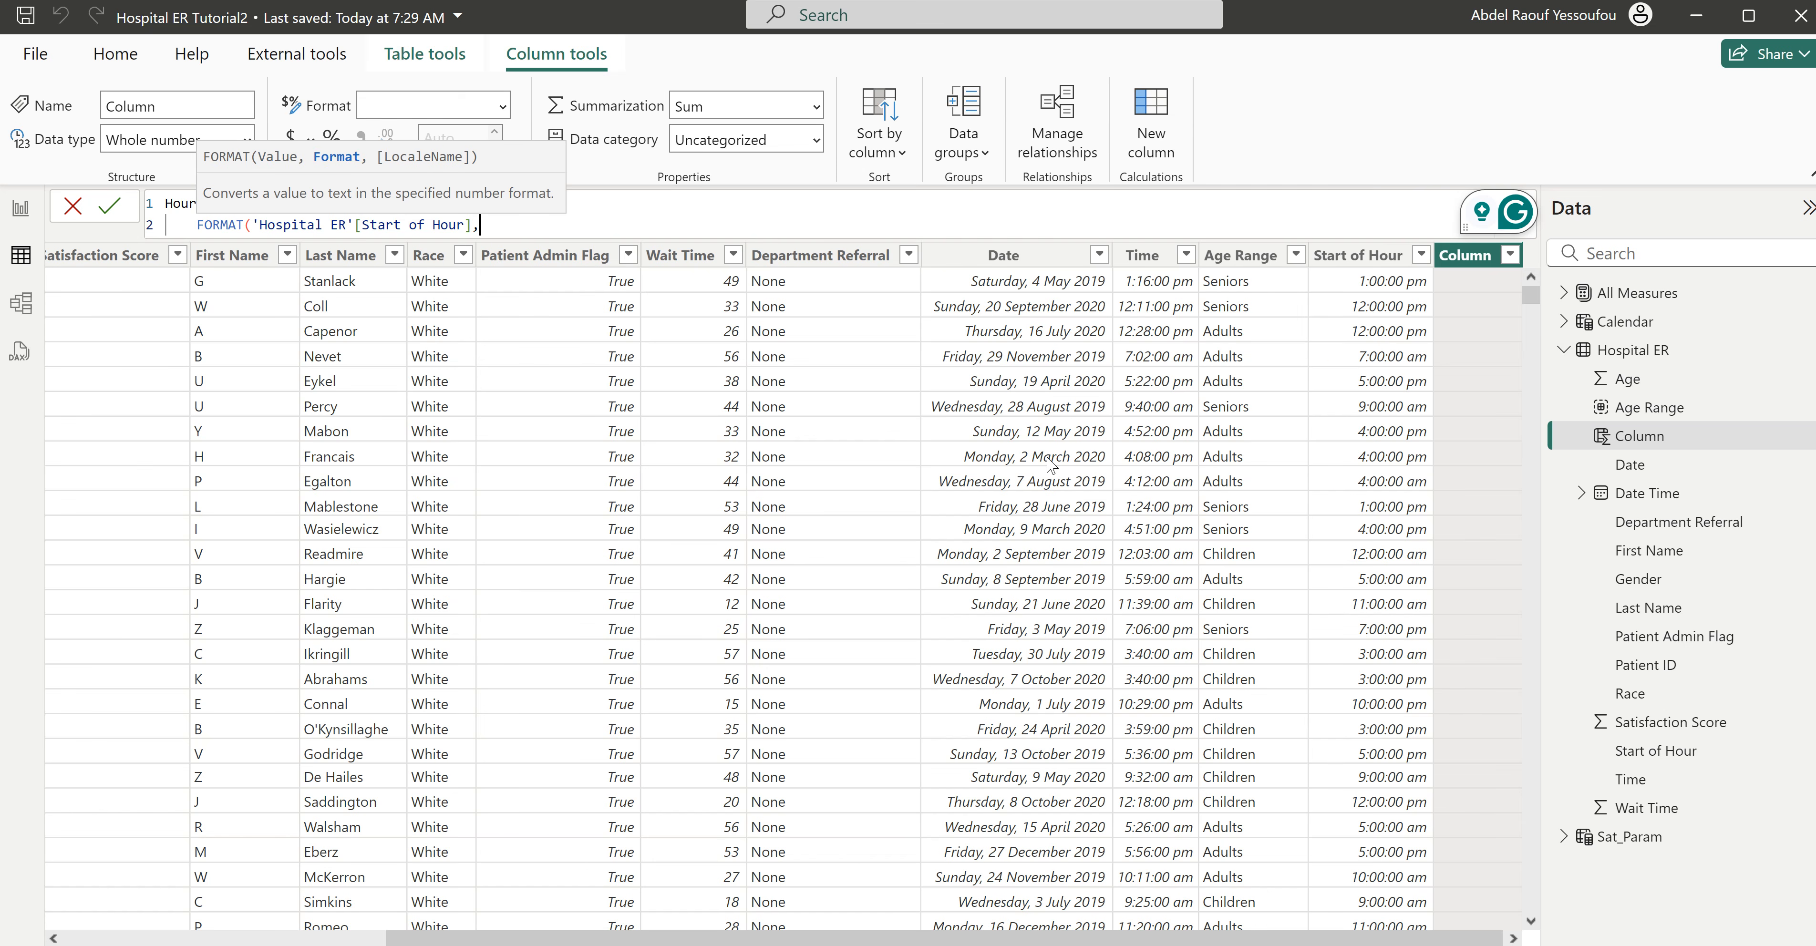
type("\"\")")
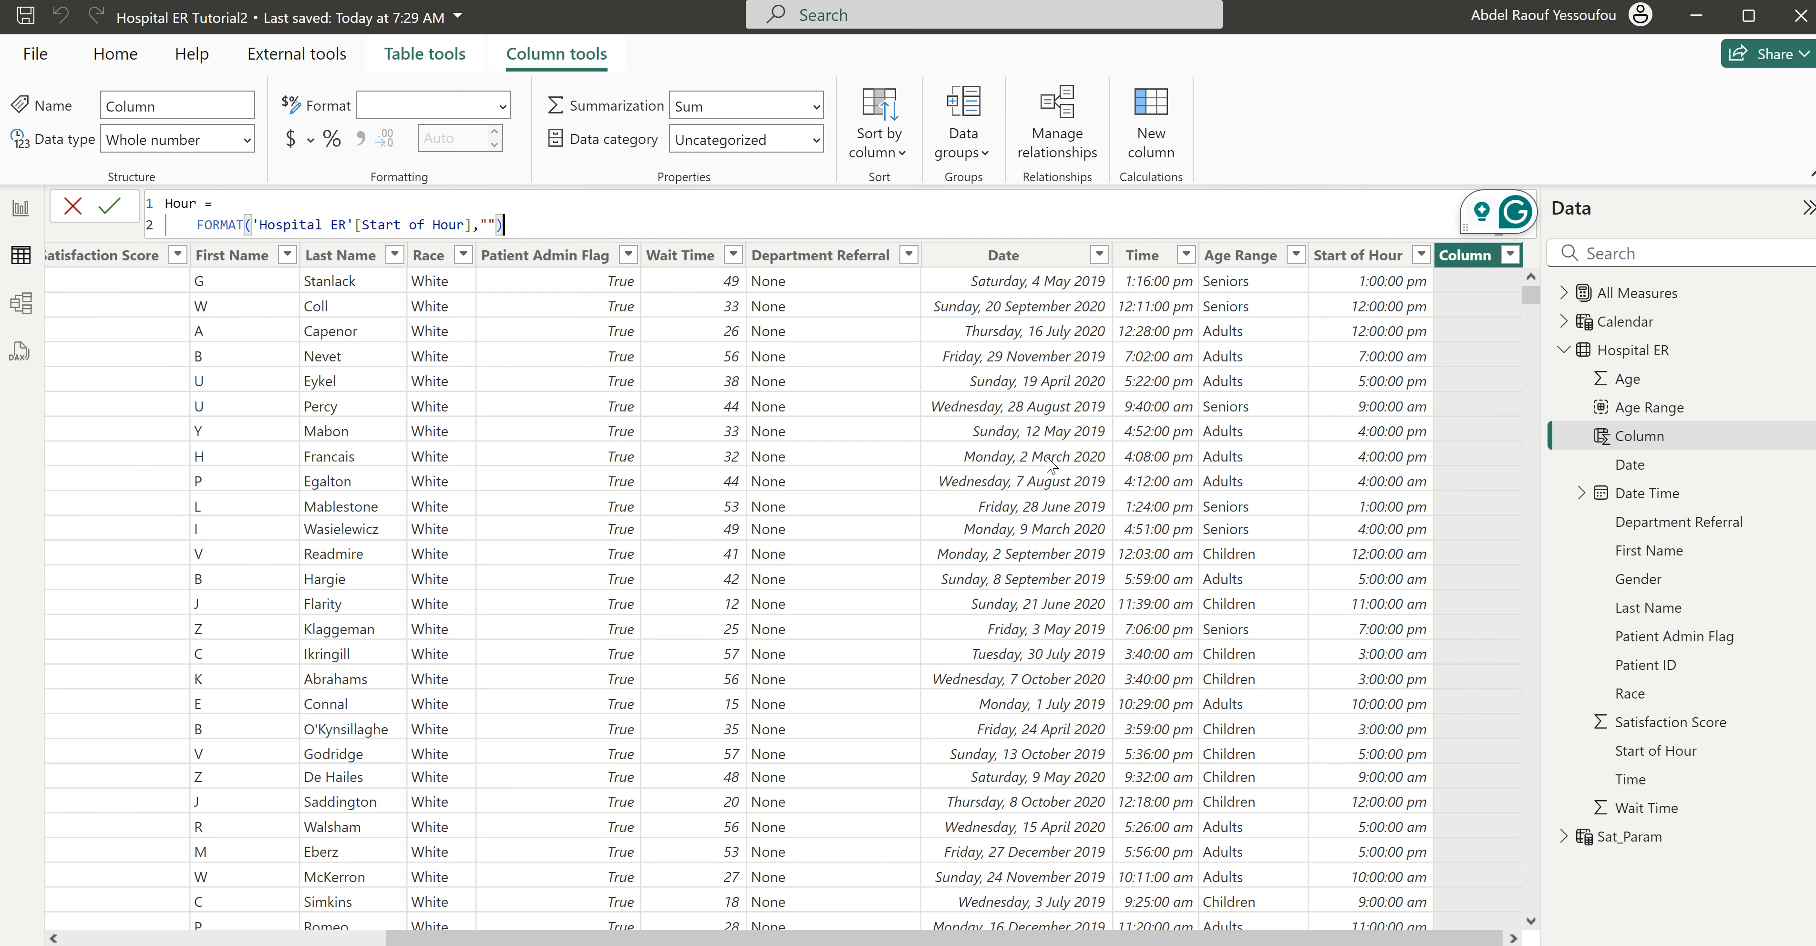
type("HH")
key("Return")
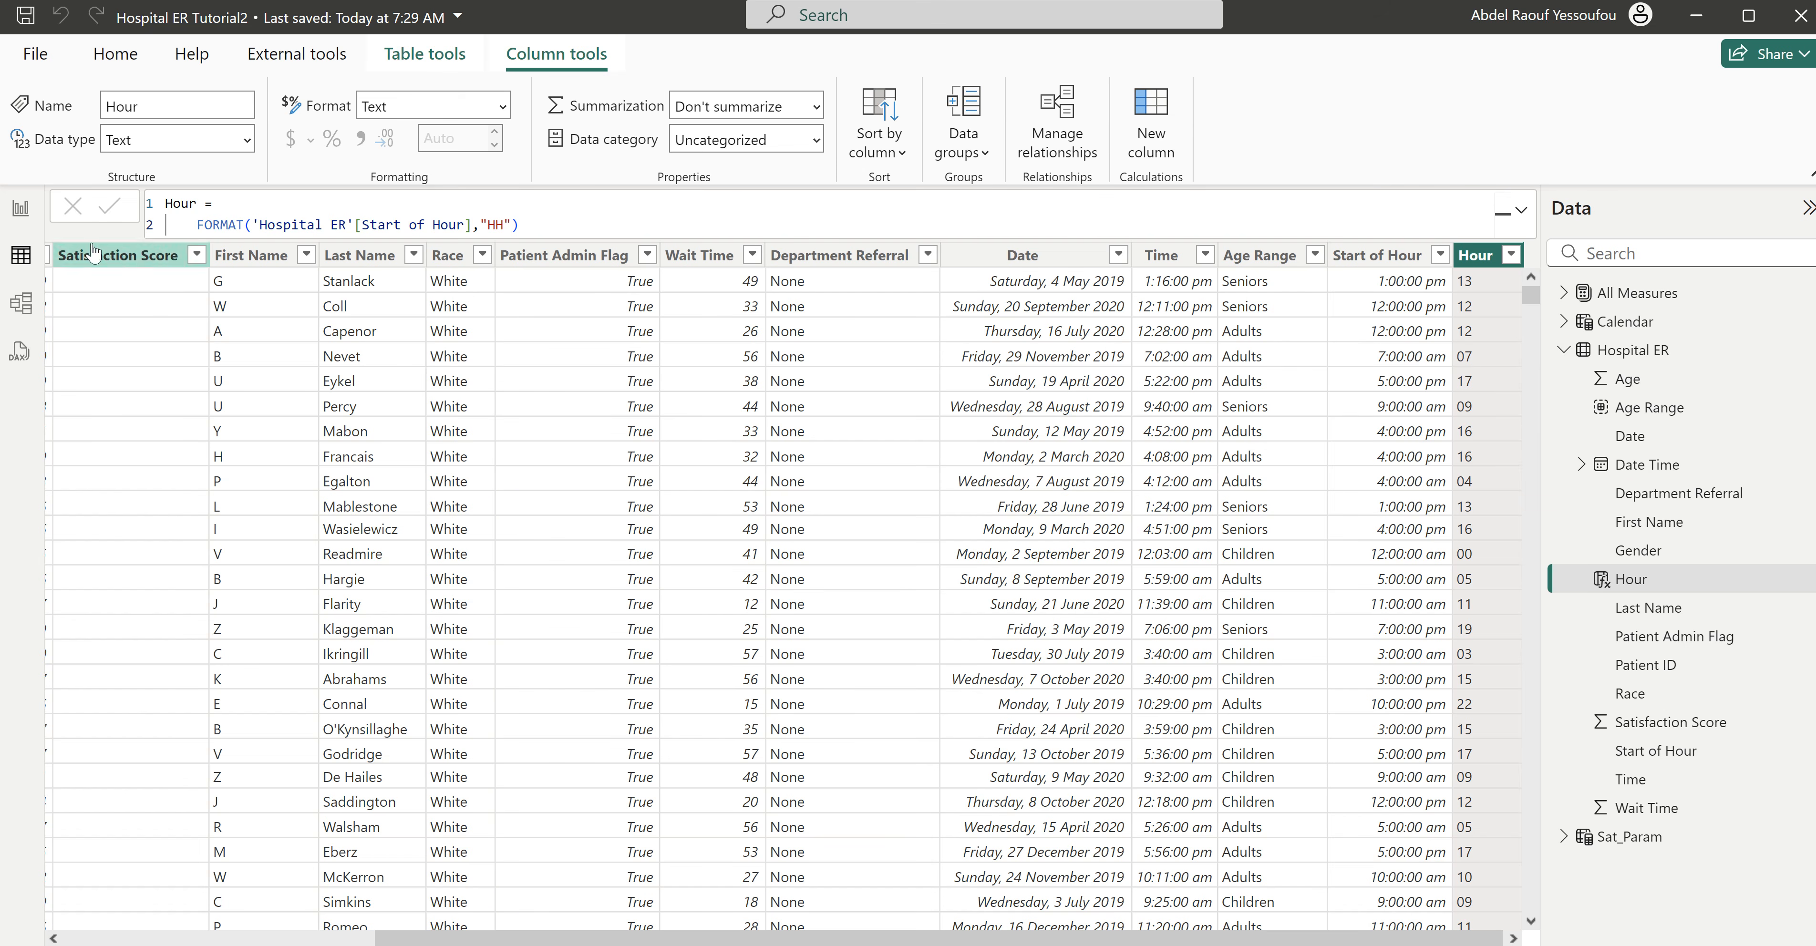
- Return to the report page and replace Start of Hour with the Hour field in the matrix columns
left_click(21, 214)
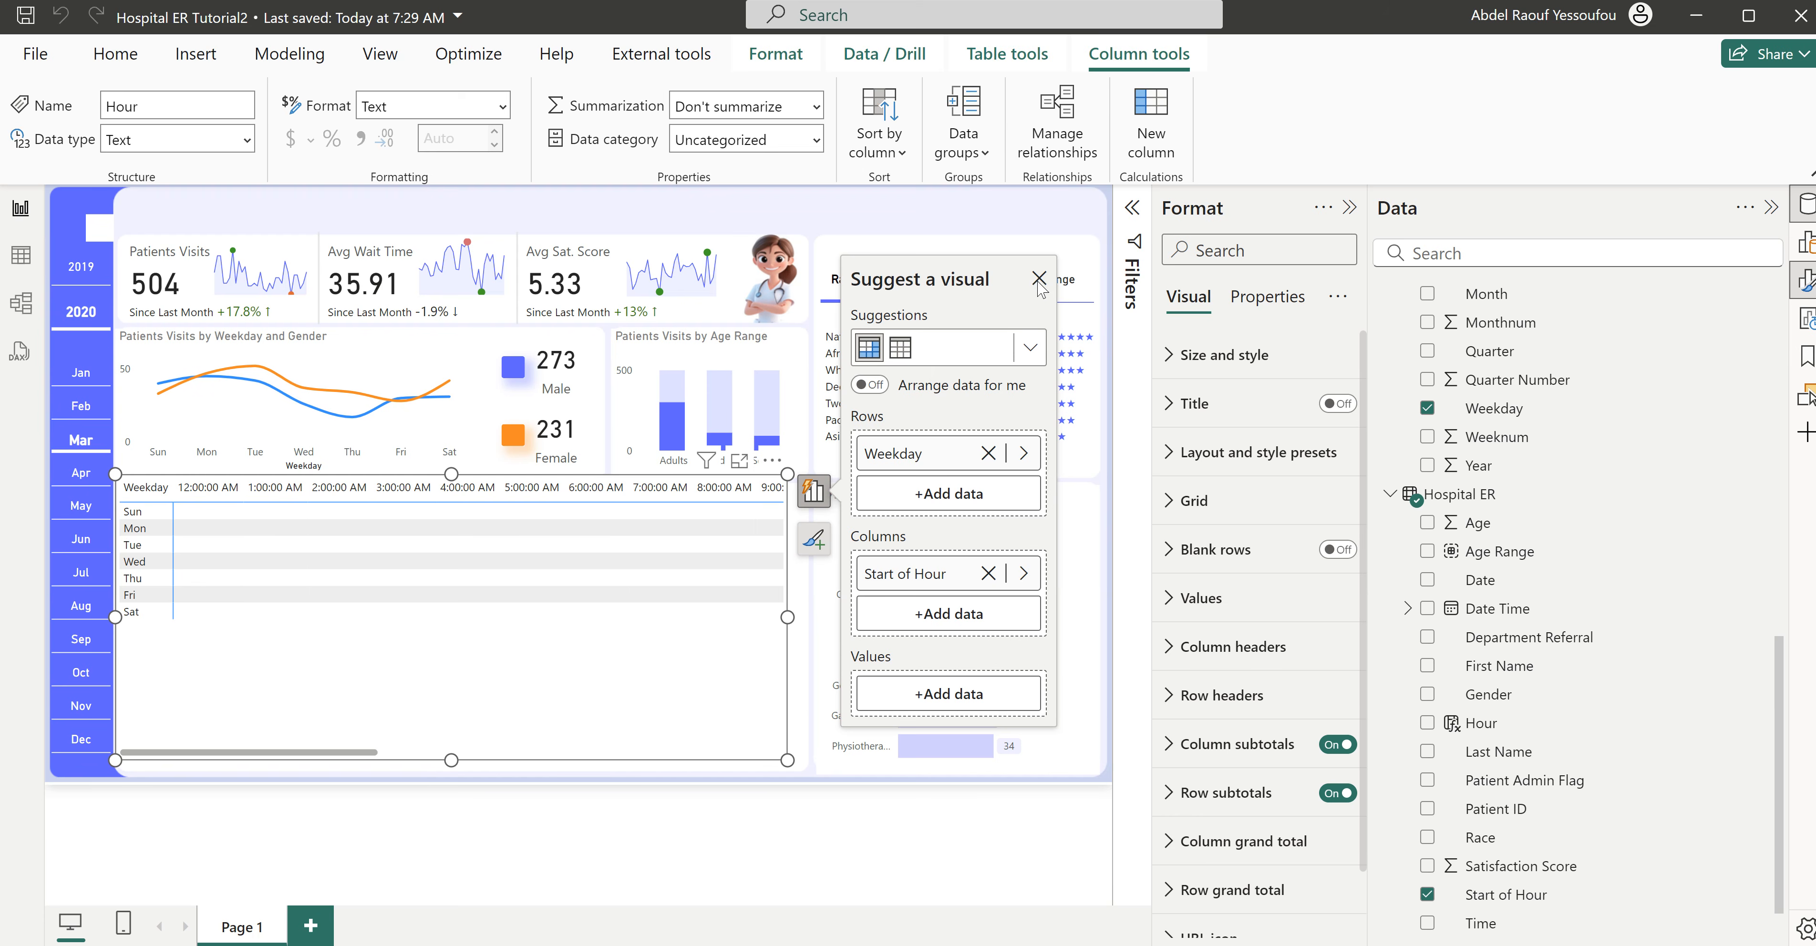
left_click(1038, 280)
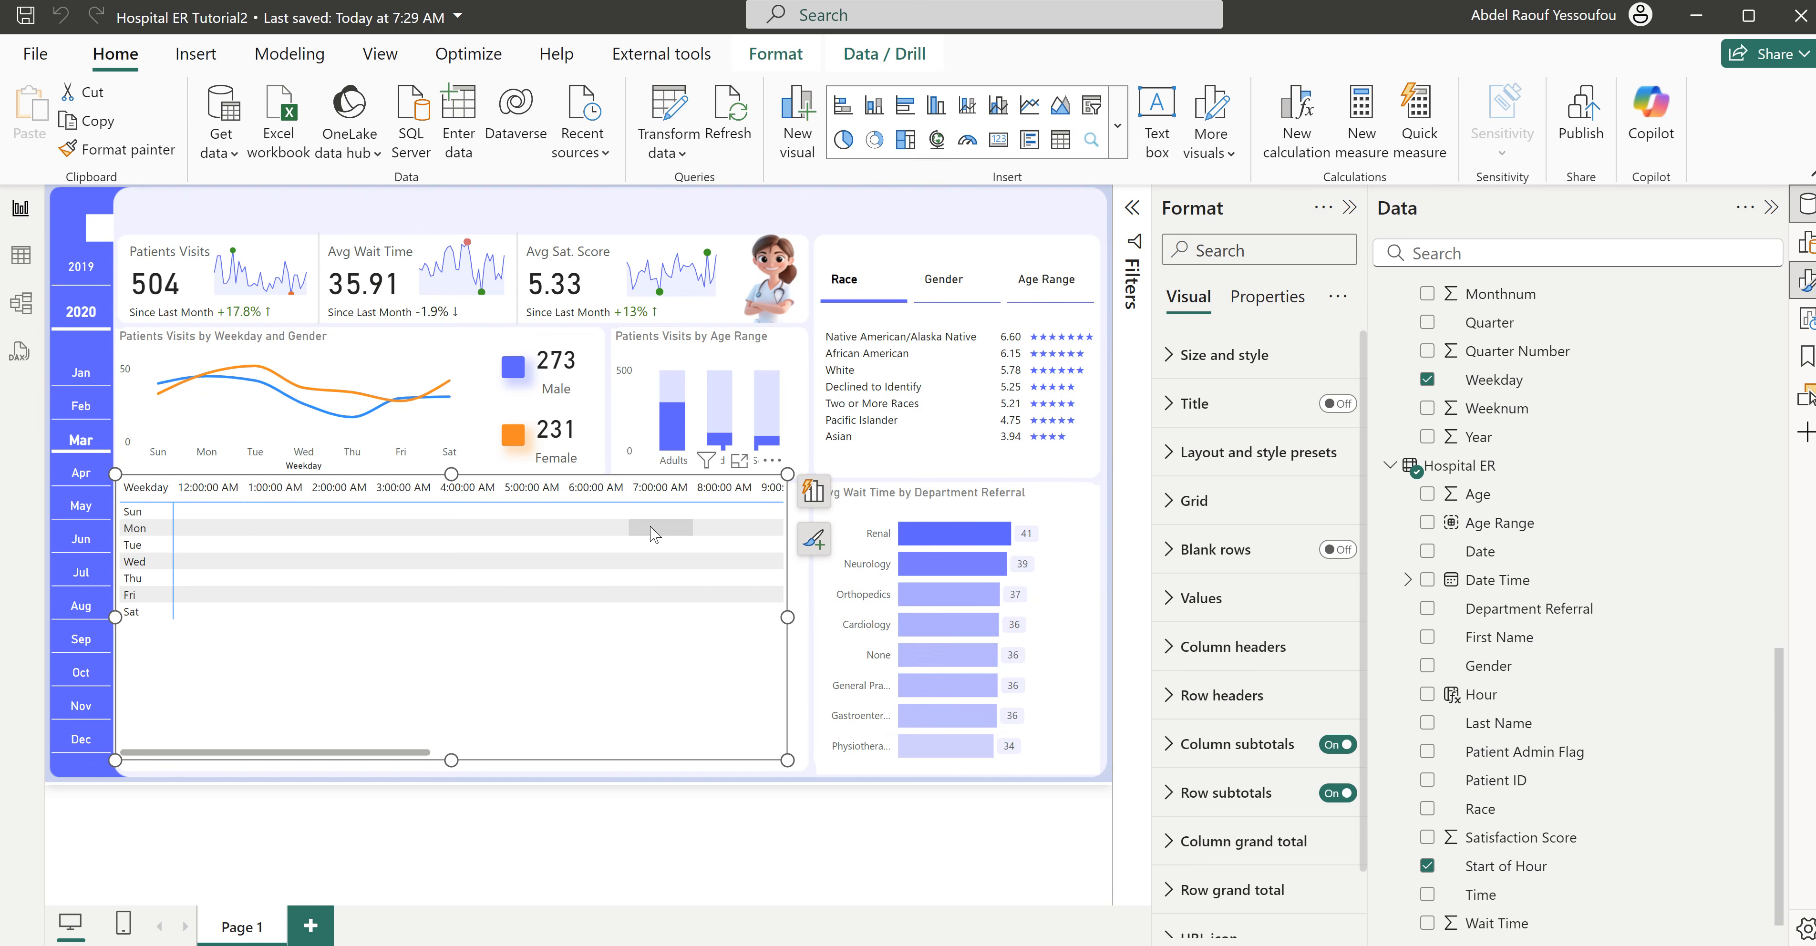
left_click(814, 495)
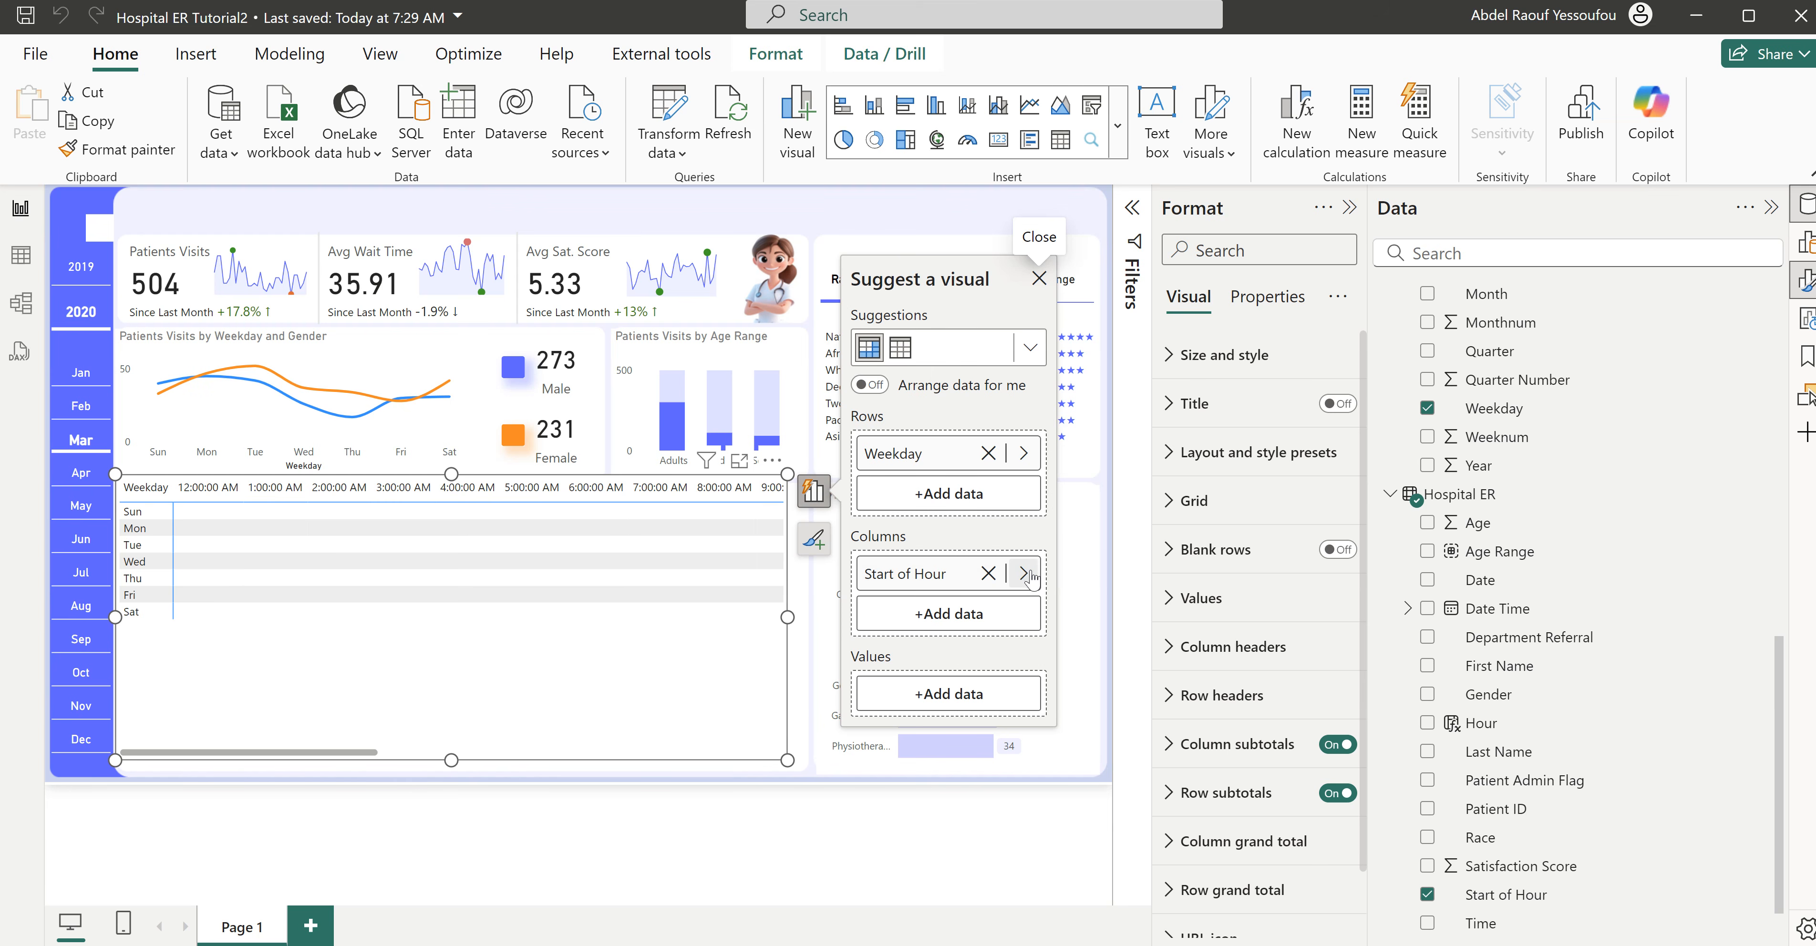
left_click(1023, 573)
scroll(1188, 444, "down", 3)
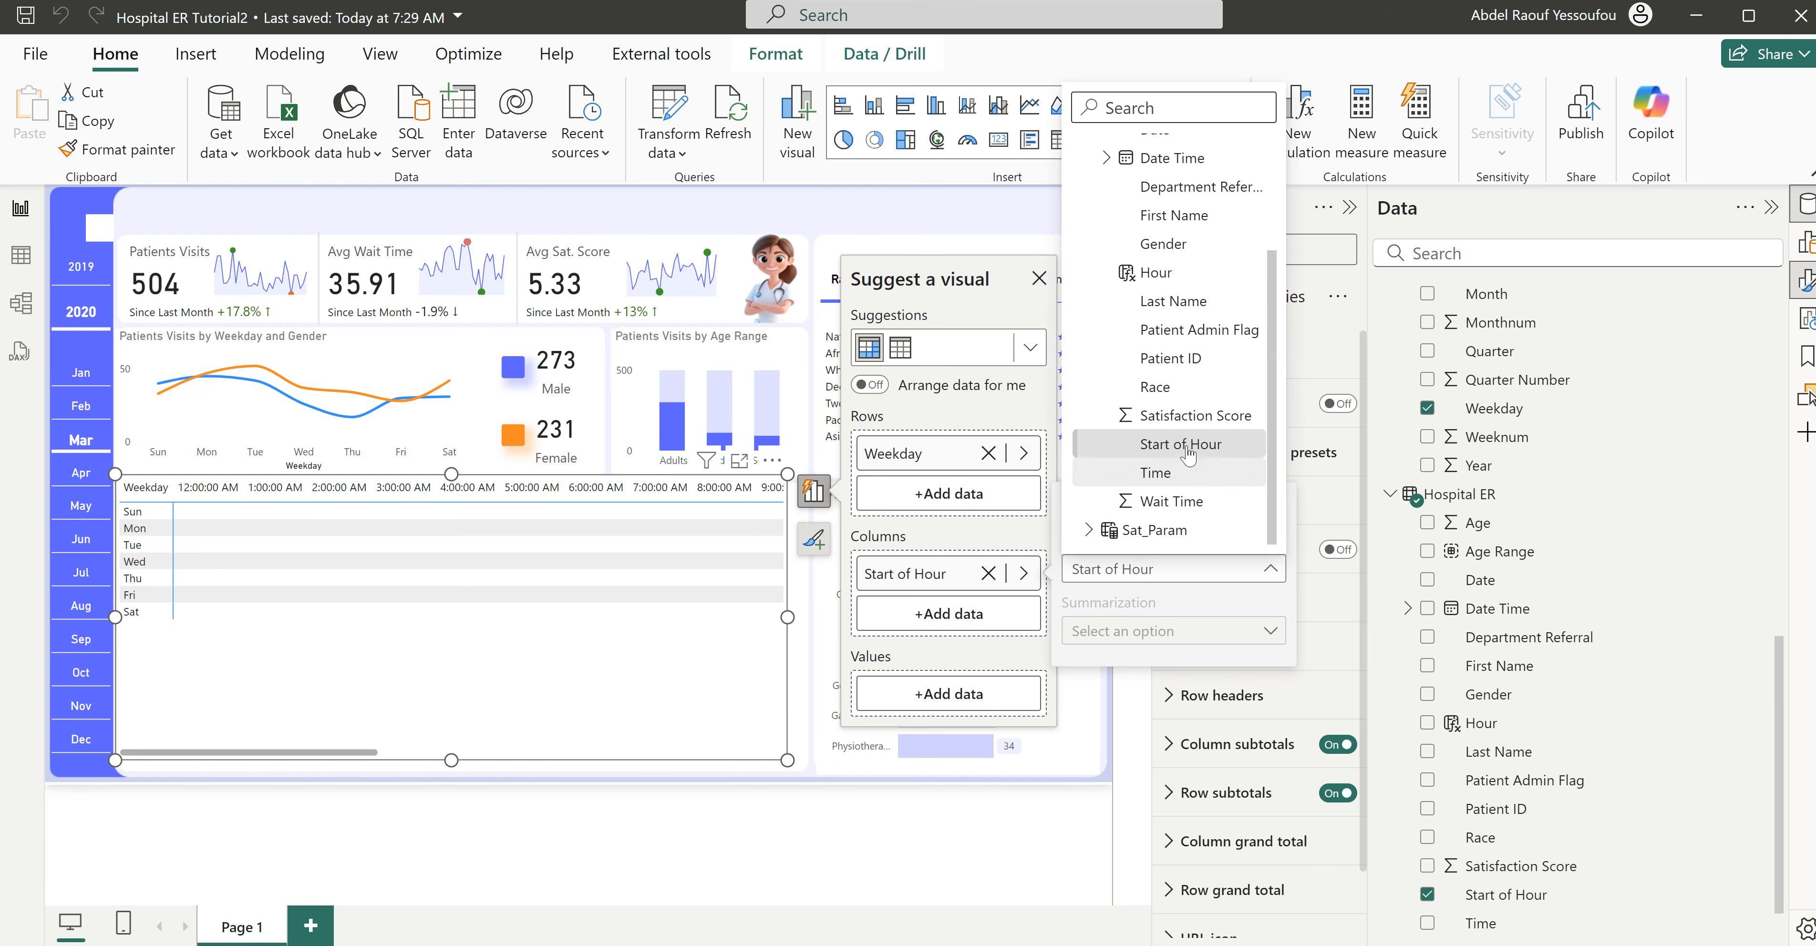
left_click(1169, 274)
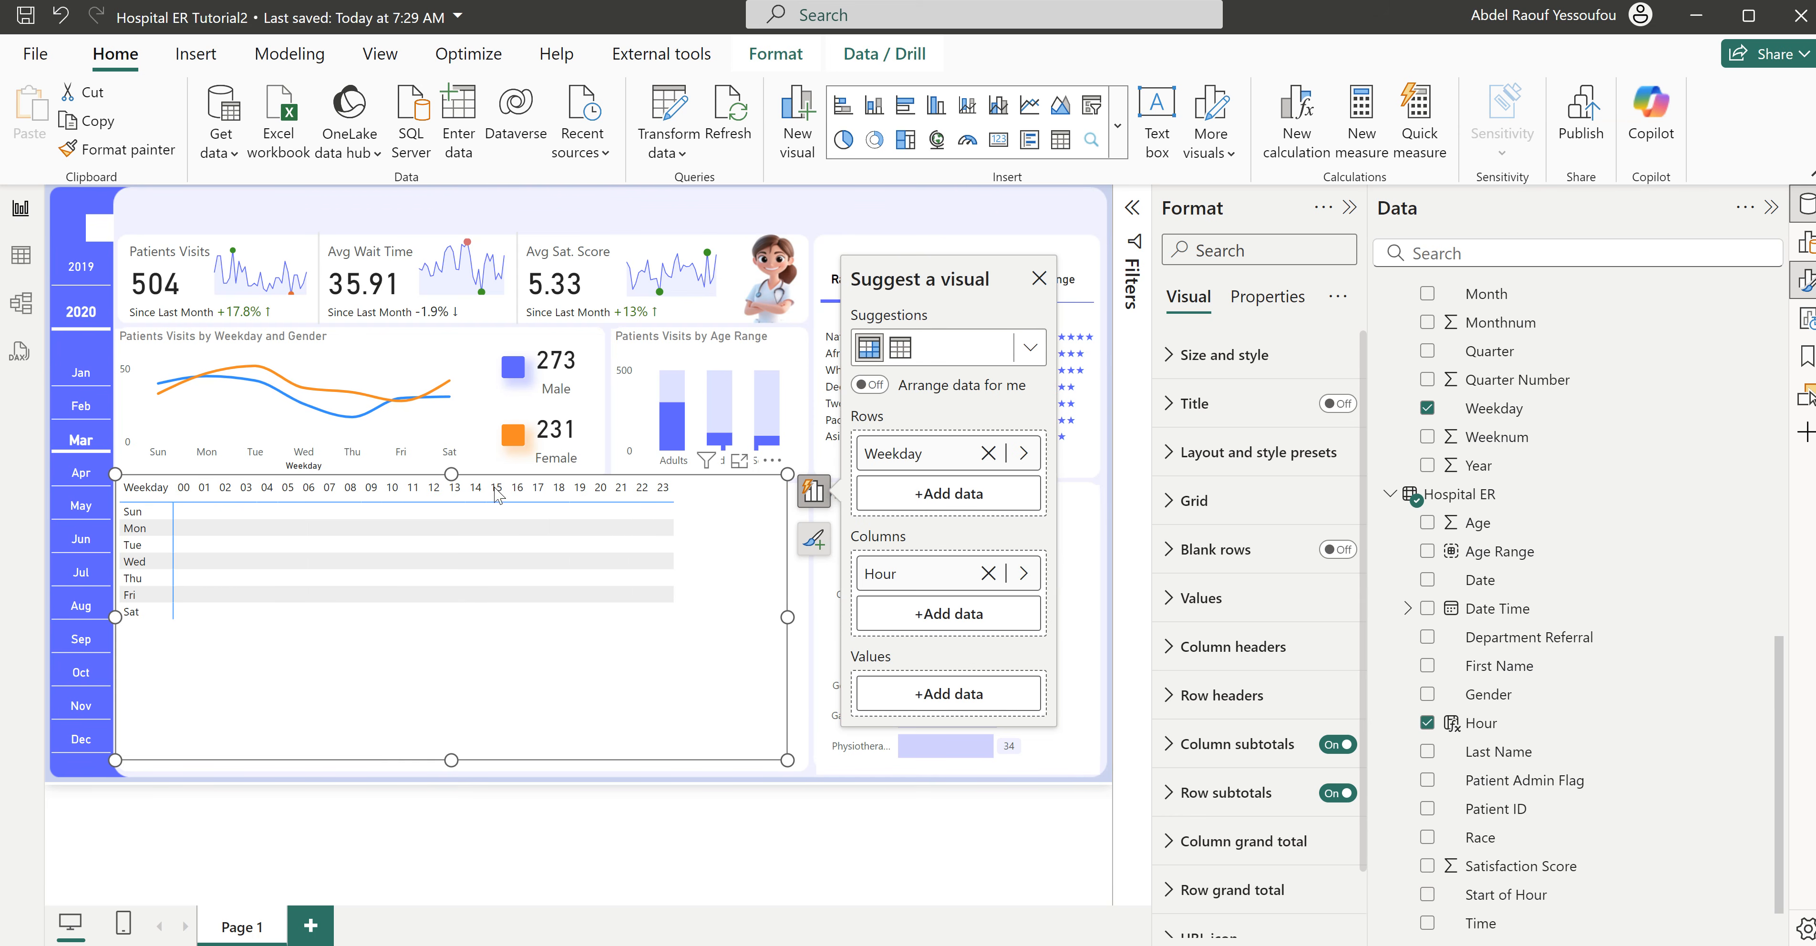
- Lower the matrix's upper edge slightly within its card and add the Patients Visits measure as its values
left_click_drag(450, 483, 459, 502)
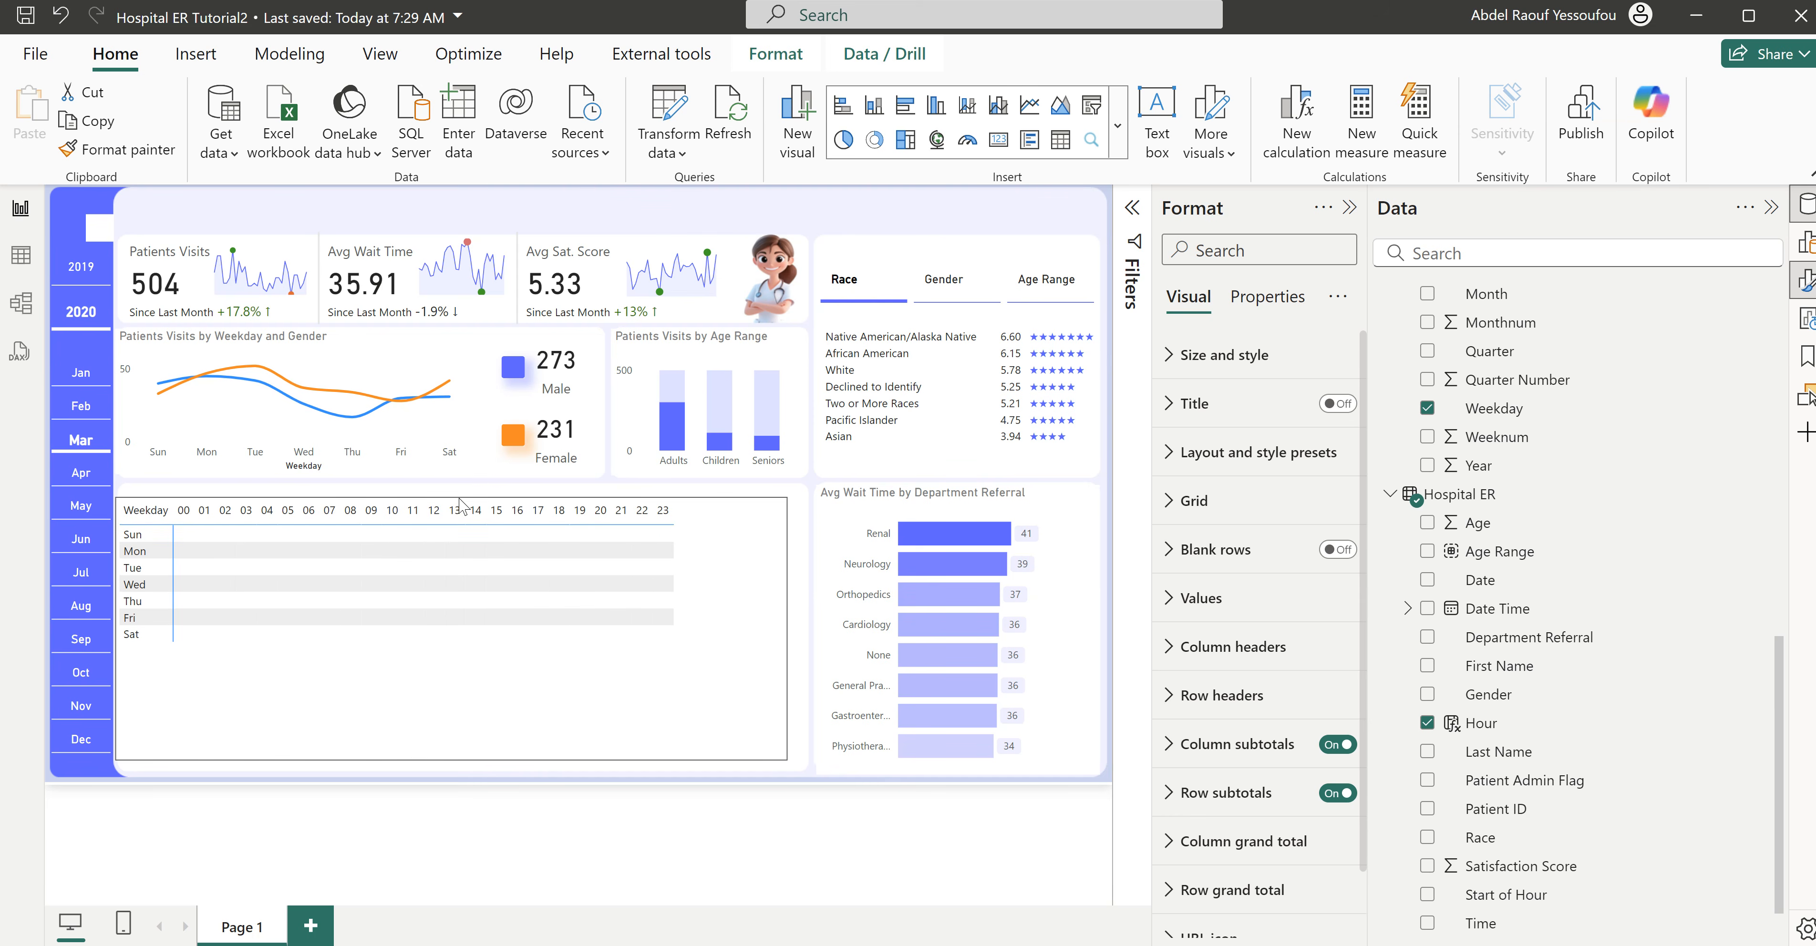
left_click(426, 684)
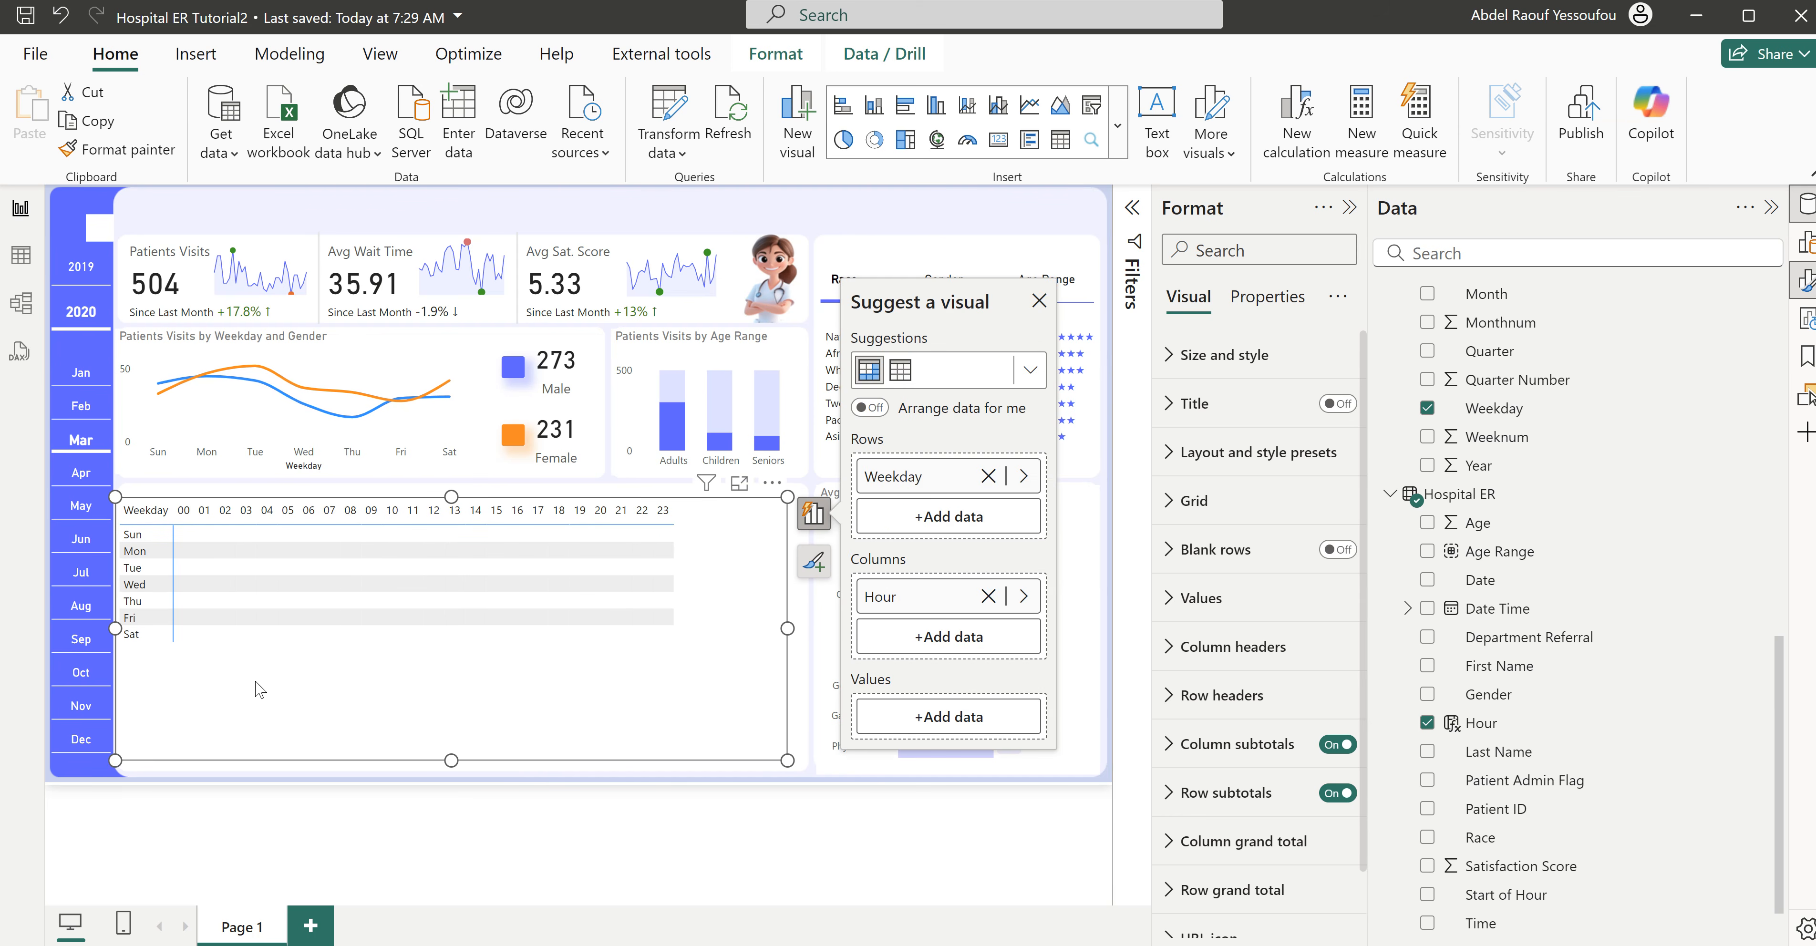
scroll(1564, 617, "up", 10)
scroll(1564, 618, "down", 3)
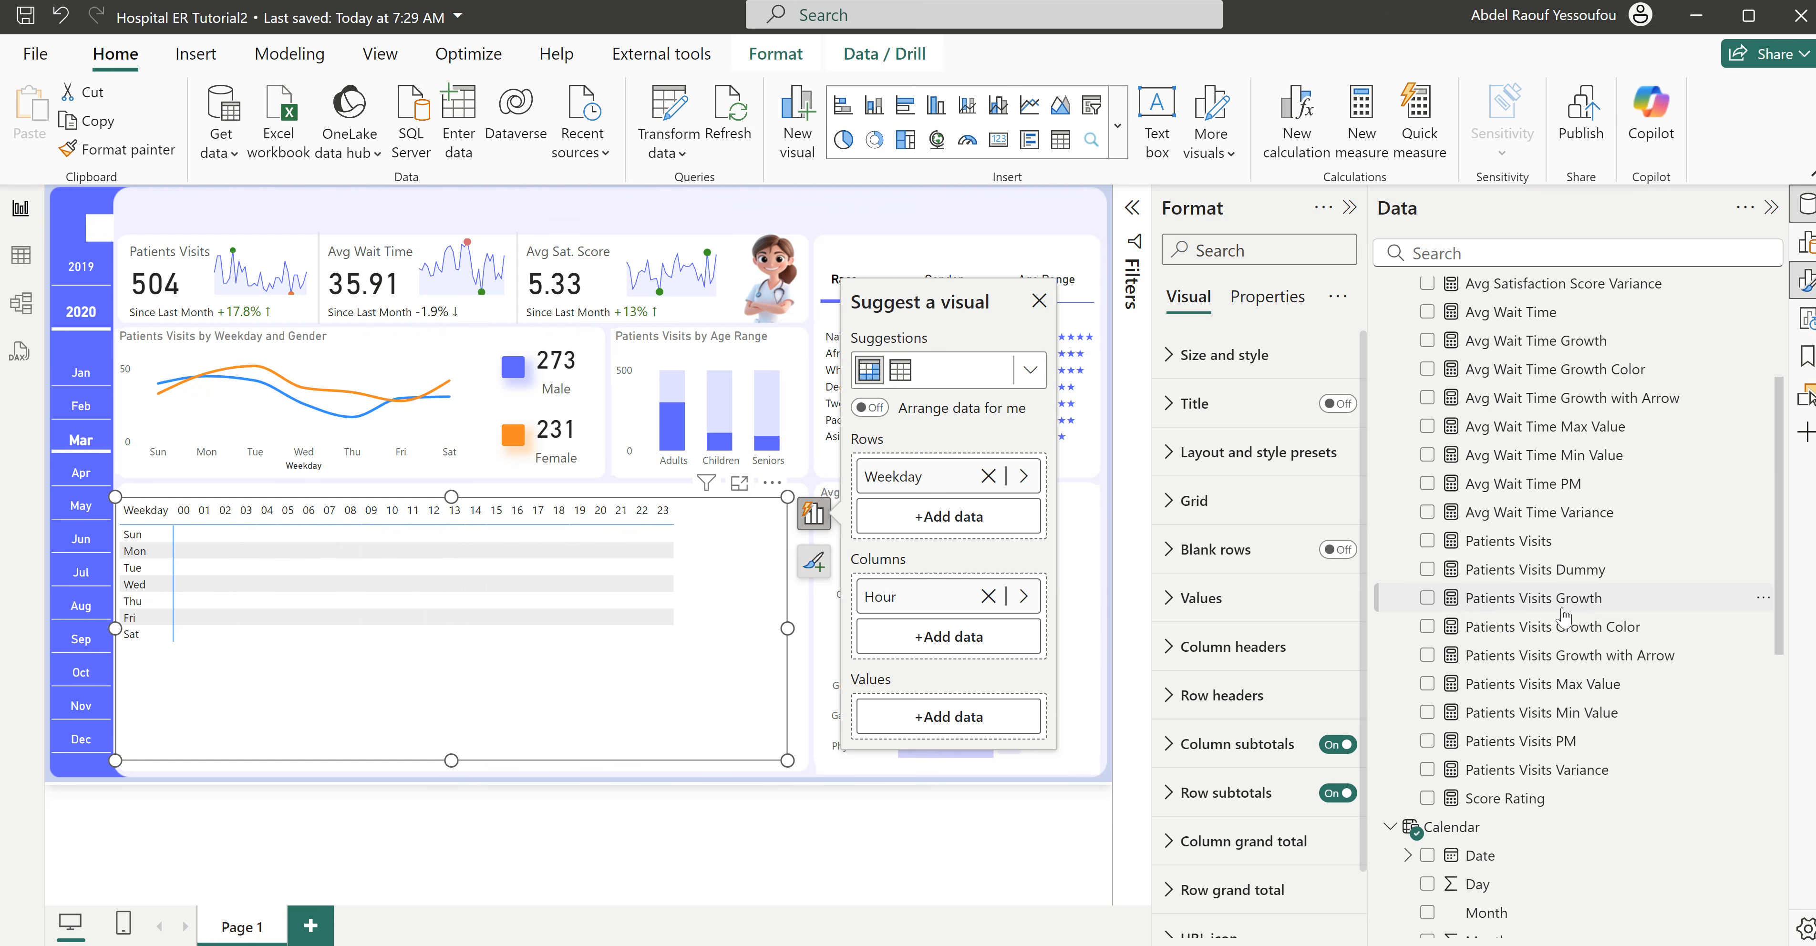
left_click(1427, 540)
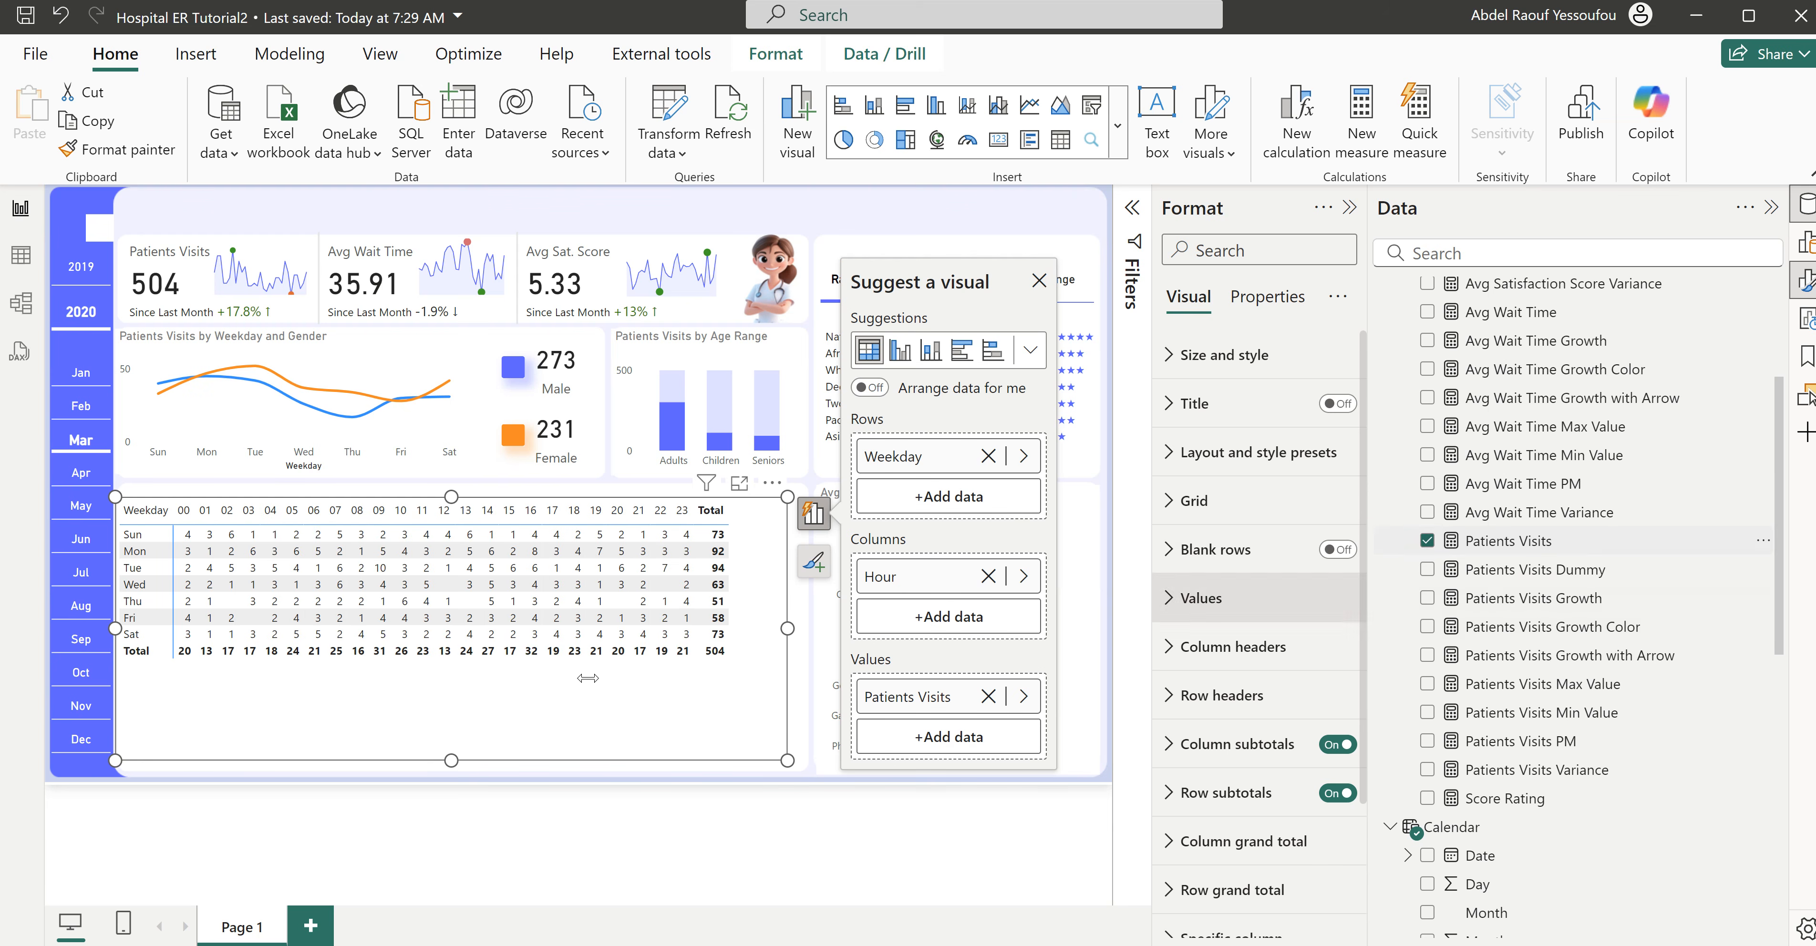
- Turn off both the column subtotals and the row subtotals of the matrix
scroll(1228, 623, "down", 2)
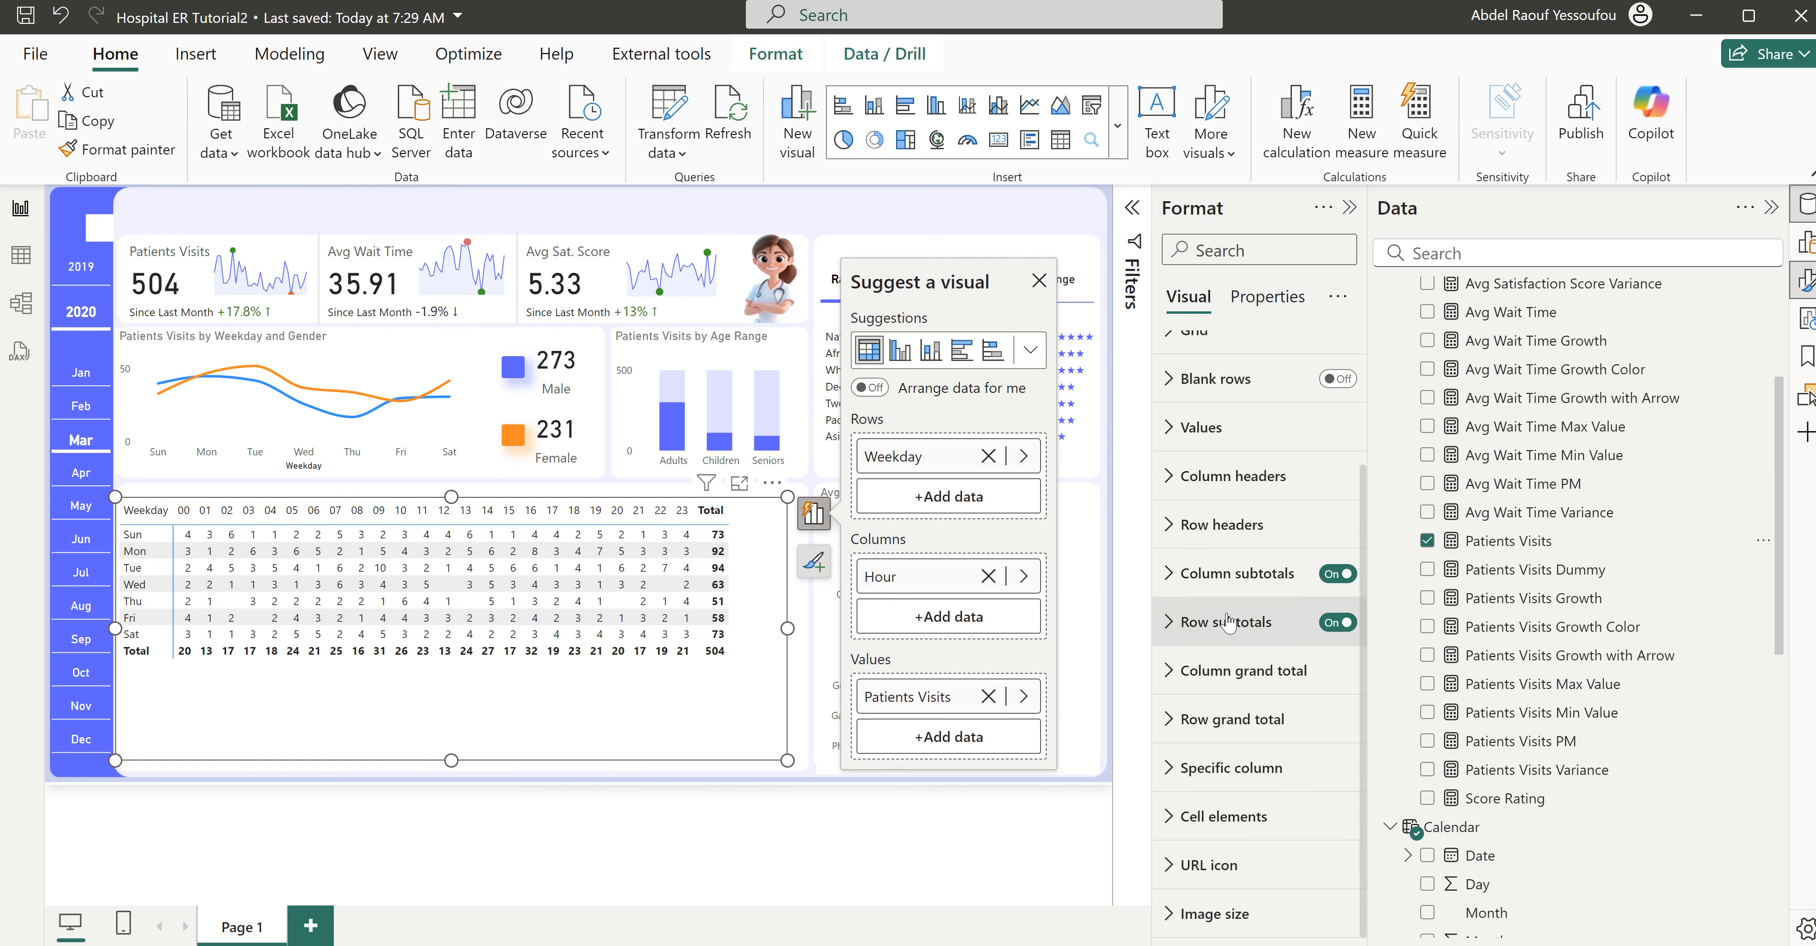
scroll(1228, 656, "up", 2)
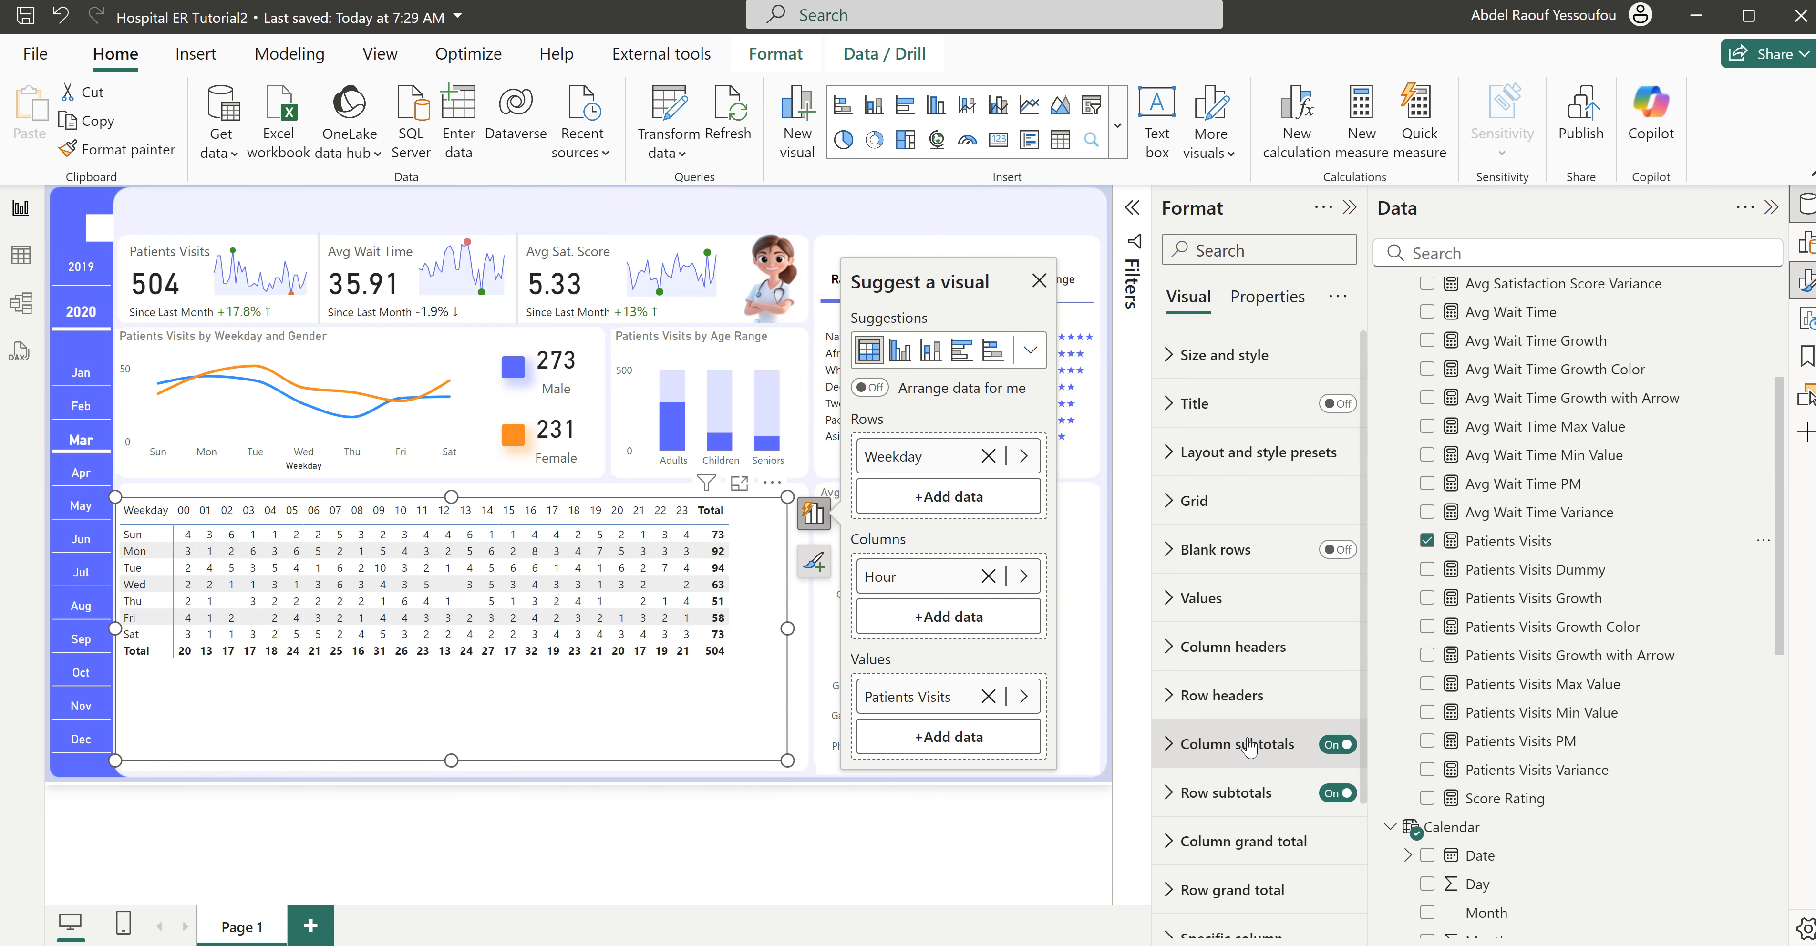
scroll(1249, 748, "down", 2)
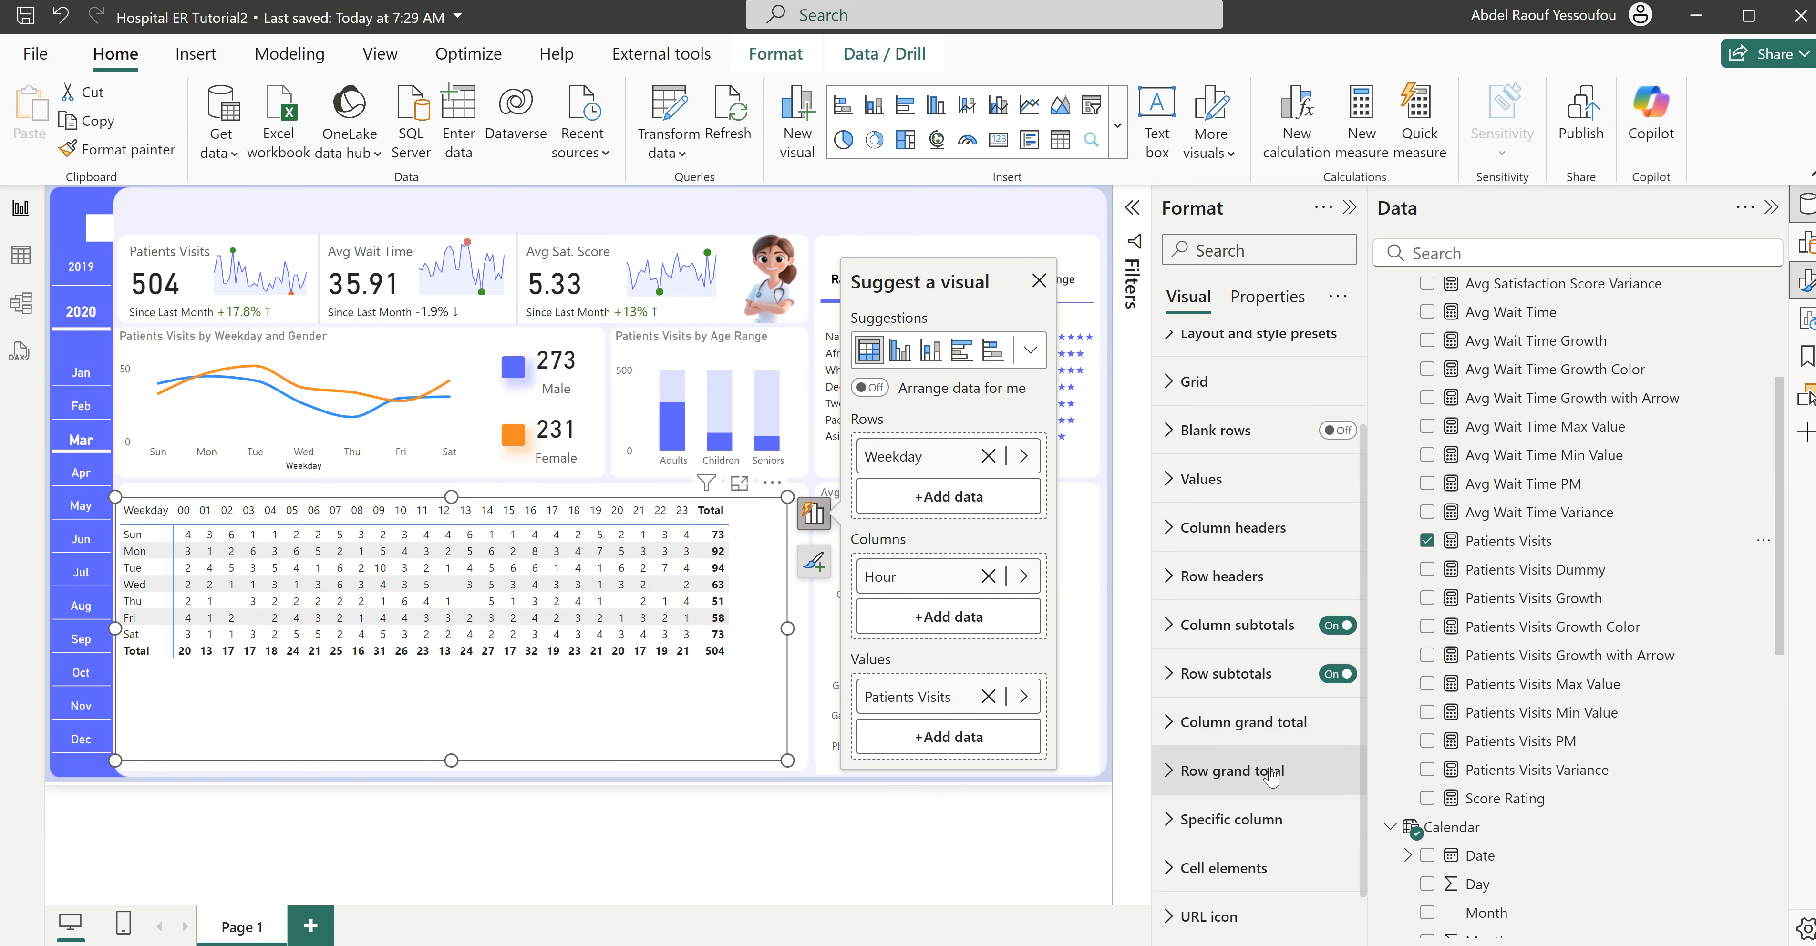
left_click(1331, 628)
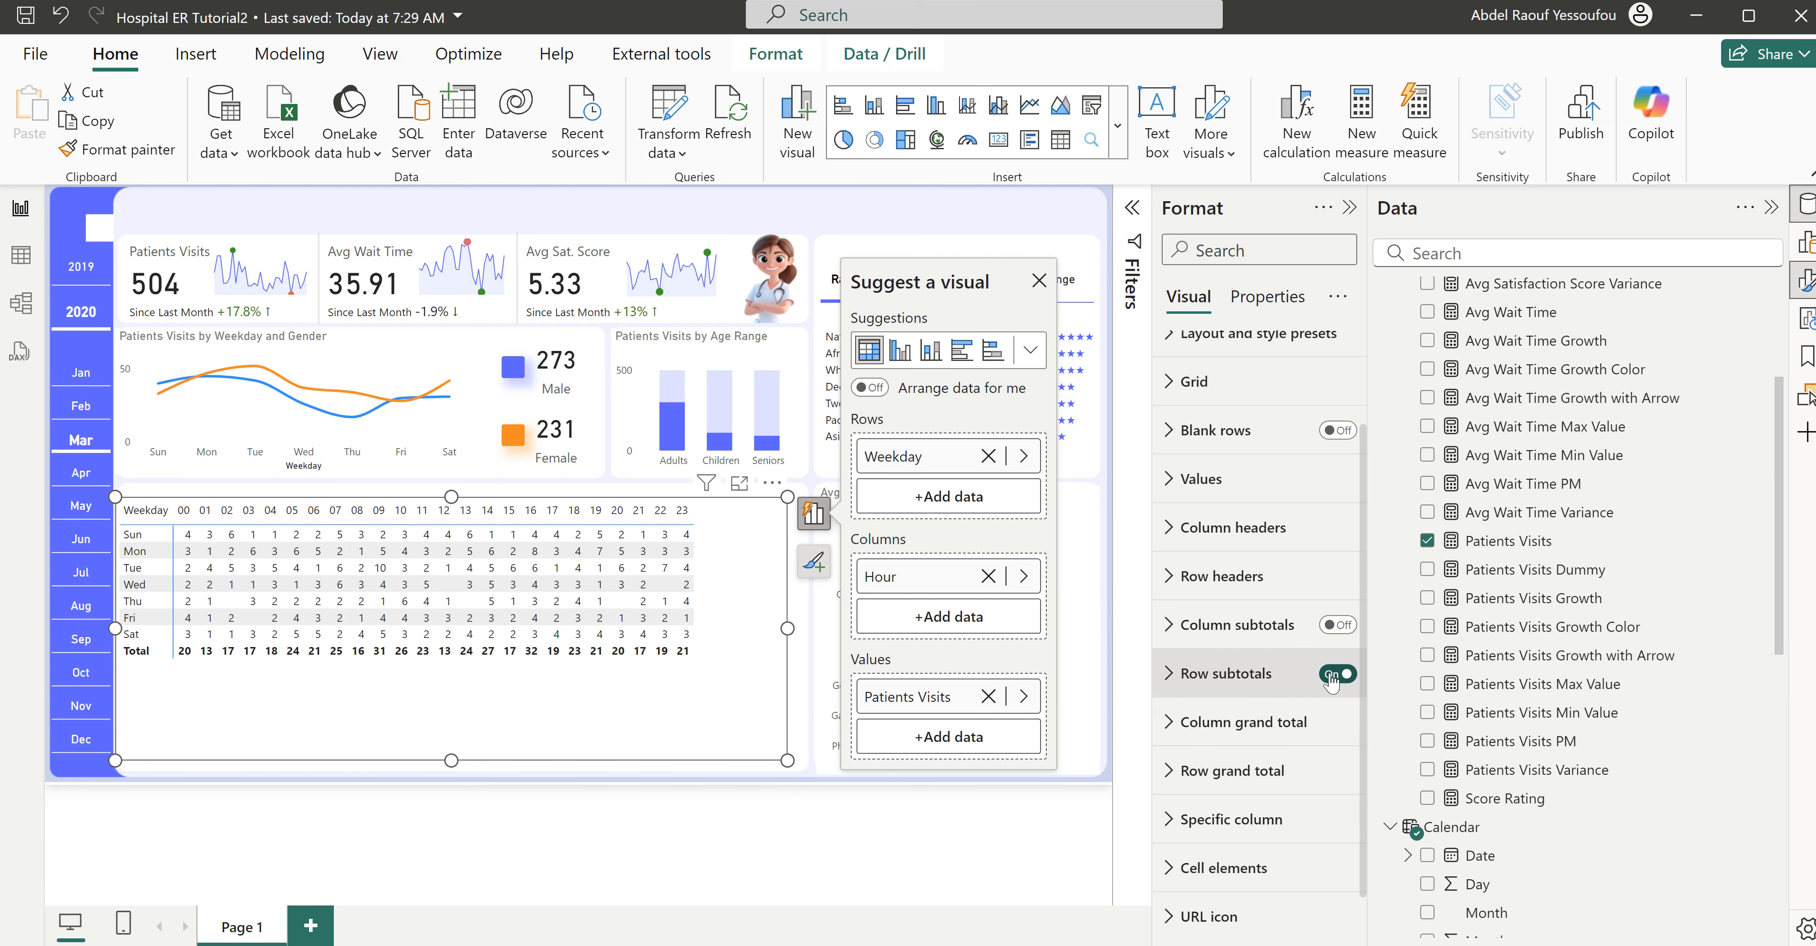
left_click(1332, 675)
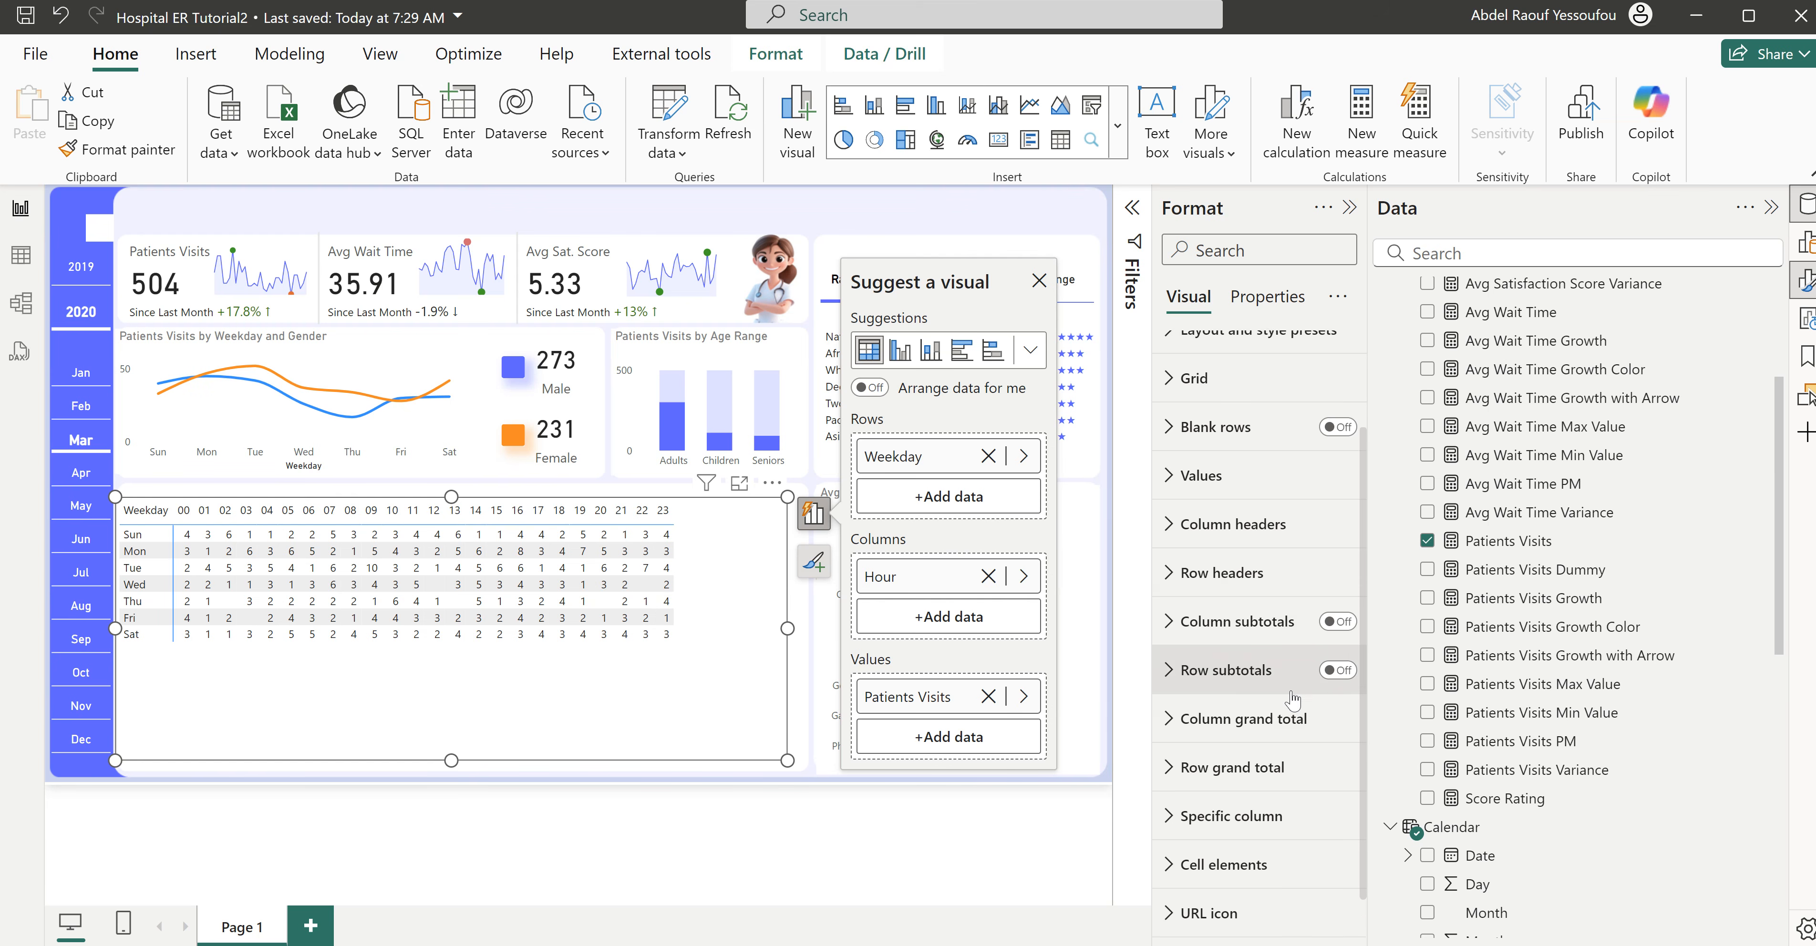
- Enable conditional background color and font color for the Patients Visits cells of the matrix
scroll(1256, 753, "down", 1)
left_click(1211, 818)
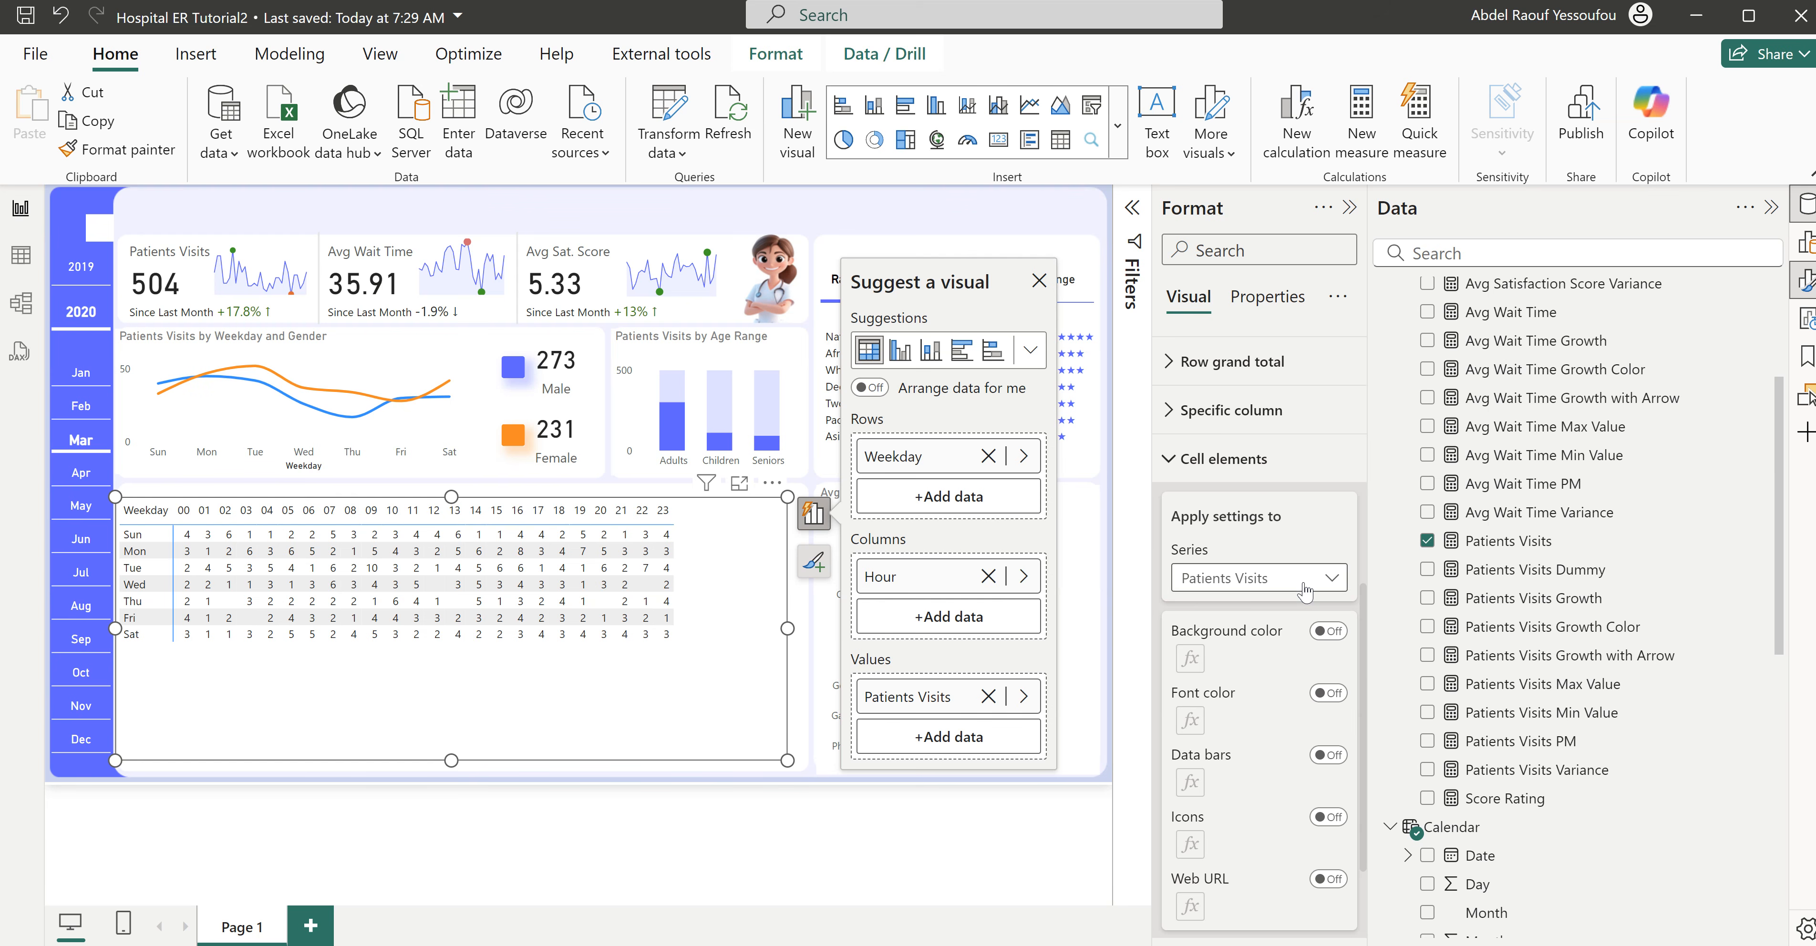
left_click(1342, 641)
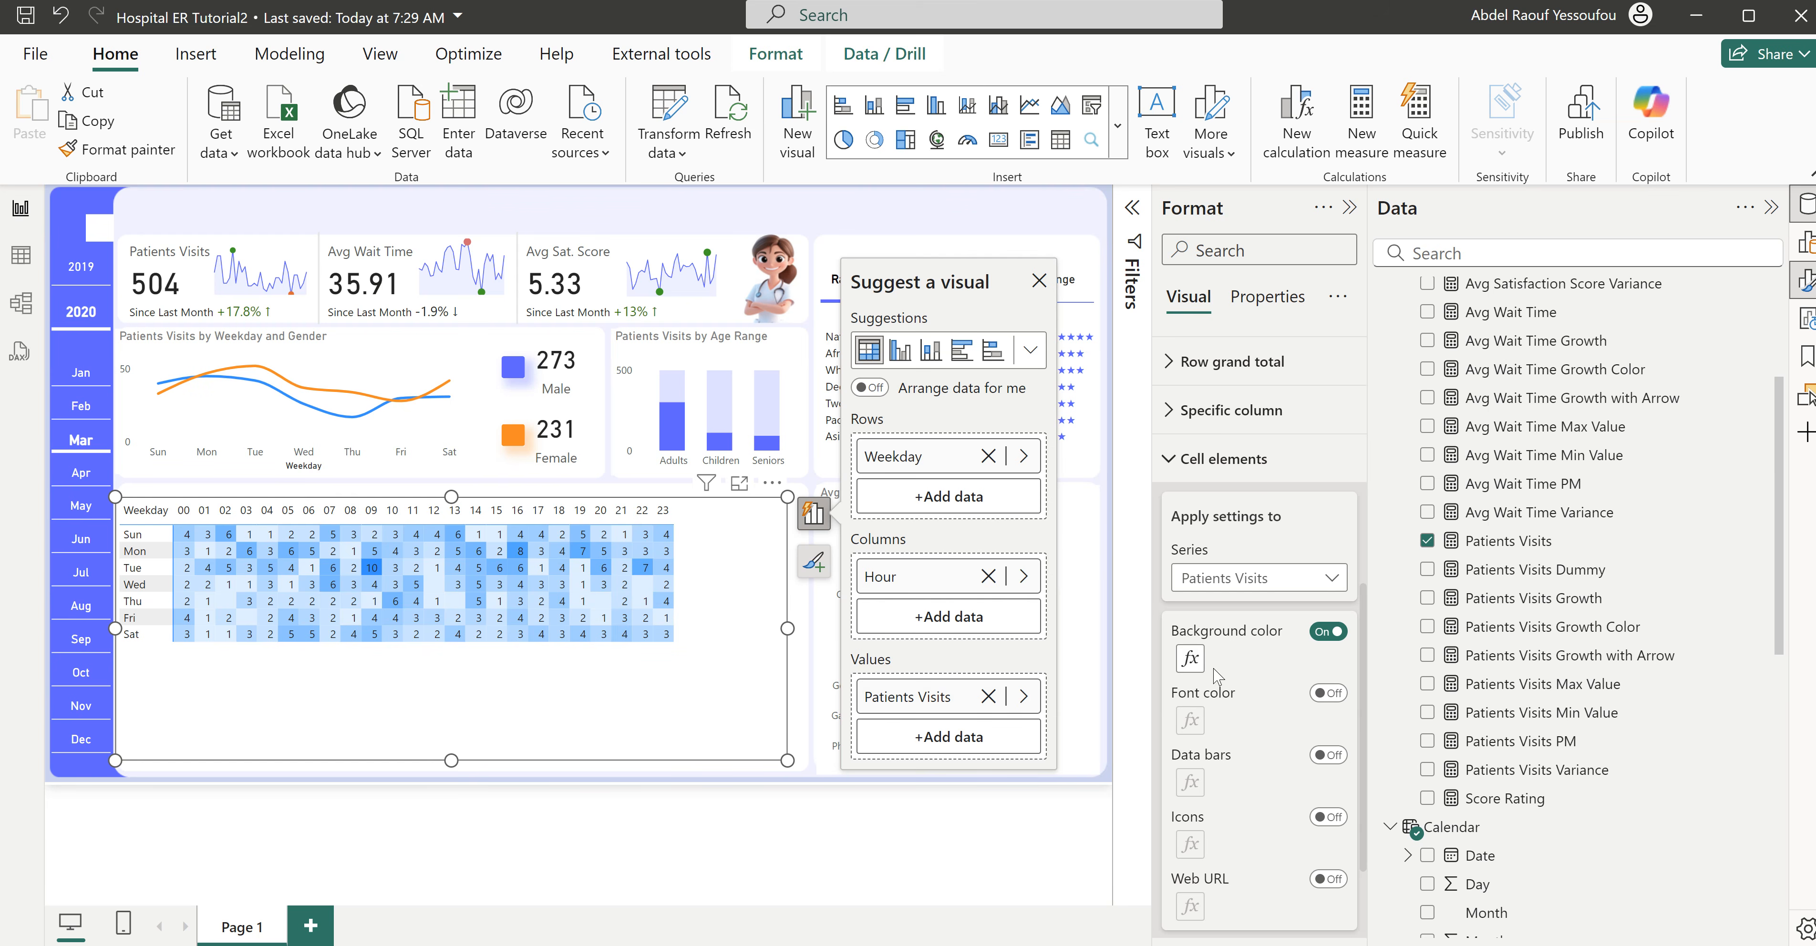
left_click(1328, 694)
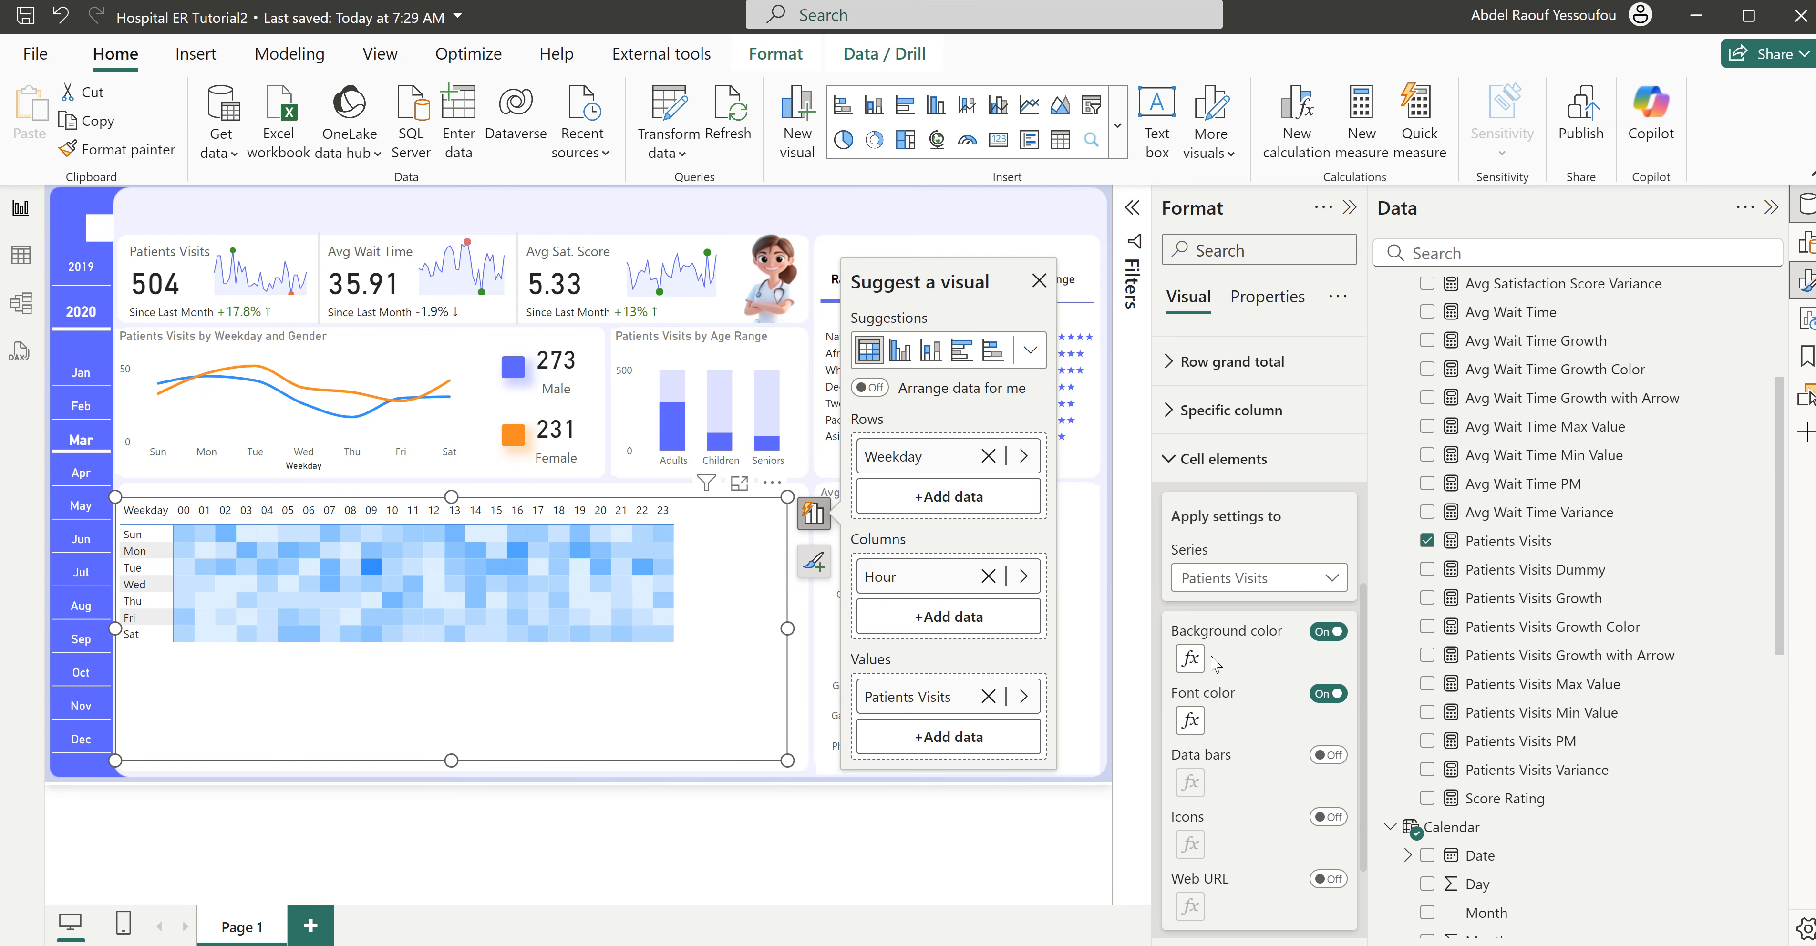
- Set the highest-value color of the matrix's background gradient to the dashboard's violet-blue using its copied hex code
left_click(1191, 659)
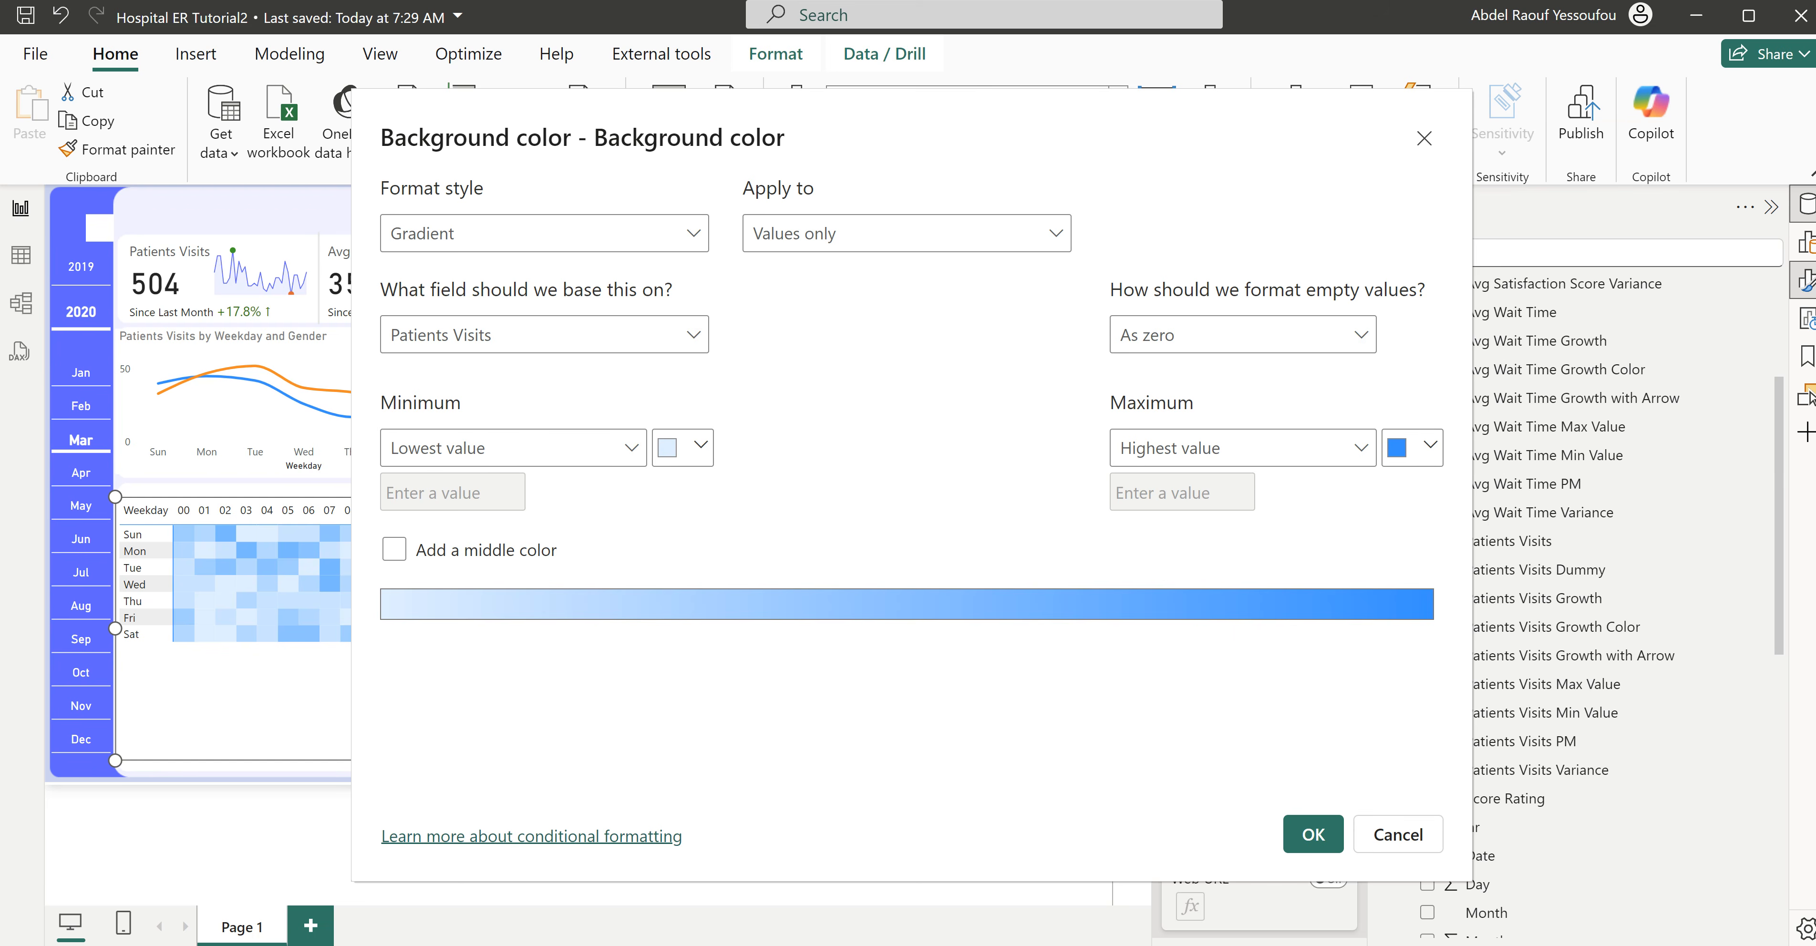
left_click(1419, 457)
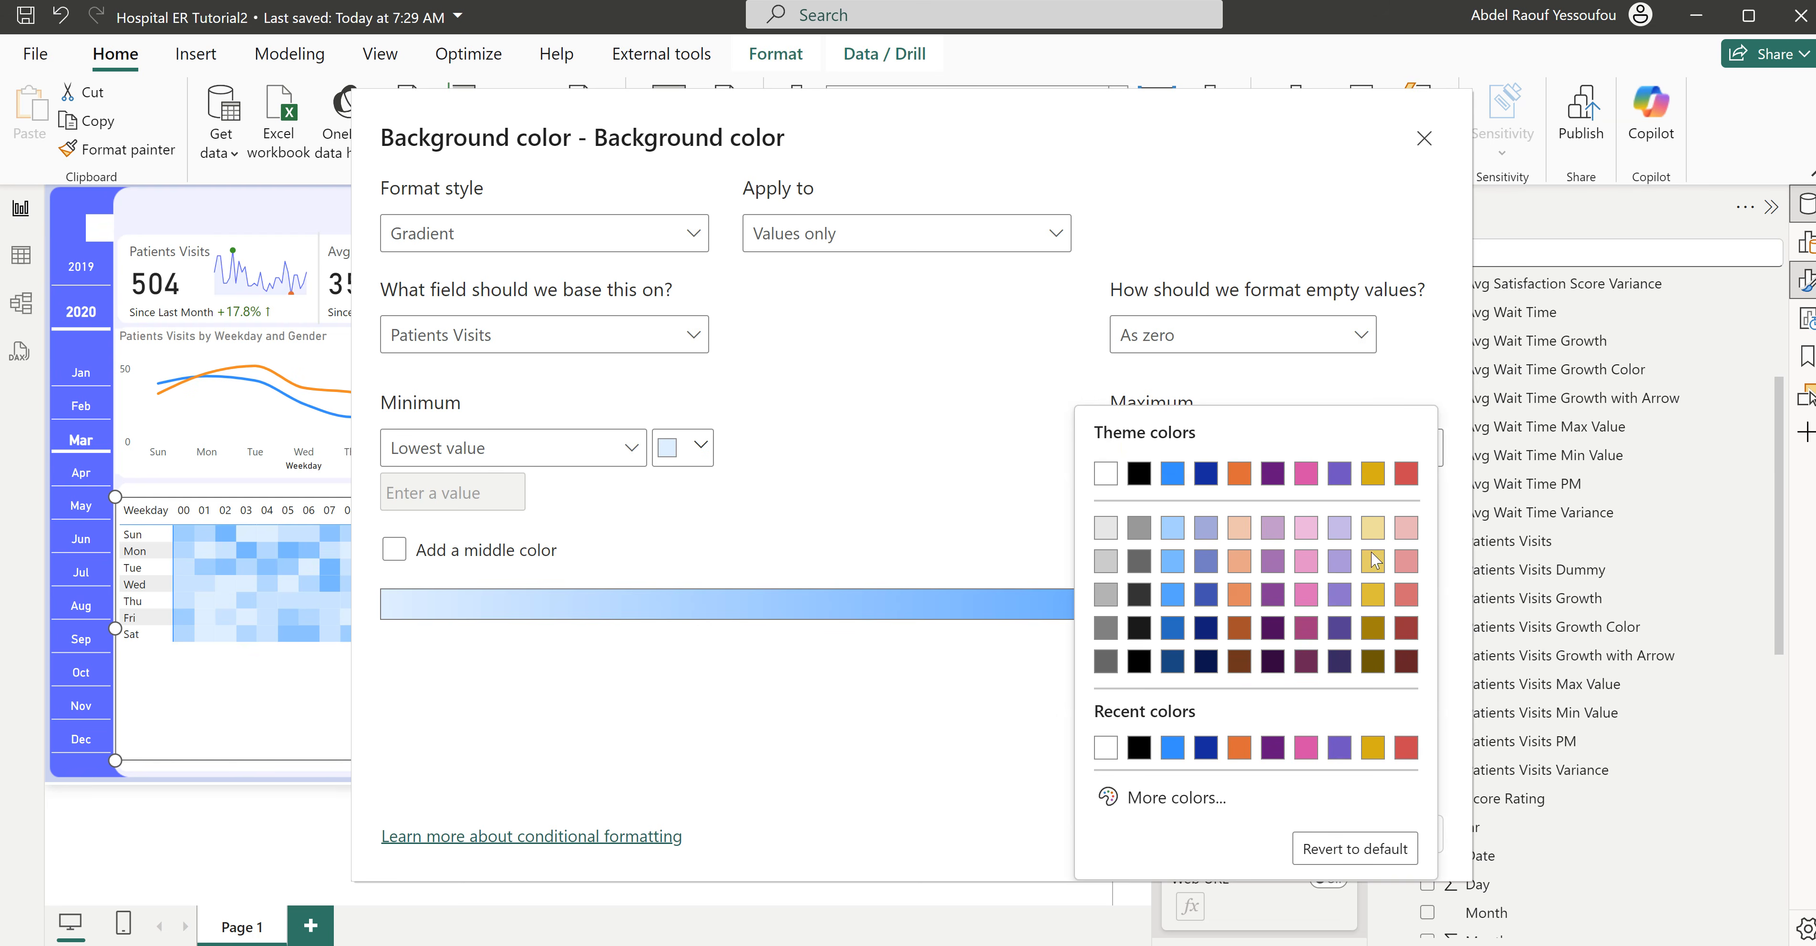
left_click(1181, 799)
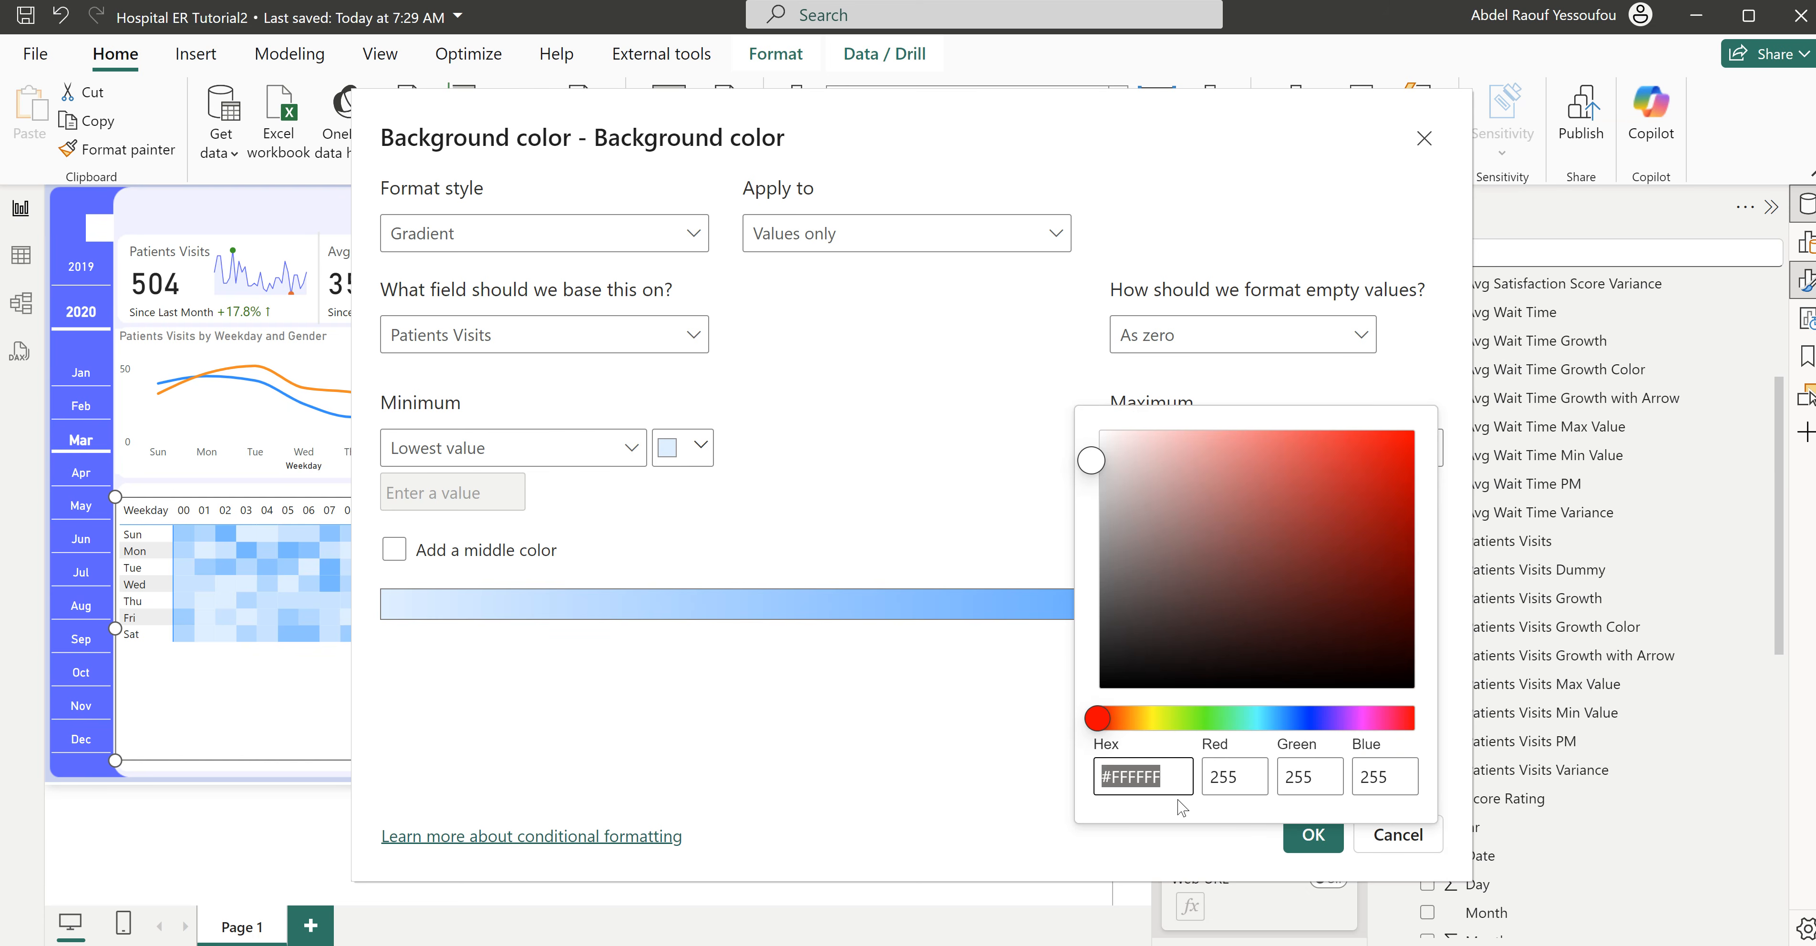
type("#605BFF")
left_click(1032, 712)
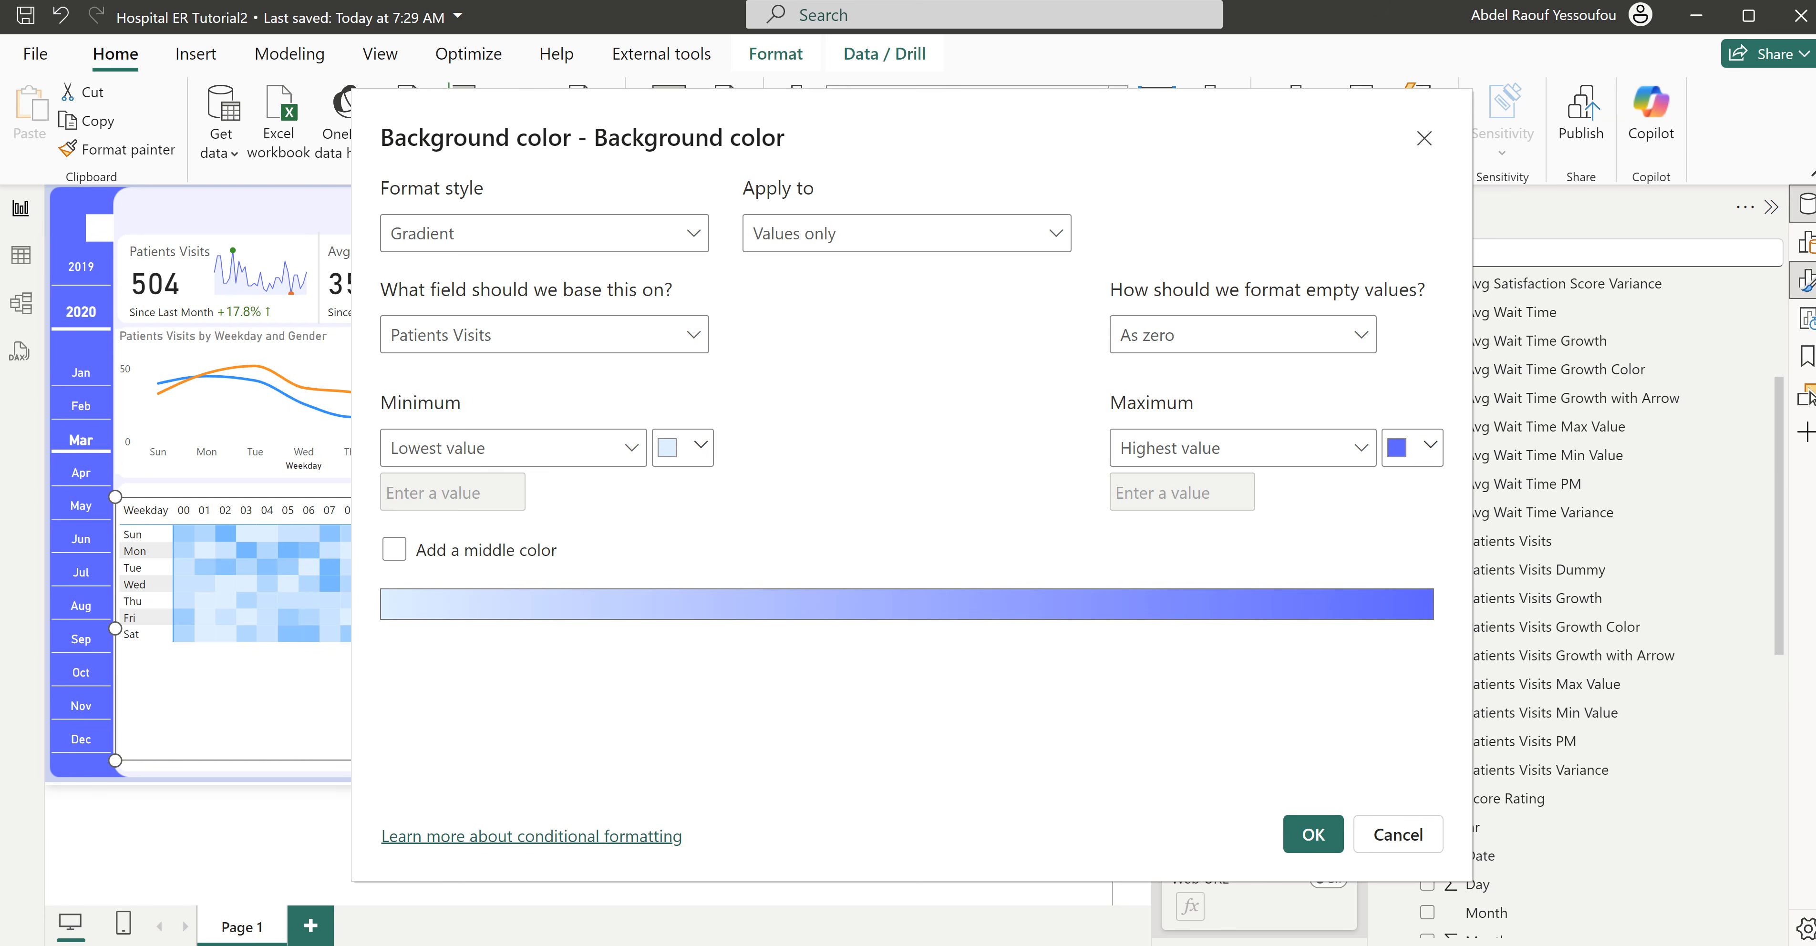
- Set the lowest-value color of the background gradient to light lavender using its copied hex code, and apply the formatting
left_click(687, 450)
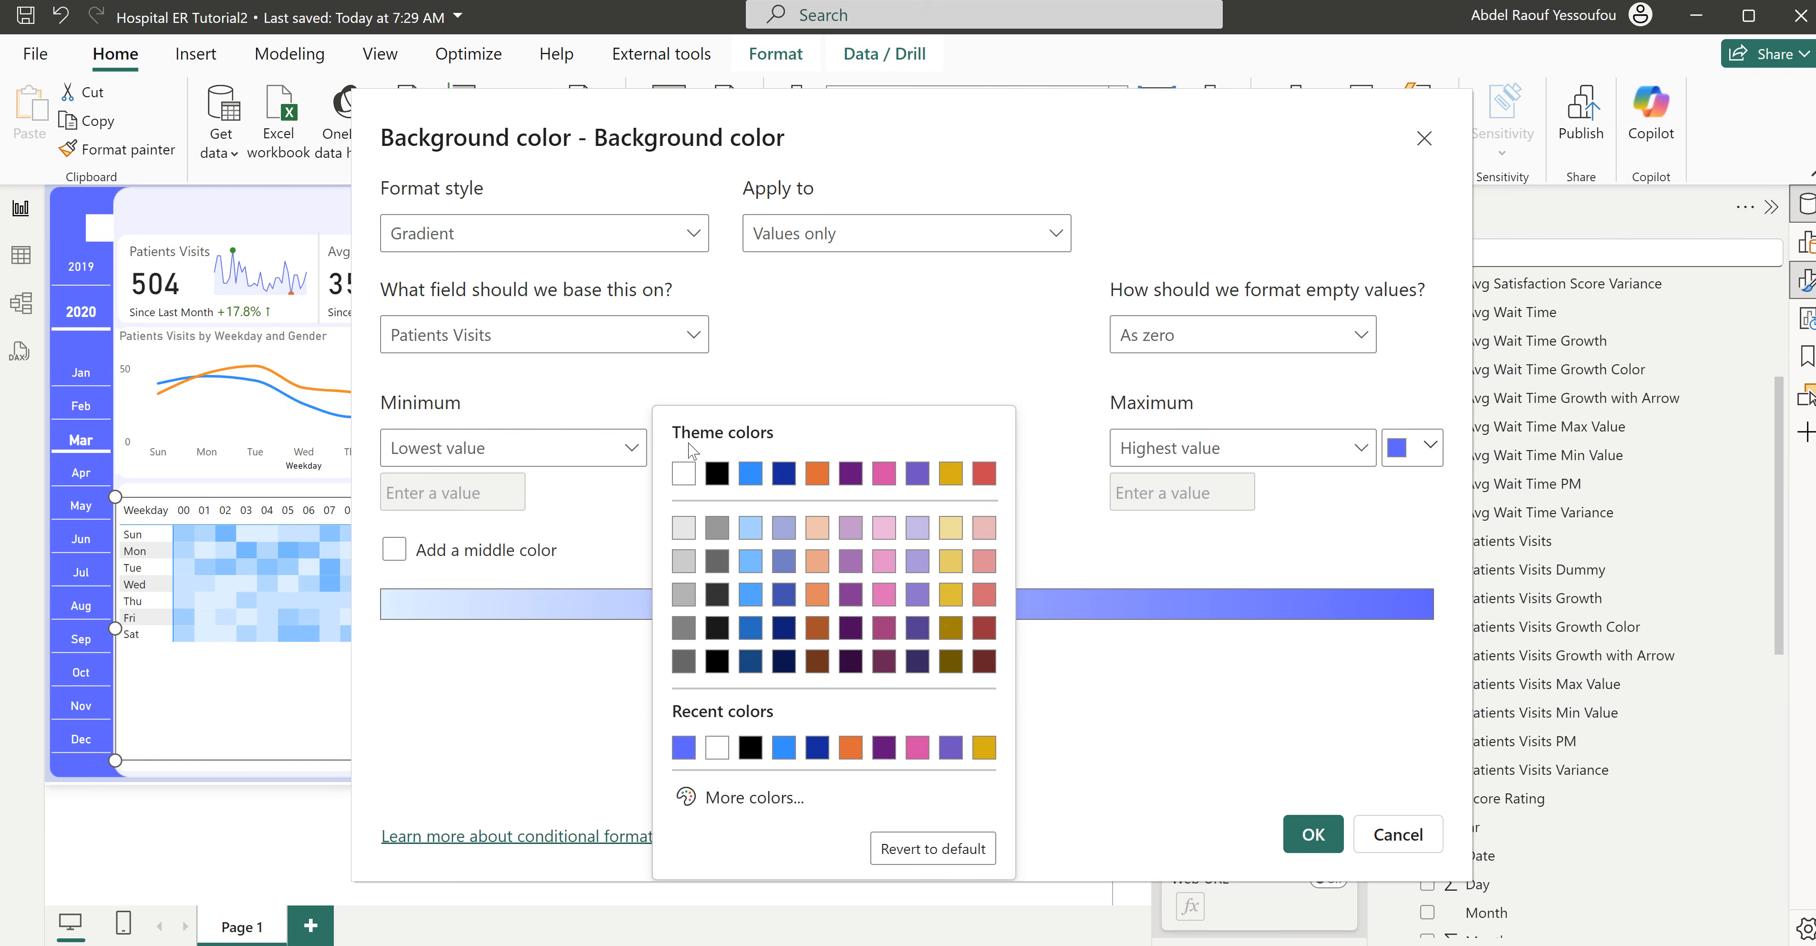
left_click(775, 799)
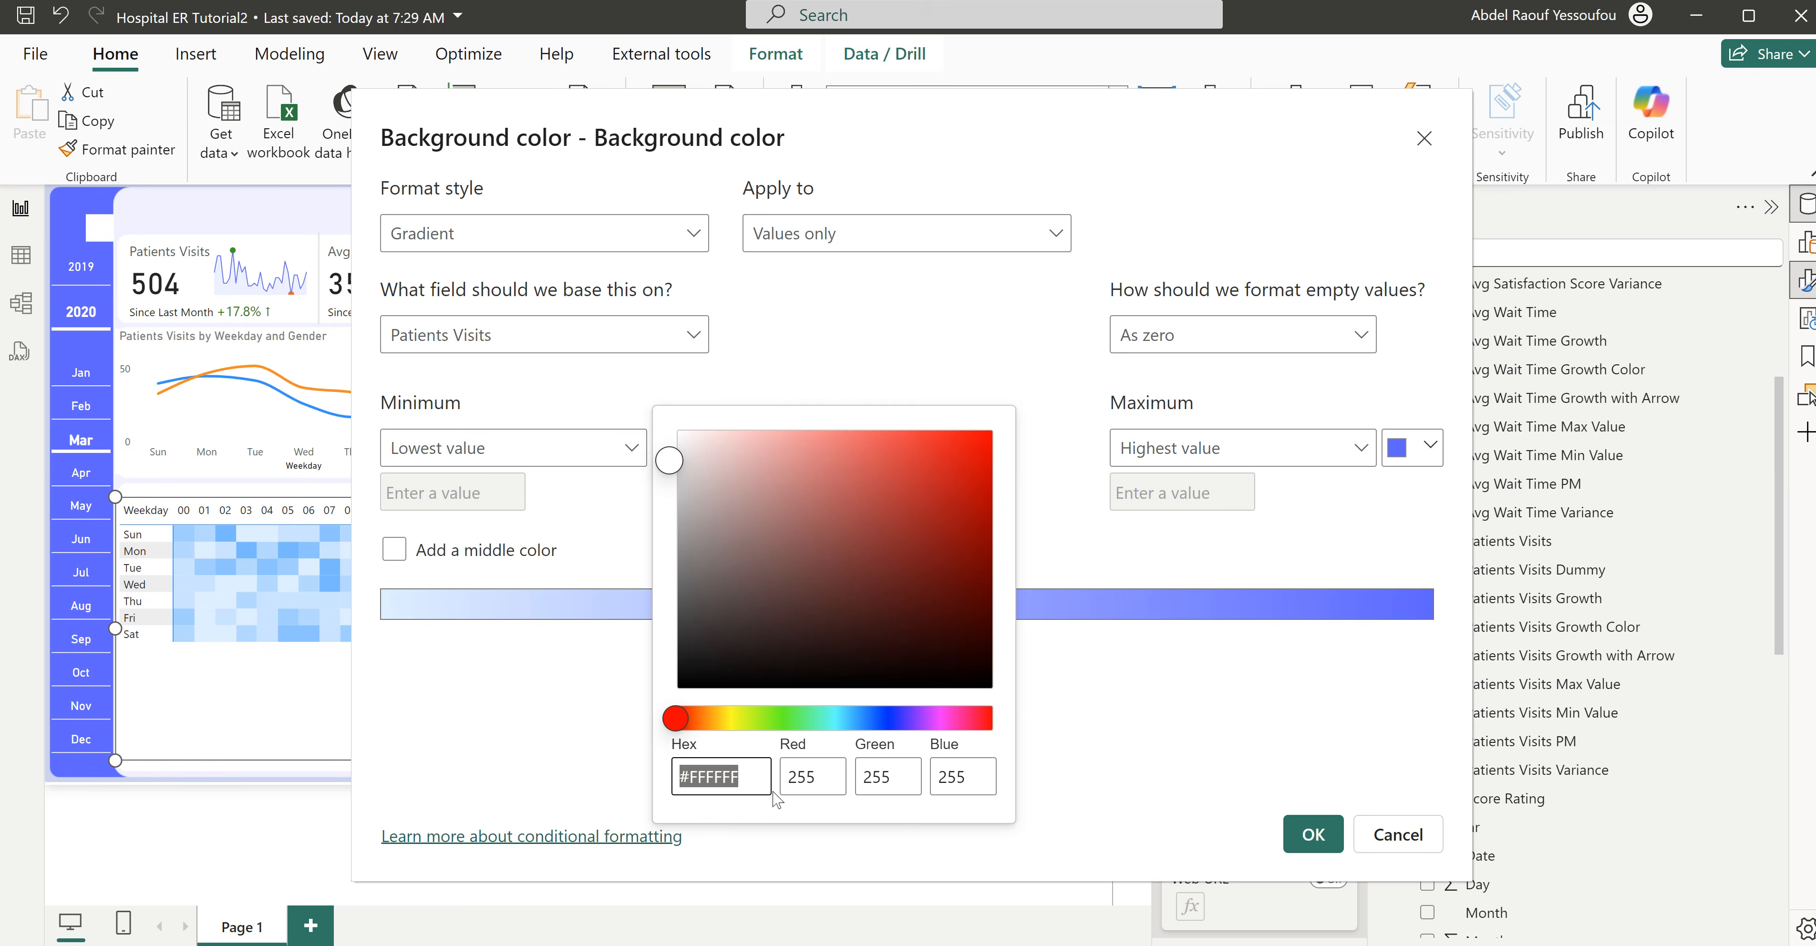
type("#D0CFFC")
left_click(1067, 550)
left_click(1290, 839)
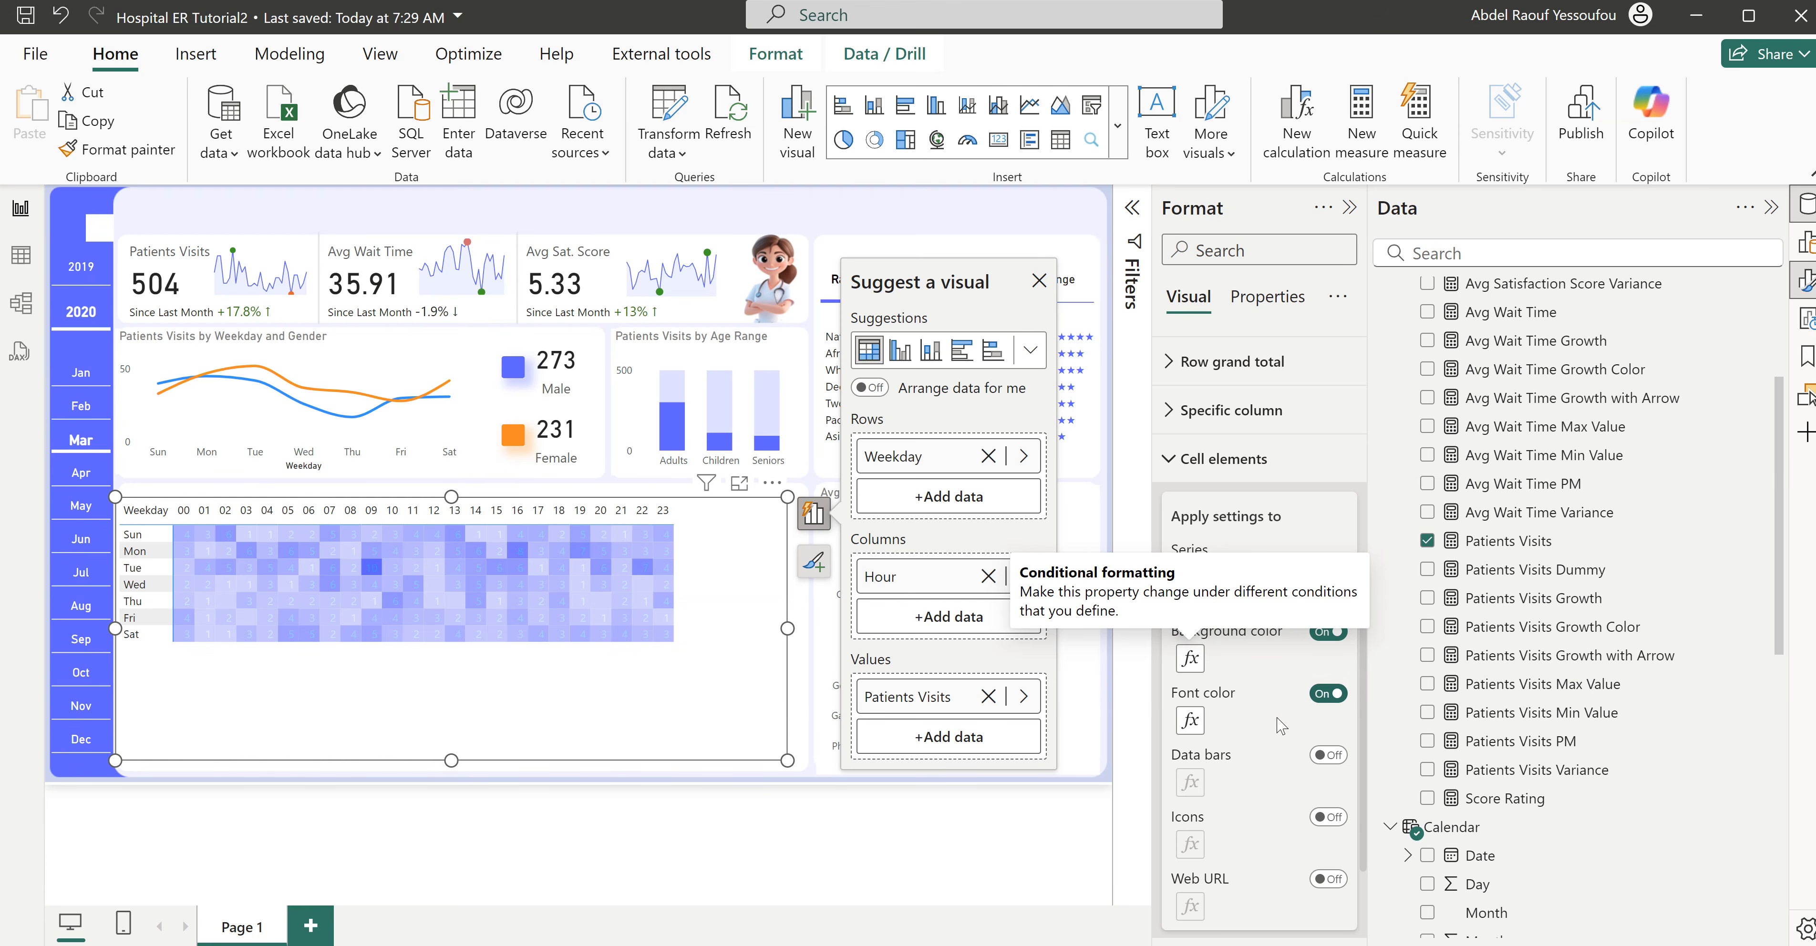
- In the conditional font color settings, set the lowest-value color of the gradient to #D0CFFC
left_click(1191, 721)
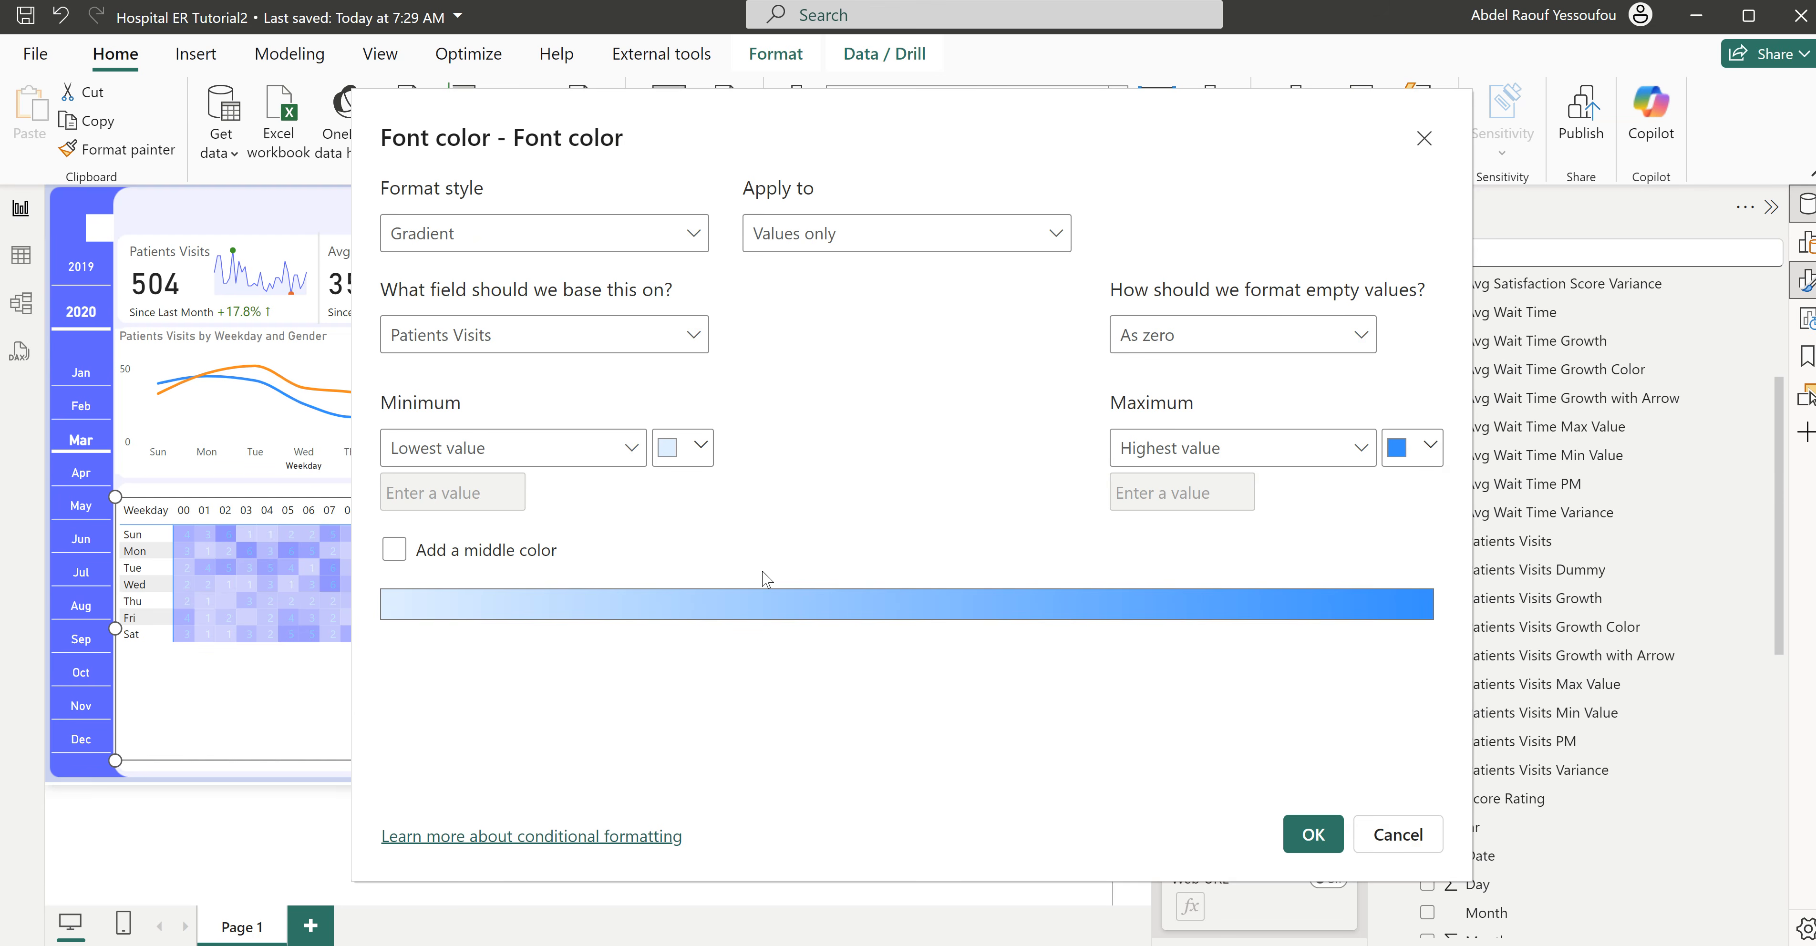
left_click(1430, 447)
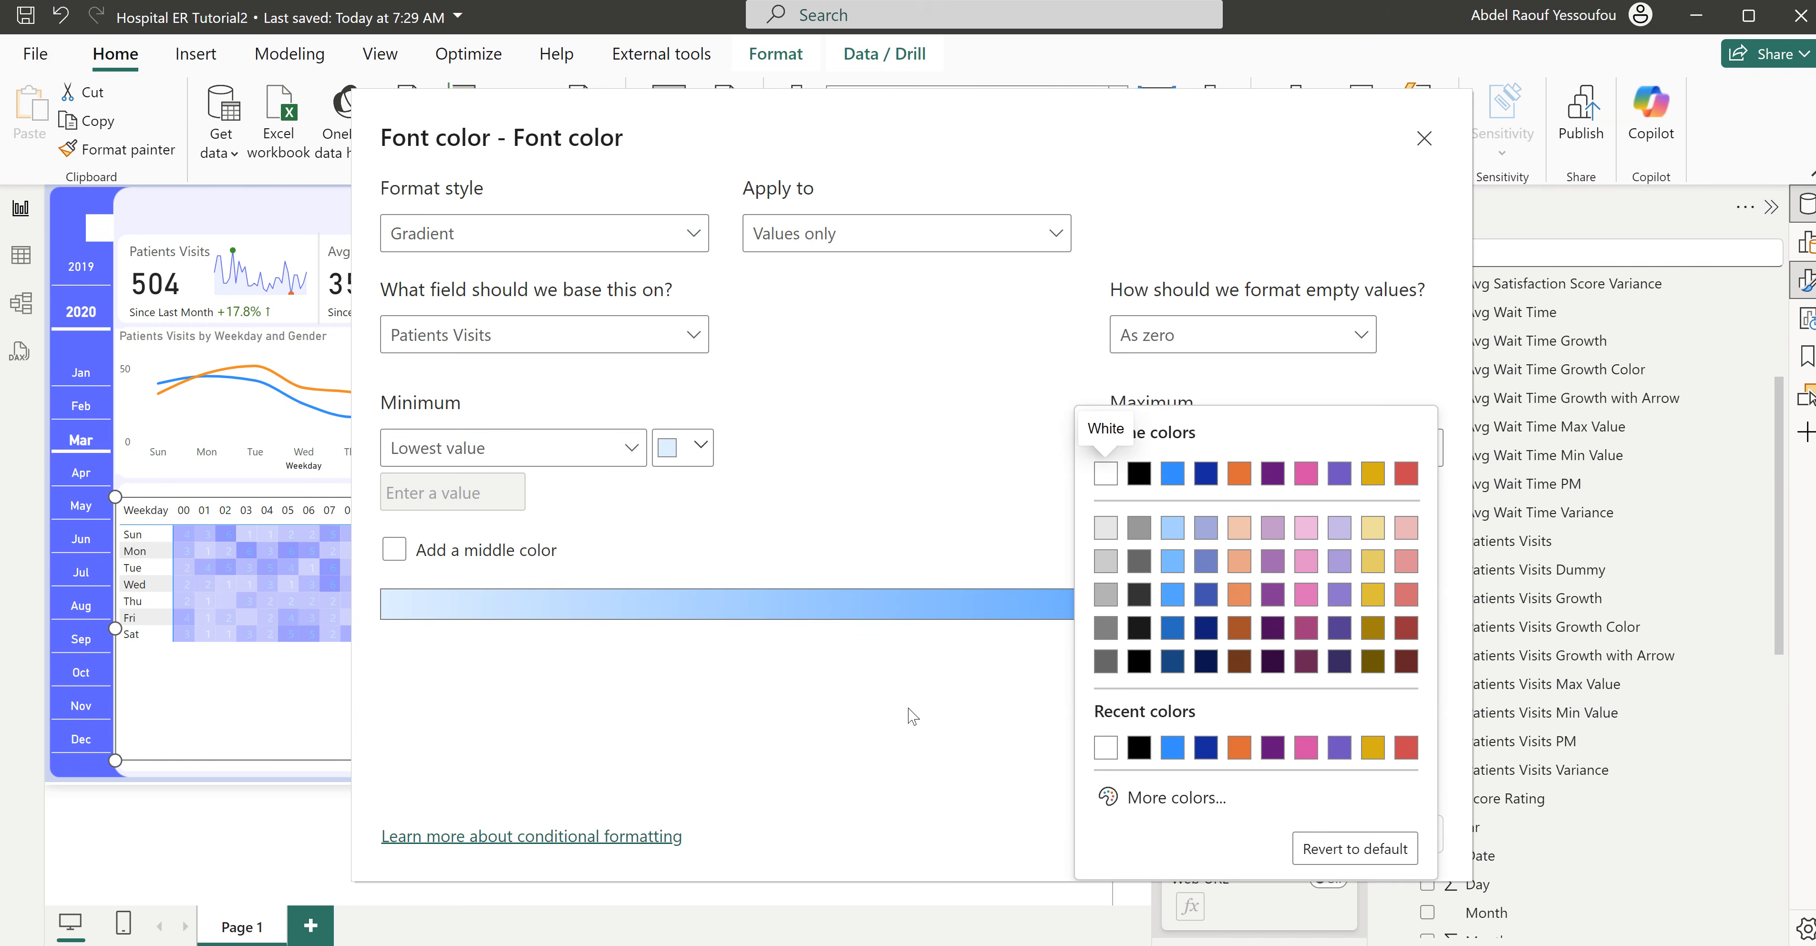
left_click(788, 570)
left_click(700, 446)
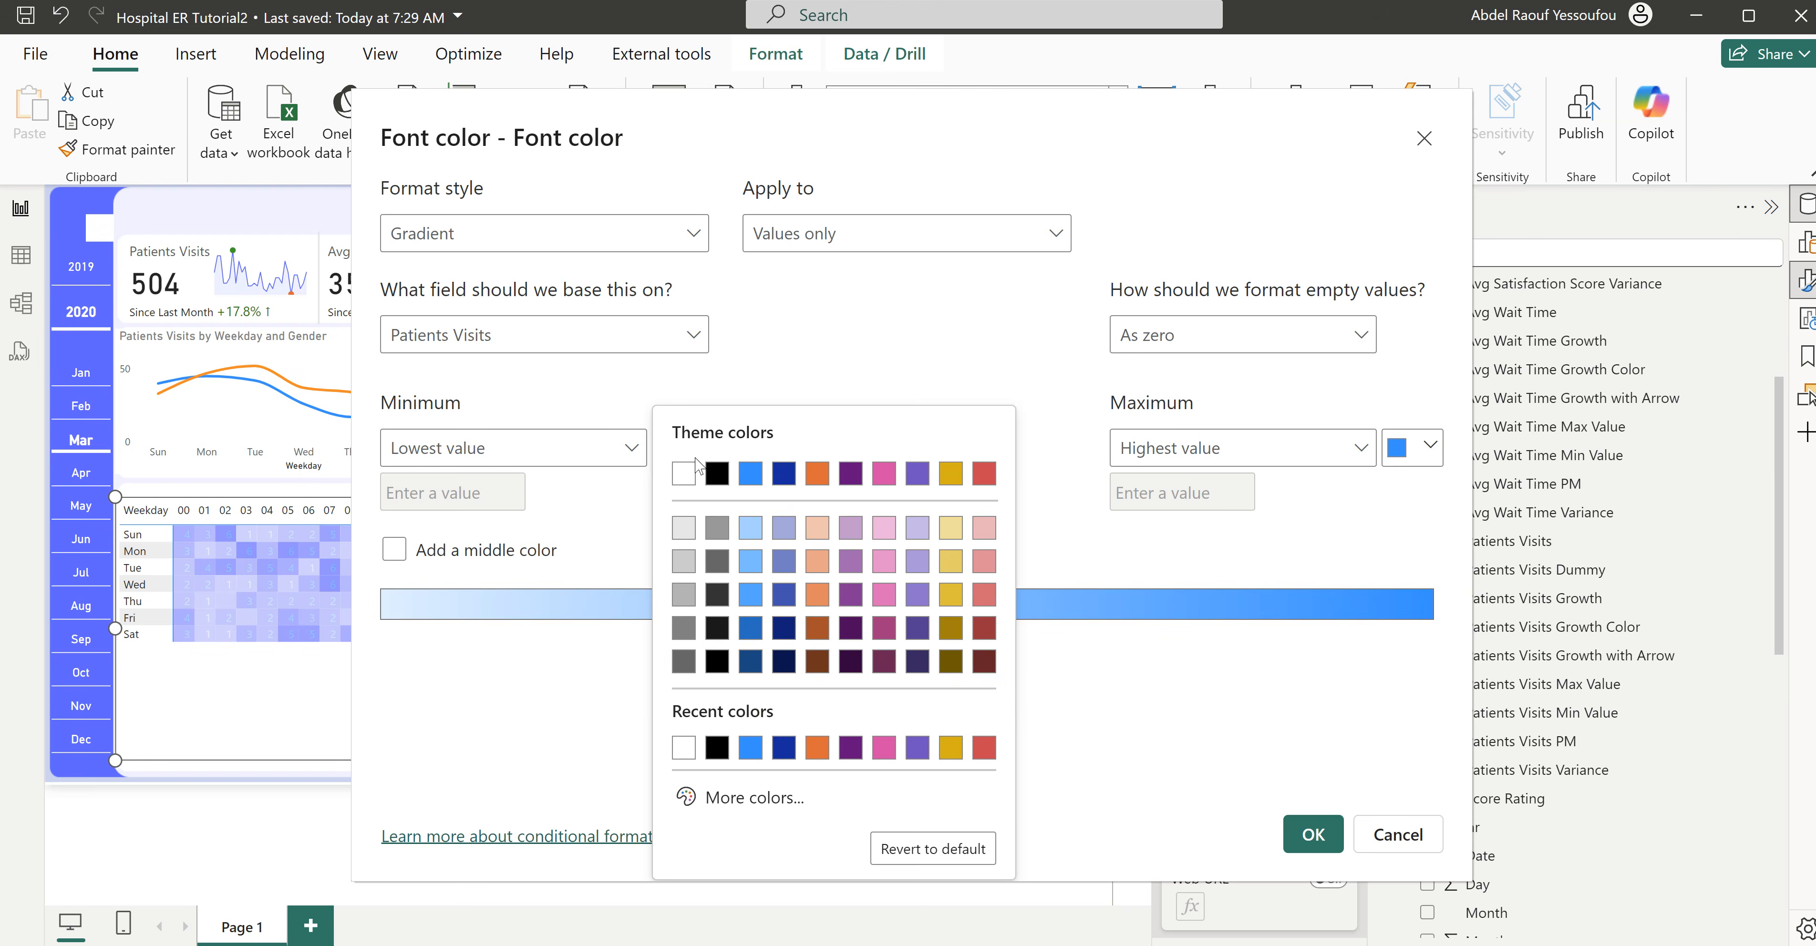
left_click(748, 800)
type("#D0CFFC")
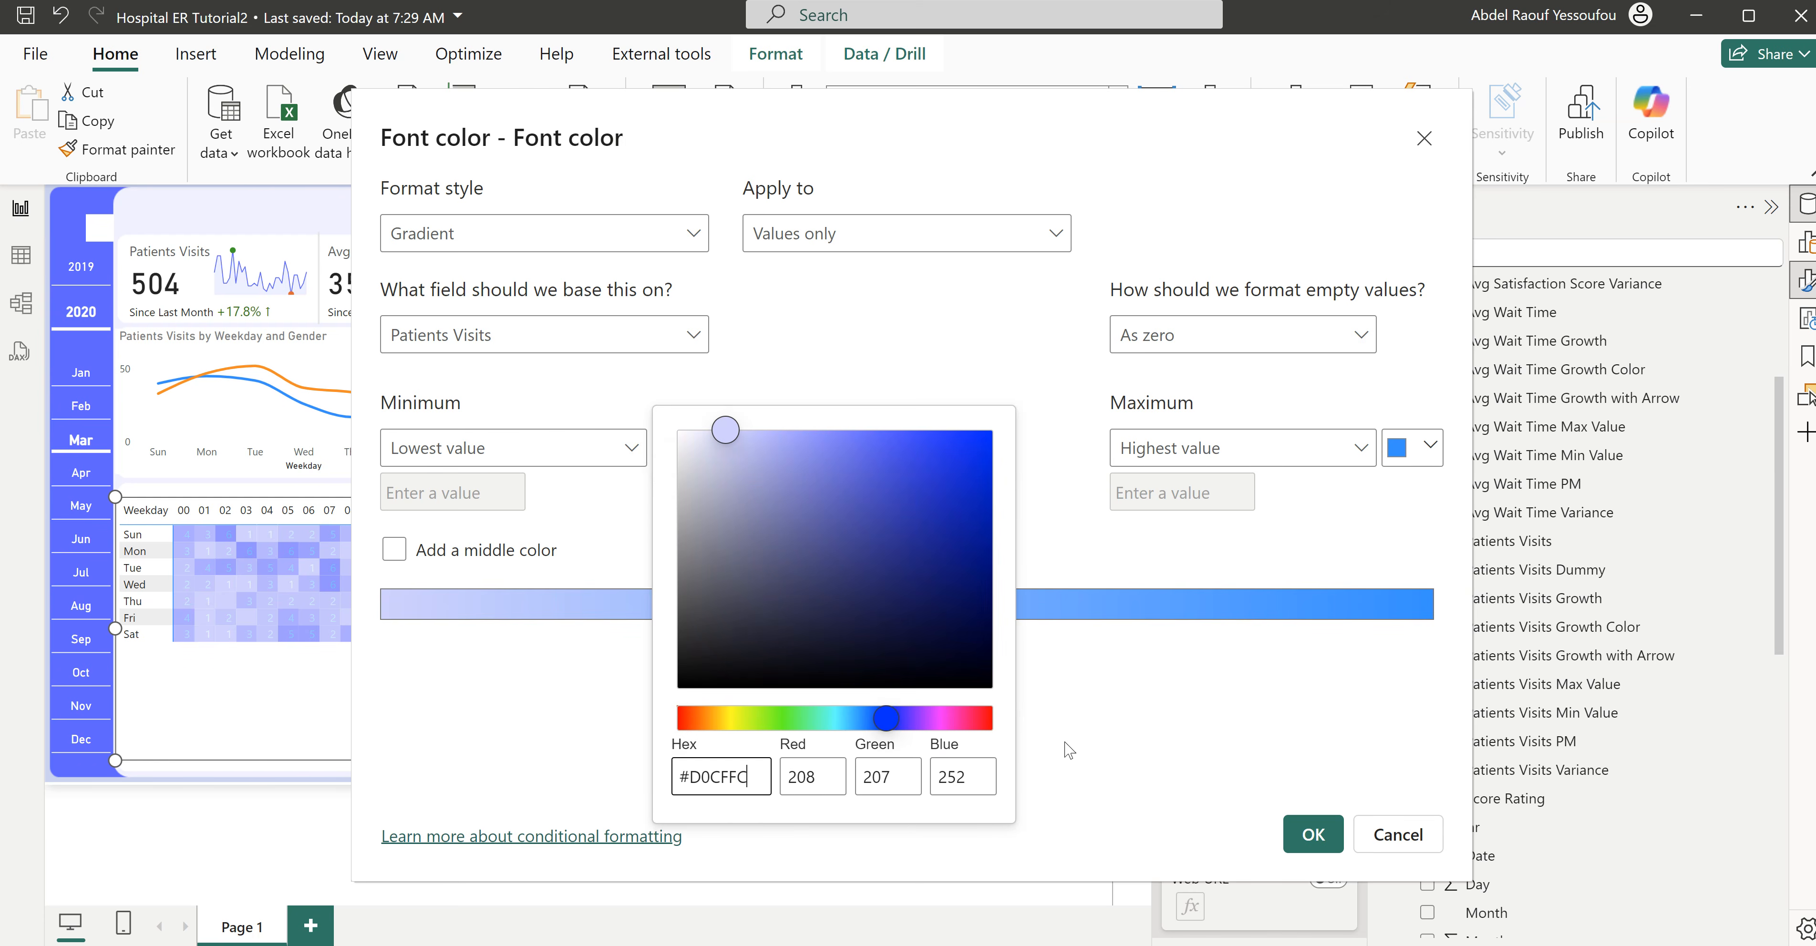
left_click(1064, 554)
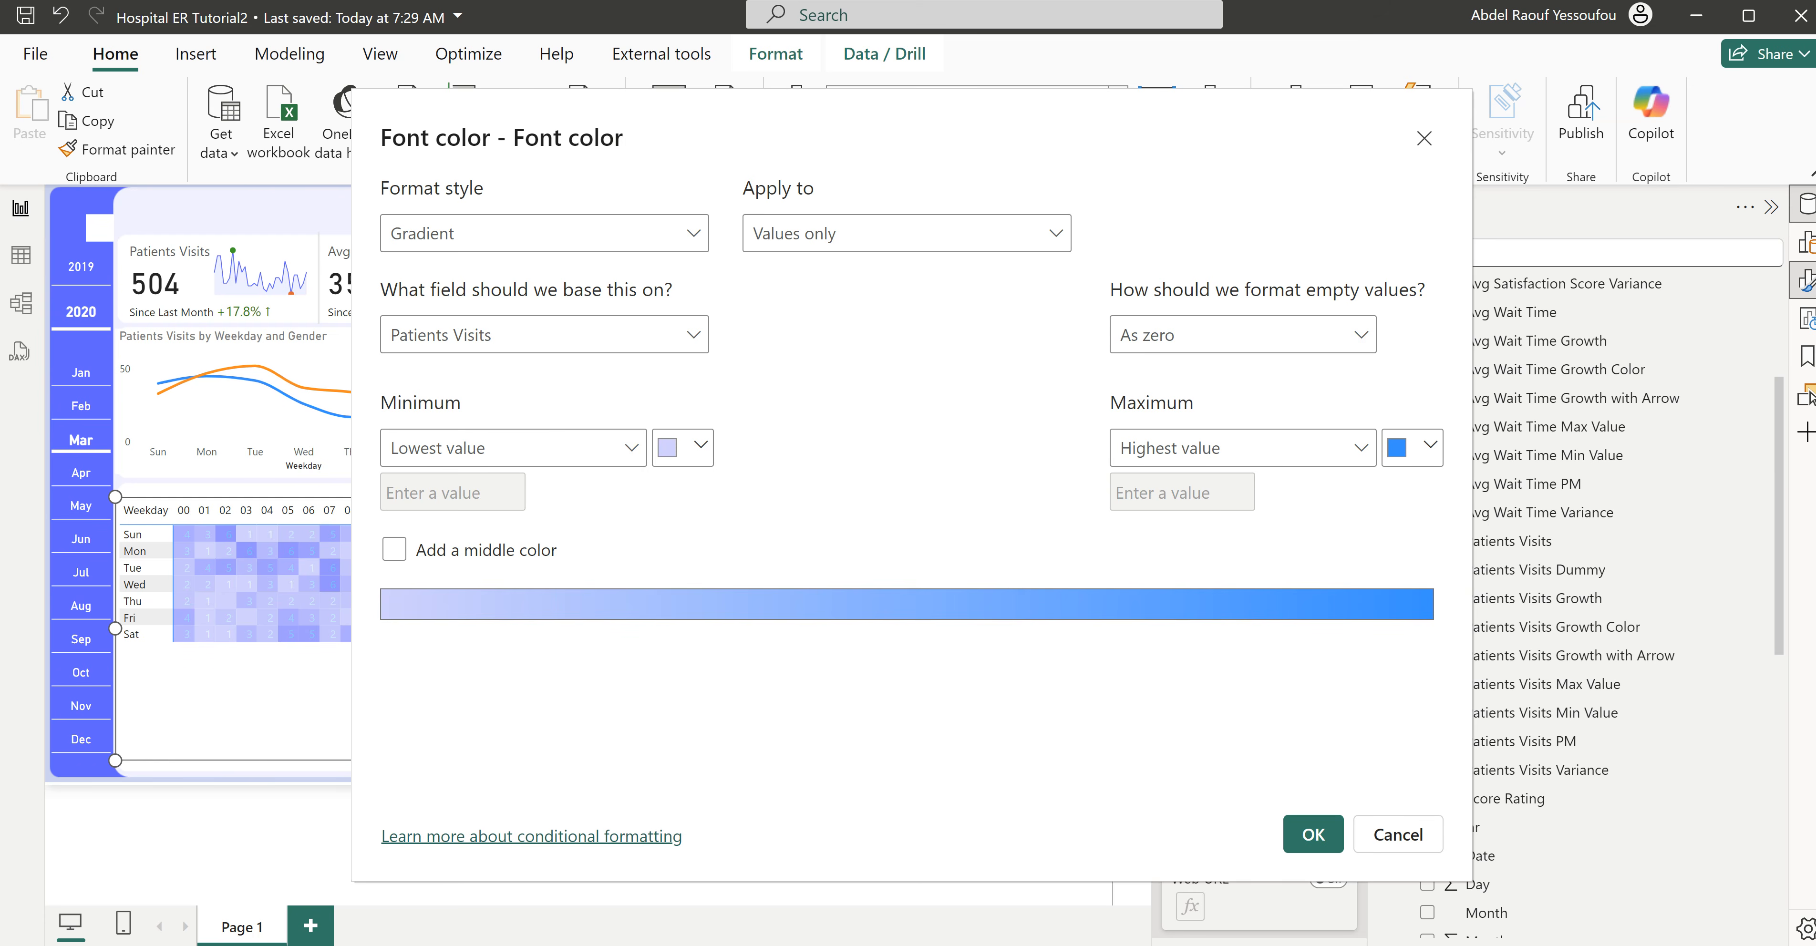
- Set the font gradient's highest-value color to the dashboard's violet-blue using its copied hex code, and apply the formatting
left_click(1428, 449)
left_click(1183, 801)
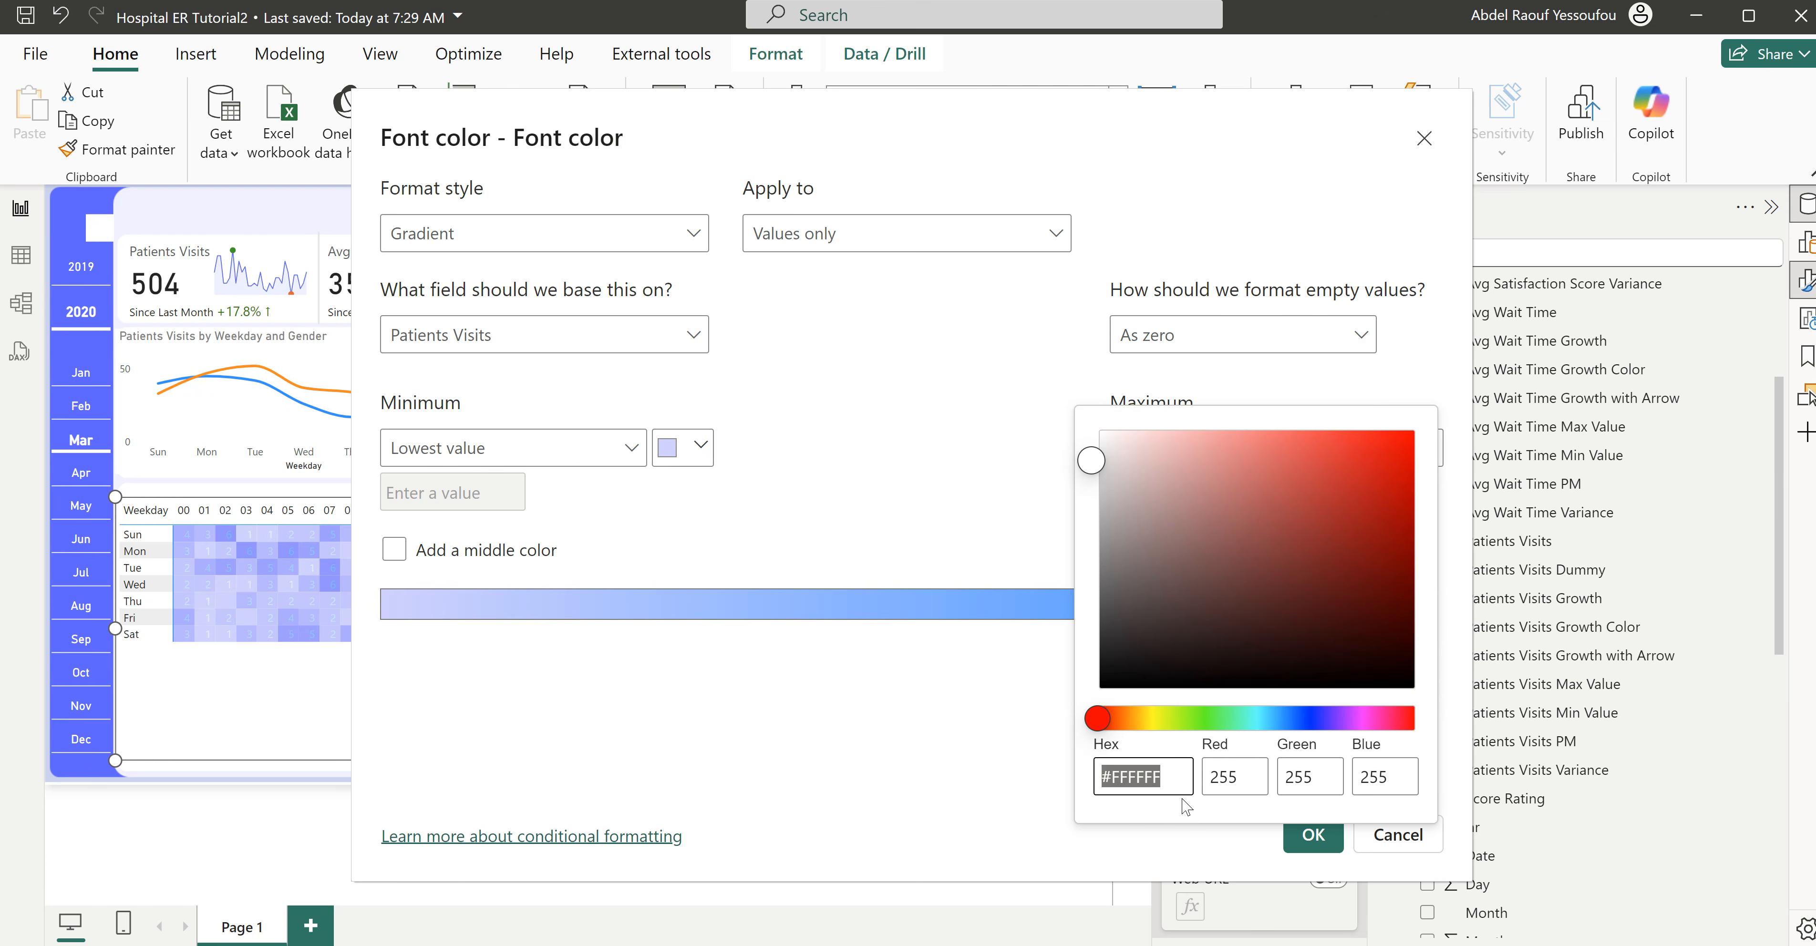
type("#605BFF")
left_click(924, 416)
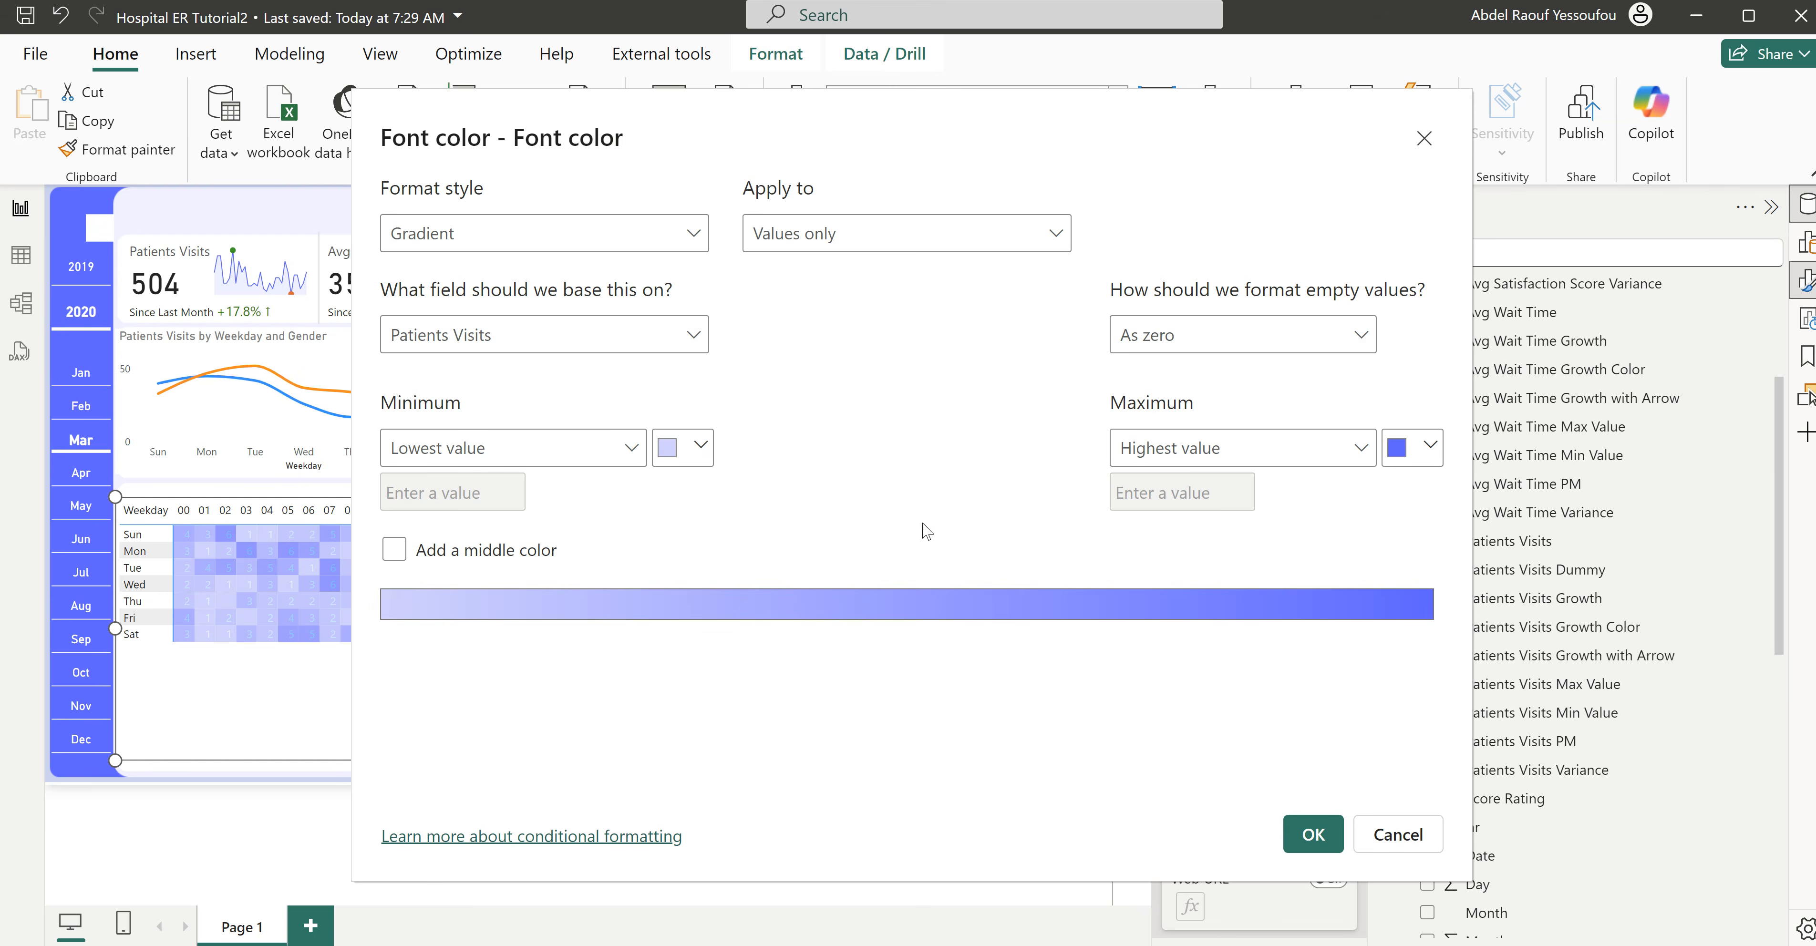
left_click(1313, 834)
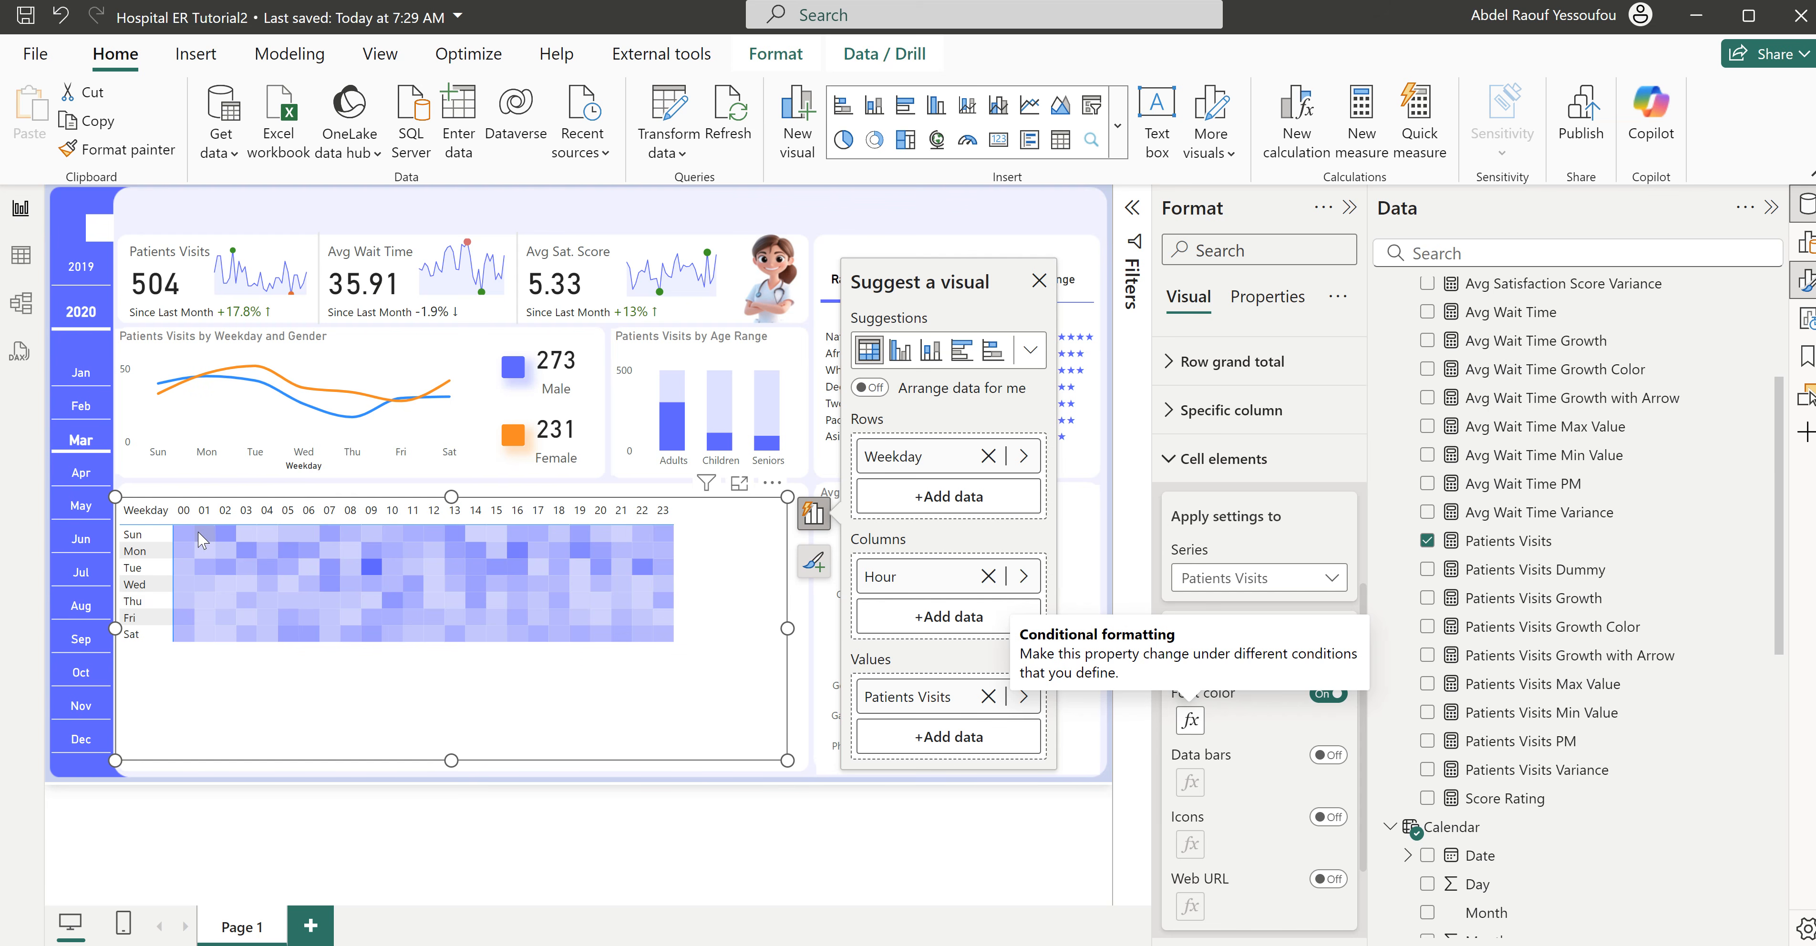
- Turn on the matrix's horizontal and vertical gridlines and color the horizontal ones white
left_click(1204, 465)
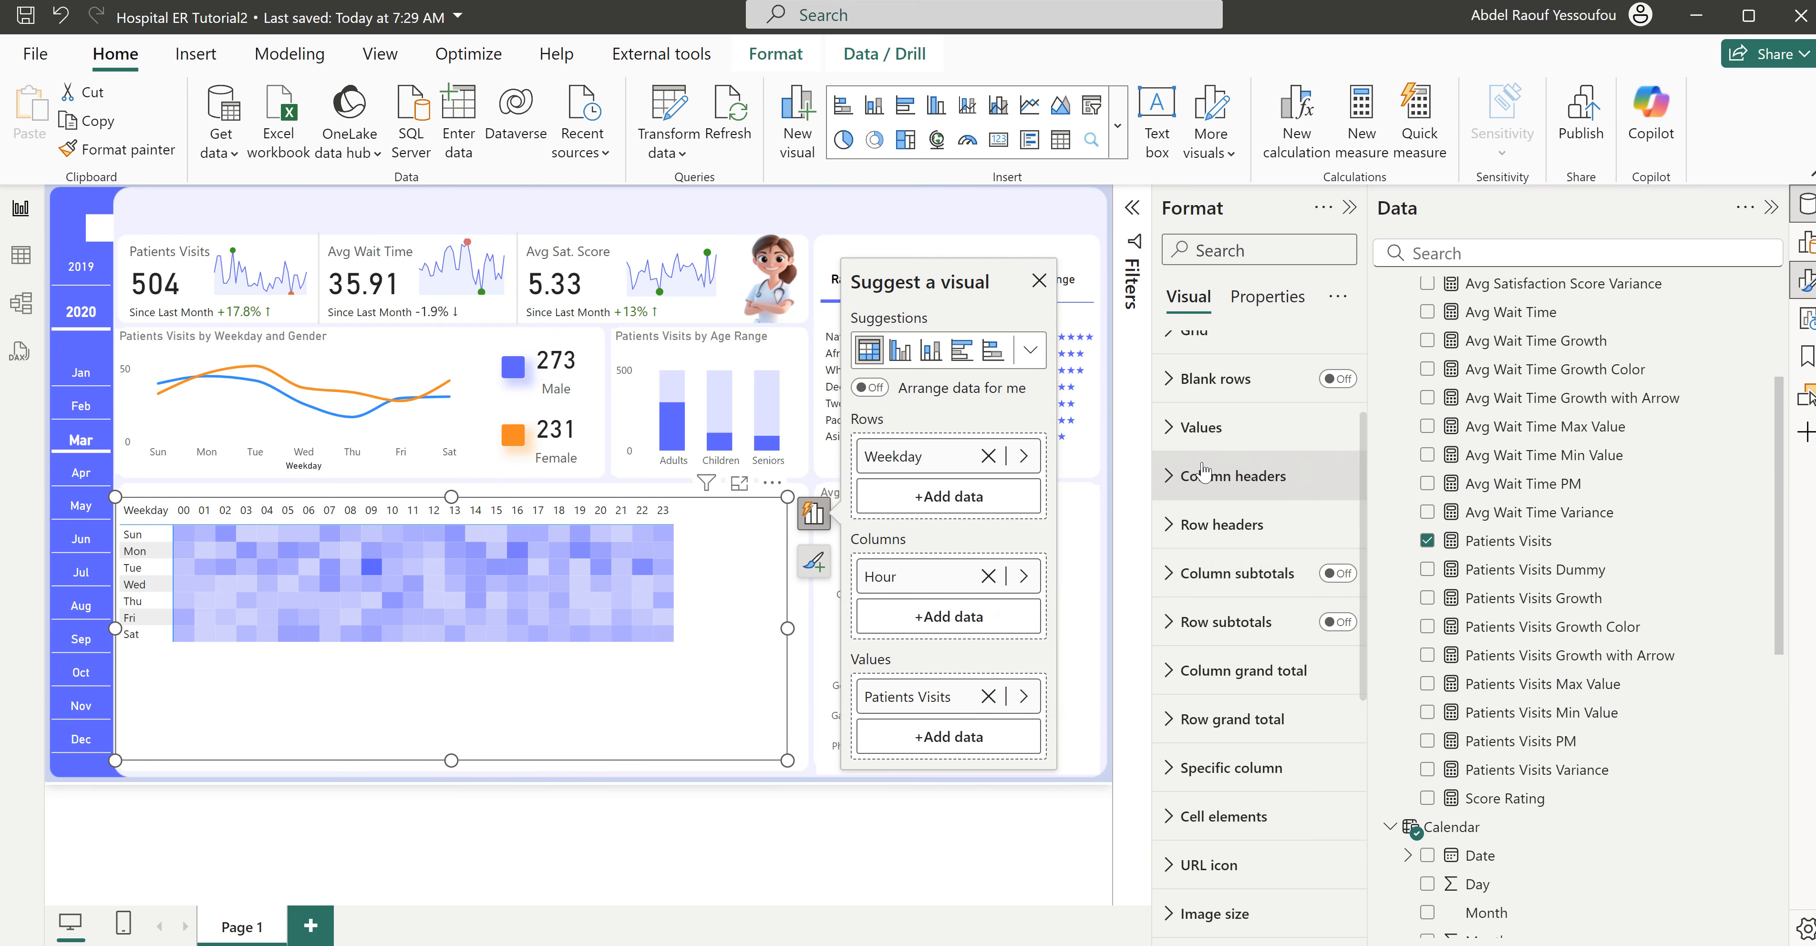
scroll(1241, 635, "up", 4)
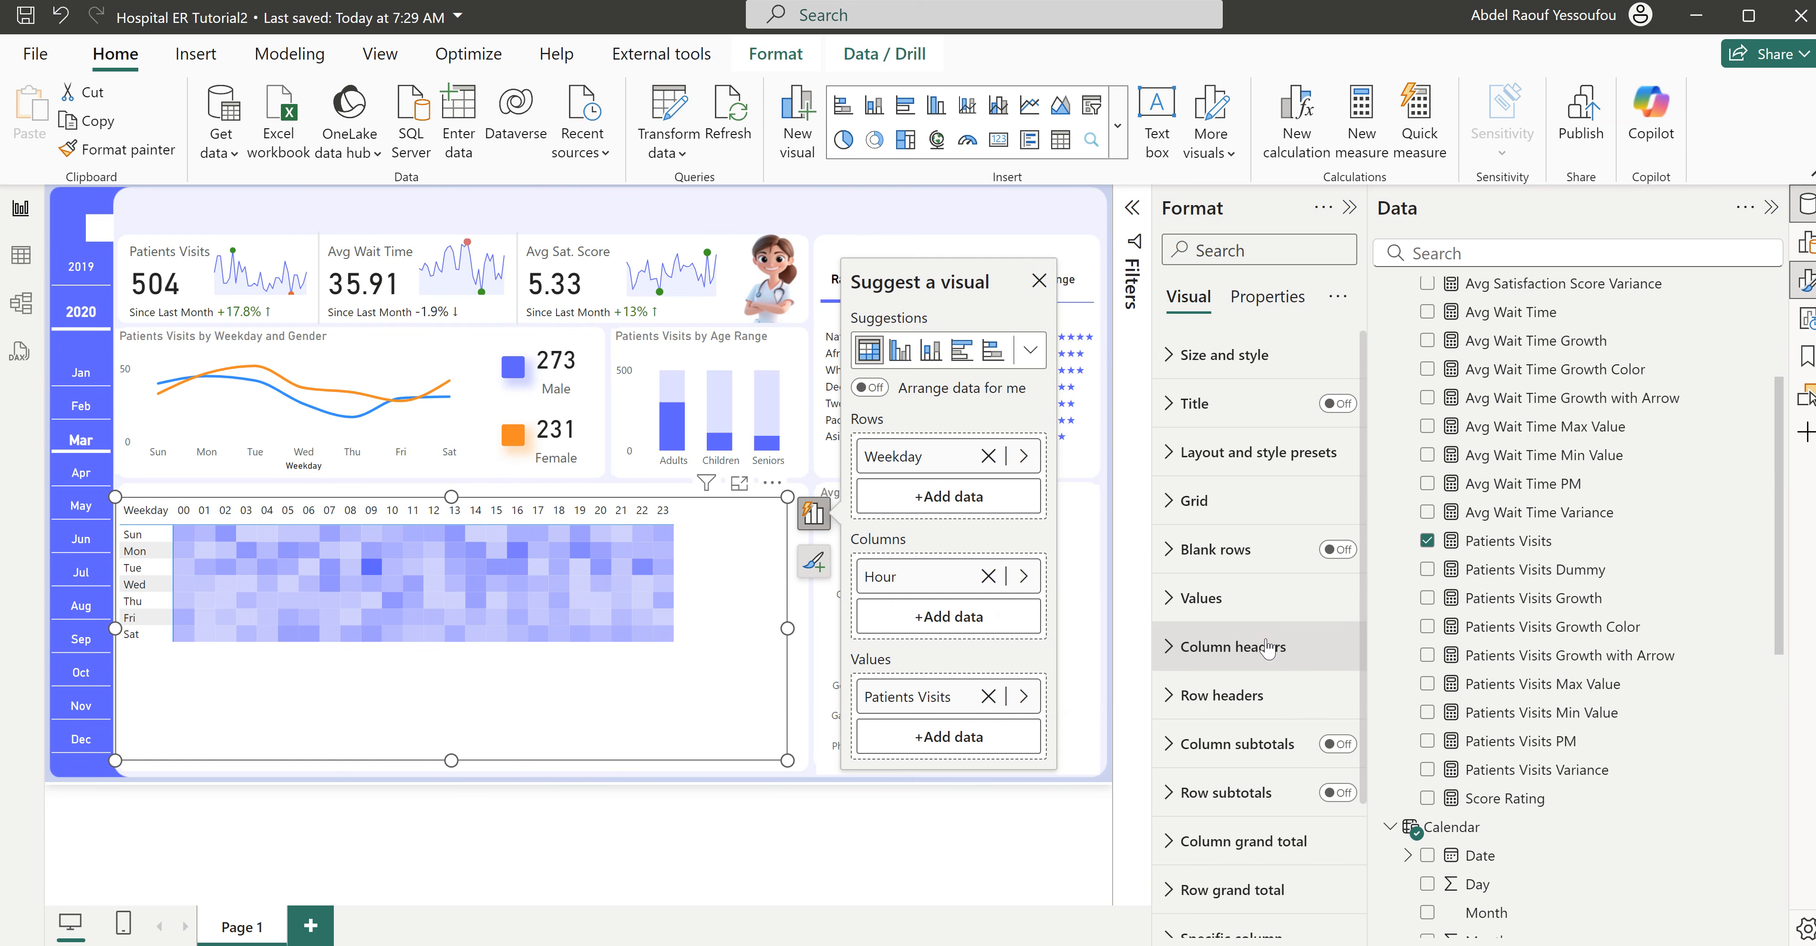
left_click(1213, 502)
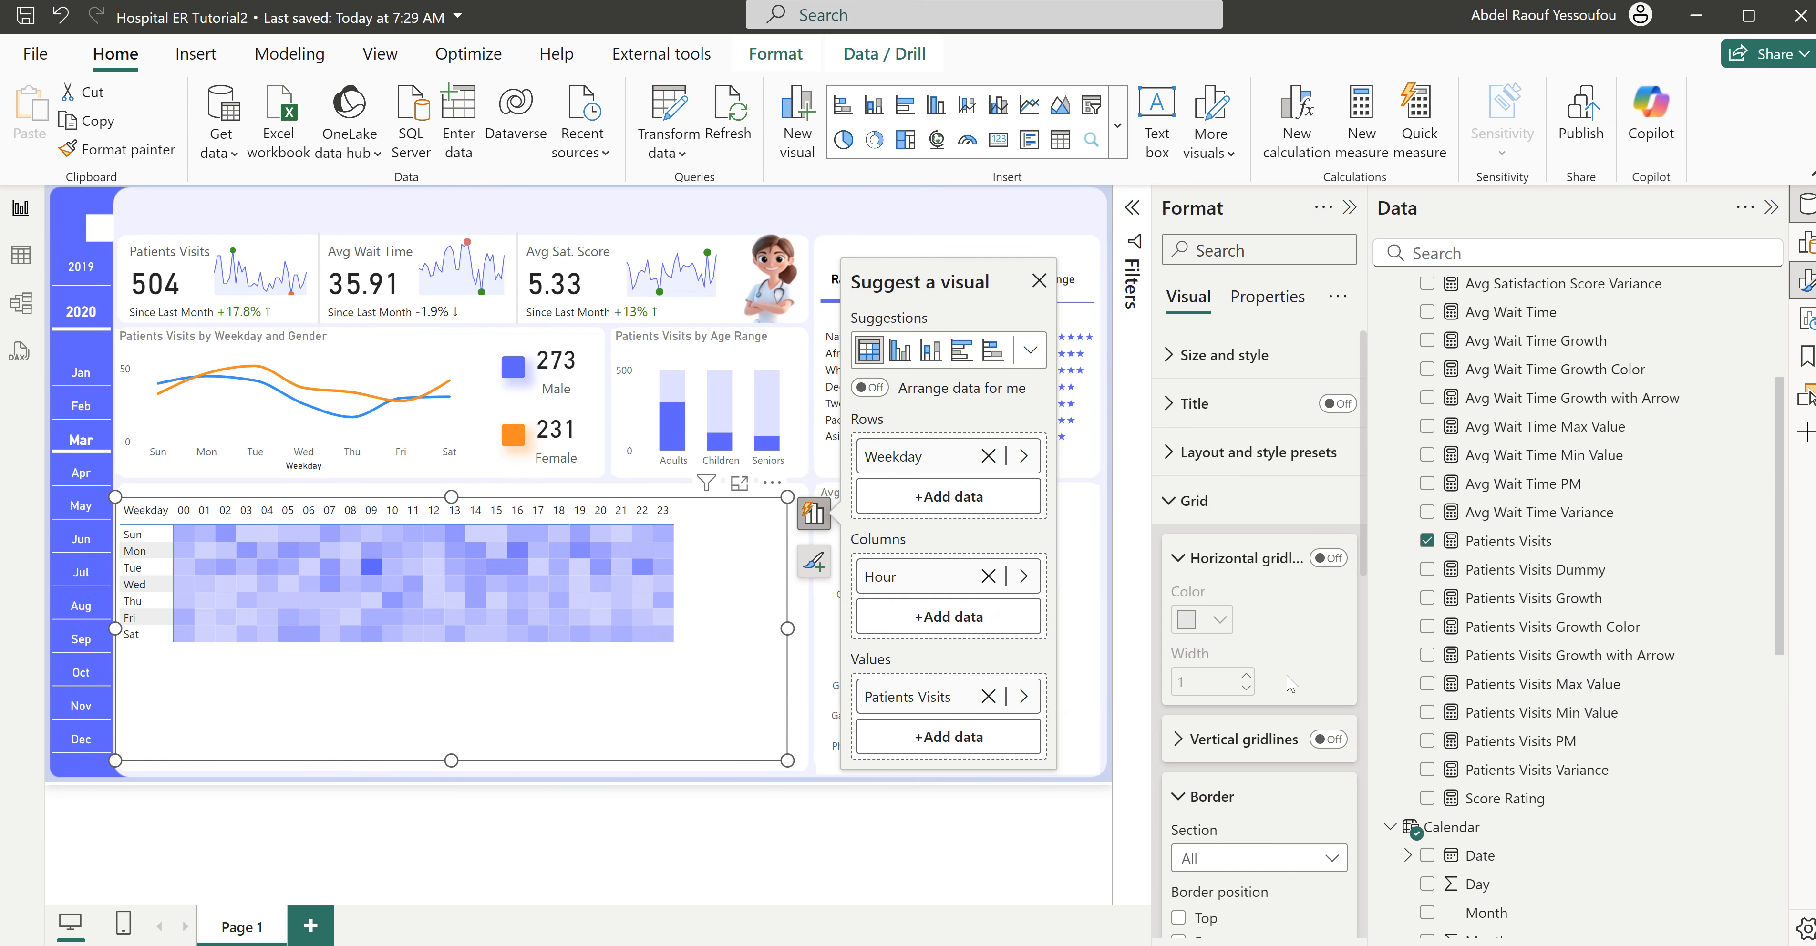
left_click(1329, 559)
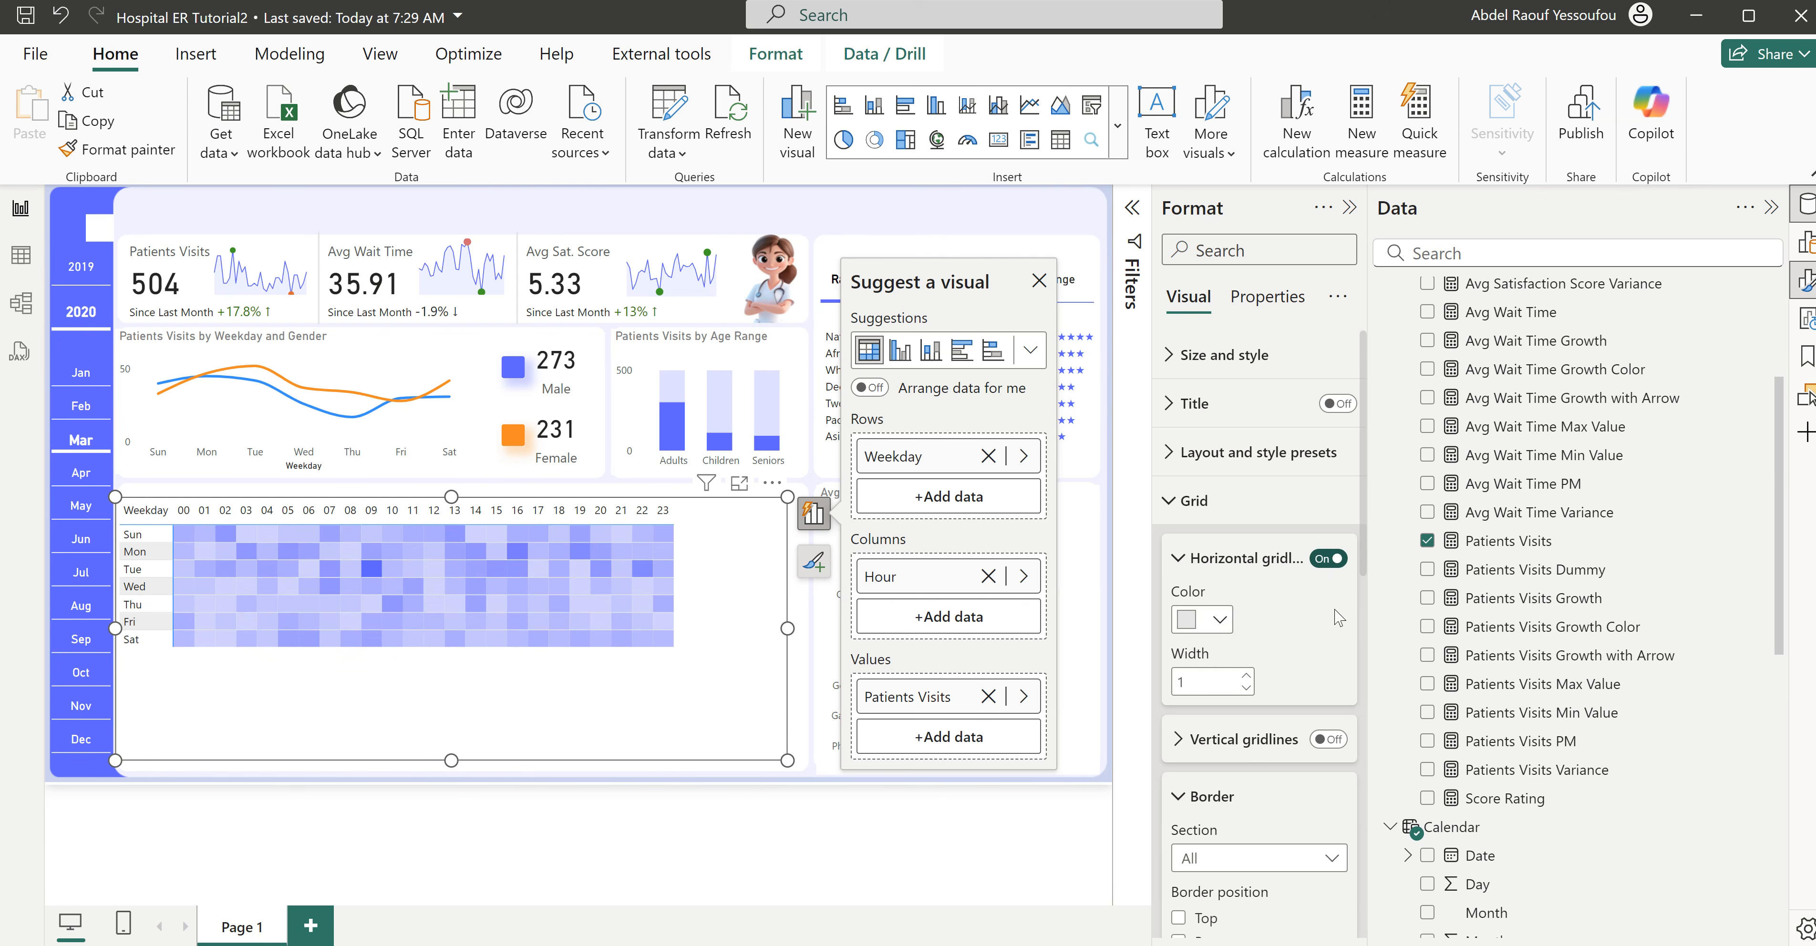
left_click(1338, 744)
left_click(1220, 622)
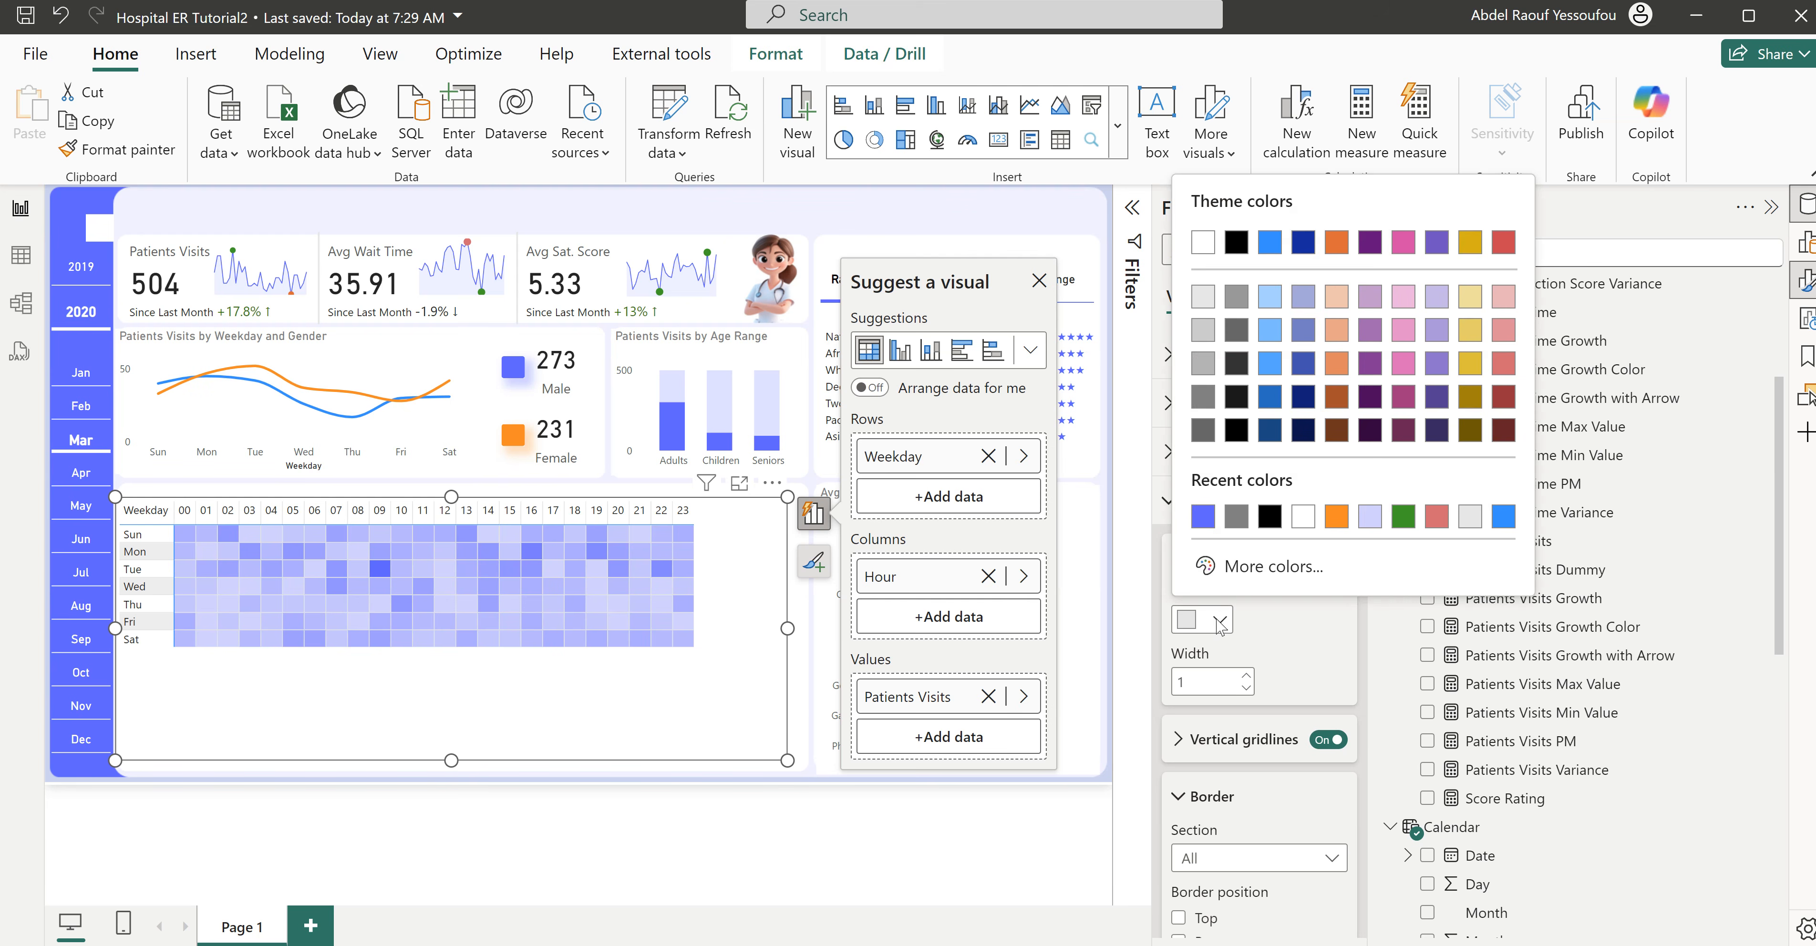
left_click(1303, 516)
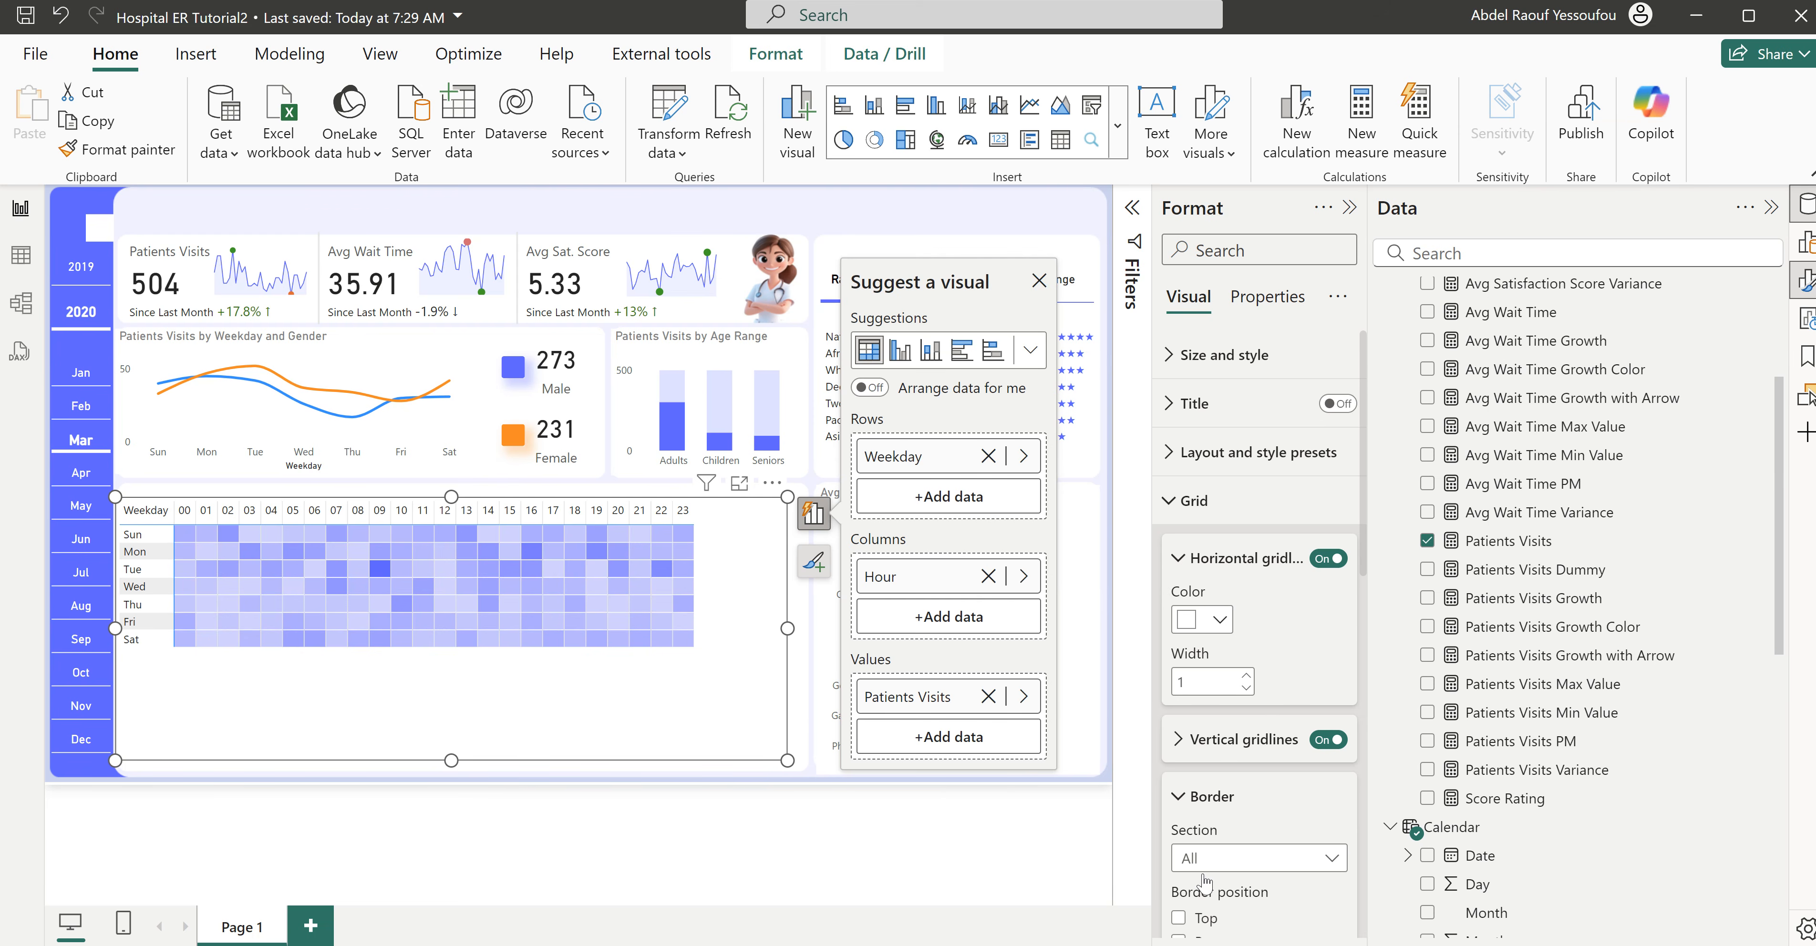
- Color the matrix's vertical gridlines white
scroll(1205, 882, "down", 5)
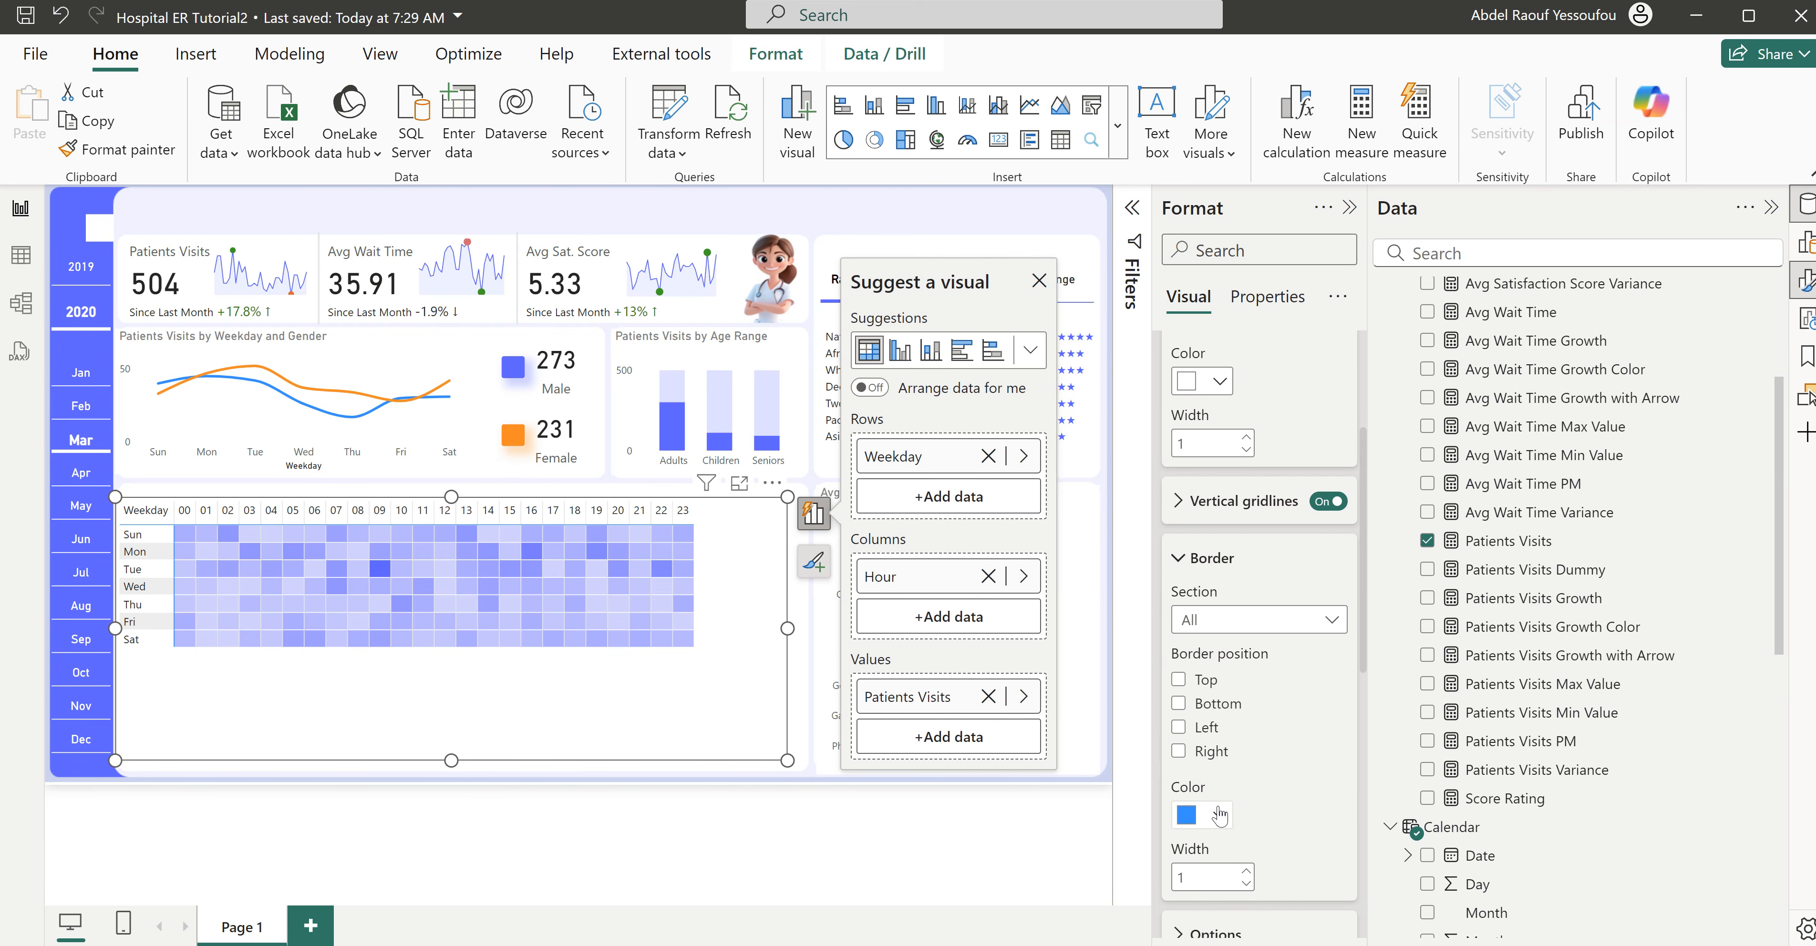
scroll(1220, 811, "up", 5)
left_click(1237, 739)
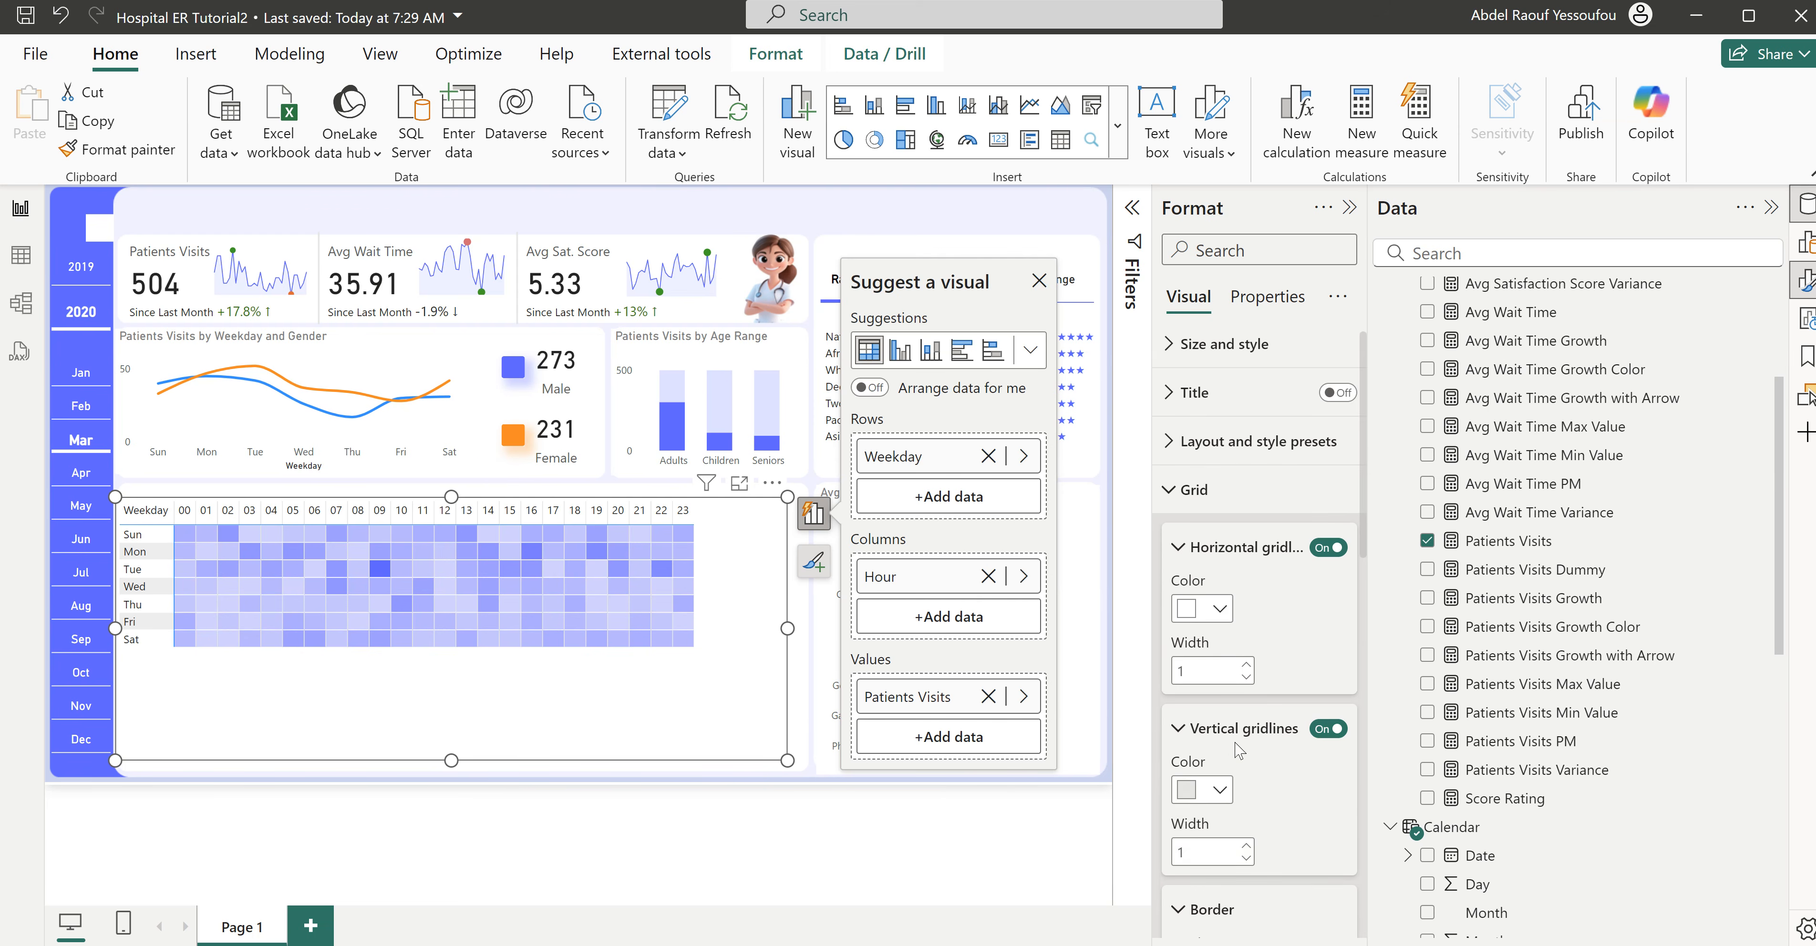
scroll(1238, 751, "down", 5)
left_click(1216, 444)
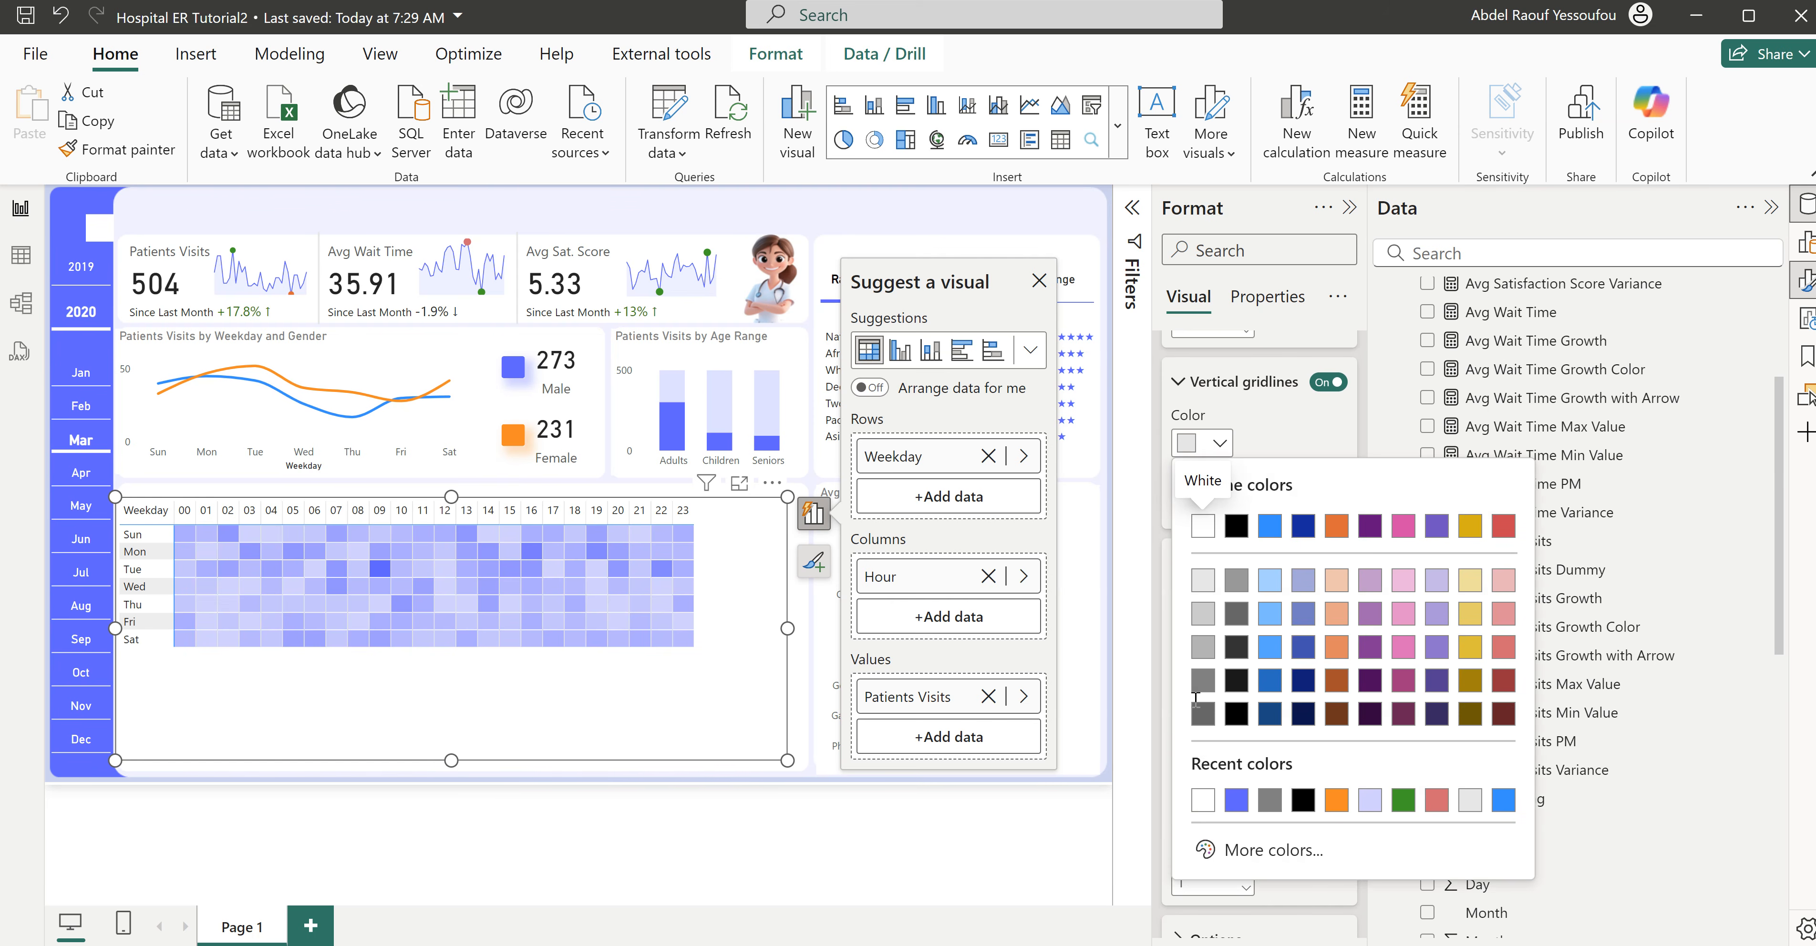
left_click(1203, 529)
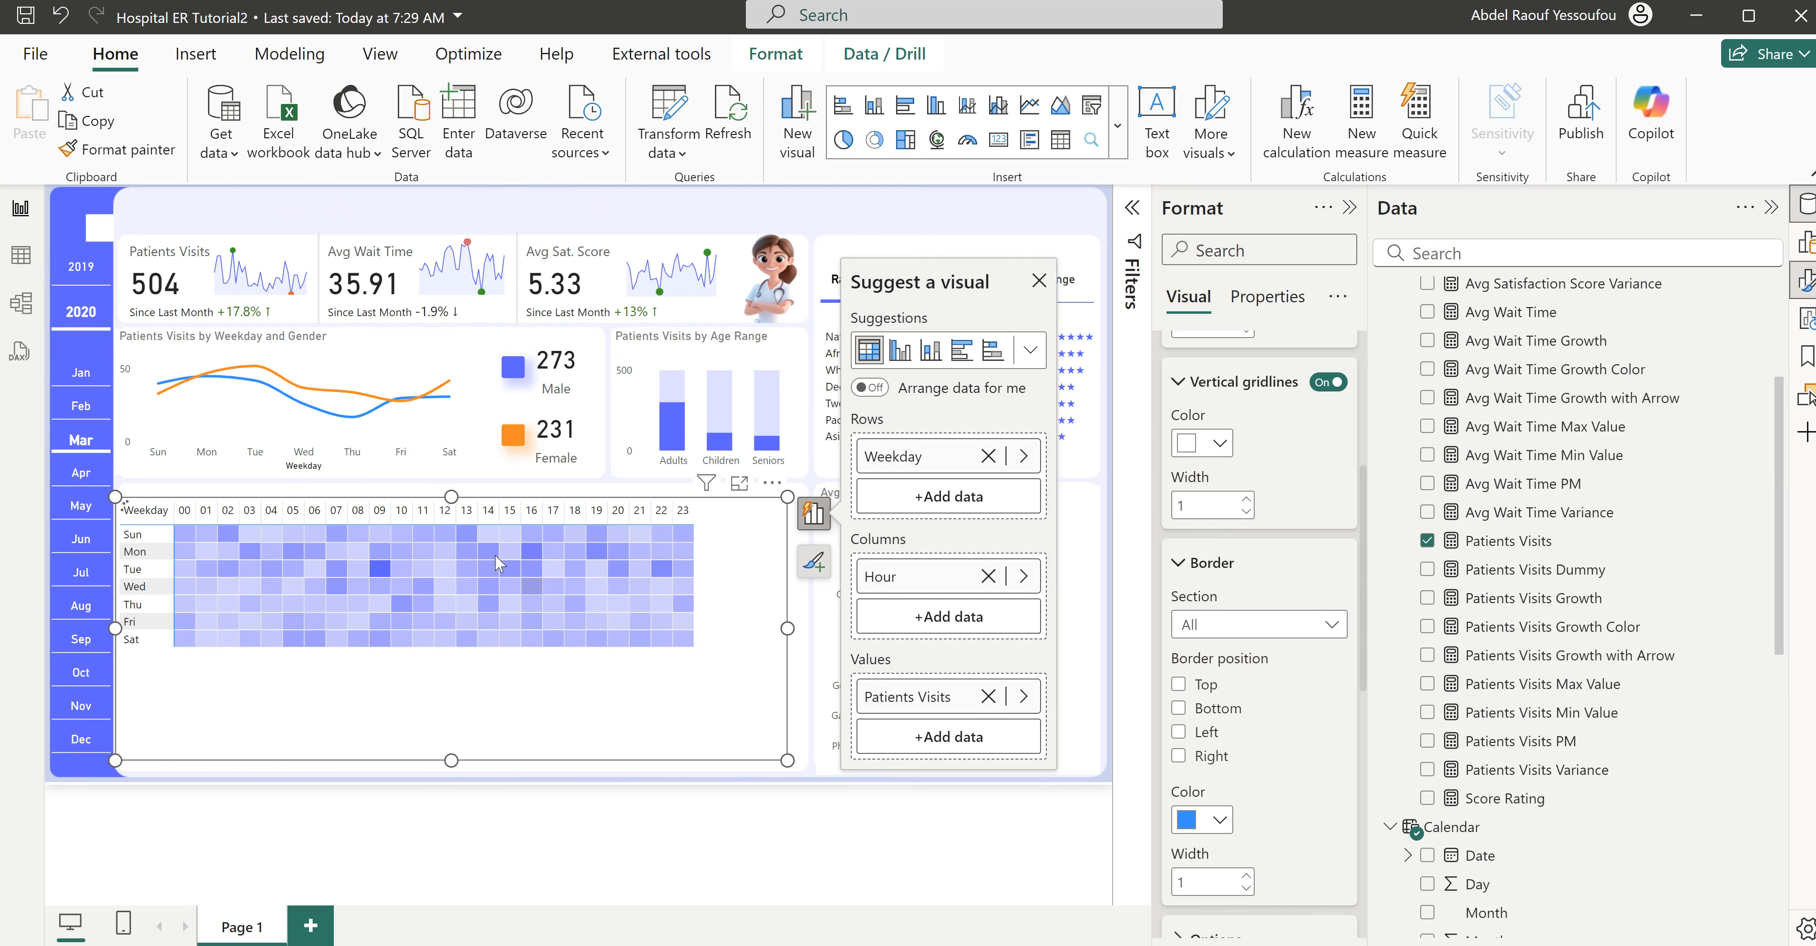
- Set the horizontal and vertical gridline widths to 2 and shorten the matrix to end just below the Sat row
scroll(1258, 555, "up", 2)
scroll(1259, 554, "up", 3)
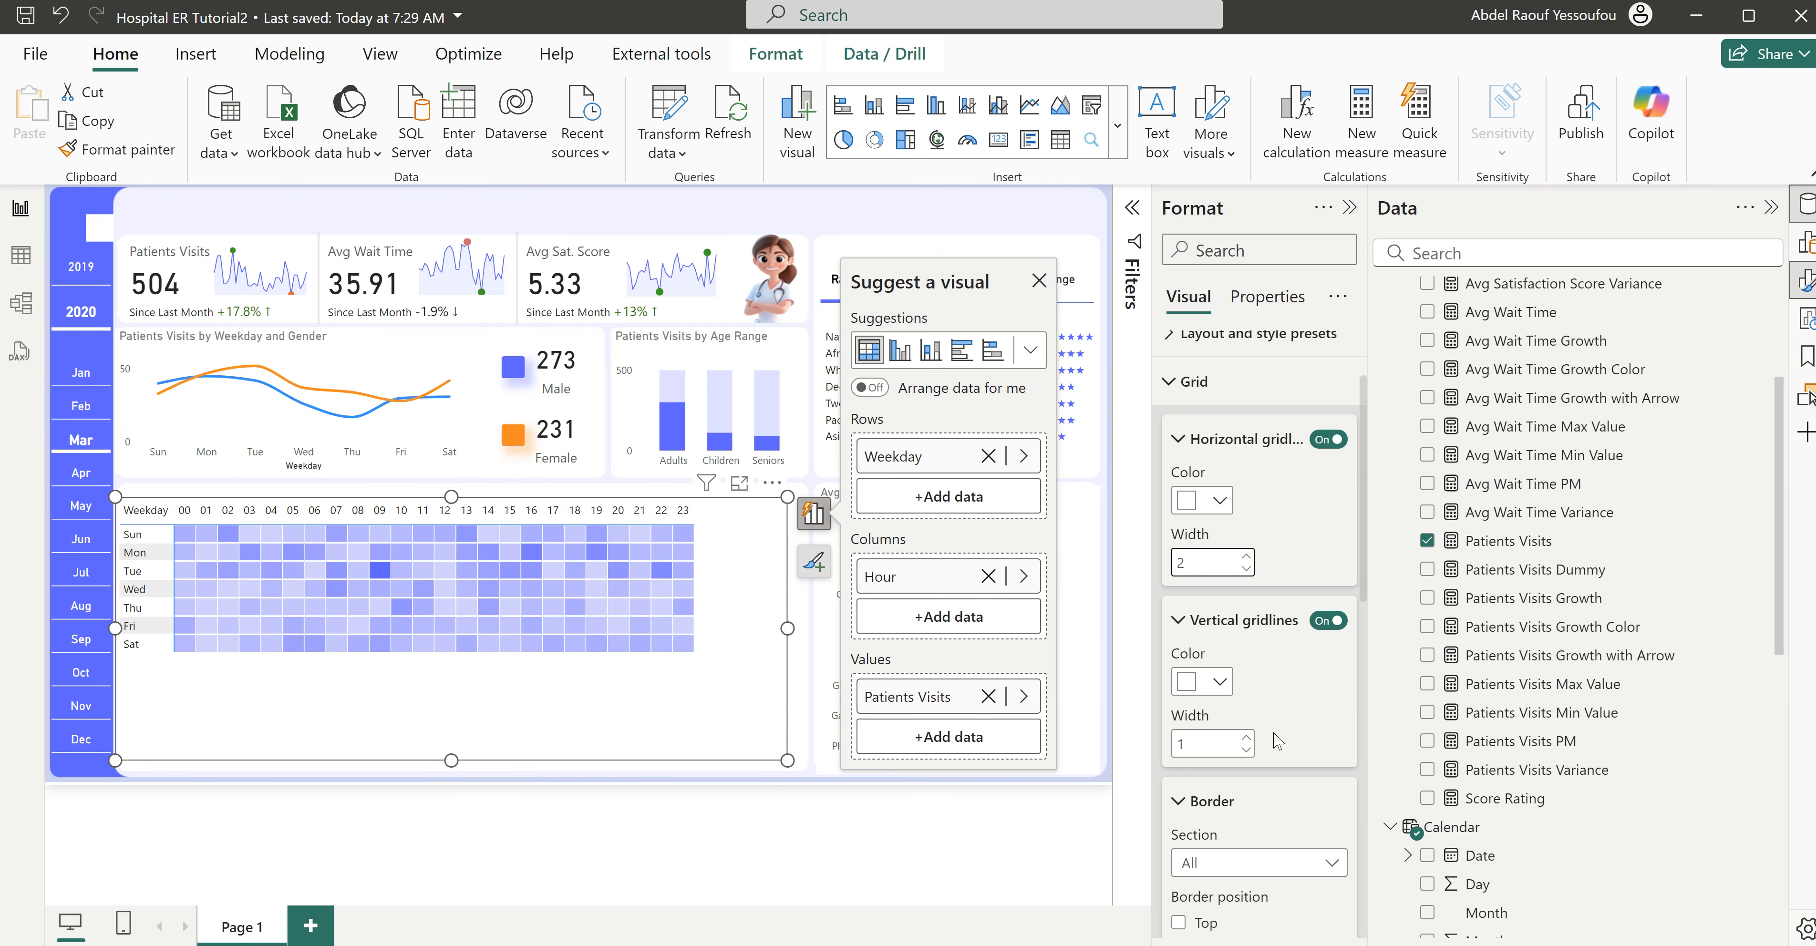
left_click(1246, 737)
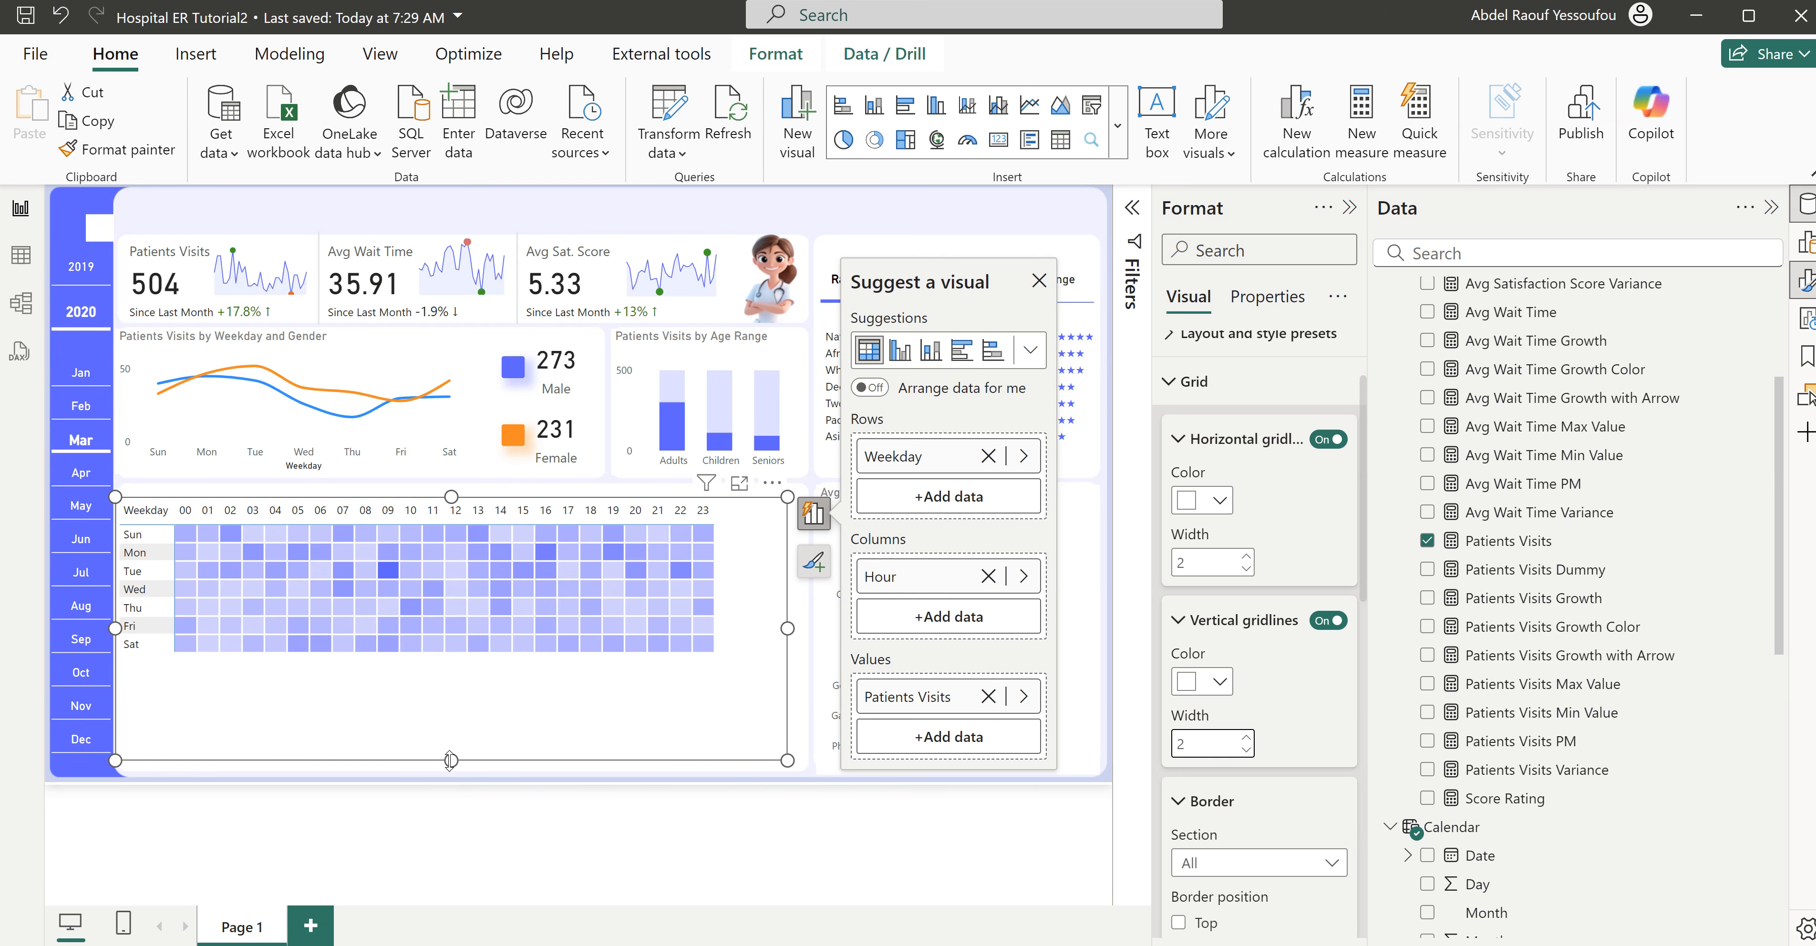
left_click(452, 728)
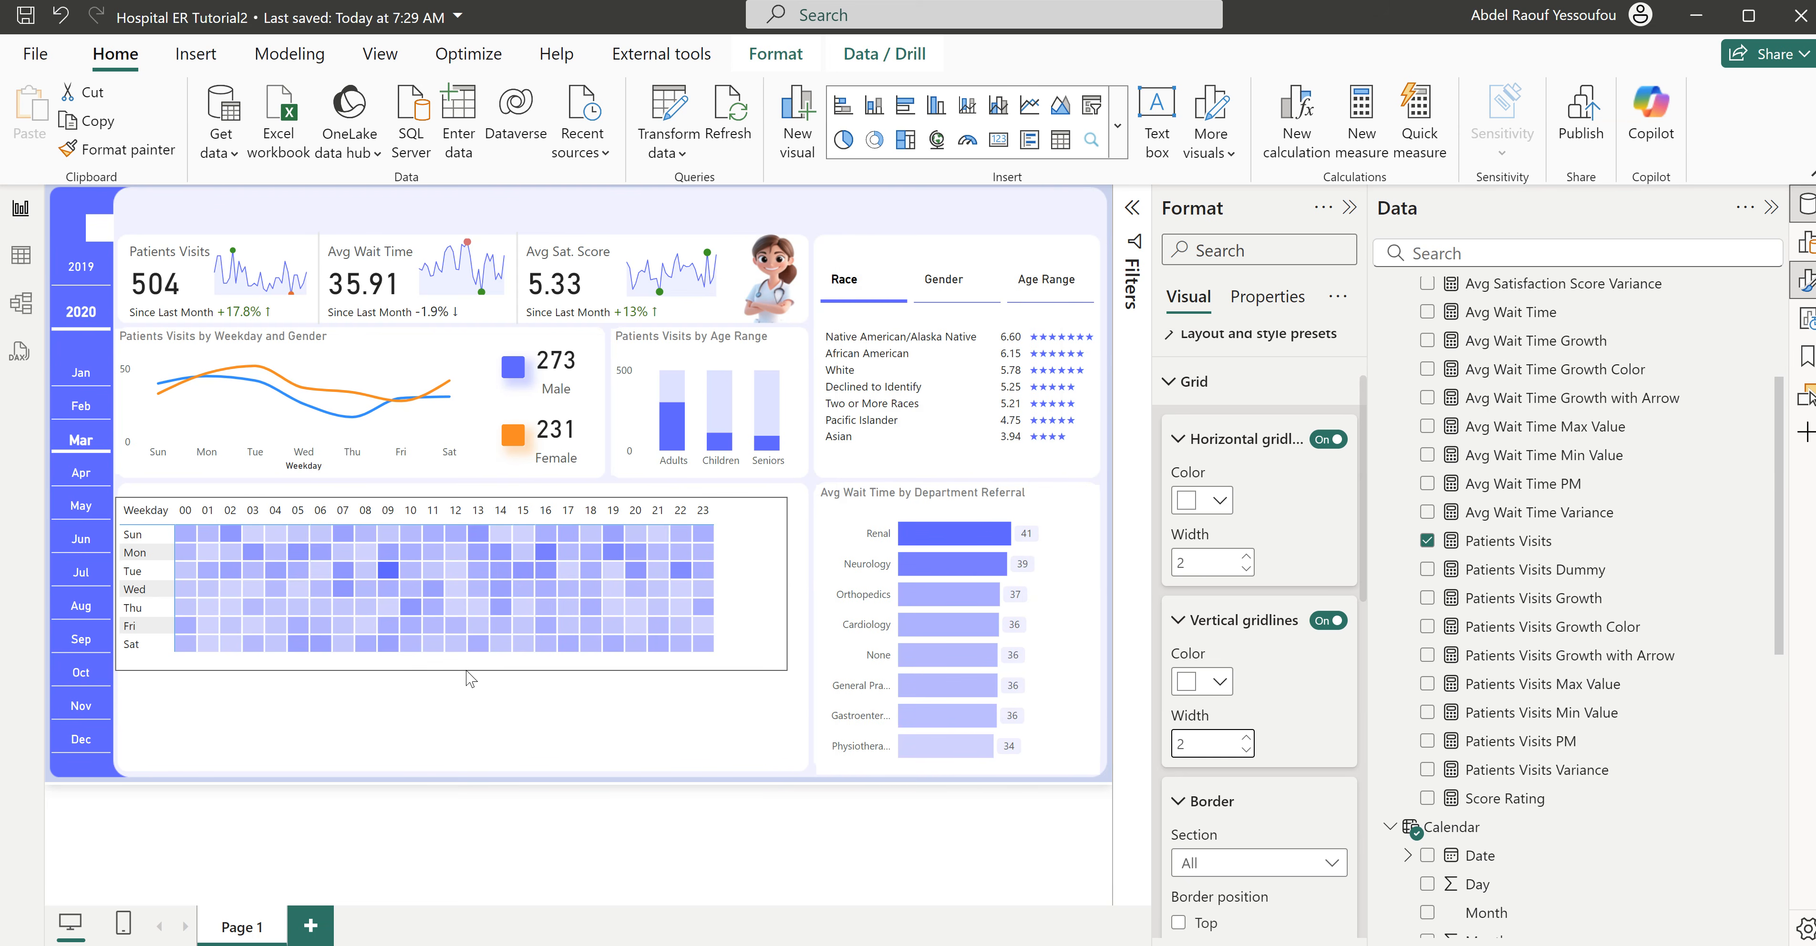
left_click(134, 550)
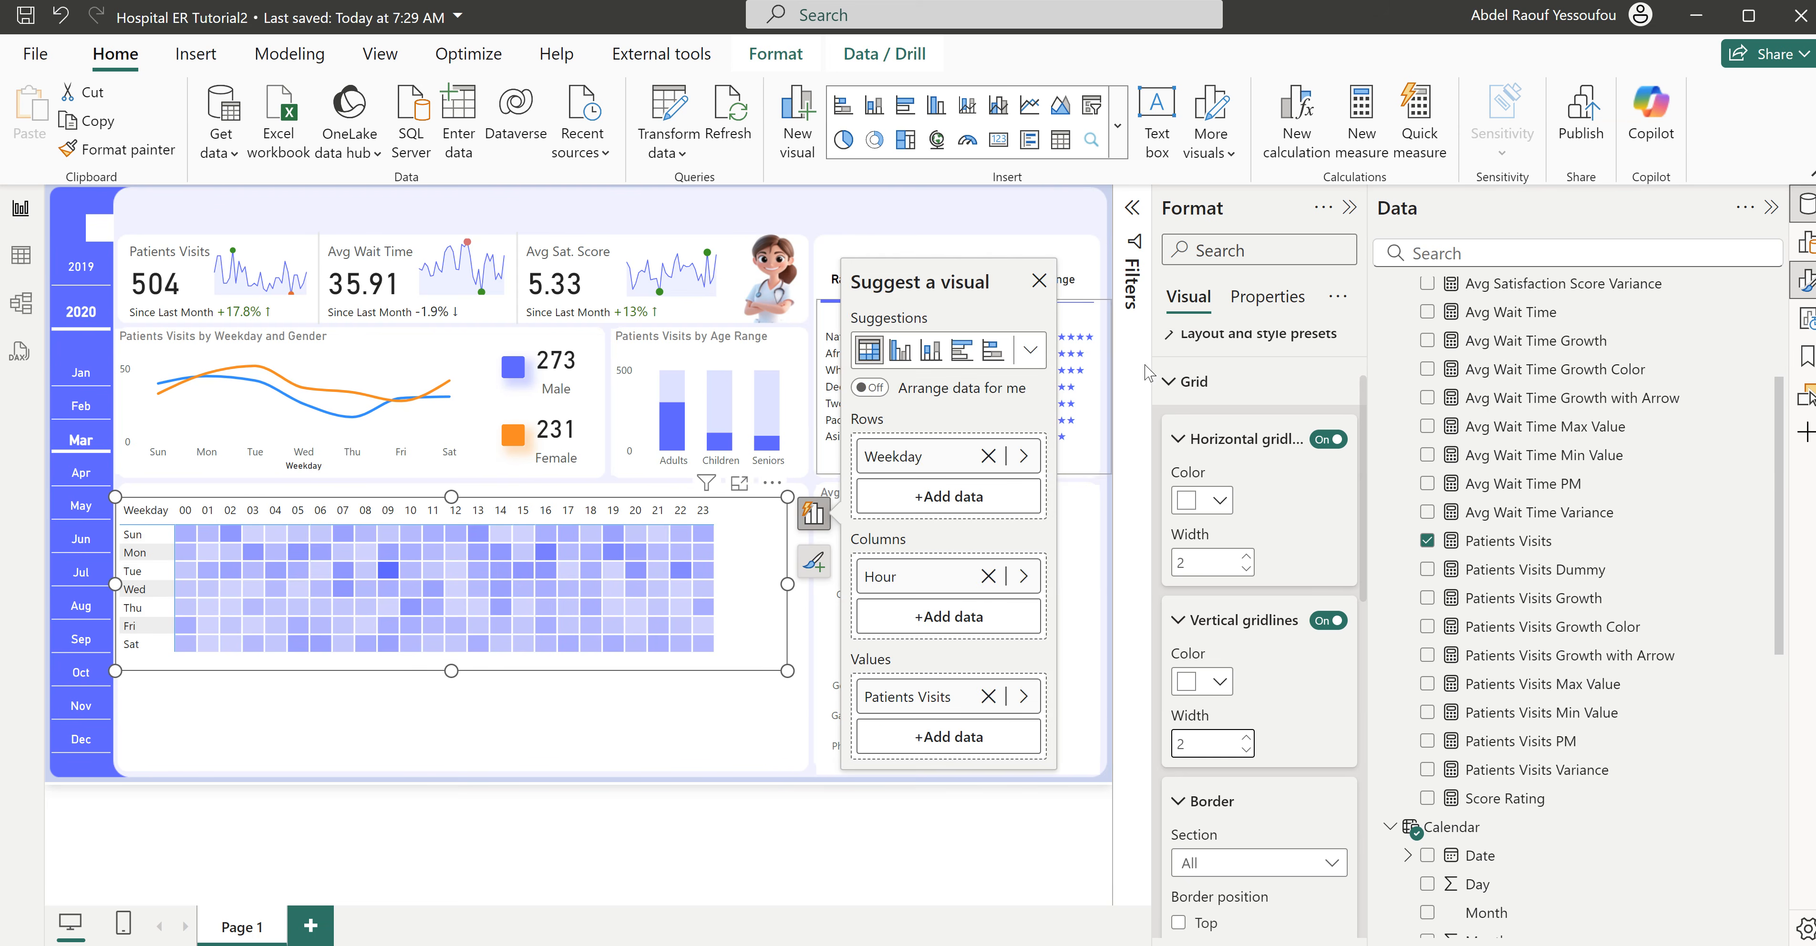
- Set the alternate background color of the matrix values to white (#FFFFFF)
scroll(1191, 545, "up", 2)
left_click(1194, 501)
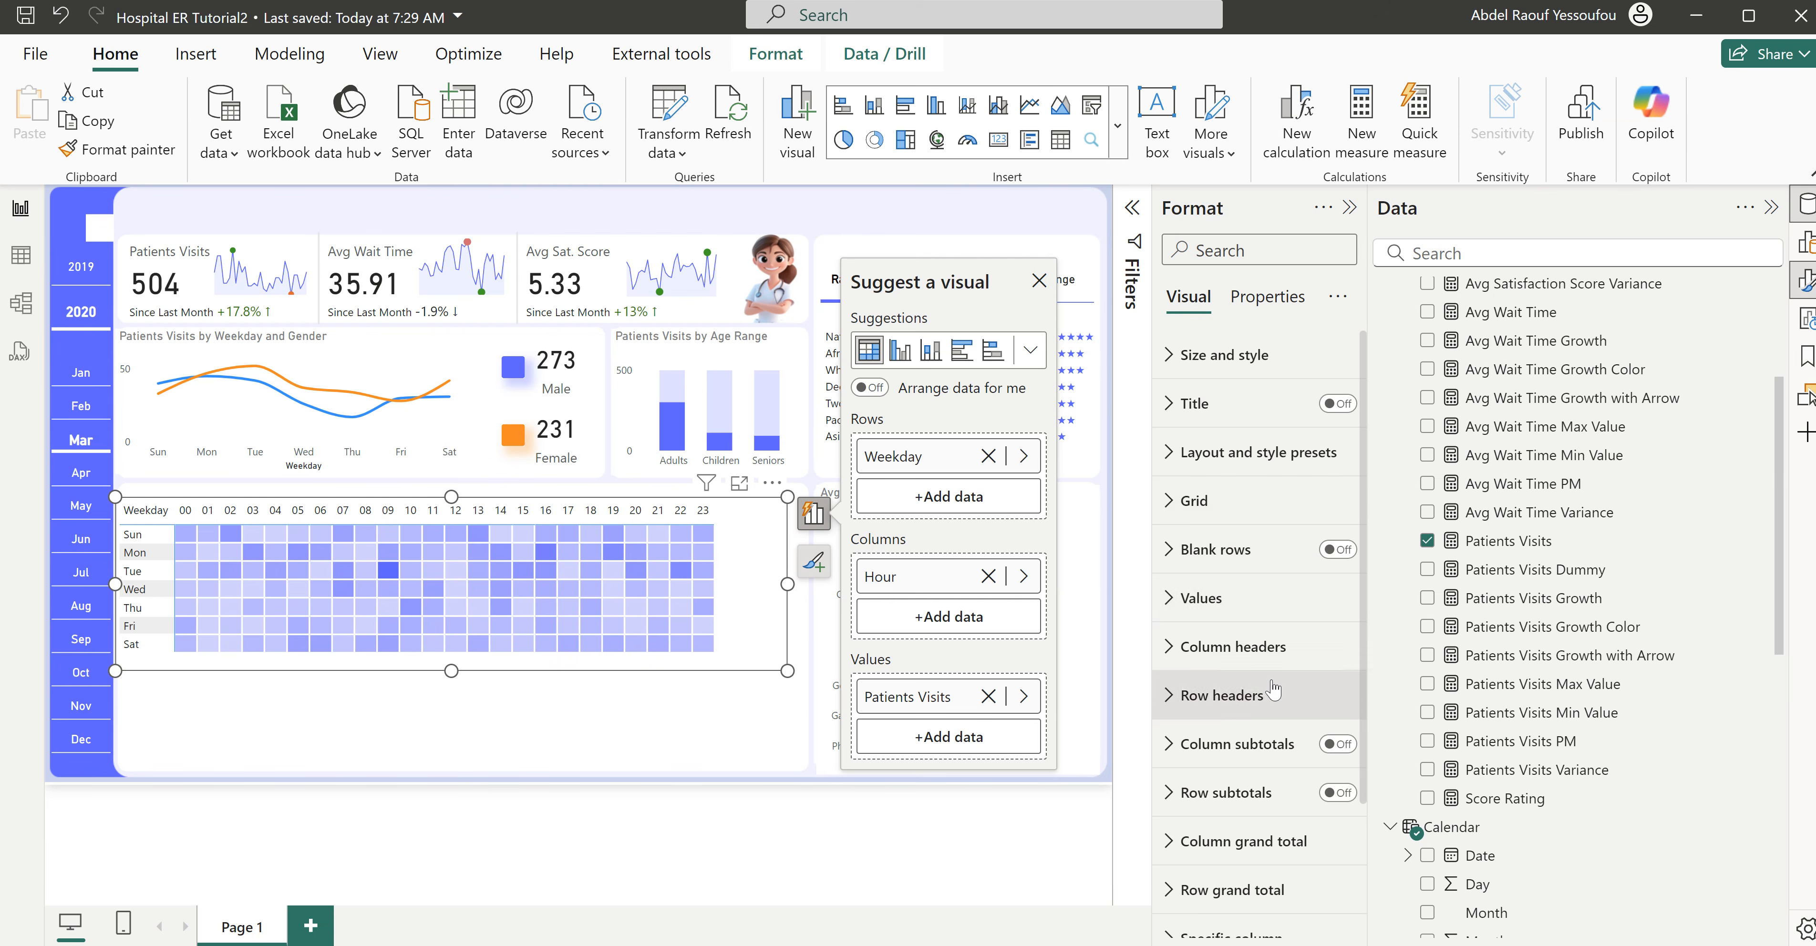
left_click(1200, 598)
scroll(1268, 705, "down", 5)
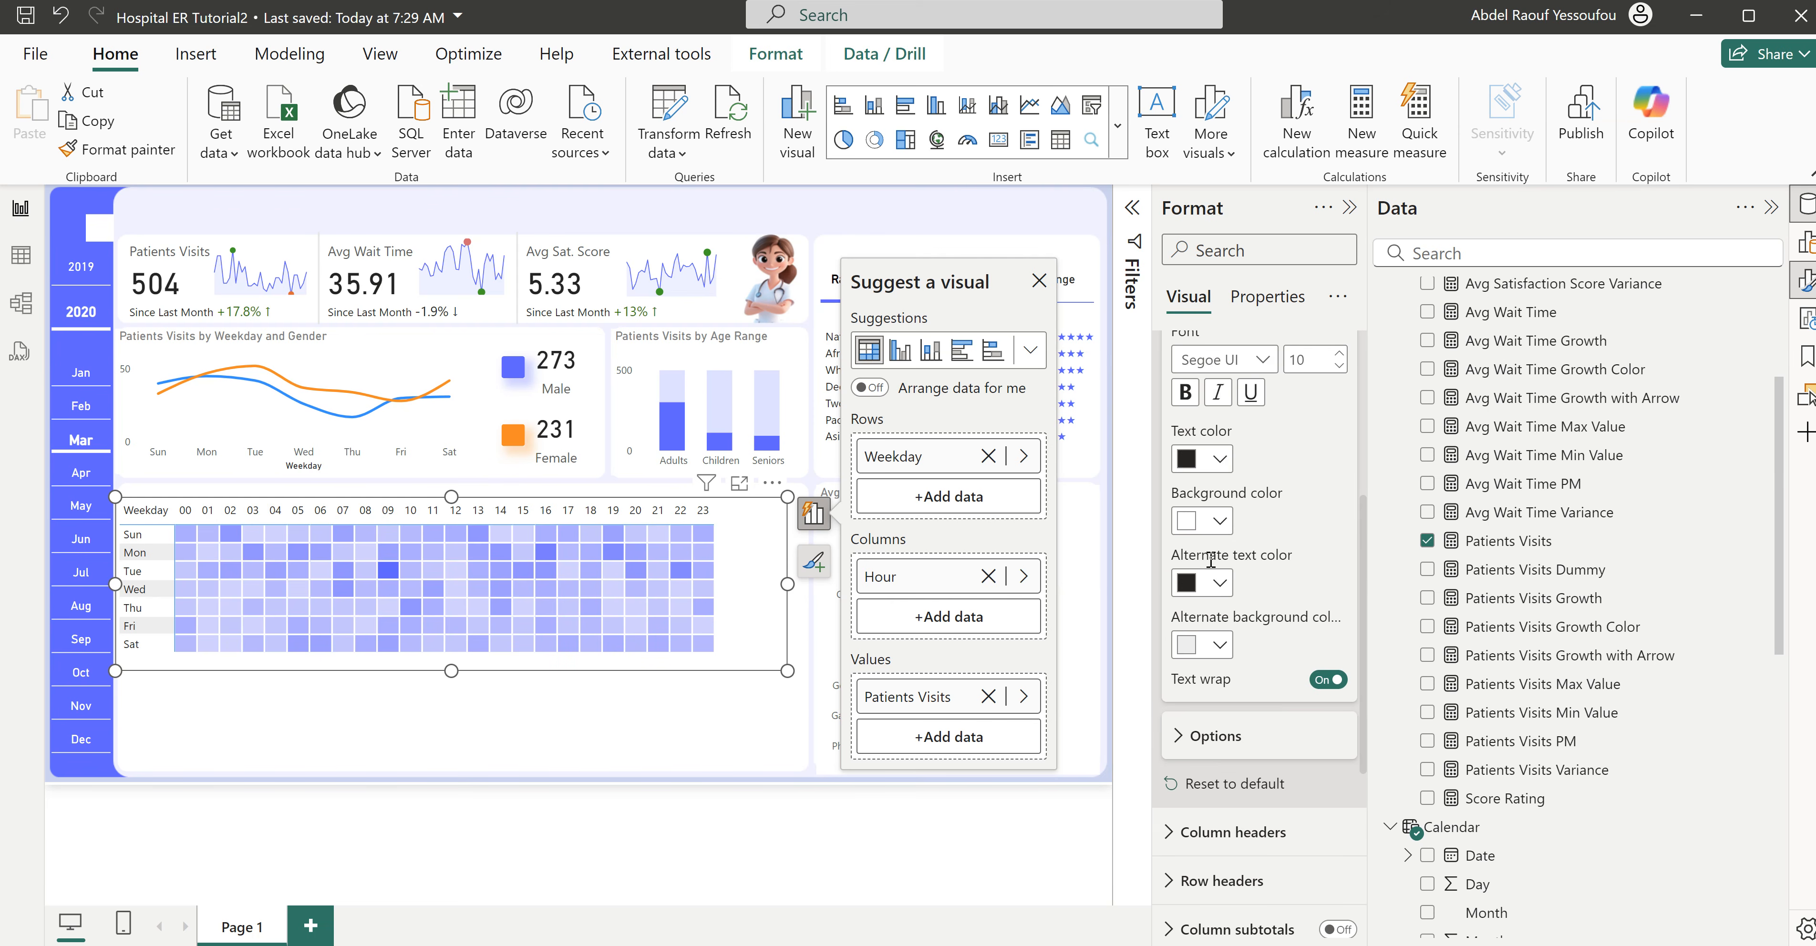
left_click(1219, 644)
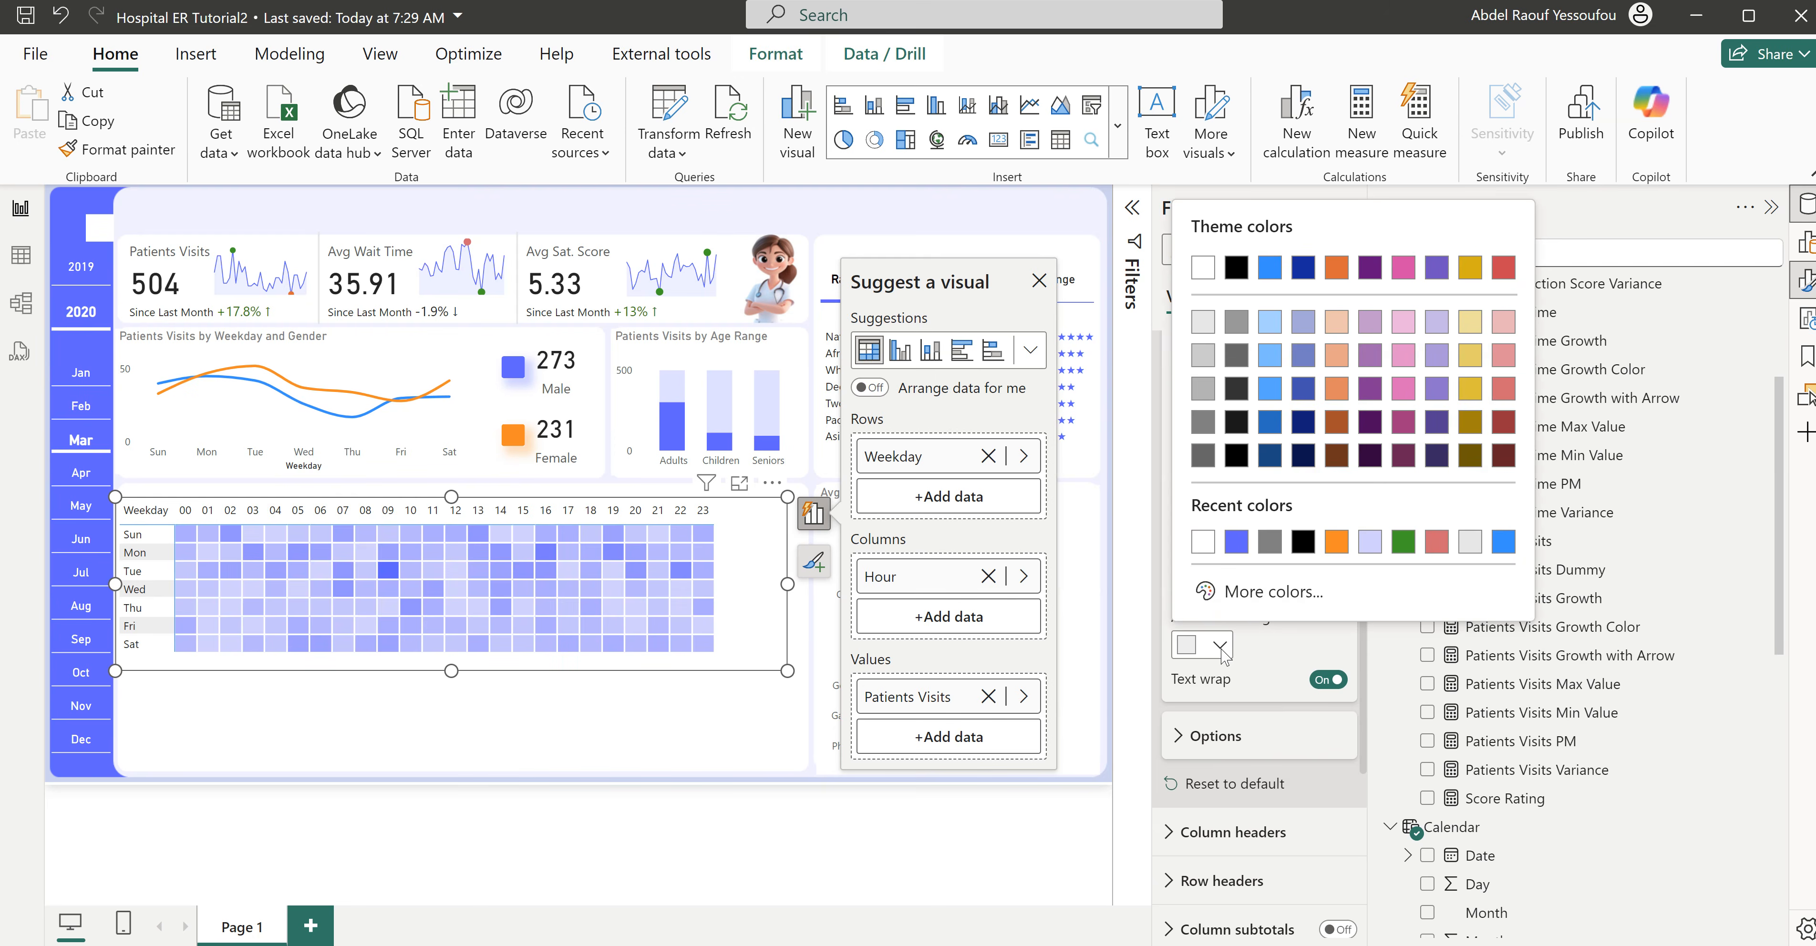
left_click(1204, 548)
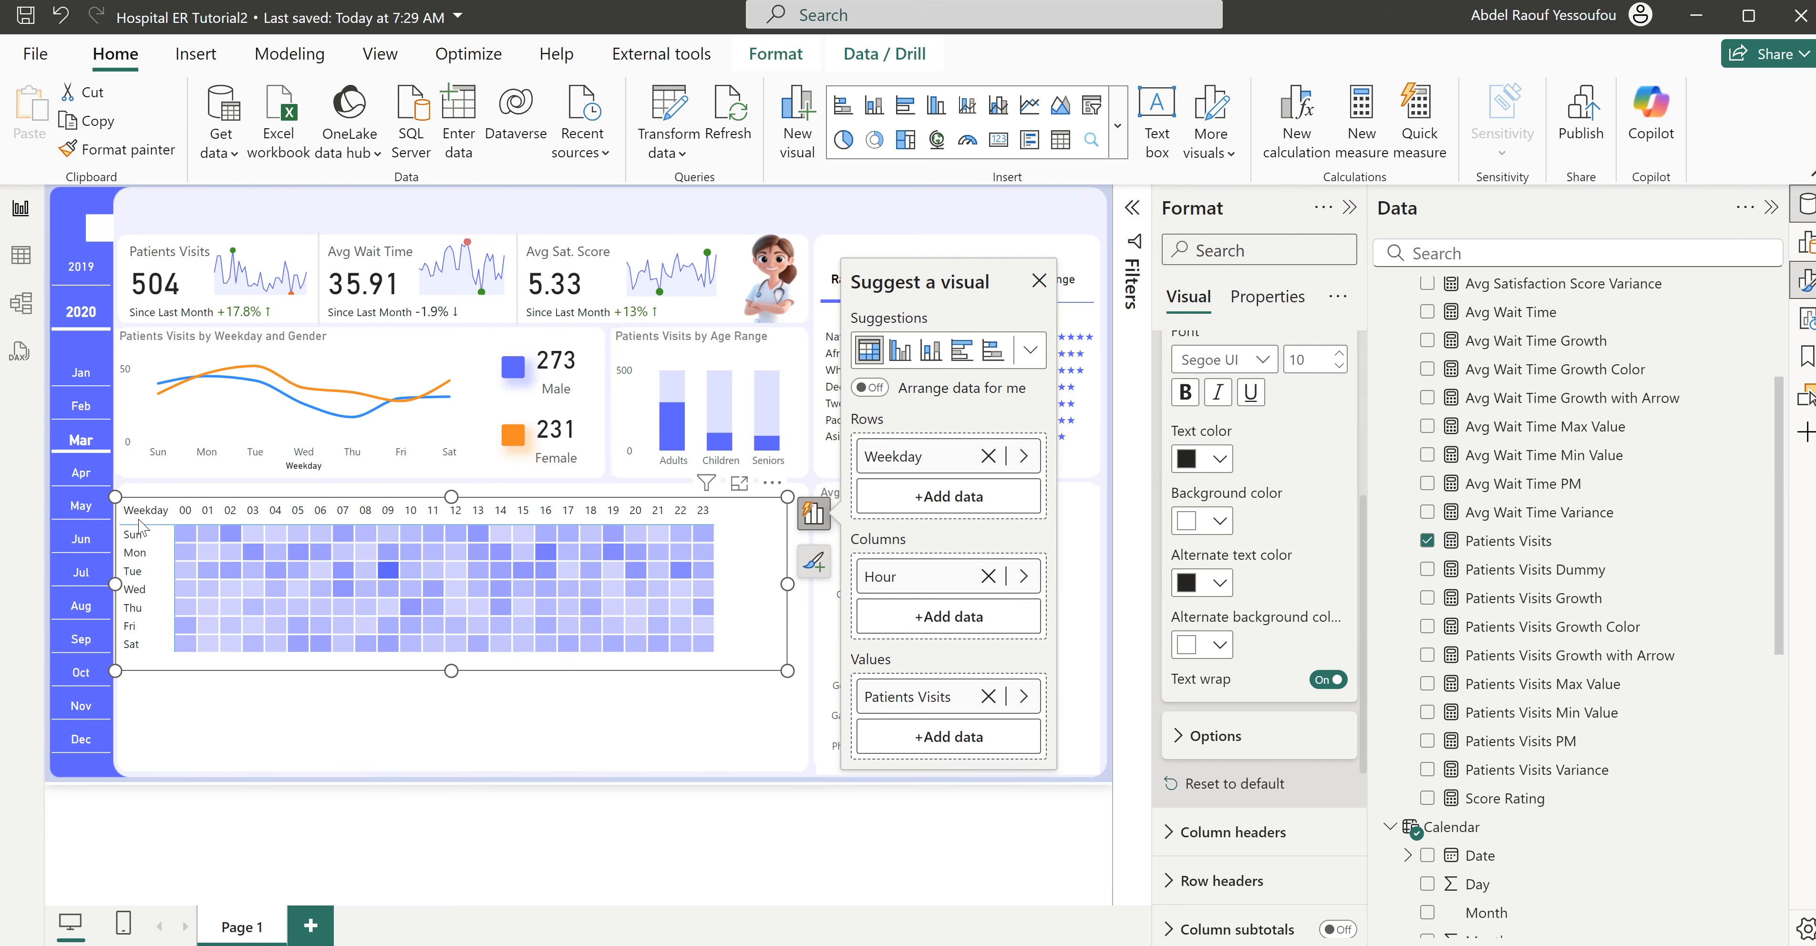
- Blank out the display name of the matrix's Weekday row field
left_click(814, 518)
left_click(815, 518)
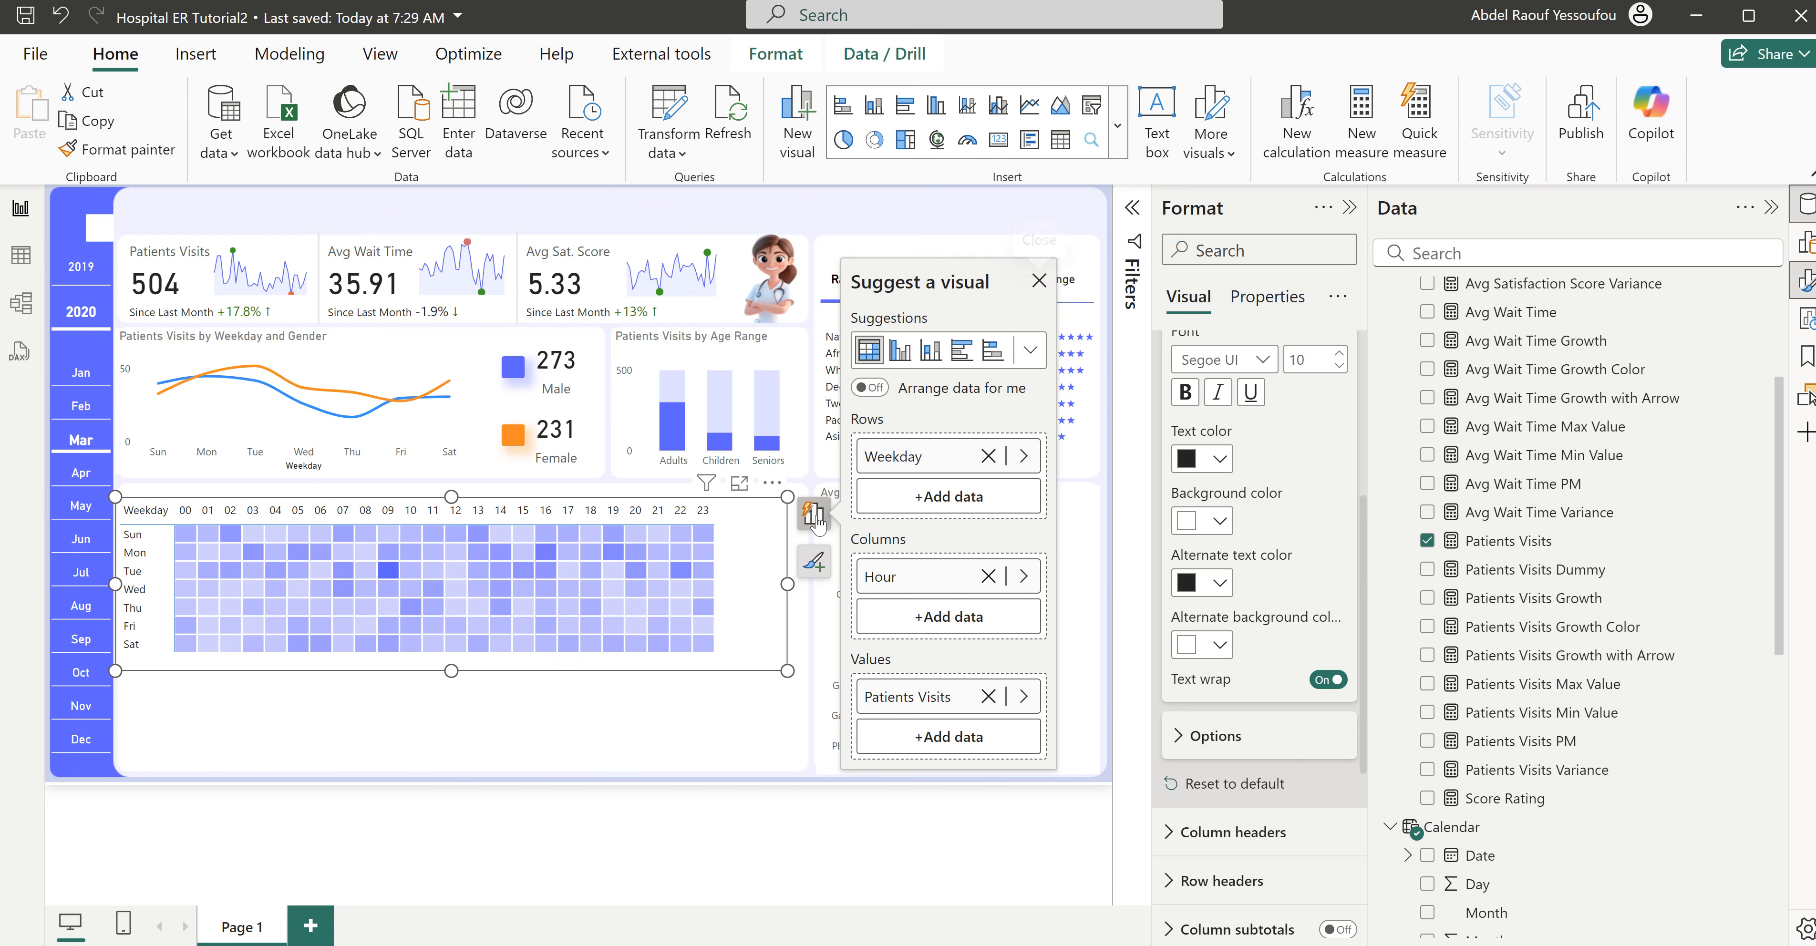
double_click(927, 458)
key("BackSpace")
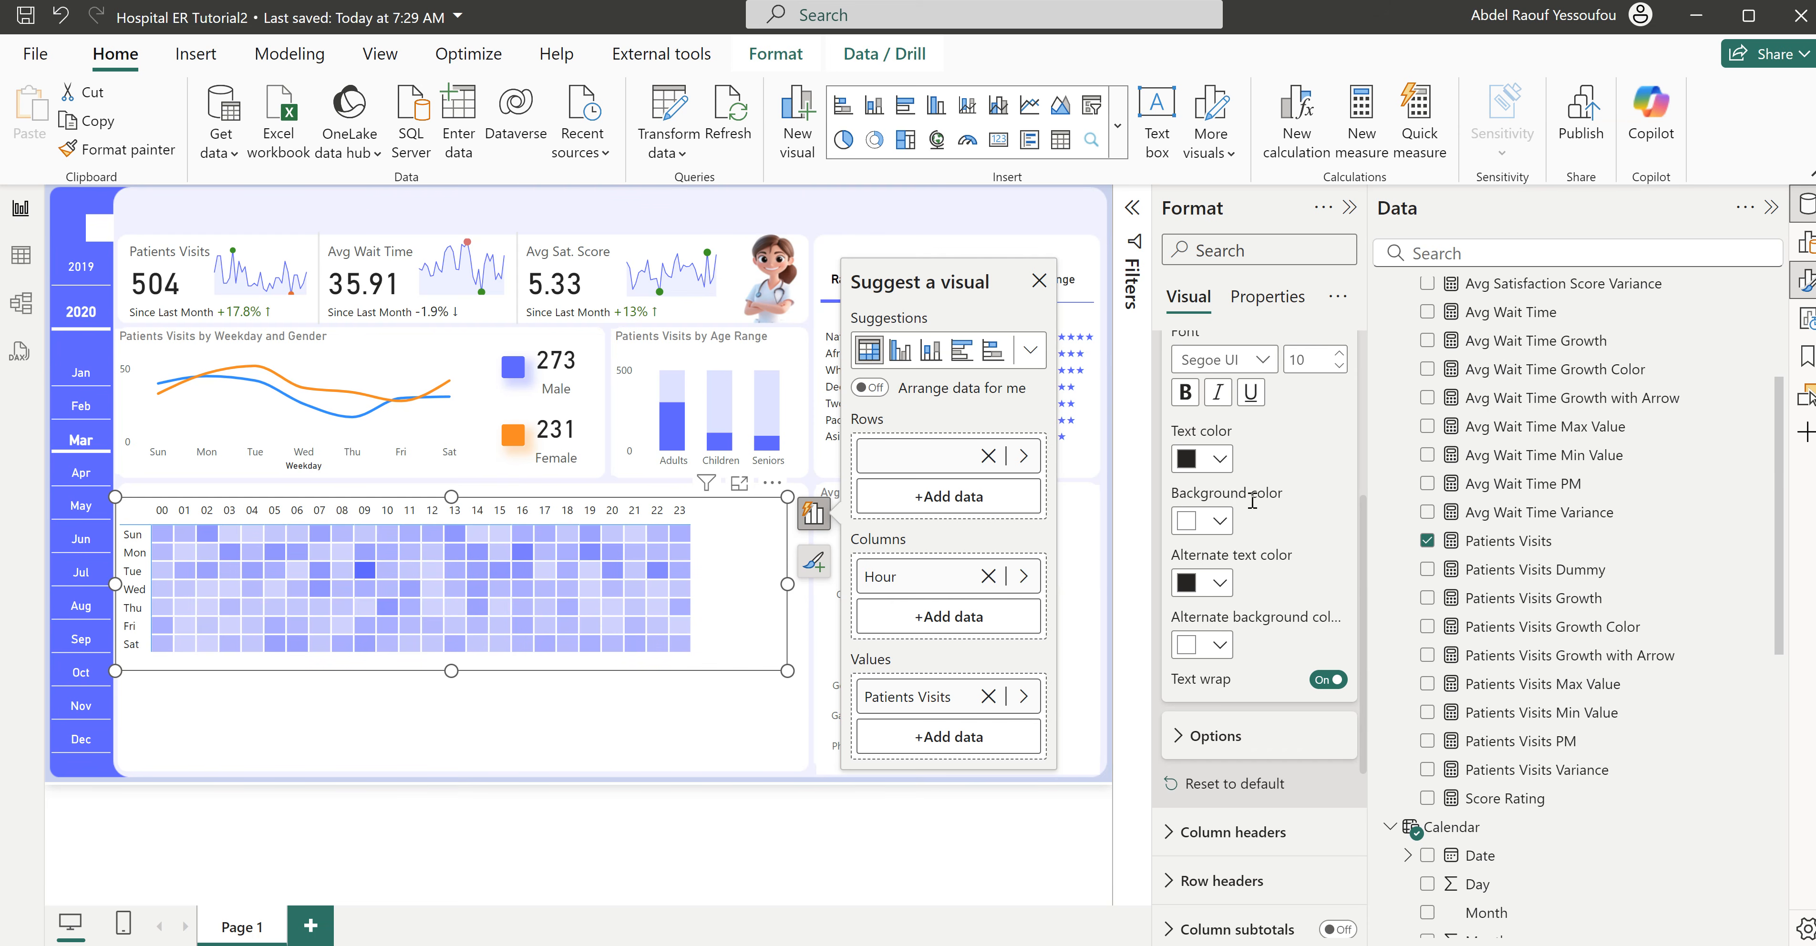
- Set the border color in the matrix's grid settings to white (#FFFFFF) and deselect the matrix
scroll(1253, 507, "up", 3)
left_click(1206, 480)
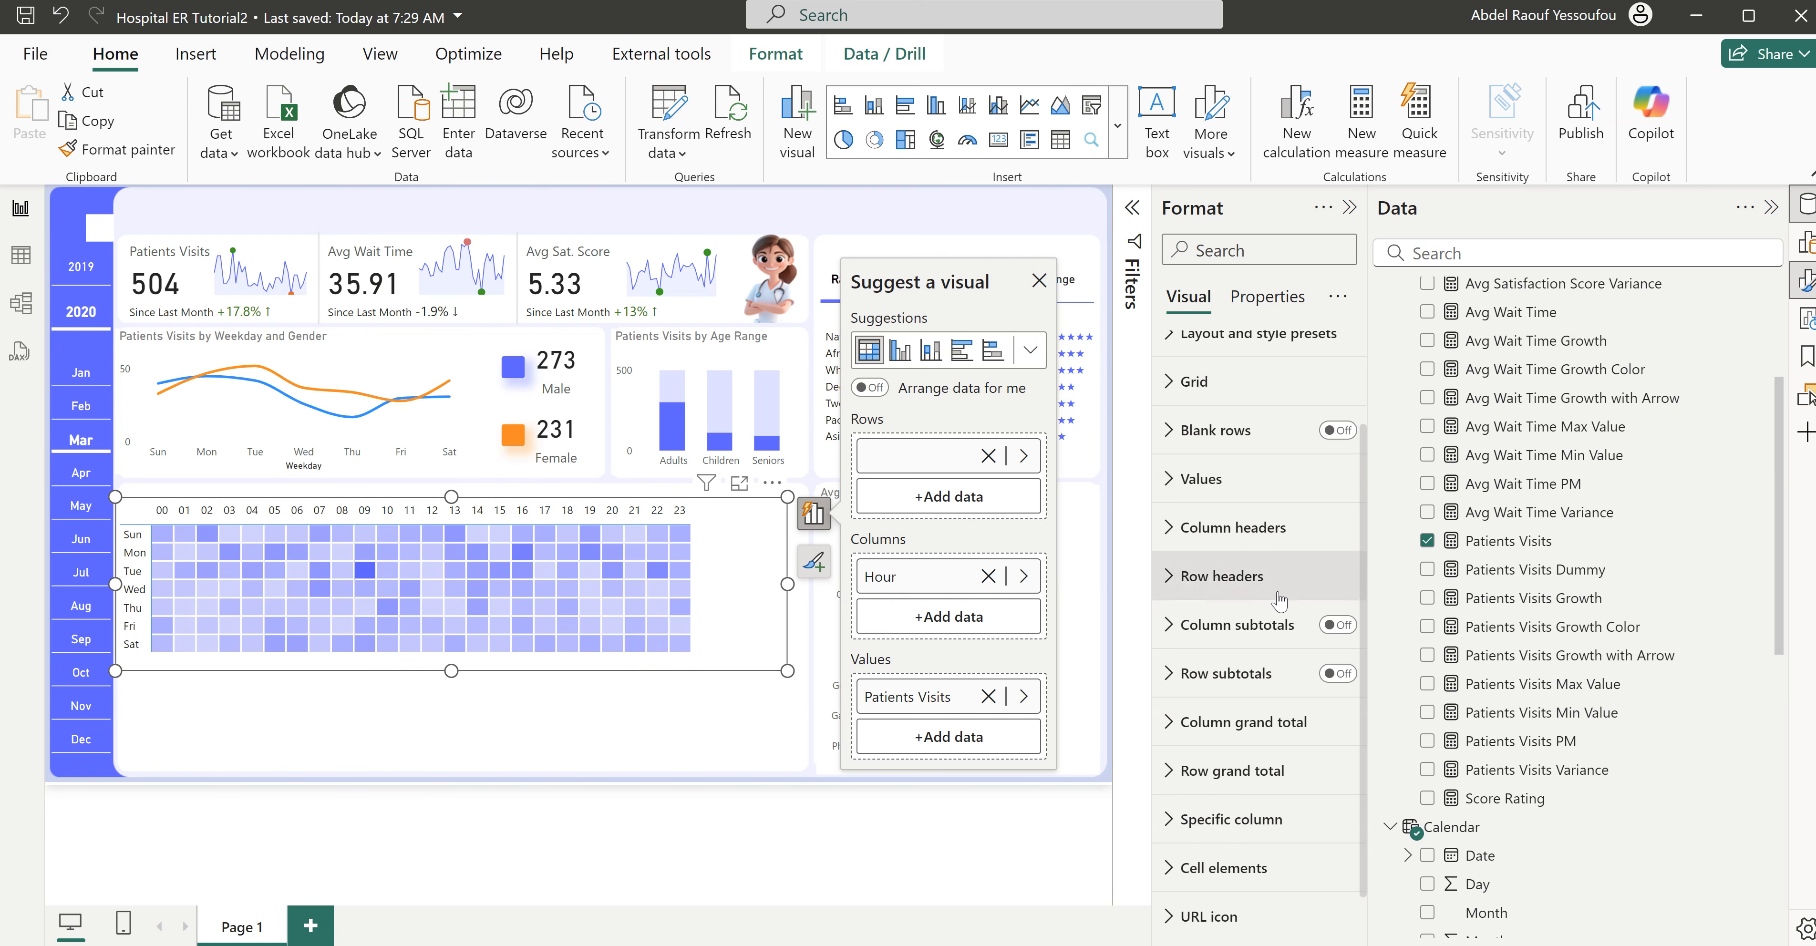
left_click(1223, 386)
scroll(1269, 703, "down", 6)
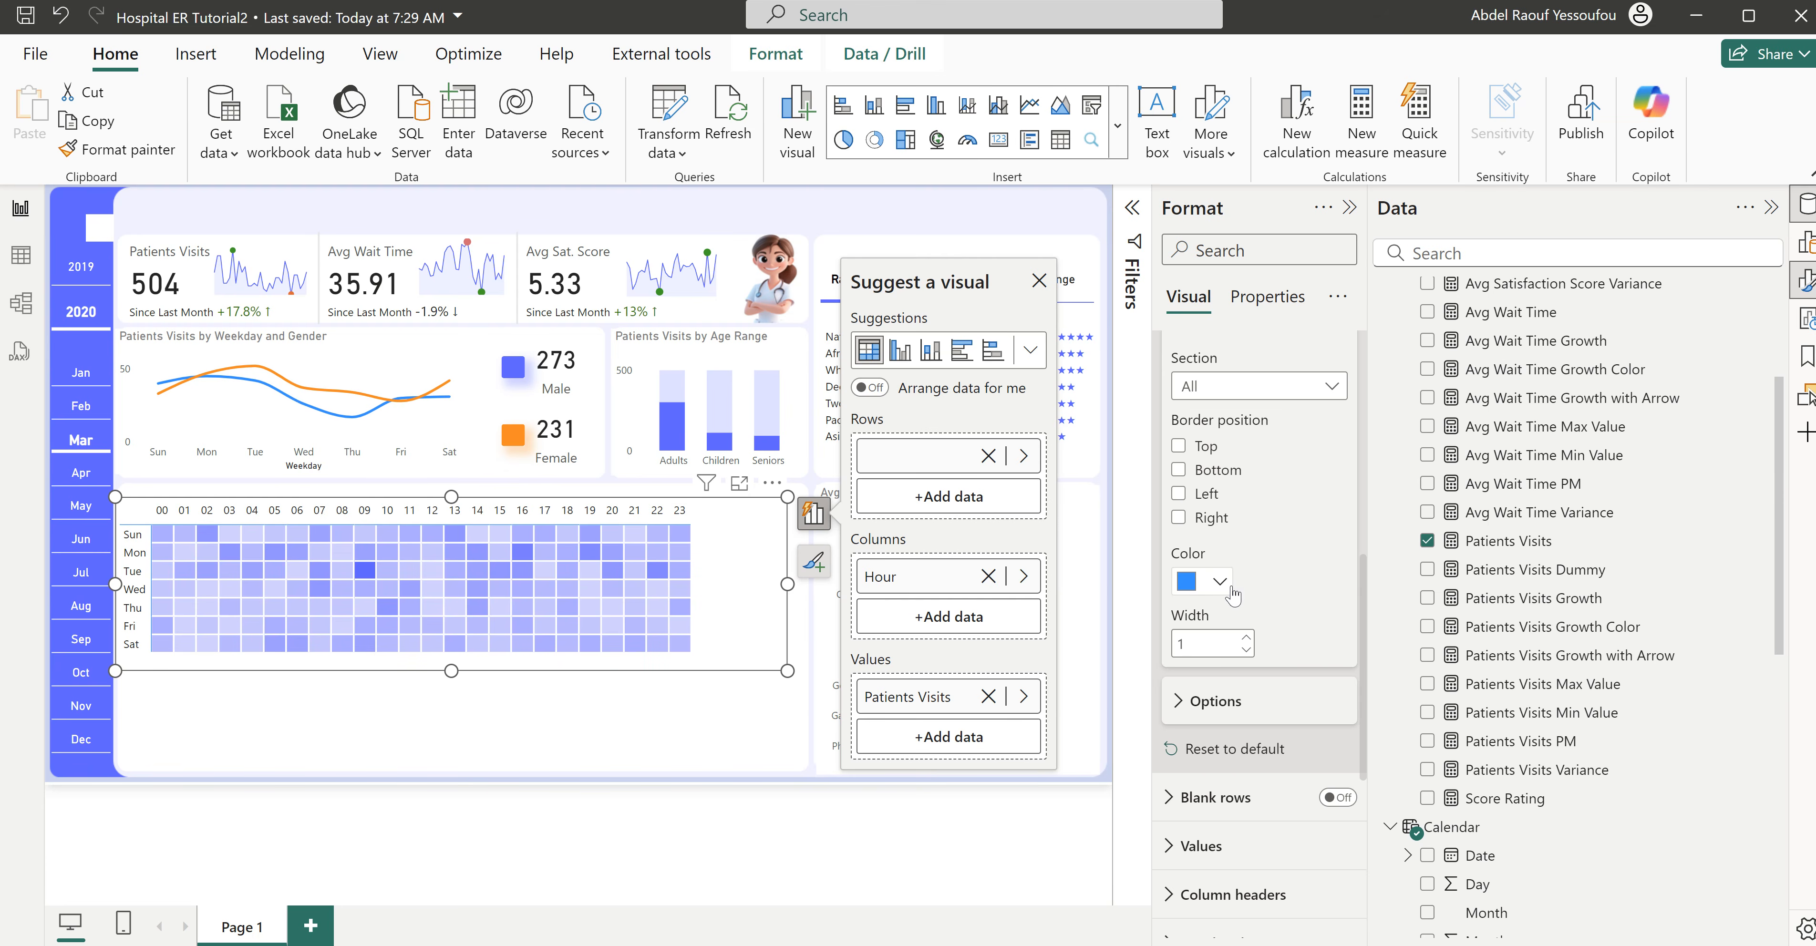
left_click(1213, 581)
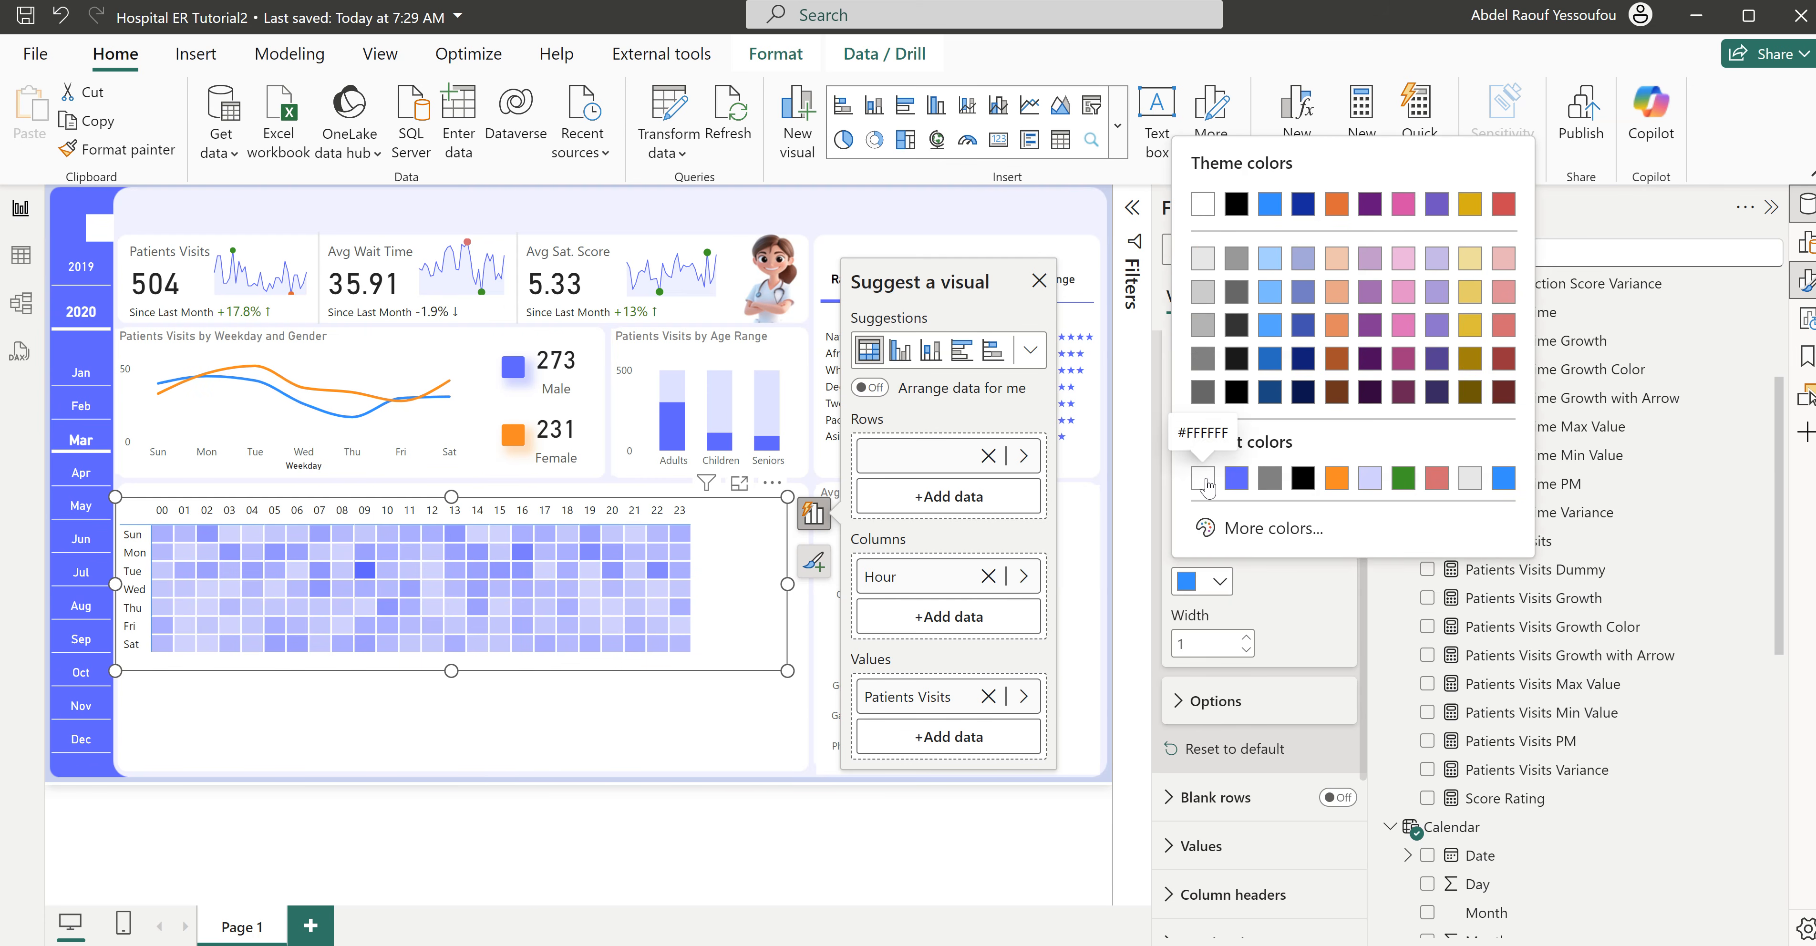
left_click(1204, 480)
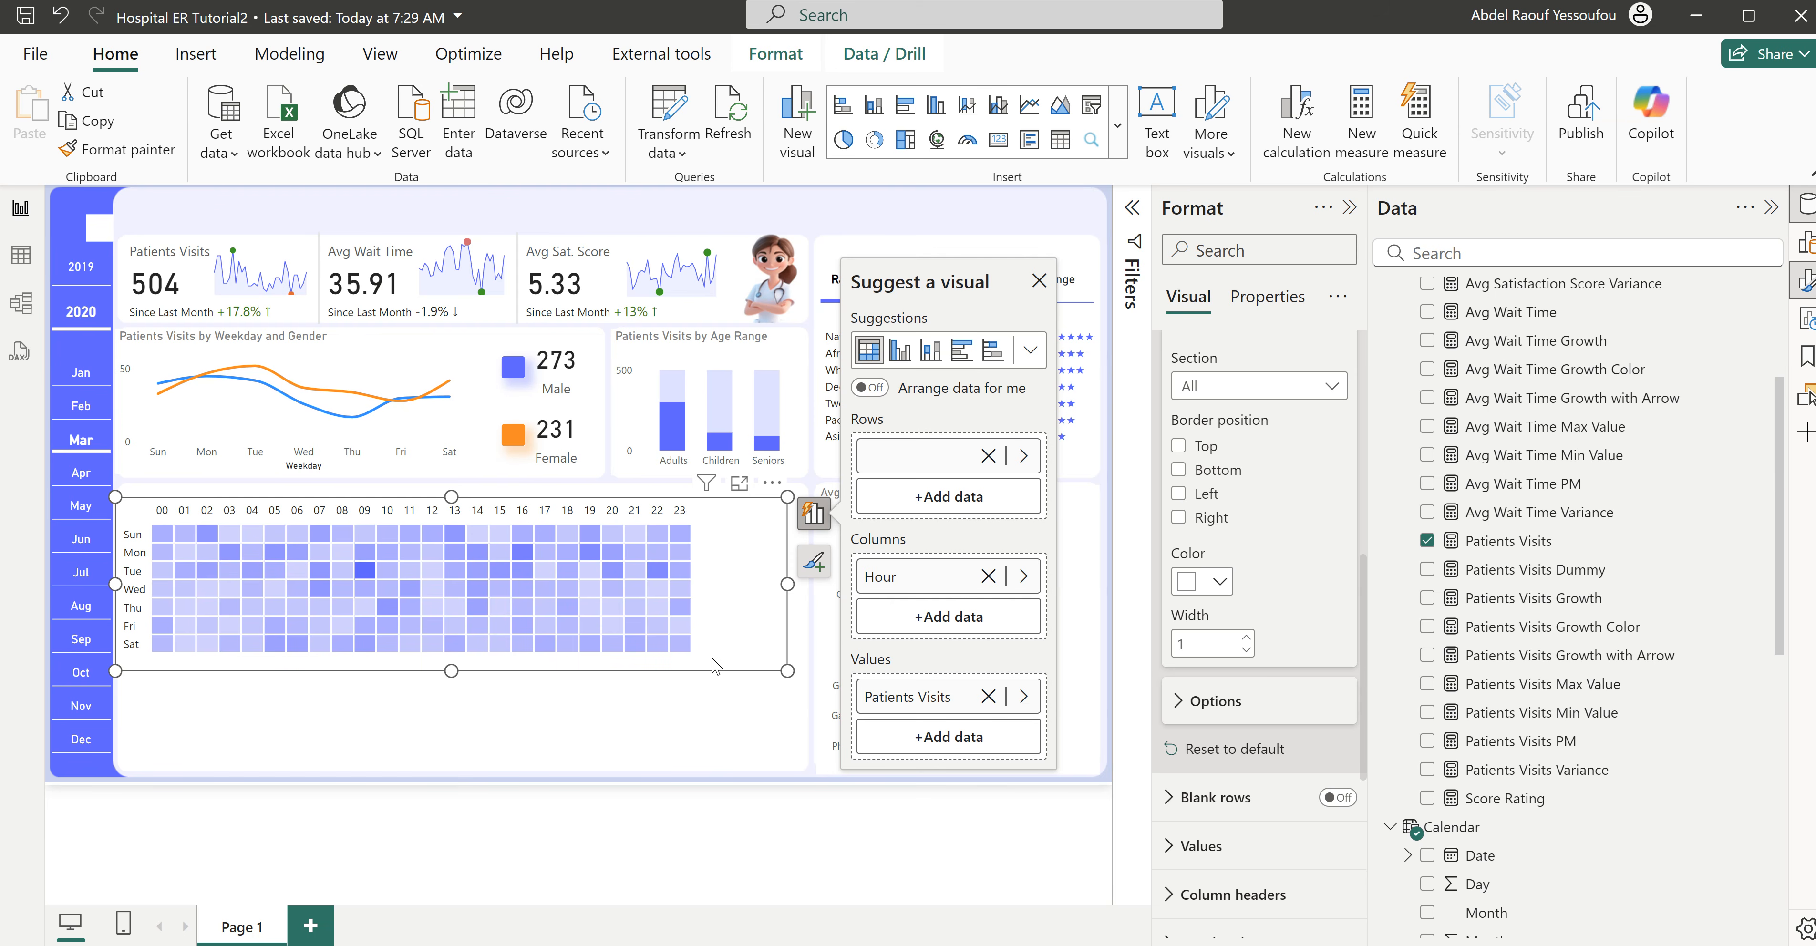
left_click(676, 698)
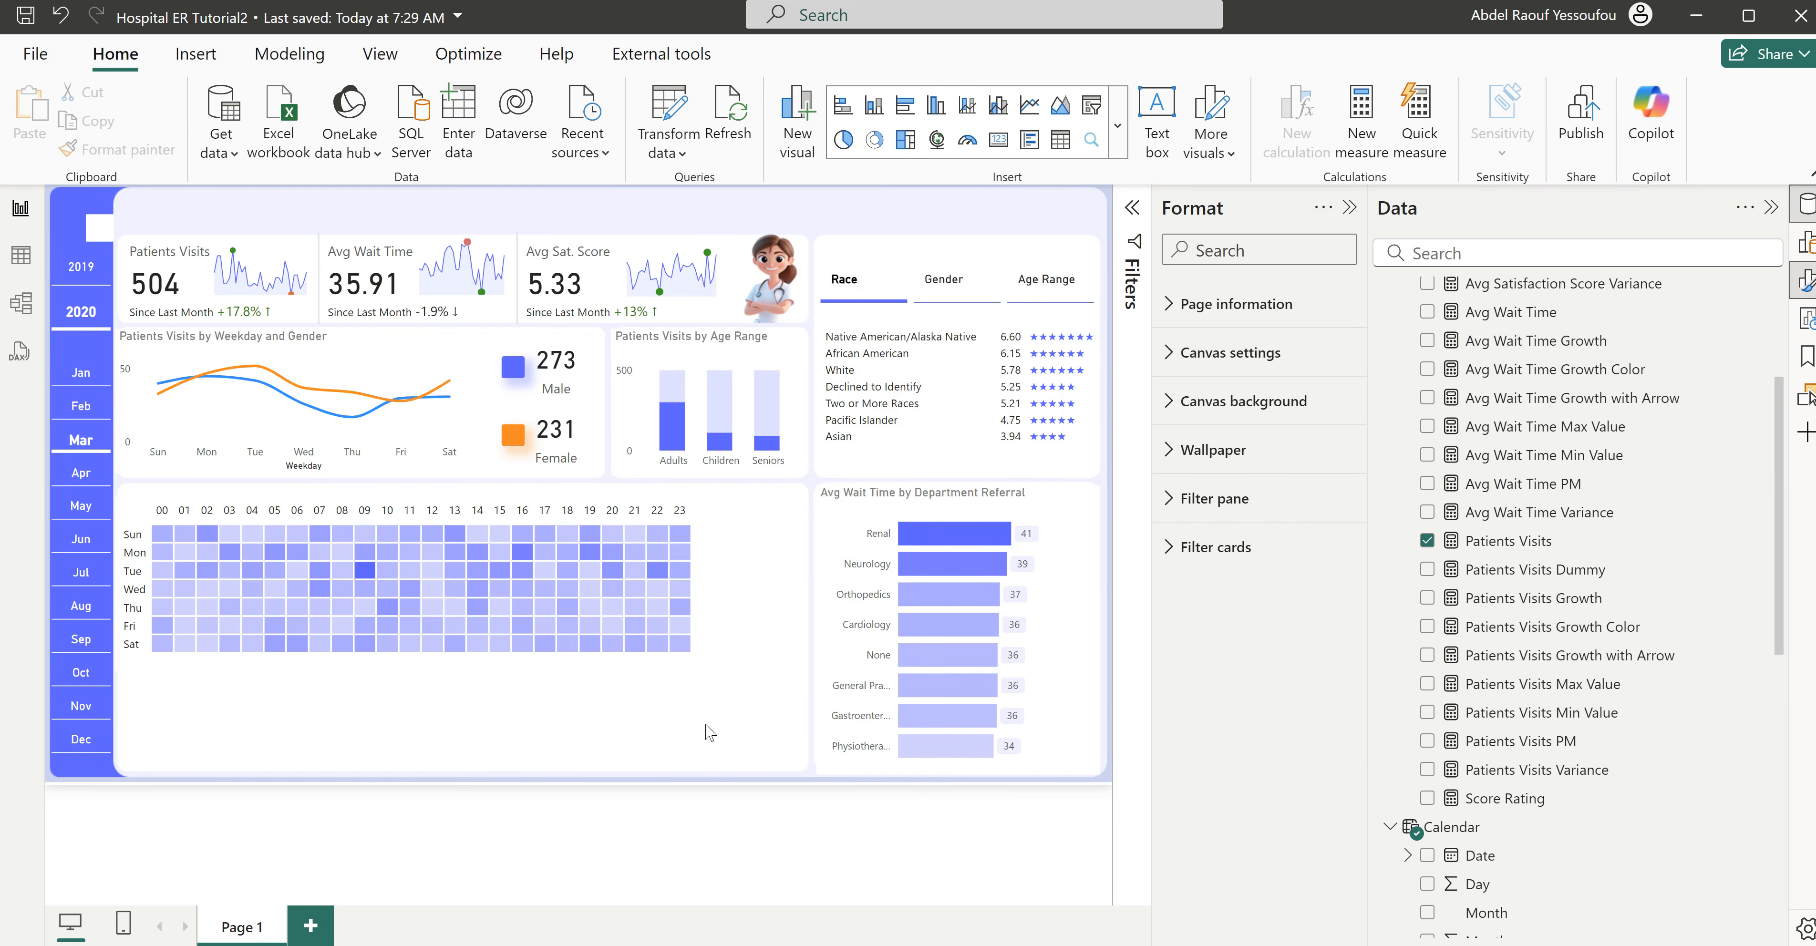
- Consult the finished Hospital ER report, return to Hospital ER Tutorial2, and insert a clustered bar chart beside the matrix heatmap
left_click(967, 906)
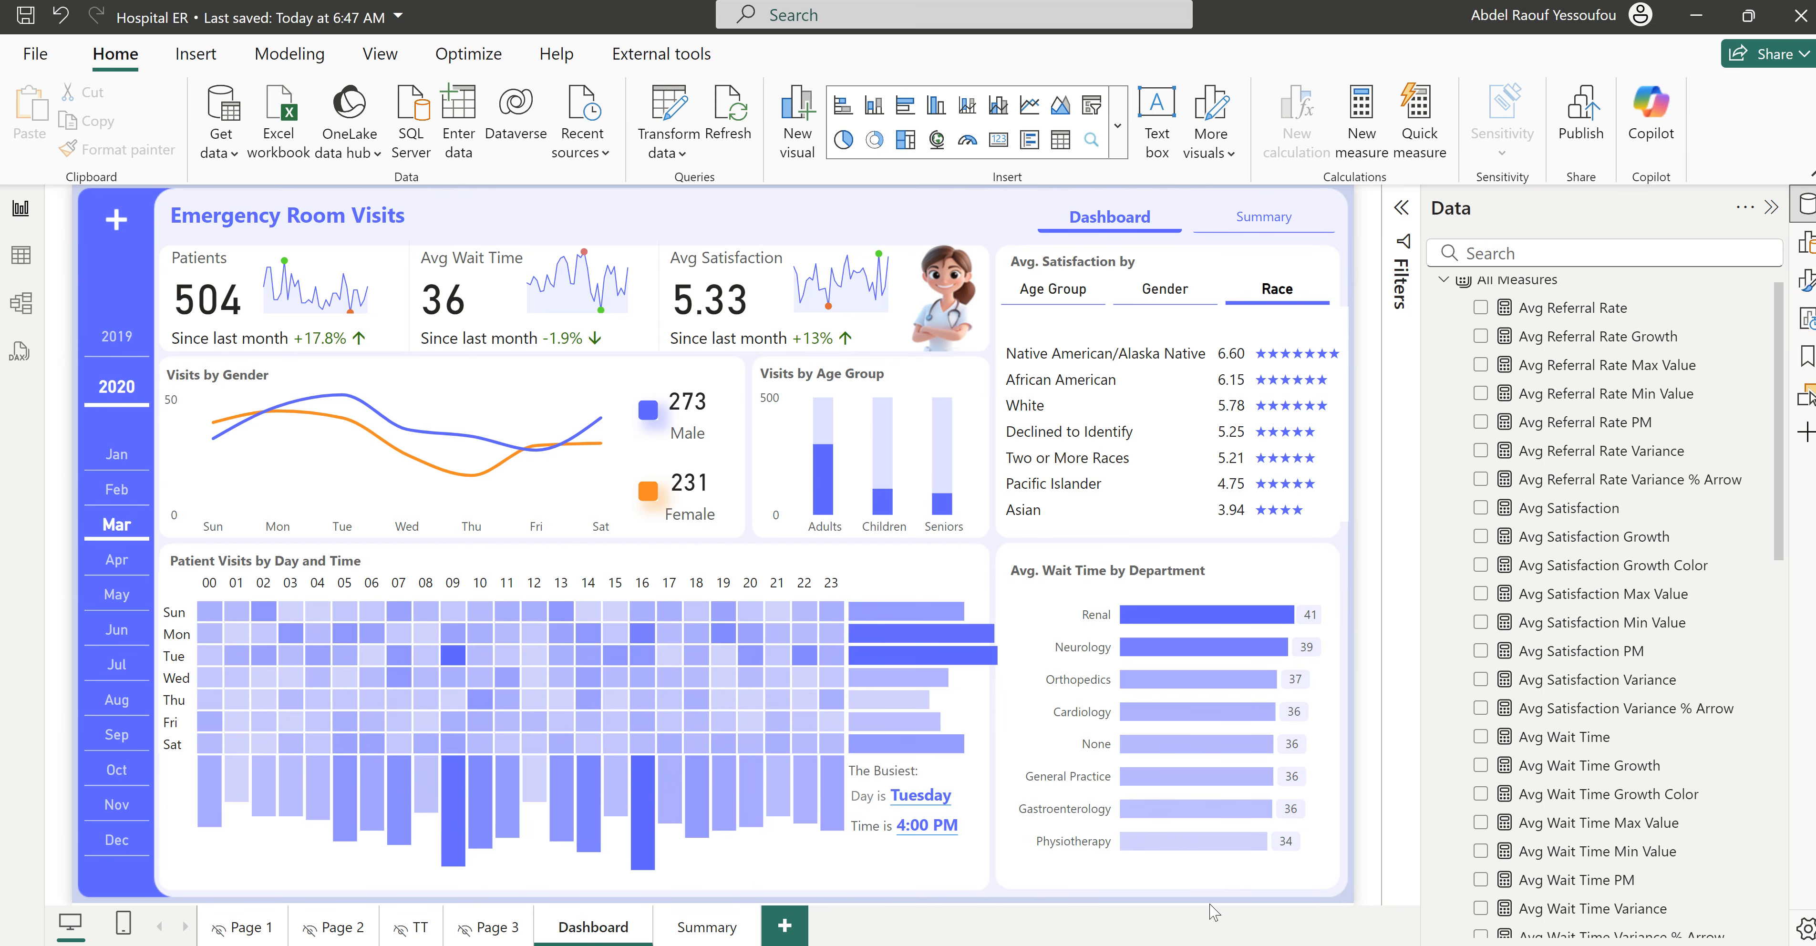
mouse_move(1086, 945)
left_click(1168, 916)
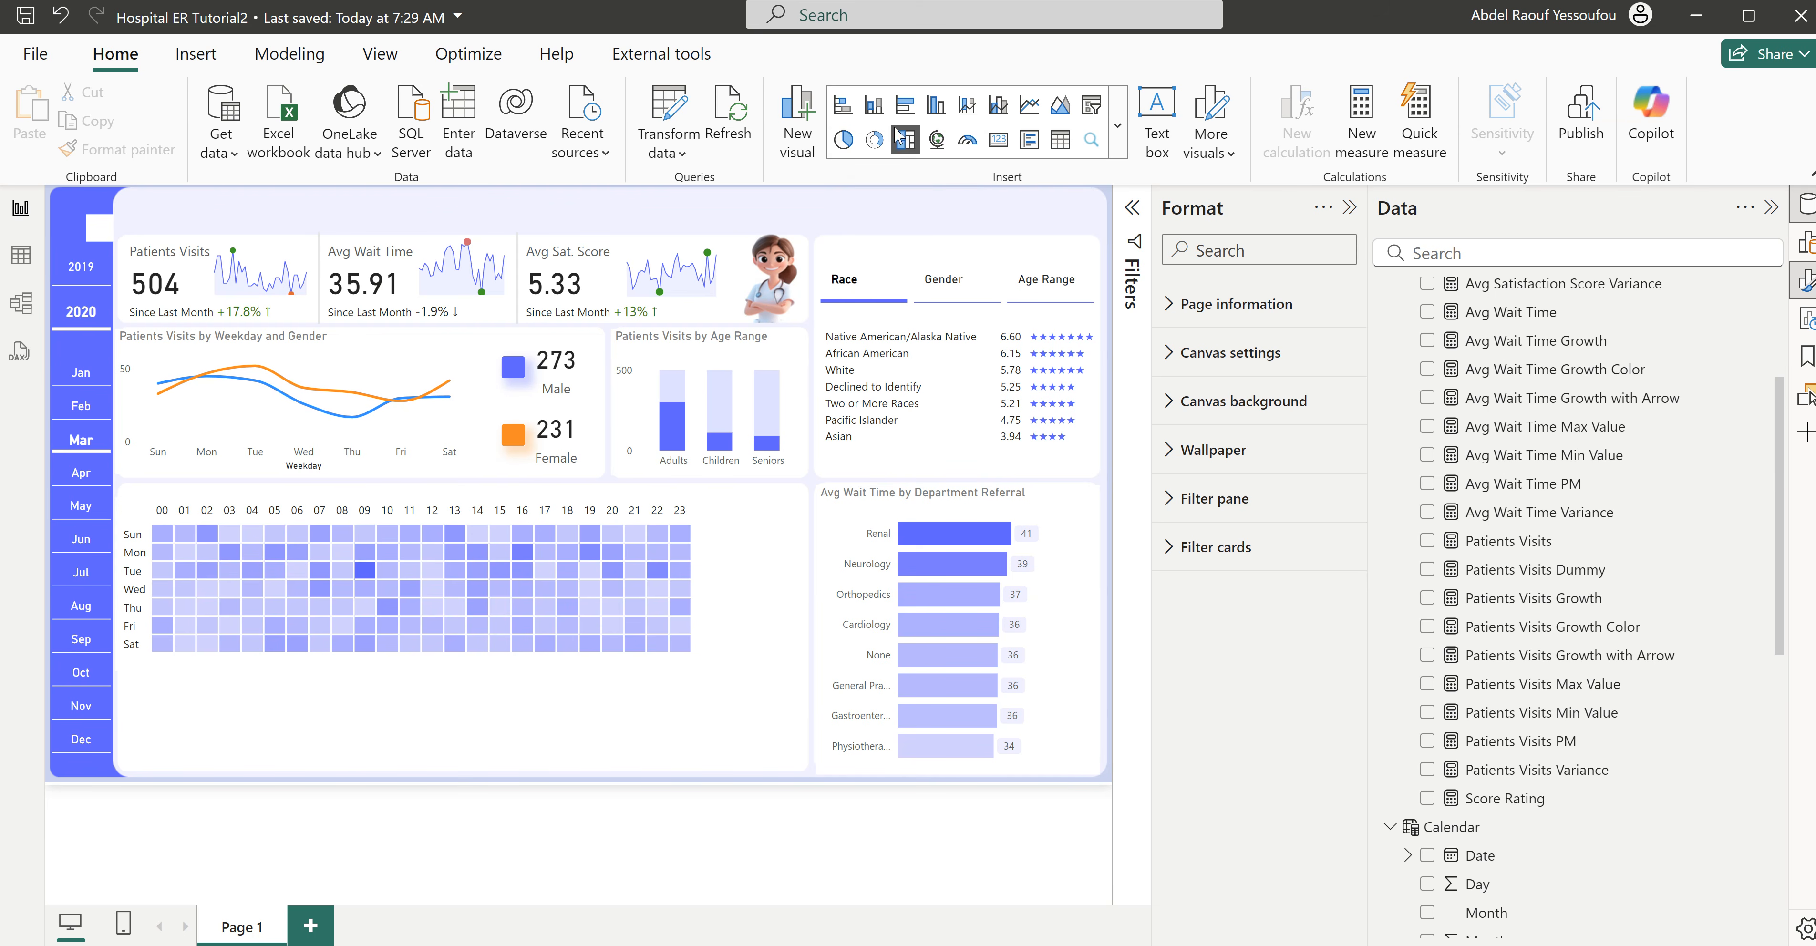
left_click(906, 116)
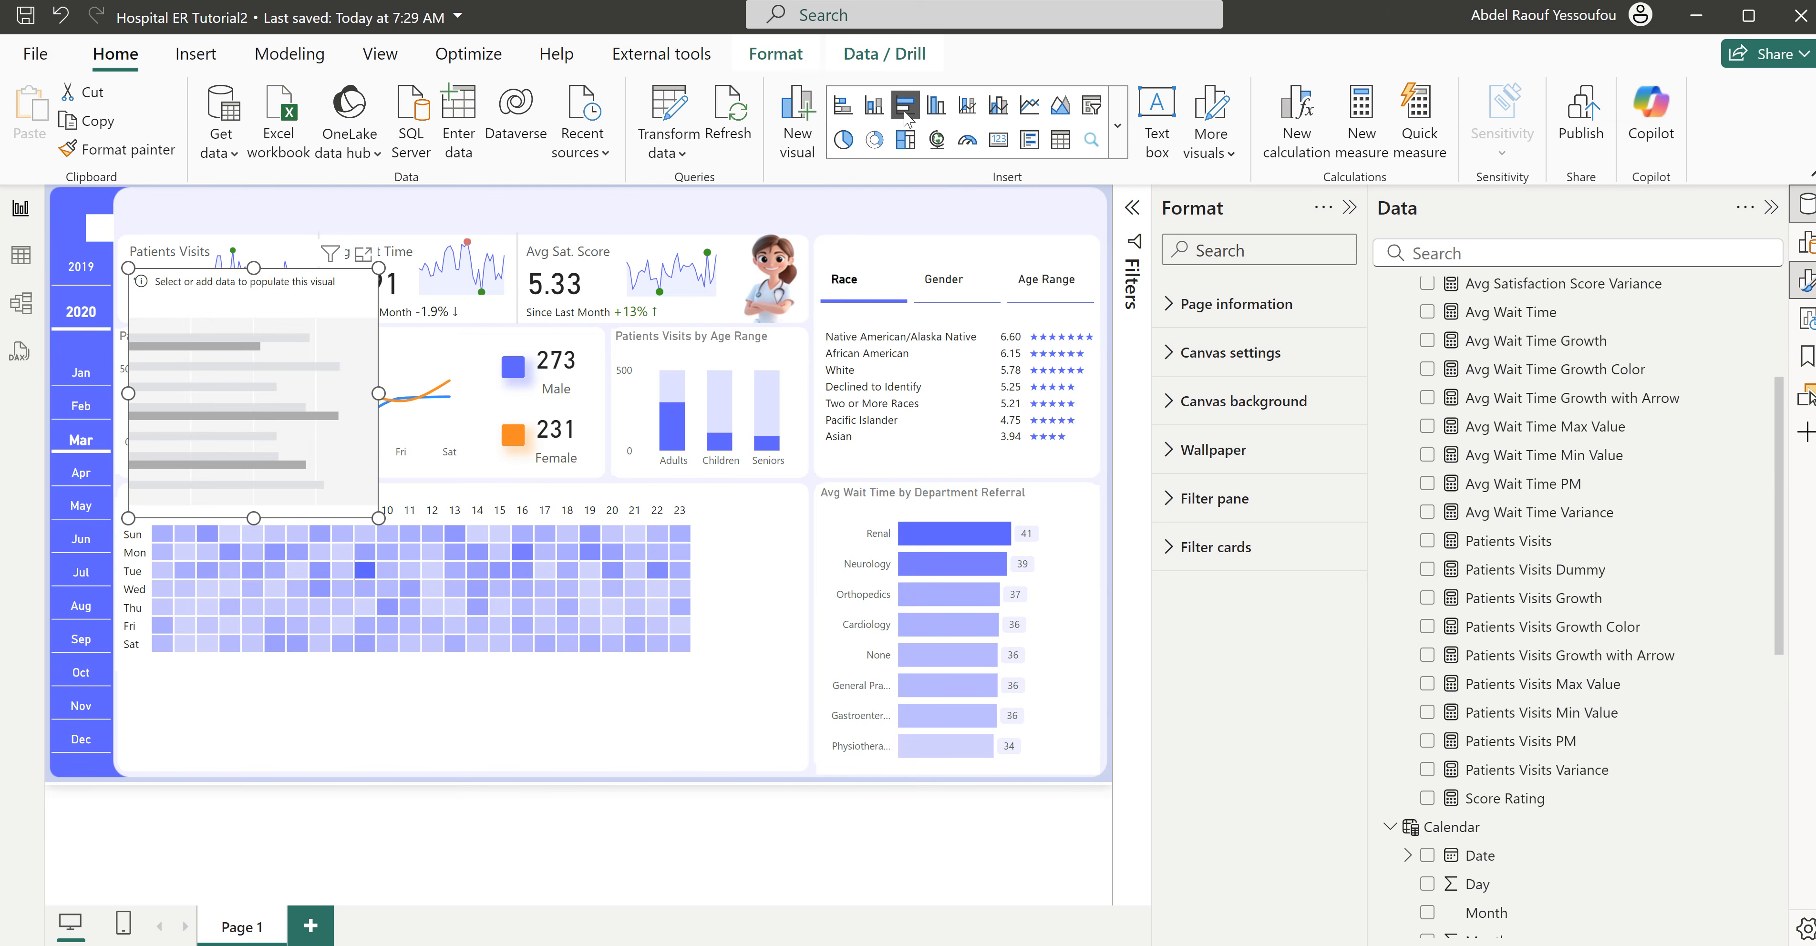
left_click_drag(299, 313, 900, 473)
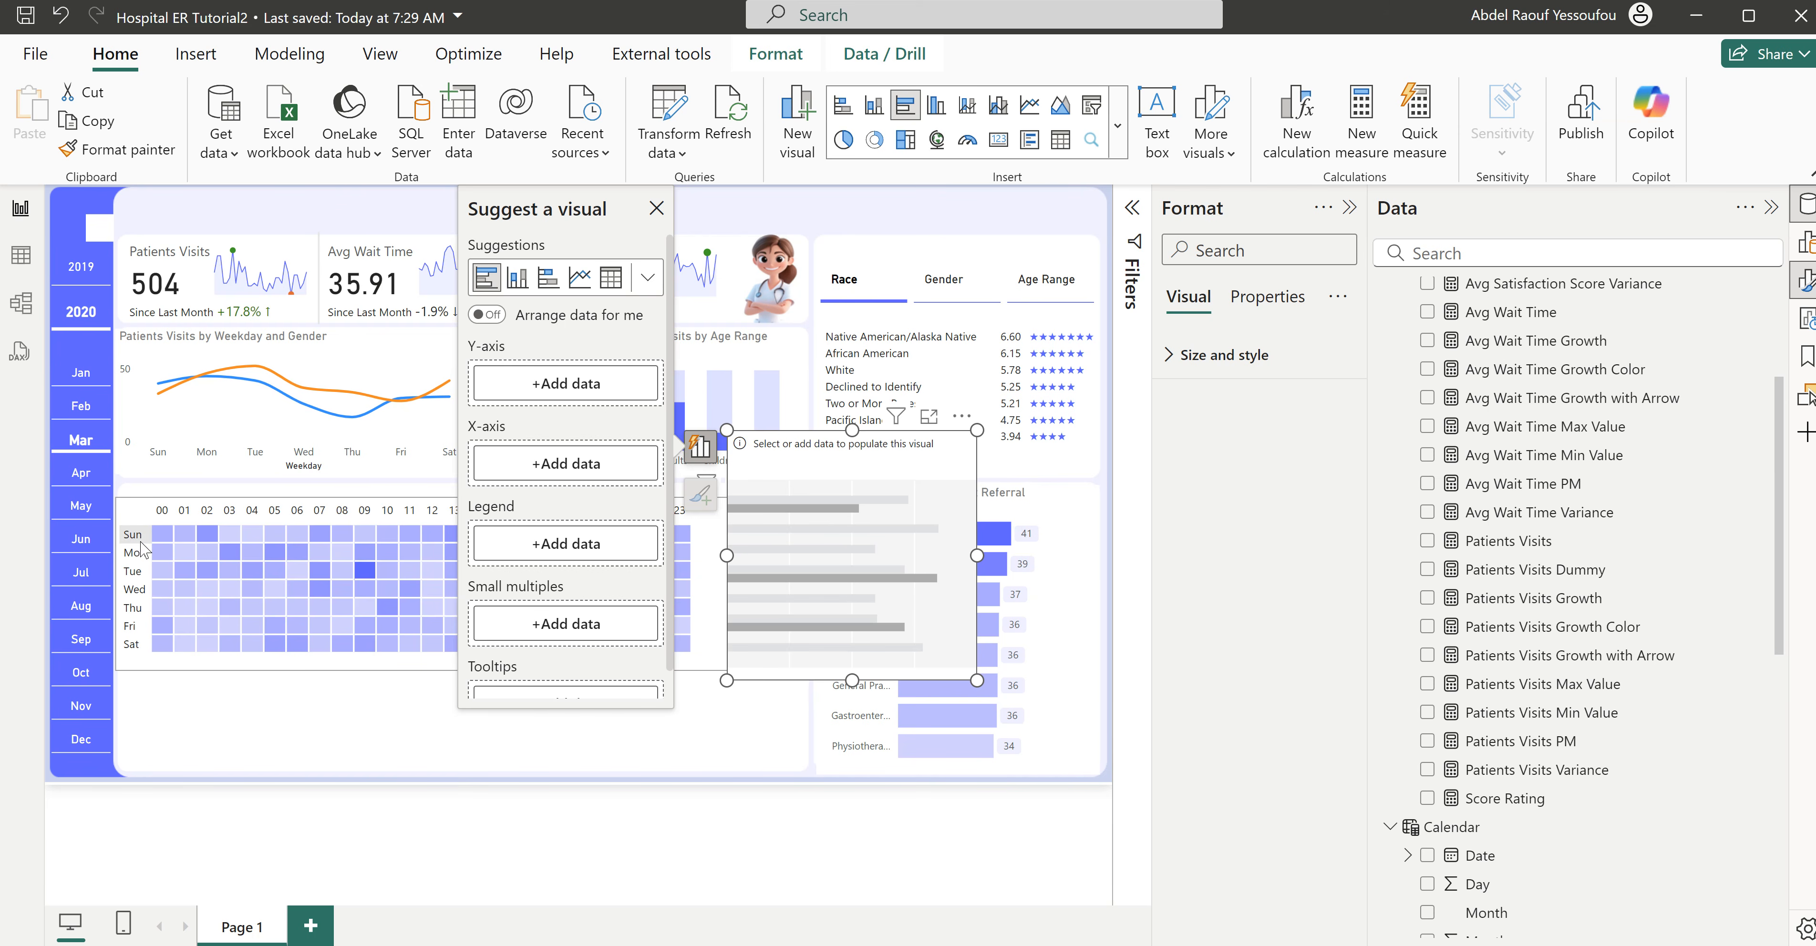
- Plot Patients Visits by the Calendar table's Weekday in the bar chart and align its top edge with the matrix's
scroll(1498, 751, "up", 5)
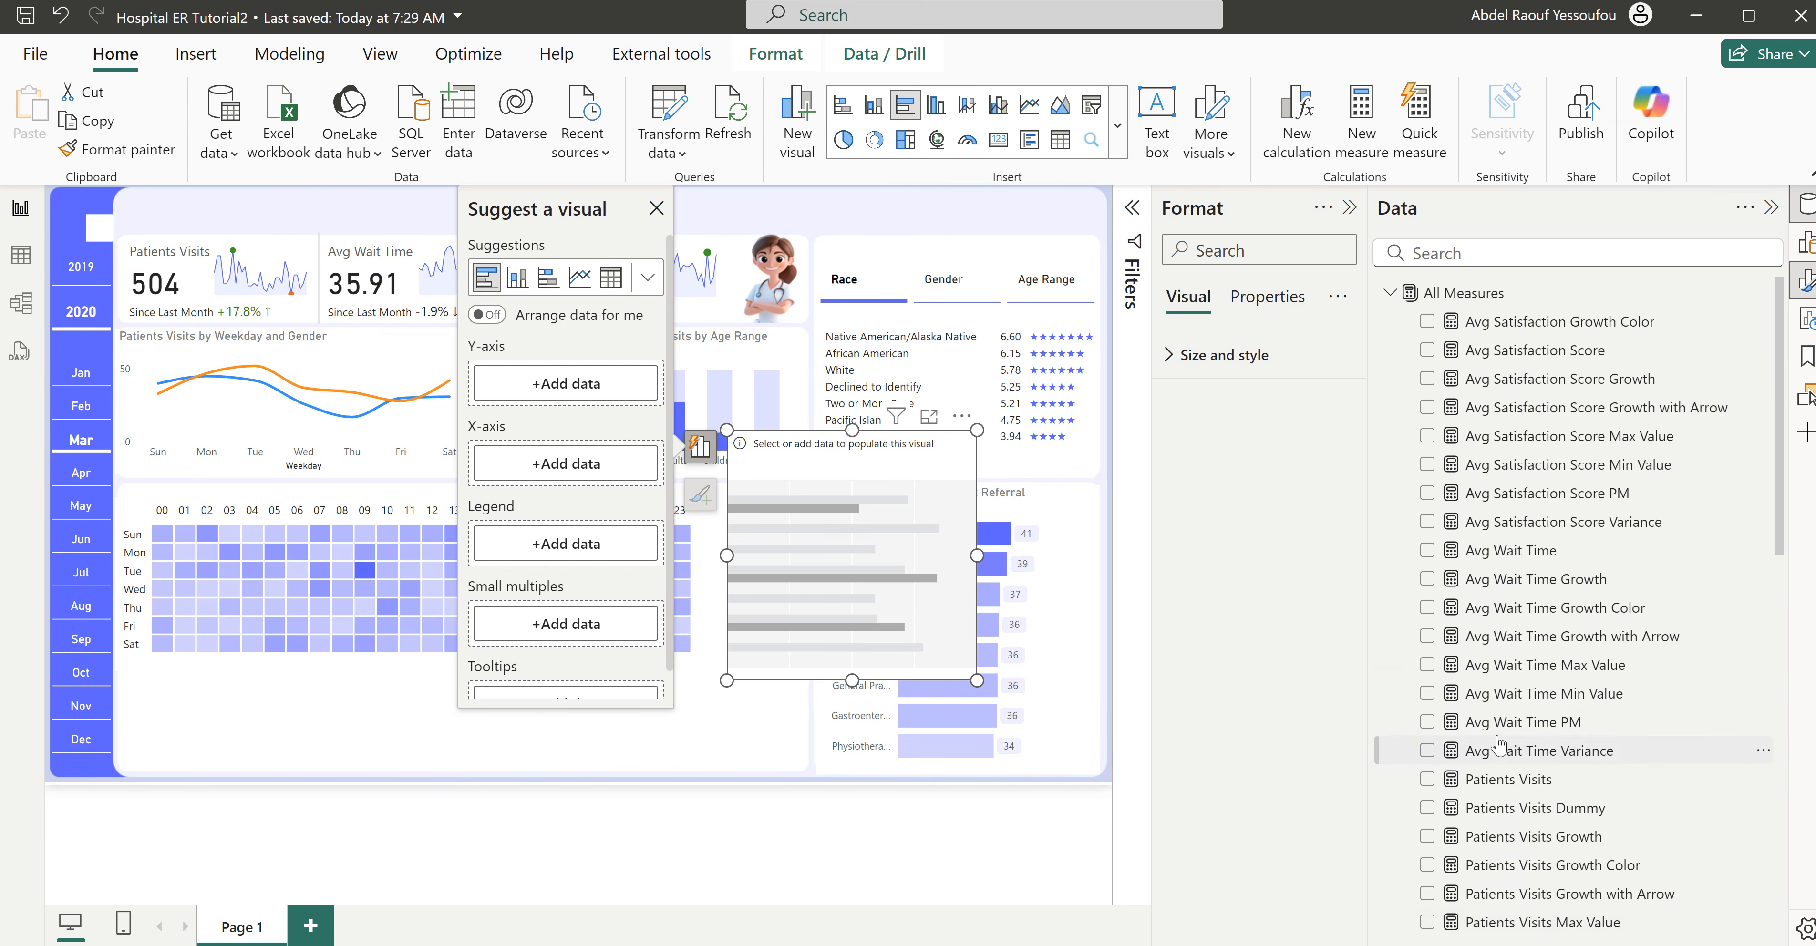
left_click(1389, 294)
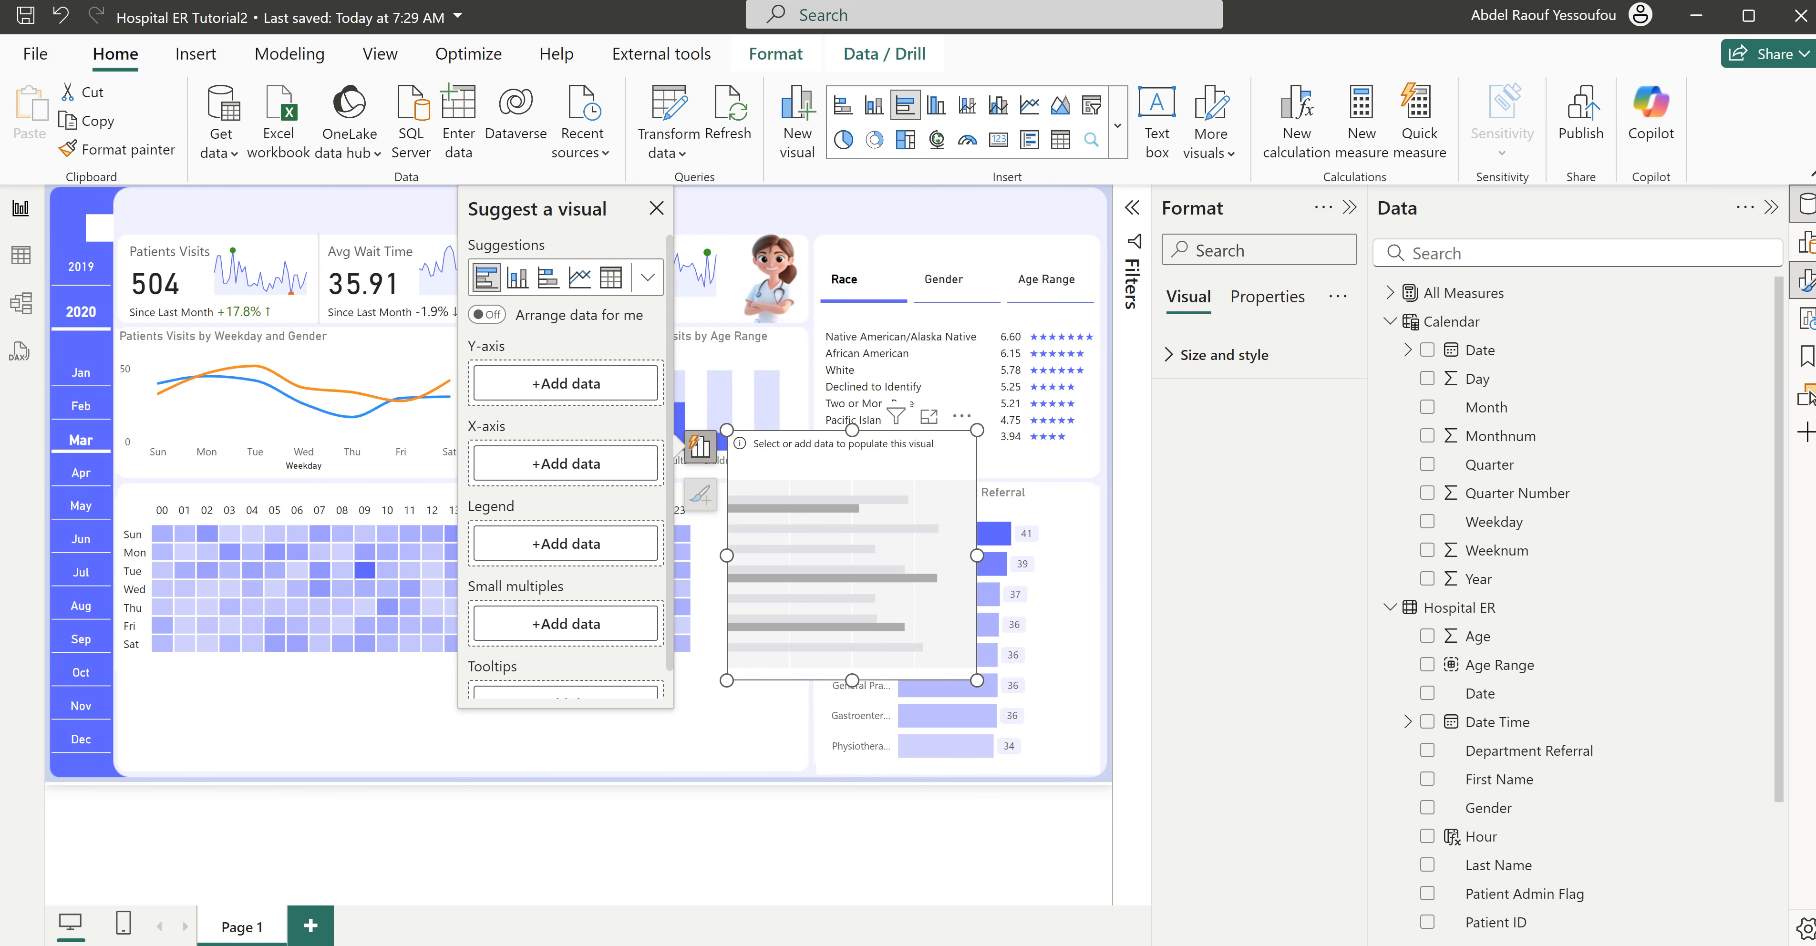
scroll(1563, 673, "down", 1)
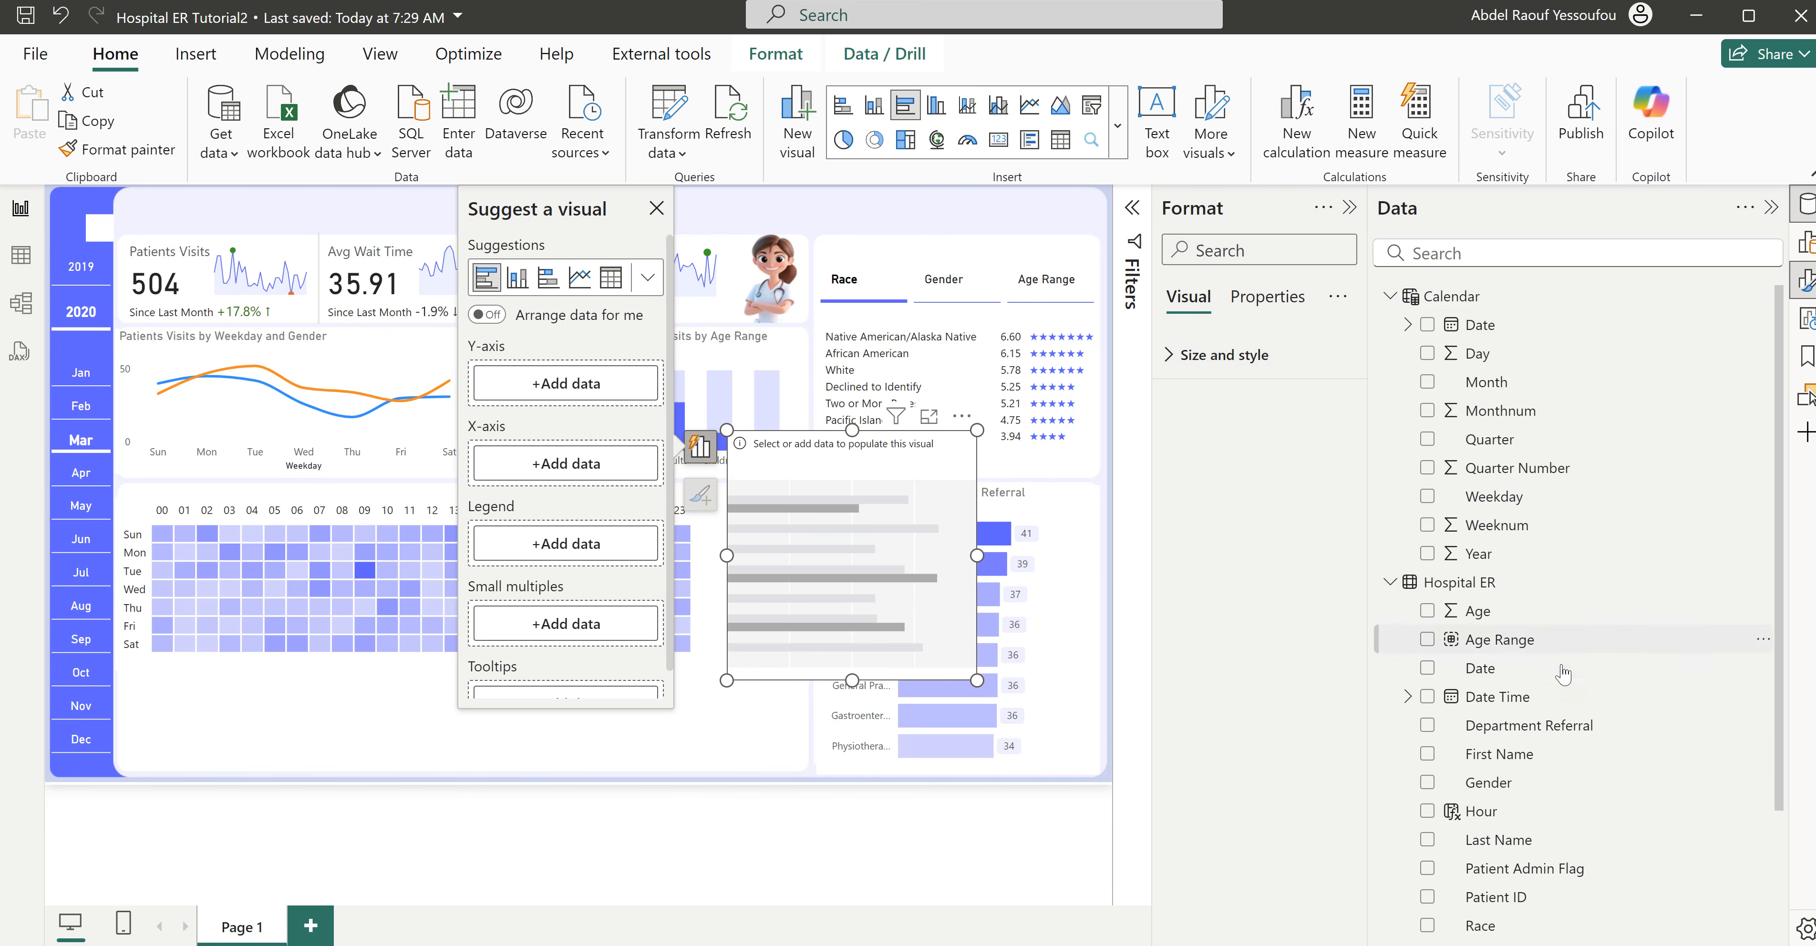
scroll(1563, 673, "up", 1)
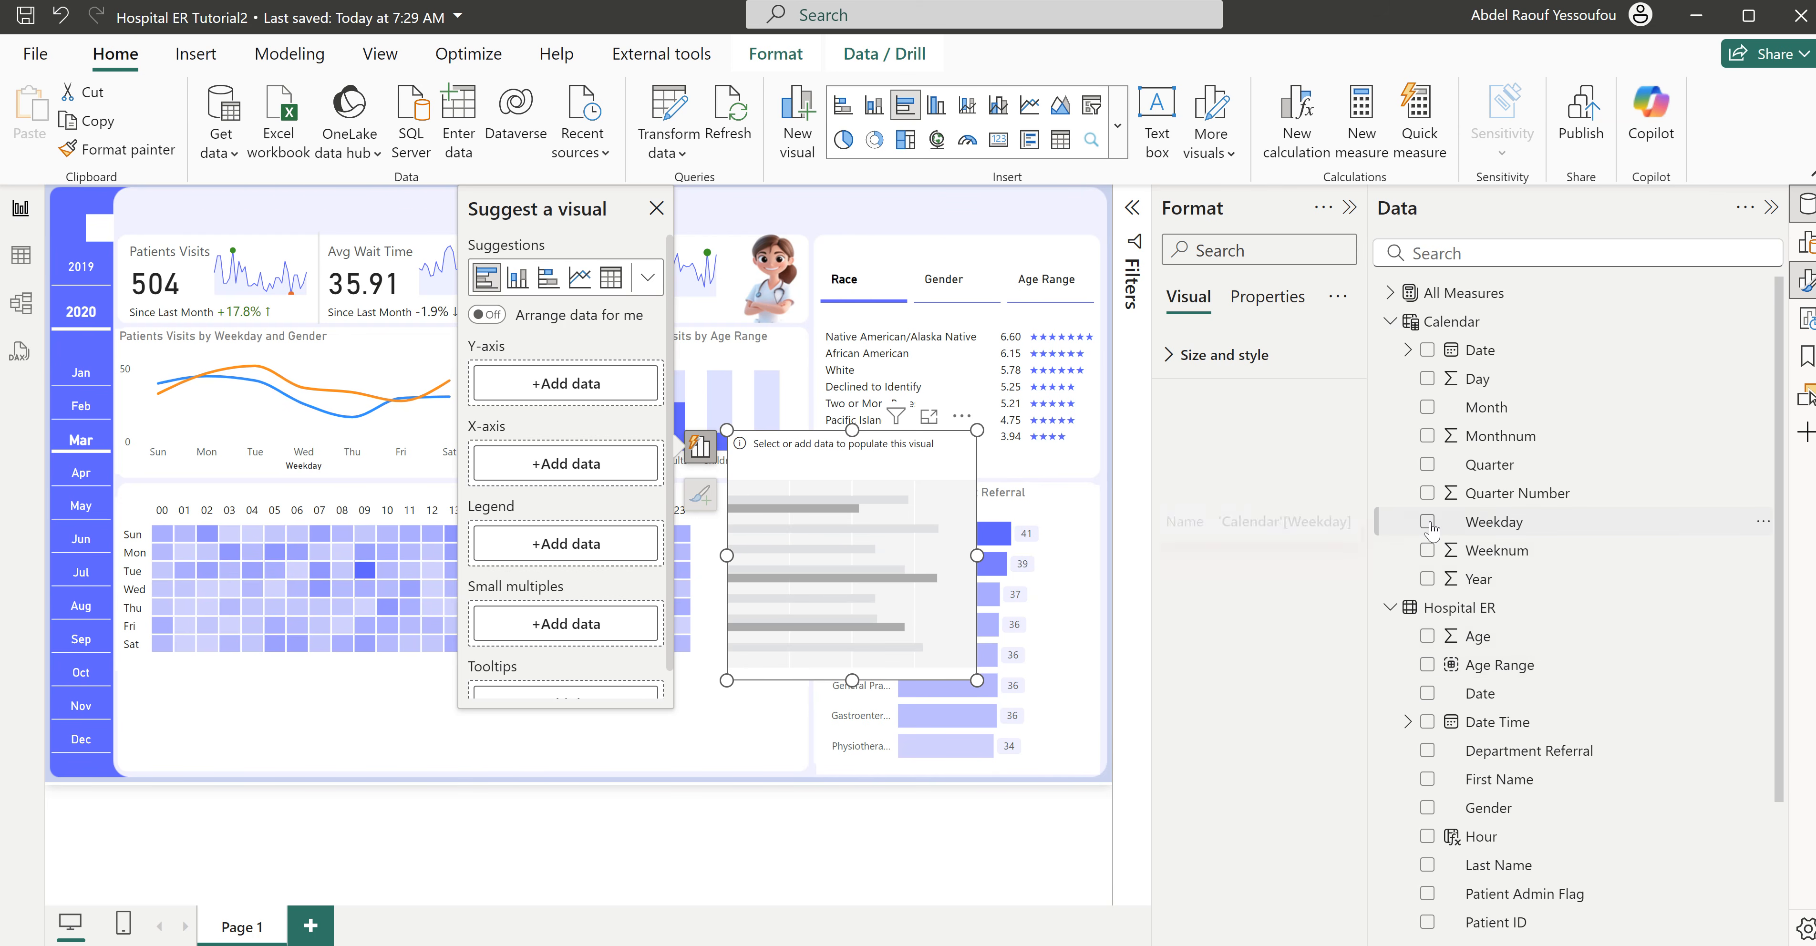
left_click(1428, 524)
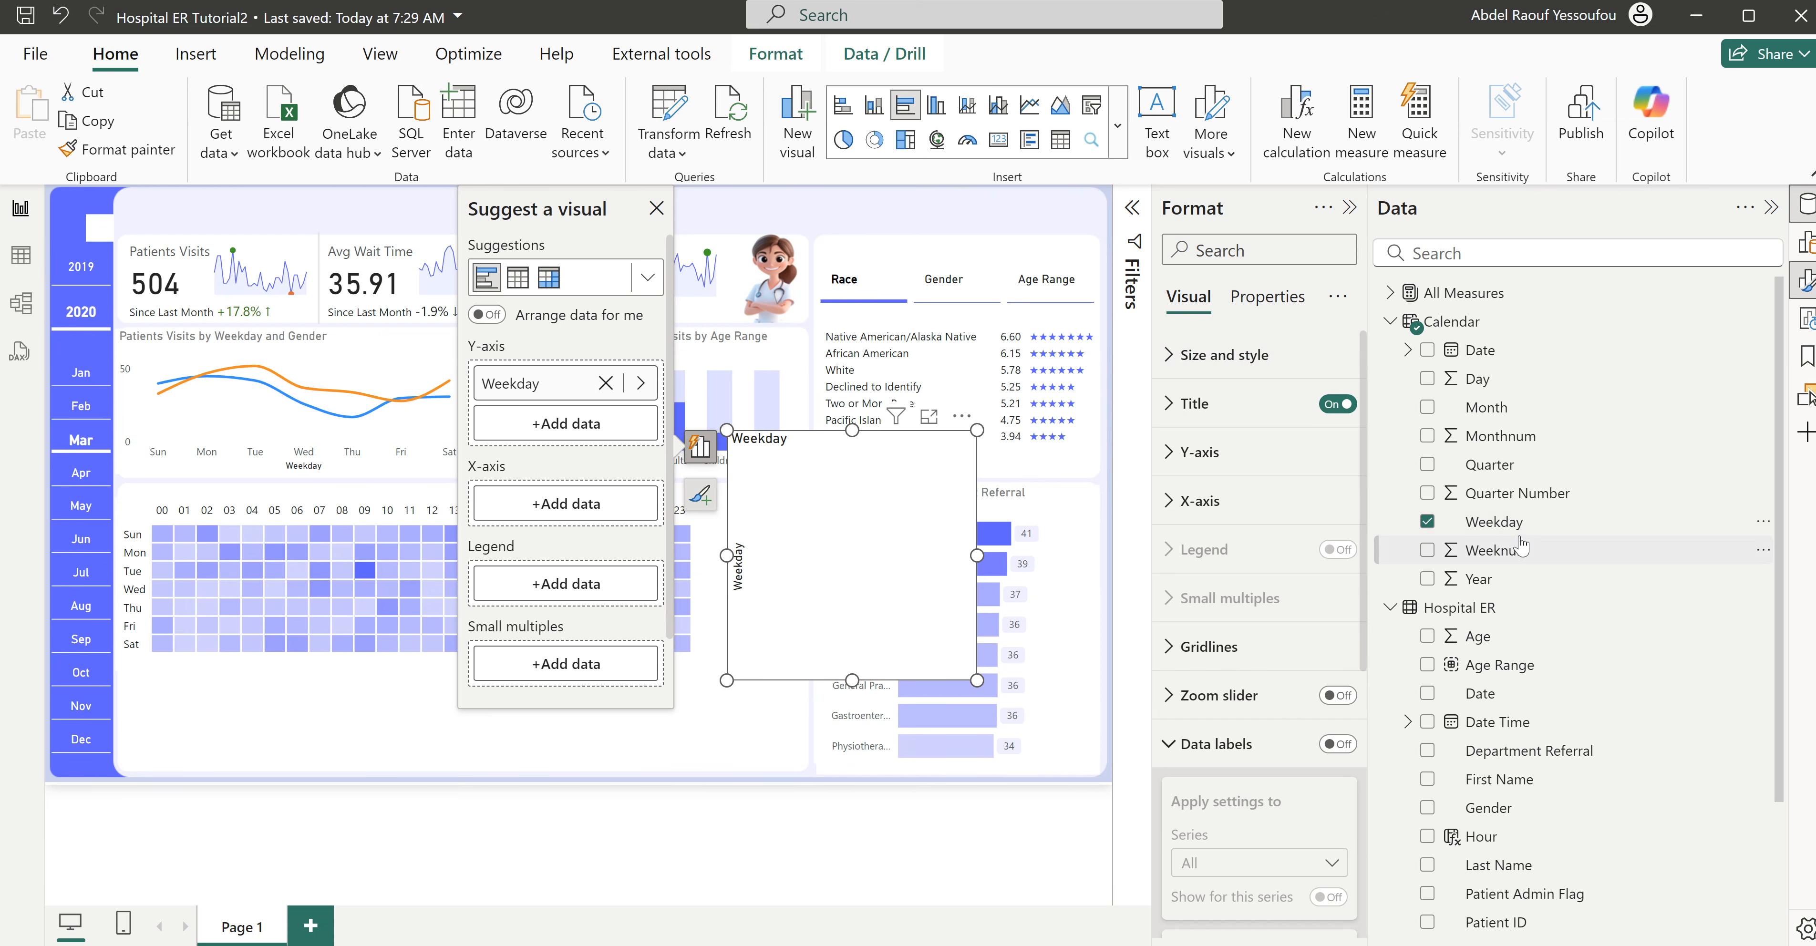
left_click(1390, 293)
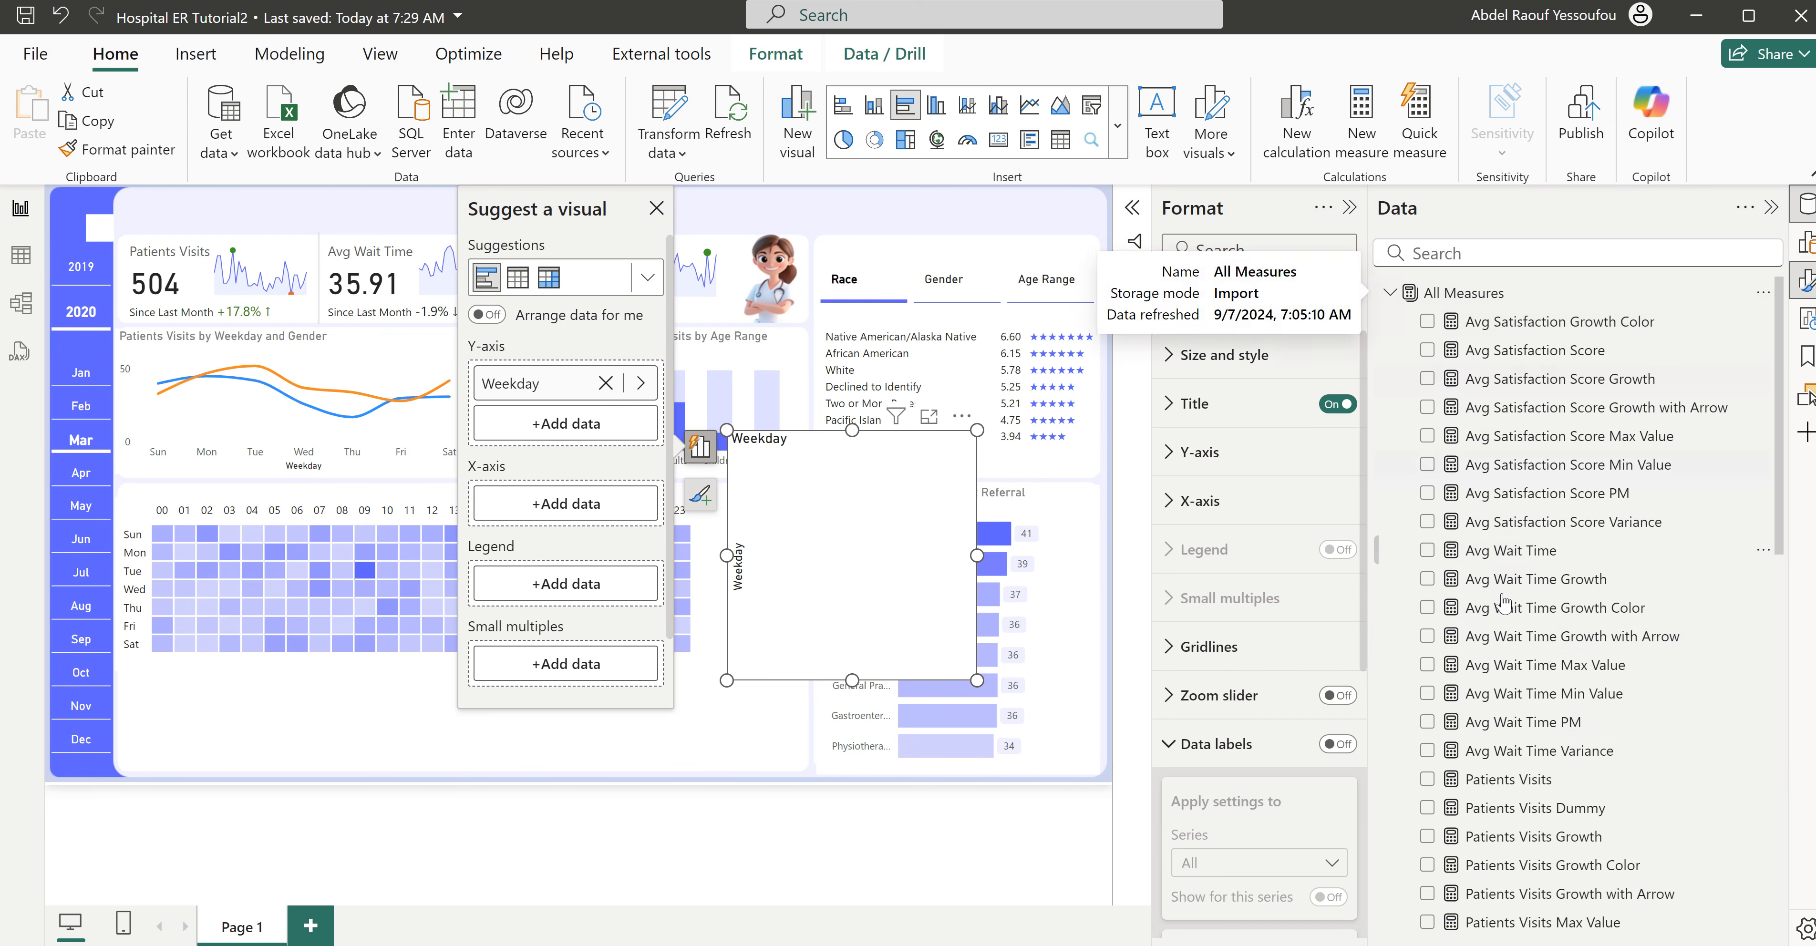
left_click(1427, 780)
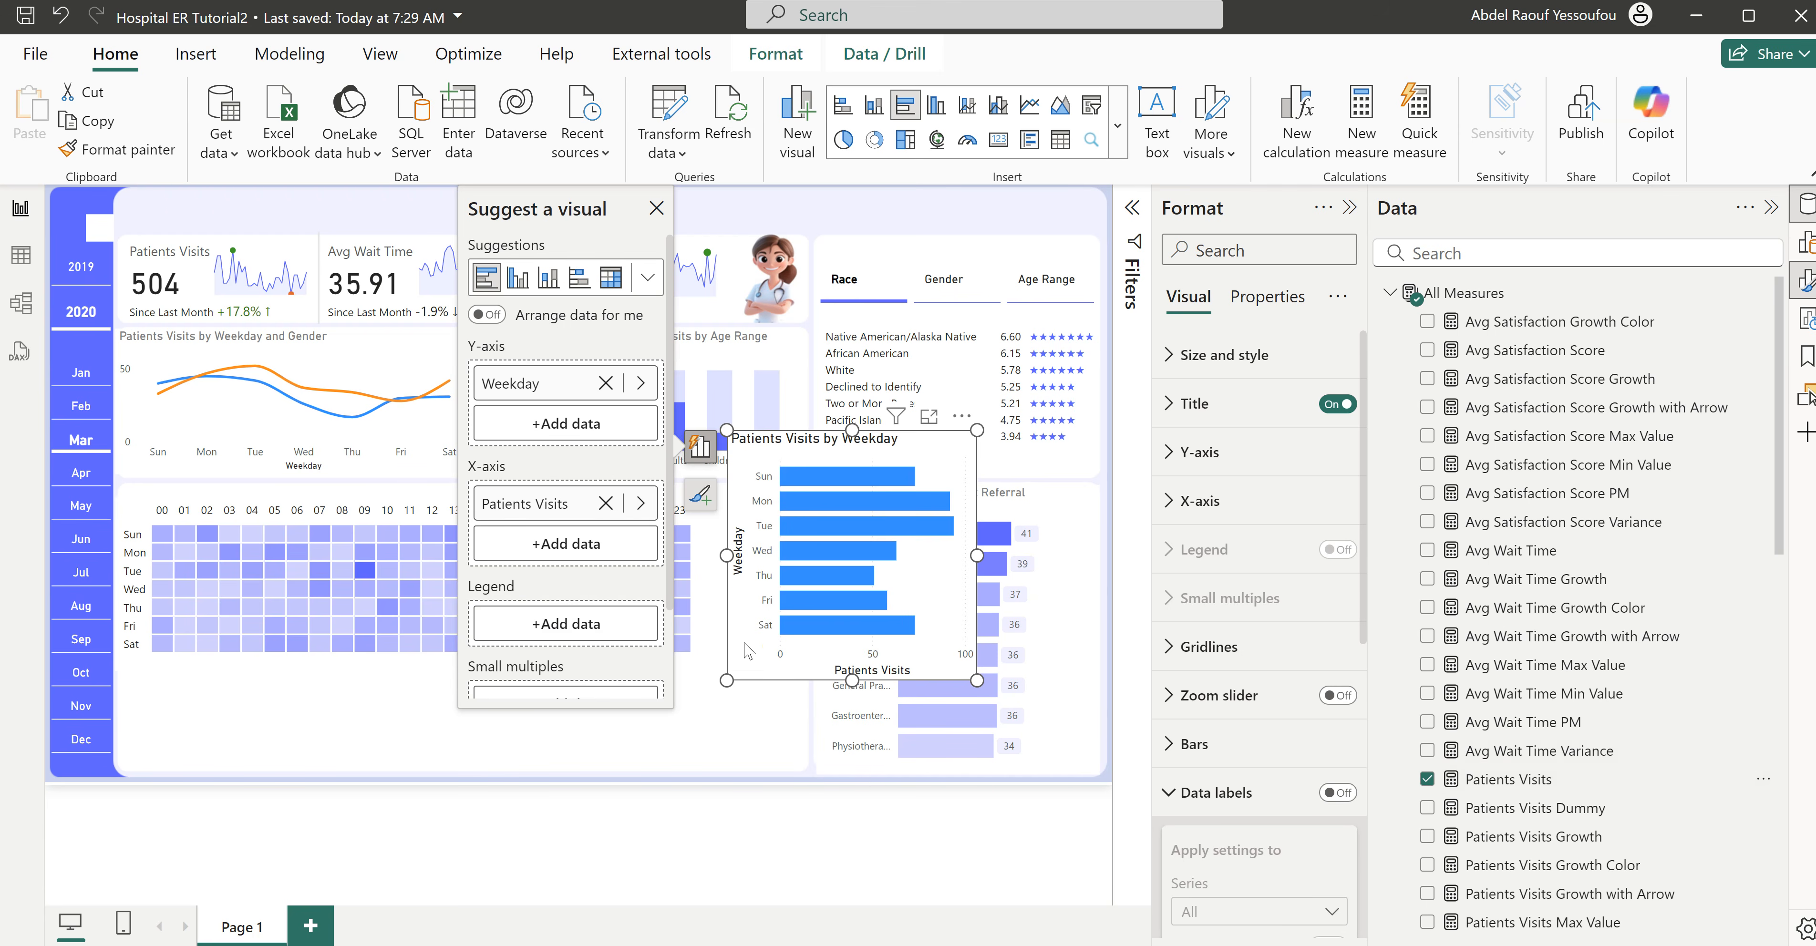
left_click_drag(762, 661, 728, 724)
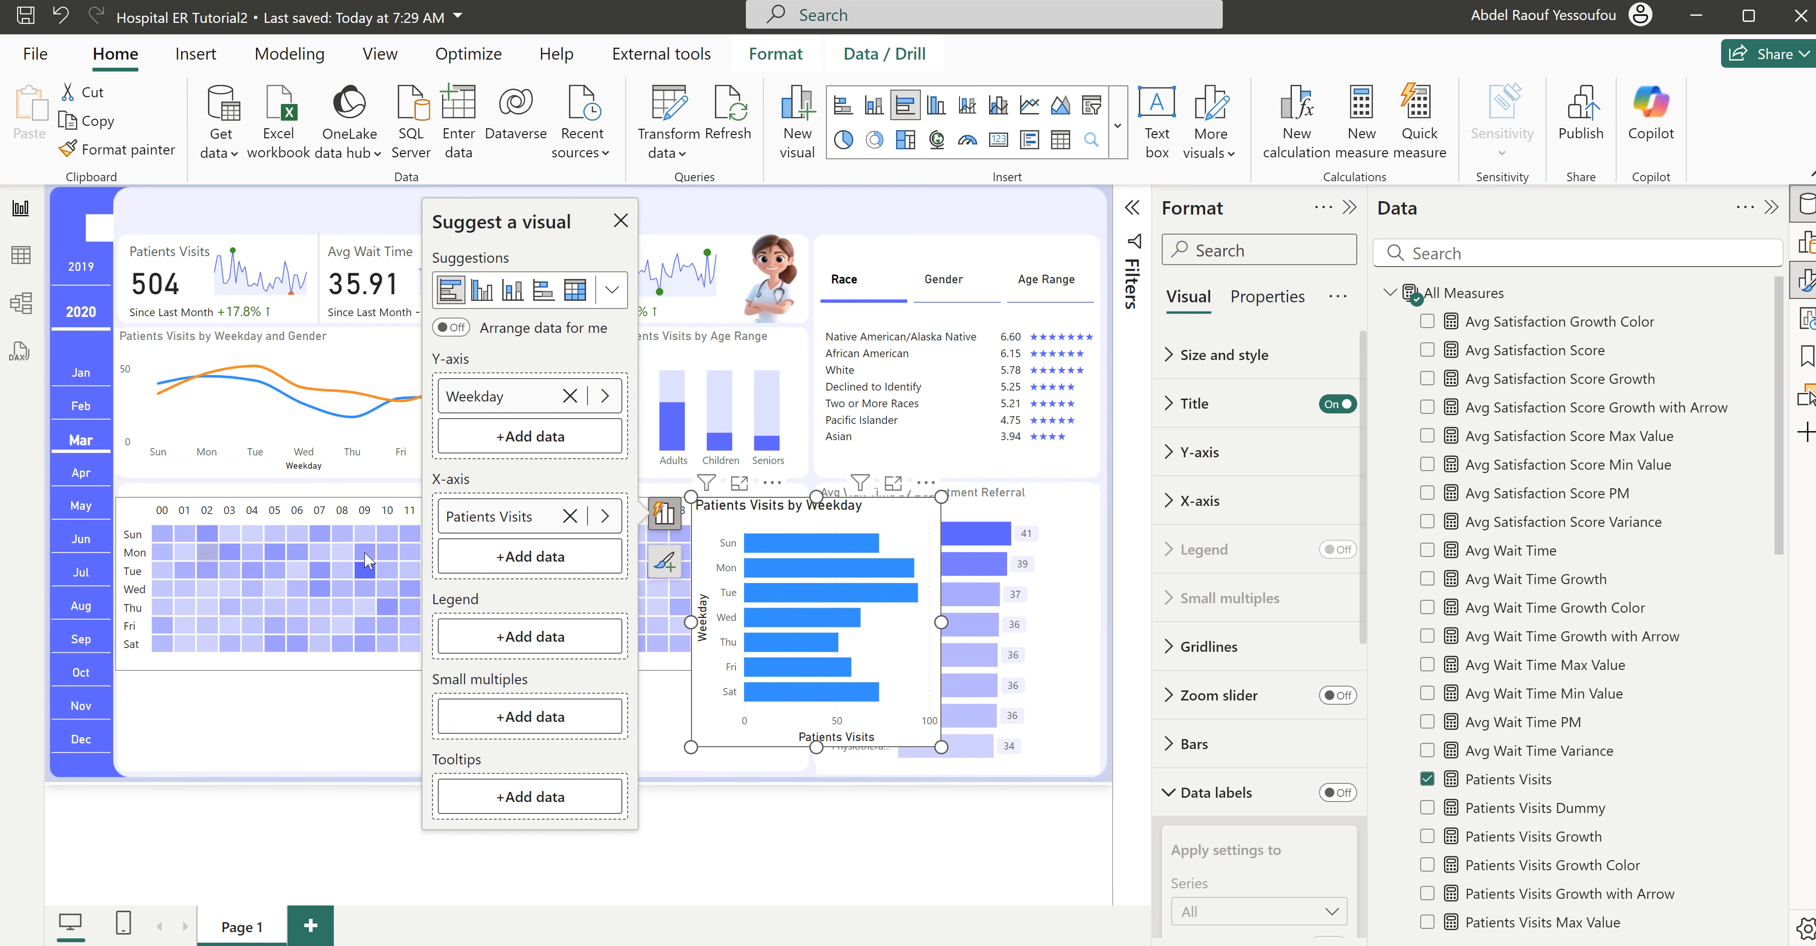
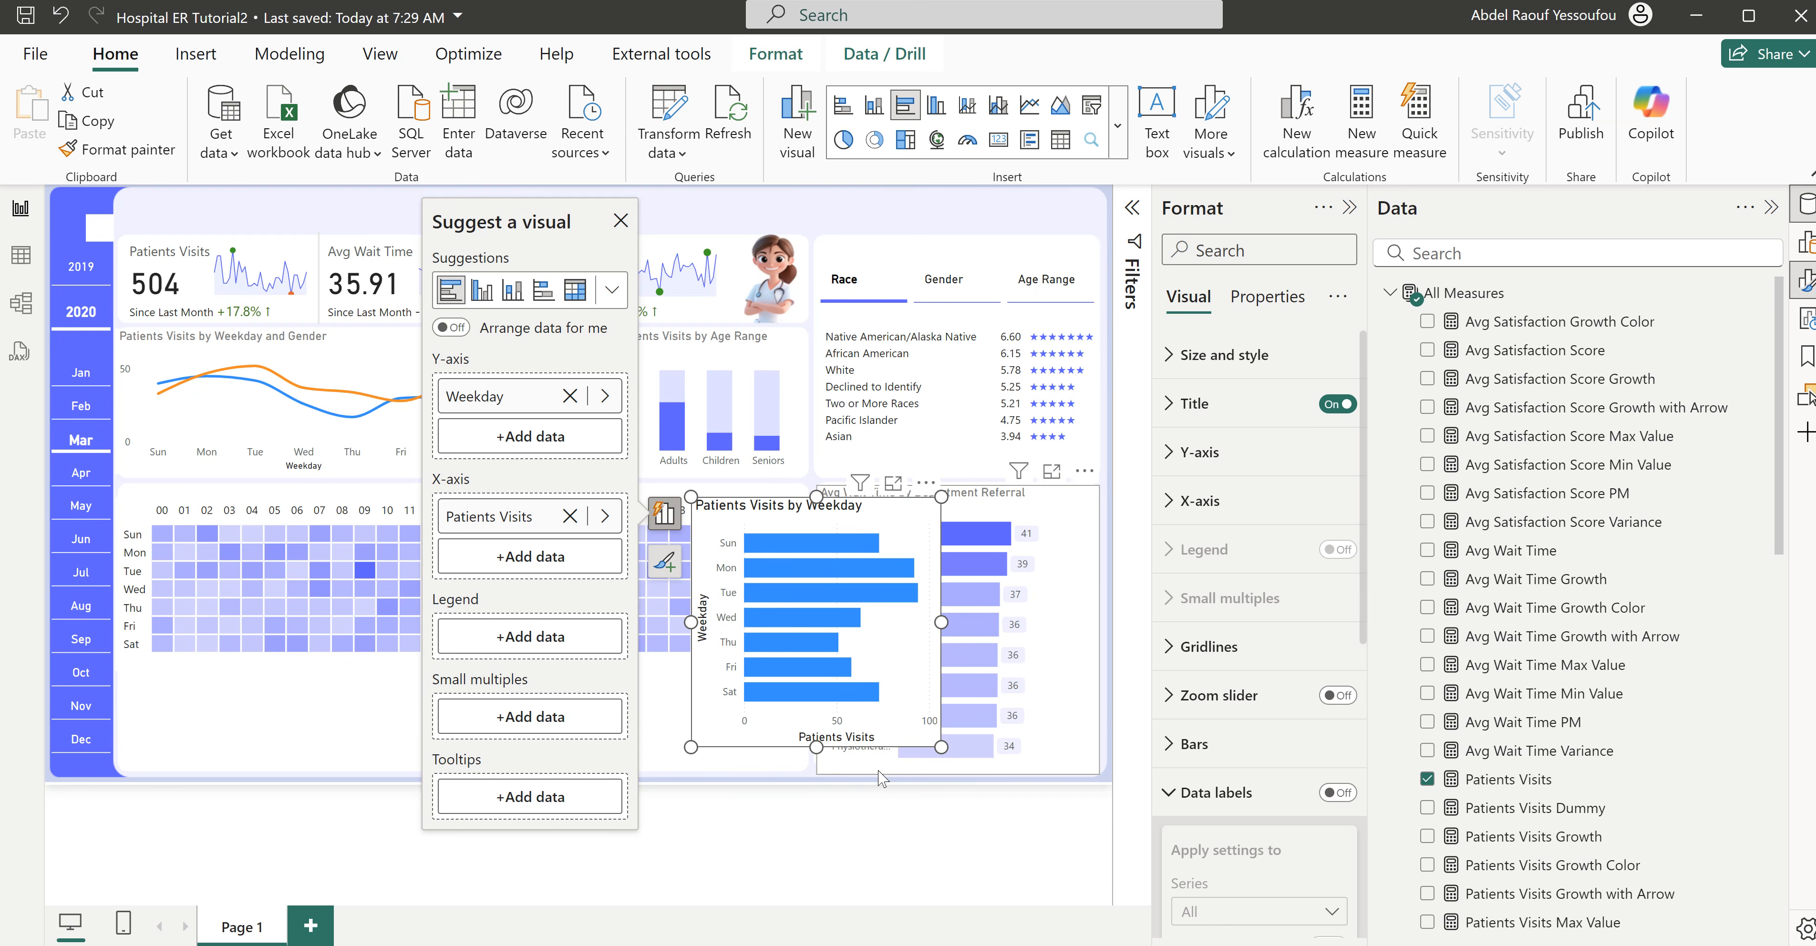
- Try to copy the Avg Wait Time by Department Referral chart's formatting onto the weekday bar chart
left_click(881, 765)
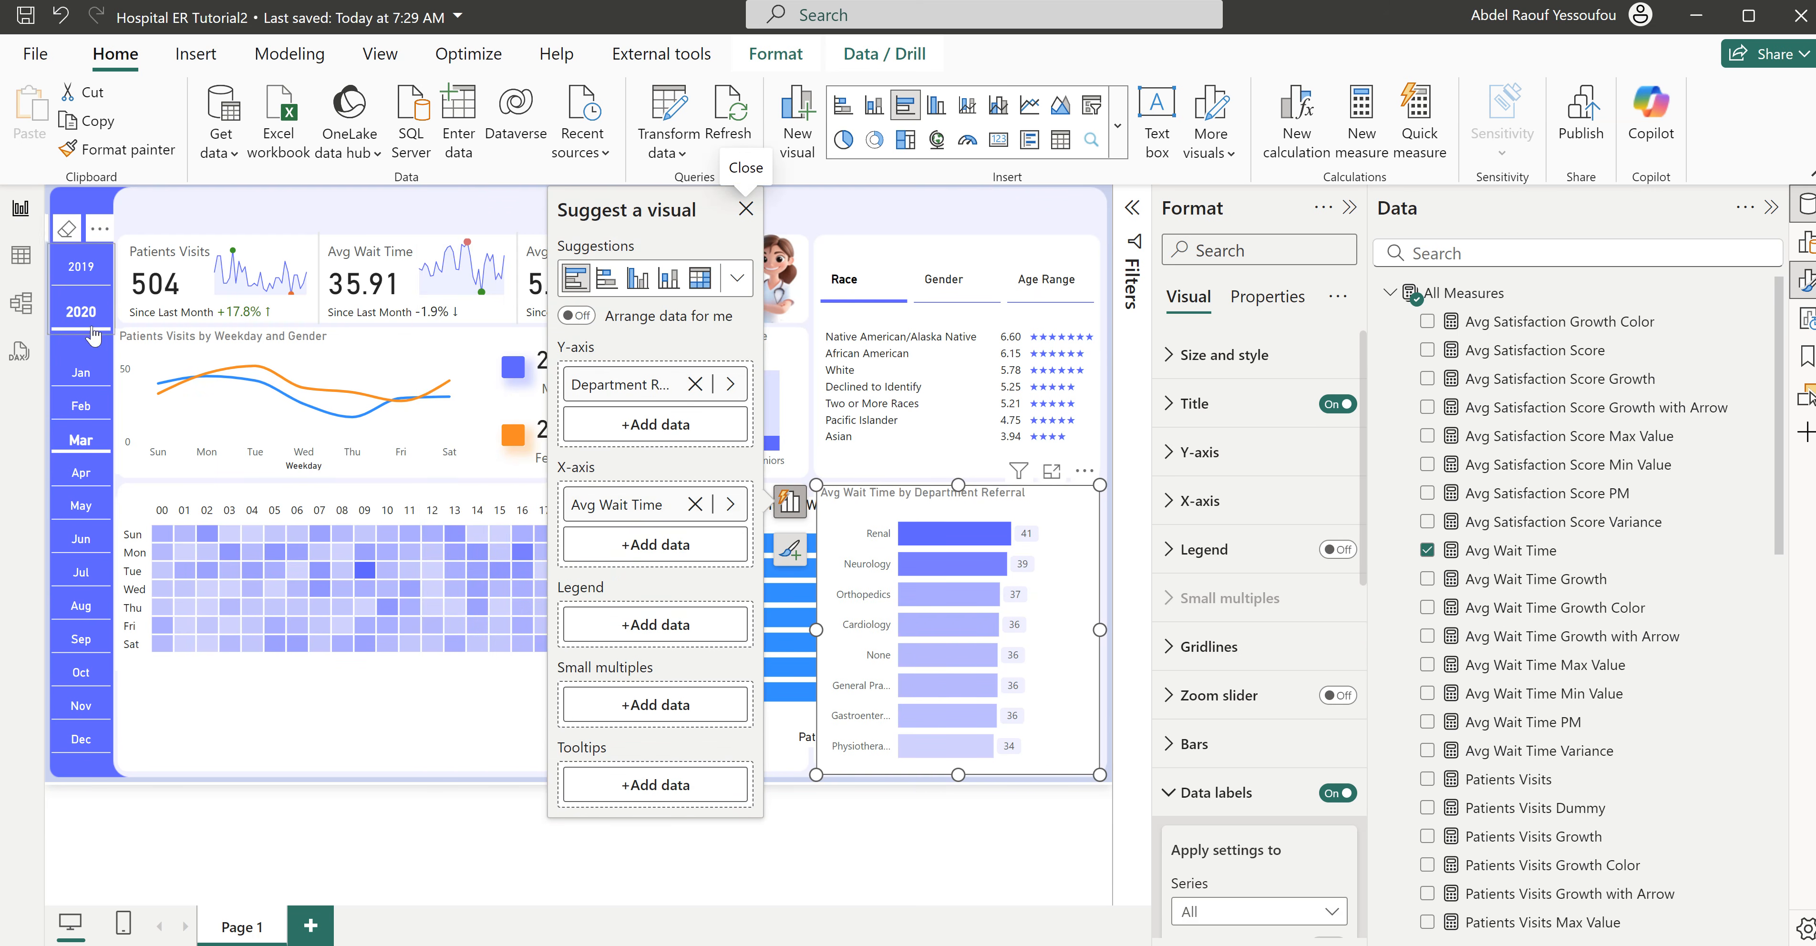
left_click(129, 151)
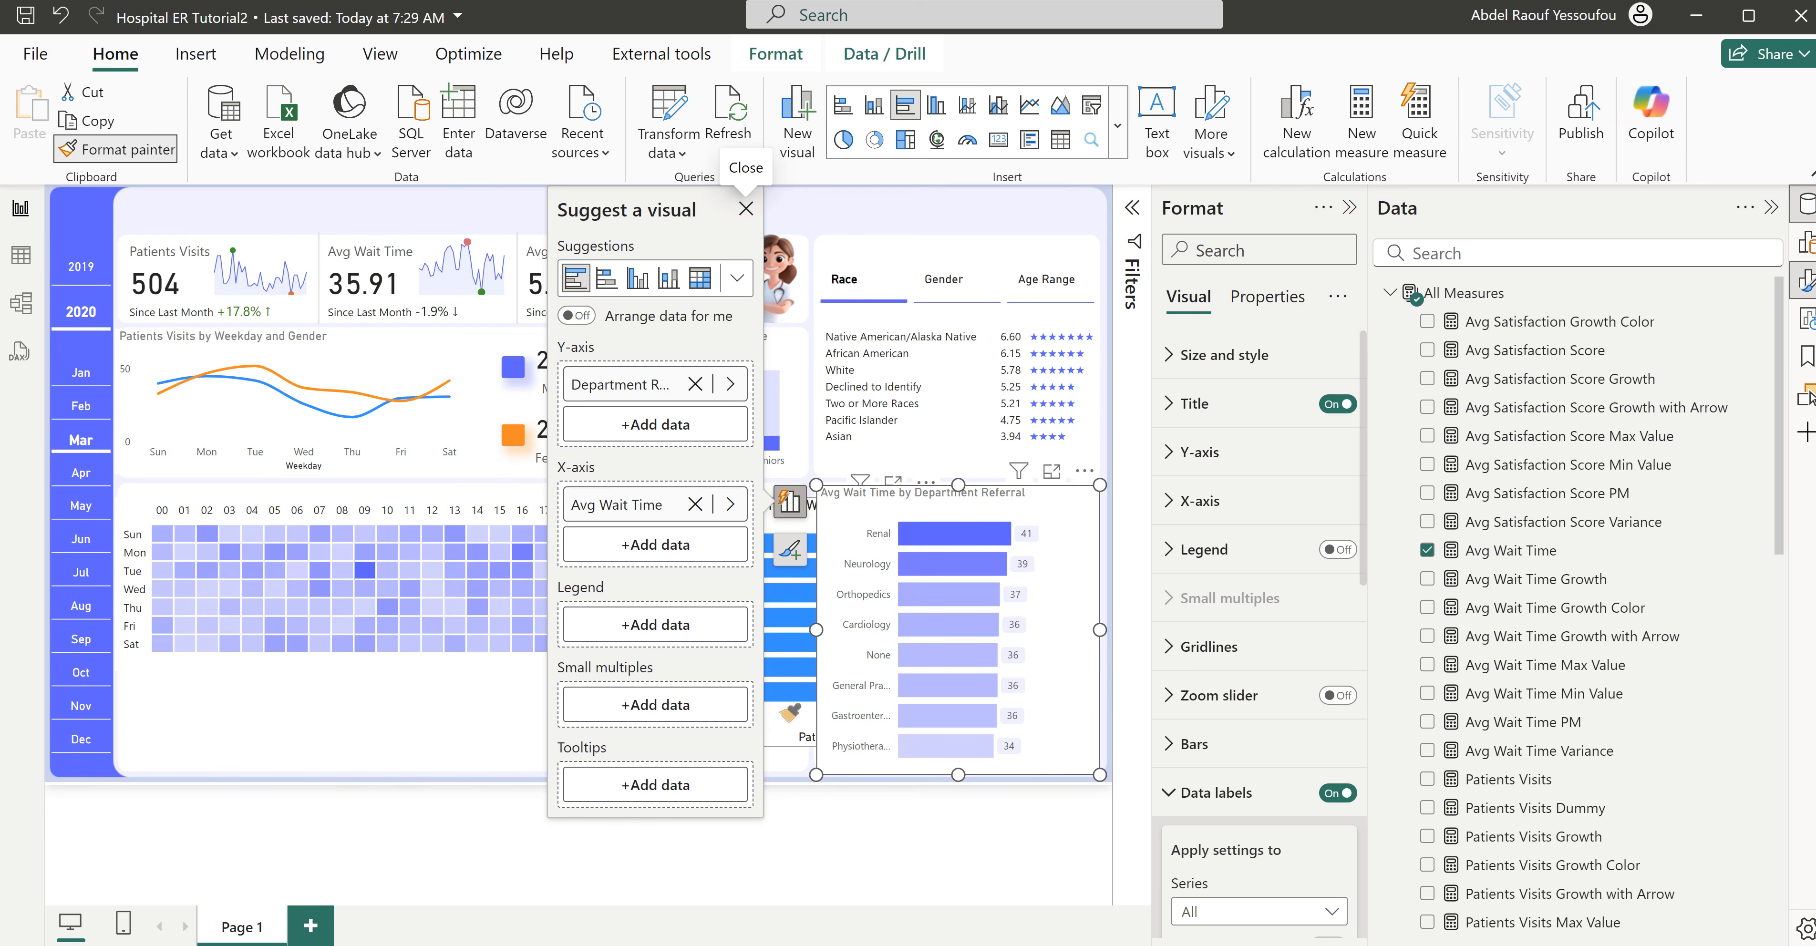
left_click(790, 694)
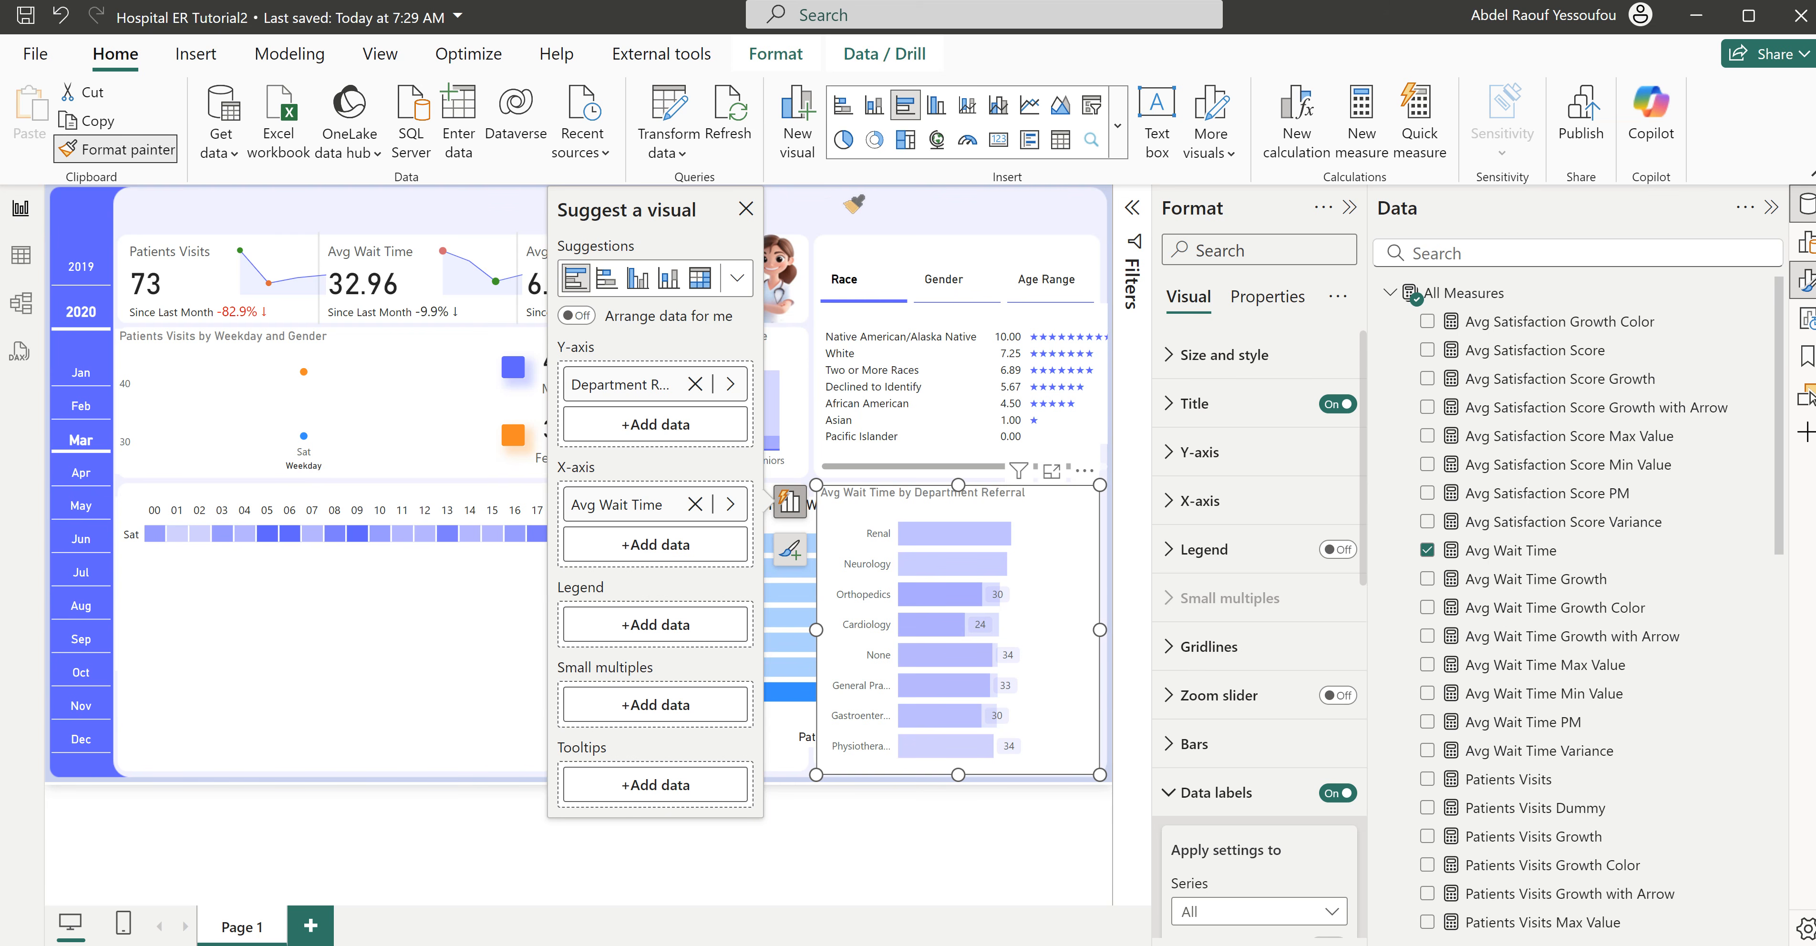
left_click(833, 209)
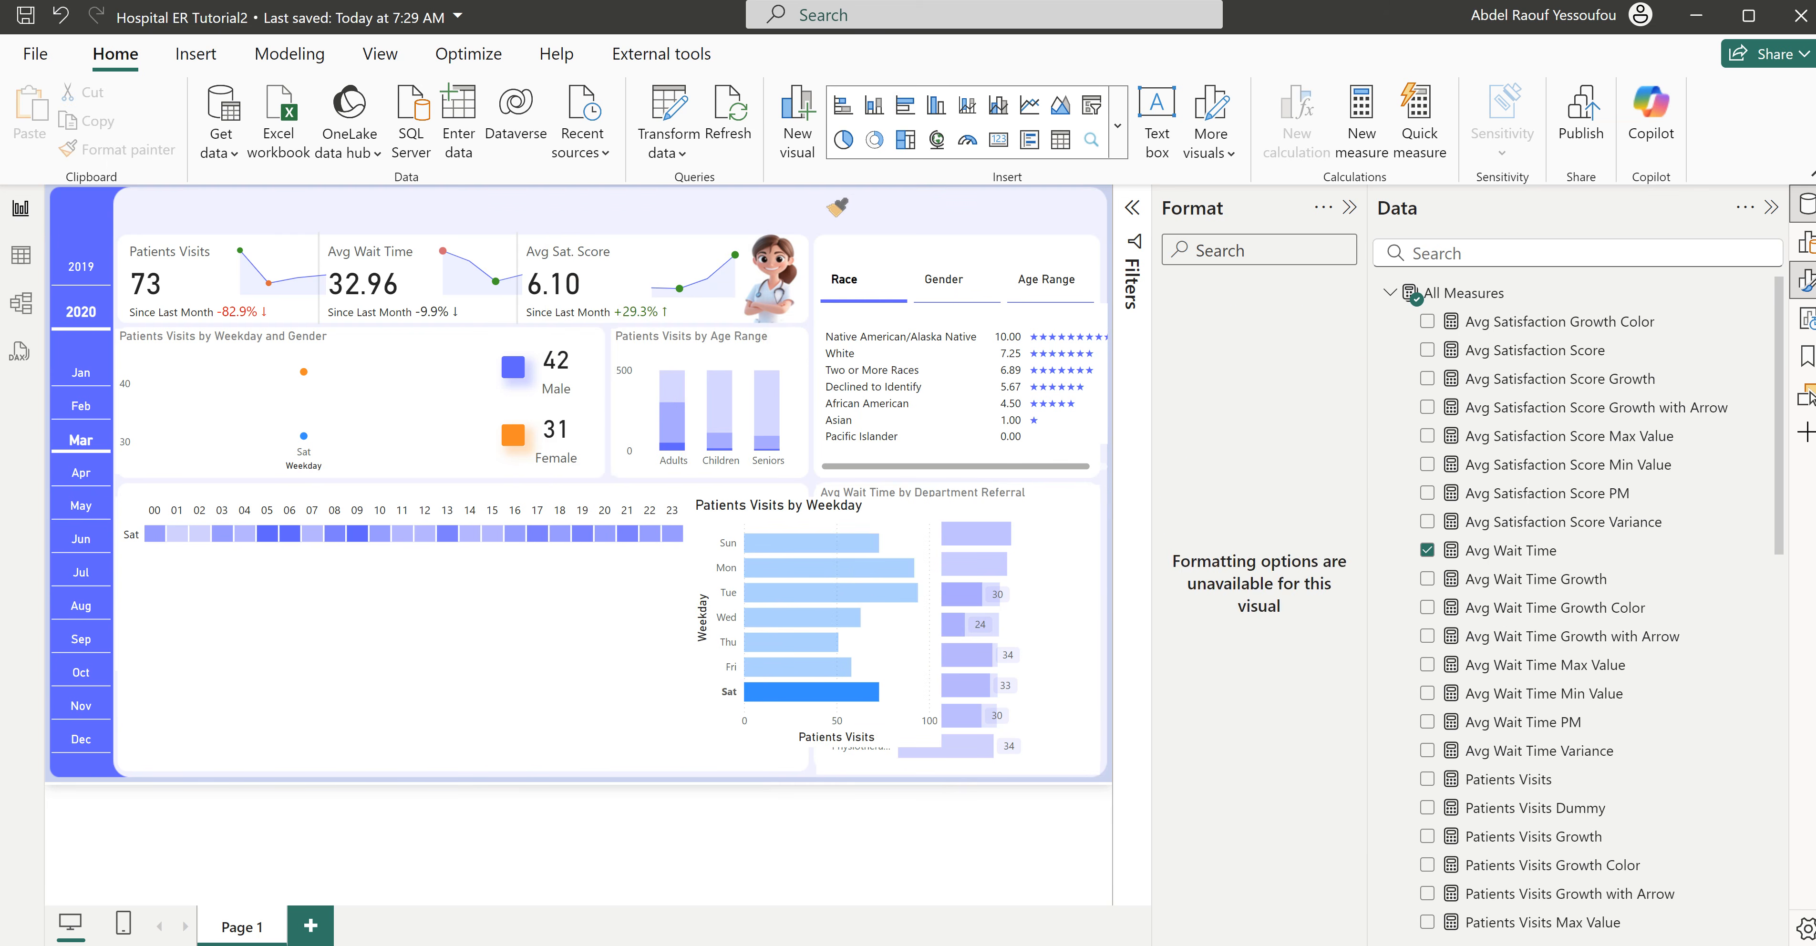
- Move the weekday bar chart clear of the department referral chart and copy the referral chart's formatting onto it
left_click_drag(638, 747, 598, 755)
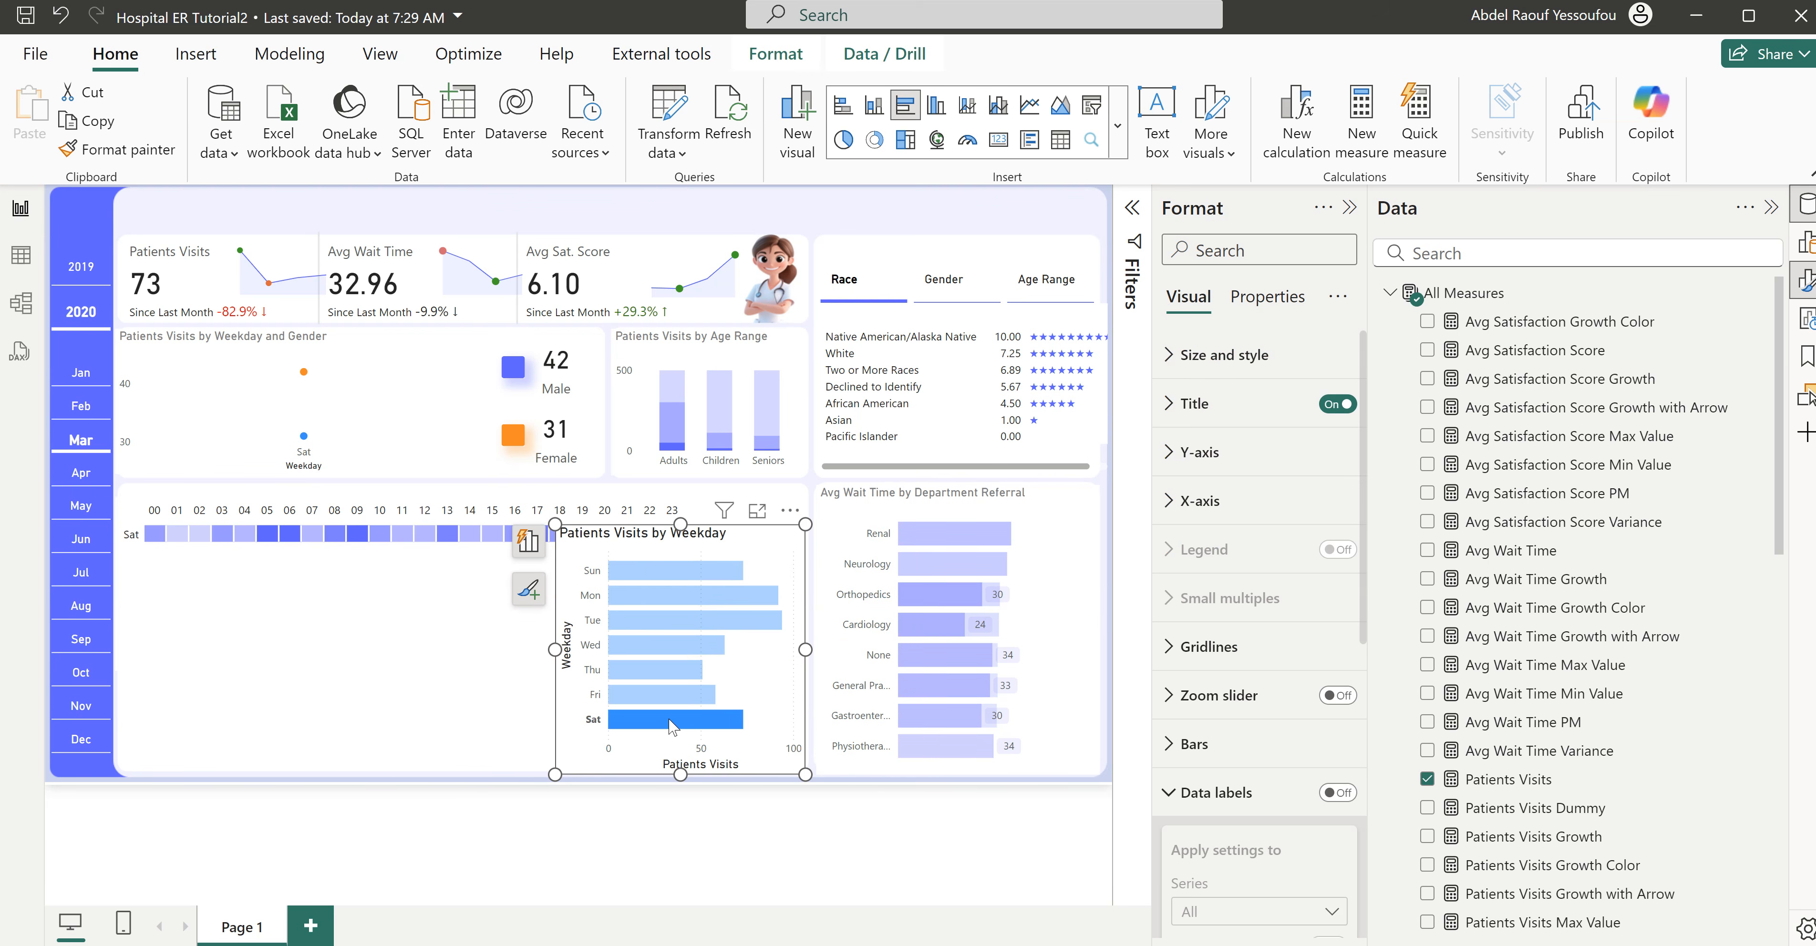
left_click(672, 726)
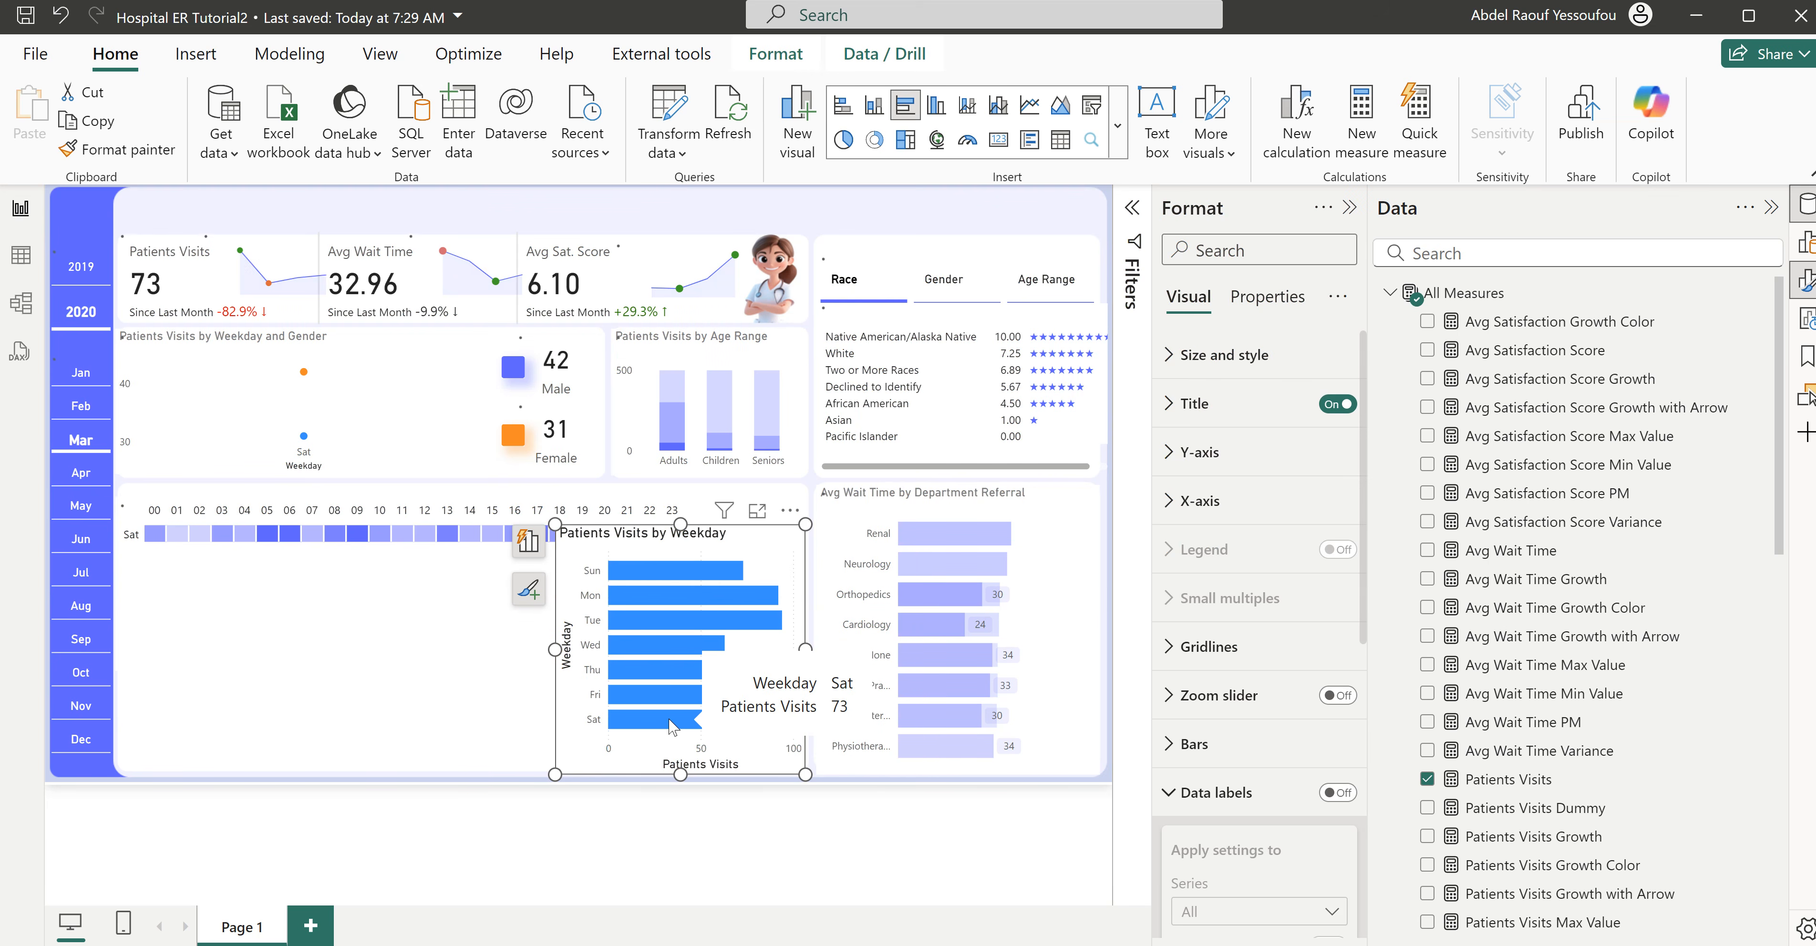
left_click(1001, 773)
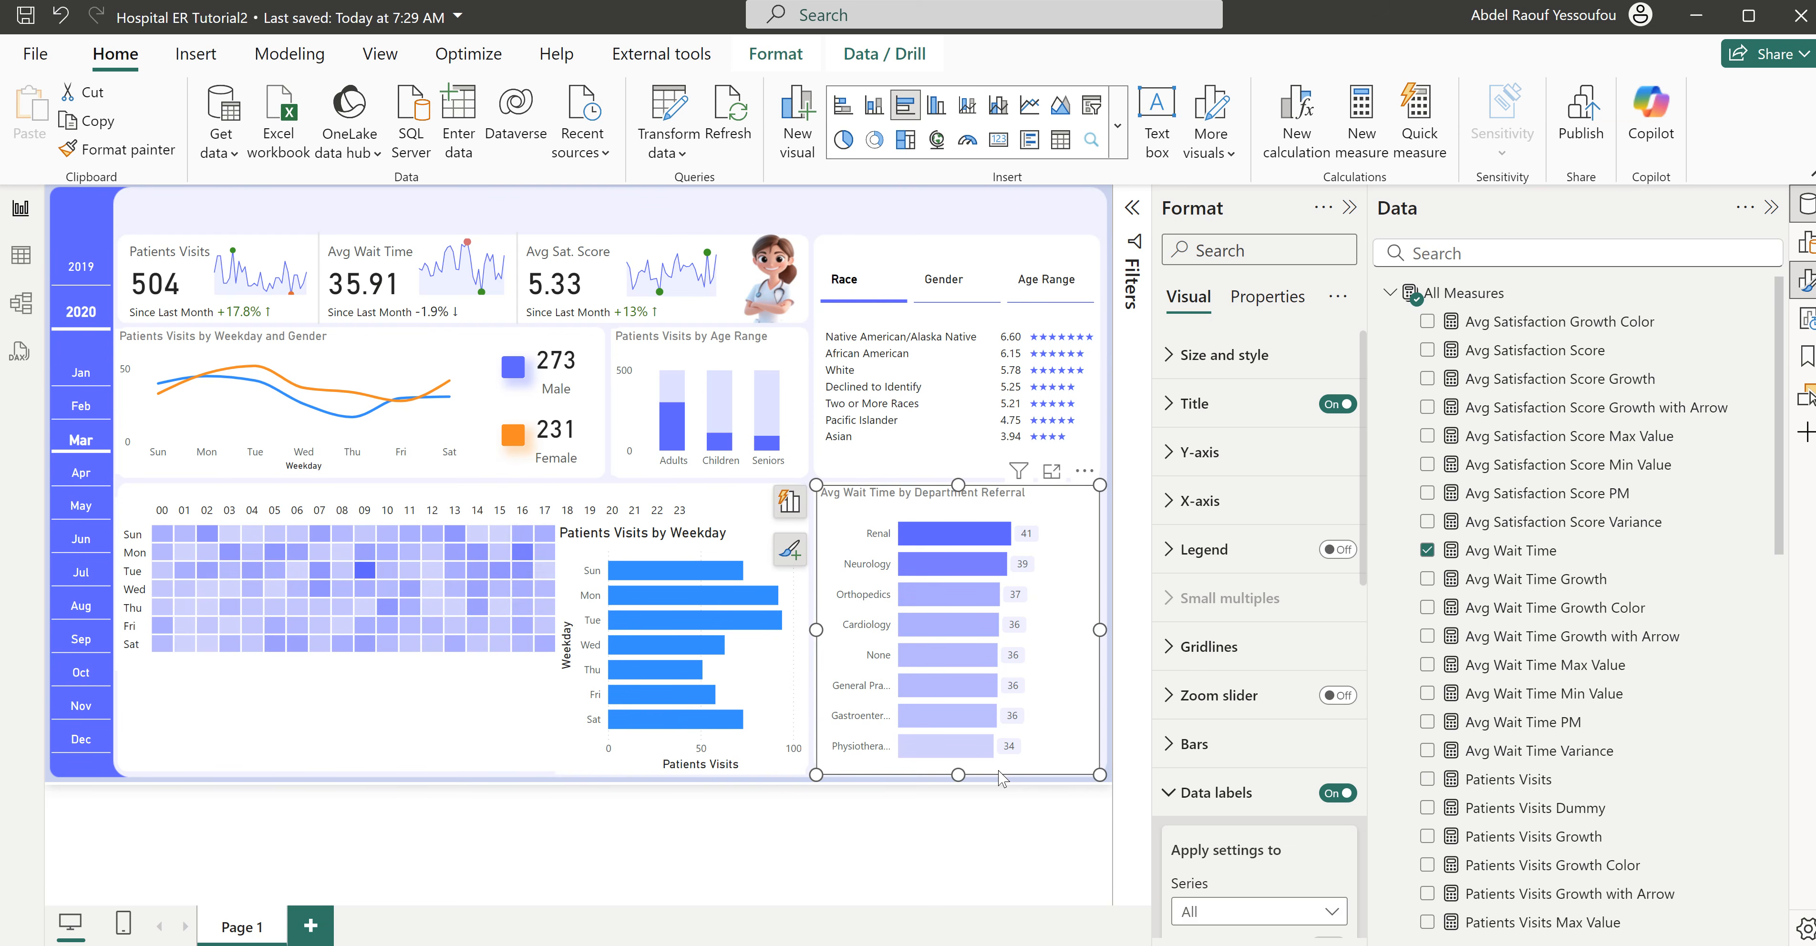
left_click(162, 150)
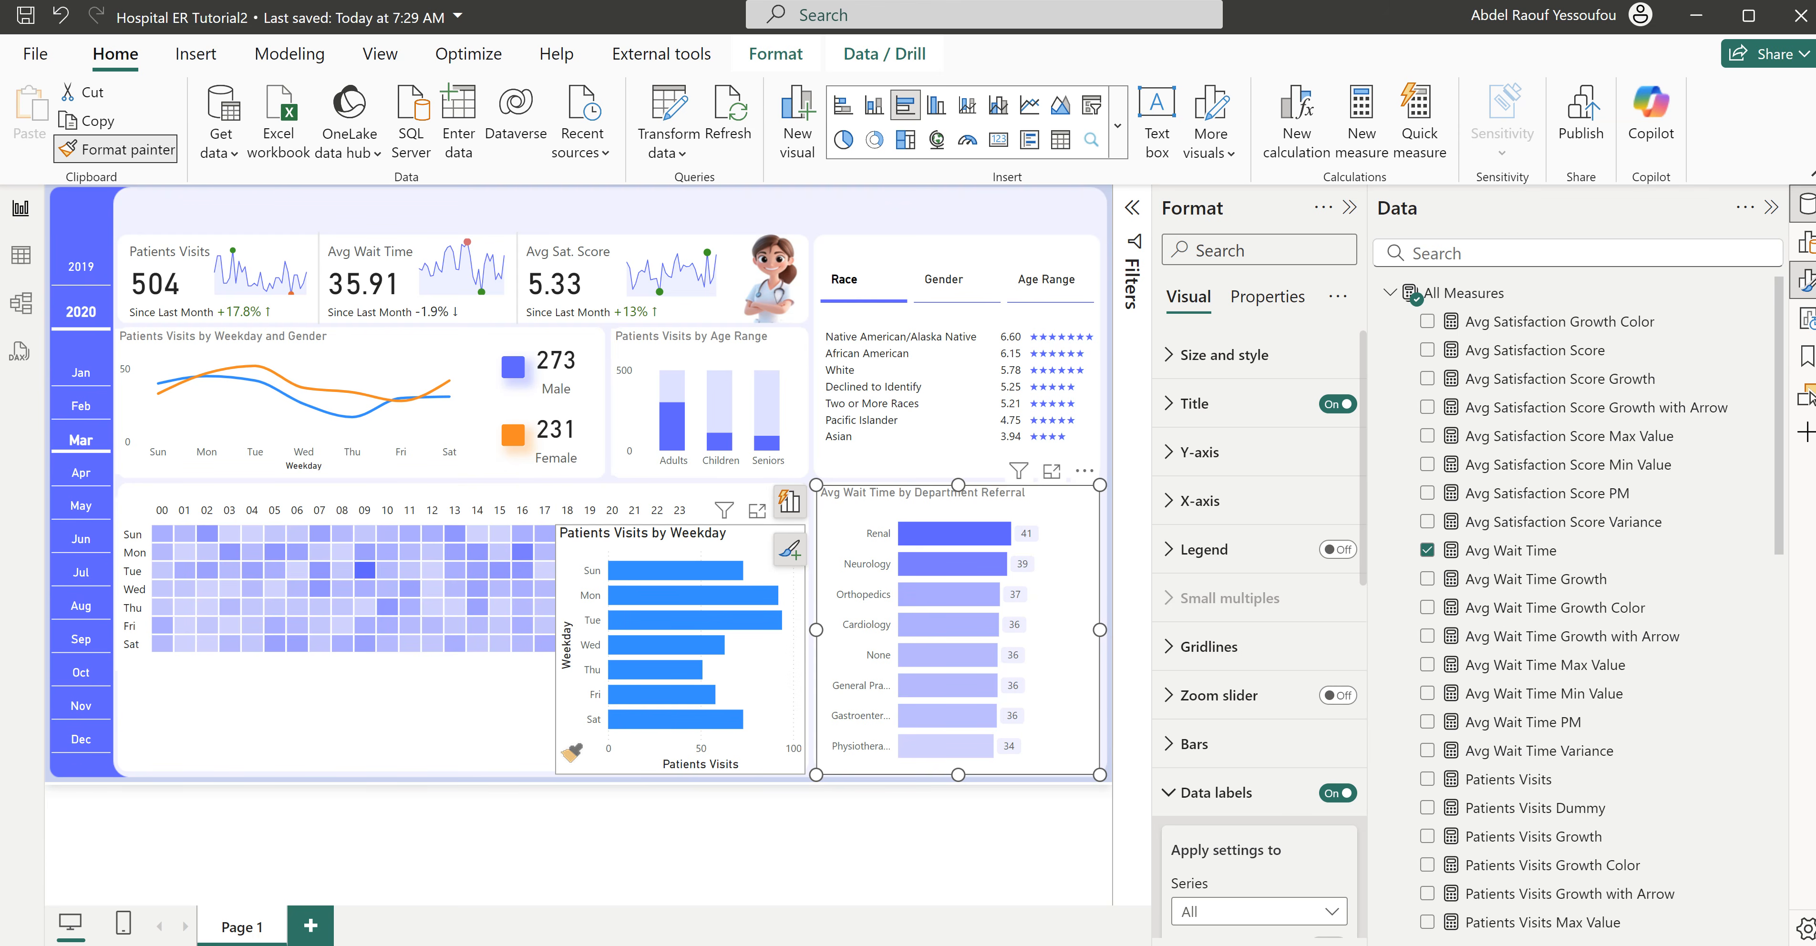
left_click(564, 744)
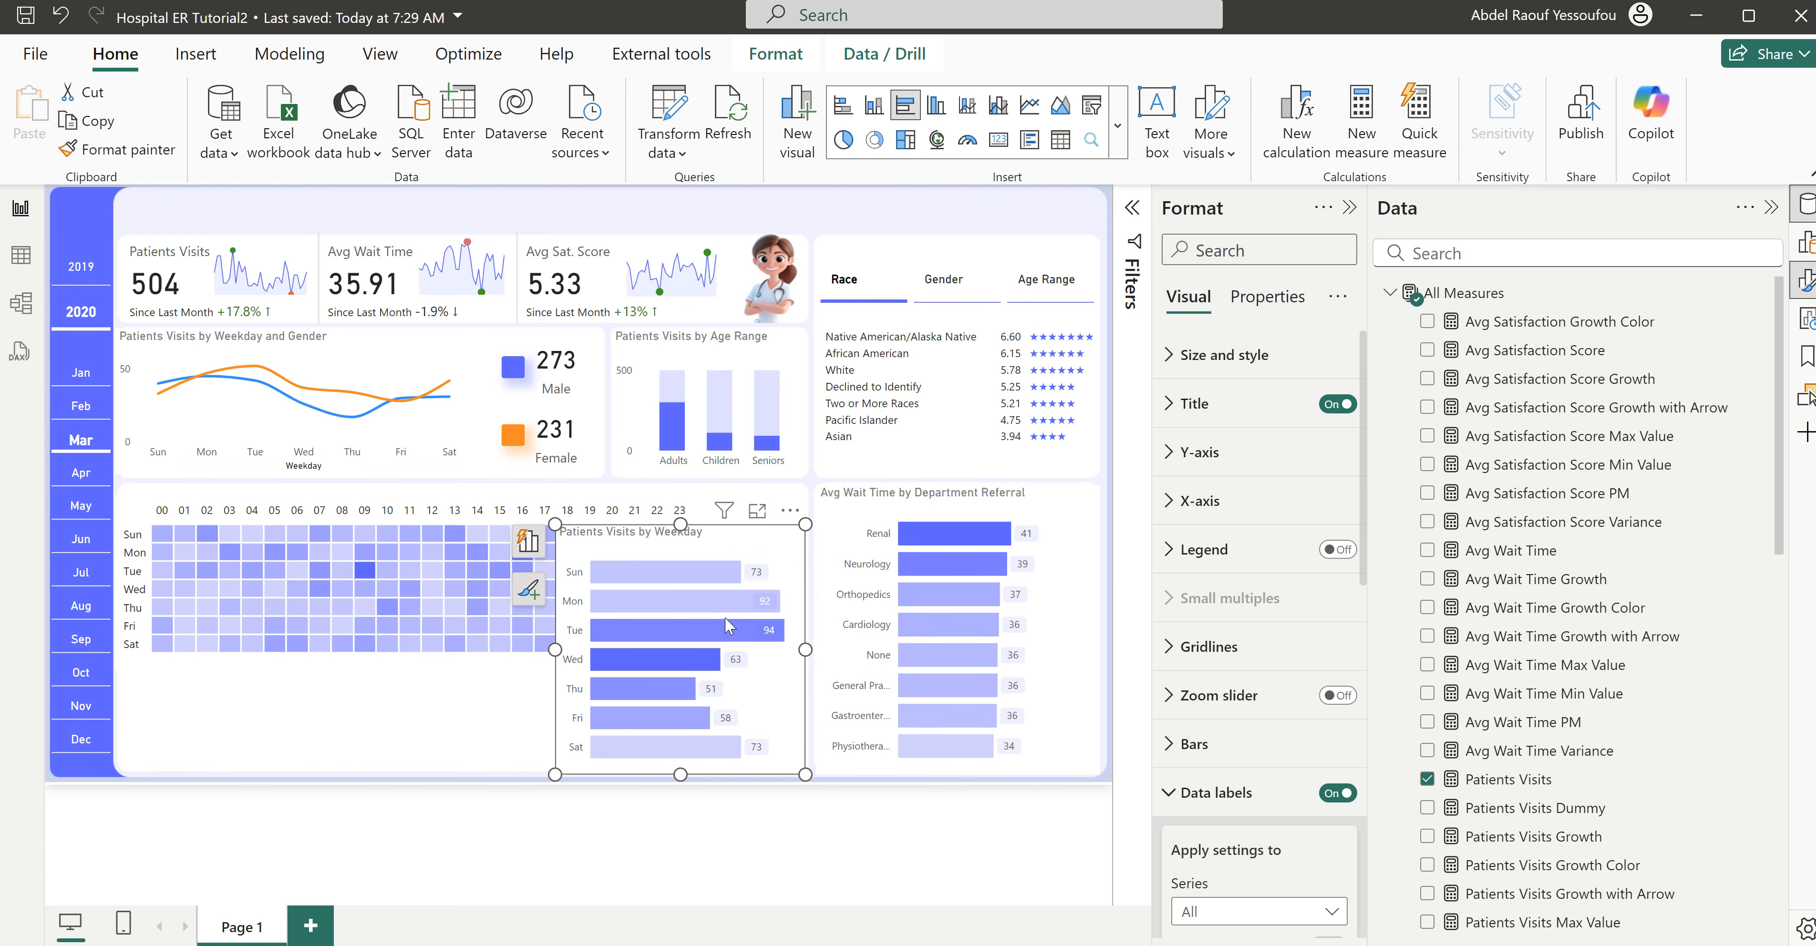
- Turn off the weekday bar chart's data labels, title and Y-axis values
left_click(1202, 786)
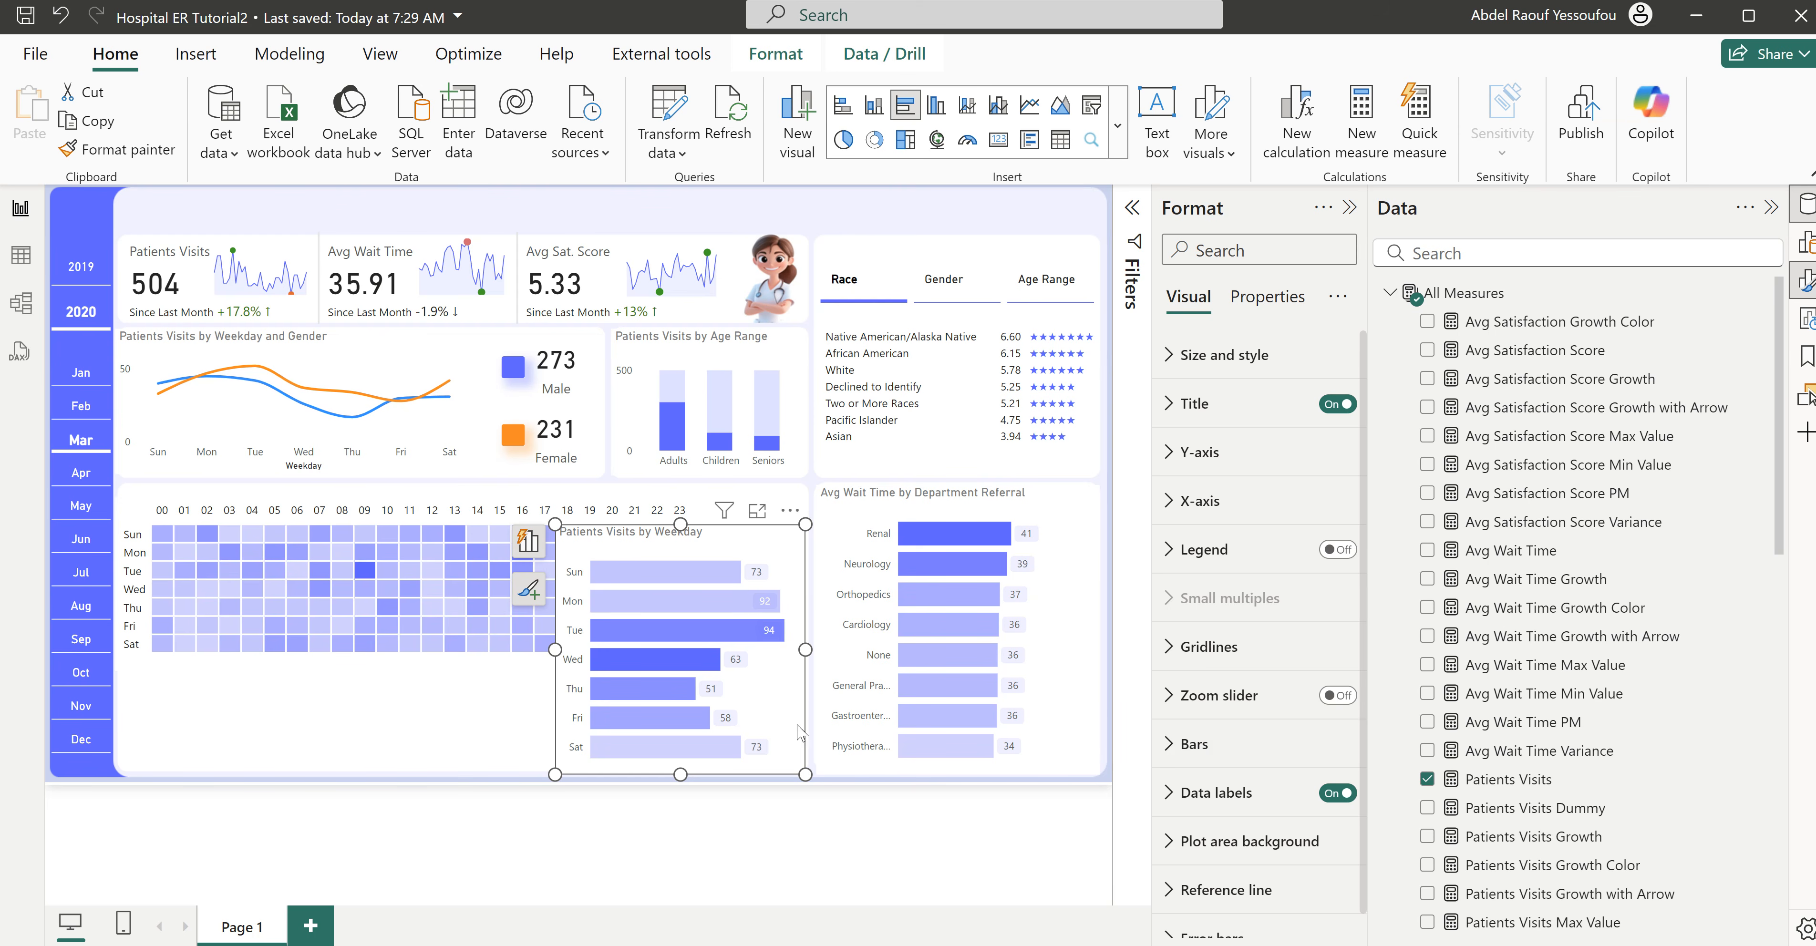
left_click(1337, 793)
left_click(1333, 404)
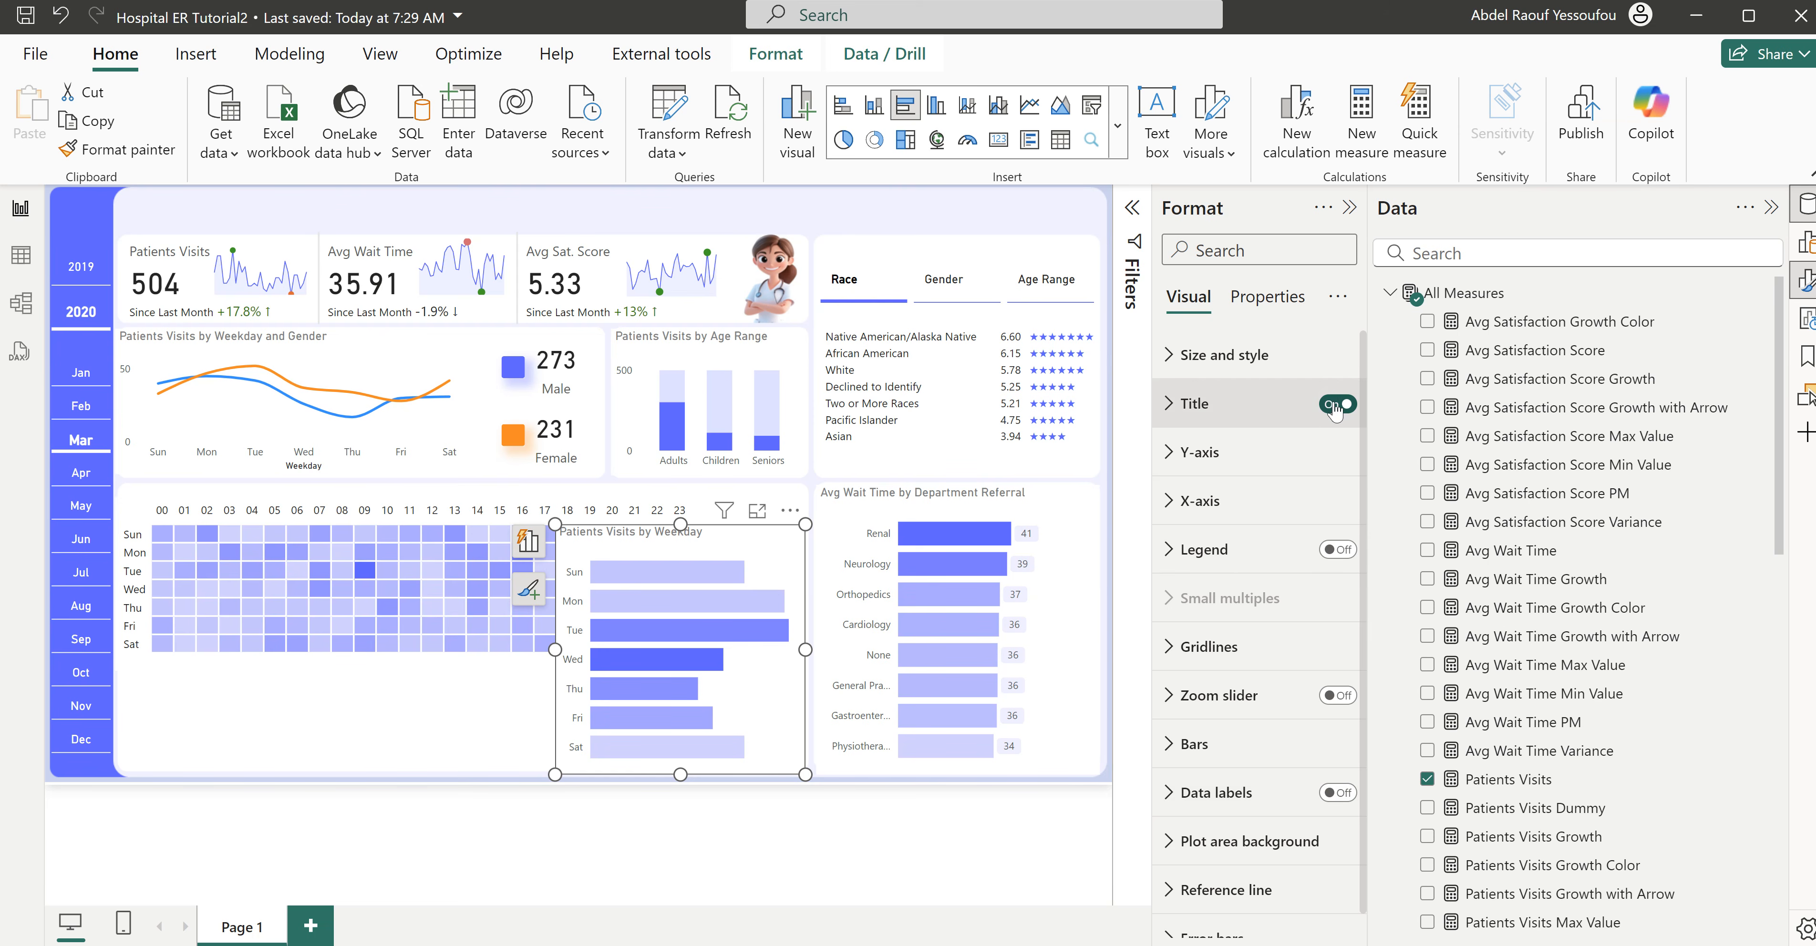
left_click(1201, 453)
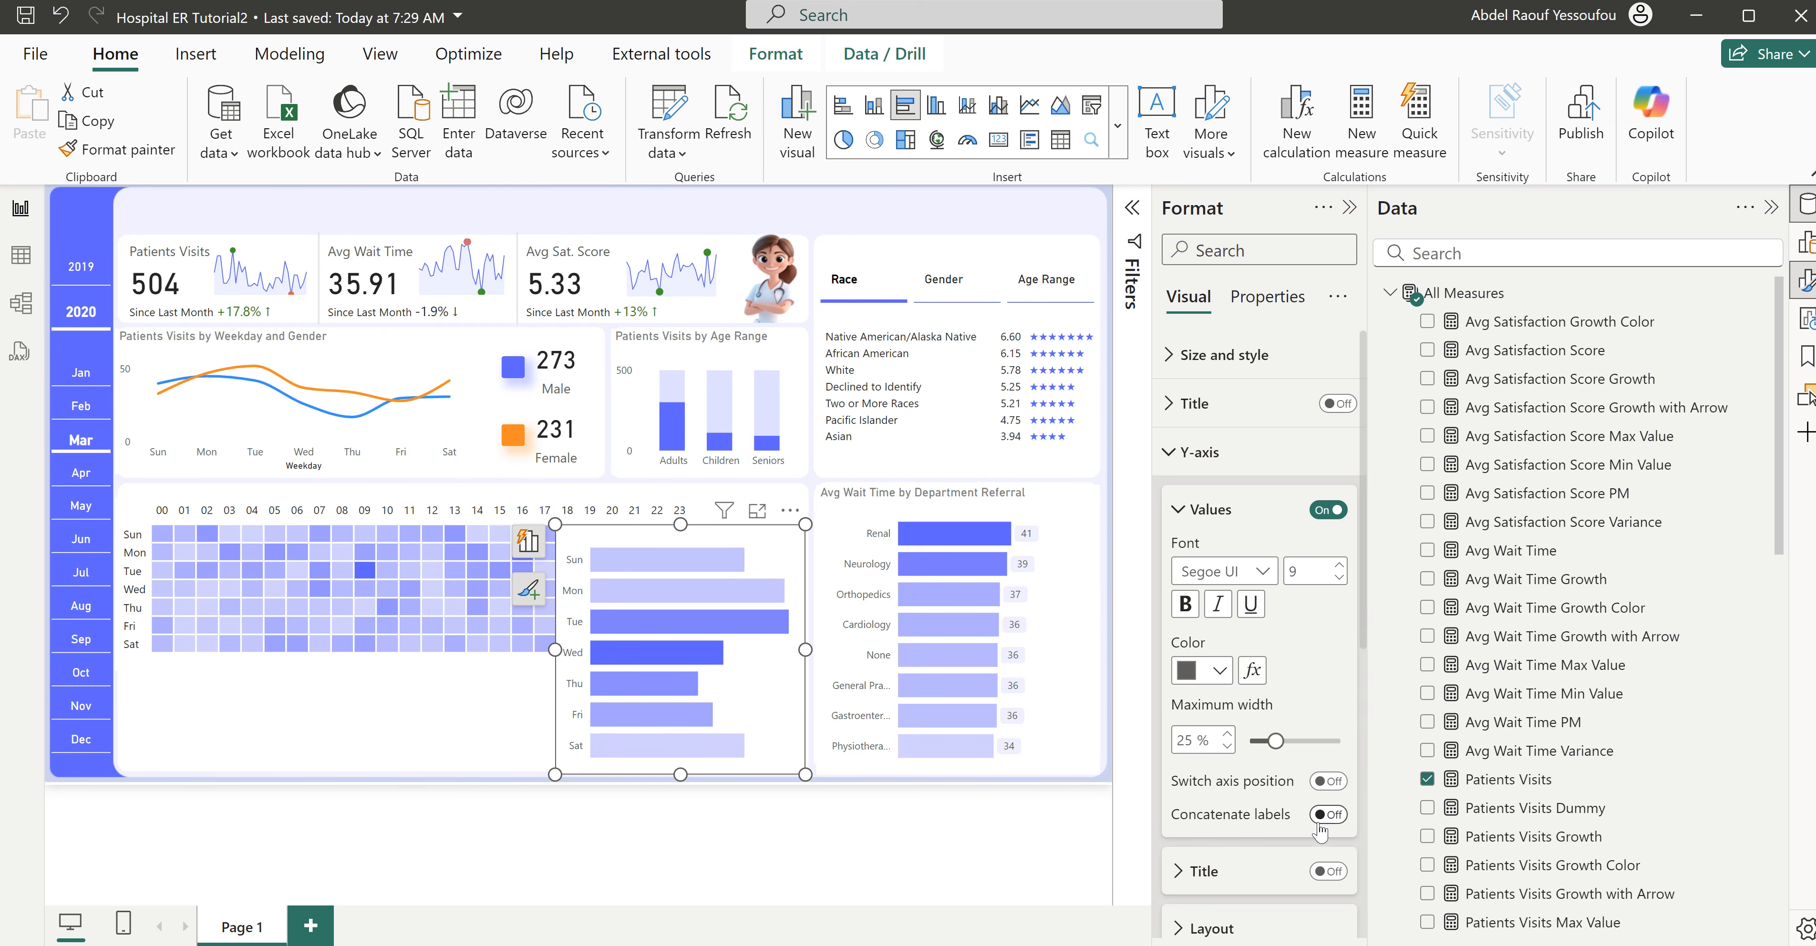
left_click(1328, 509)
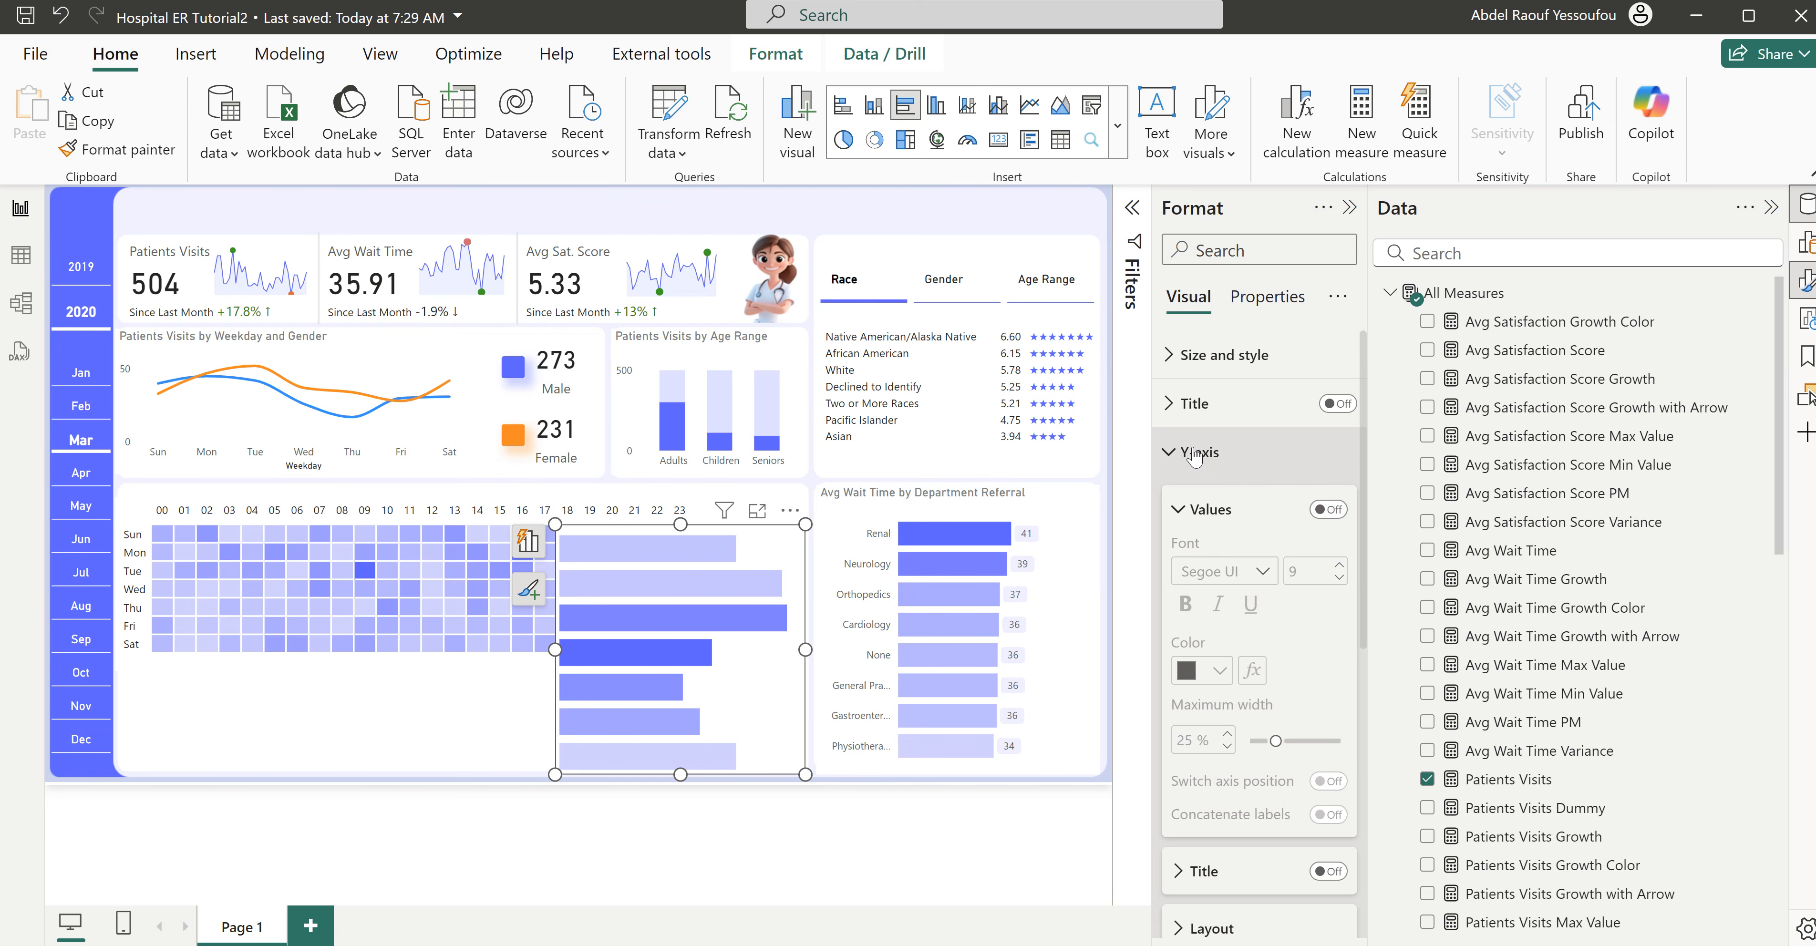
left_click(1194, 454)
left_click(1200, 501)
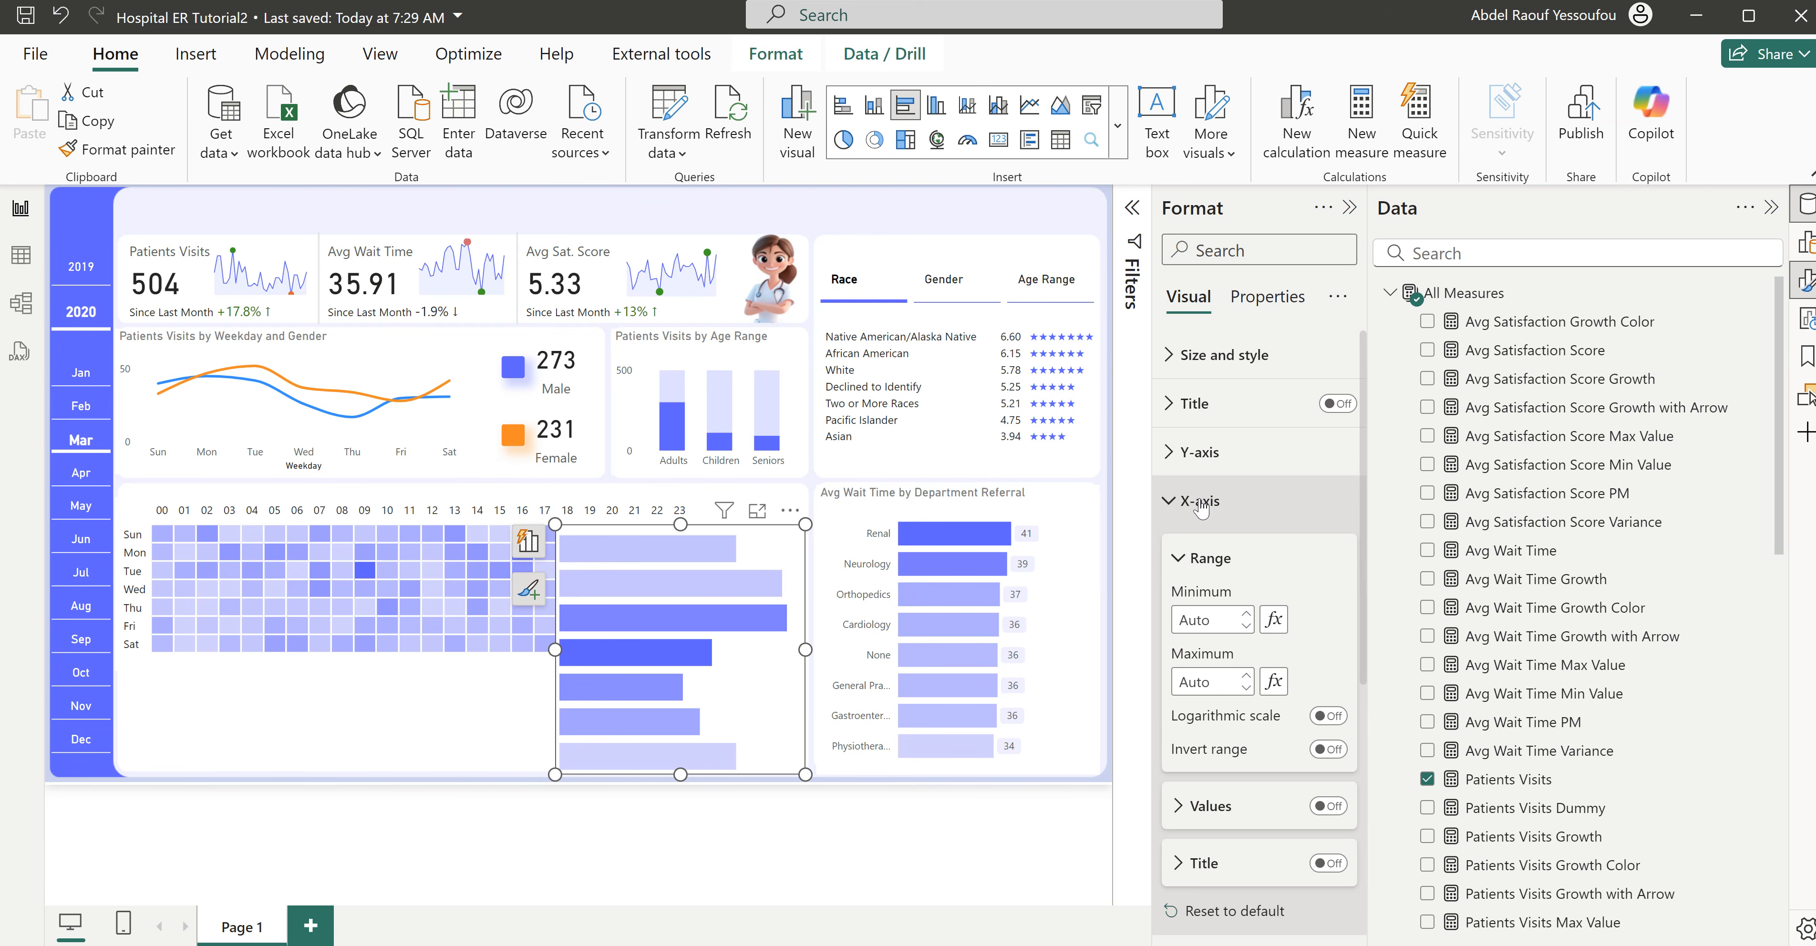
left_click(1200, 503)
left_click(1201, 455)
left_click(1201, 455)
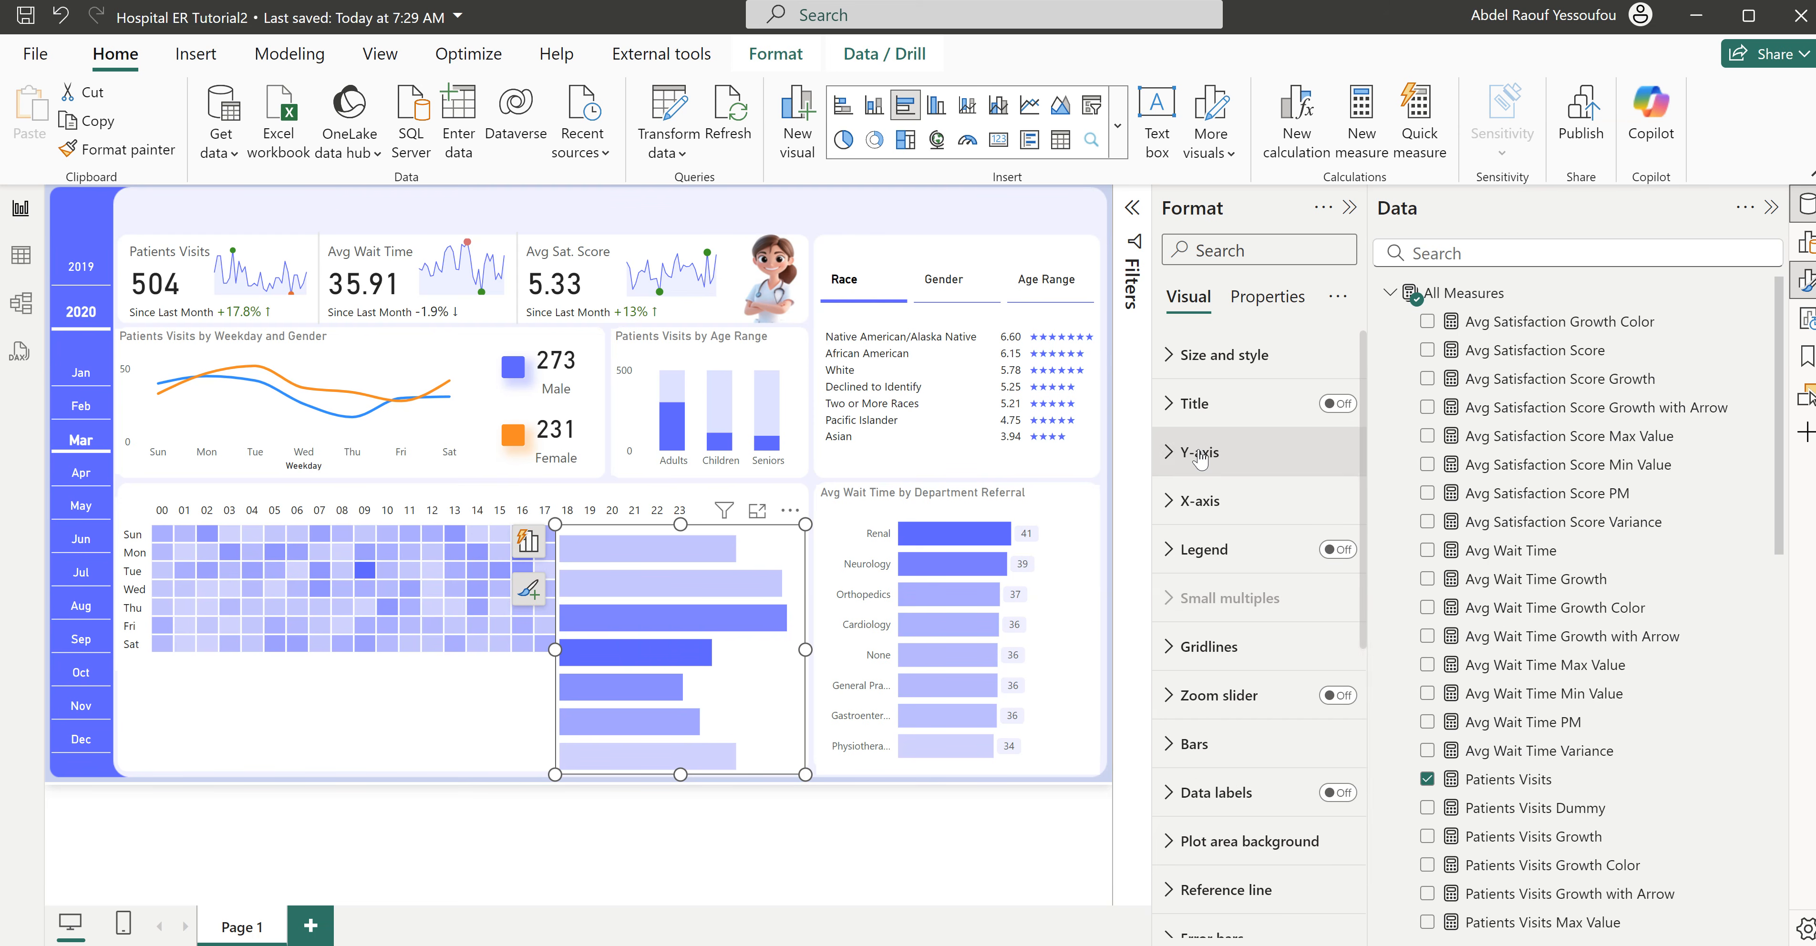
- Resize the weekday bar chart to about 137 wide by 160 high and place it directly beside the heatmap's hour 23 column
left_click_drag(681, 776, 698, 669)
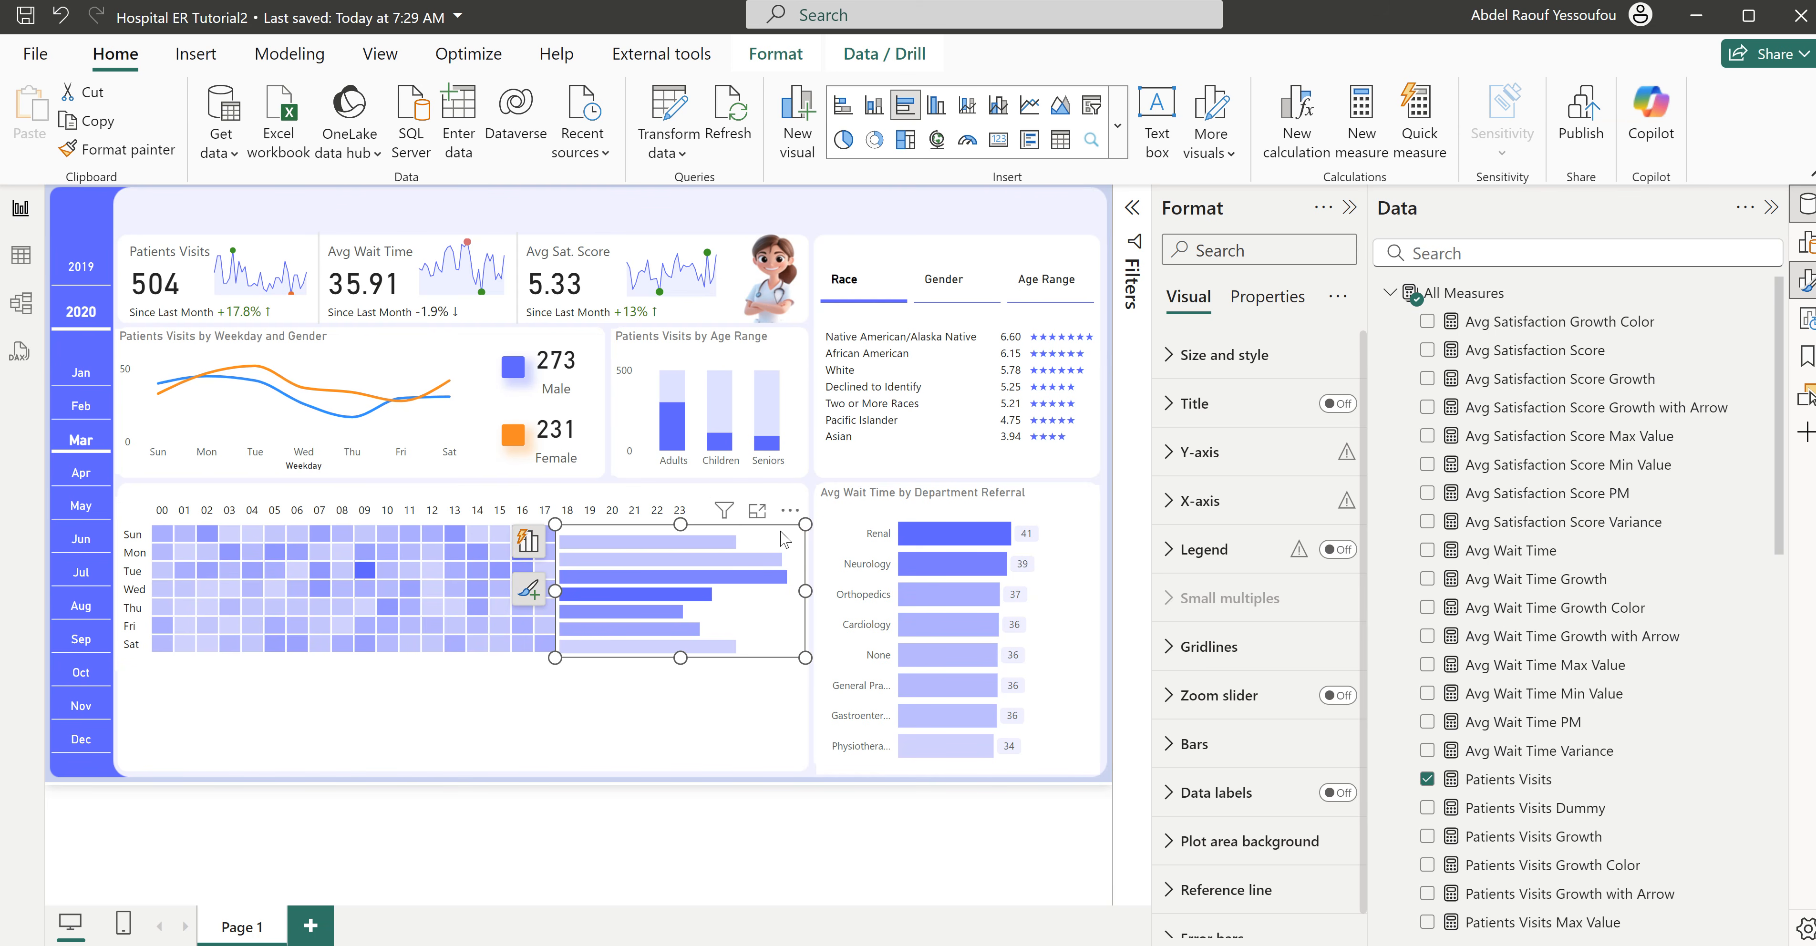
left_click_drag(793, 540, 919, 518)
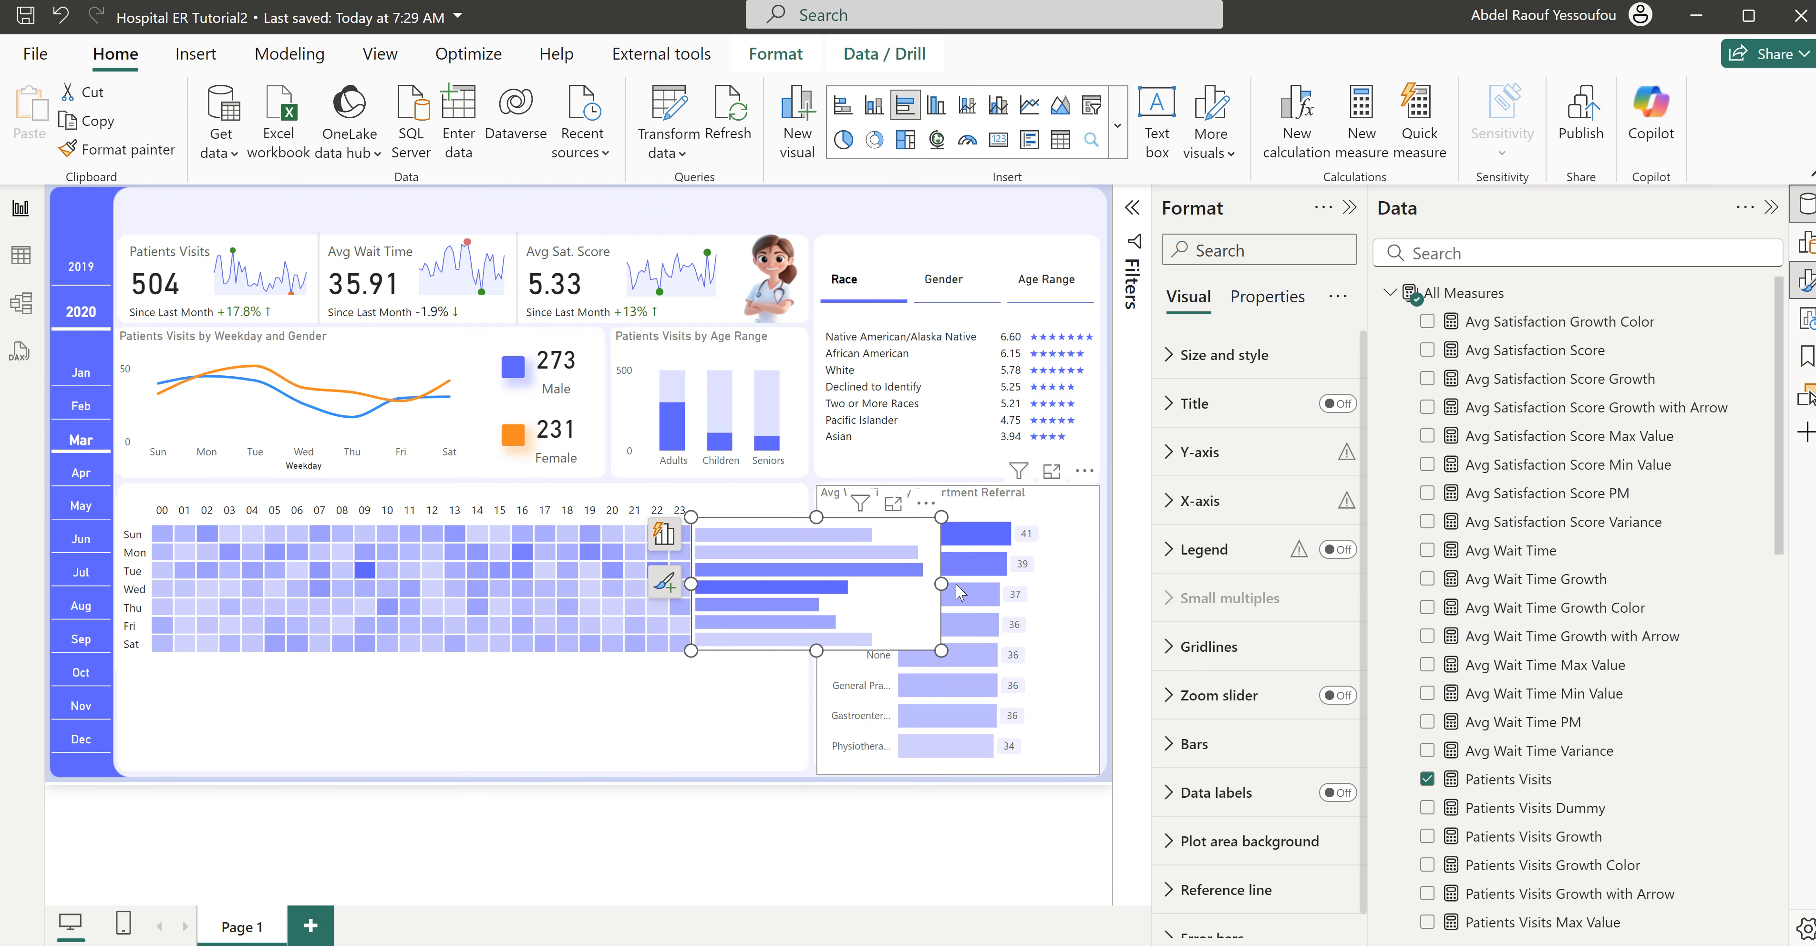
left_click_drag(940, 584, 806, 586)
left_click(1228, 355)
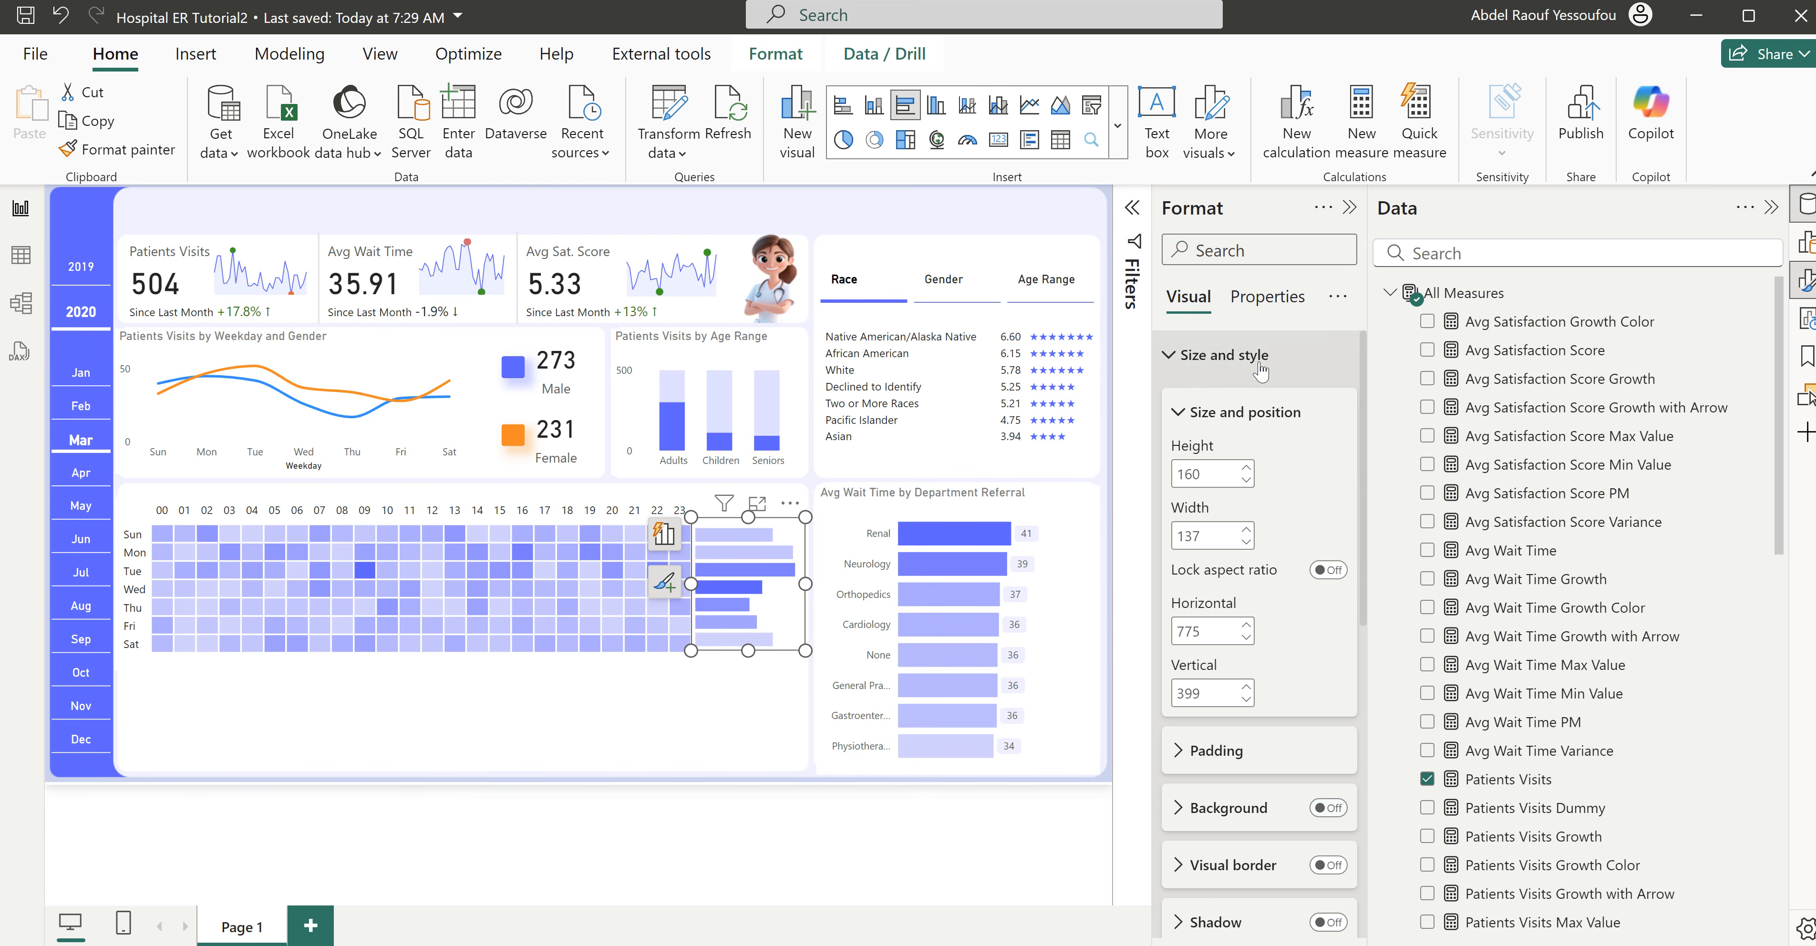
left_click(1227, 354)
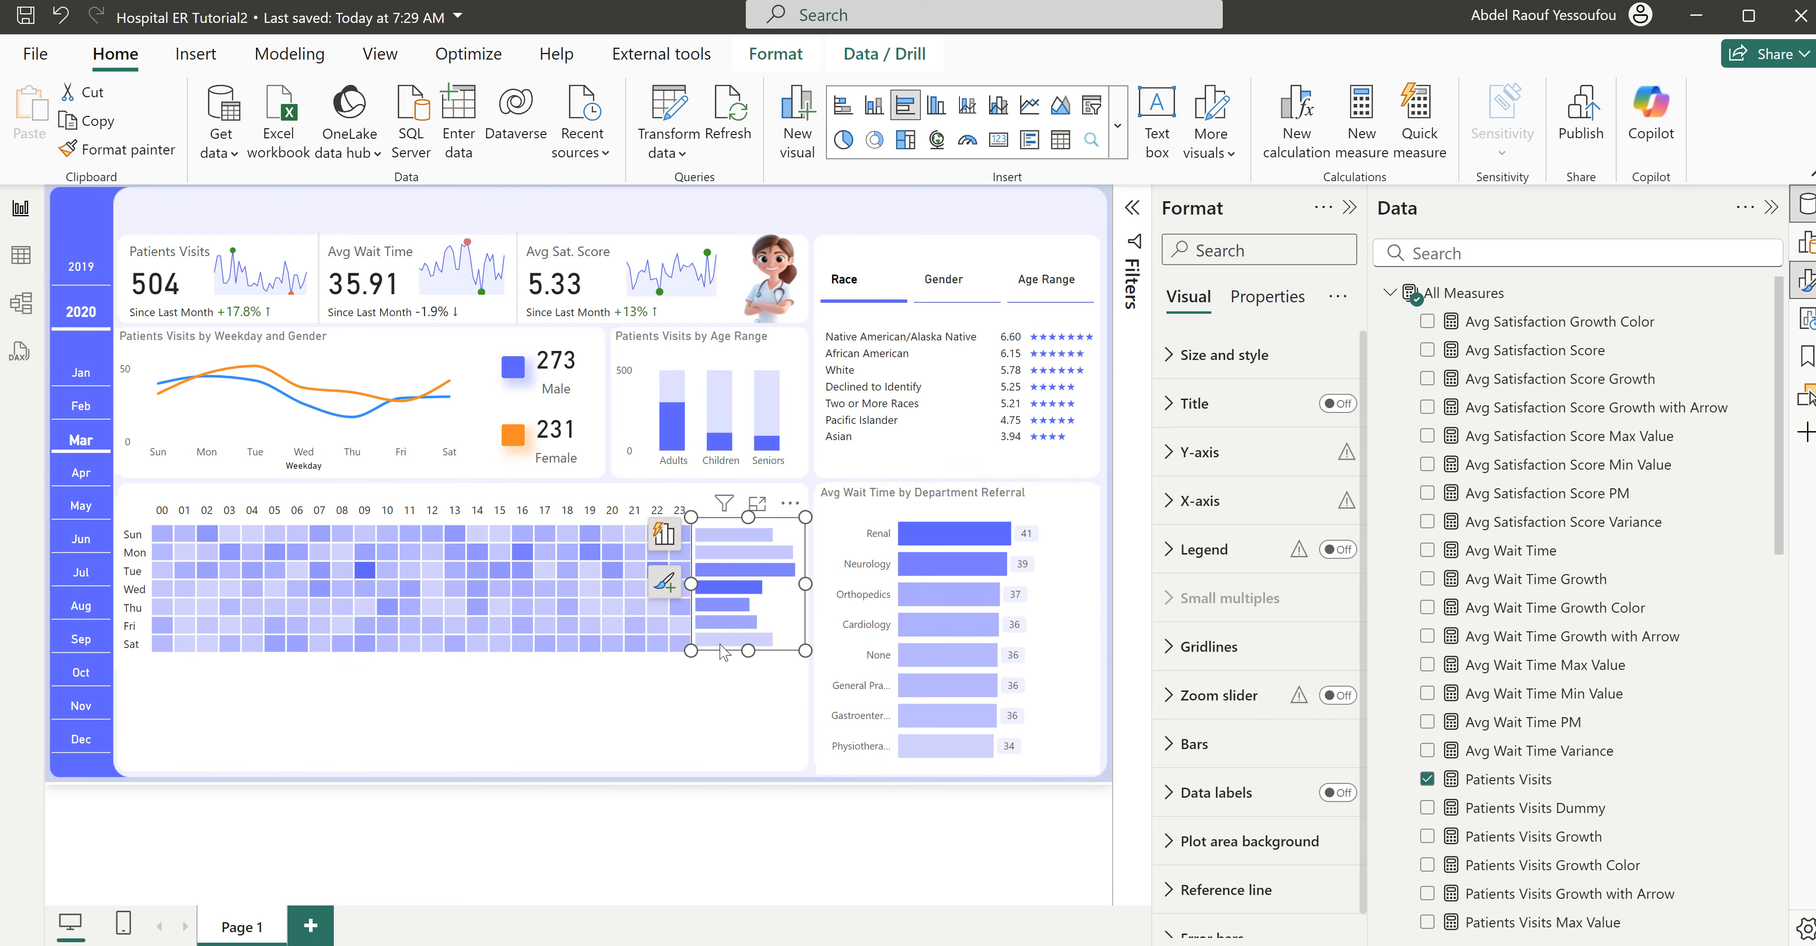
- Set the space between categories of the bar chart's bars to 10 %
left_click(1206, 746)
scroll(1206, 745, "down", 10)
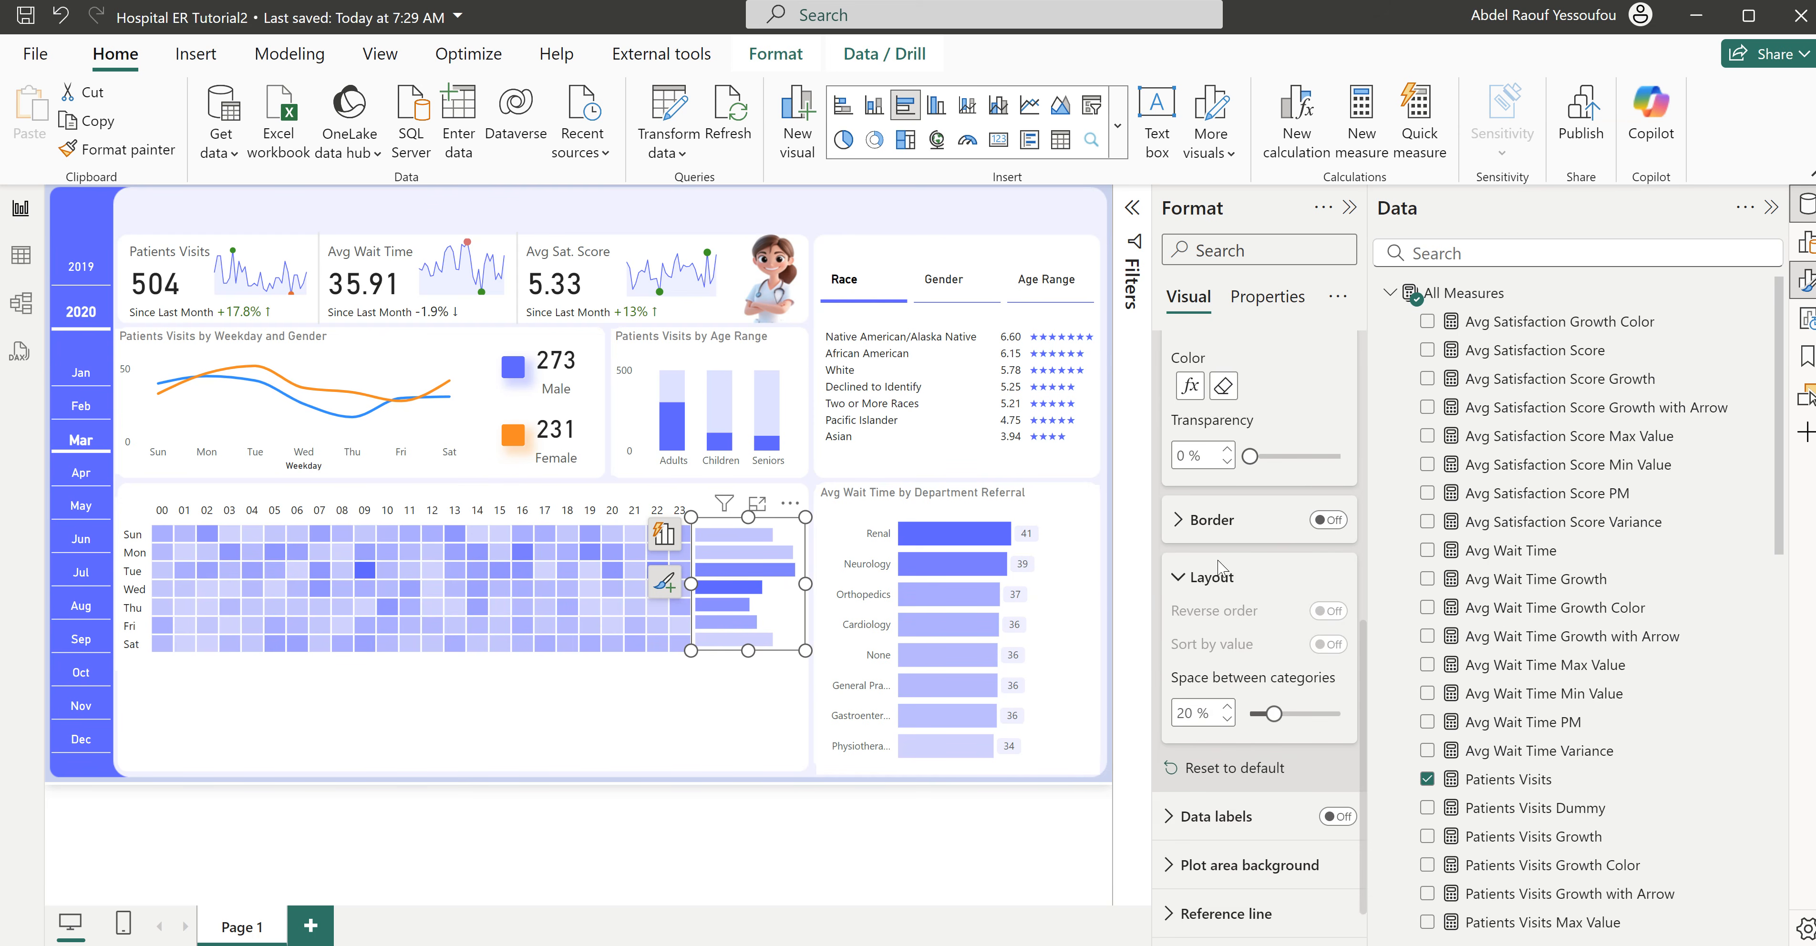
left_click_drag(1275, 714, 1267, 718)
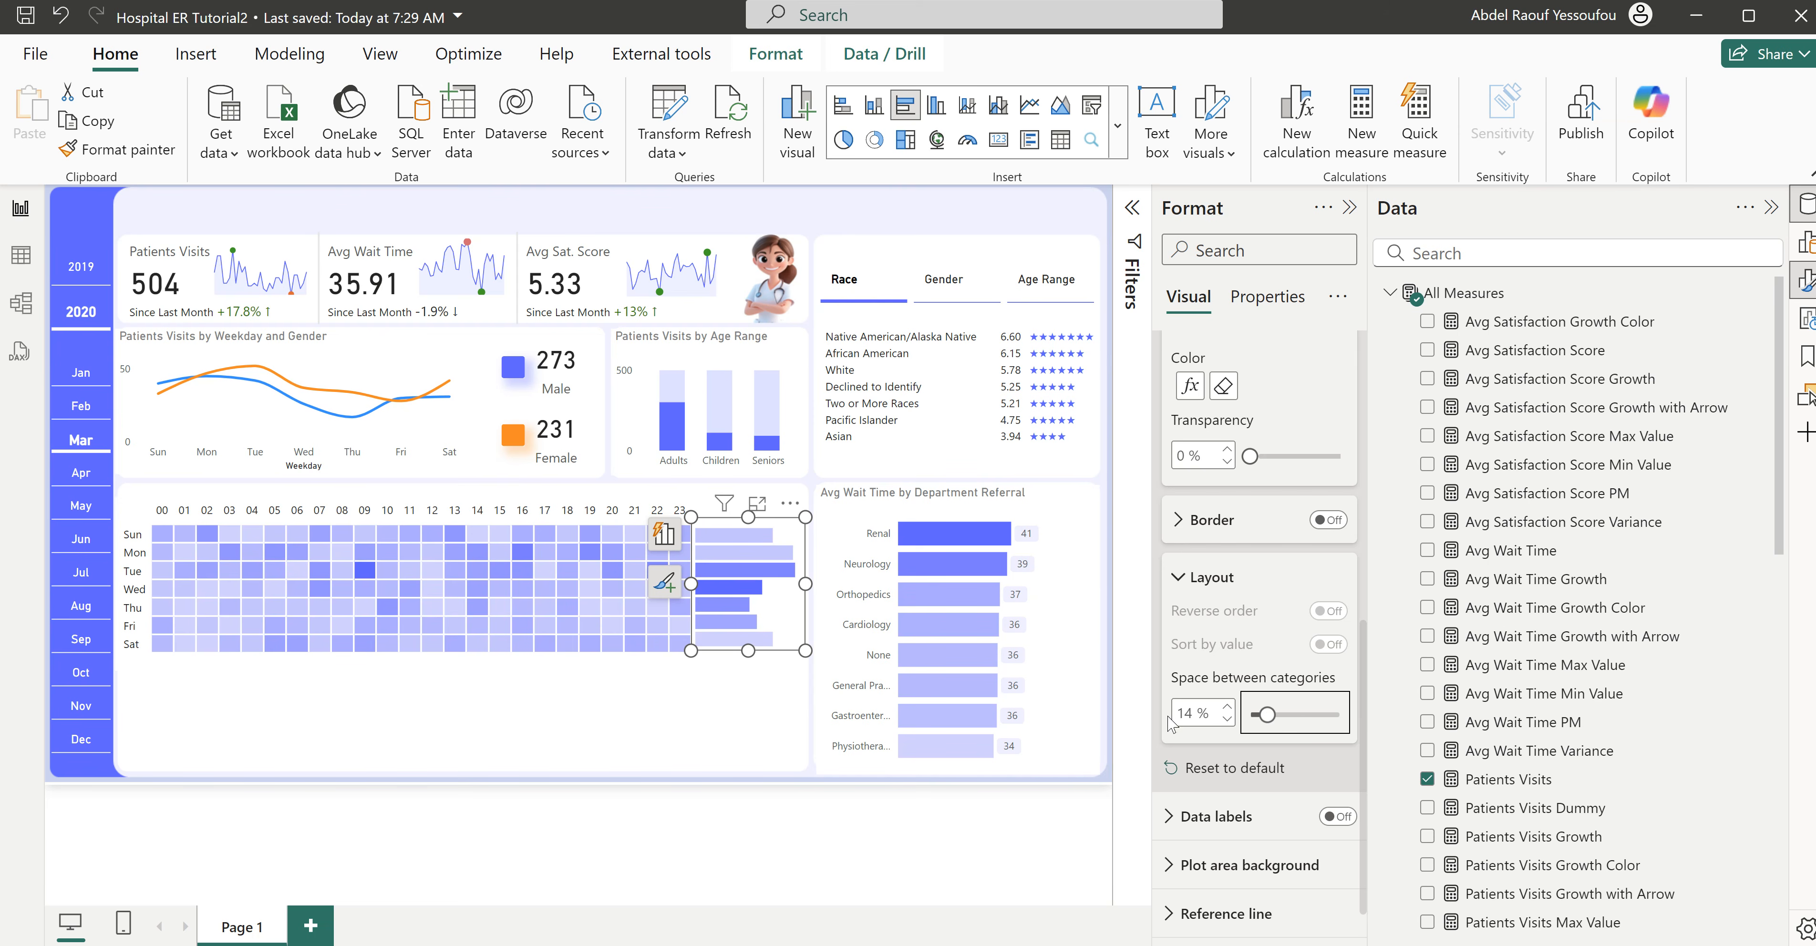
left_click(1227, 719)
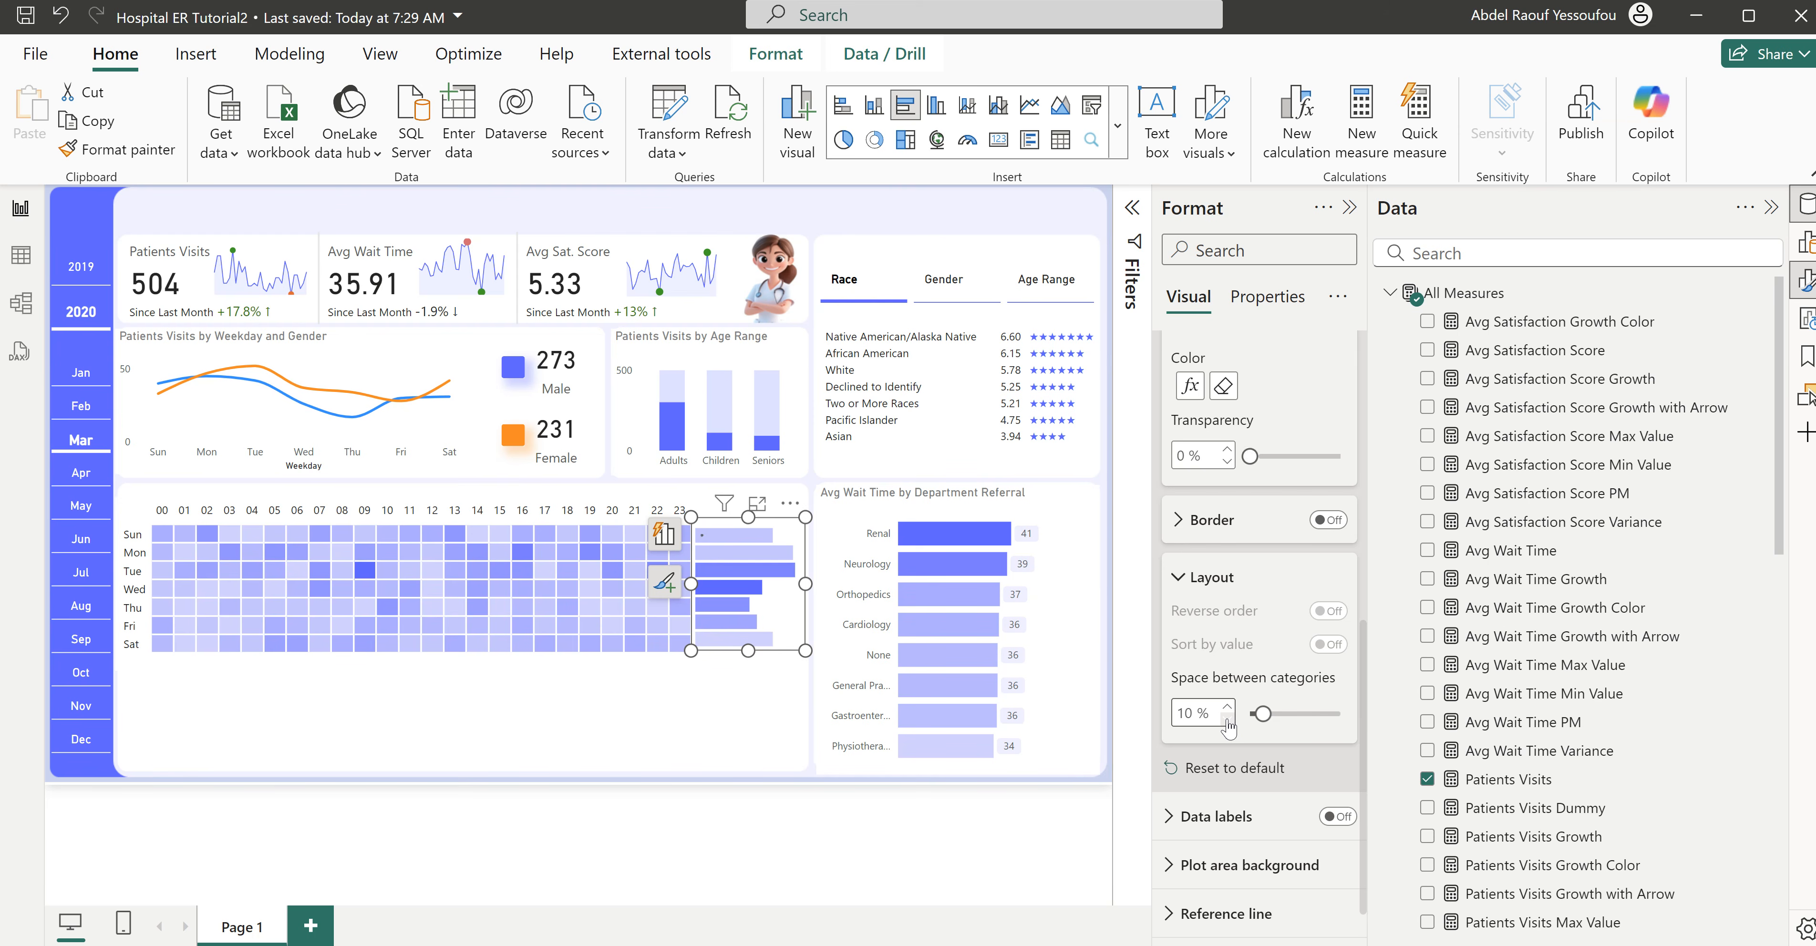
- Extend the bar chart's upper and lower edges slightly so its bars line up with the heatmap's weekday rows
left_click_drag(747, 515, 756, 514)
left_click(758, 522)
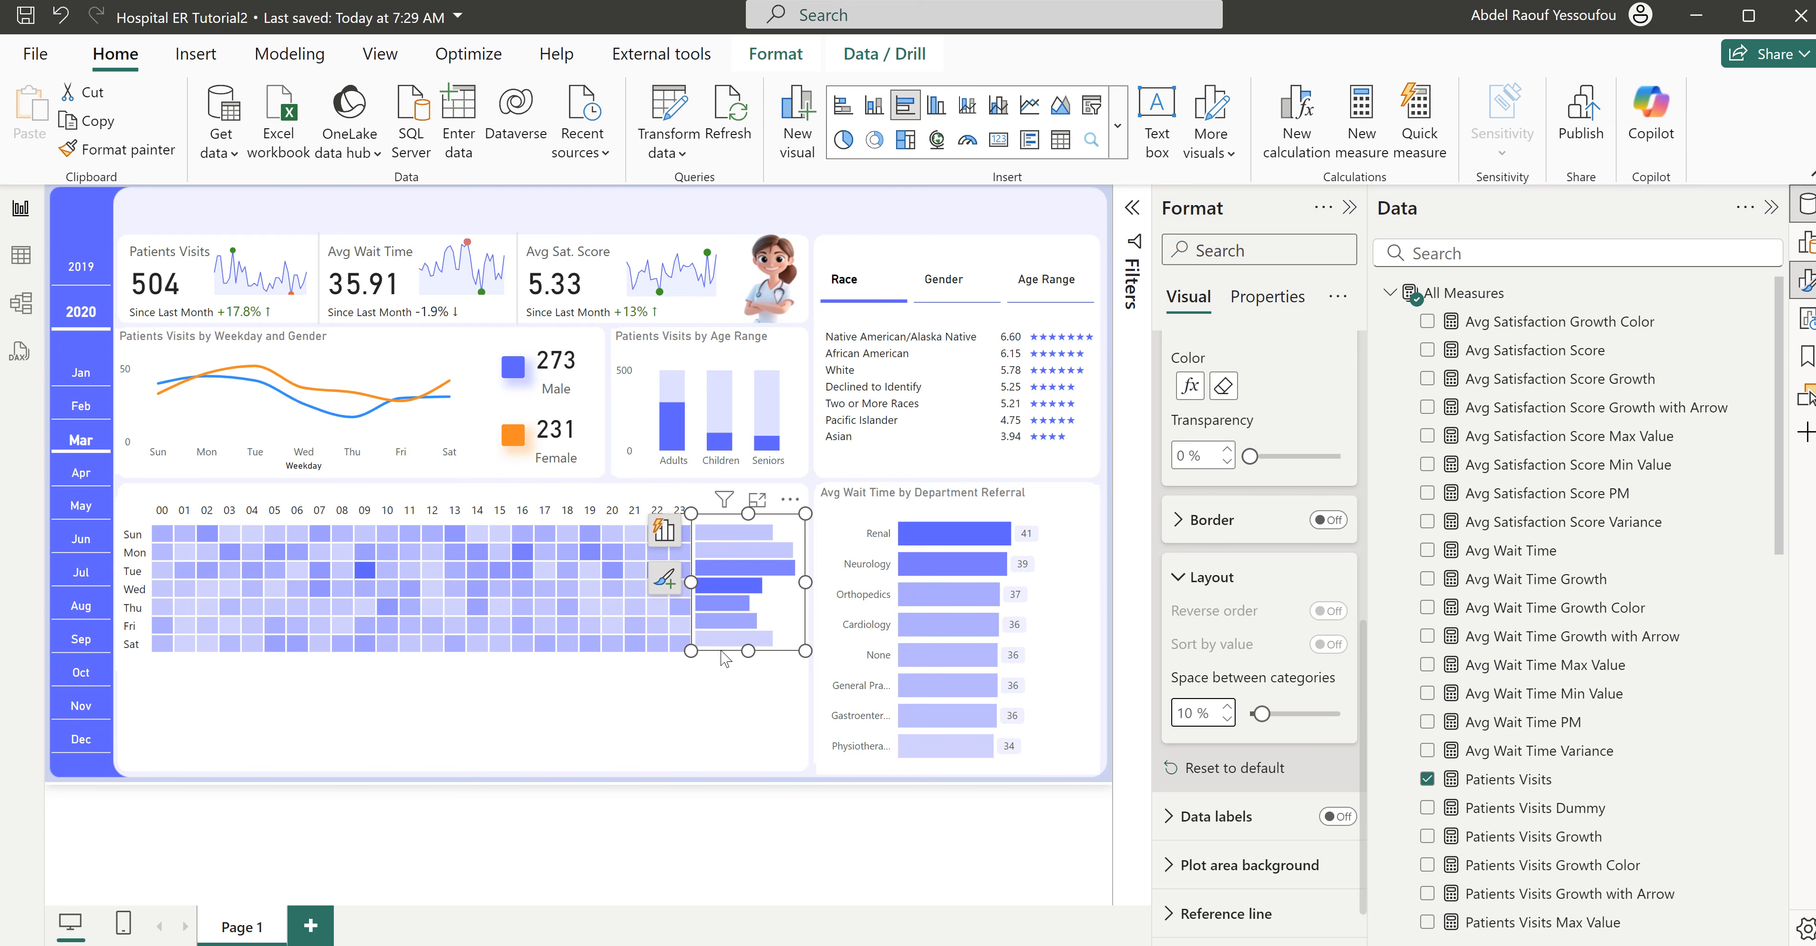
left_click_drag(750, 657, 753, 668)
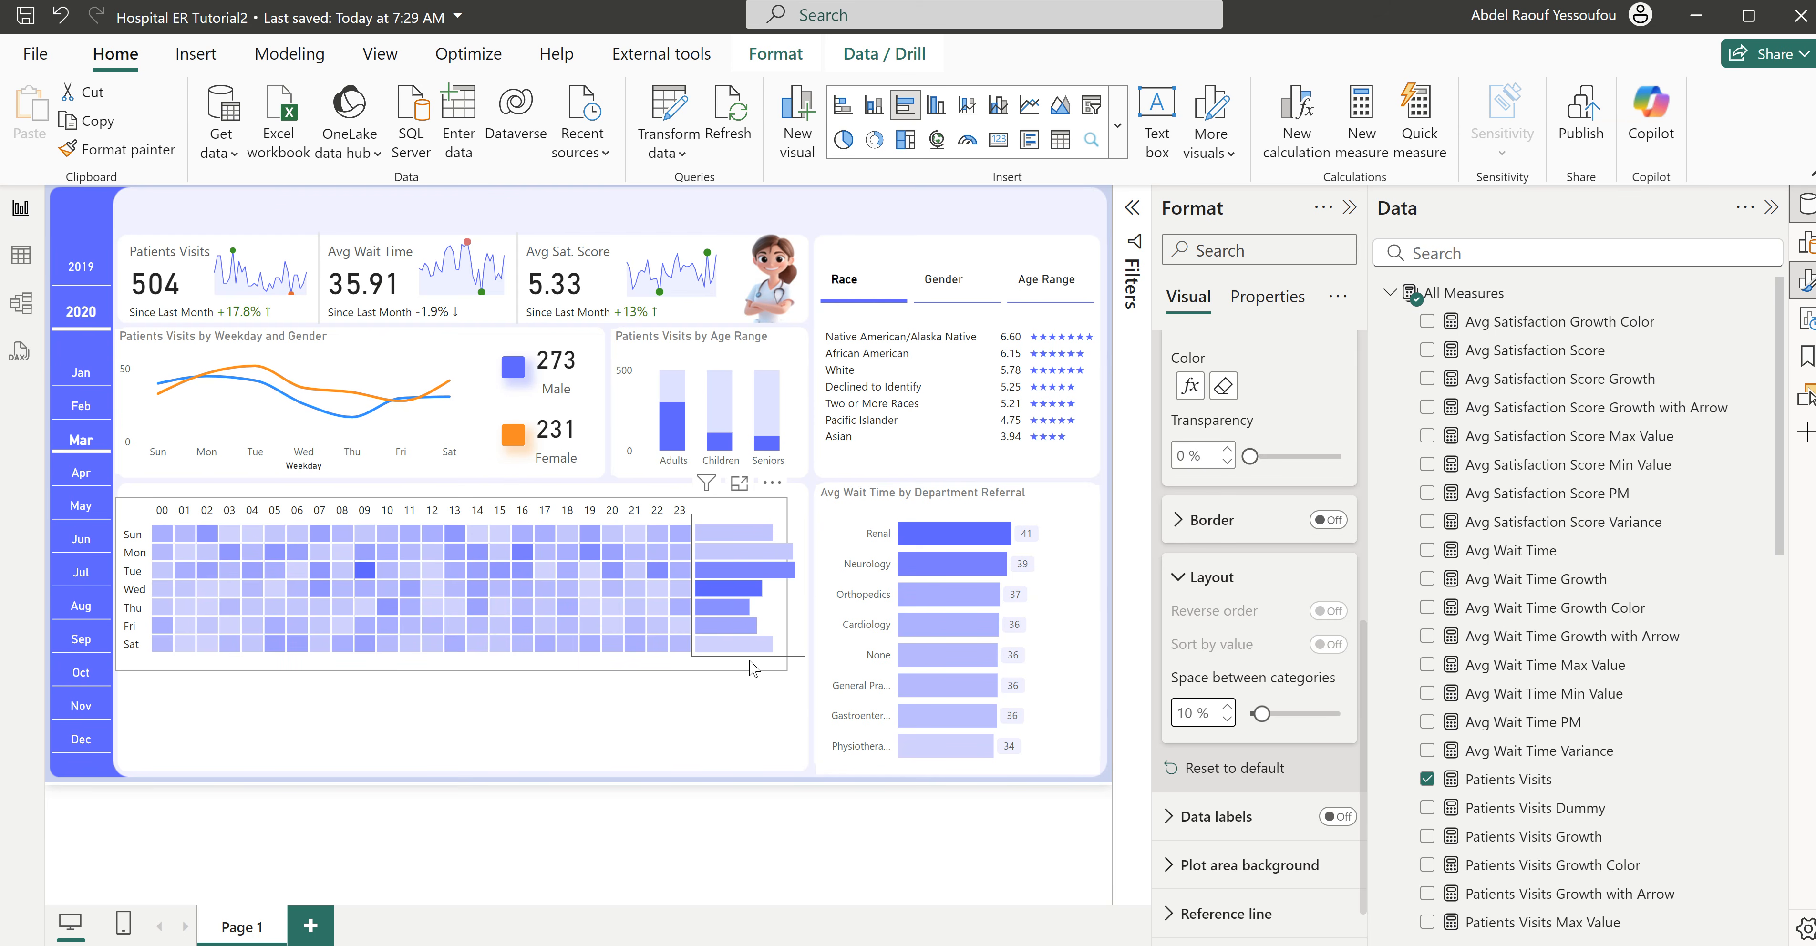
left_click(782, 736)
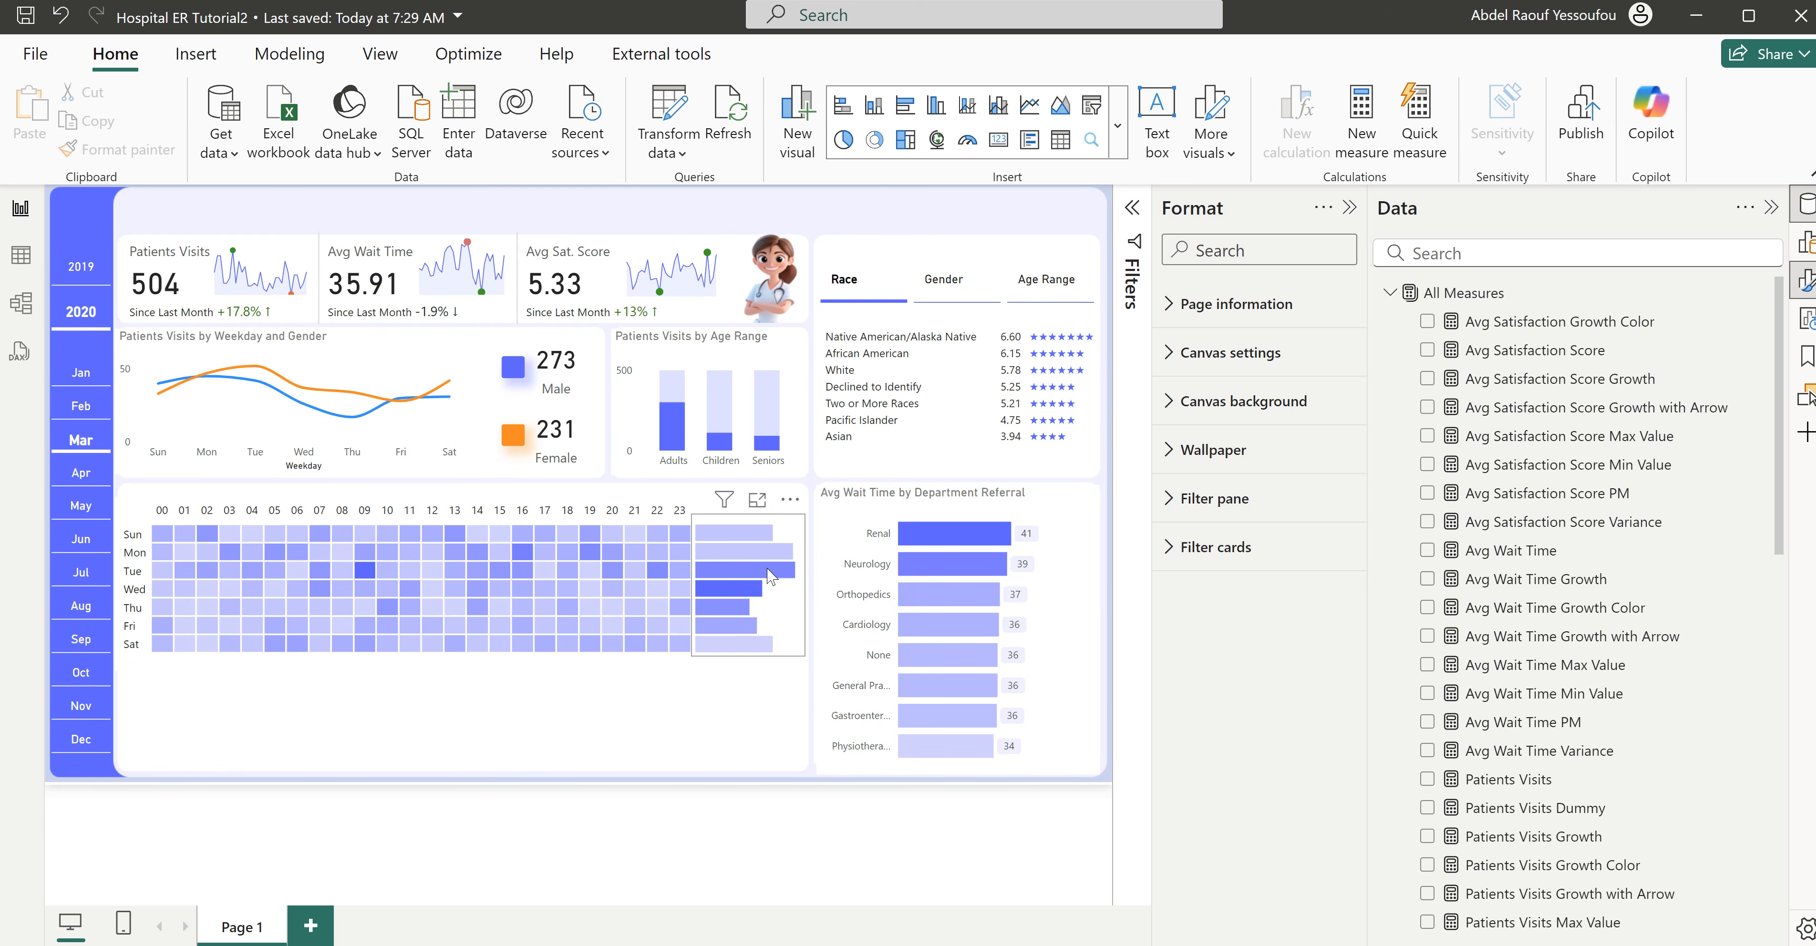
- Nudge the bar chart slightly left toward the heatmap's last column and deselect it
mouse_move(772, 576)
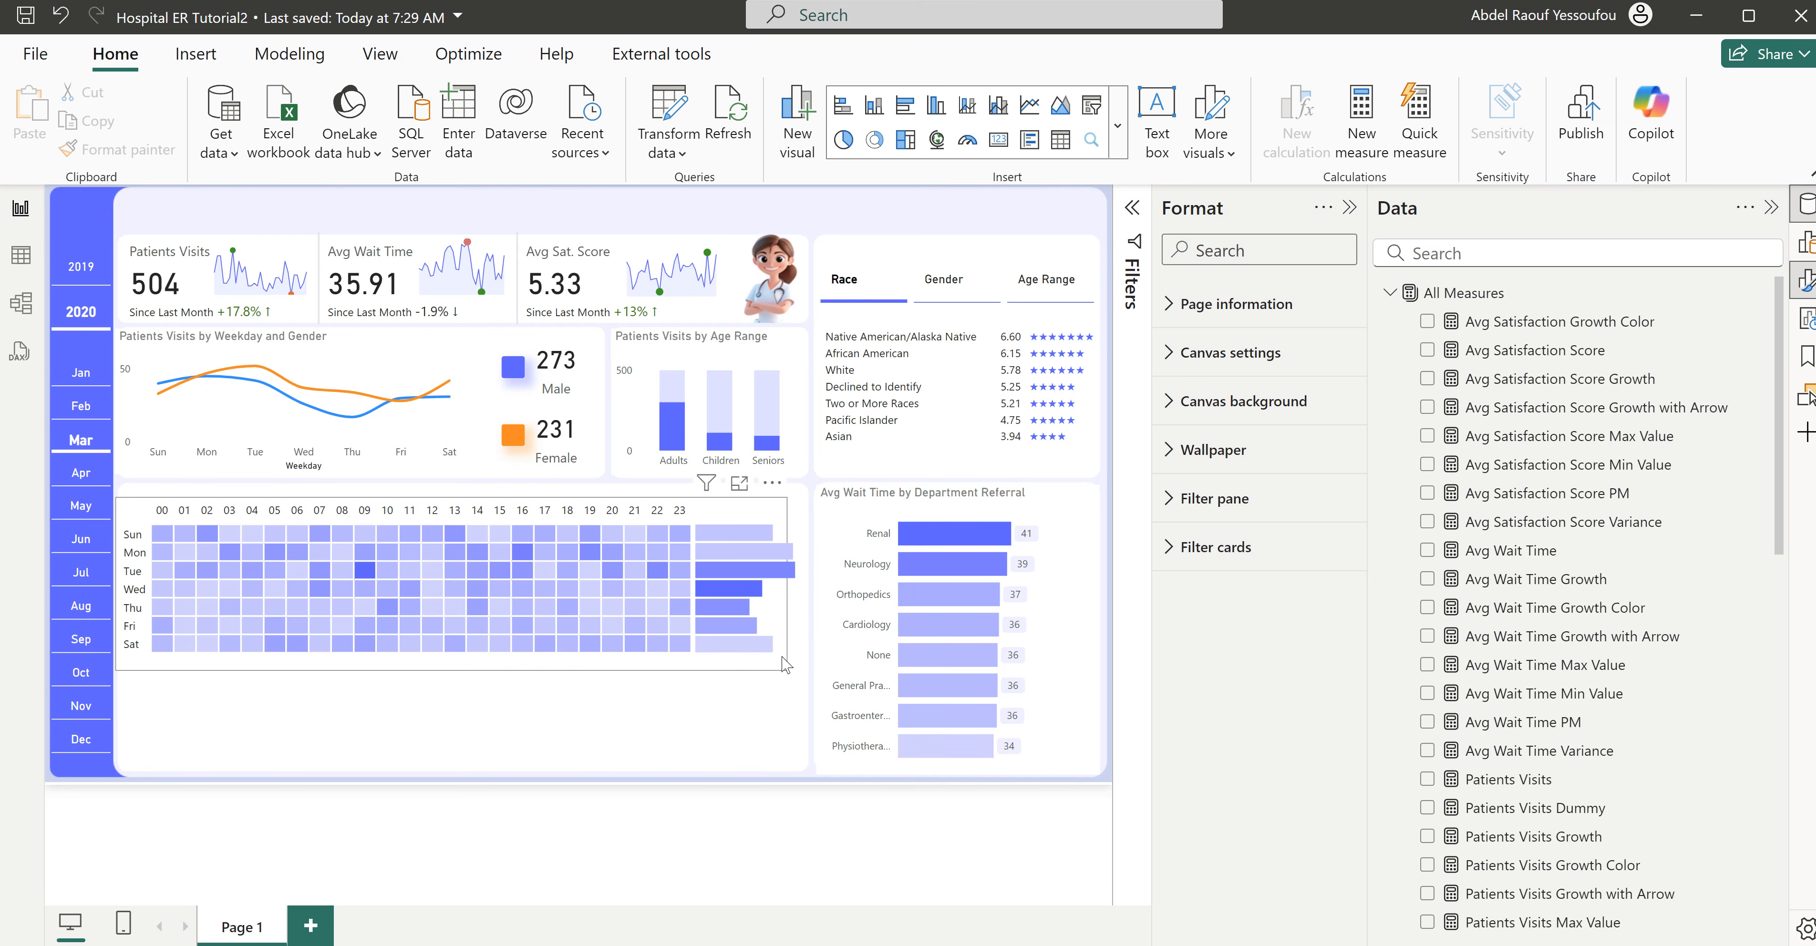
left_click(785, 663)
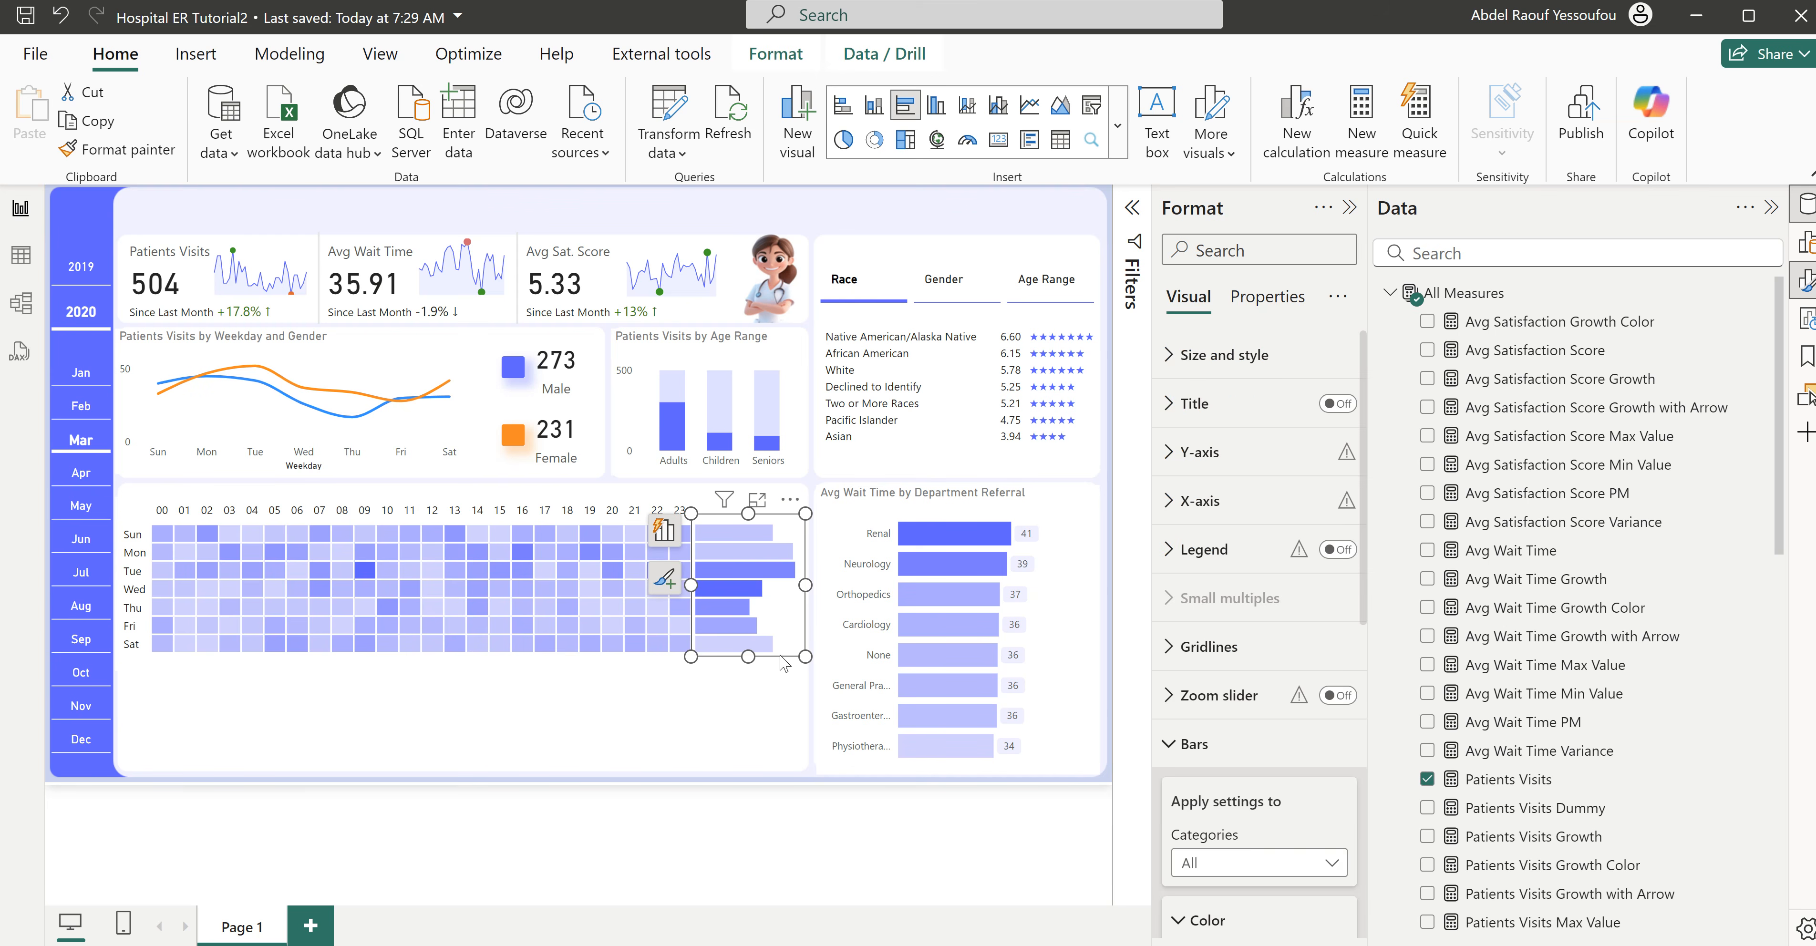
left_click(793, 729)
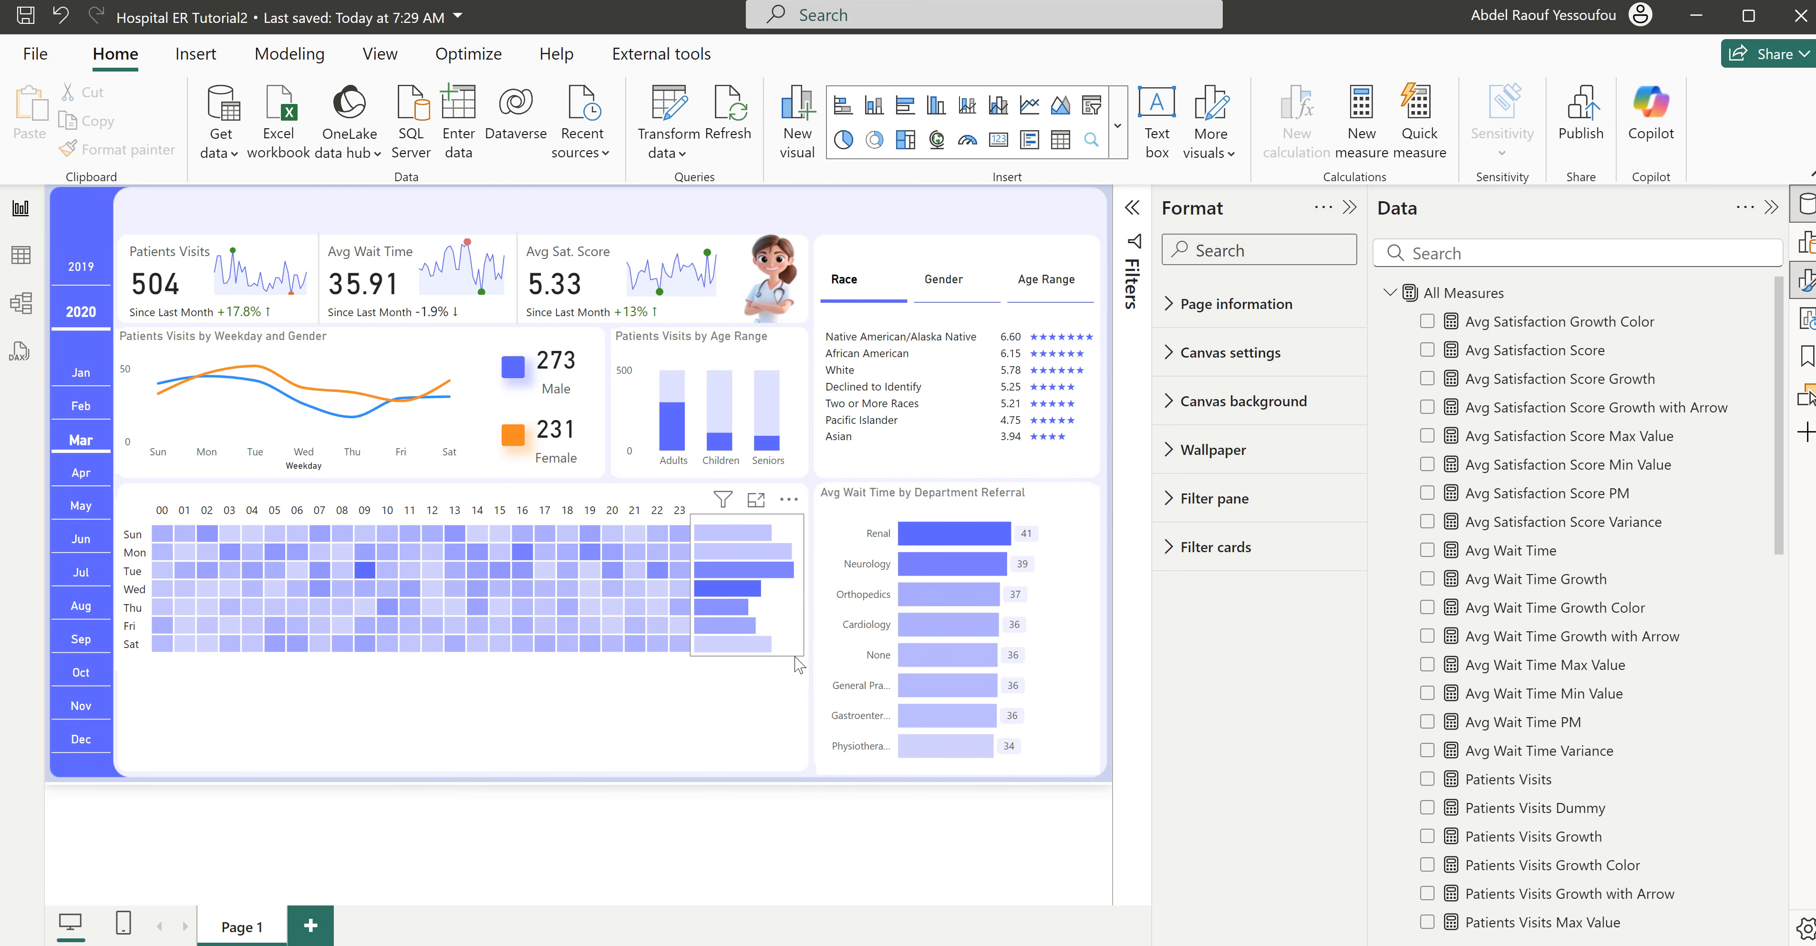
left_click(803, 663)
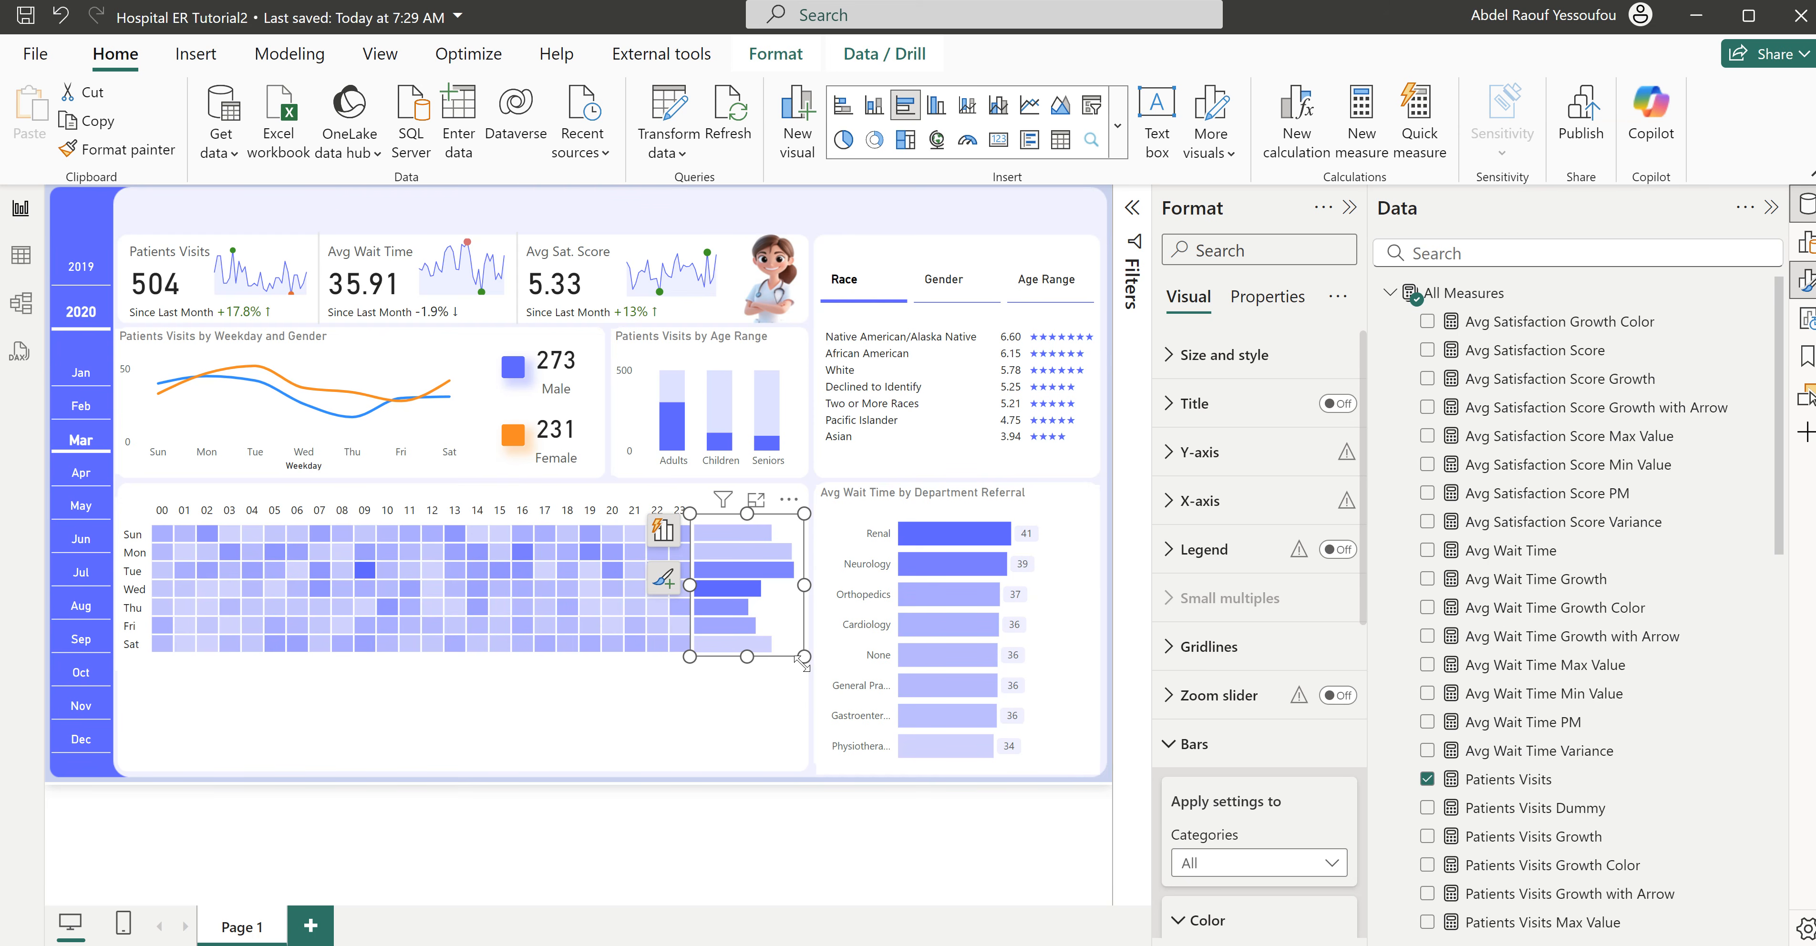
left_click(797, 761)
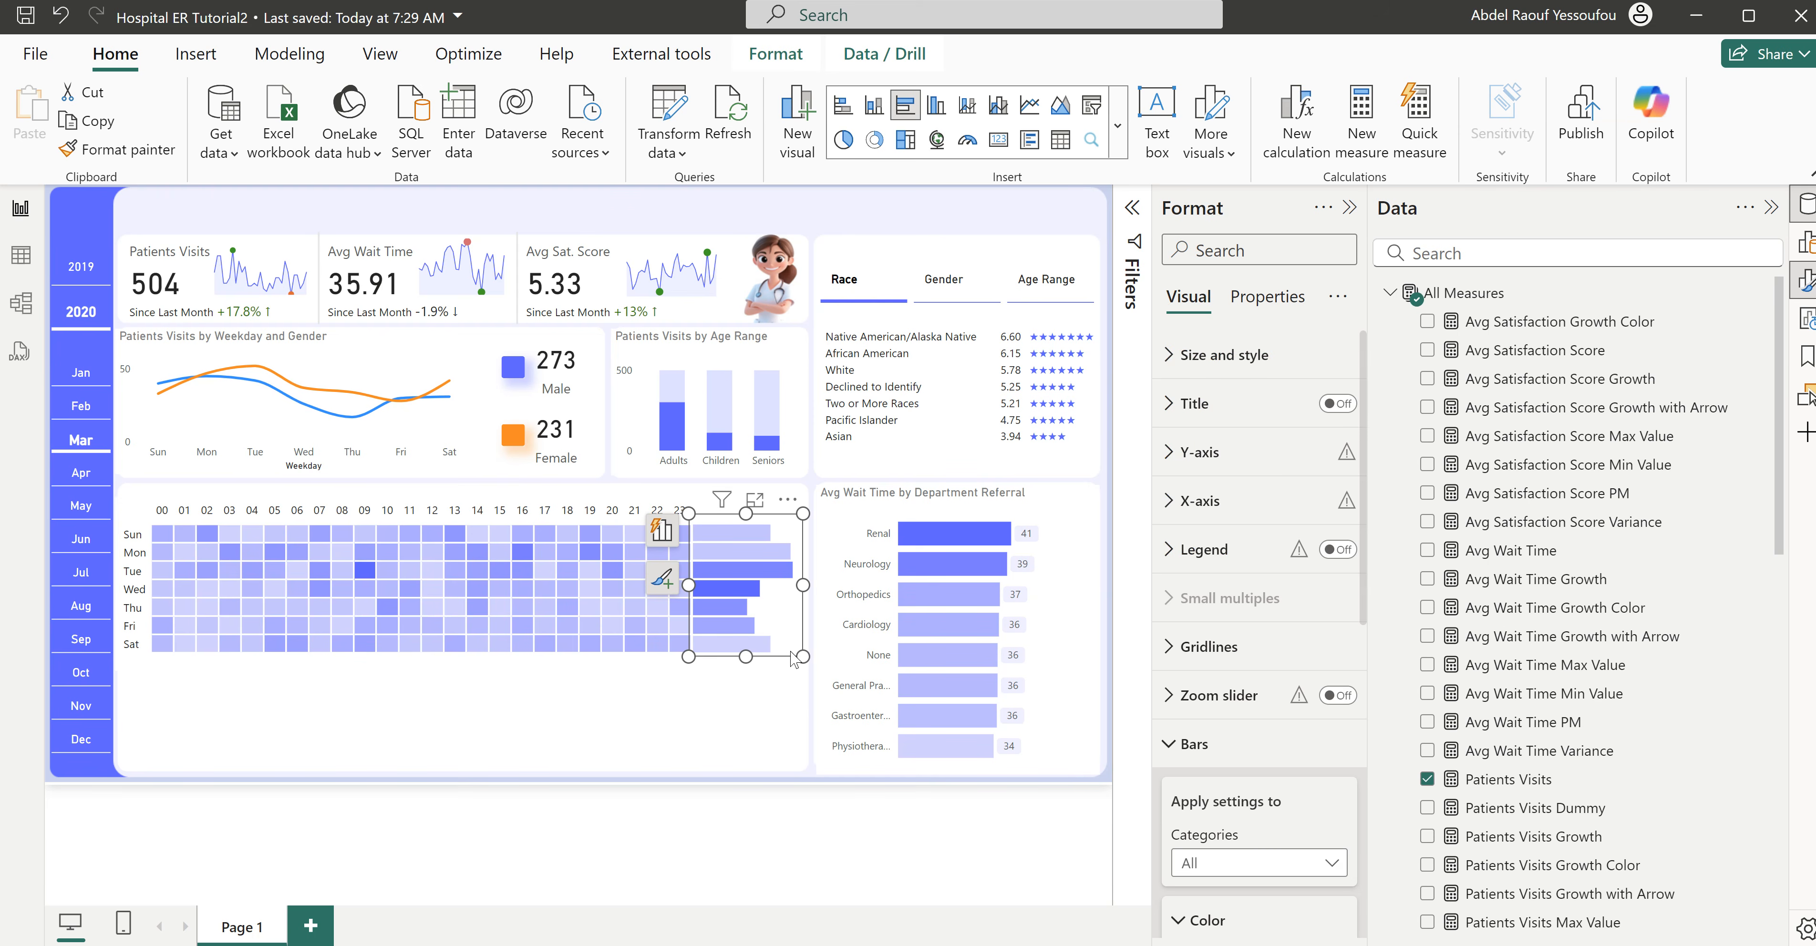
- Duplicate the weekday bar chart, place the copy below the heatmap, and convert it to a clustered column chart
key("ctrl+c")
left_click(674, 732)
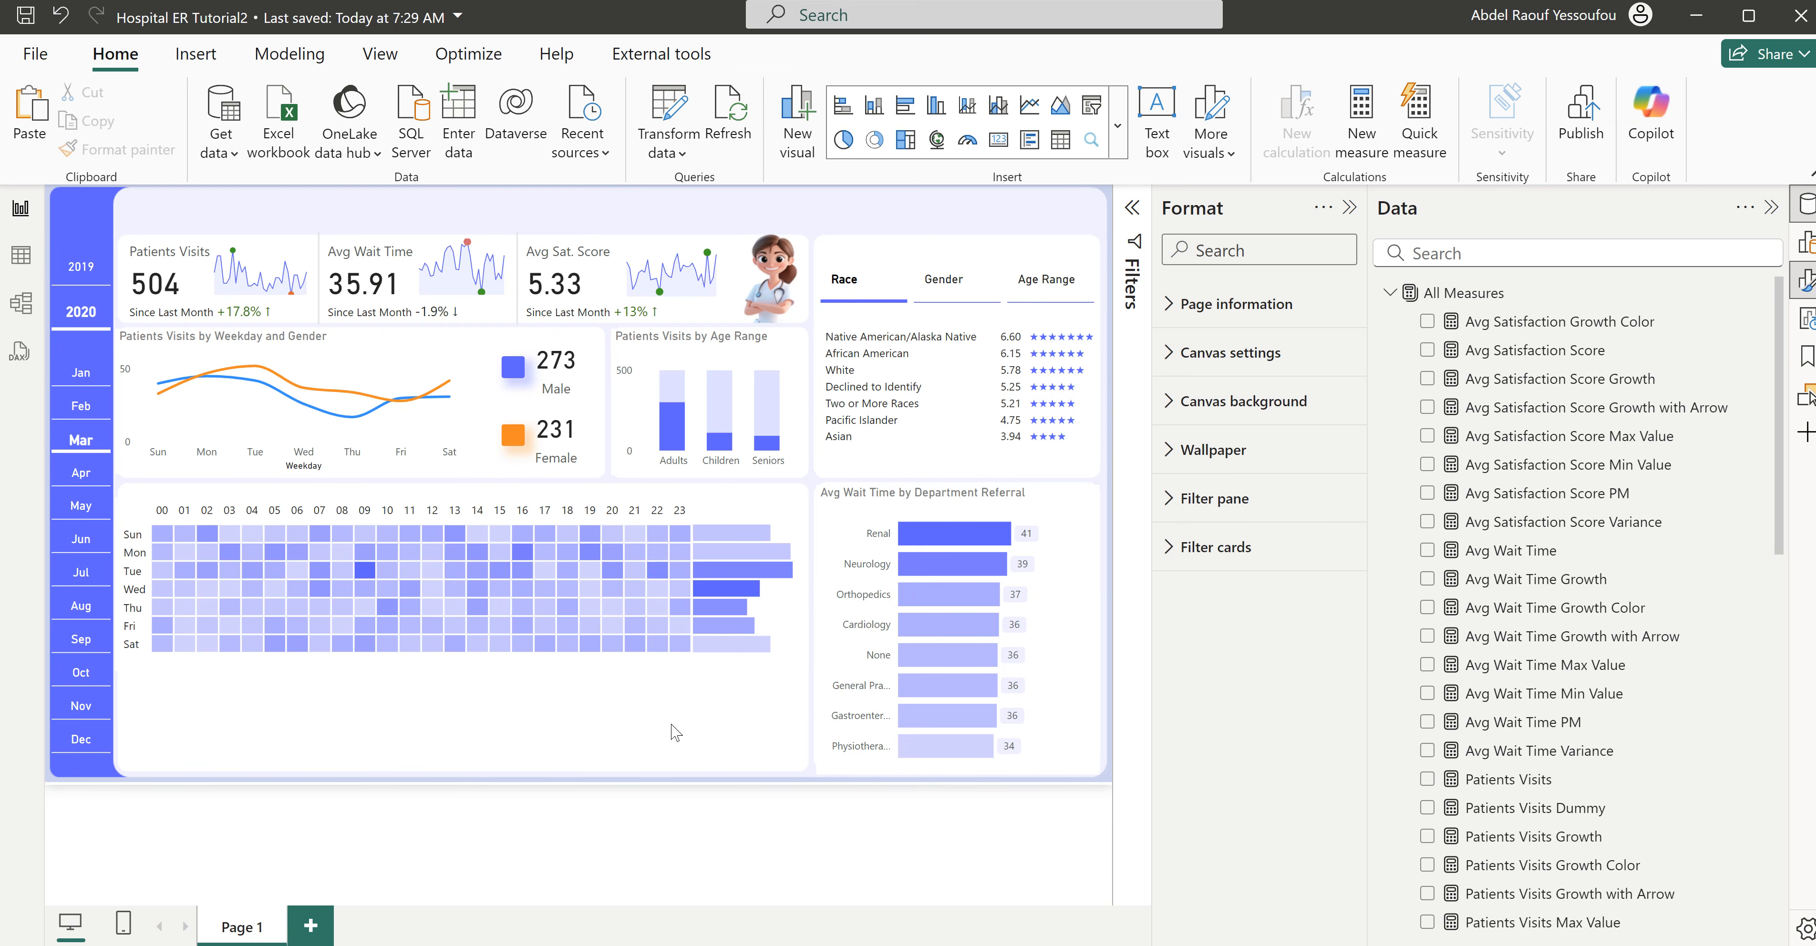
key("ctrl+v")
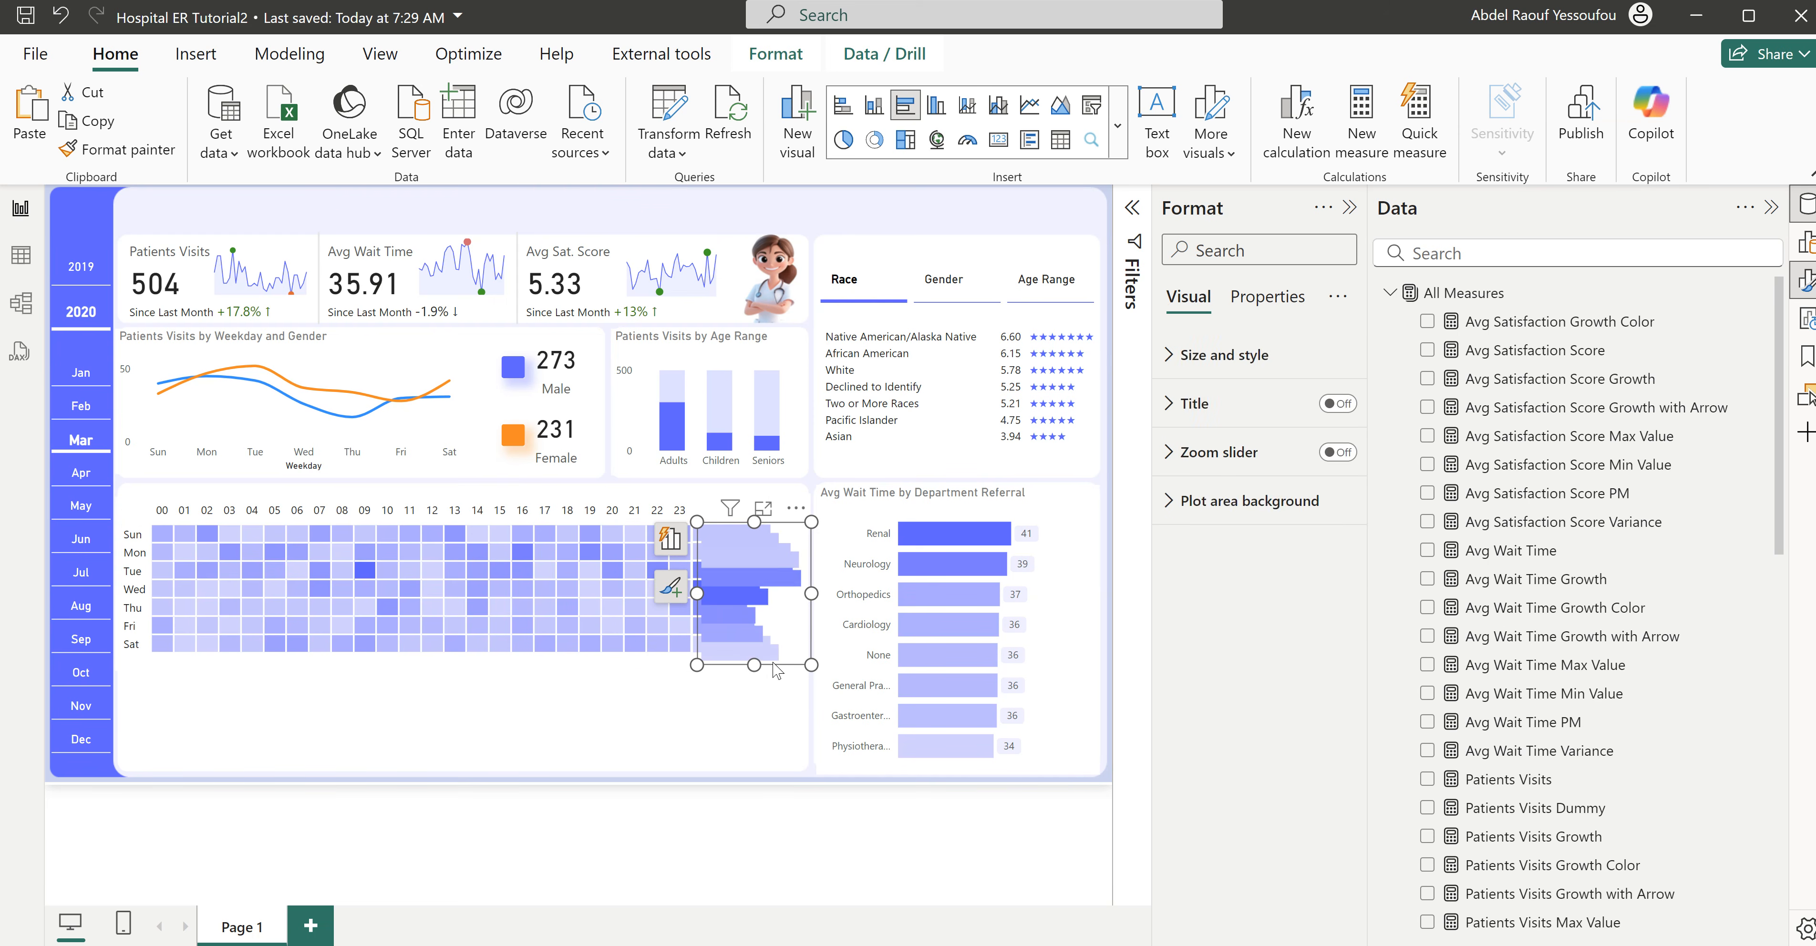
left_click_drag(775, 714, 643, 790)
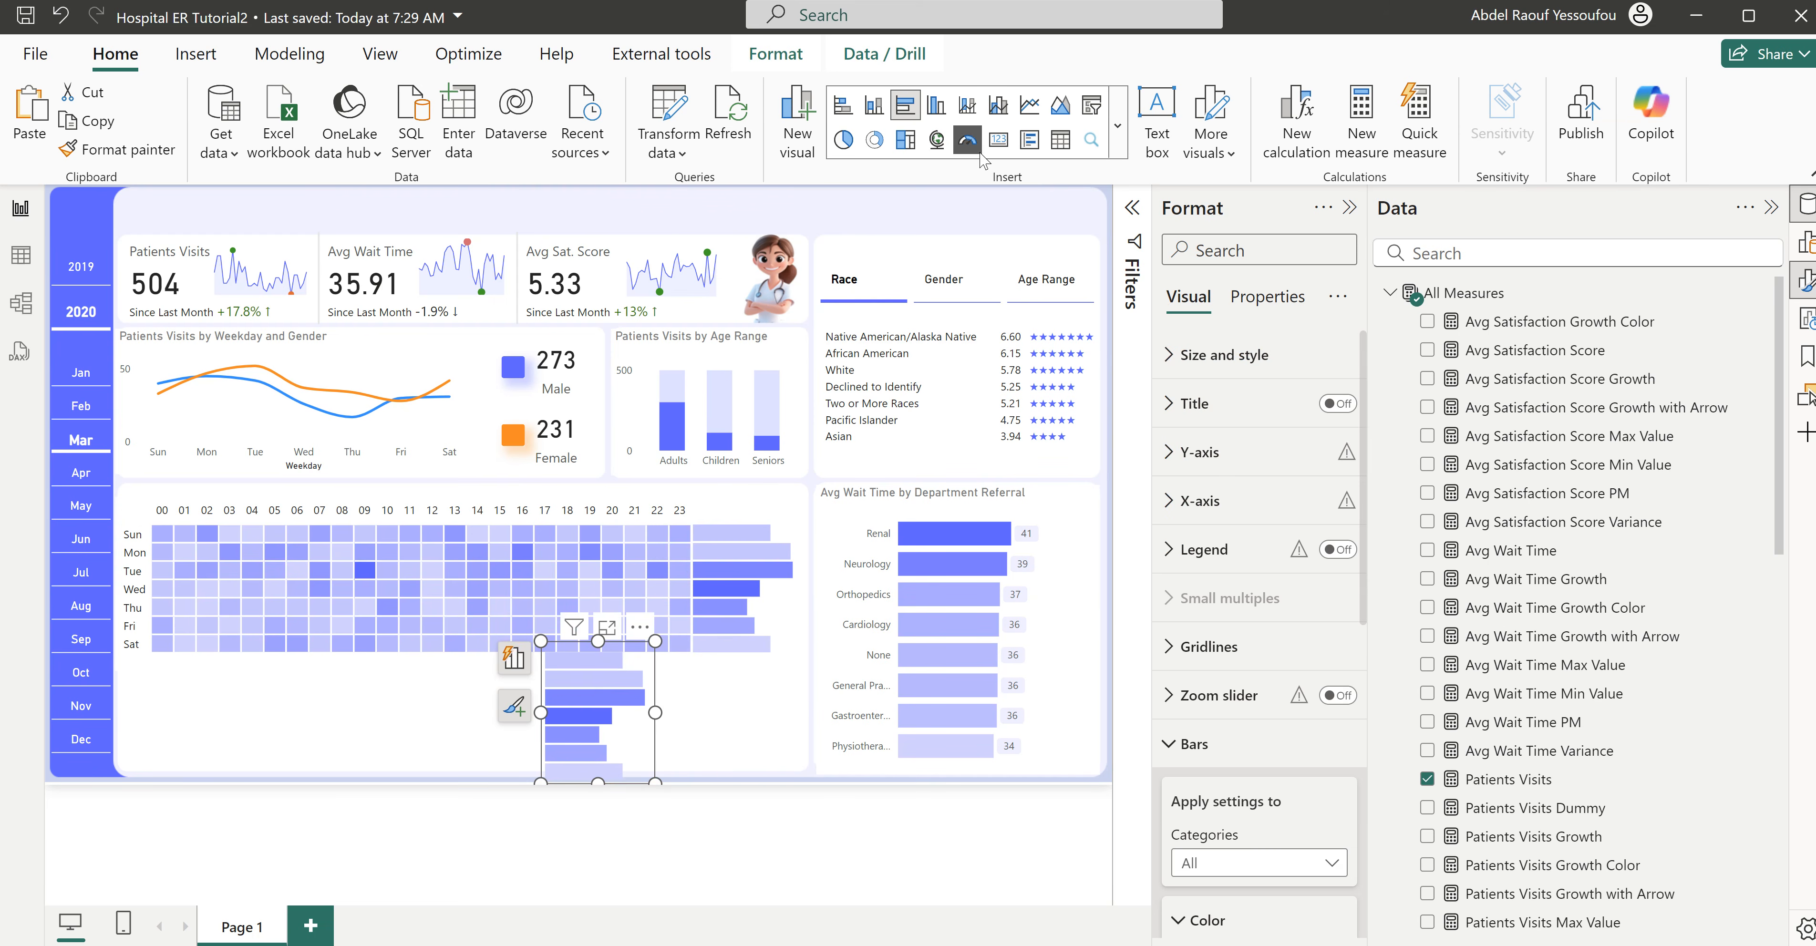
left_click(934, 110)
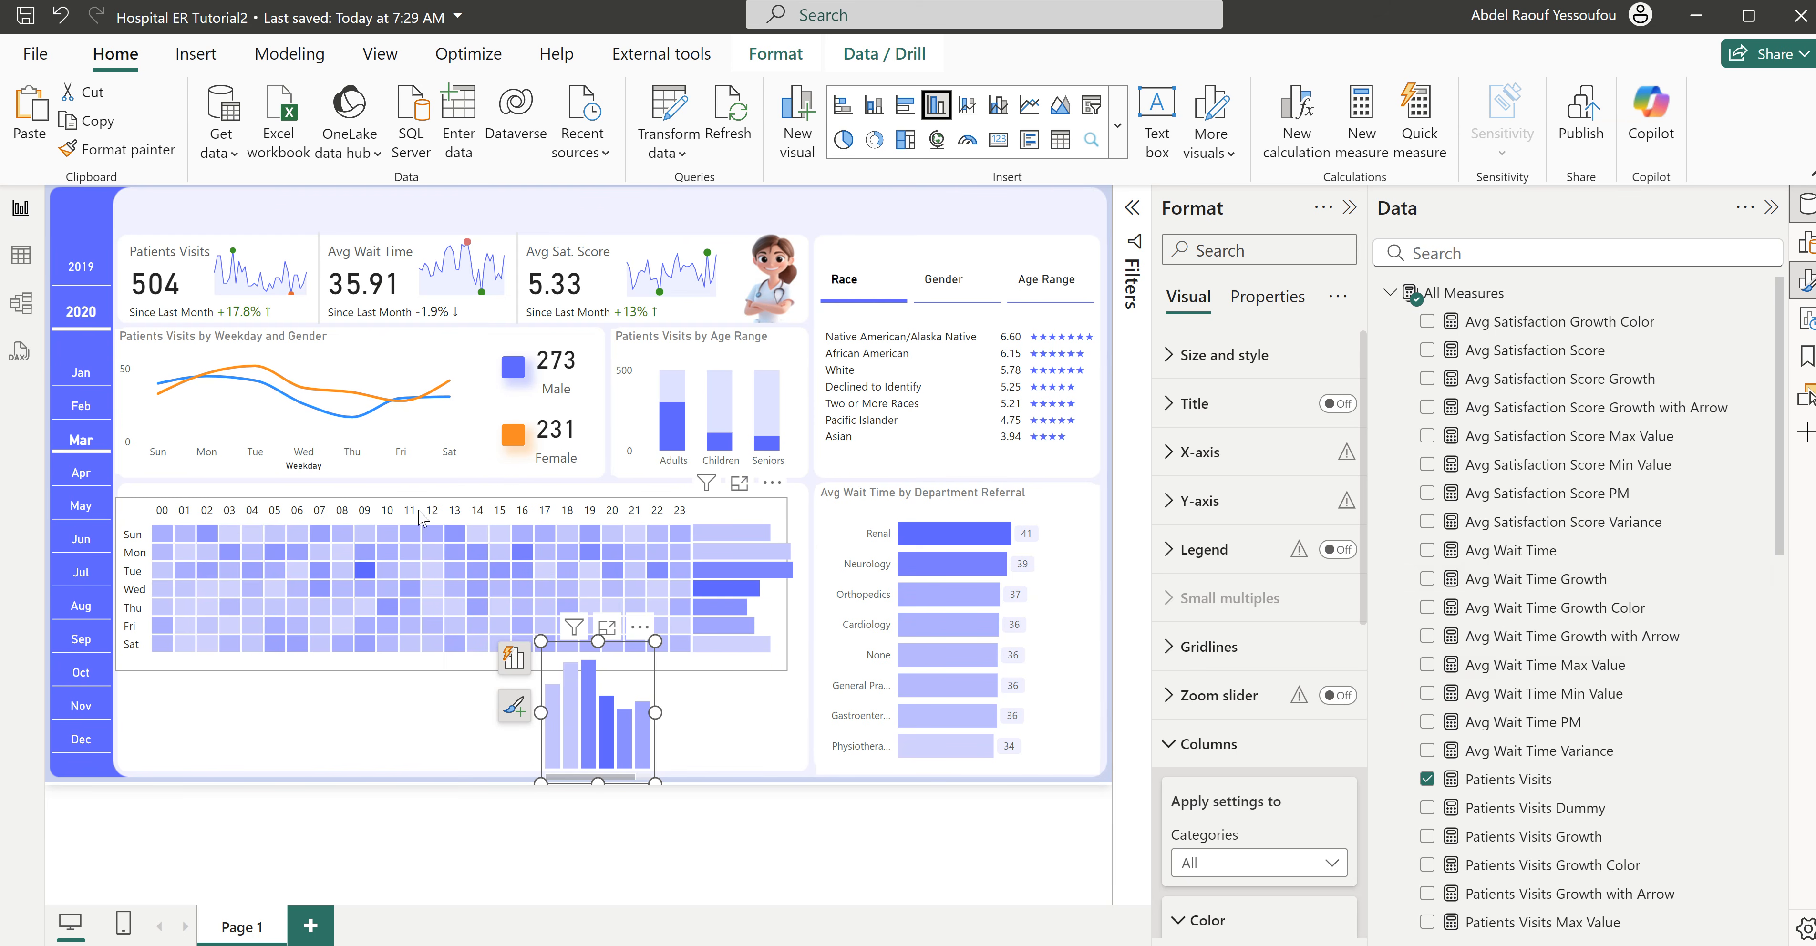
- Replace the Weekday field with the Hour field from the Hospital ER table on the column chart's x-axis
scroll(1500, 788, "down", 15)
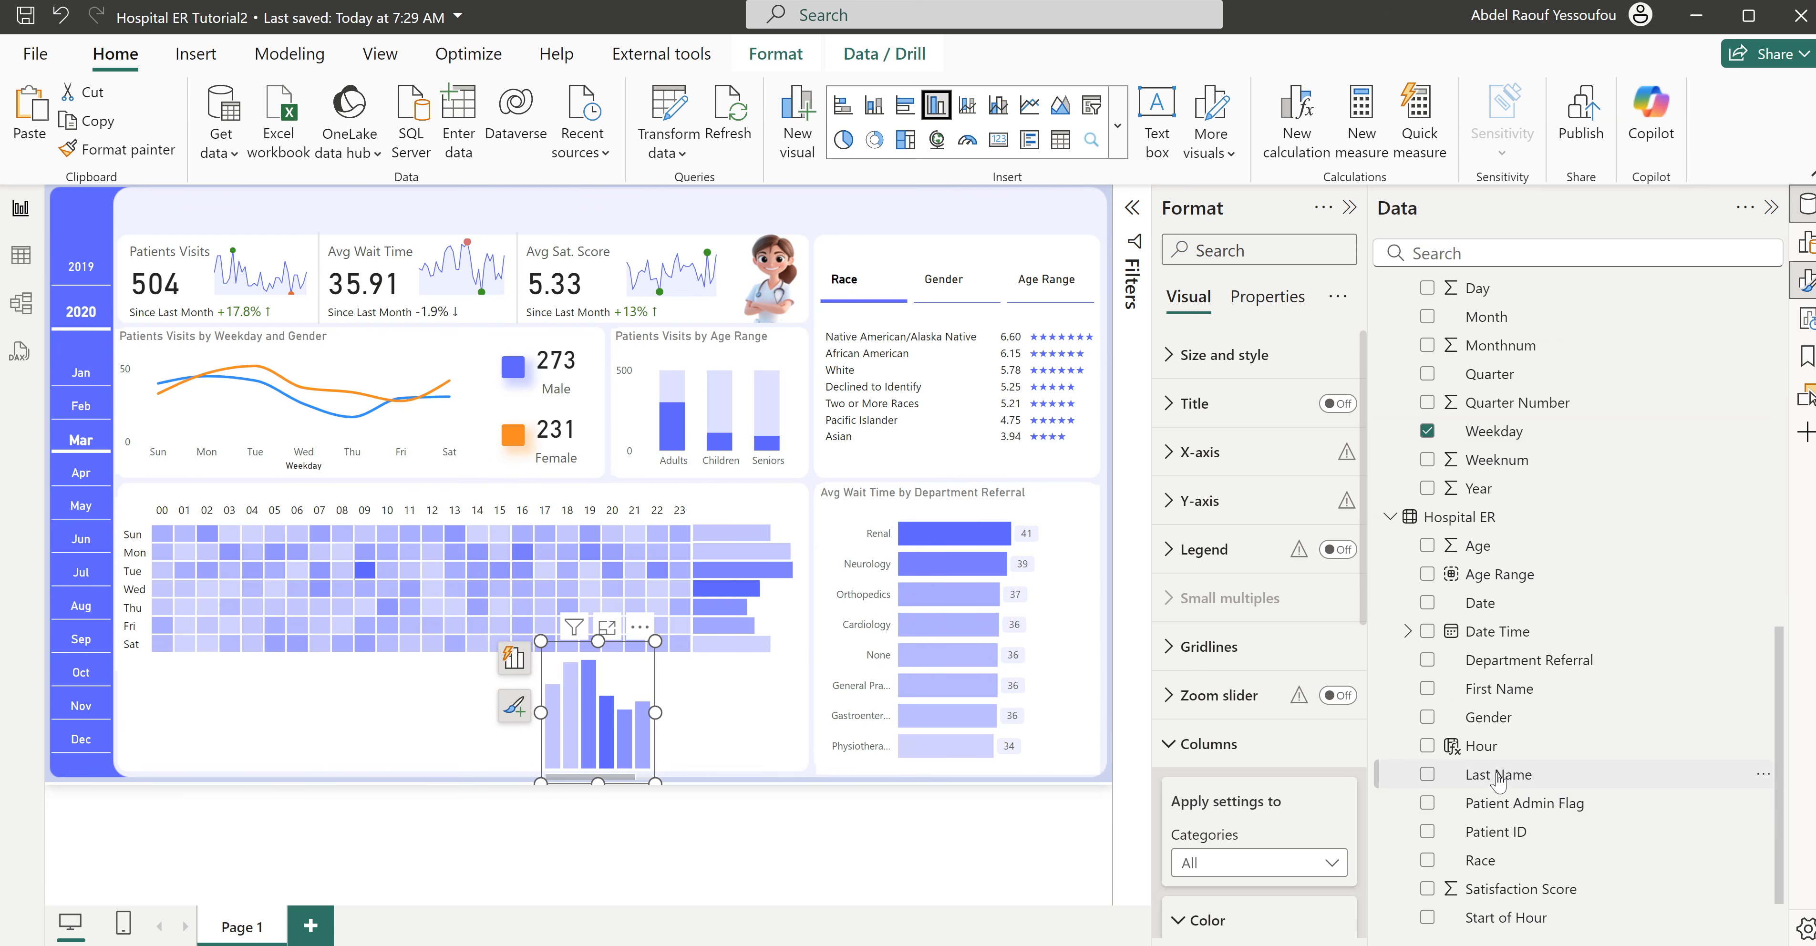
scroll(1455, 494, "up", 2)
left_click(1429, 554)
scroll(1487, 691, "down", 3)
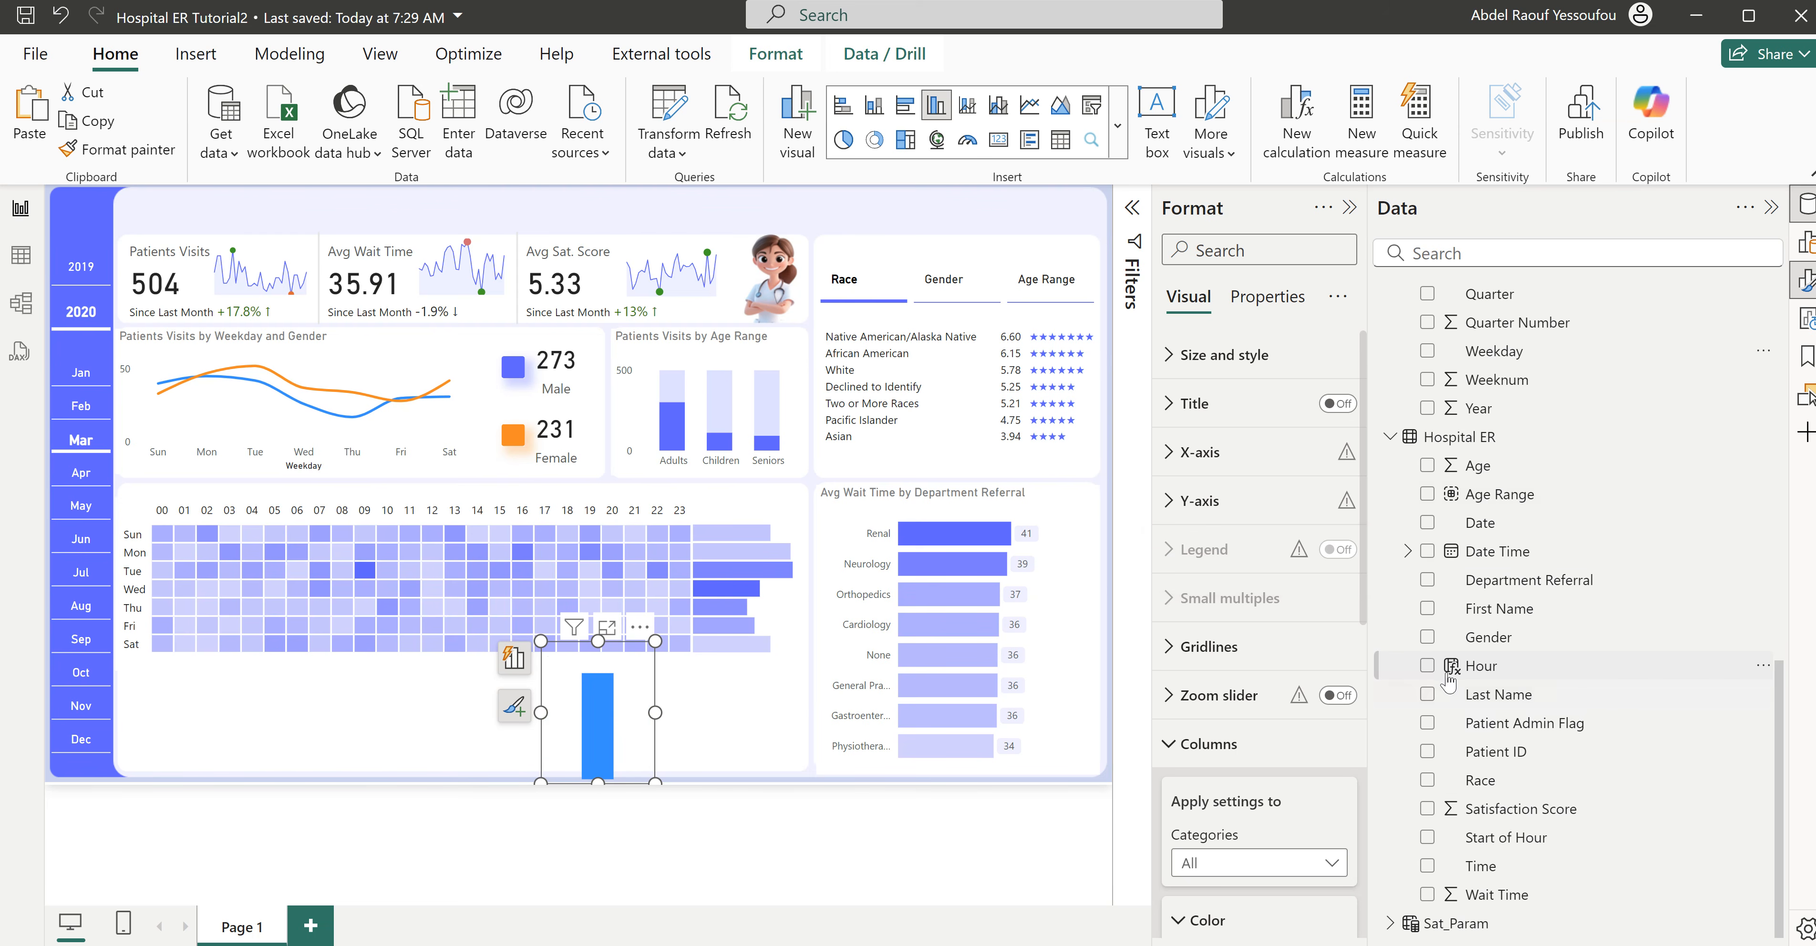
left_click(1427, 666)
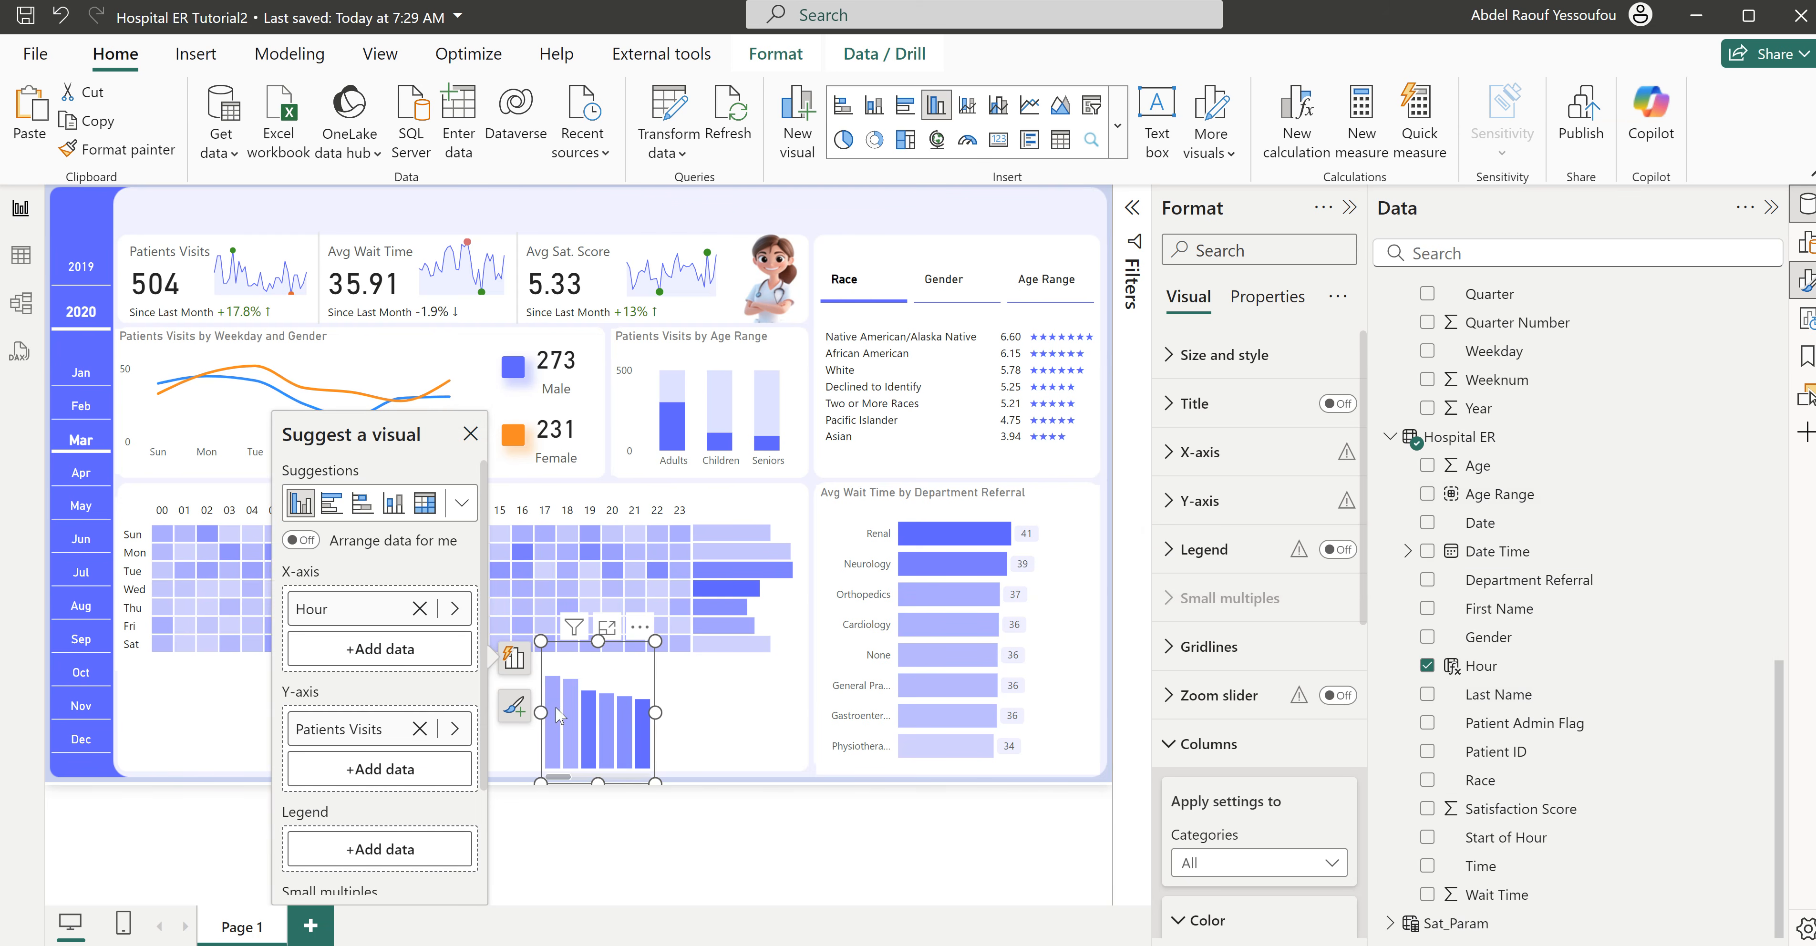
- Widen the hourly column chart on both sides so it spans the heatmap's columns from 00 to 23
left_click_drag(541, 712, 150, 693)
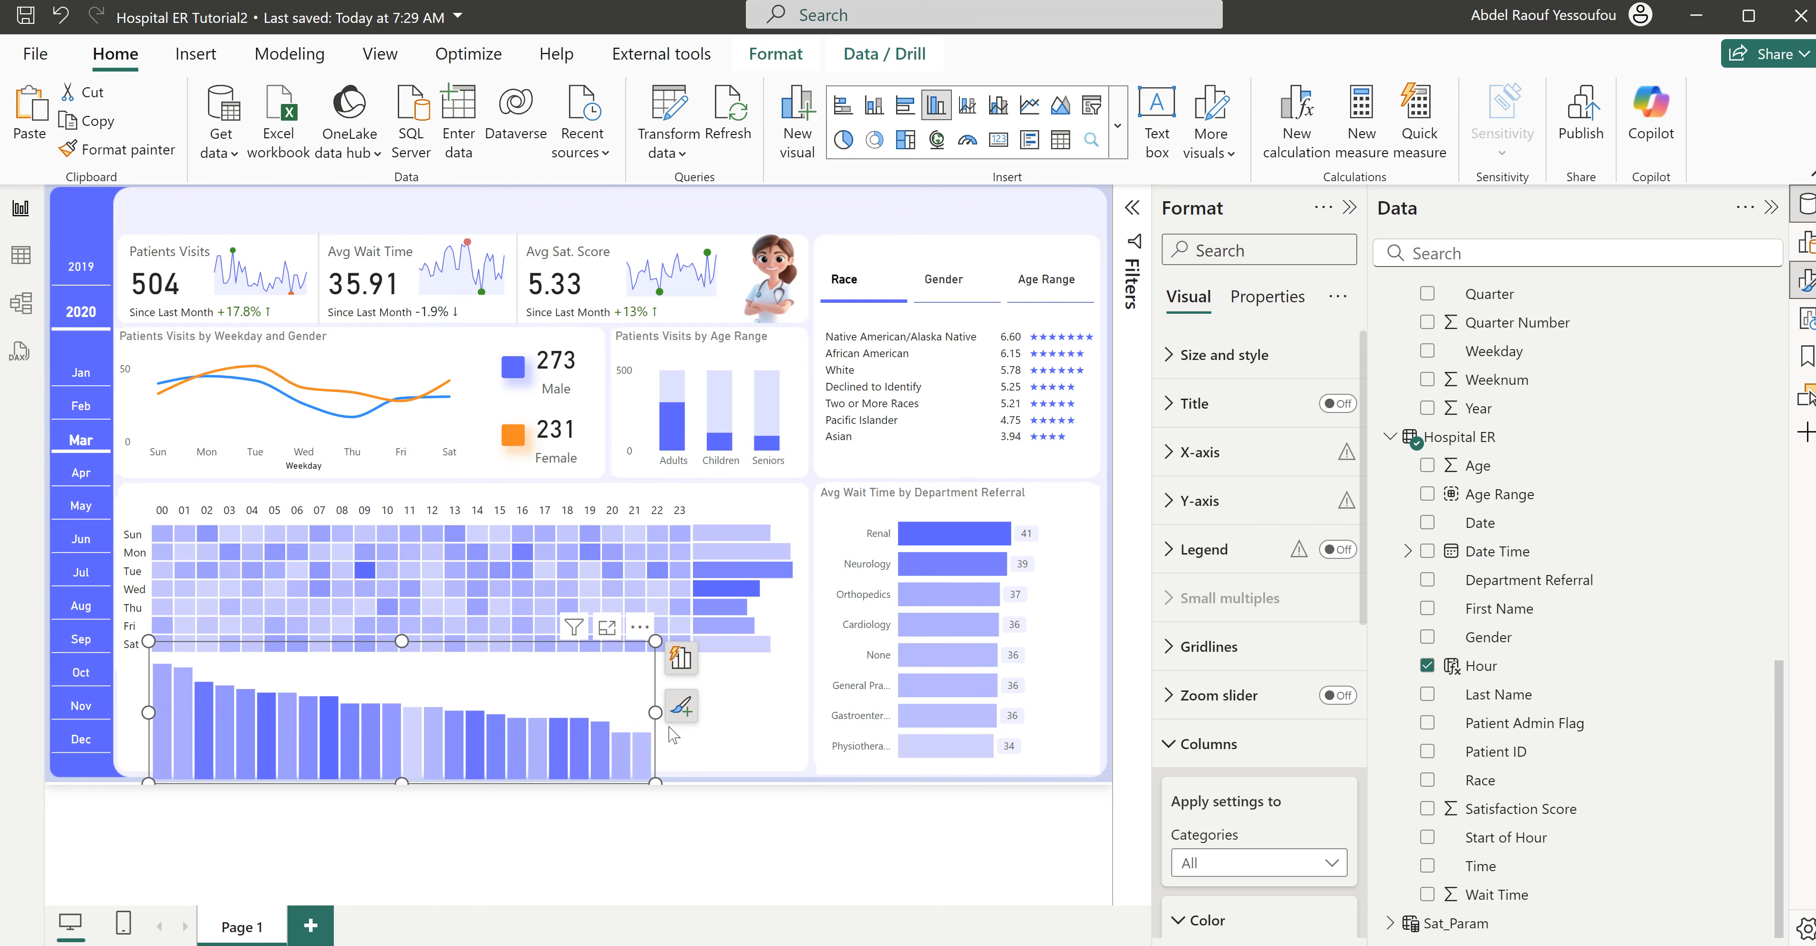
left_click_drag(655, 712, 697, 715)
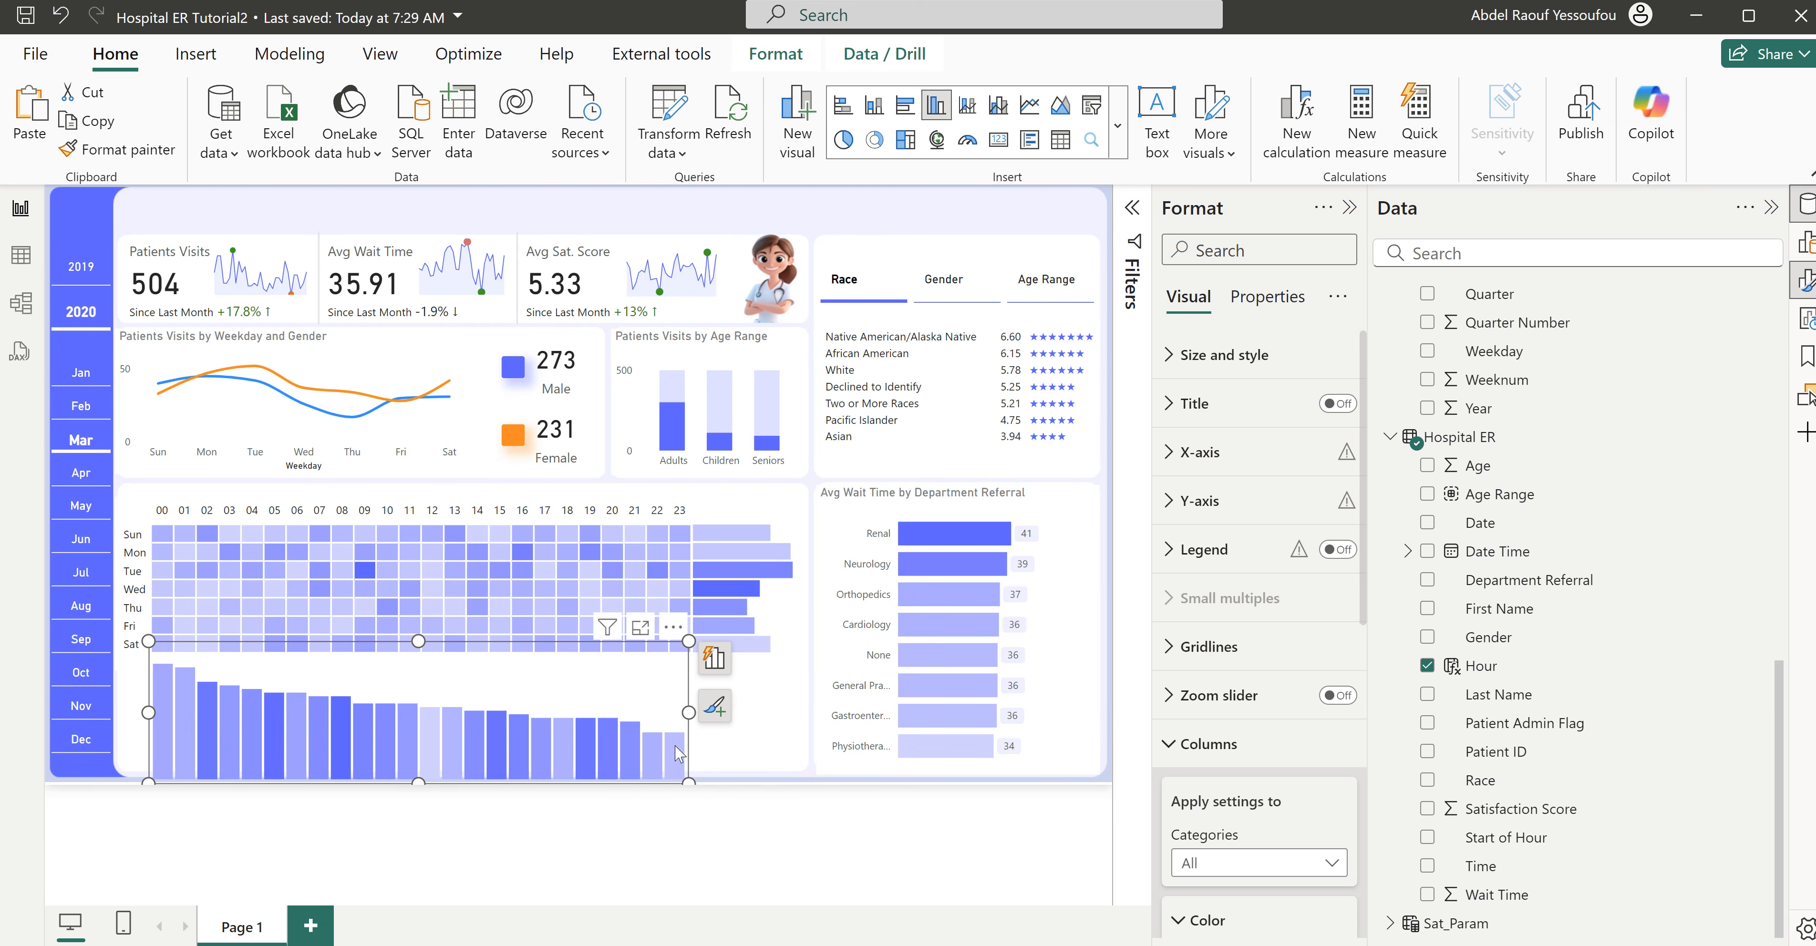
mouse_move(678, 754)
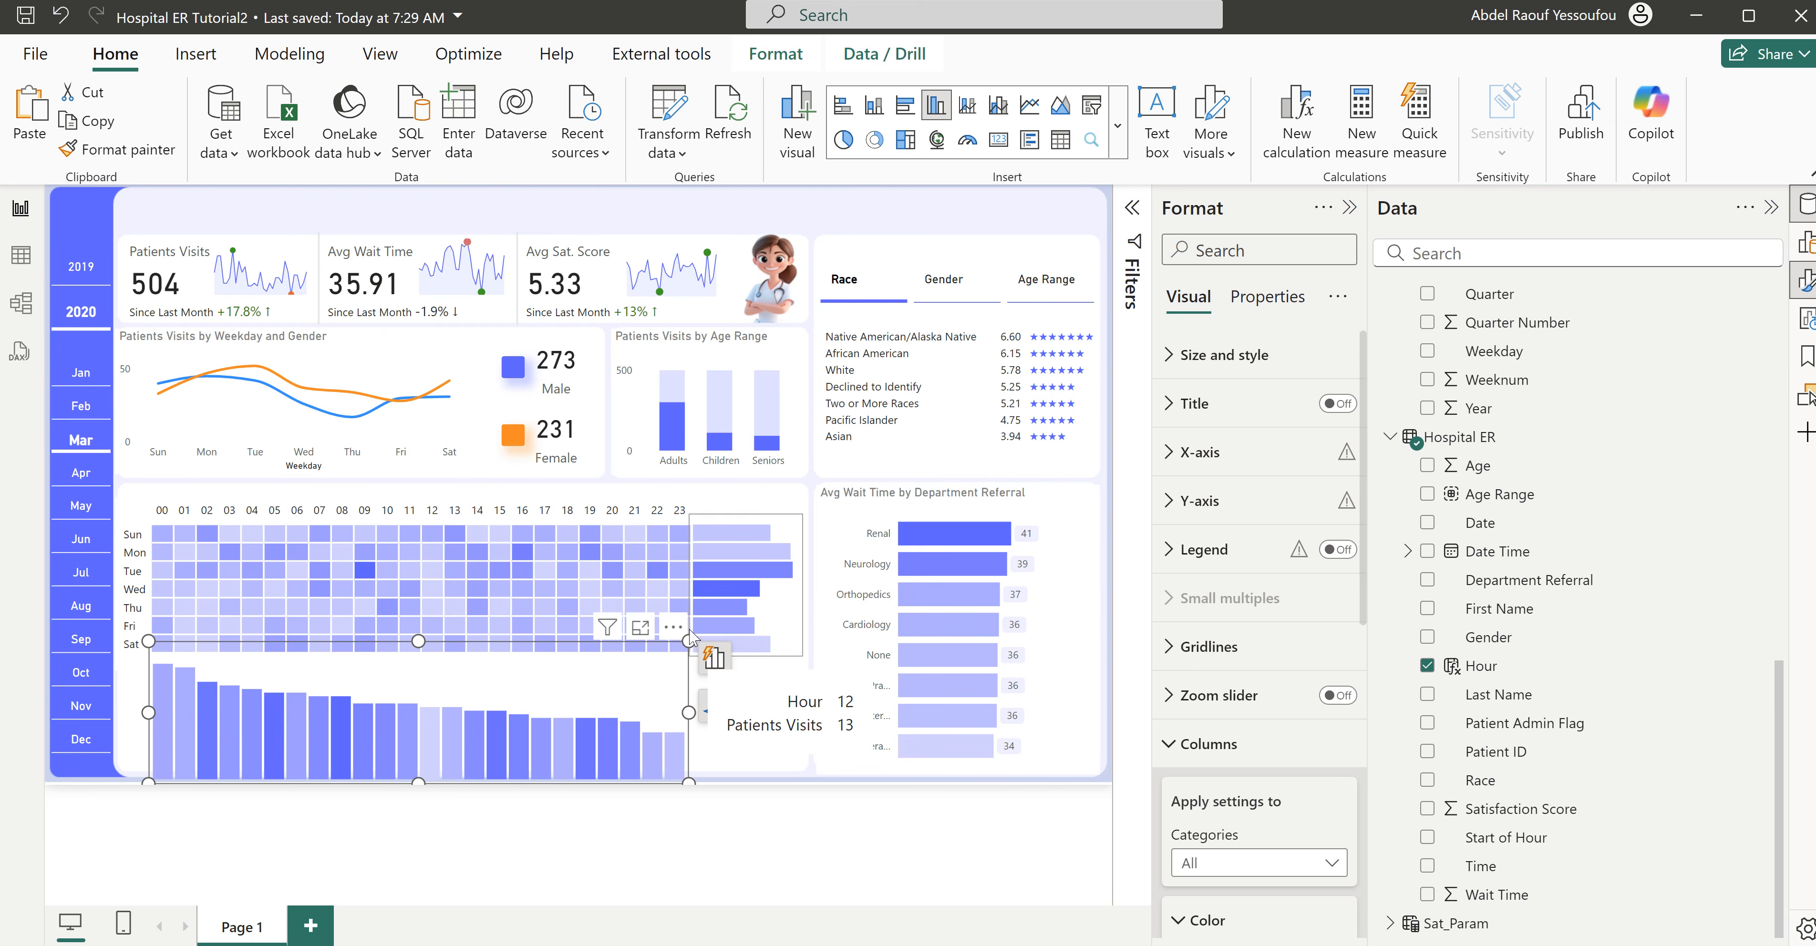
- Sort the column chart's axis by Hour in ascending order
left_click(674, 627)
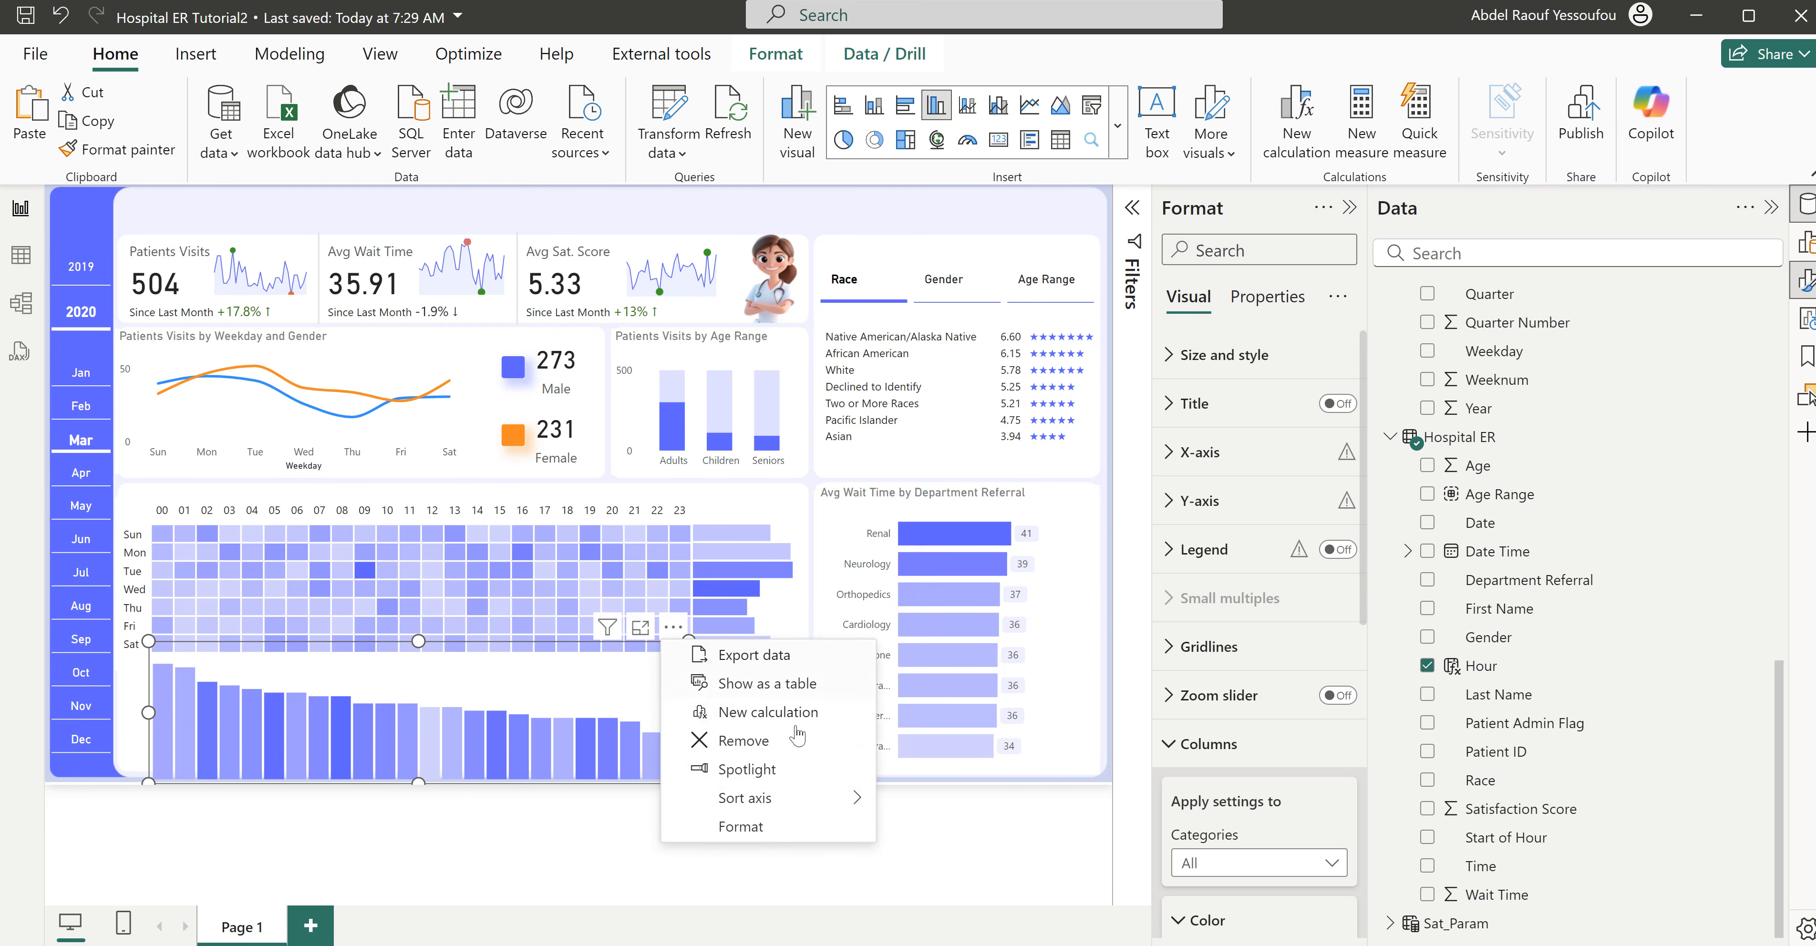
mouse_move(802, 808)
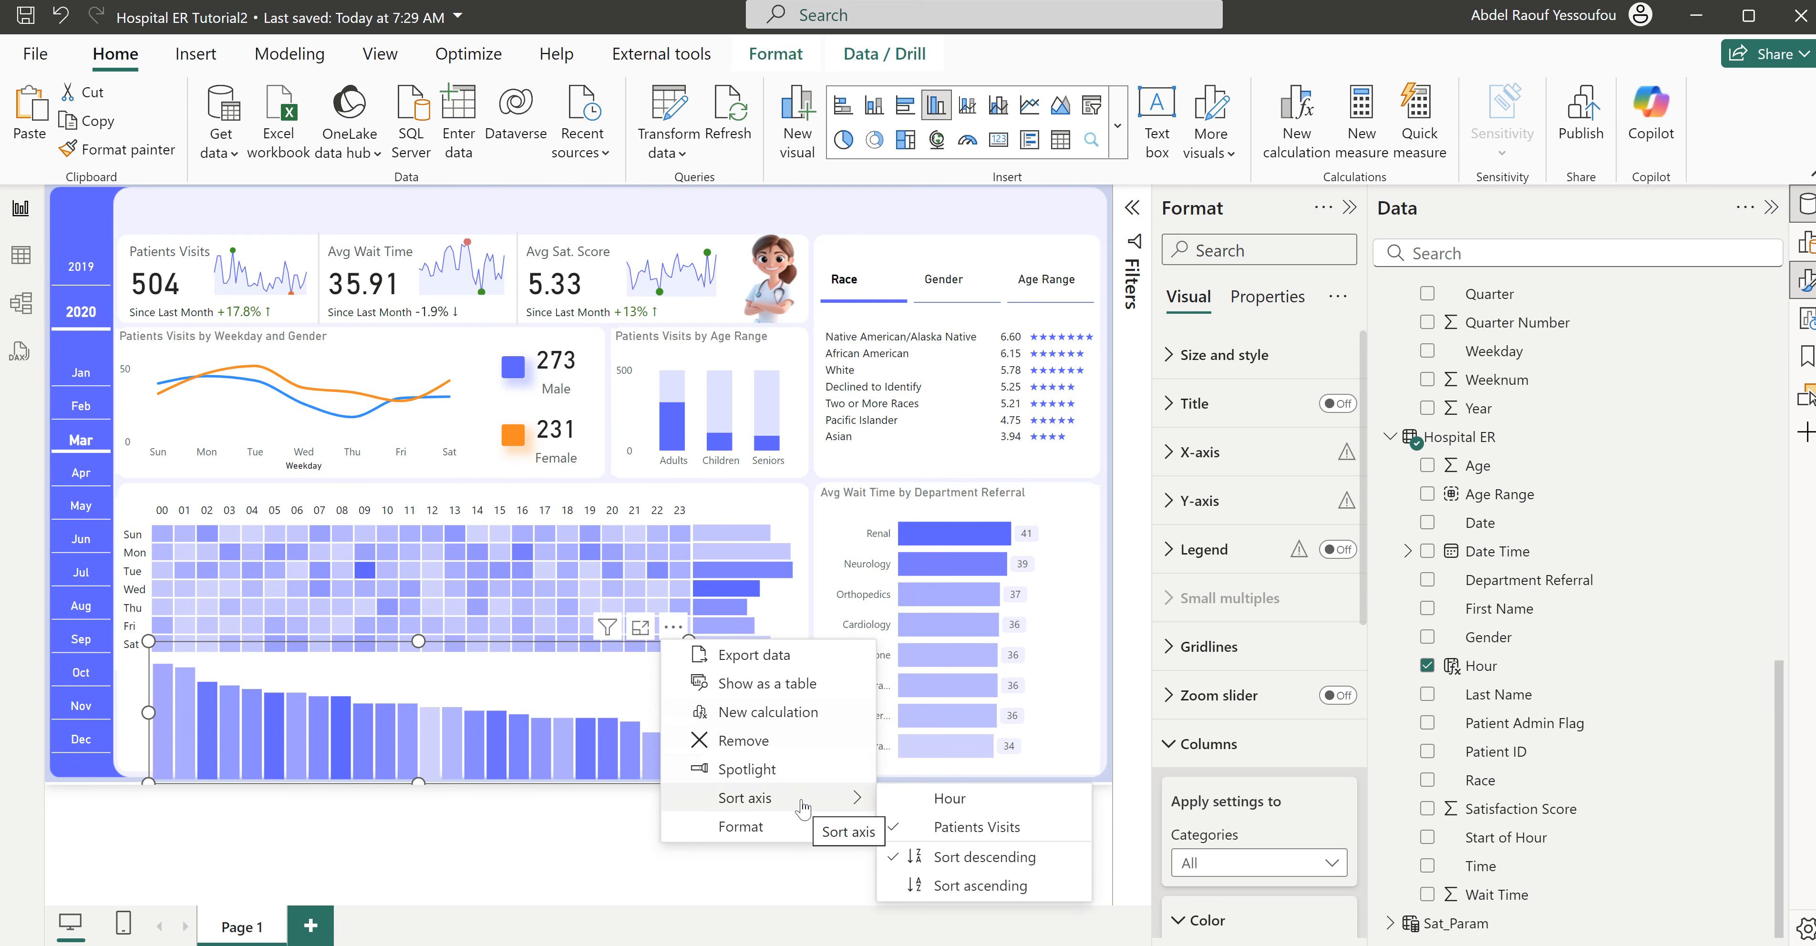
left_click(944, 802)
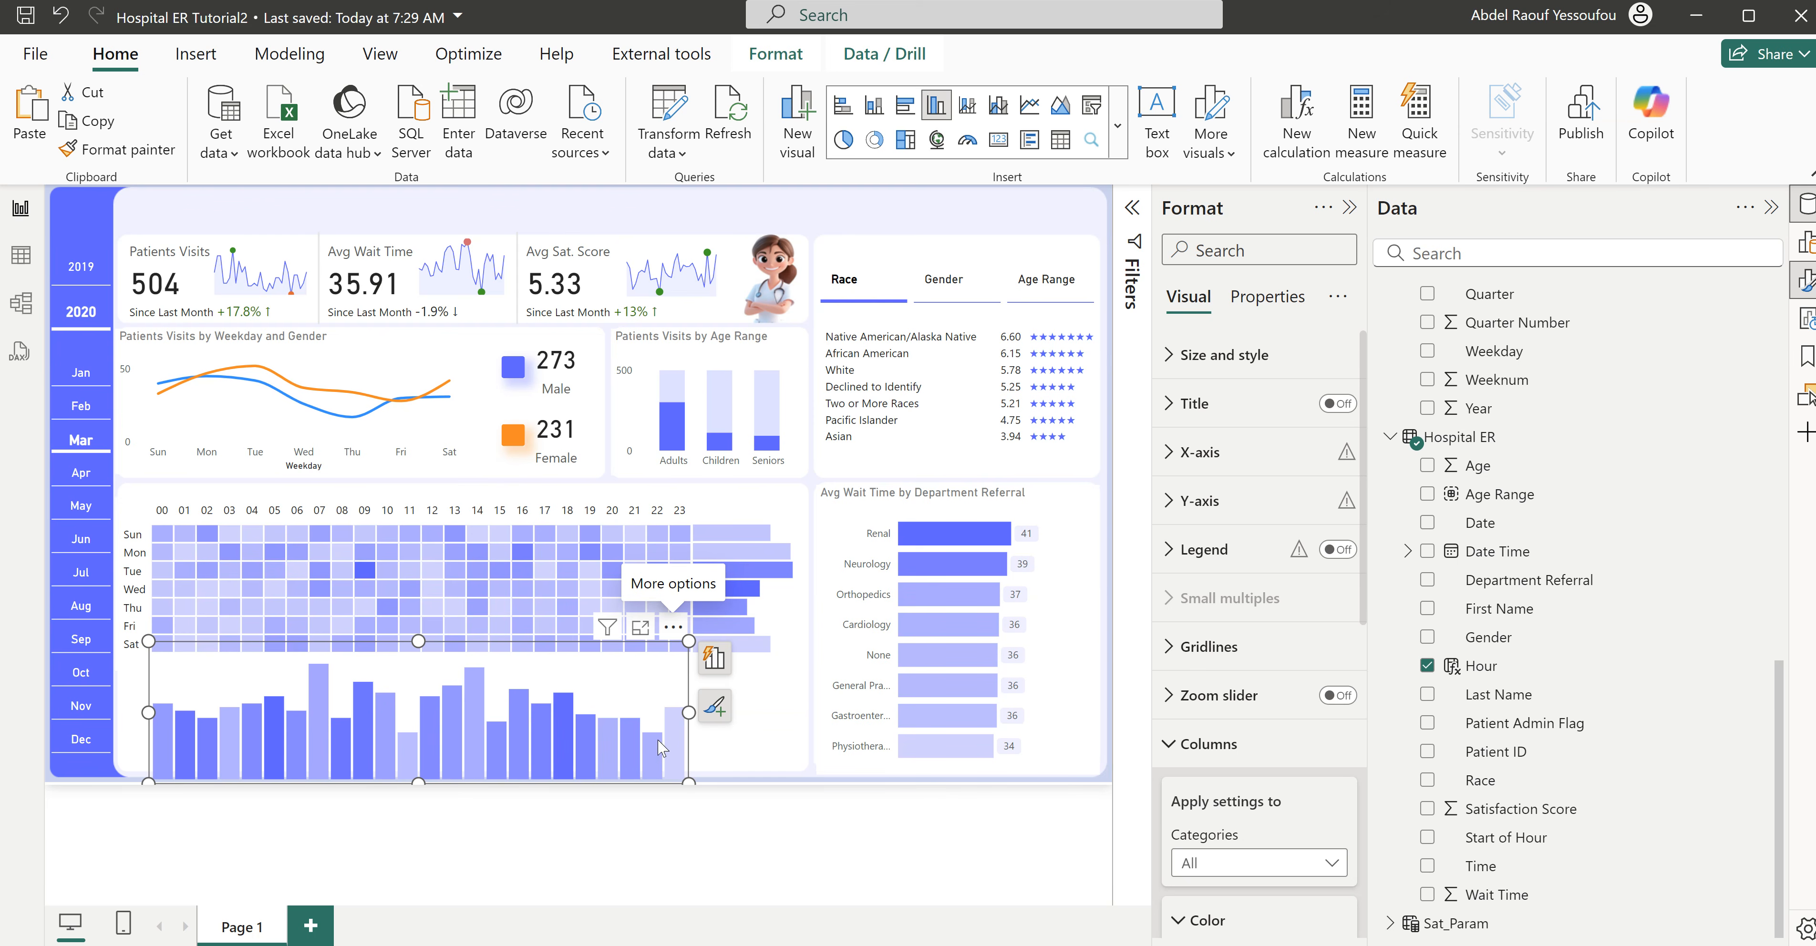
mouse_move(678, 740)
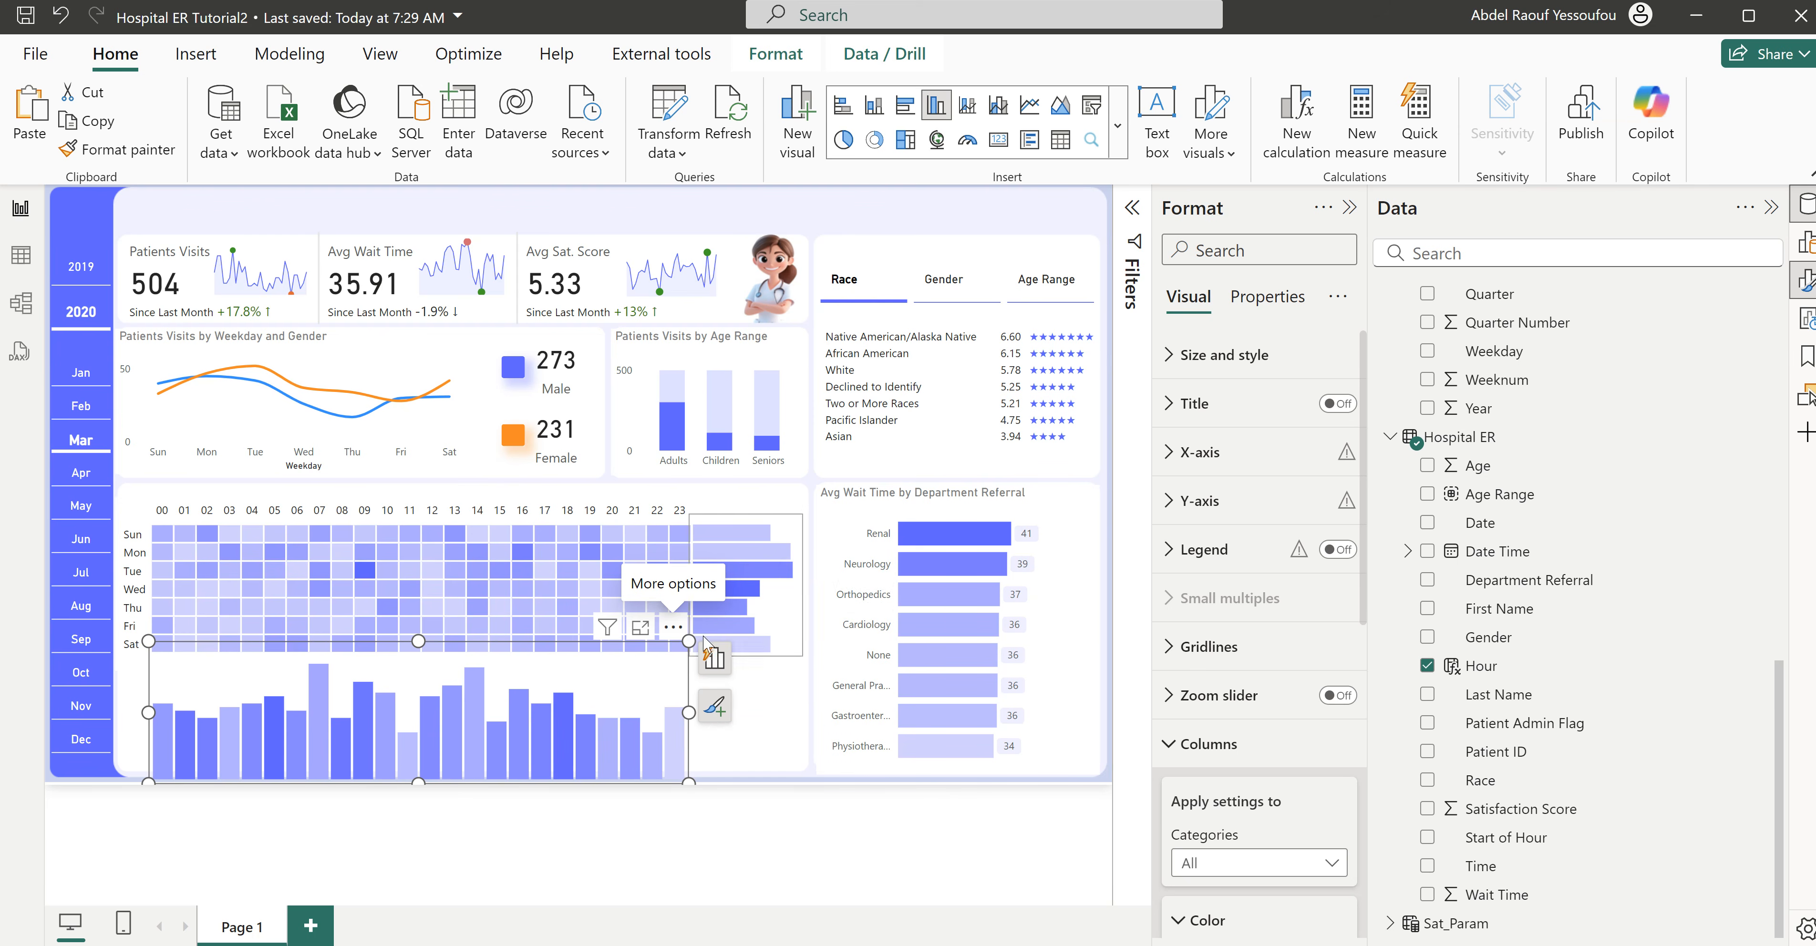
left_click(673, 628)
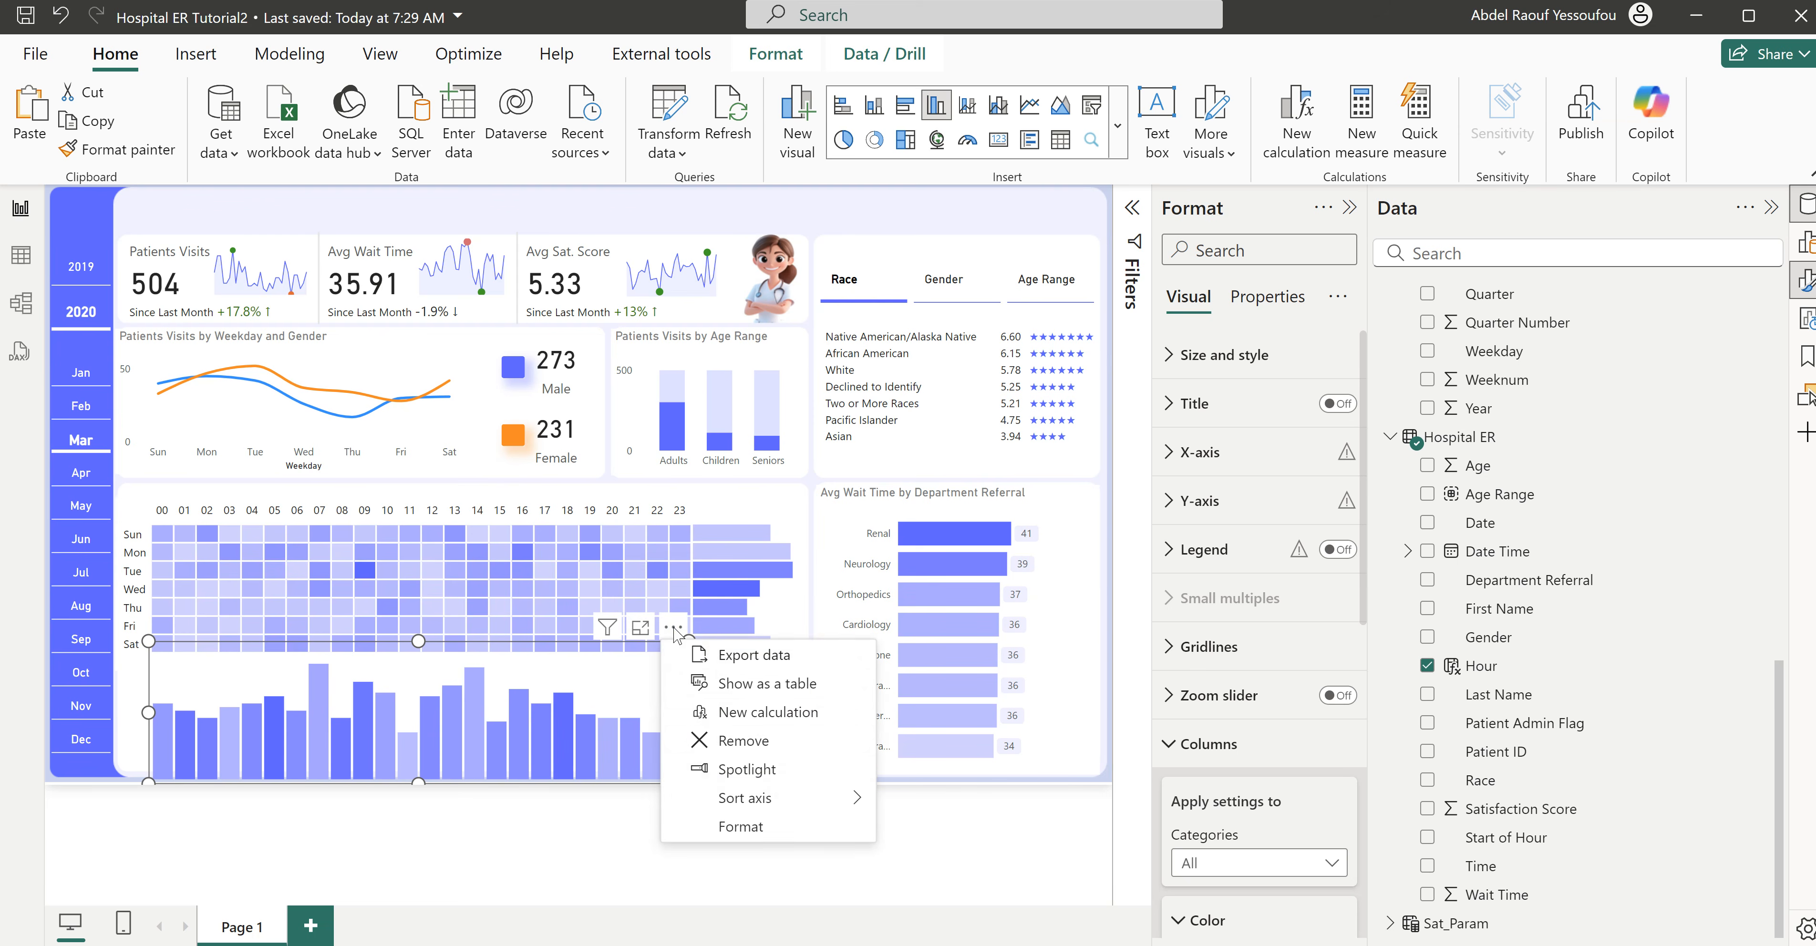
mouse_move(795, 803)
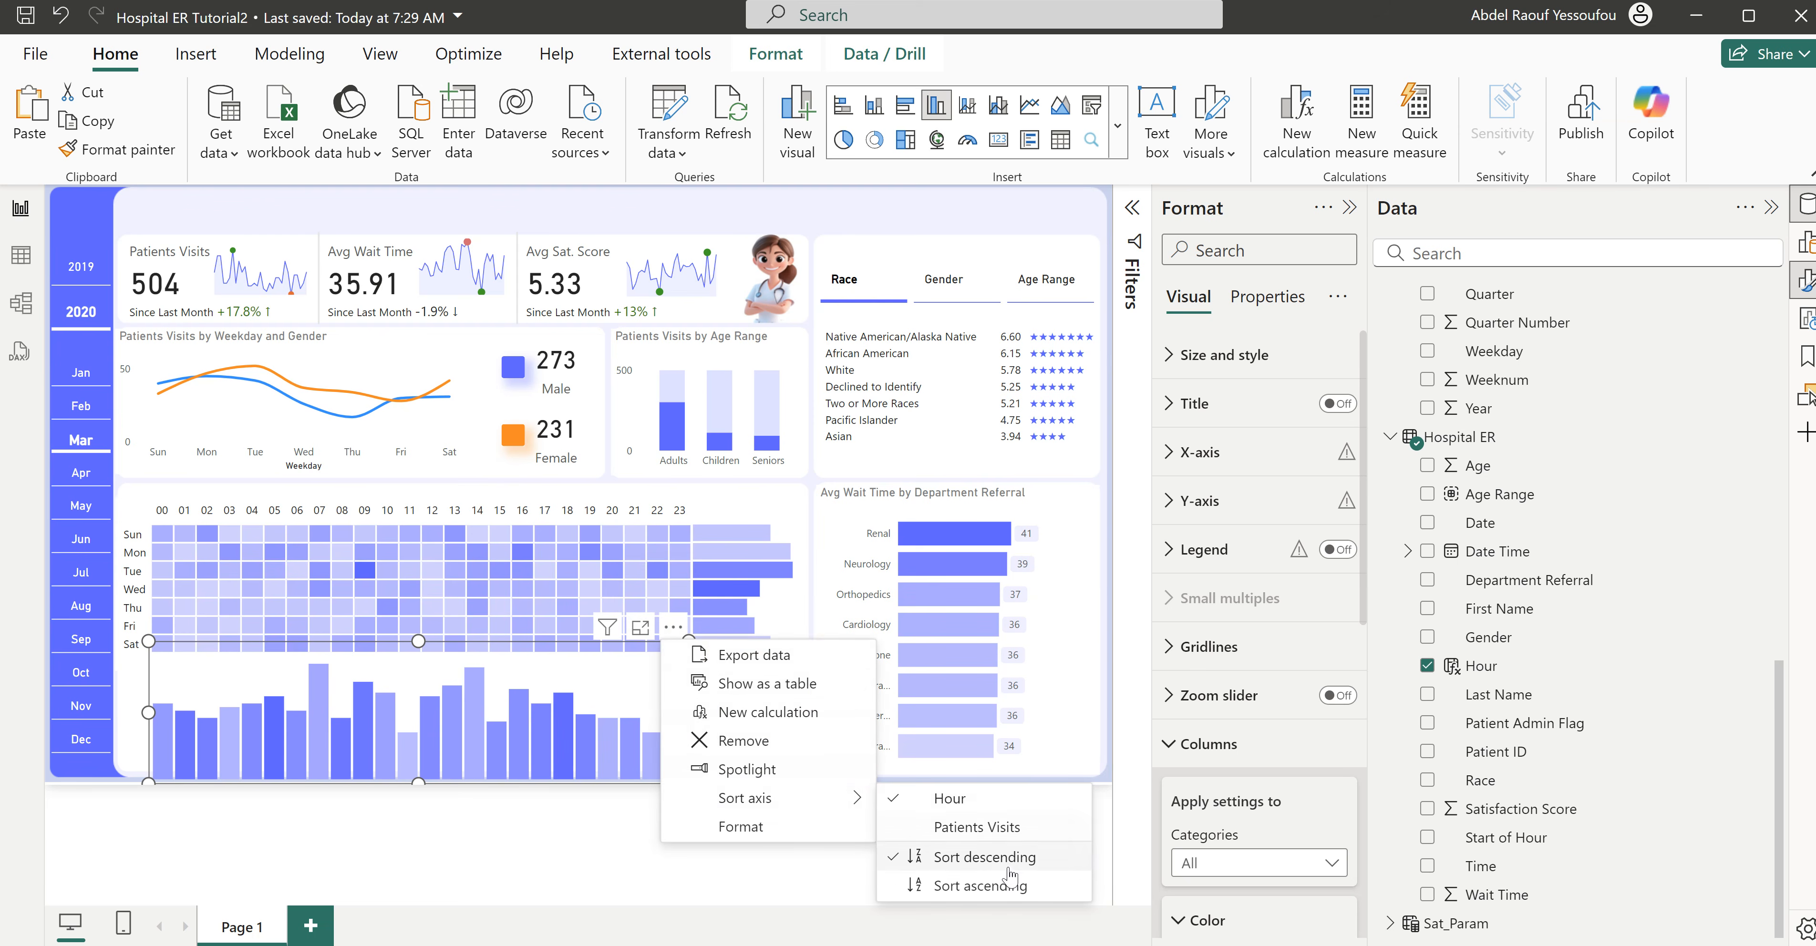
left_click(991, 887)
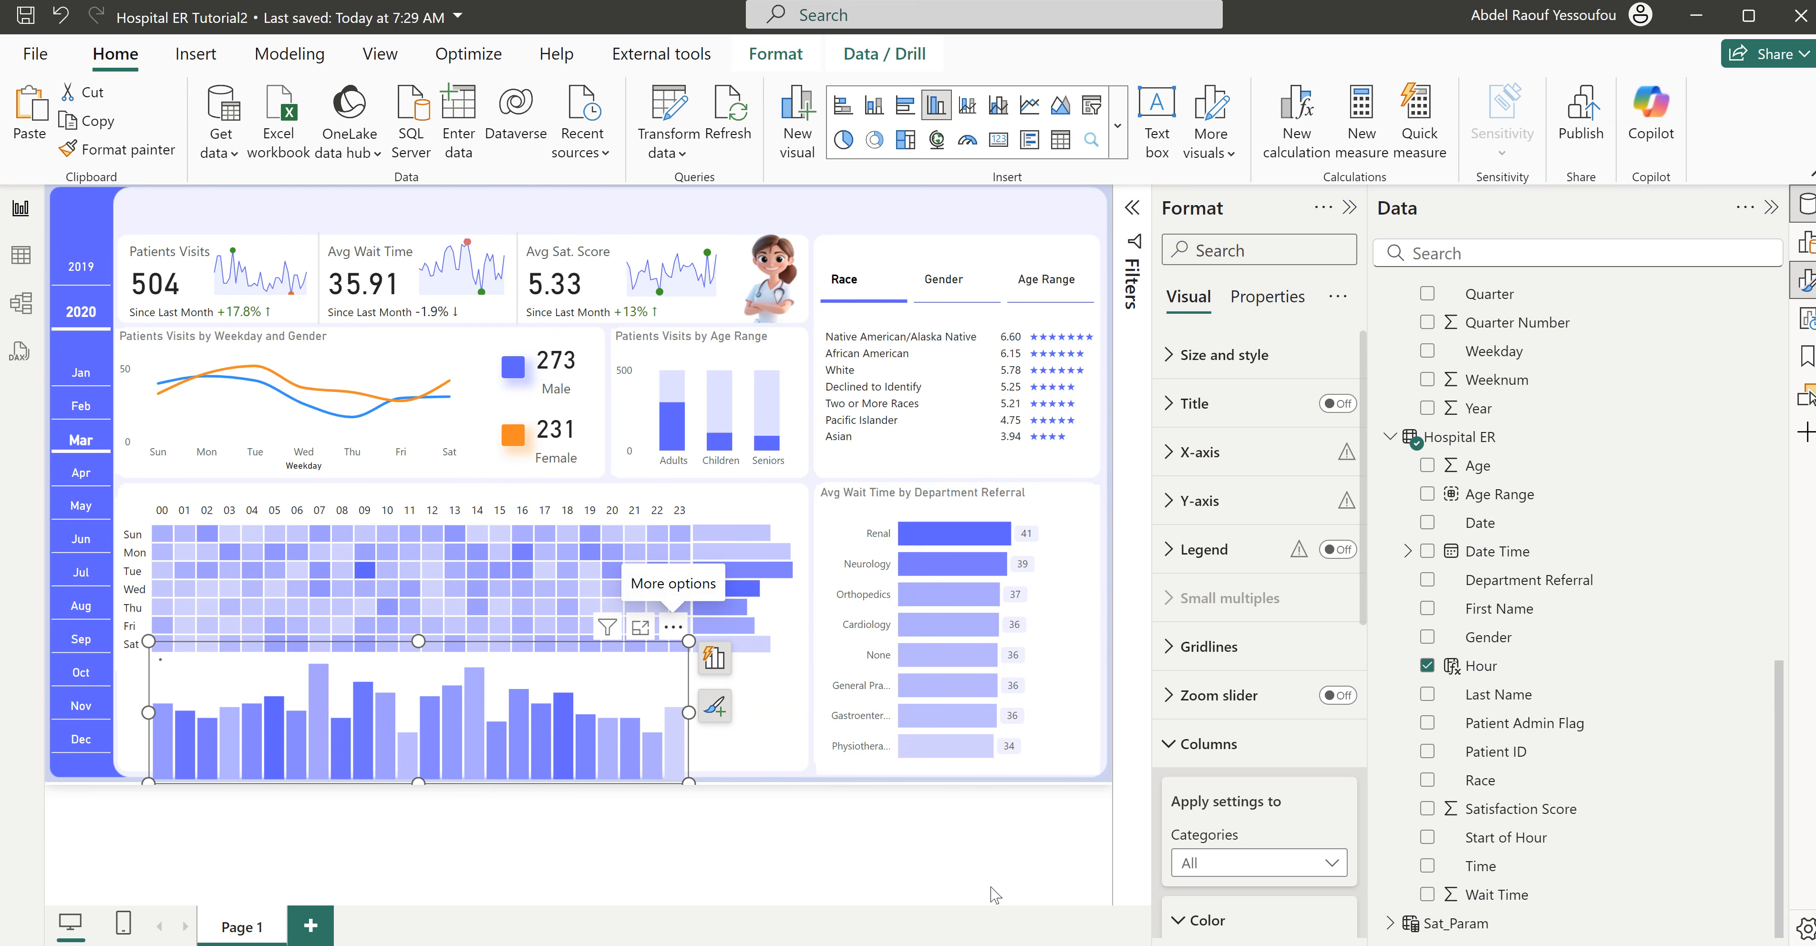
mouse_move(675, 726)
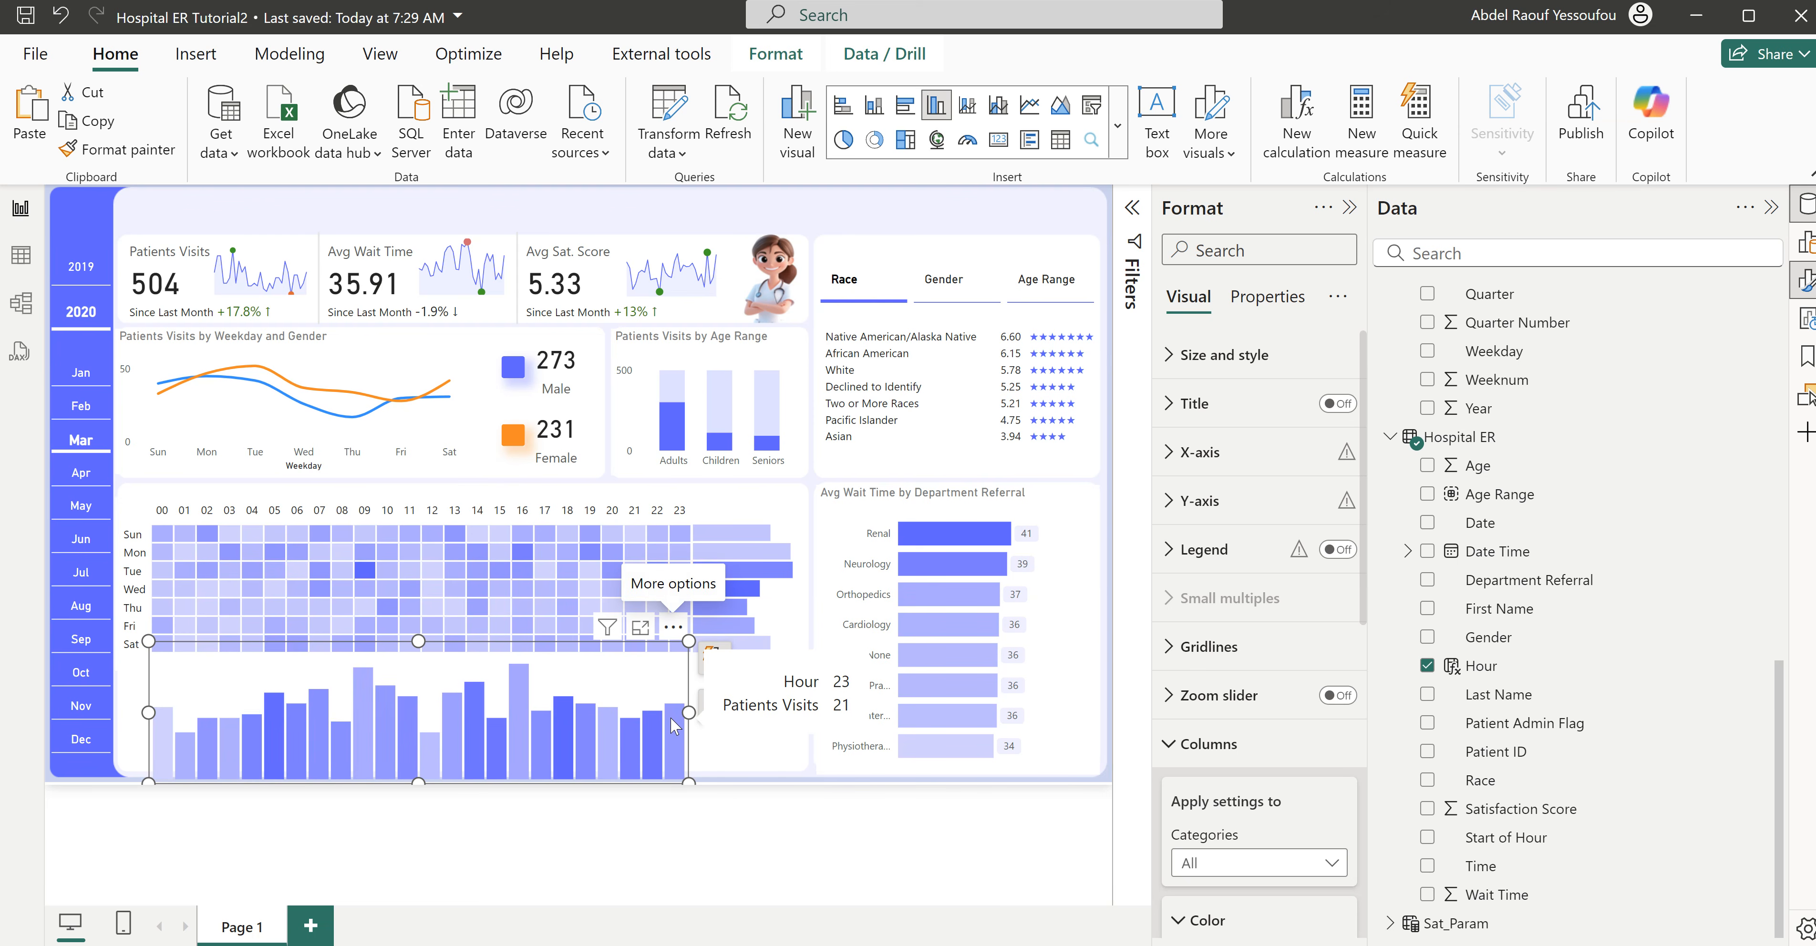
mouse_move(165, 737)
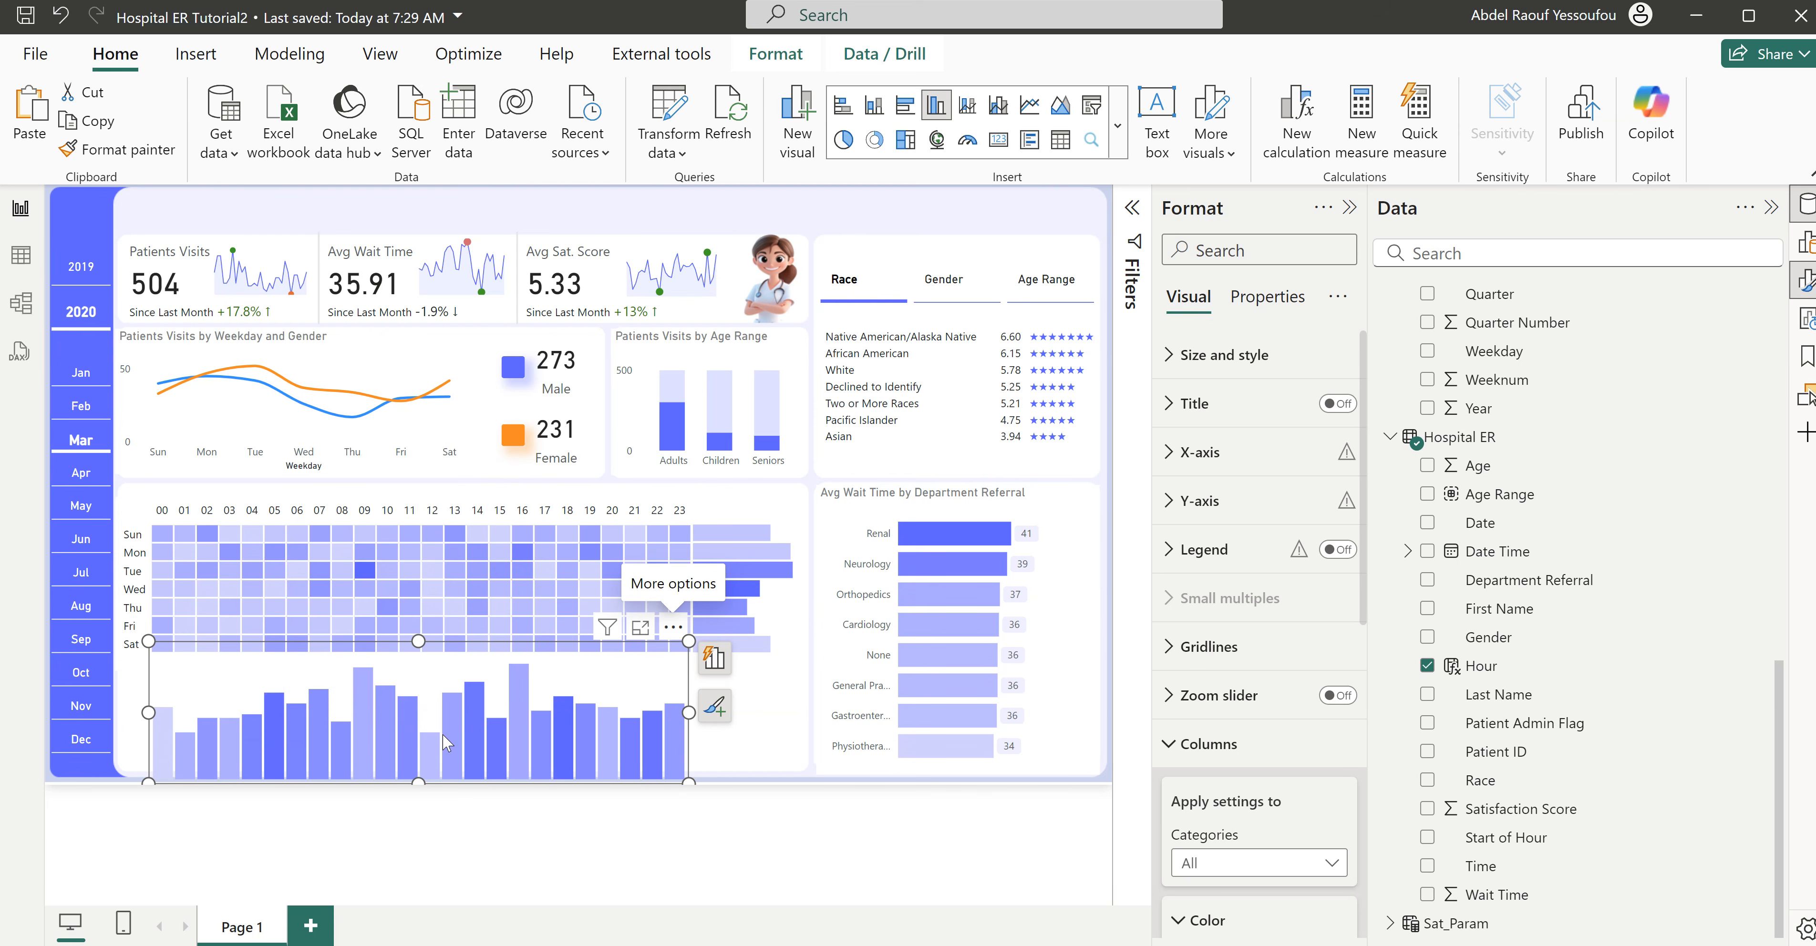
- Nudge the hourly column chart up slightly and invert its y-axis range so the columns hang downward
left_click_drag(678, 637, 678, 630)
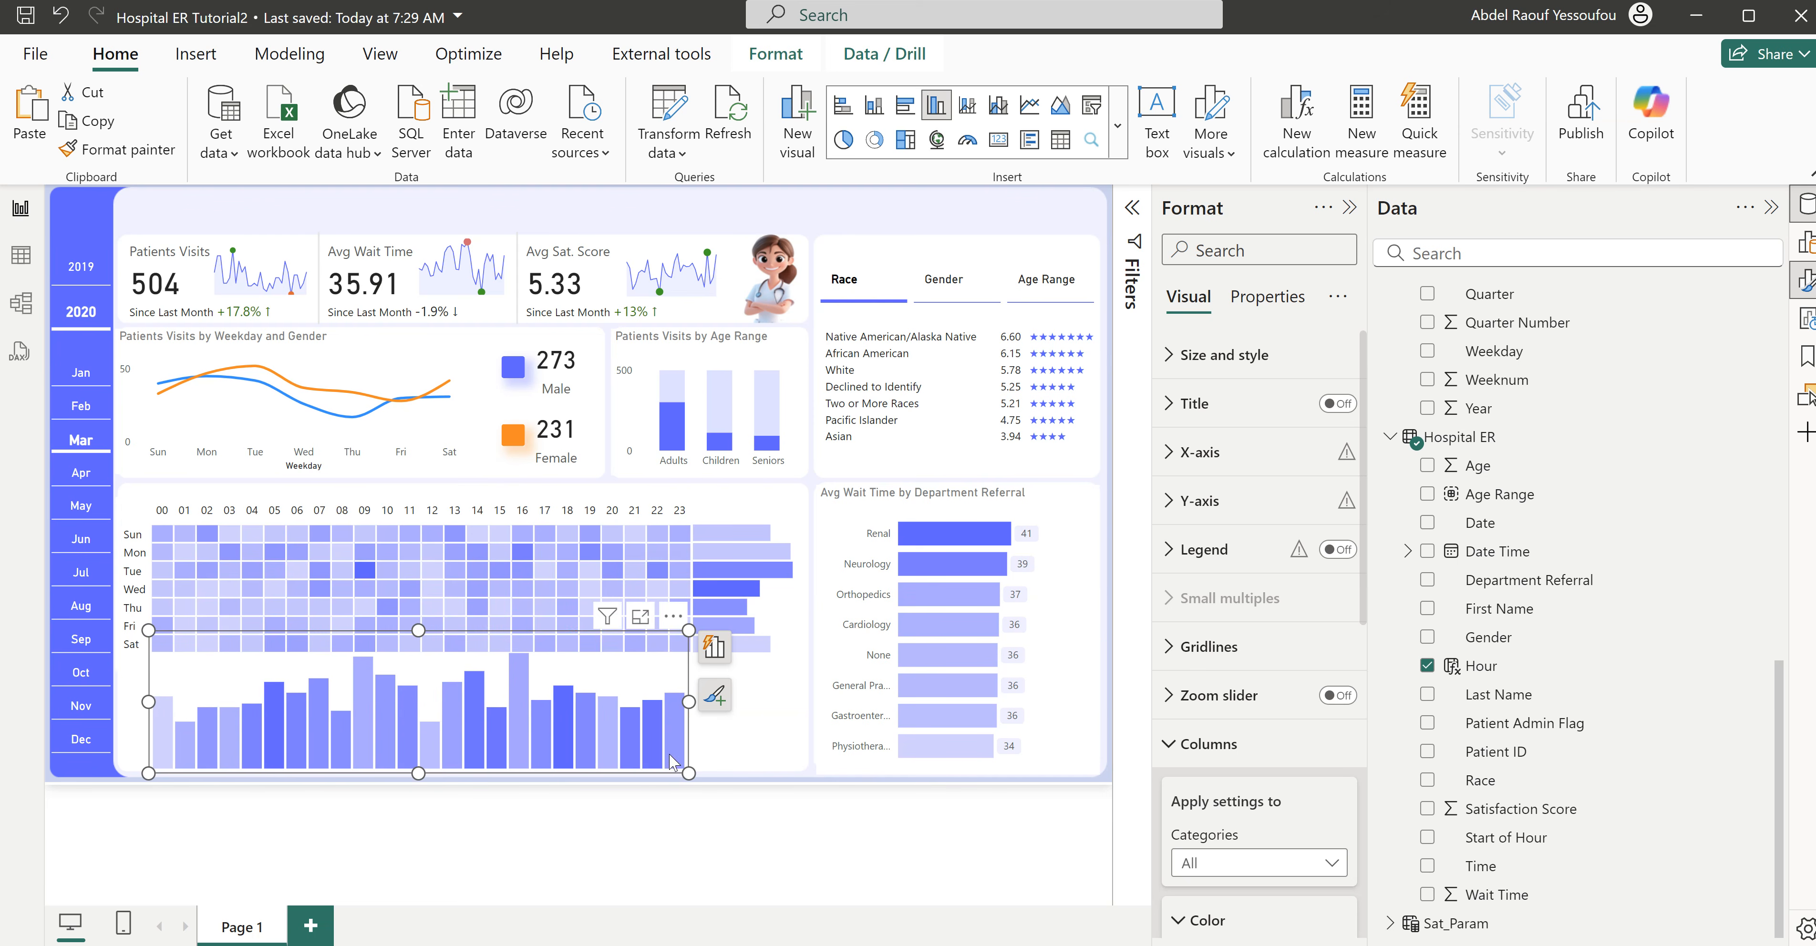
left_click(1205, 754)
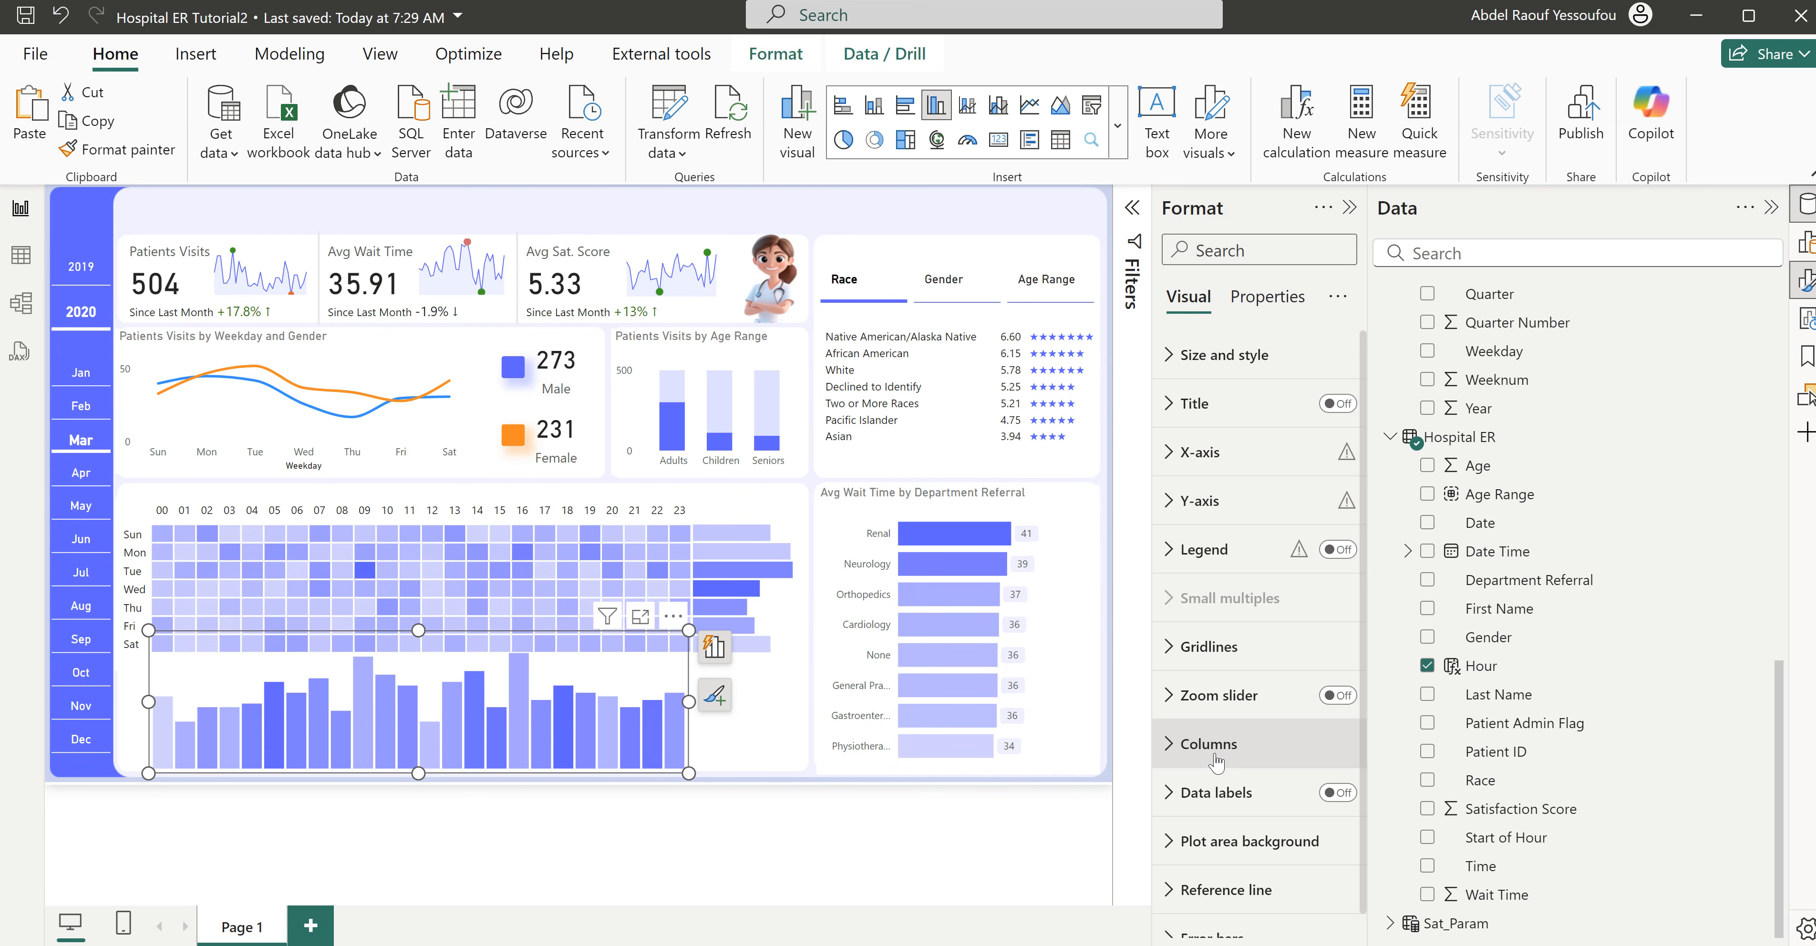
left_click(1219, 502)
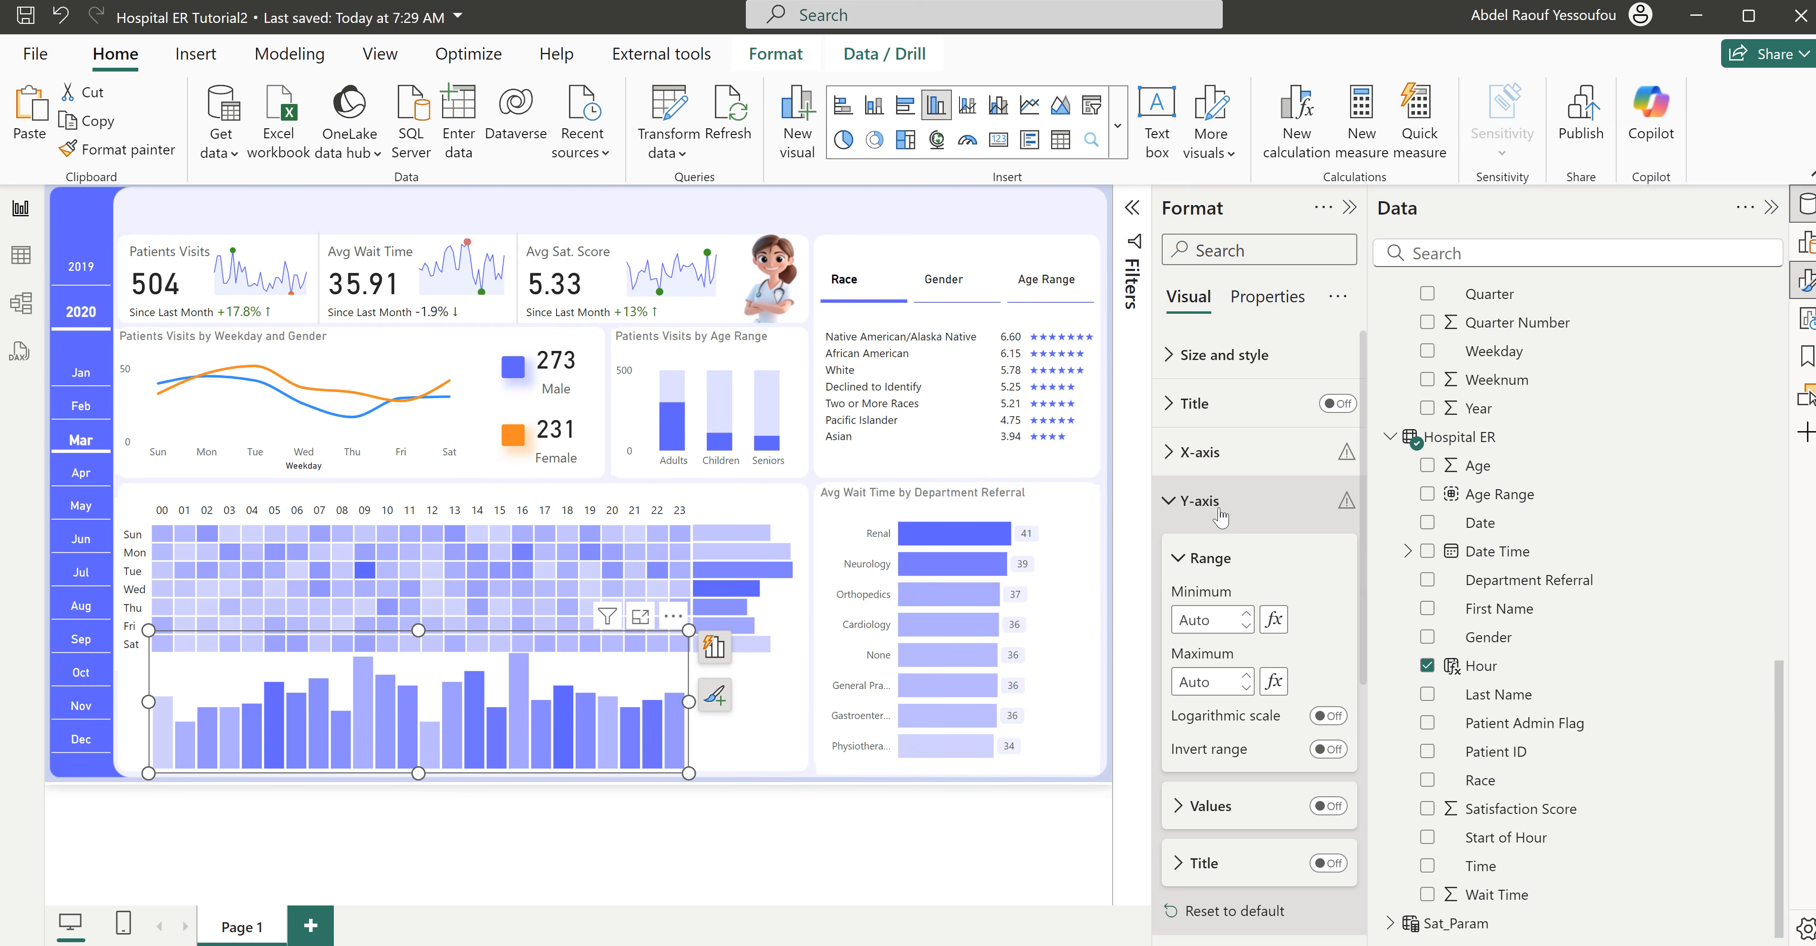
left_click(1221, 515)
left_click(1231, 452)
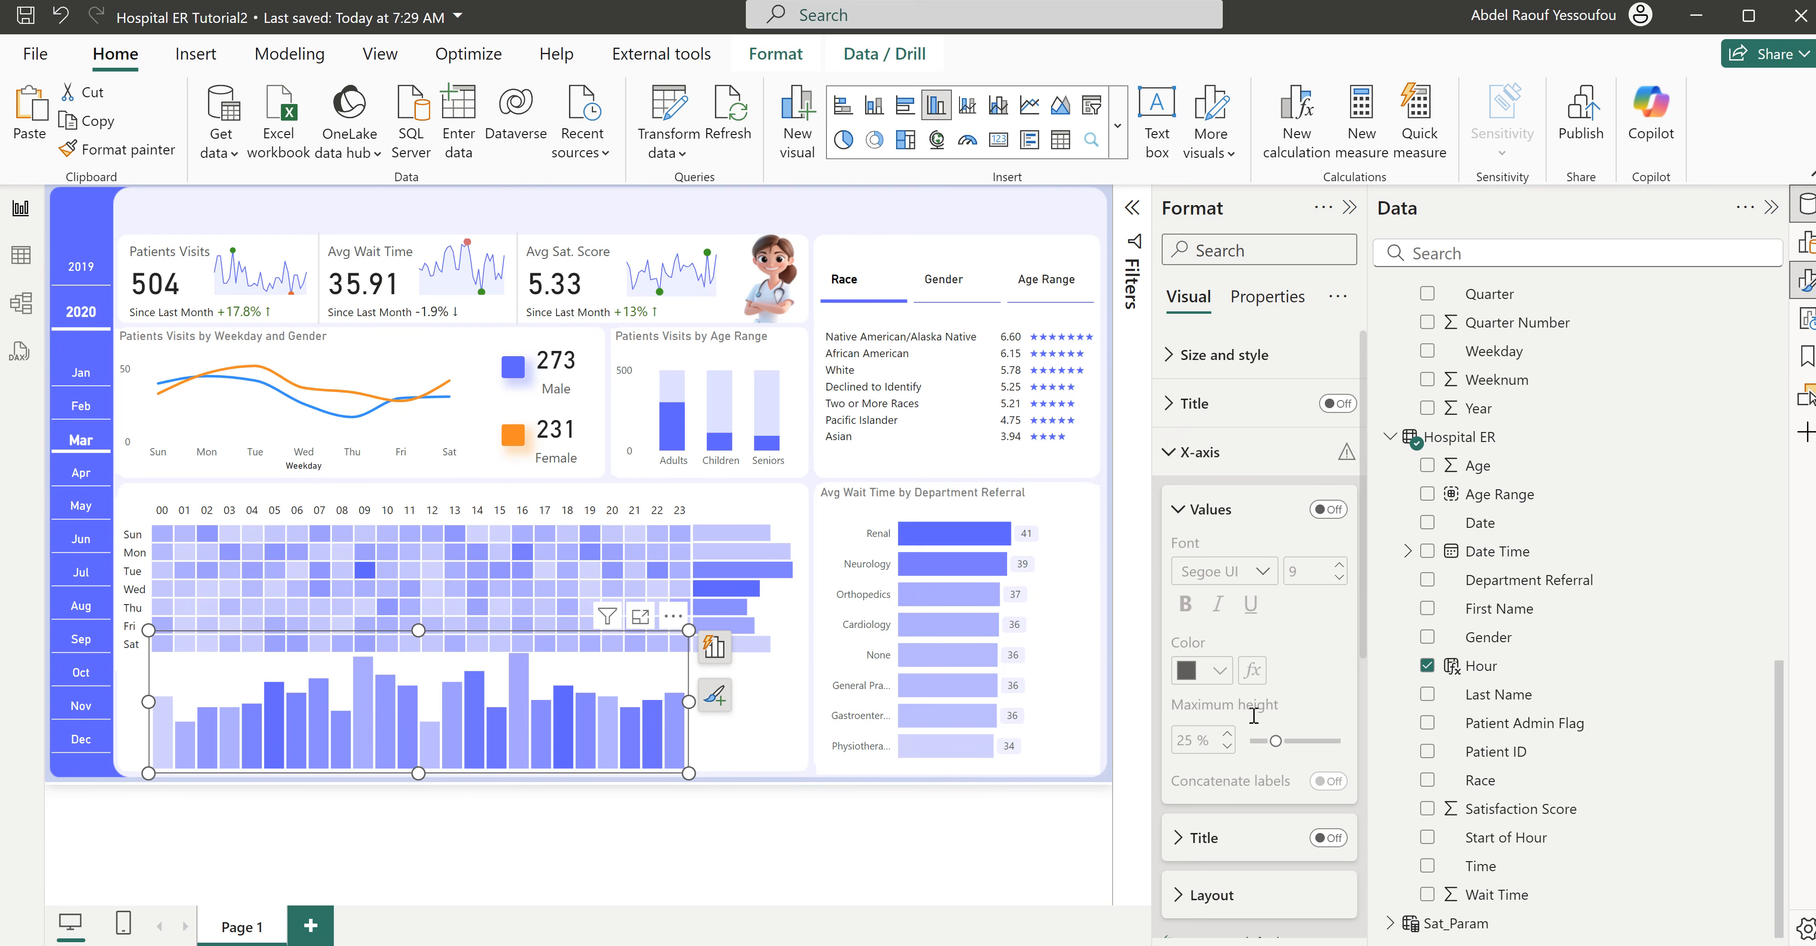
scroll(1255, 726, "down", 3)
left_click(1224, 656)
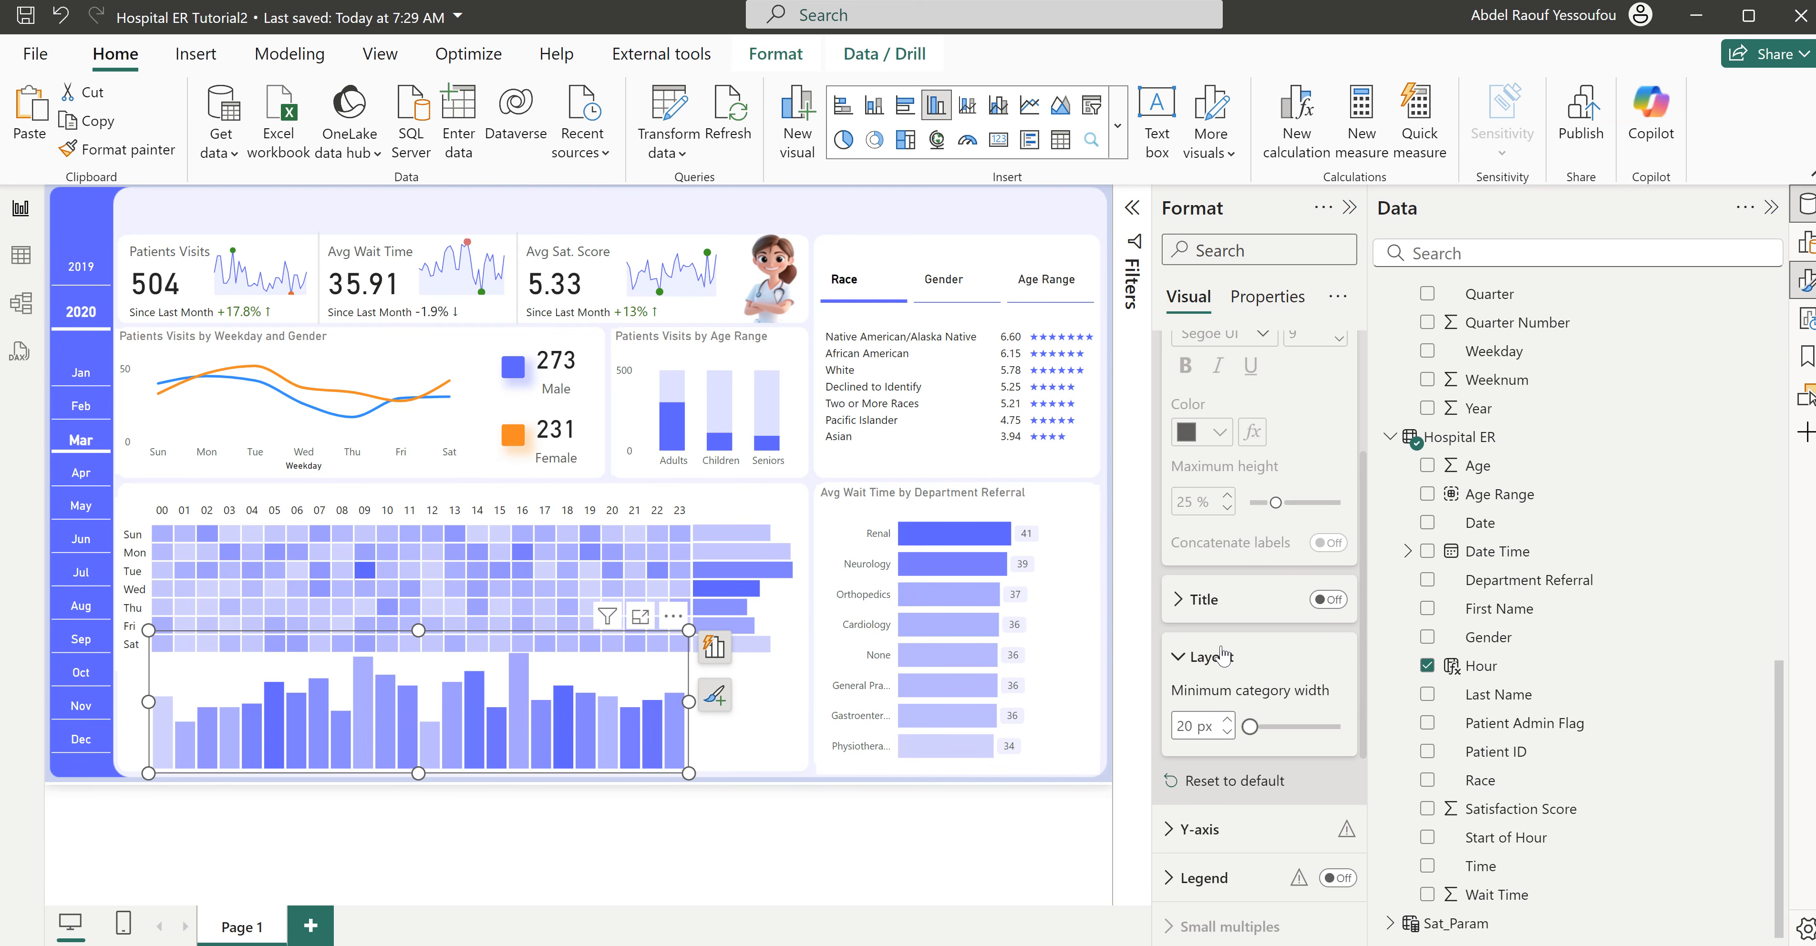
left_click(1223, 656)
scroll(1216, 564, "up", 3)
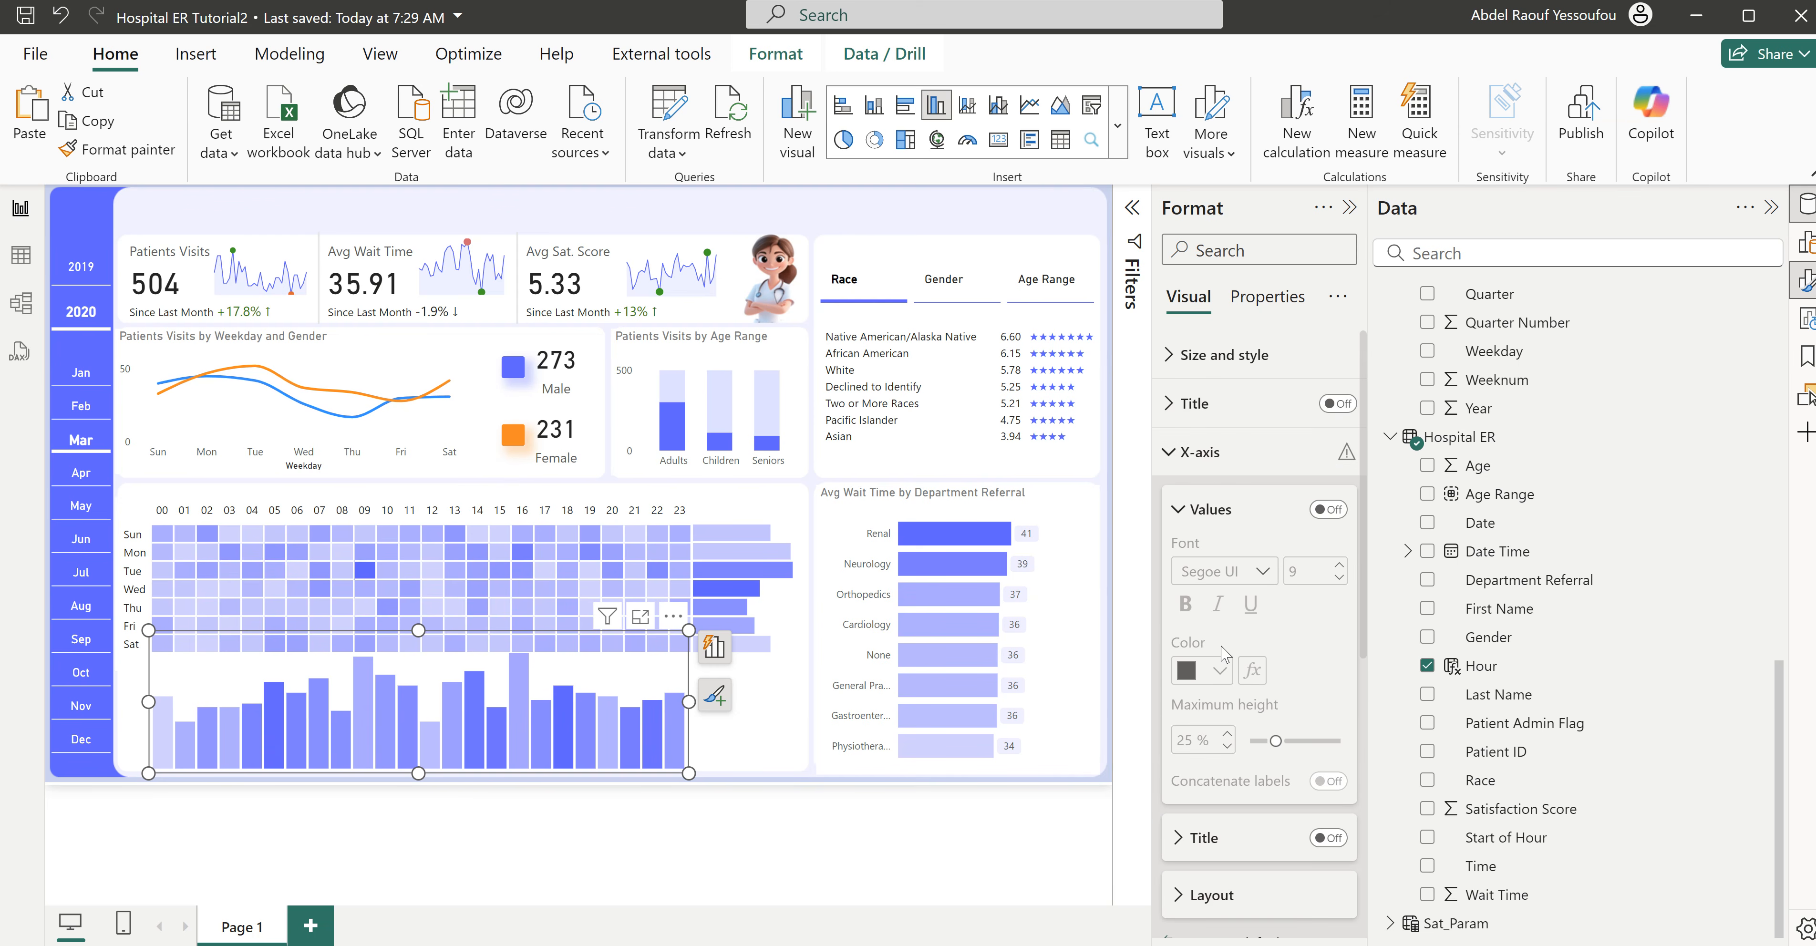
left_click(1213, 460)
left_click(1214, 501)
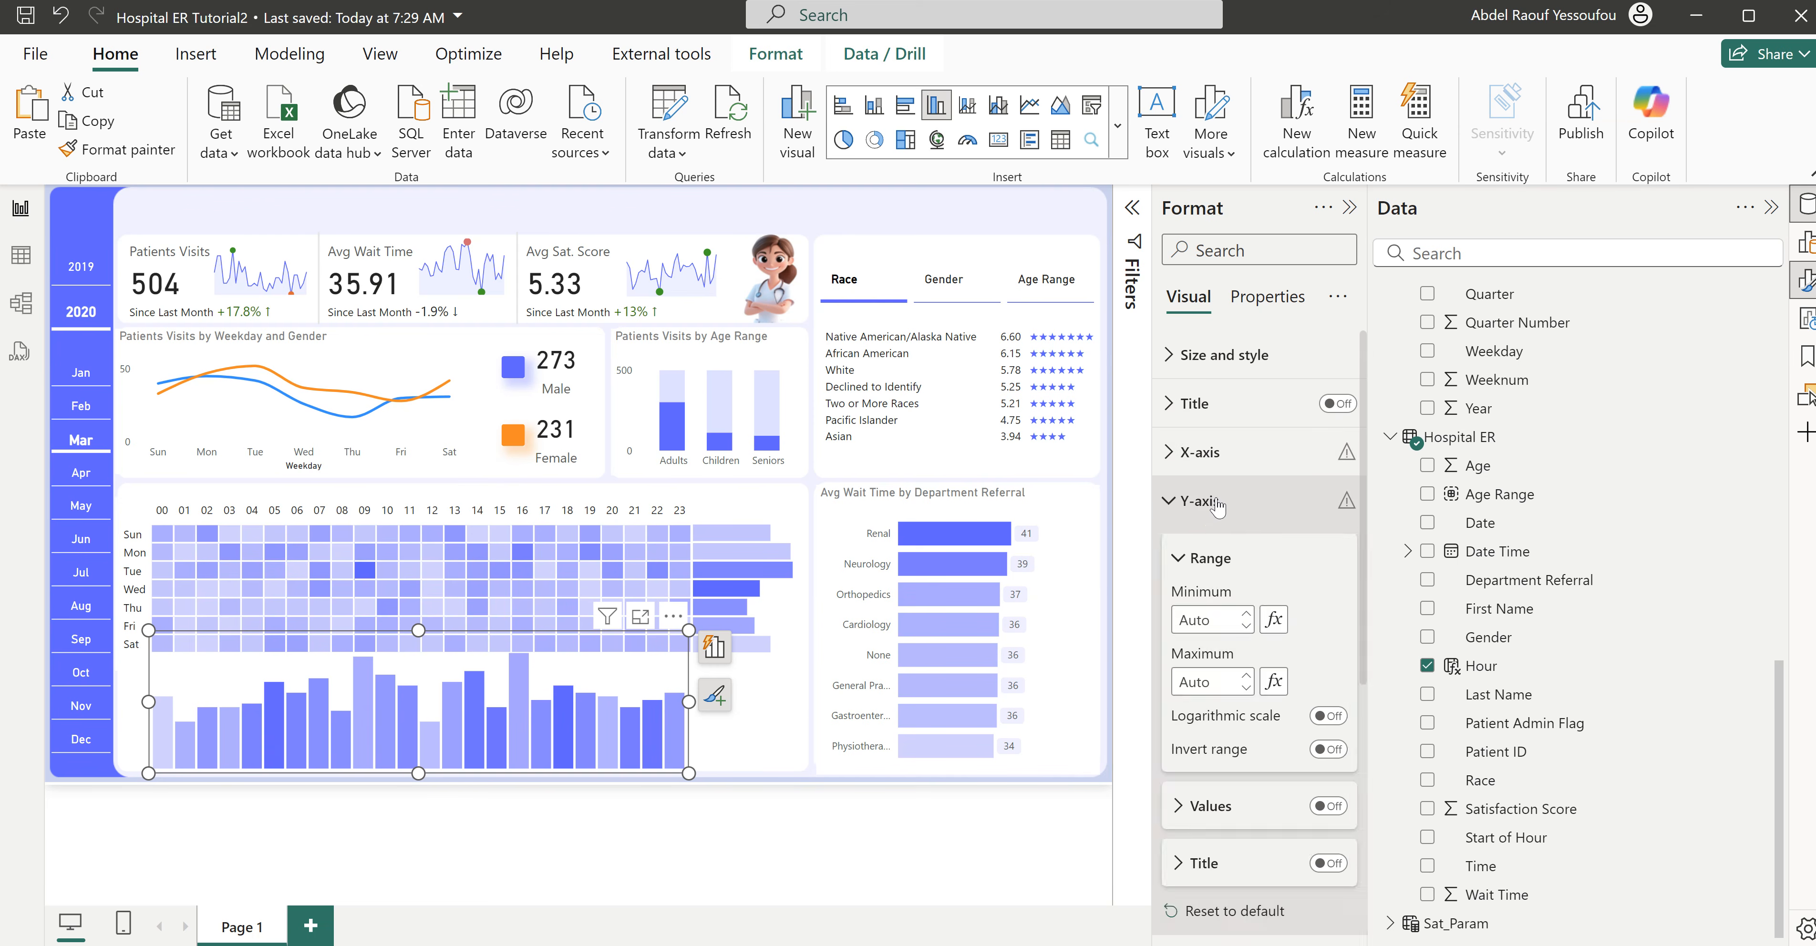
left_click(1330, 750)
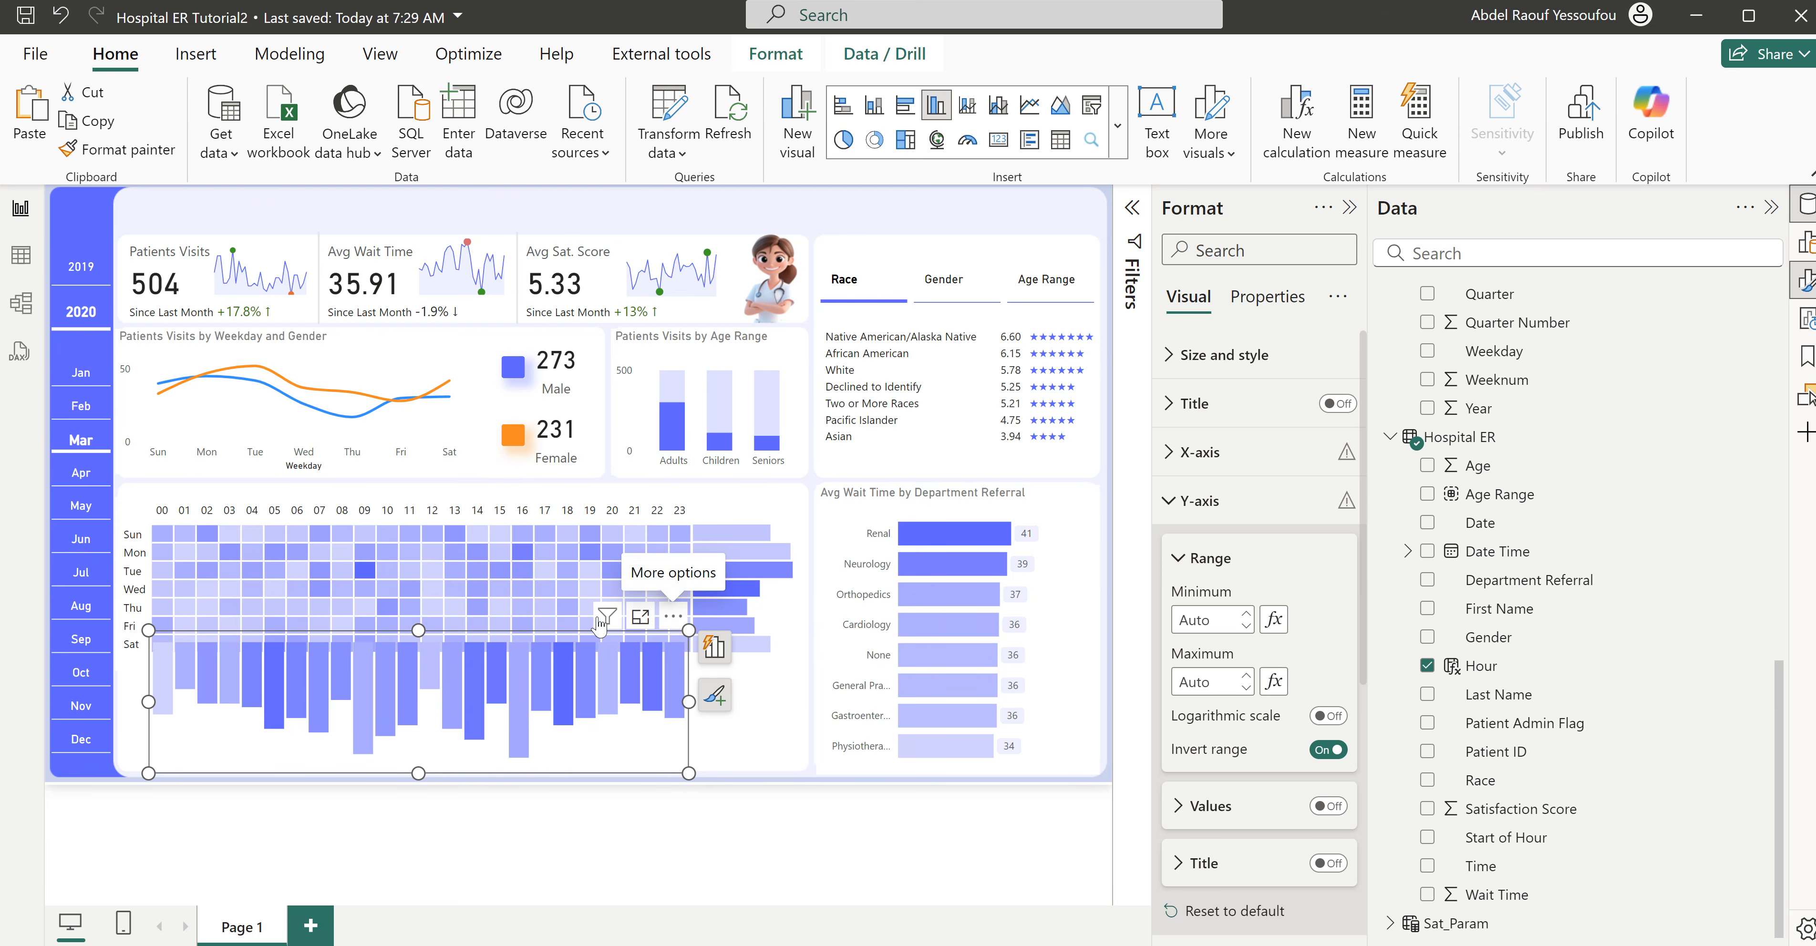
- Lower the hourly column chart just below the heatmap, widen it slightly to match the hour columns, and reduce its height
left_click_drag(668, 767, 673, 784)
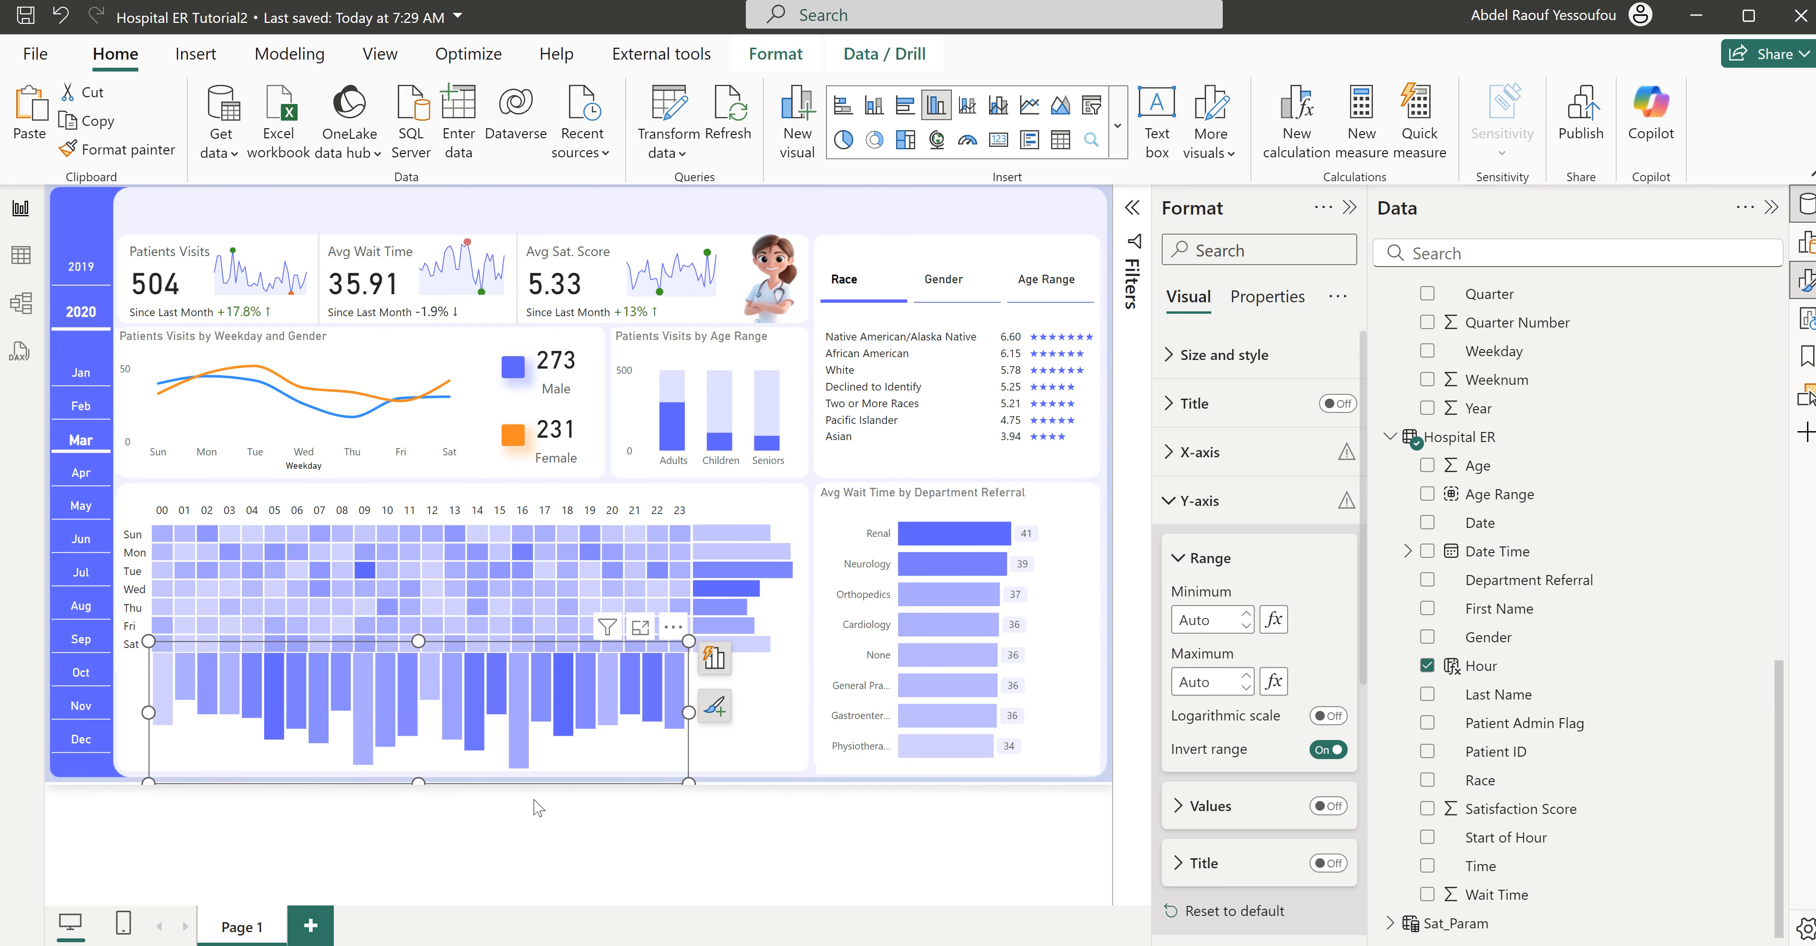
key("Left")
key("Left")
key("Right")
key("Right")
left_click_drag(689, 713, 702, 732)
key("Left")
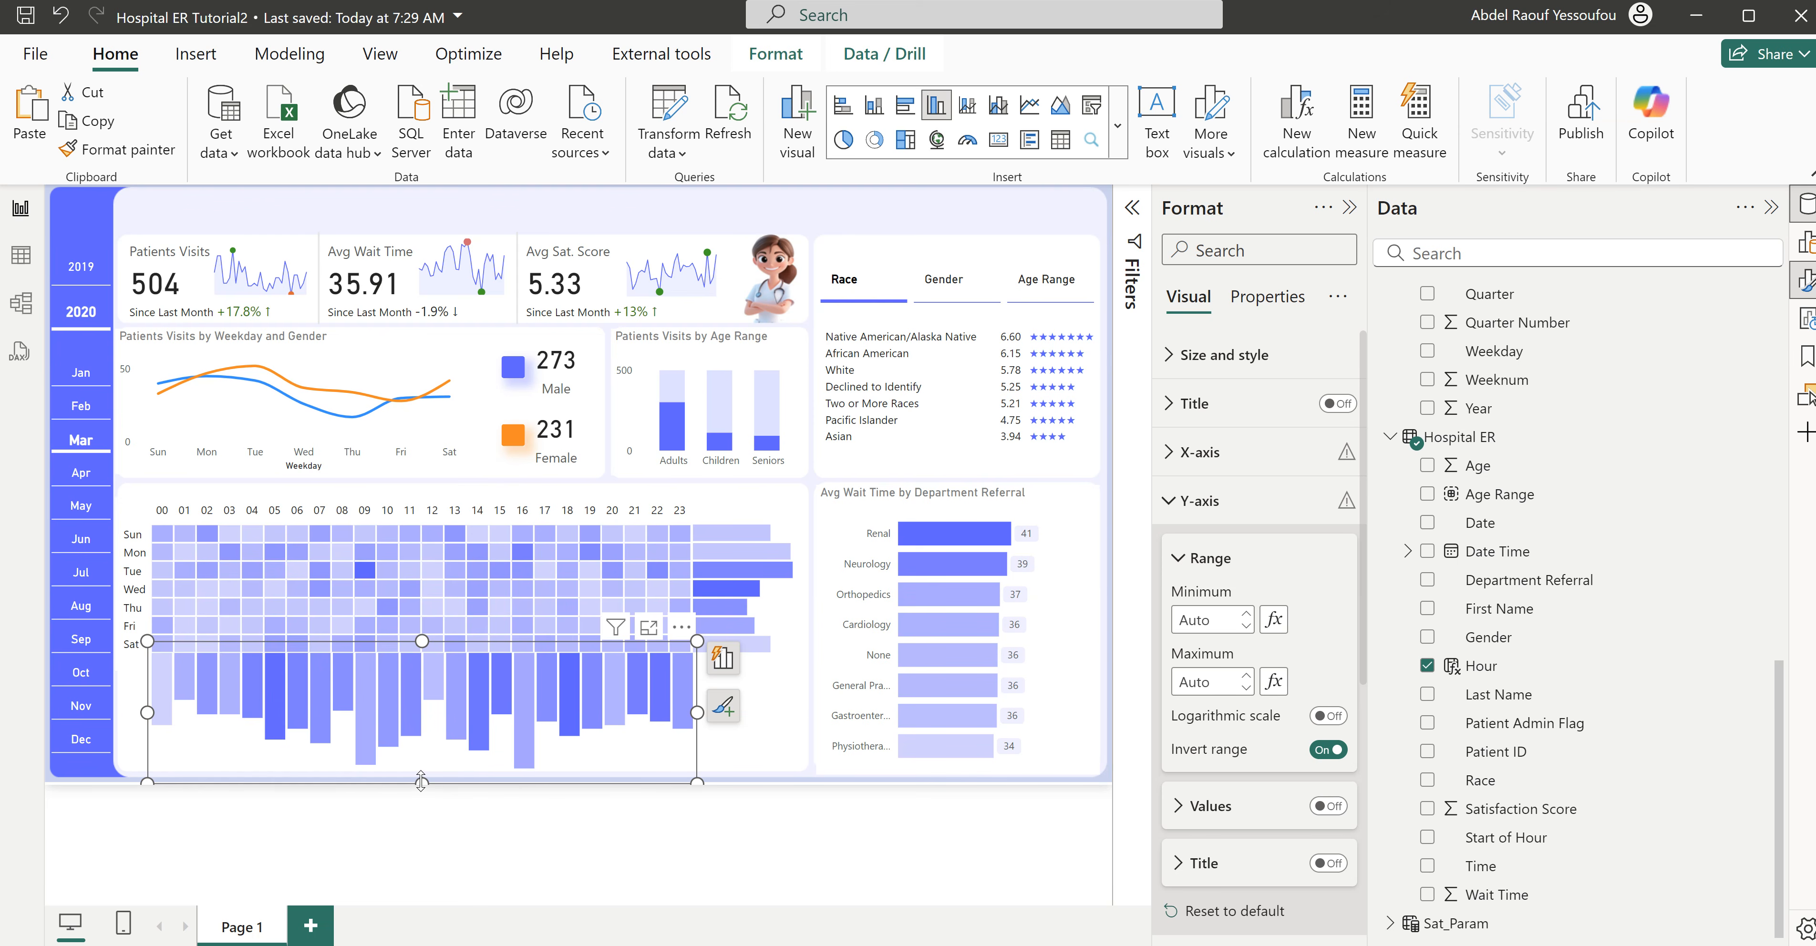
left_click_drag(423, 777, 420, 773)
key("Down")
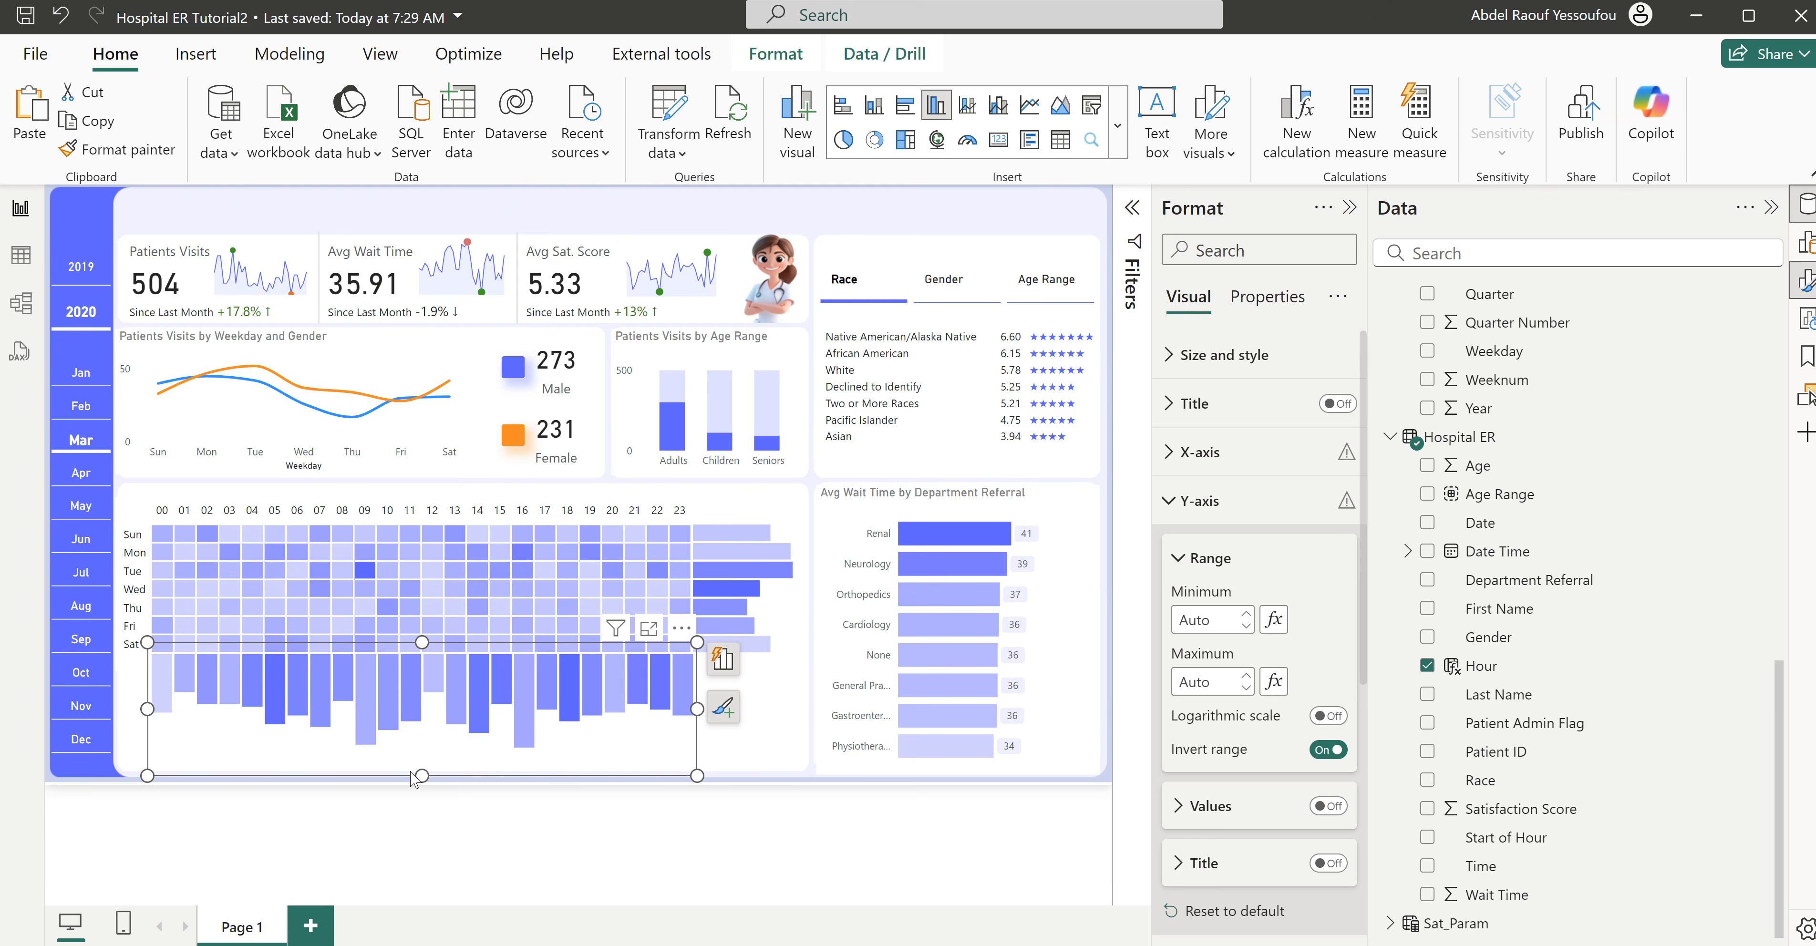
- Set the hourly column chart's width to 657 and deselect the chart
left_click(1234, 355)
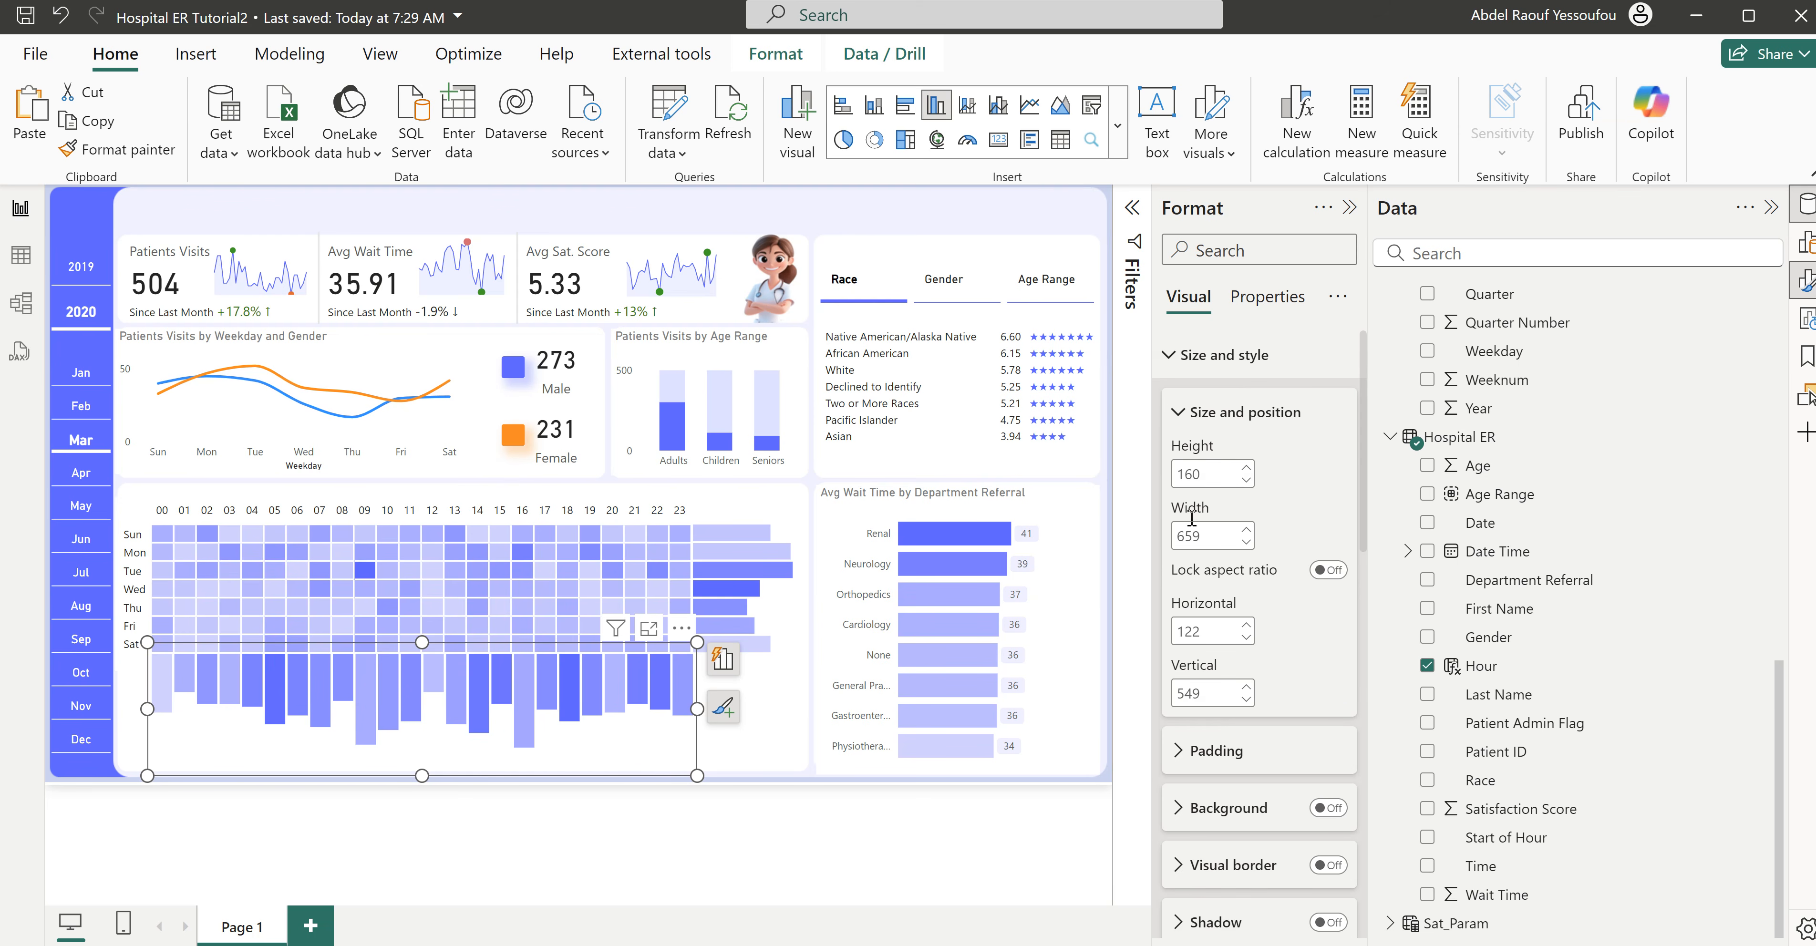
double_click(1218, 533)
left_click(1218, 533)
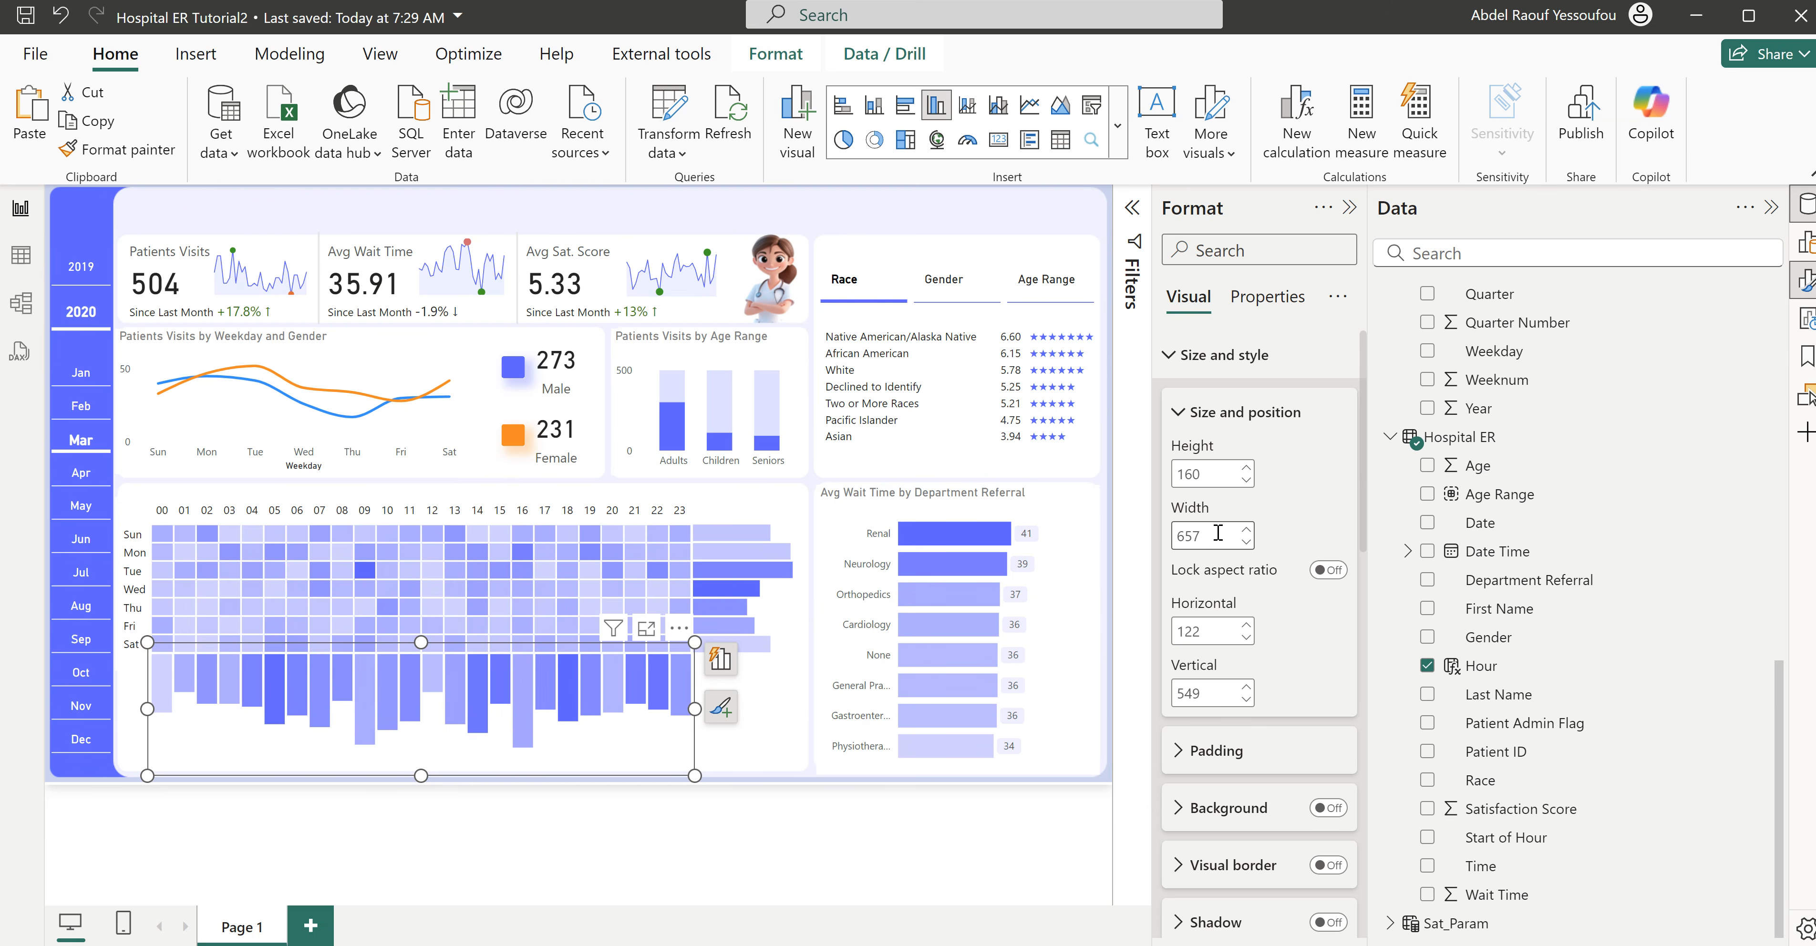
left_click(1217, 534)
left_click(738, 768)
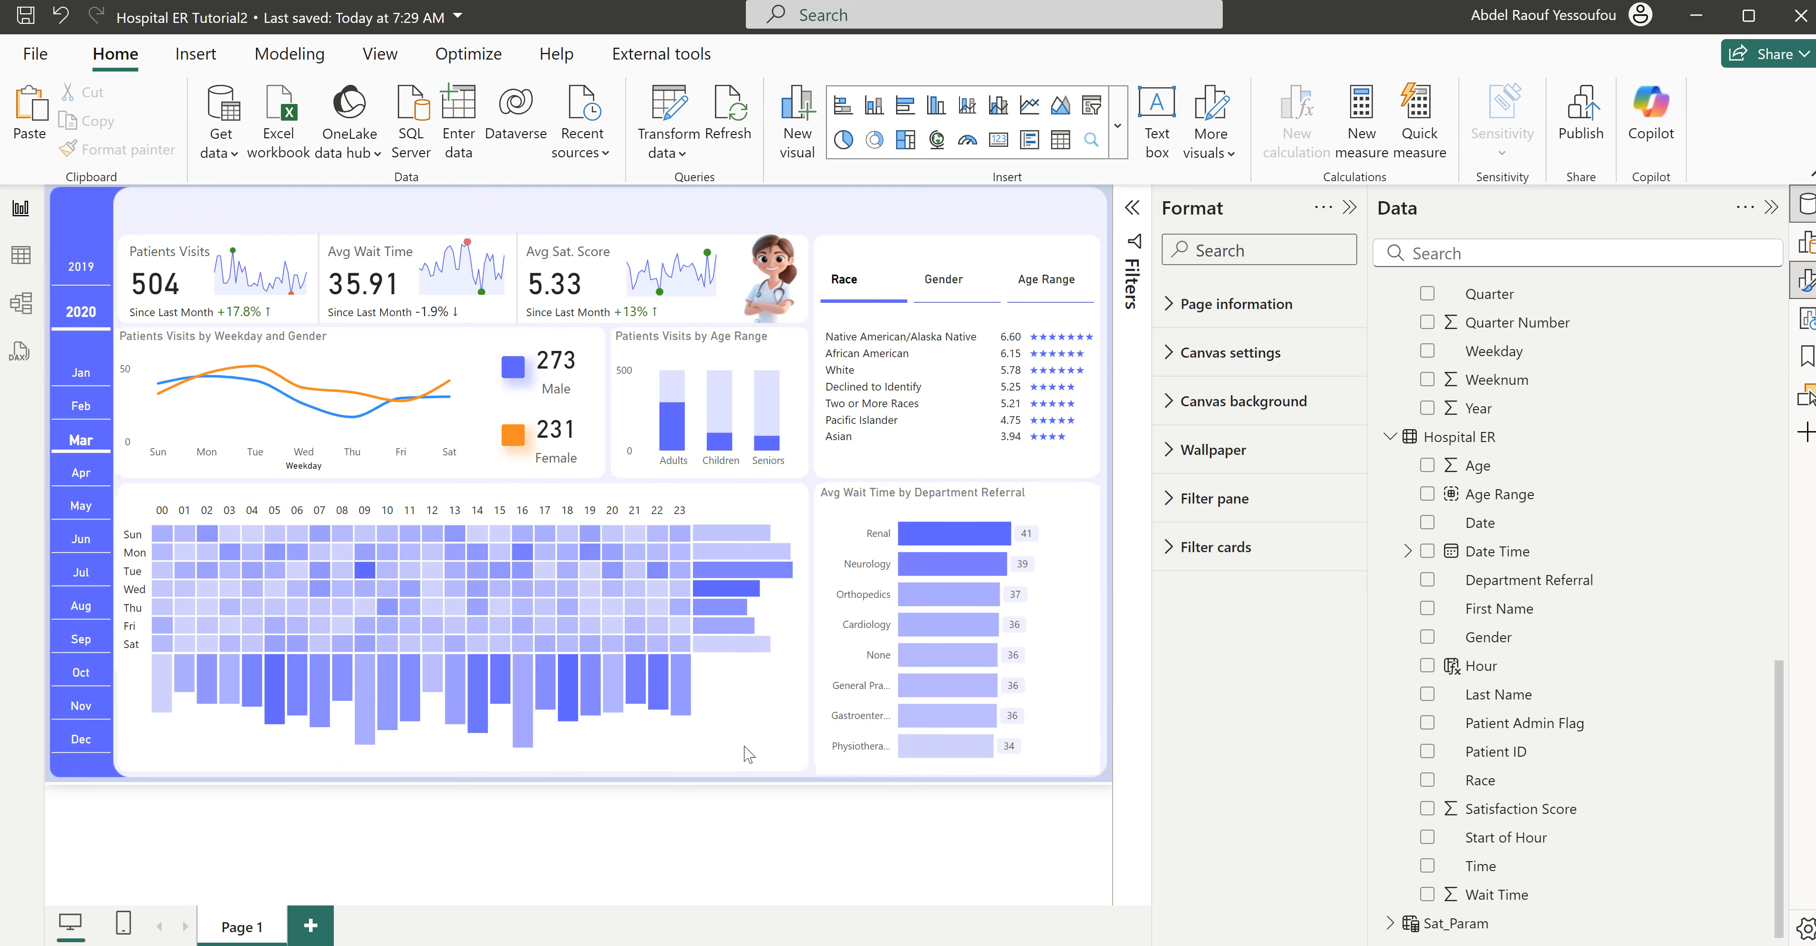
- Switch to the Hospital ER report to examine the finished dashboard's heatmap section, and return to Hospital ER Tutorial2
mouse_move(1156, 930)
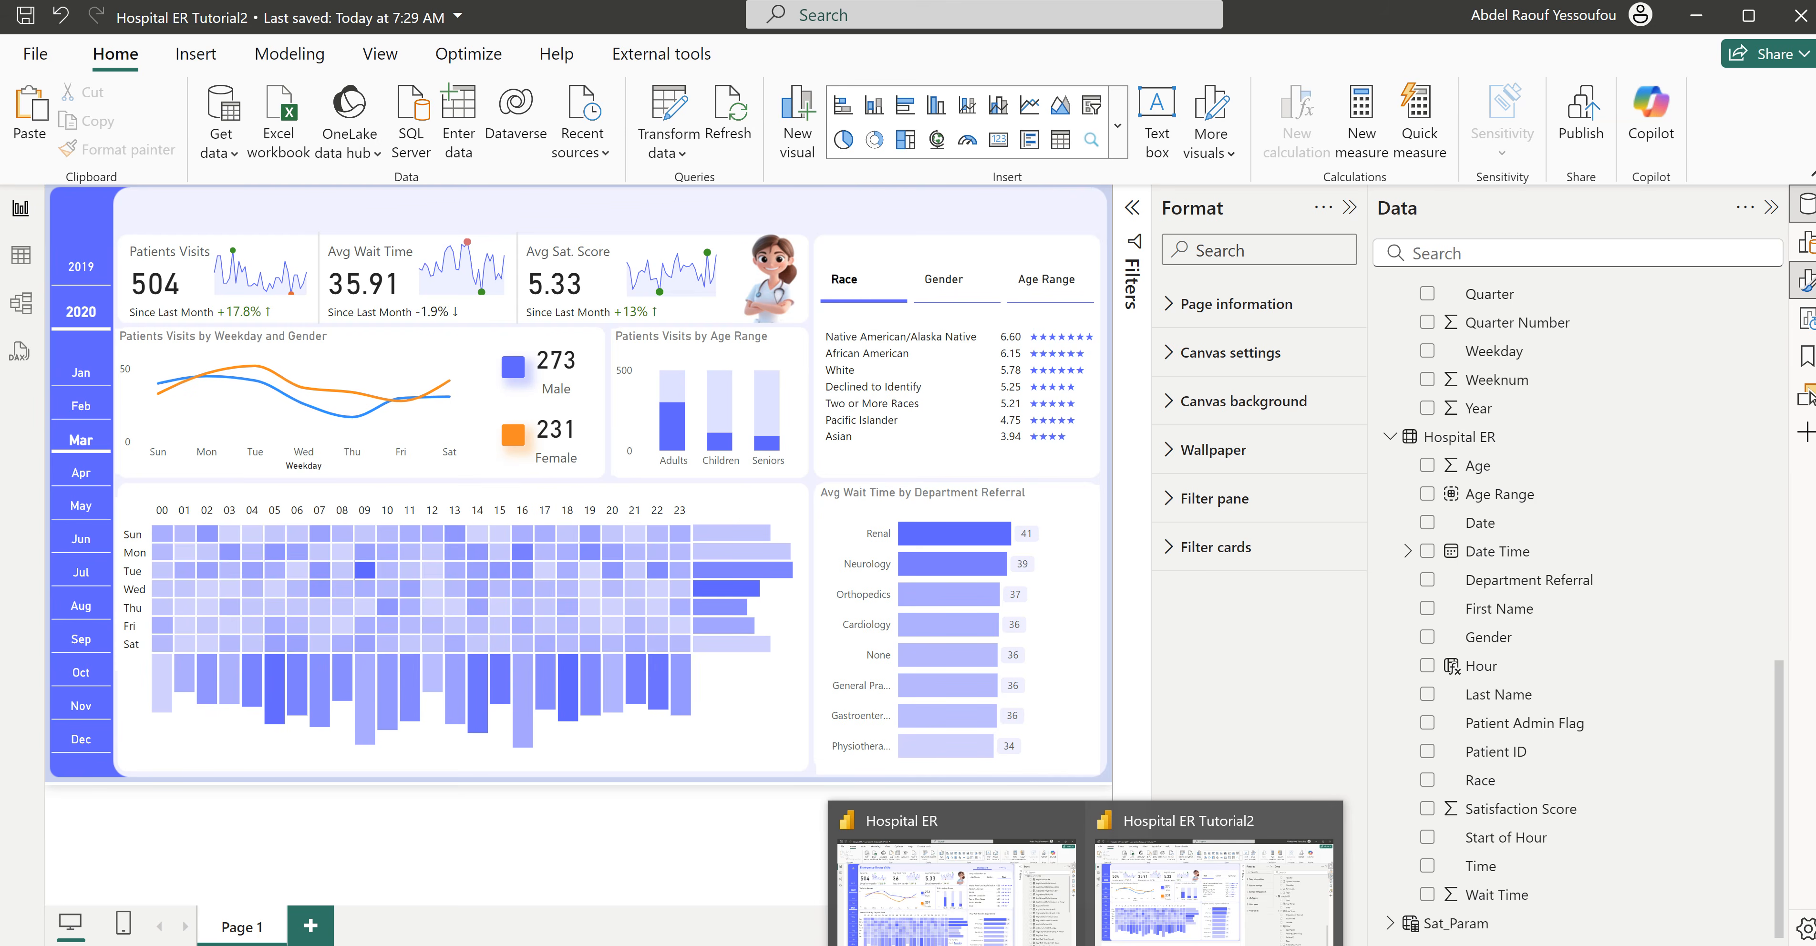
left_click(977, 909)
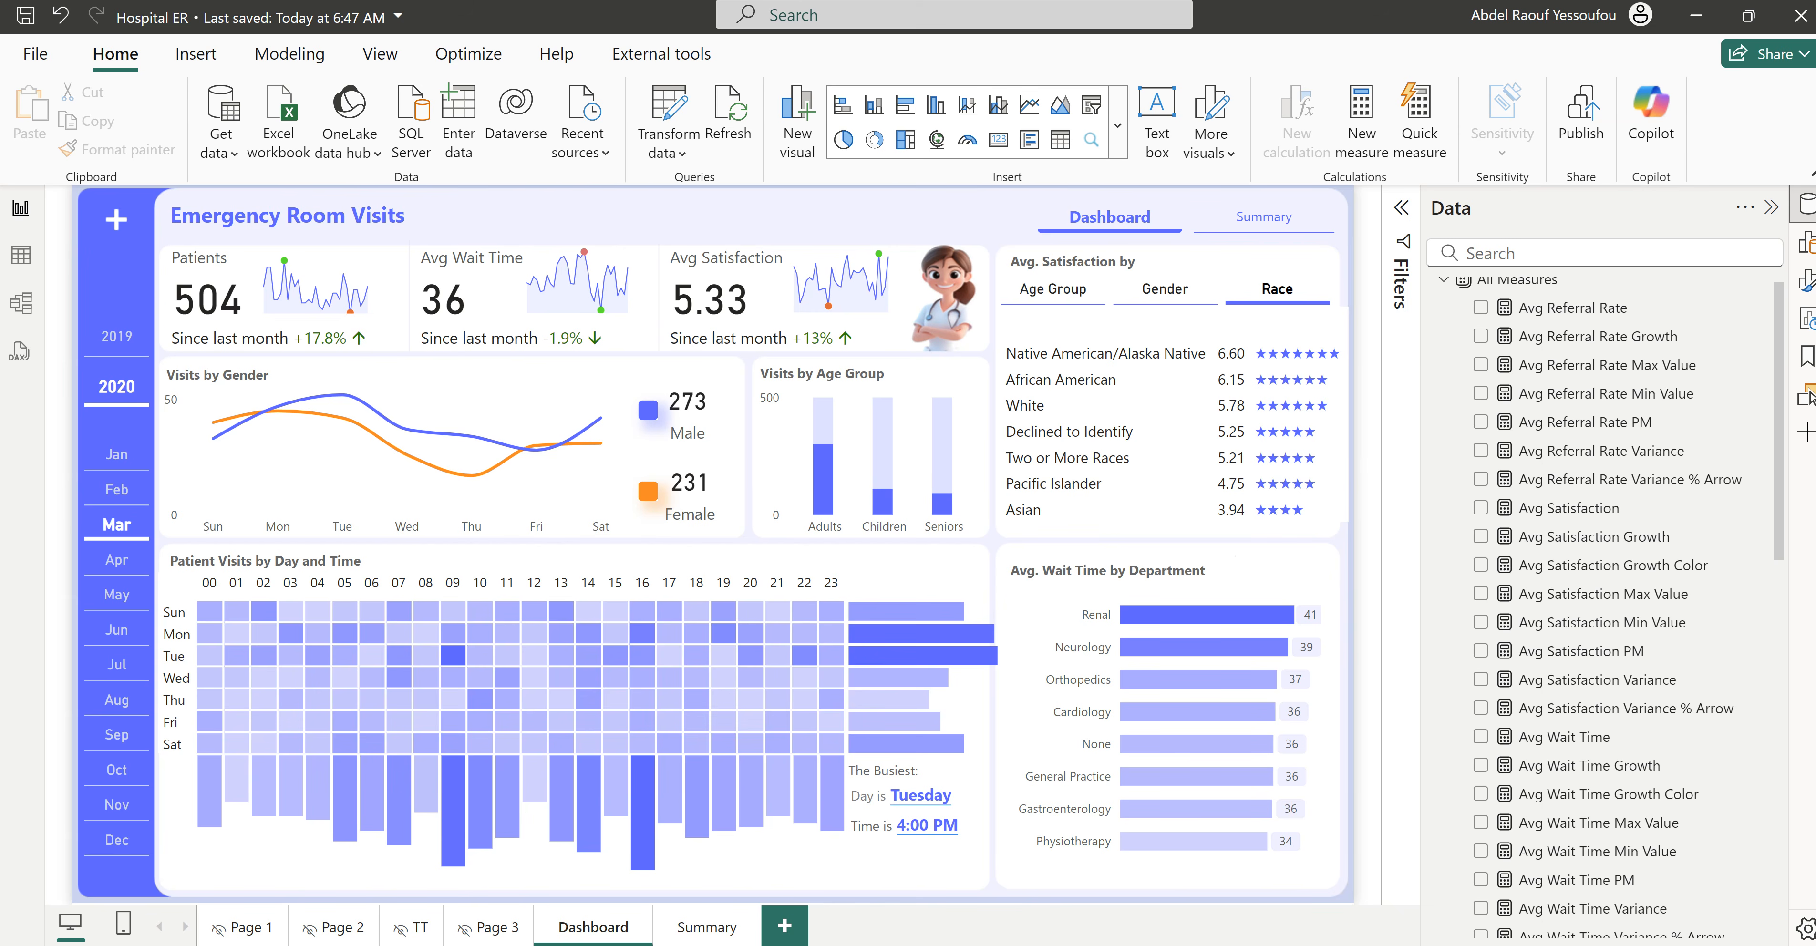
mouse_move(1085, 945)
left_click(1163, 902)
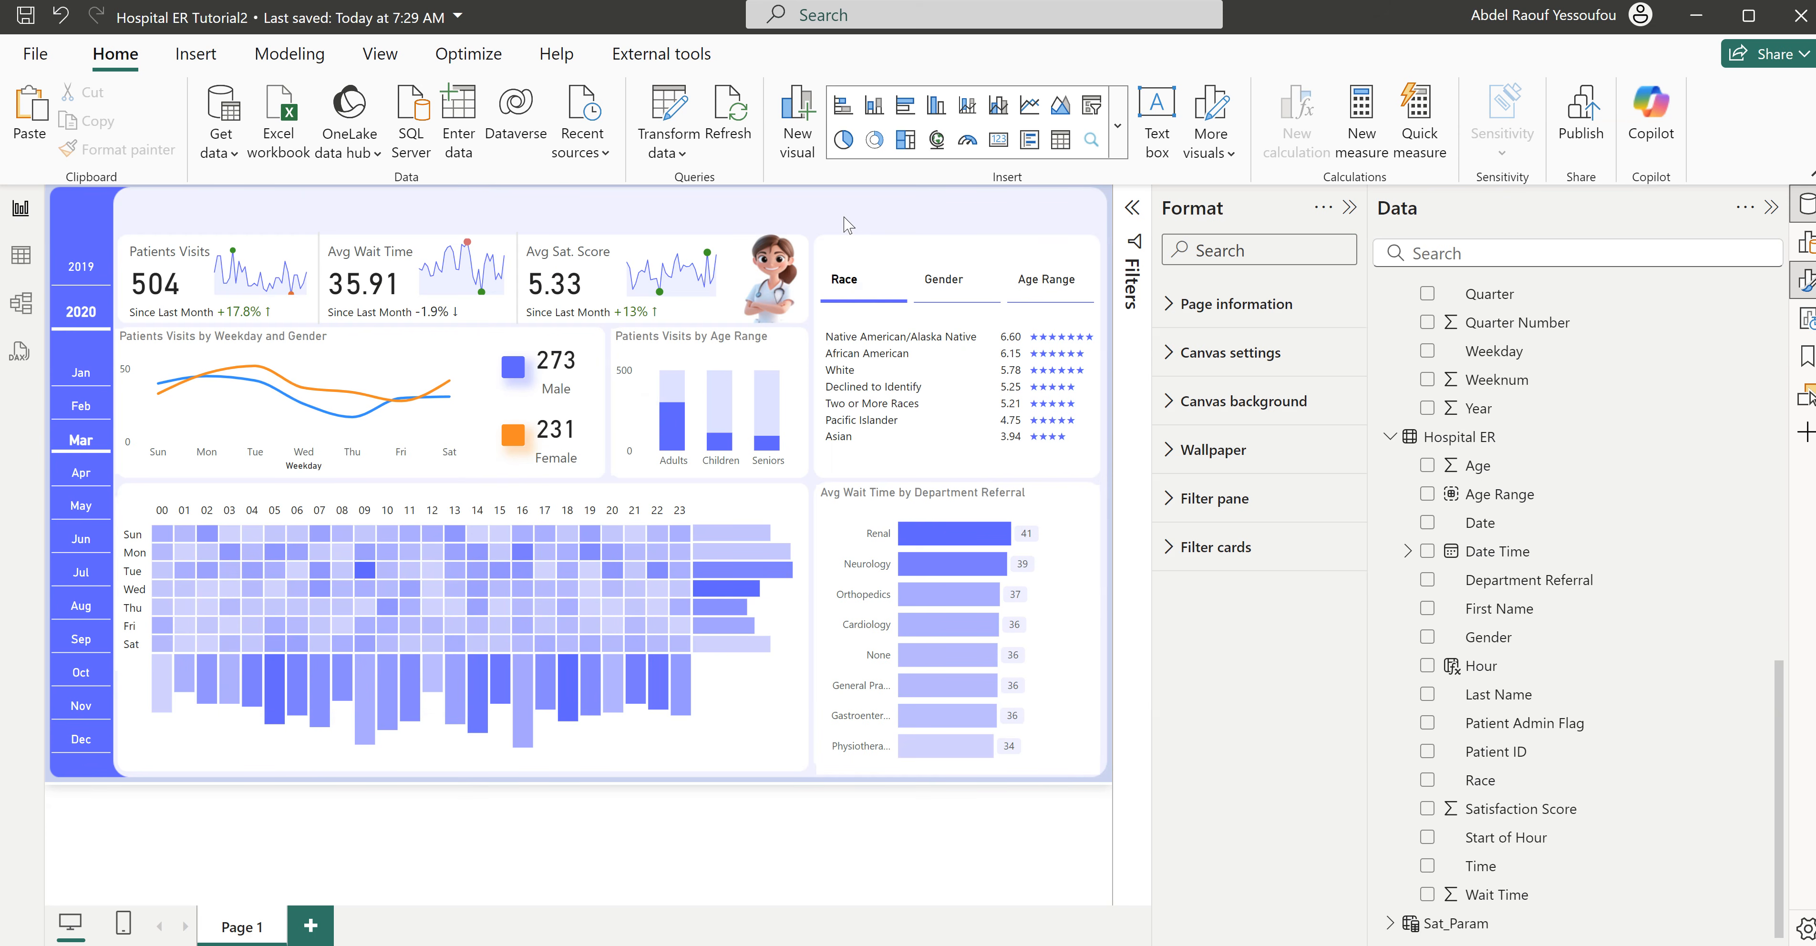
- Create a new measure in All Measures and paste in the Busiest Day formula built on CALCULATE, MAXX, TOPN and SUMMARIZE
scroll(1513, 575, "up", 3)
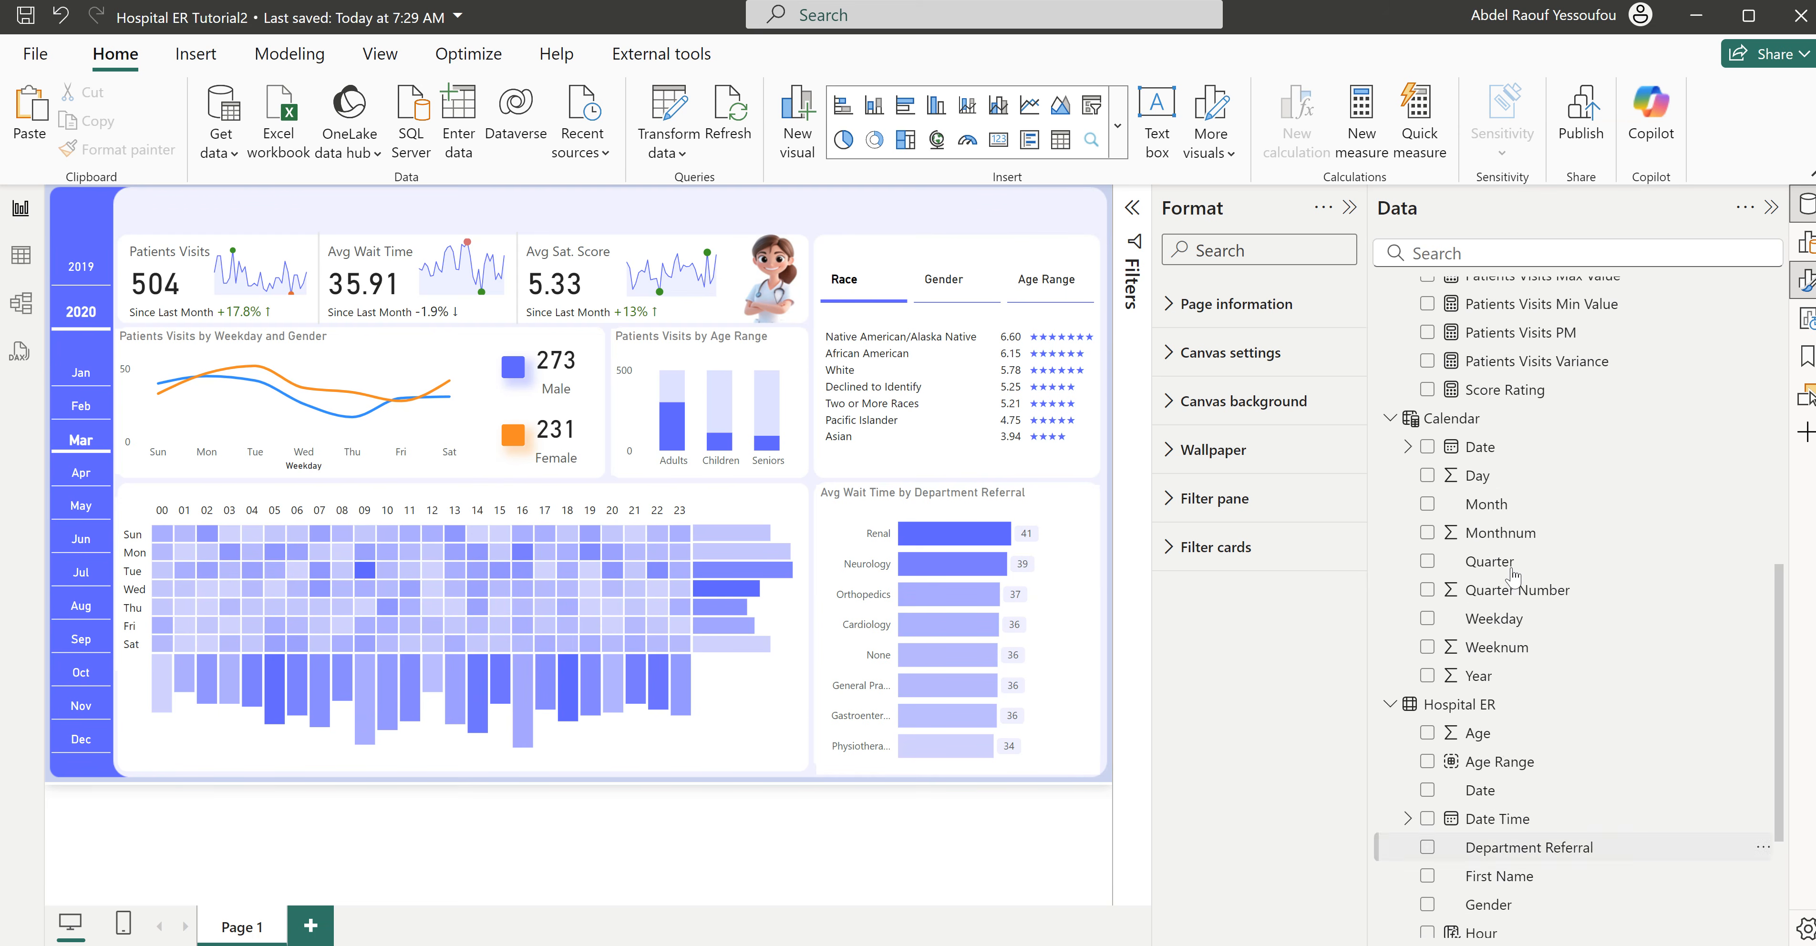
scroll(1513, 575, "up", 10)
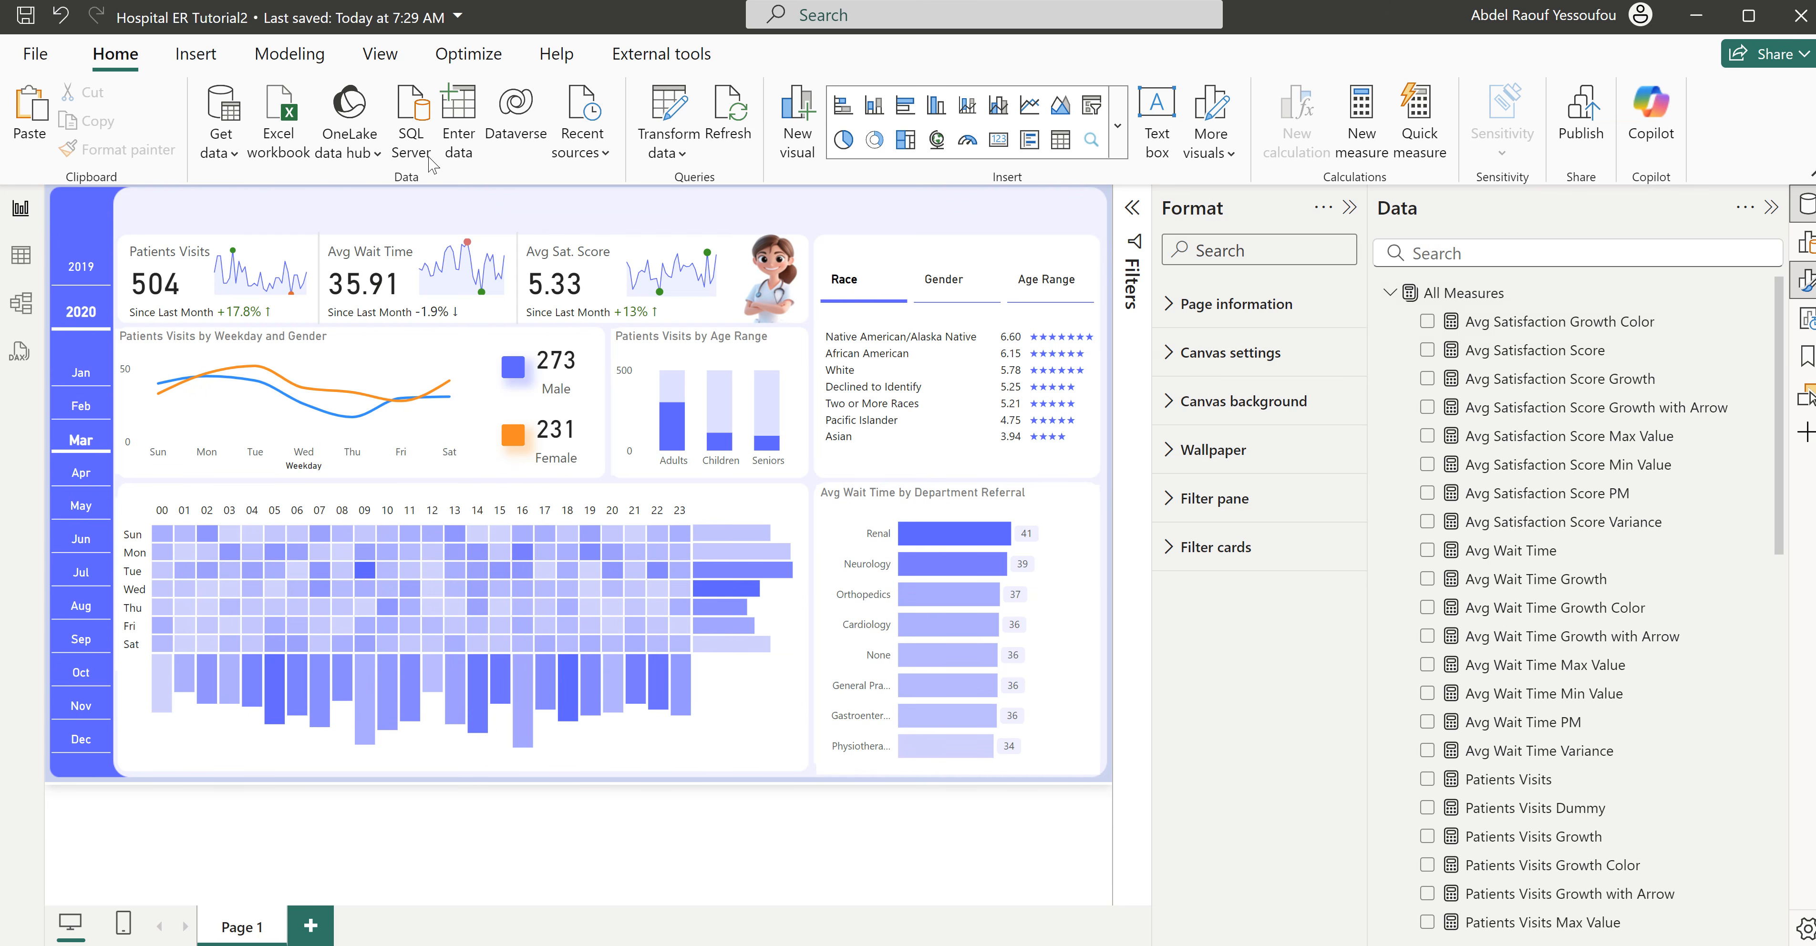
left_click(1362, 116)
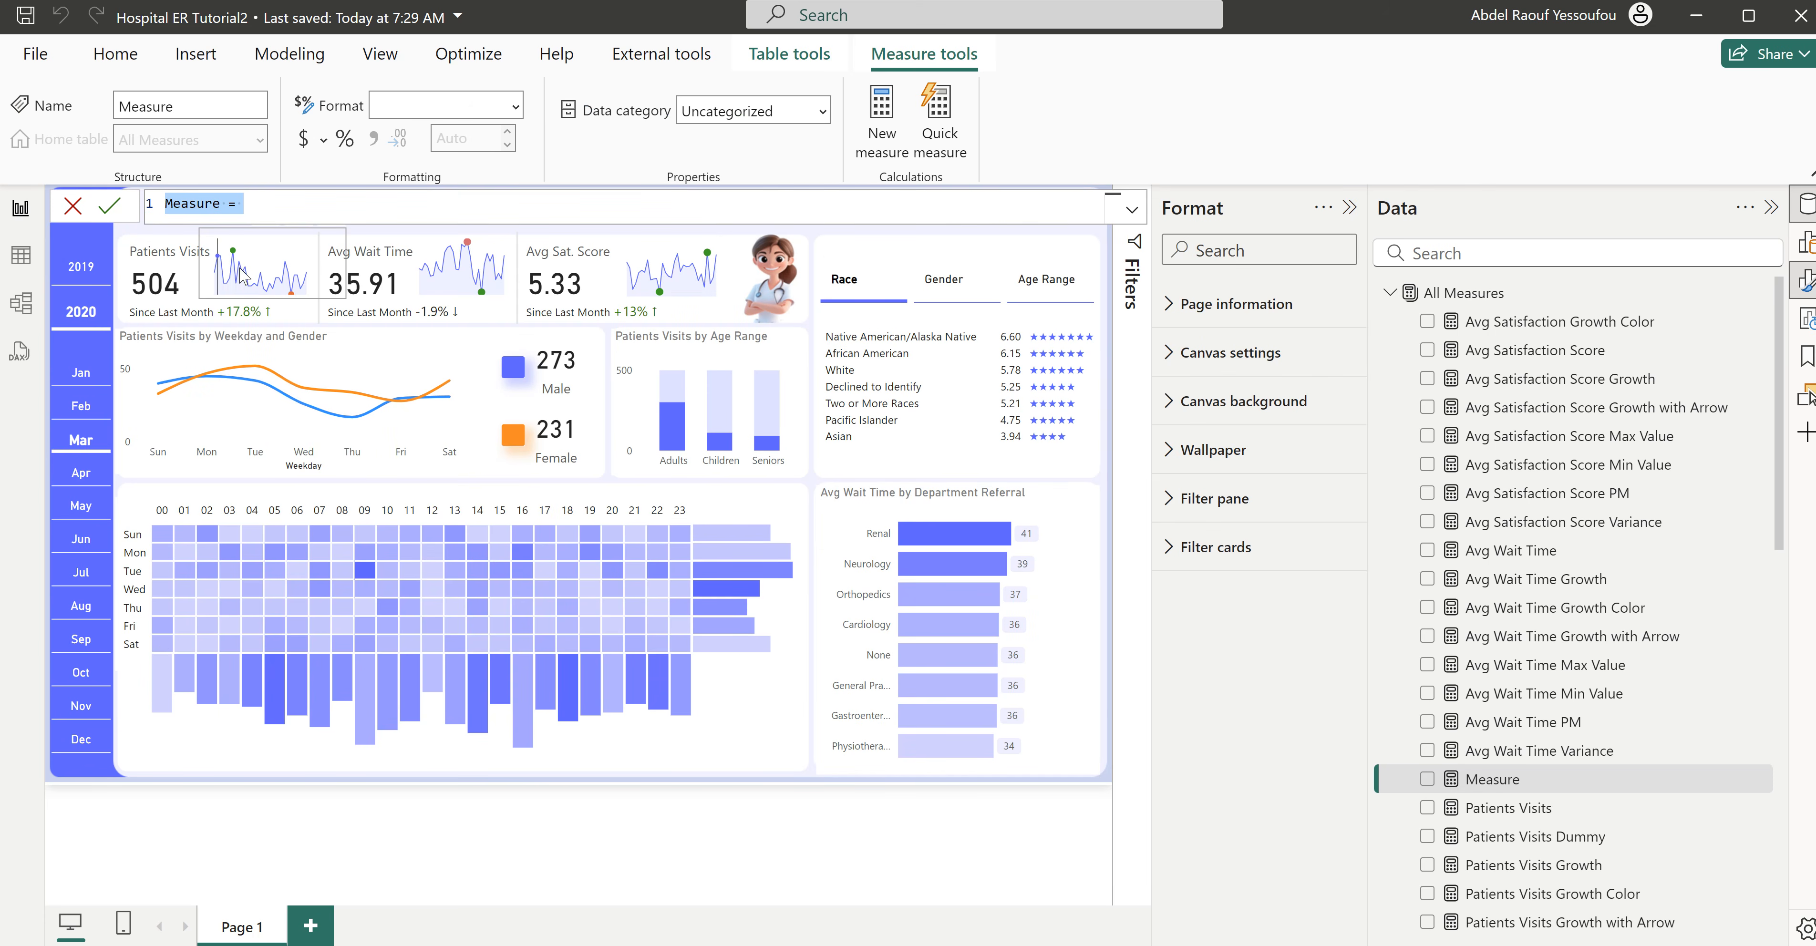
mouse_move(242, 270)
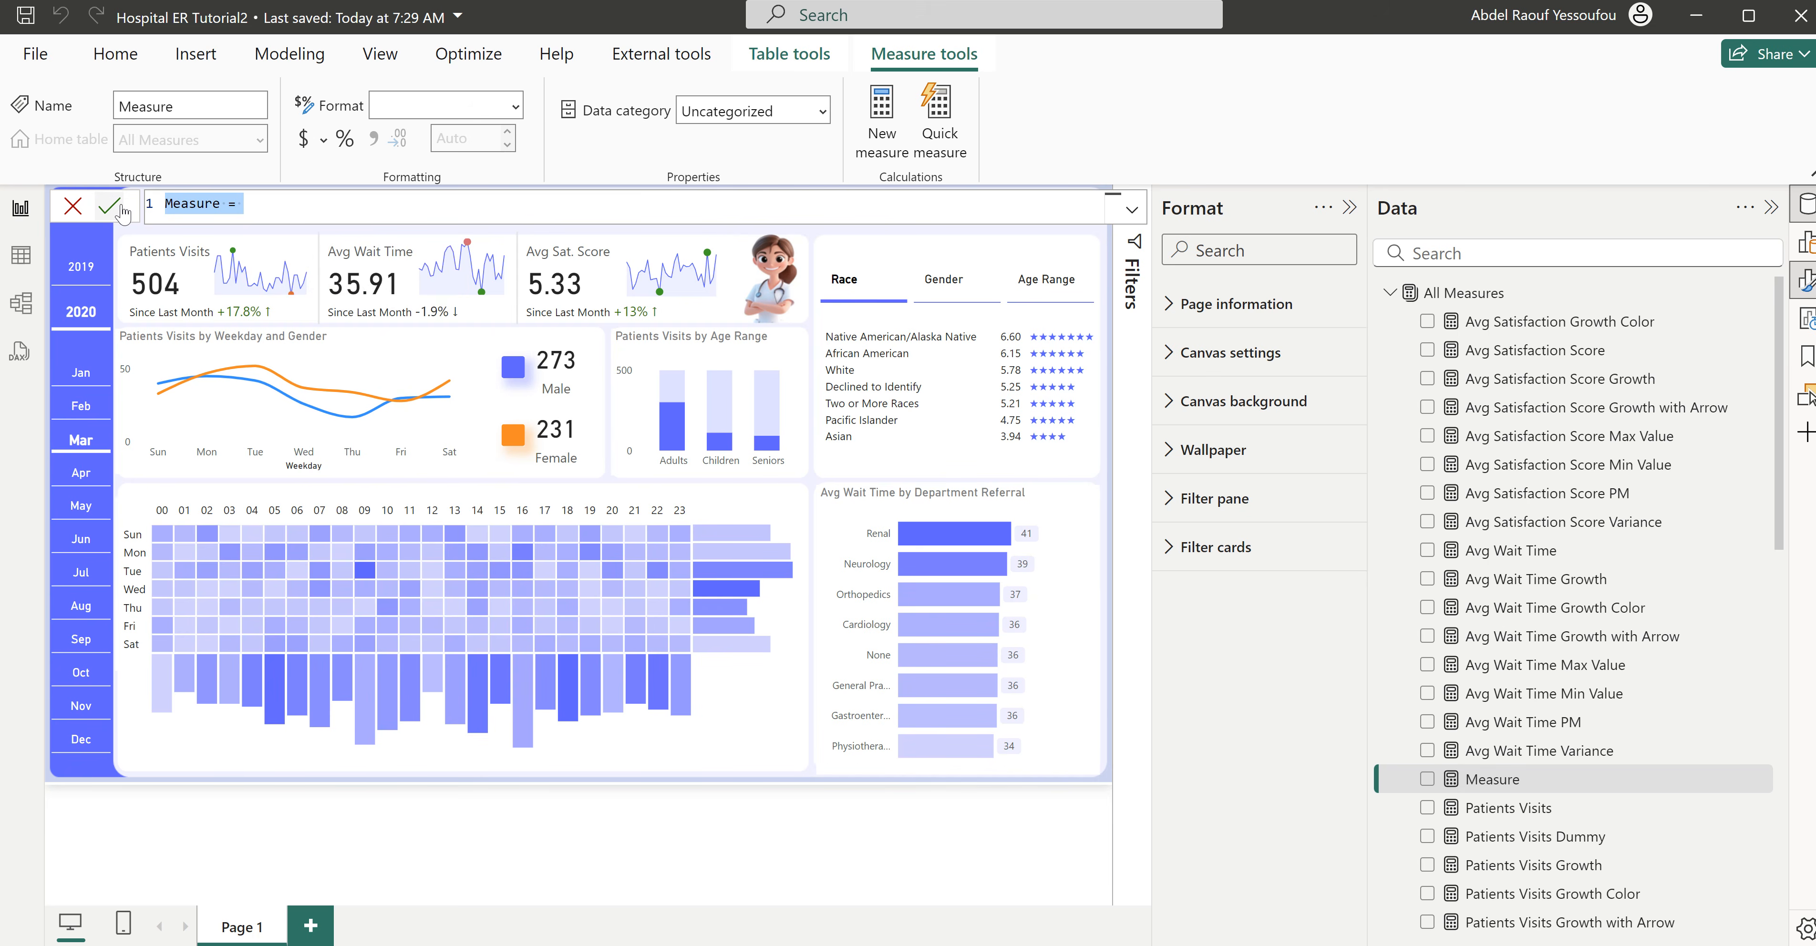
type("Busiest Day =     CALCULATE(         MAXX(             TOPN(                 1, // This argument specifies that you only want the top 1 result (the day with the highest patient count).                 SUMMARIZE( // SUMMARIZE creates a temporary table where you summarize your data by 'Weekday'                     'Hospital ER', // The table containing your data (e.g., patient records).                     'Calendar'[DayName], // Group the data by 'Weekday' (e.g., Monday, Tuesday, etc.).                     \"Total Patients\", [Patients] // For each weekday, calculate the total number of patients by referencing the 'Patients' measure.                 ),                 [Total Patients], // This specifies that you want to sort the summarized data based on the \"Total Patients\" column.                 DESC // Sort the data in descending order, so the day with the most patients comes first.             ),             'Calendar'[DayName] // MAXX extracts the 'Weekday' from the top result (the day with the highest patient count).         ) )")
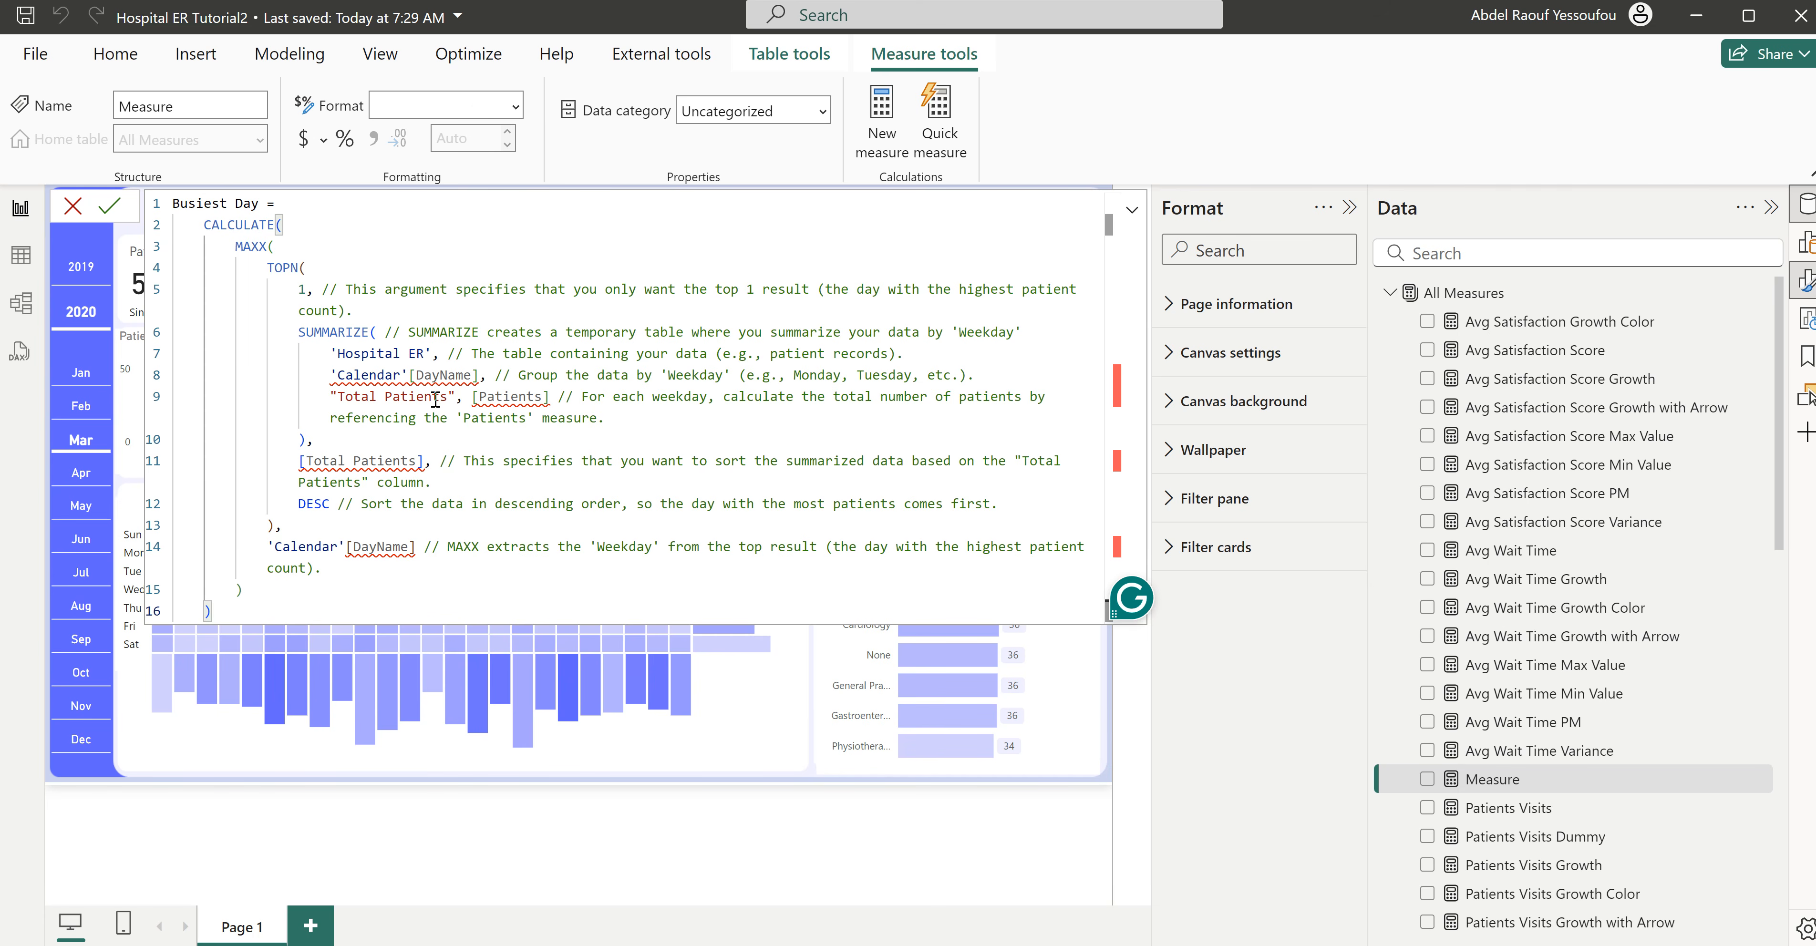
- Shorten both 'Calendar'[DayName] references in the Busiest Day formula to 'Calendar'[Day]
left_click_drag(471, 376, 444, 376)
key("BackSpace")
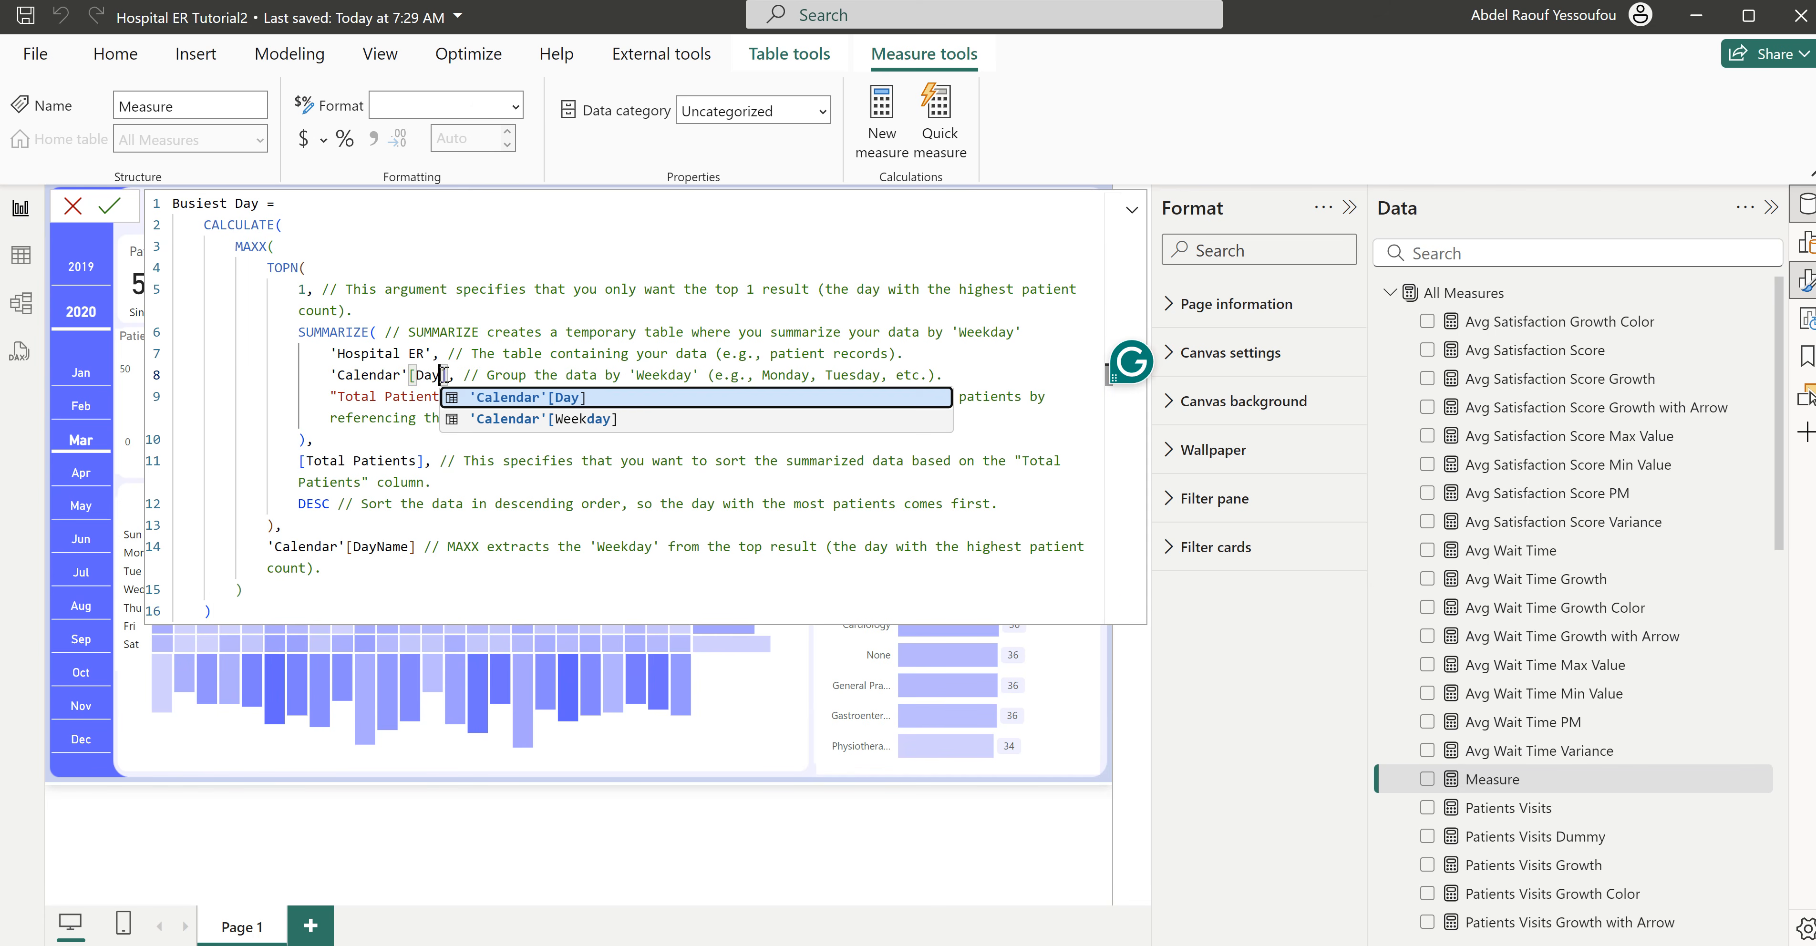
key("Escape")
left_click_drag(410, 547, 379, 547)
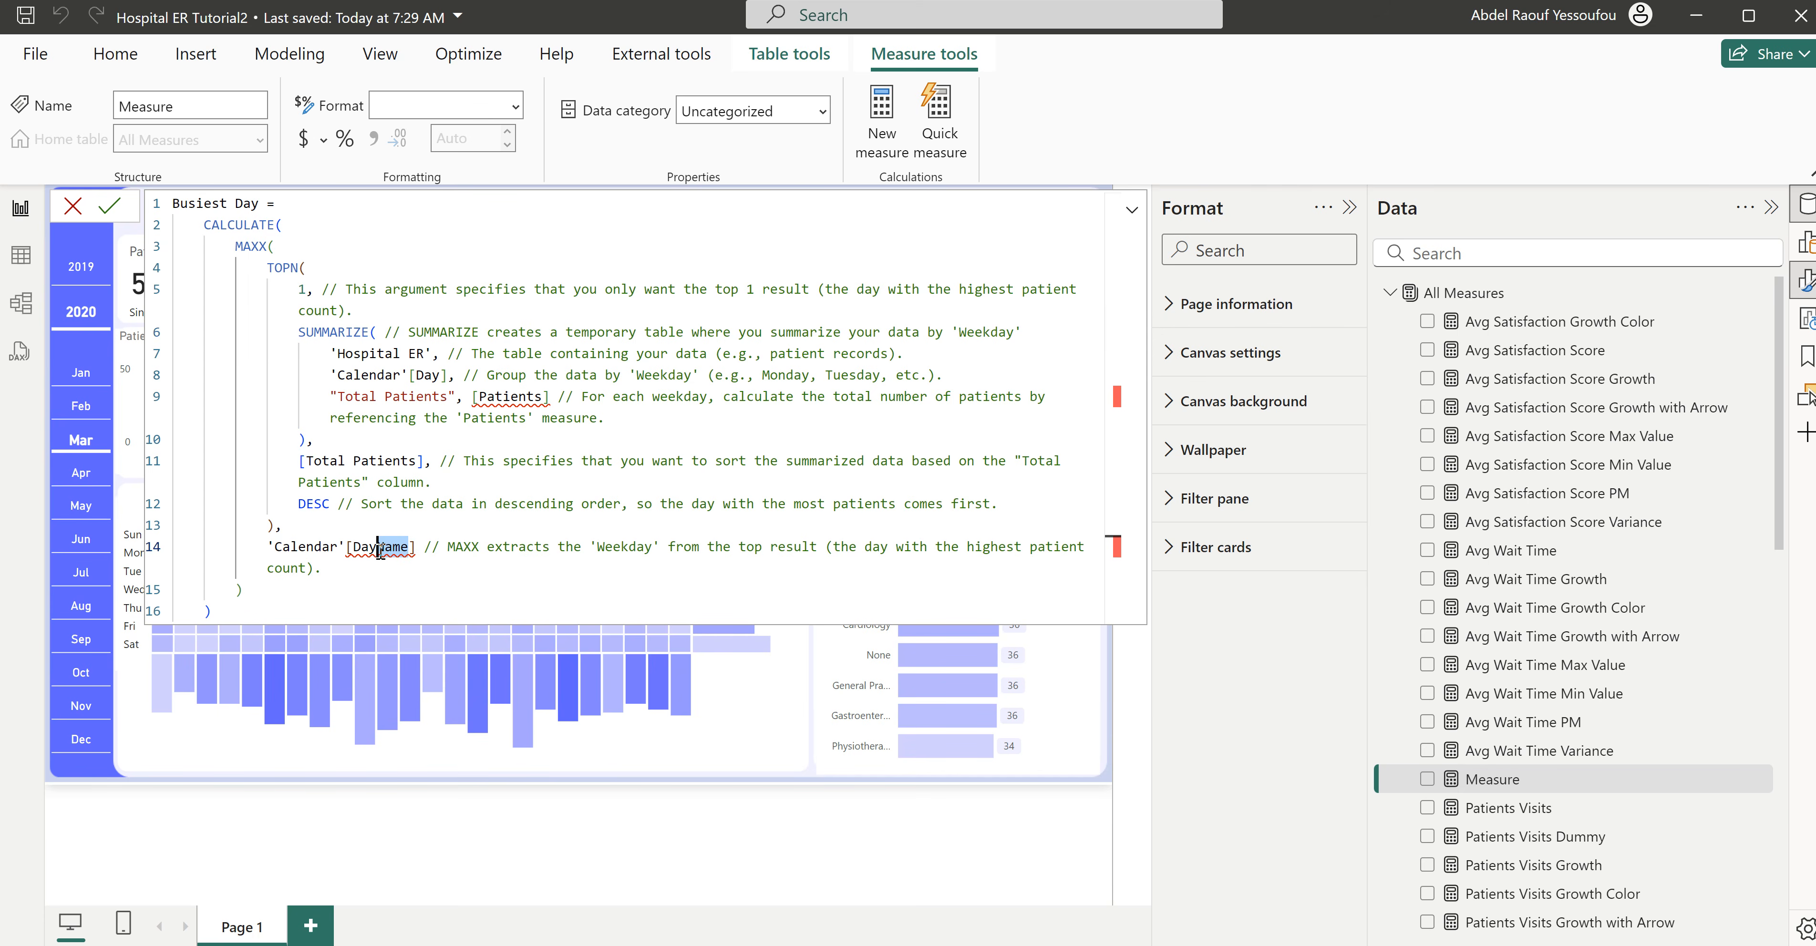
key("BackSpace")
left_click(533, 460)
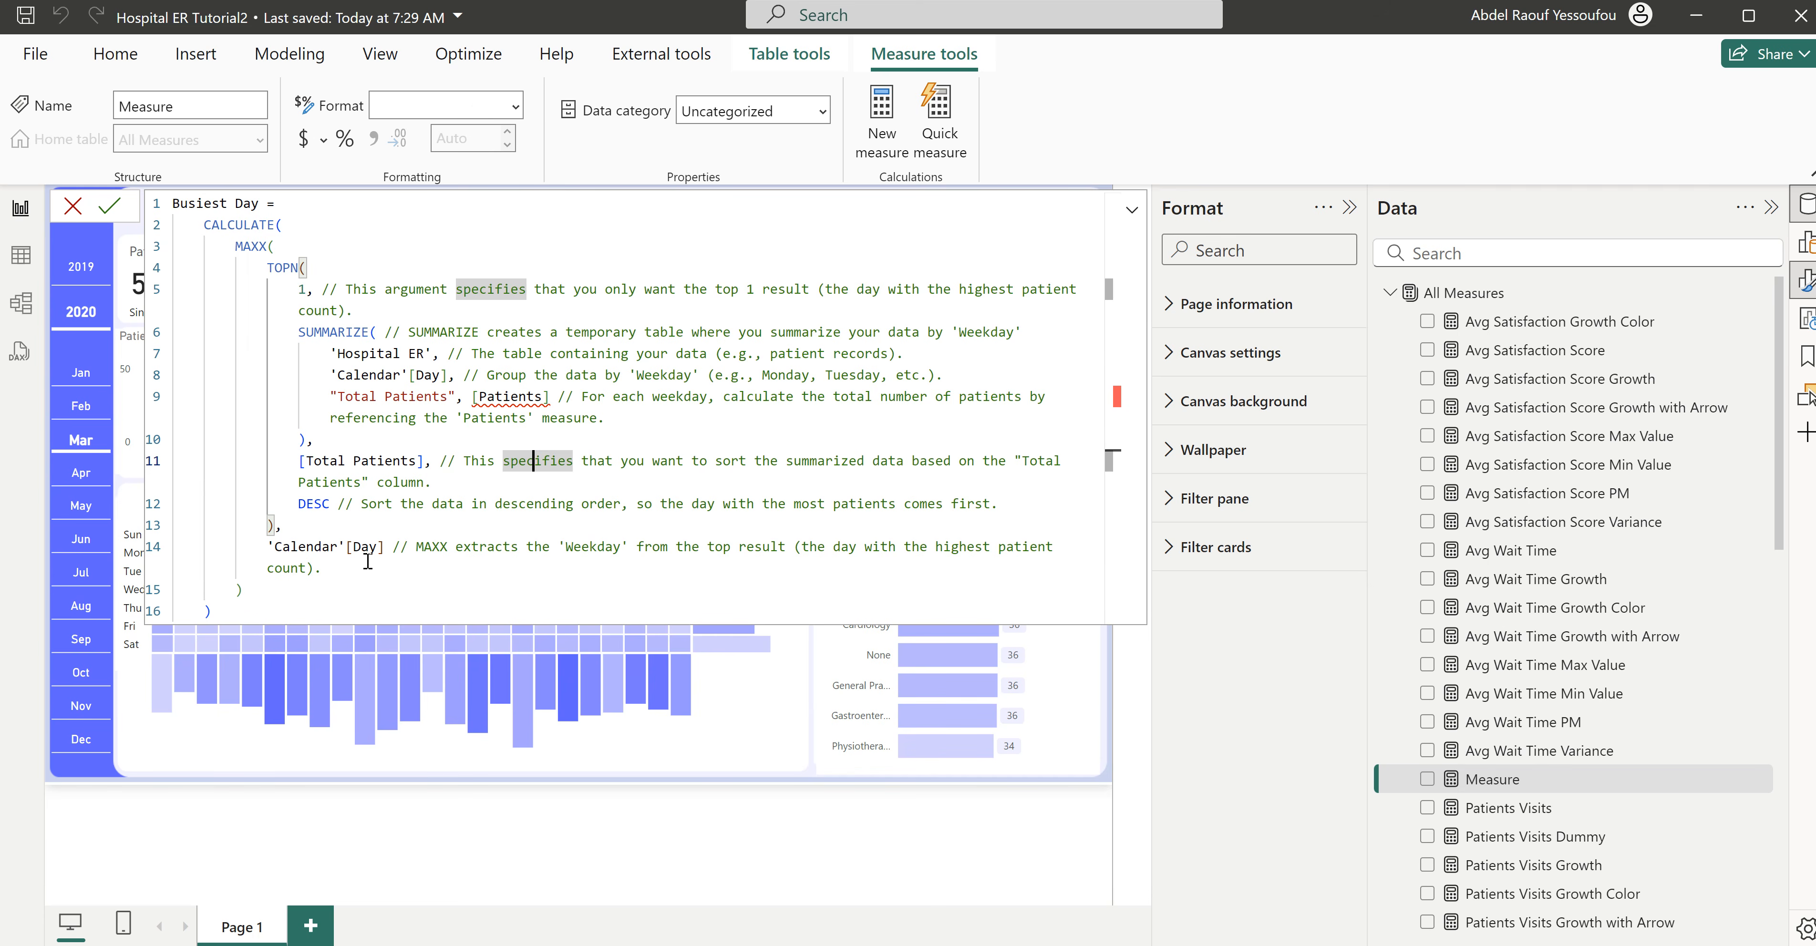
- Change both 'Calendar'[Day] references in the Busiest Day formula to 'Calendar'[Weekday]
left_click(442, 376)
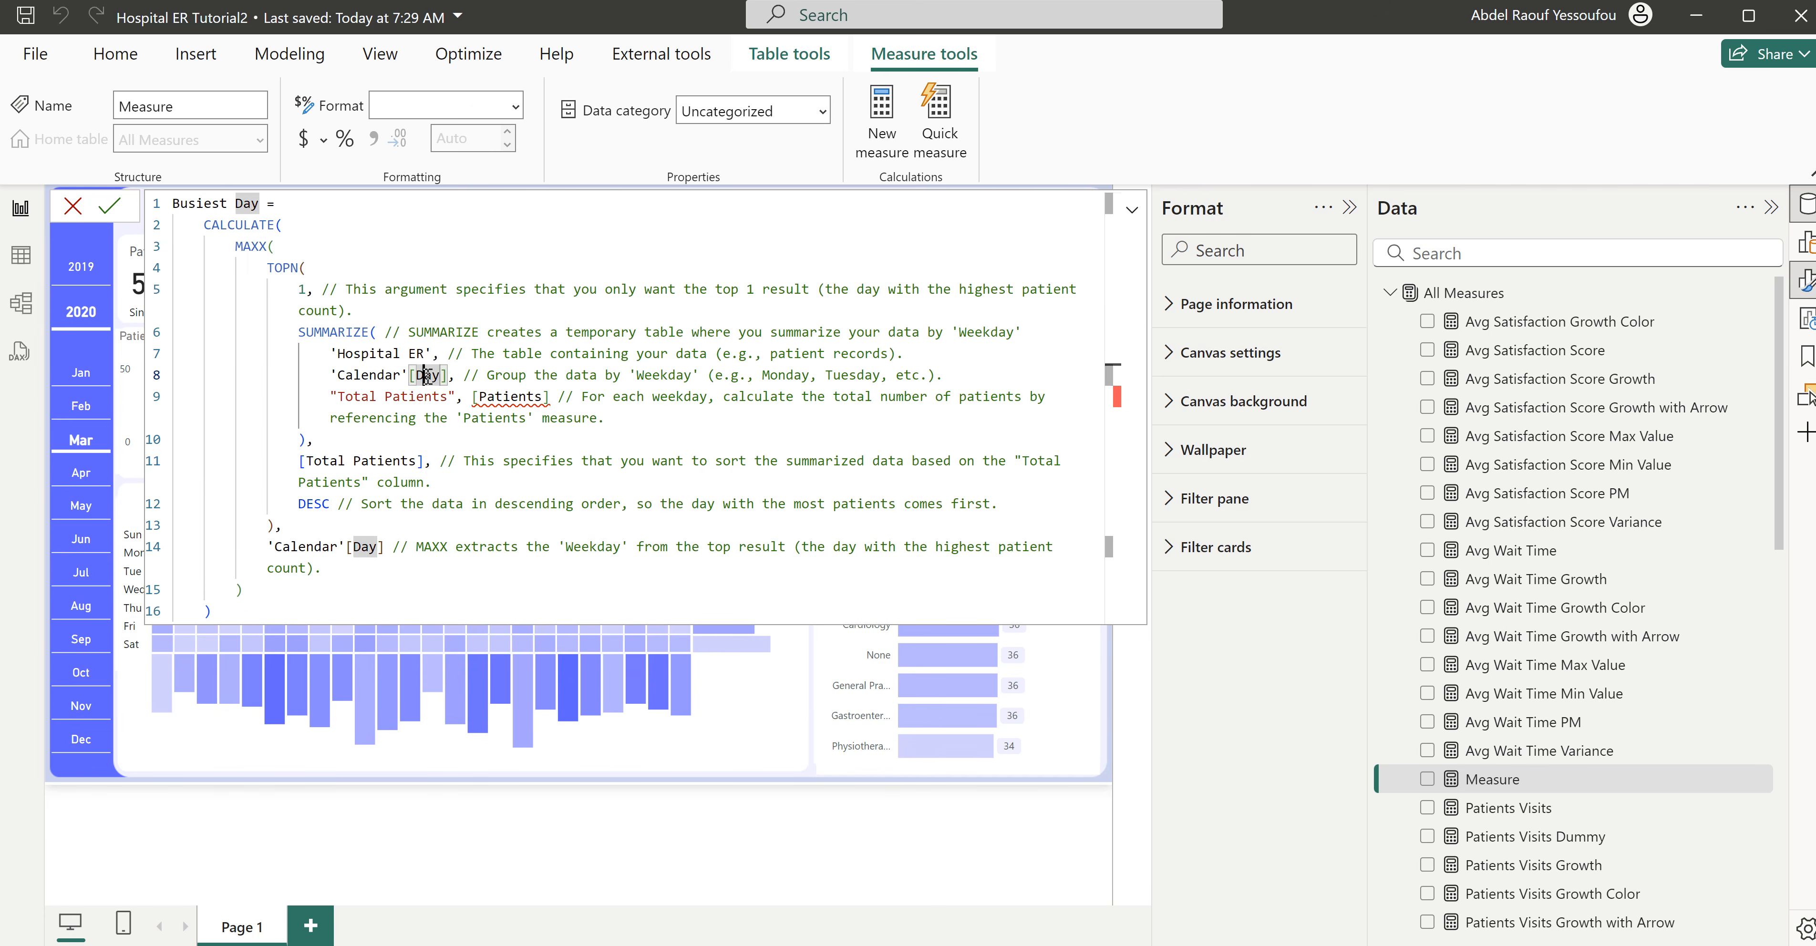
double_click(429, 381)
type("we")
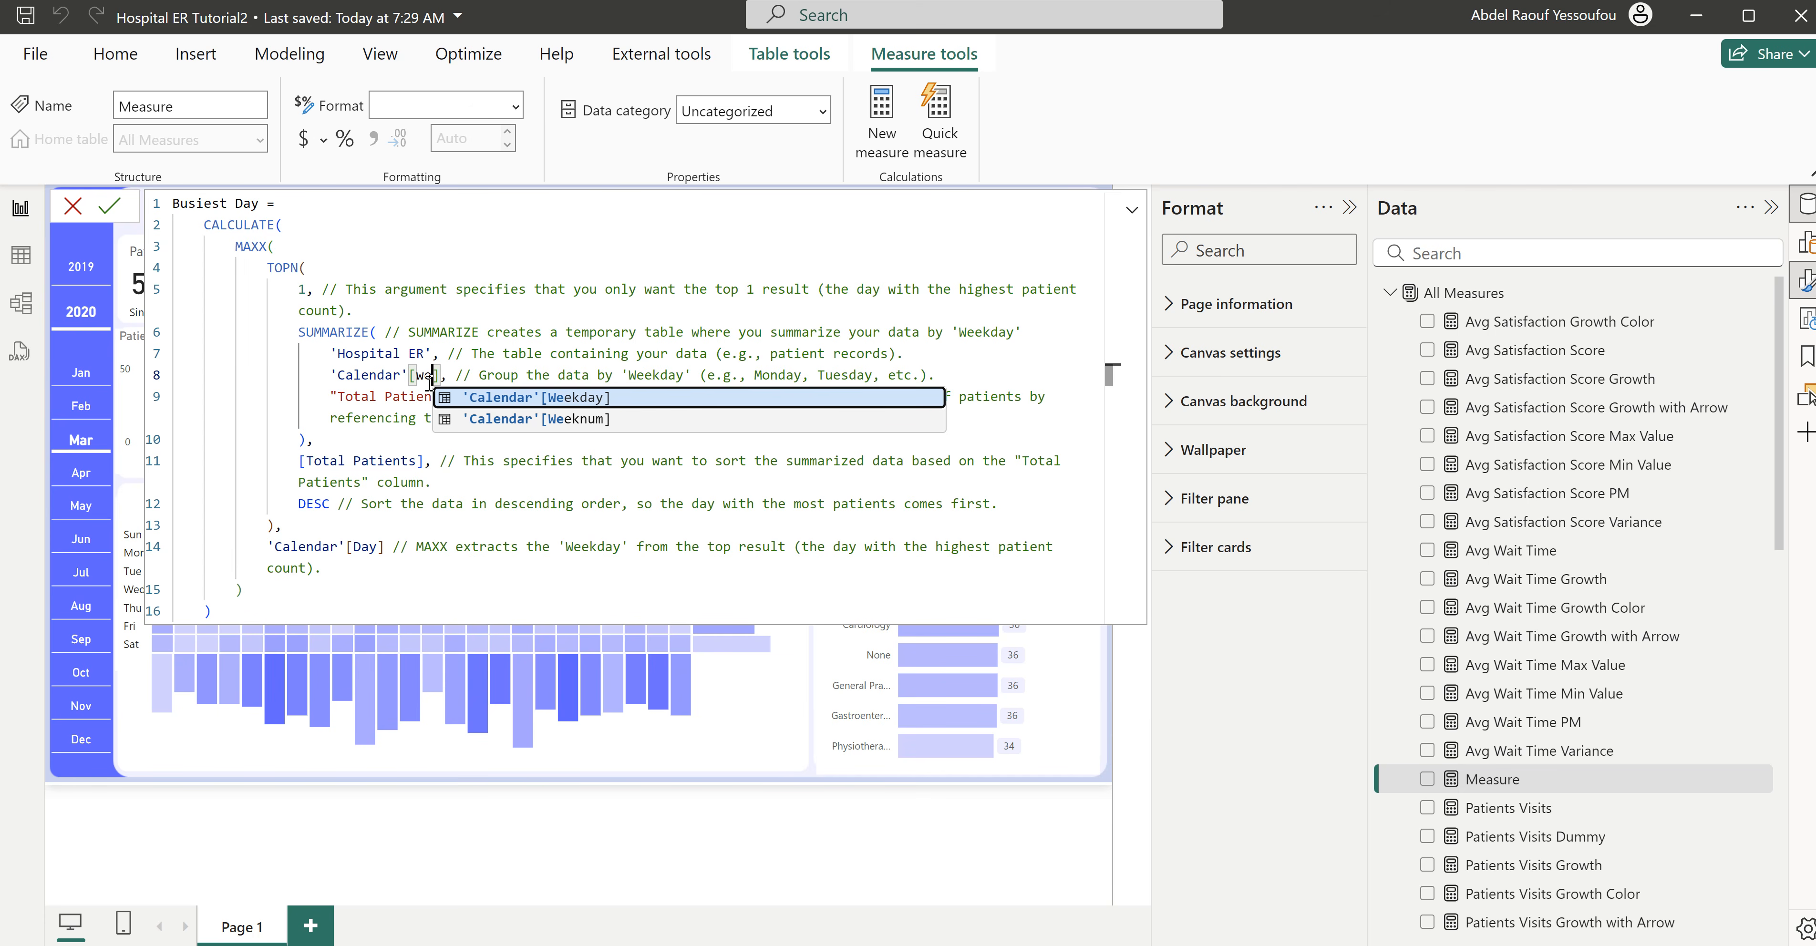
key("Tab")
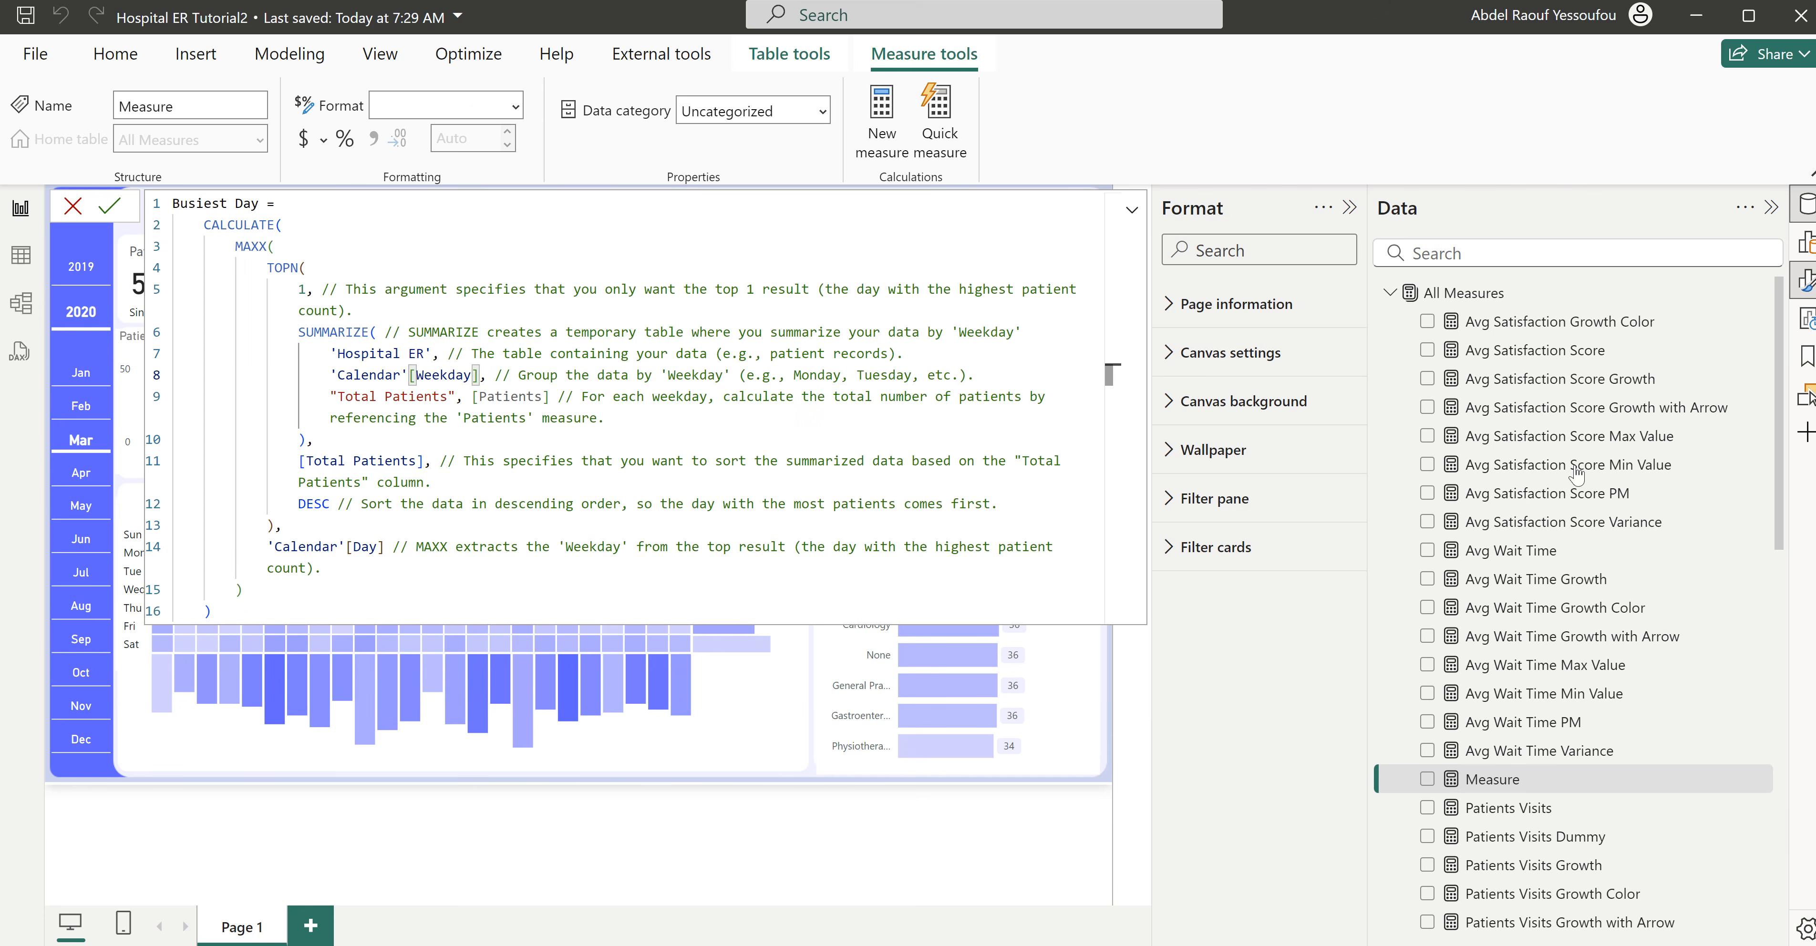
double_click(362, 547)
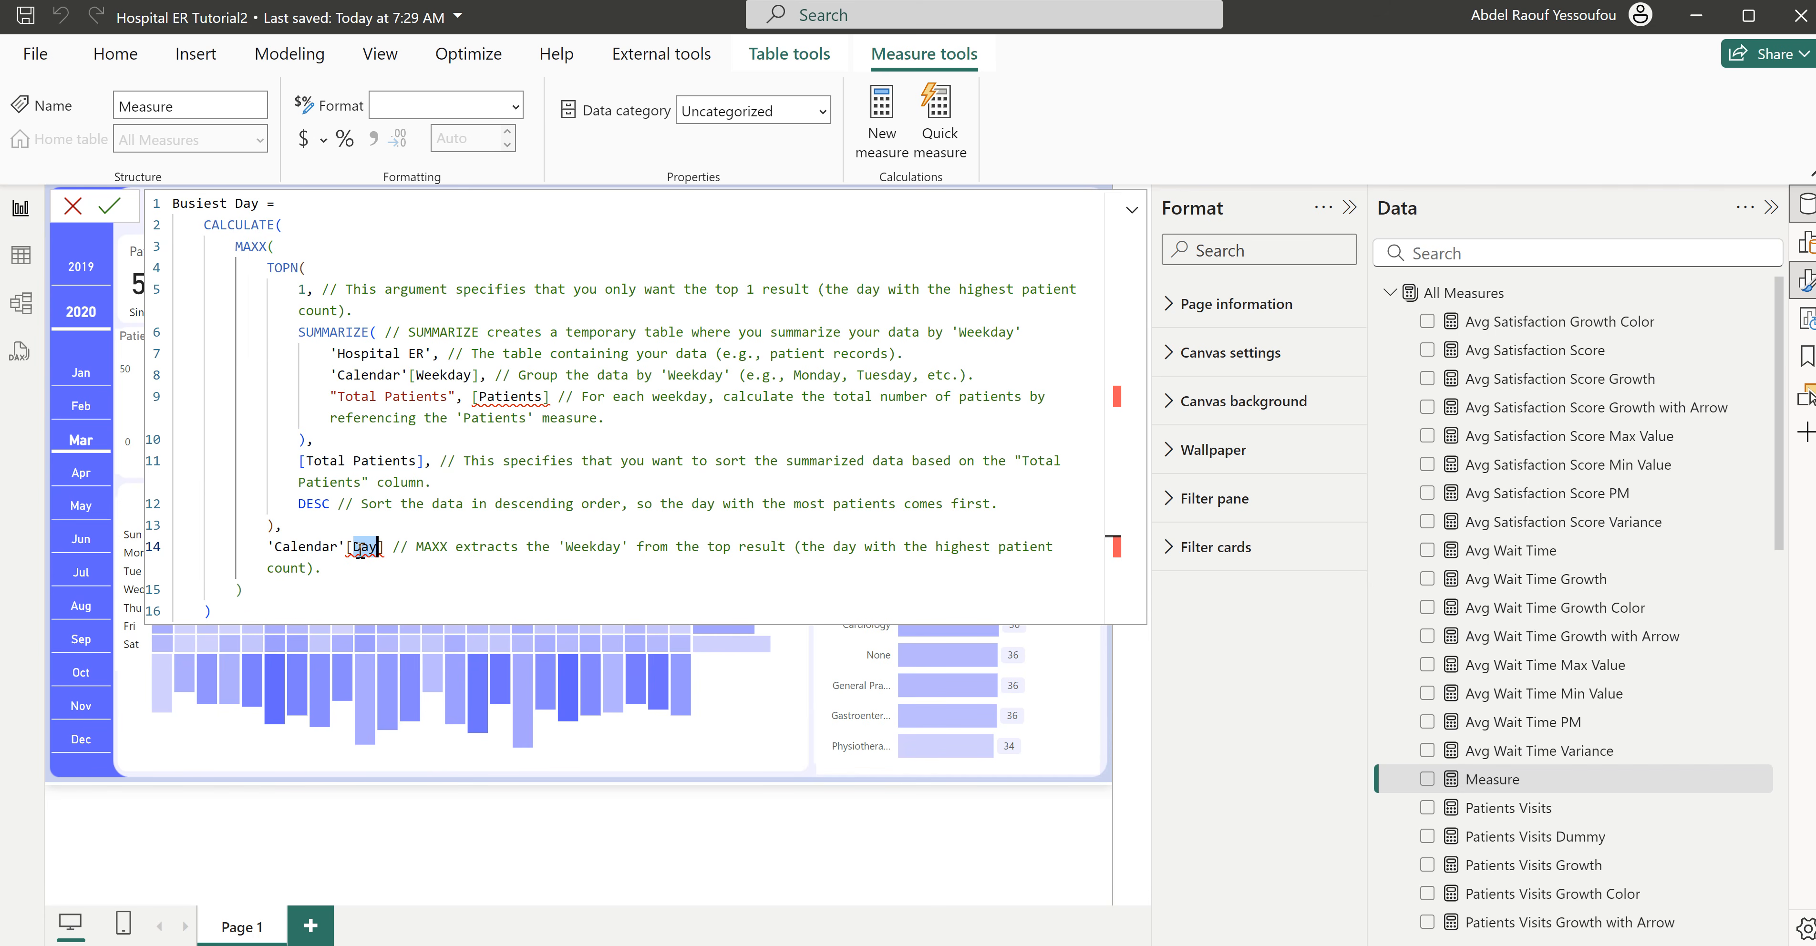
type("wee")
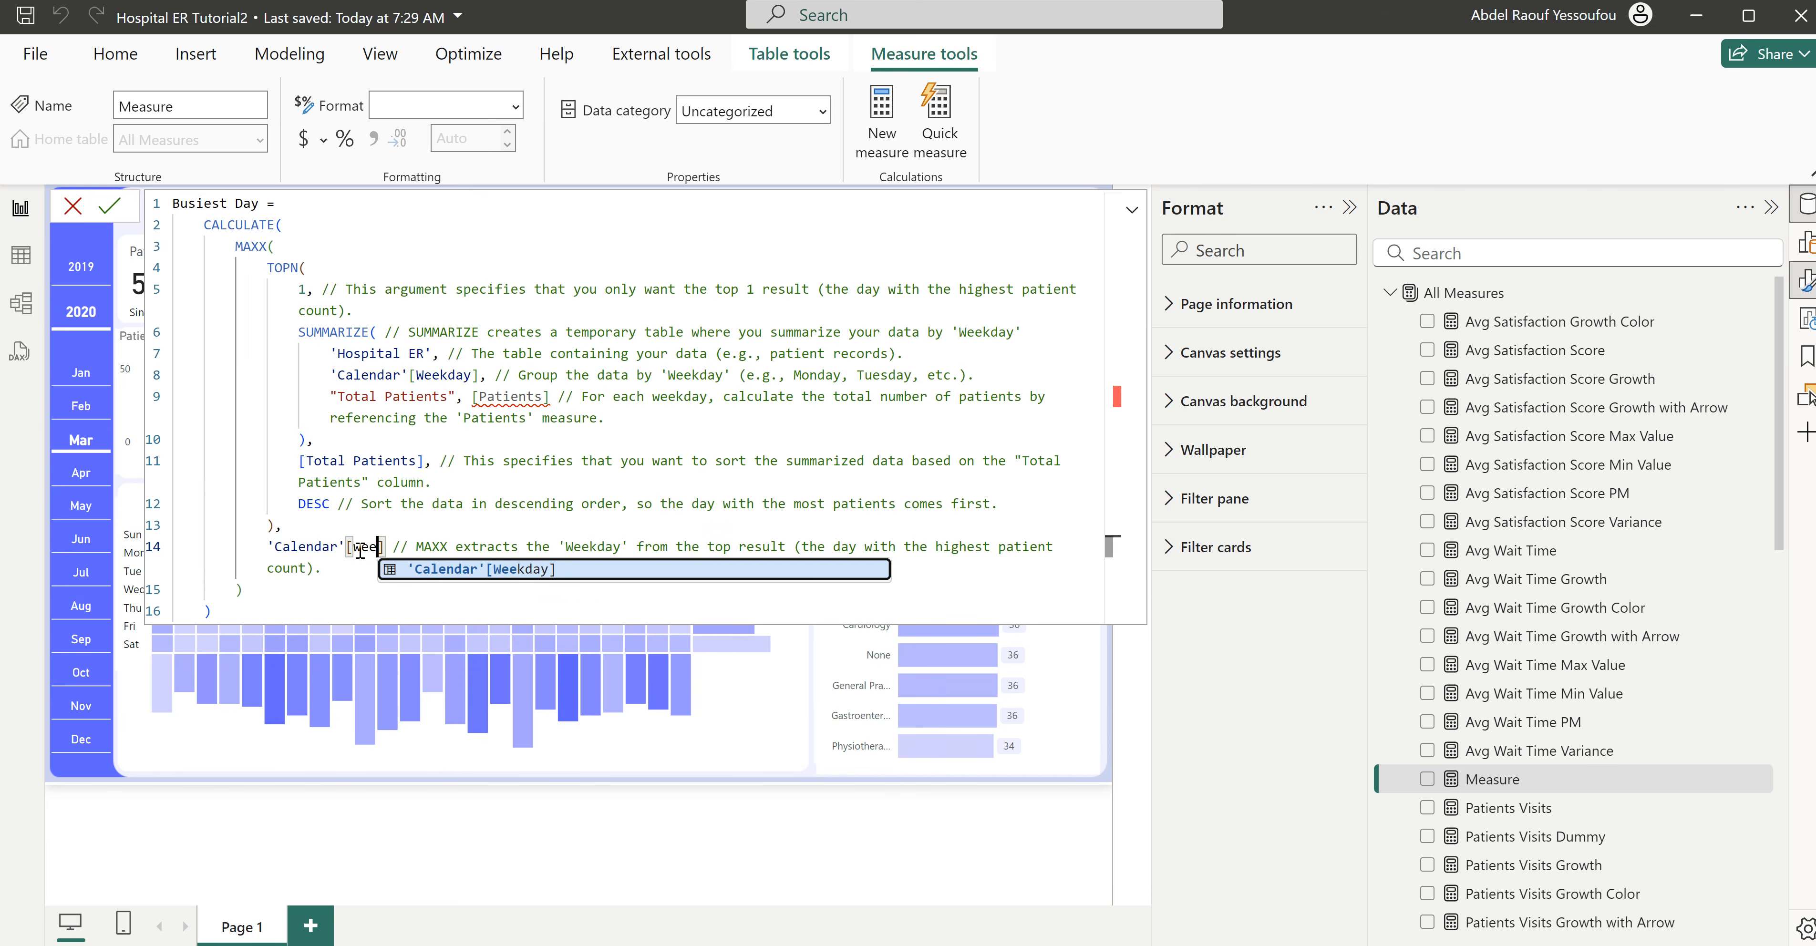
key("Tab")
- Replace the invalid [Patients] reference in the SUMMARIZE block with the [Patients Visits] measure
left_click(481, 435)
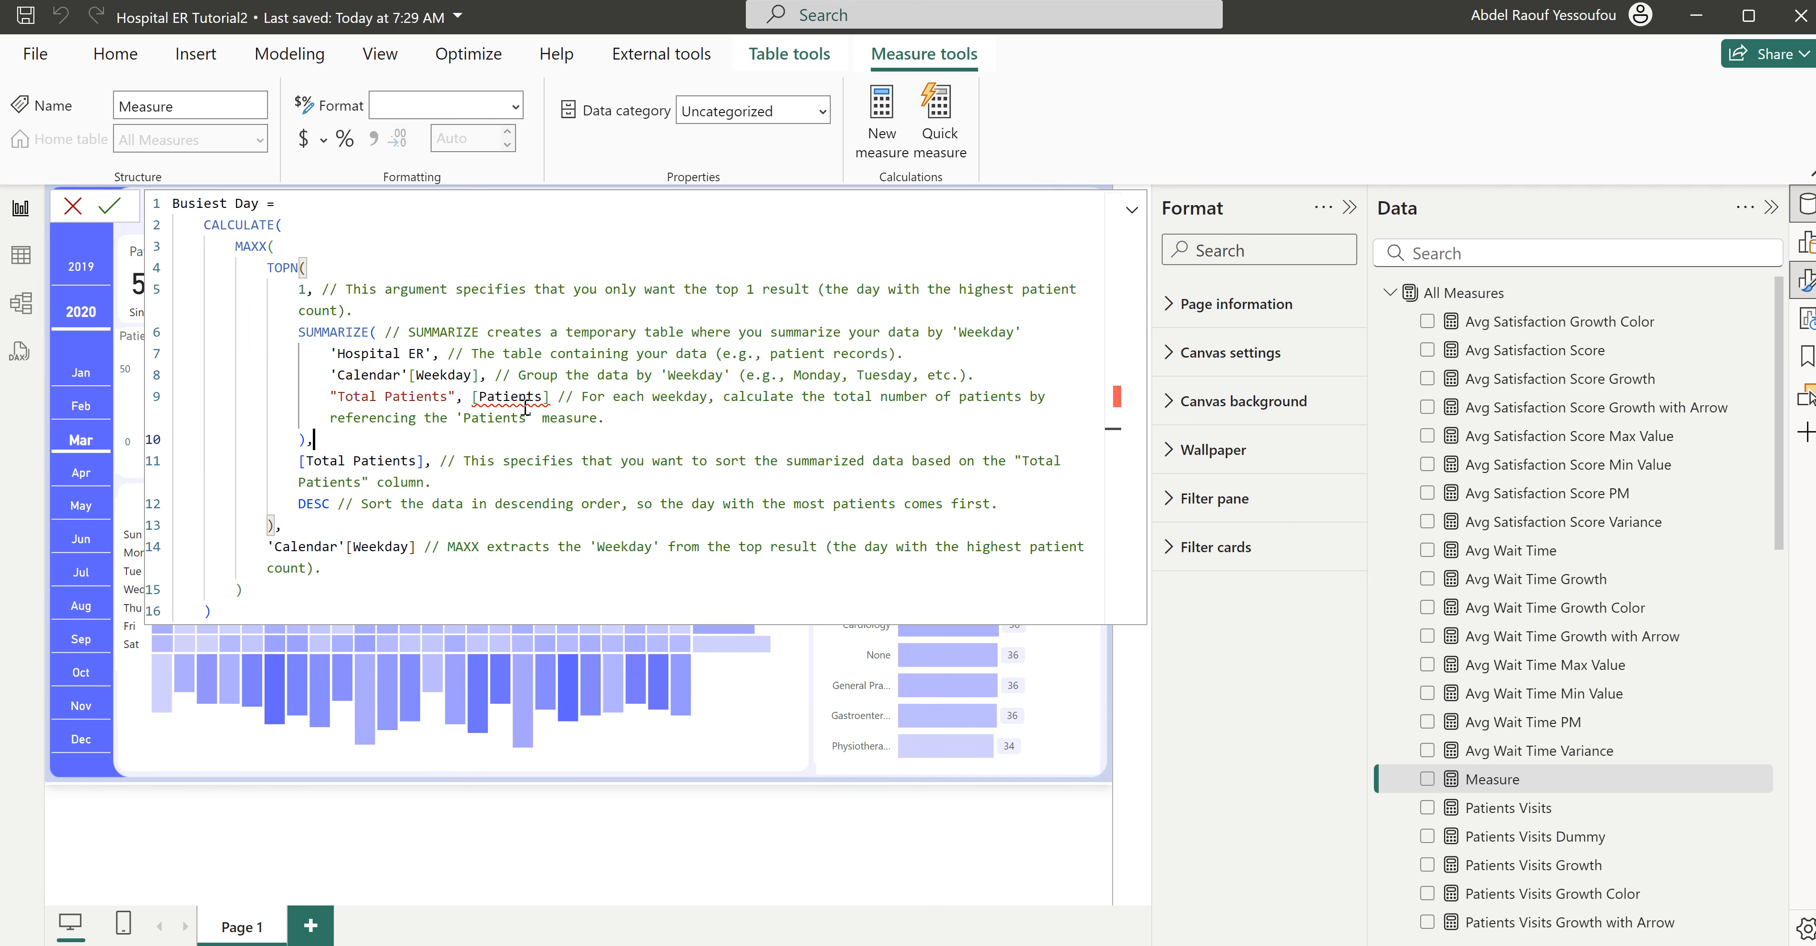
mouse_move(529, 396)
left_click(544, 397)
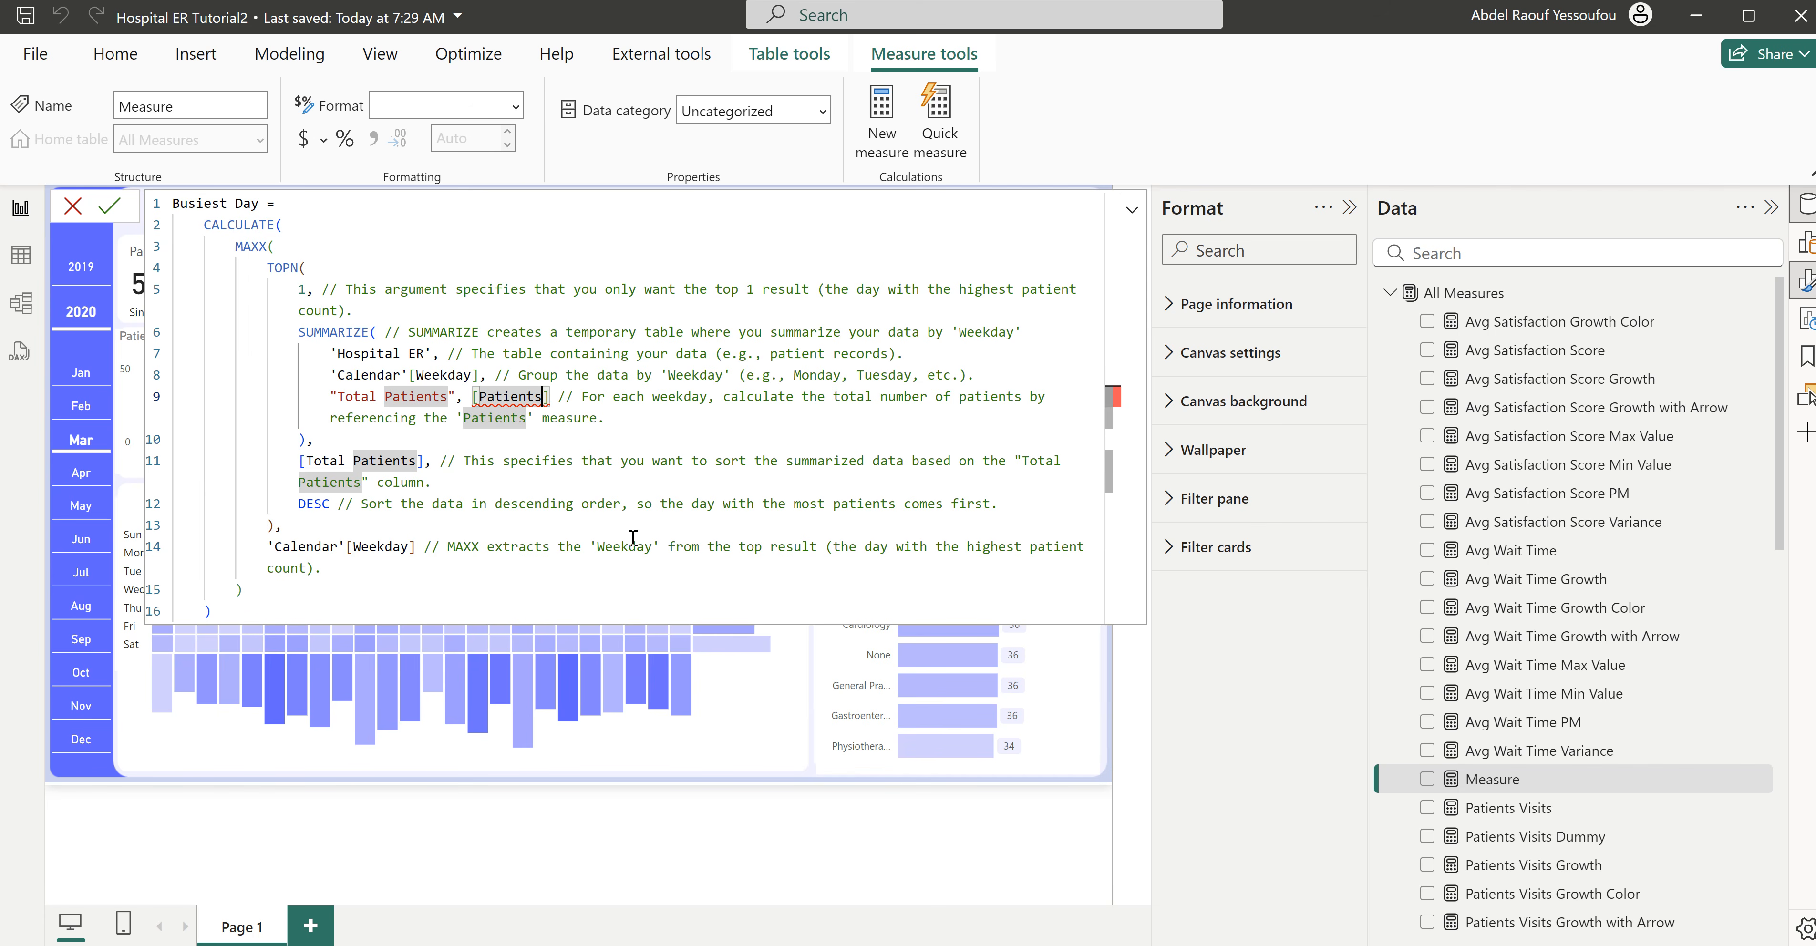
type("Visits")
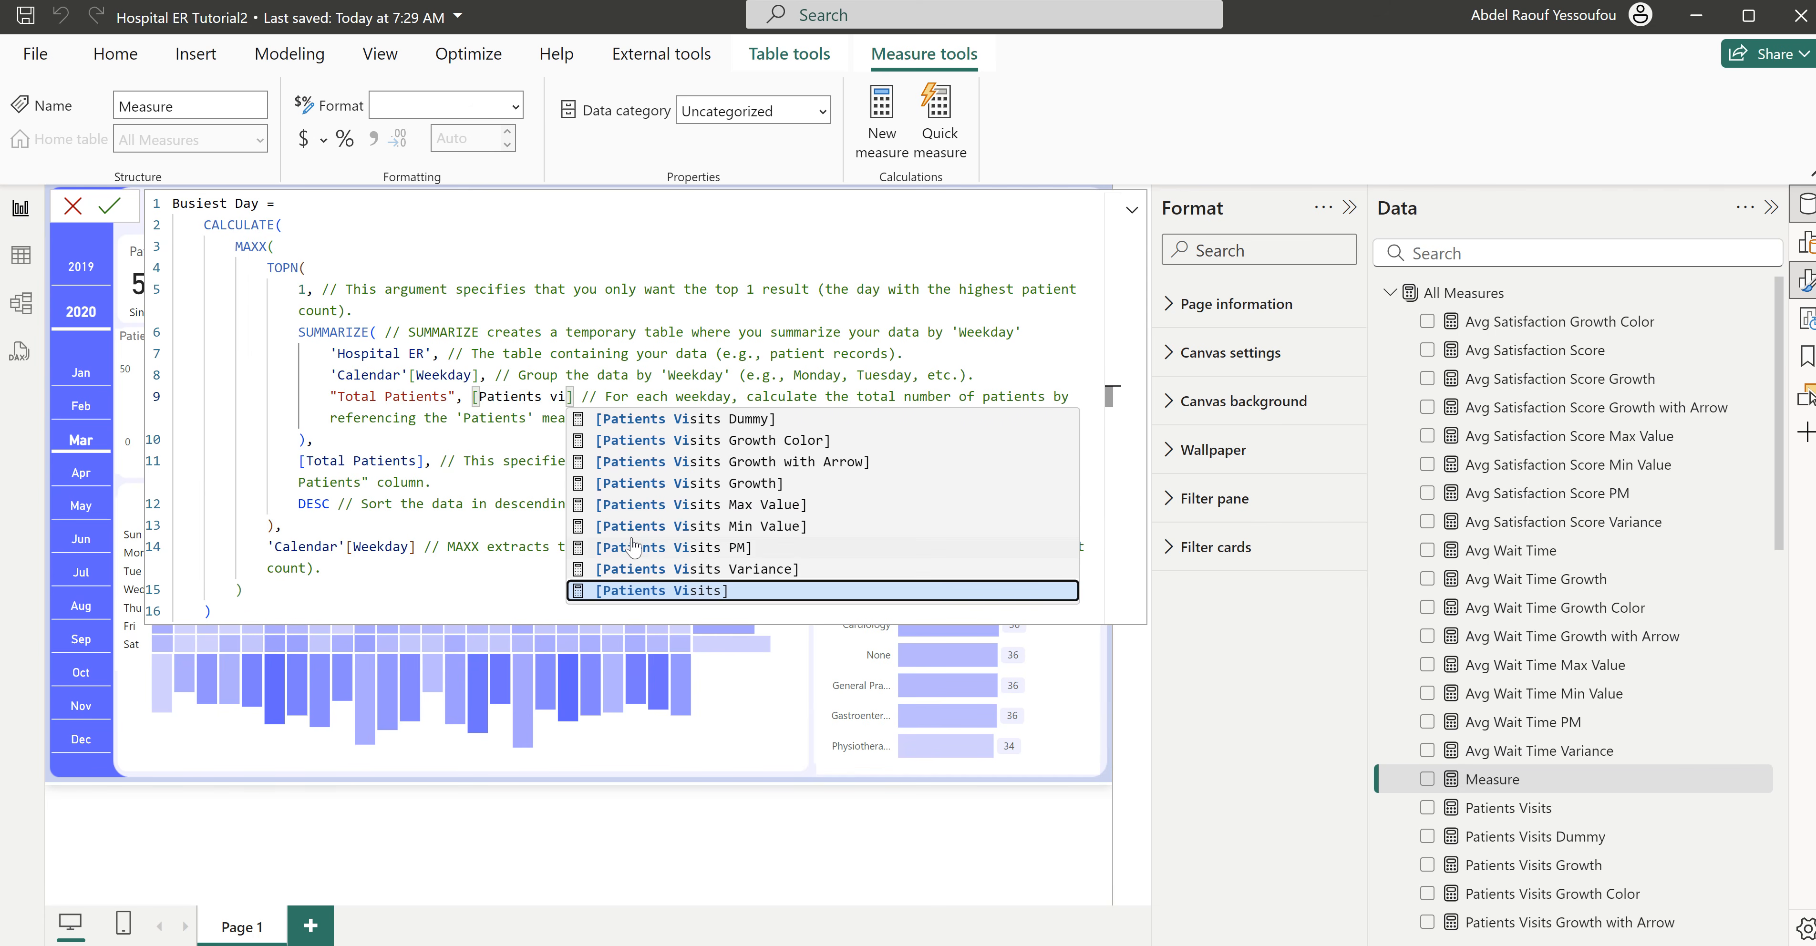
key("Tab")
left_click(553, 503)
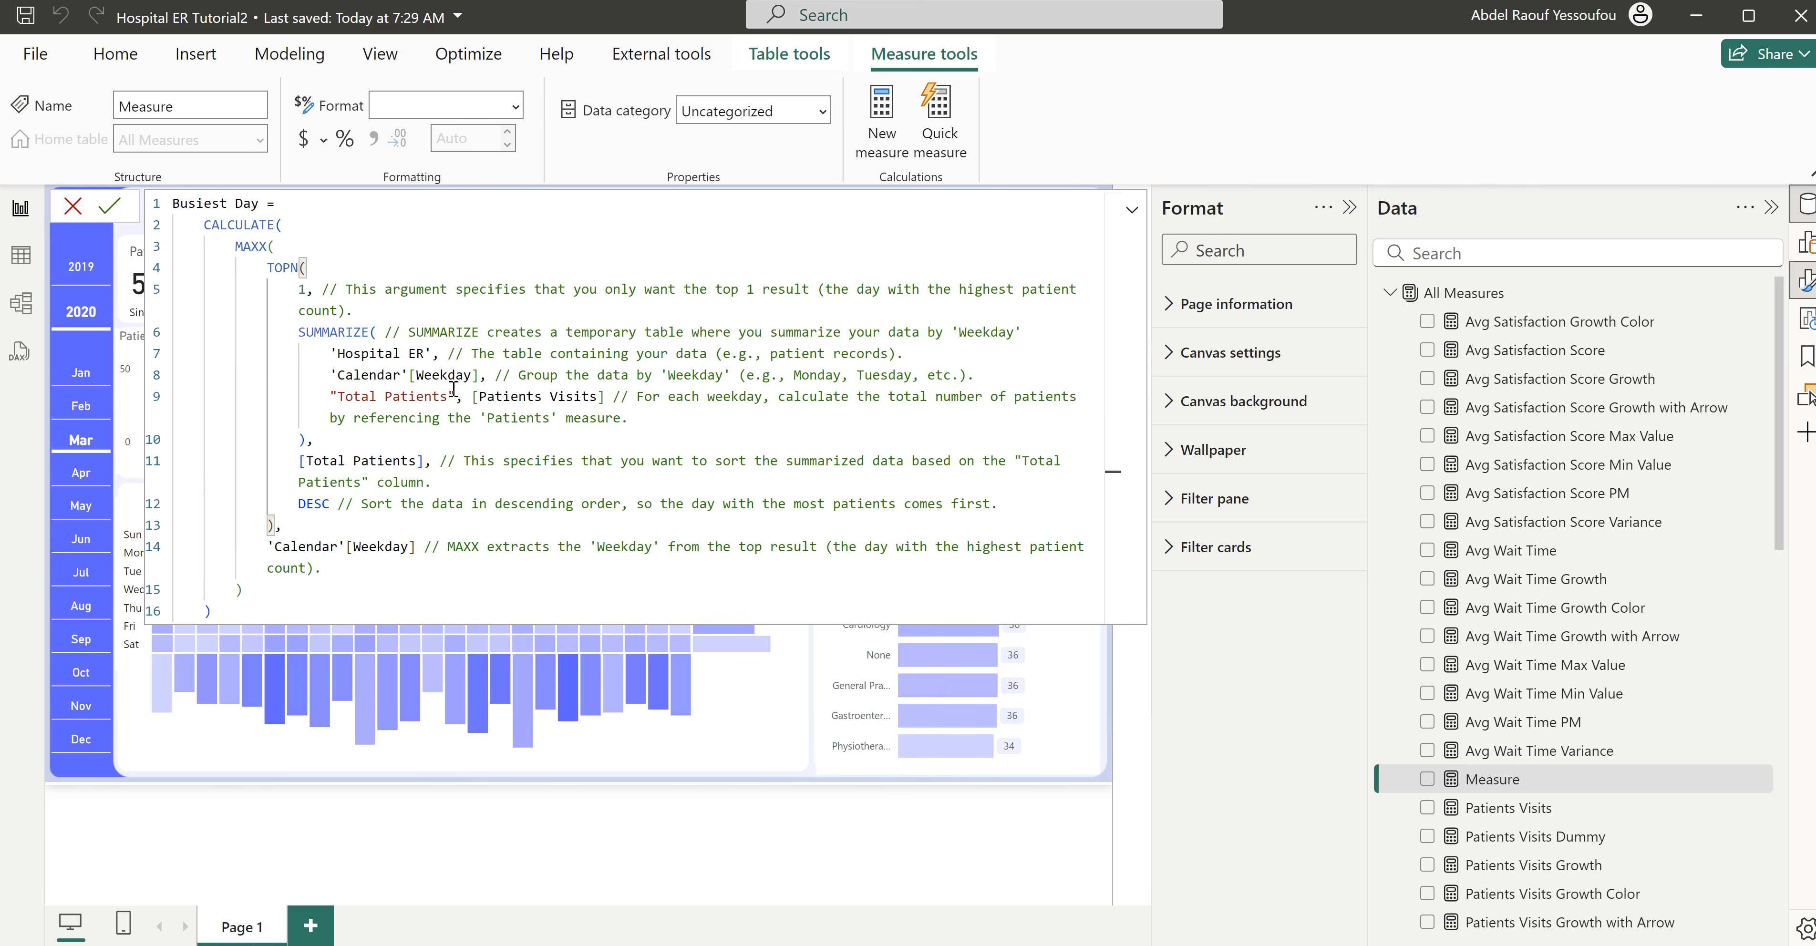
- Examine the SUMMARIZE block and how its "Total Patients" column is used for the descending TOPN sort
left_click_drag(296, 331, 325, 438)
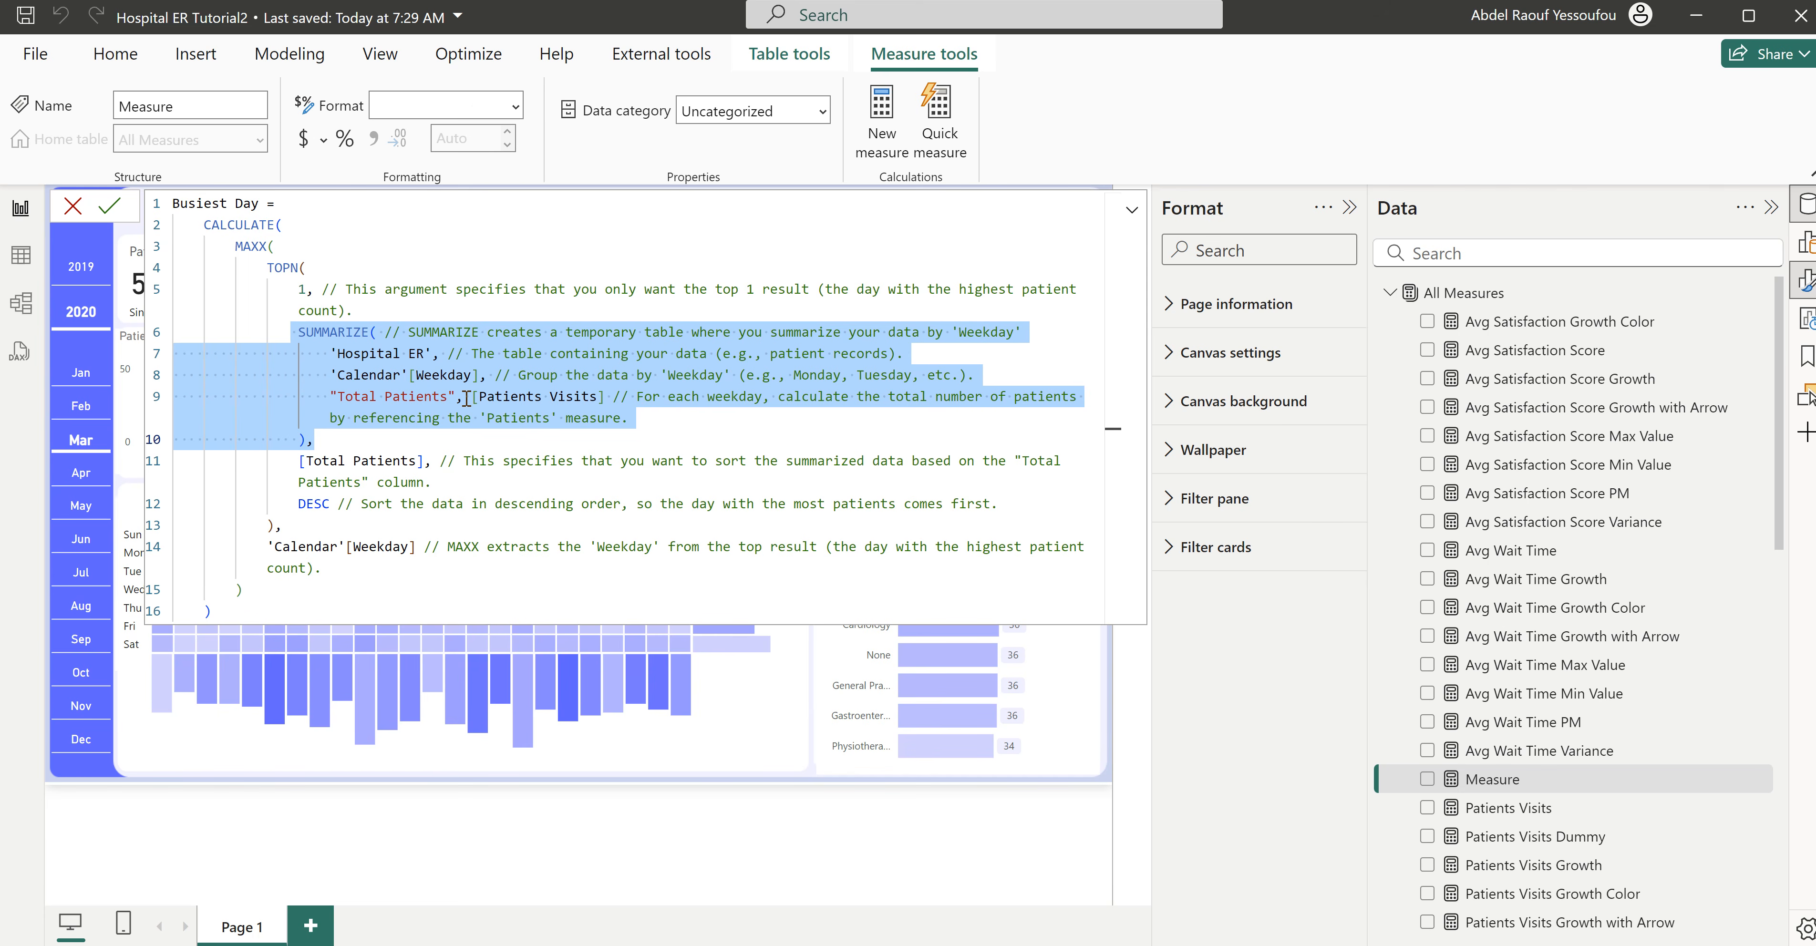
left_click(451, 393)
left_click_drag(453, 395, 329, 397)
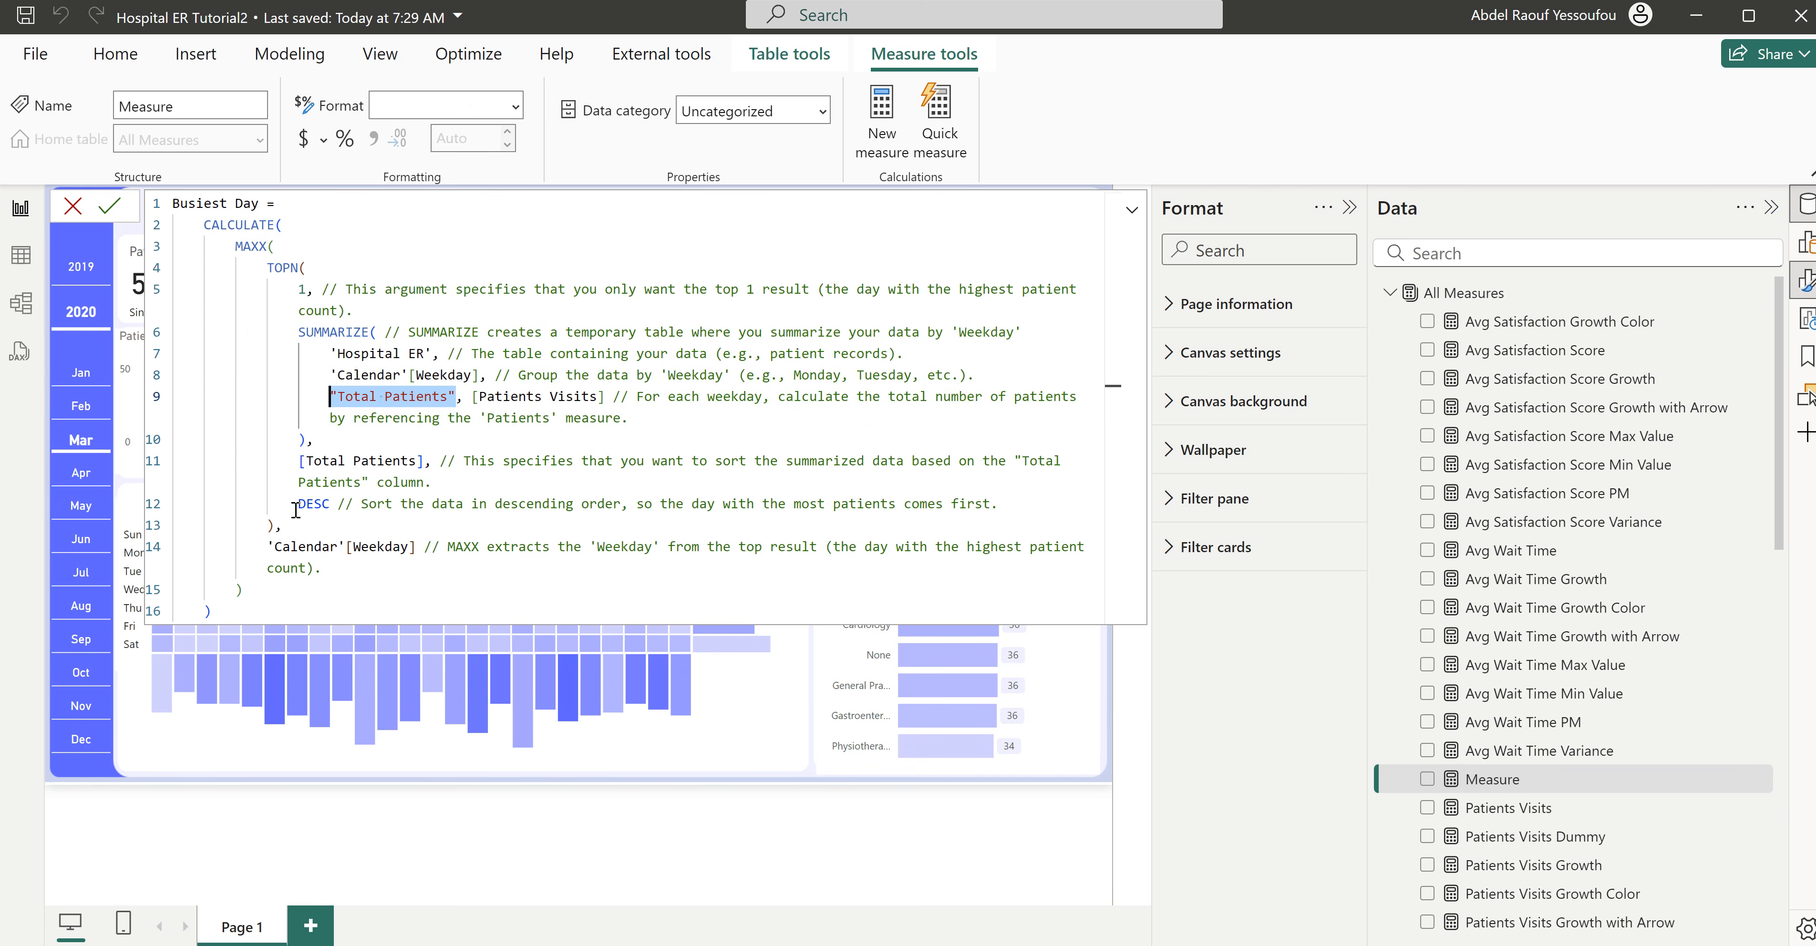
left_click_drag(426, 460, 307, 462)
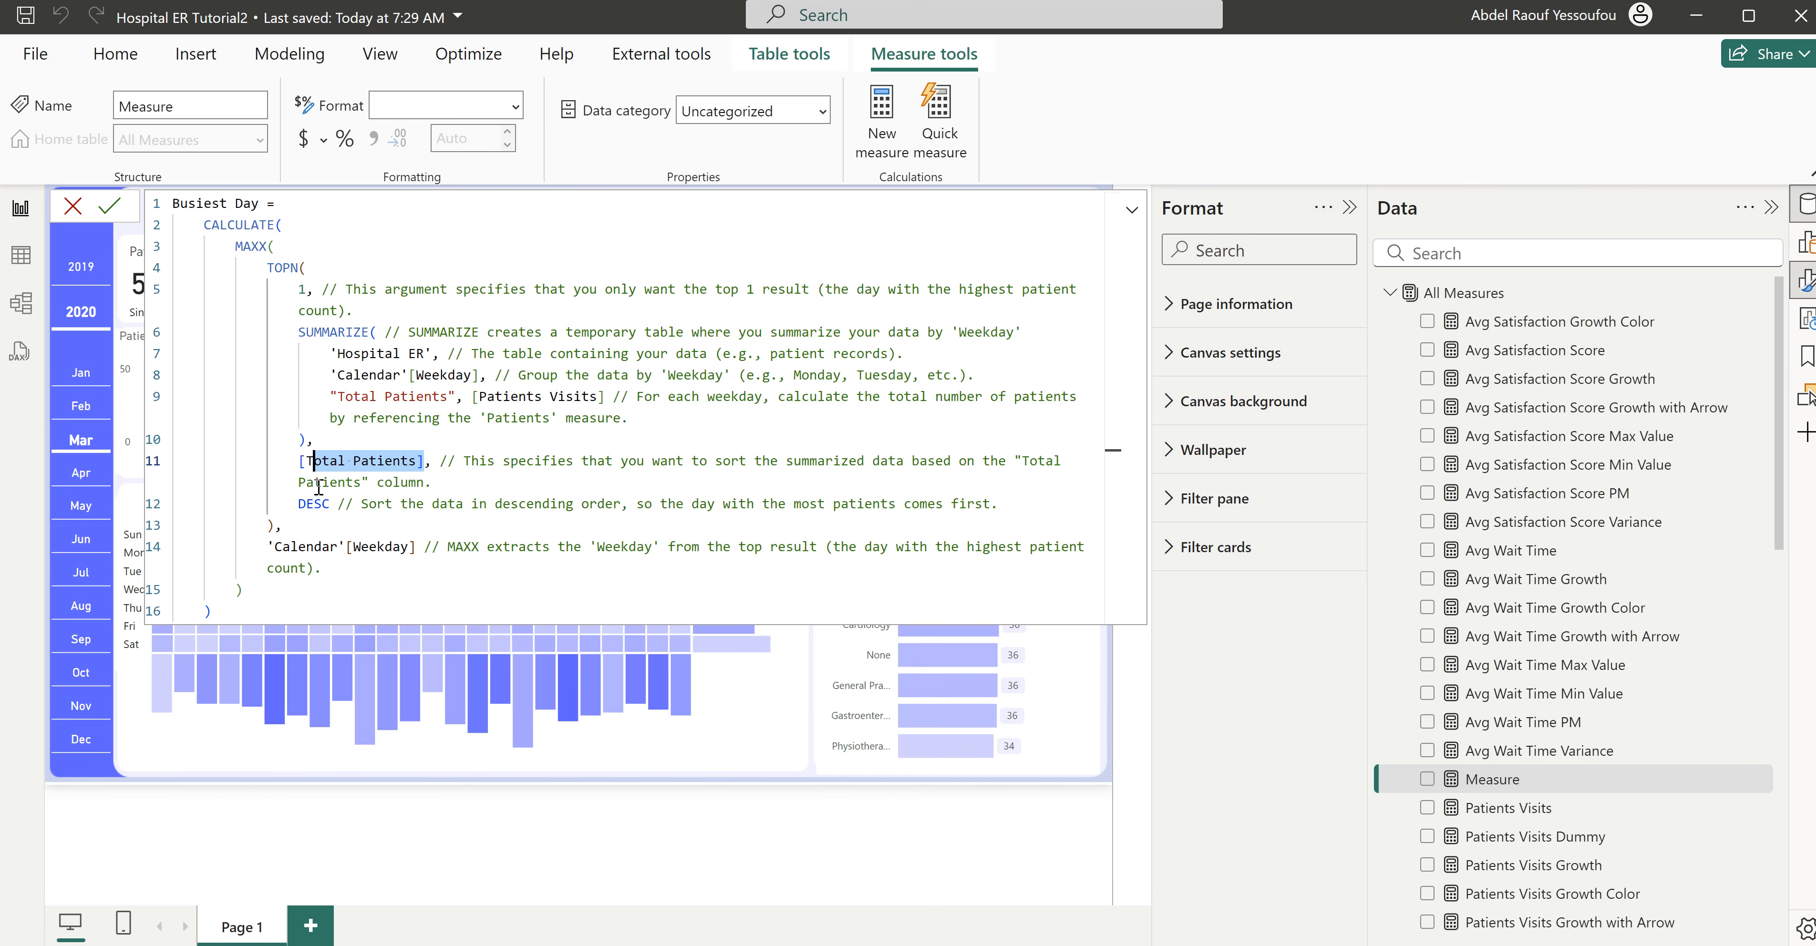
left_click(400, 462)
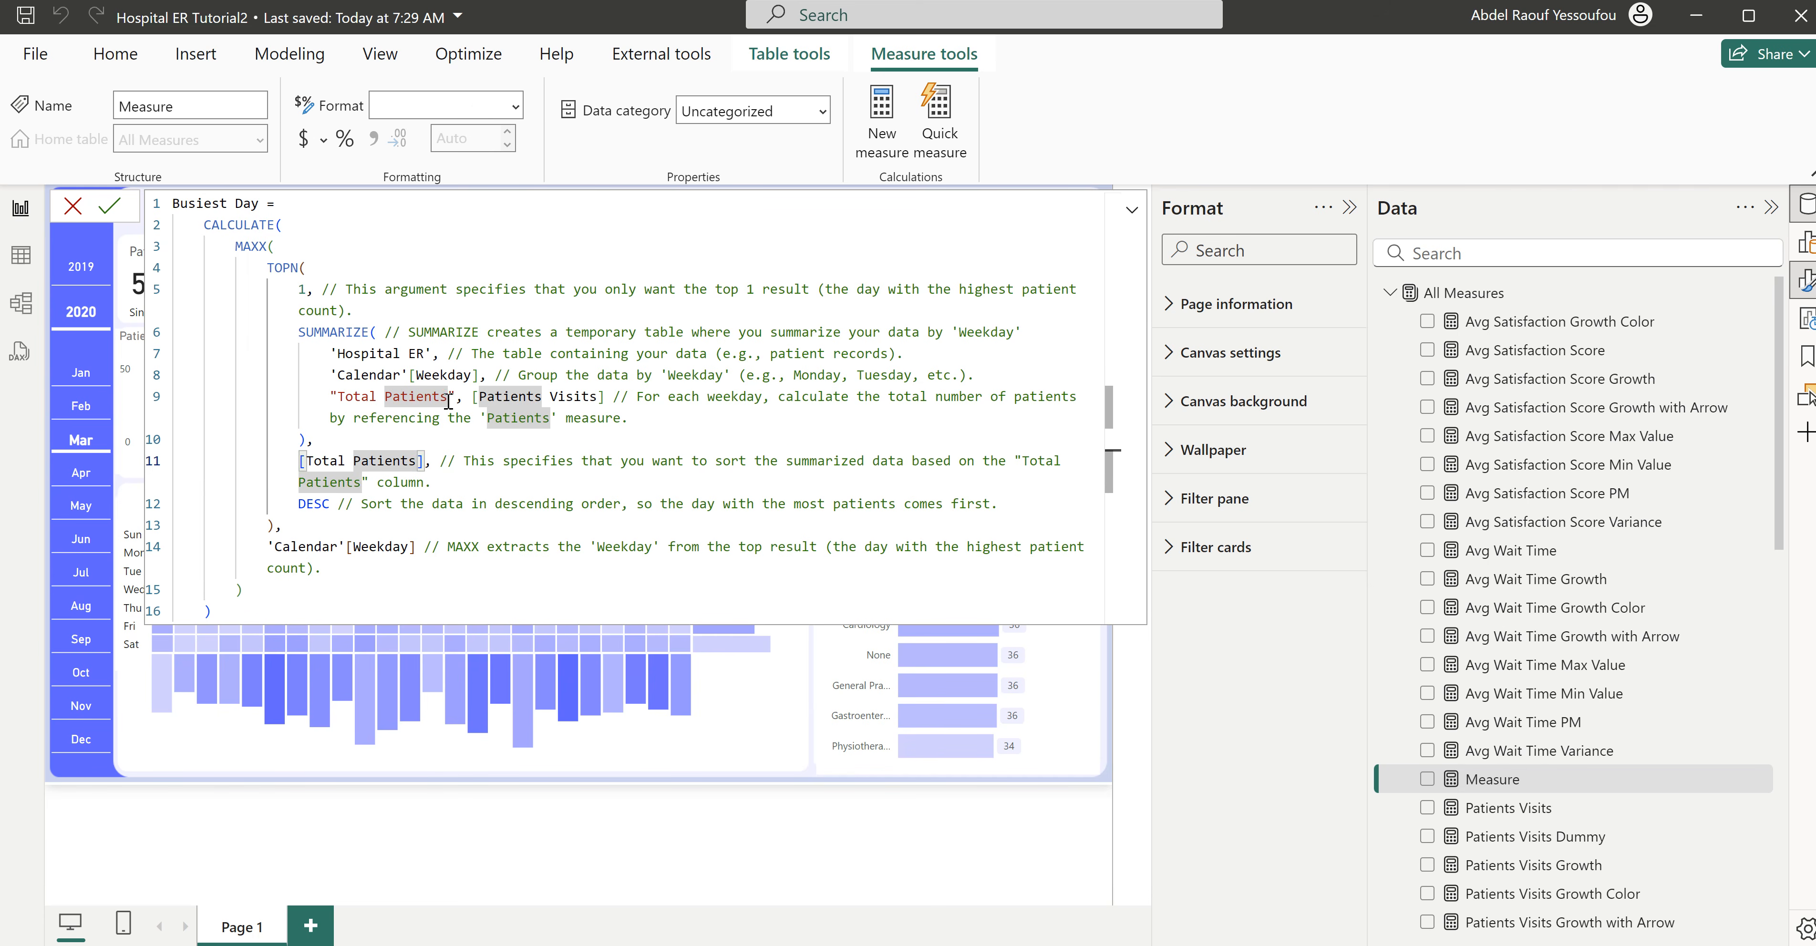
left_click_drag(452, 396, 353, 396)
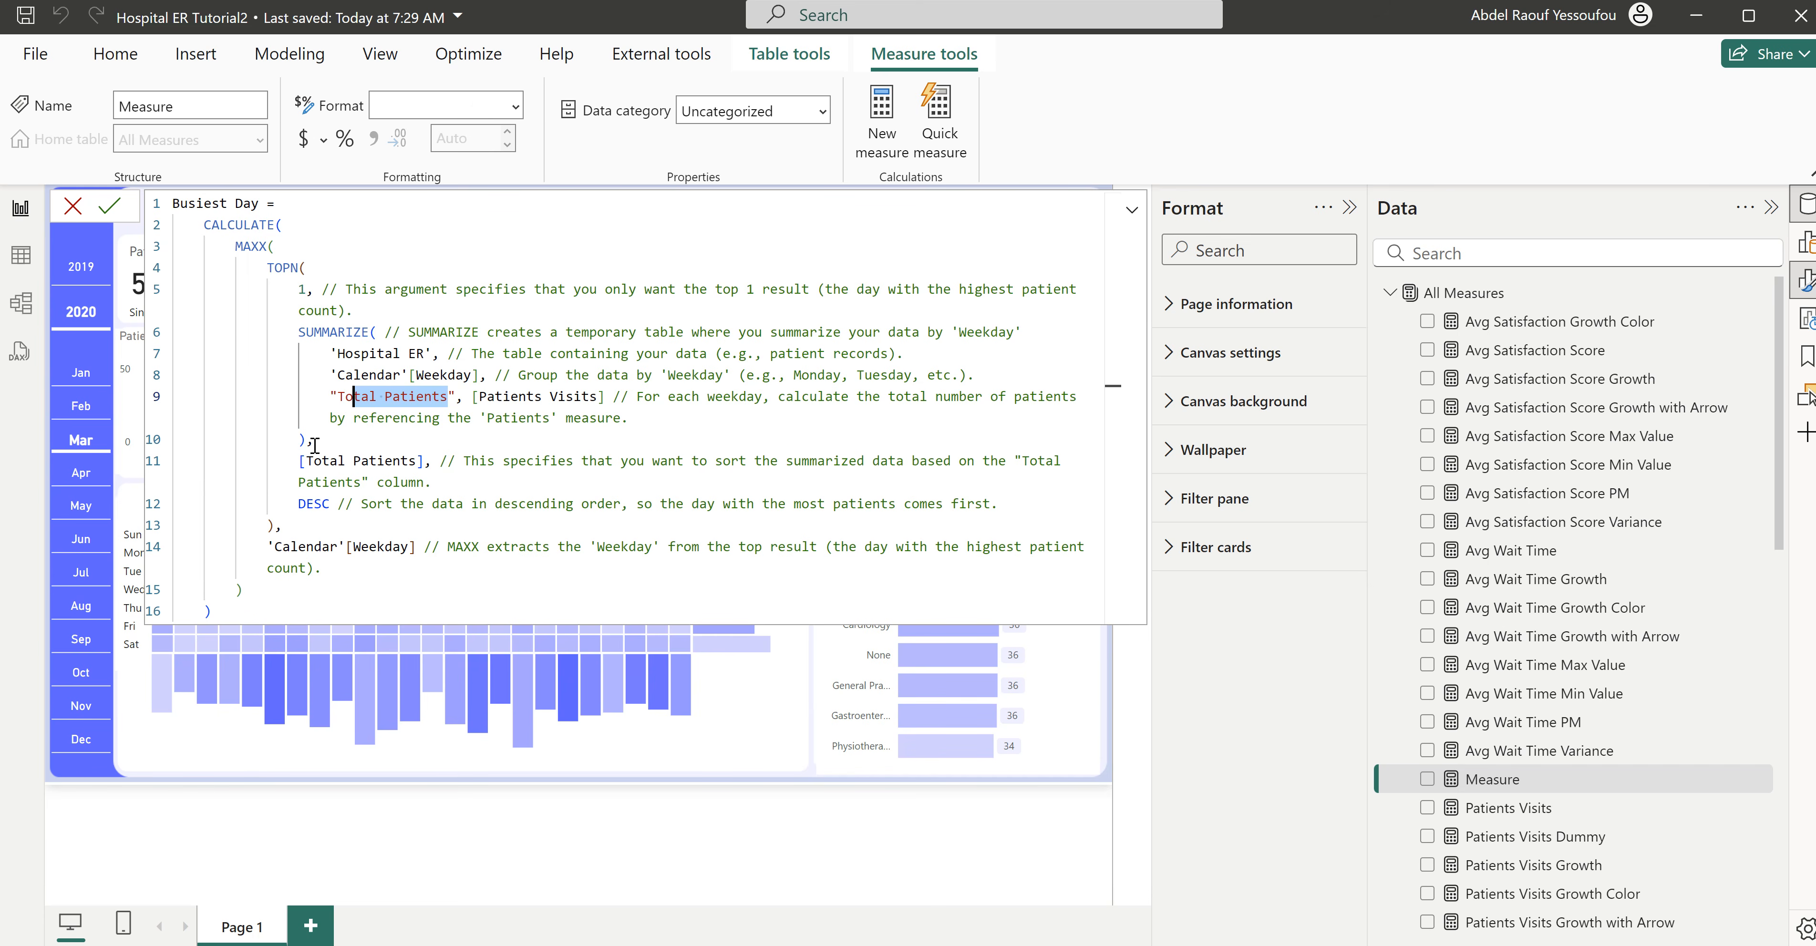
left_click_drag(330, 504, 303, 309)
left_click(357, 357)
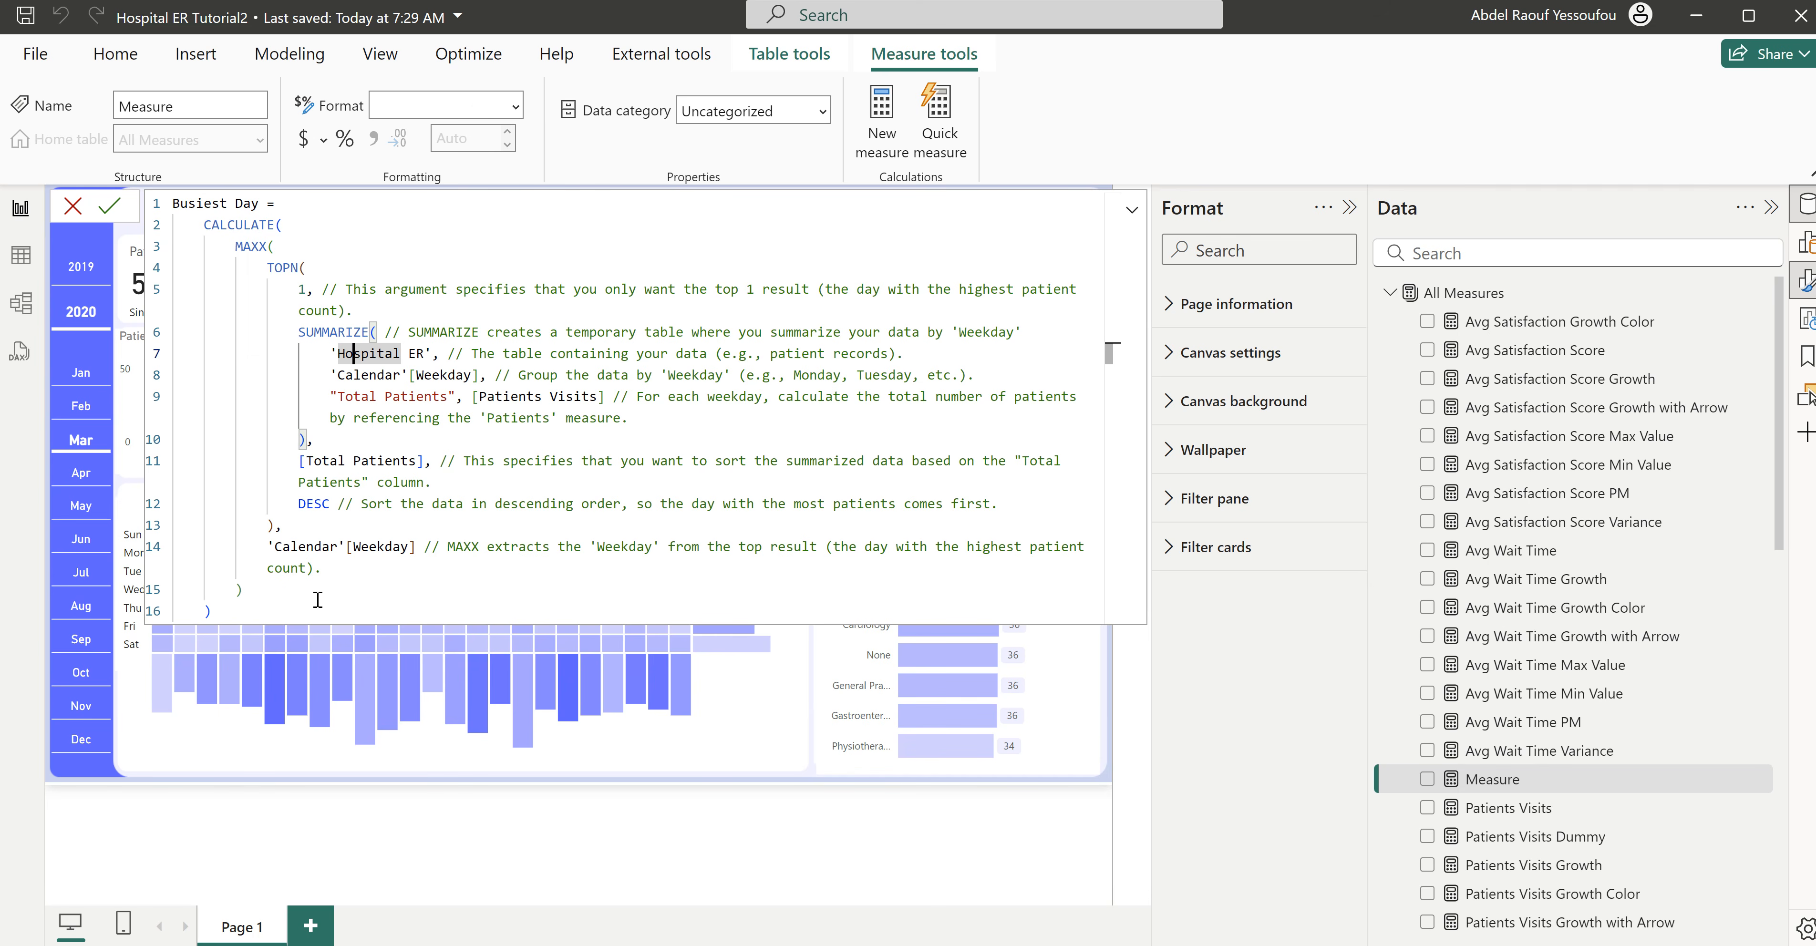
- Commit the Busiest Day measure and close its formula
left_click(272, 606)
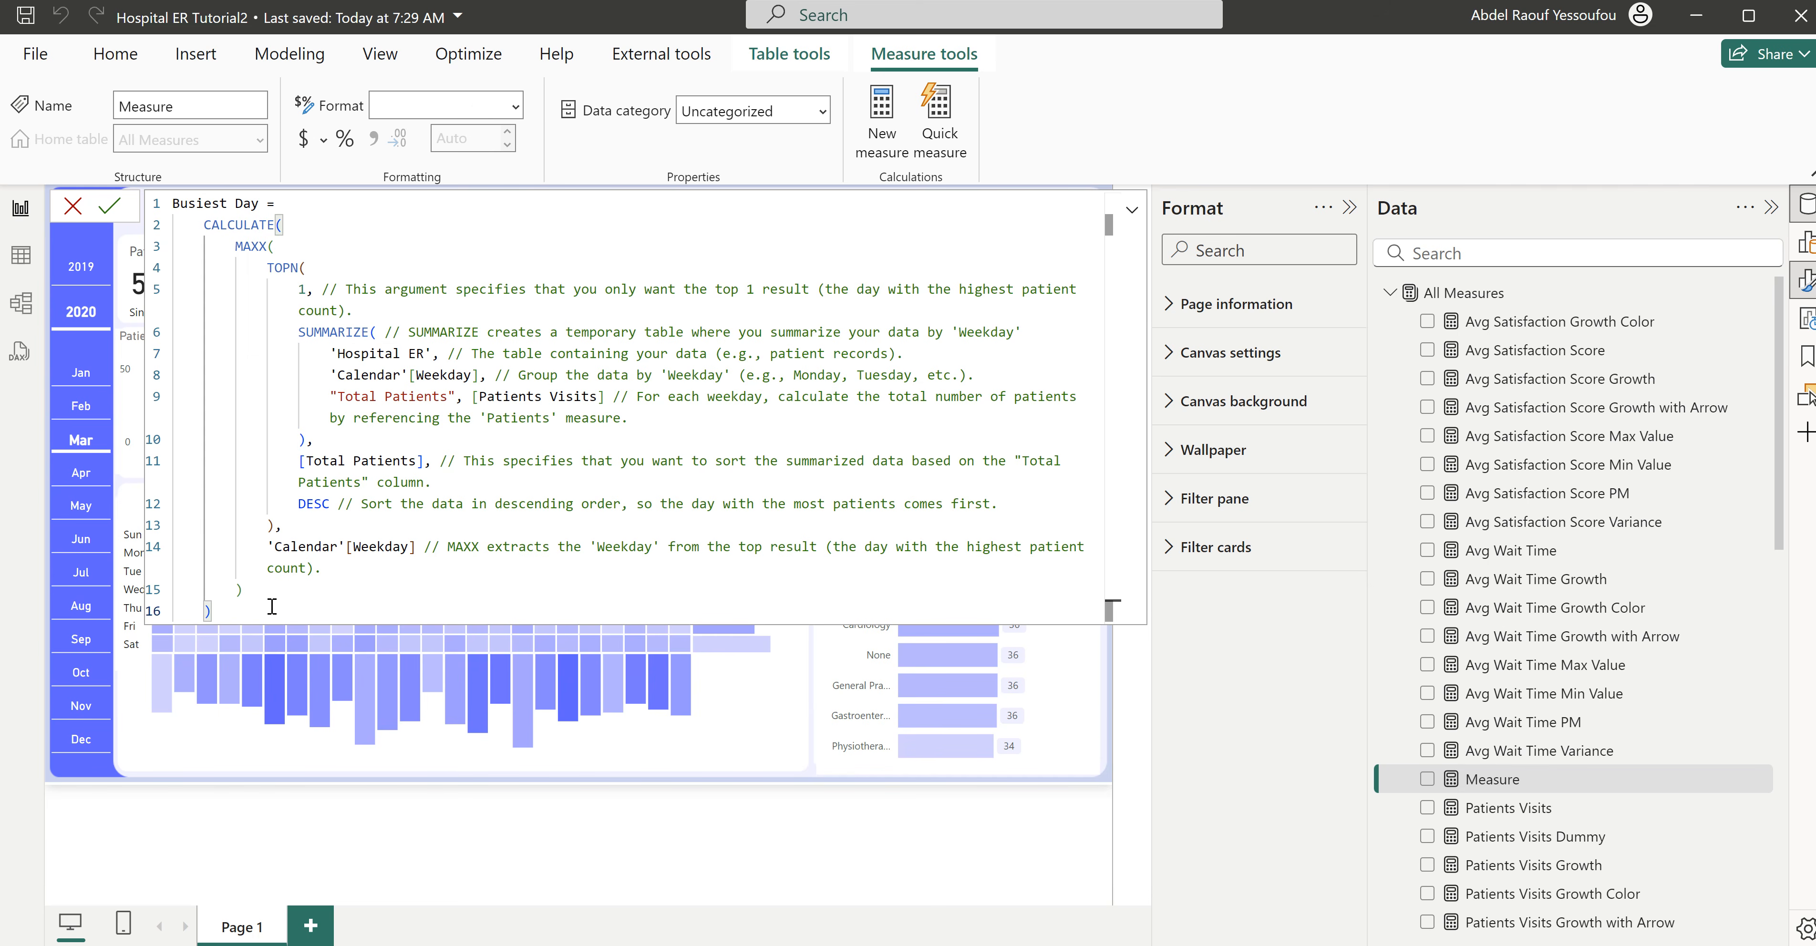
key("Return")
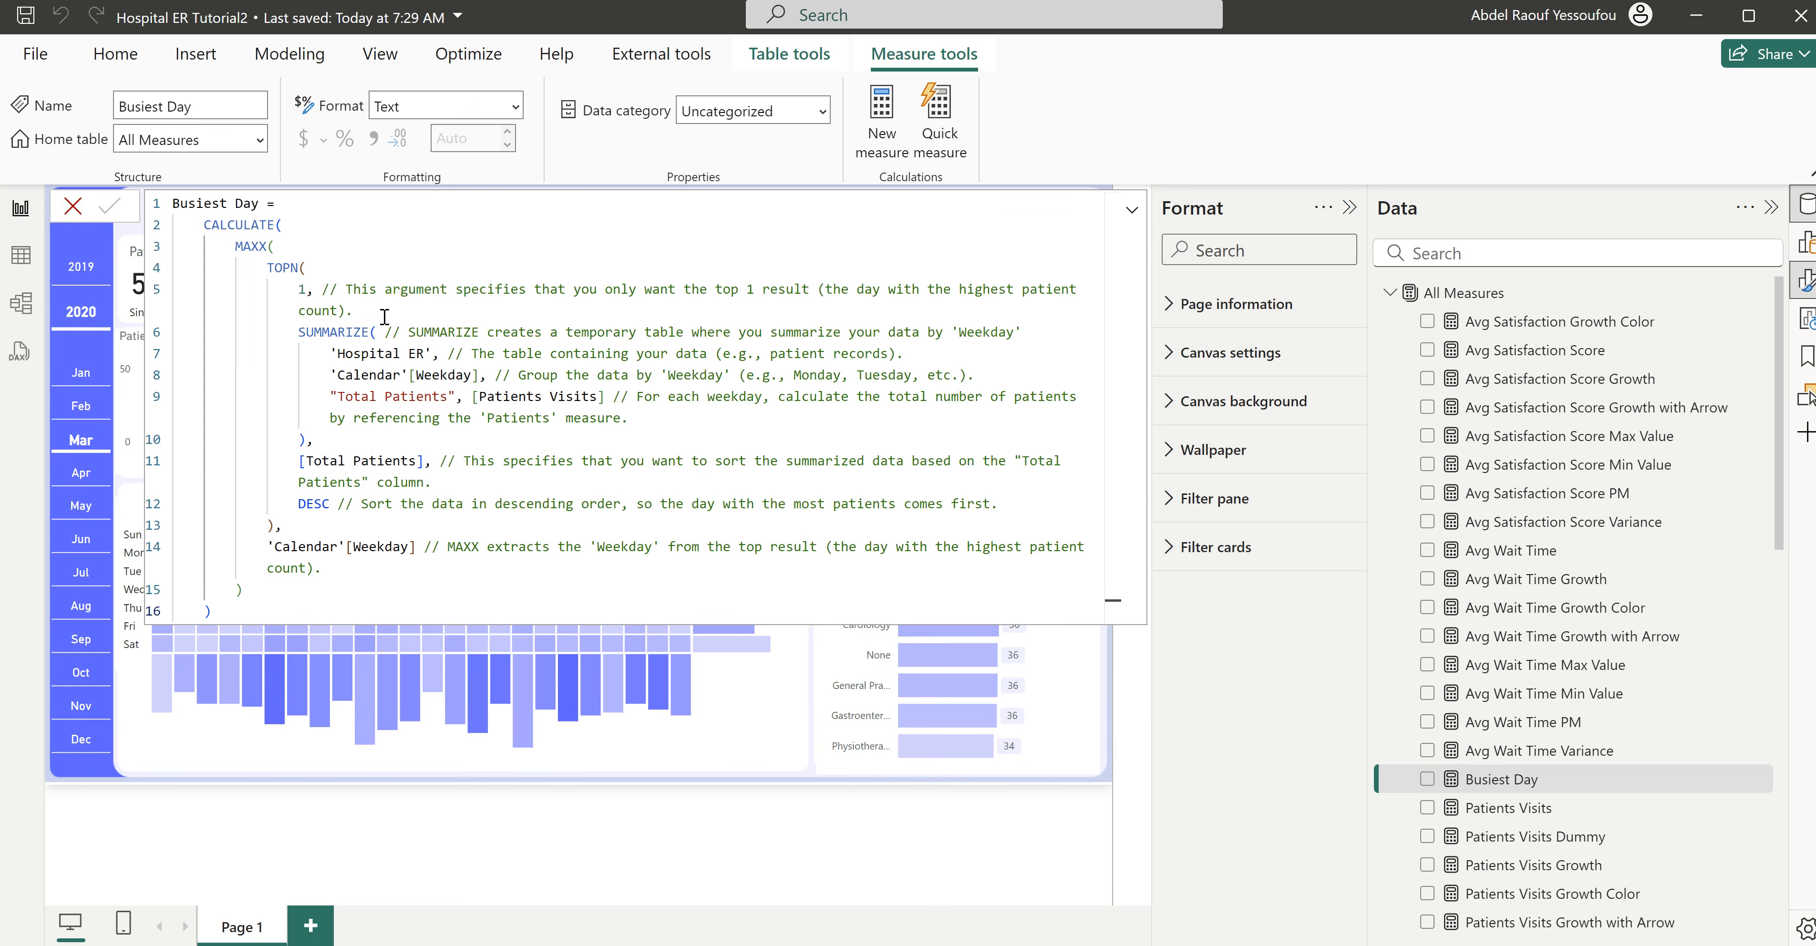
left_click(73, 207)
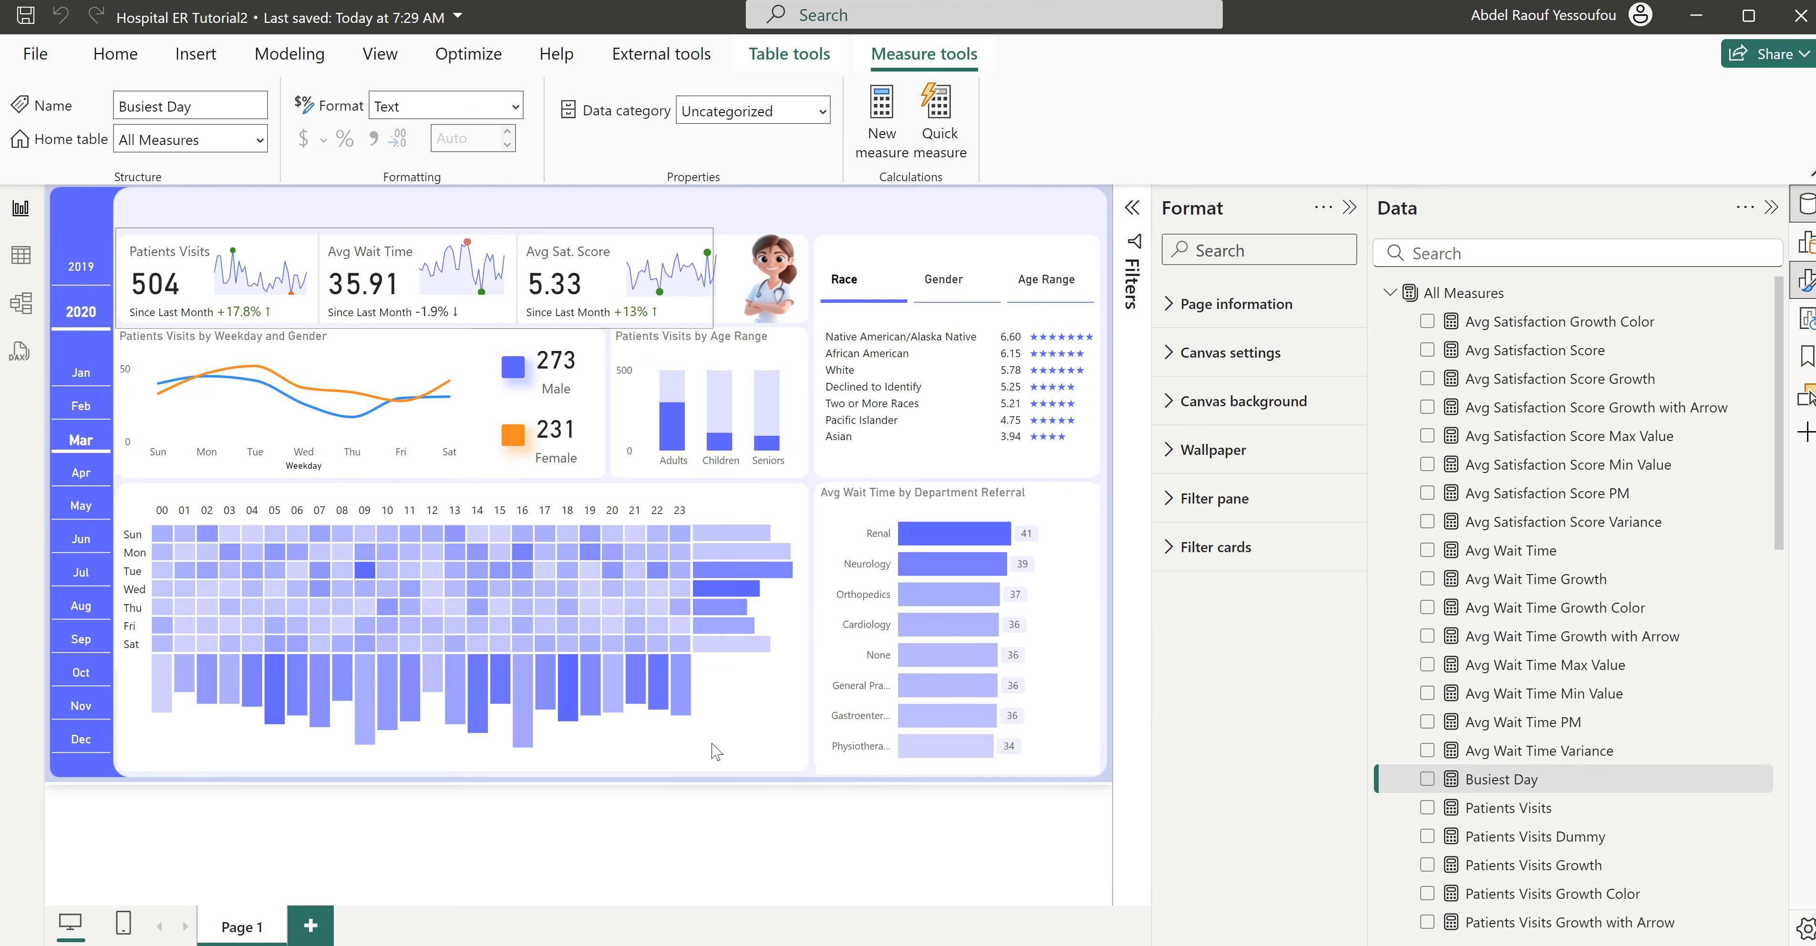
- Add a card showing Busiest Day, shrink it to 227 wide by 187 high, and move it to horizontal 481, vertical 193
left_click(1428, 779)
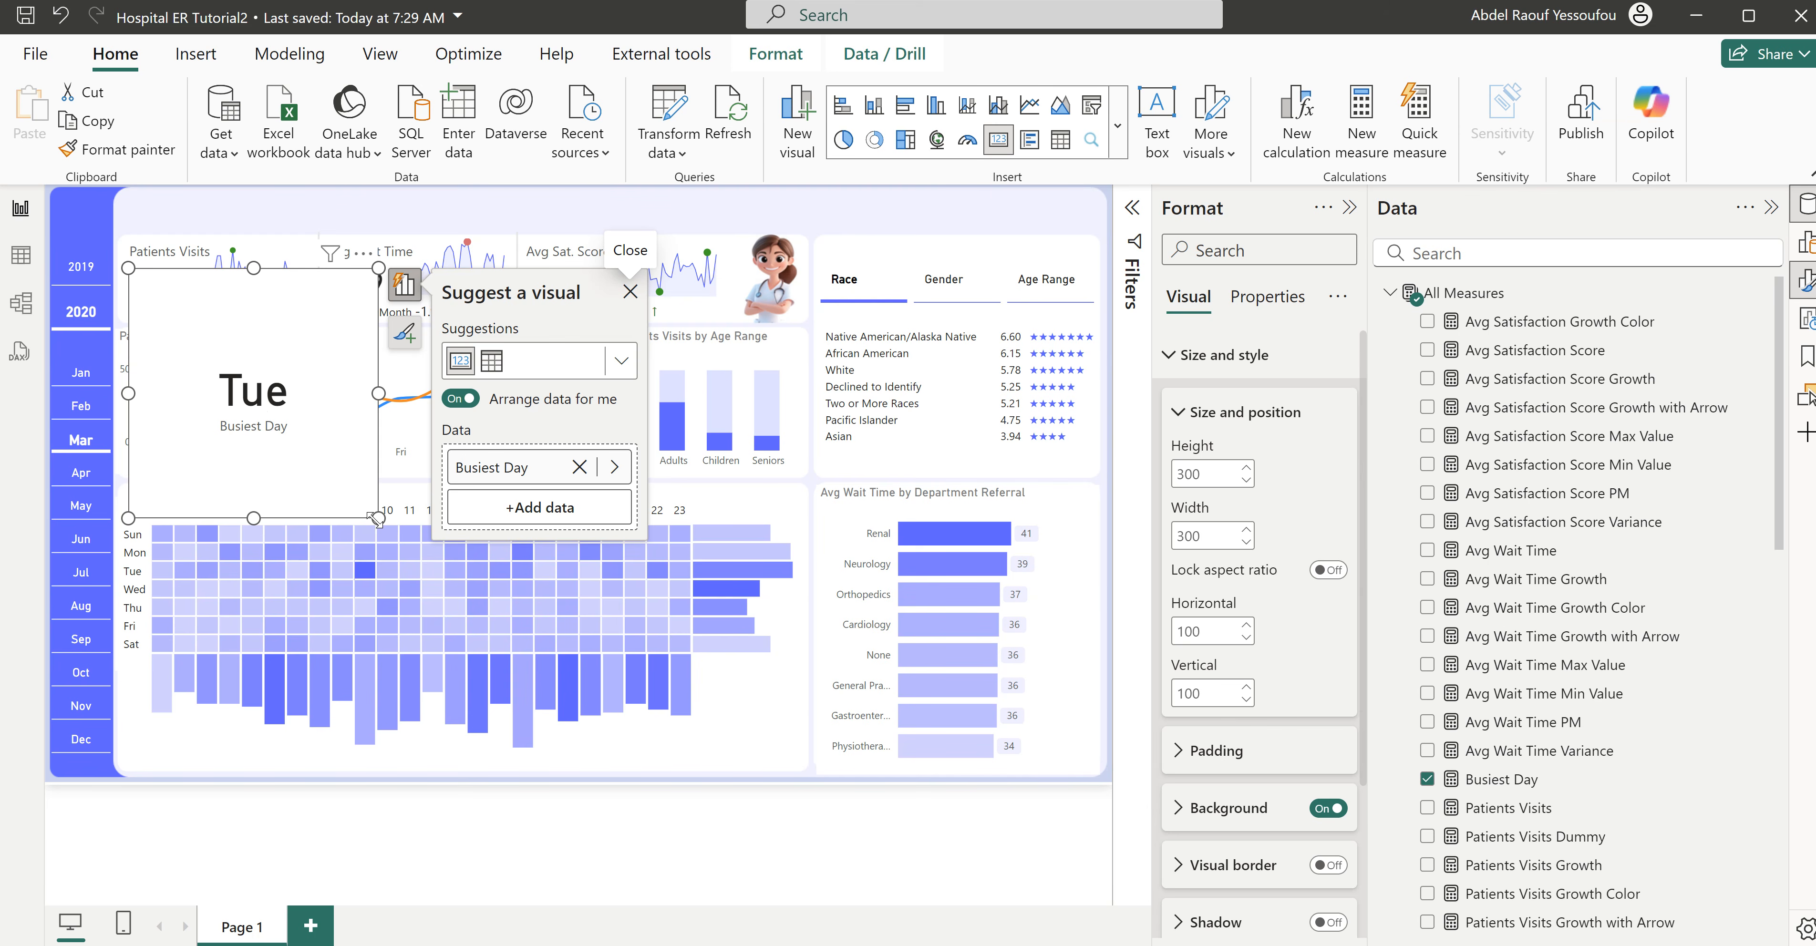
left_click_drag(377, 518, 314, 429)
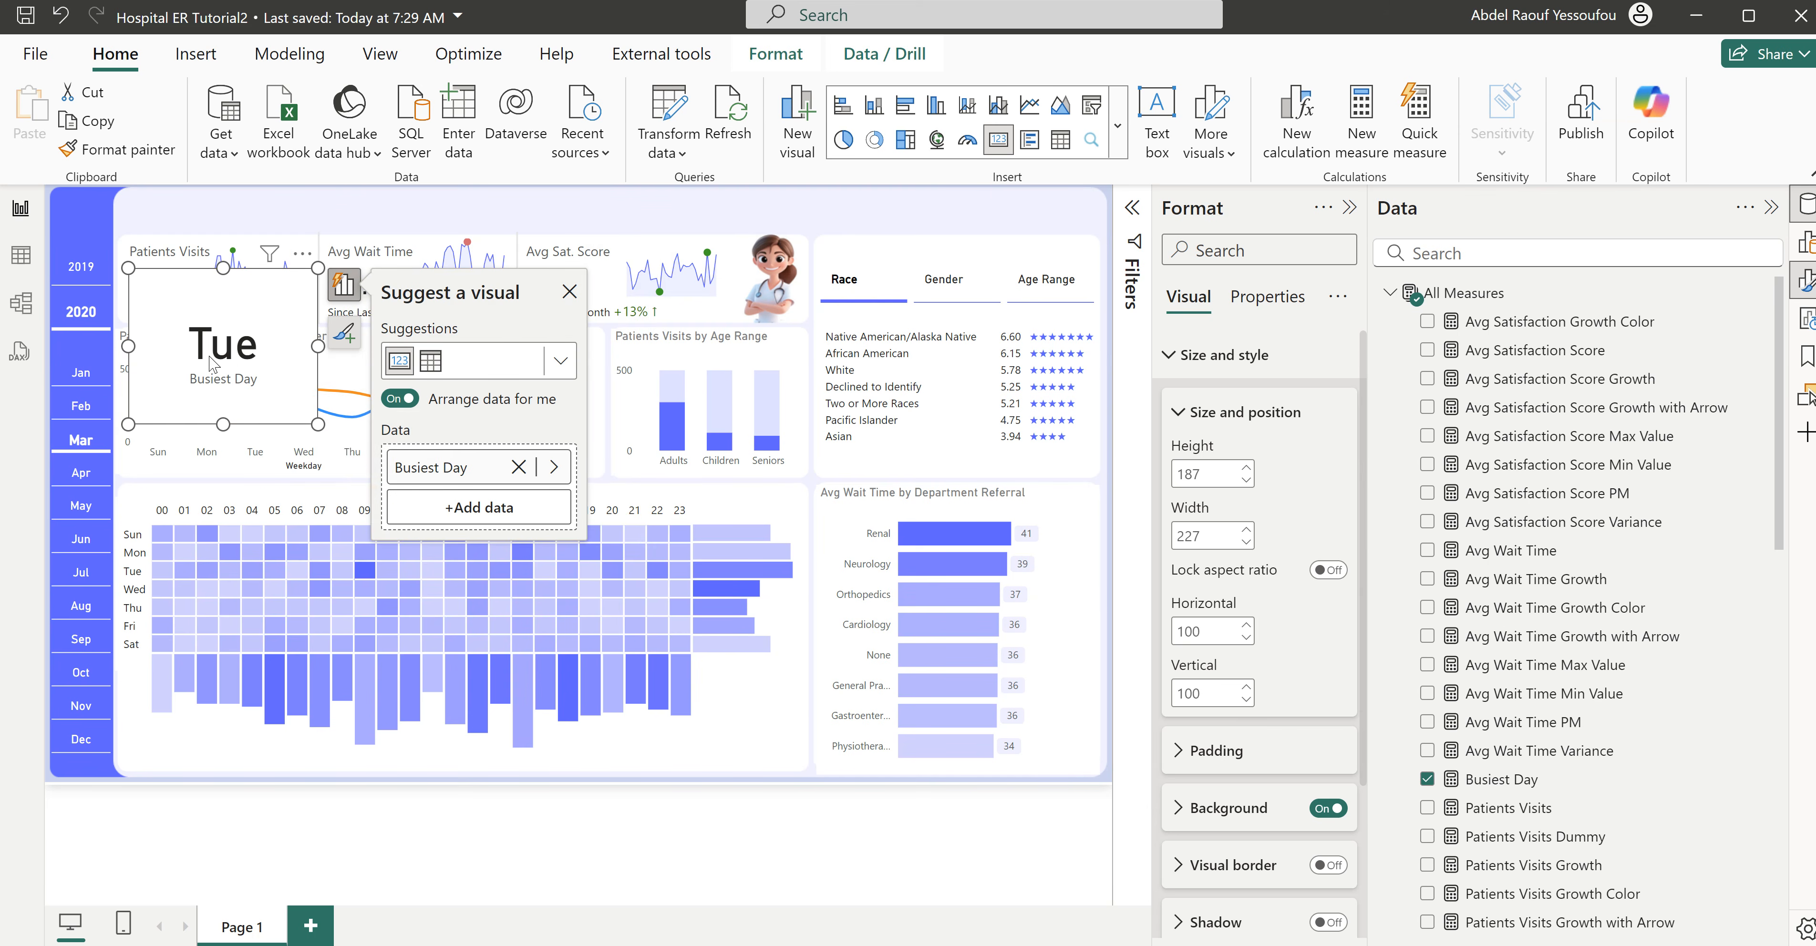
left_click_drag(233, 359, 542, 437)
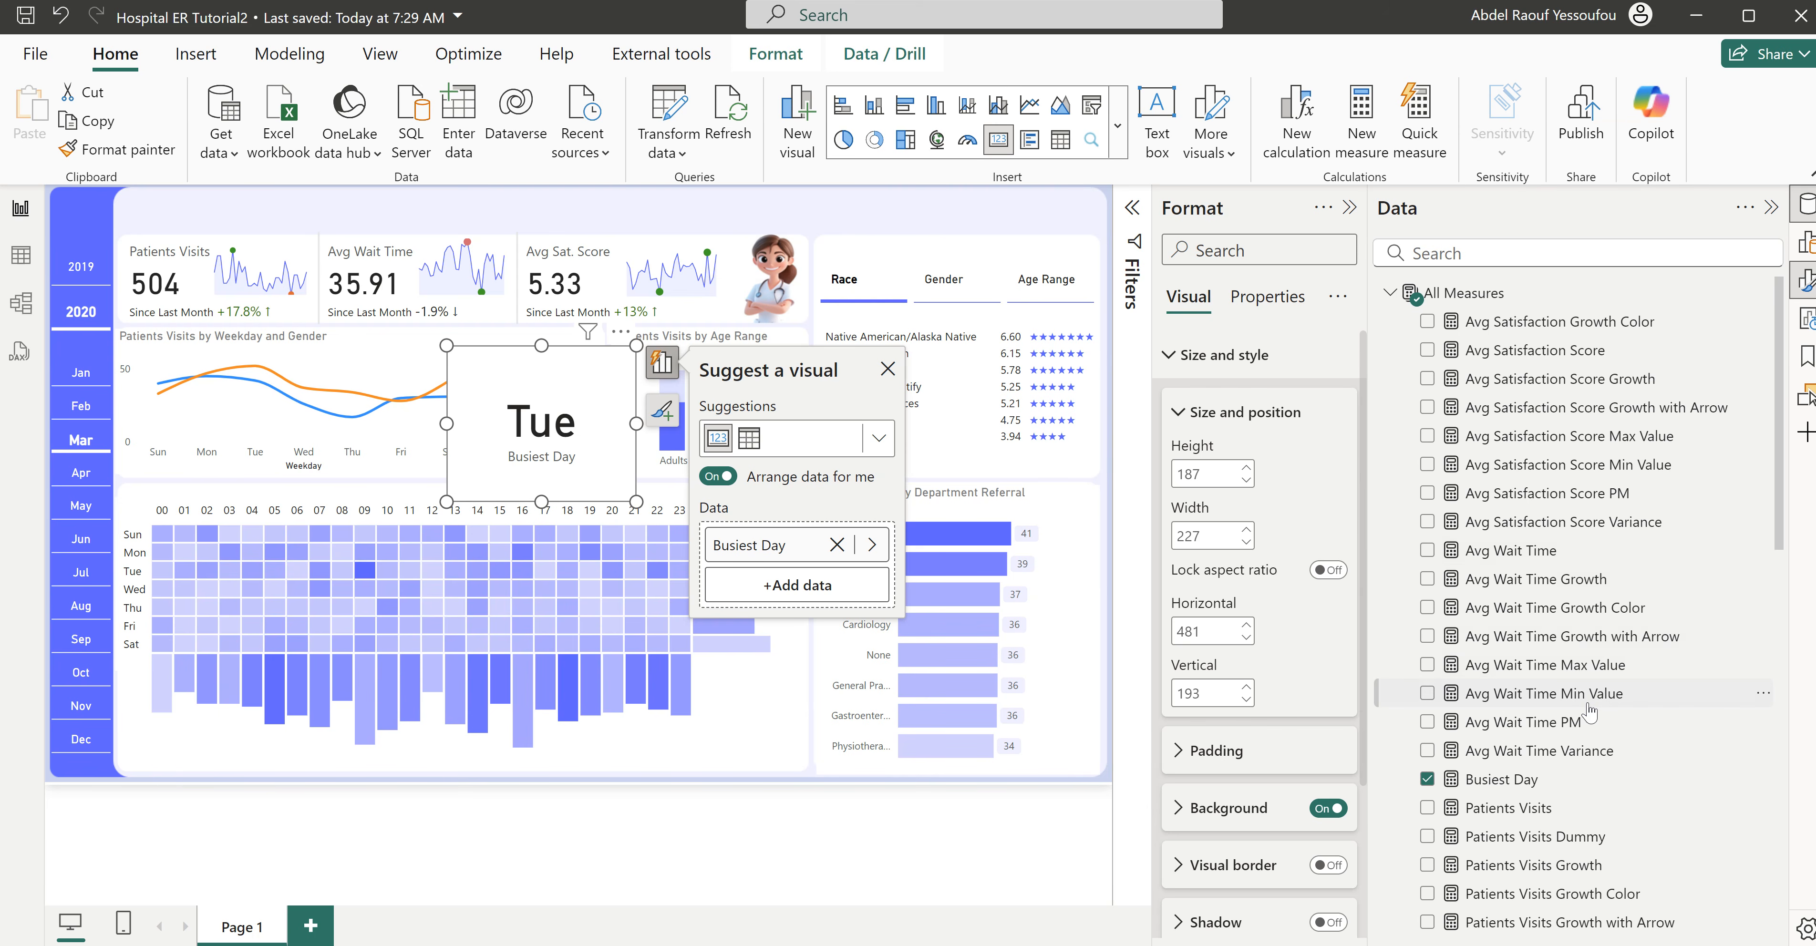
- In the Calendar table formula, duplicate the "Day" line directly below it and name the copy "DayName"
left_click(1389, 292)
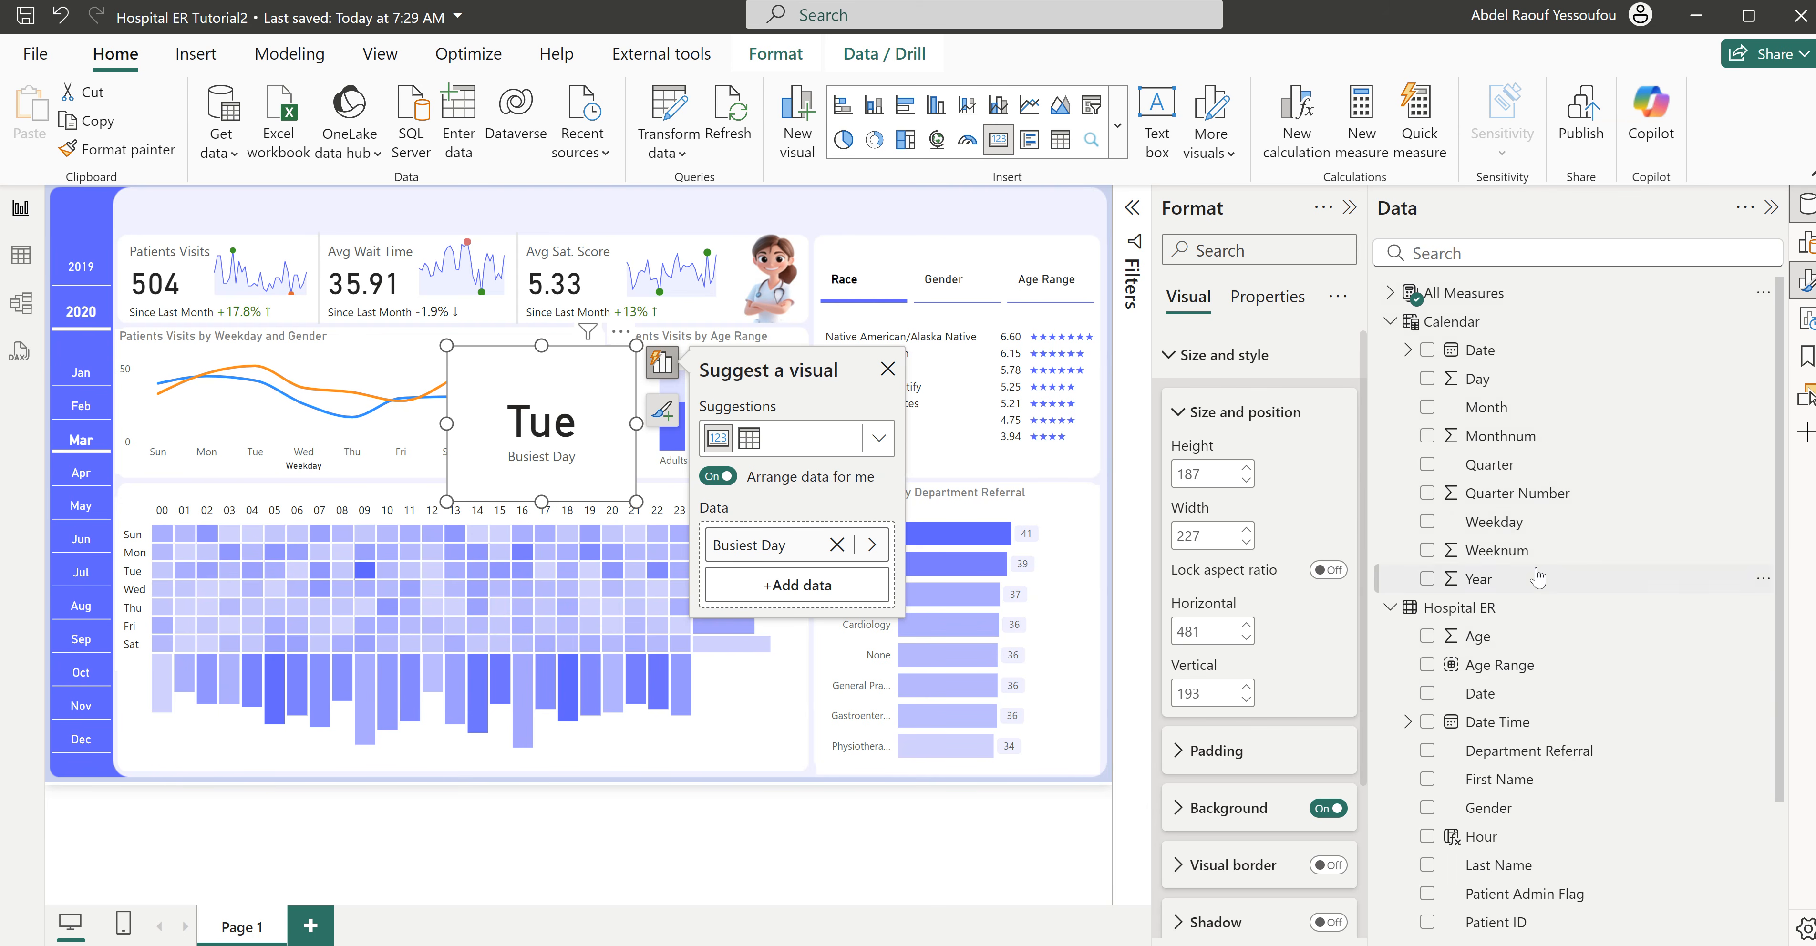
left_click(1451, 322)
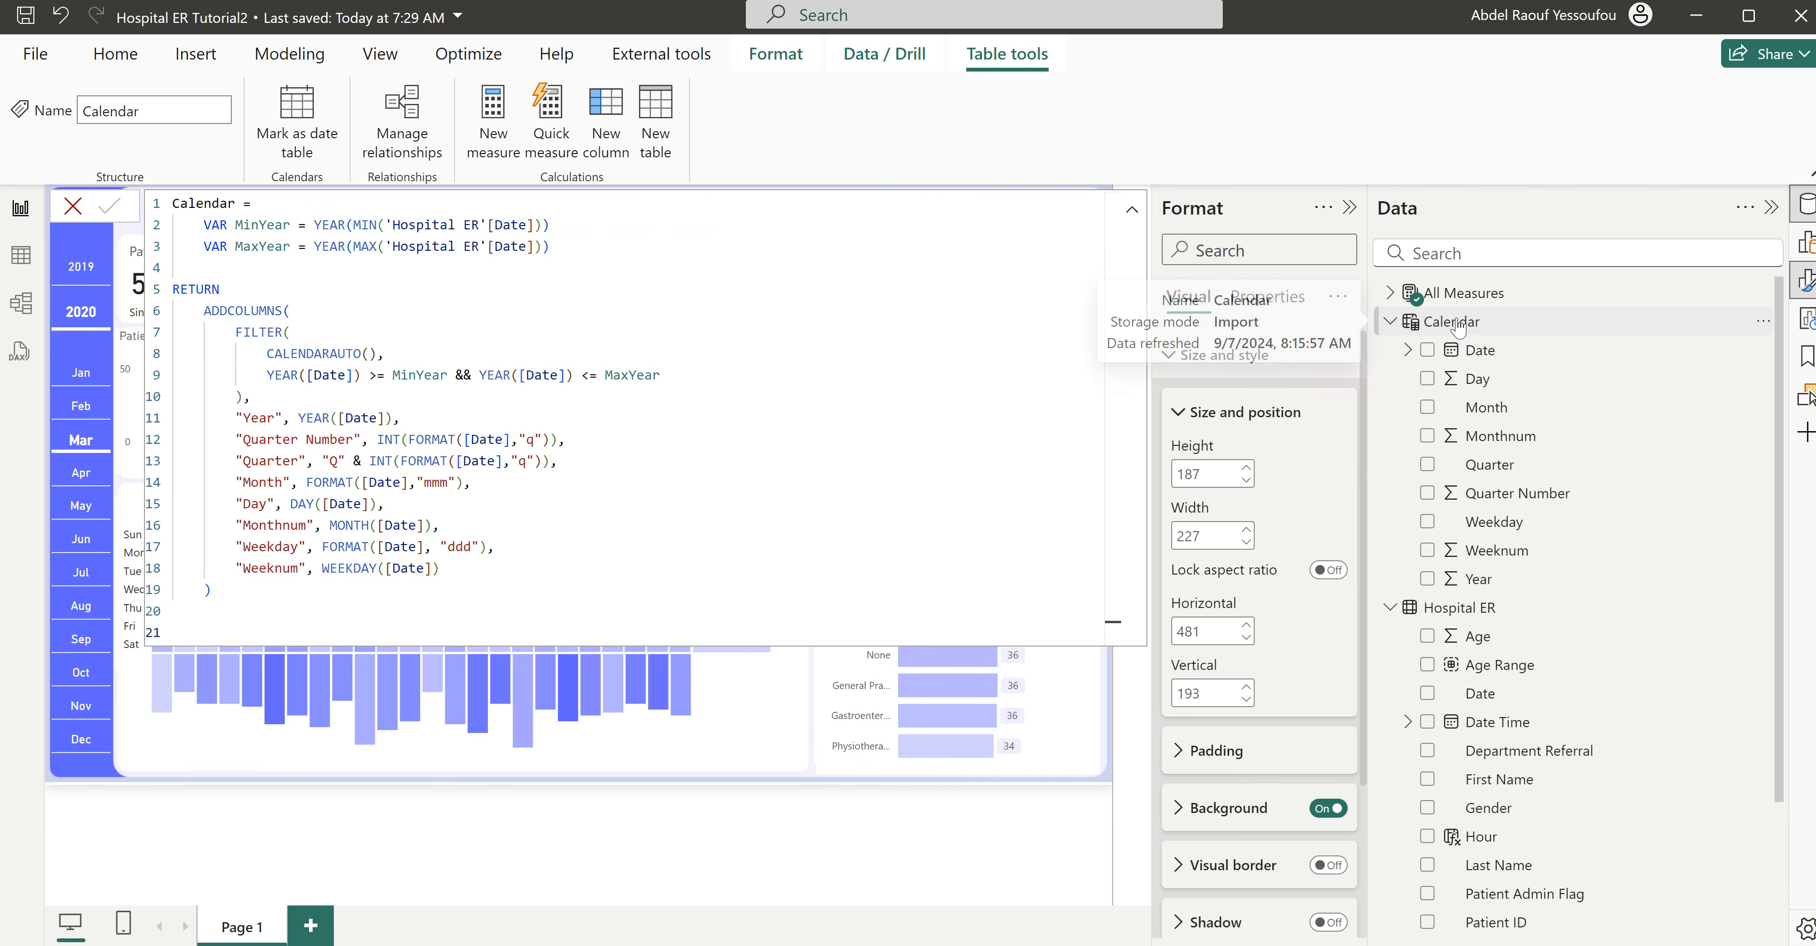
left_click_drag(387, 504, 236, 504)
key("ctrl+c")
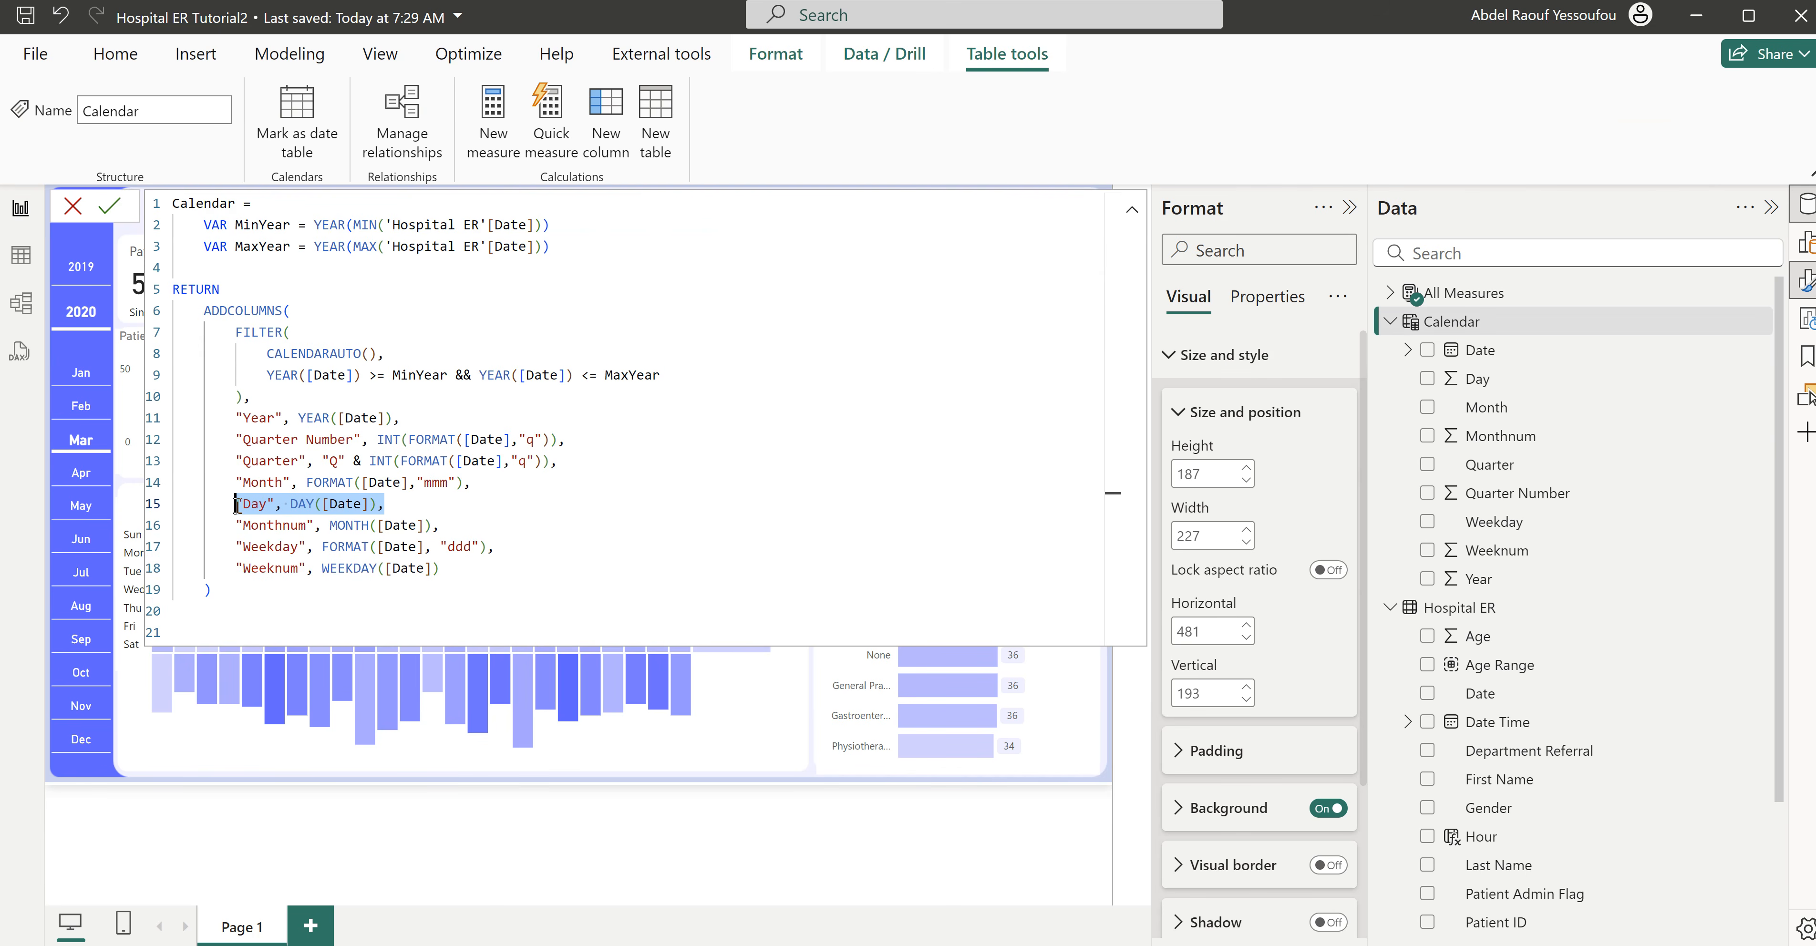
left_click(437, 506)
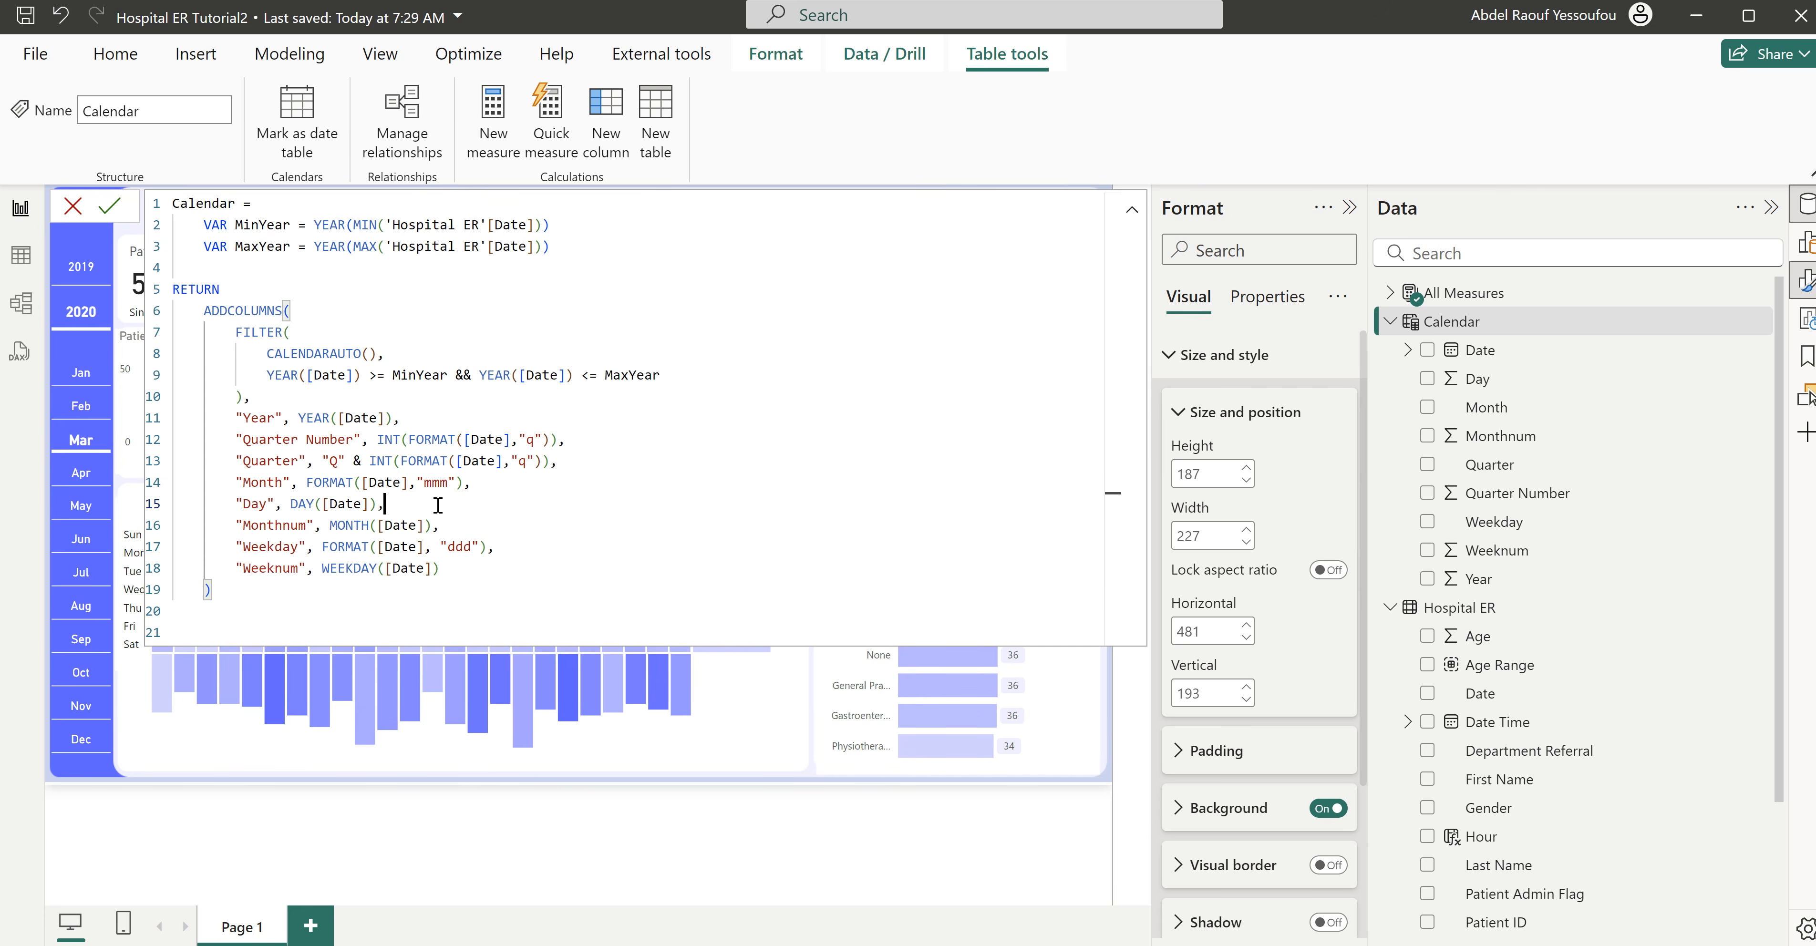
key("shift+Return")
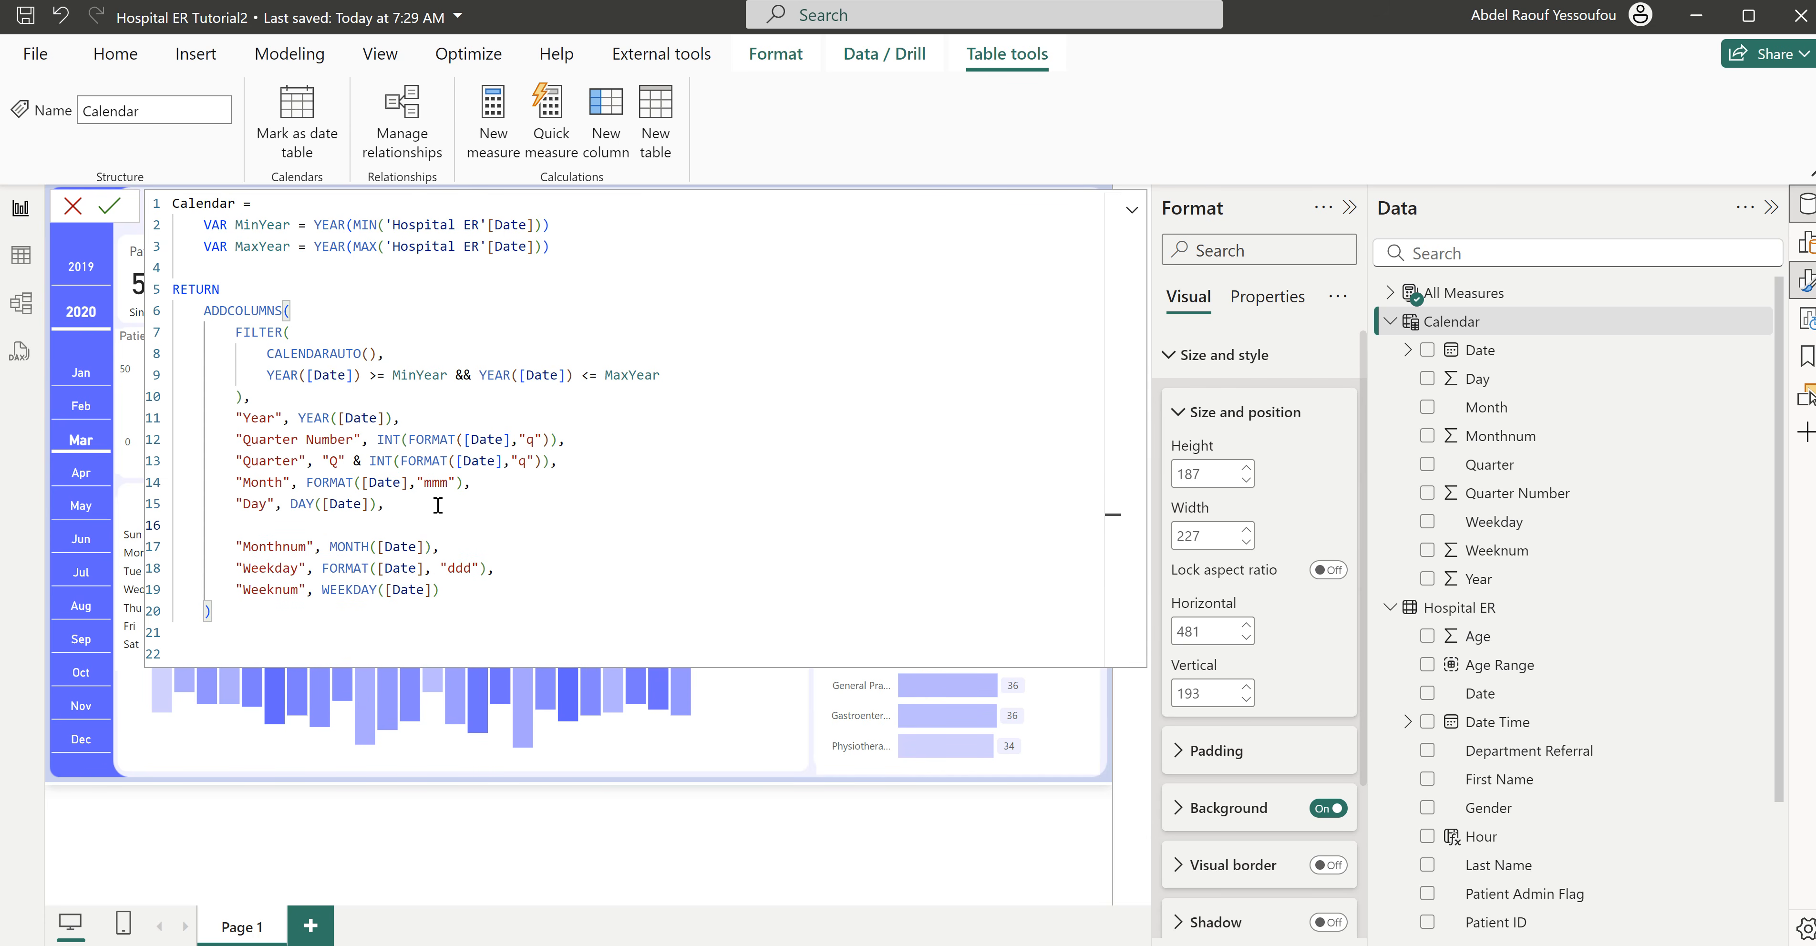
key("ctrl+v")
left_click(265, 526)
type("Name")
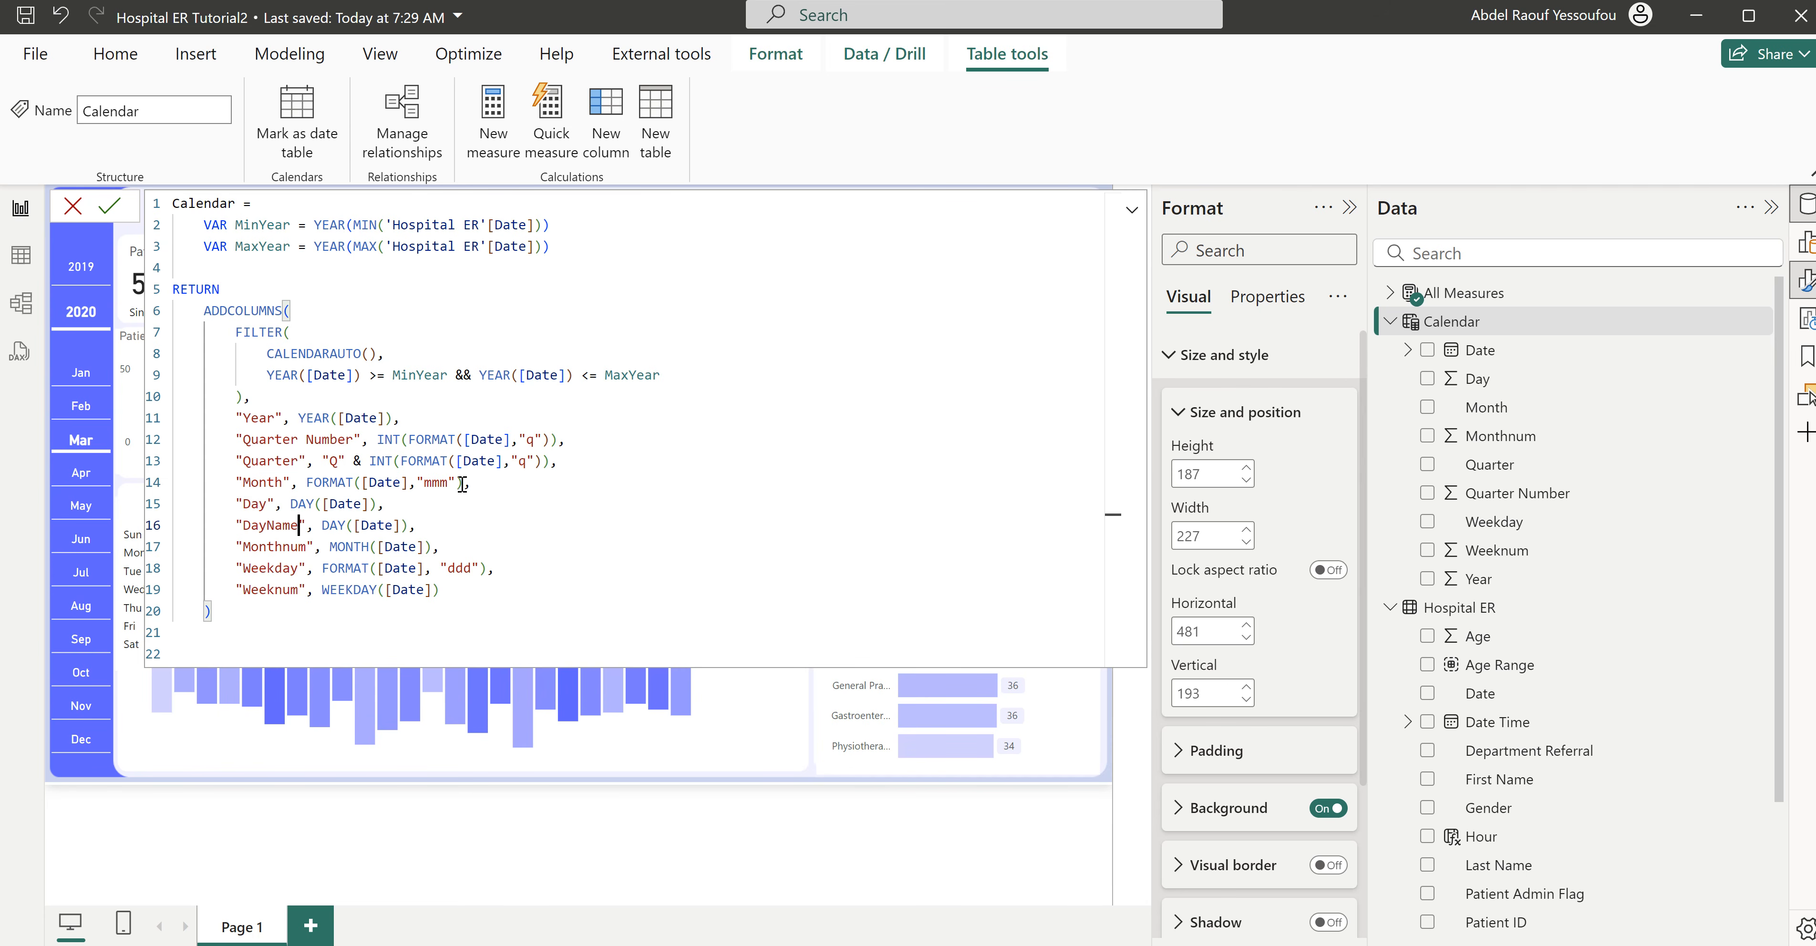
- Replace the new DayName line with a copy of the "Weekday" definition using the "dddd" format, and try to commit the table
left_click(323, 525)
double_click(335, 527)
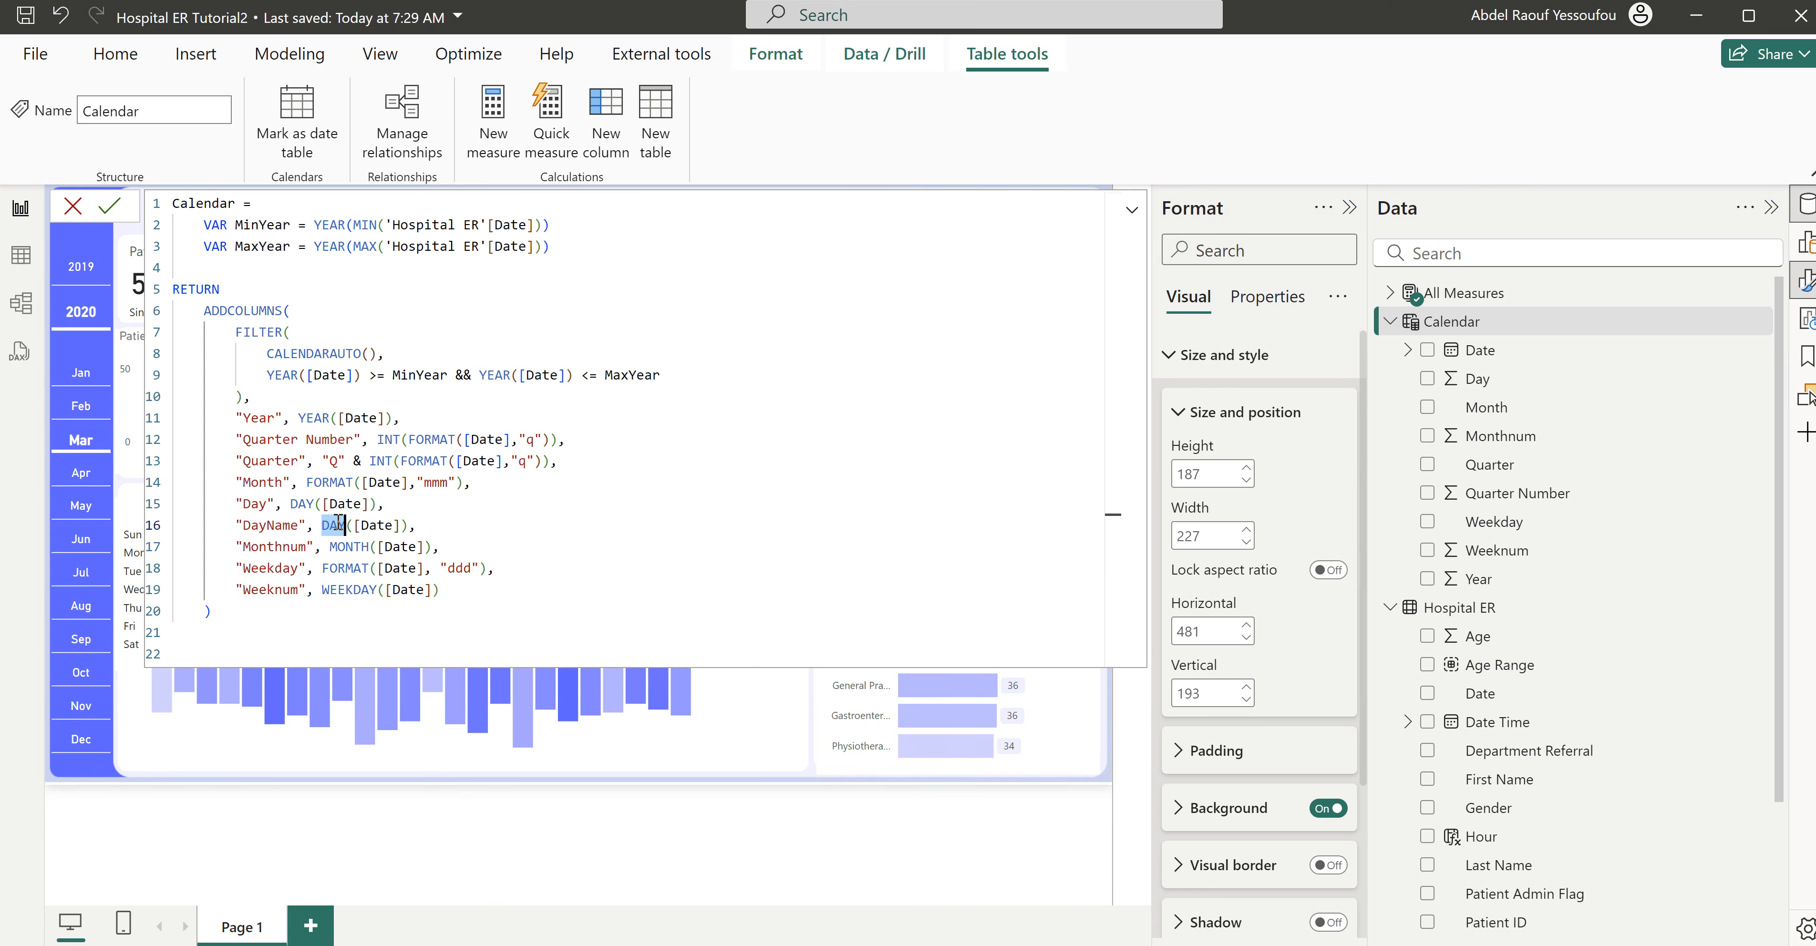
left_click(324, 528)
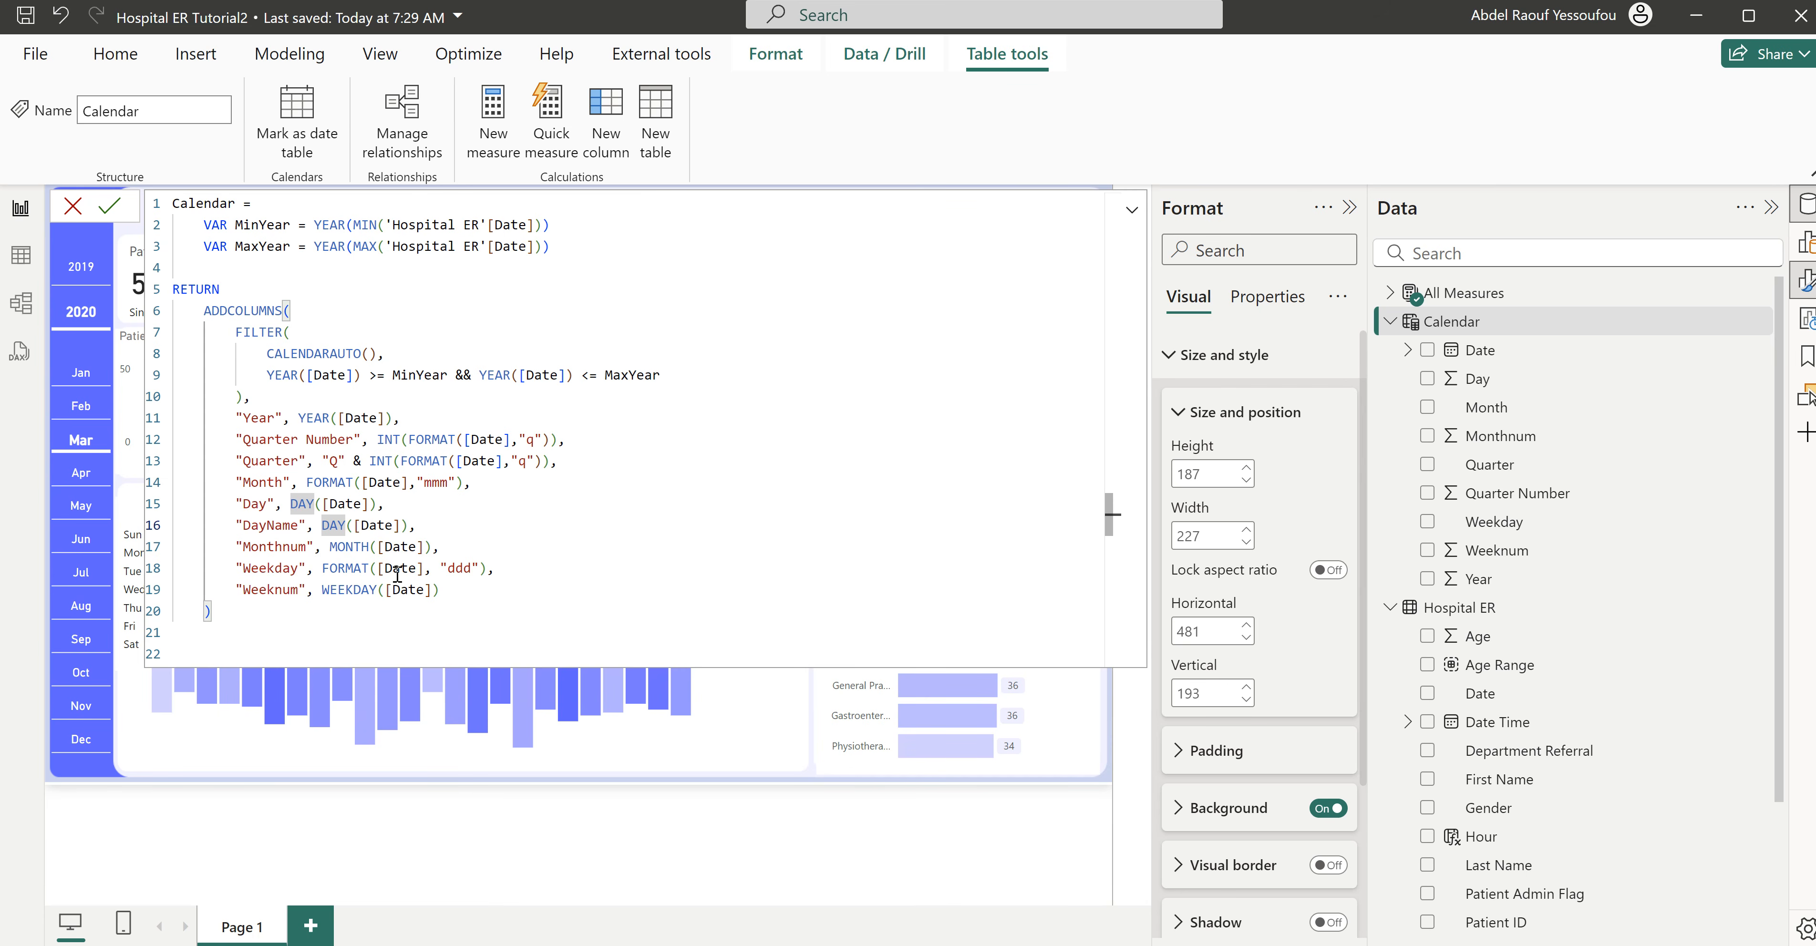
left_click_drag(505, 568, 239, 566)
key("ctrl+c")
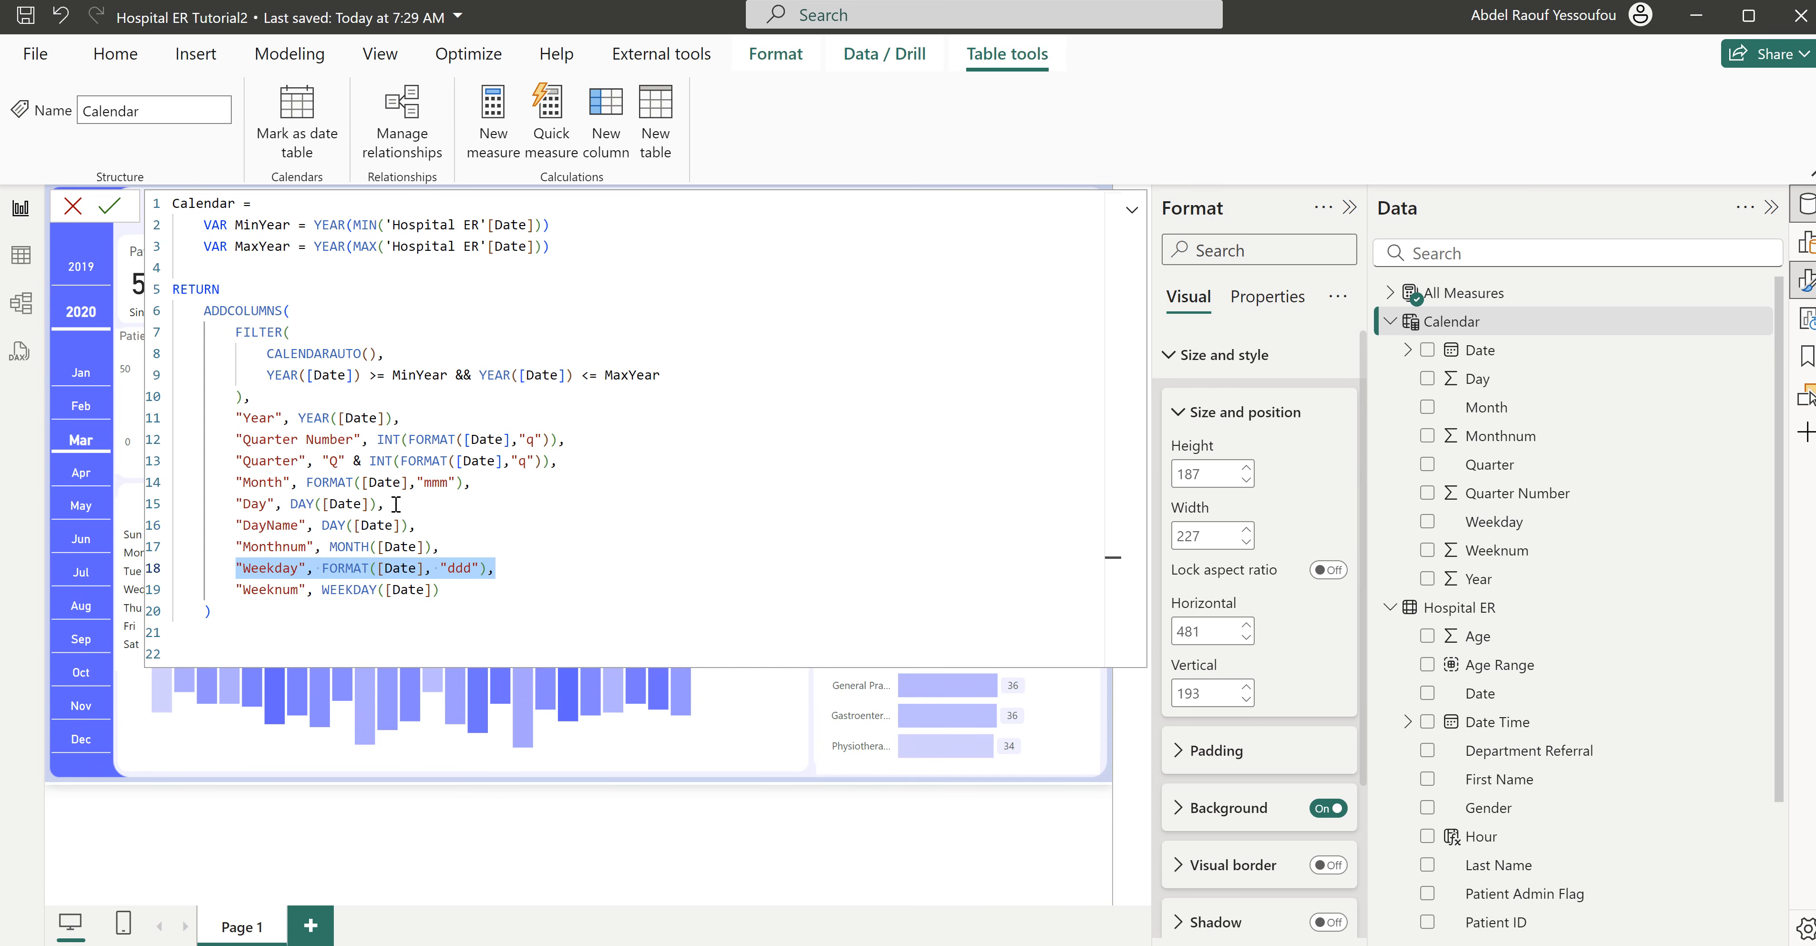
left_click_drag(428, 525, 237, 527)
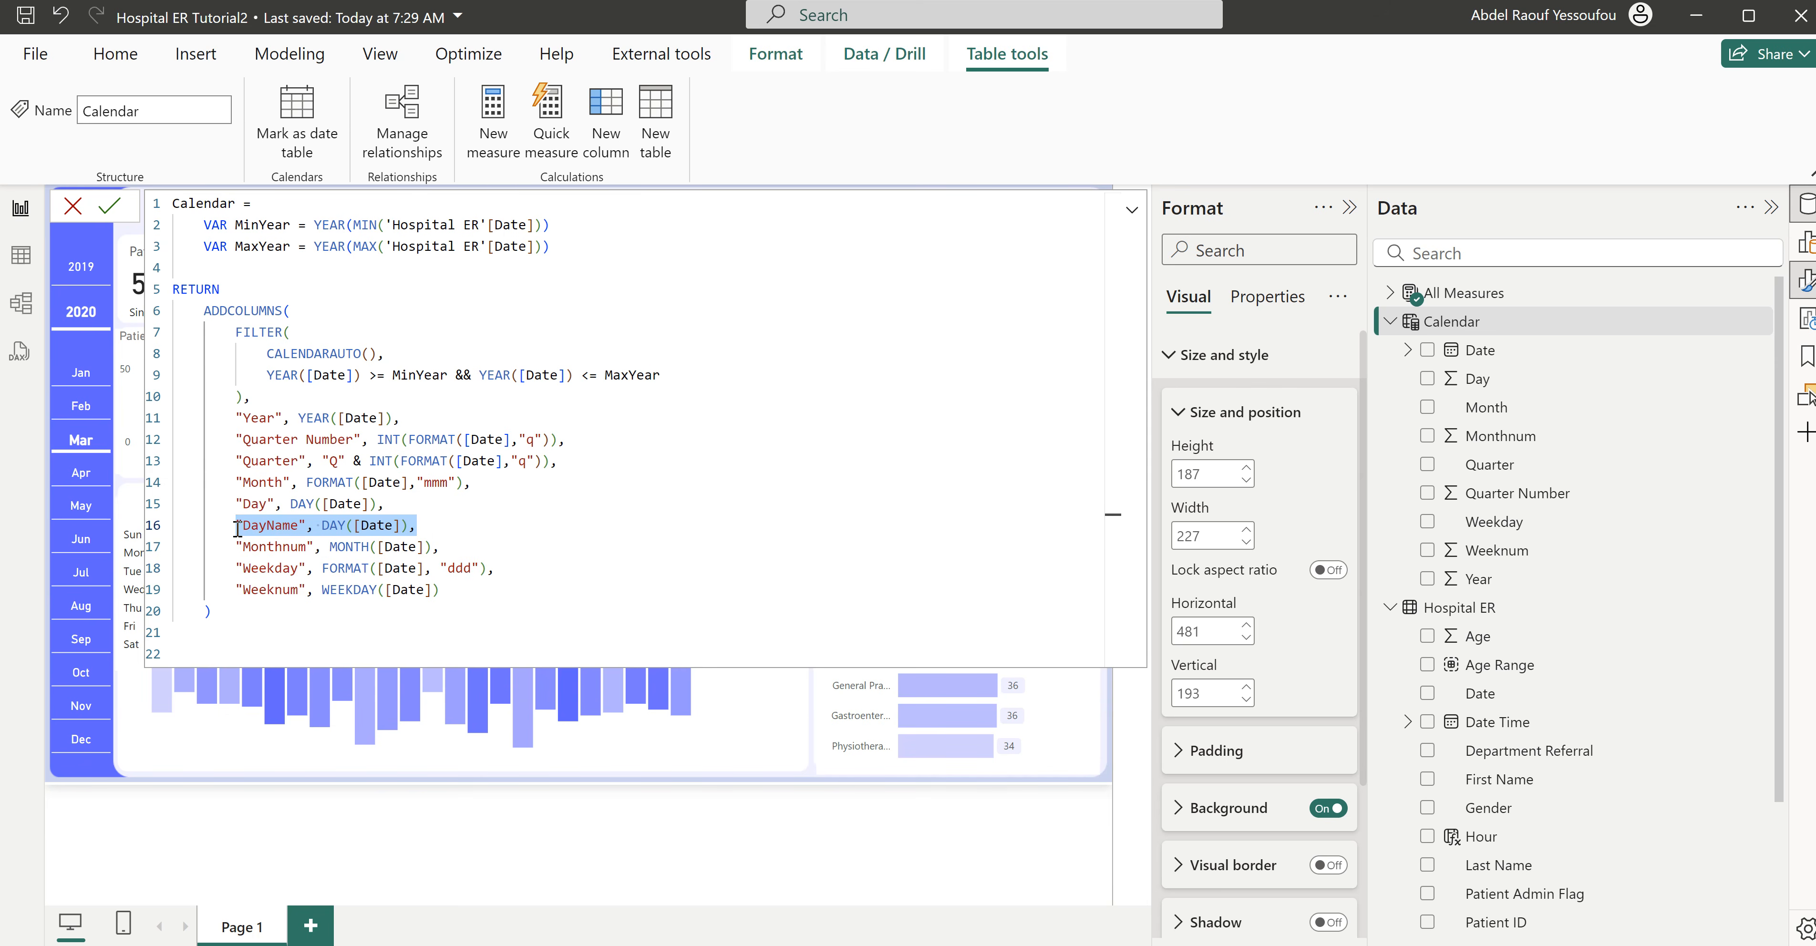
key("ctrl+v")
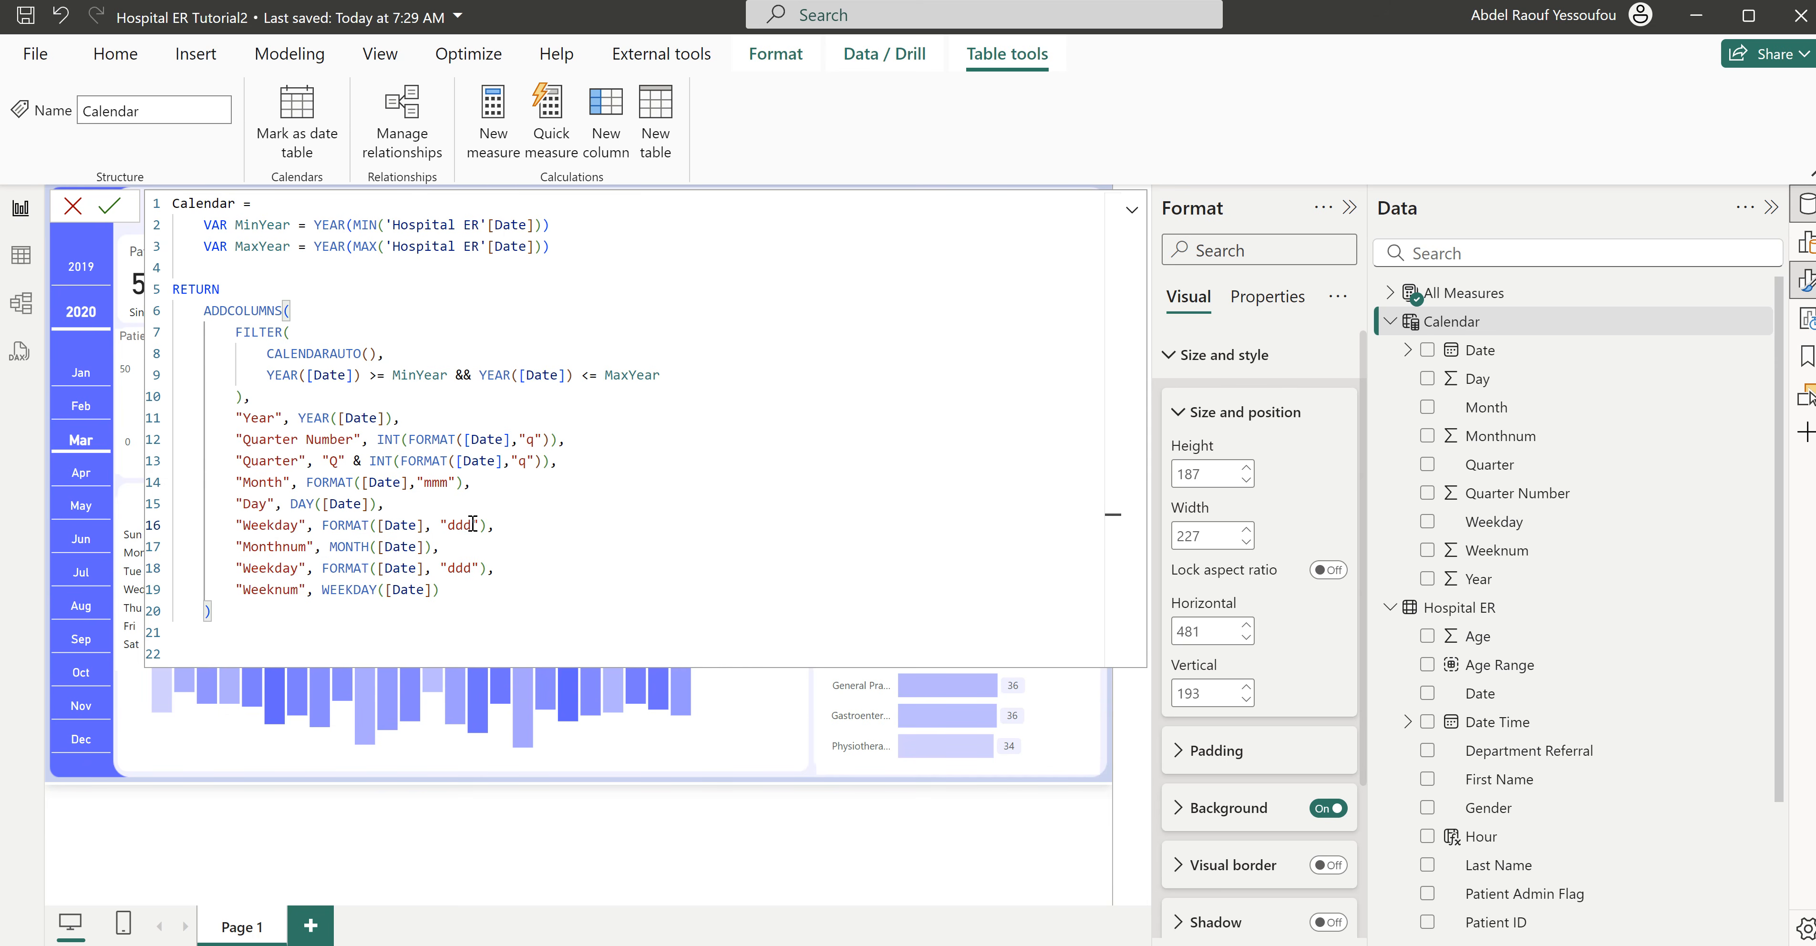
left_click(472, 525)
type("d")
left_click(549, 506)
key("Return")
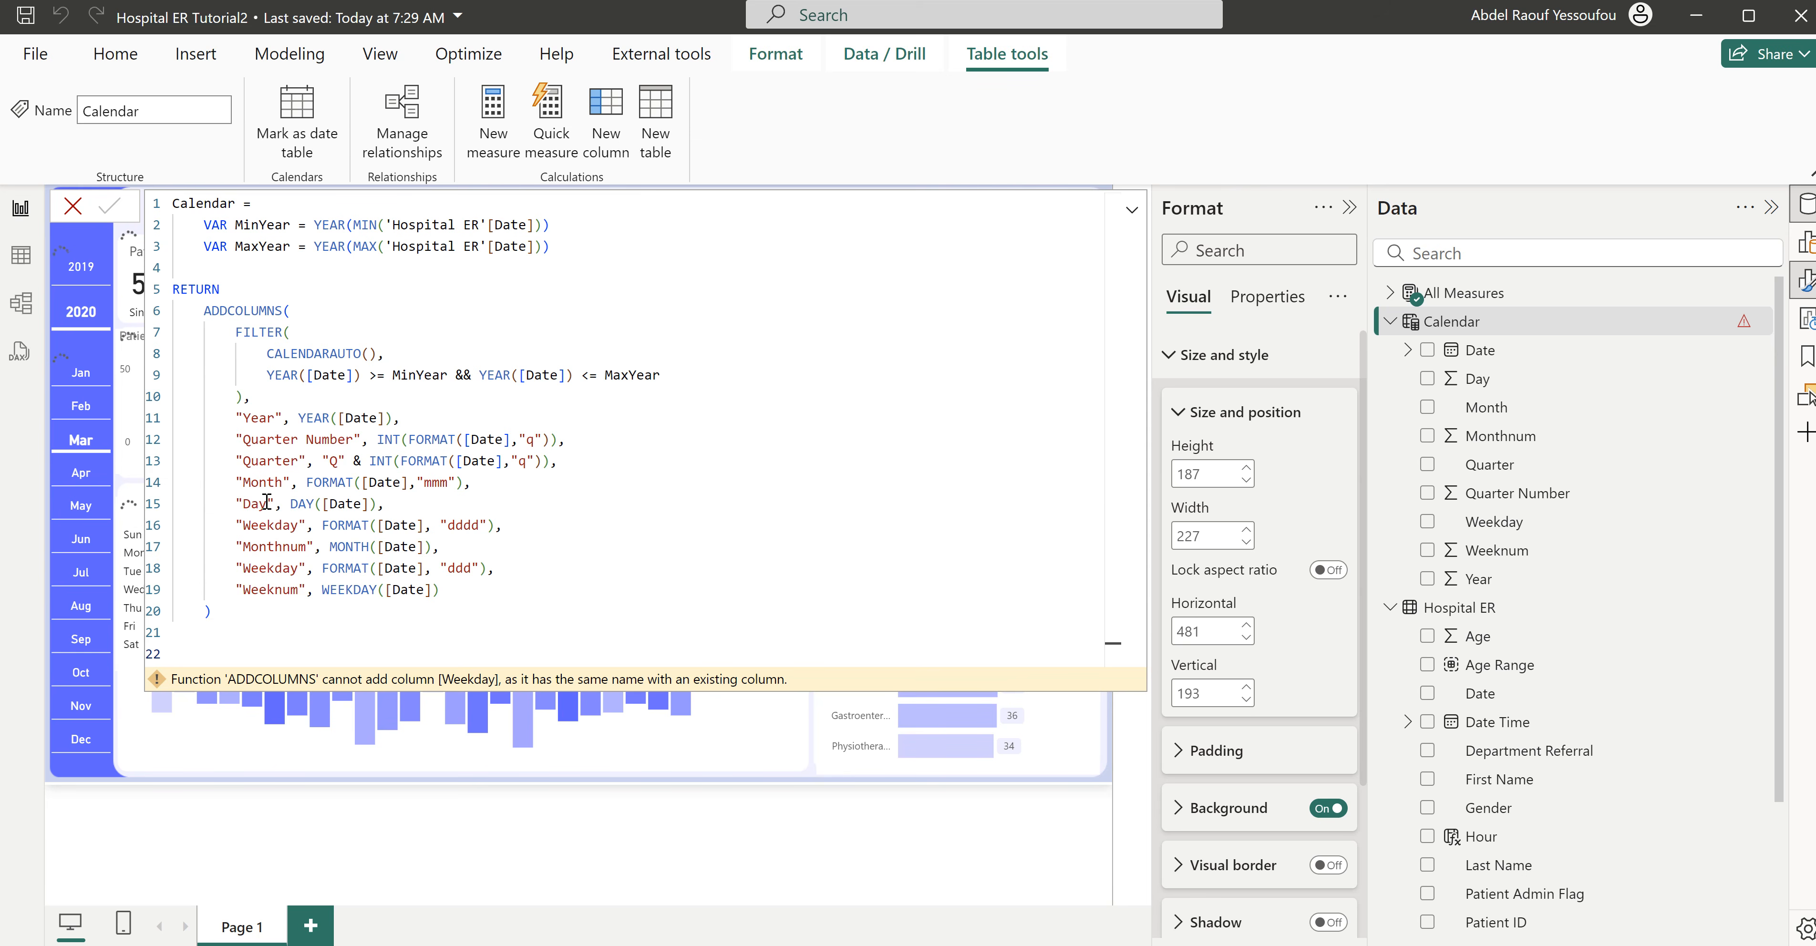
type("Name")
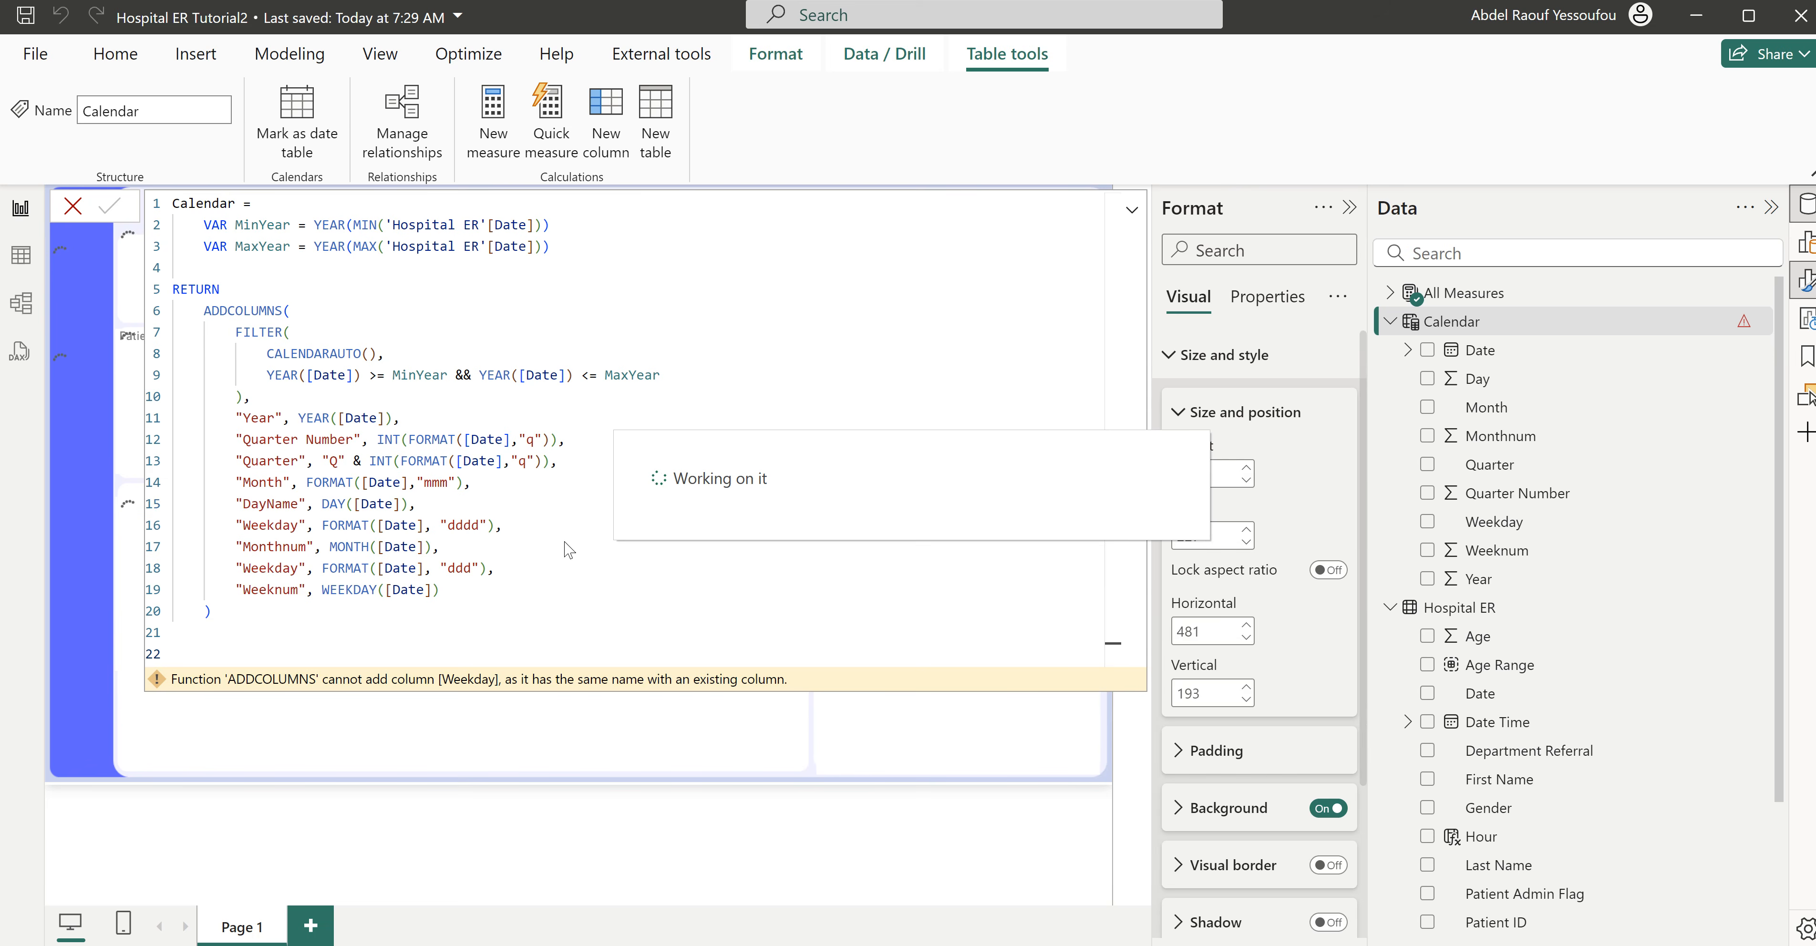
double_click(298, 505)
type("Day")
- Rename the duplicate "Weekday" column with the "dddd" format to "DayName", then commit and close the Calendar formula
double_click(260, 528)
type("Day N")
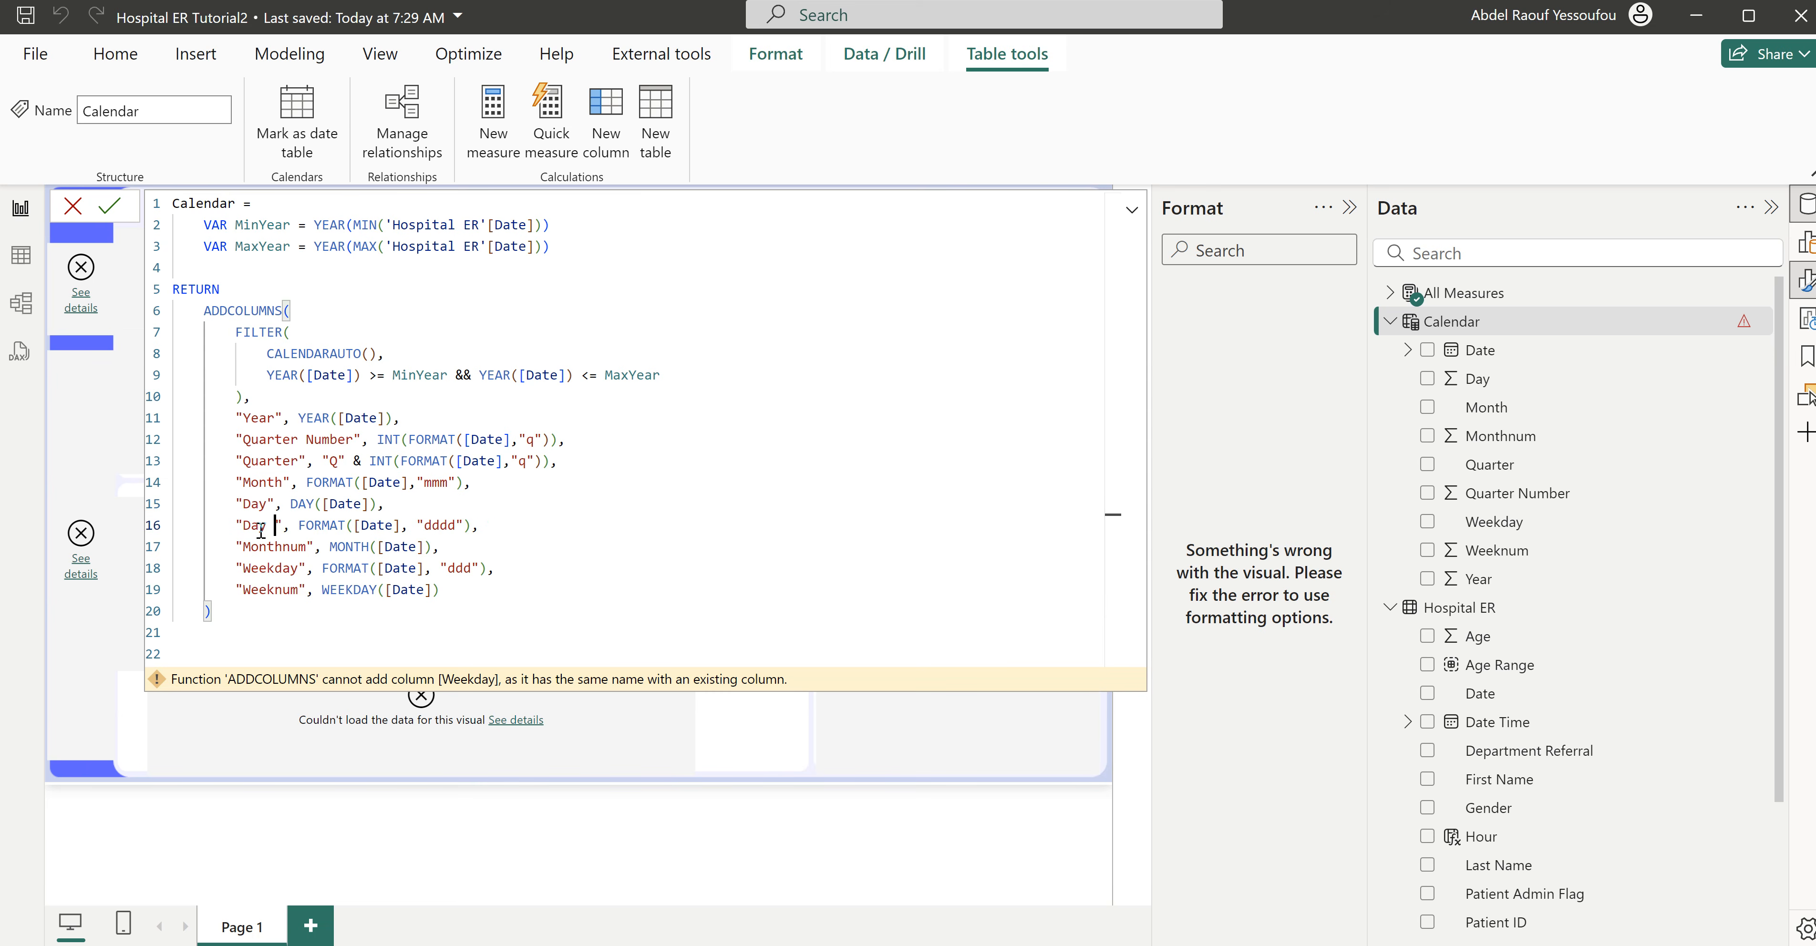
type("Name")
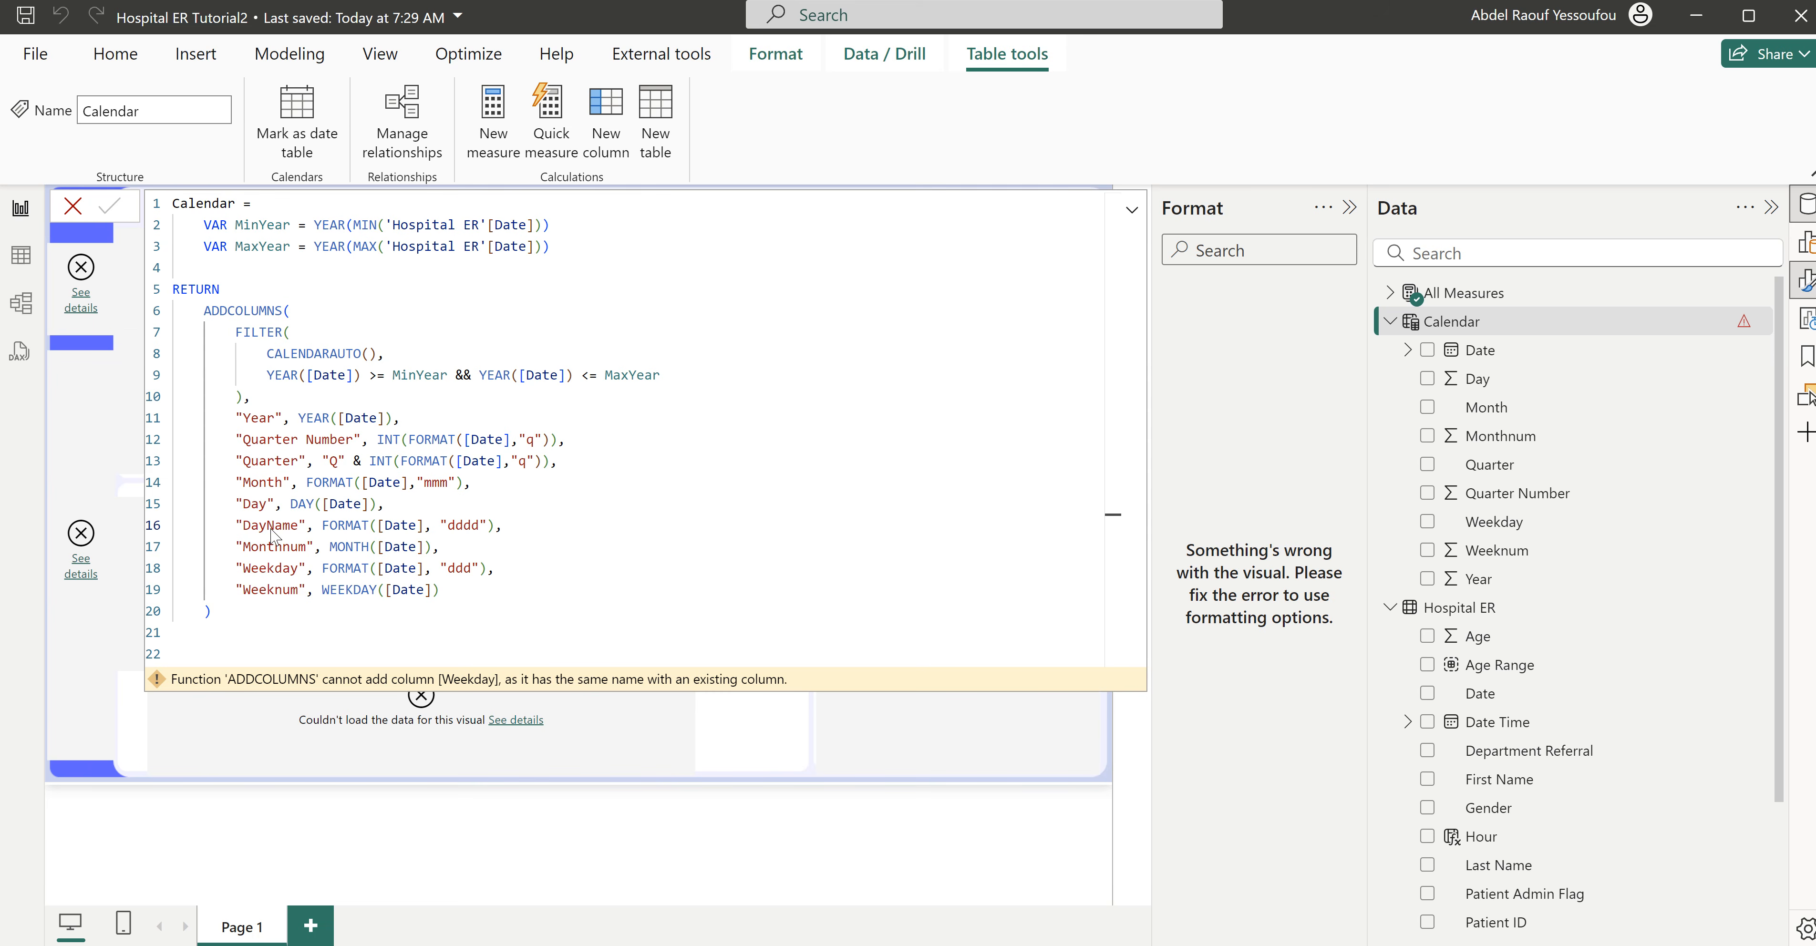
key("Return")
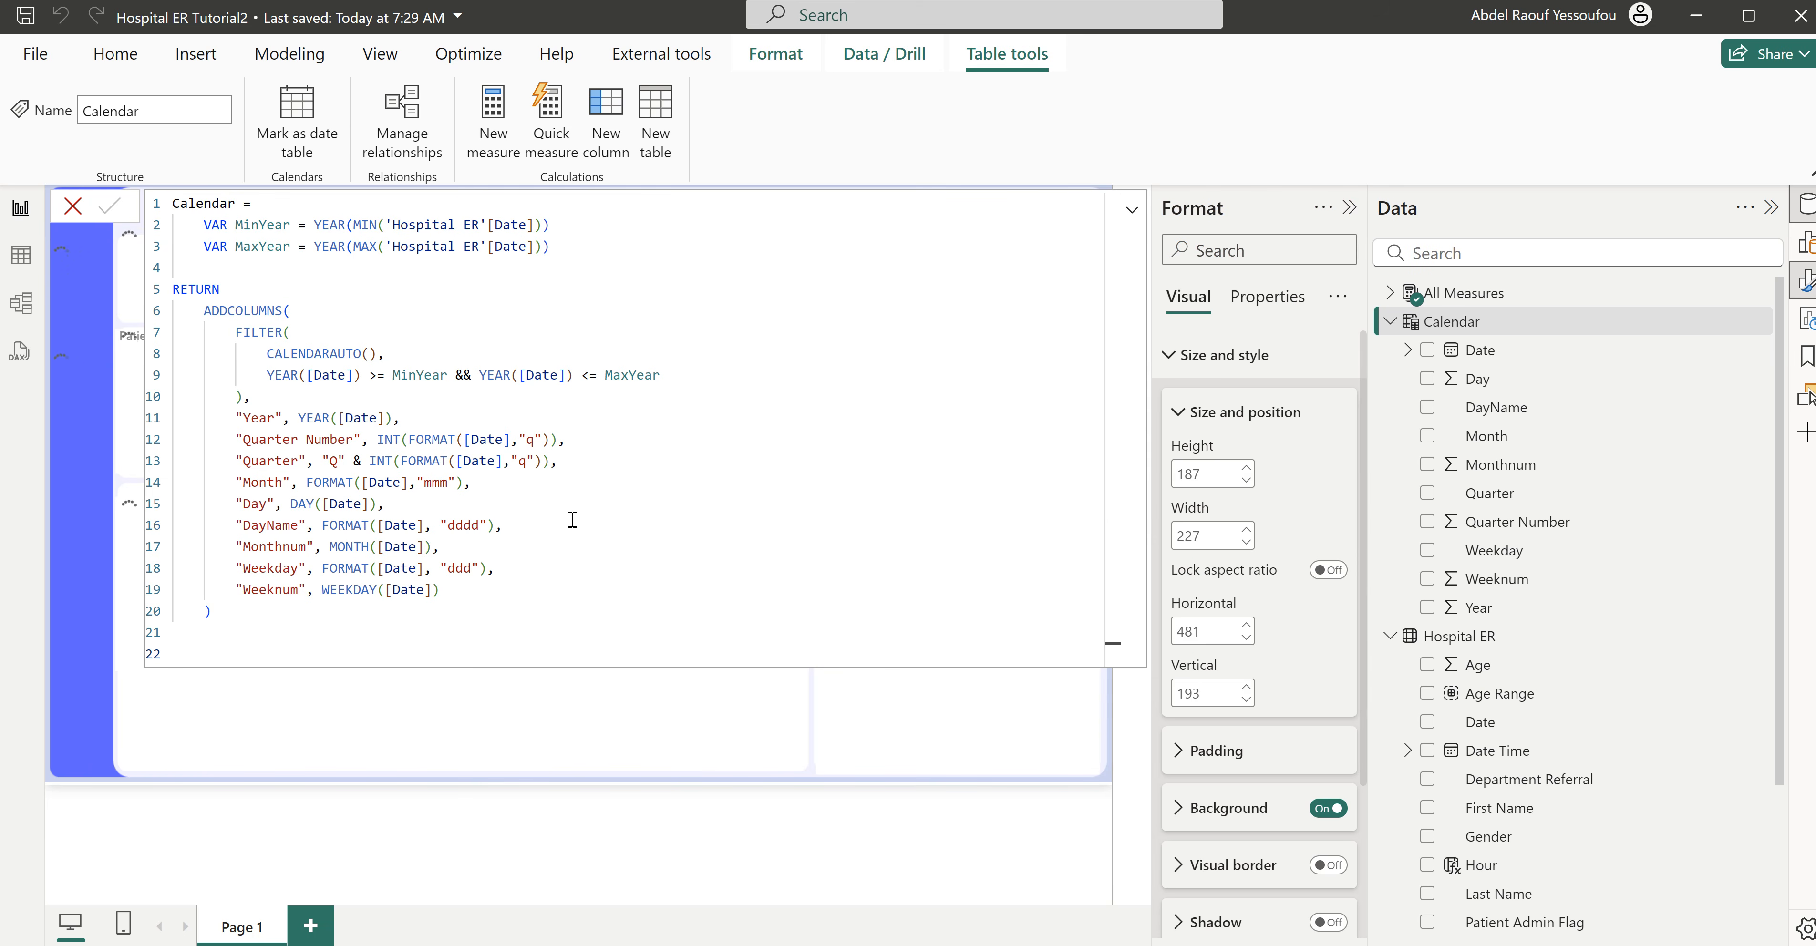
left_click(73, 210)
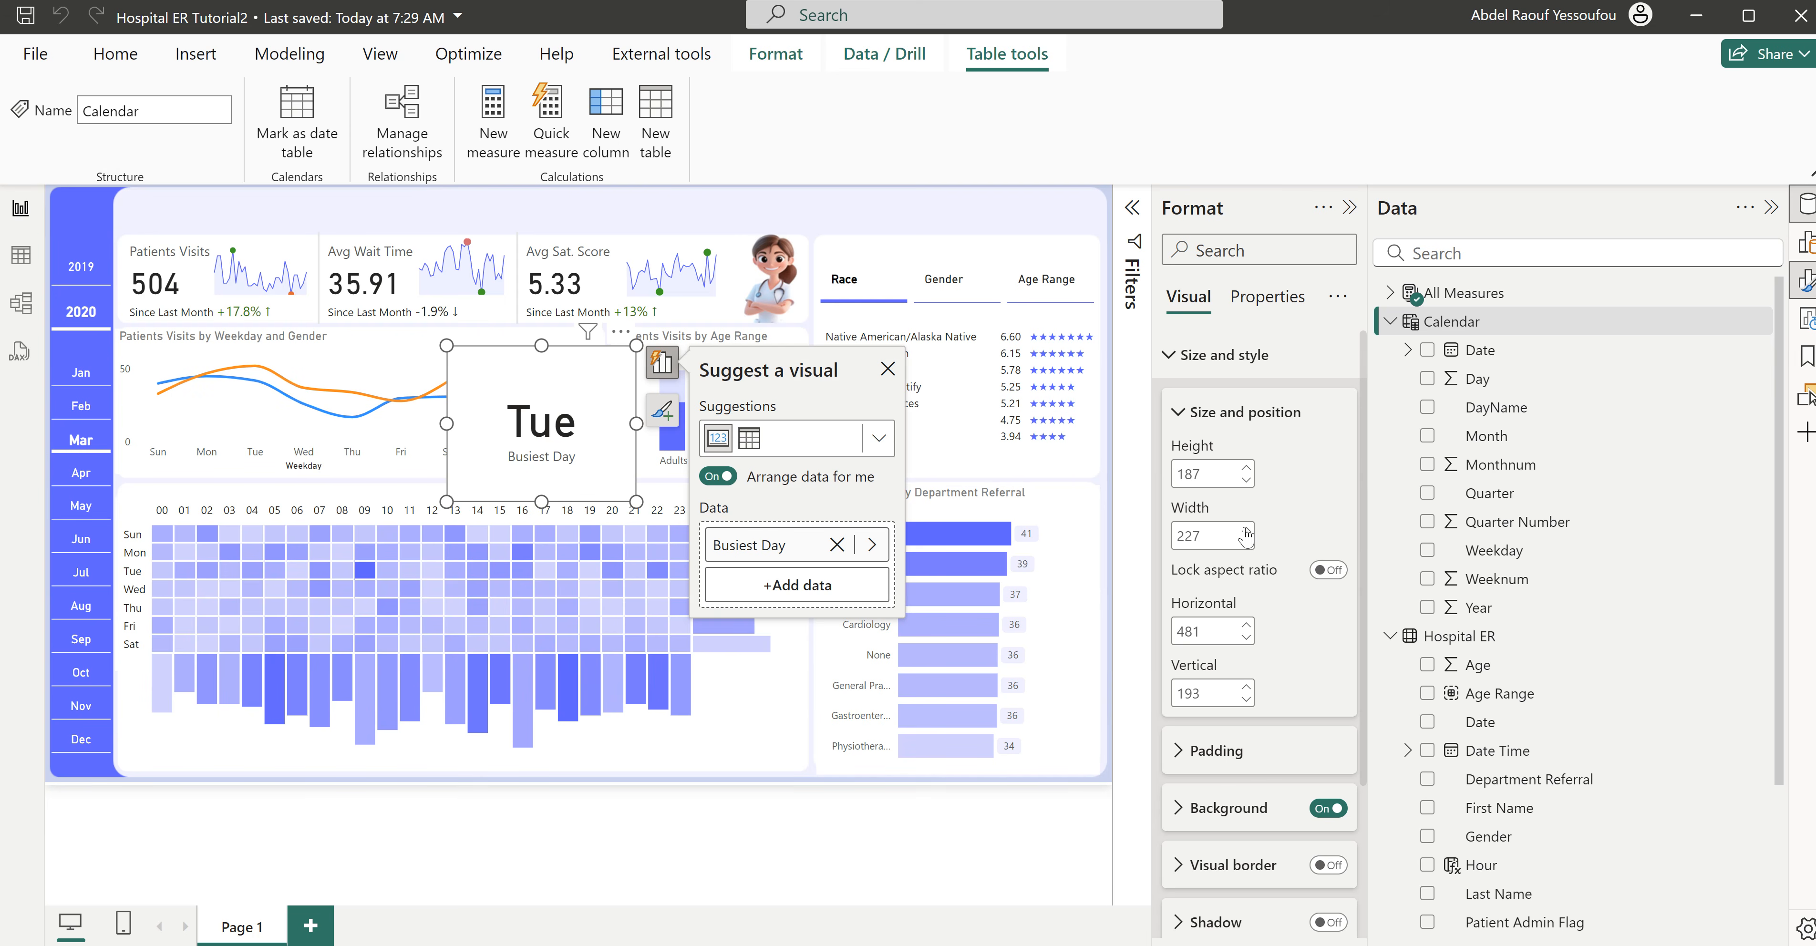
- In the Busiest Day measure, change the SUMMARIZE grouping column to 'Calendar'[DayName]
left_click(1391, 323)
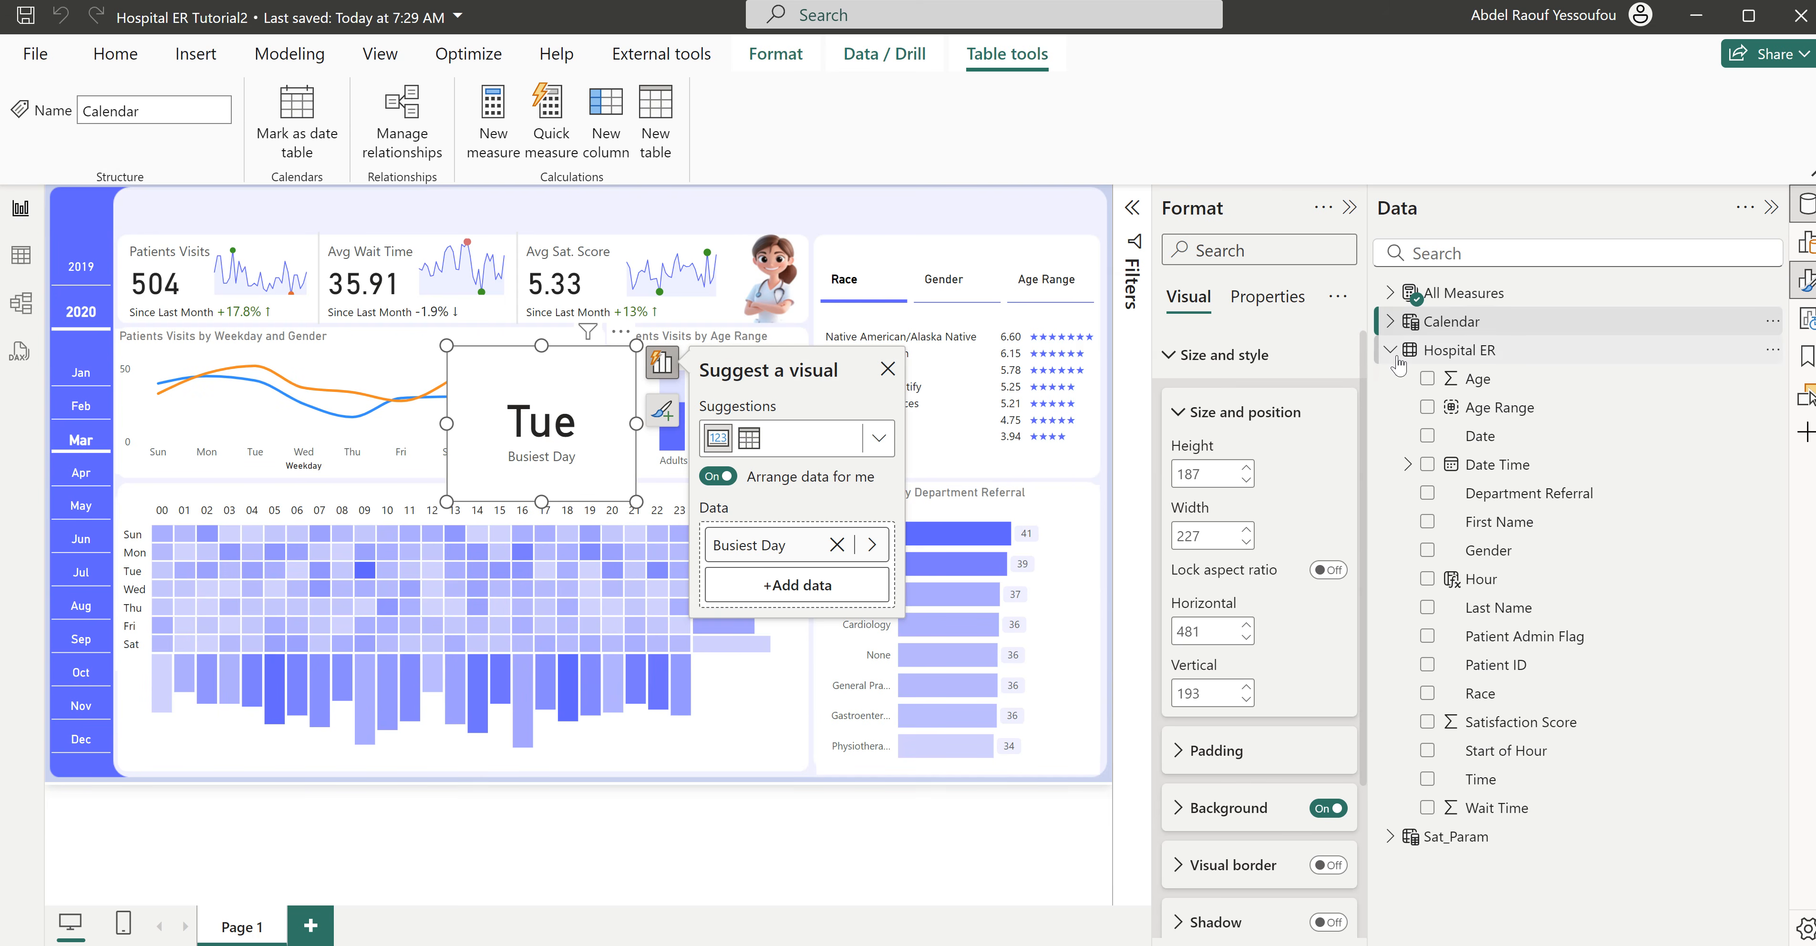
left_click(1391, 351)
left_click(1390, 293)
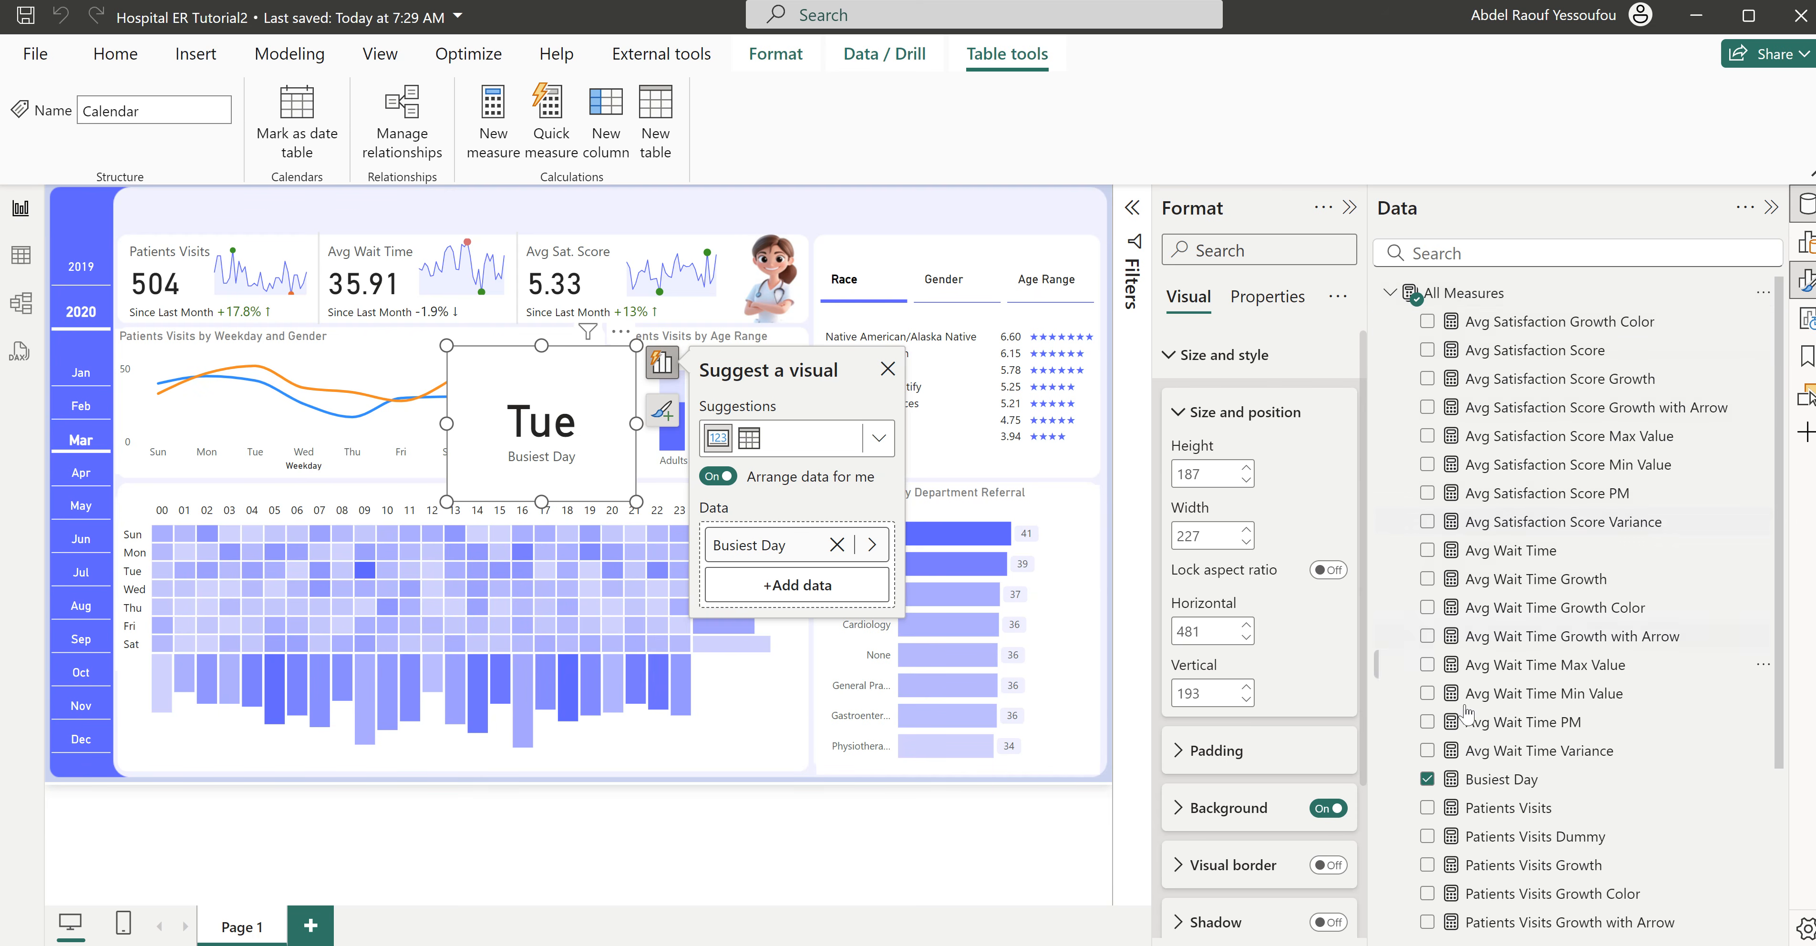
left_click(1502, 780)
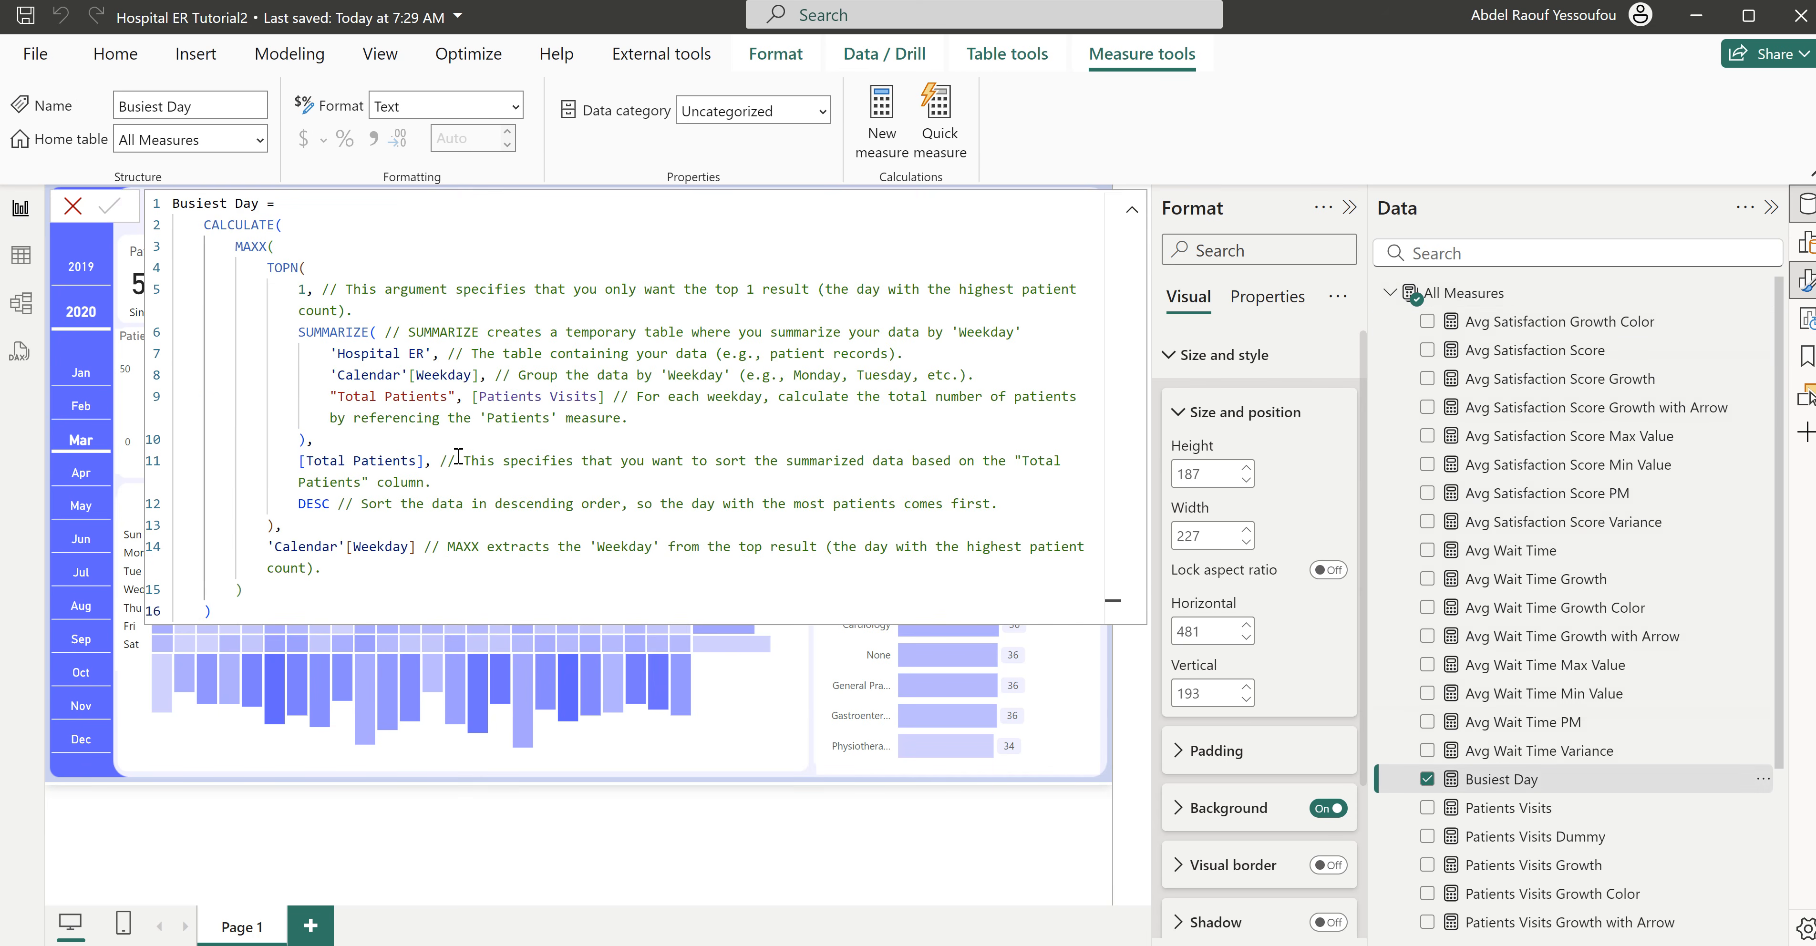
double_click(471, 377)
type("Day")
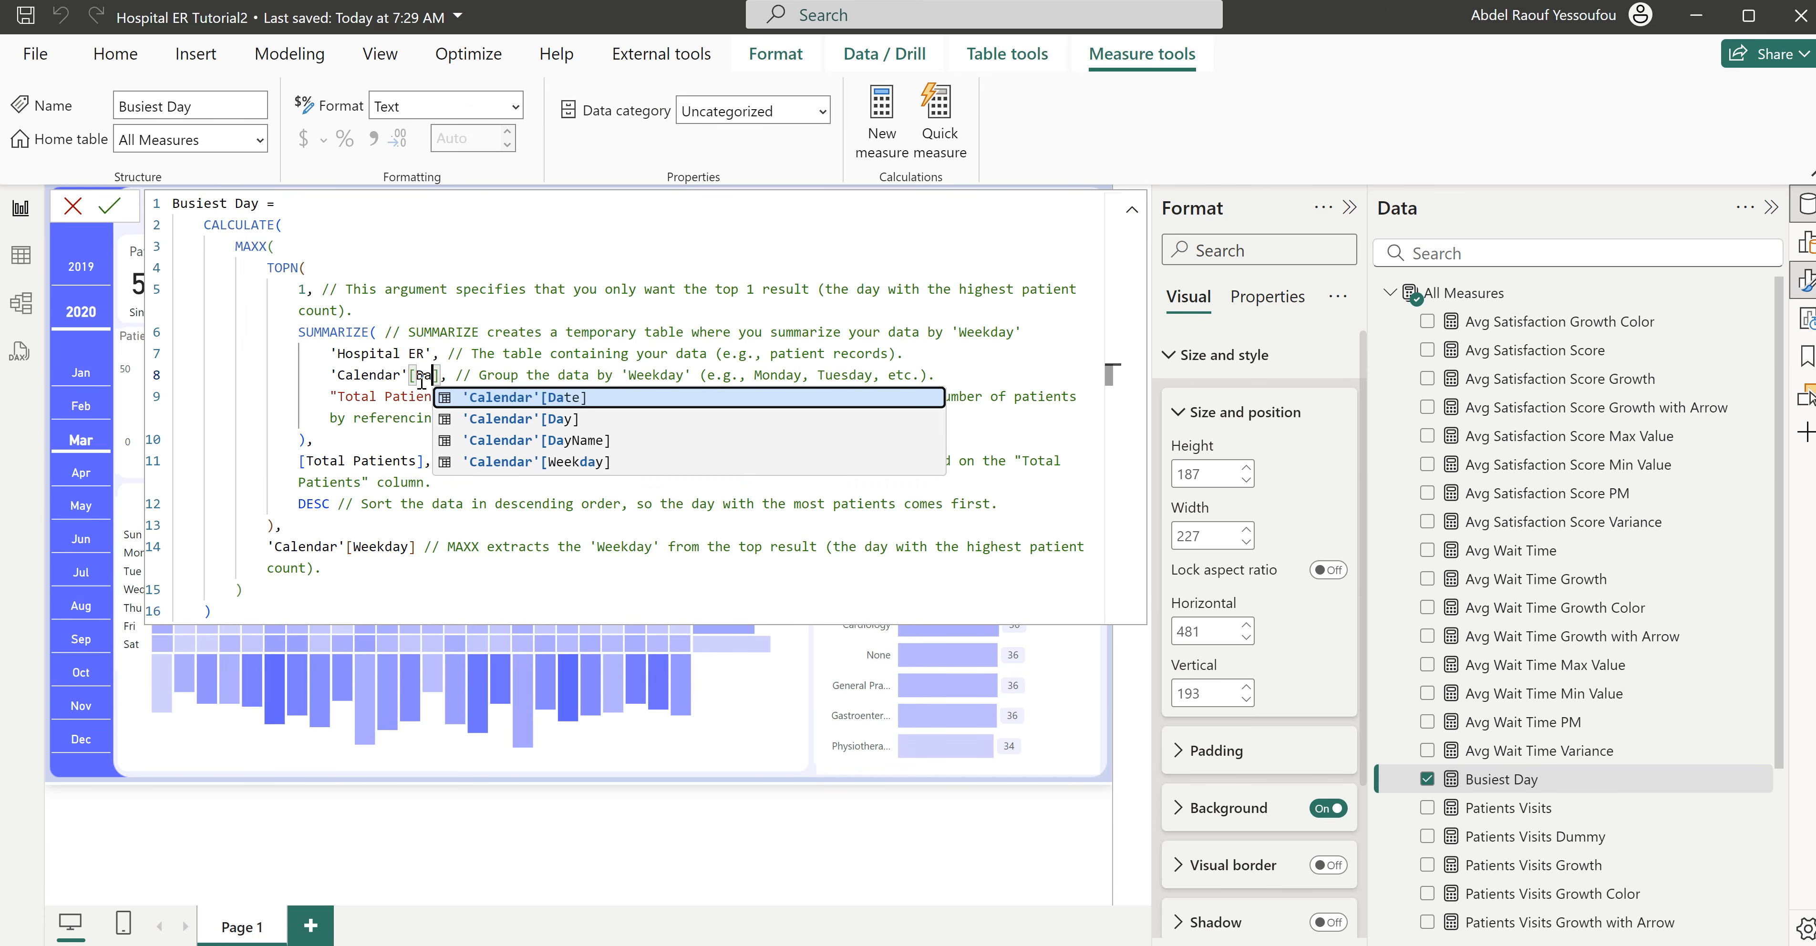
left_click(535, 421)
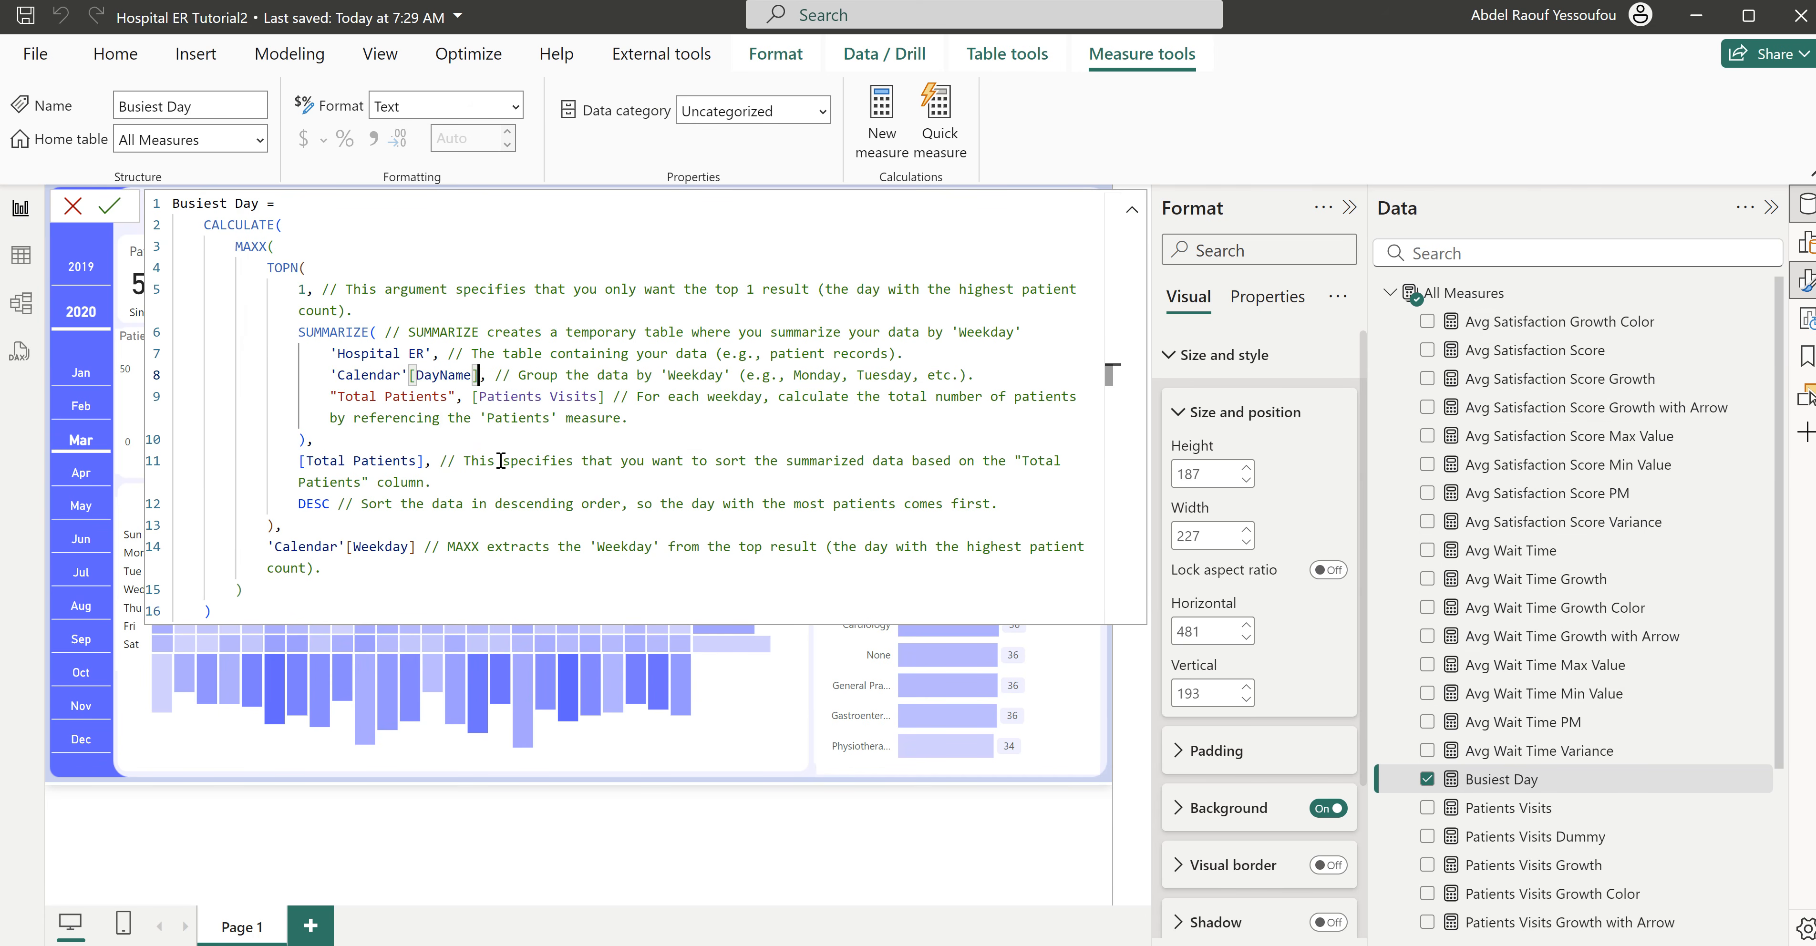
- Commit the Busiest Day measure with 'Calendar'[DayName] as its MAXX result, and move its card to horizontal 316, vertical 173
double_click(441, 377)
key("ctrl+c")
double_click(381, 547)
key("ctrl+v")
key("Return")
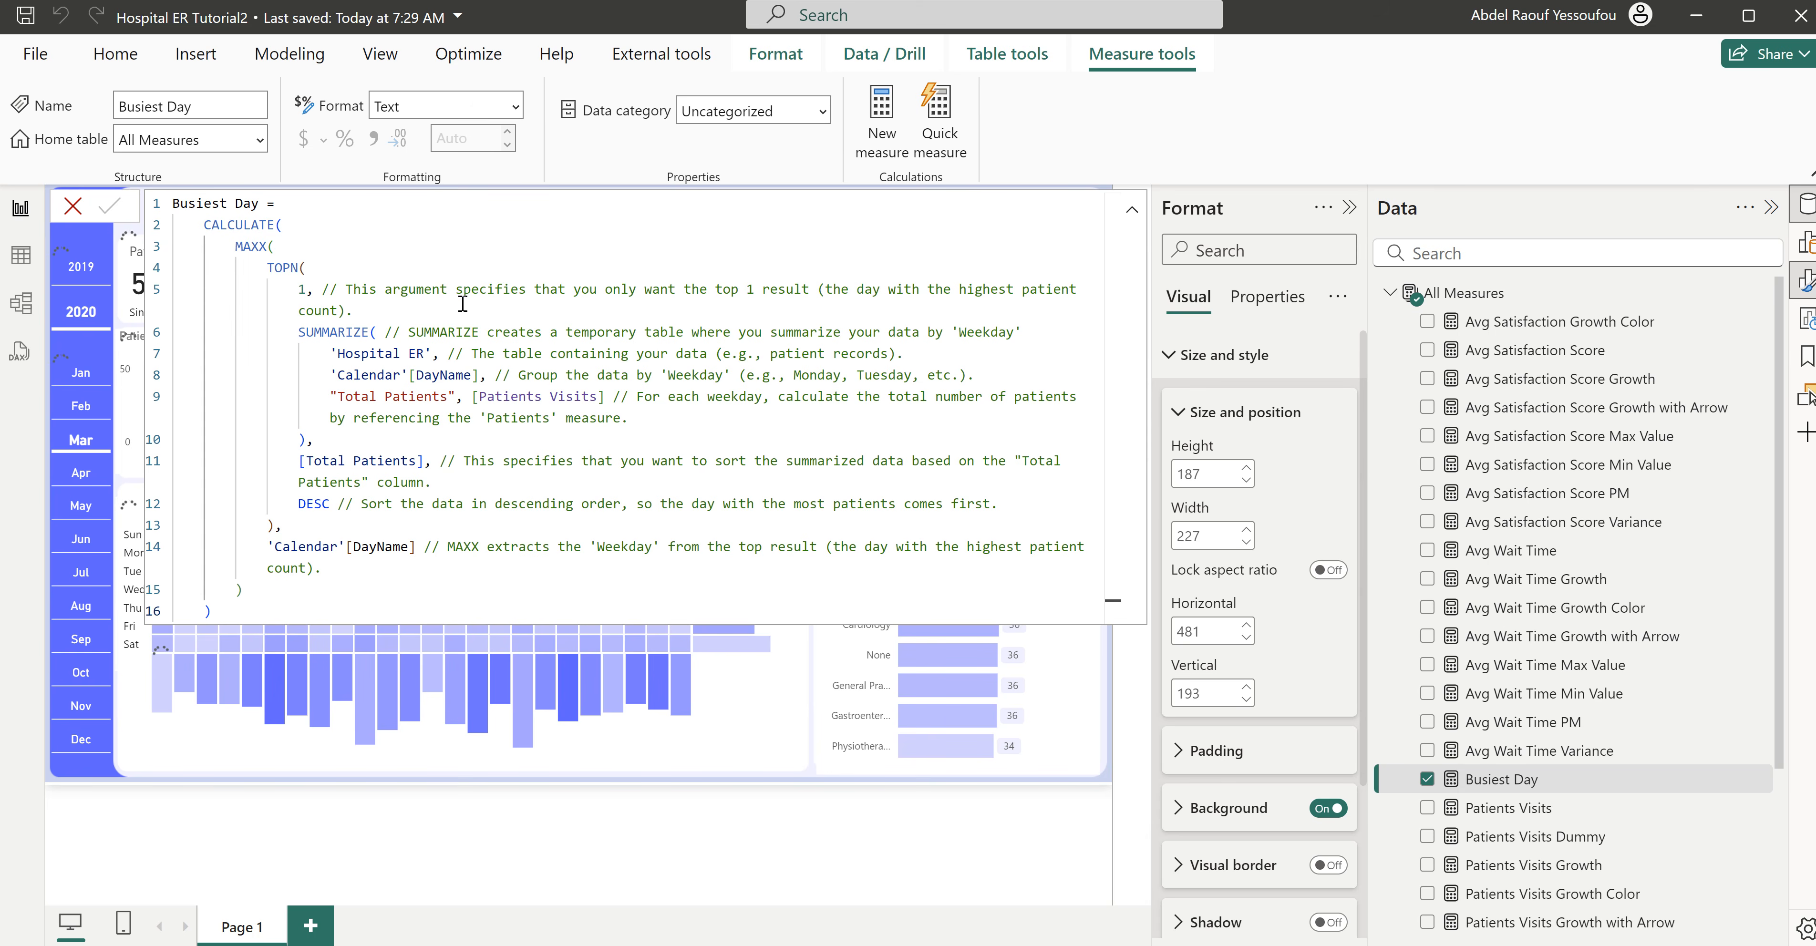
left_click(72, 212)
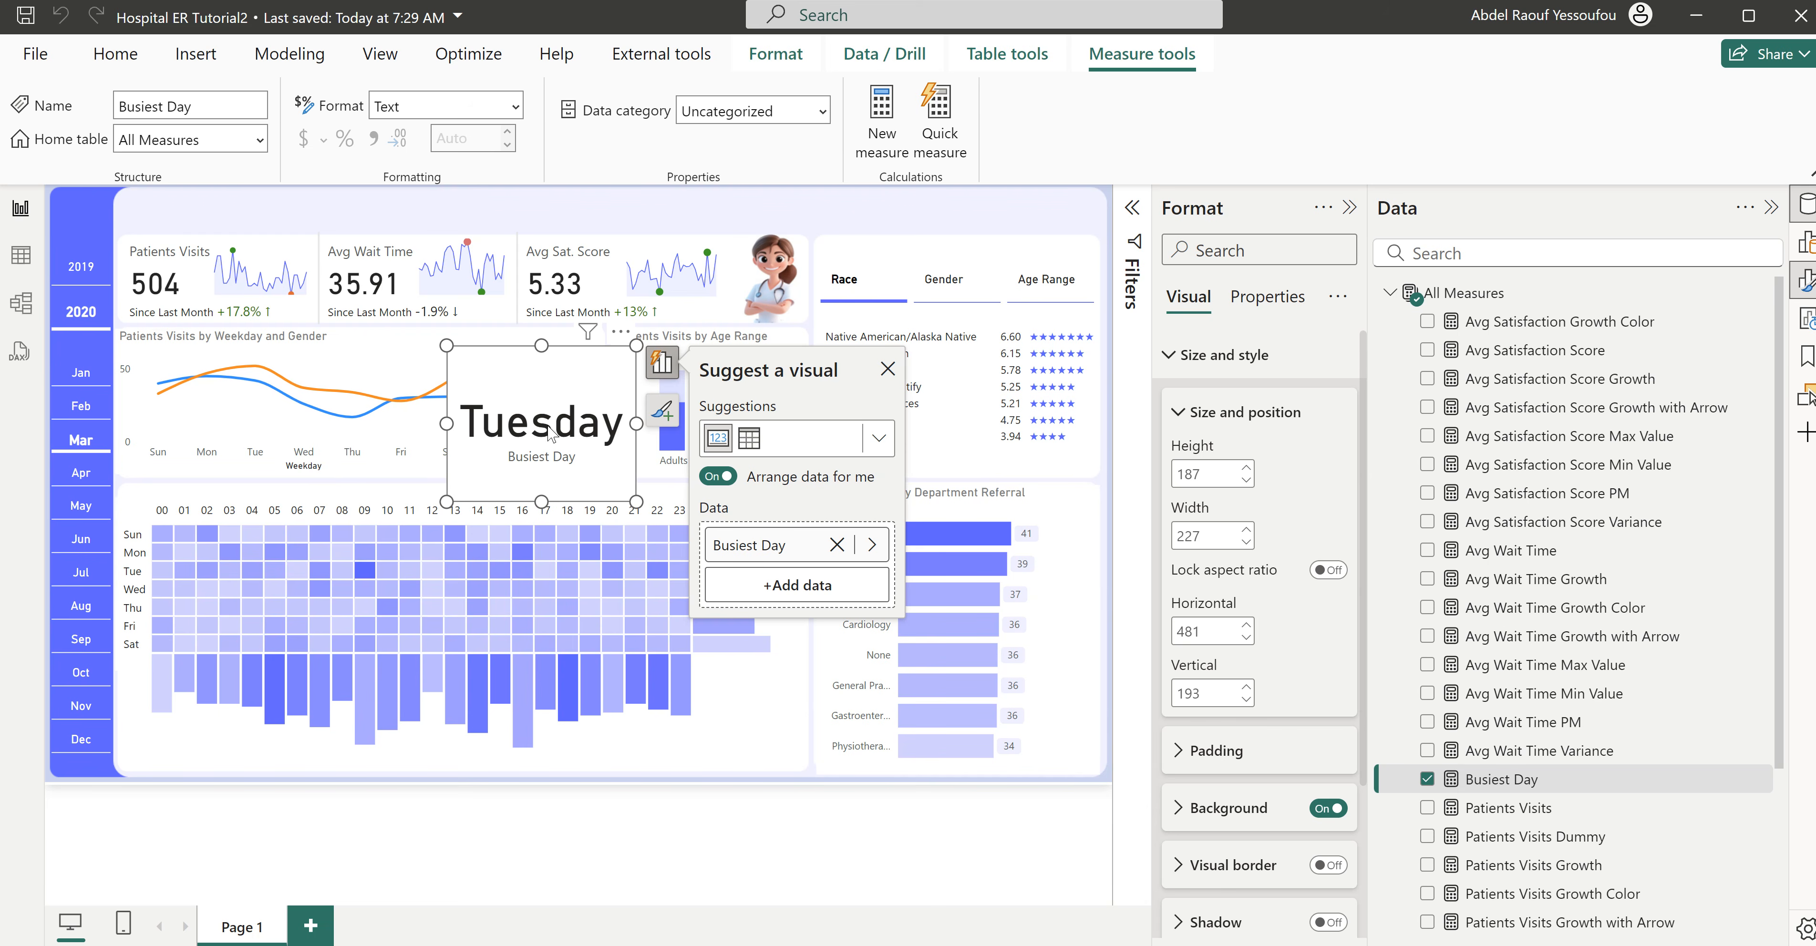
left_click_drag(542, 424, 404, 410)
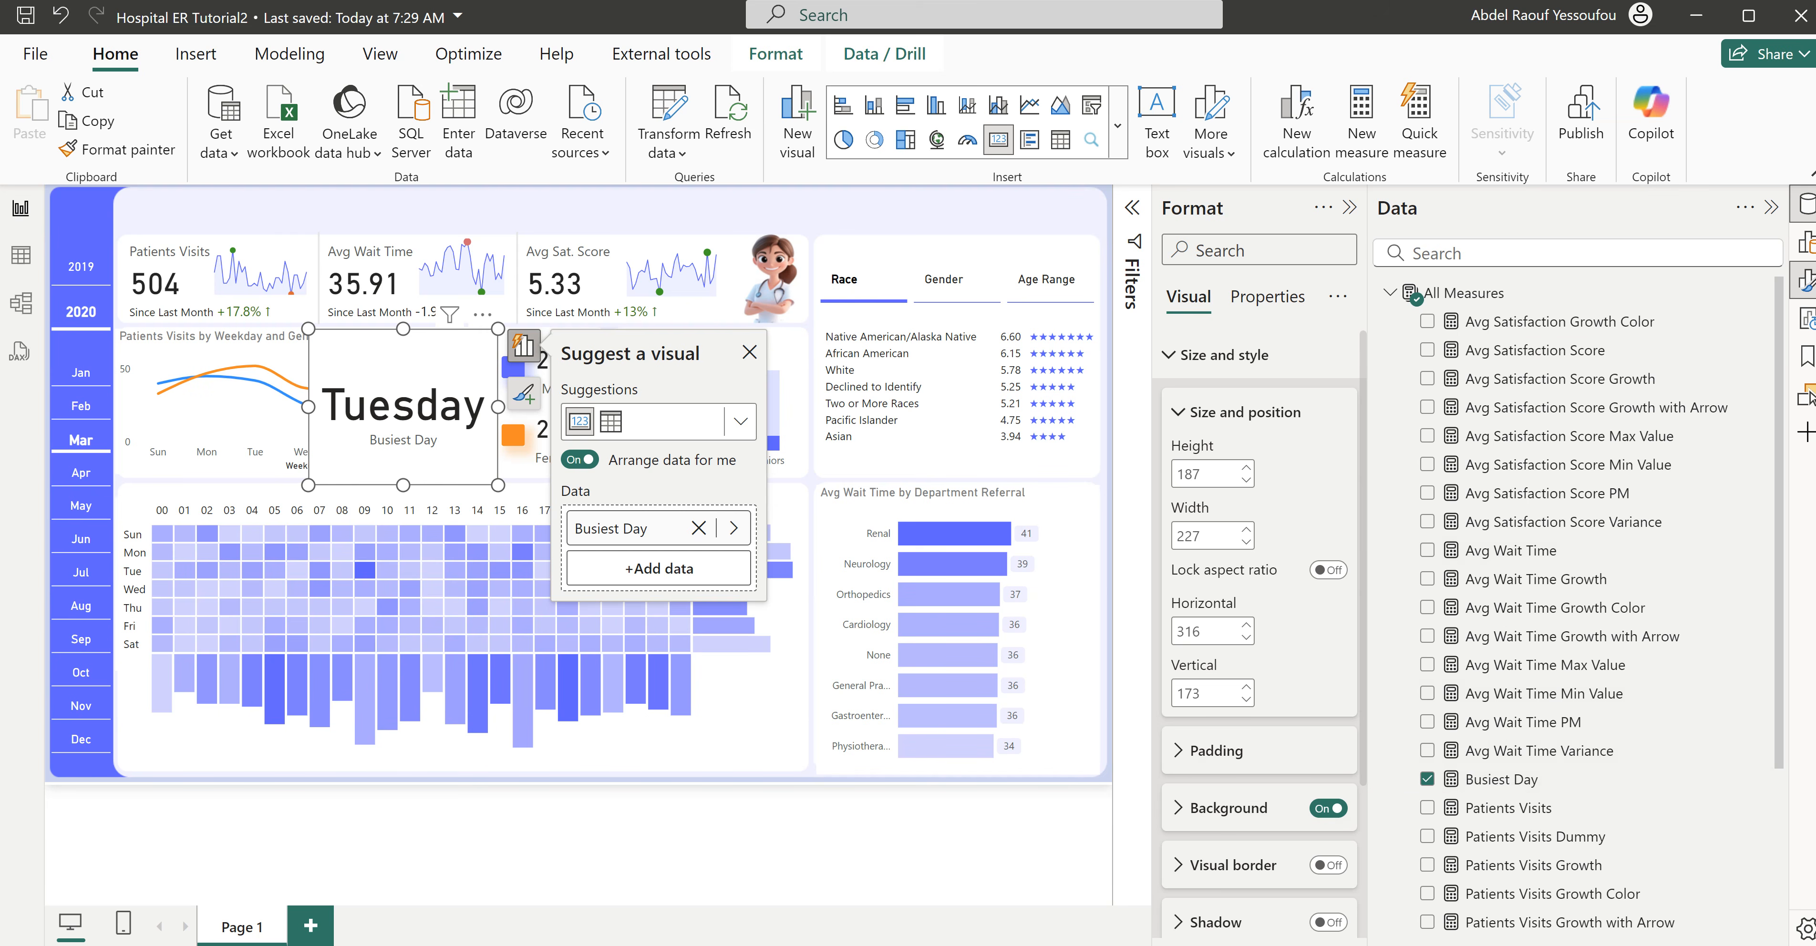
- Create a measure in All Measures from the copied "Busiest Time" formula, based on 'Hospital ER'[Start of Hour] with "h:mm AM/PM" formatting
right_click(1476, 293)
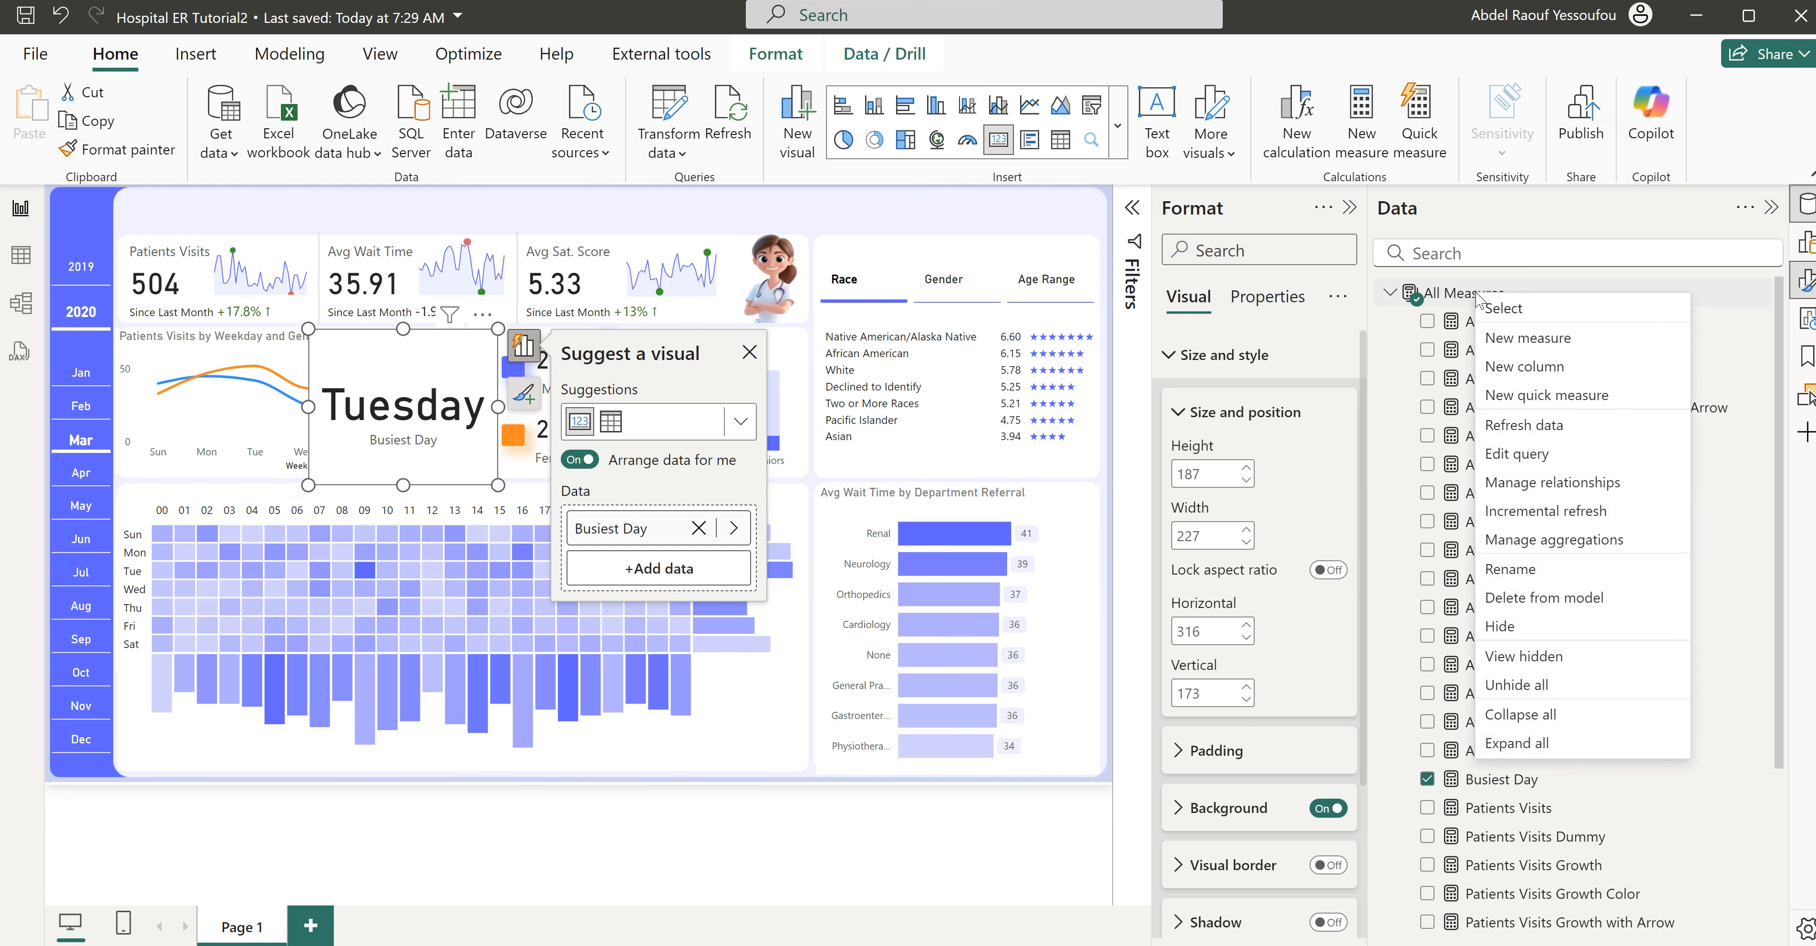
left_click(1512, 340)
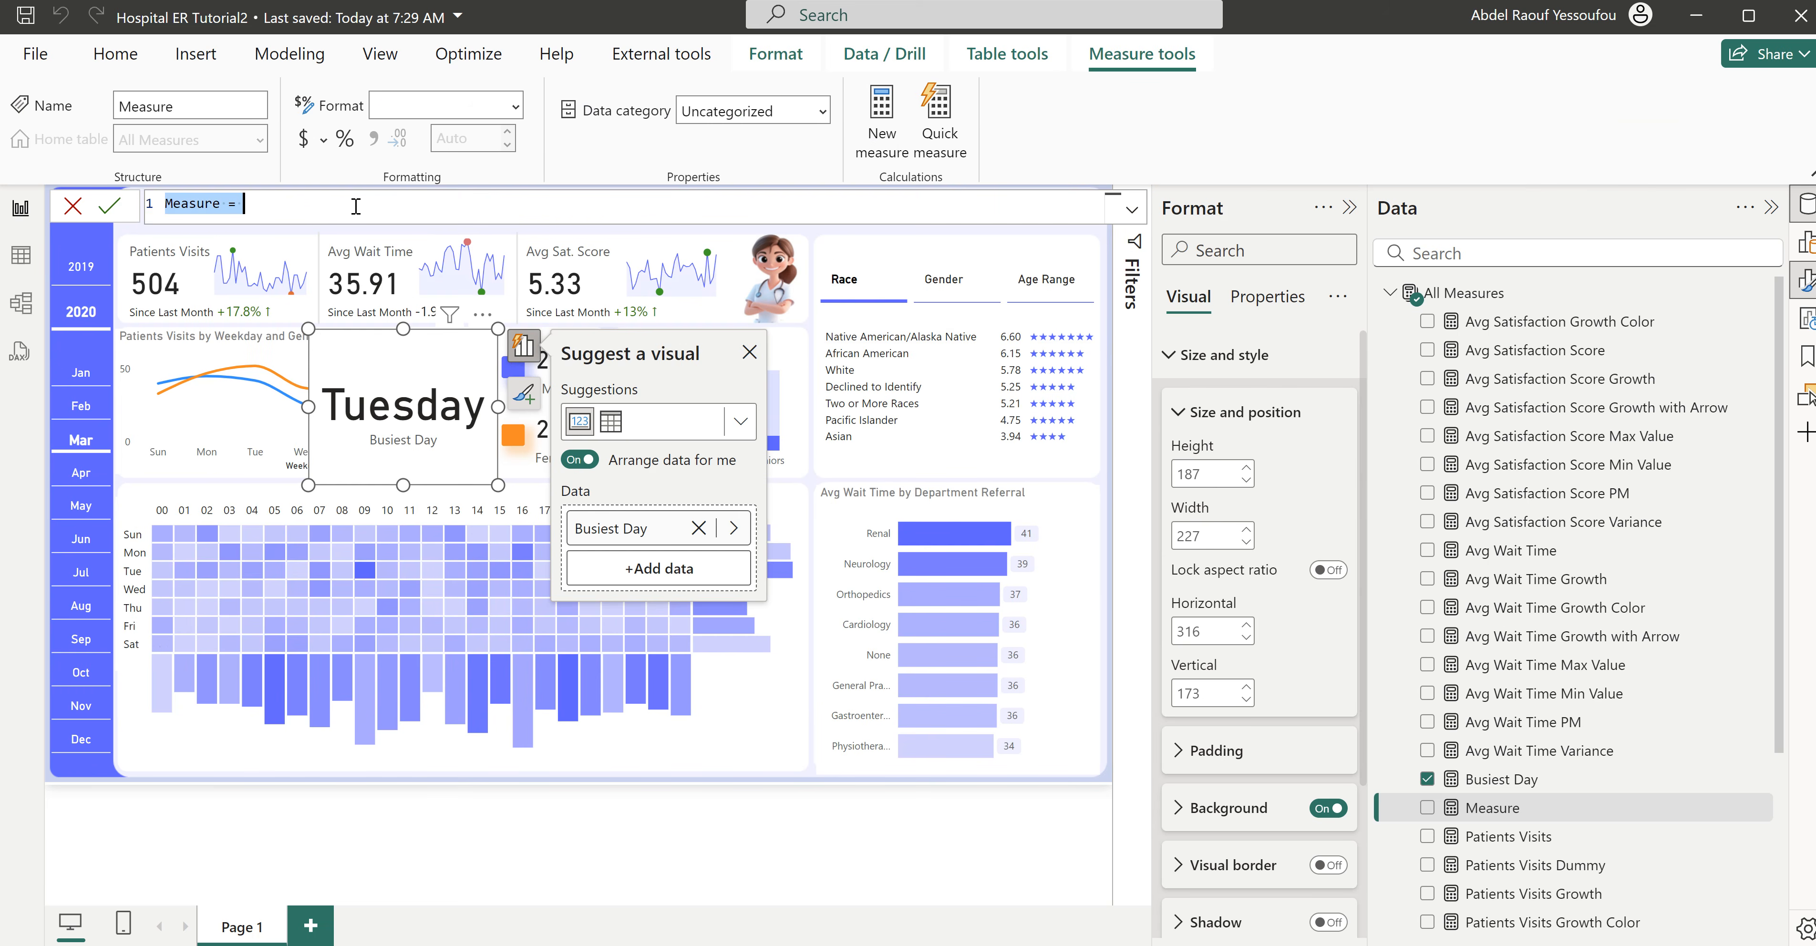
left_click(289, 205)
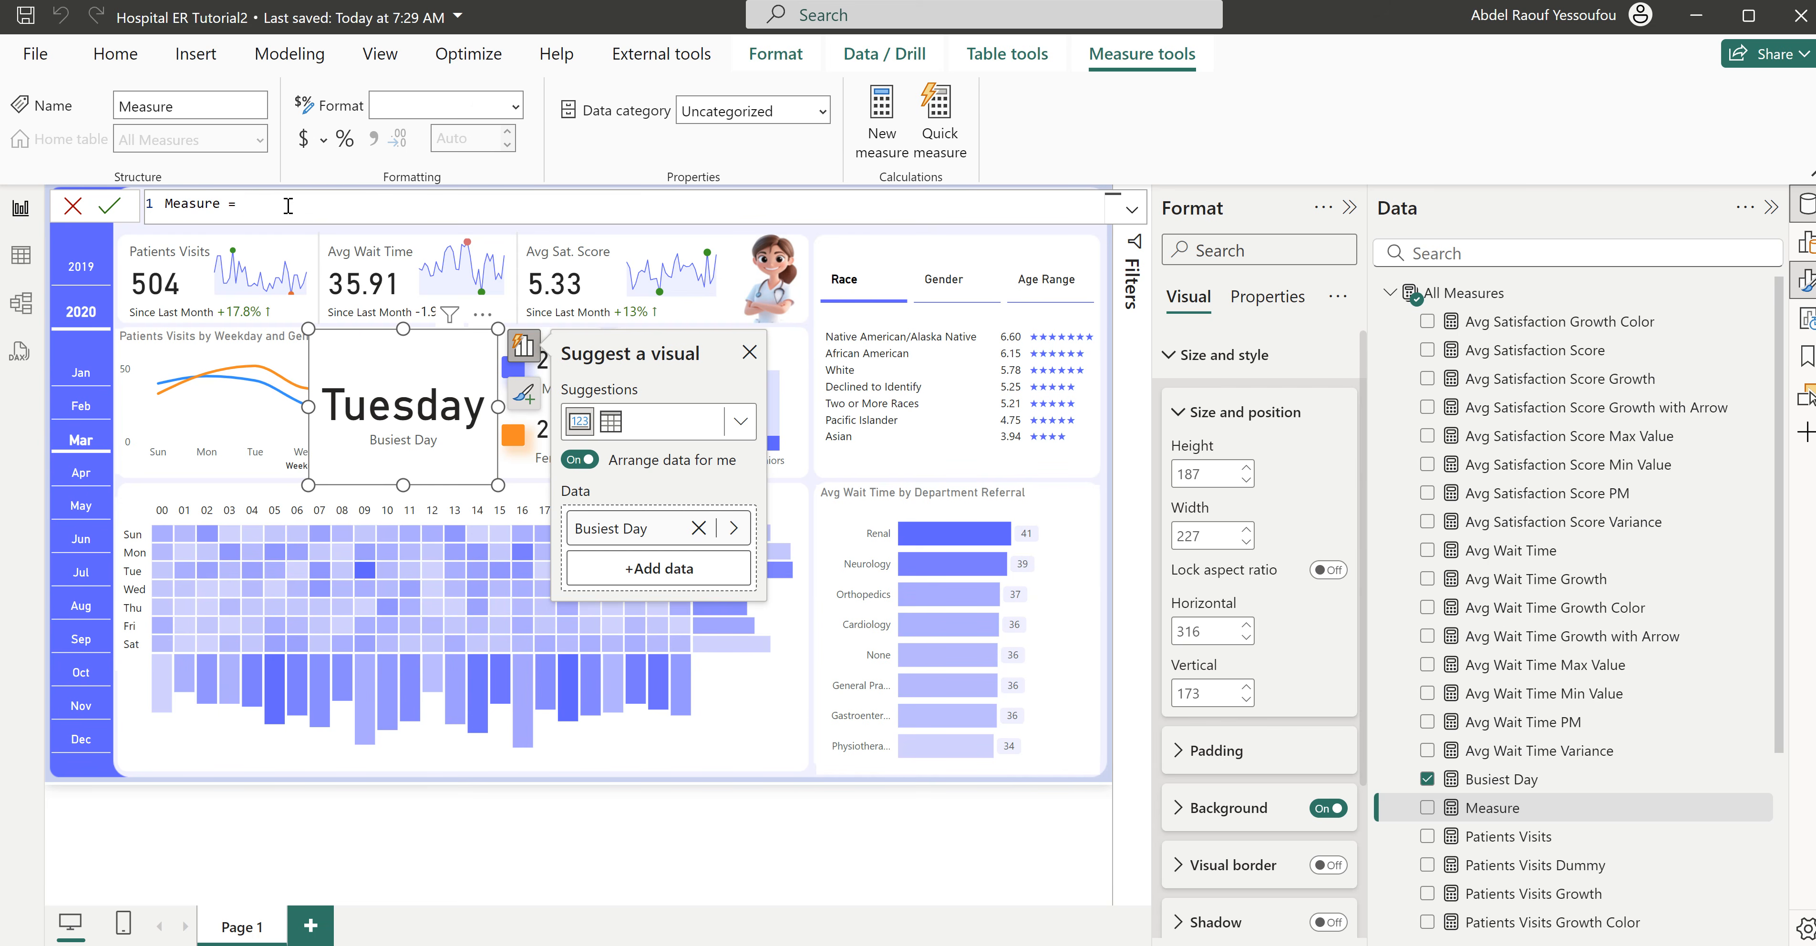
key("ctrl+a")
key("BackSpace")
key("ctrl+v")
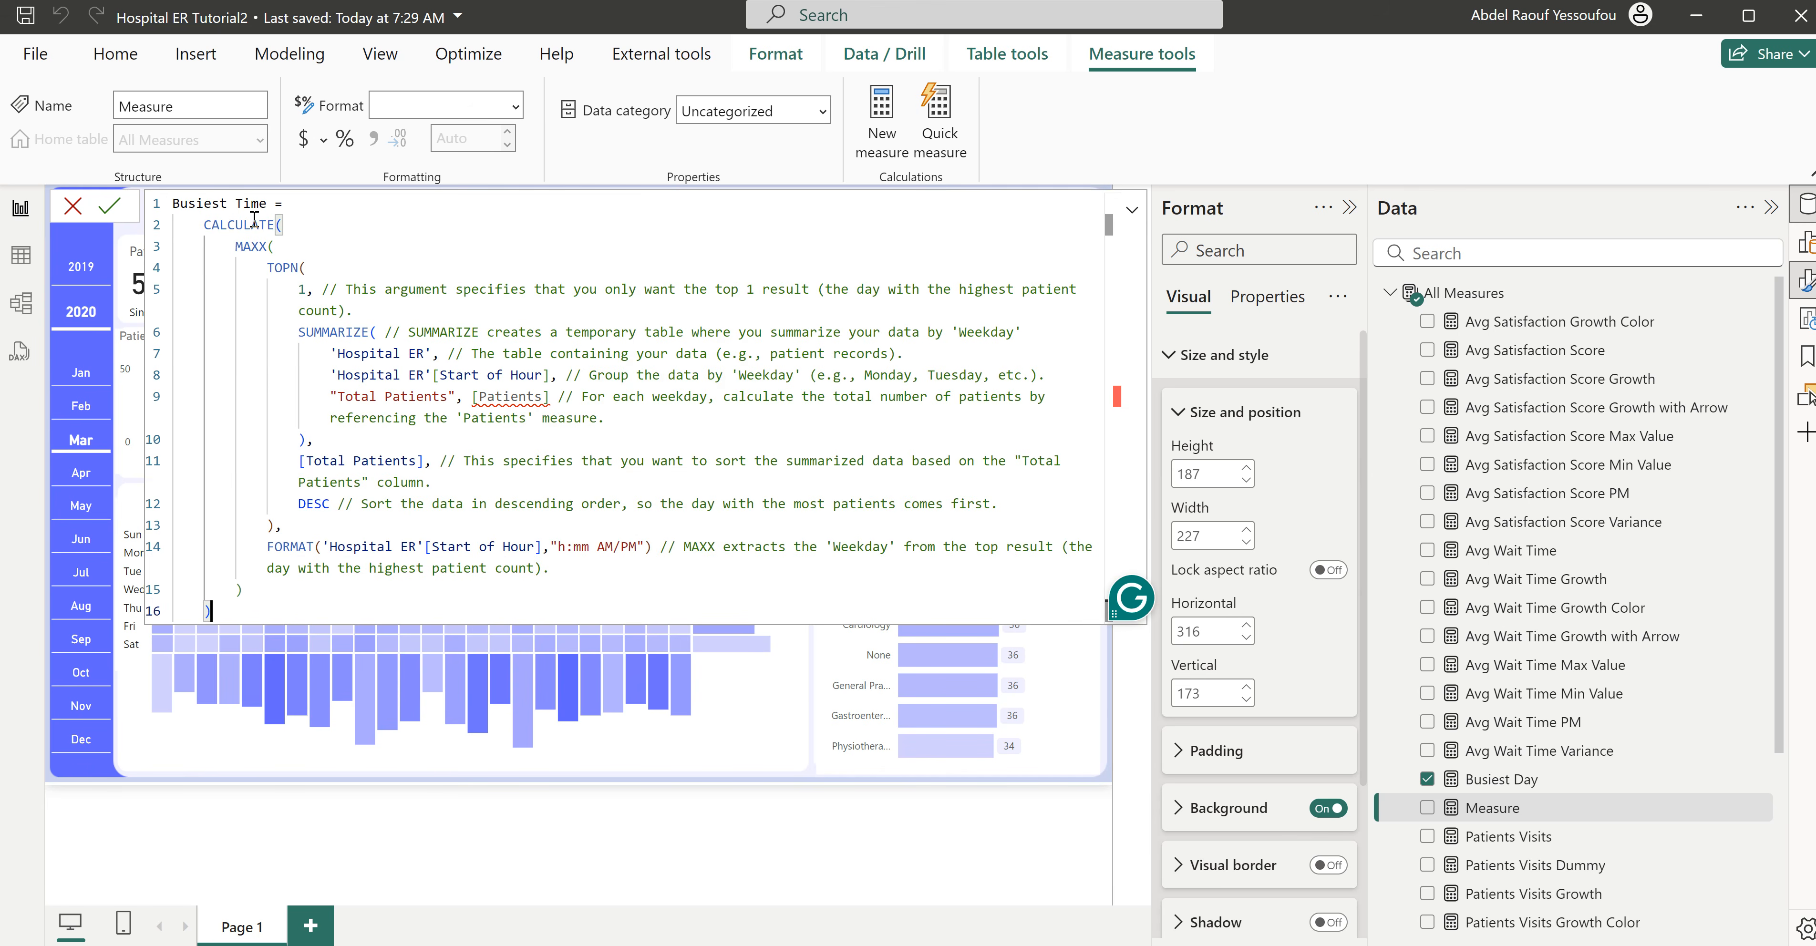
- Replace the invalid [Patients] reference in the Busiest Time formula with the [Patients Visits] measure
left_click(543, 397)
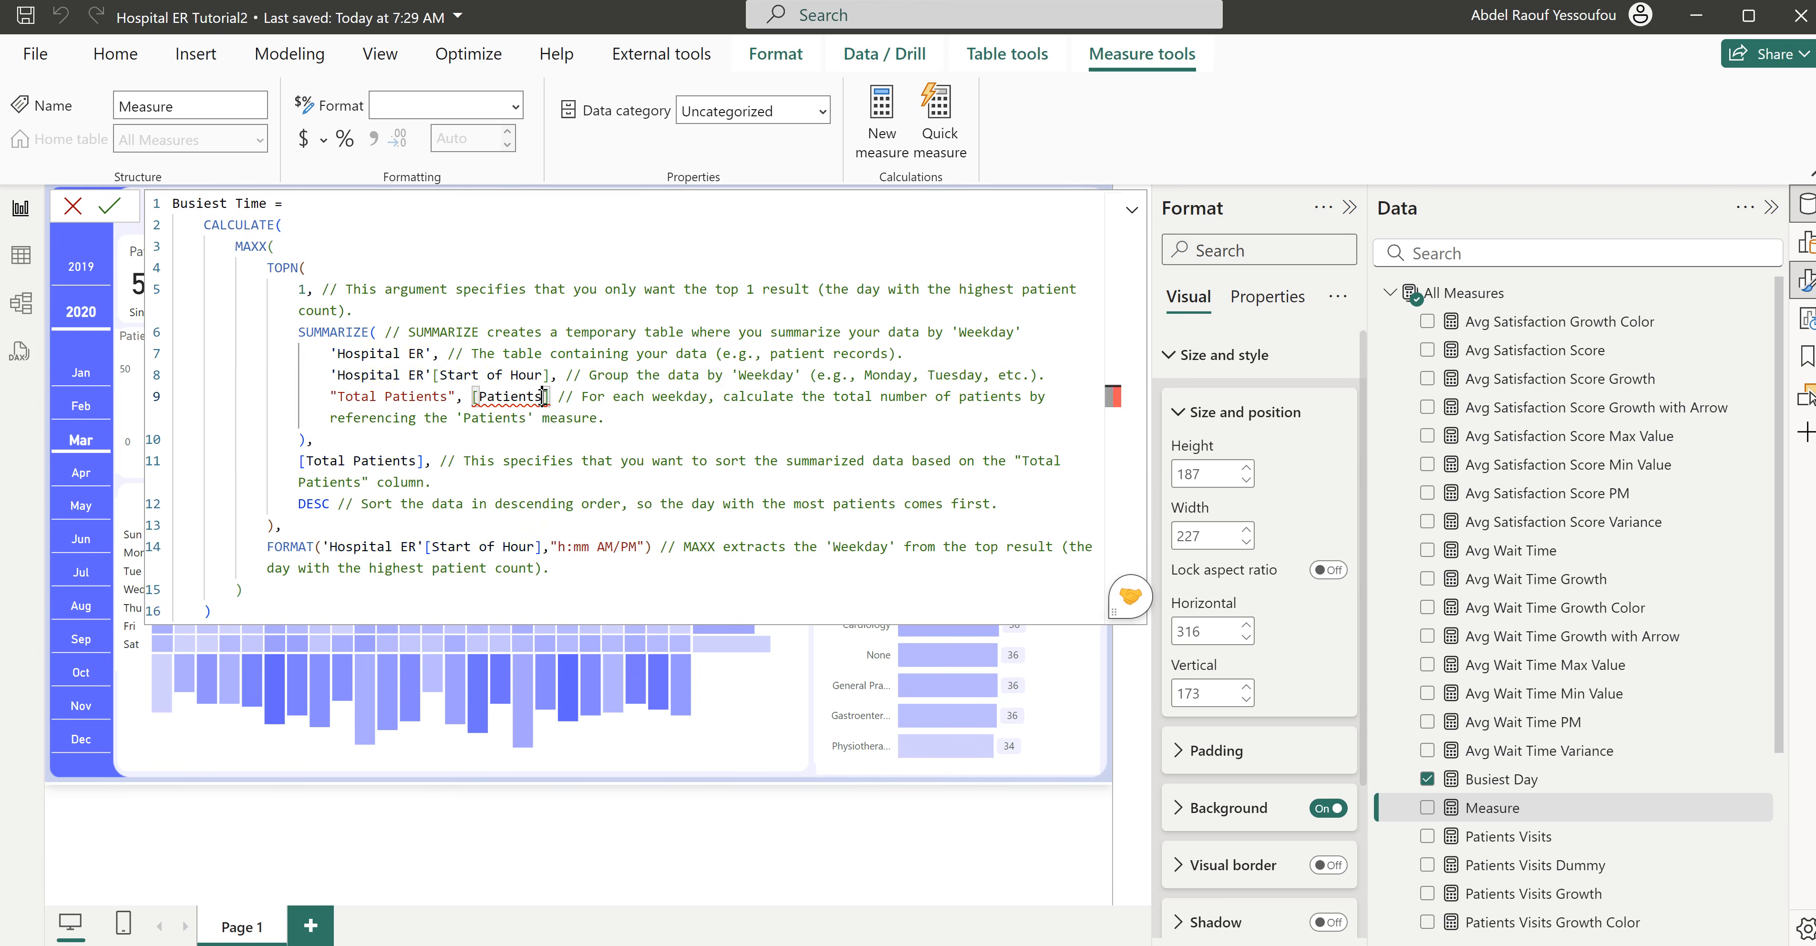
type("vi")
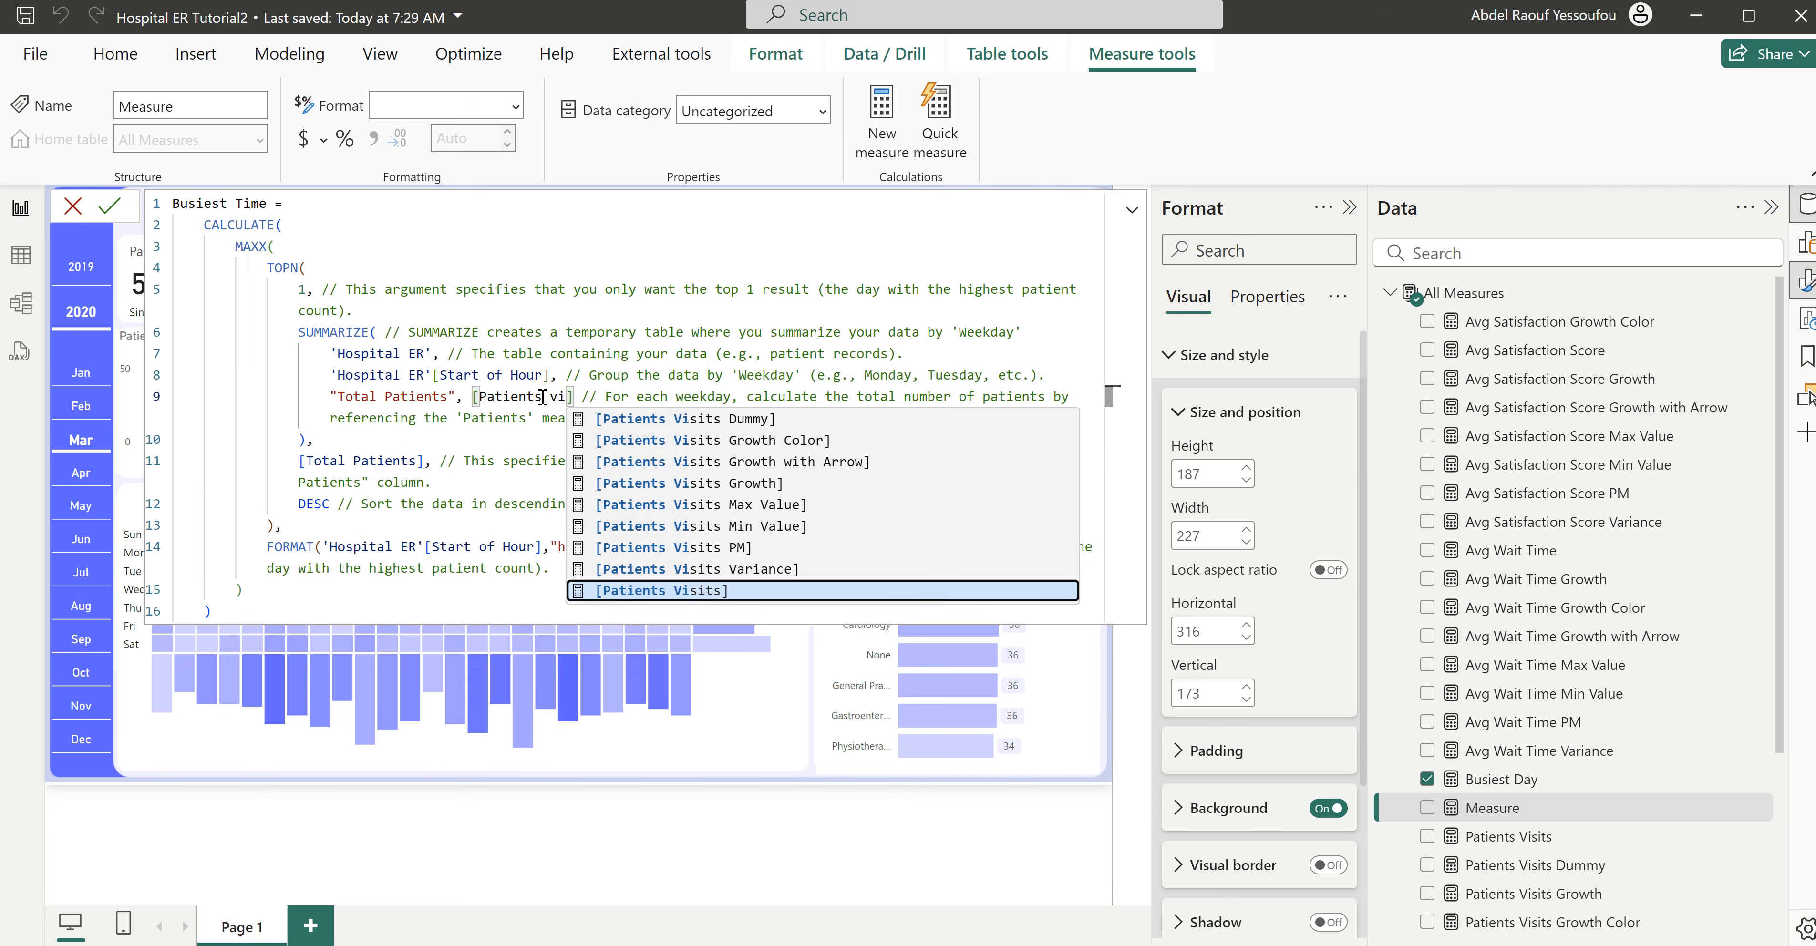
key("Tab")
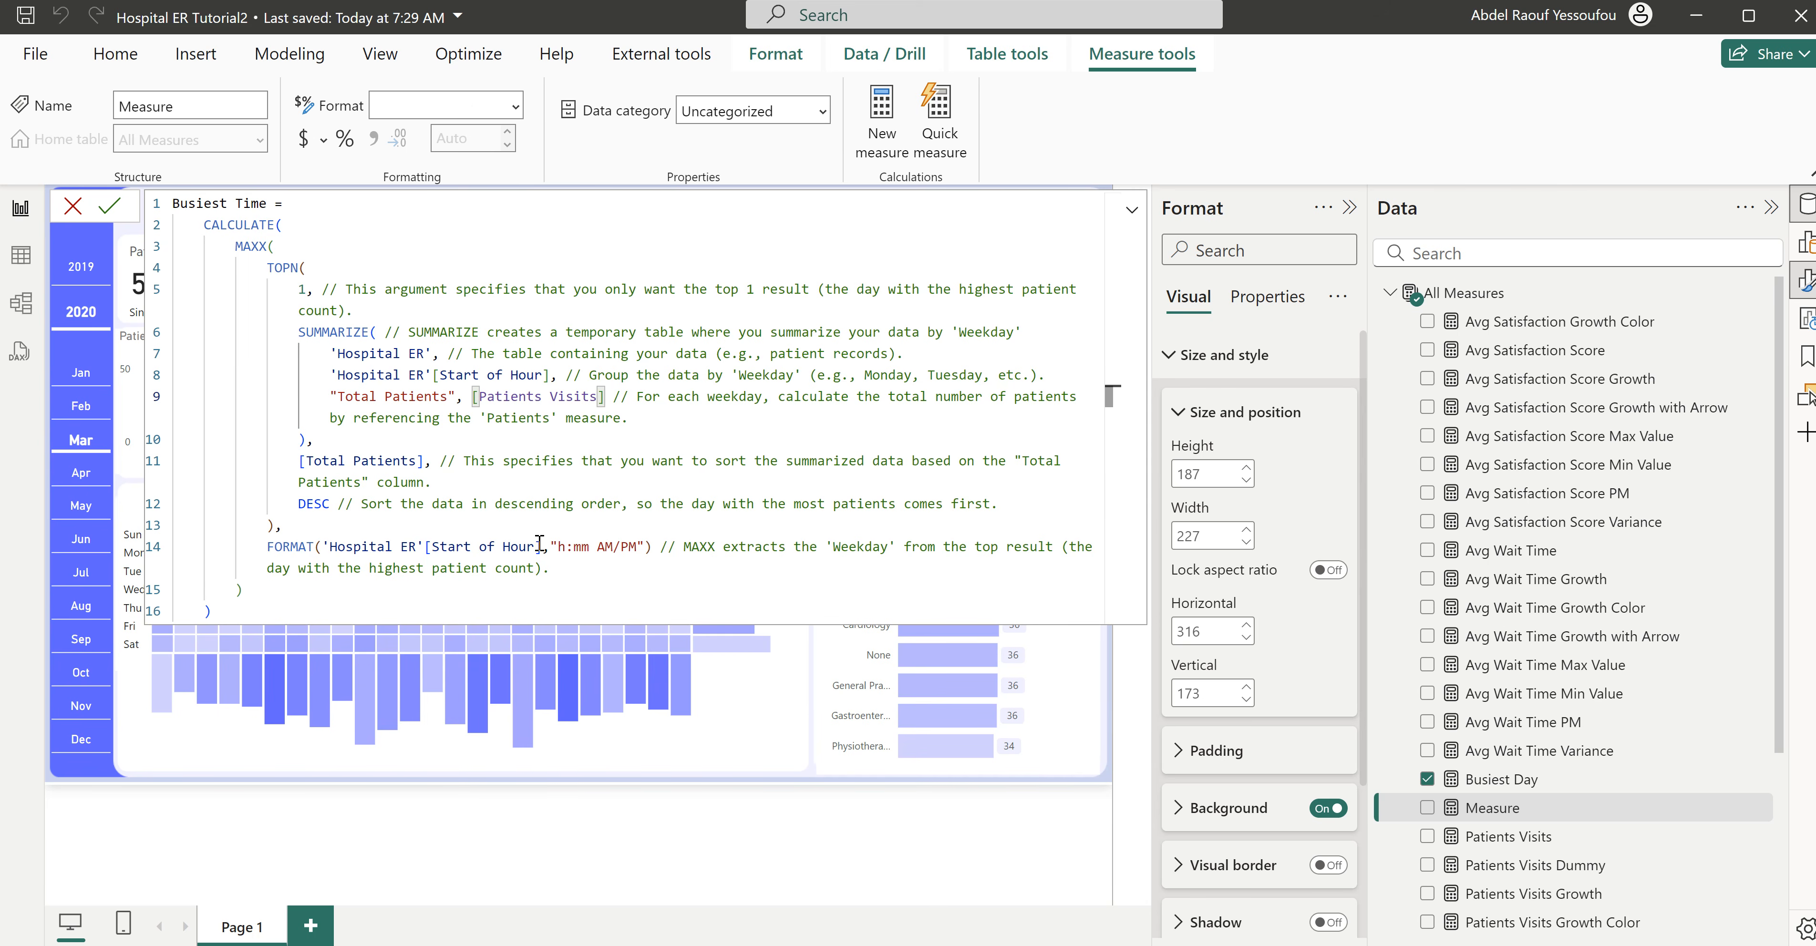
left_click_drag(545, 547, 425, 547)
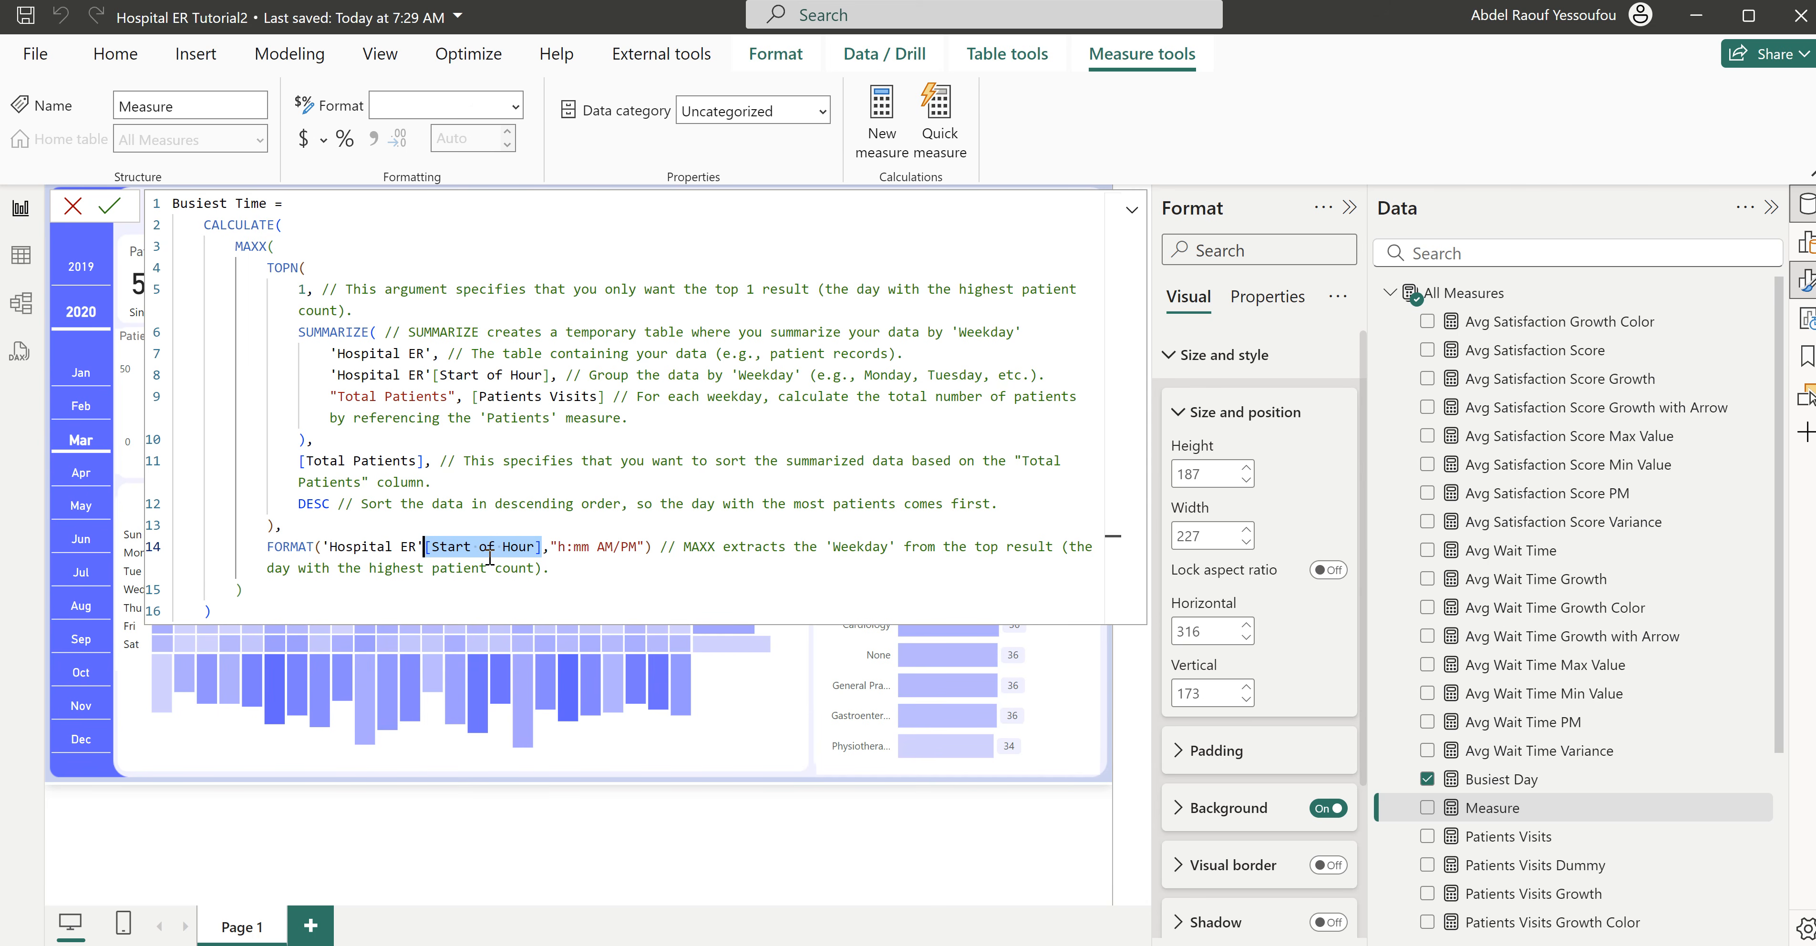
left_click(423, 547)
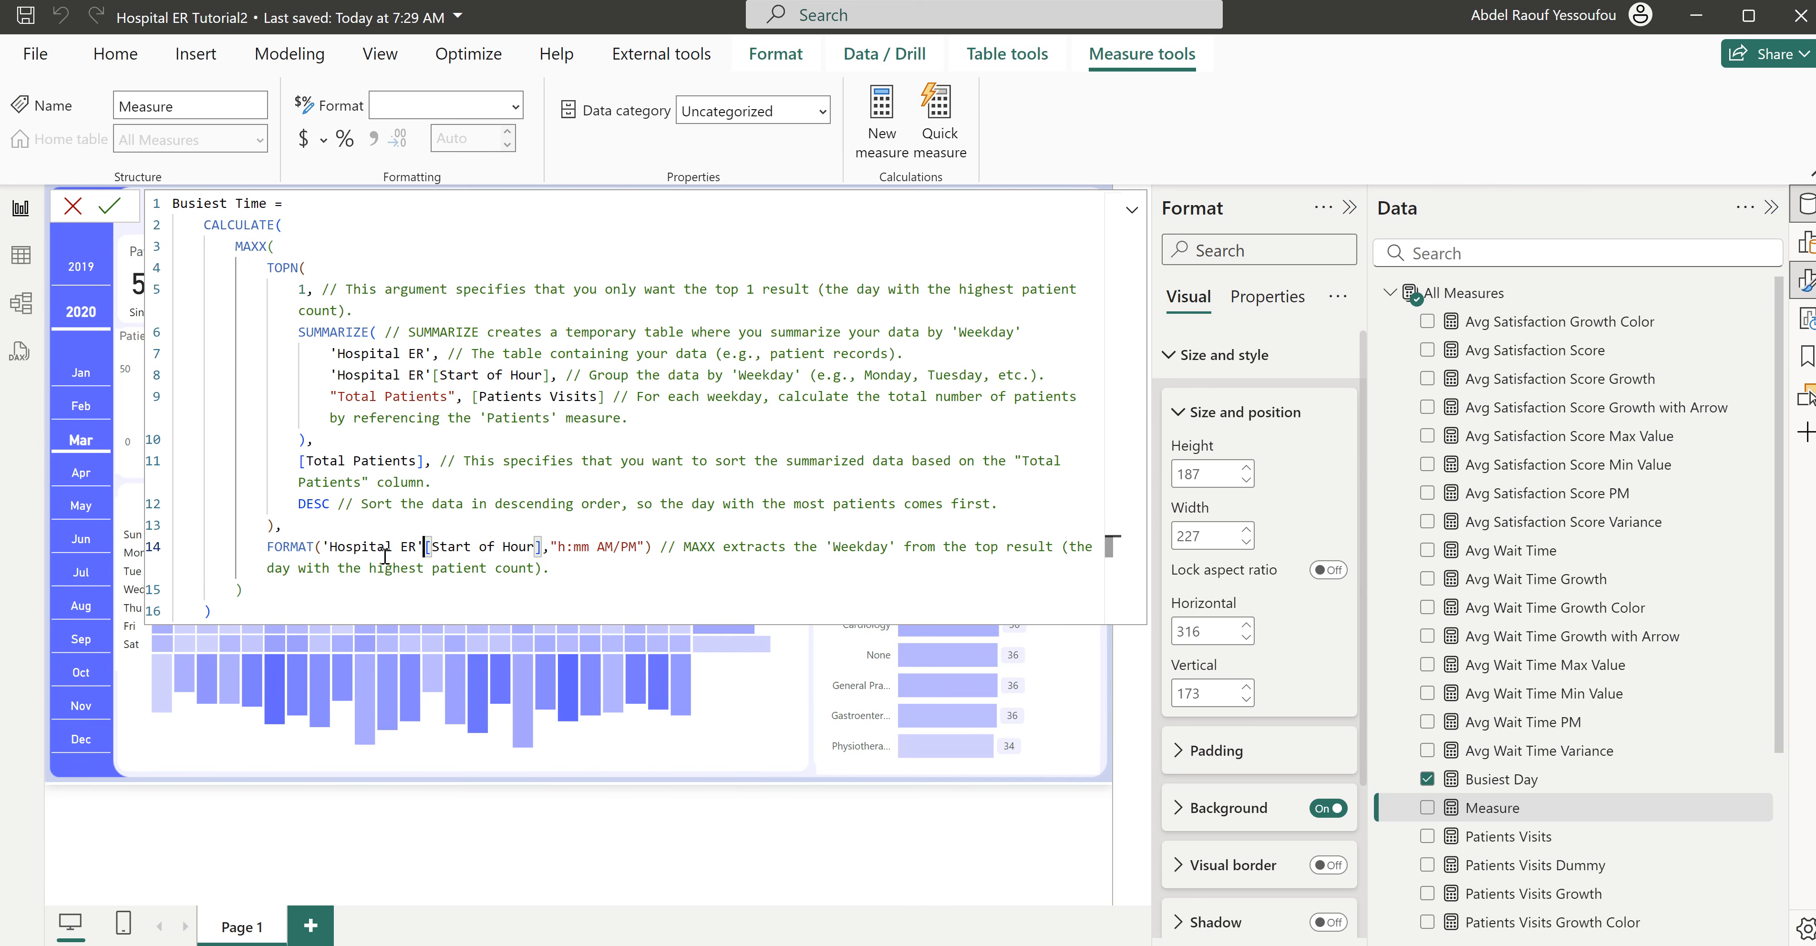
left_click(266, 547)
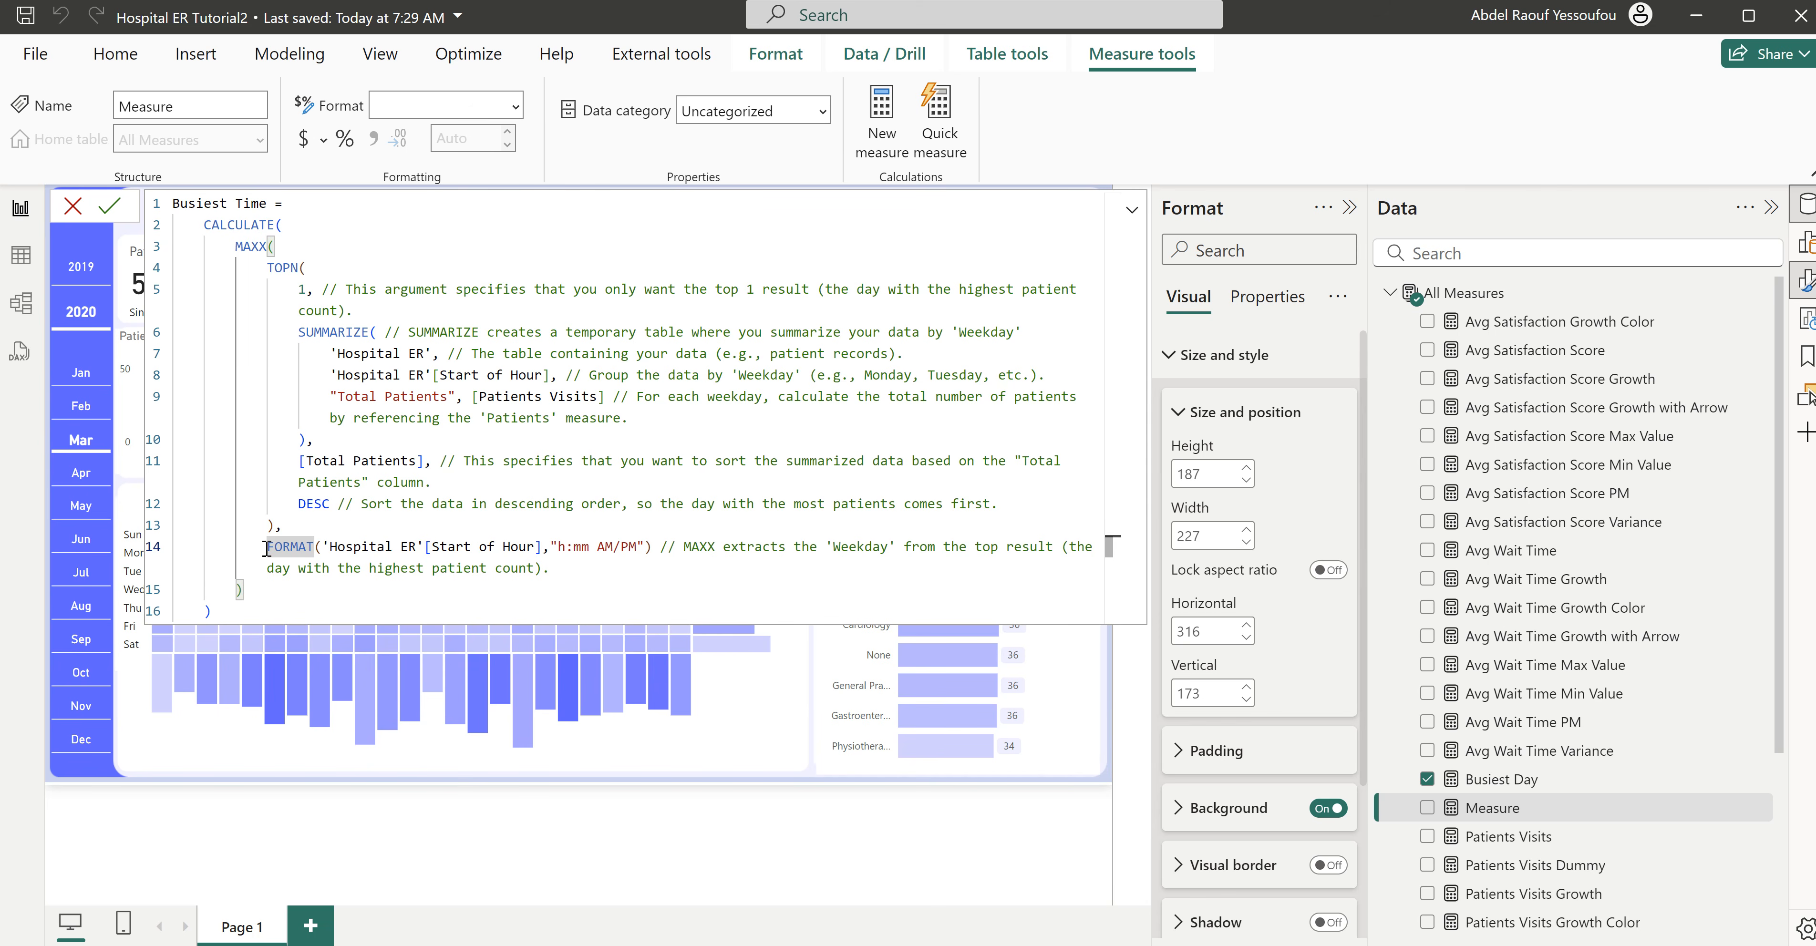
type("//")
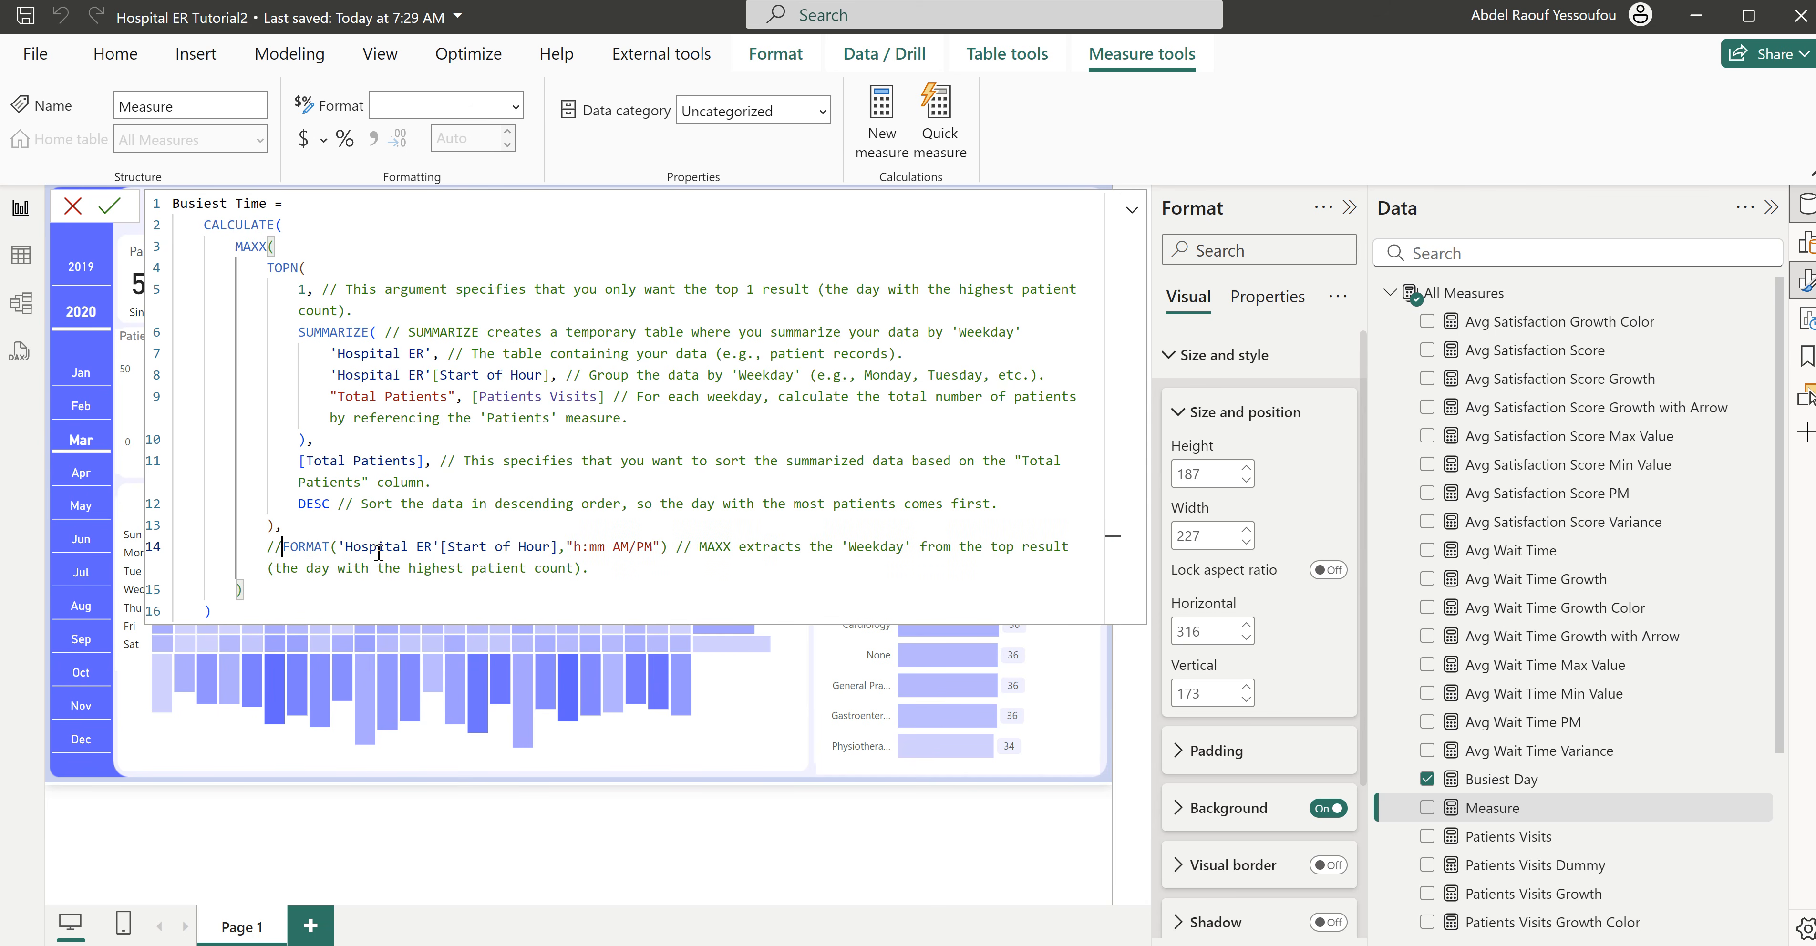
key("BackSpace")
key("BackSpace")
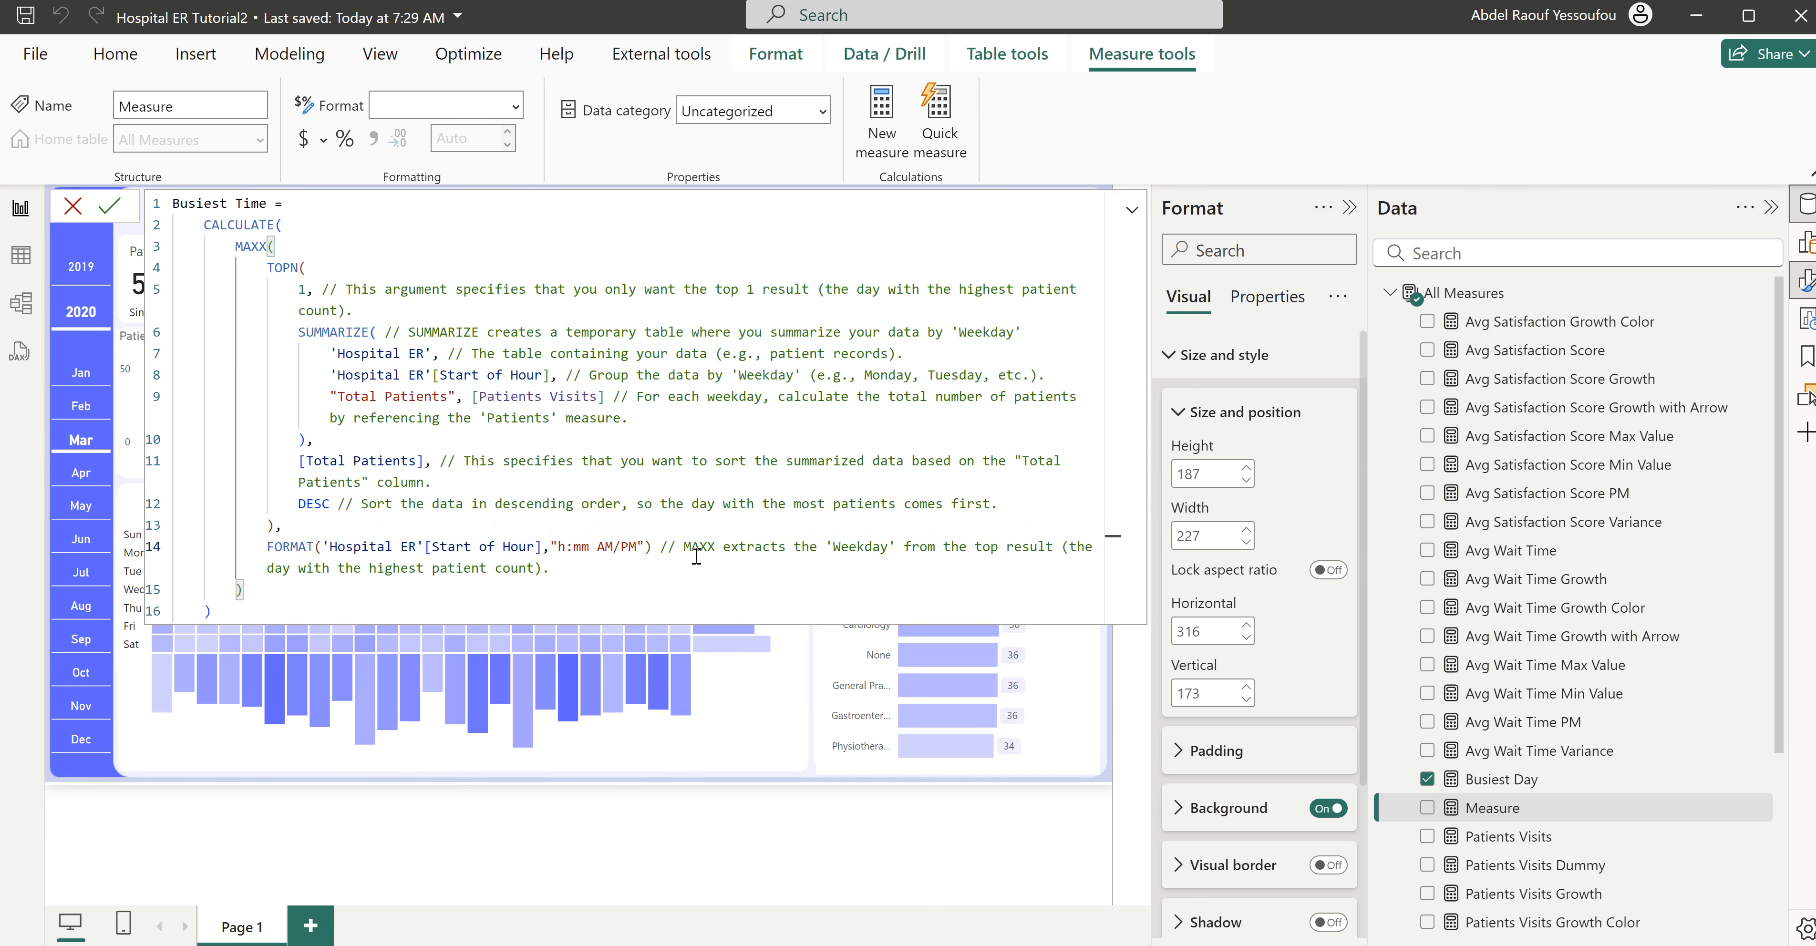
left_click(657, 547)
key("BackSpace")
- Replace the FORMAT expression in the Busiest Time formula with plain 'Hospital ER'[Start of Hour] and commit the measure
left_click_drag(542, 547, 322, 546)
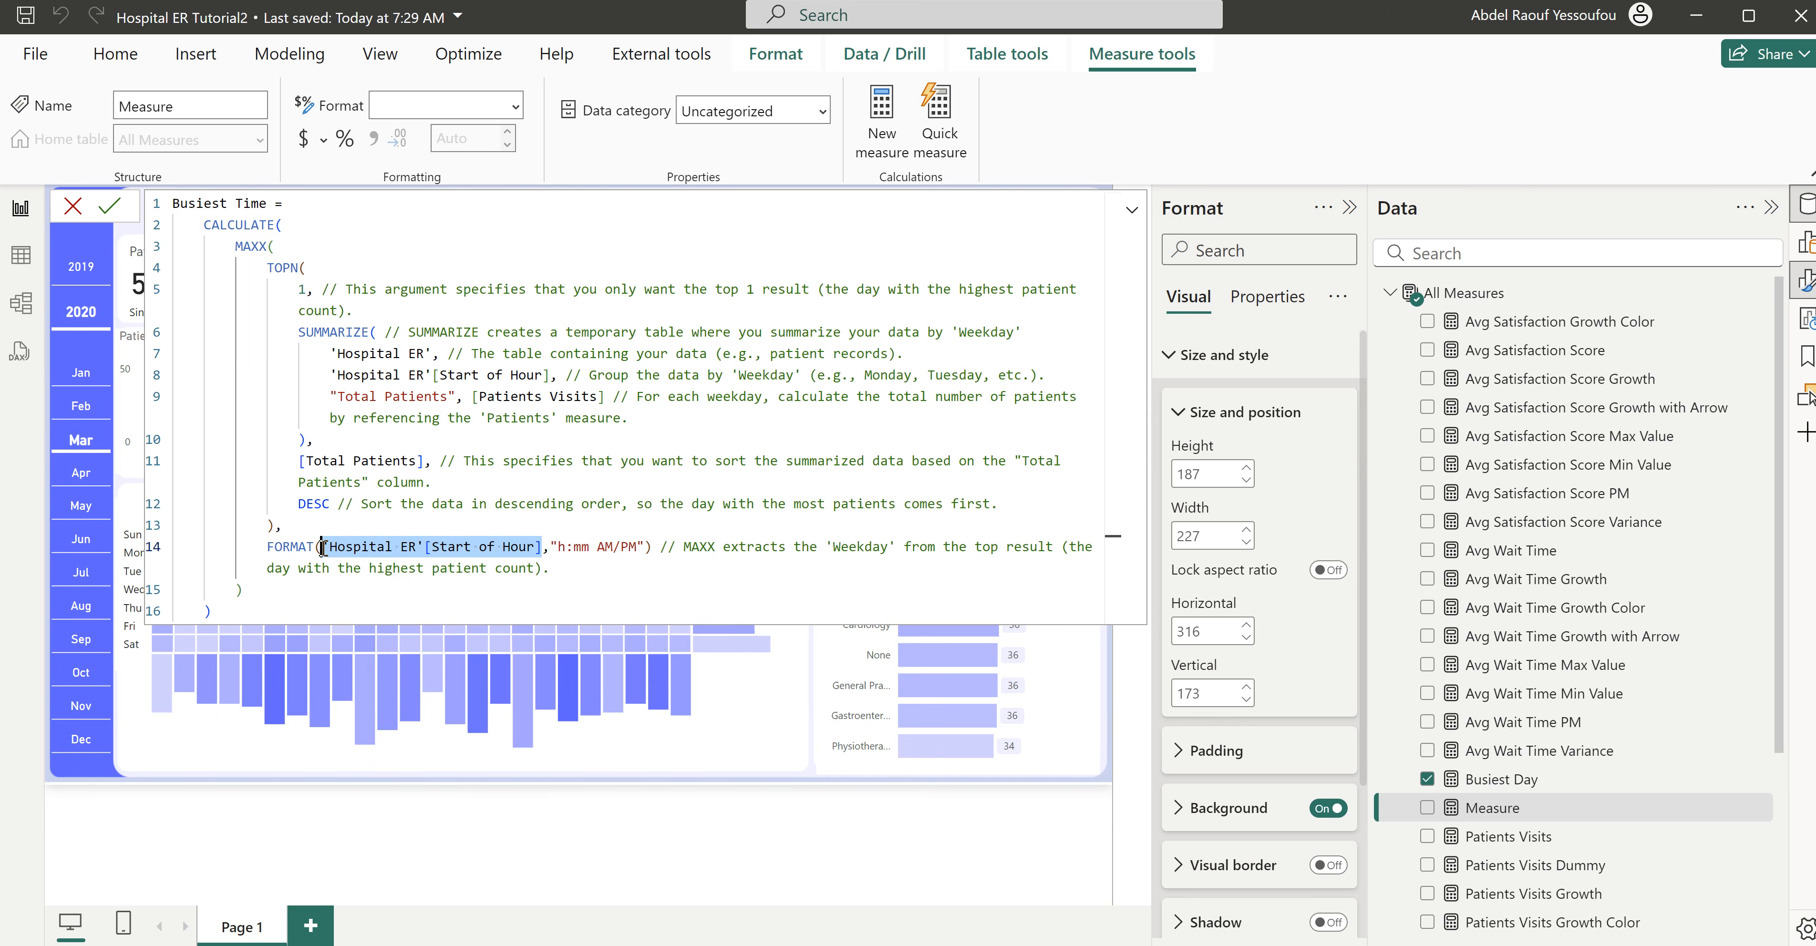
left_click_drag(652, 547, 267, 546)
key("ctrl+v")
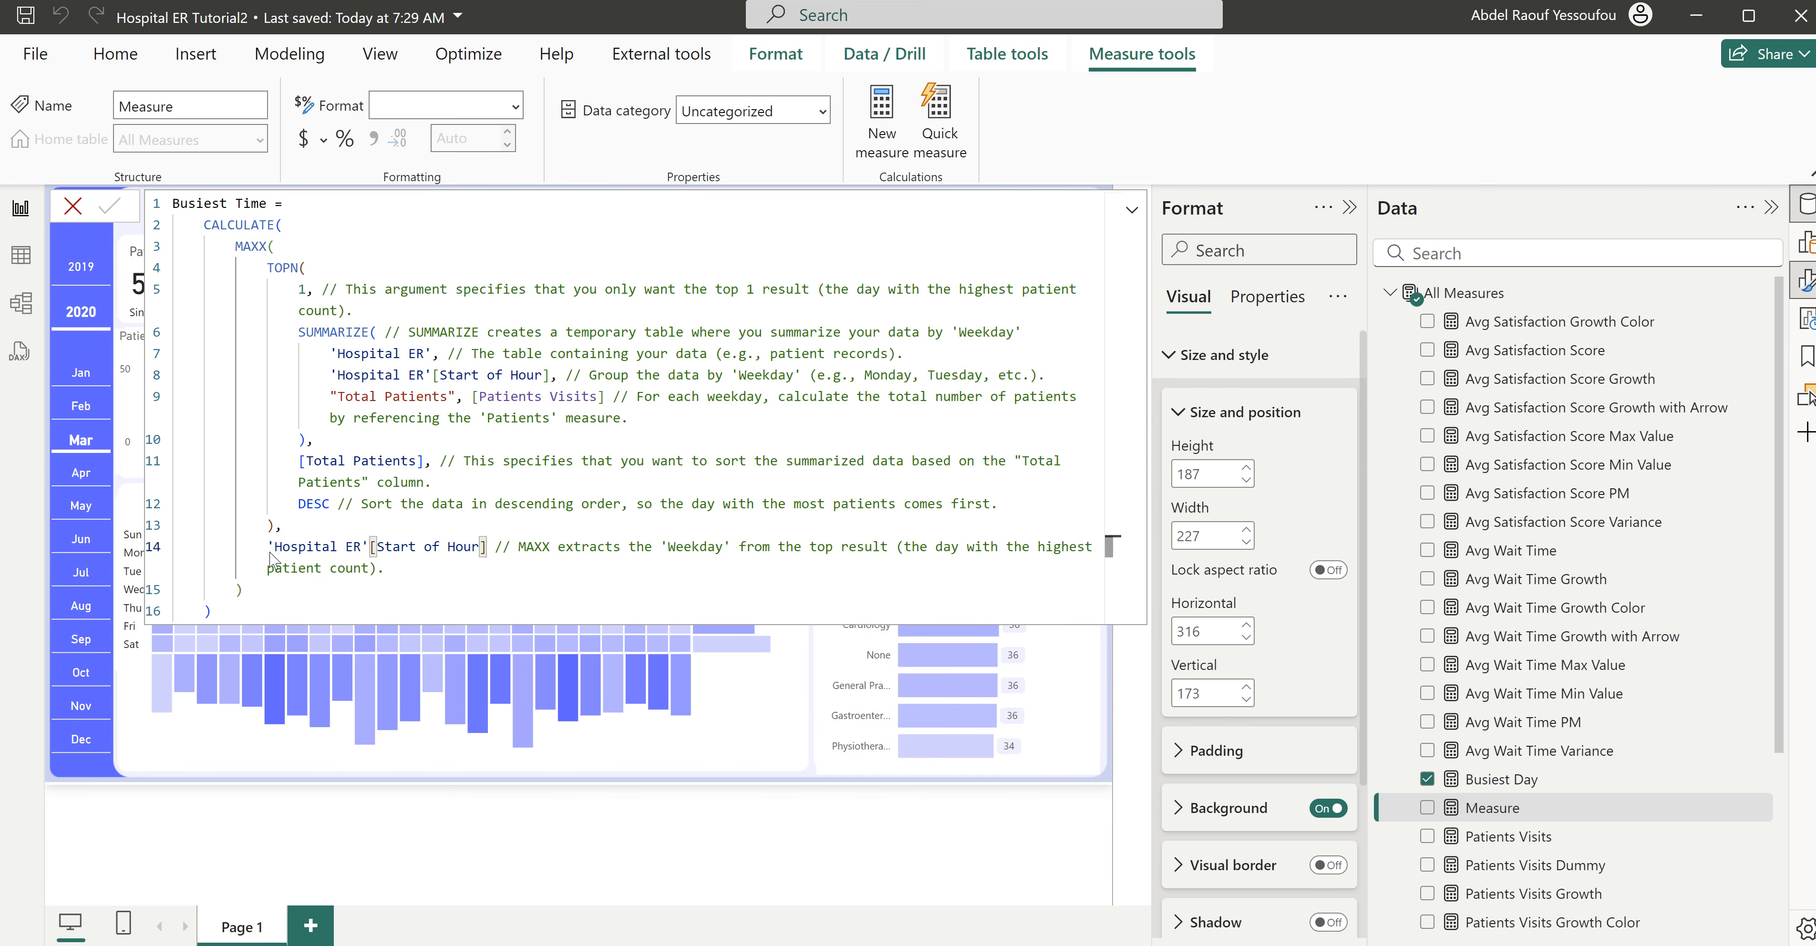
key("Return")
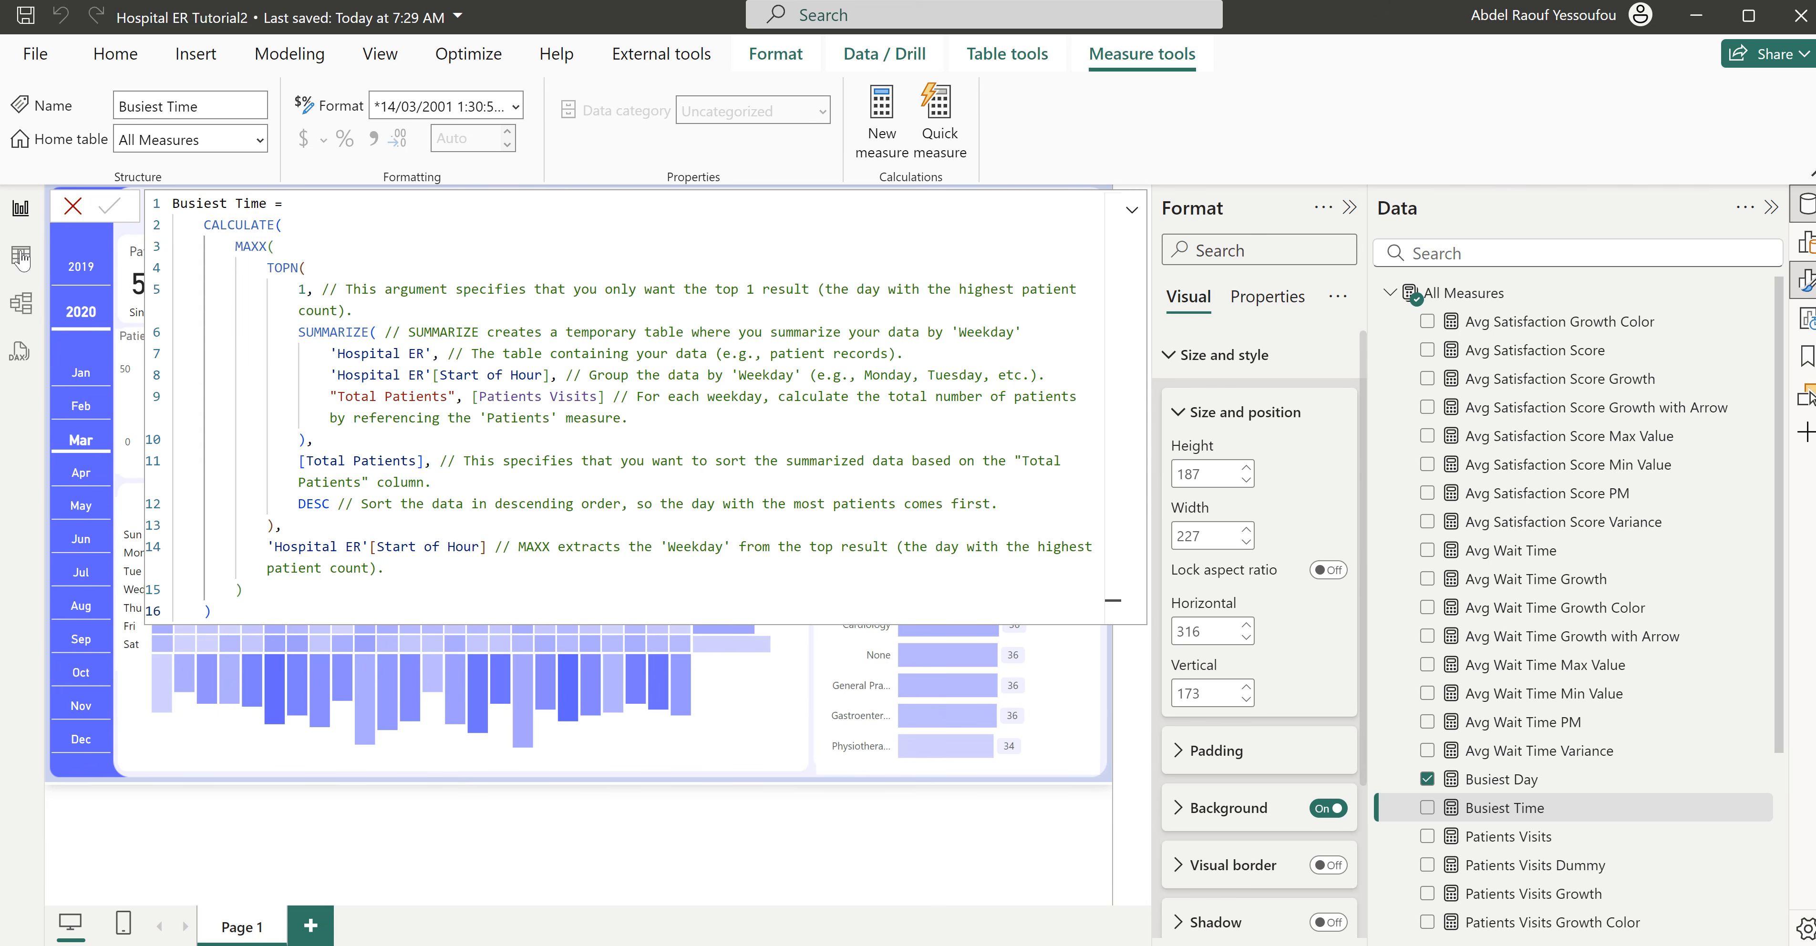
left_click(72, 206)
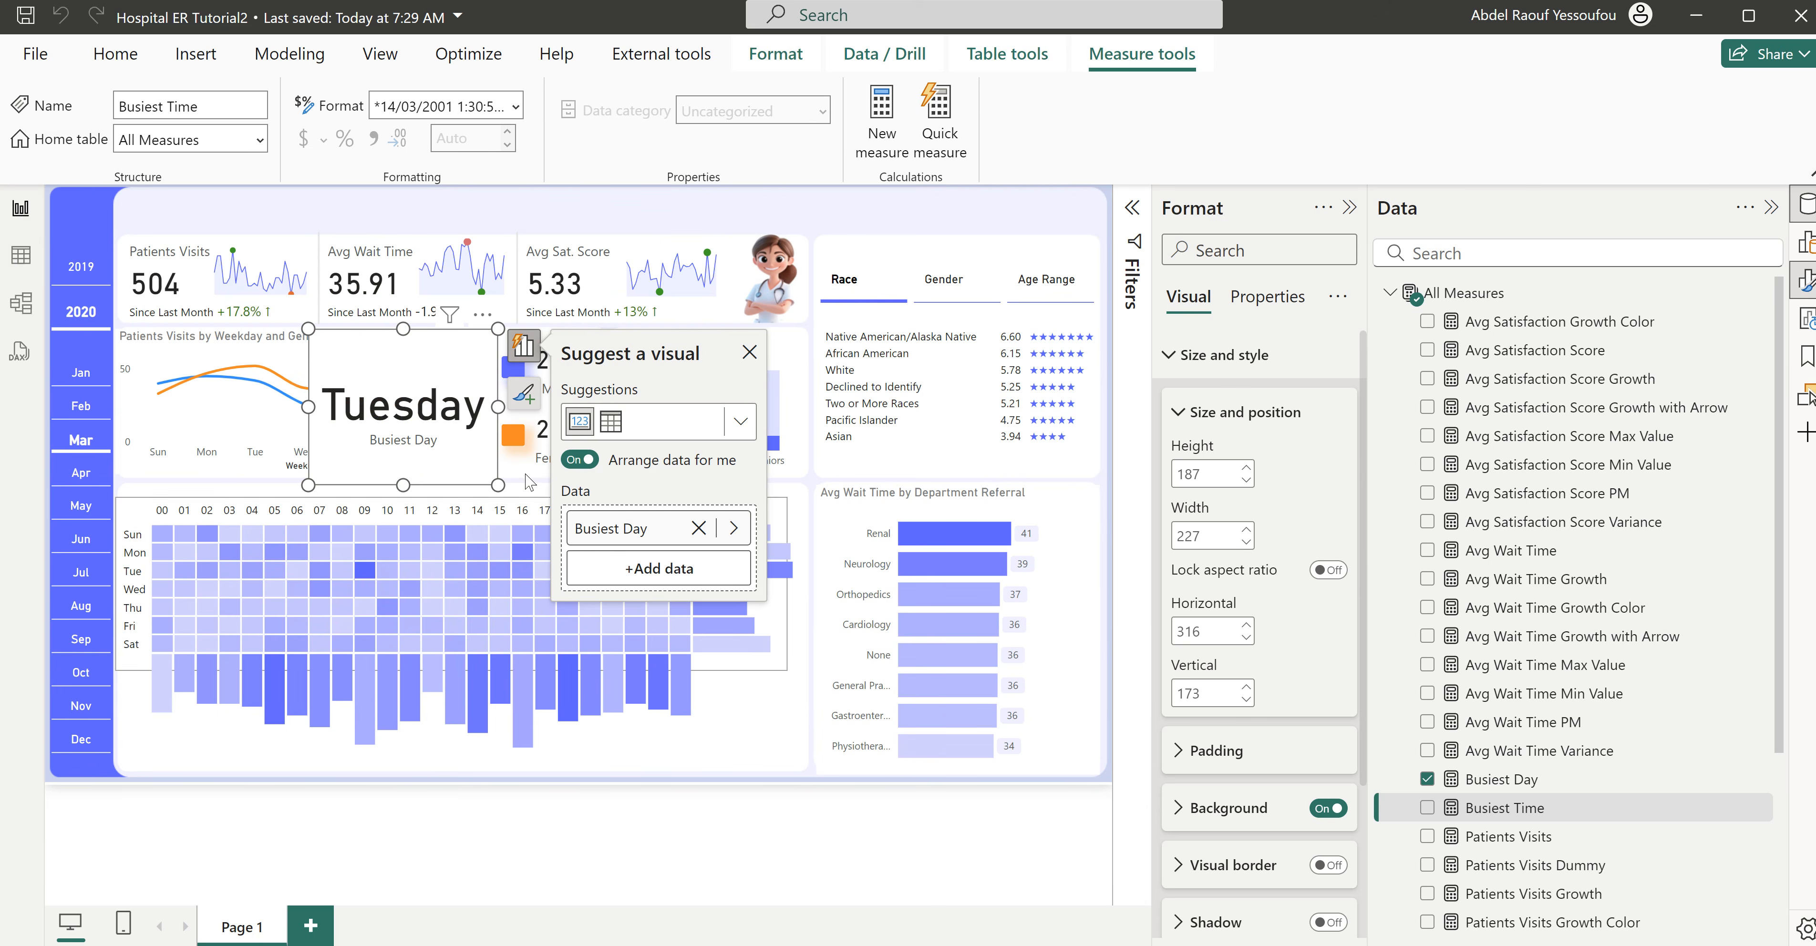
- Add a separate card showing the Busiest Time measure and widen it to 846
left_click(648, 208)
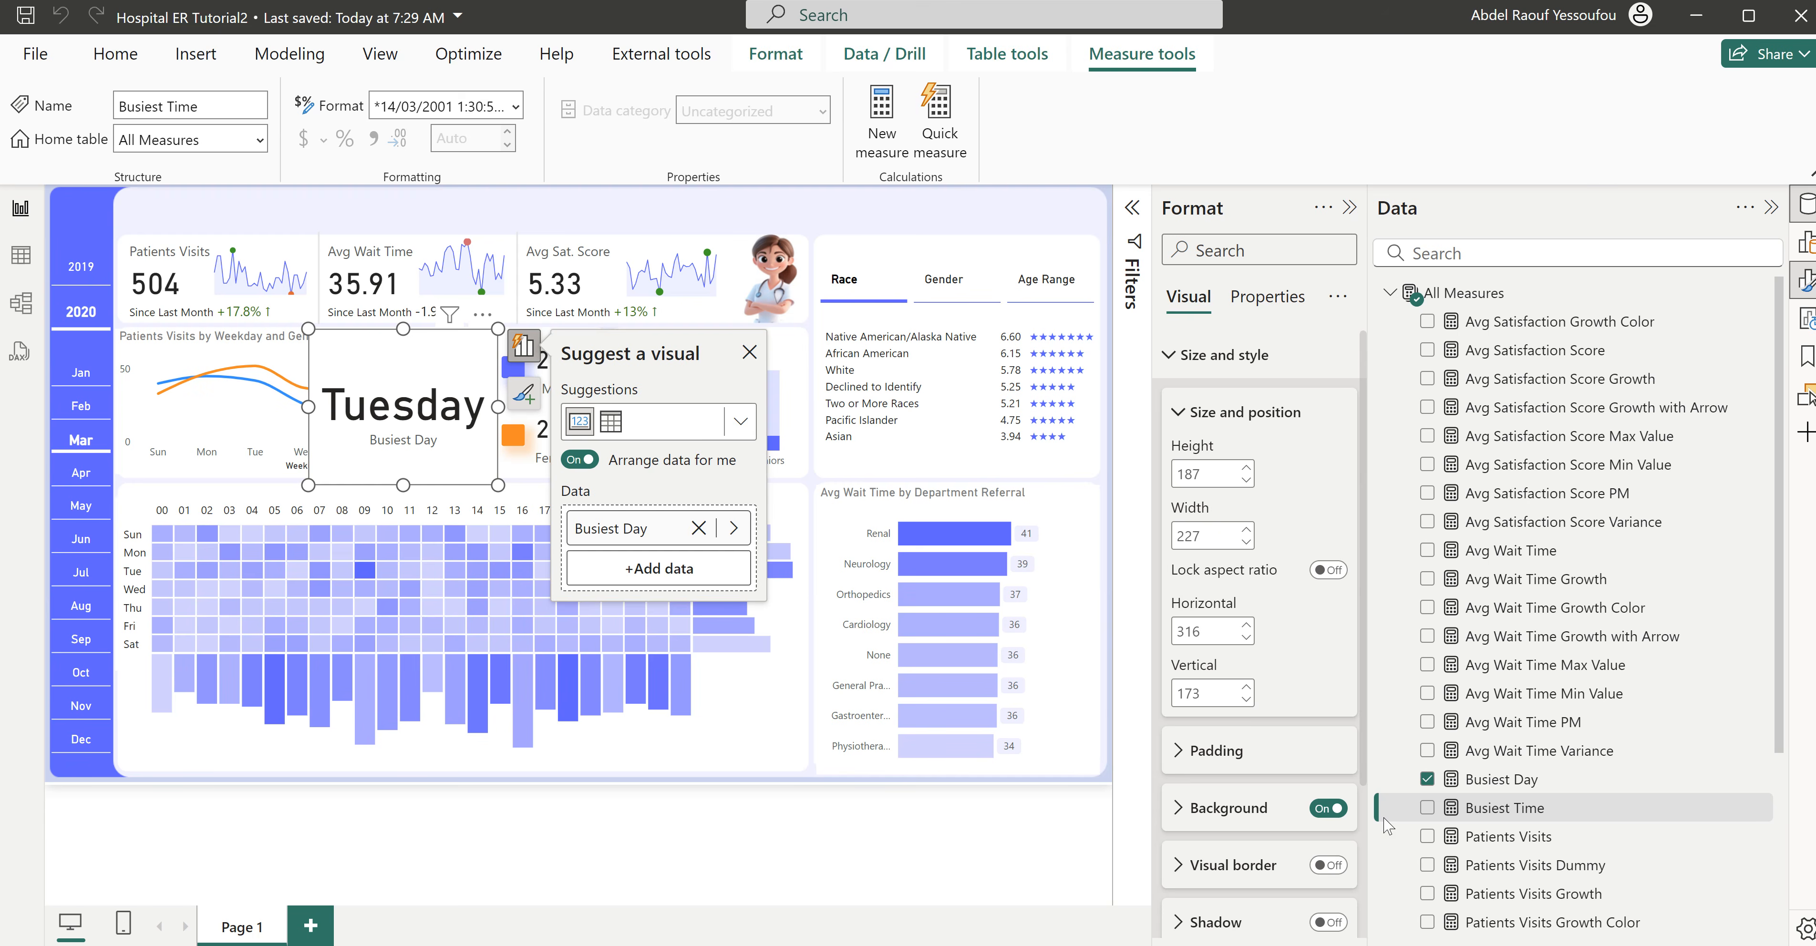
left_click(1428, 810)
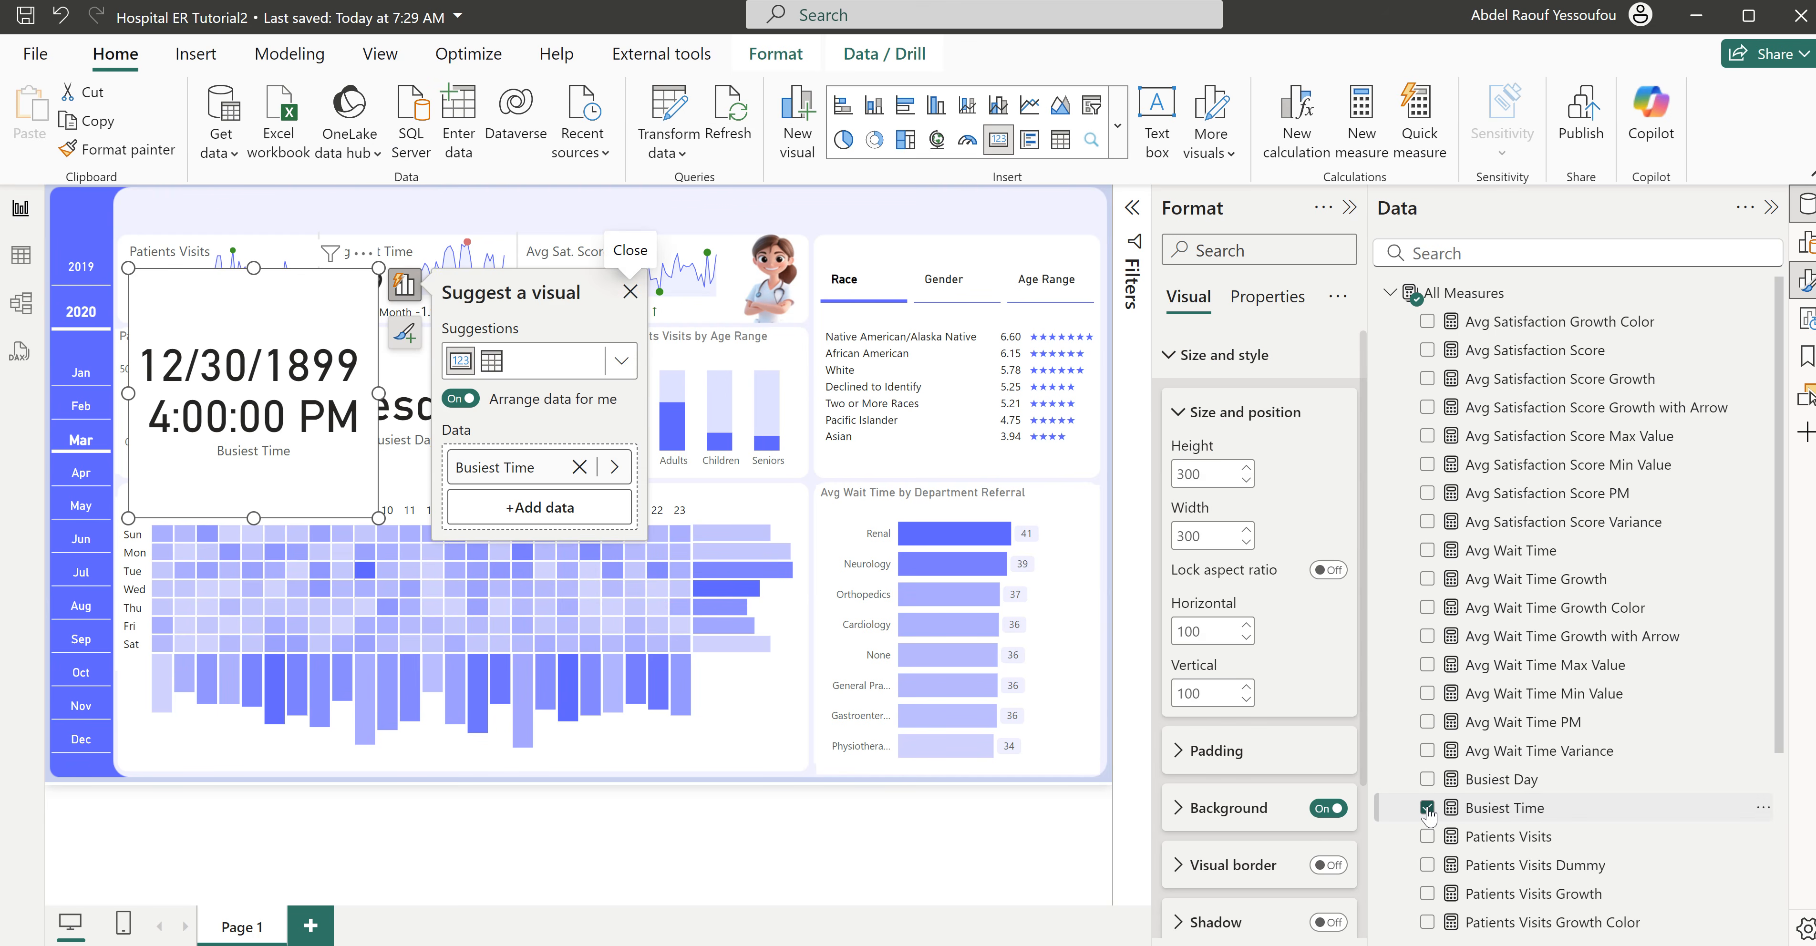
left_click_drag(379, 392, 842, 408)
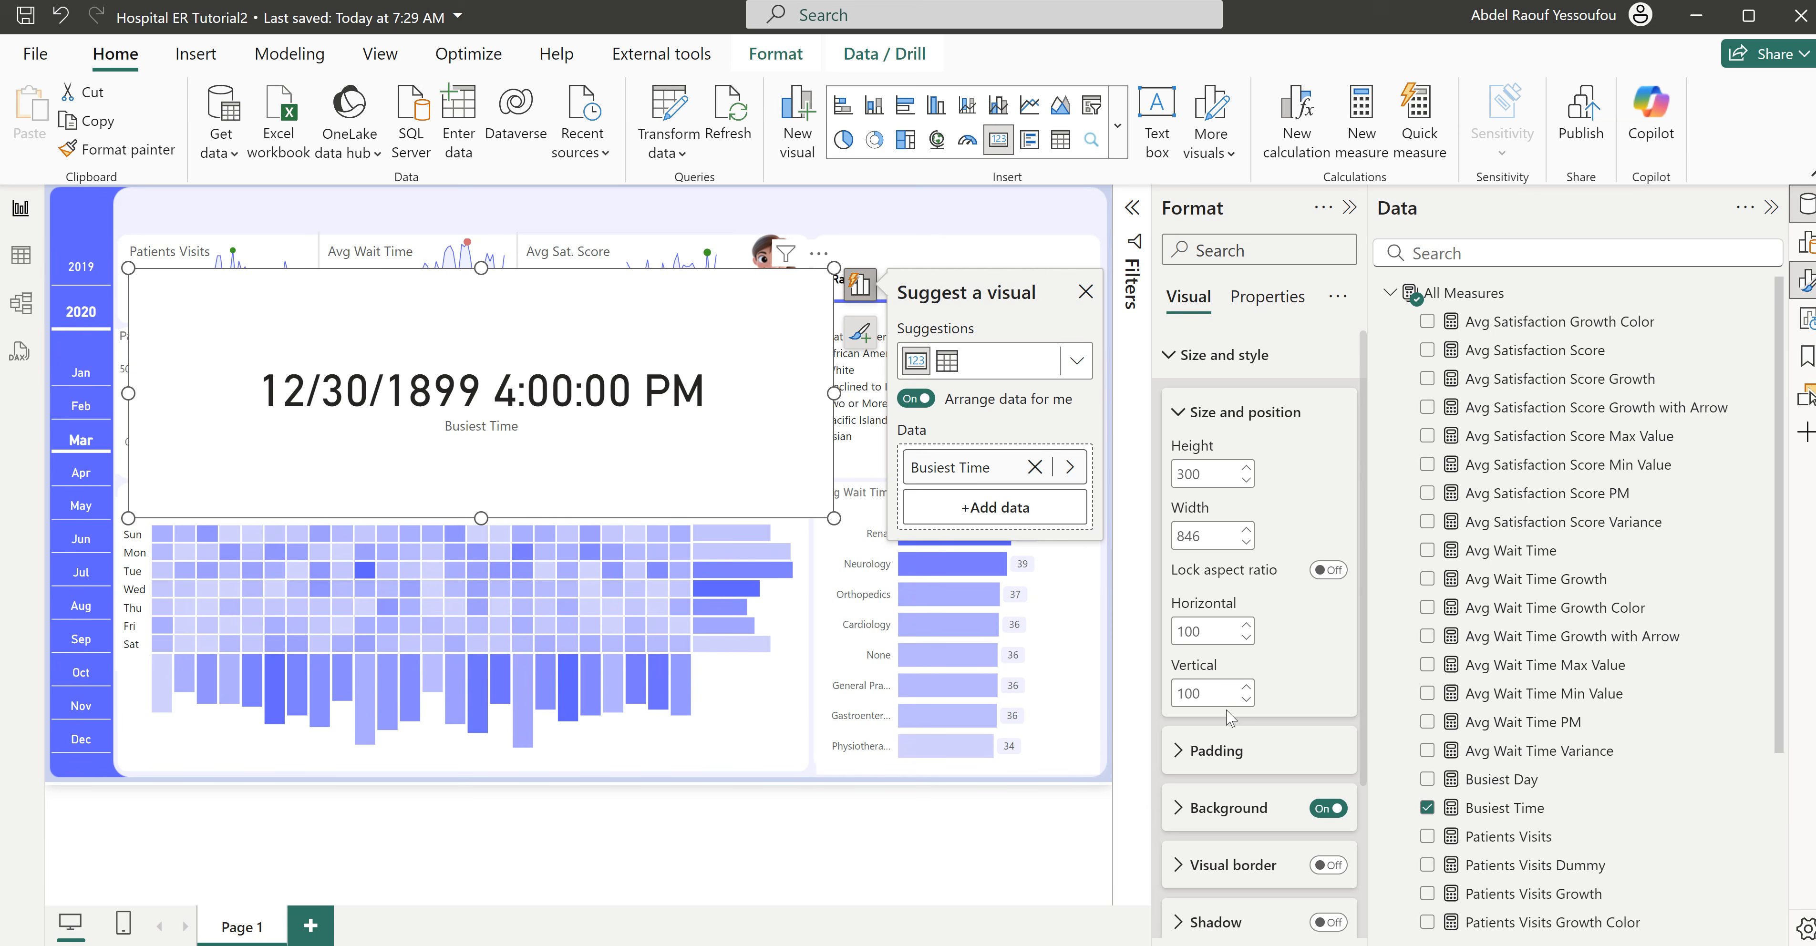
- Restore FORMAT('Hospital ER'[Start of Hour],"h:mm AM/PM") as the MAXX result in the Busiest Time measure and commit it
left_click(1494, 813)
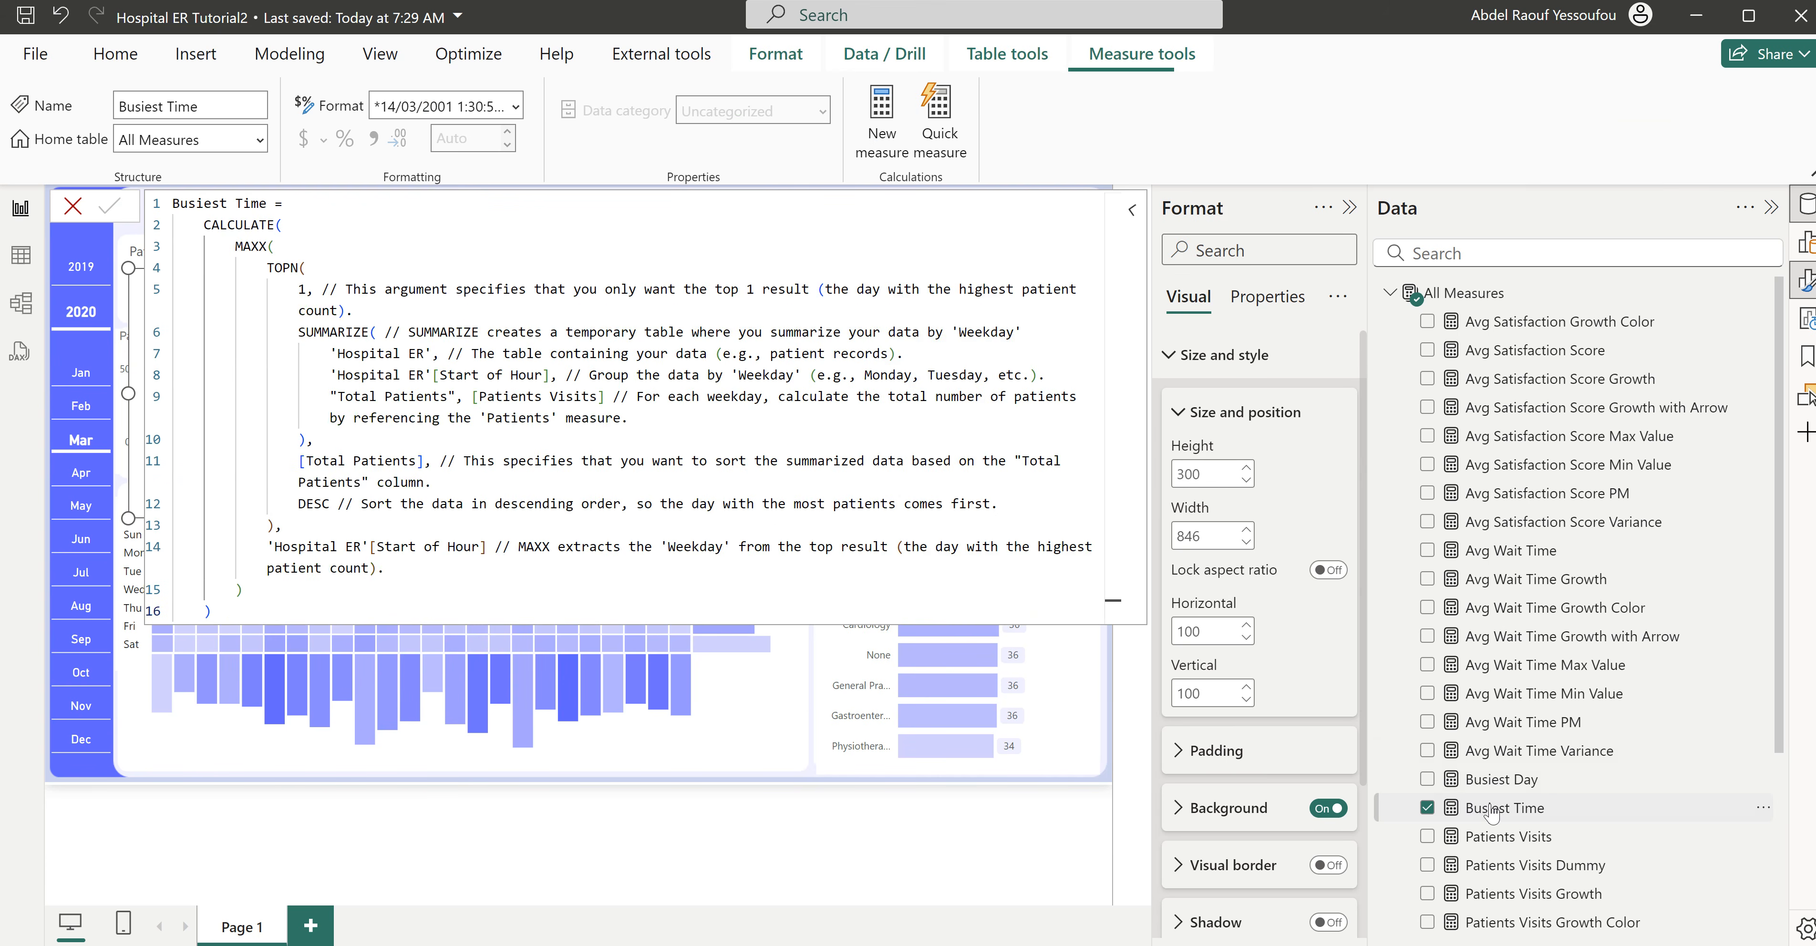
left_click(551, 546)
key("ctrl+z")
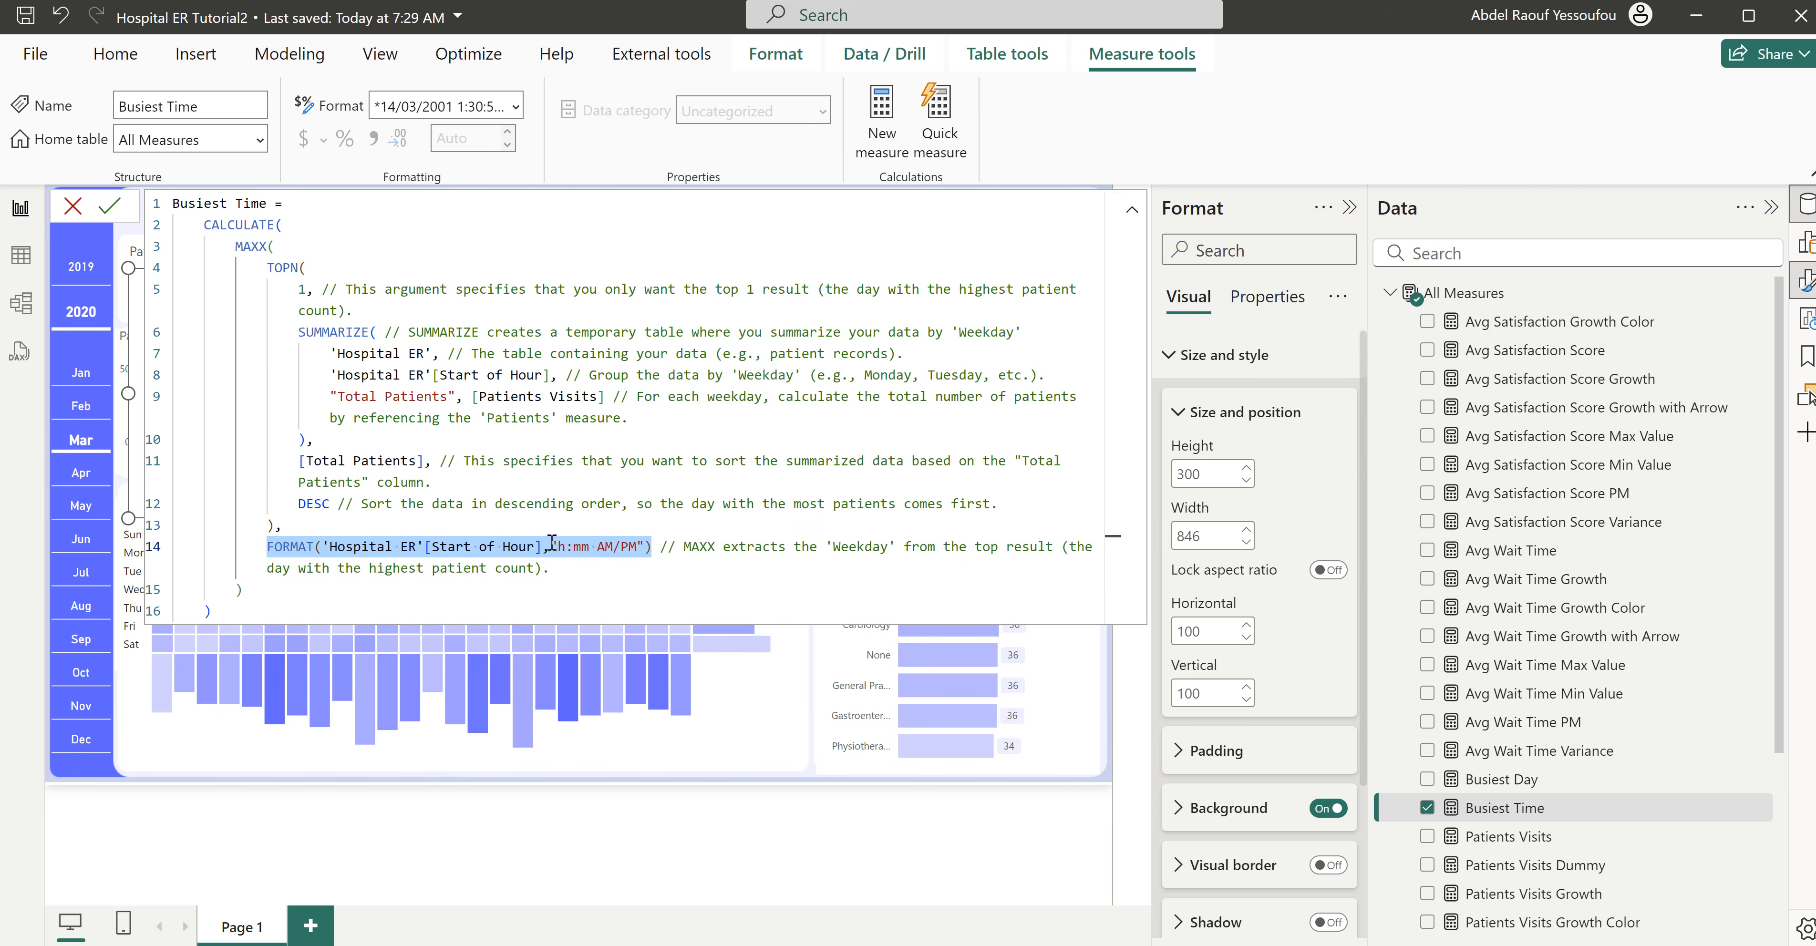
left_click(595, 527)
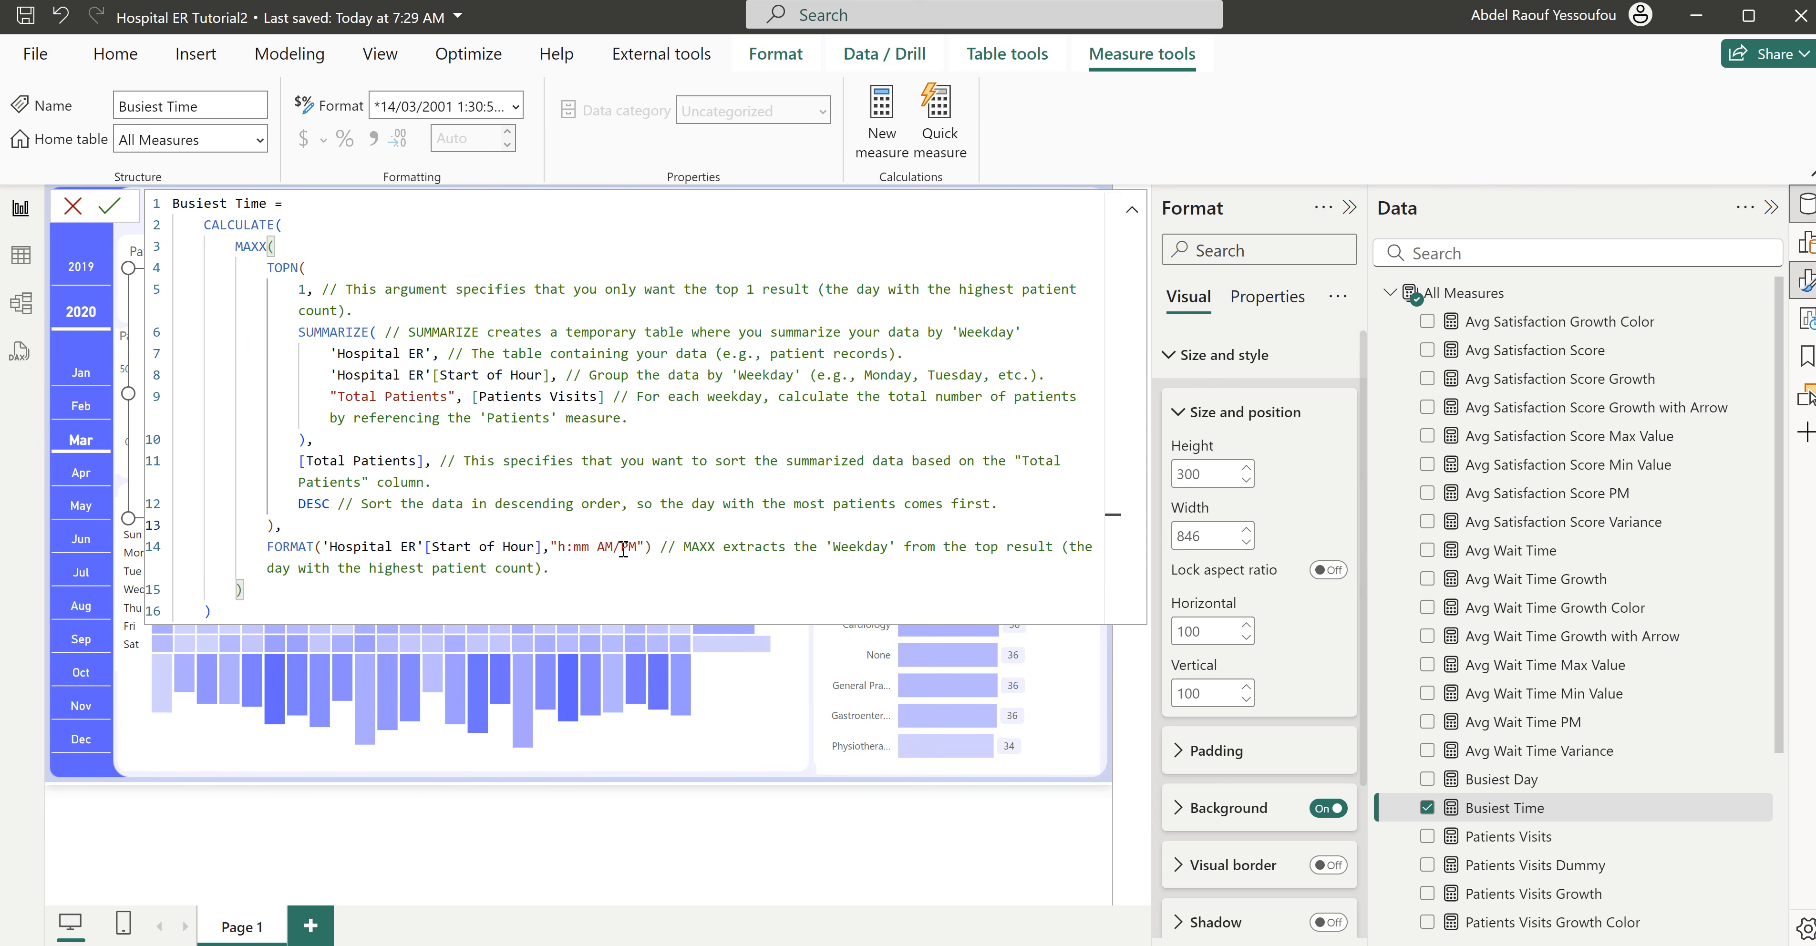
left_click(667, 547)
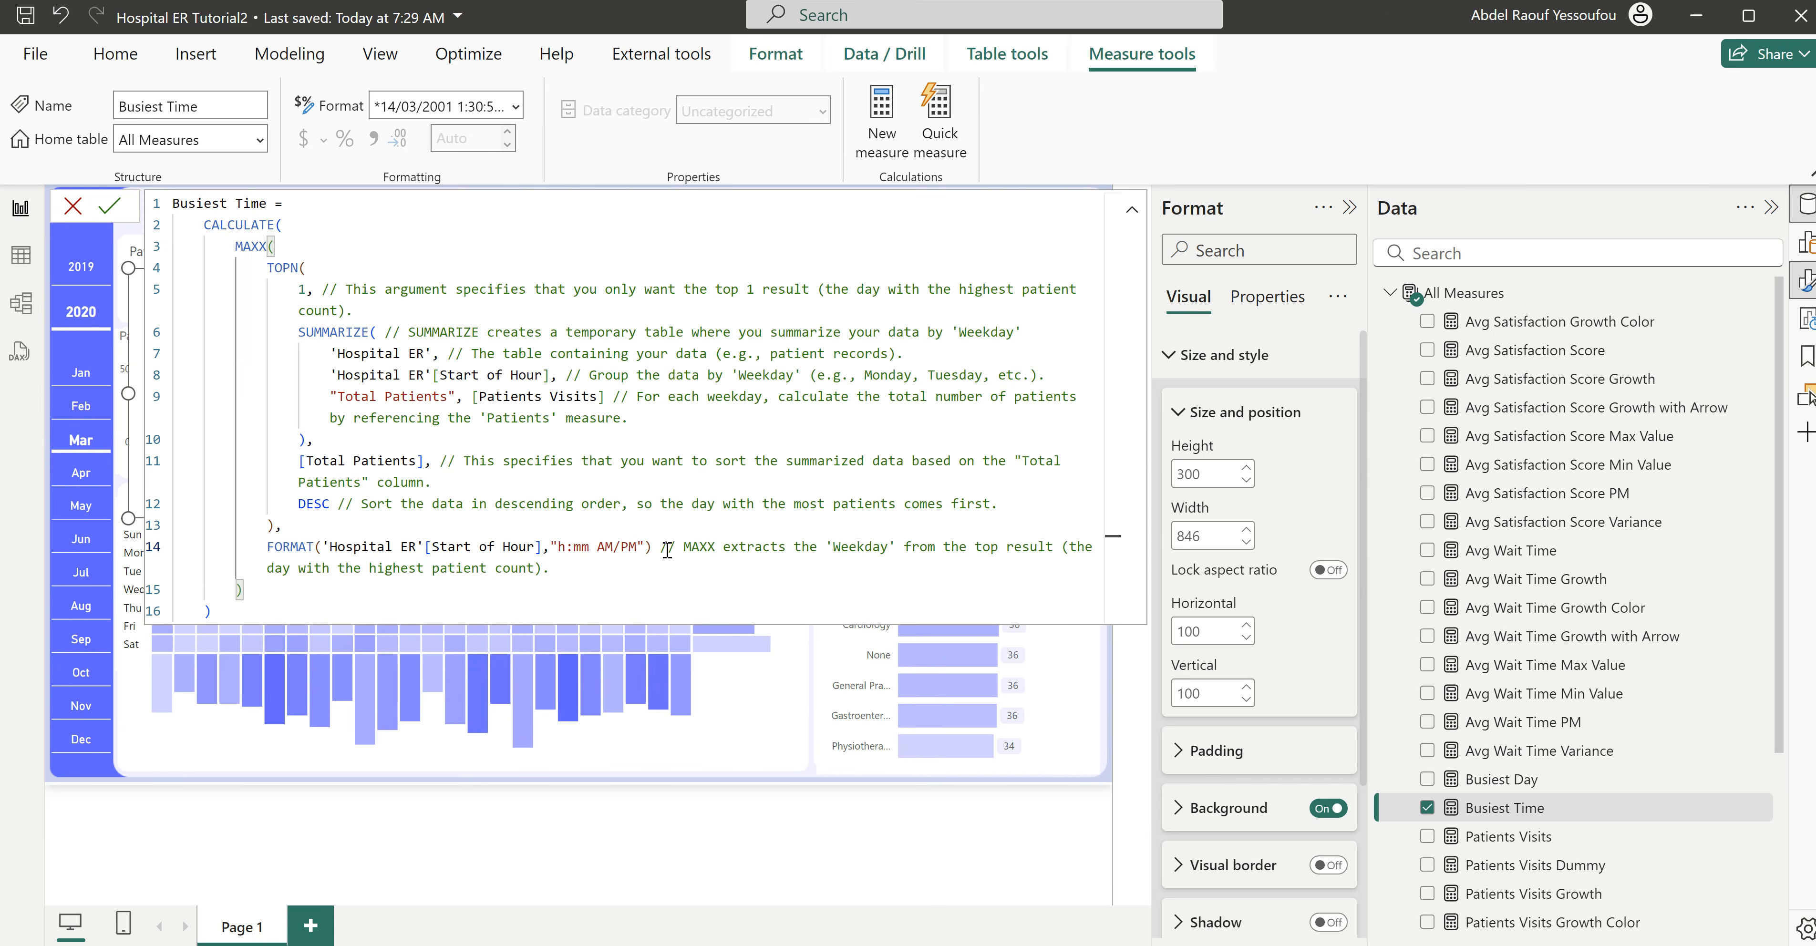
key("Return")
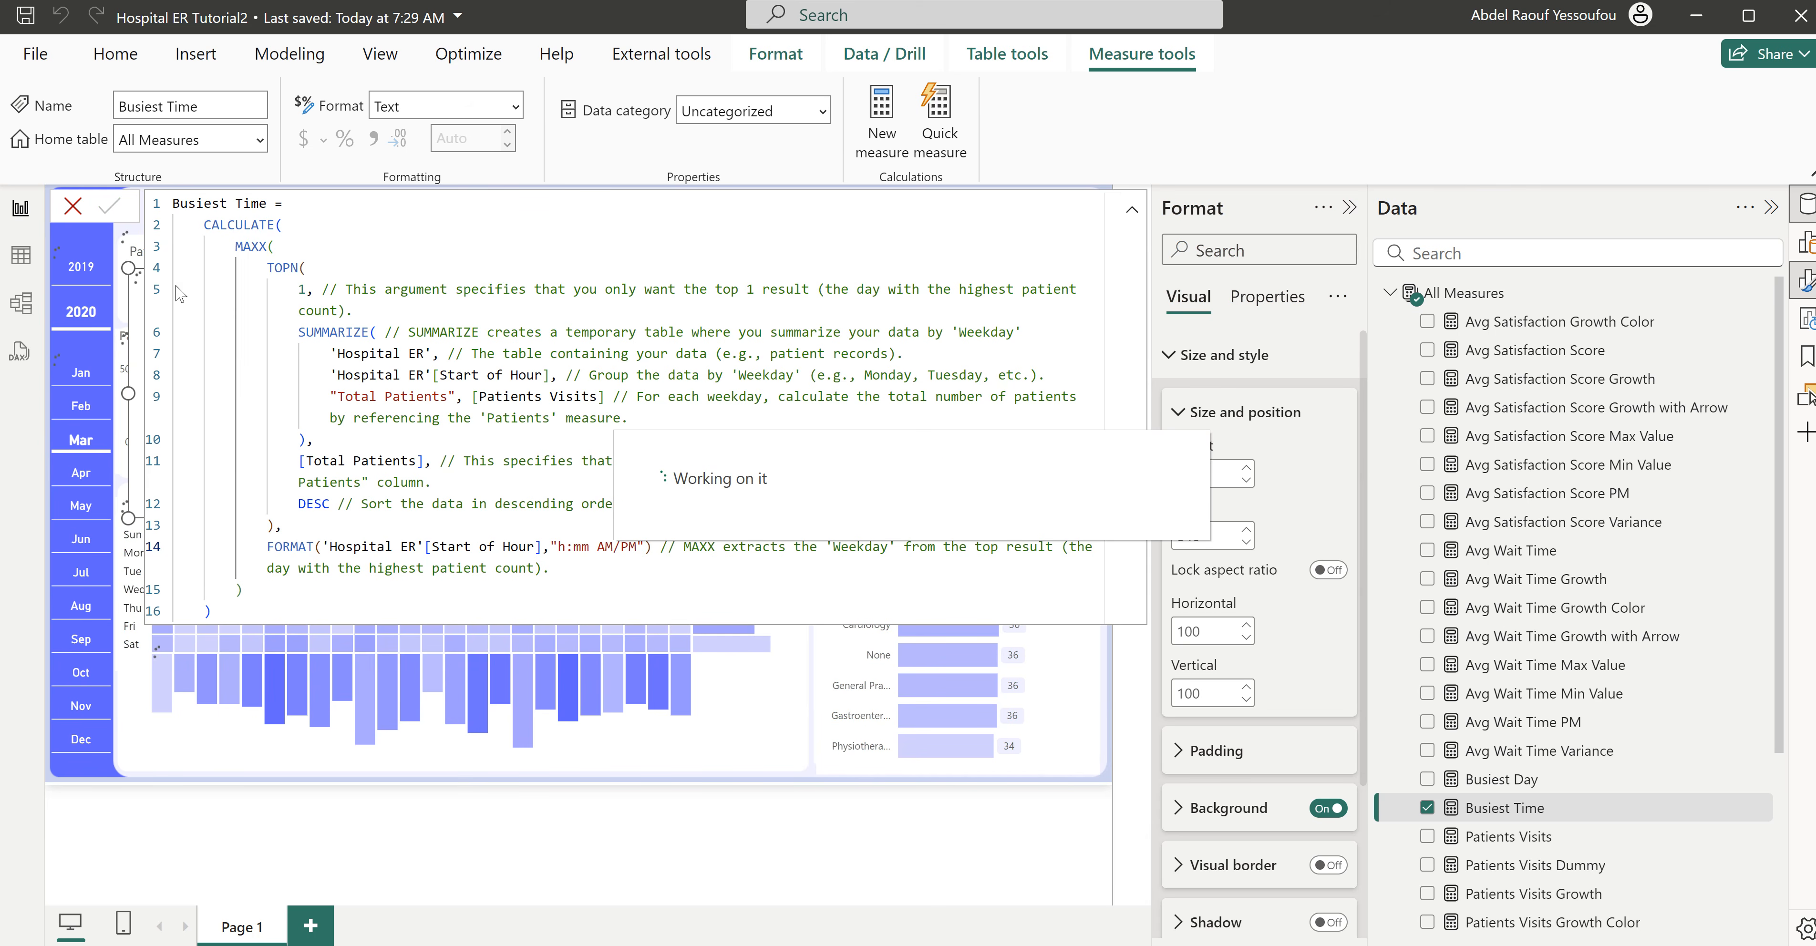
left_click(71, 207)
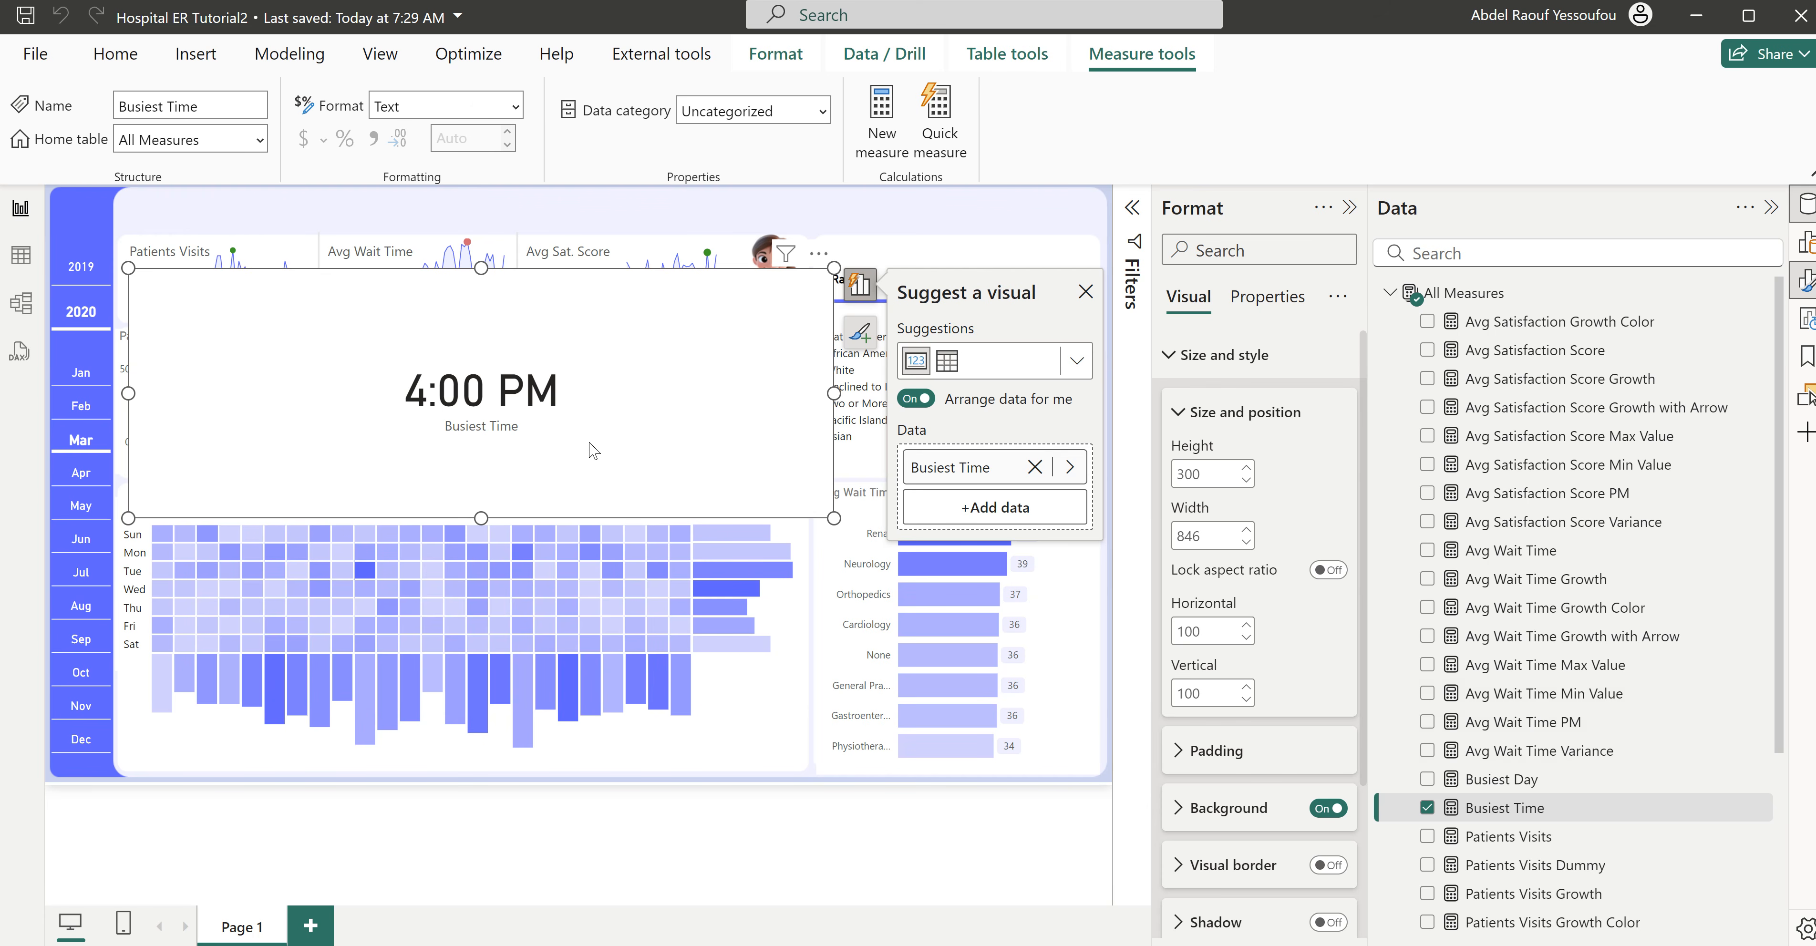
- Move the Busiest Time card down over the heatmap and turn off its category label
left_click_drag(679, 458, 722, 762)
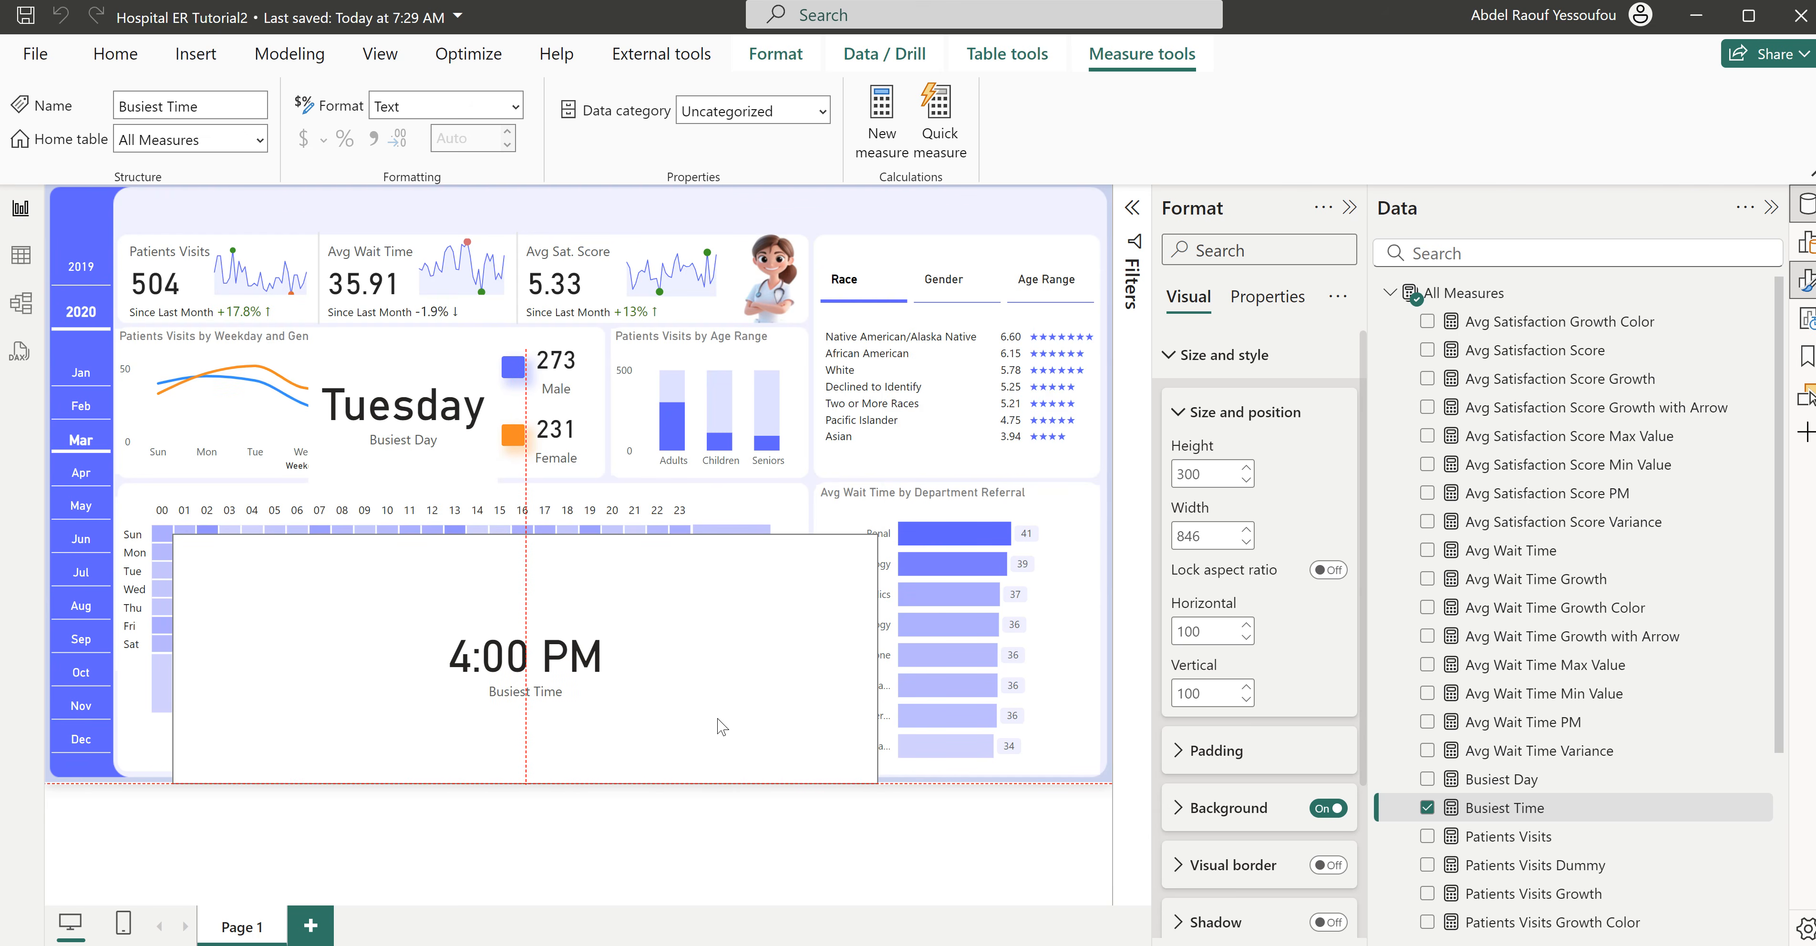
left_click(1204, 368)
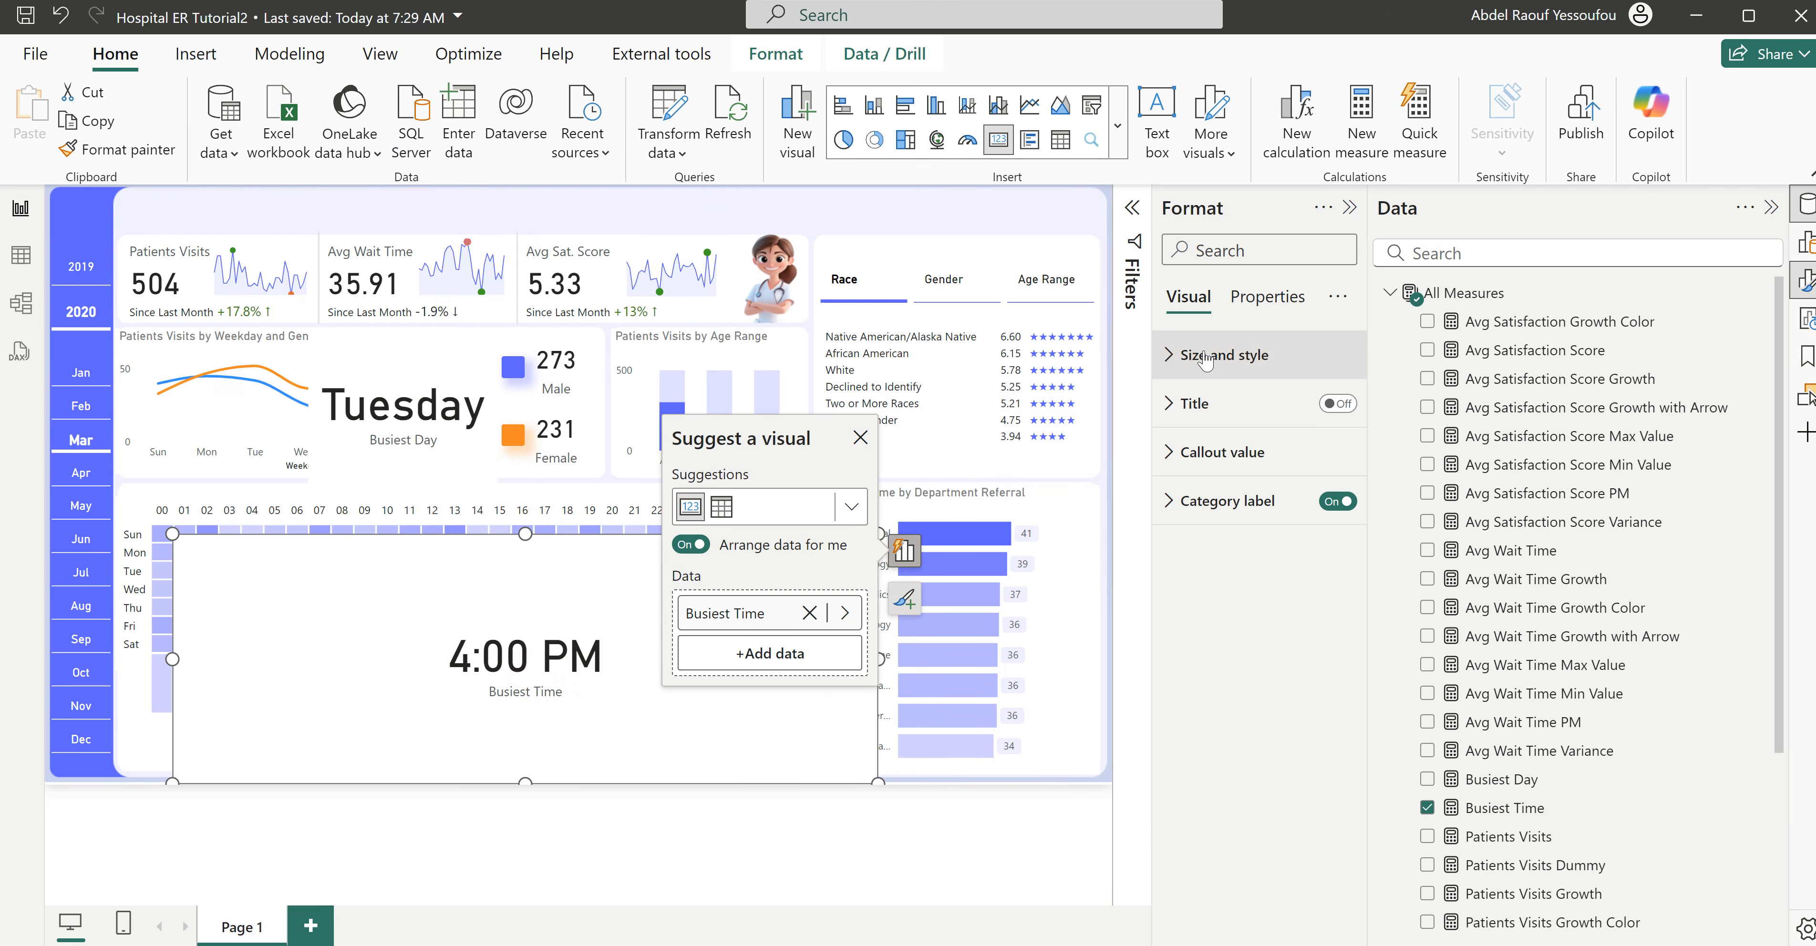
left_click(1335, 503)
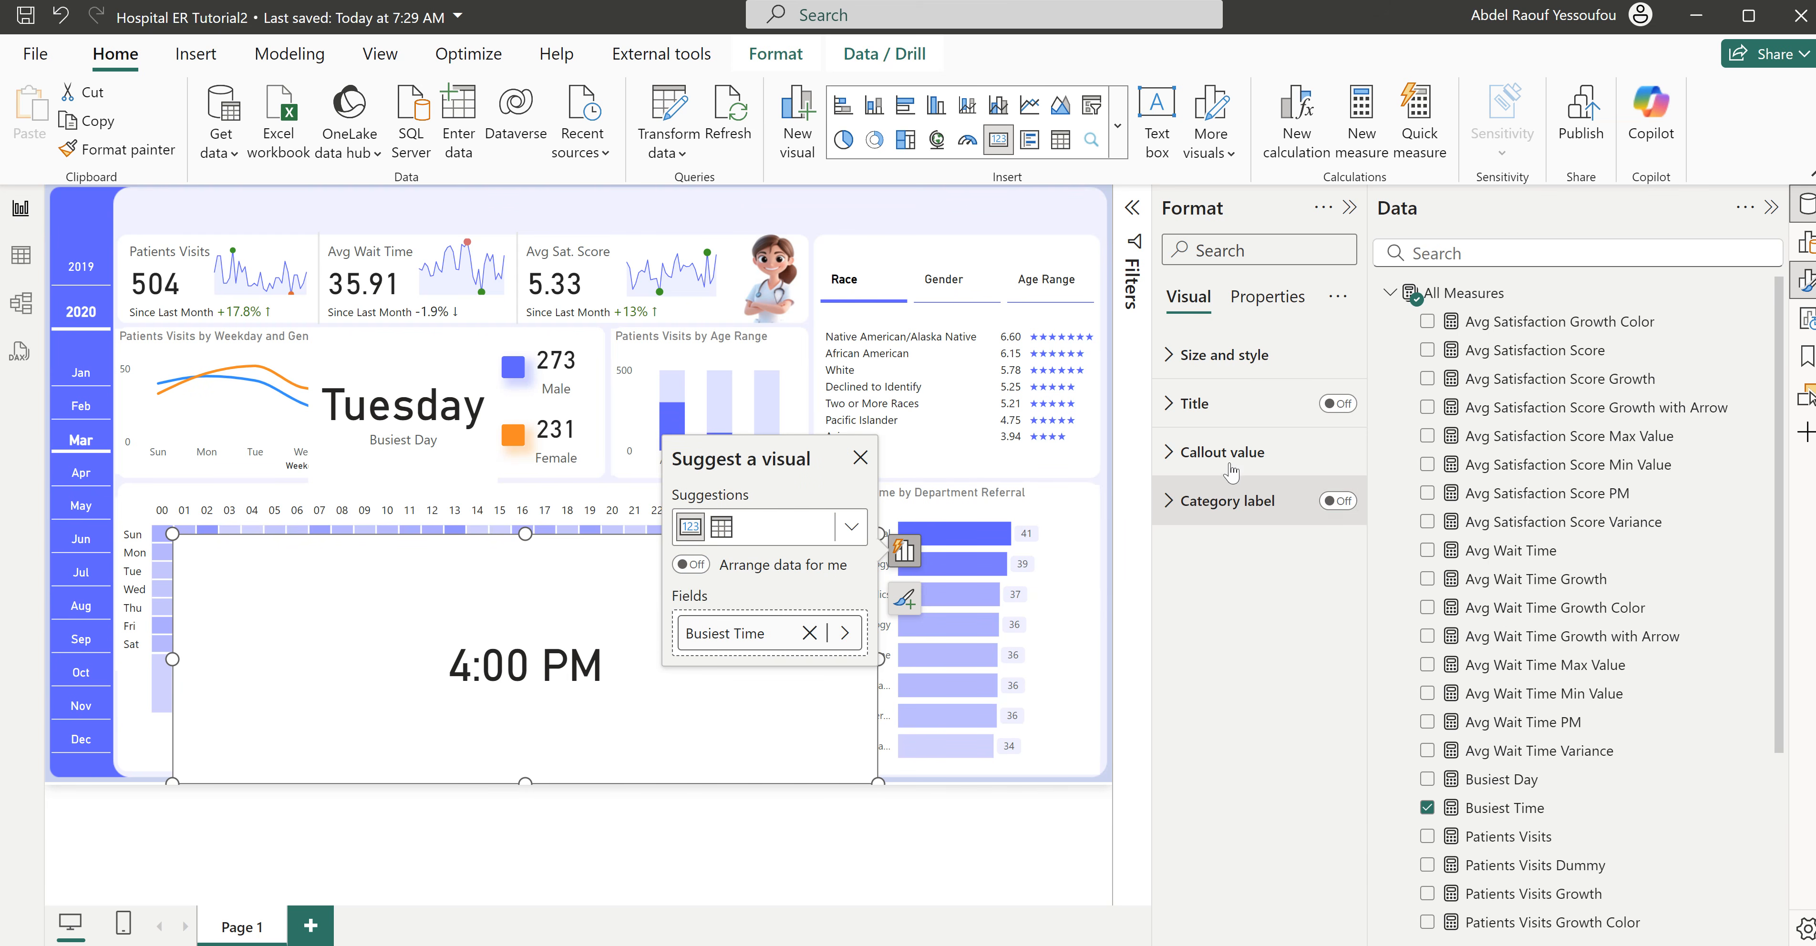
- Format the Busiest Time callout value as size 15, bold and the dashboard's violet-blue, and reduce the card height to 147
left_click(1207, 459)
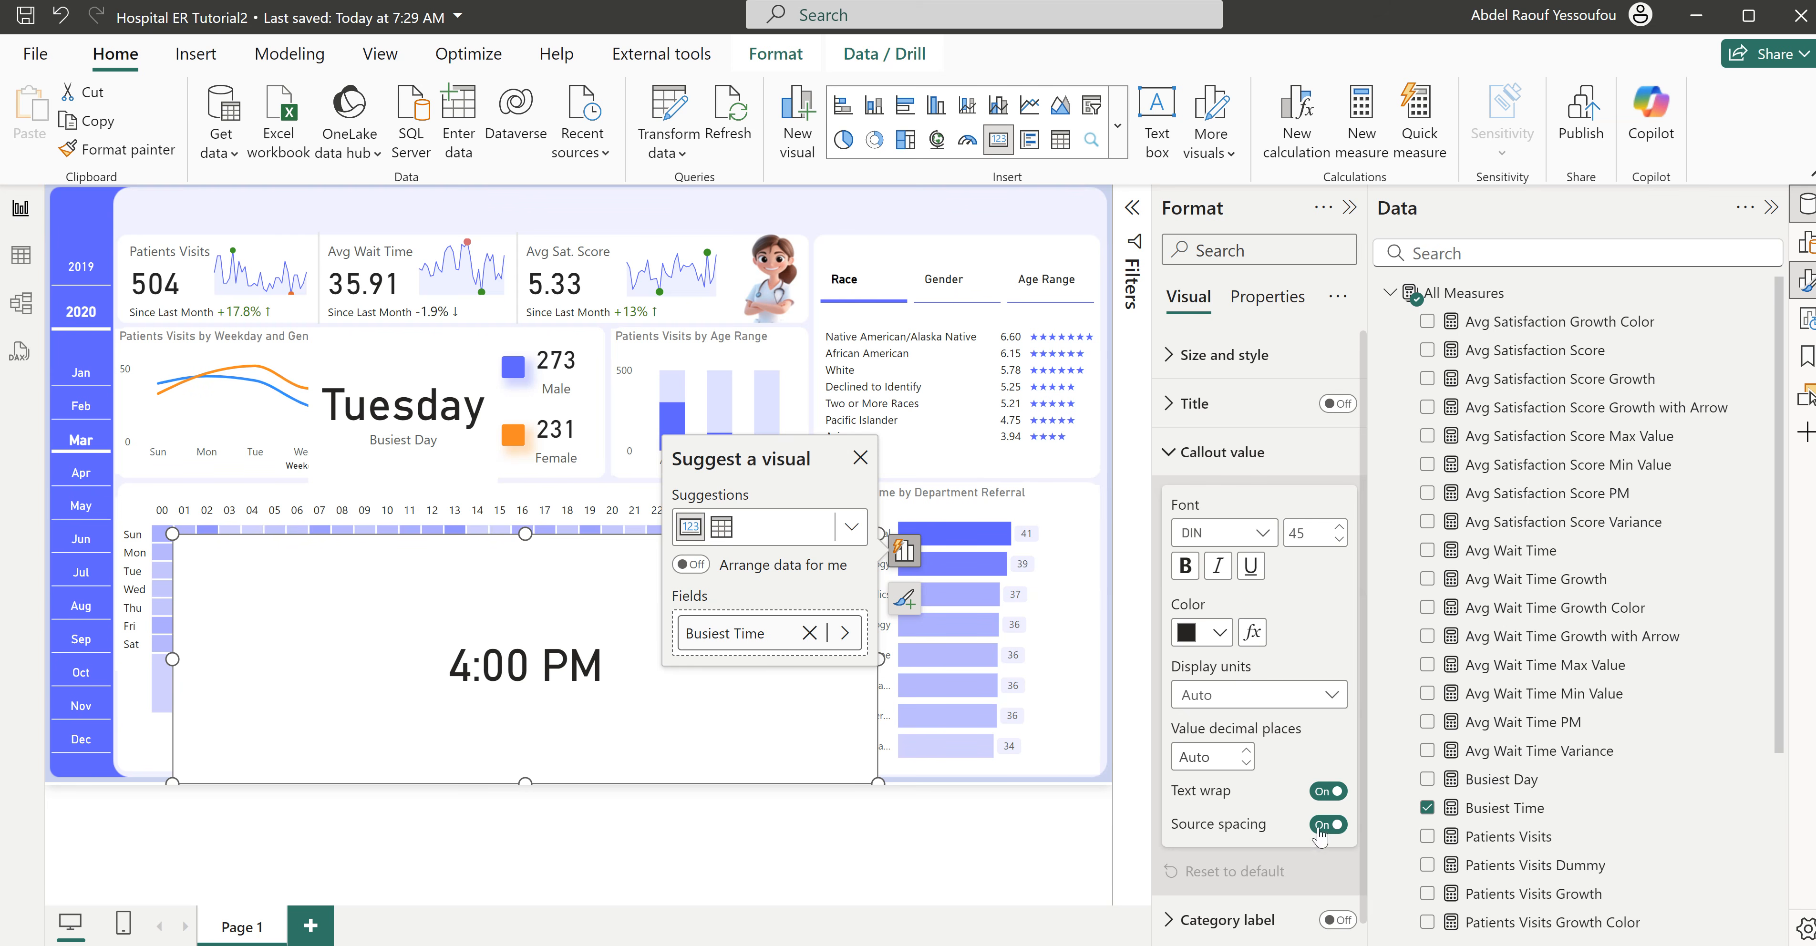
double_click(1313, 536)
type("15")
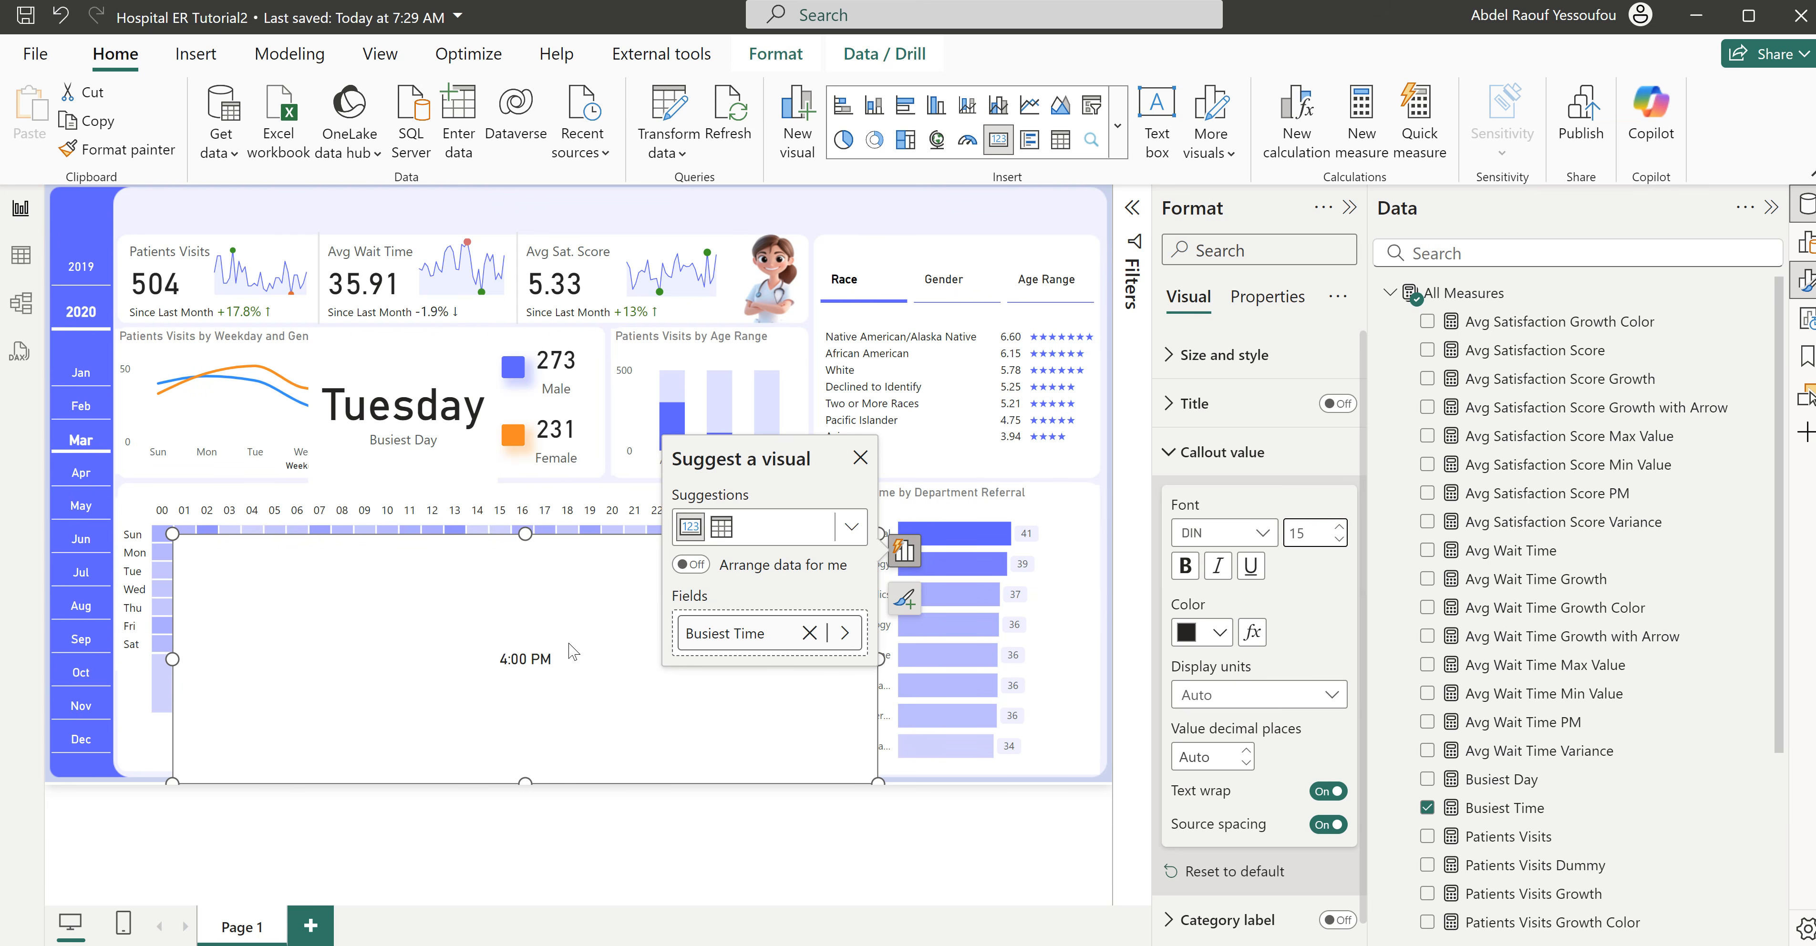
left_click_drag(527, 780, 550, 659)
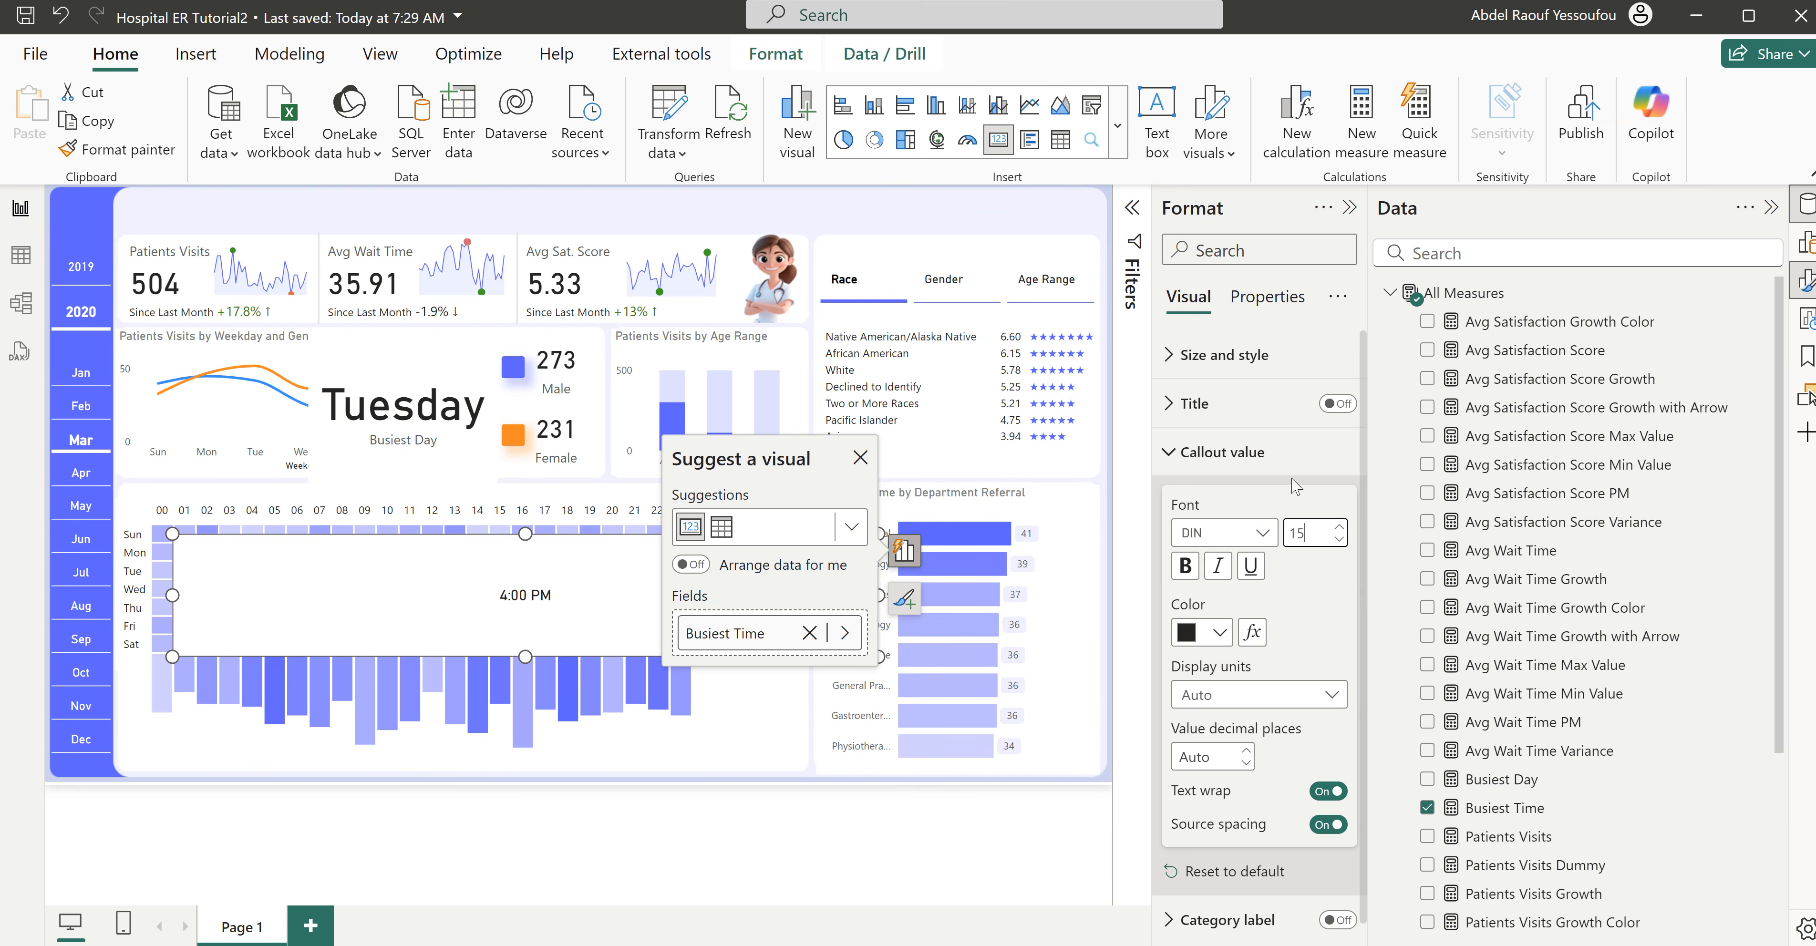
left_click(1221, 633)
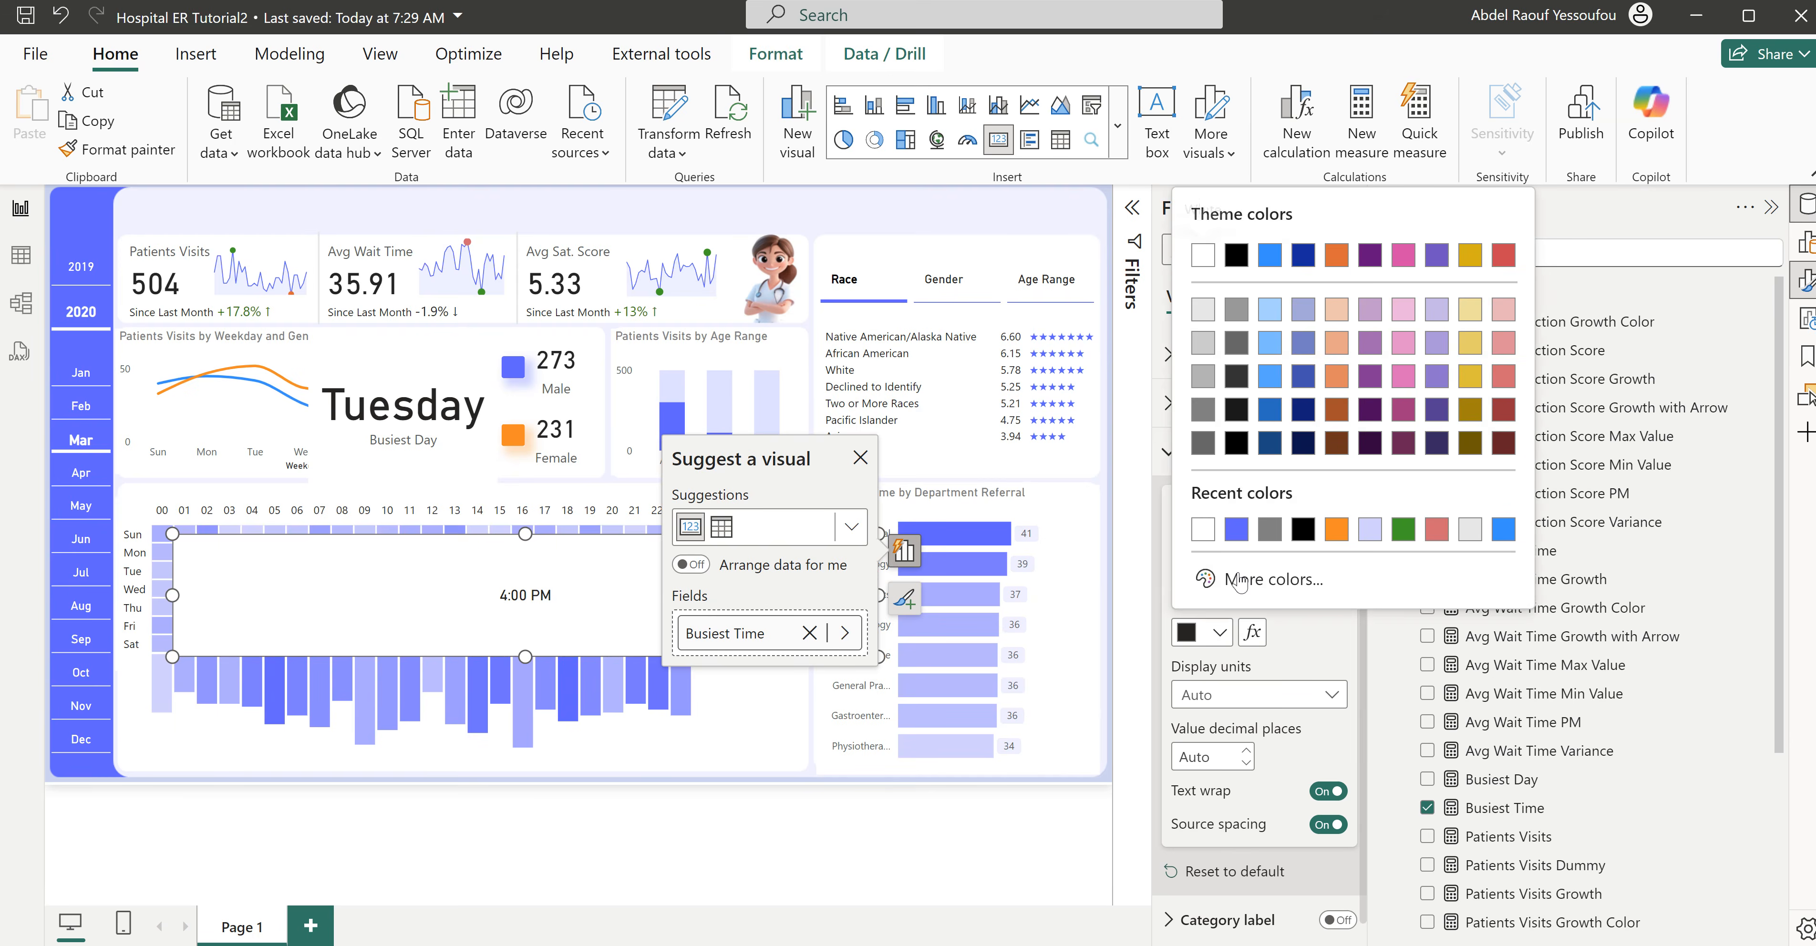
left_click(1262, 255)
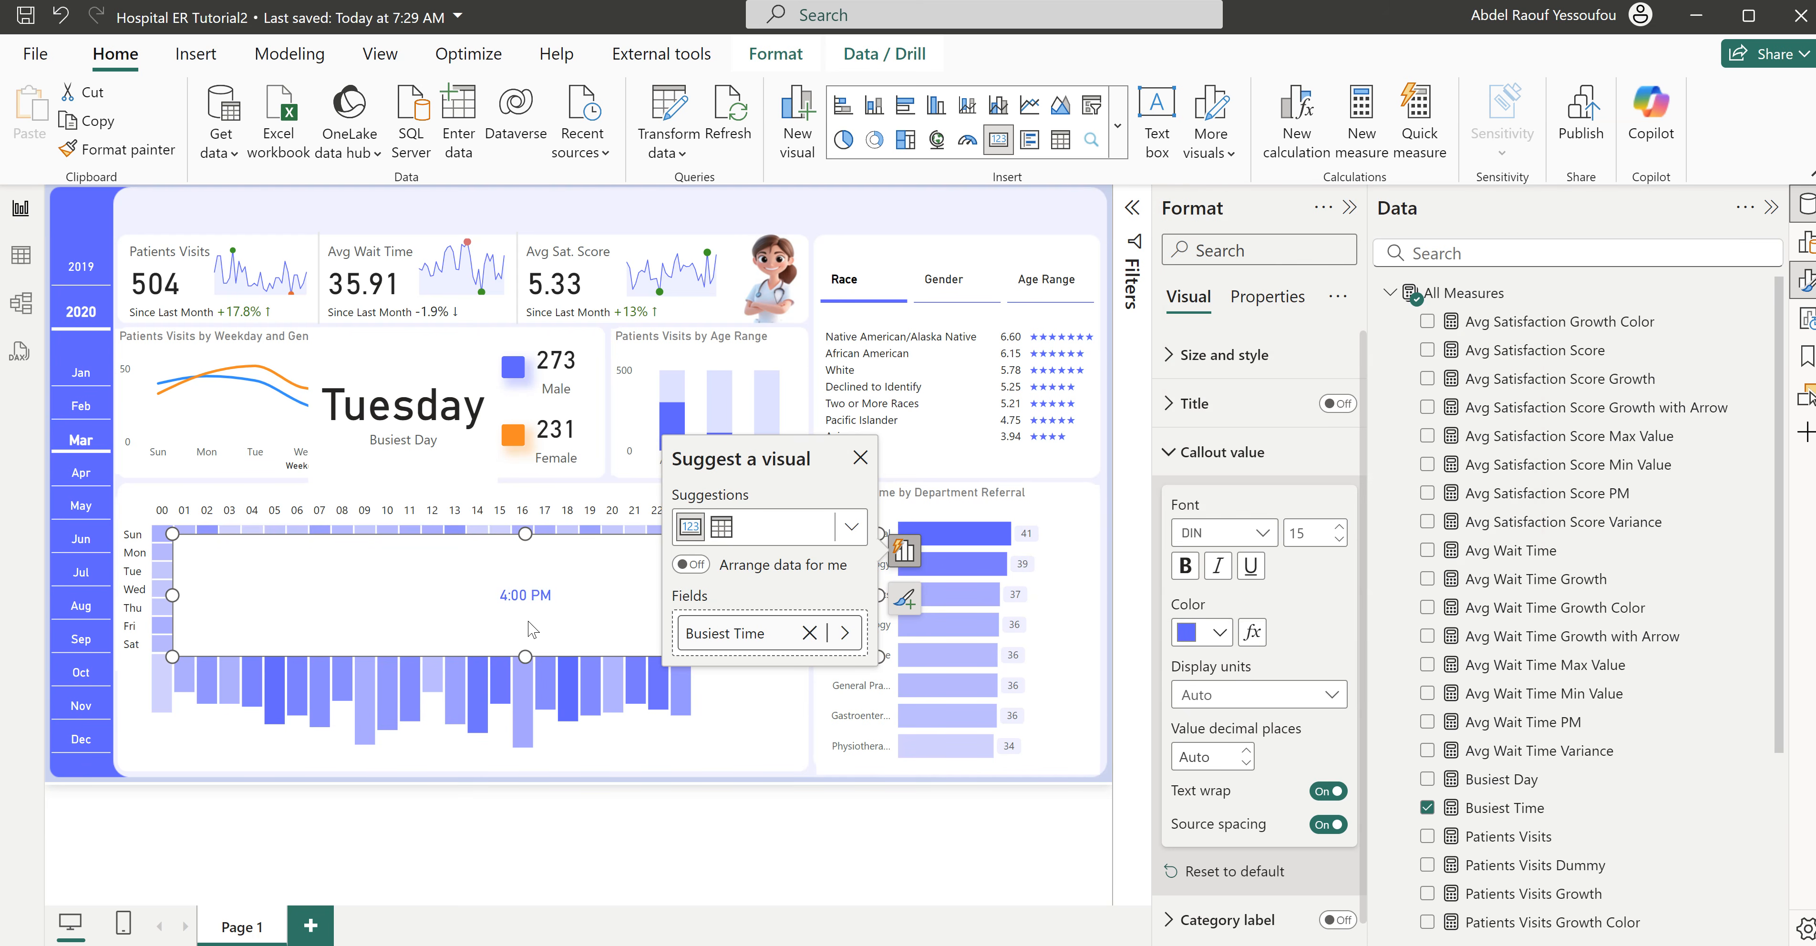
left_click(1186, 566)
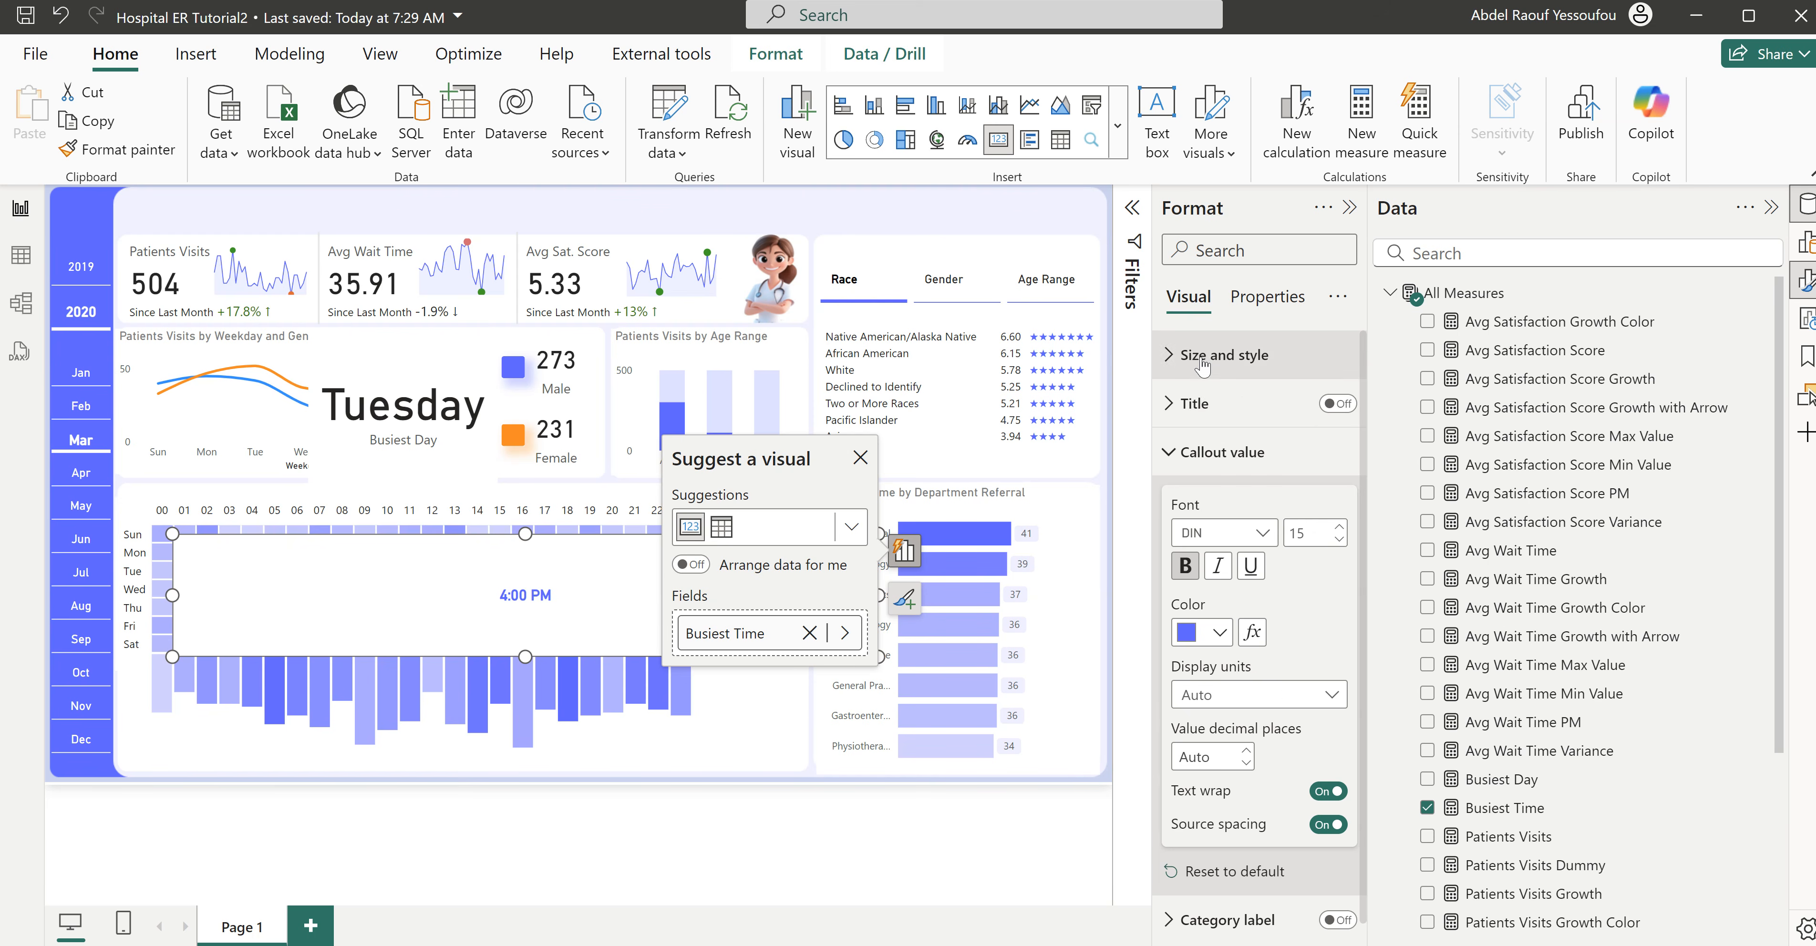
- Turn off the Busiest Time card's background, shrink it to 107 by 25, and place it at horizontal 802, vertical 629
left_click(1199, 374)
left_click(1328, 808)
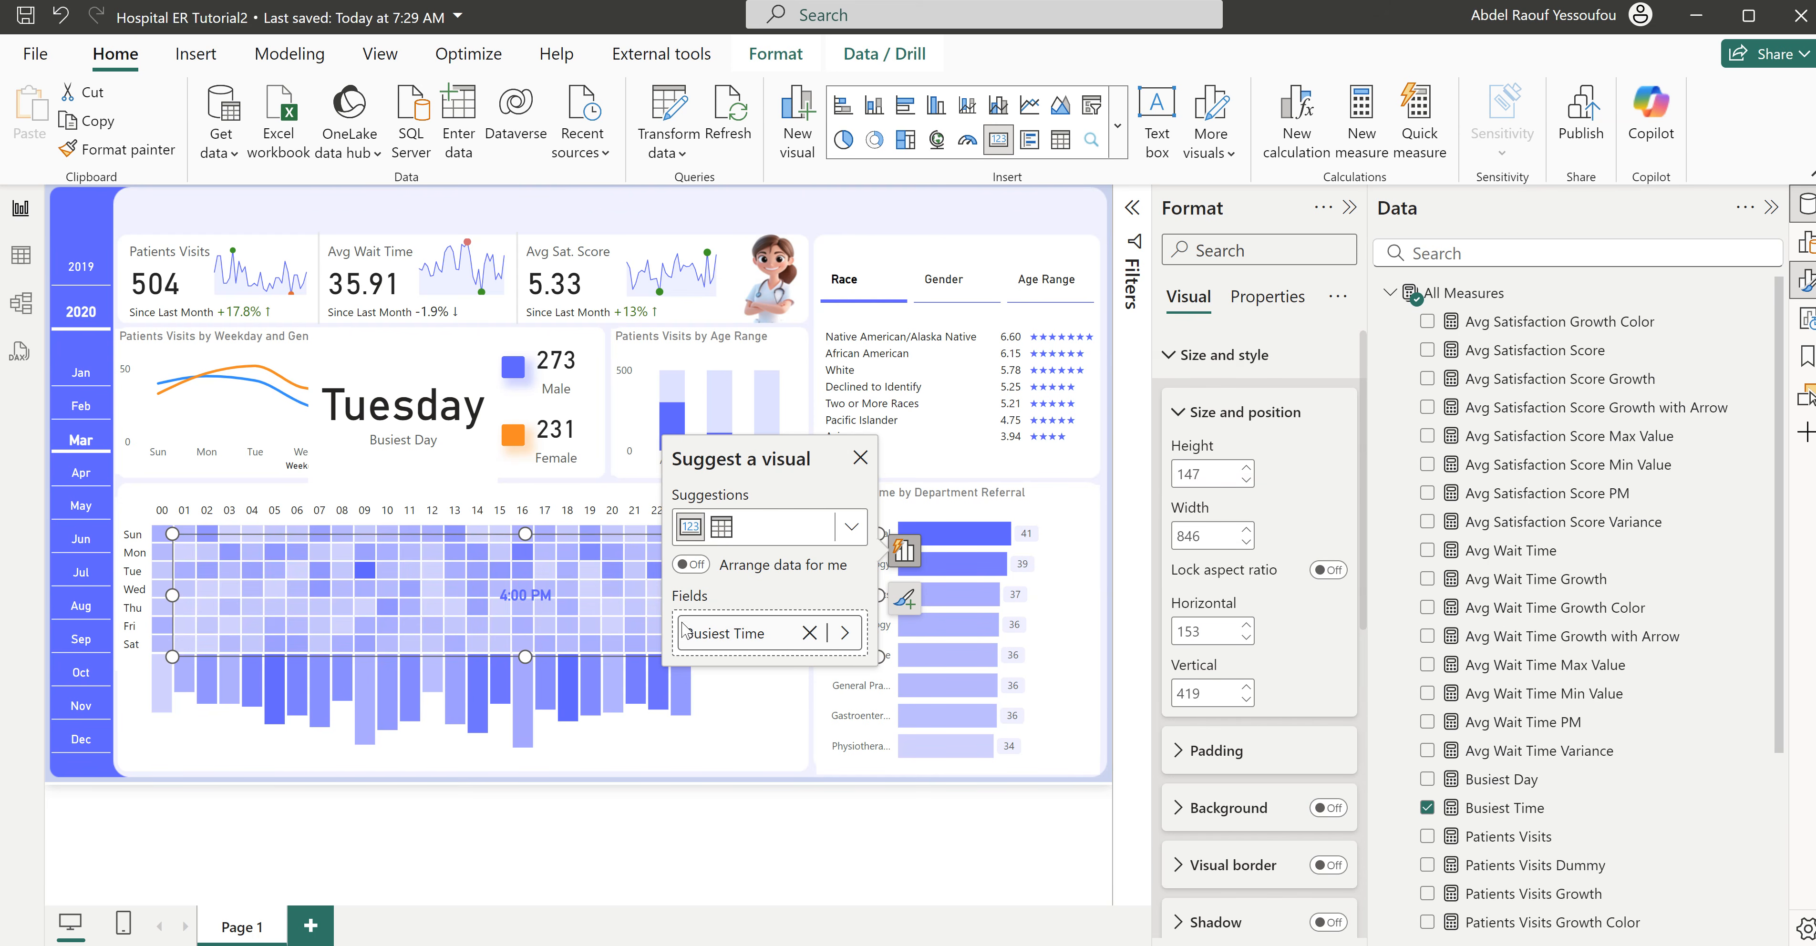
left_click(861, 458)
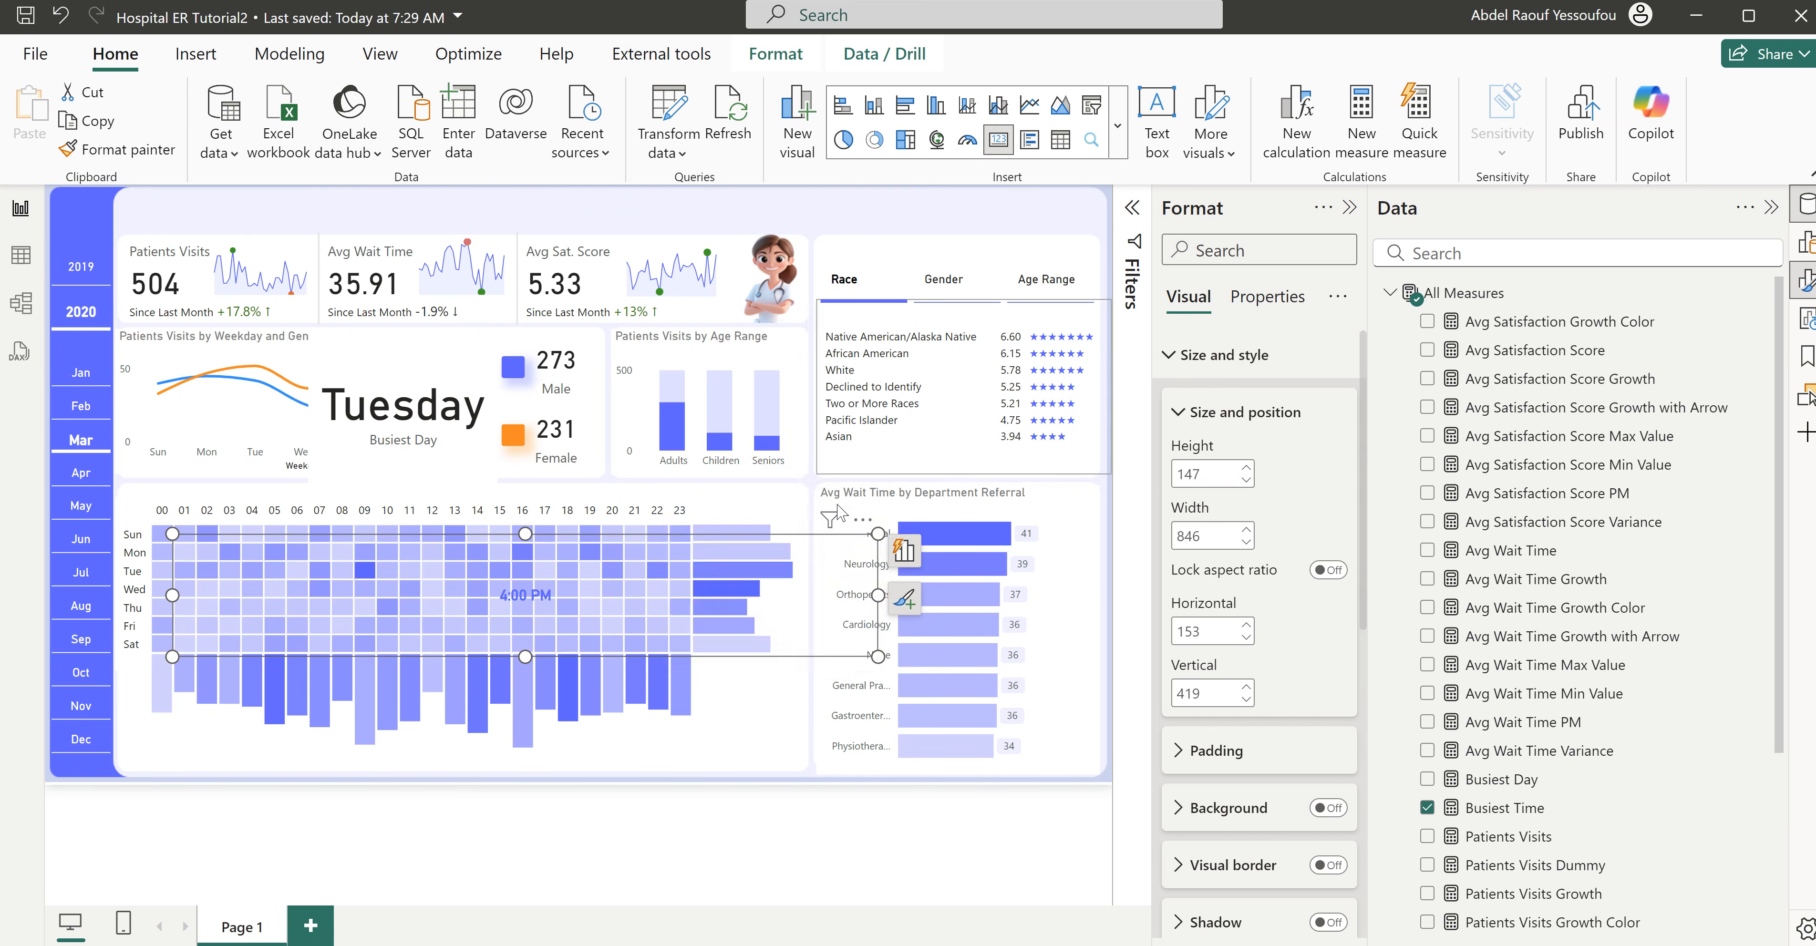
left_click_drag(879, 596, 274, 596)
left_click_drag(223, 655, 715, 720)
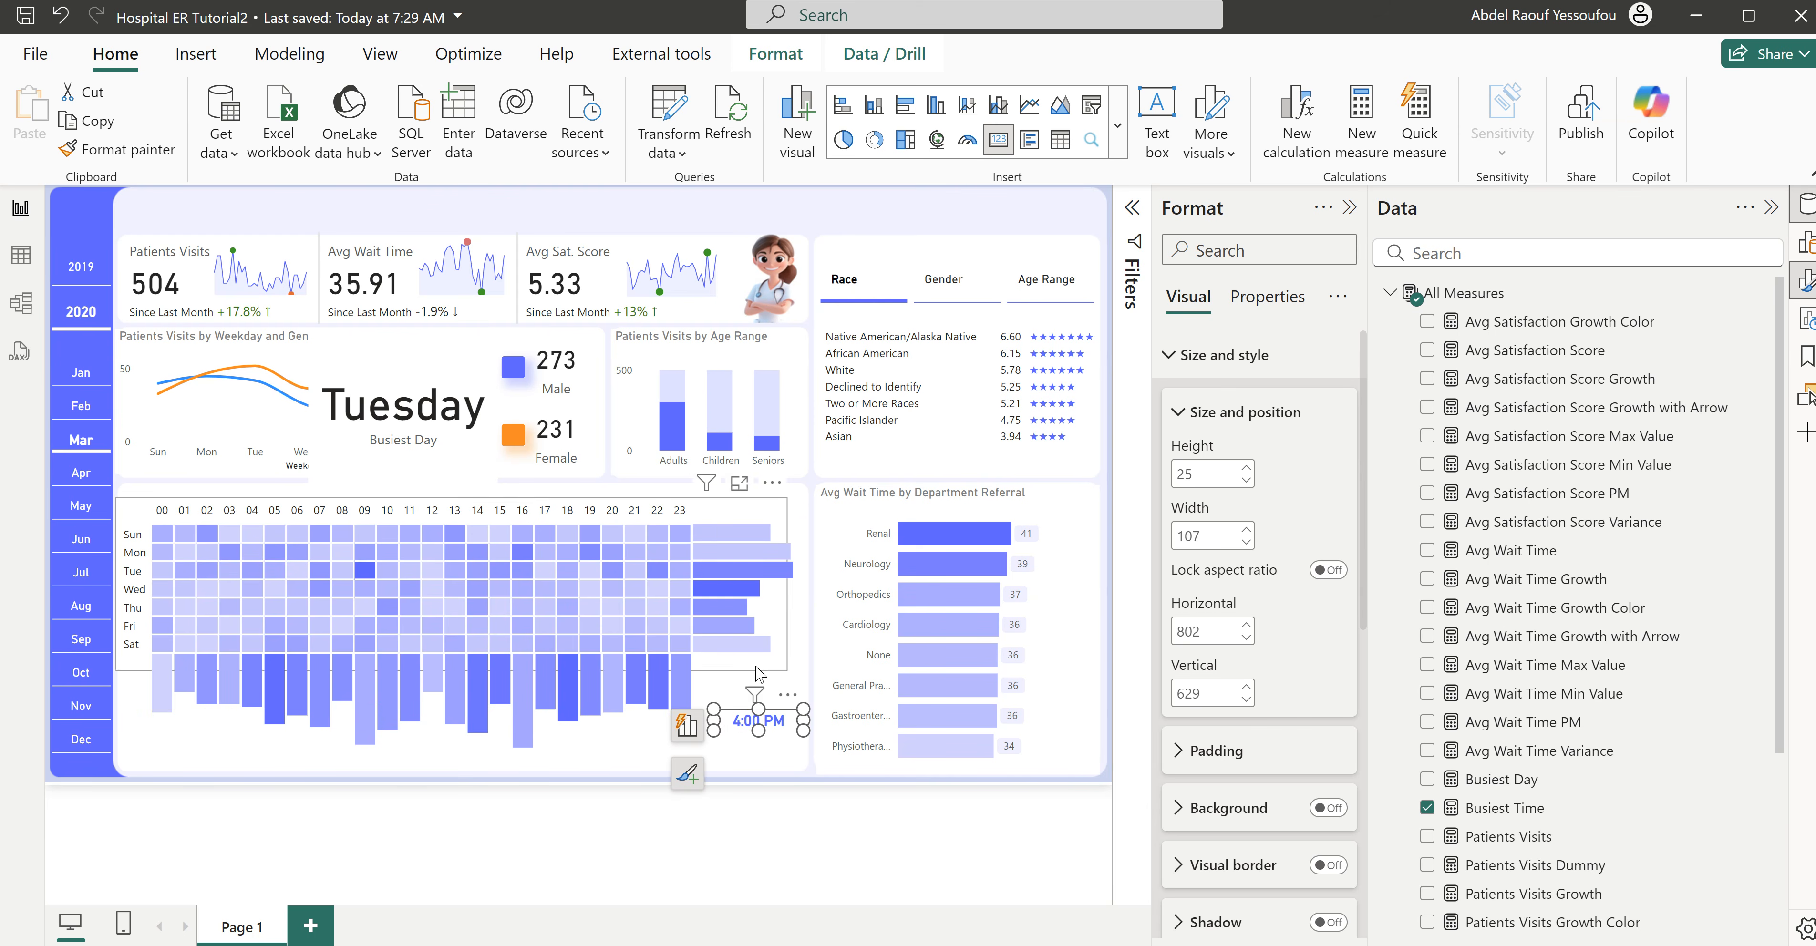
left_click(733, 681)
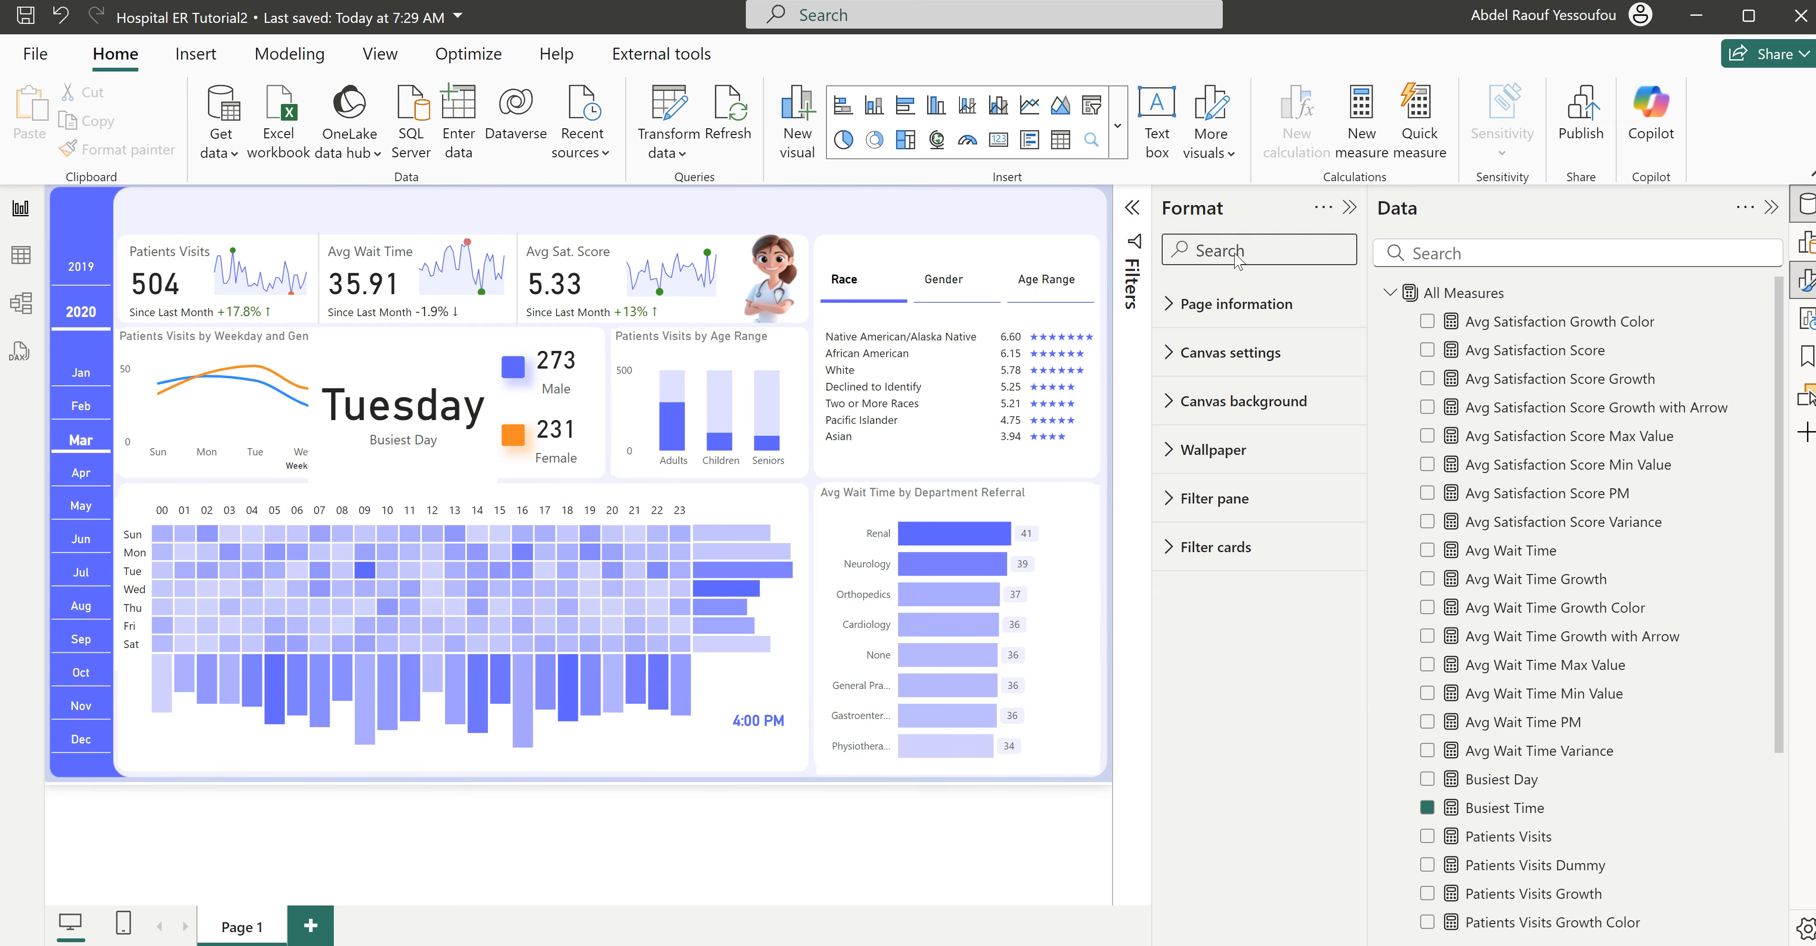
- Insert a text box reading "The Busiest" at font size 12 and reduce its height to 25
left_click(1164, 150)
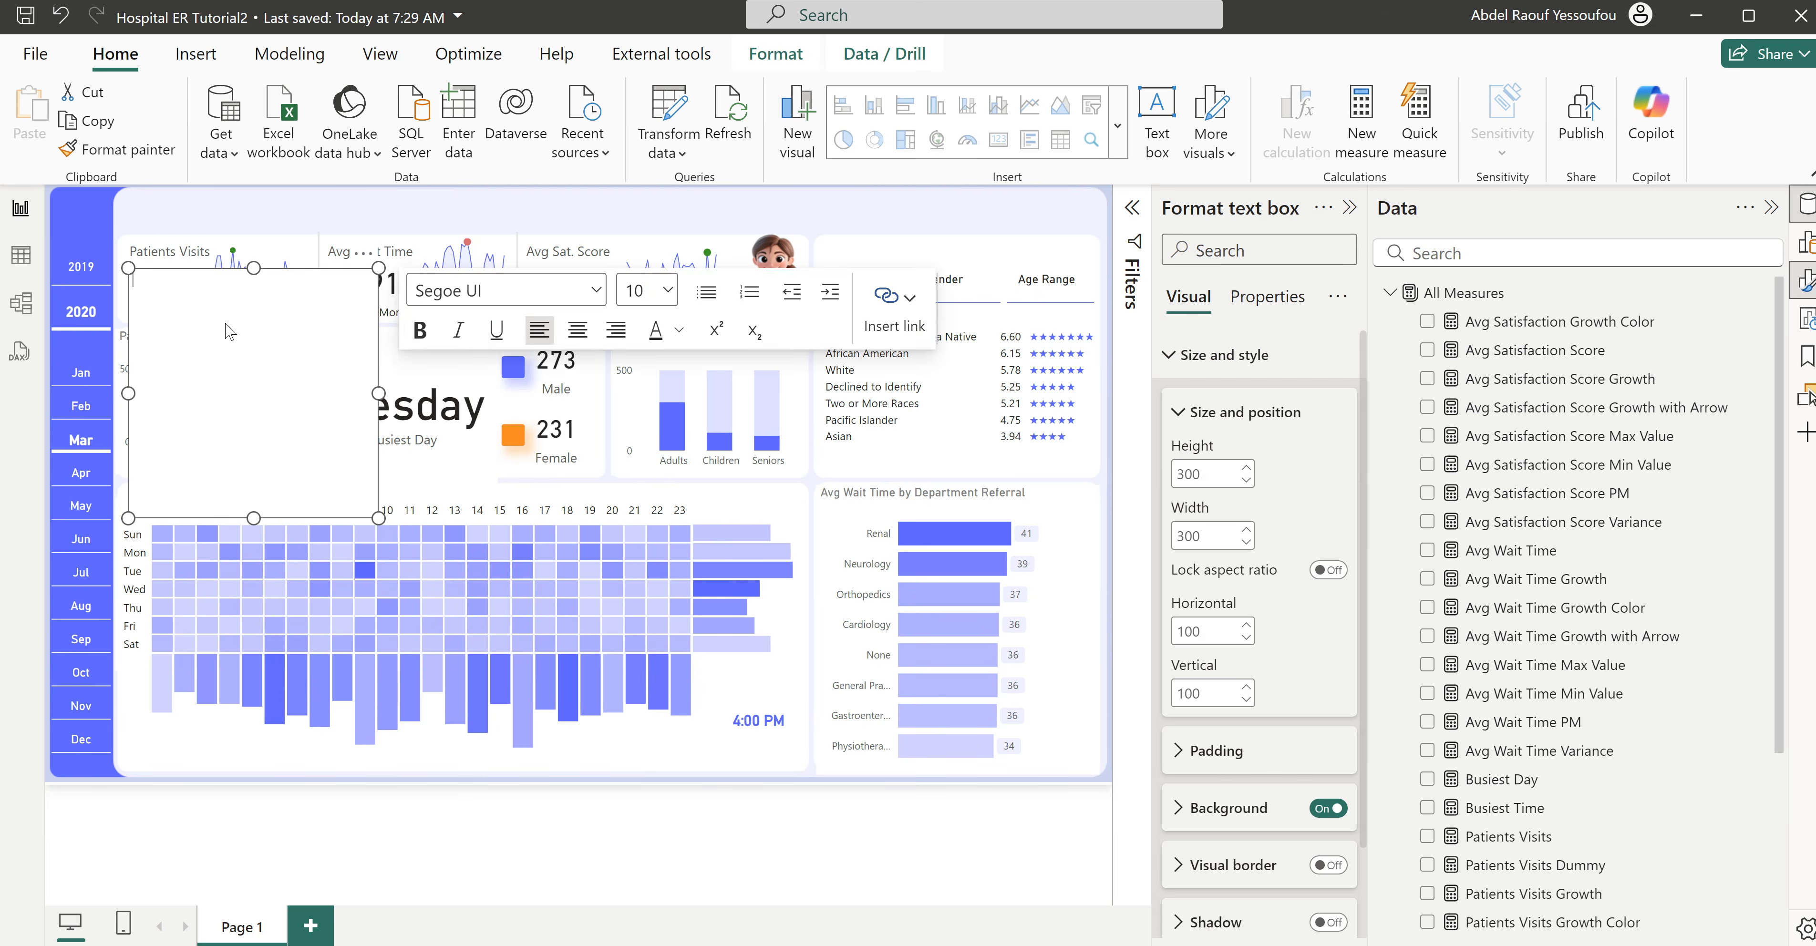
type("The Busiest")
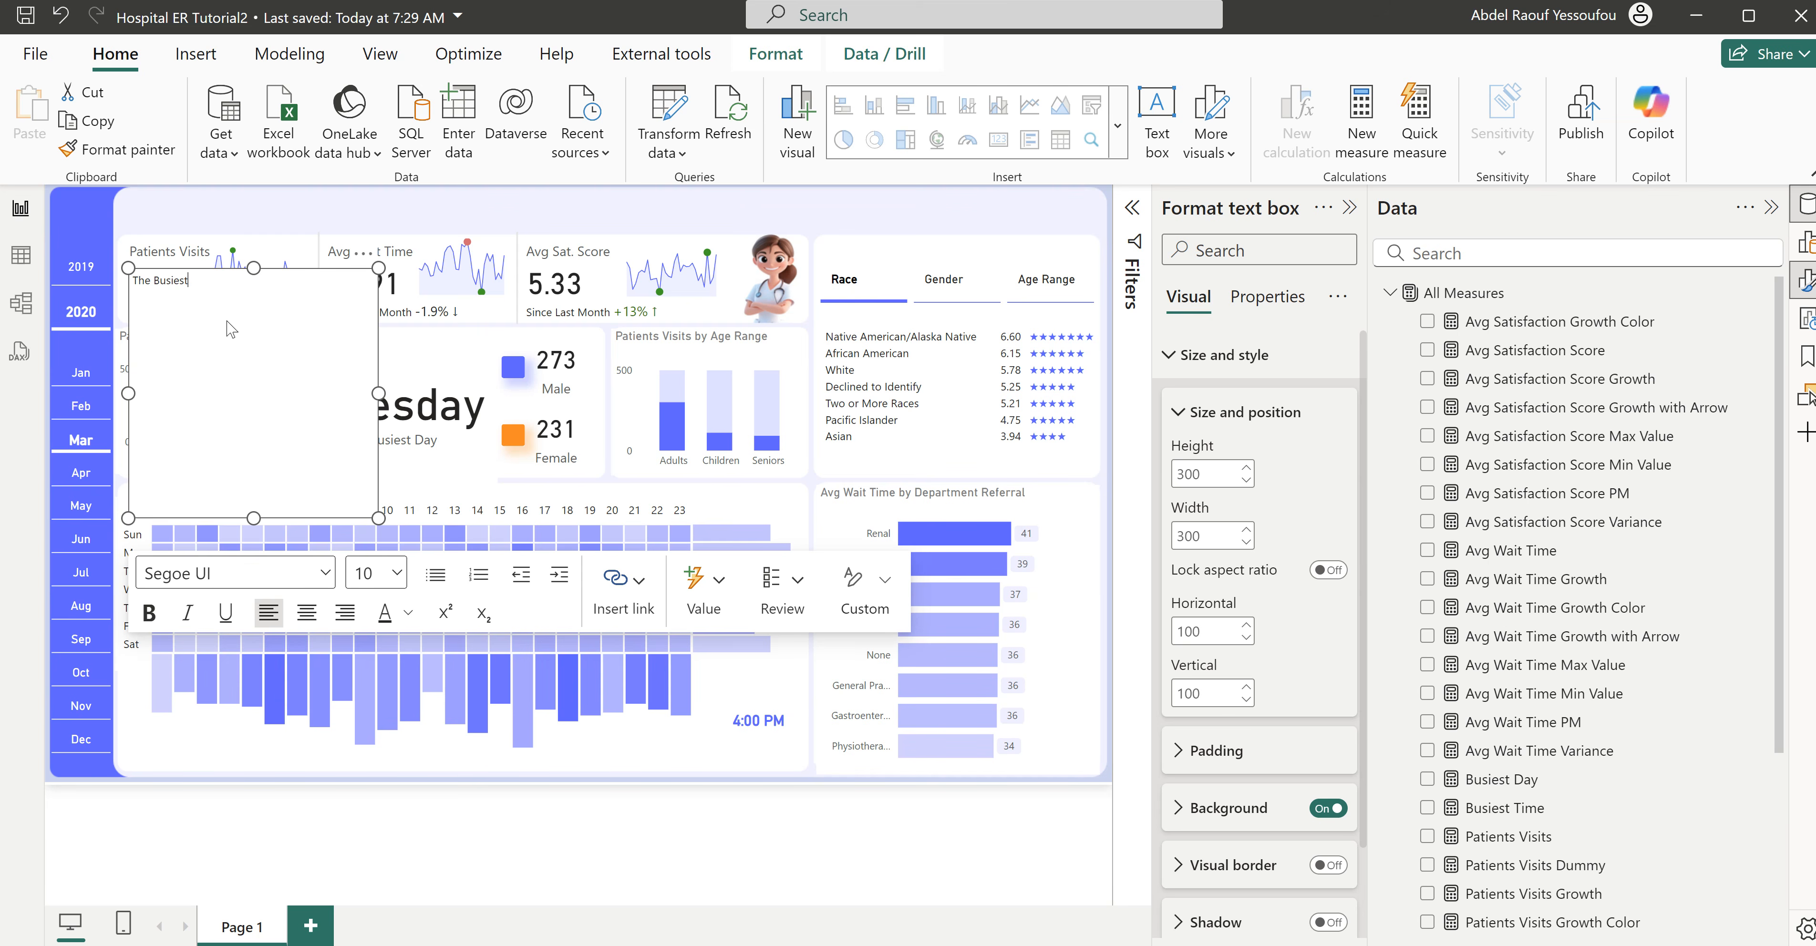
left_click_drag(254, 517, 289, 300)
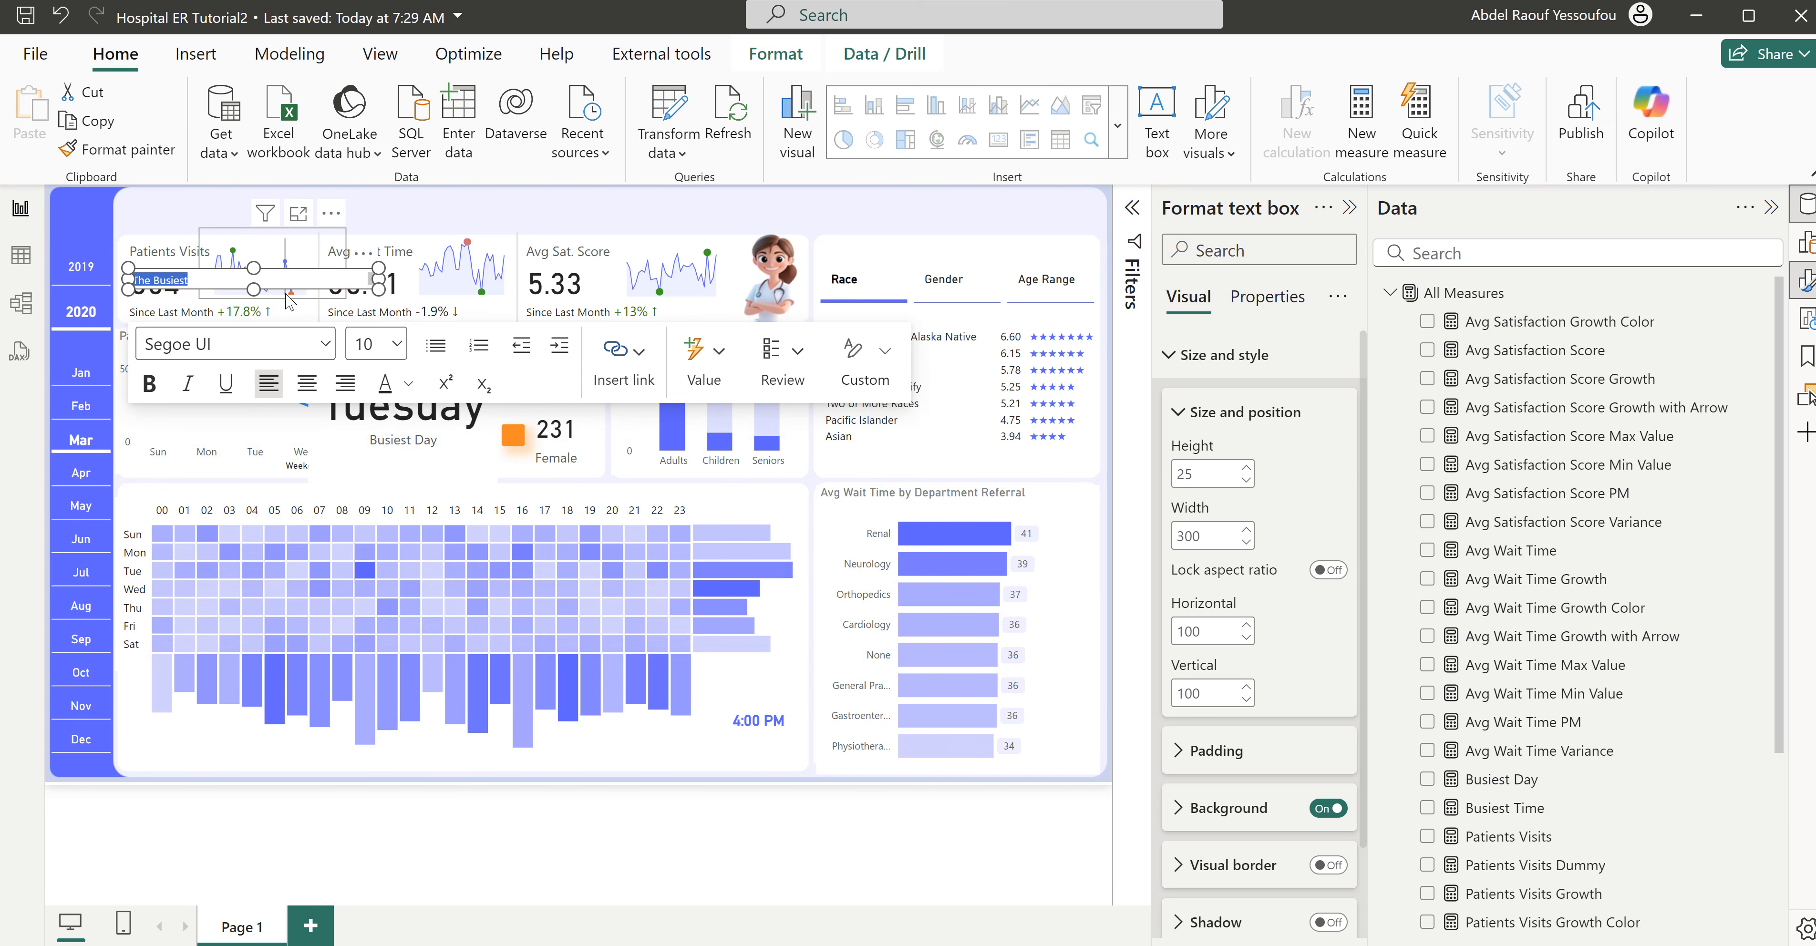
left_click(398, 344)
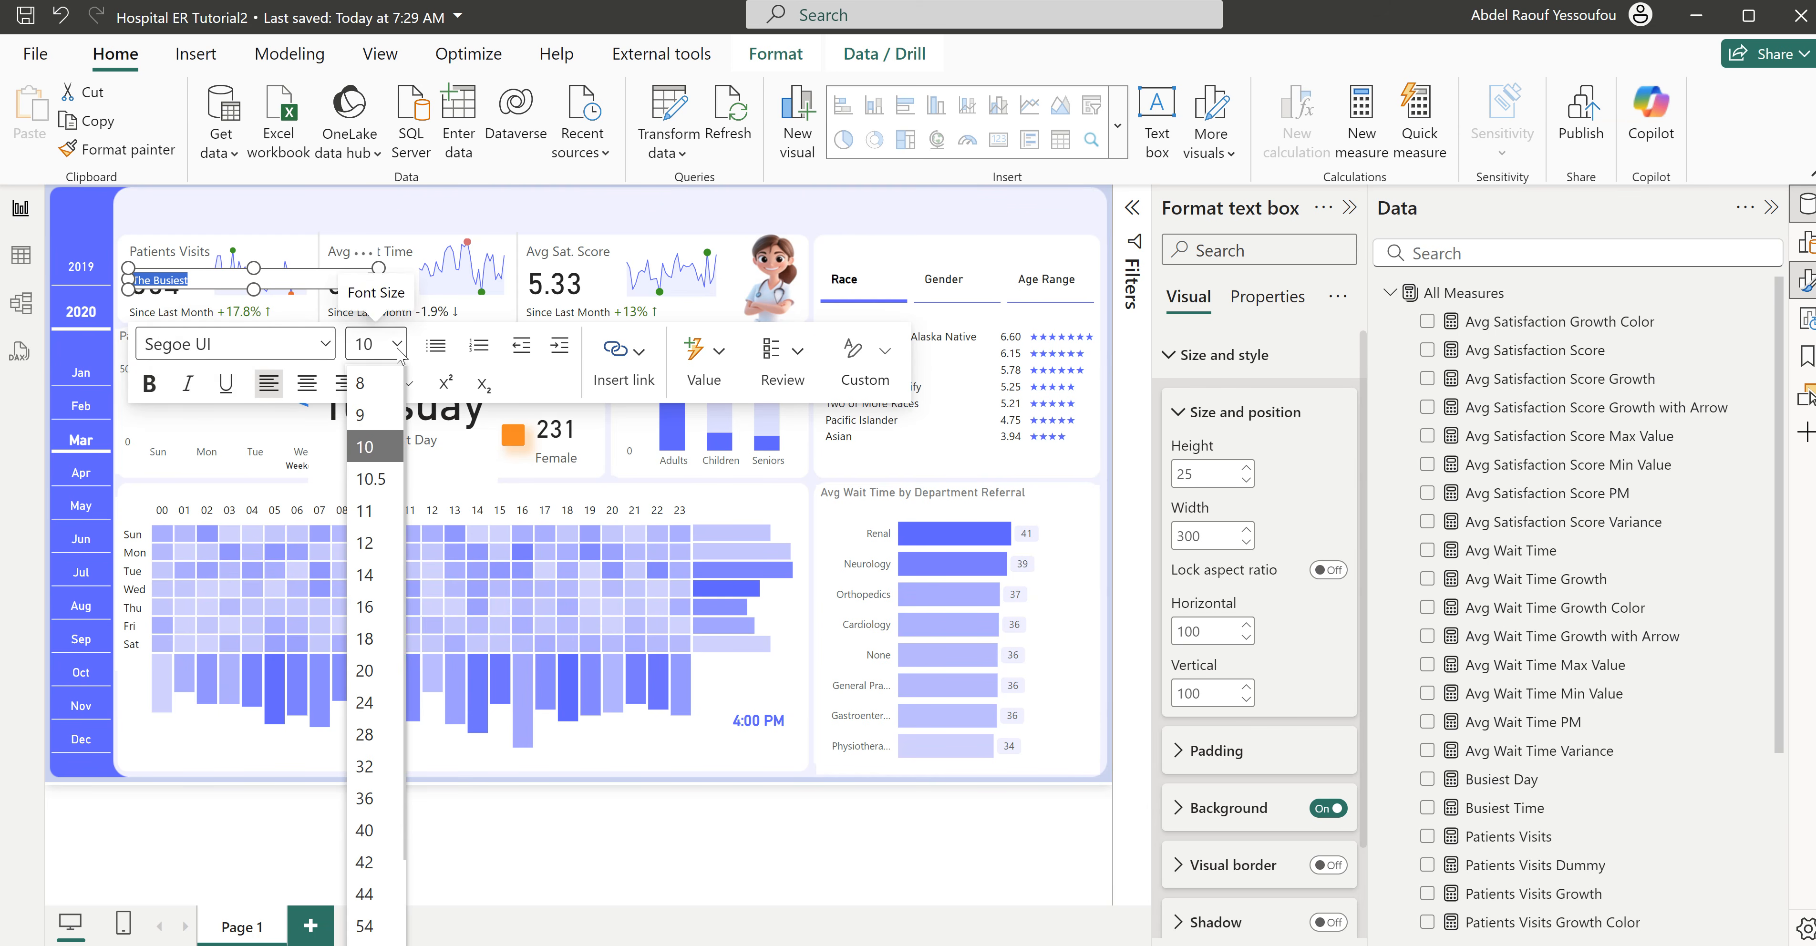
left_click(364, 543)
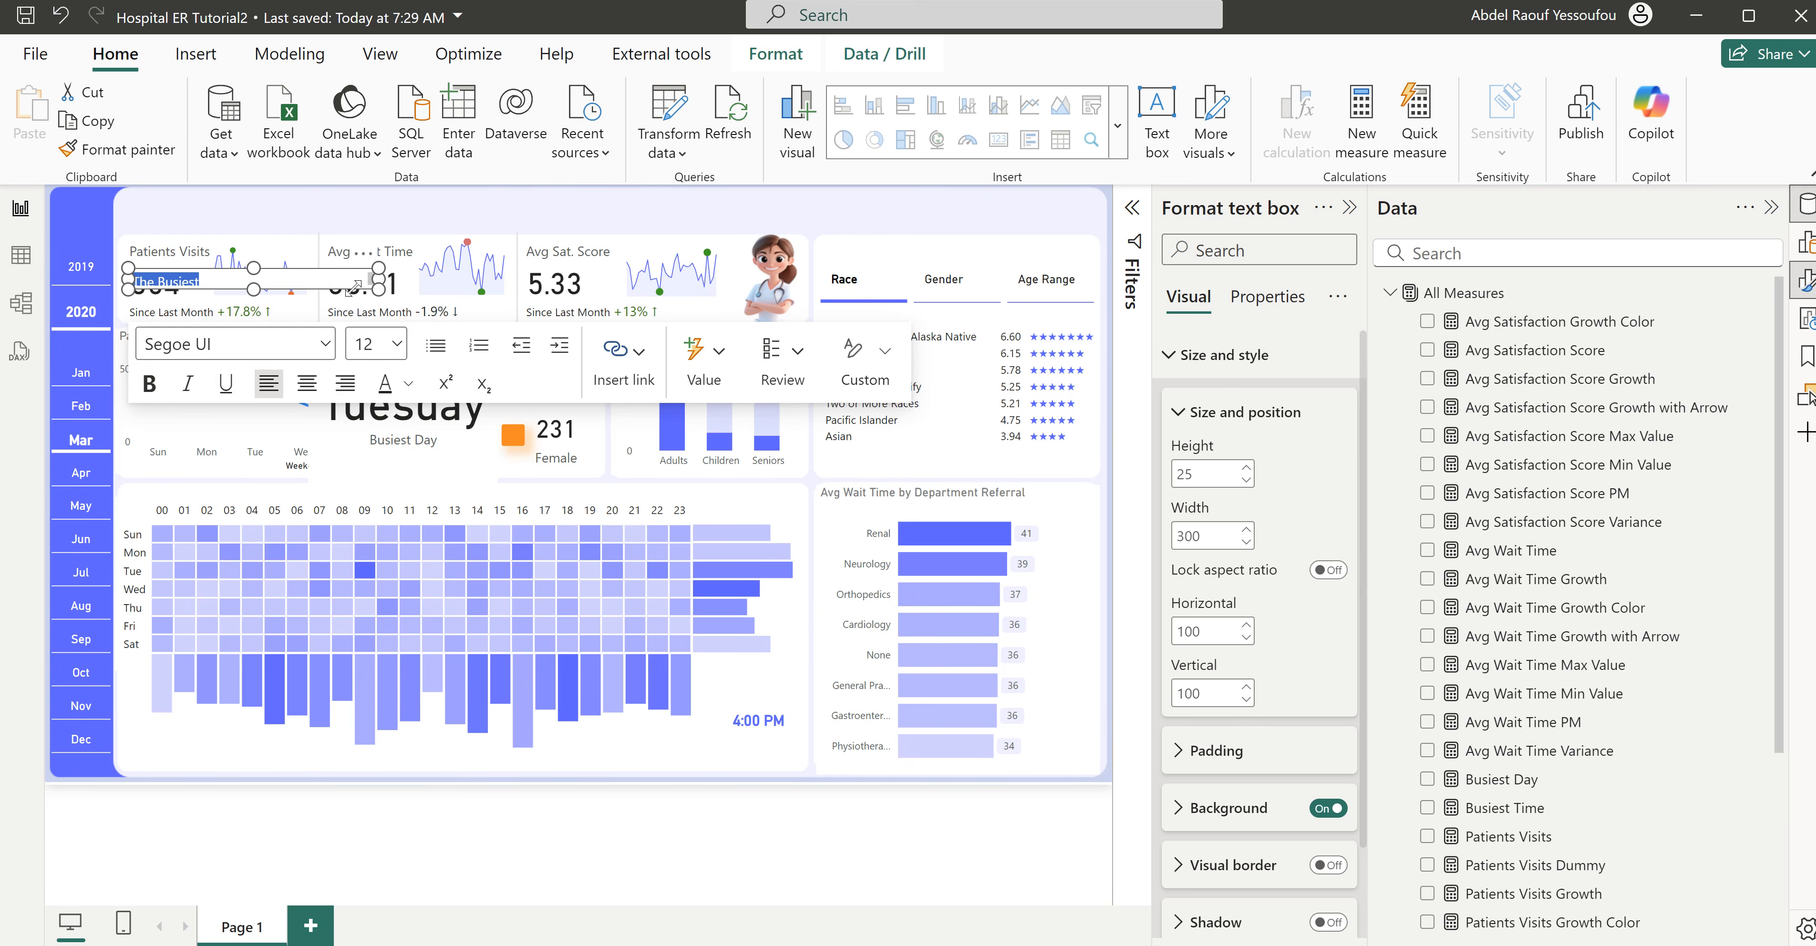
- Resize the "The Busiest" text box to 102 by 35, place it just above the Busiest Time card, and turn off its background
left_click_drag(254, 289, 261, 310)
left_click_drag(378, 287, 809, 684)
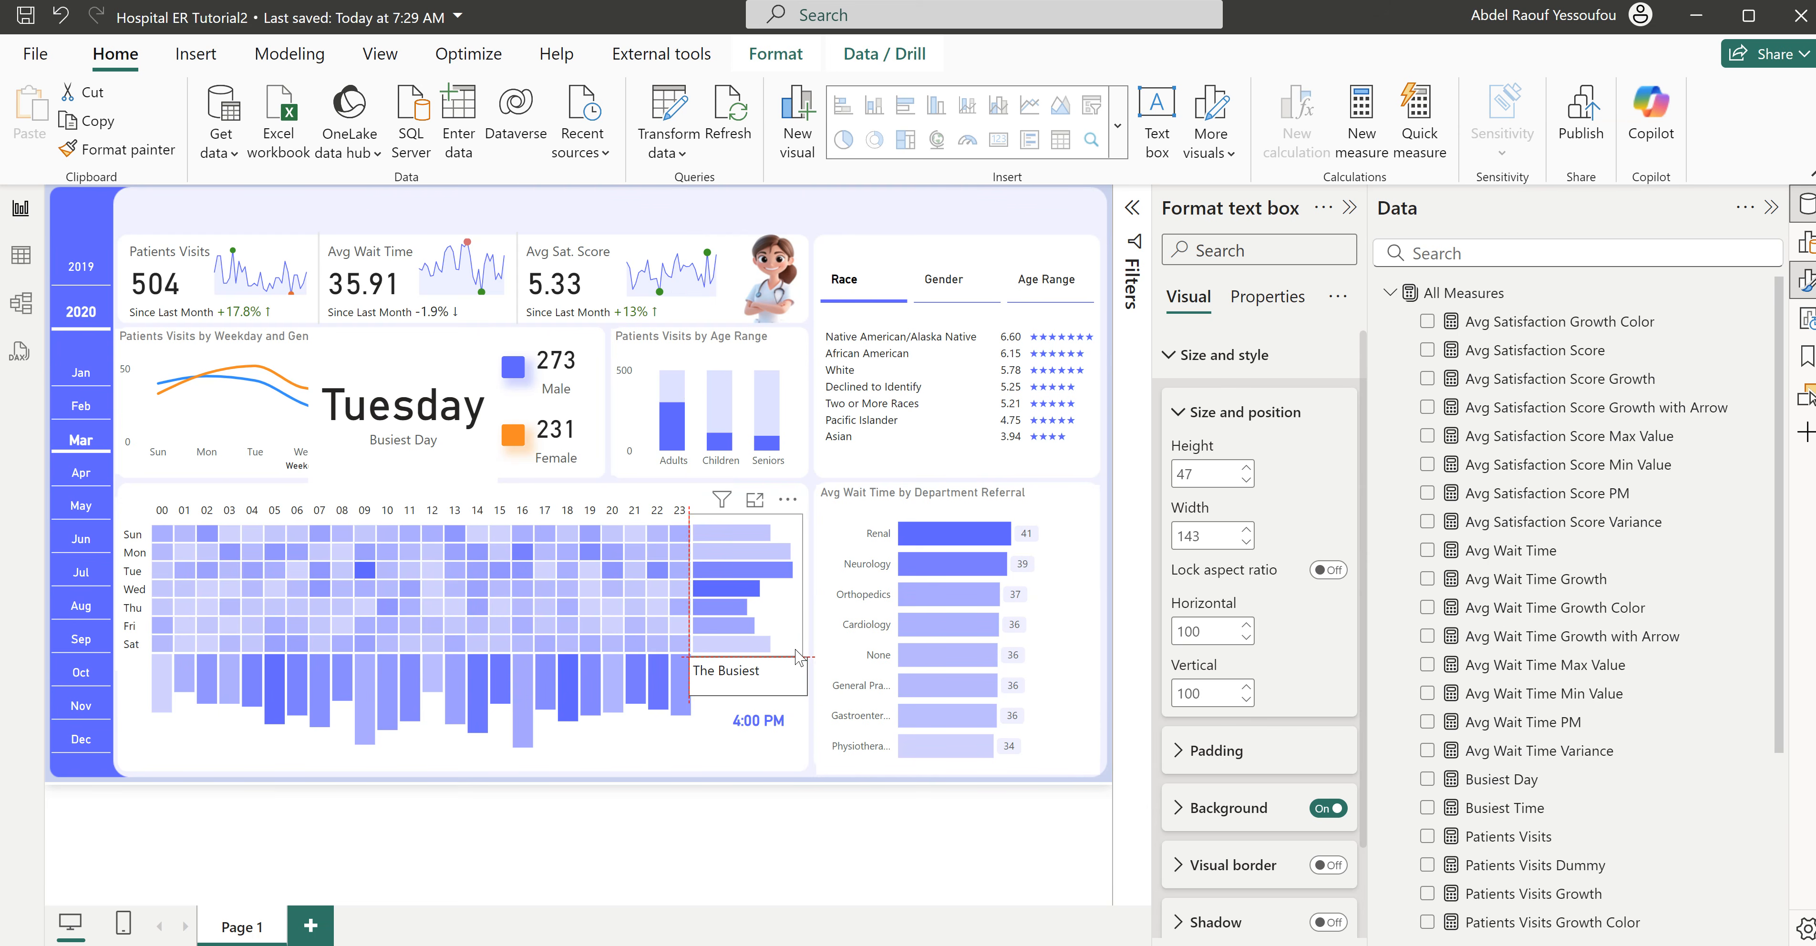
left_click(1328, 808)
left_click_drag(808, 676, 732, 687)
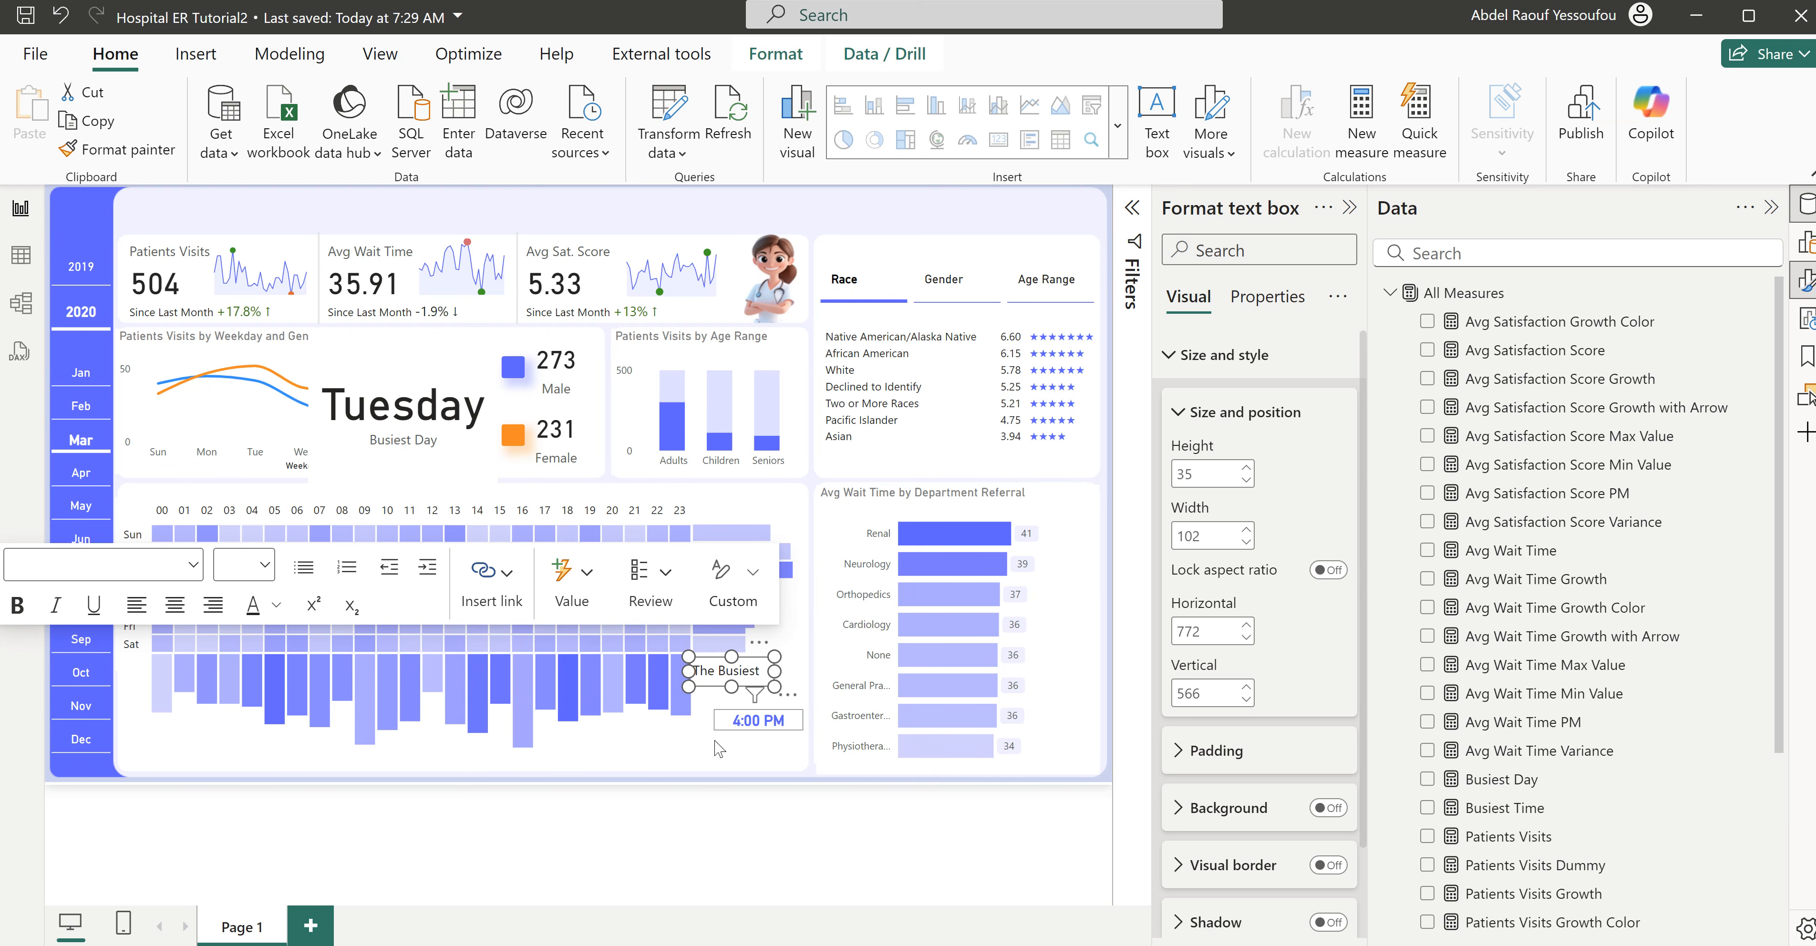
- Move the Busiest Time card into the page header and place a duplicate of the "The Busiest" text box just below the original
left_click_drag(739, 737, 806, 233)
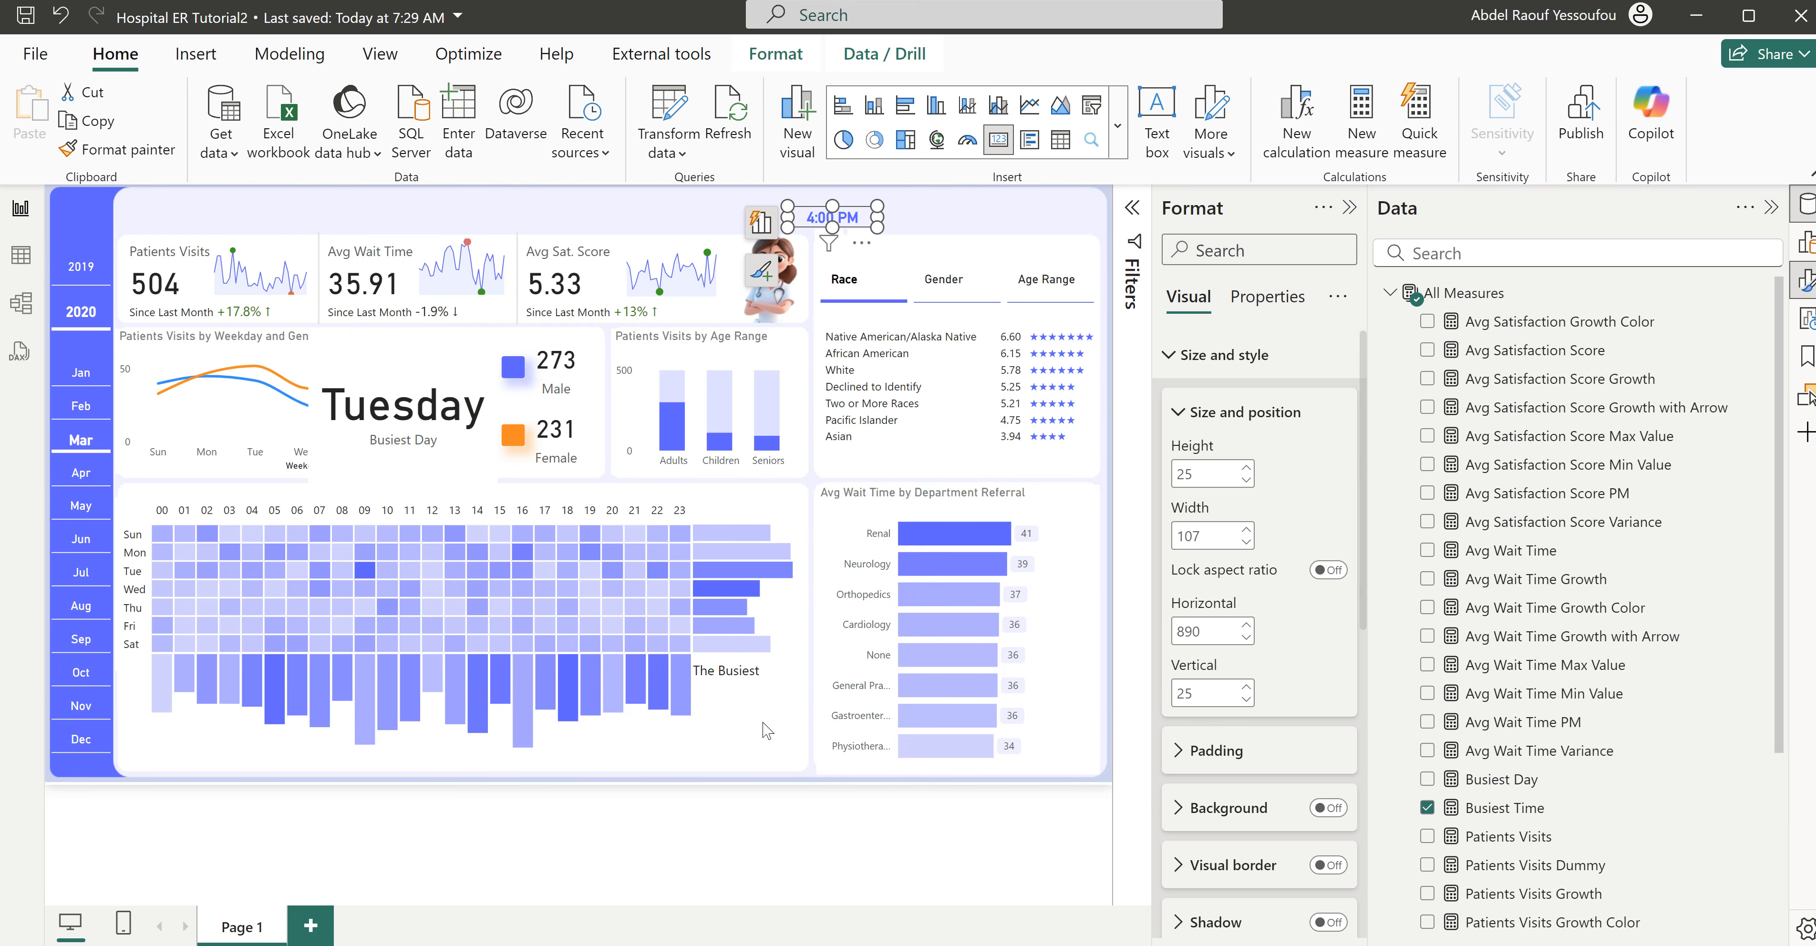
left_click(769, 693)
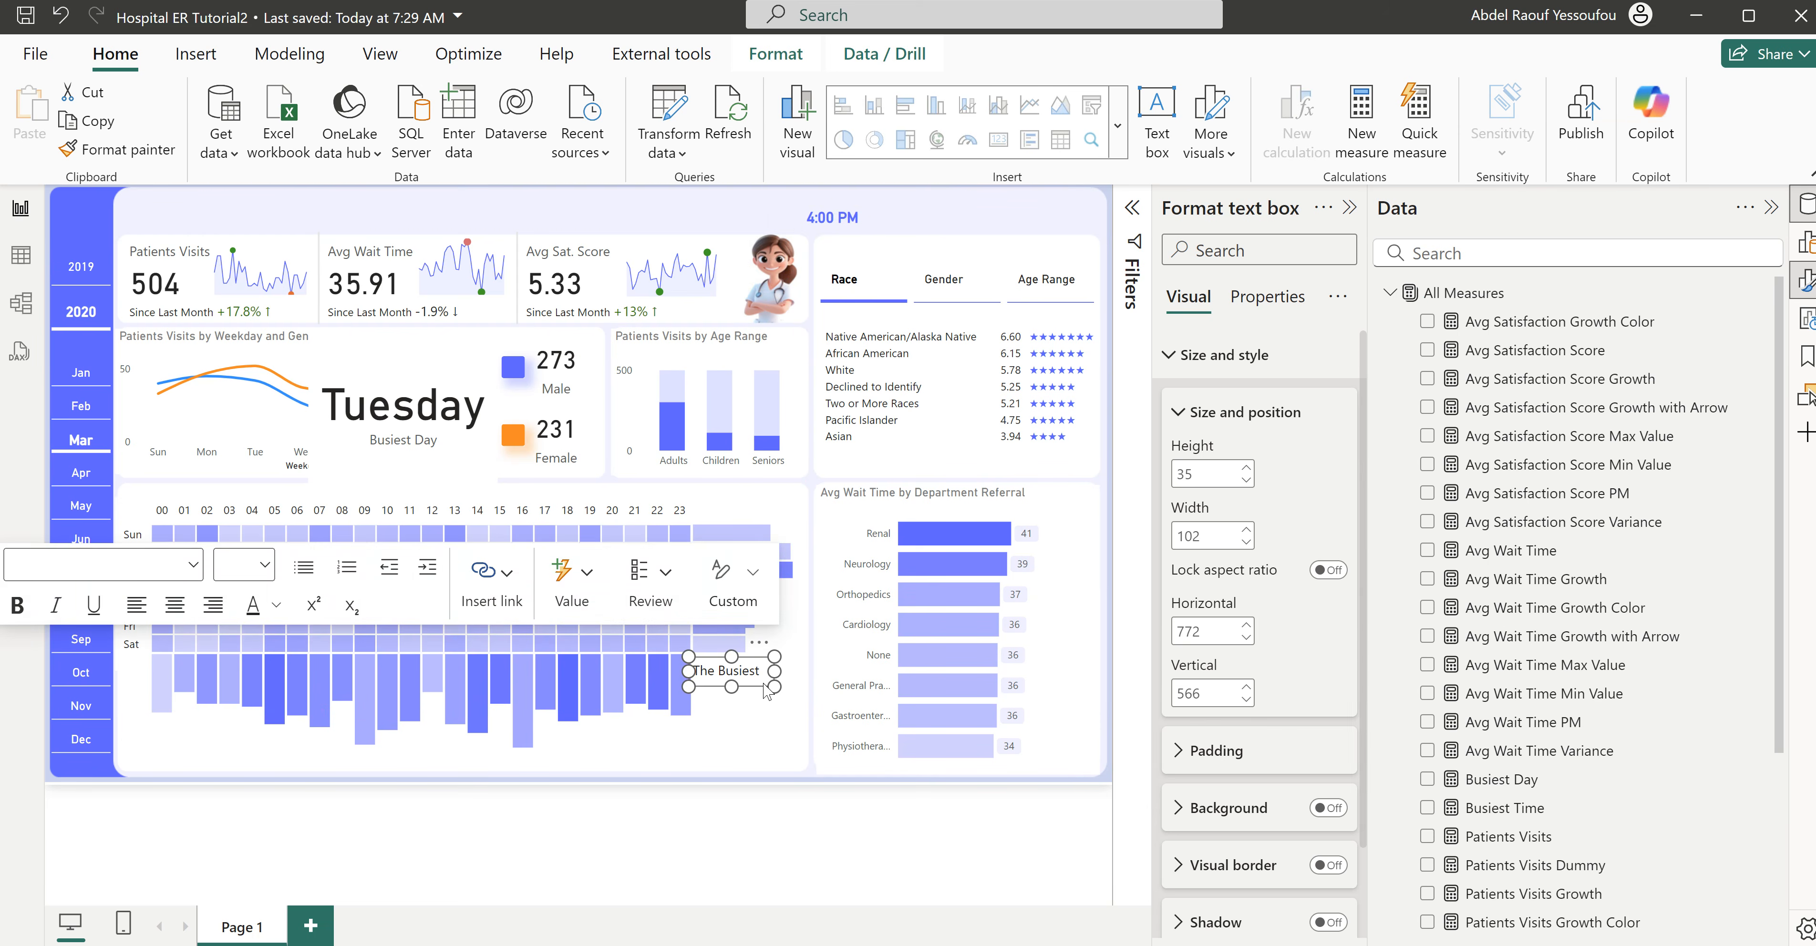
left_click(768, 725)
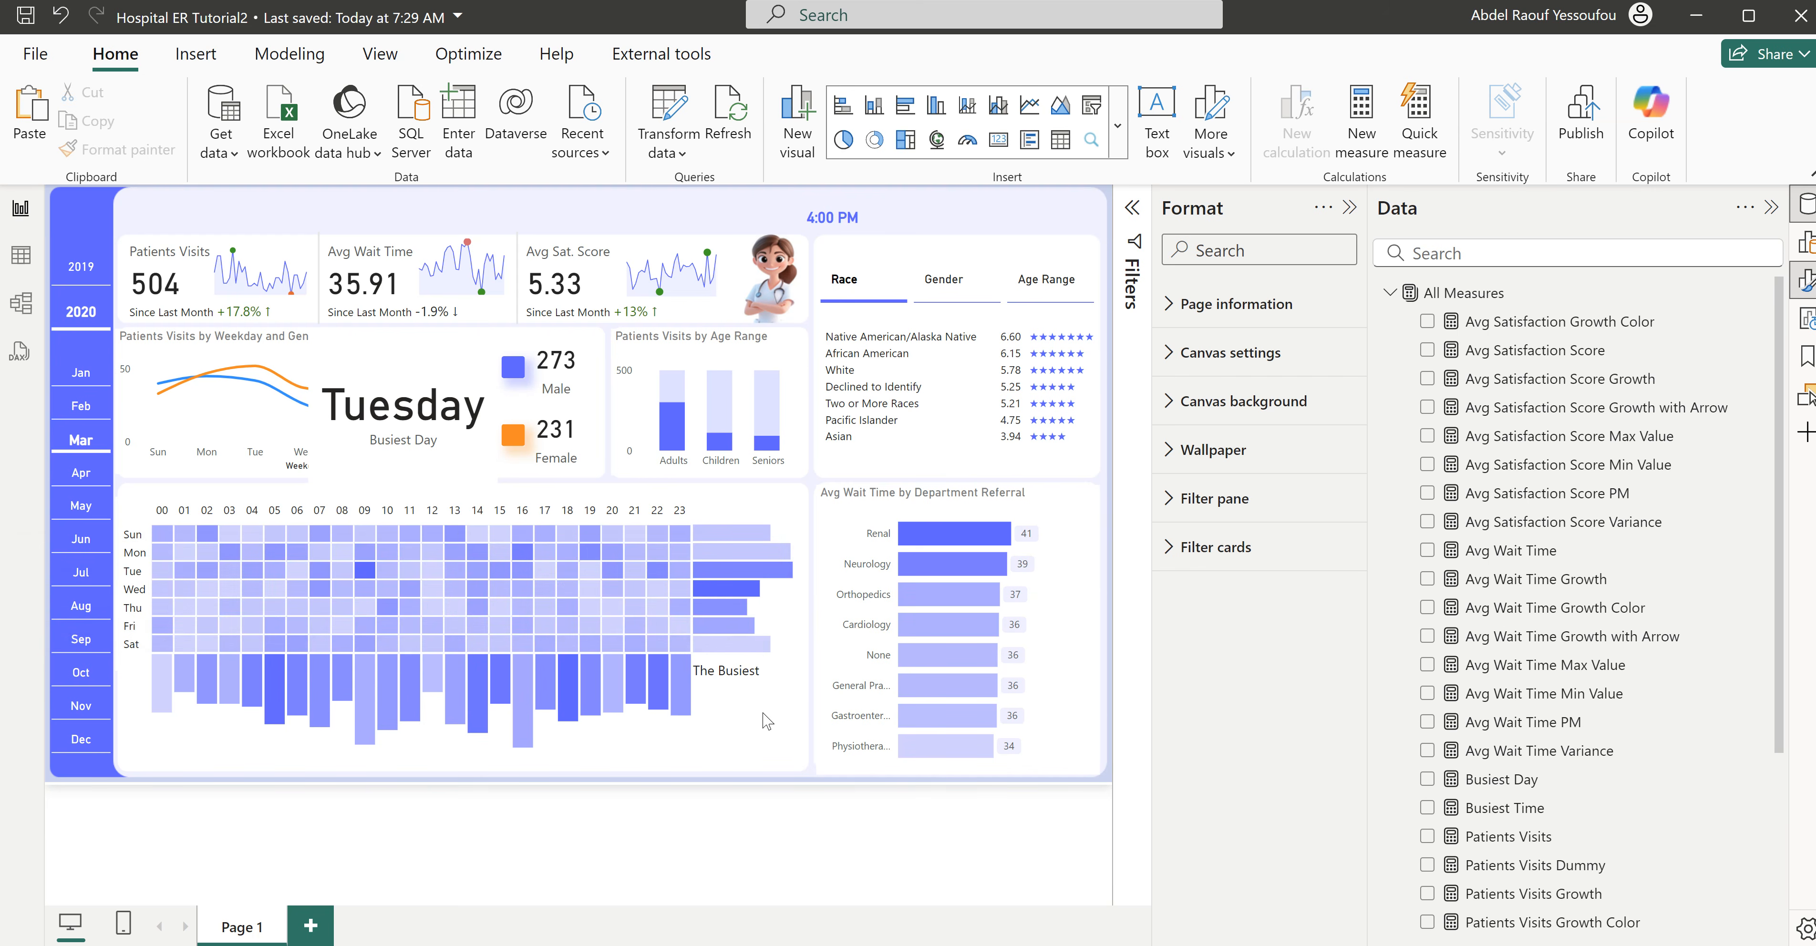
left_click(771, 693)
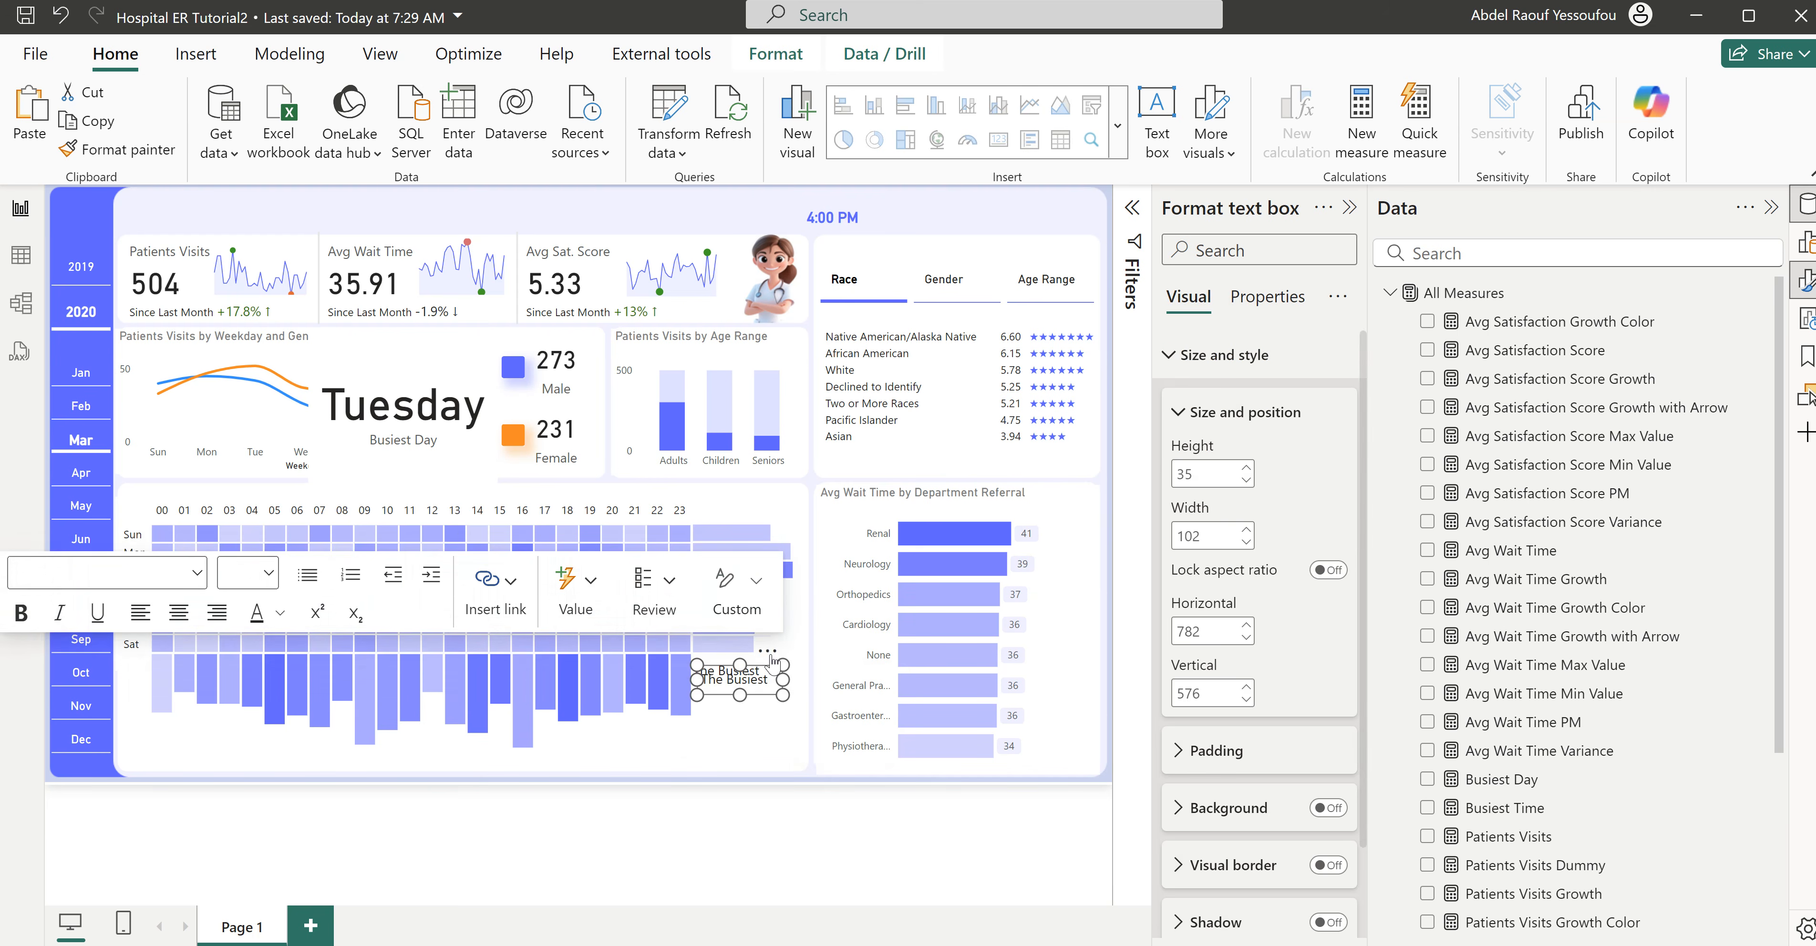
left_click_drag(775, 671, 756, 719)
- Change the duplicated text box's text to "Day is" at font size 10 and move the box into the page header
left_click(766, 701)
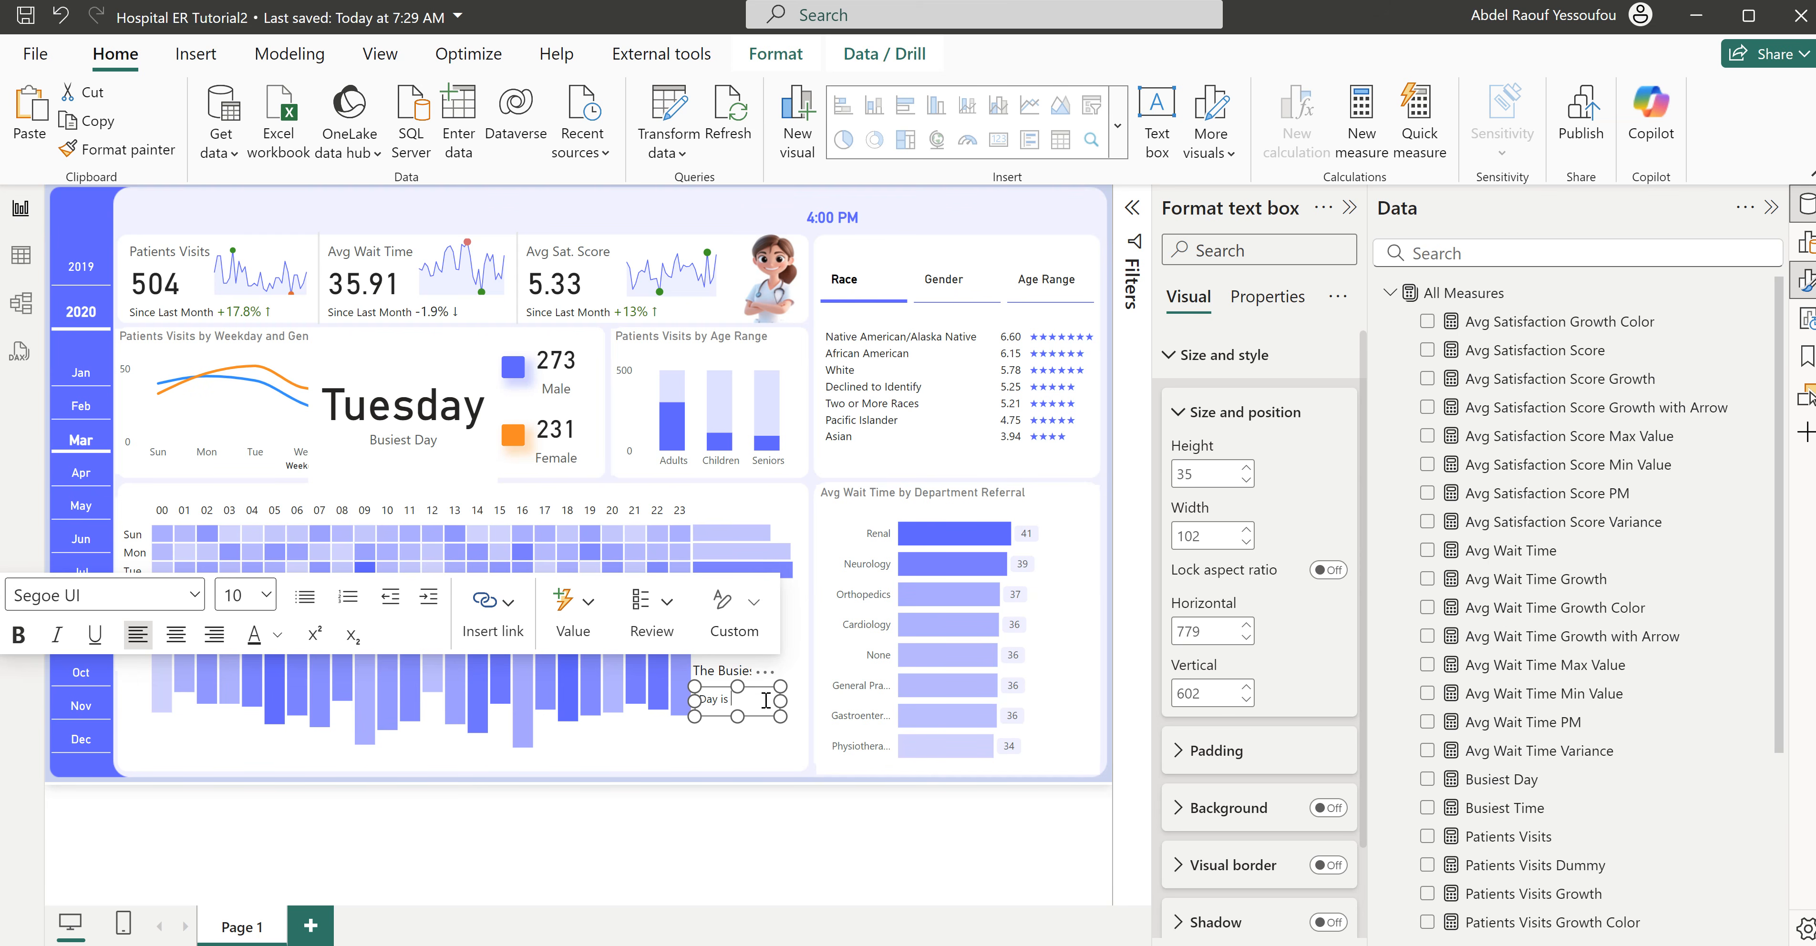
left_click(583, 626)
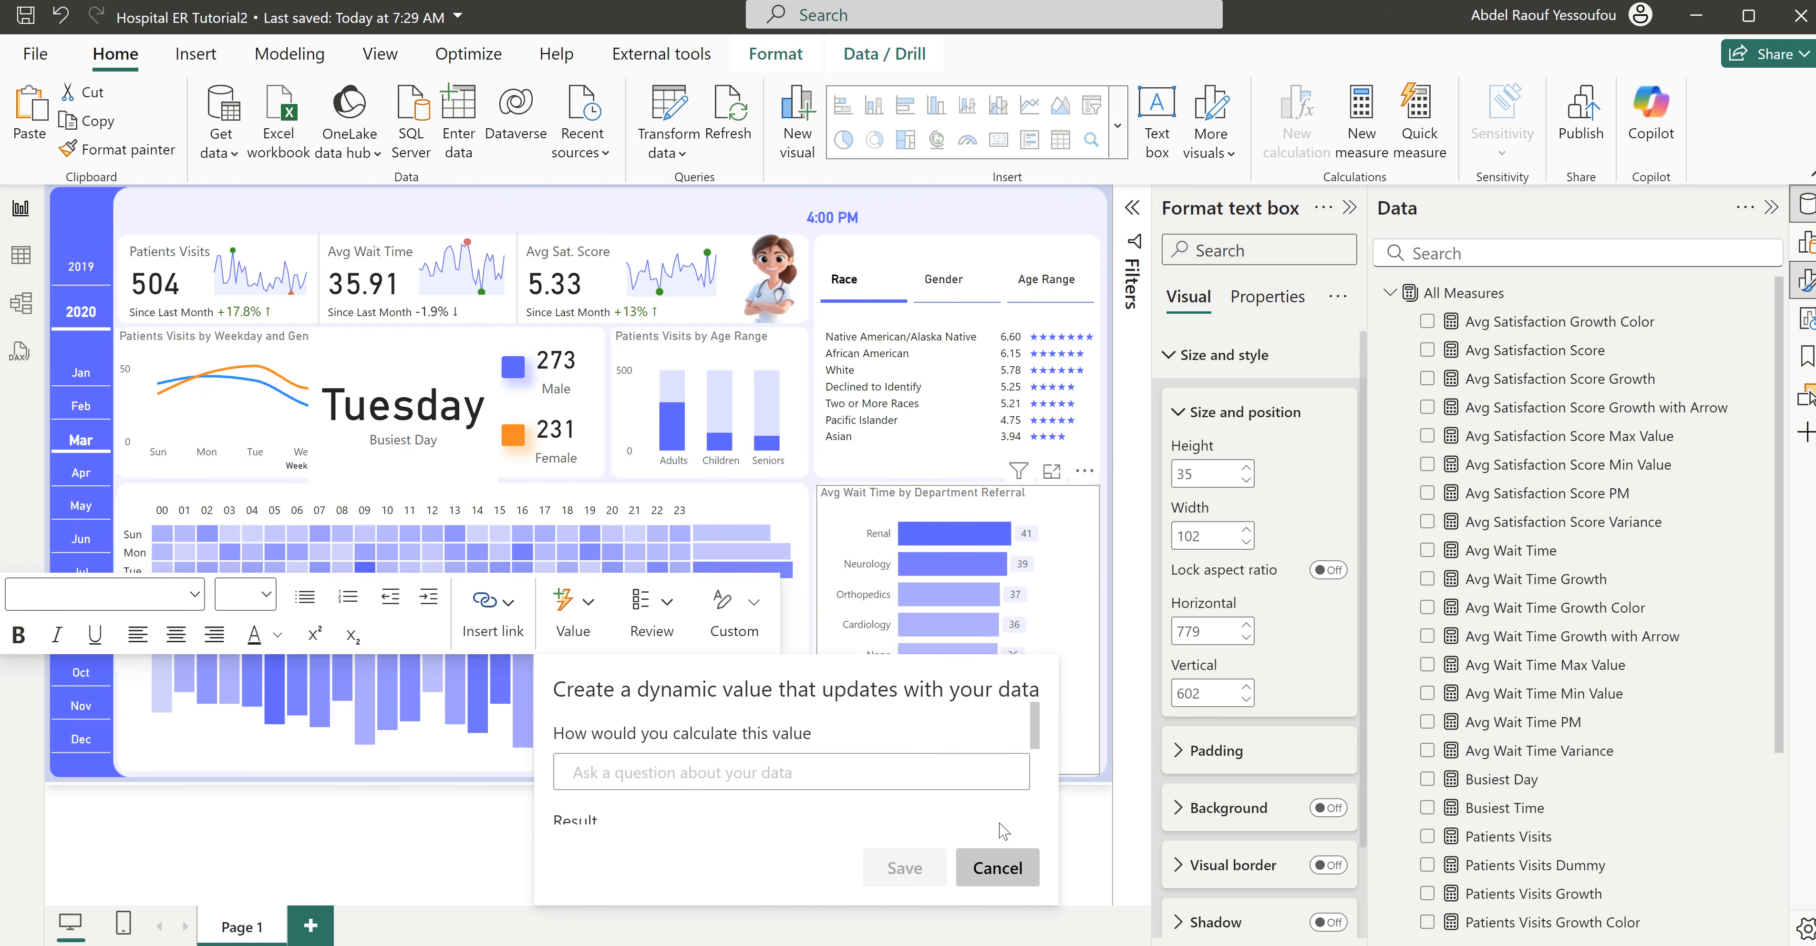
left_click(471, 795)
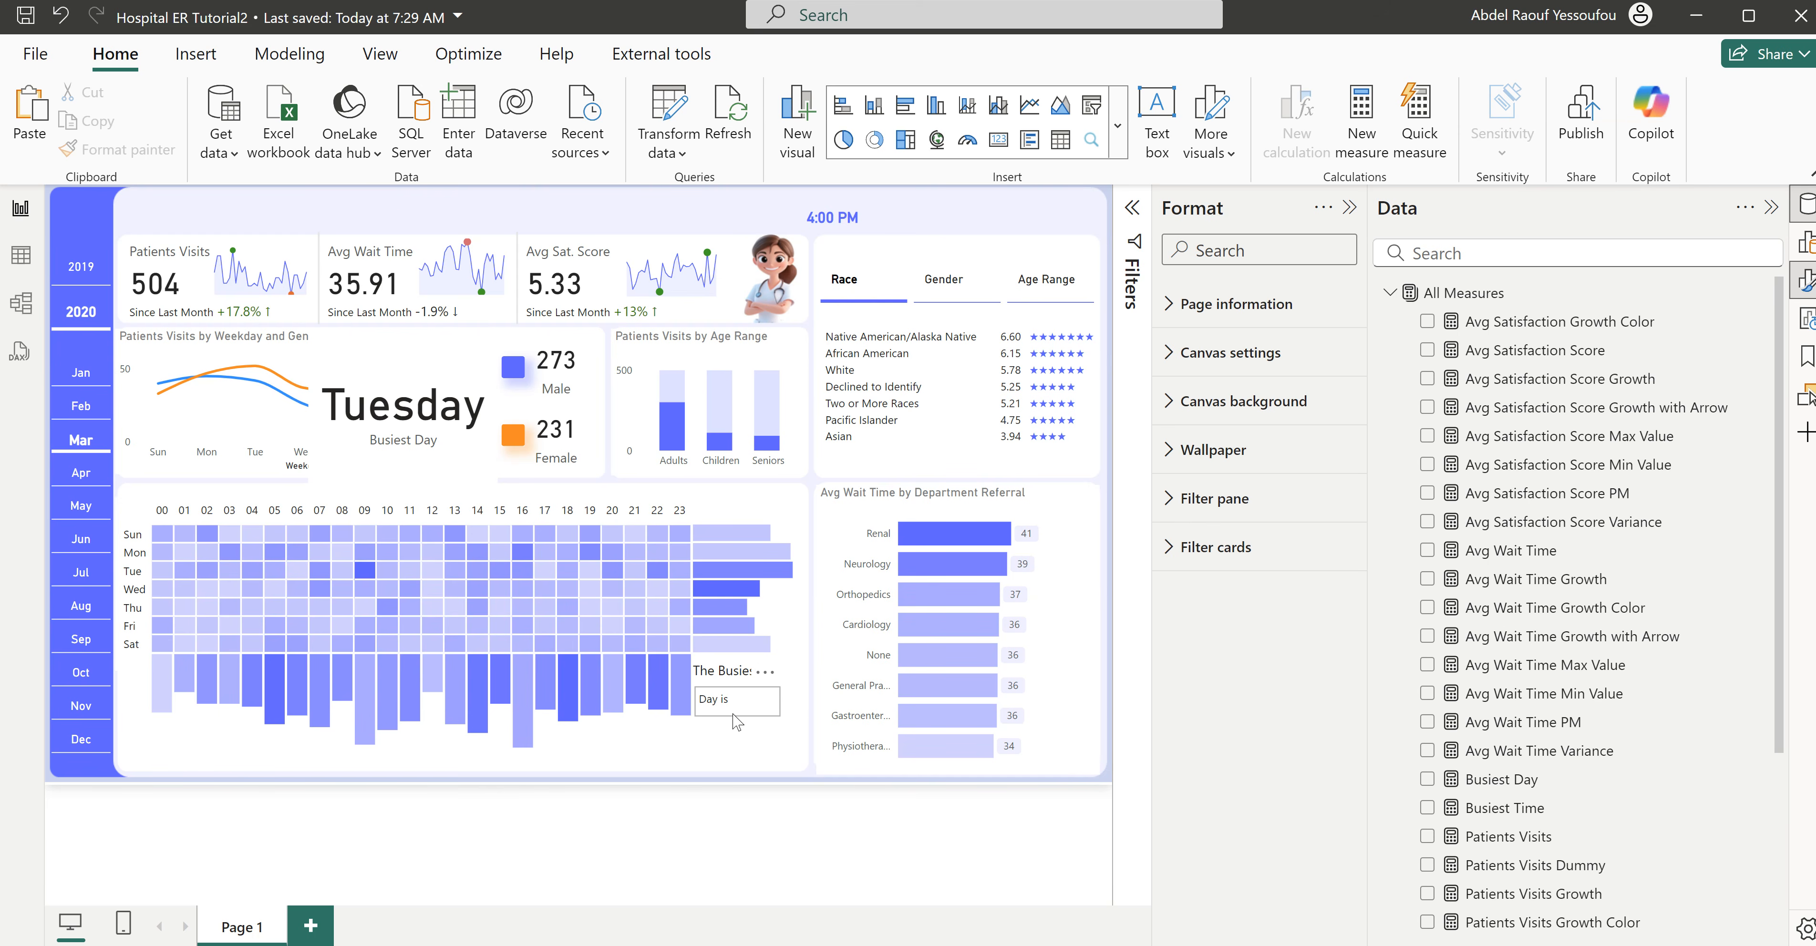
left_click_drag(736, 705, 662, 238)
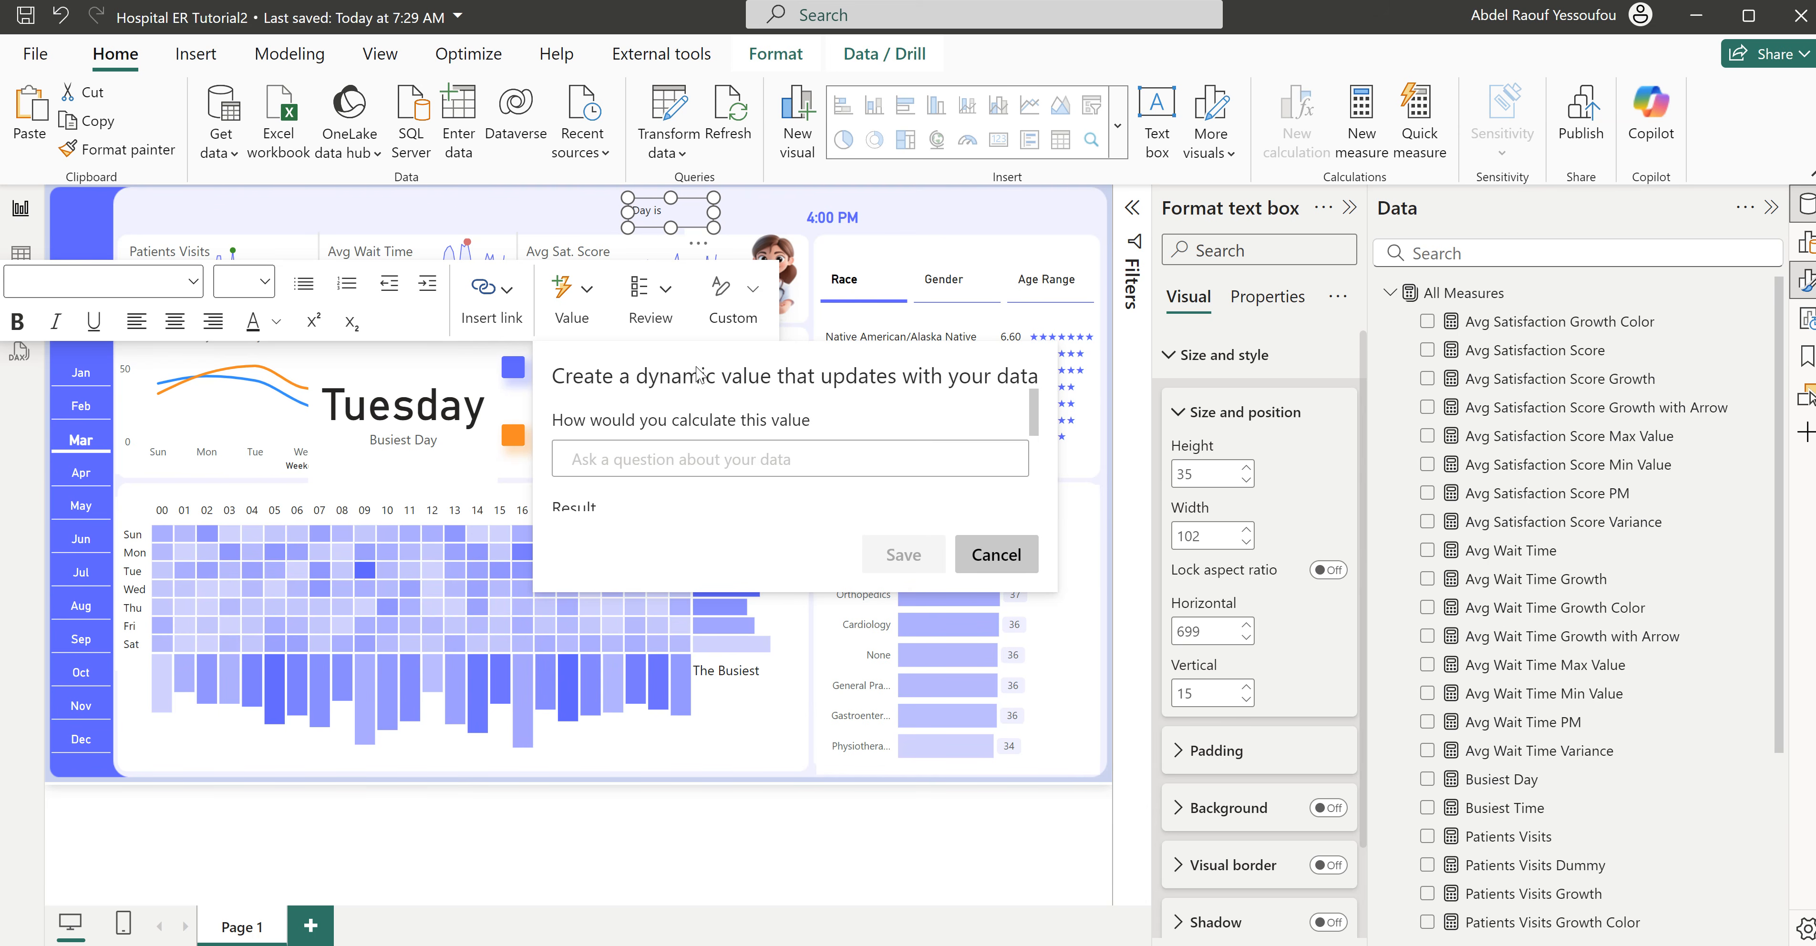
- Insert a dynamic value calculated from "busiest day" after "Day is" in the text box
left_click(684, 212)
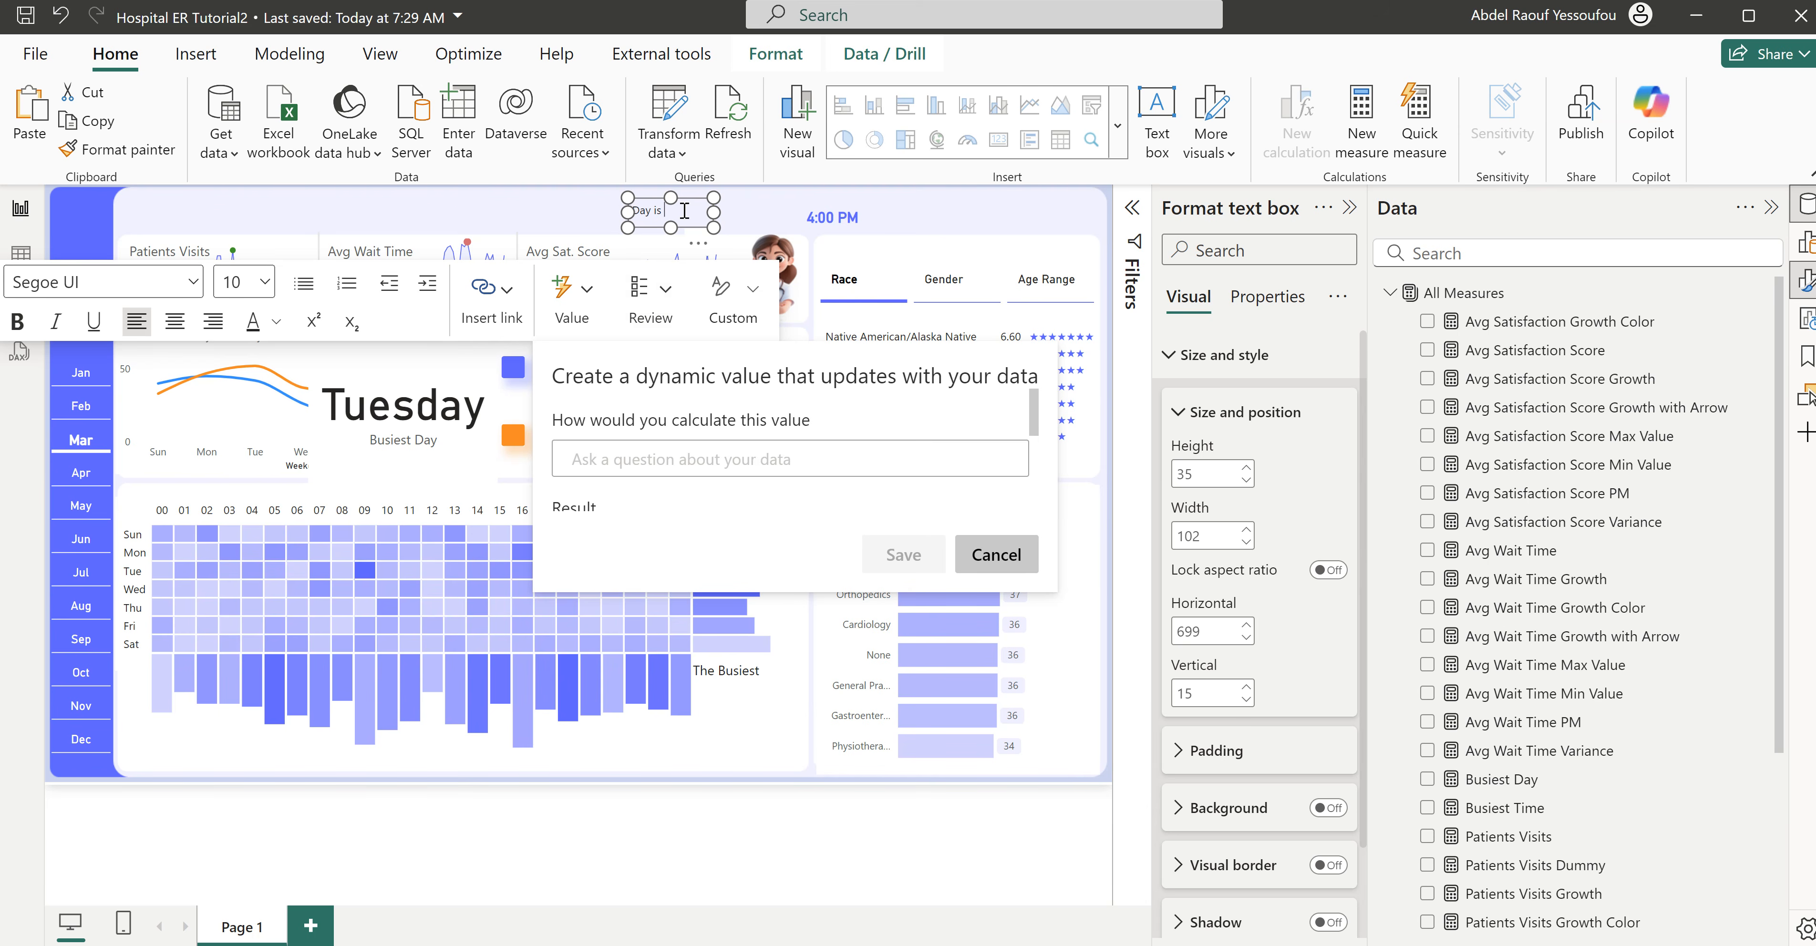
left_click(694, 454)
type("Busiest Day")
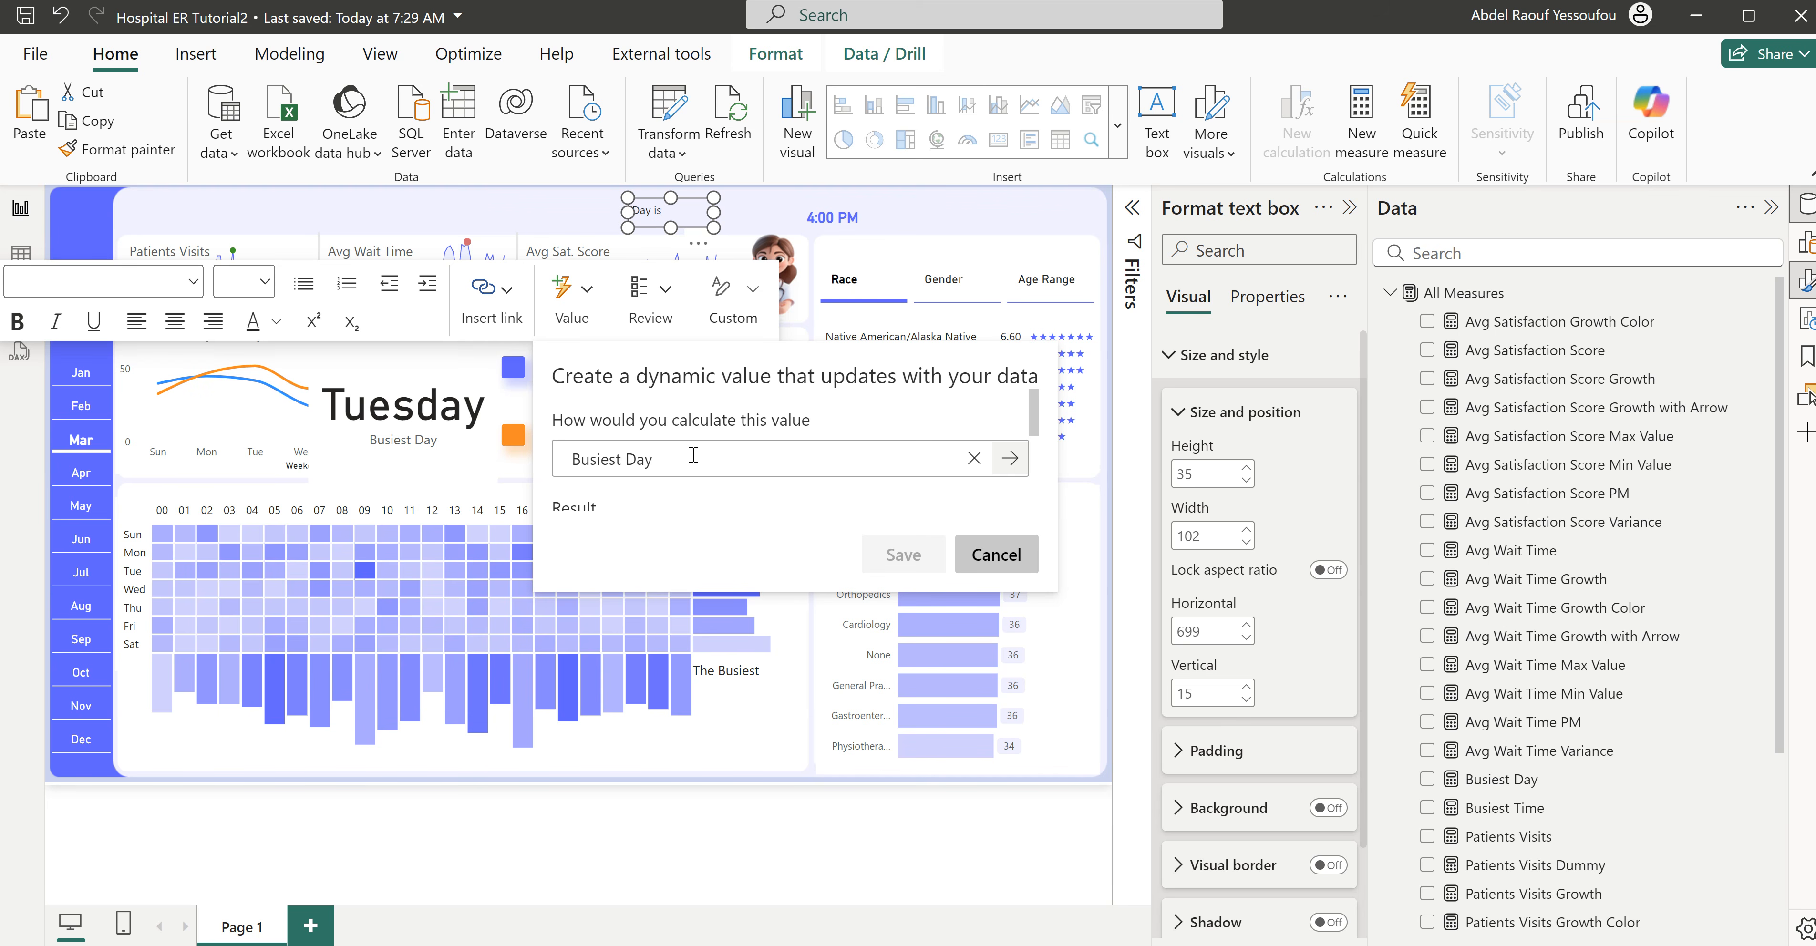
scroll(1026, 423, "down", 3)
scroll(1026, 426, "up", 3)
type("y")
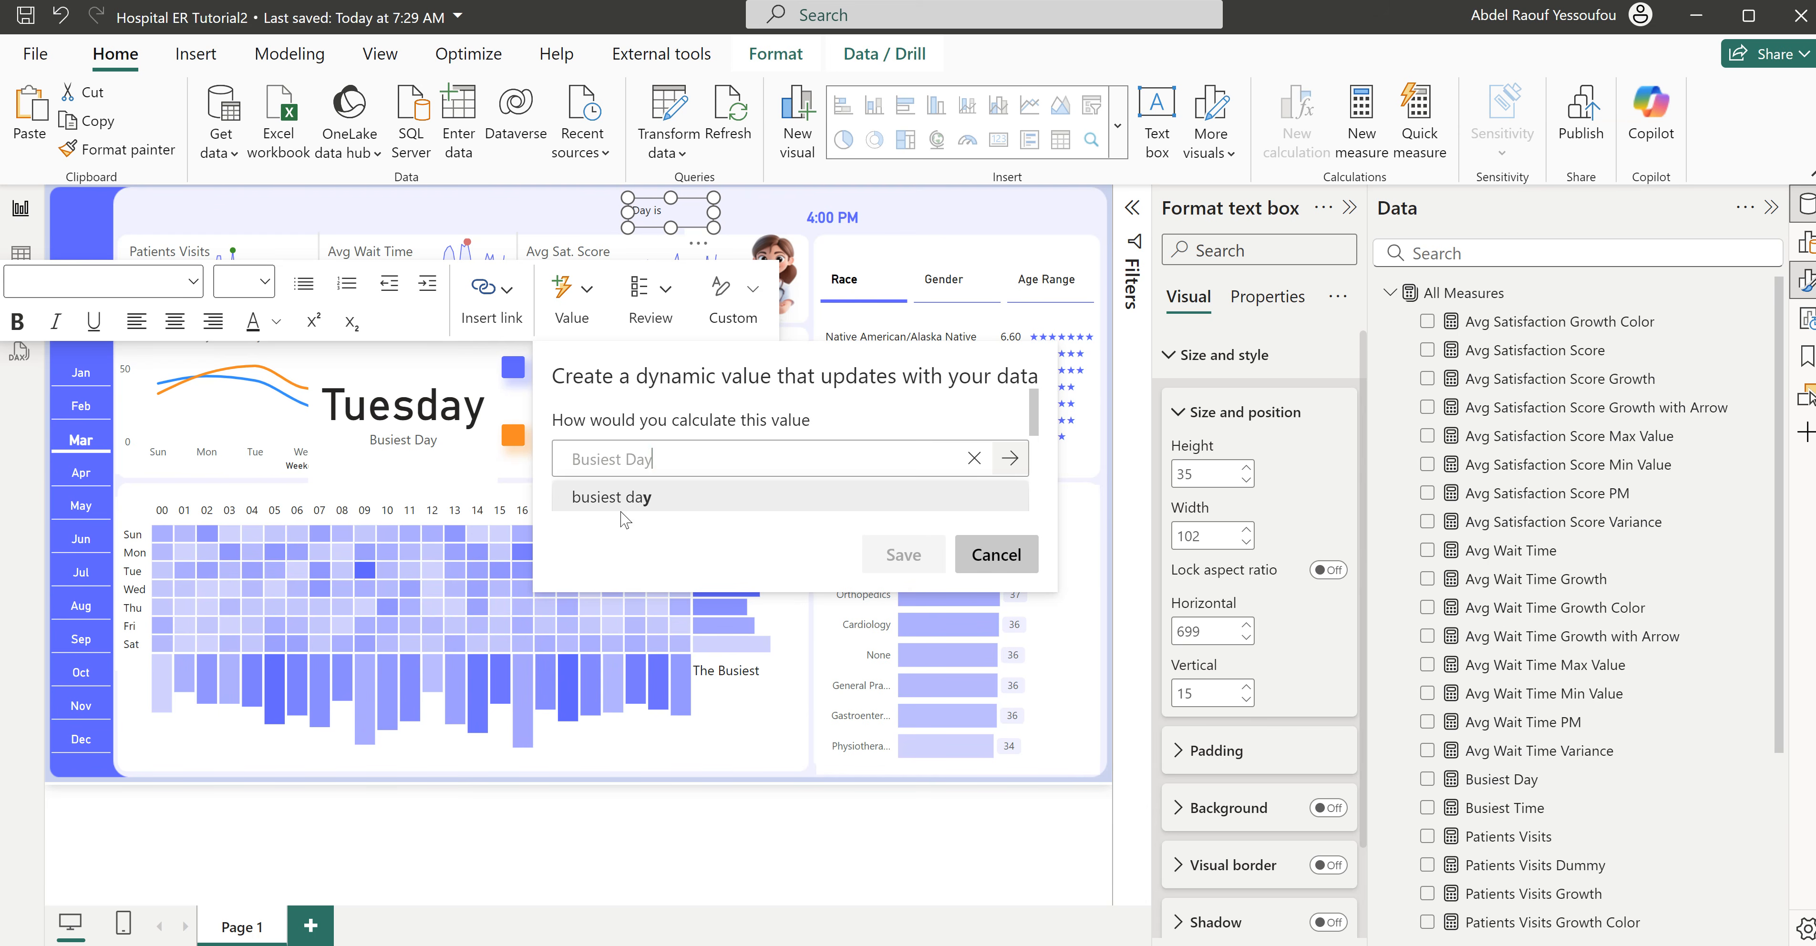
left_click(631, 502)
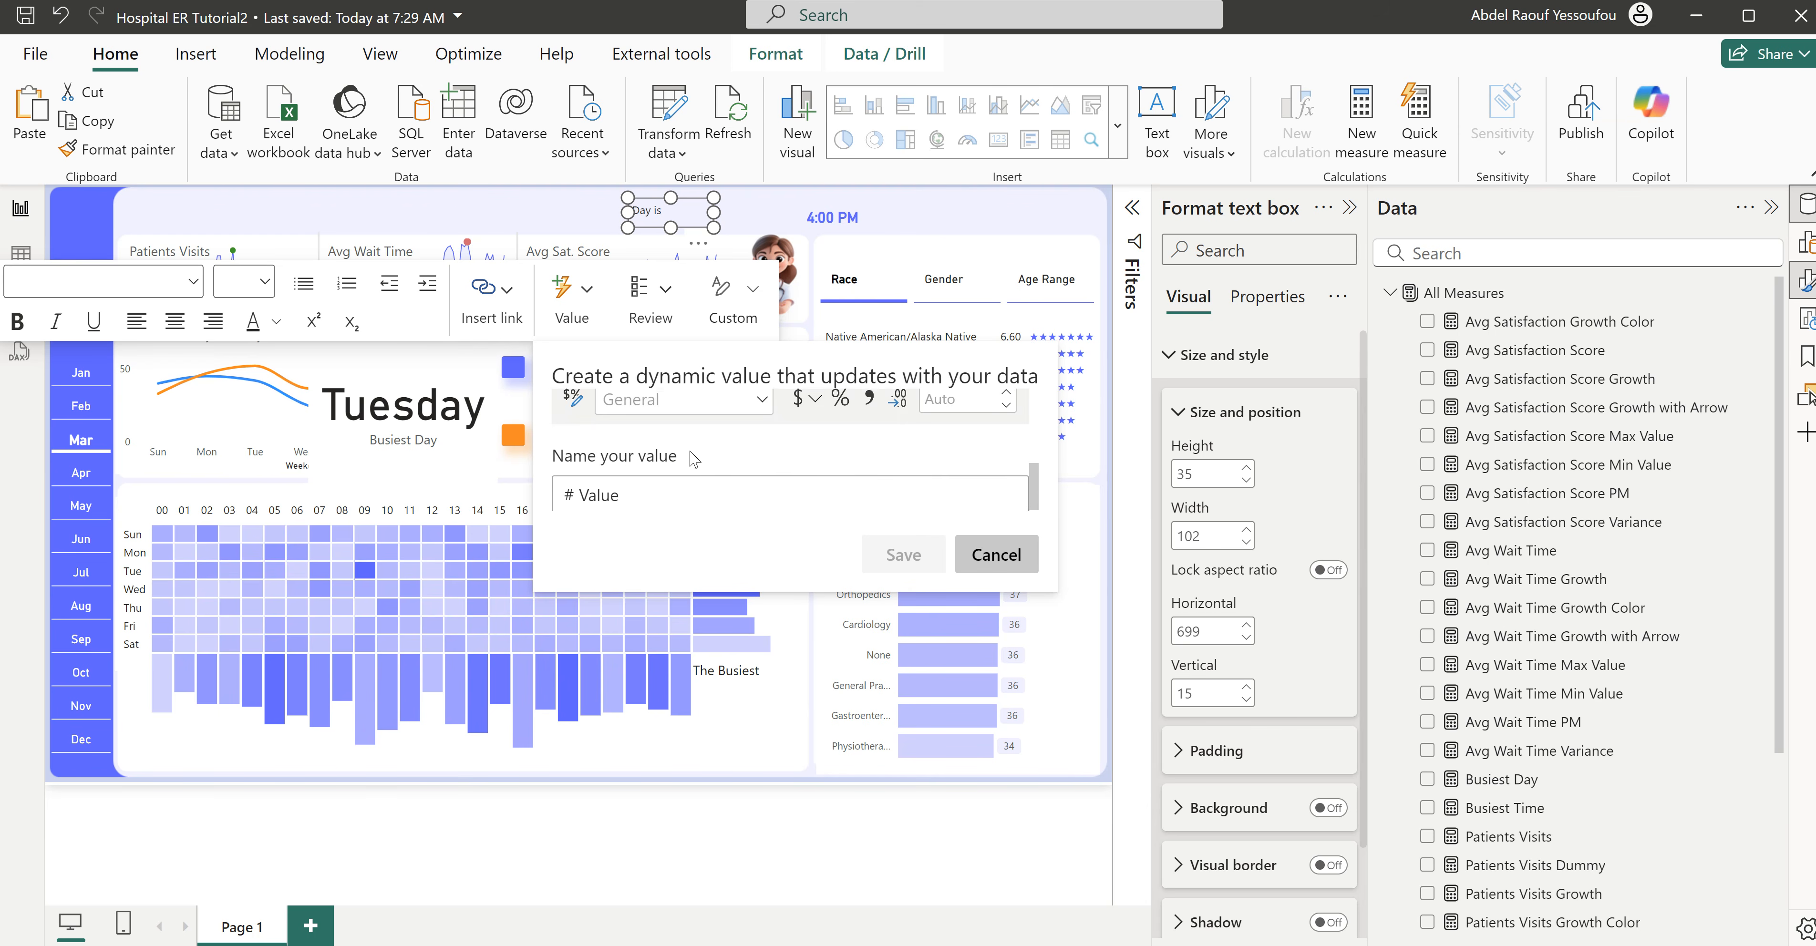
scroll(691, 452, "down", 1)
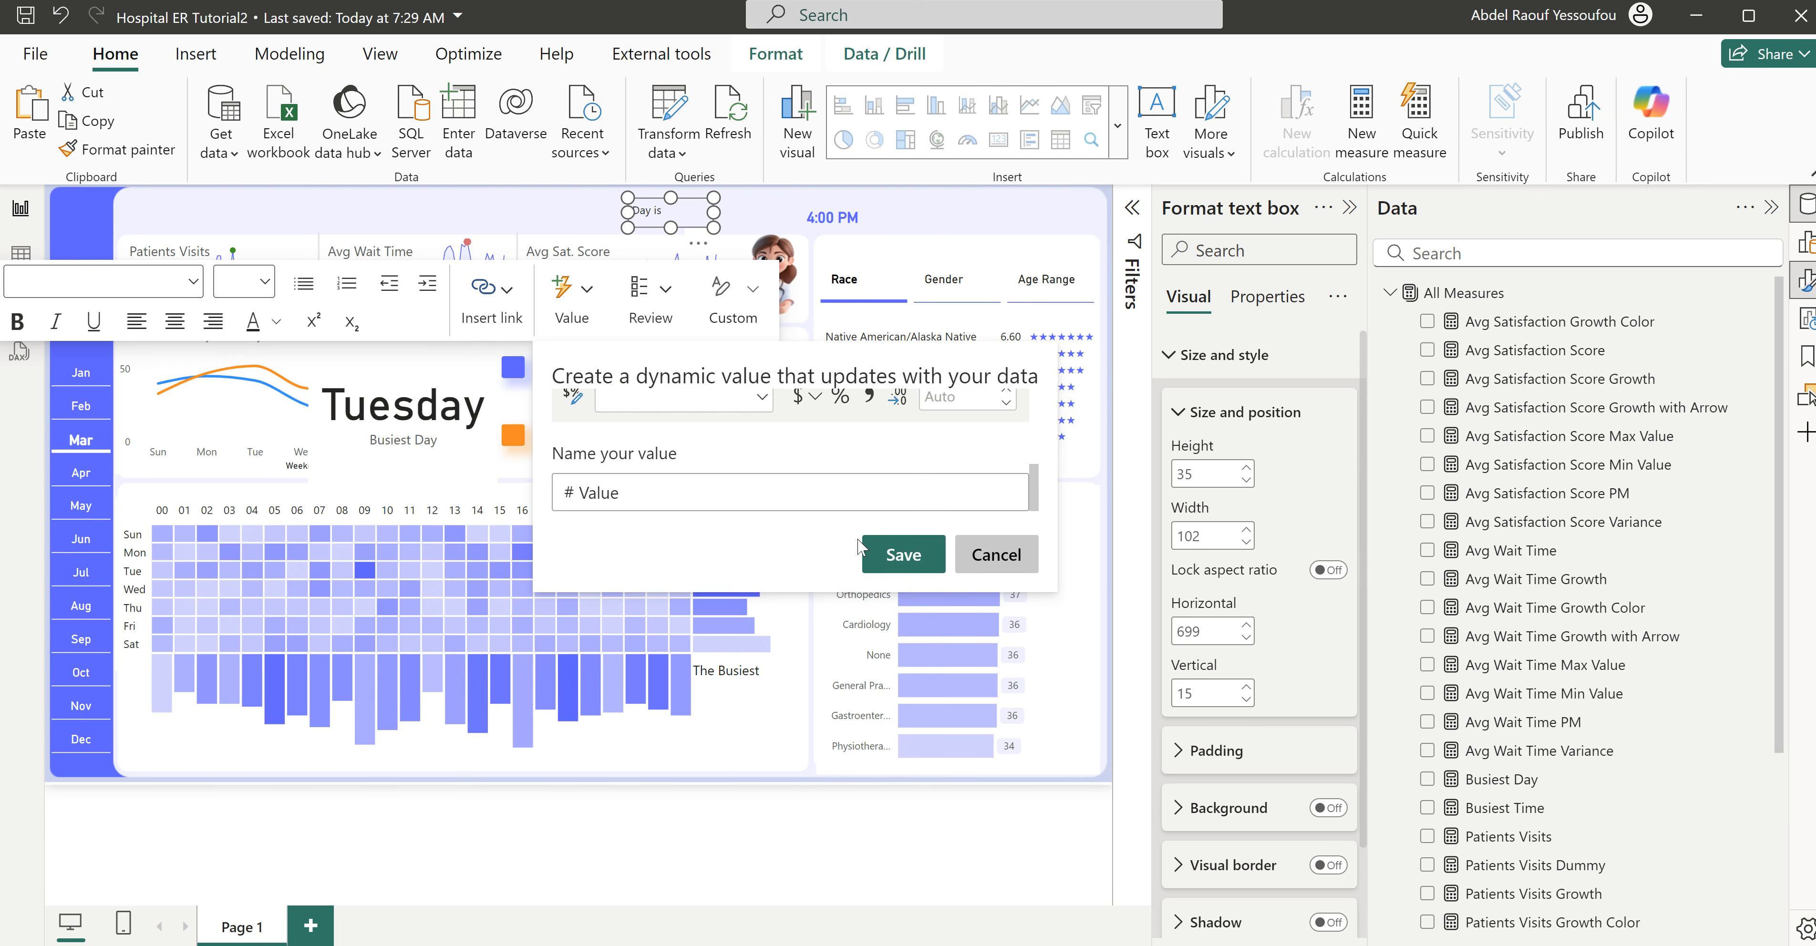
left_click(892, 565)
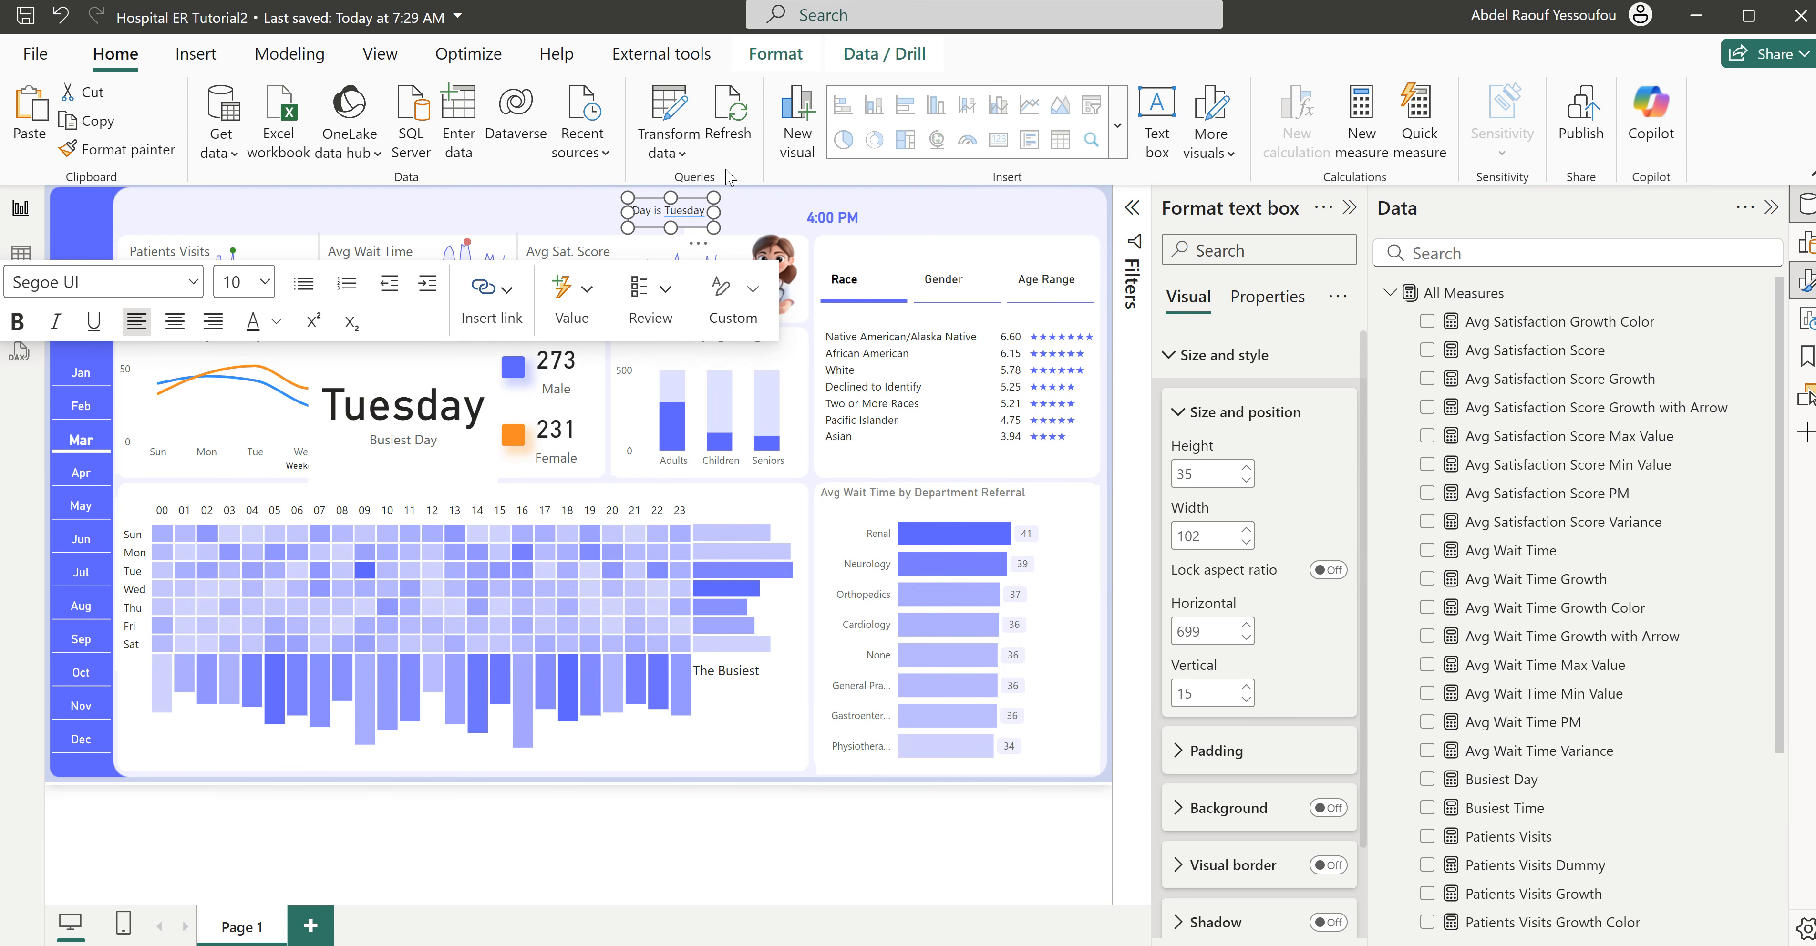
- Format the dynamic day value in the "Day is" text box as bold, size 12 and the dashboard's violet-blue
left_click(663, 210)
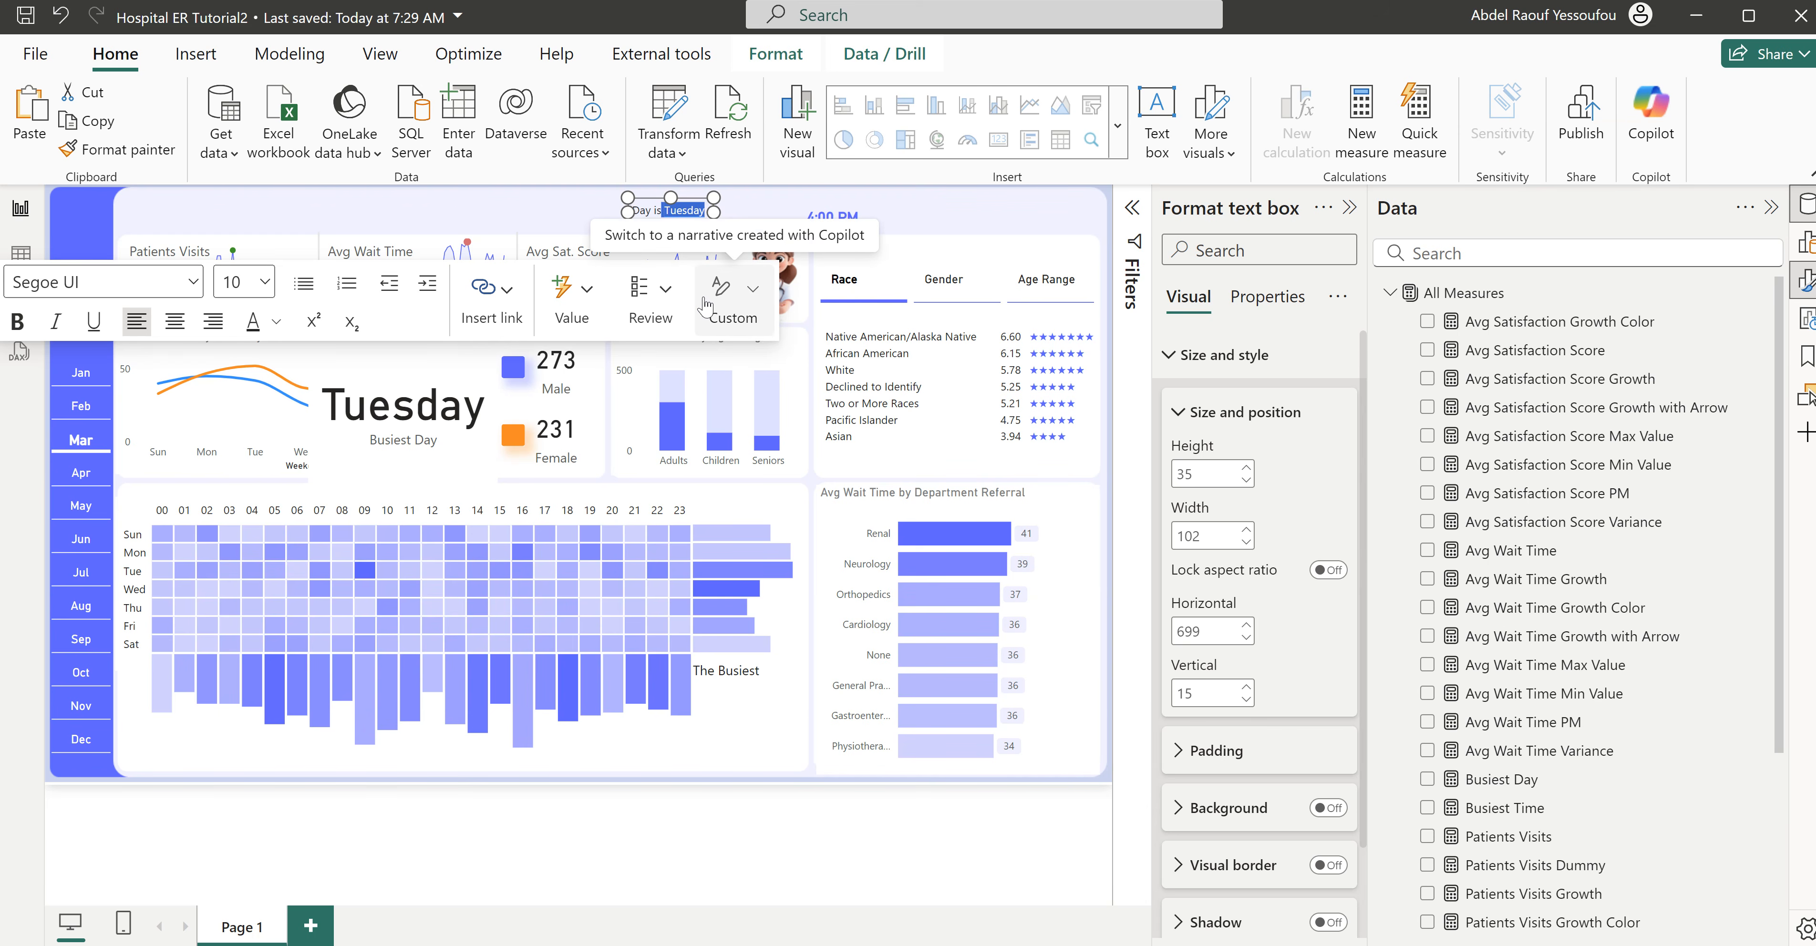
key("ctrl+b")
left_click(254, 282)
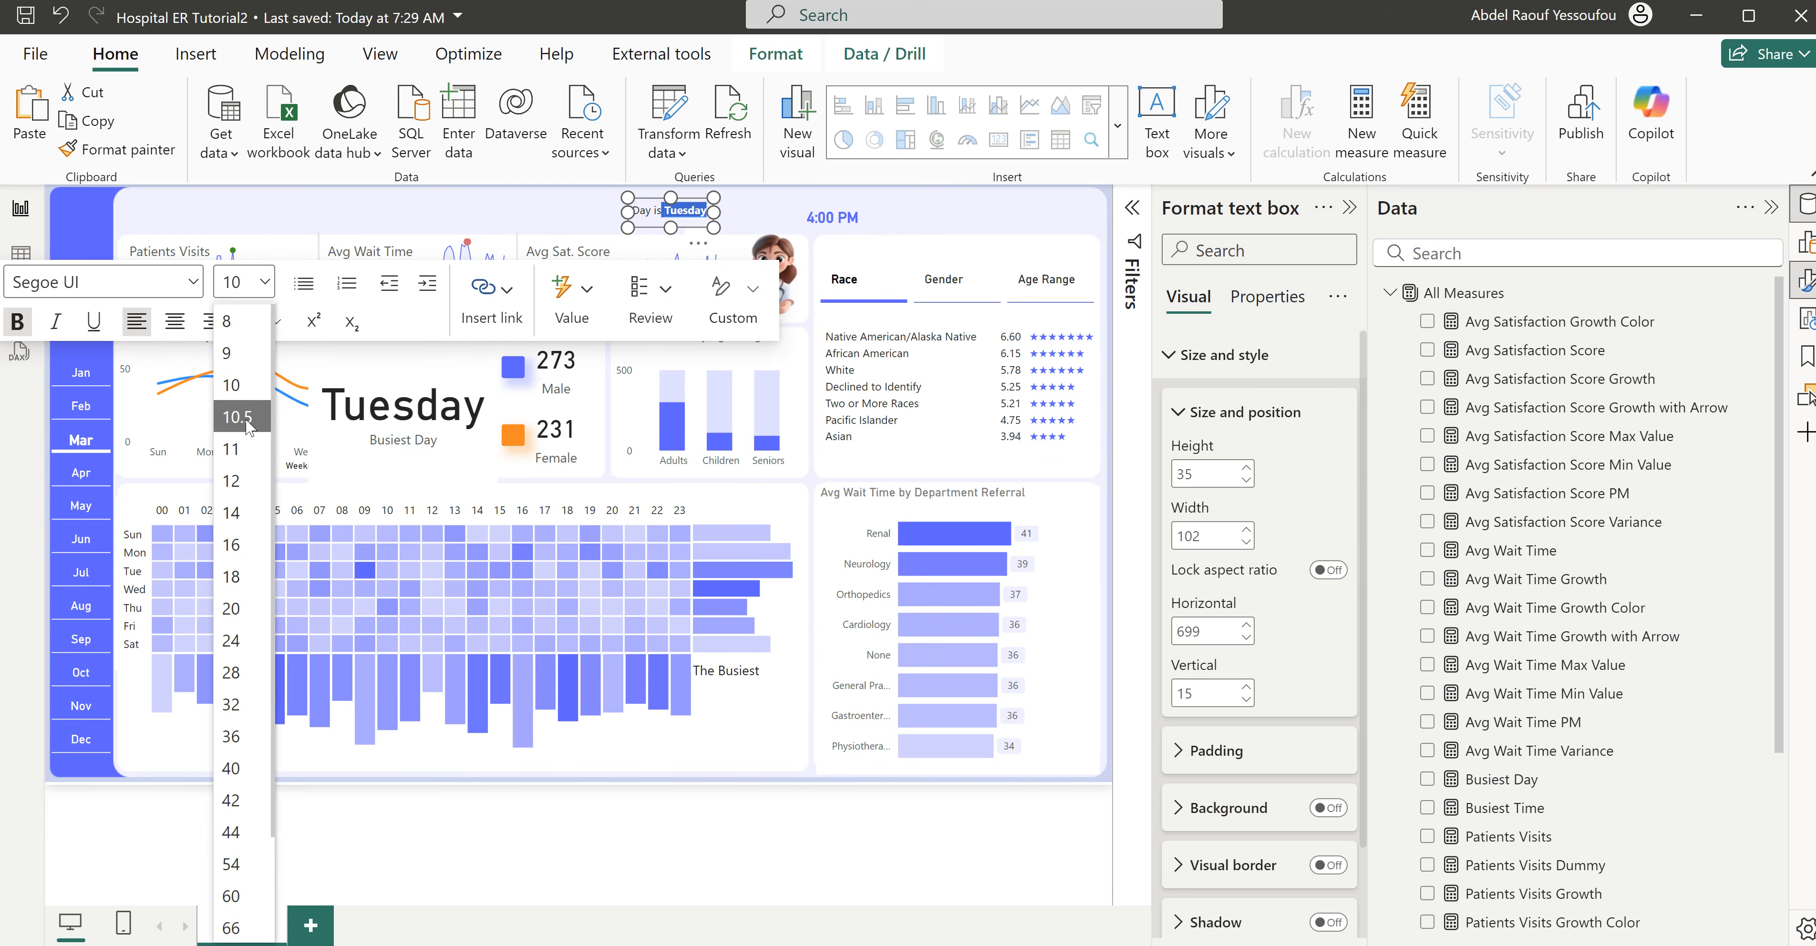
left_click(240, 482)
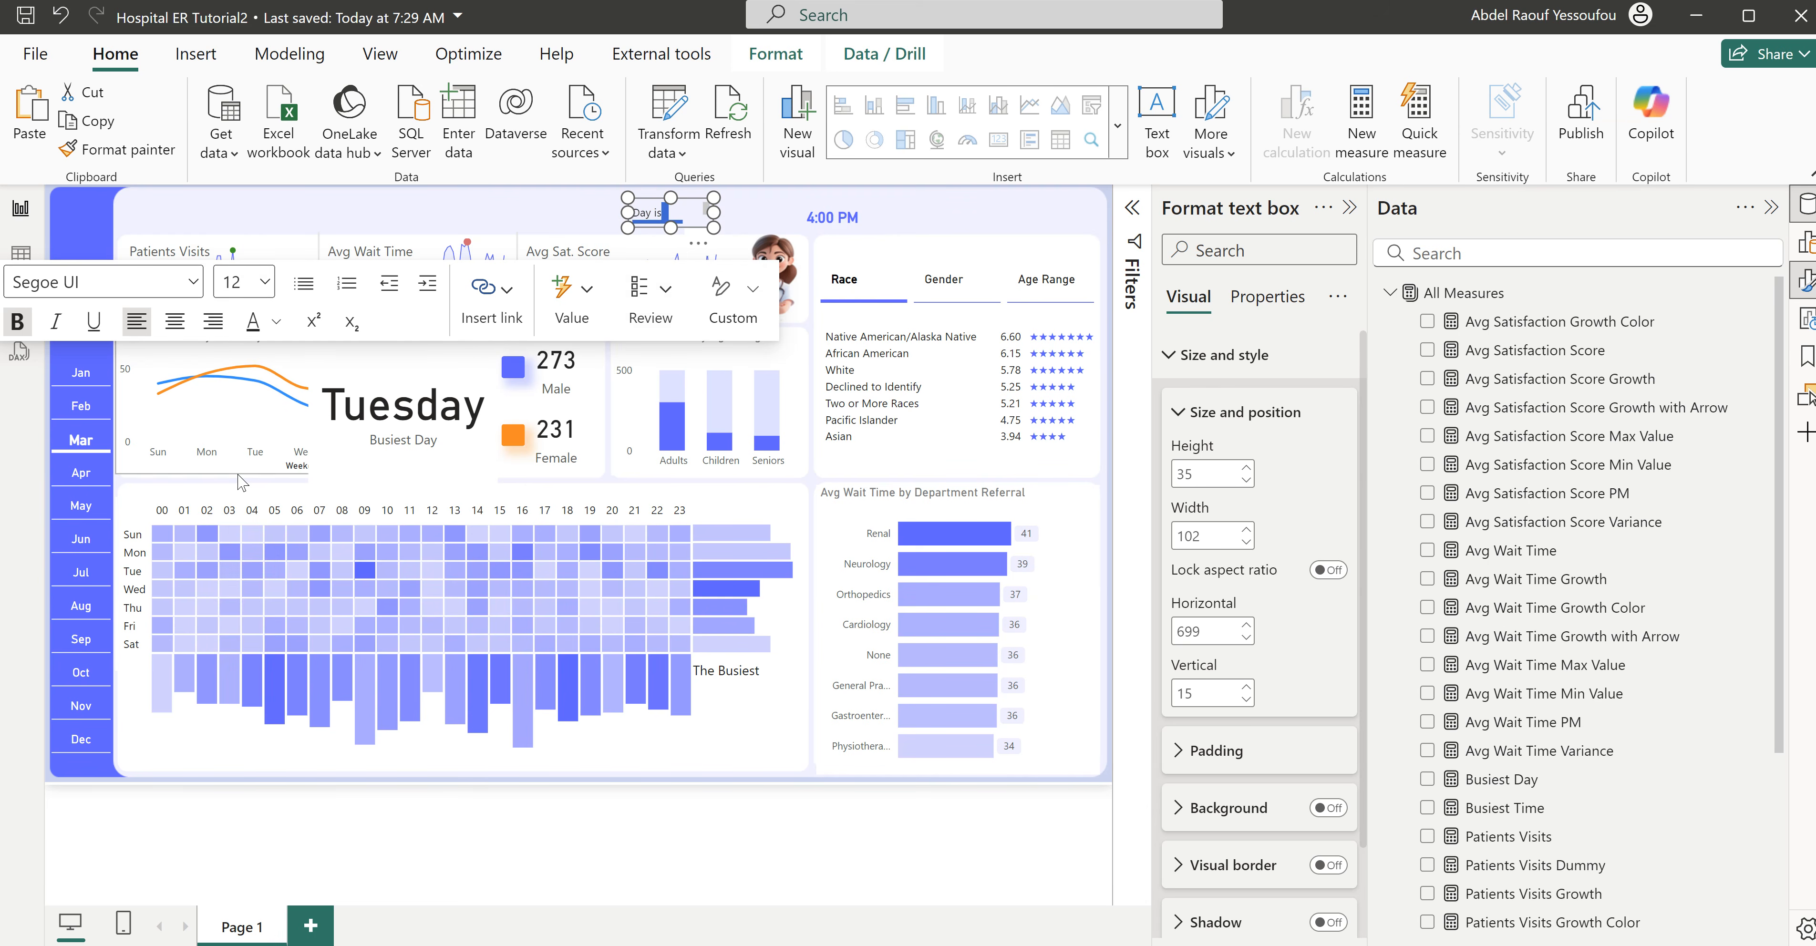
left_click(278, 322)
left_click(302, 681)
- Widen the "Day is" text box to 153 and place it below "The Busiest" at horizontal 775, vertical 593
left_click_drag(745, 252, 809, 731)
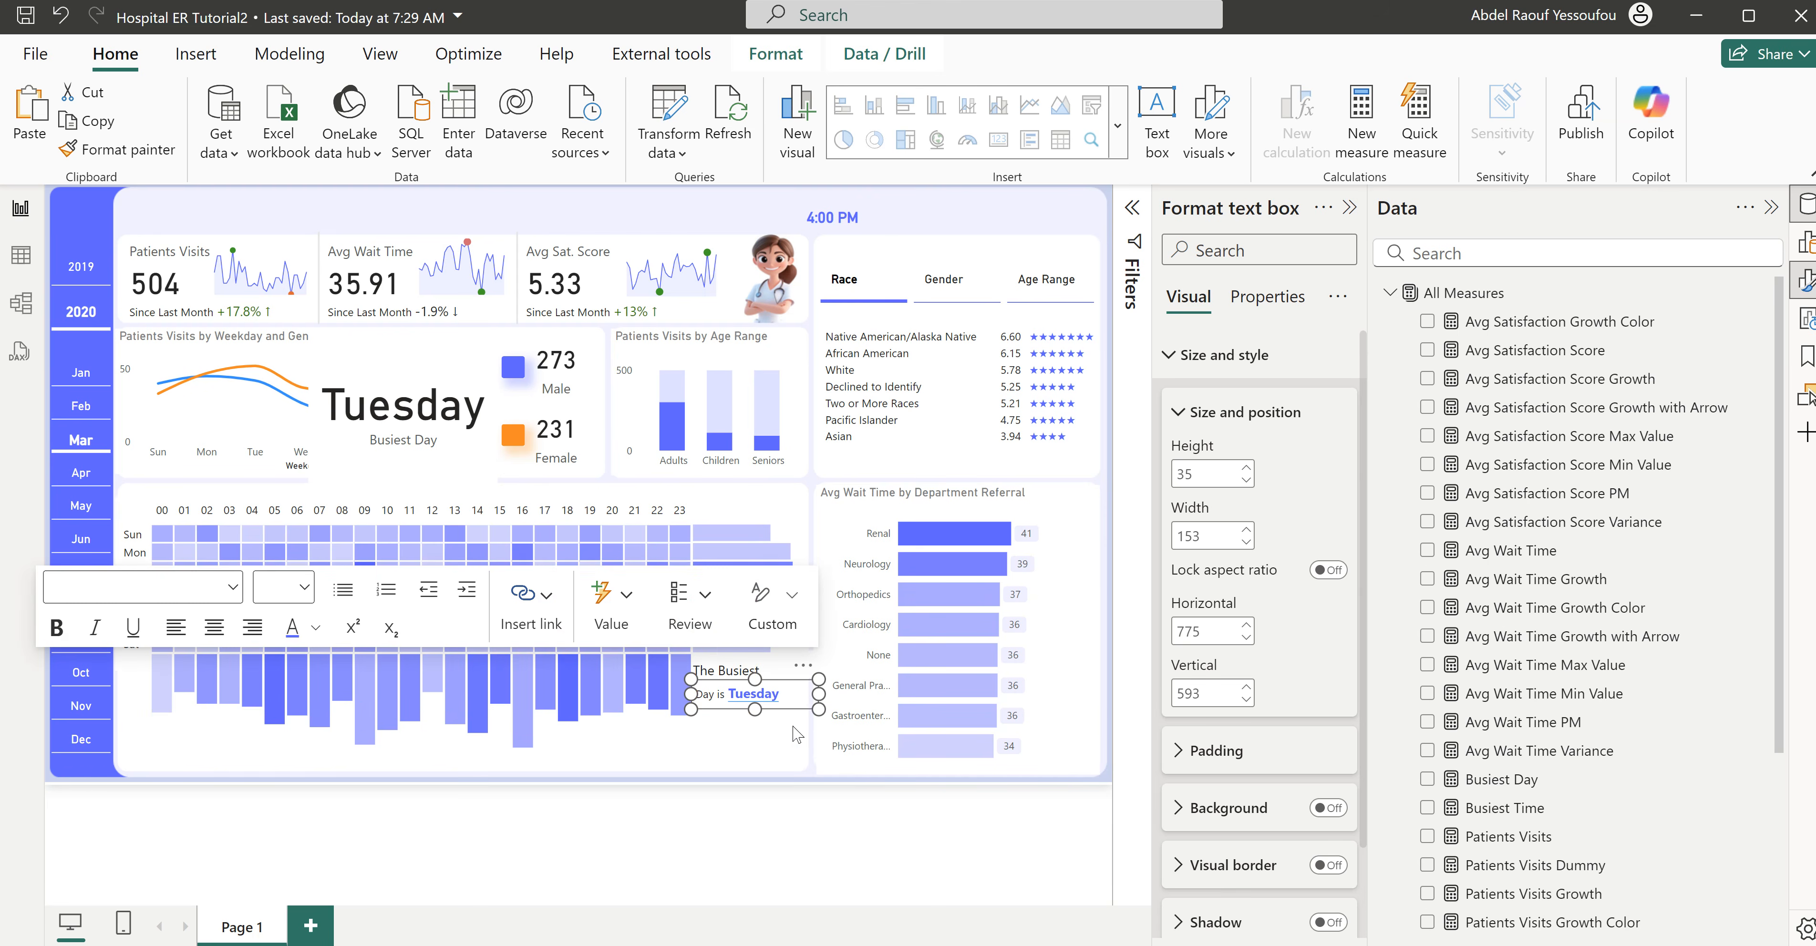
left_click(714, 641)
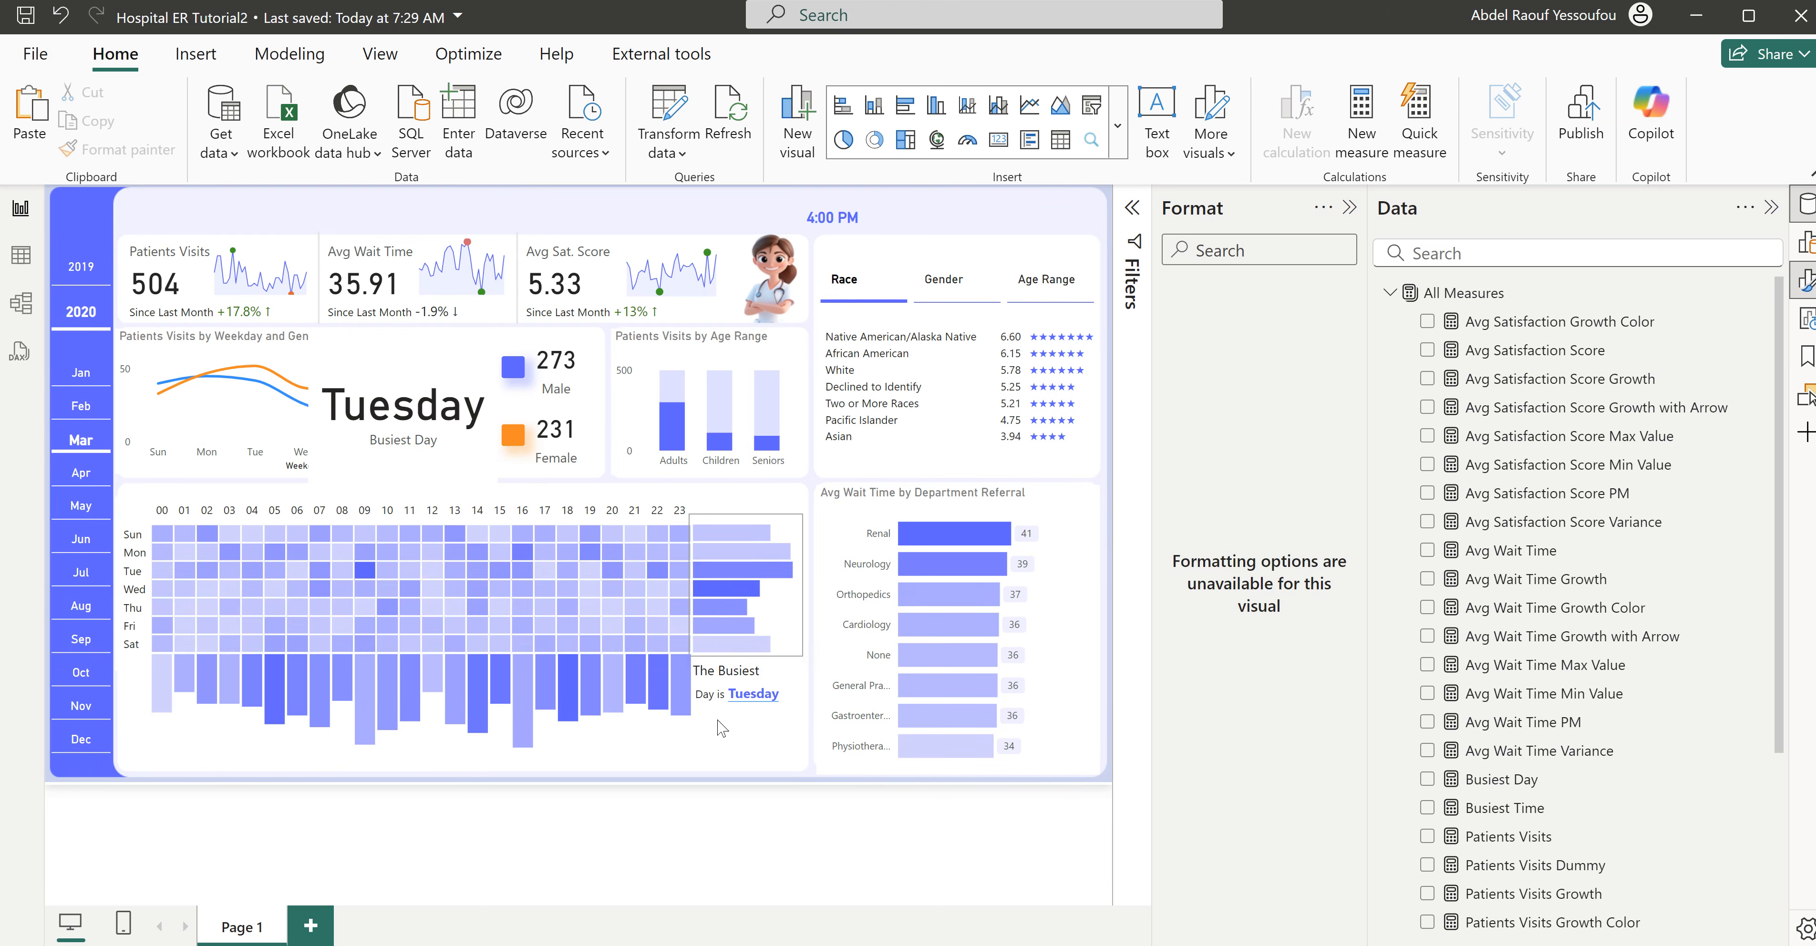
- Duplicate the "Day is" text box and move the copy into the page header at horizontal 649, vertical 15
left_click(800, 717)
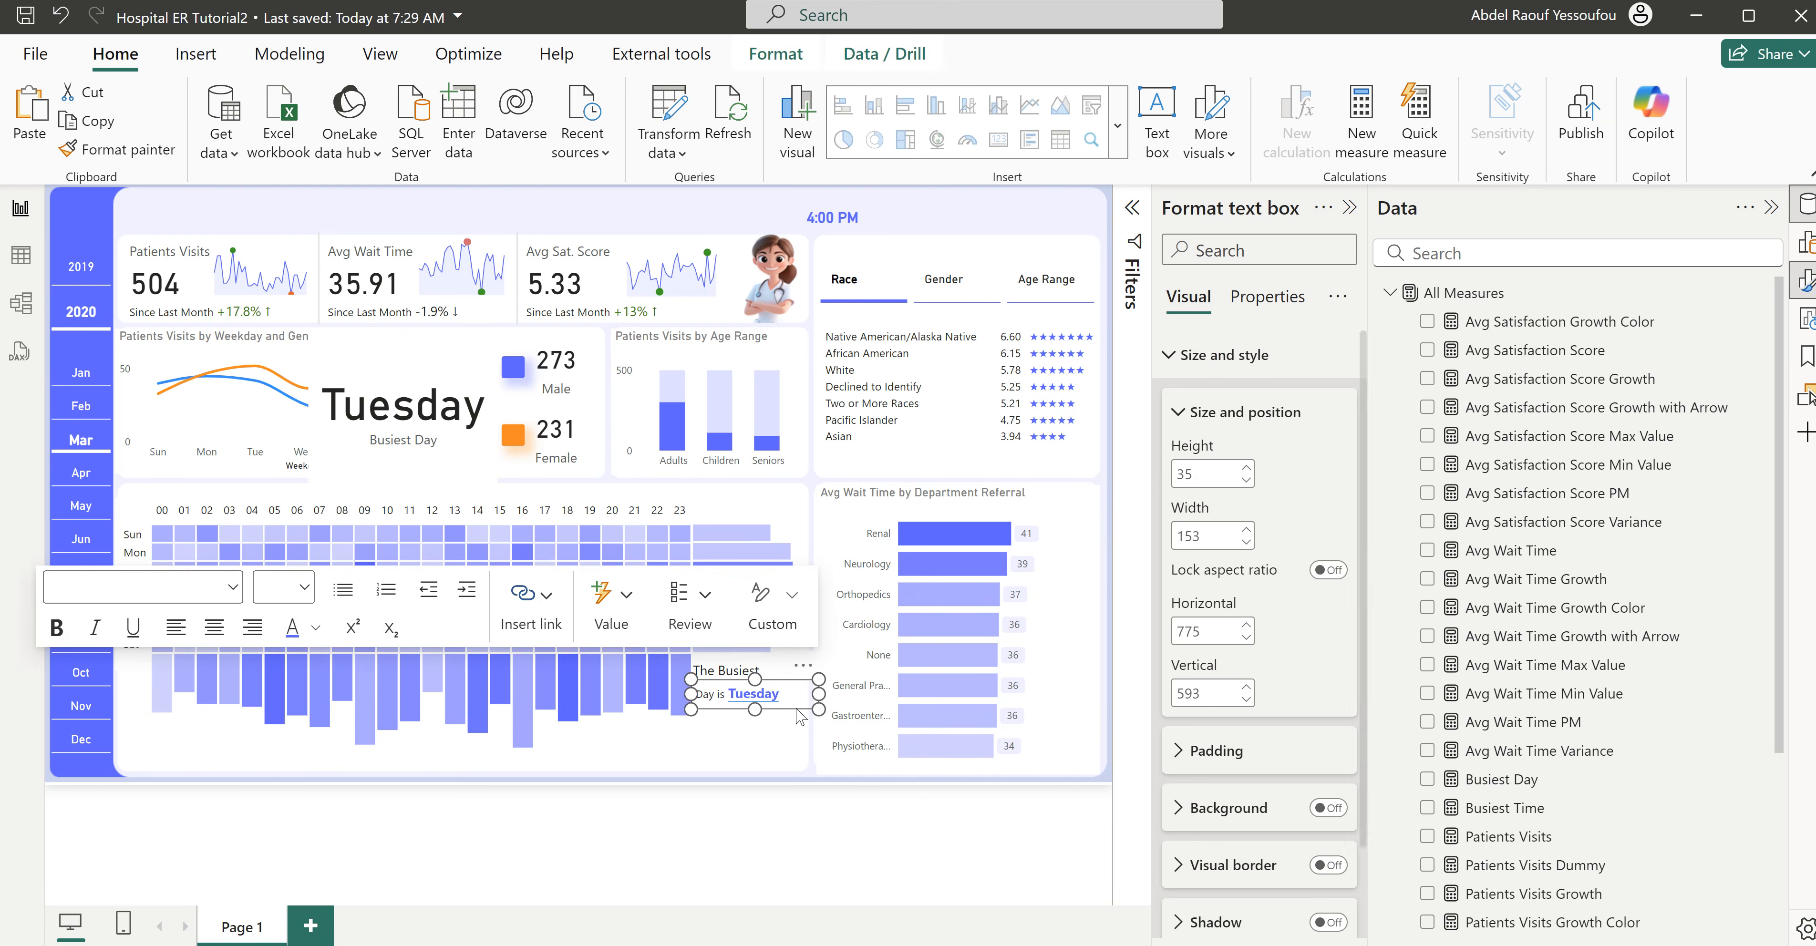
left_click(773, 742)
left_click(772, 710)
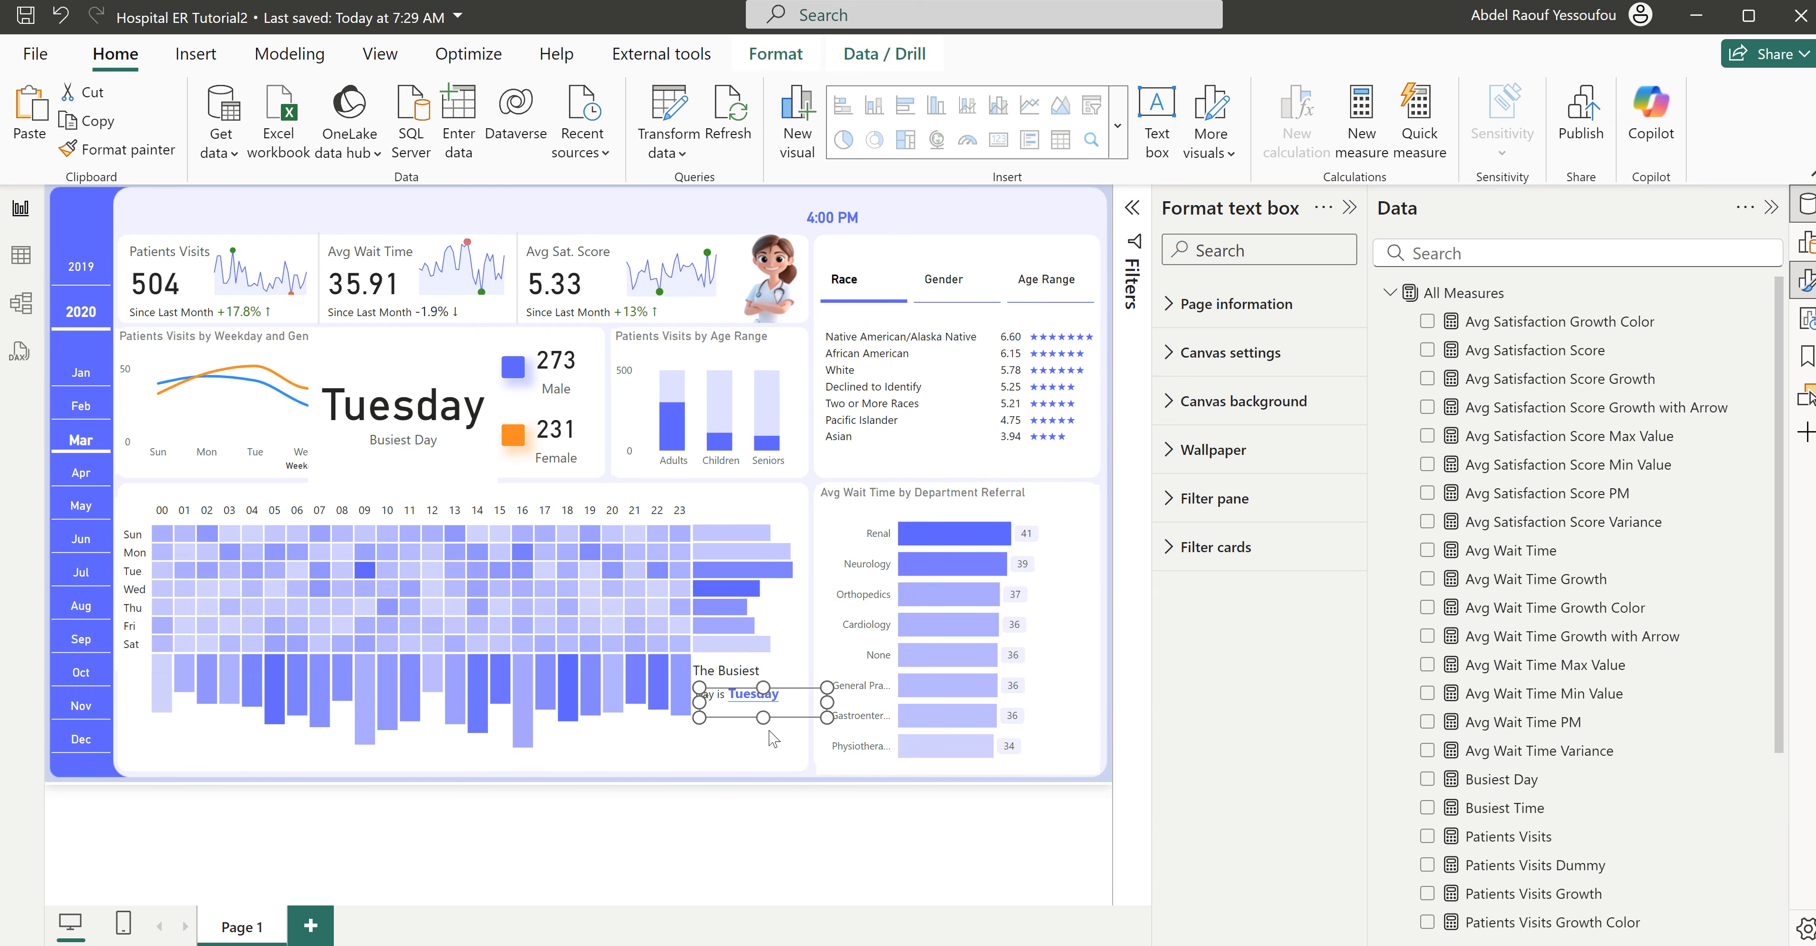
left_click_drag(812, 684, 704, 201)
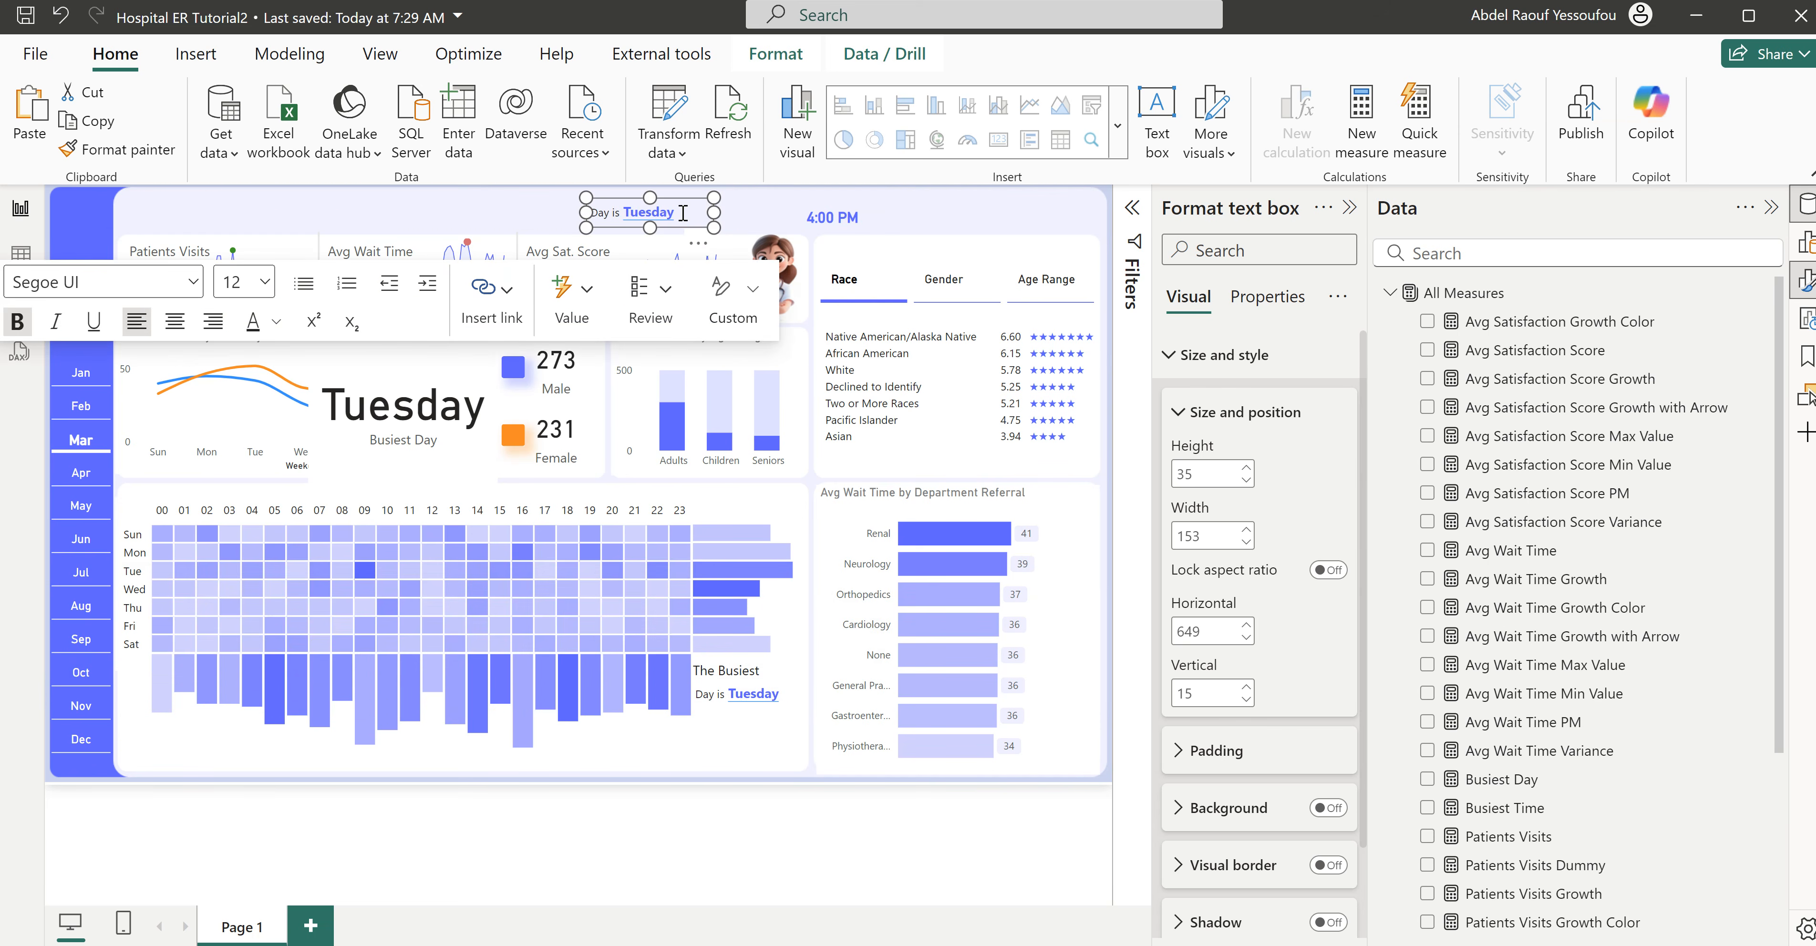
- Replace the day value in the copied text box with a dynamic value calculated from "busiest time"
double_click(622, 212)
key("Delete")
left_click(567, 309)
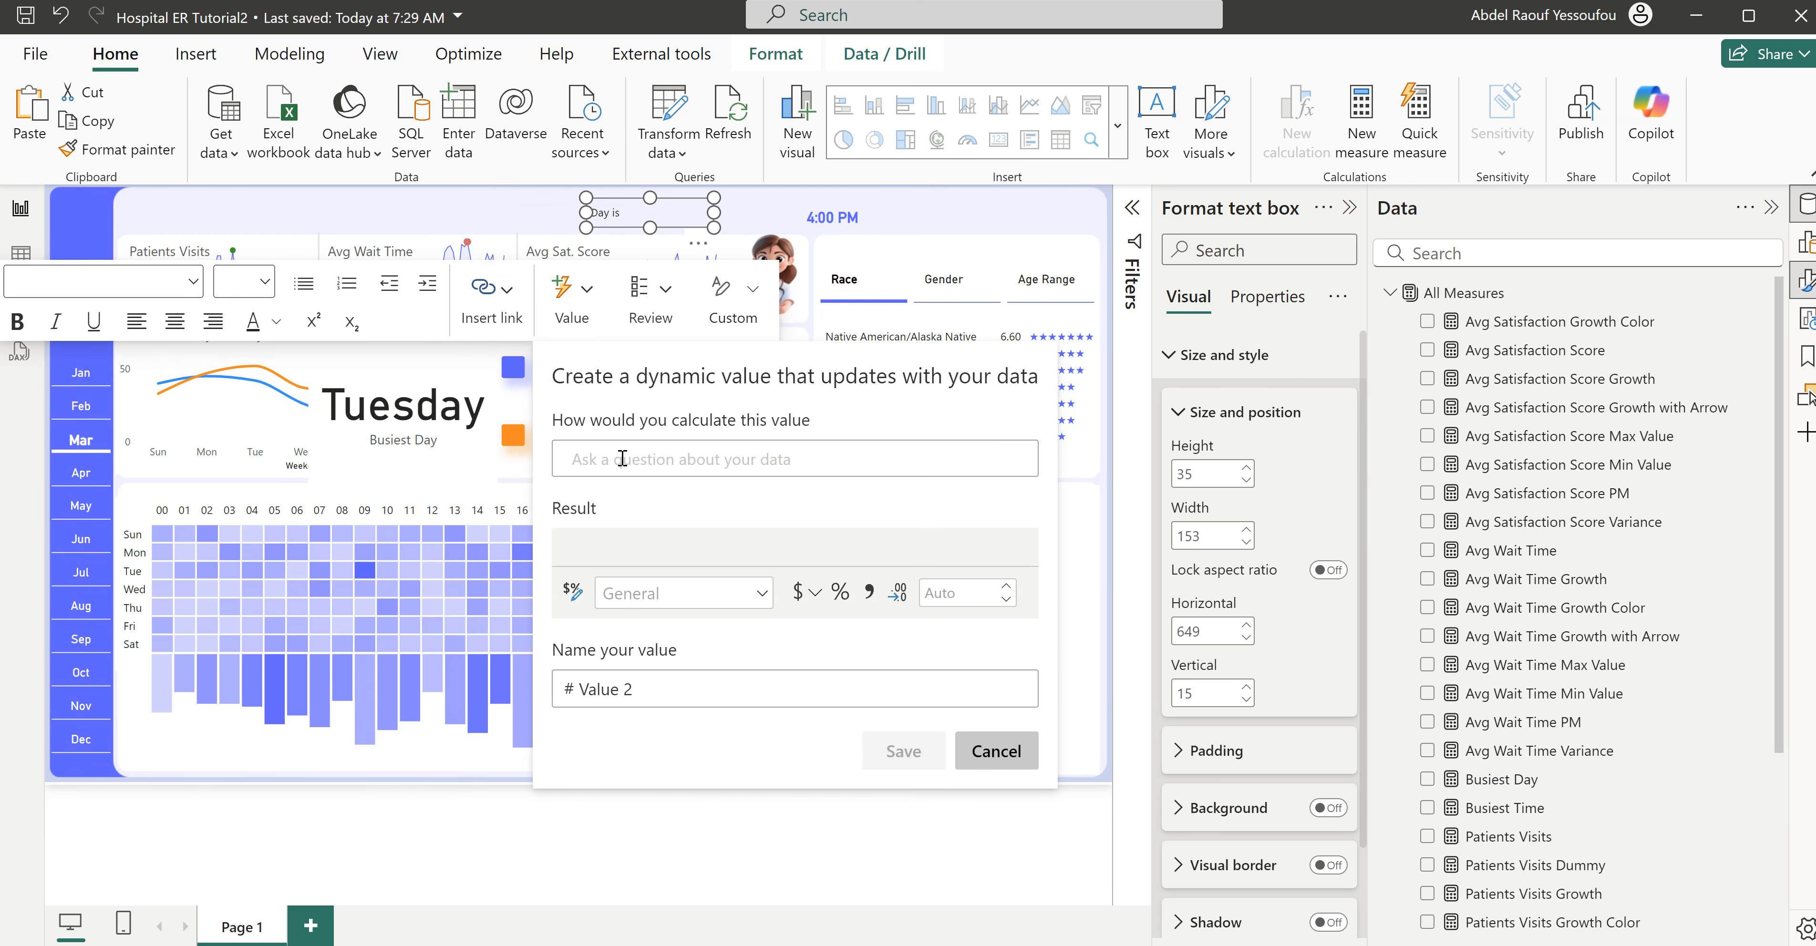
type("Busis")
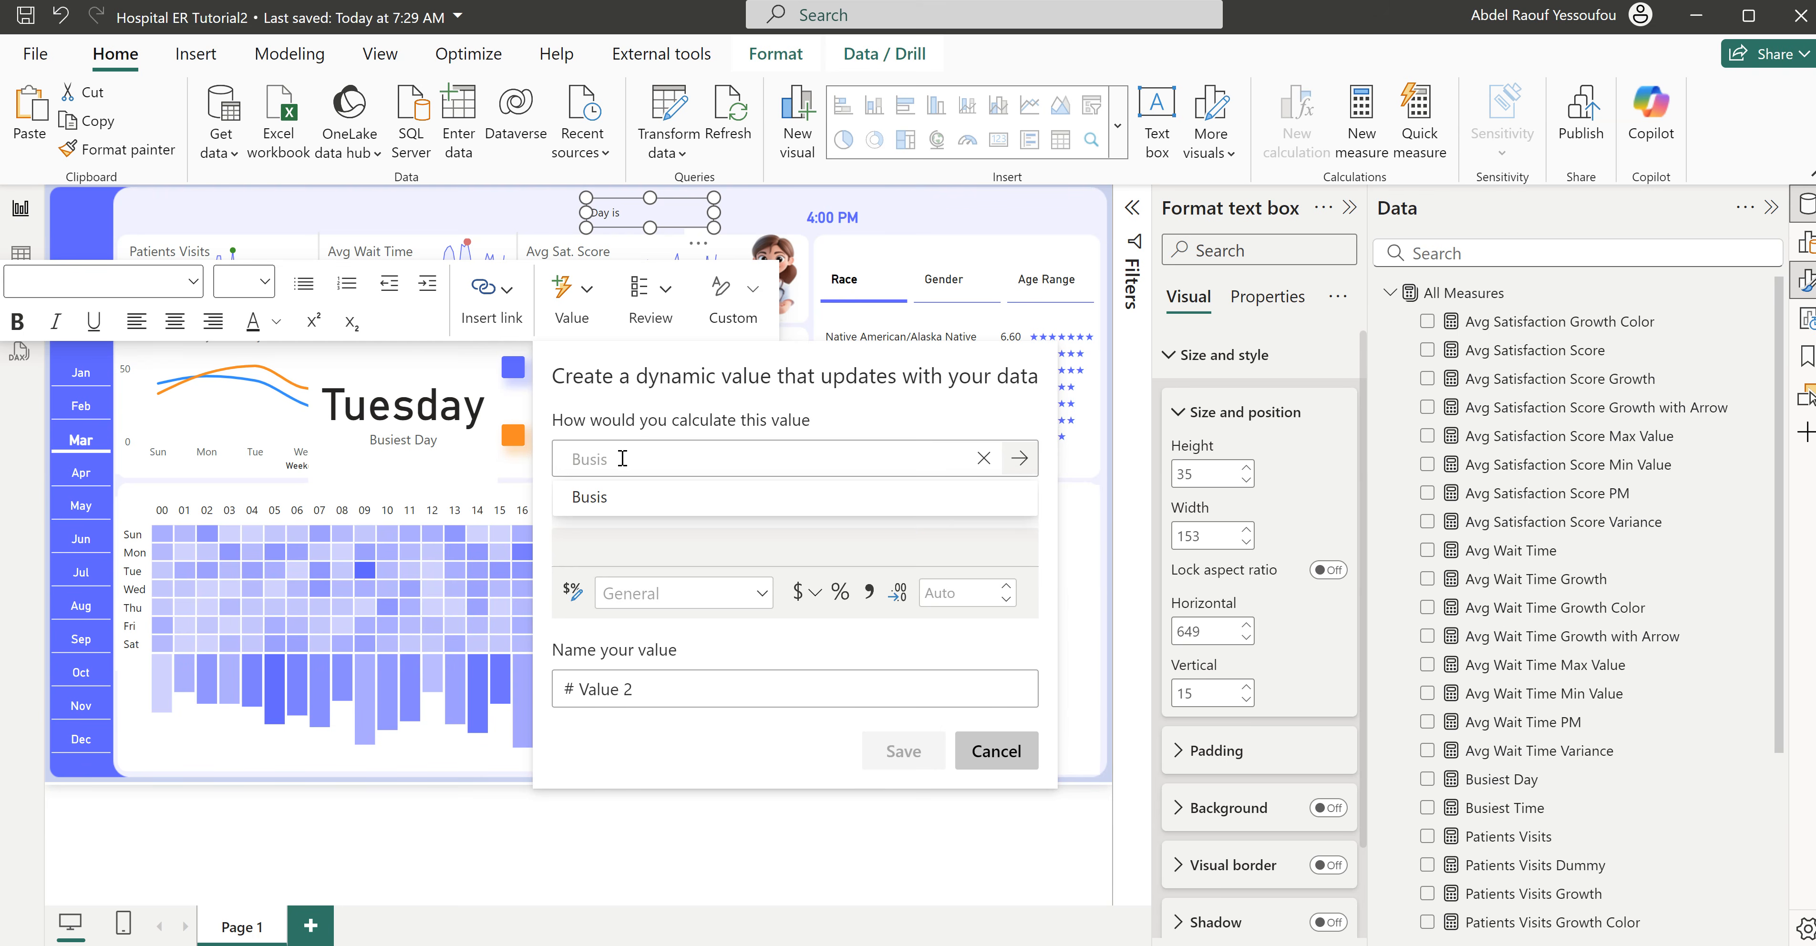
key("BackSpace")
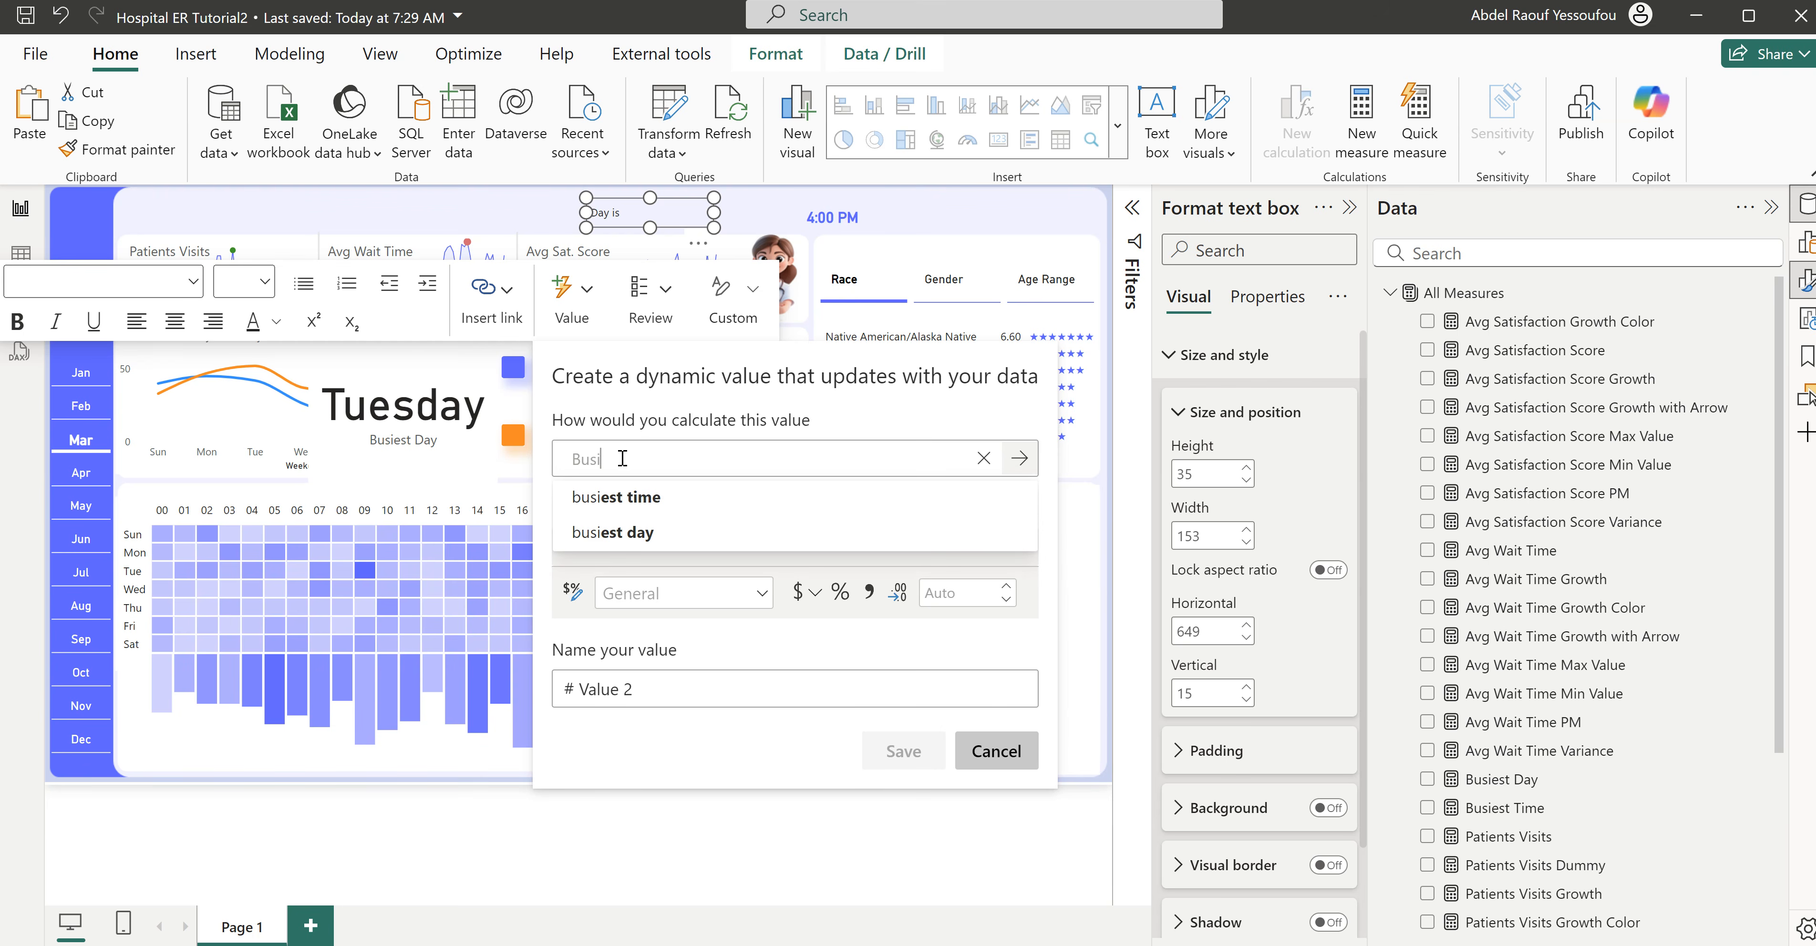
left_click(616, 497)
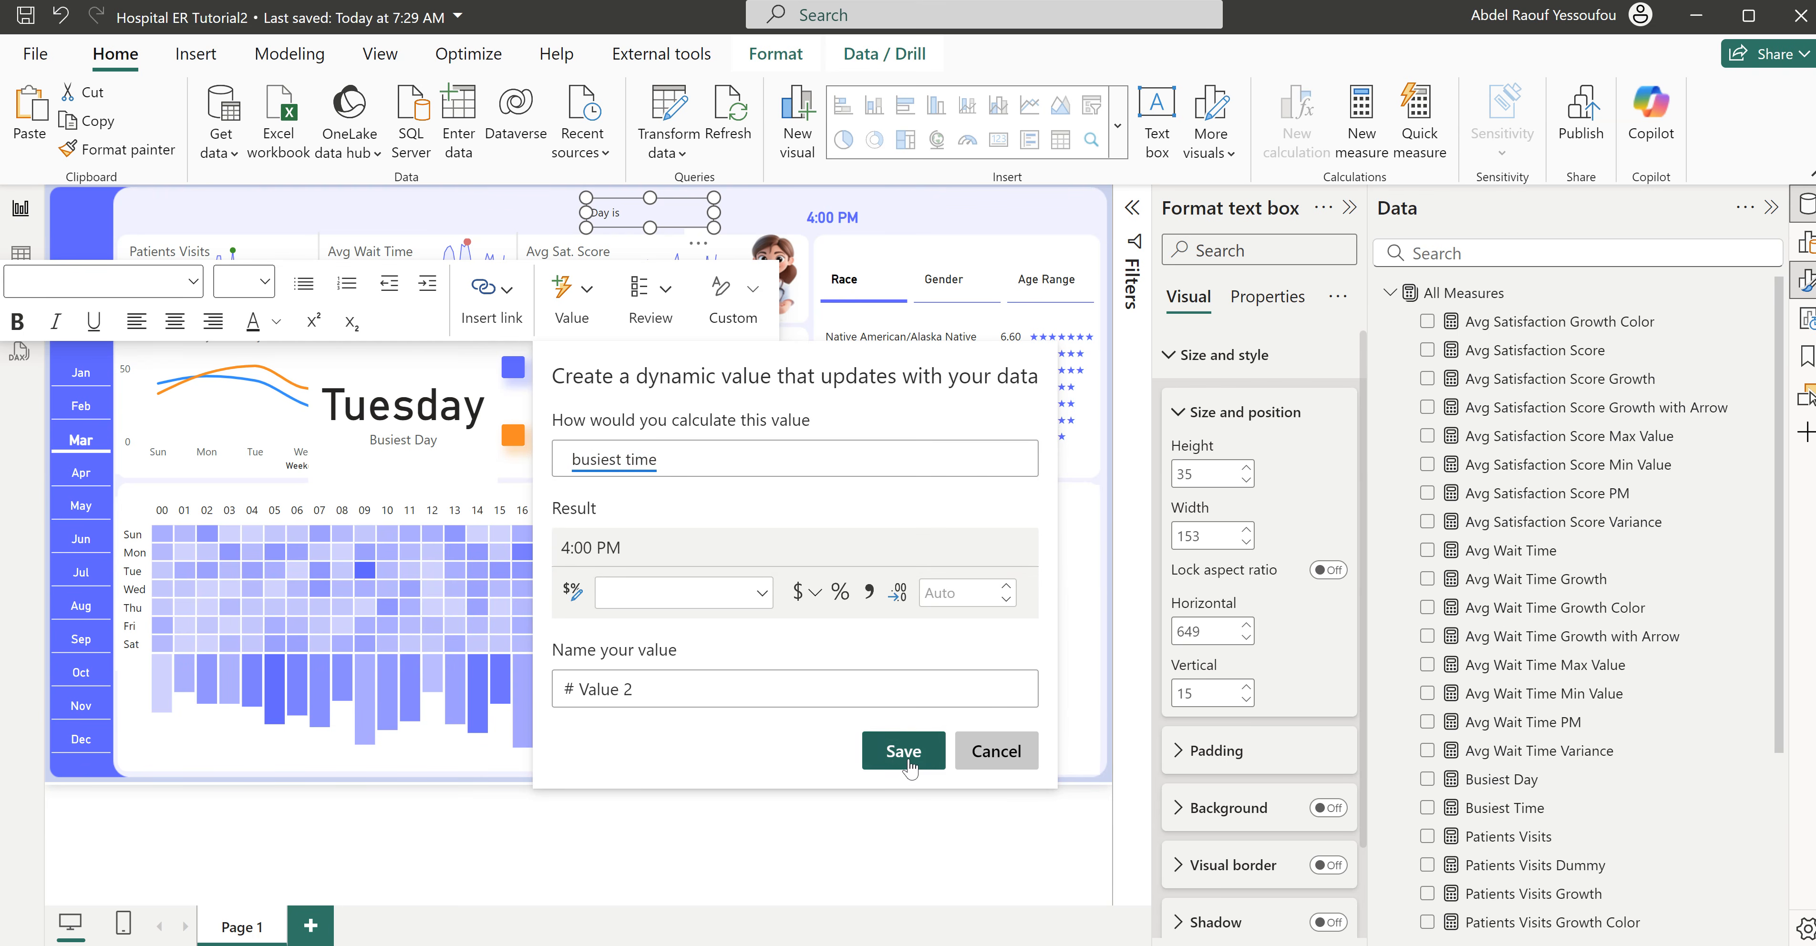
left_click(905, 751)
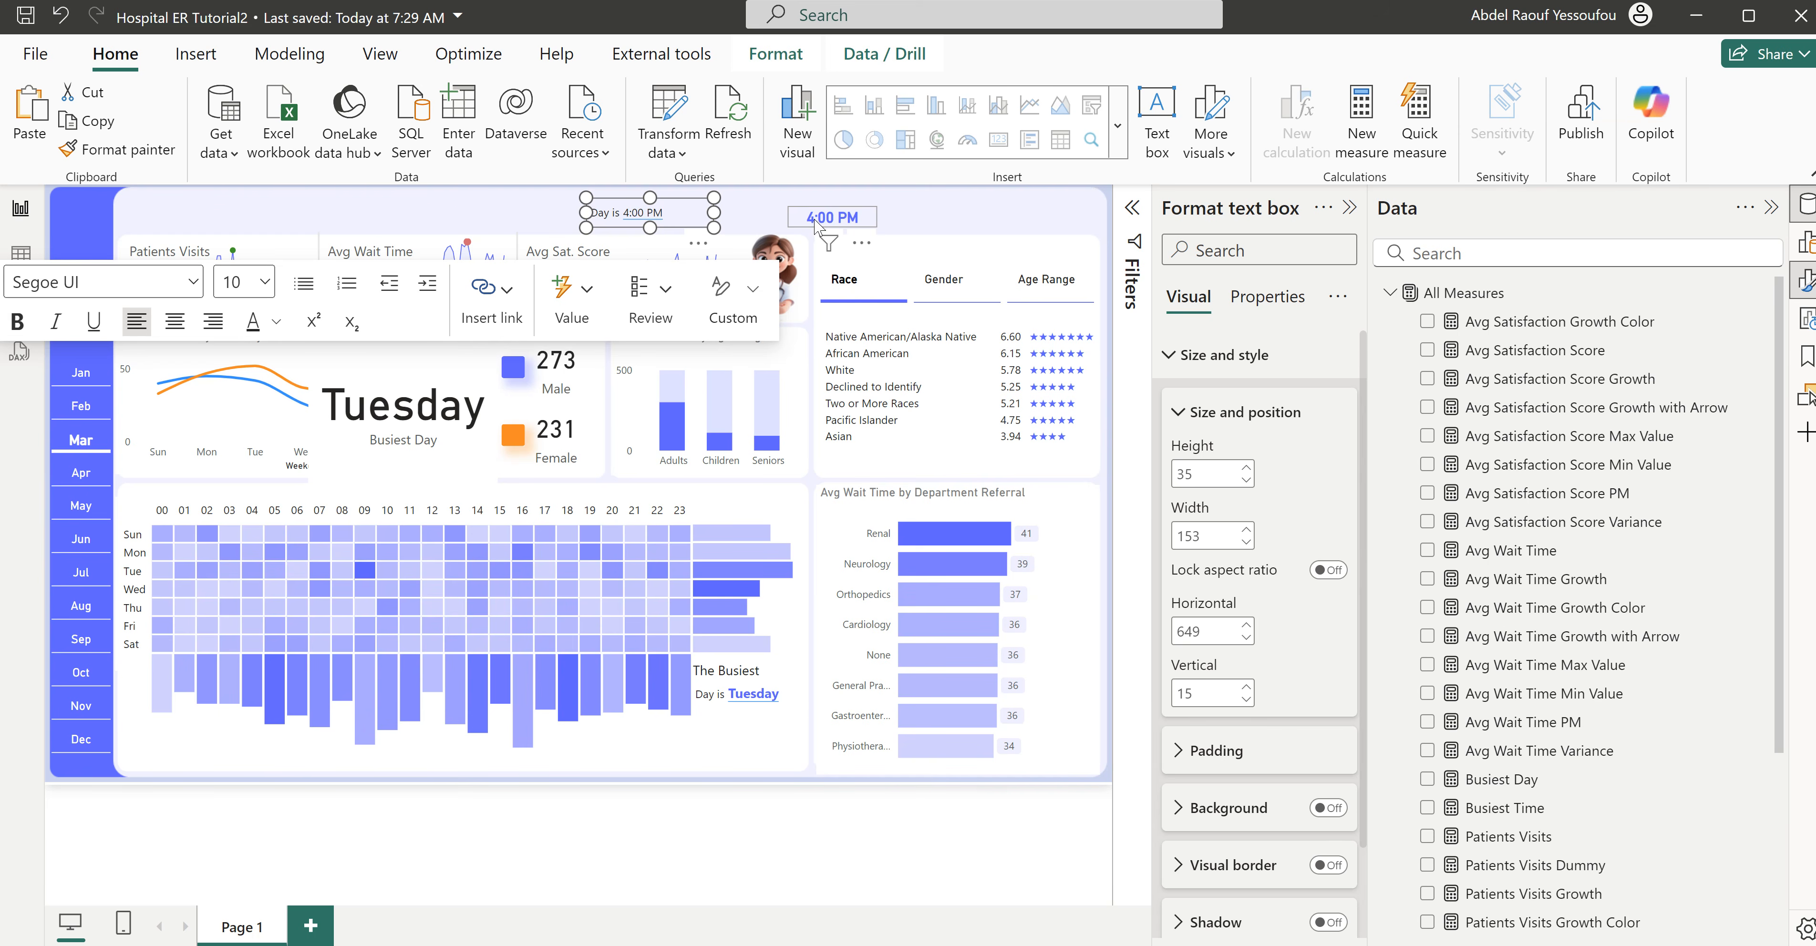
- Format the dynamic time value in the copied text box as bold, size 12 and violet-blue #605BFF
left_click(623, 212)
key("ctrl+b")
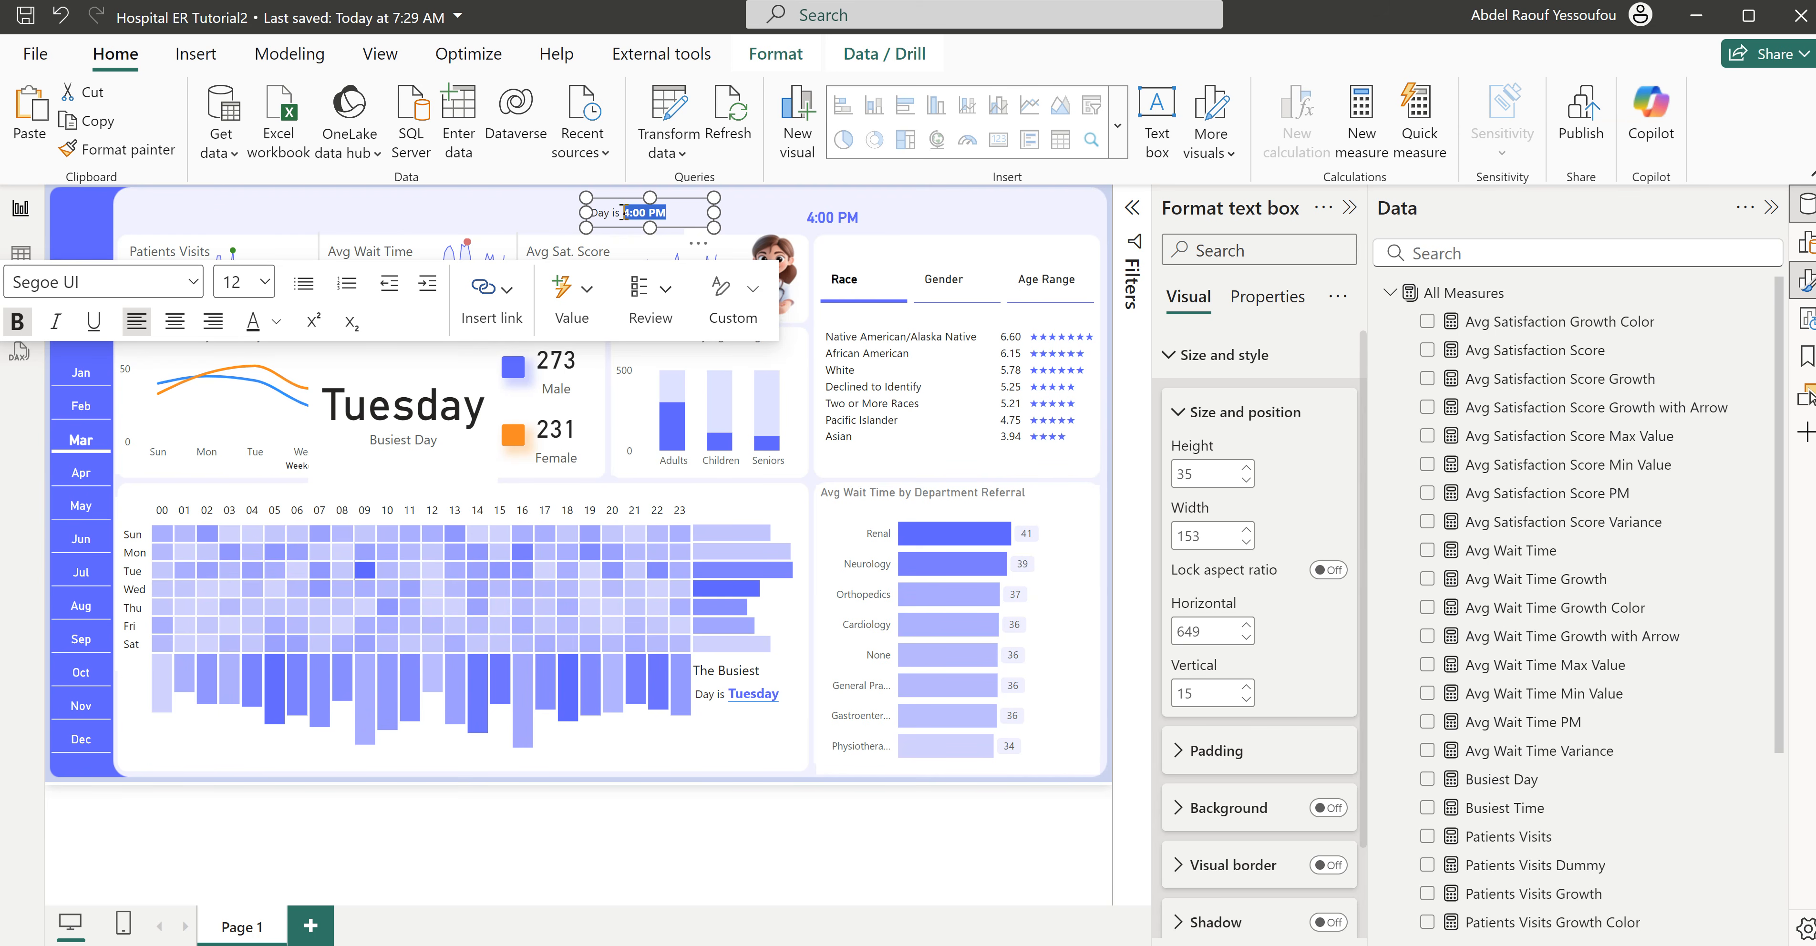
left_click(276, 323)
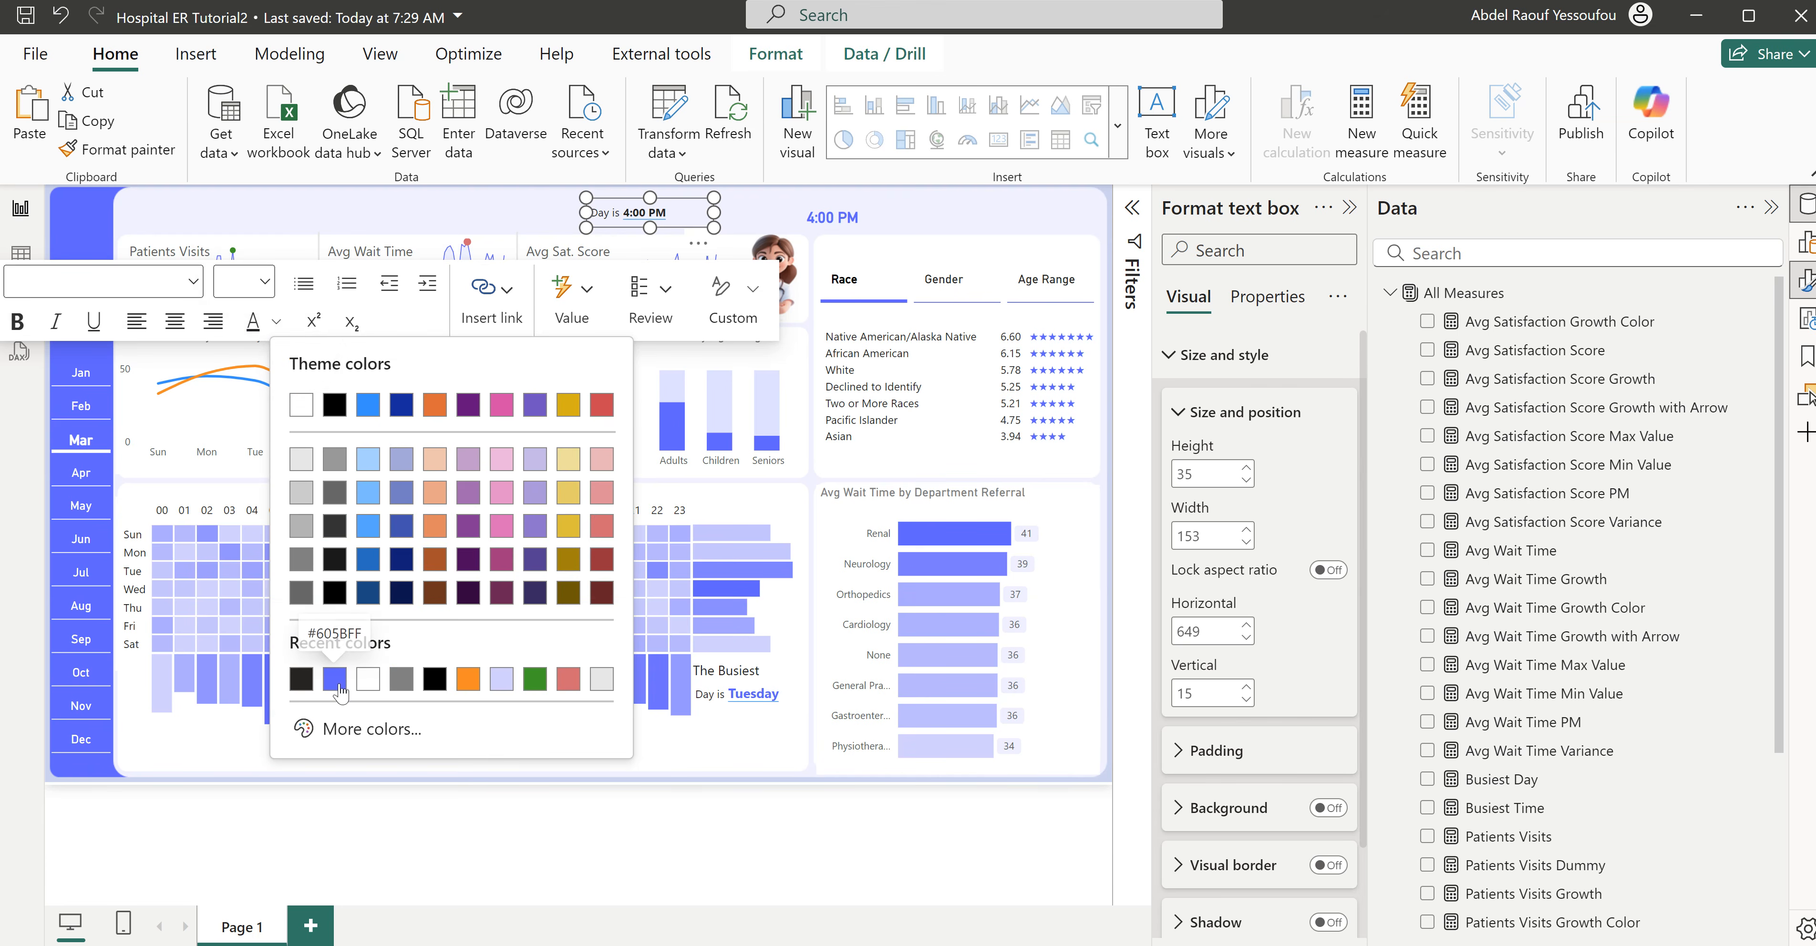
left_click(335, 679)
left_click(264, 284)
left_click(233, 482)
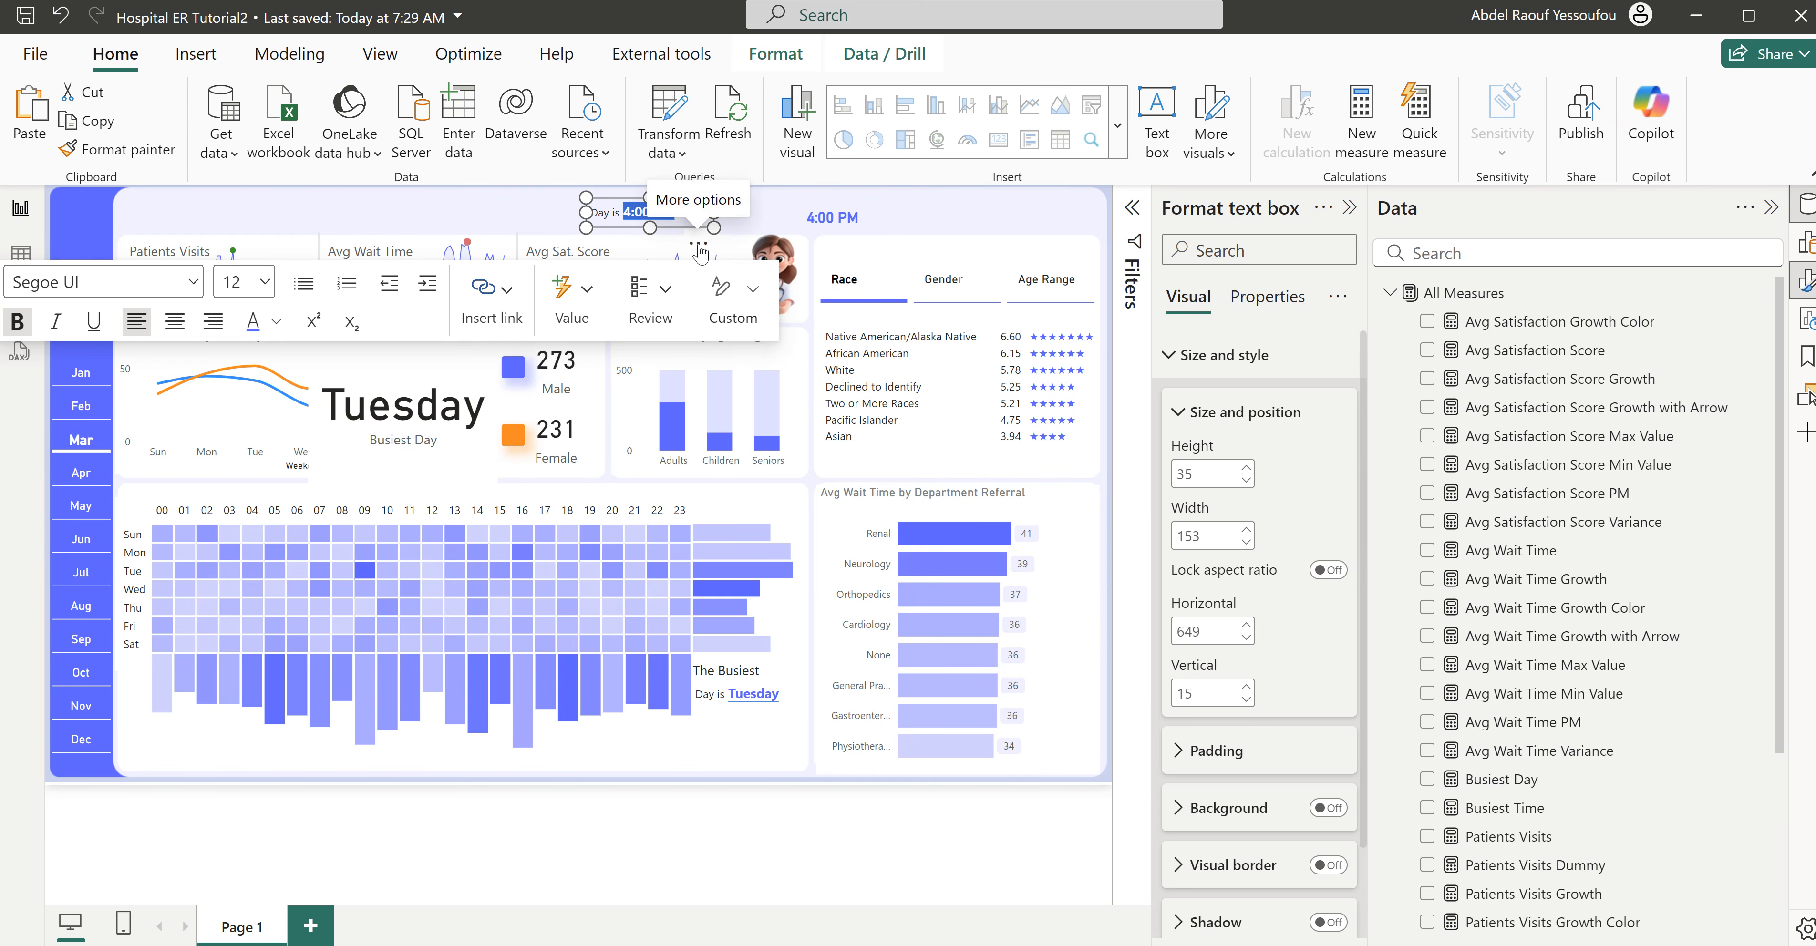
- Reword the copied text box's label to "Time is" and place it below the "Day is" box at horizontal 772, vertical 629
left_click(606, 212)
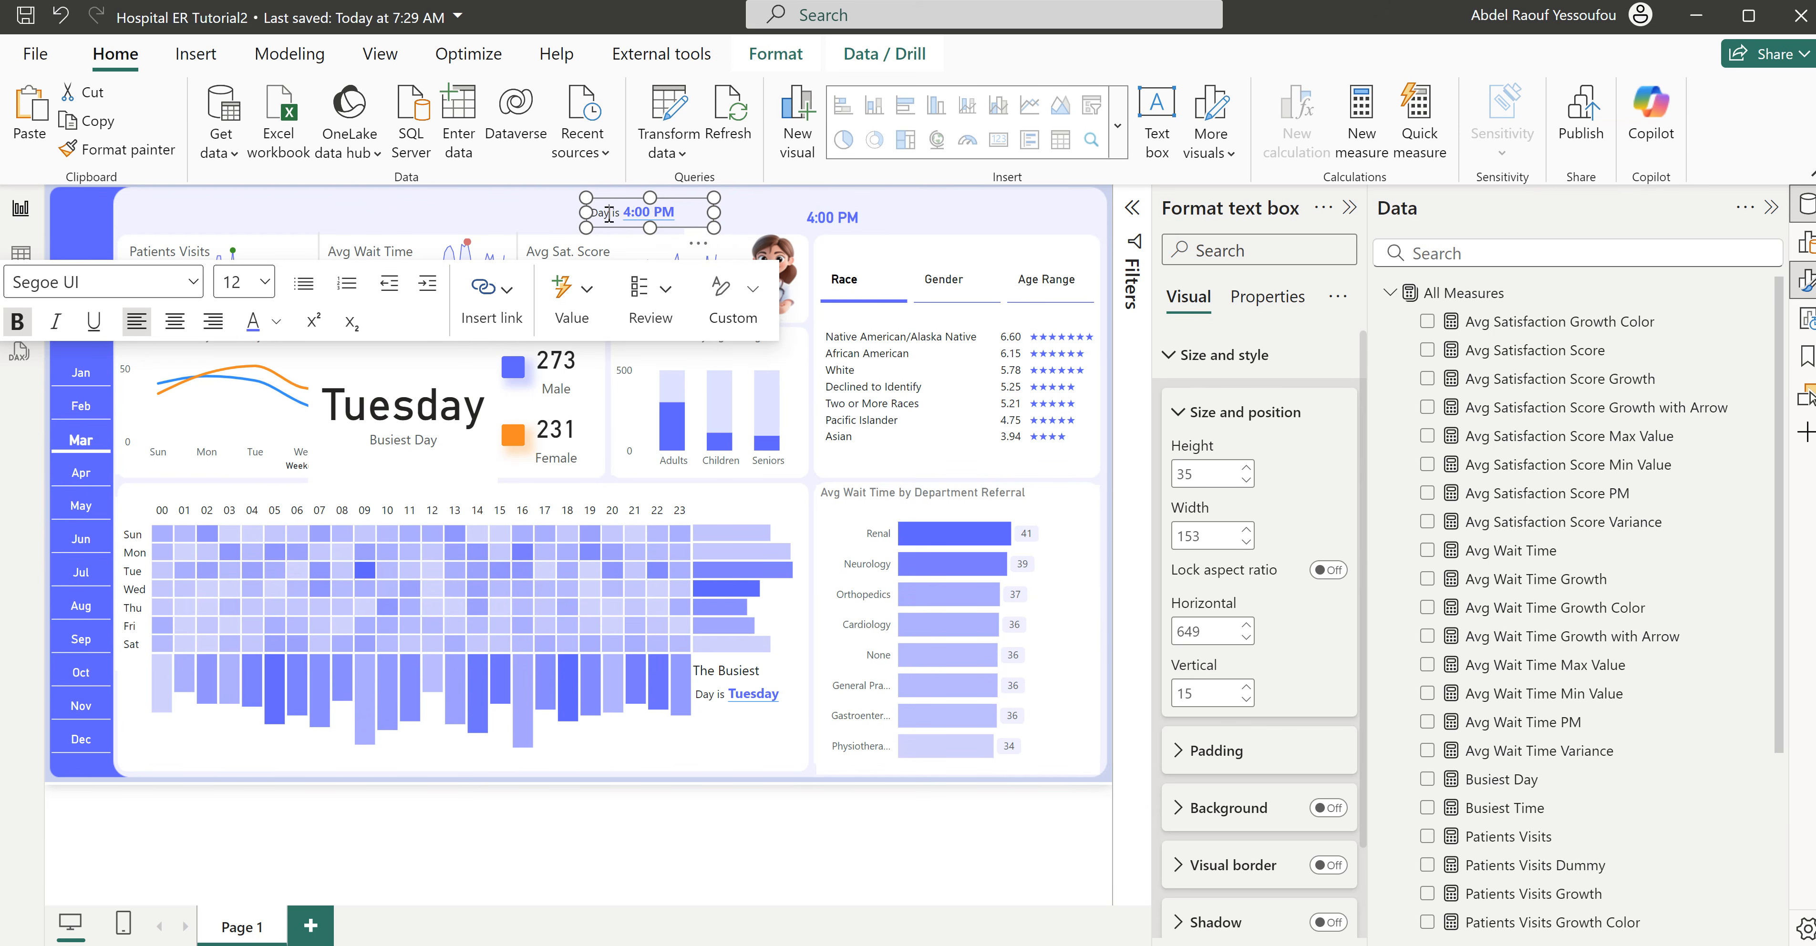
key("BackSpace")
key("BackSpace")
key("BackSpace")
type("Time")
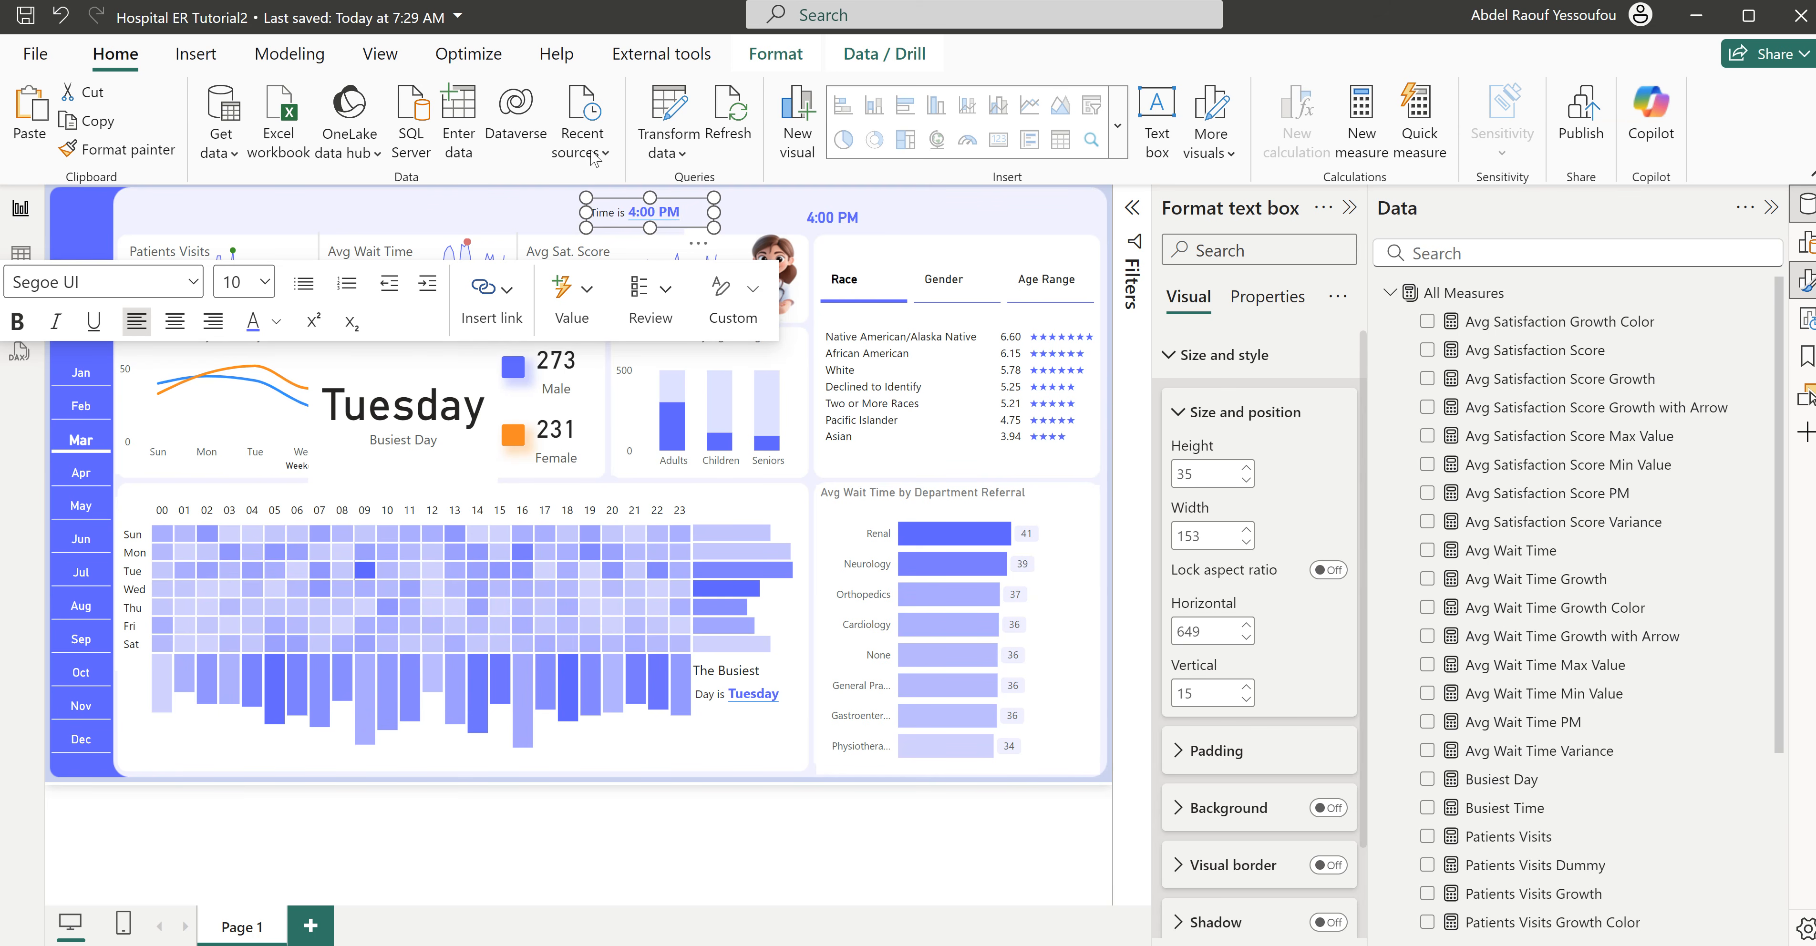
left_click(716, 234)
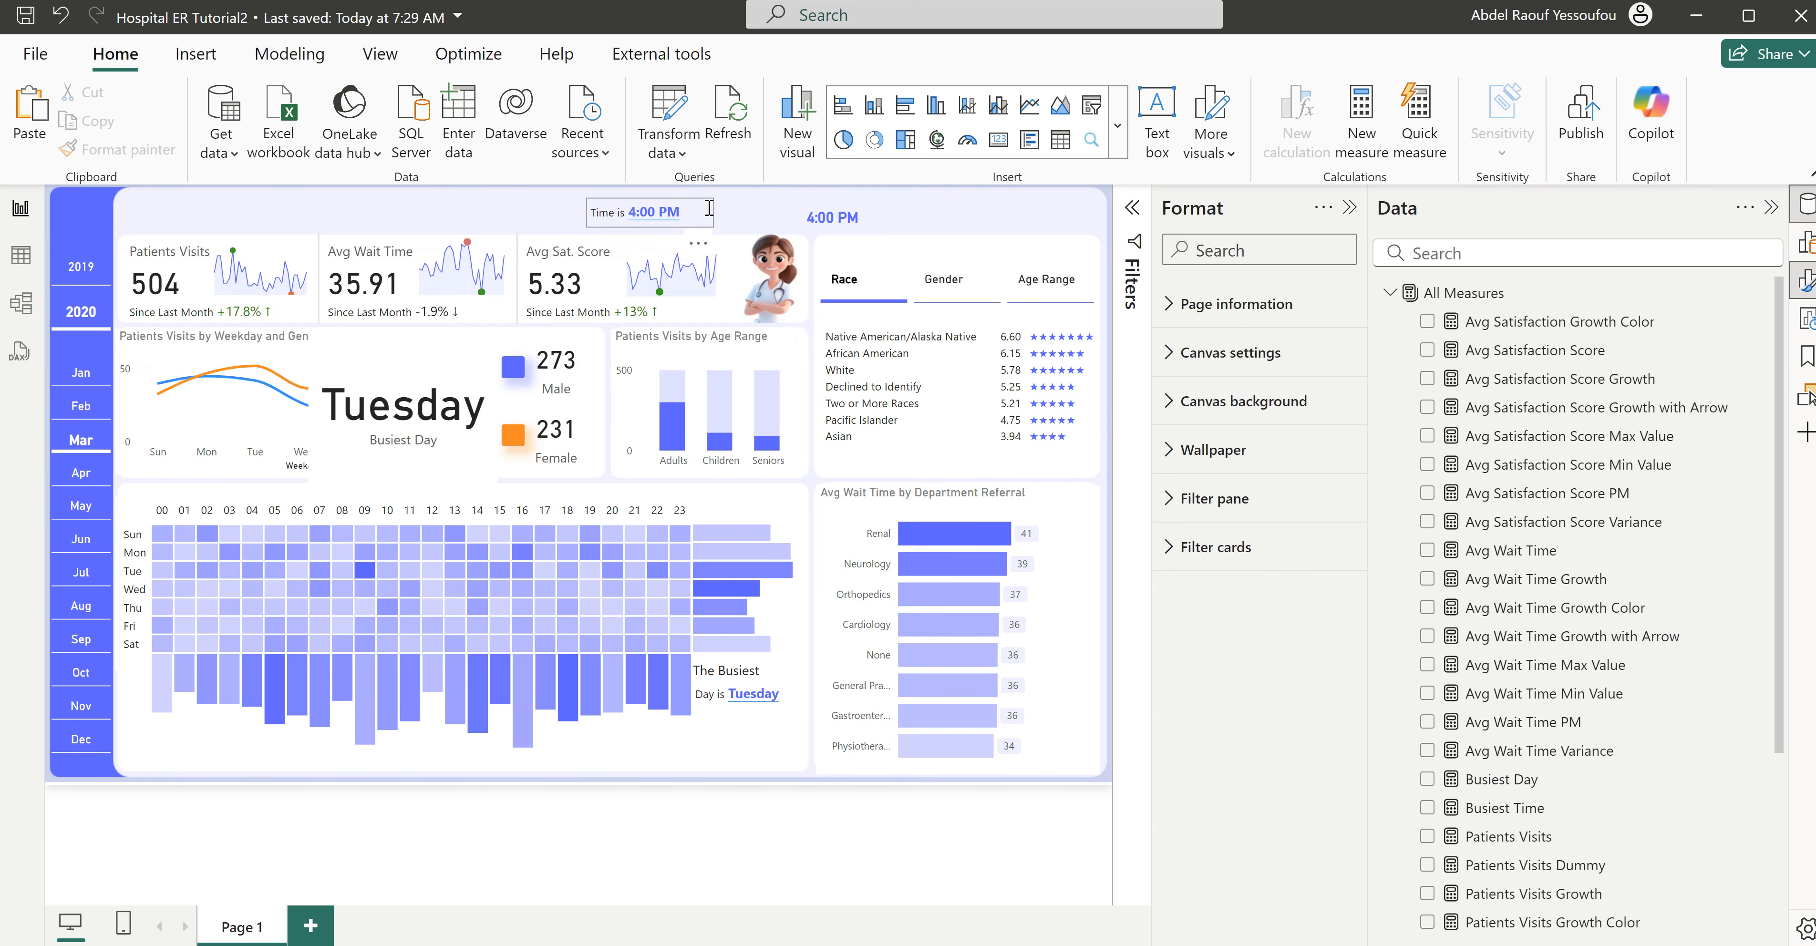
left_click_drag(705, 247, 807, 748)
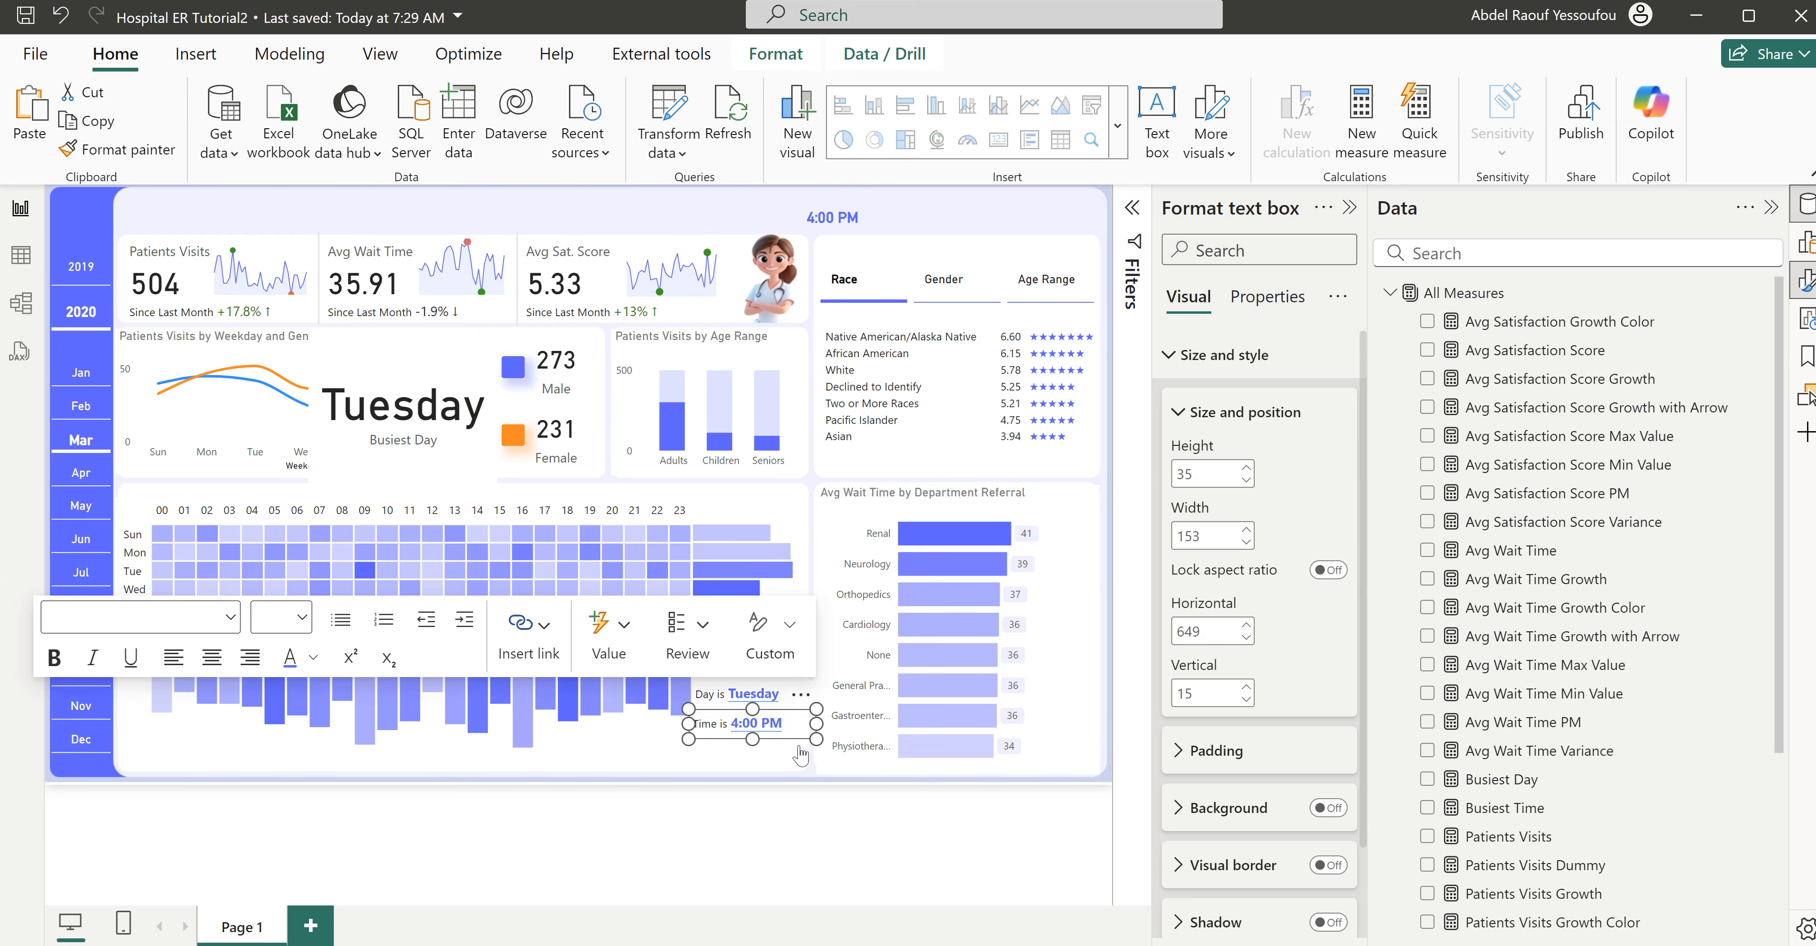
- Check that the busiest day and time labels respond to the month slicer by selecting Apr and returning to Mar
left_click(760, 744)
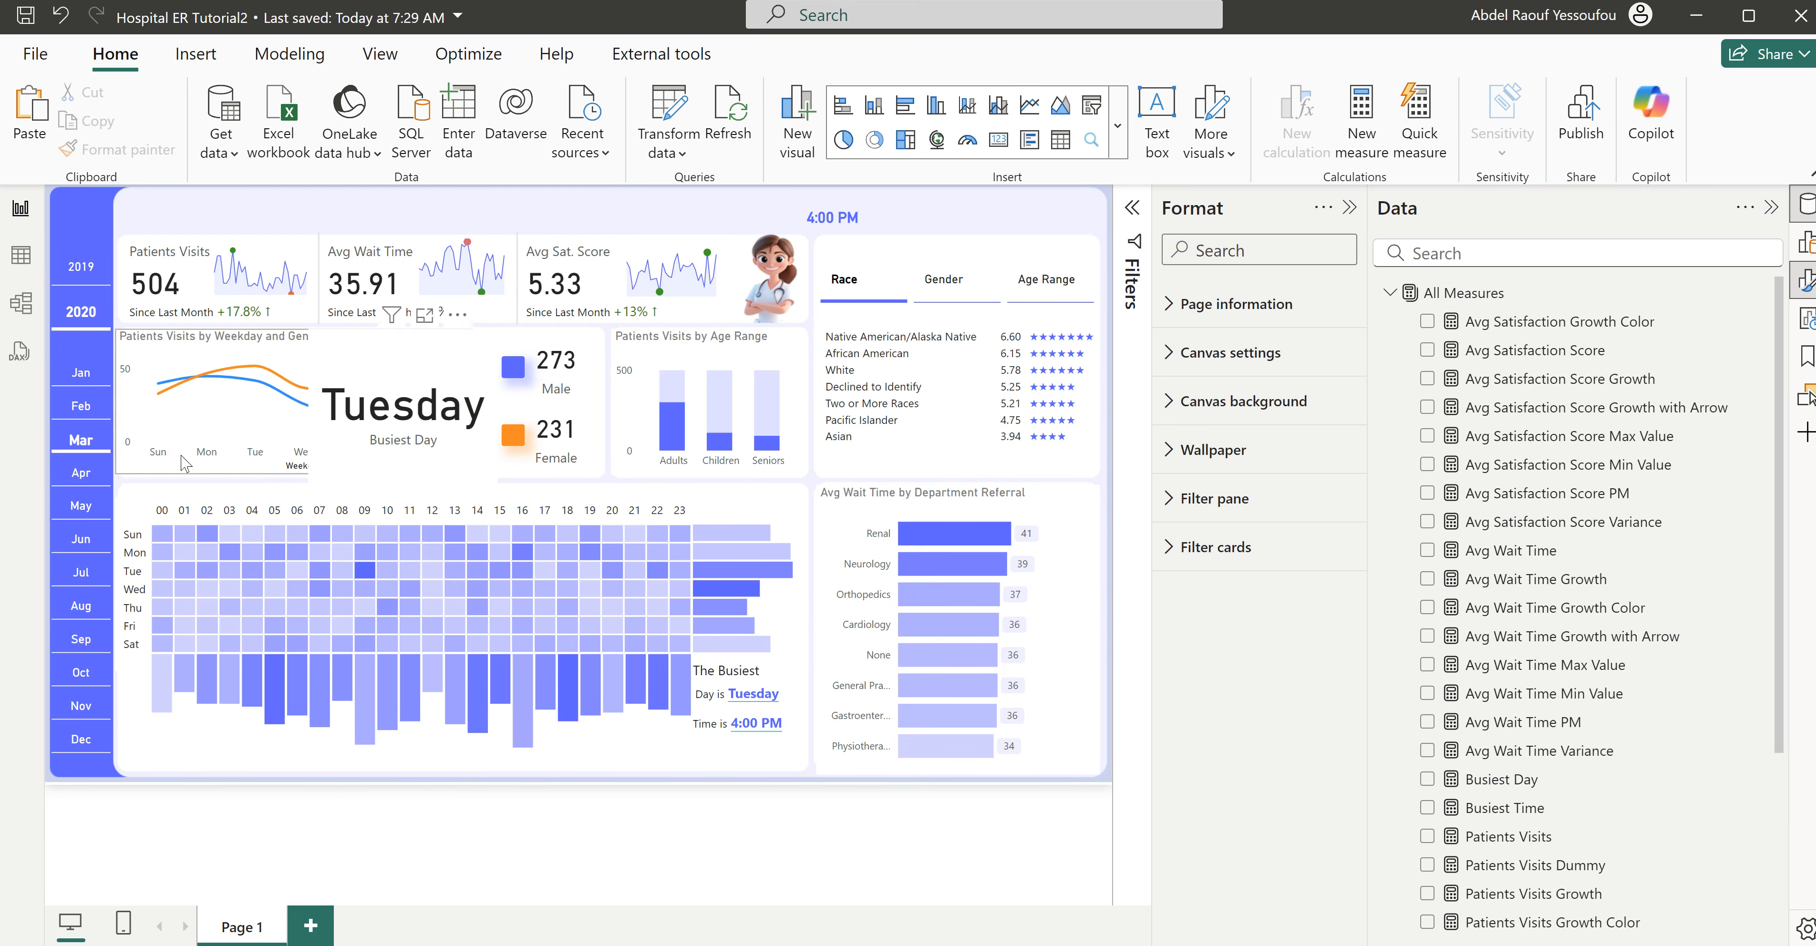
left_click(82, 482)
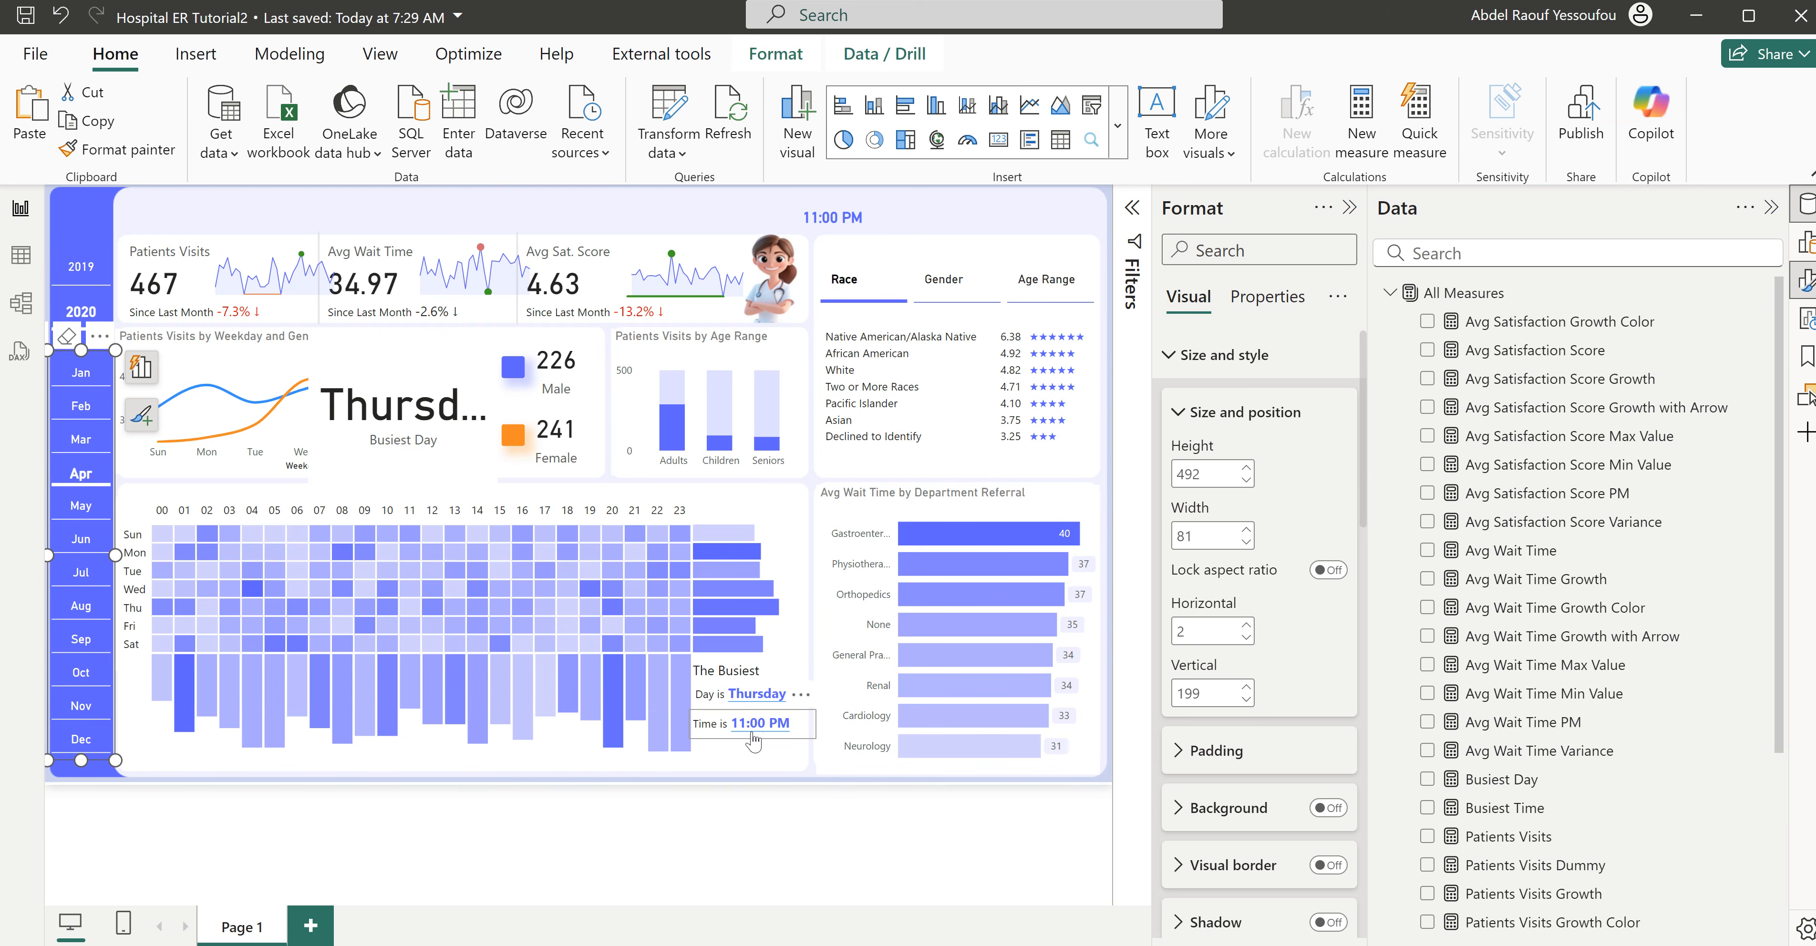
left_click(81, 447)
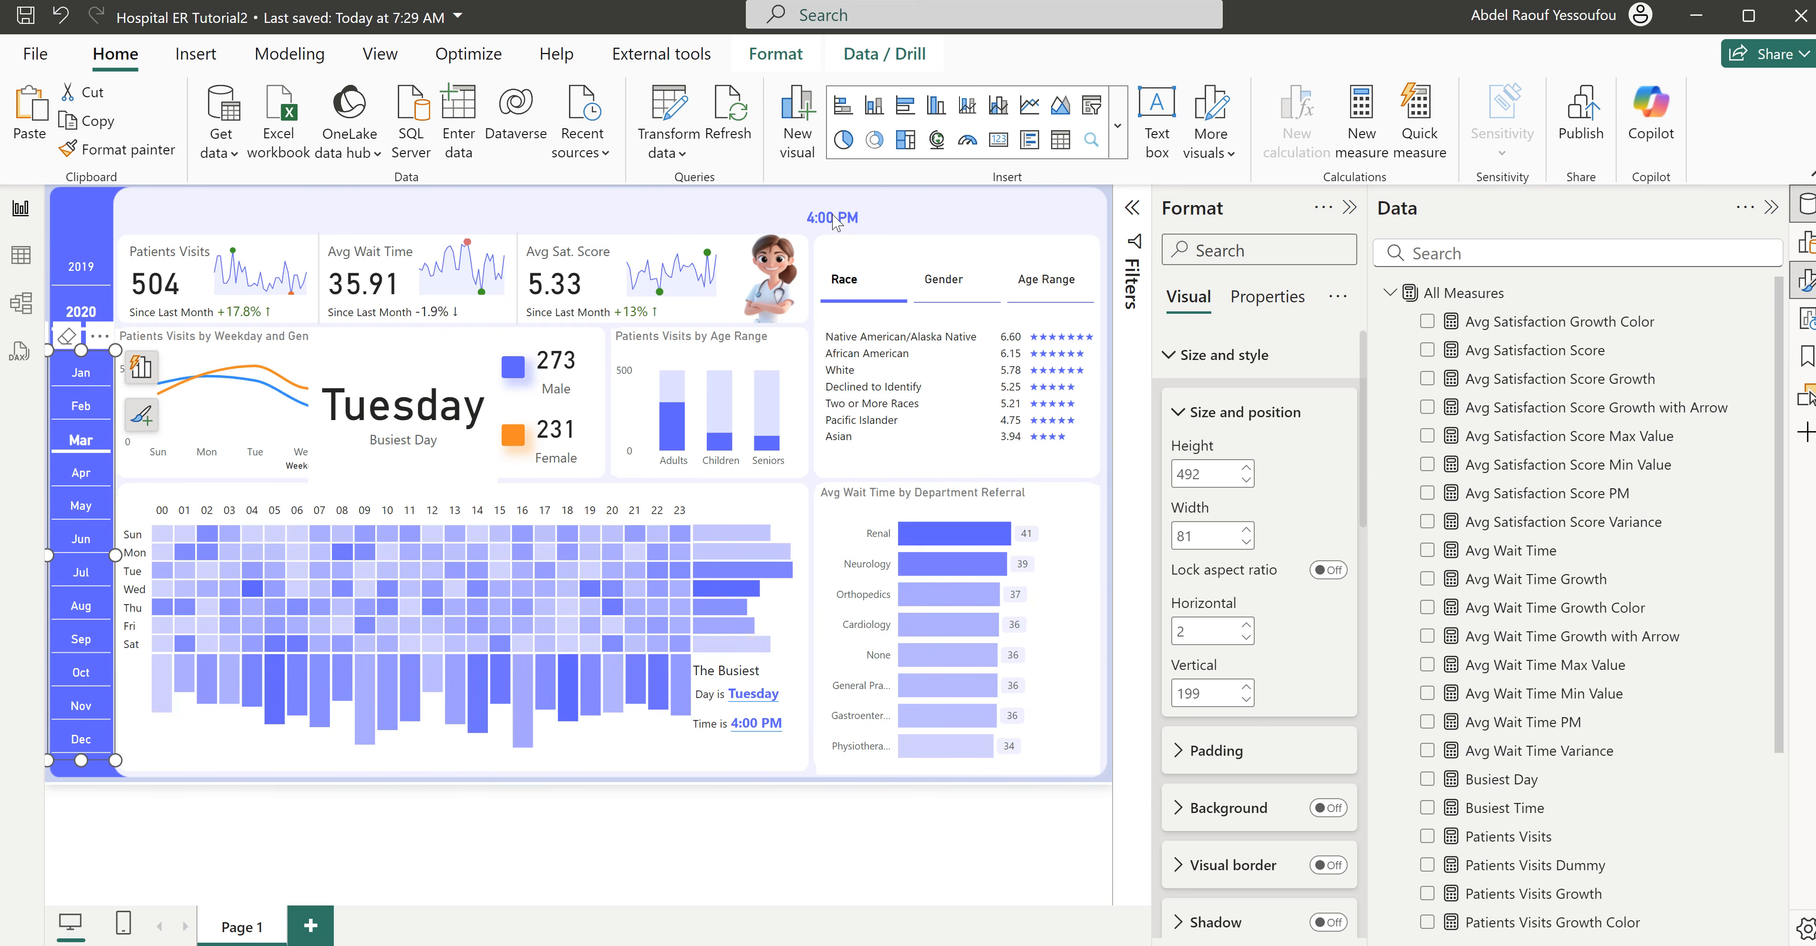
- Delete the standalone Busiest Time card from the page header
left_click(865, 229)
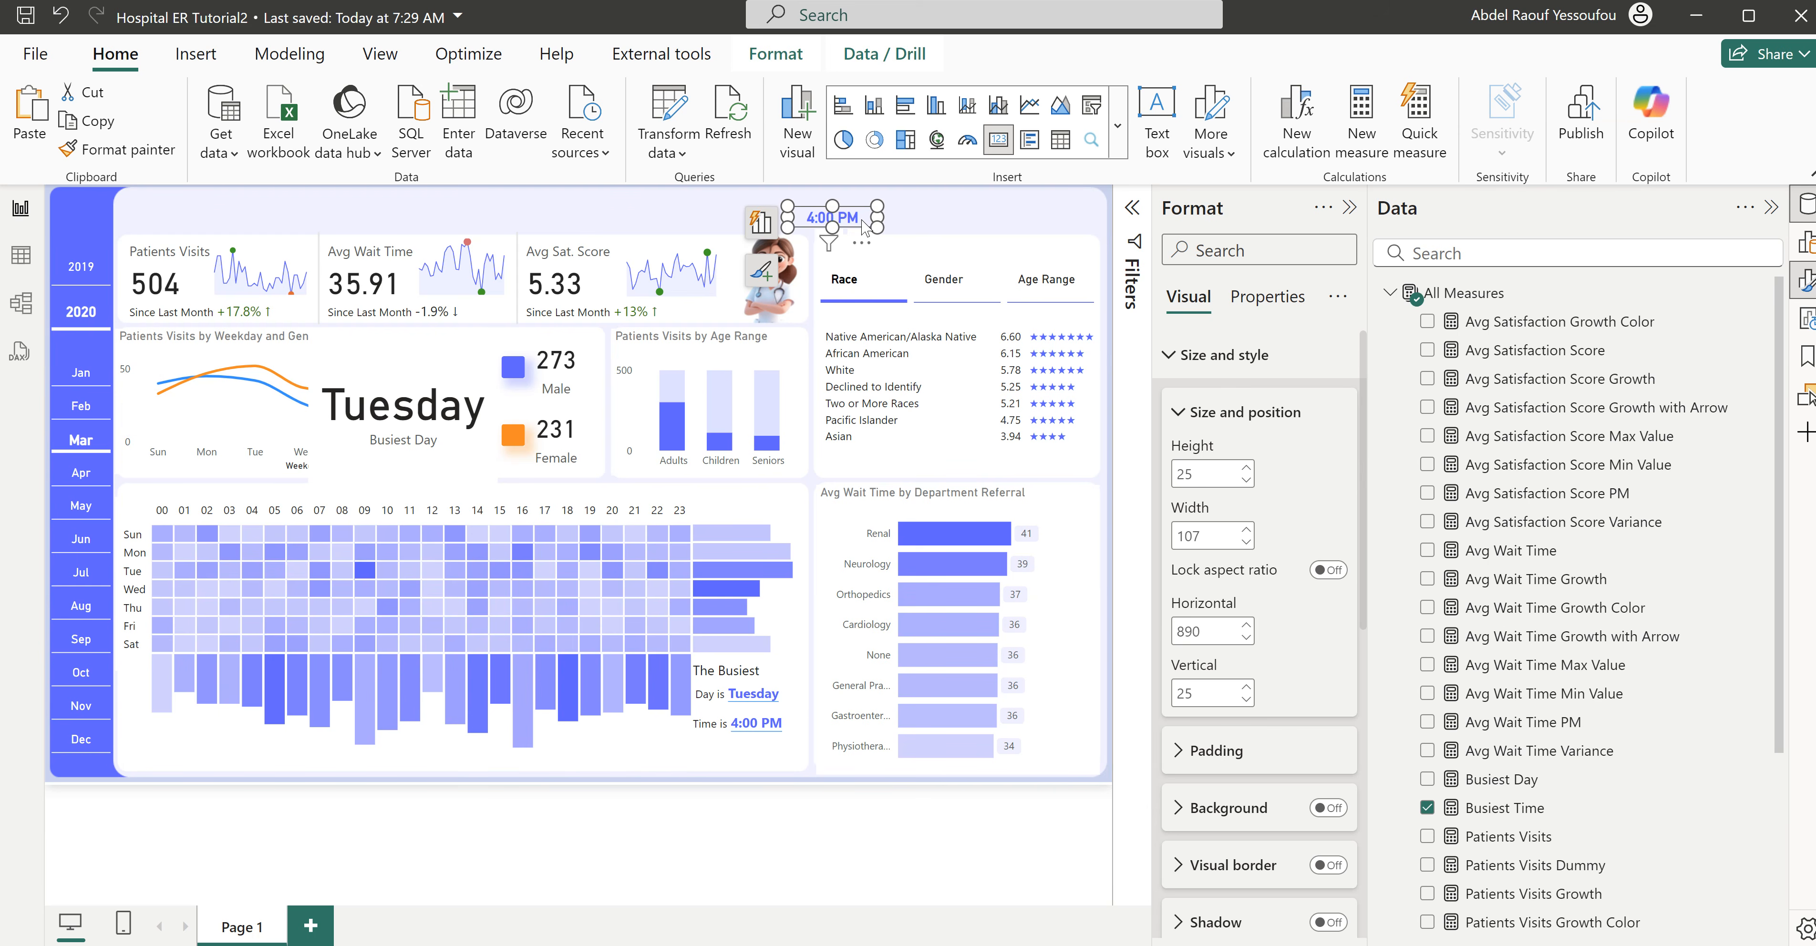
key("Delete")
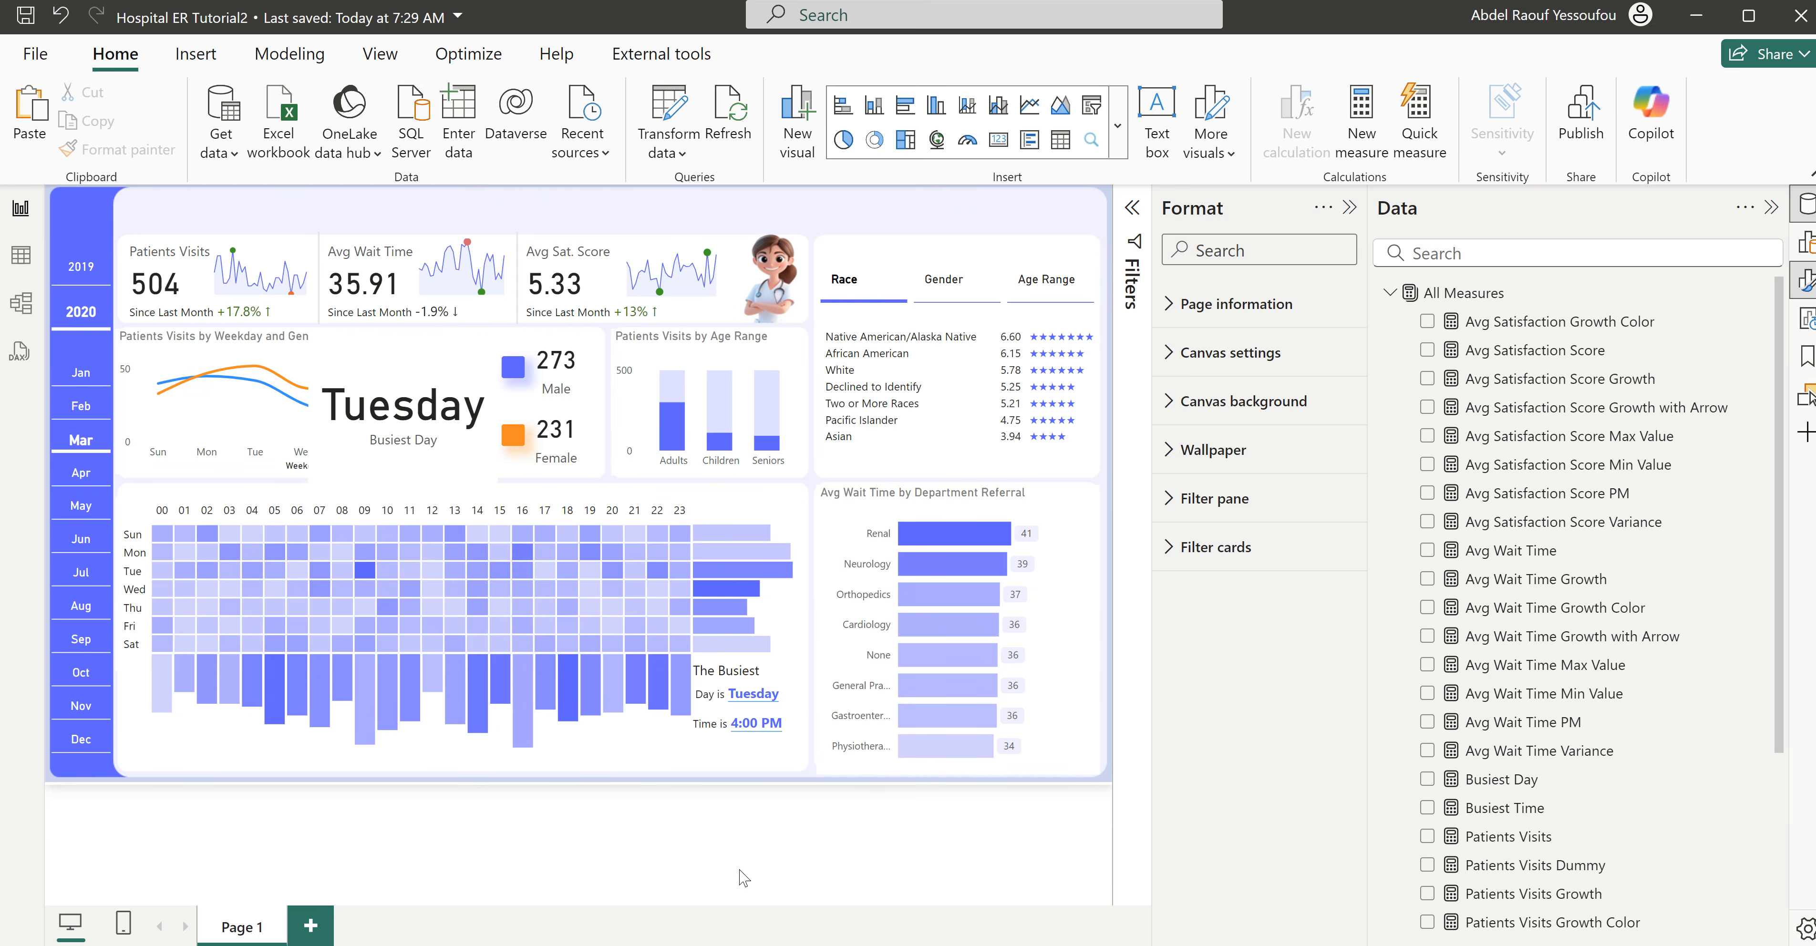
- Rename the current report page Dashboard and add a new page named Summary
double_click(230, 926)
type("Dashboard")
key("Return")
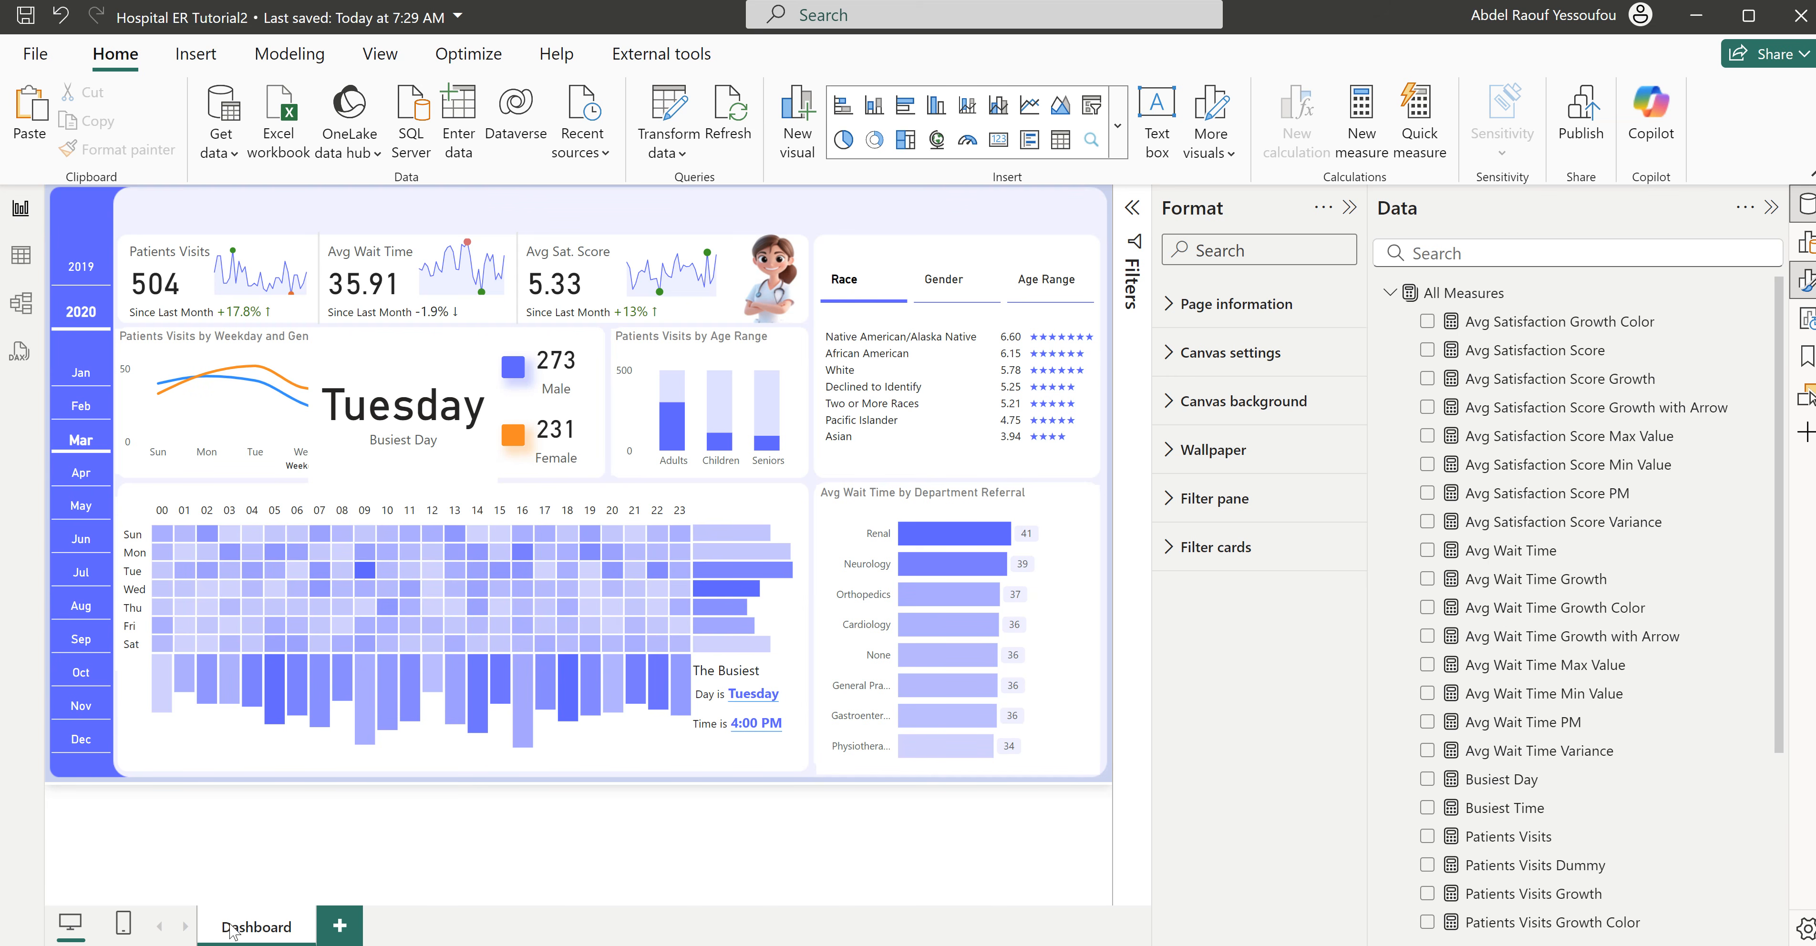
left_click(340, 925)
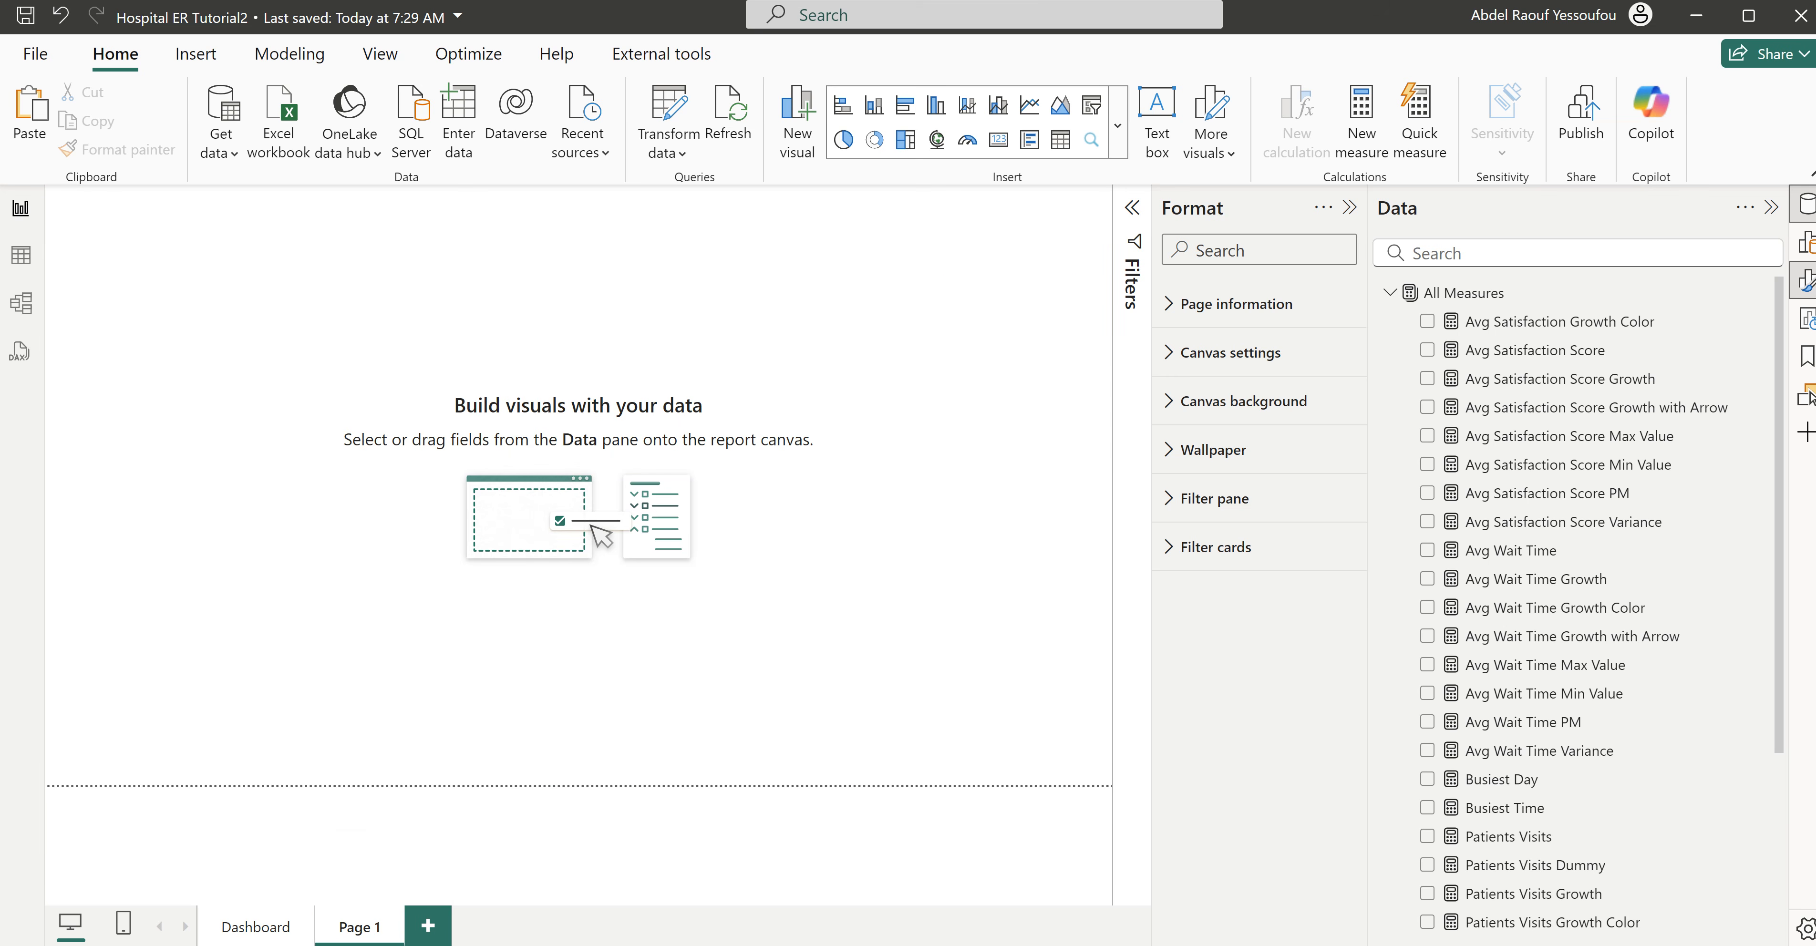
double_click(370, 924)
type("Summa")
key("Return")
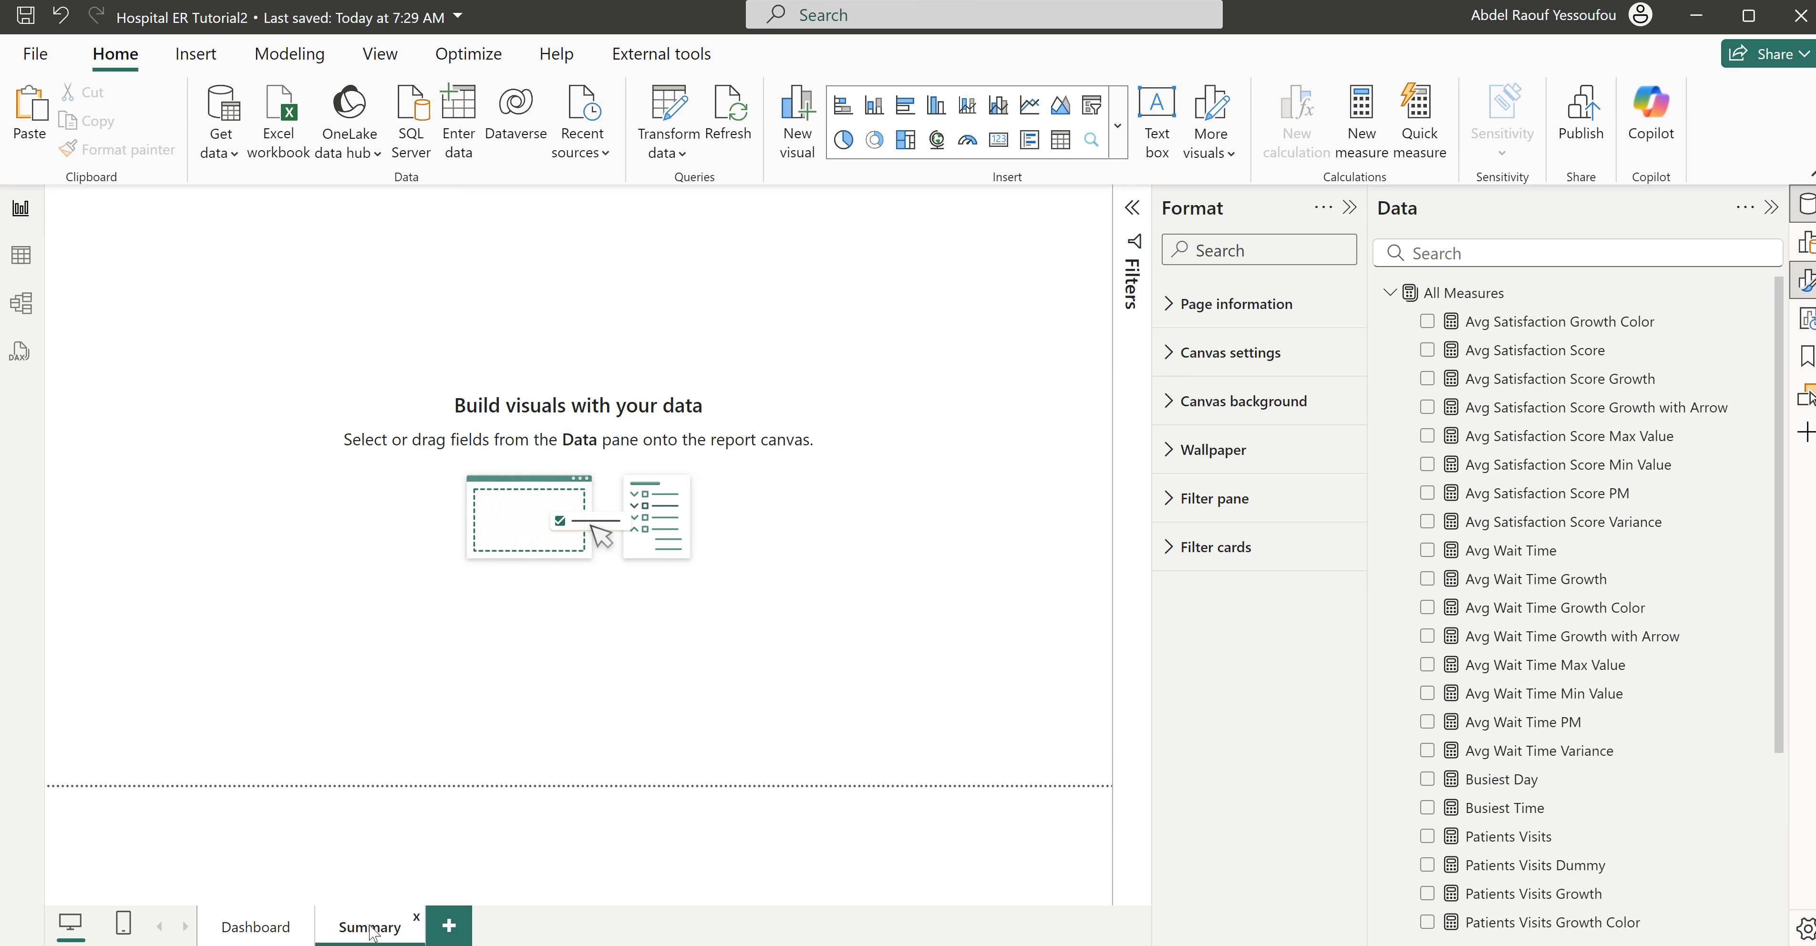
- Set the Summary page's canvas background to the Hospital ER summary picture from the Images & Icons folder, with 0% transparency
left_click(1227, 404)
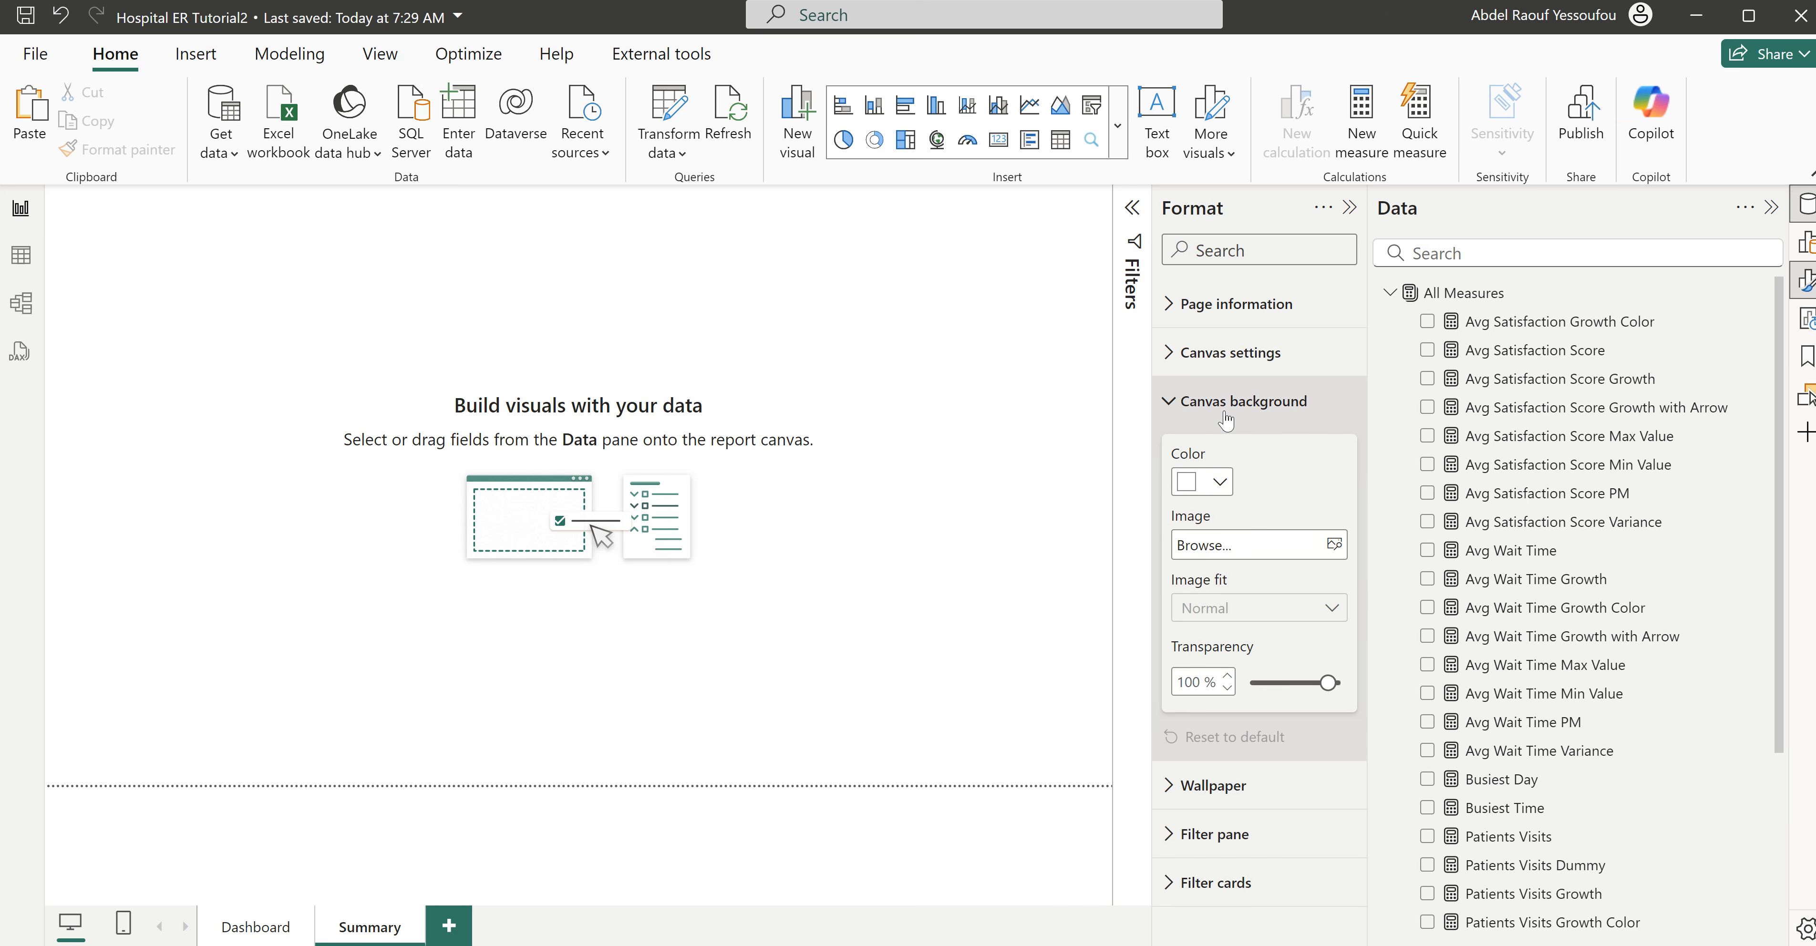
left_click(1334, 545)
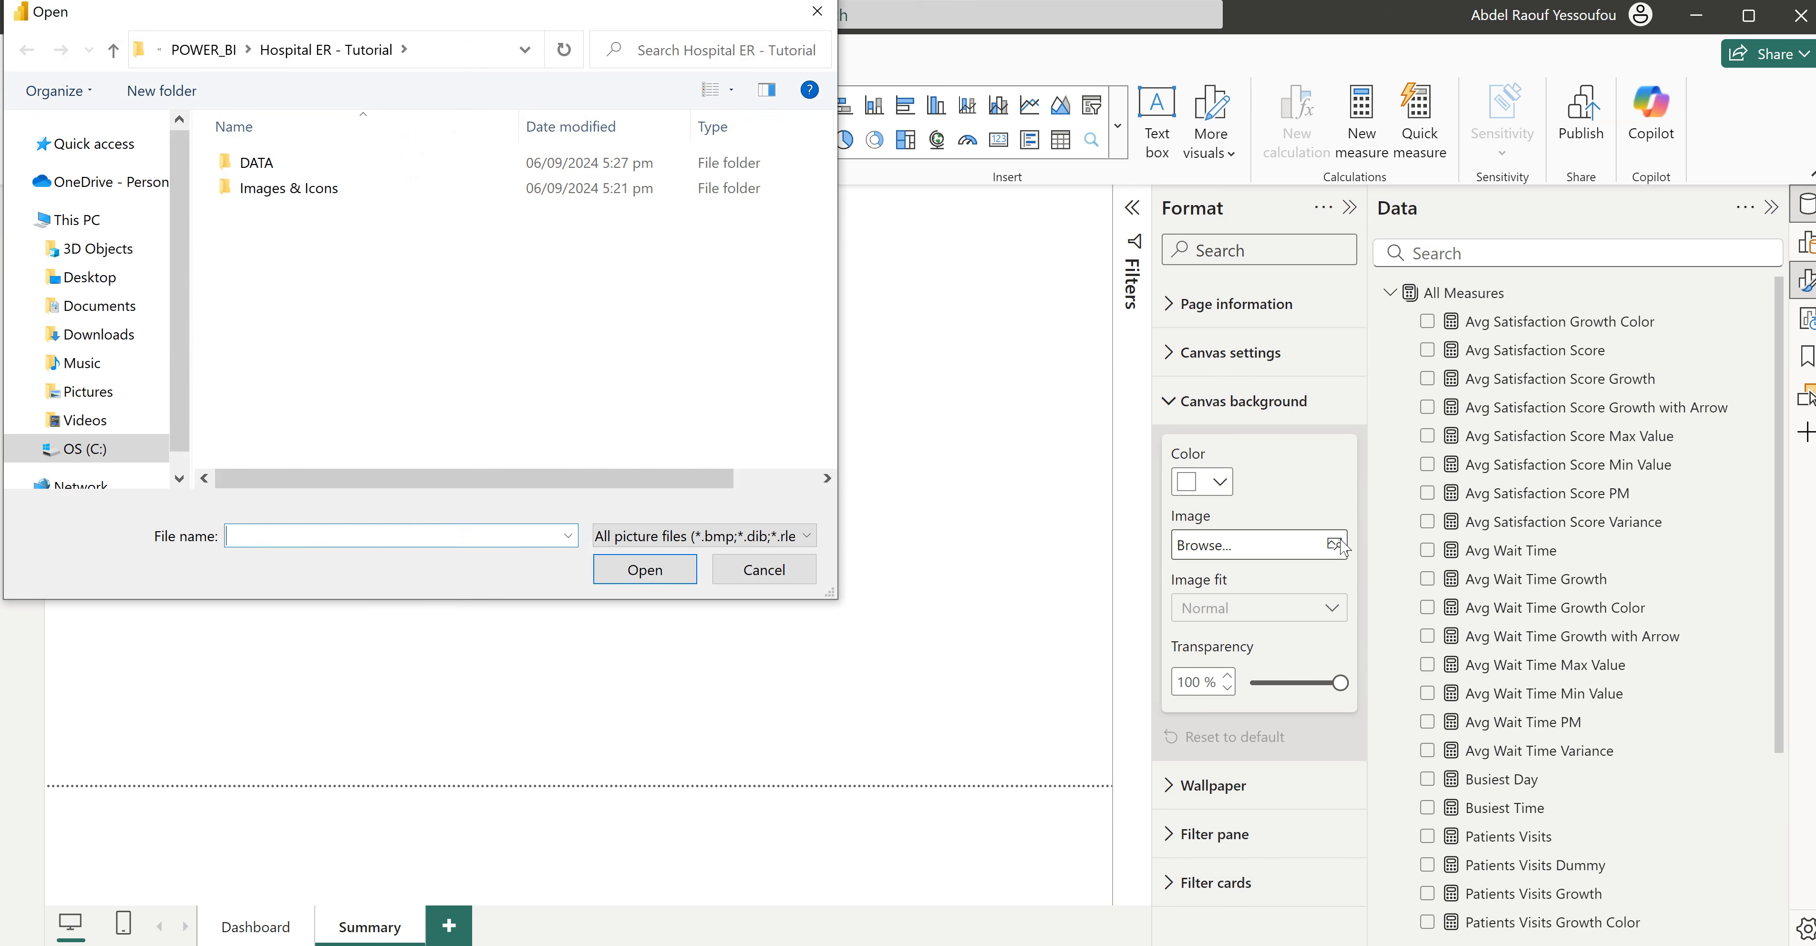
double_click(356, 189)
left_click(432, 217)
left_click(660, 585)
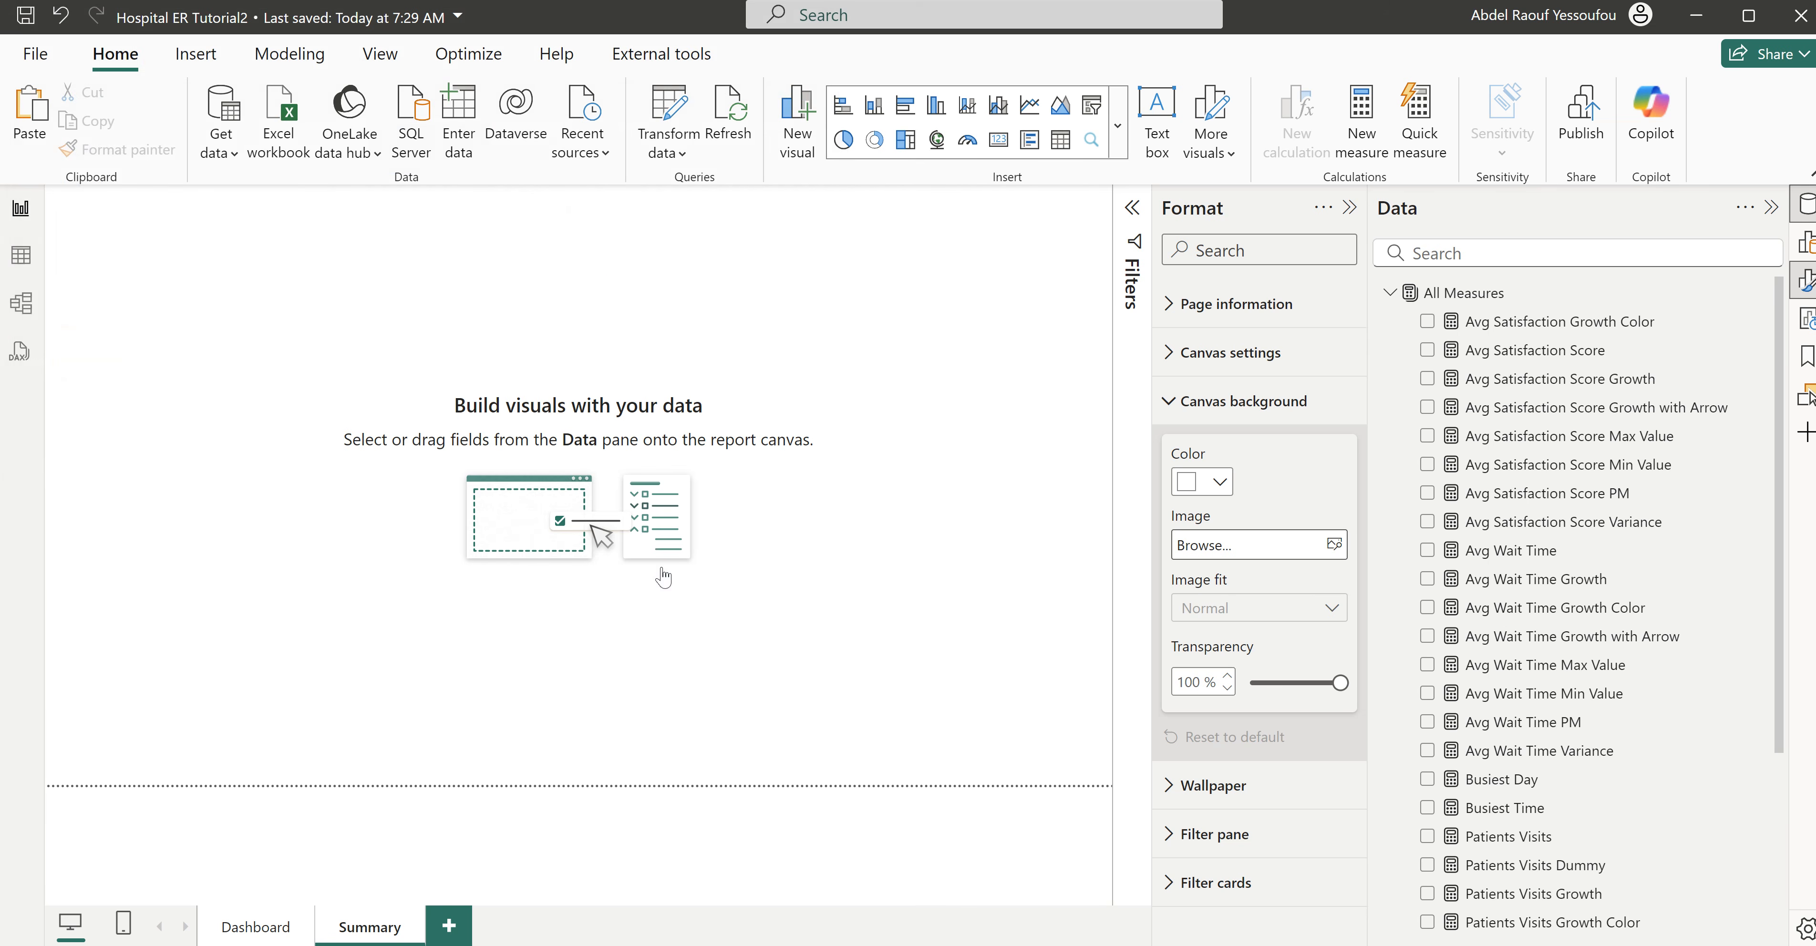
left_click_drag(1341, 684, 1252, 683)
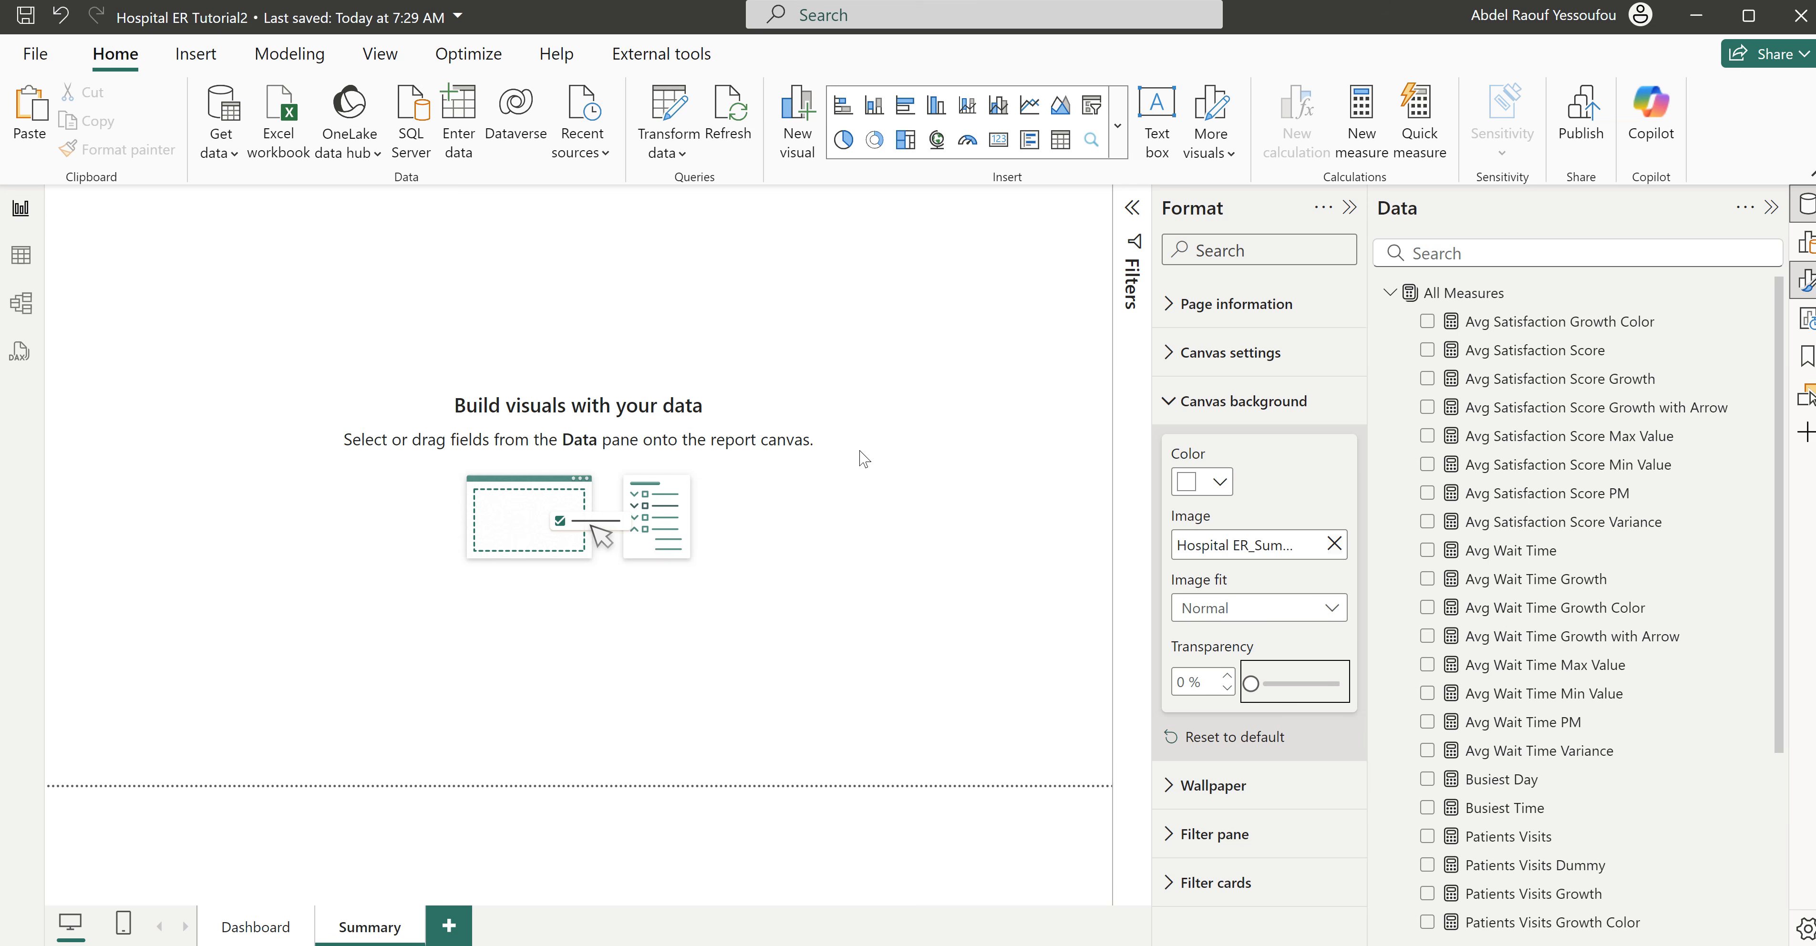
left_click(1349, 208)
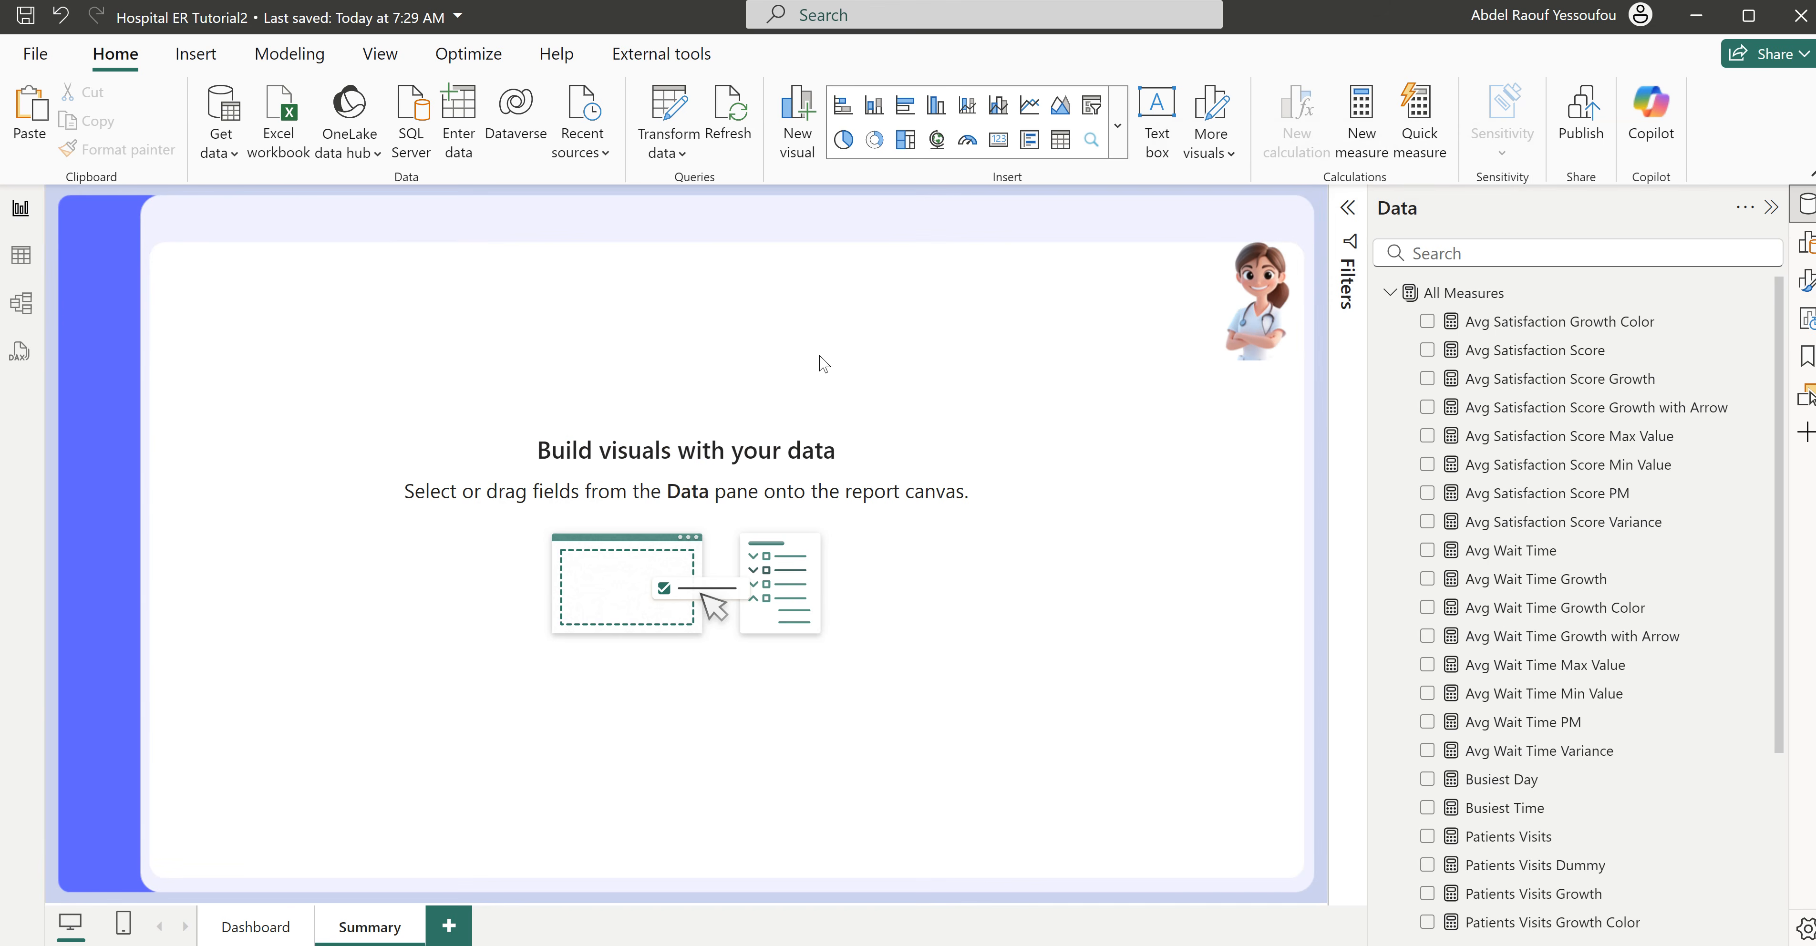
- Insert a table visual and size it to fill the white area beside the nurse picture
left_click(1061, 148)
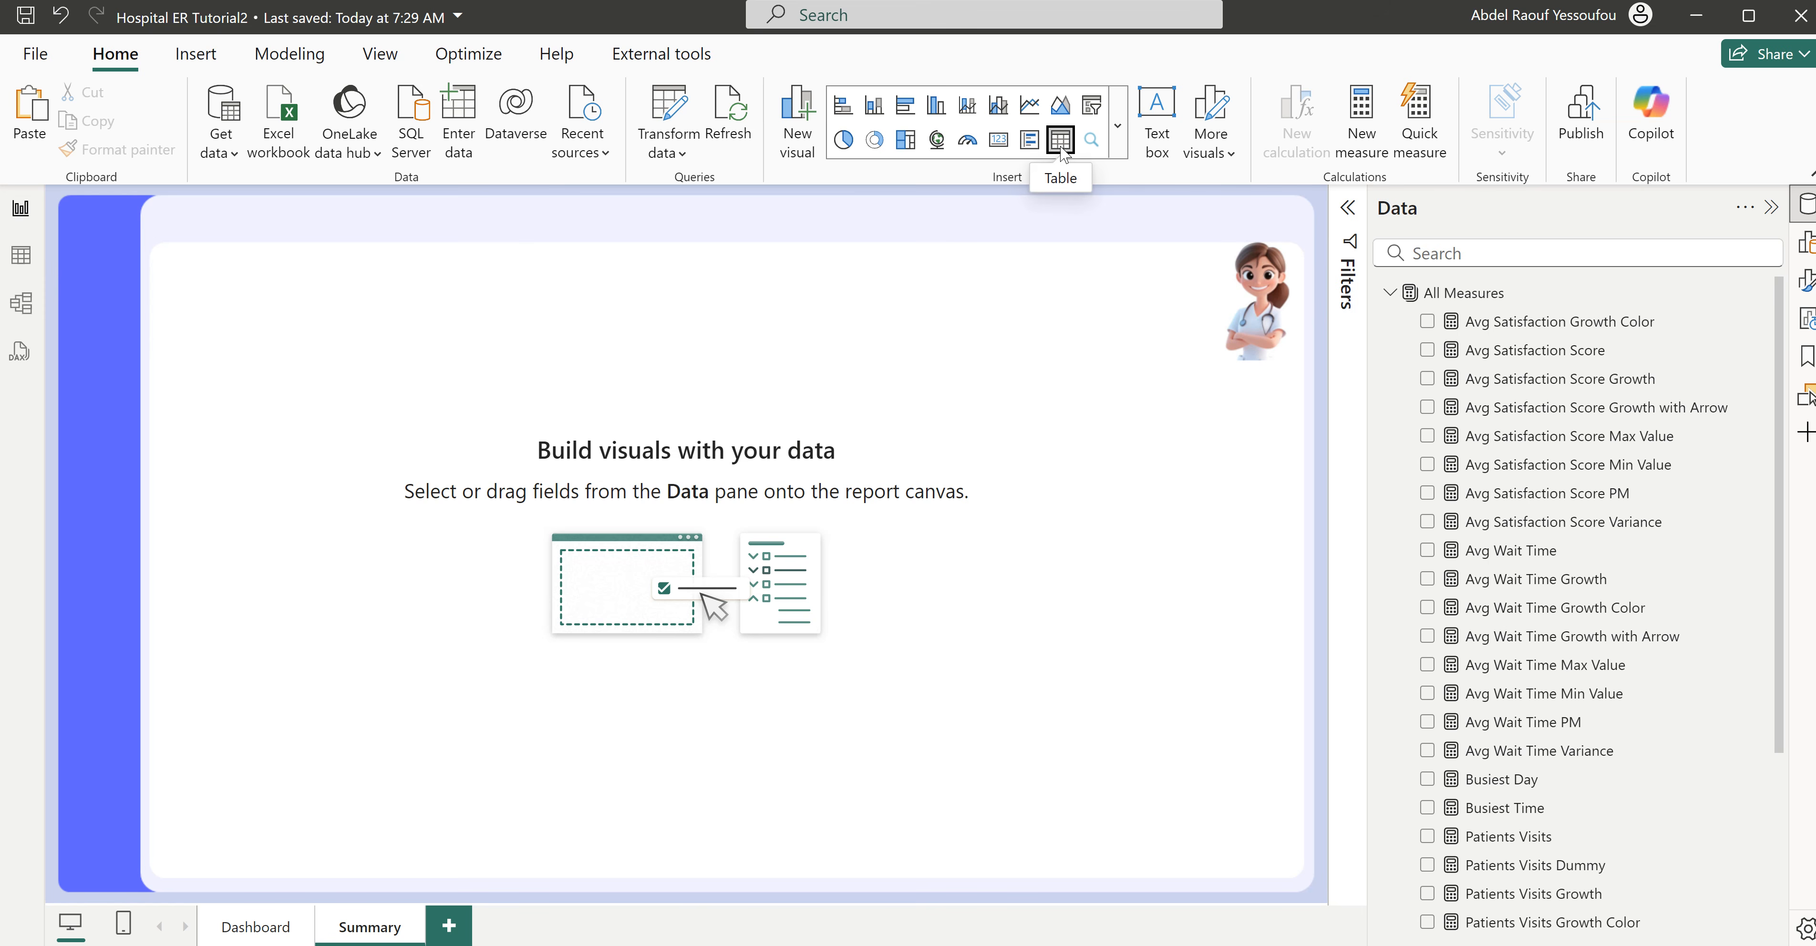
left_click_drag(240, 298, 355, 327)
left_click_drag(446, 553, 1210, 880)
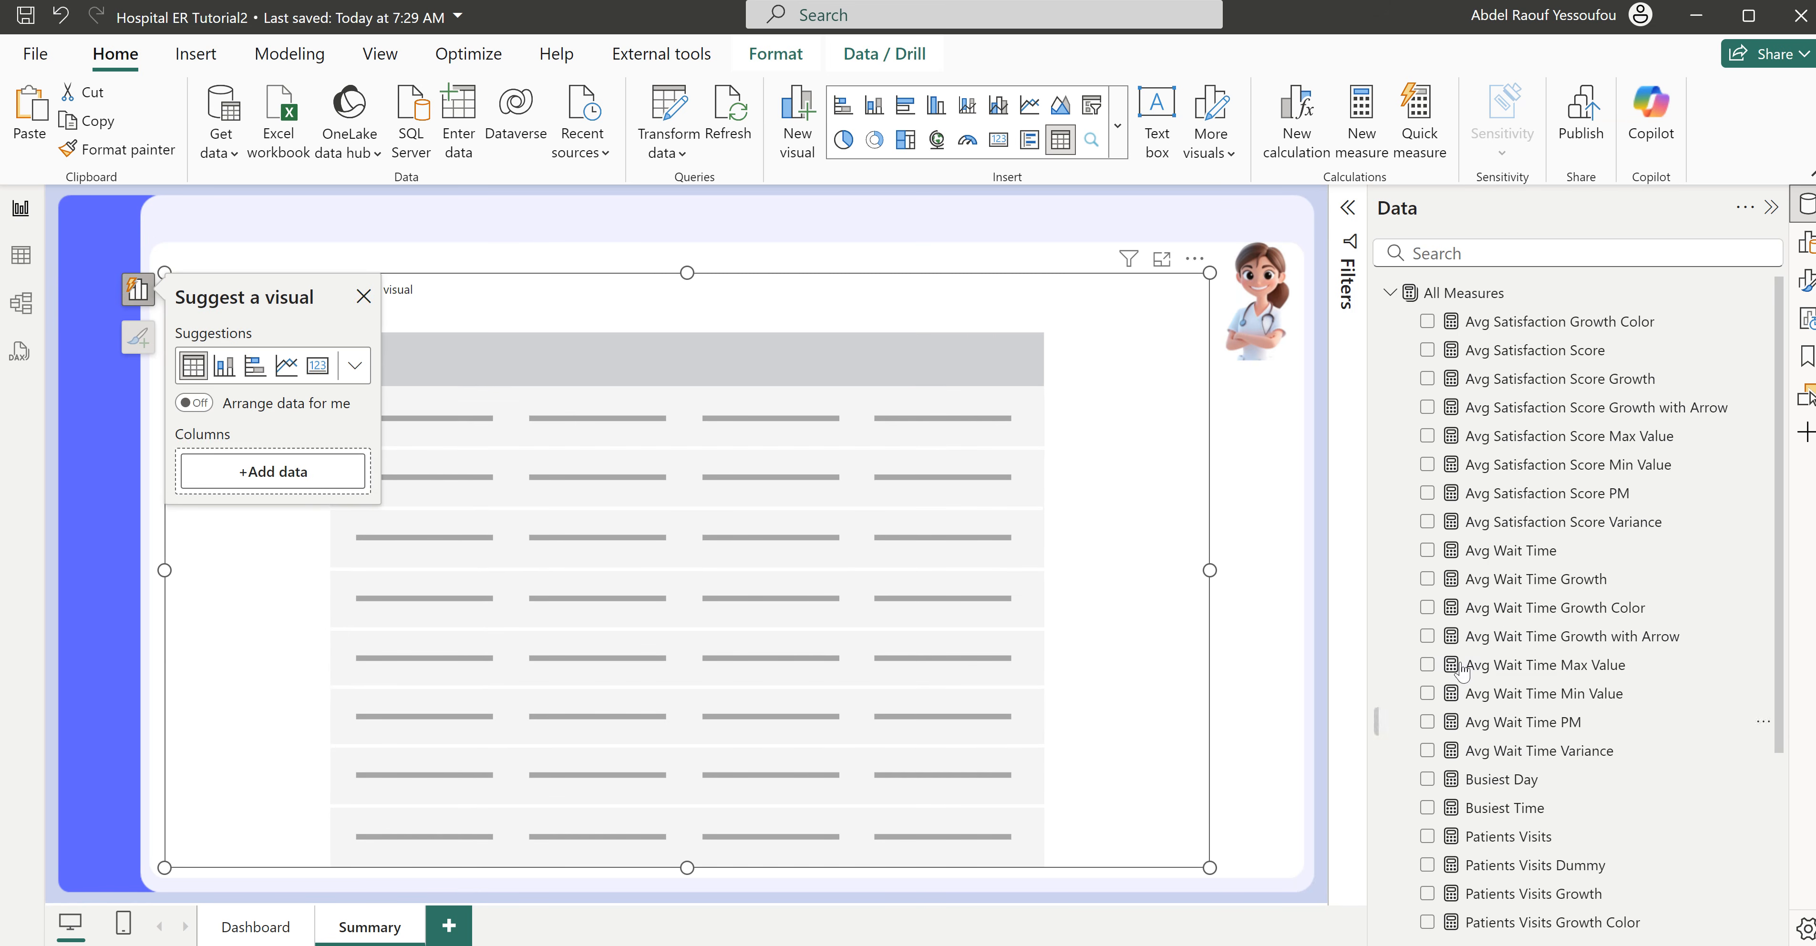
- Add the Patient ID field from the Hospital ER table as the visual's first column
left_click(1390, 293)
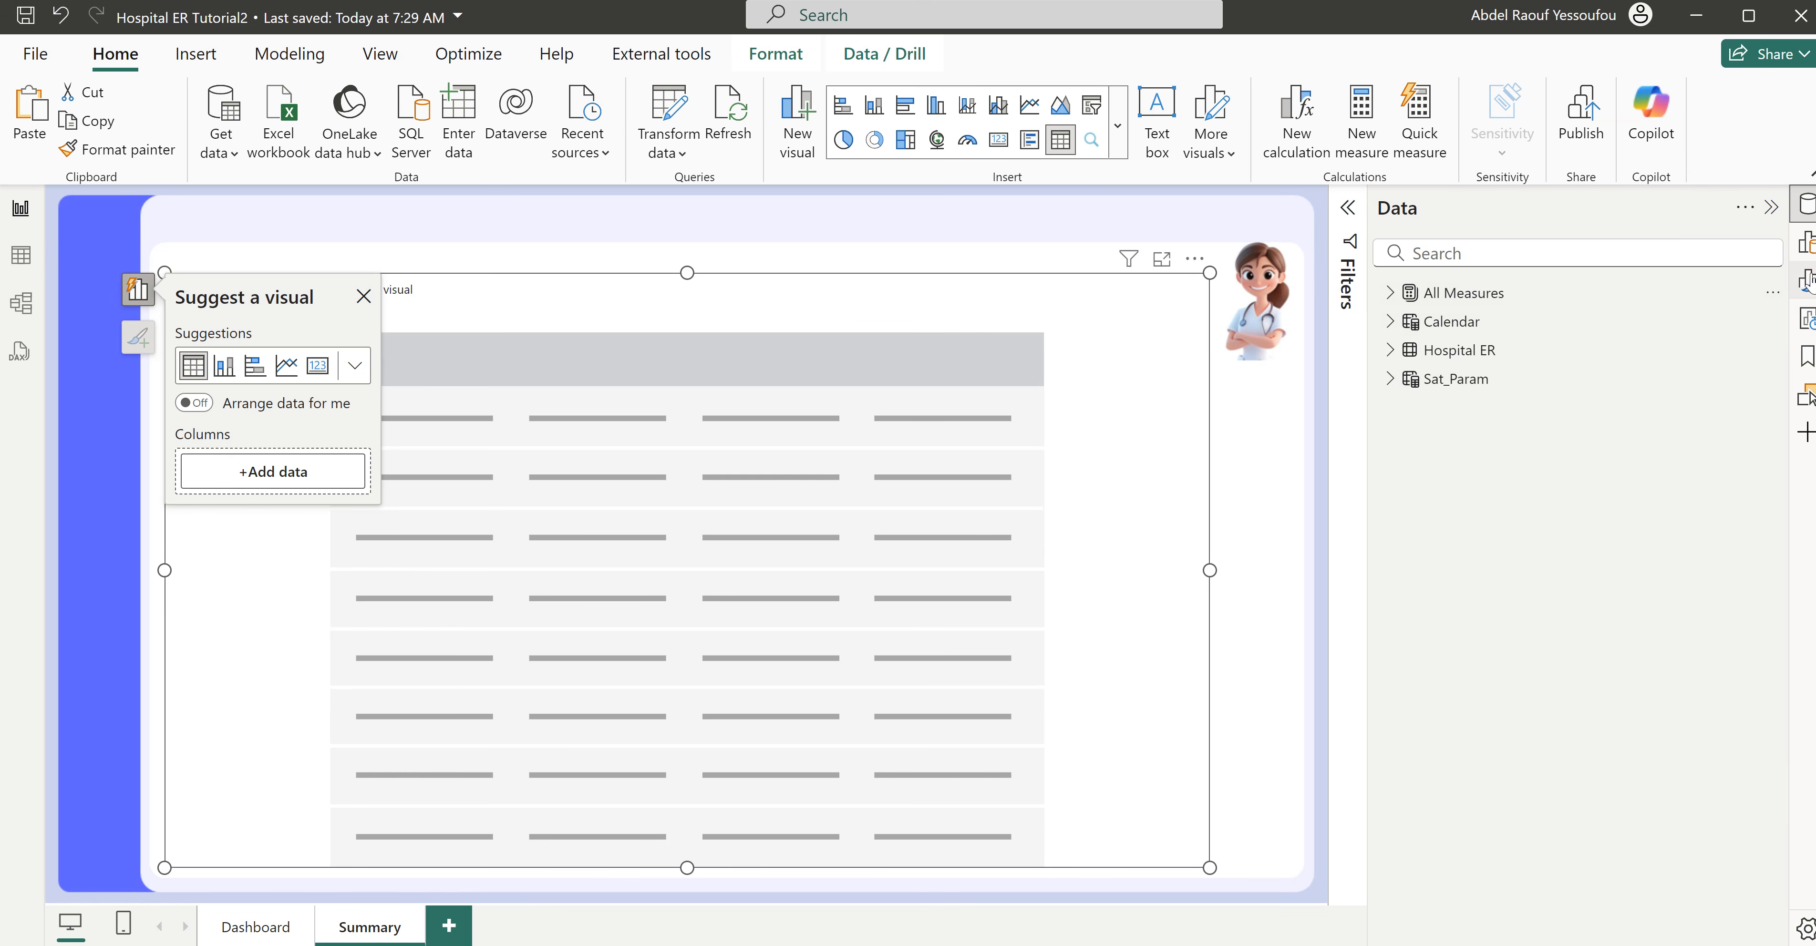
left_click(1805, 243)
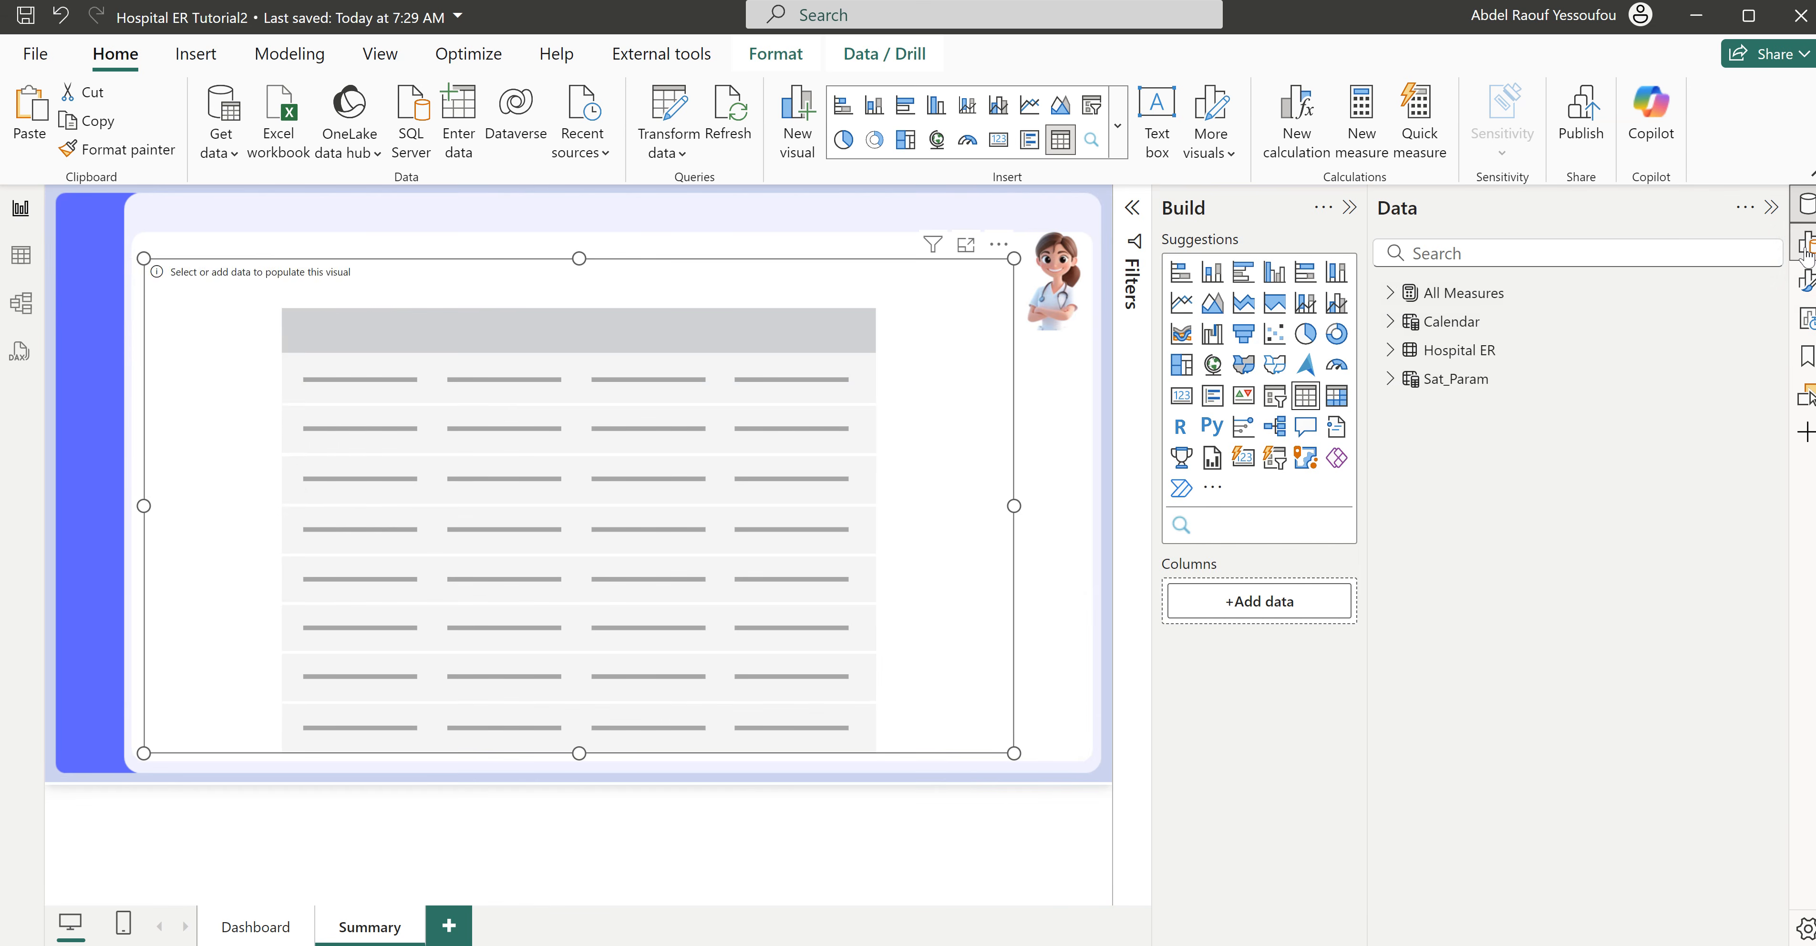
left_click(1349, 207)
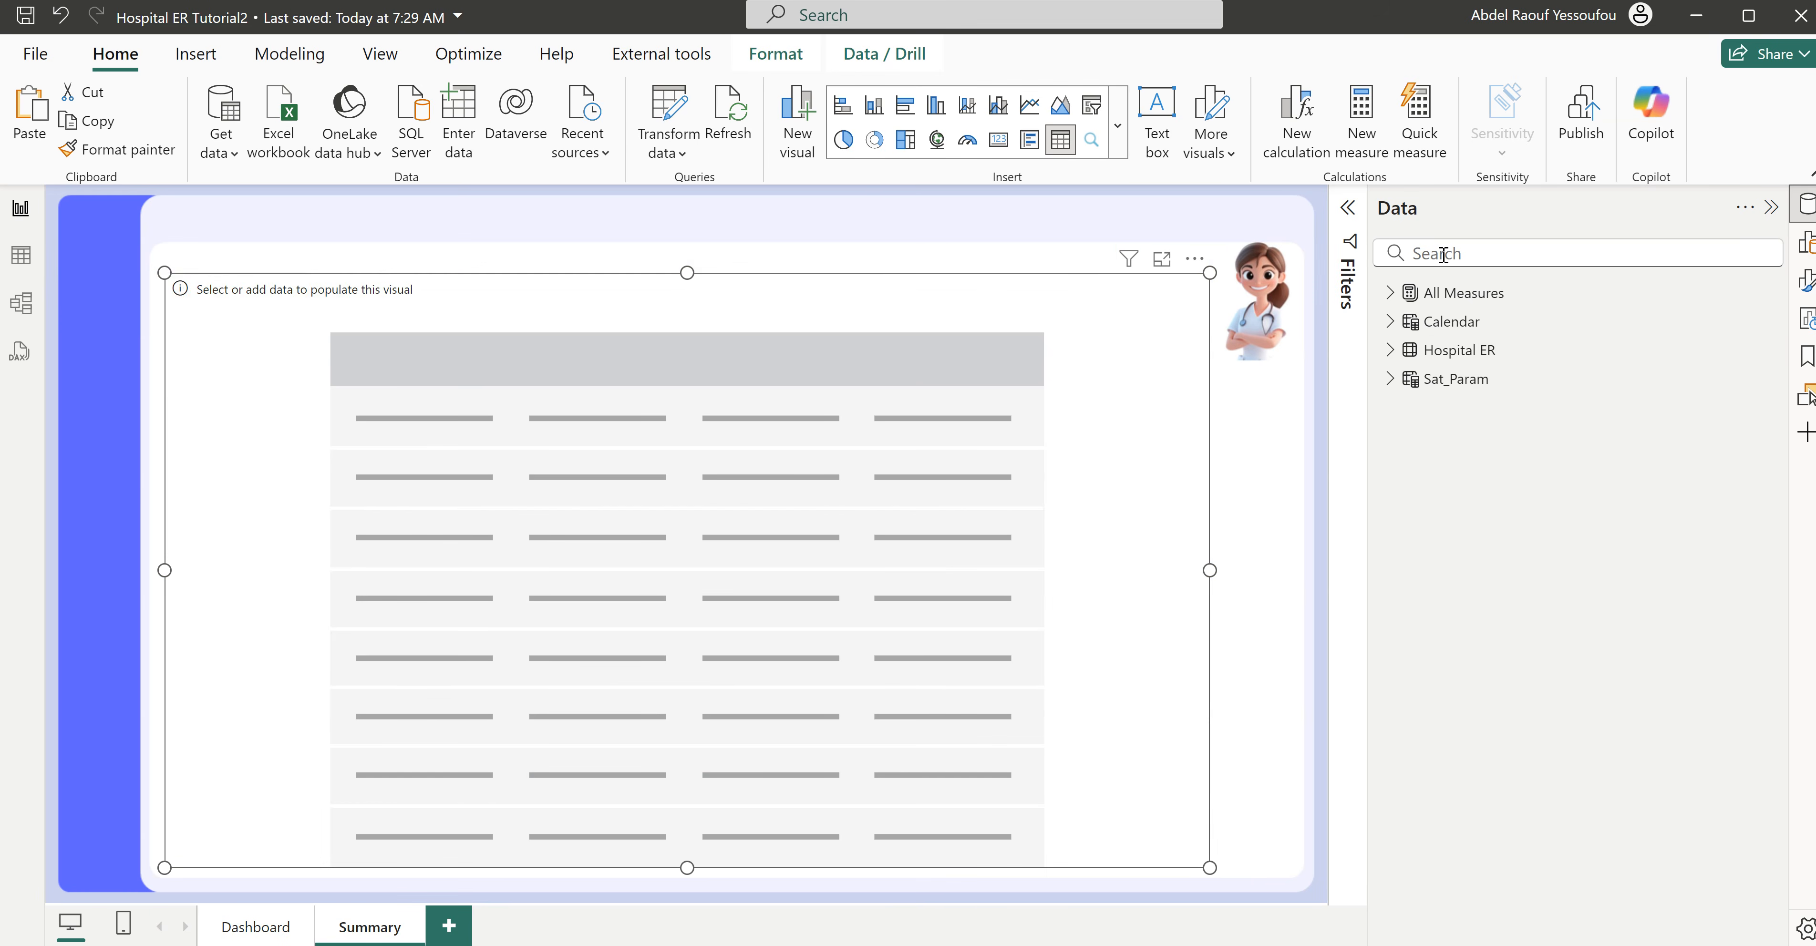
left_click(1392, 352)
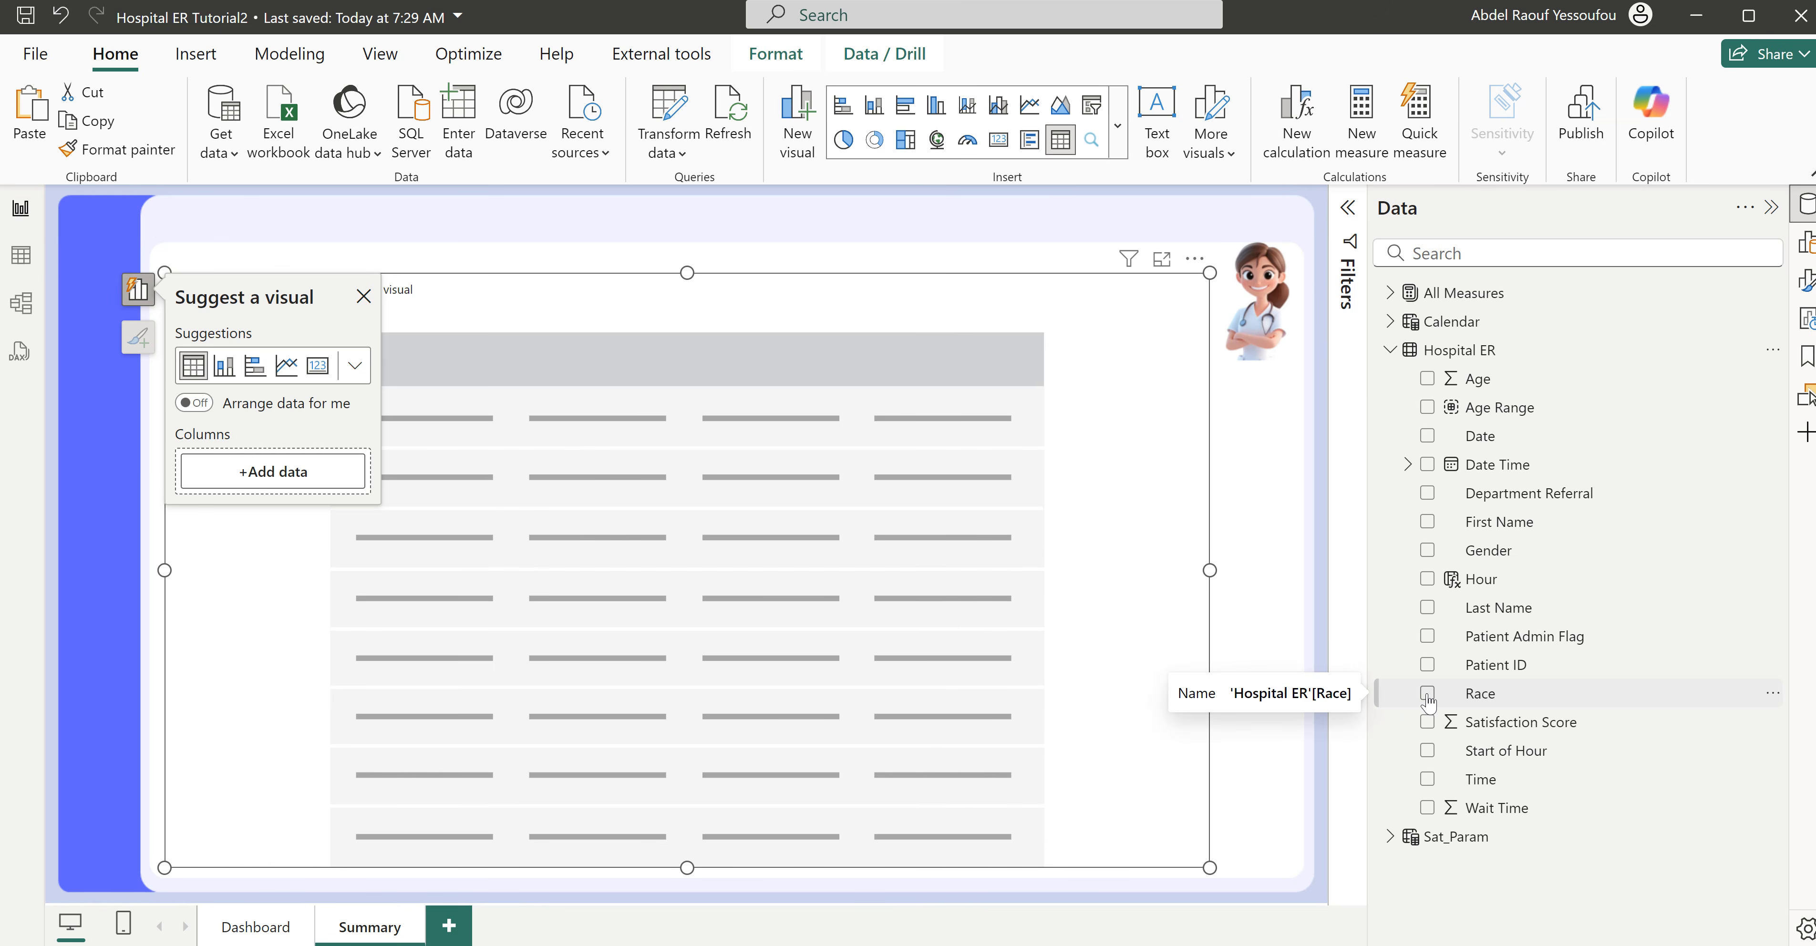
left_click(1428, 665)
- Switch to the finished Hospital ER report to examine its Summary page table columns, and return to Hospital ER Tutorial2
mouse_move(1086, 945)
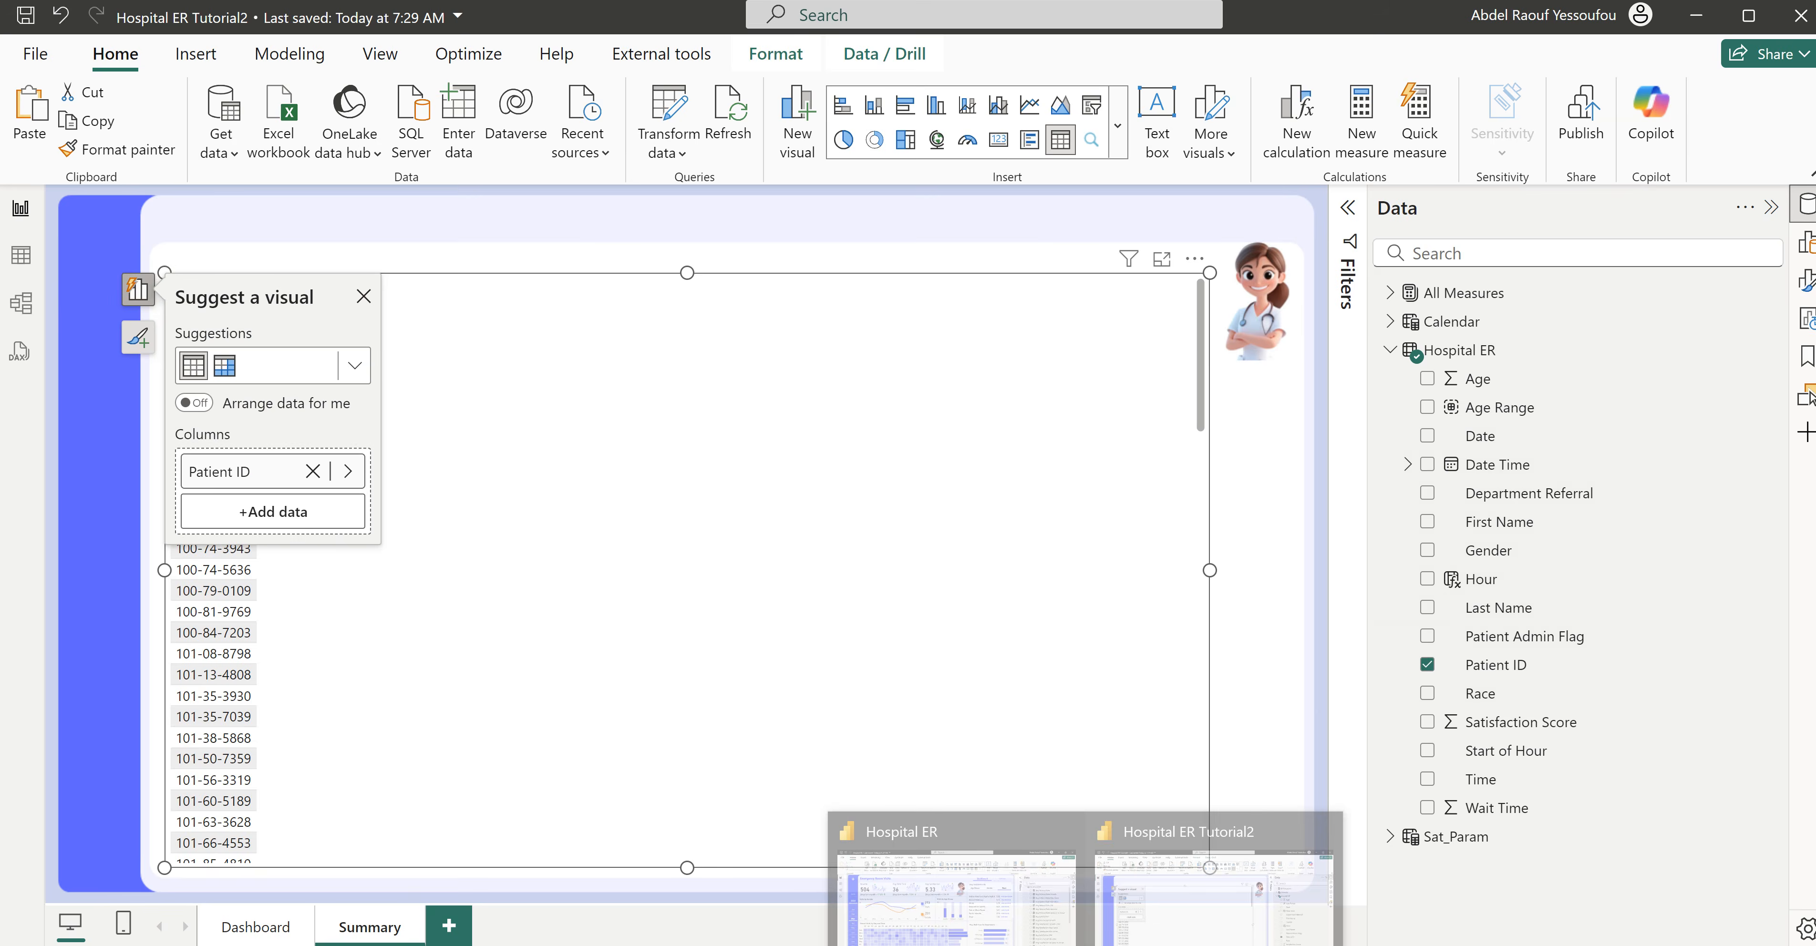
left_click(955, 889)
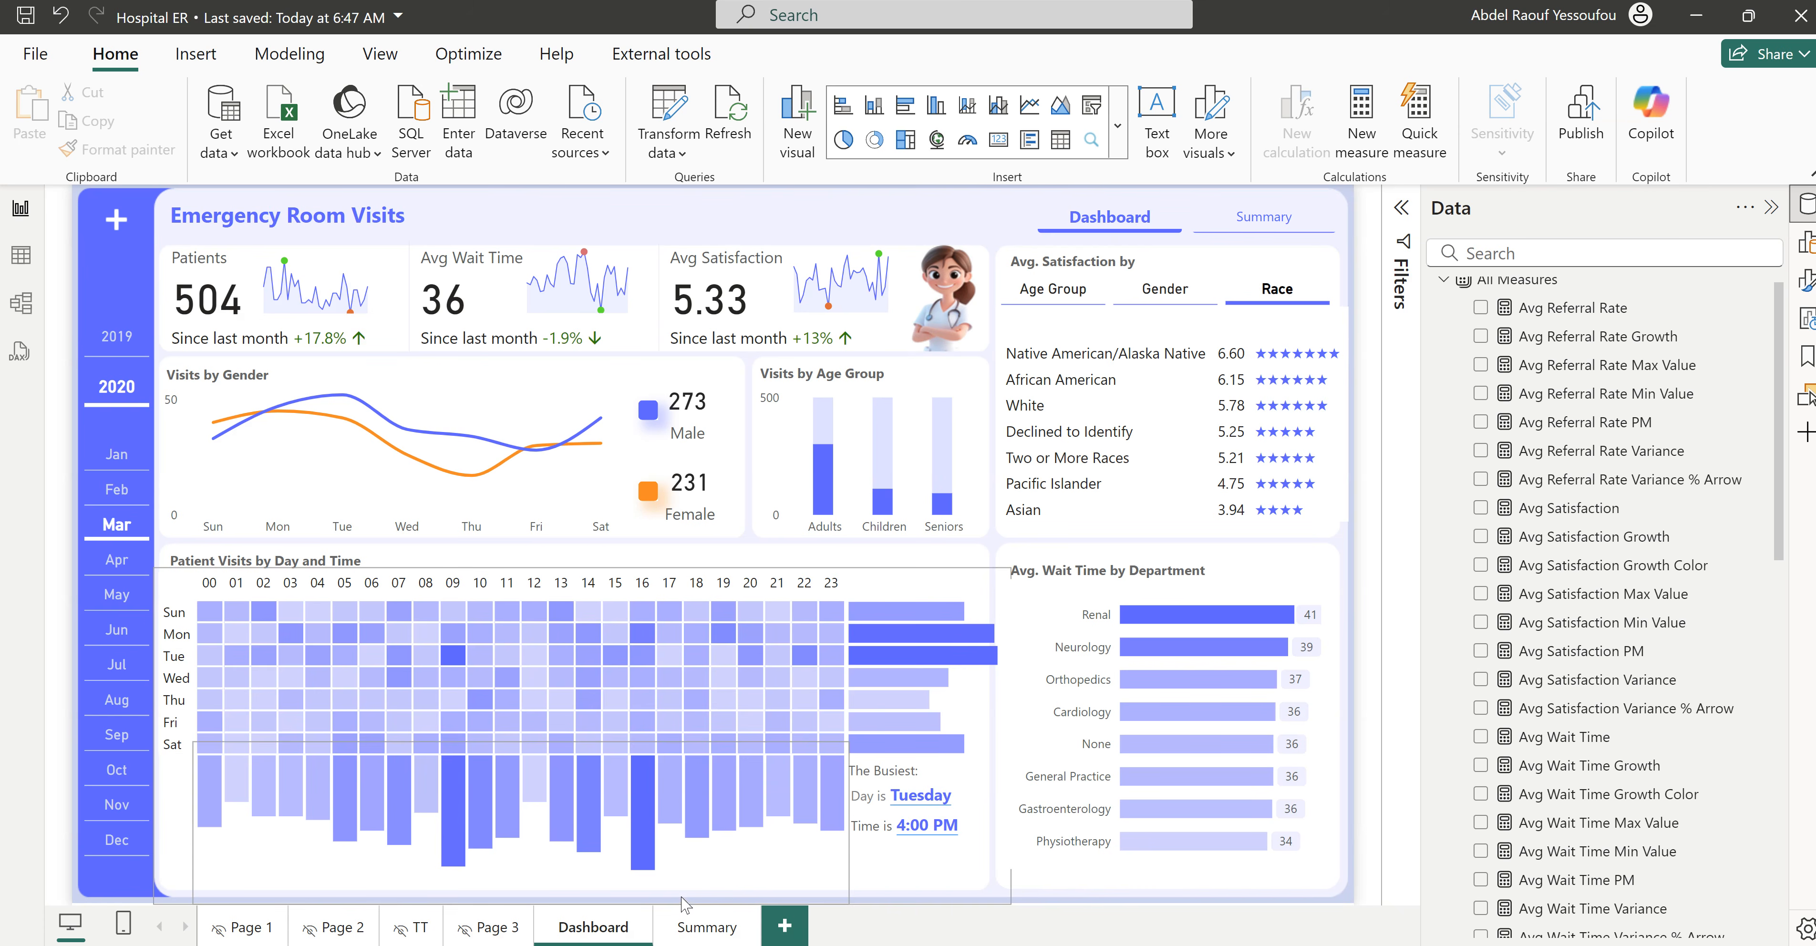
left_click(696, 938)
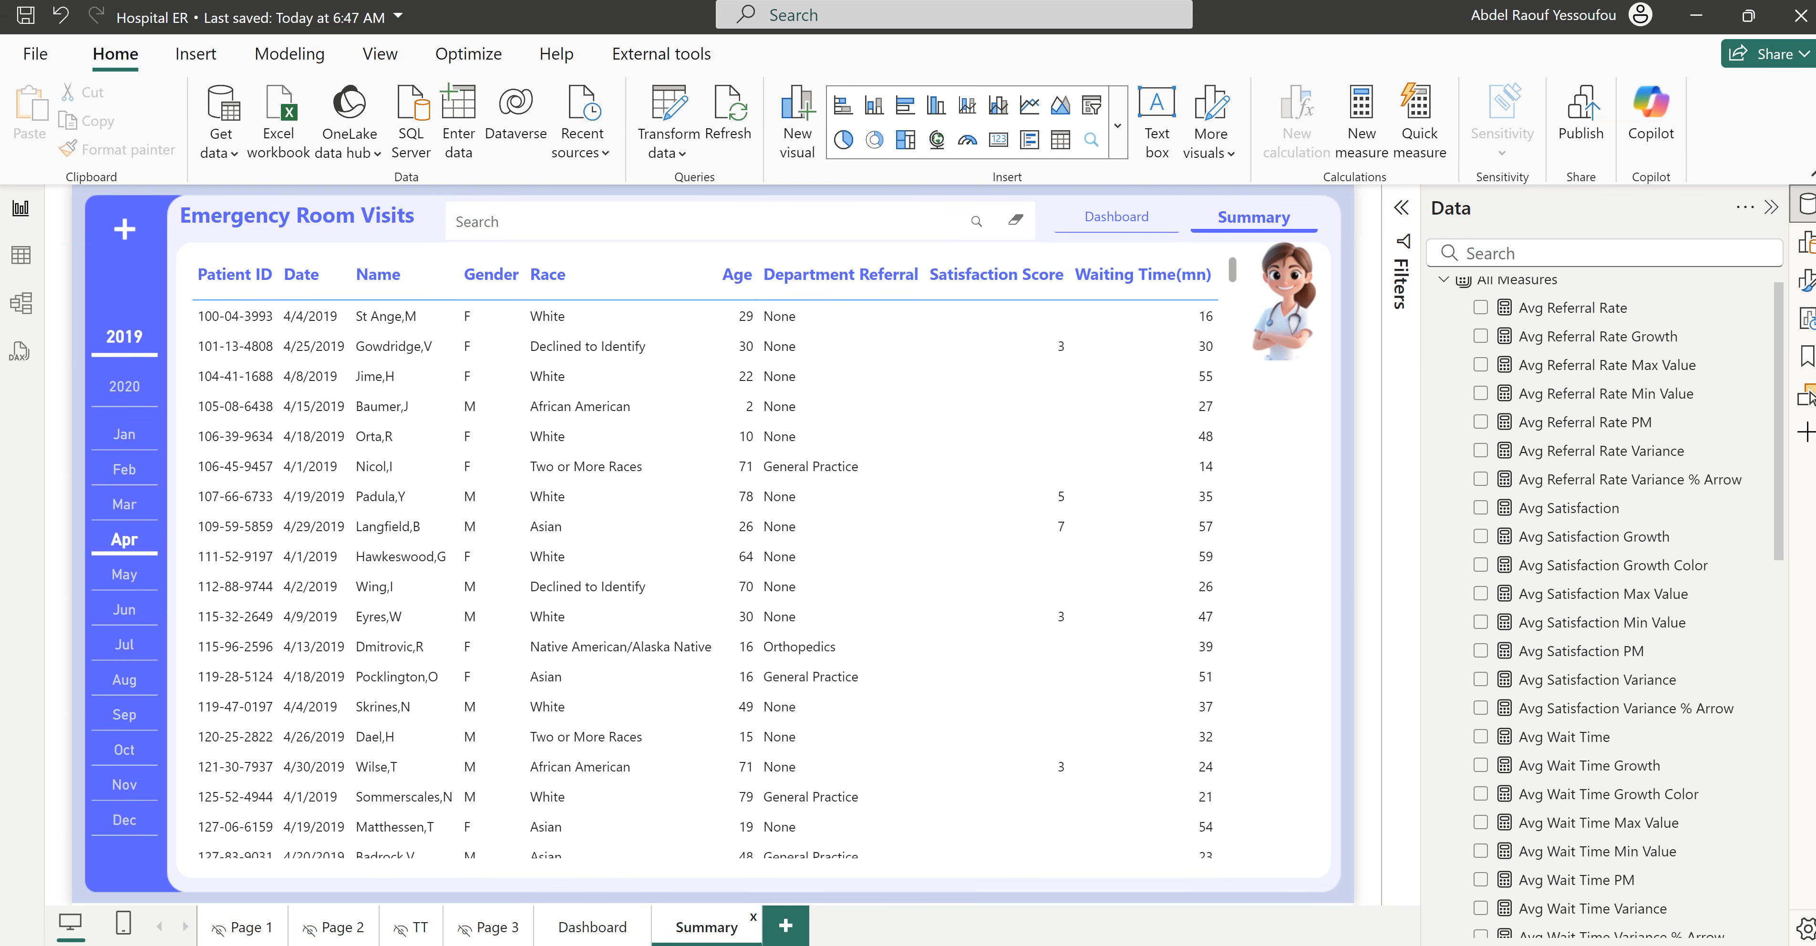
left_click(1170, 920)
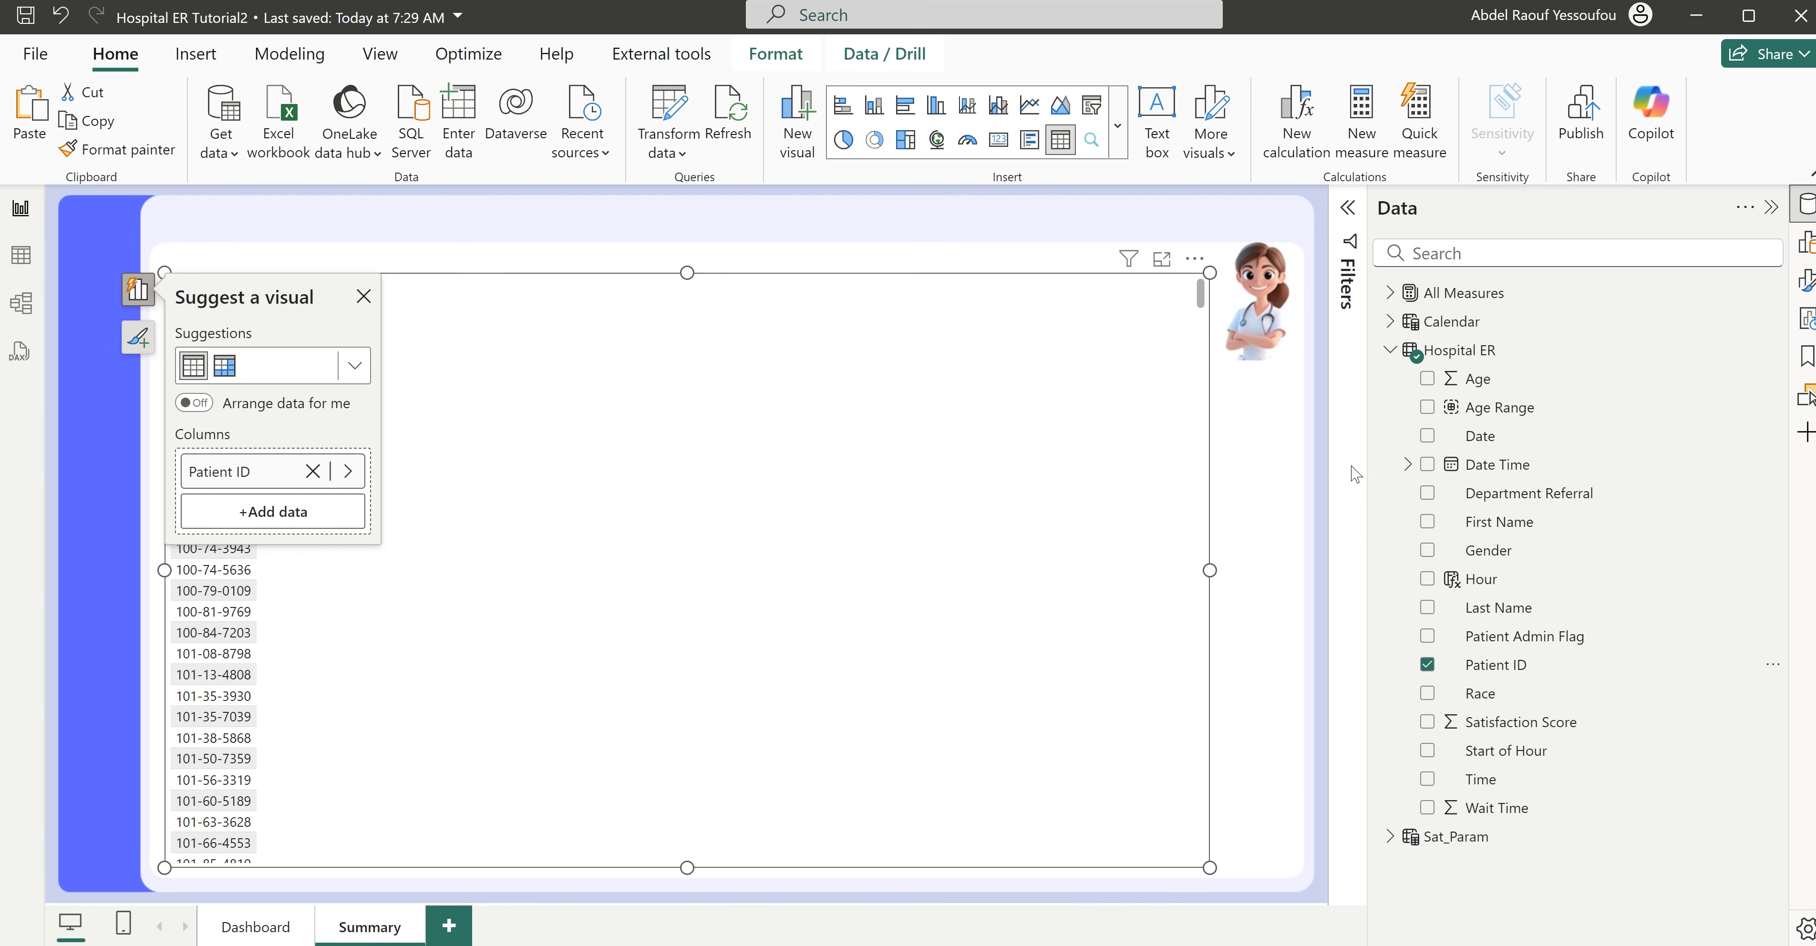
- Add the Date Time hierarchy, Gender and Race fields to the table, leaving out the plain Date field
left_click(1427, 436)
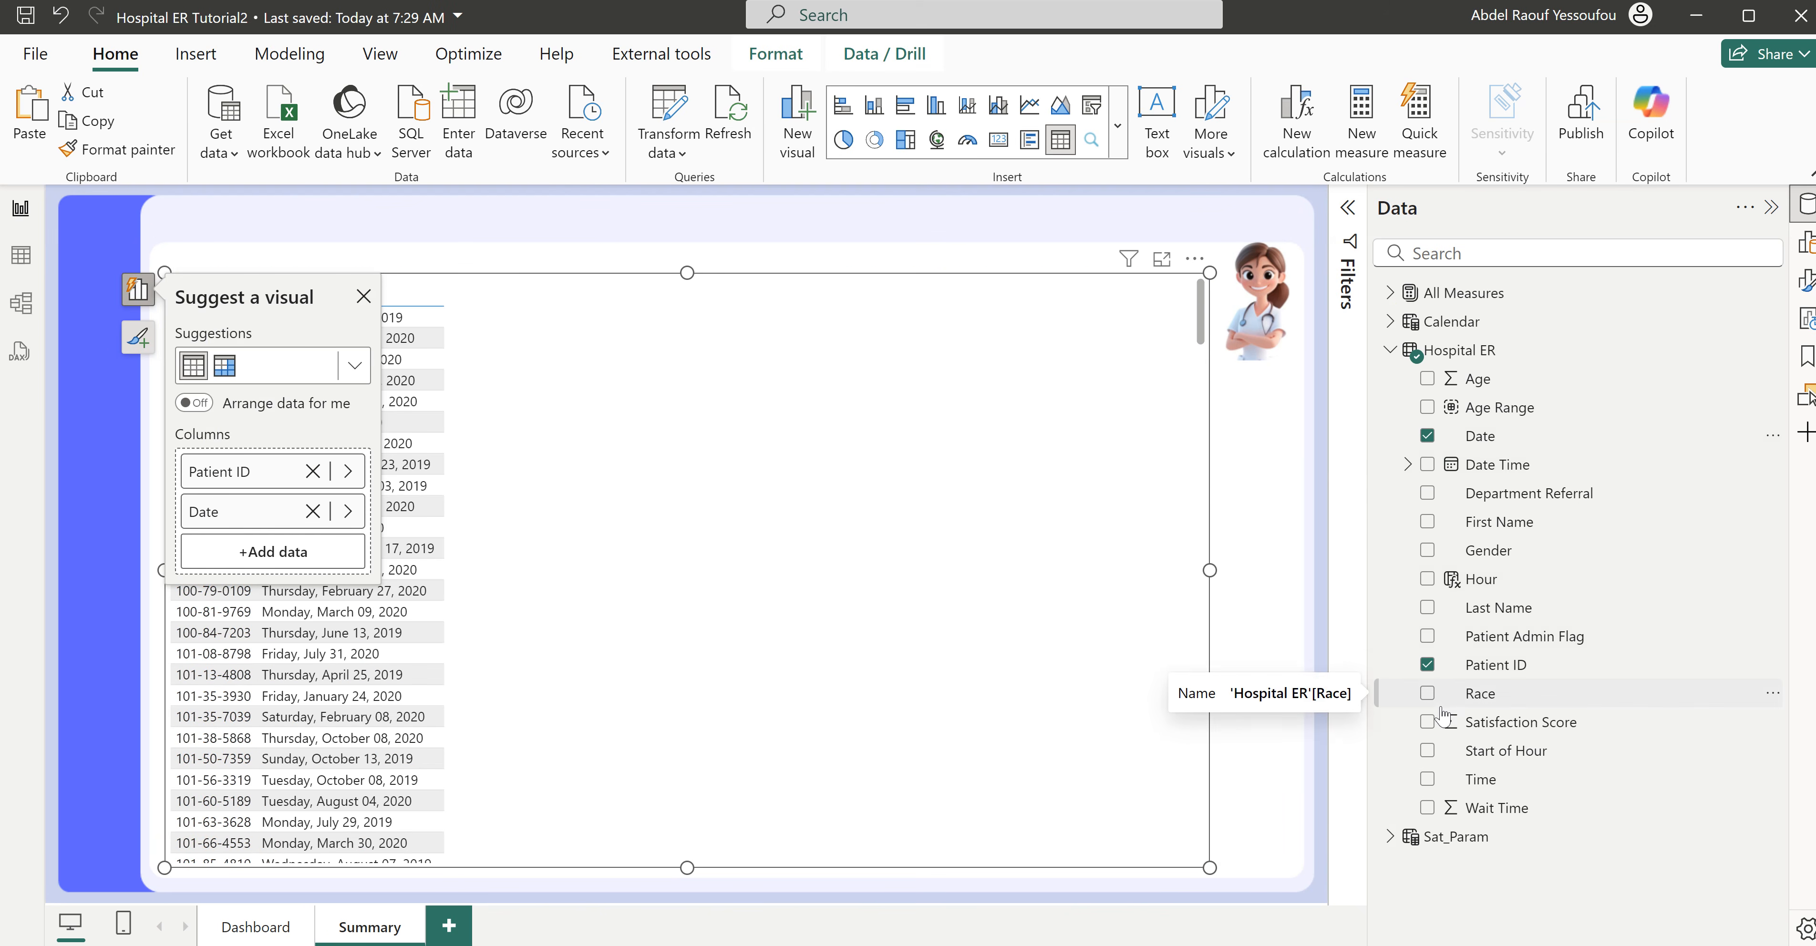
left_click(1427, 434)
left_click(1427, 464)
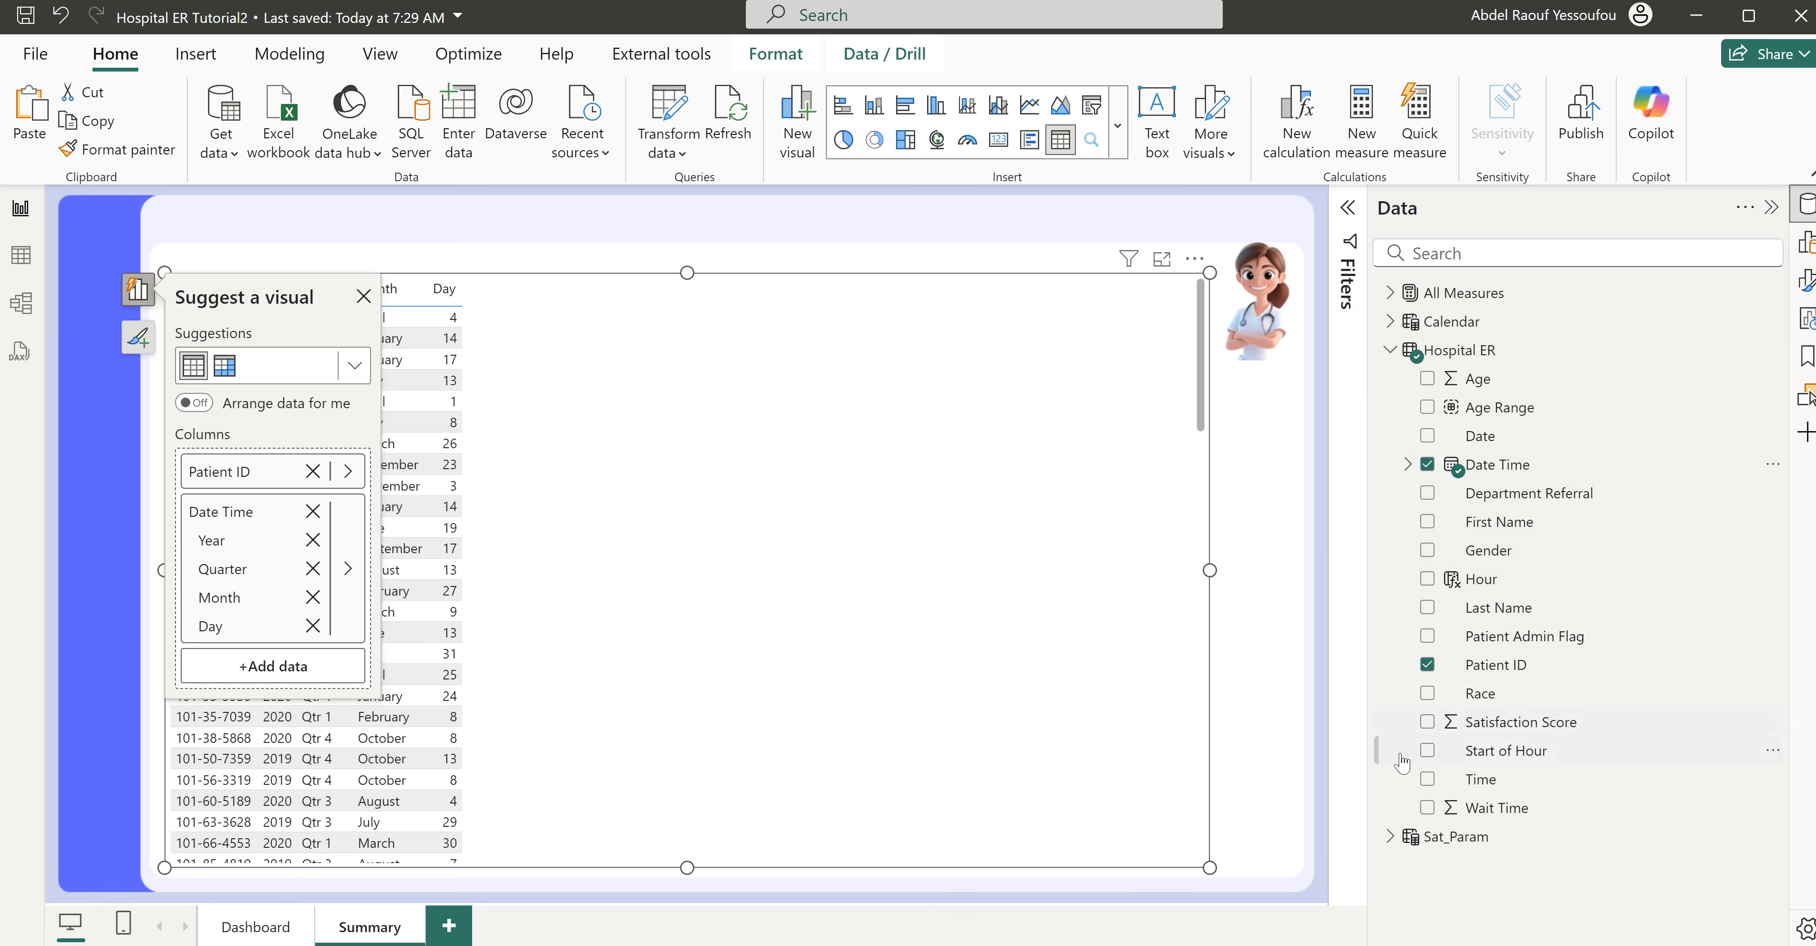
left_click(1426, 553)
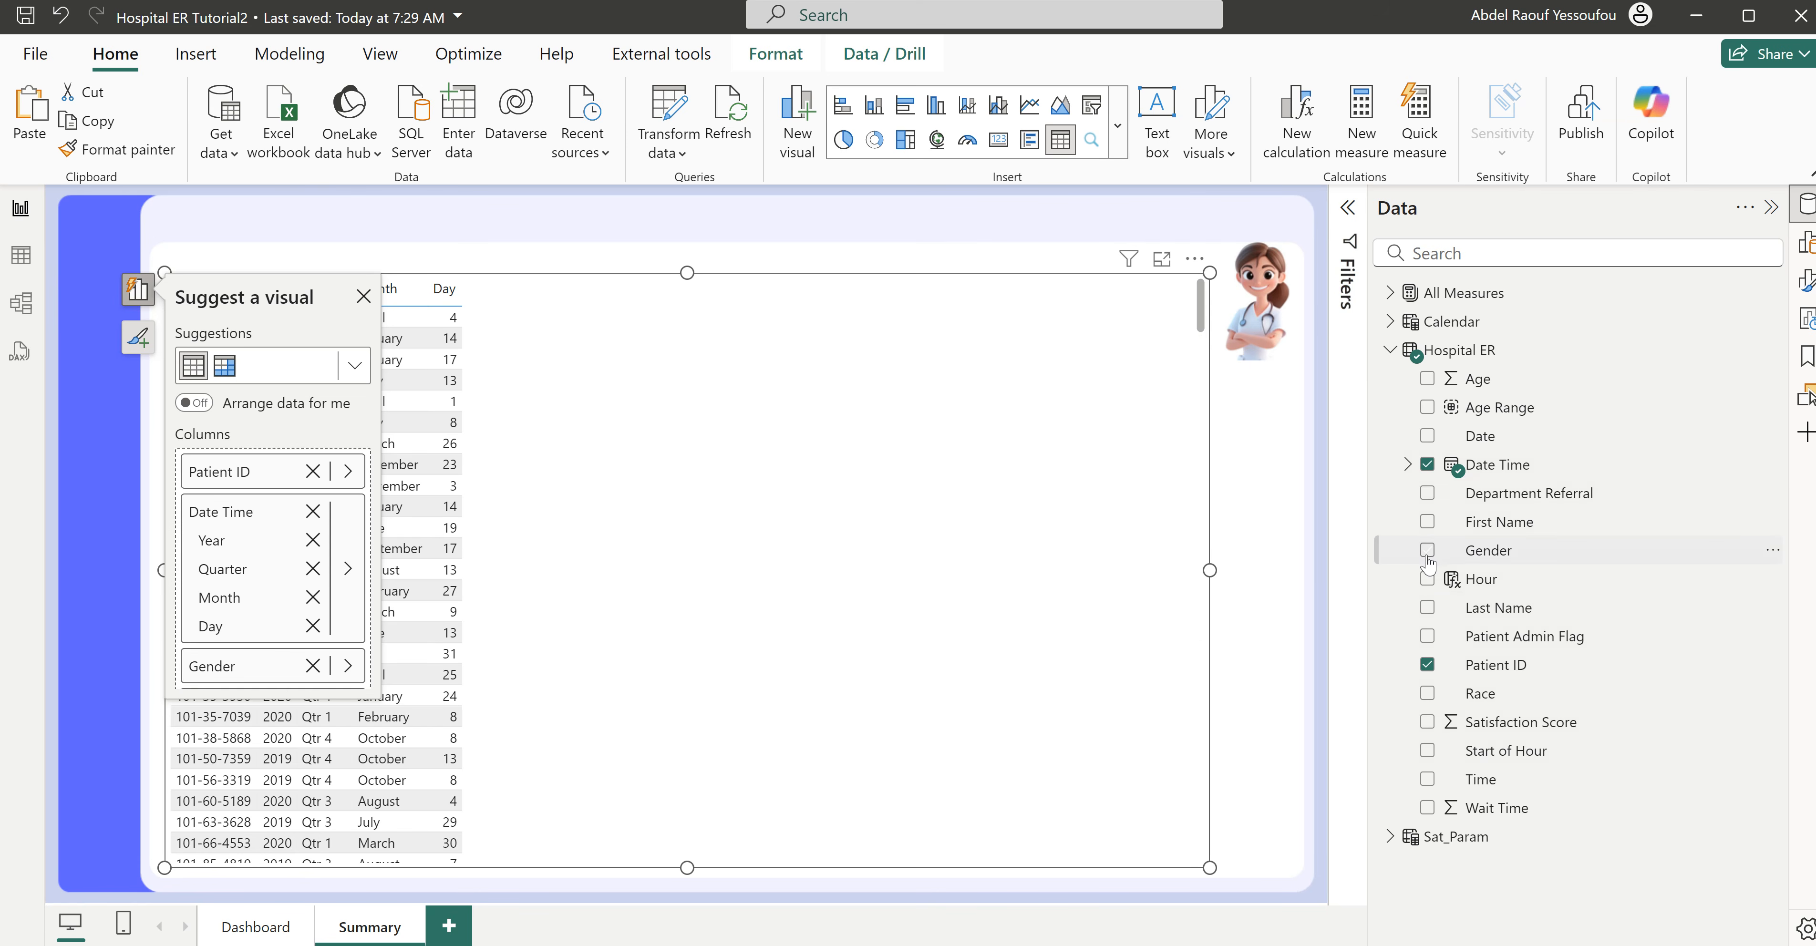
left_click(1427, 694)
- Examine the Name column format in the finished Hospital ER report's Summary table, and return to Hospital ER Tutorial2
mouse_move(1086, 945)
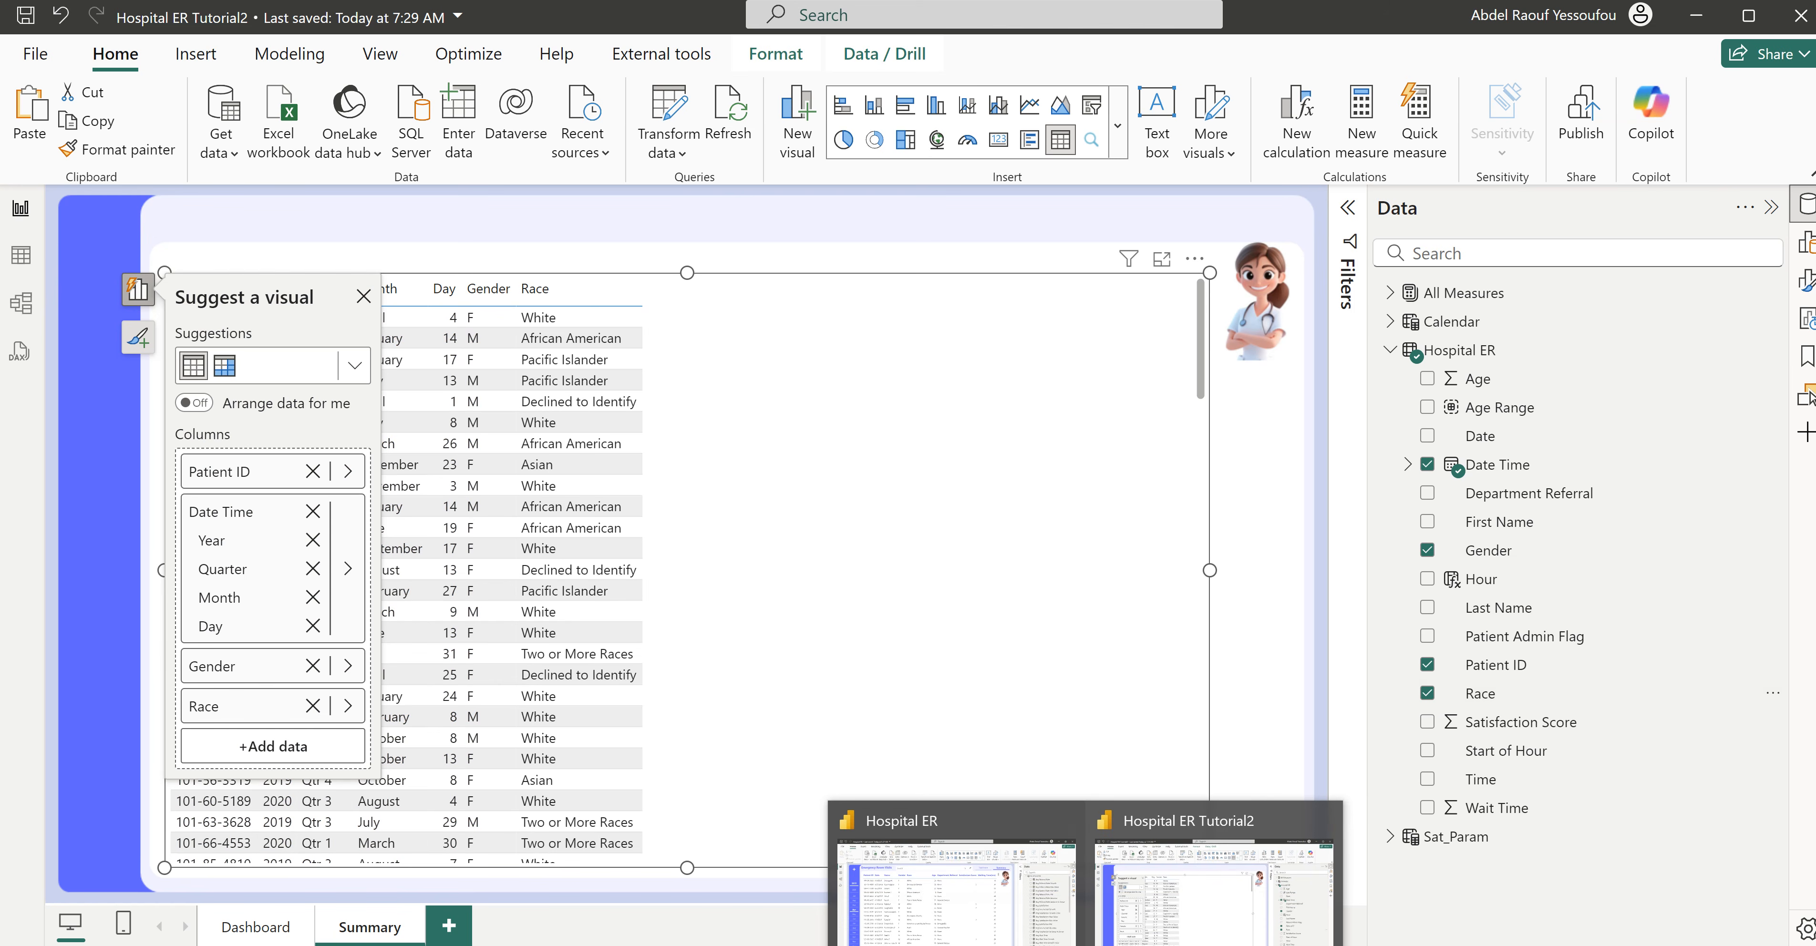
left_click(1015, 919)
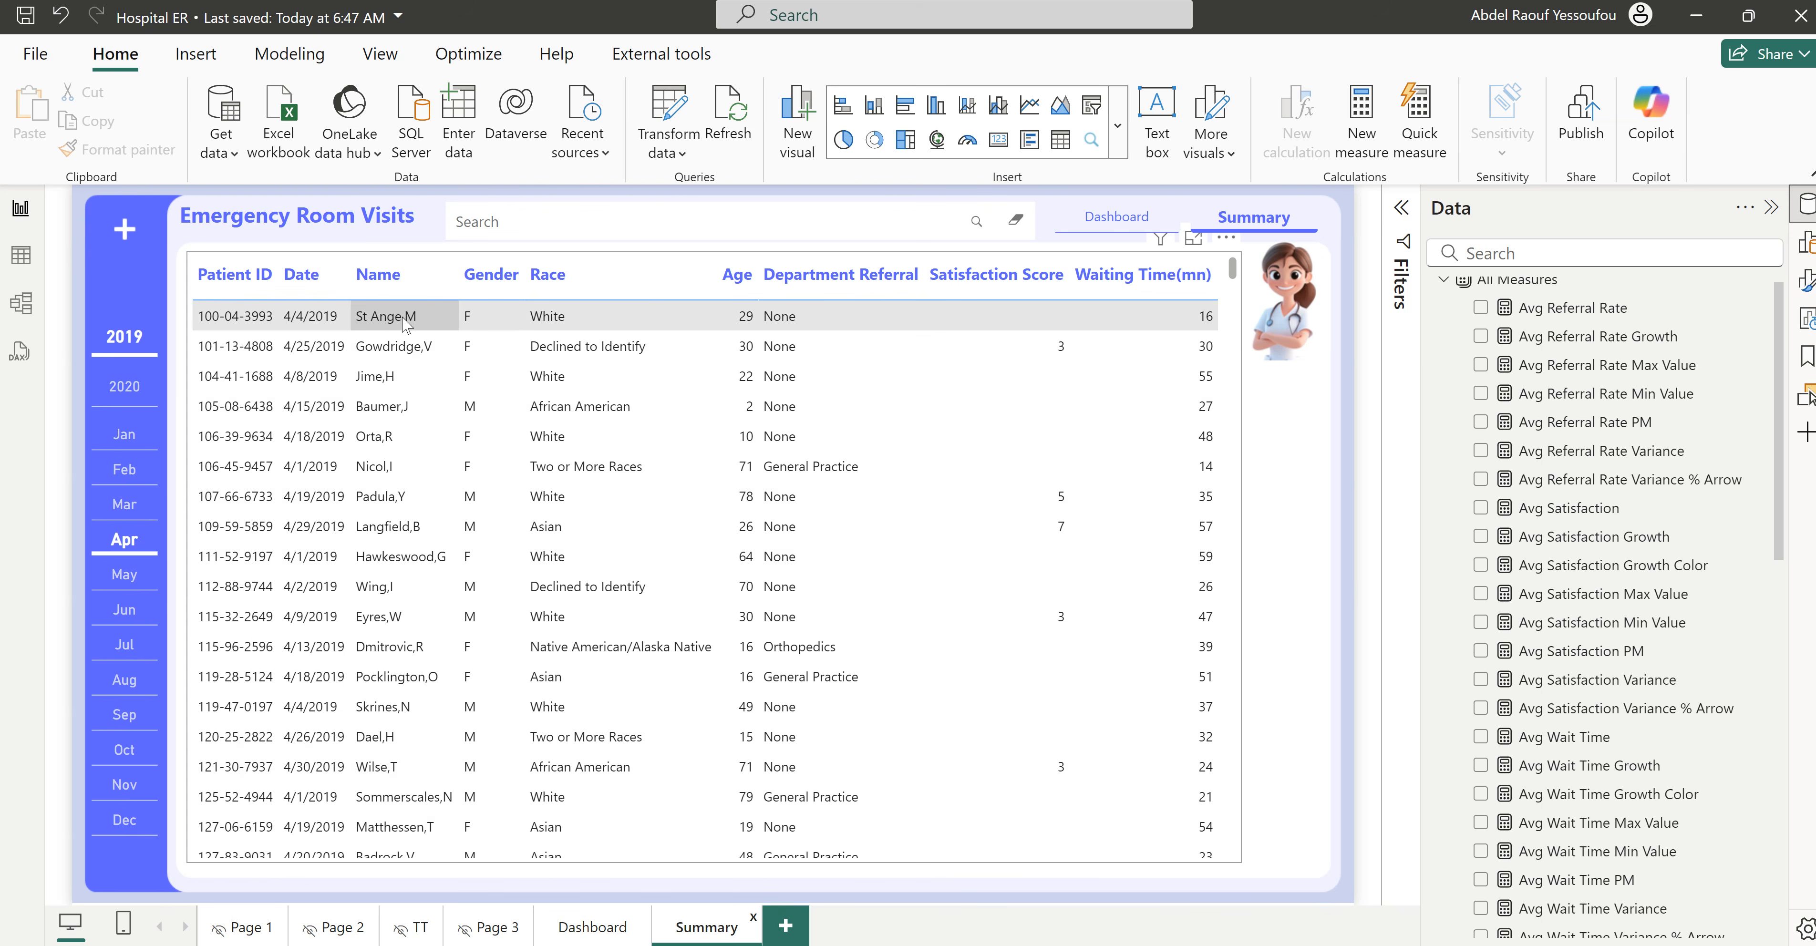
mouse_move(1086, 944)
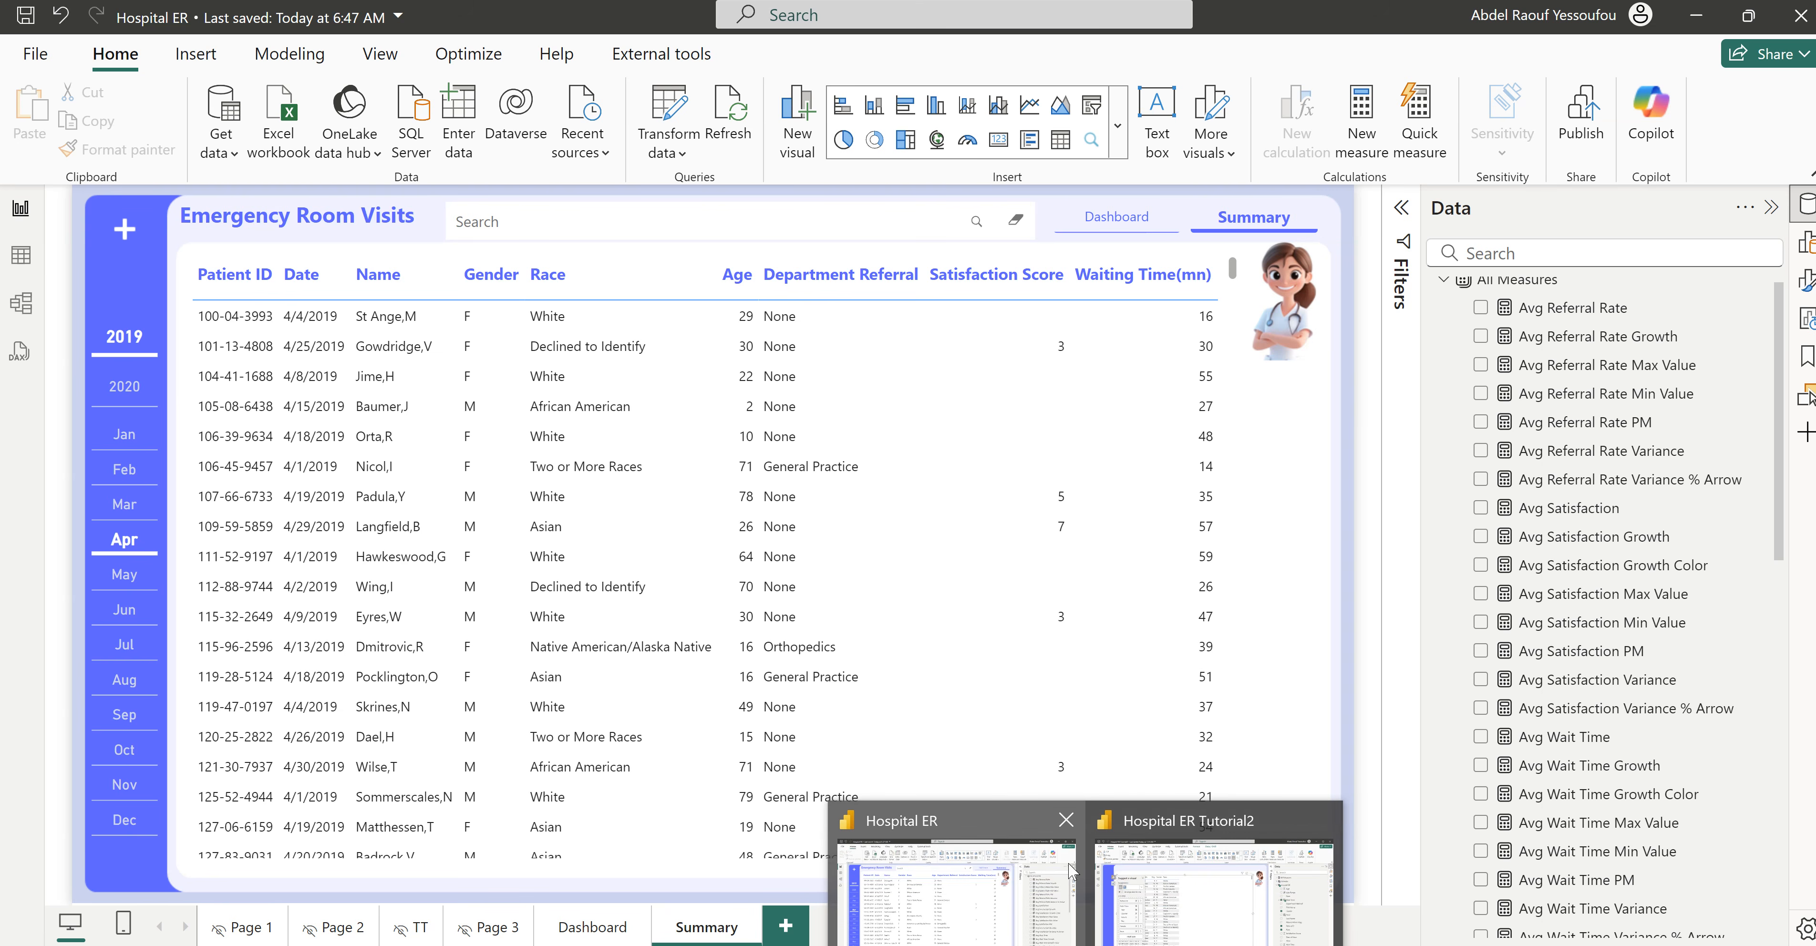
left_click(1209, 871)
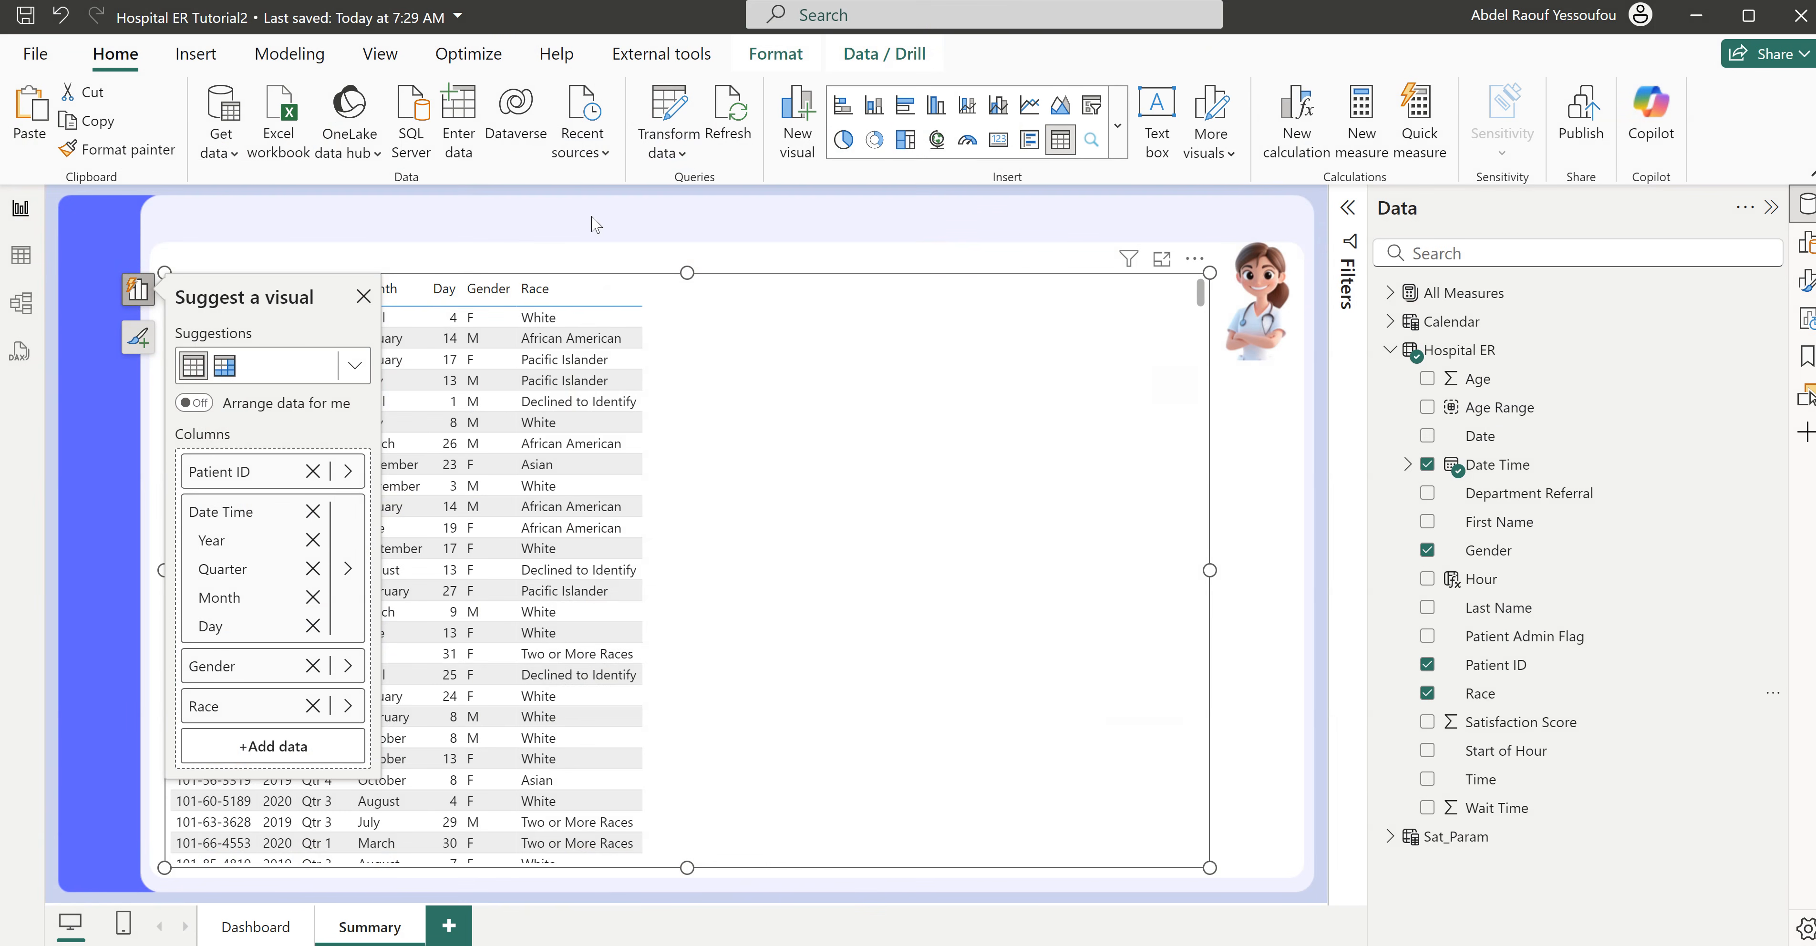
- In Power Query, merge the Hospital ER table's Last Name and First Name, in that order, into a new column named Full Name with a Colon separator
left_click(679, 113)
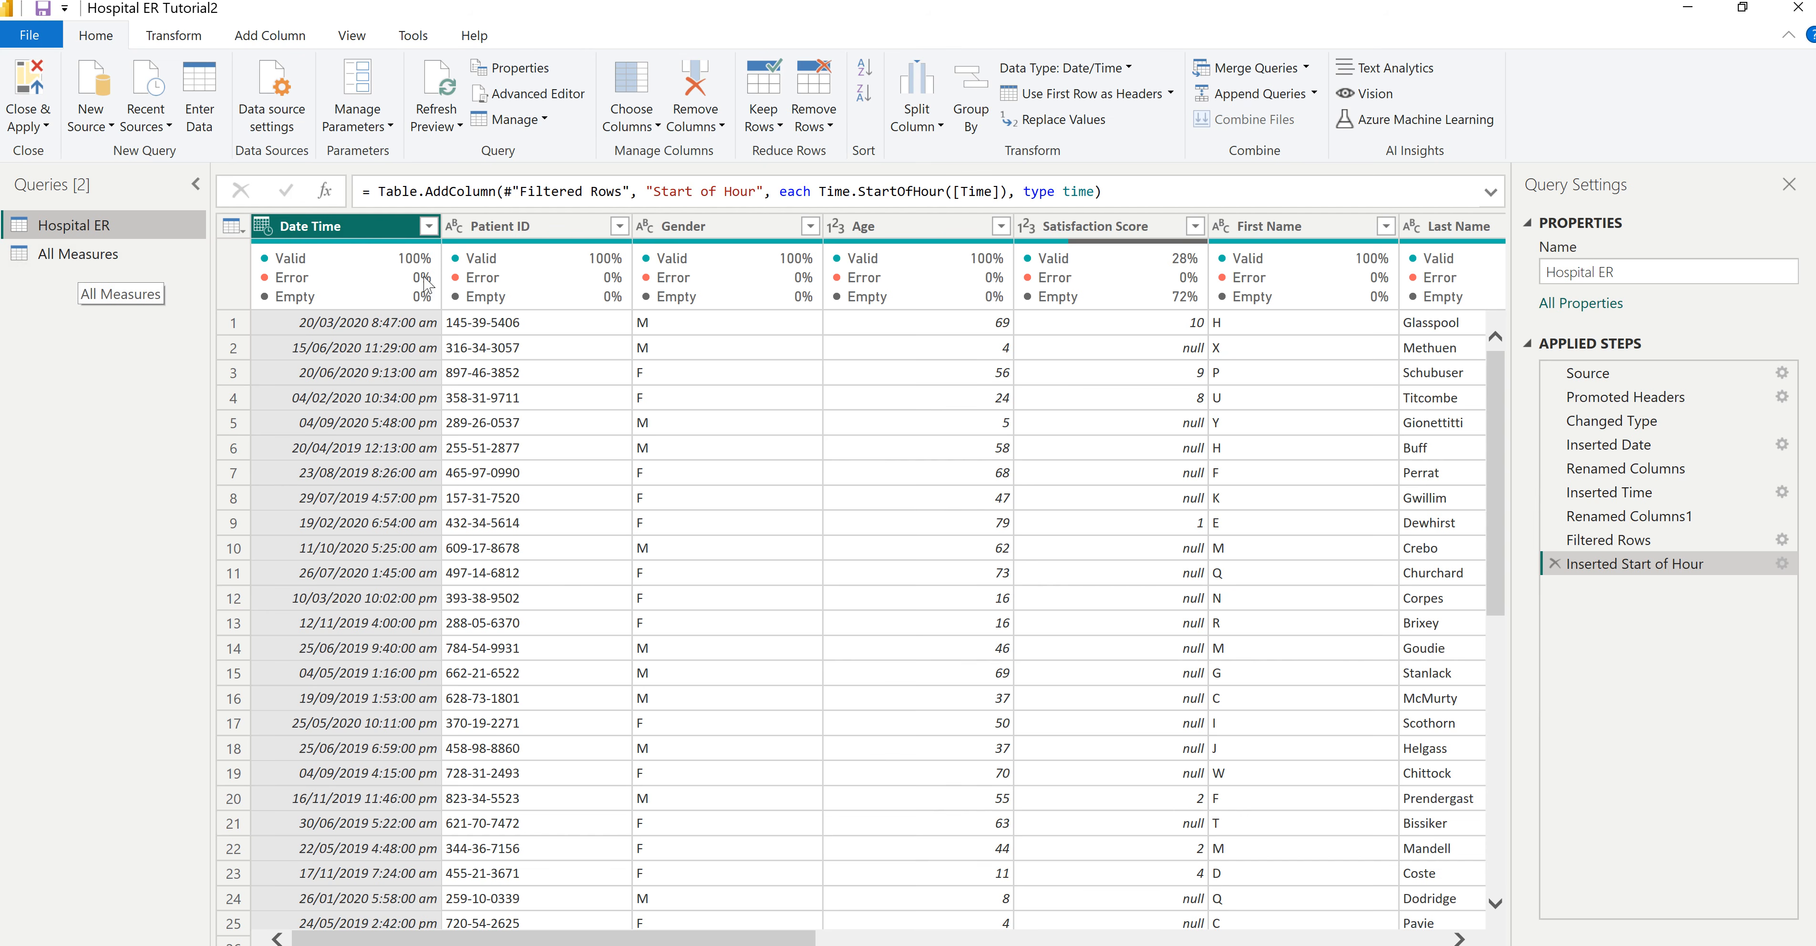
left_click_drag(698, 937, 715, 937)
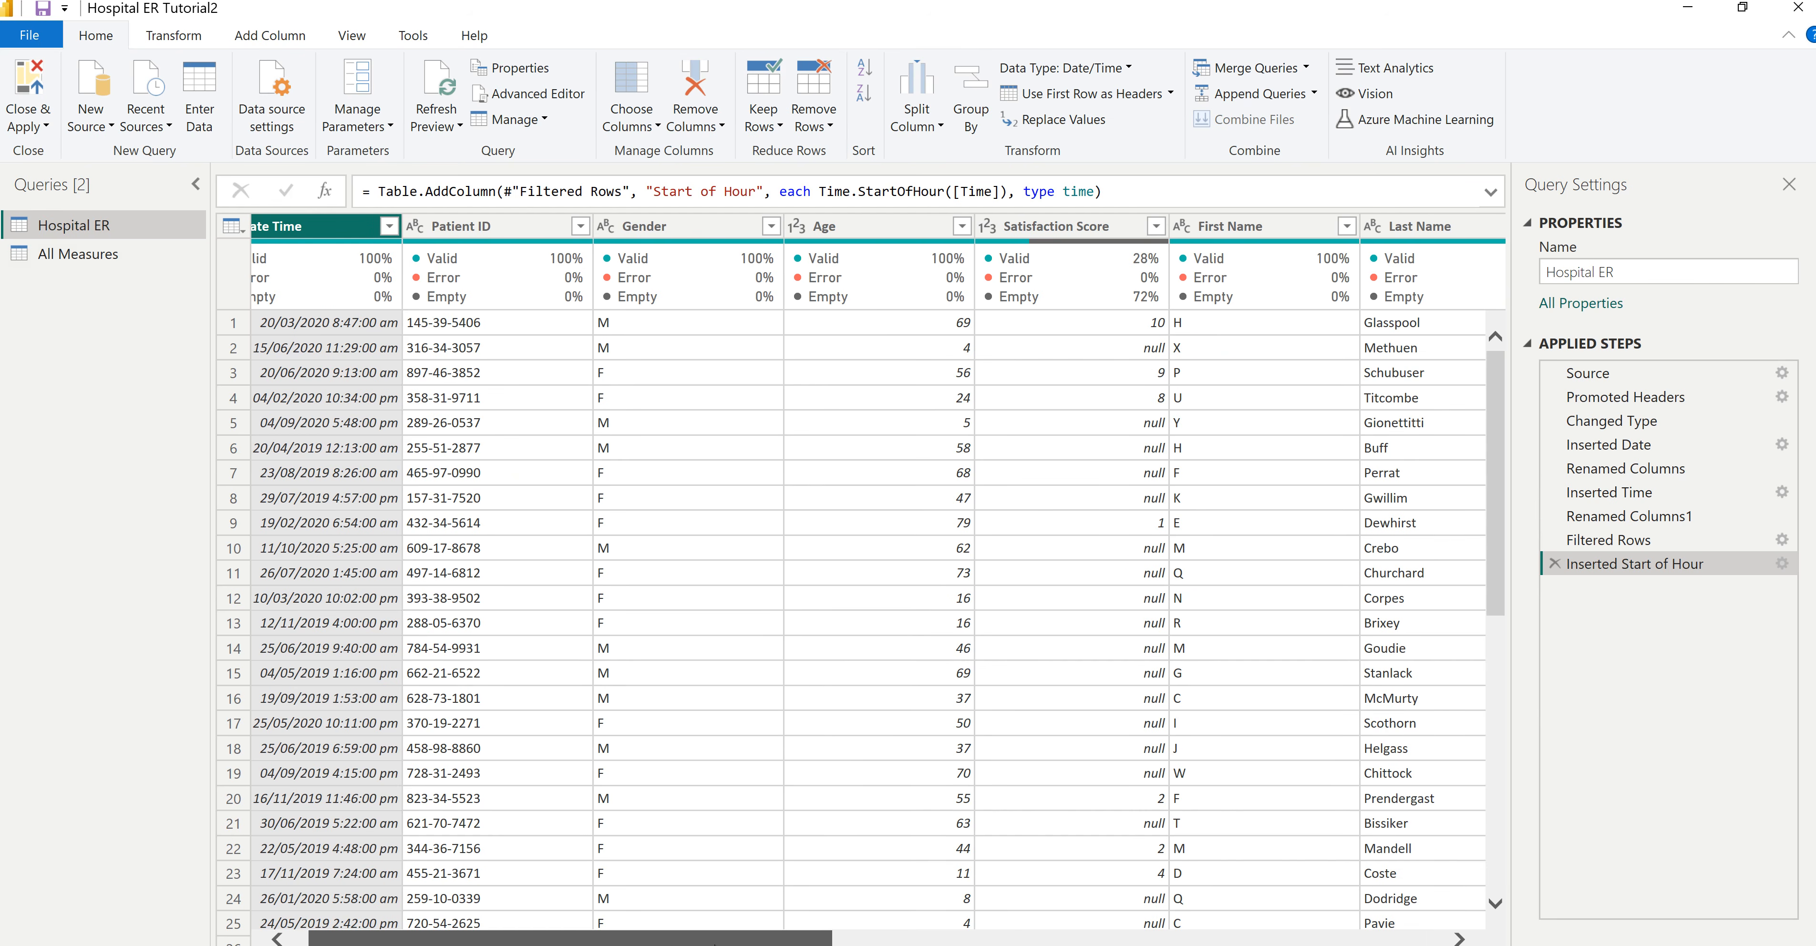
left_click(275, 41)
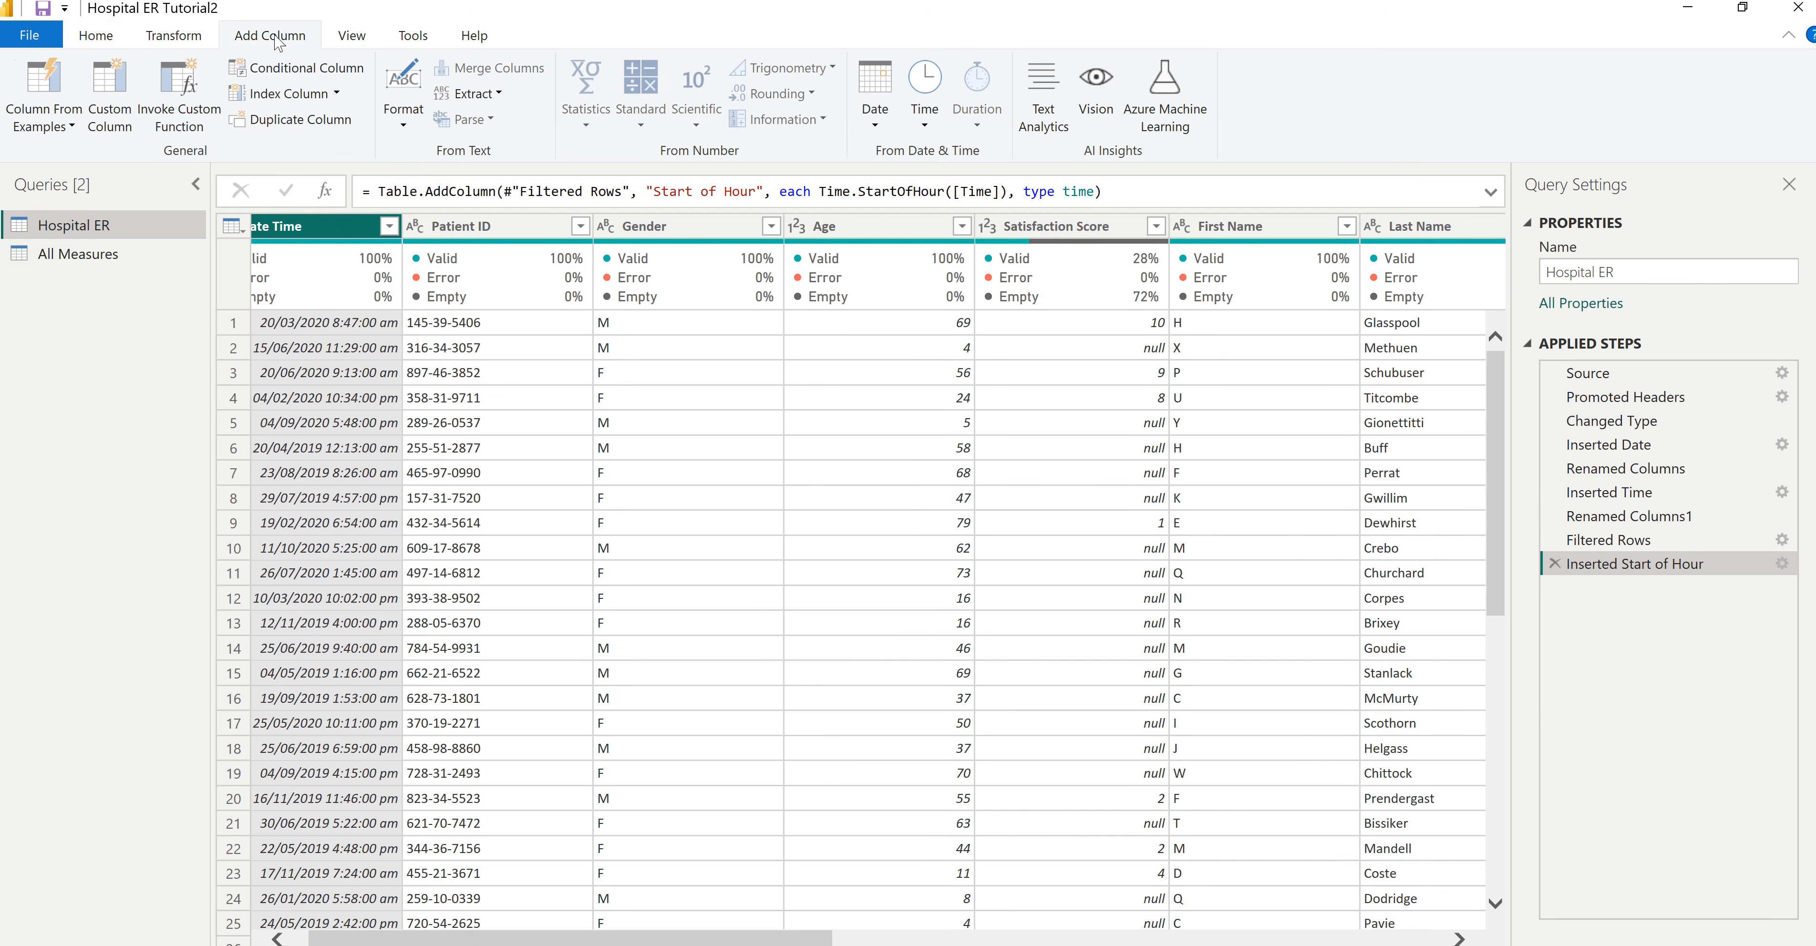
left_click_drag(802, 941, 1040, 941)
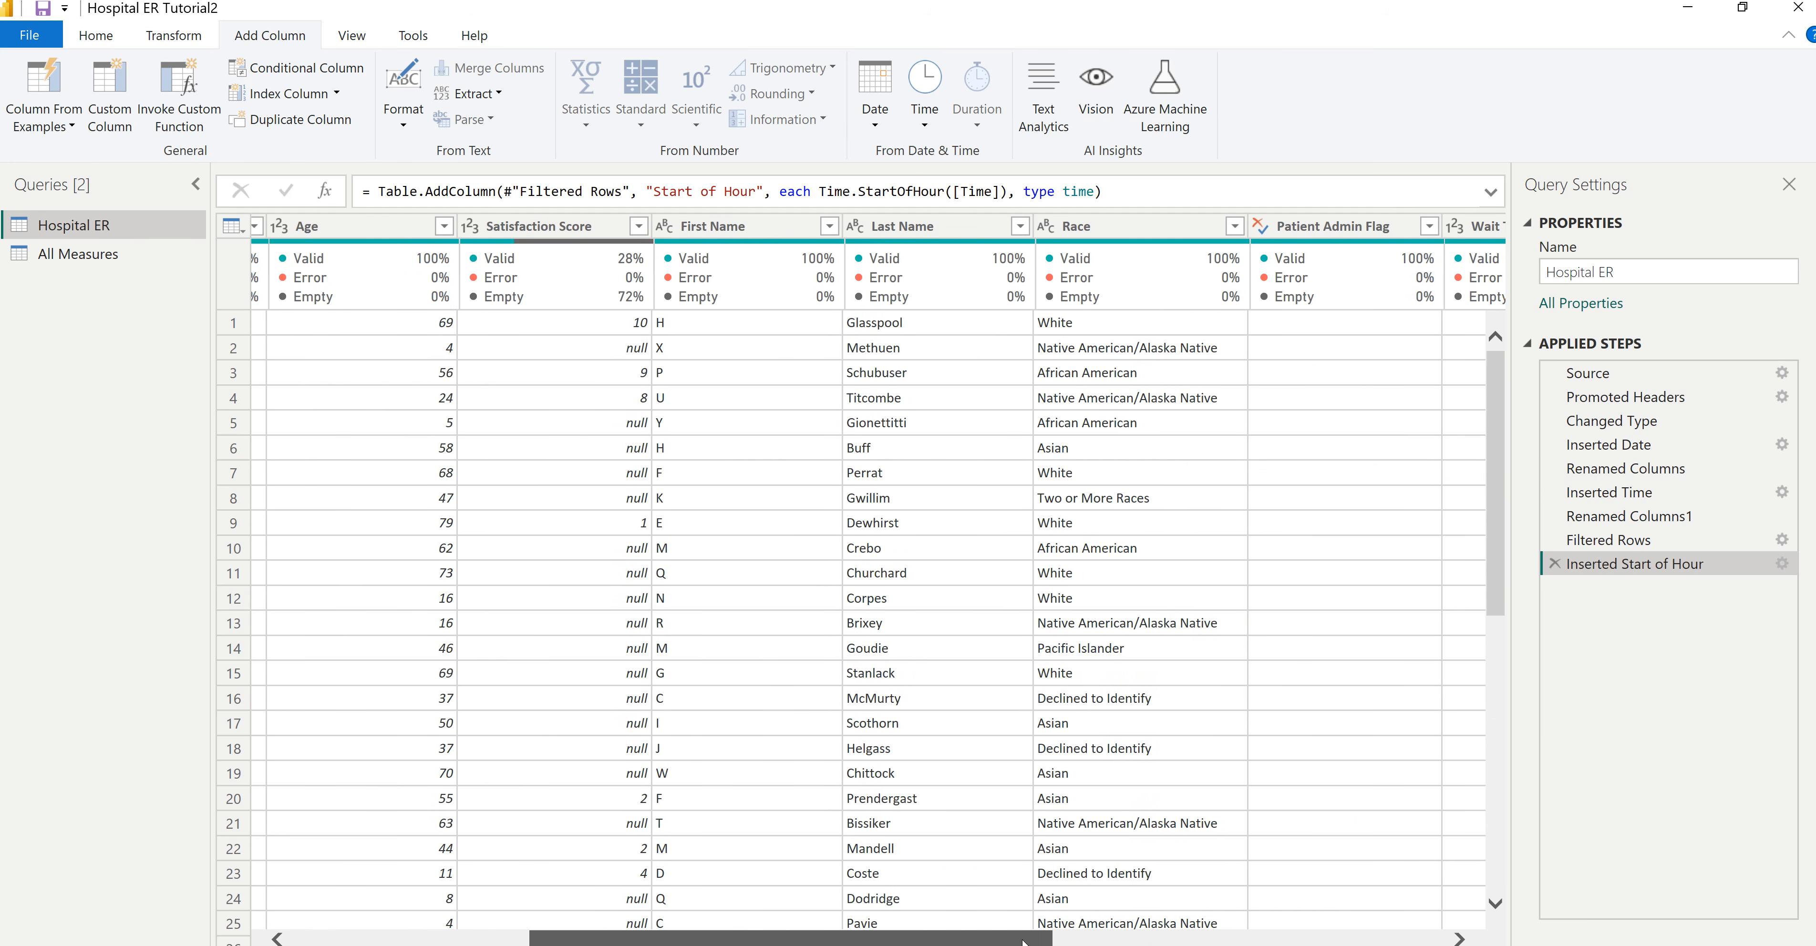
left_click(932, 233)
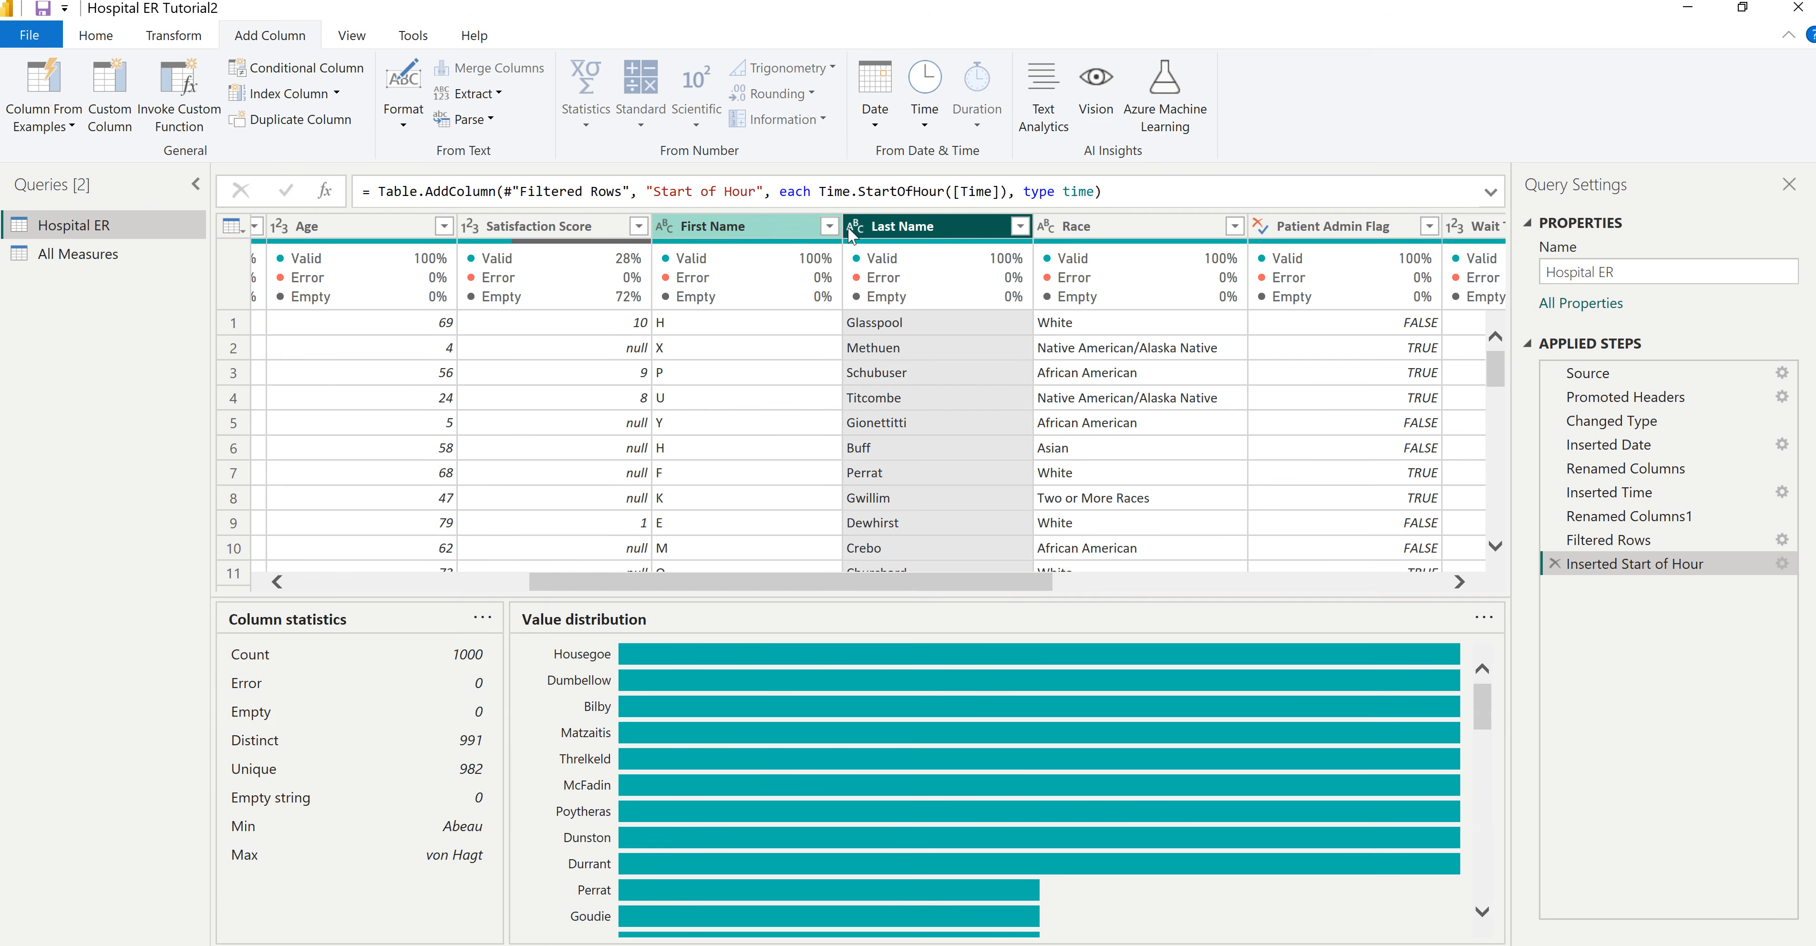
left_click(730, 233, "ctrl")
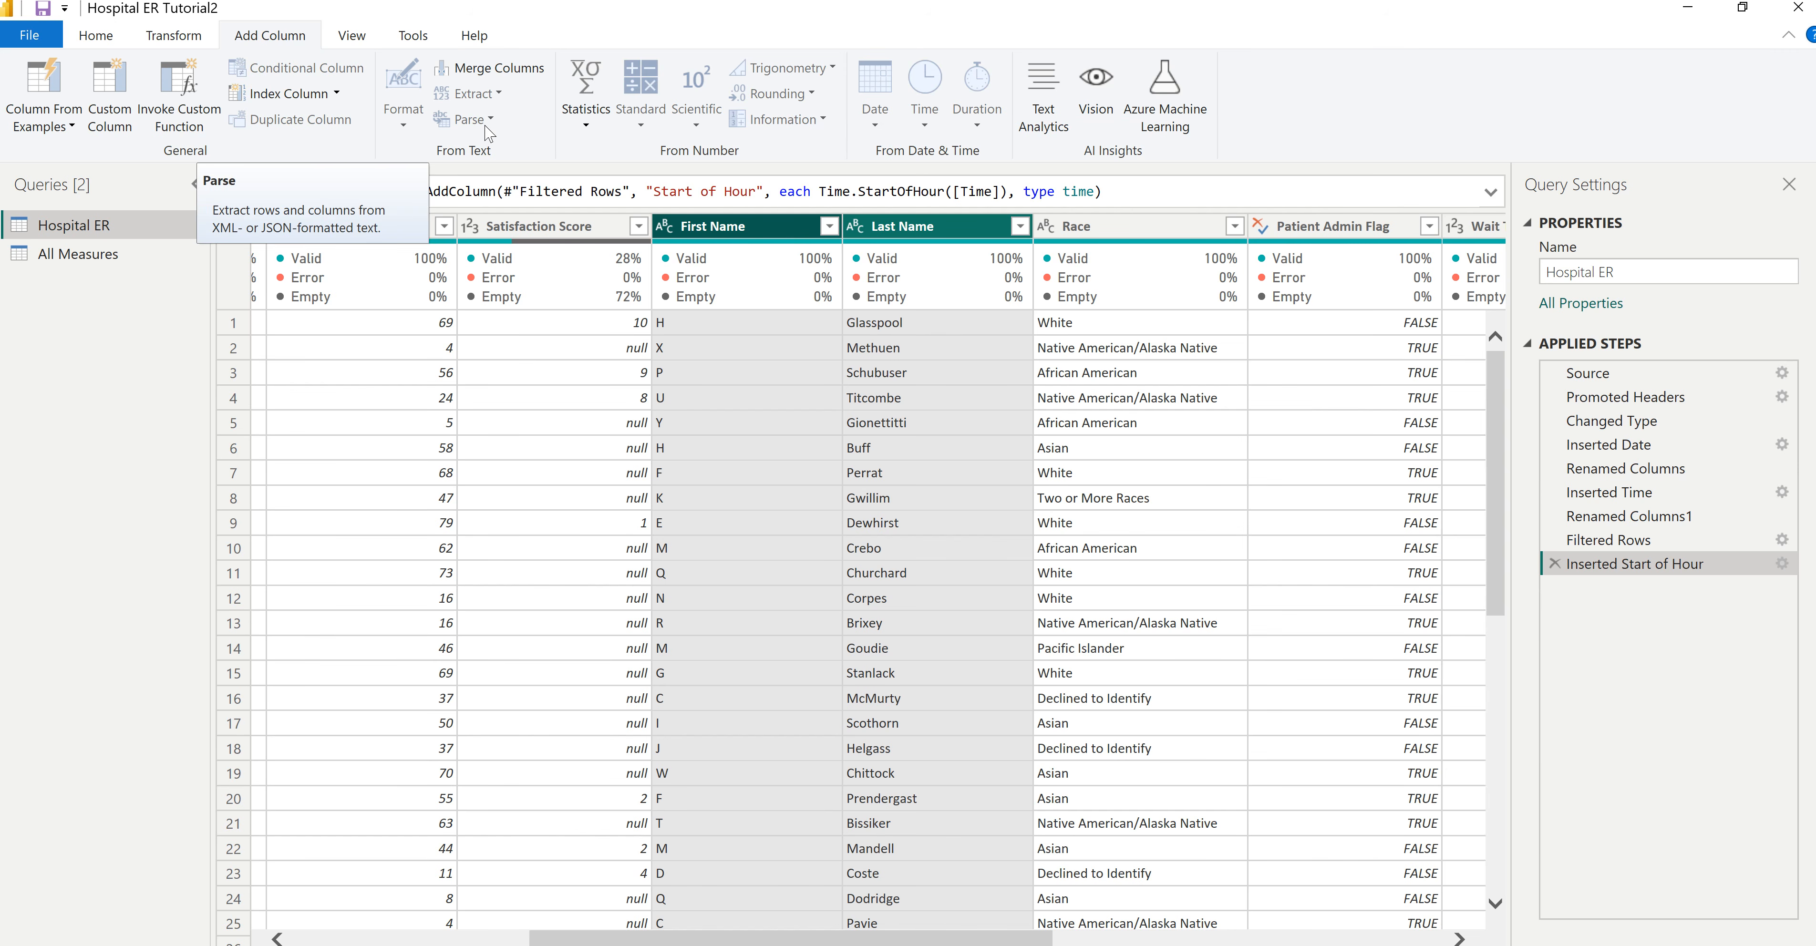
left_click(513, 76)
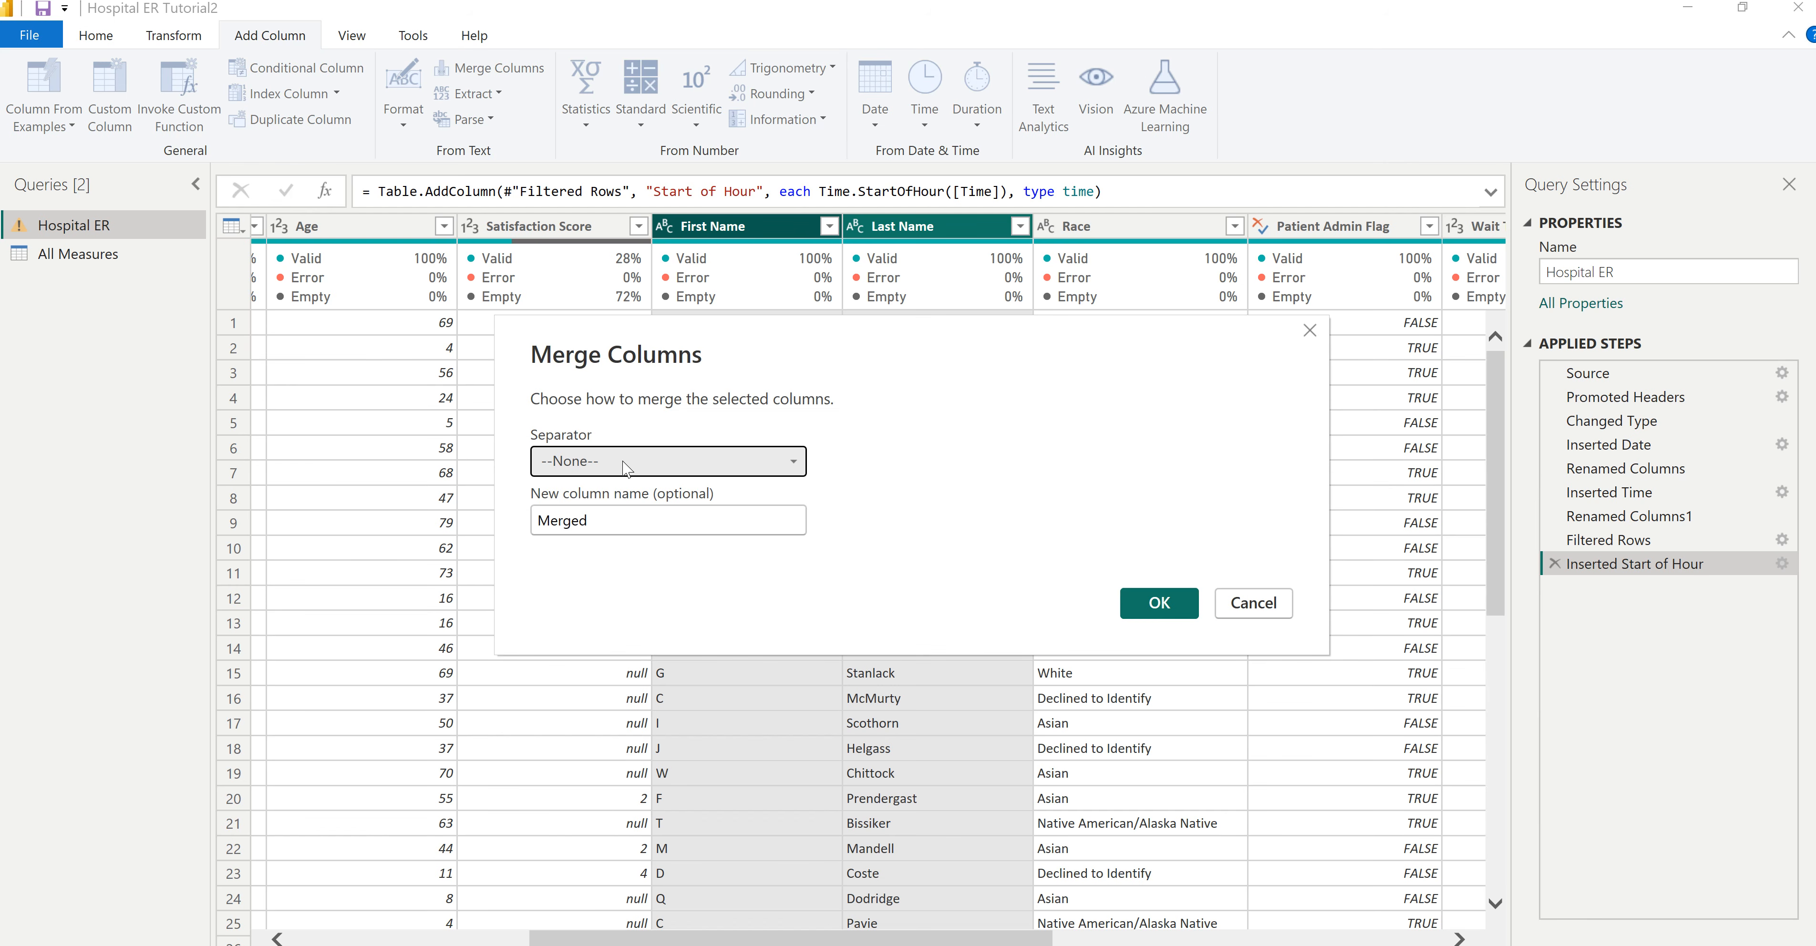
left_click(624, 465)
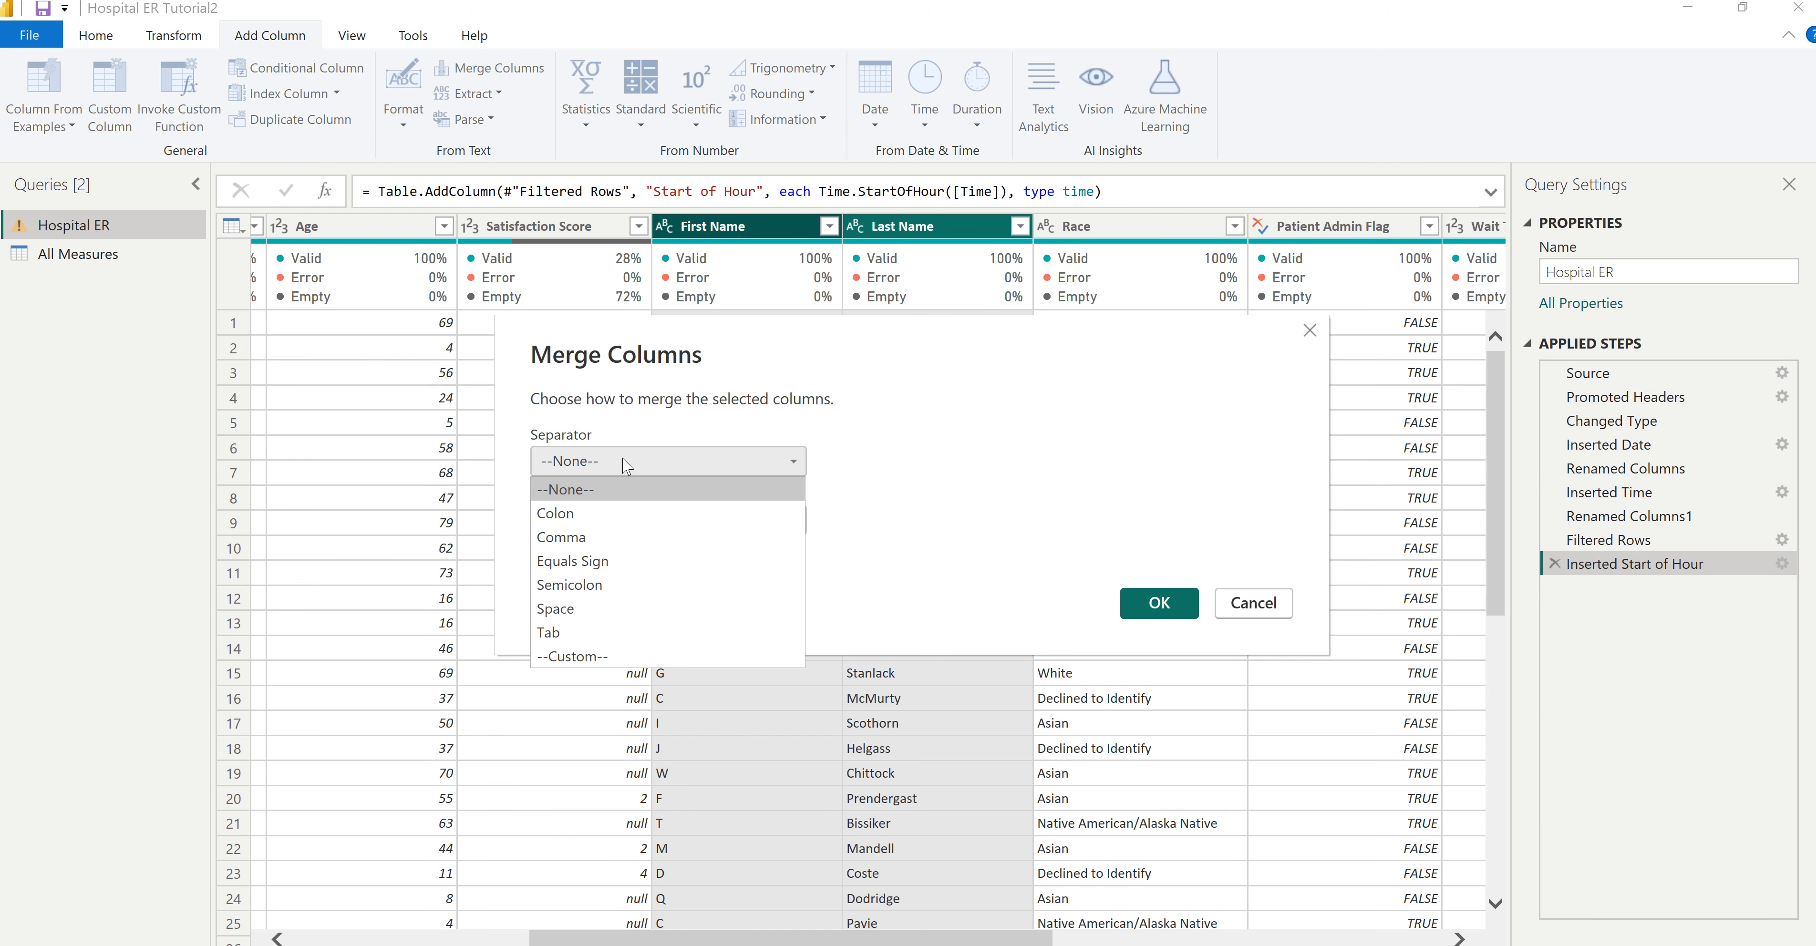
left_click(582, 518)
left_click_drag(636, 523, 519, 531)
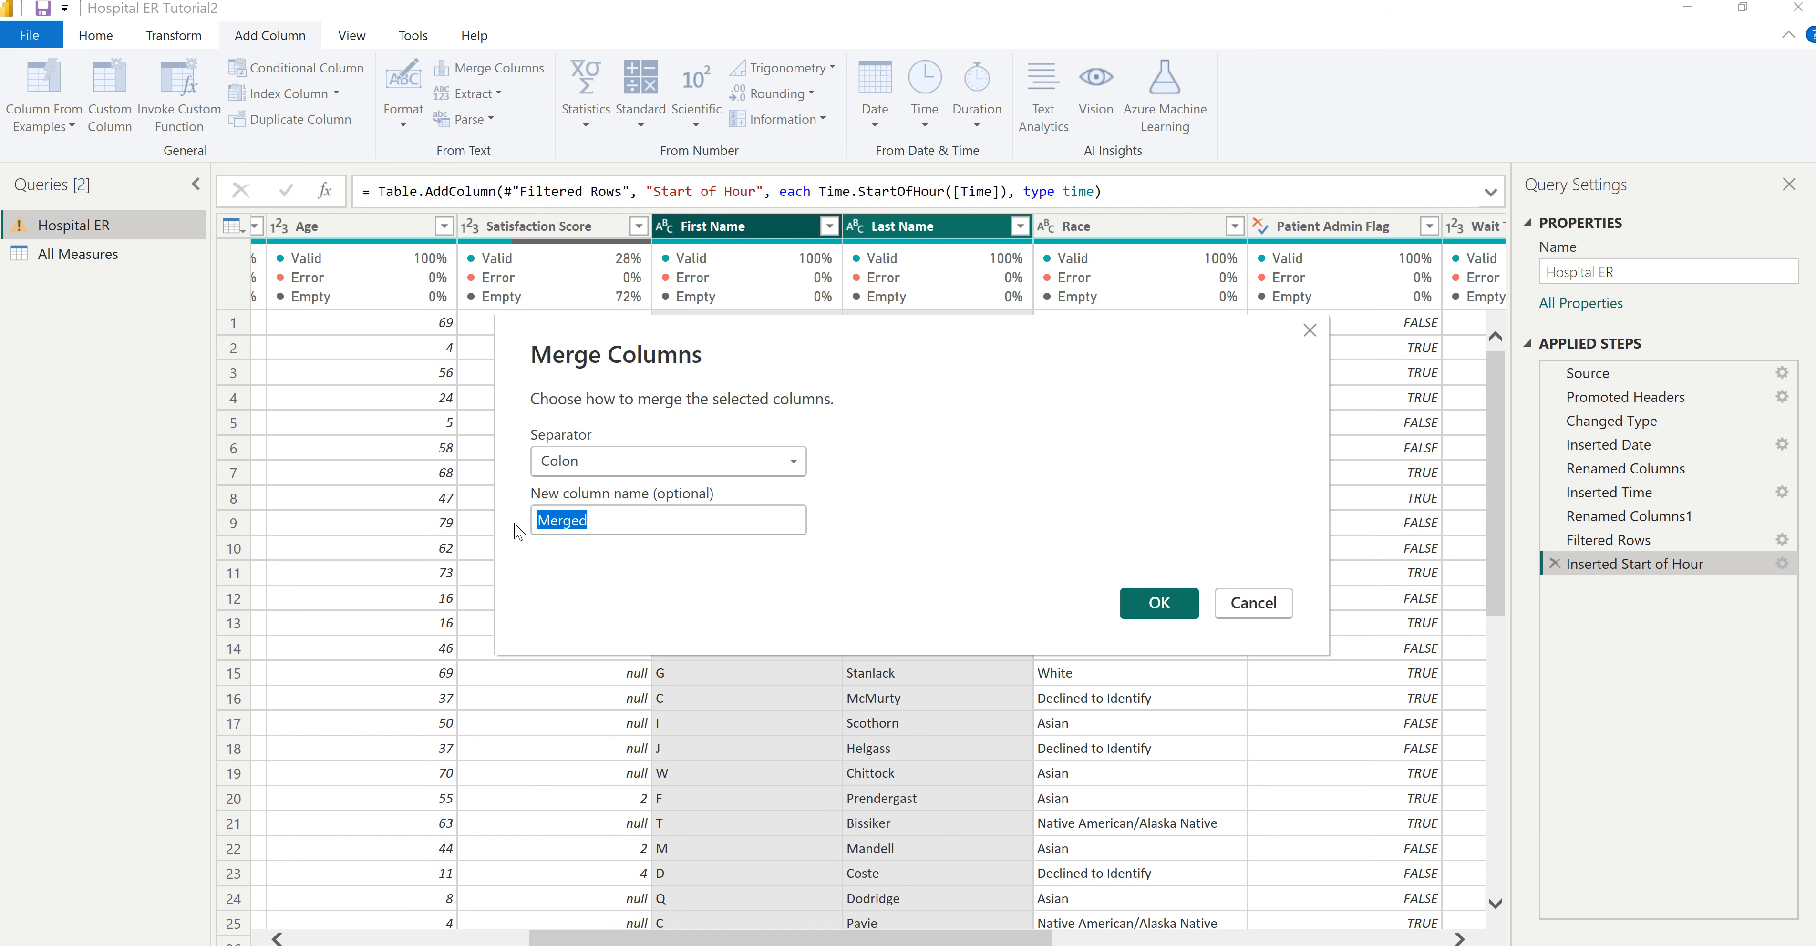
type("Full Name")
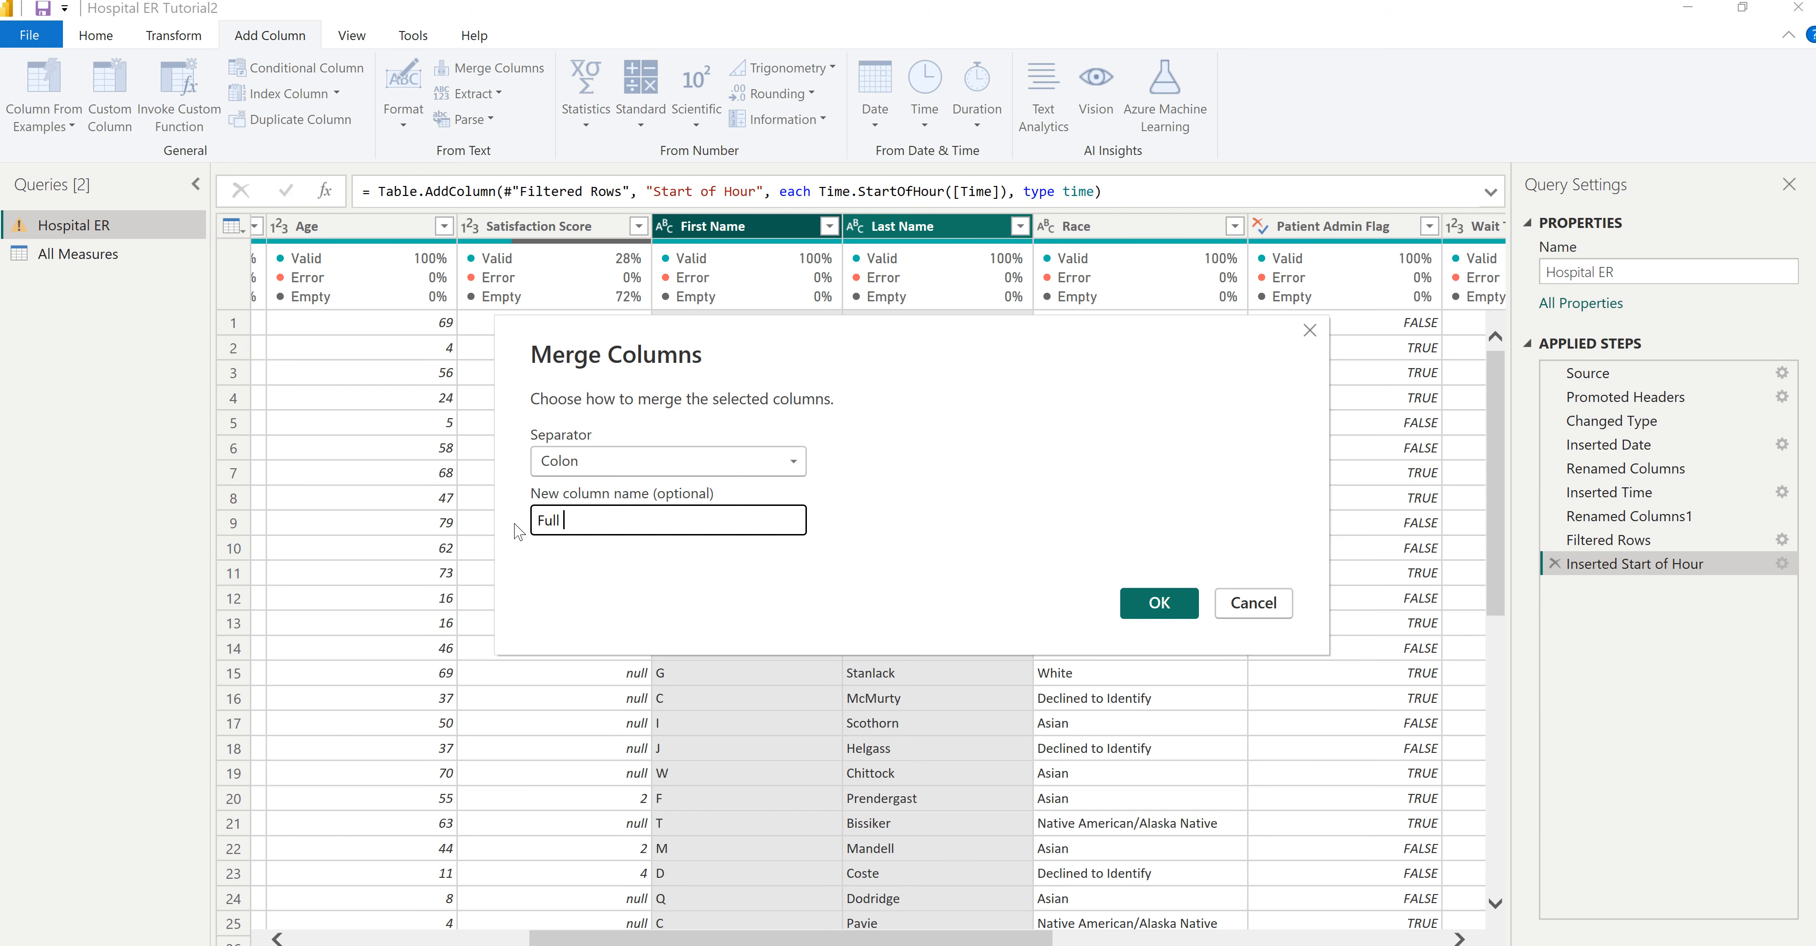
left_click(1159, 603)
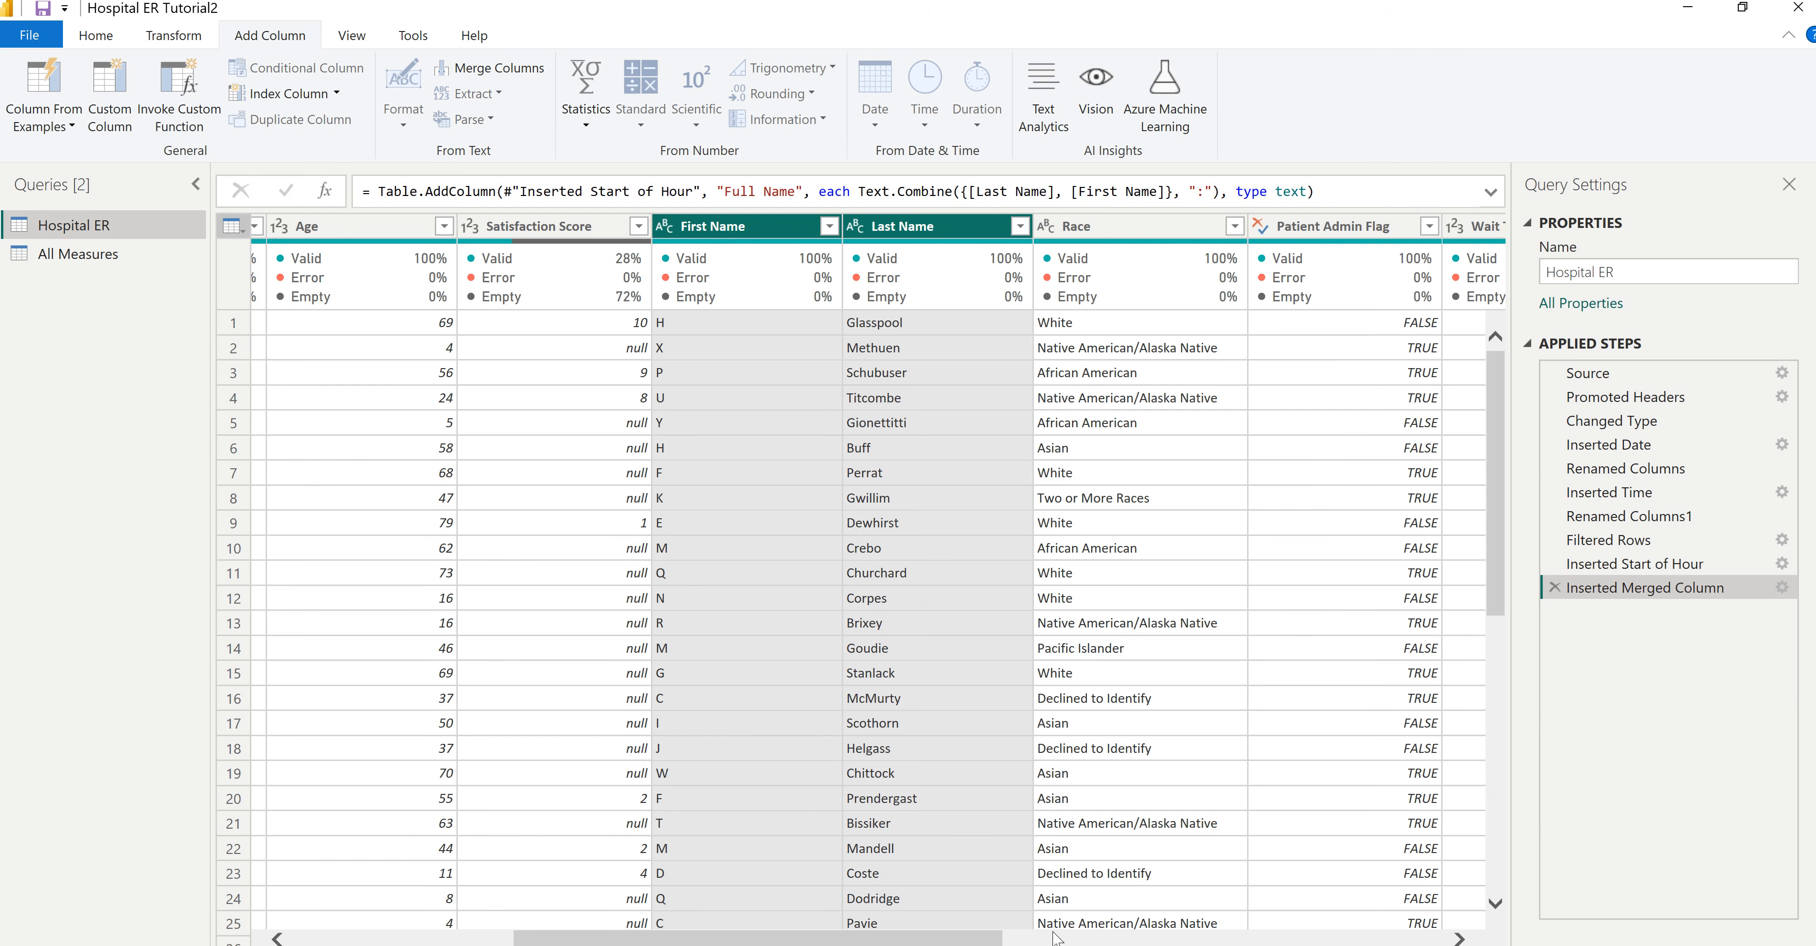
- Check the new Full Name column at the end of the Hospital ER query, and apply the query changes to the report
left_click_drag(985, 942, 1505, 924)
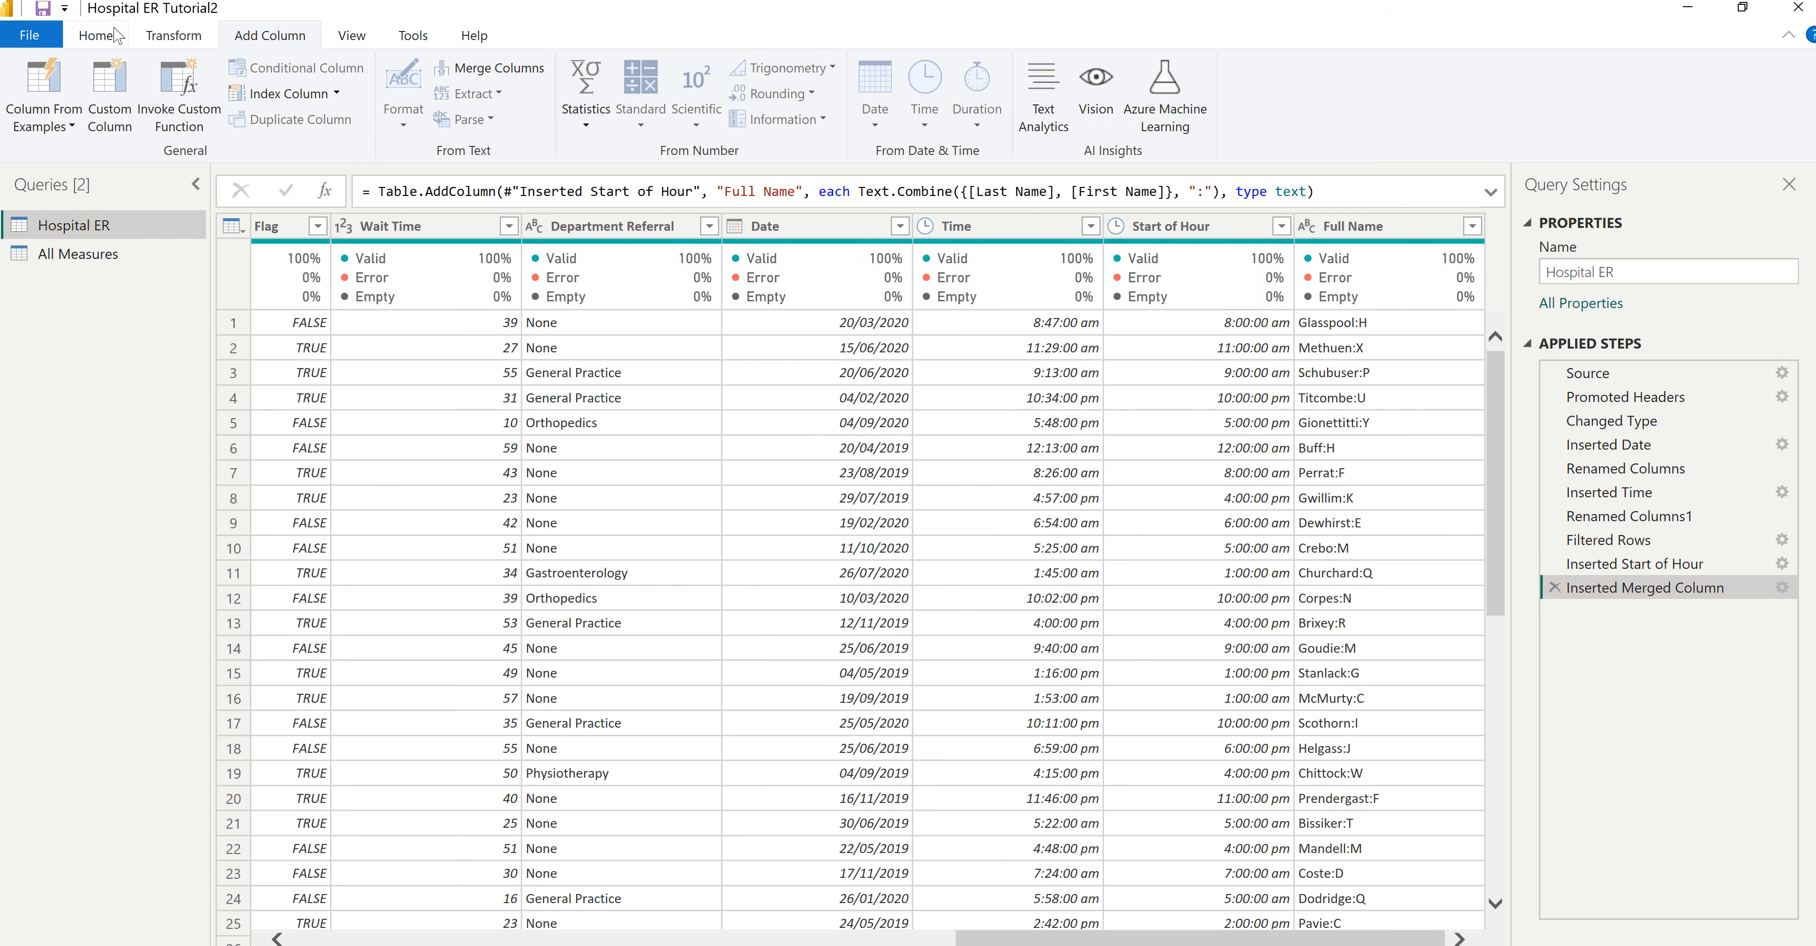
left_click(106, 38)
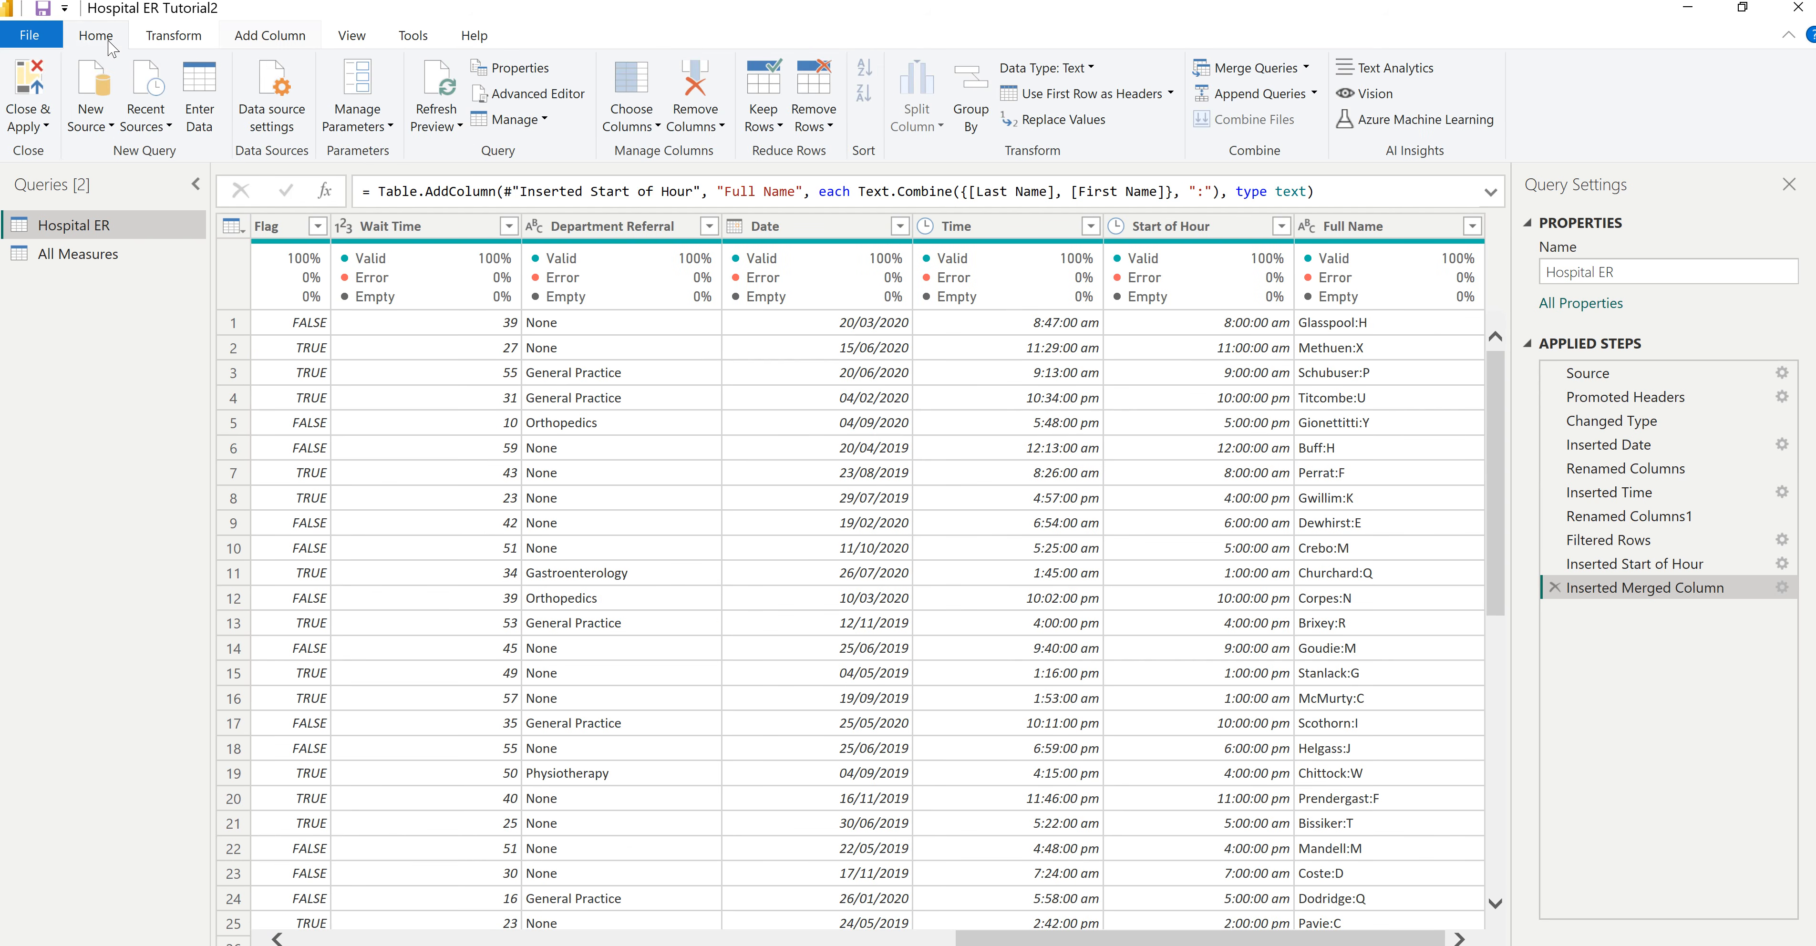
left_click(28, 90)
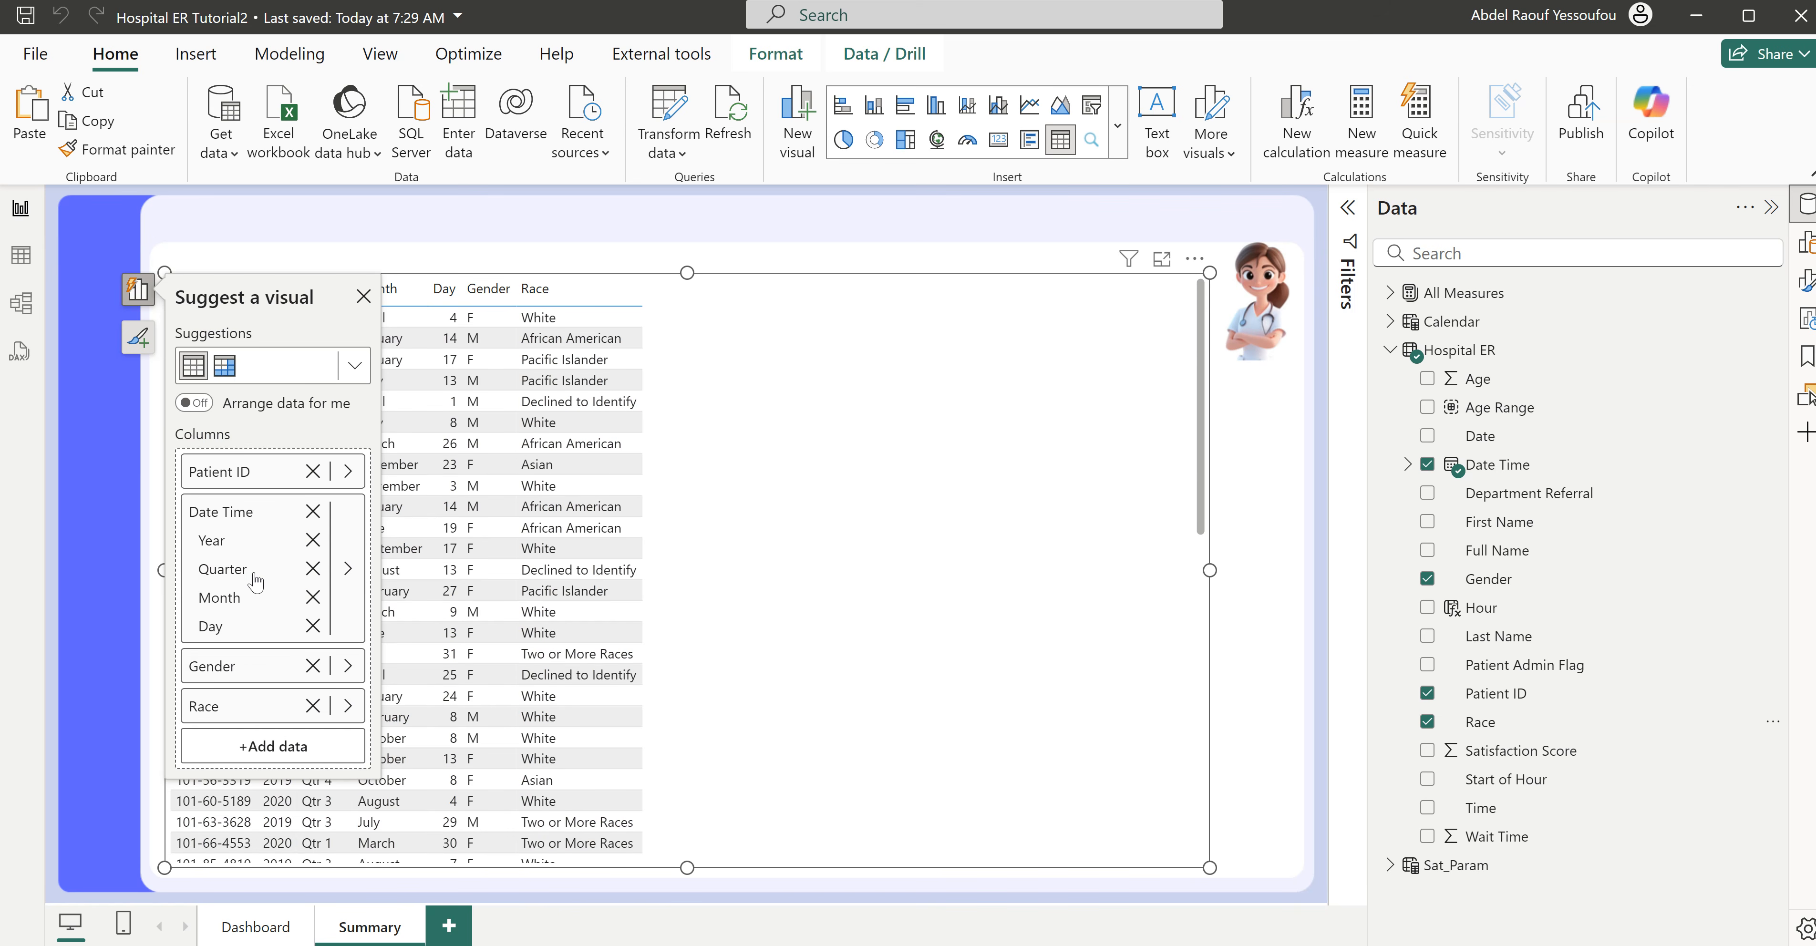
- Switch the Summary table's Date Time column from the date hierarchy to the plain Date Time field
right_click(236, 518)
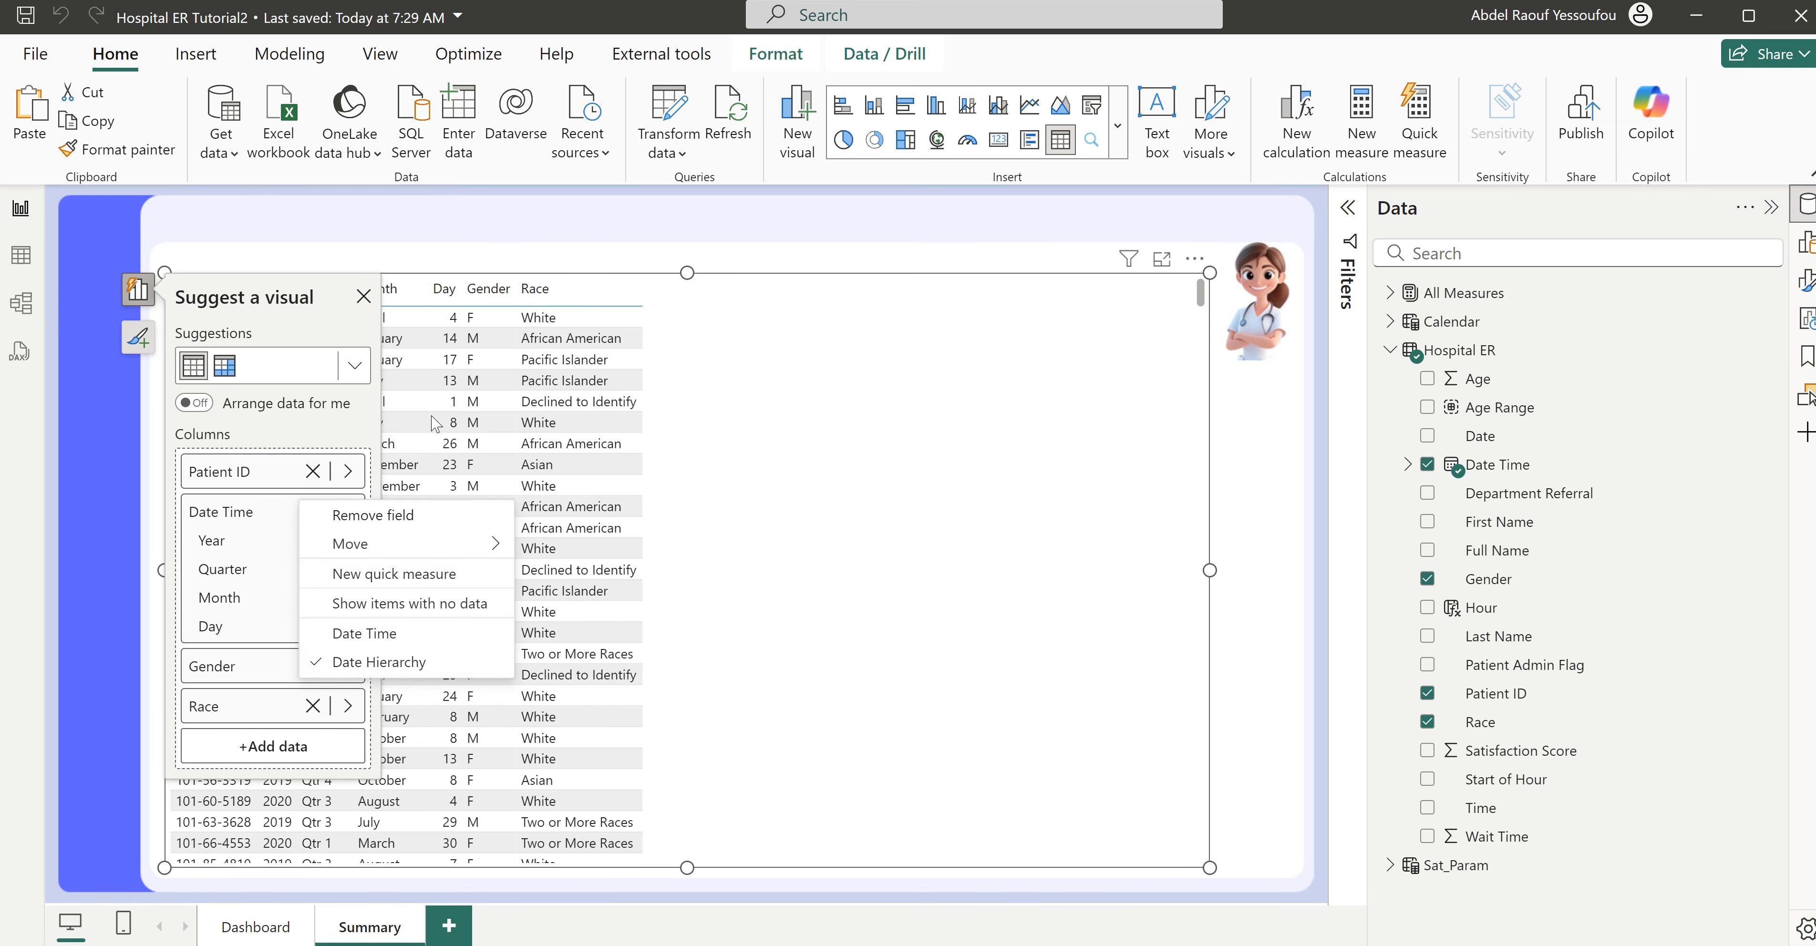
left_click(364, 296)
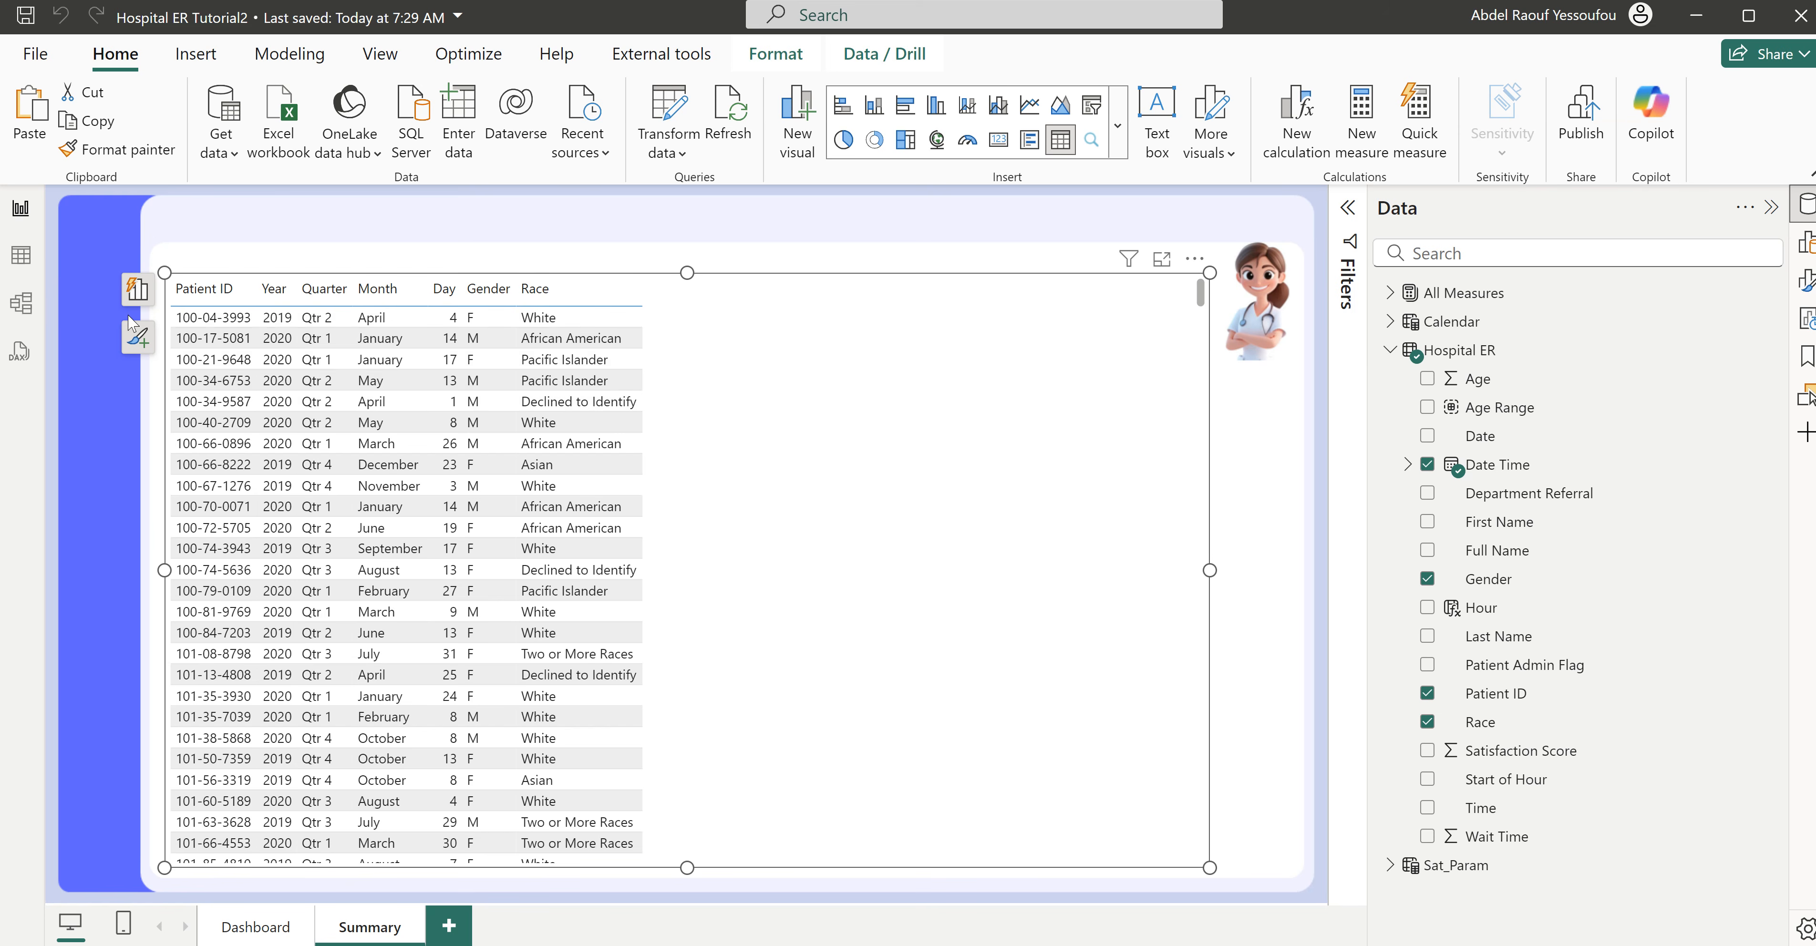
left_click(137, 290)
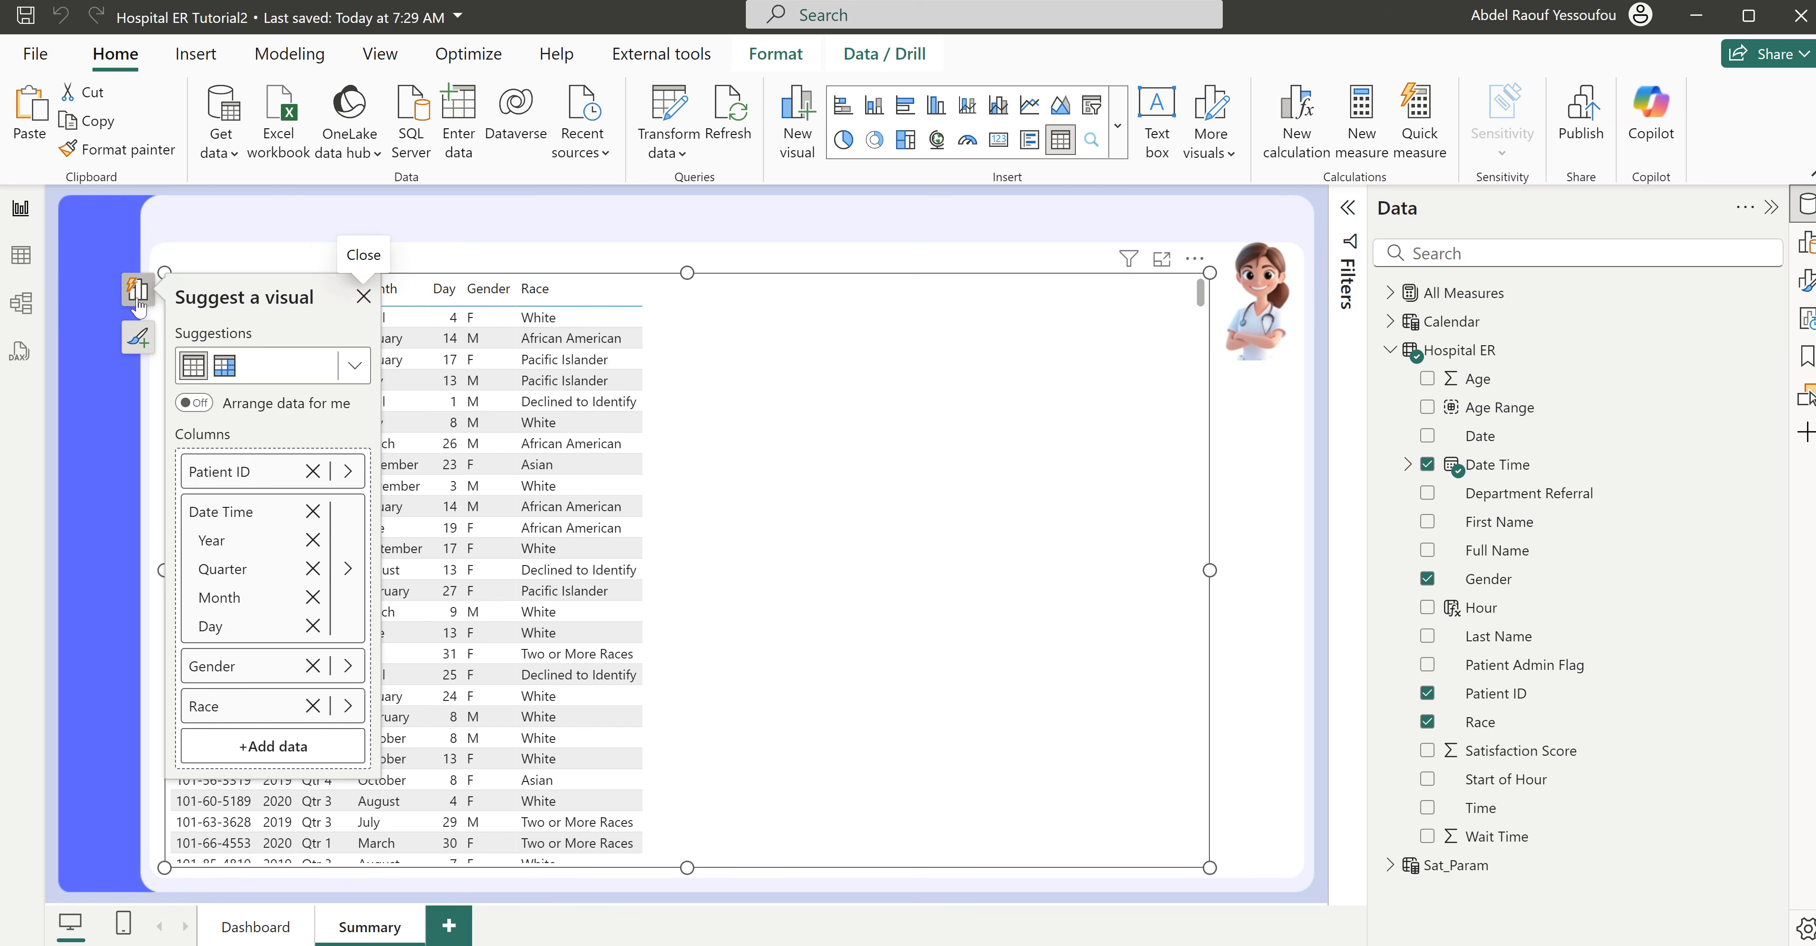
right_click(225, 519)
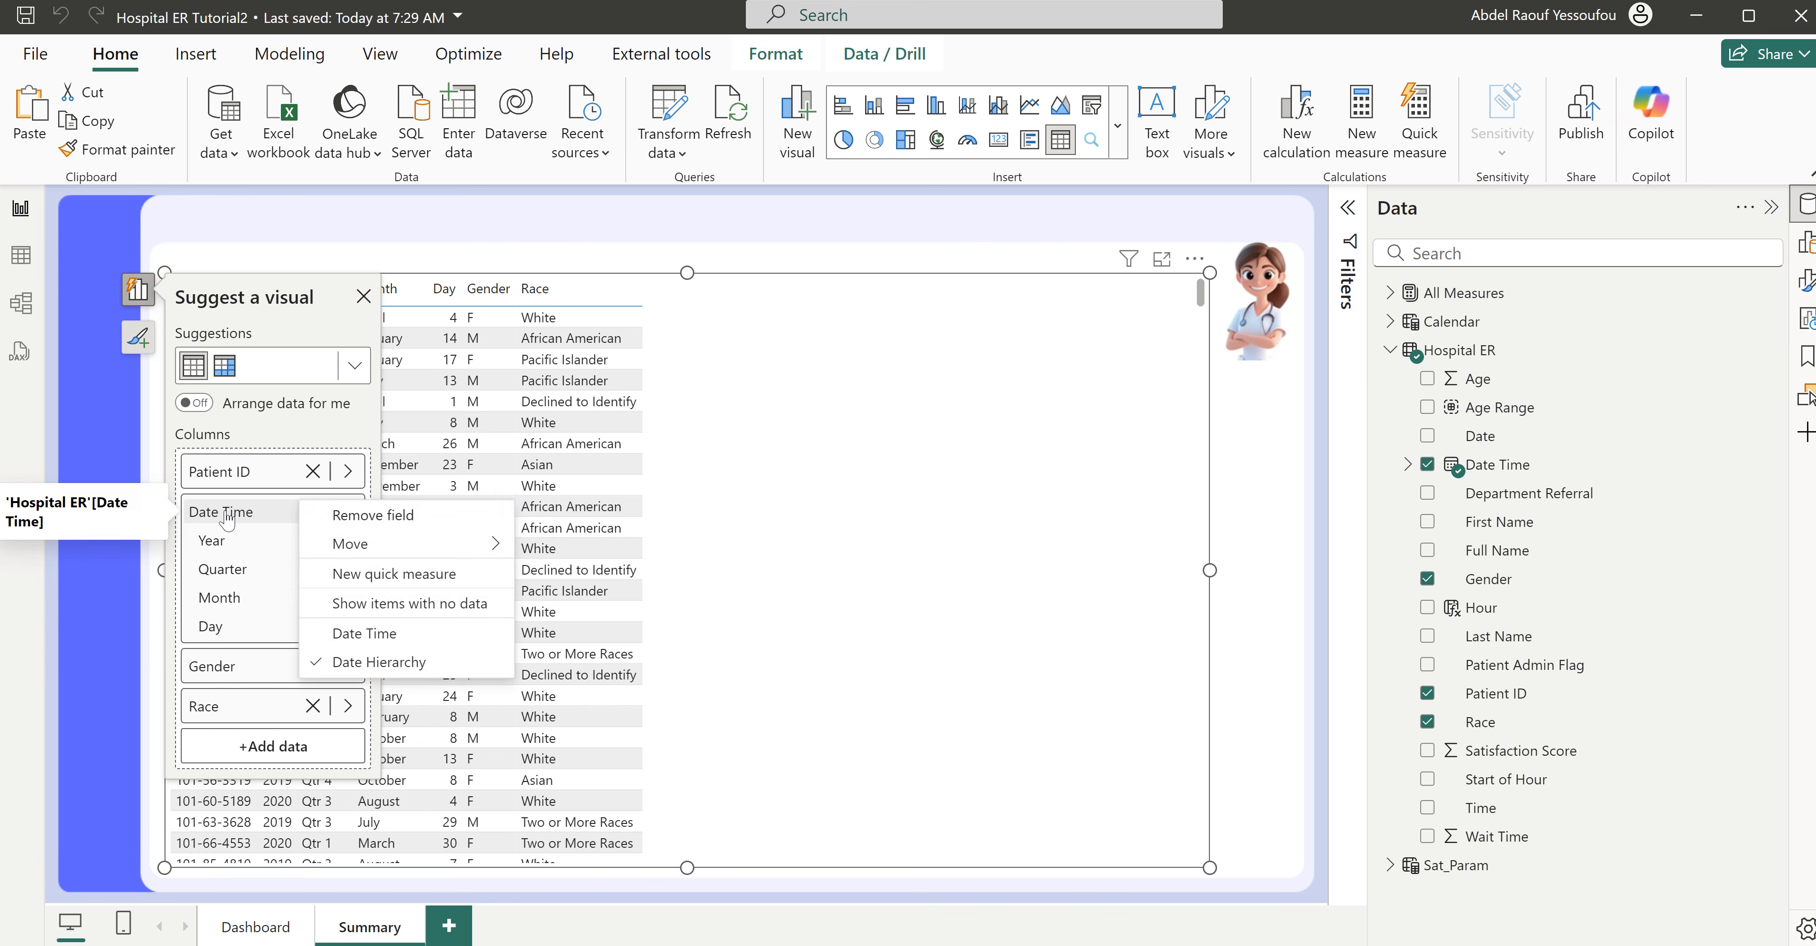
left_click(384, 634)
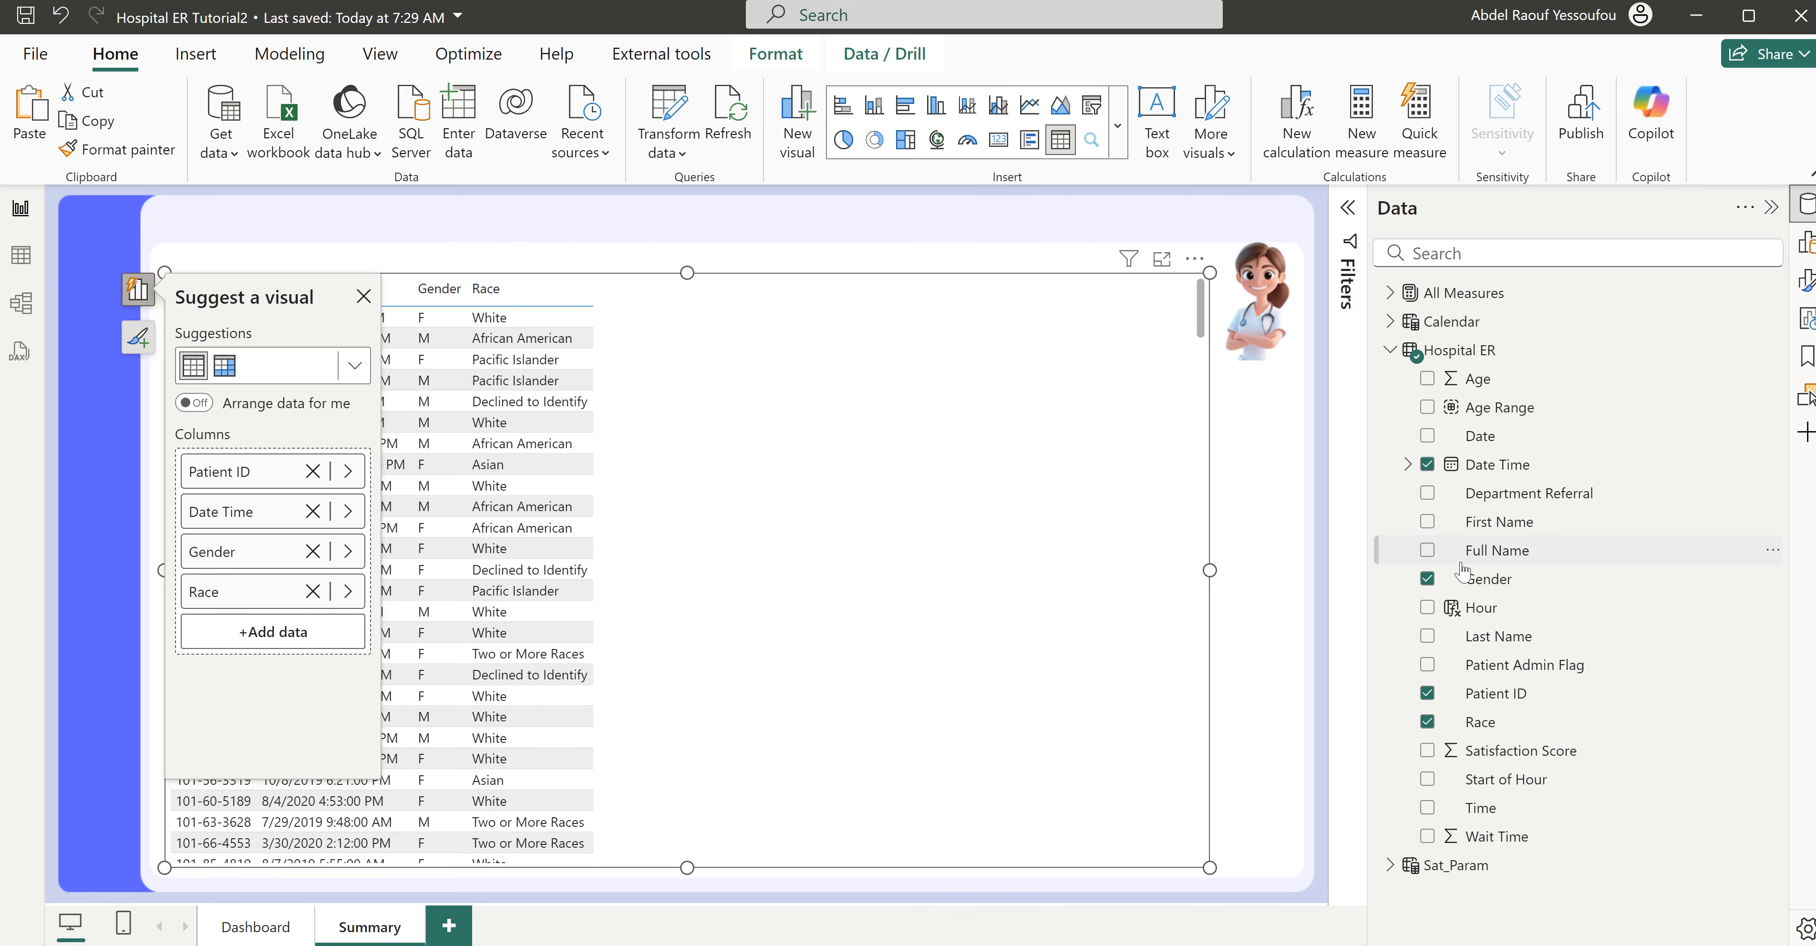
- Add the Full Name field to the Summary table and place it between Date Time and Gender
left_click_drag(1491, 558, 299, 507)
left_click_drag(287, 528, 290, 502)
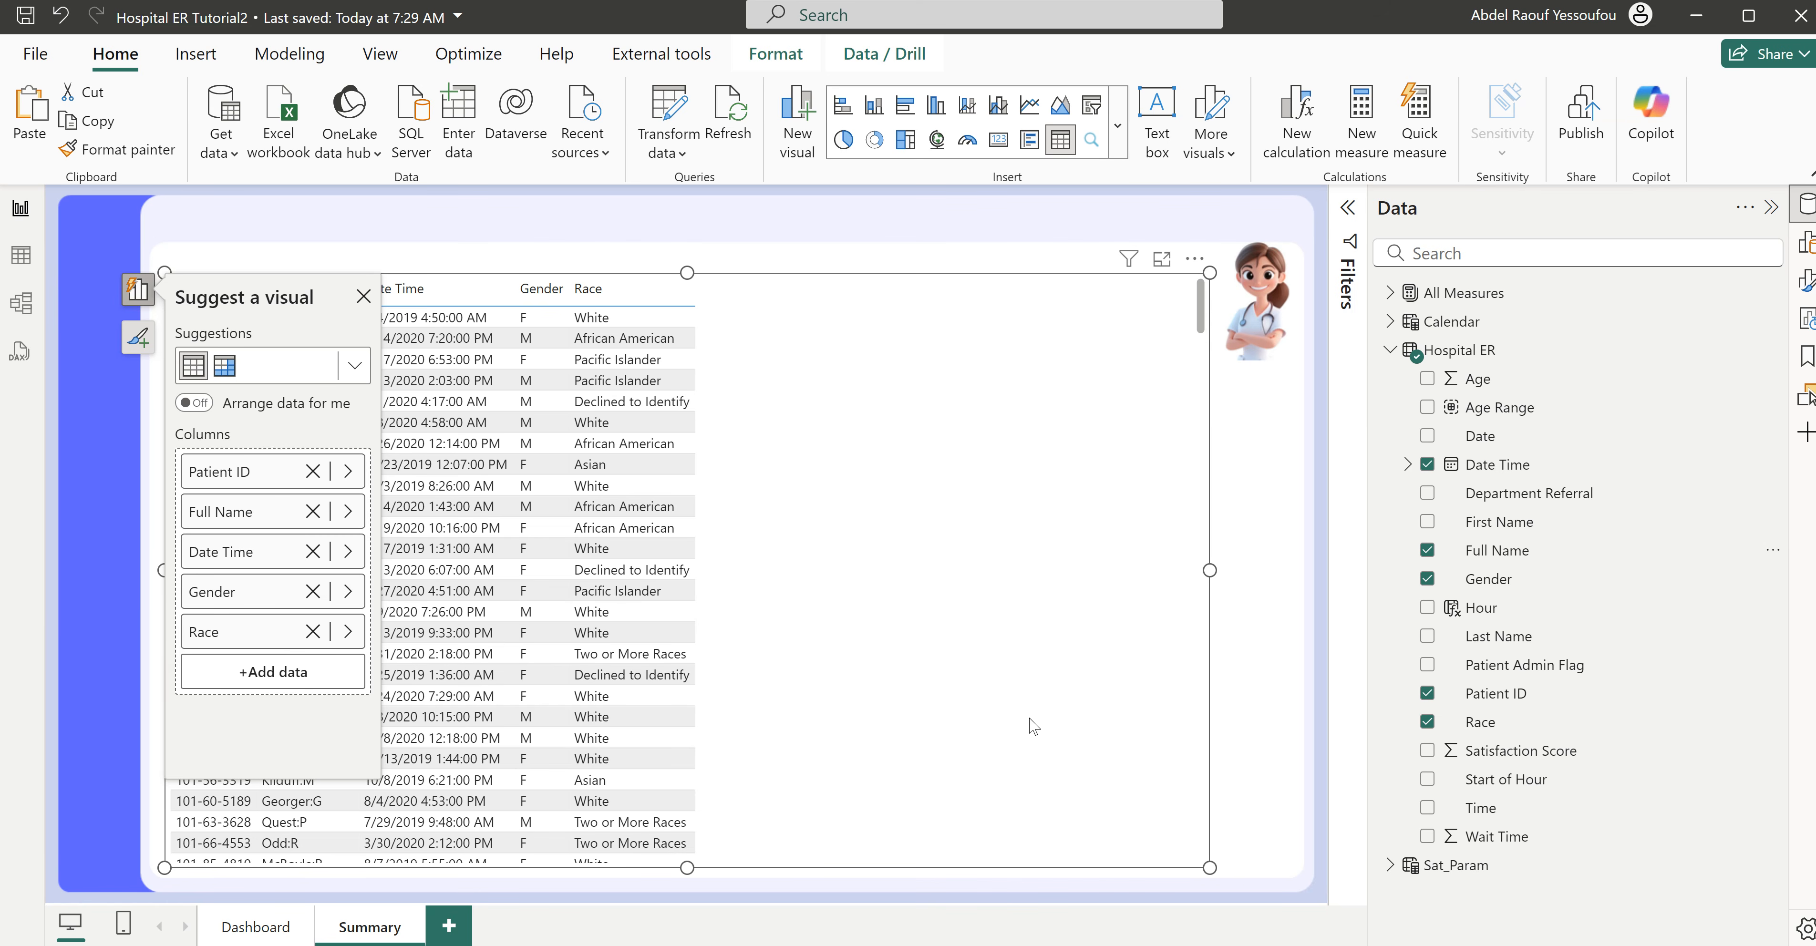
left_click_drag(224, 553, 227, 498)
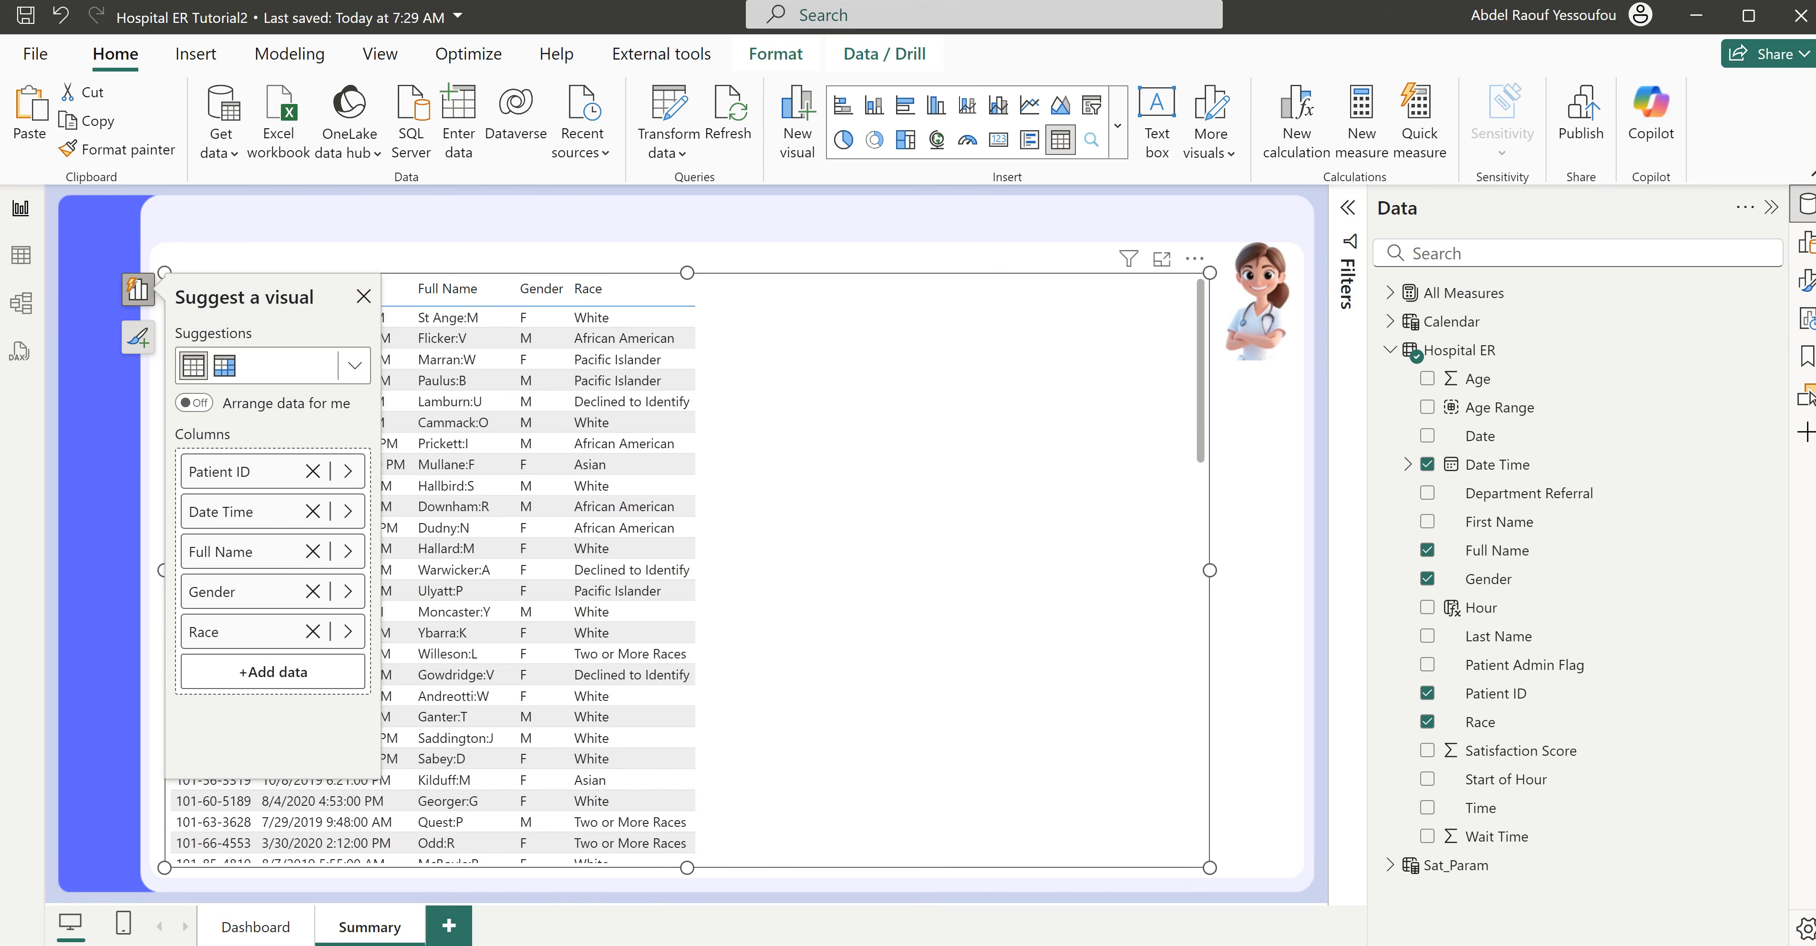
- Check the finished Hospital ER report's table, and add Age, Satisfaction Score and Department Referral to the Summary table in Hospital ER Tutorial2
left_click(962, 909)
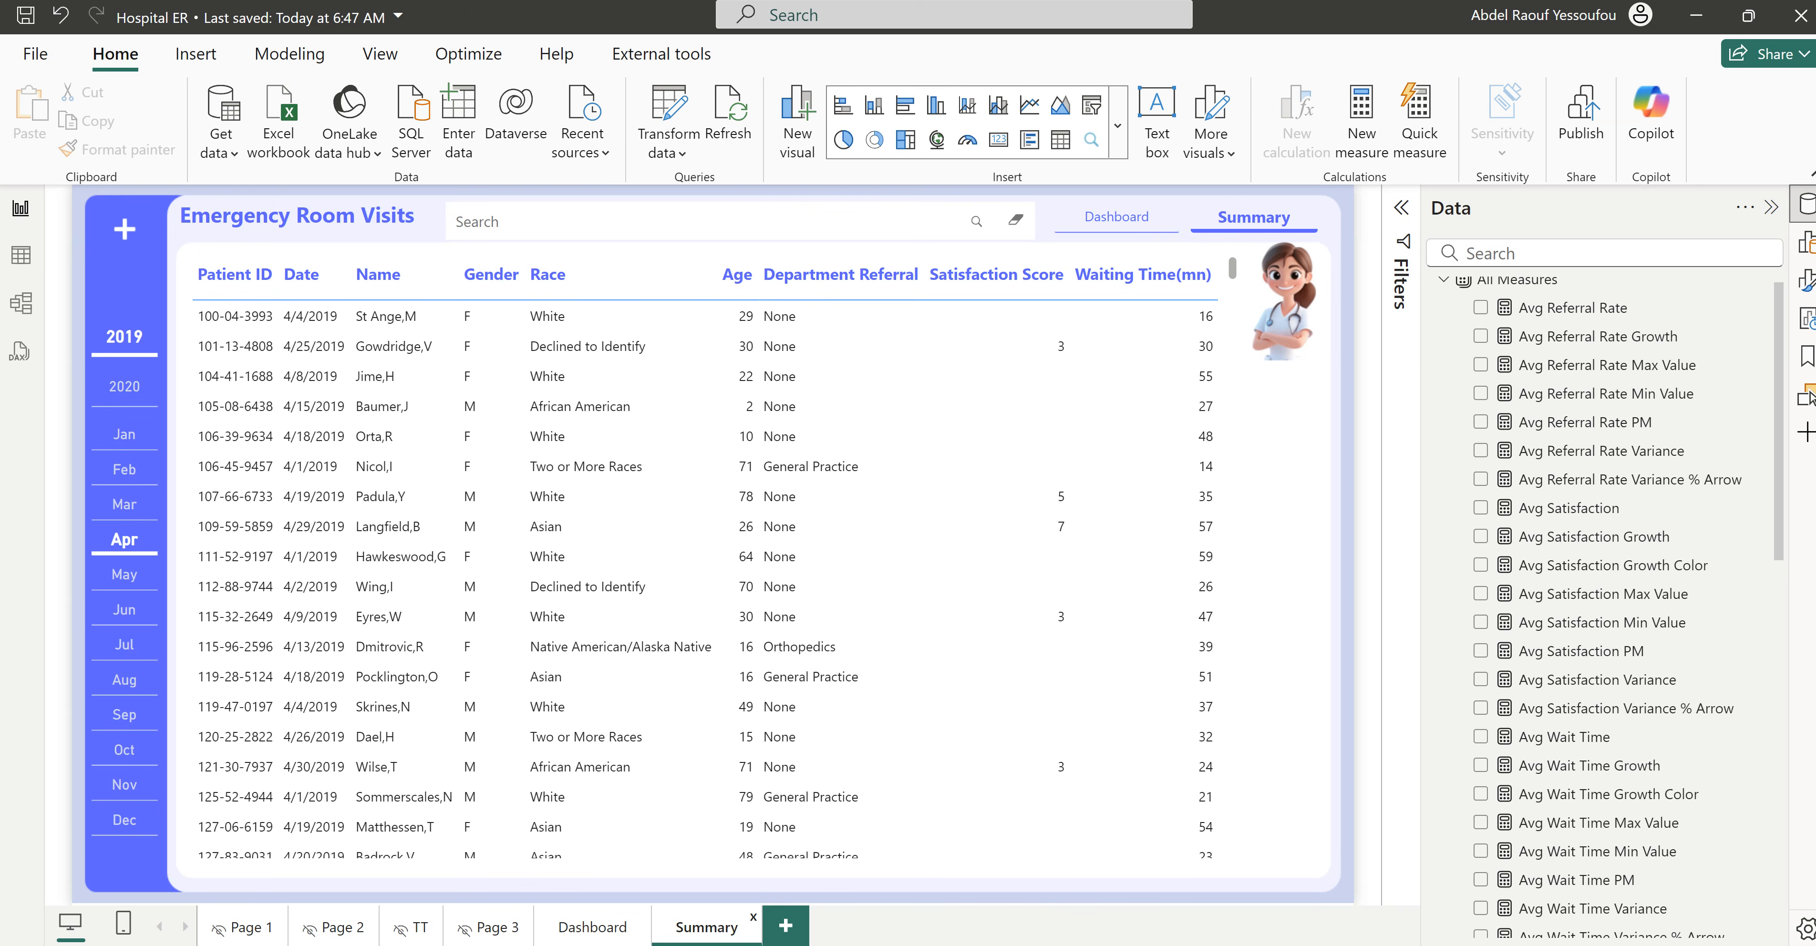
mouse_move(1086, 945)
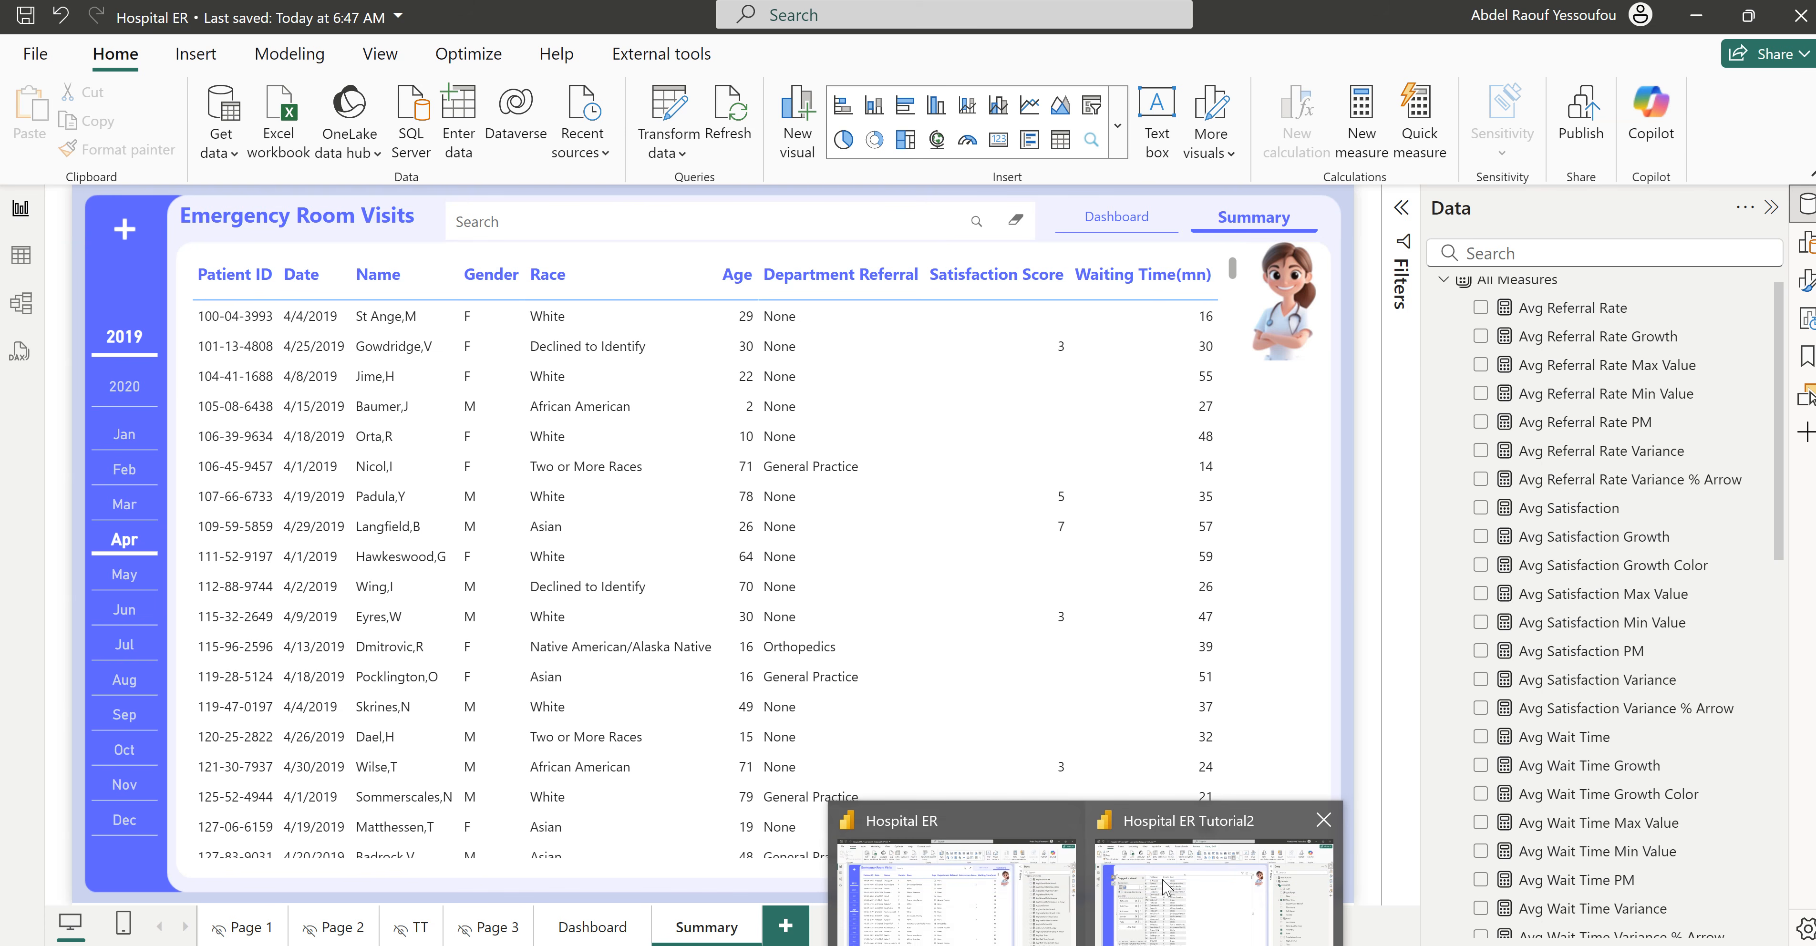
left_click(1223, 875)
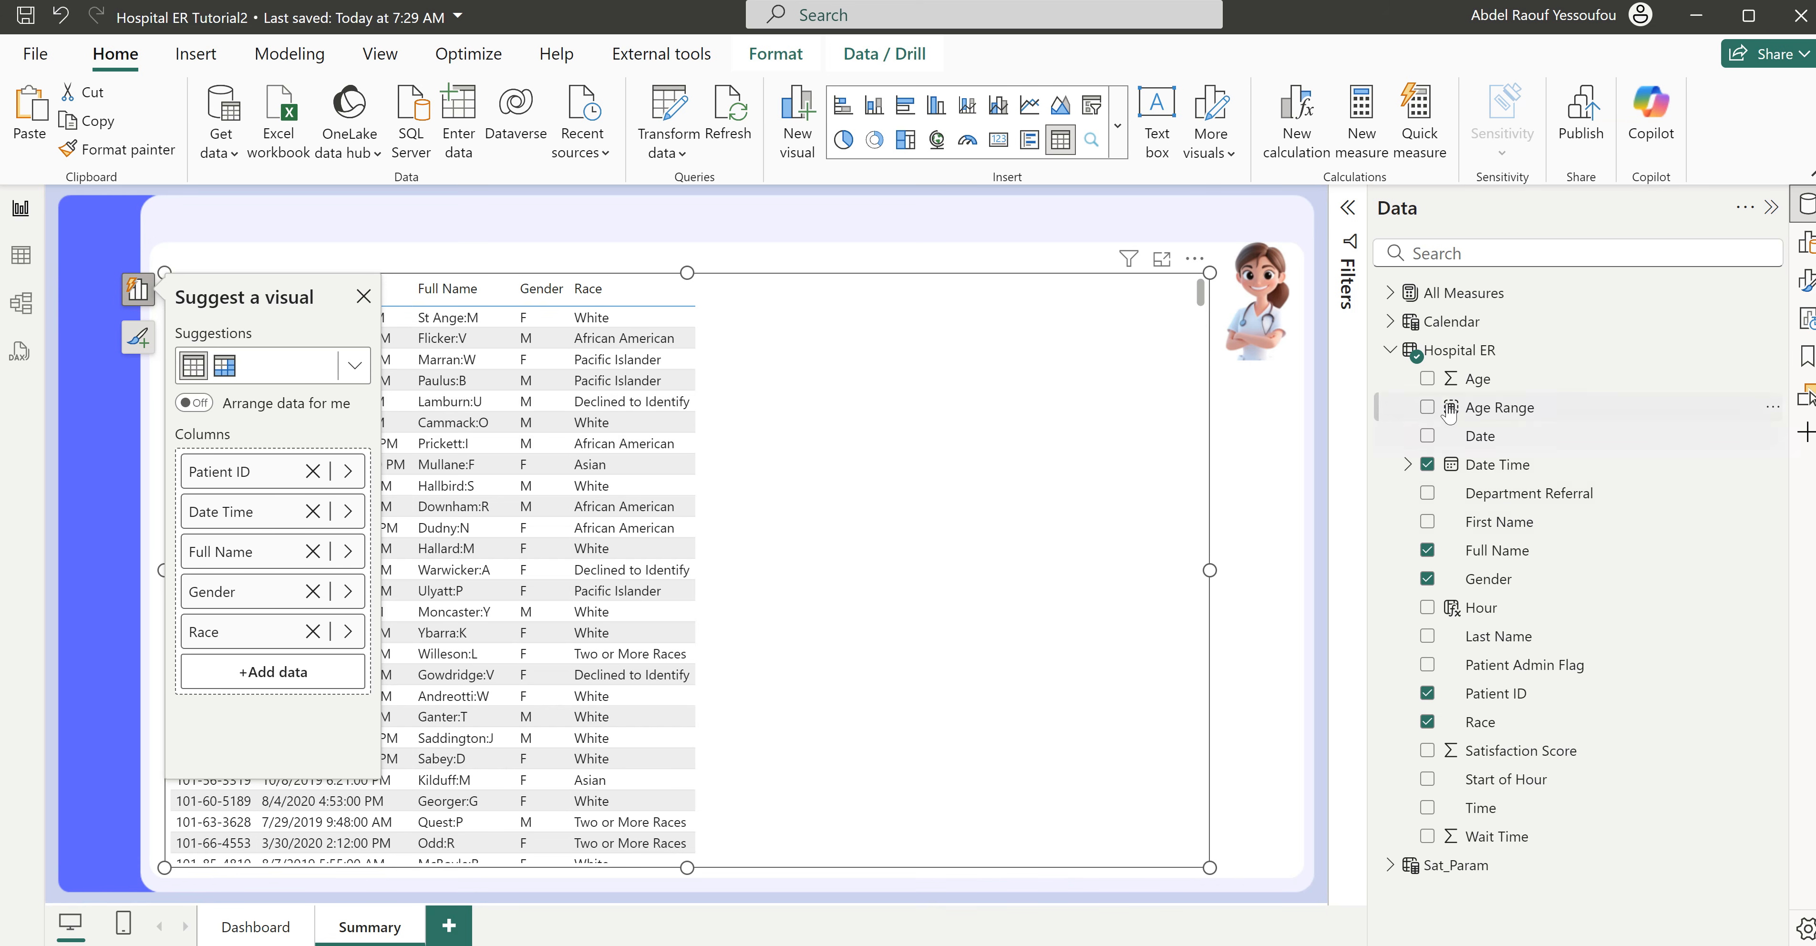
left_click(1427, 382)
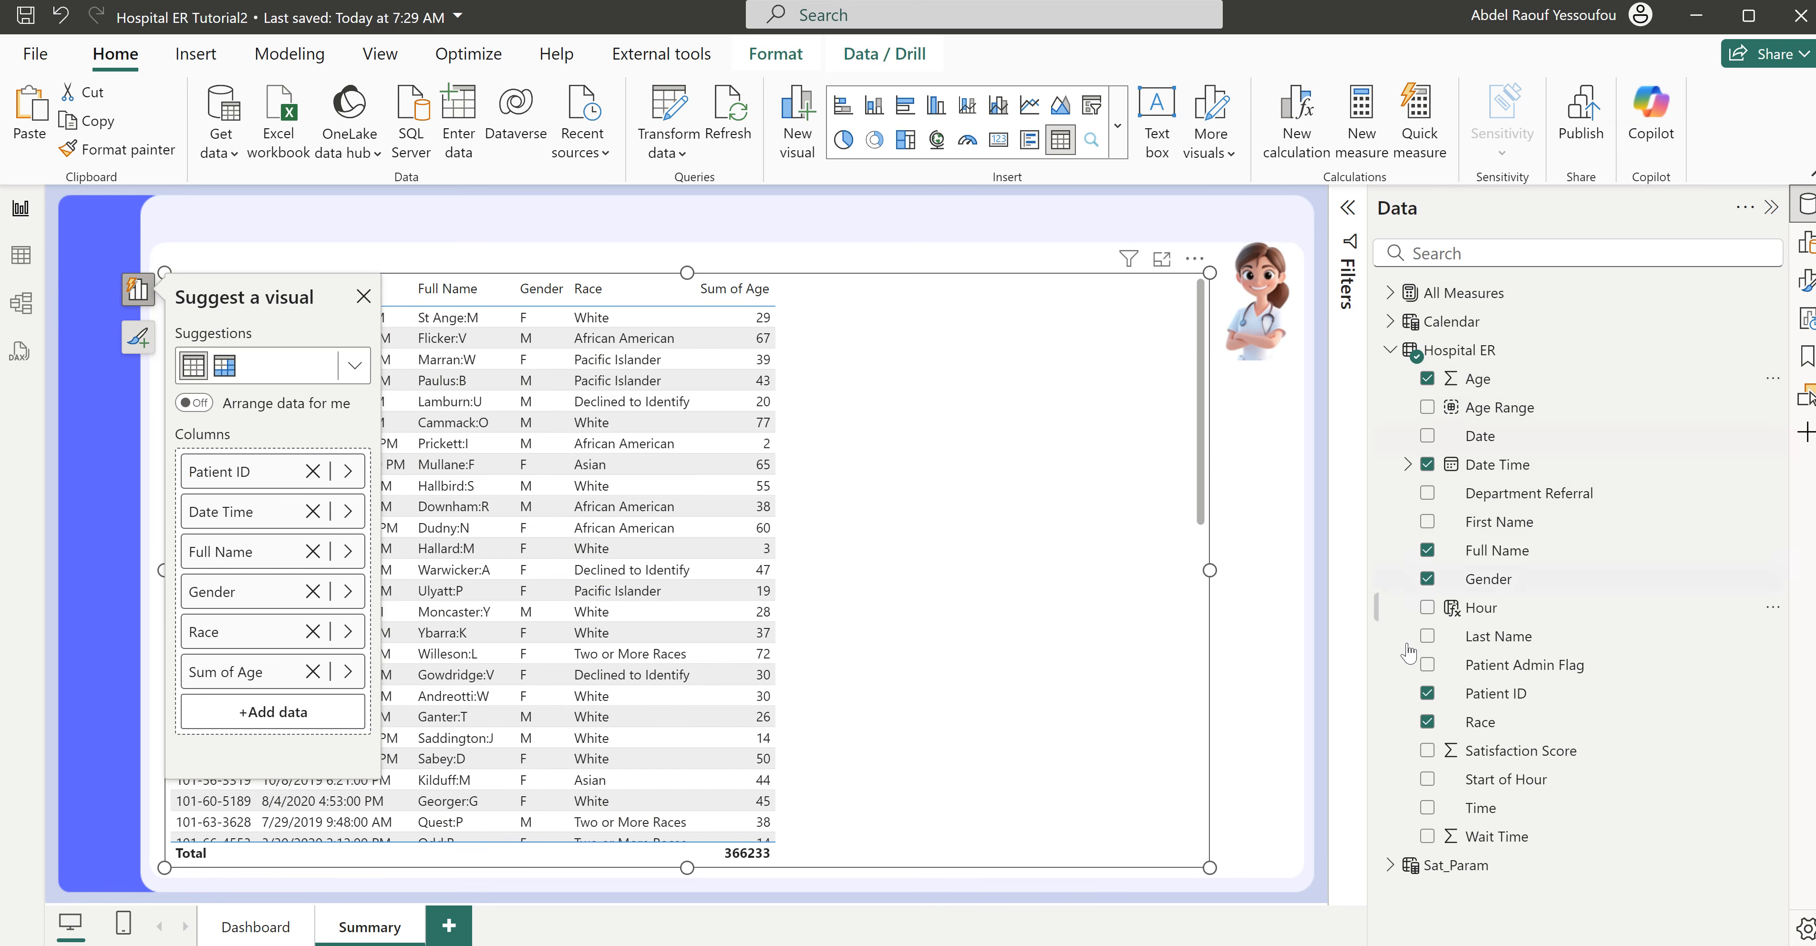
left_click(1427, 751)
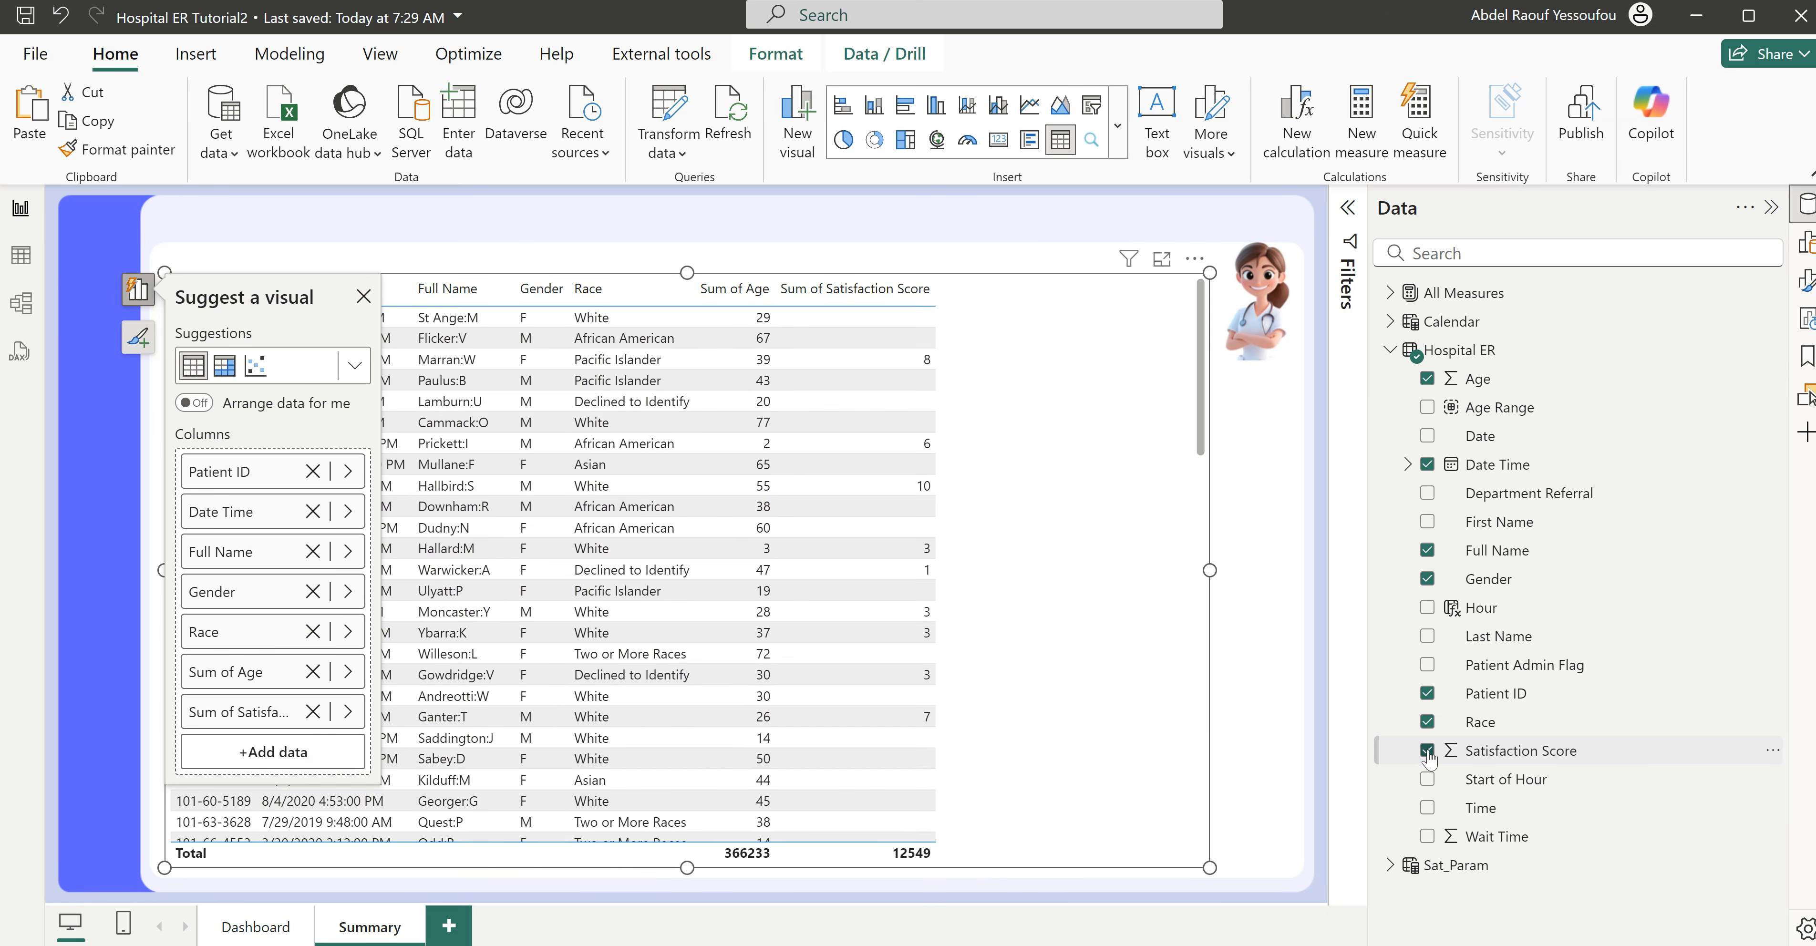
left_click(1429, 495)
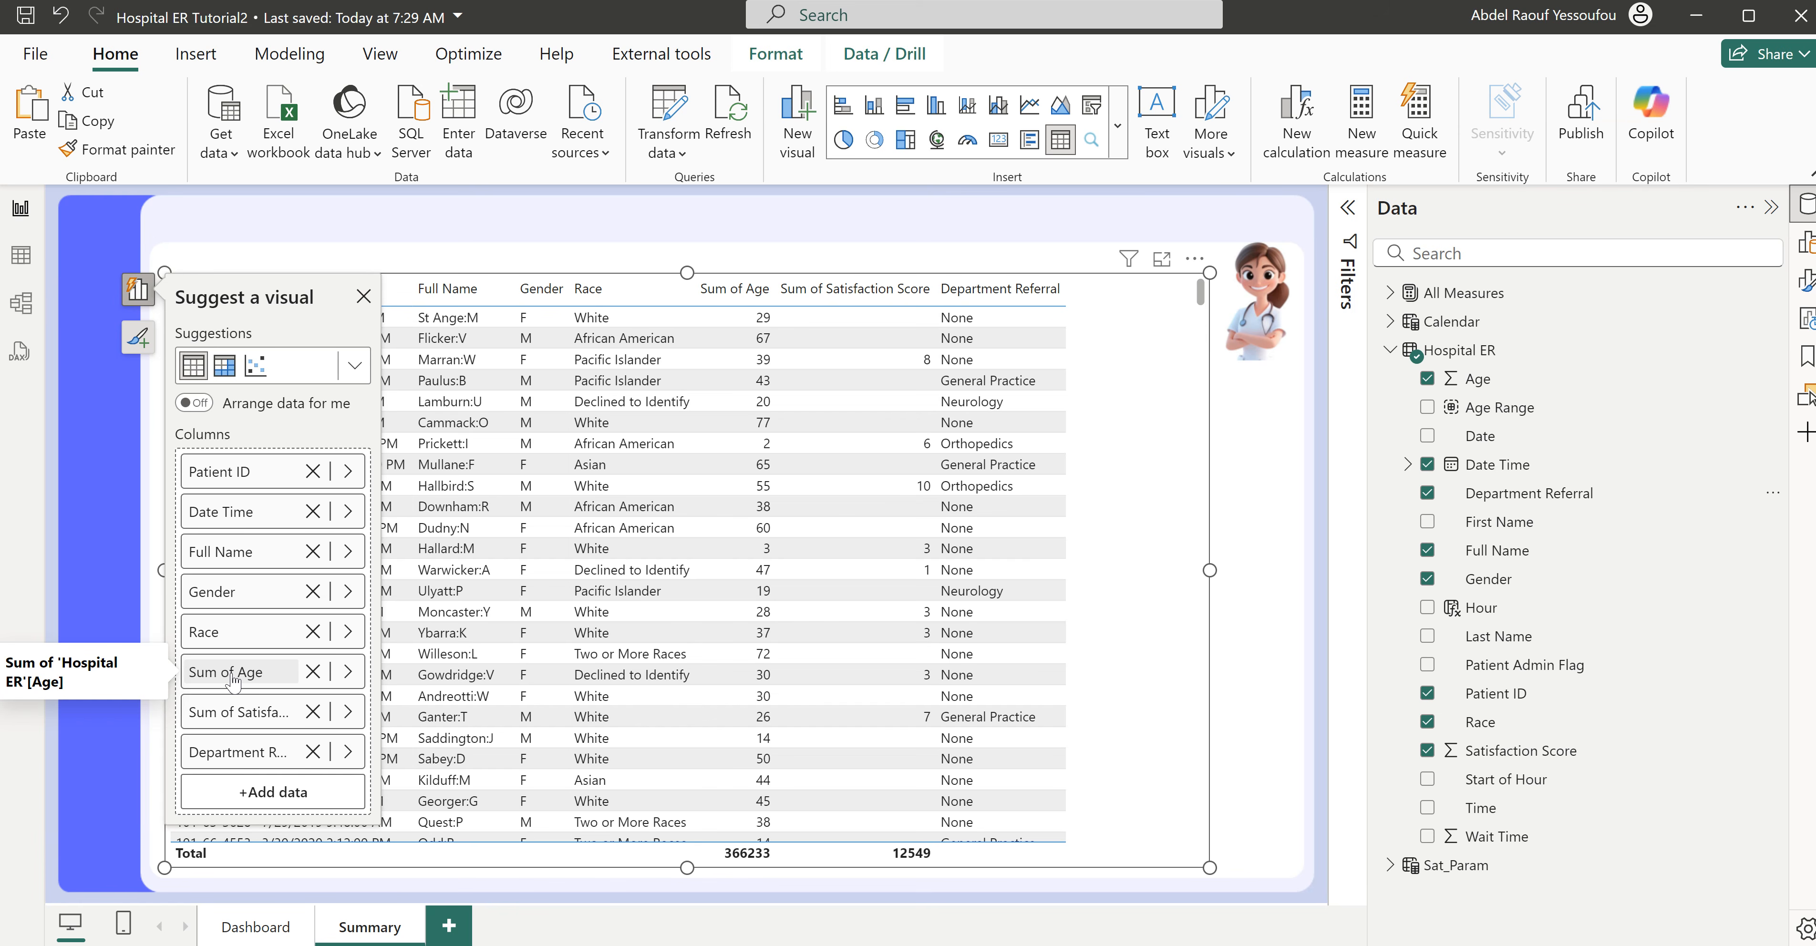
- Set the summarization of the Summary table's Satisfaction Score column to Don't summarize
double_click(234, 674)
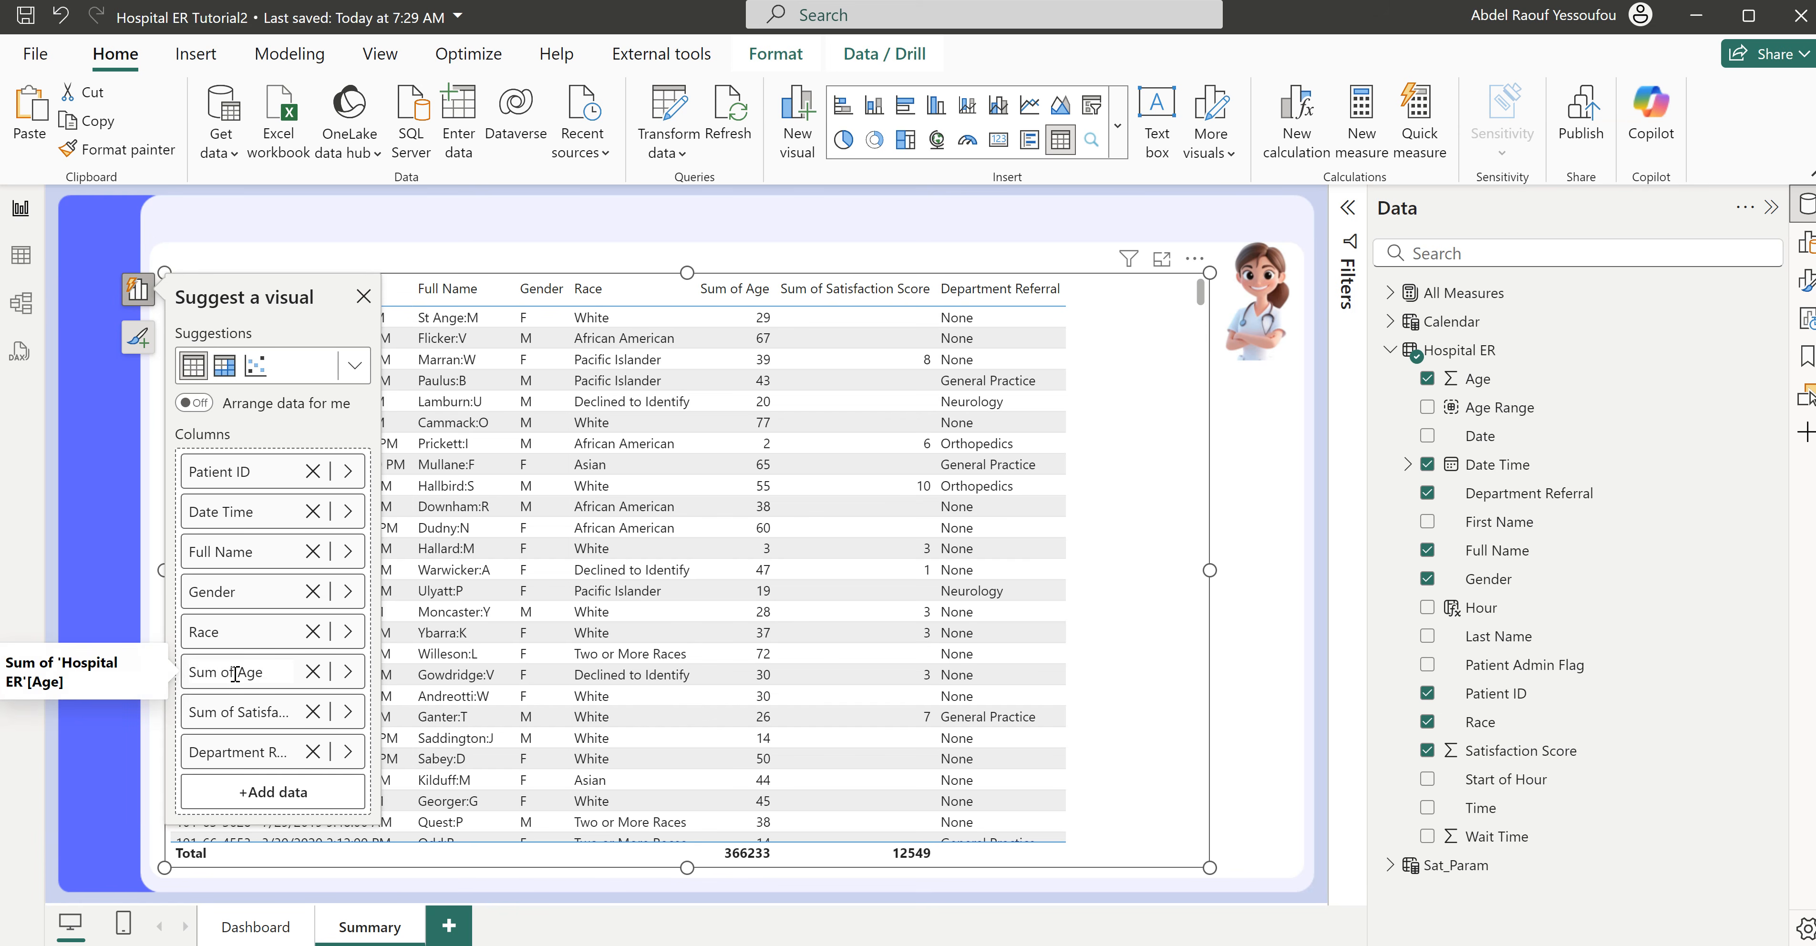
left_click(262, 712)
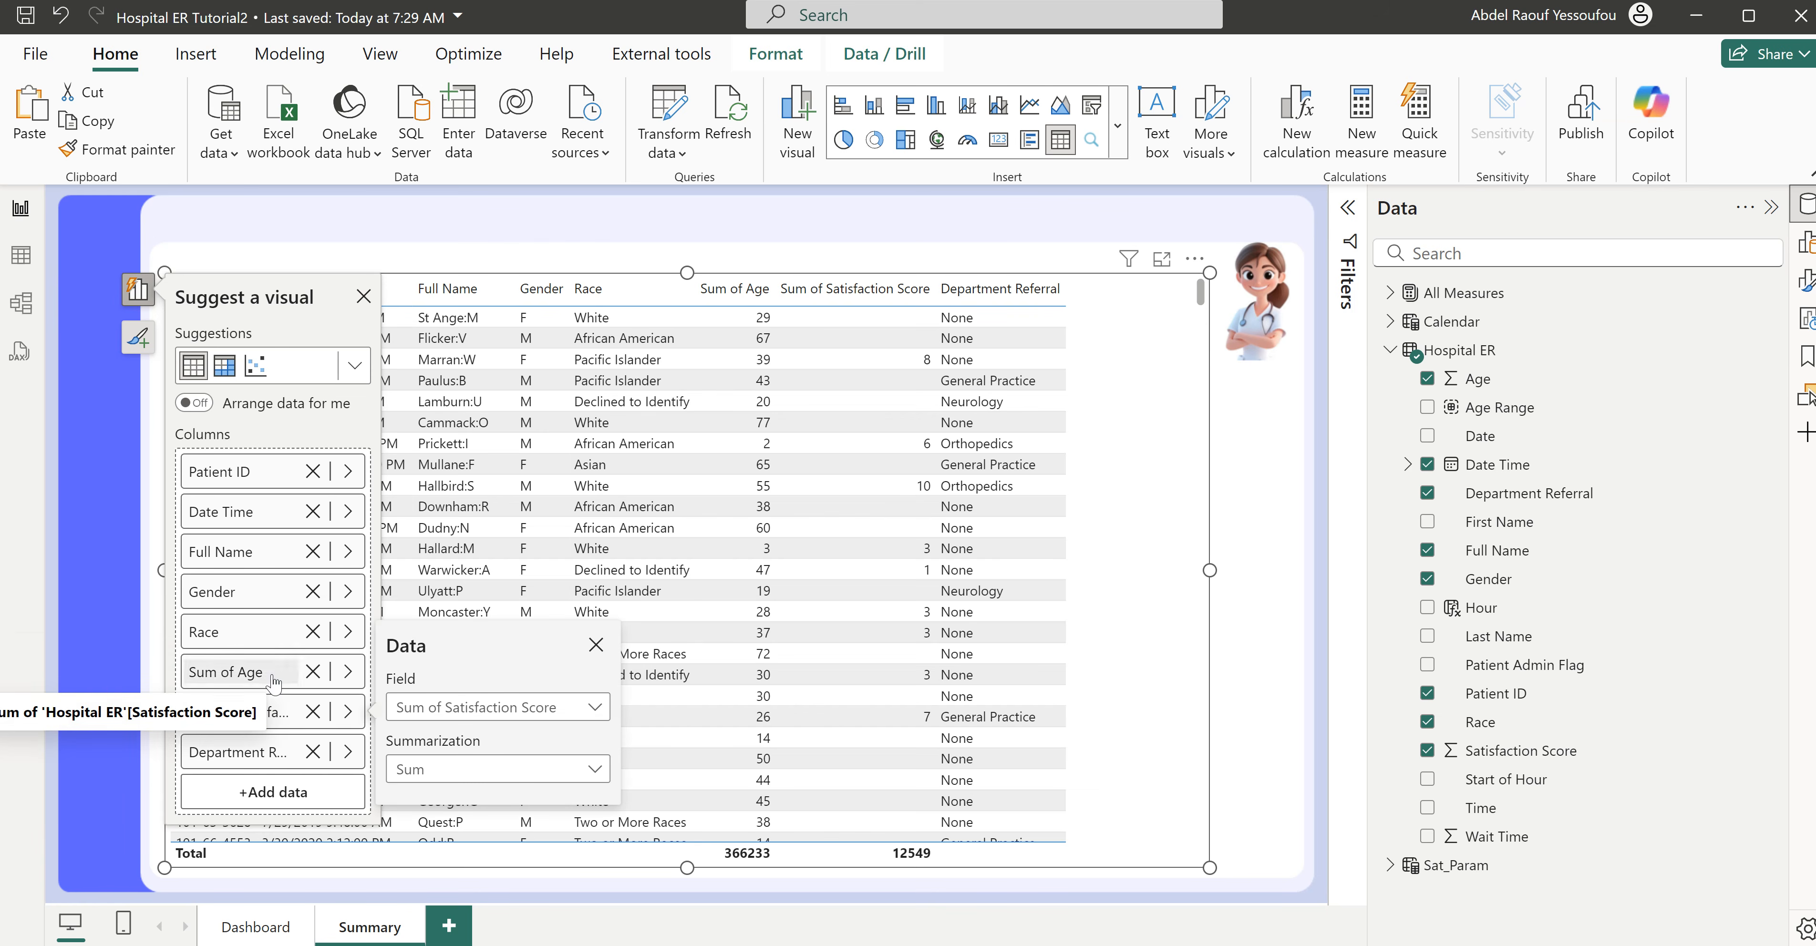
left_click(479, 771)
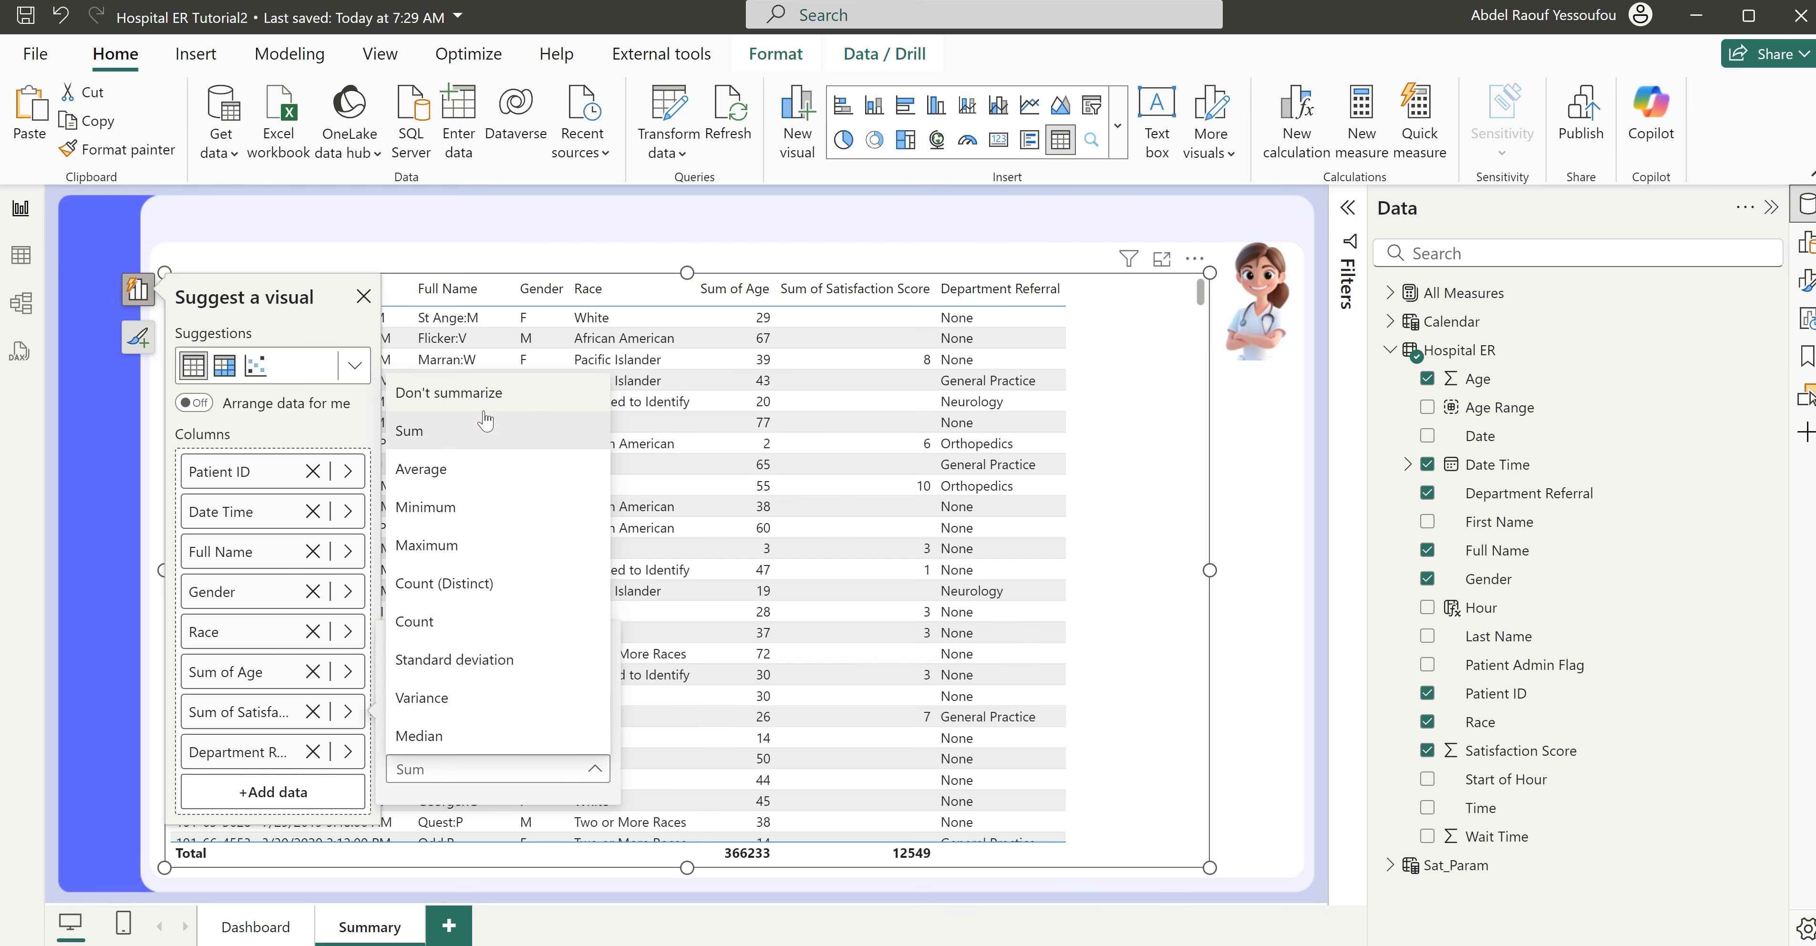
left_click(483, 397)
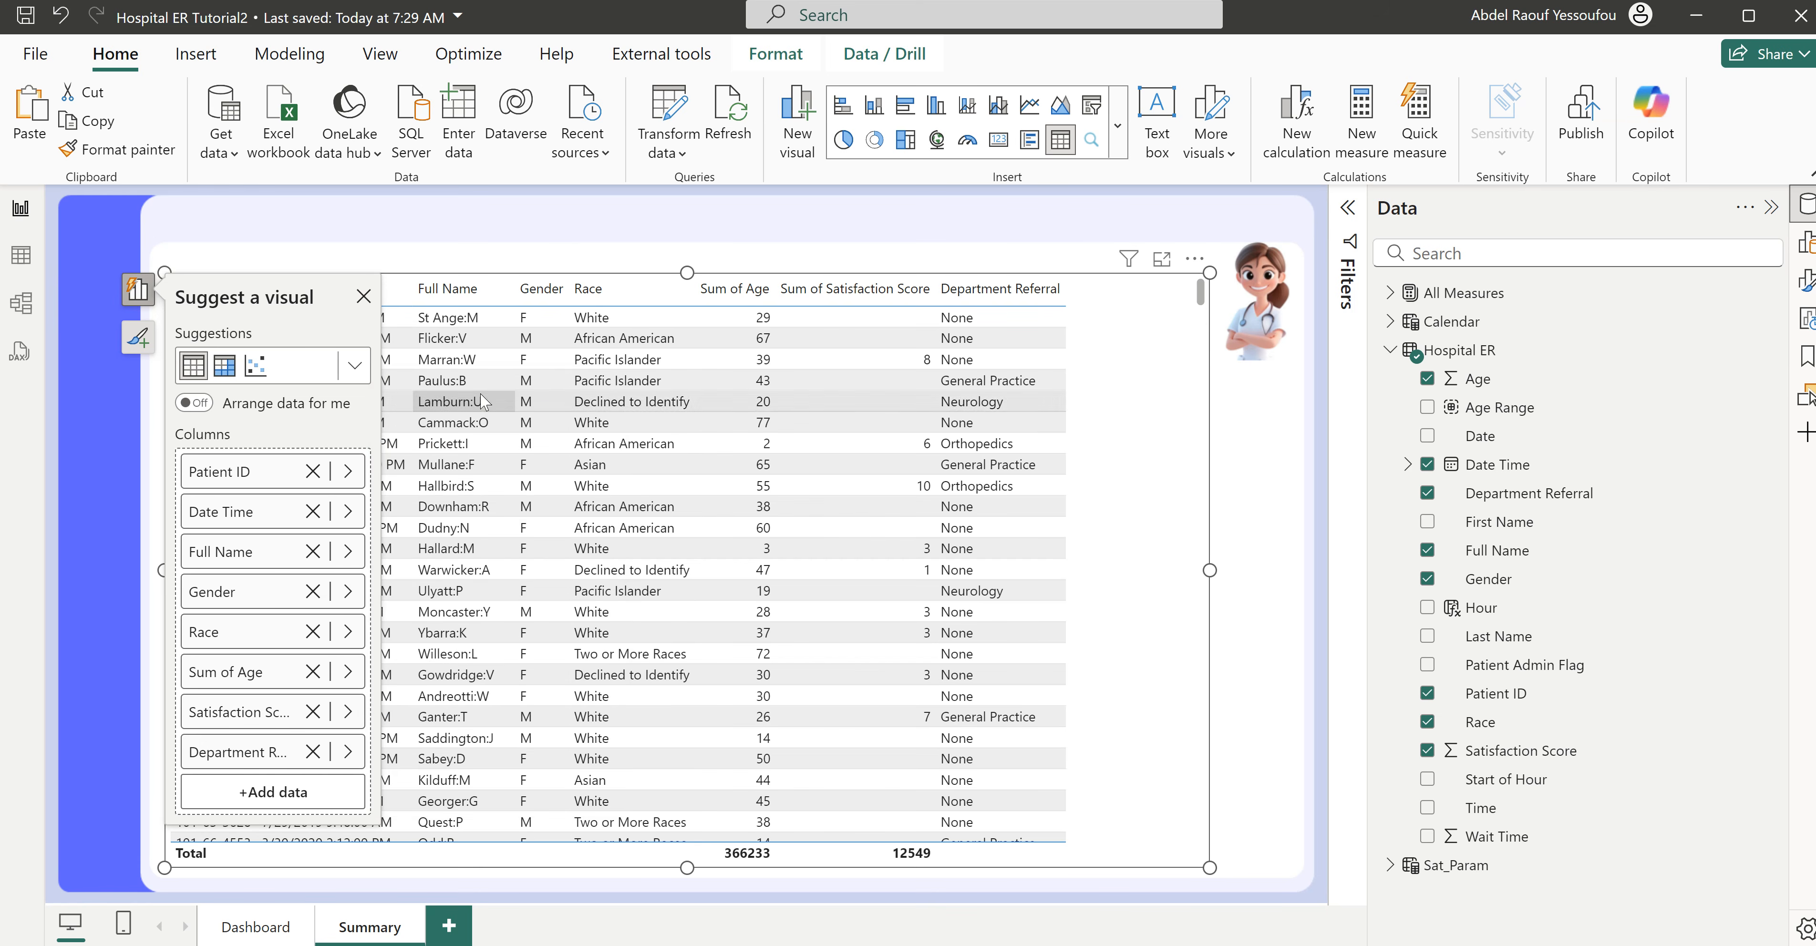
- Set the summarization of the Summary table's Age column to Don't summarize, and deselect the table
right_click(254, 675)
left_click(248, 678)
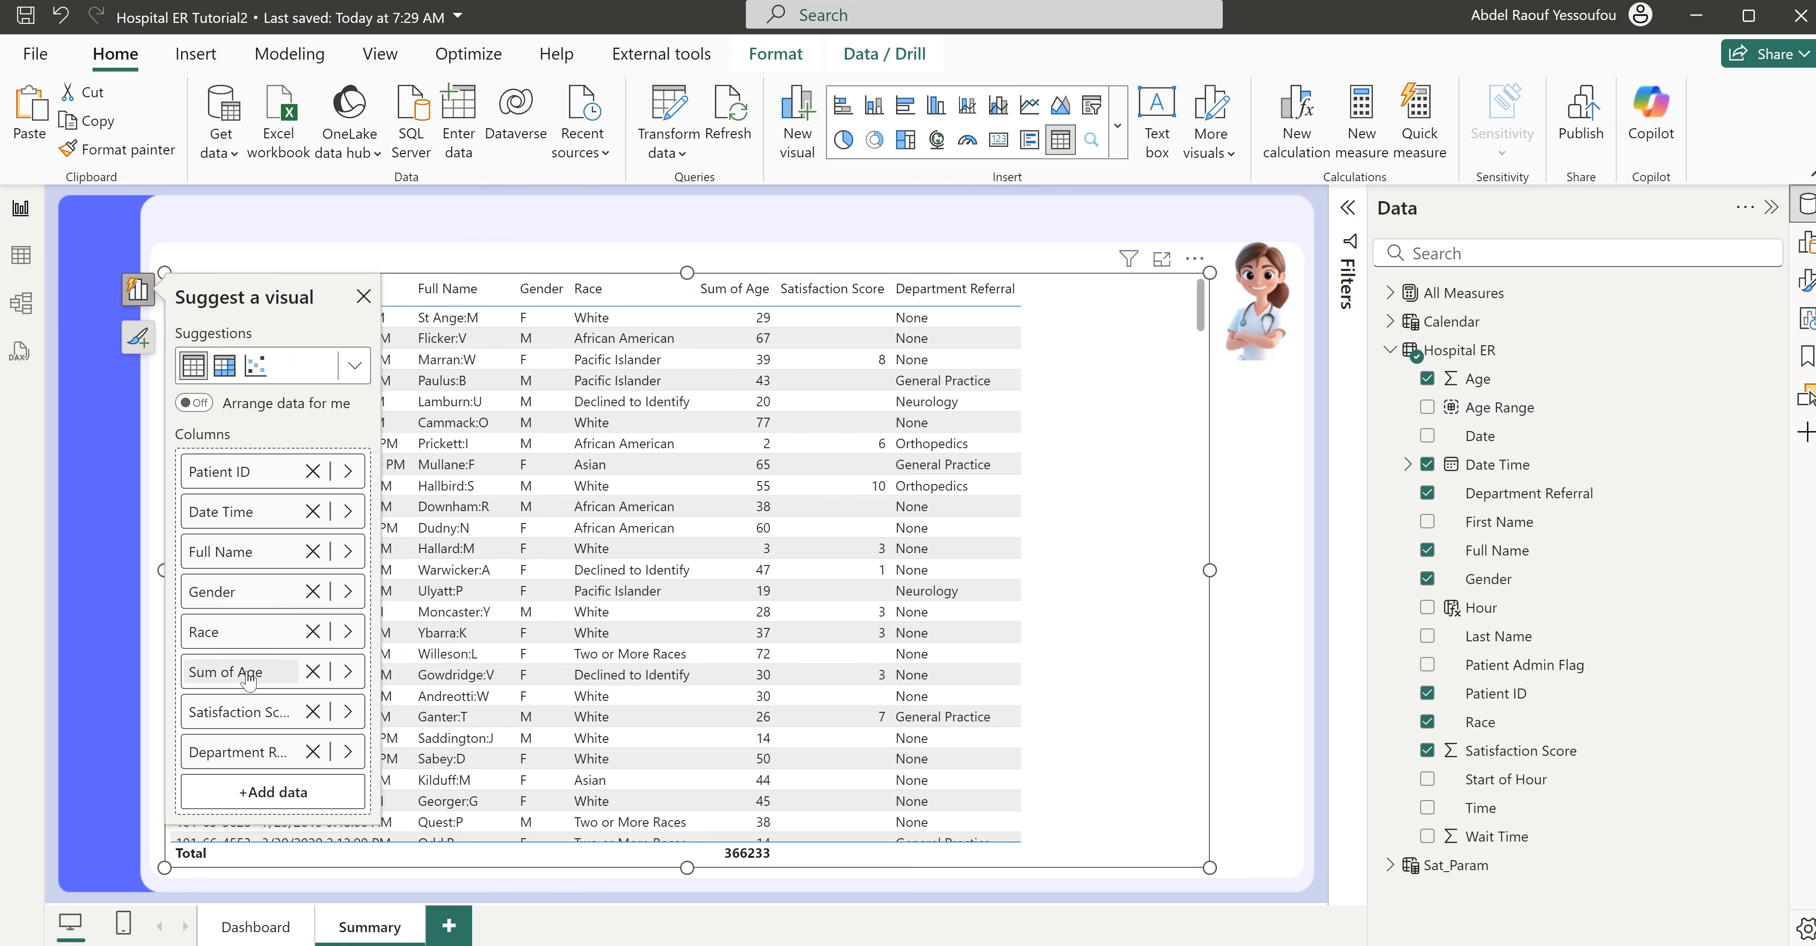
left_click(348, 671)
left_click(469, 670)
left_click(469, 670)
left_click(451, 729)
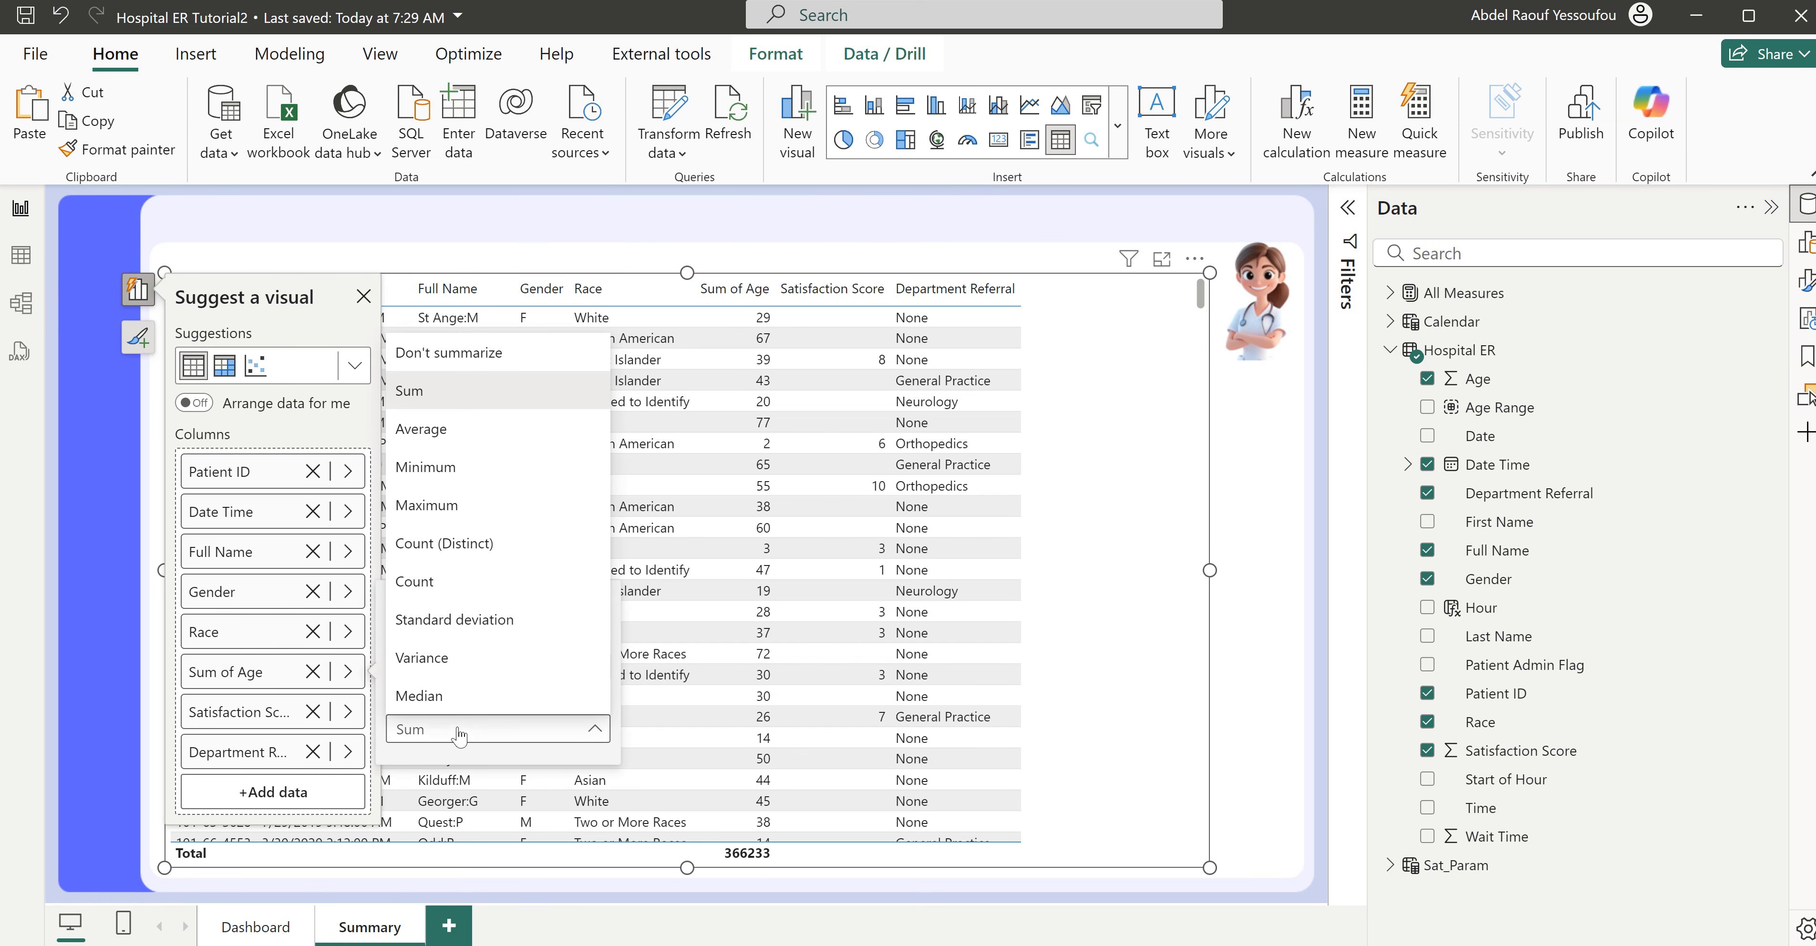
left_click(477, 361)
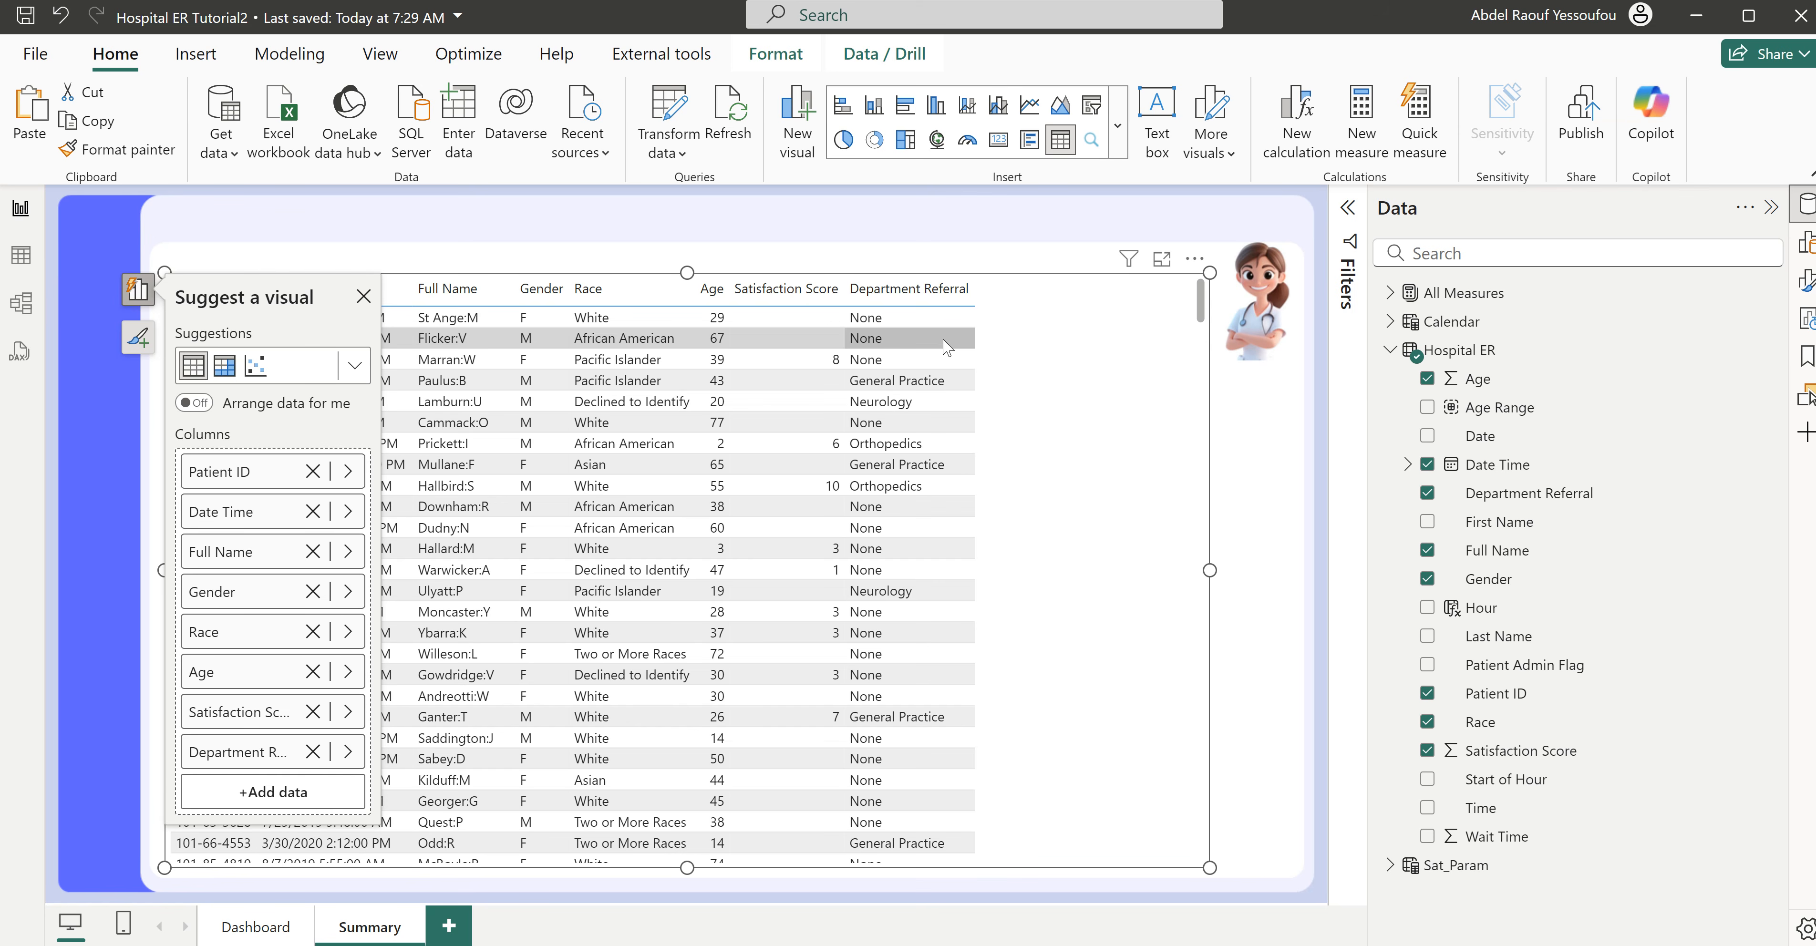
left_click(808, 260)
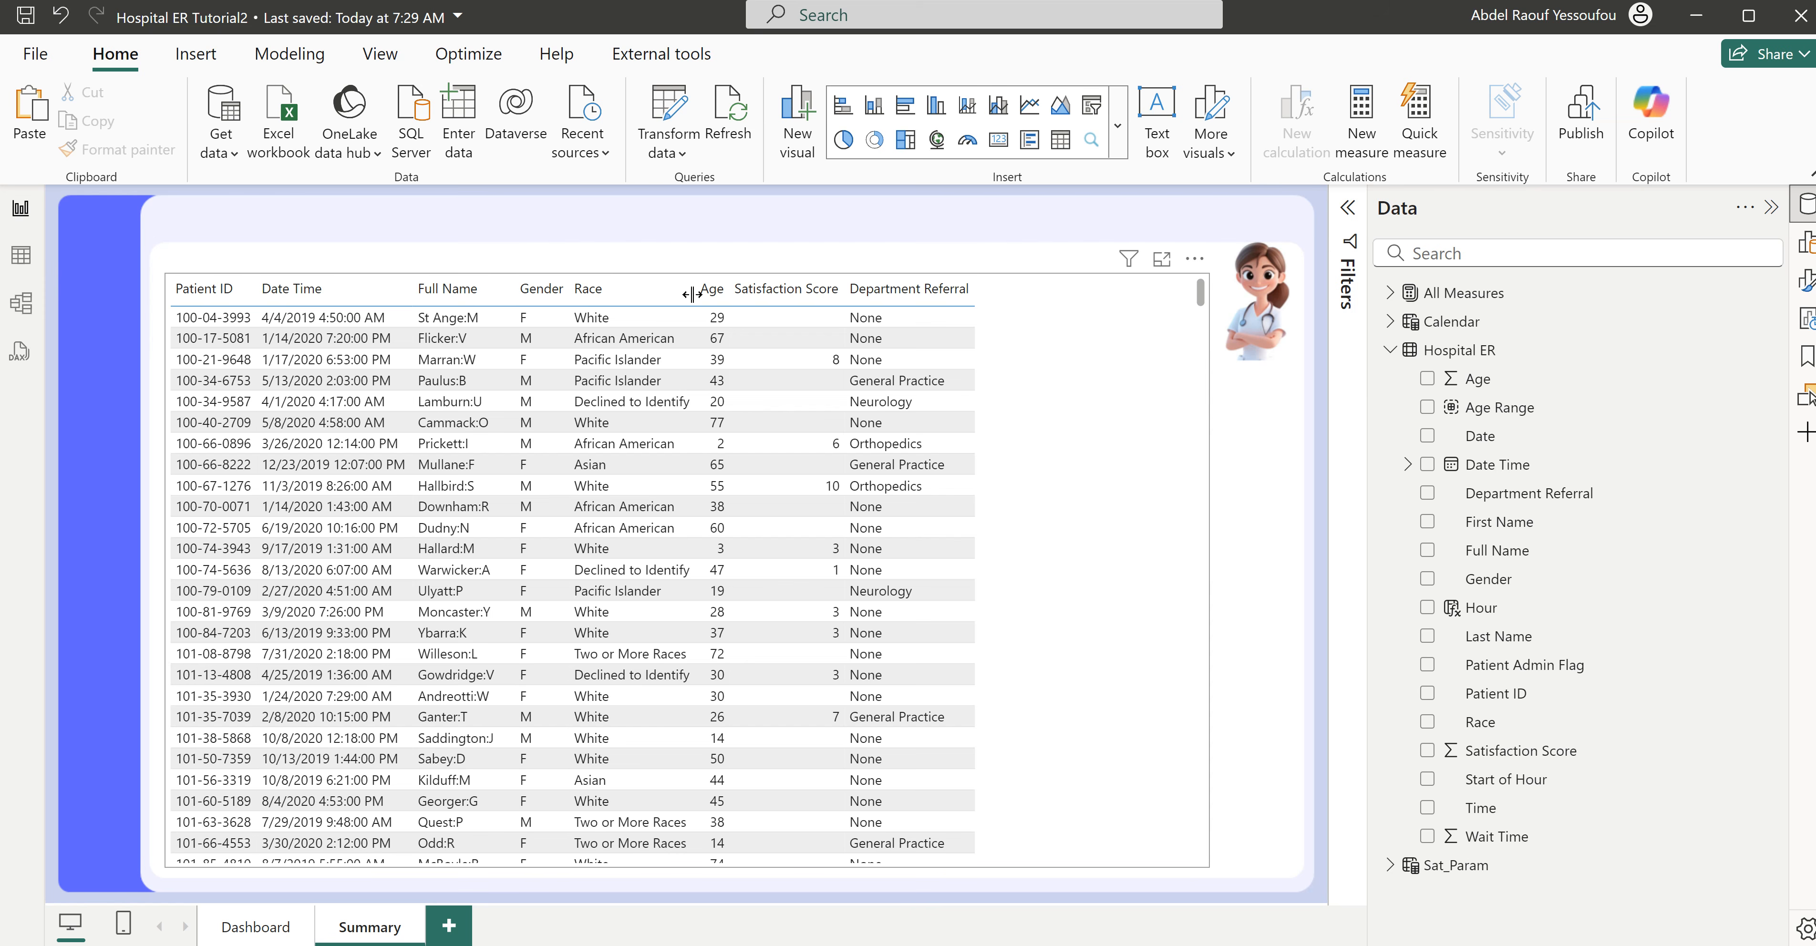
- Widen the Race, Gender, Full Name and Department Referral columns so the Summary table nearly fills its frame
left_click_drag(691, 295, 737, 295)
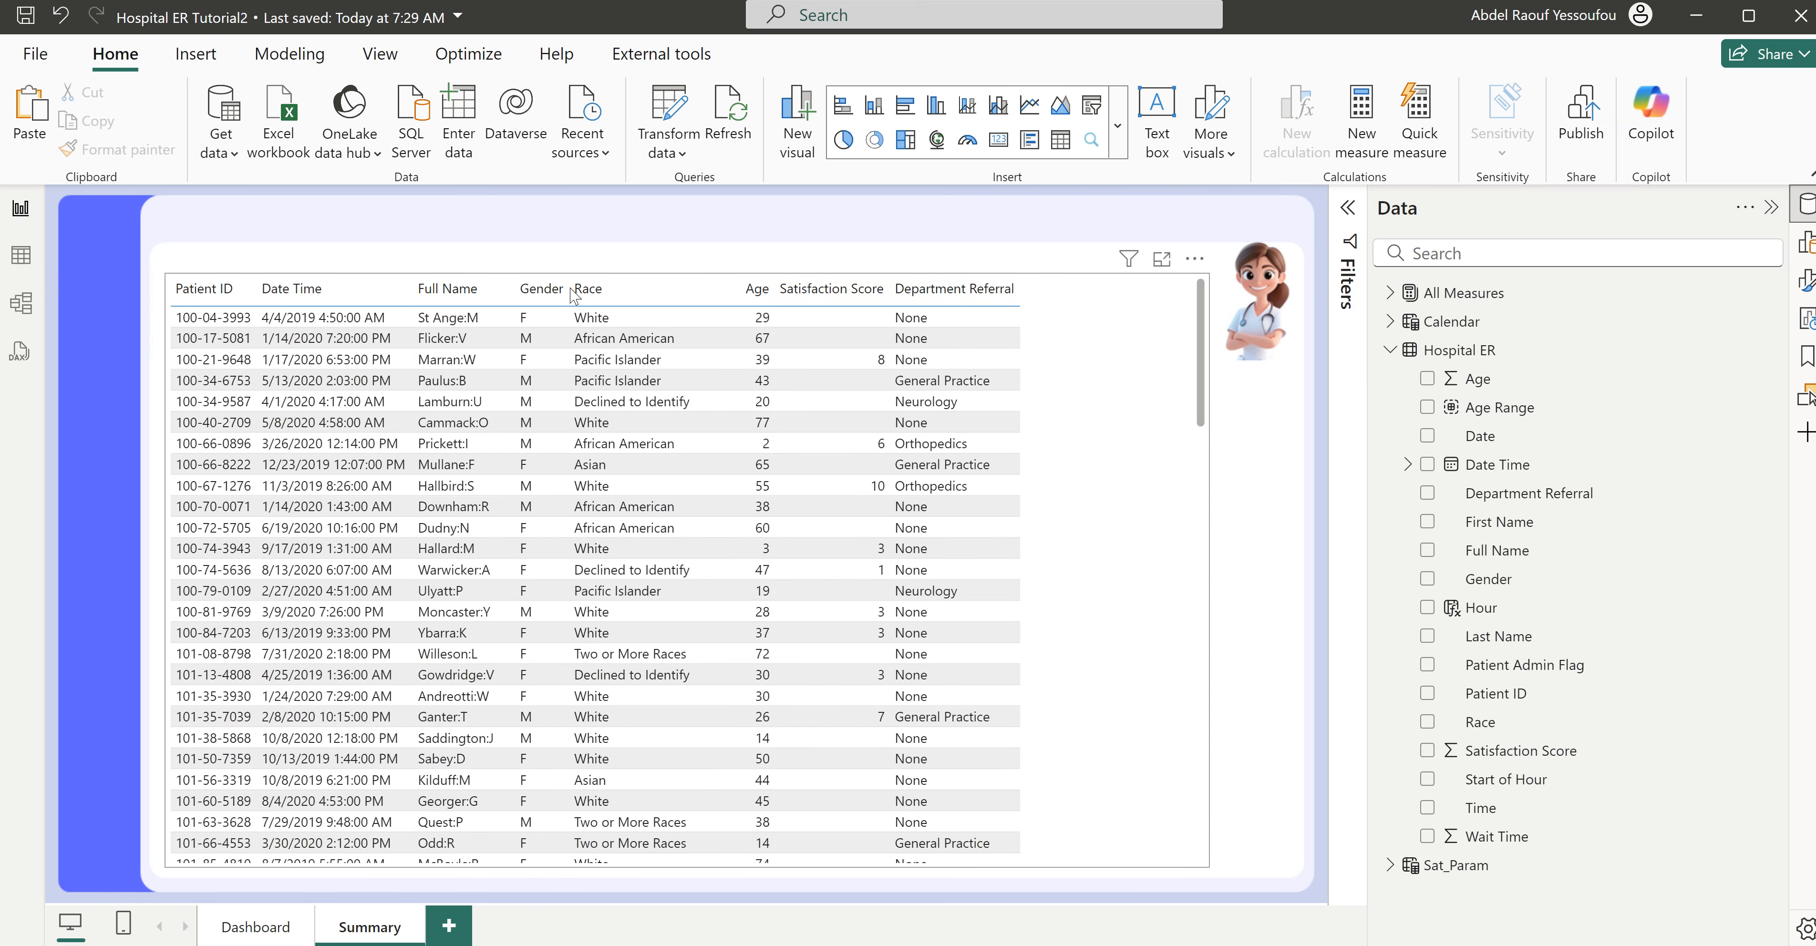
left_click_drag(589, 293, 606, 293)
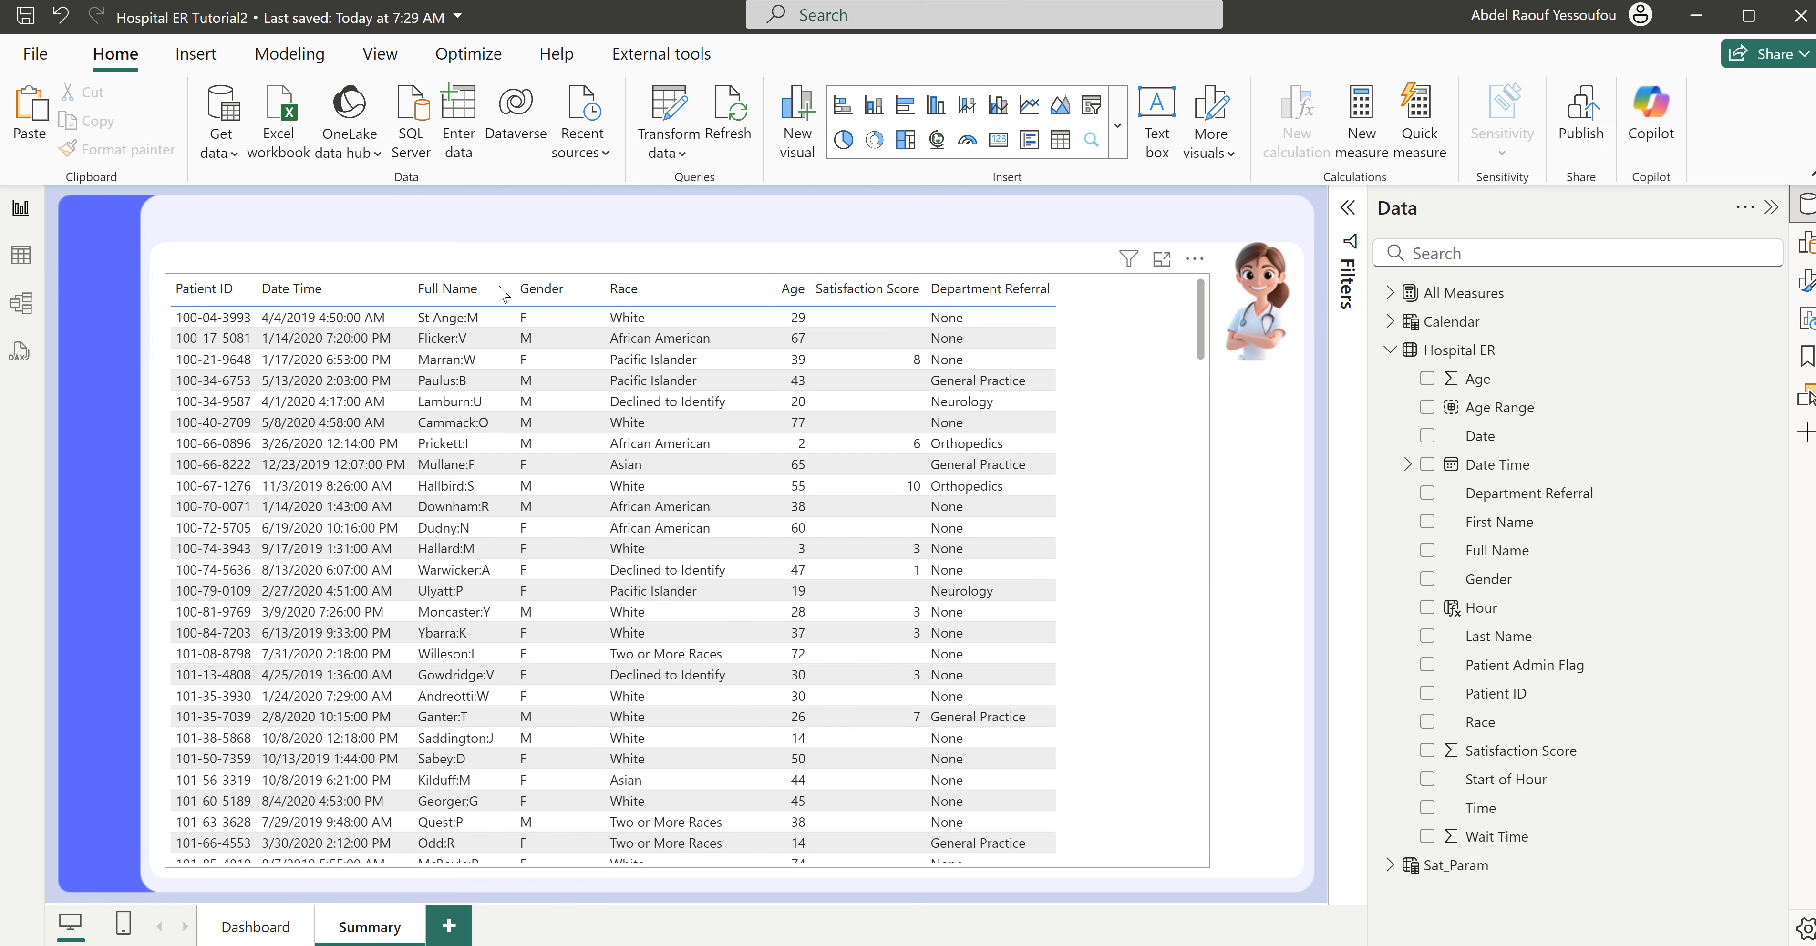
left_click(509, 290)
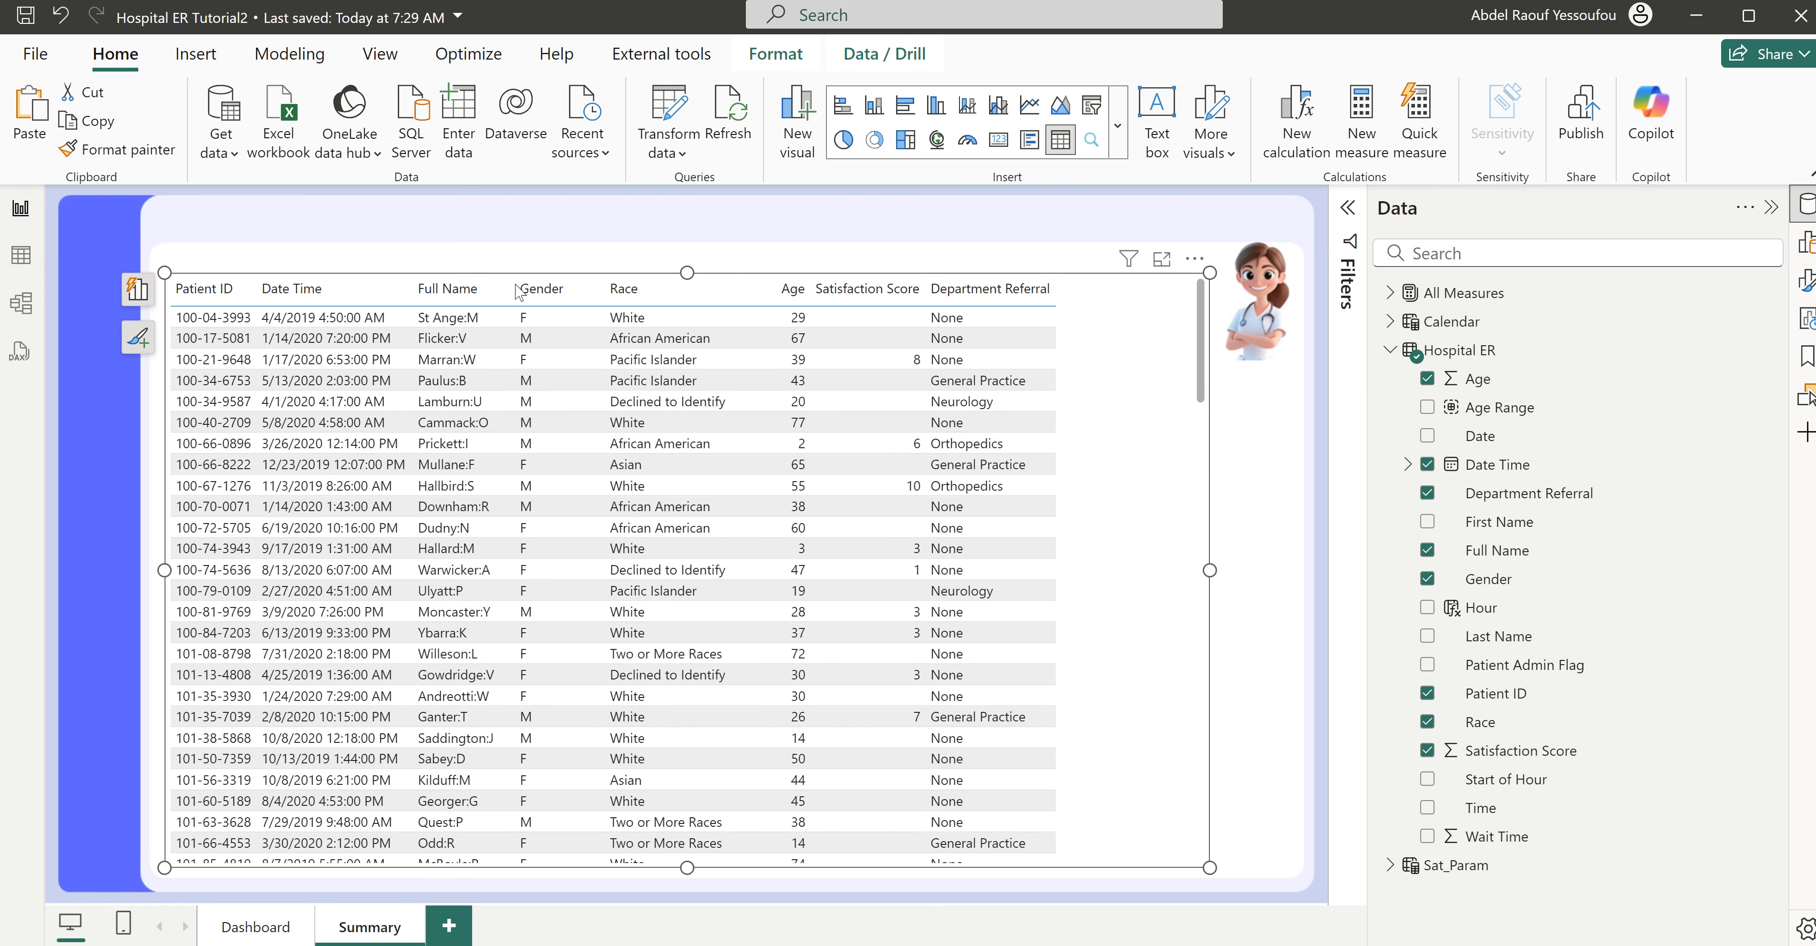
left_click_drag(519, 292, 587, 296)
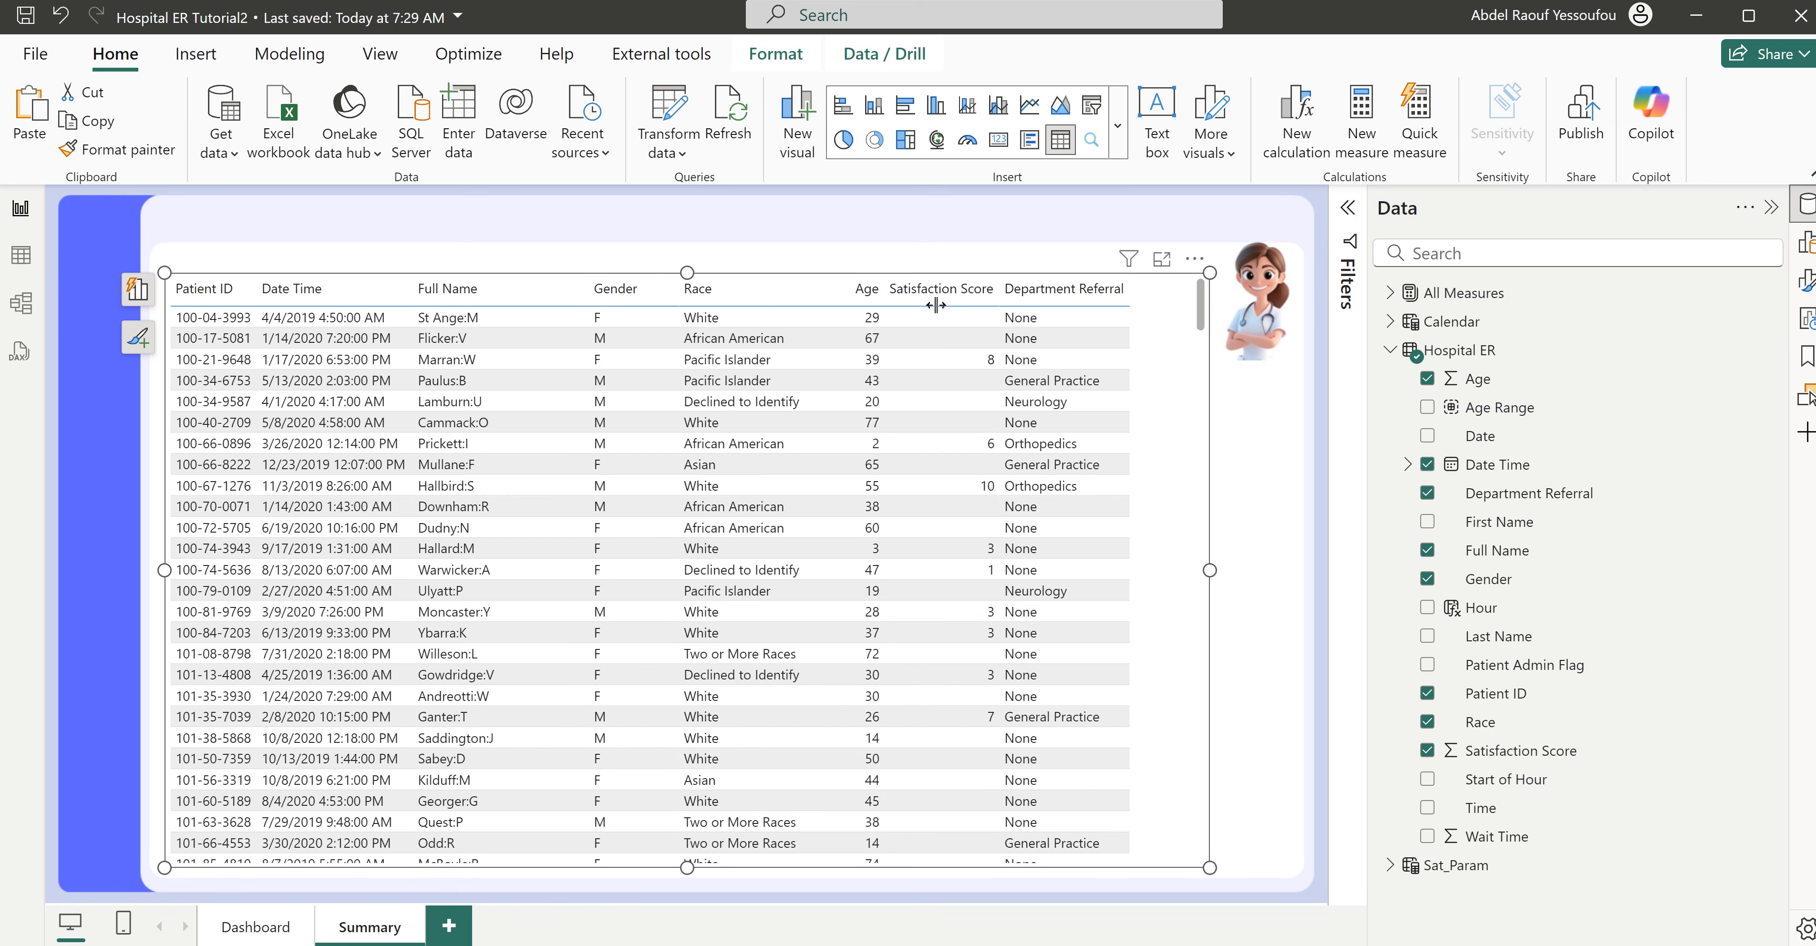
left_click_drag(1131, 284, 1175, 285)
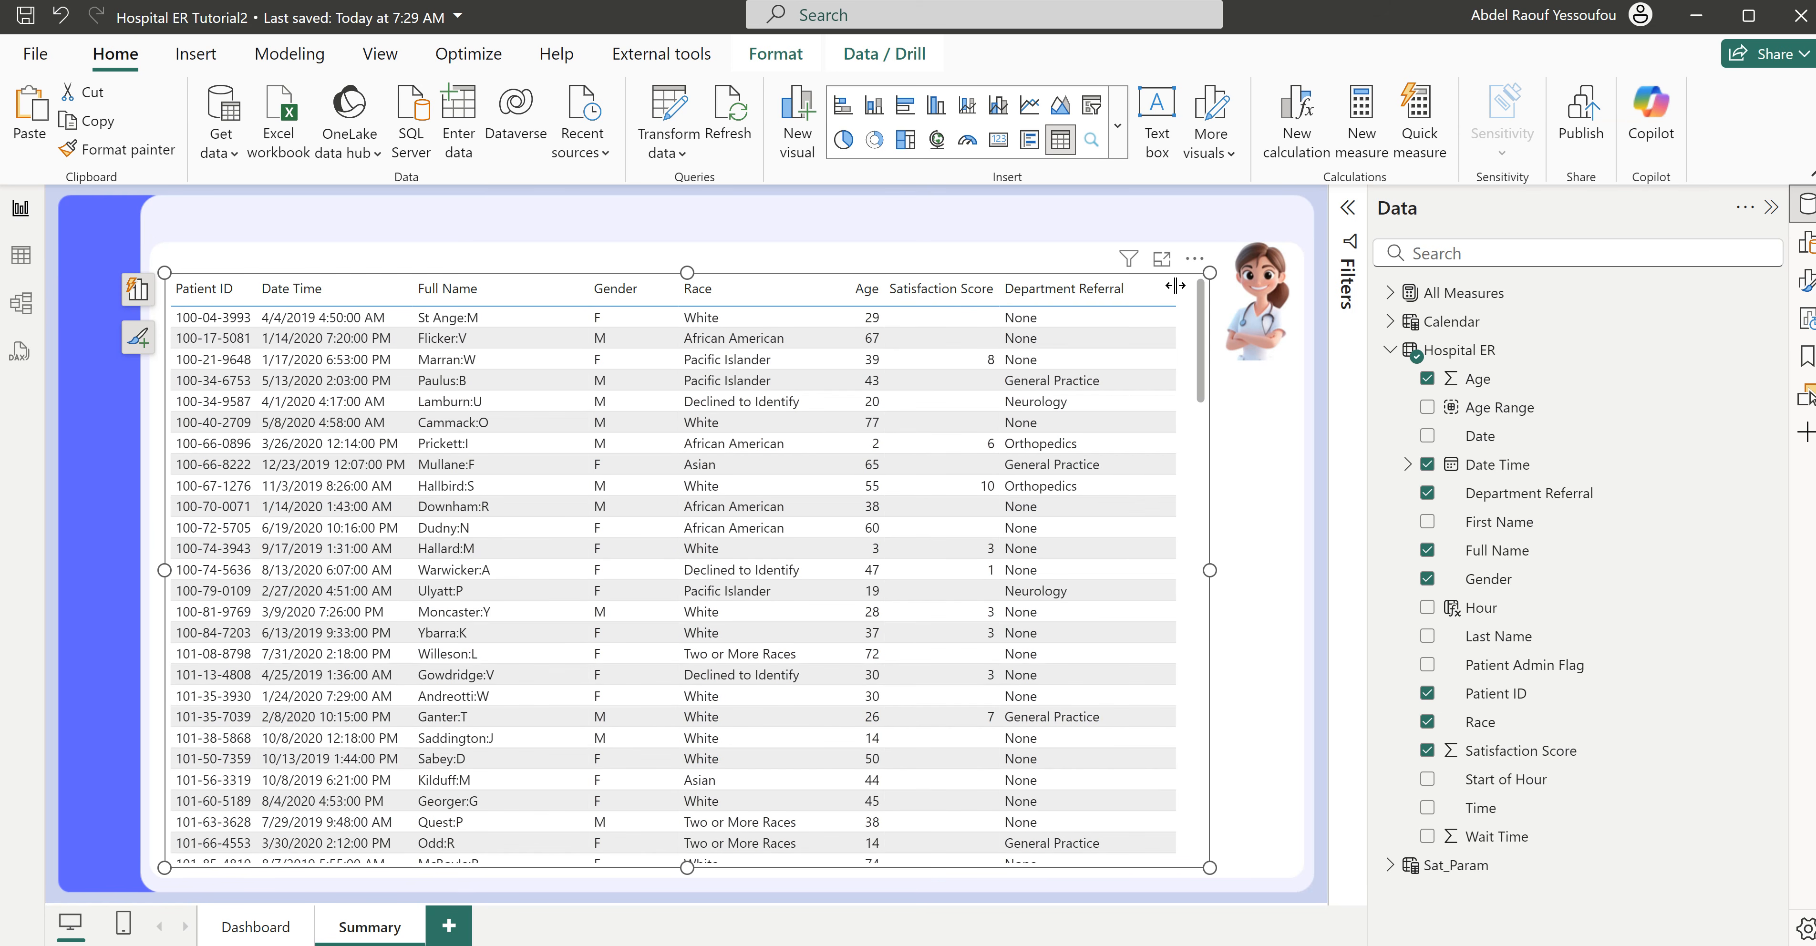
- Set the alternate background color of the Summary table's values to white
left_click(1806, 282)
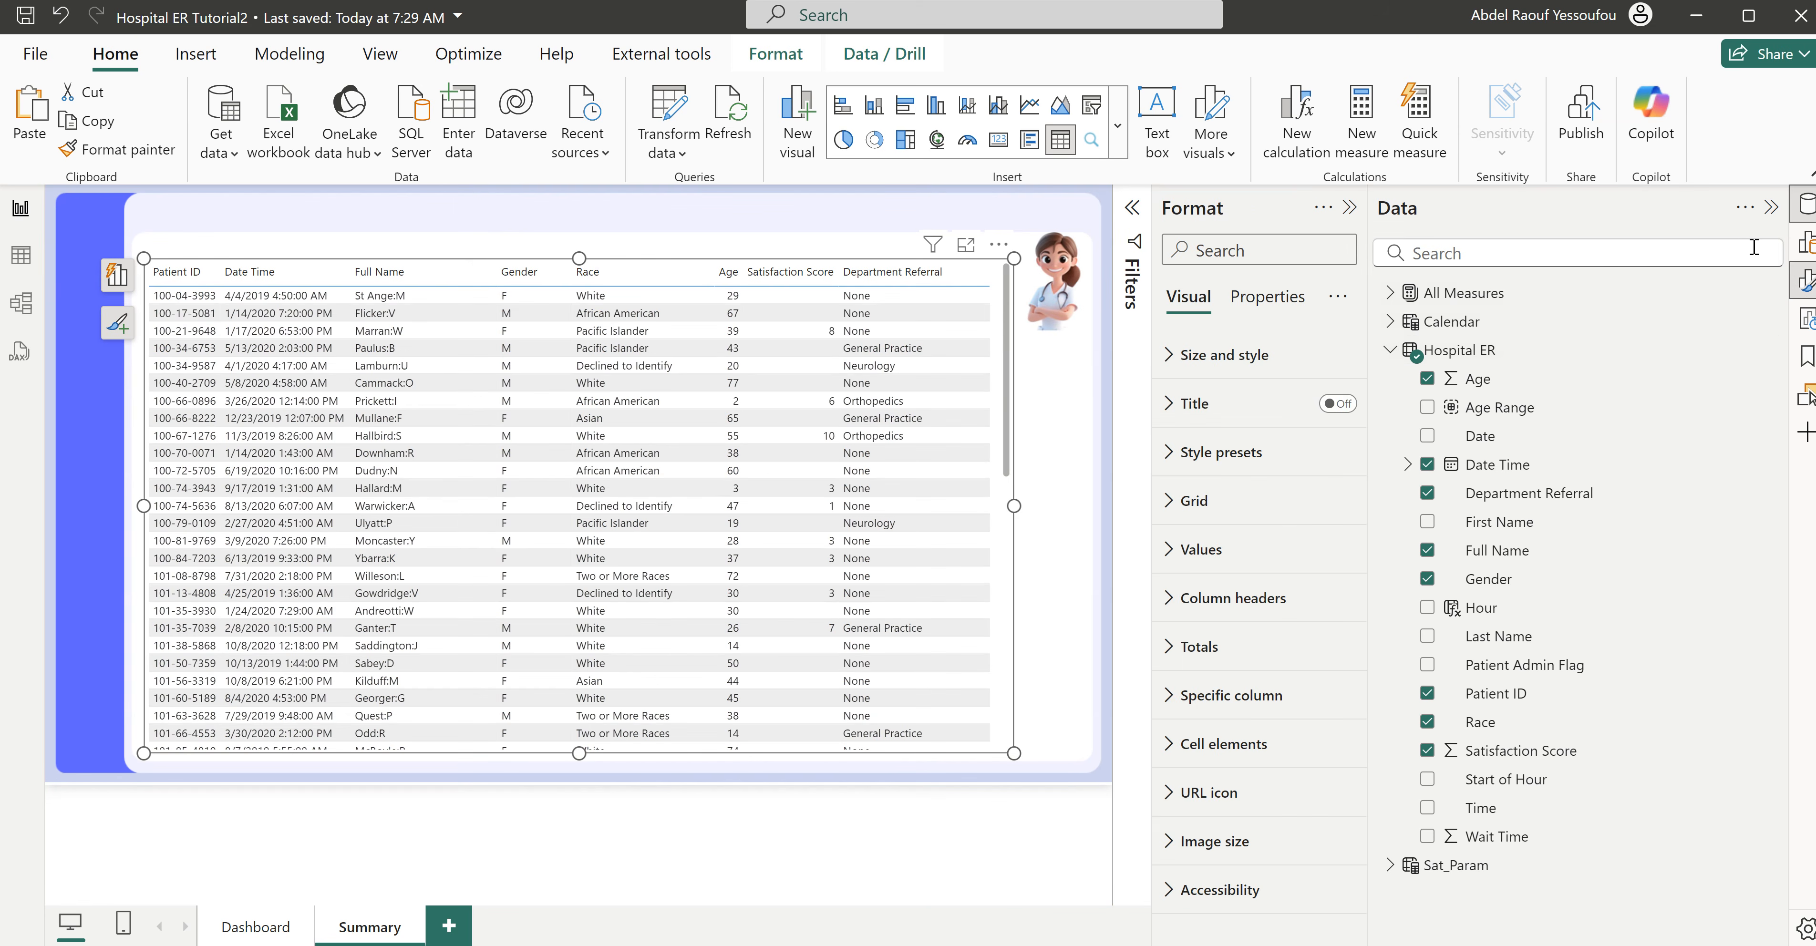
left_click_drag(1368, 334, 1574, 334)
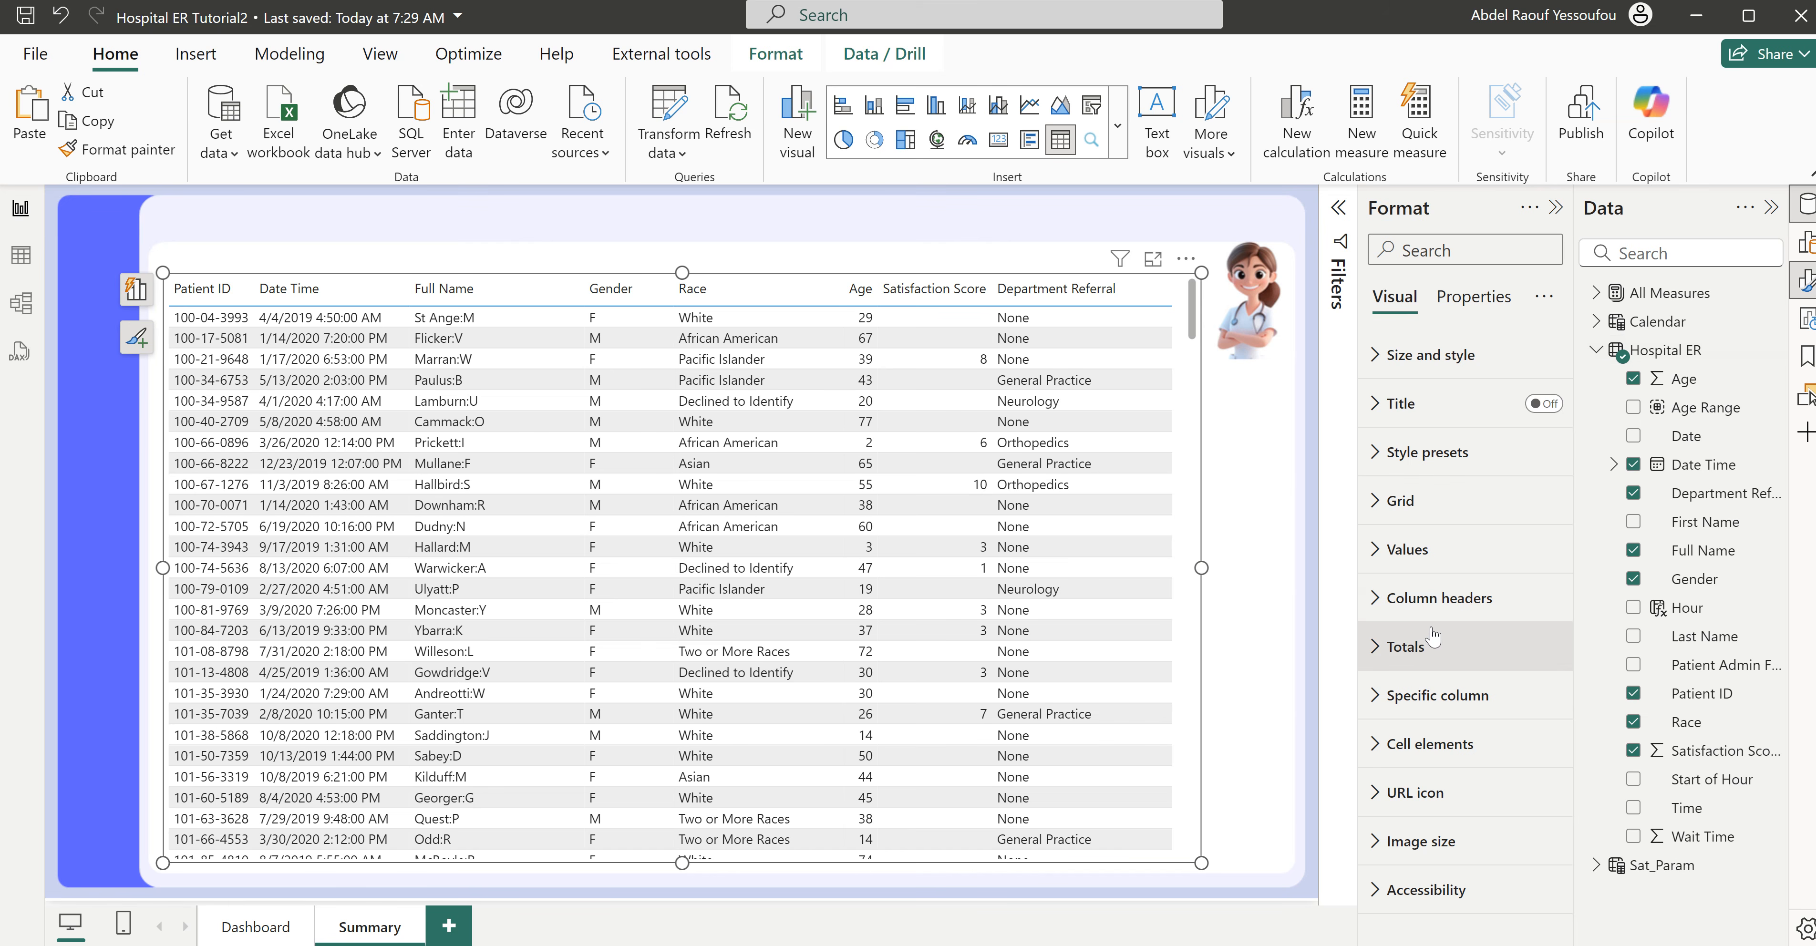
left_click(1423, 557)
scroll(1449, 871, "down", 3)
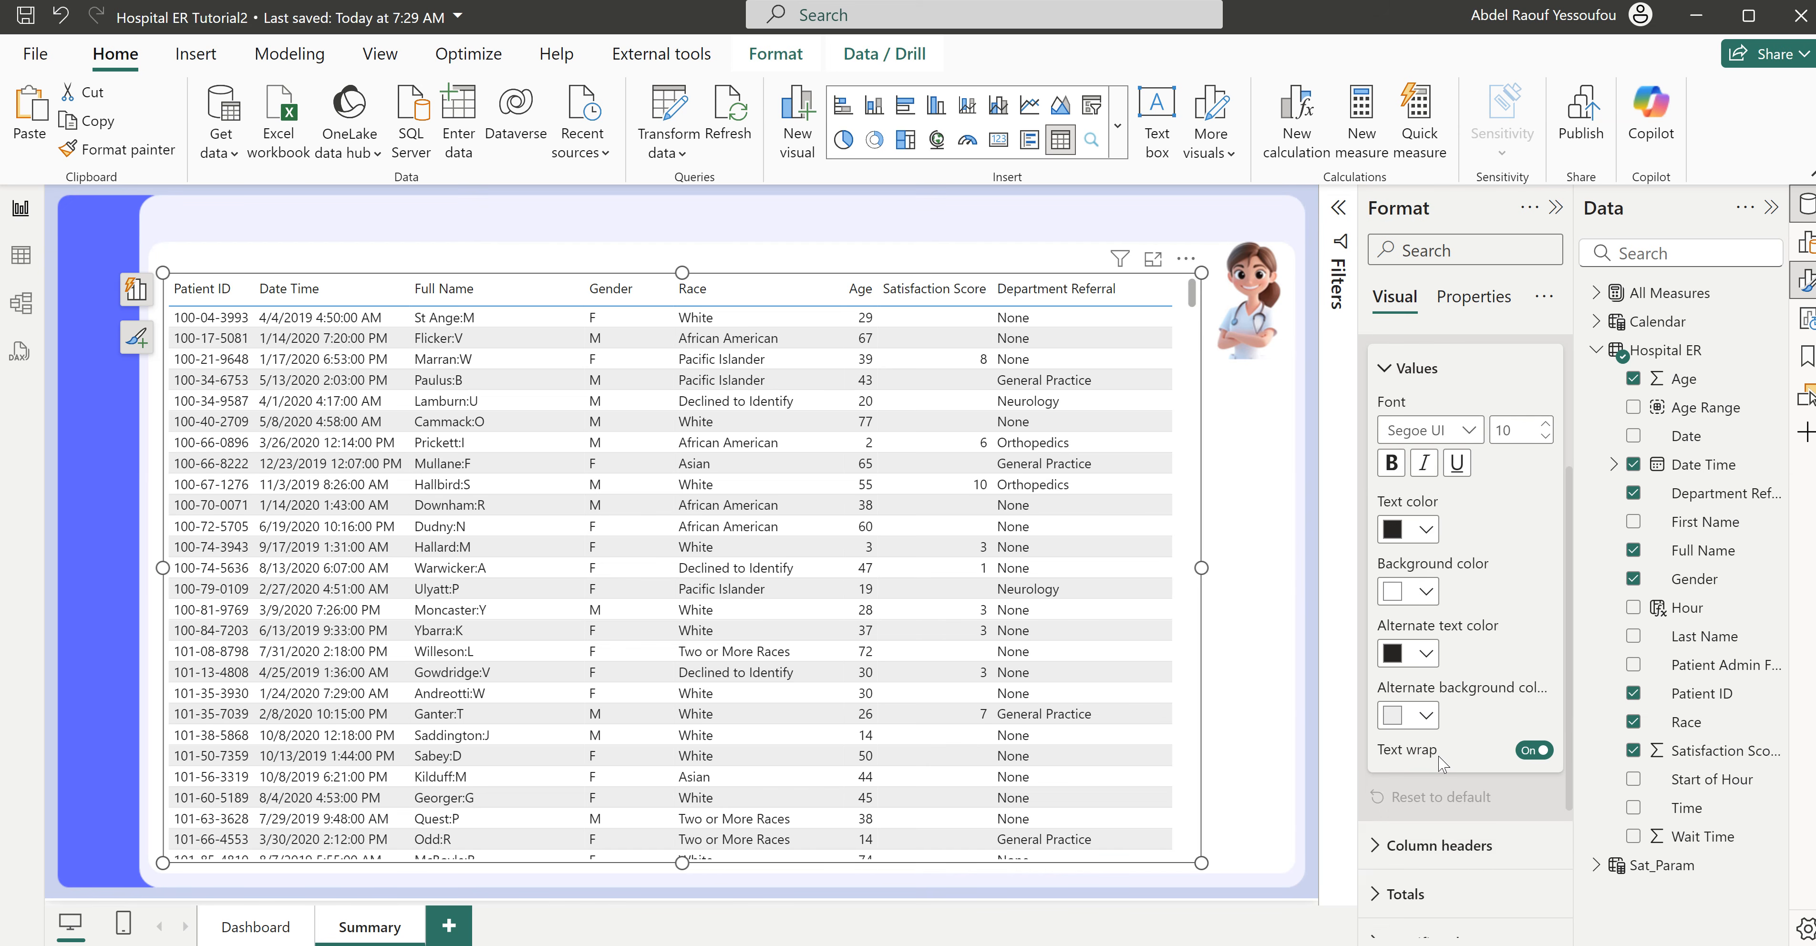
left_click(1424, 716)
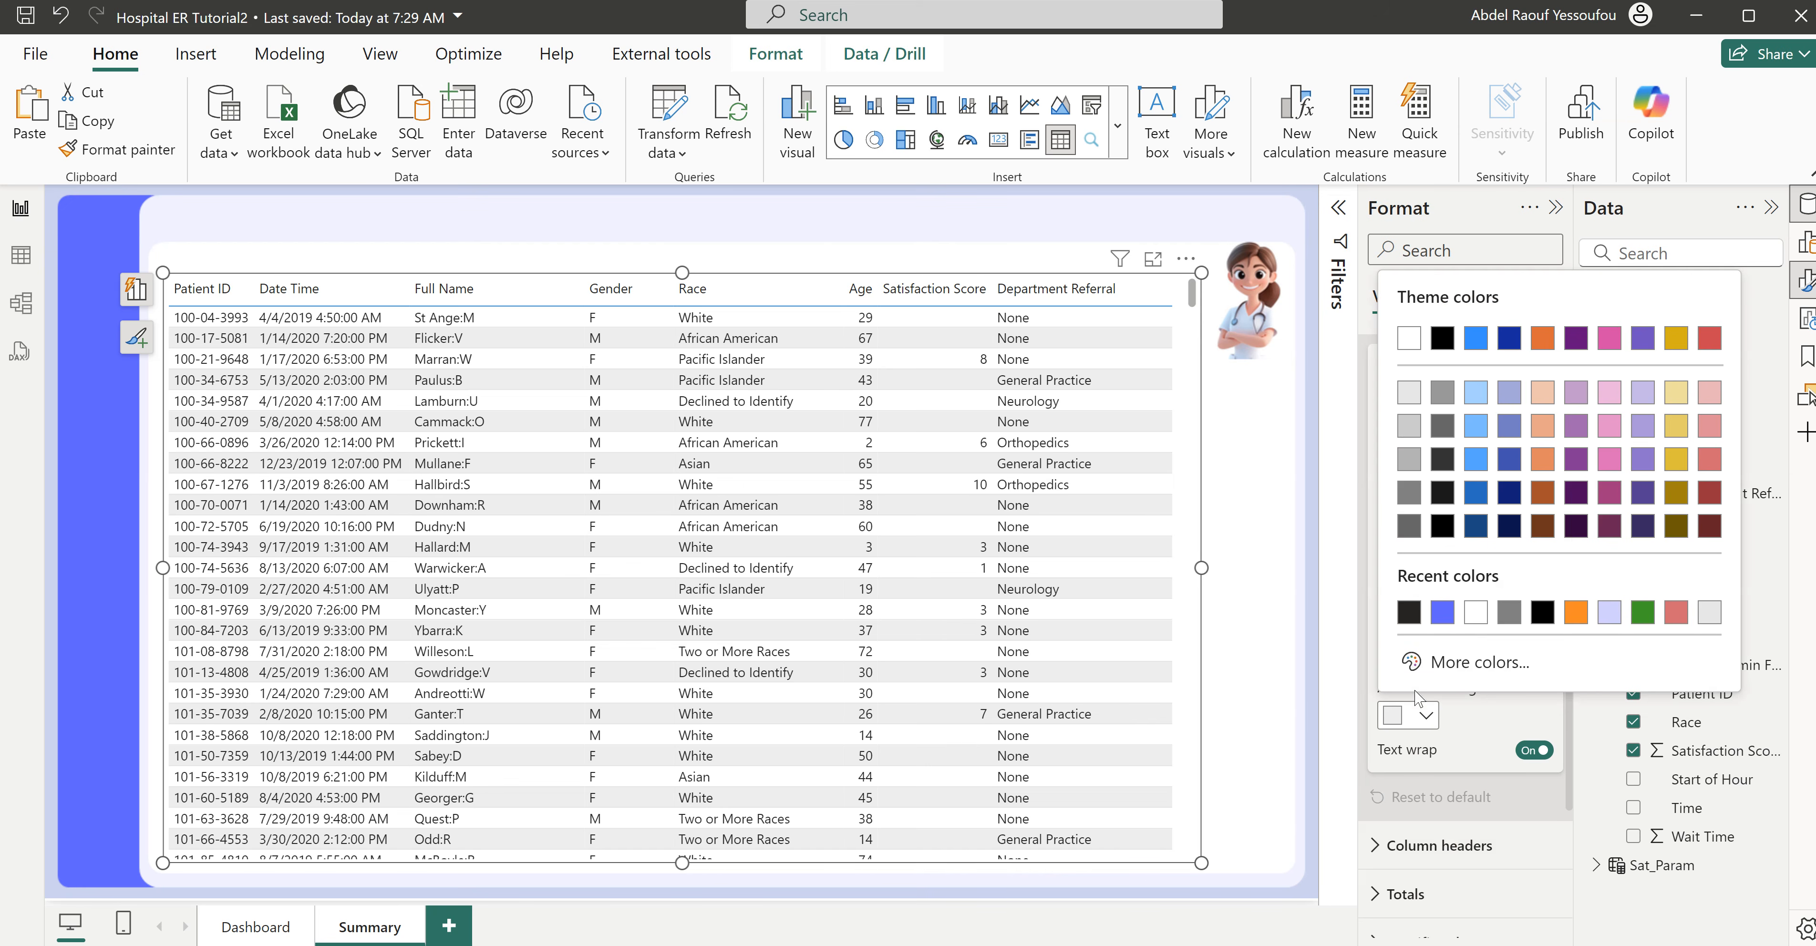
left_click(1475, 613)
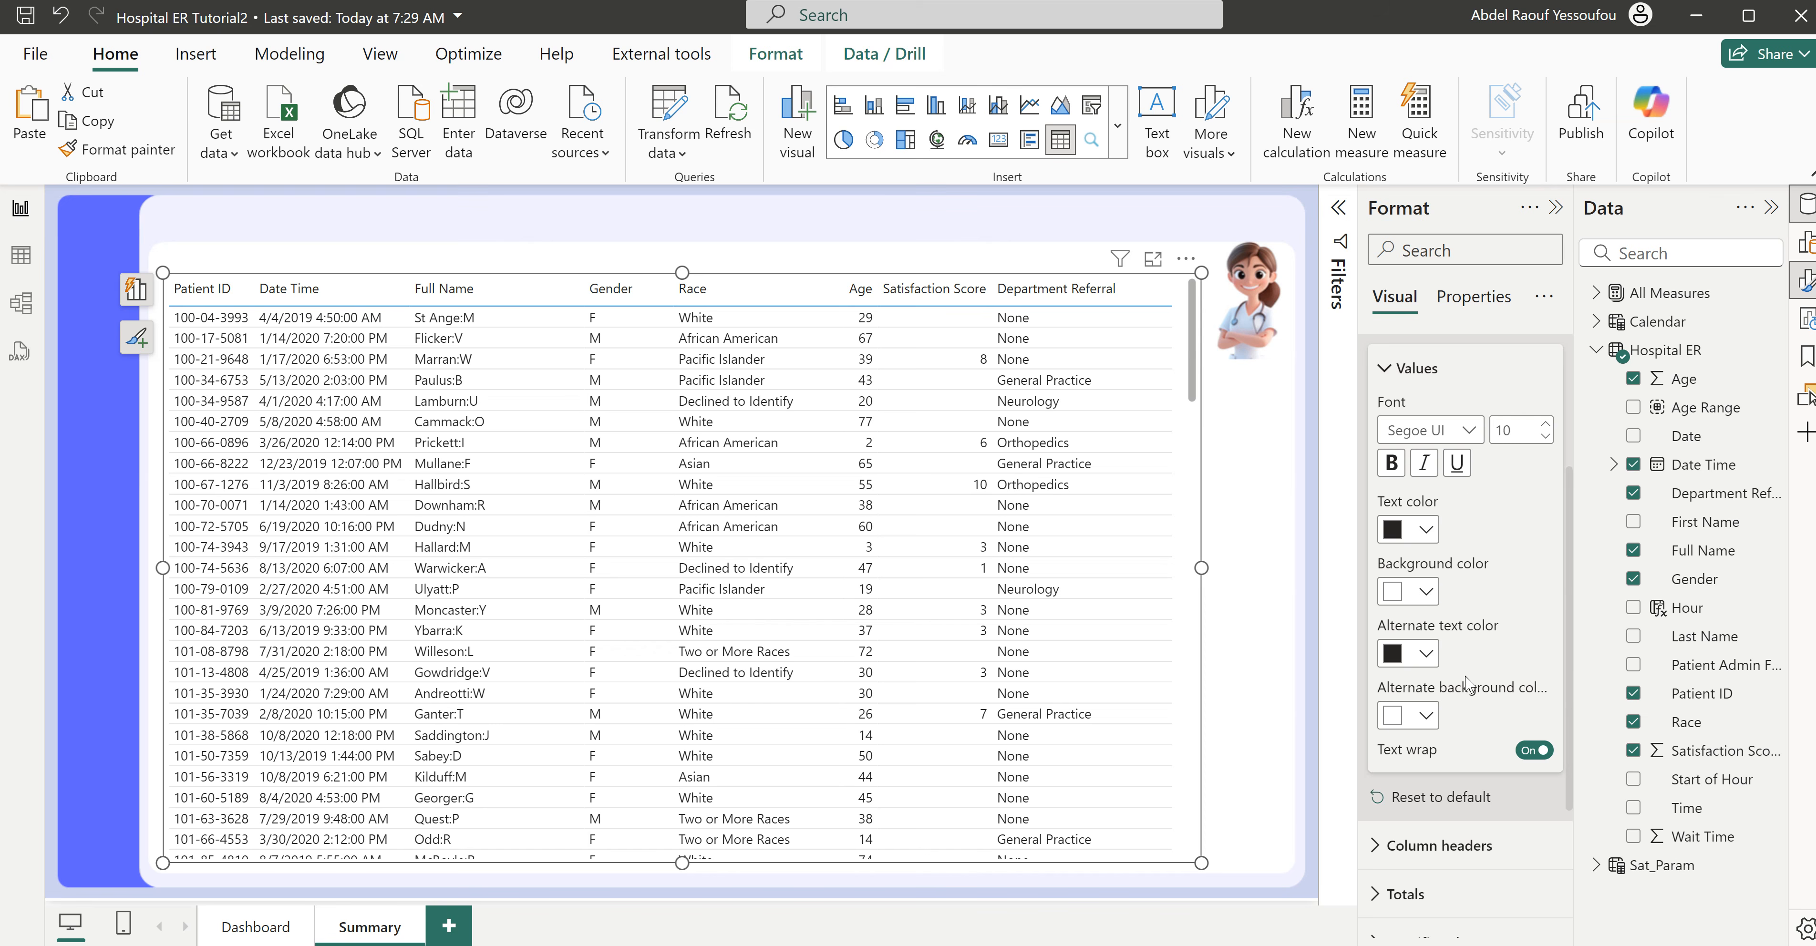
scroll(1467, 684, "up", 3)
left_click(1417, 554)
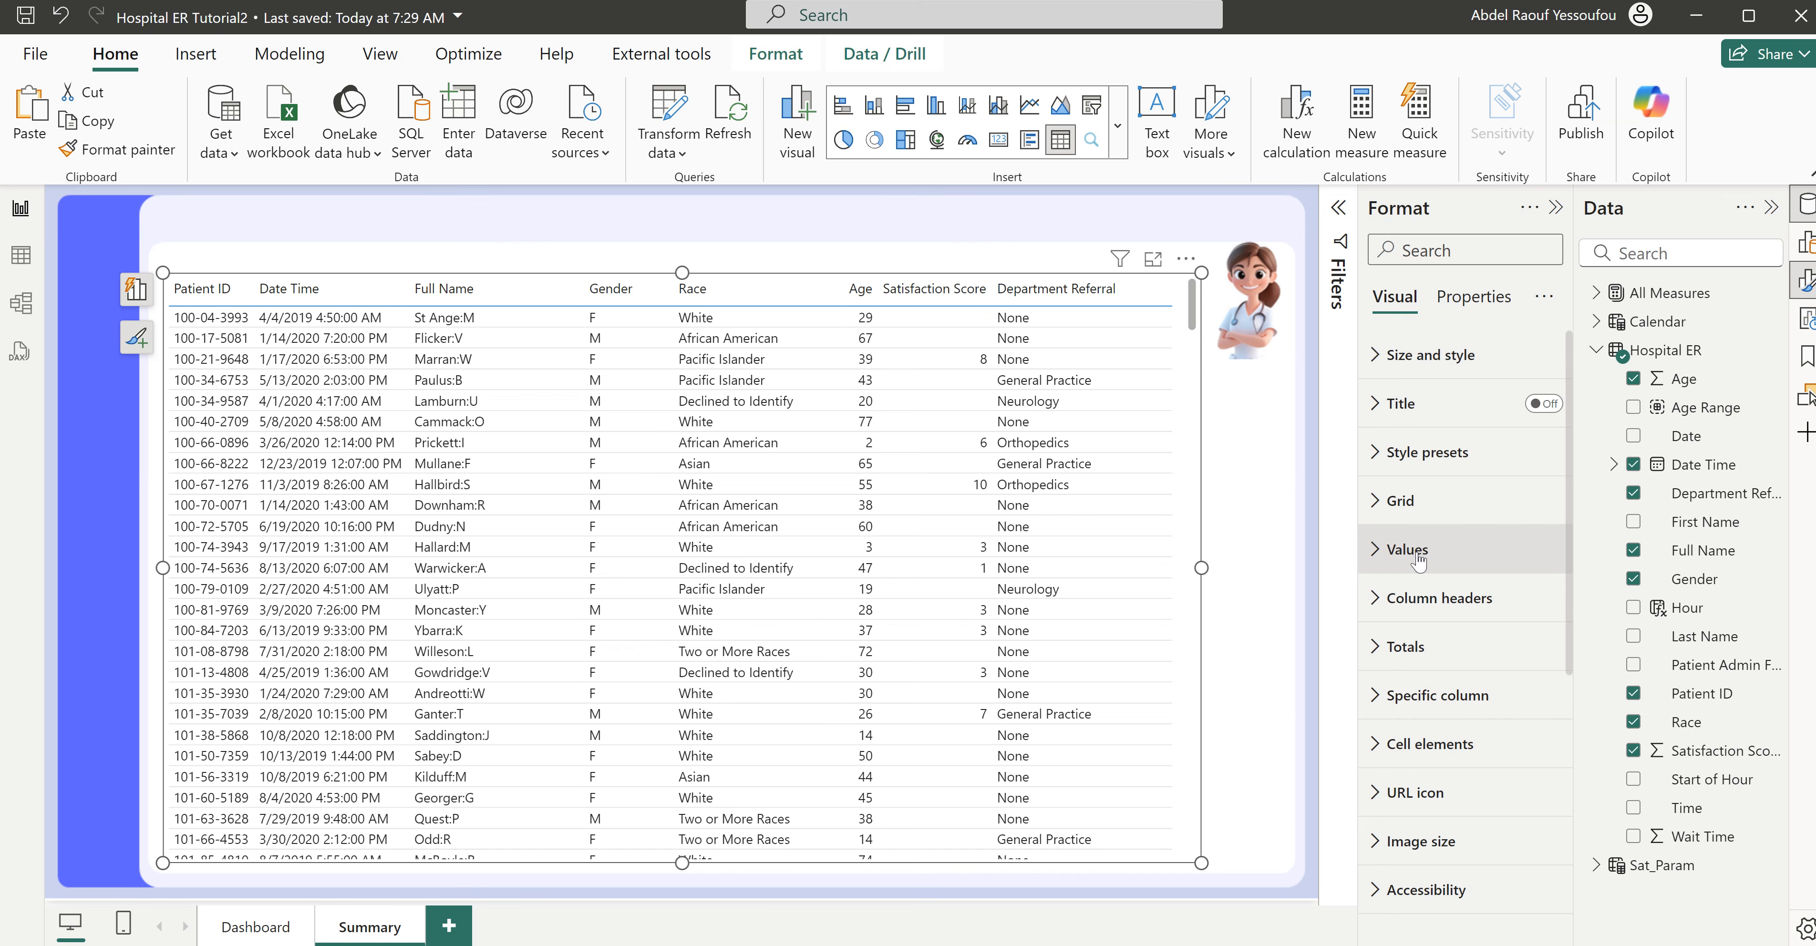
- Set the color of the Summary table's horizontal gridlines to white
left_click(1403, 502)
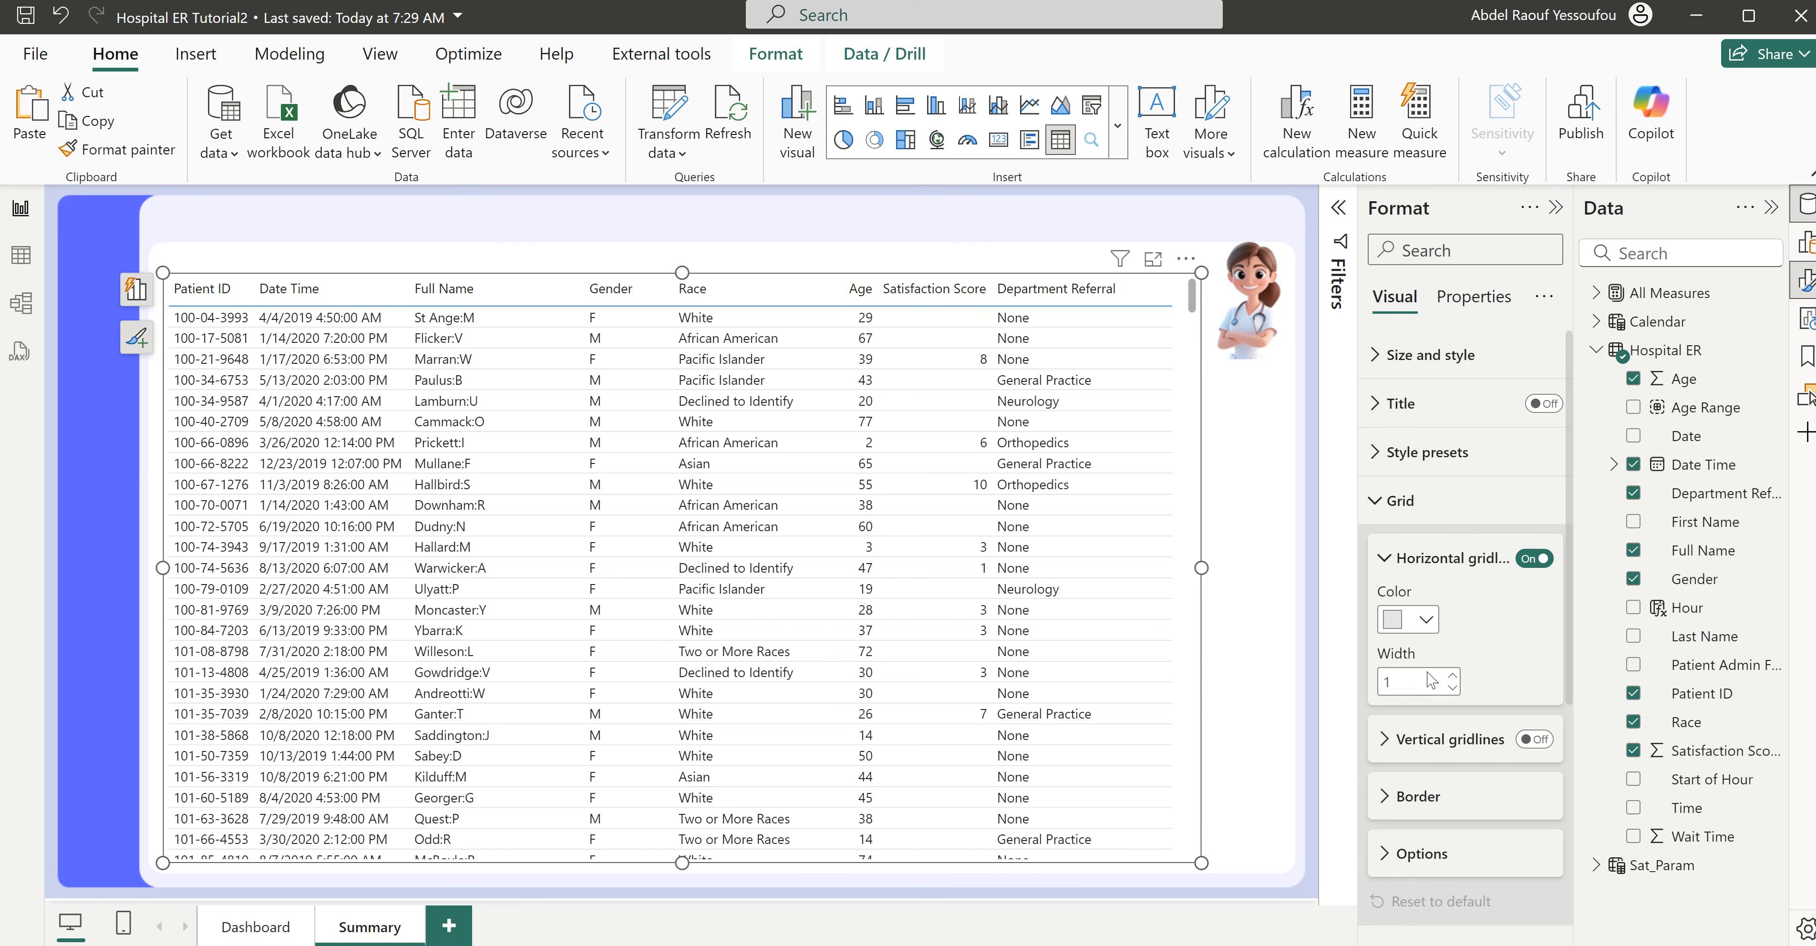
left_click(1424, 620)
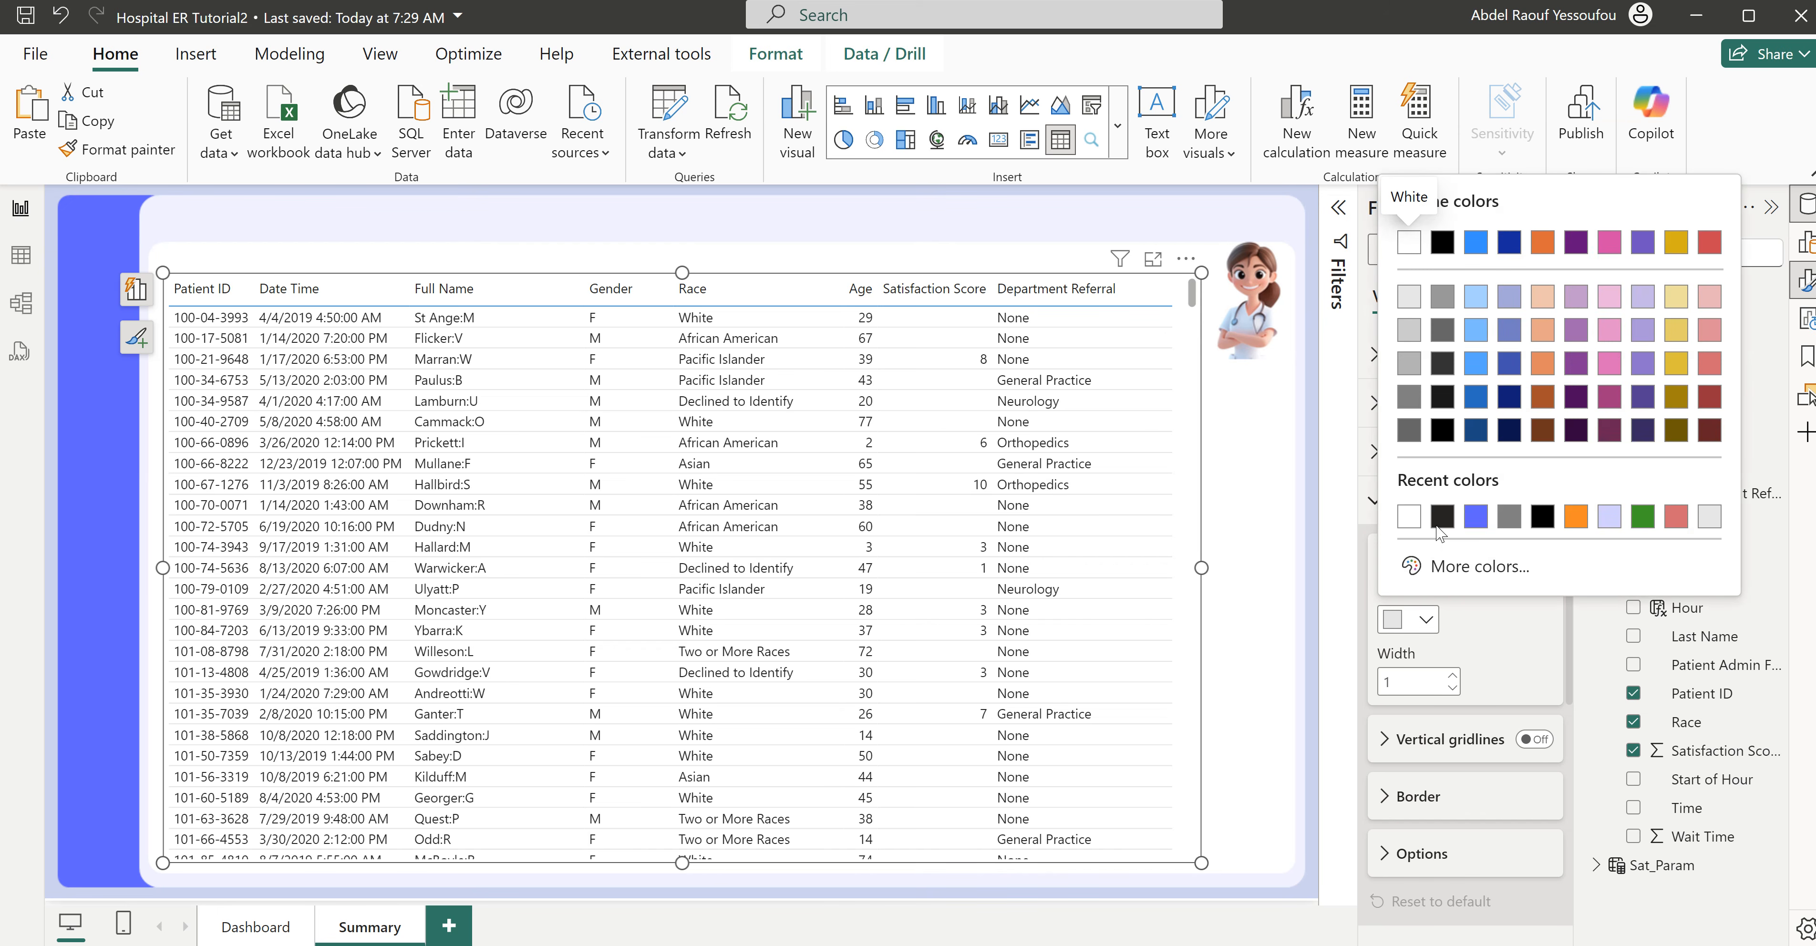
left_click(1409, 520)
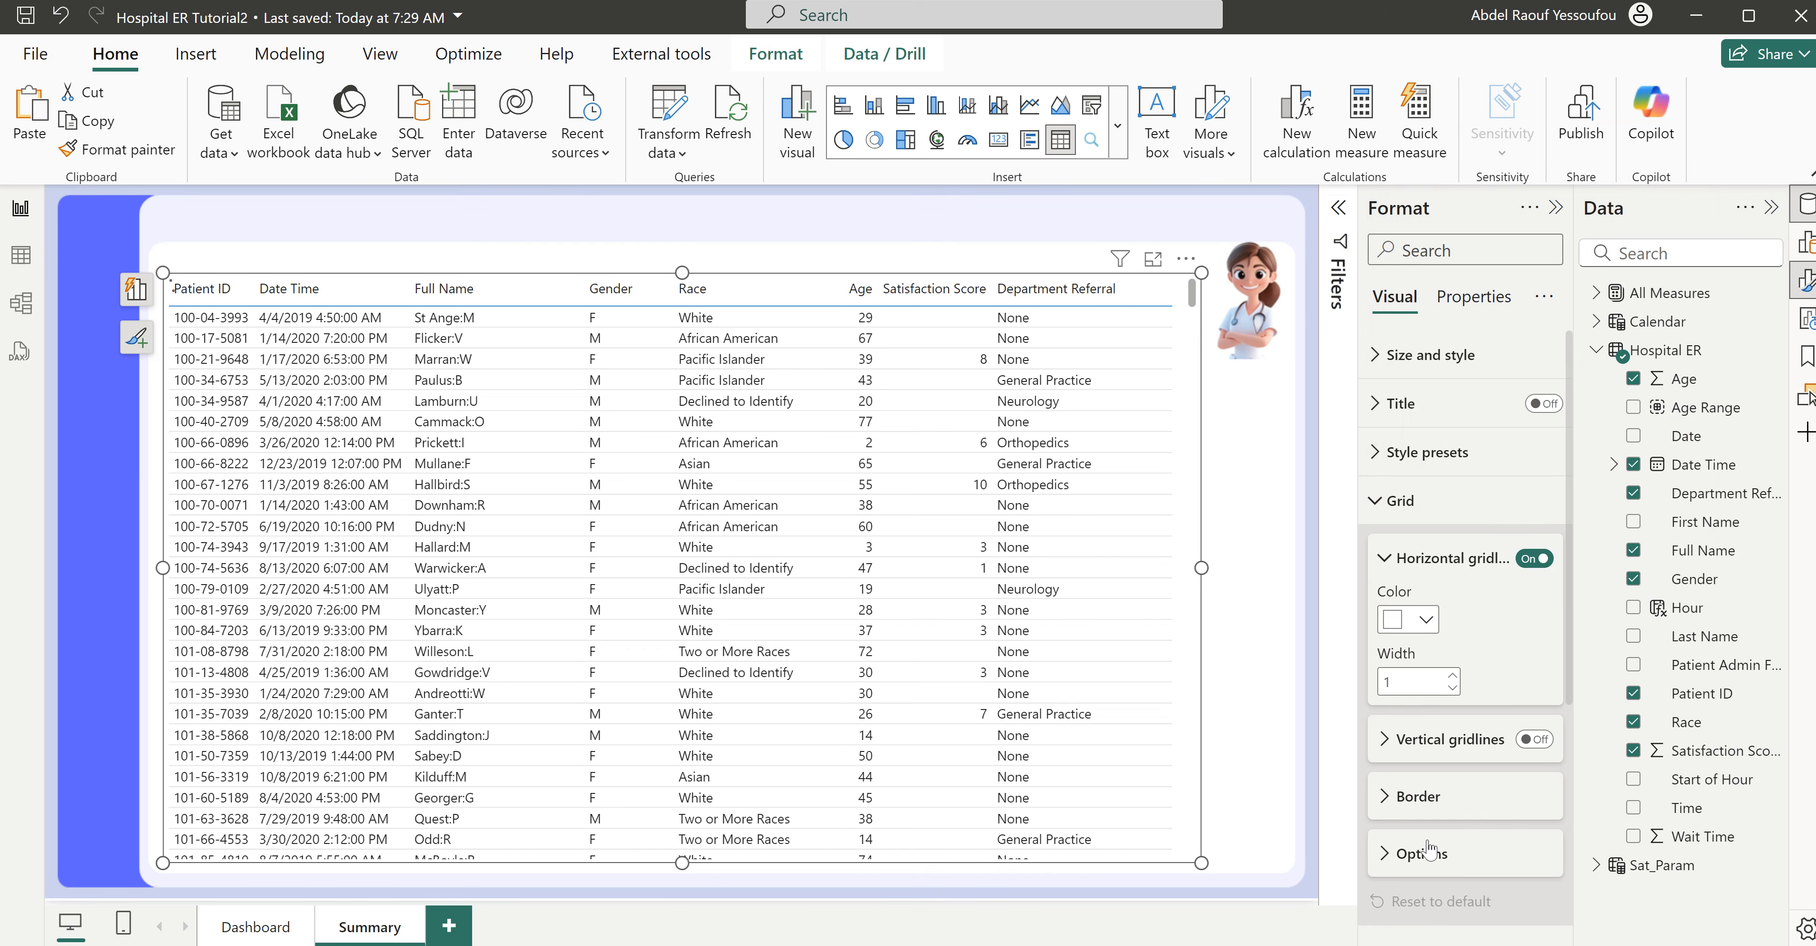
- Set the Summary table's grid border color to white
left_click(1417, 797)
scroll(1424, 797, "down", 5)
left_click(1428, 702)
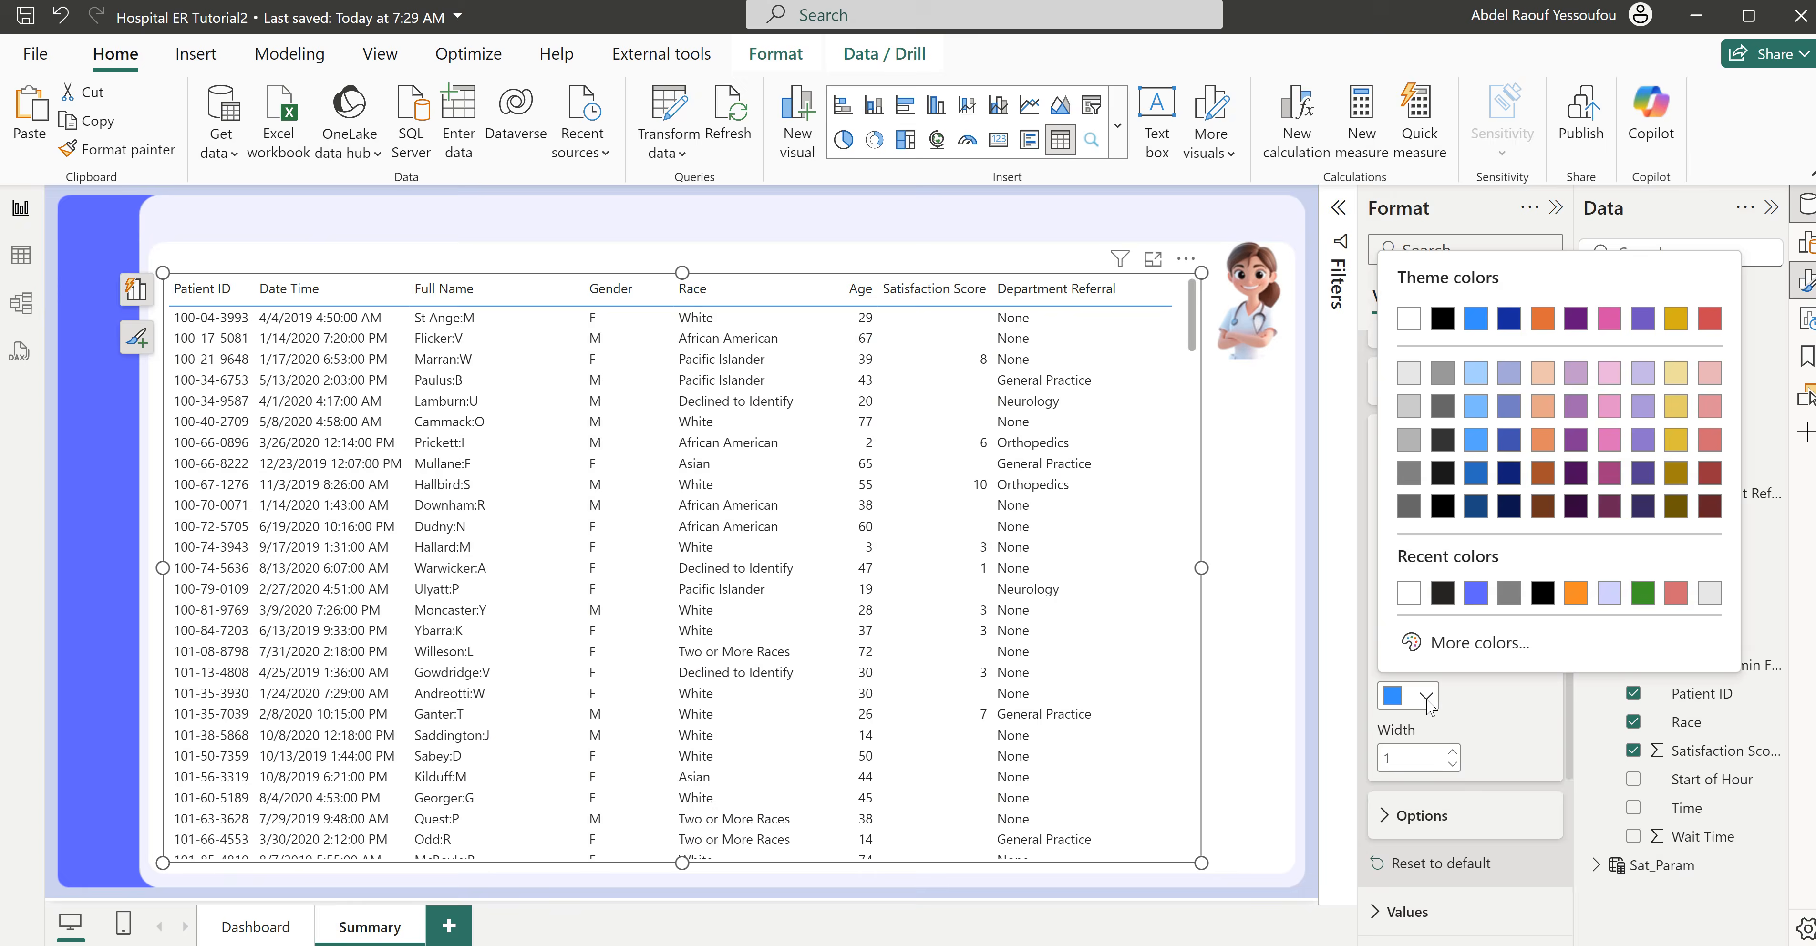
left_click(1411, 603)
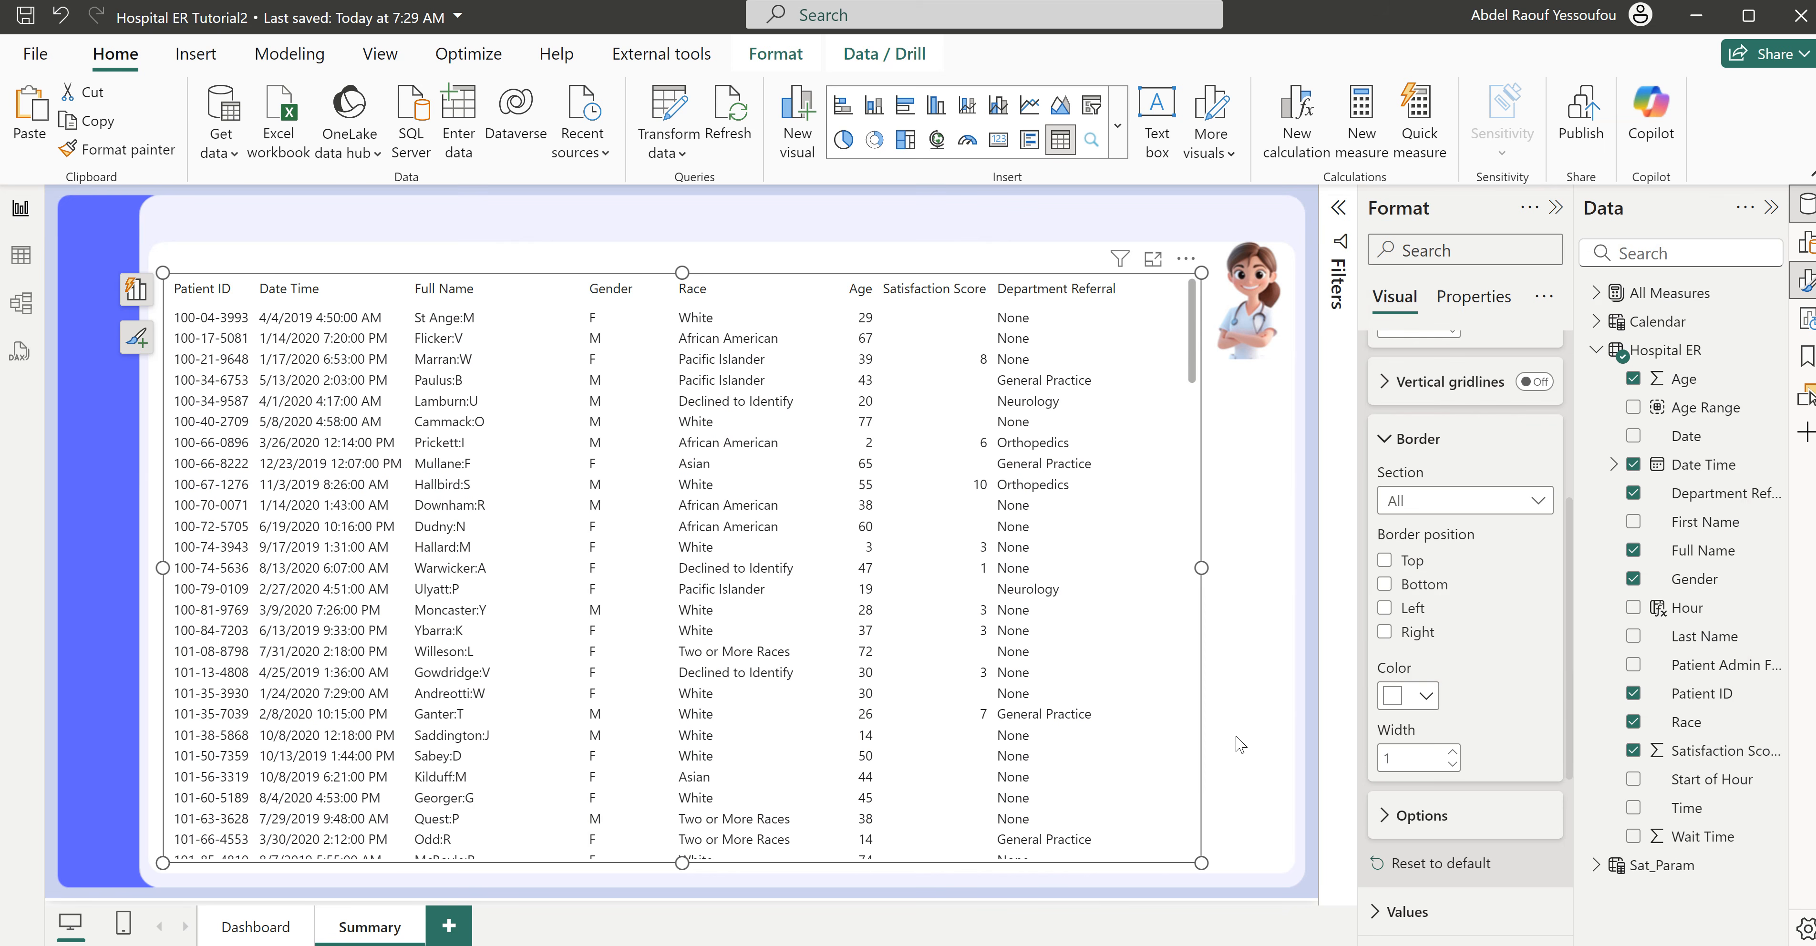
- Check the finished Hospital ER report's table, set the grid border color in Hospital ER Tutorial2 to the recently used violet-blue, and deselect the table
left_click(973, 913)
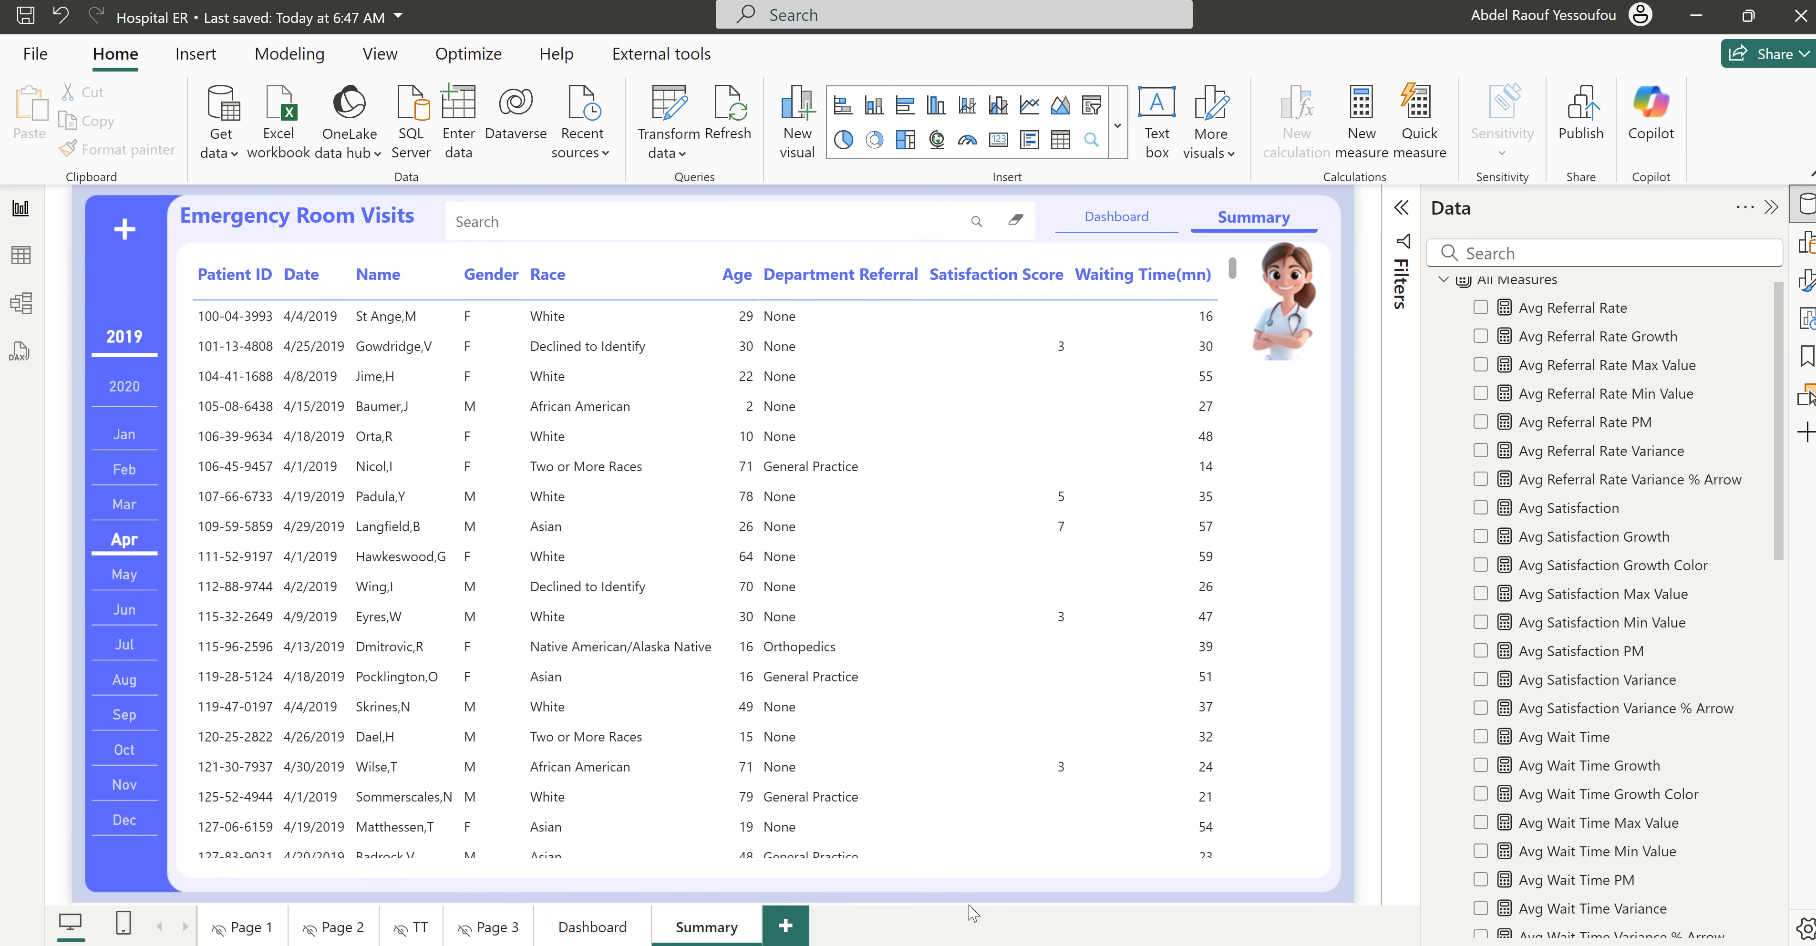
left_click(1695, 20)
left_click(1413, 700)
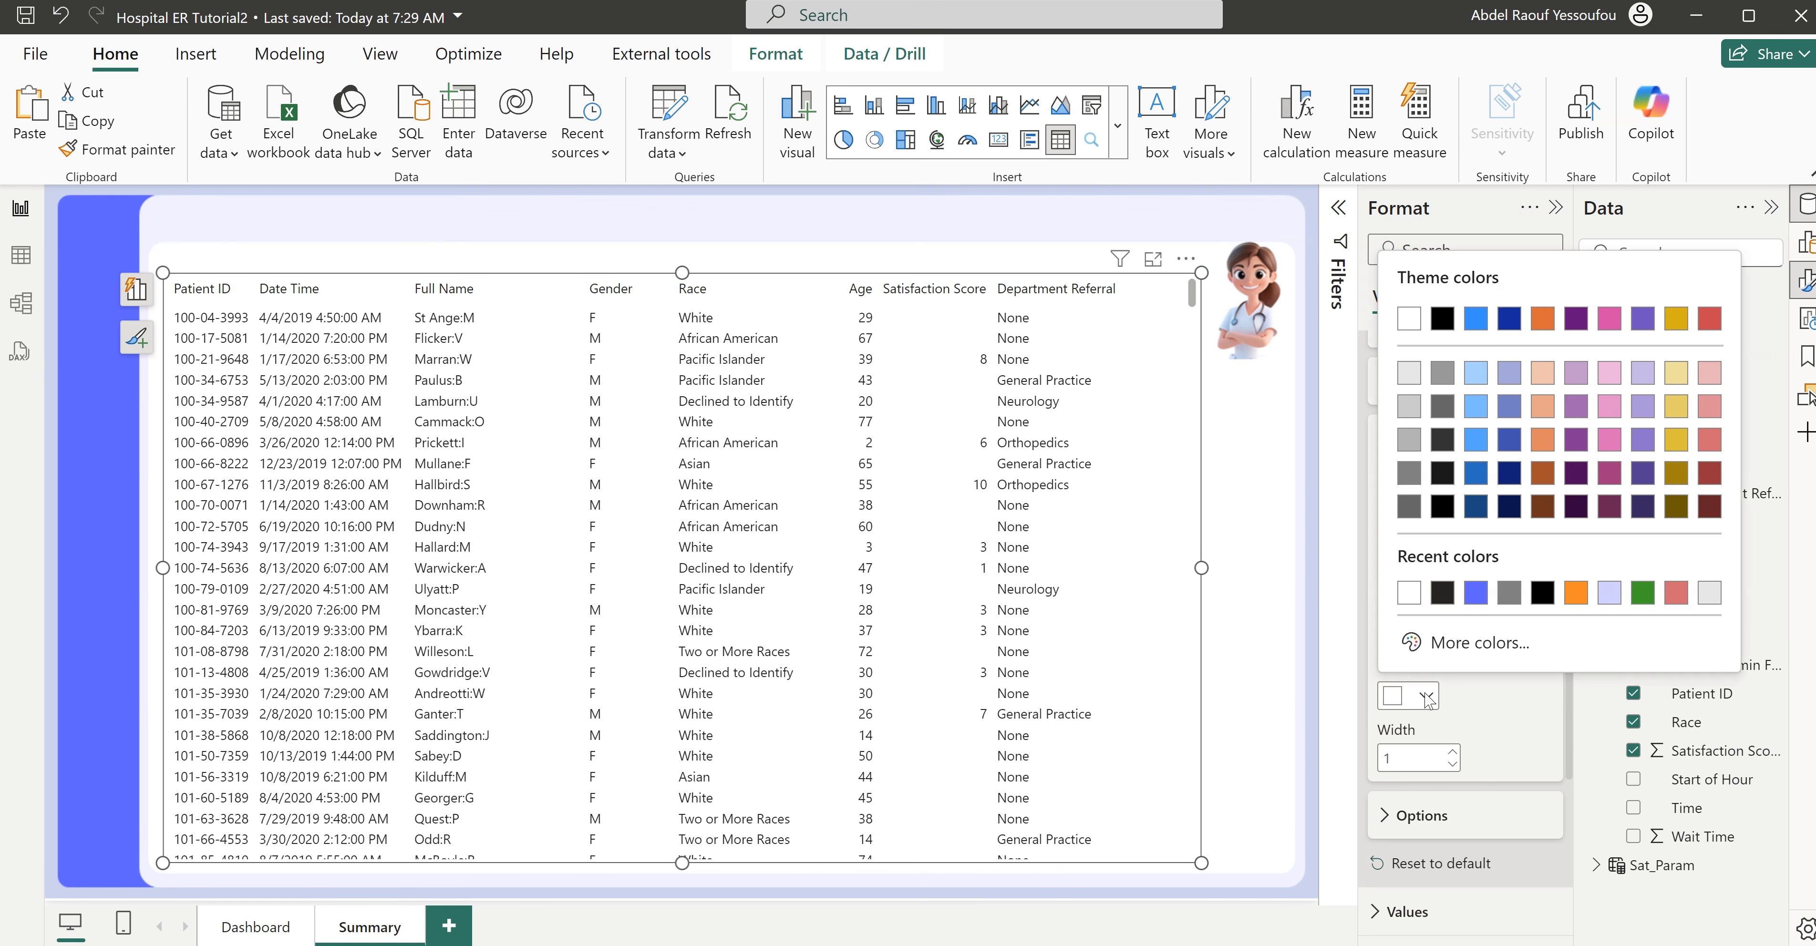
left_click(1477, 596)
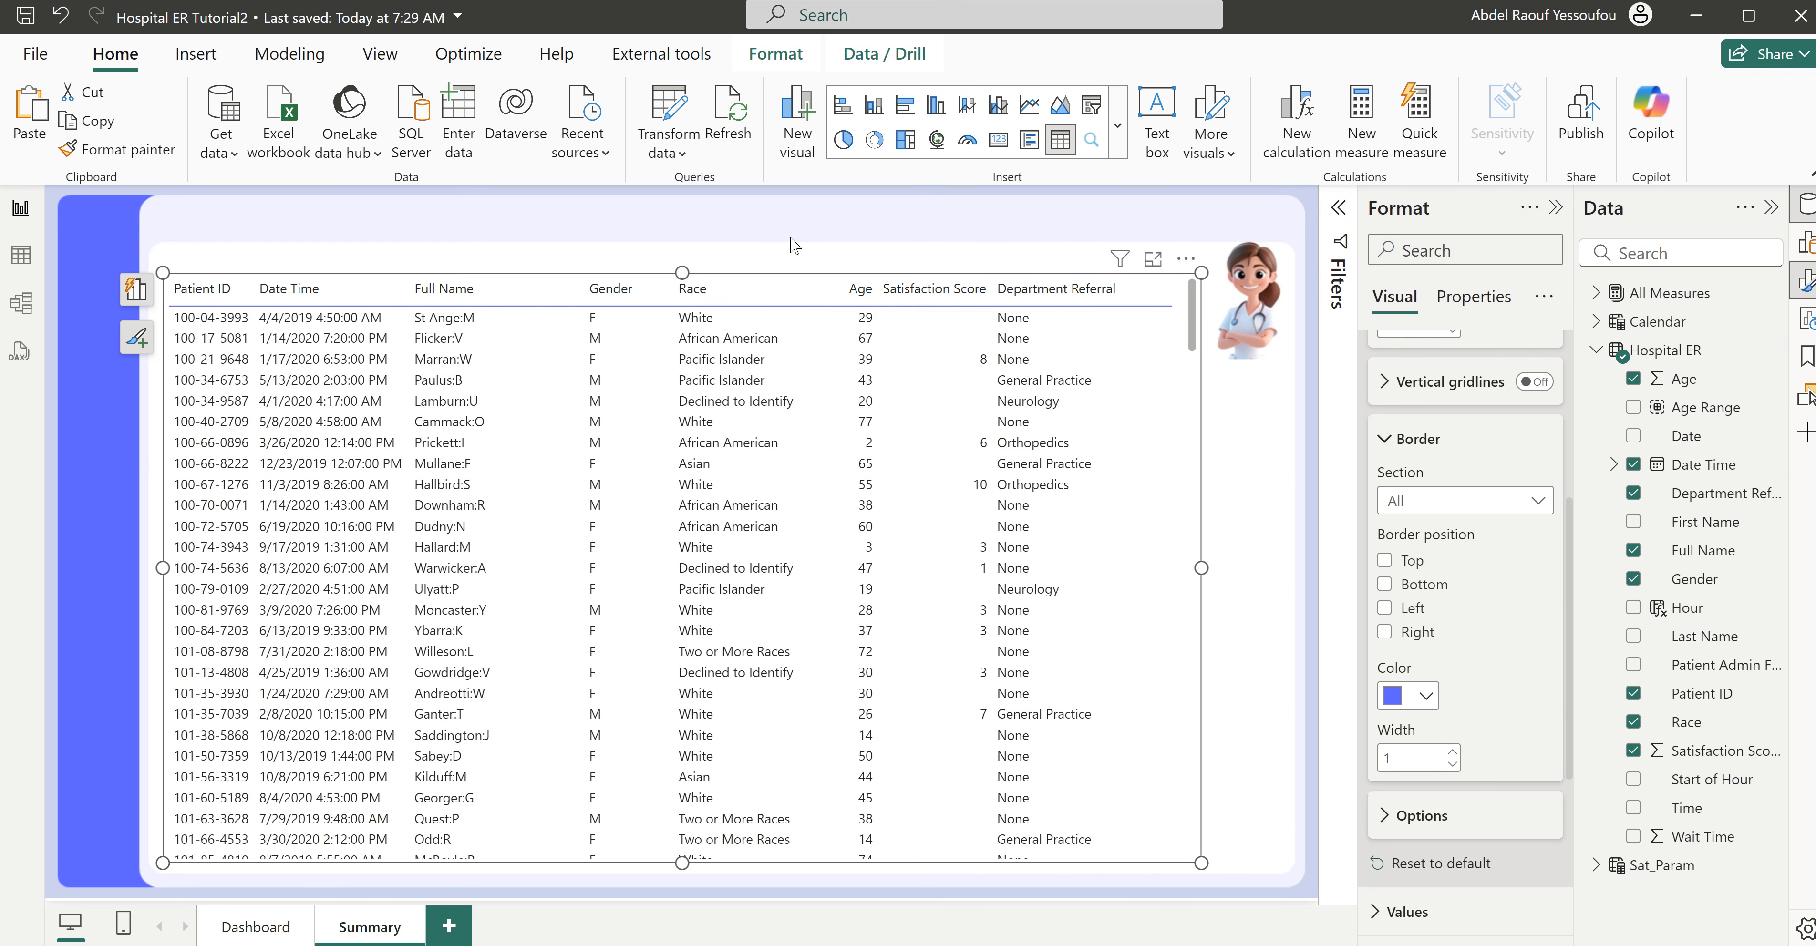
left_click(872, 216)
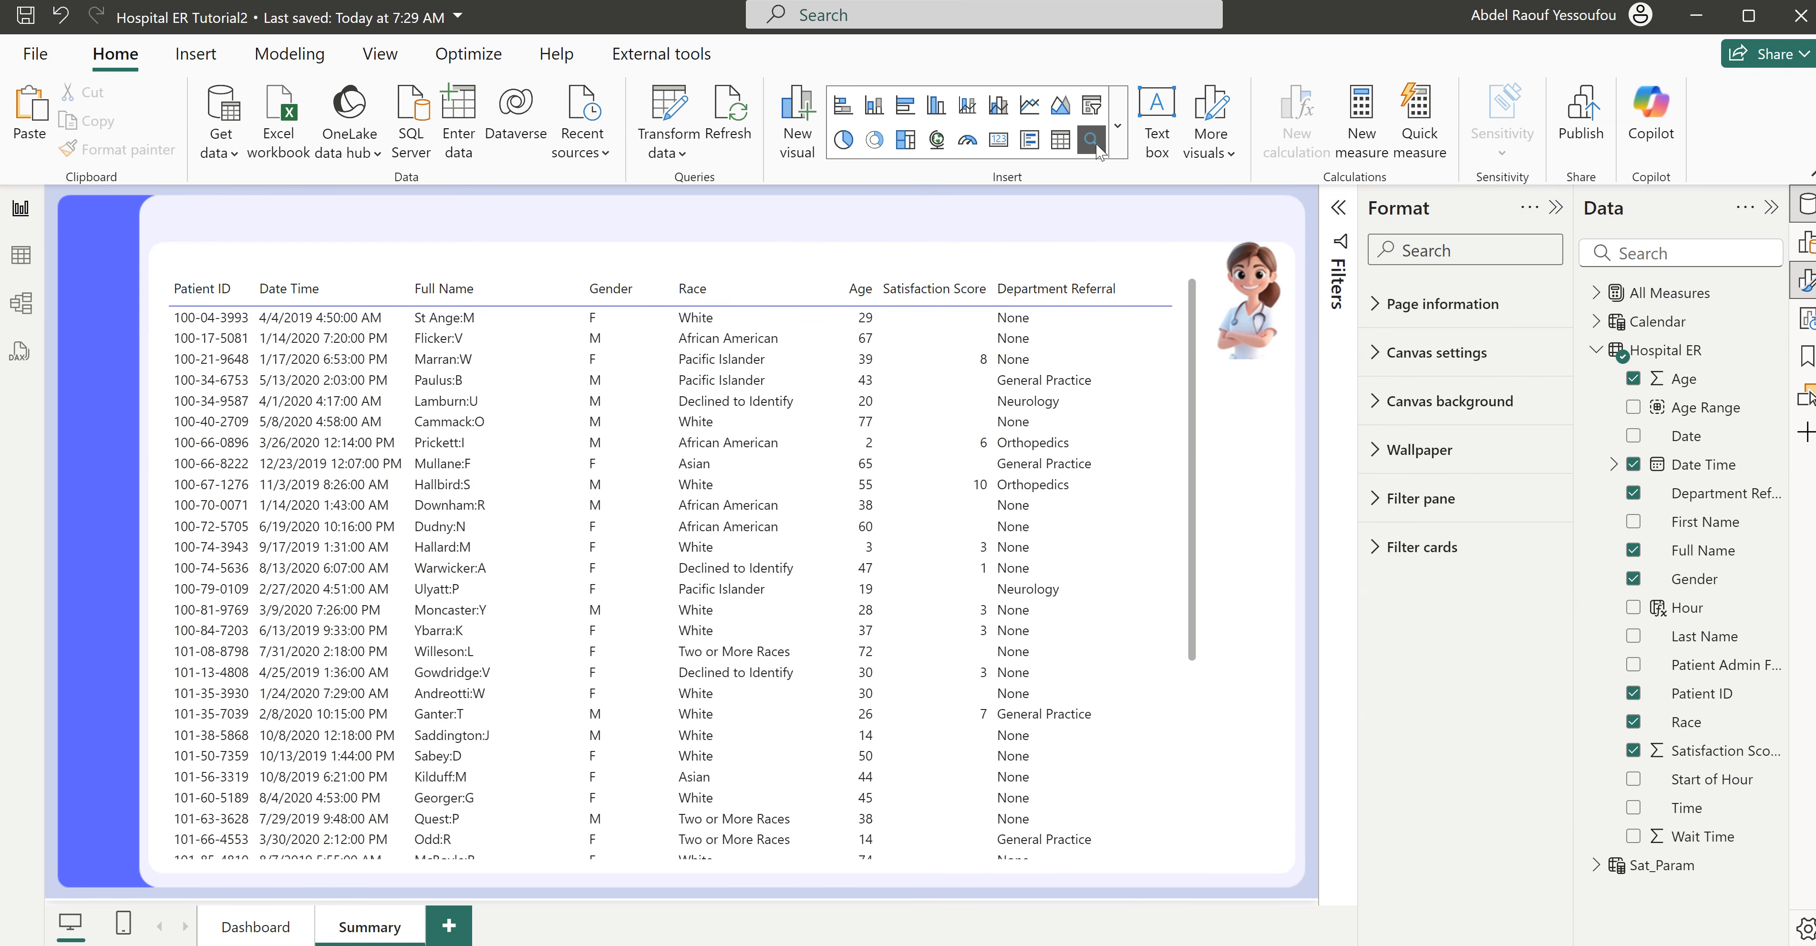
- Open the store for getting more Power BI visuals
left_click(1117, 134)
scroll(1117, 232, "down", 5)
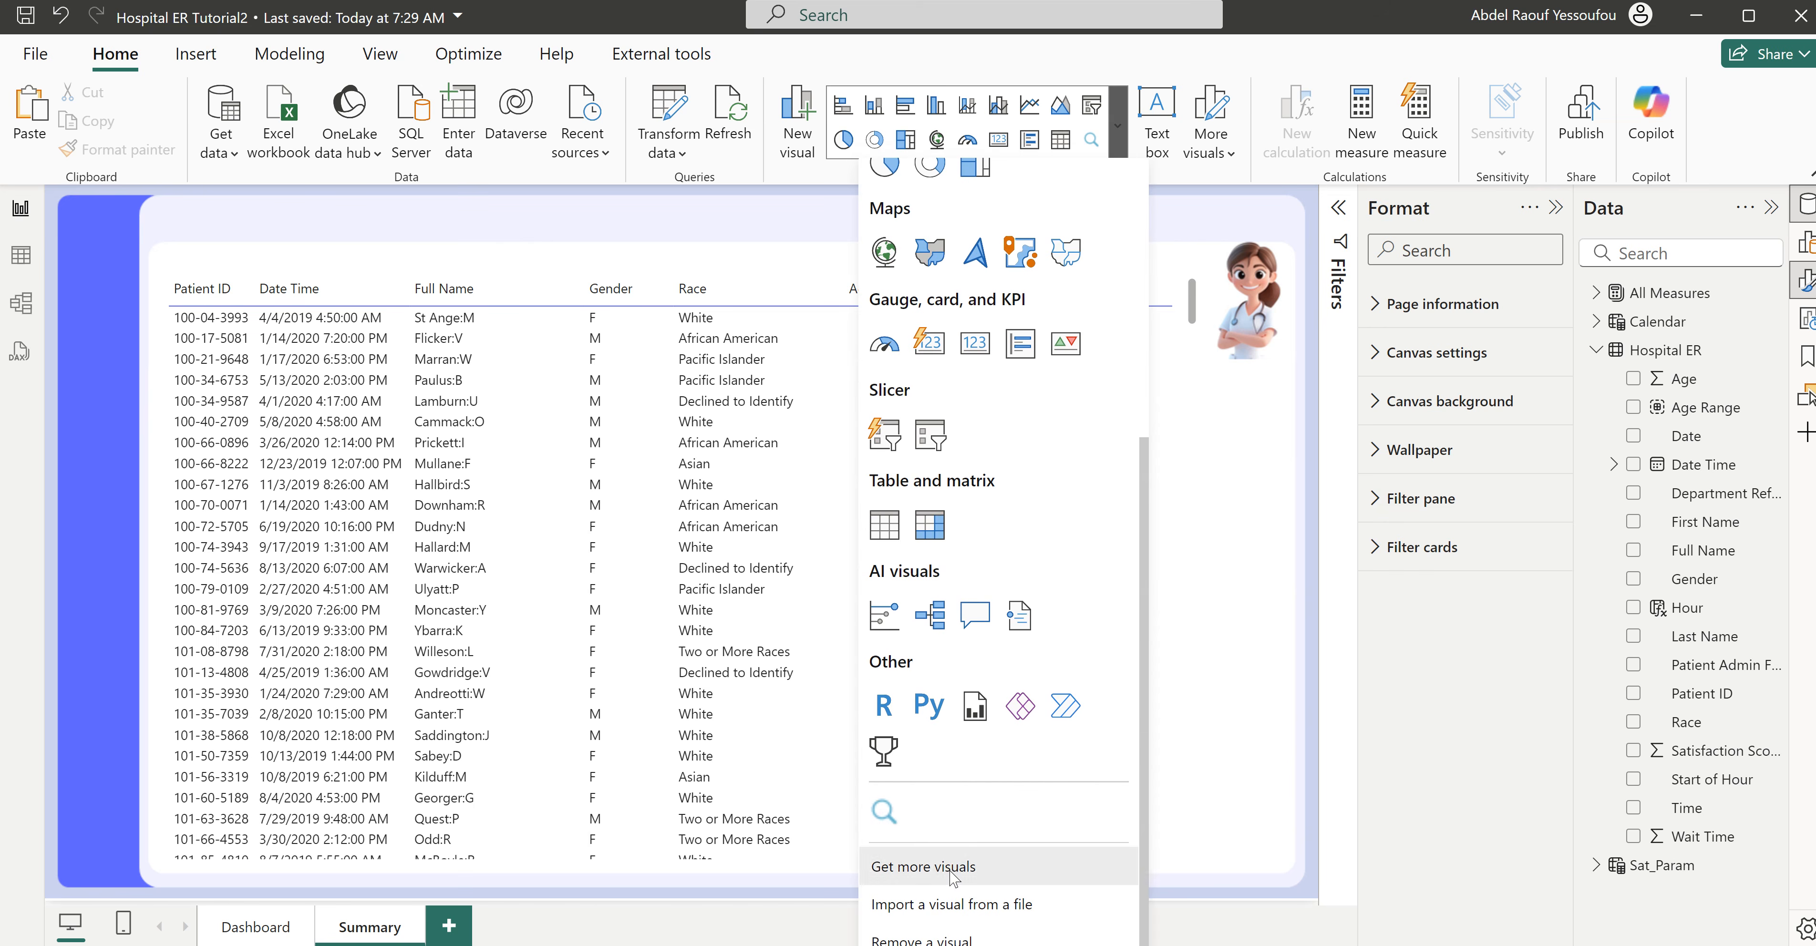
left_click(953, 868)
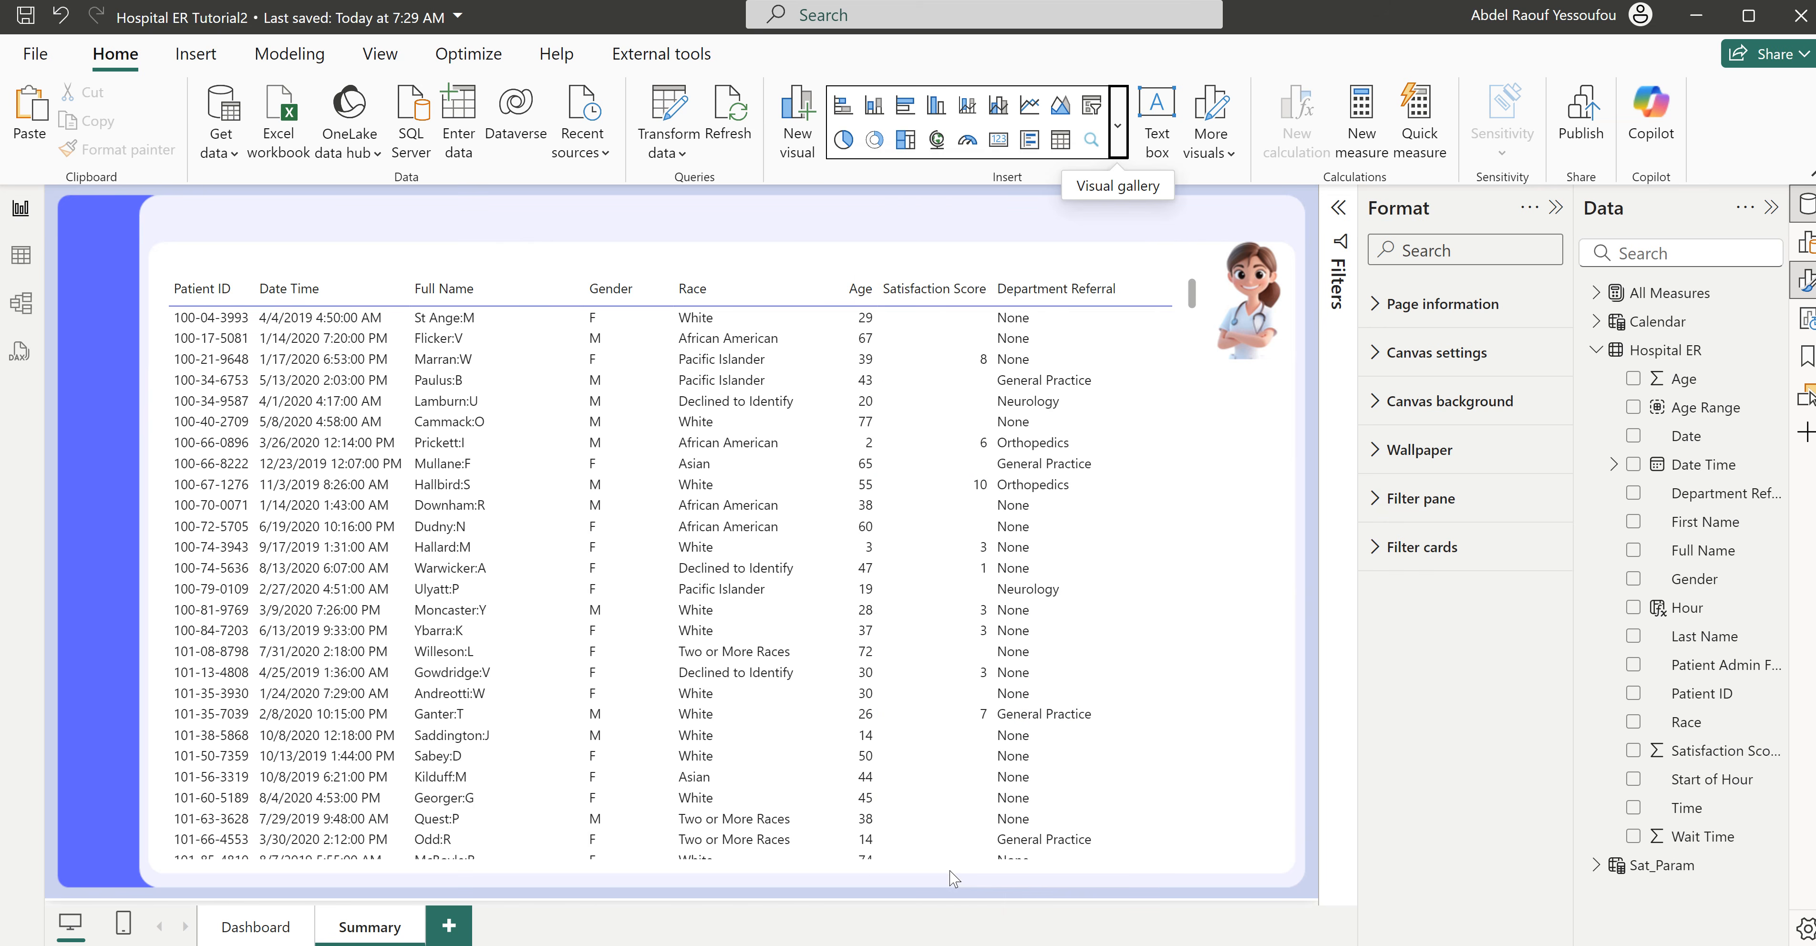
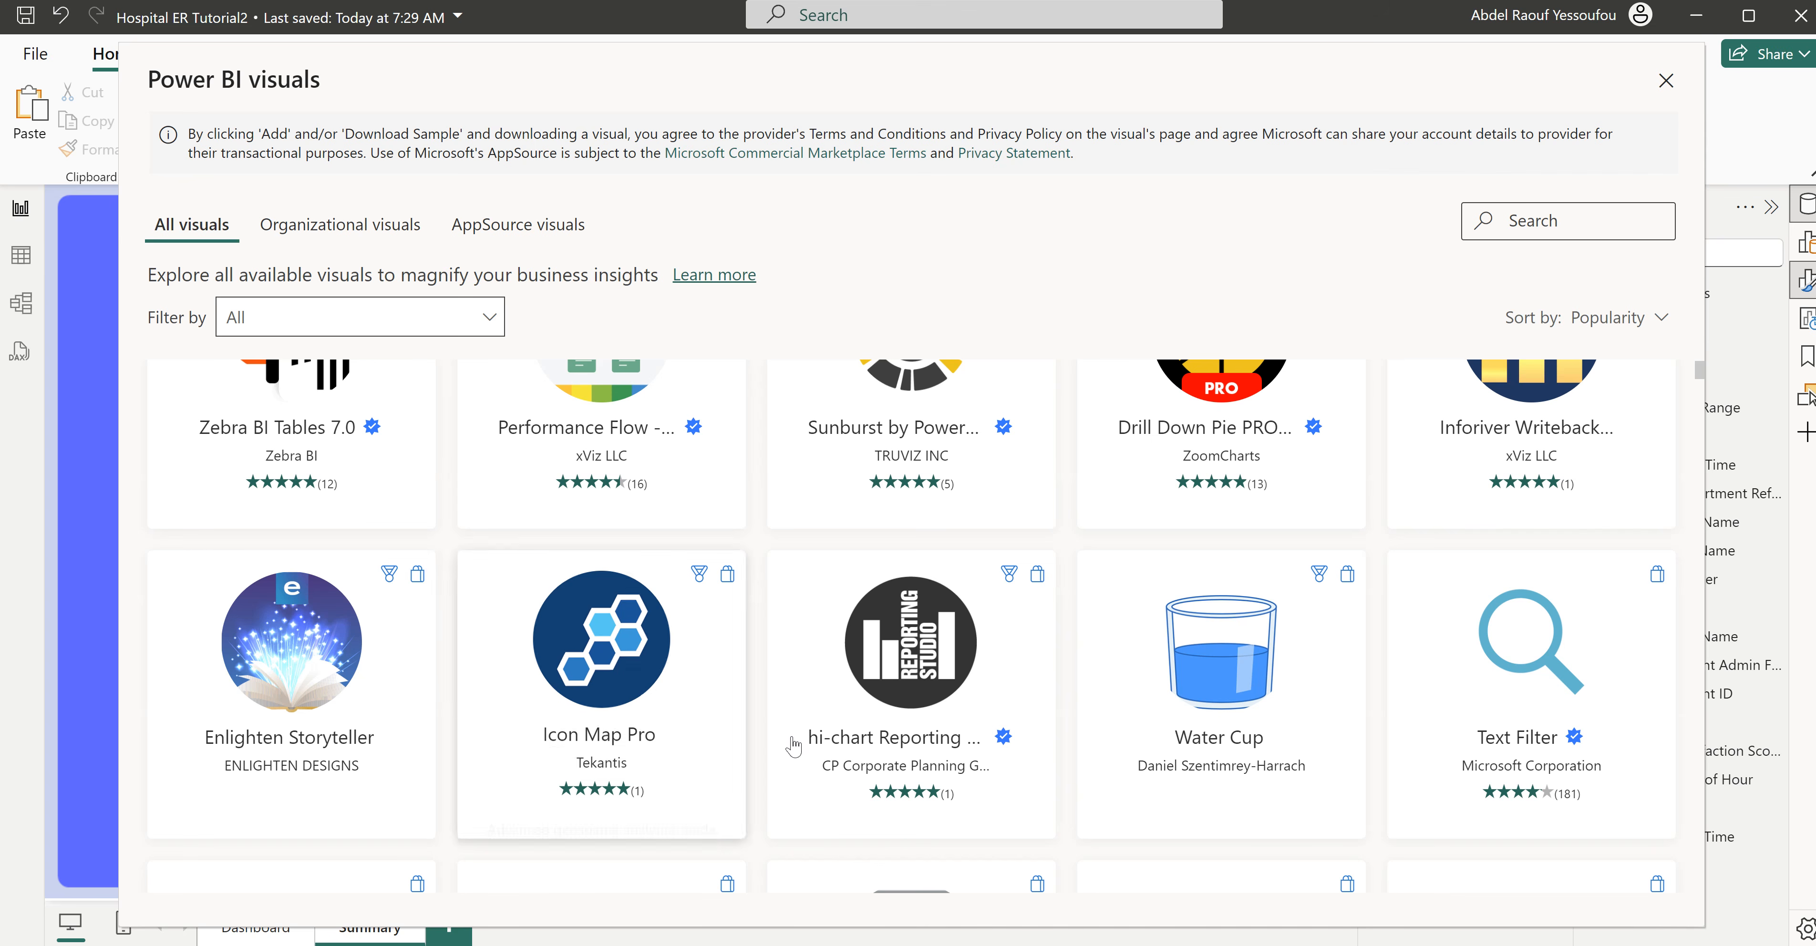
- Find the Text Filter visual by Microsoft Corporation in the visuals store and add it to the report's available visuals
scroll(1177, 740, "down", 2)
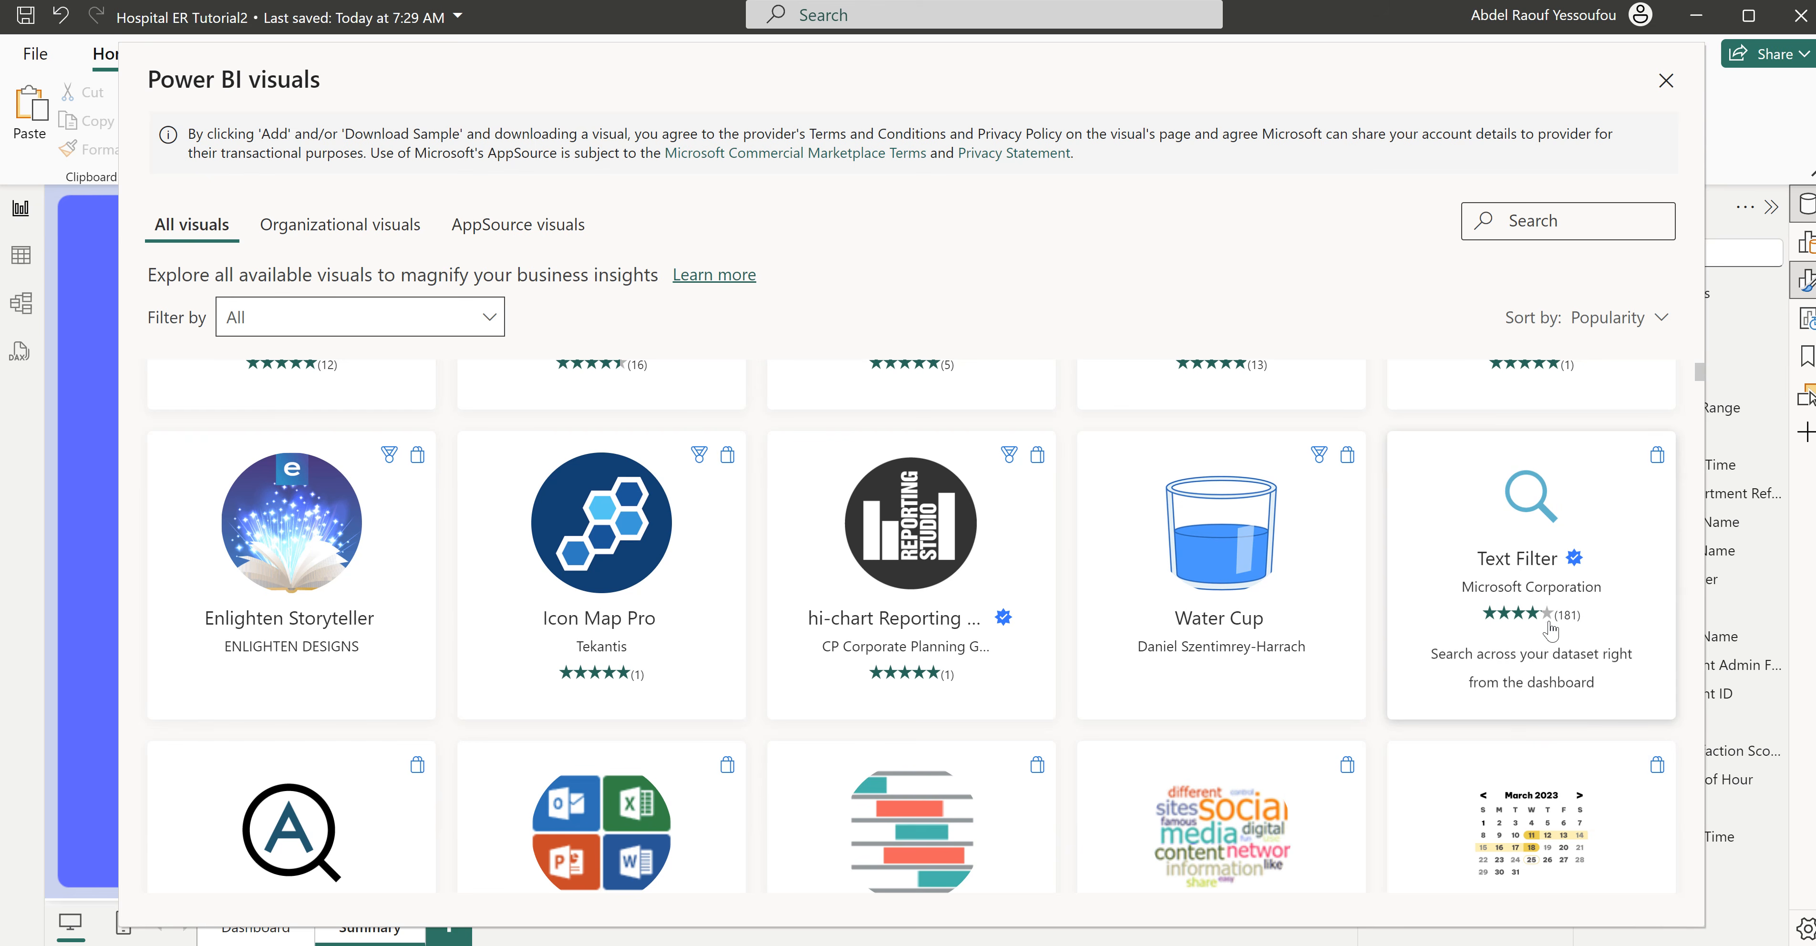
scroll(1516, 634, "up", 3)
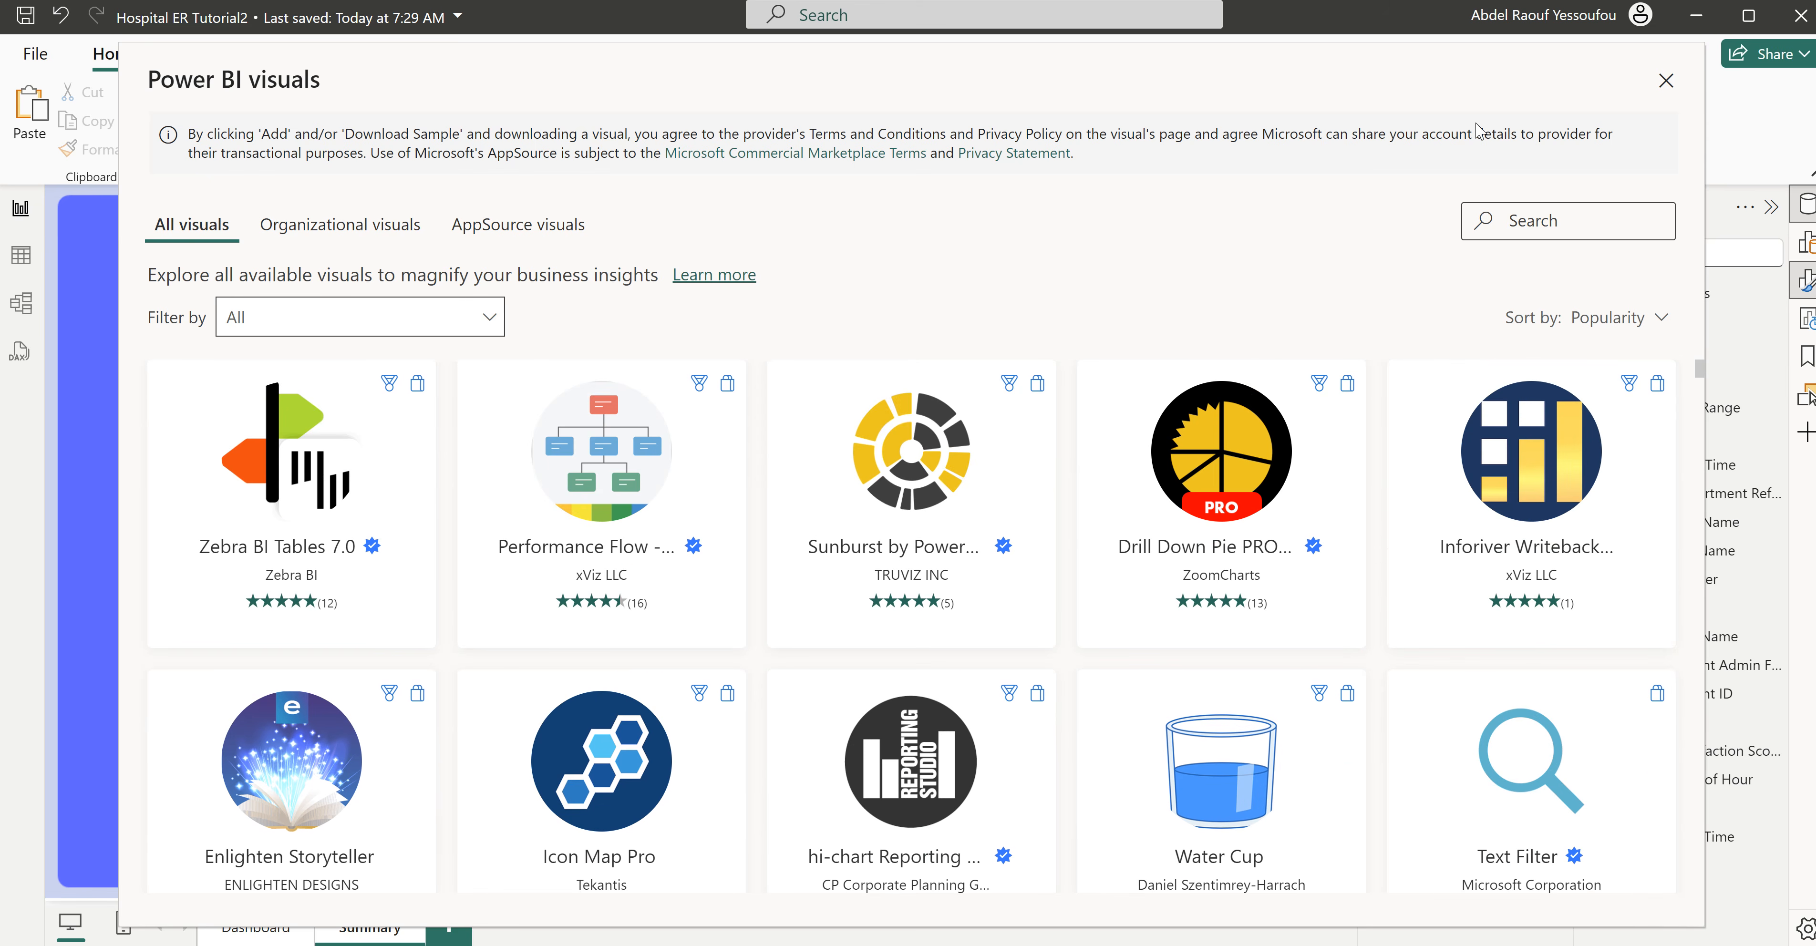
left_click(1571, 759)
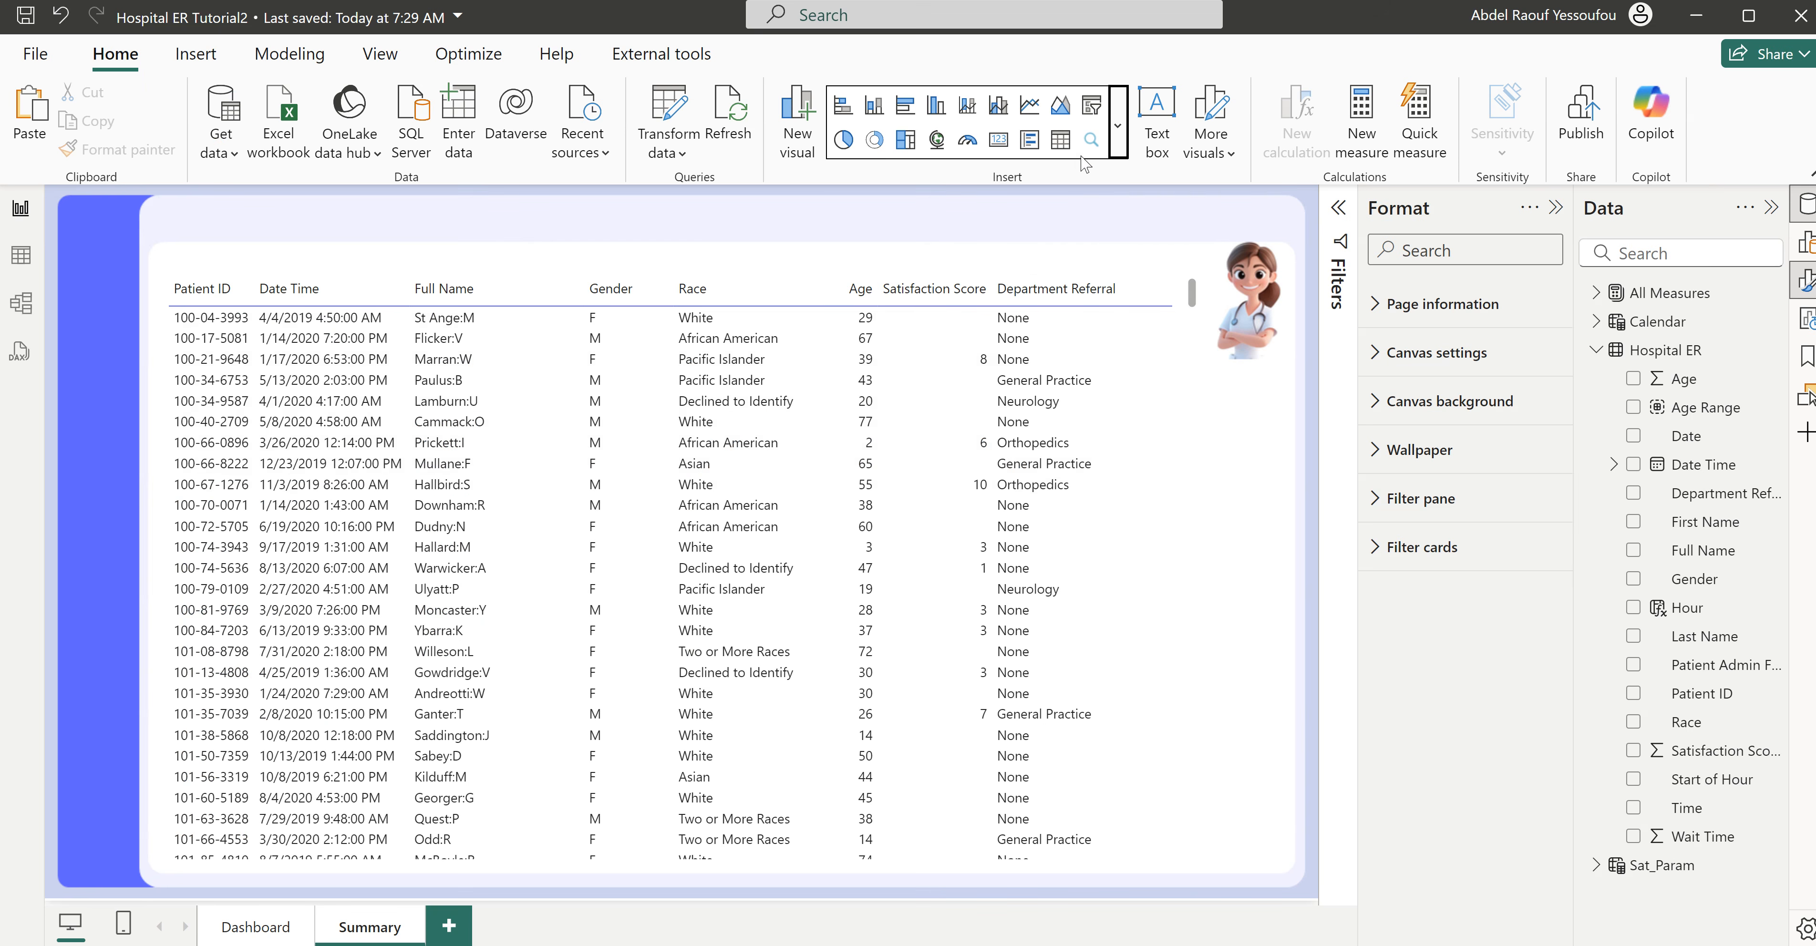
- Insert a Text Filter visual on the Summary page, compare with the finished Hospital ER report, and shape it into a narrow strip above the table
left_click(1091, 141)
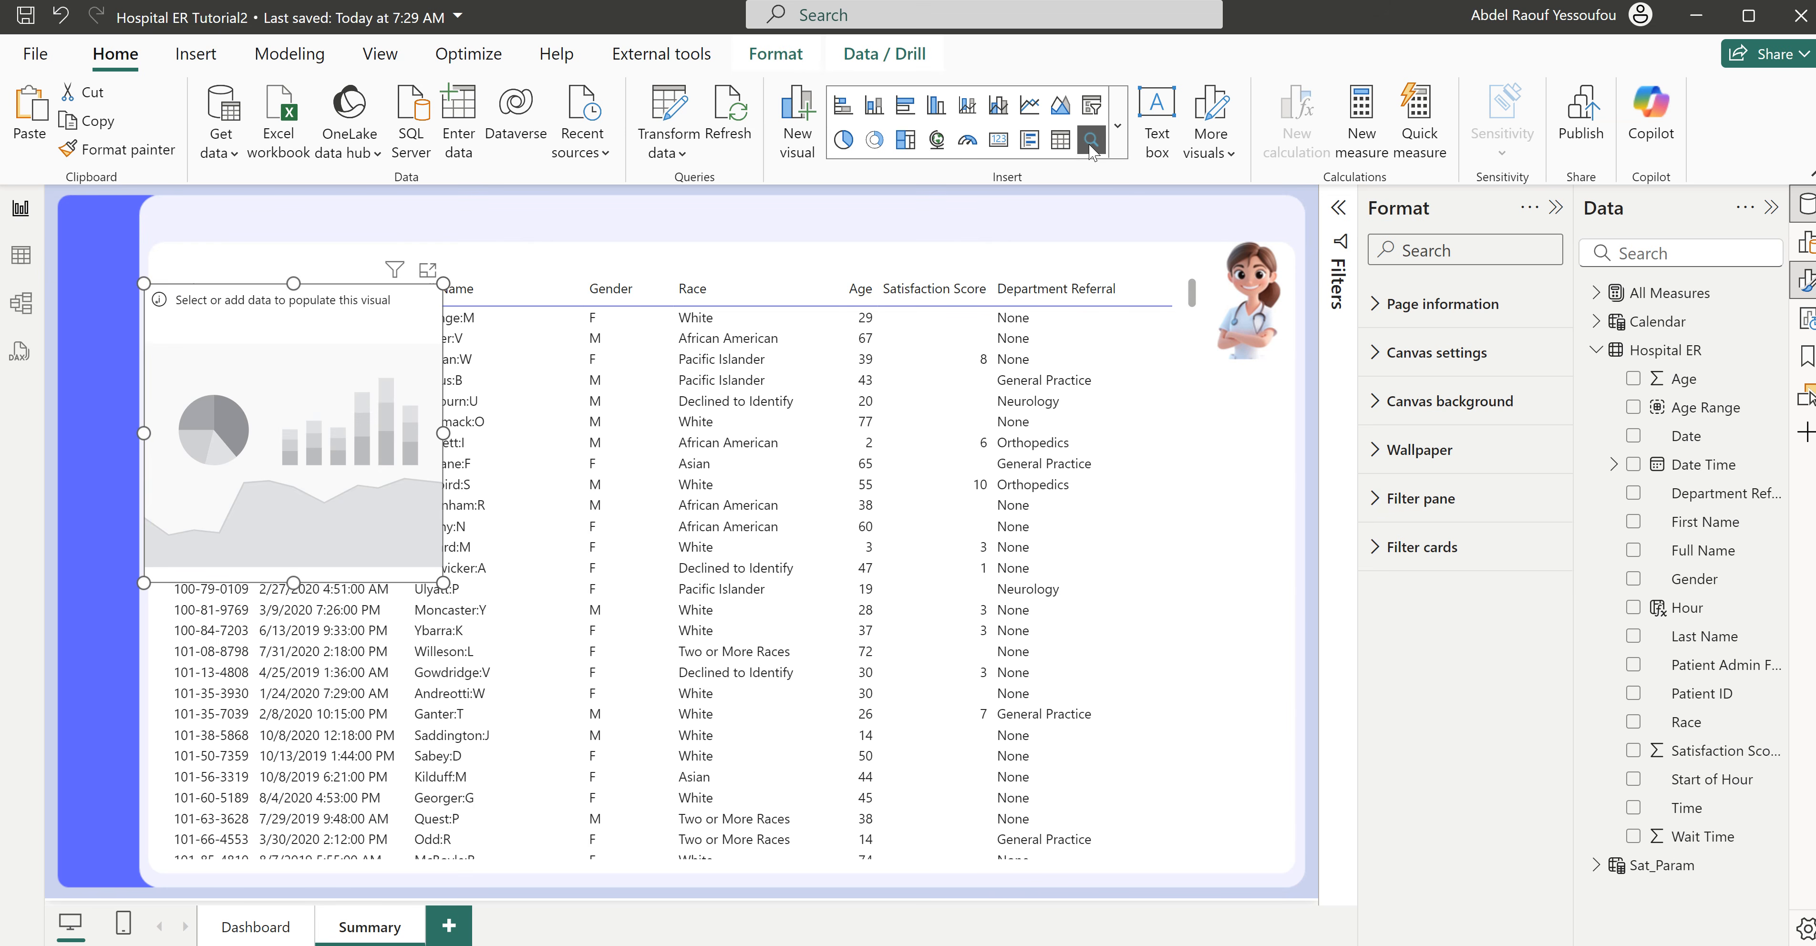
left_click_drag(374, 405, 567, 324)
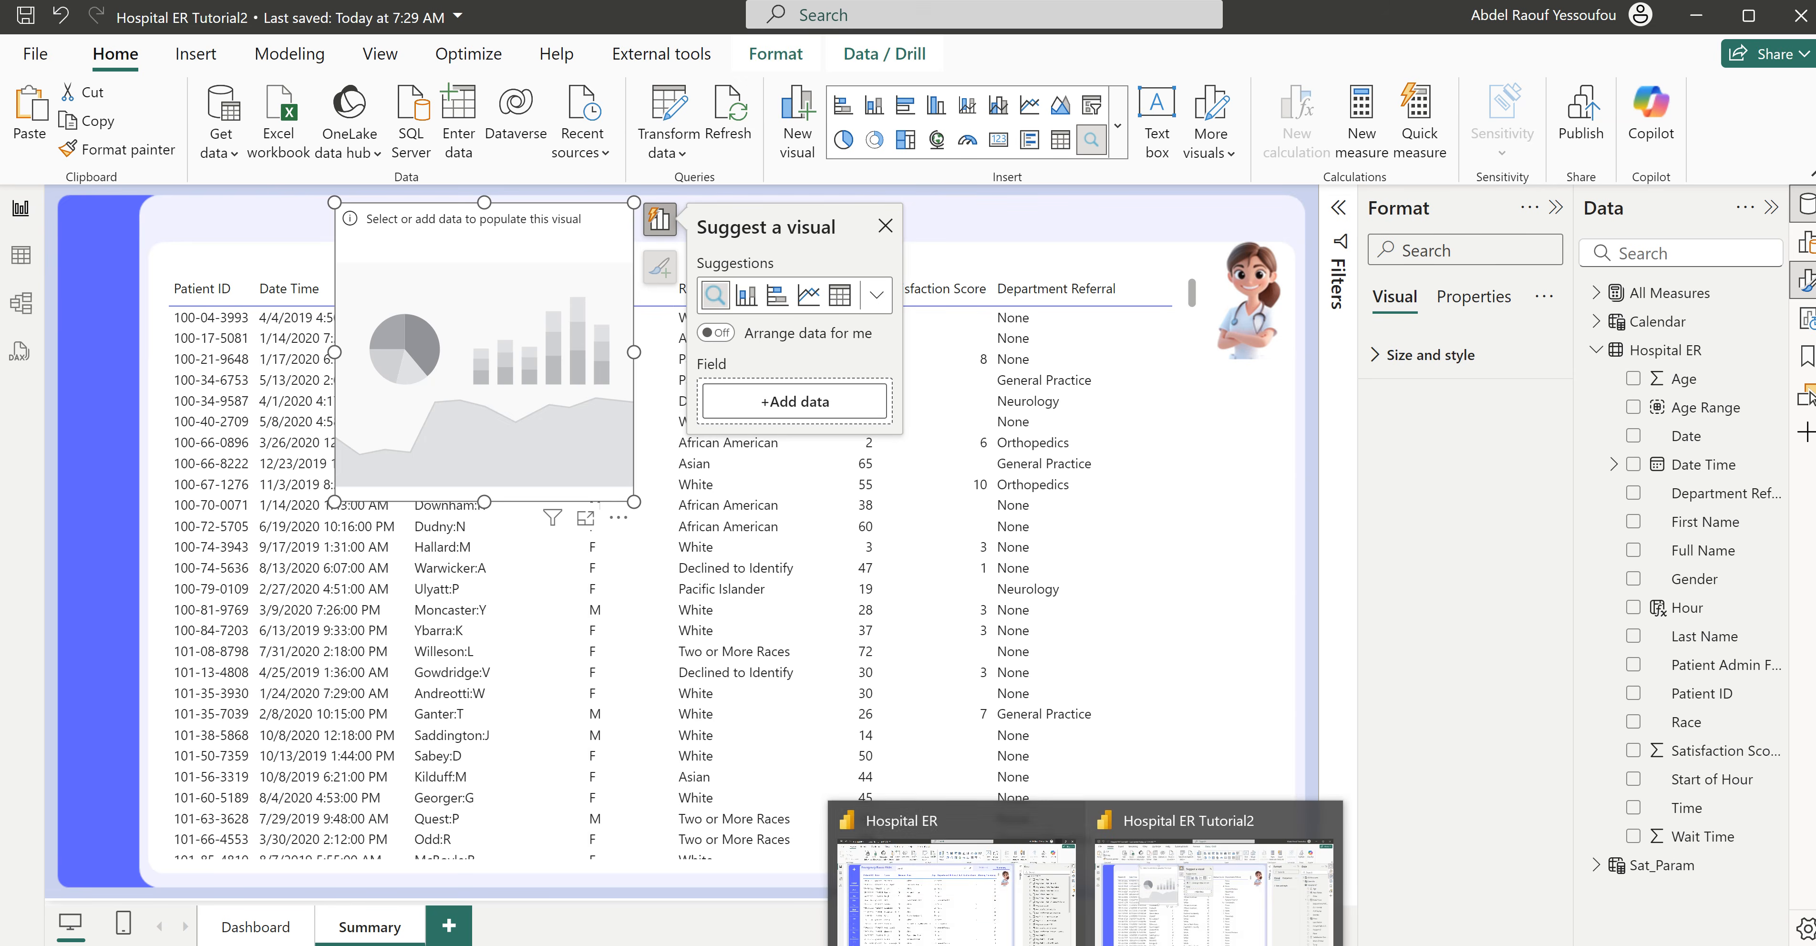
left_click(972, 912)
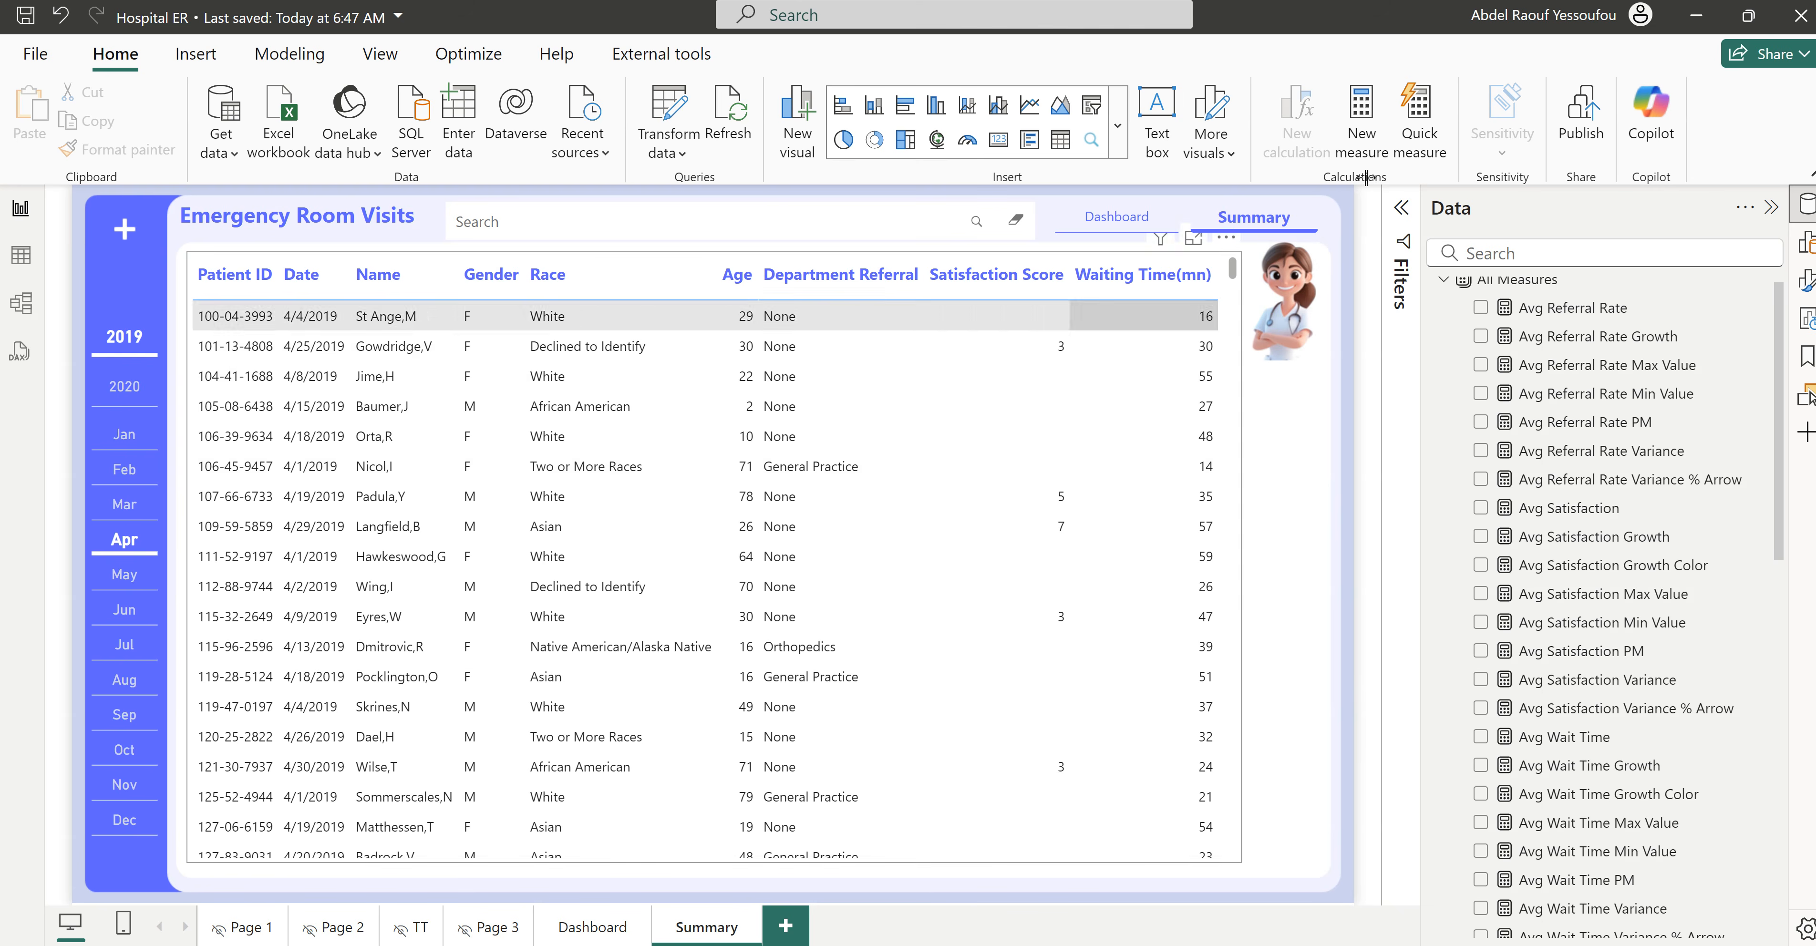
left_click(1695, 21)
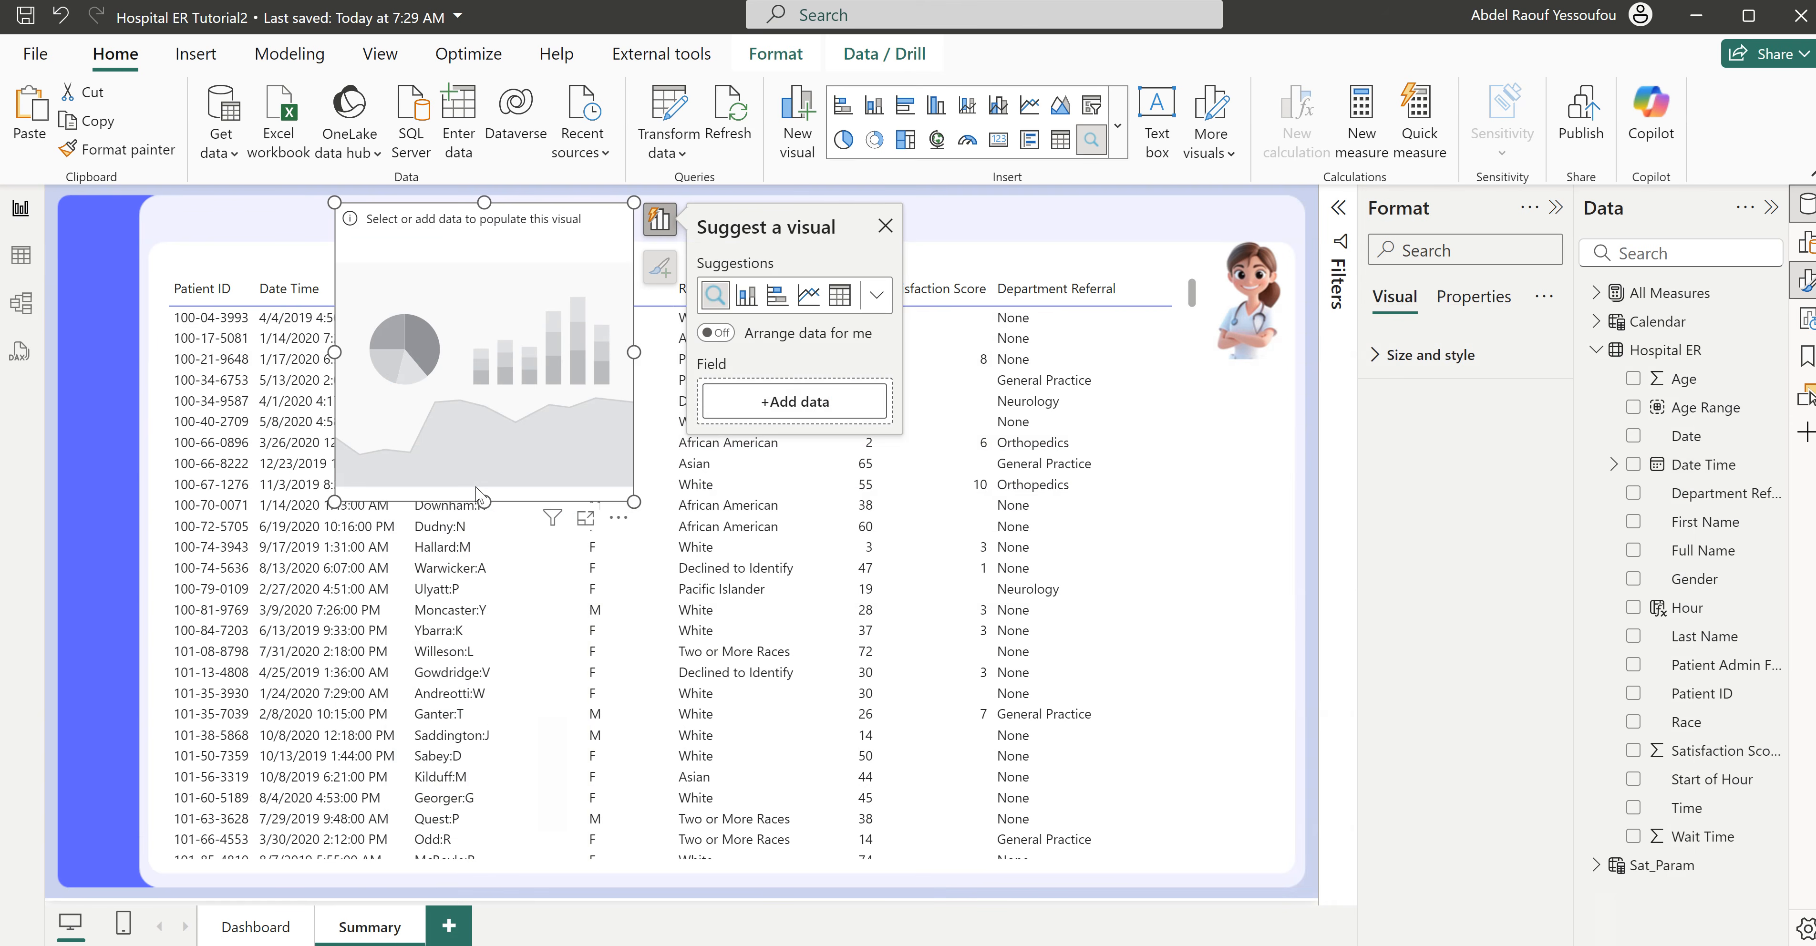
left_click_drag(481, 502, 948, 224)
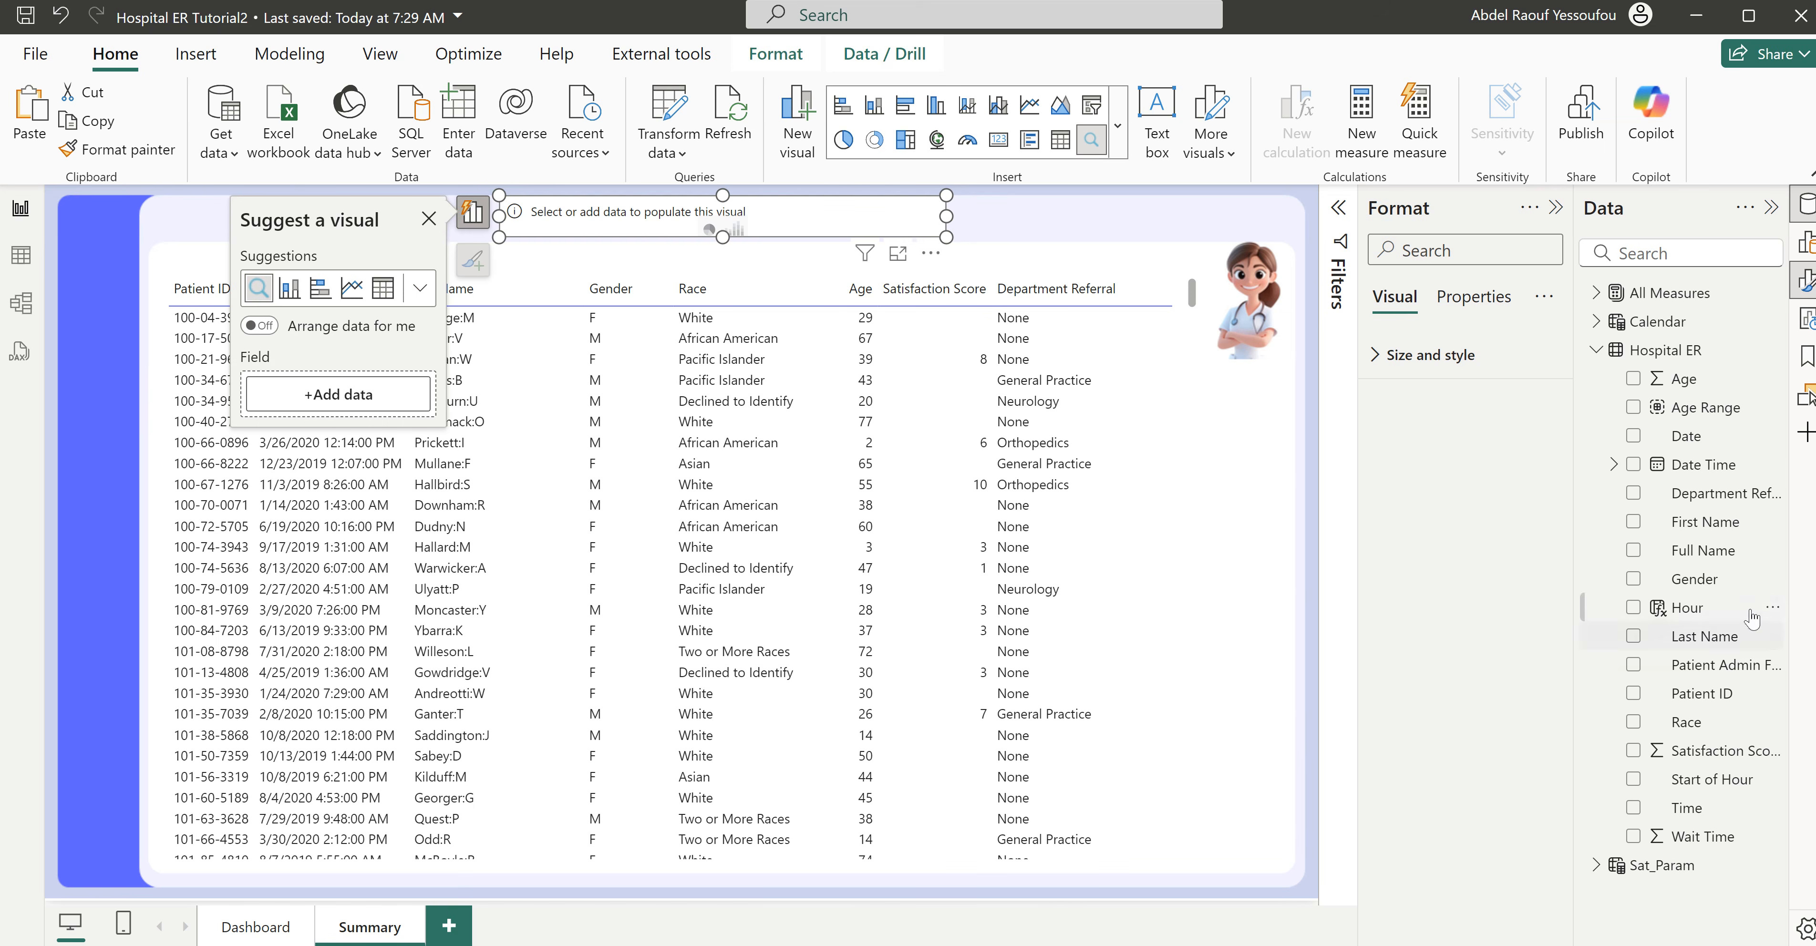
- Assign the Full Name field to the text filter and turn off its title
left_click(1633, 636)
left_click(1634, 638)
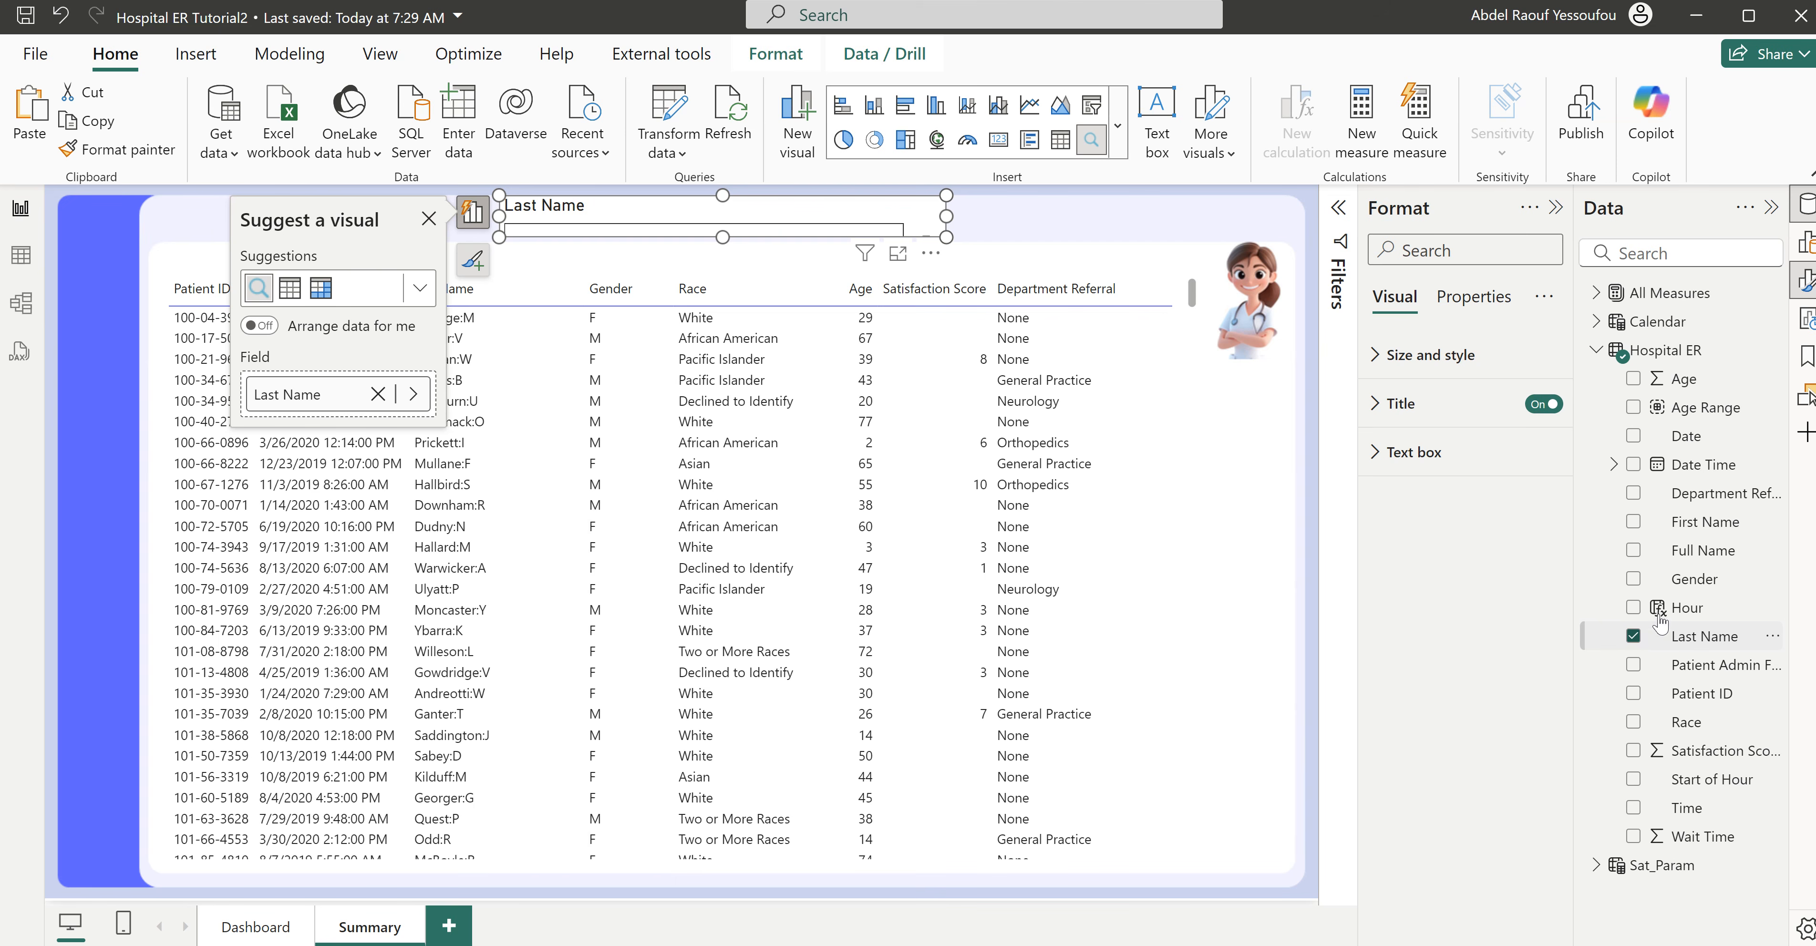
left_click(1634, 551)
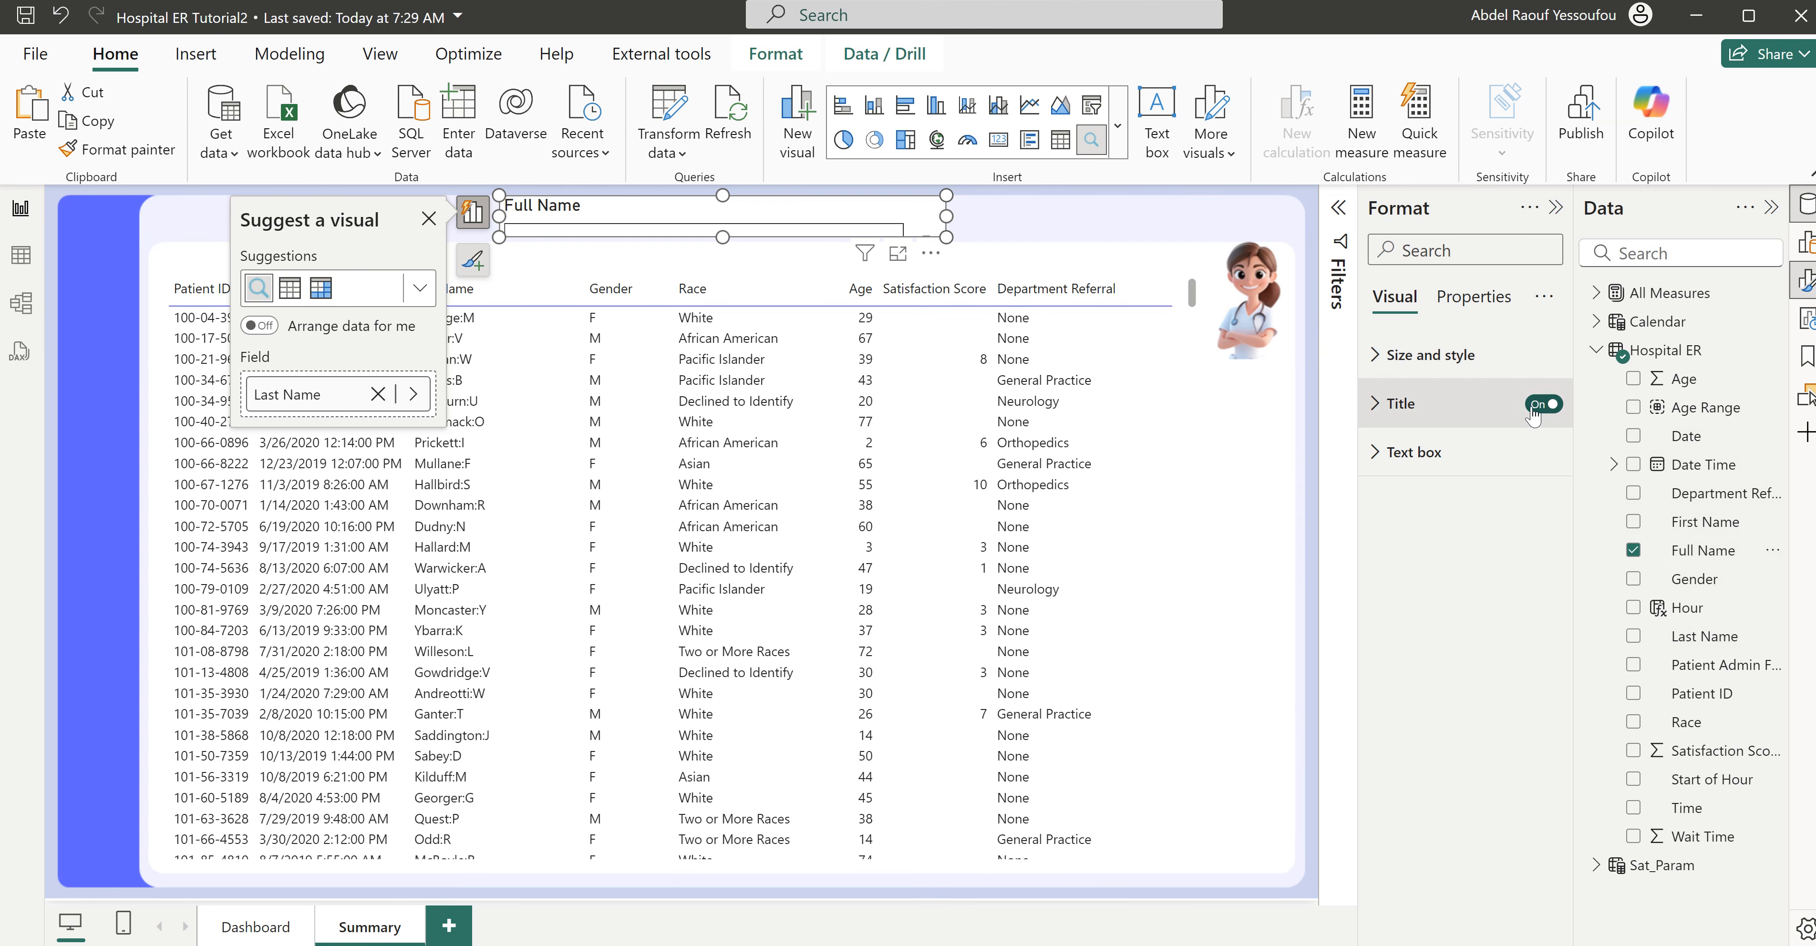
left_click(1543, 404)
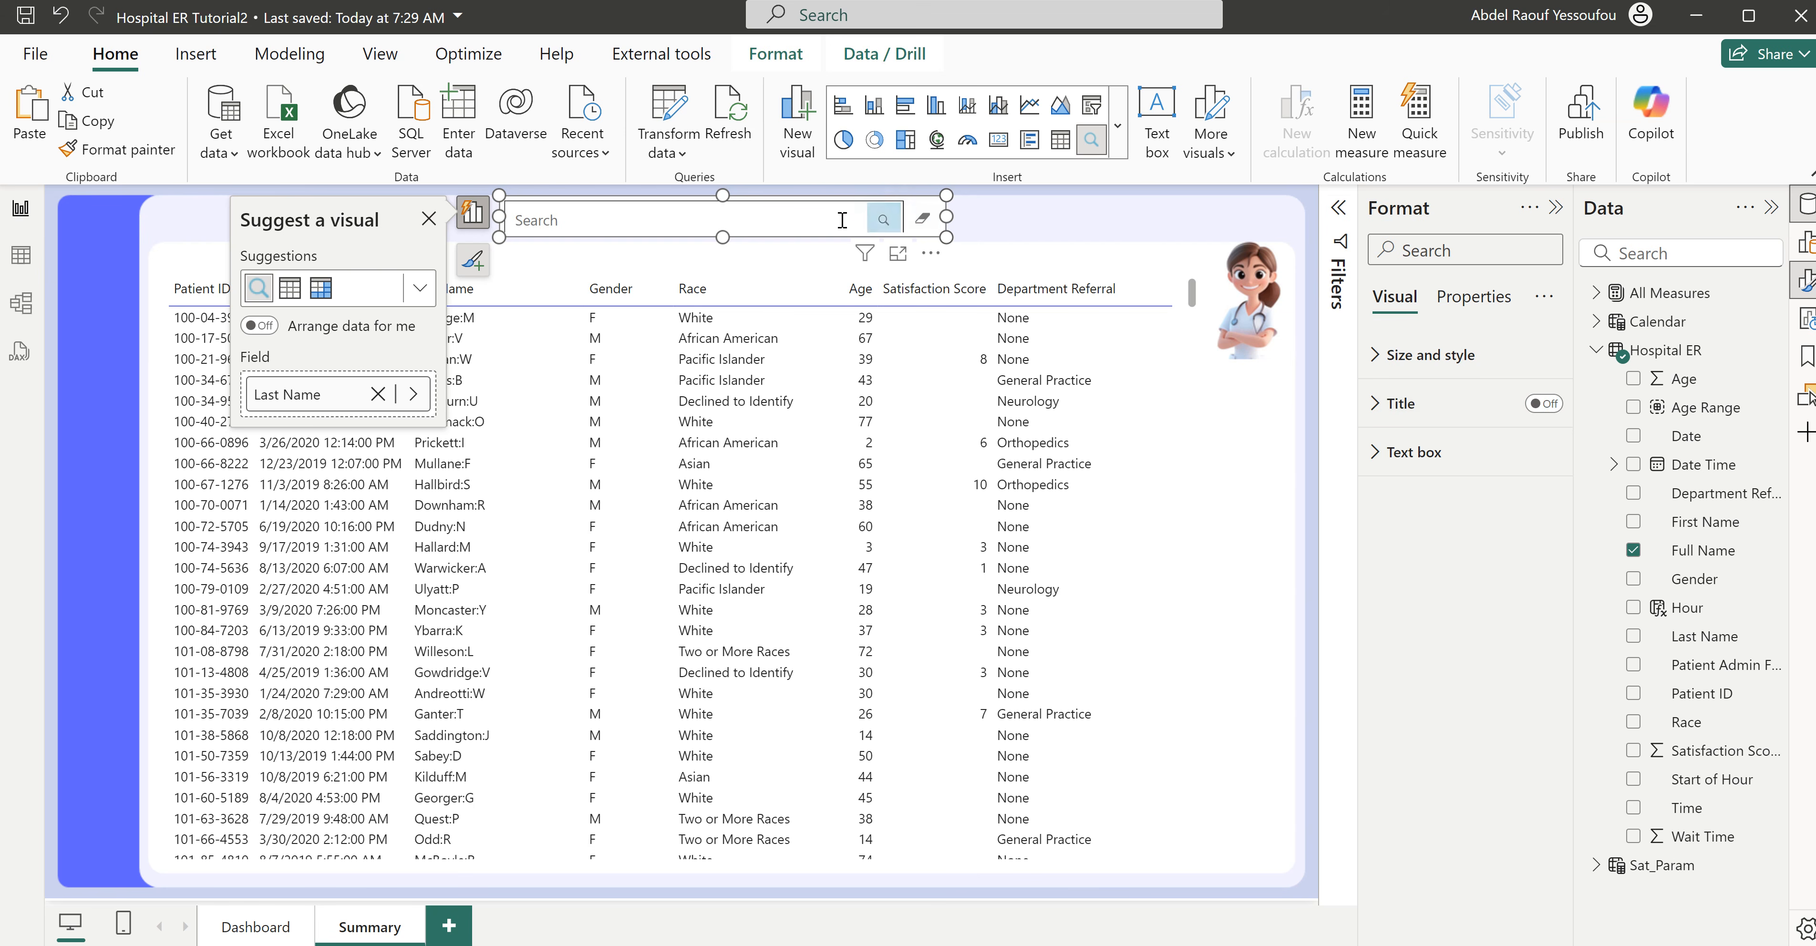
- Make the text filter slightly taller and wider, turn off its text box border, and deselect it
left_click_drag(718, 240, 723, 248)
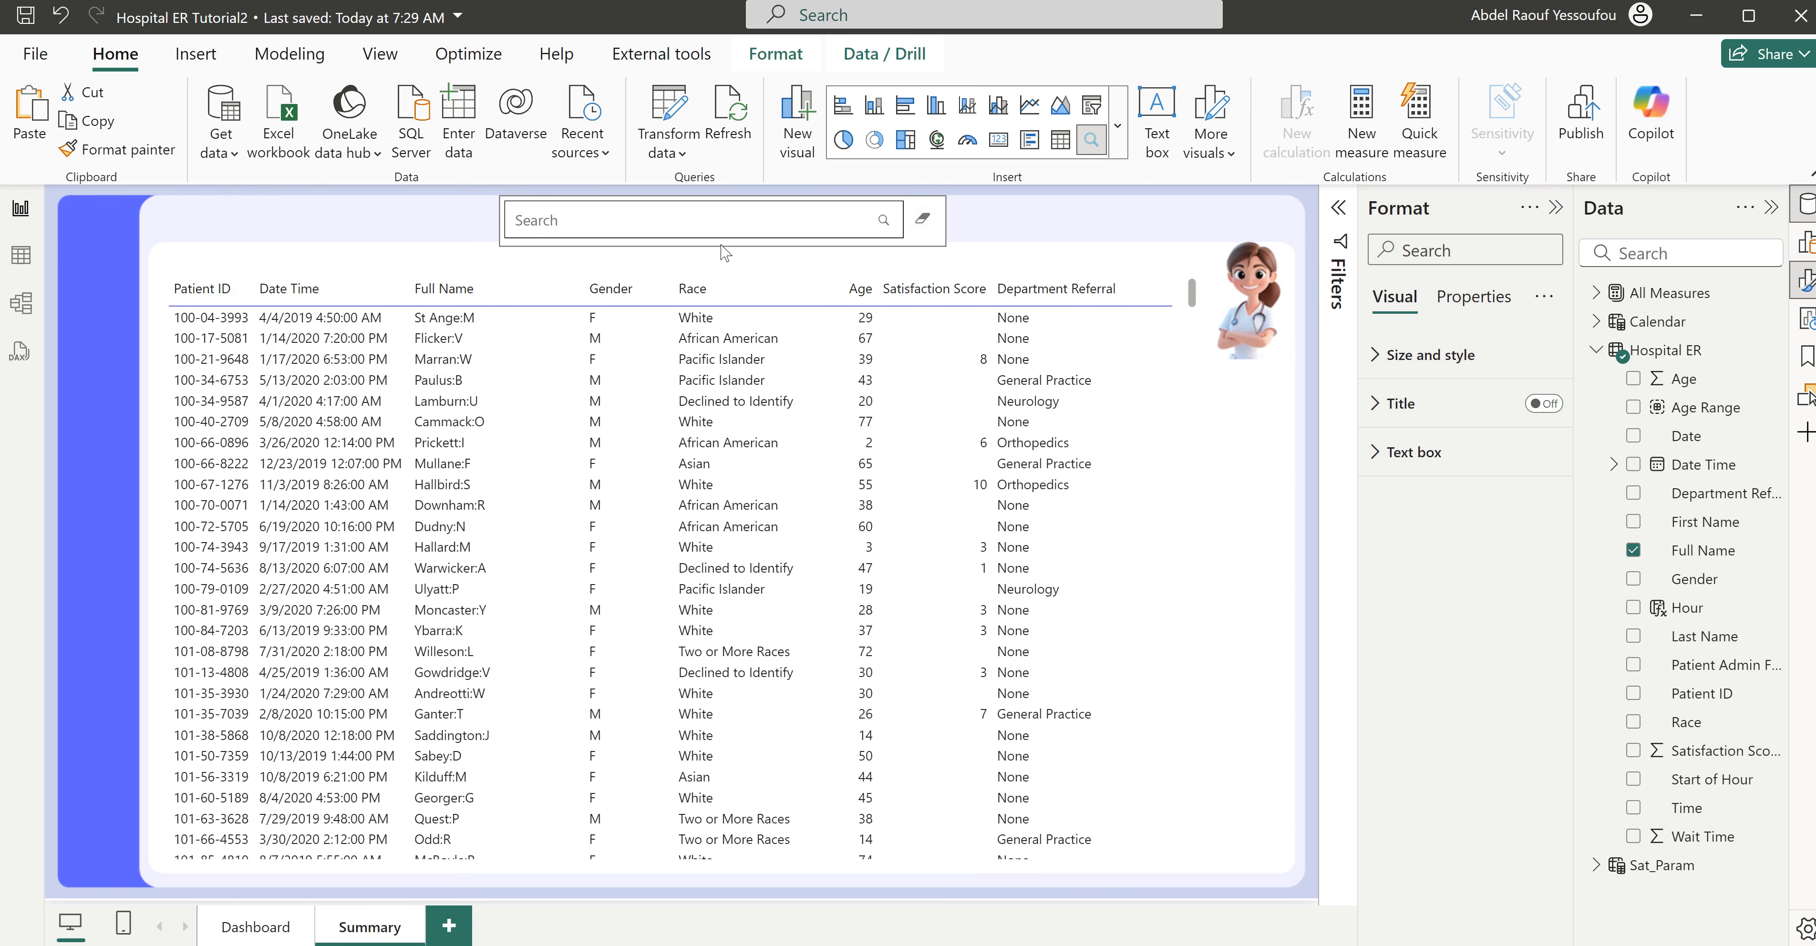
left_click_drag(947, 221, 970, 221)
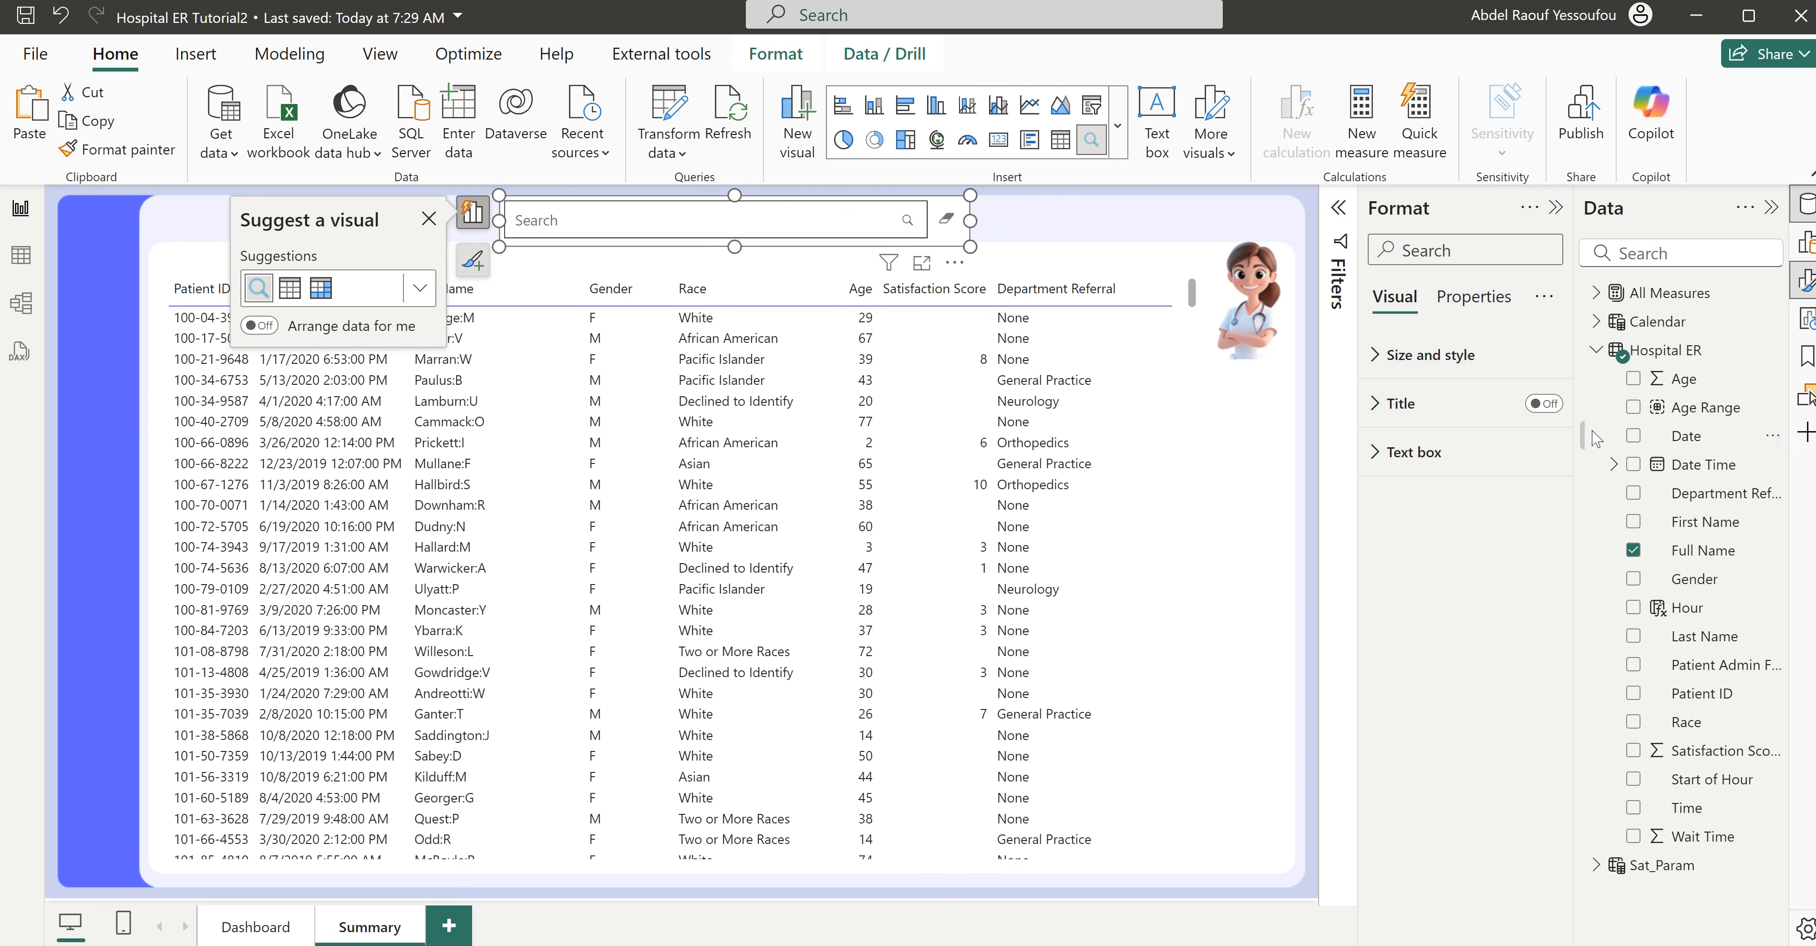
left_click(1410, 452)
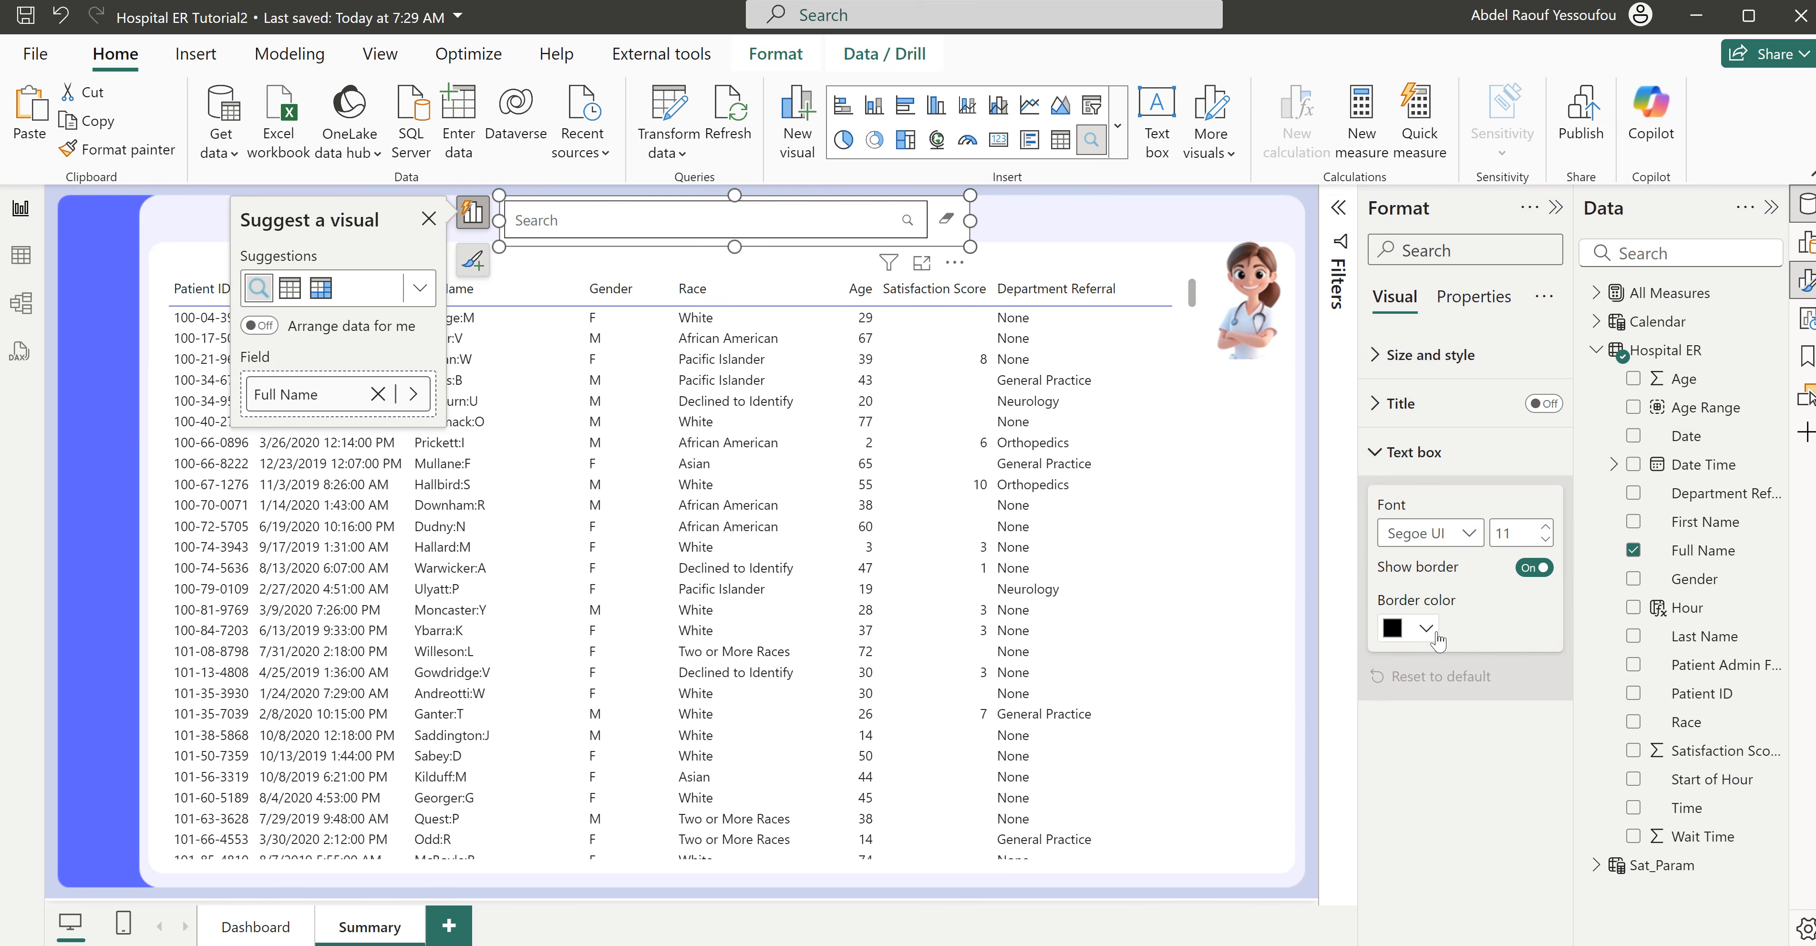
left_click(1534, 567)
left_click(1032, 233)
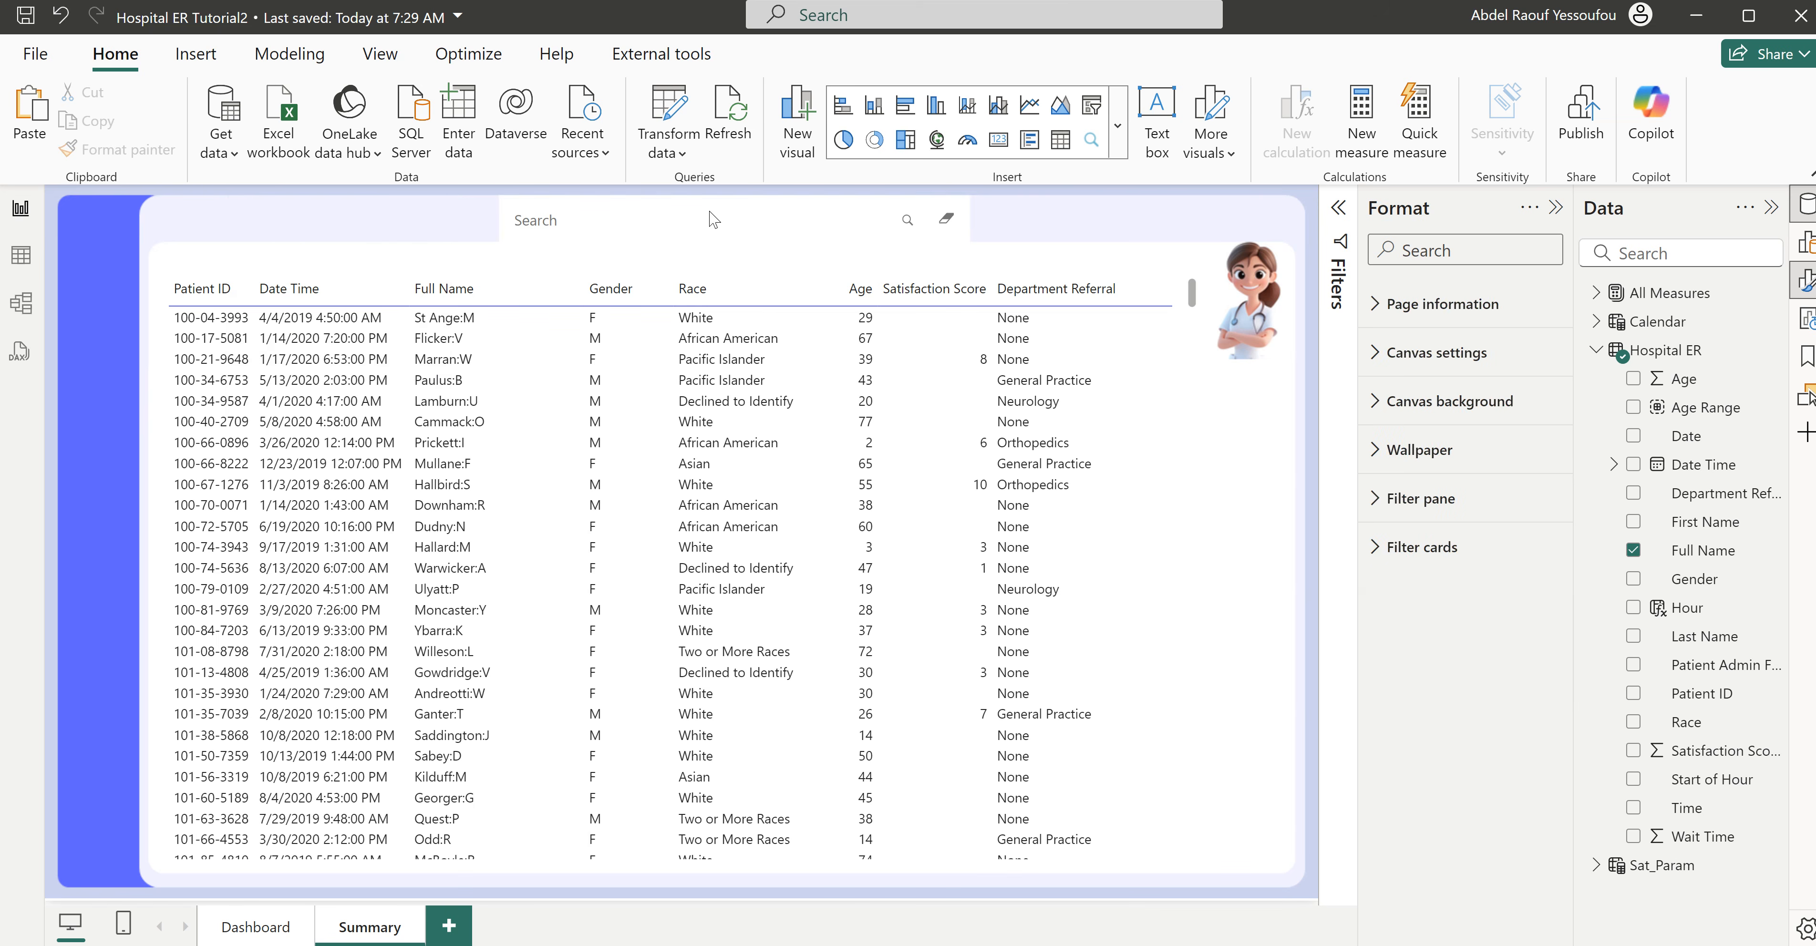
left_click(611, 220)
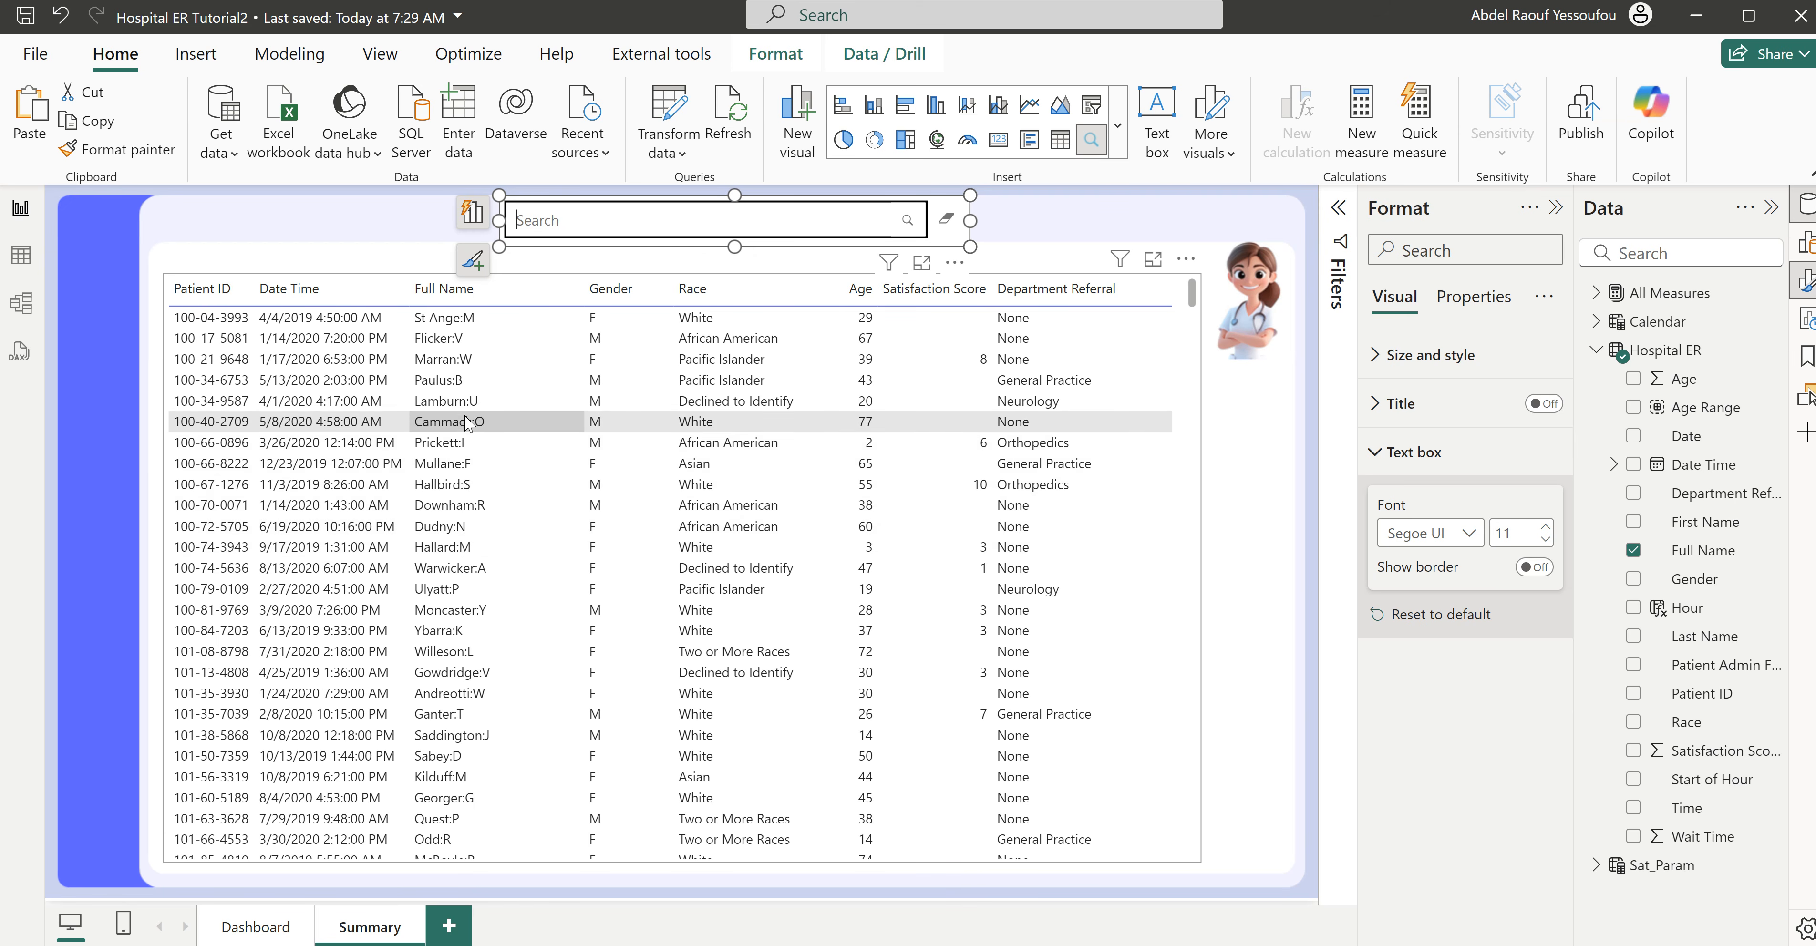
left_click(711, 190)
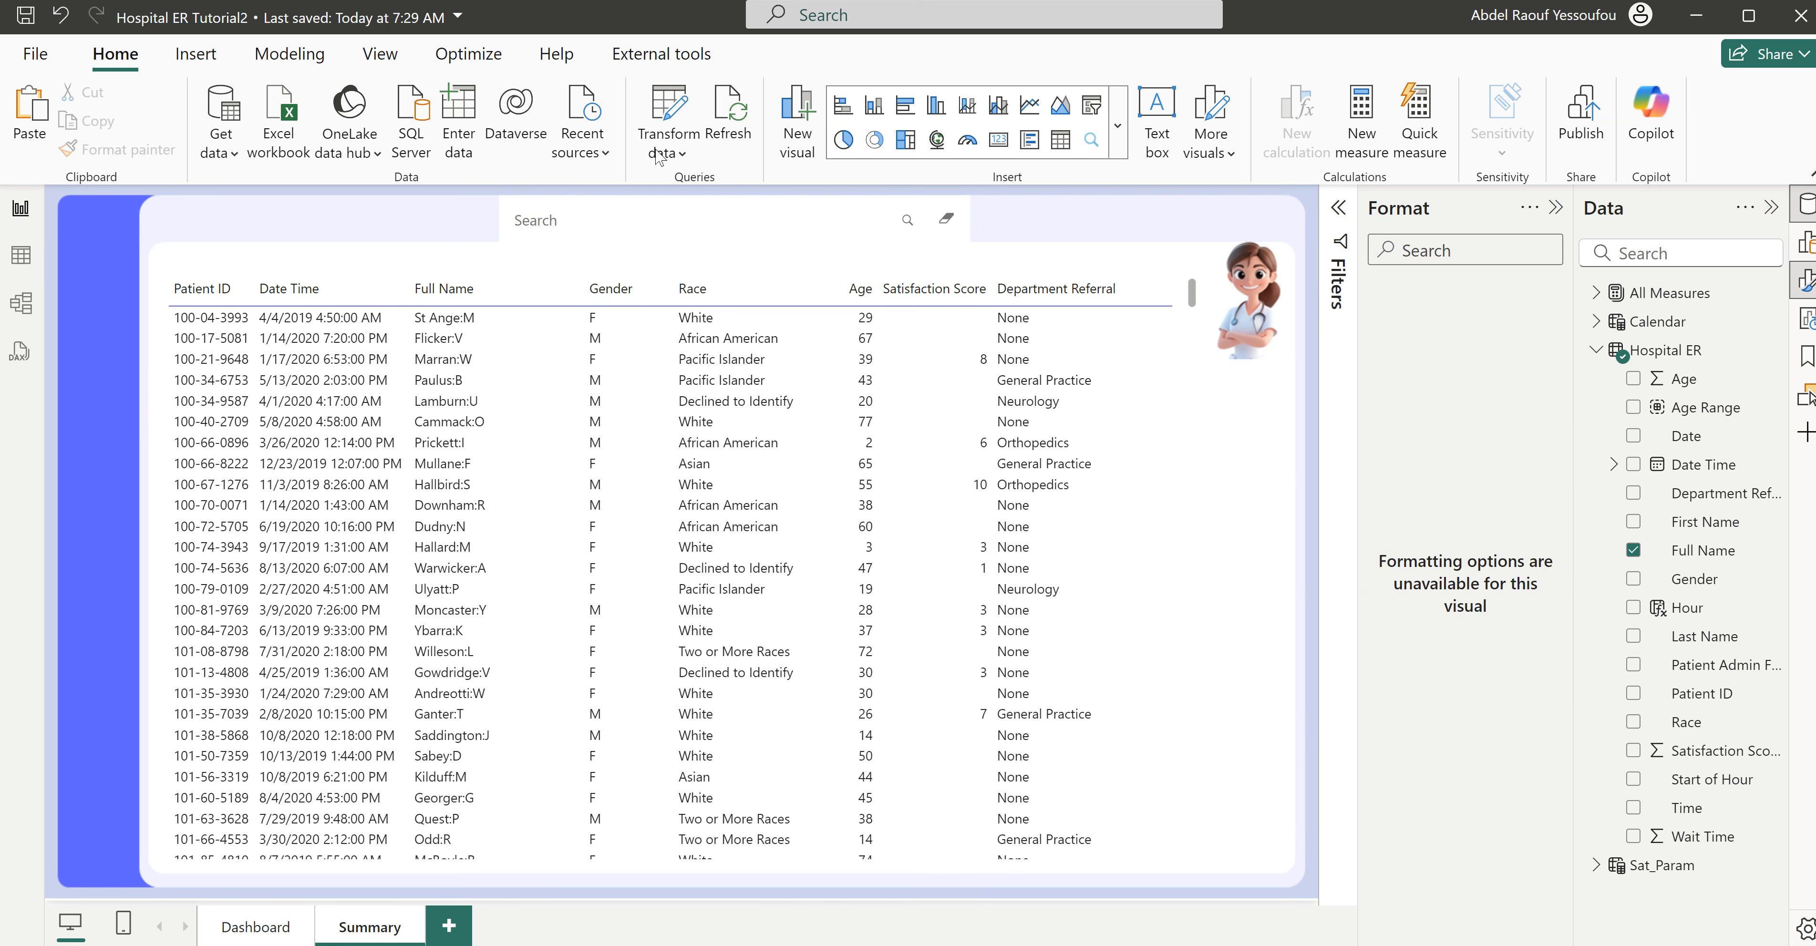
- Change the separator of the merged Full Name column to Comma in Power Query and apply the change to the report
left_click(670, 116)
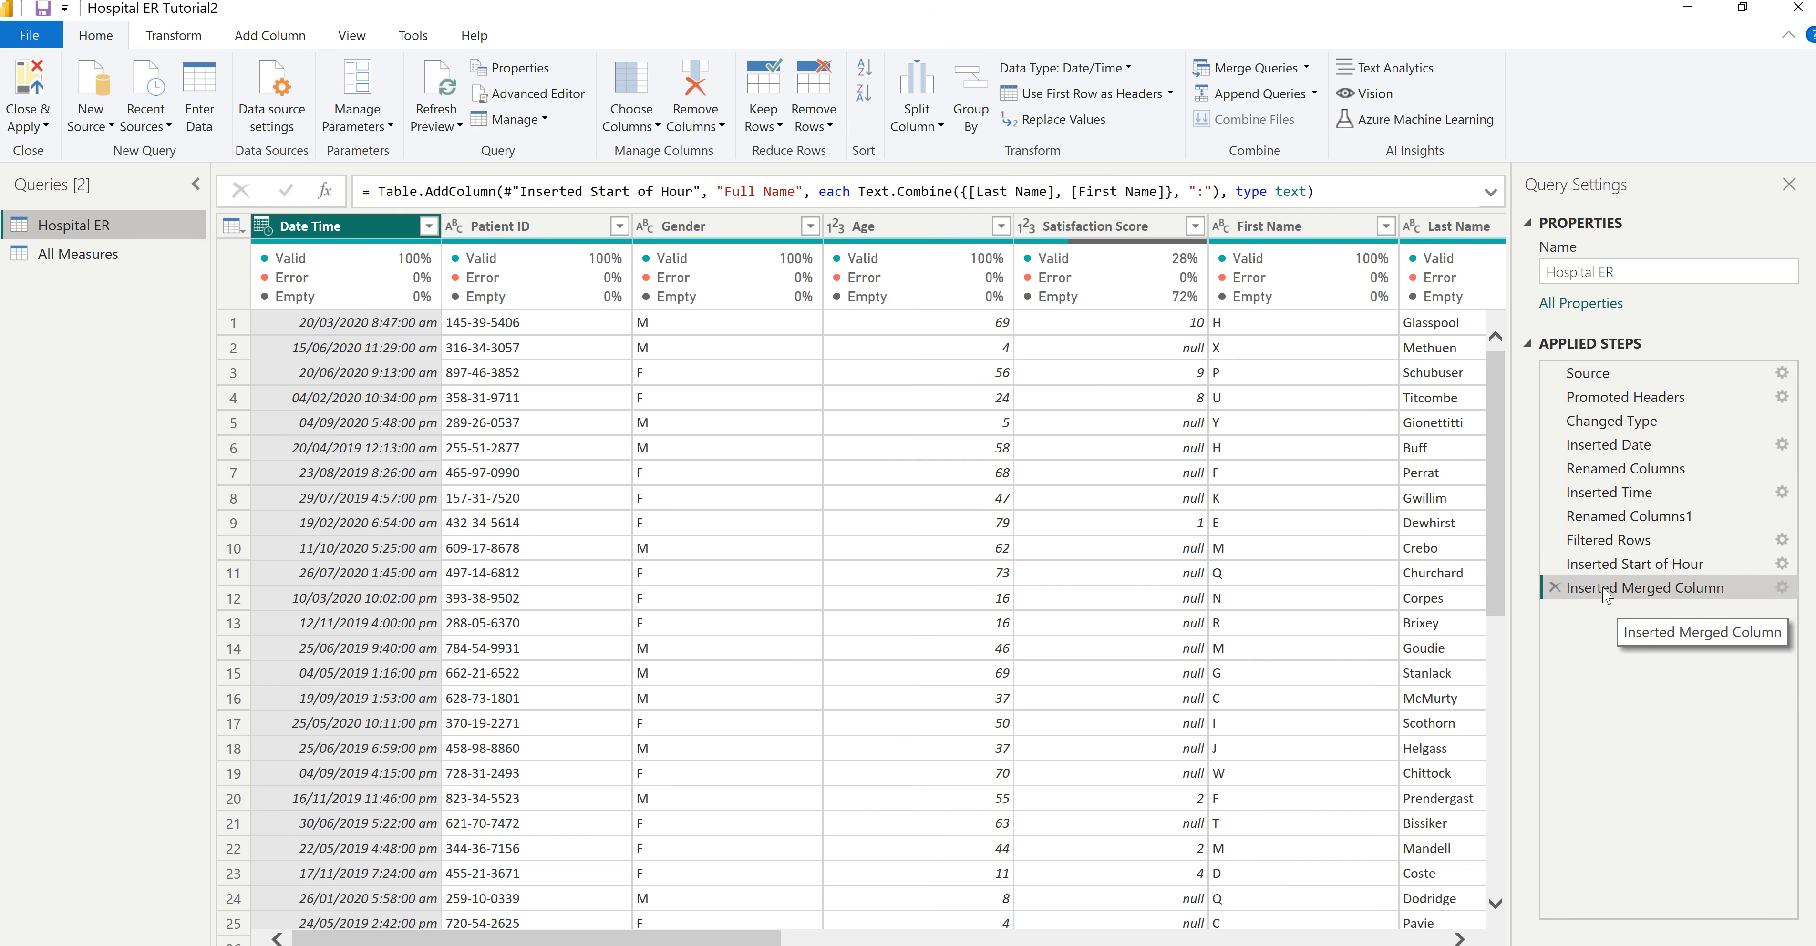
left_click(1782, 588)
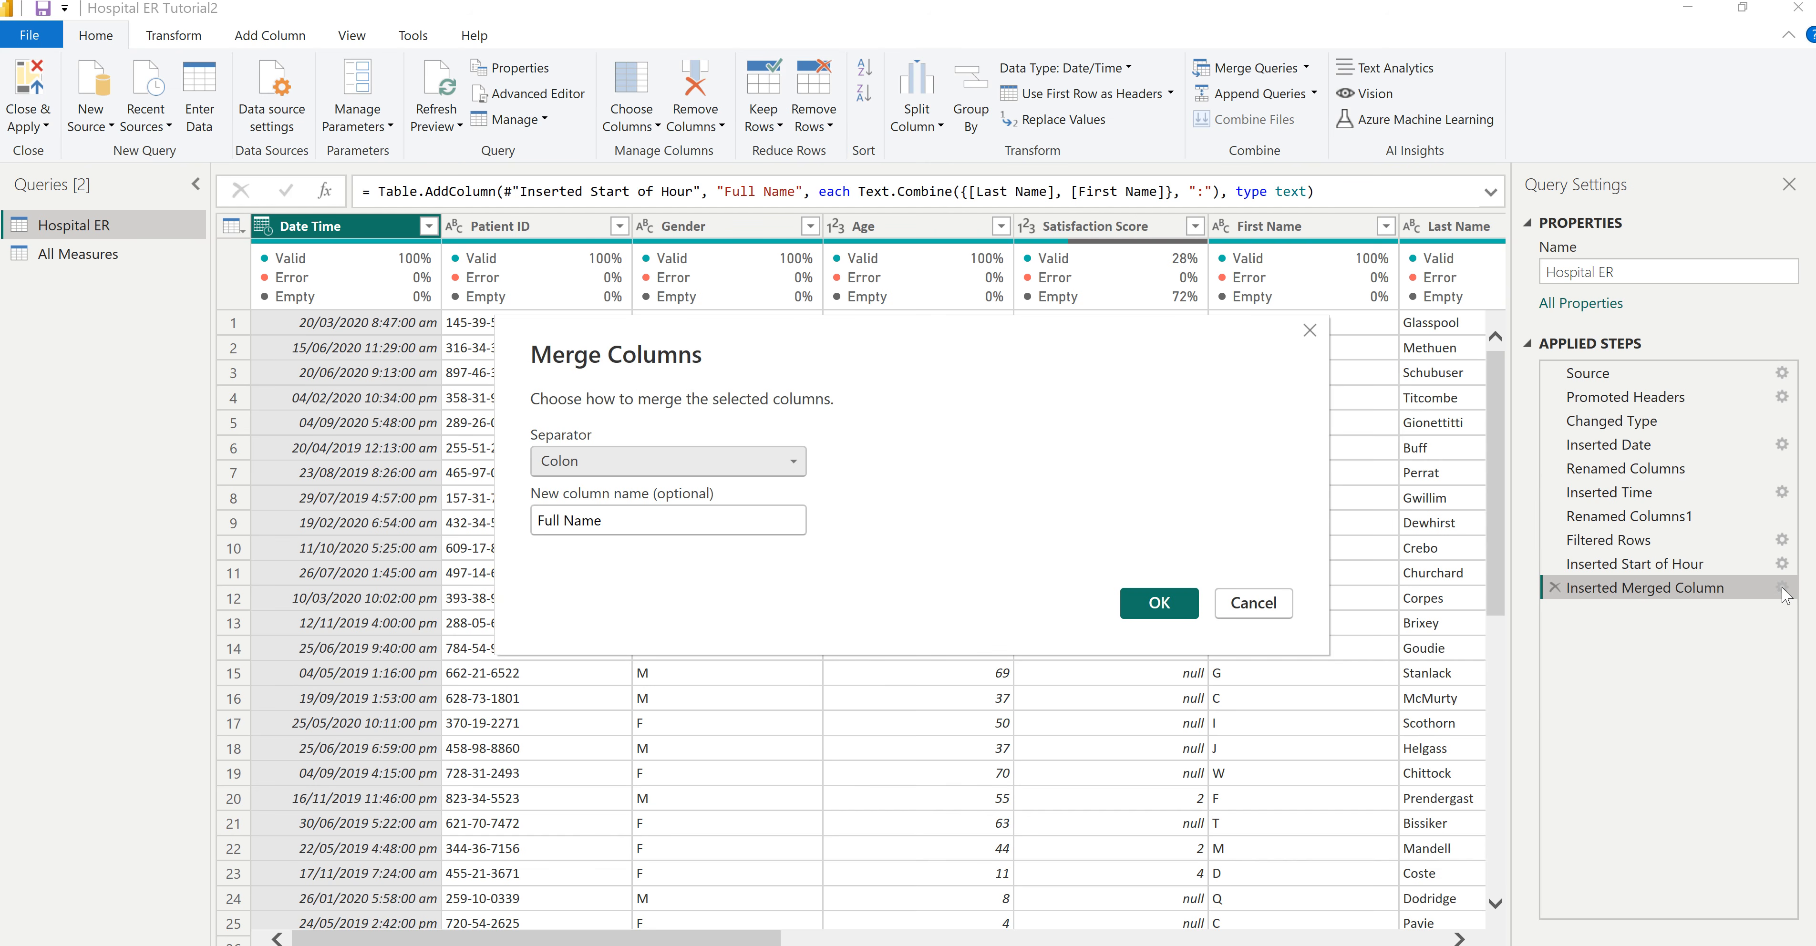
left_click(577, 462)
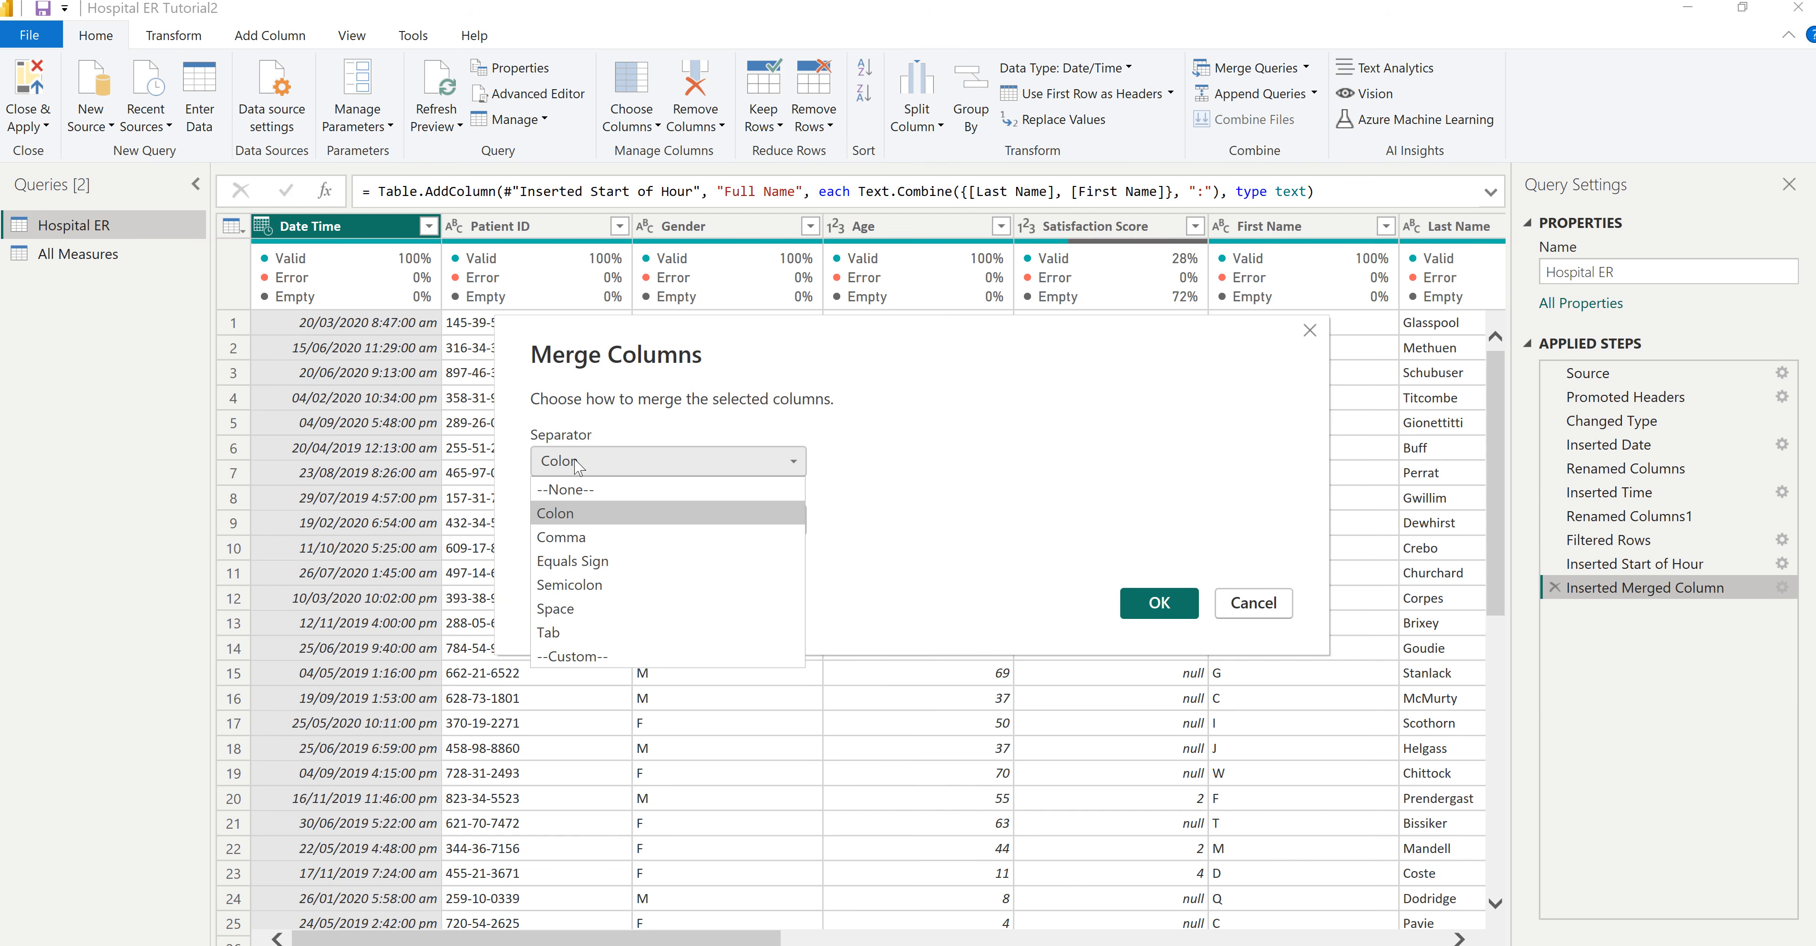
left_click(599, 538)
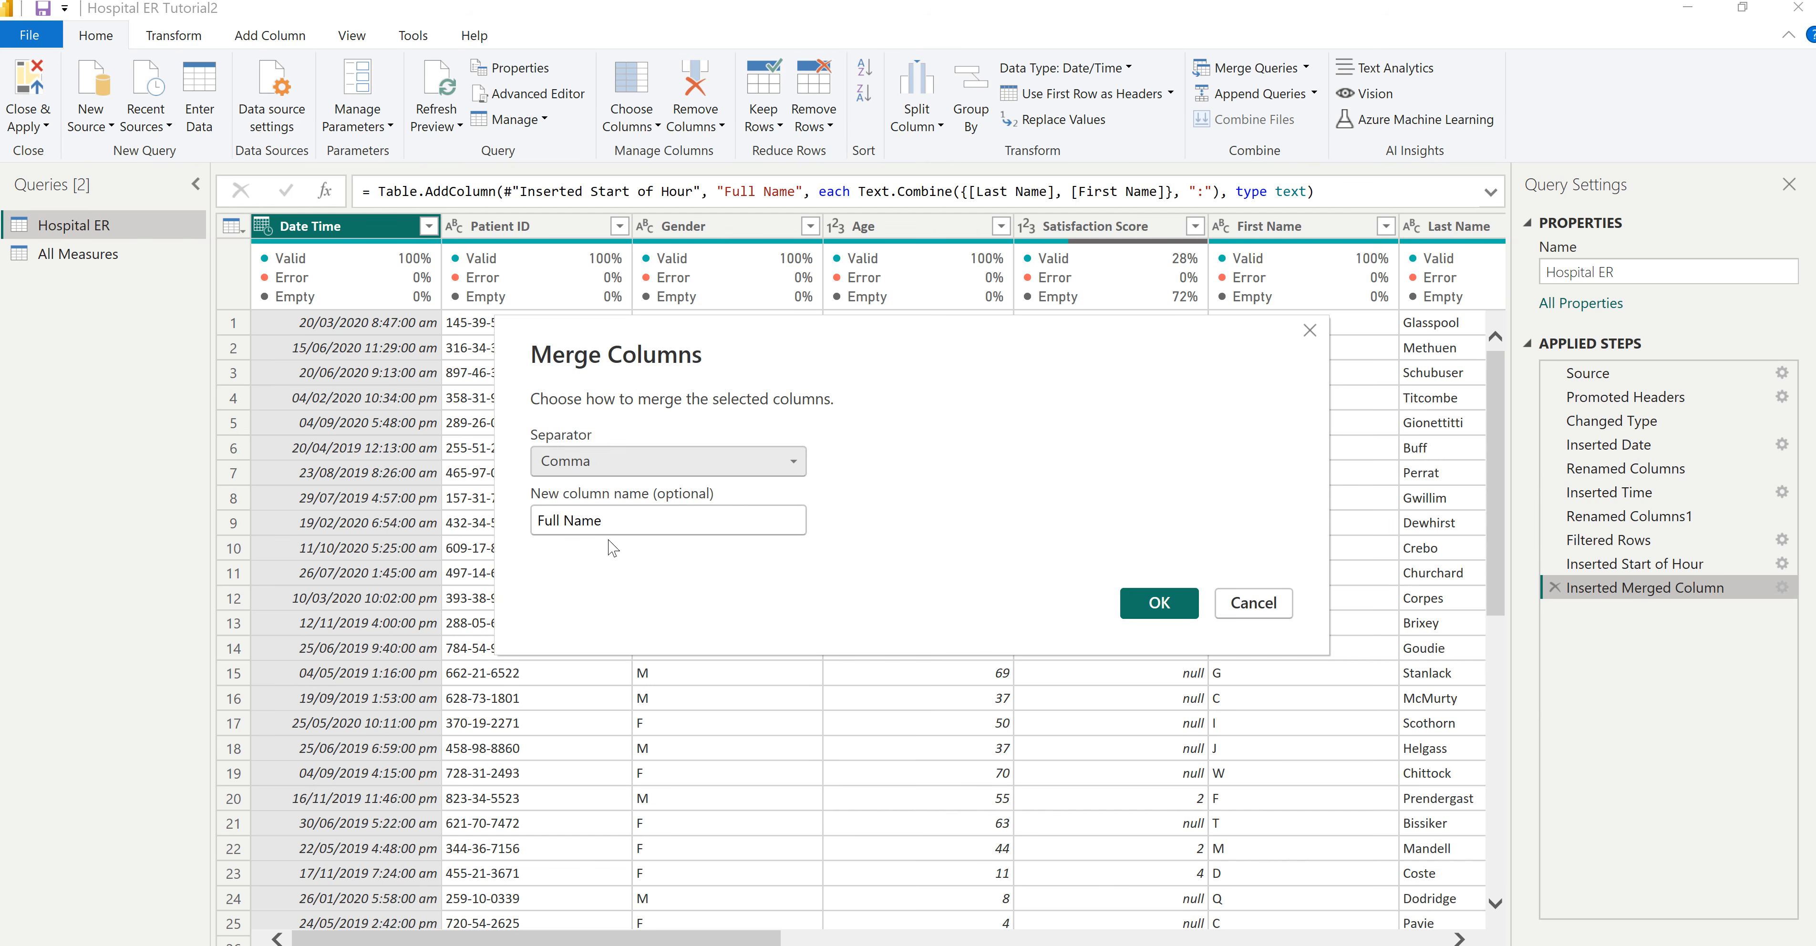
left_click(1145, 603)
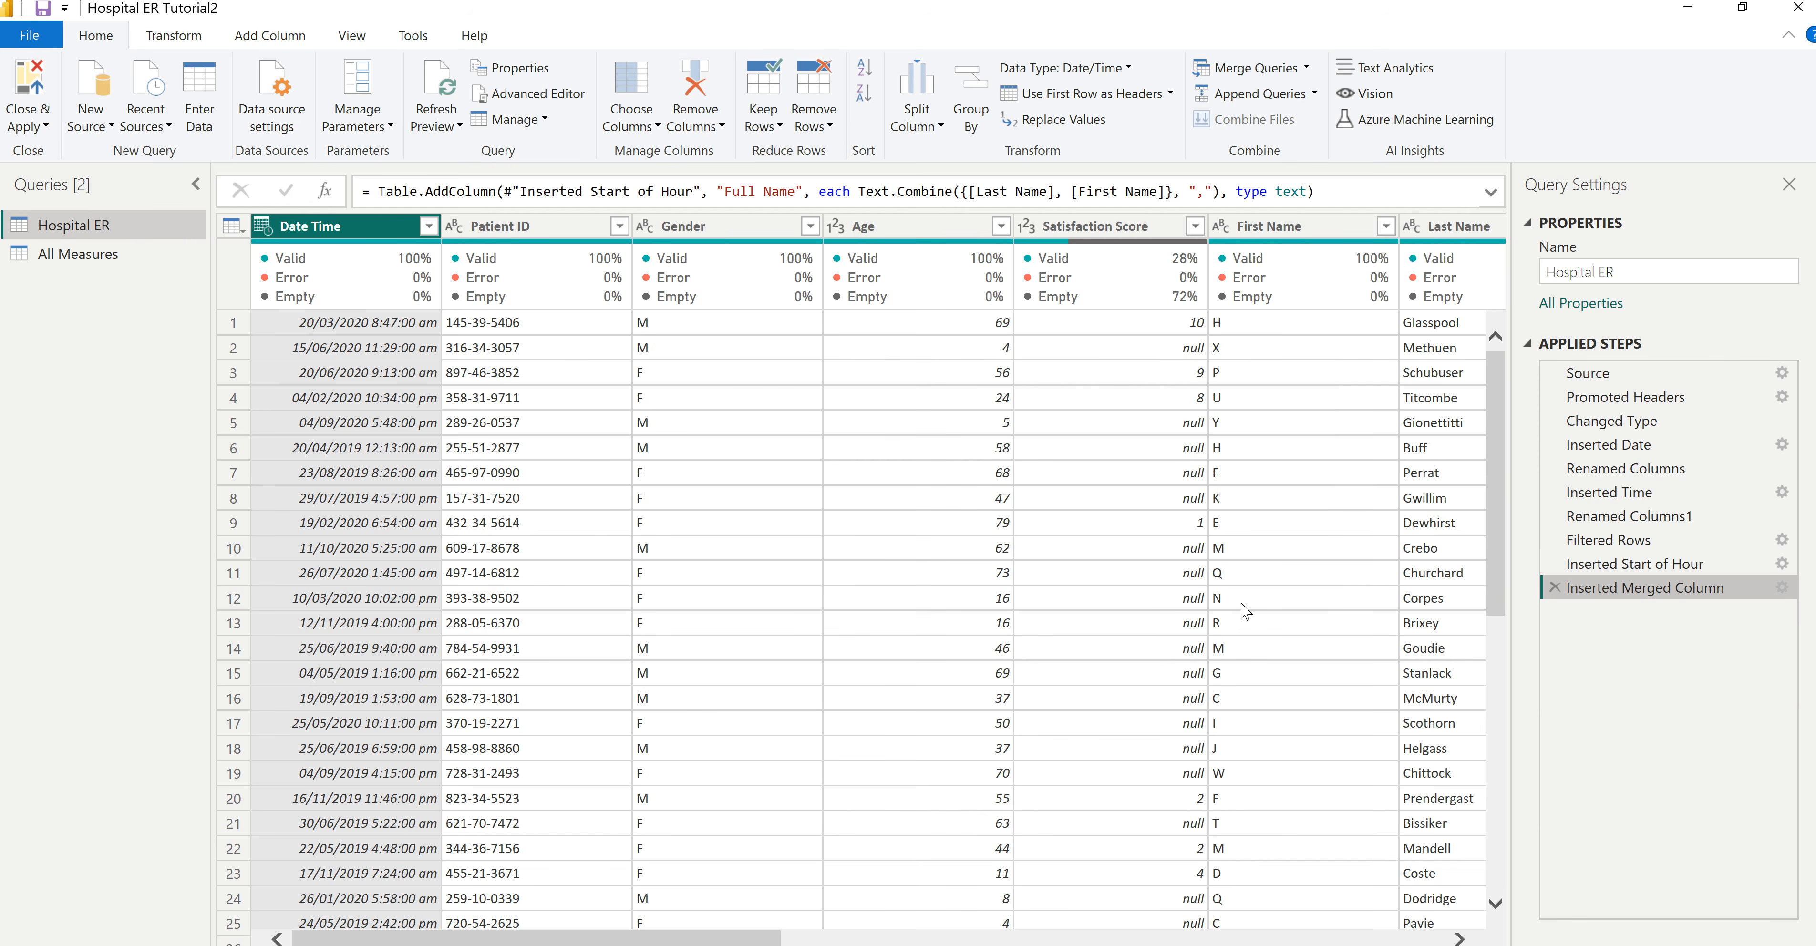
left_click(35, 83)
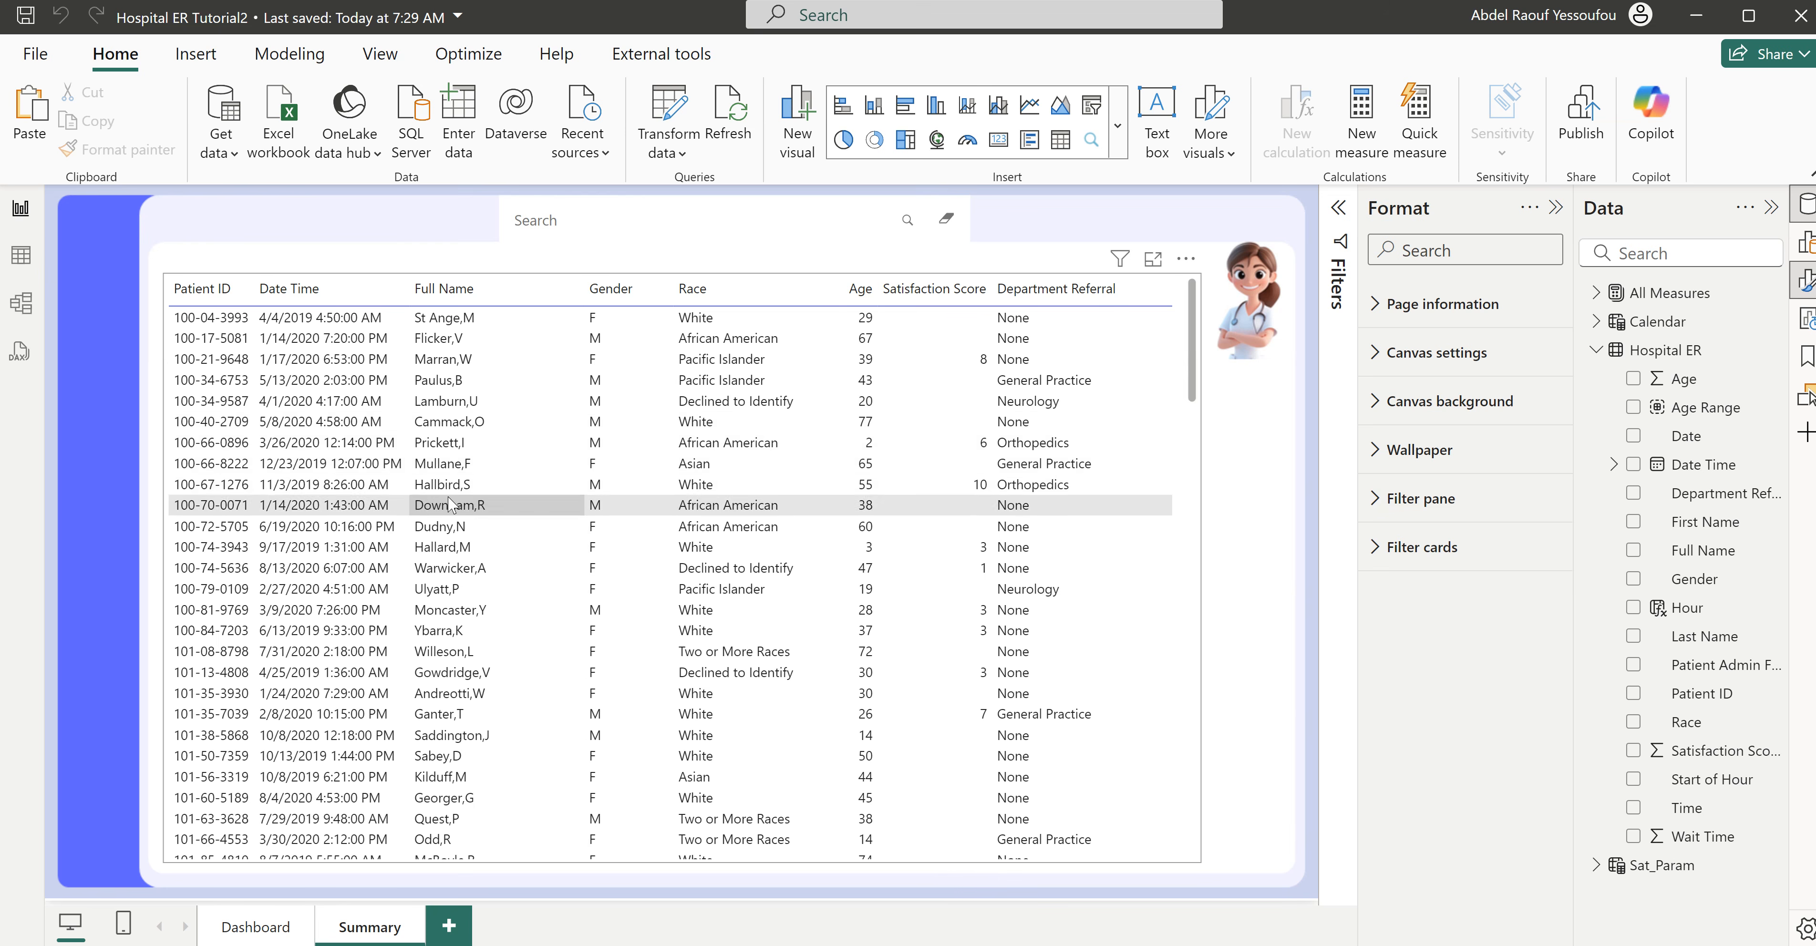
- Test the Summary page's text filter by searching for a patient's last name, clear the search, and deselect the filter
left_click(598, 220)
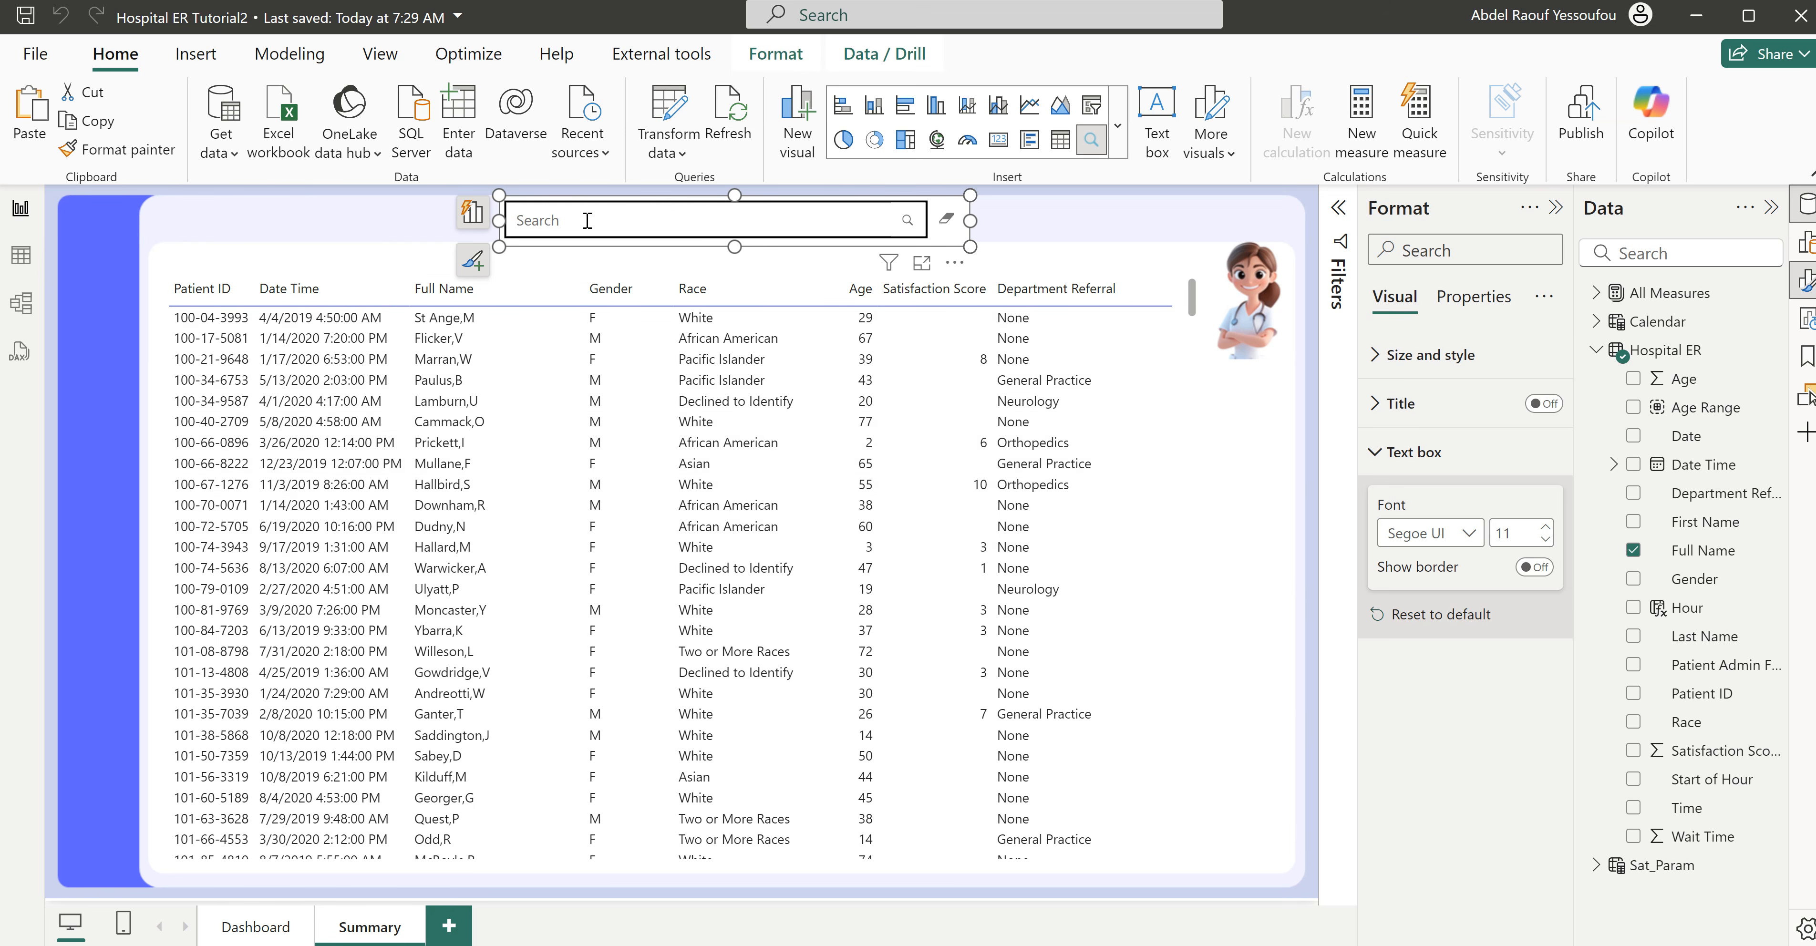
type("hallard")
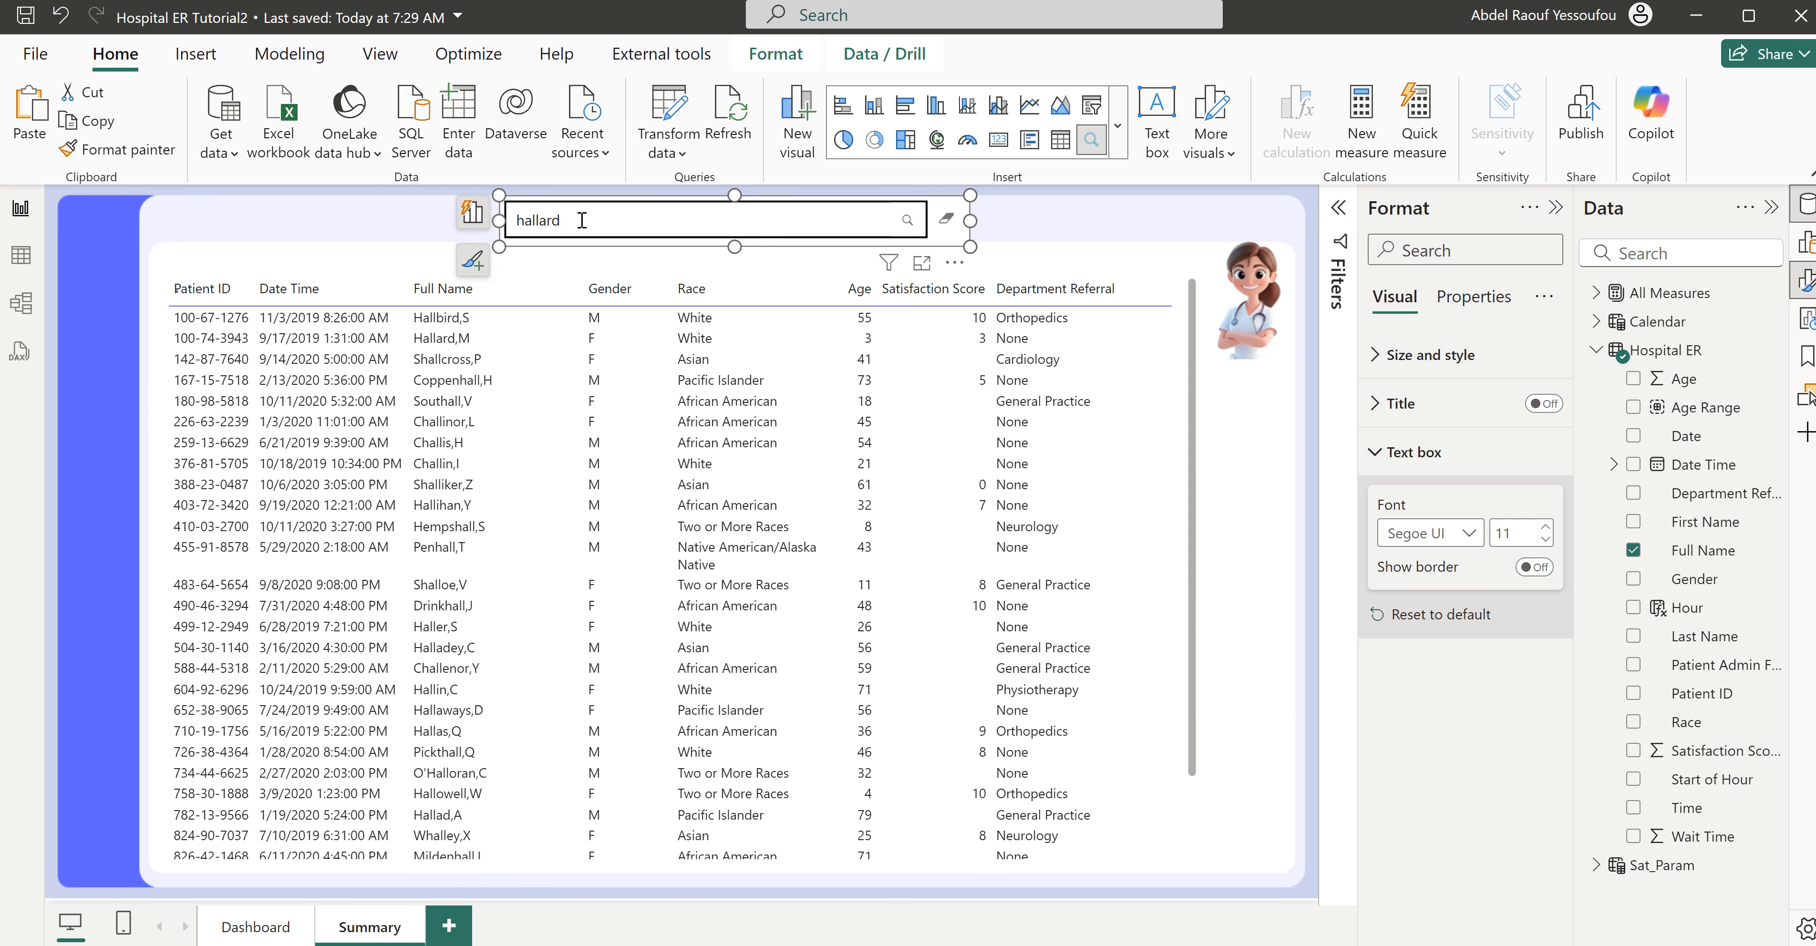
left_click(946, 220)
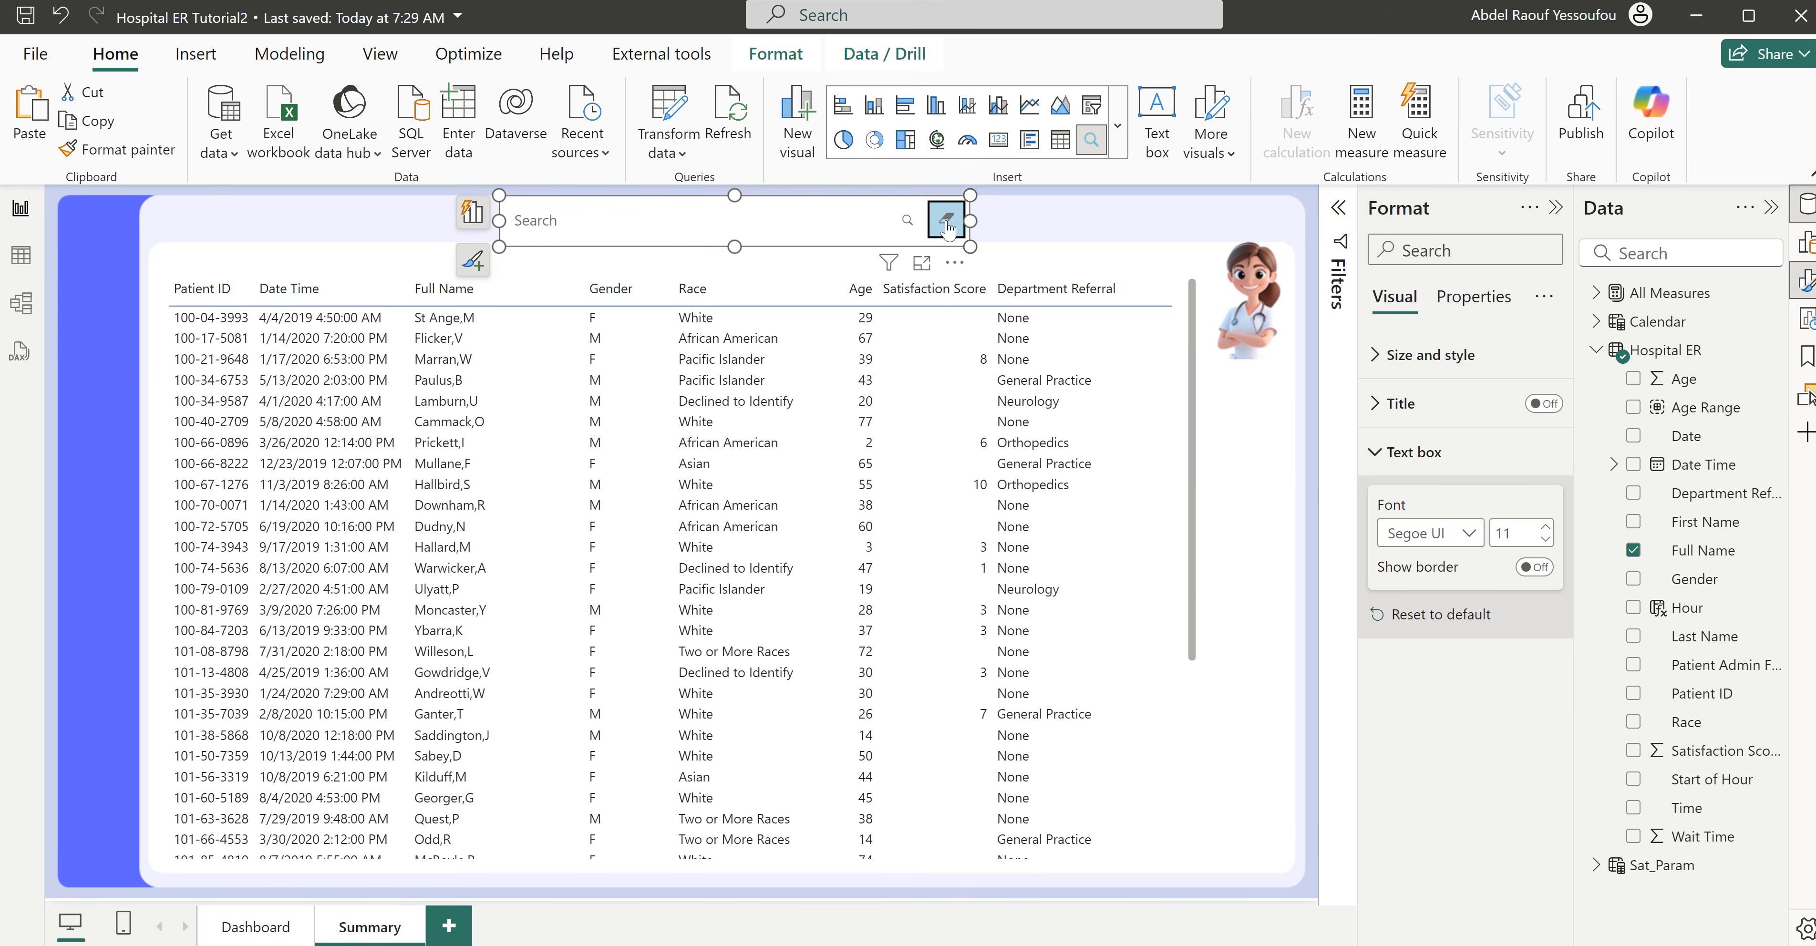
left_click(1066, 226)
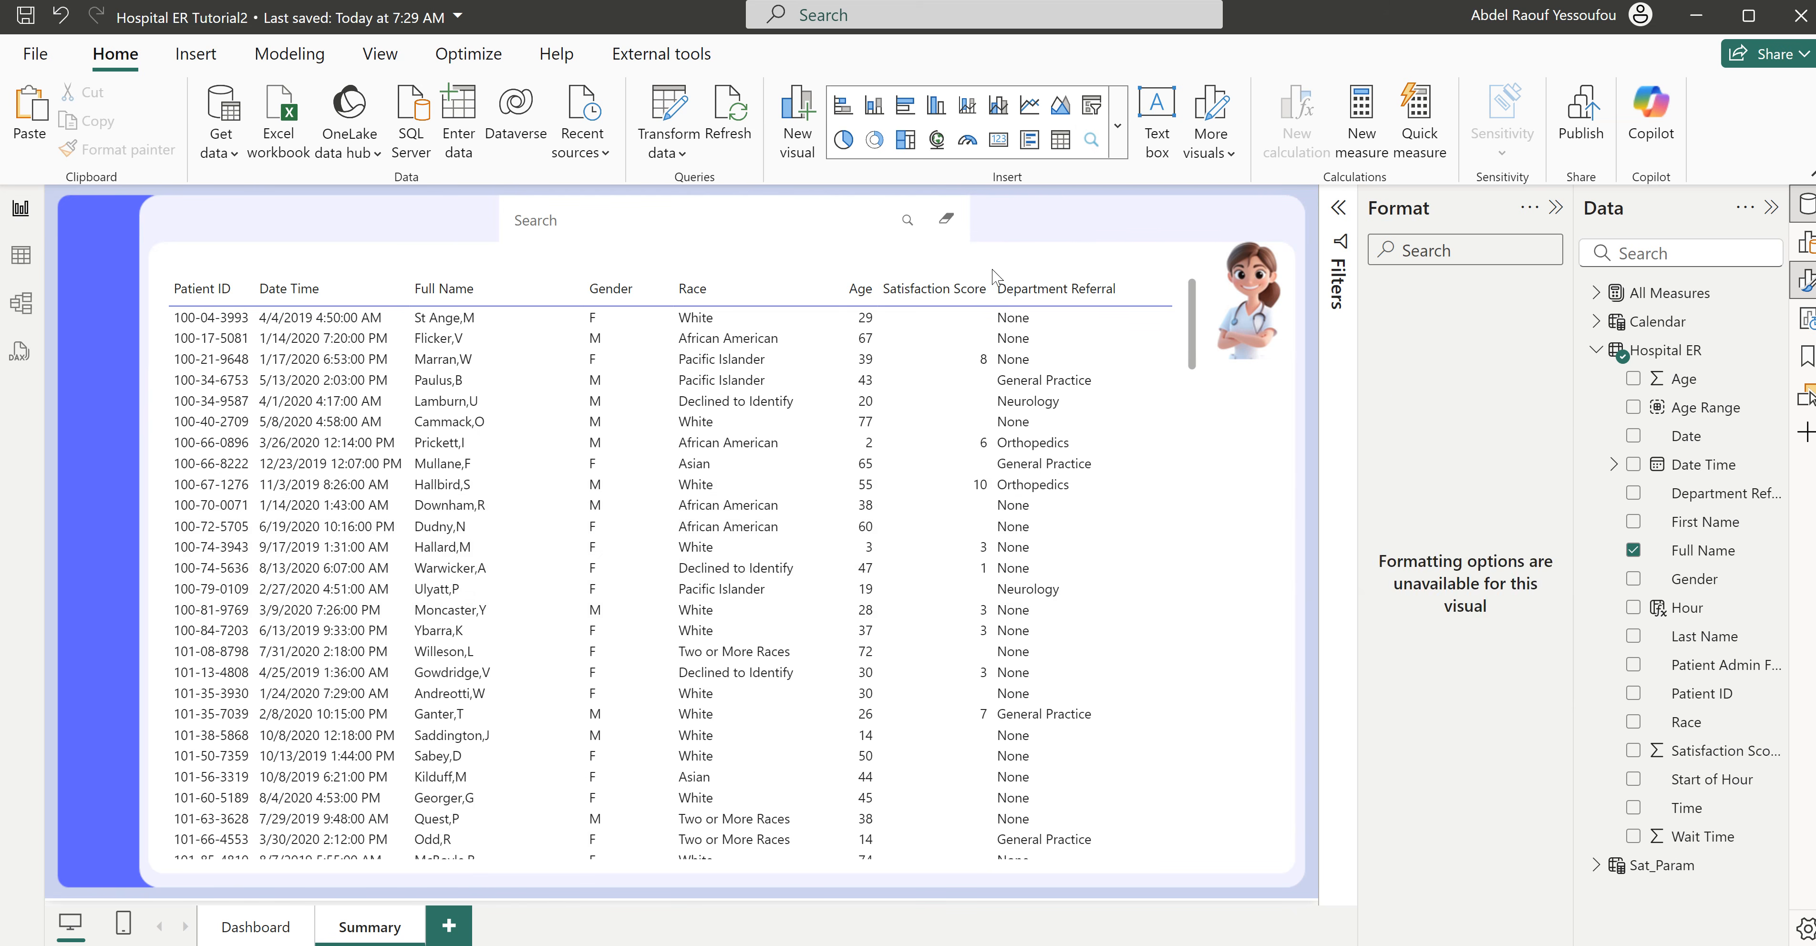
- Duplicate "The Busiest" text box on the Dashboard page and place the copy above the heatmap's upper-left corner
left_click(258, 926)
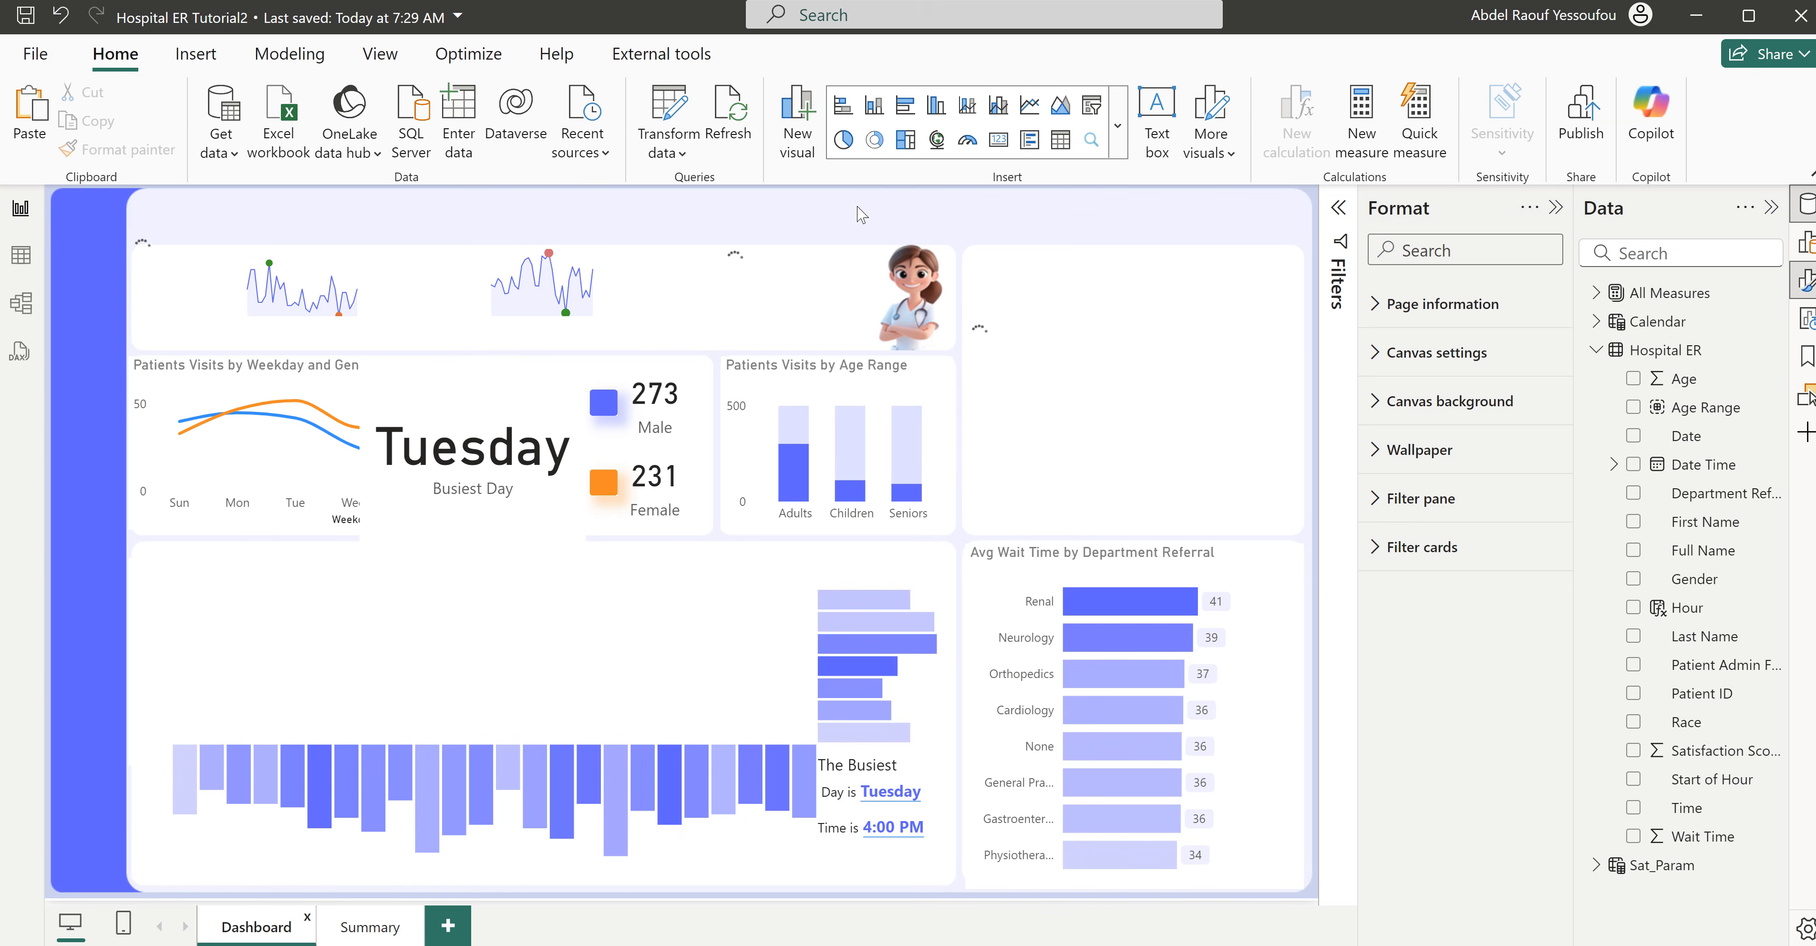
left_click(916, 768)
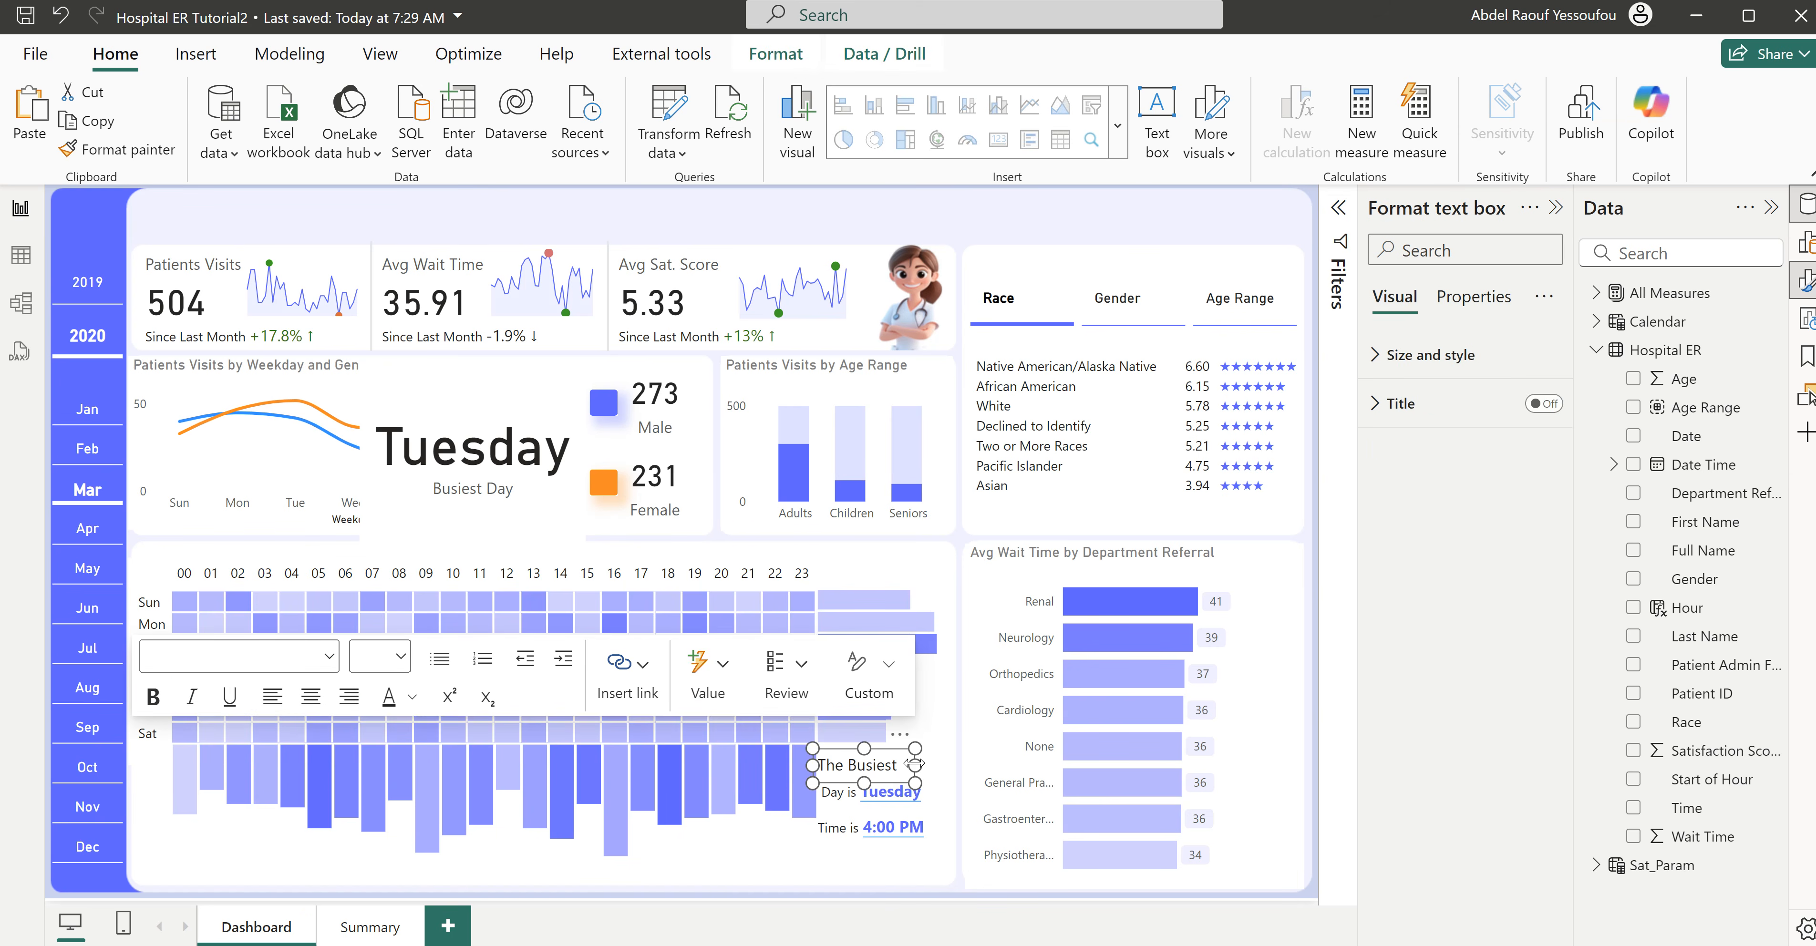
left_click(702, 213)
key("ctrl+v")
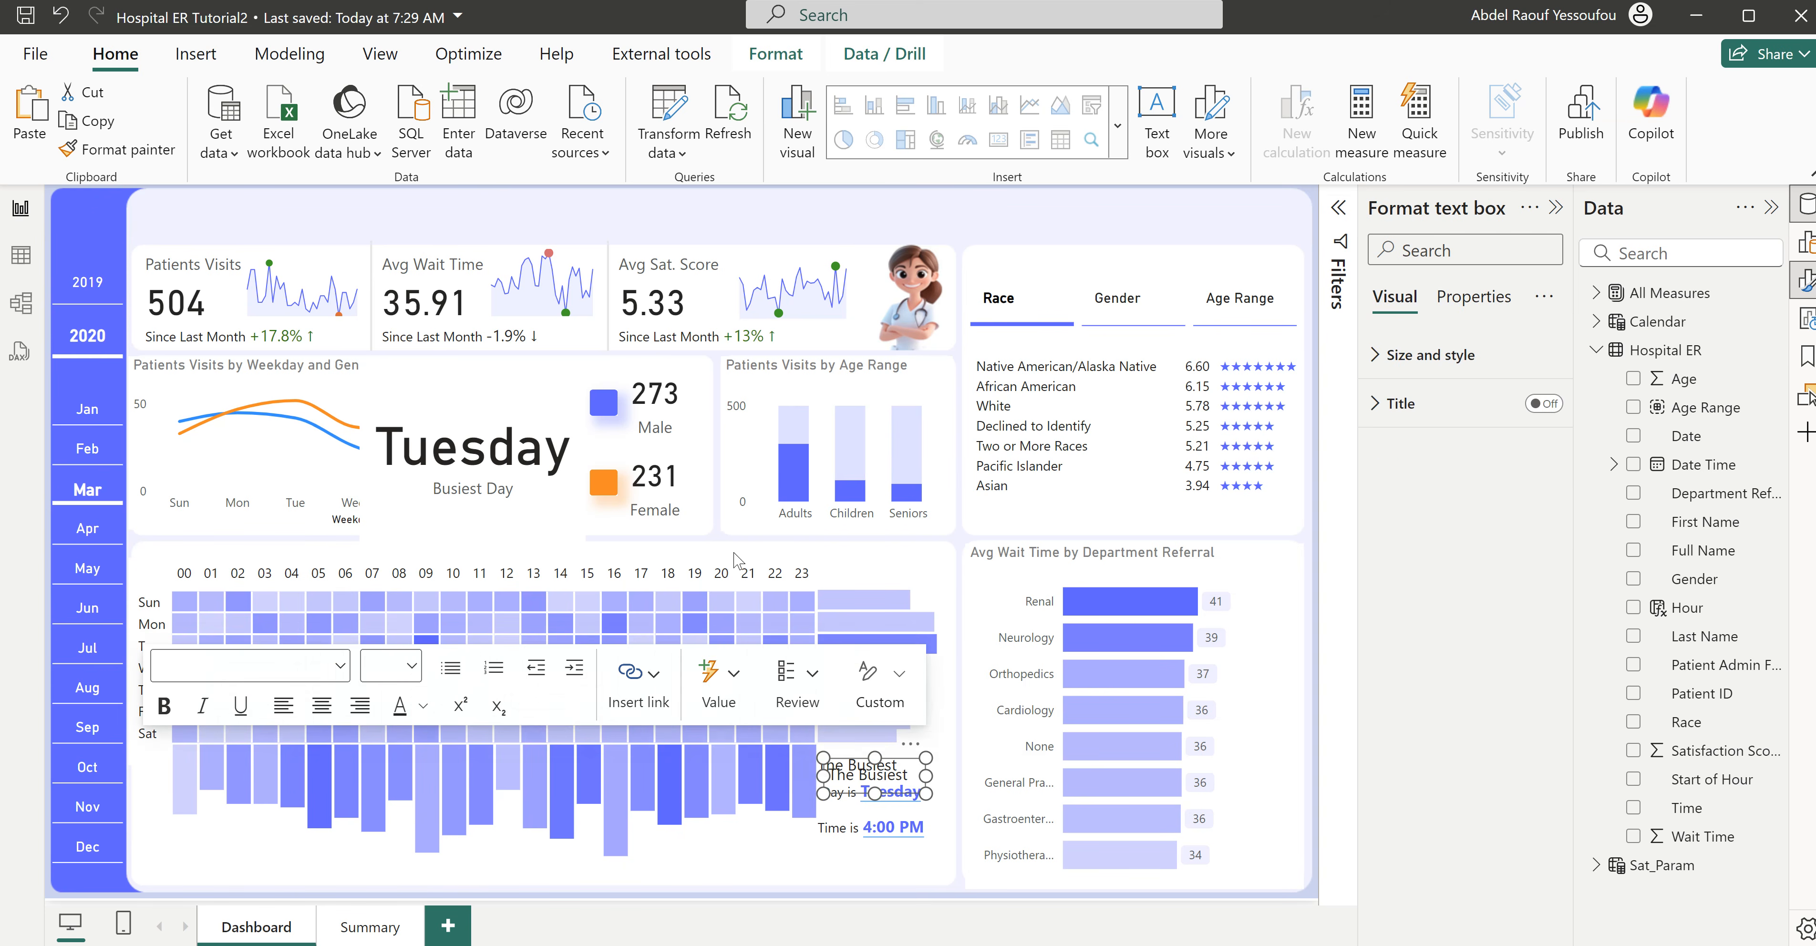
left_click_drag(867, 742, 235, 530)
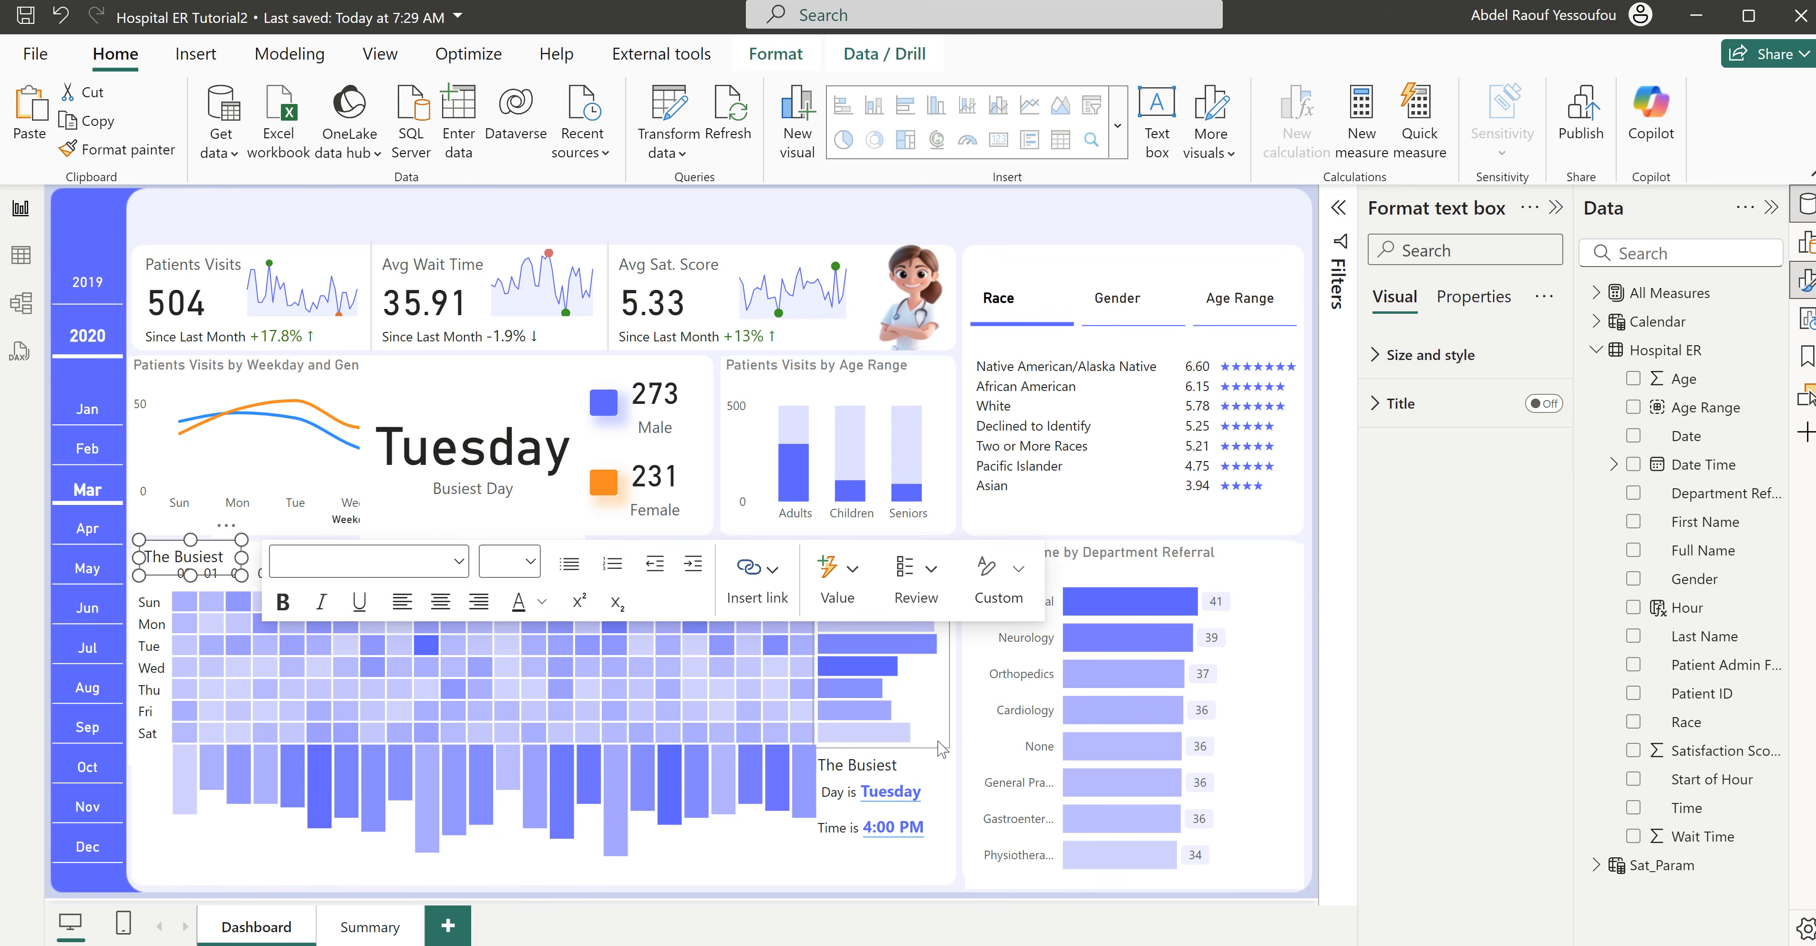
- Nudge the heatmap and its adjoining weekday and hourly bar charts down together to make room for the copied text box
left_click(946, 750)
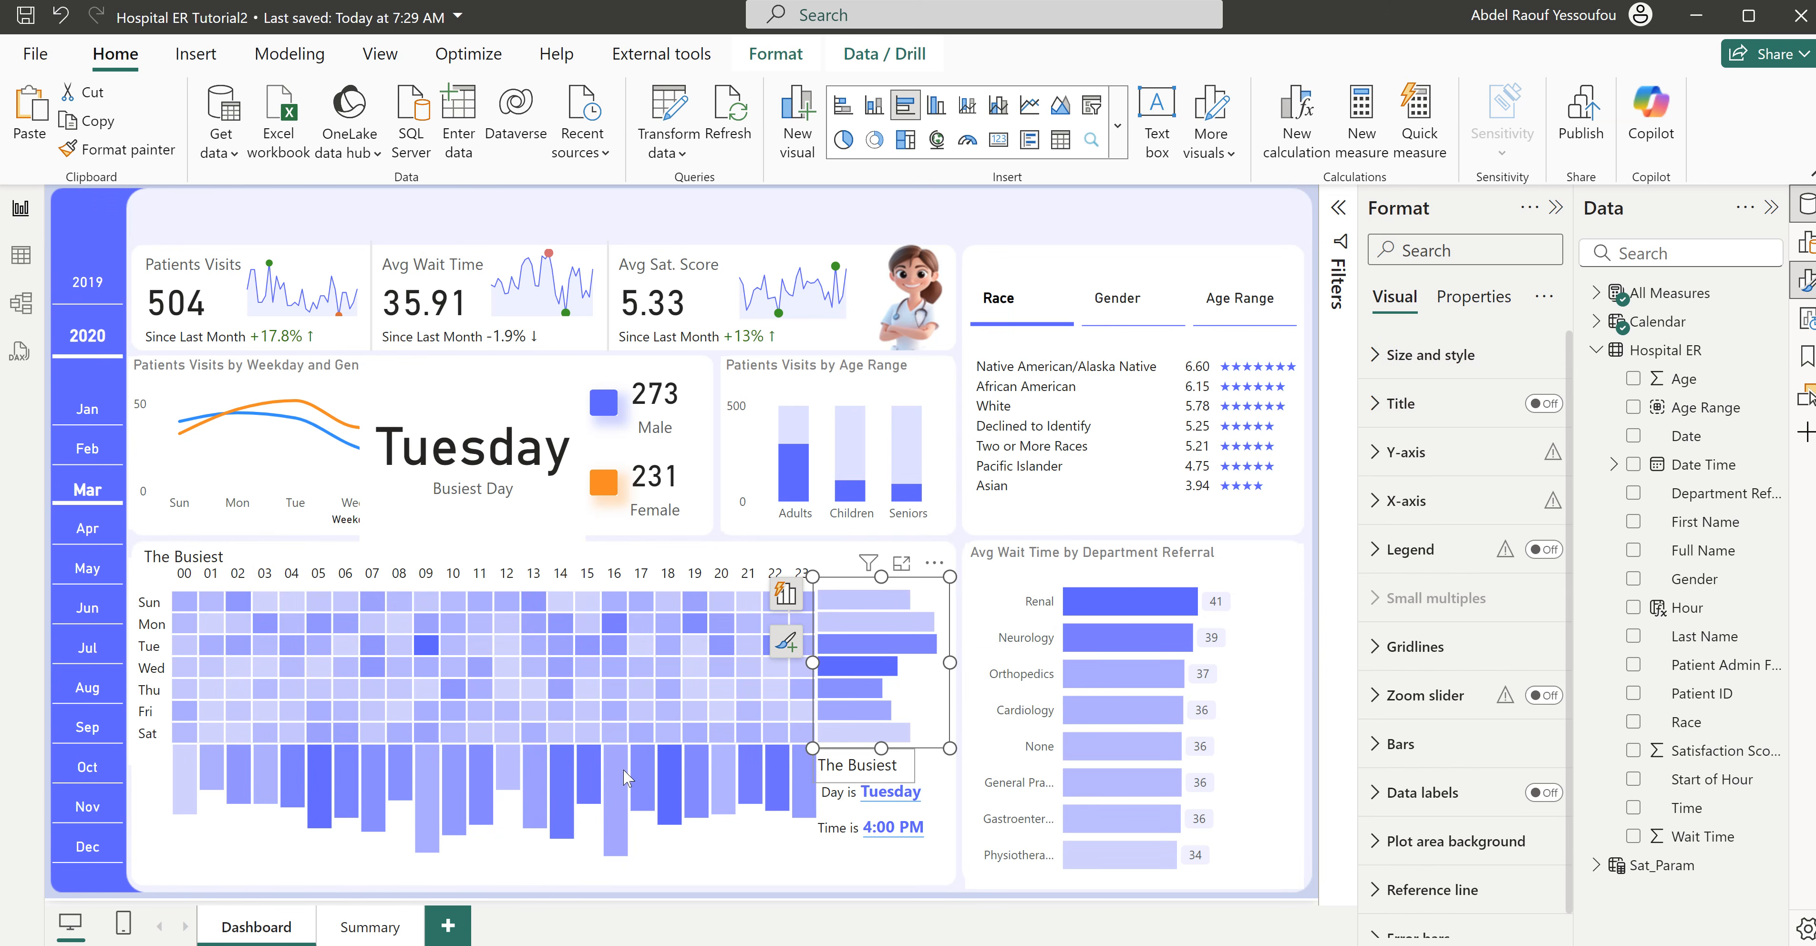
left_click(293, 843, "ctrl")
key("Down")
key("Down")
key("Down")
key("Down")
key("Down")
key("Down")
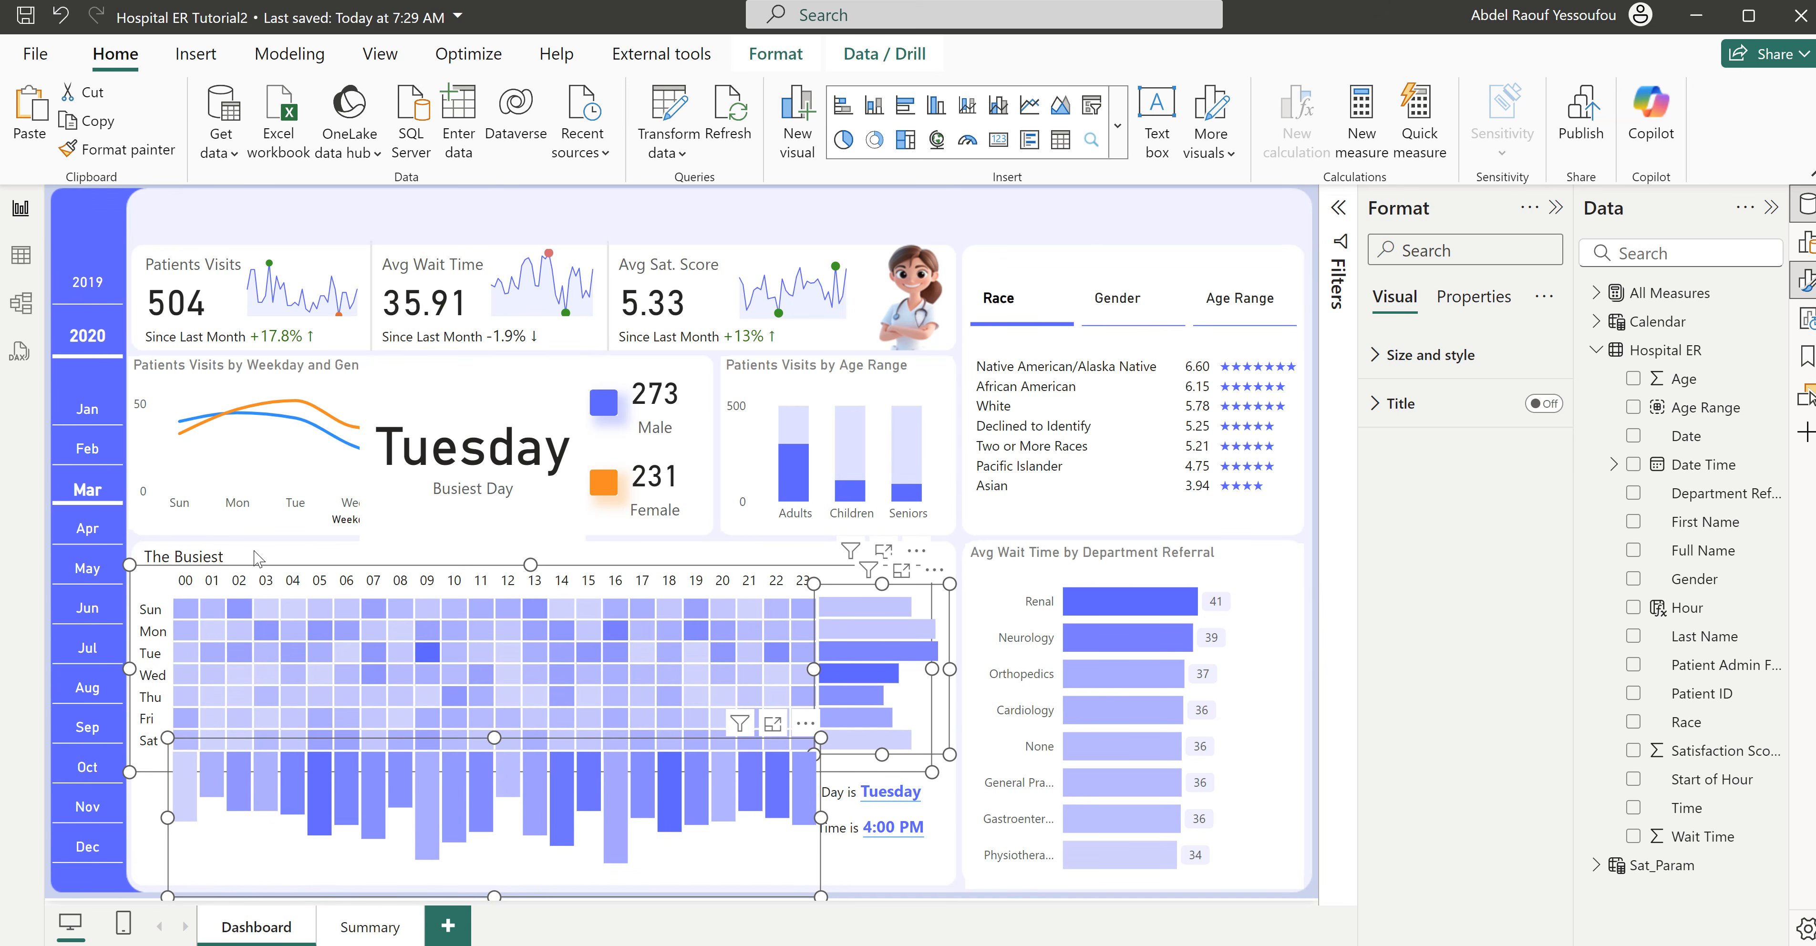
key("Escape")
- Replace the copied text box's text with "Patients Visits By Day and Time" and widen the box to fit on one line
left_click(236, 559)
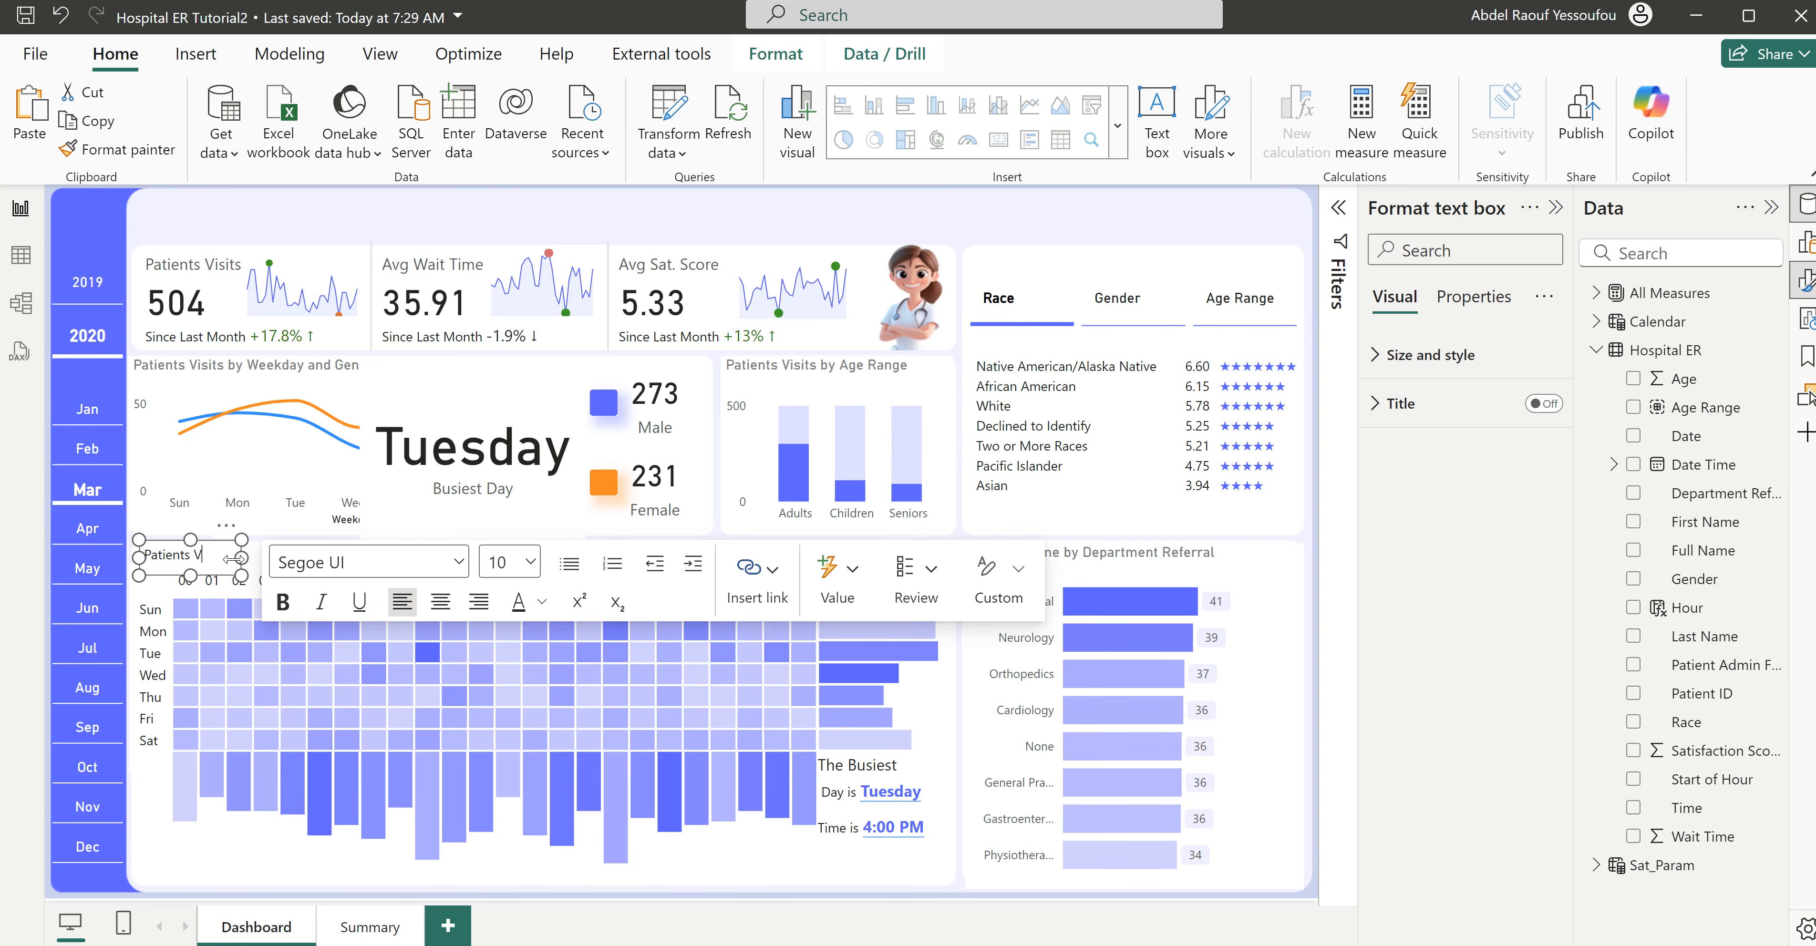
key("BackSpace")
key("BackSpace")
key("Return")
type("By Day and Tim")
left_click_drag(240, 558, 443, 558)
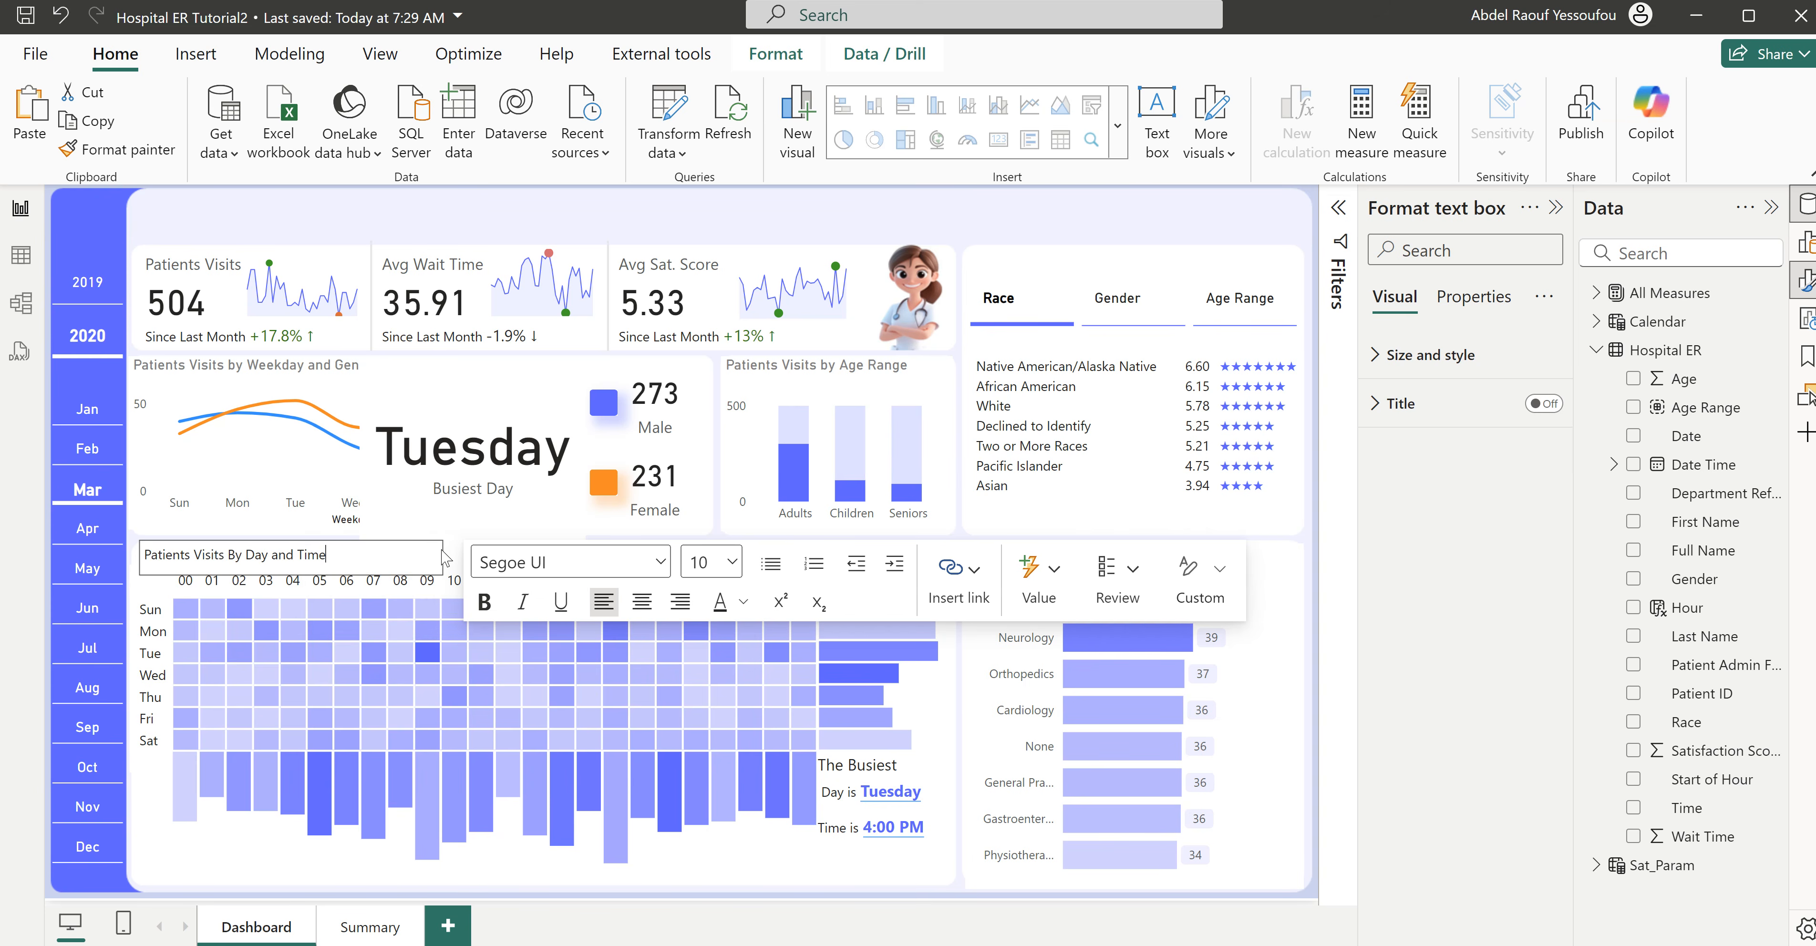
- Delete the busiest-day card covering the weekday and gender line chart on the Dashboard page
left_click(509, 197)
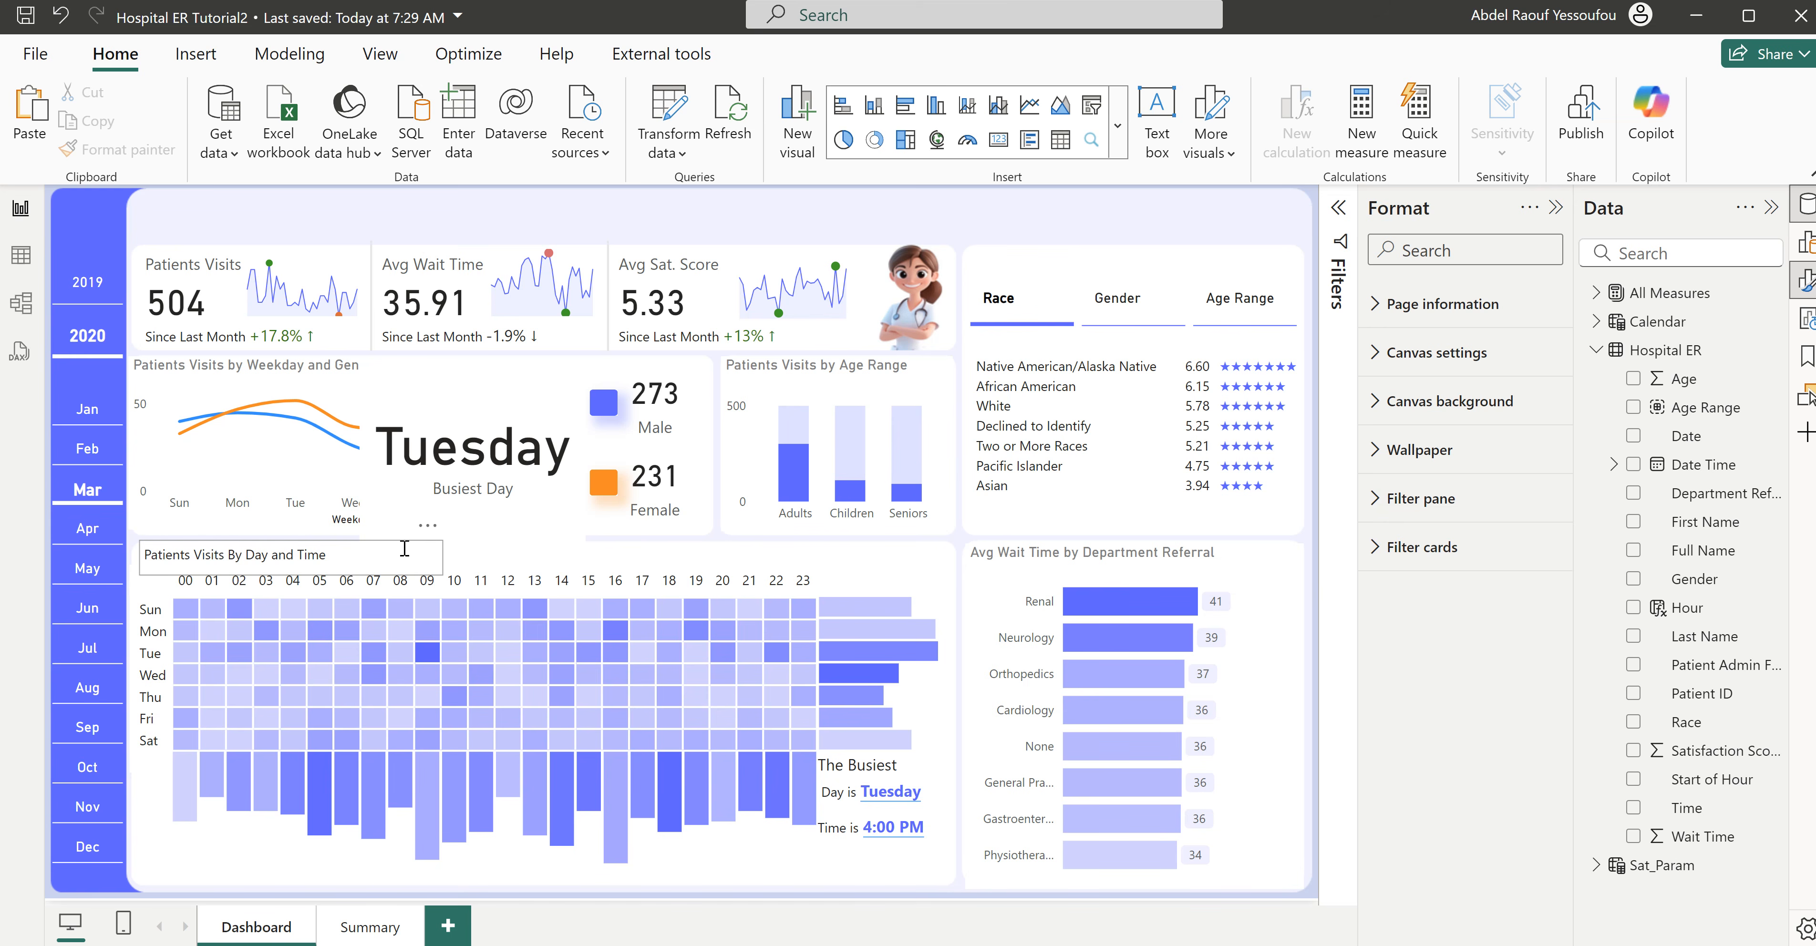
left_click(442, 556)
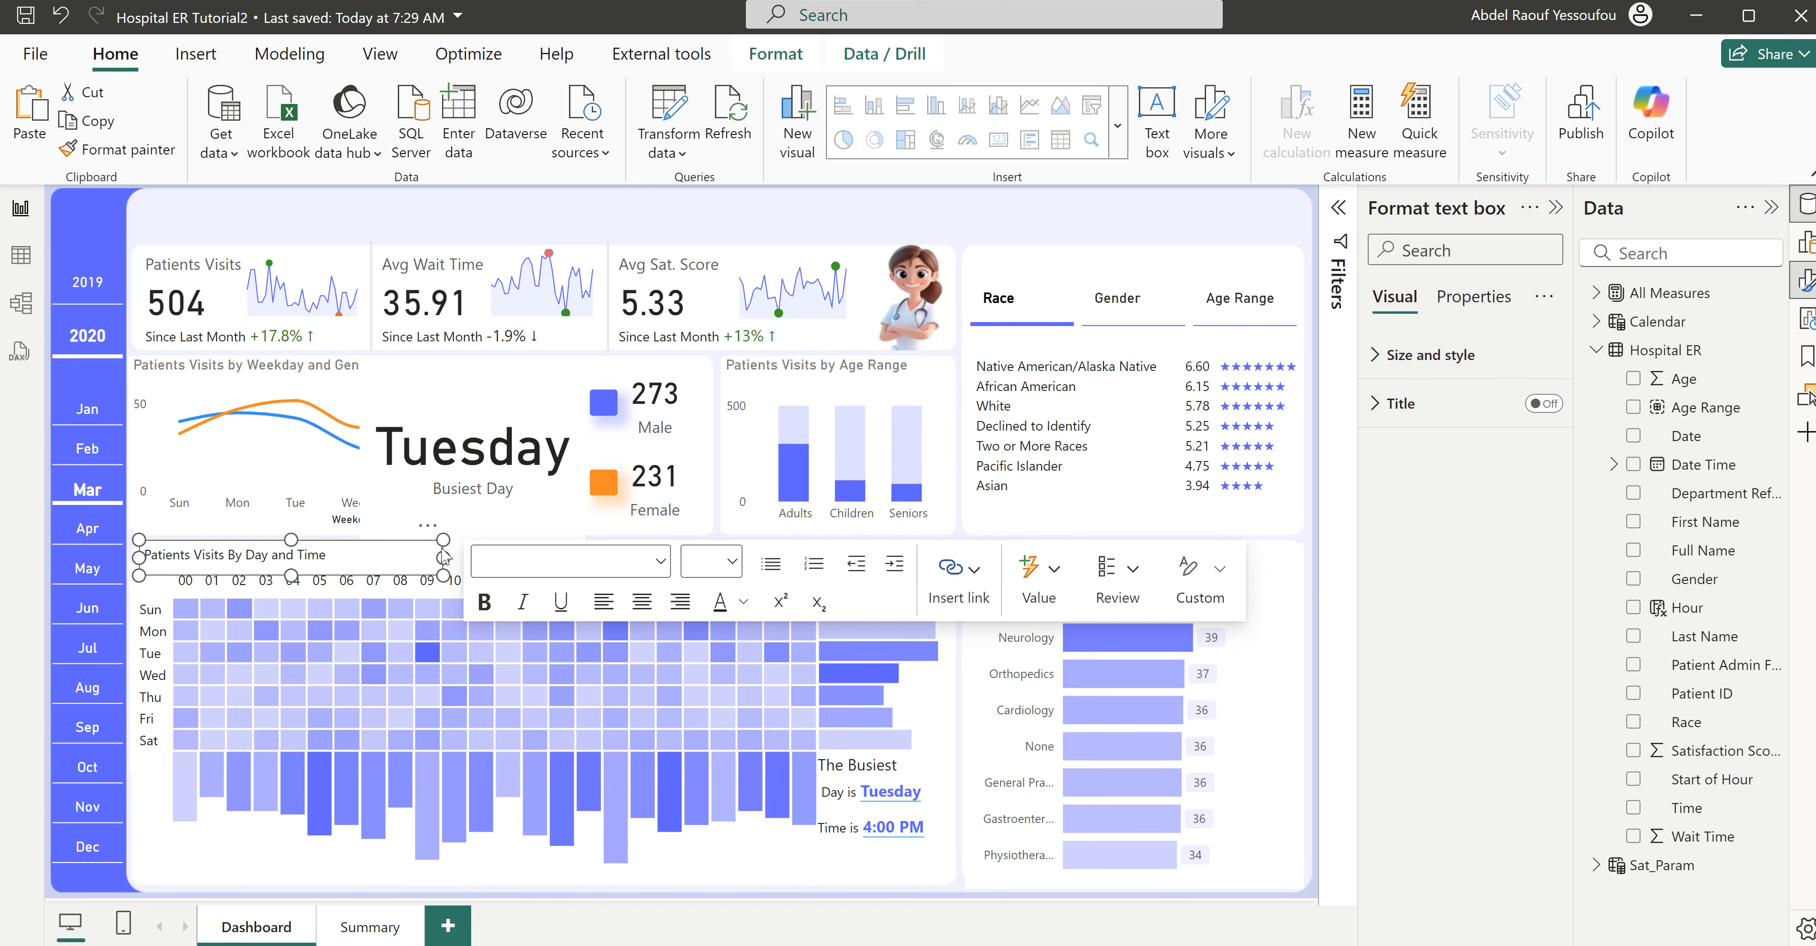
left_click(575, 539)
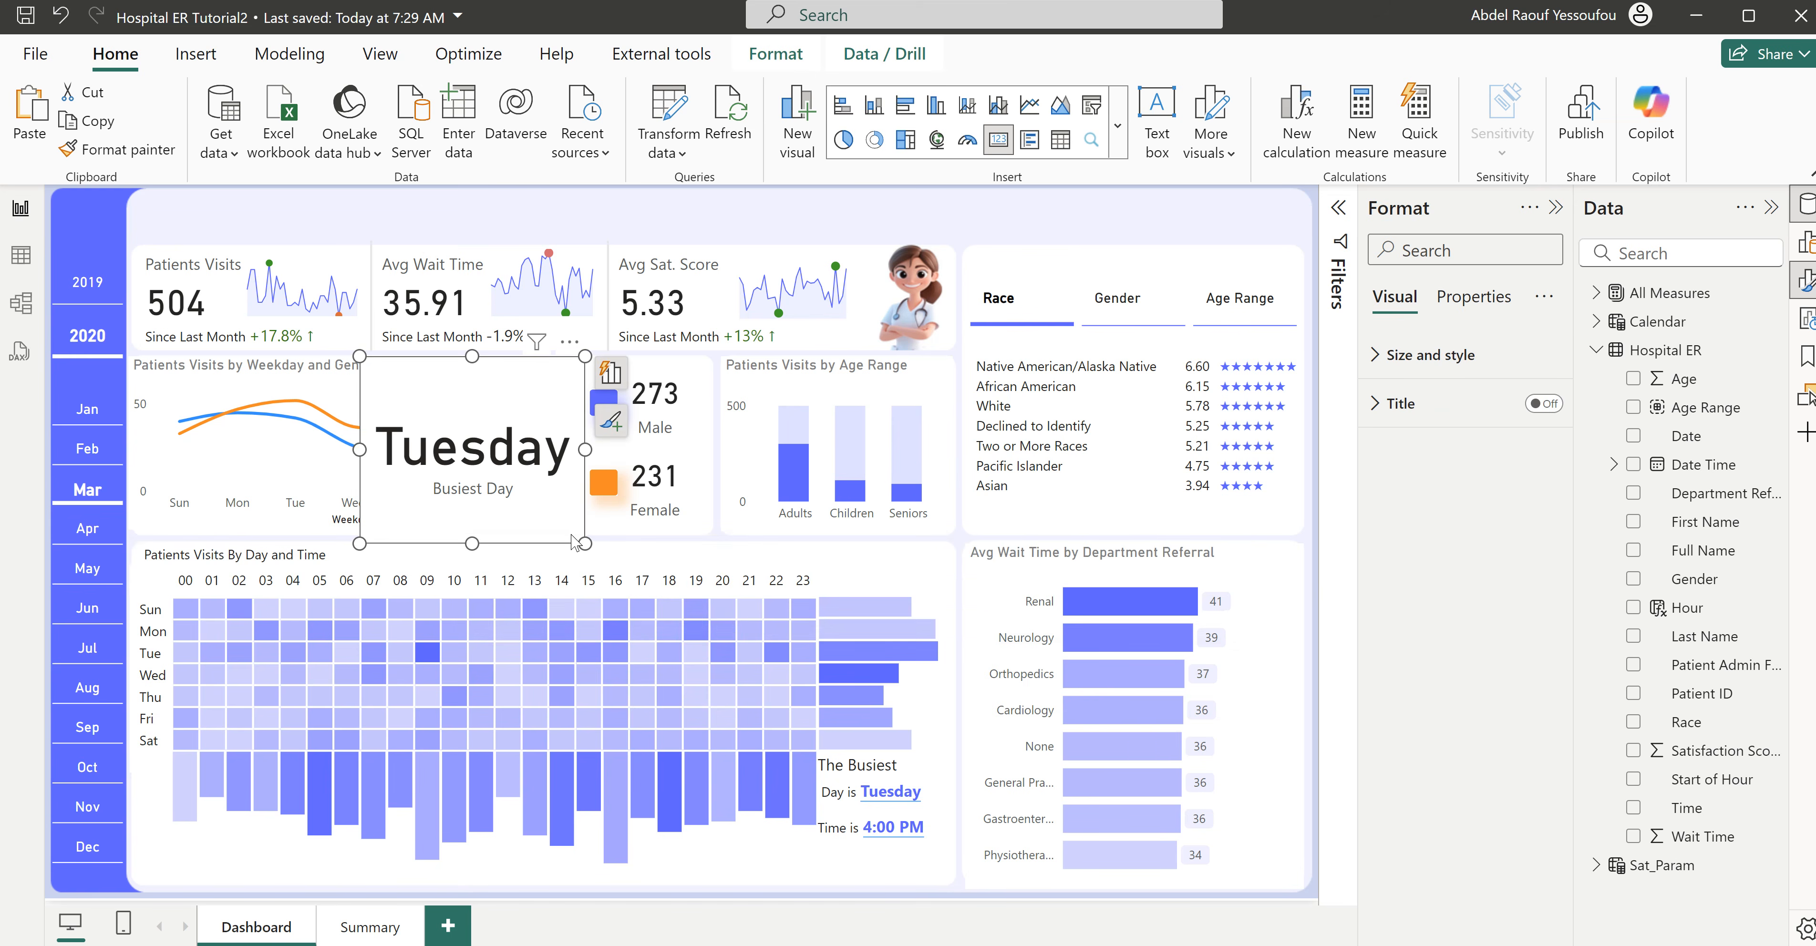
key("Delete")
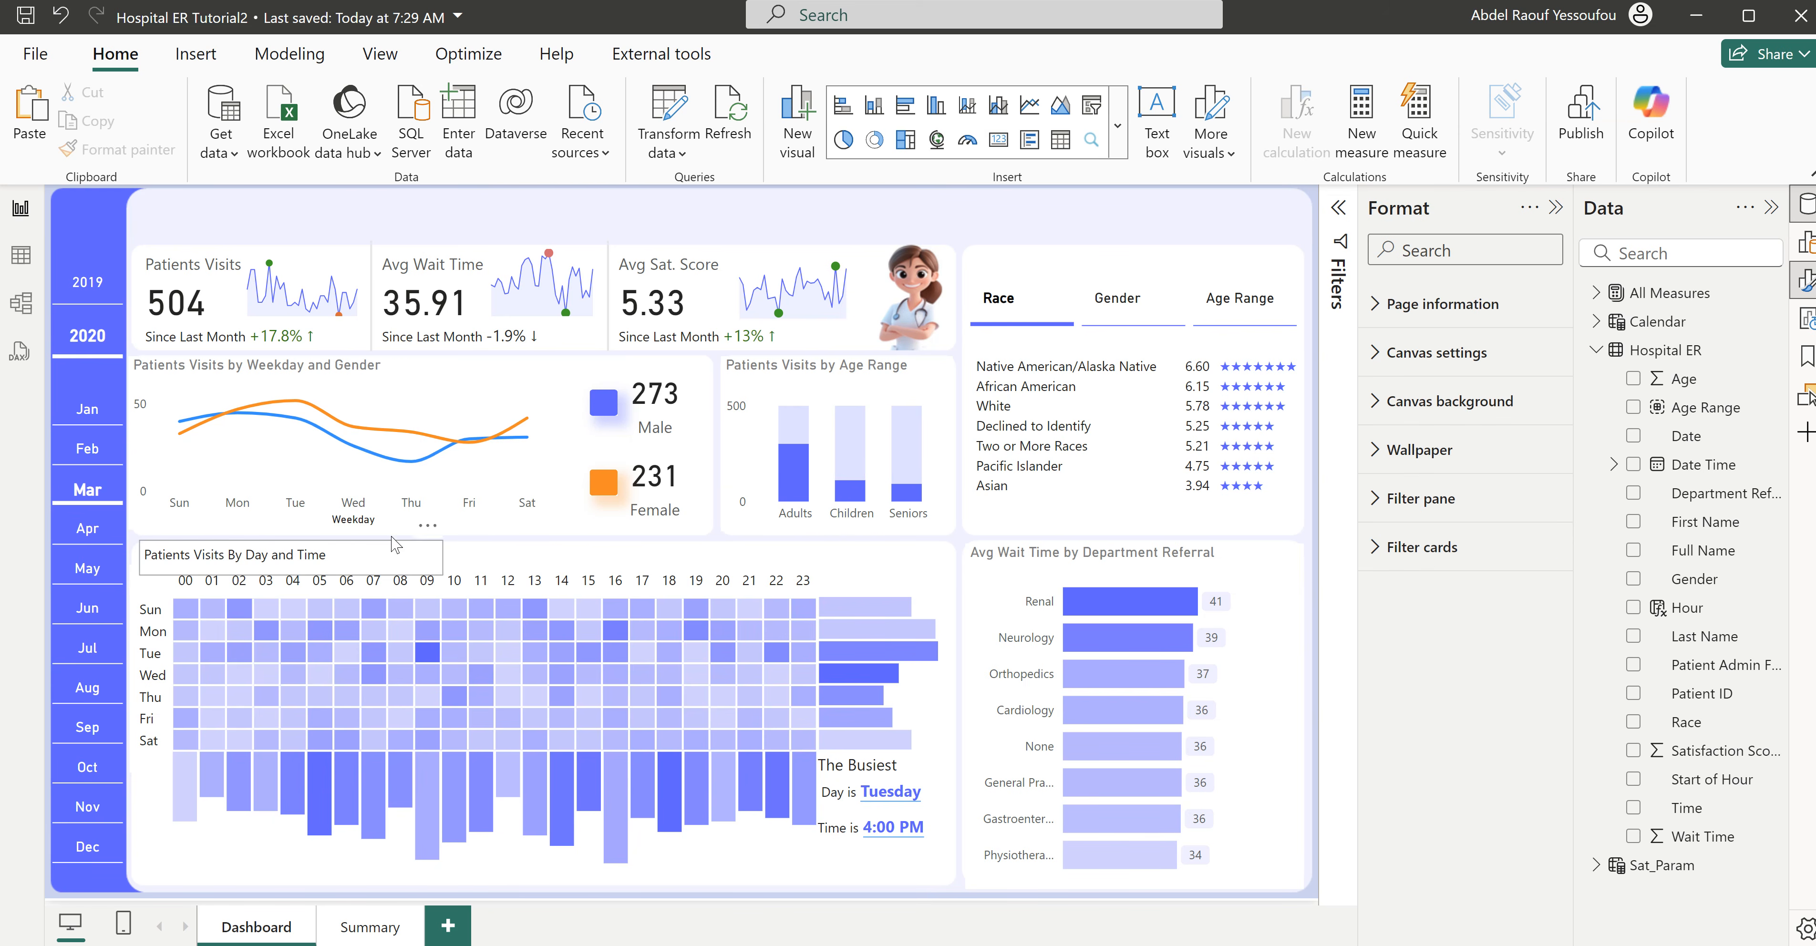
- Duplicate the "Patients Visits By Day and Time" text box, place the copy above the Race, Gender and Age Range selector, and change its text to "Satisfaction Score By"
left_click(444, 562)
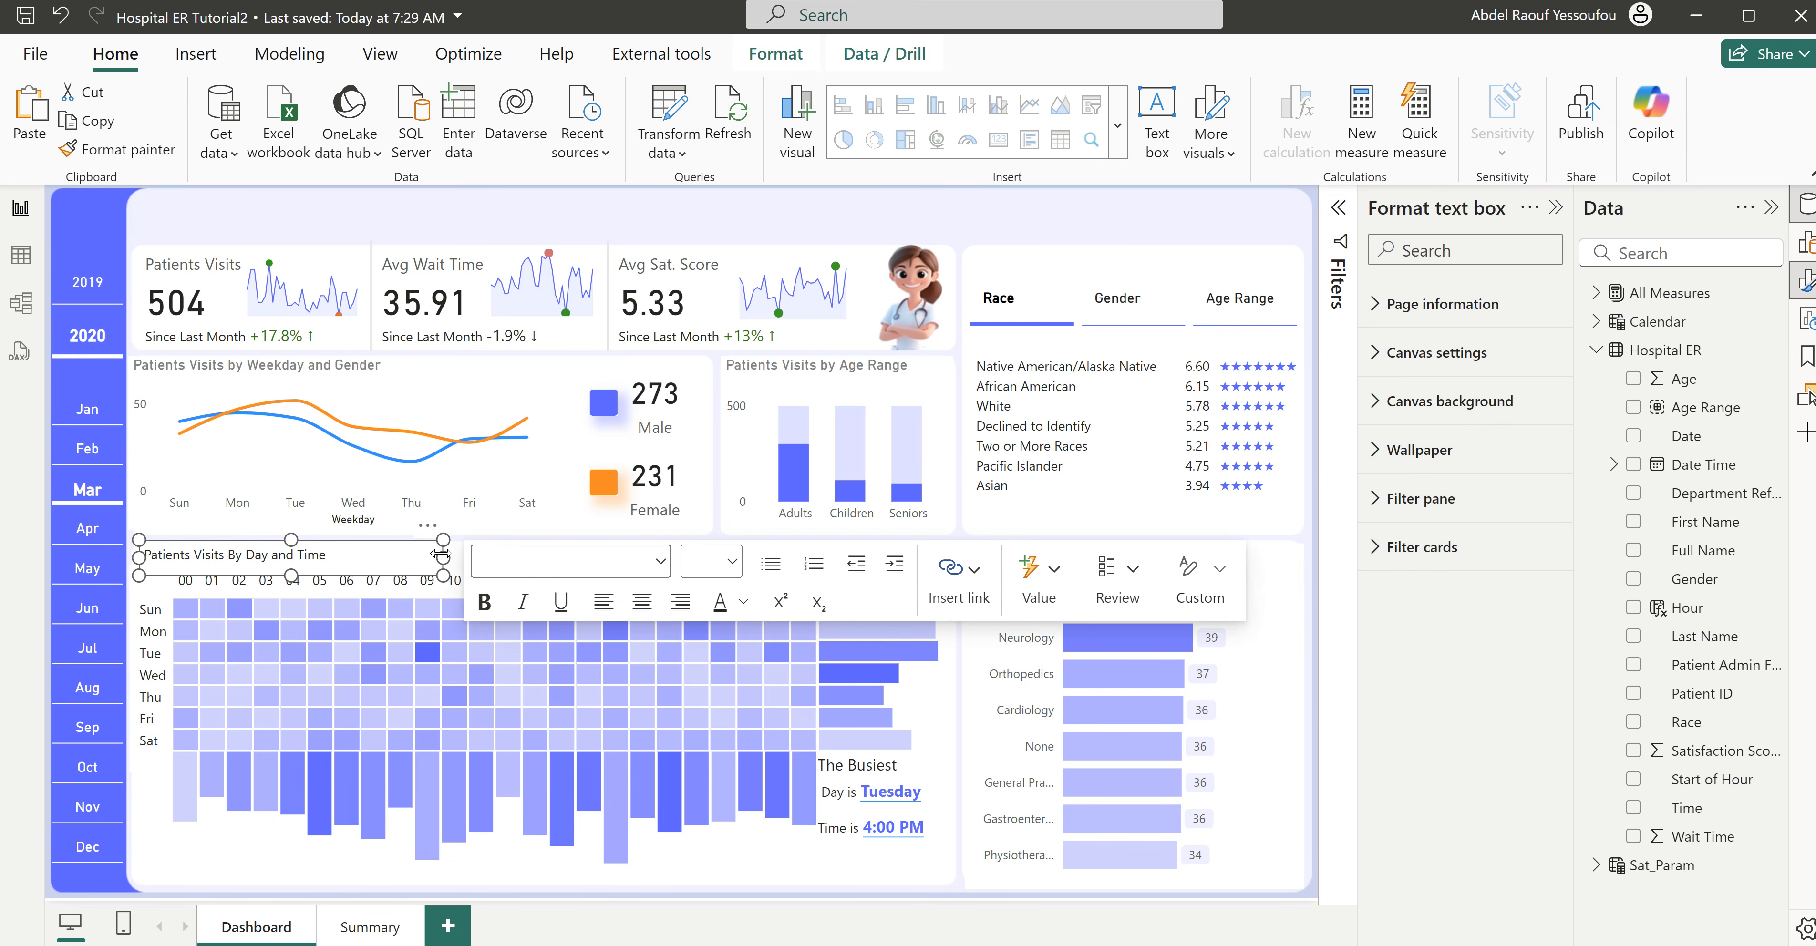
left_click(1055, 221)
key("ctrl+v")
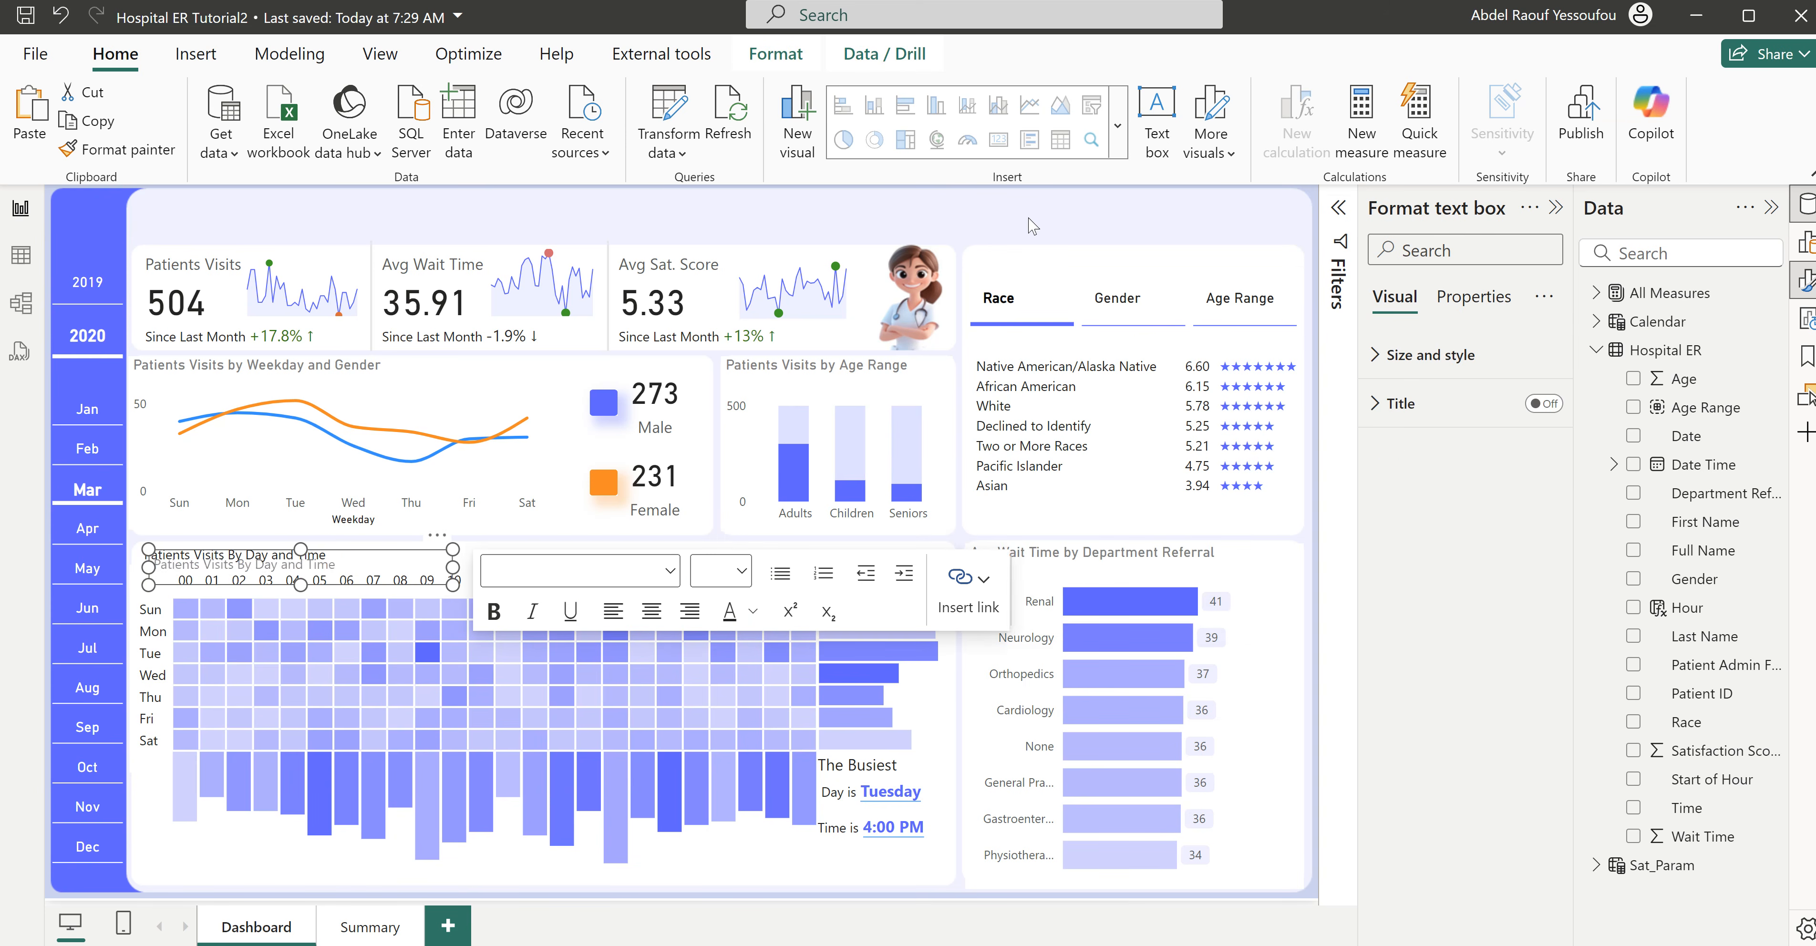
left_click_drag(446, 549, 979, 271)
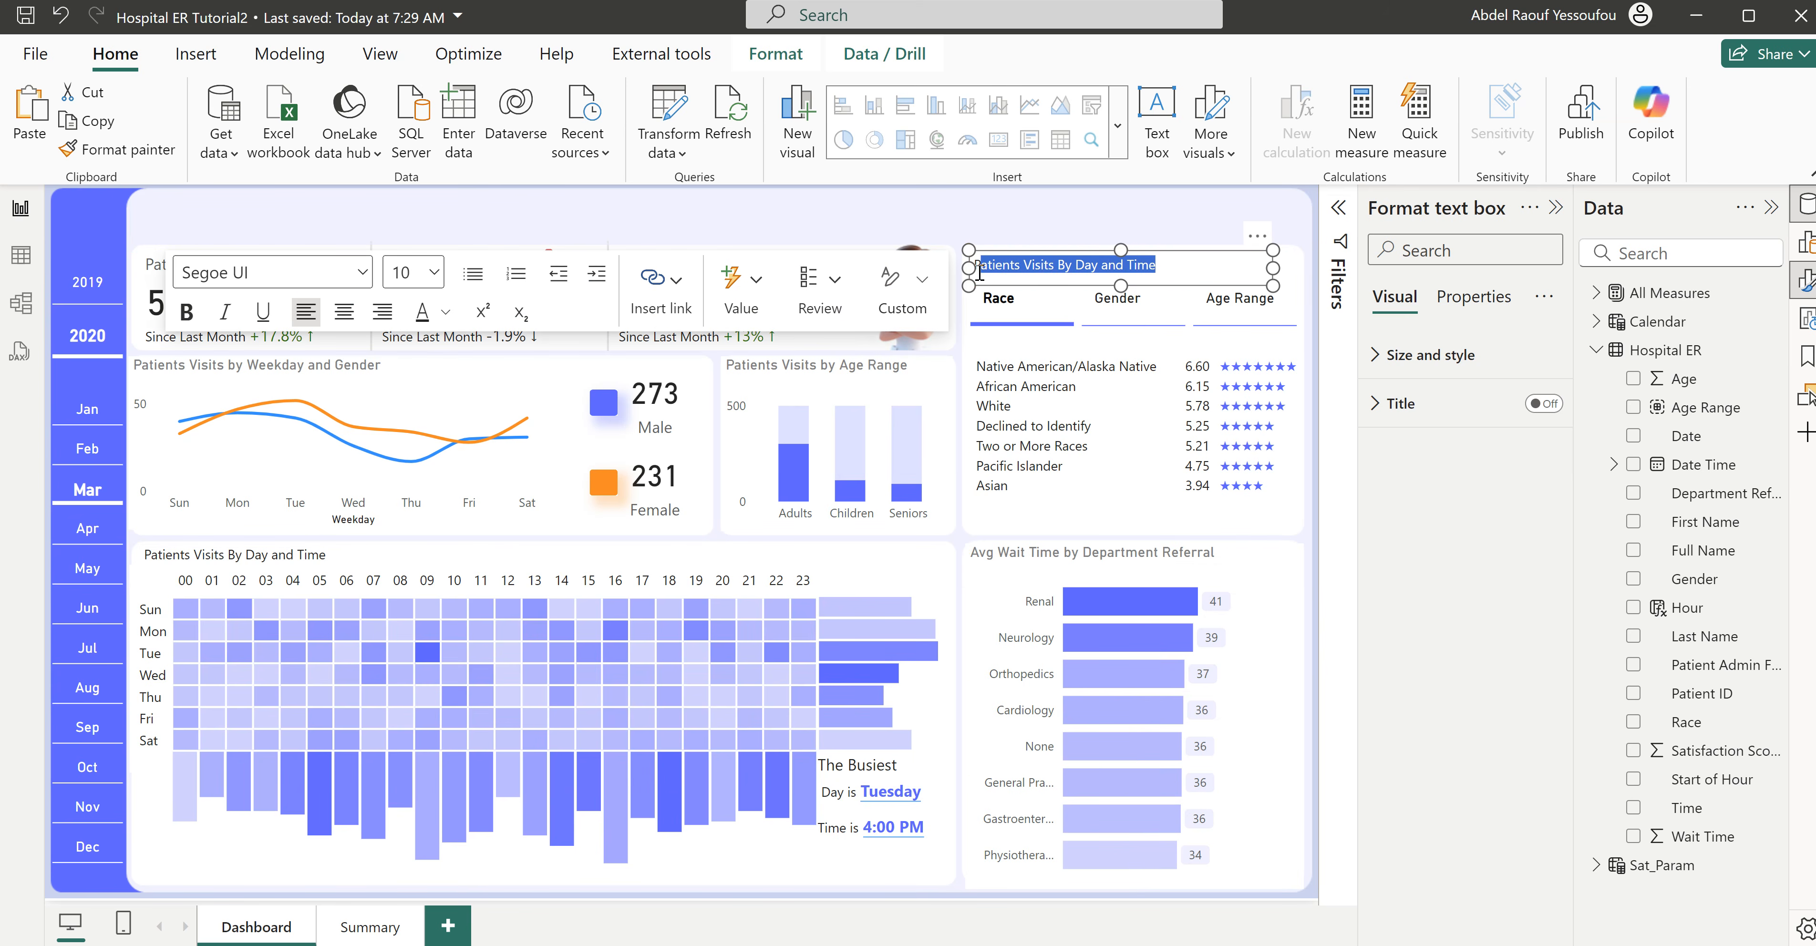
type("Satisfaction Score By")
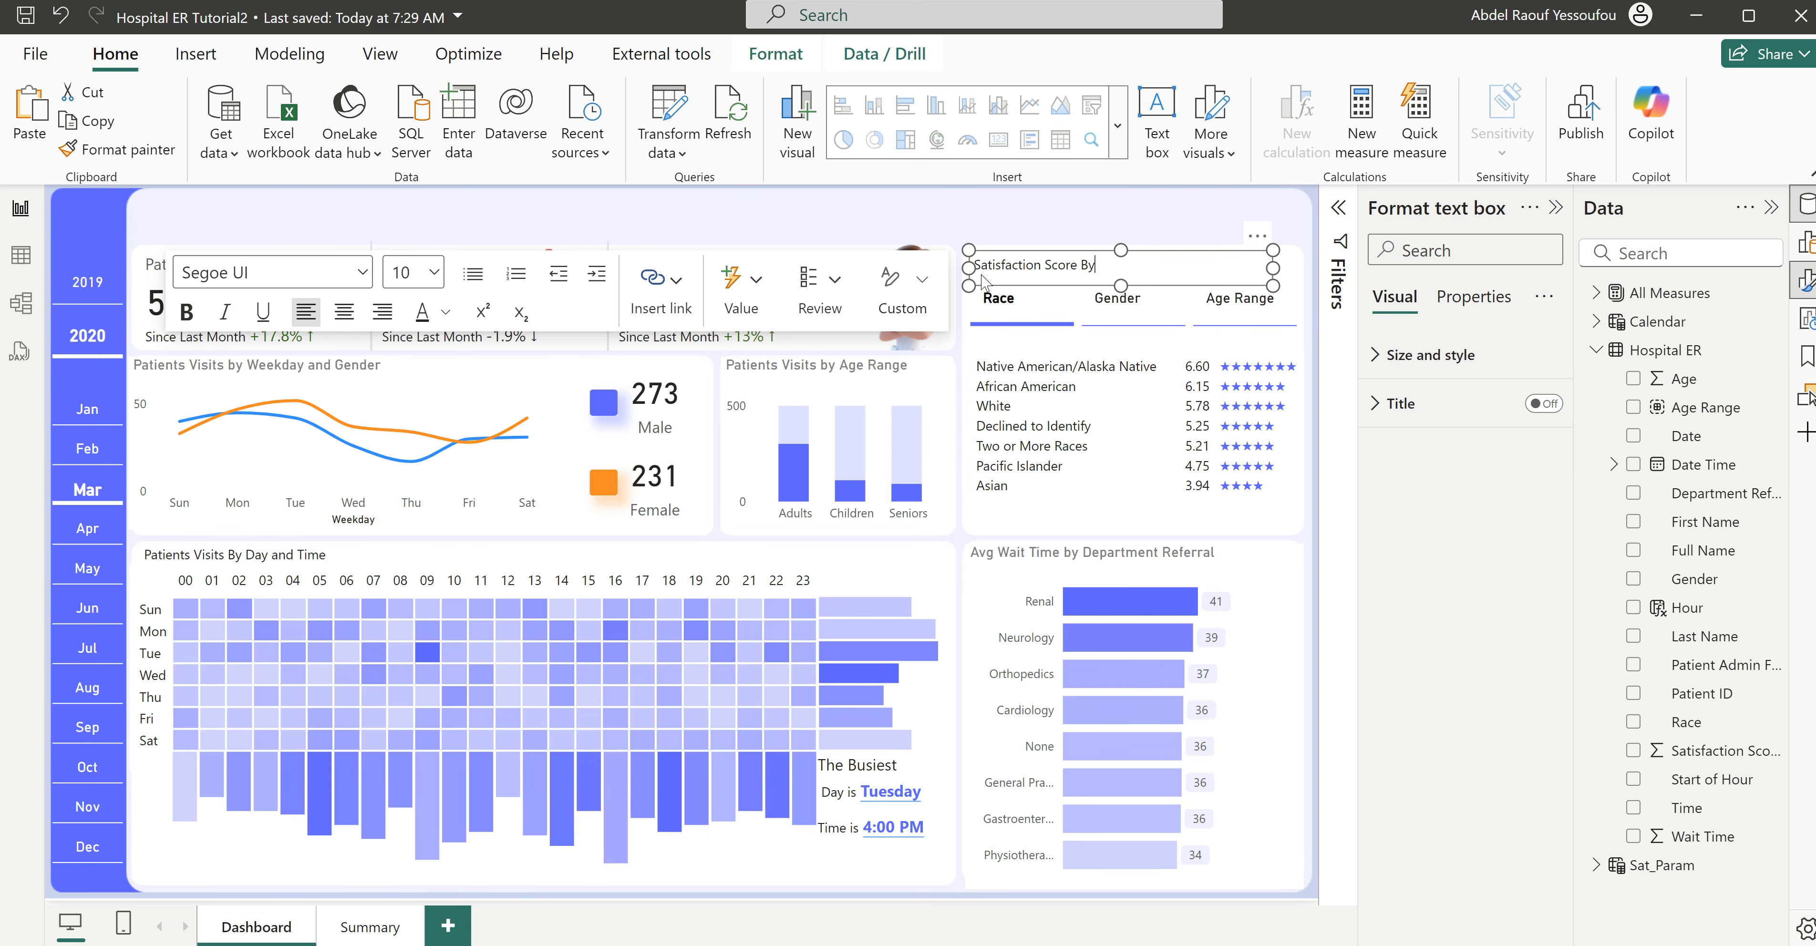
left_click(1060, 218)
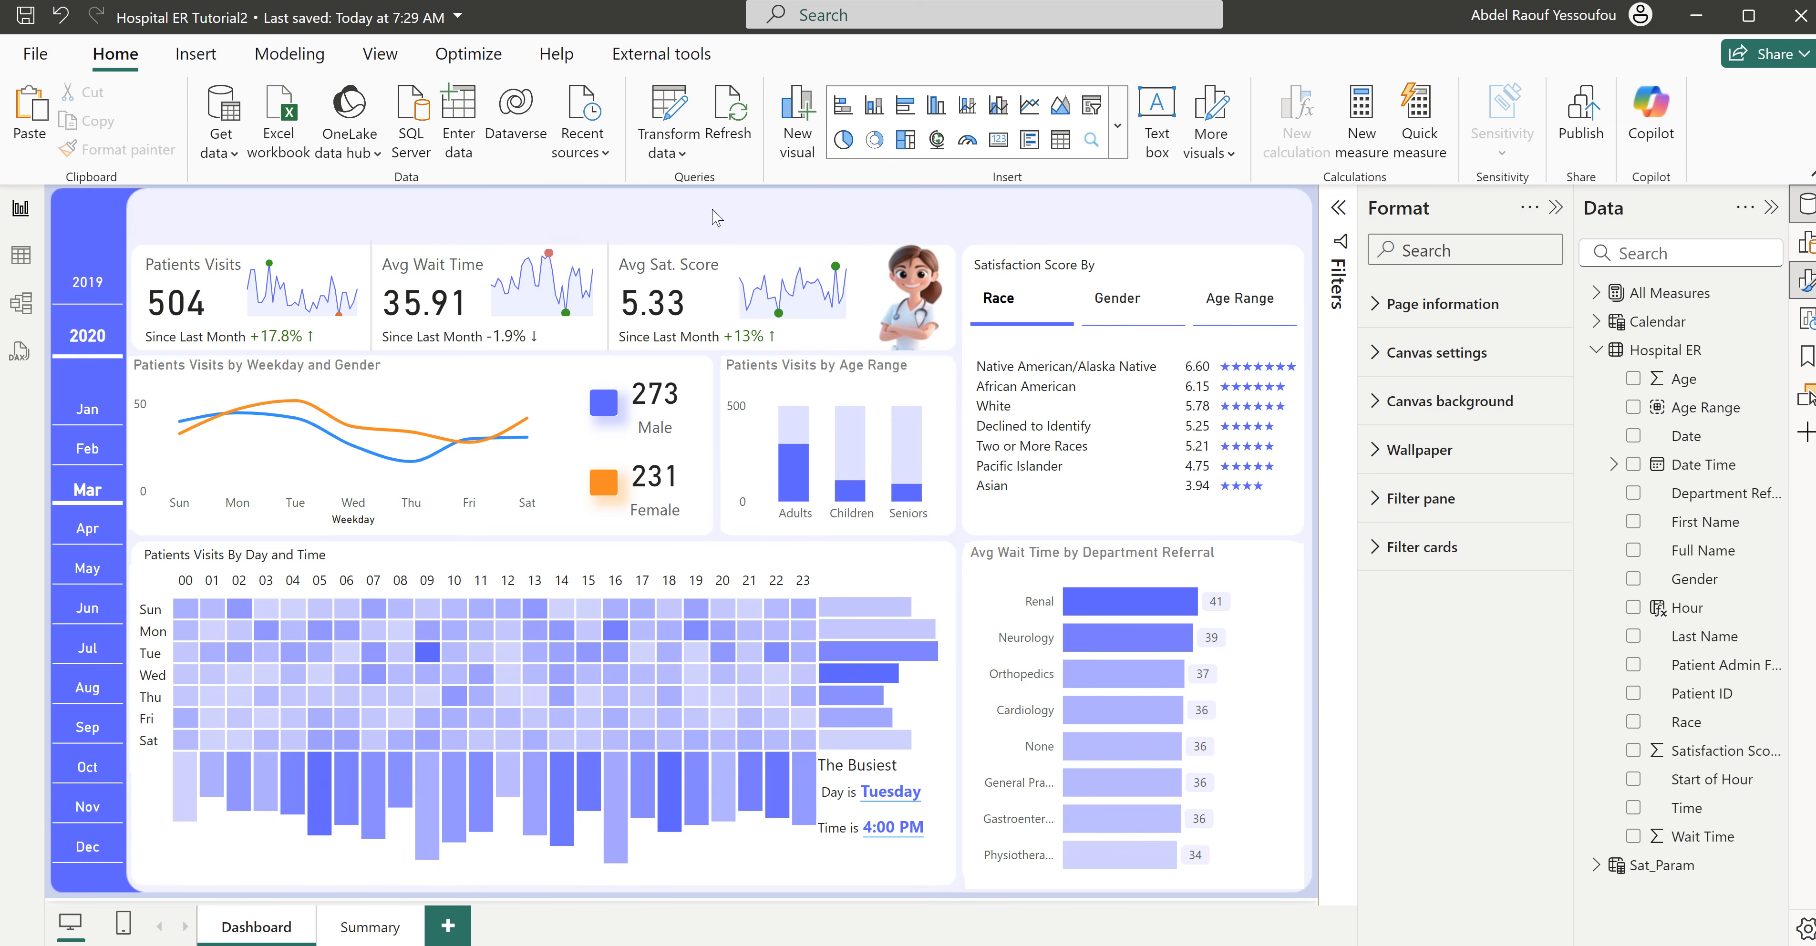
- Add another copy of the text box to the blank header above the KPI cards and replace its text with "Emergency Room Visits"
key("ctrl+v")
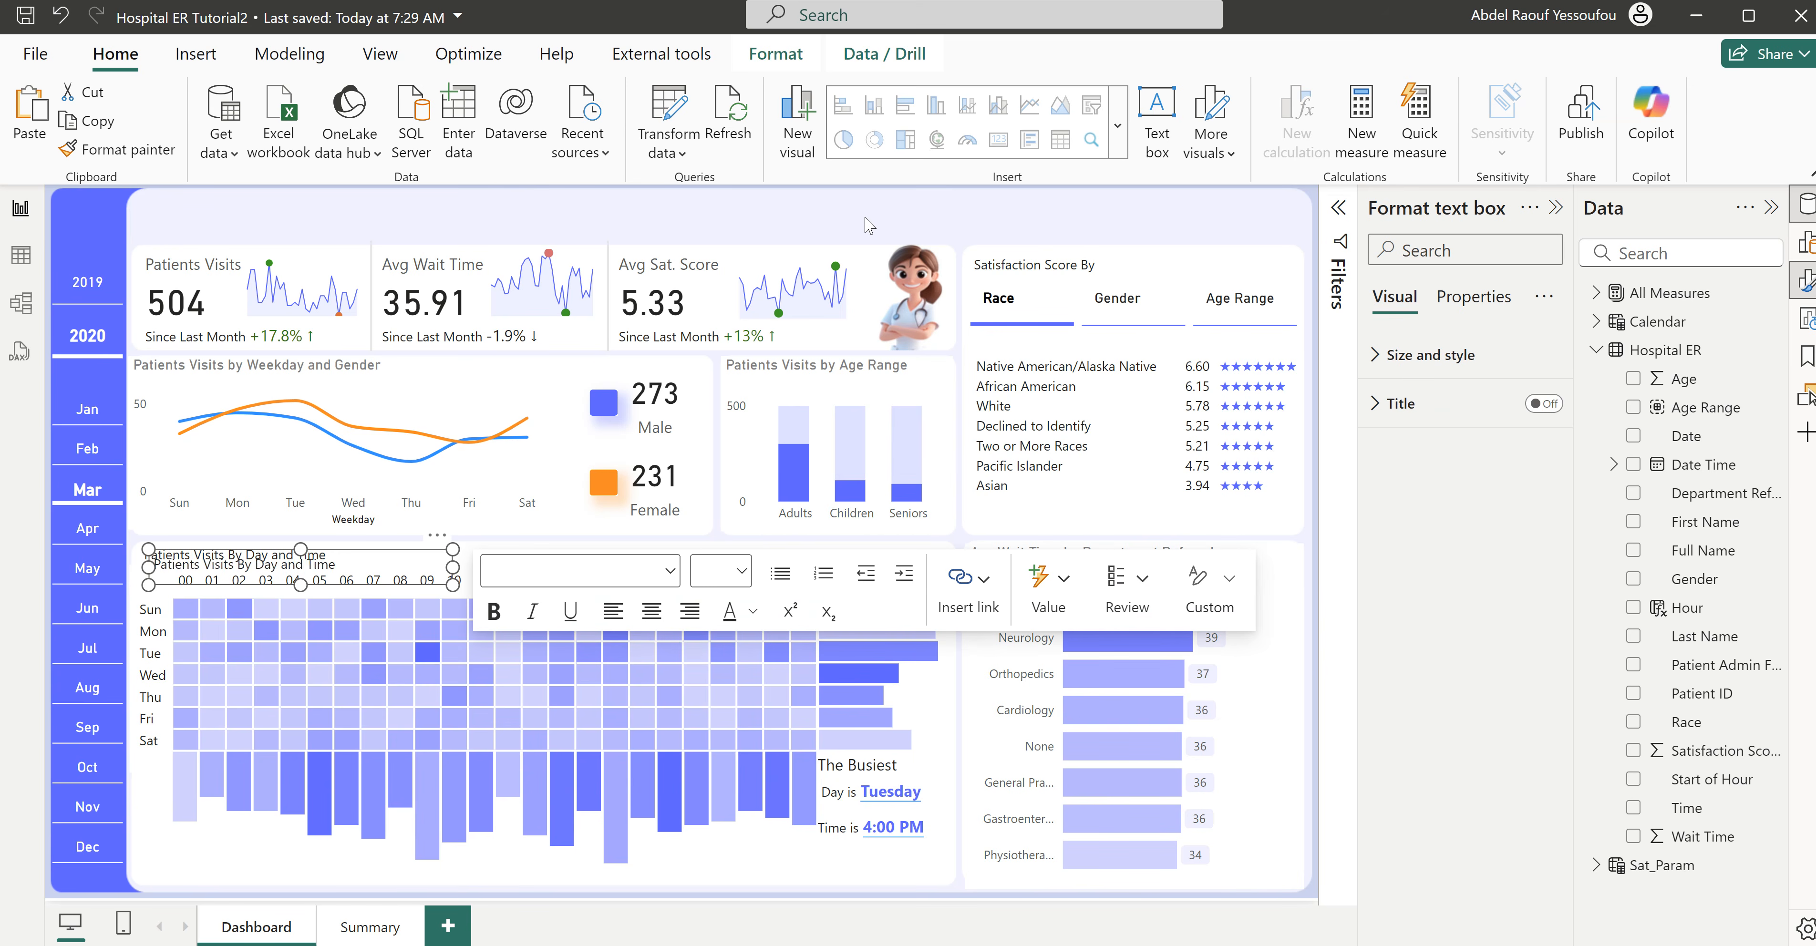
left_click_drag(441, 562, 439, 204)
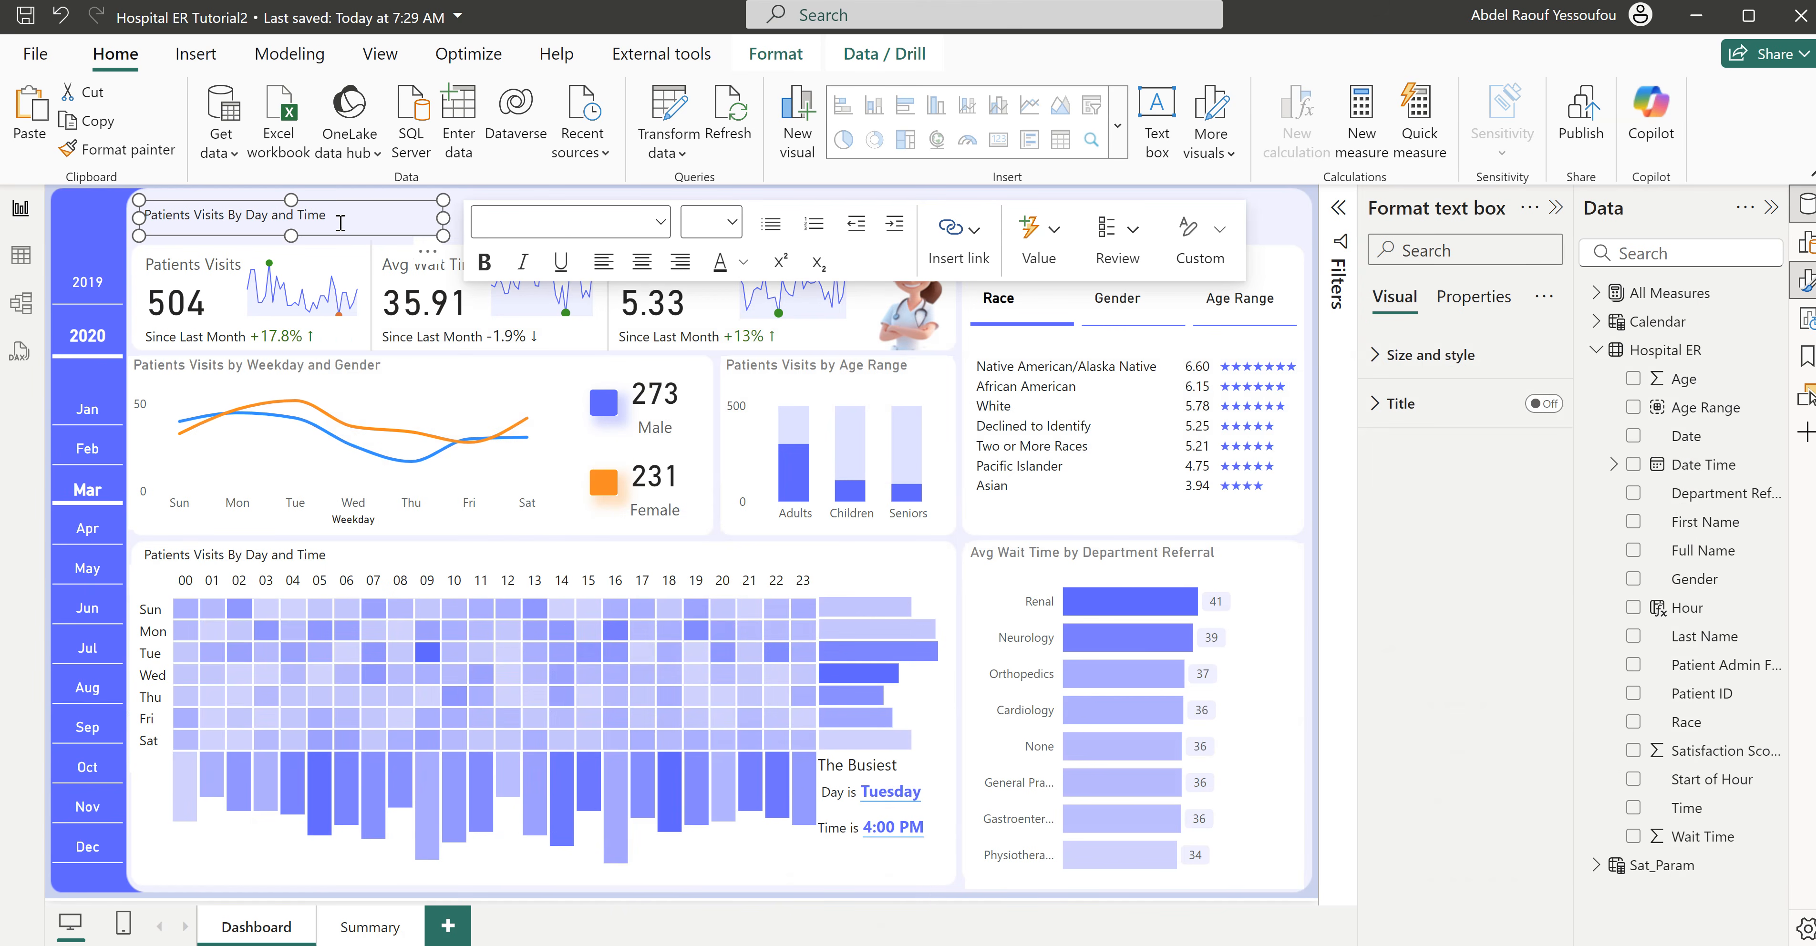
left_click(341, 223)
key("ctrl+a")
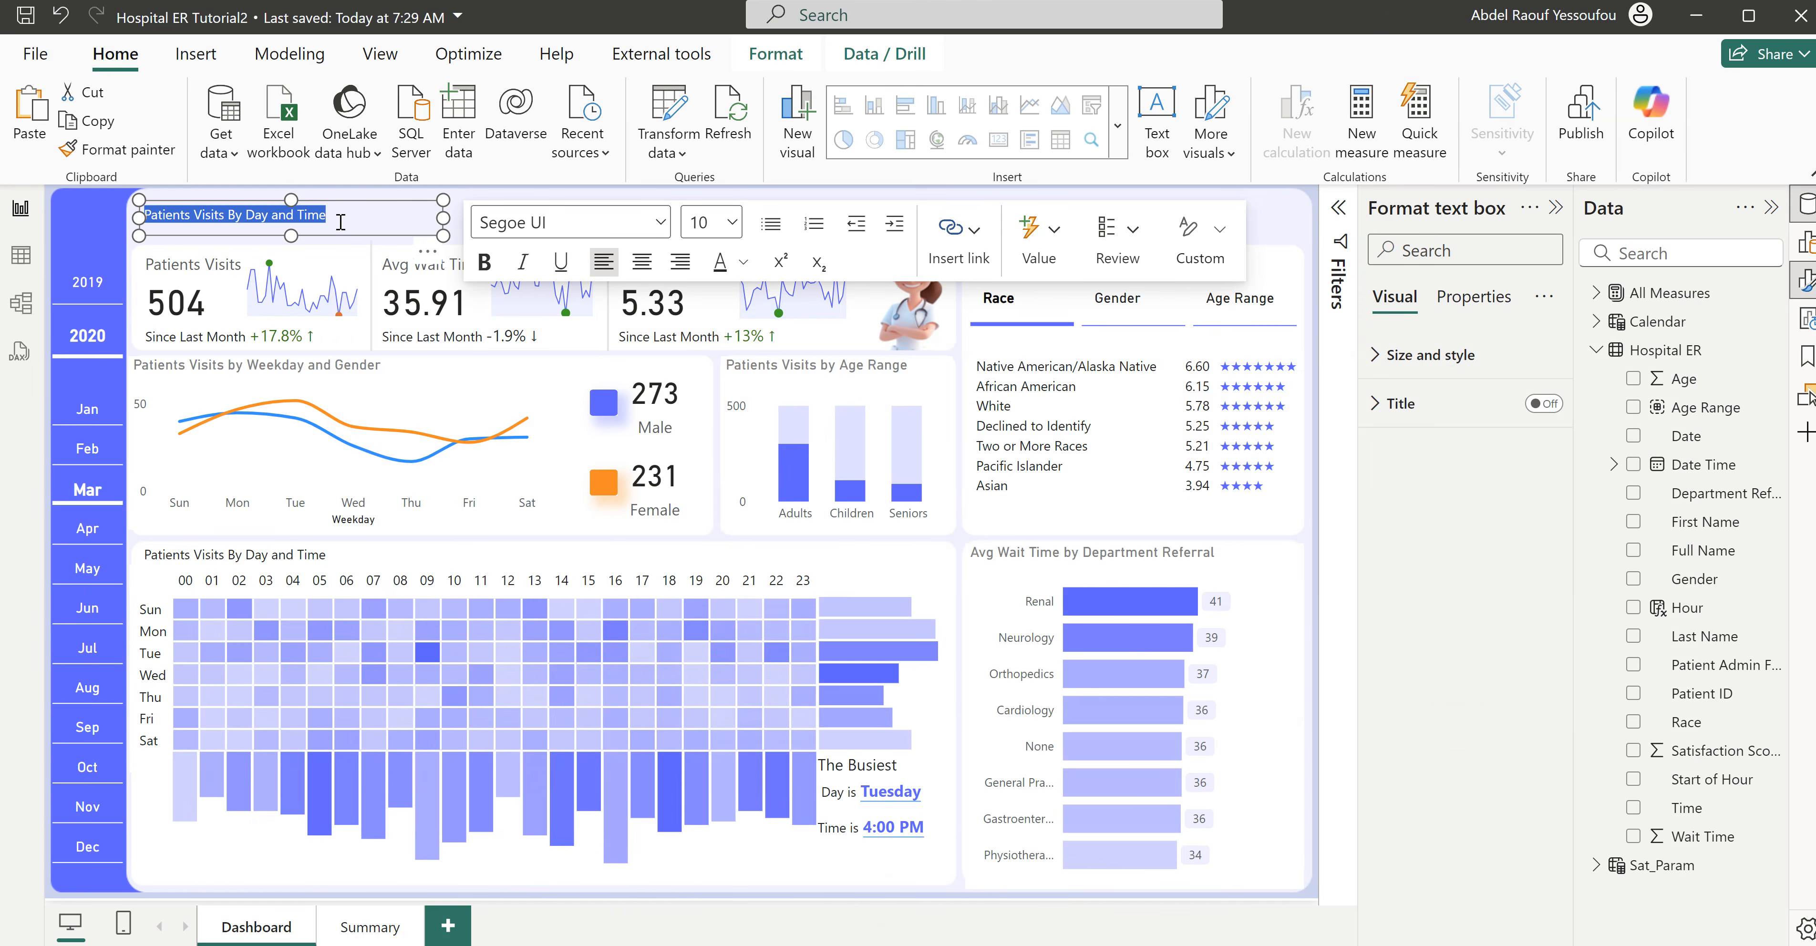
type("E")
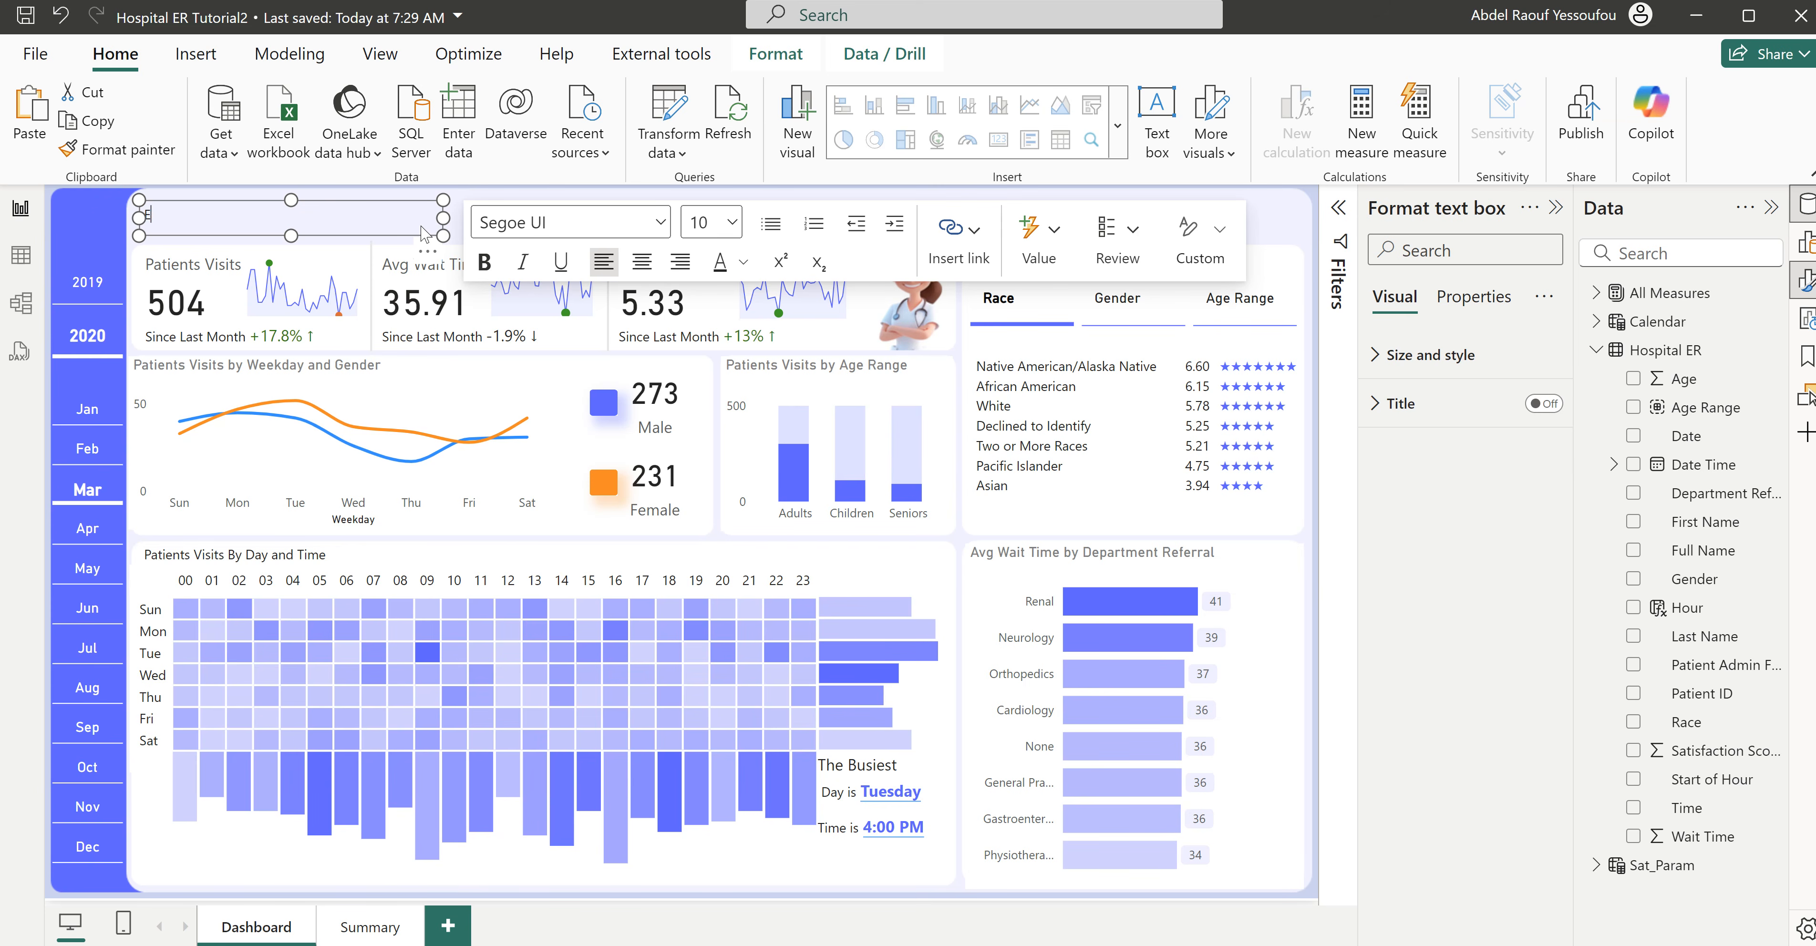
type("mergency R")
- Format the "Emergency Room Visits" title as bold, size 16, in the theme's blue, and enlarge its text box to fit
key("ctrl+a")
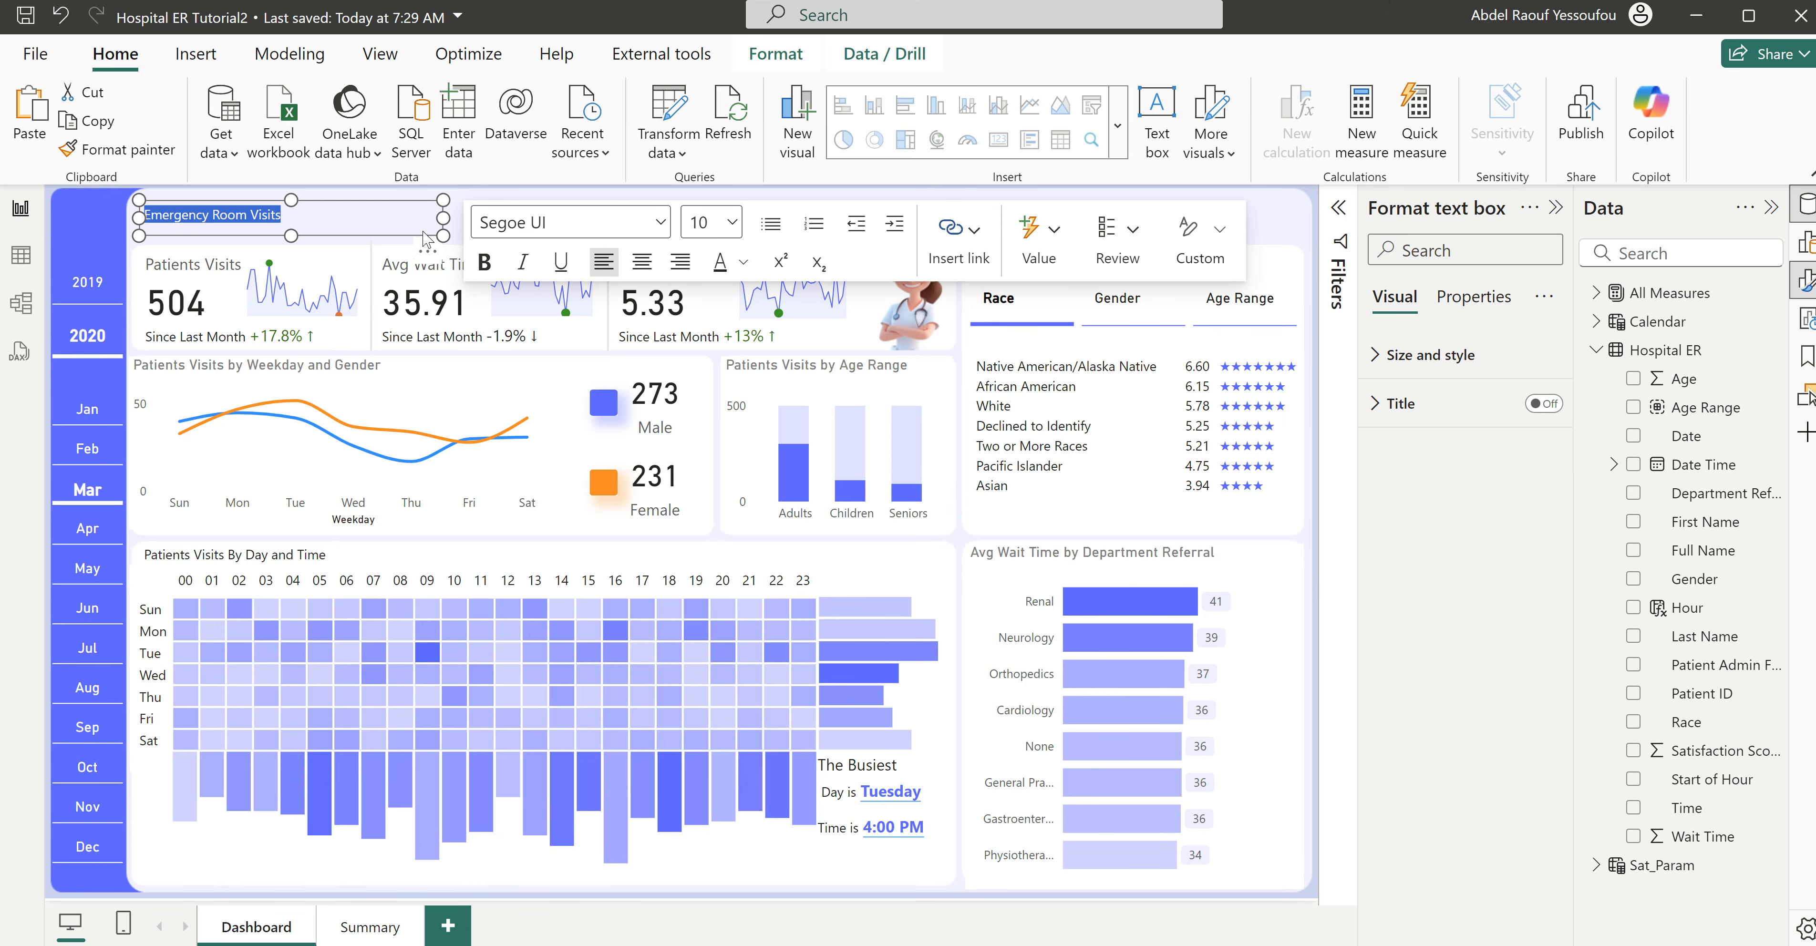
left_click(735, 225)
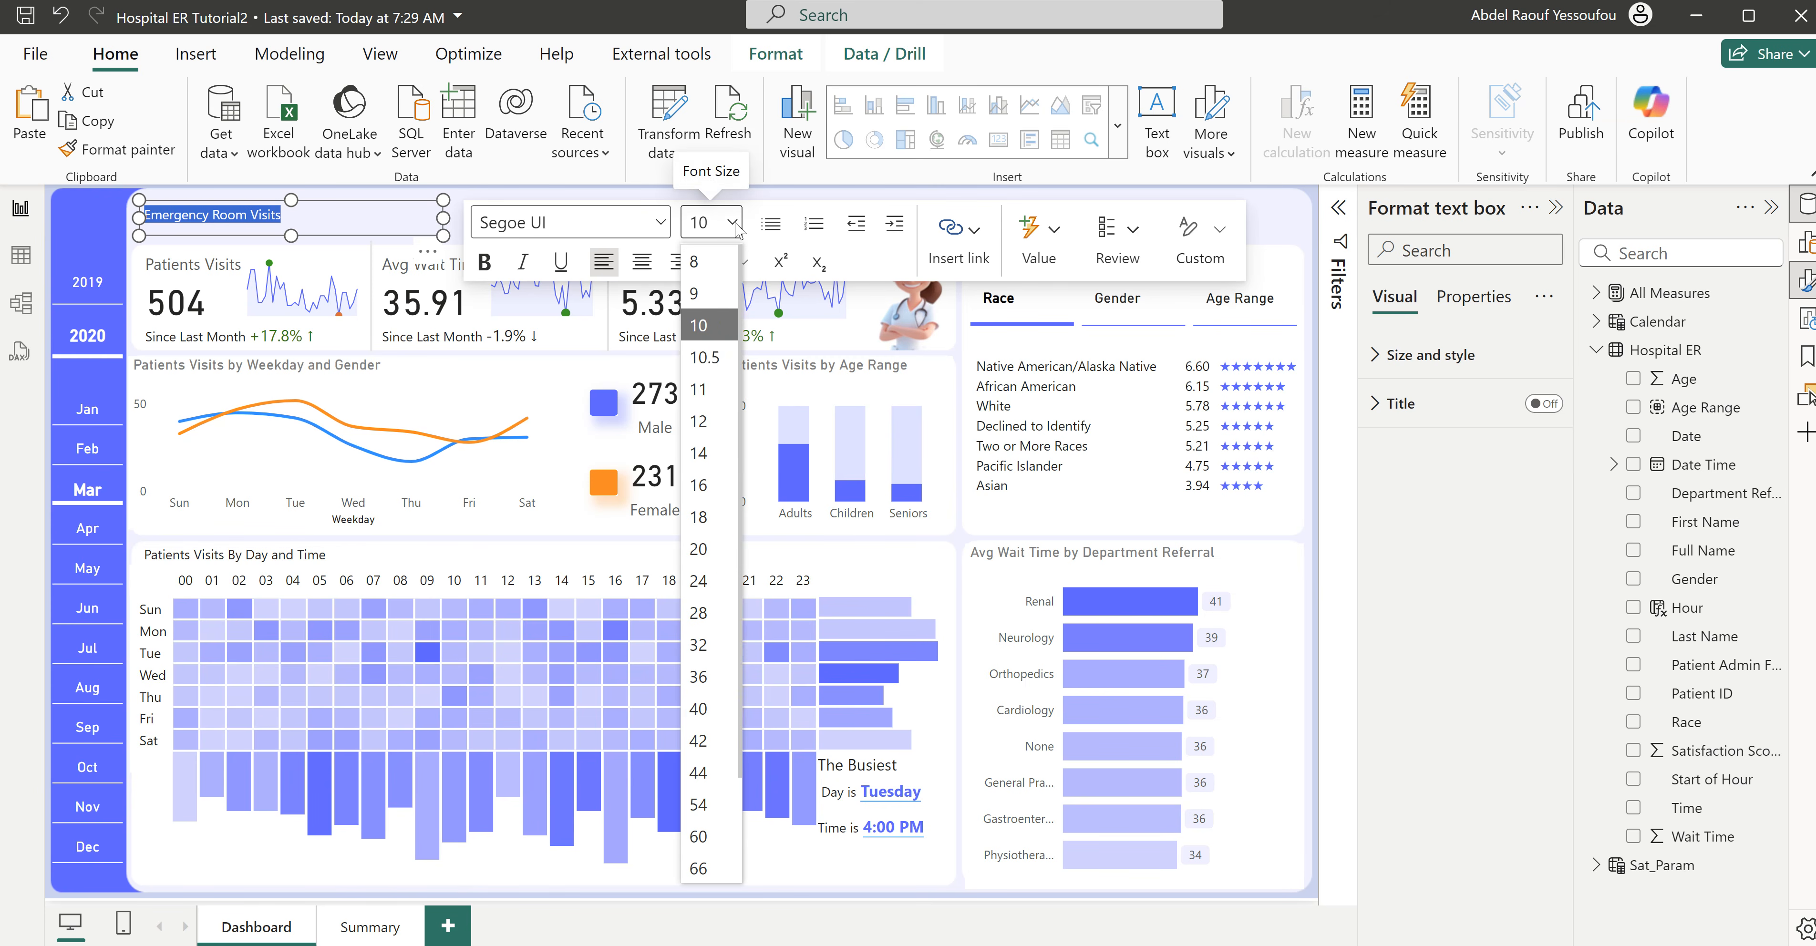
left_click(719, 486)
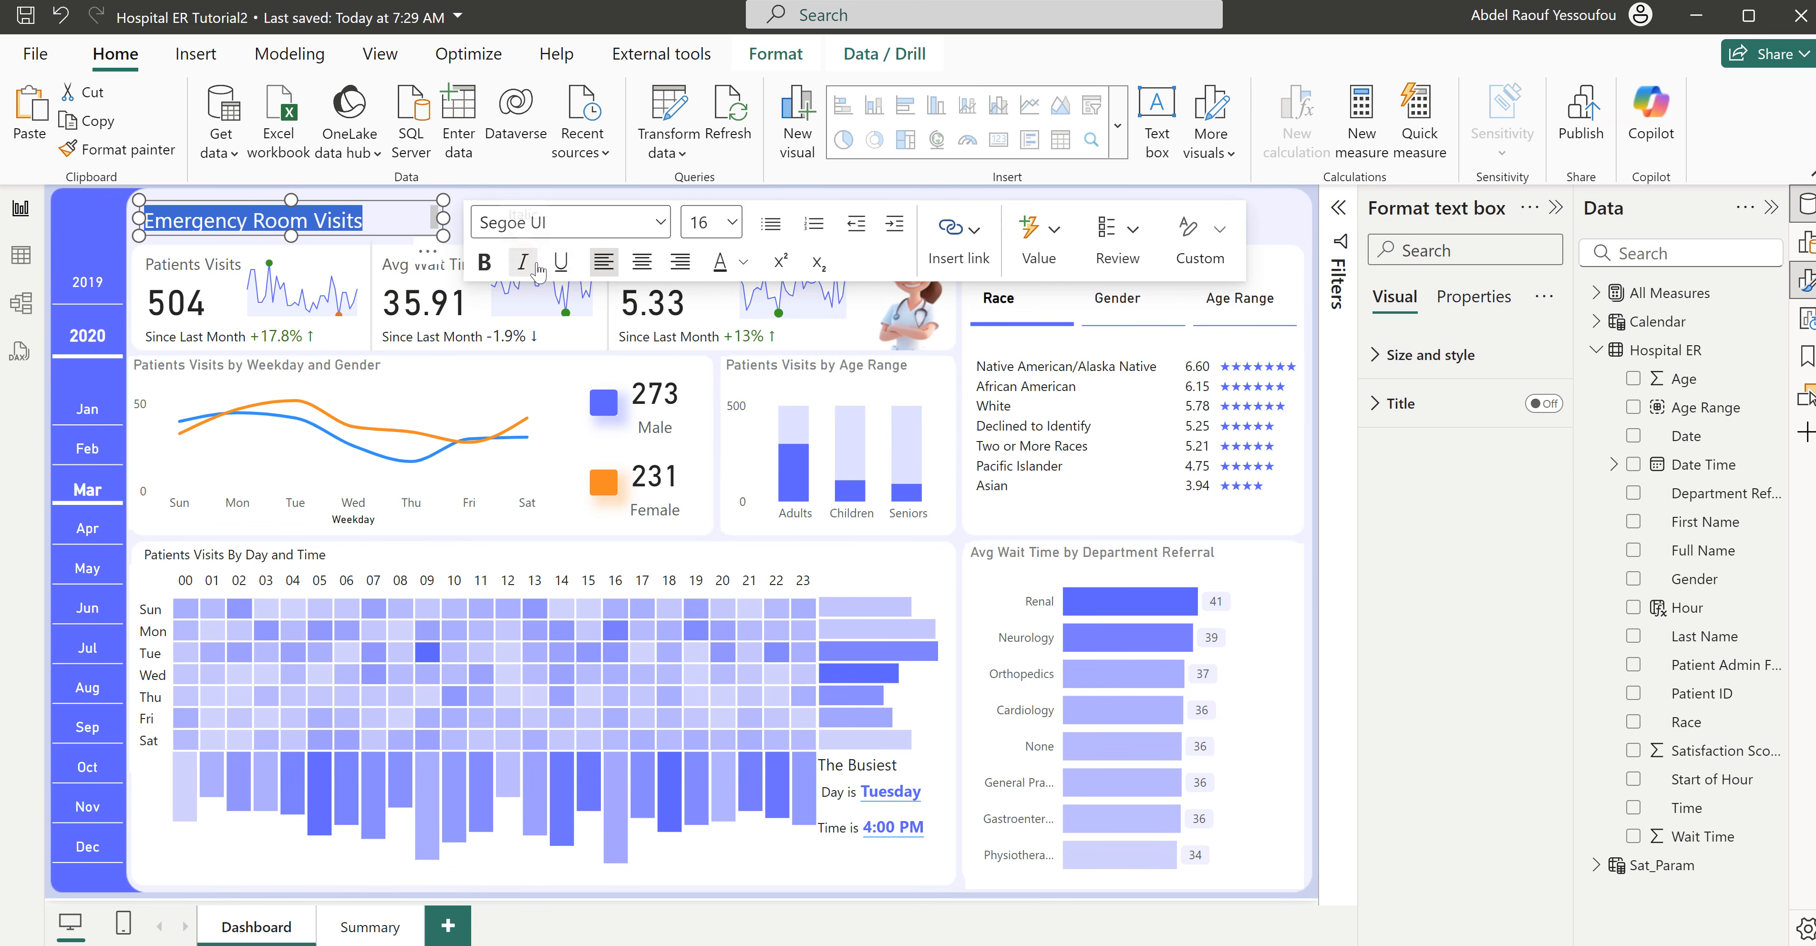
left_click(744, 263)
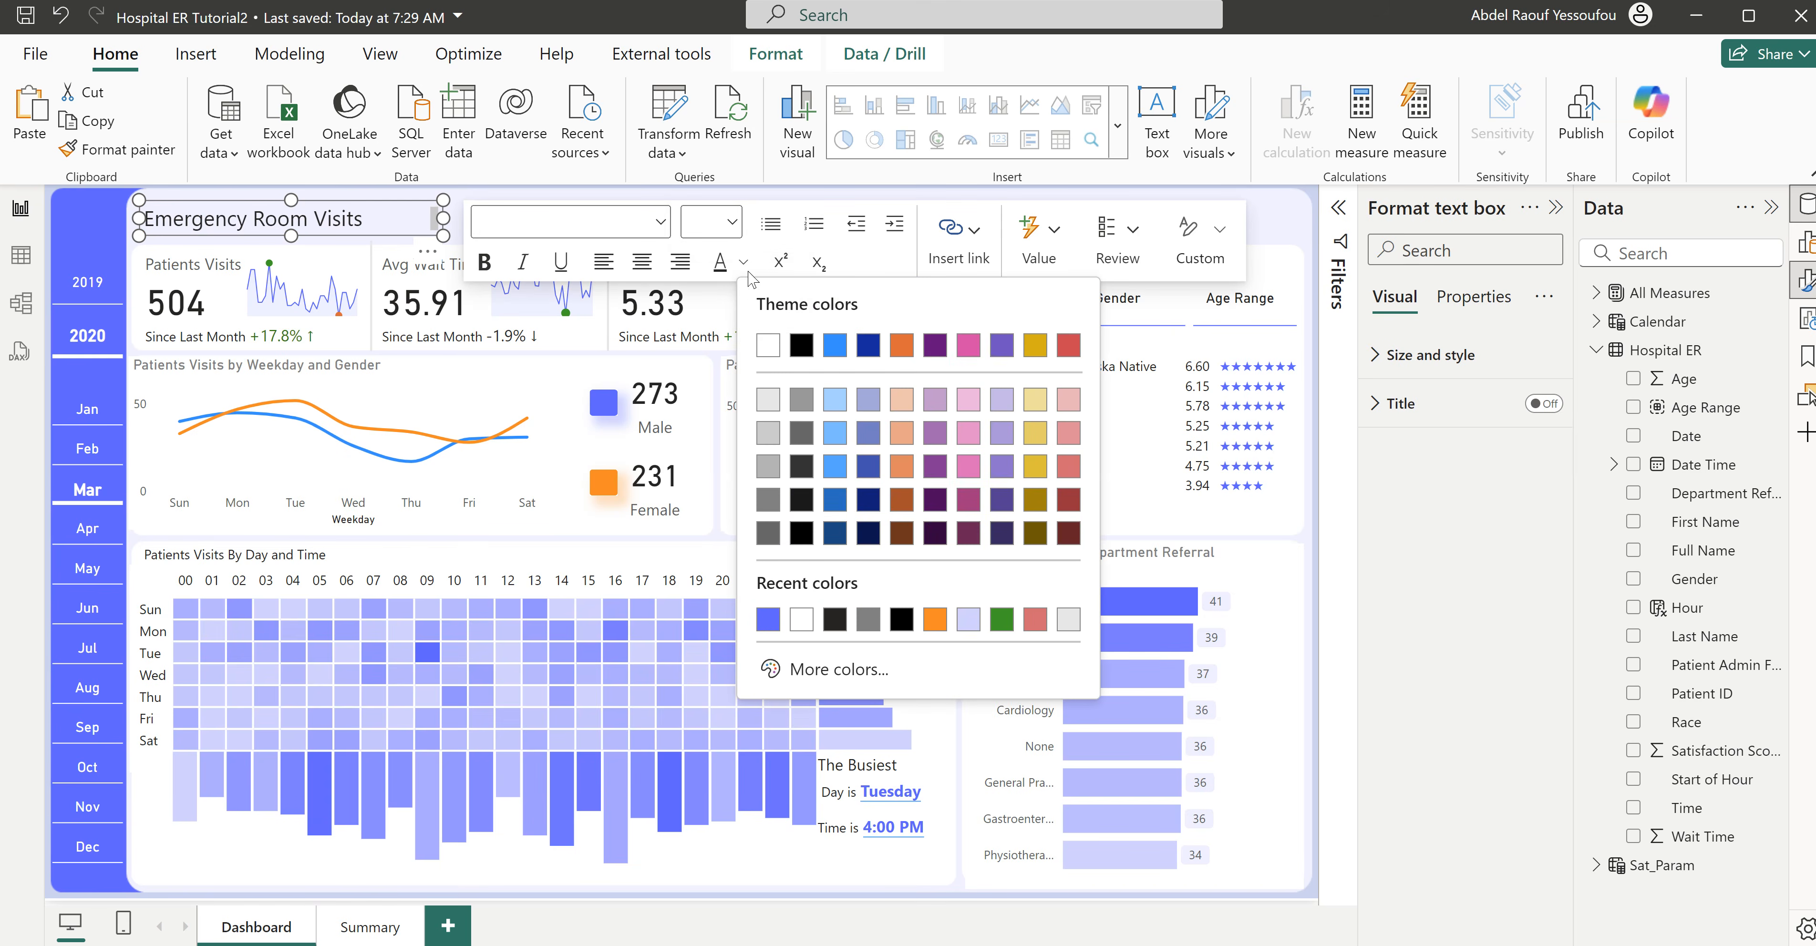
left_click(768, 619)
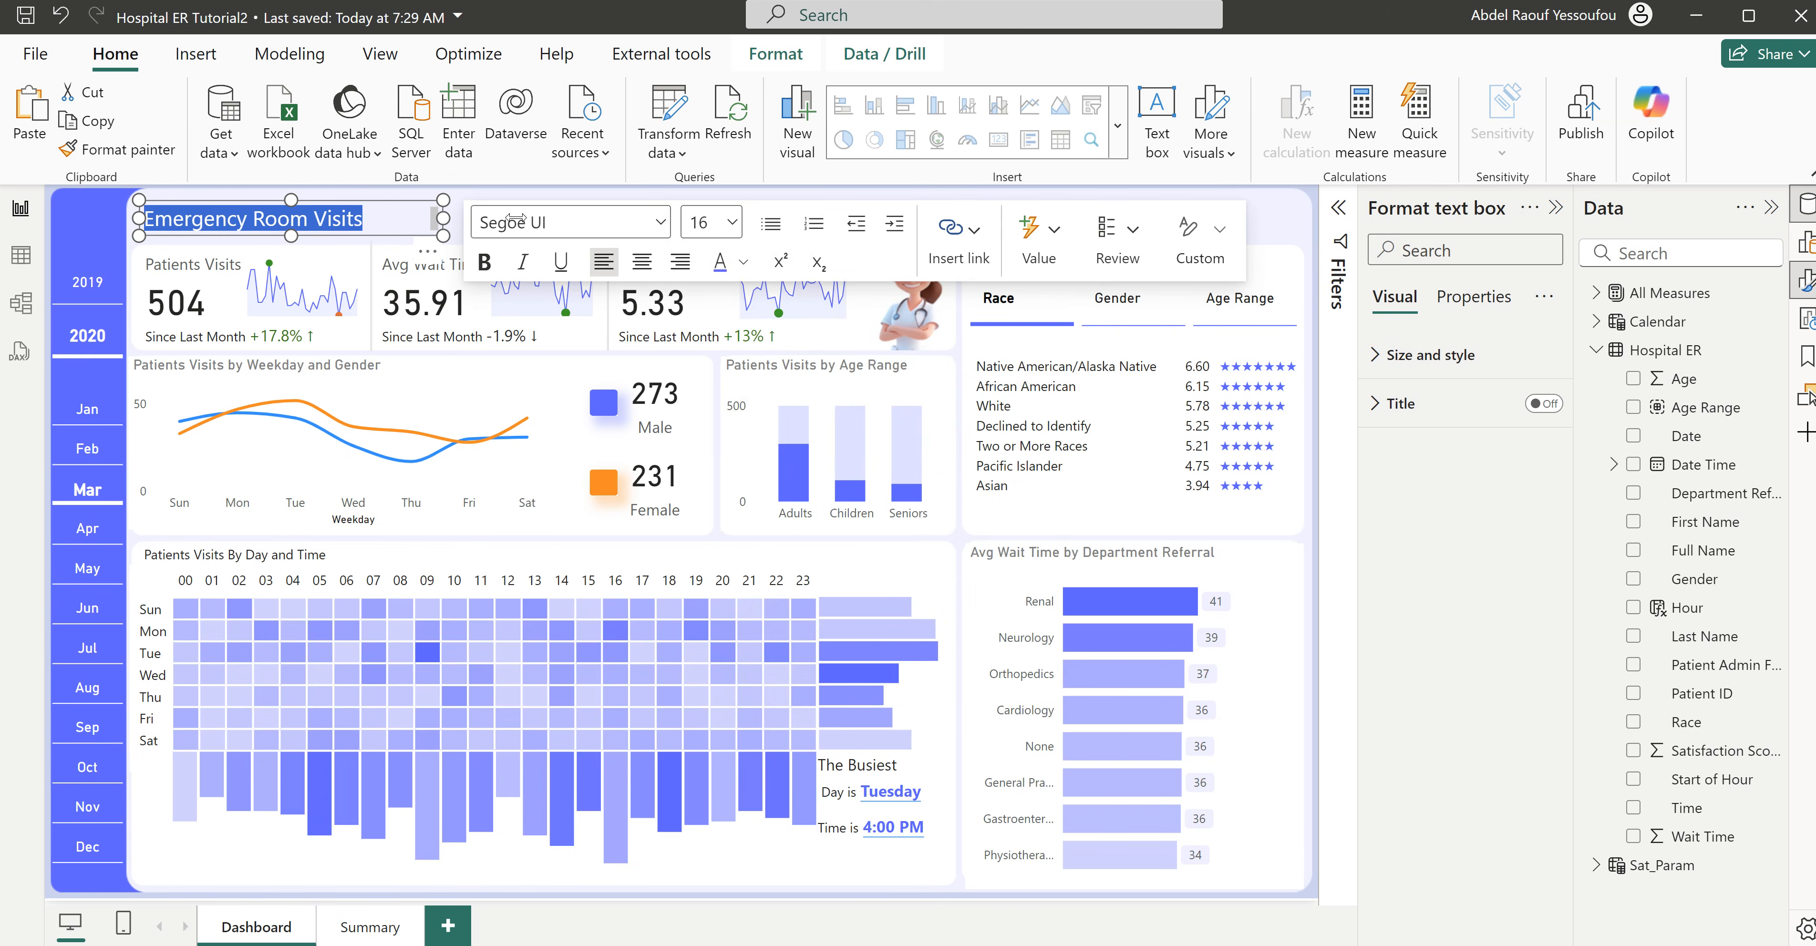
left_click_drag(500, 220, 578, 224)
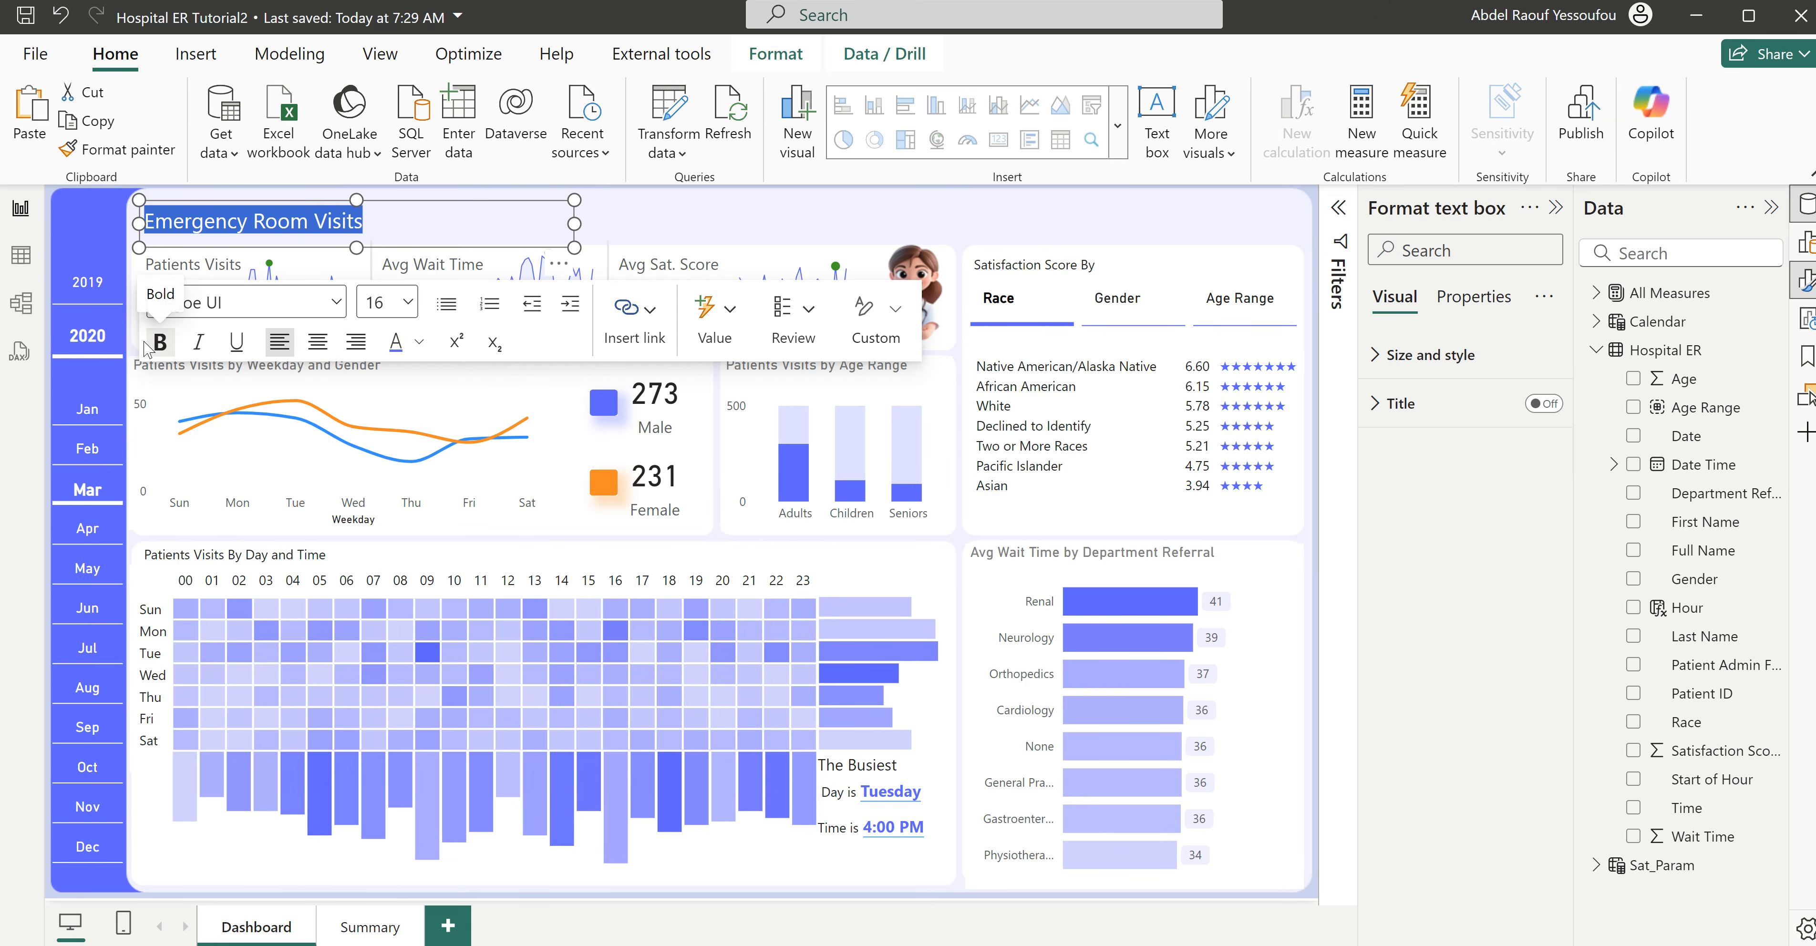
left_click(159, 342)
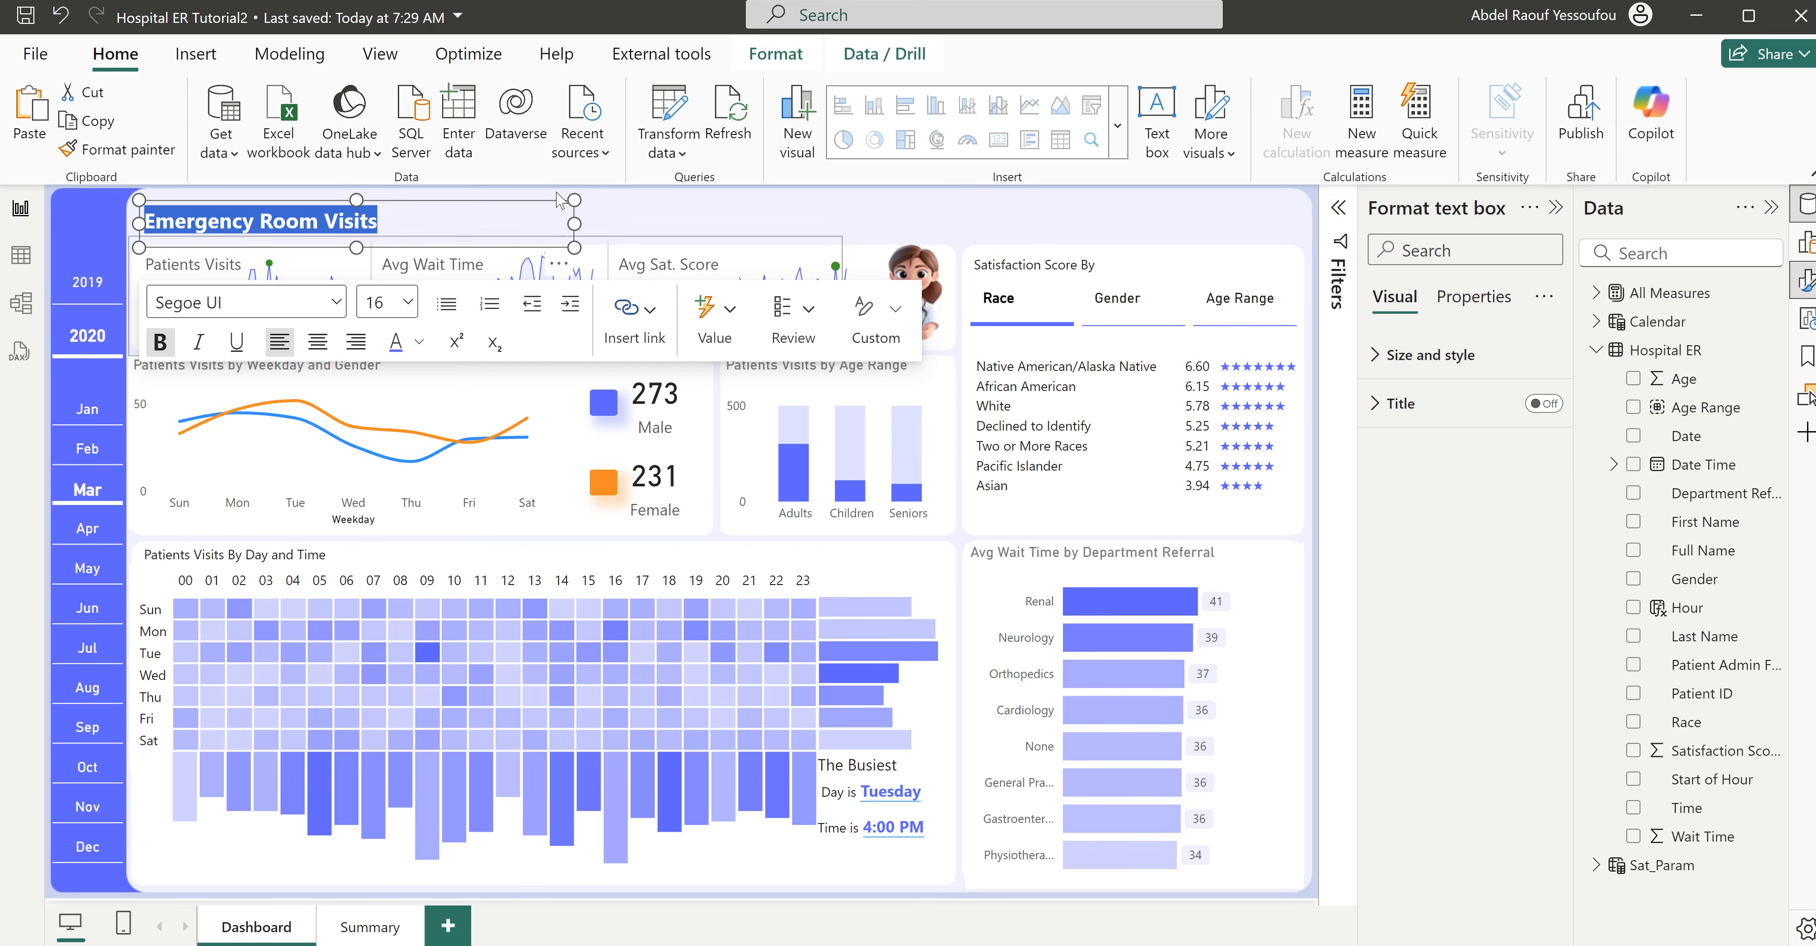
left_click(644, 224)
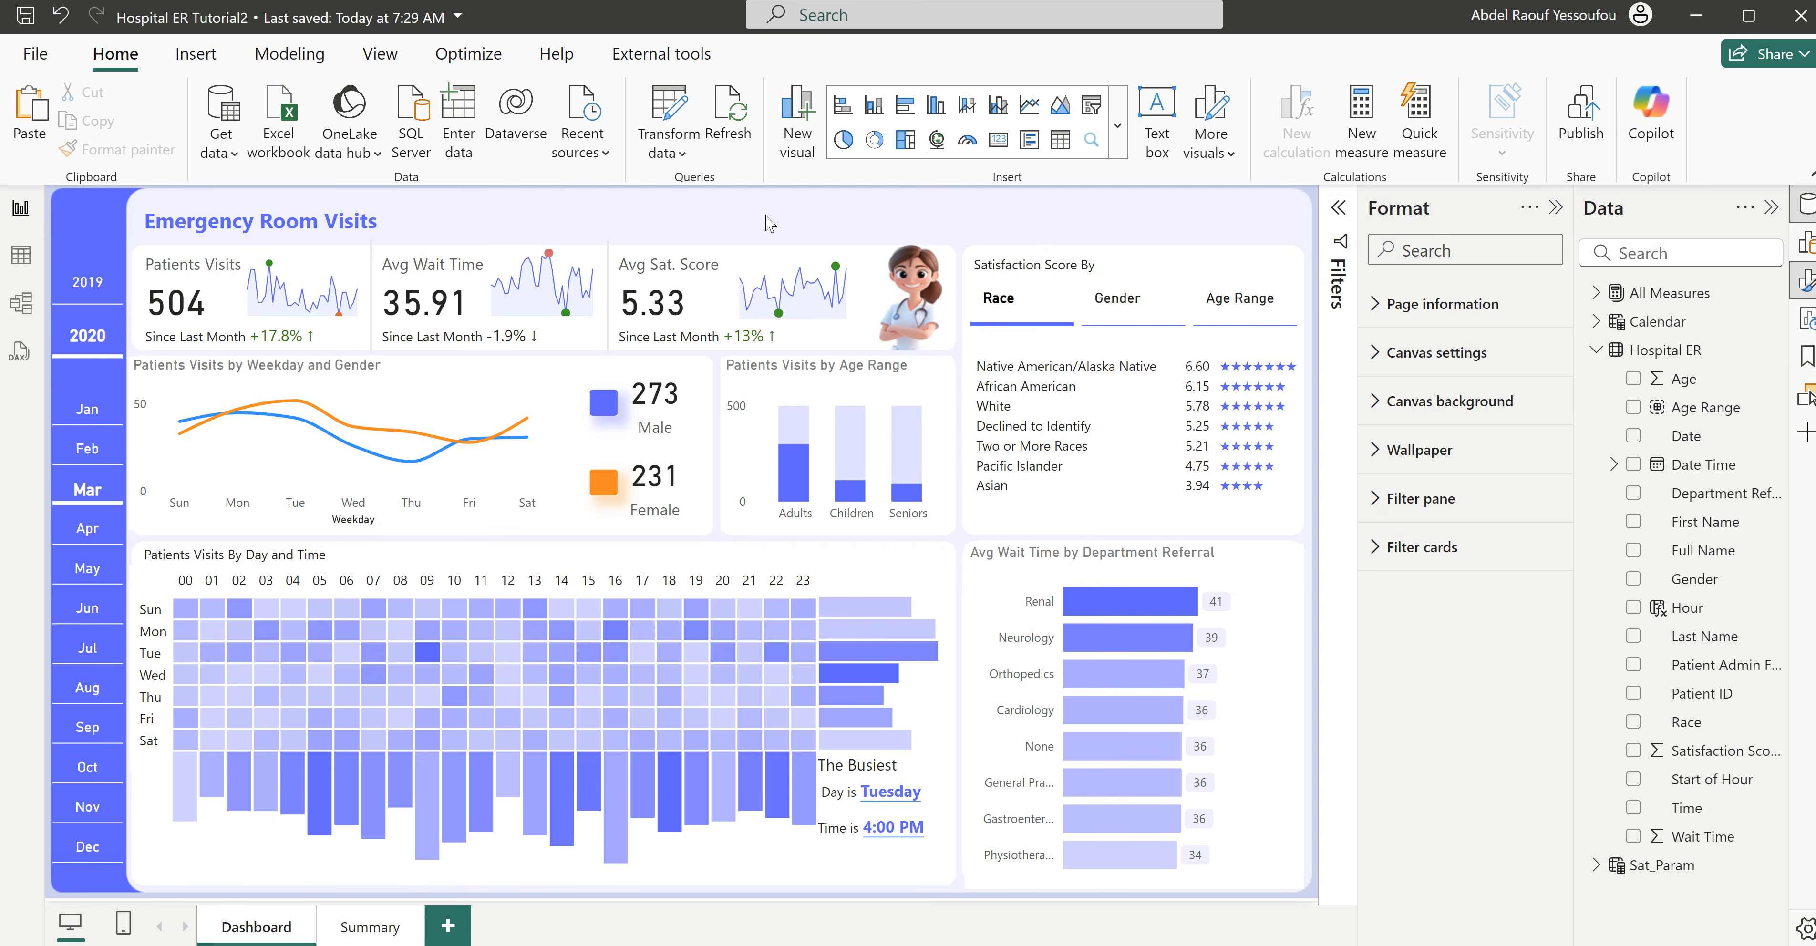
- Insert a page navigator and fit it into the header space above the Satisfaction Score By section
left_click(195, 54)
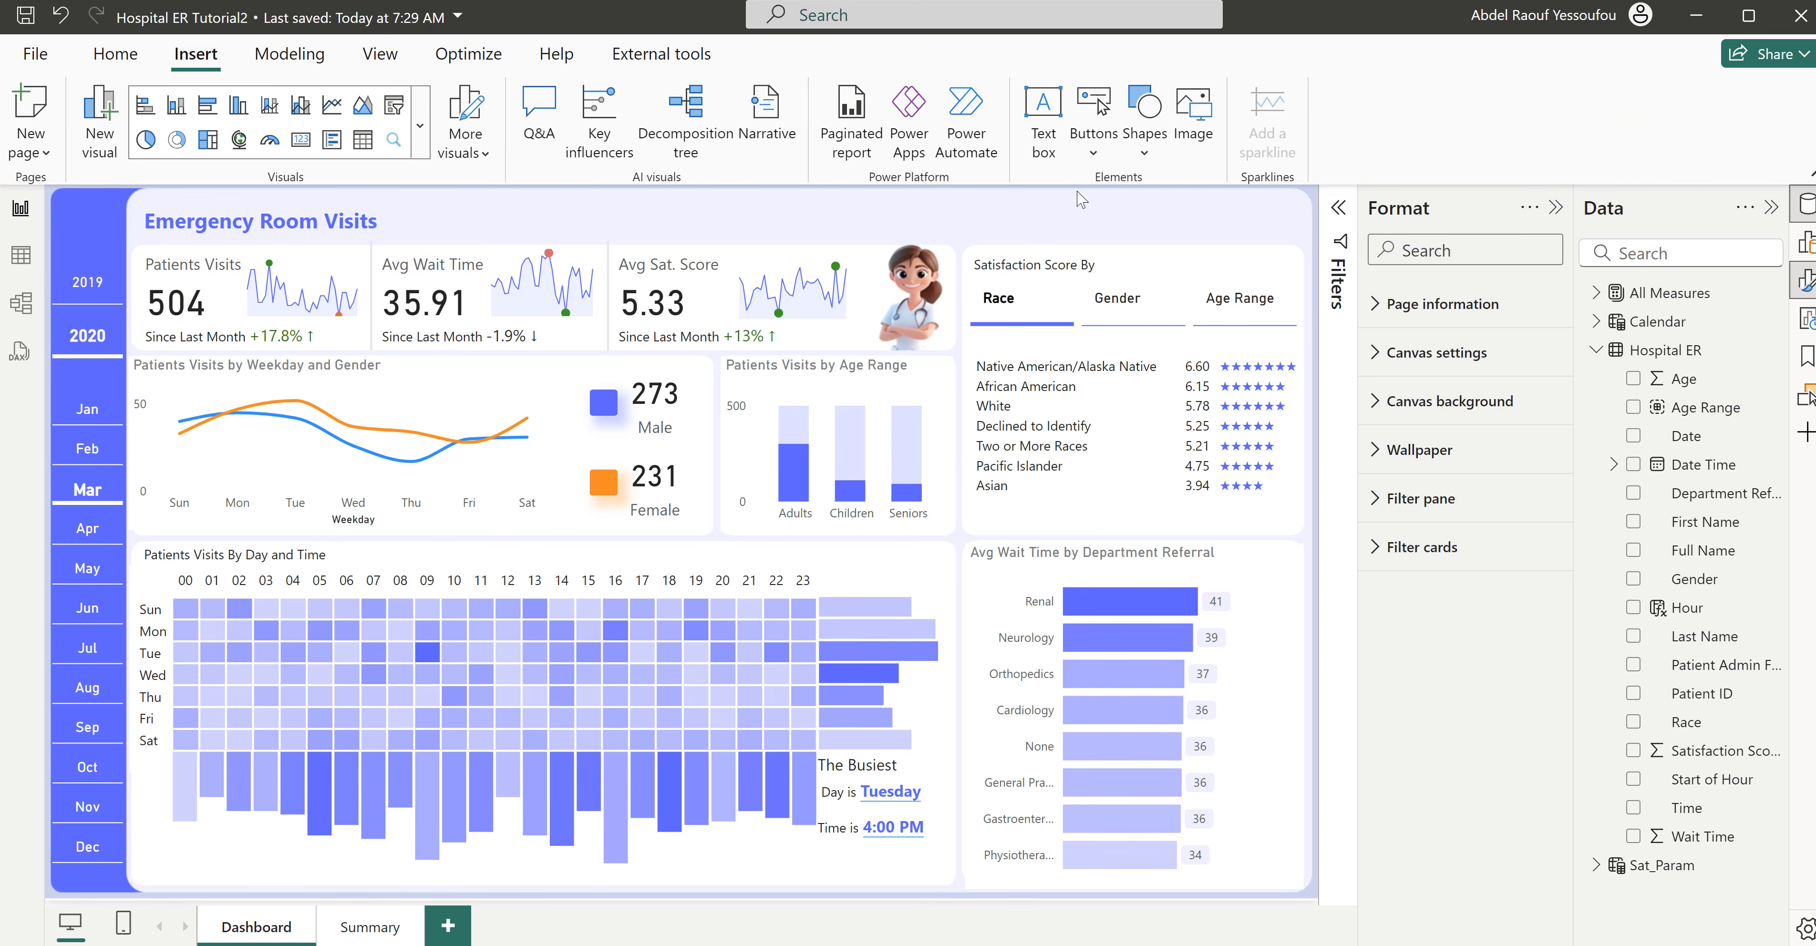
left_click(1094, 159)
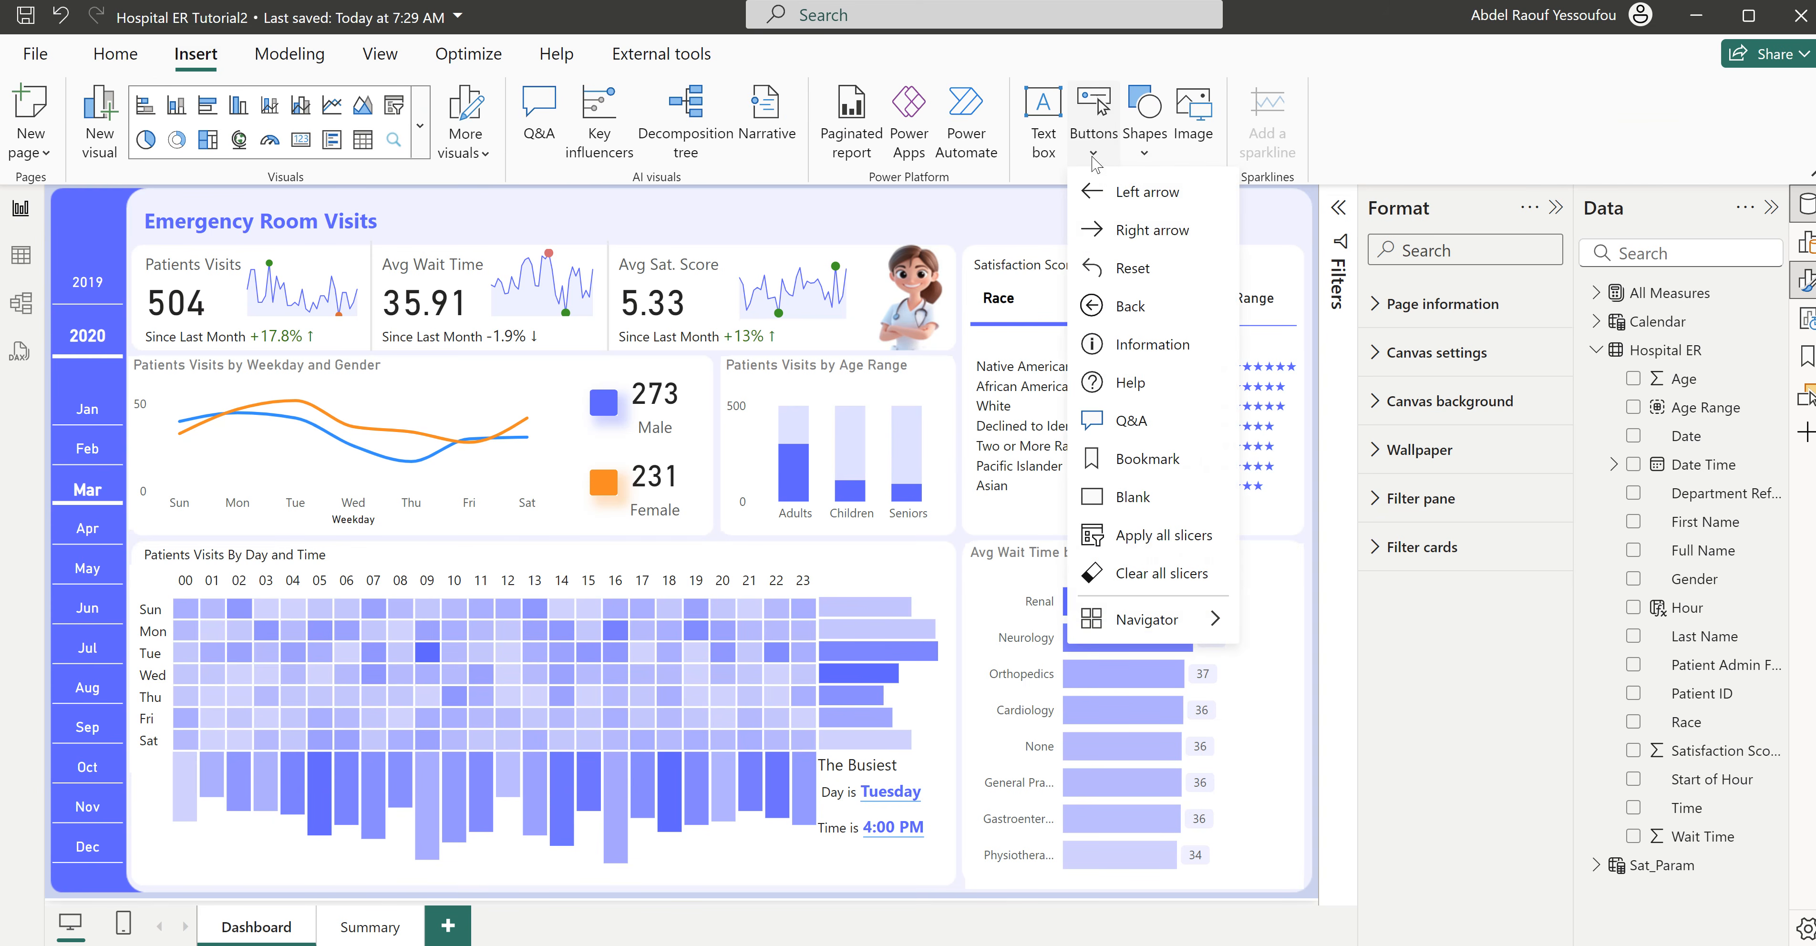
mouse_move(1149, 630)
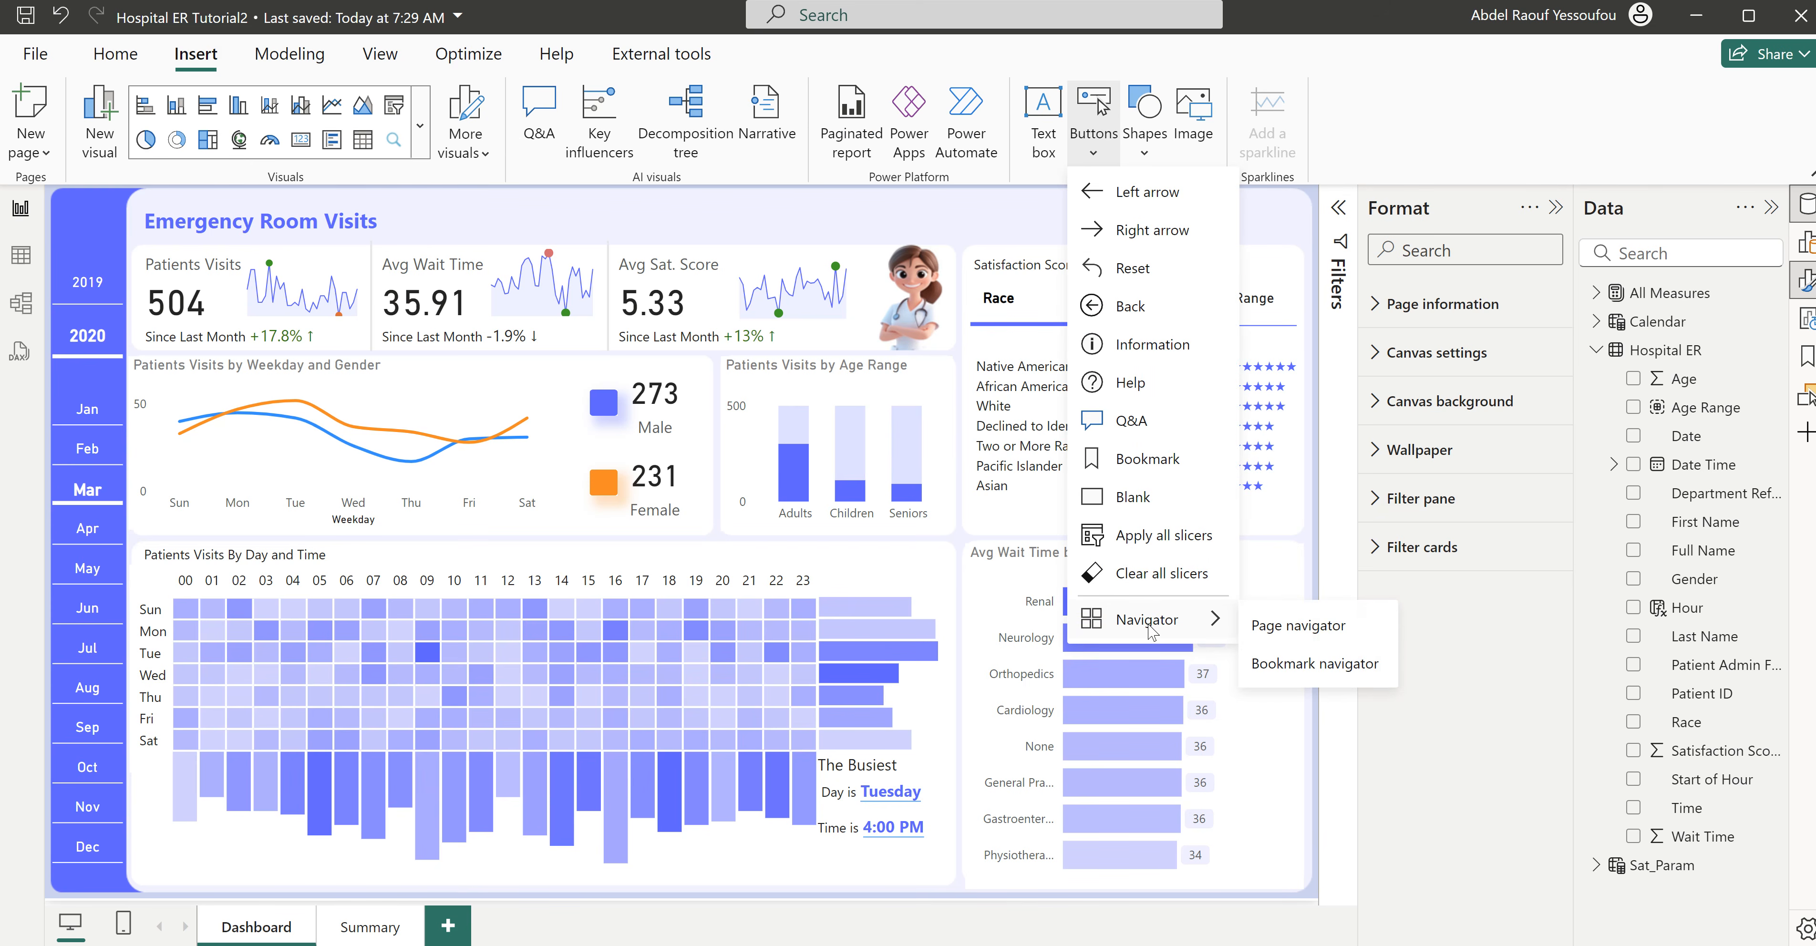
left_click(1330, 630)
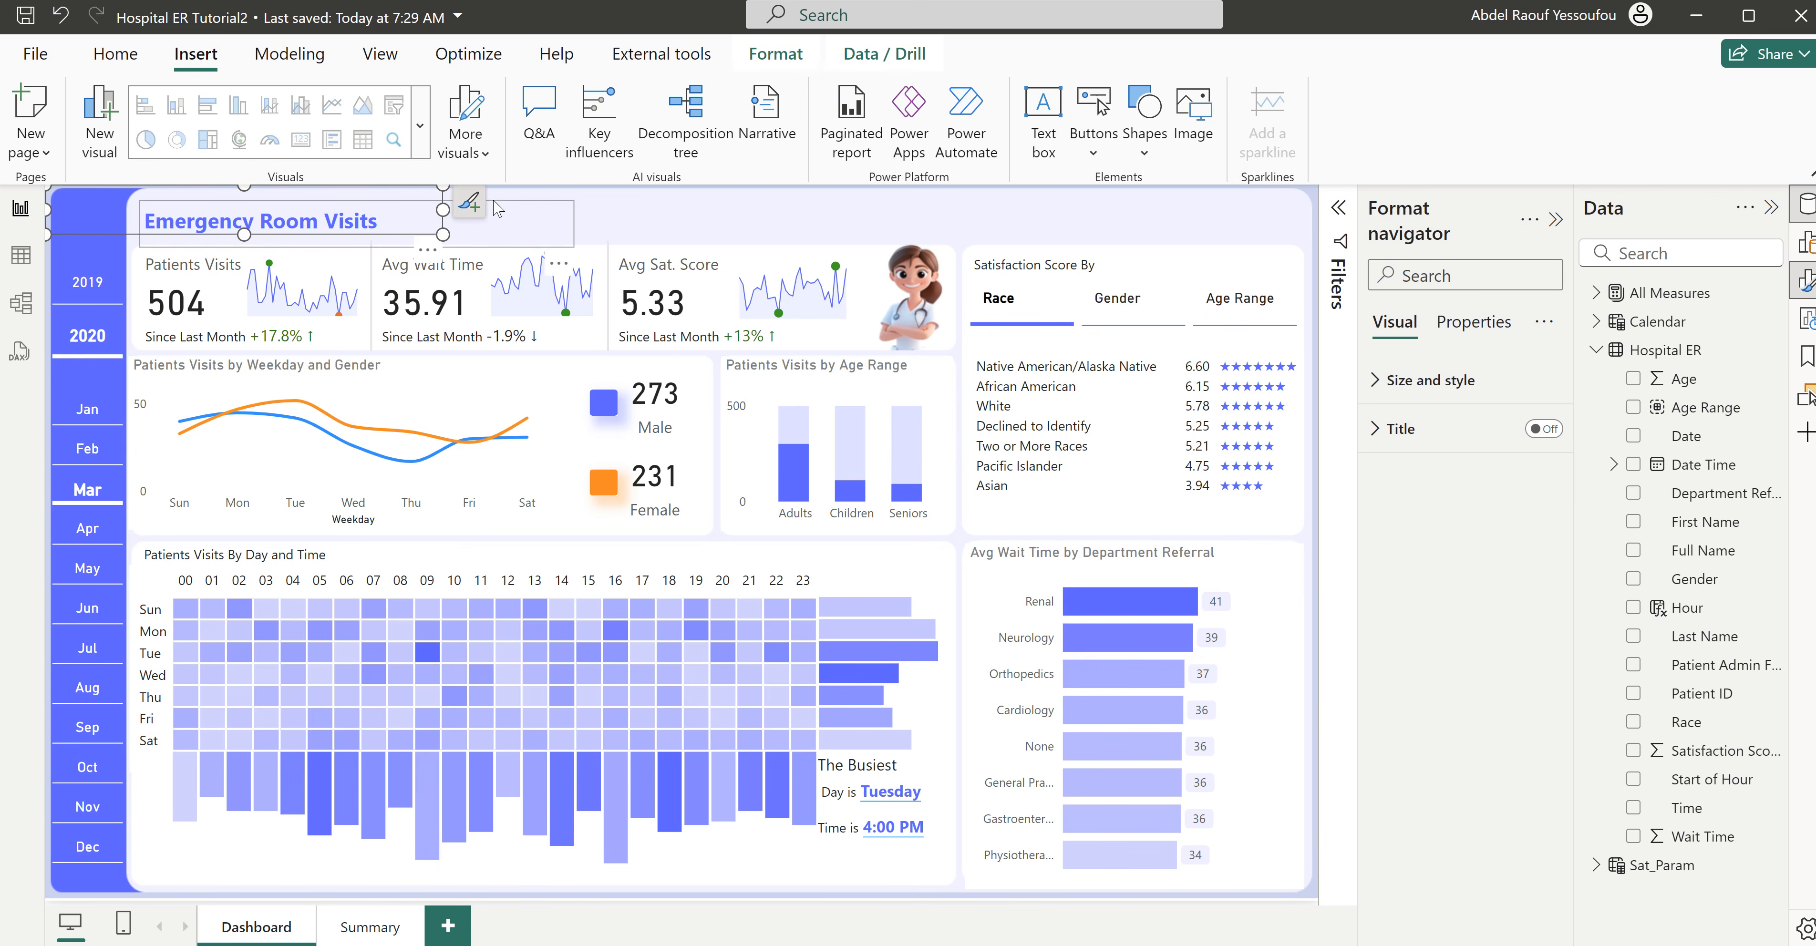
left_click_drag(446, 220, 1289, 258)
left_click_drag(906, 223, 966, 223)
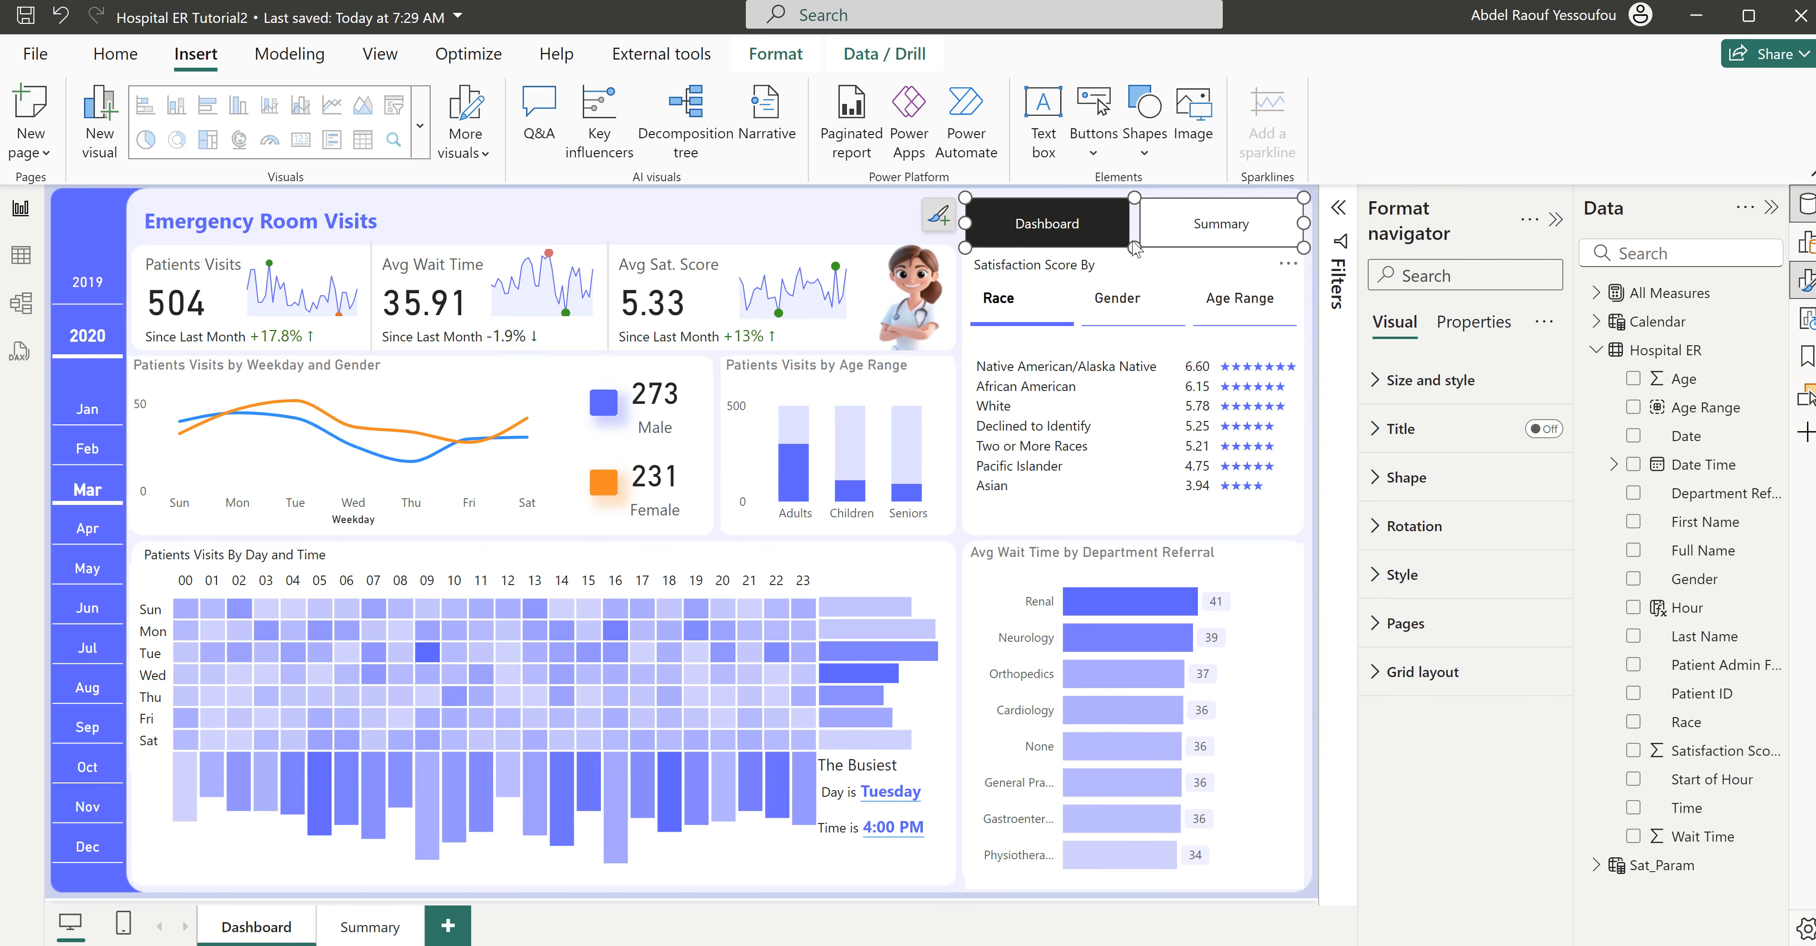
left_click_drag(1137, 247, 1142, 248)
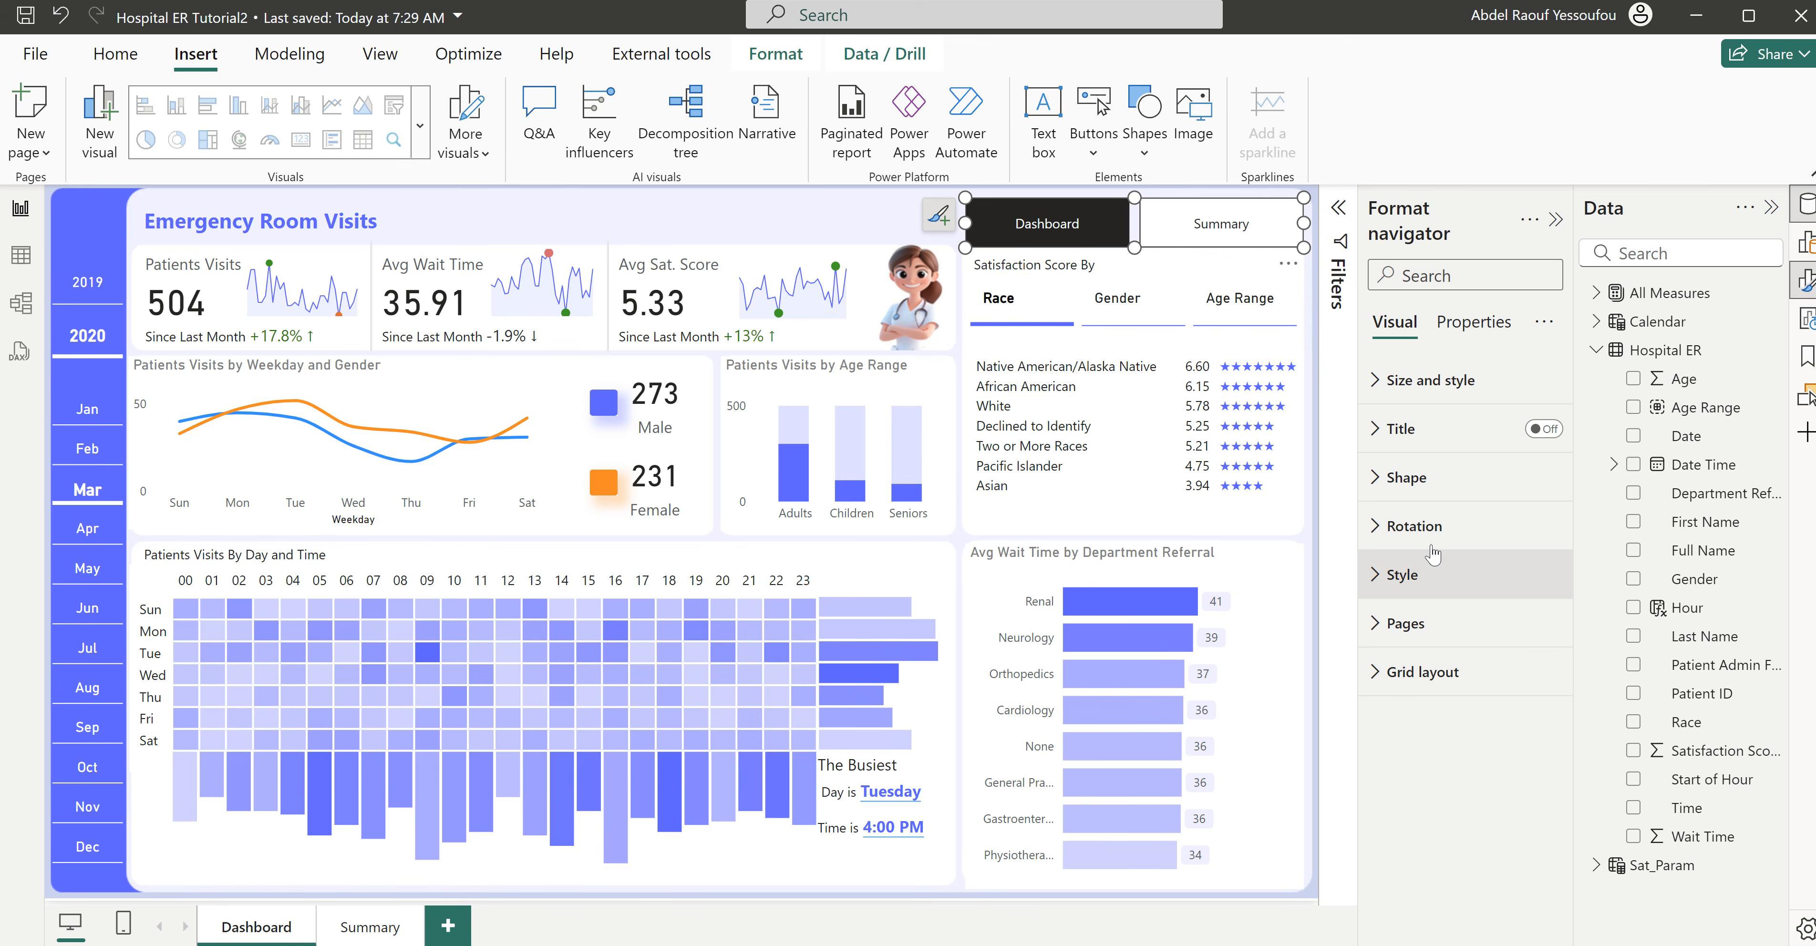
- Turn off the fill and border in the page navigator's style for the Default state
left_click(1439, 481)
left_click(1439, 479)
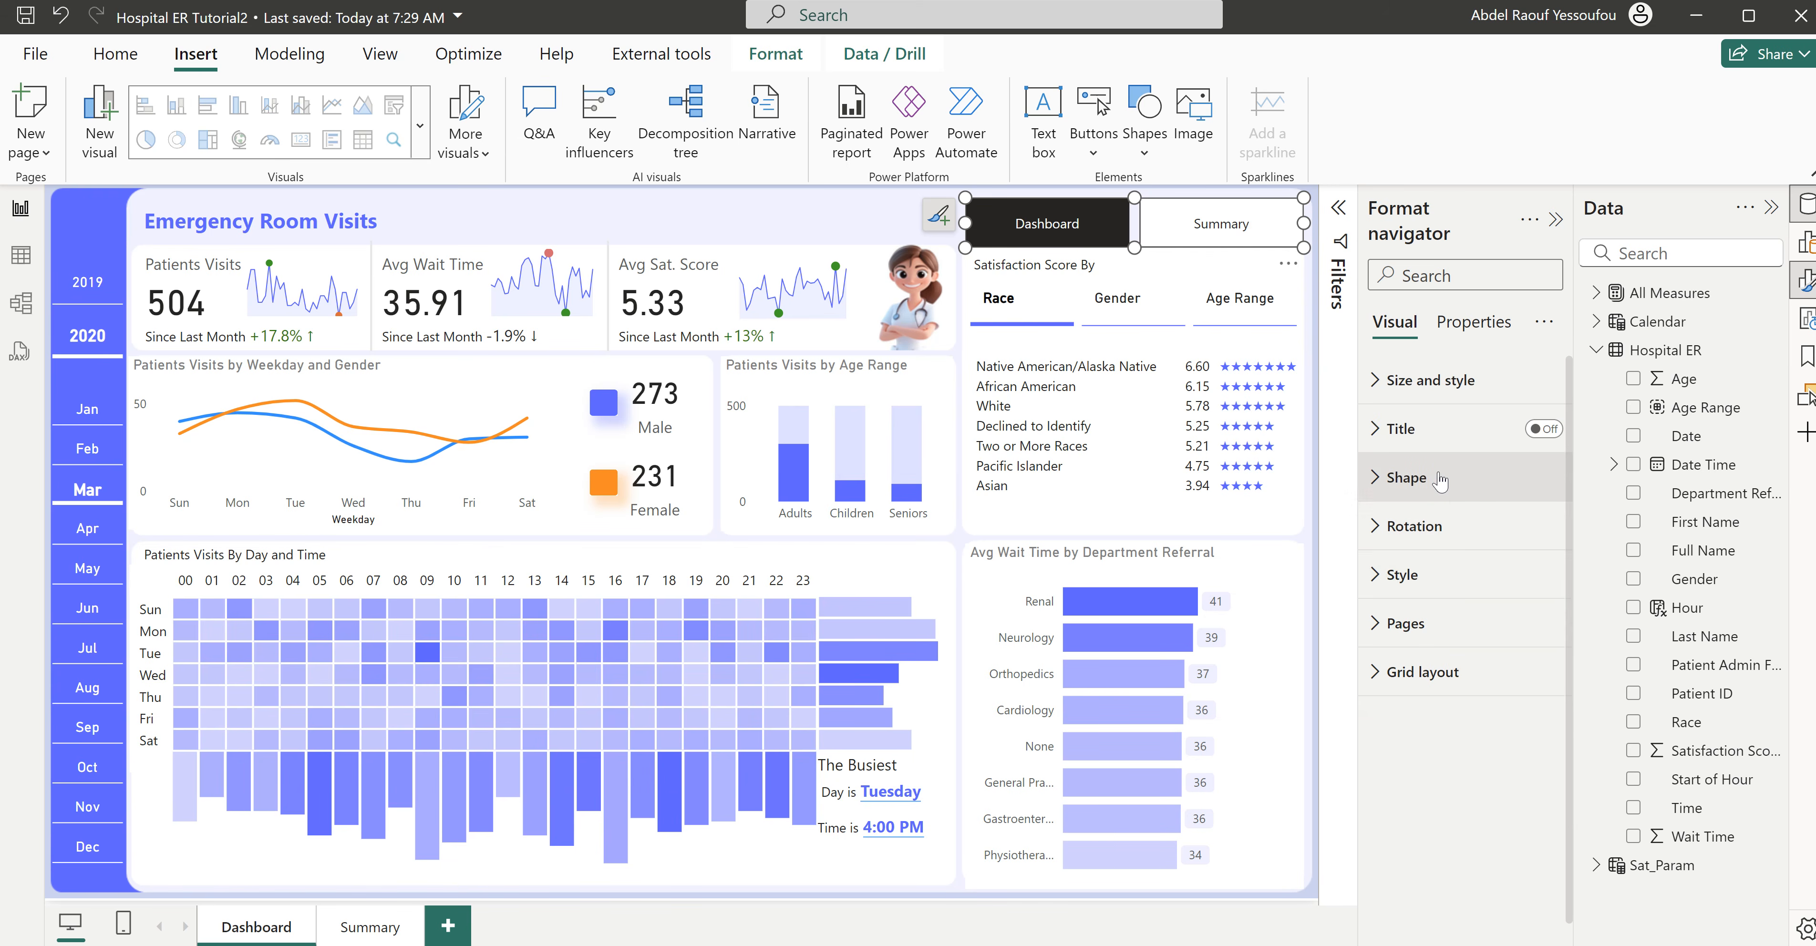
left_click(1430, 581)
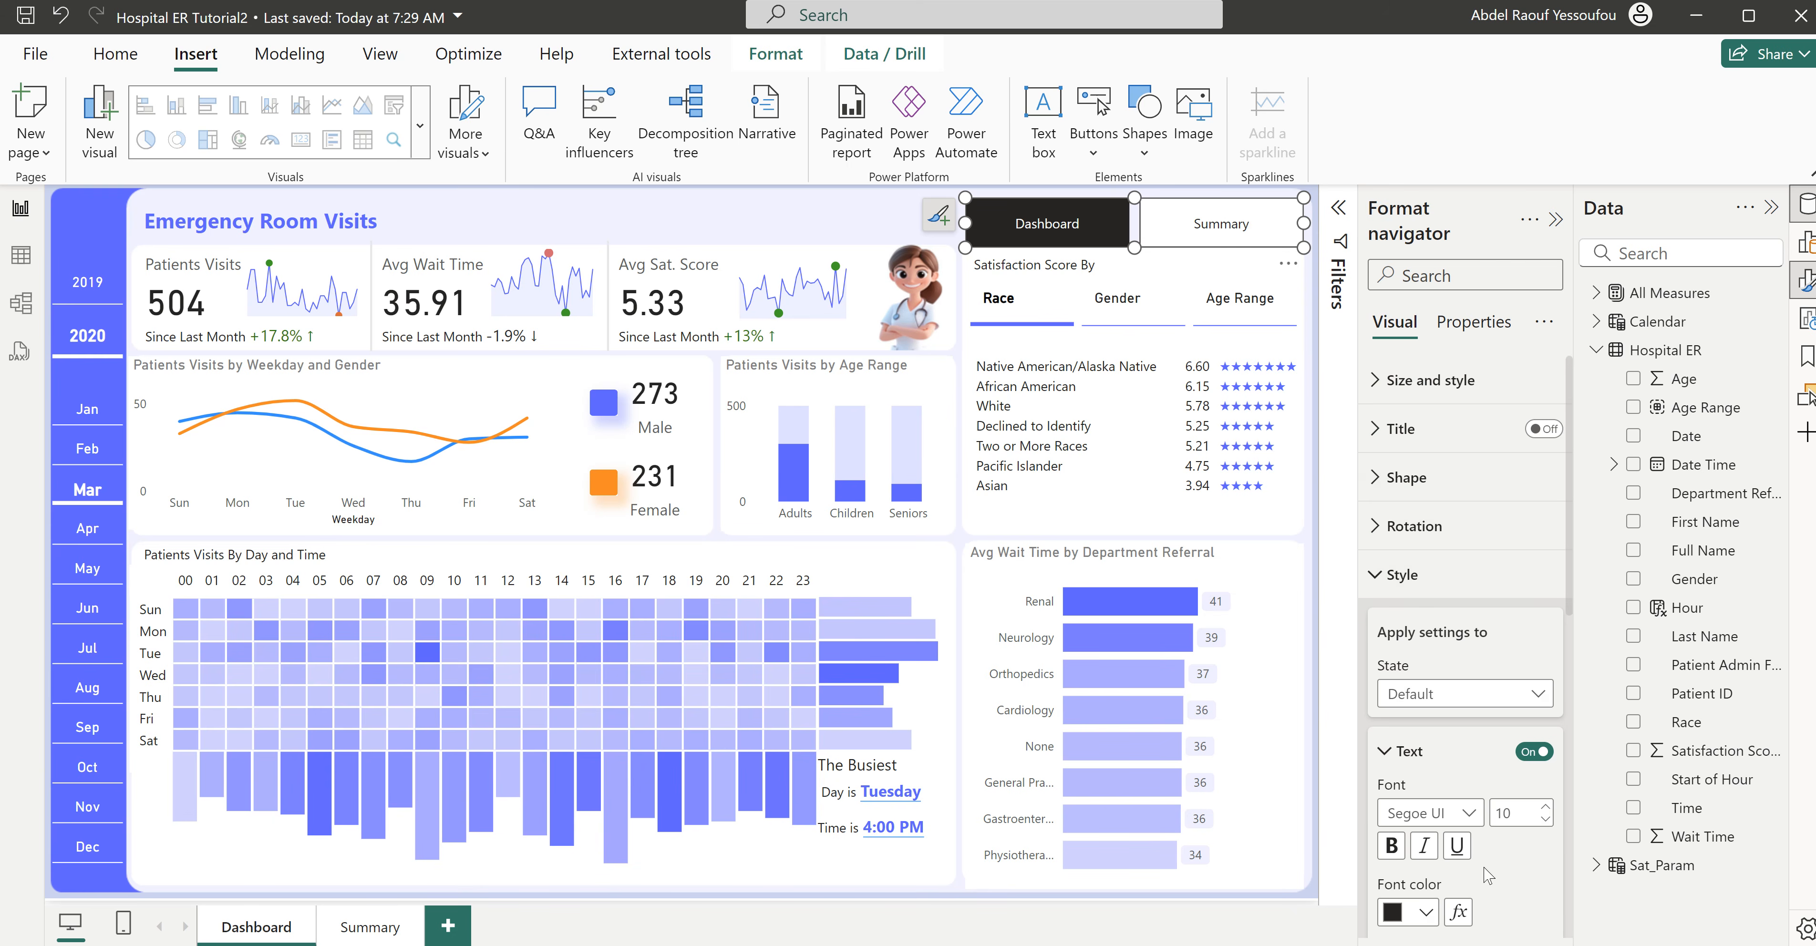
scroll(1490, 887, "down", 6)
scroll(1490, 887, "down", 3)
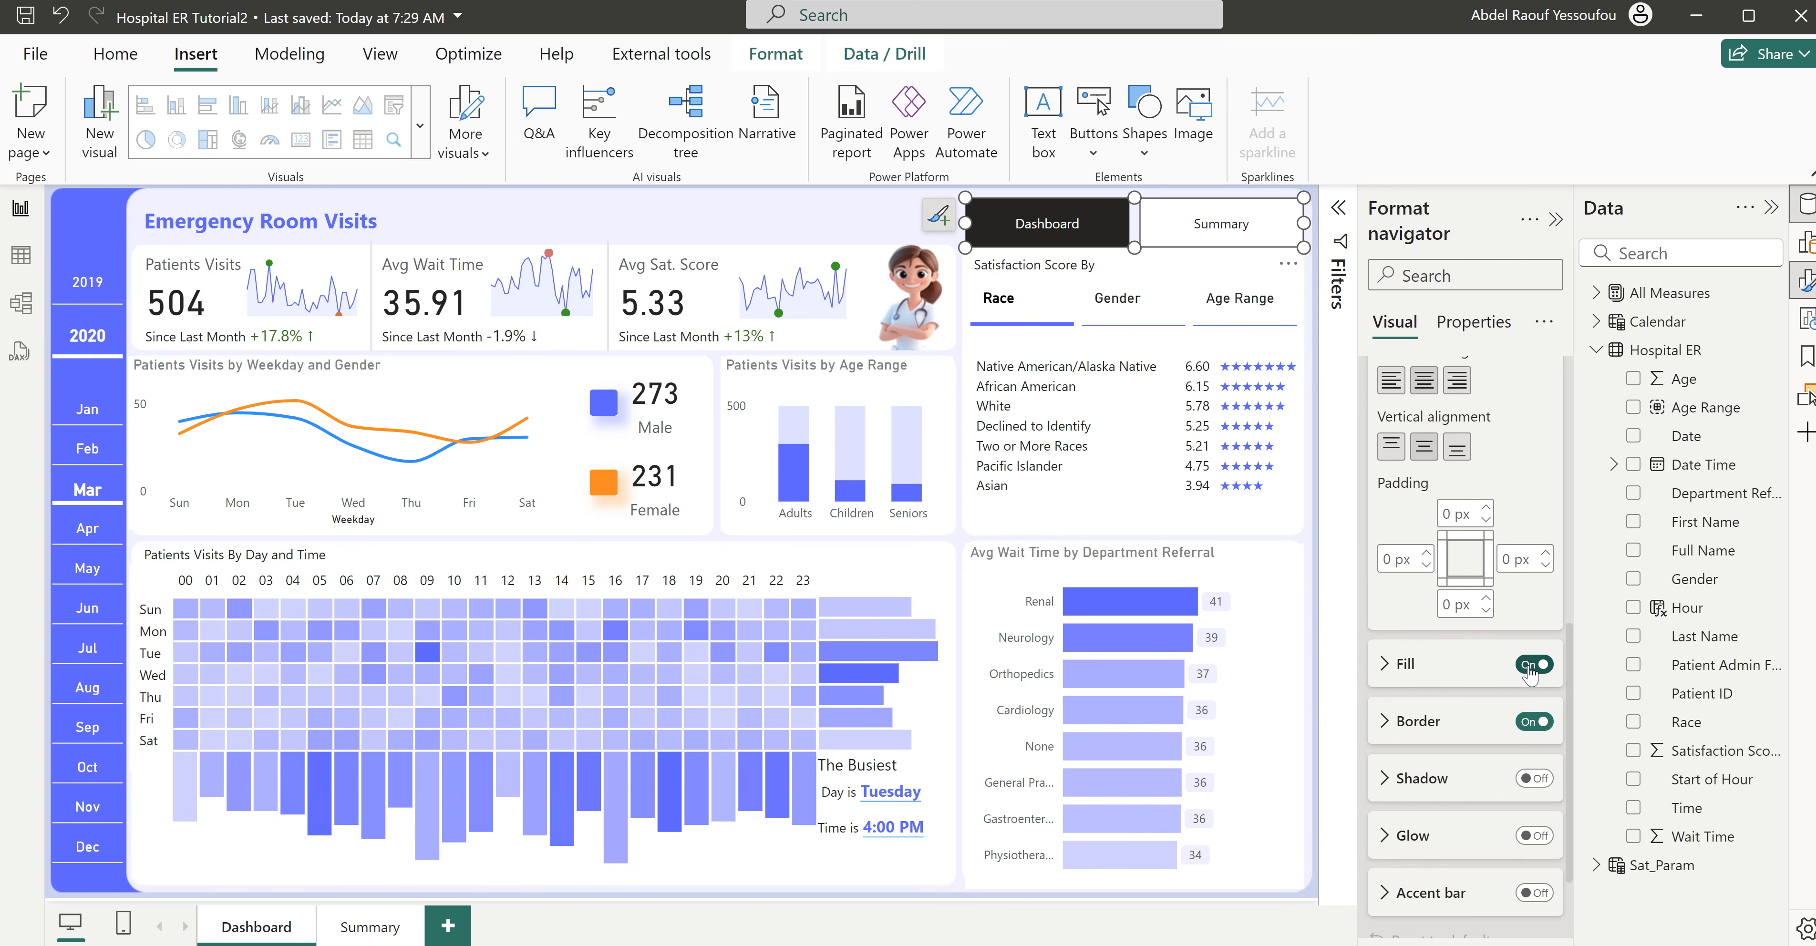
left_click(1530, 666)
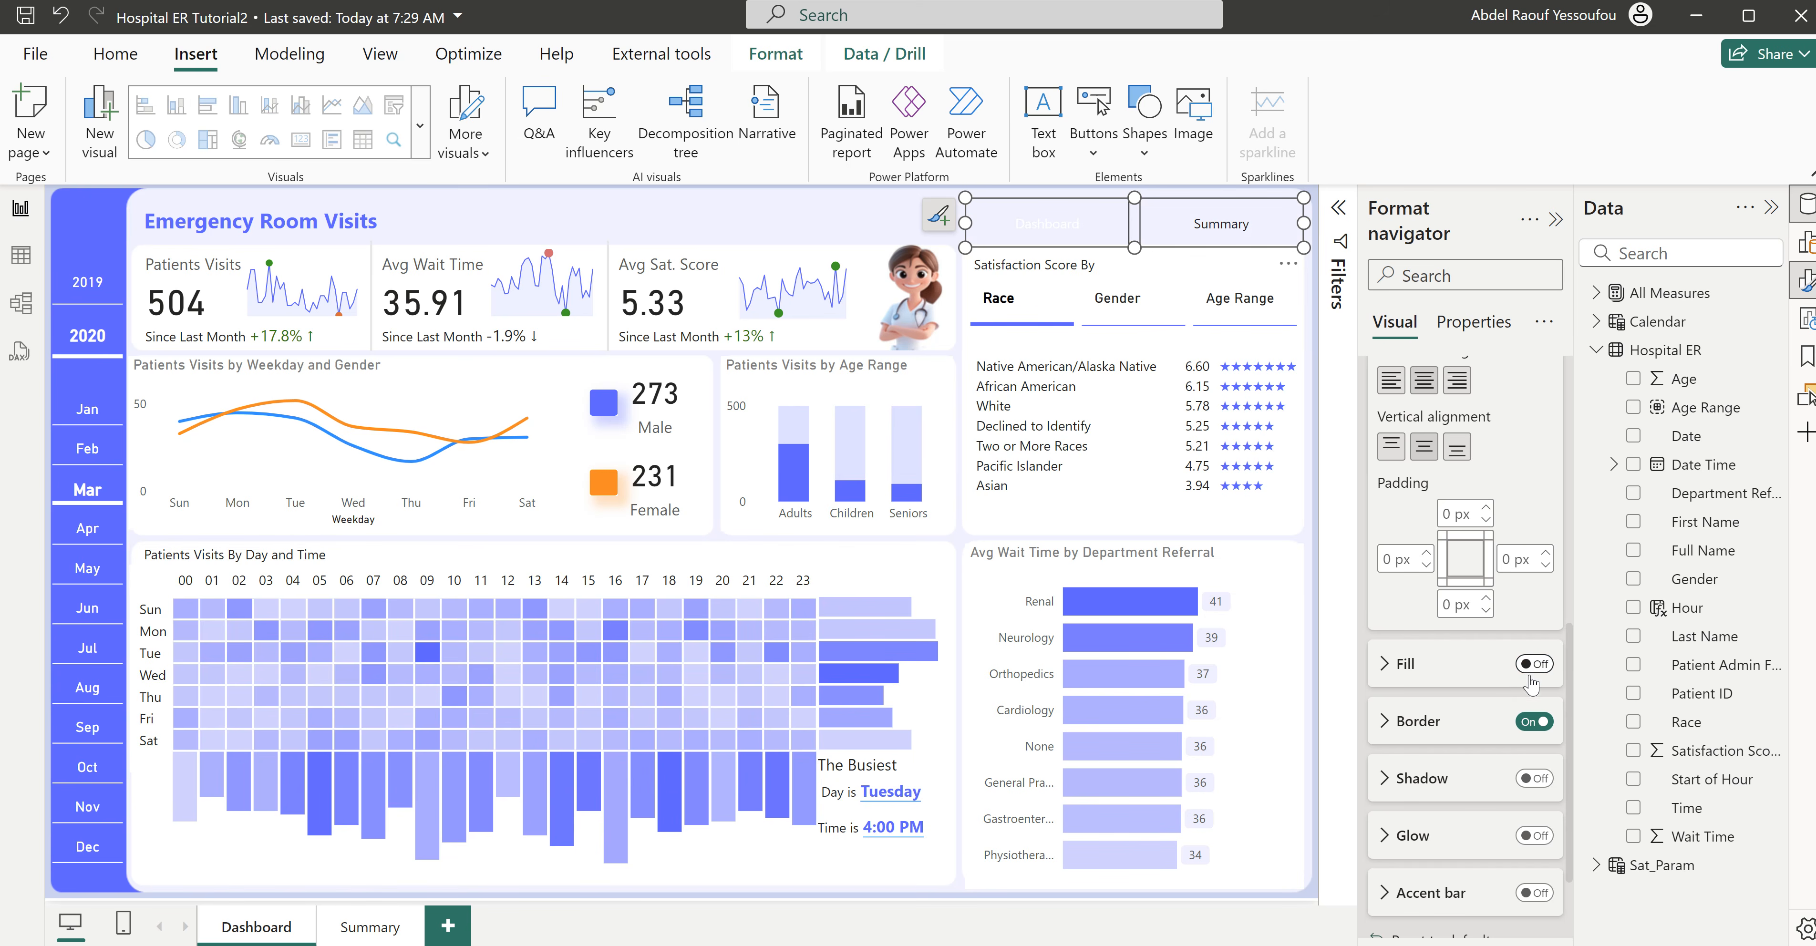
left_click(1530, 722)
- Turn on the navigator's accent bar for the Default state, positioned at the bottom, coloured blue, with a width of 1 px
left_click(1535, 894)
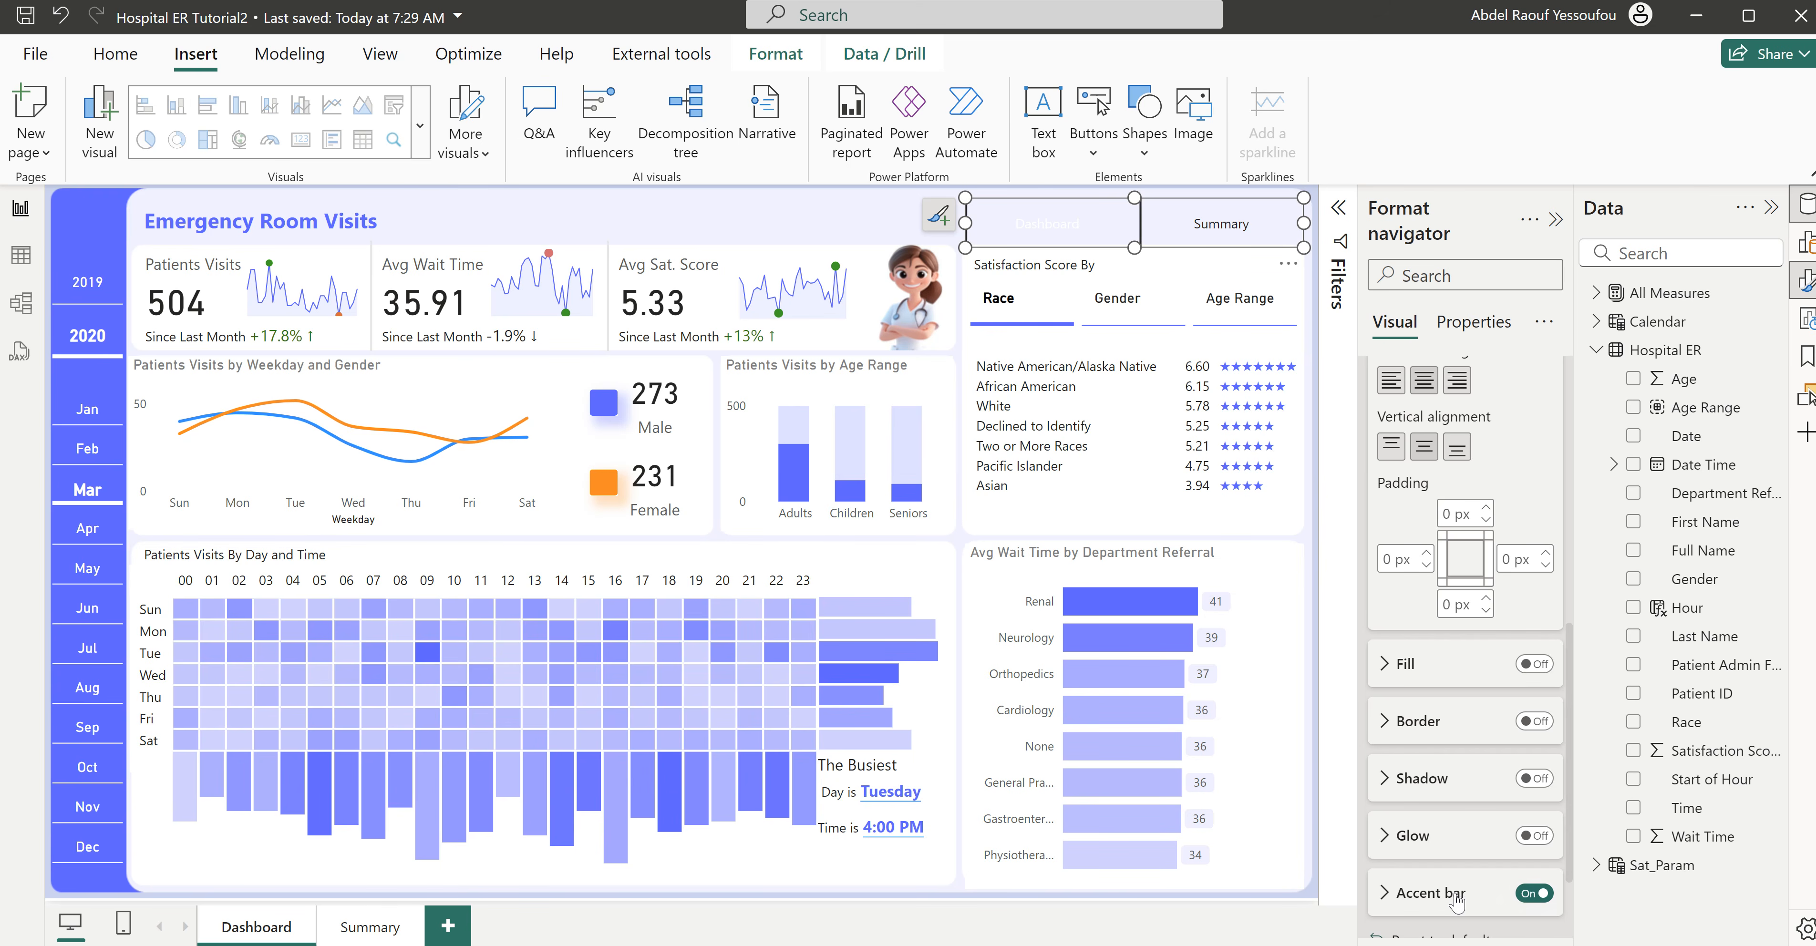
left_click(1431, 894)
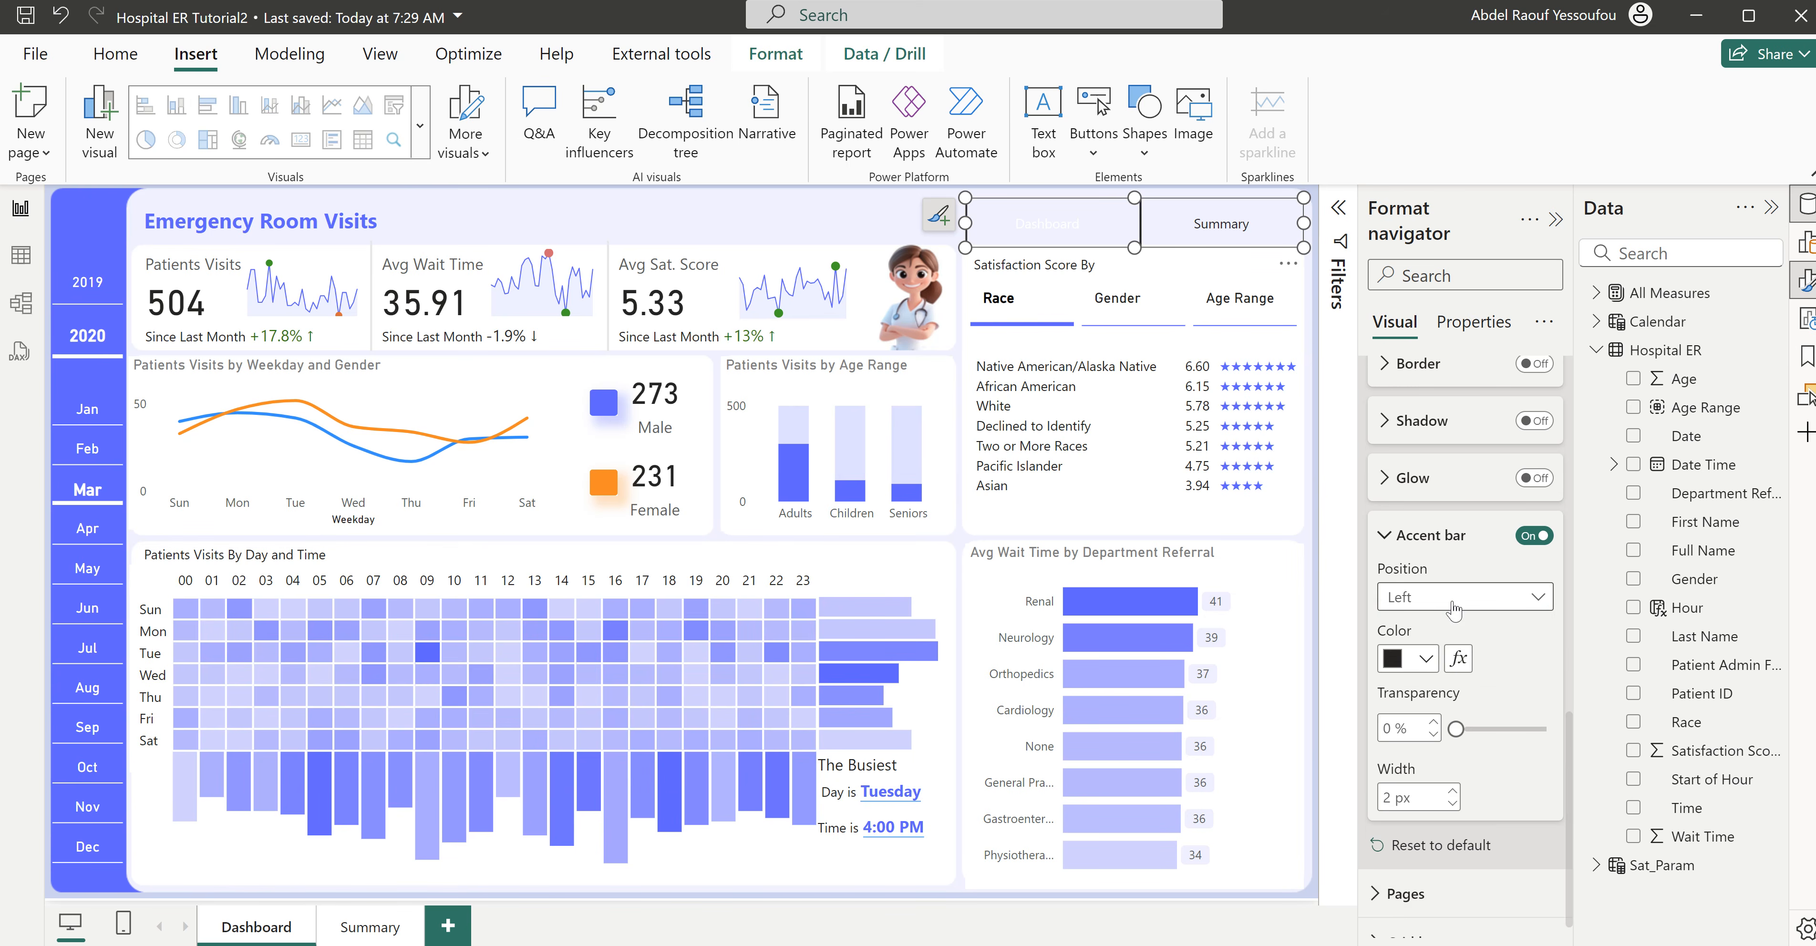
left_click(1455, 606)
left_click(1432, 687)
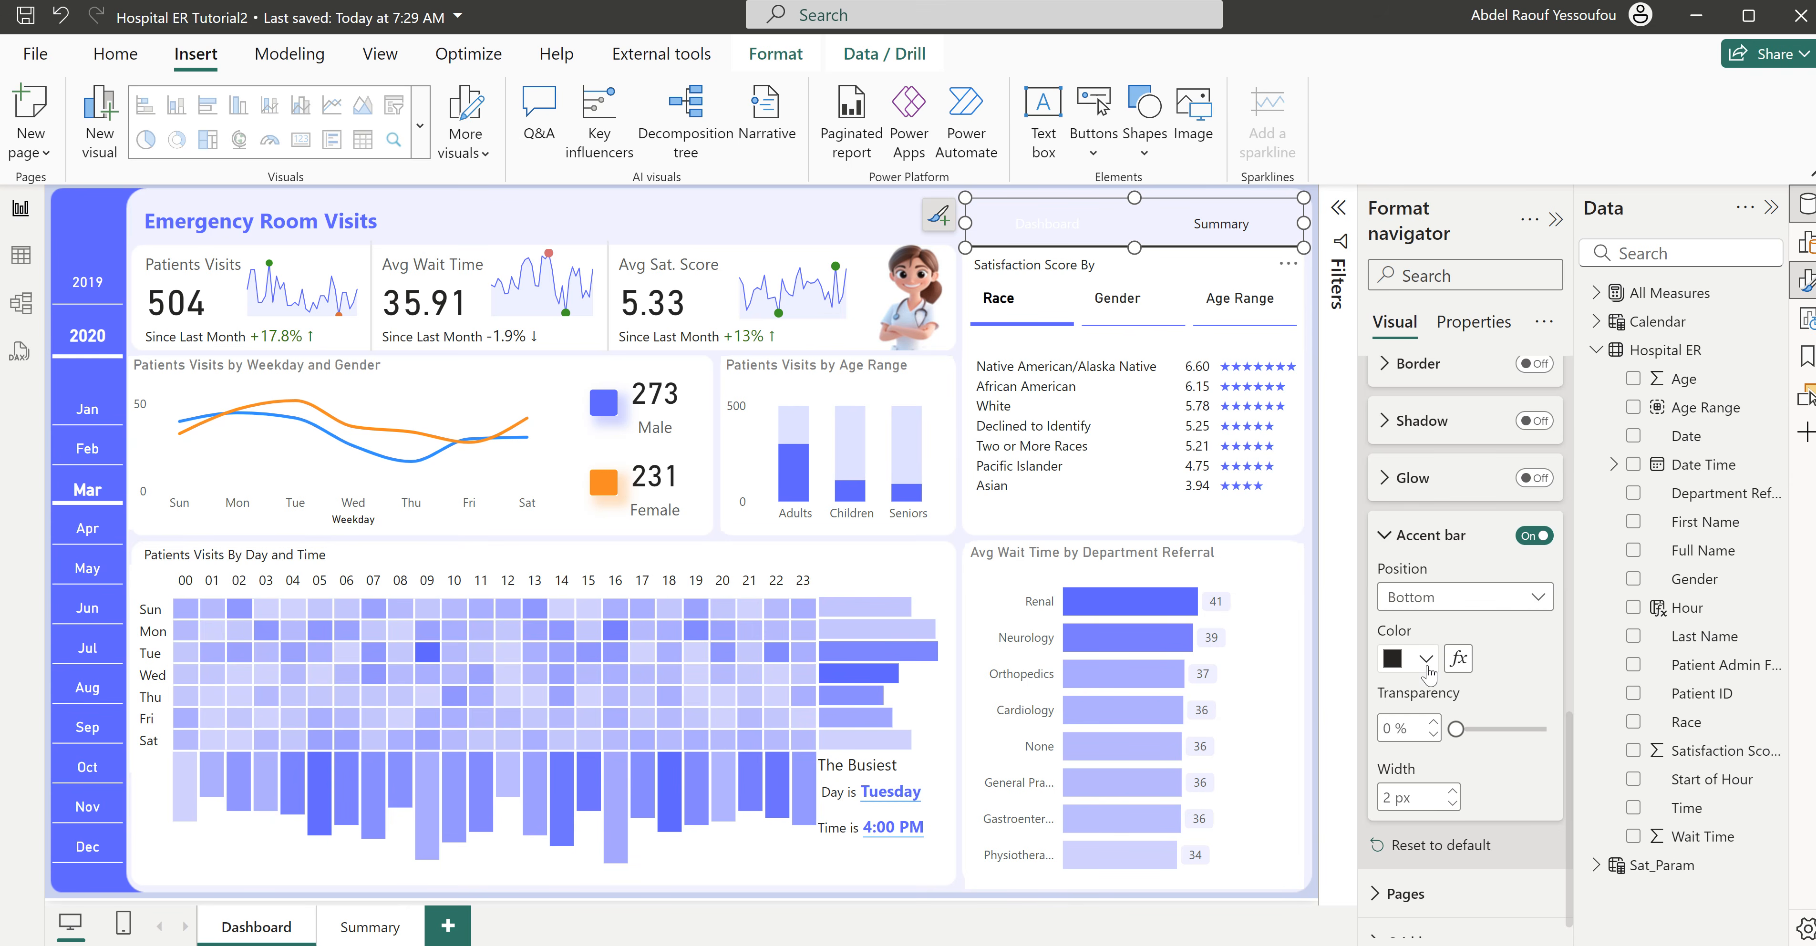
left_click(1427, 666)
left_click(1445, 557)
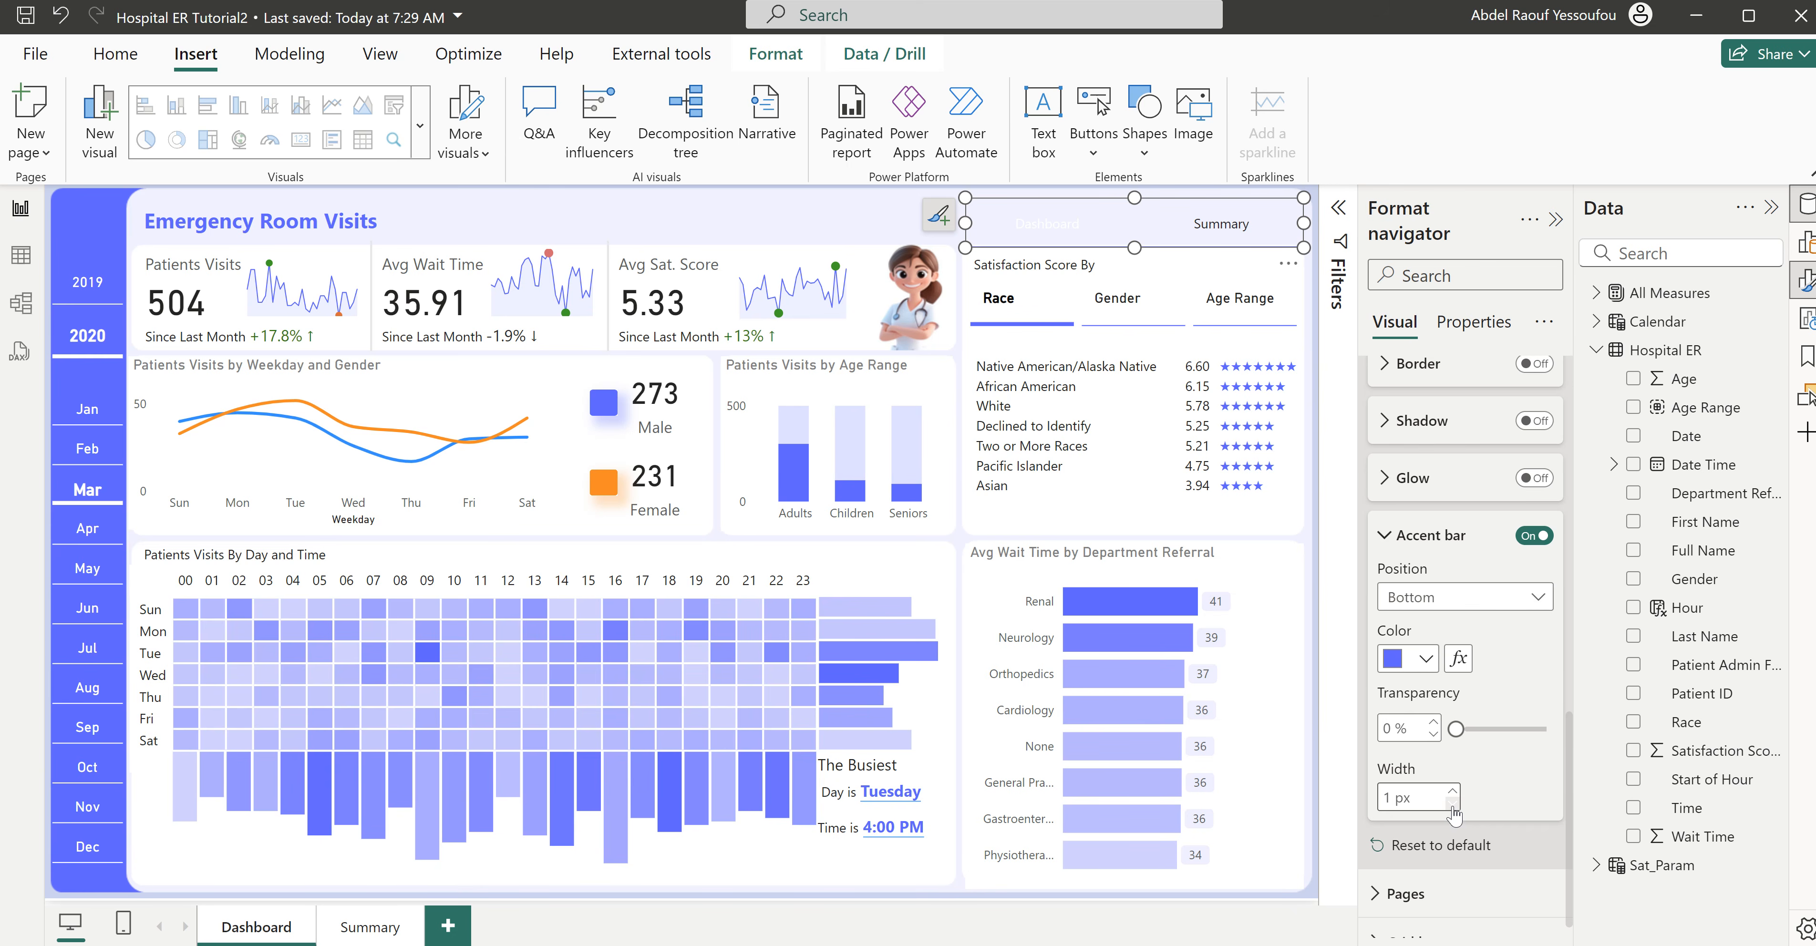
- Switch the page navigator's style to the Selected state and set its accent bar width to 4 px
scroll(1467, 810, "up", 10)
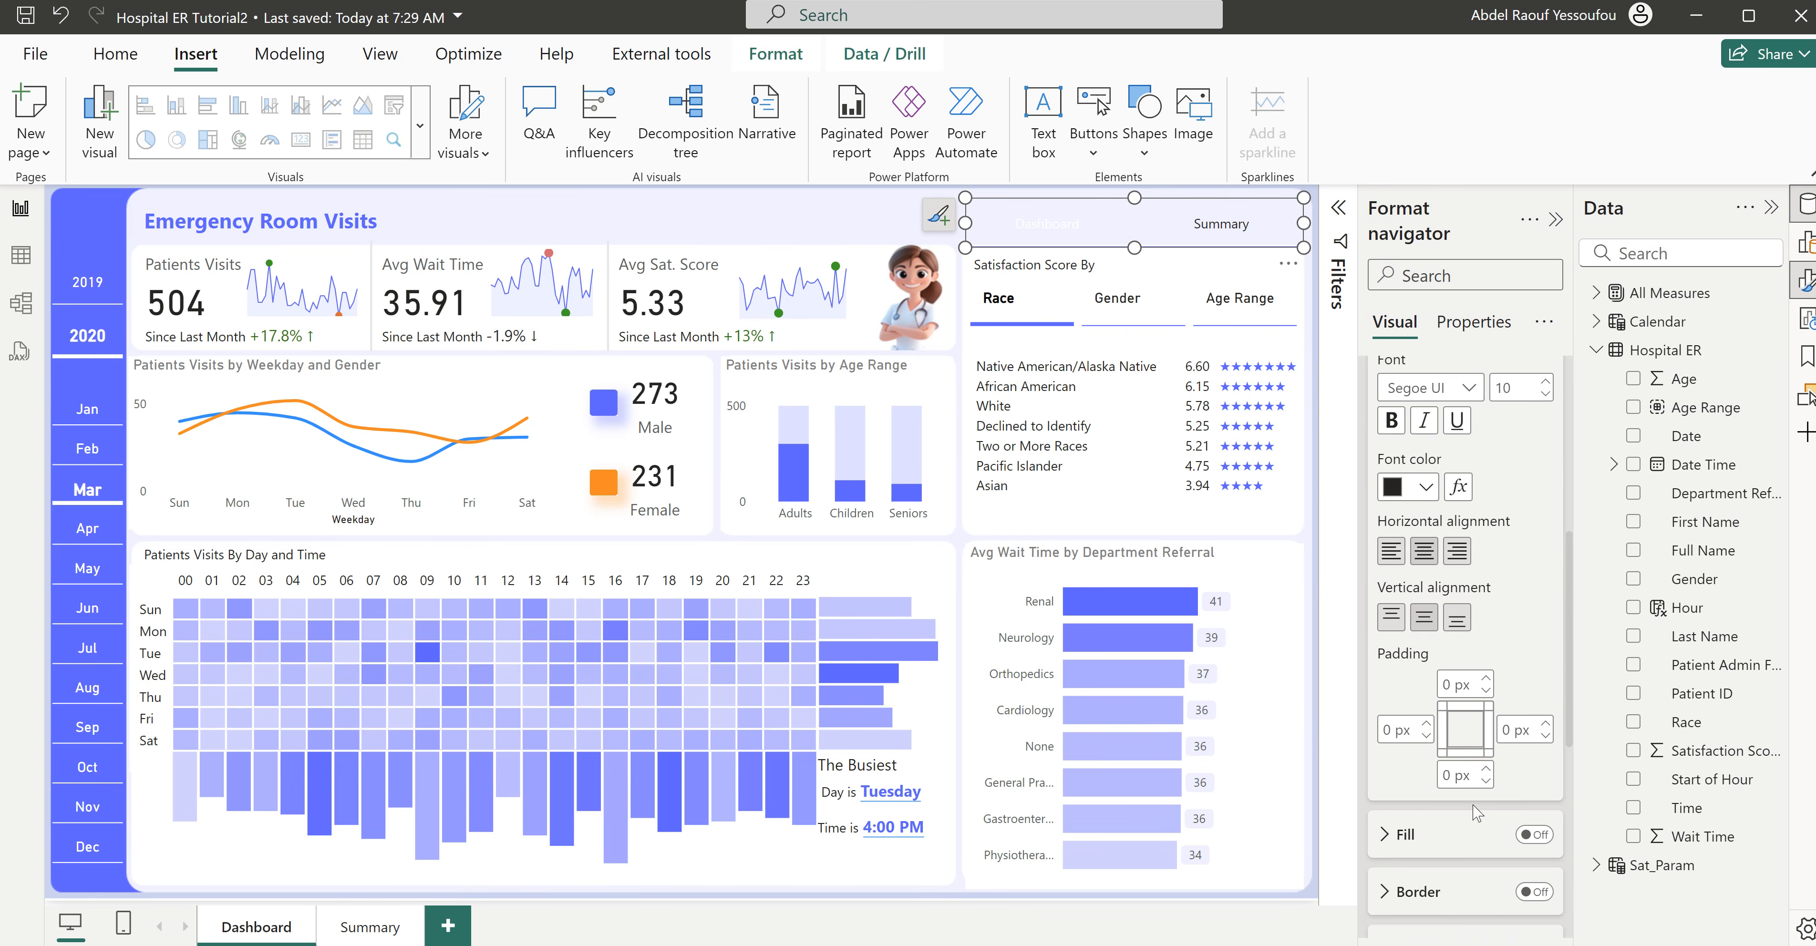
left_click(1439, 455)
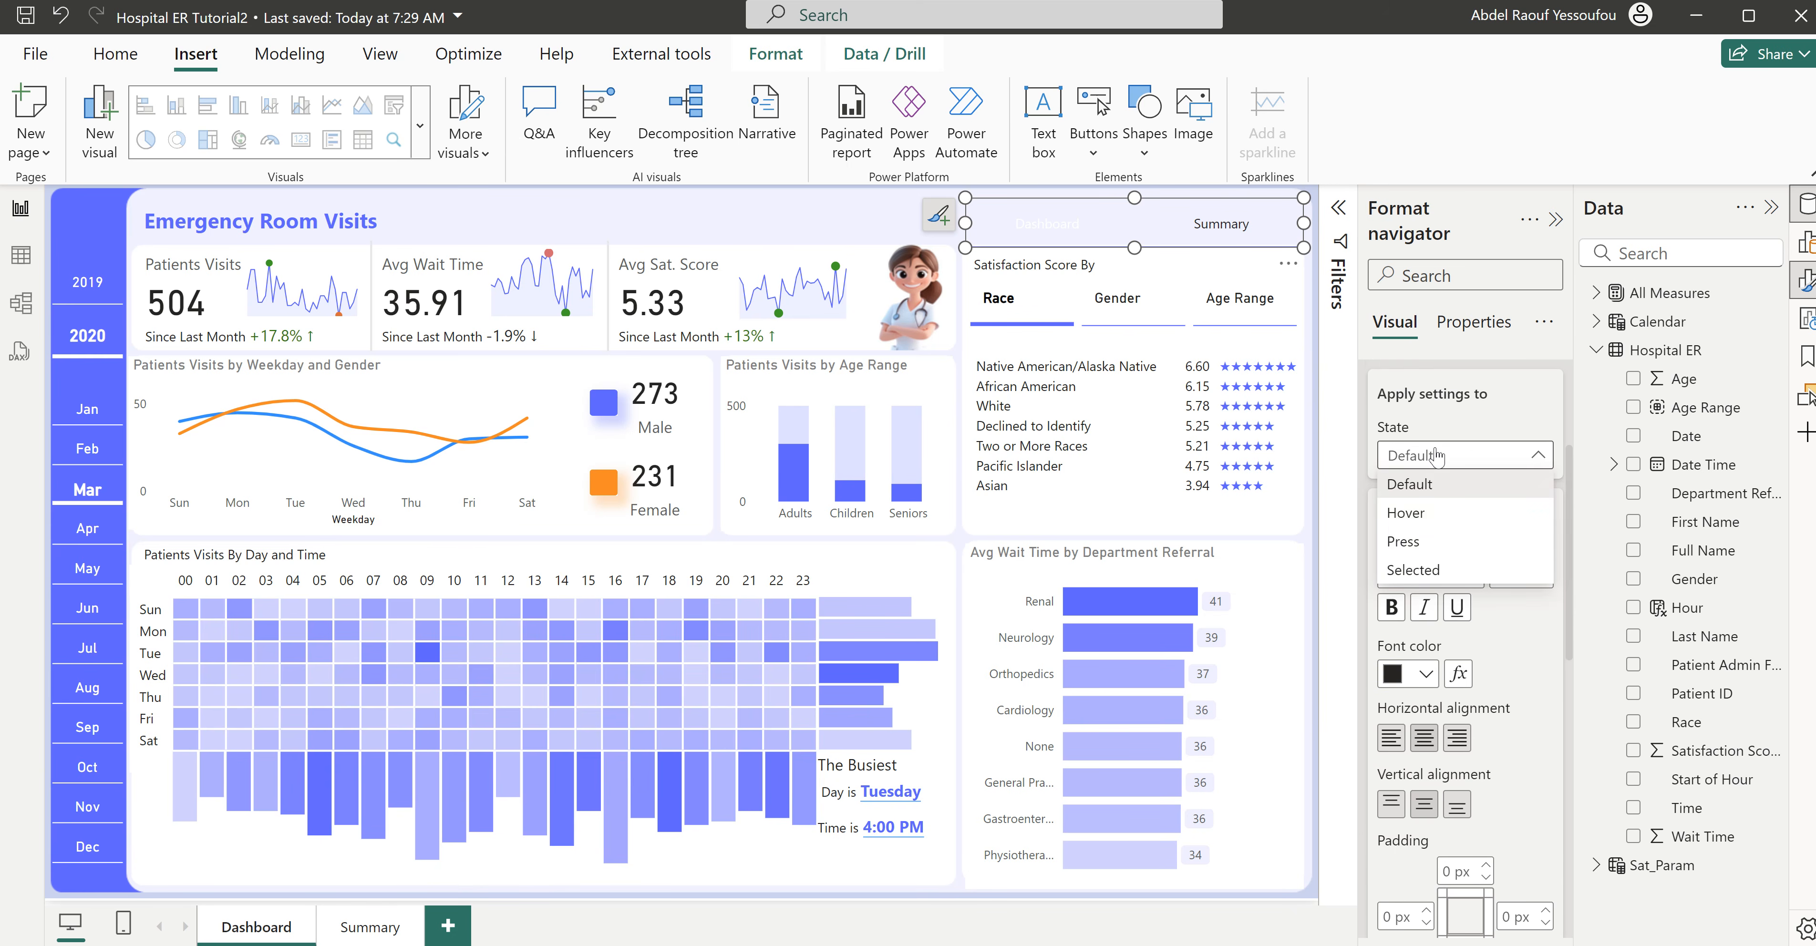
left_click(1431, 573)
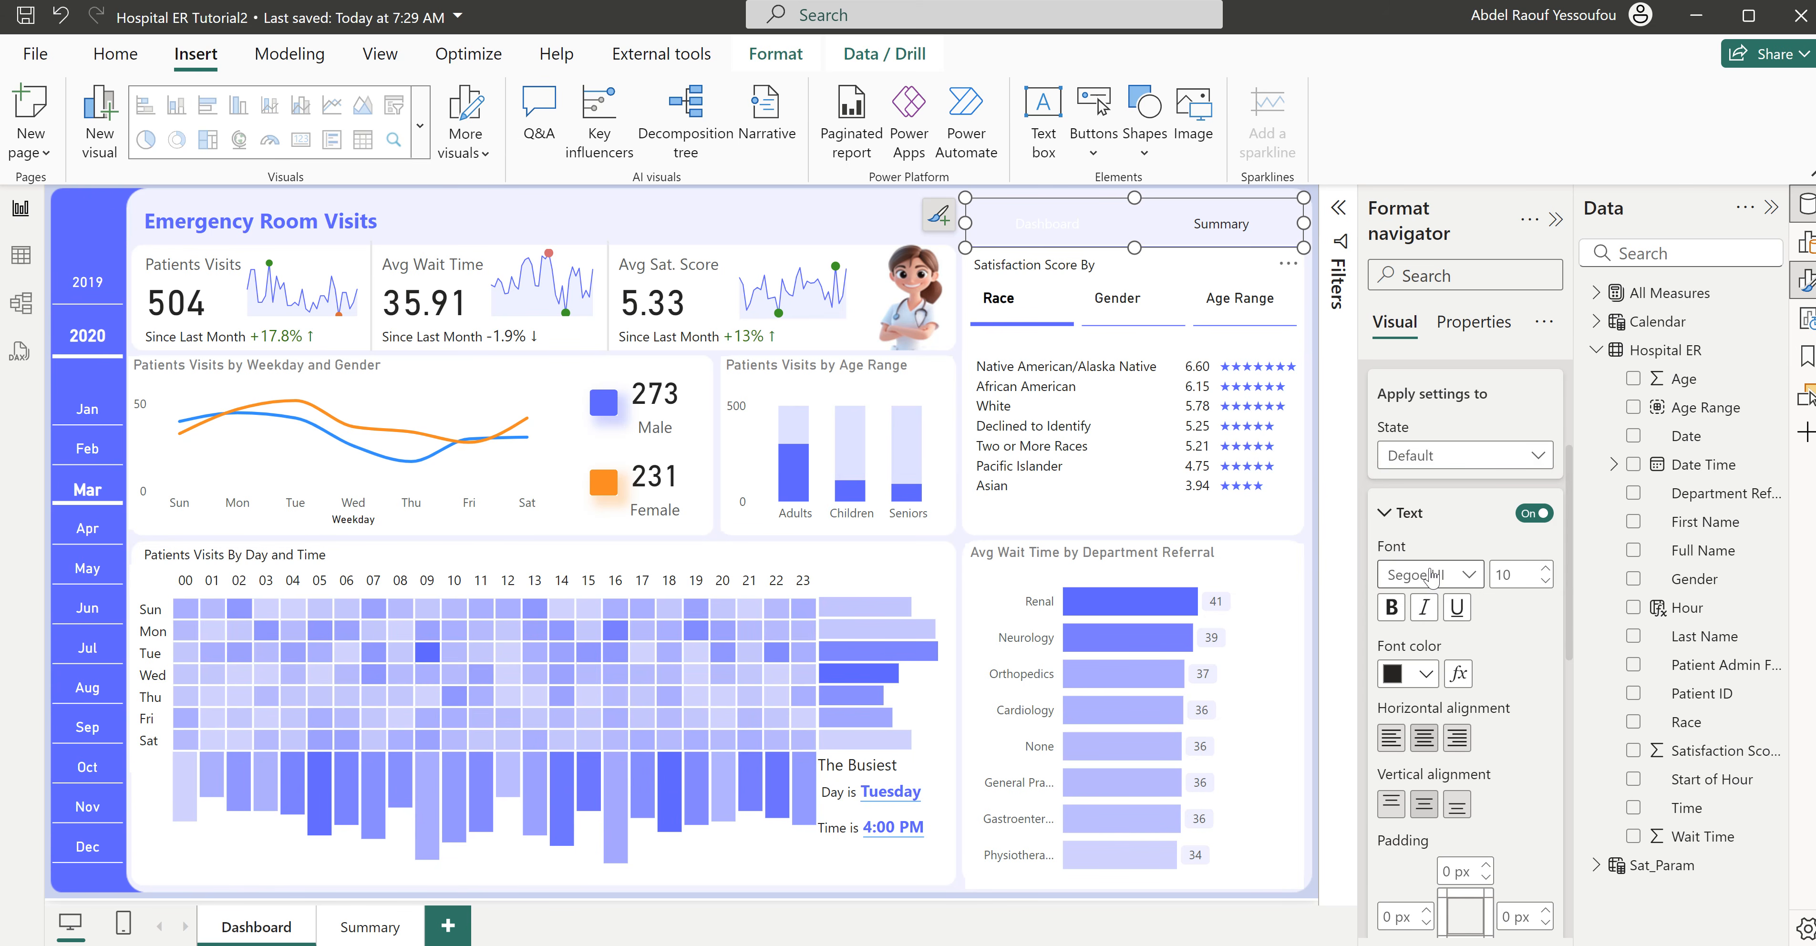
scroll(1498, 776, "down", 8)
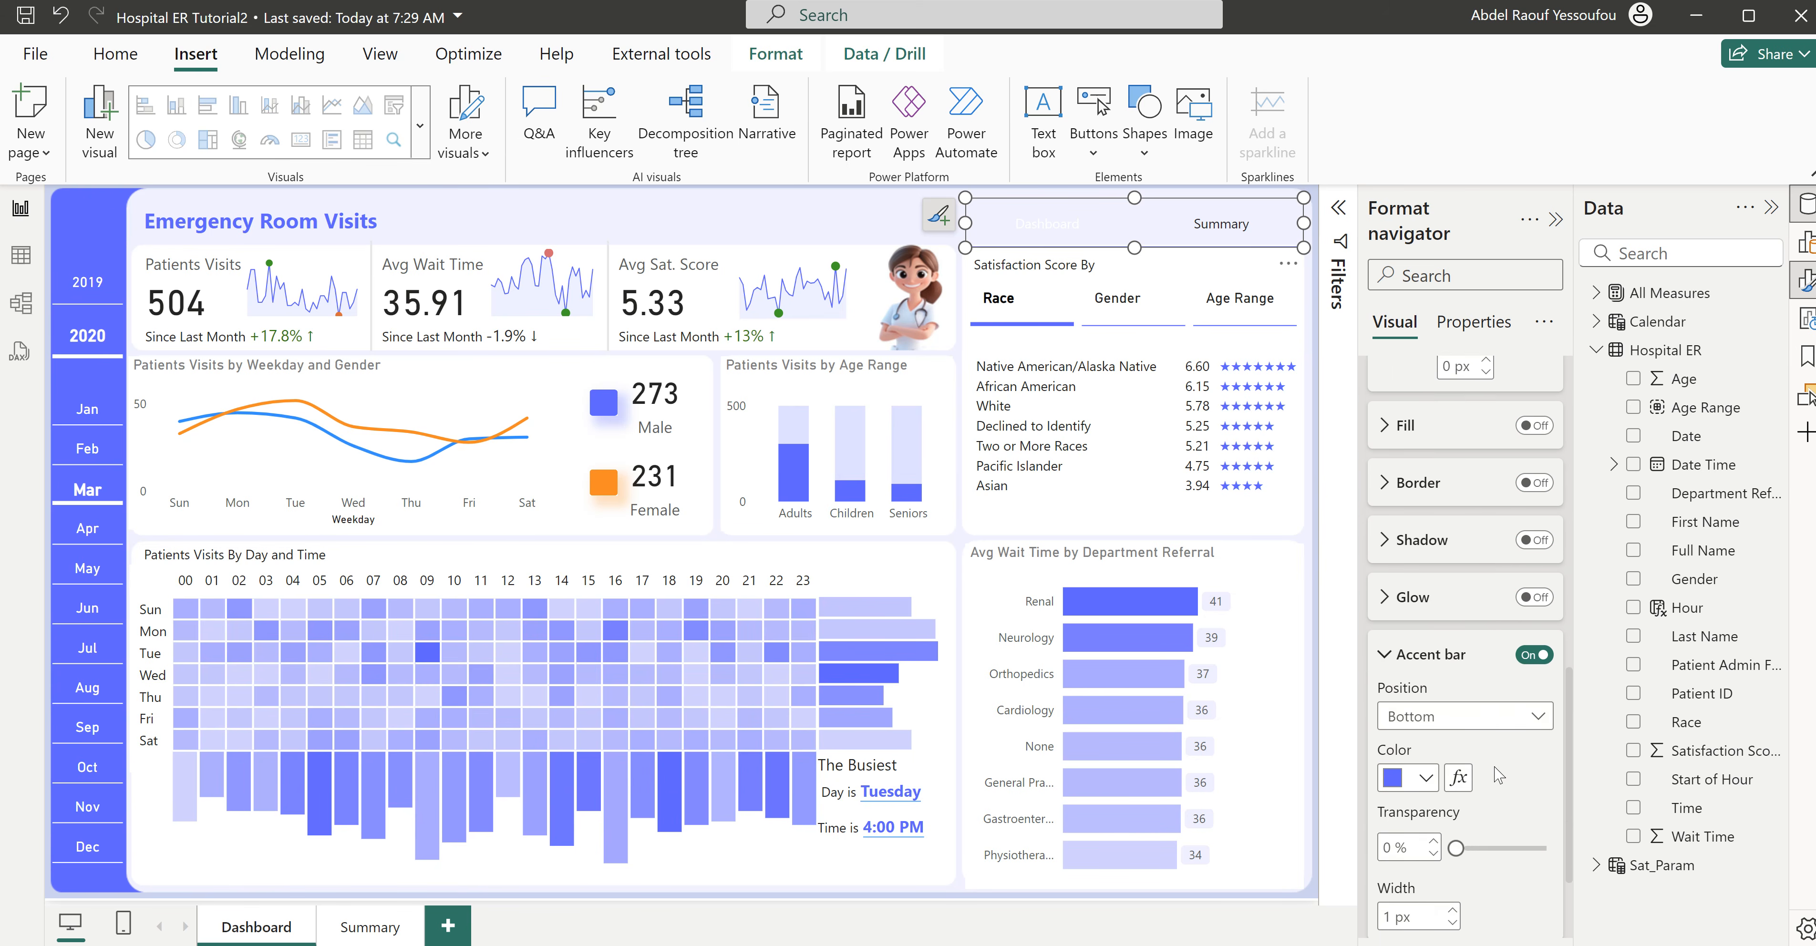
scroll(1456, 780, "down", 2)
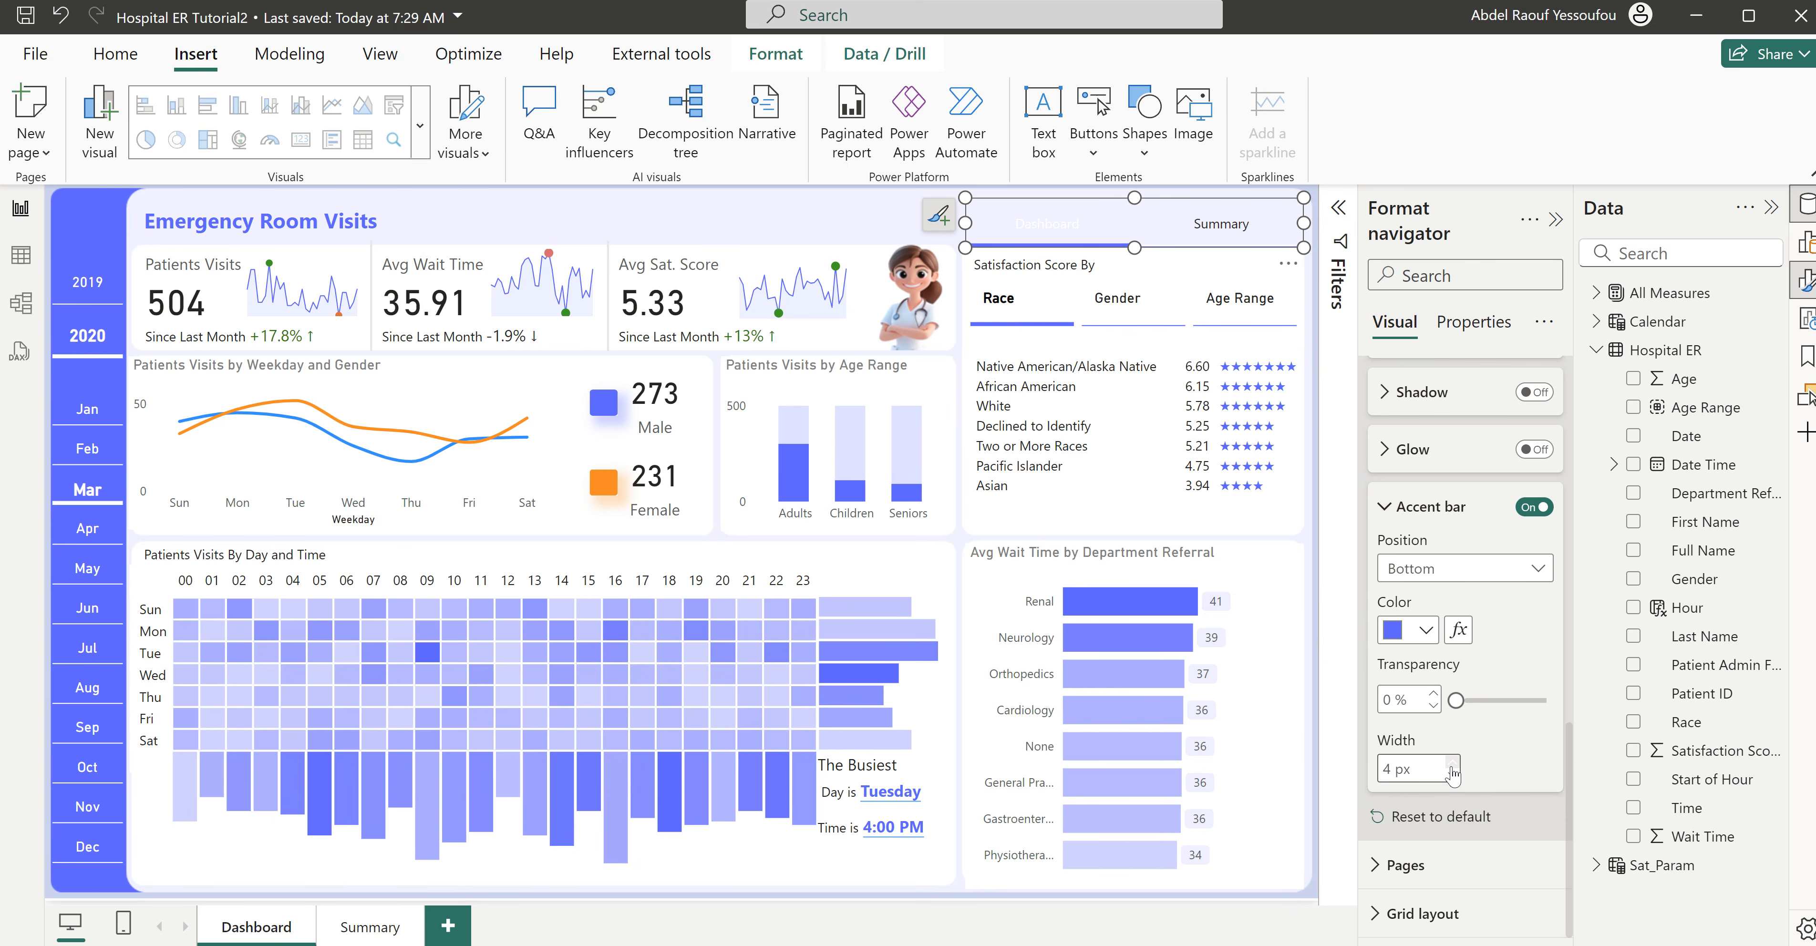
- Format the navigator's Selected state text as bold, size 12, in black
scroll(1452, 773, "up", 9)
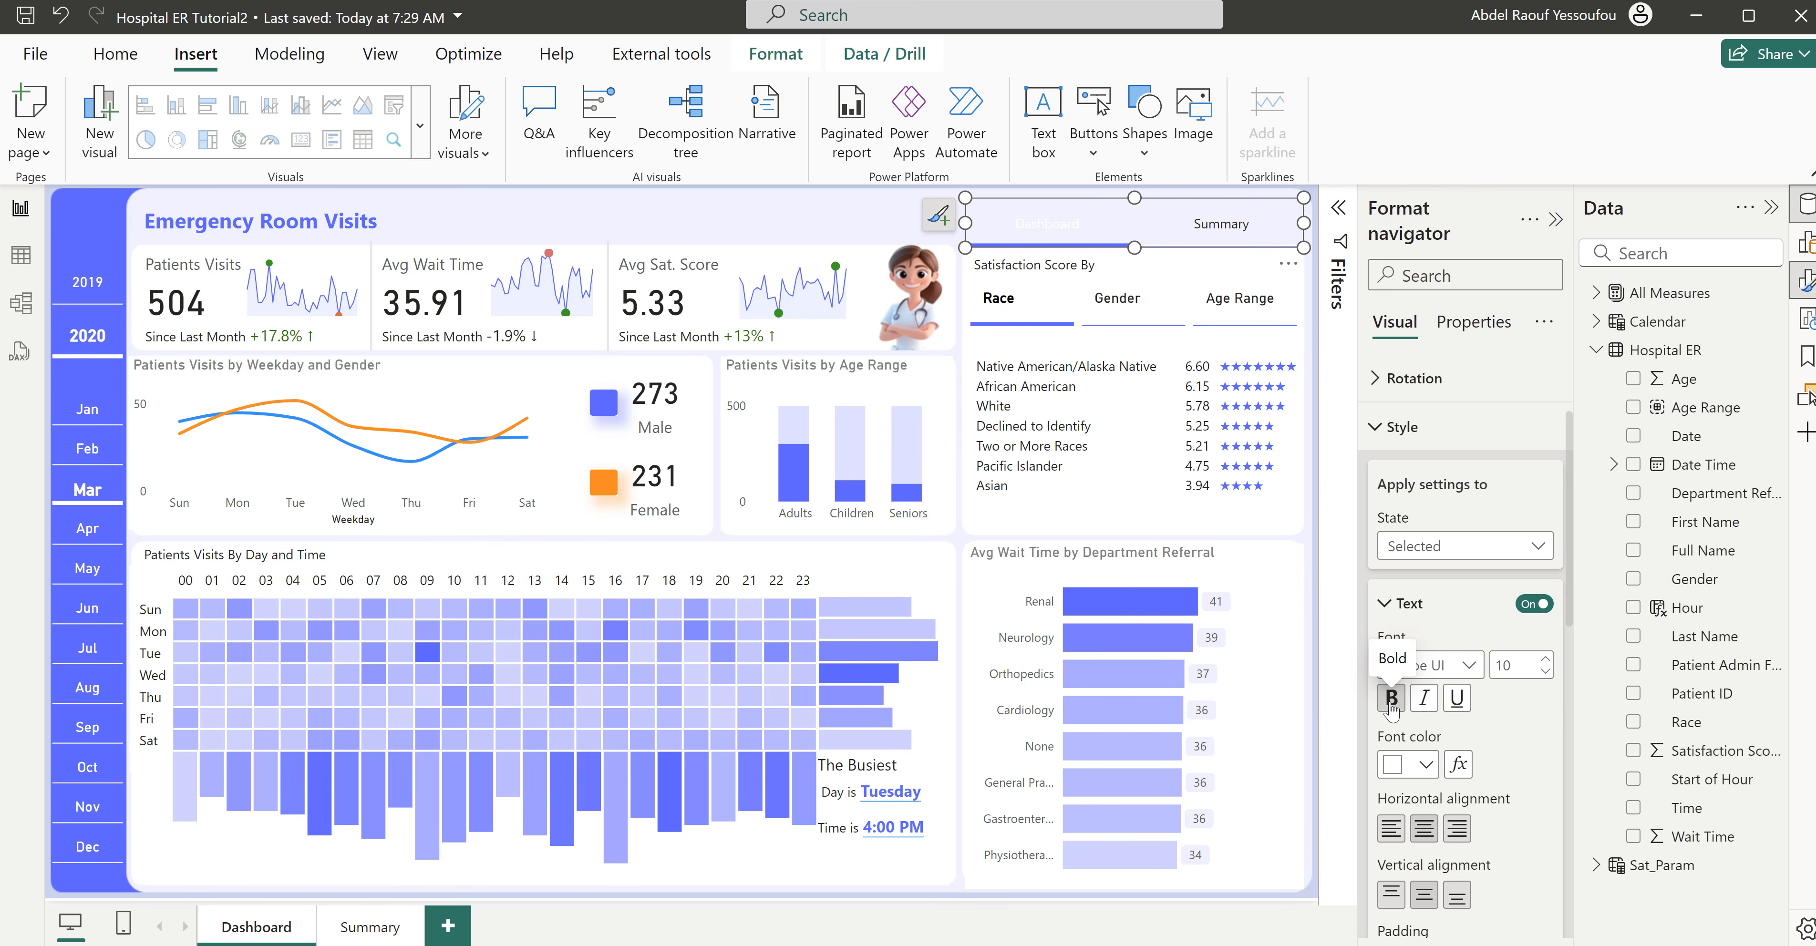
left_click(1391, 705)
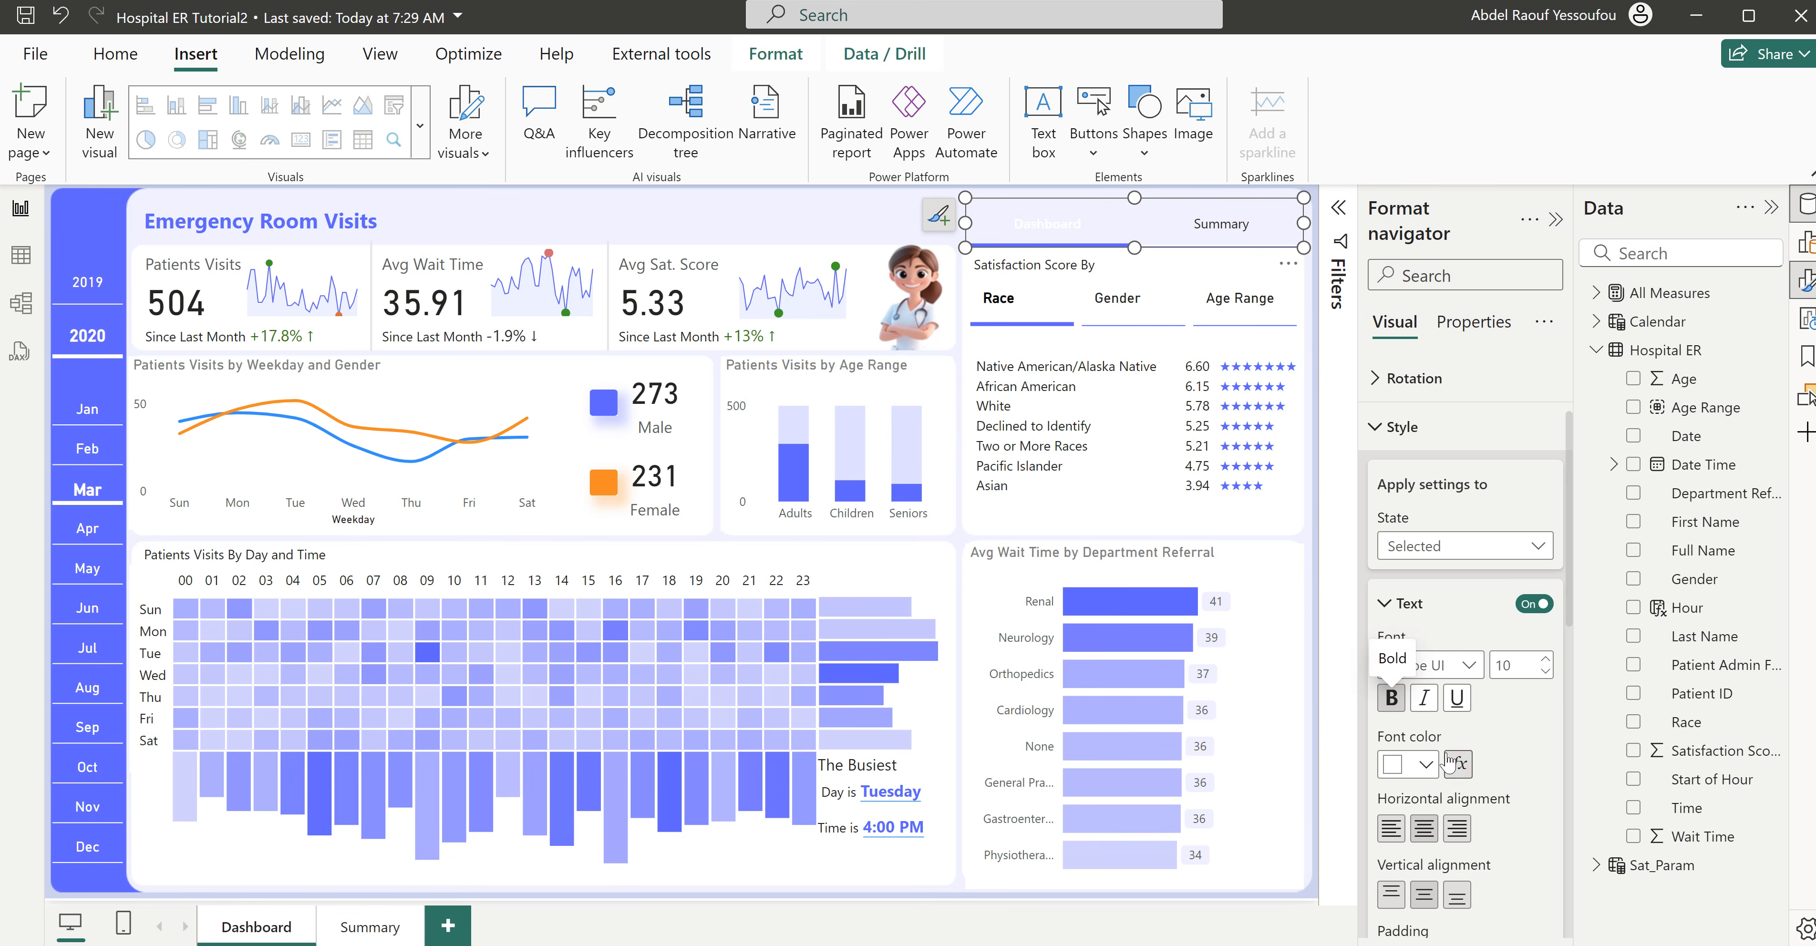
left_click(1424, 768)
left_click(1439, 667)
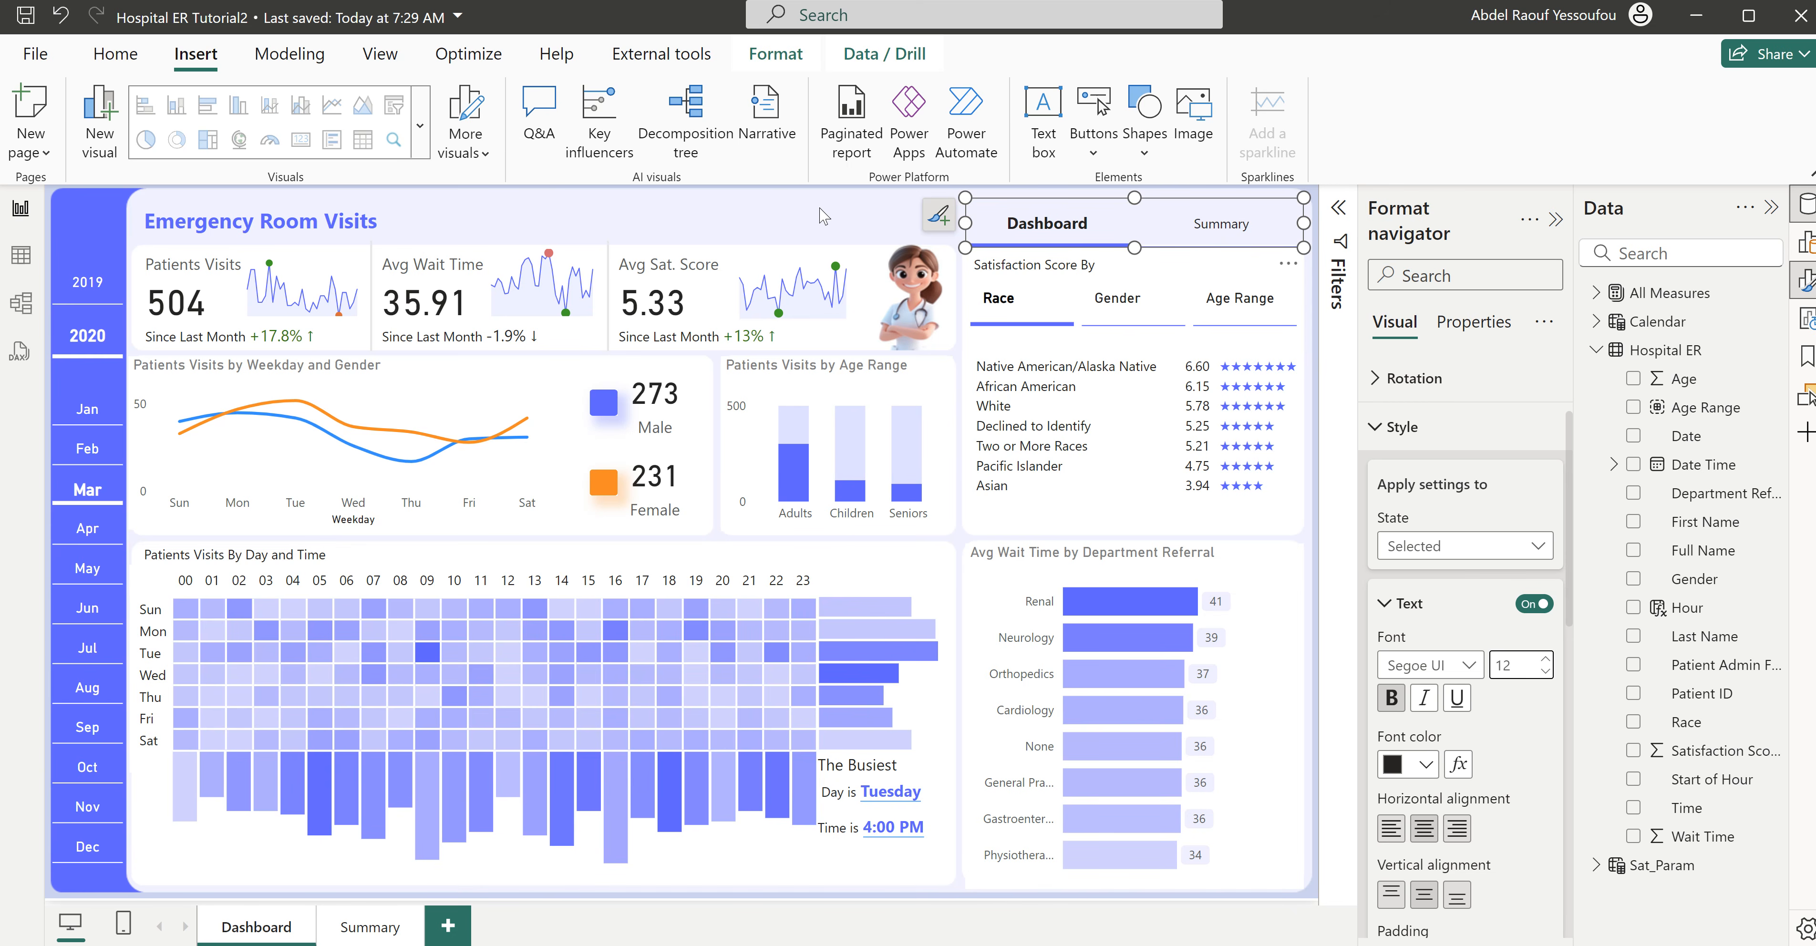
left_click(1005, 228)
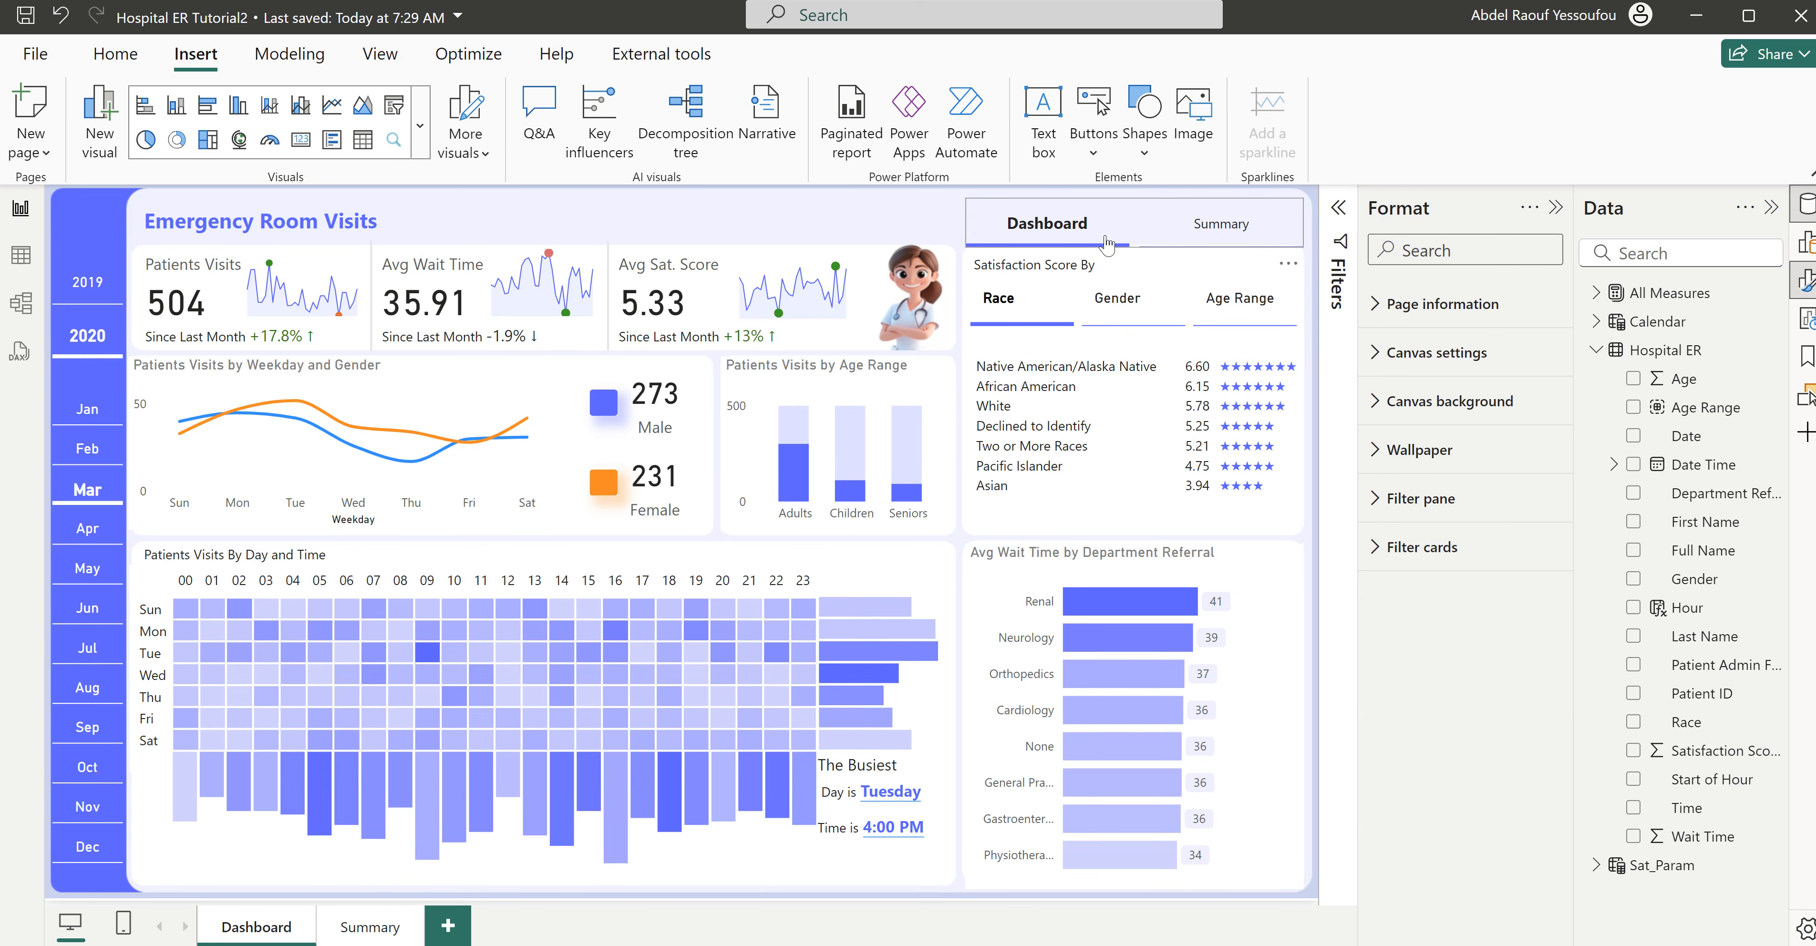
- Resize the page navigator by raising its lower edge slightly and extending its upper edge to the top of the header
left_click(1137, 241)
left_click_drag(1136, 248, 1135, 240)
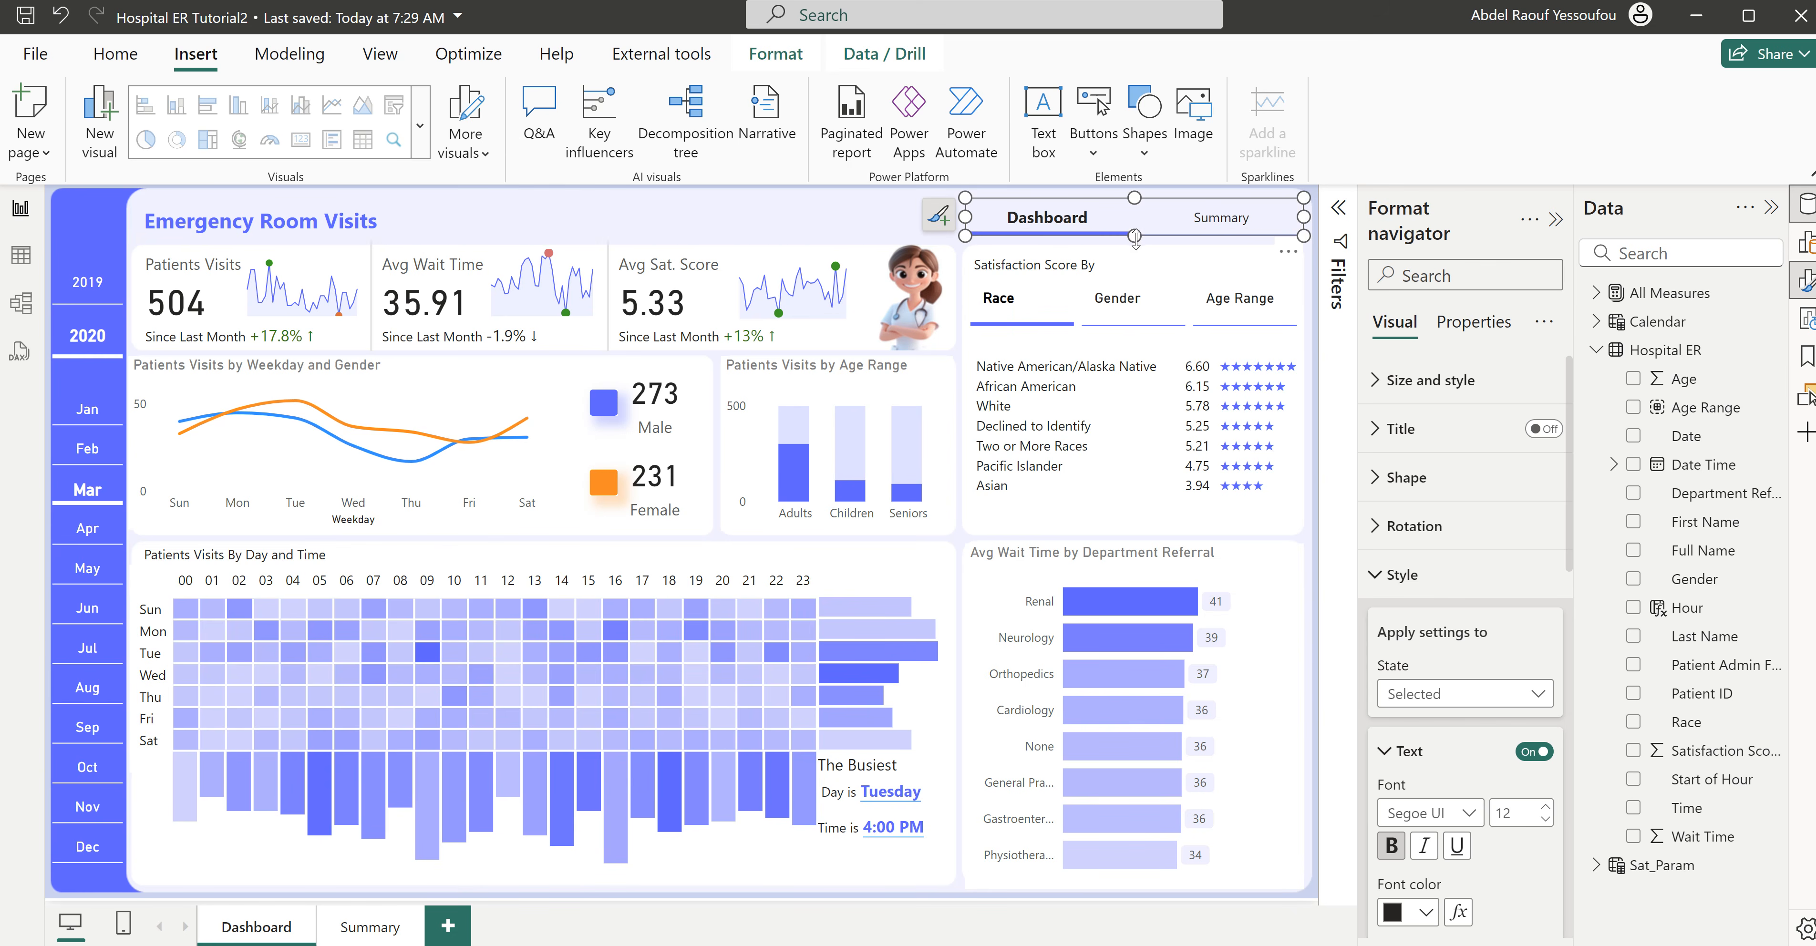
left_click(864, 222)
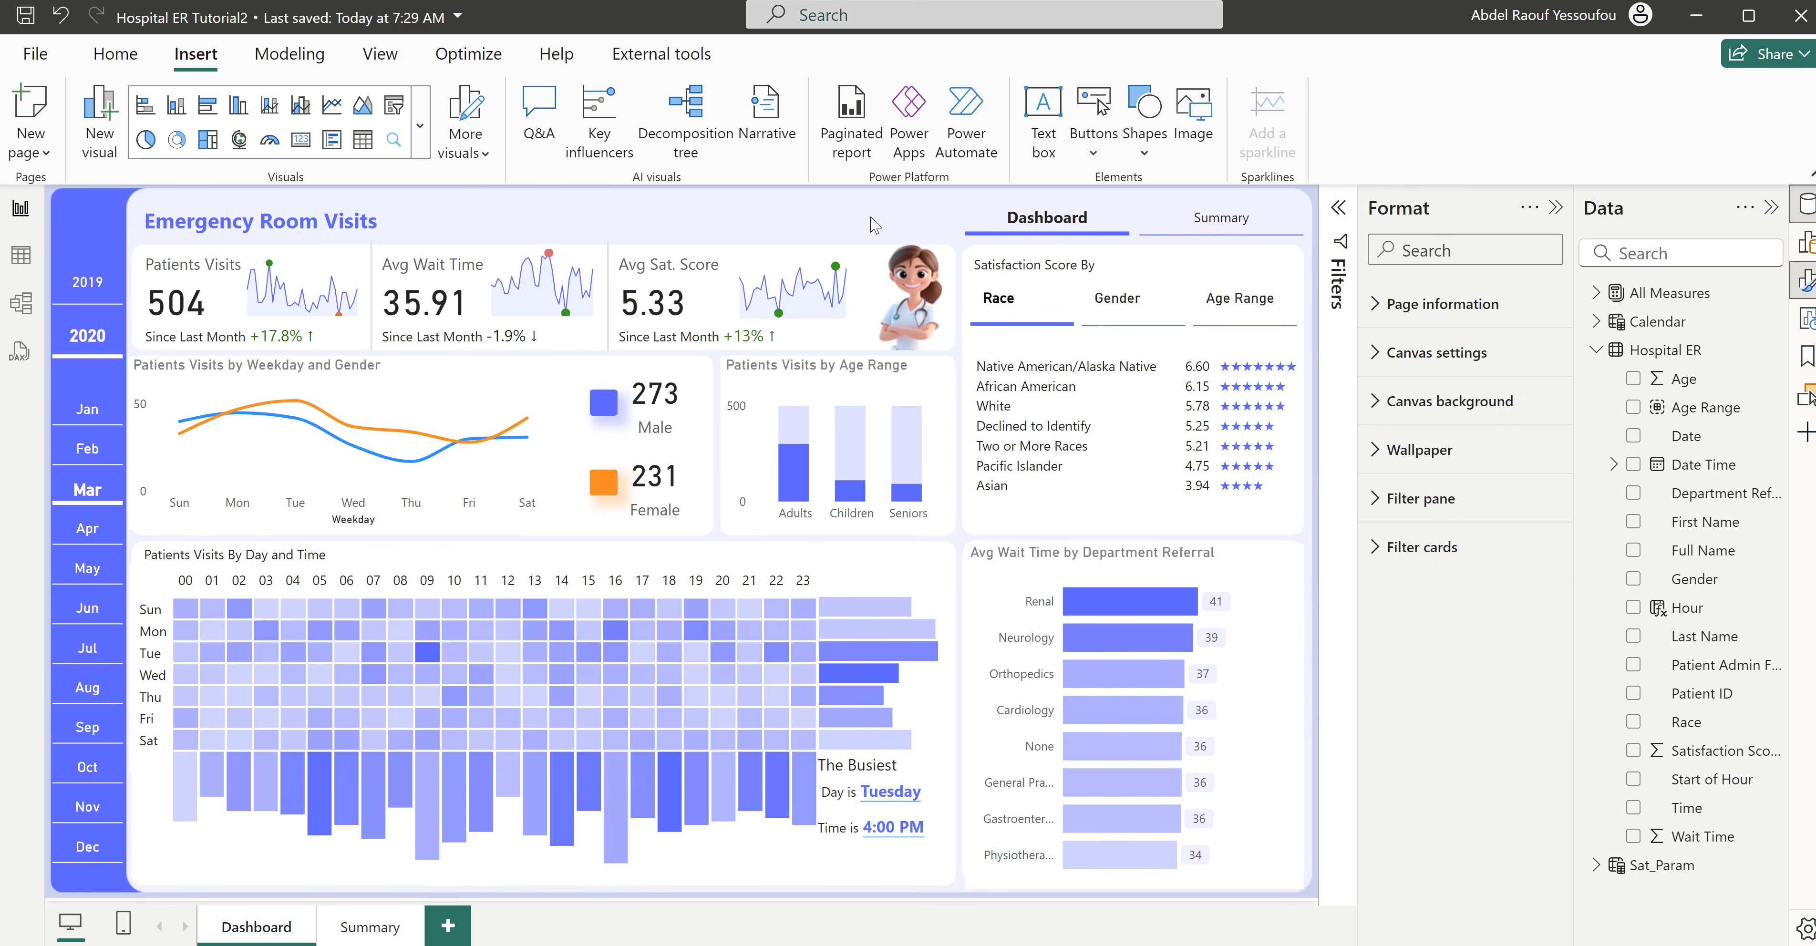
left_click(1128, 201)
left_click_drag(1136, 199, 1136, 187)
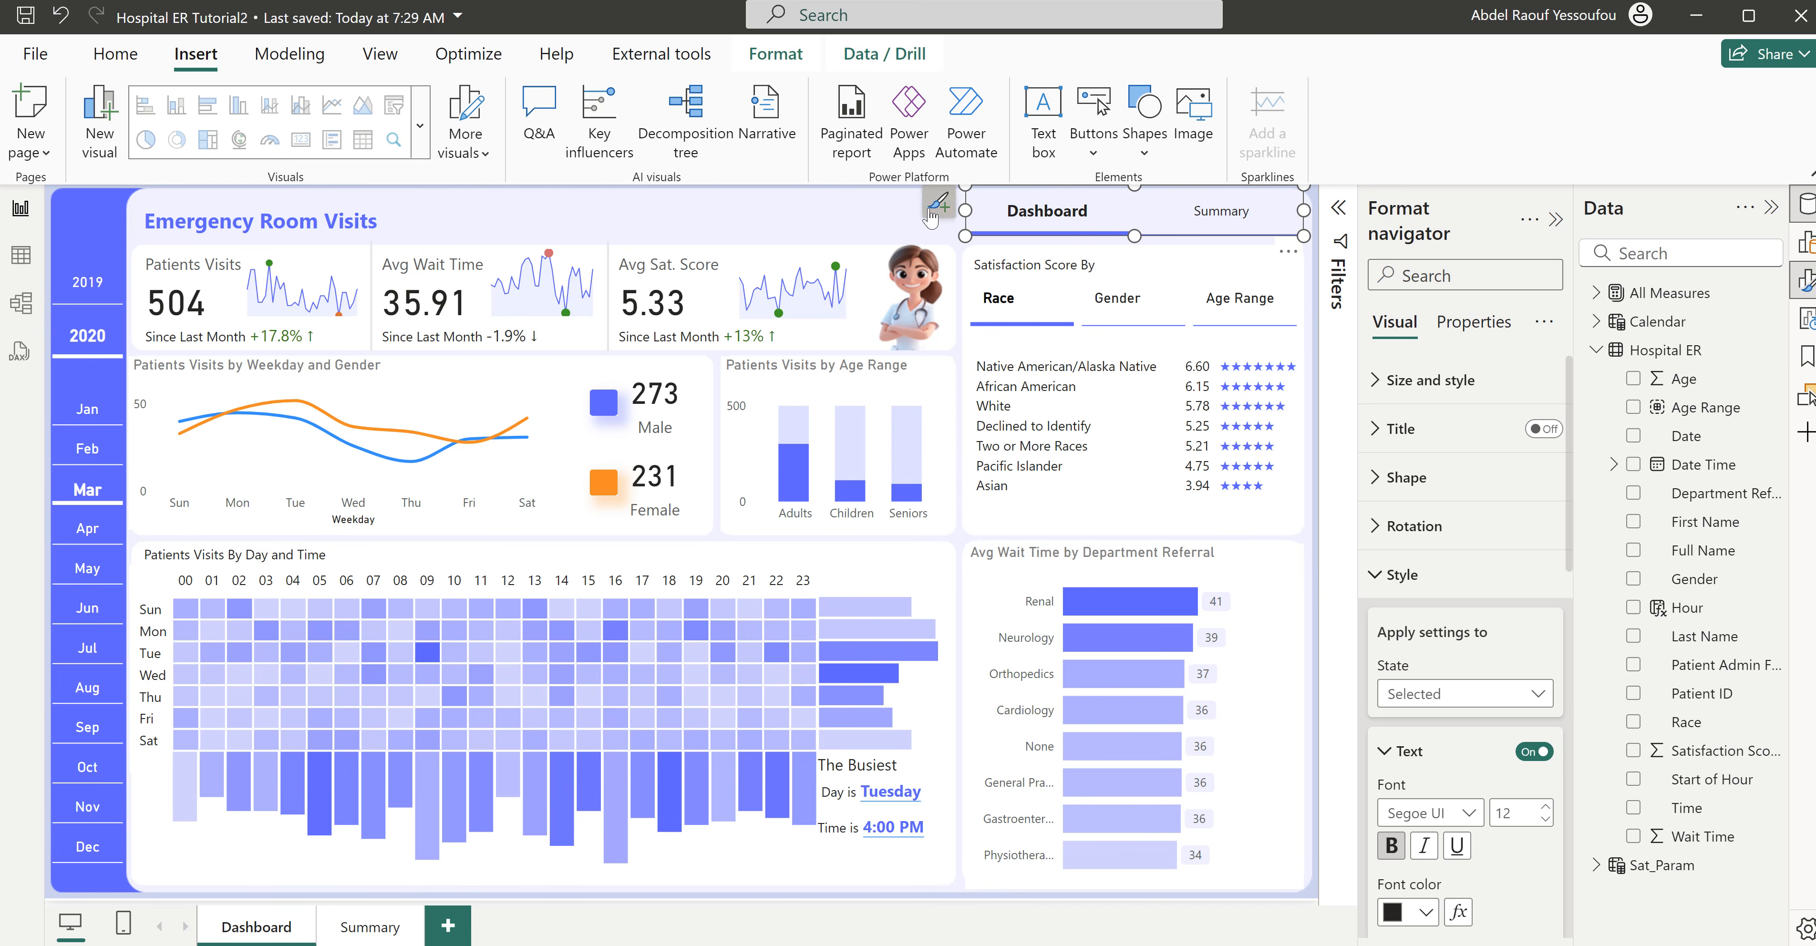
left_click(897, 213)
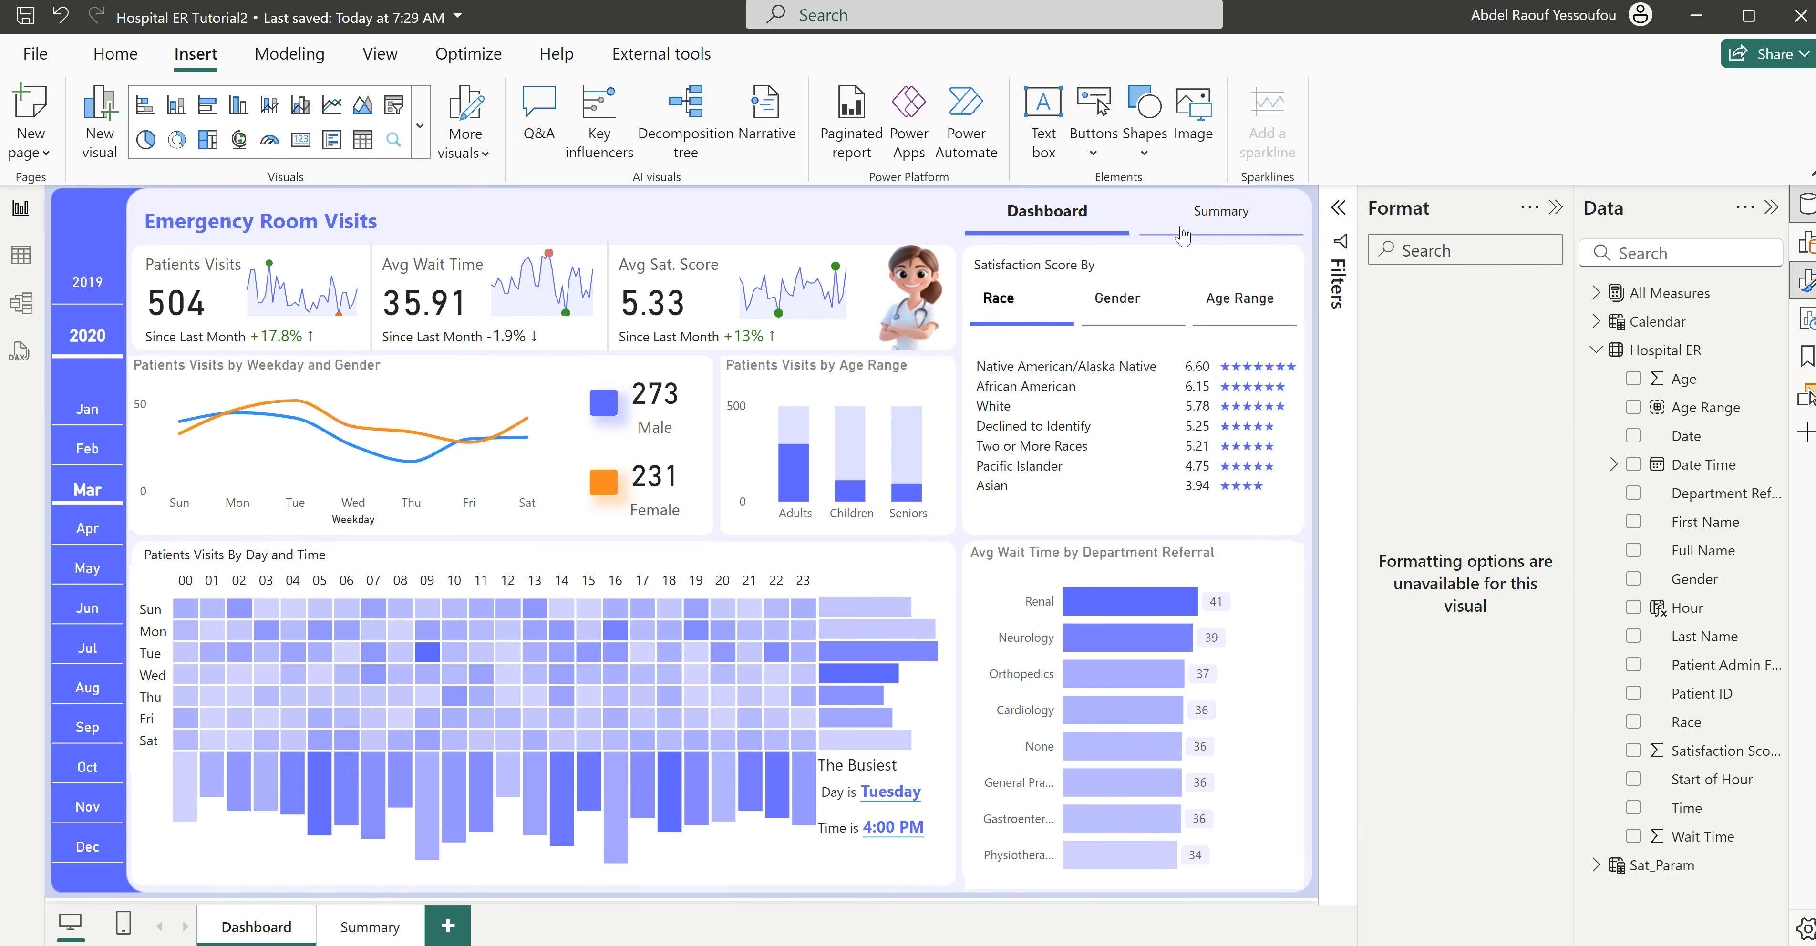
- Copy the page navigator from the Dashboard page to the same place on the Summary page
left_click(1218, 215, "ctrl")
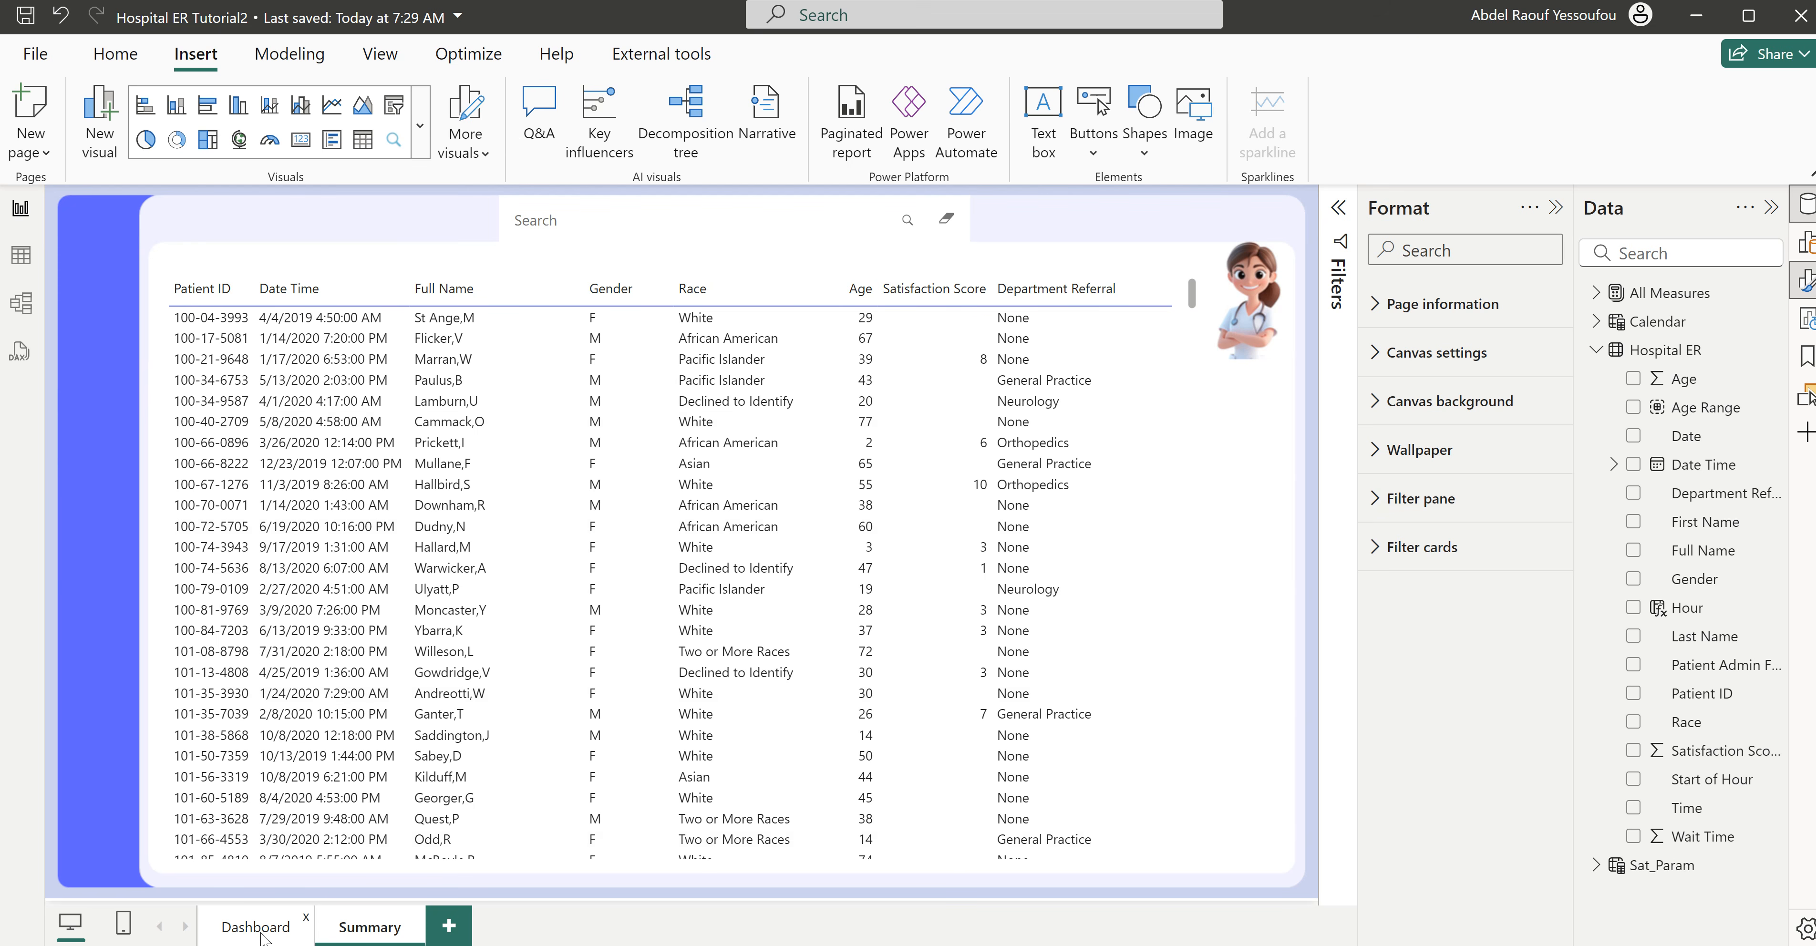
key("ctrl+Page_Up")
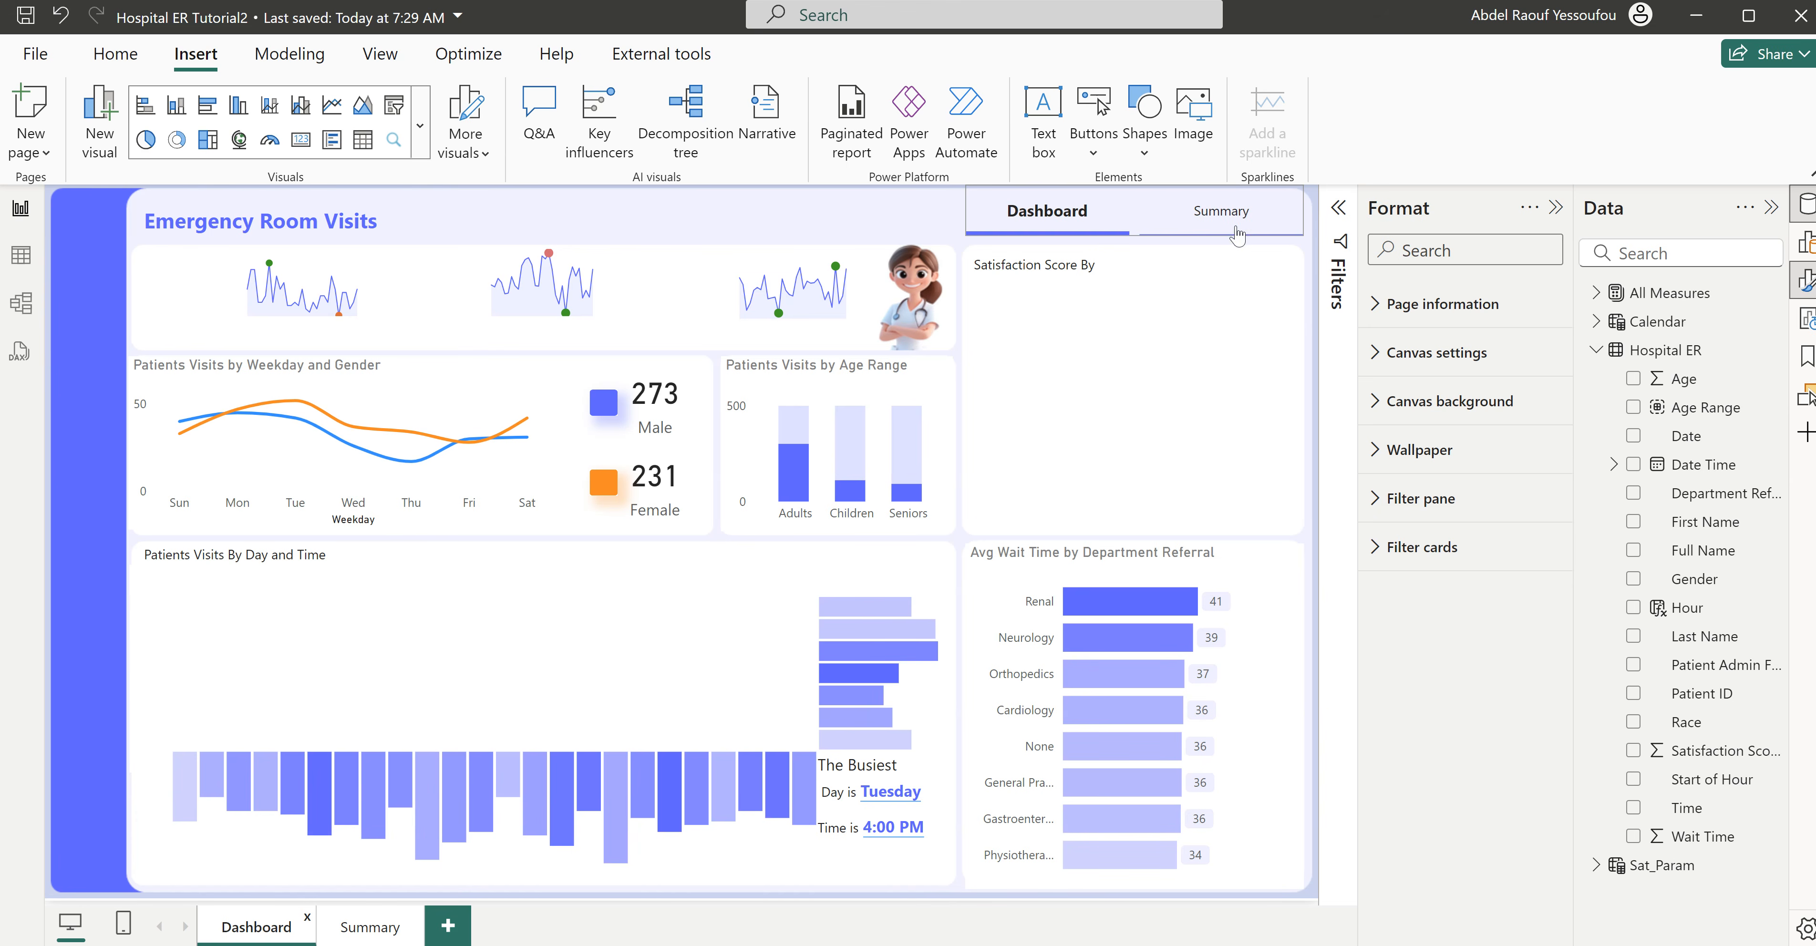
left_click(1303, 231)
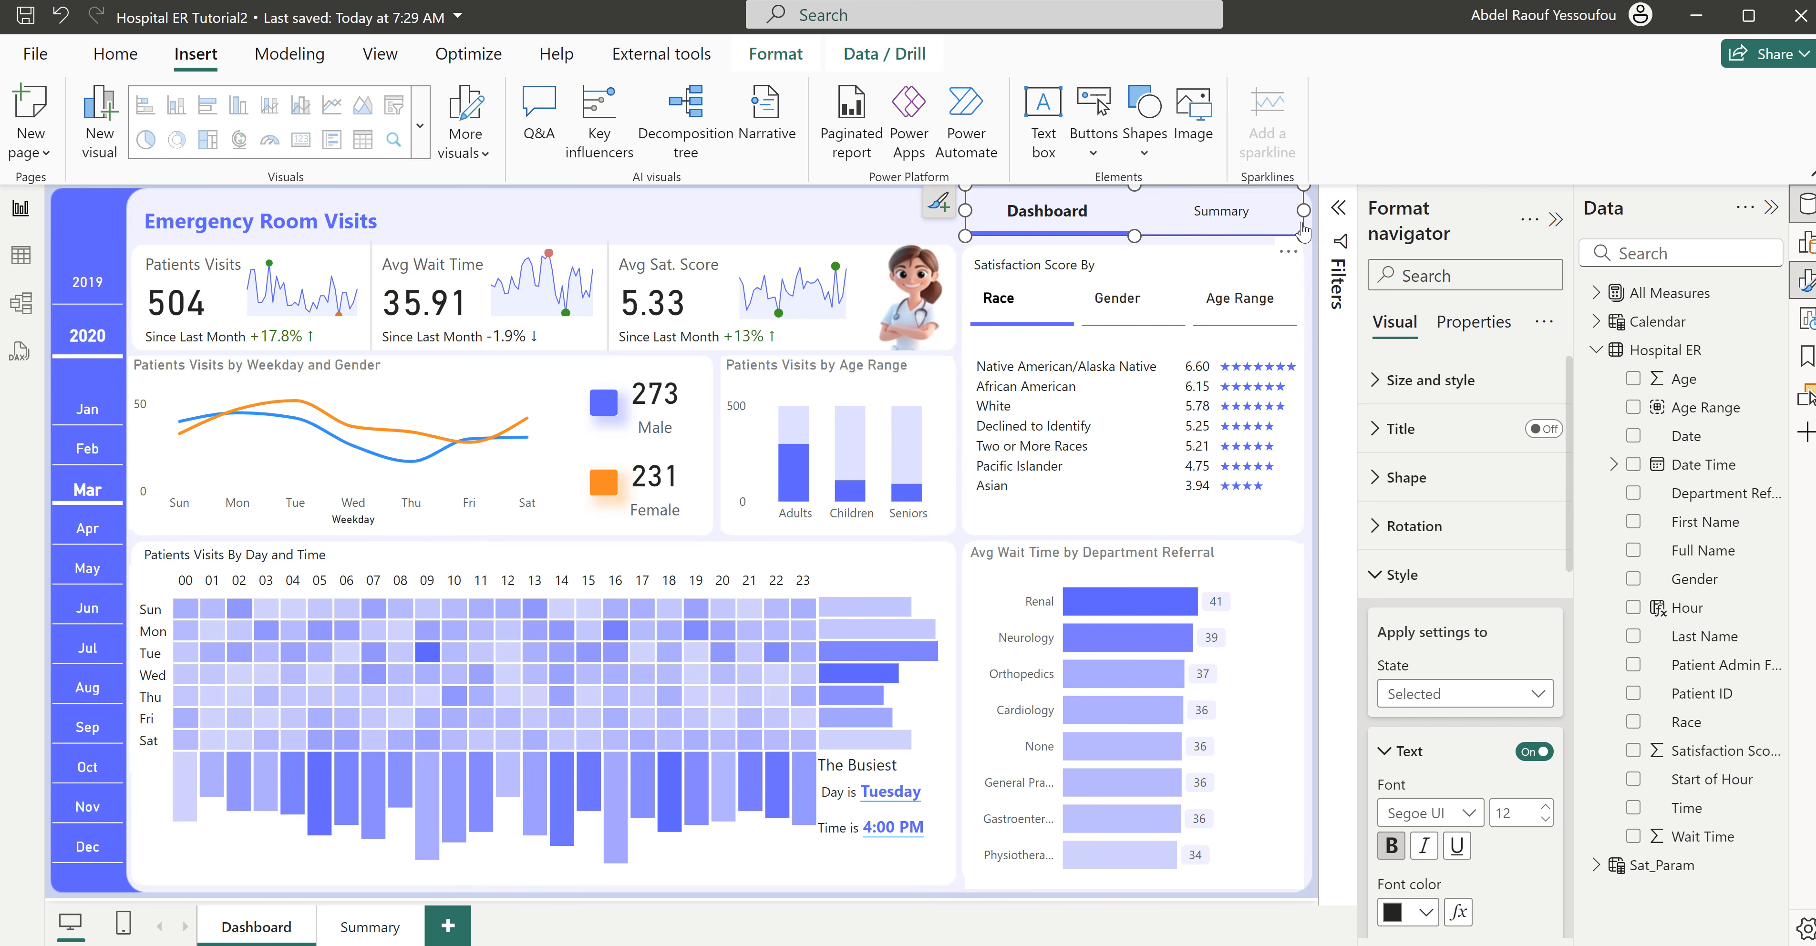
left_click(366, 928)
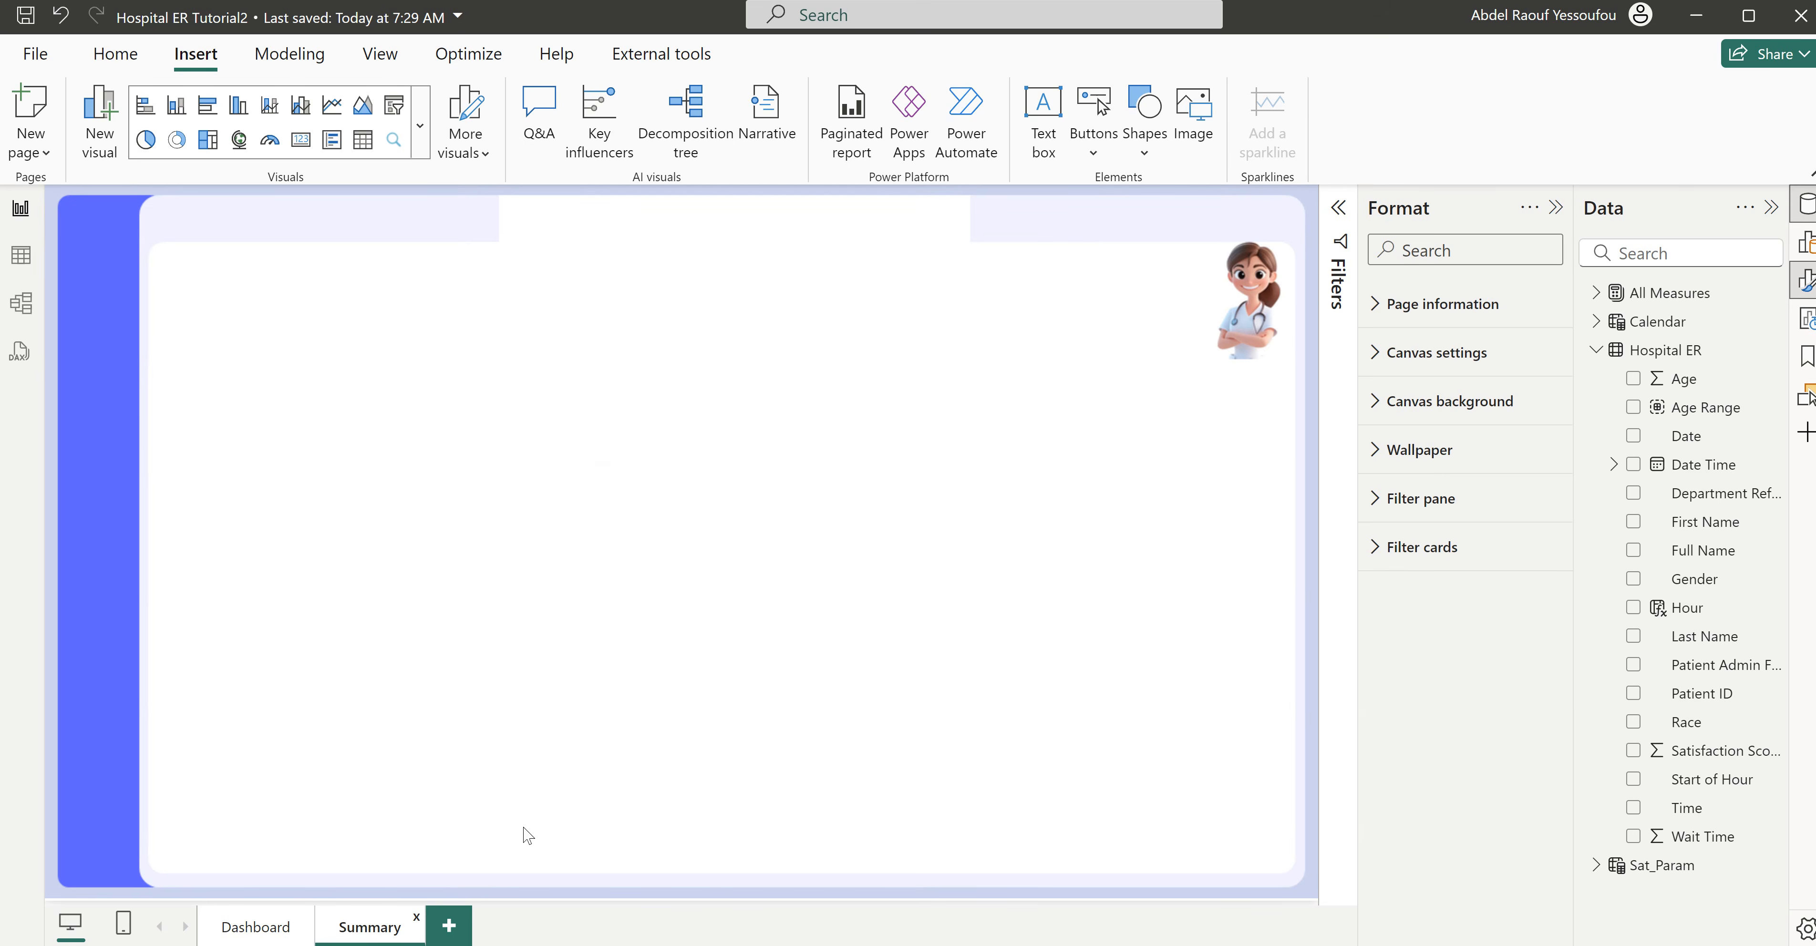
left_click(1103, 234)
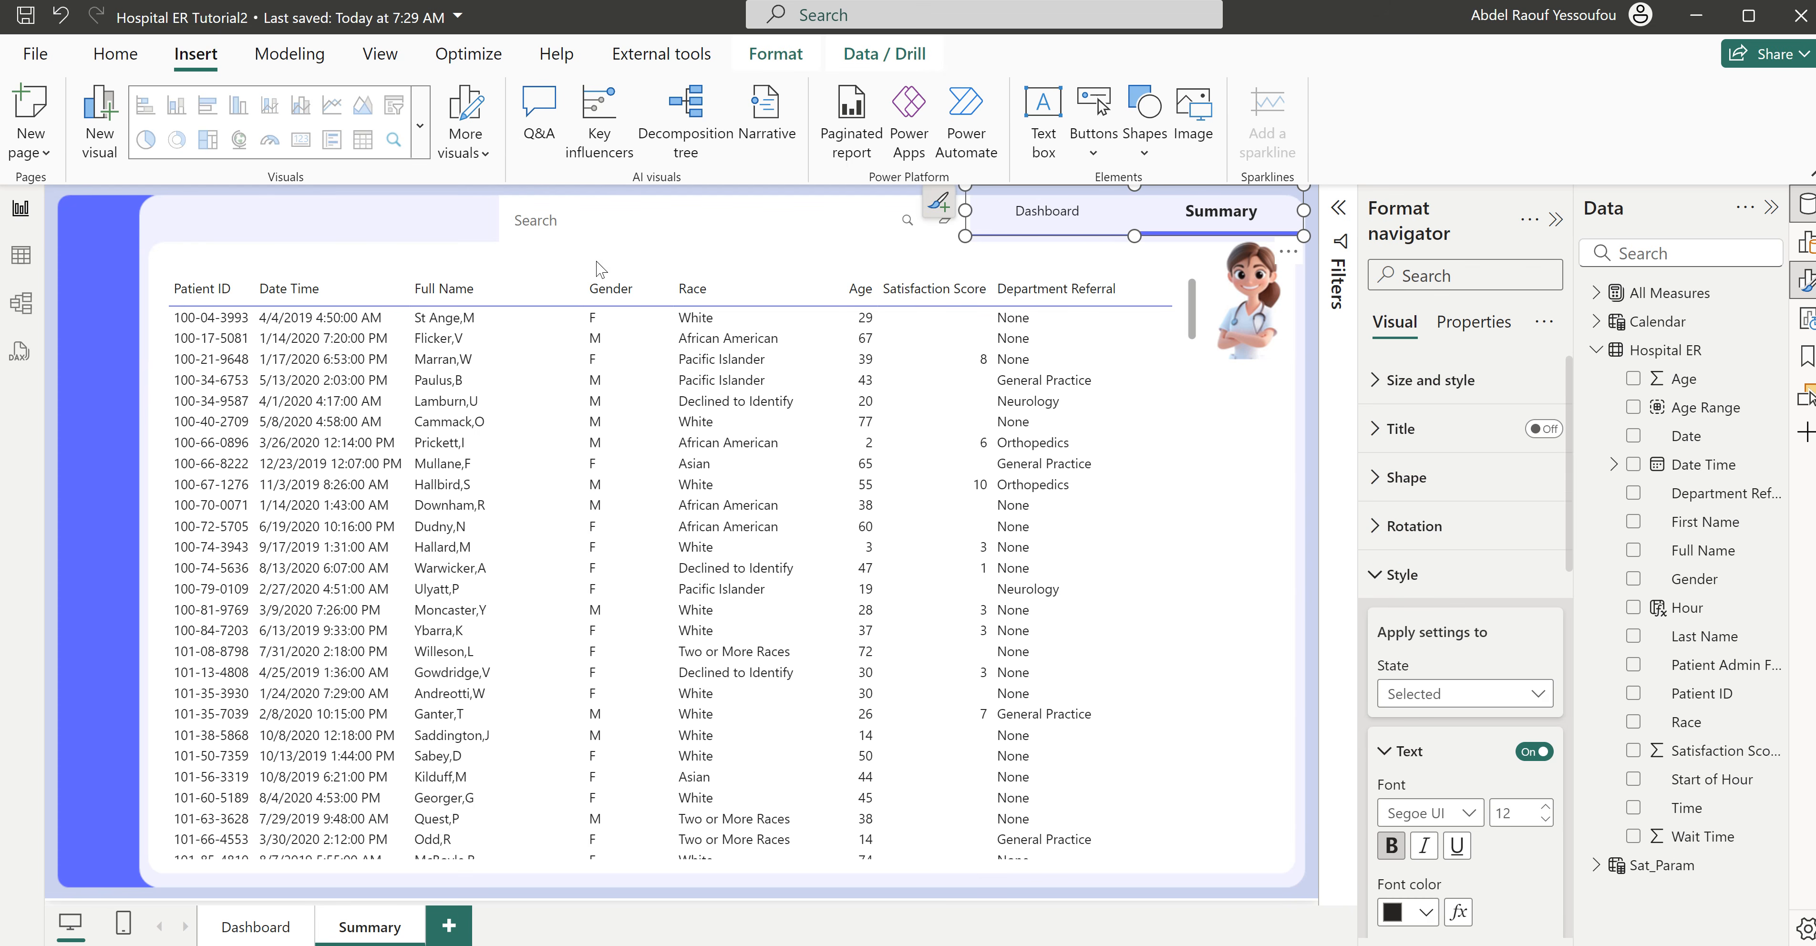
- Turn off the background of the Summary page's search box and shift it left, clear of the navigator
left_click(1451, 366)
left_click(1530, 809)
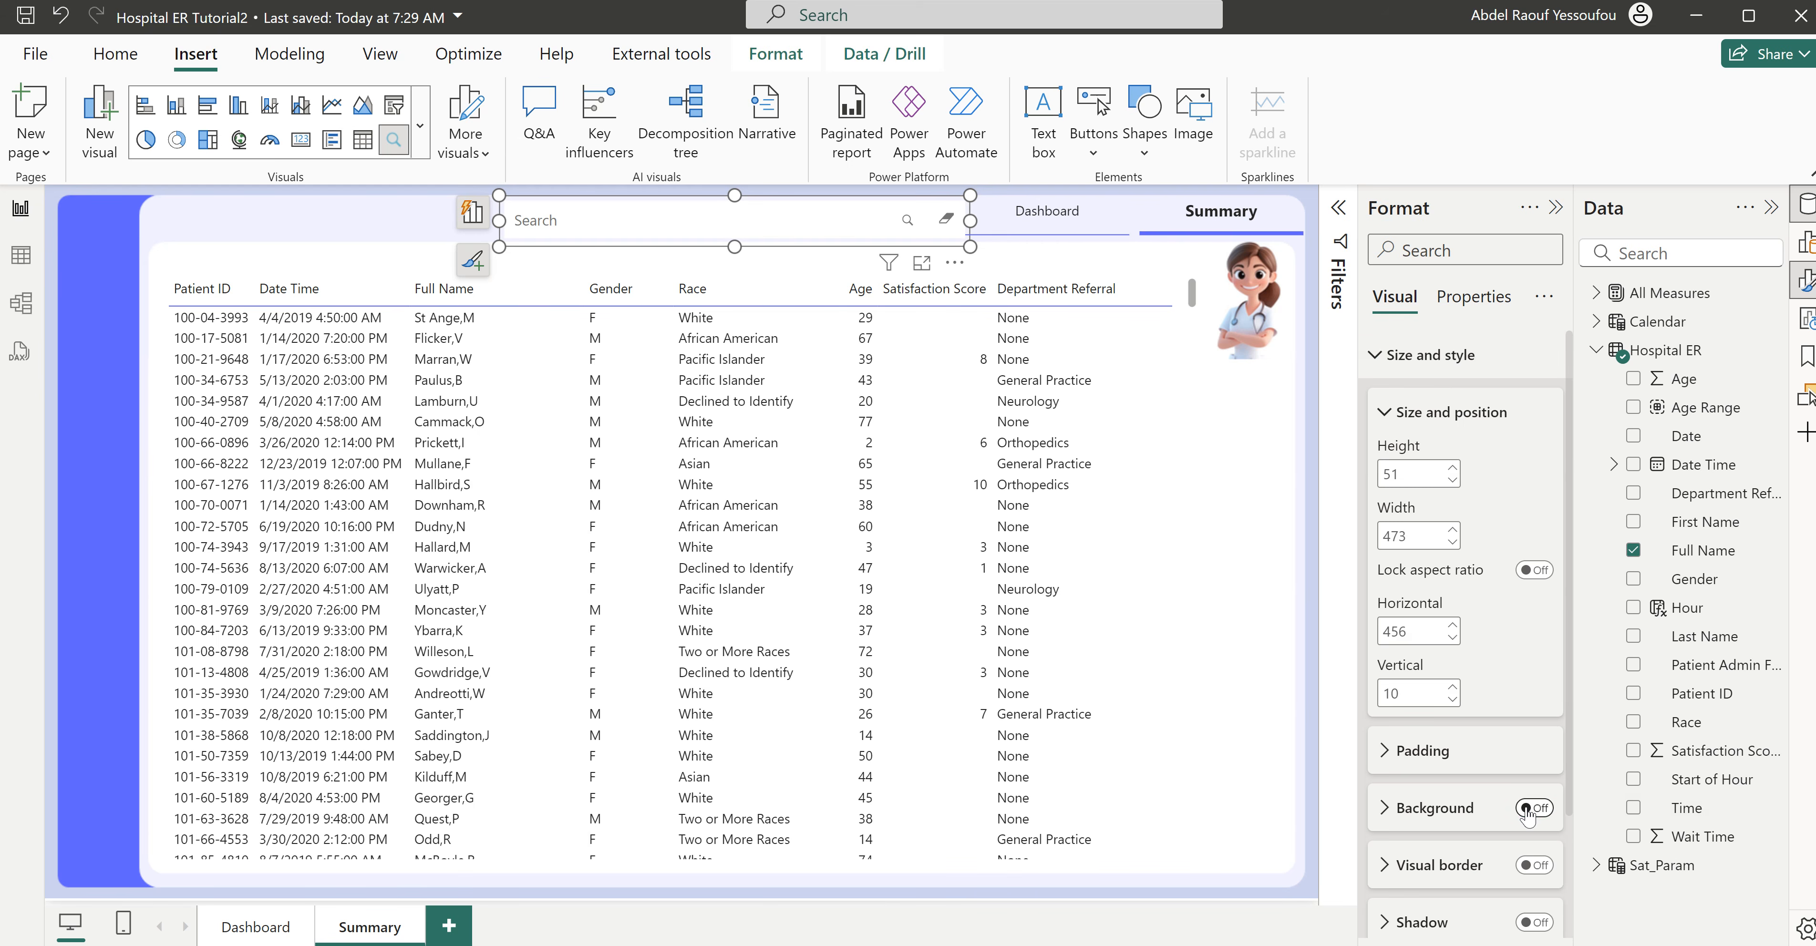
left_click(400, 233)
left_click_drag(954, 268, 925, 268)
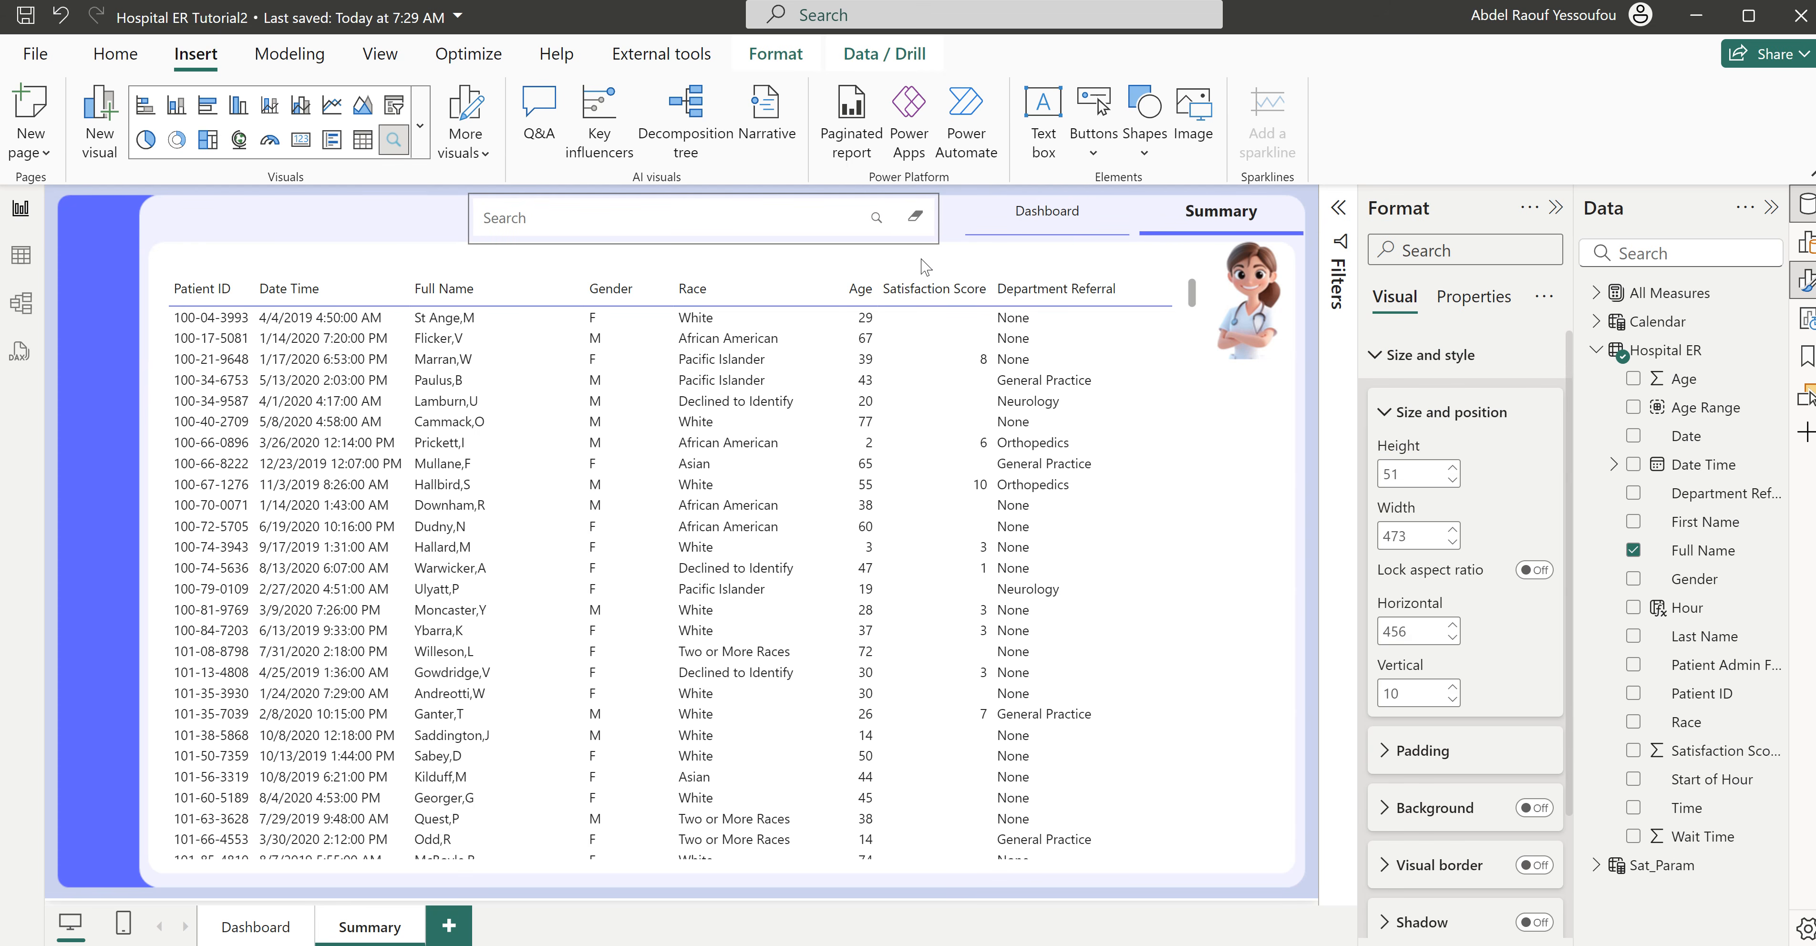
left_click(296, 233)
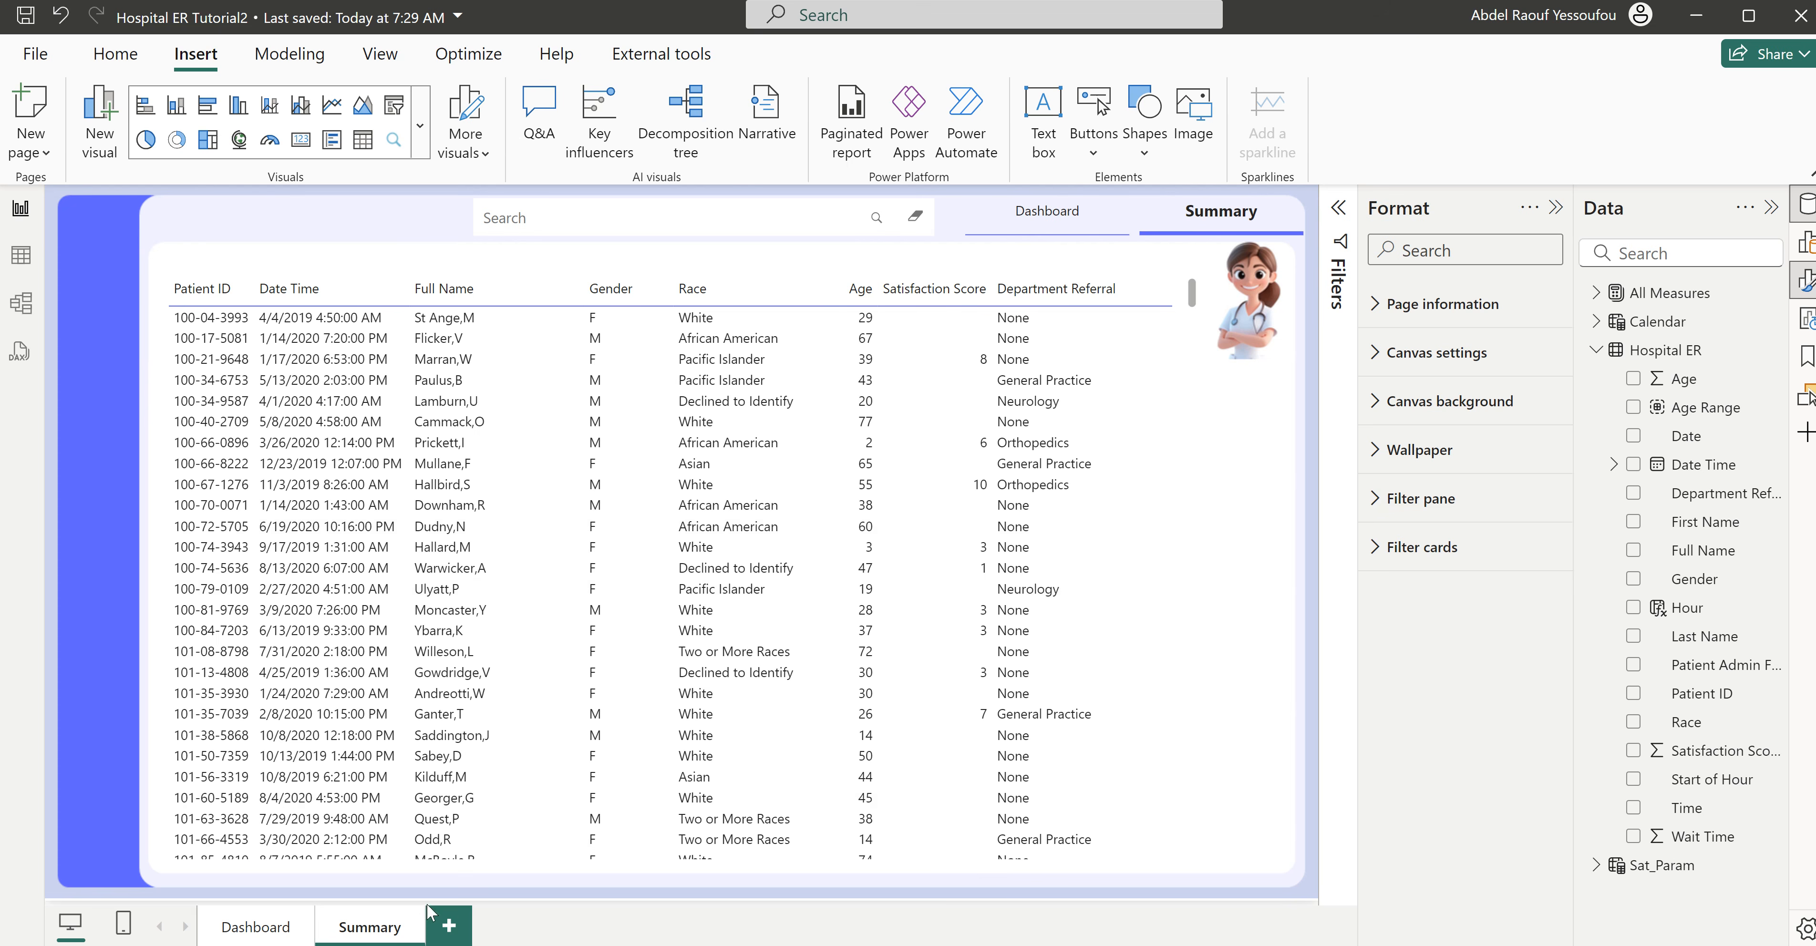
- Copy the year and month slicers from the Dashboard page to the Summary page without syncing them
left_click(245, 928)
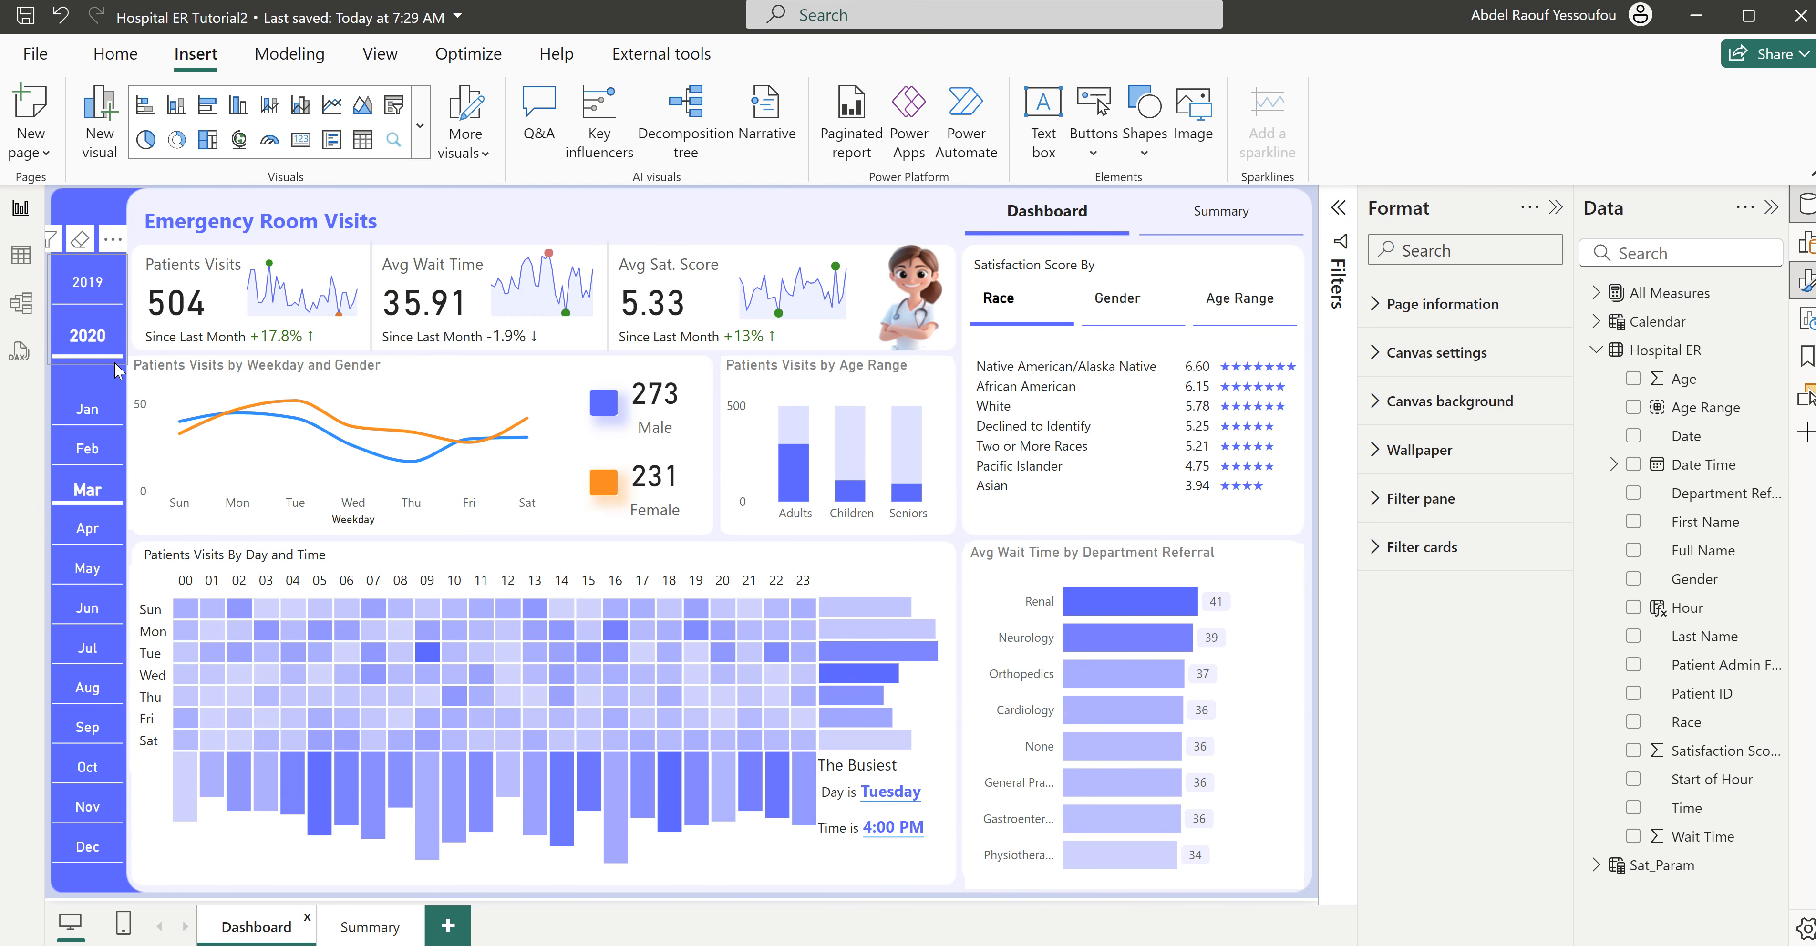
left_click(114, 362)
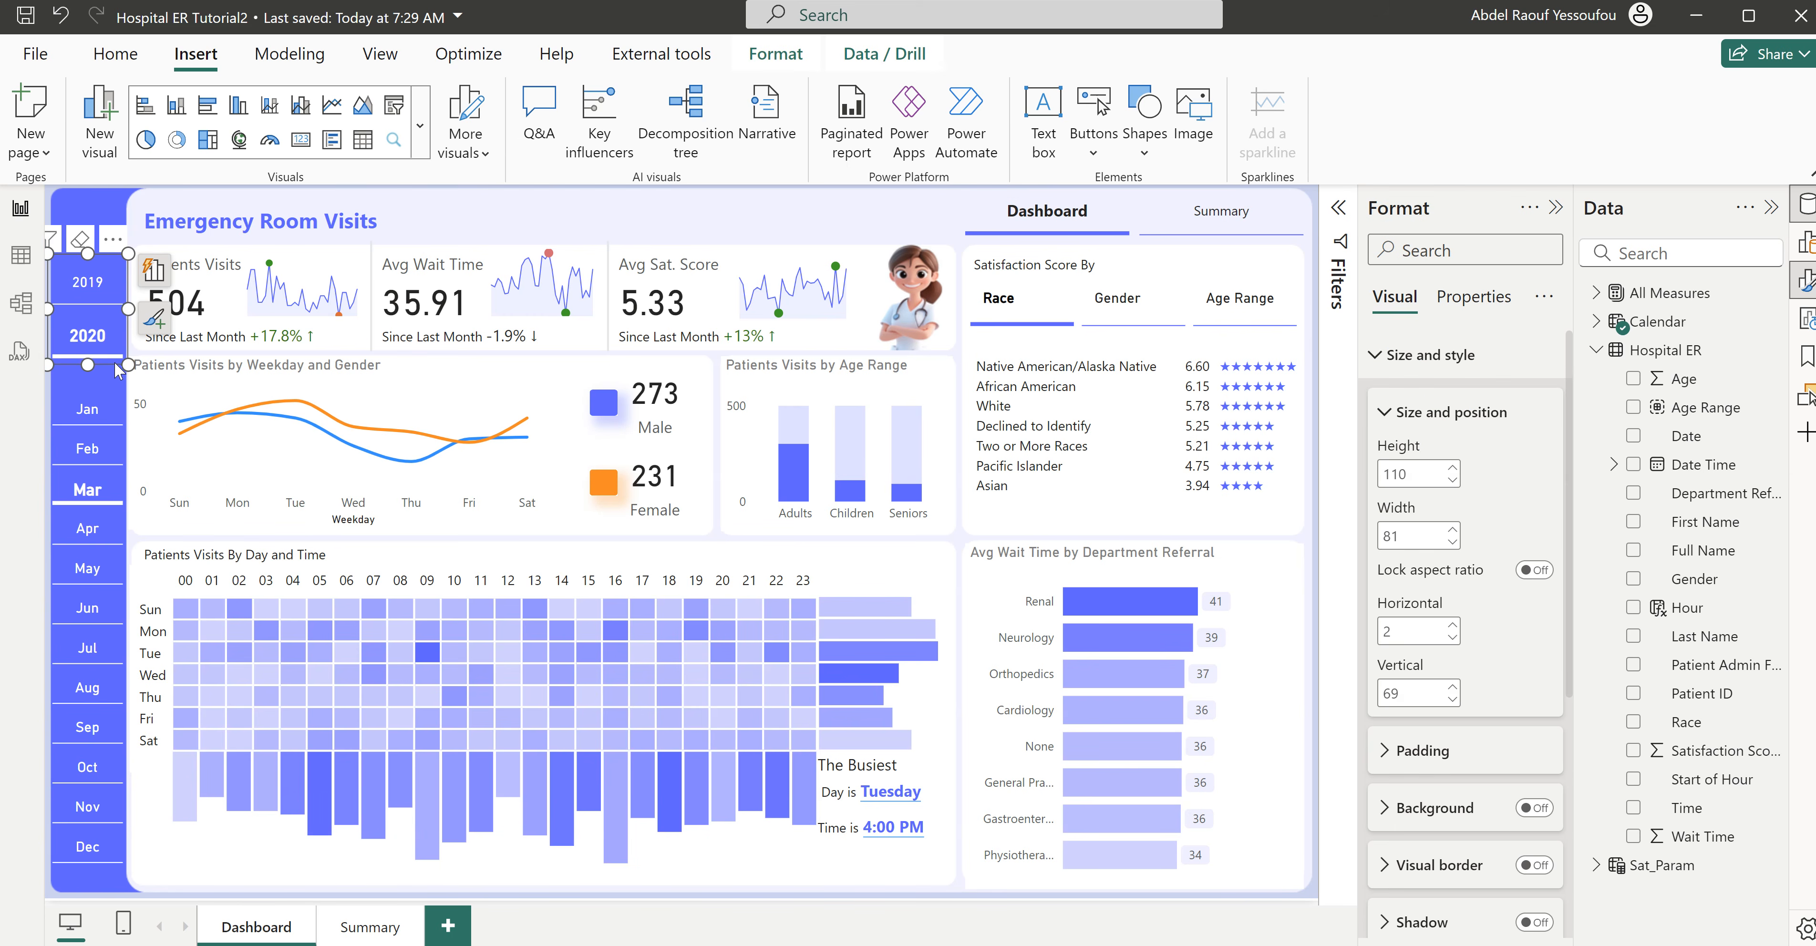
left_click(126, 391, "ctrl")
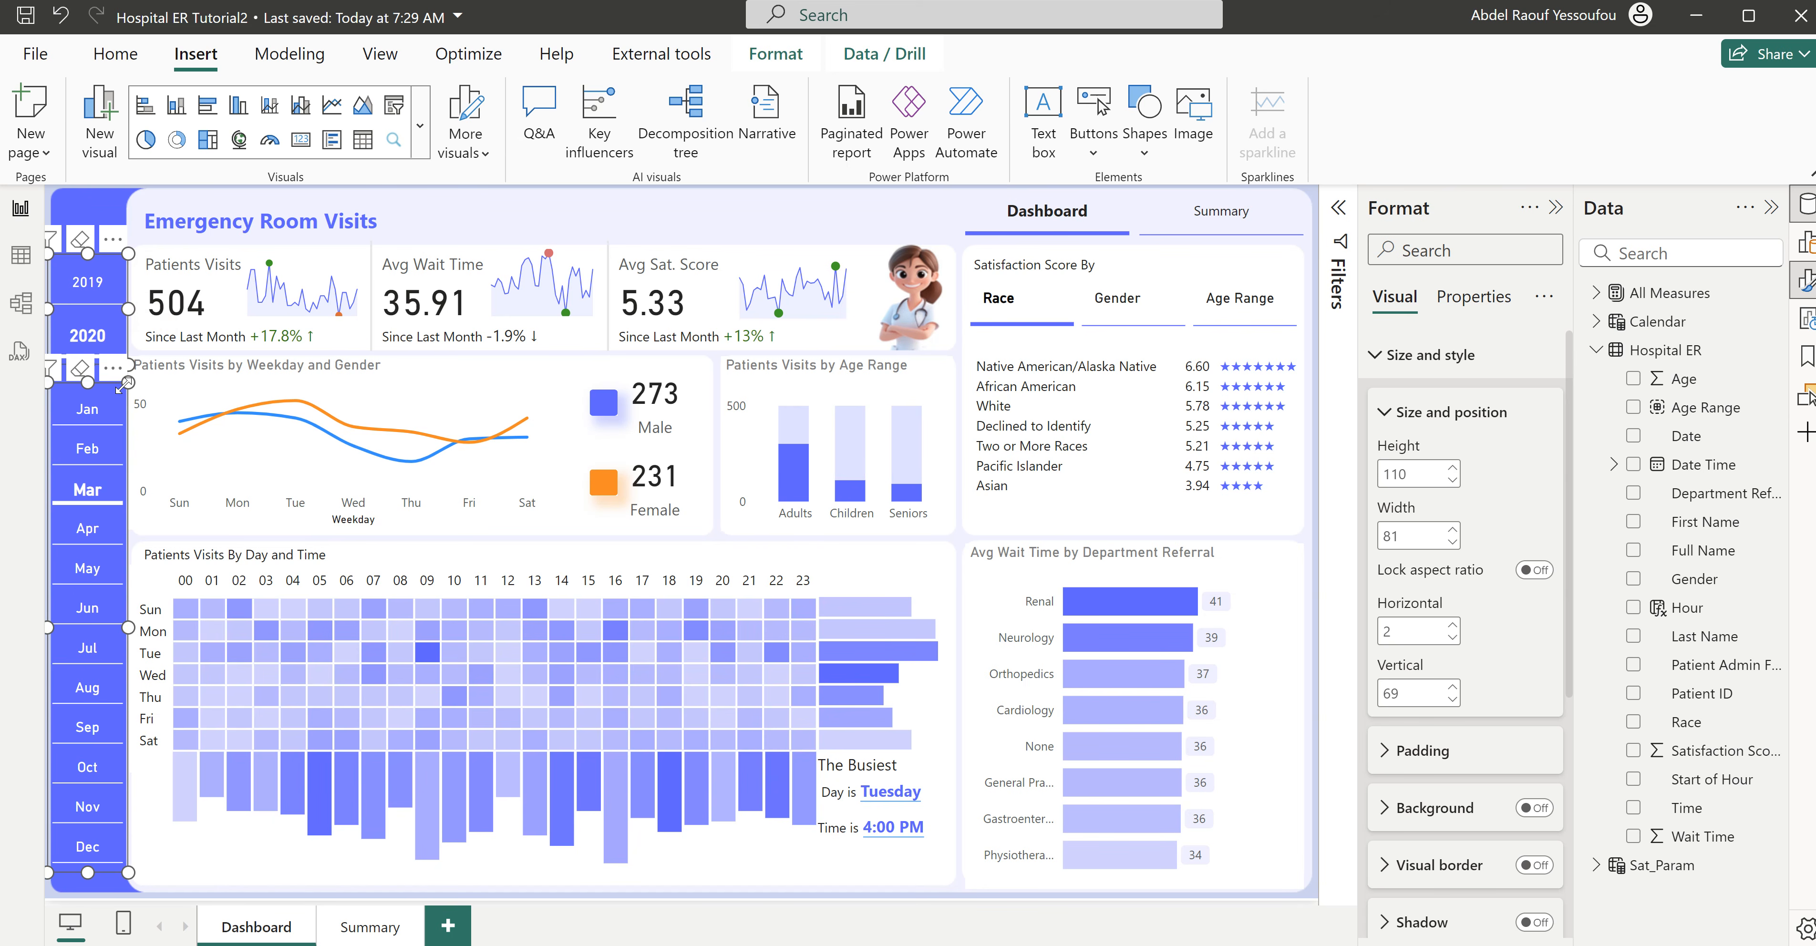
left_click(393, 929)
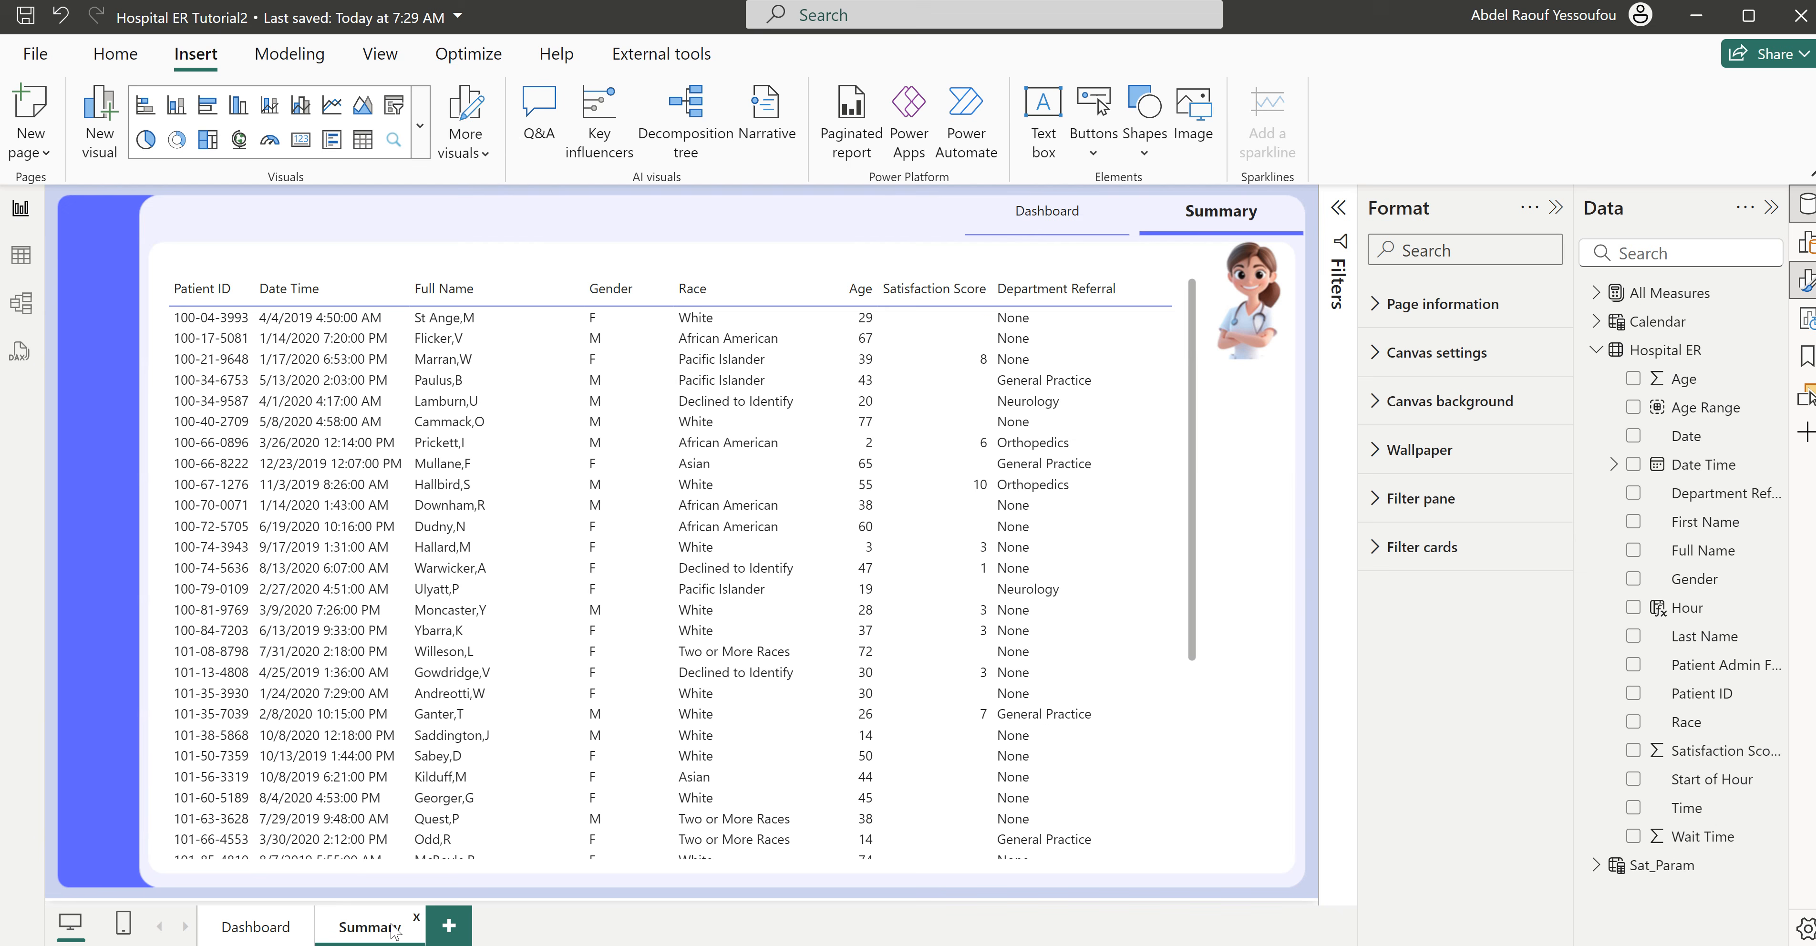
key("ctrl+v")
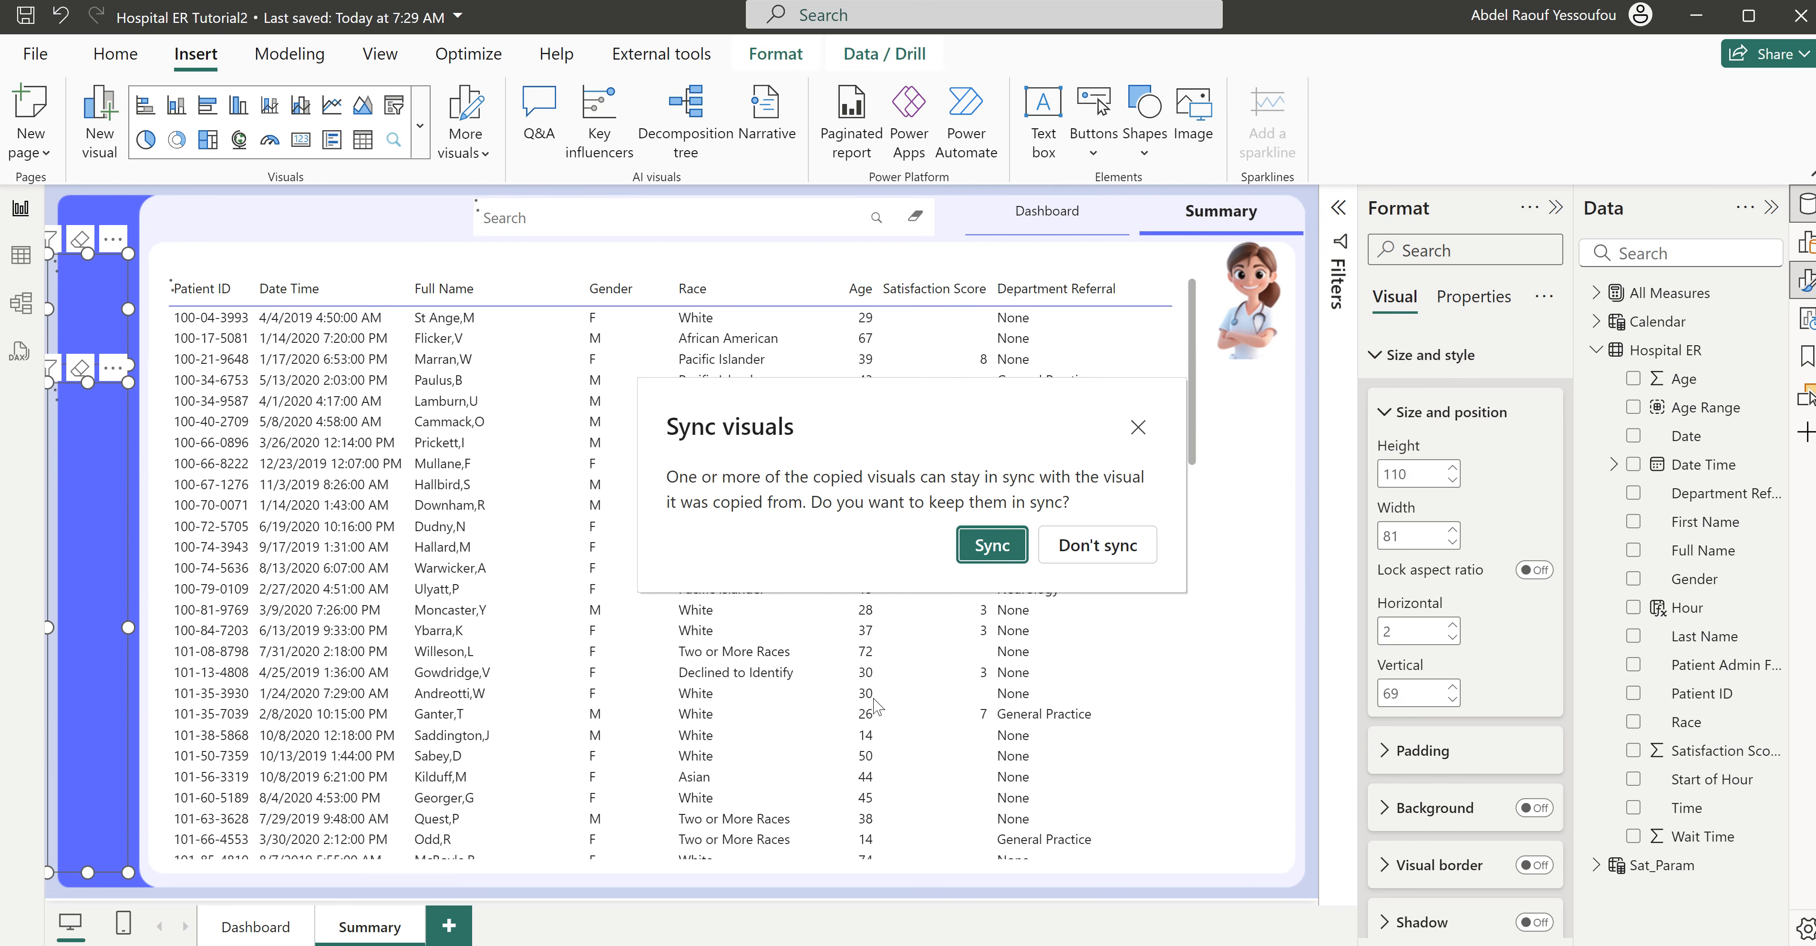
left_click(1108, 557)
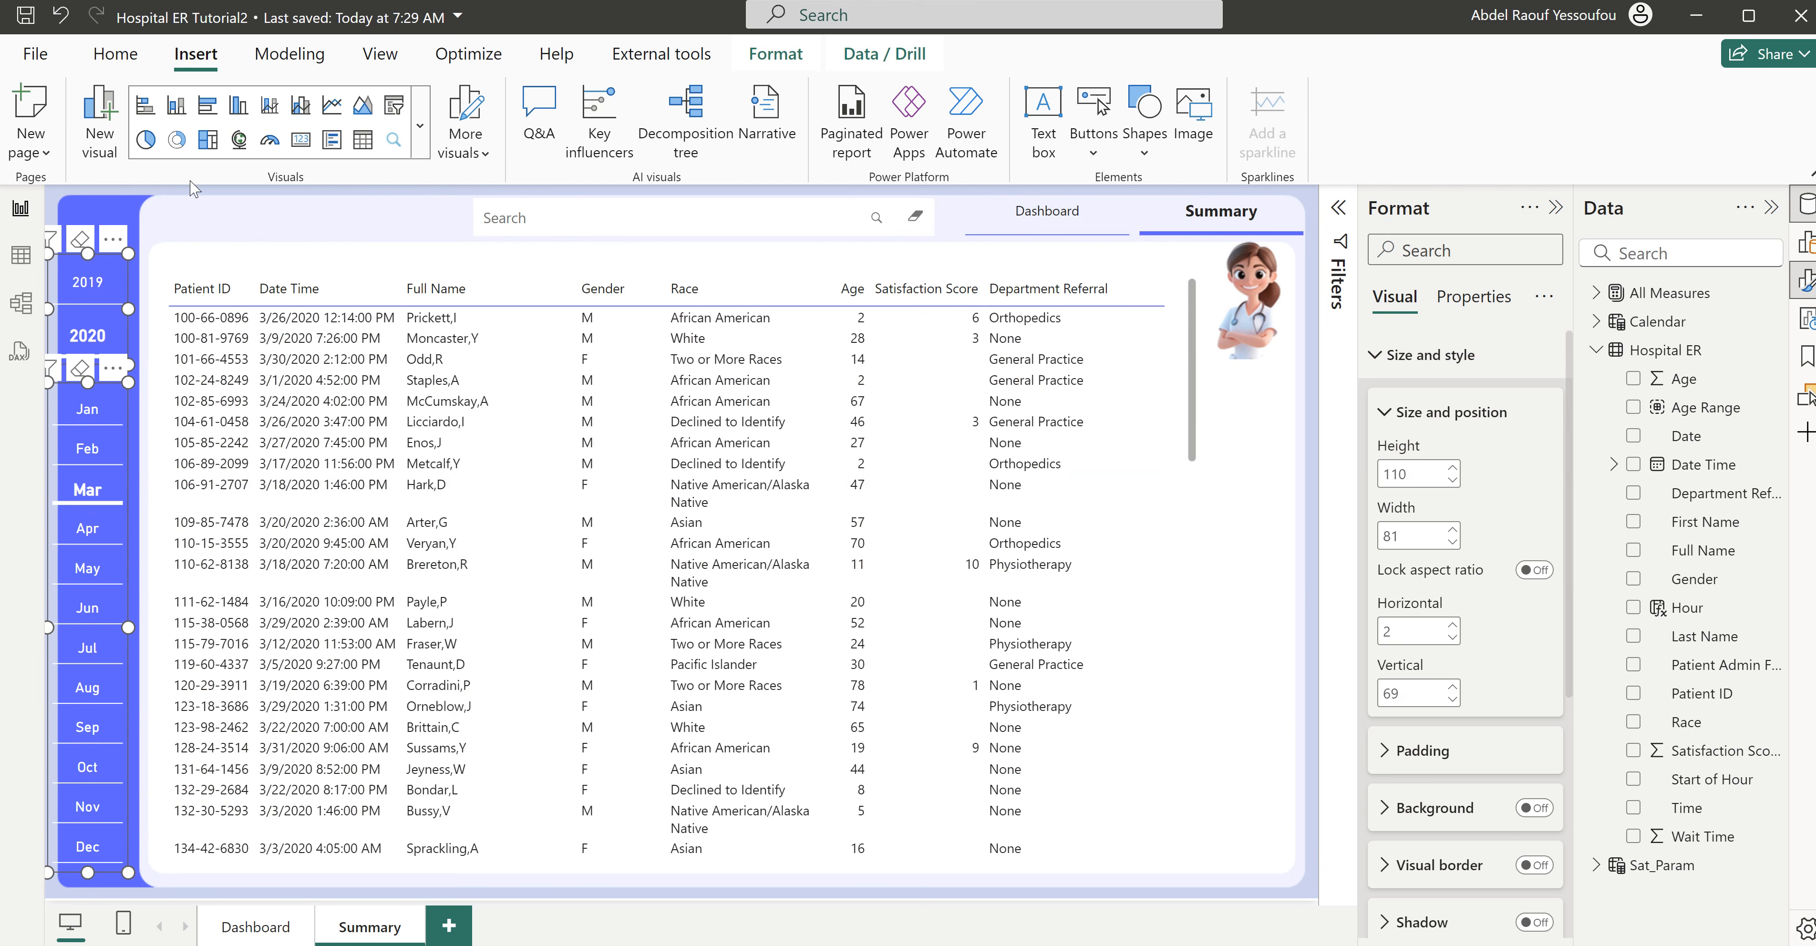
left_click(196, 222)
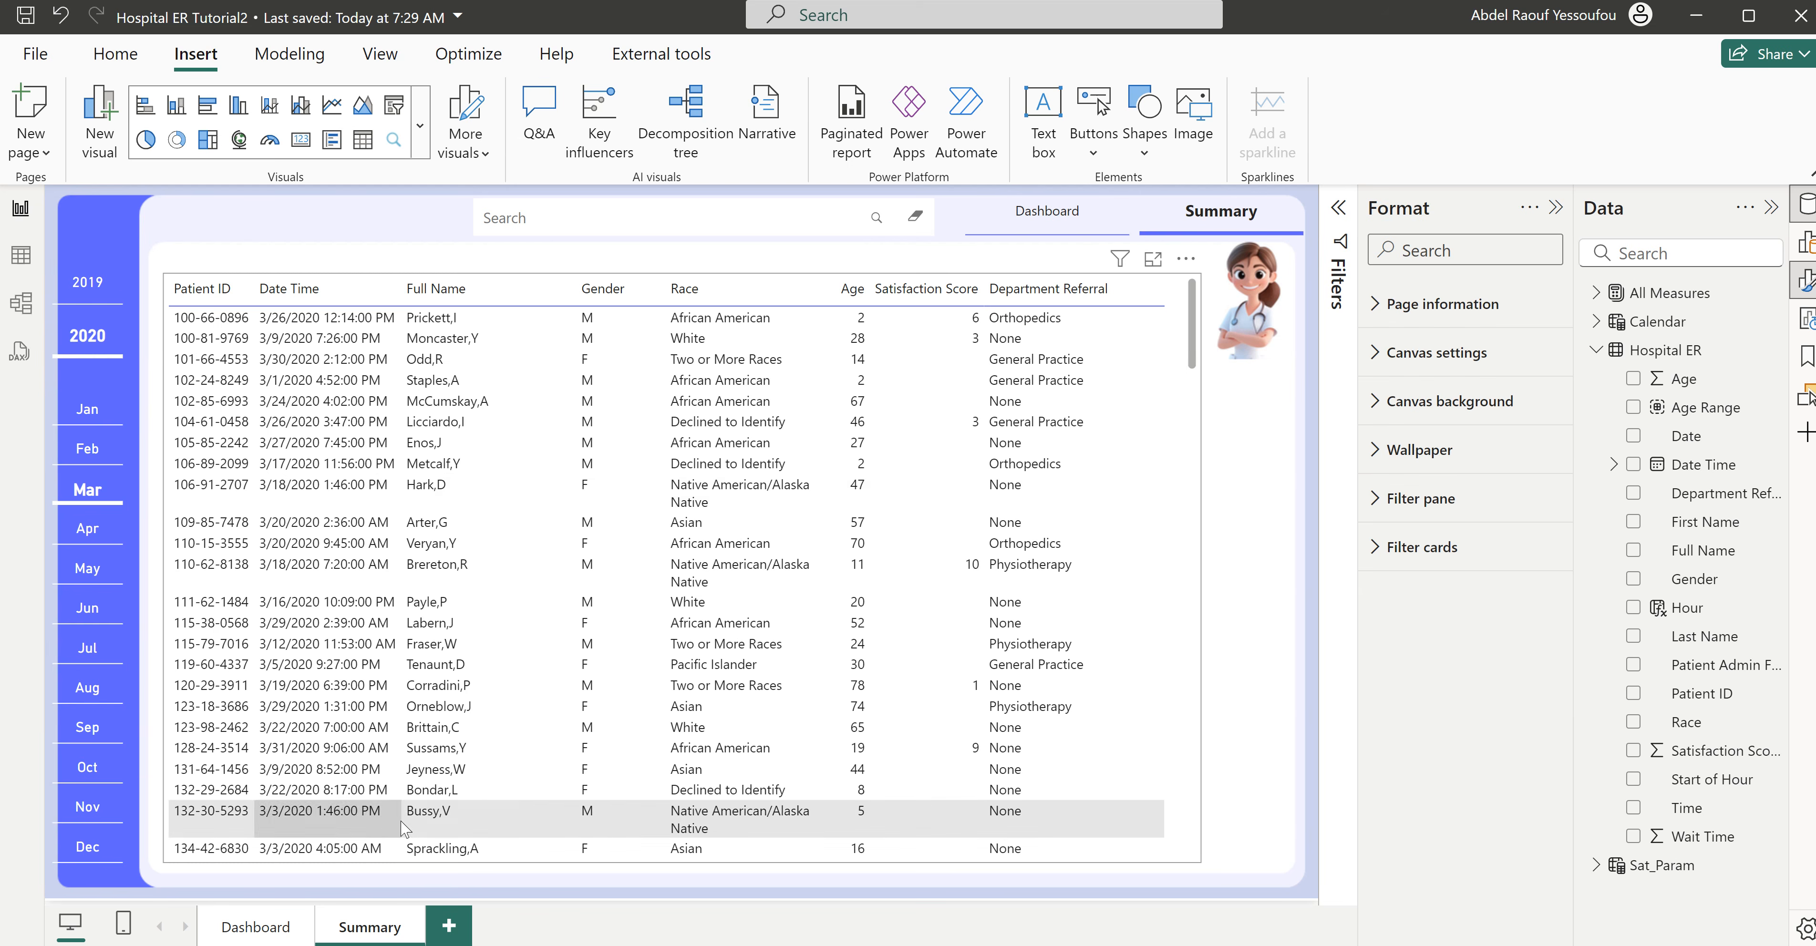
- Widen the Summary table's Race column so its values fit on one line, and narrow the Gender column
left_click_drag(833, 287, 850, 288)
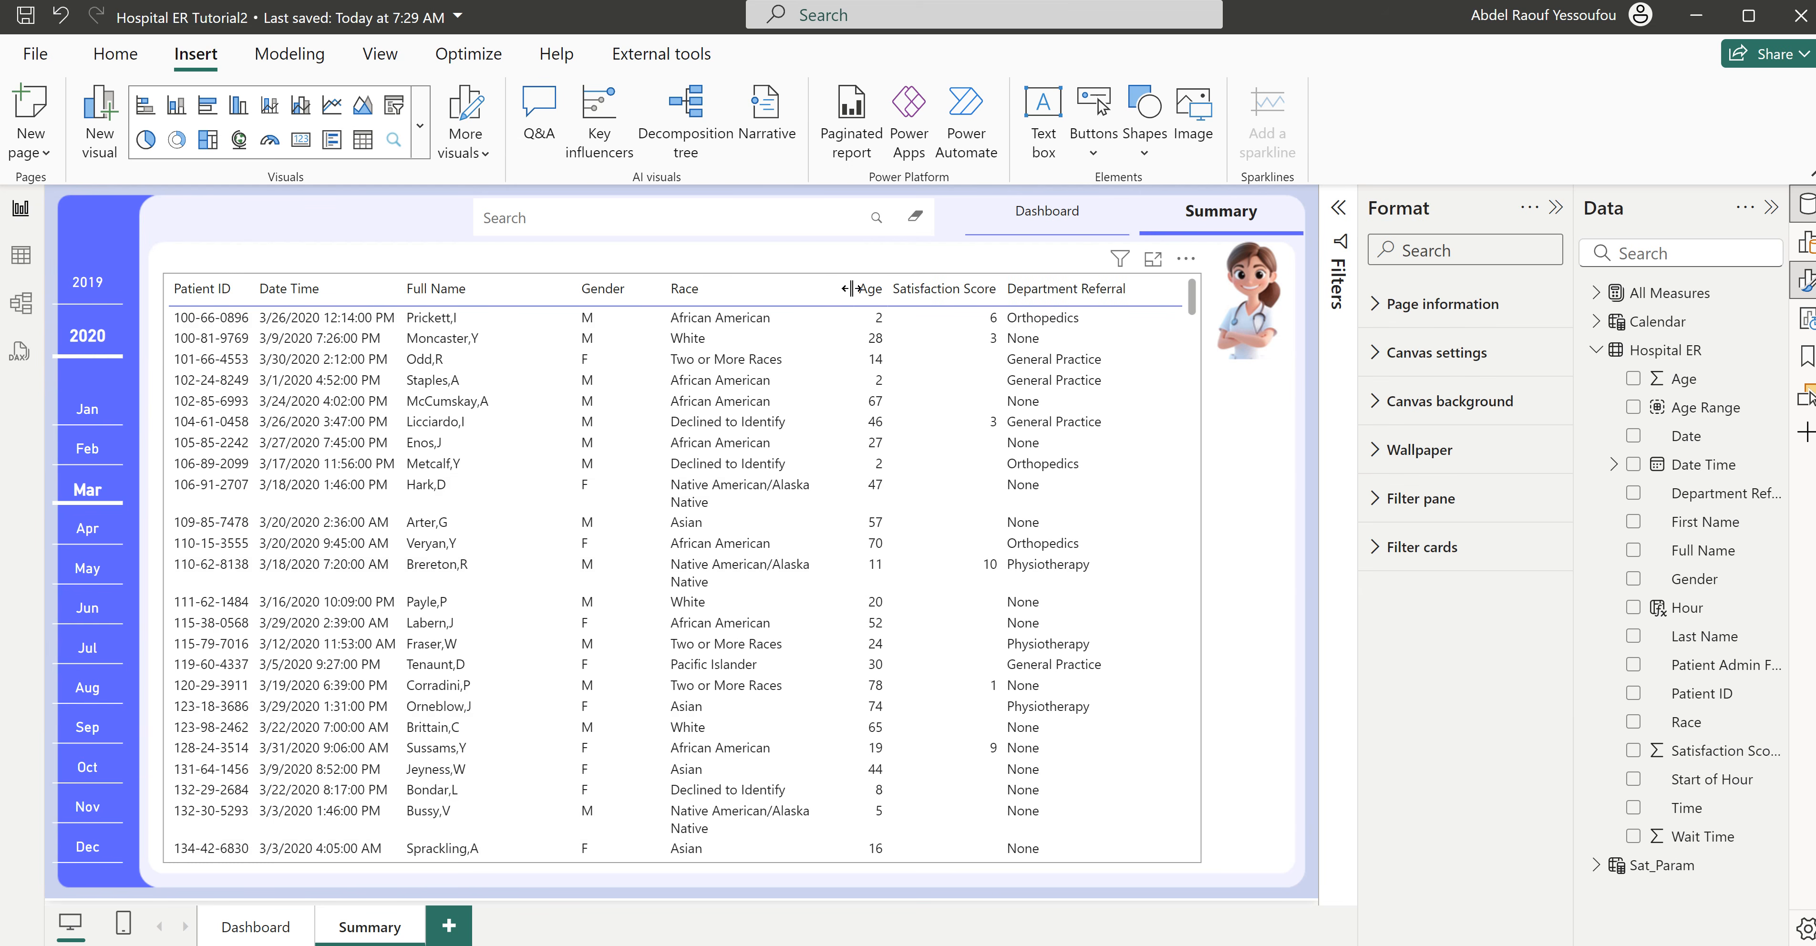
double_click(854, 289)
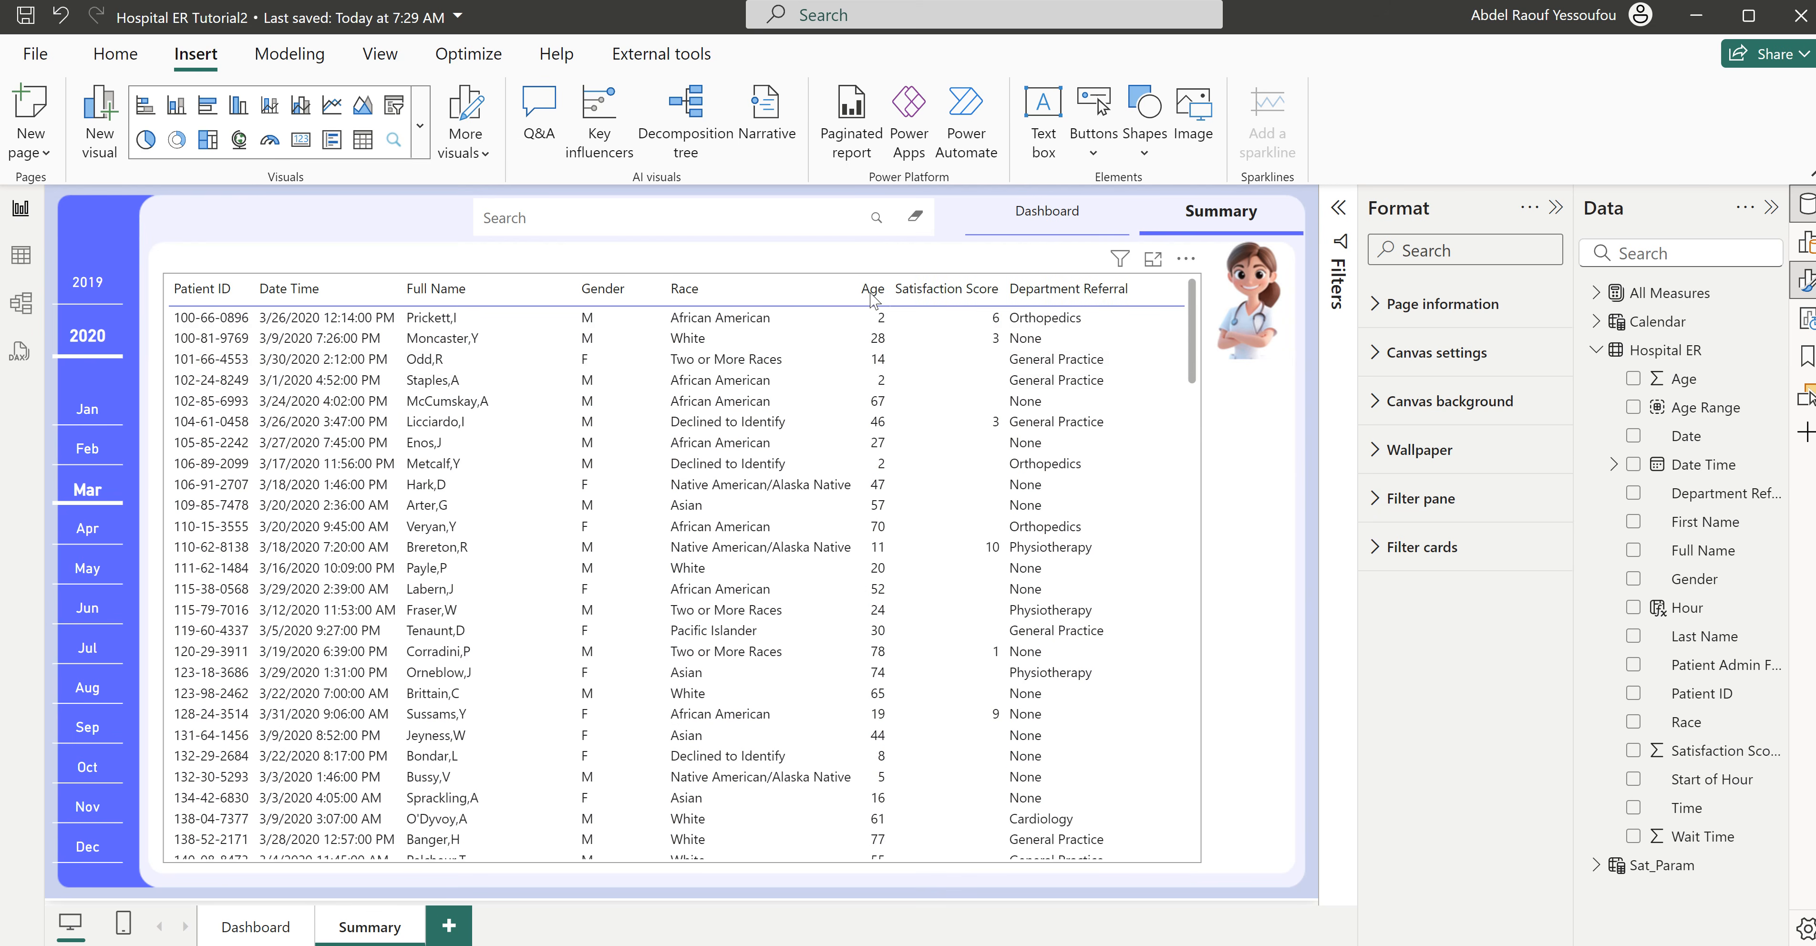
left_click_drag(855, 289, 877, 293)
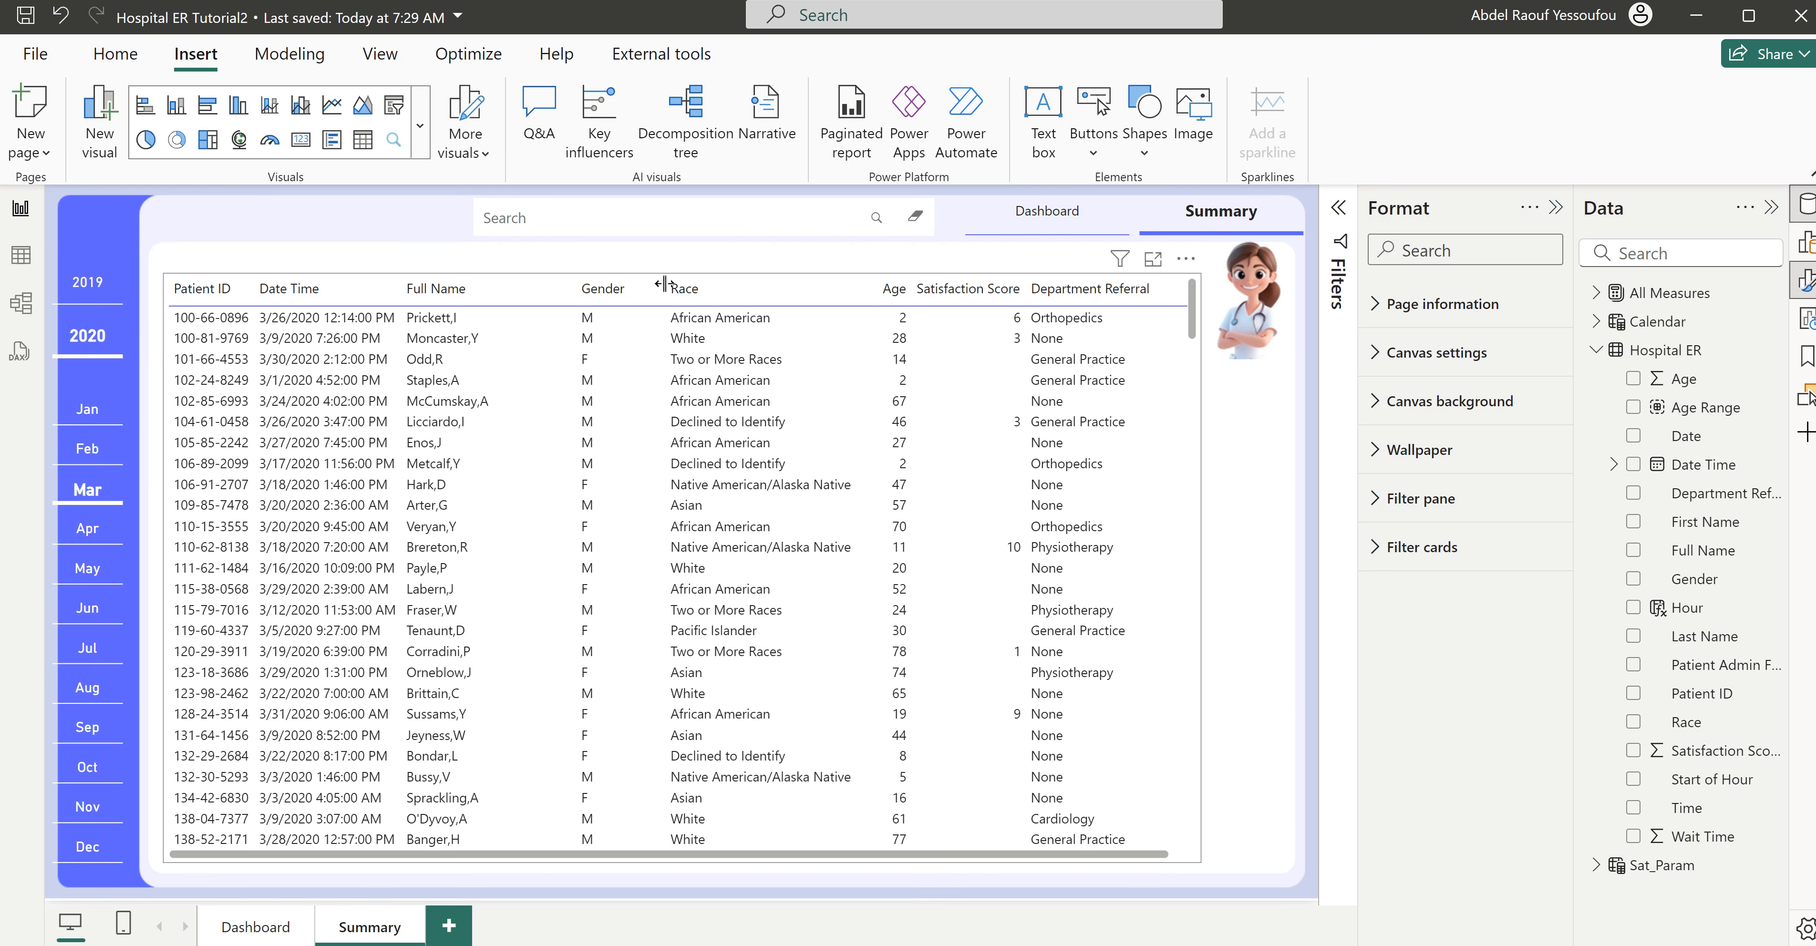
left_click_drag(665, 284, 638, 291)
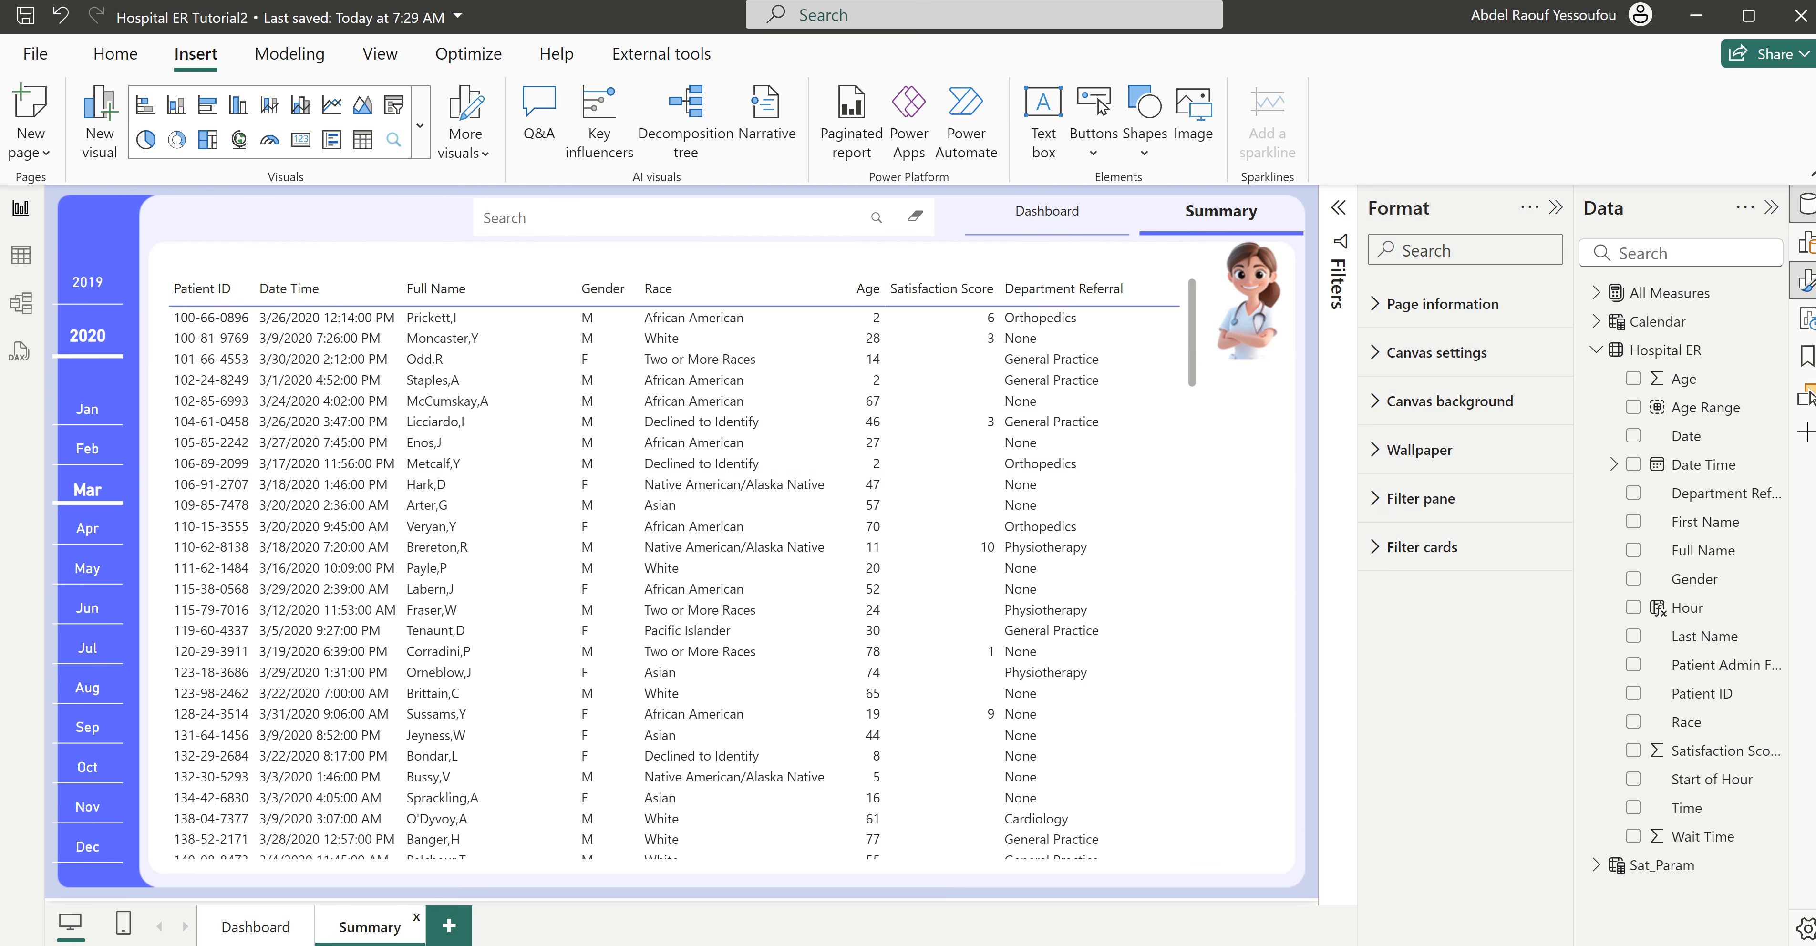
- Copy the "Emergency Room Visits" title text box from the Dashboard page to the same place on the Summary page
left_click(261, 927)
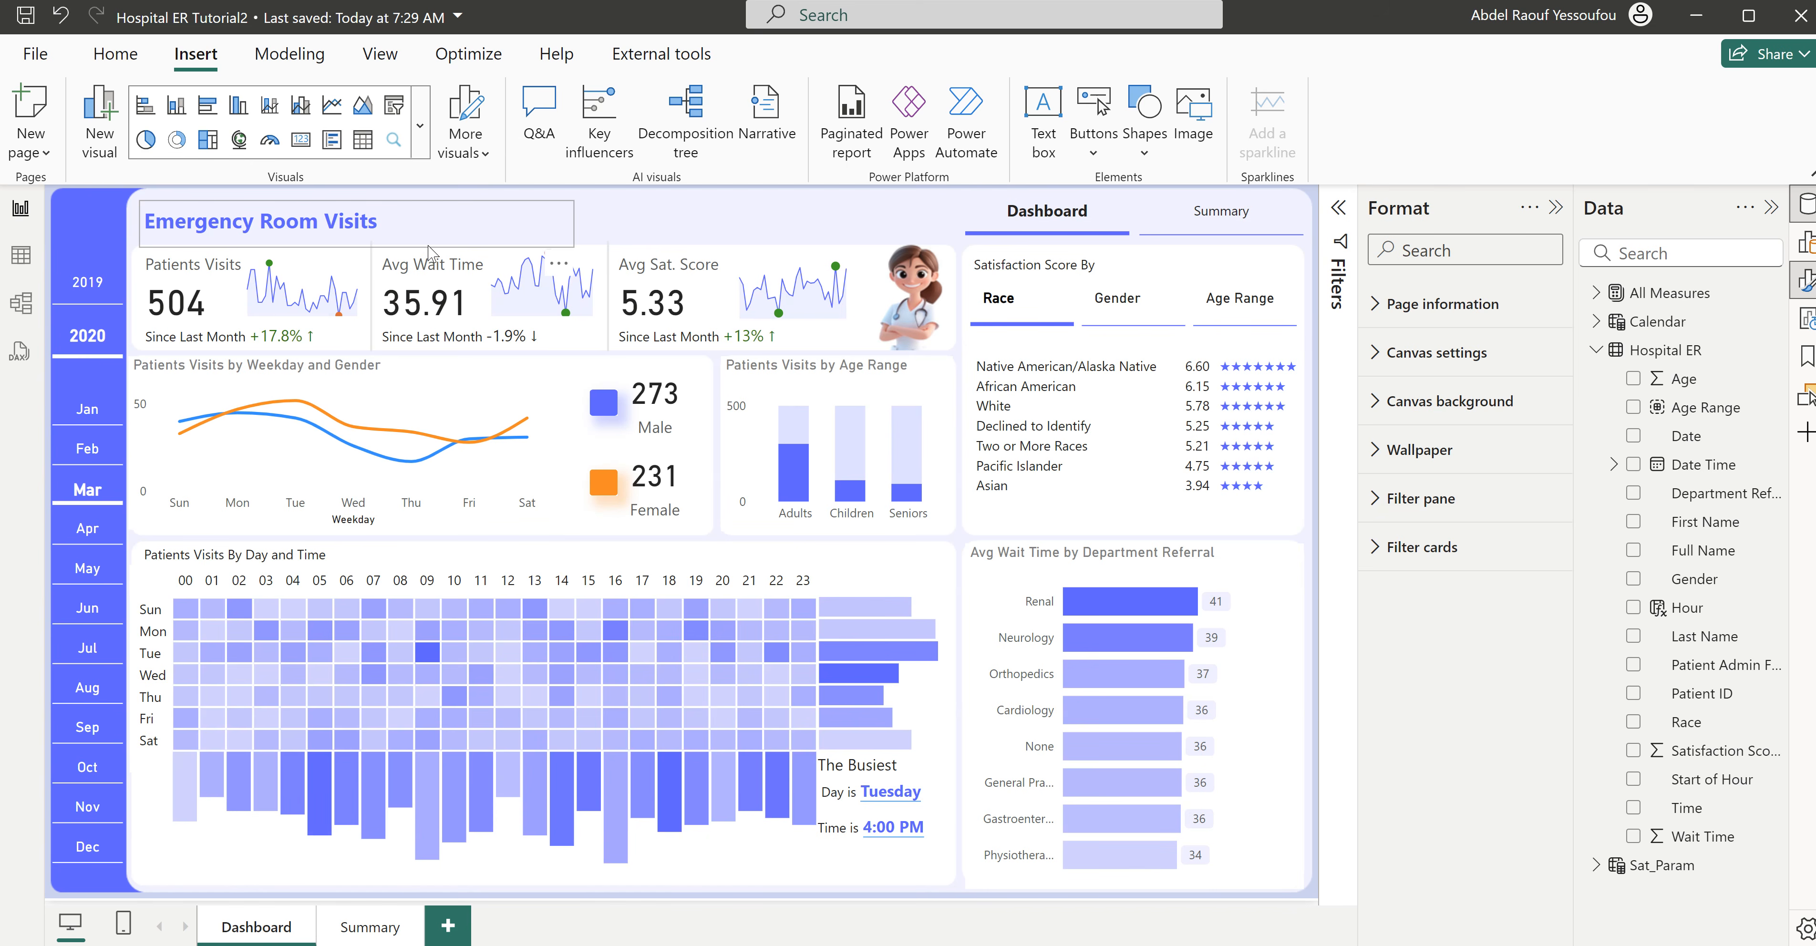
left_click(427, 246)
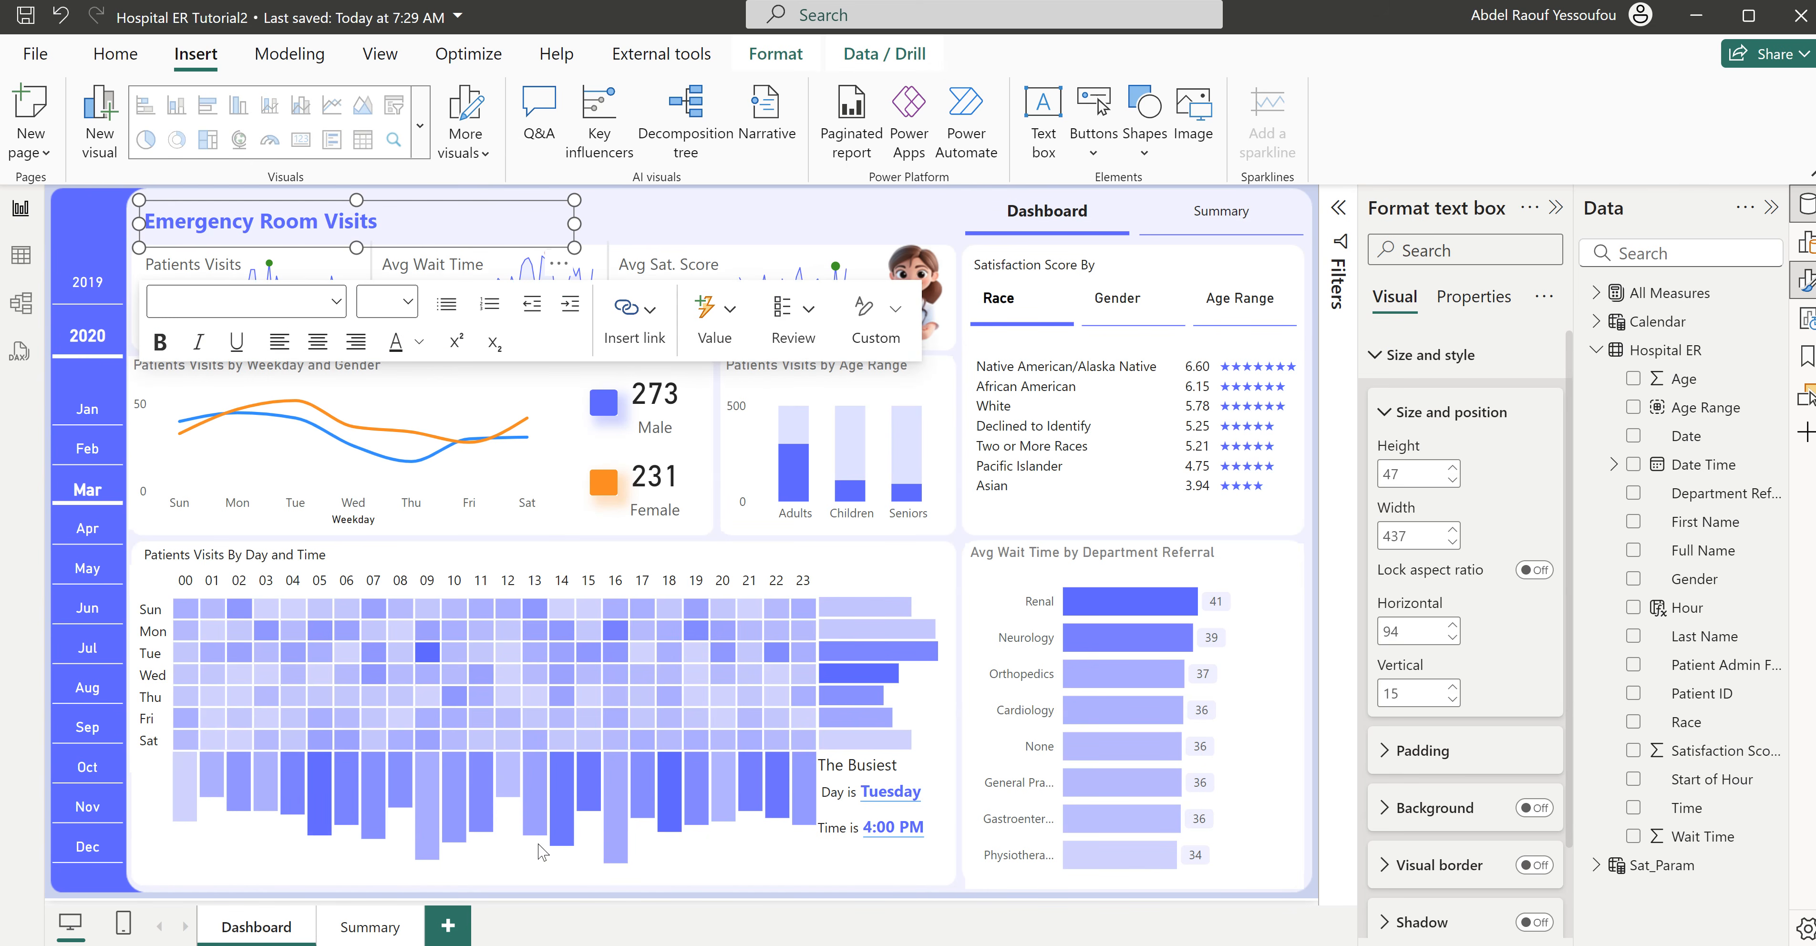
left_click(377, 939)
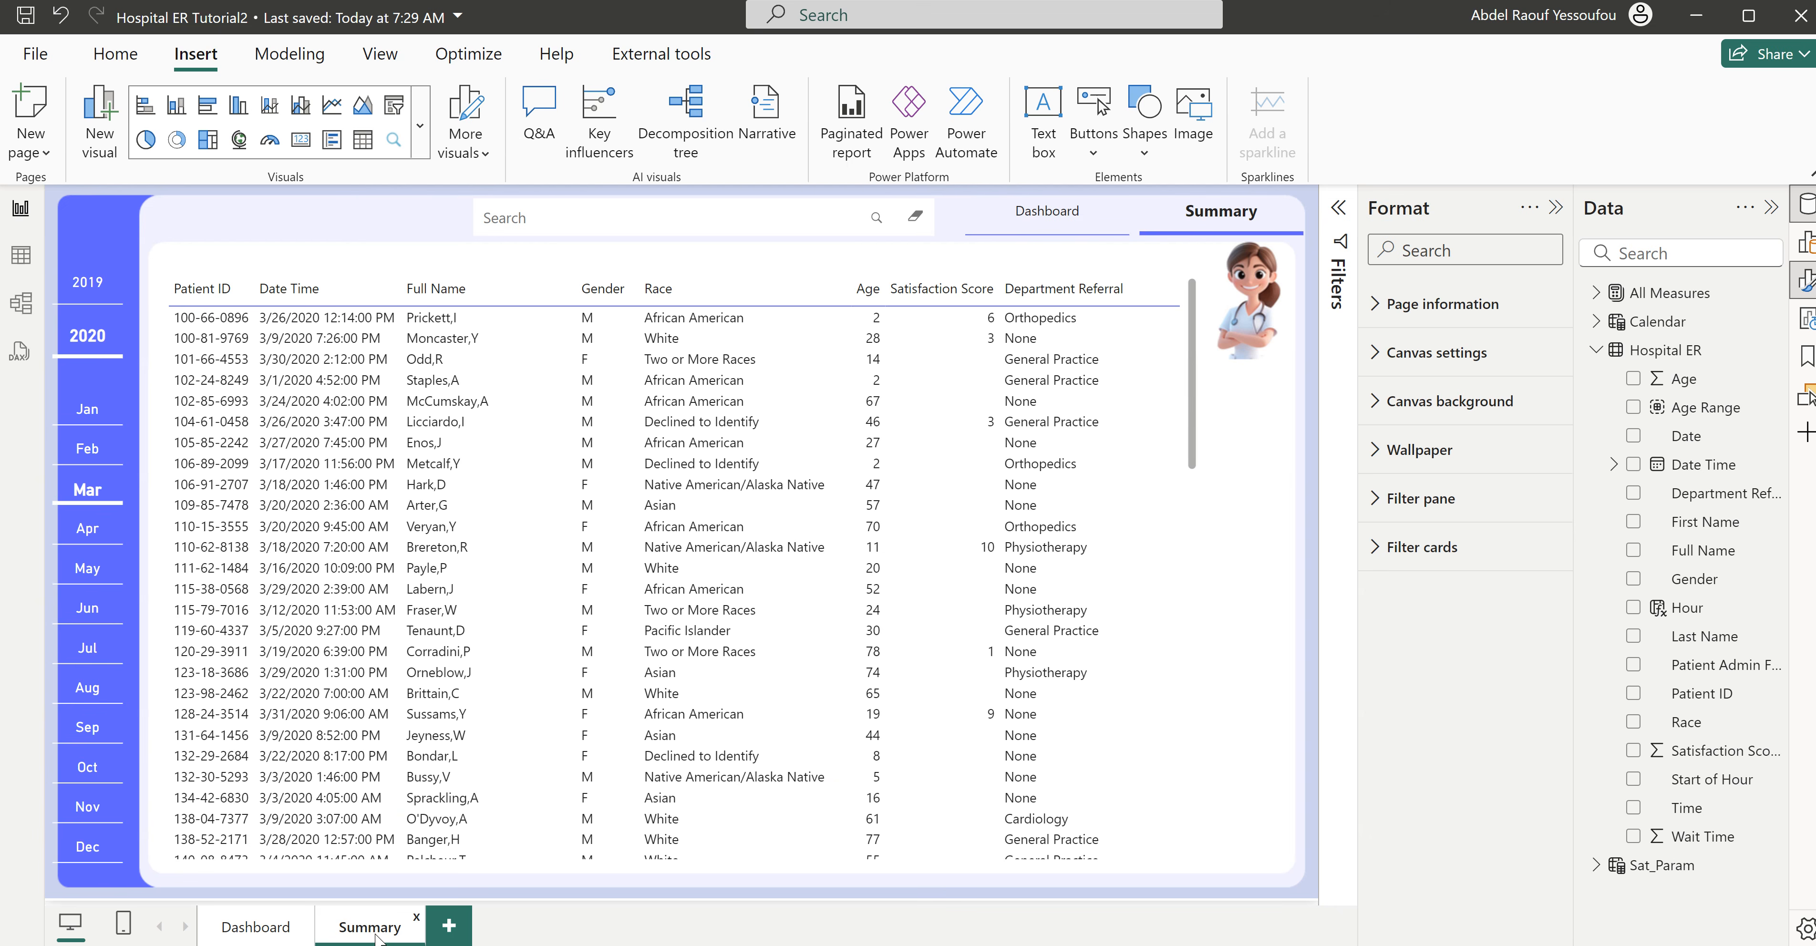
key("ctrl+v")
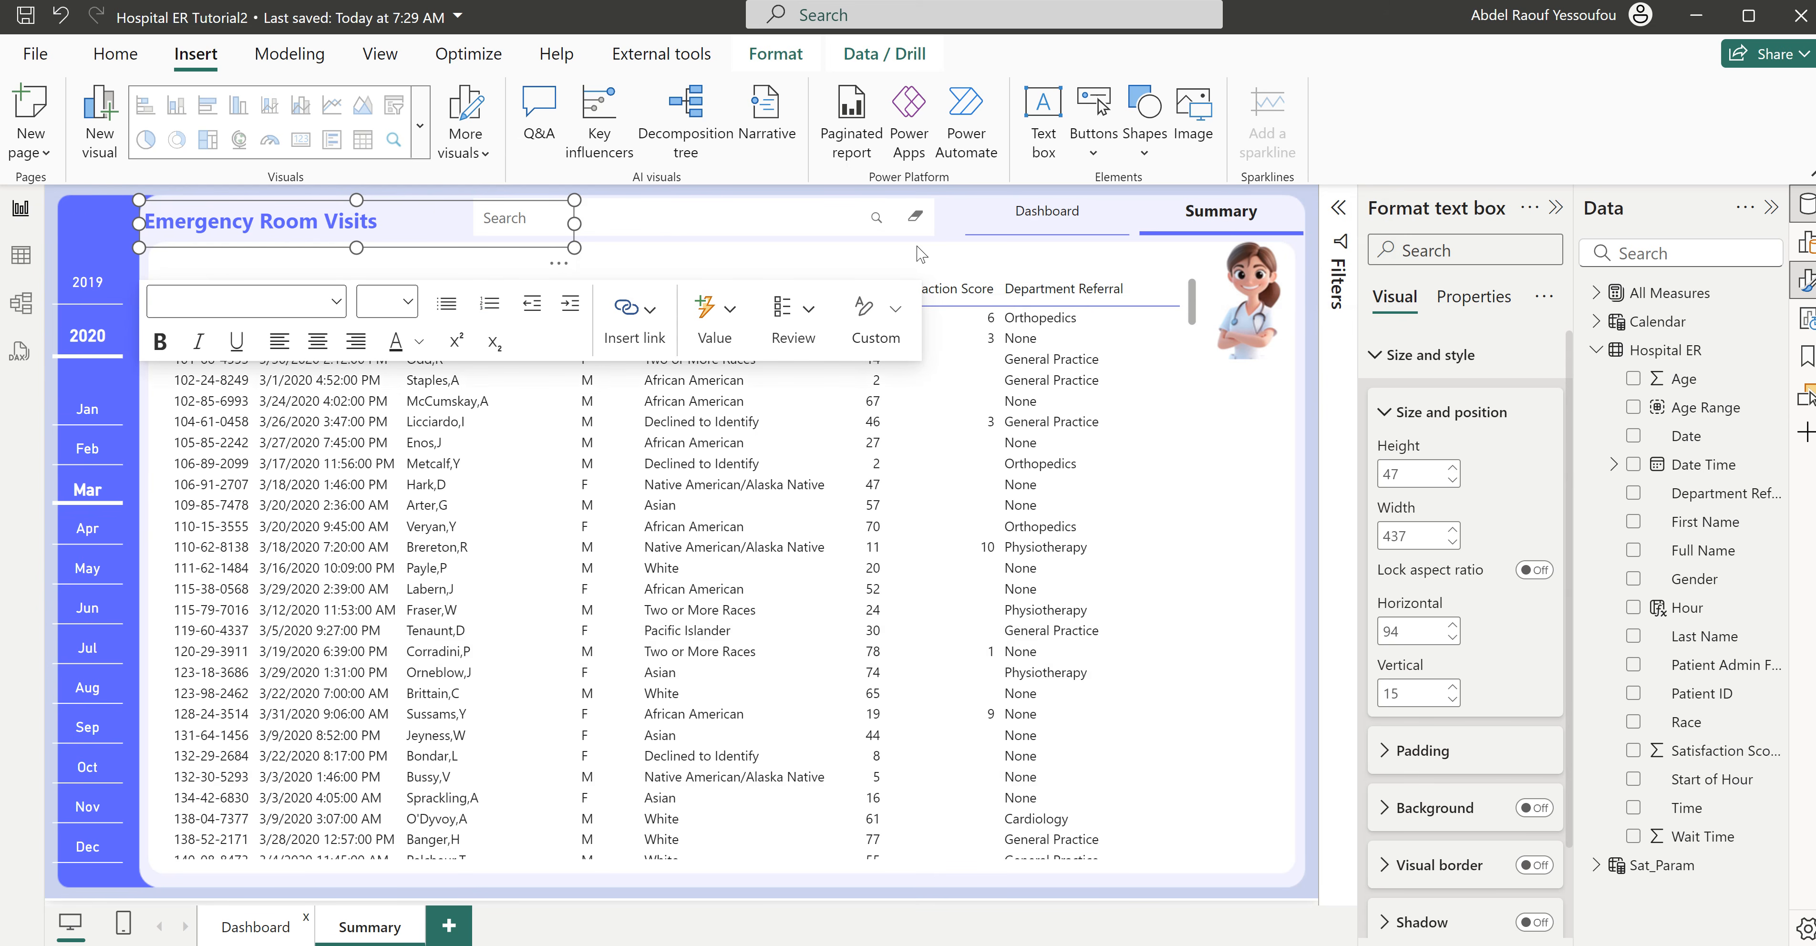
- Insert the white plus image on the Dashboard page and place it in the blue sidebar above the year slicer
left_click(1026, 218, "ctrl")
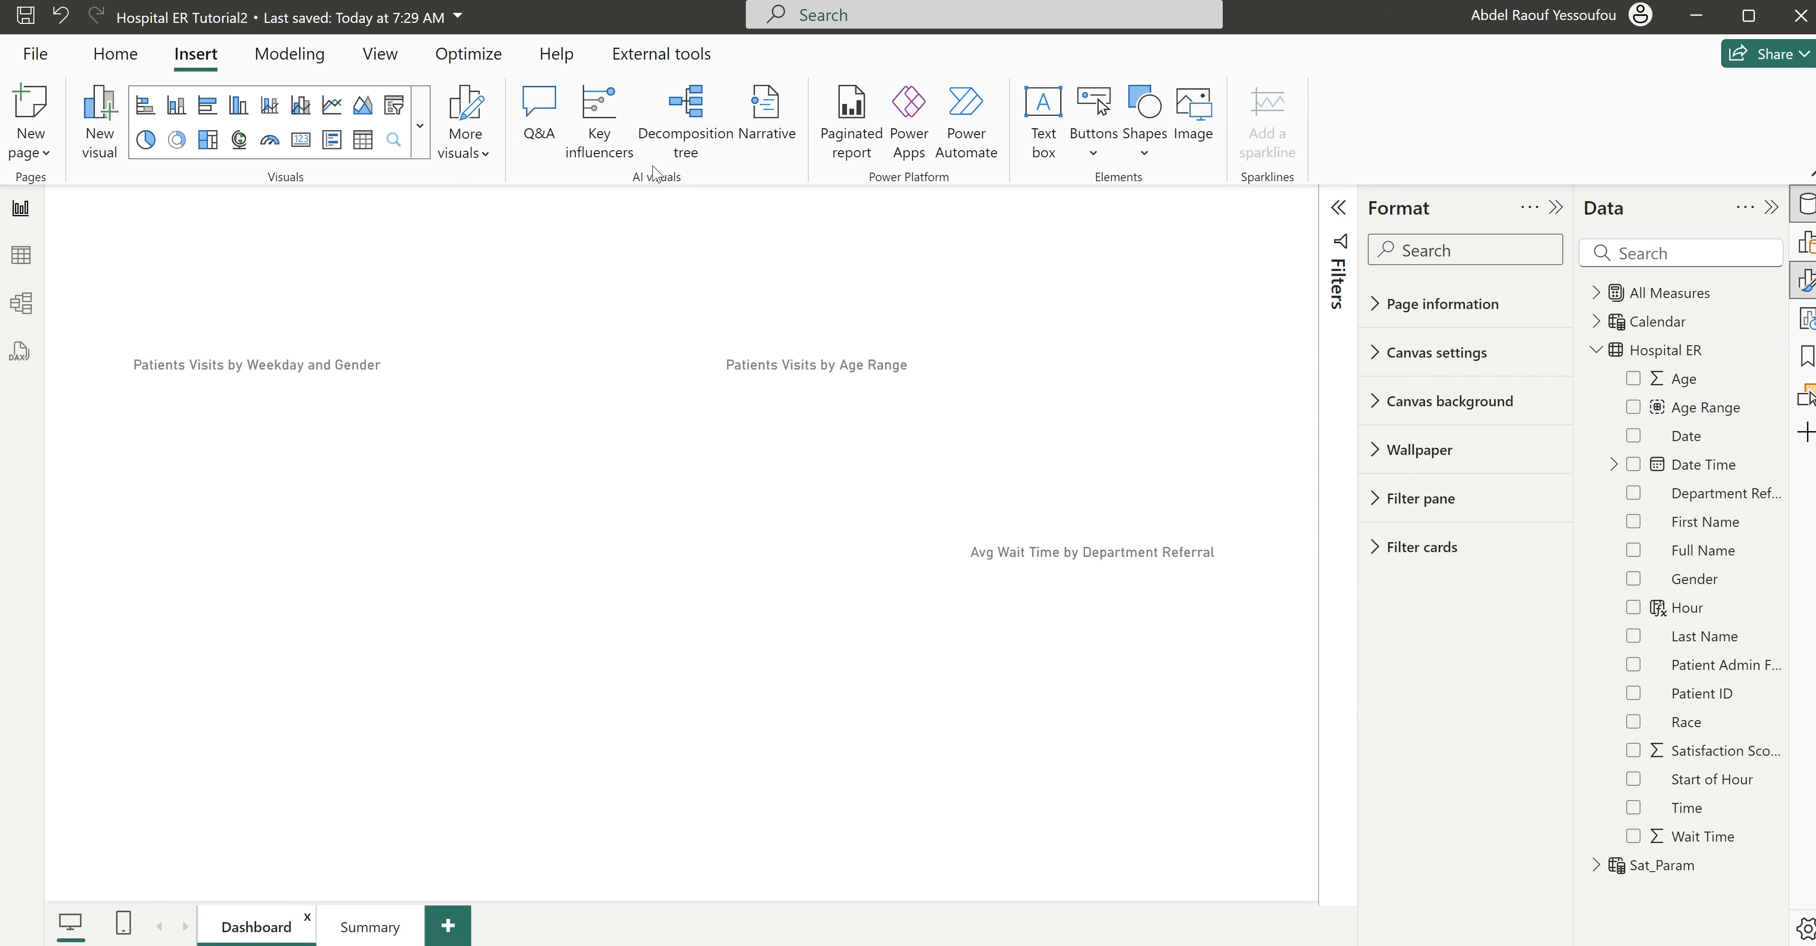
left_click(1199, 129)
left_click(589, 243)
left_click(663, 575)
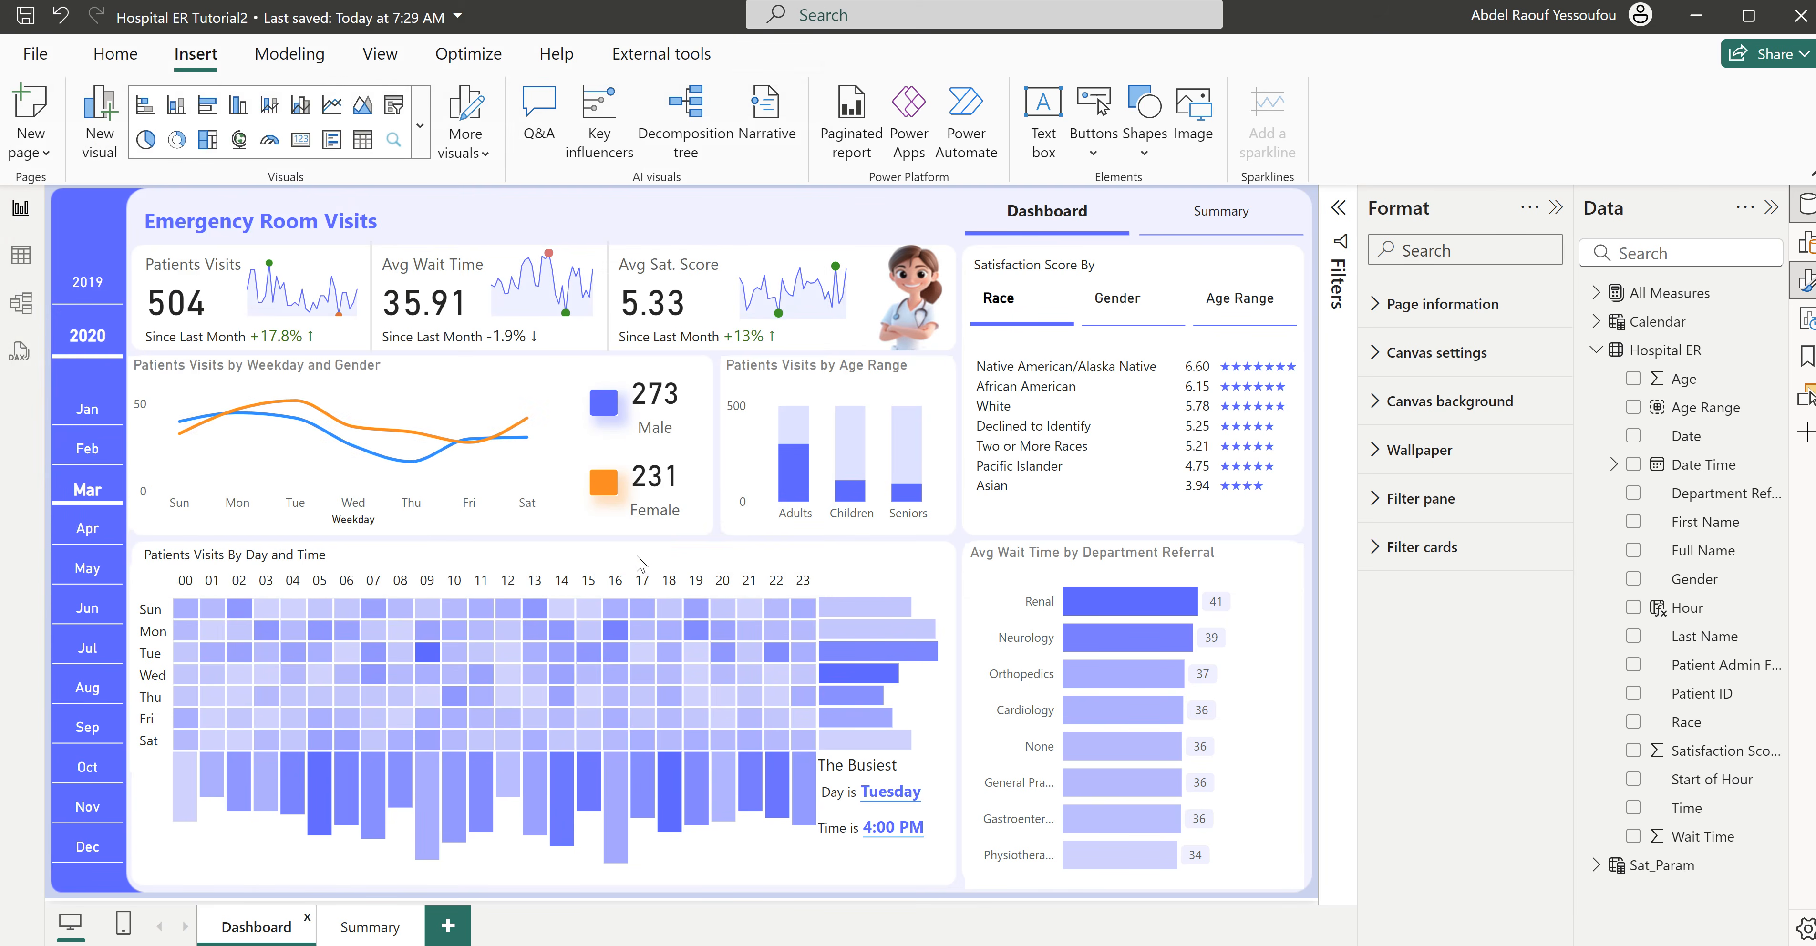
left_click_drag(443, 582, 87, 237)
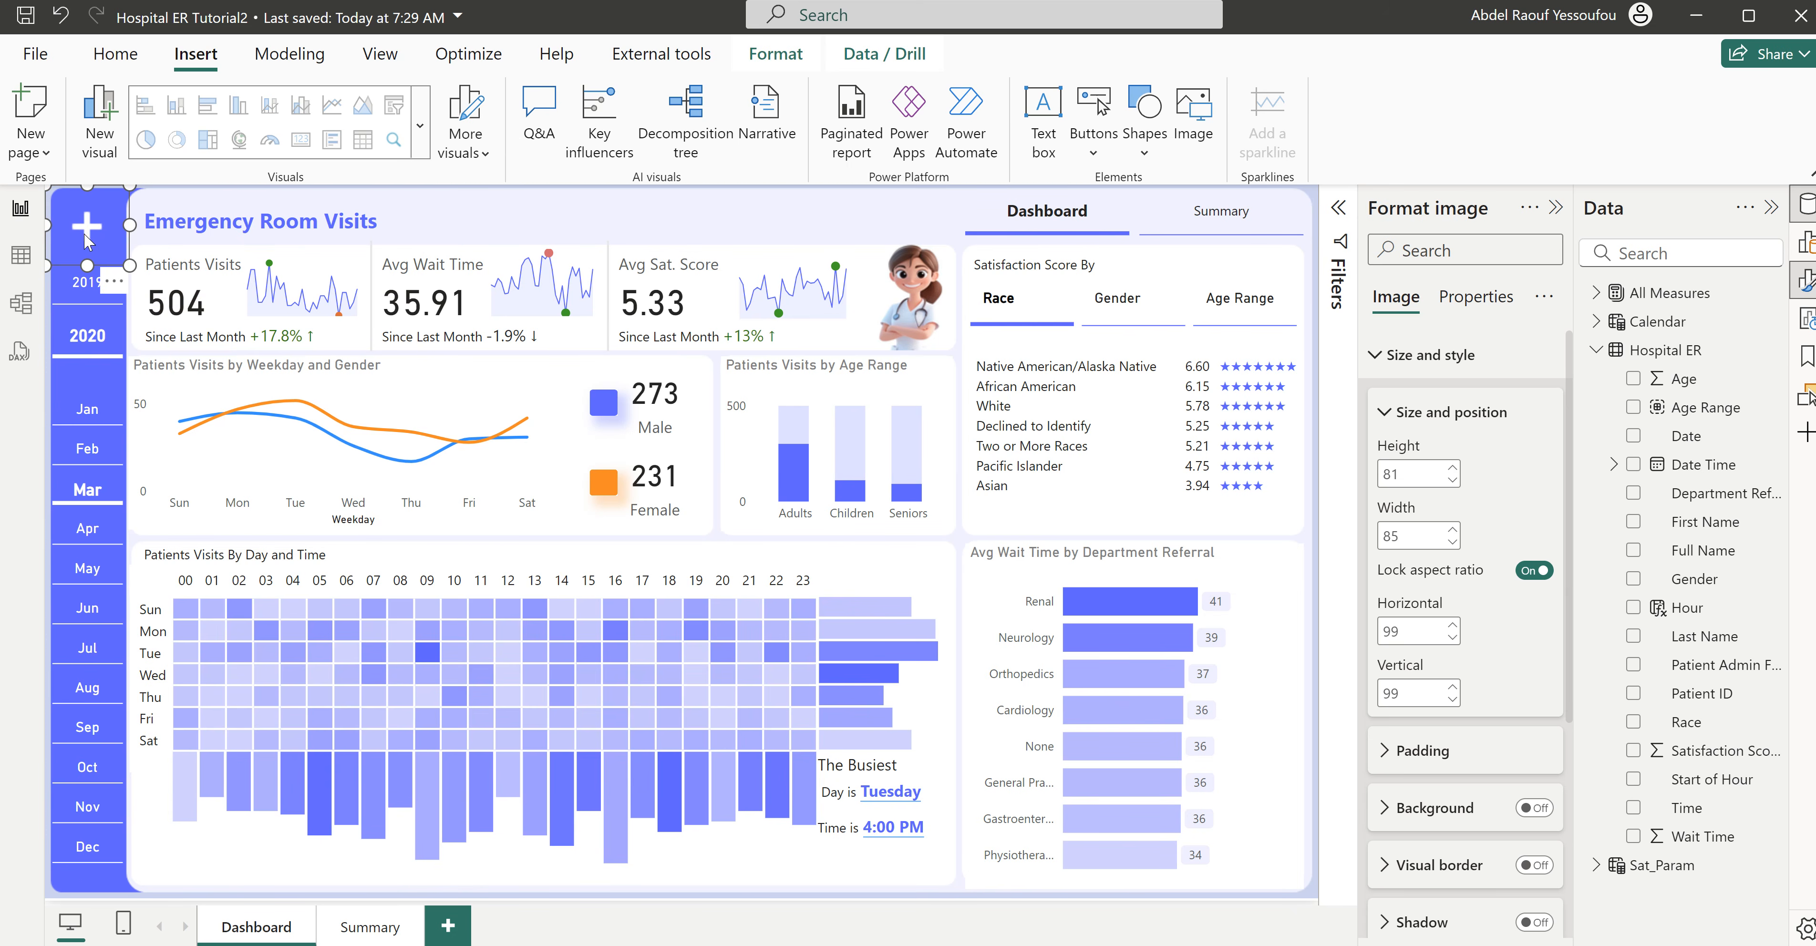
left_click(55, 232)
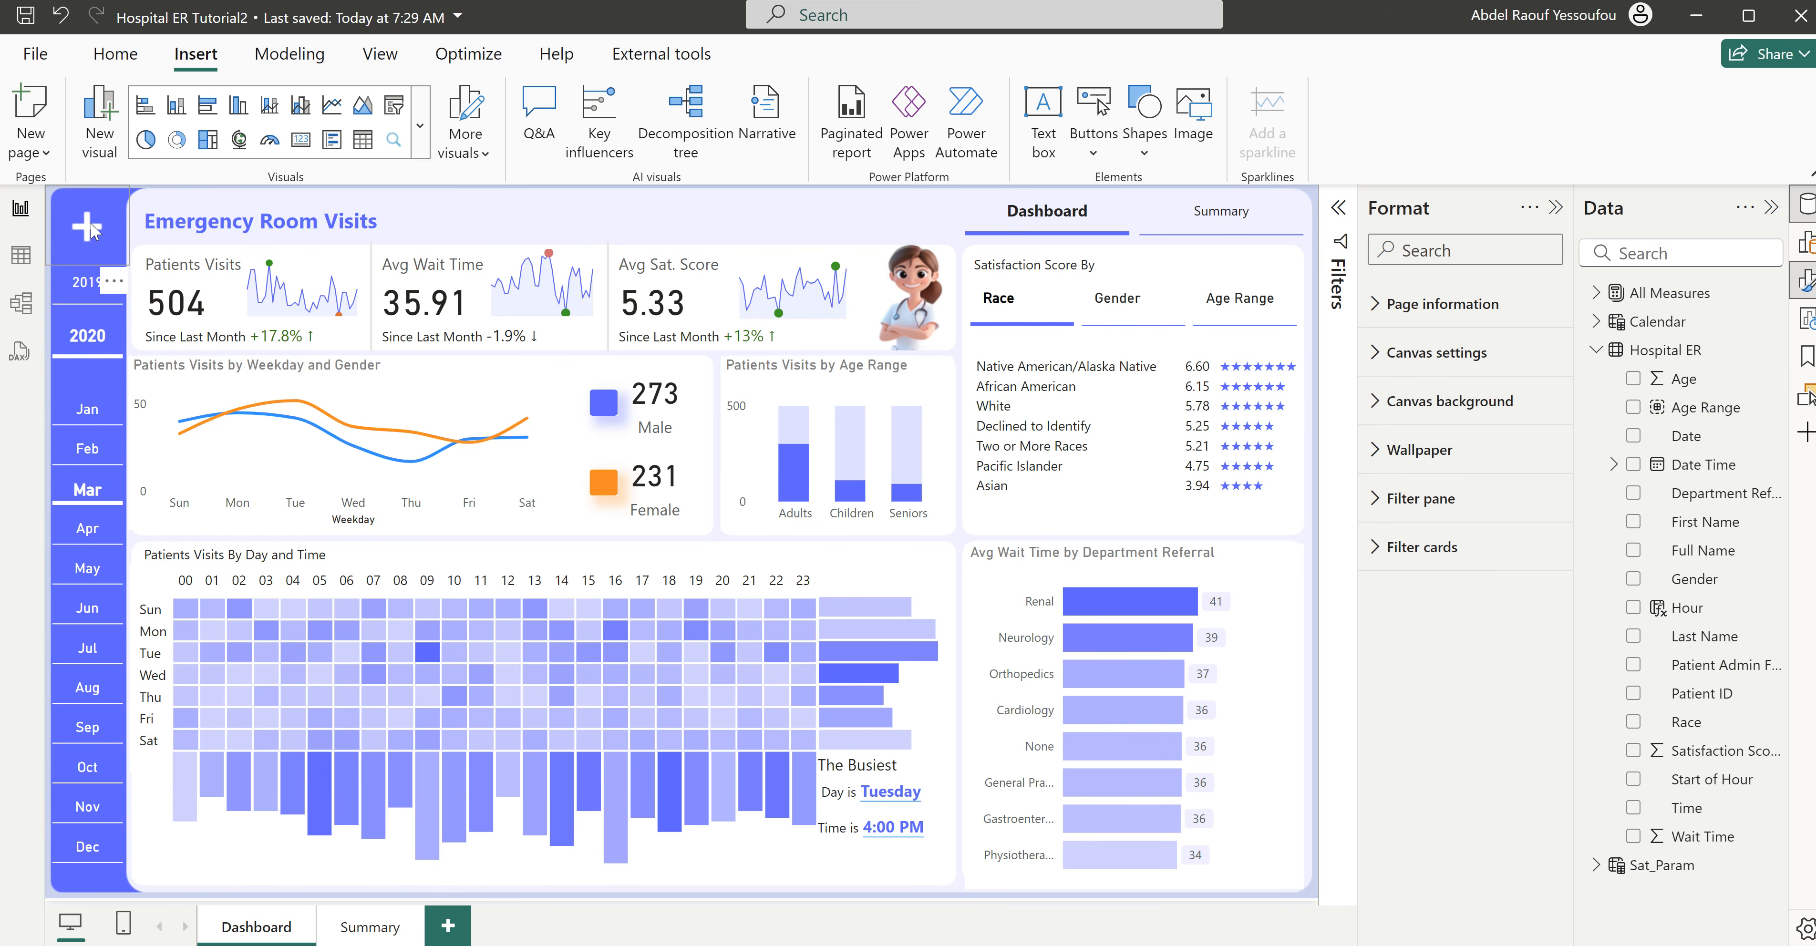
- Copy the white plus image from the Dashboard page to the same sidebar spot on the Summary page
left_click(91, 229)
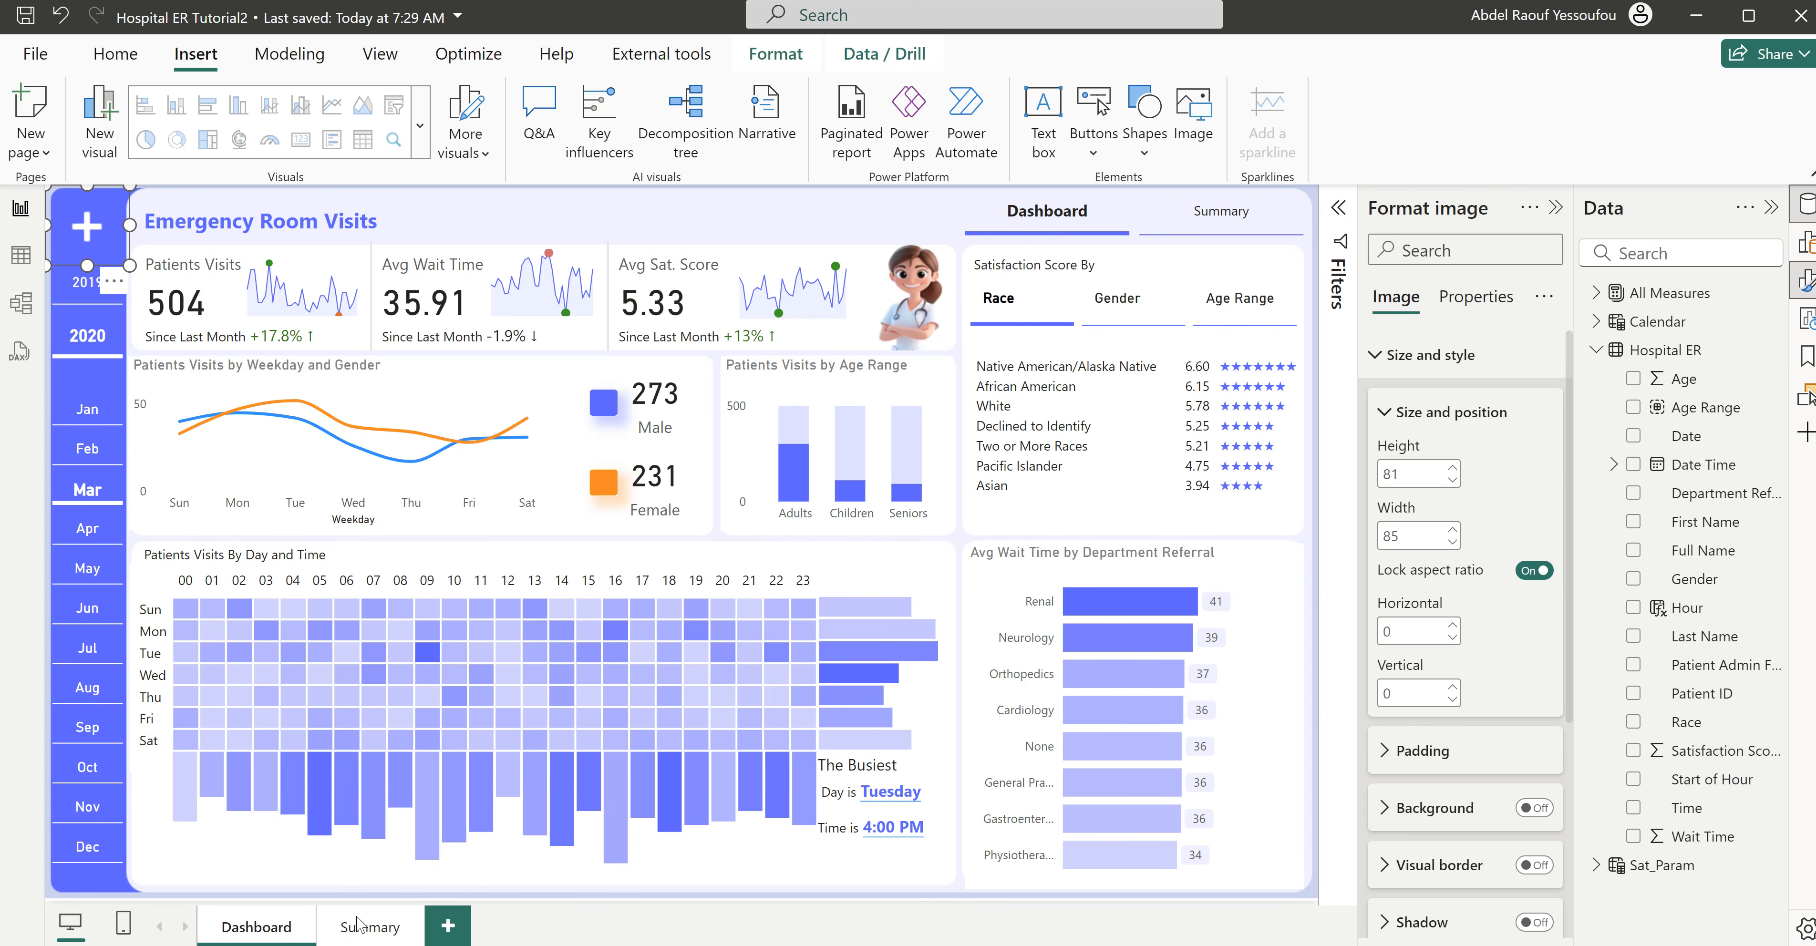
left_click(367, 930)
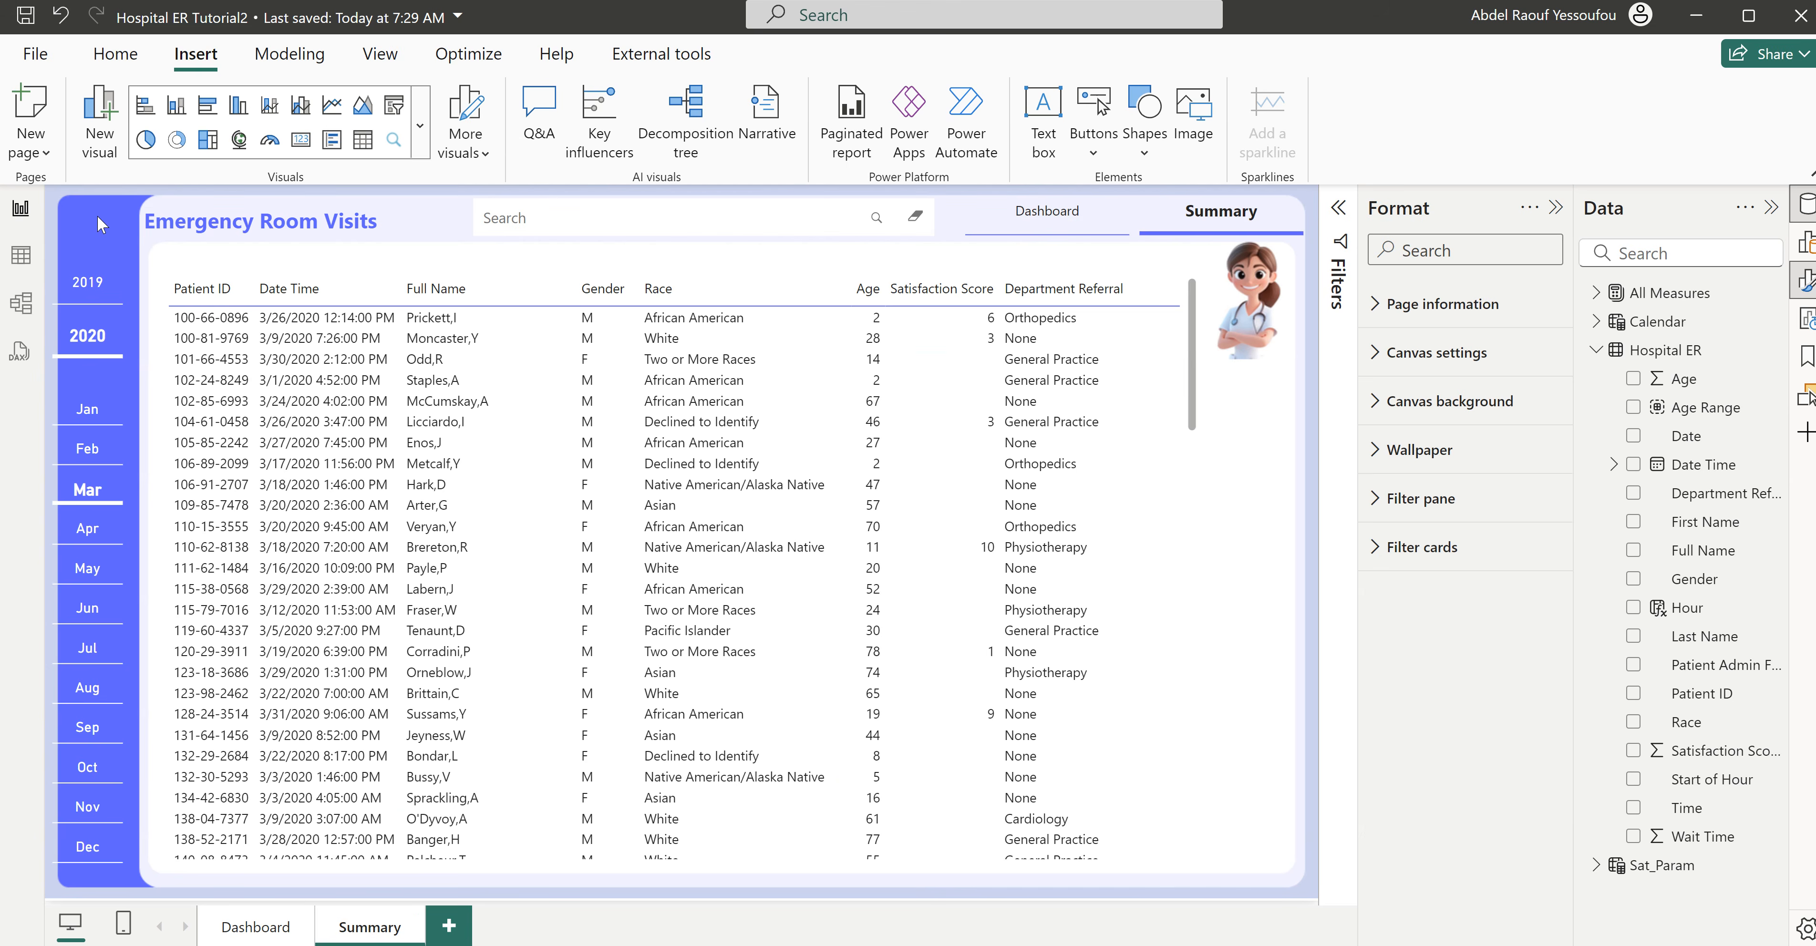
left_click(97, 215)
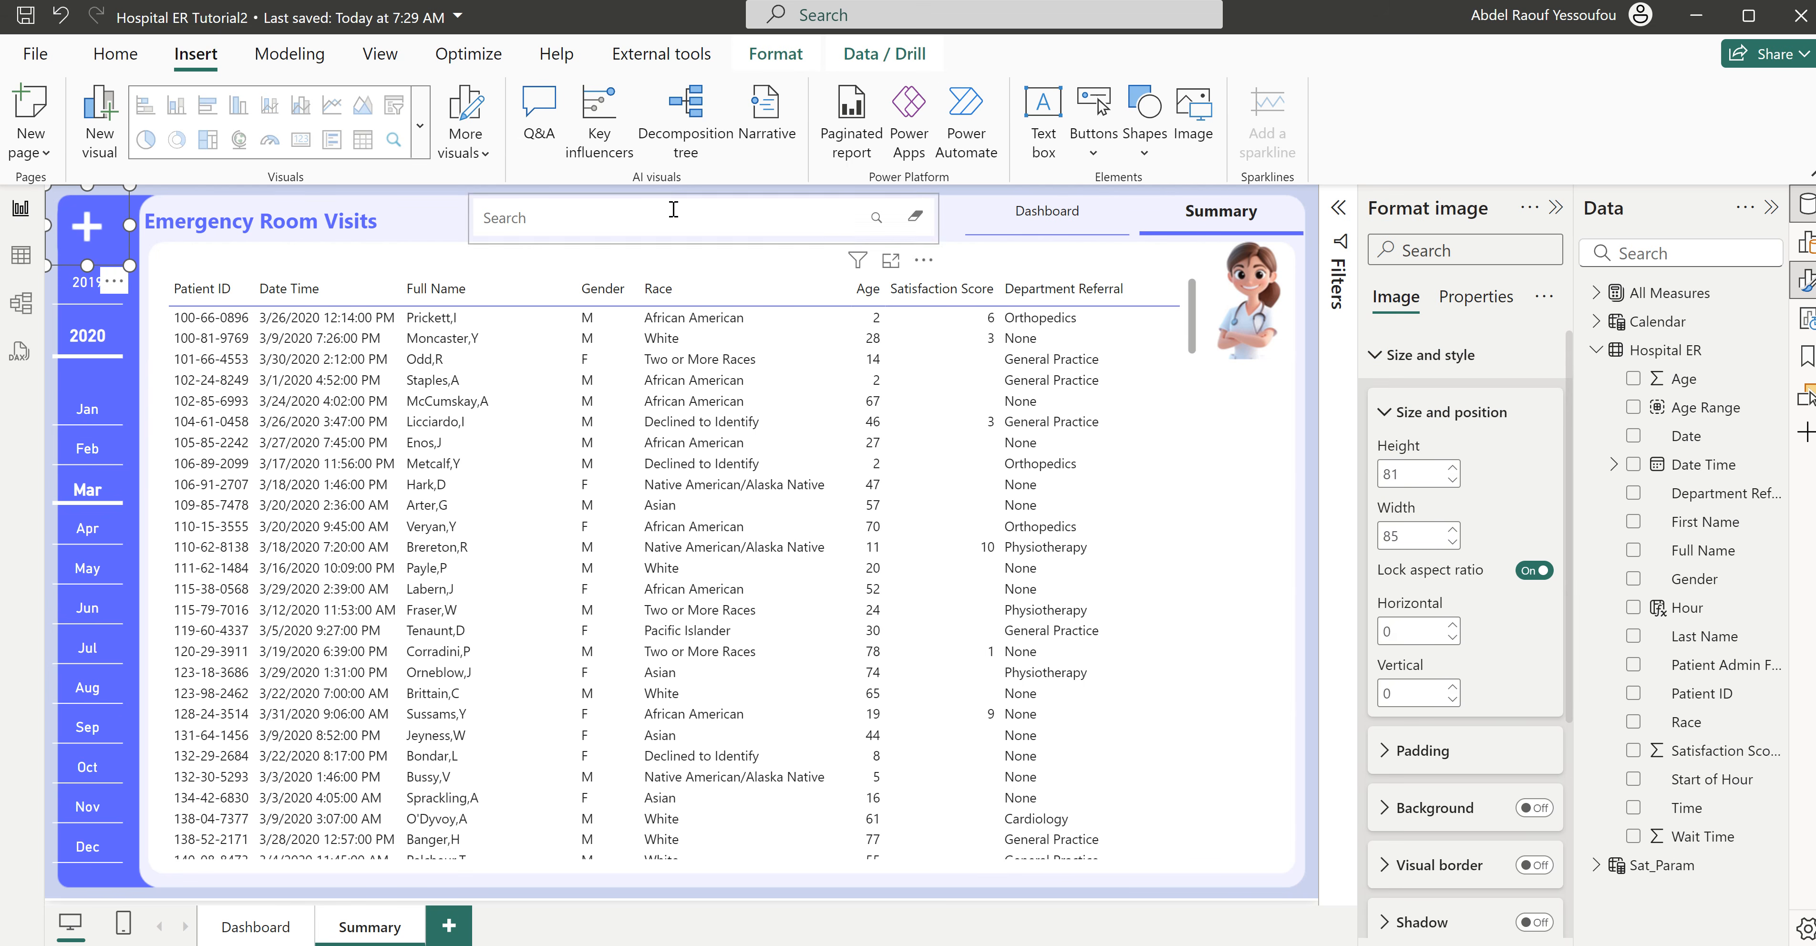
- Hide the Summary page and test the page navigator by going from Dashboard to Summary and back
right_click(367, 935)
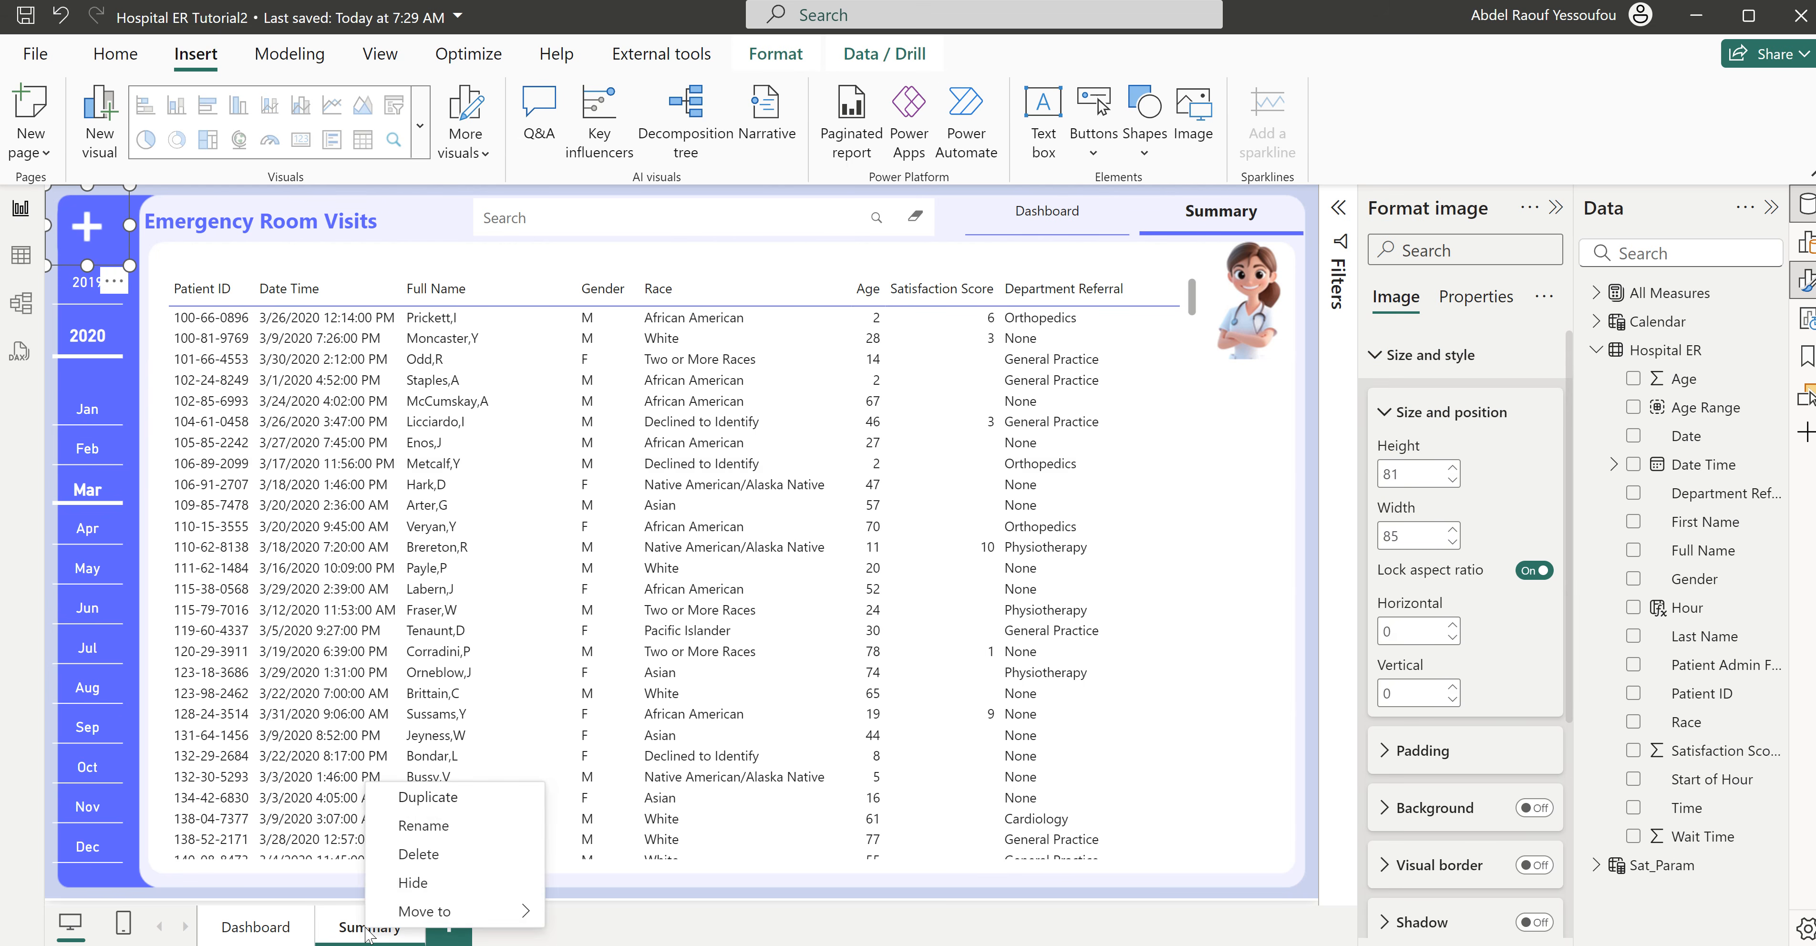
left_click(416, 883)
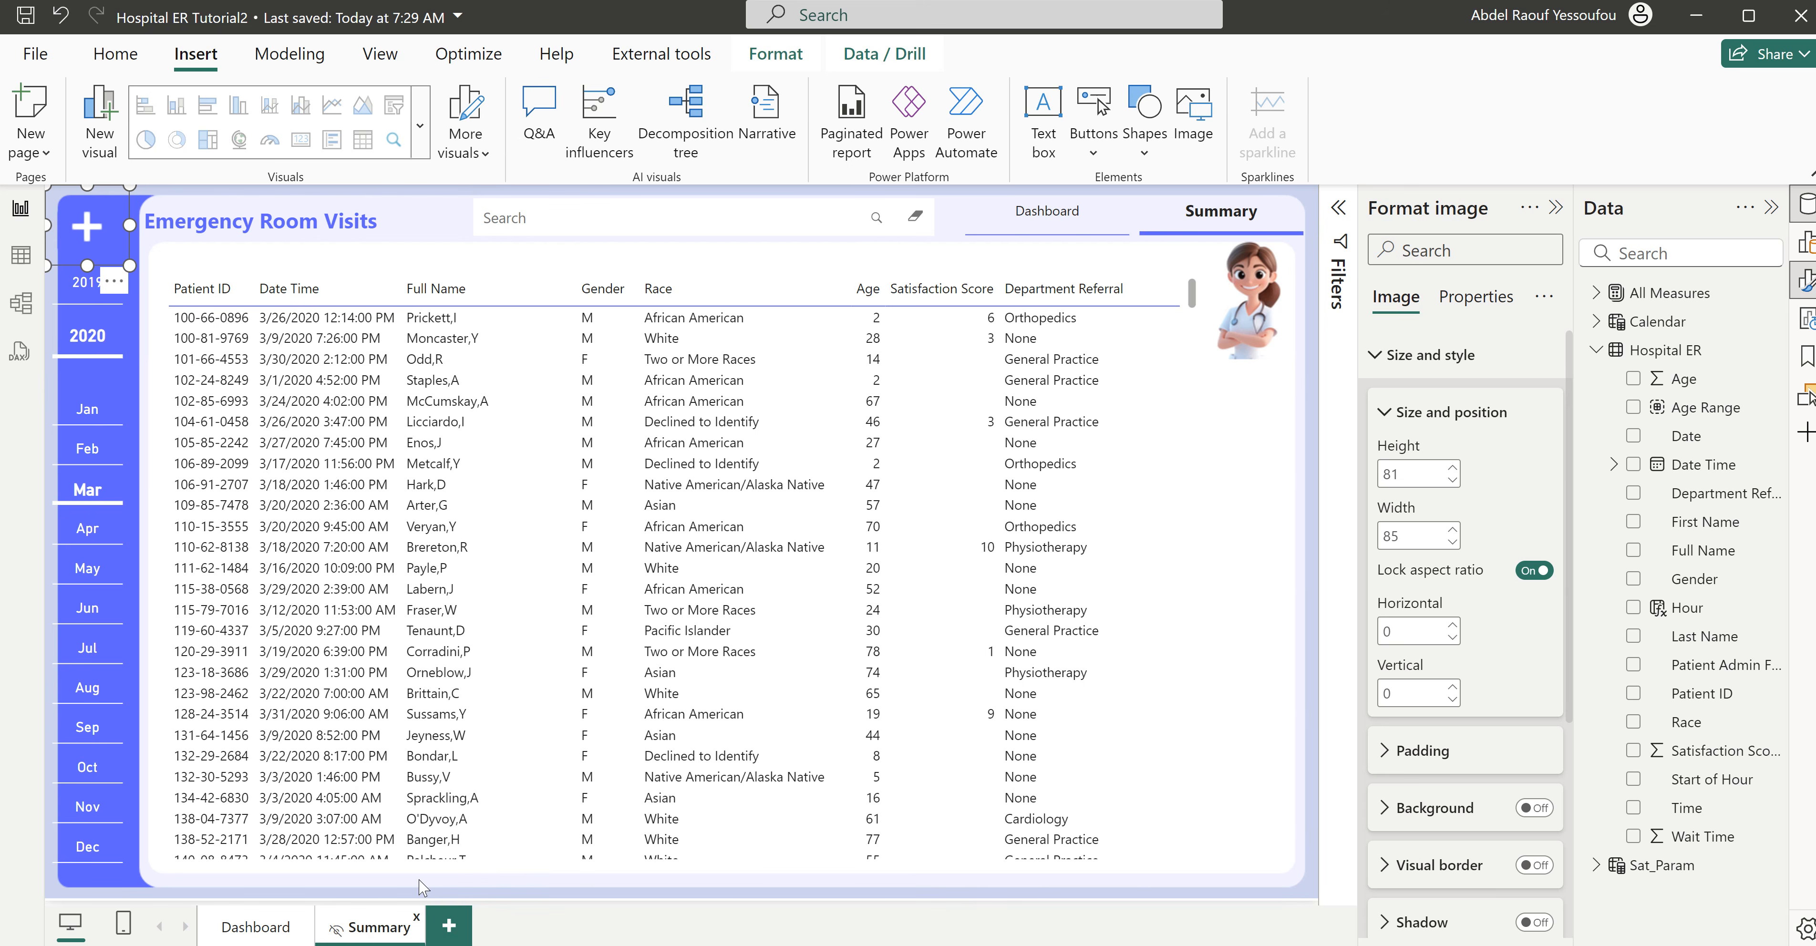
left_click(262, 930)
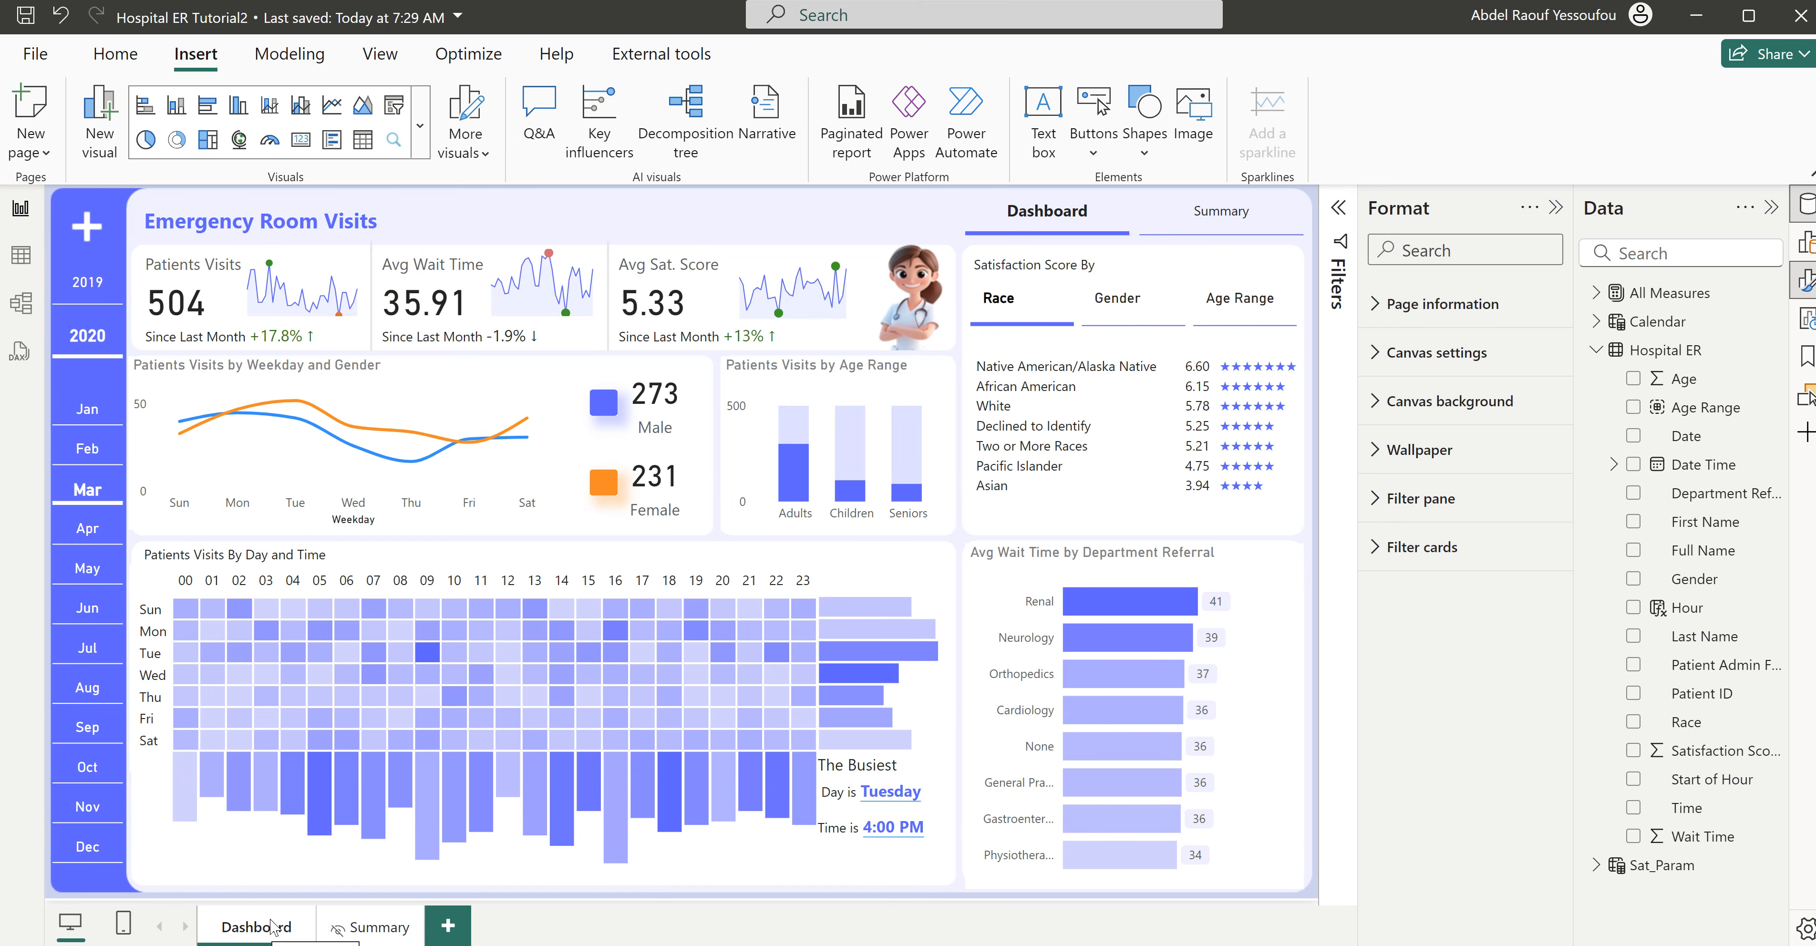
left_click(1228, 219, "ctrl")
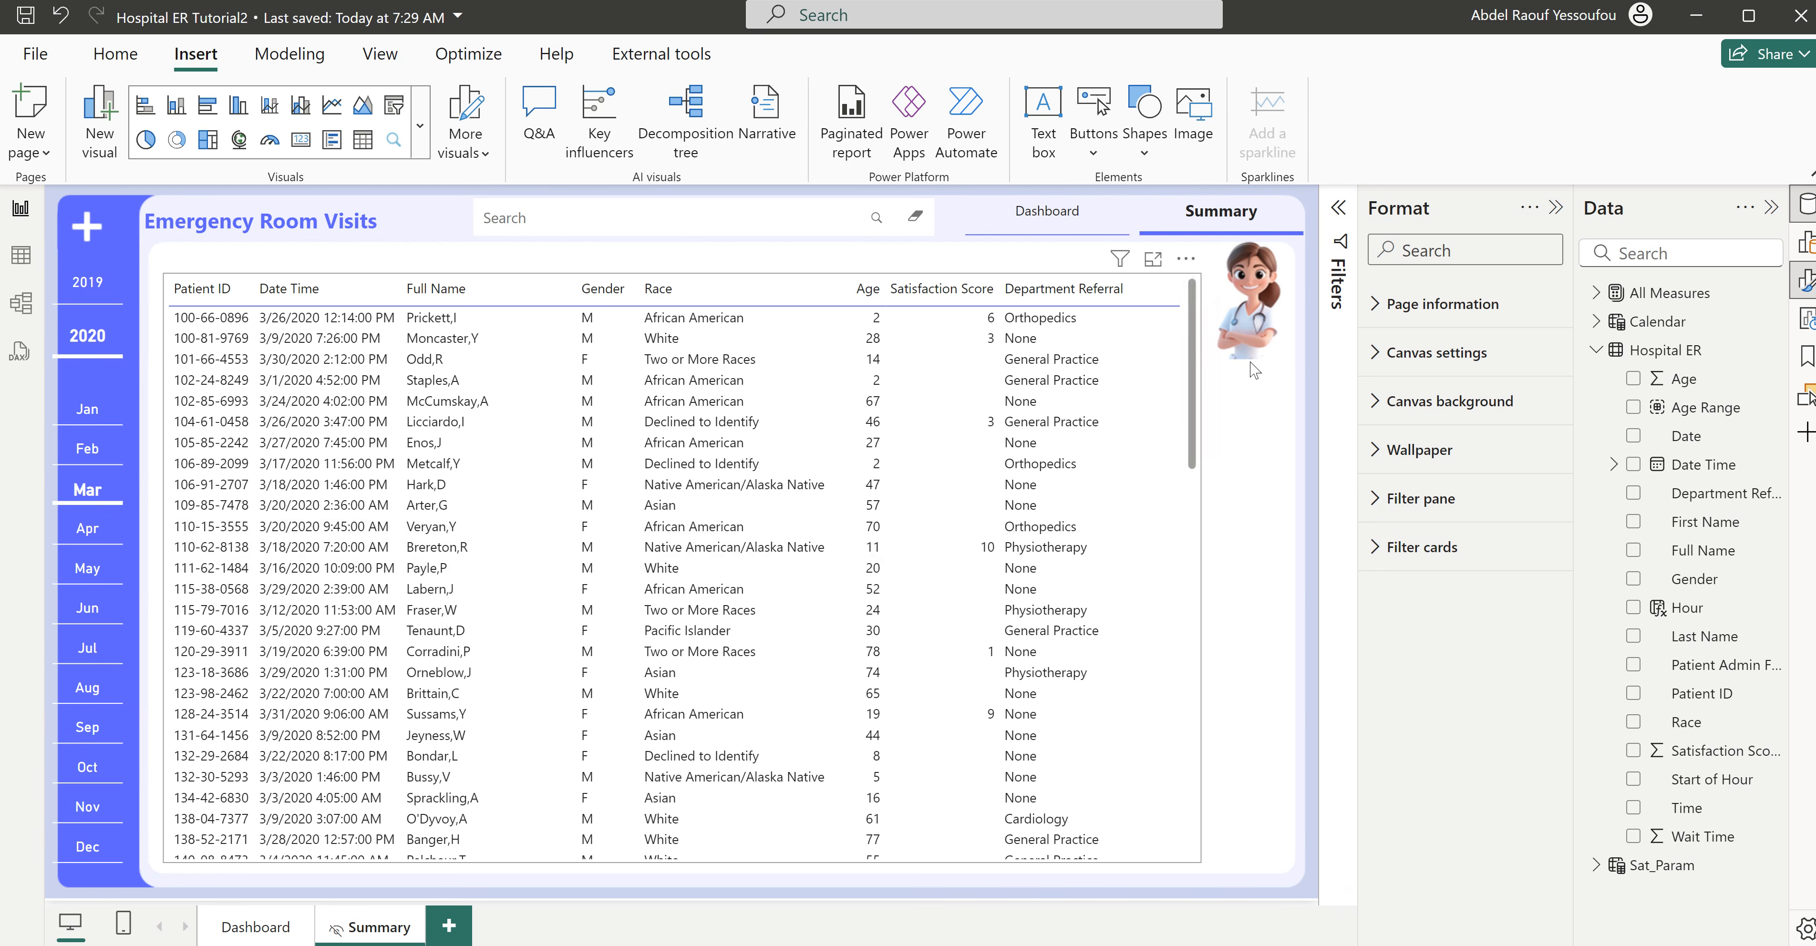
left_click(1035, 221, "ctrl")
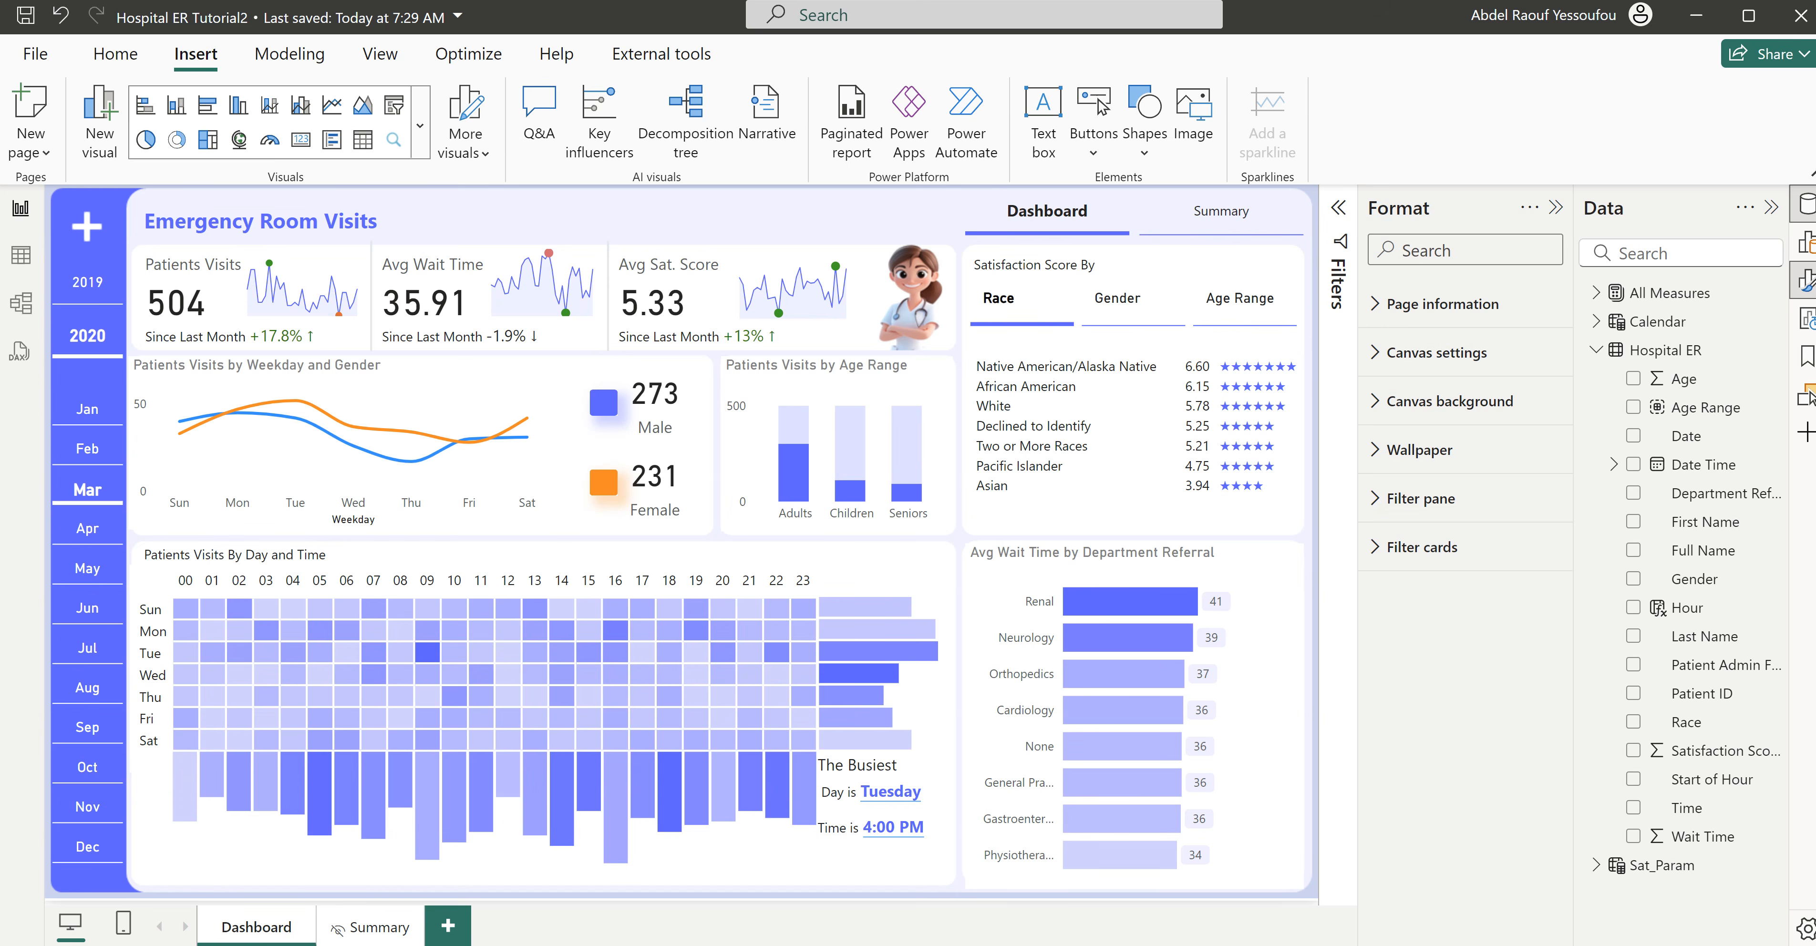
- Switch to the Hospital ER report to compare its Dashboard page, and return to the Hospital ER Tutorial2 report
left_click(949, 898)
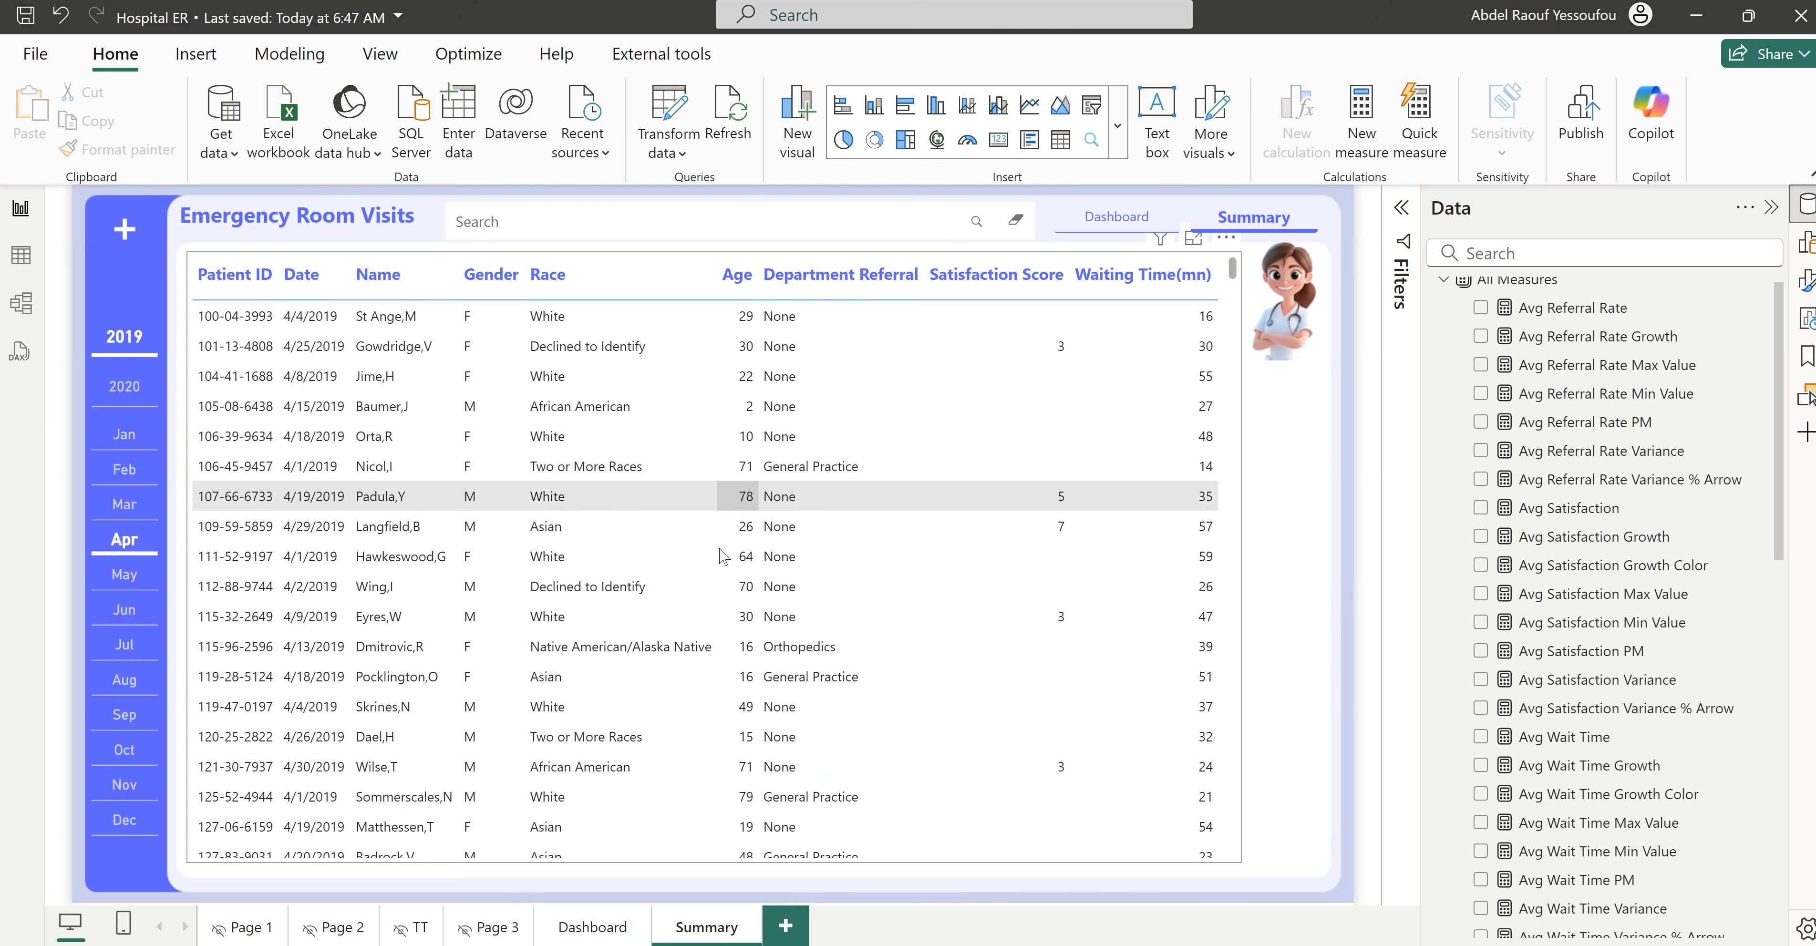
left_click(585, 928)
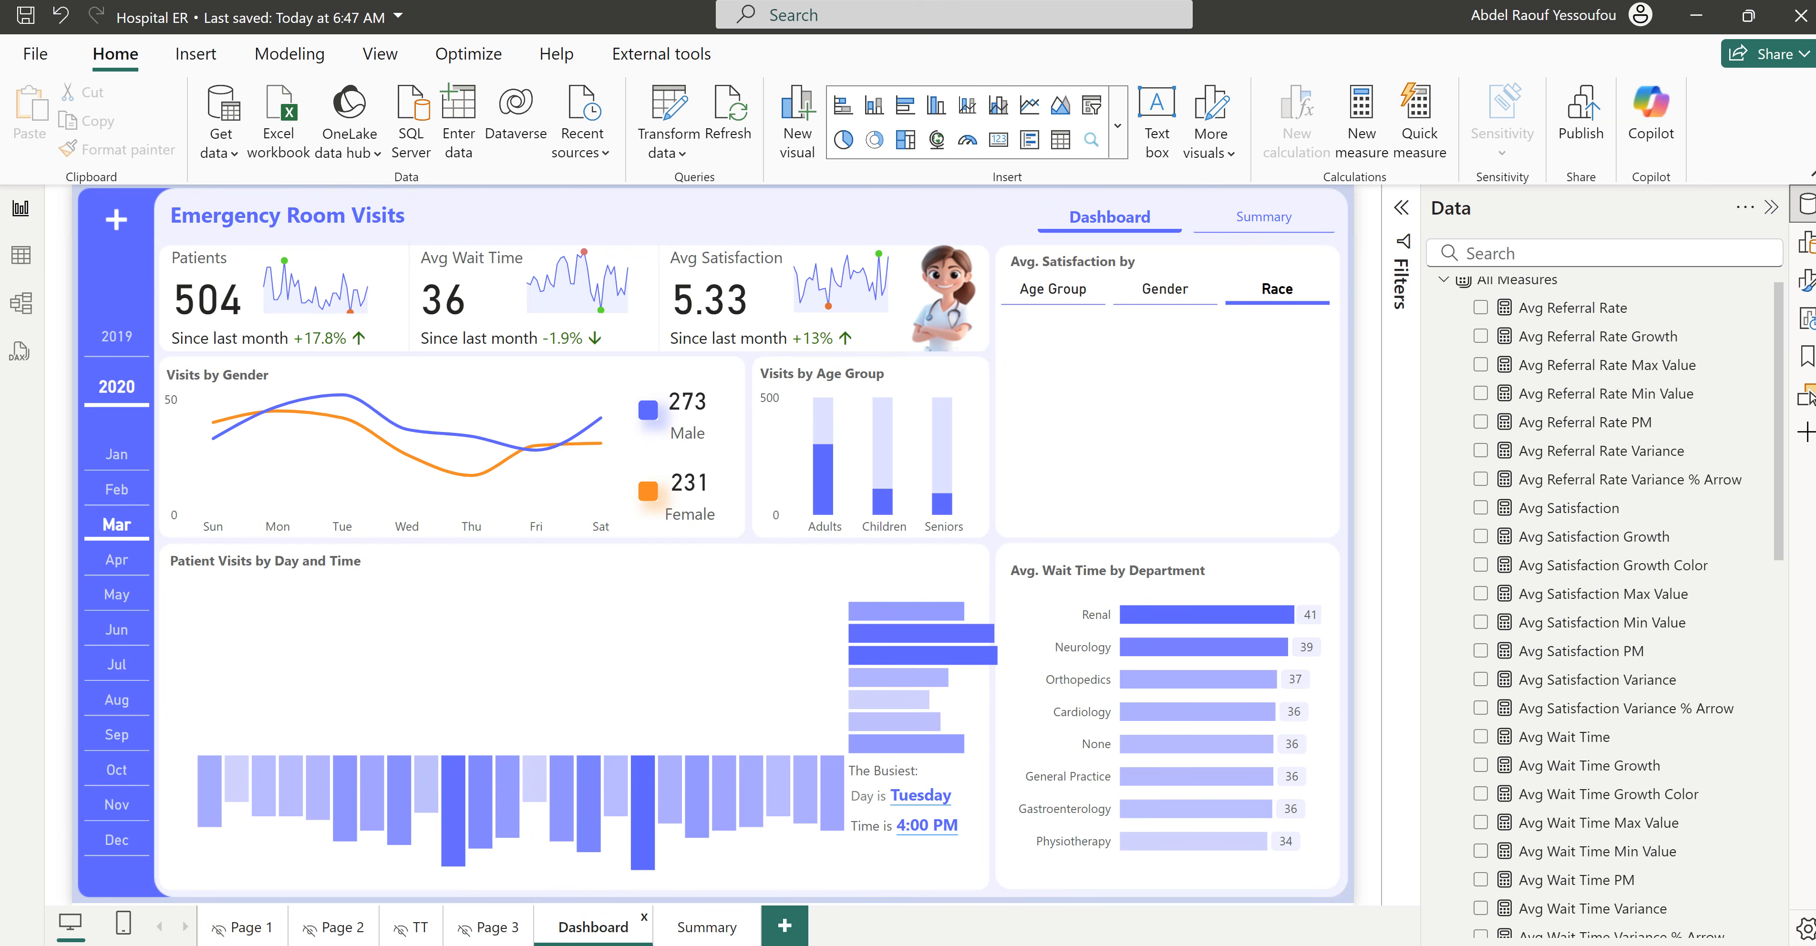
mouse_move(1086, 945)
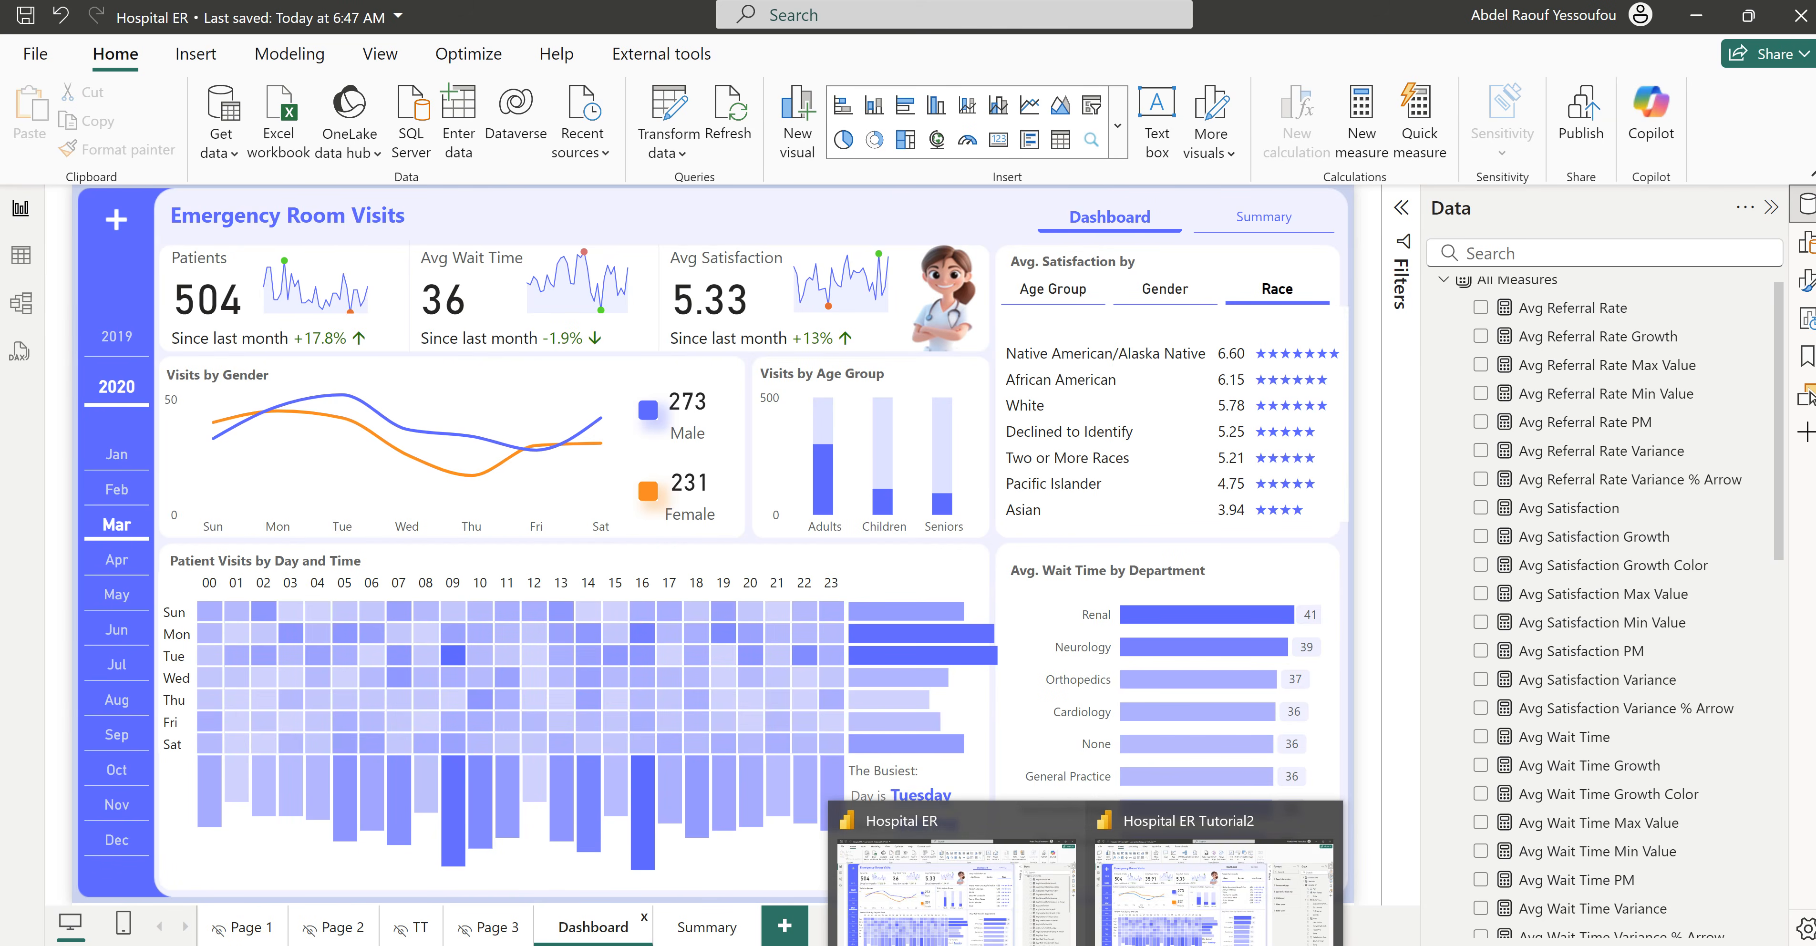
left_click(1160, 909)
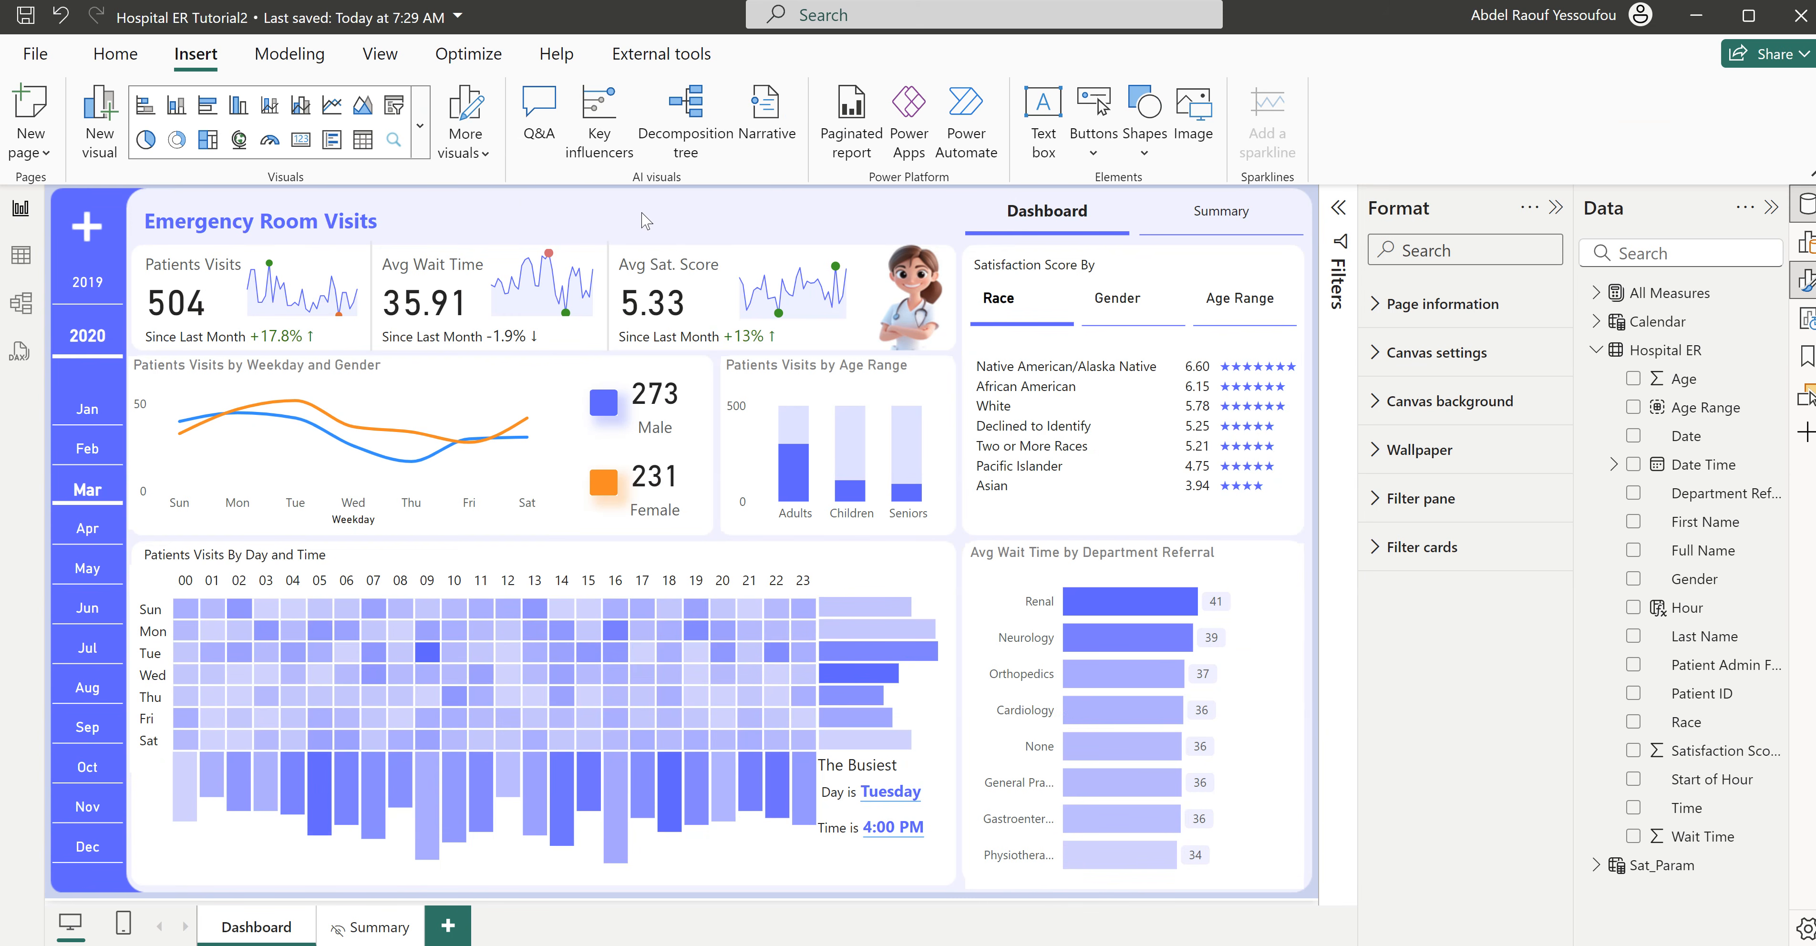